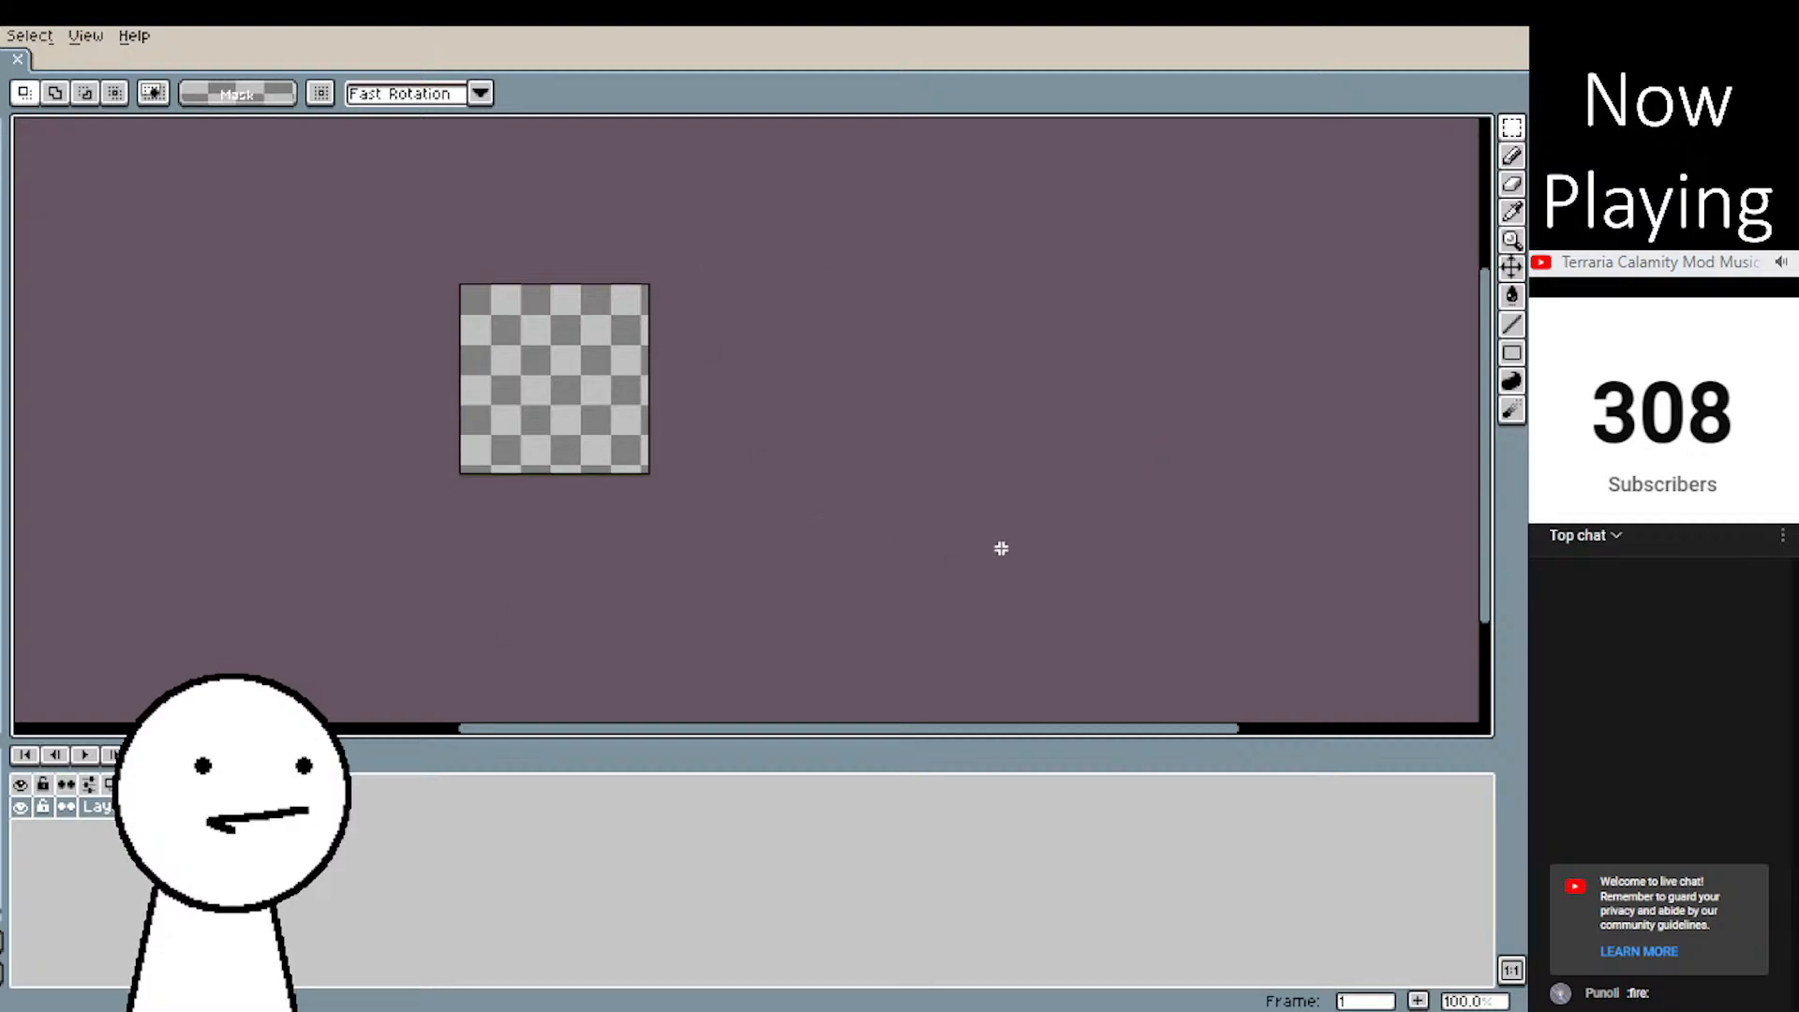
- Load a colour palette for the sprite from the palette presets
key(b)
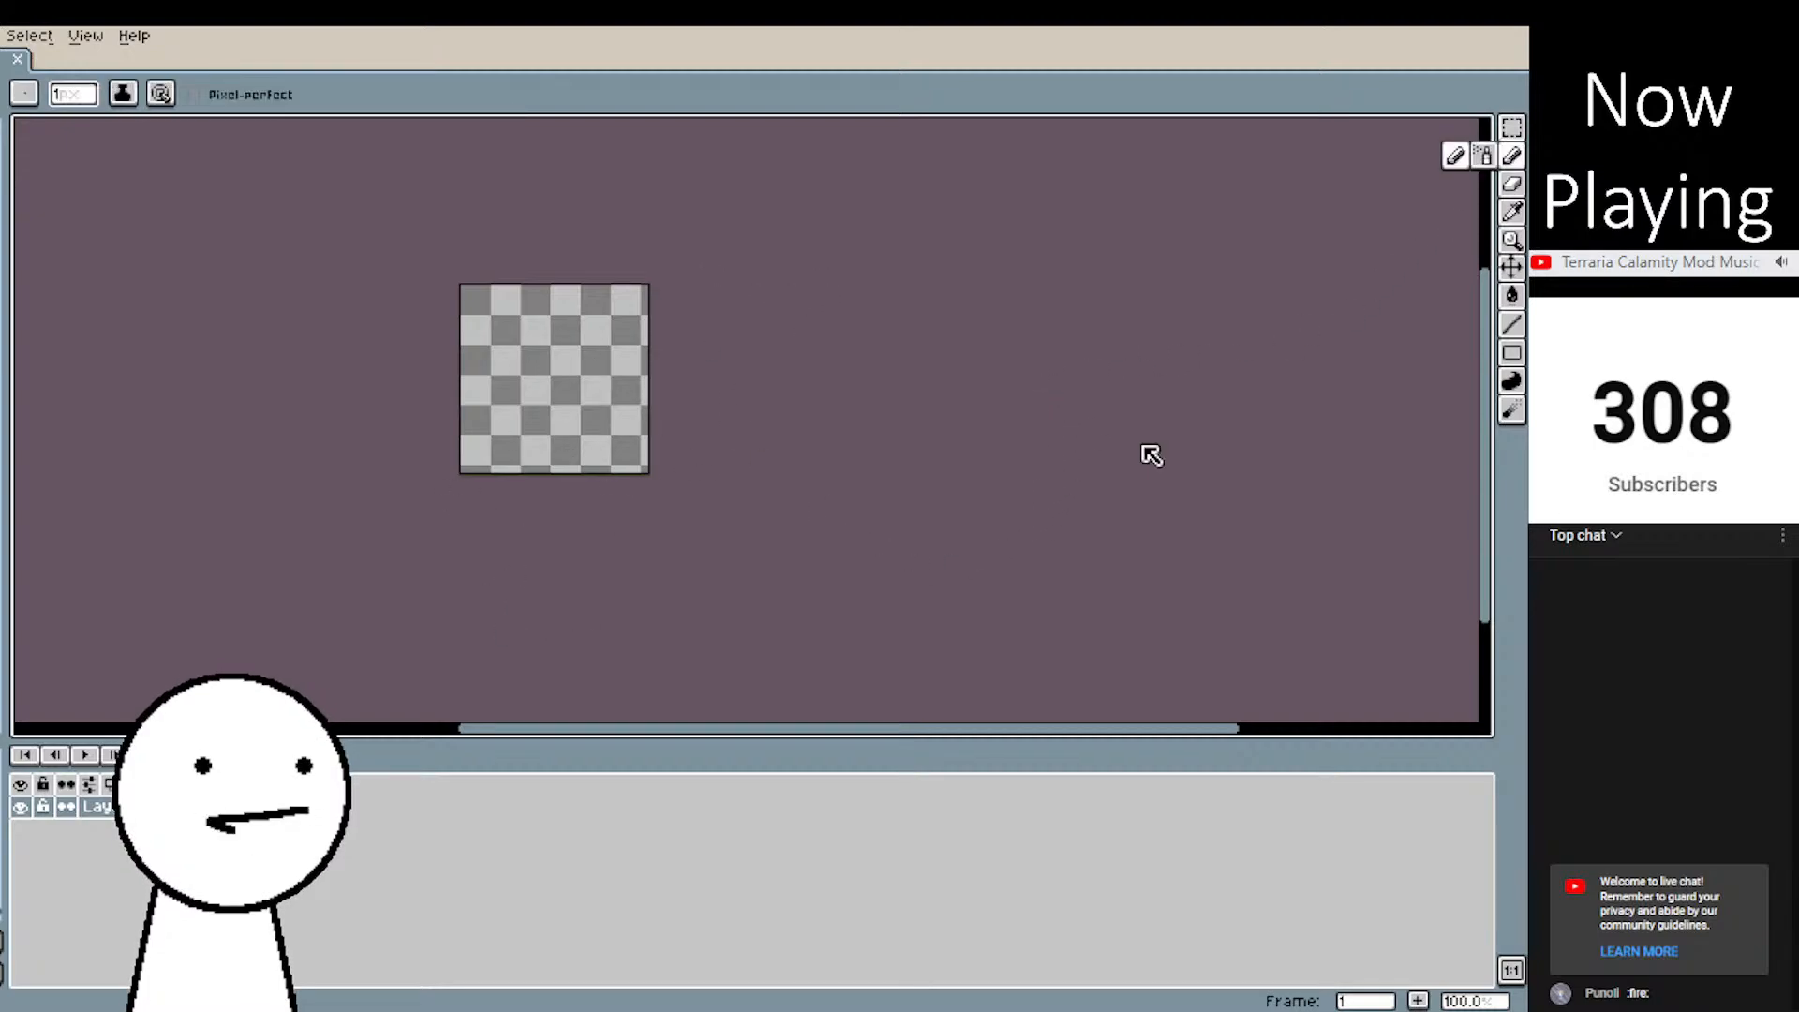
key(shift+b)
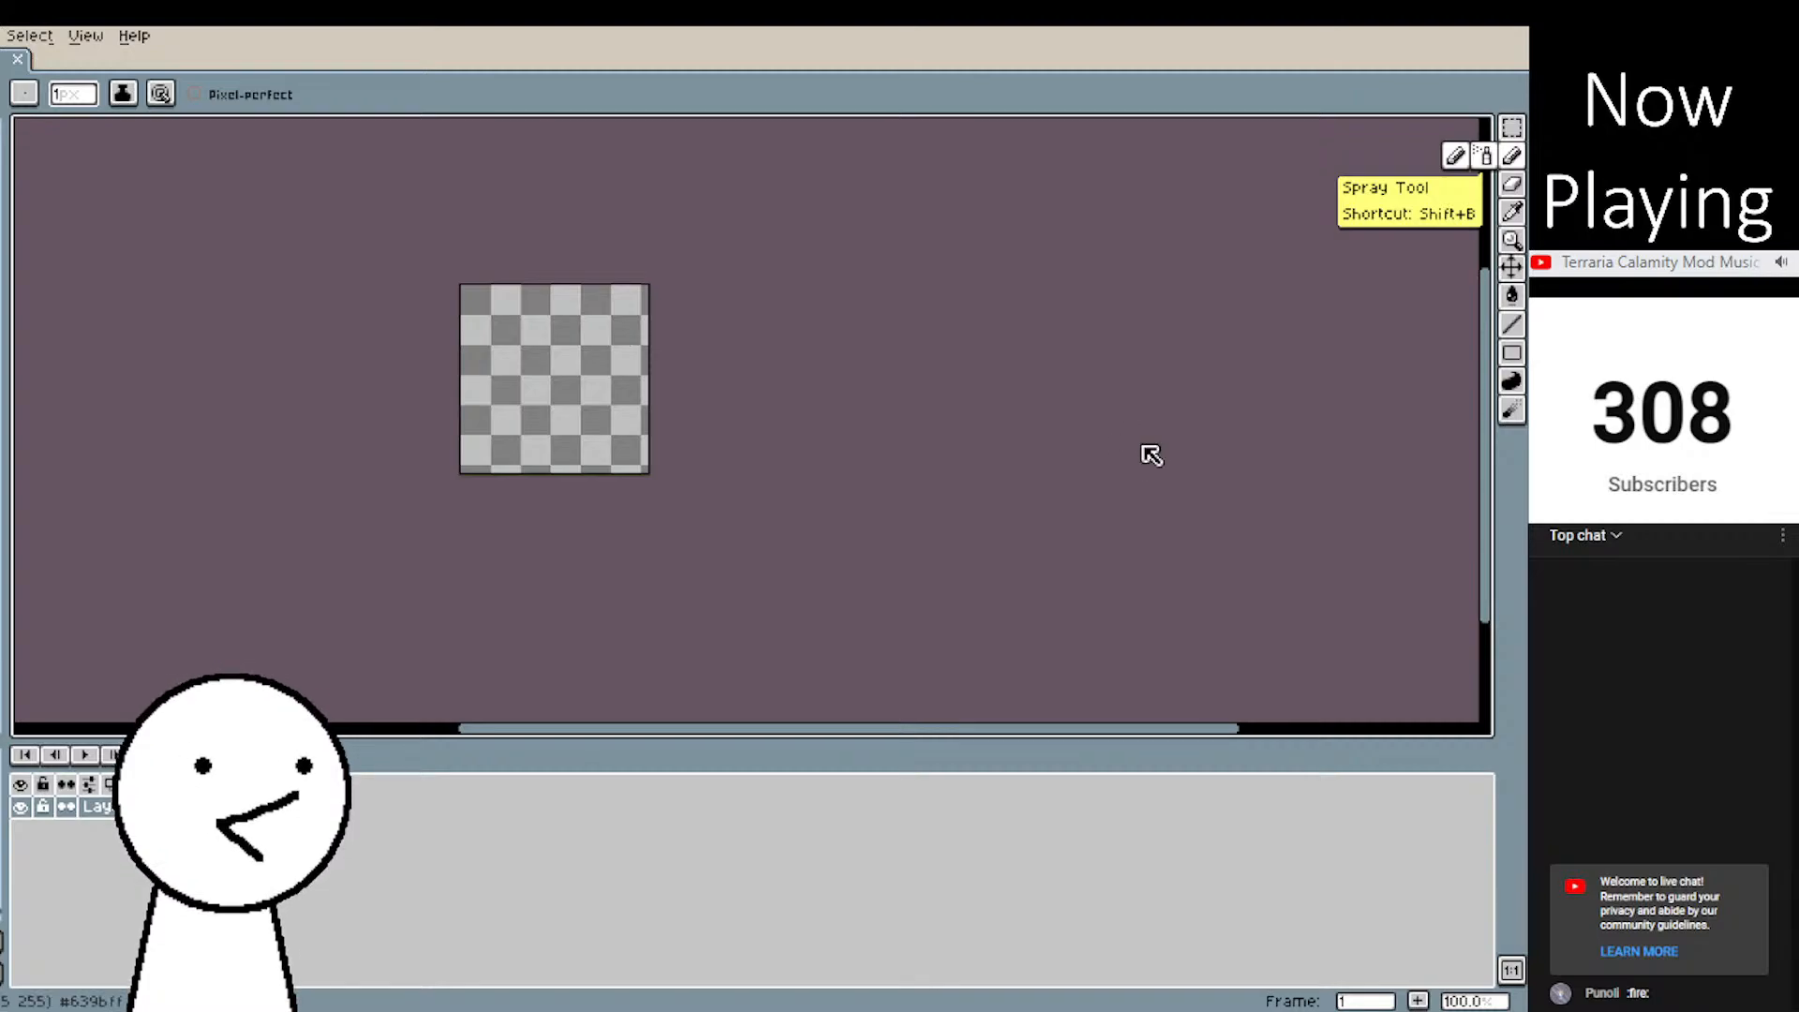
key(F4)
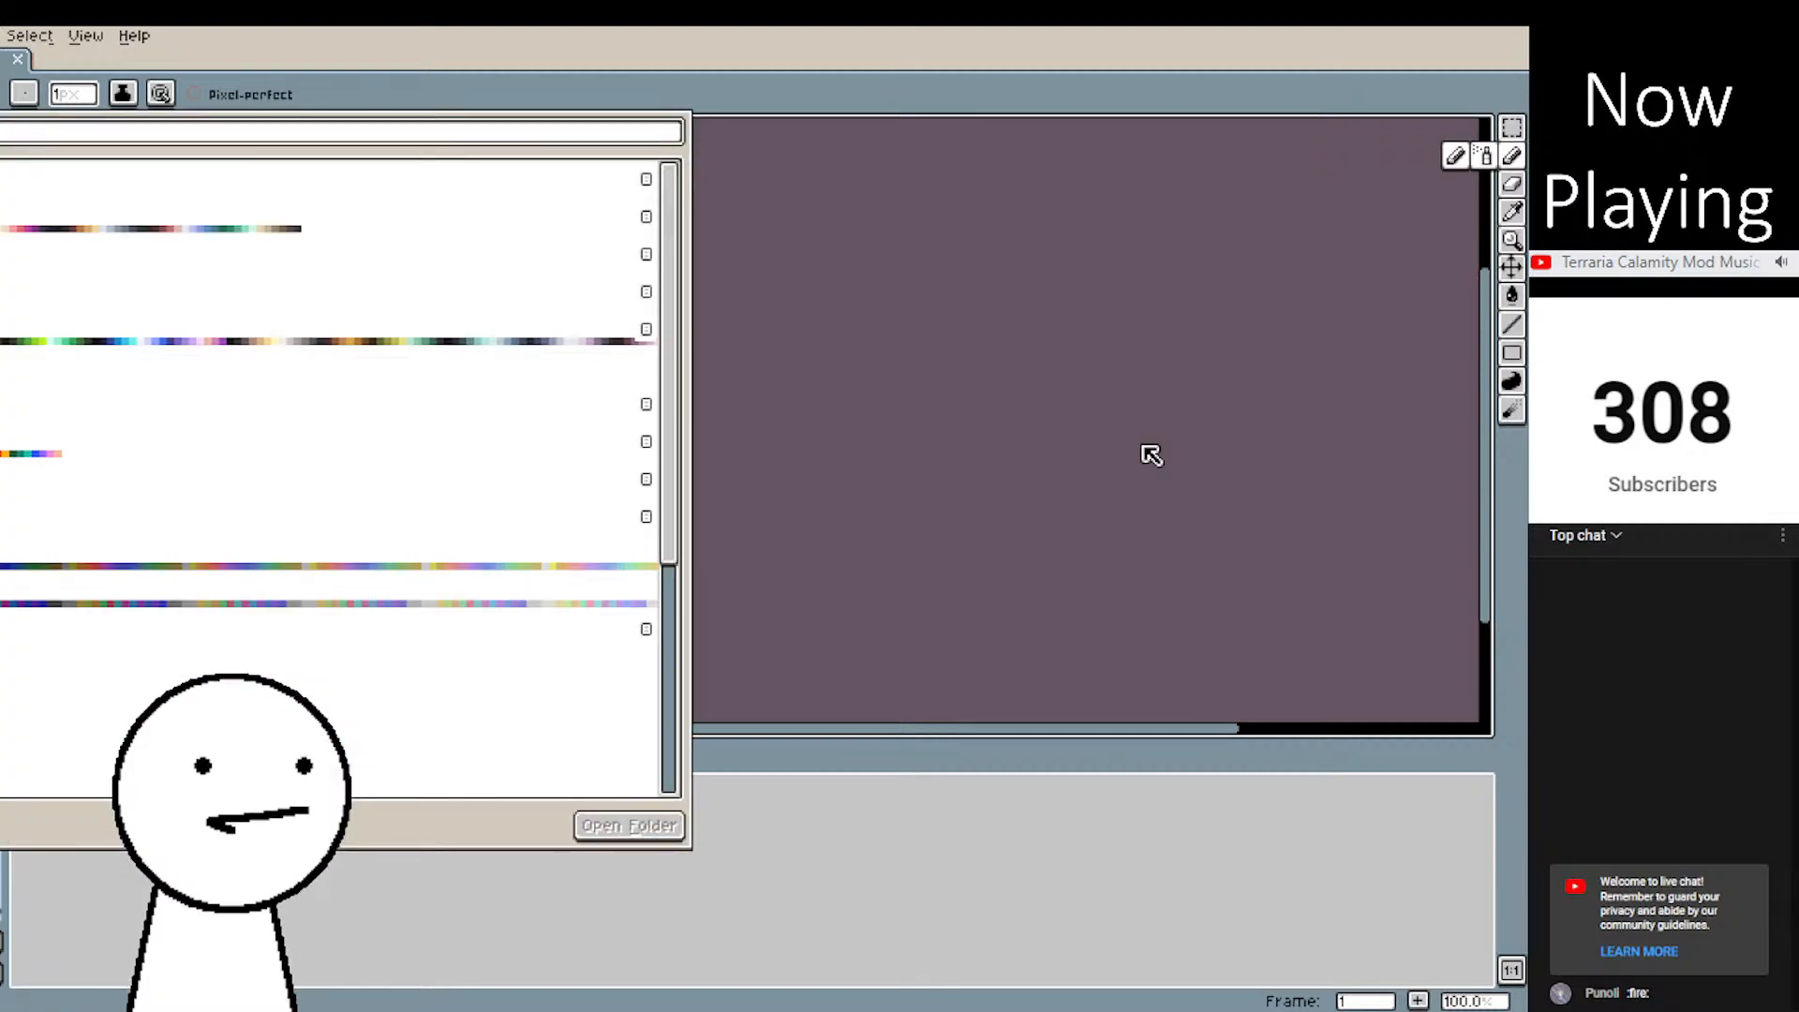
key(F4)
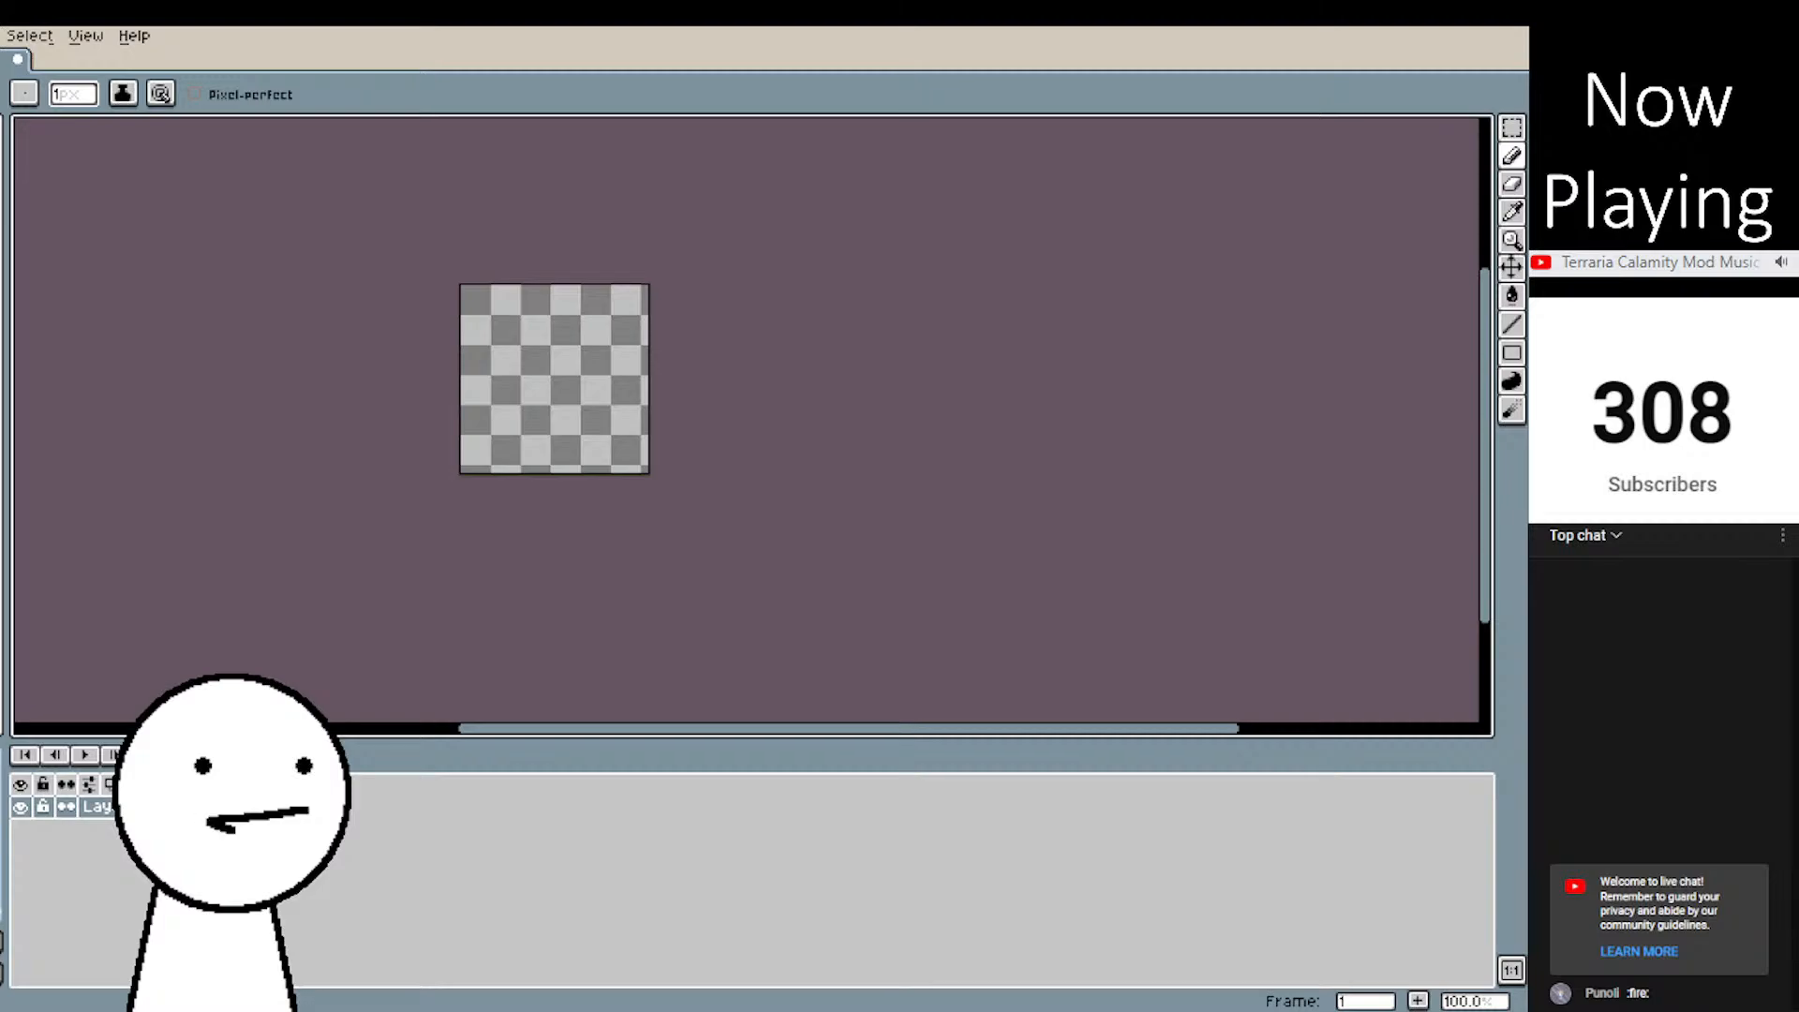
- Fill the whole empty canvas with black using the Paint Bucket
scroll(497, 424, up, 3)
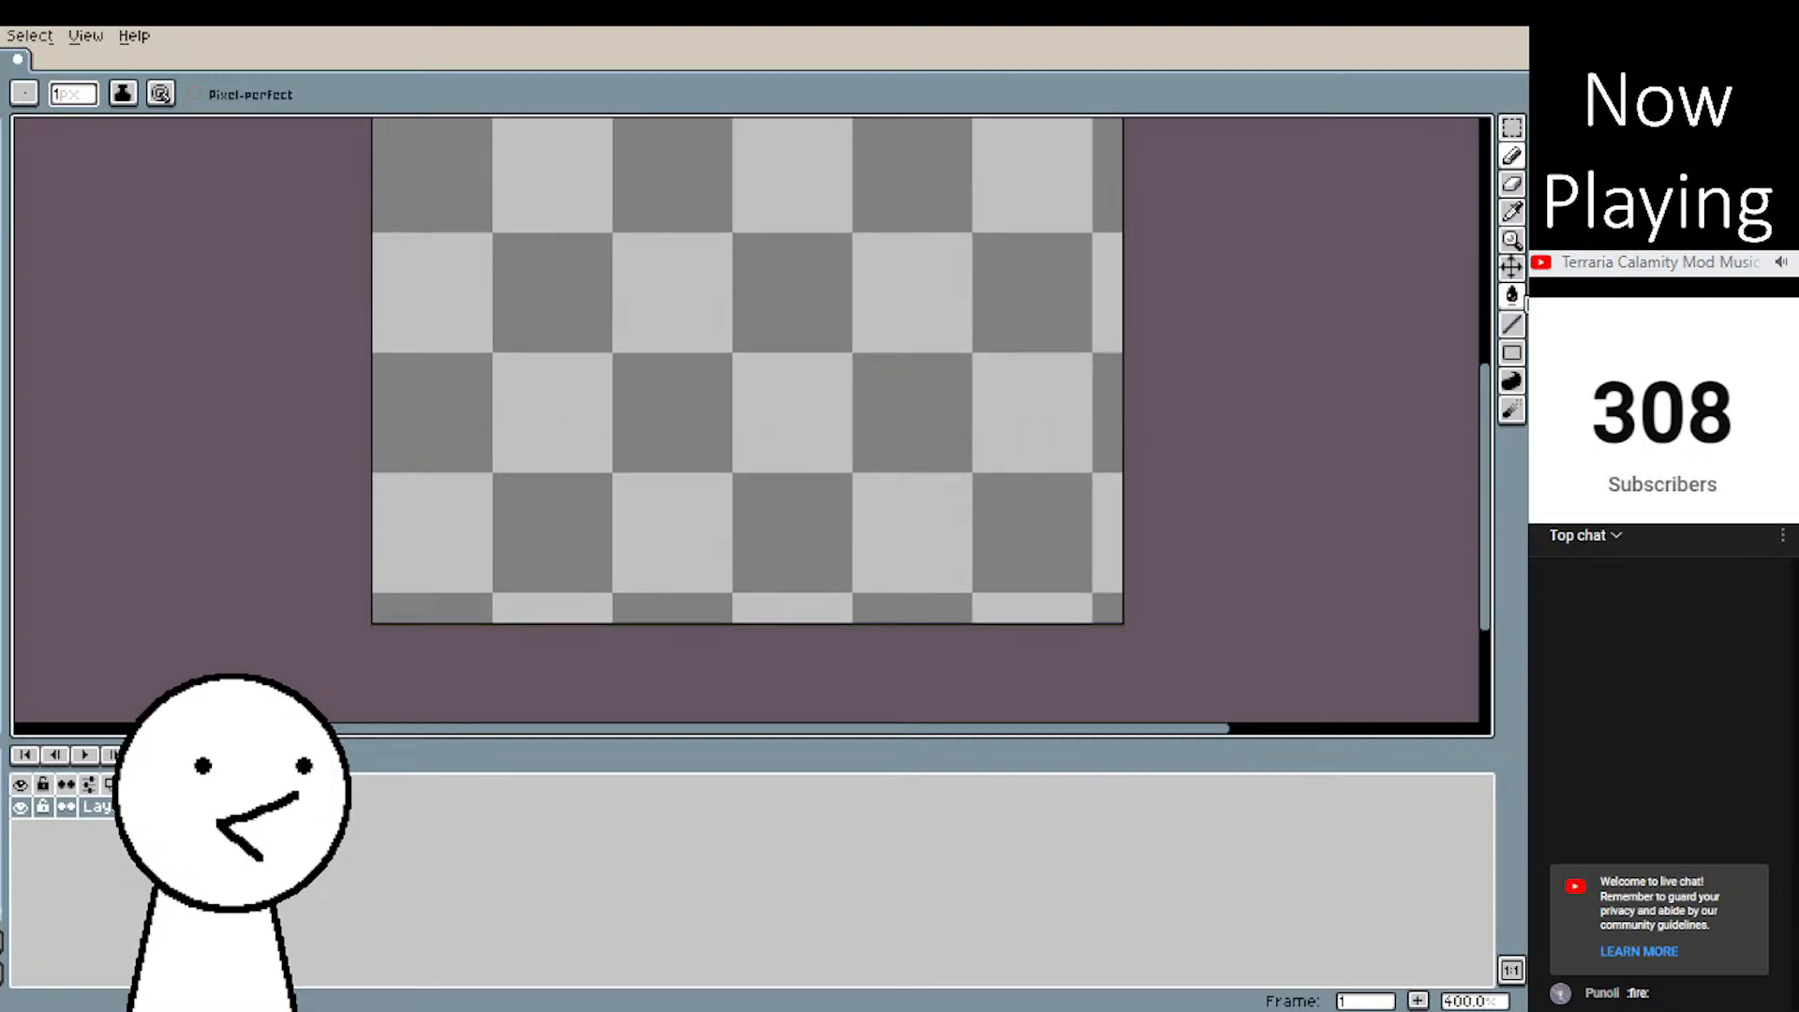
click(1512, 296)
drag(1228, 306, 1213, 337)
scroll(1075, 400, down, 1)
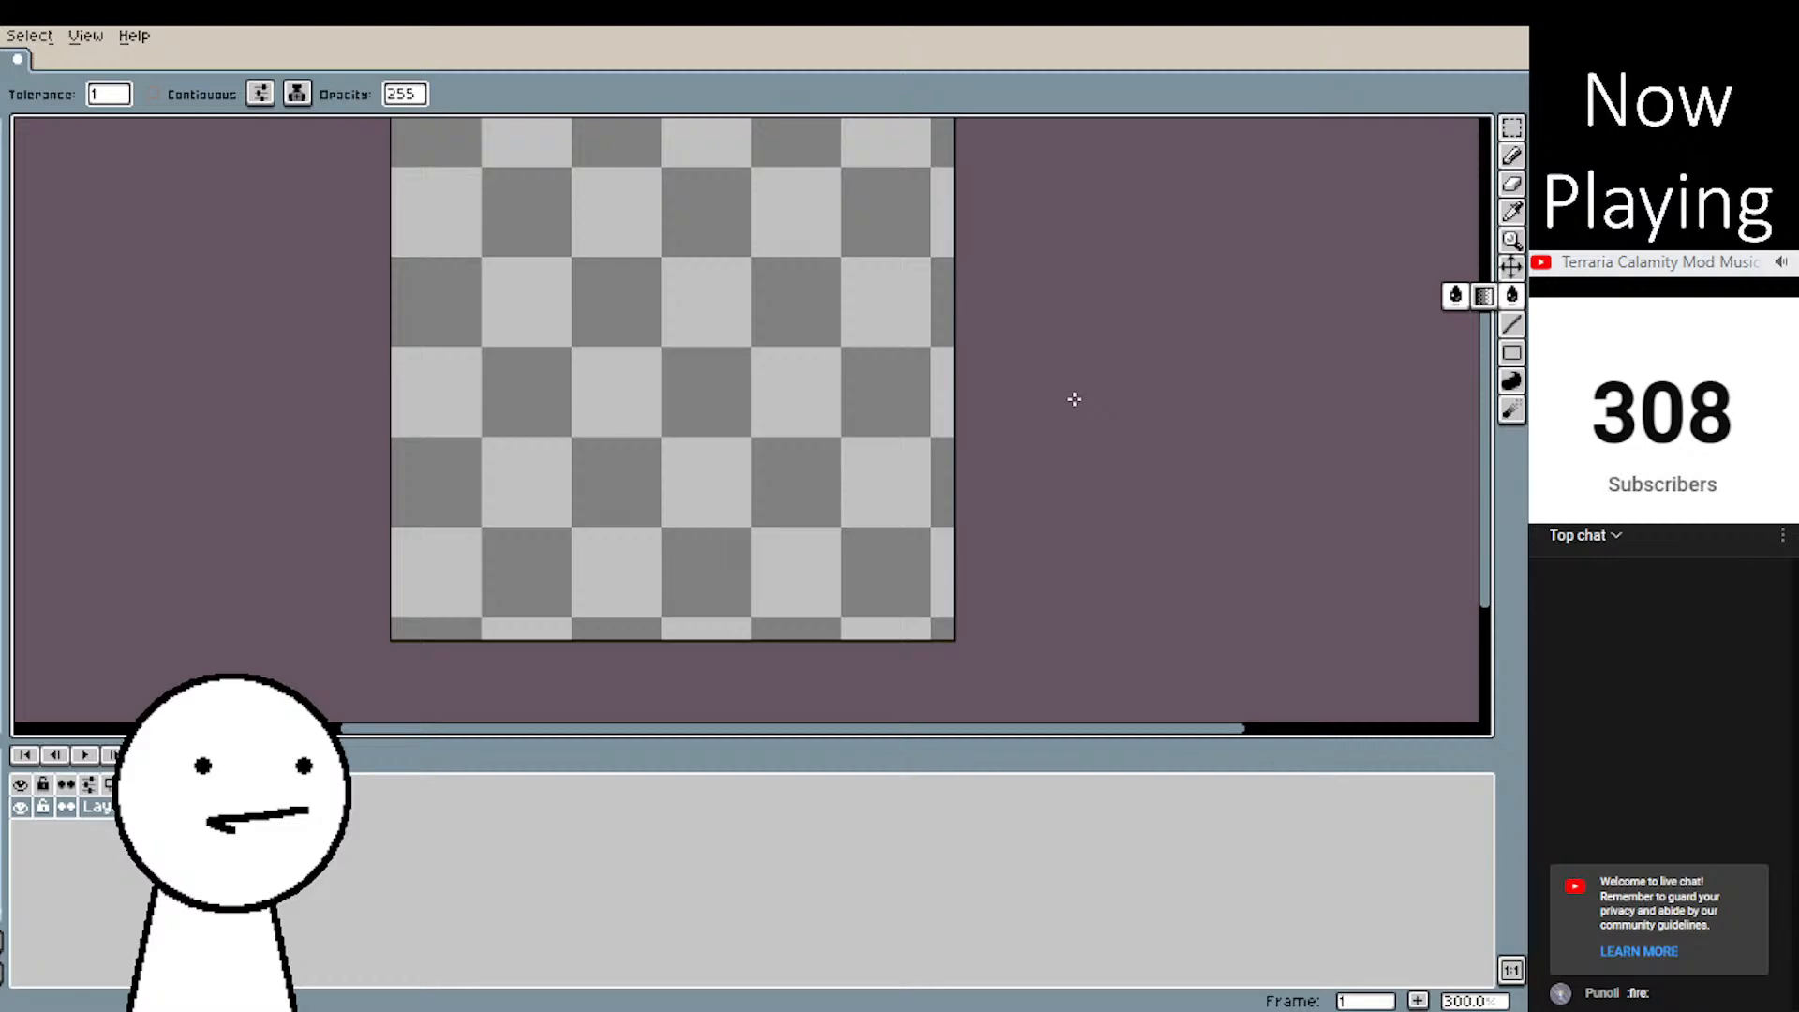
click(824, 317)
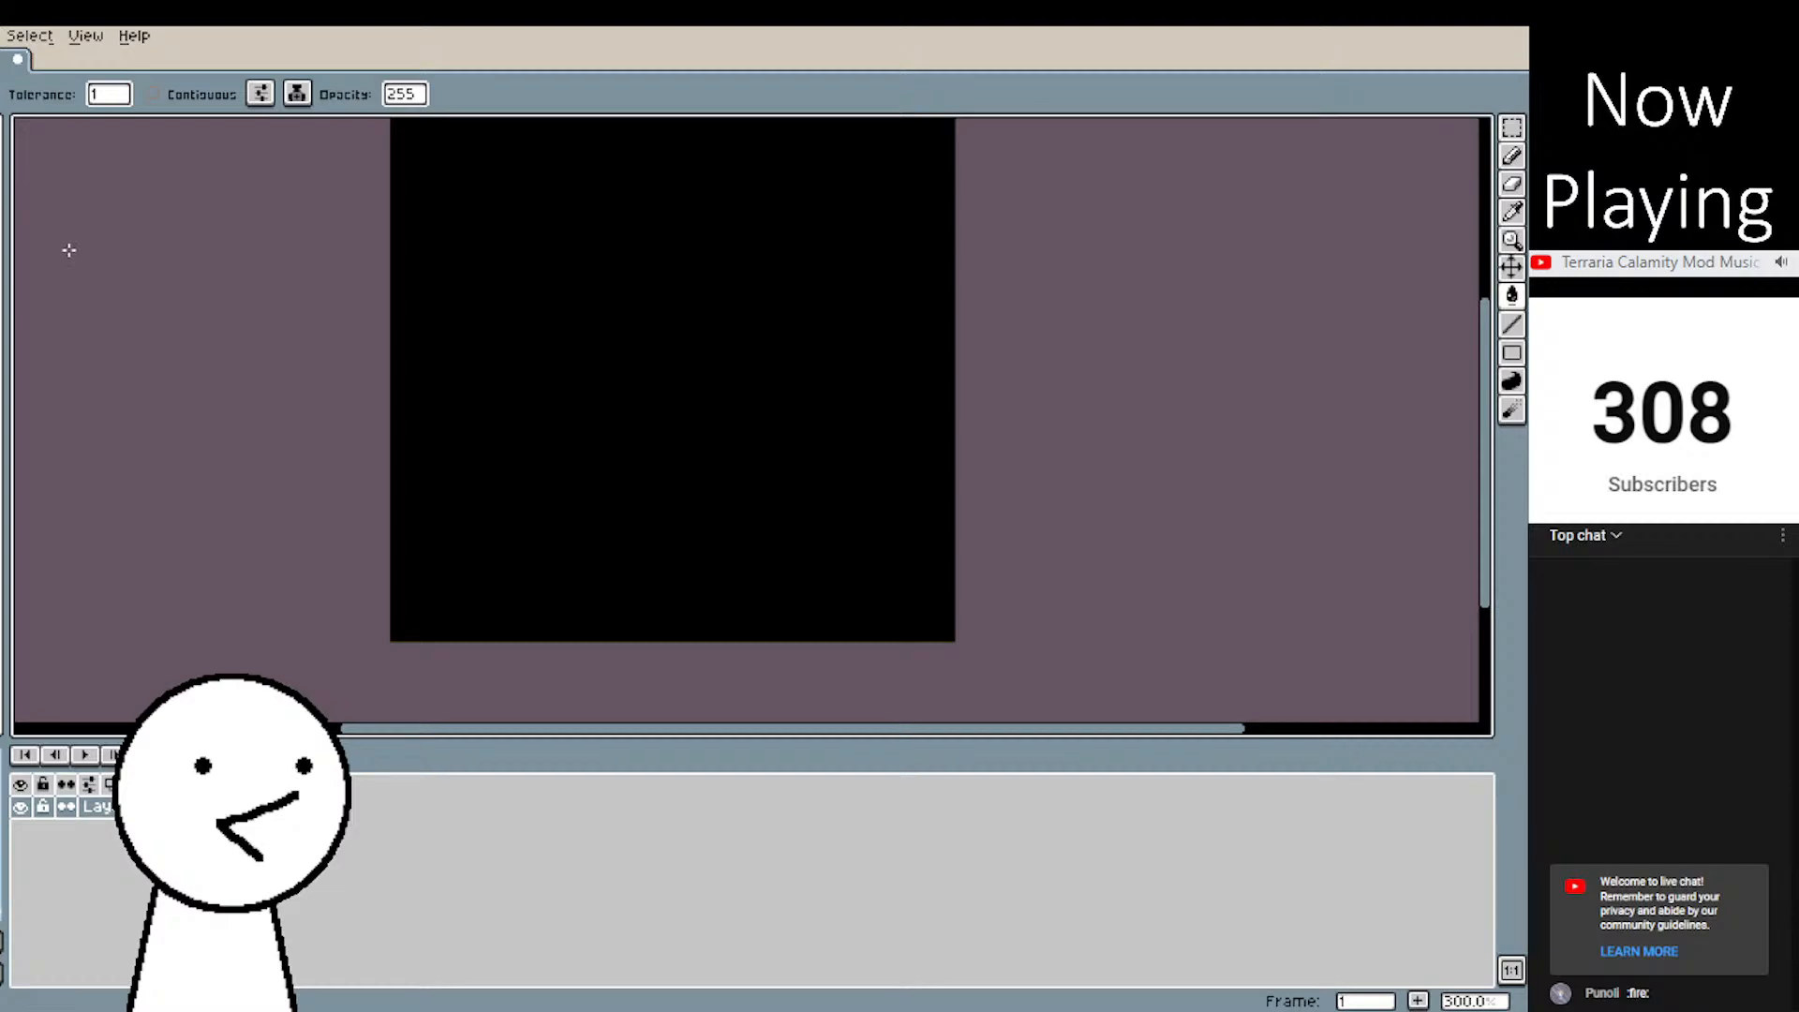
- Refill the entire canvas with dark purple using the Paint Bucket
drag(907, 397, 886, 482)
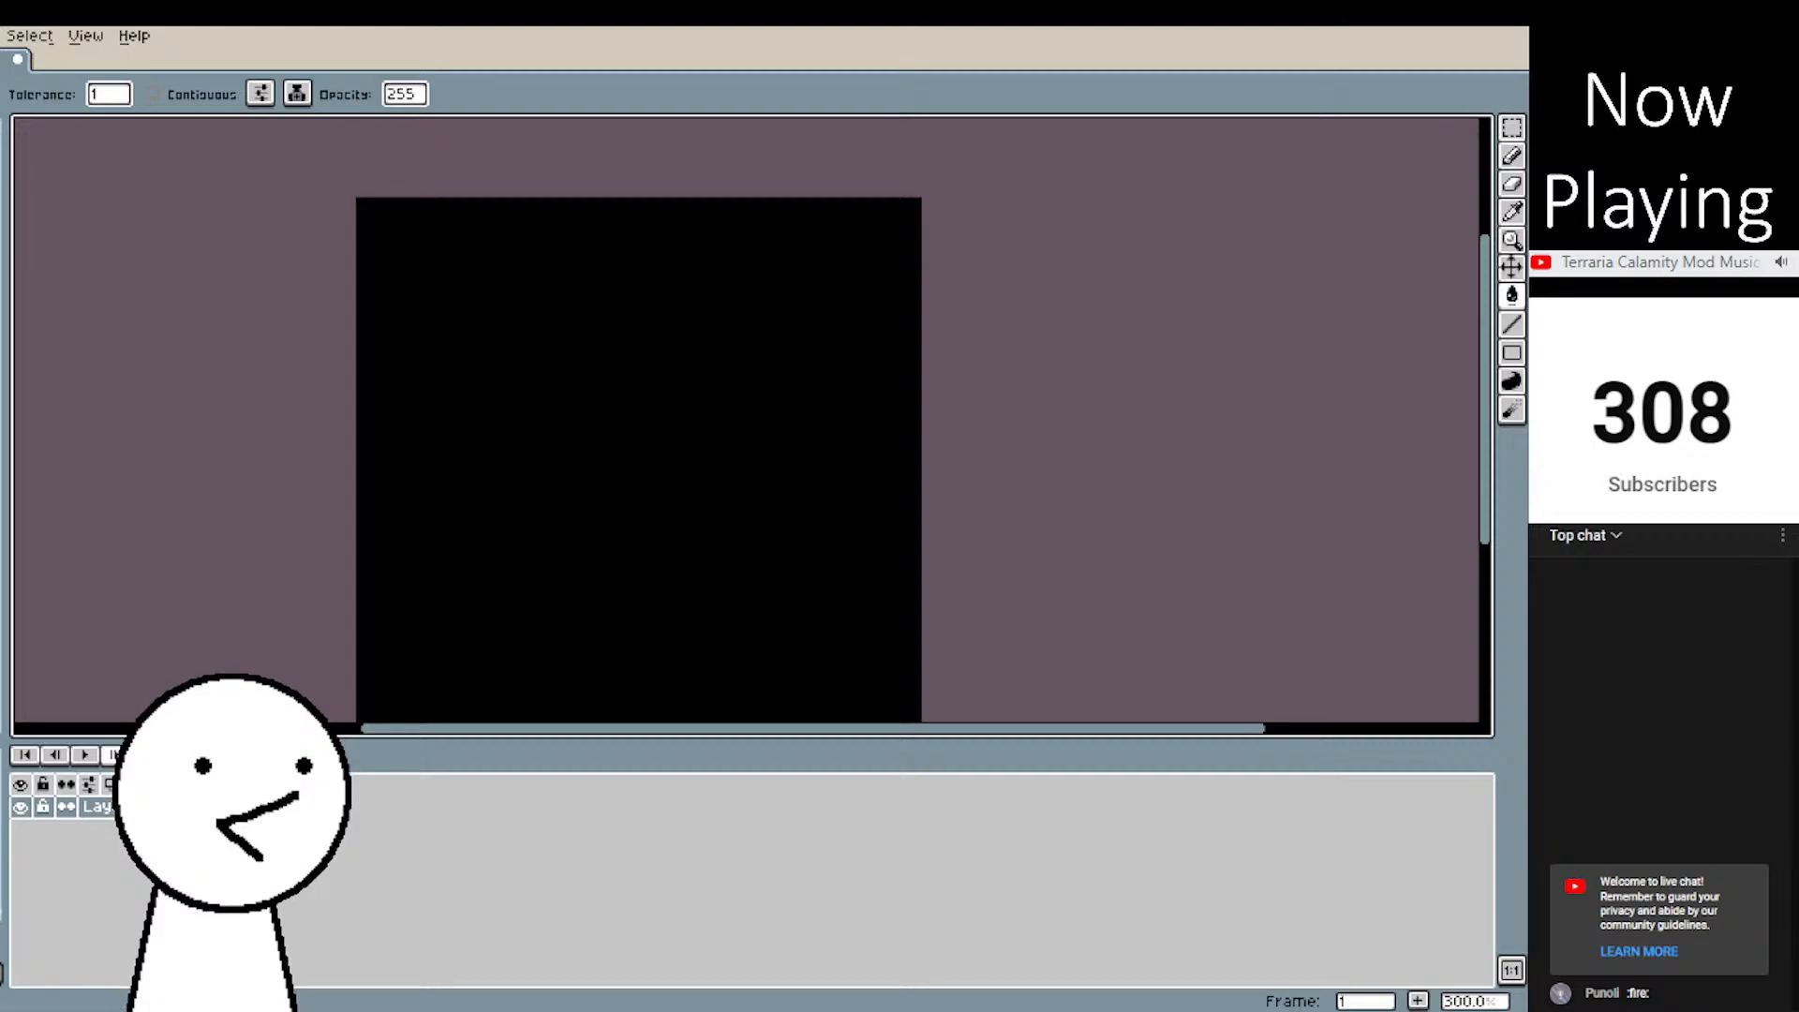
click(1512, 296)
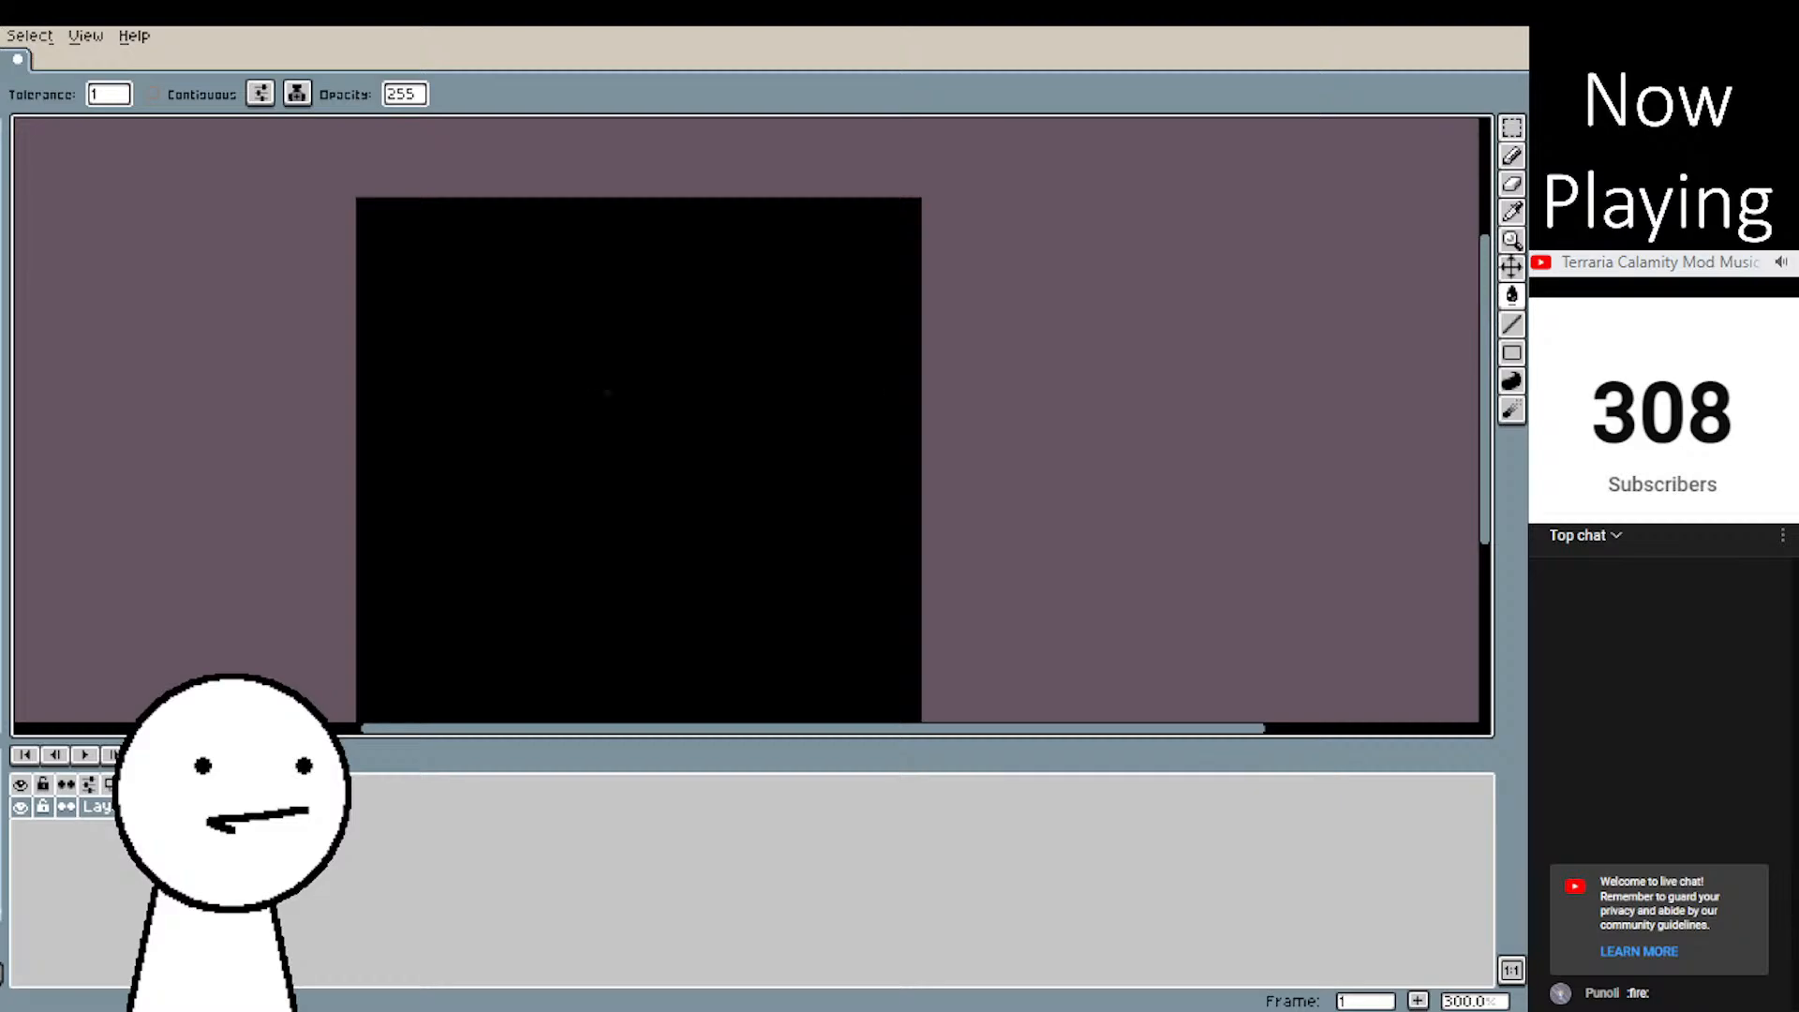
click(635, 381)
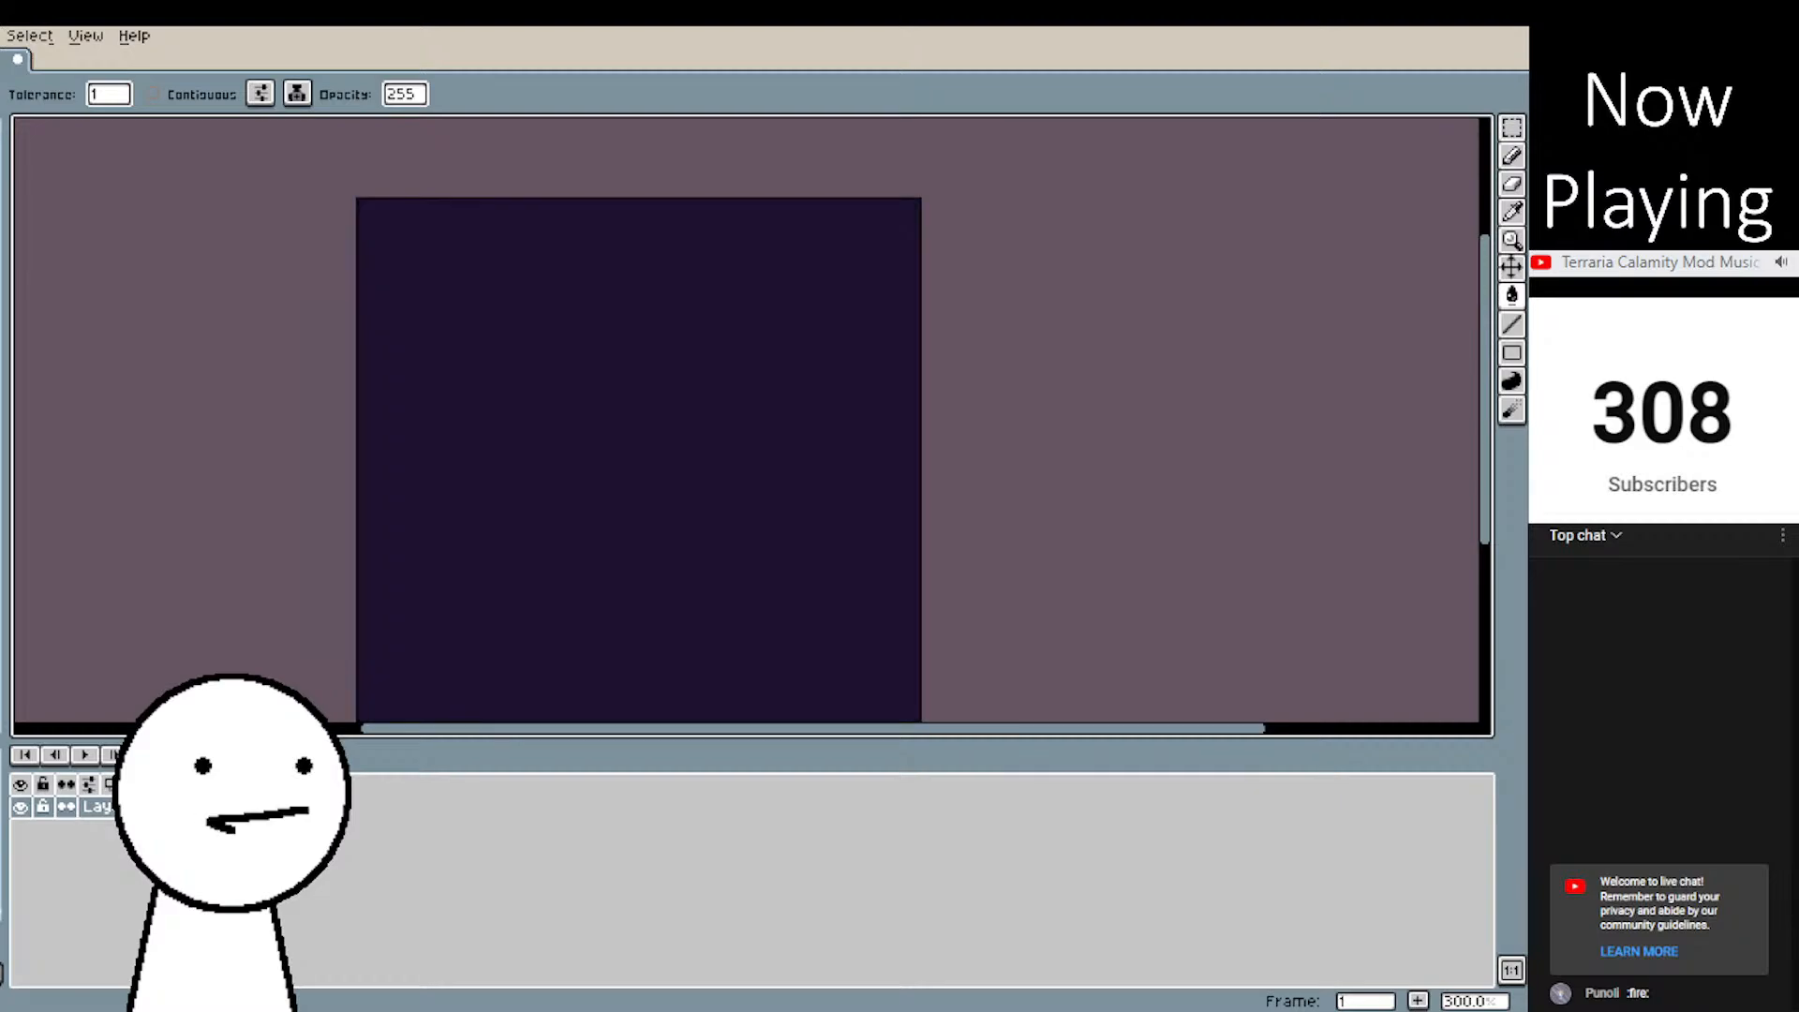
- Turn on the Pixel-perfect option for the Pencil tool and switch to the Line tool
click(1511, 324)
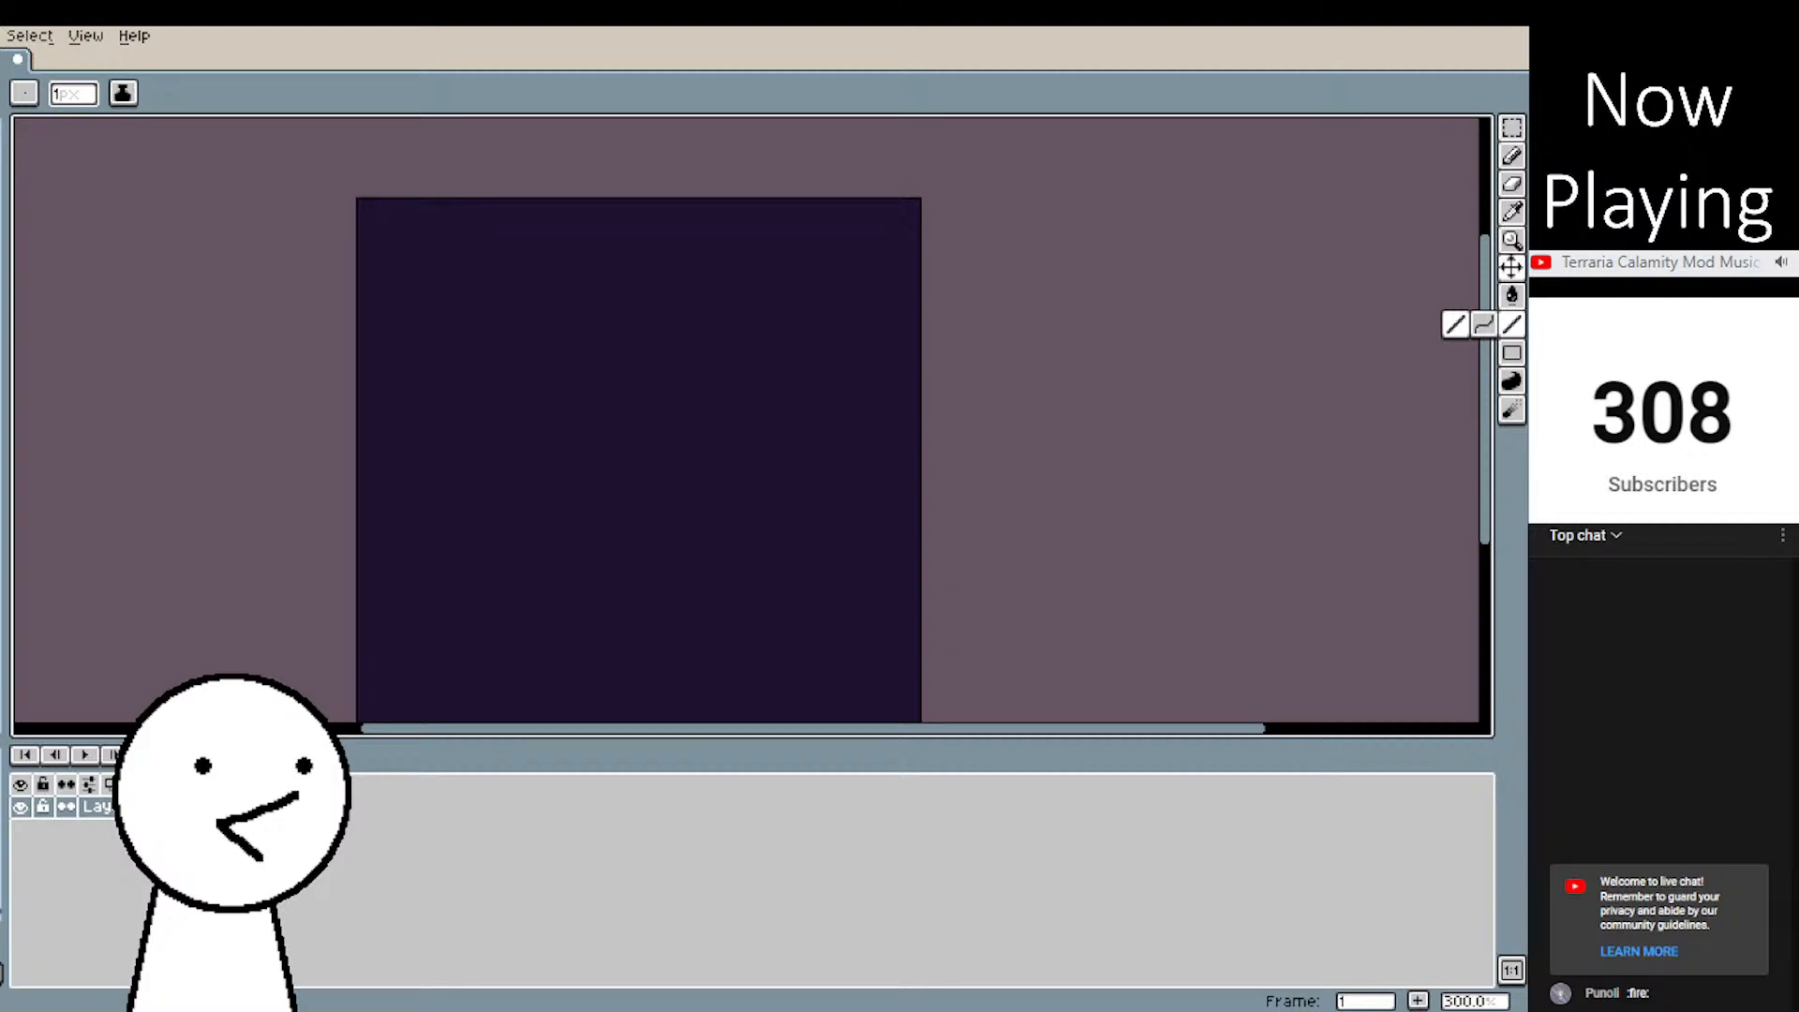
click(1512, 352)
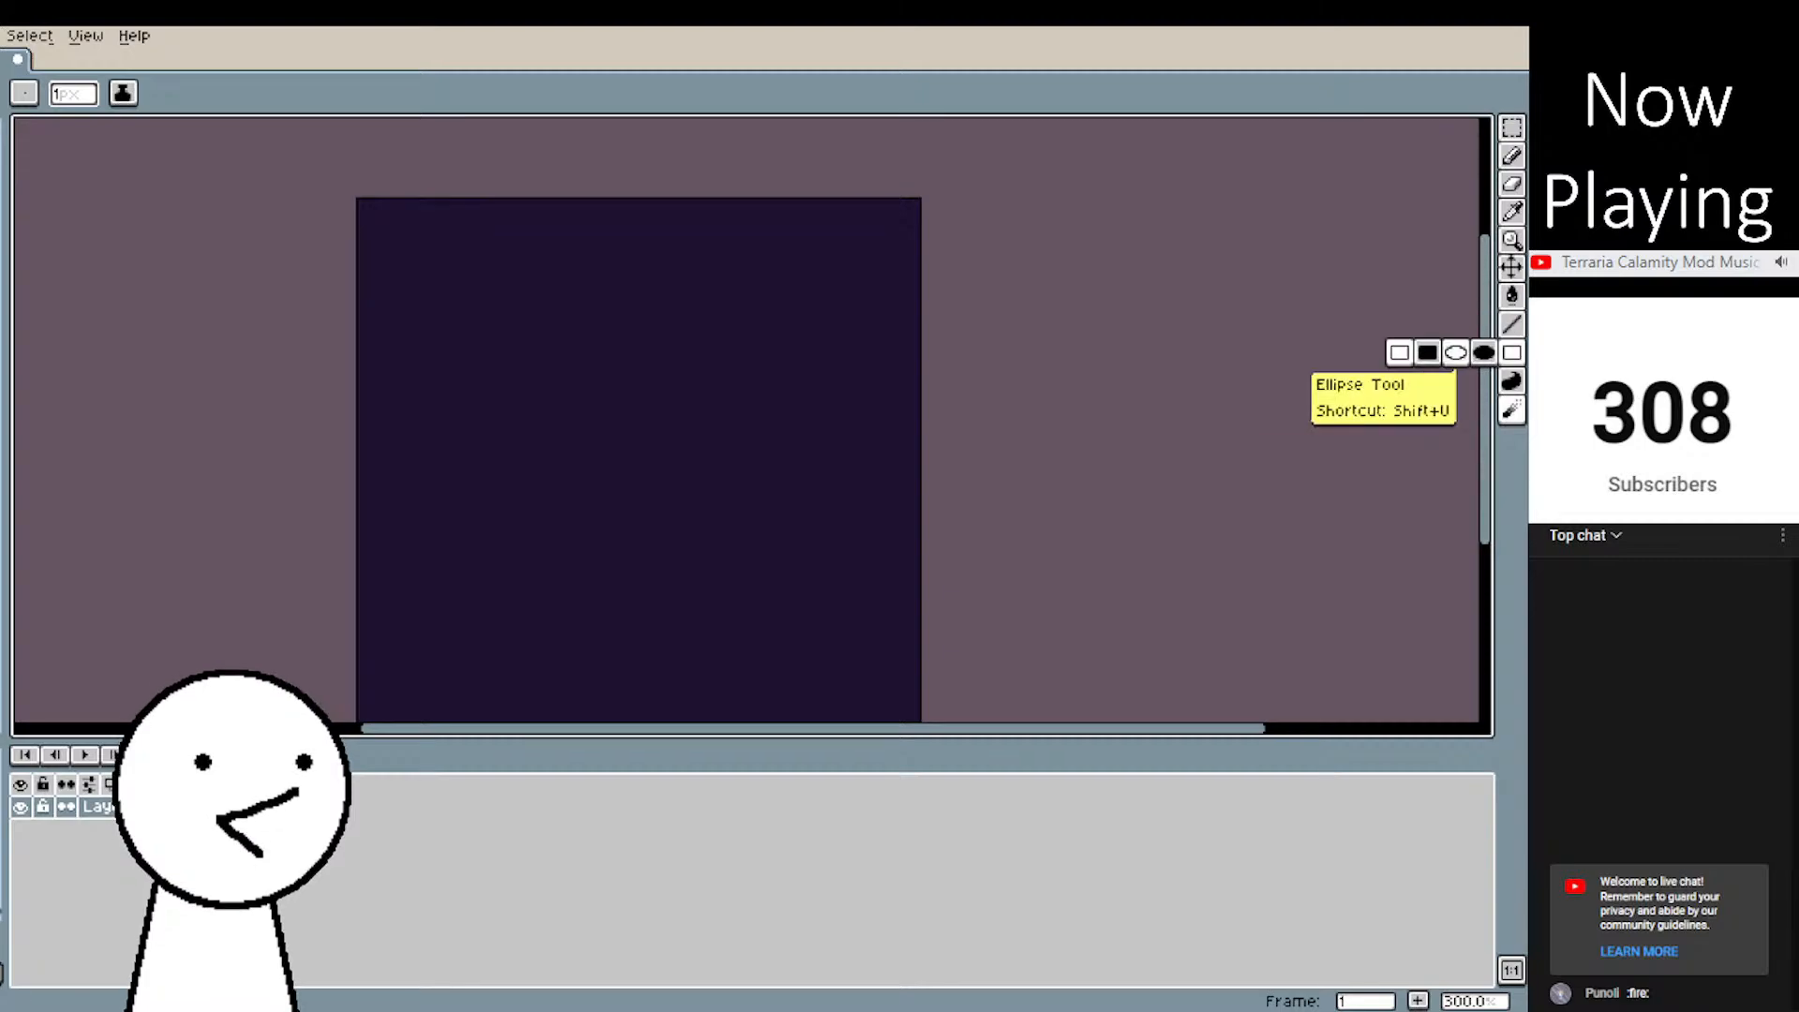
click(1512, 155)
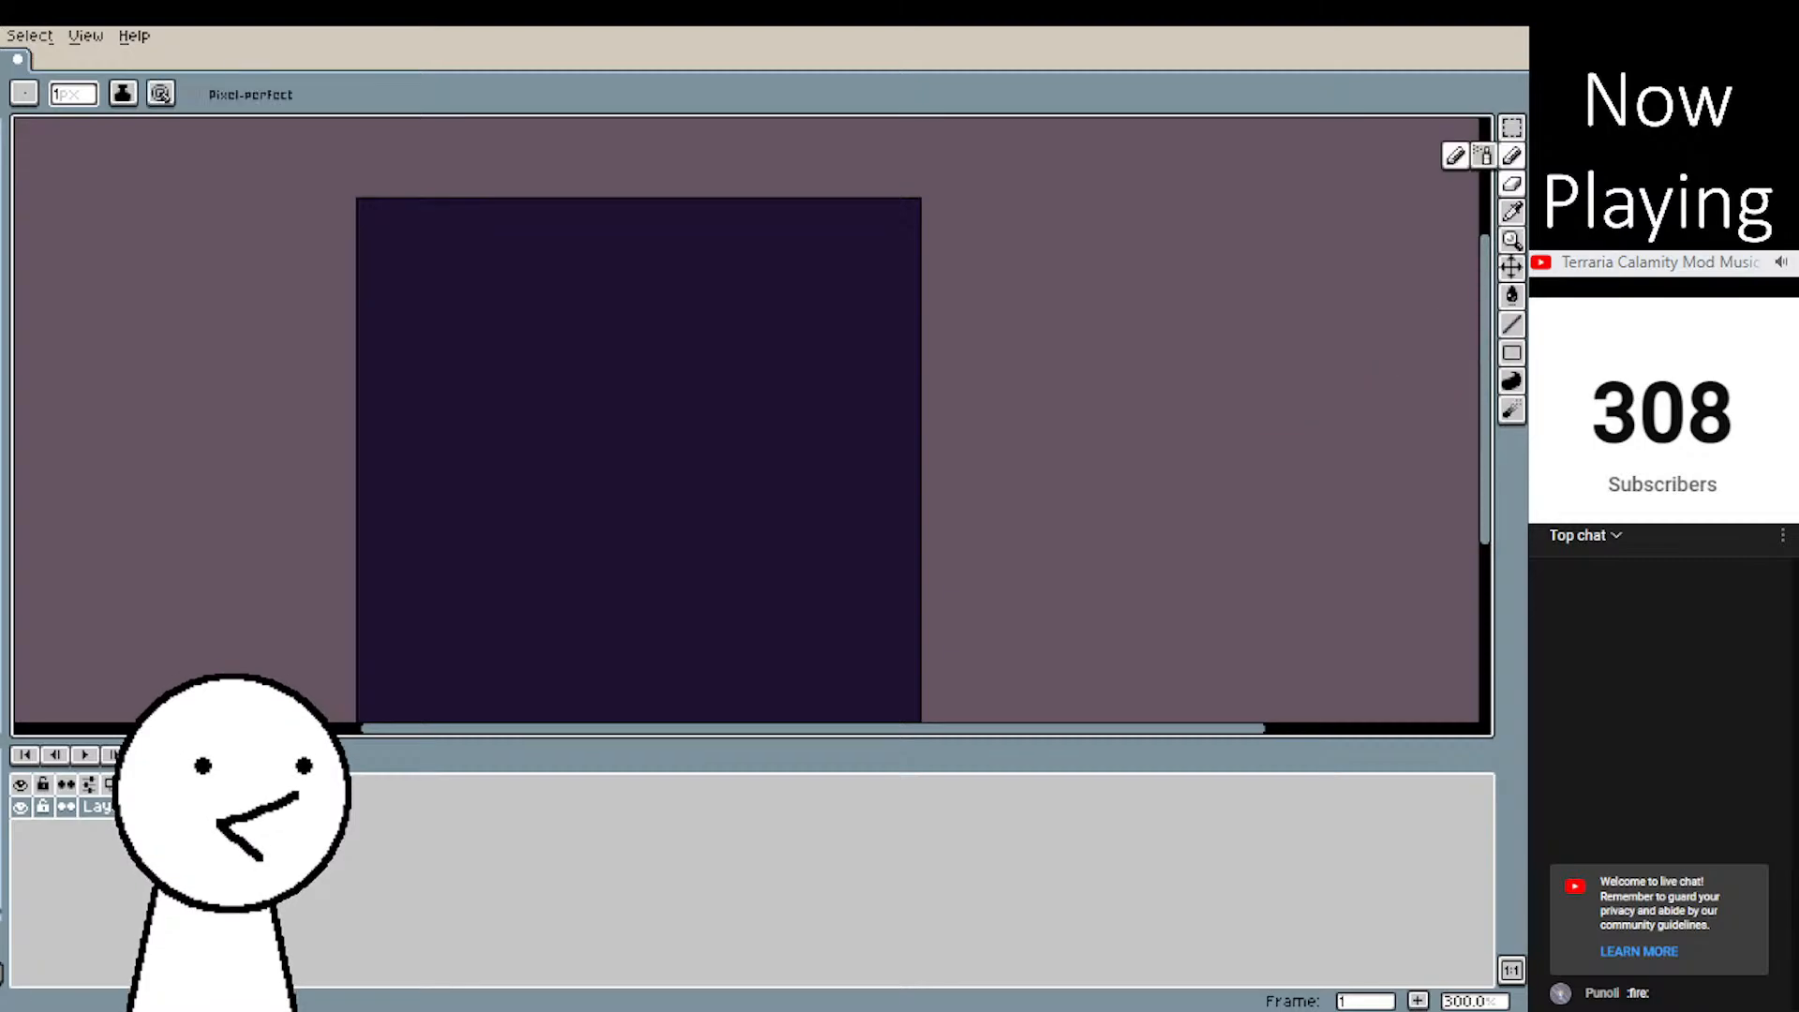
click(194, 94)
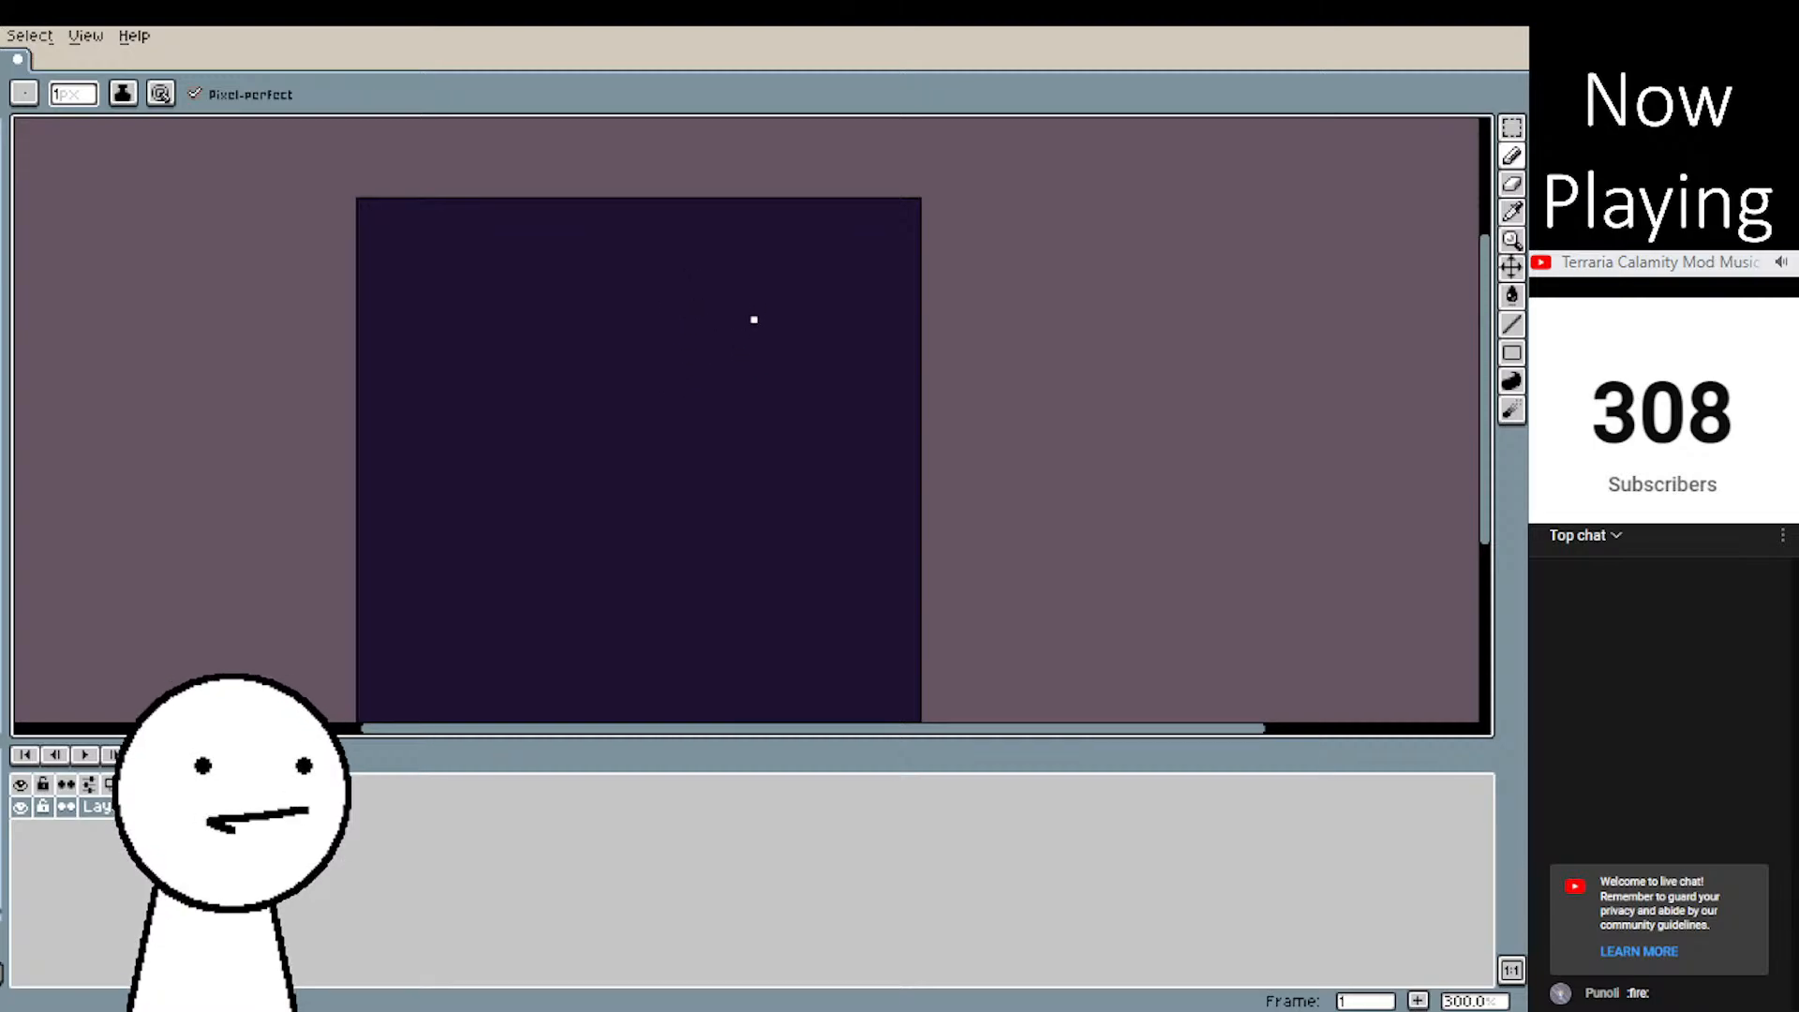
click(1512, 325)
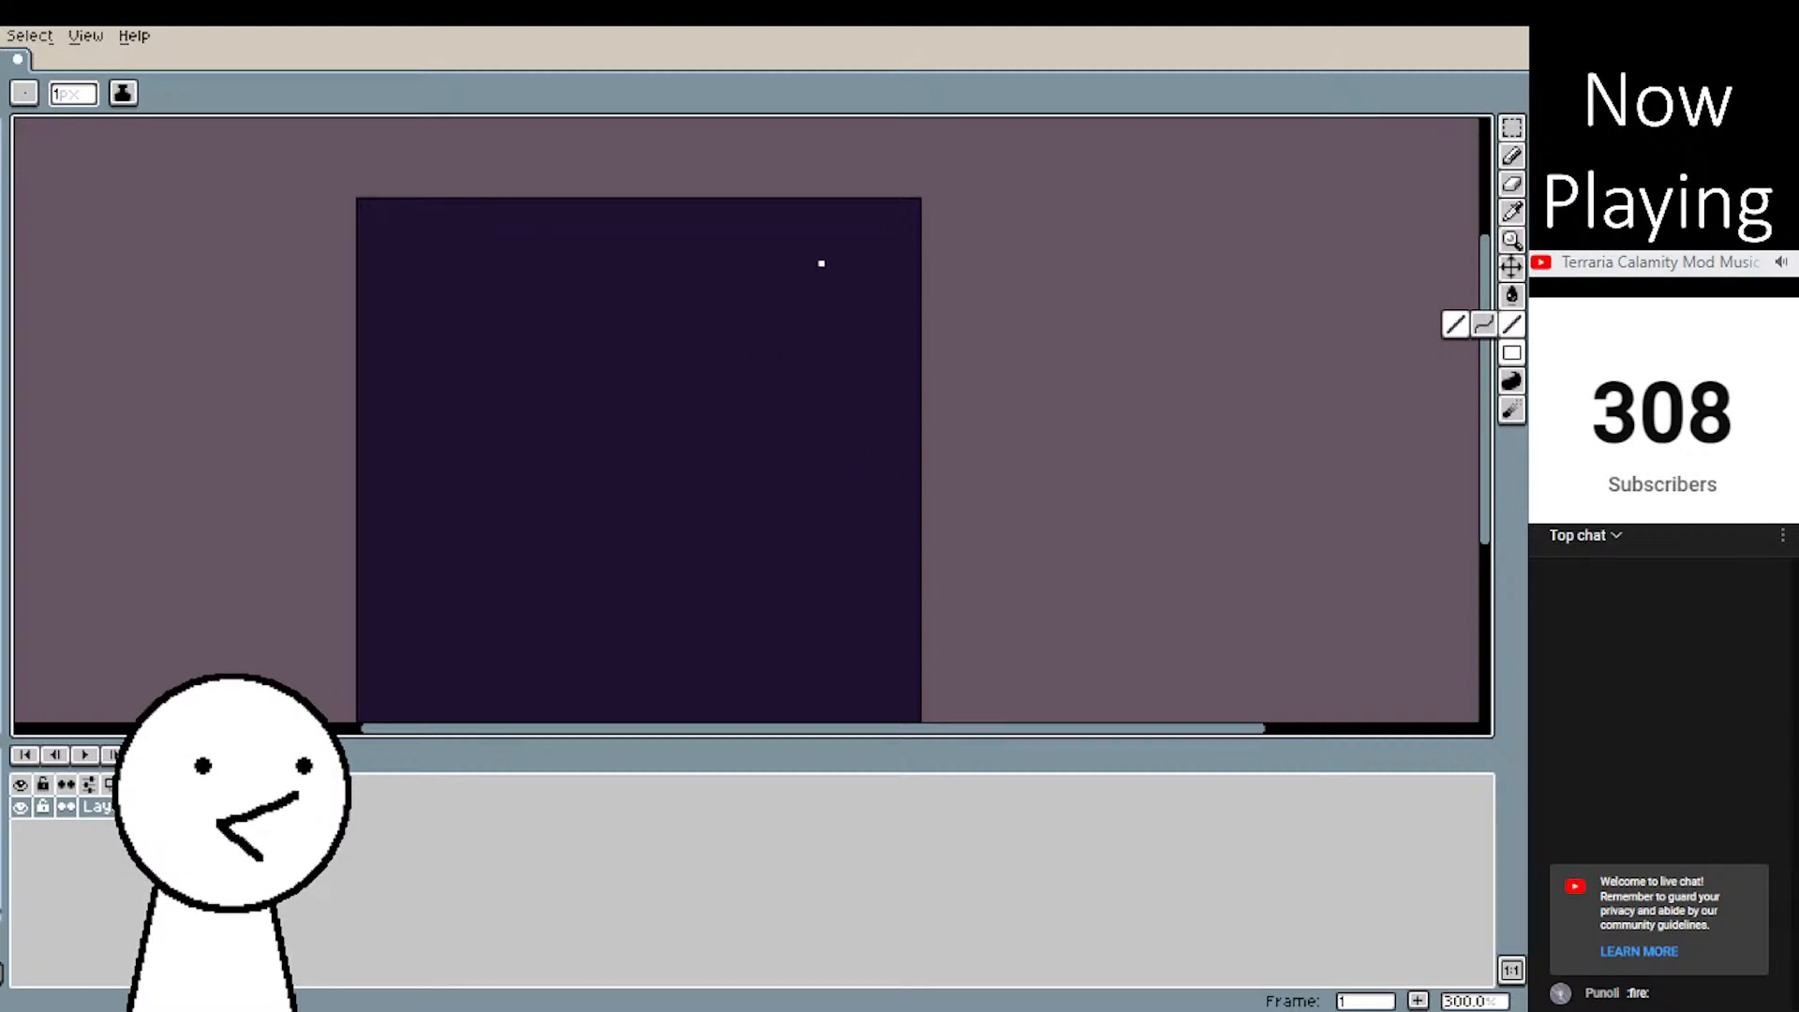
drag(858, 242, 630, 576)
drag(530, 720, 531, 720)
key(ctrl+z)
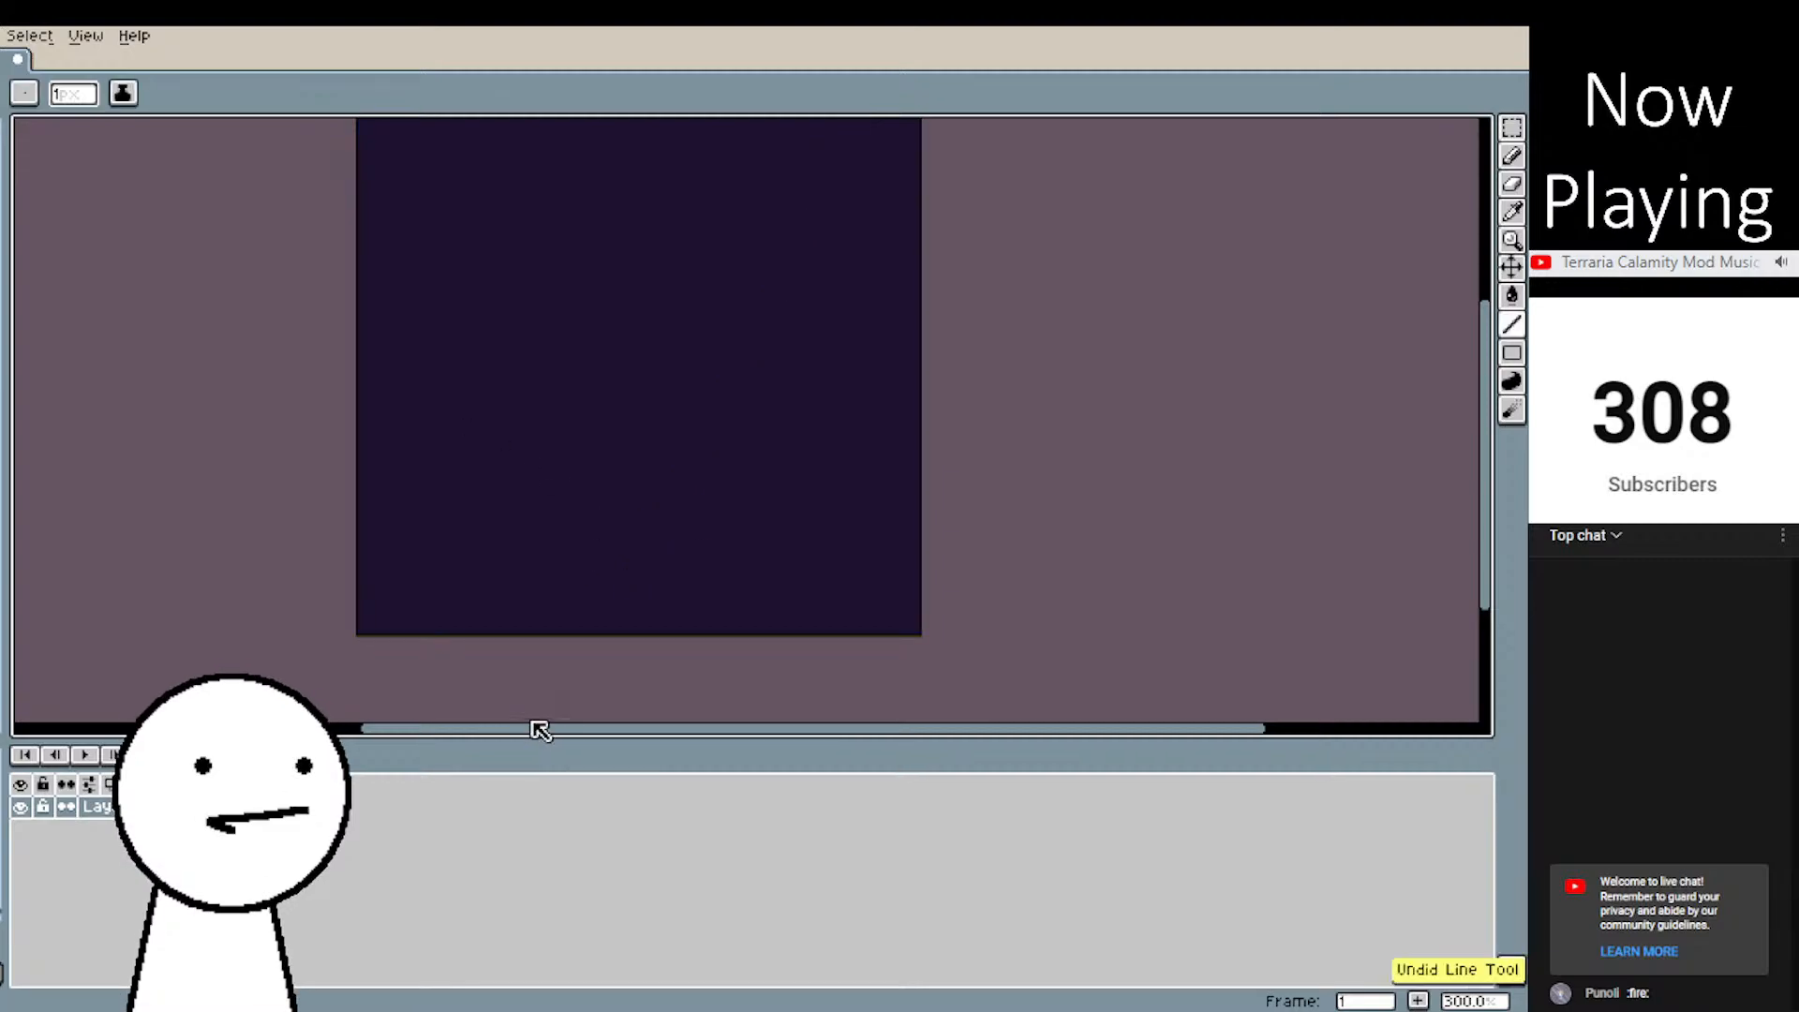
- Add a new layer above the dark purple background
key(alt+l)
key(Right)
key(Return)
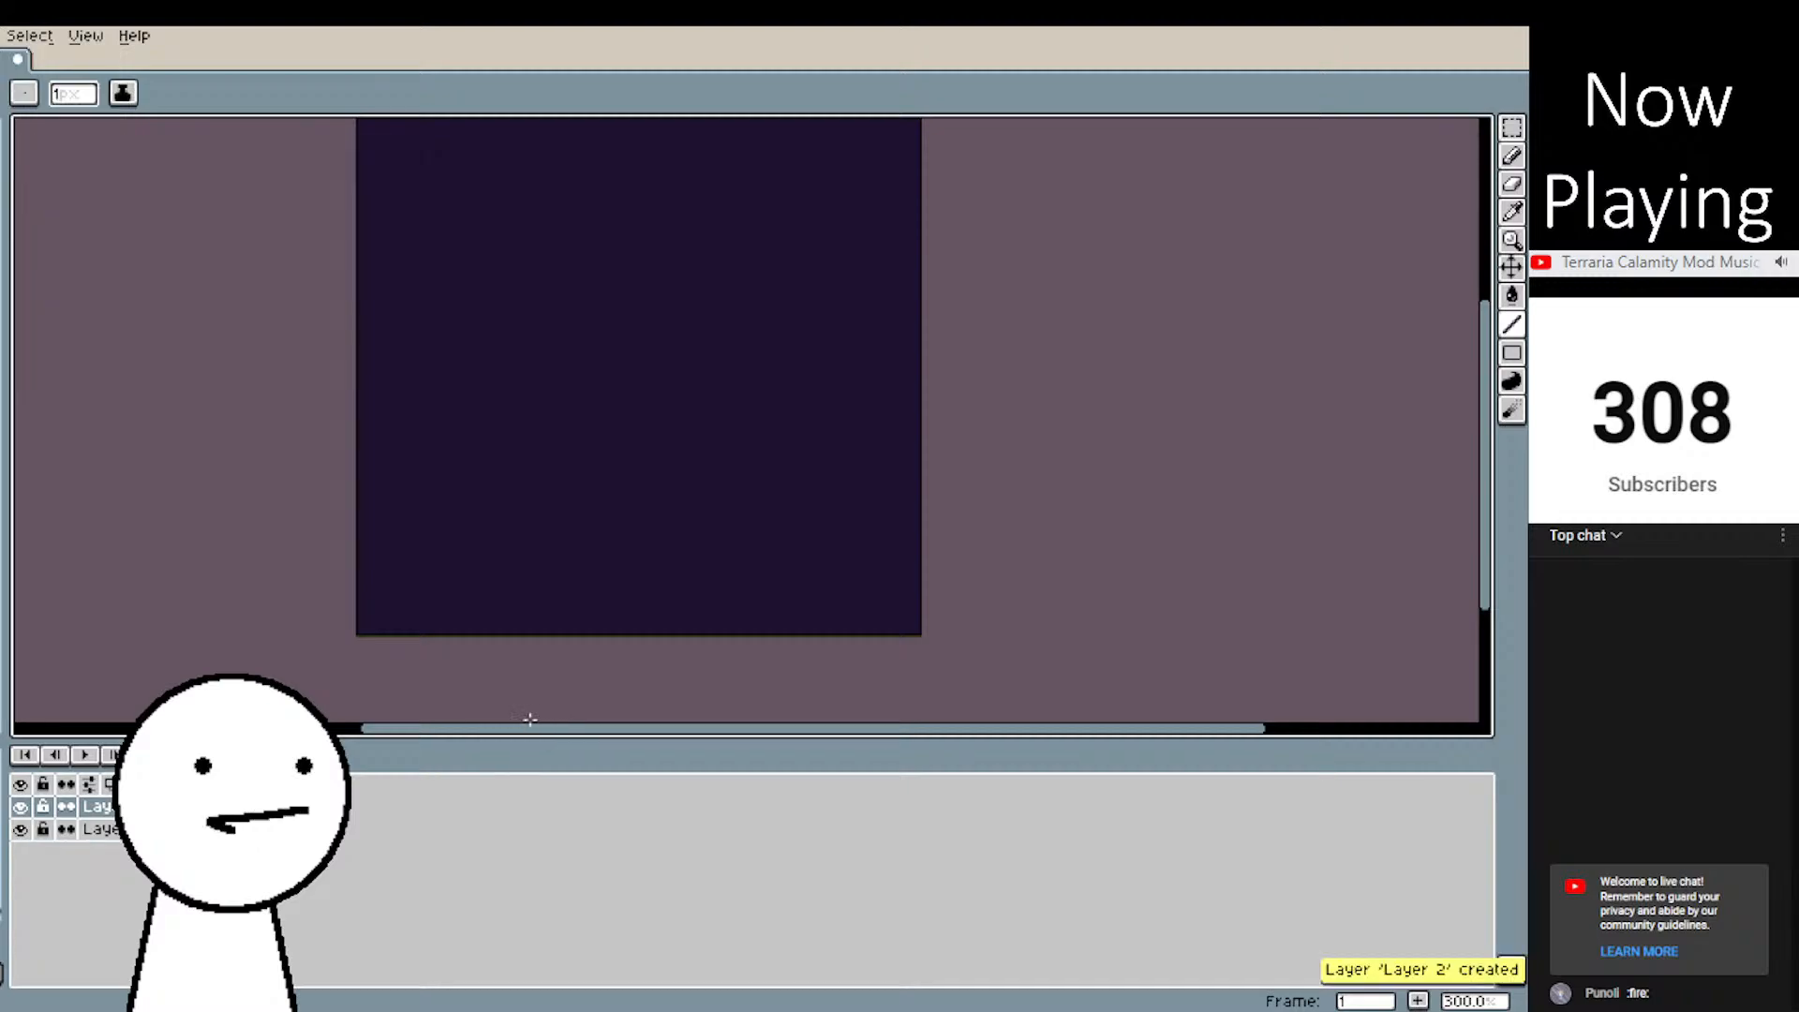
- Draw a long white diagonal line with a short line crossing its lower end, erasing the stub below the crossing
drag(1095, 456, 1159, 549)
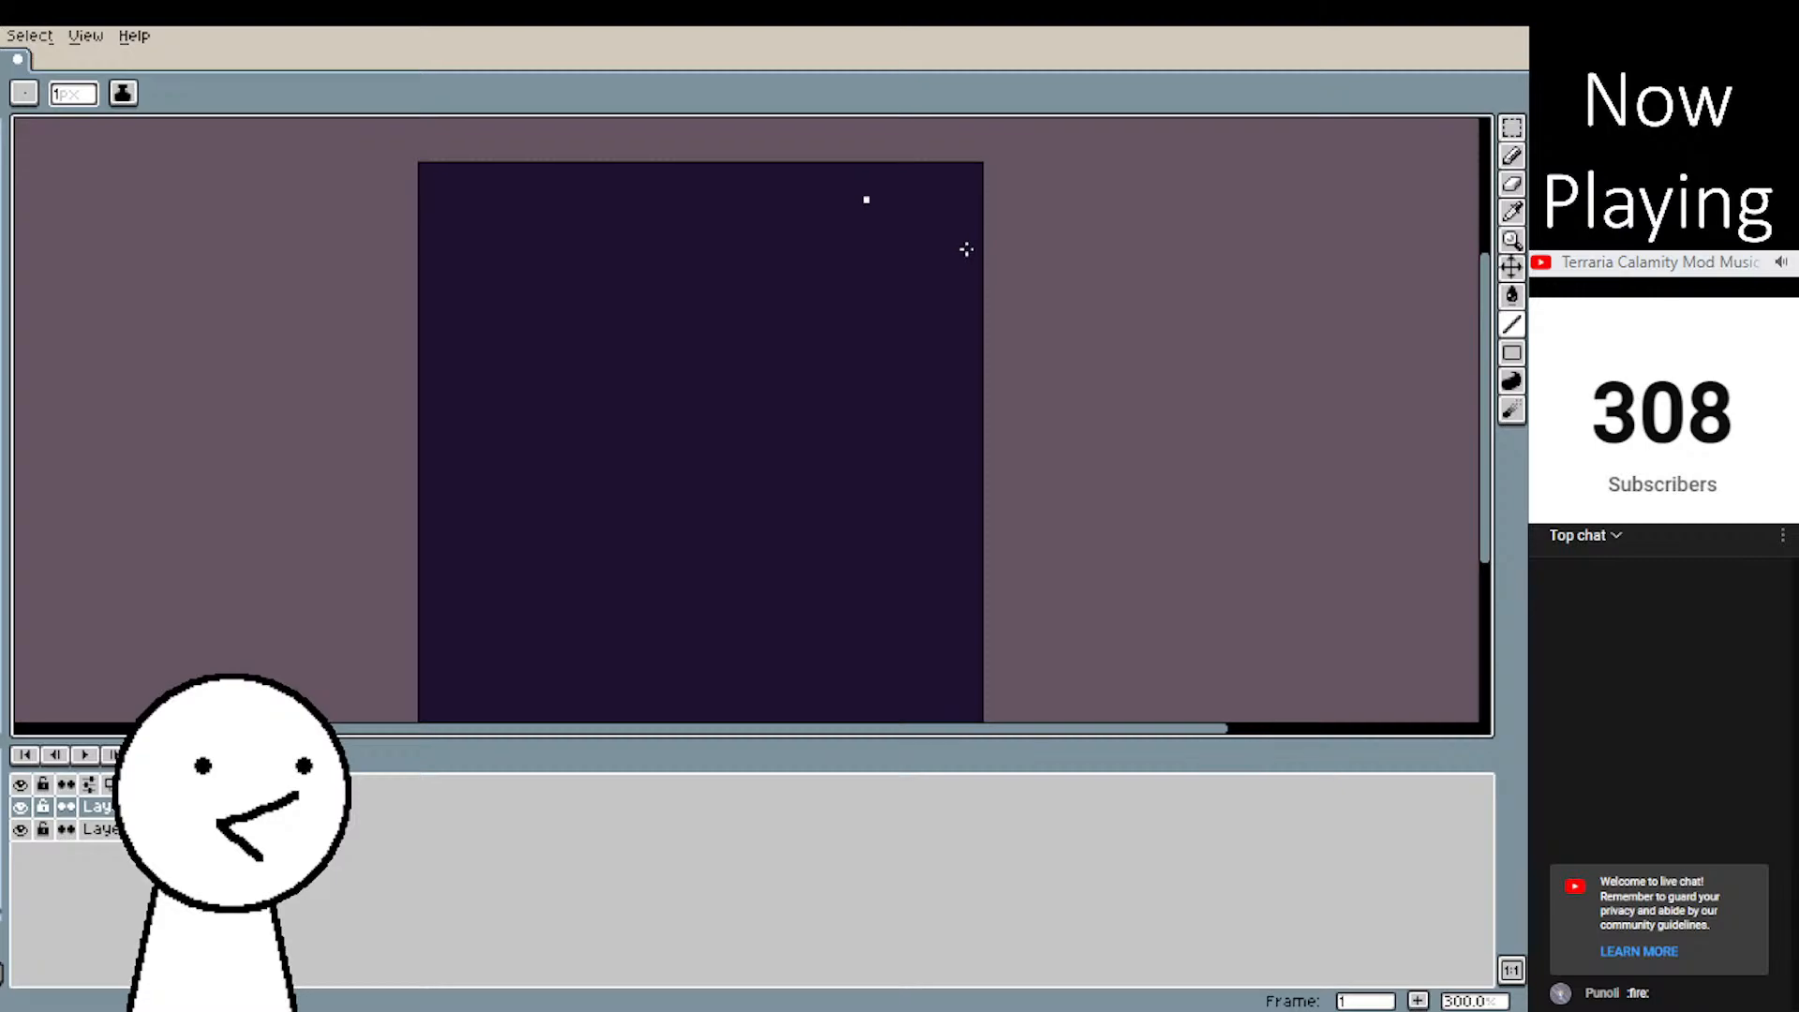
drag(703, 537, 698, 542)
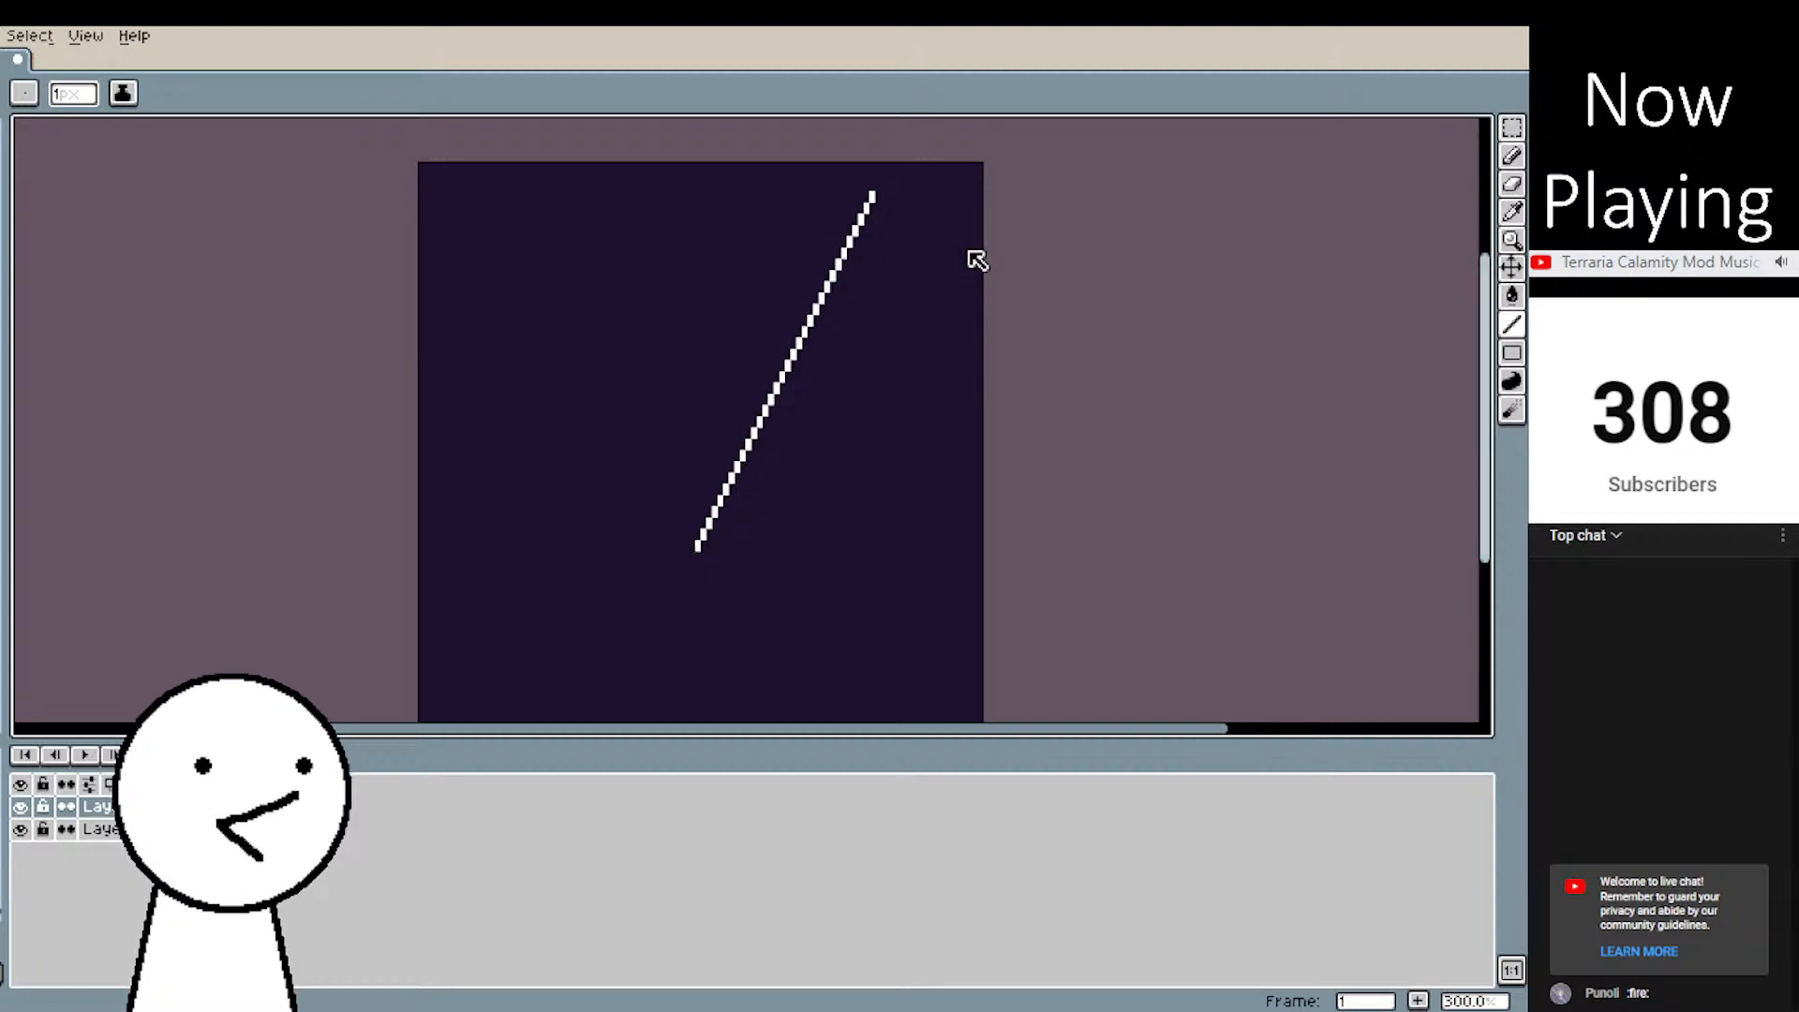
drag(684, 476, 752, 505)
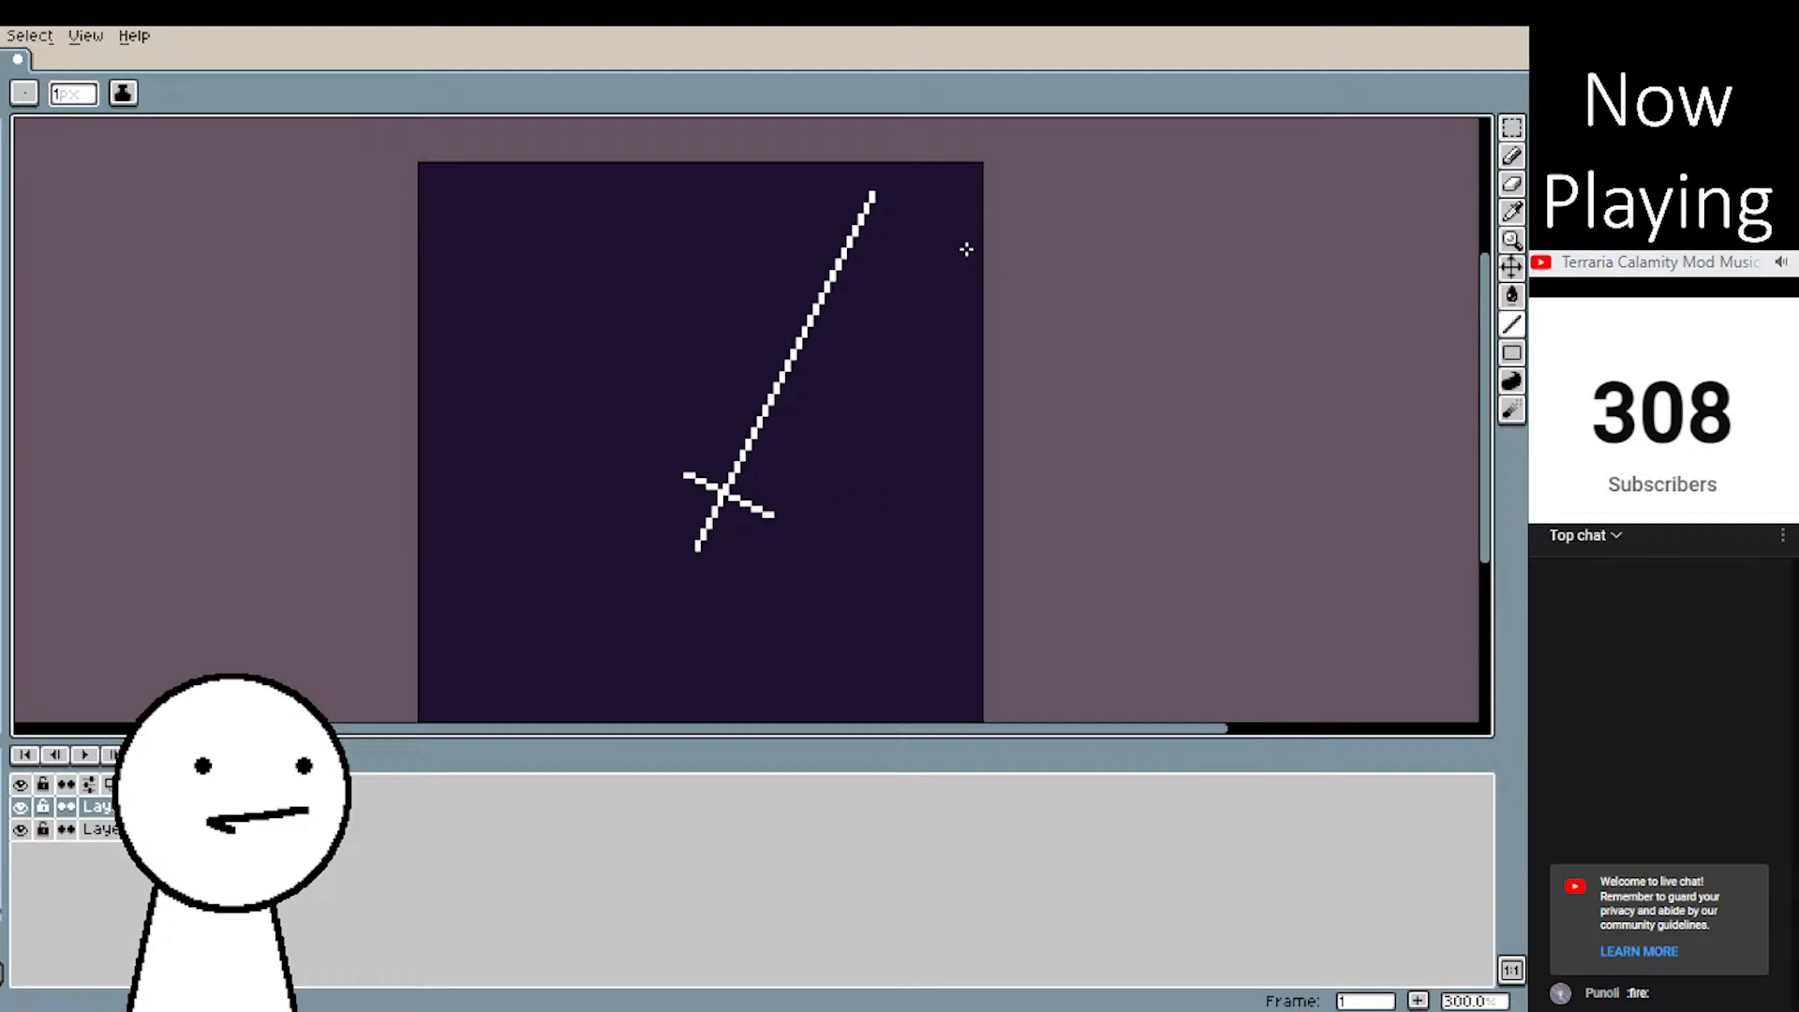
key(b)
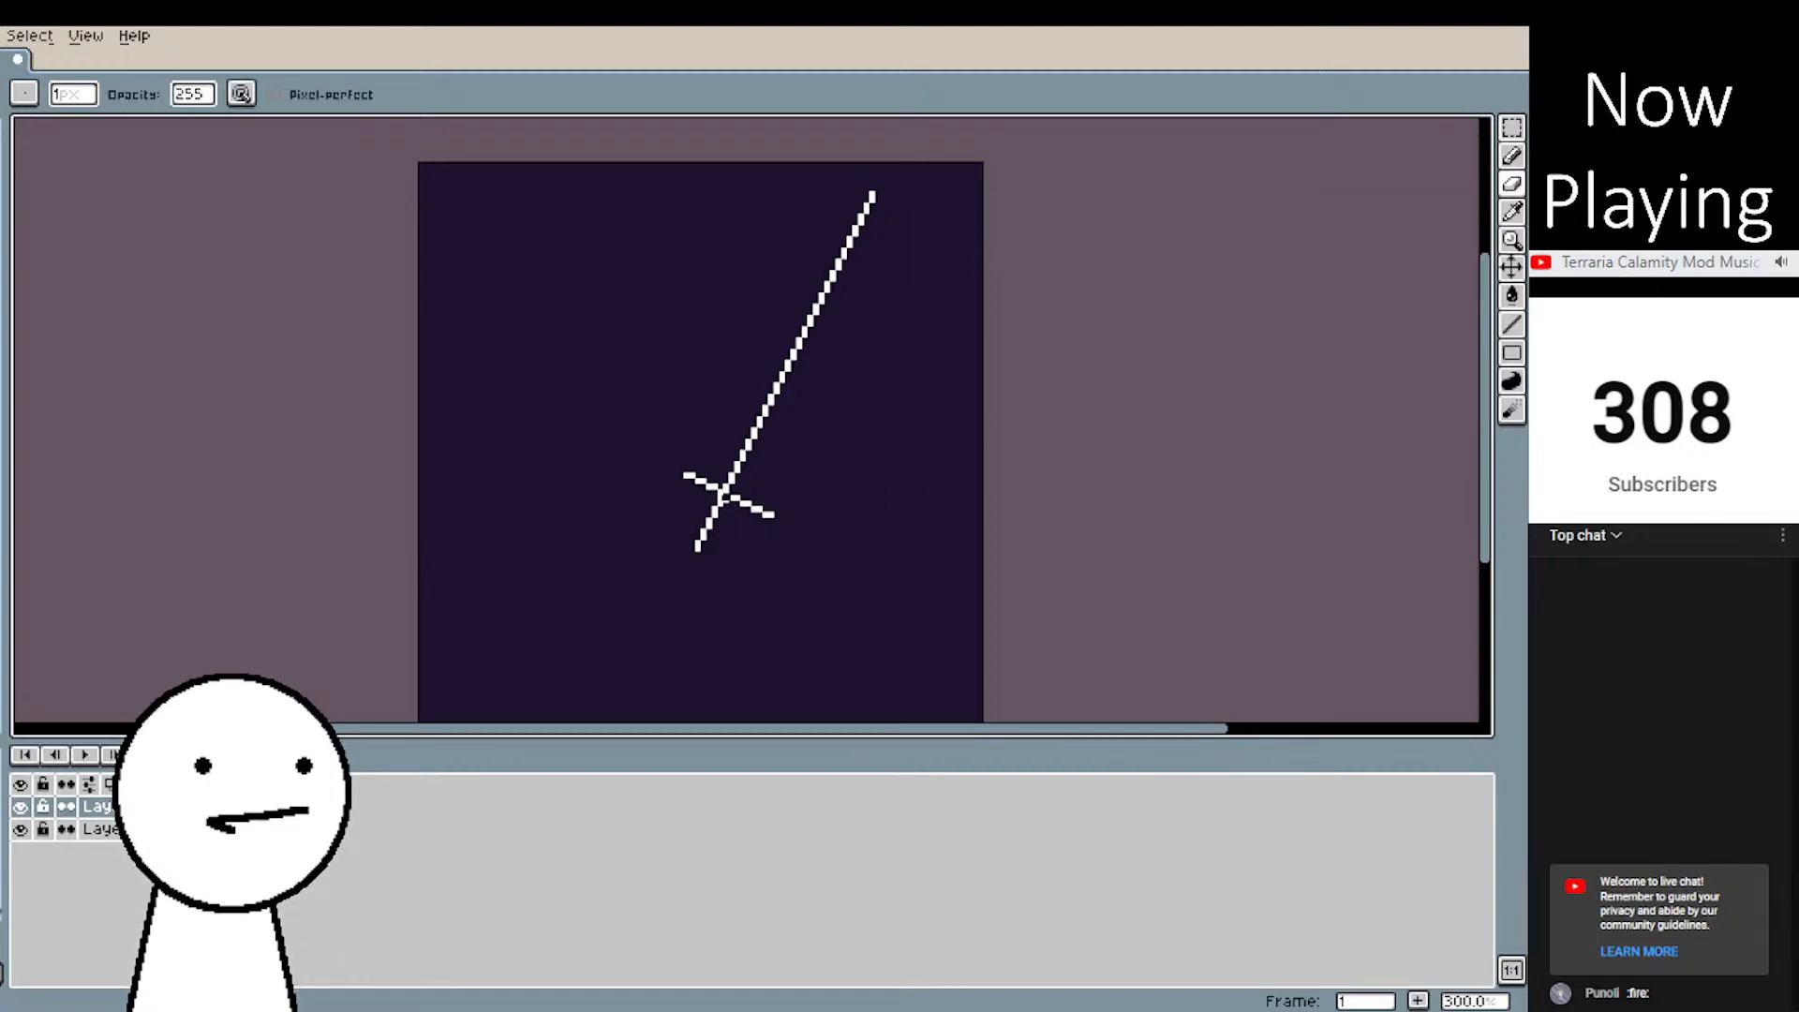
drag(714, 513, 695, 547)
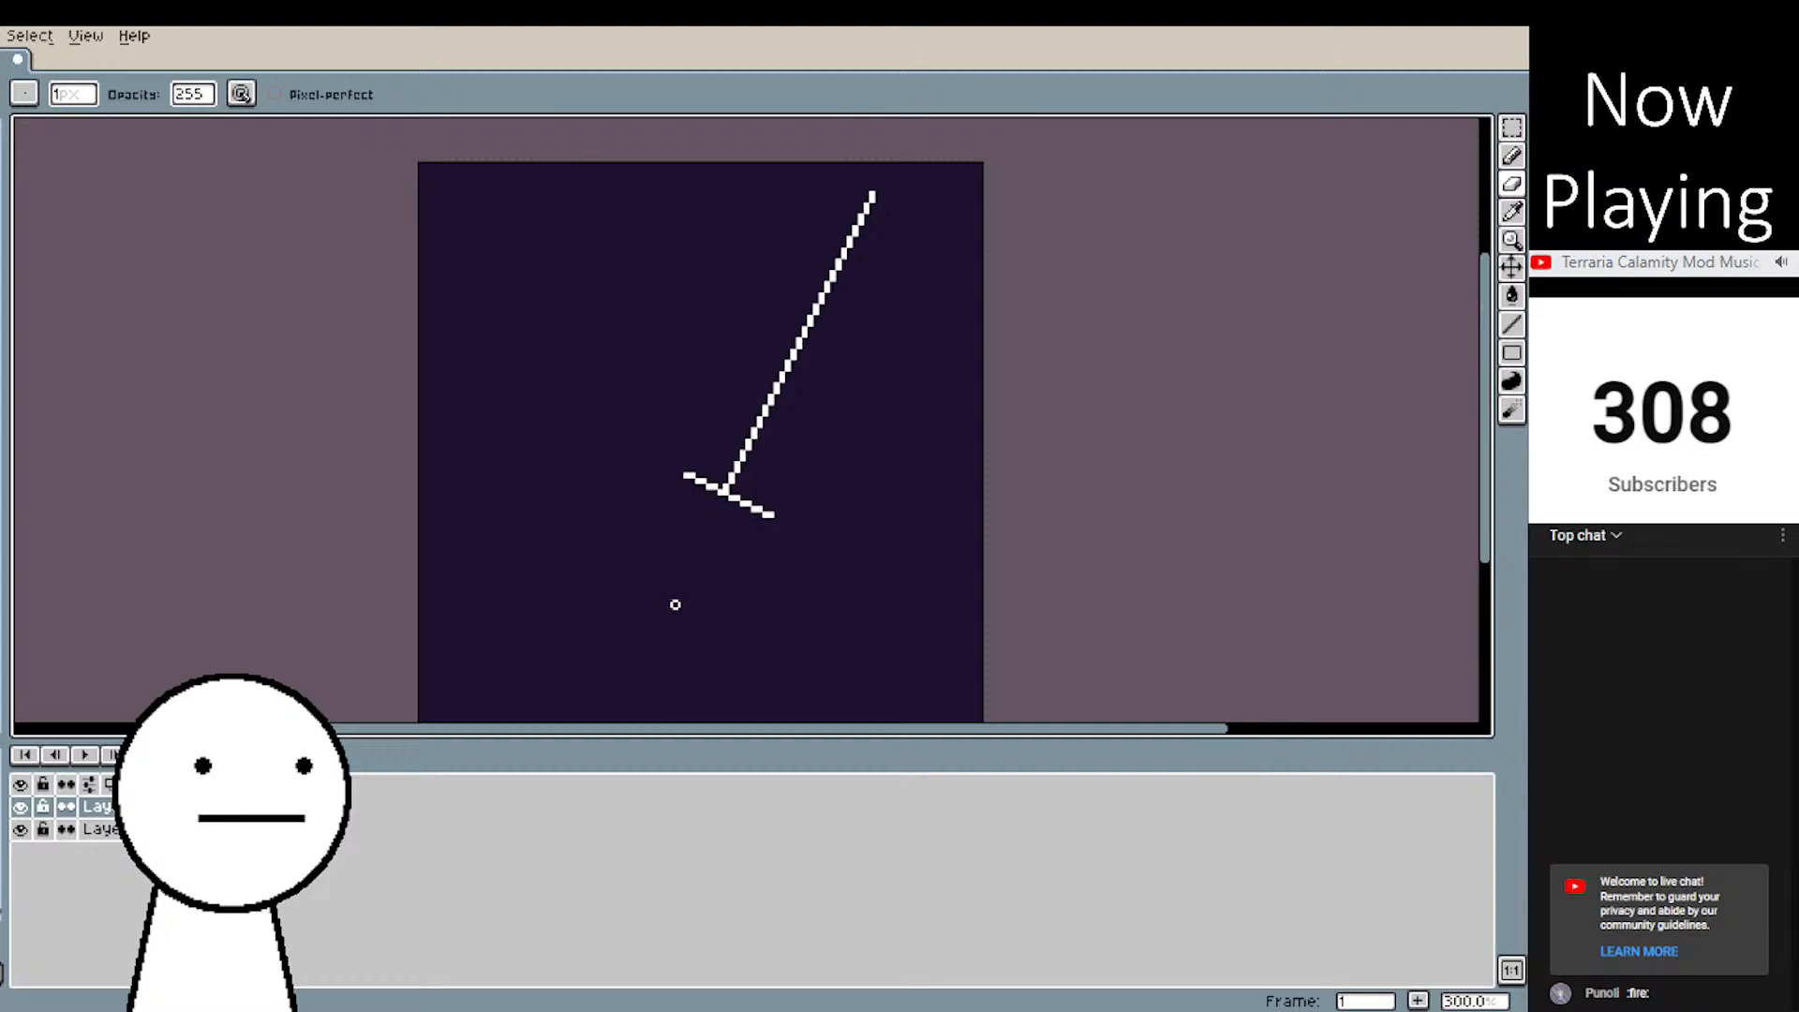
- Draw white lines from both ends of the short crossing line up to the diagonal line, forming a closed triangle
key(l)
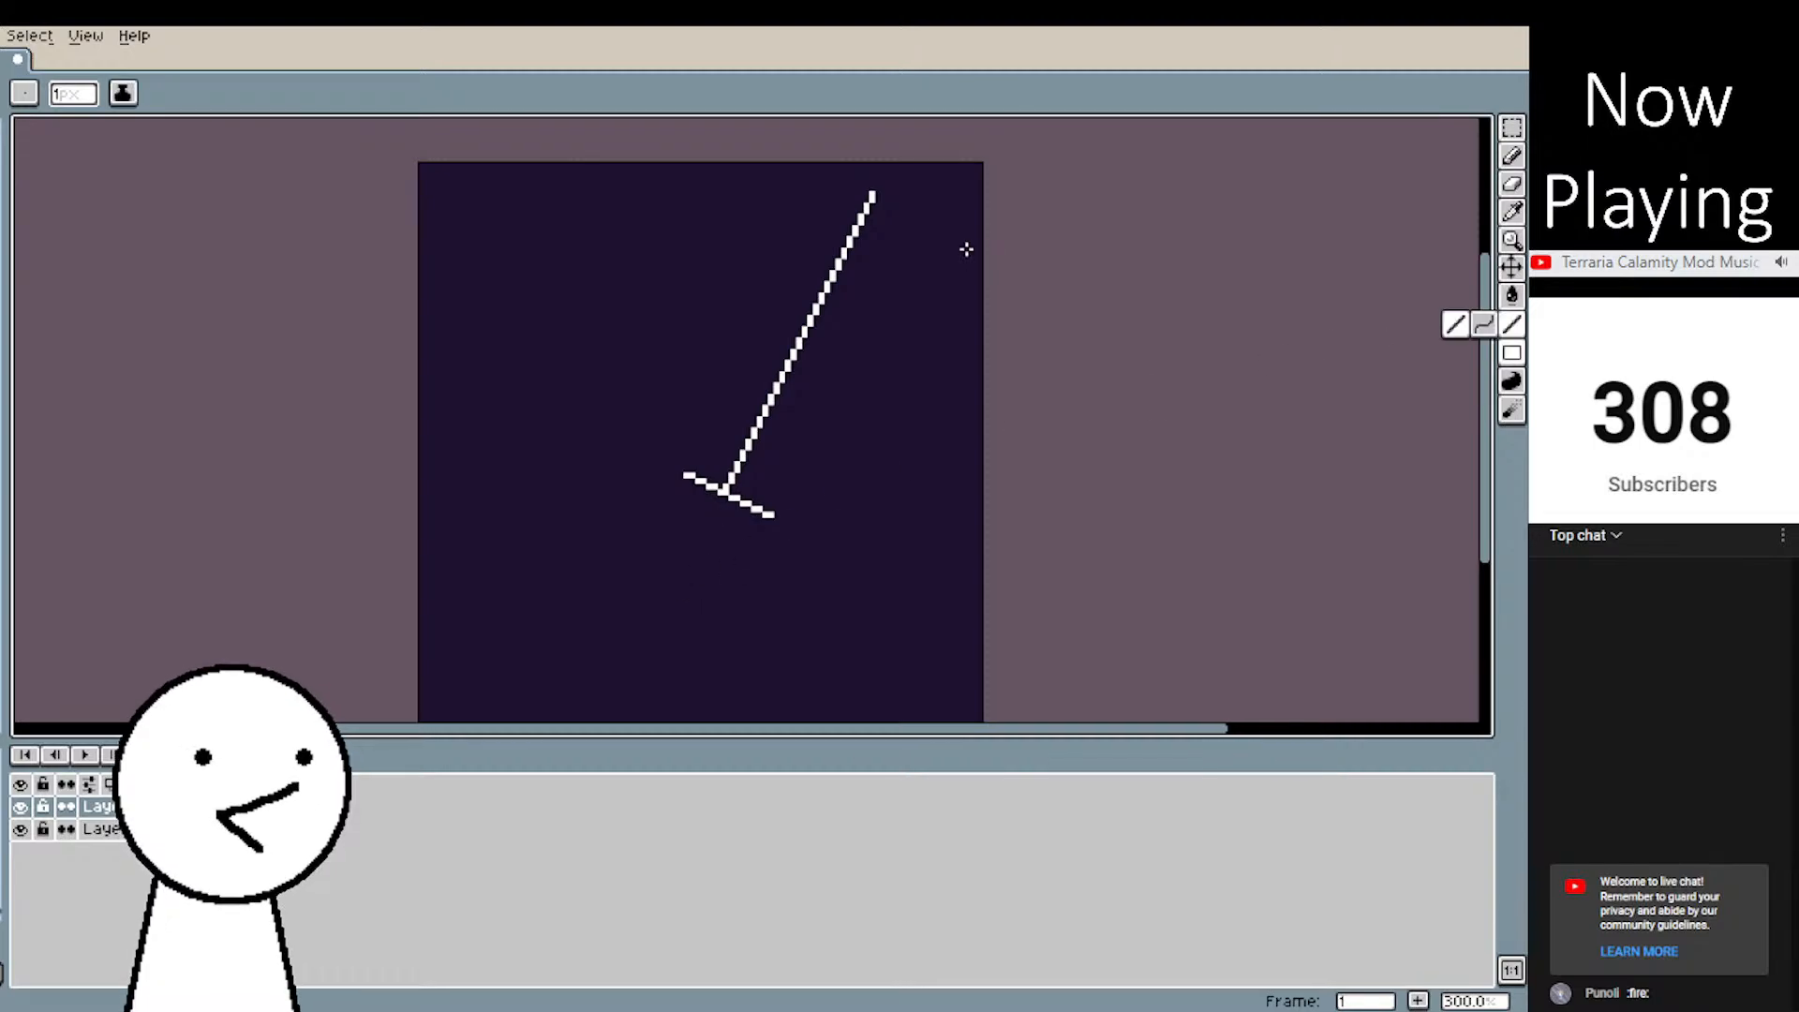
scroll(672, 444, up, 1)
mouse_move(834, 489)
mouse_down()
mouse_move(530, 495)
mouse_move(693, 481)
mouse_up()
scroll(534, 497, up, 2)
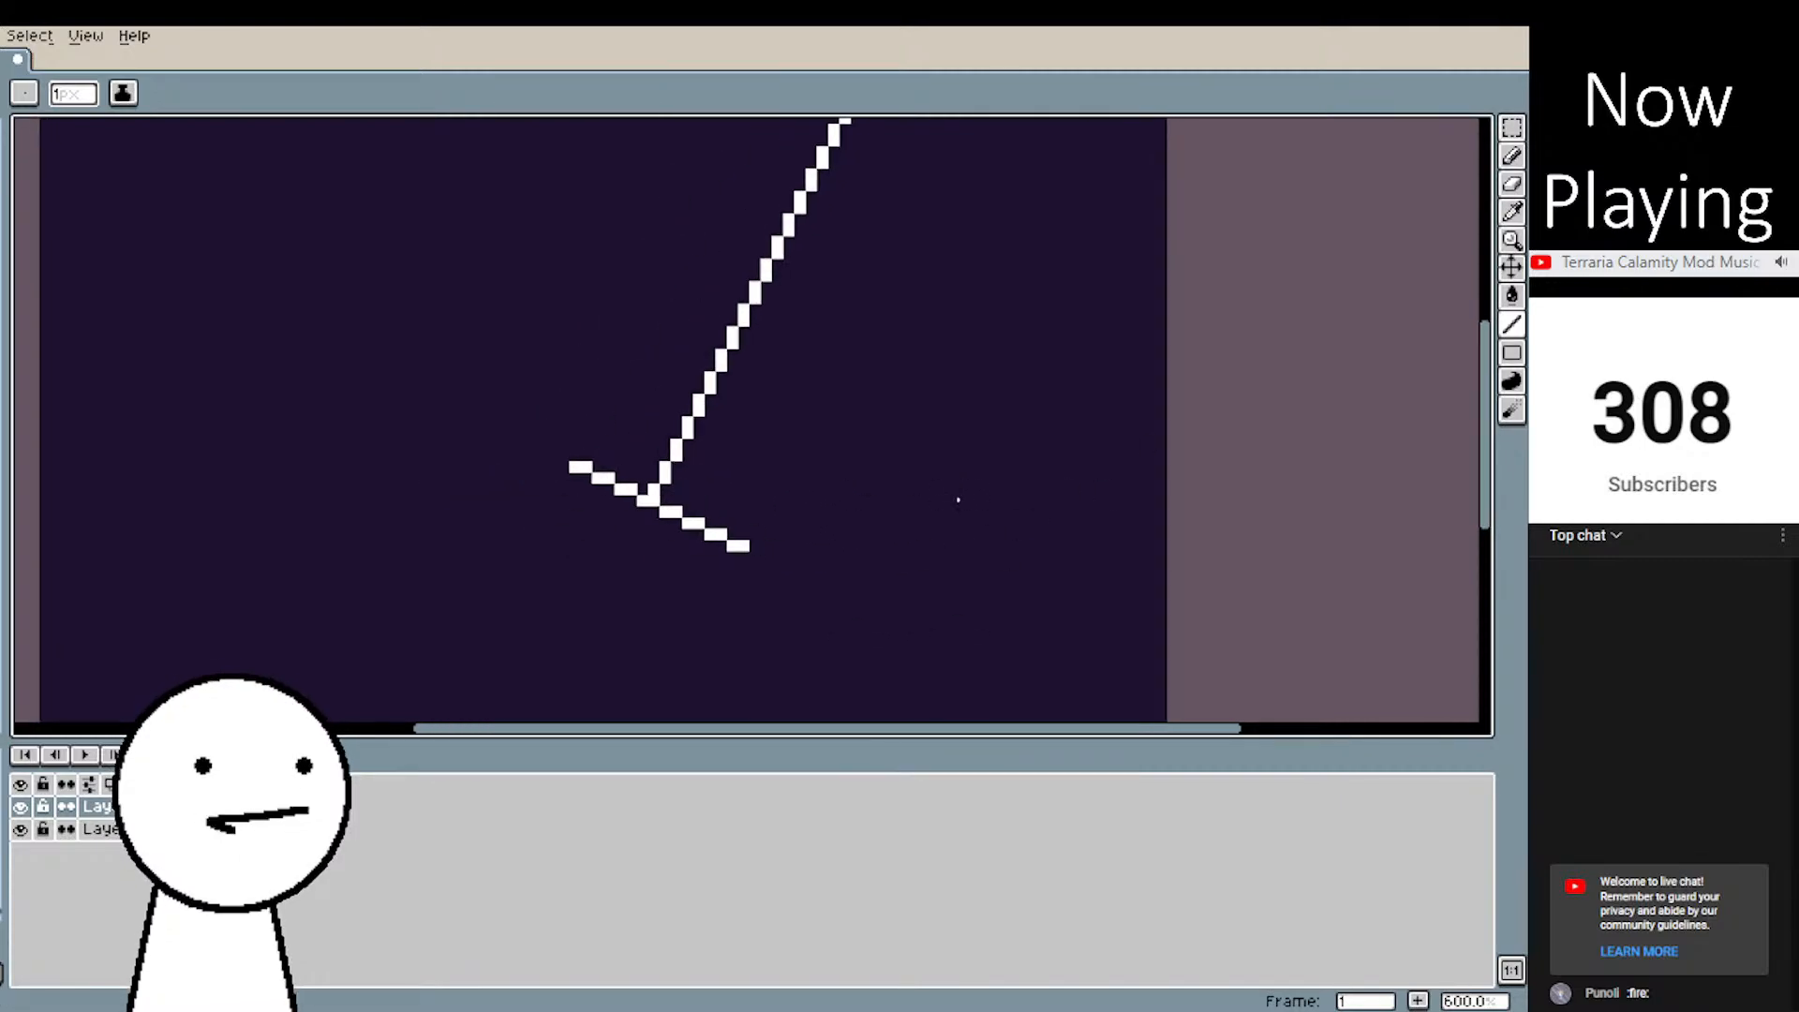
click(1512, 324)
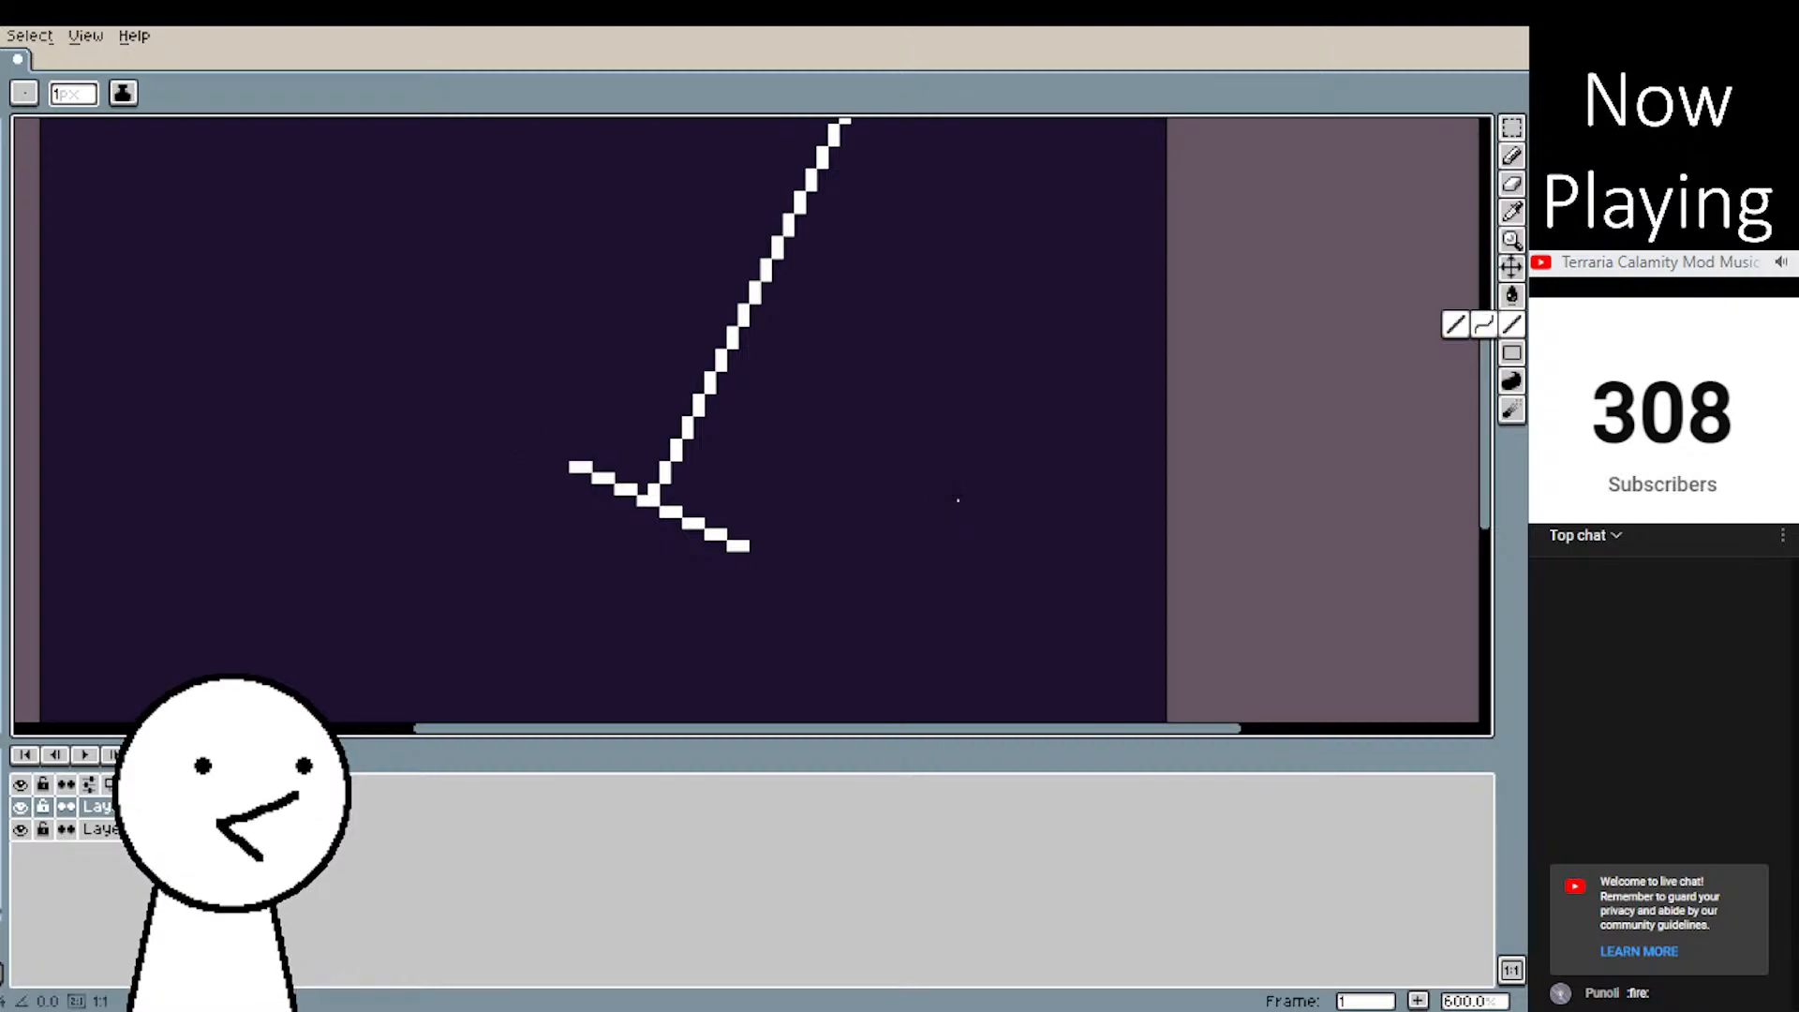
drag(574, 466, 695, 409)
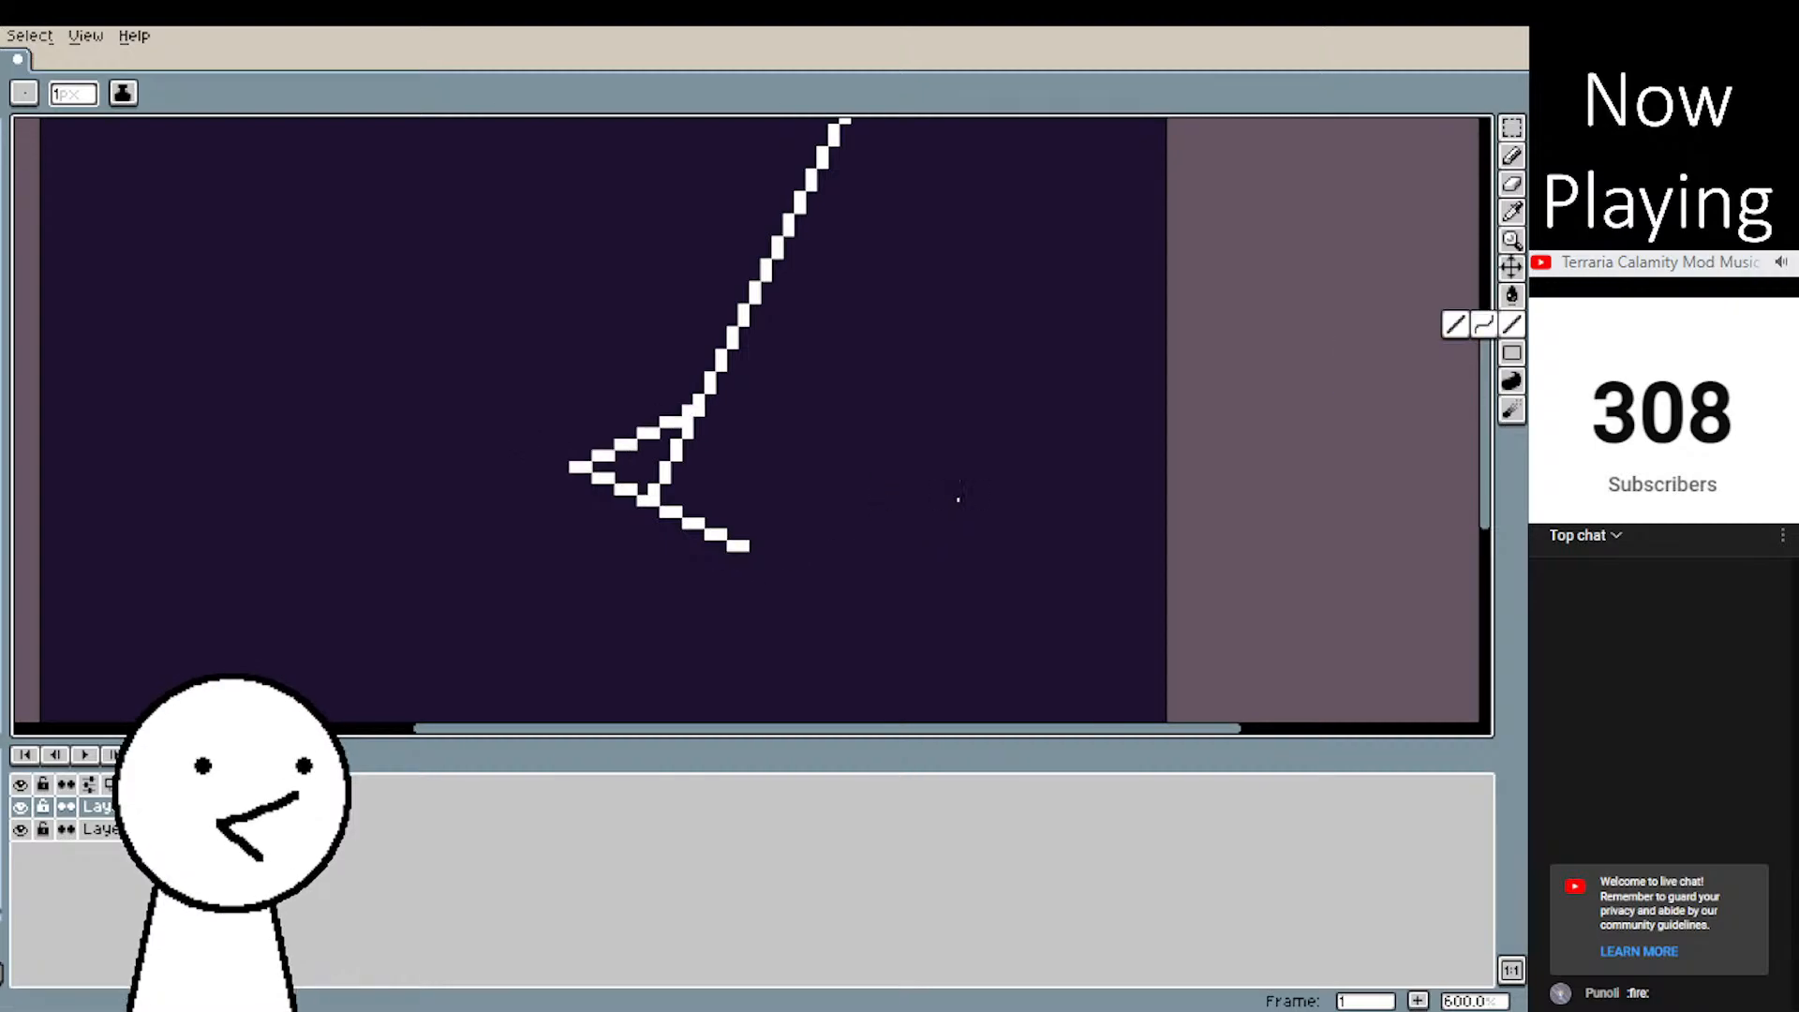
mouse_move(743, 545)
mouse_down()
mouse_move(688, 422)
mouse_move(765, 557)
mouse_up()
click(755, 557)
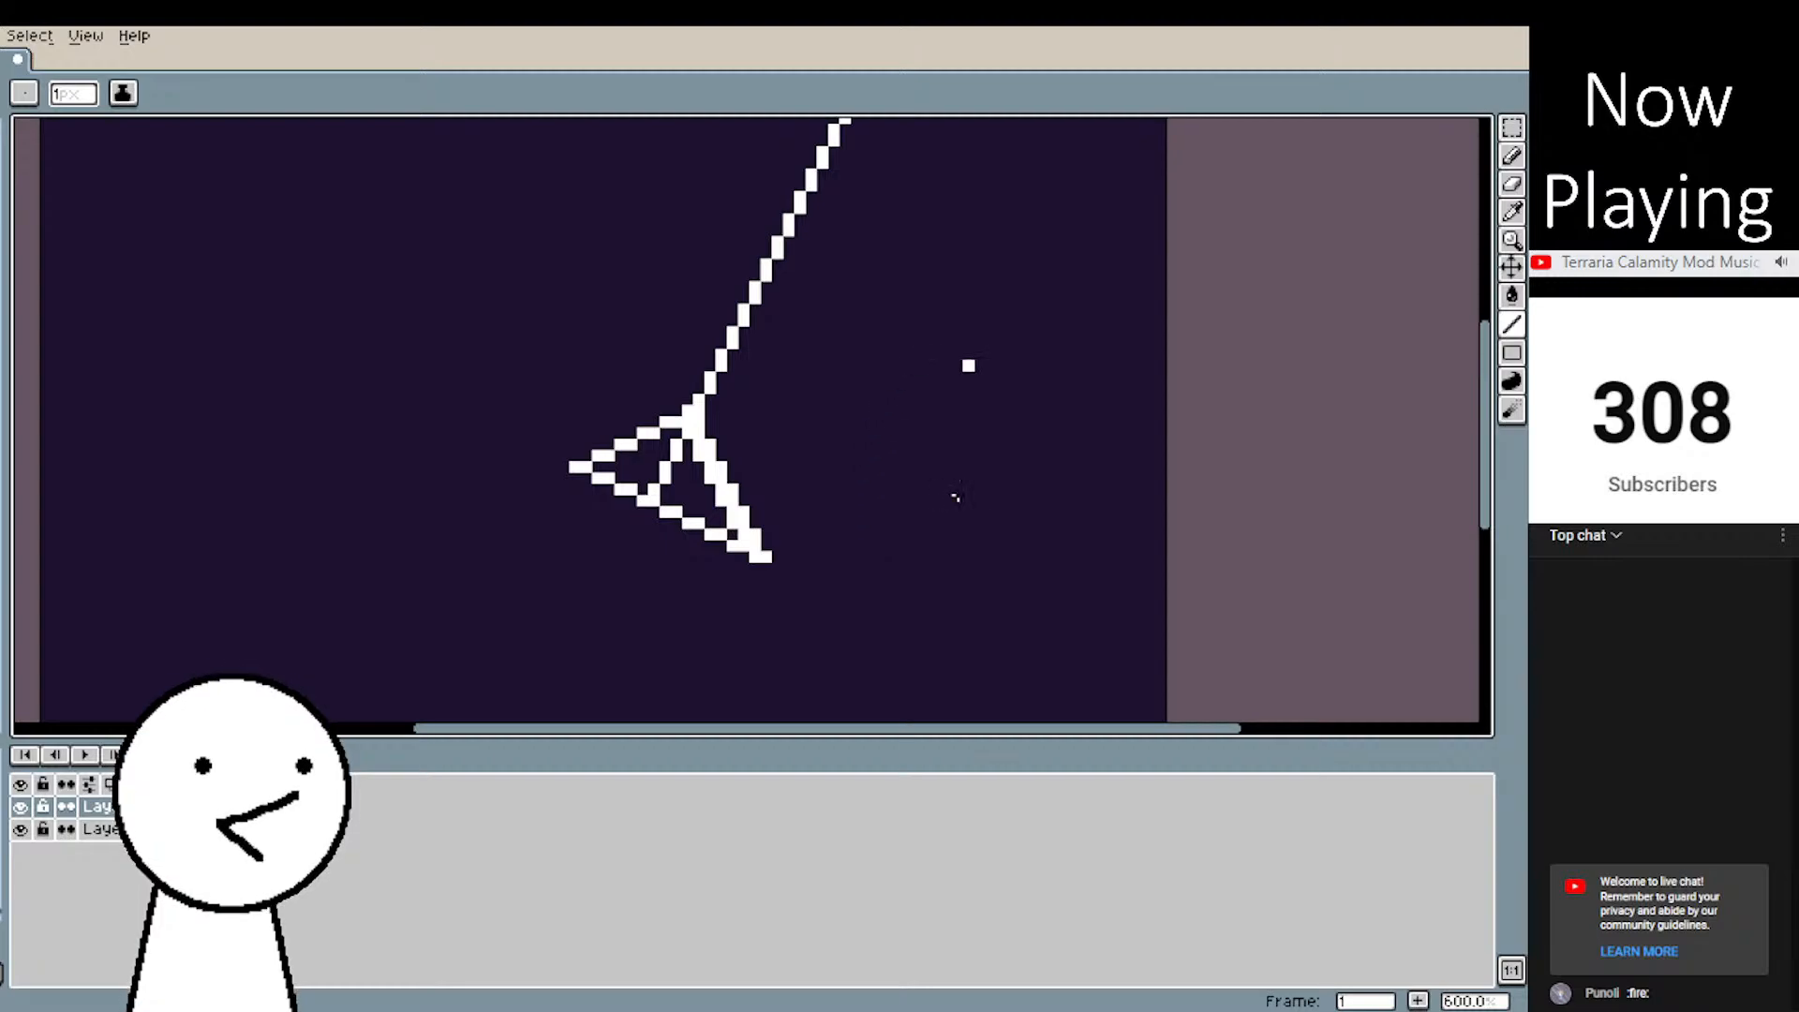
- Fill the inside of the triangle with white and patch the leftover dark pixel using the Pencil
key(g)
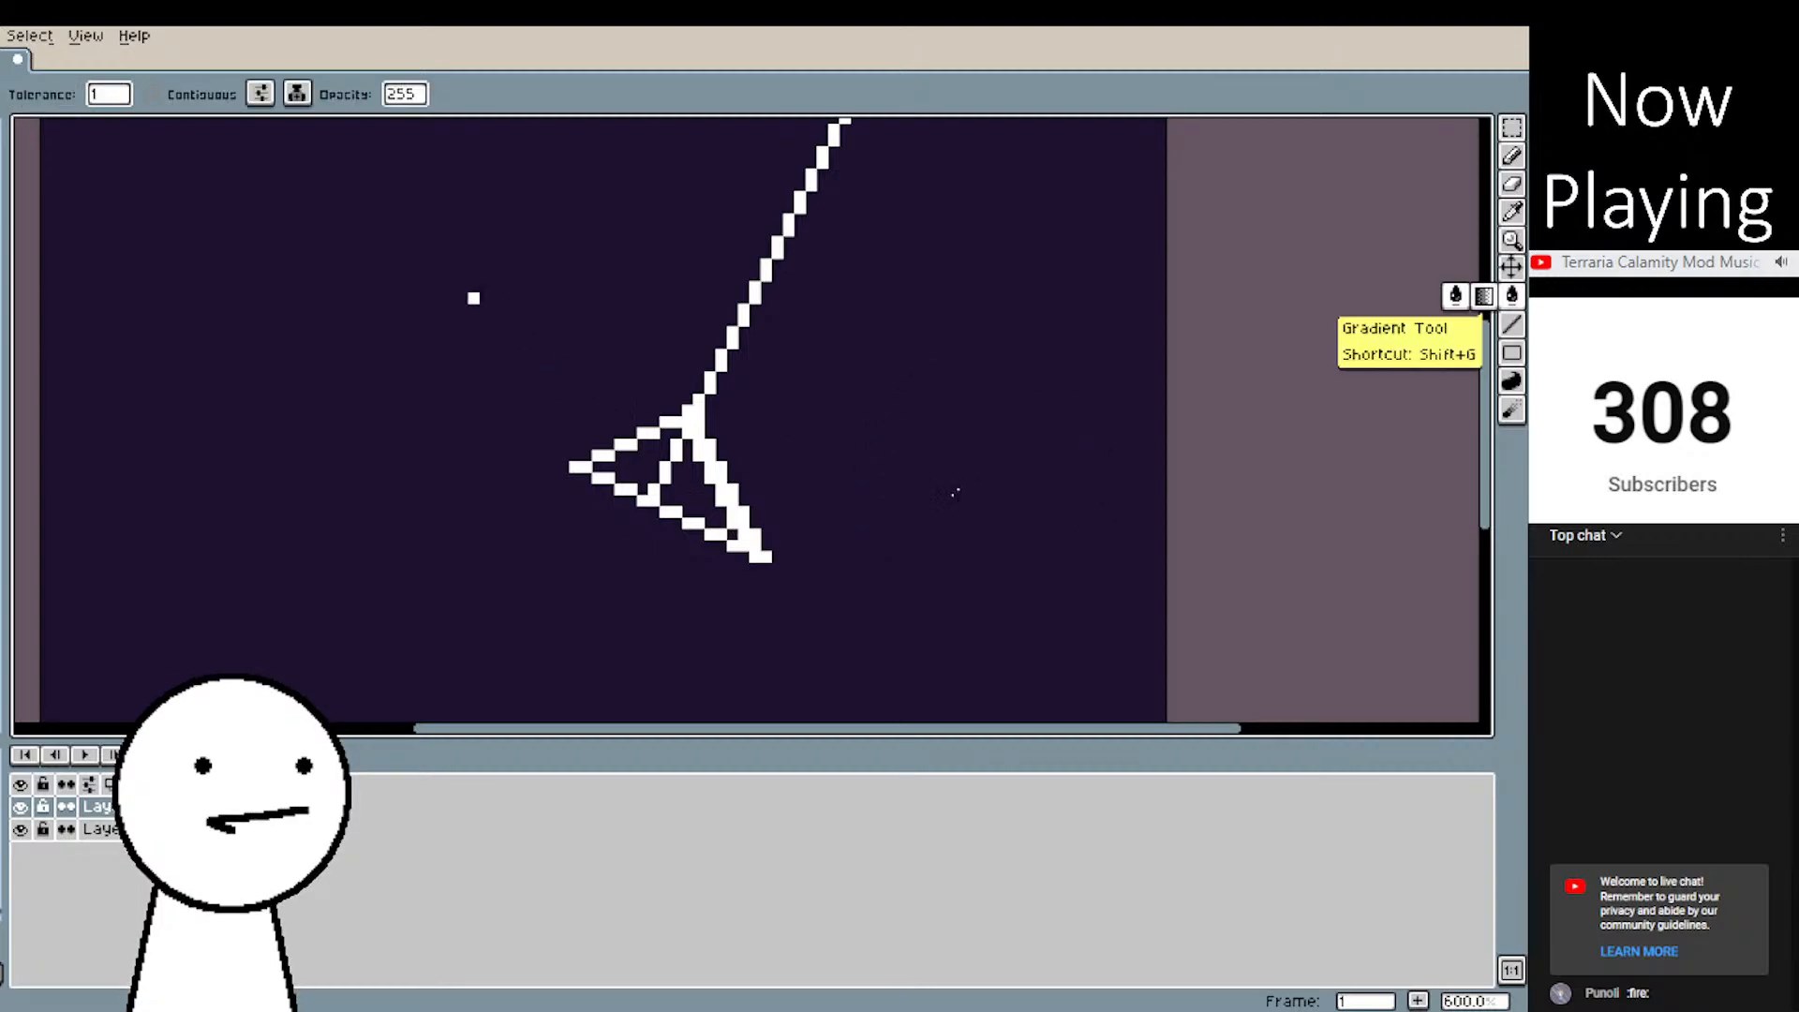
click(630, 464)
click(698, 482)
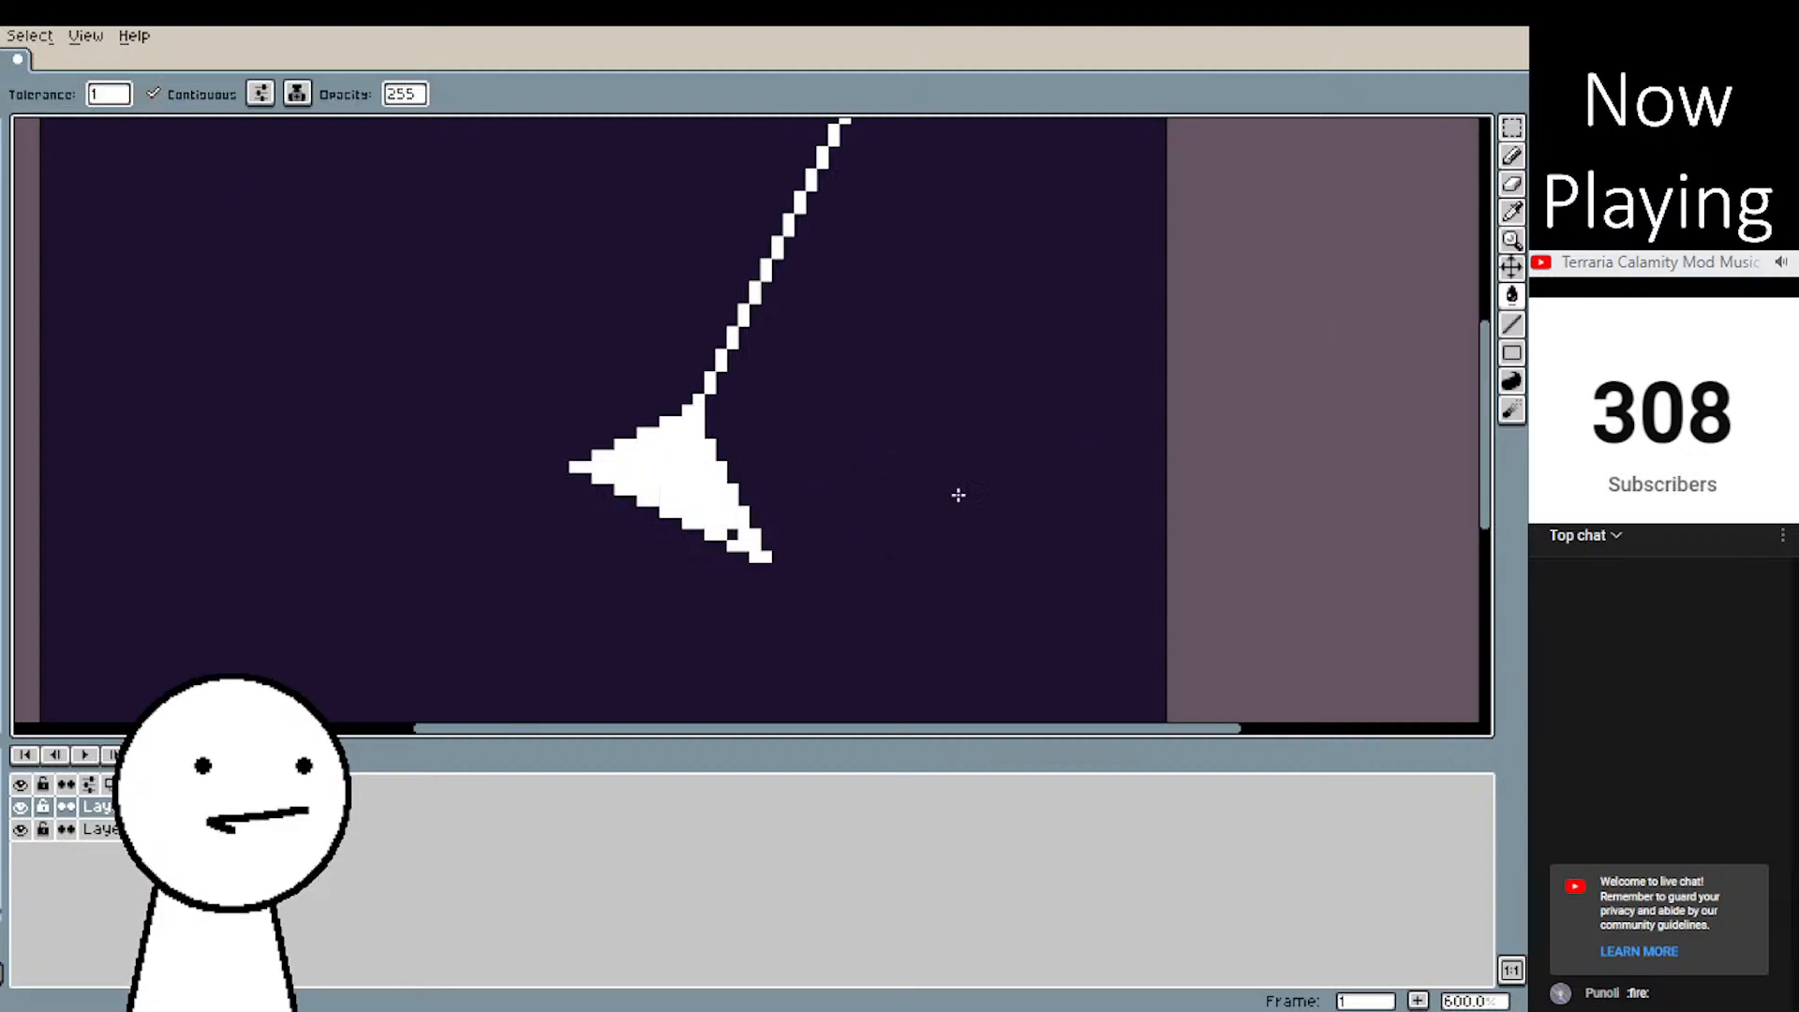
key(b)
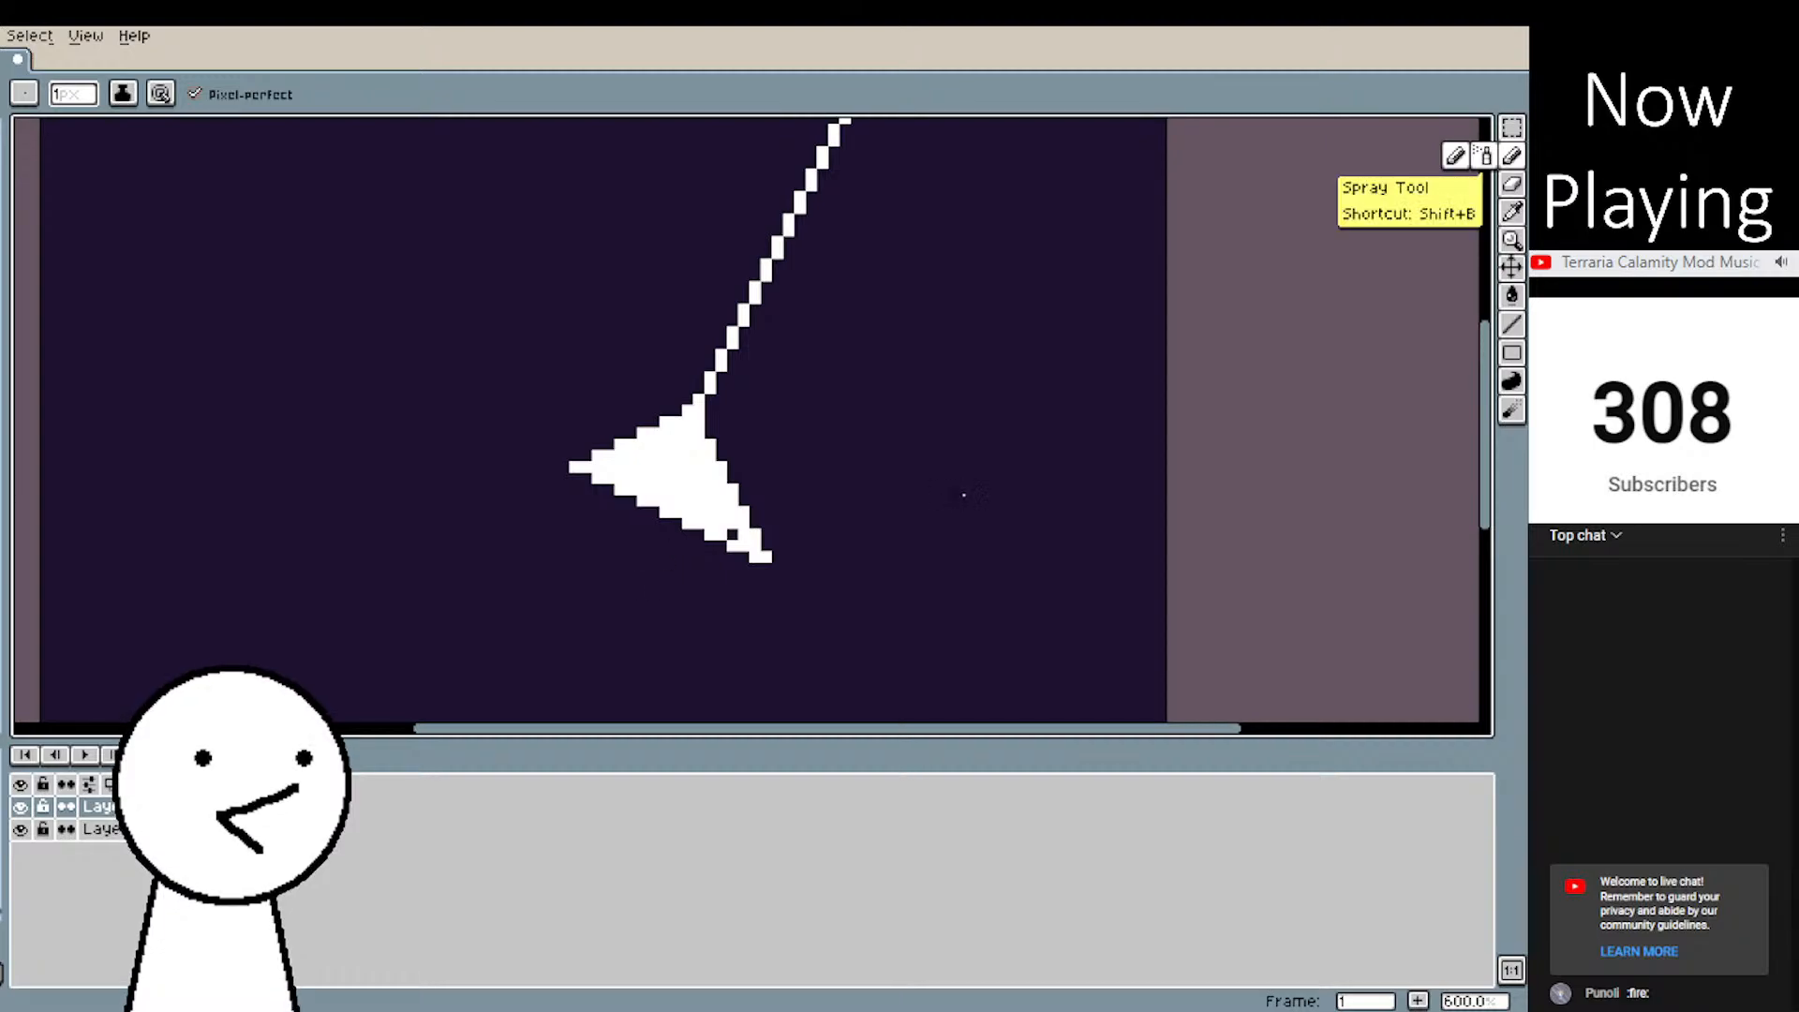
key(l)
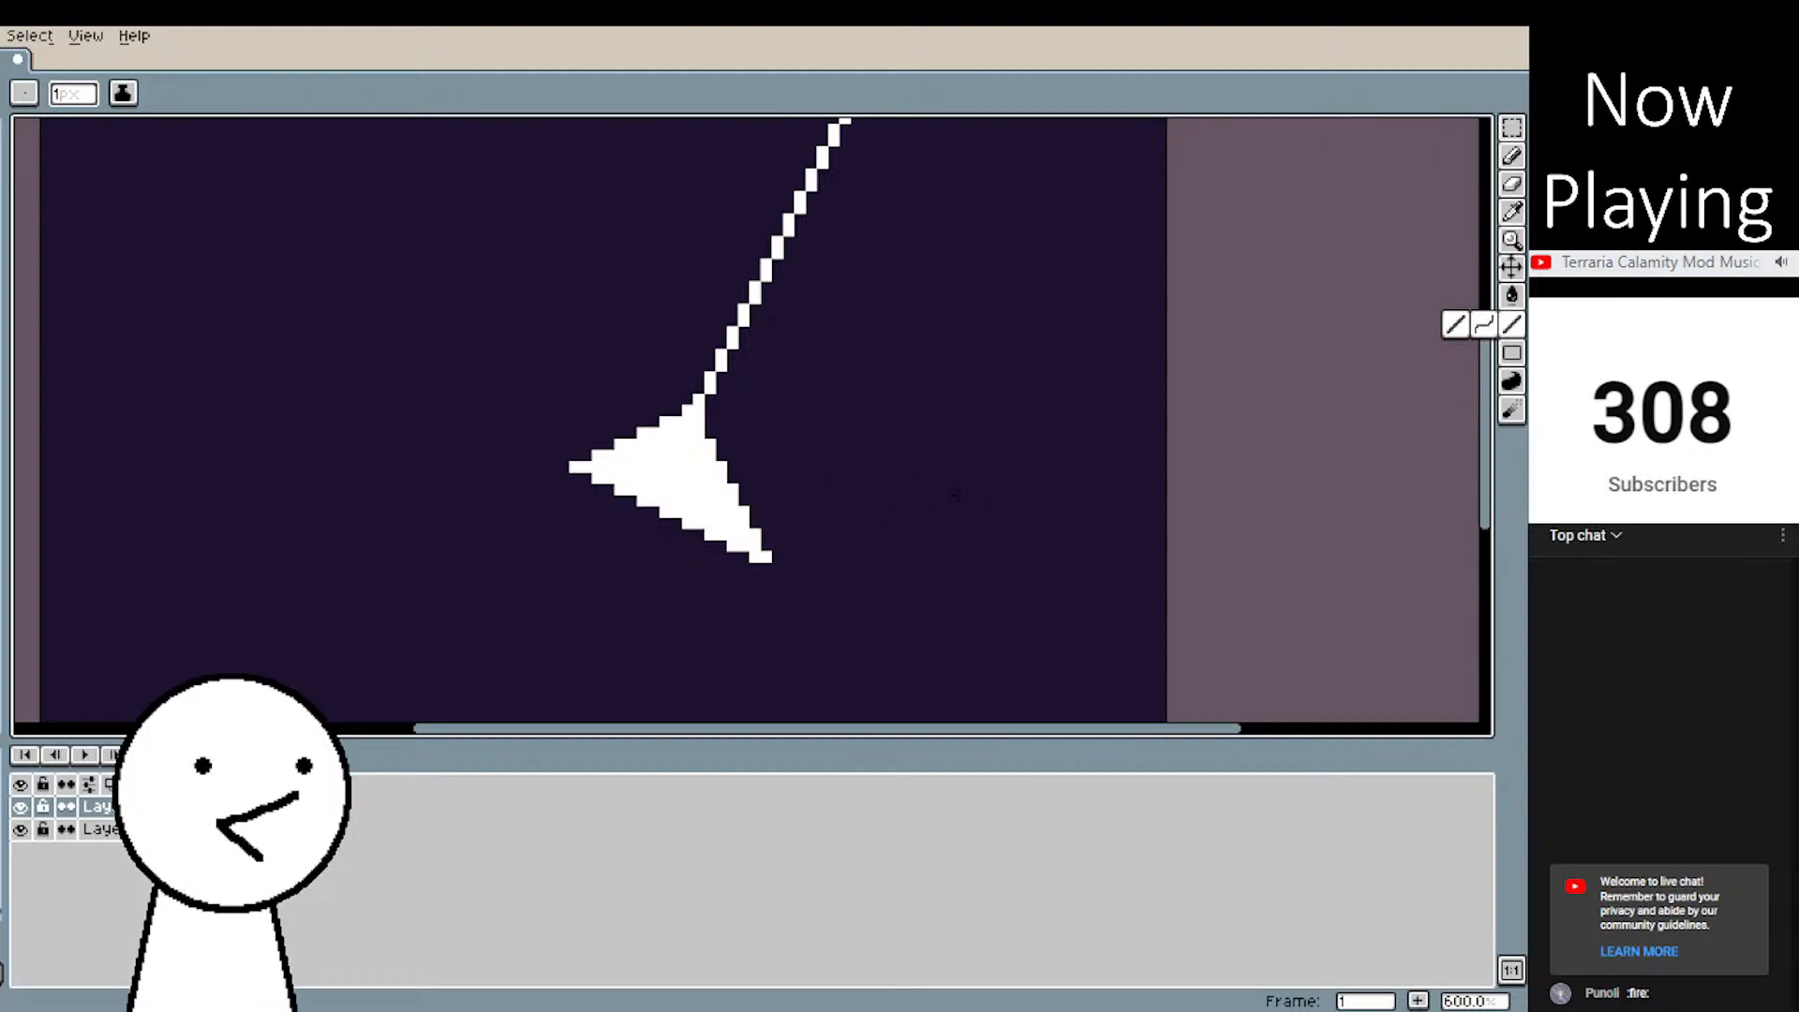
scroll(956, 474, down, 2)
scroll(860, 507, up, 1)
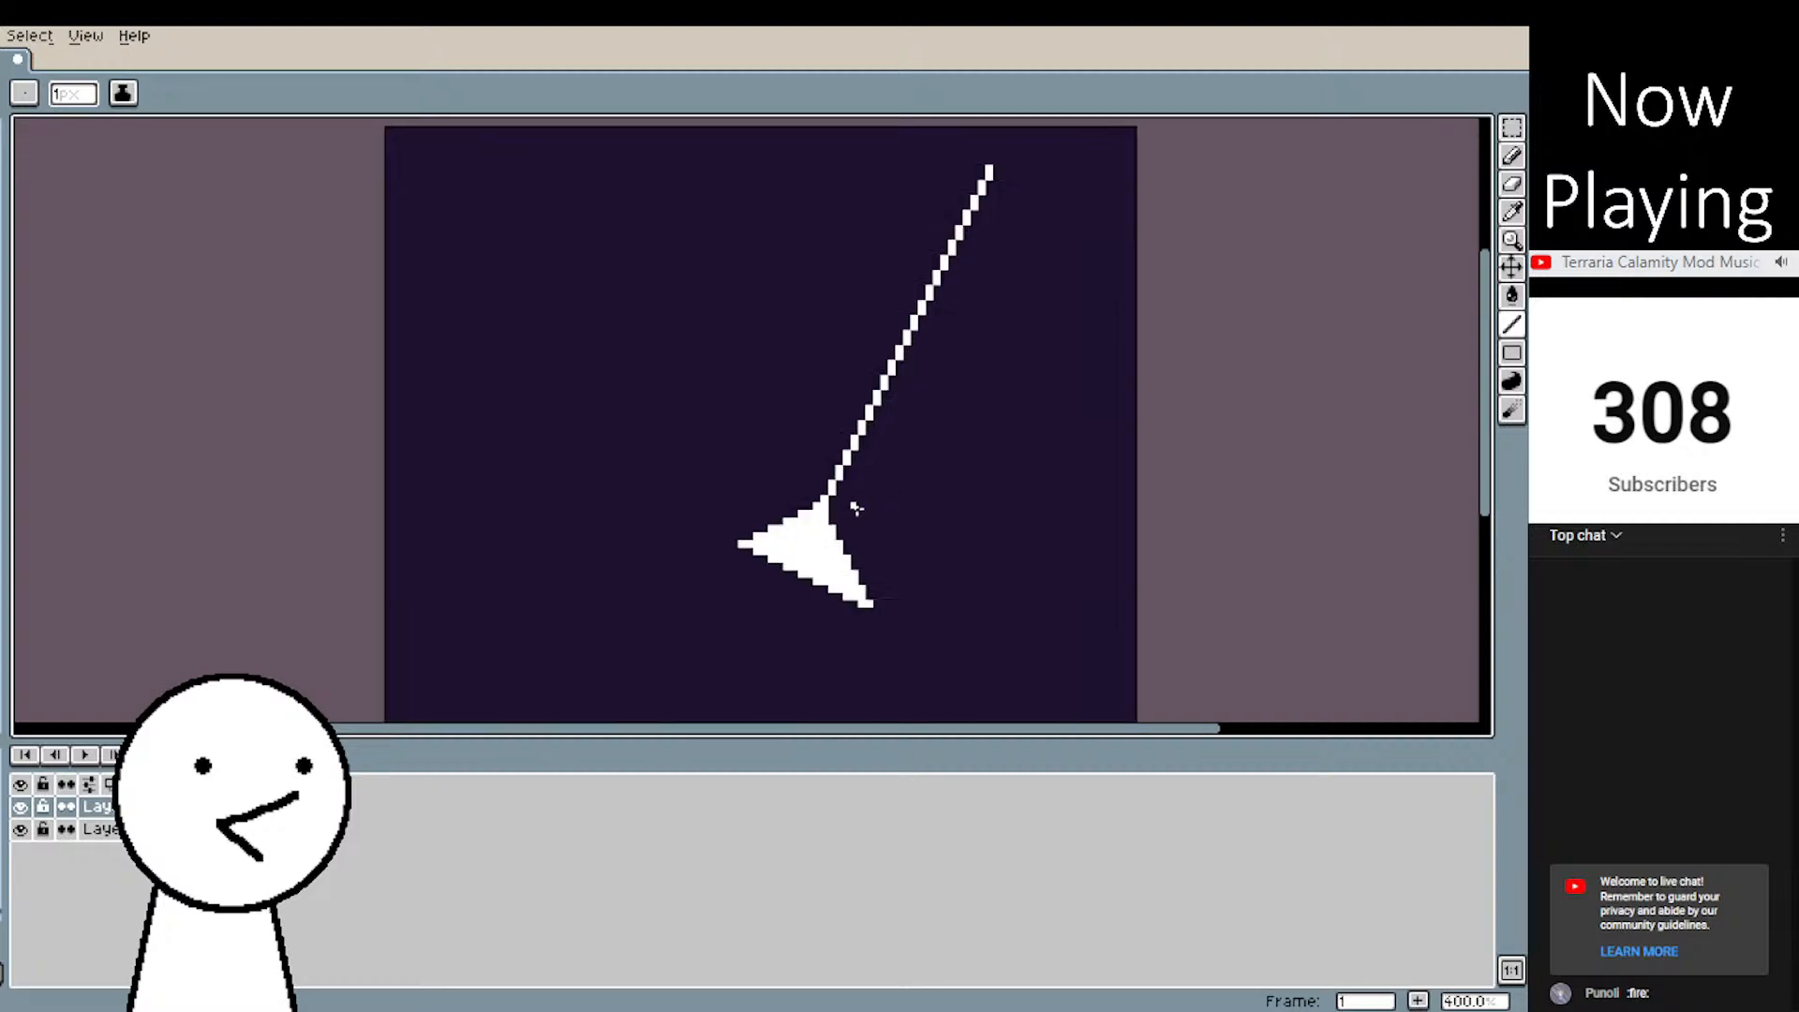
scroll(860, 507, up, 1)
scroll(1000, 500, up, 1)
drag(1000, 498, 719, 418)
scroll(1108, 294, down, 1)
scroll(1004, 318, down, 1)
drag(979, 330, 1108, 374)
scroll(1010, 439, up, 2)
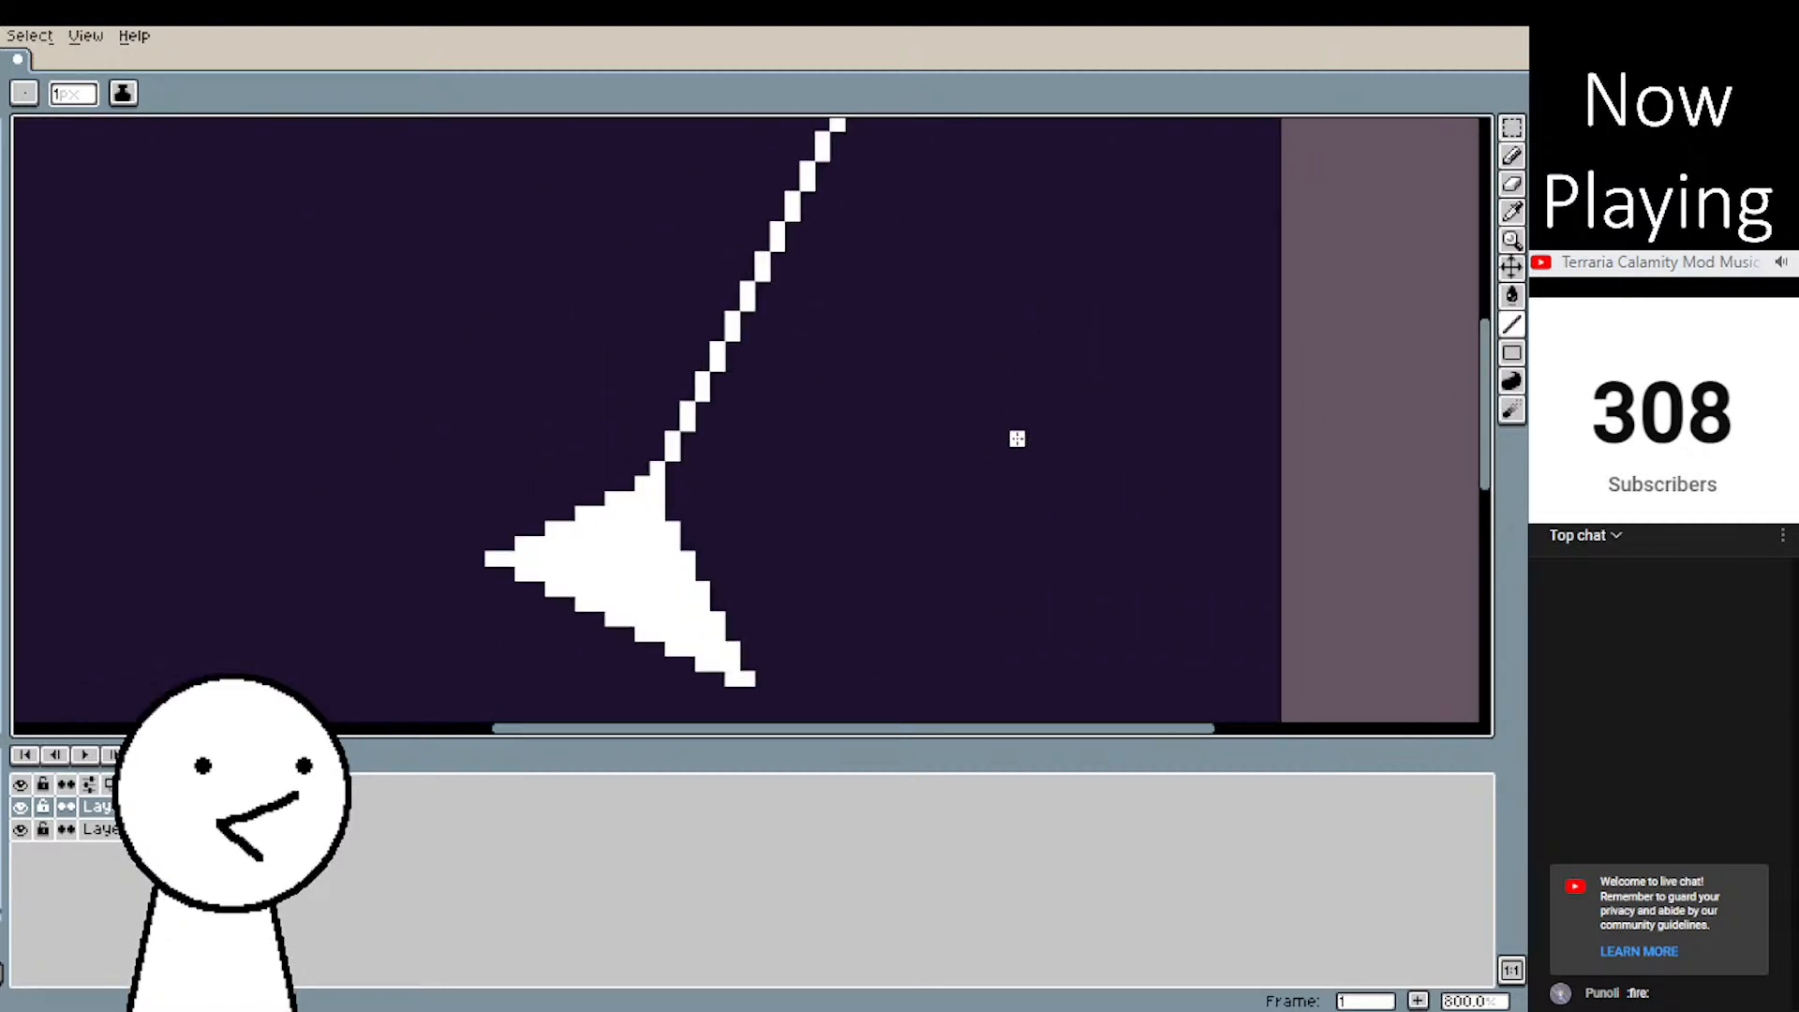
scroll(974, 482, down, 1)
drag(968, 481, 902, 529)
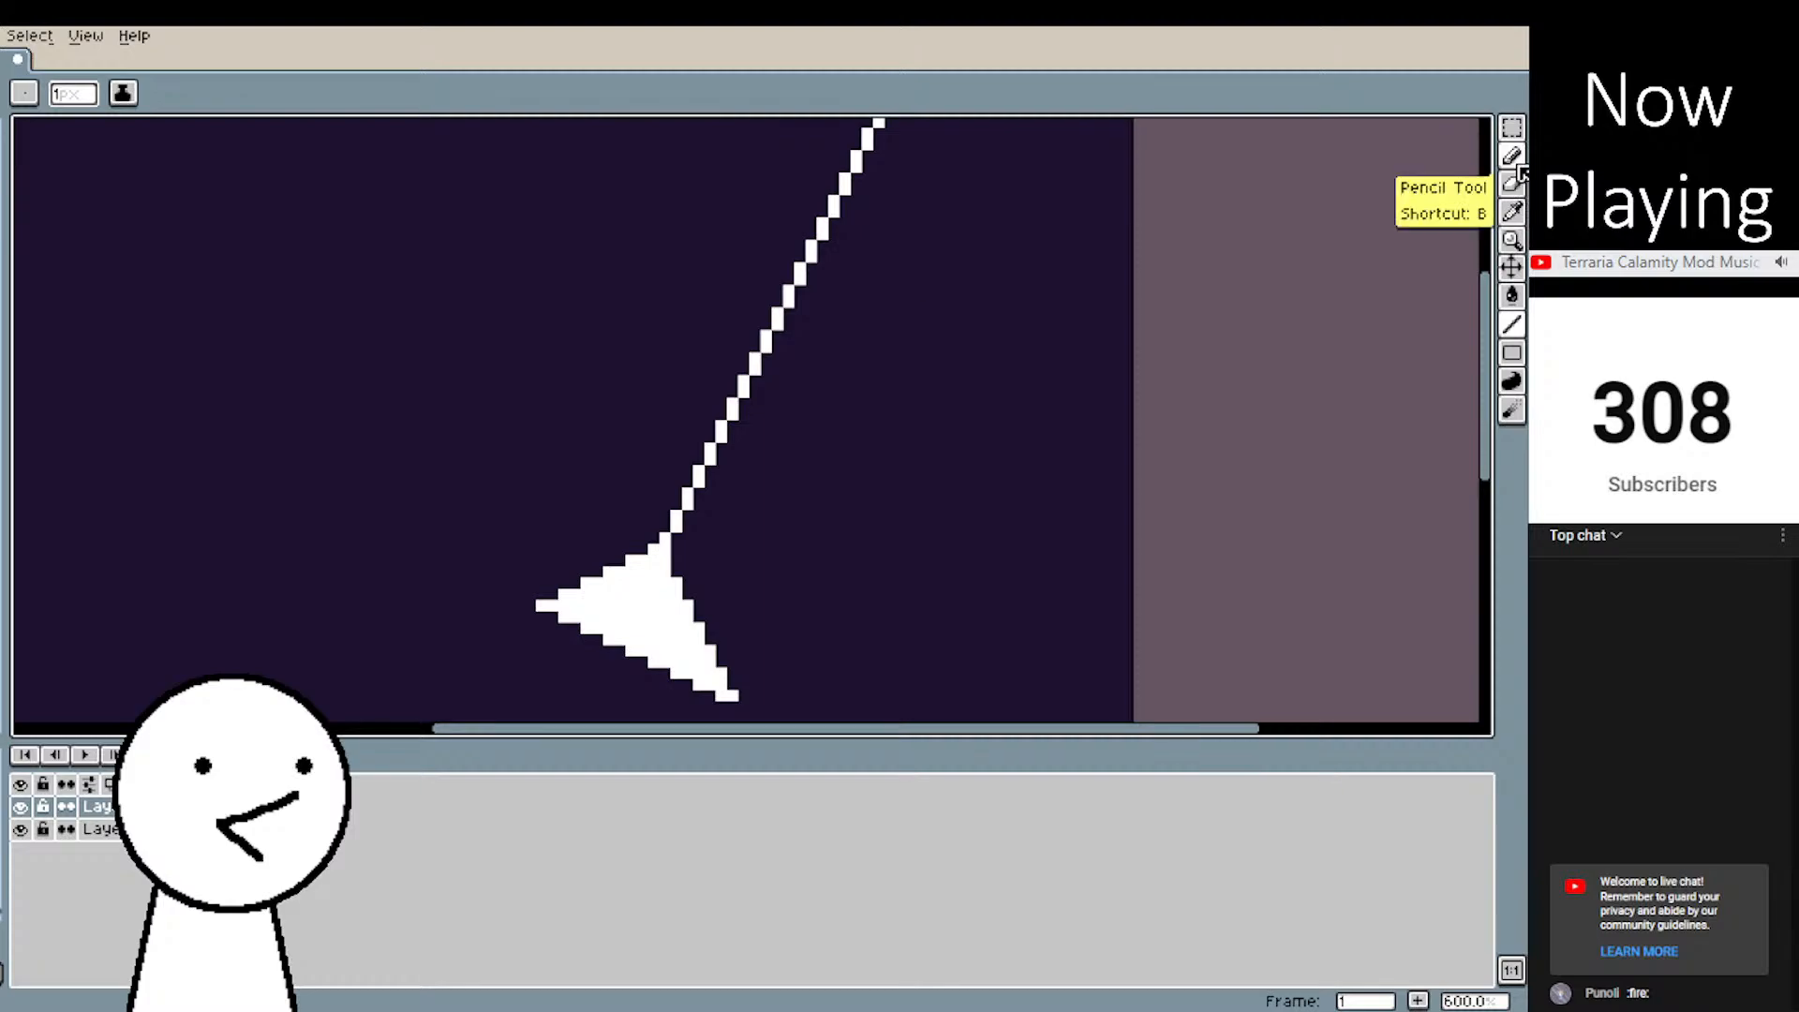
click(1513, 324)
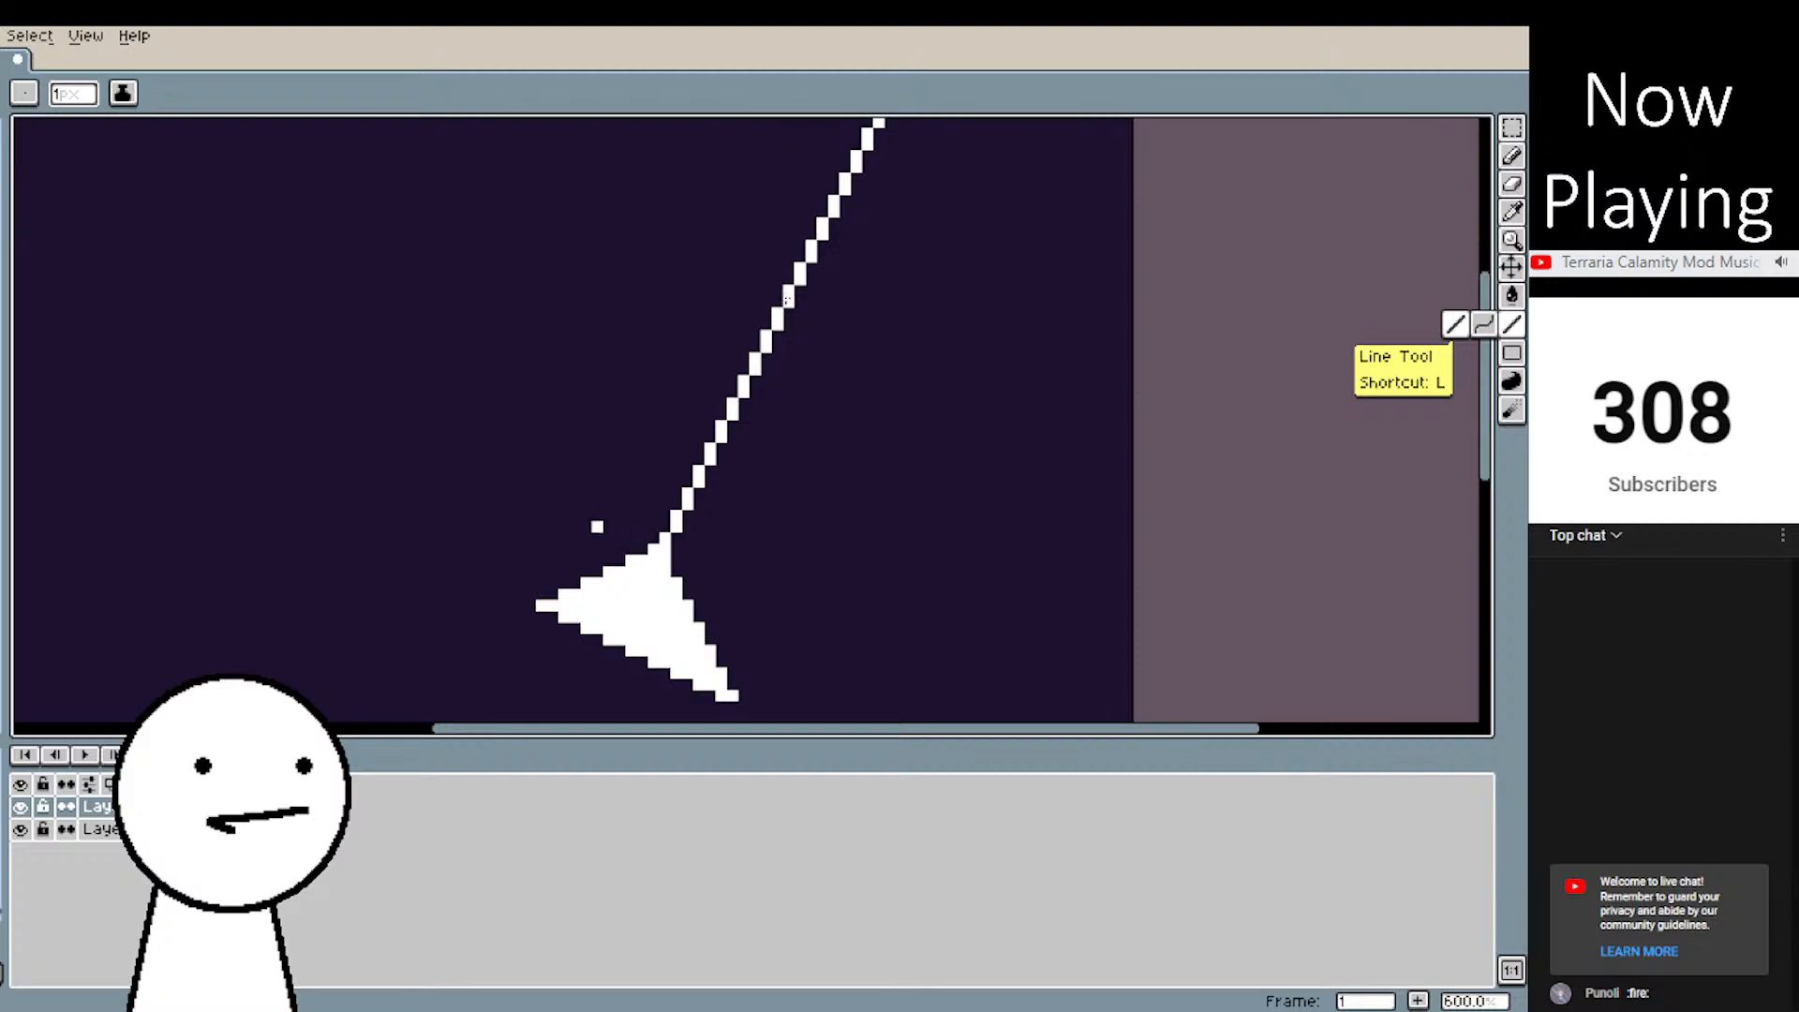
- Outline a second winged shape in white across the shaft above the triangle and fill both of its halves with white
drag(585, 480, 620, 559)
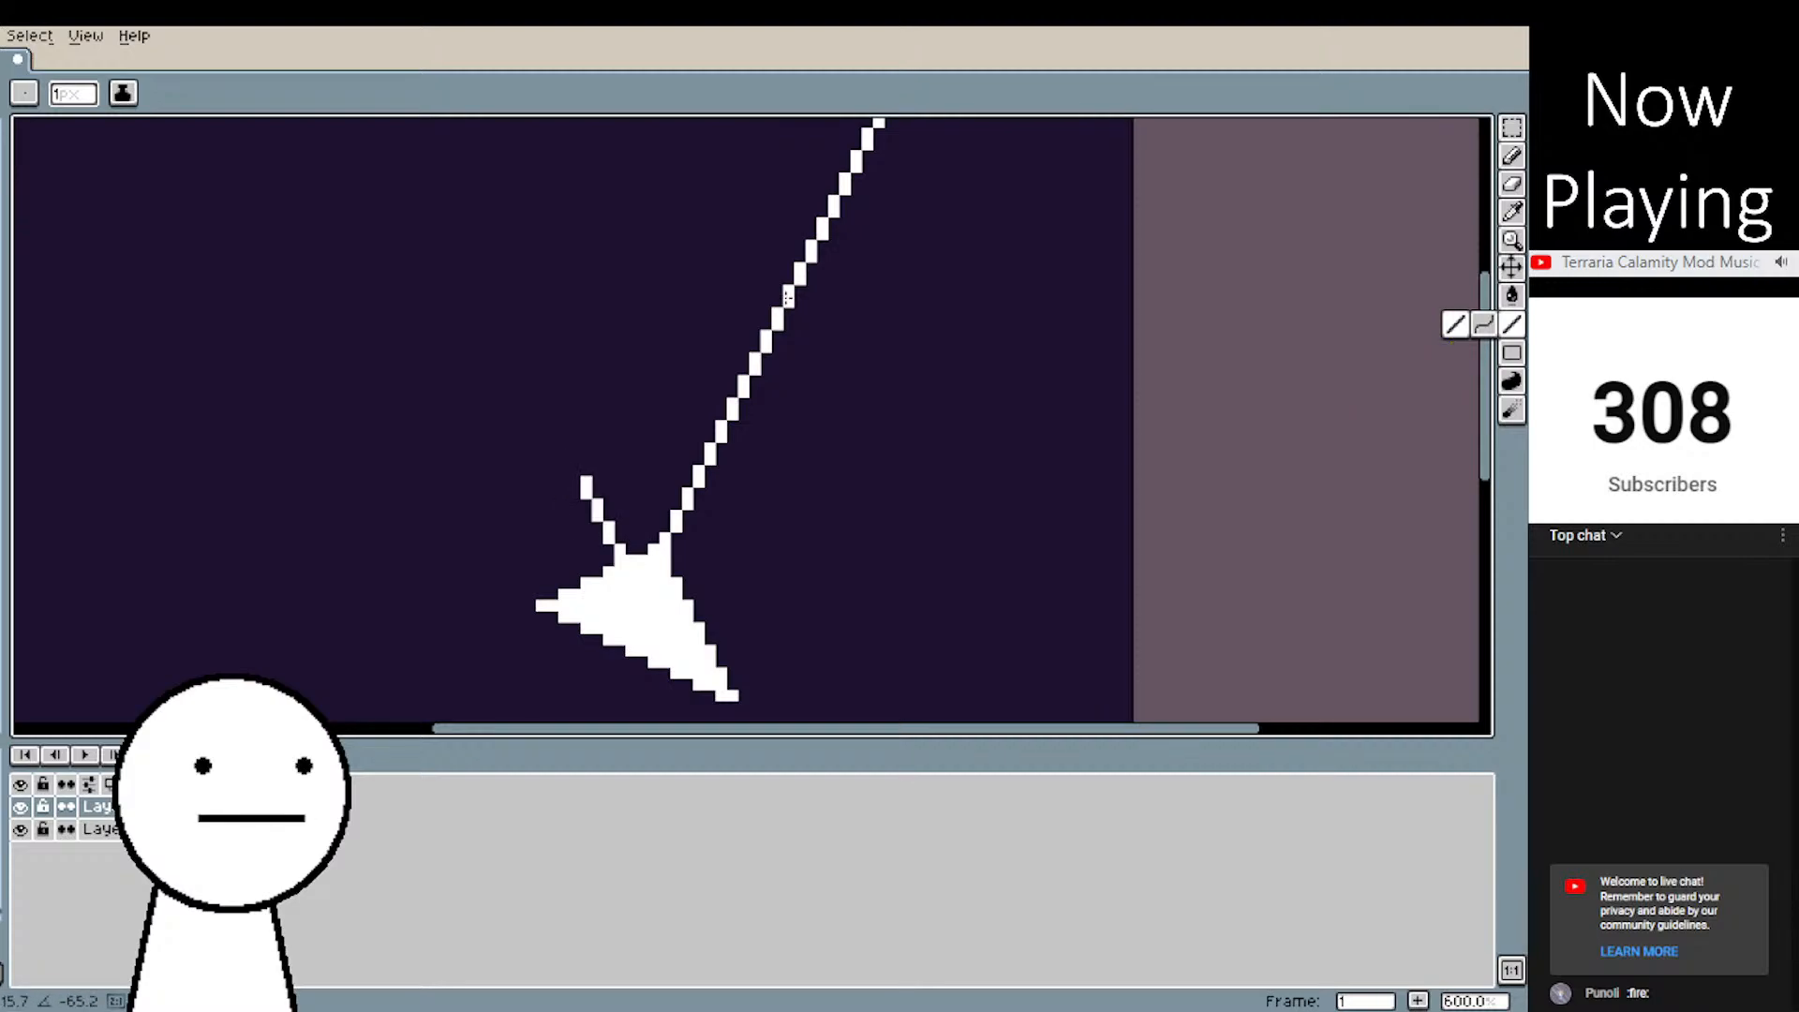
mouse_move(589, 484)
mouse_down()
mouse_move(823, 596)
mouse_move(644, 583)
mouse_move(654, 651)
mouse_up()
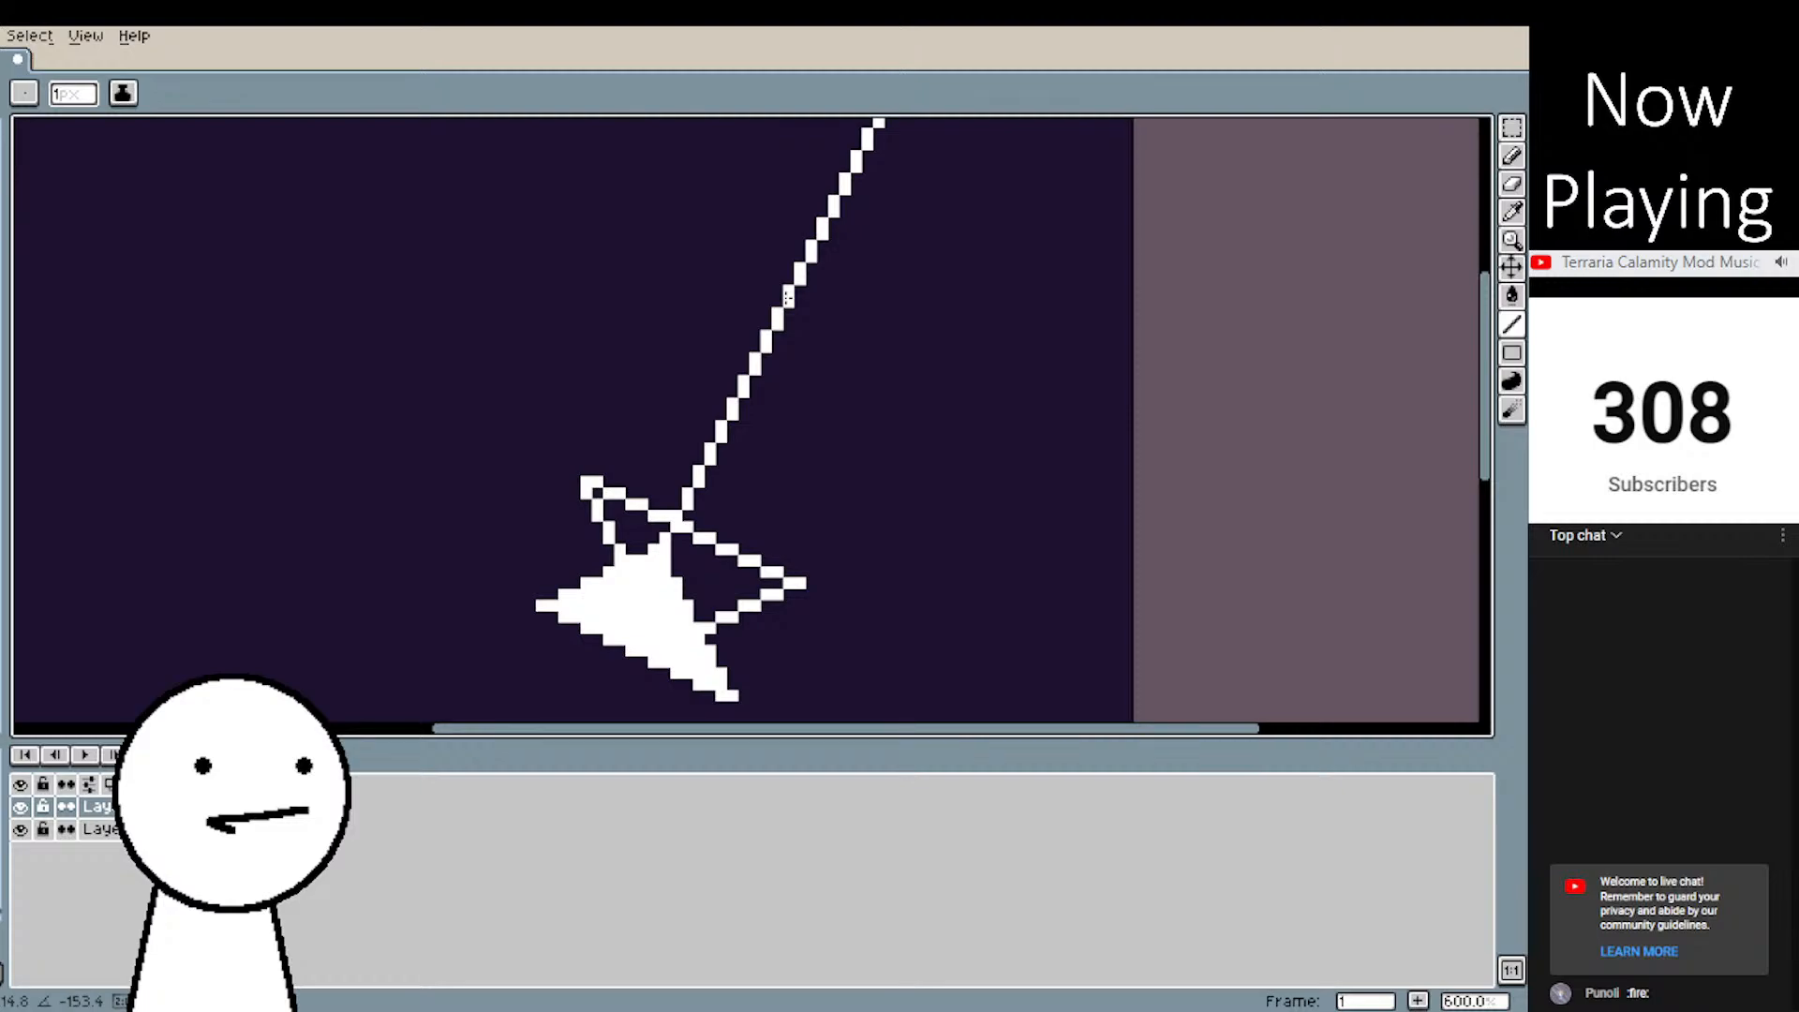
key(k)
click(720, 583)
click(638, 532)
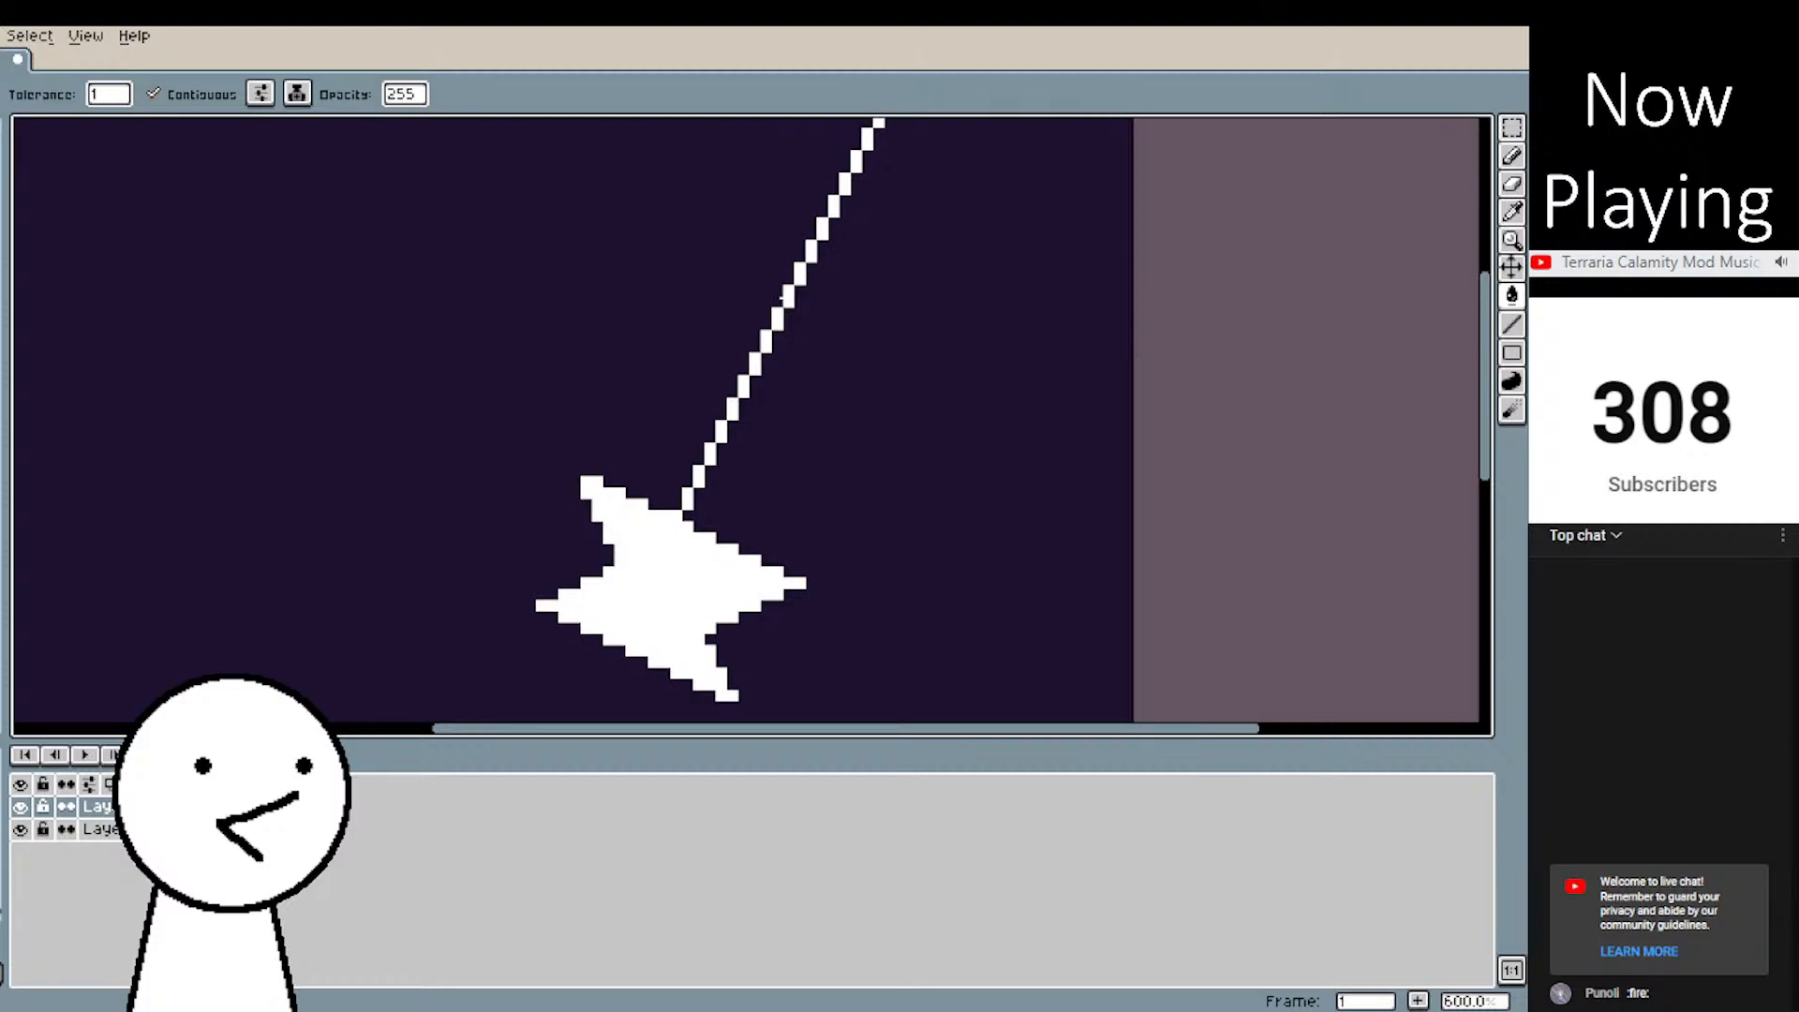
- Undo the fills and lines of the second winged shape, leaving only the shaft and the original triangle
scroll(812, 270, down, 2)
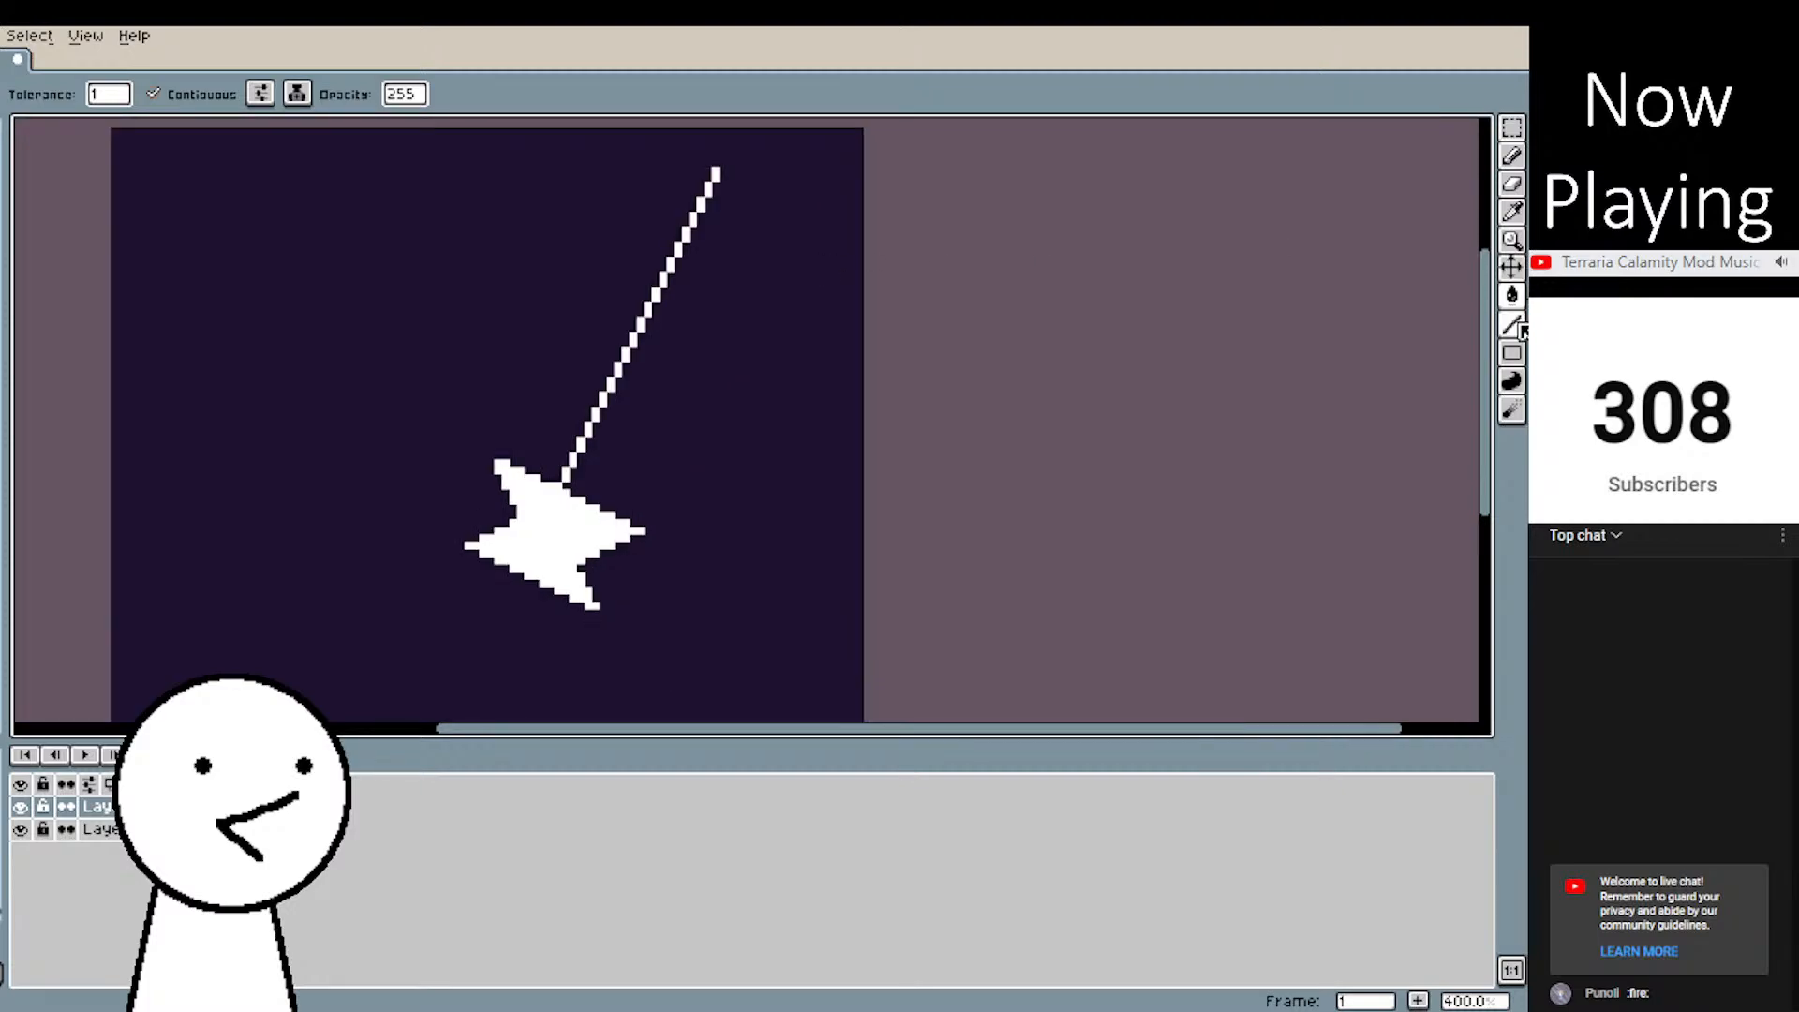
click(1512, 325)
key(ctrl+z)
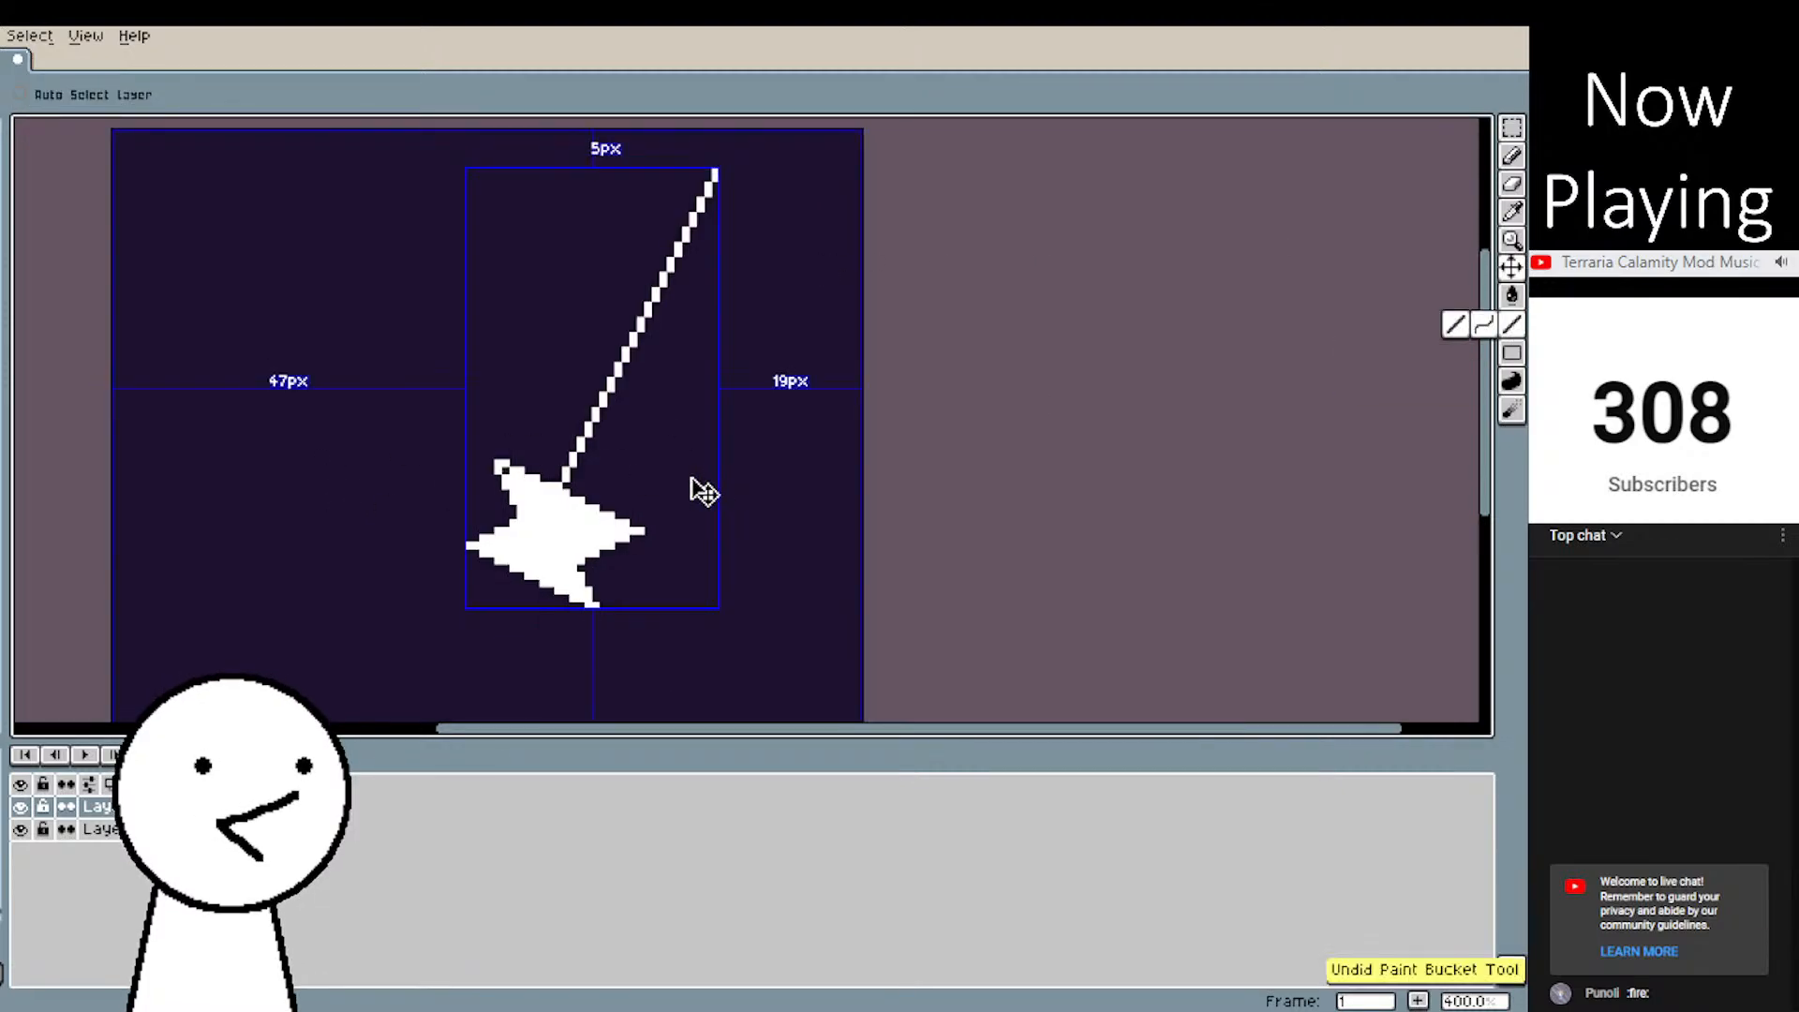
key(ctrl+z)
scroll(600, 460, up, 2)
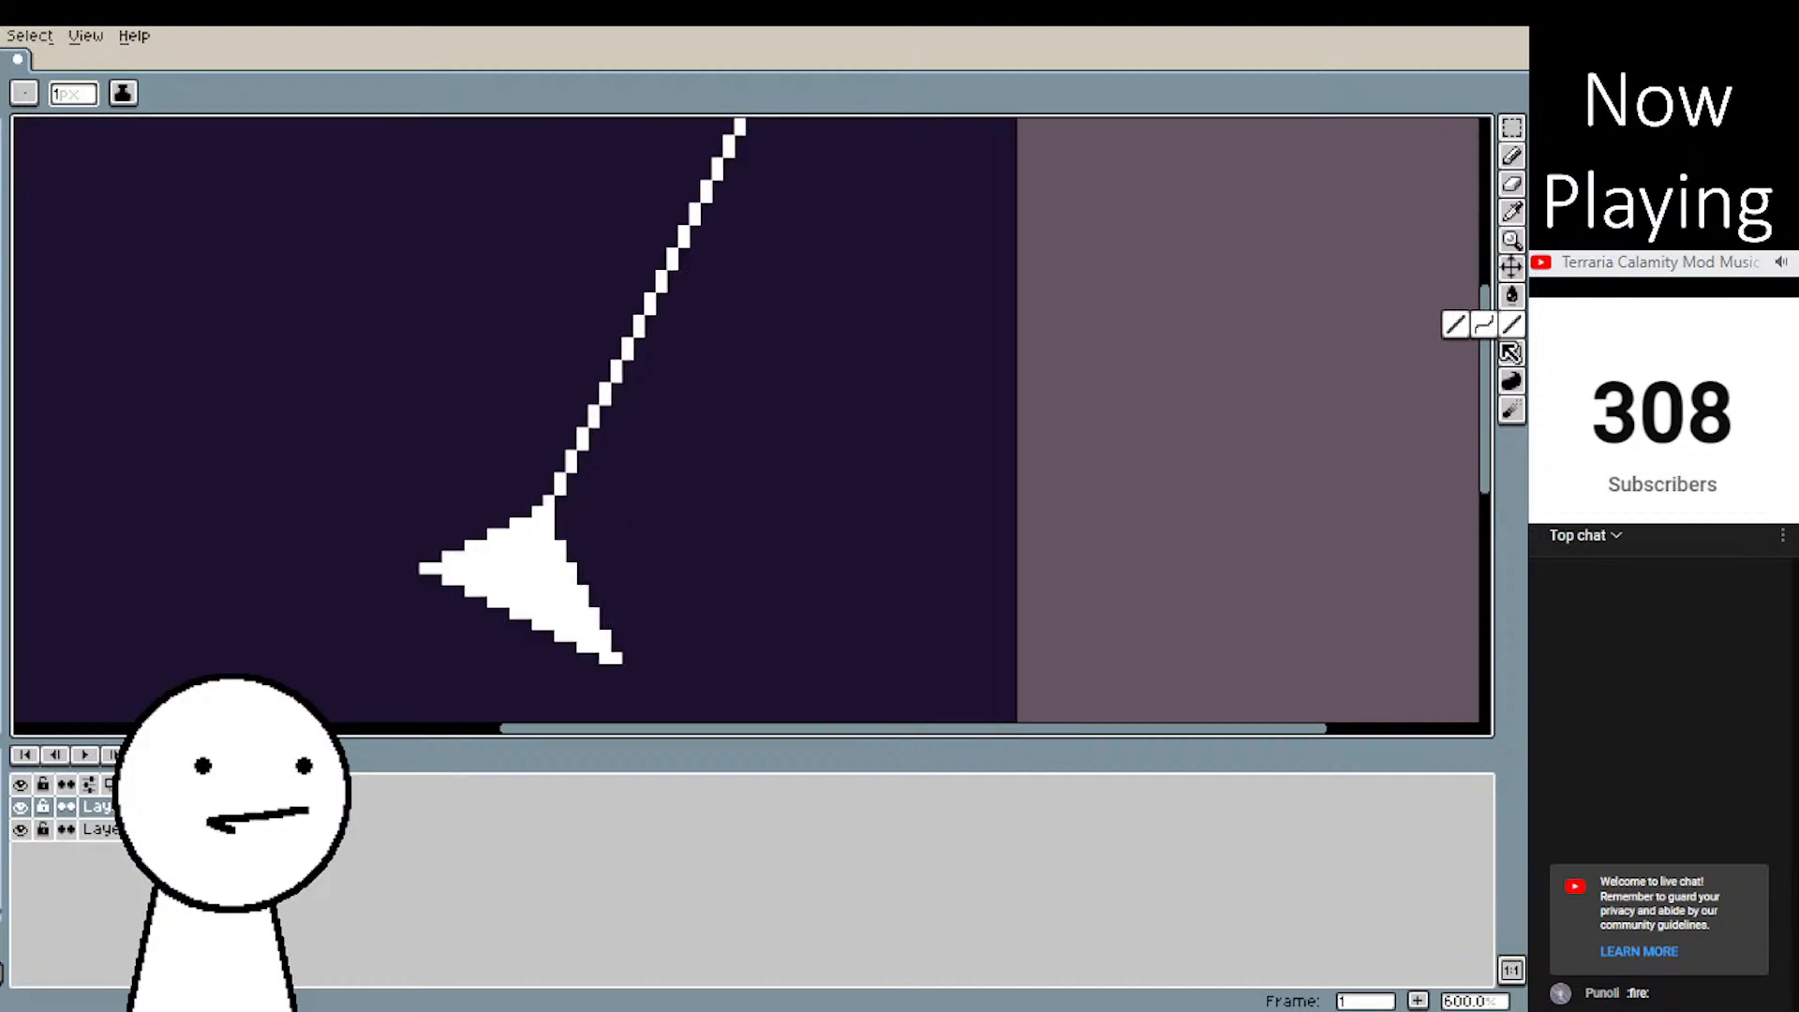
- Draw a short white line across the shaft above the triangle, try lines joining its ends to the triangle, and undo those joining lines
click(514, 455)
mouse_move(525, 456)
mouse_down()
mouse_move(554, 485)
mouse_move(650, 512)
mouse_move(629, 501)
mouse_up()
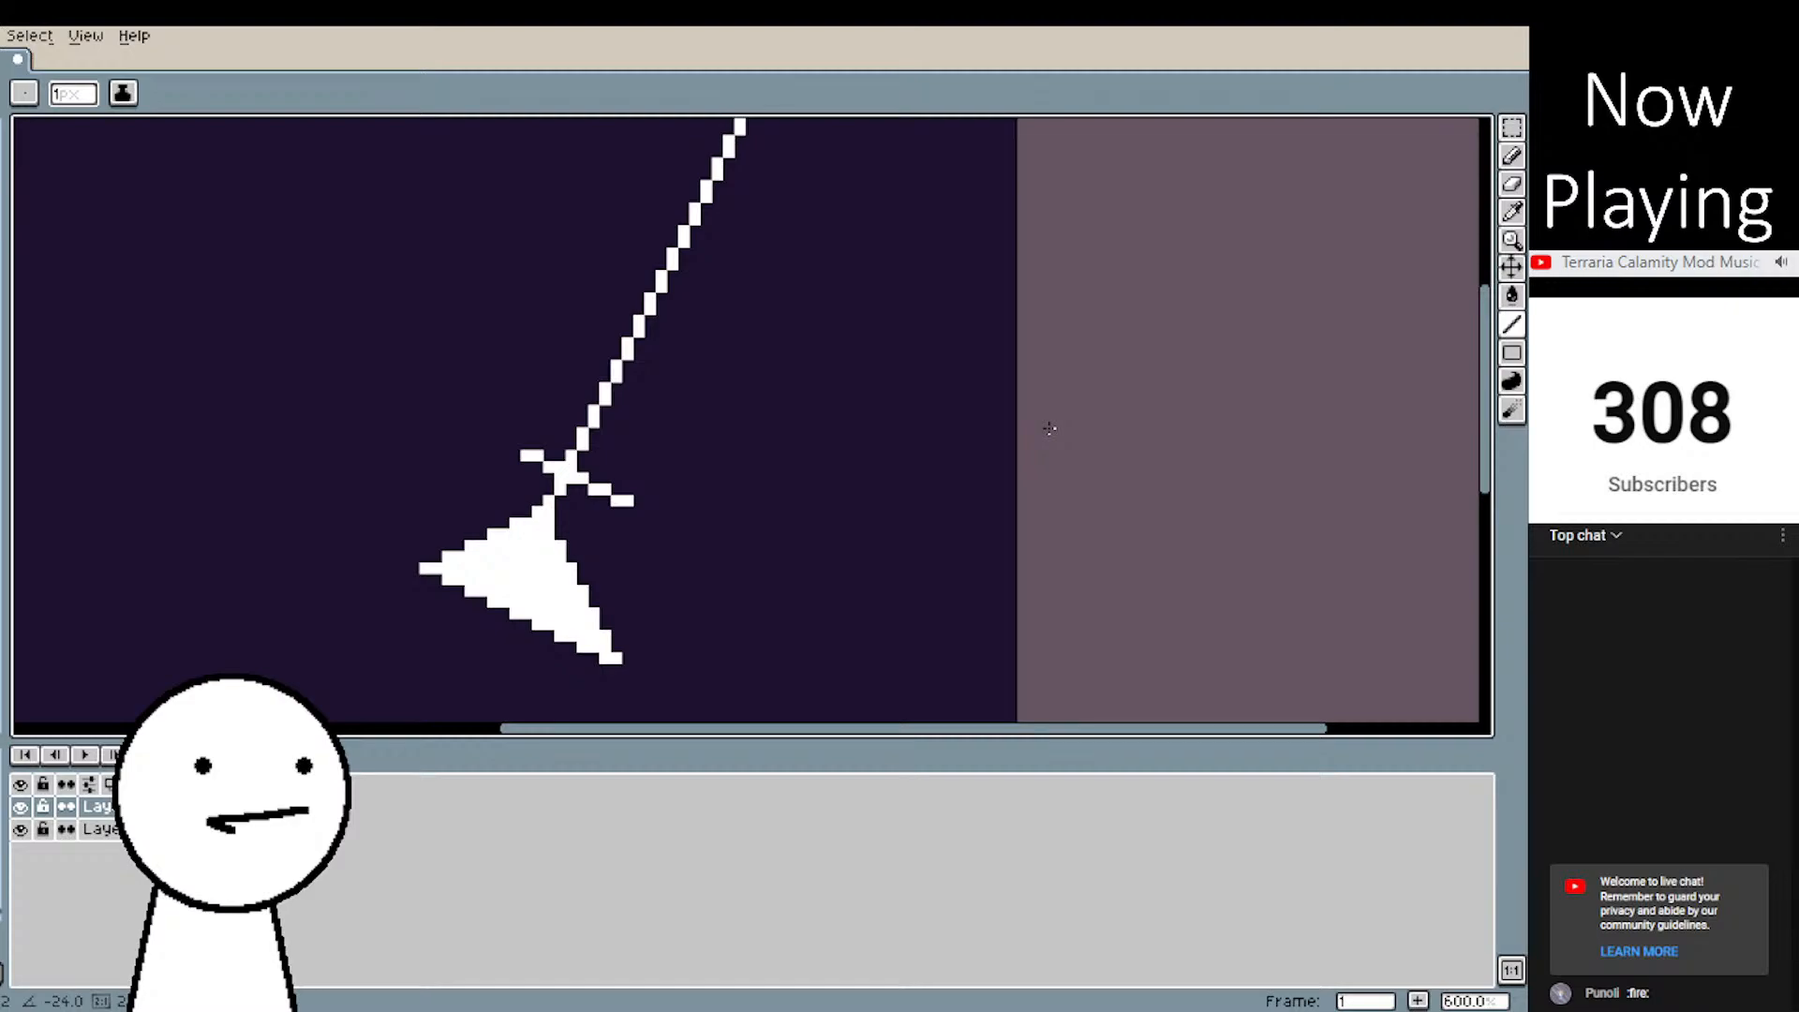
mouse_move(526, 455)
mouse_down()
mouse_move(583, 579)
mouse_move(549, 561)
mouse_move(583, 568)
mouse_up()
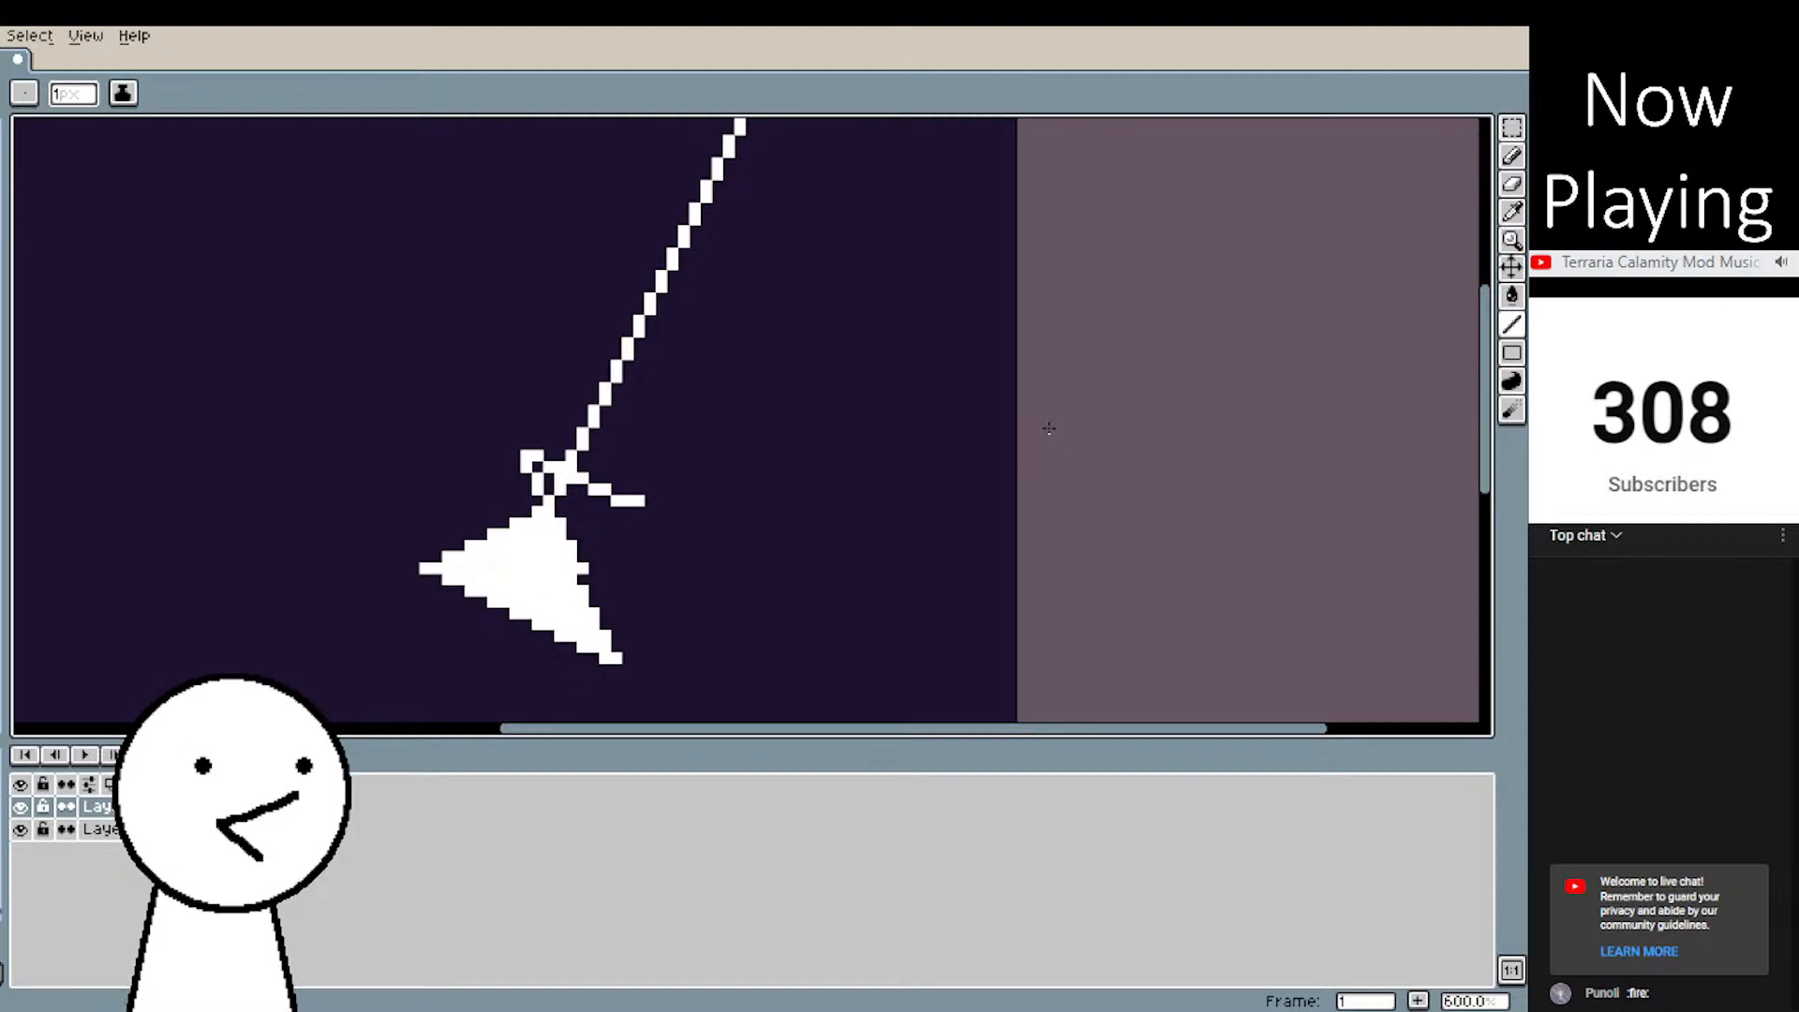
mouse_move(633, 501)
mouse_down()
mouse_move(588, 581)
mouse_move(593, 541)
mouse_up()
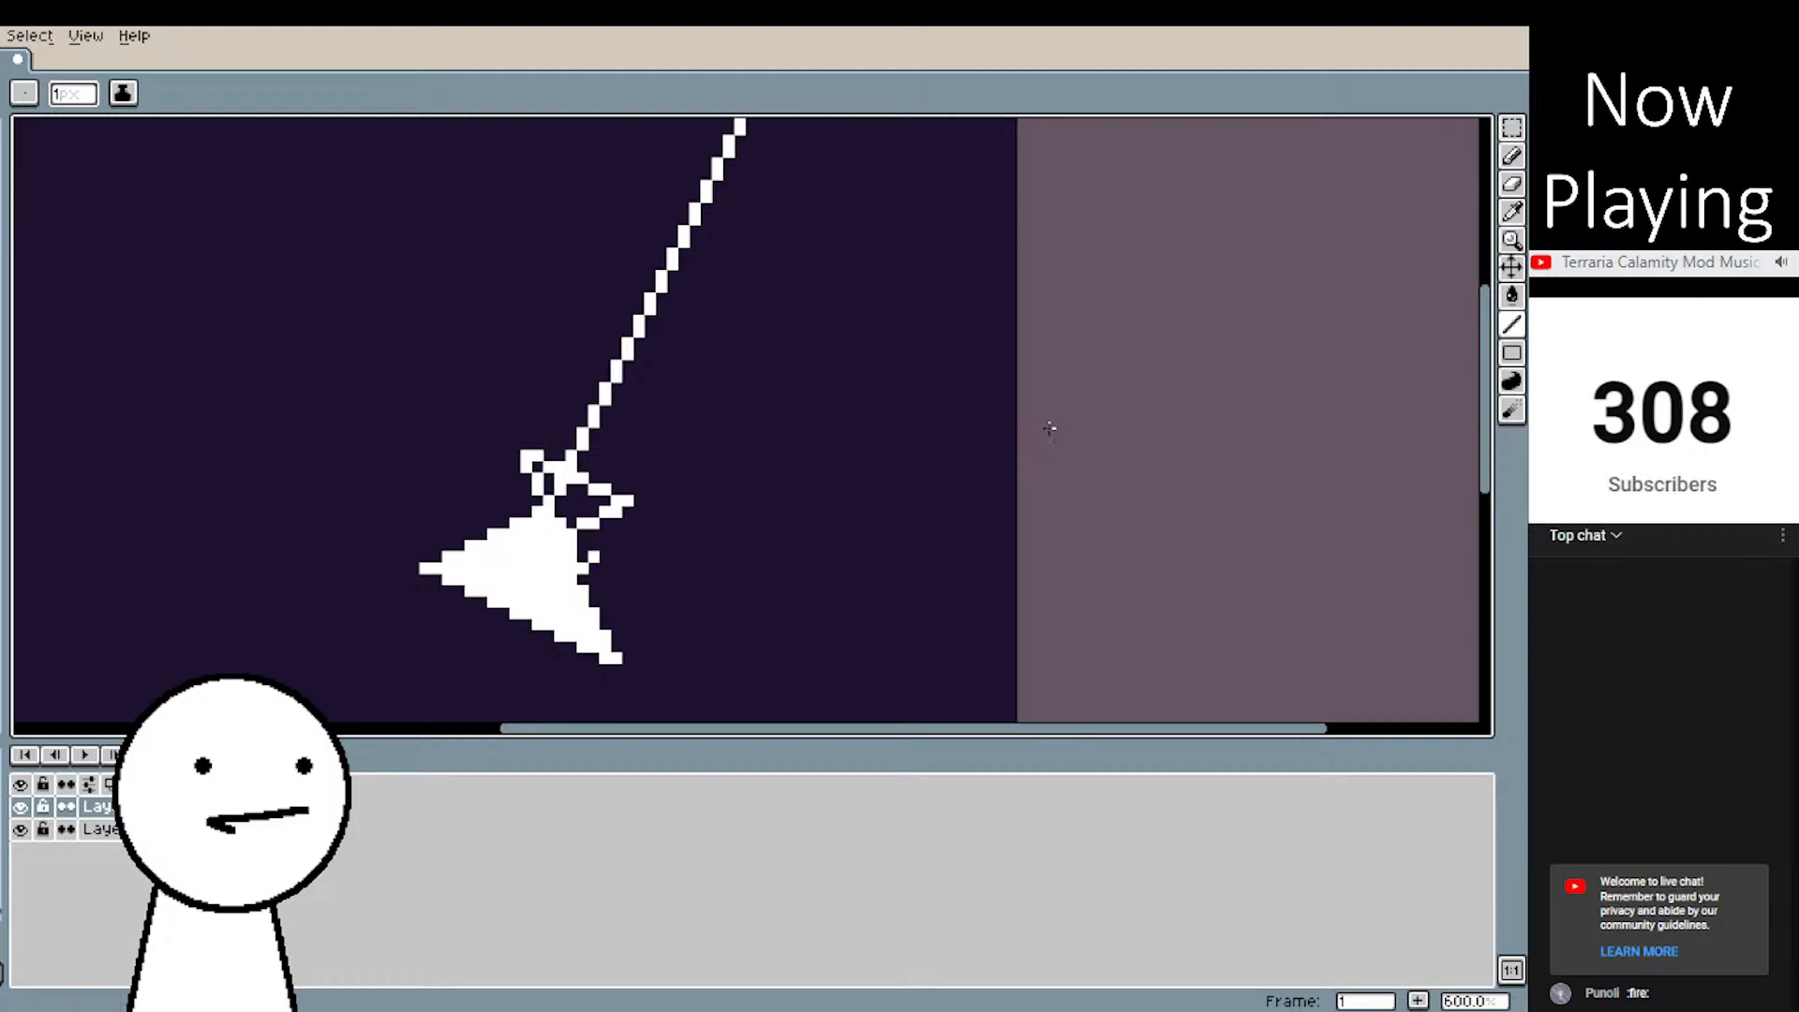
key(v)
key(ctrl+z)
key(ctrl+z)
key(b)
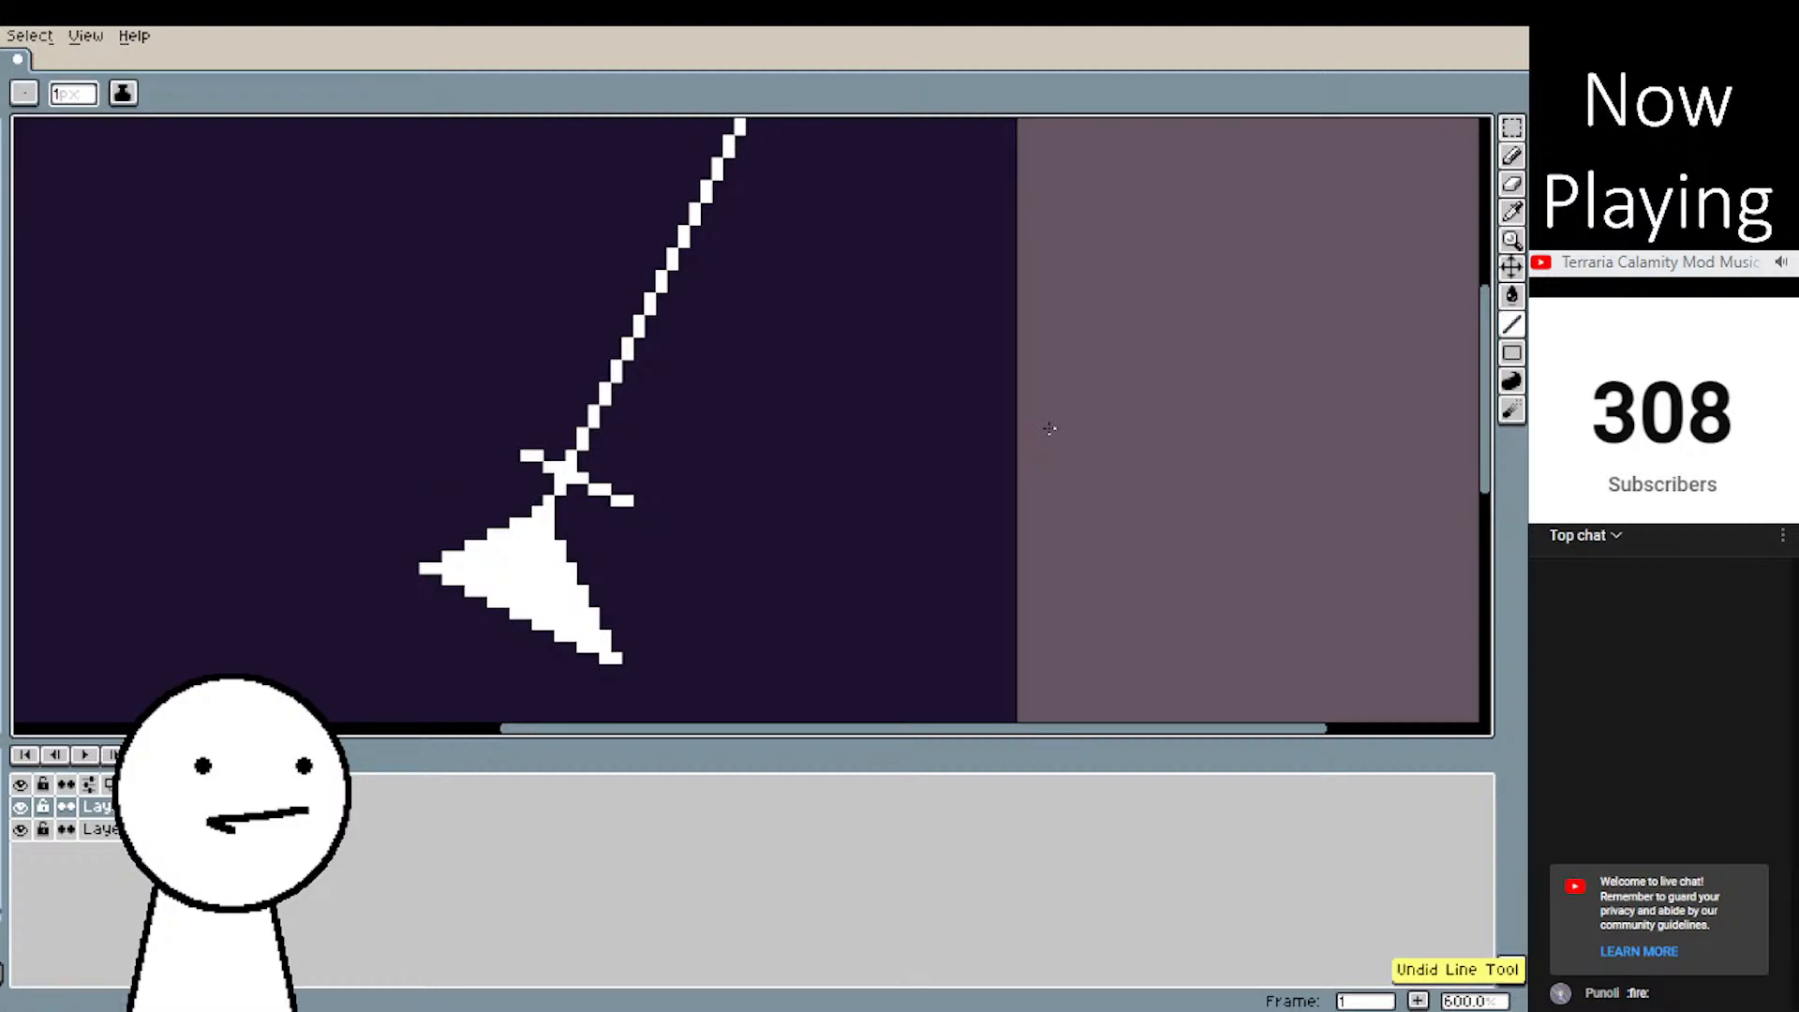
- Try new lines from the crossing line's ends down to the triangle, and undo them together with the crossing line
drag(628, 501, 561, 534)
drag(527, 456, 569, 558)
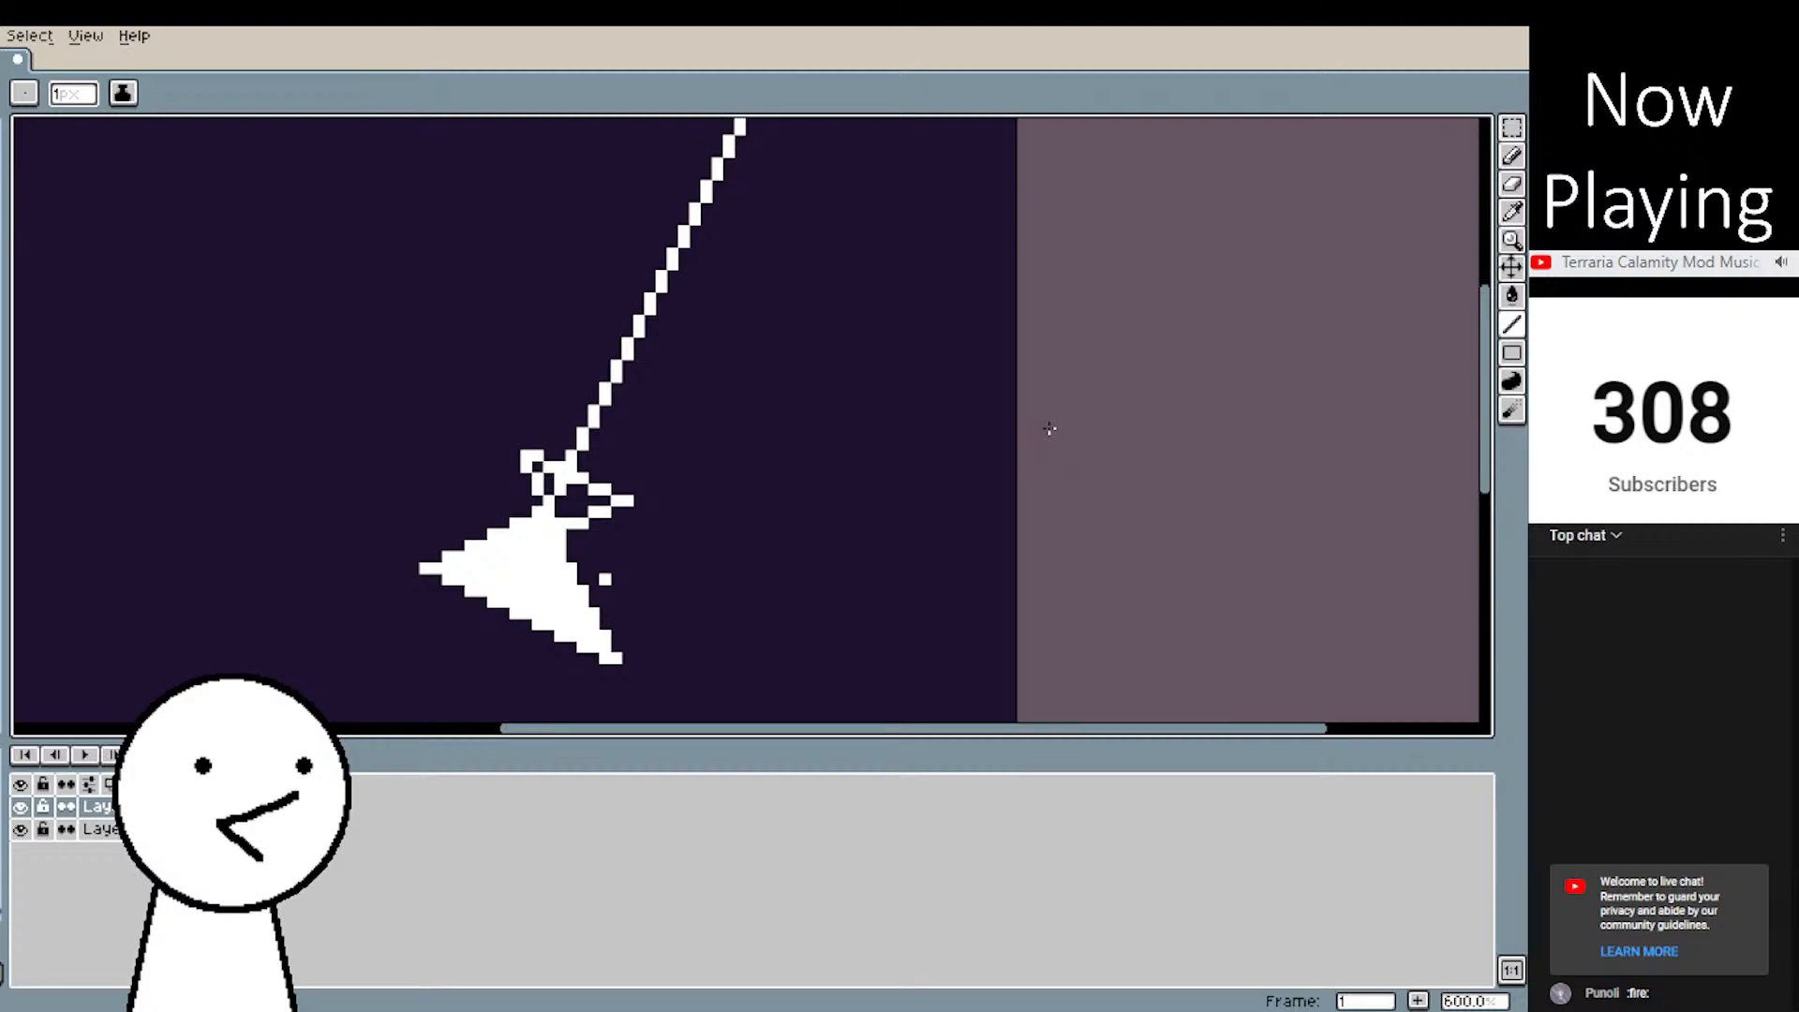
key(ctrl+z)
key(ctrl+z)
key(ctrl+z)
- Draw a slightly longer white line across the shaft and connect both of its ends down to the triangle
drag(515, 455, 639, 512)
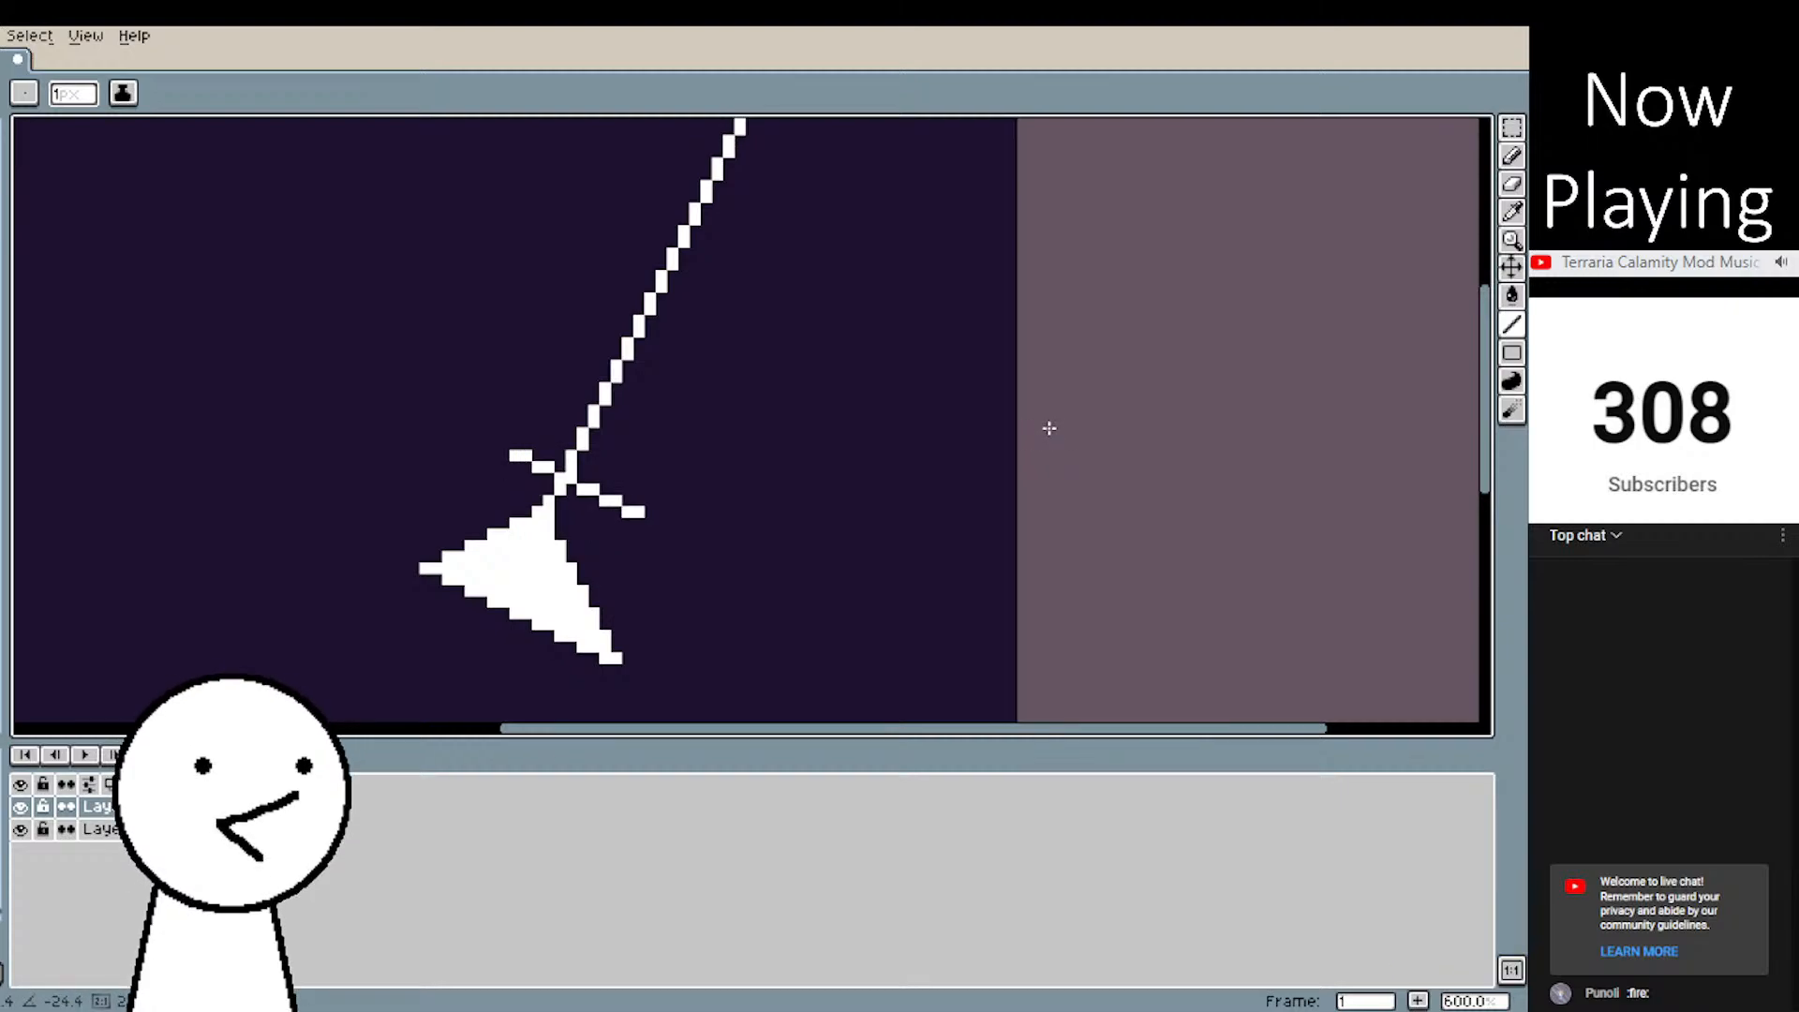
drag(515, 455, 571, 568)
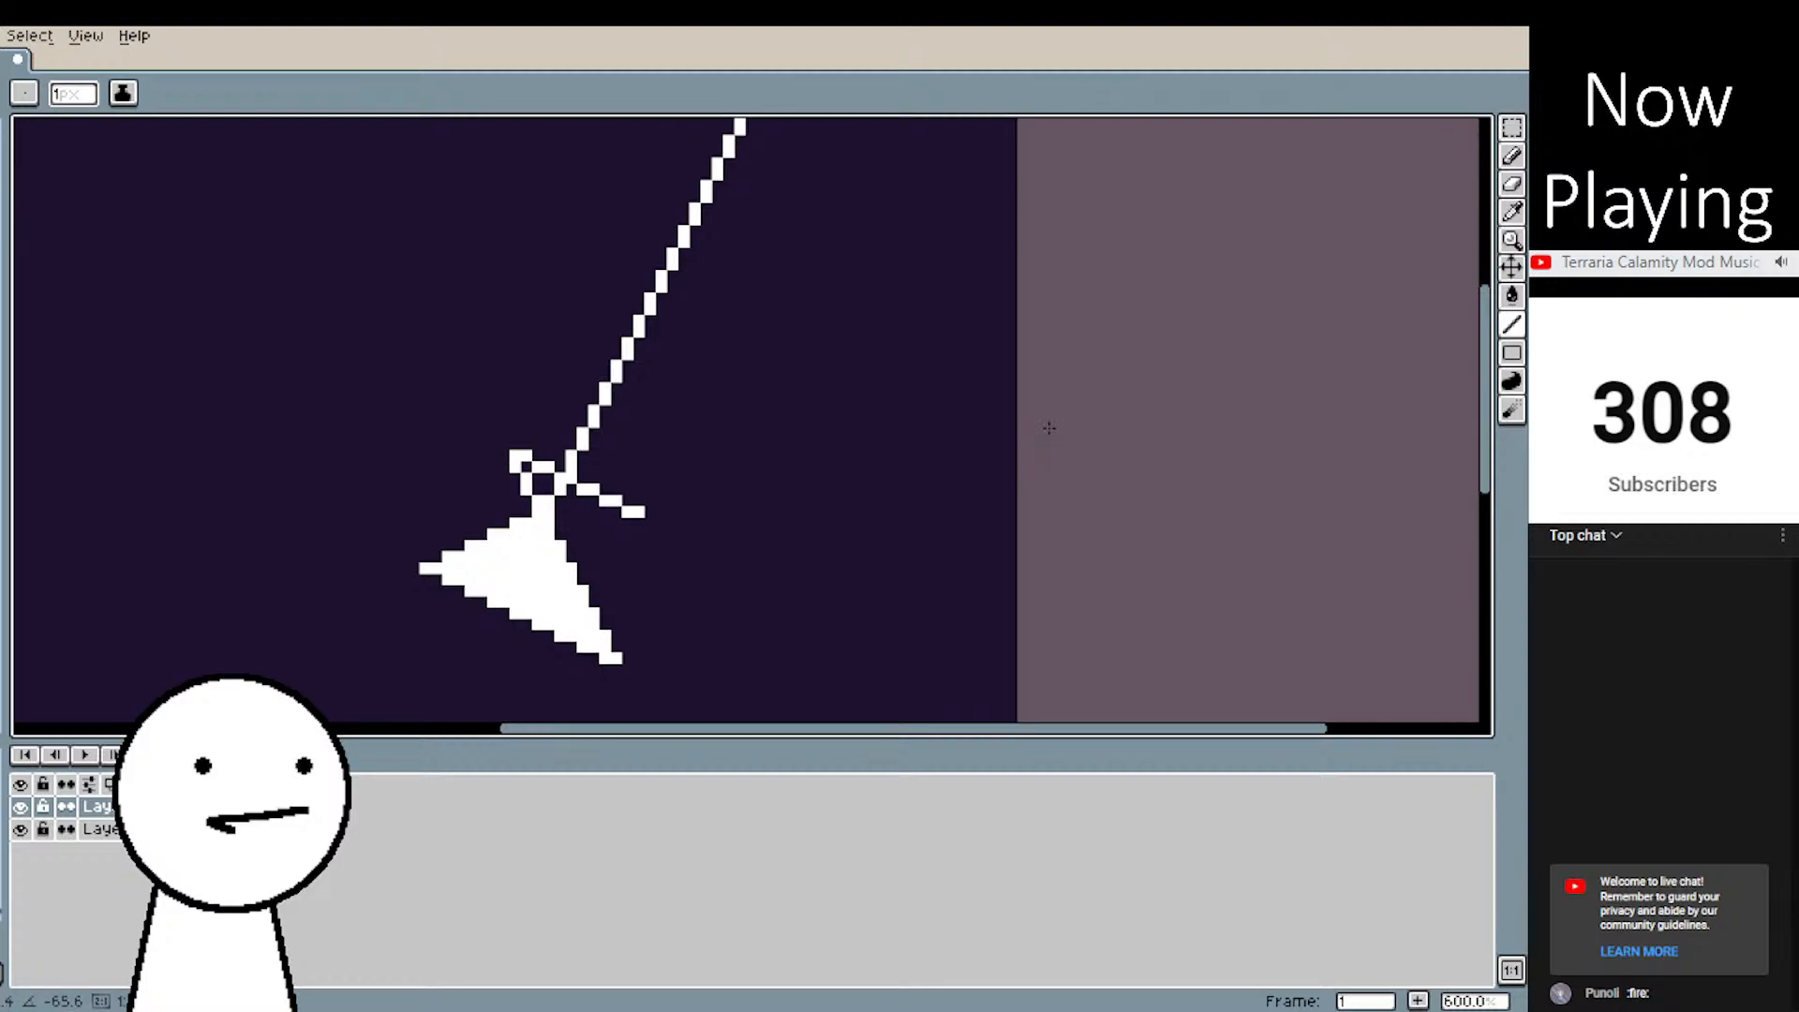
drag(639, 512, 571, 545)
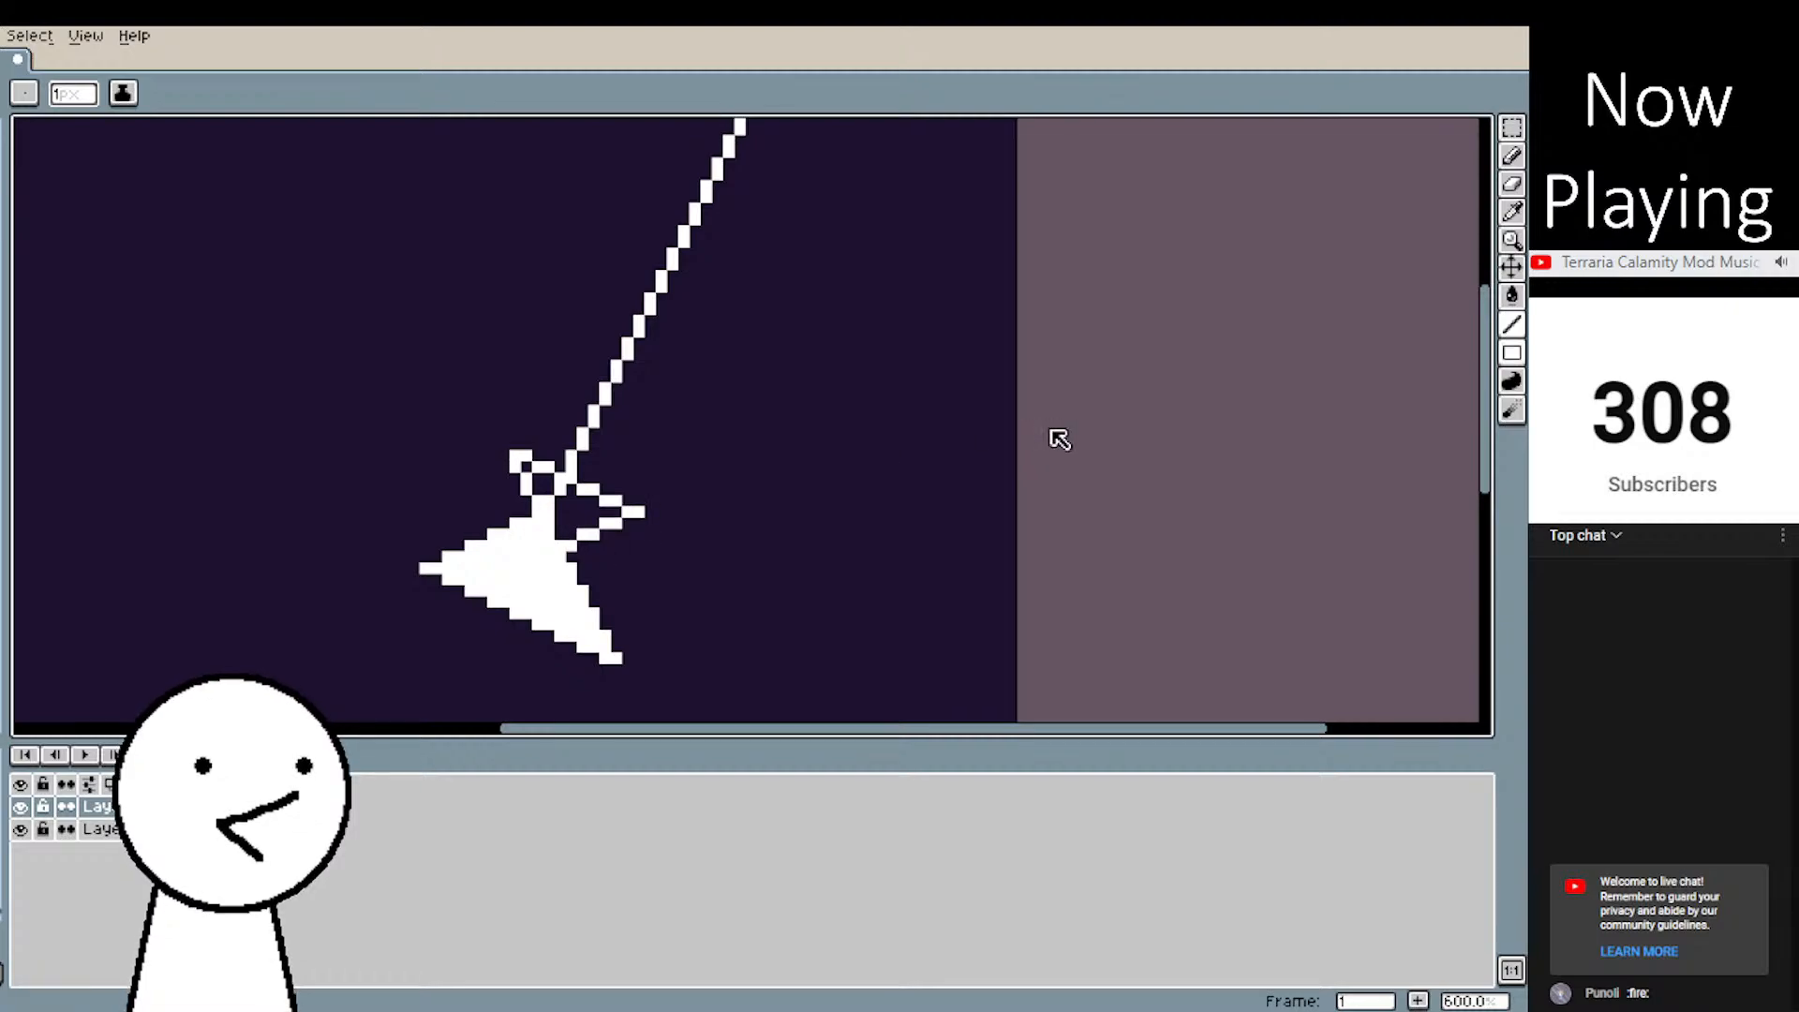
- Fill the gaps between the crossing line and the triangle with white using the Paint Bucket
click(1512, 296)
click(572, 513)
click(543, 484)
click(527, 467)
- Thicken the upper-left wing with a white line from its tip down to the triangle
click(1512, 325)
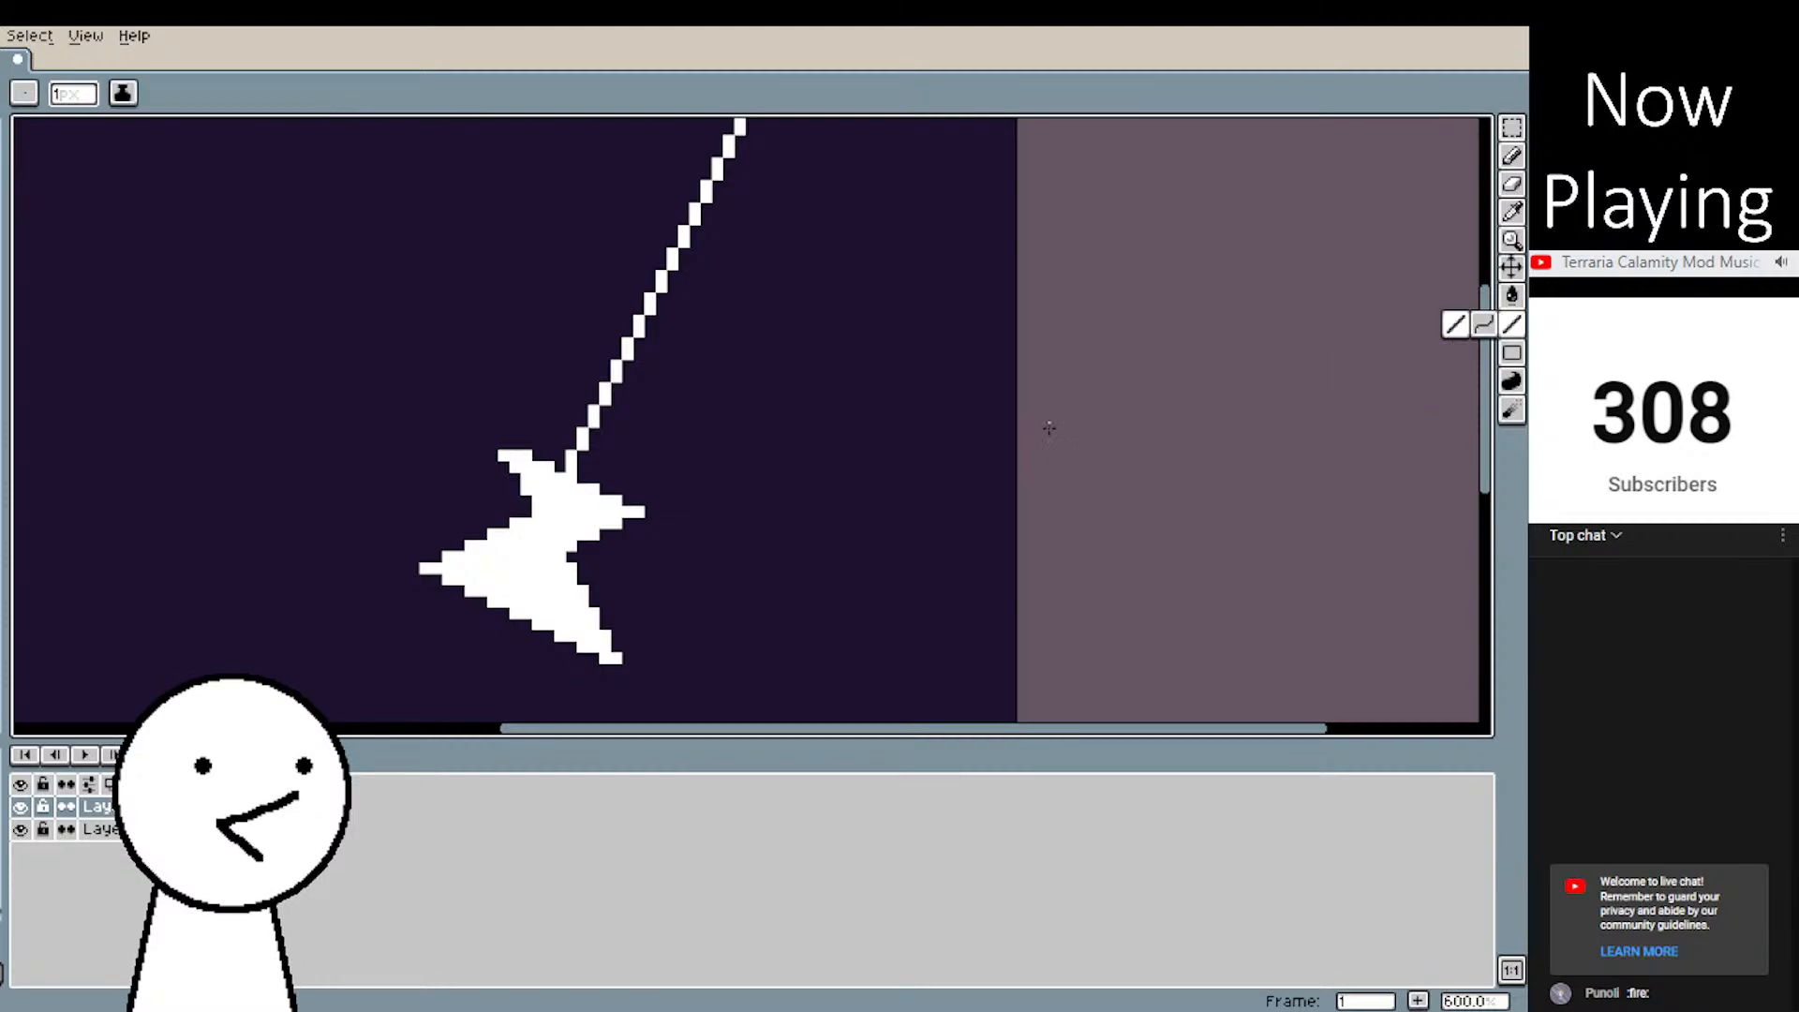
drag(505, 455, 514, 523)
key(ctrl+z)
drag(504, 455, 537, 523)
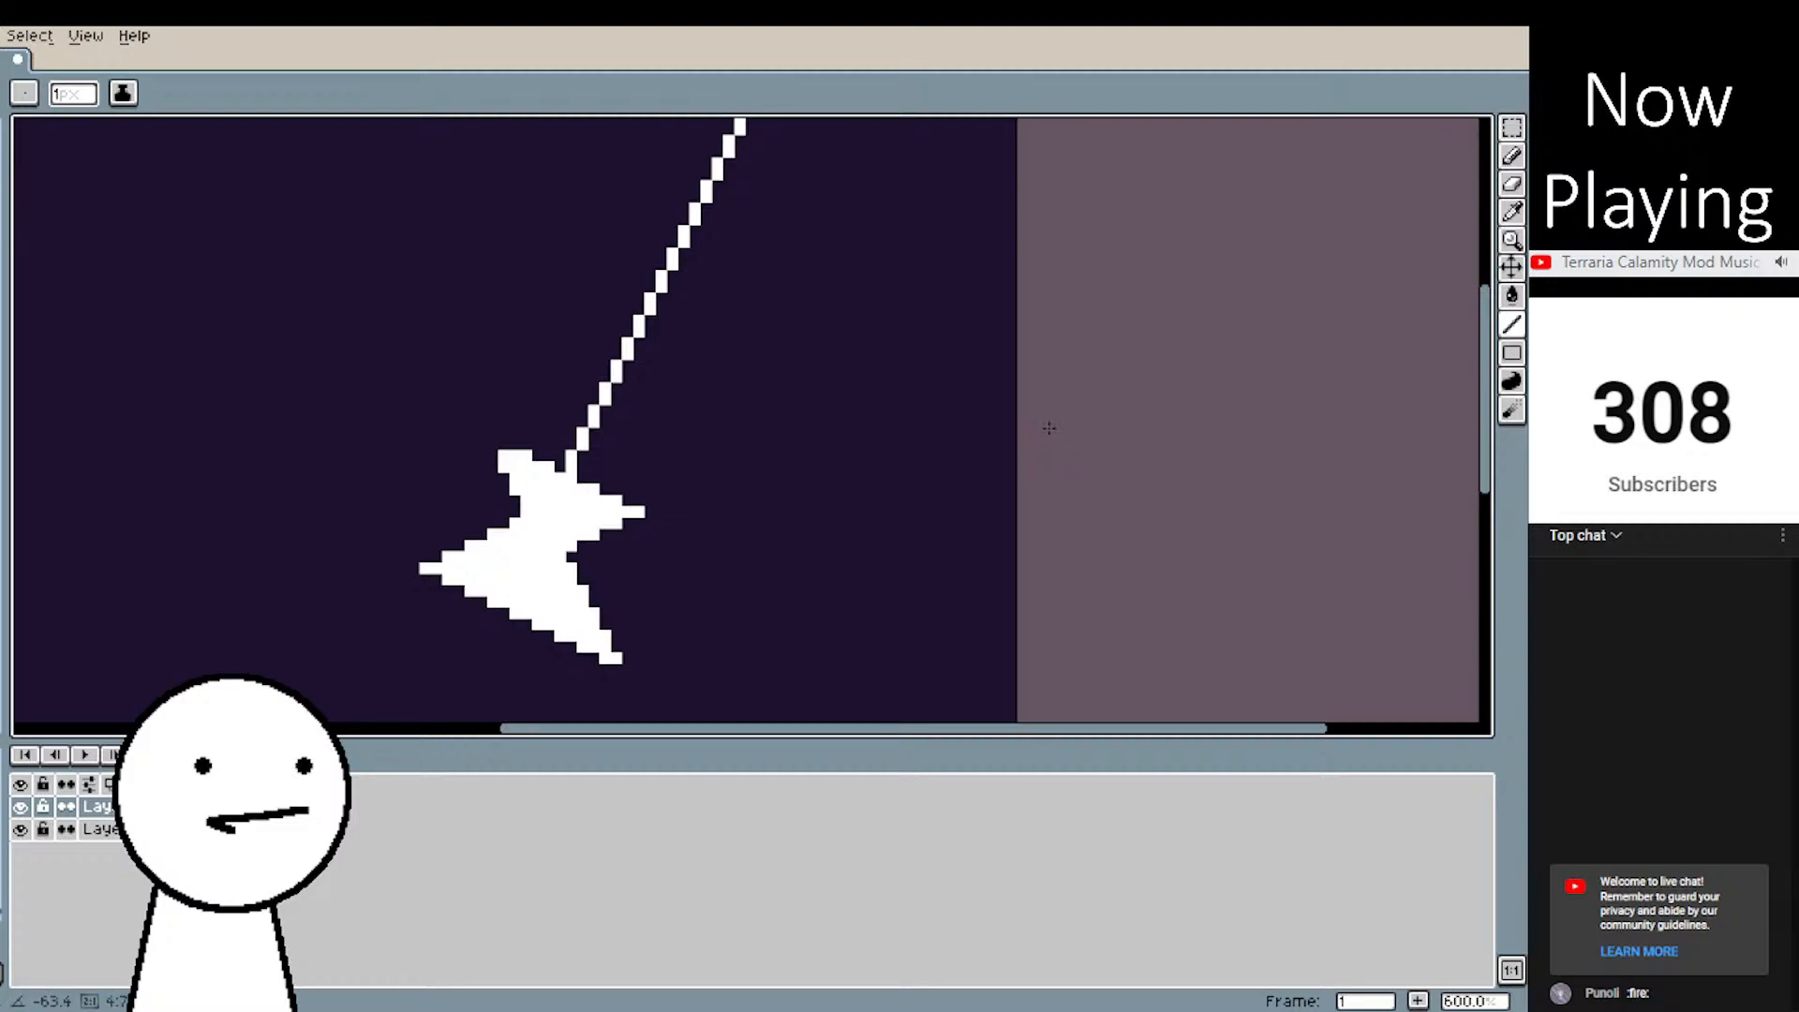
click(492, 444)
- Select the whole canvas and delete the white drawing from the current layer
scroll(843, 387, down, 8)
scroll(843, 386, up, 6)
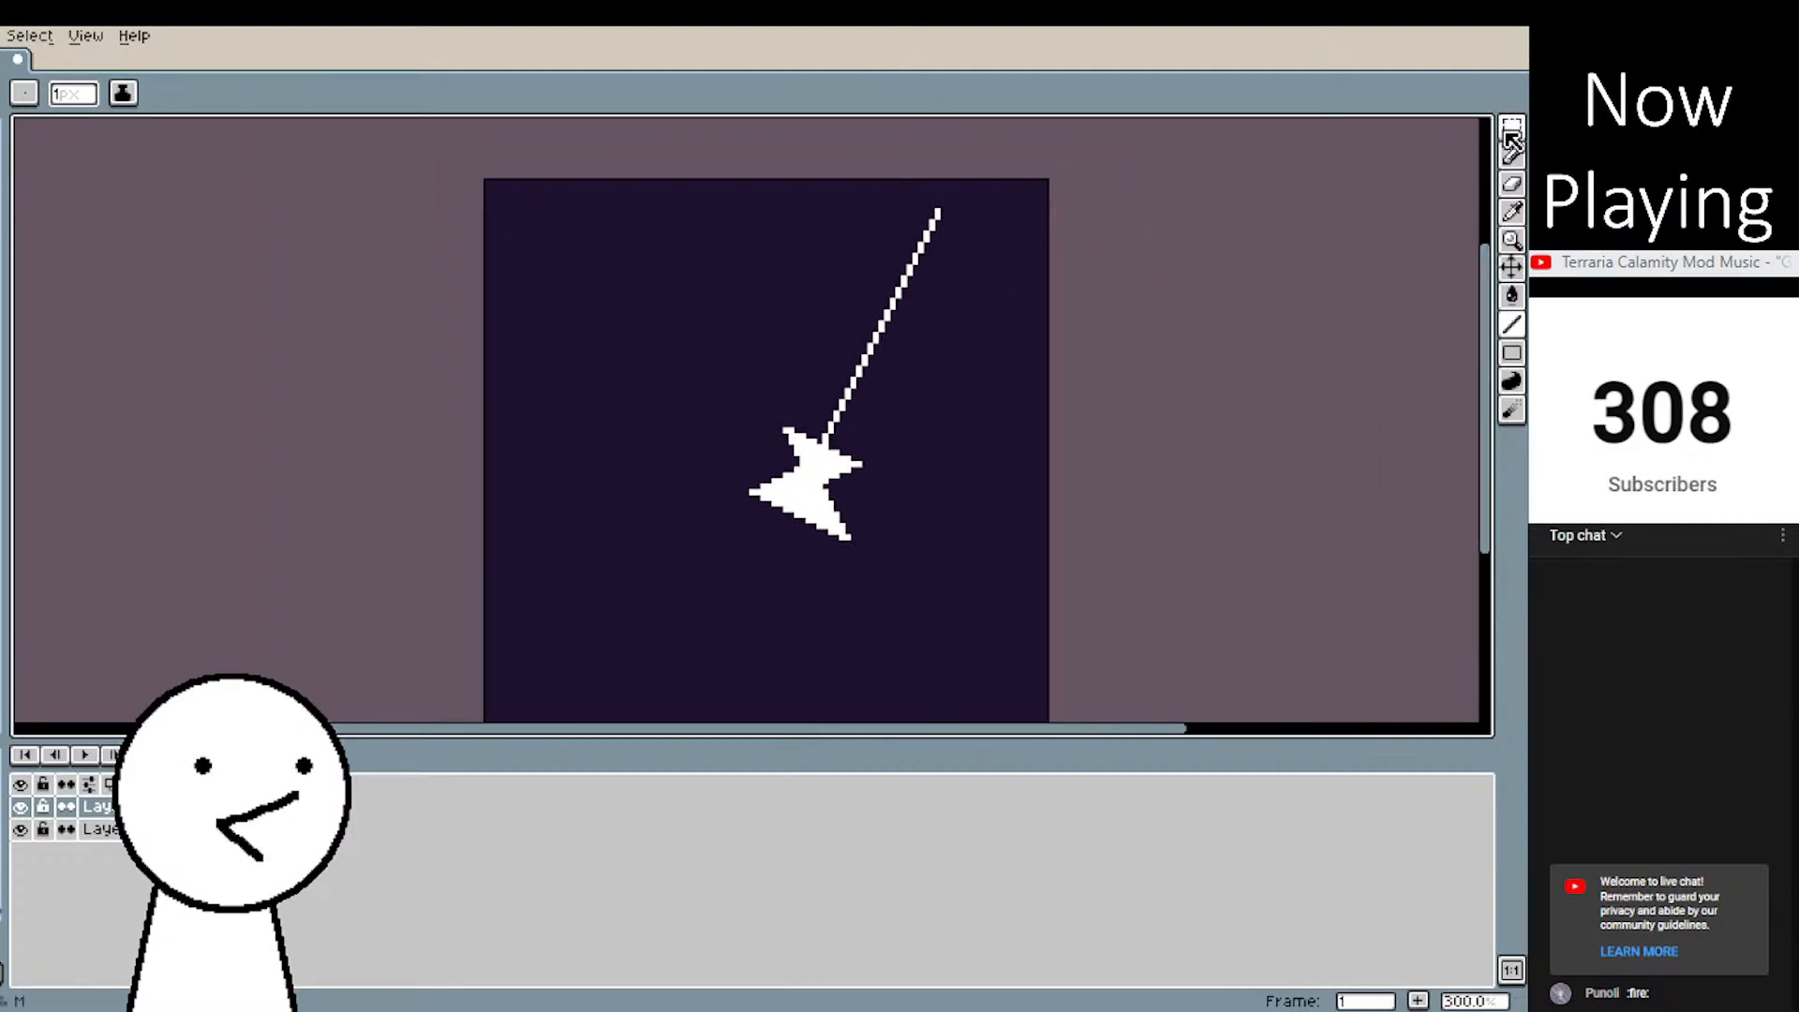
click(1511, 128)
drag(1035, 178, 841, 312)
key(ctrl+a)
key(Delete)
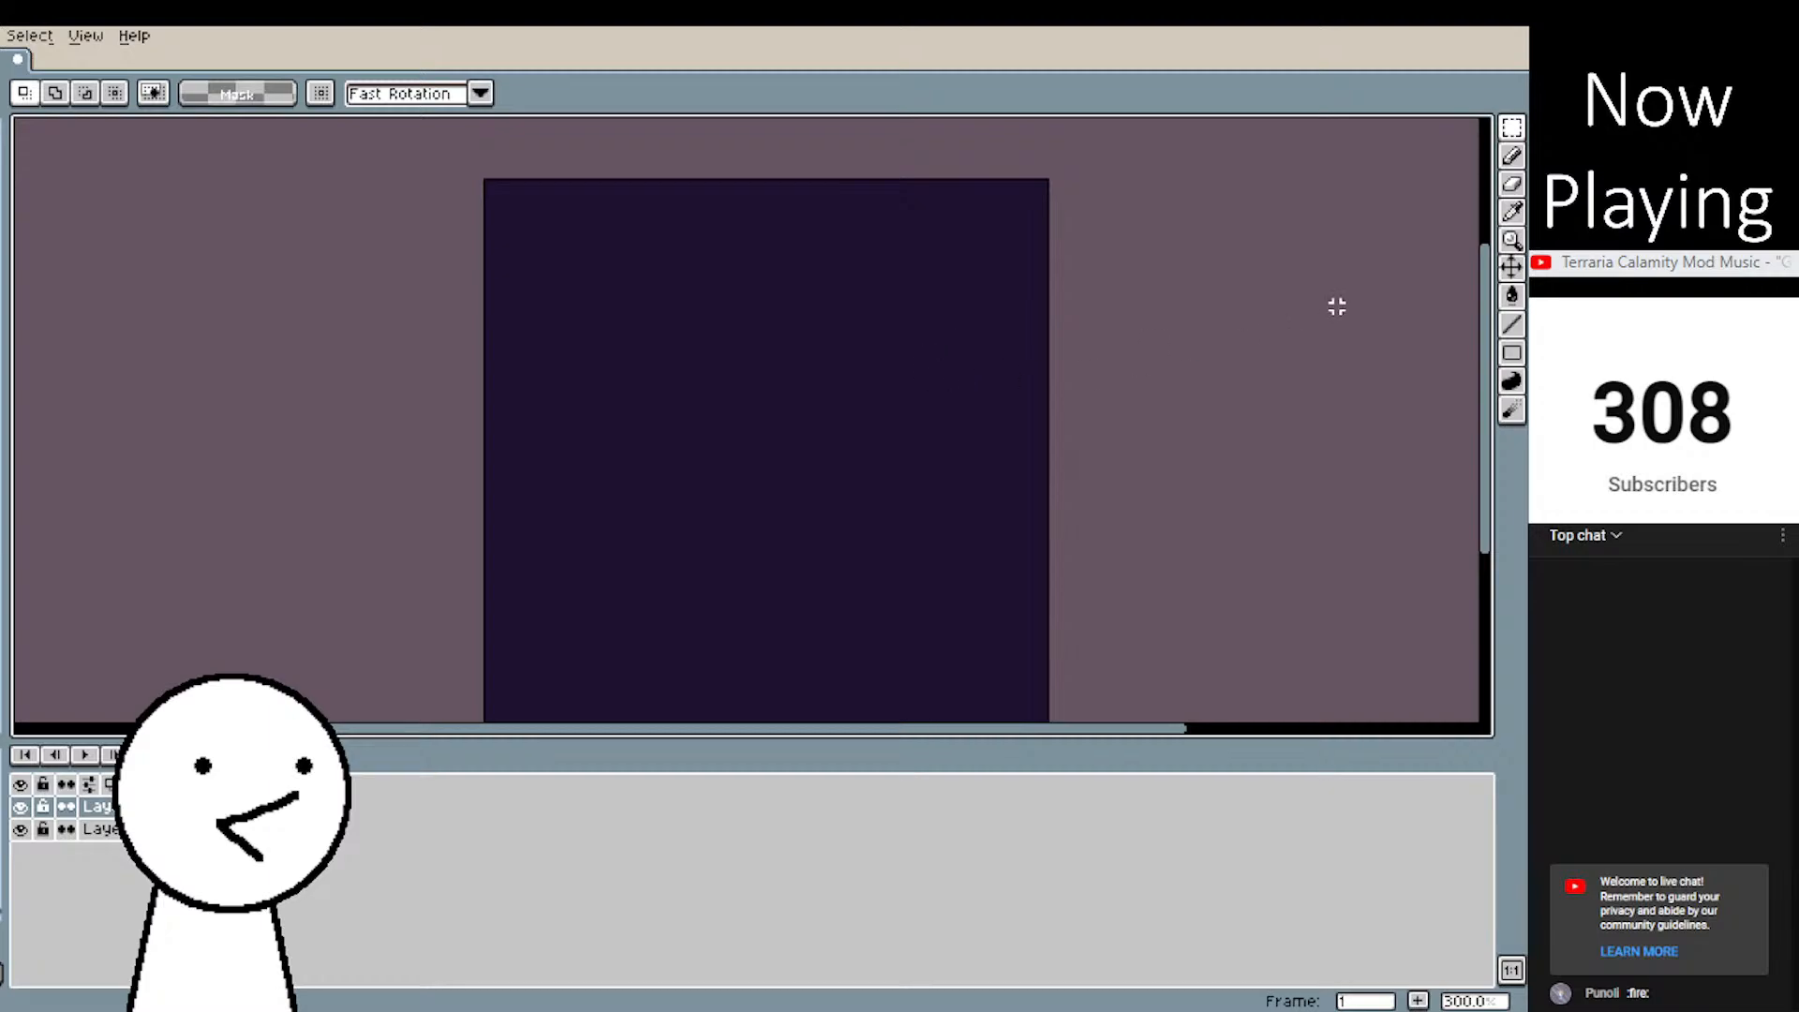
- Try a steep white diagonal line from the canvas's upper right toward its center, and undo it
drag(1053, 337, 1035, 338)
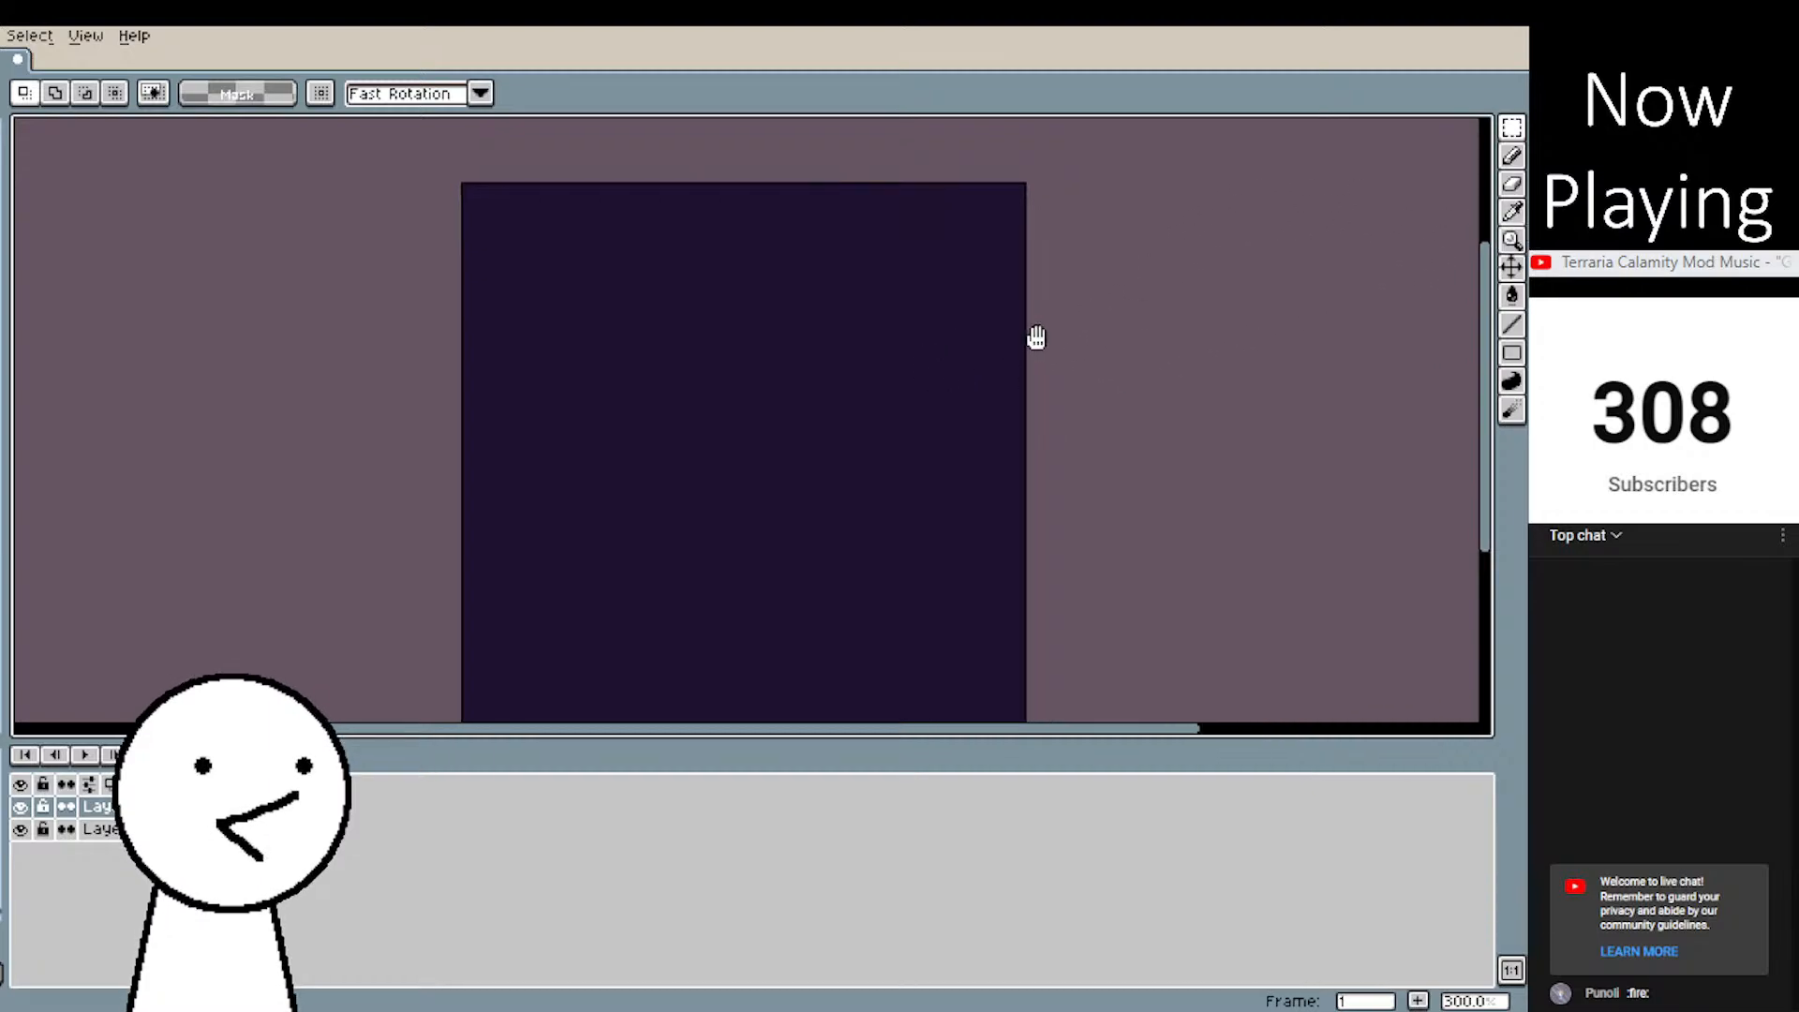
click(1512, 156)
scroll(539, 305, down, 2)
drag(760, 328, 1235, 450)
scroll(1139, 471, up, 2)
drag(1127, 456, 828, 446)
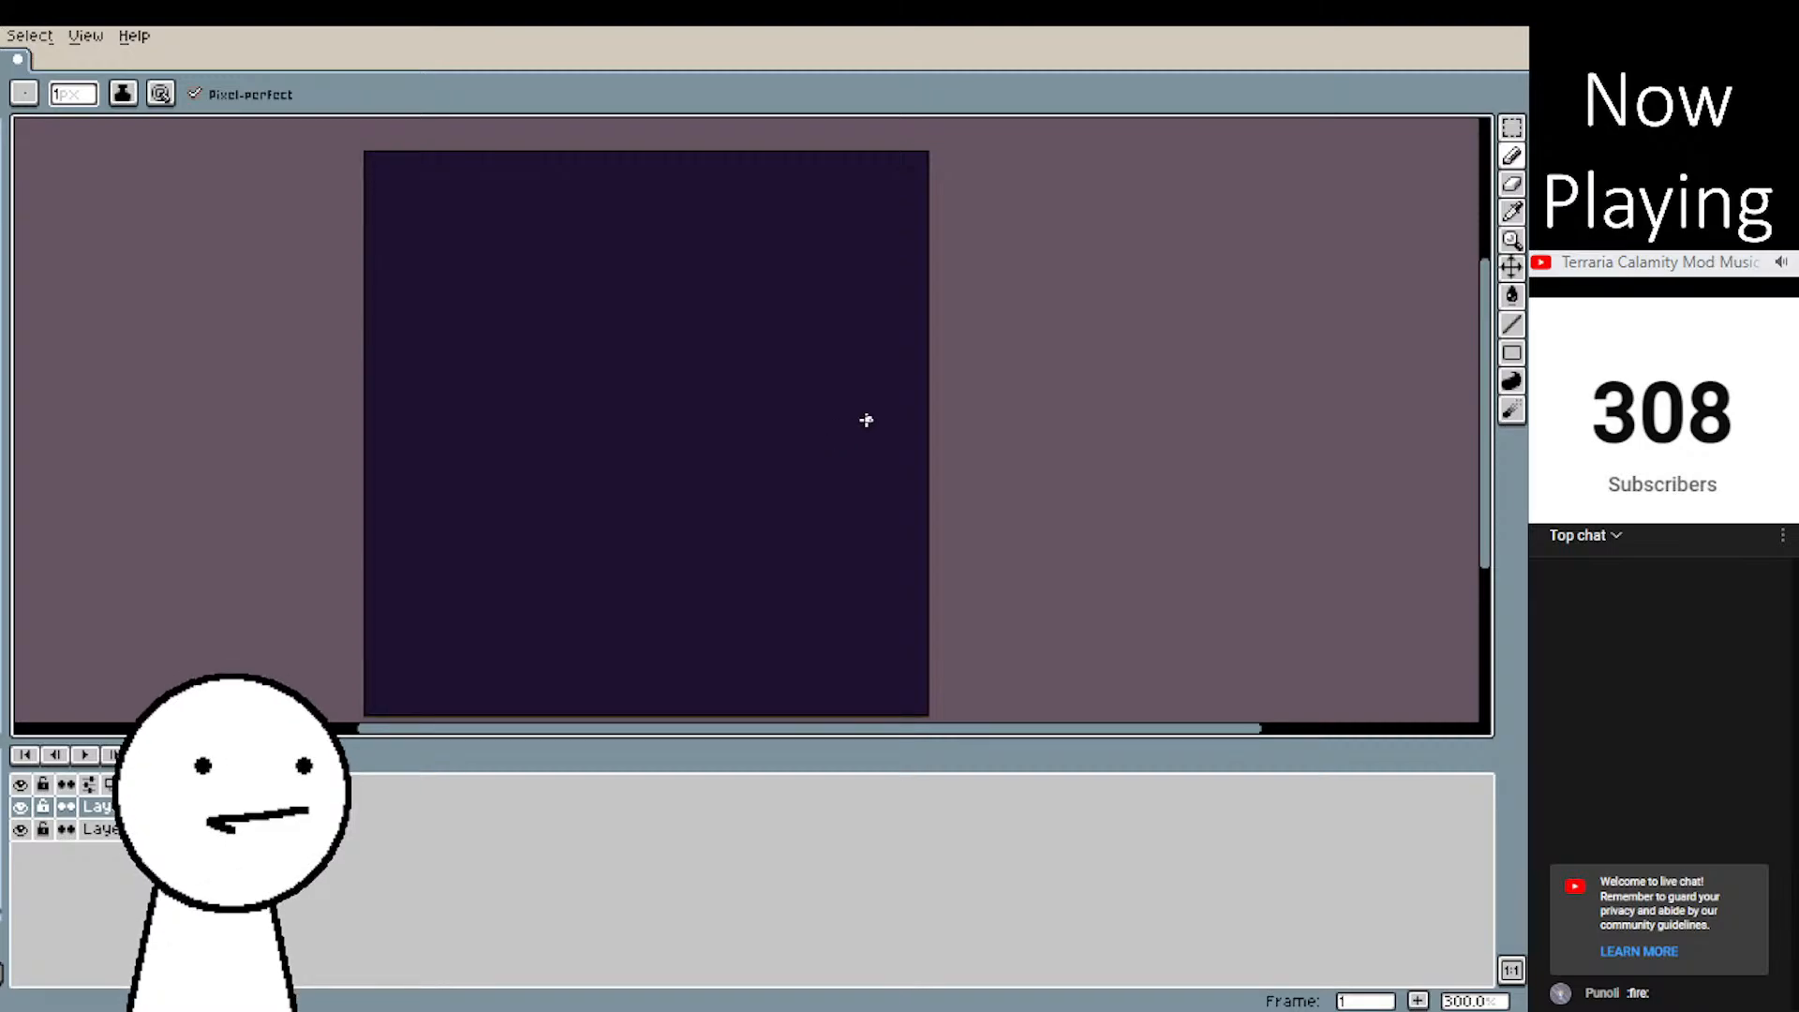
click(1512, 324)
drag(824, 317, 719, 354)
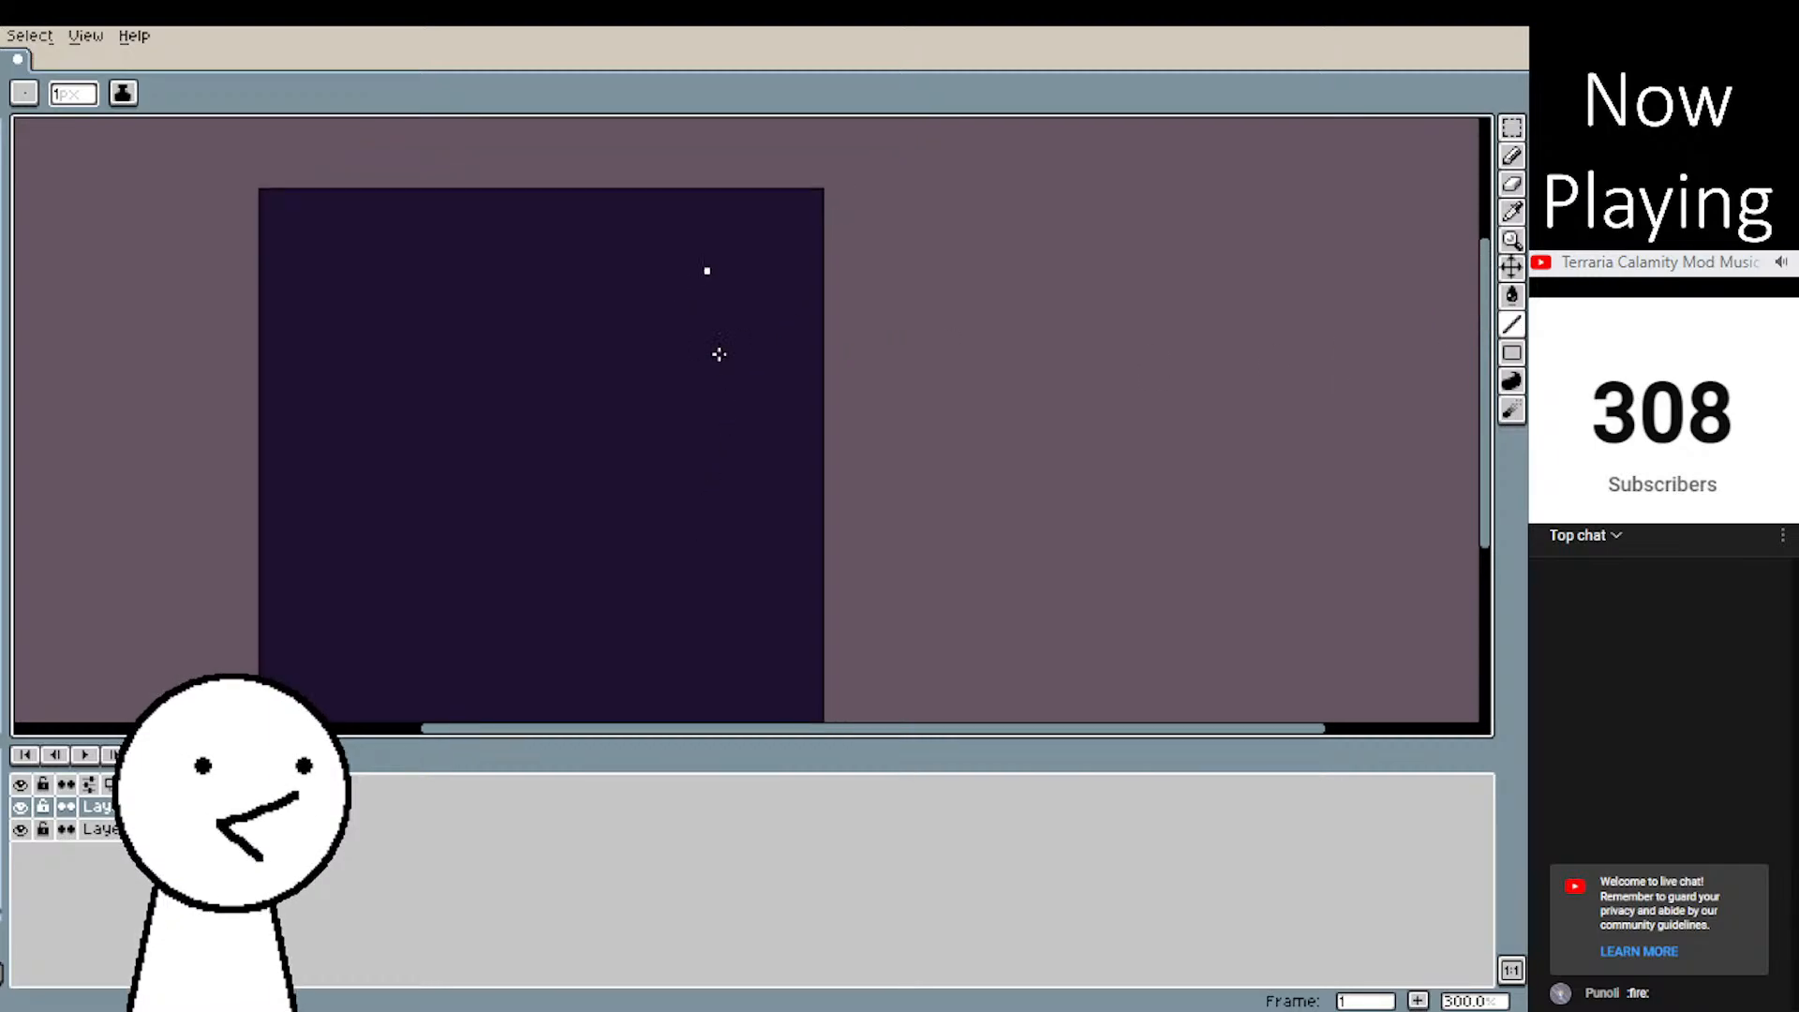
mouse_move(708, 236)
mouse_down()
mouse_move(538, 575)
mouse_move(589, 475)
mouse_move(583, 525)
mouse_up()
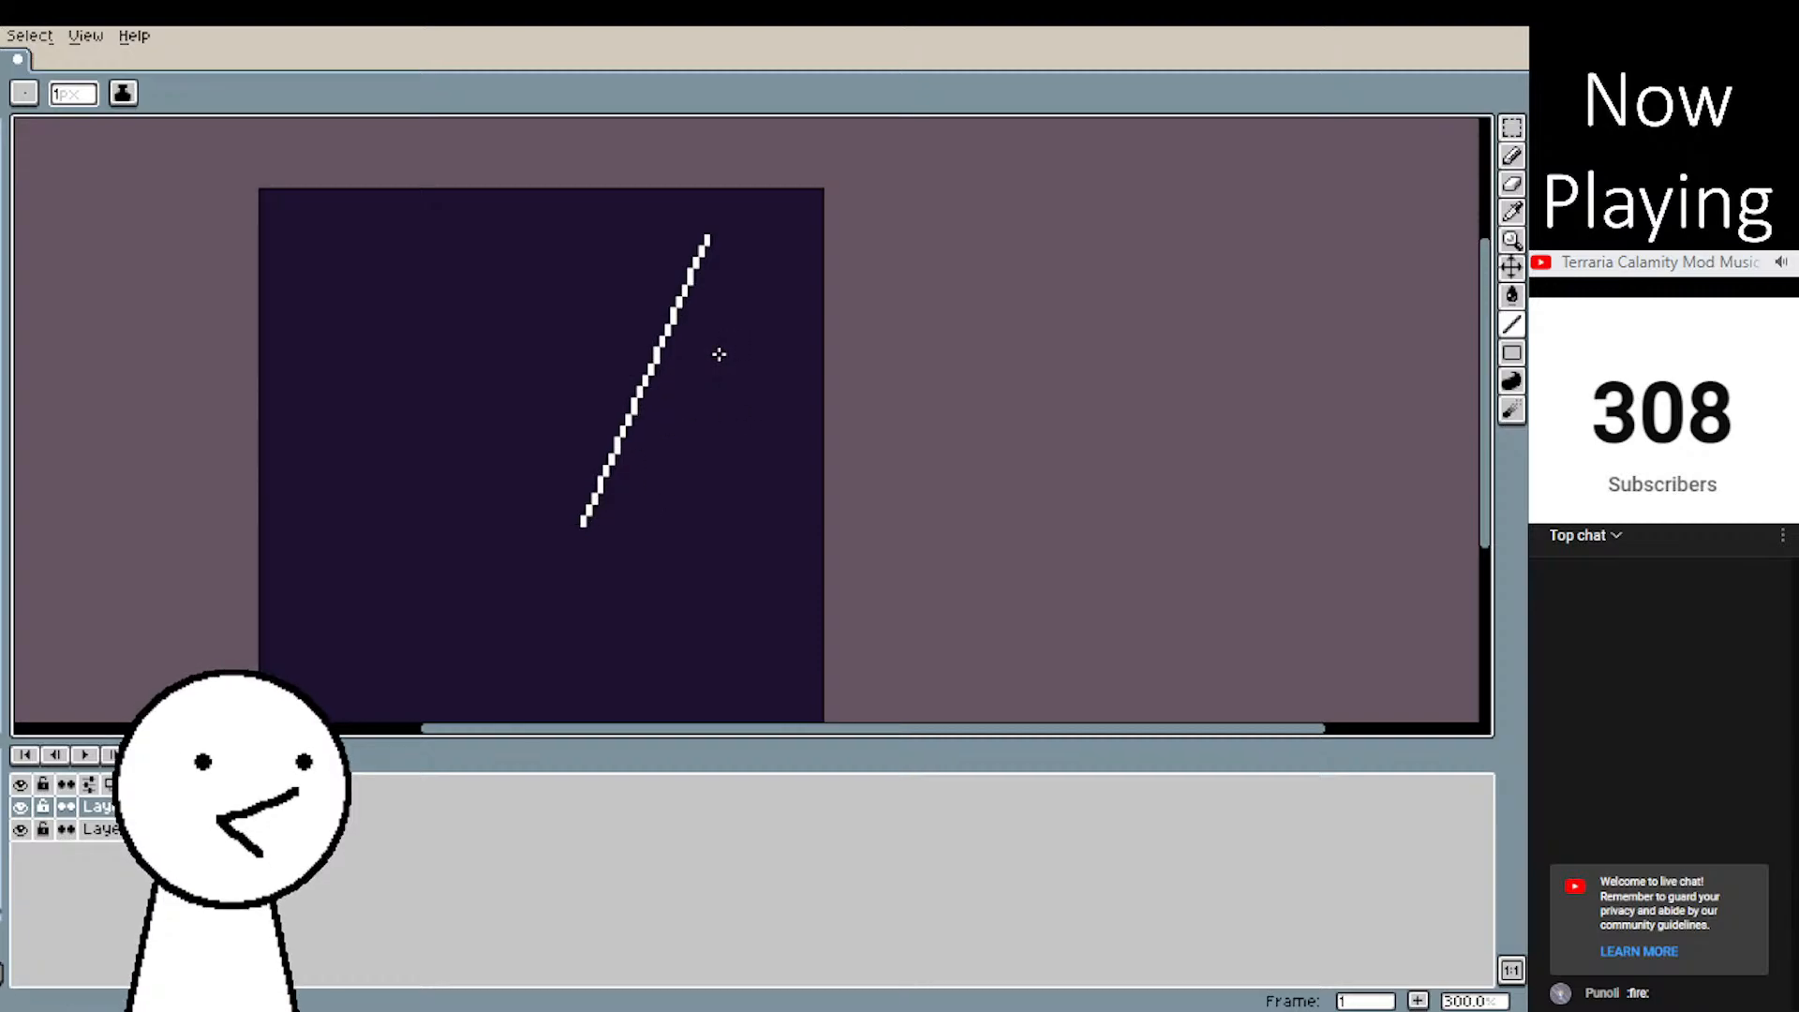
key(ctrl+z)
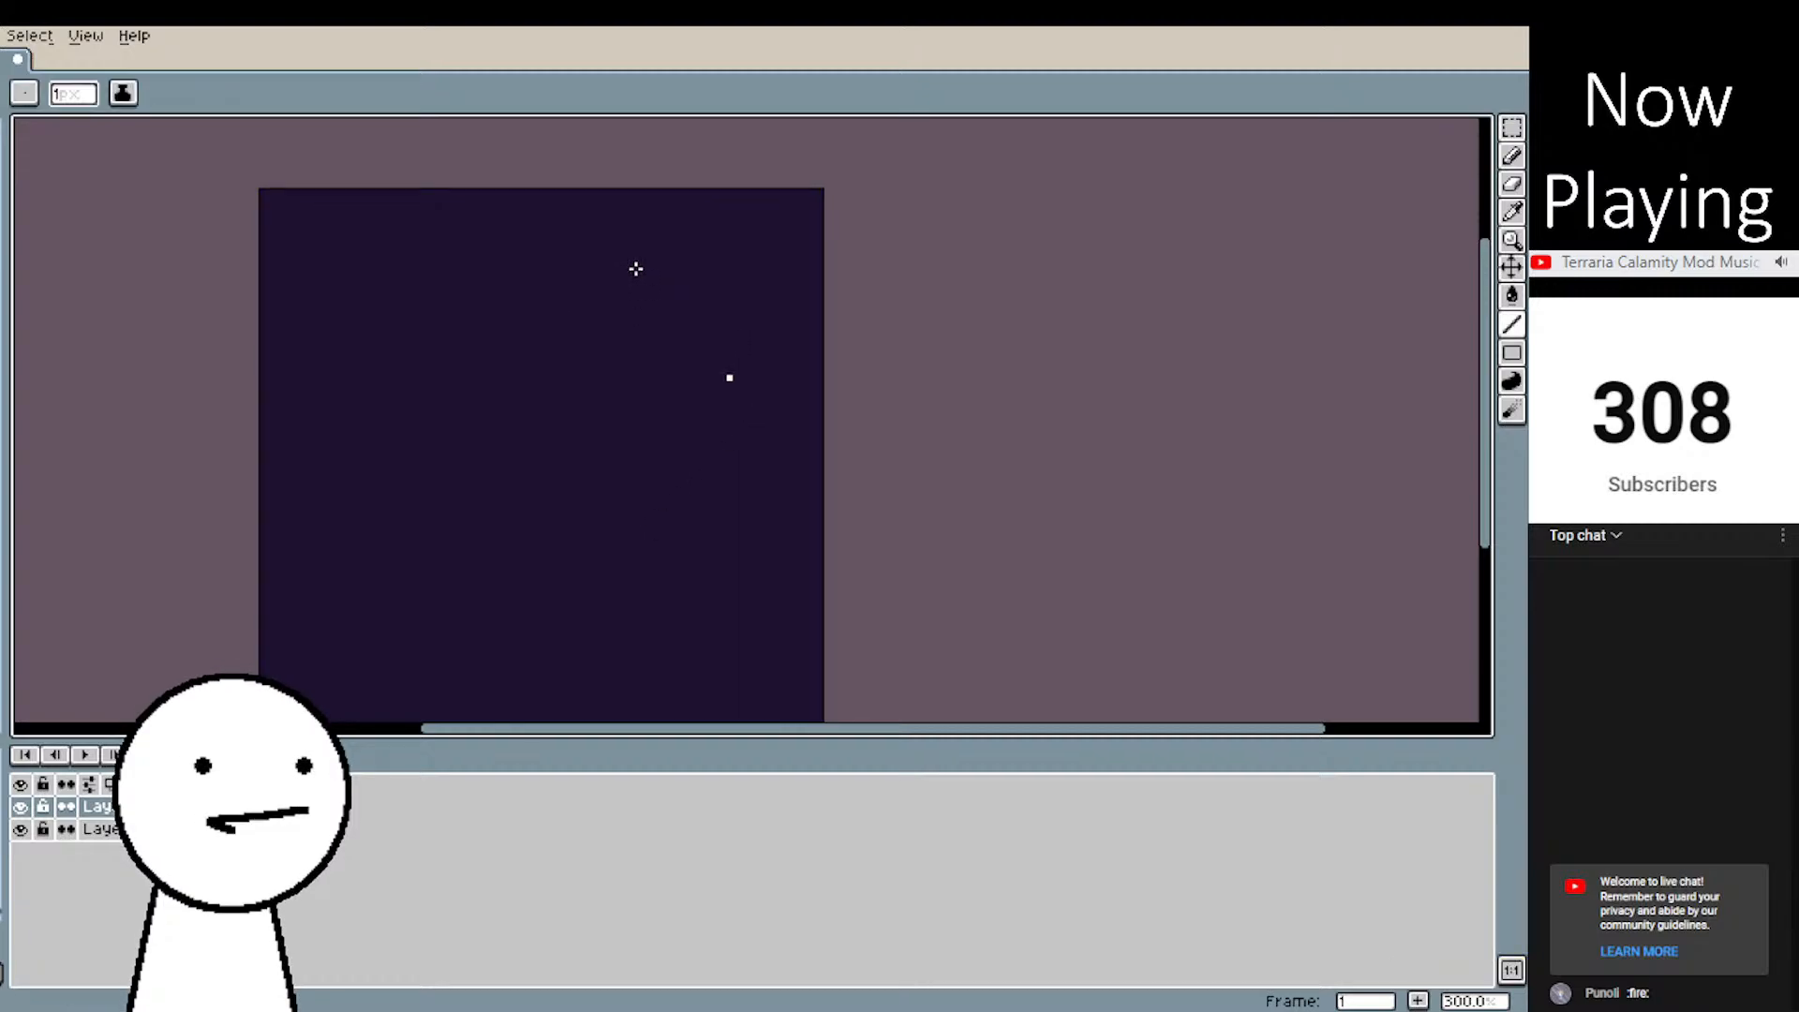
- Draw a white diagonal center line and build a long blade outline around it, with a pointed tip and a notched lower end
mouse_move(702, 236)
mouse_down()
mouse_move(525, 583)
mouse_move(566, 509)
mouse_move(550, 544)
mouse_up()
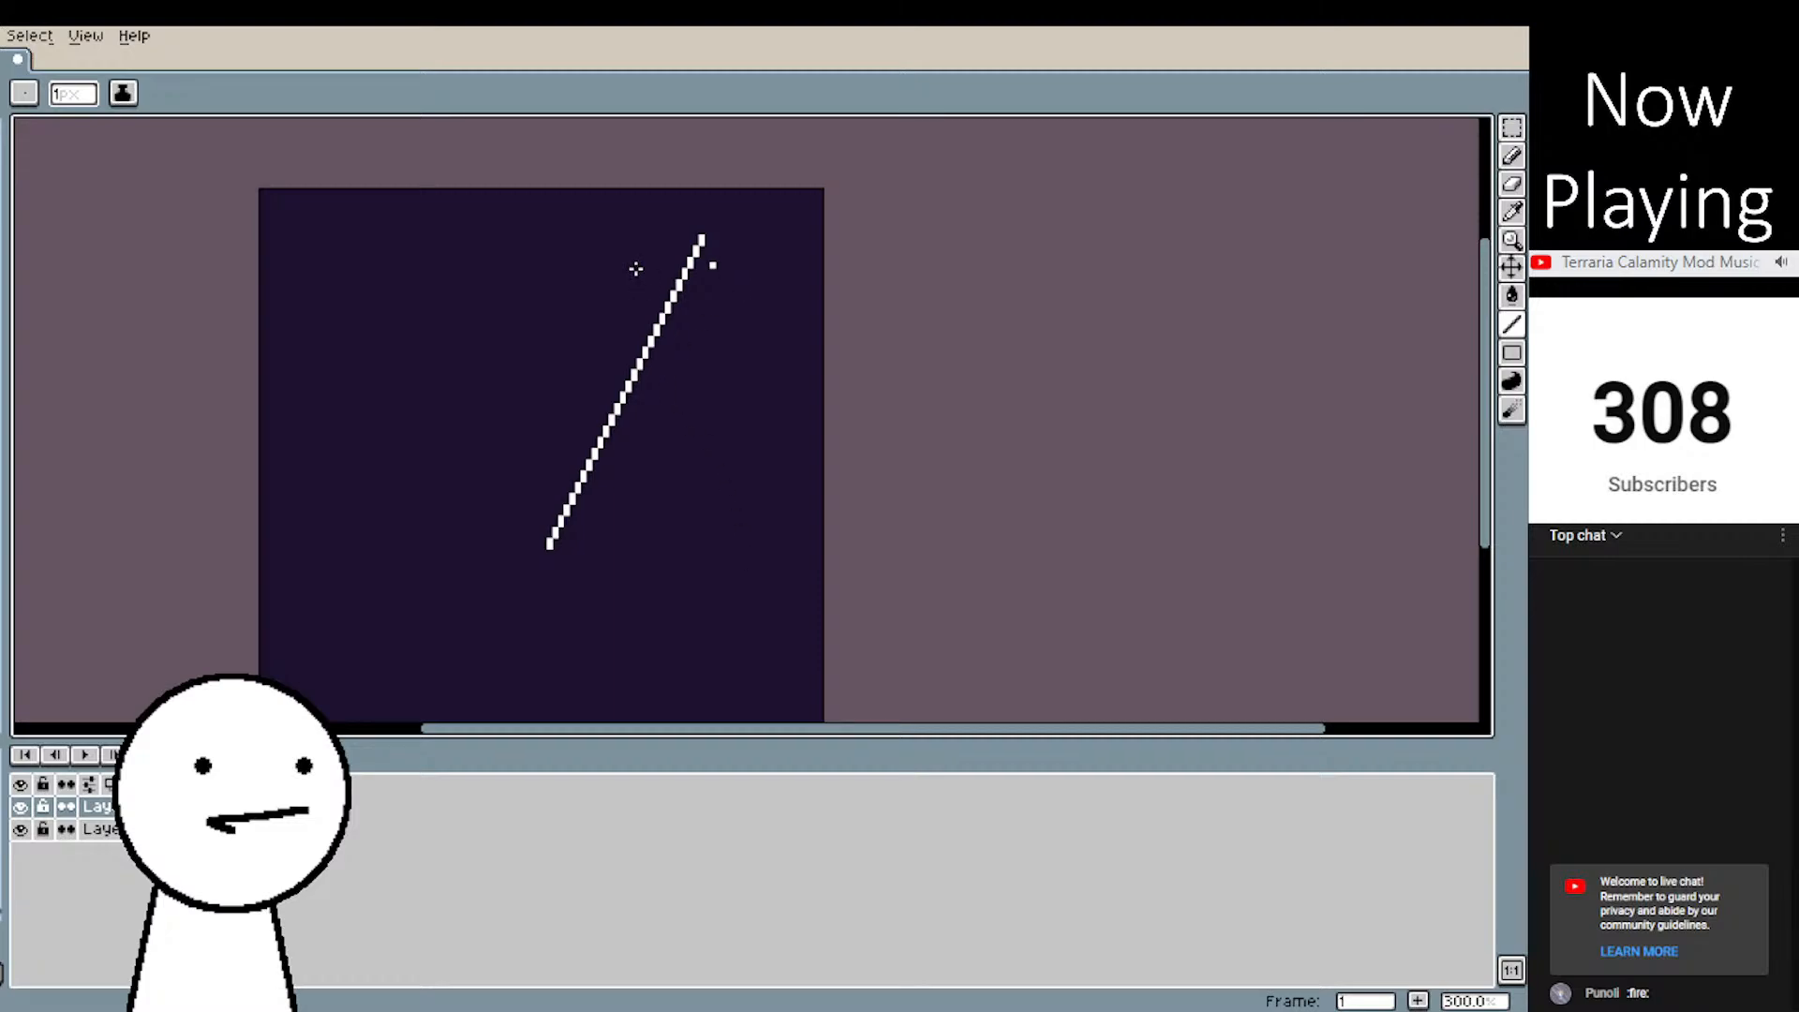
mouse_move(701, 236)
mouse_down()
mouse_move(634, 269)
mouse_move(720, 276)
mouse_up()
drag(659, 255, 521, 541)
mouse_move(719, 277)
mouse_down()
mouse_move(575, 567)
mouse_move(516, 548)
mouse_move(552, 552)
mouse_up()
click(572, 573)
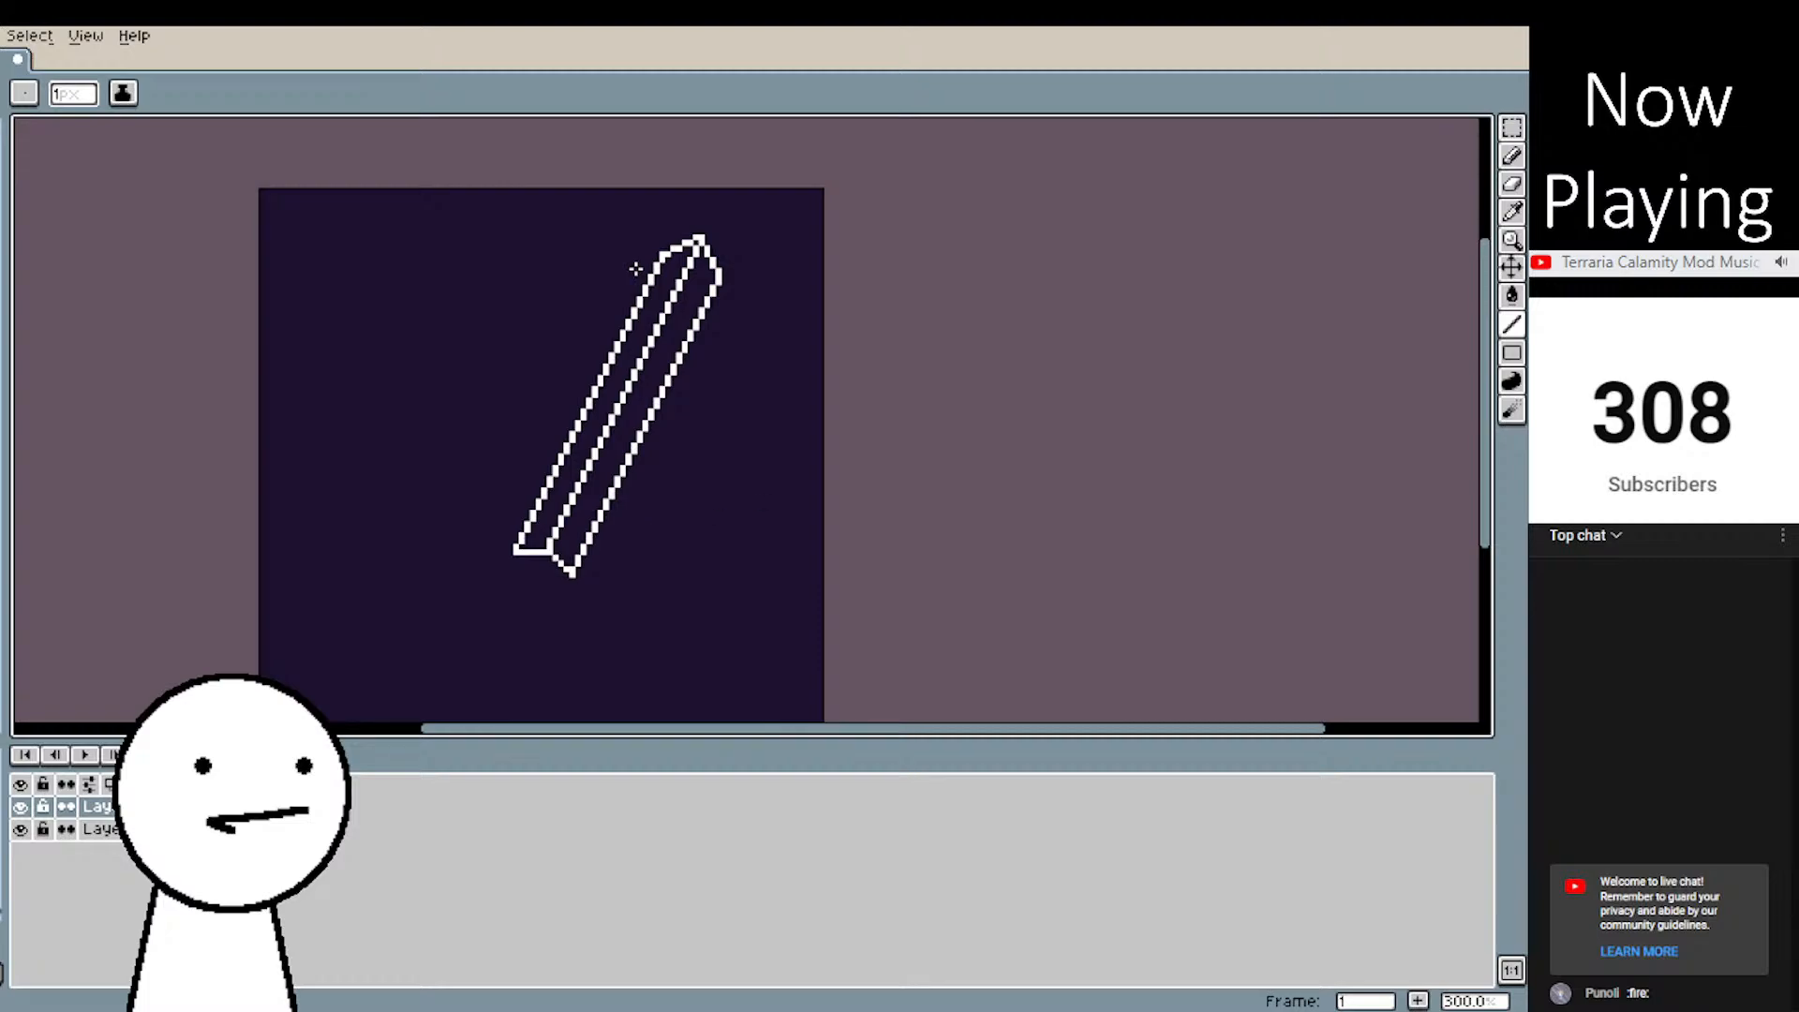
- Fill both halves of the blade outline with white using the Paint Bucket
click(1511, 295)
click(656, 374)
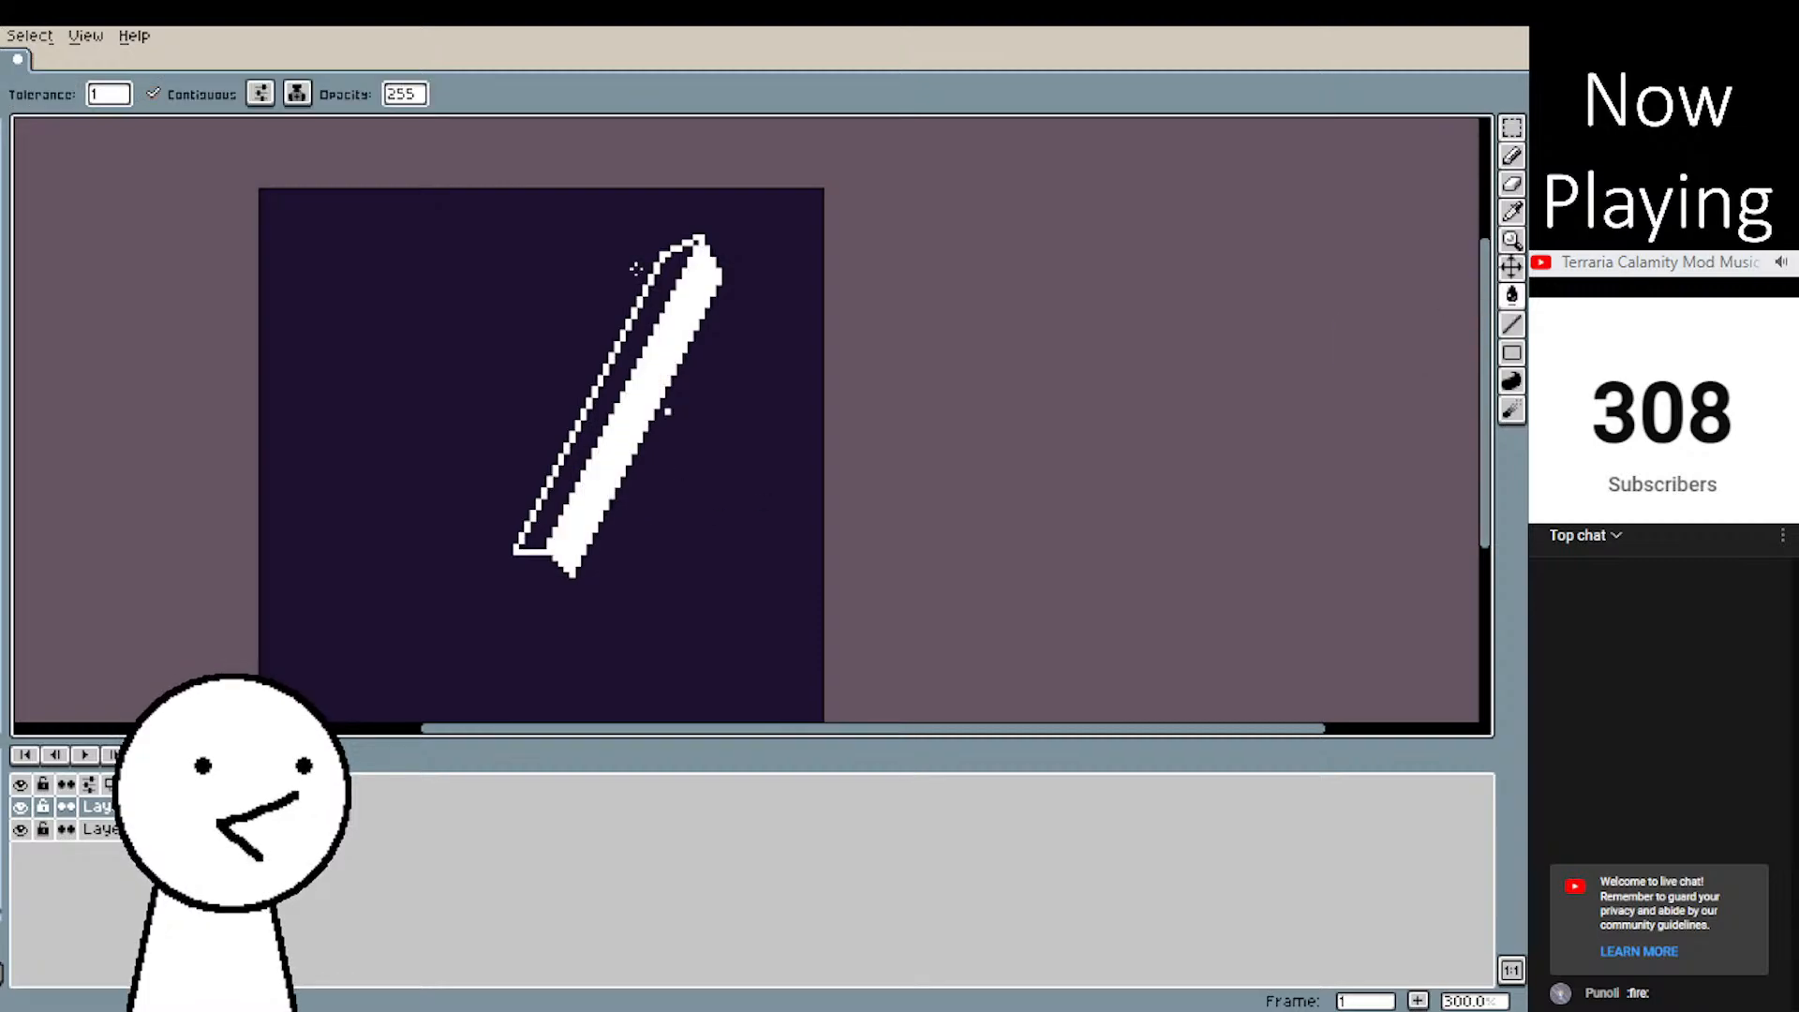
click(656, 277)
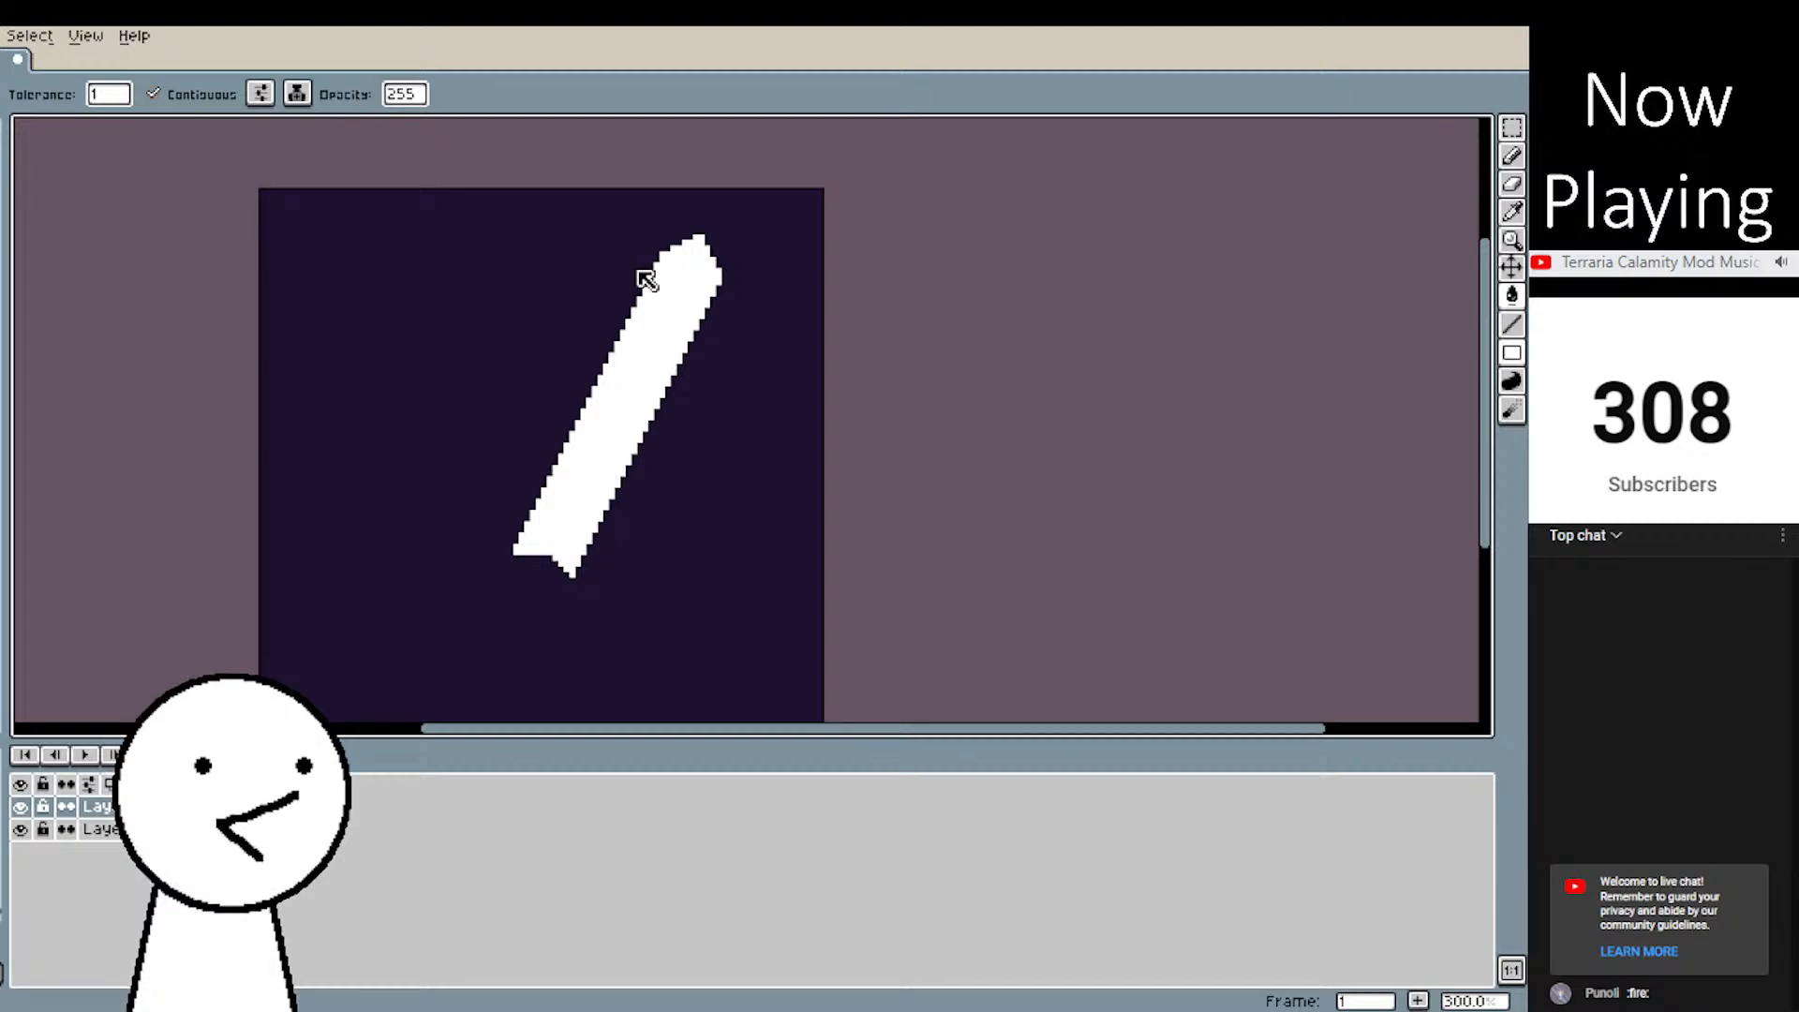
- Move the white blade about 5 pixels right and 1 pixel up on the canvas
key(b)
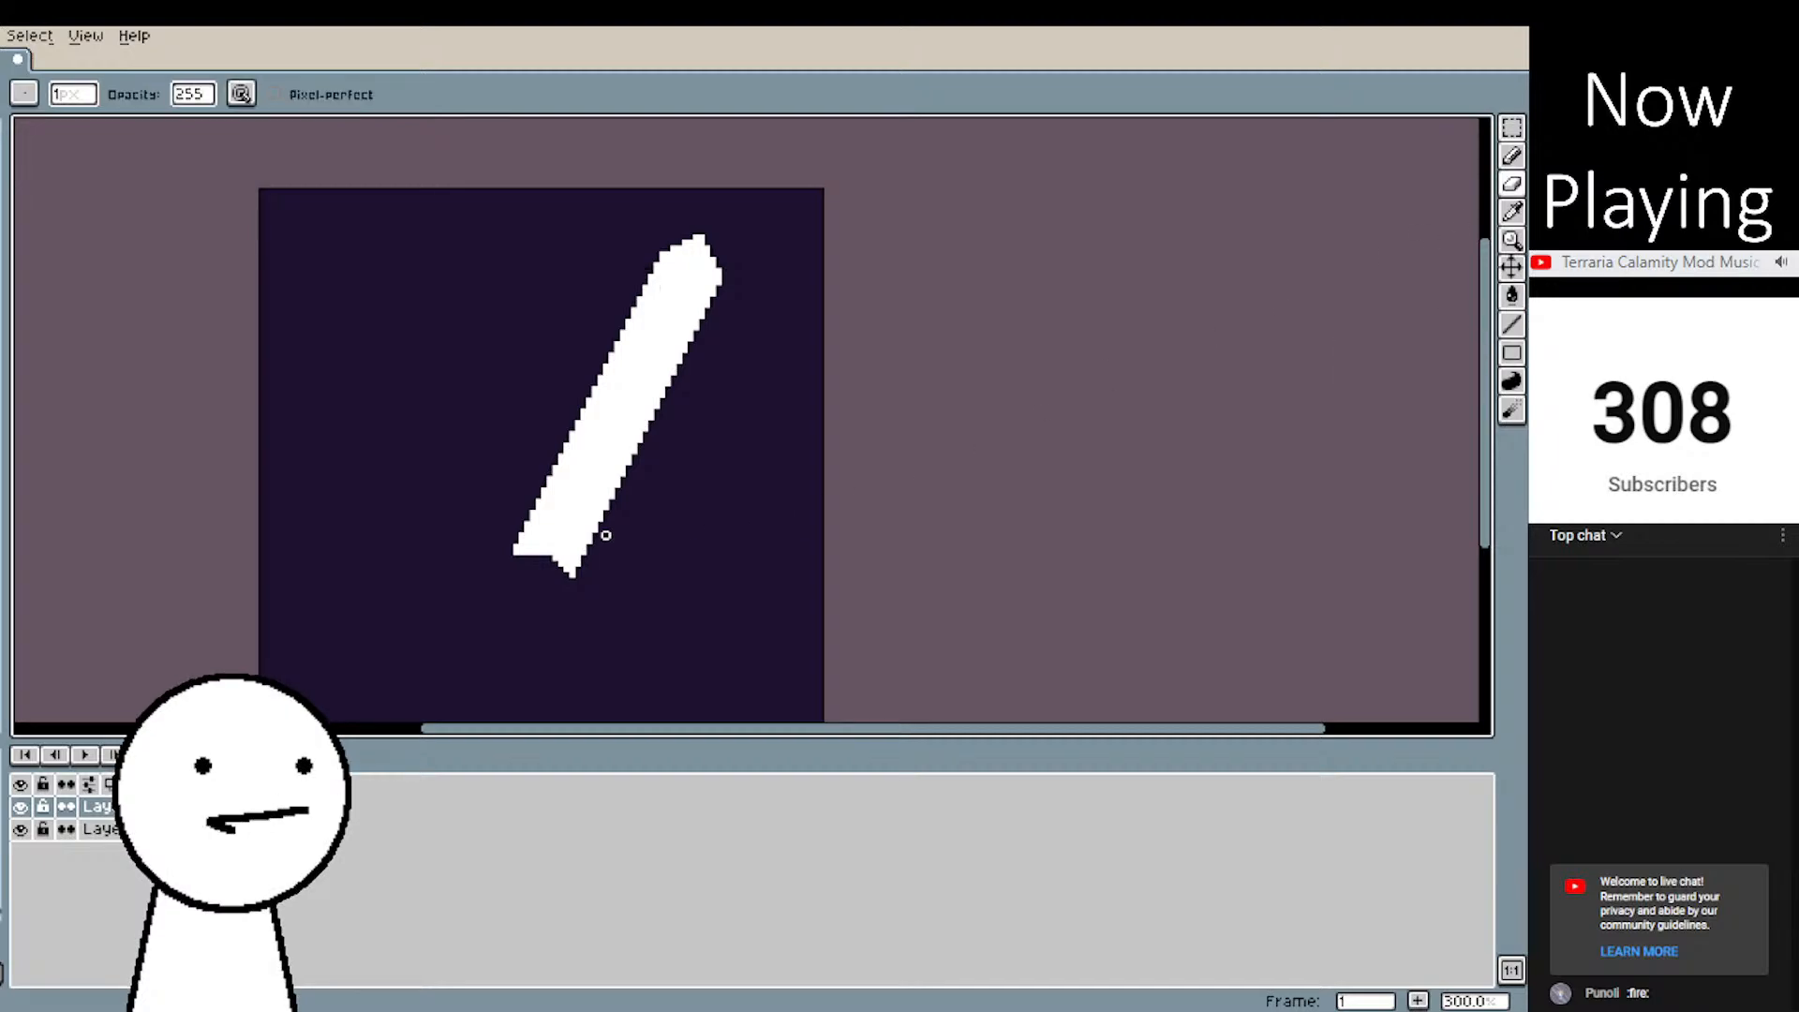
scroll(685, 238, down, 4)
scroll(706, 244, up, 5)
mouse_move(859, 503)
mouse_down()
mouse_move(980, 297)
mouse_move(929, 360)
mouse_move(922, 329)
mouse_move(772, 318)
mouse_up()
scroll(916, 394, down, 1)
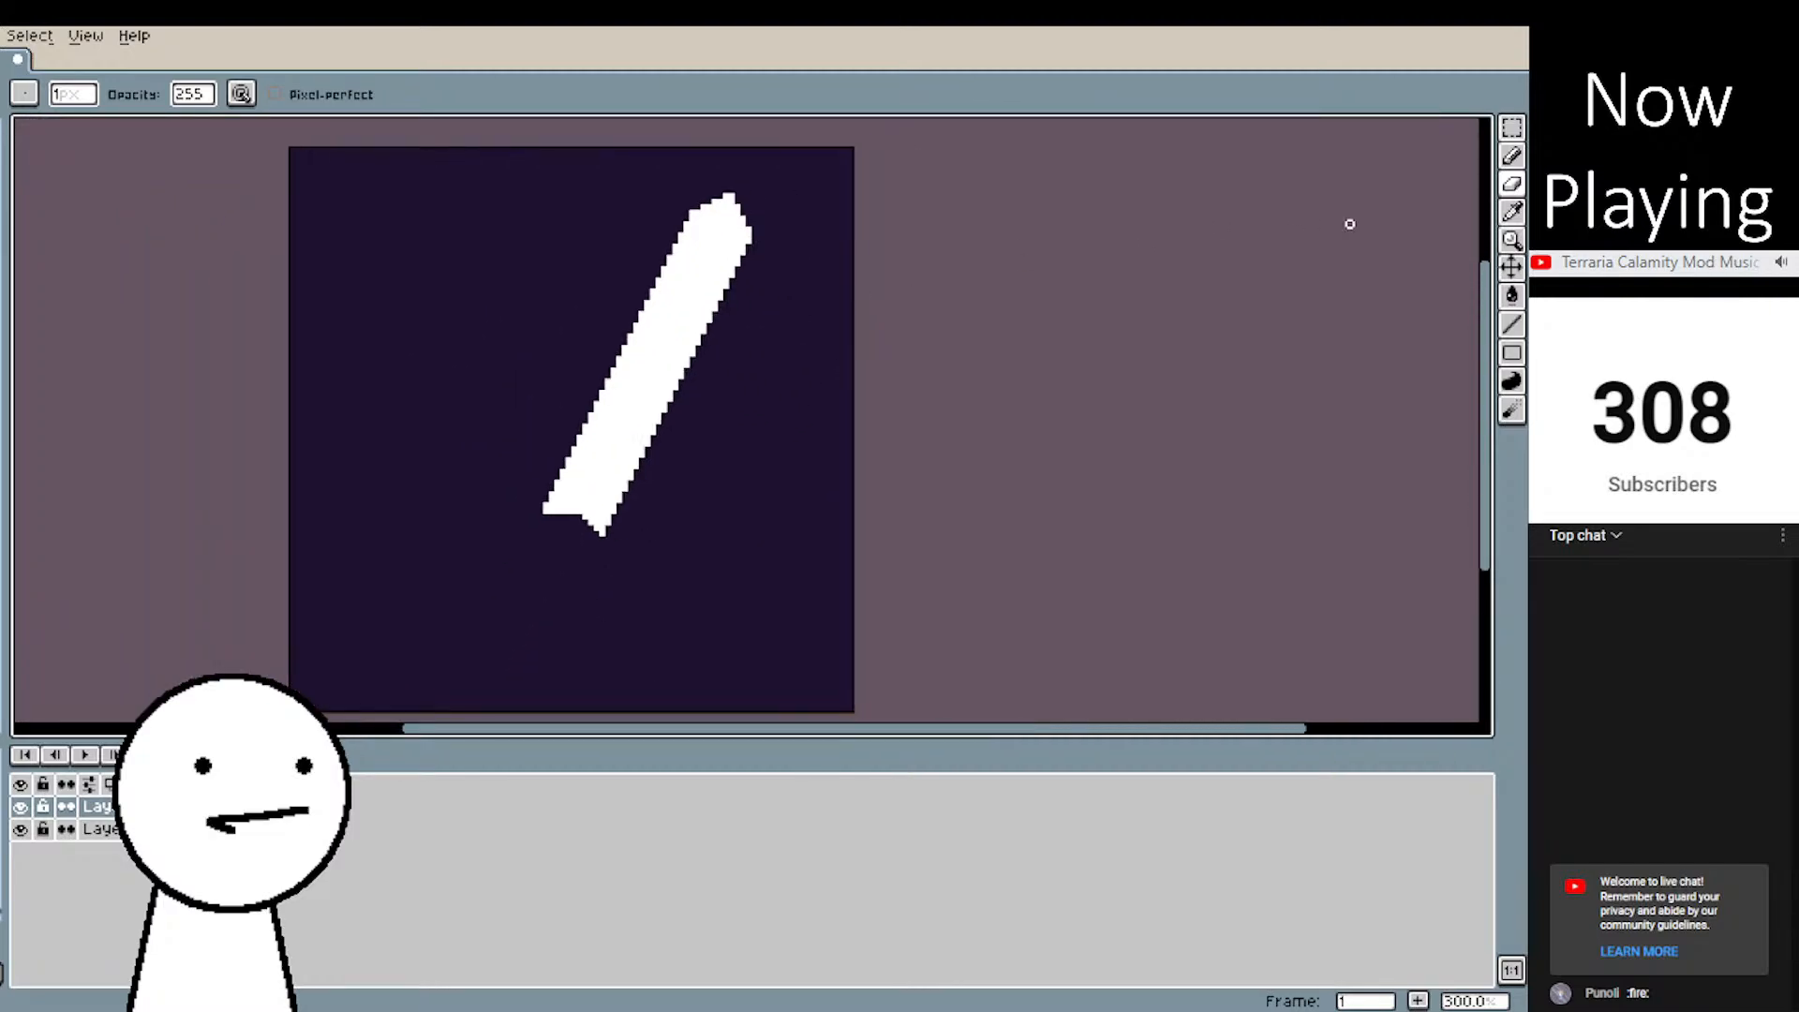
click(1511, 267)
drag(666, 245, 692, 239)
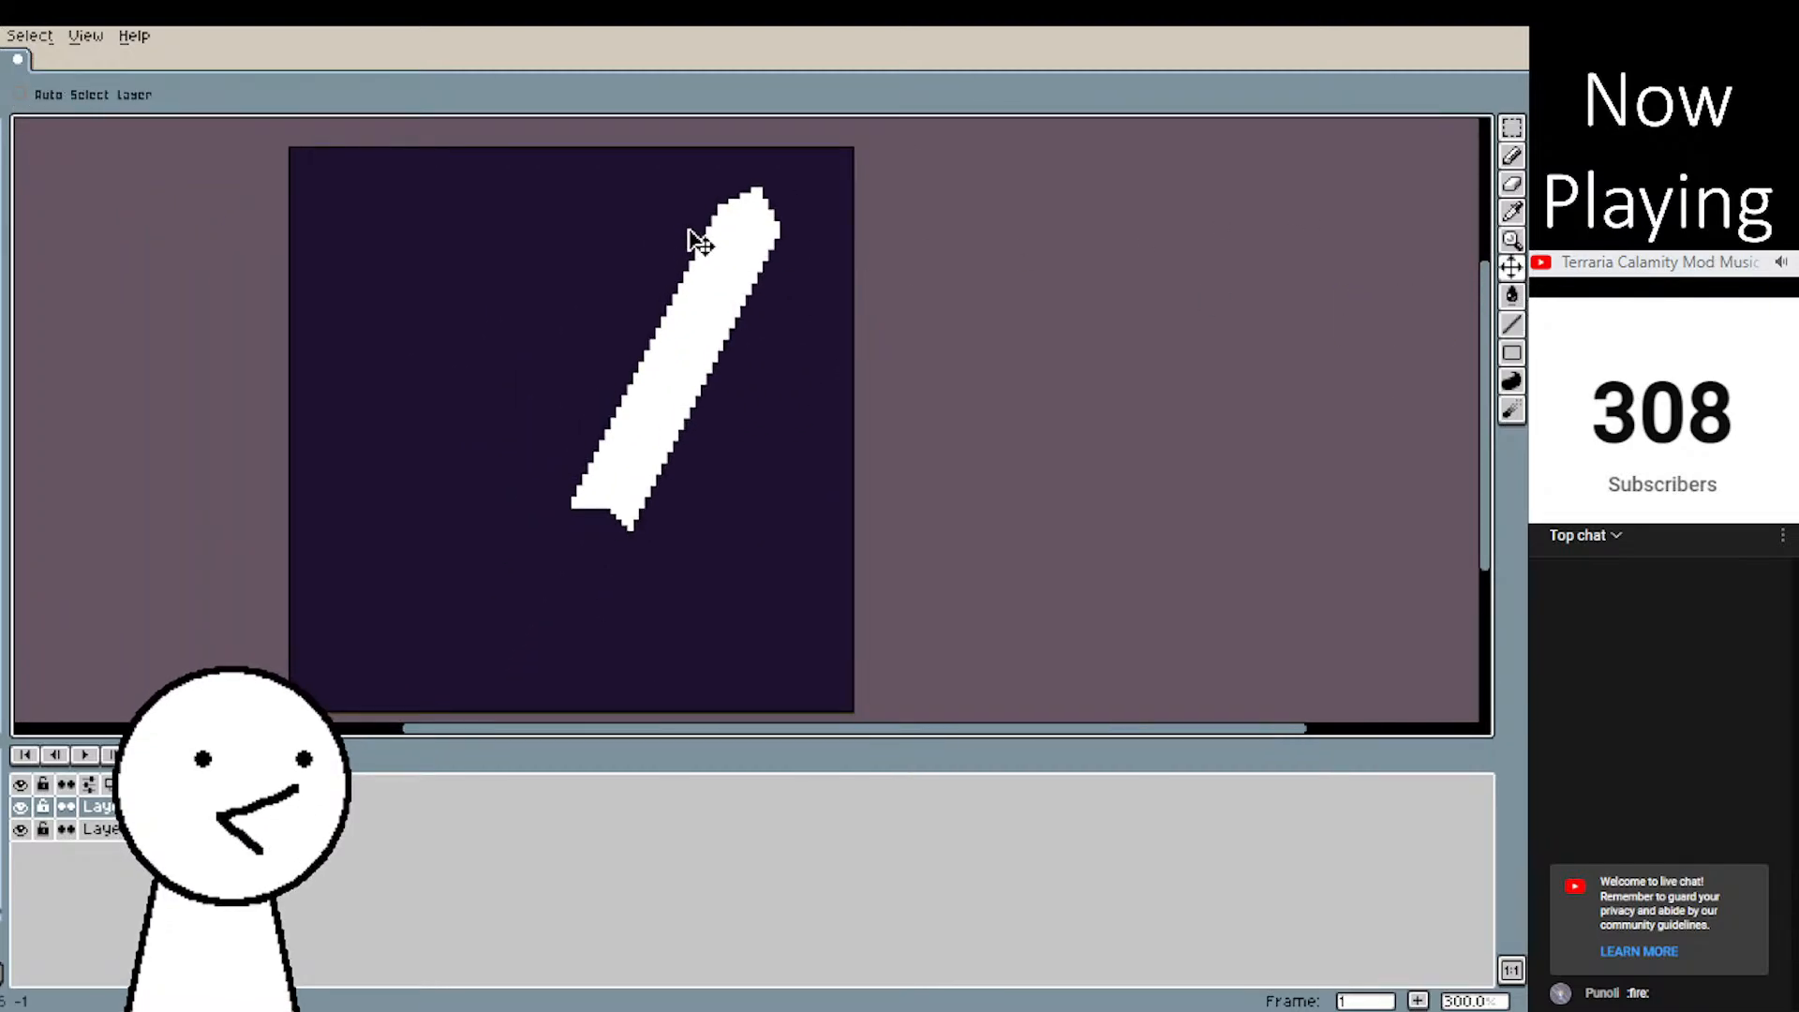
click(1512, 324)
drag(480, 386, 574, 307)
scroll(576, 308, down, 1)
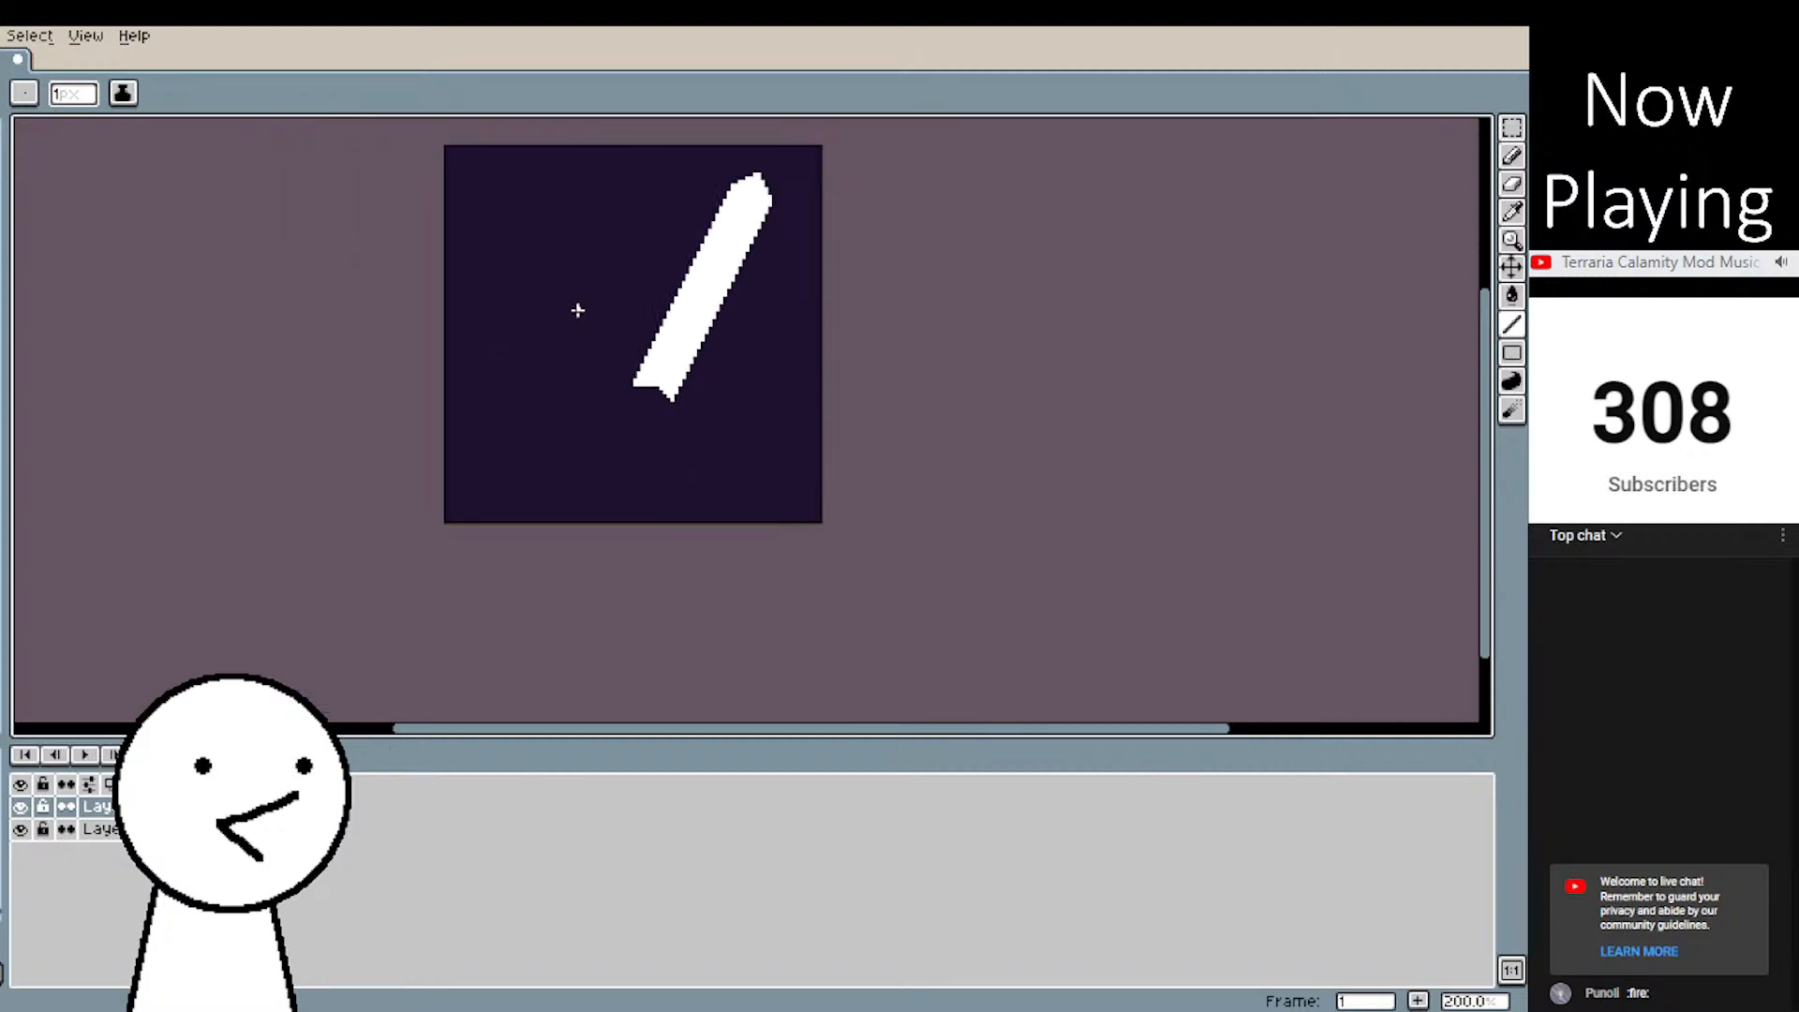
scroll(575, 308, up, 2)
drag(807, 296, 581, 362)
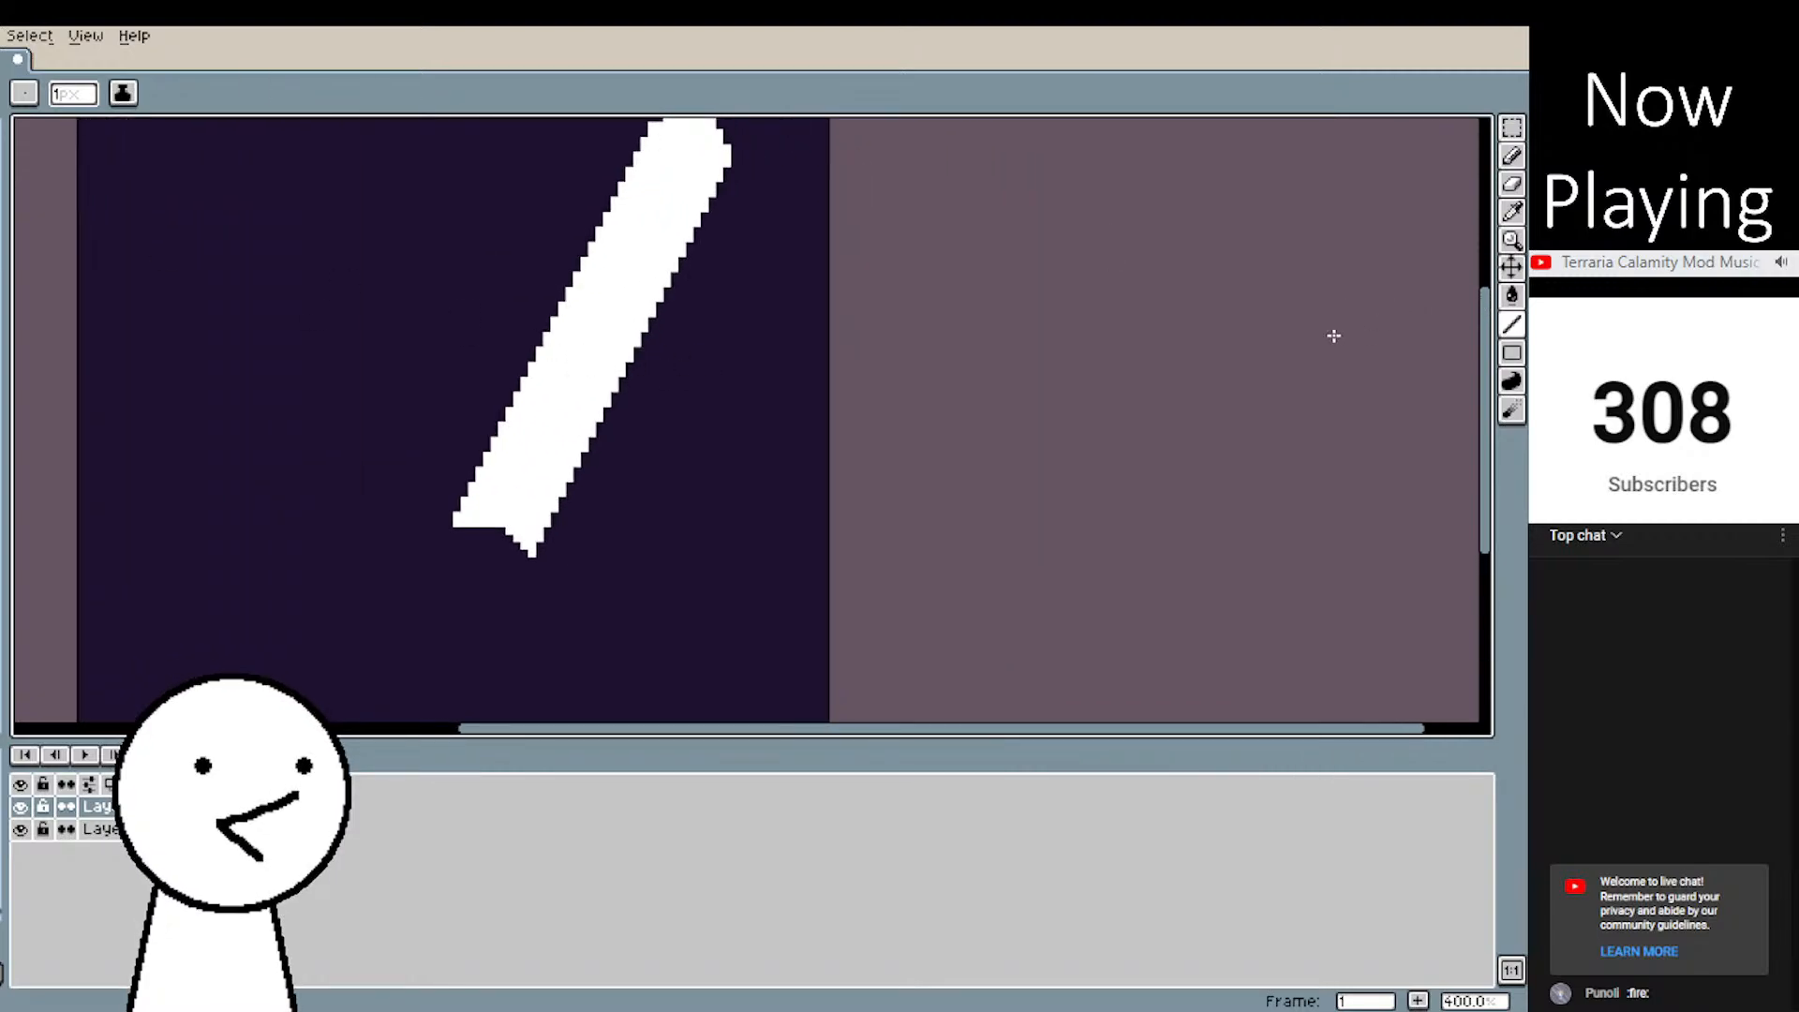
scroll(880, 301, down, 2)
scroll(828, 289, up, 2)
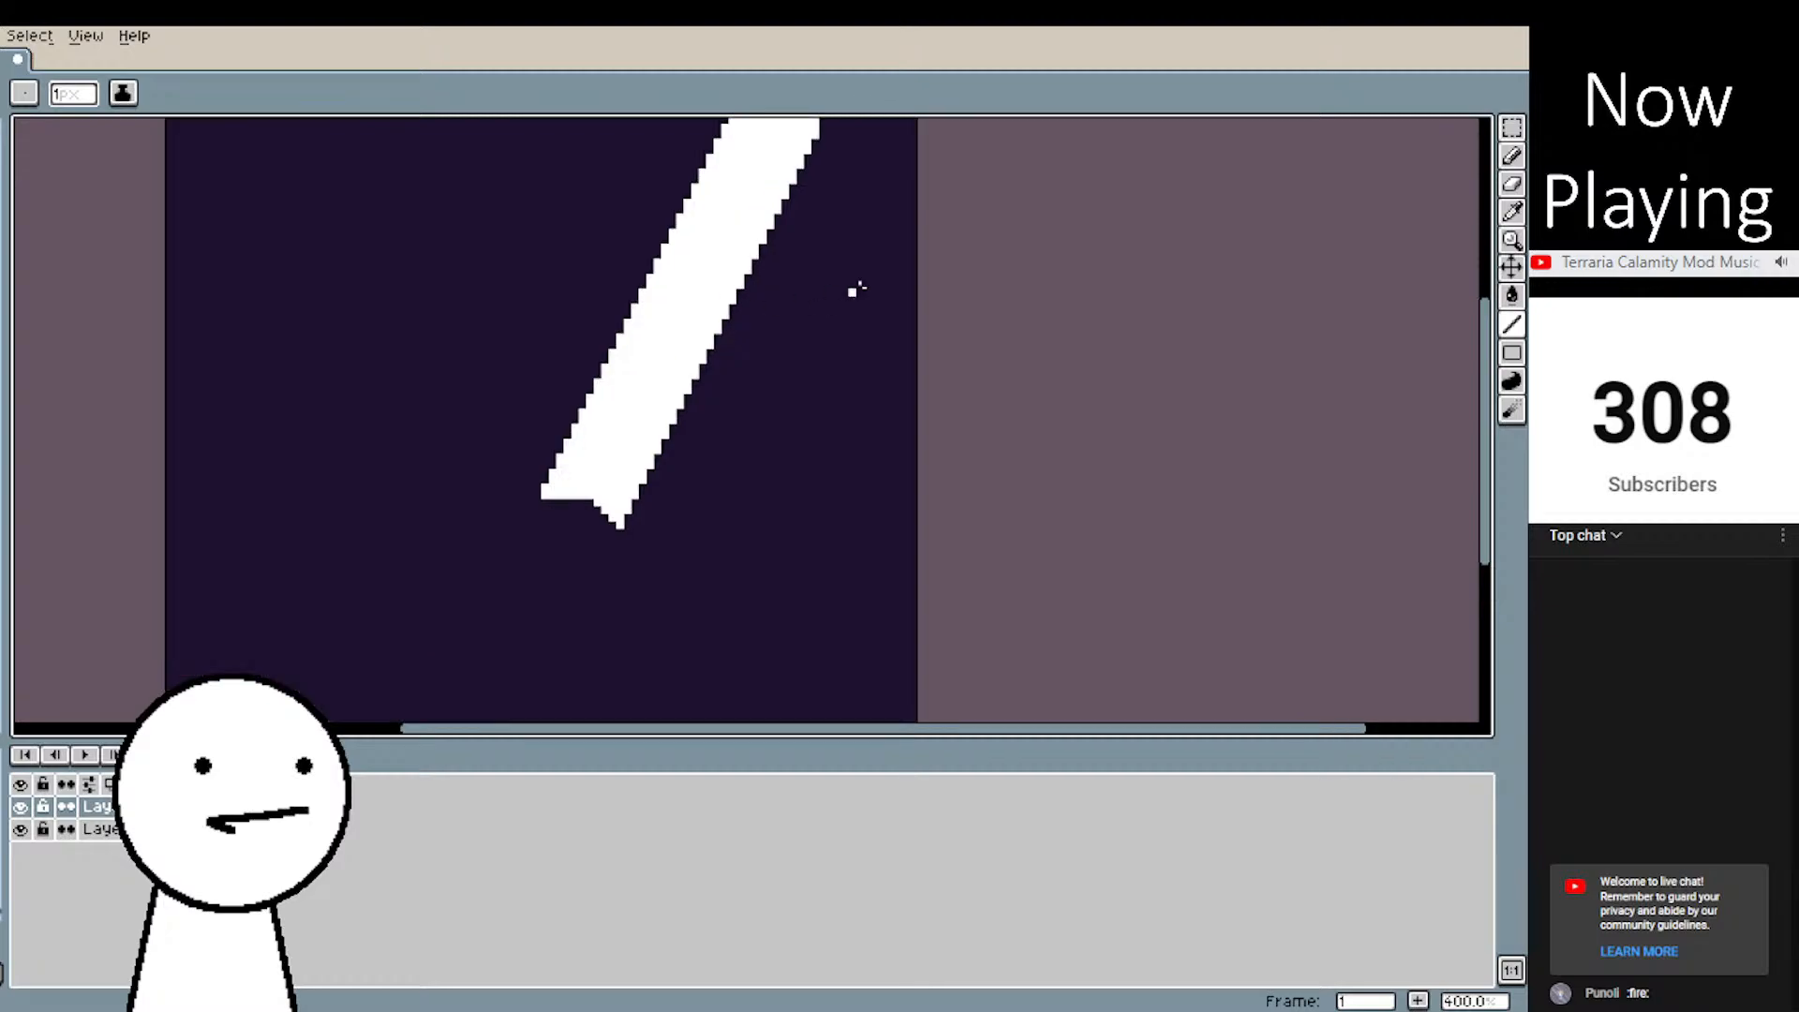
drag(895, 320, 876, 353)
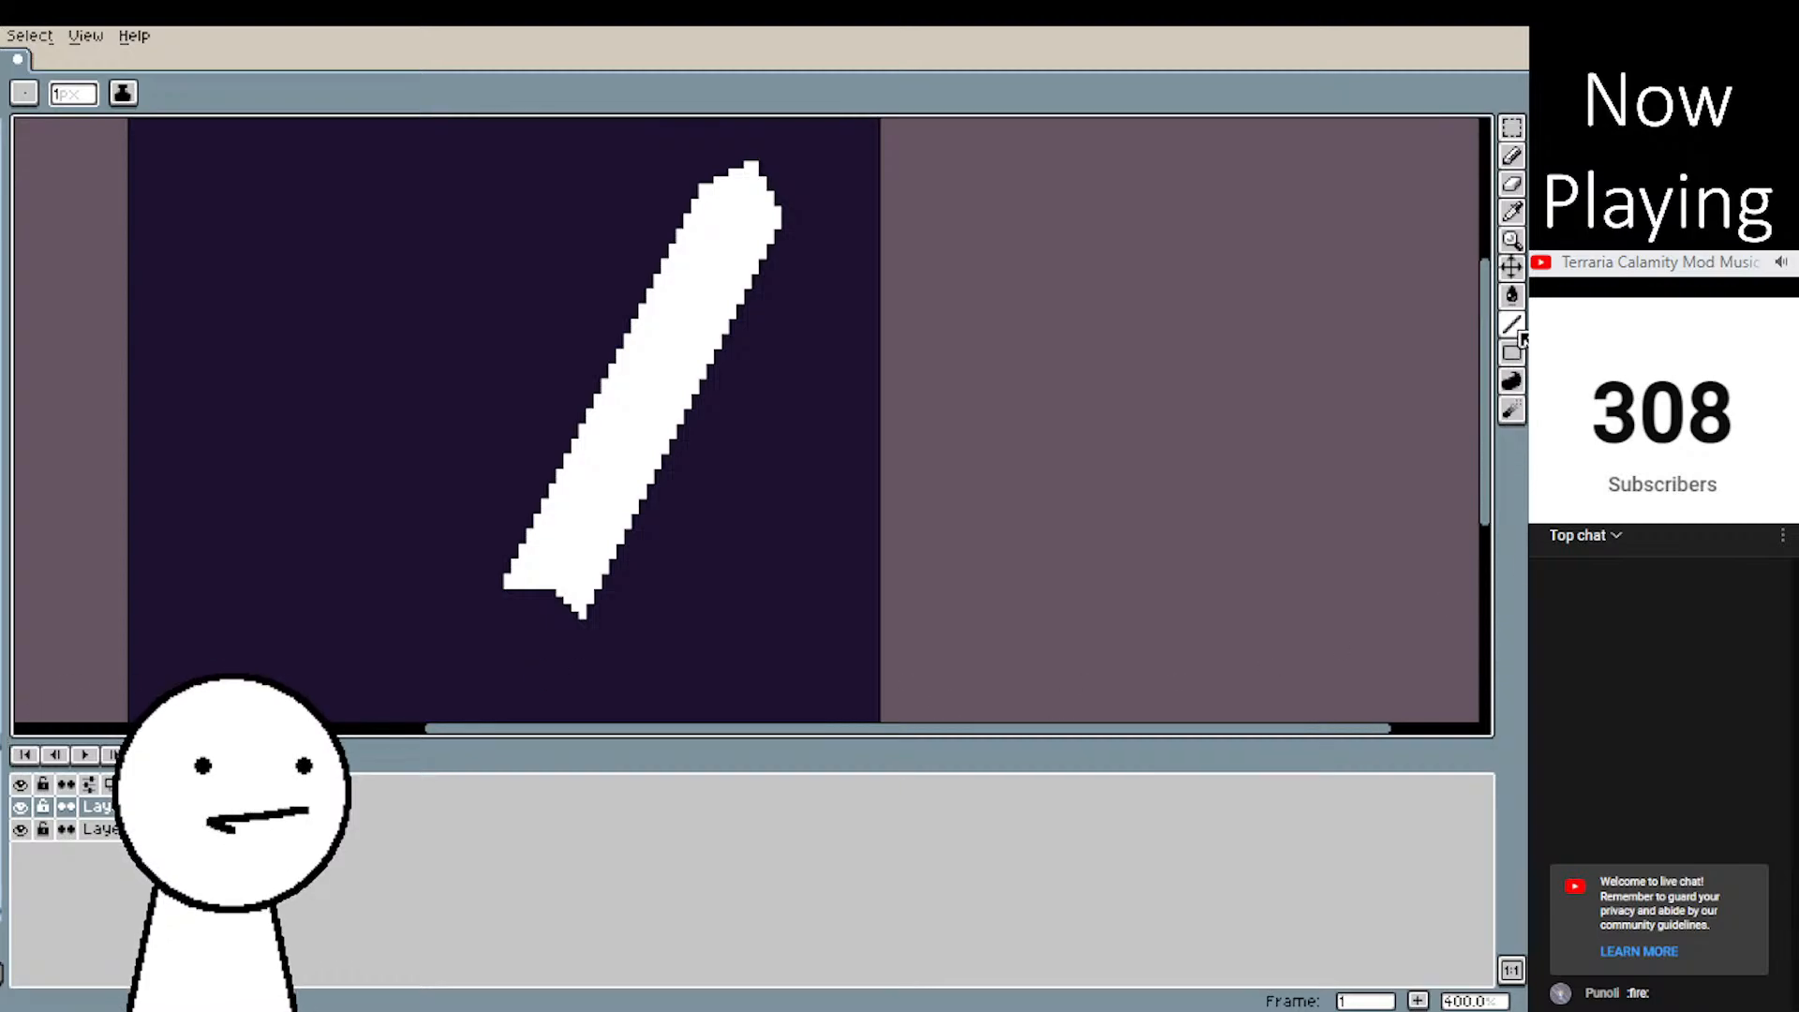
- Try two red filled circles overlapping opposite sides of the white blade's lower end
click(1512, 295)
click(1511, 353)
click(1484, 353)
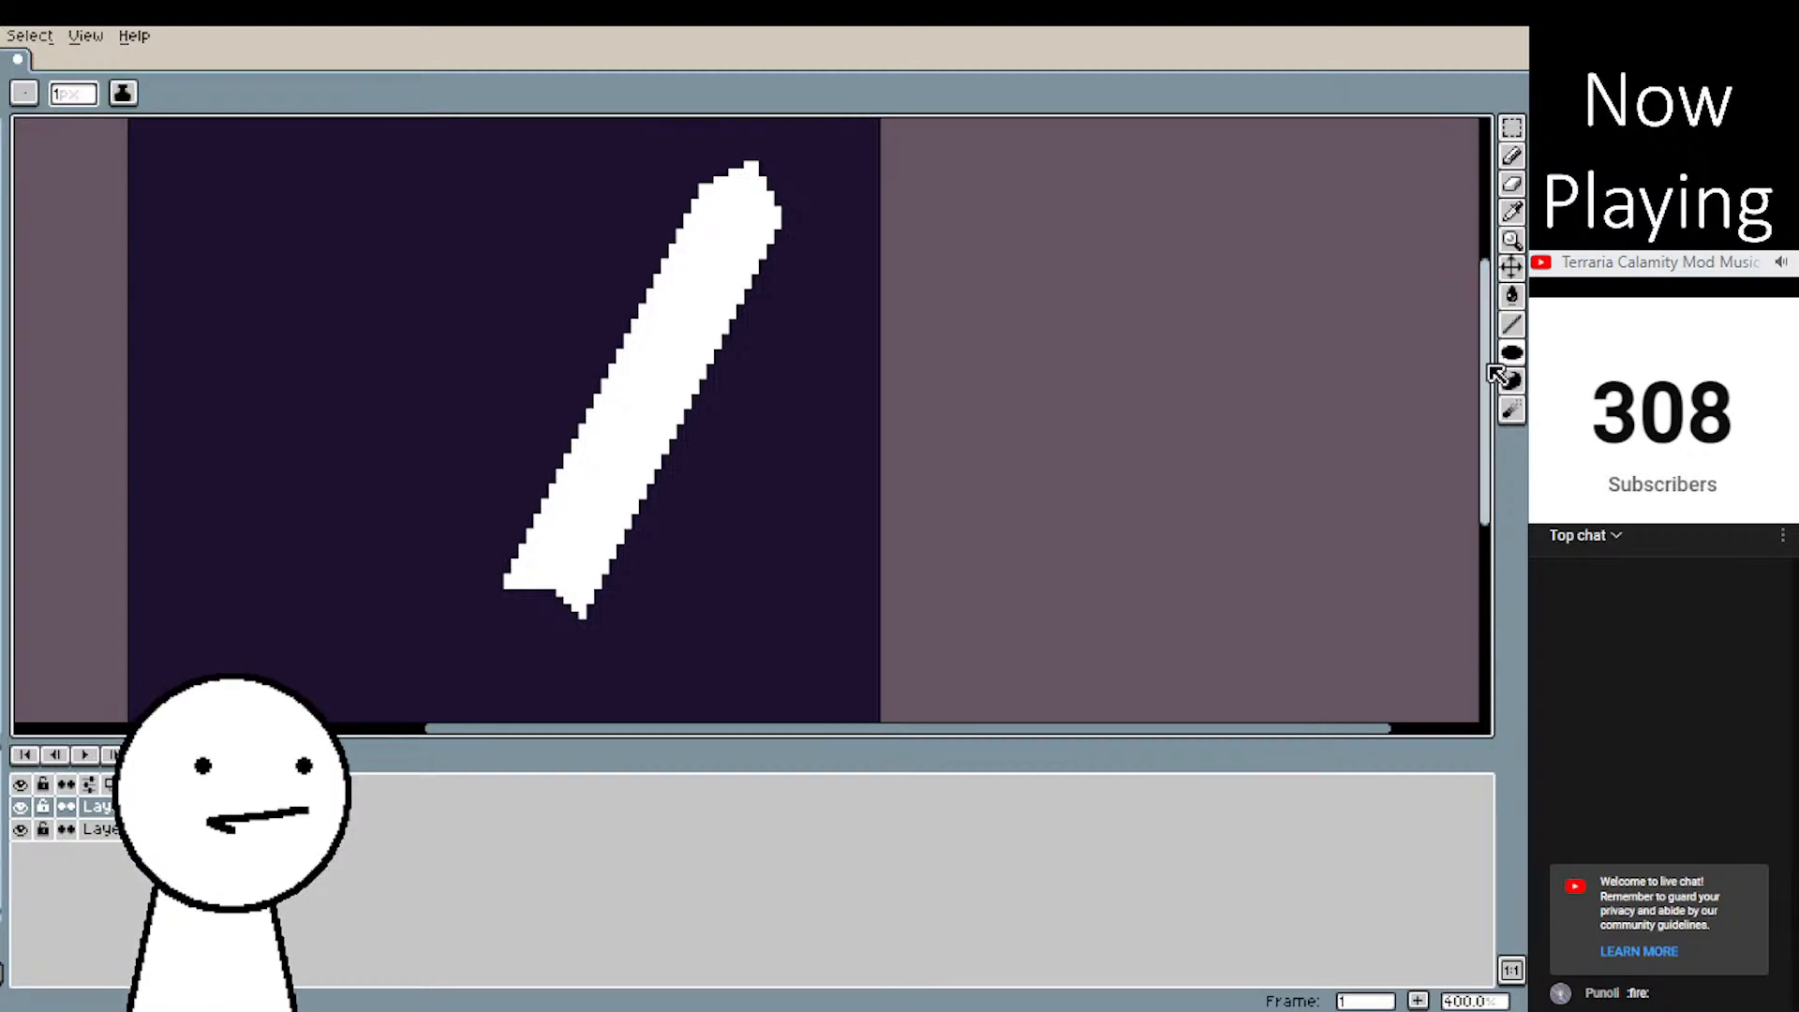
scroll(734, 434, up, 4)
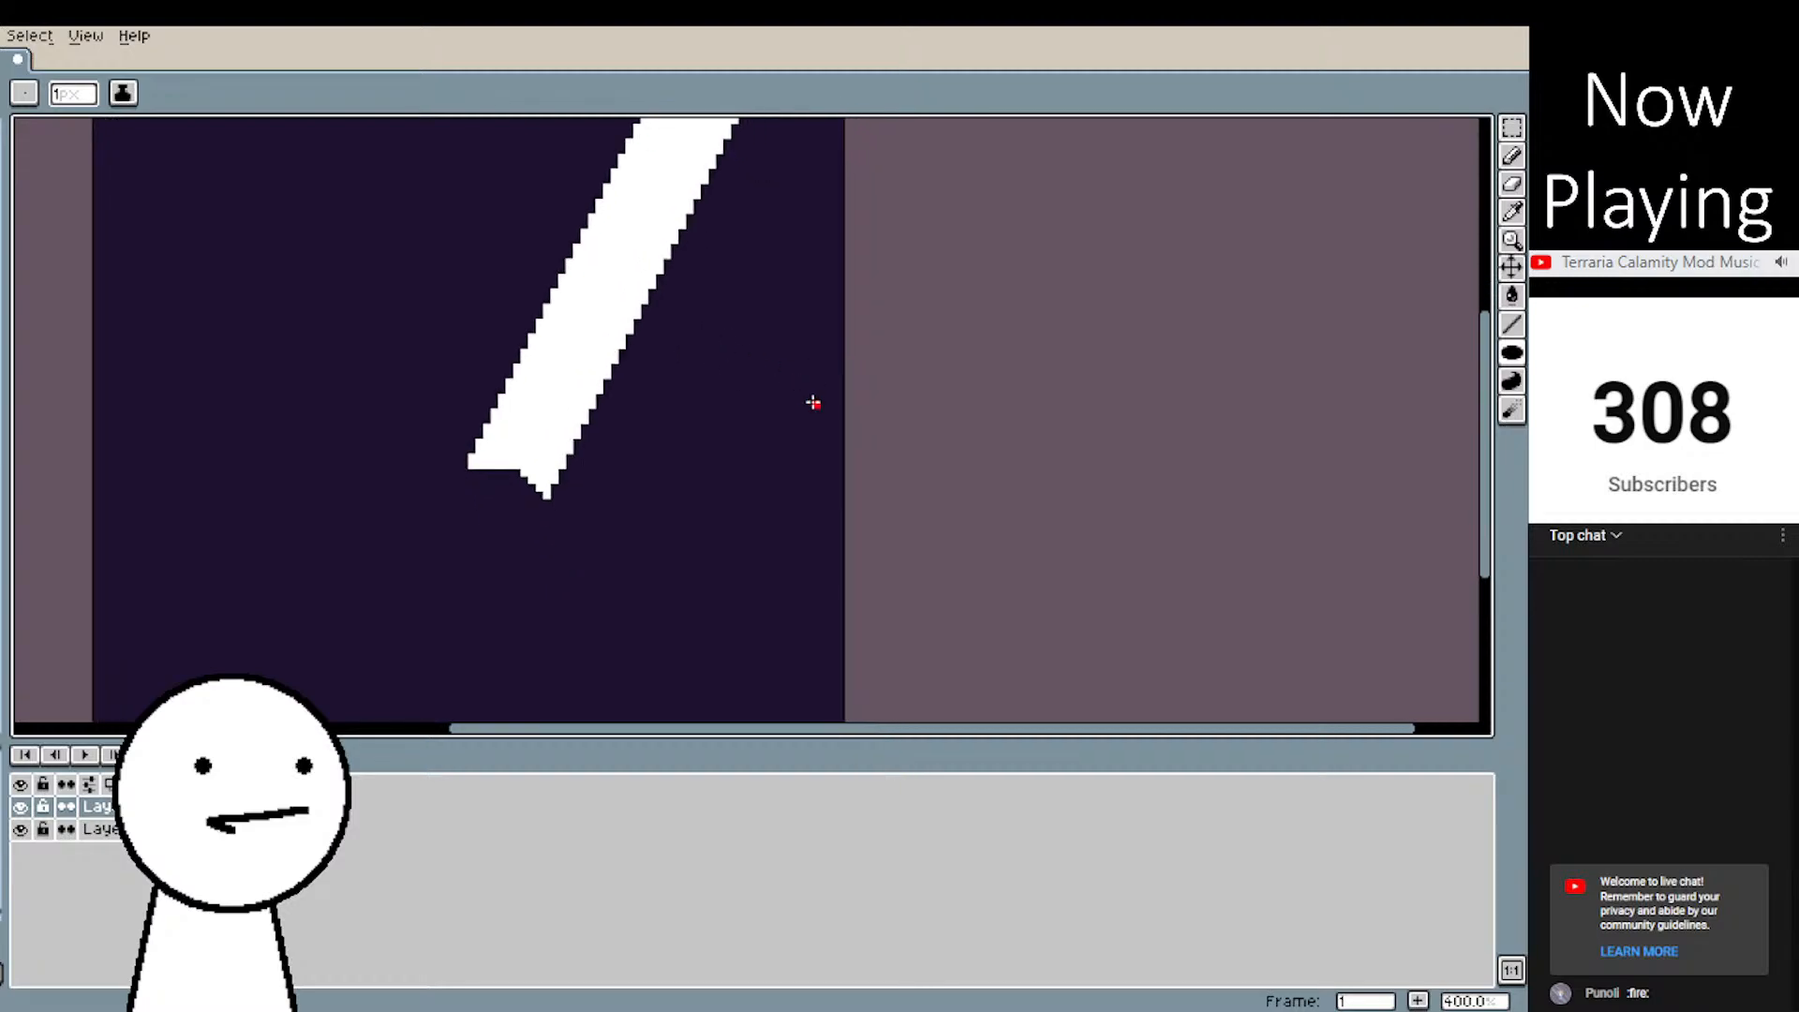
scroll(399, 423, up, 1)
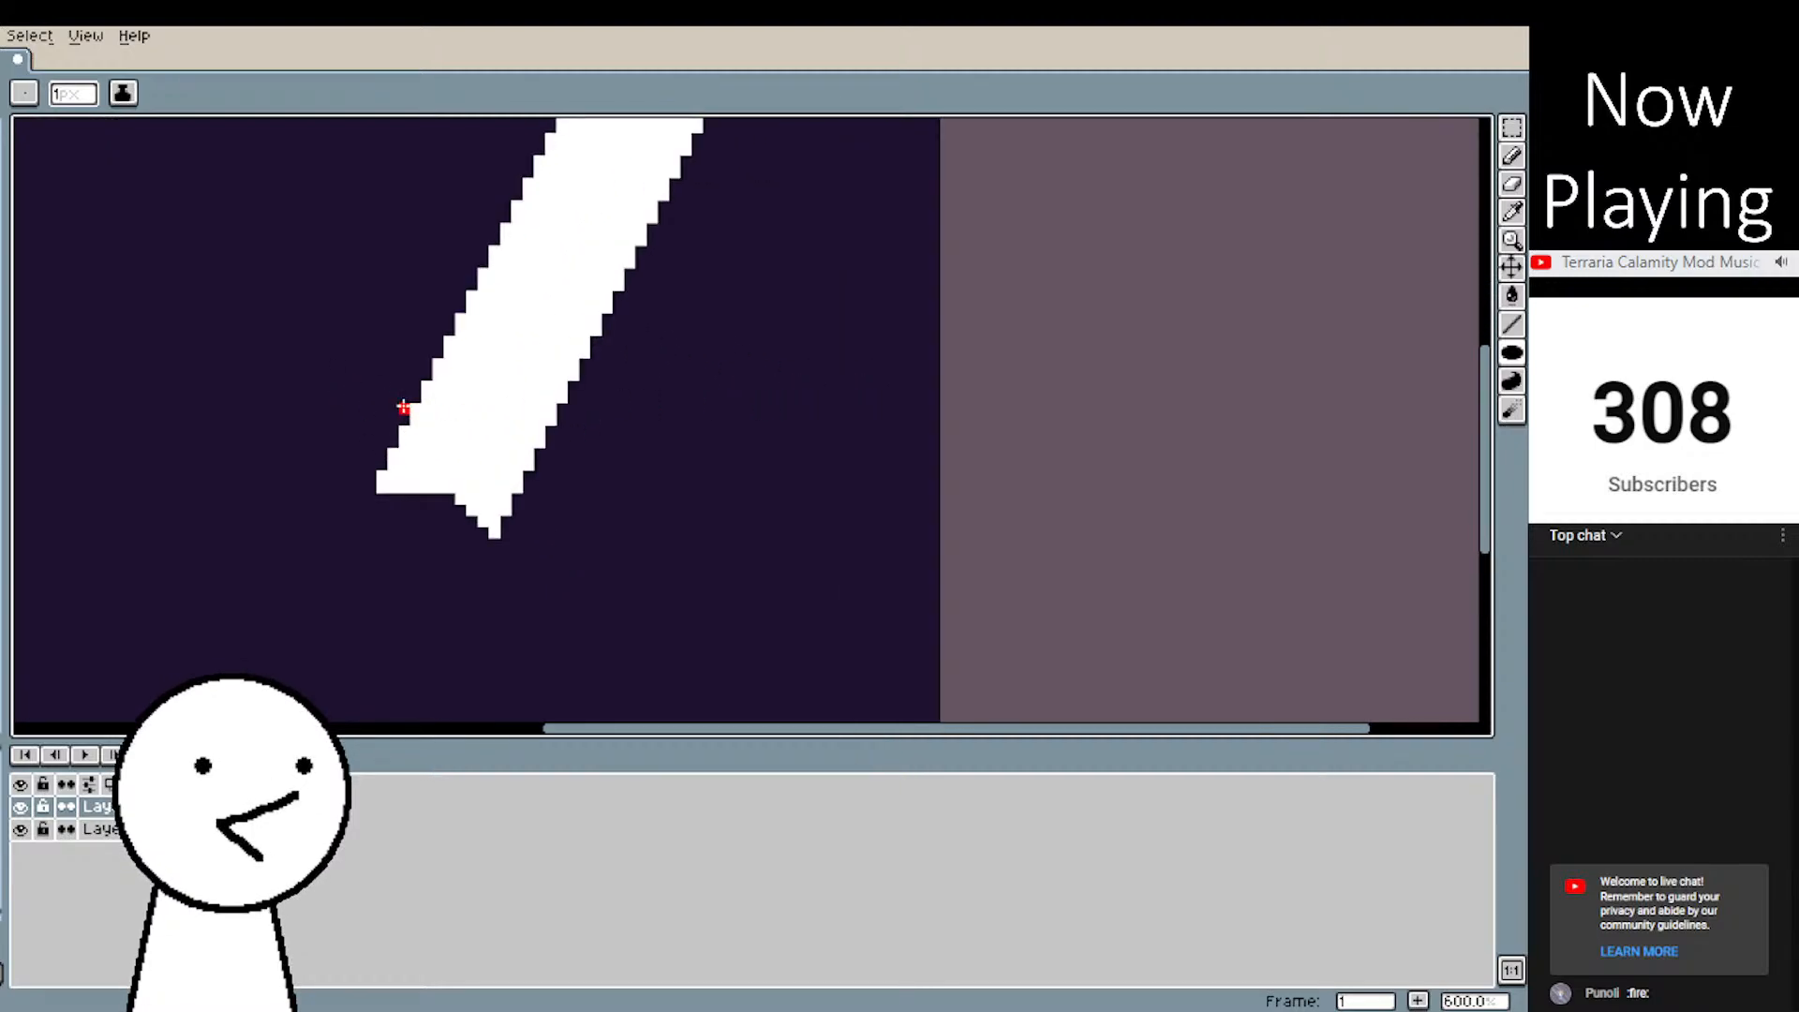
drag(403, 408, 531, 409)
drag(387, 273, 600, 487)
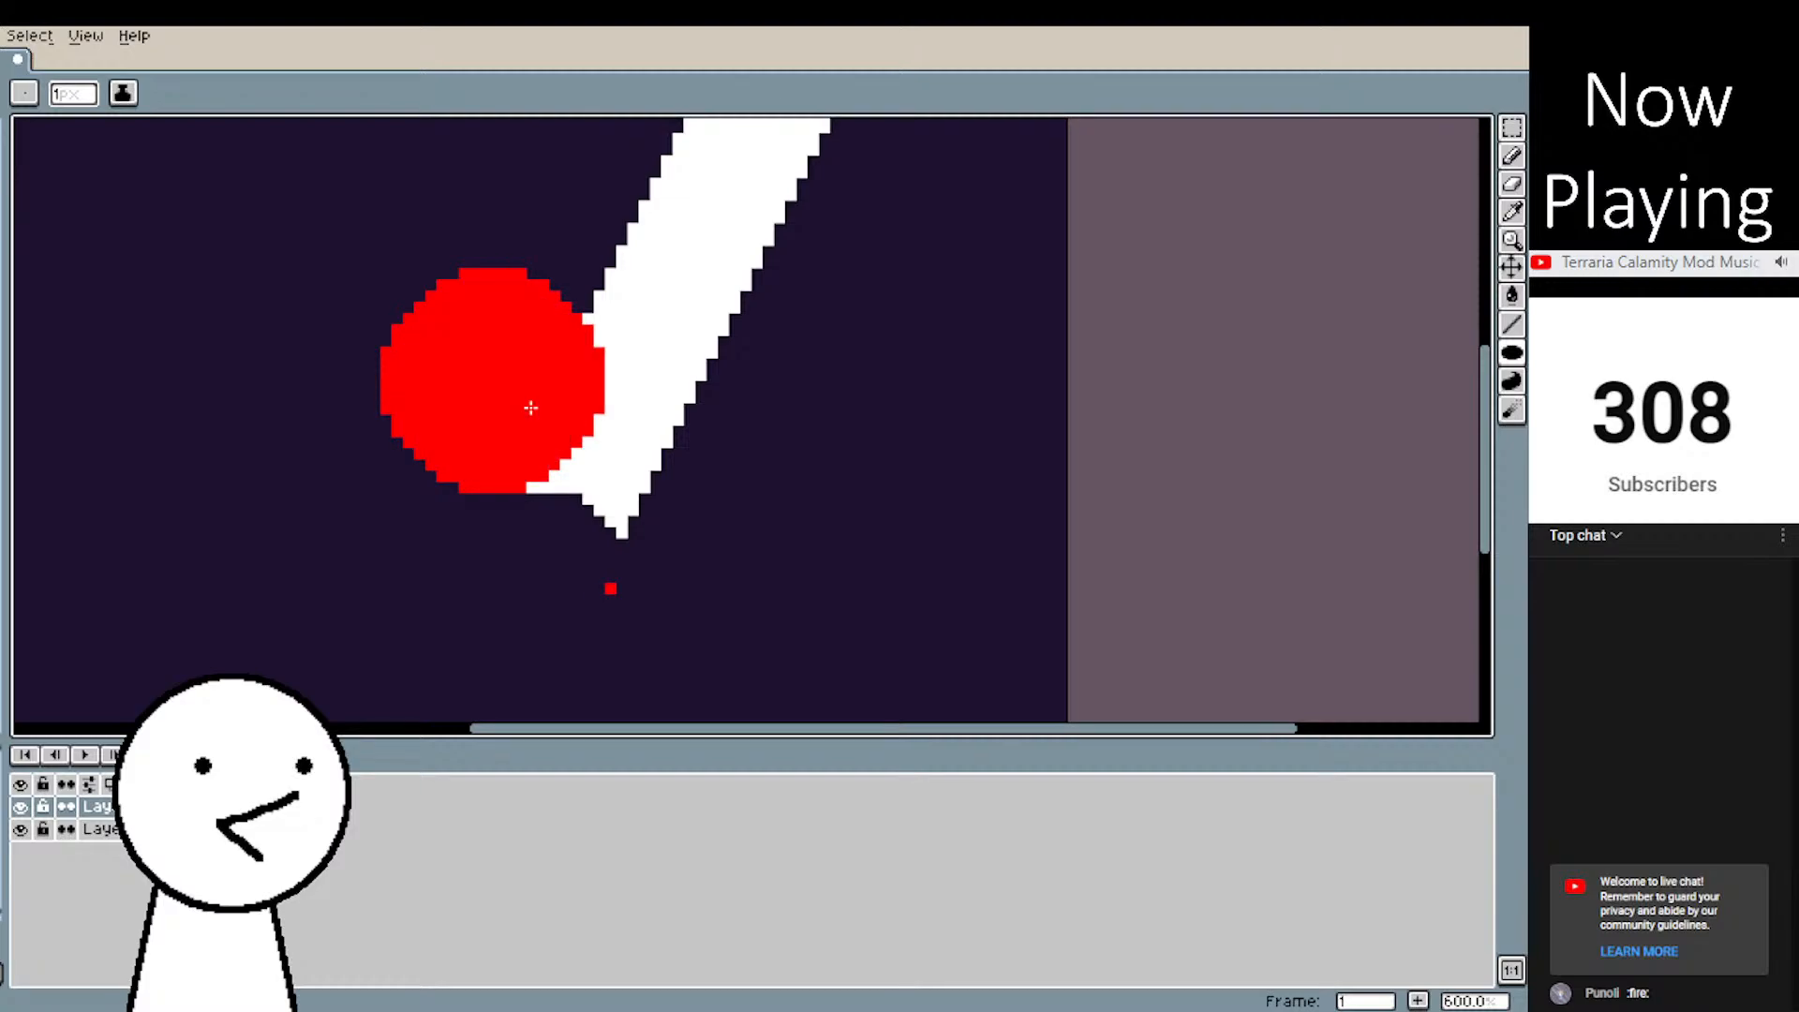
drag(851, 360, 594, 617)
- Try to cut the blade's lower end by selecting the red circles by color and deleting them, and undo everything including the circles
click(1512, 128)
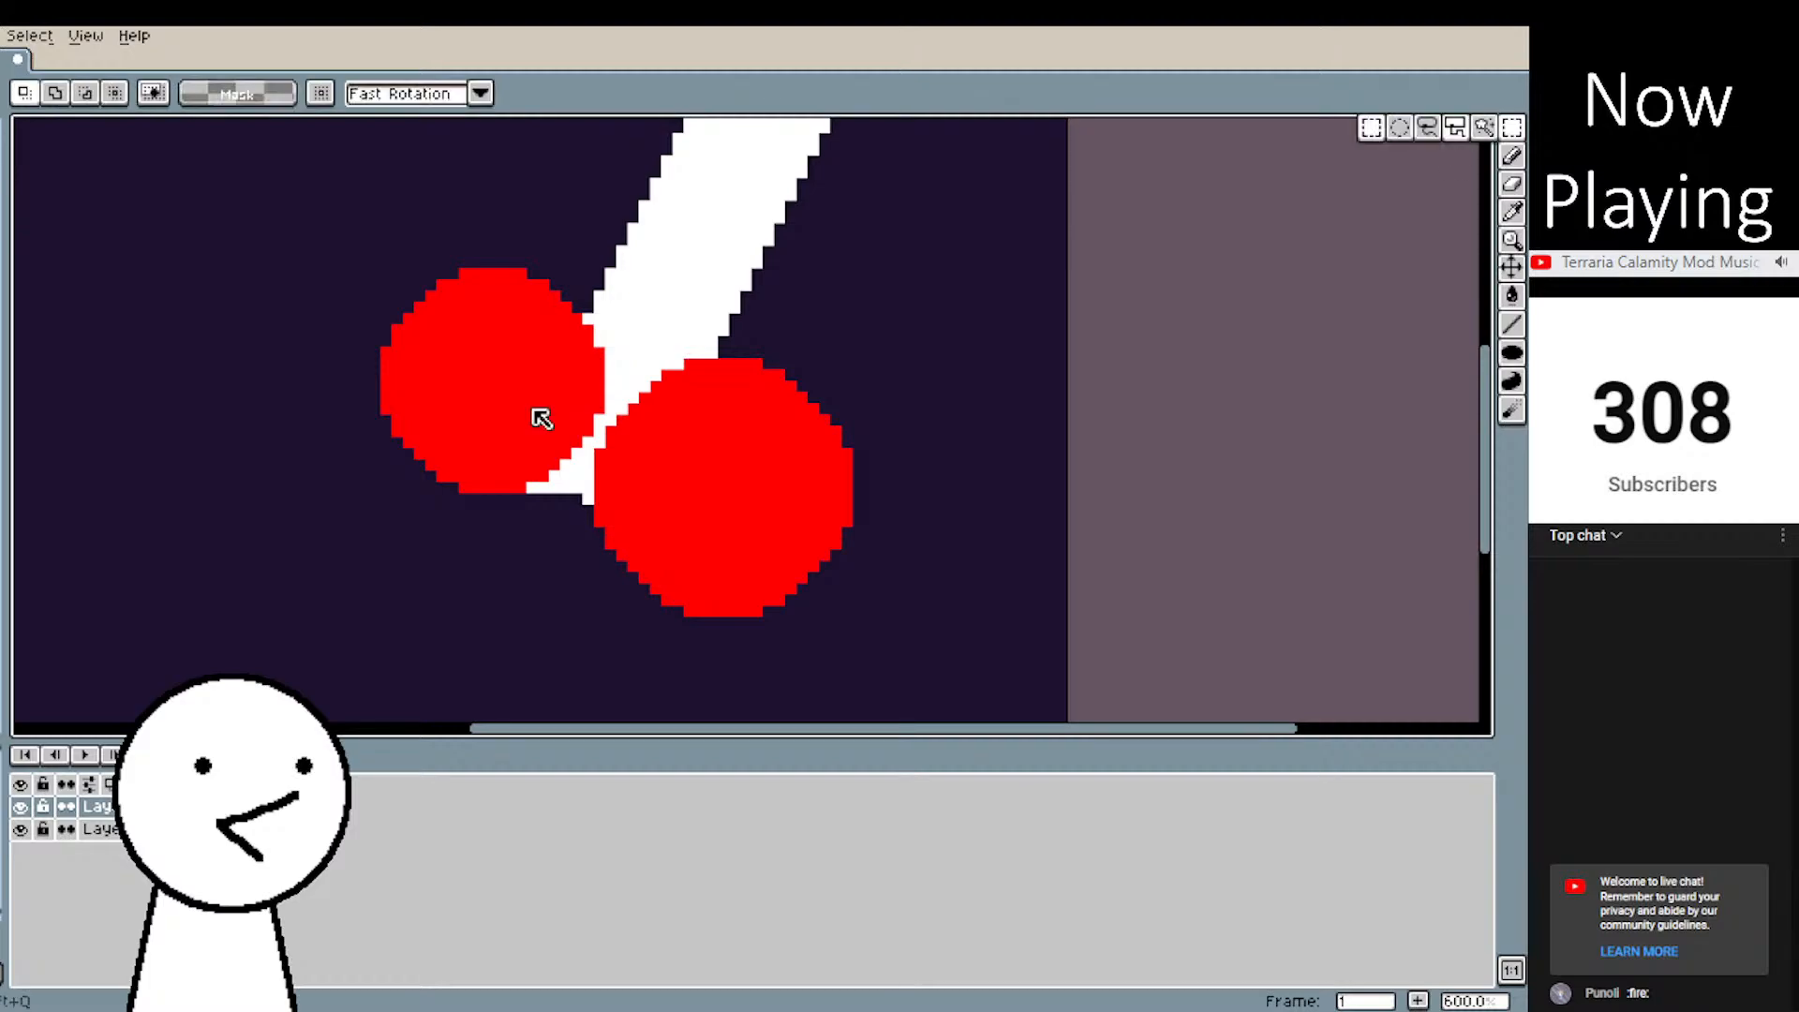
click(1483, 128)
click(643, 515)
key(Delete)
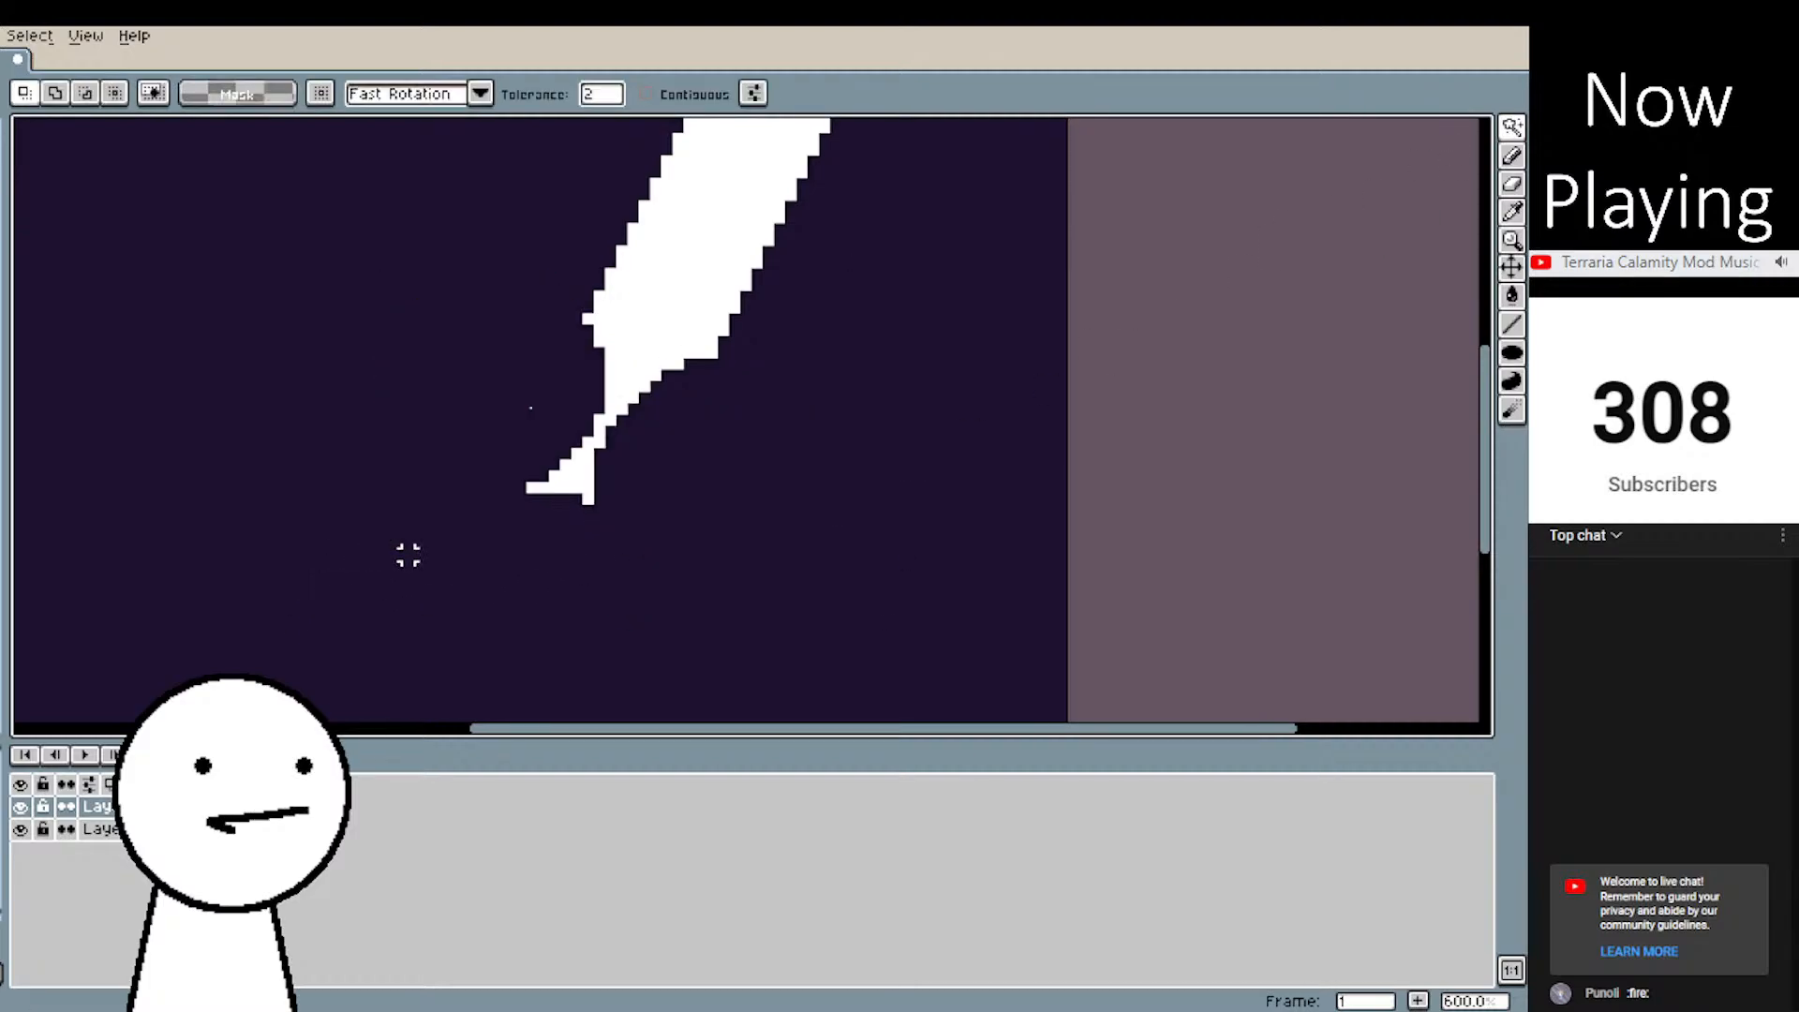
scroll(701, 270, down, 5)
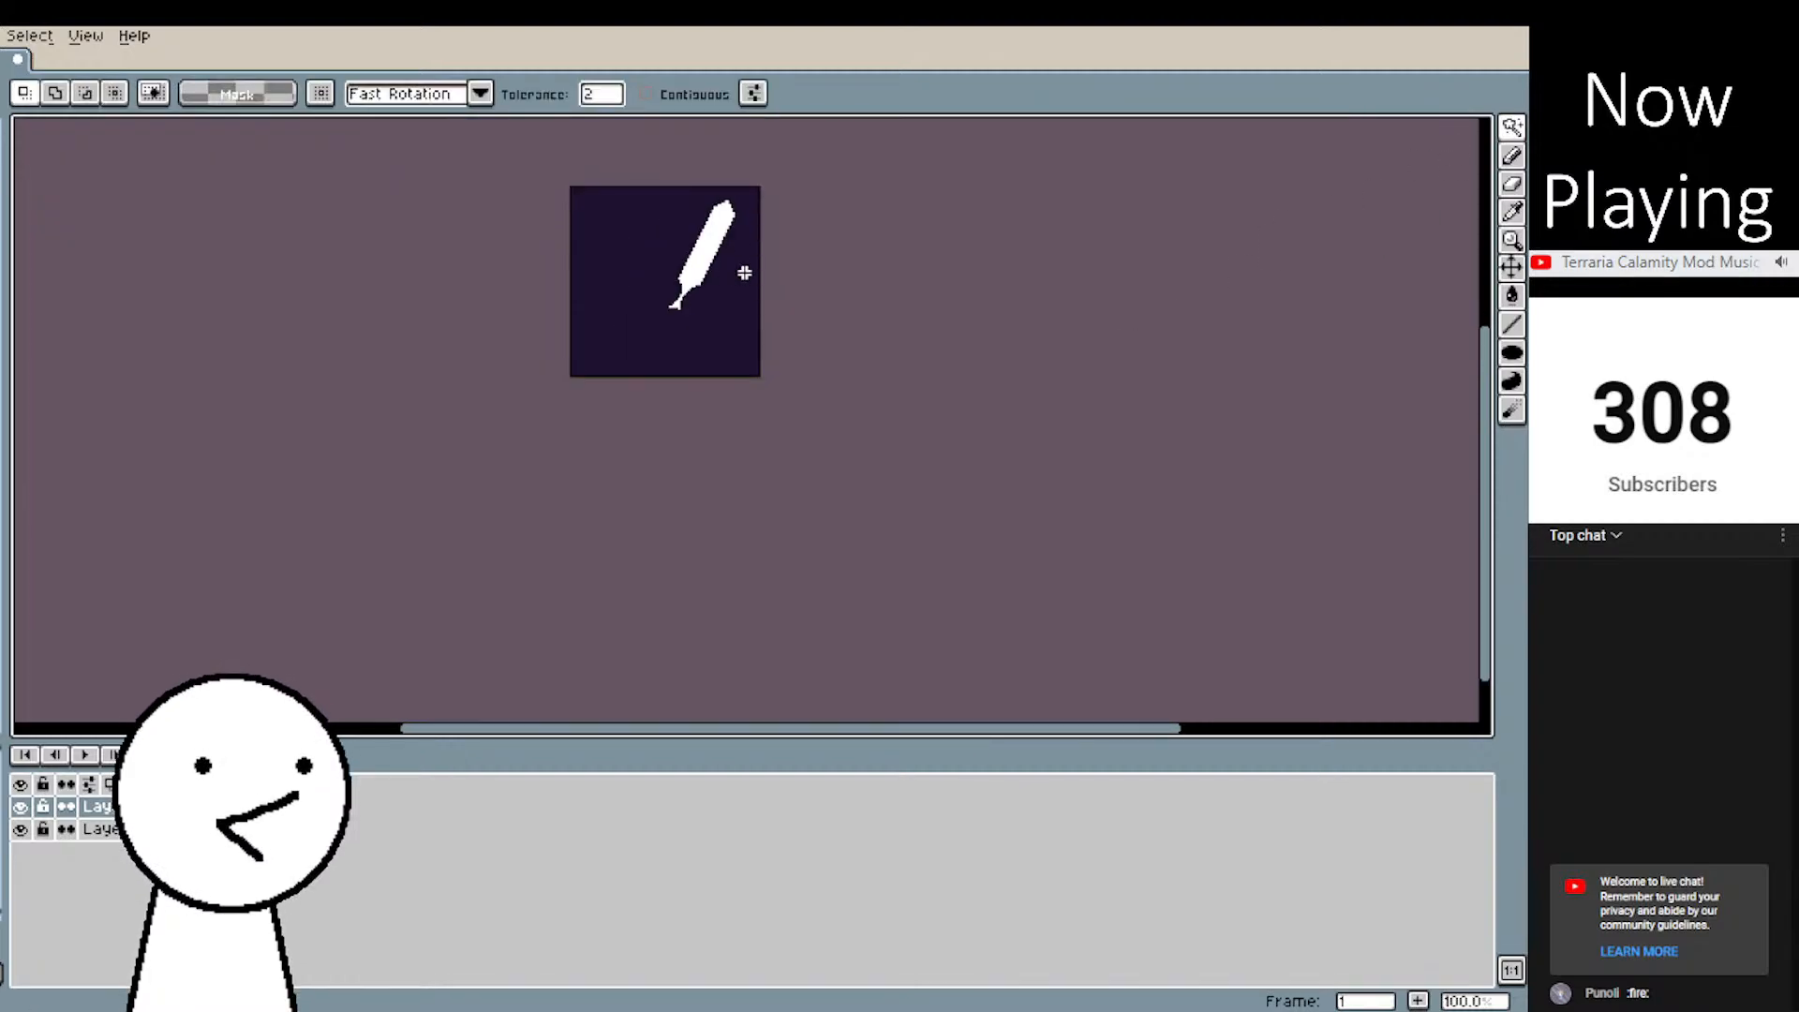
scroll(744, 273, up, 3)
key(ctrl+z)
key(ctrl+z)
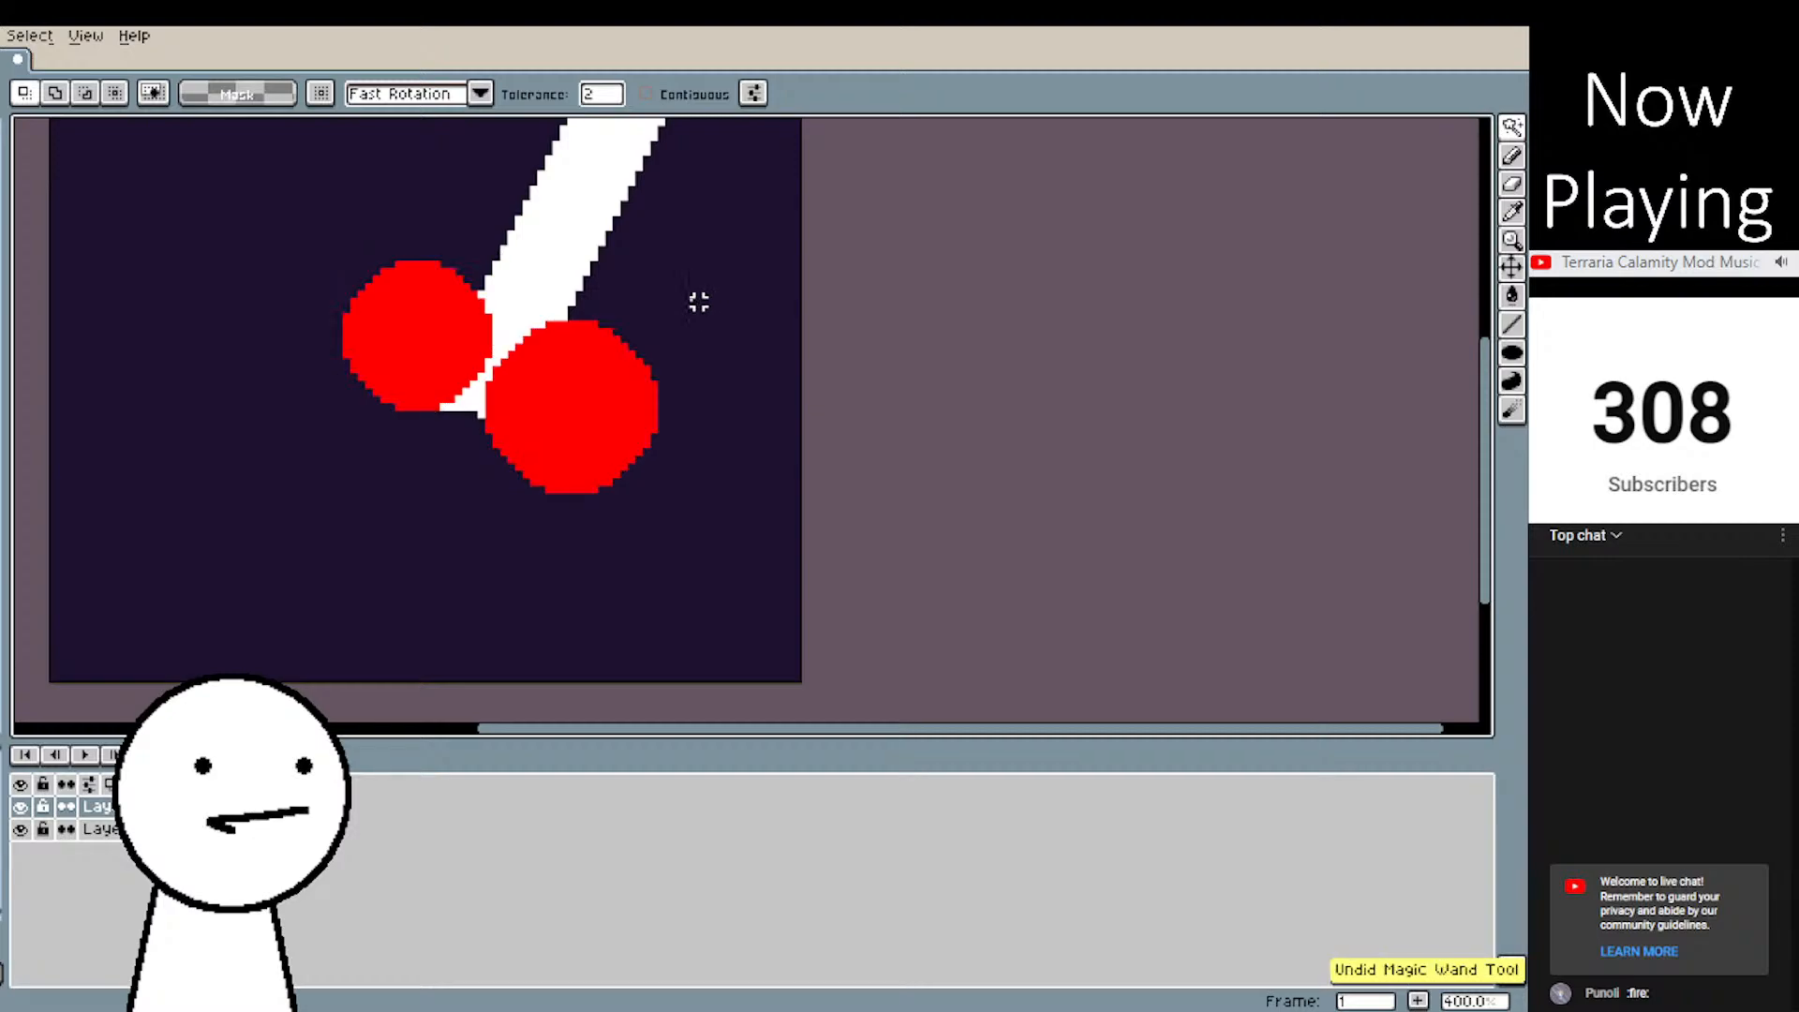
key(ctrl+z)
key(ctrl+z)
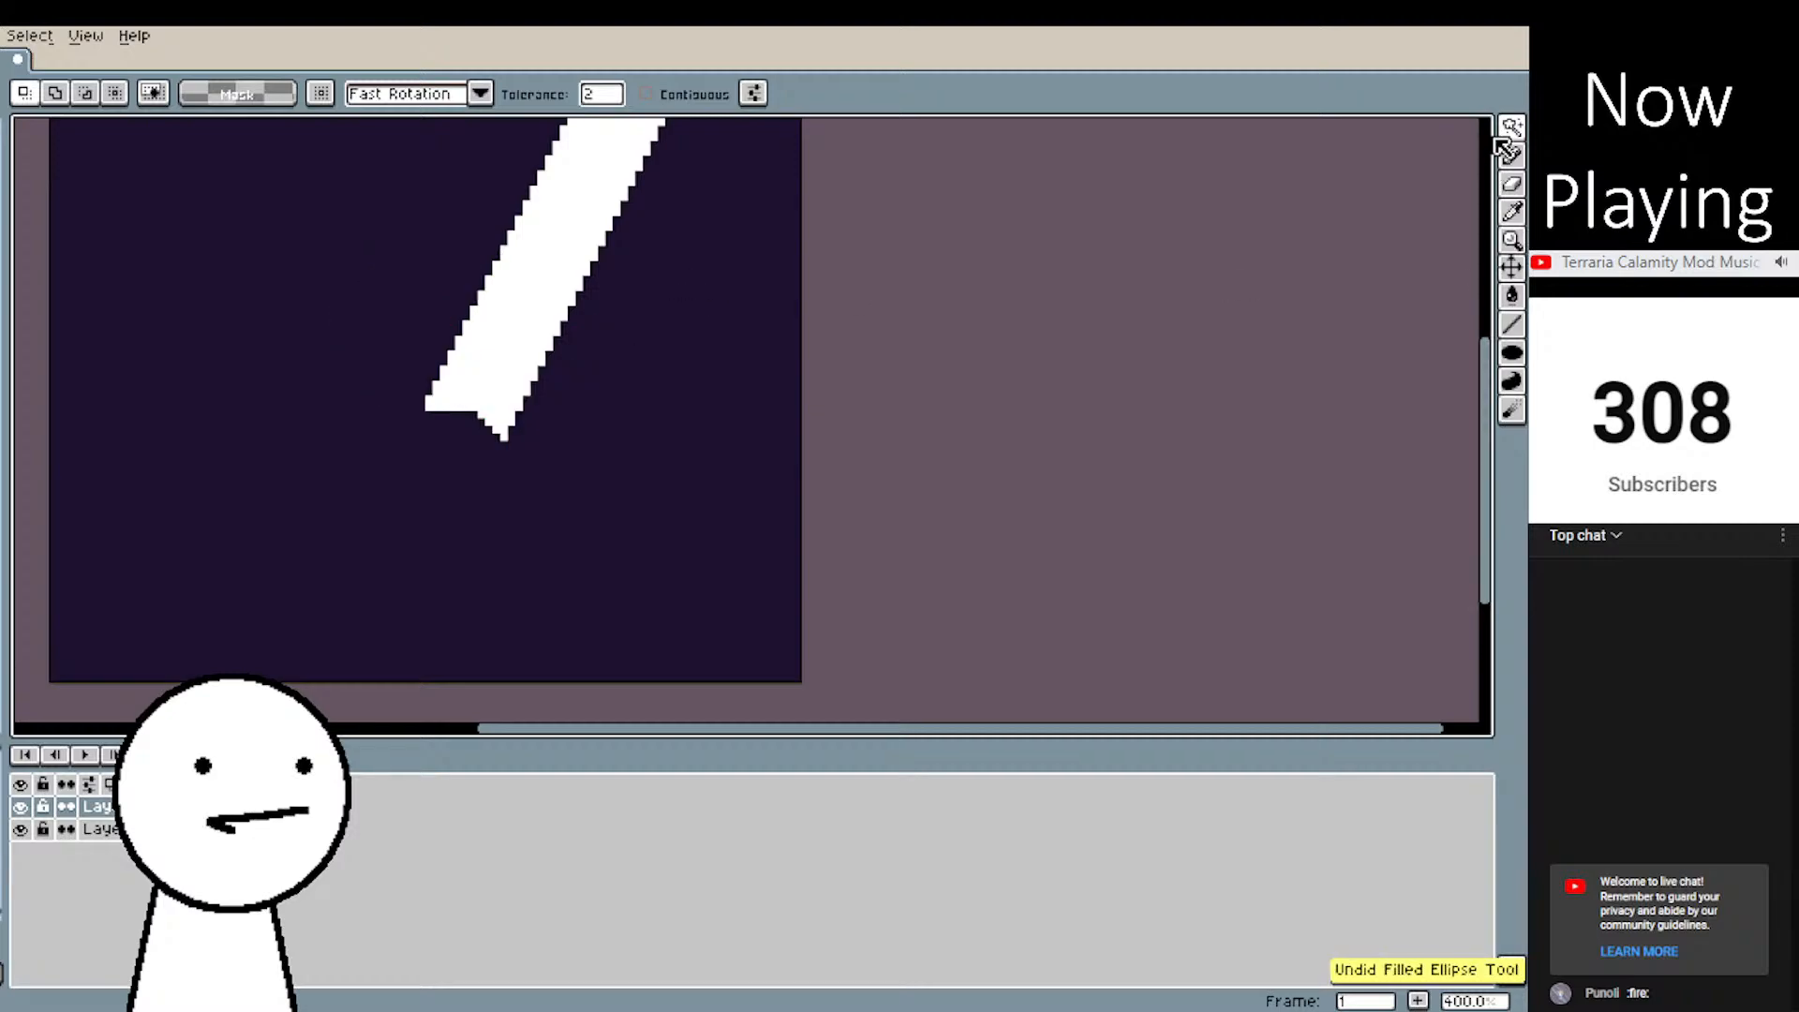
- Carve a neck near the blade's lower end by drawing two smaller red filled circles against its sides and deleting them by color selection
click(1511, 353)
scroll(549, 416, up, 1)
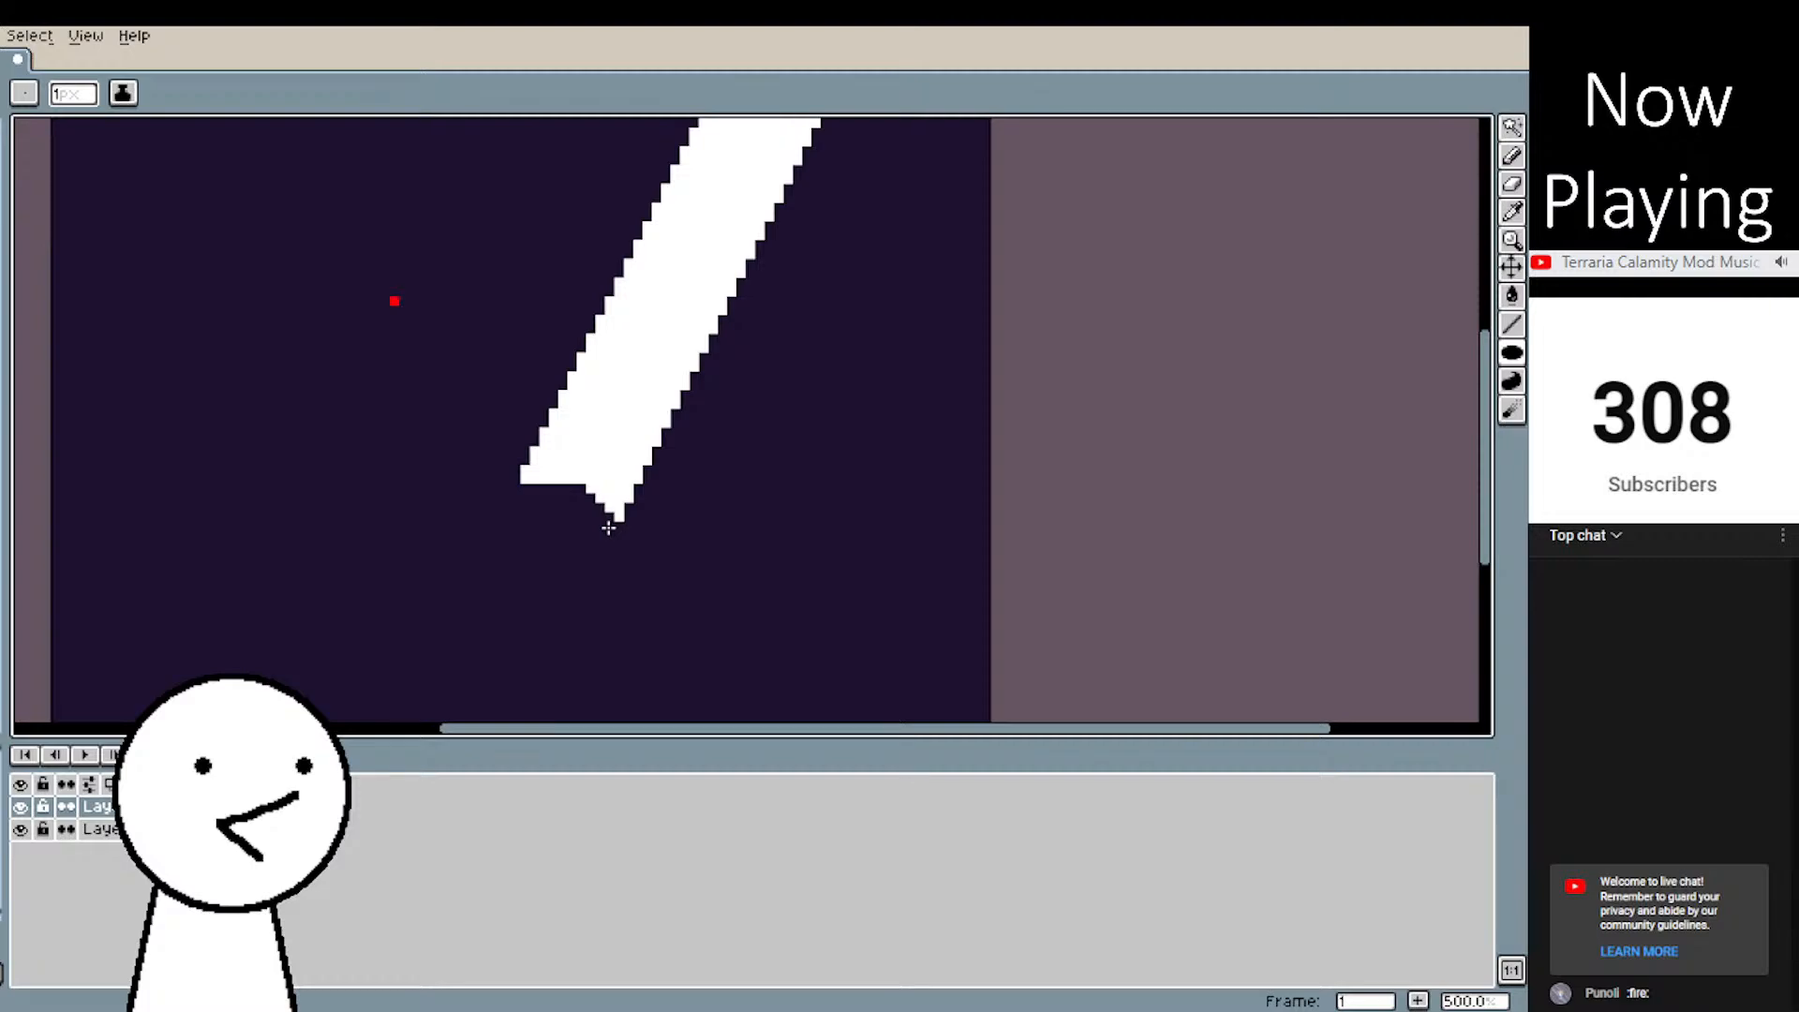
drag(381, 317, 608, 528)
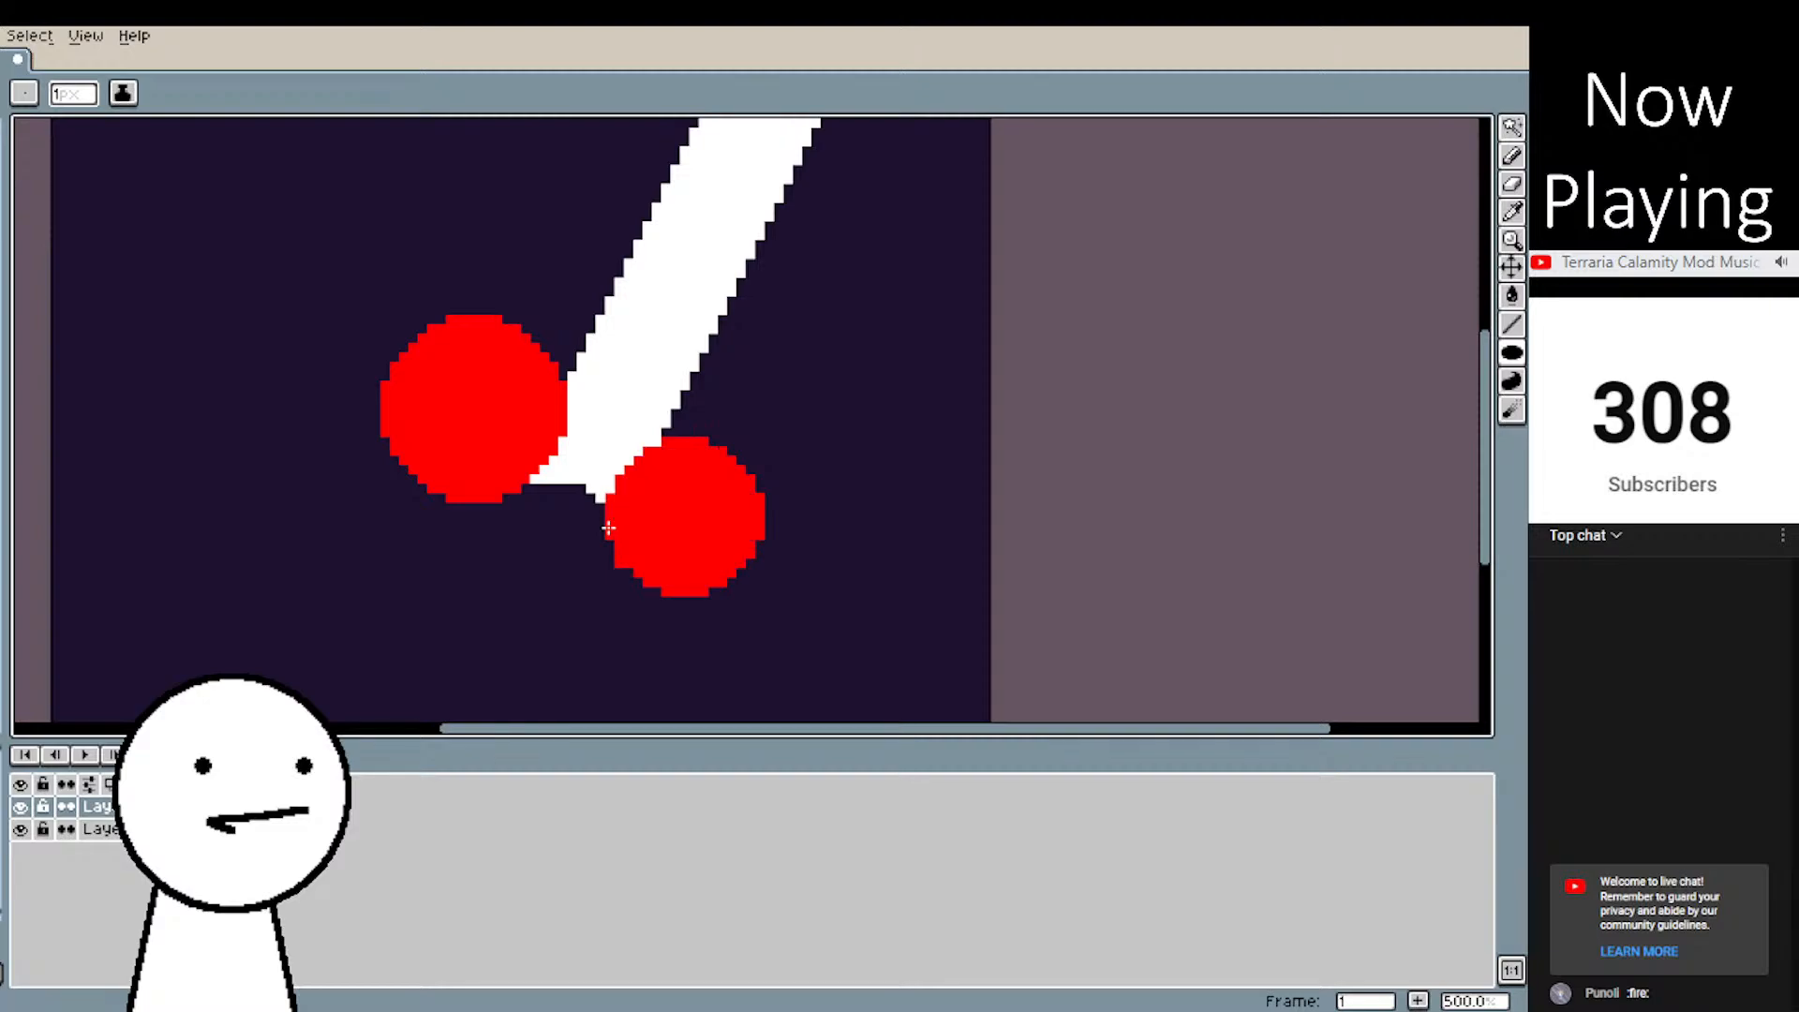
click(1512, 127)
click(755, 482)
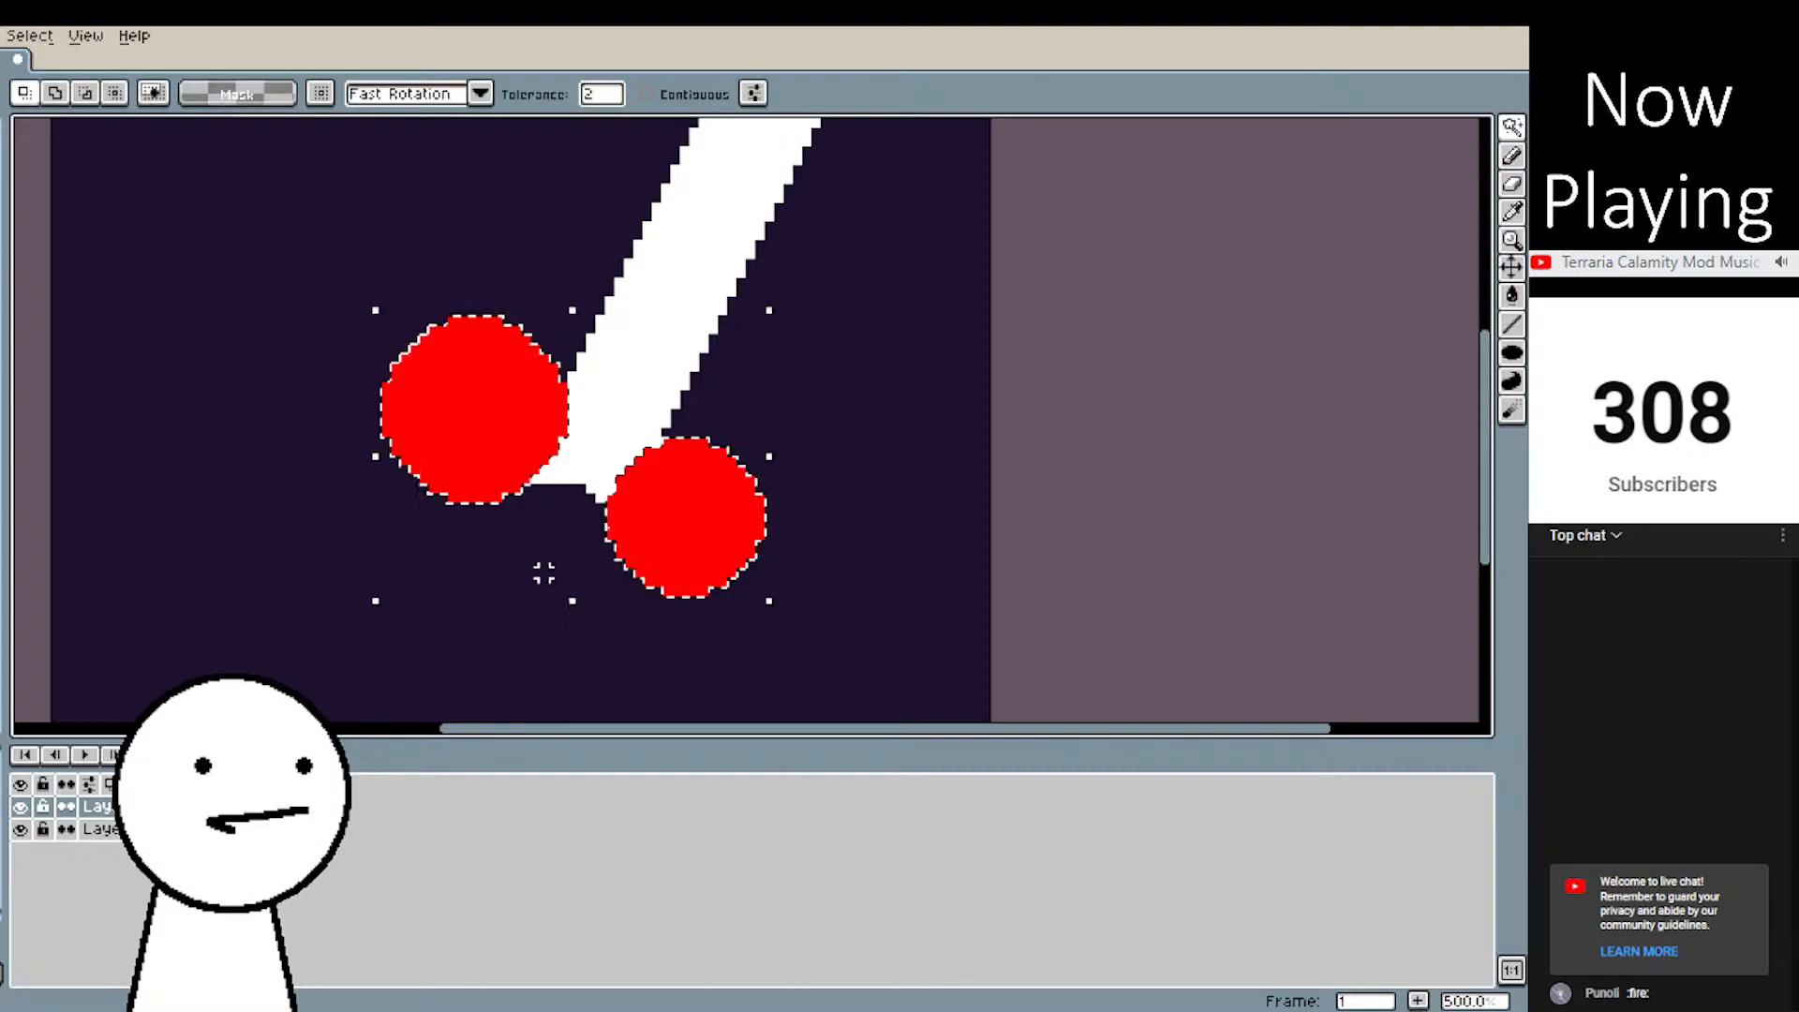
key(Delete)
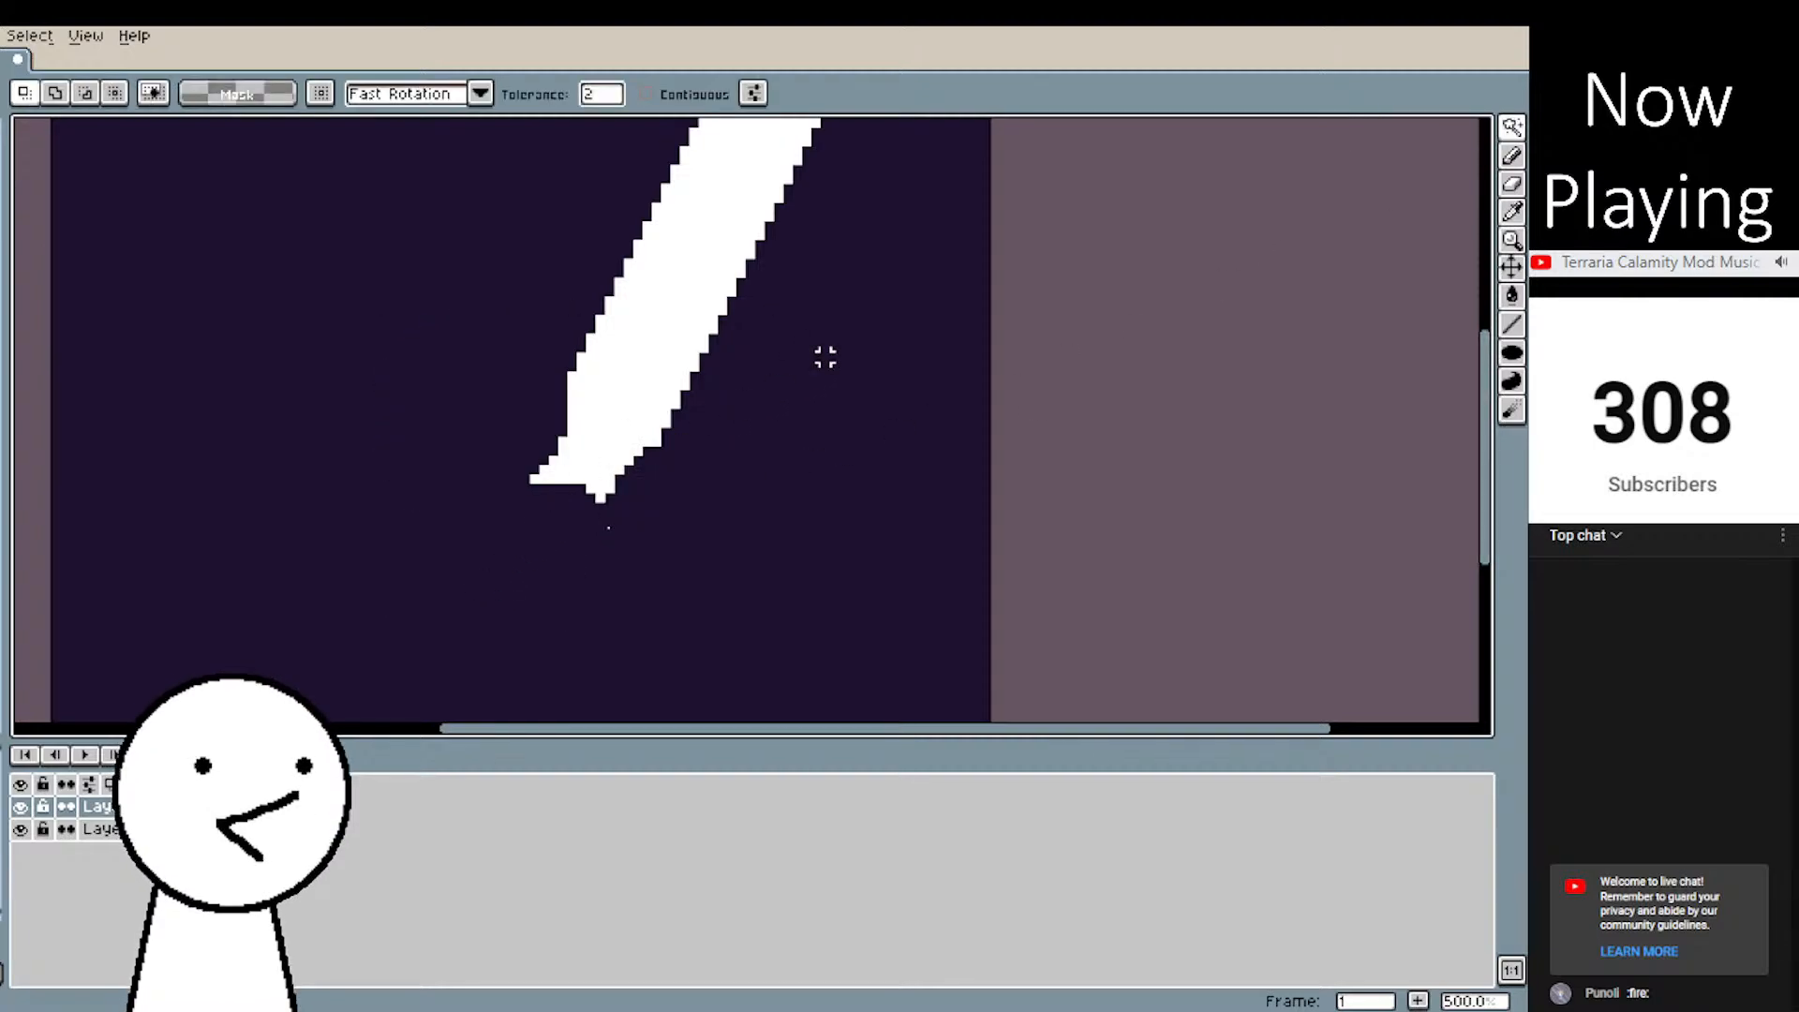
- Move the white blade about 5 pixels right and 3 pixels up on the canvas, and clear the selection
scroll(608, 525, down, 5)
scroll(638, 558, up, 2)
scroll(611, 415, up, 1)
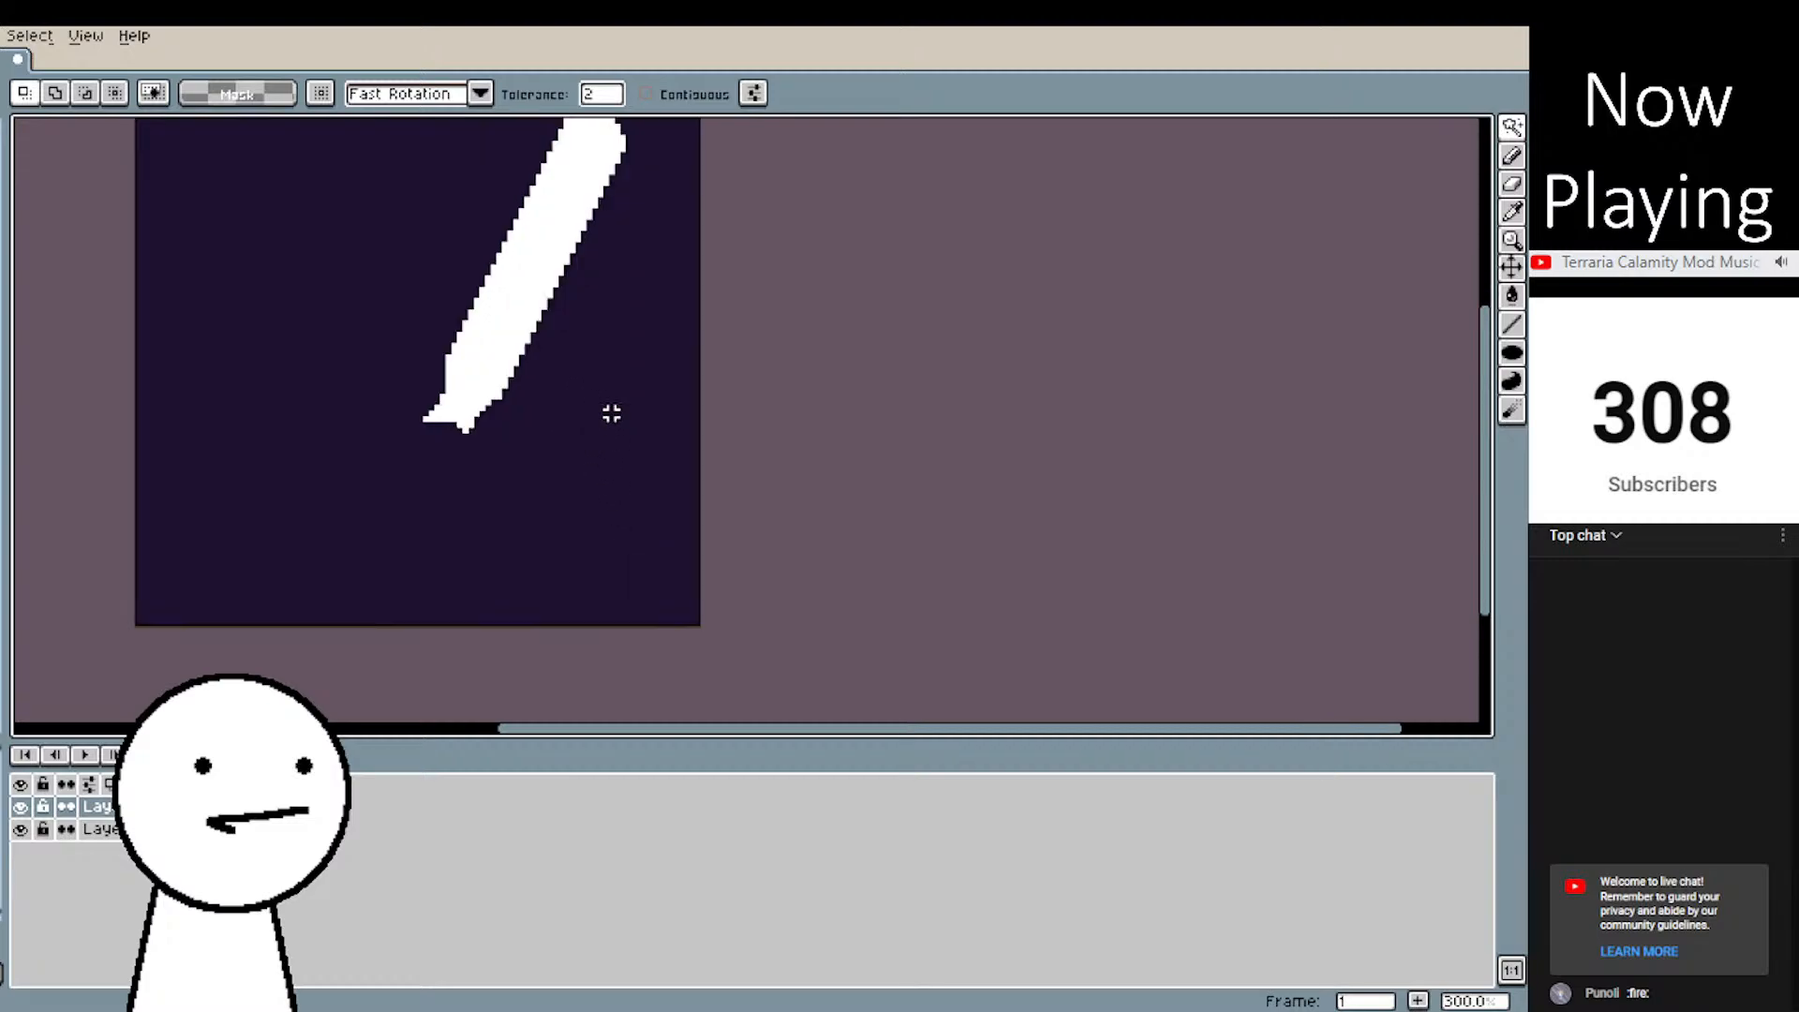
scroll(611, 414, up, 1)
click(1512, 127)
click(1361, 140)
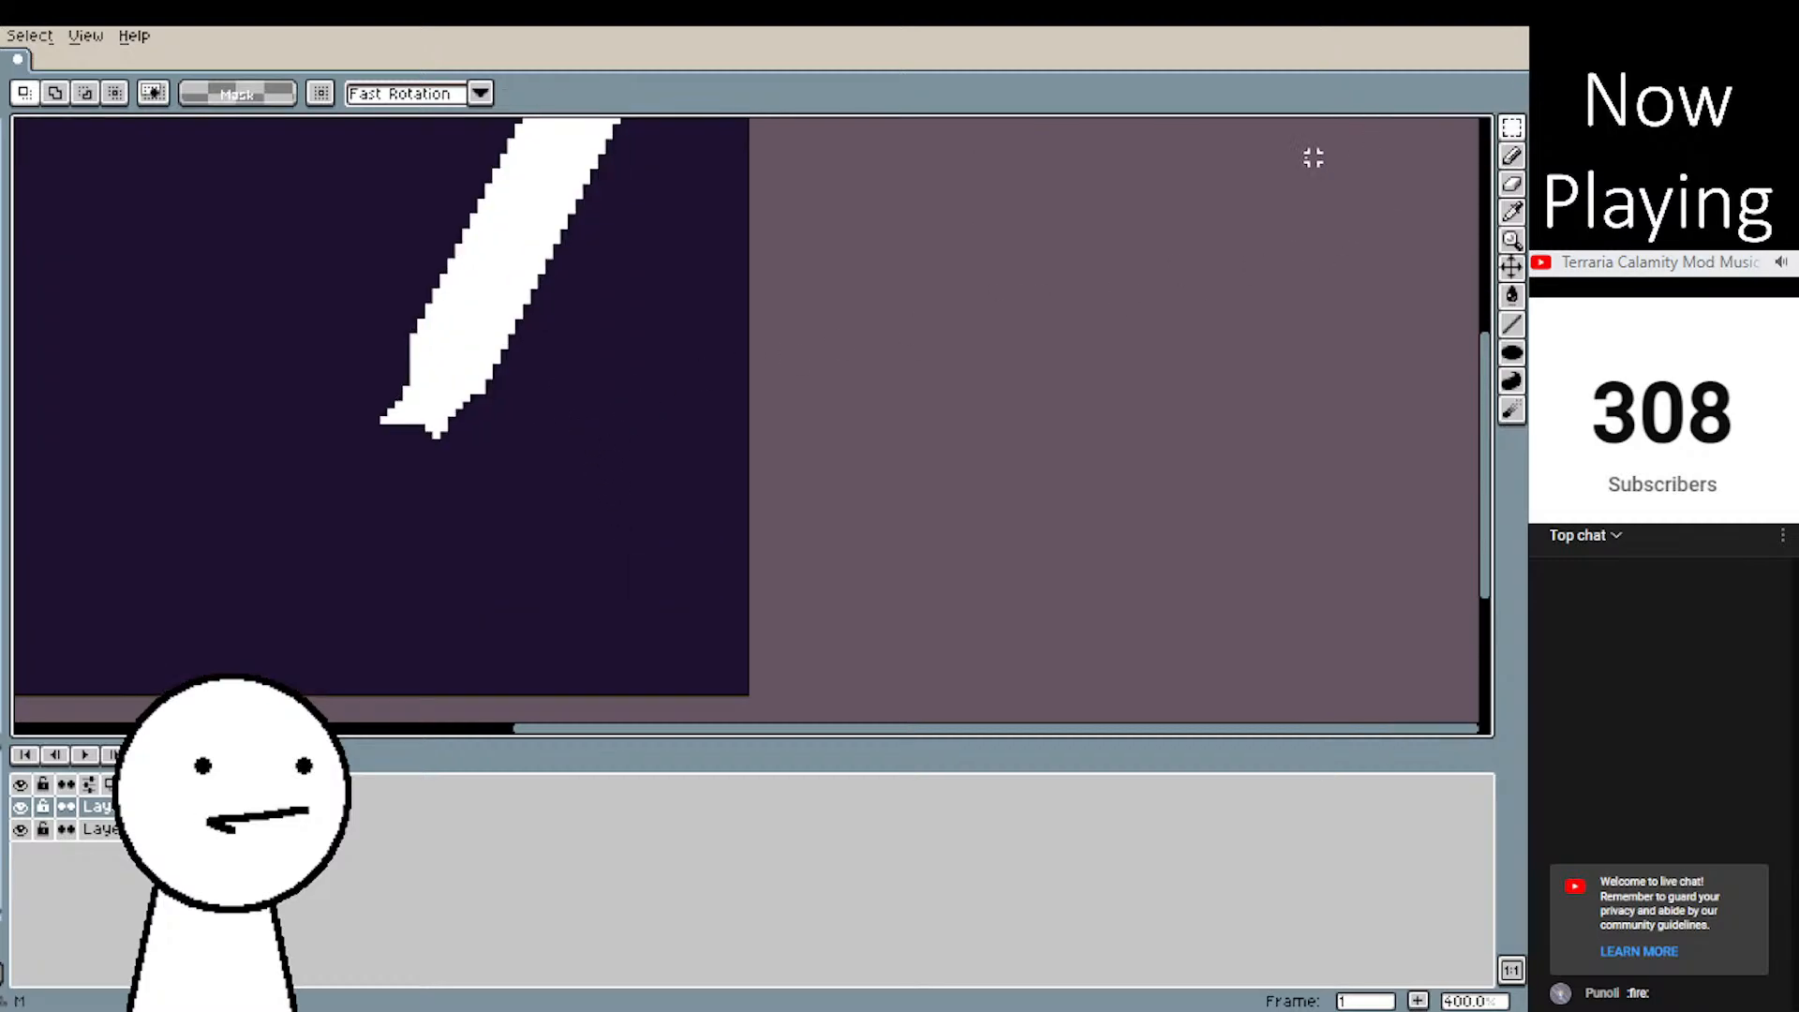
scroll(848, 416, down, 2)
drag(610, 327, 669, 385)
click(639, 260)
key(ctrl+a)
scroll(1109, 623, down, 2)
drag(807, 313, 788, 449)
scroll(857, 236, up, 2)
click(1157, 445)
scroll(901, 440, up, 1)
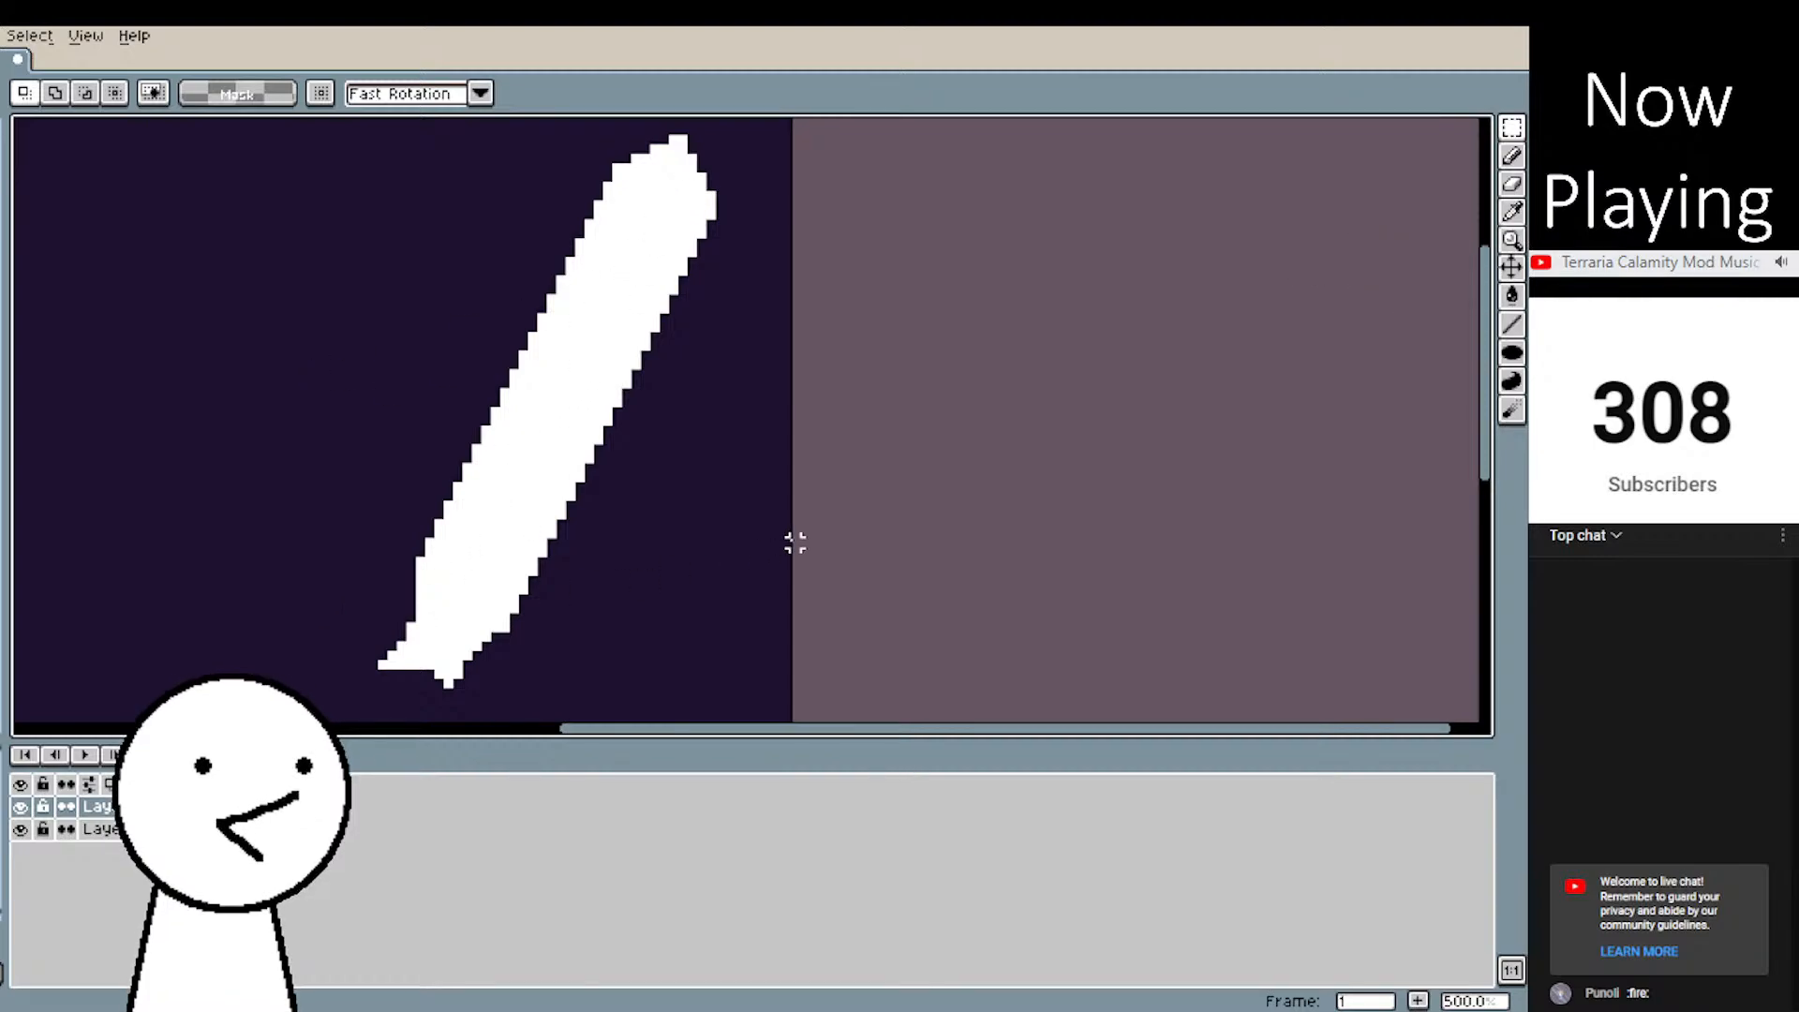
- Sample the blade's white and extend the spike at its lower end about one pixel downward with a short diagonal line
drag(795, 544, 639, 467)
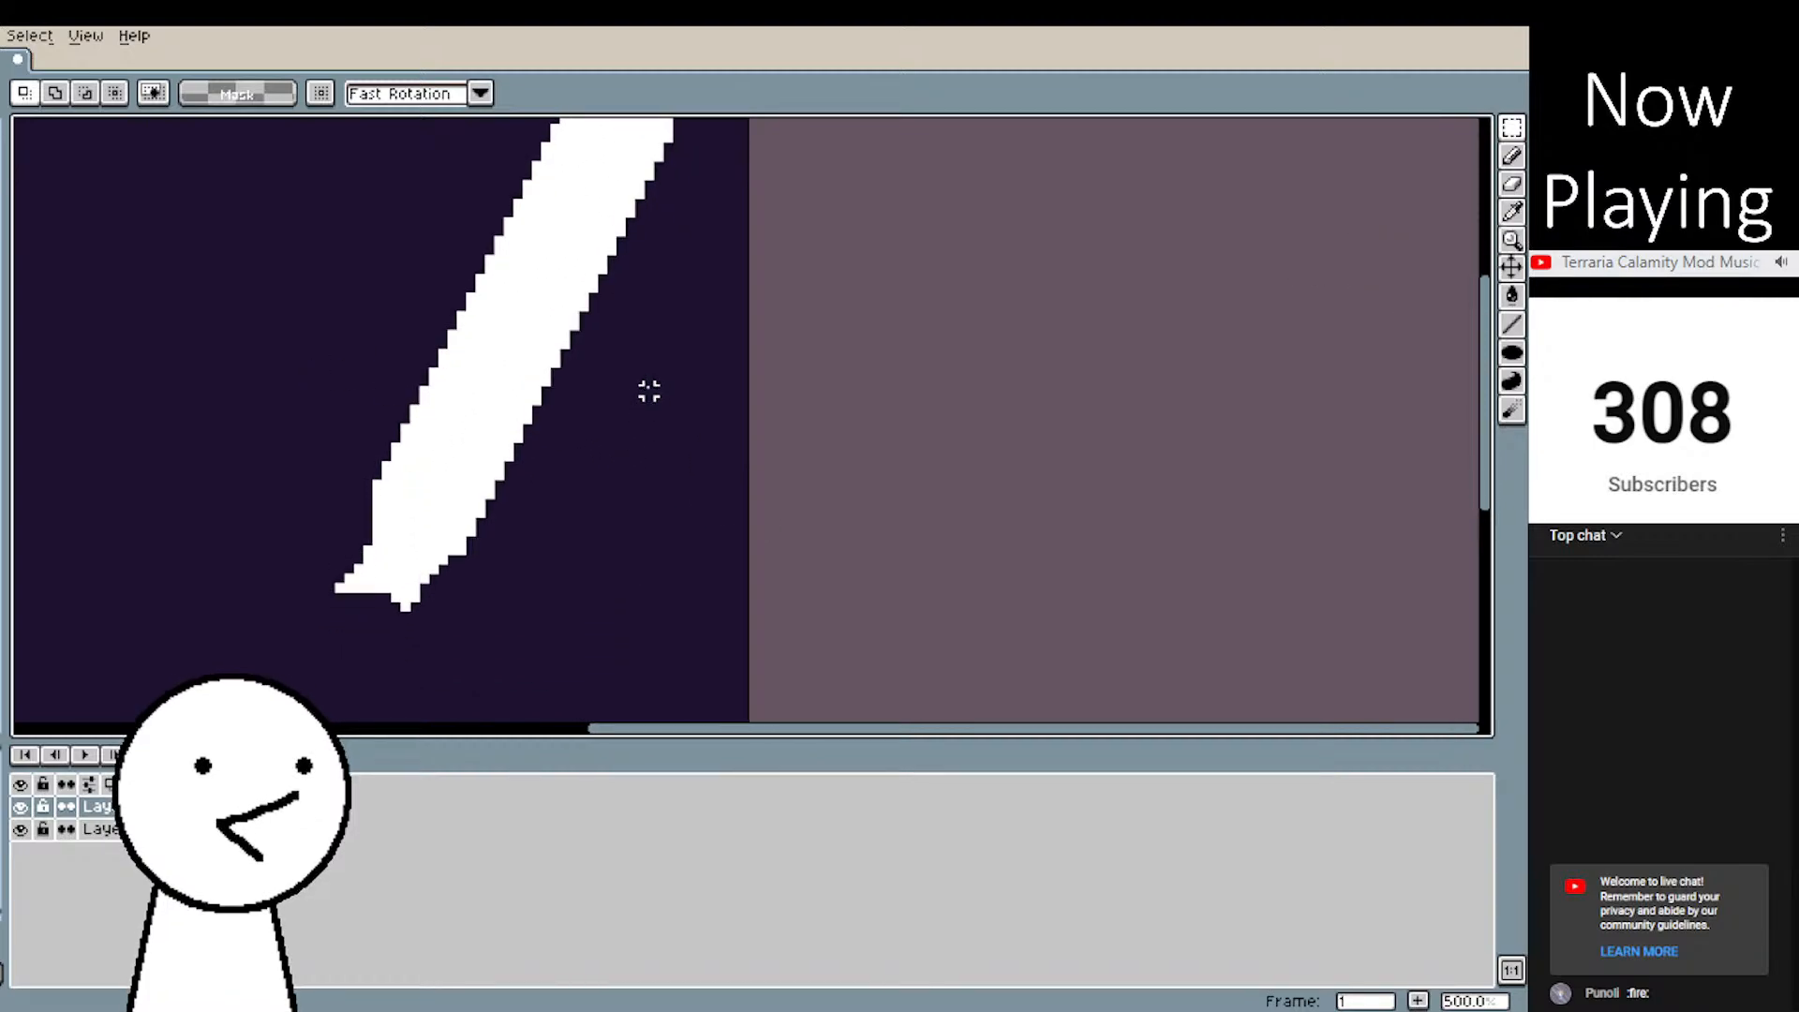
drag(761, 383, 768, 289)
click(1515, 235)
click(503, 599)
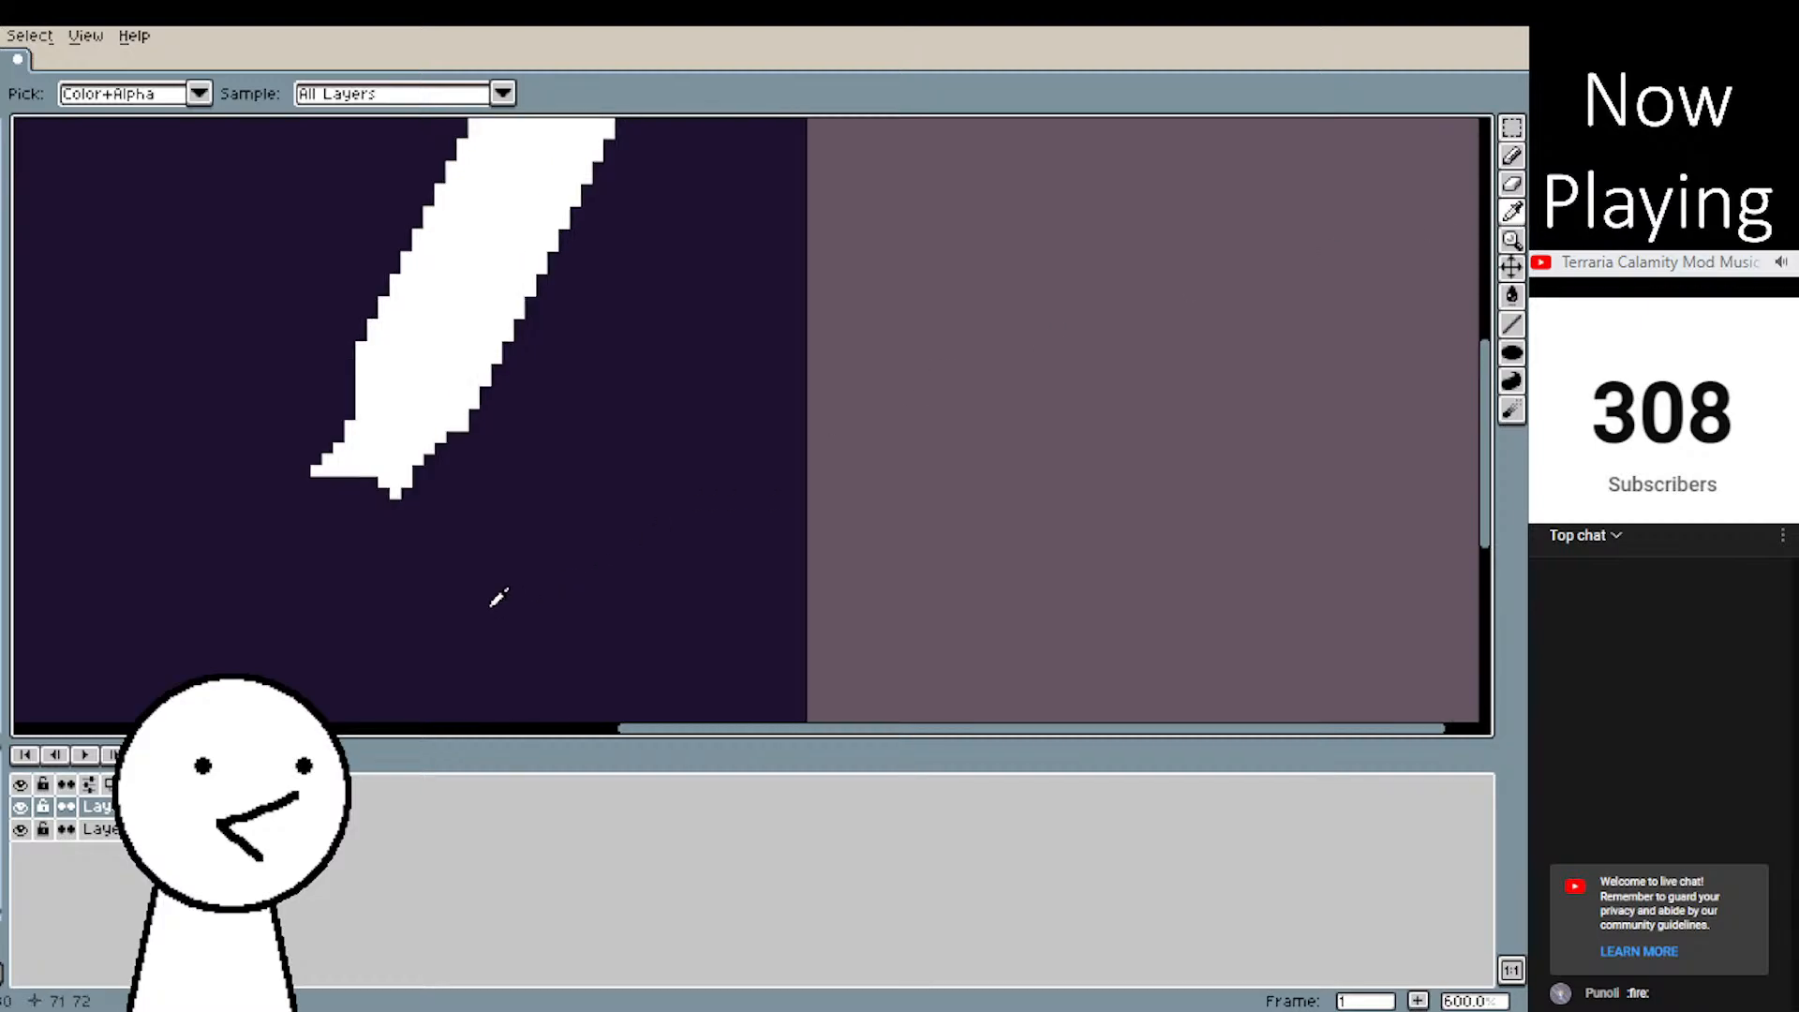
click(421, 487)
click(1512, 324)
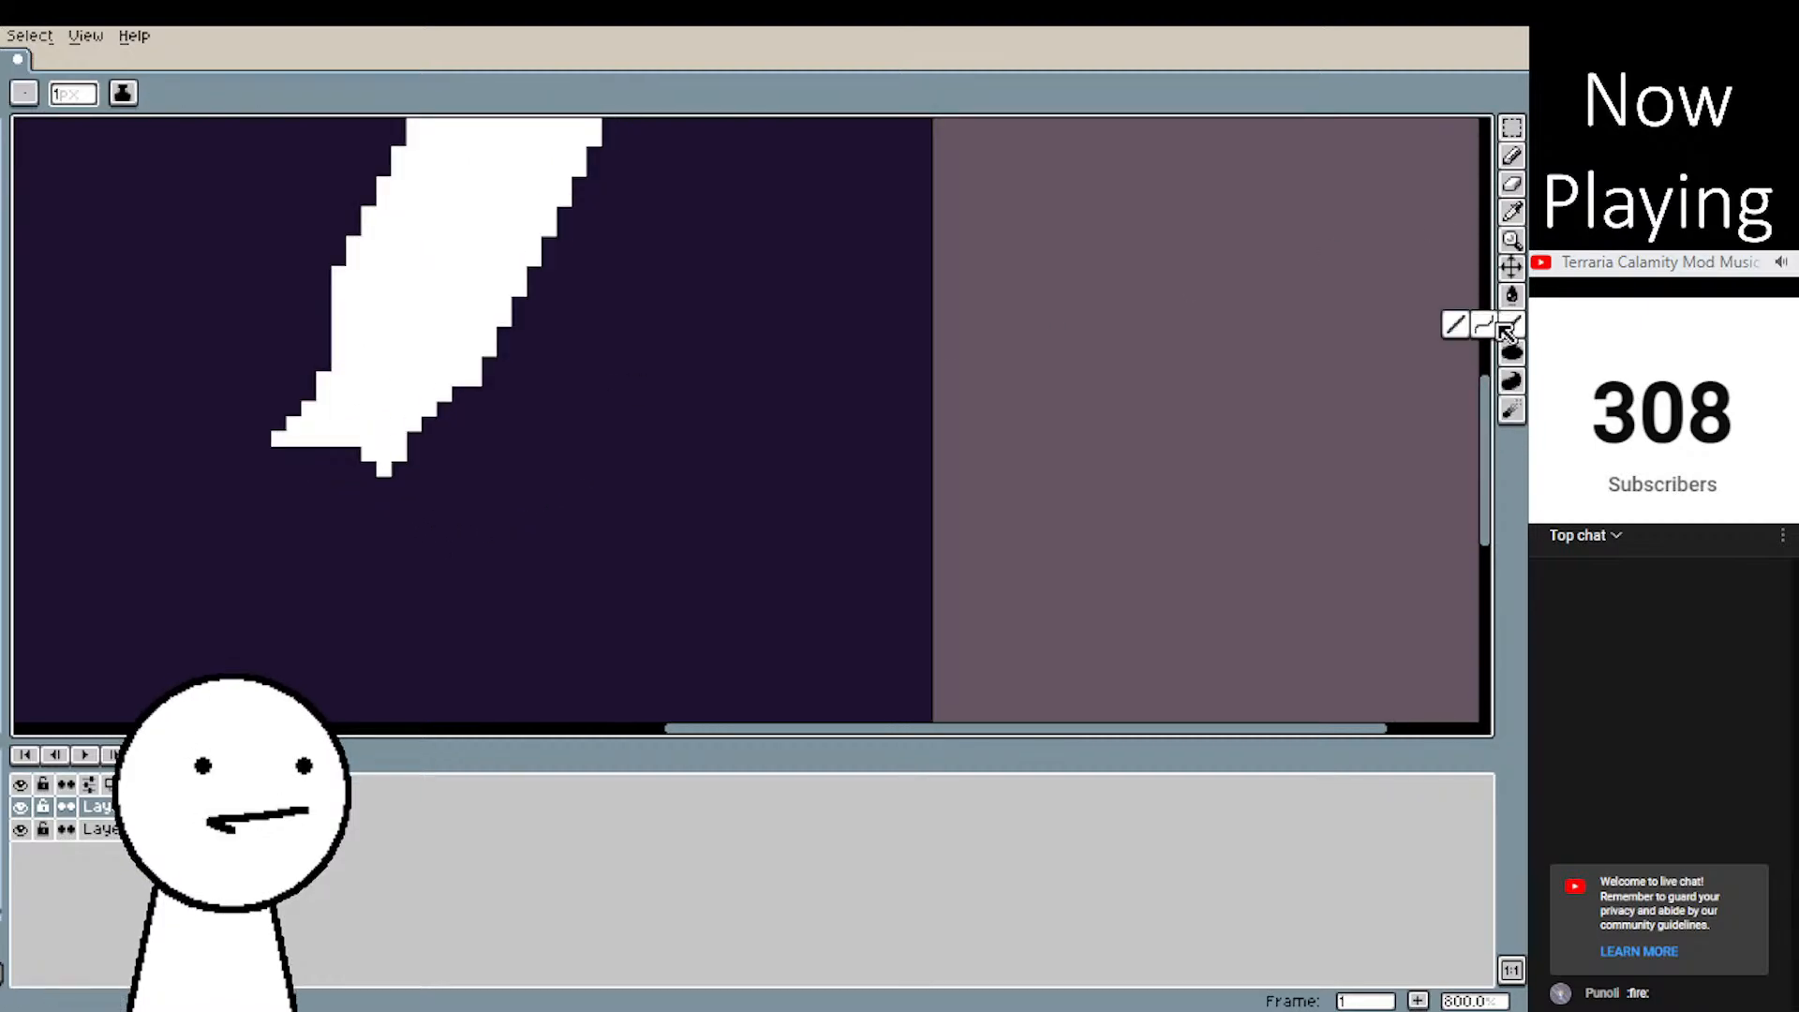
drag(369, 469, 385, 499)
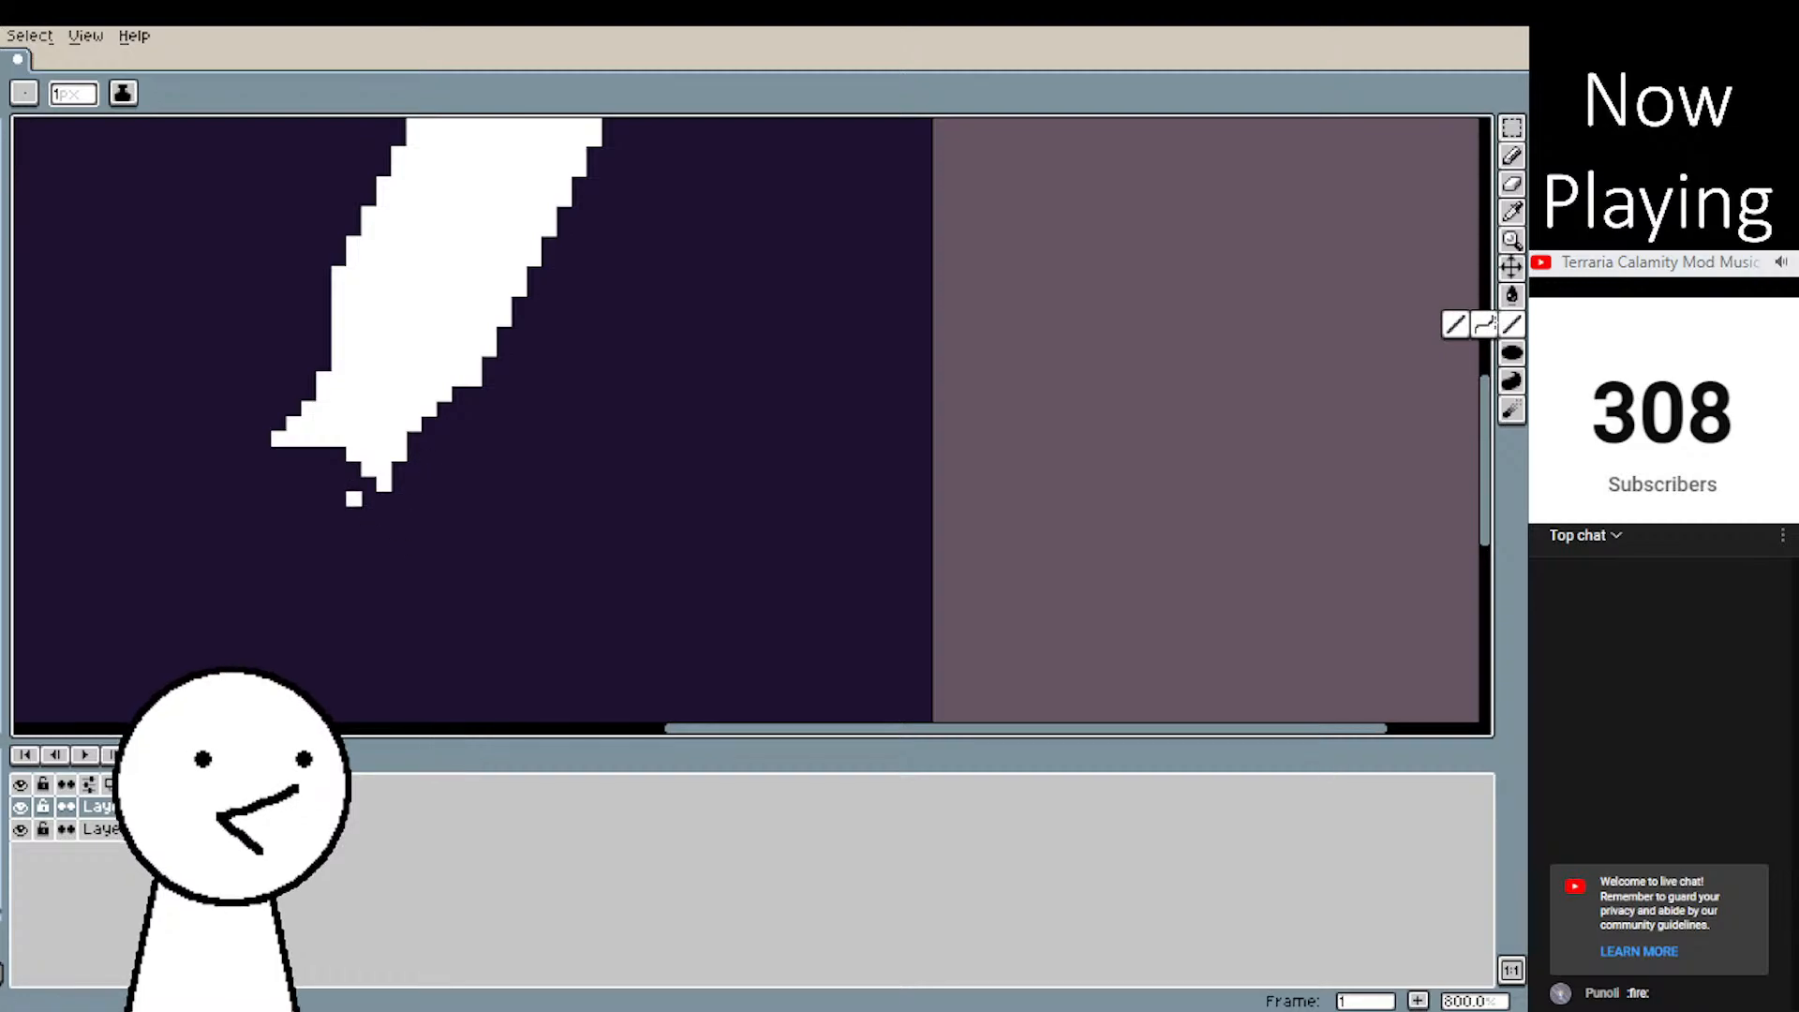
- Try lengthening the lower spike further and filling its notch edge with white lines, and undo both
drag(384, 491, 384, 506)
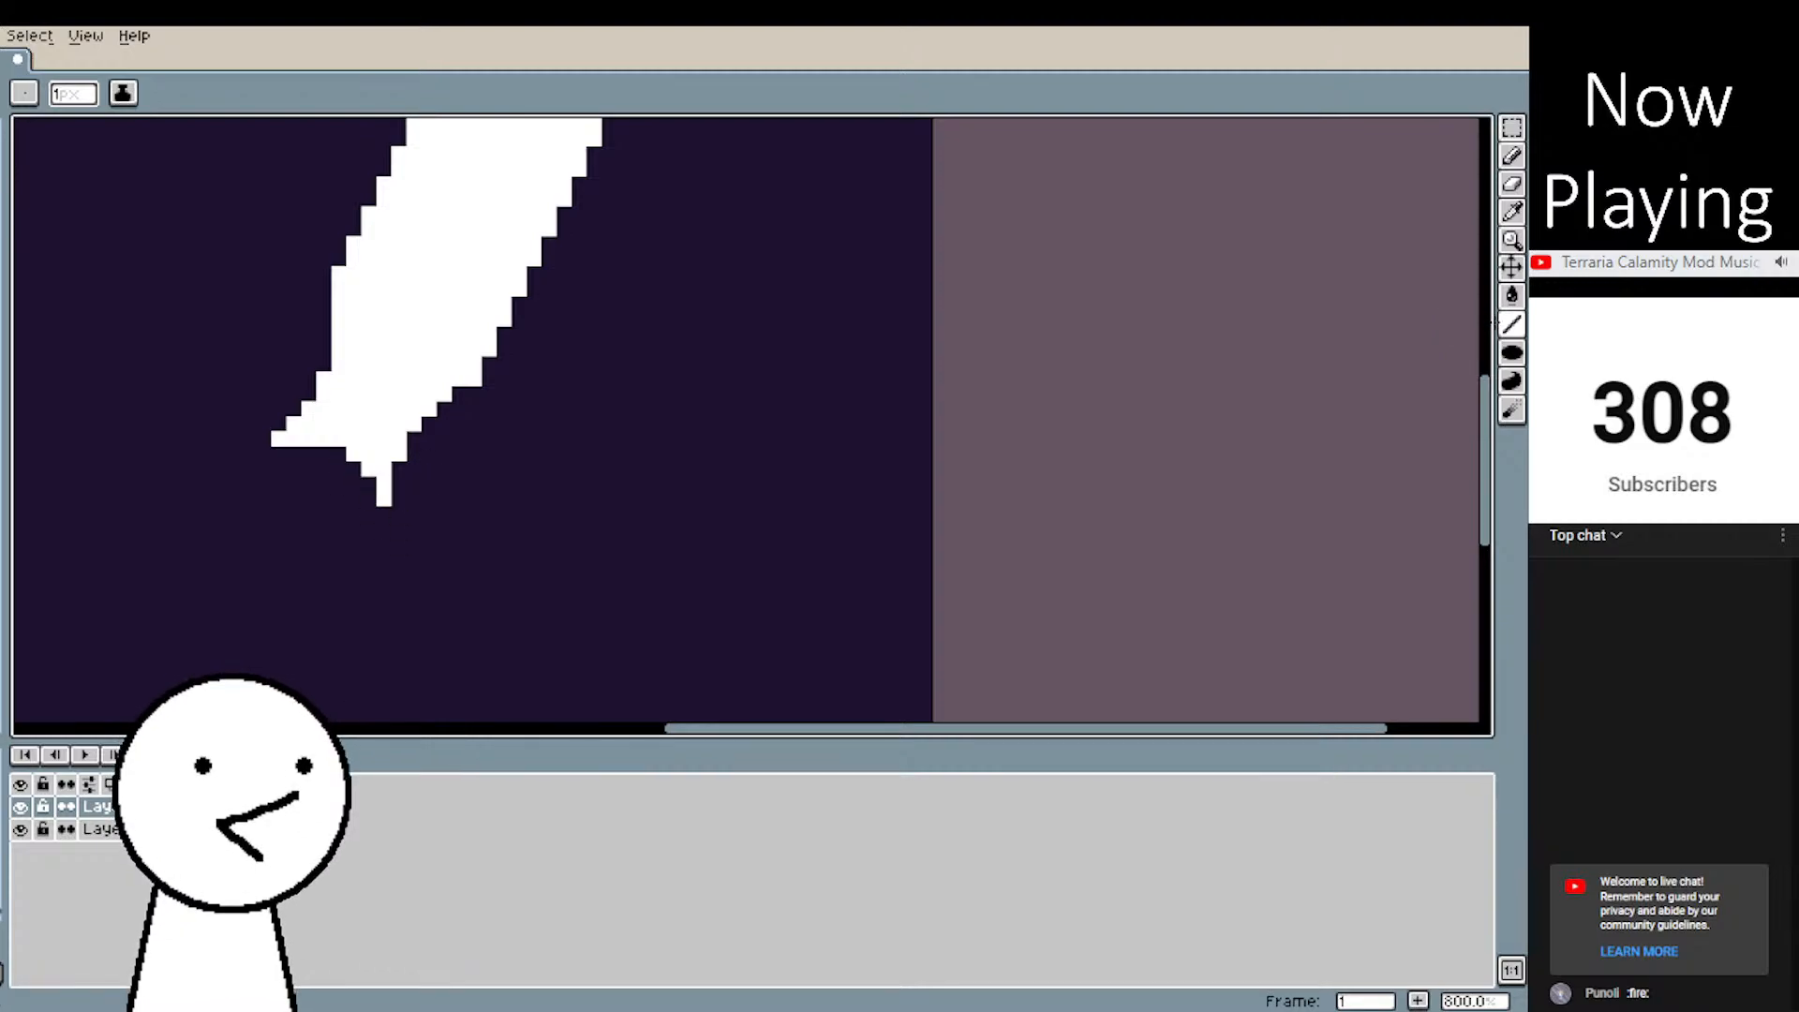
click(339, 455)
key(ctrl)
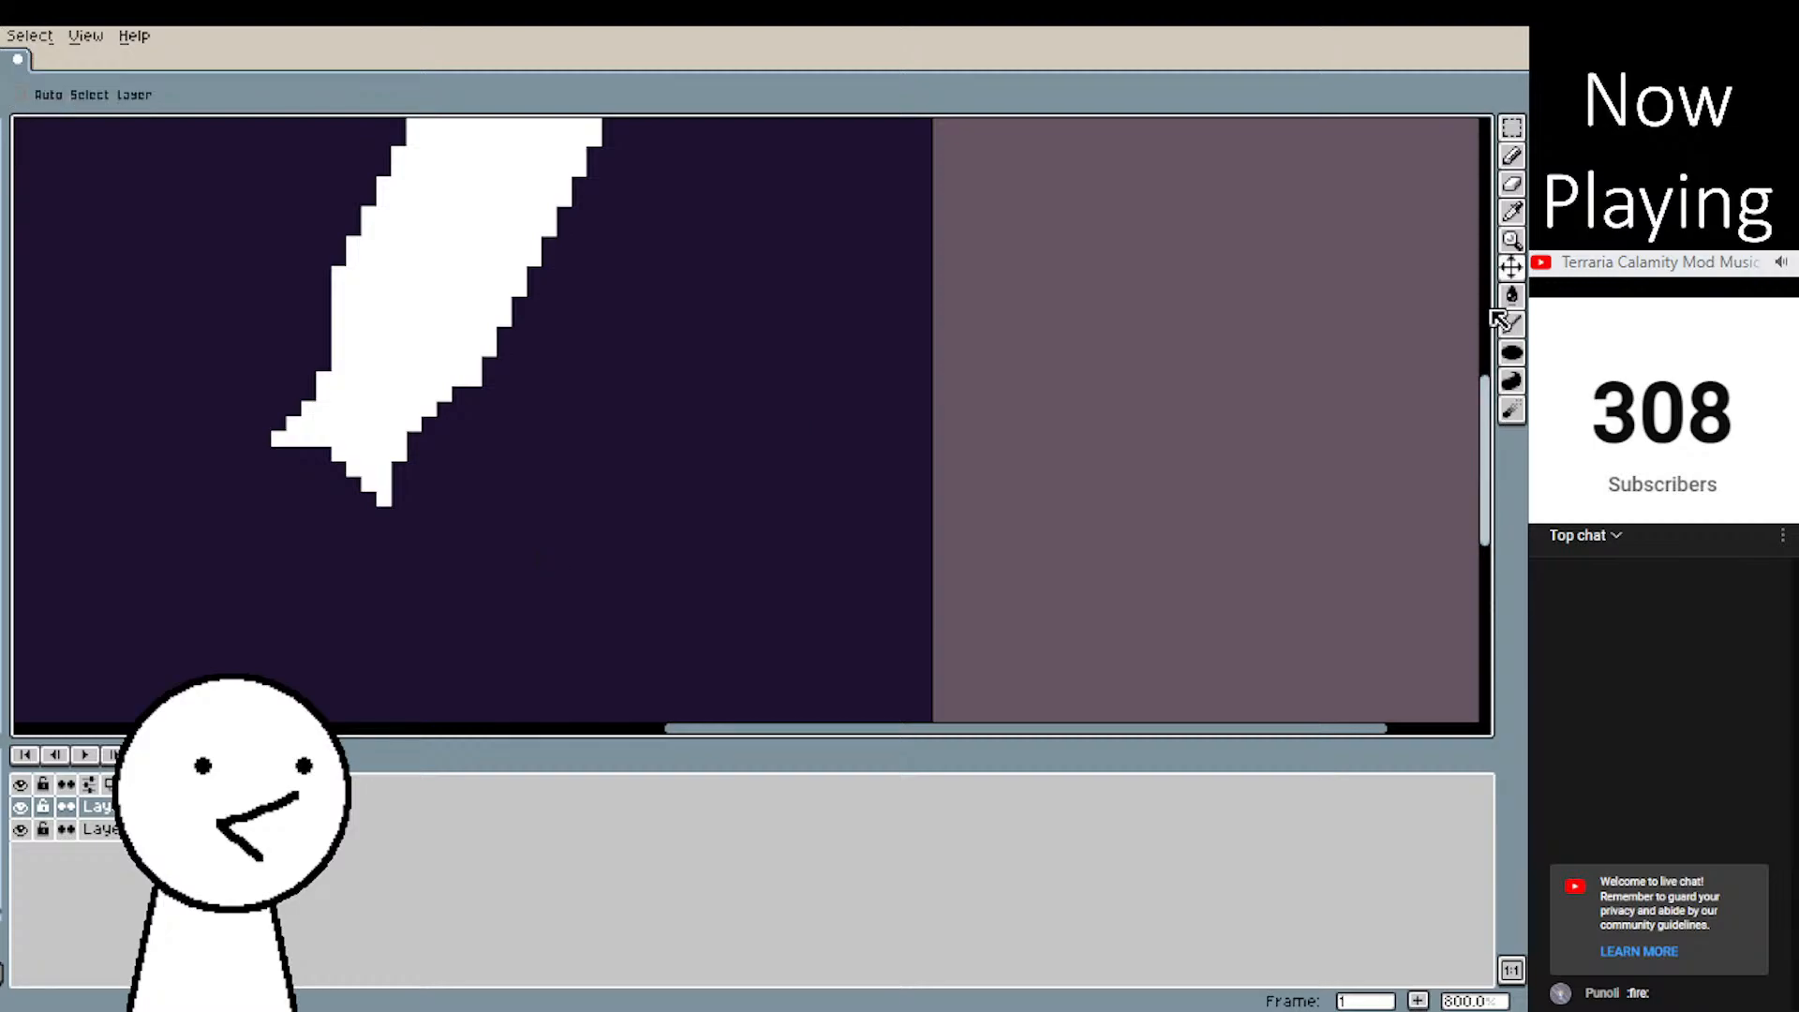
key(ctrl+z)
- Erase single pixels where the neck's right edge runs into the lower spike to smooth its curve
scroll(562, 375, down, 4)
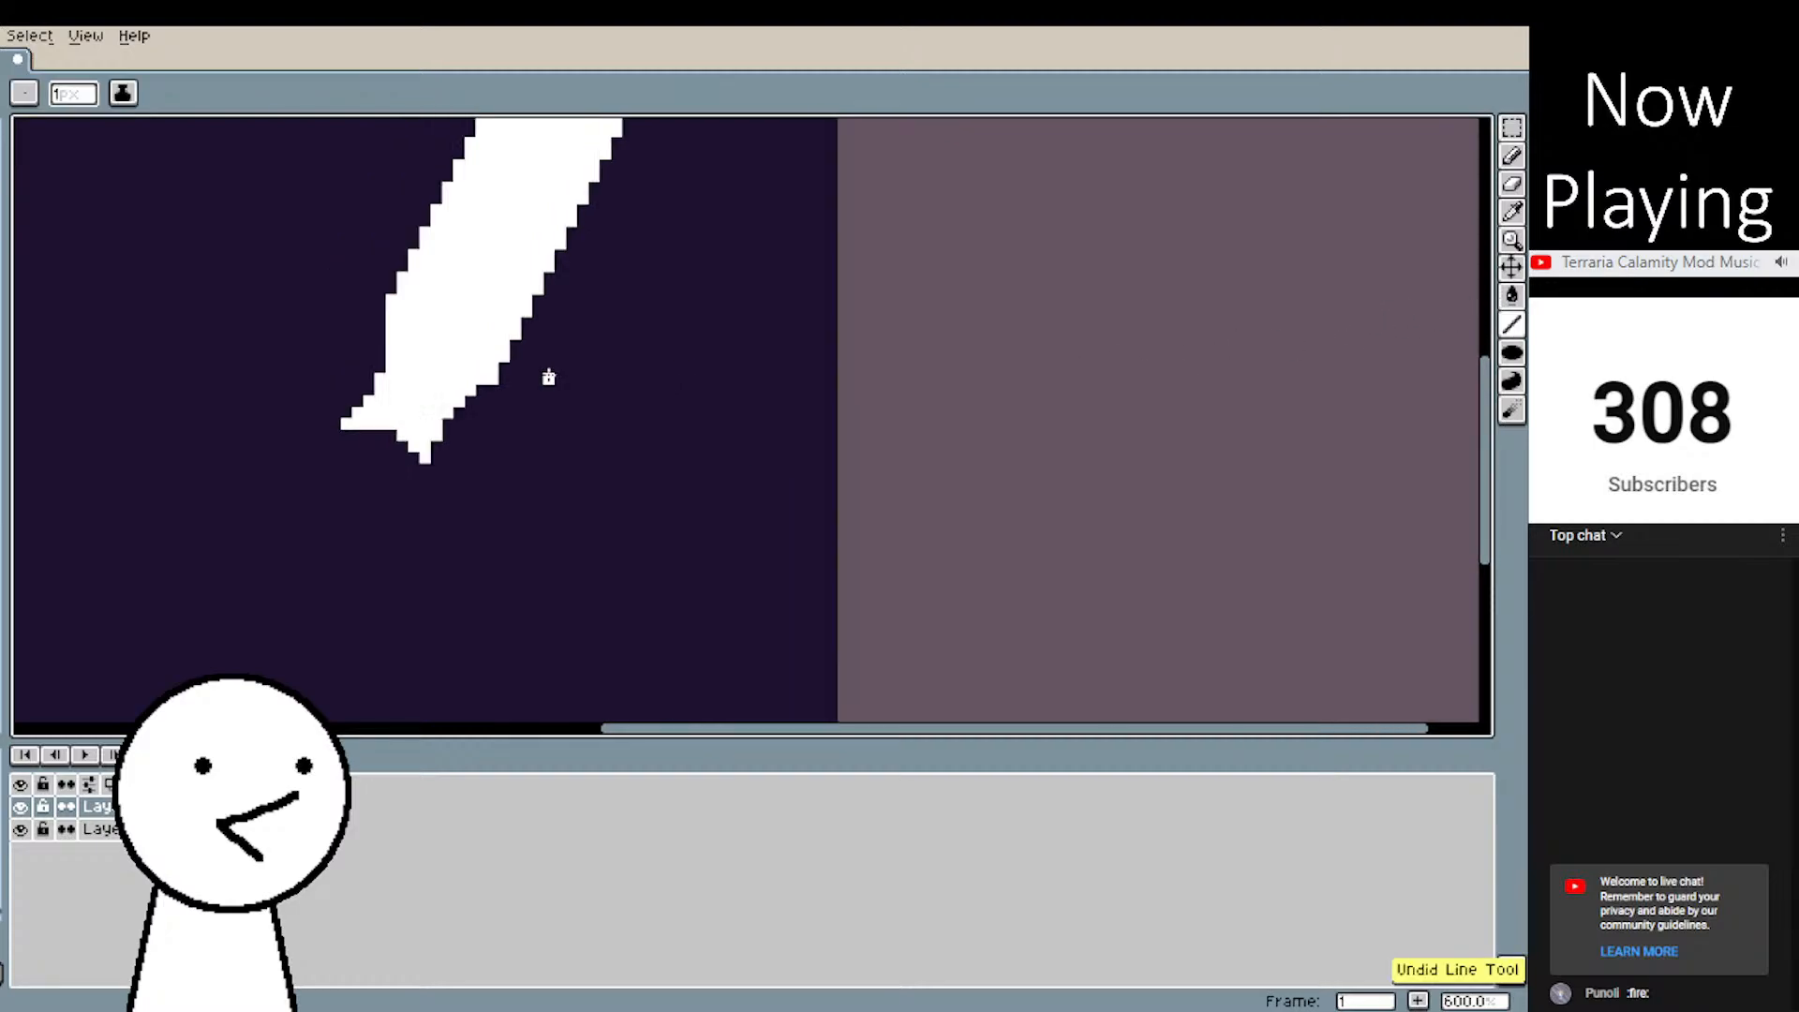
scroll(601, 357, up, 4)
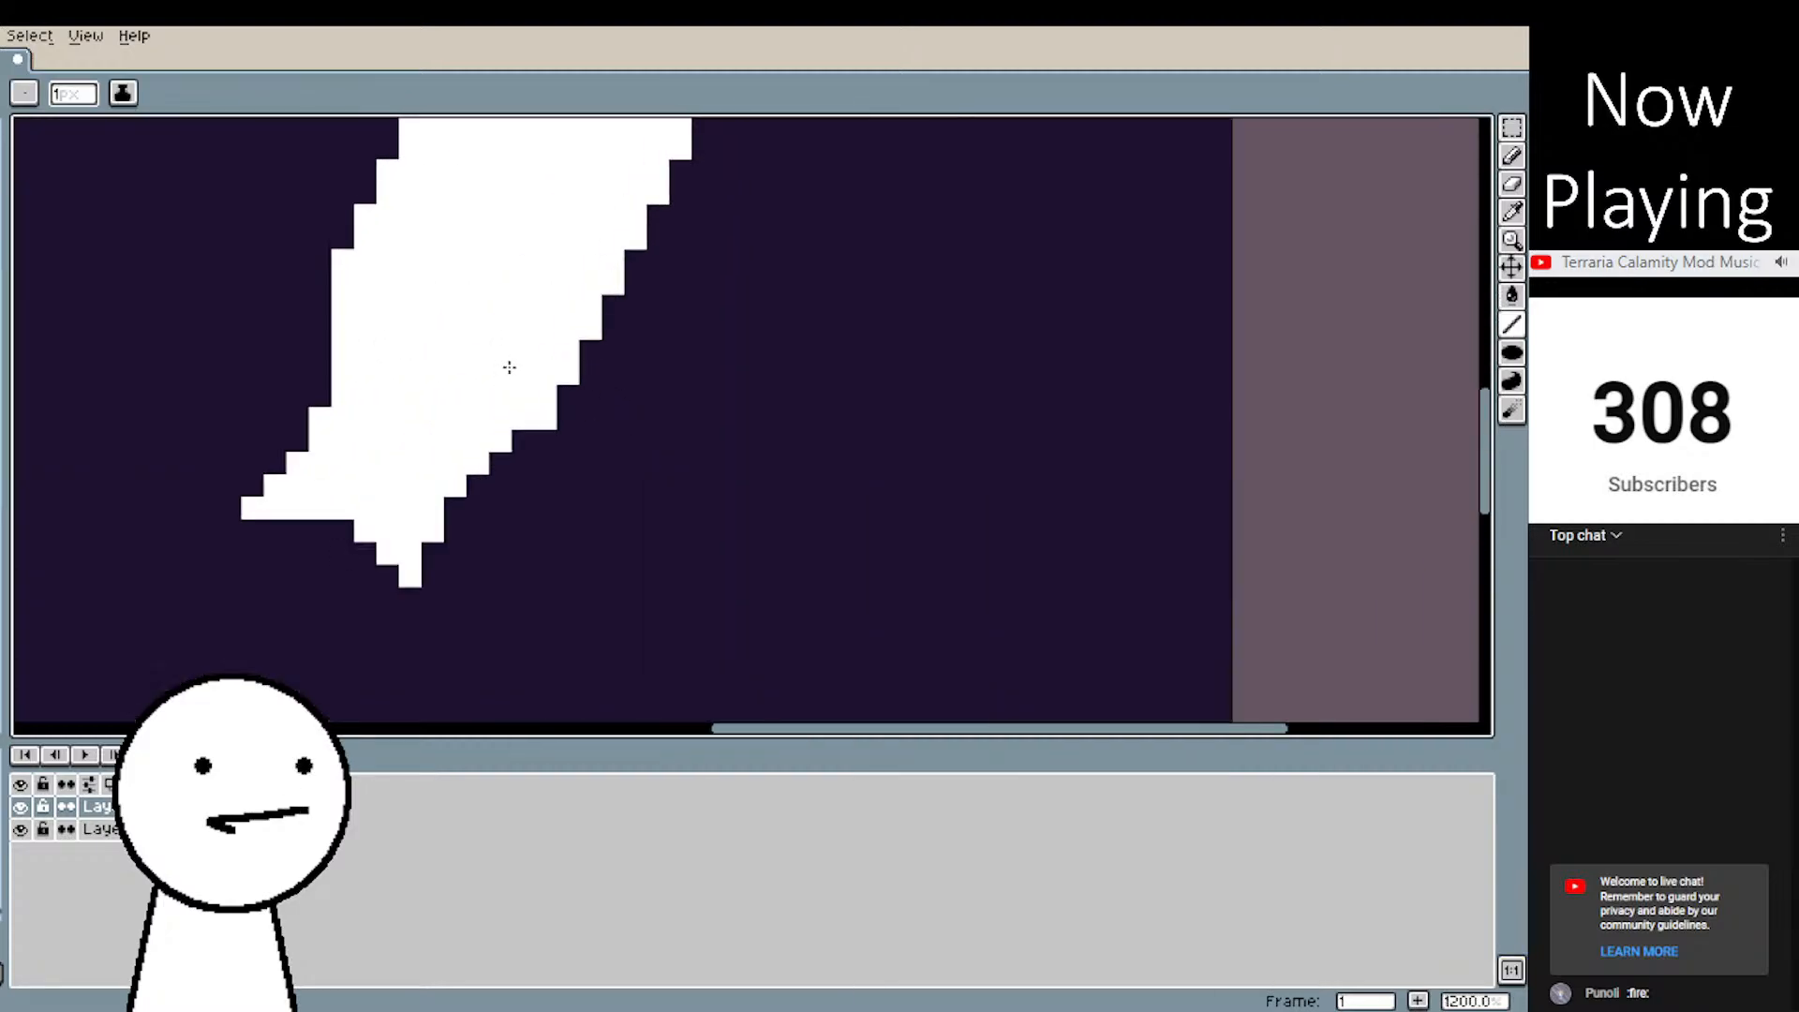
click(1514, 185)
drag(363, 463, 487, 428)
click(531, 550)
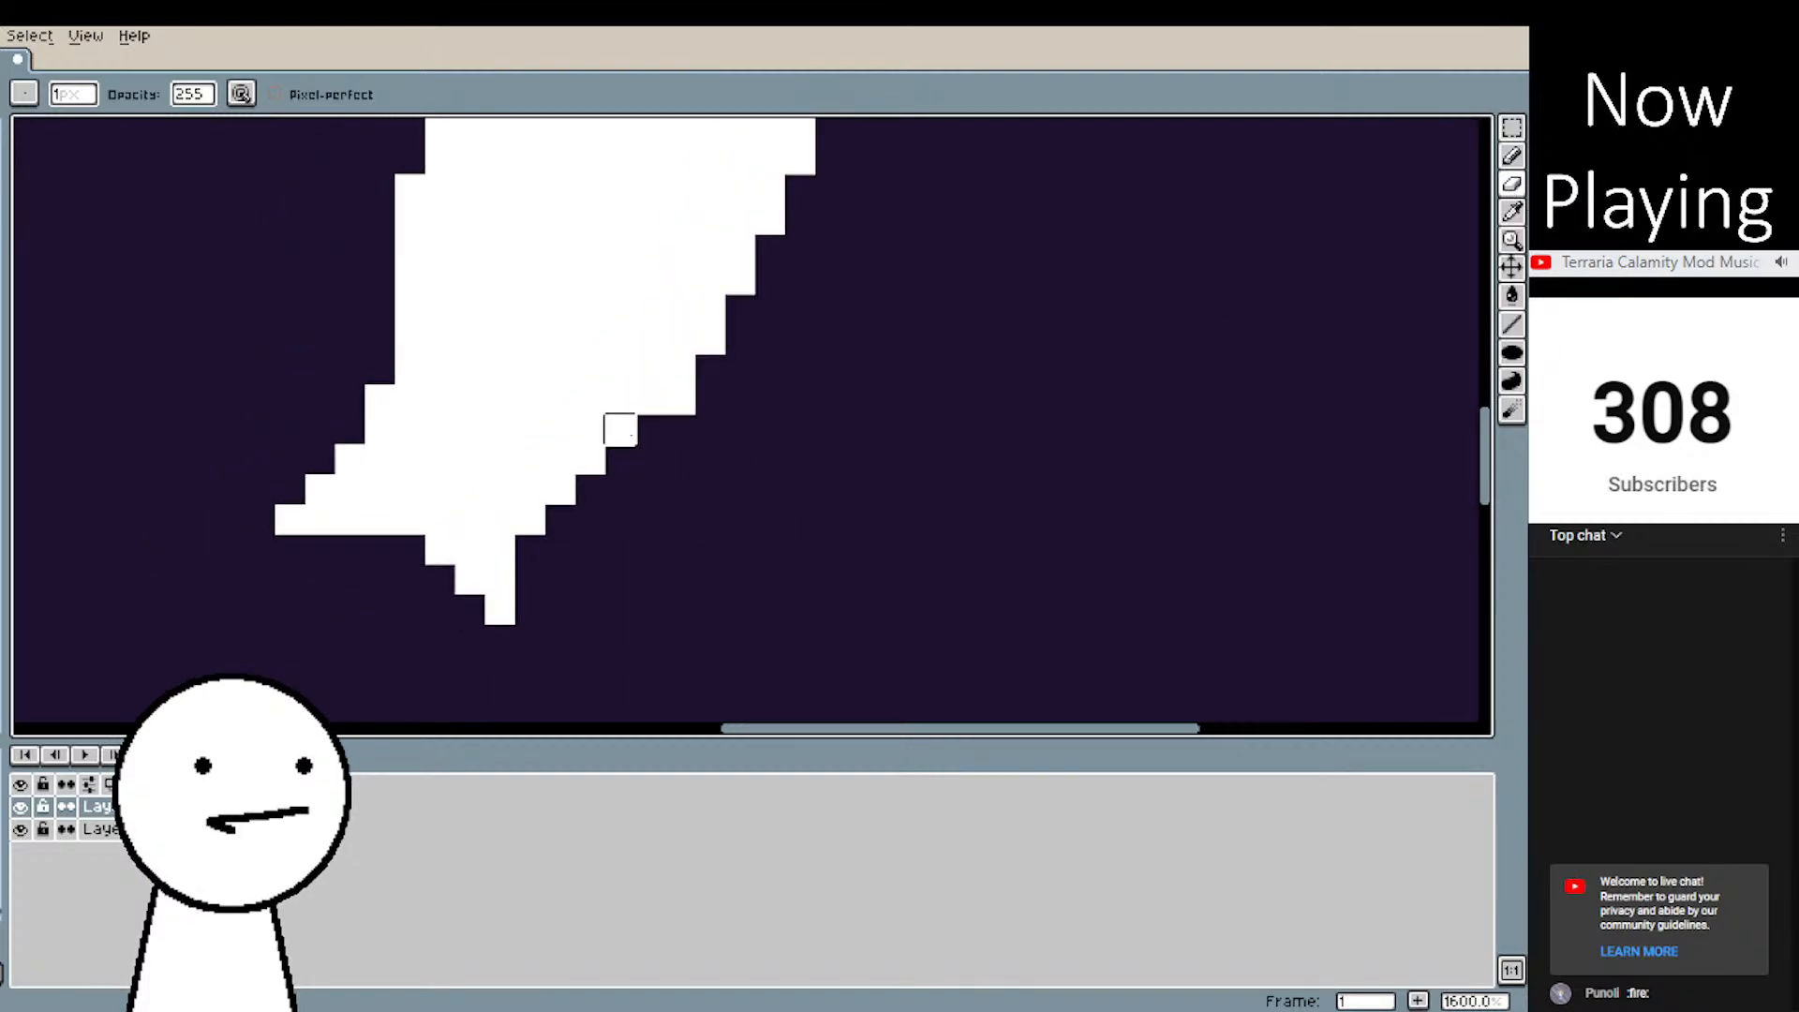
click(559, 489)
scroll(860, 581, down, 1)
scroll(859, 581, down, 2)
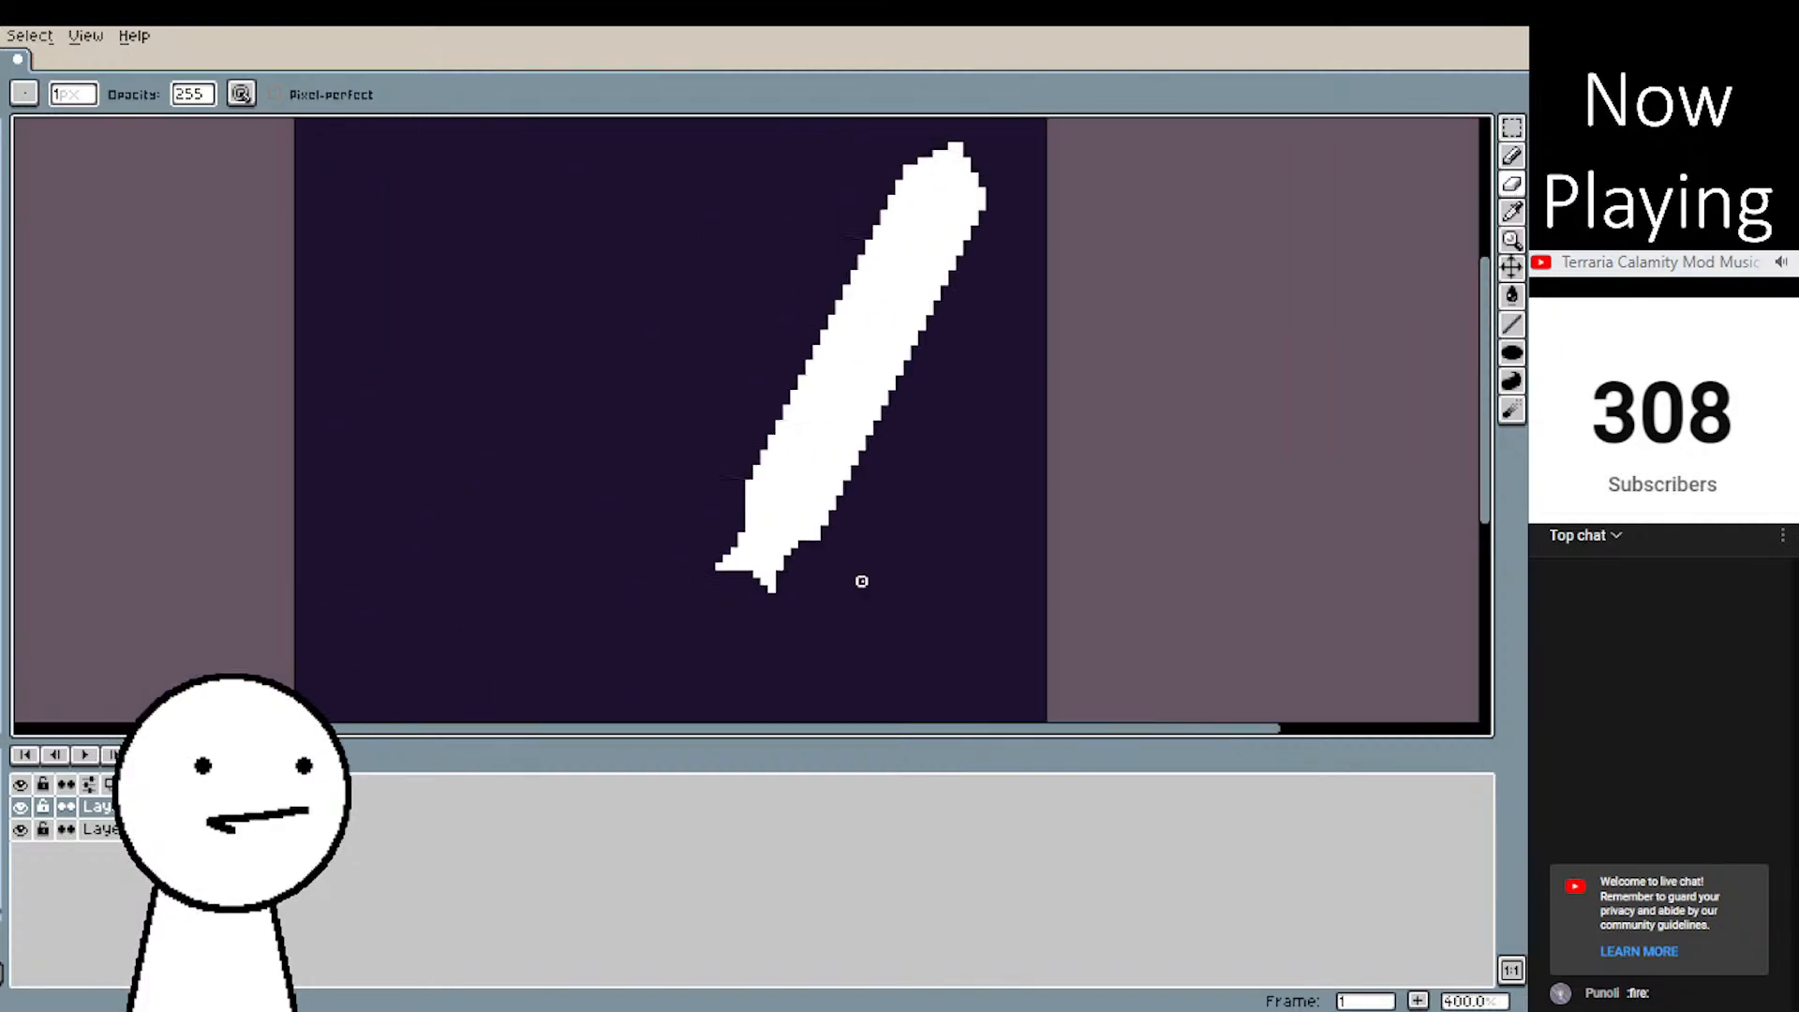
- Erase the protruding corner pixel where the blade's right edge meets the neck, and trim the neck's left edge
scroll(775, 519, up, 3)
drag(805, 494, 859, 458)
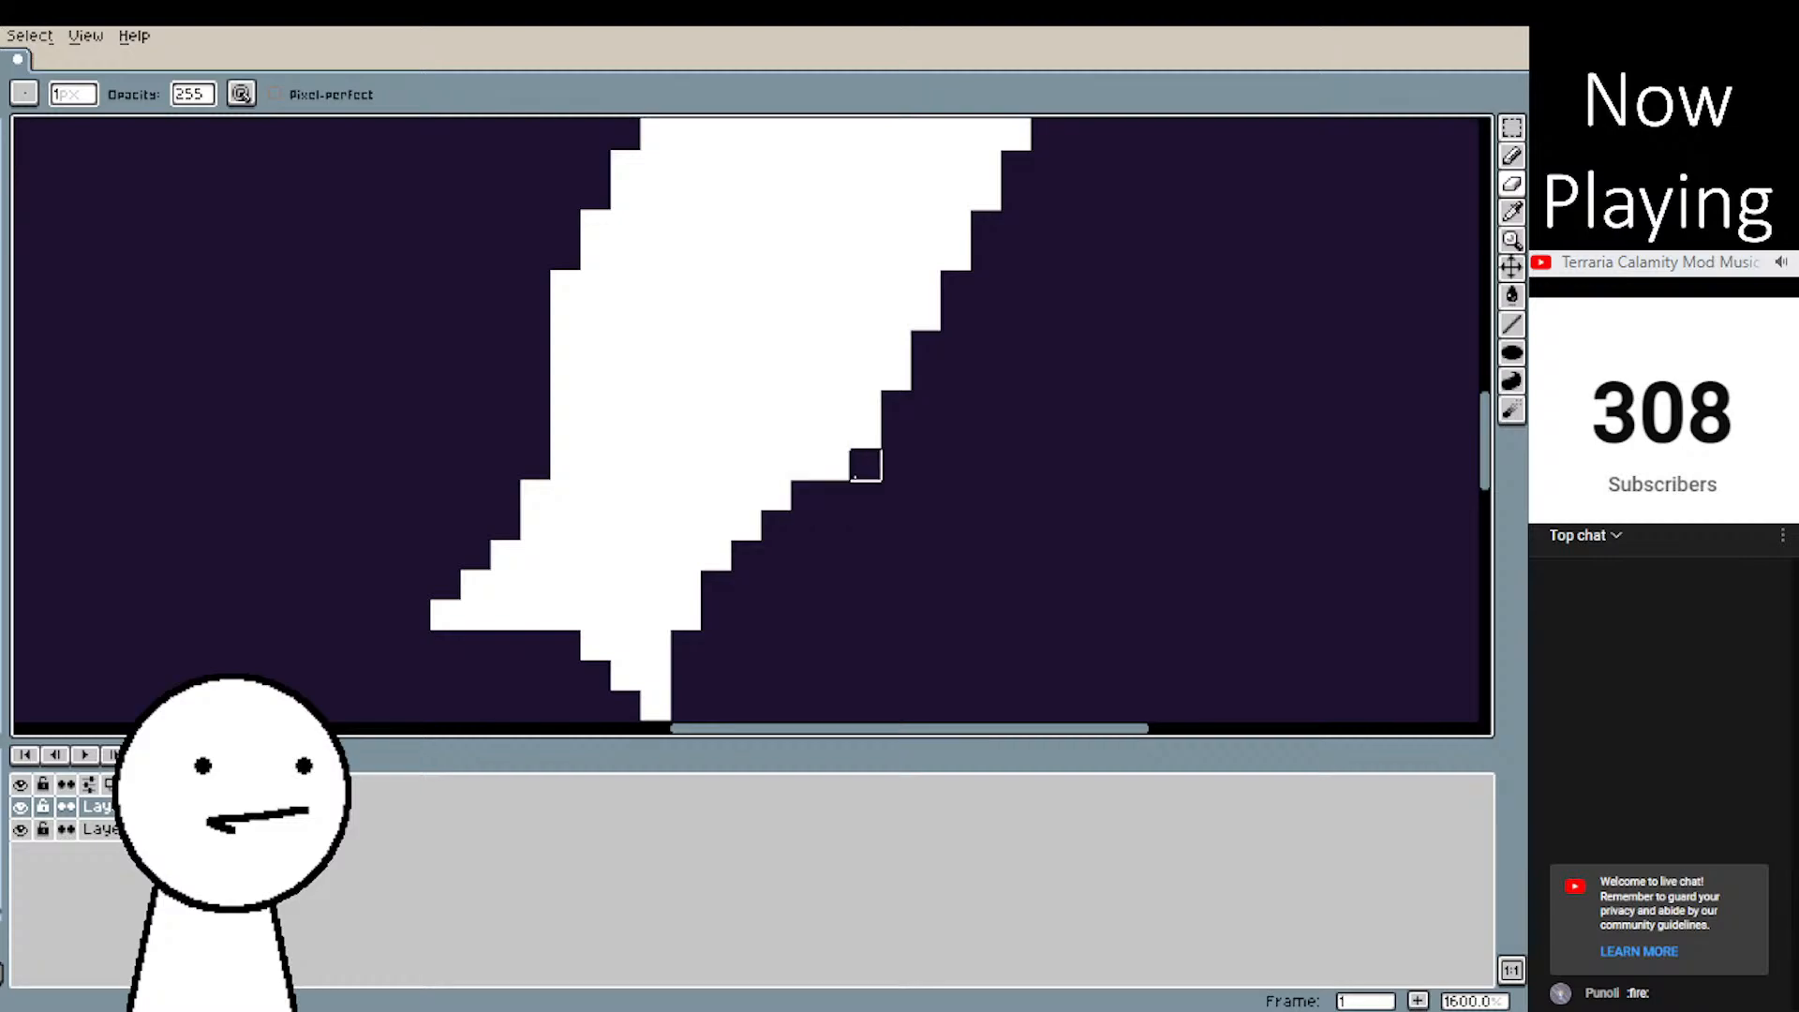
mouse_move(565, 284)
mouse_down()
mouse_move(565, 345)
mouse_move(534, 374)
mouse_up()
scroll(739, 374, down, 4)
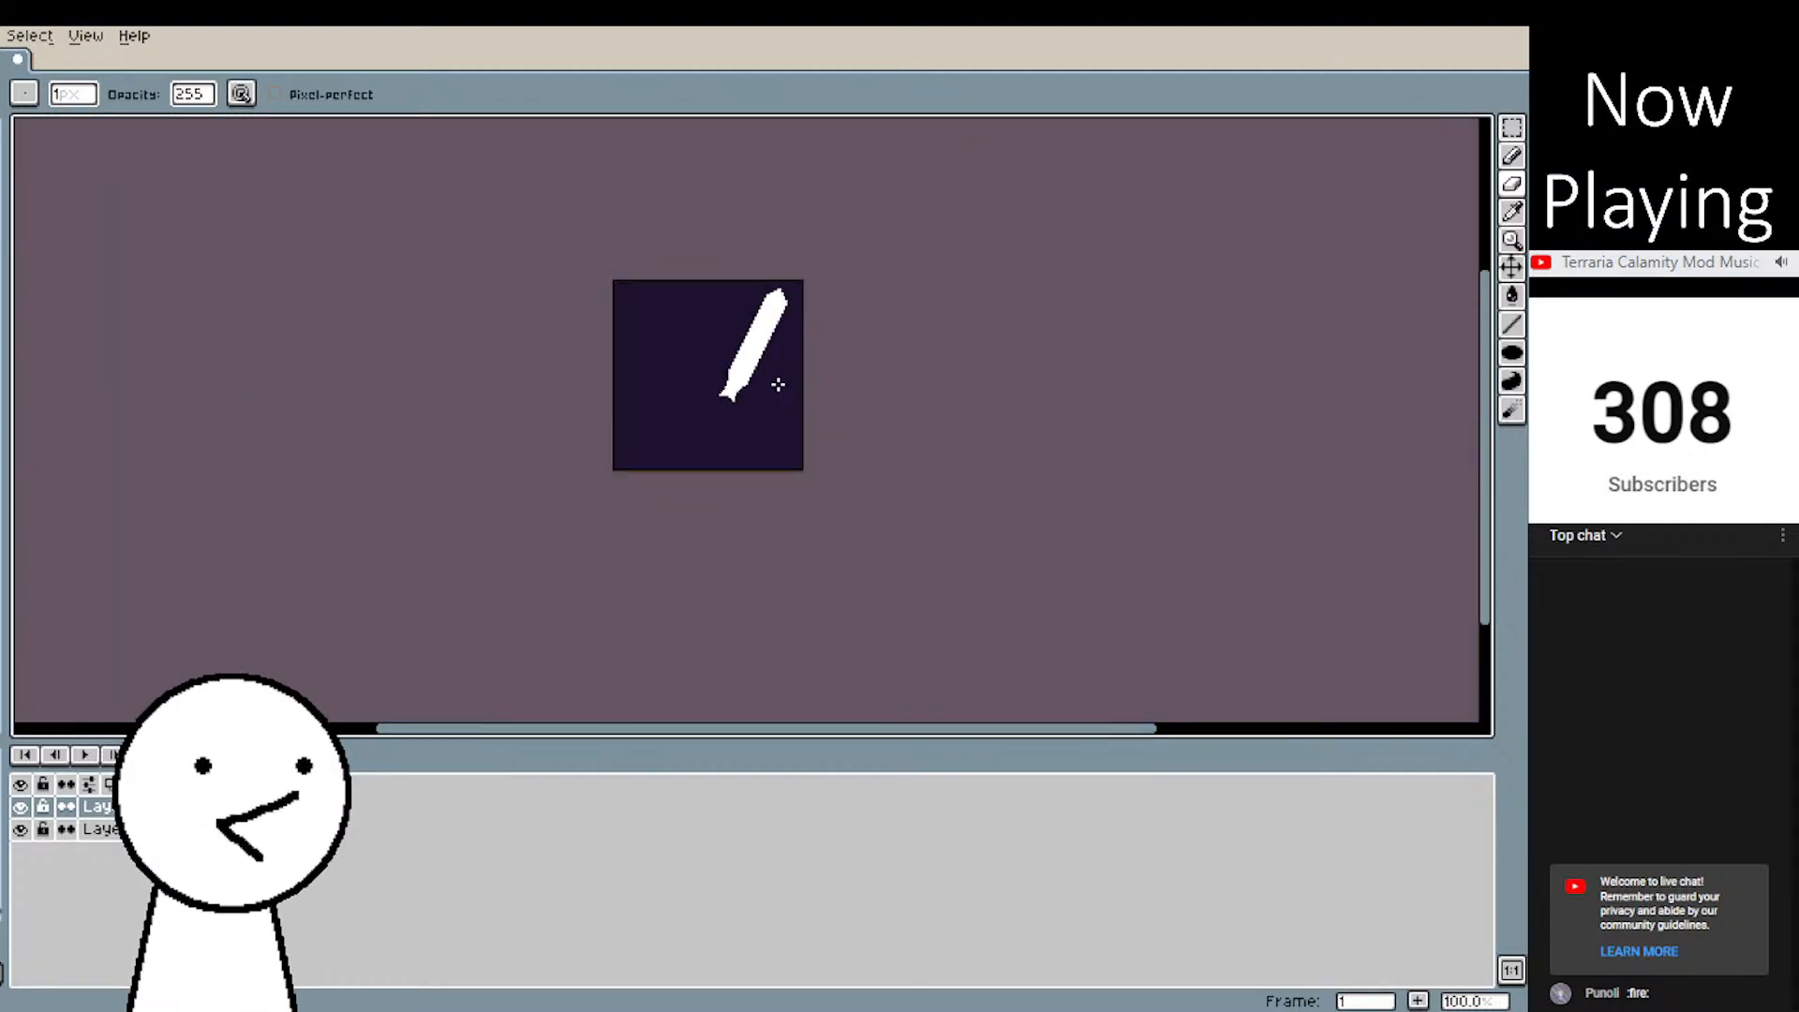
scroll(776, 383, up, 5)
scroll(582, 486, up, 1)
click(1511, 324)
scroll(605, 631, down, 4)
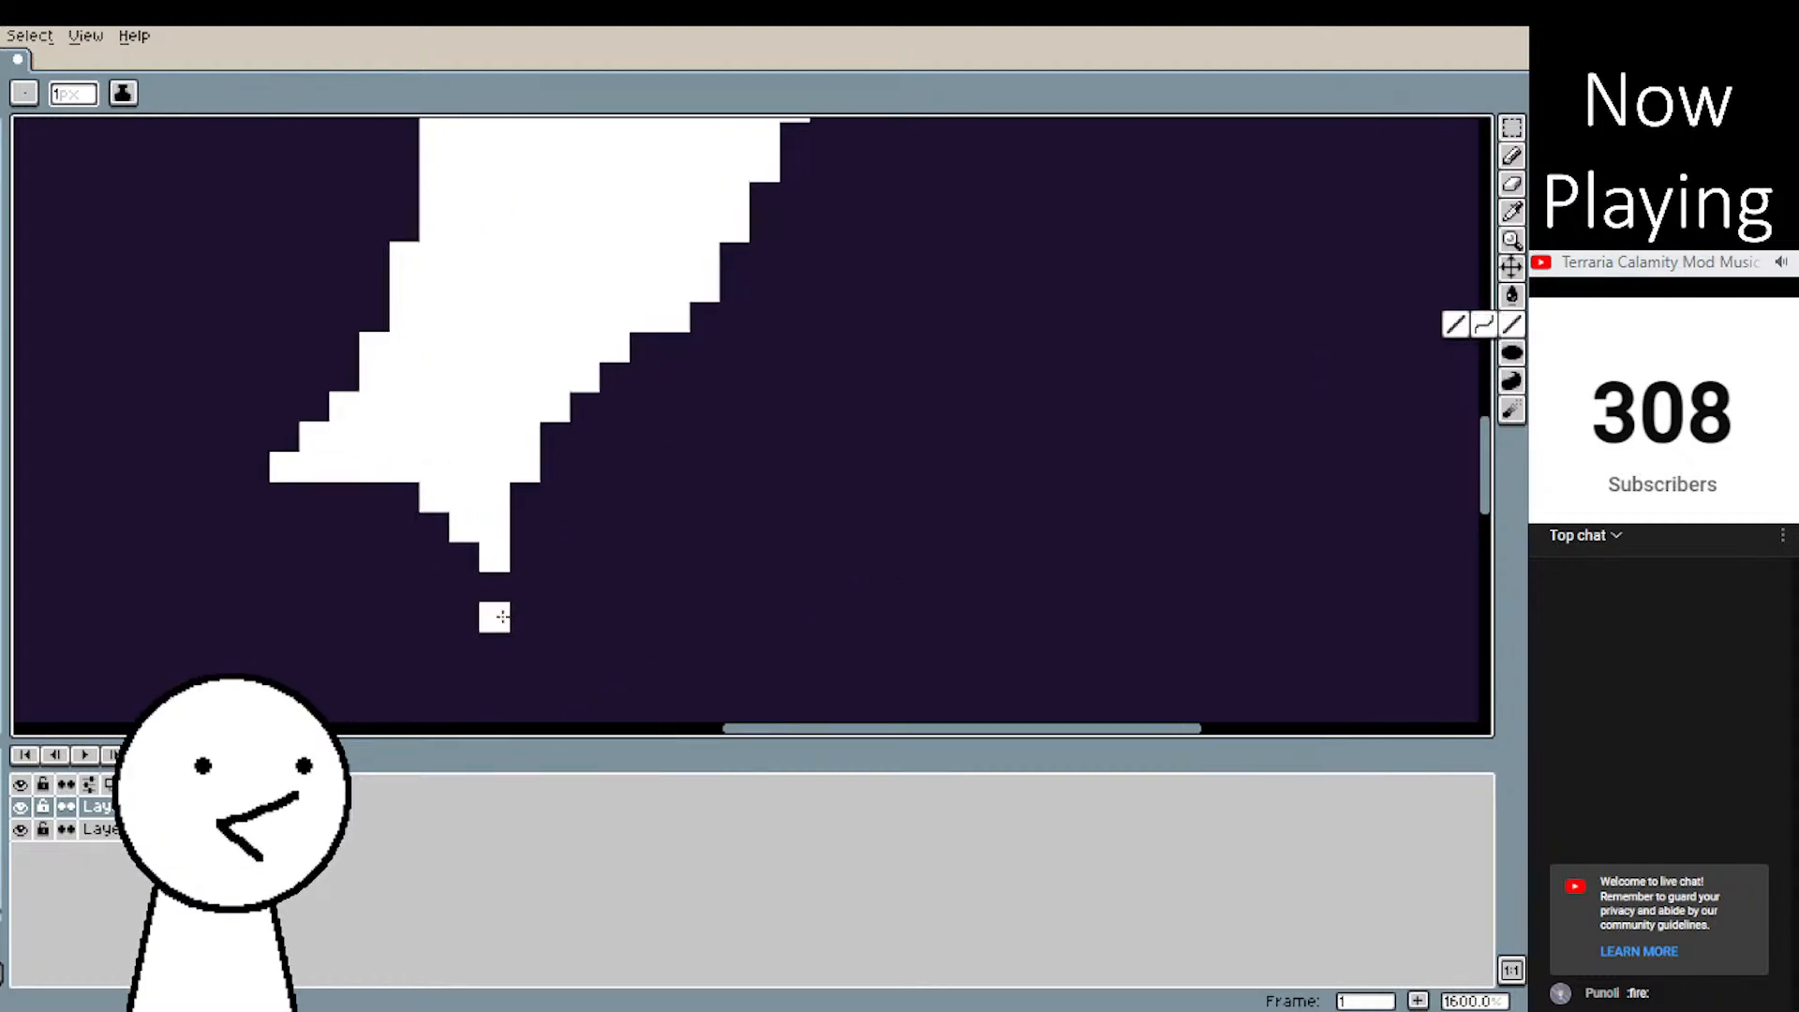
drag(610, 316, 554, 332)
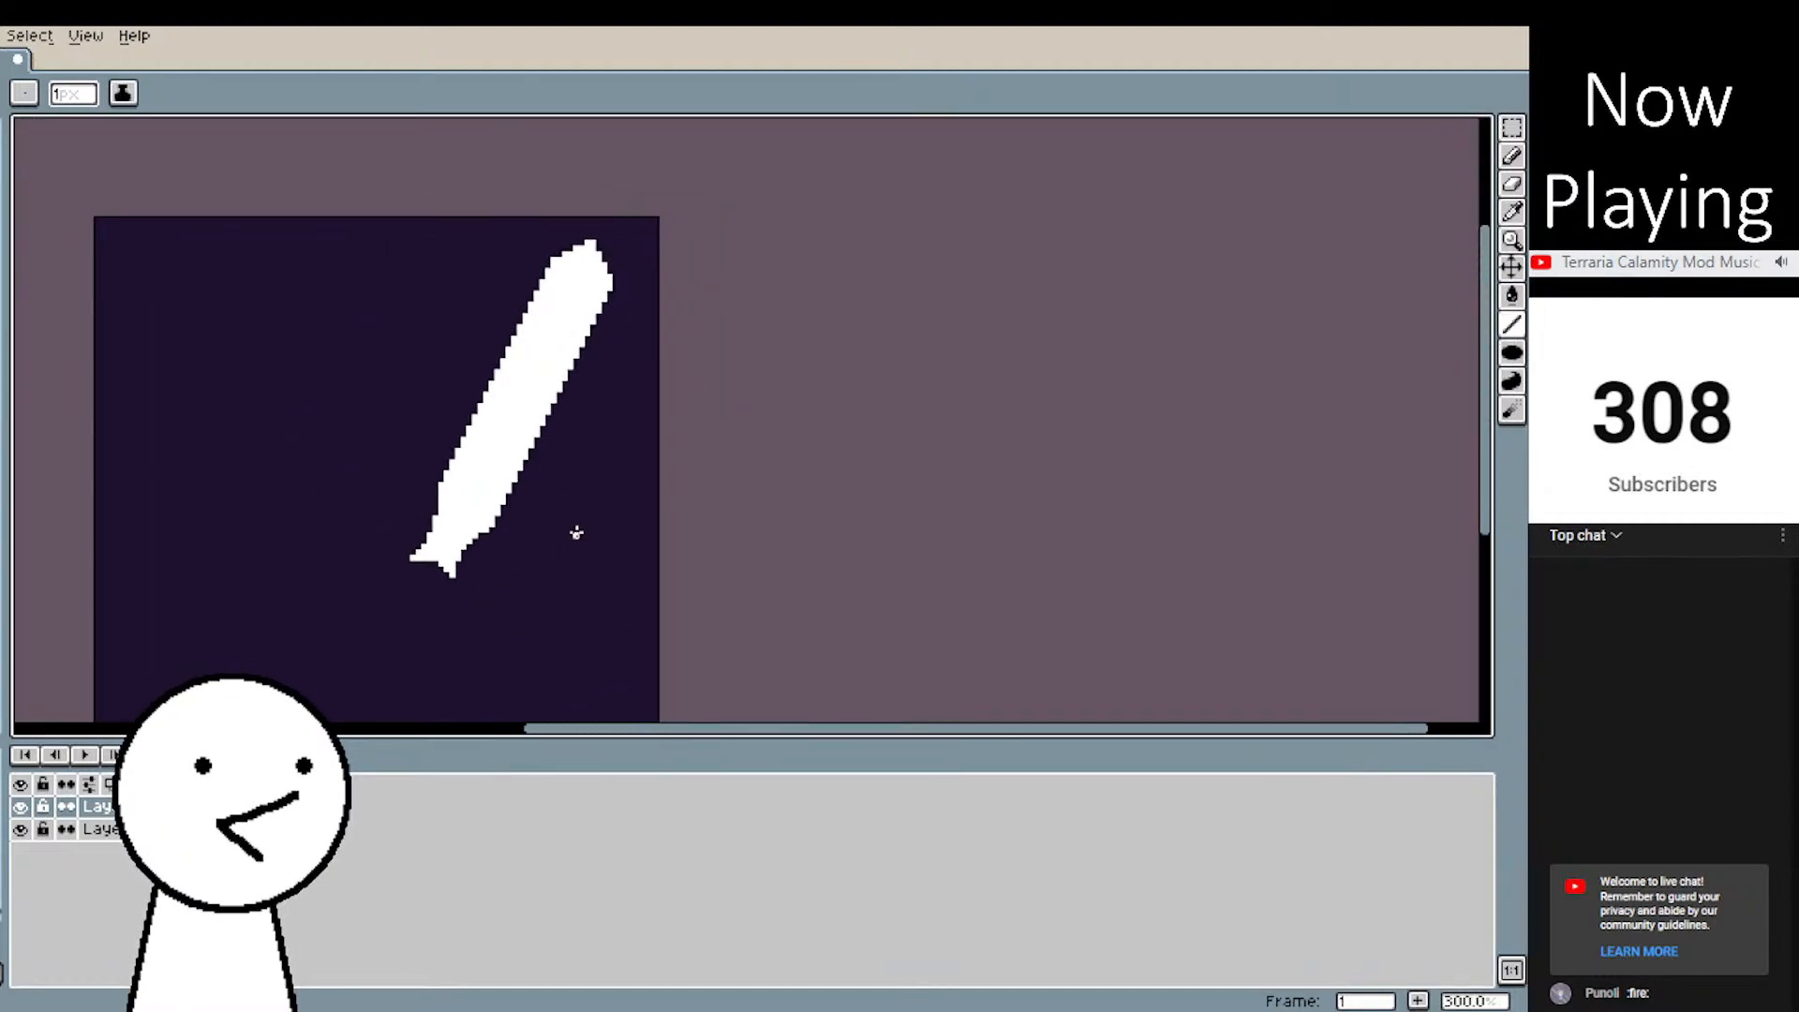
scroll(498, 554, up, 5)
- Erase more pixels diagonally along the neck's right edge to give it a gradual taper from the blade to the spike
key(e)
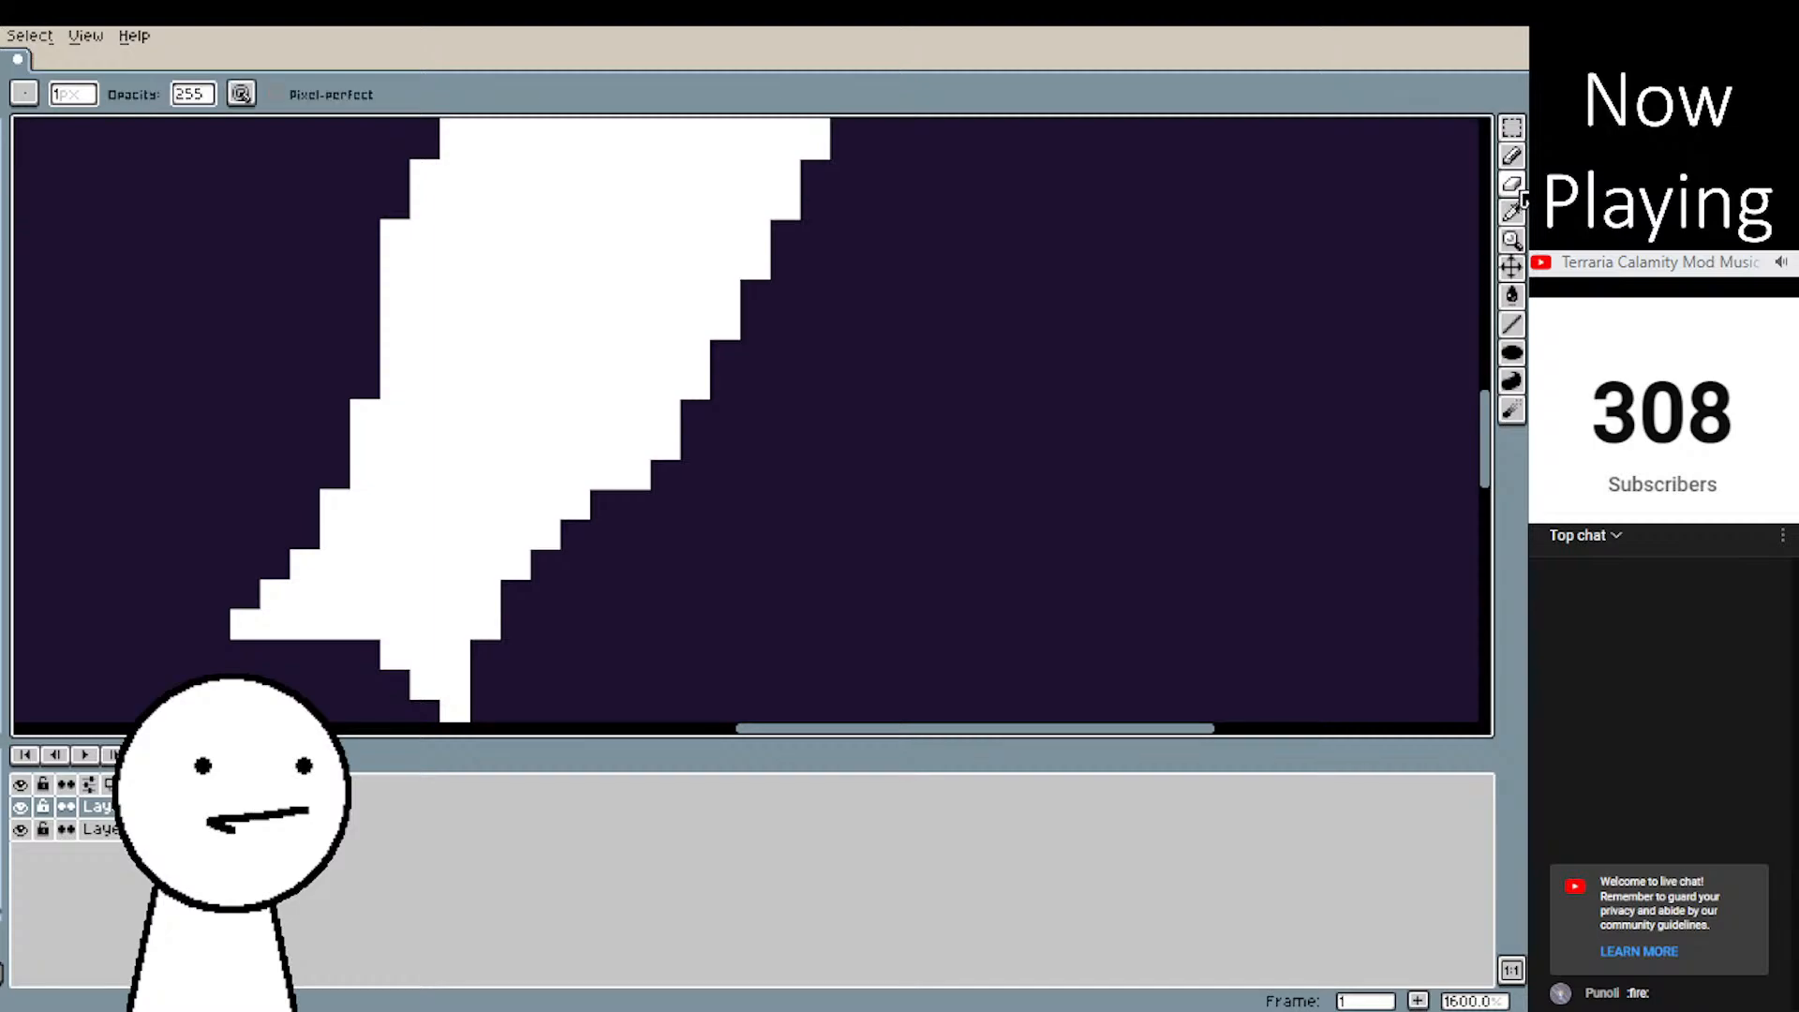
scroll(750, 510, down, 3)
scroll(936, 486, down, 2)
scroll(876, 498, up, 5)
key(ctrl+z)
scroll(590, 561, down, 5)
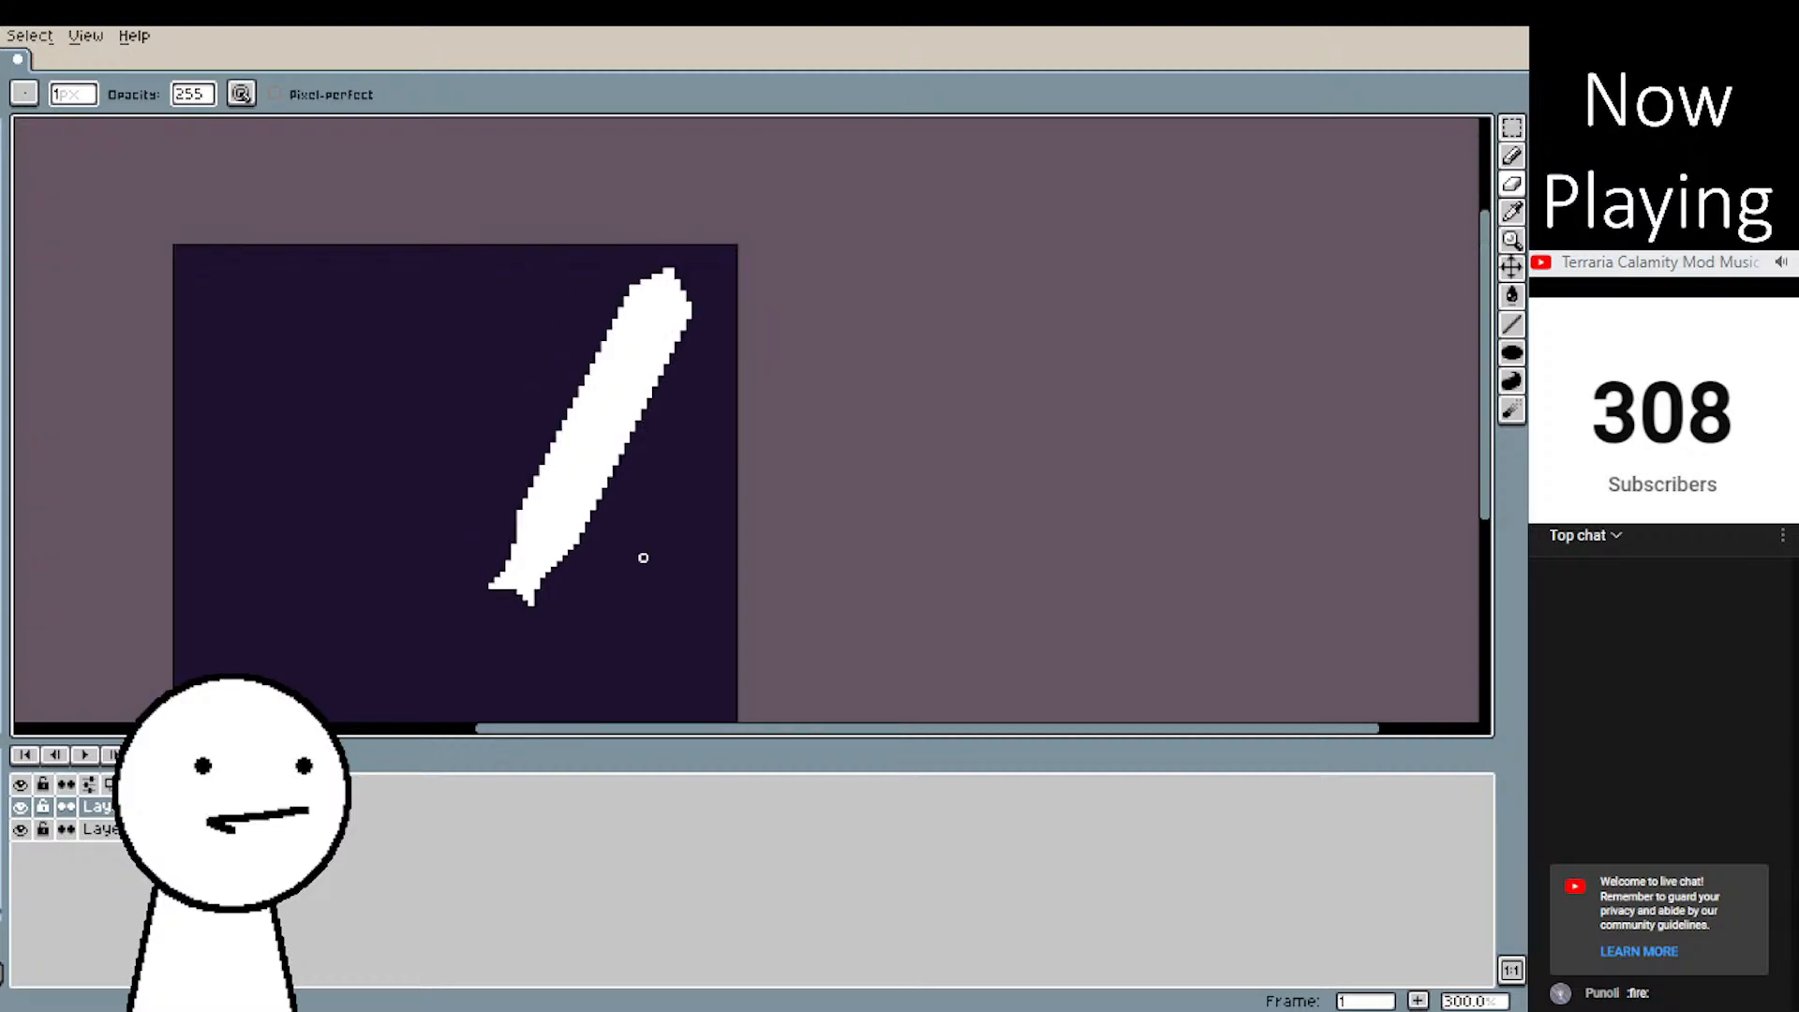
scroll(643, 558, up, 5)
mouse_move(557, 564)
mouse_down()
mouse_move(623, 494)
mouse_move(646, 497)
mouse_up()
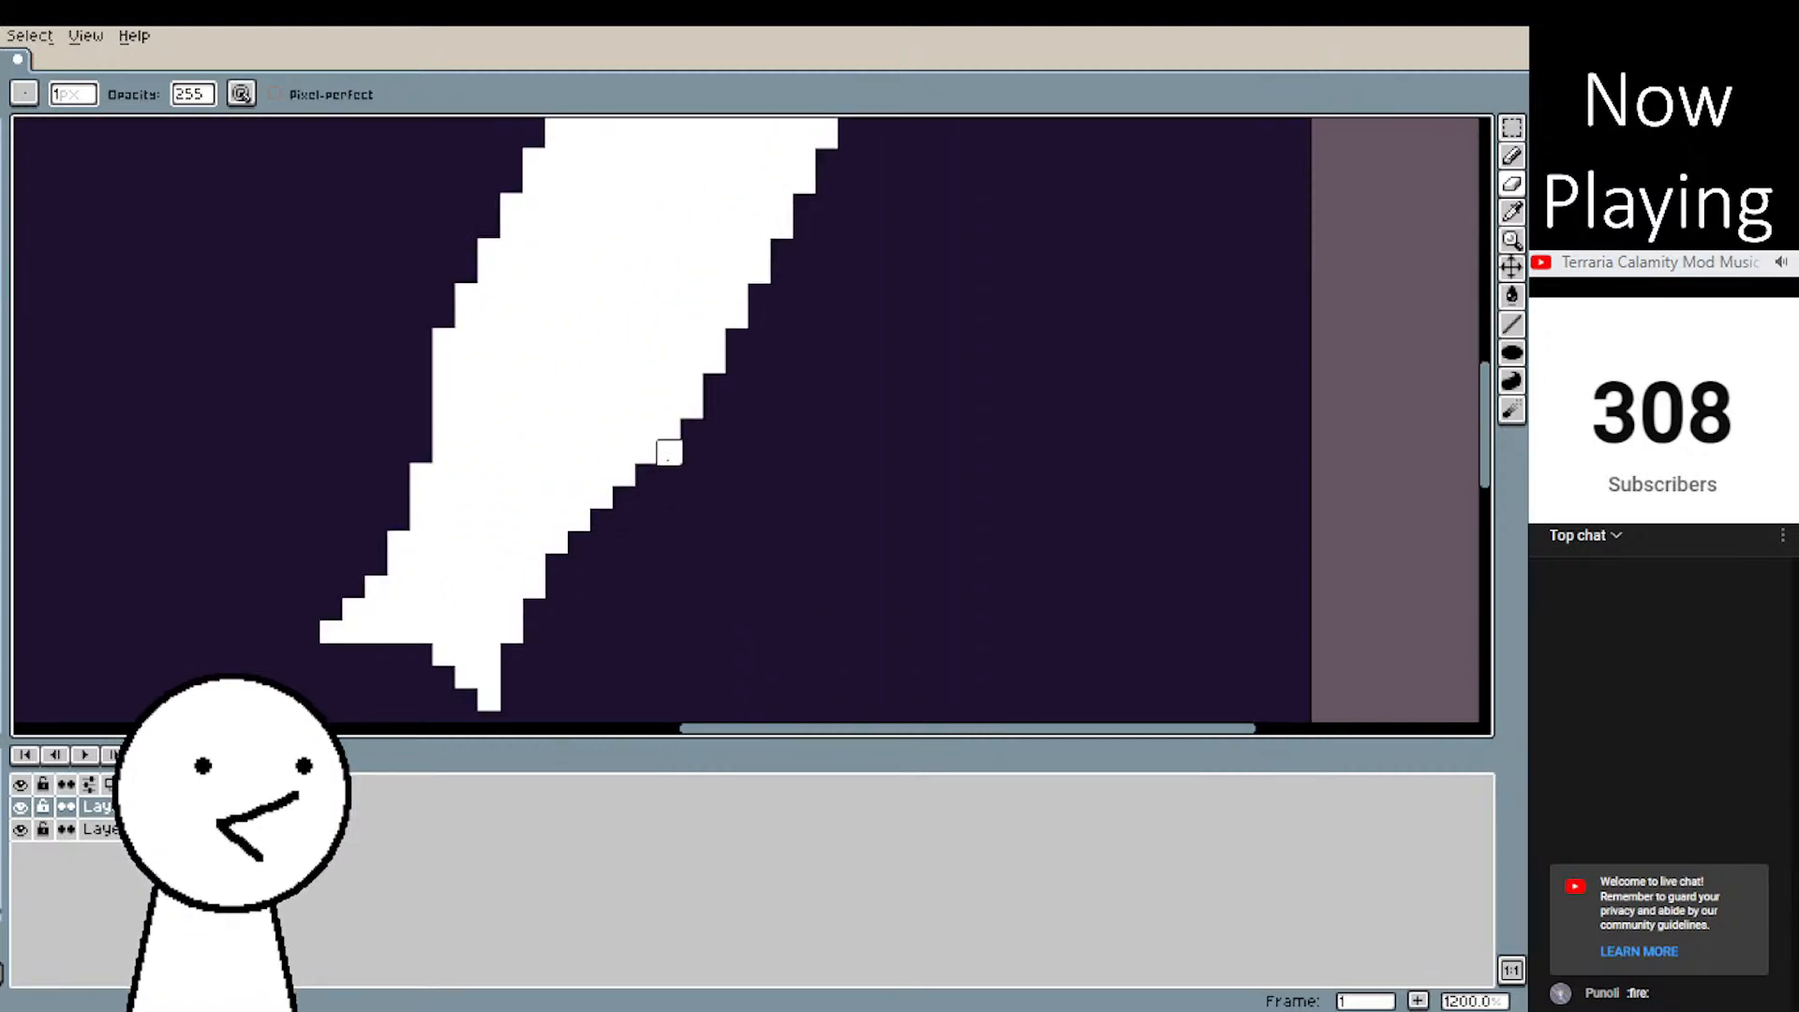
scroll(749, 538, down, 6)
scroll(806, 537, down, 1)
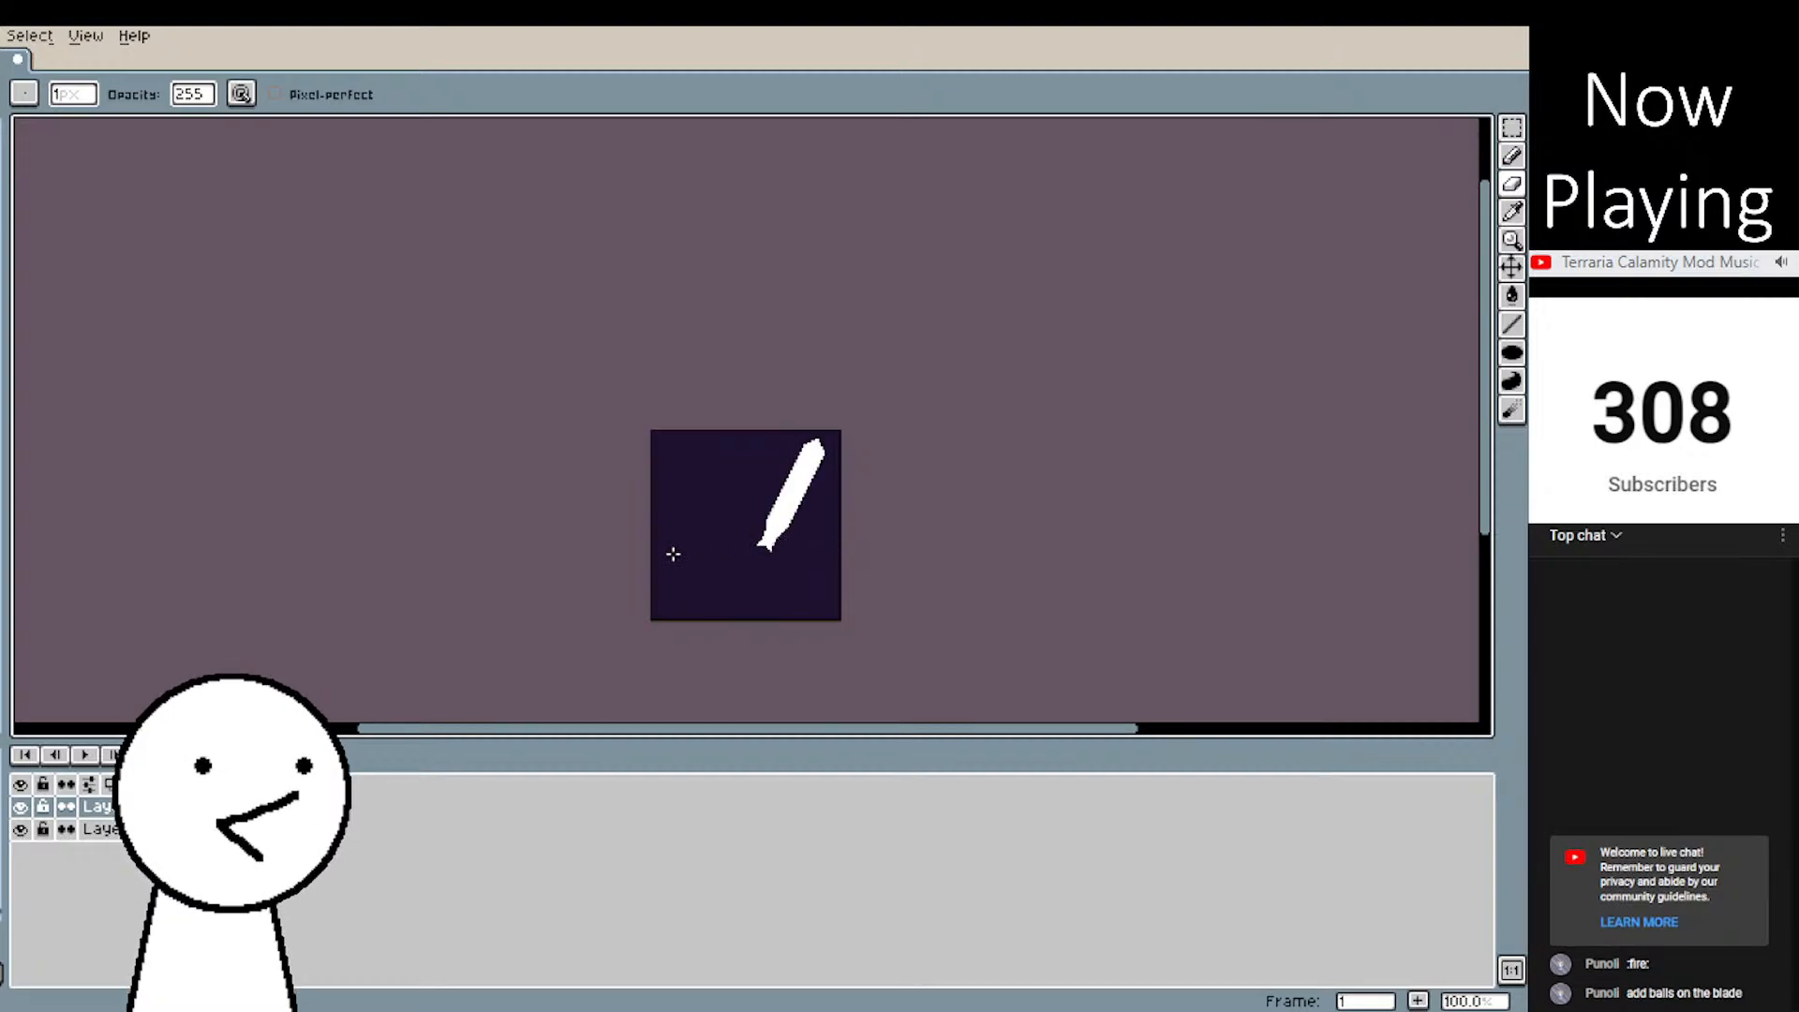
scroll(678, 553, up, 3)
scroll(1056, 534, right, 5)
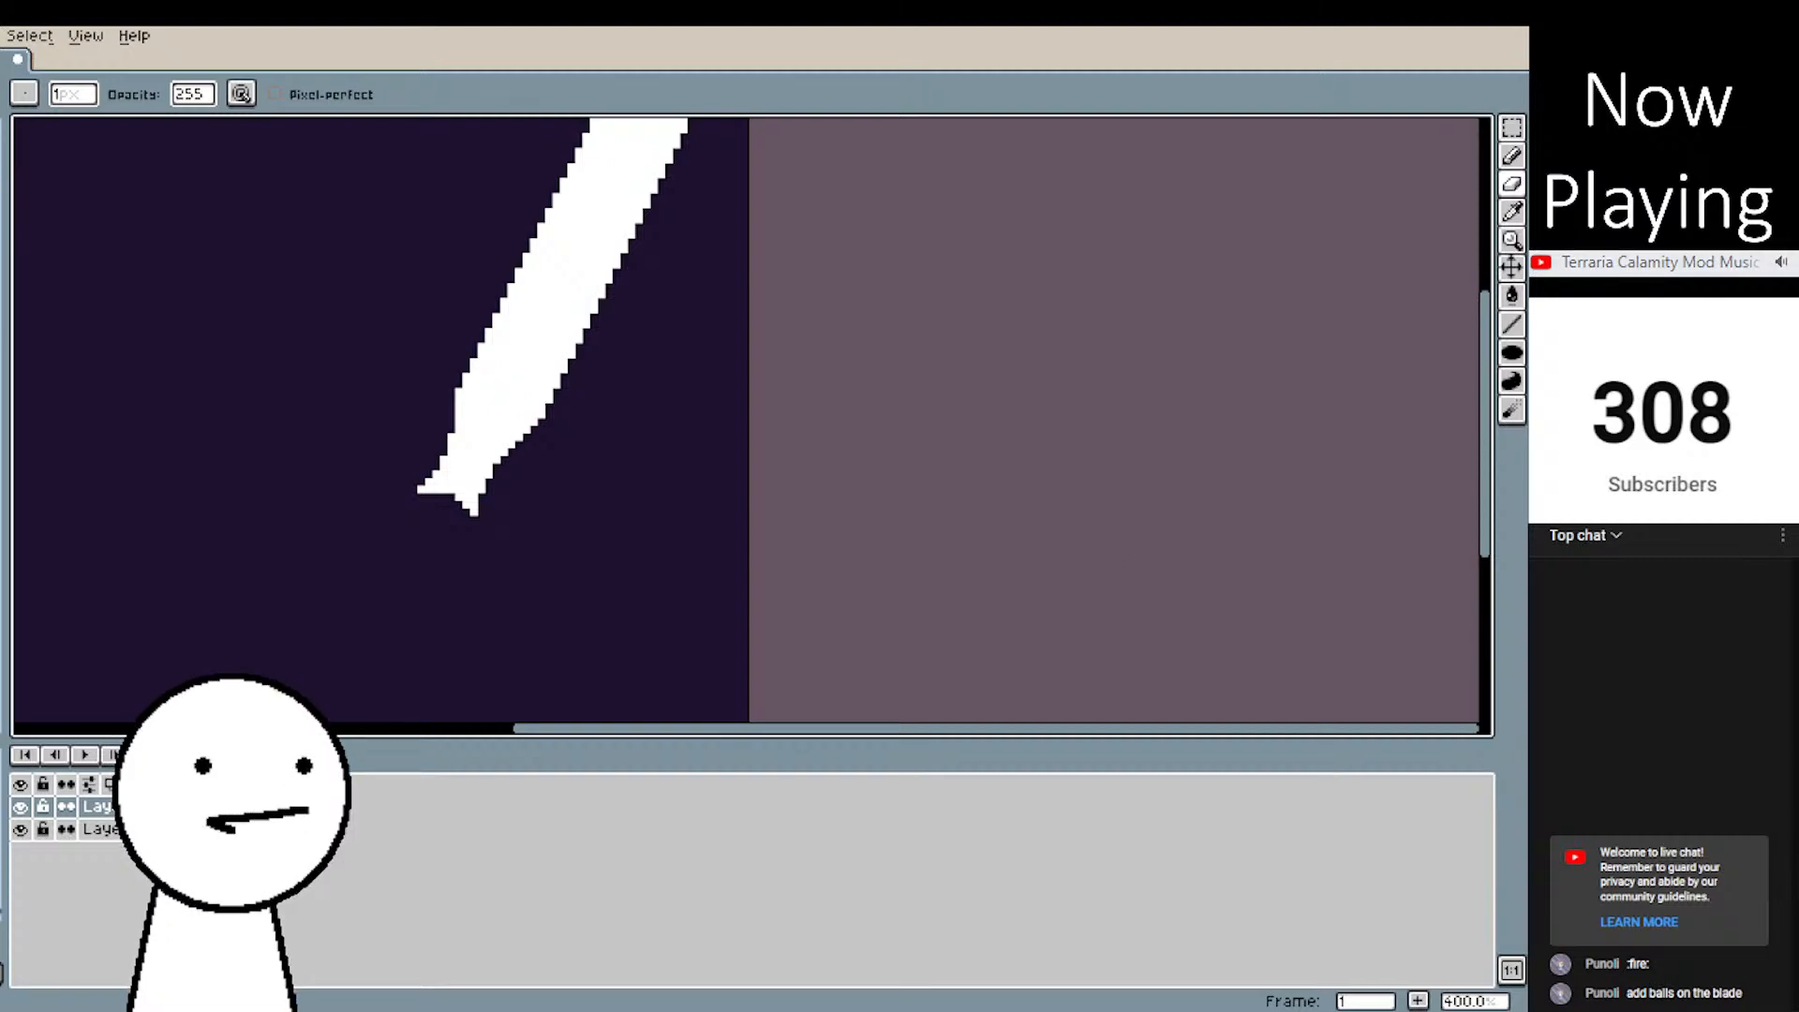
- Try adding white line pixels along the neck's left edge just below the blade, and undo the line edits
scroll(594, 422, up, 2)
scroll(703, 453, down, 2)
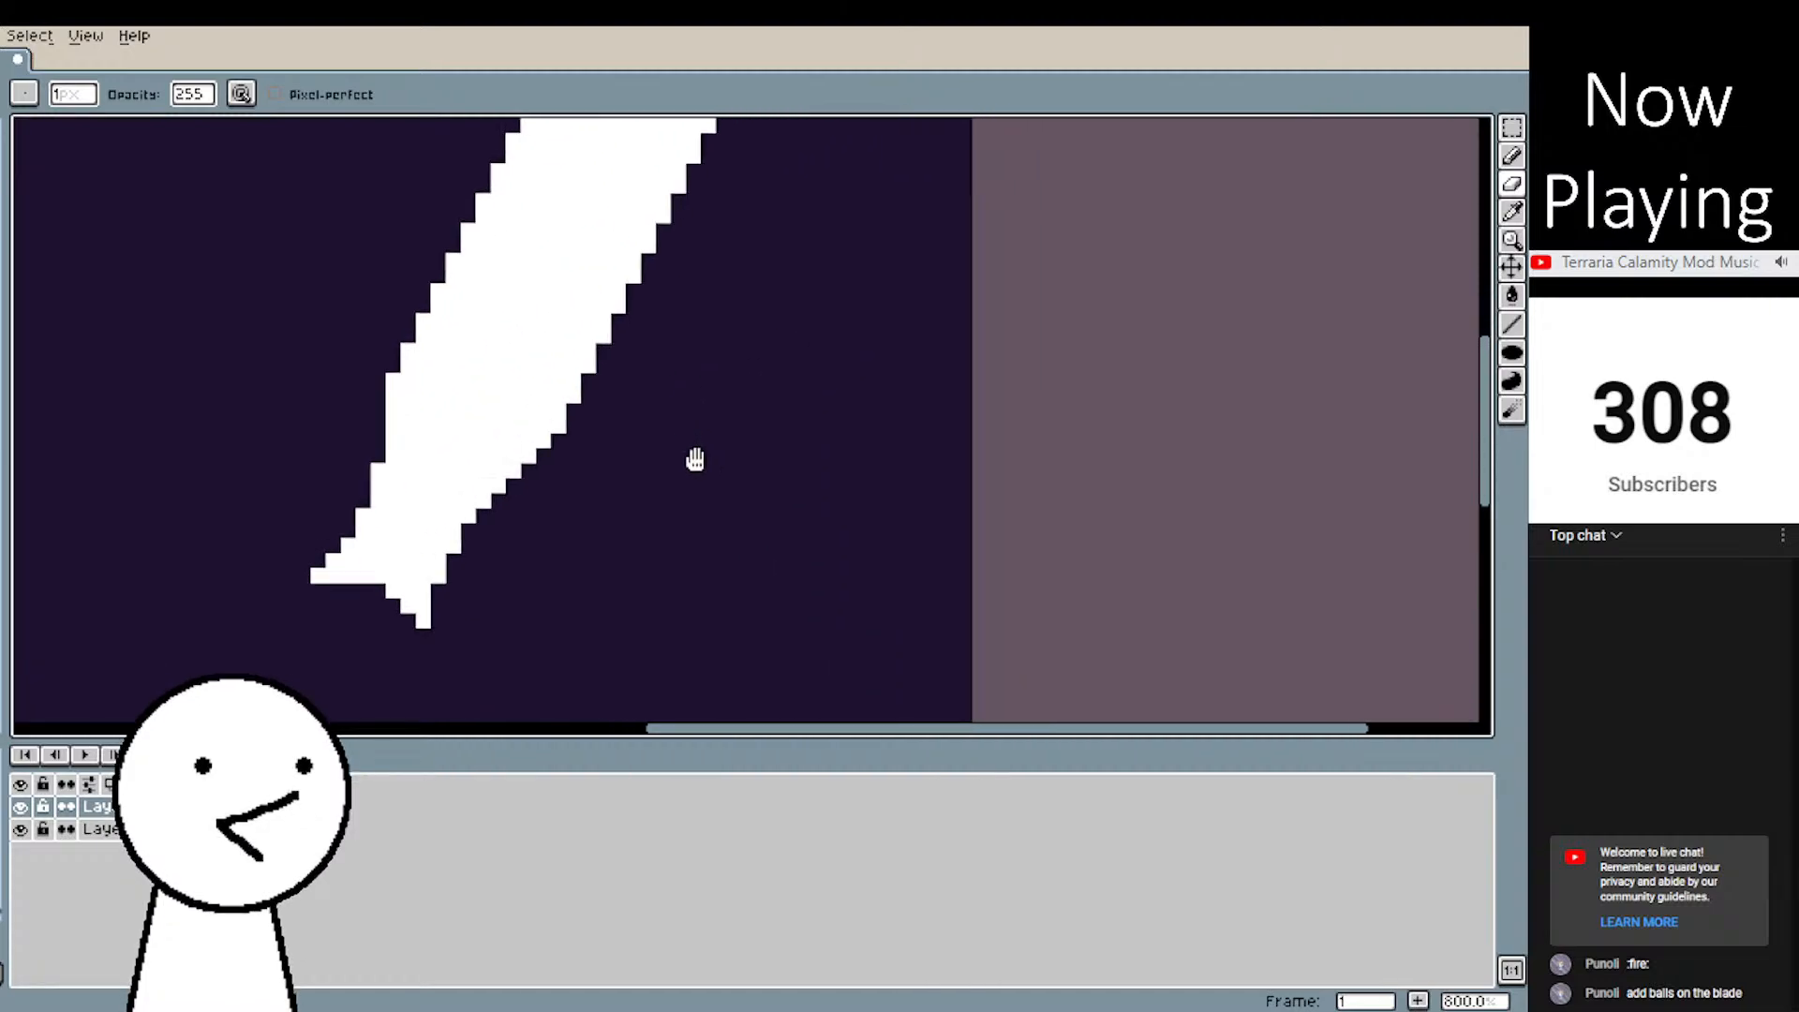
scroll(820, 536, down, 4)
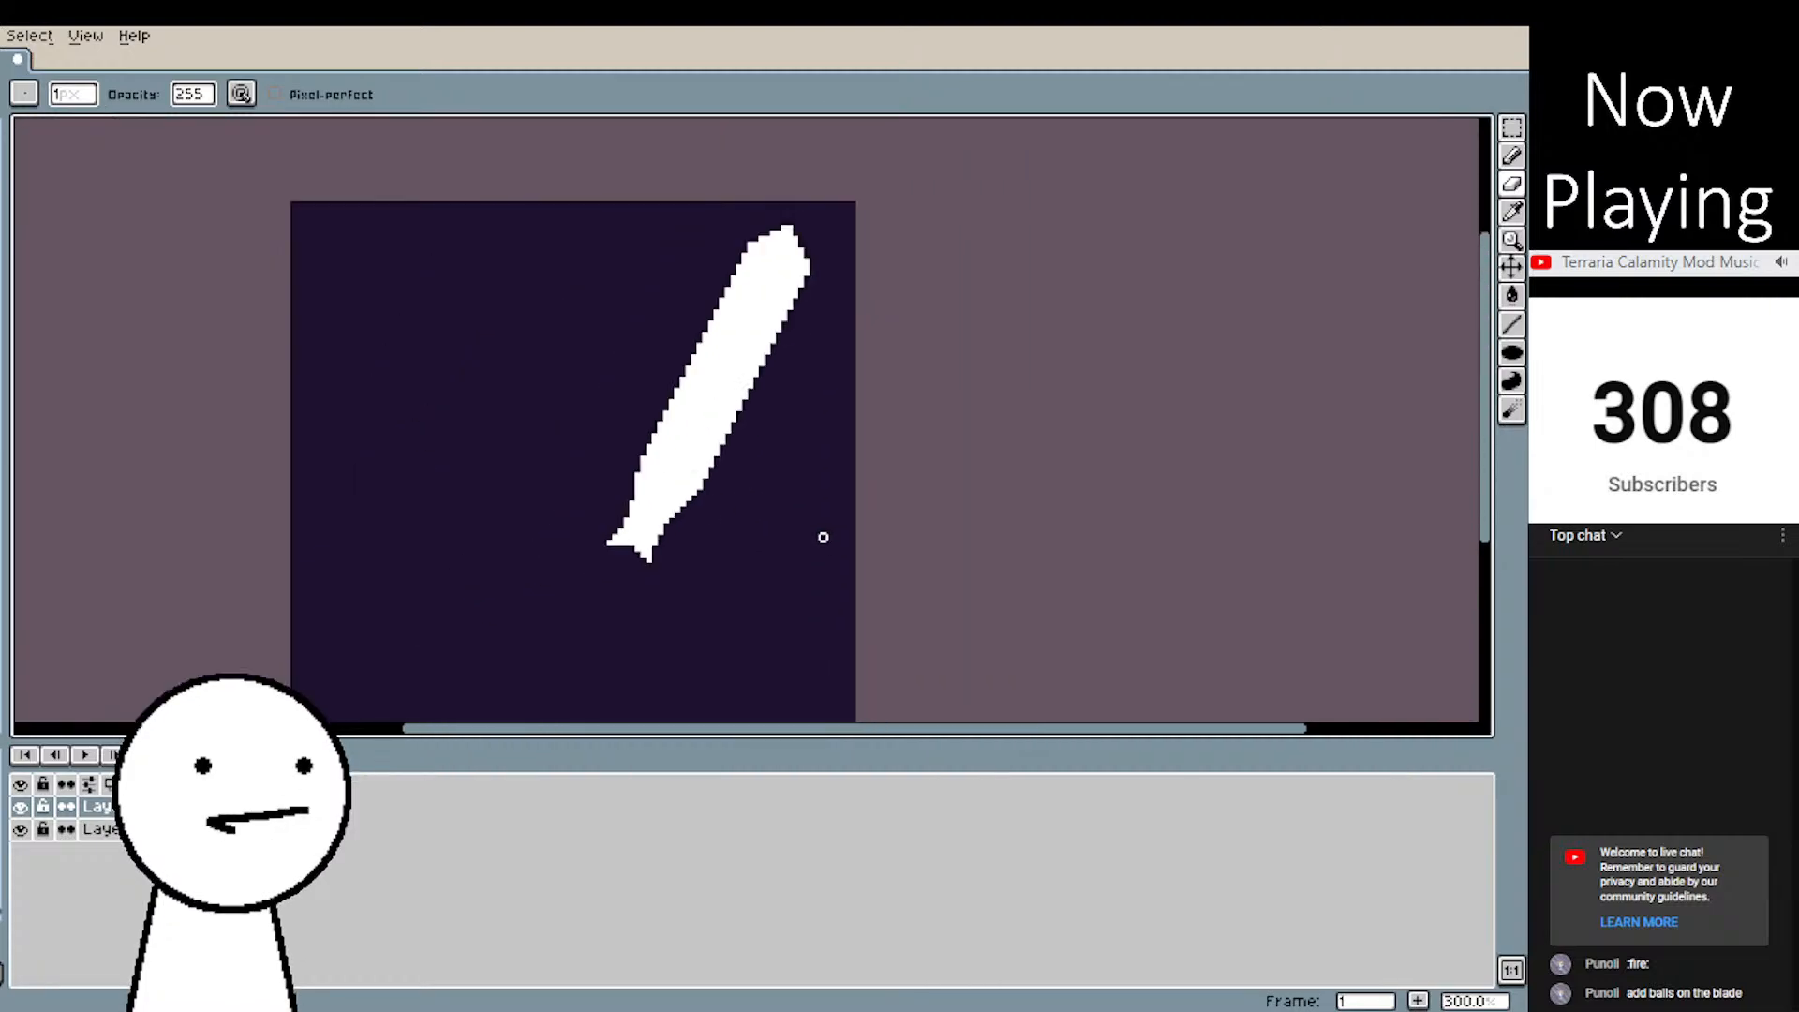
scroll(738, 502, up, 3)
scroll(737, 503, up, 2)
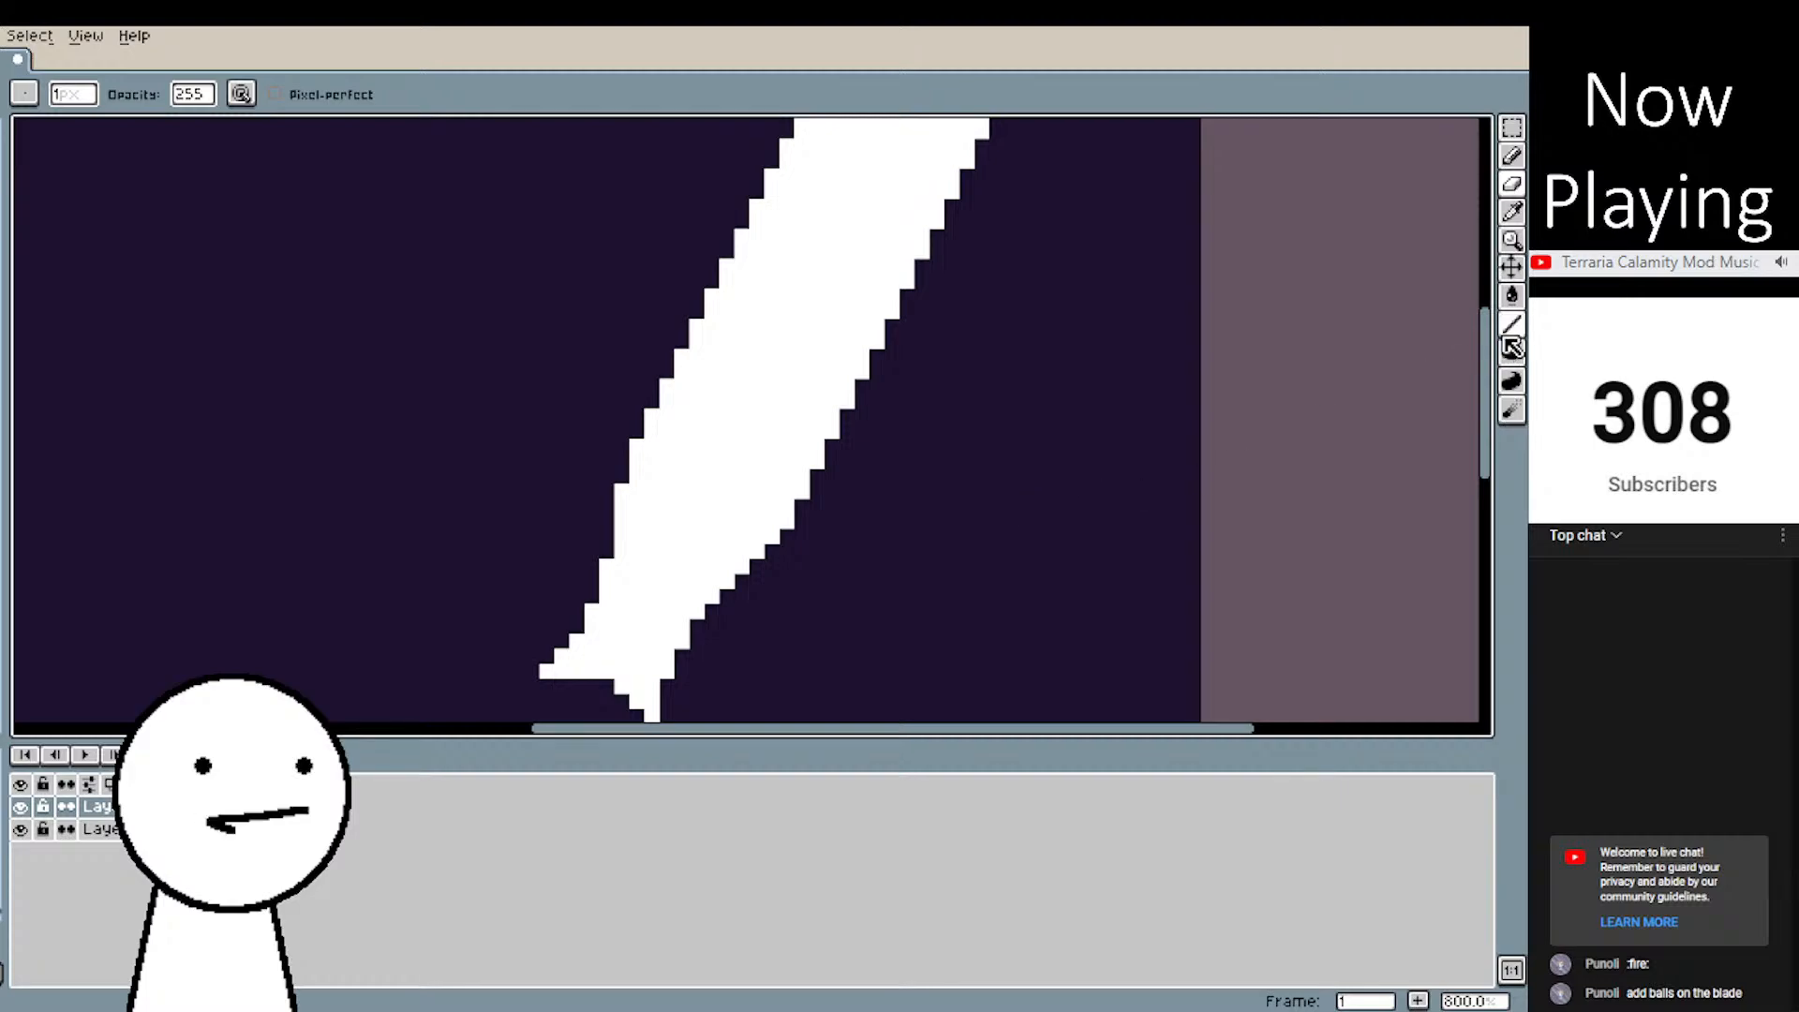
key(l)
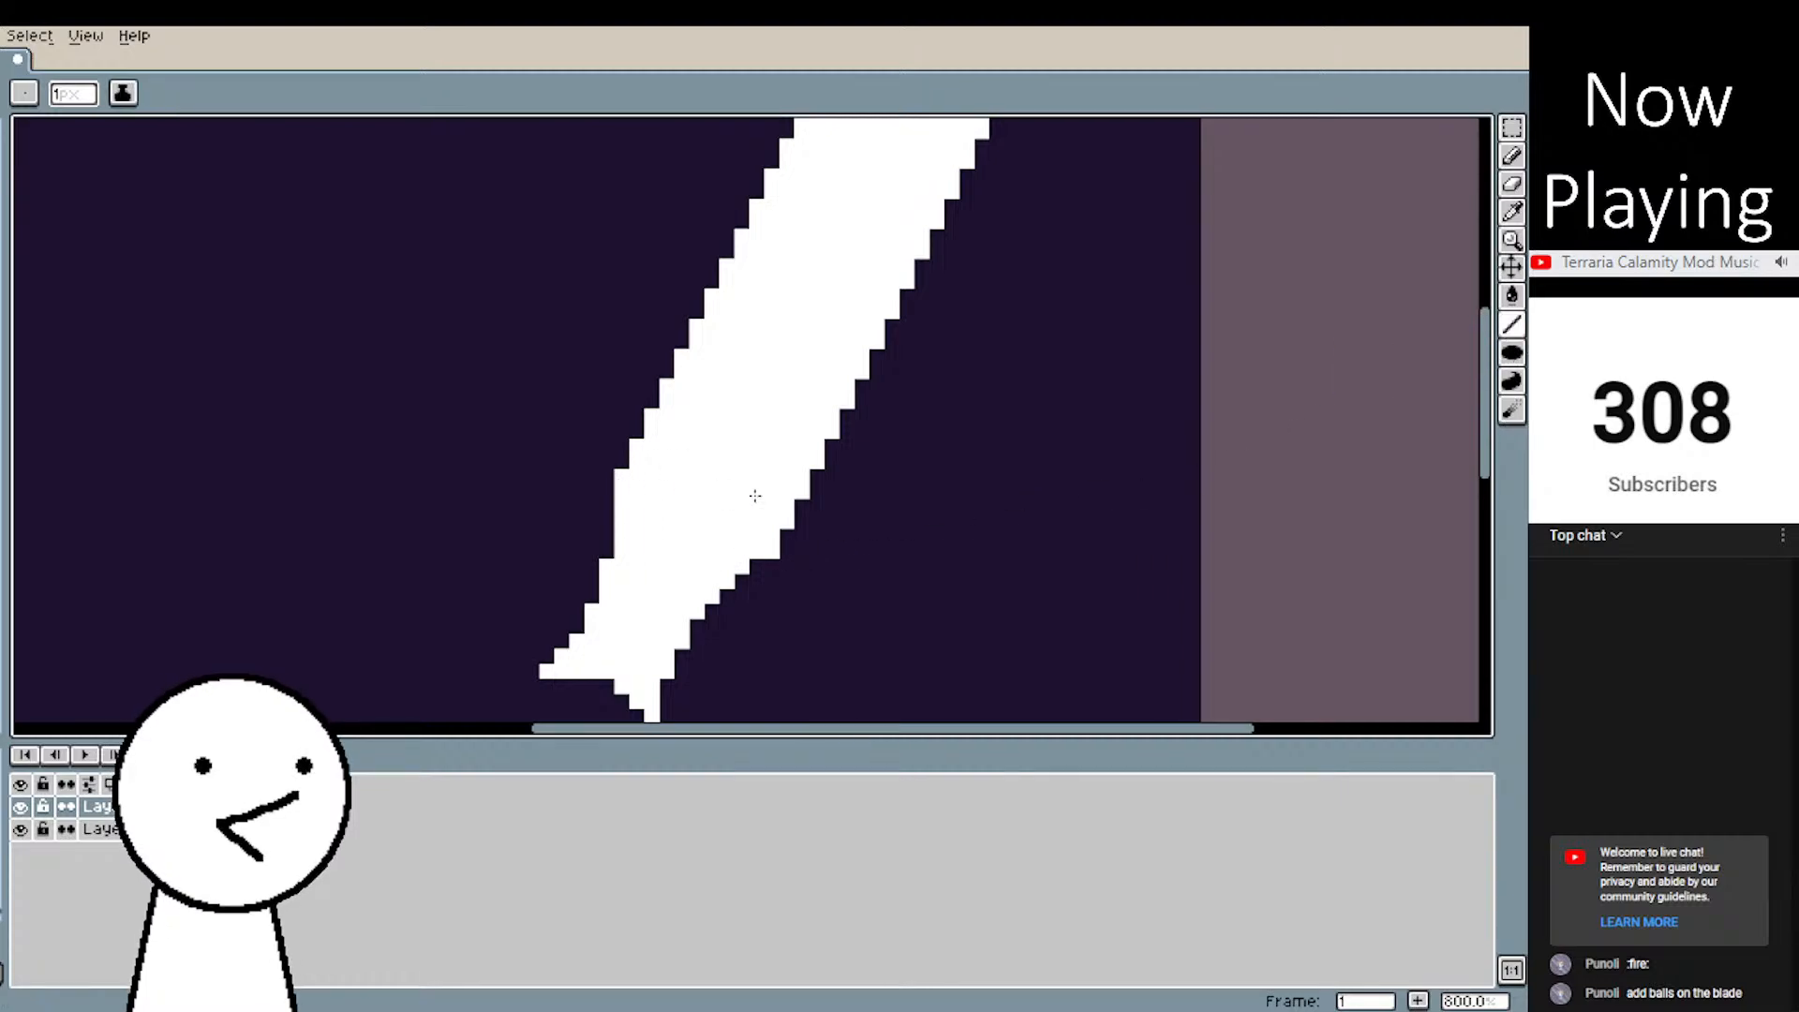
drag(605, 491, 605, 521)
scroll(846, 607, down, 6)
key(ctrl+z)
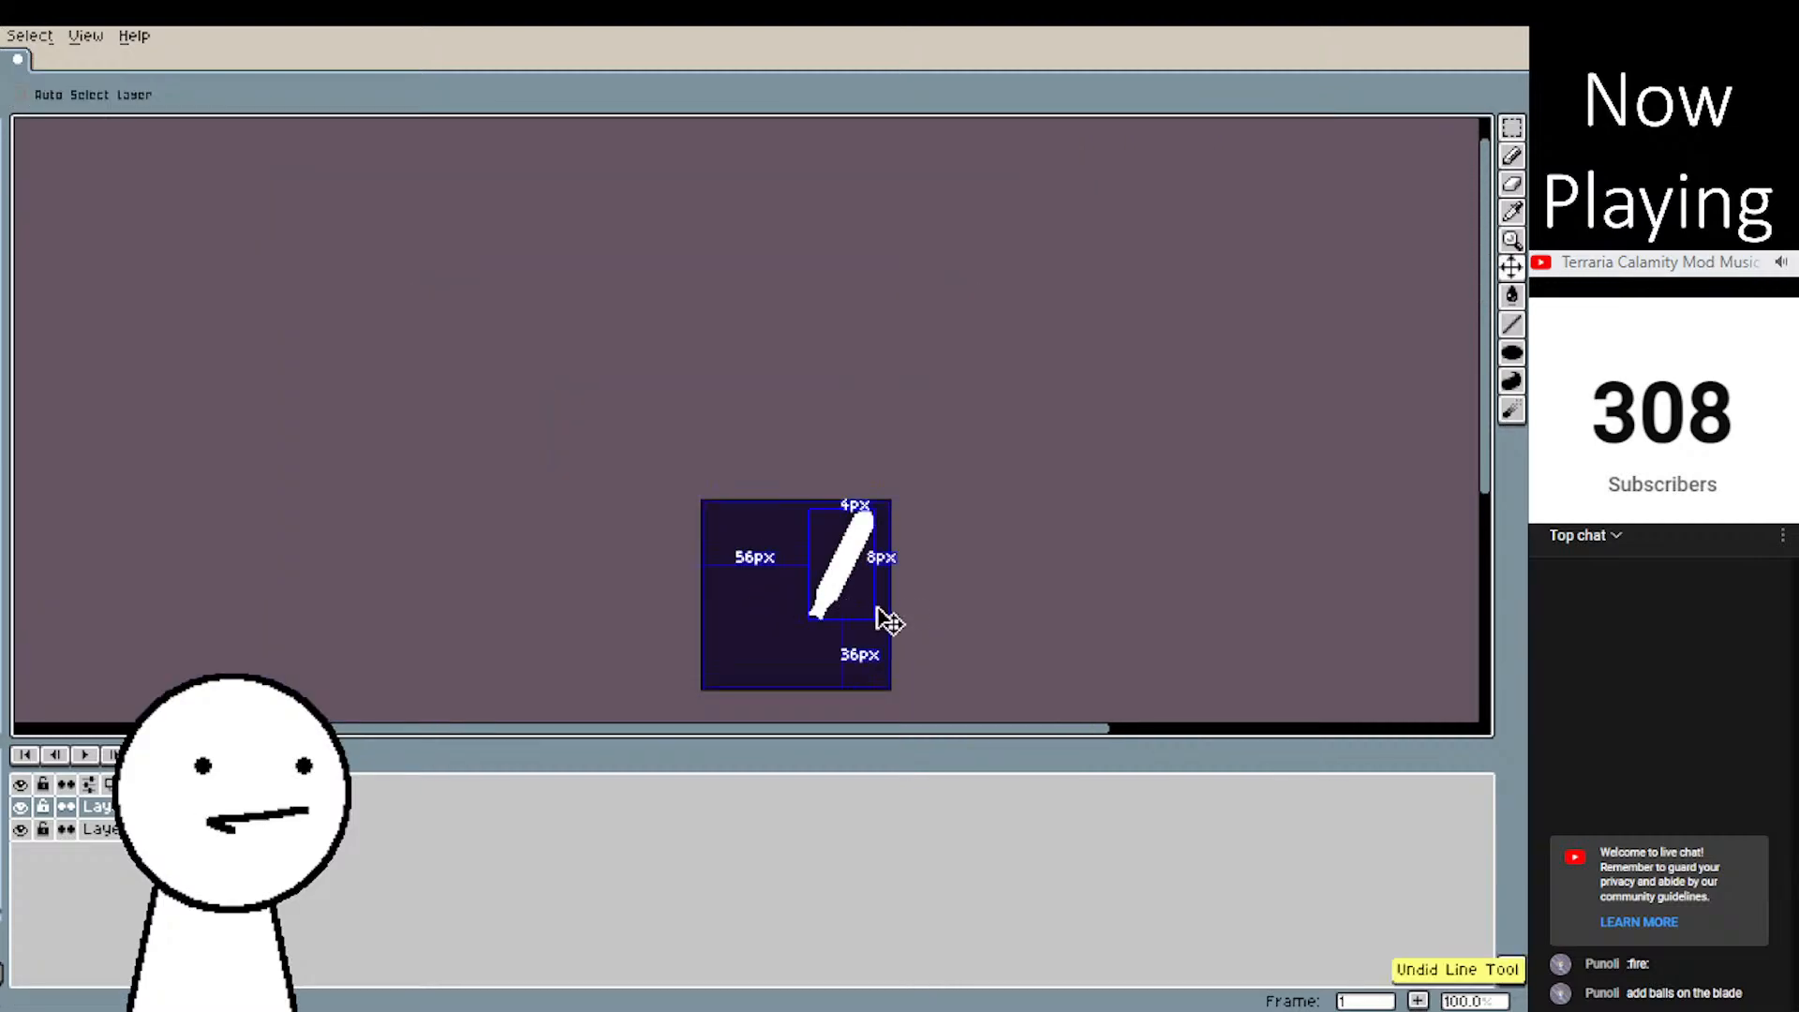
scroll(885, 610, up, 2)
scroll(764, 615, up, 2)
key(ctrl+z)
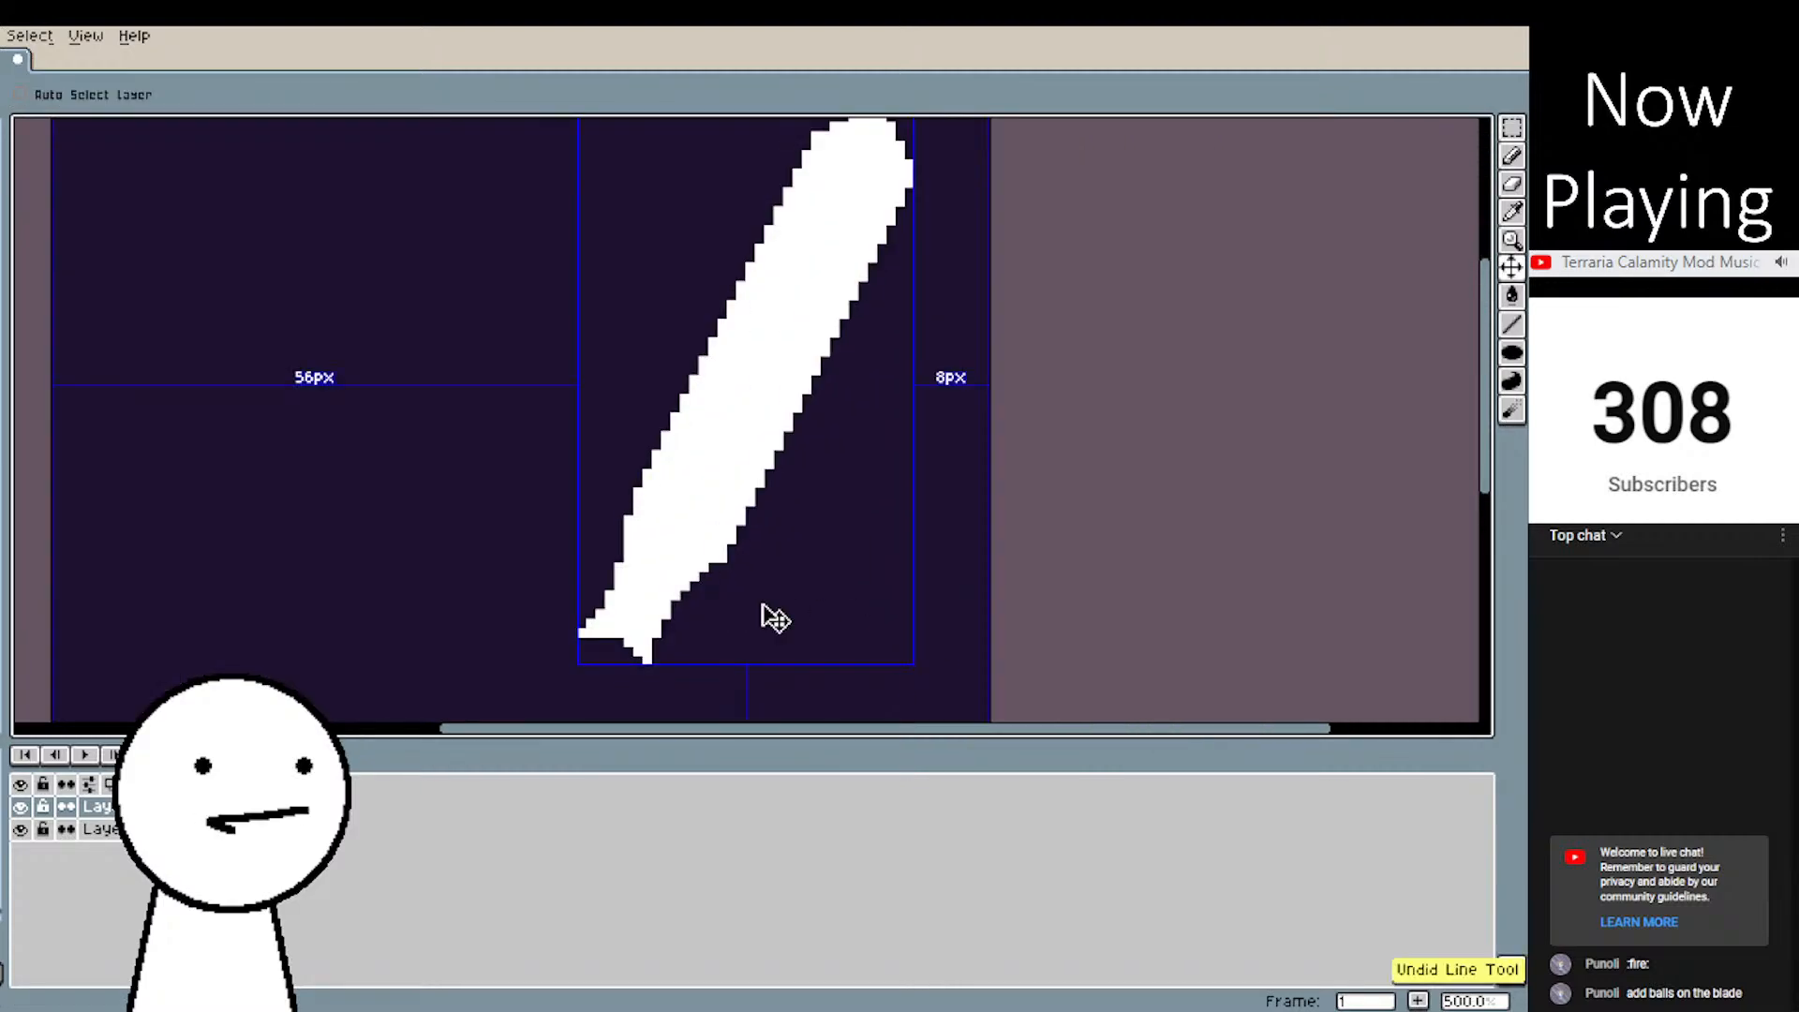
- Draw a white line about six pixels tall extending diagonally down and outward from the neck's left spike
scroll(775, 619, down, 4)
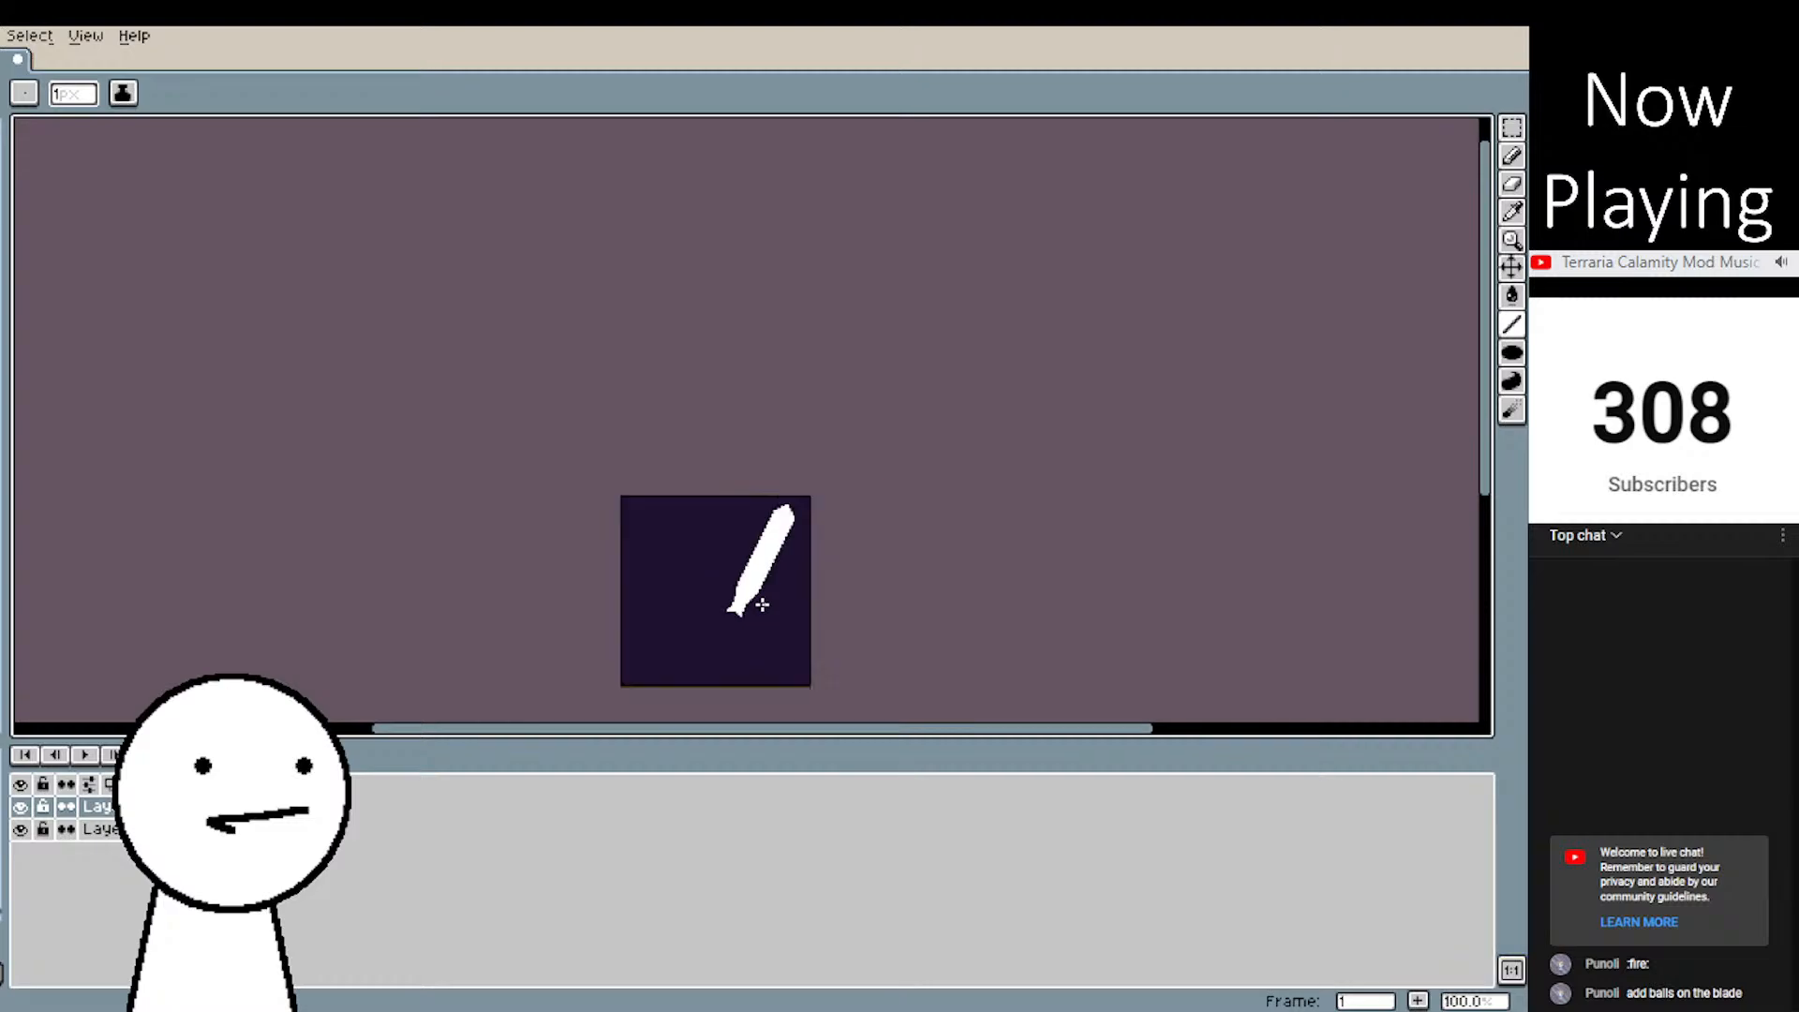
scroll(811, 617, up, 3)
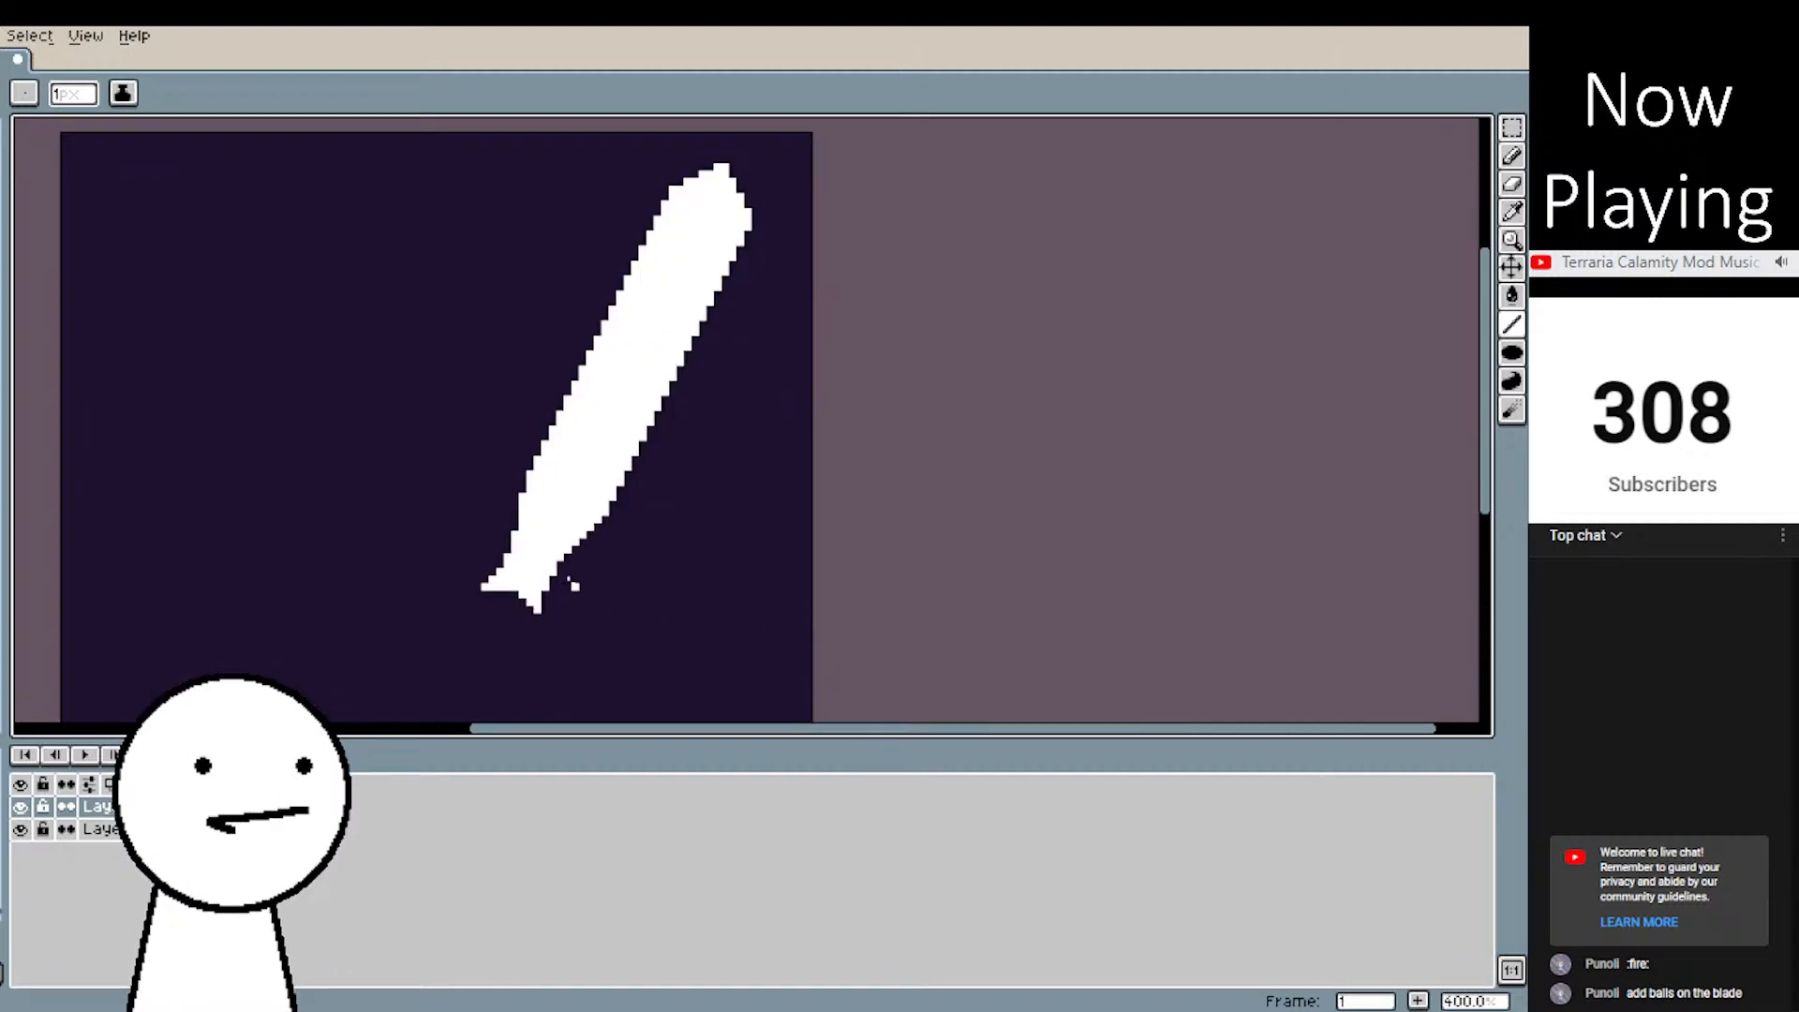
scroll(595, 592, up, 4)
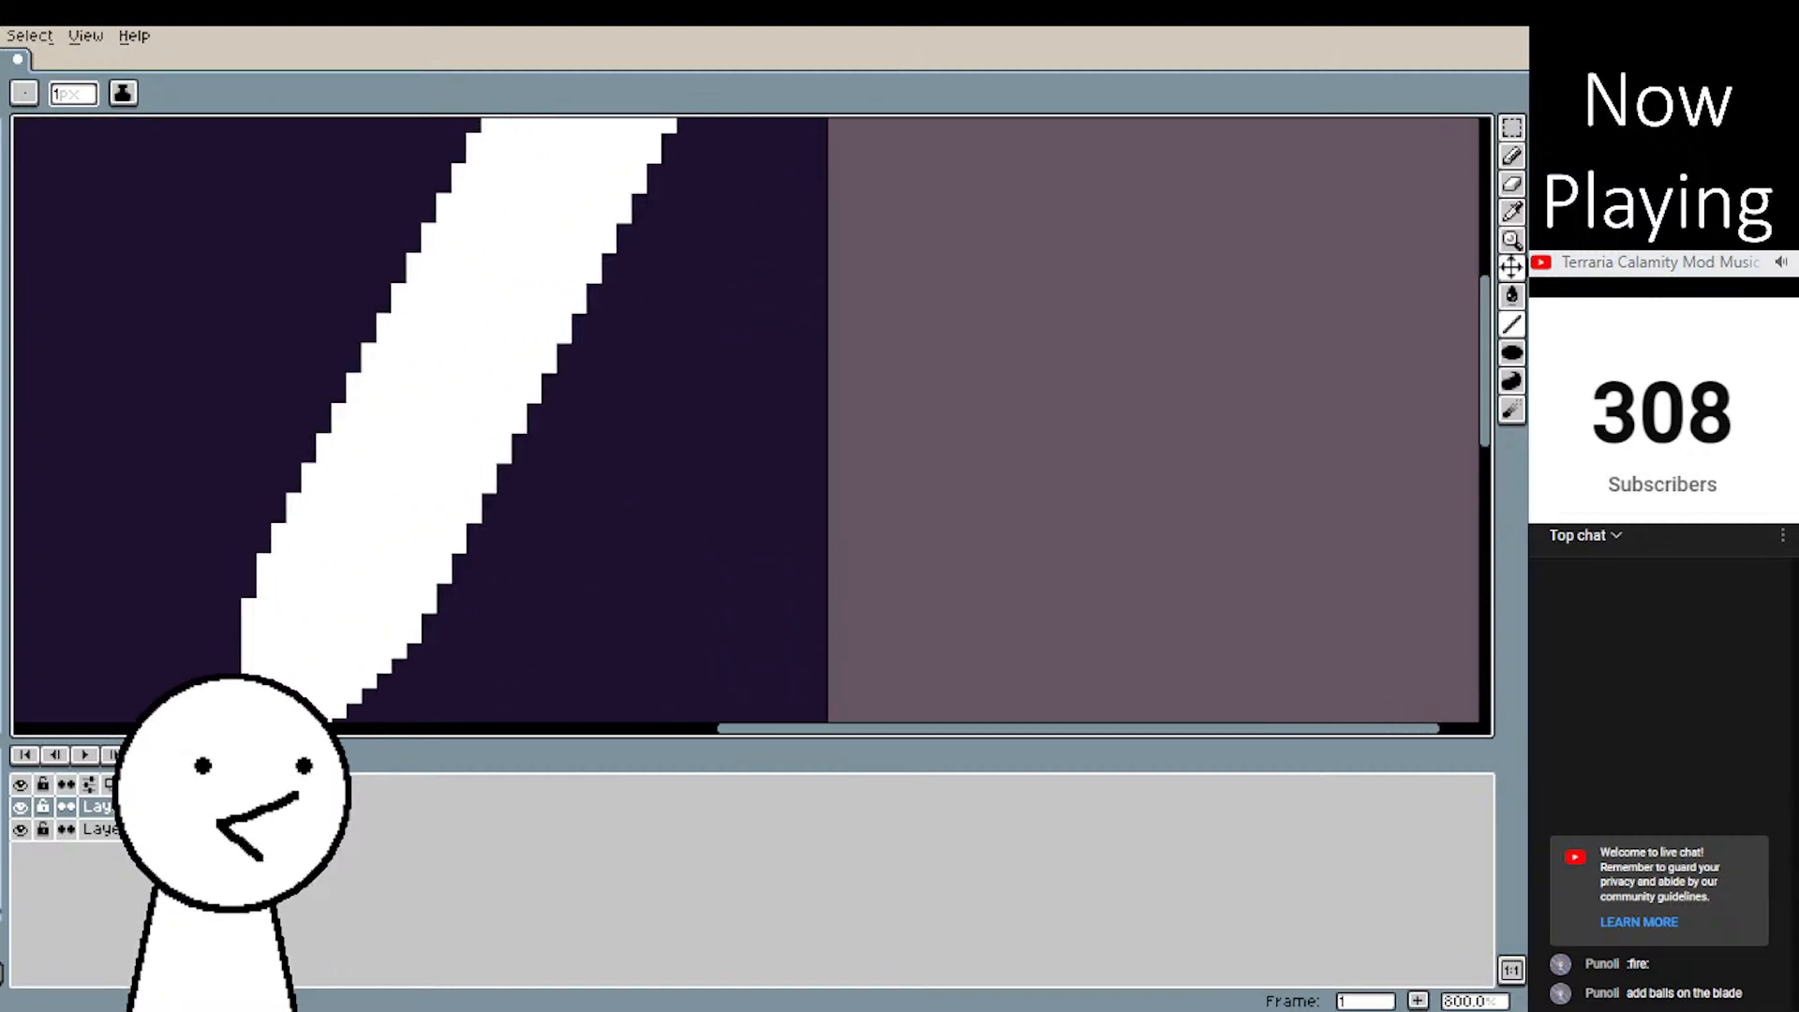
scroll(592, 384, down, 3)
scroll(580, 416, up, 2)
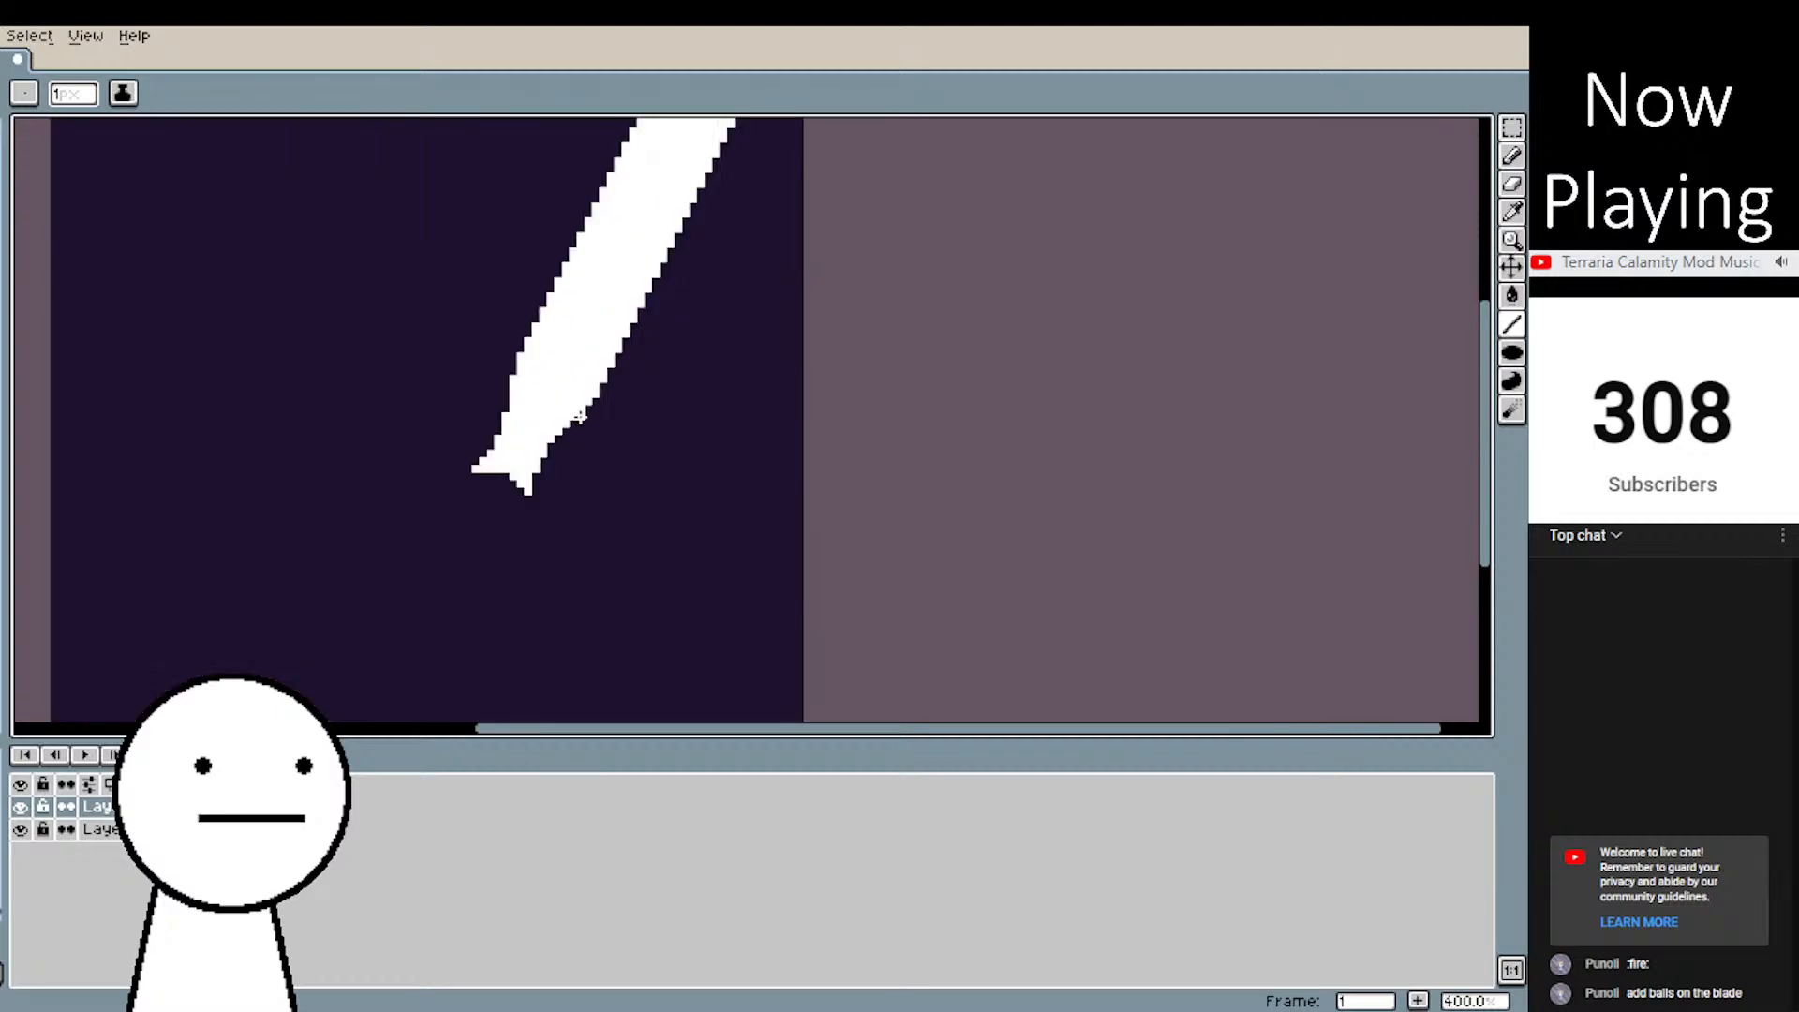
scroll(579, 416, up, 3)
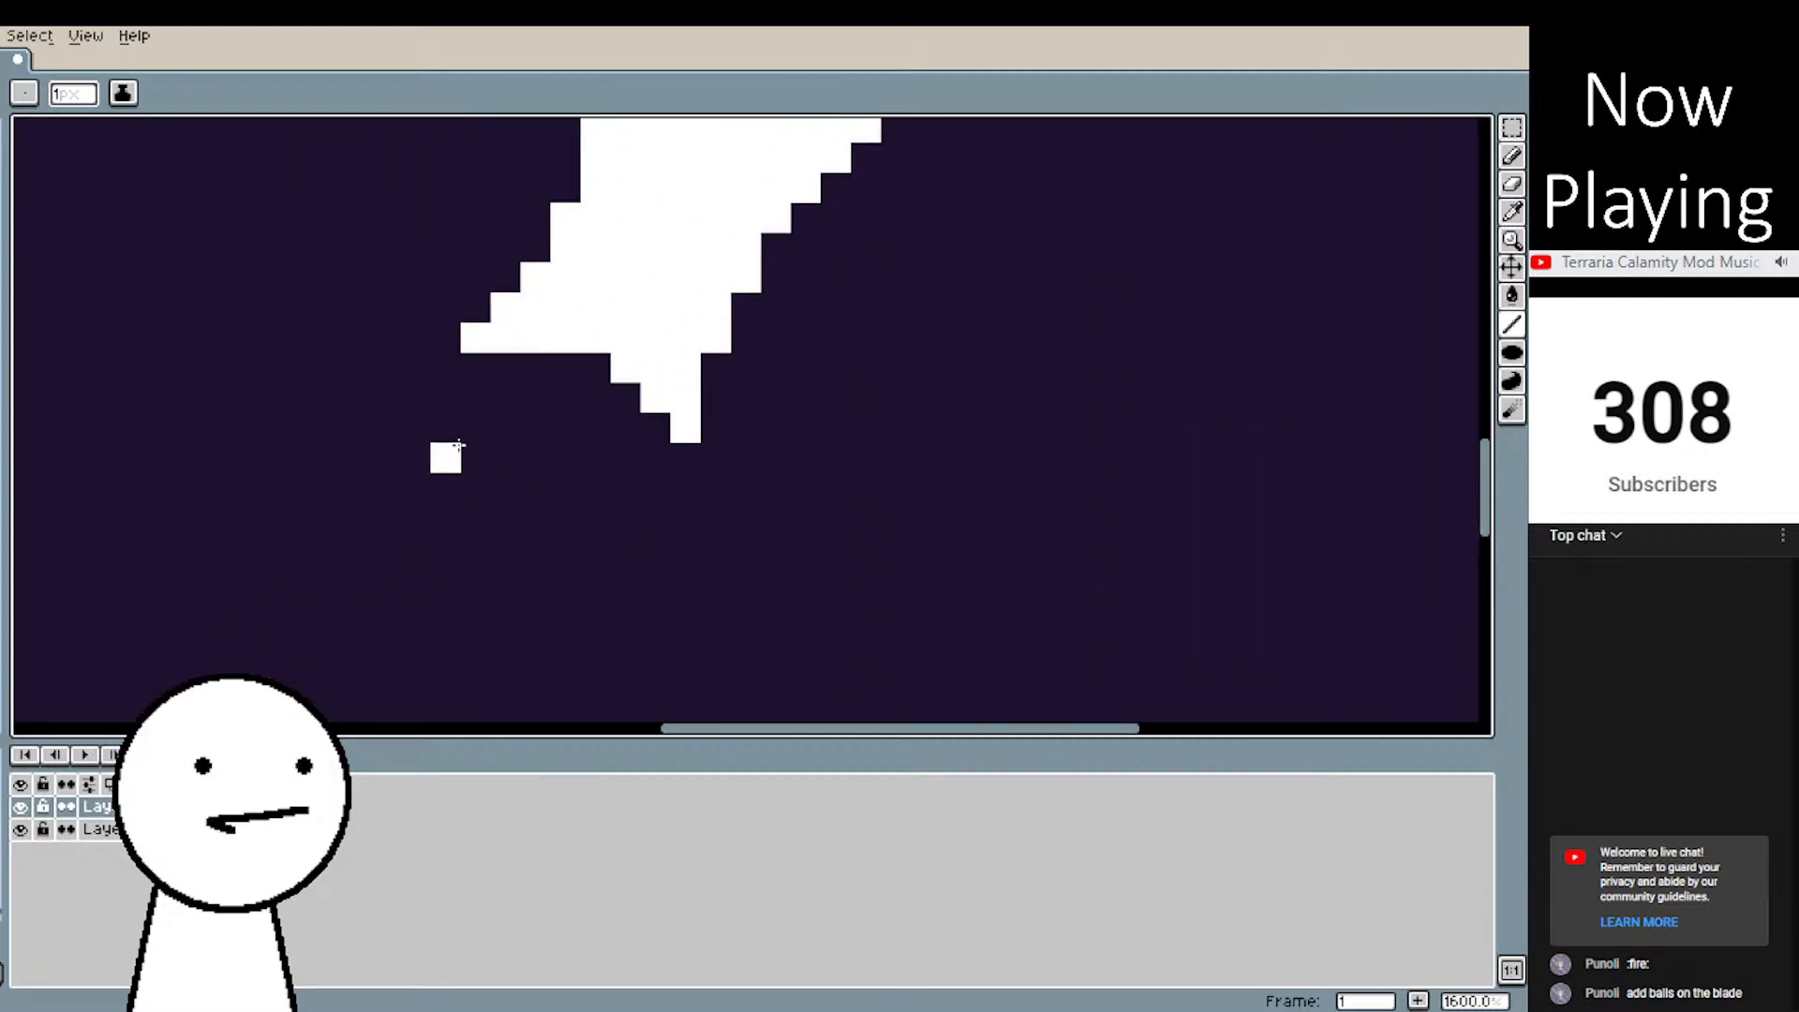
drag(445, 367, 301, 607)
key(ctrl+z)
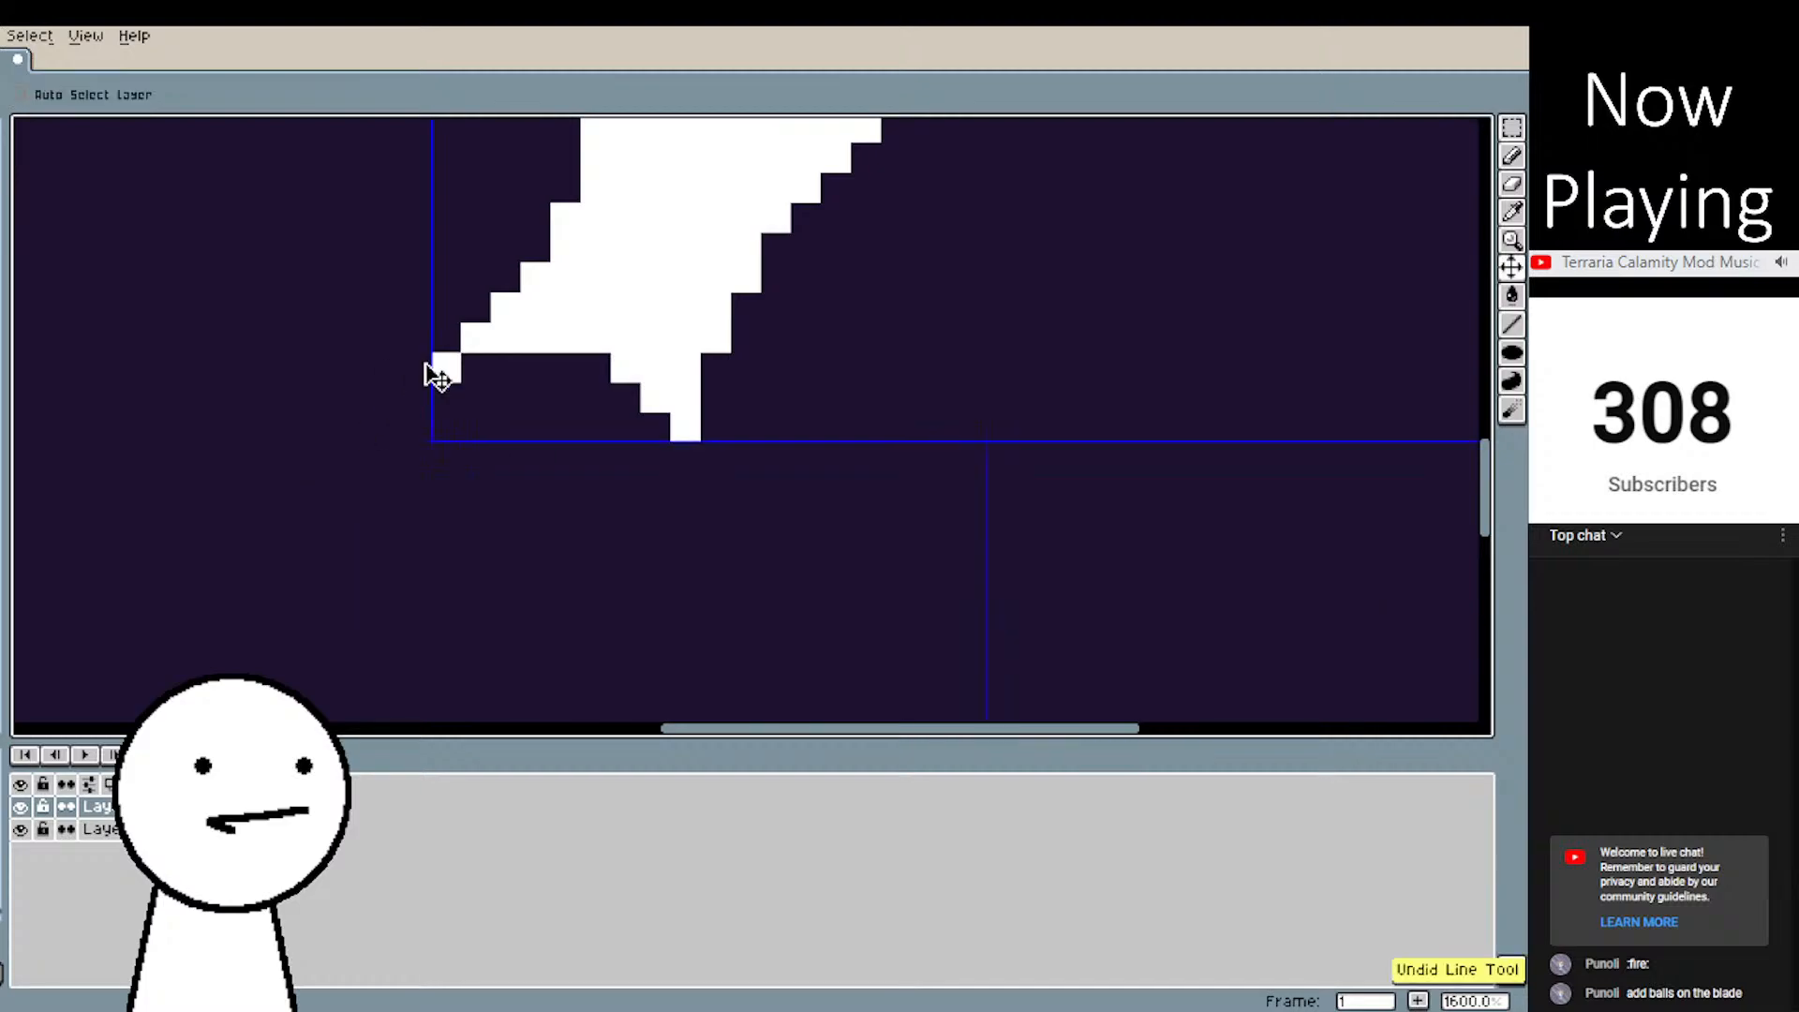
mouse_move(445, 367)
mouse_down()
mouse_move(365, 494)
mouse_move(385, 518)
mouse_up()
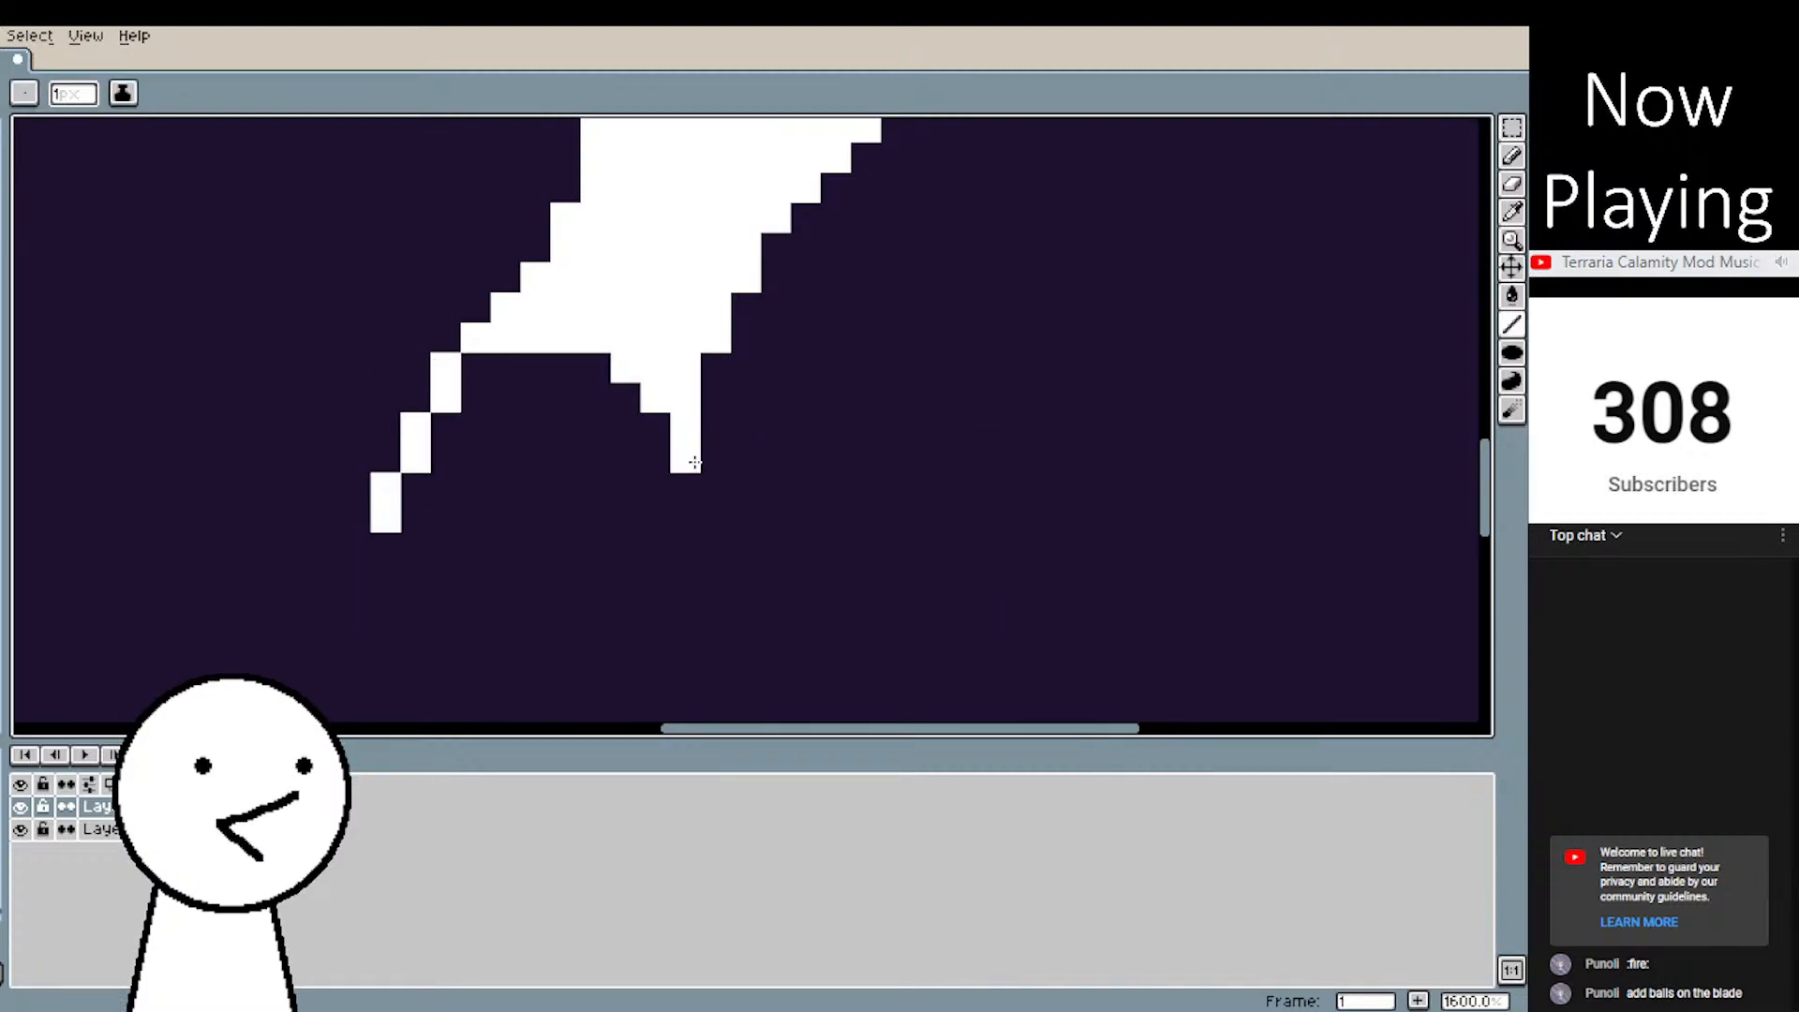
- Try closing the flared end with a line down from the lower spike and a sloping bottom line, and undo both
drag(694, 462, 610, 596)
drag(386, 518, 606, 609)
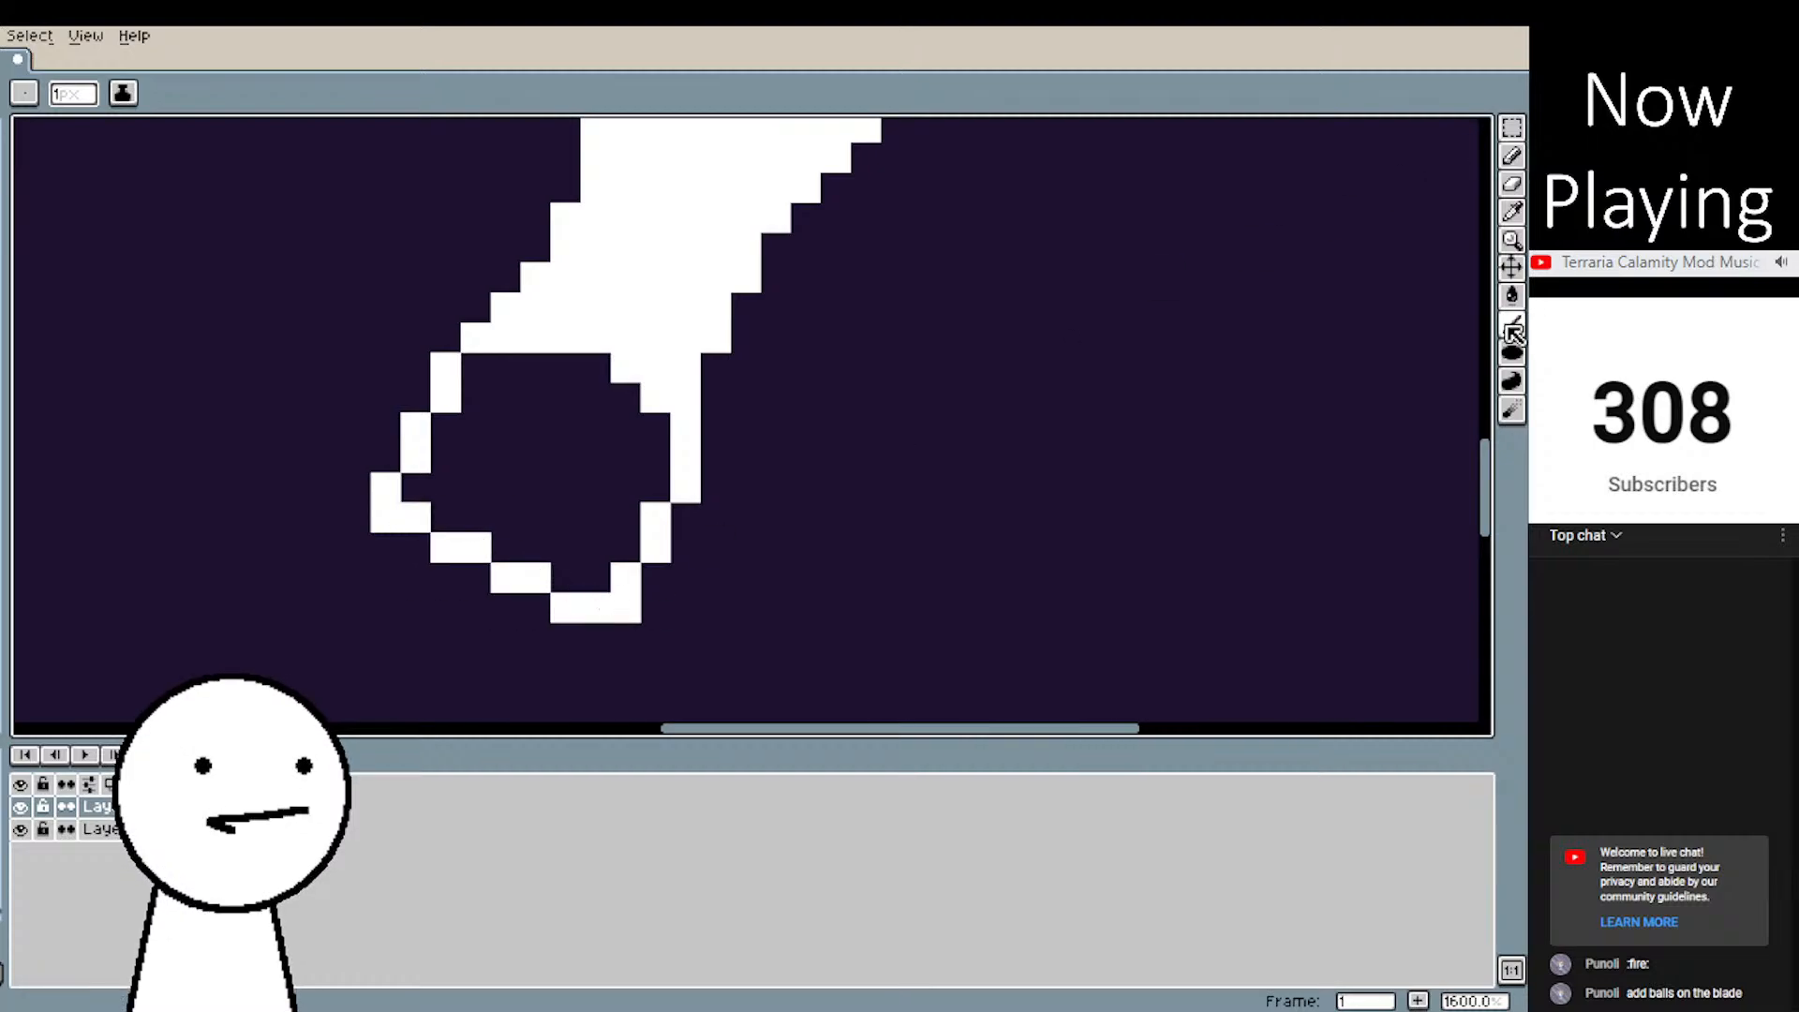
key(v)
key(ctrl+z)
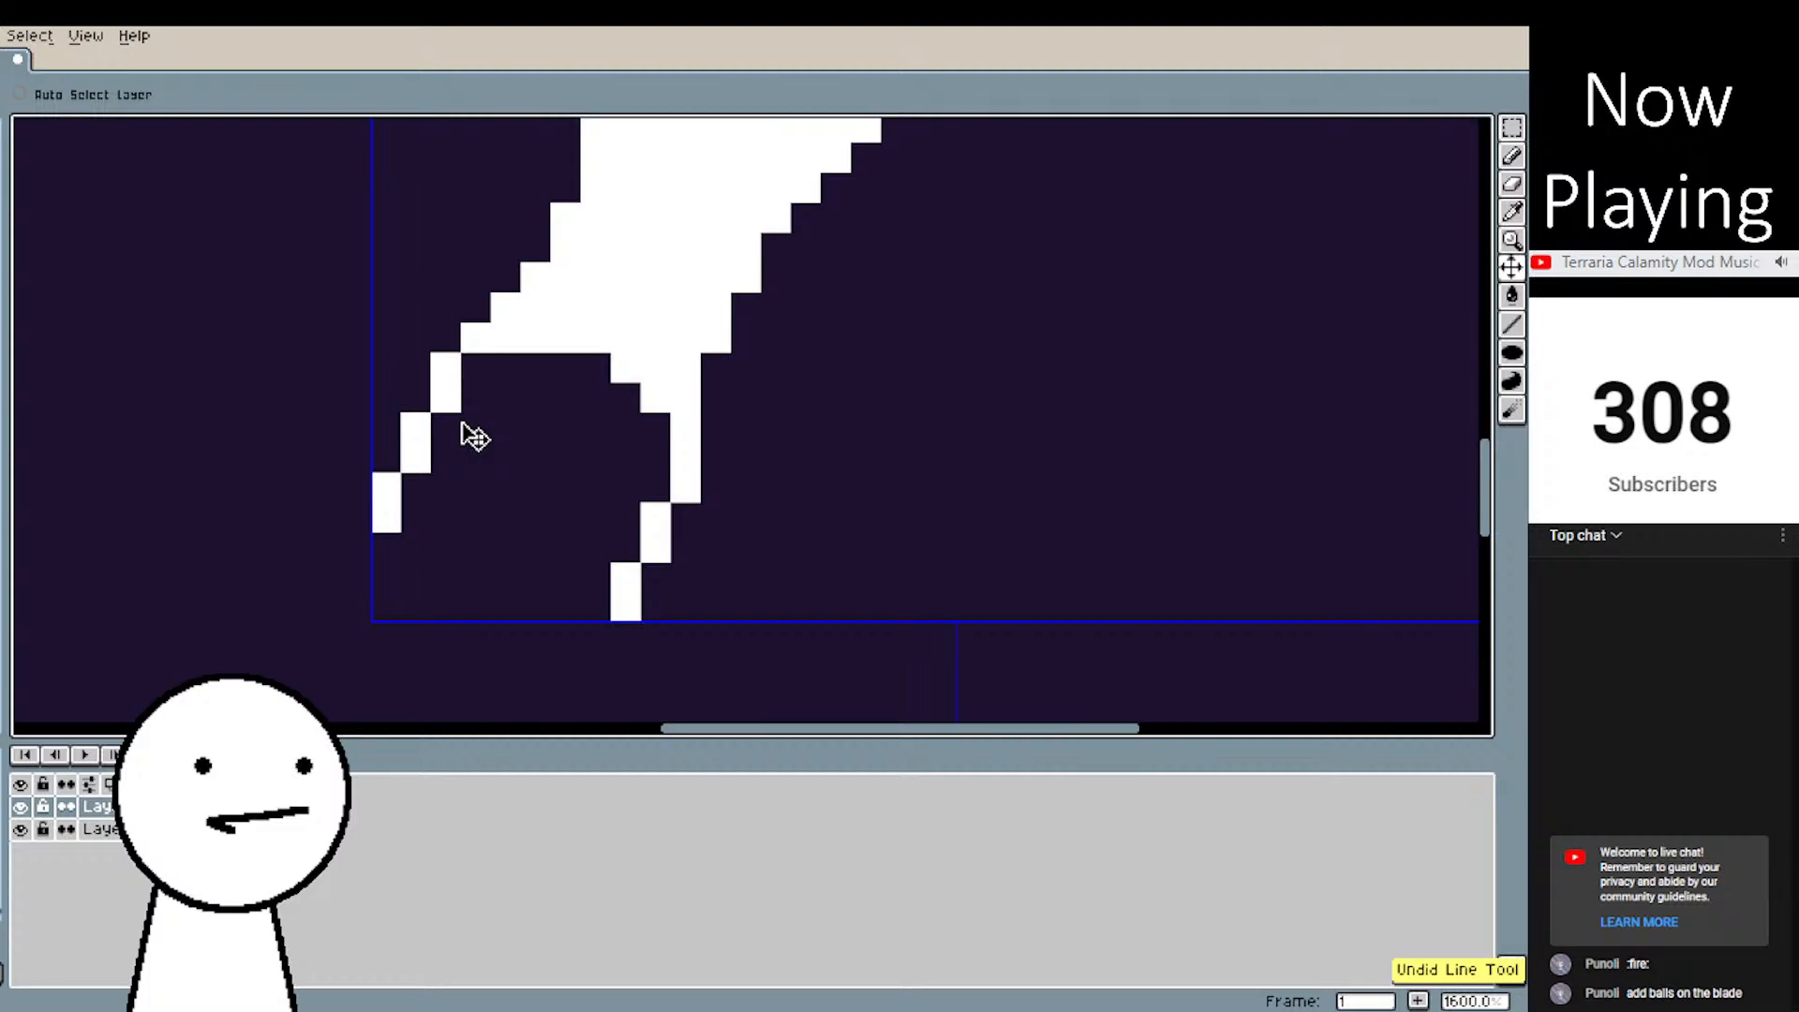
key(ctrl+z)
- Try the flare's right side line one pixel further out with a connecting bottom line, and undo both
key(l)
drag(707, 455, 654, 590)
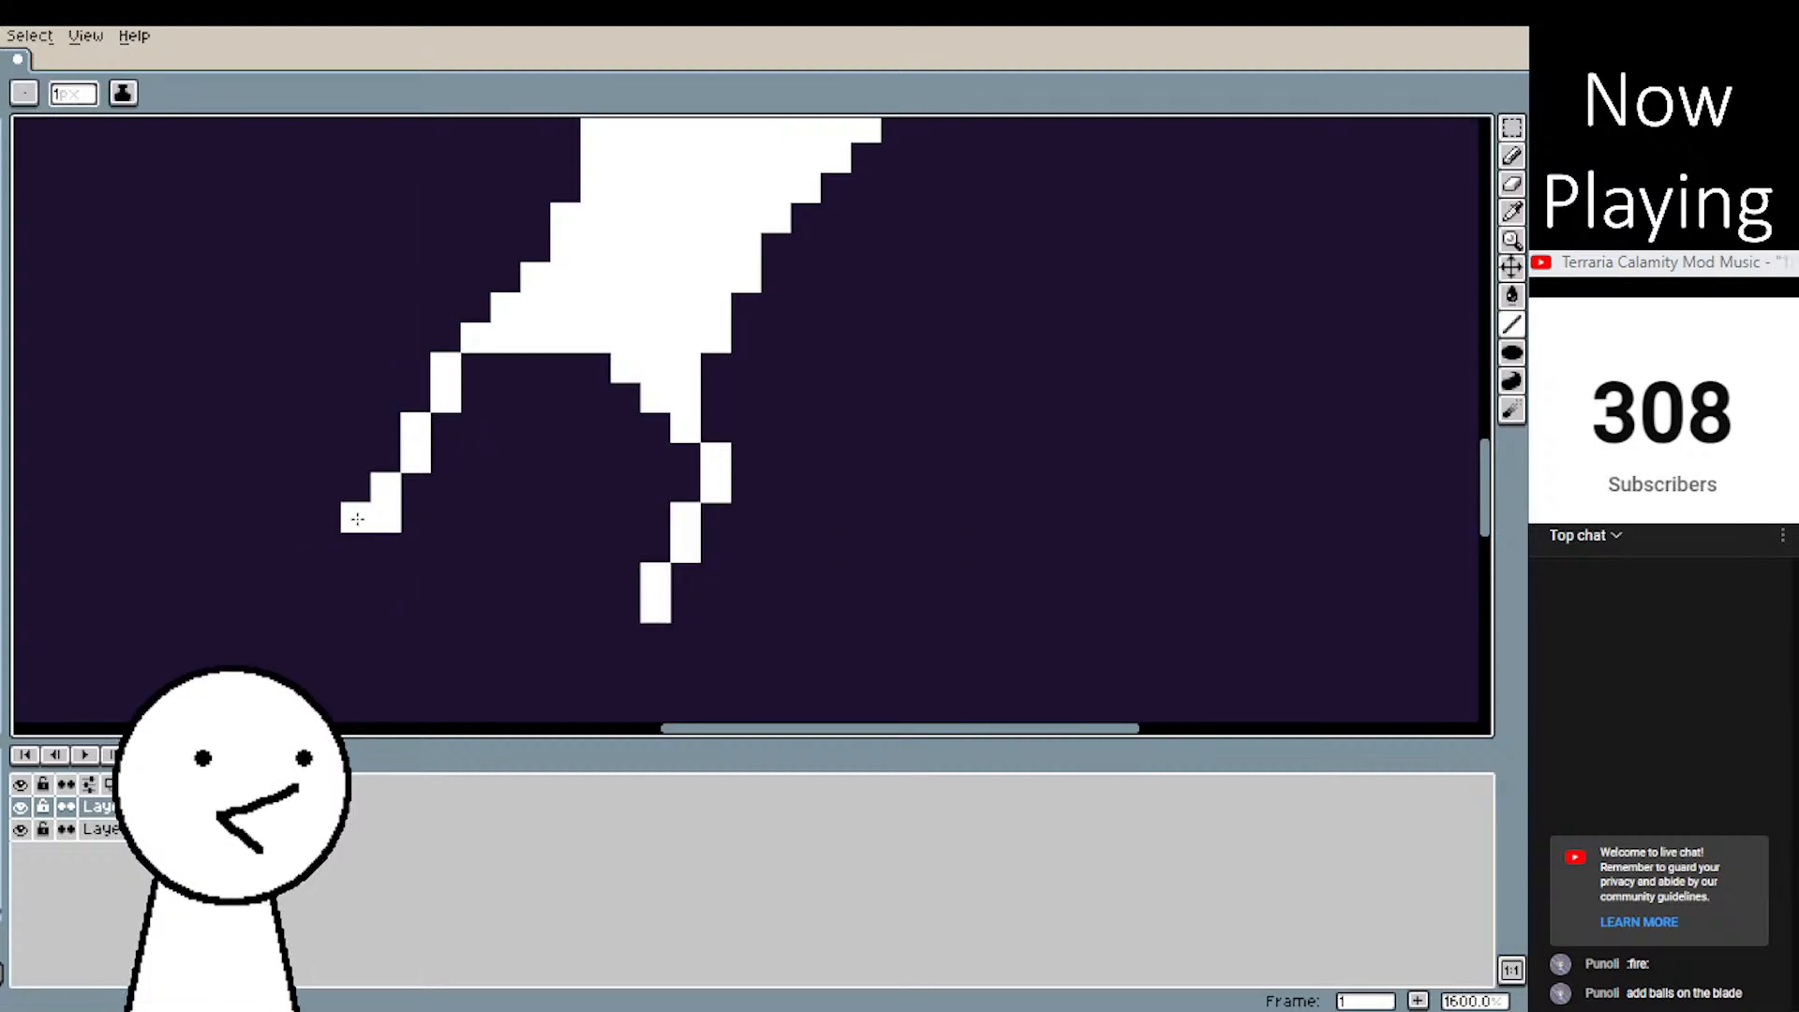
drag(386, 513, 656, 637)
key(ctrl+z)
key(ctrl+z)
key(ctrl+z)
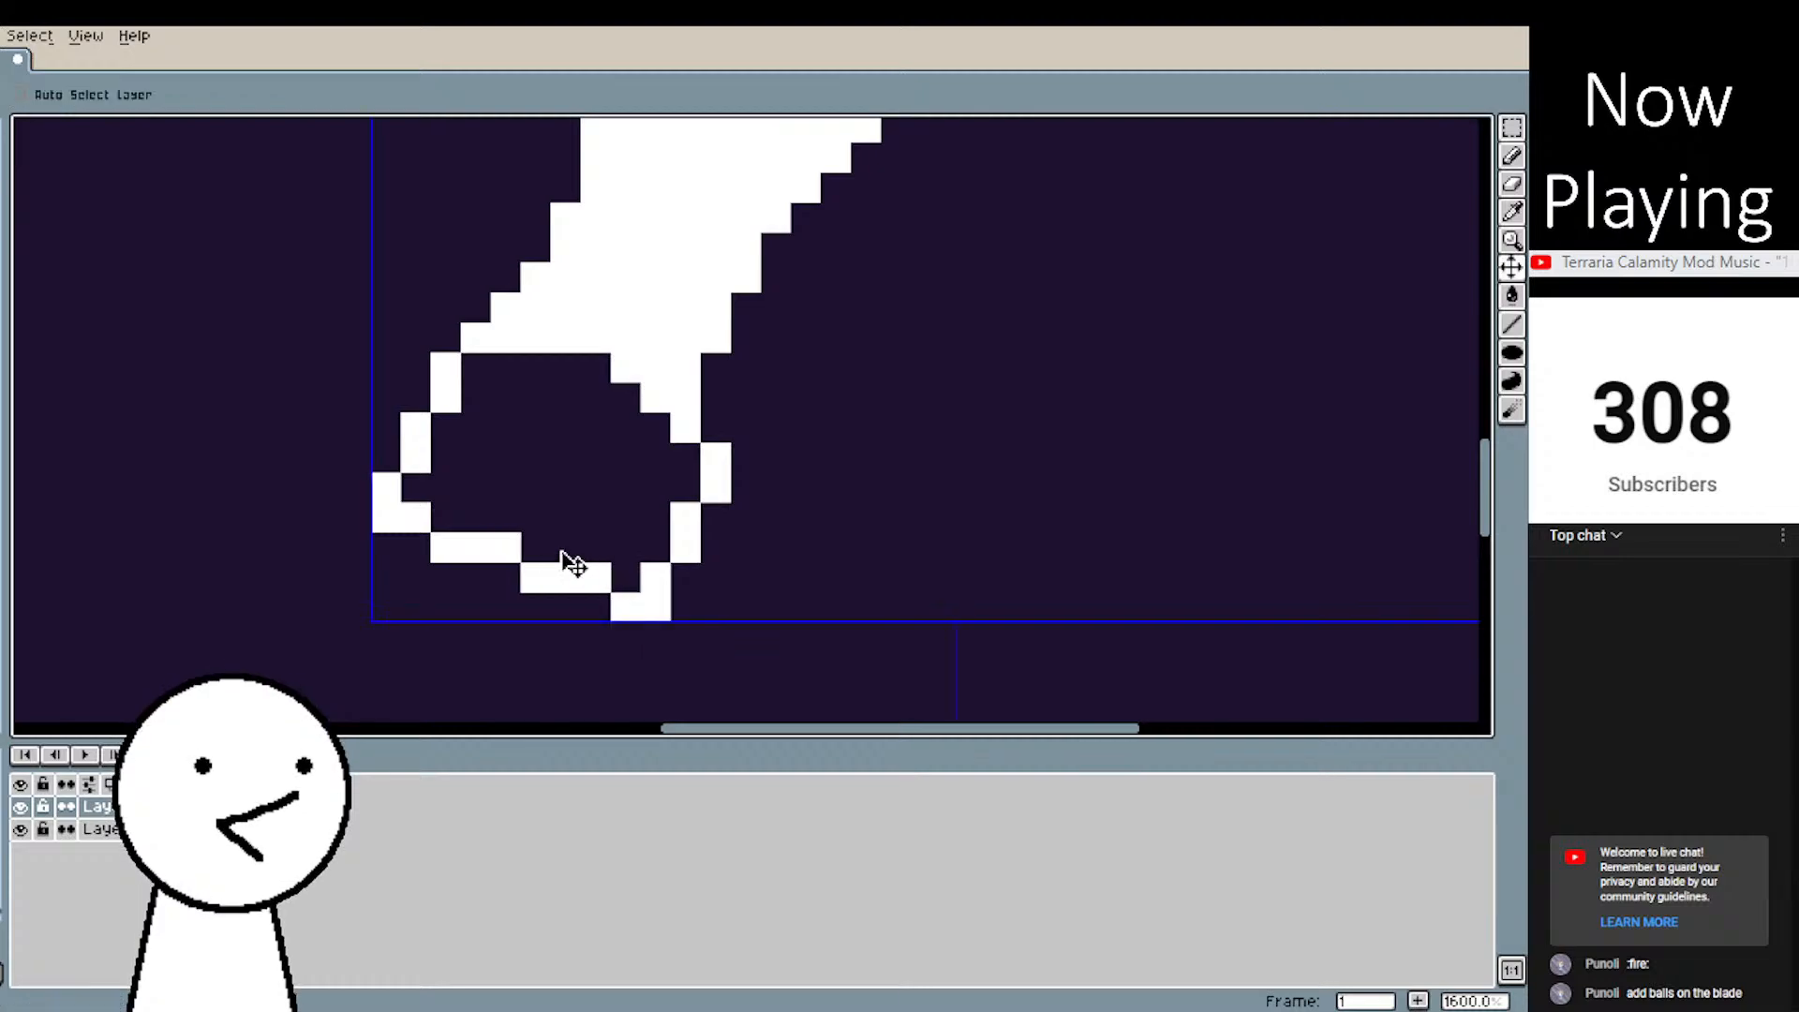
key(ctrl+z)
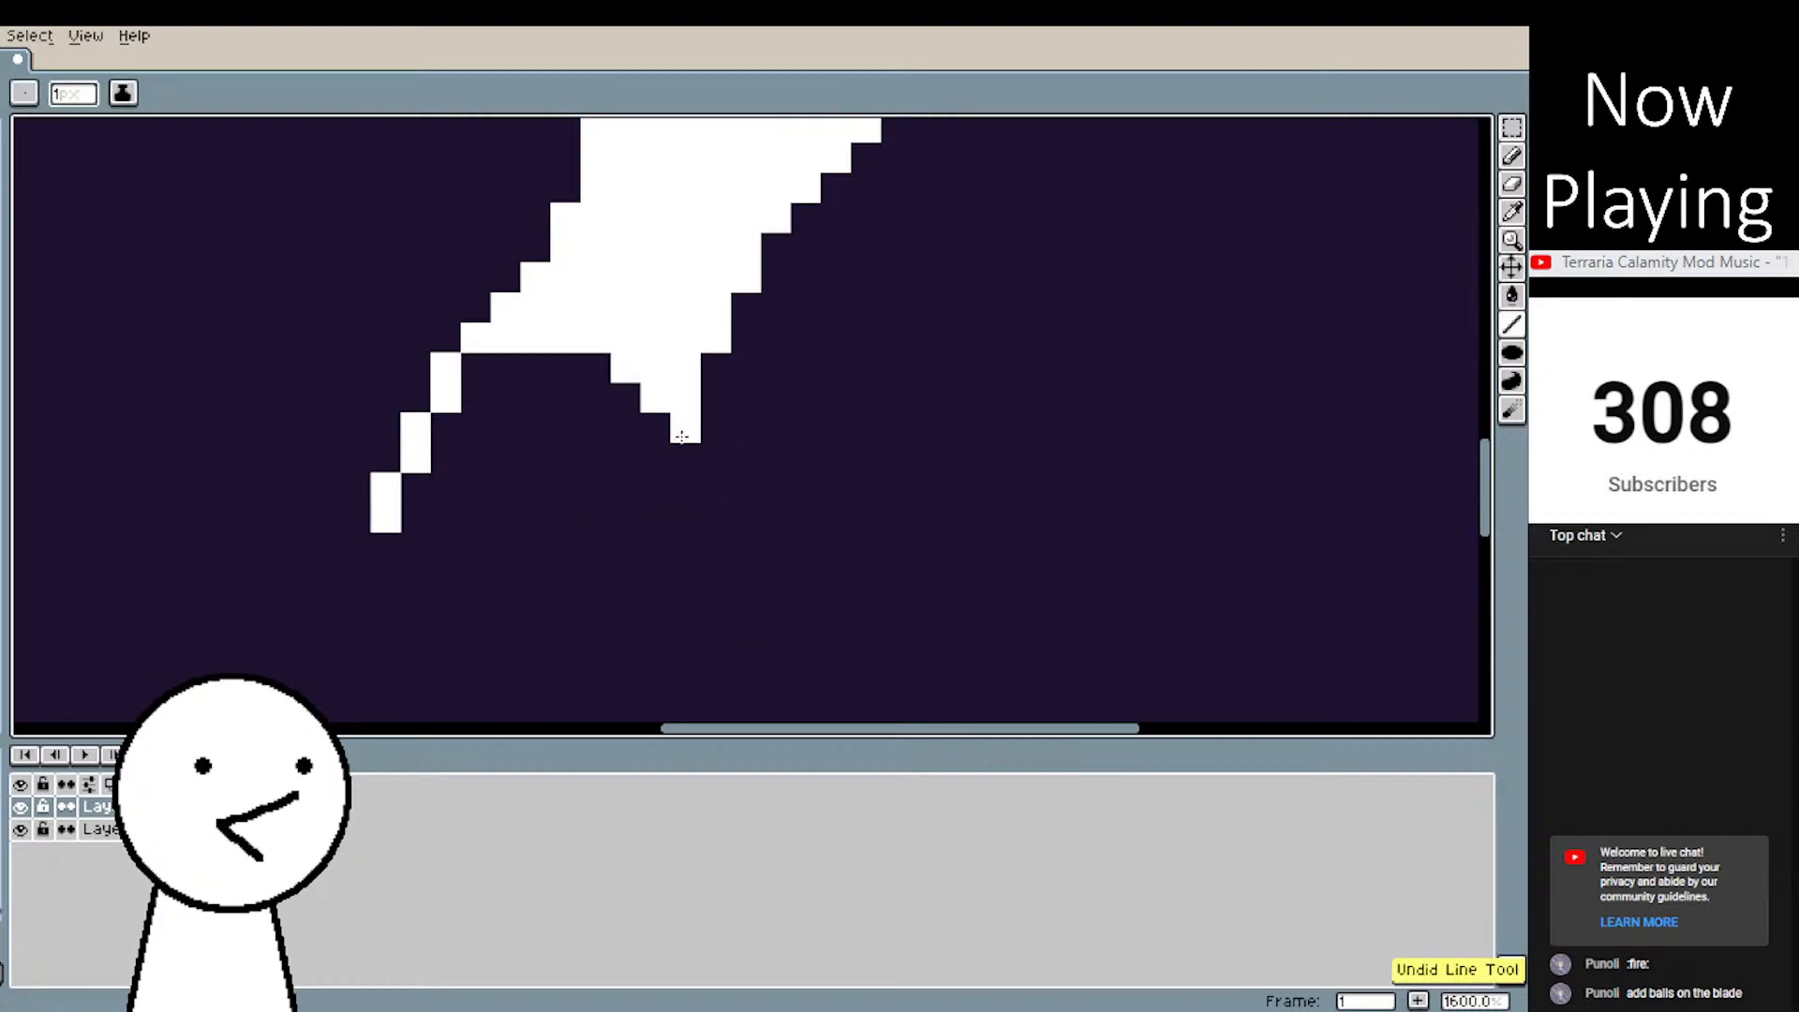
- Try a shorter right side line starting at the lower spike's tip with a bottom line, and undo both
drag(681, 436, 626, 577)
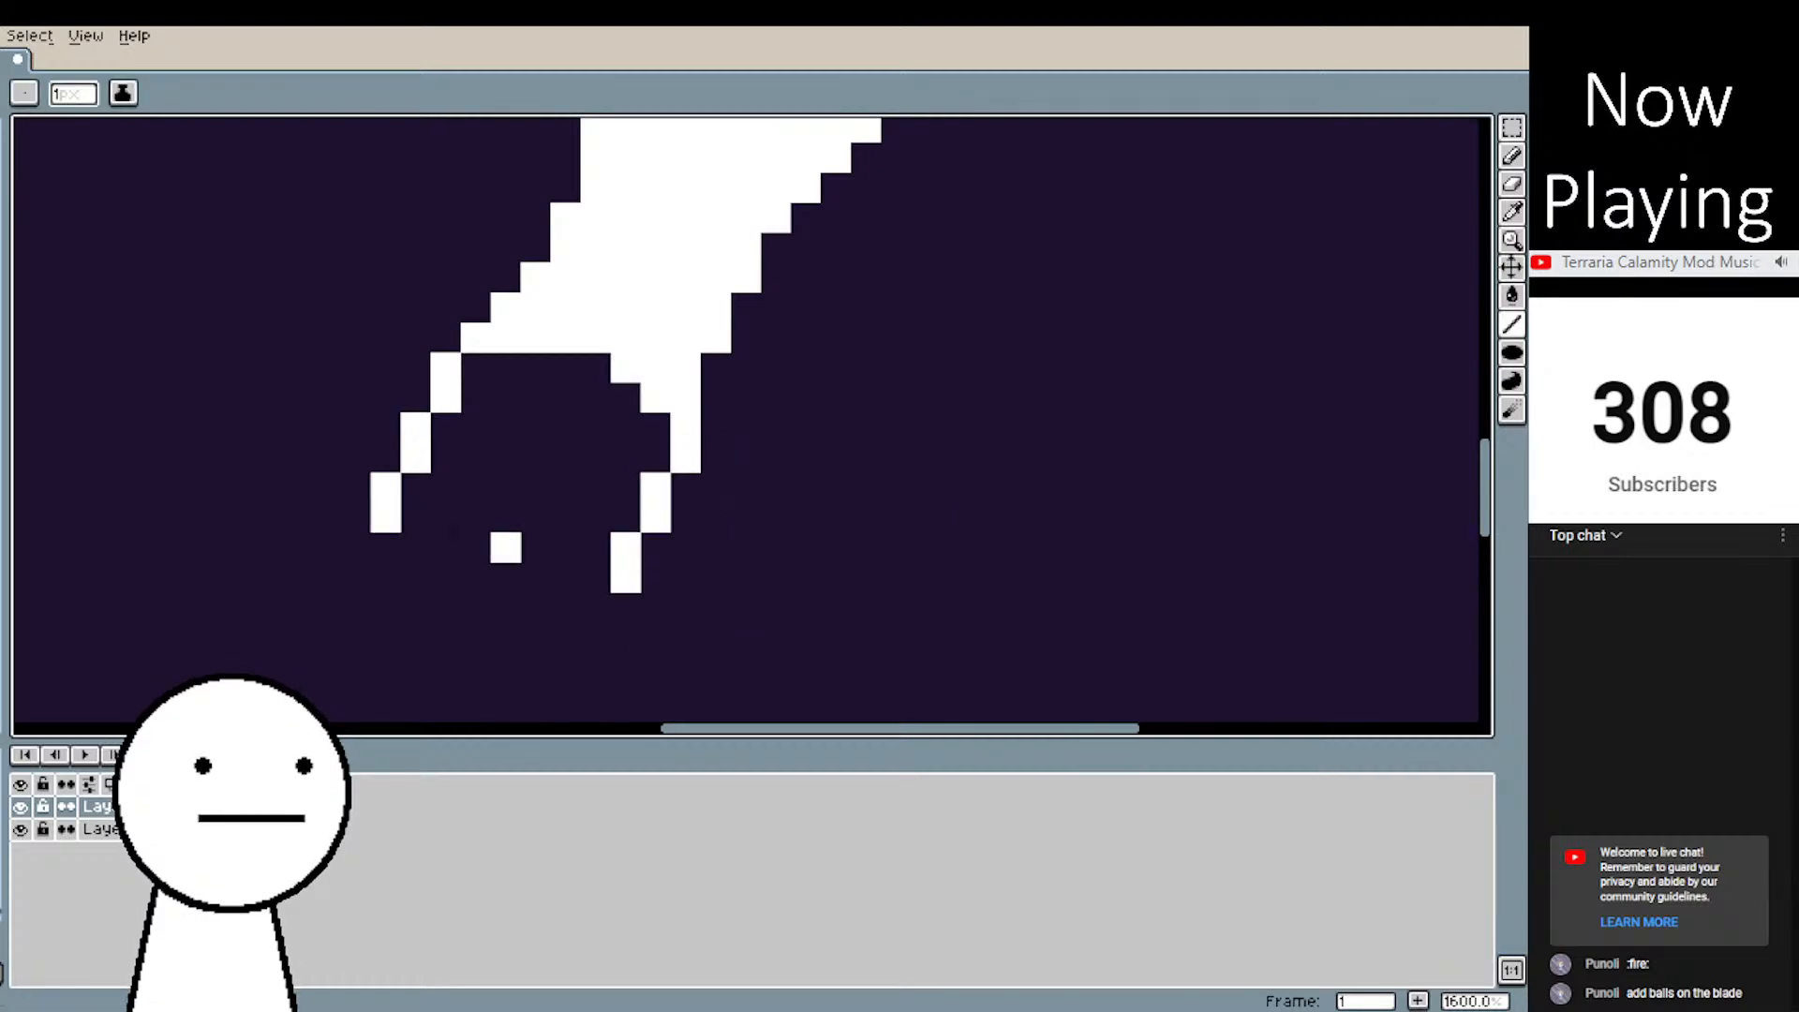
mouse_move(386, 517)
mouse_down()
mouse_move(631, 567)
mouse_move(619, 618)
mouse_move(582, 582)
mouse_move(624, 603)
mouse_up()
key(ctrl+z)
key(ctrl+z)
- Draw a sloping white bottom line from the left line's end and connect it up to the lower spike to close the flare
key(b)
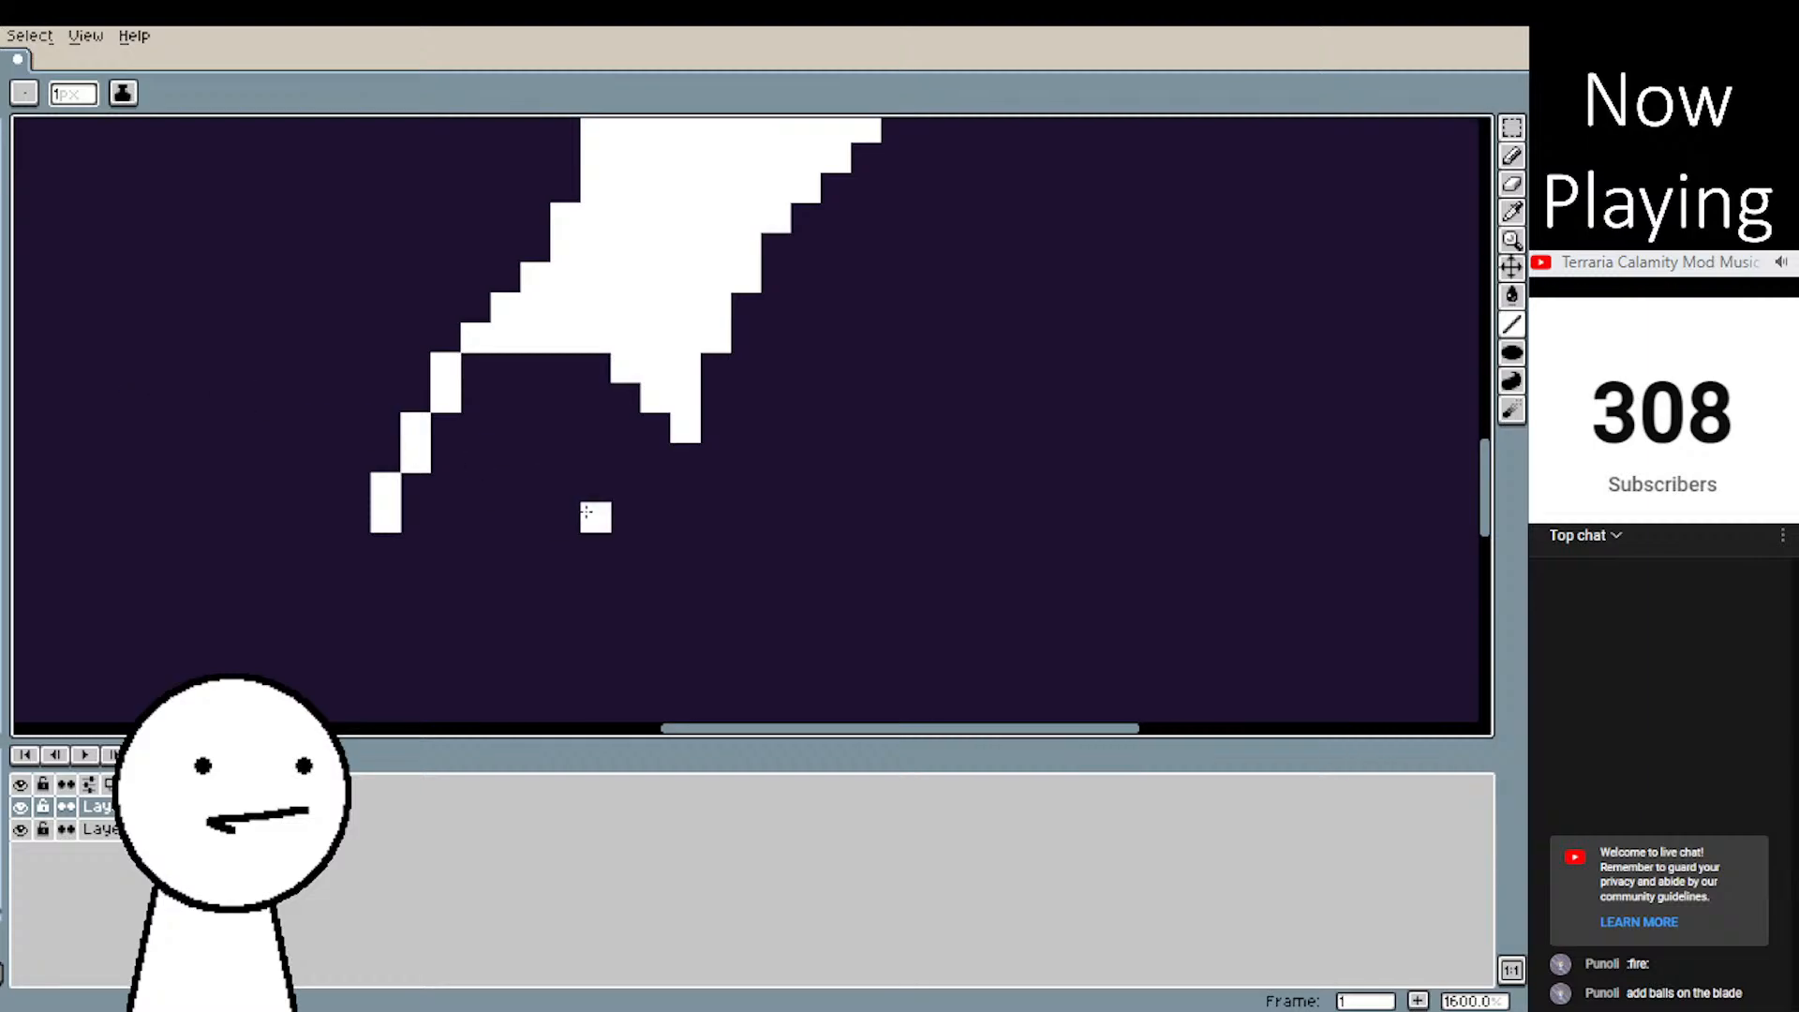
shift+click(628, 638)
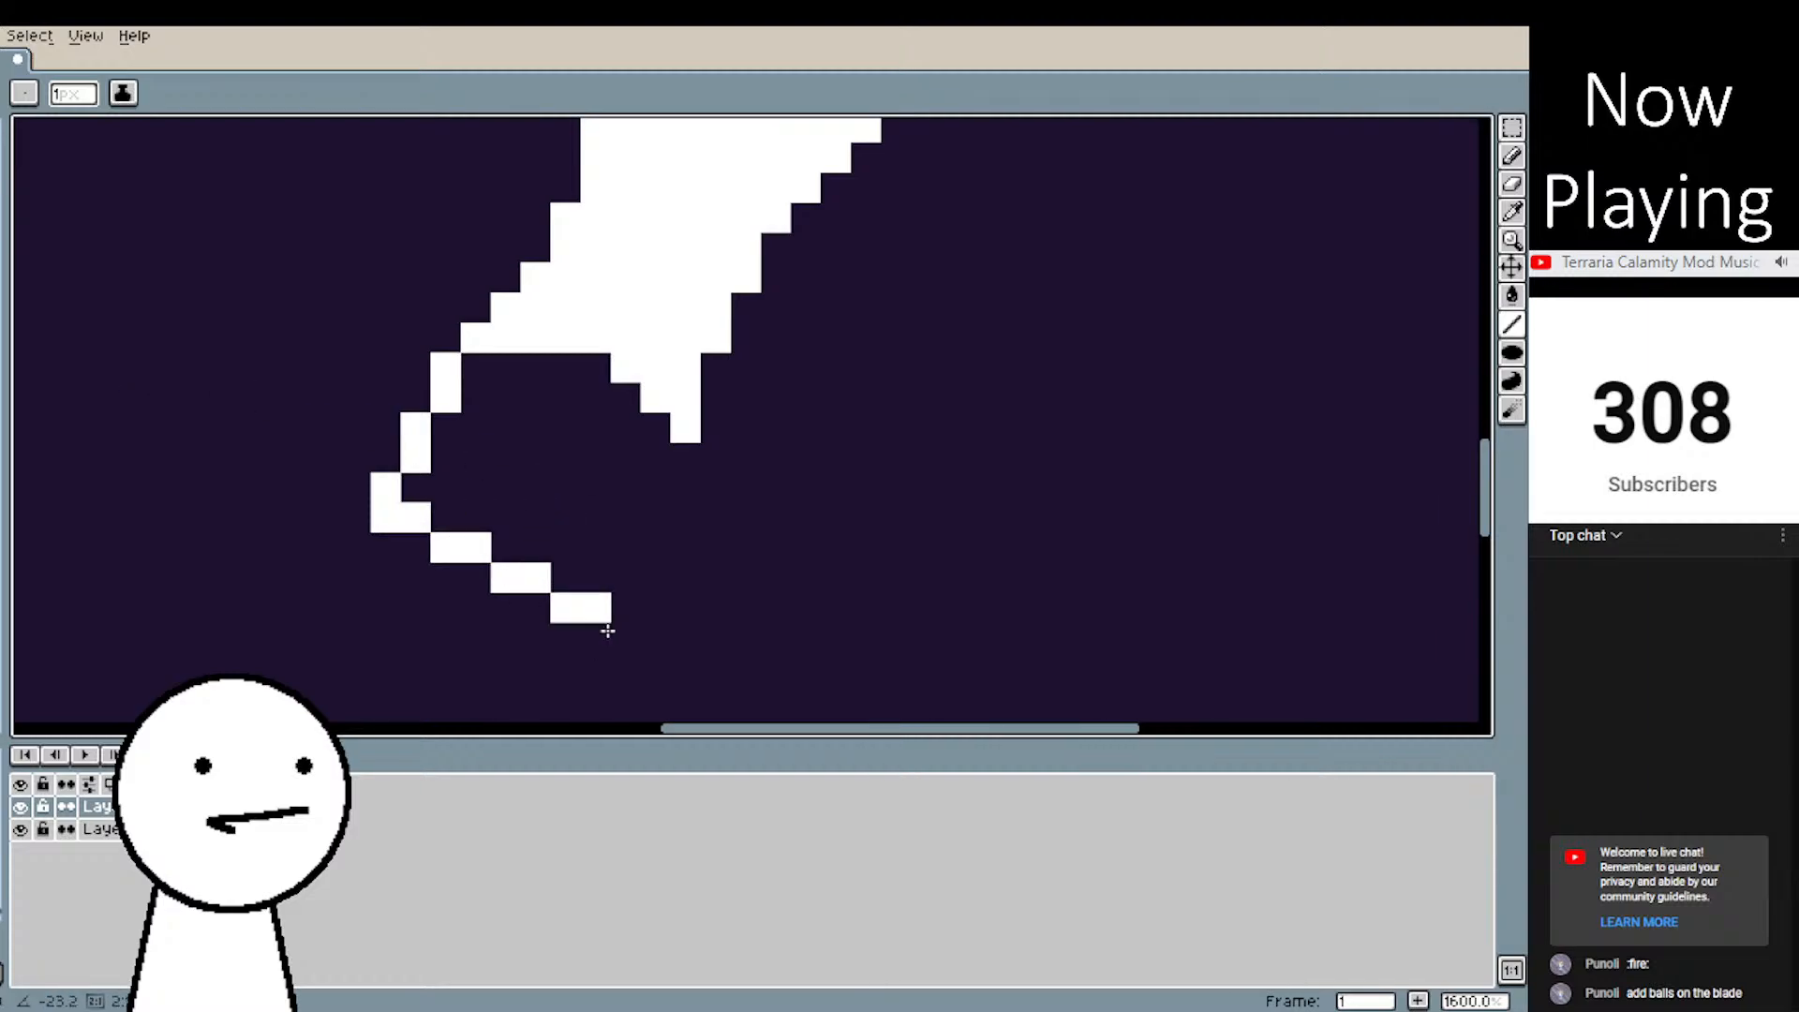
mouse_move(567, 611)
mouse_down()
mouse_move(692, 426)
mouse_move(578, 630)
mouse_move(623, 603)
mouse_move(635, 534)
mouse_move(675, 488)
mouse_move(655, 578)
mouse_move(600, 633)
mouse_move(625, 635)
mouse_move(685, 573)
mouse_move(677, 528)
mouse_up()
key(ctrl+z)
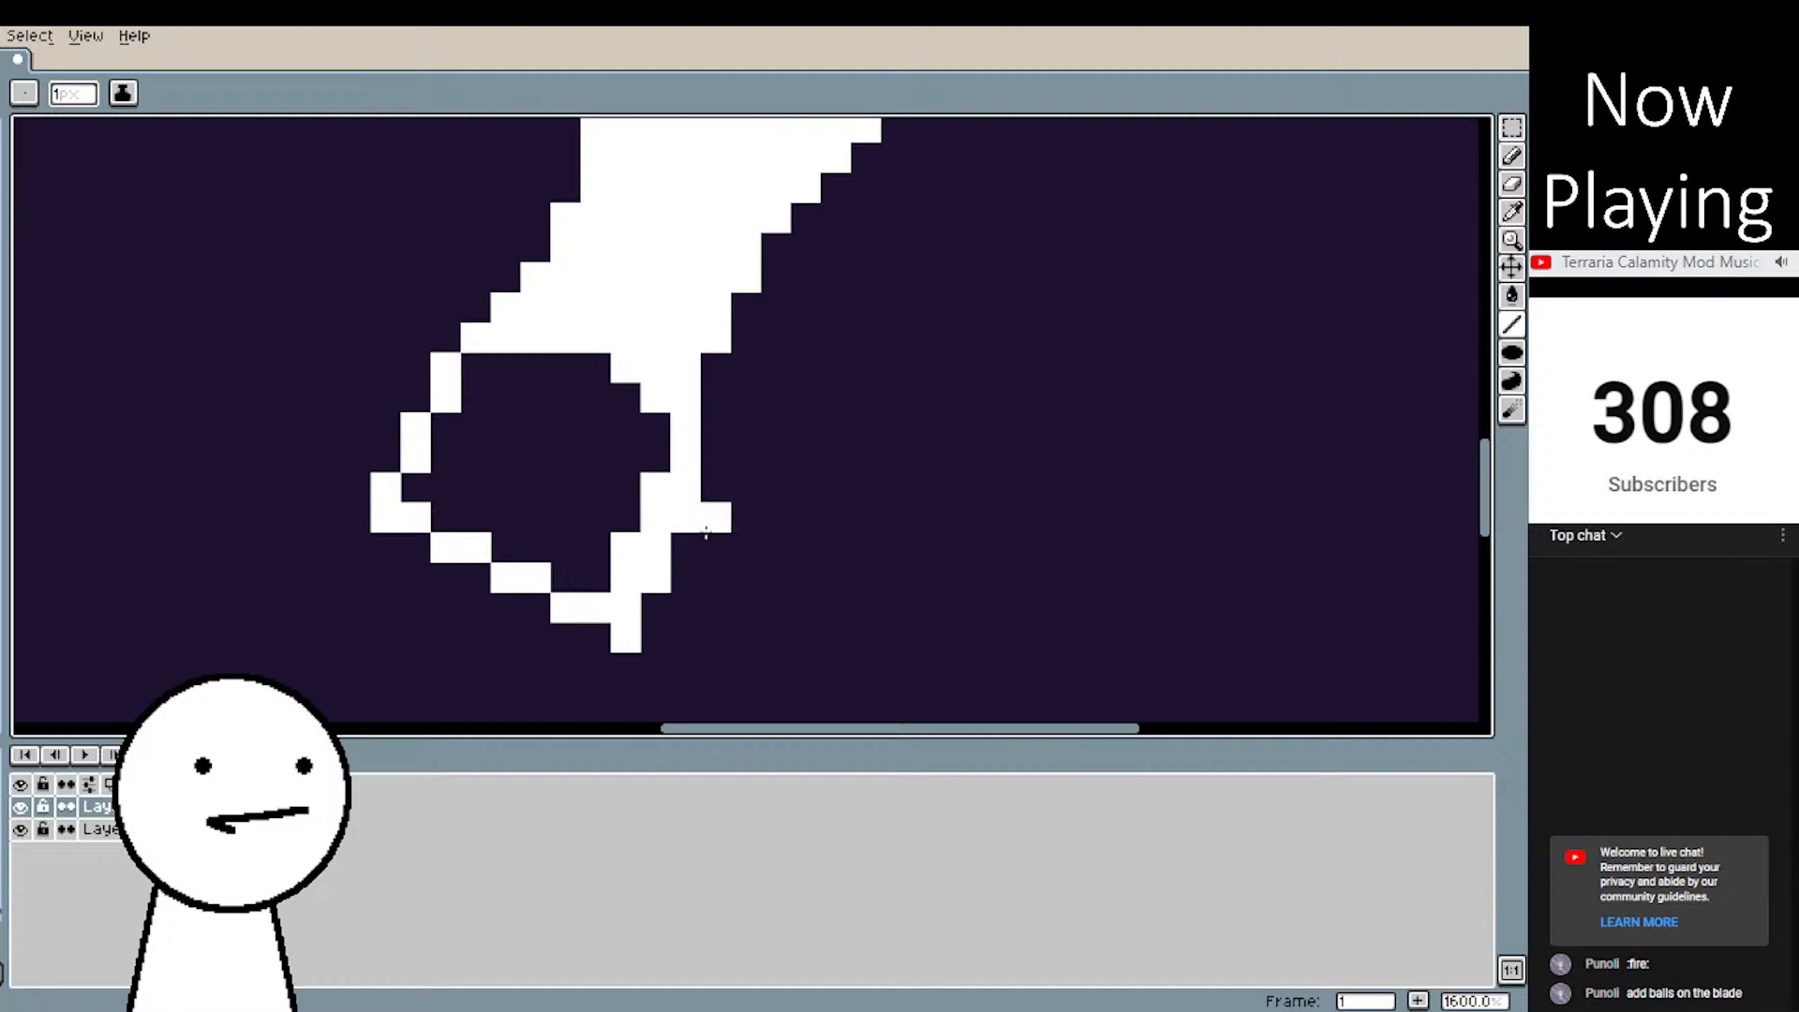
- Erase the surplus pixels along the flare's right outer edge and the one protruding below its bottom corner
scroll(689, 516, down, 3)
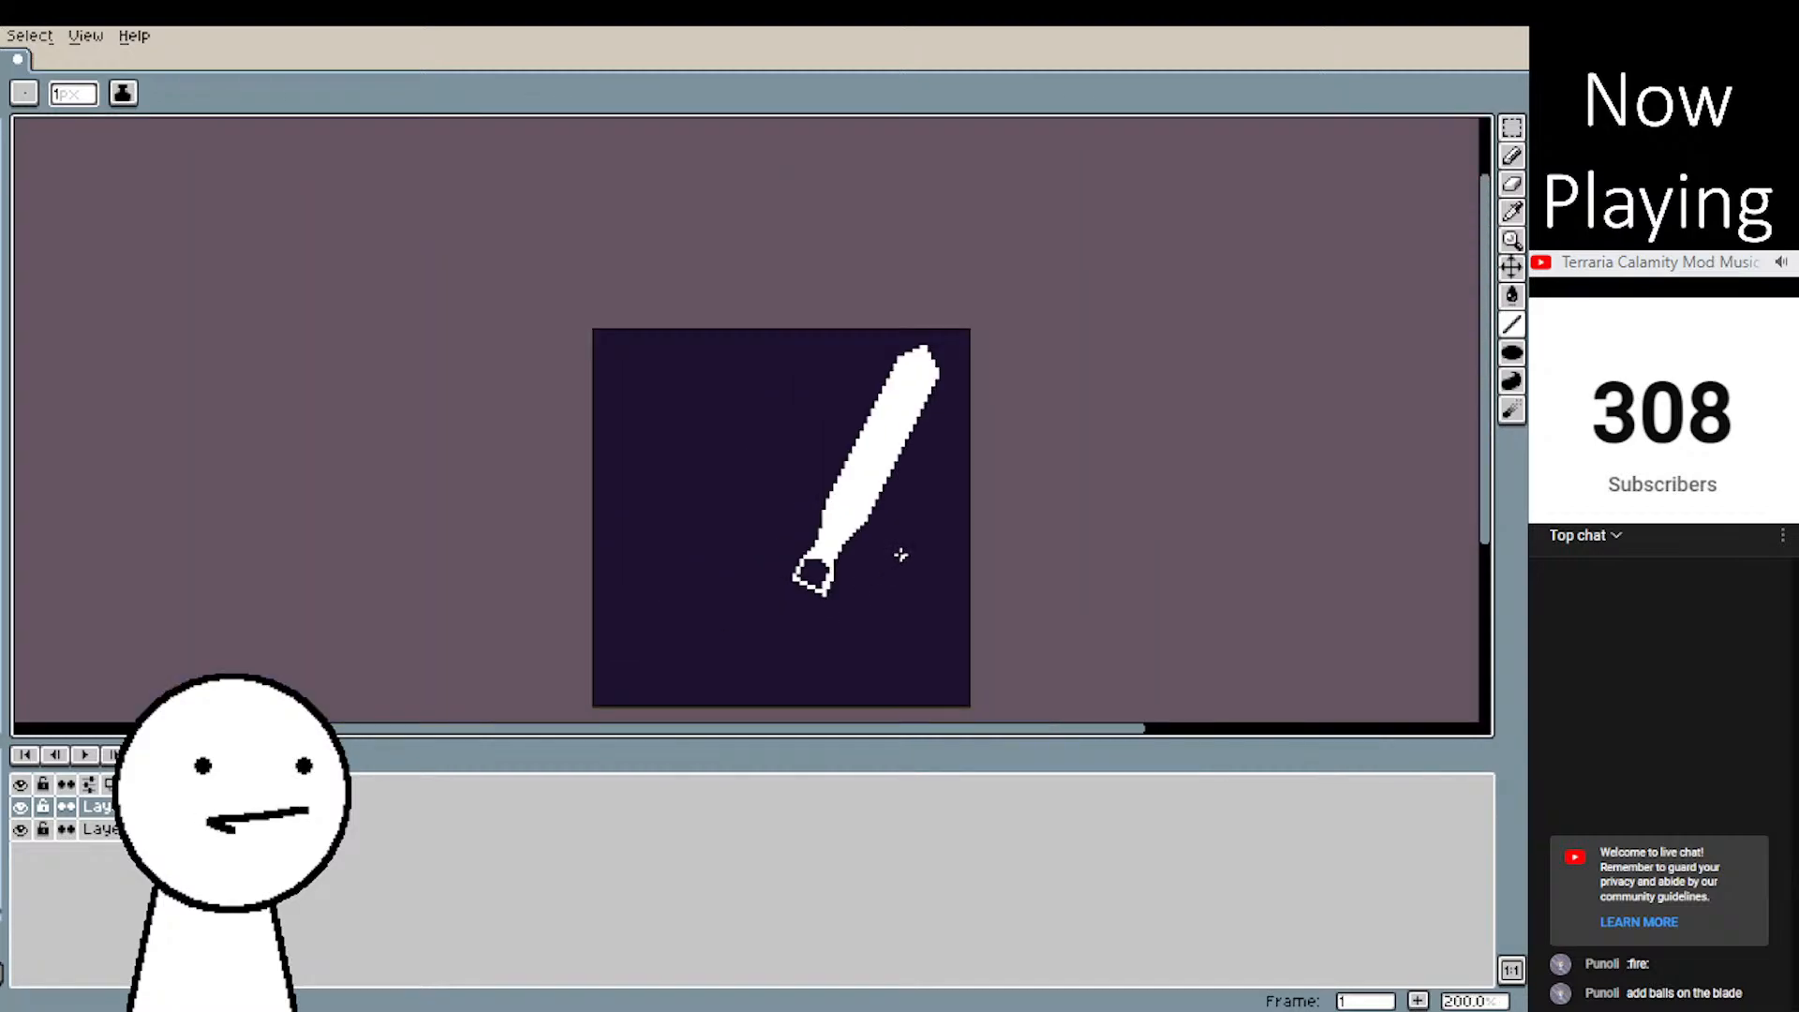
scroll(901, 555, up, 3)
click(1512, 156)
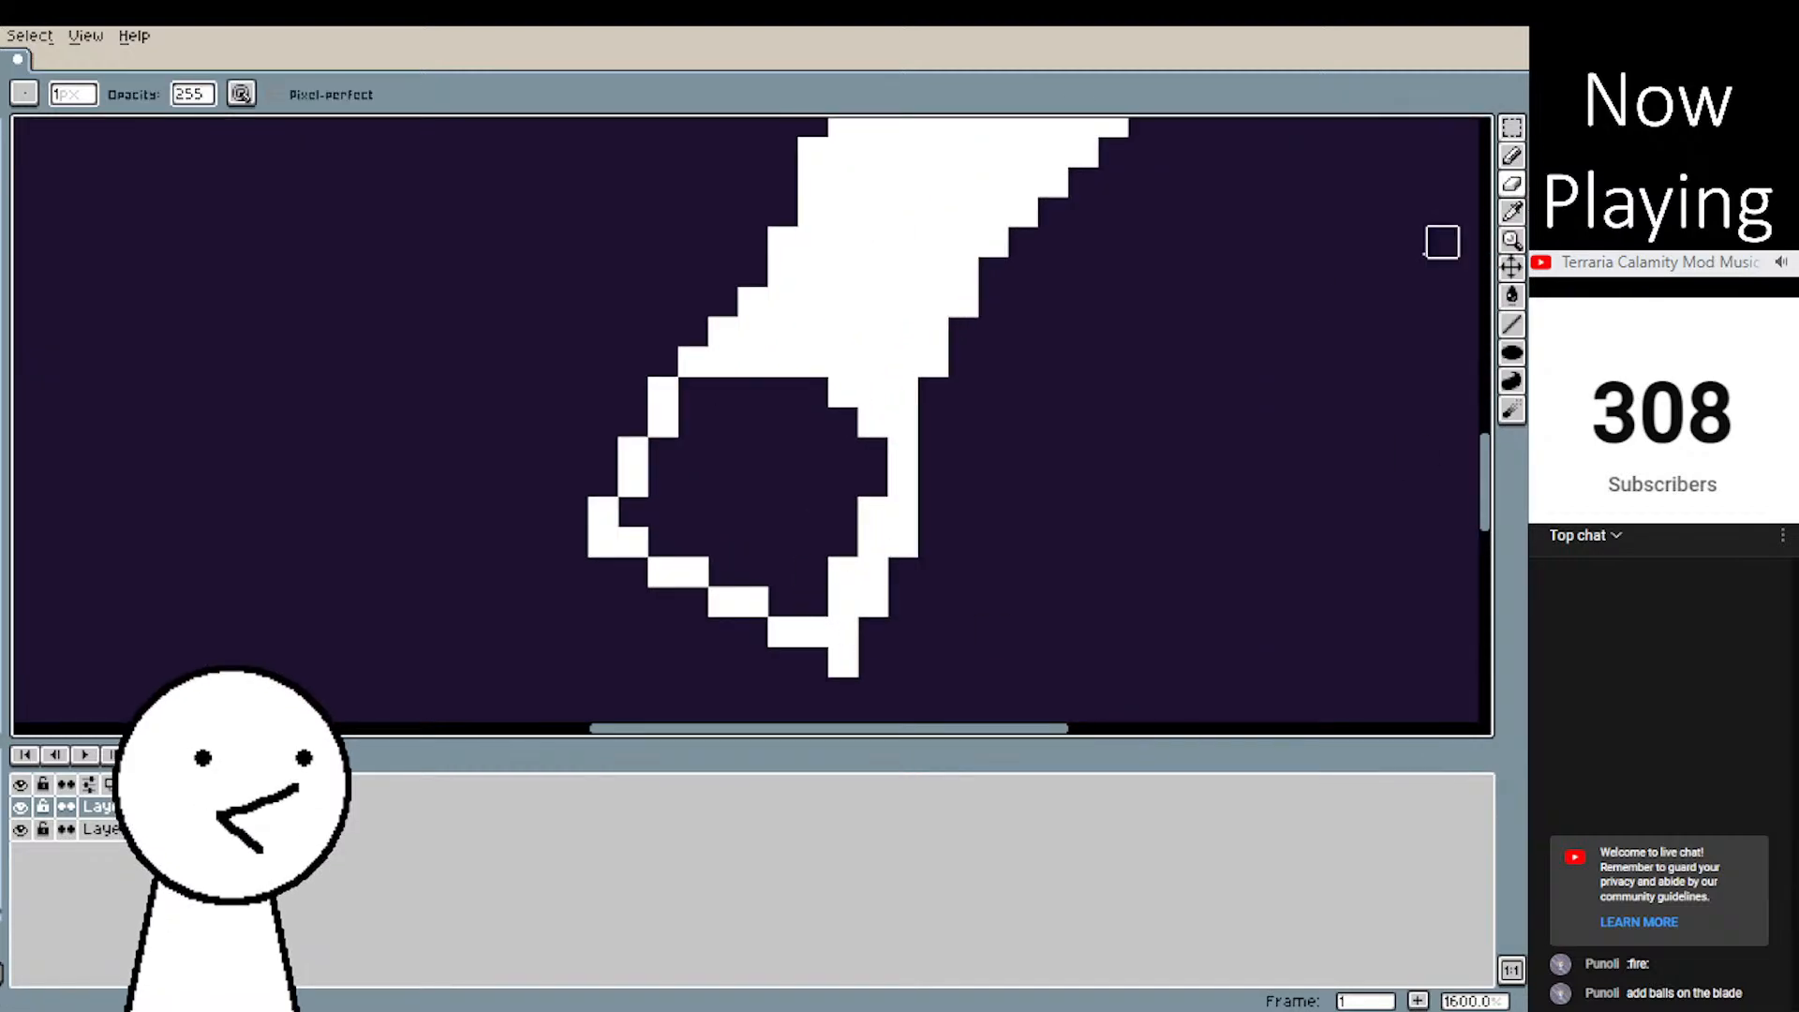
click(844, 662)
click(874, 602)
click(906, 537)
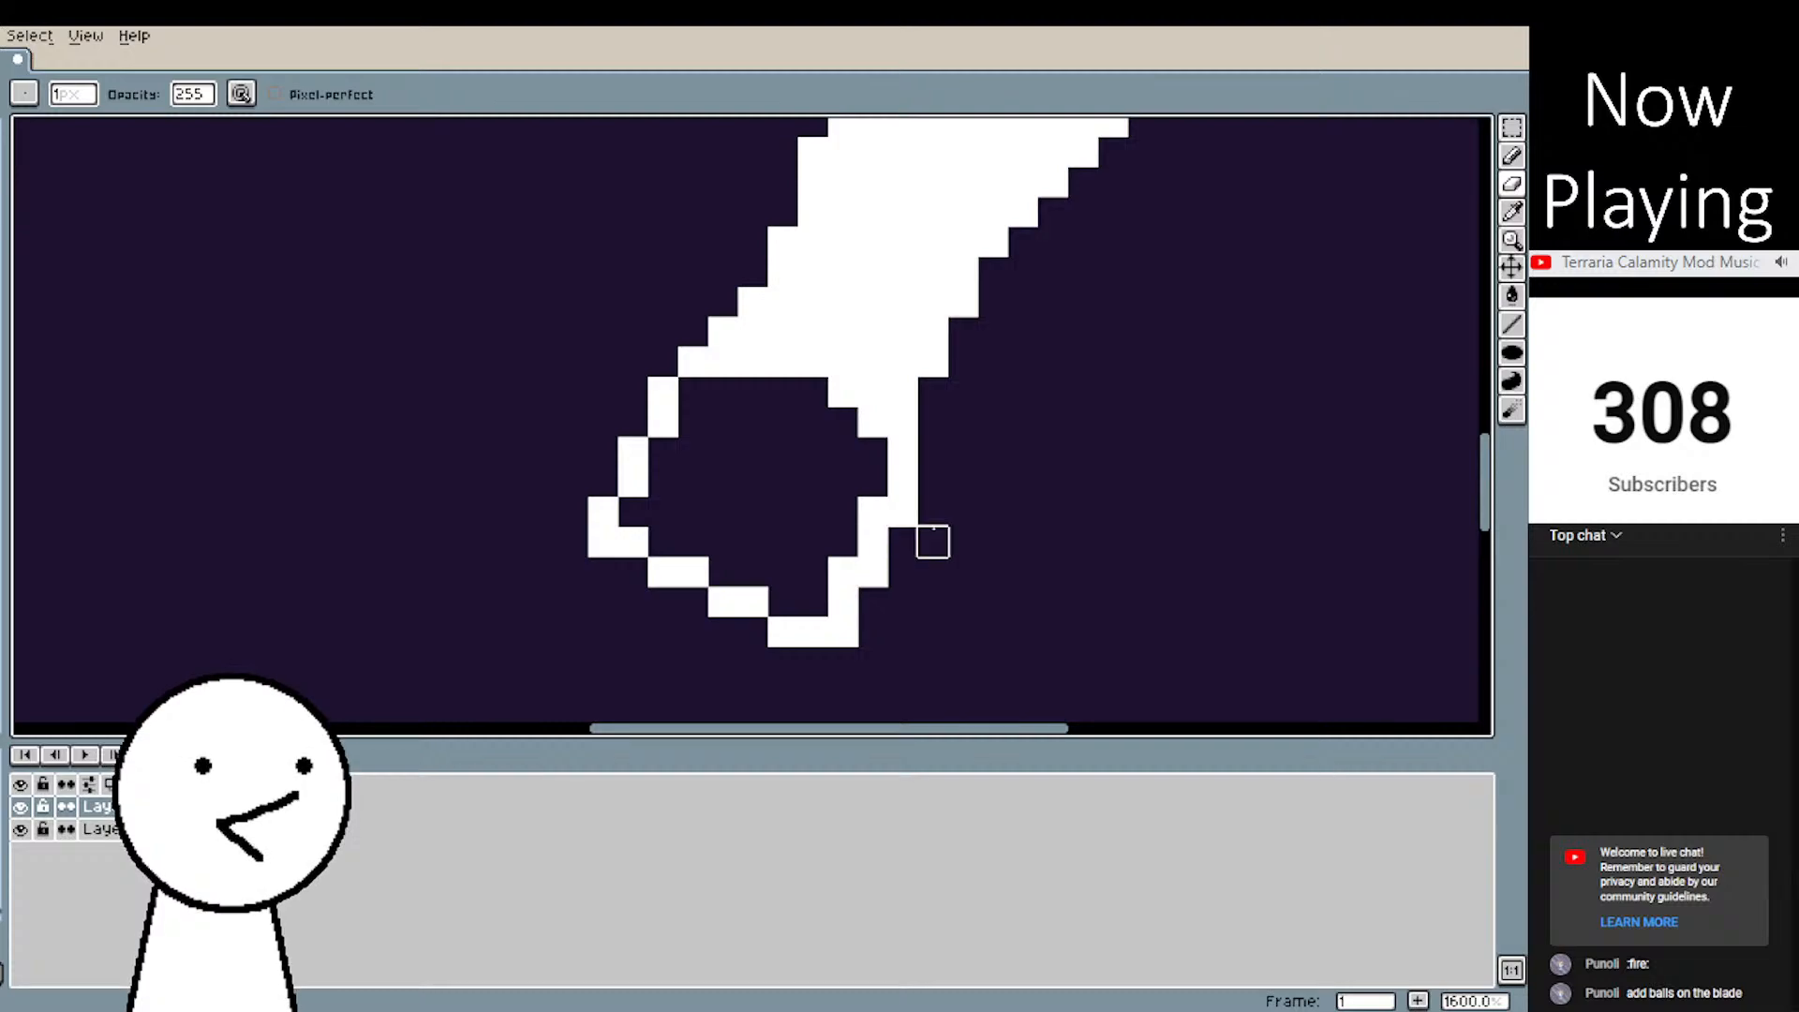
- Fill the enclosed hollow of the flared end with white
click(1512, 296)
click(767, 475)
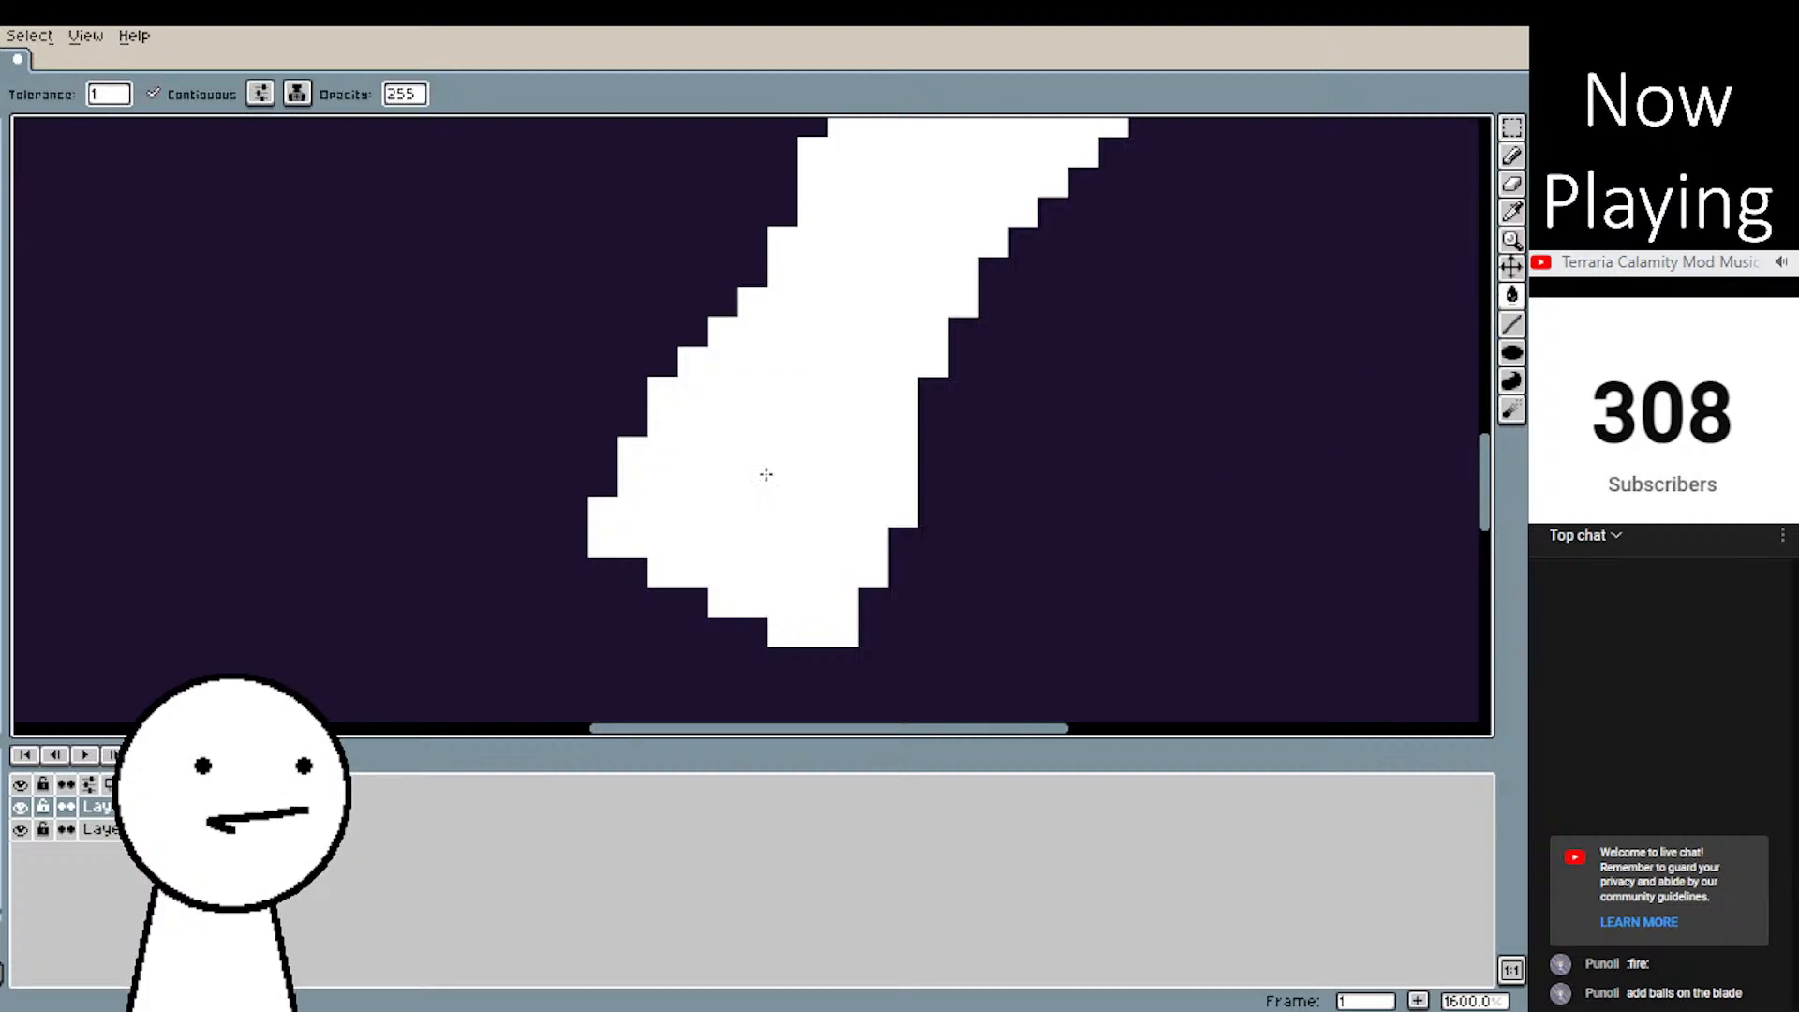
scroll(767, 474, down, 4)
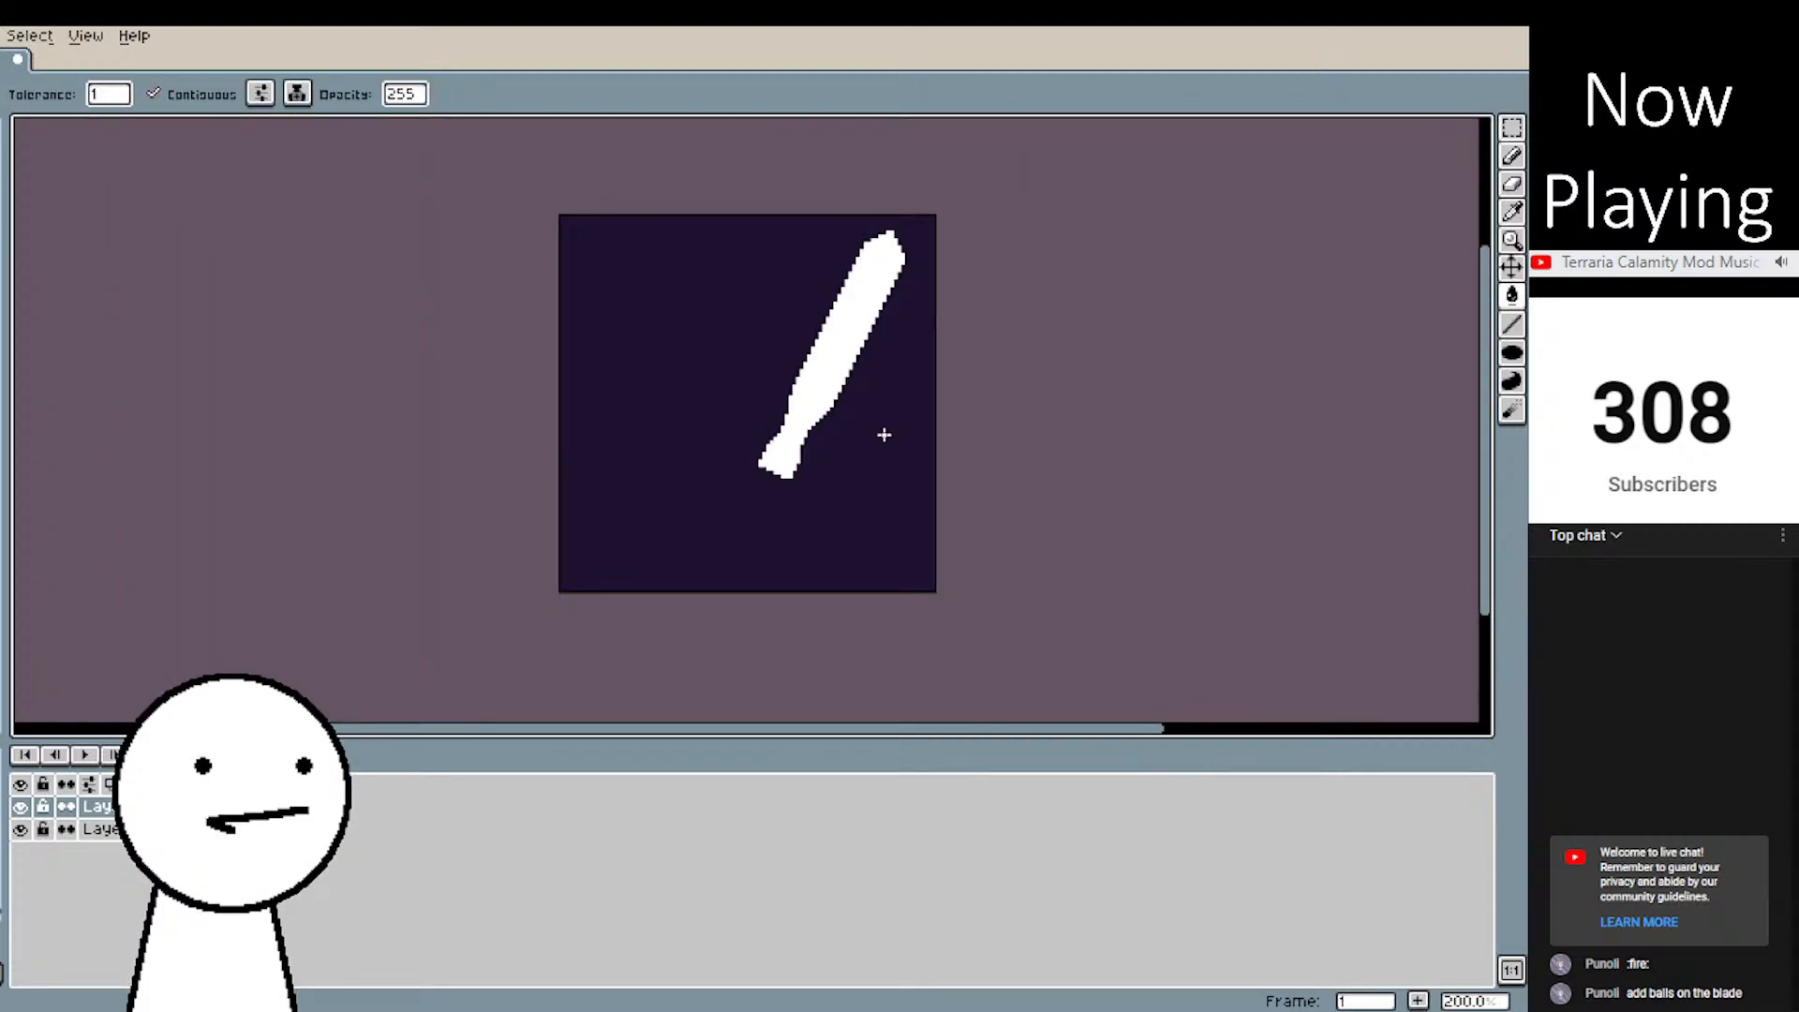
- Draw a one-pixel gray line inside the blade from its tip down, running parallel to the left edge
scroll(868, 442, up, 2)
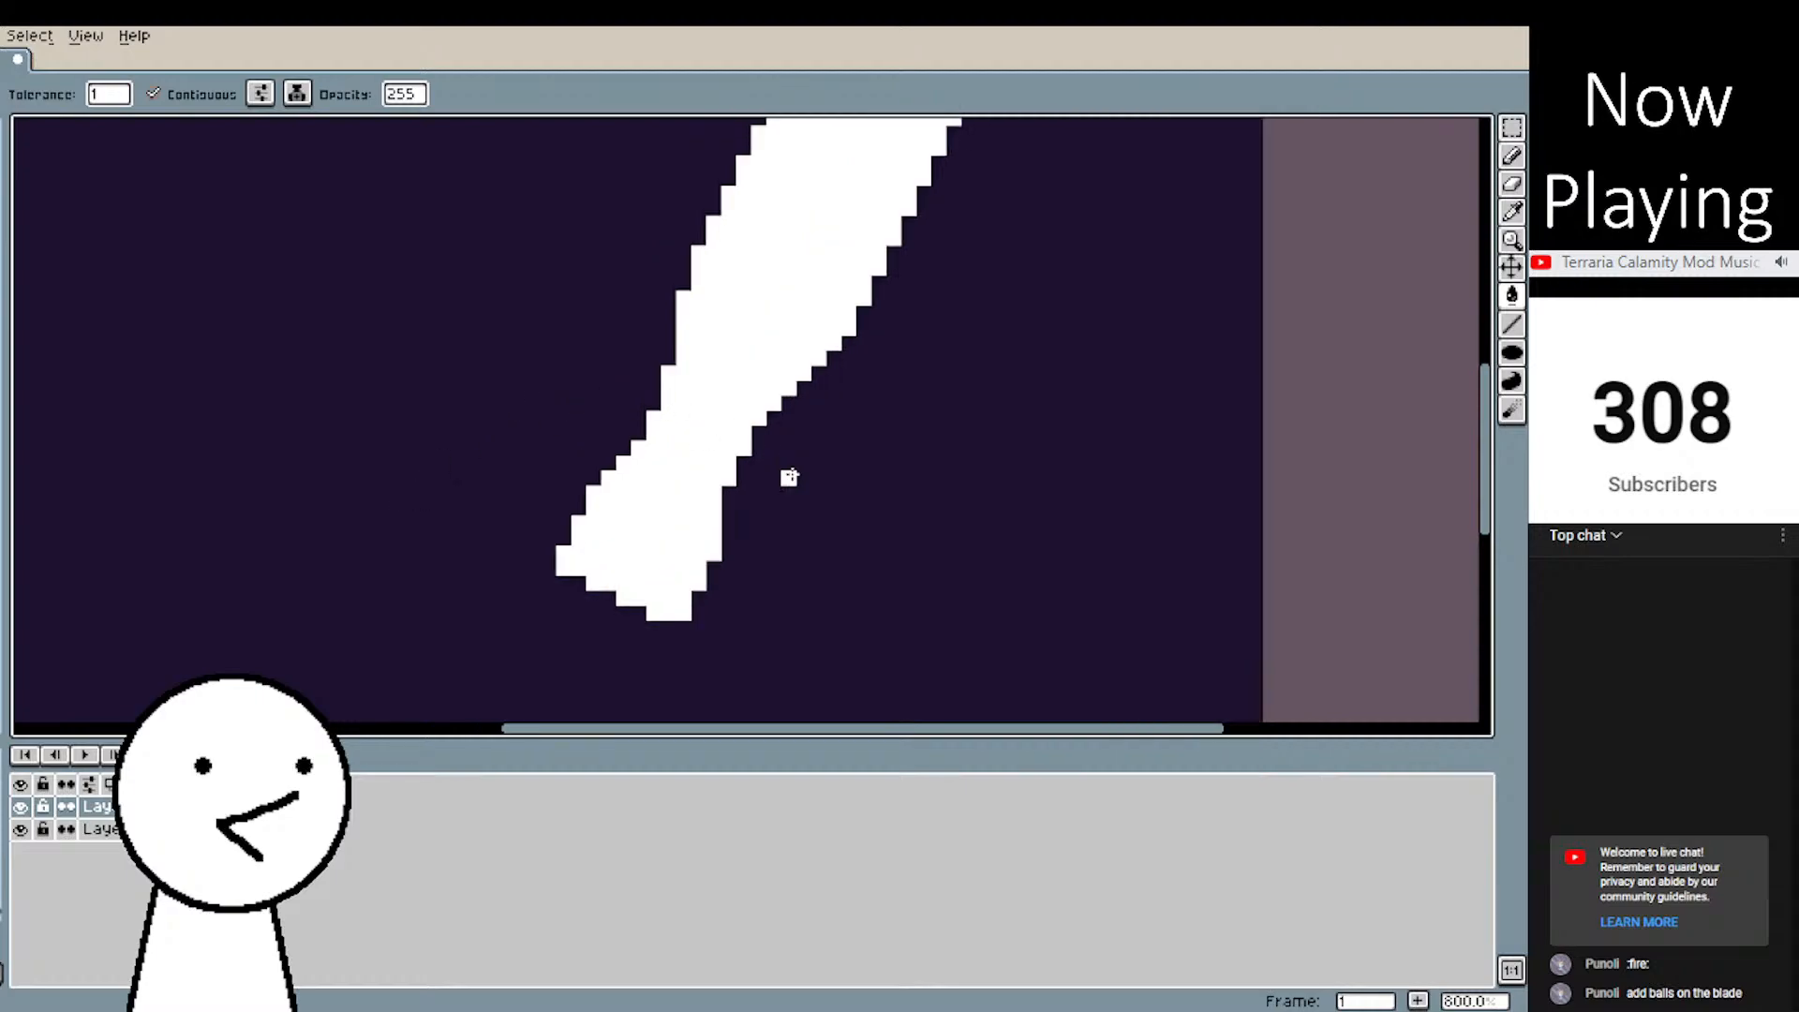
drag(729, 448, 374, 349)
scroll(361, 409, up, 2)
scroll(563, 403, down, 6)
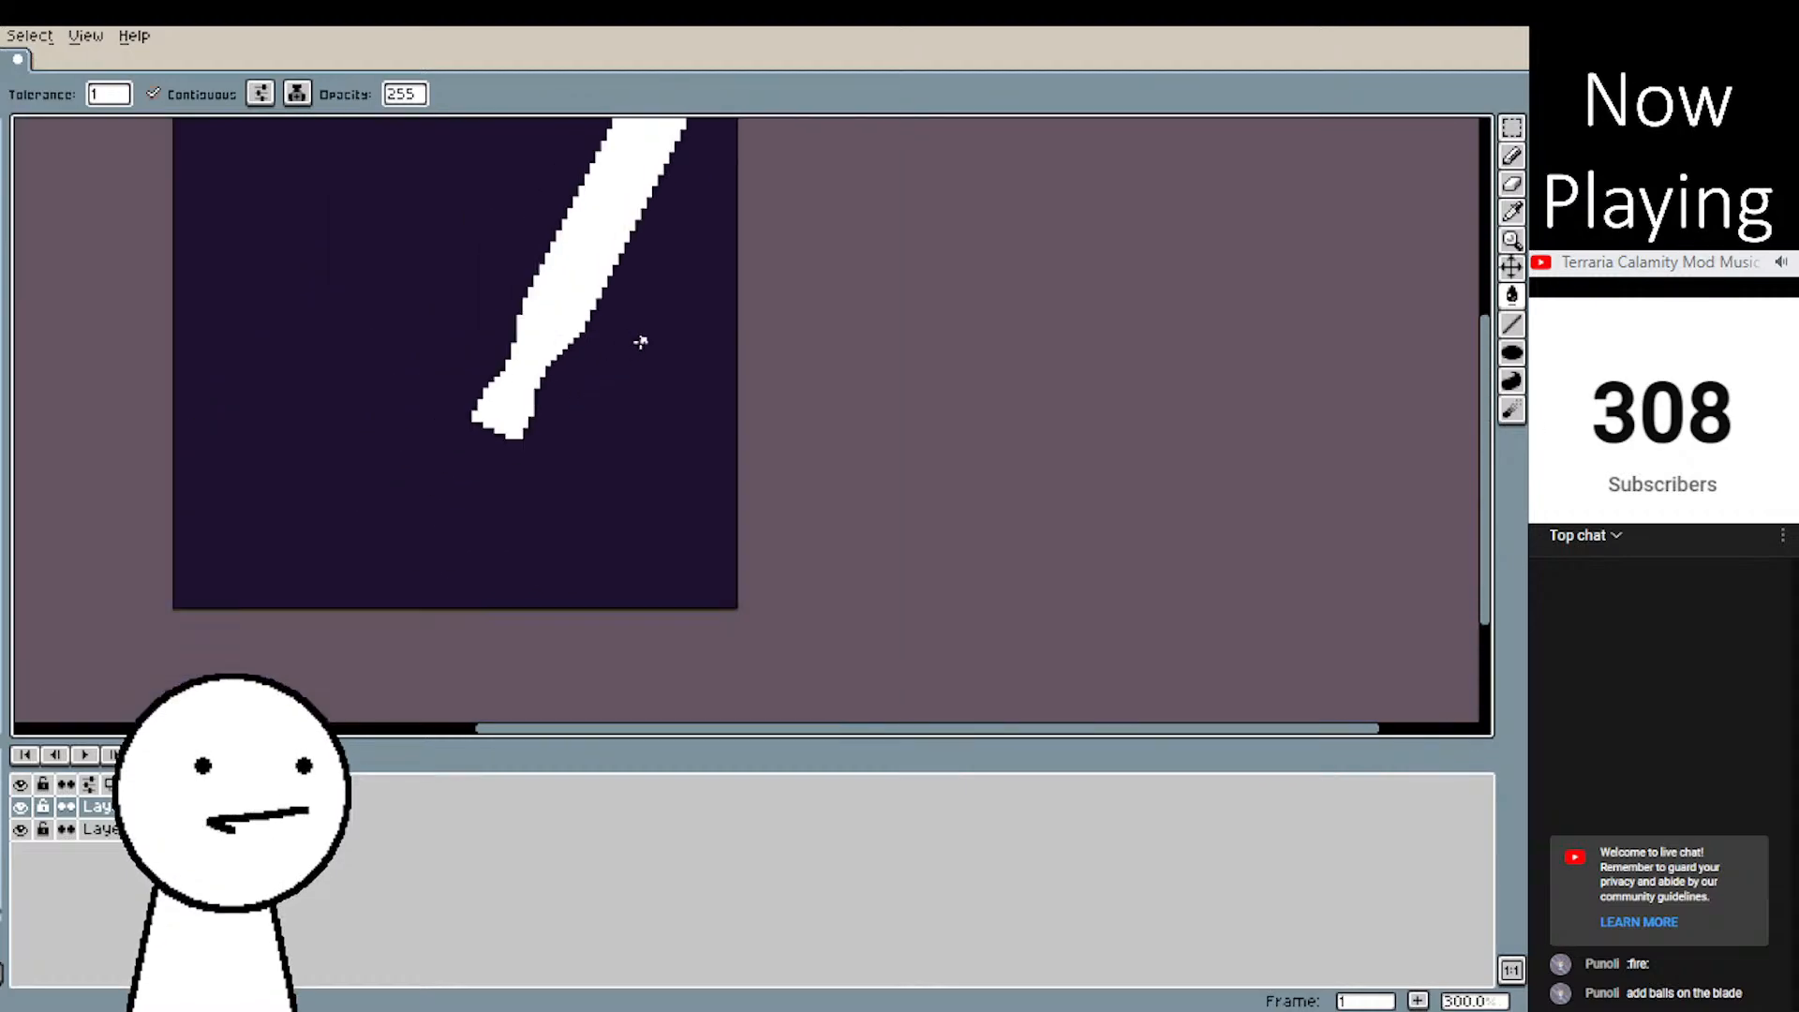
scroll(628, 403, down, 1)
scroll(562, 403, up, 3)
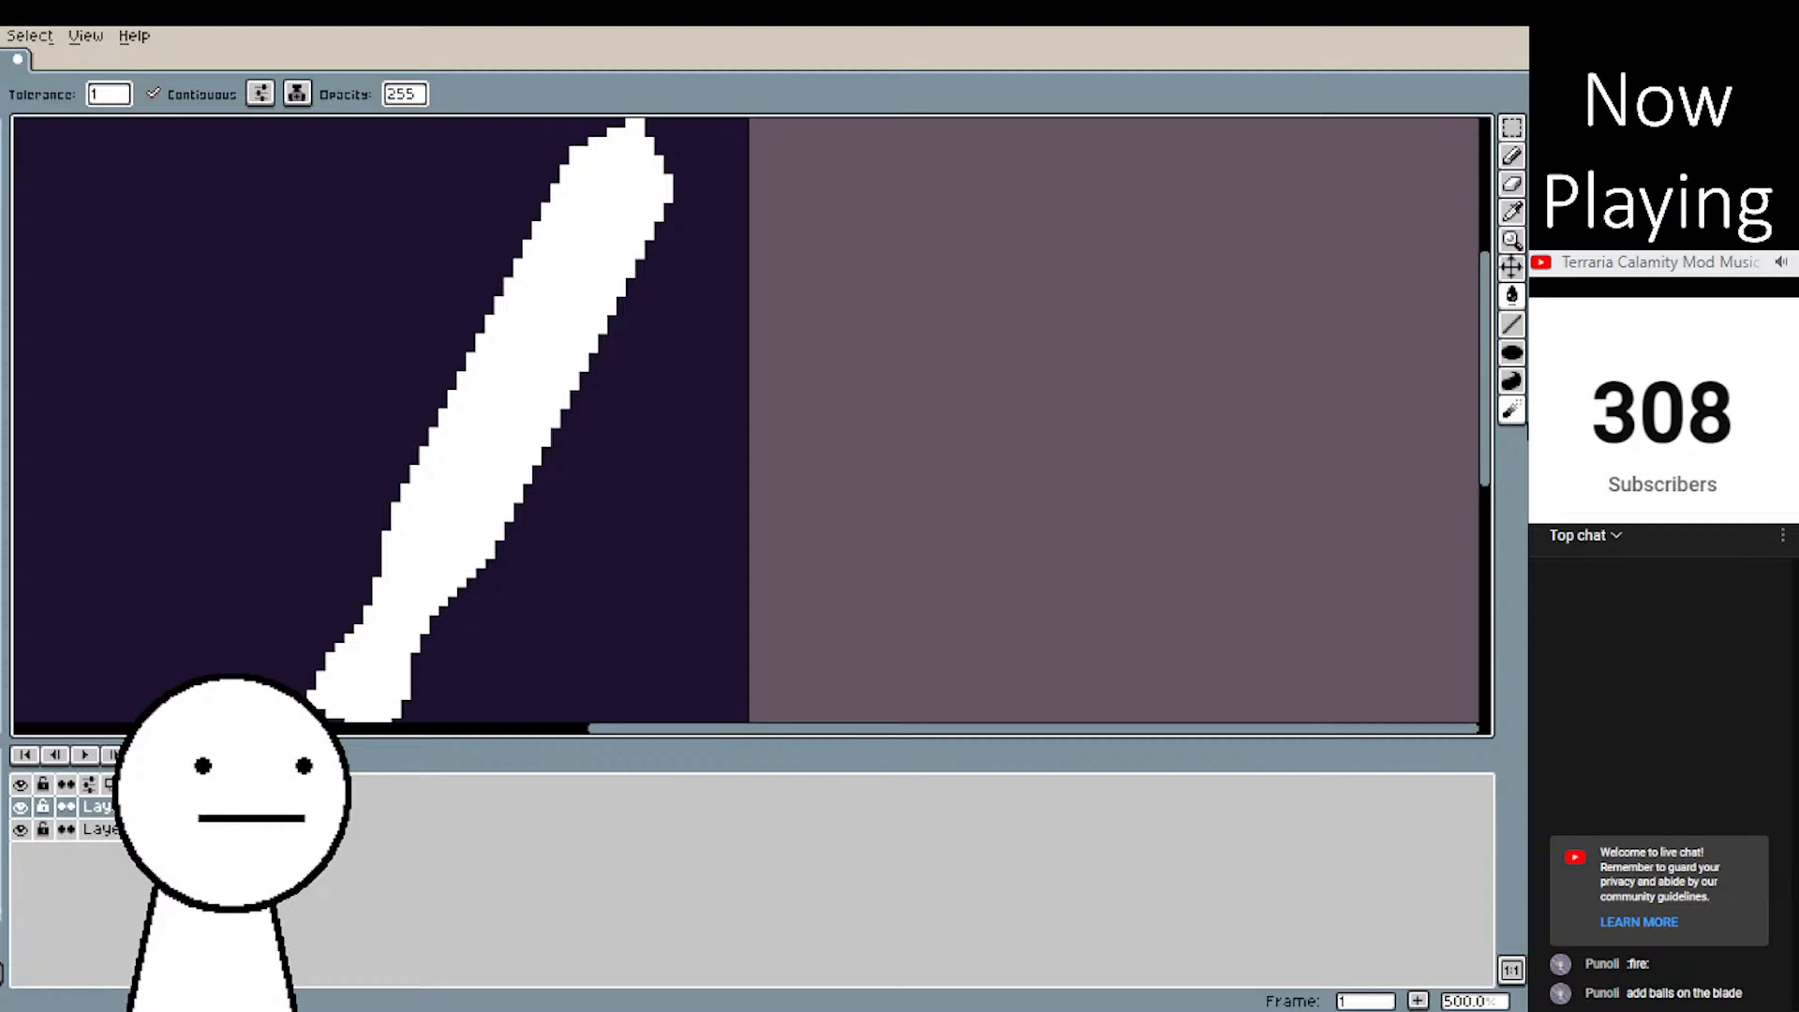
click(1512, 325)
scroll(707, 153, up, 2)
scroll(688, 178, up, 2)
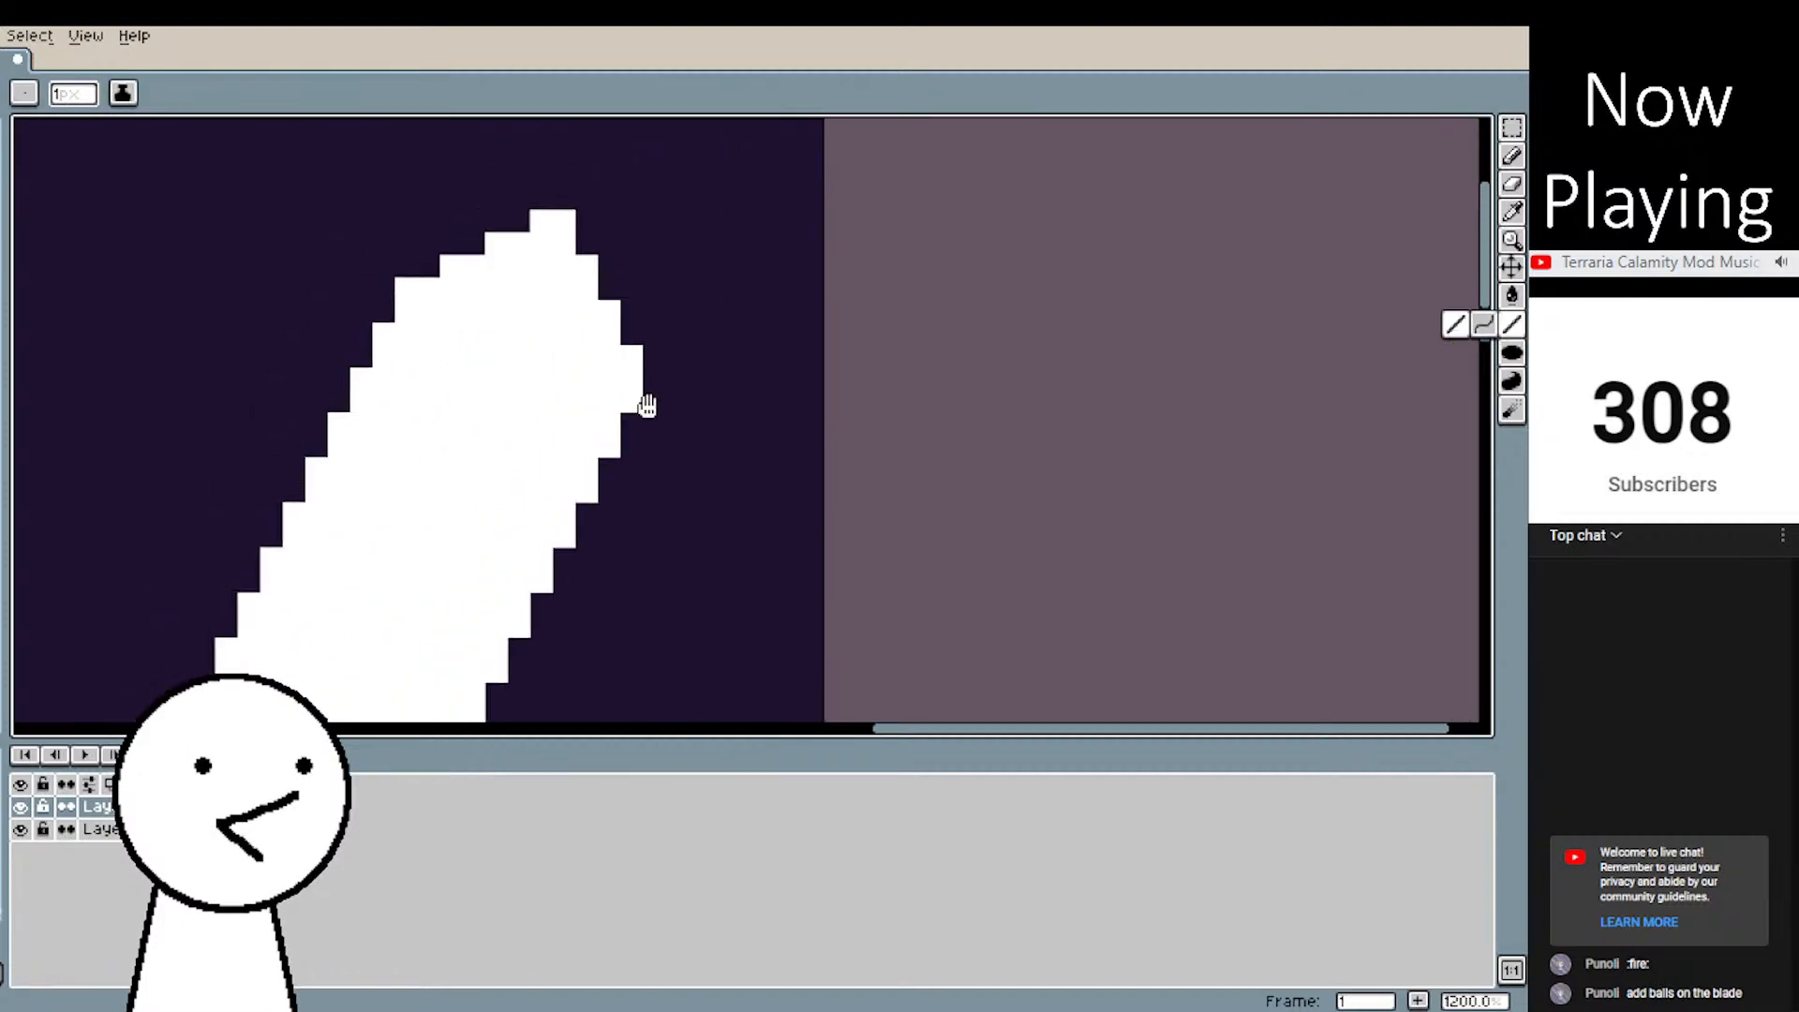
drag(562, 306, 434, 467)
scroll(604, 492, down, 4)
mouse_move(586, 515)
mouse_down()
mouse_move(617, 362)
mouse_move(479, 603)
mouse_up()
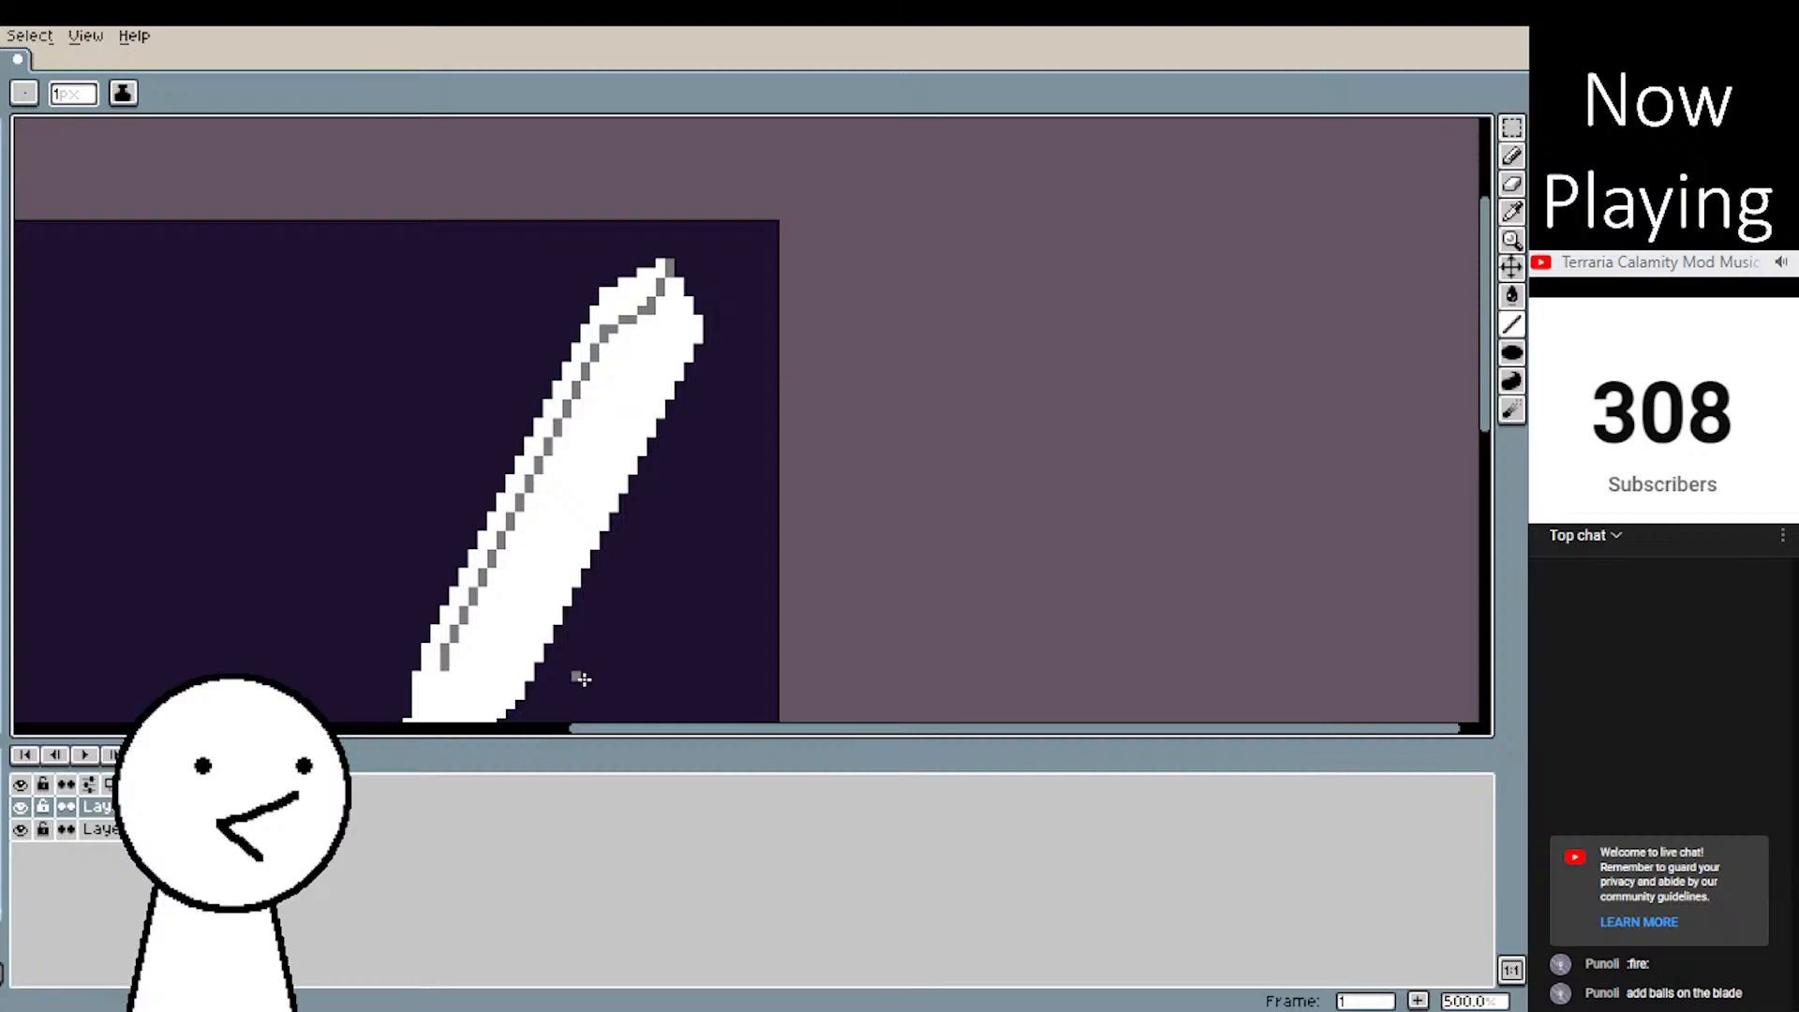
- Continue the gray line along the neck's left contour down into the flared end near its lower left corner
scroll(610, 381, up, 2)
drag(369, 495, 343, 605)
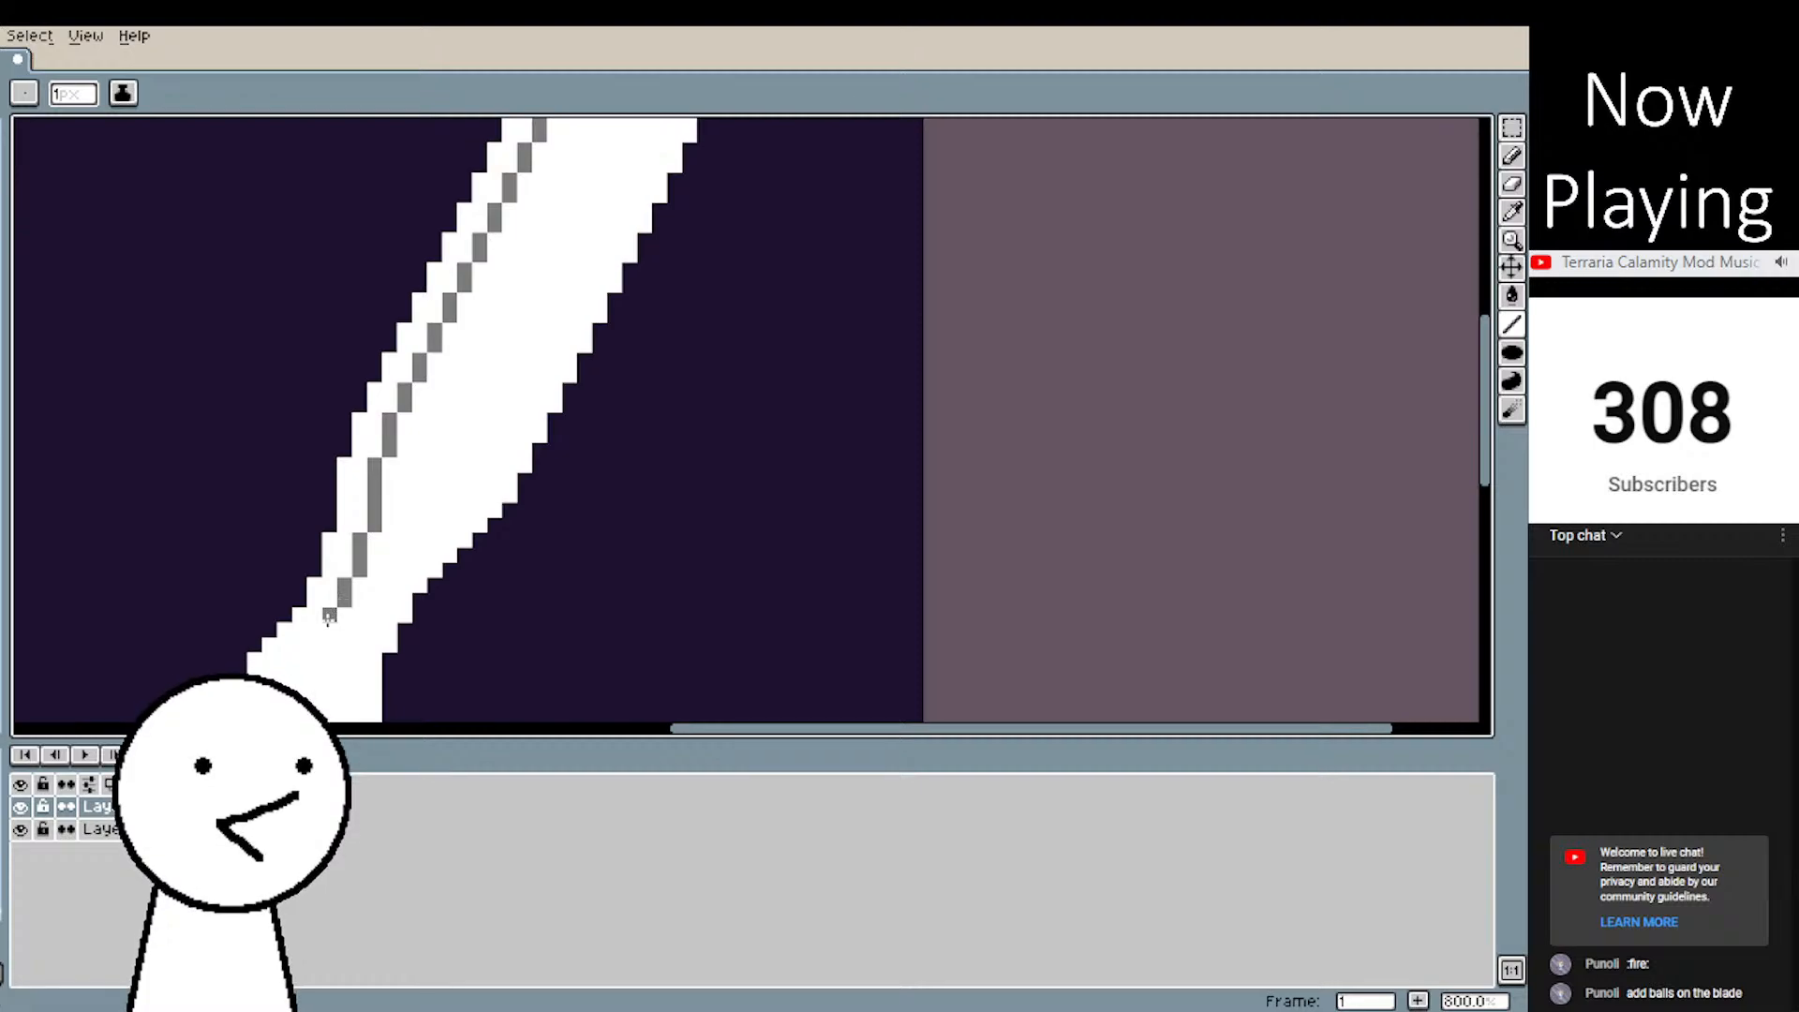
shift+click(300, 645)
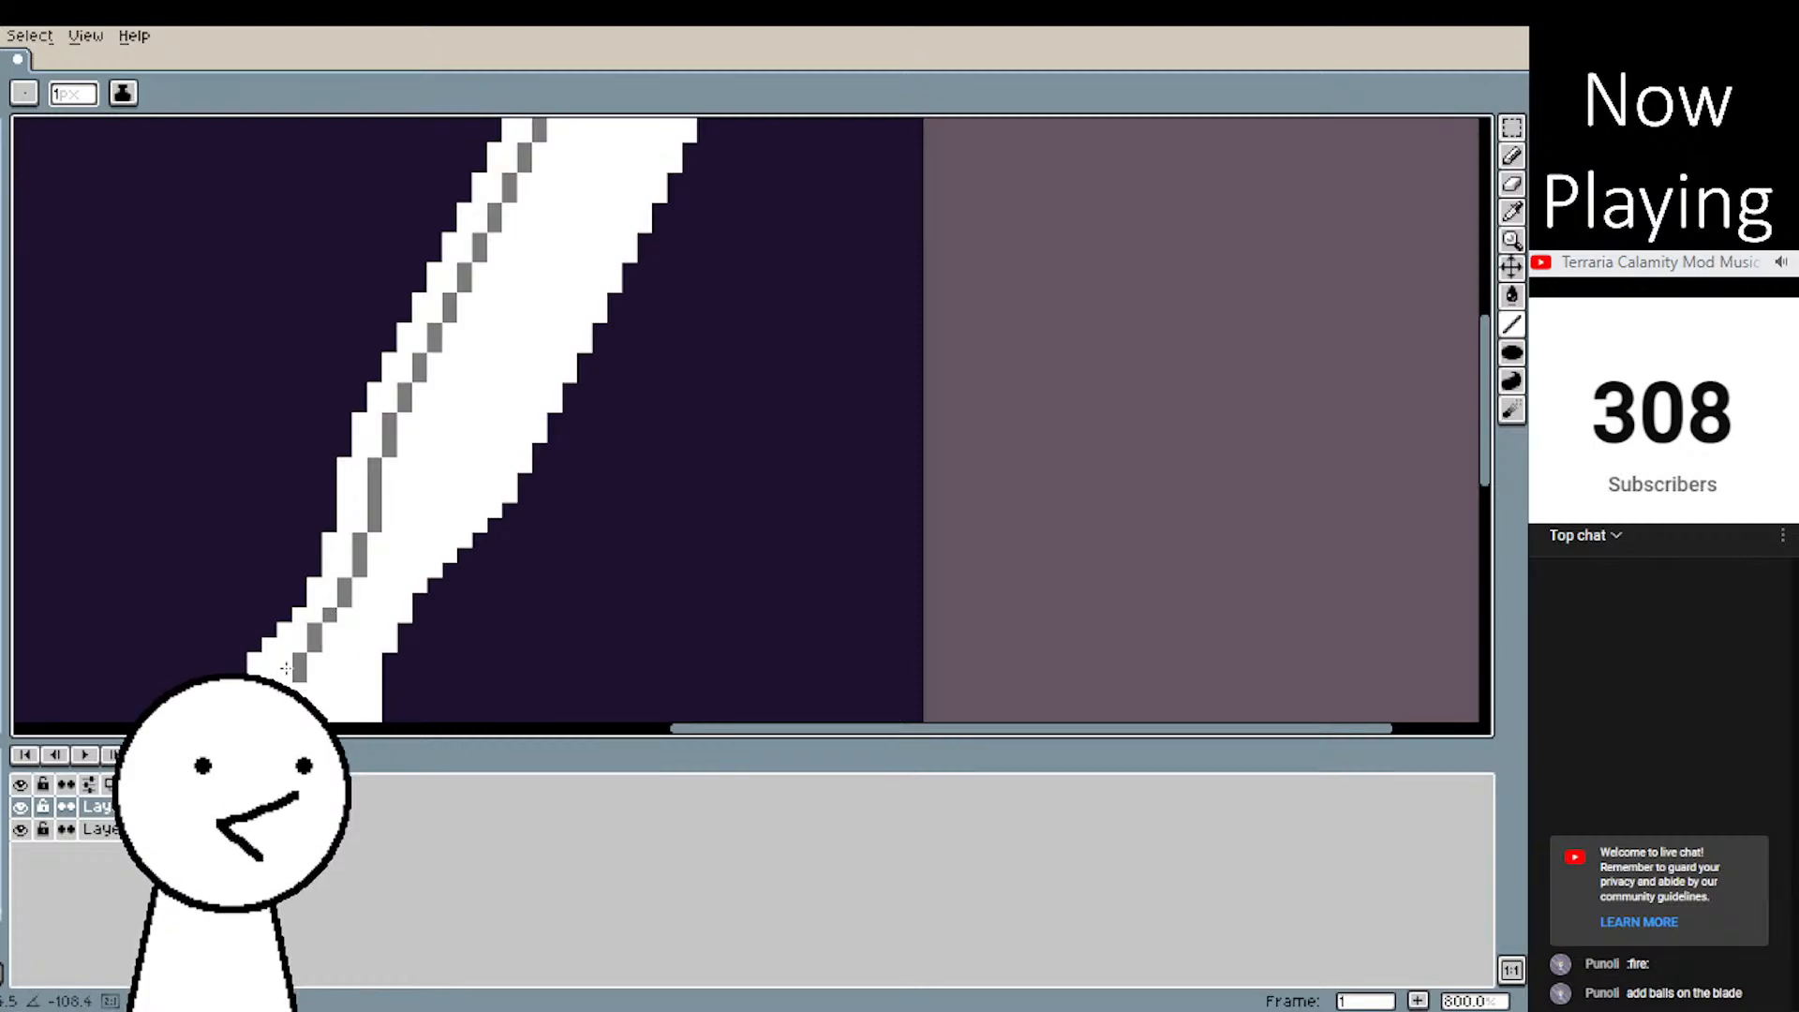
drag(284, 667, 295, 583)
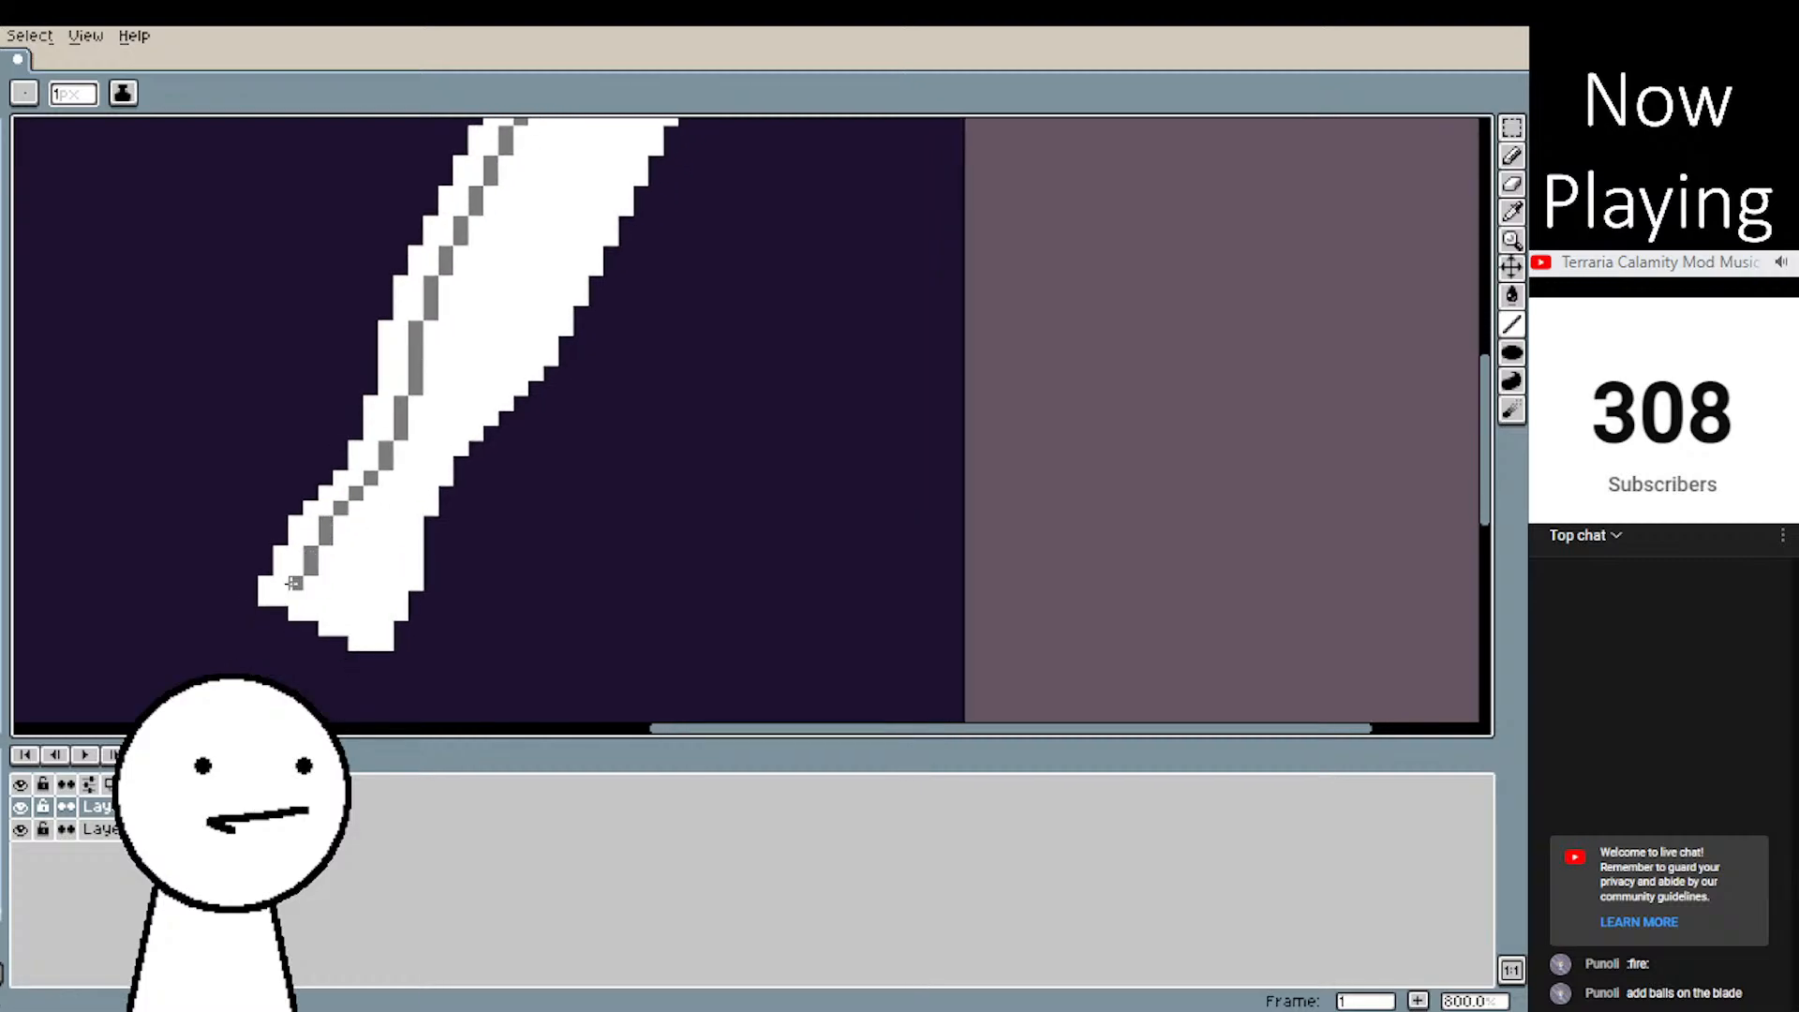
- Undo the last pixel and close the gray line with a short horizontal segment to the flare's left outer edge
key(ctrl)
key(ctrl+z)
drag(296, 568, 280, 568)
scroll(535, 435, down, 3)
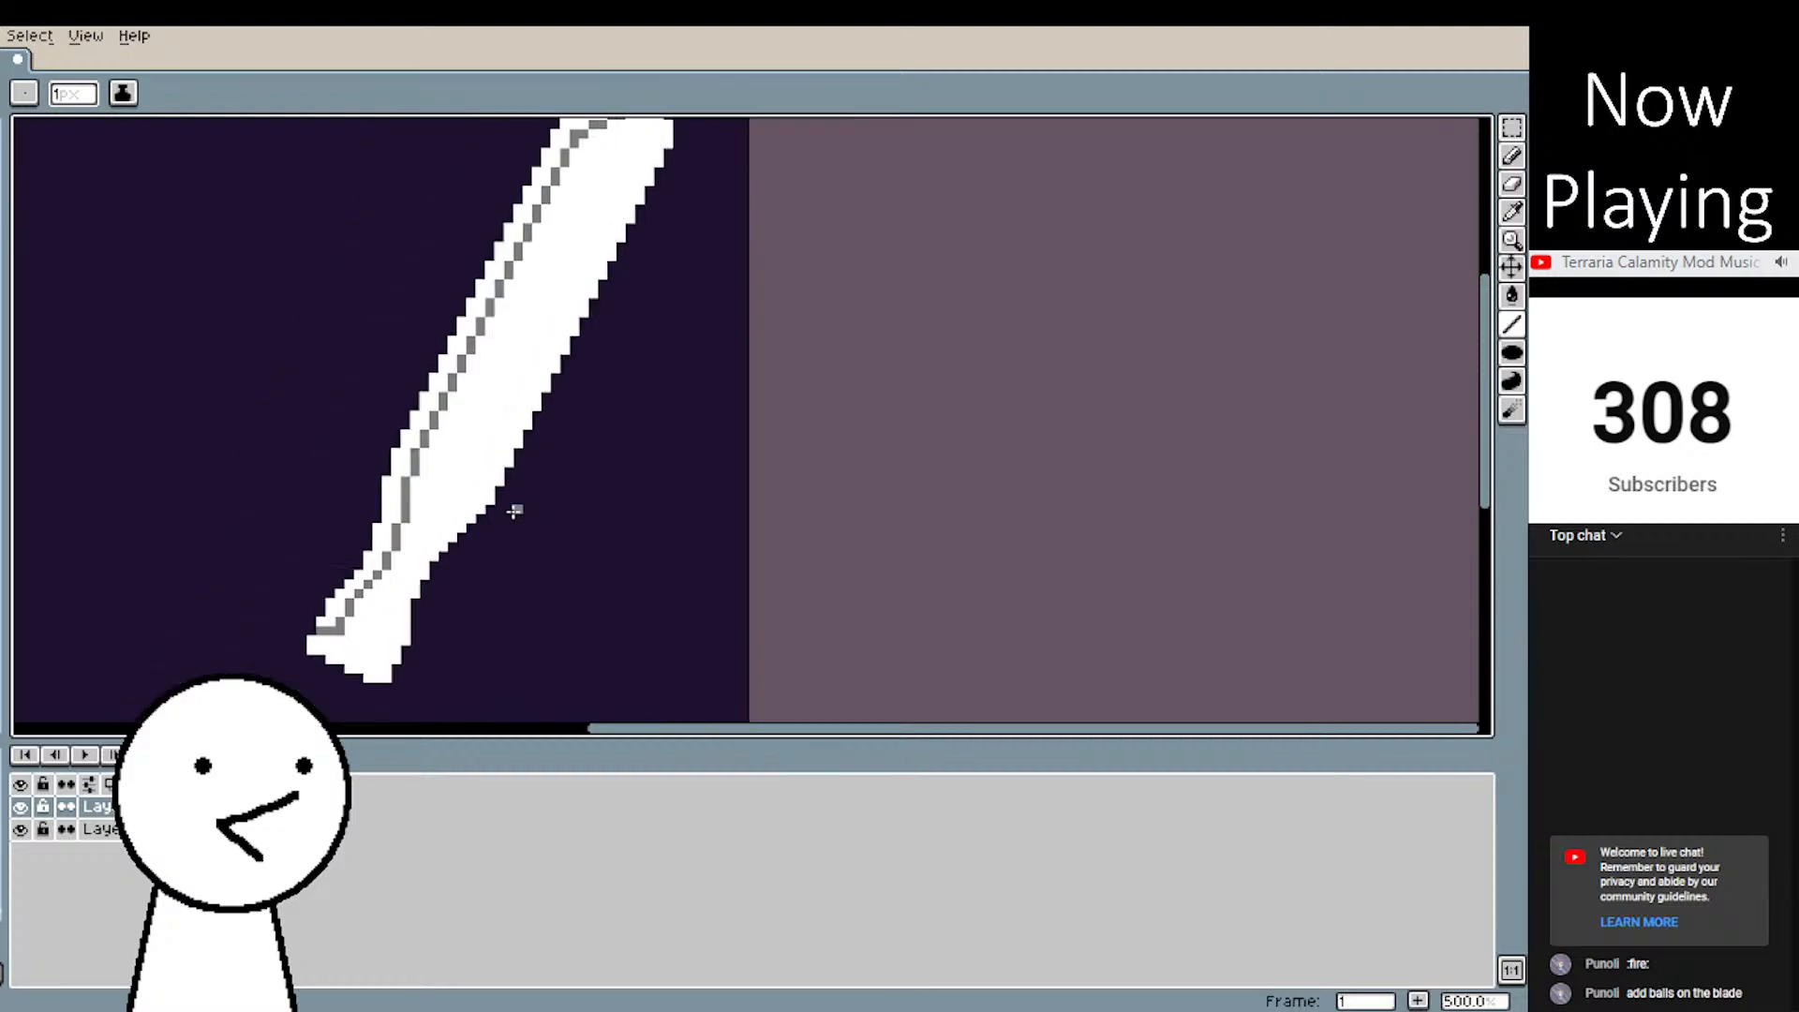
- Fill the white strip between the gray line and the silhouette's left edge with gray
click(1512, 295)
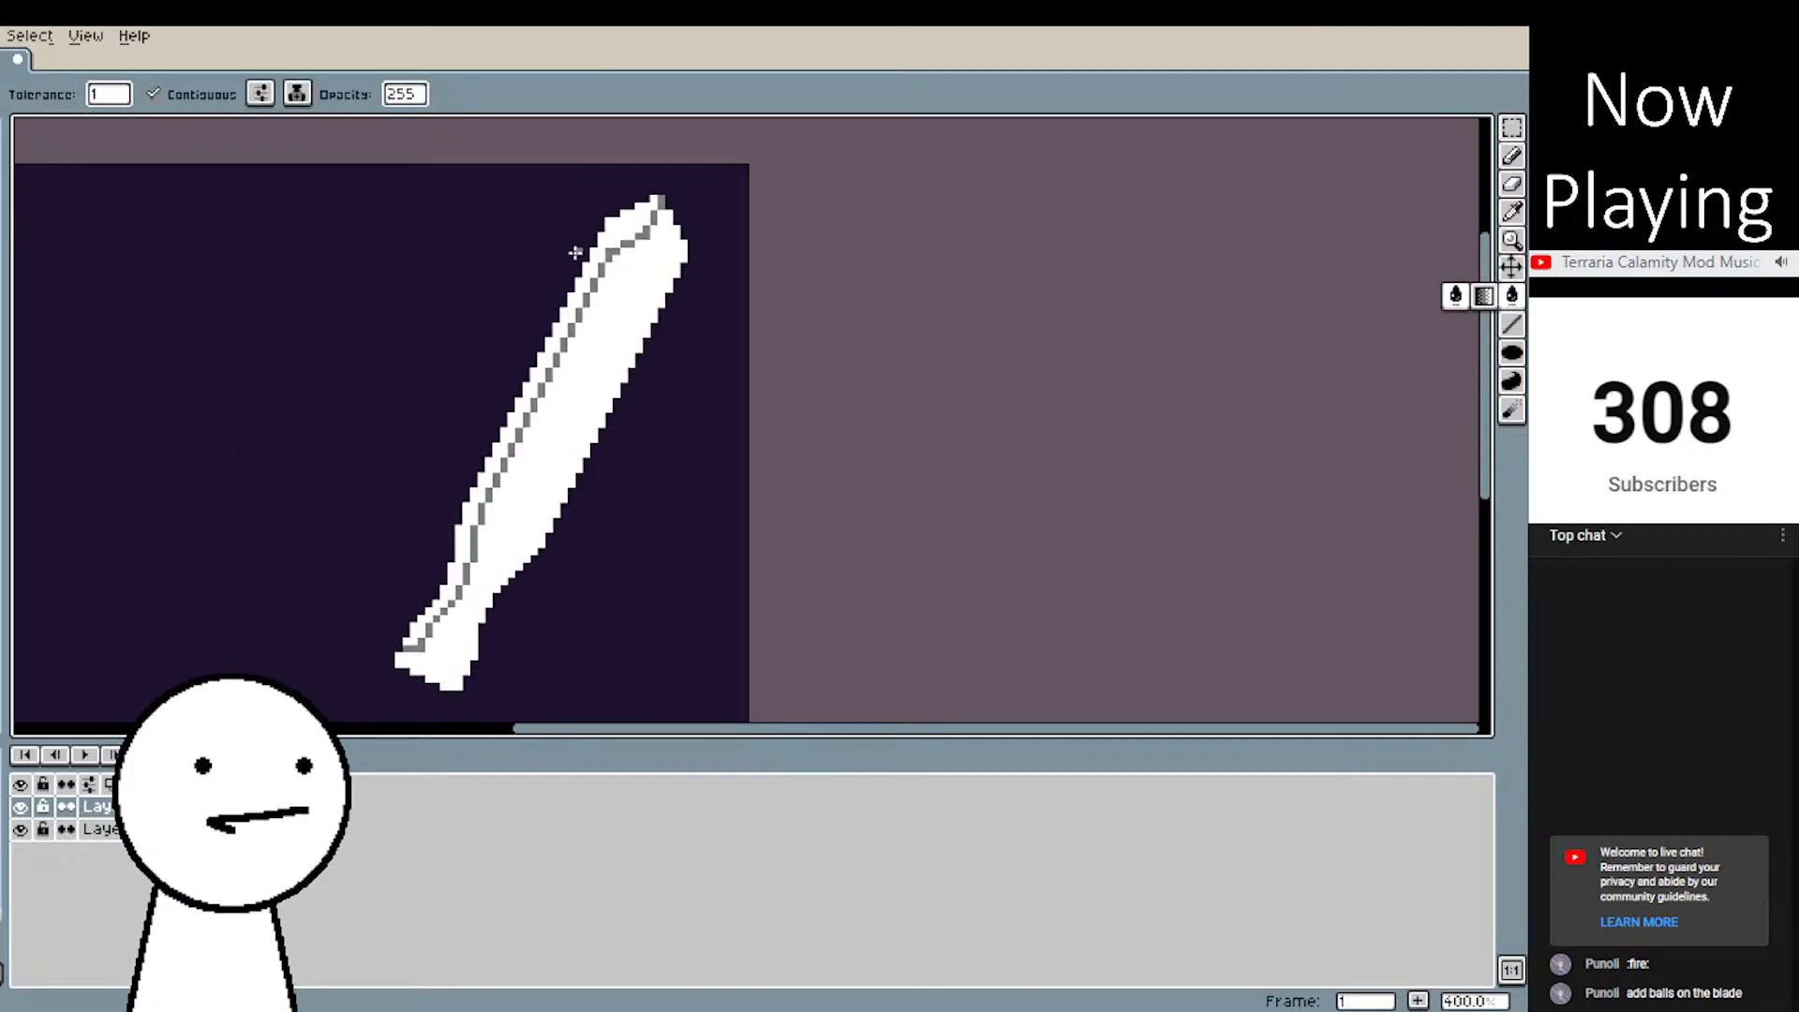
click(629, 221)
scroll(711, 217, down, 2)
scroll(692, 122, up, 2)
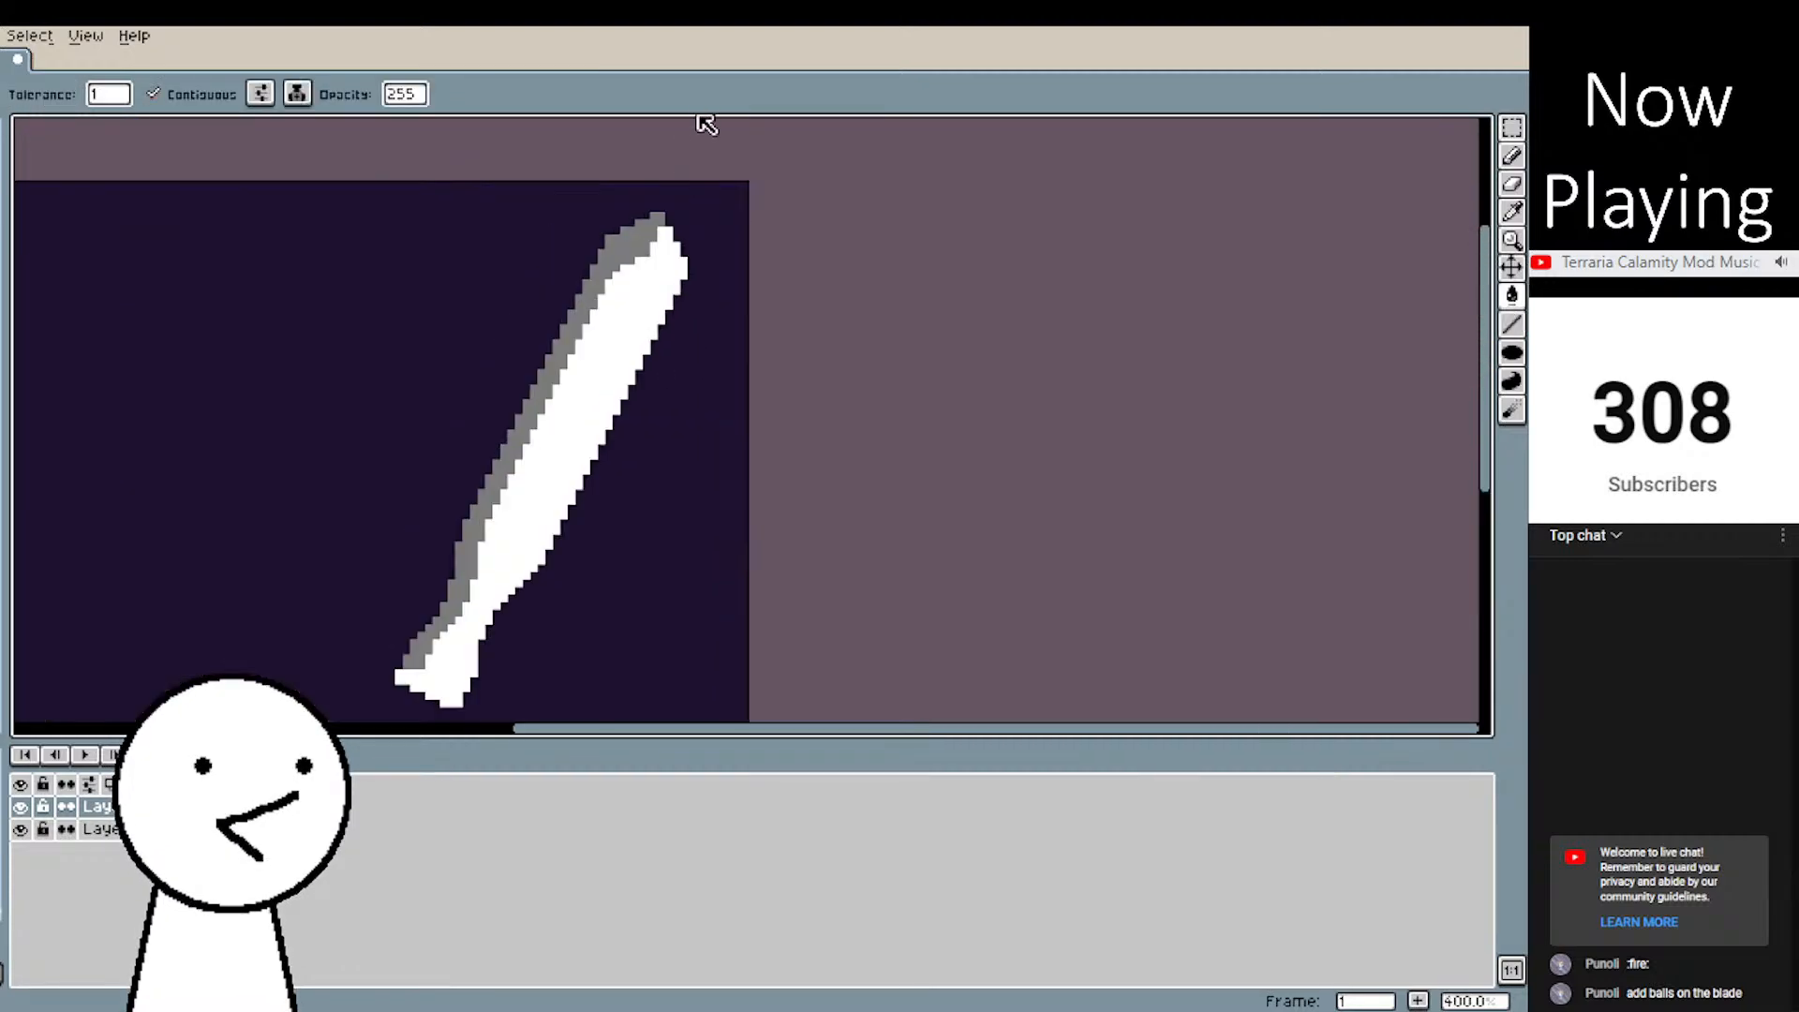
- Sample white and repaint the stepped inner edge of the gray band near the blade tip to narrow and smooth it
drag(773, 414, 426, 369)
scroll(700, 203, up, 3)
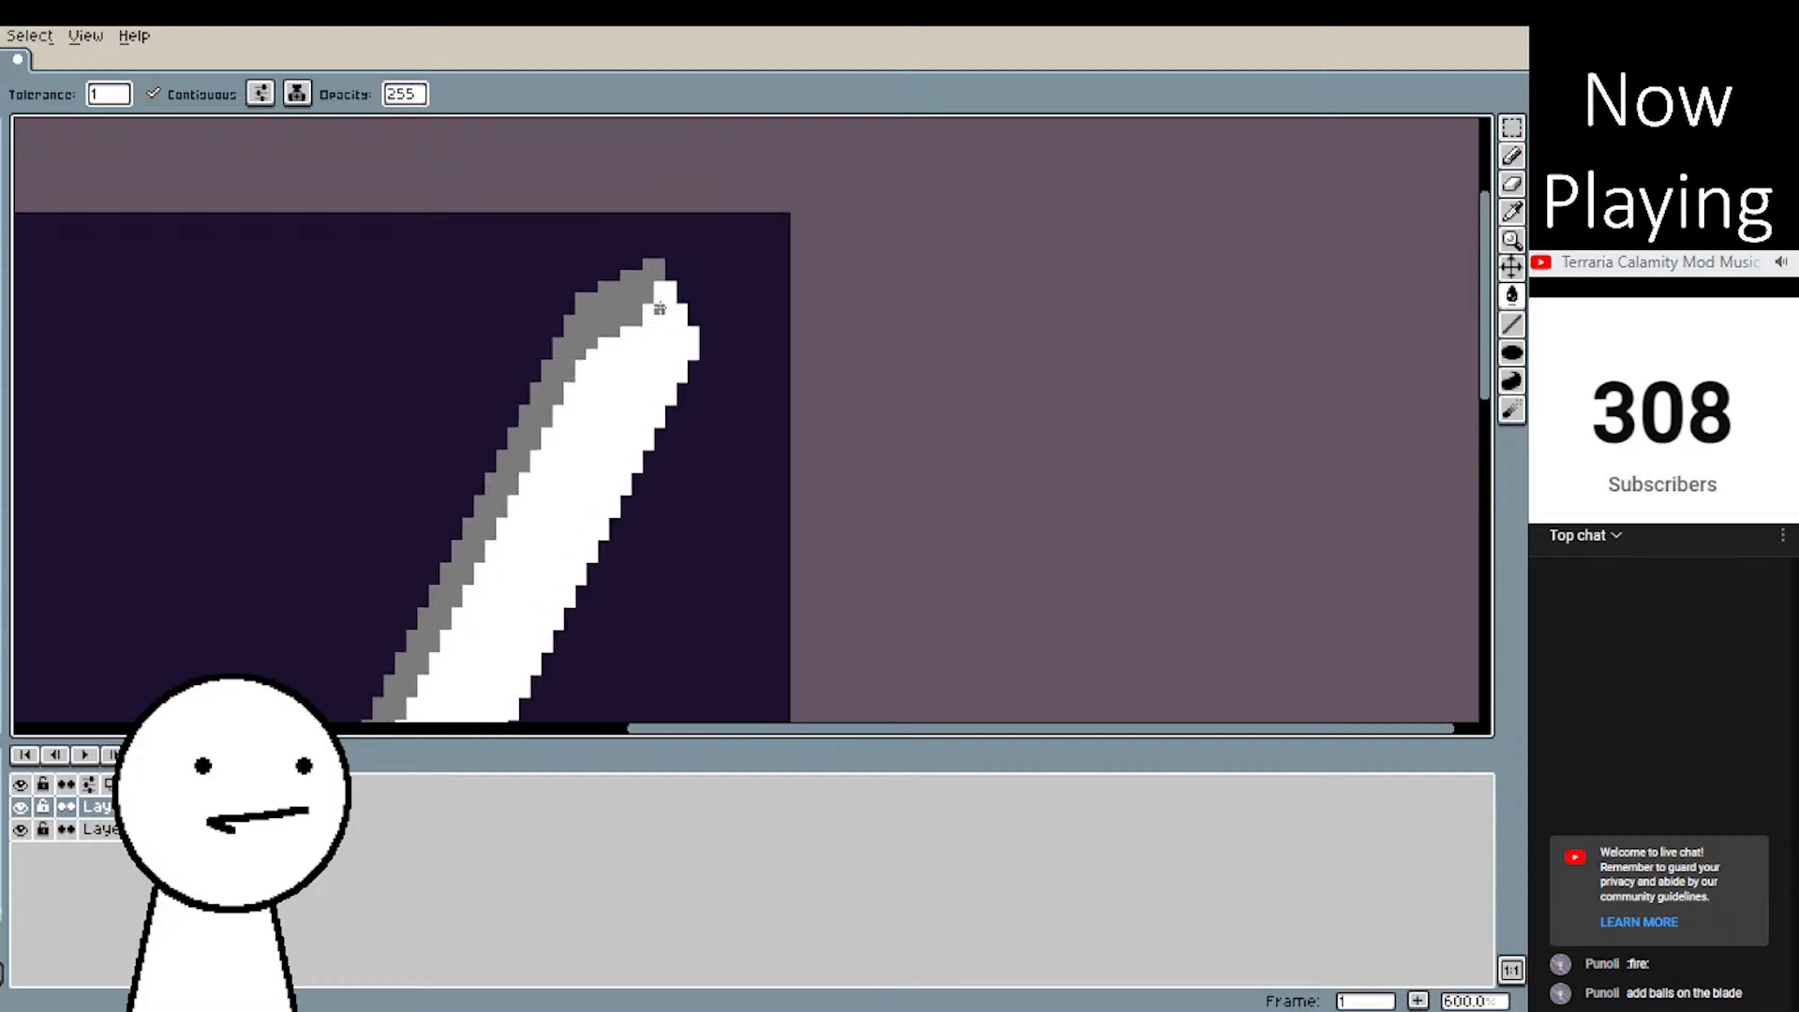
click(1512, 213)
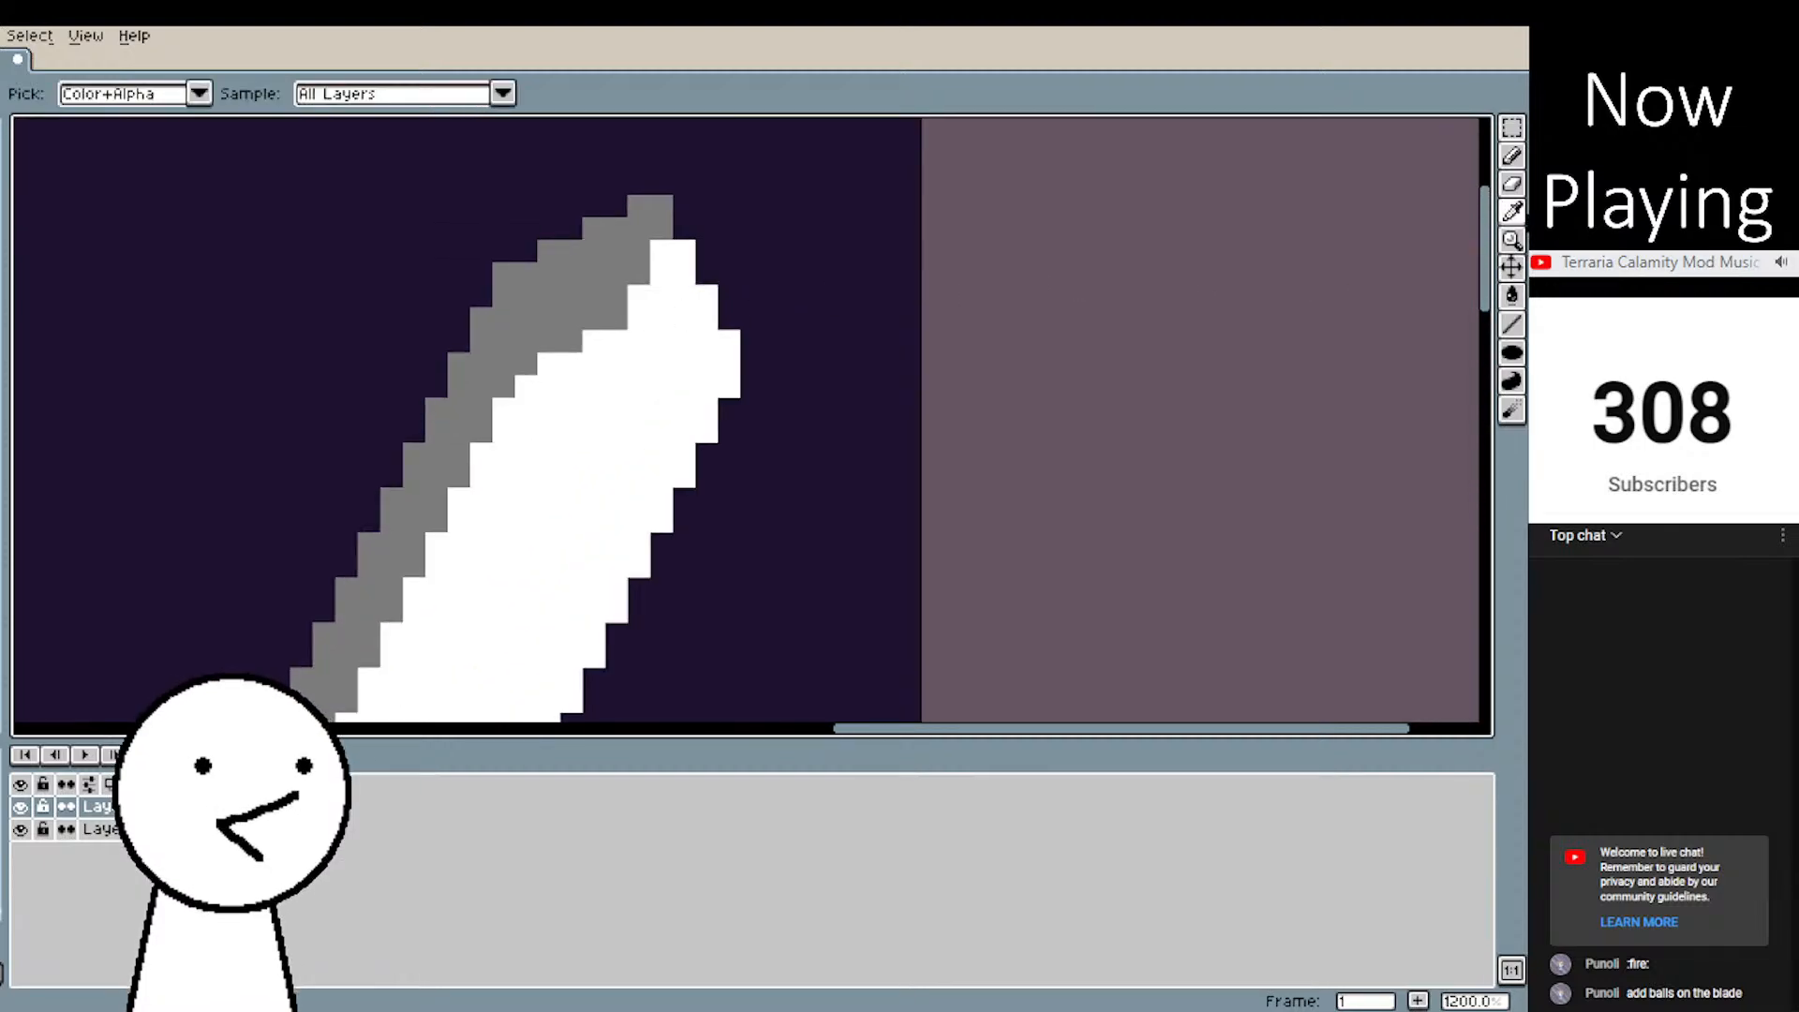
click(1513, 325)
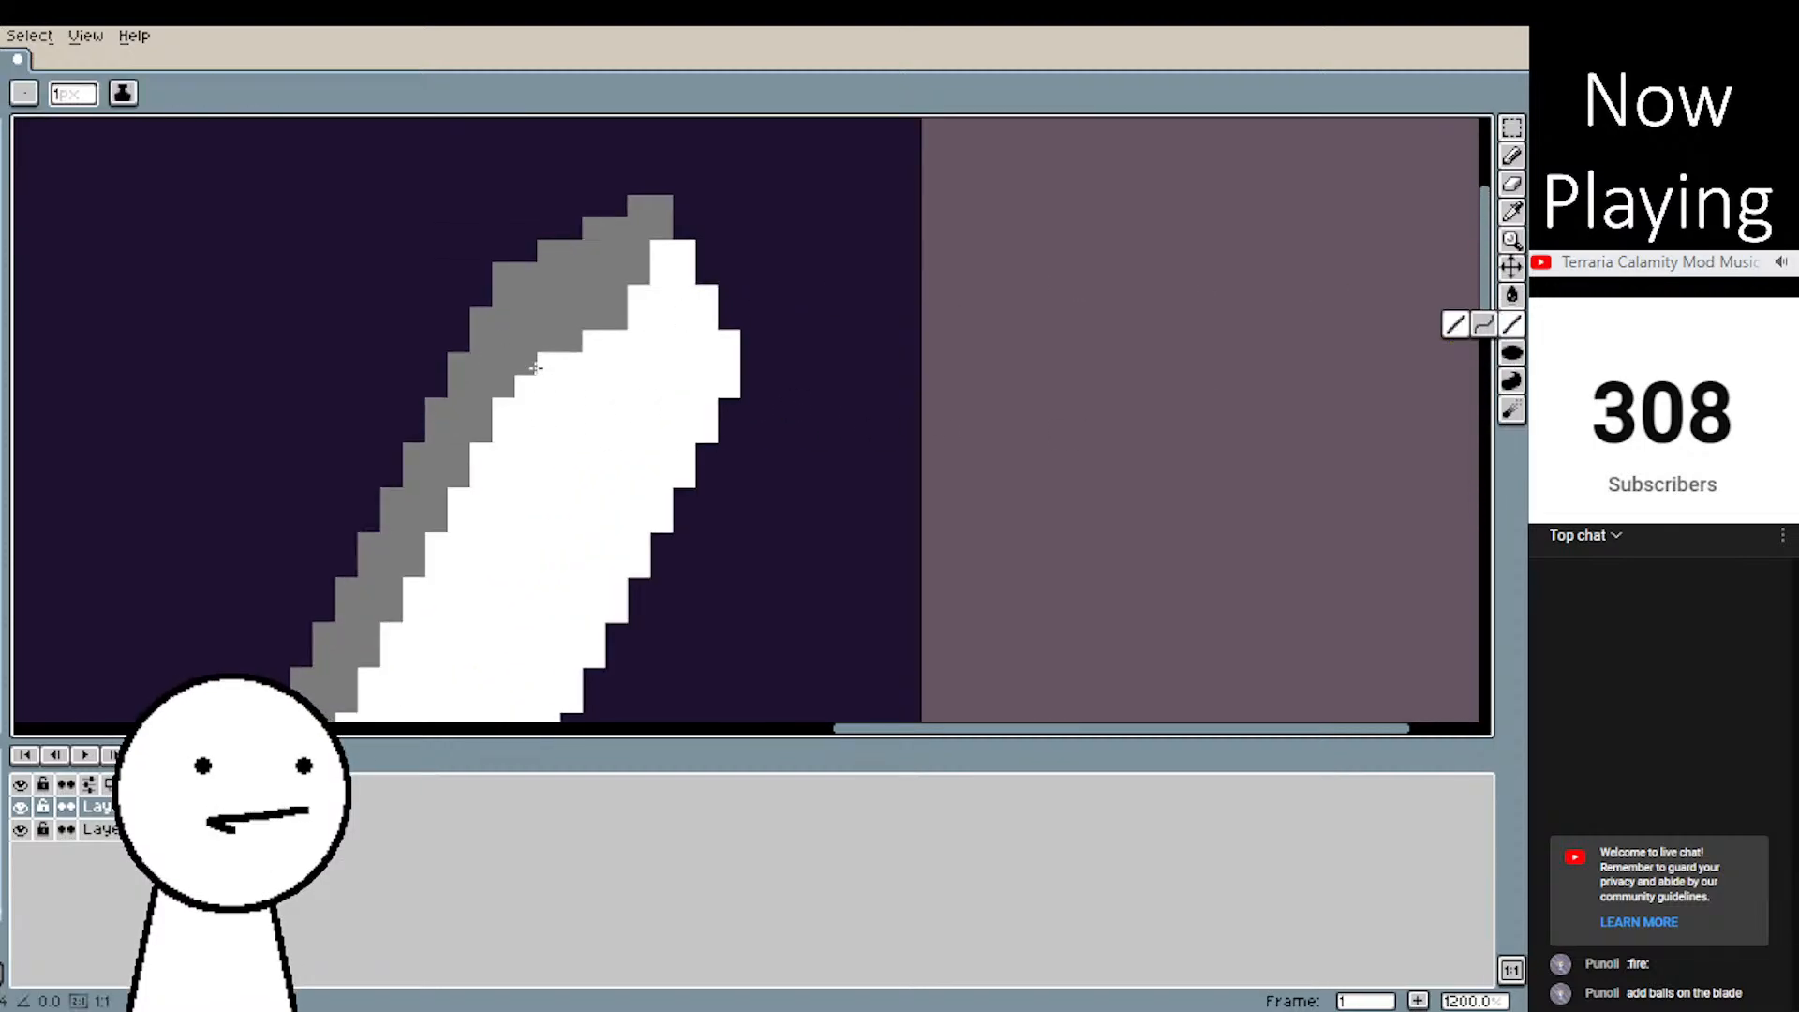
click(1513, 213)
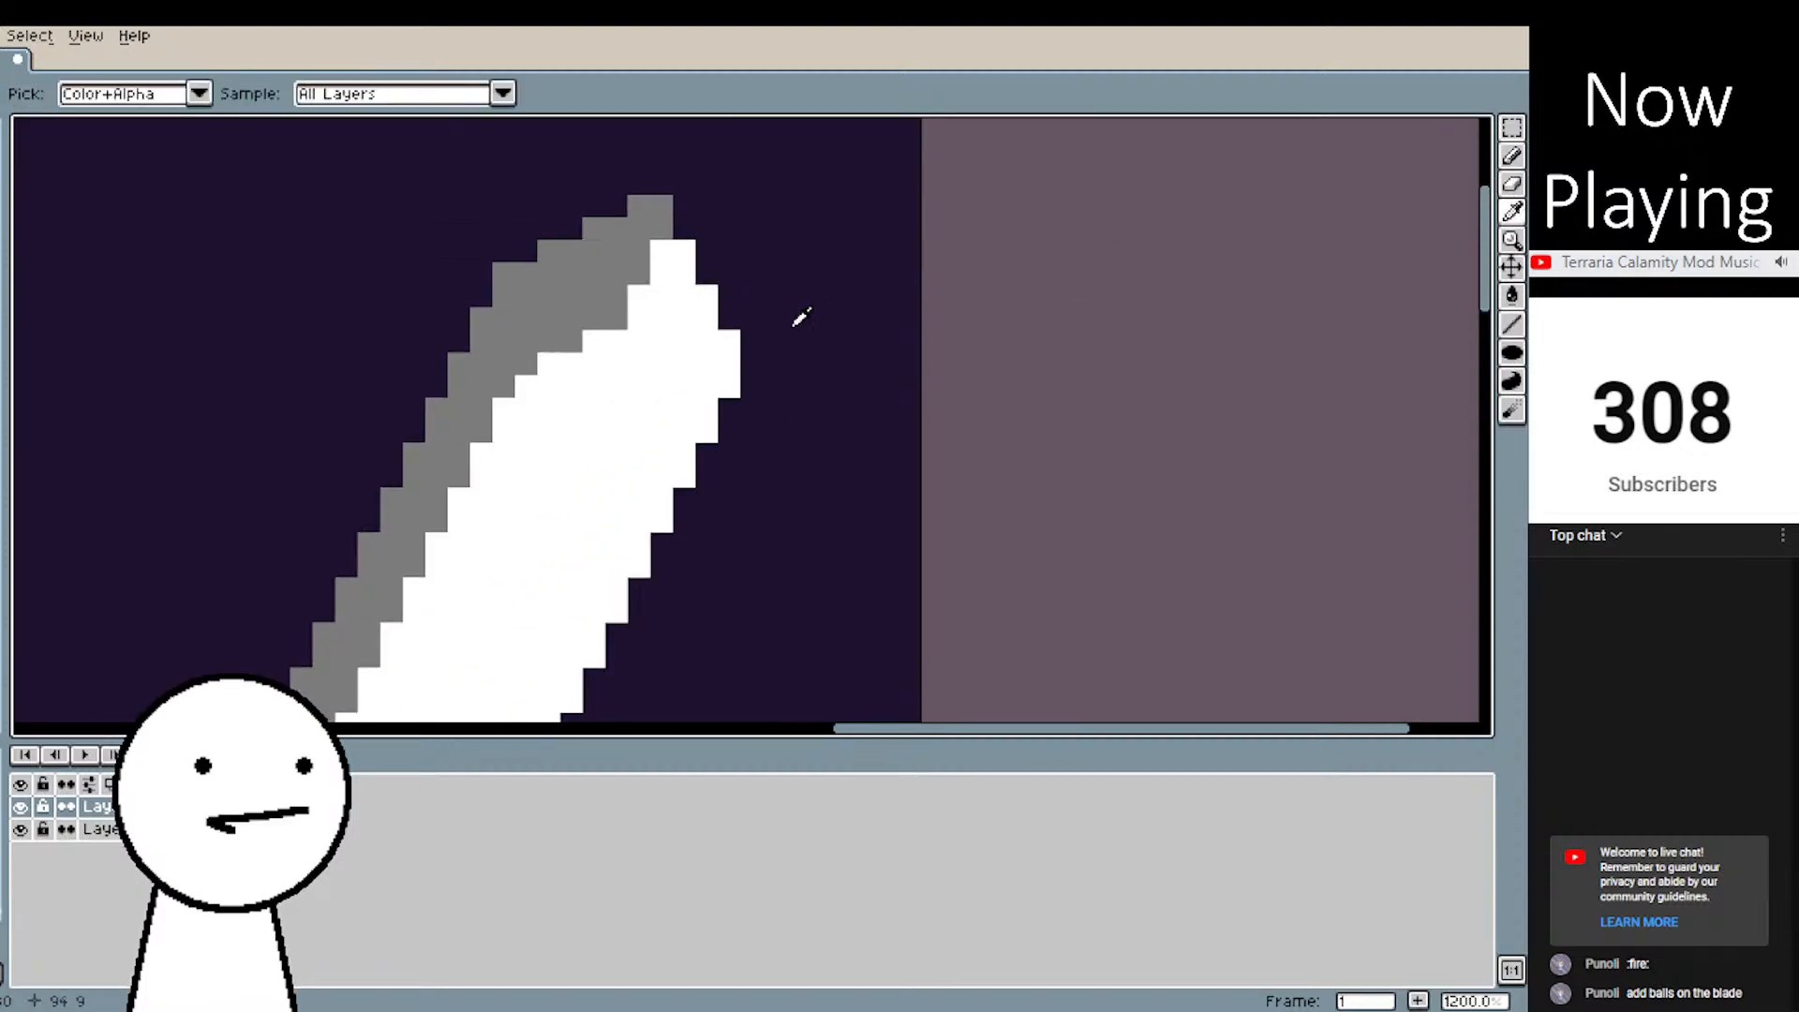
click(1512, 324)
click(528, 362)
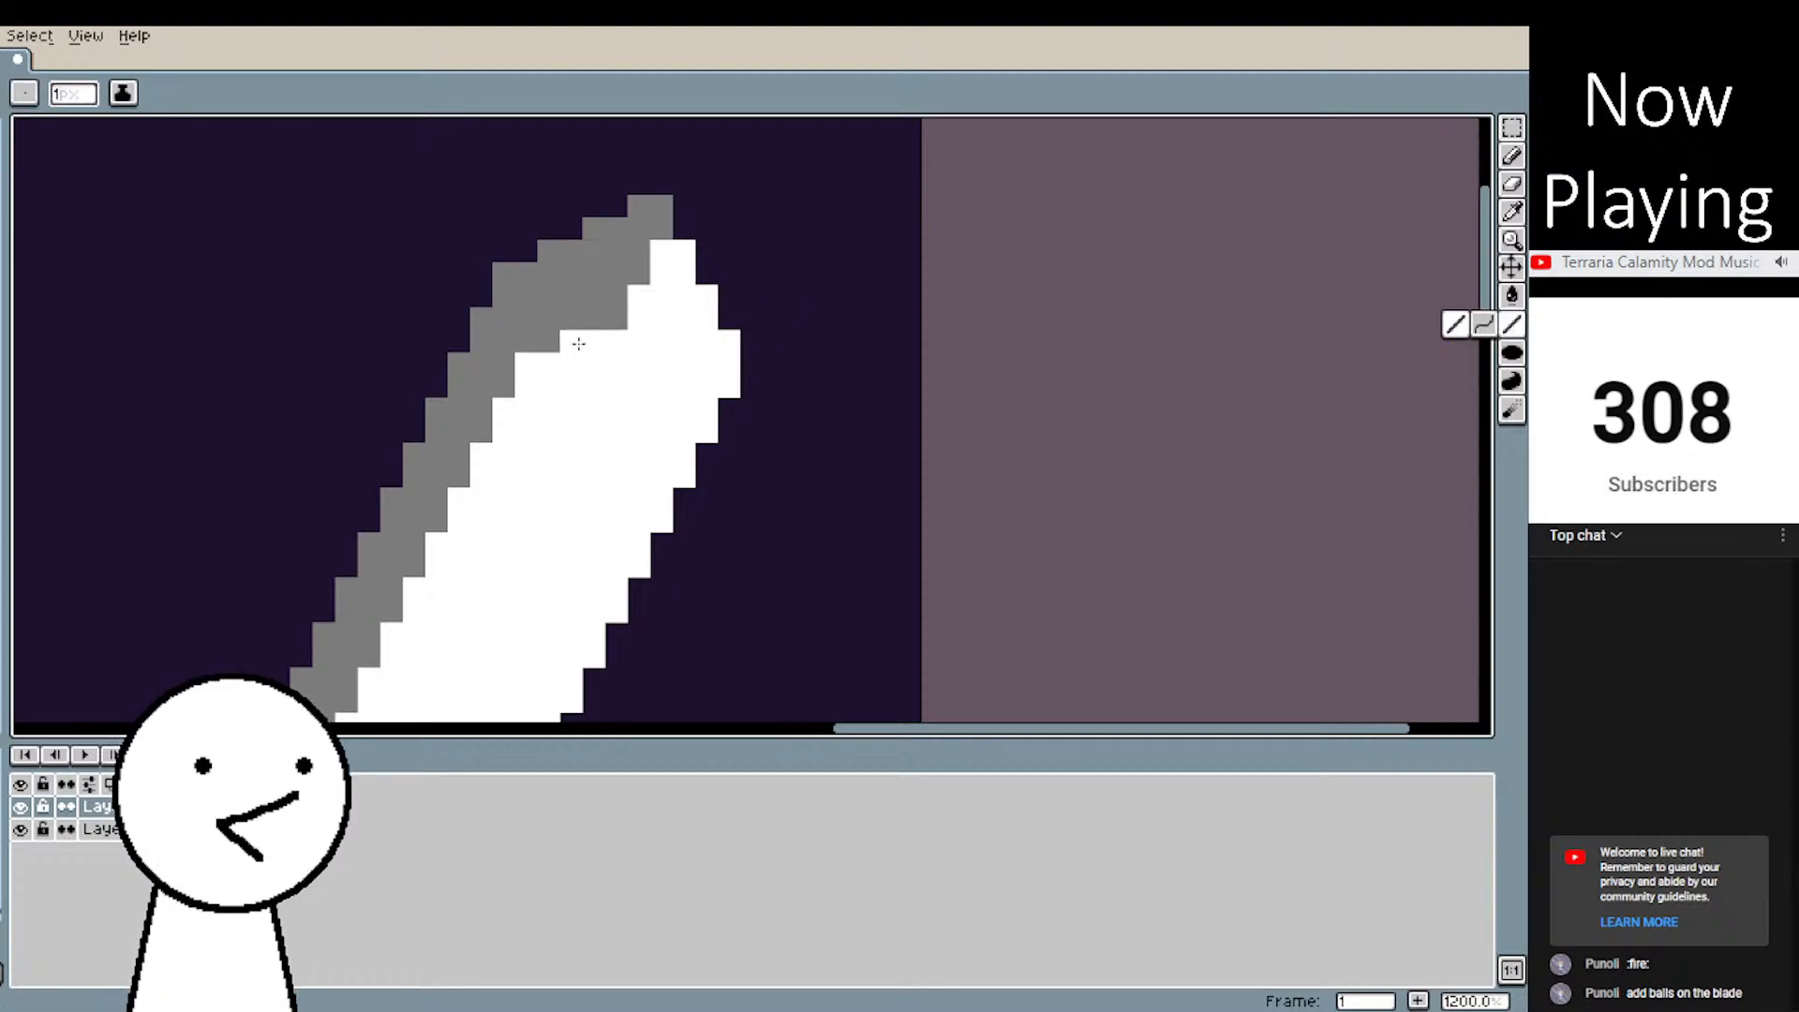
click(578, 345)
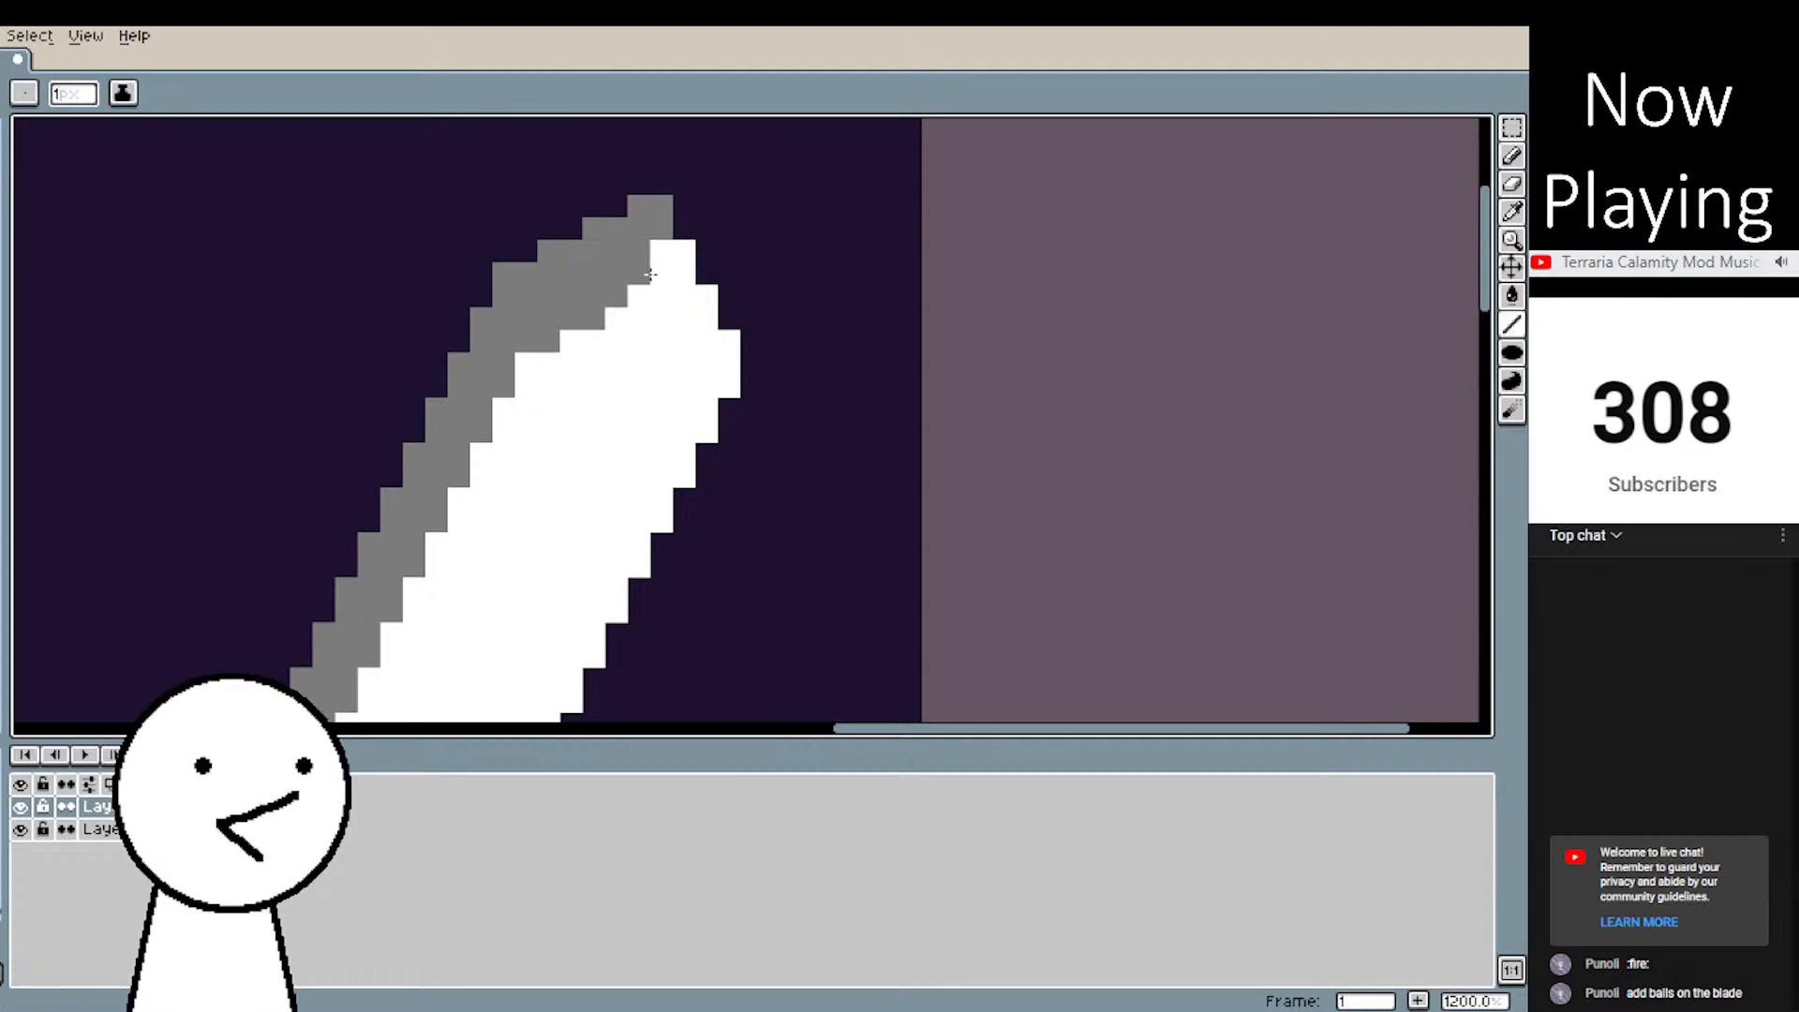
click(613, 307)
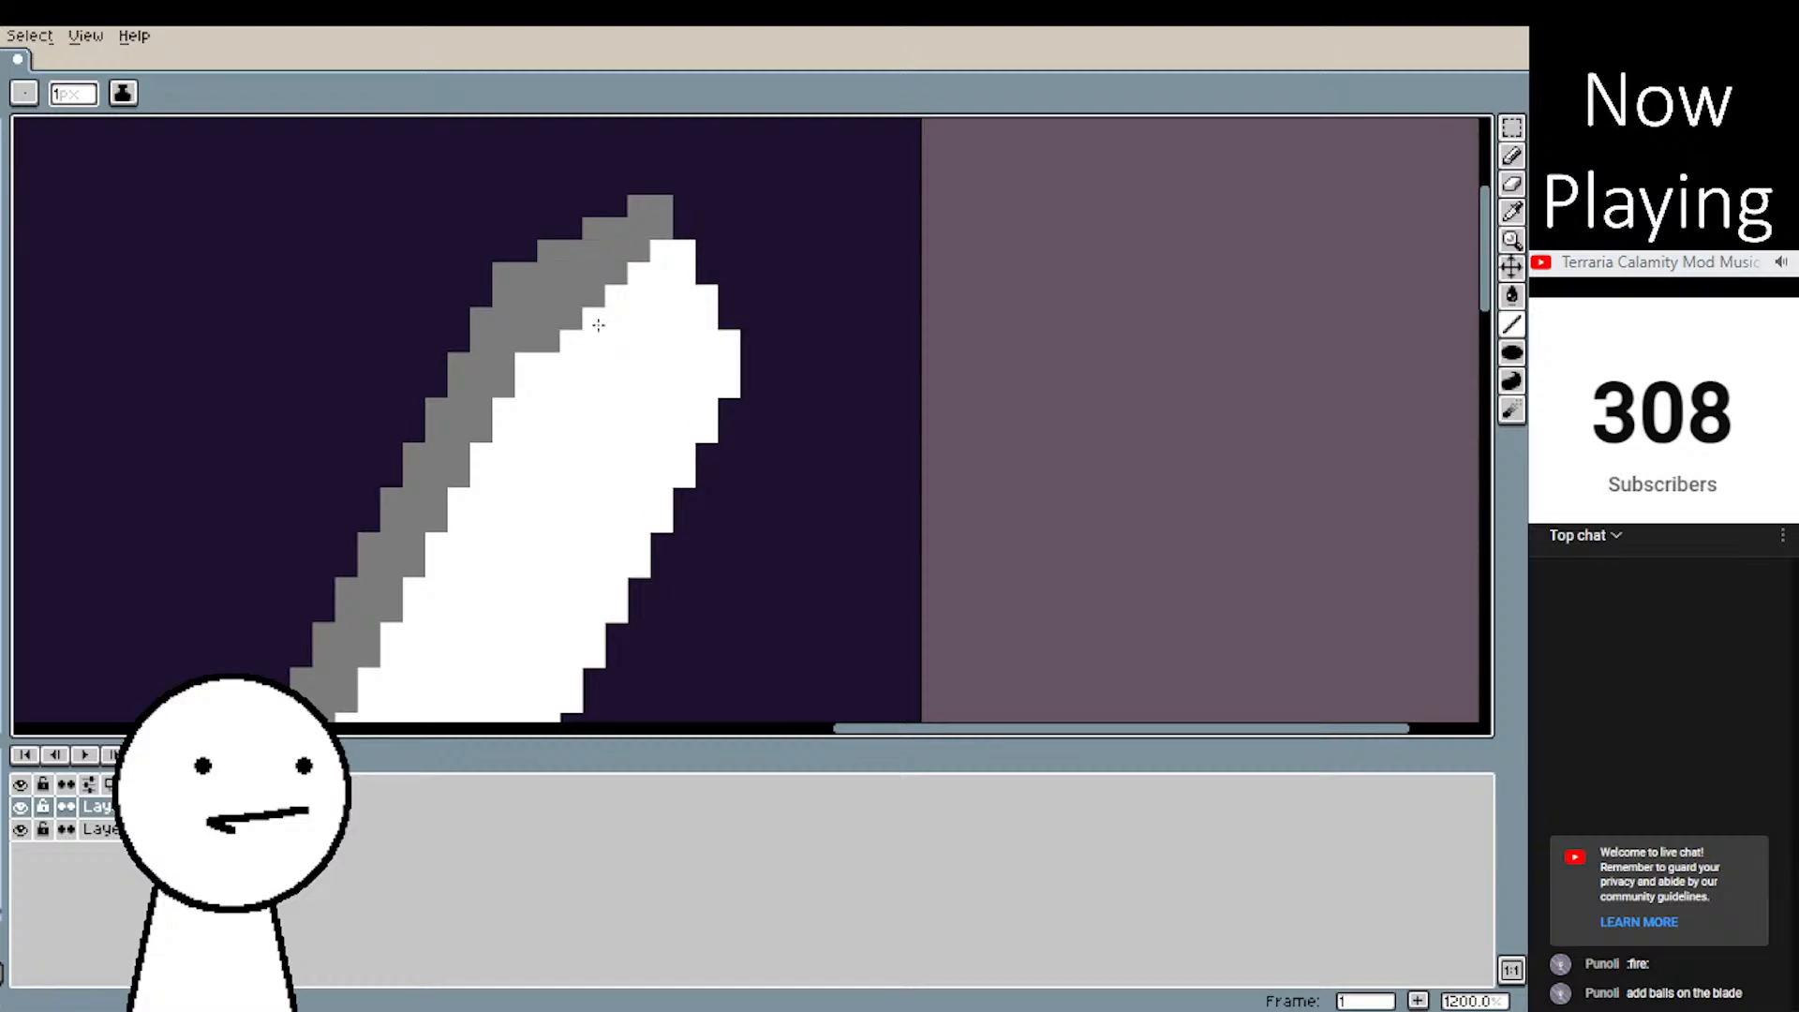
scroll(812, 401, down, 3)
scroll(743, 368, up, 2)
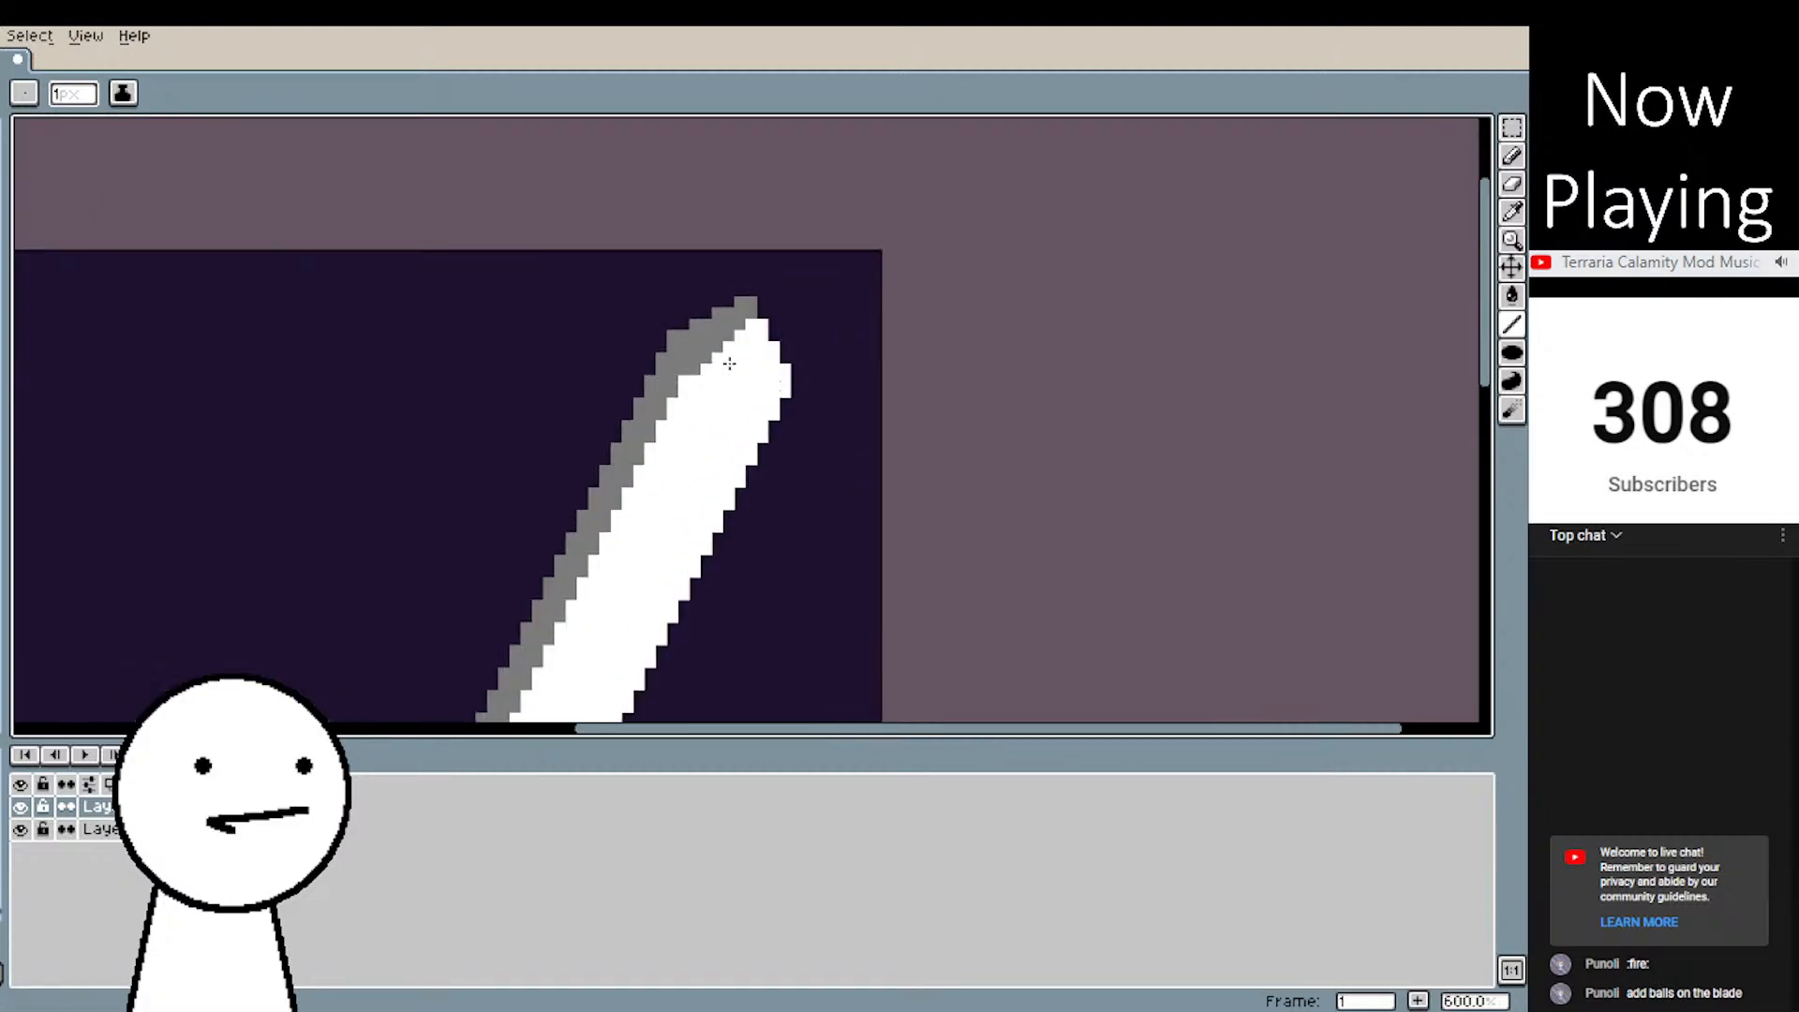
drag(695, 368, 721, 341)
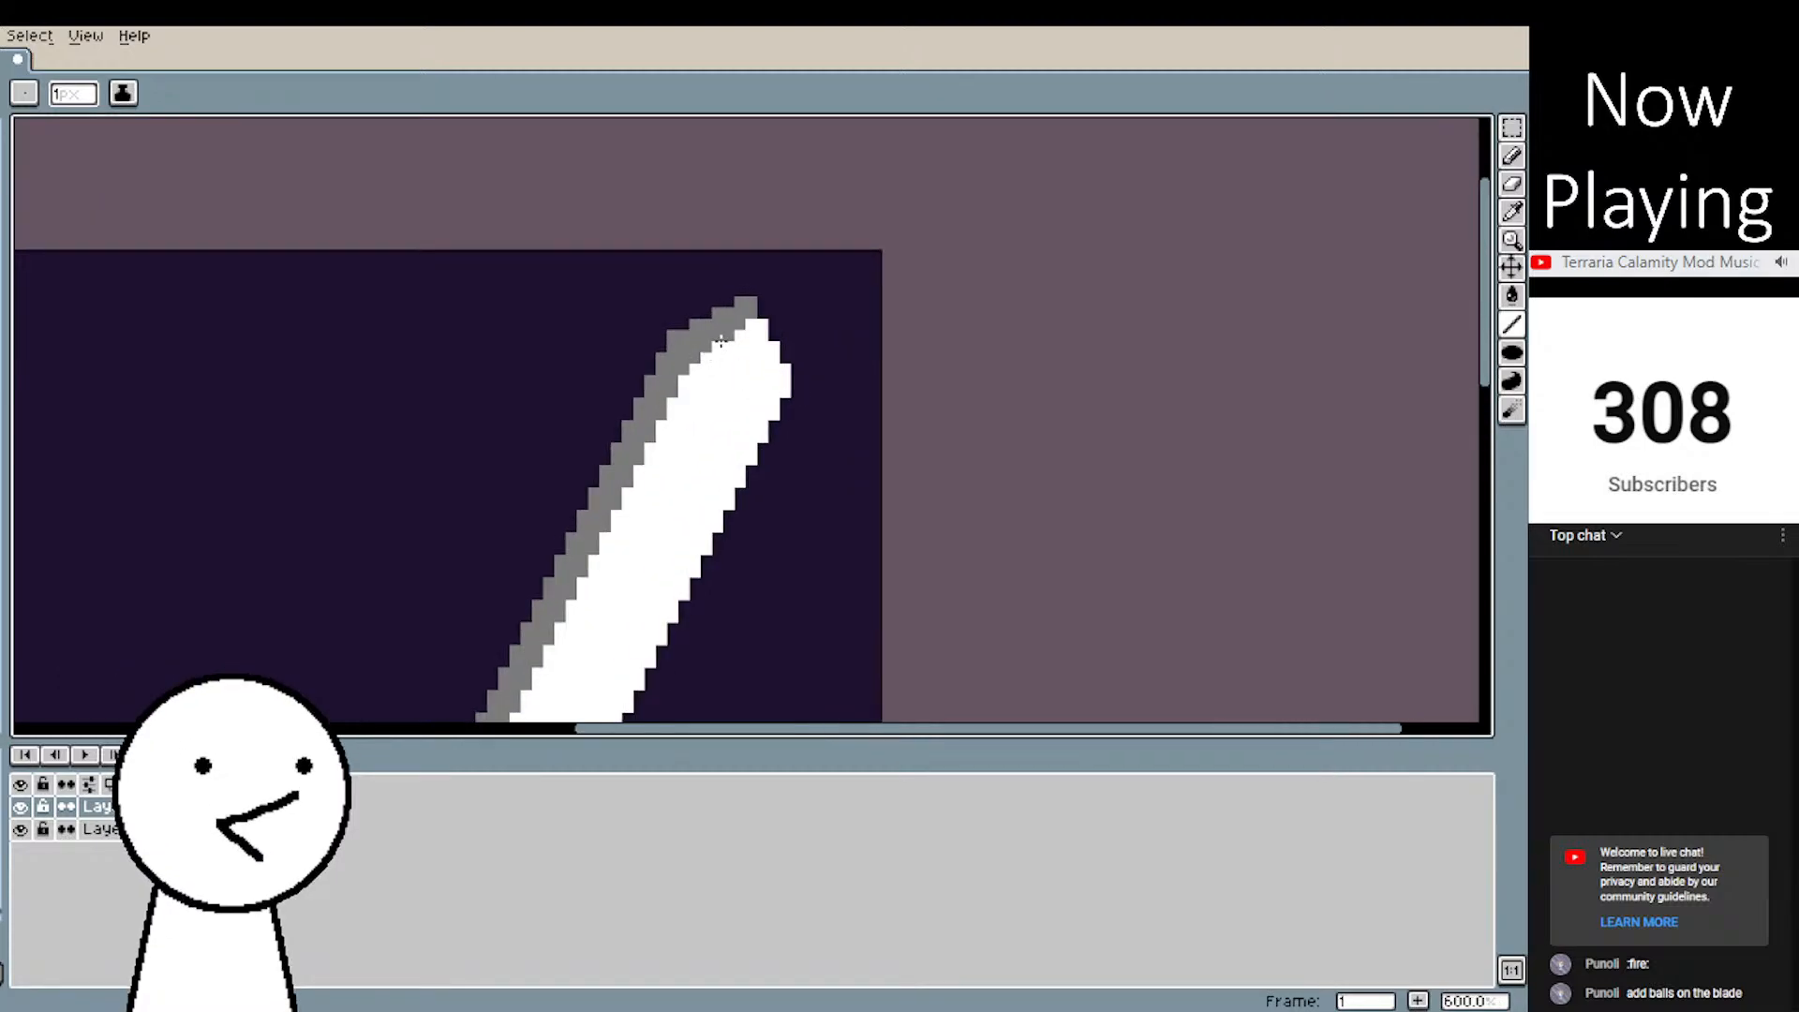
- Draw a one-pixel light gray line inside the blade's right edge, from just below the tip to the lower blade
scroll(829, 347, down, 3)
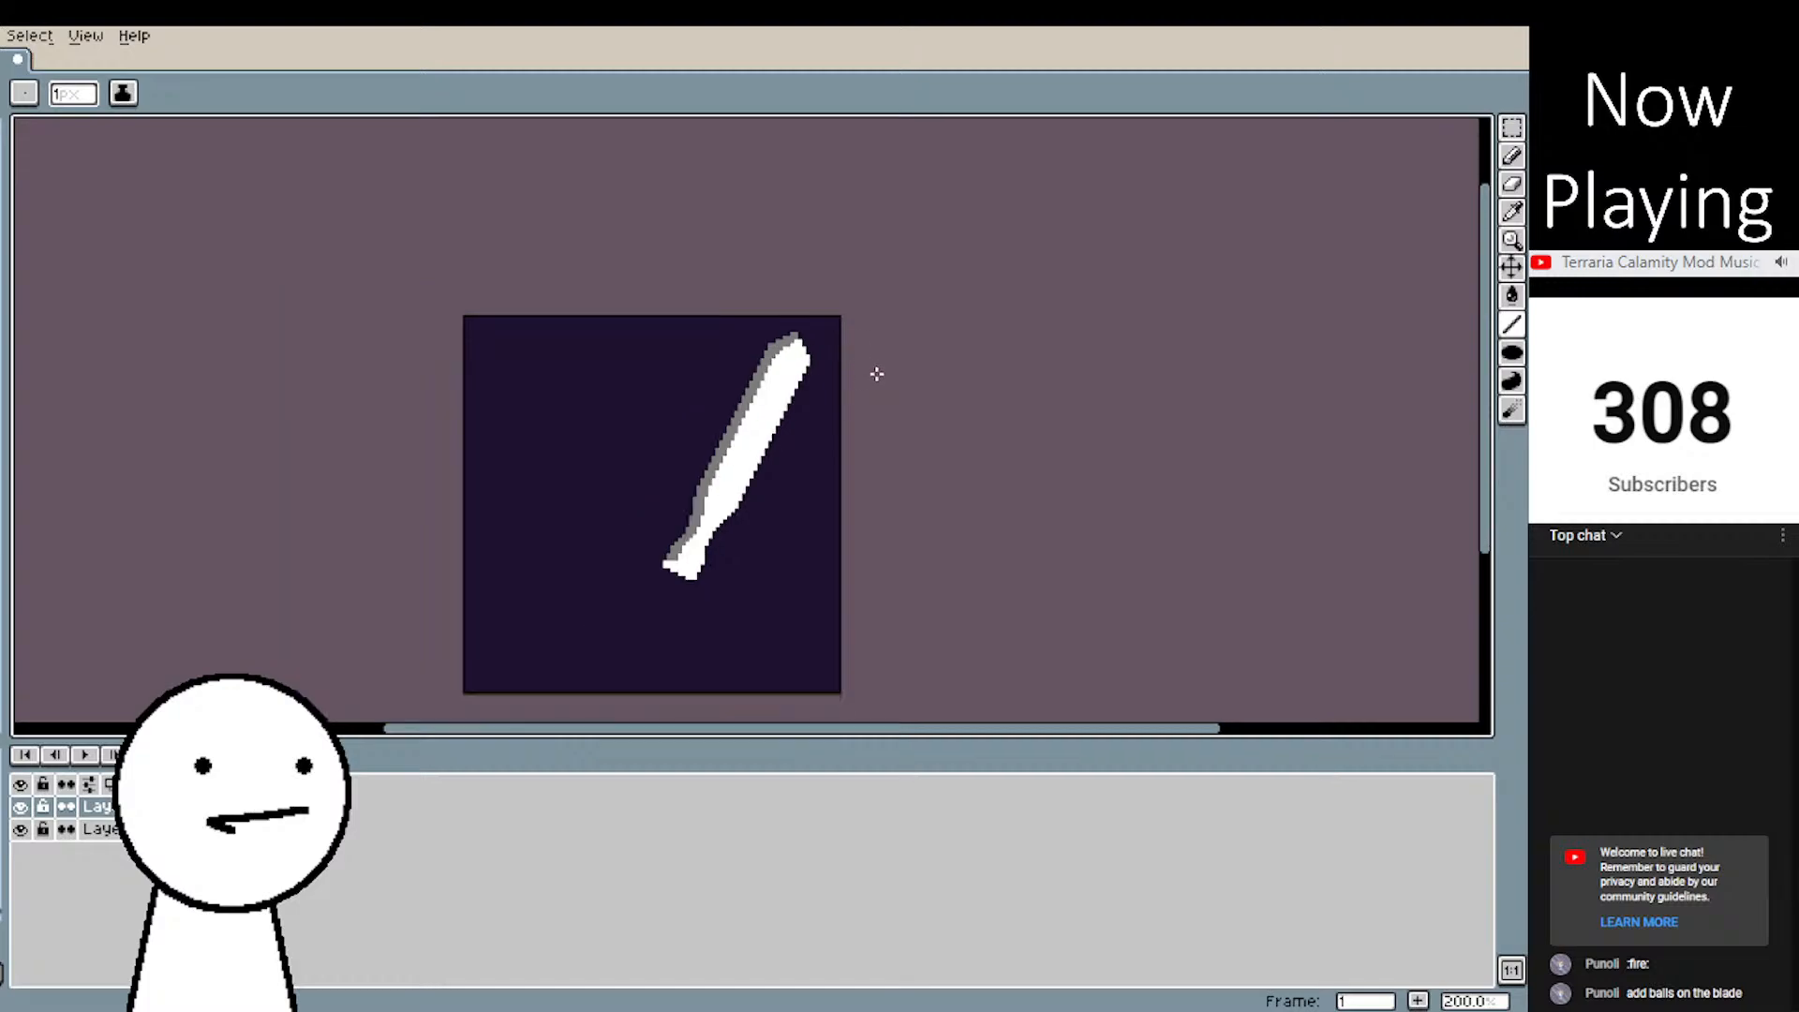
scroll(872, 382, up, 2)
scroll(872, 383, up, 3)
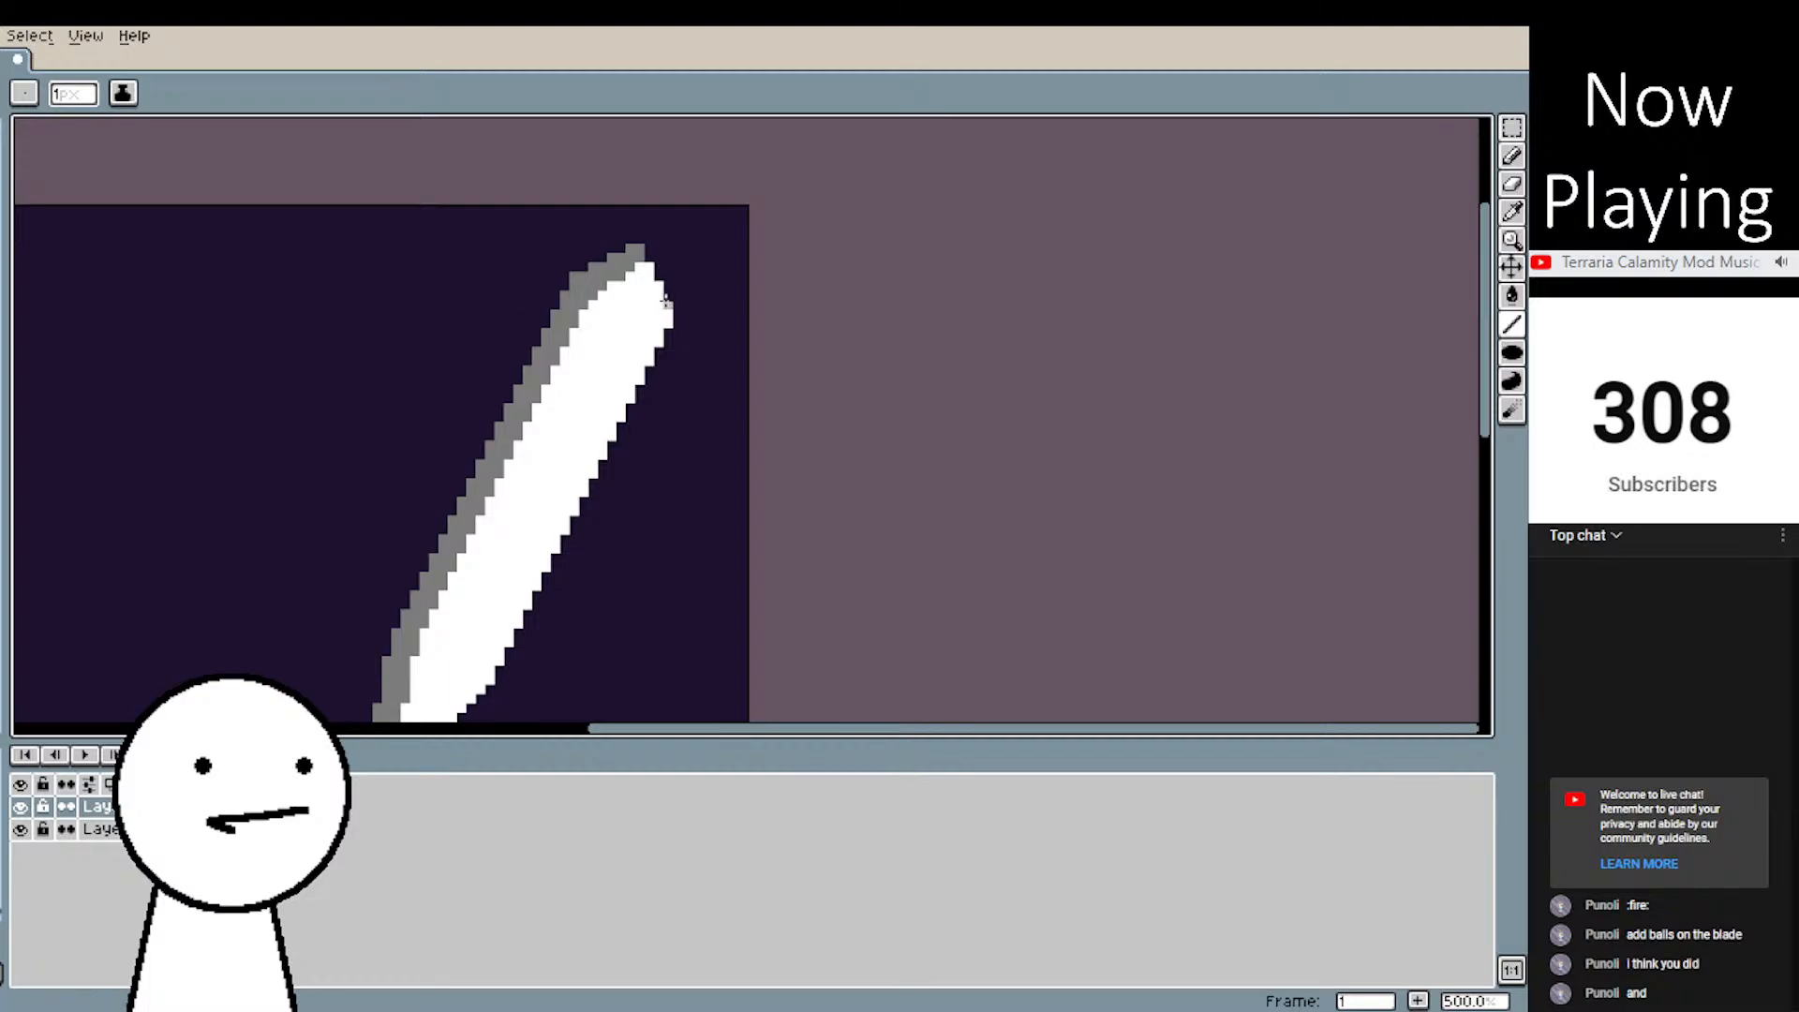
mouse_move(630, 294)
mouse_down()
mouse_move(645, 324)
mouse_move(501, 616)
mouse_up()
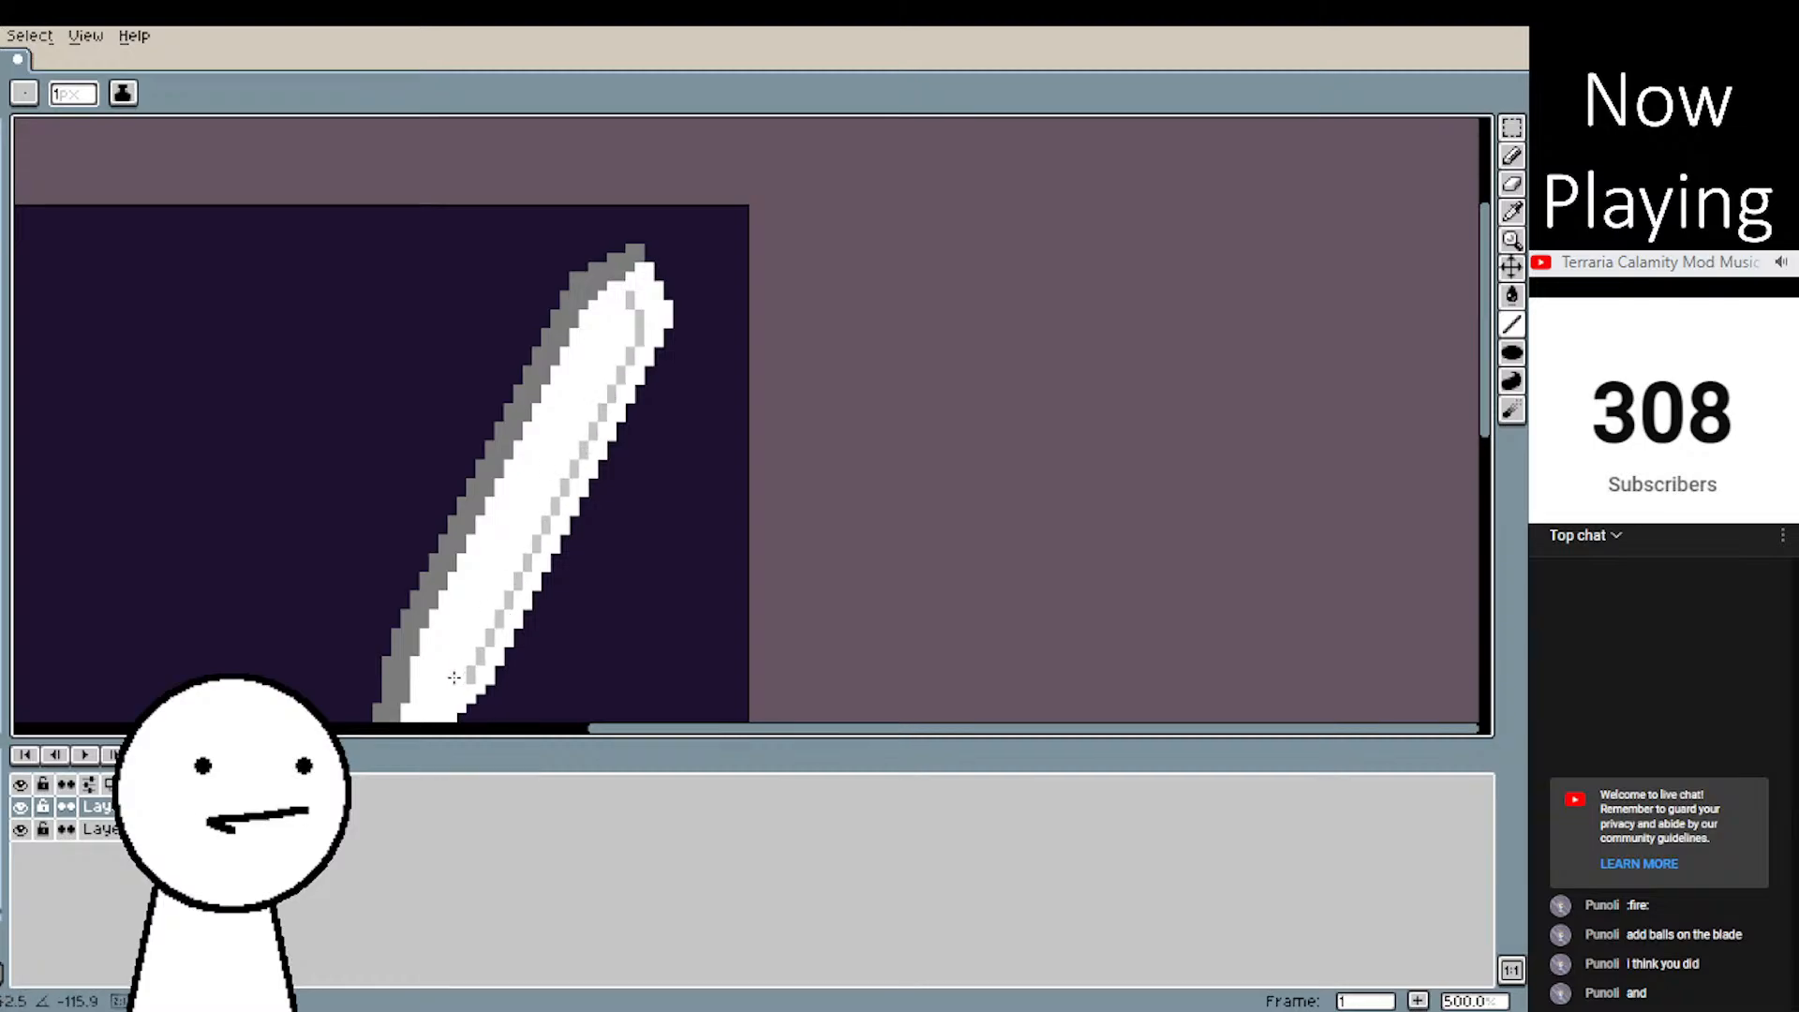
scroll(638, 434, up, 4)
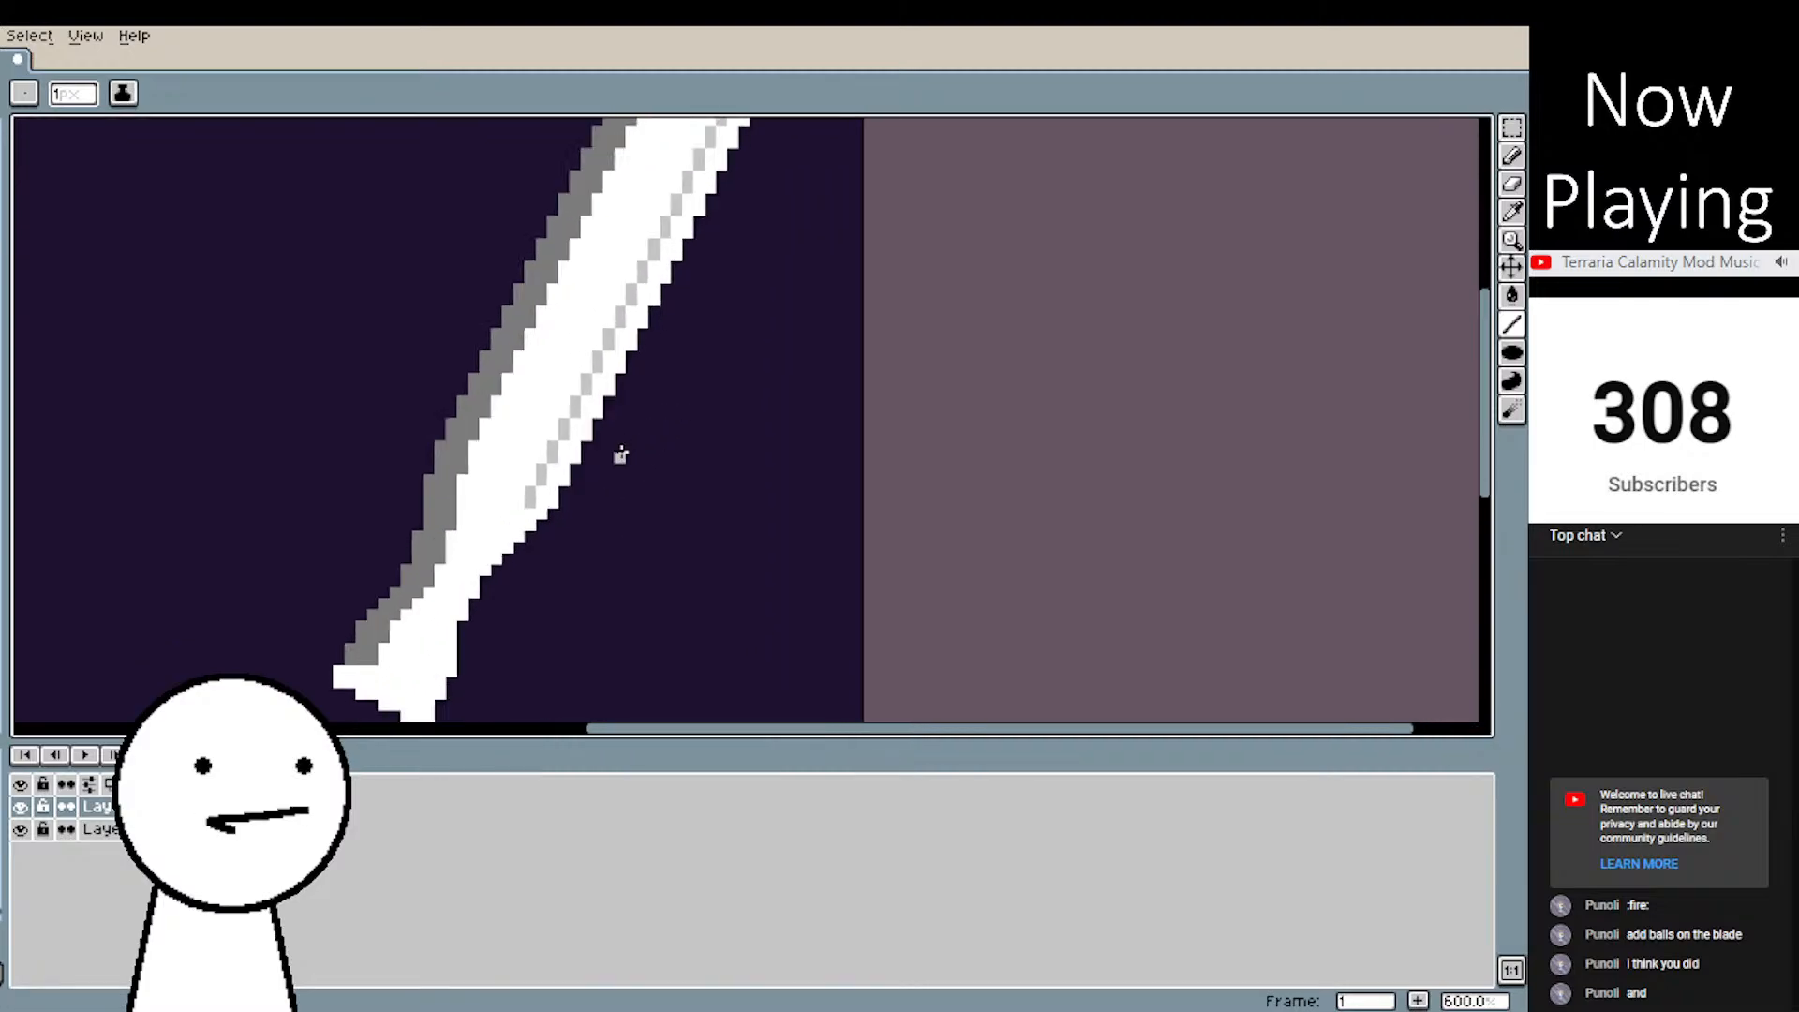
- Continue the light gray line along the neck's right contour into the flared end, closing it at the flare's lower right edge
mouse_move(437, 549)
mouse_down()
mouse_move(329, 651)
mouse_move(642, 270)
mouse_up()
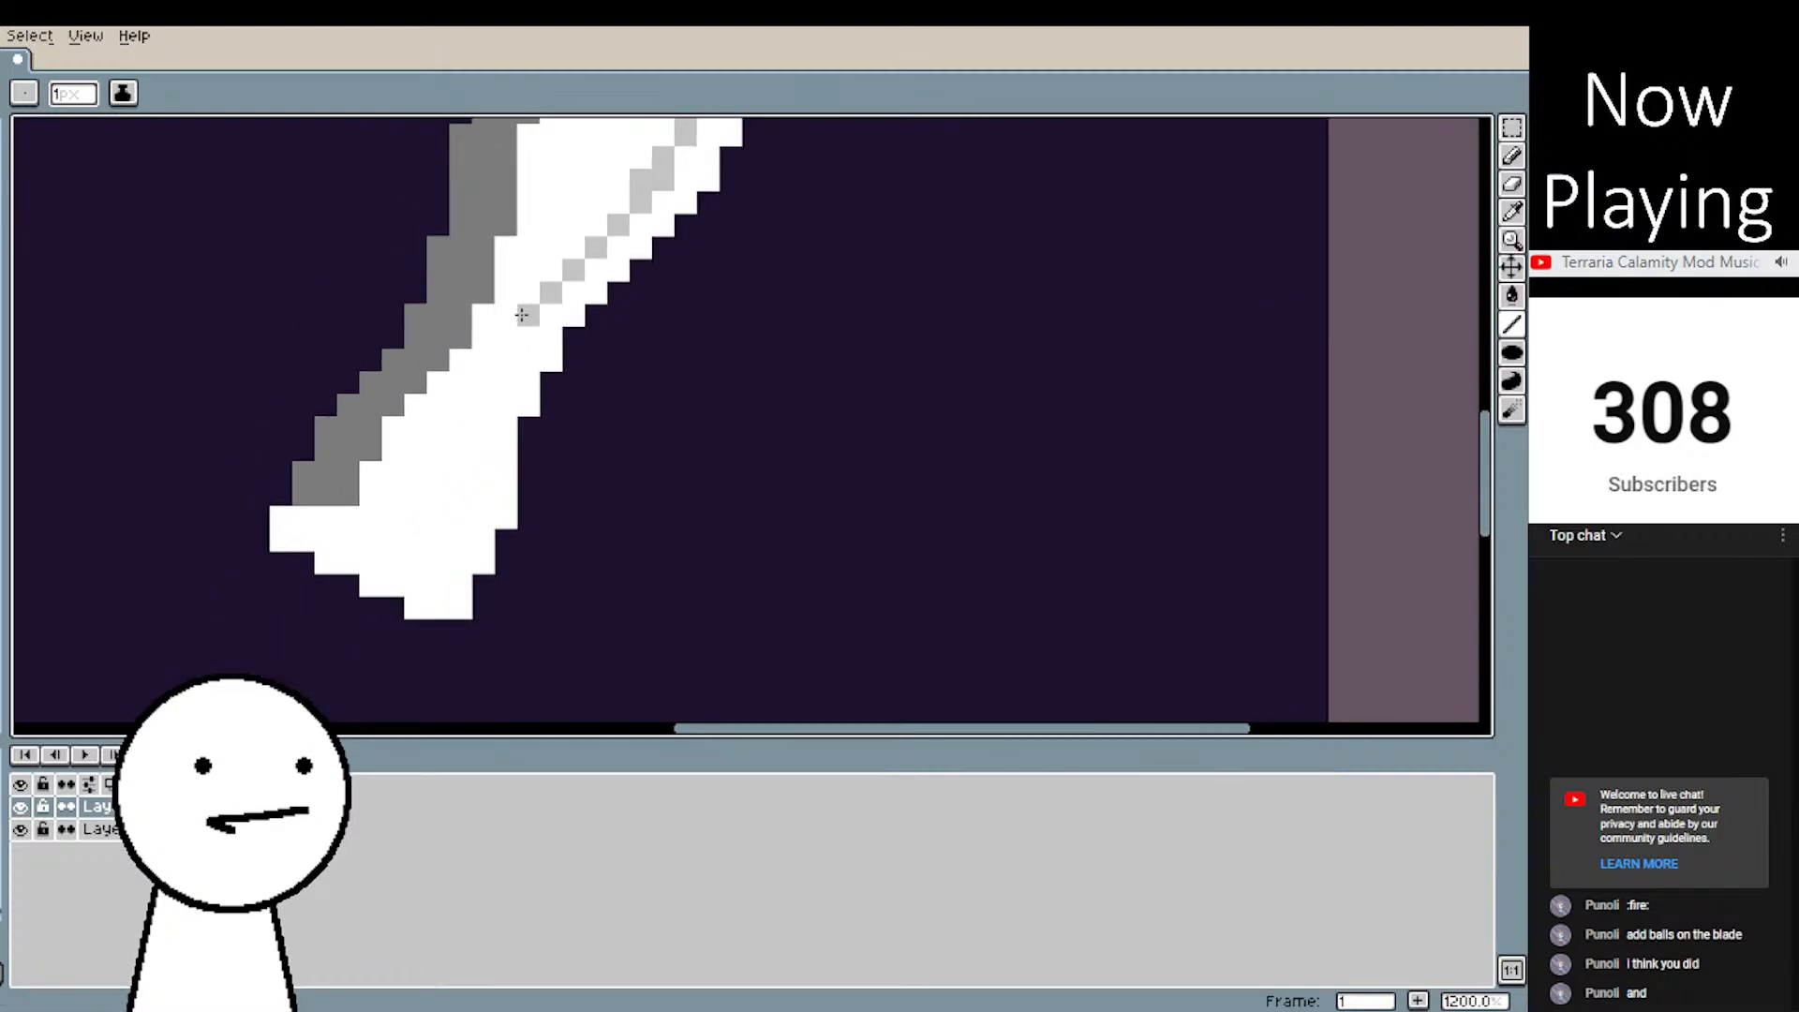
mouse_move(534, 321)
mouse_down()
mouse_move(525, 368)
mouse_move(530, 293)
mouse_move(624, 199)
mouse_up()
drag(504, 343, 440, 562)
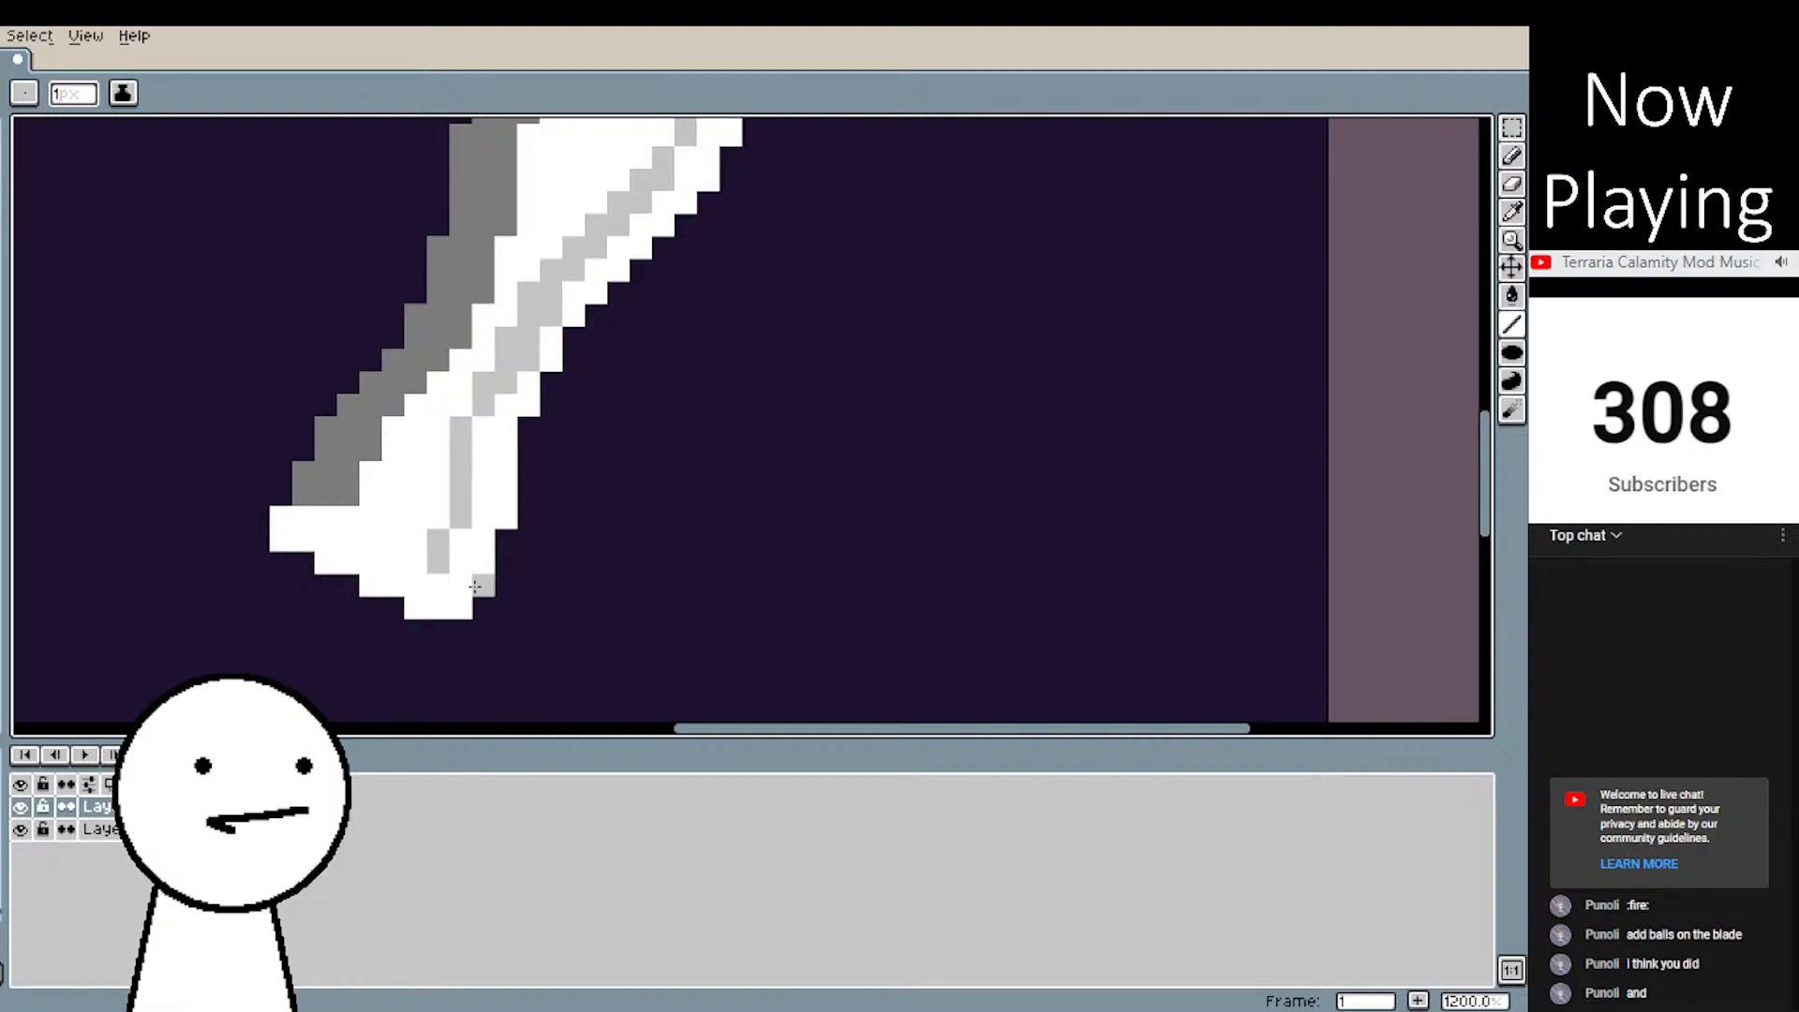
key(ctrl+z)
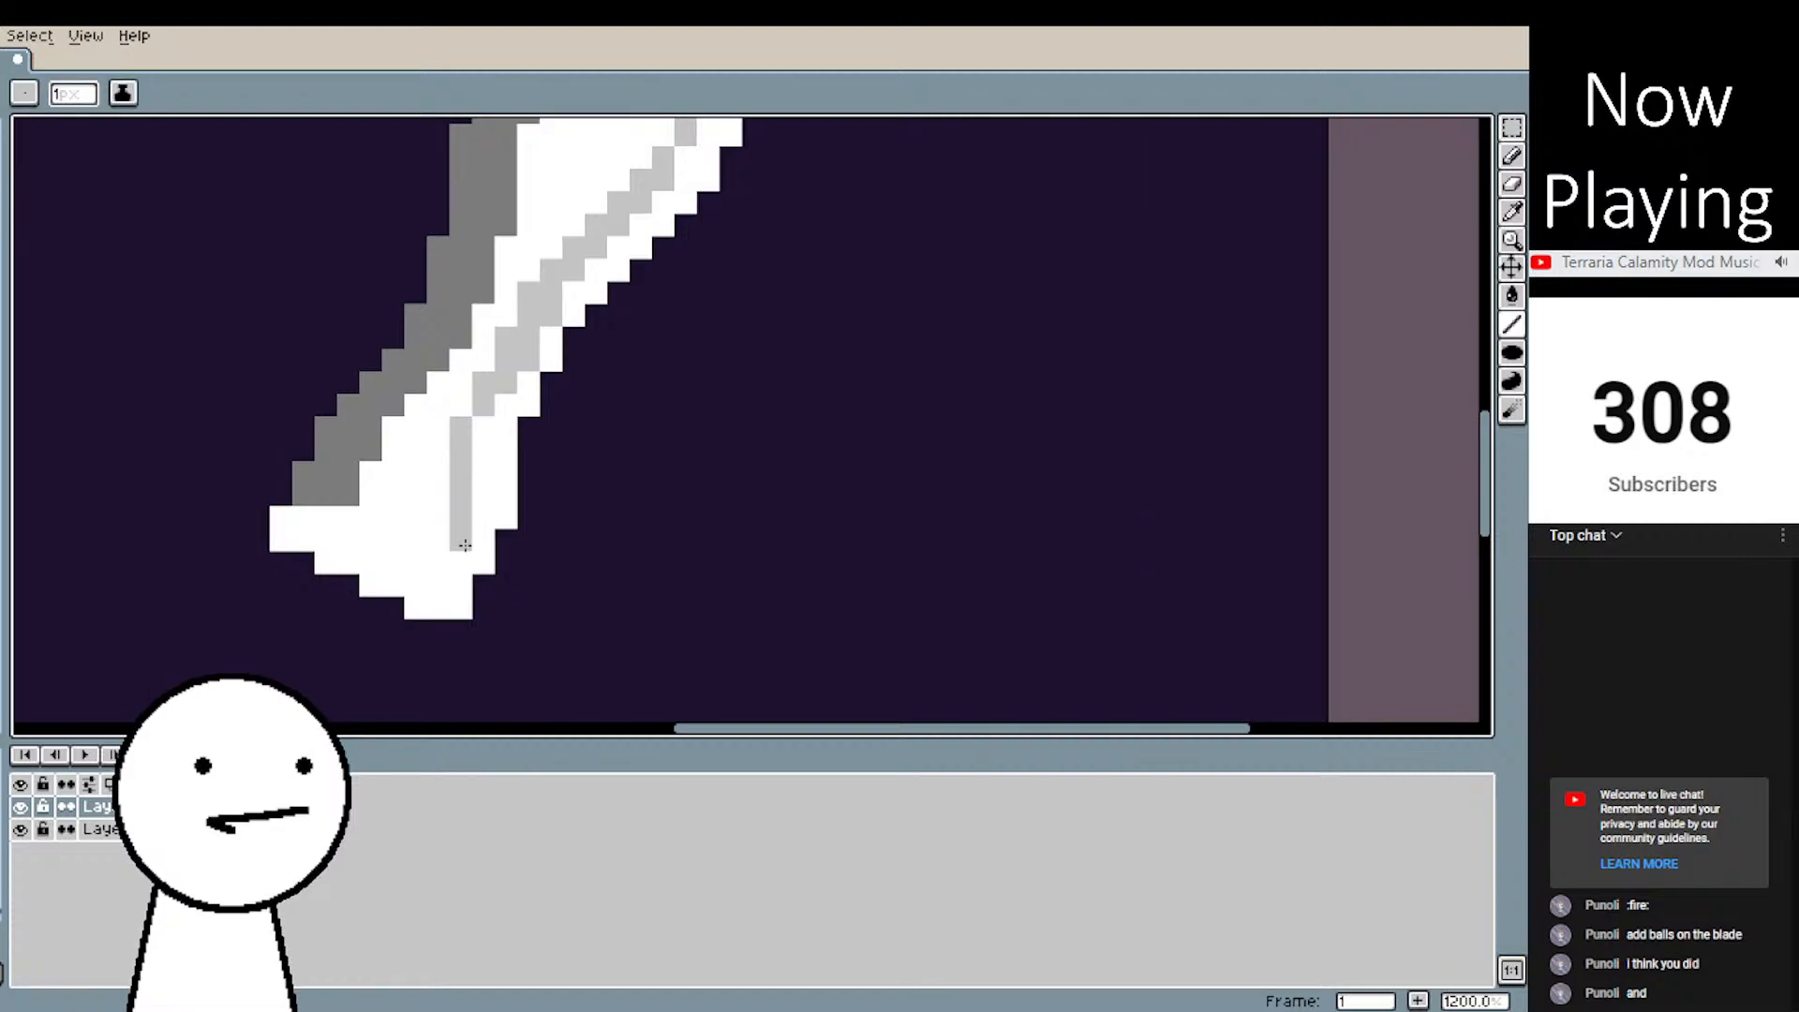
mouse_move(469, 562)
mouse_down()
mouse_move(473, 541)
mouse_move(480, 562)
mouse_up()
key(ctrl+z)
- Try to fill the white strip outside the light gray line with light gray, and undo the fill
click(1512, 295)
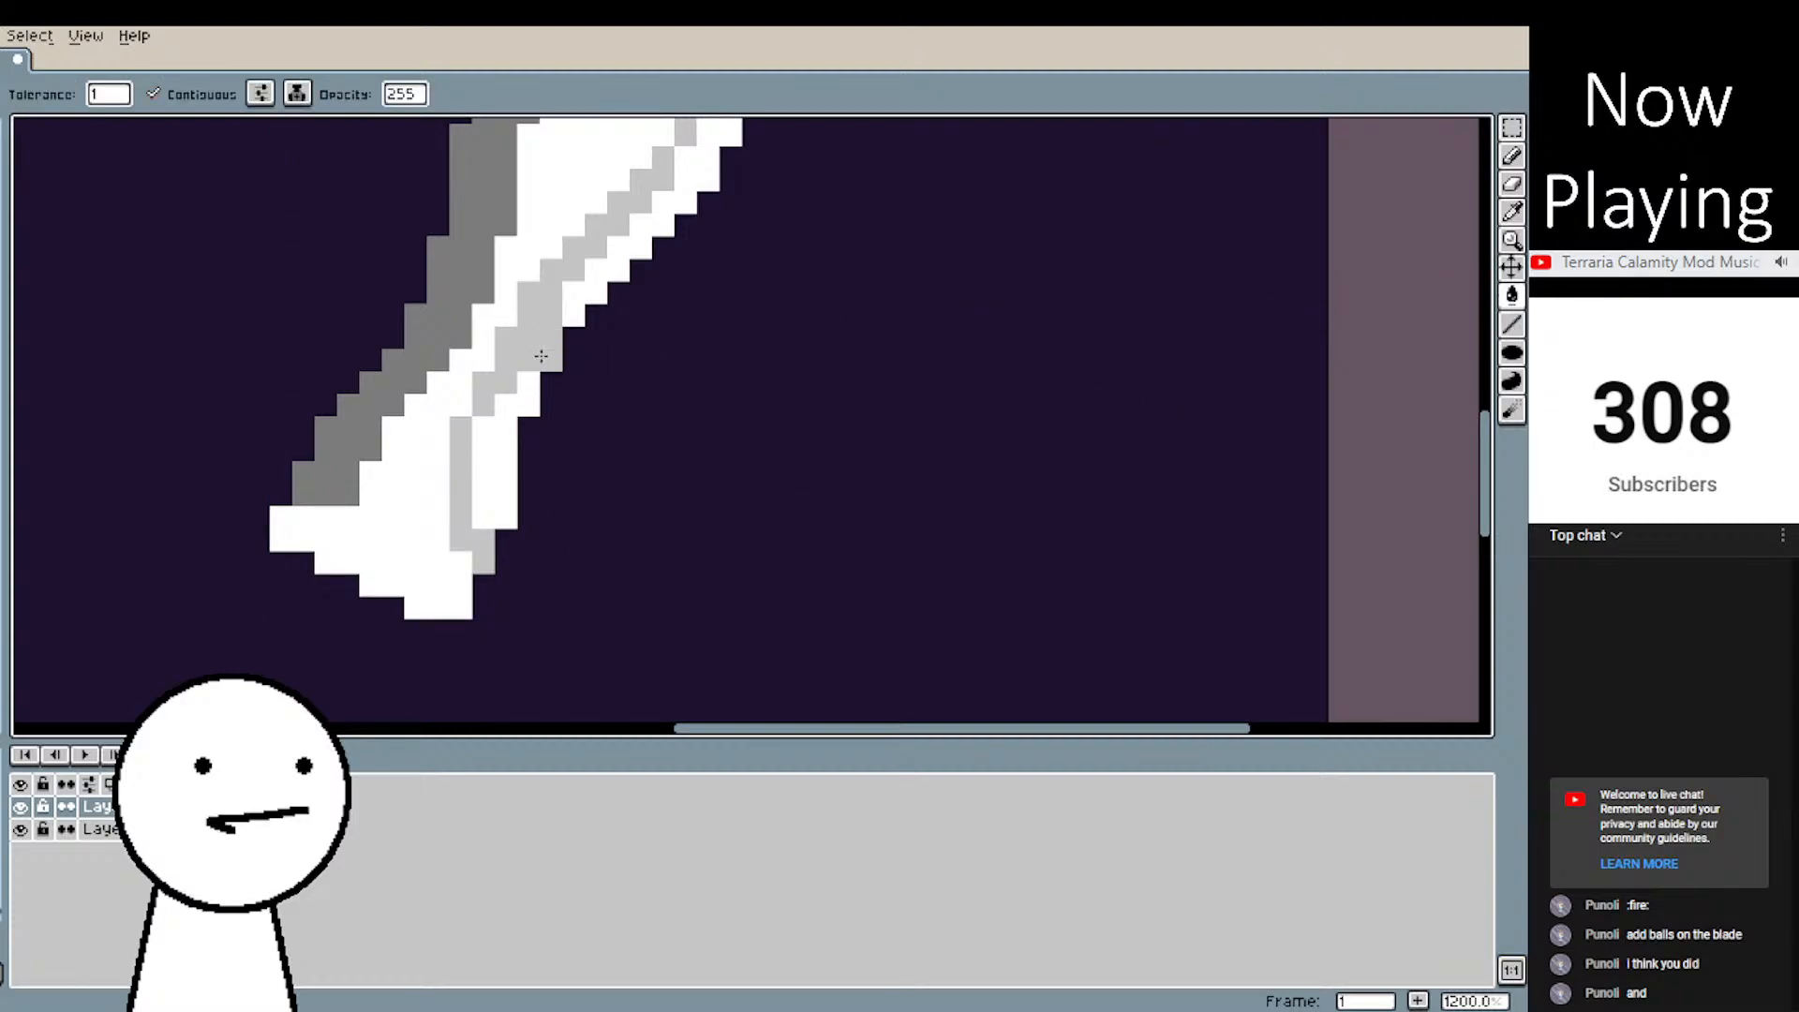
click(597, 296)
scroll(597, 295, down, 4)
scroll(751, 264, down, 2)
key(ctrl+z)
- Connect the light gray line to the gray band at the tip and fill the strip along the right edge with light gray
drag(771, 261, 680, 414)
scroll(692, 289, up, 3)
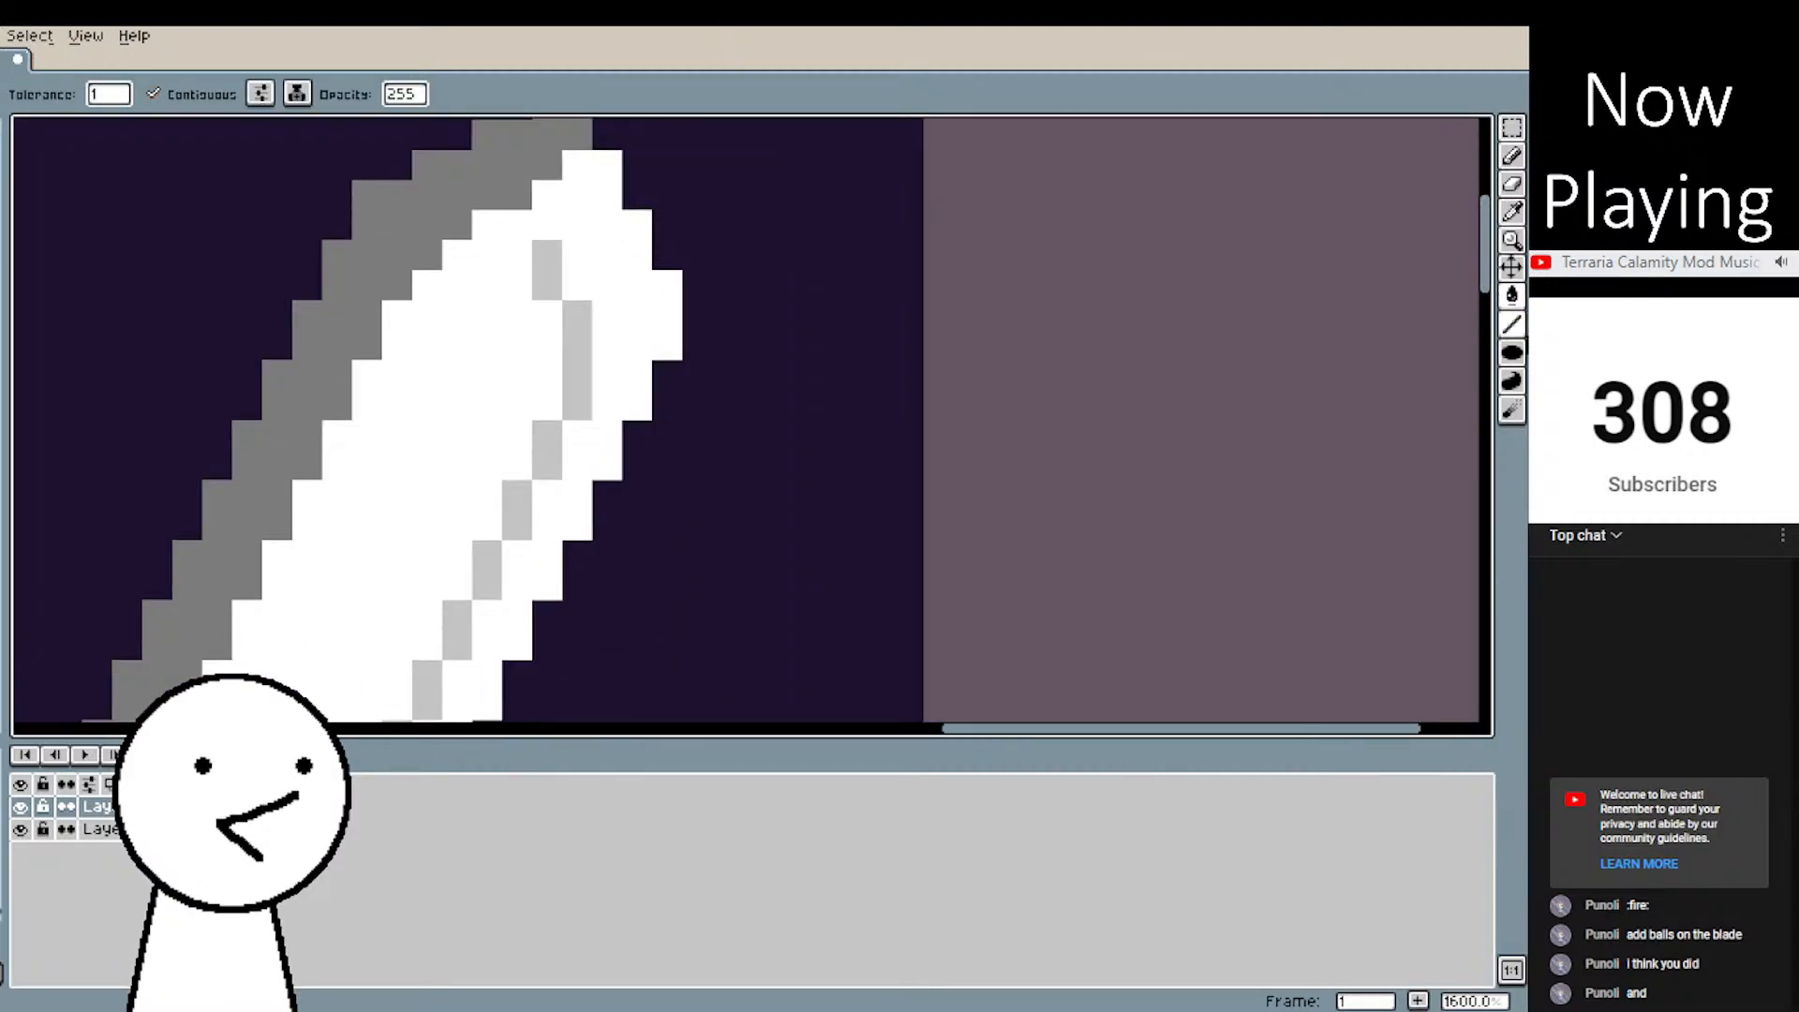
click(1511, 324)
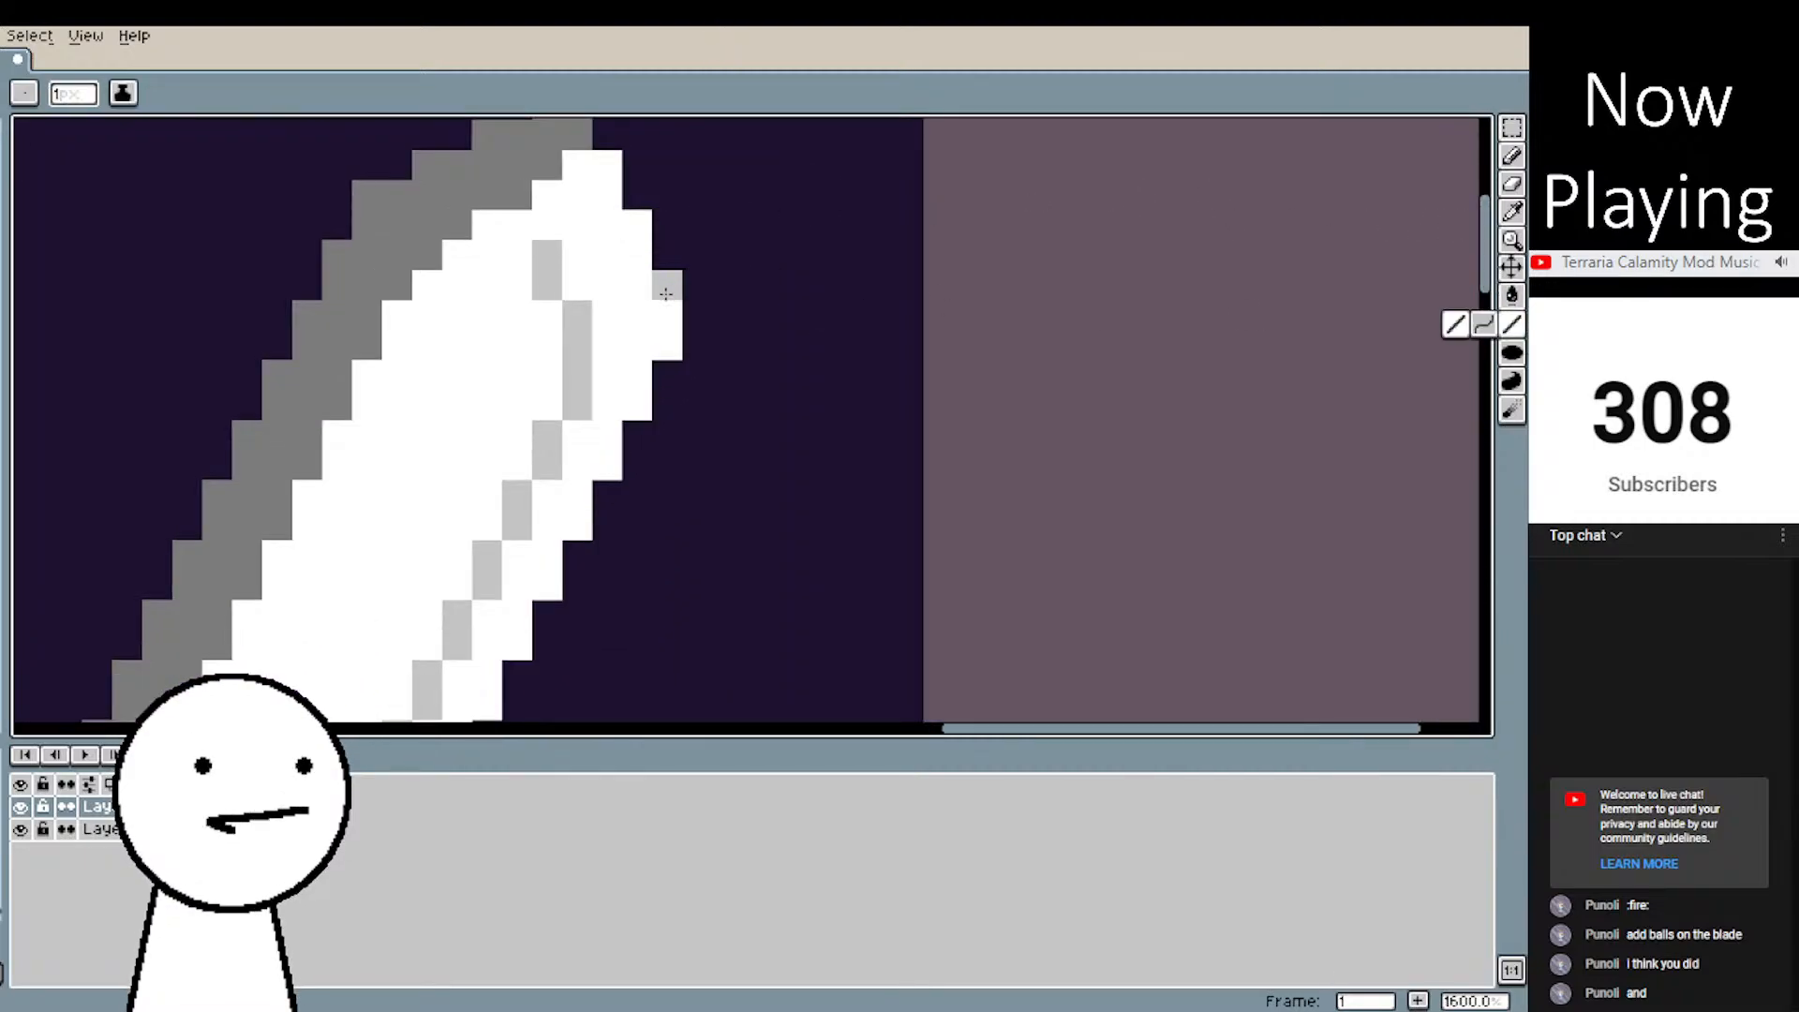
click(1511, 295)
click(637, 285)
- Examine the shading of the whole silhouette, from the blade tip down to the flared end
scroll(647, 281, down, 2)
scroll(823, 385, down, 2)
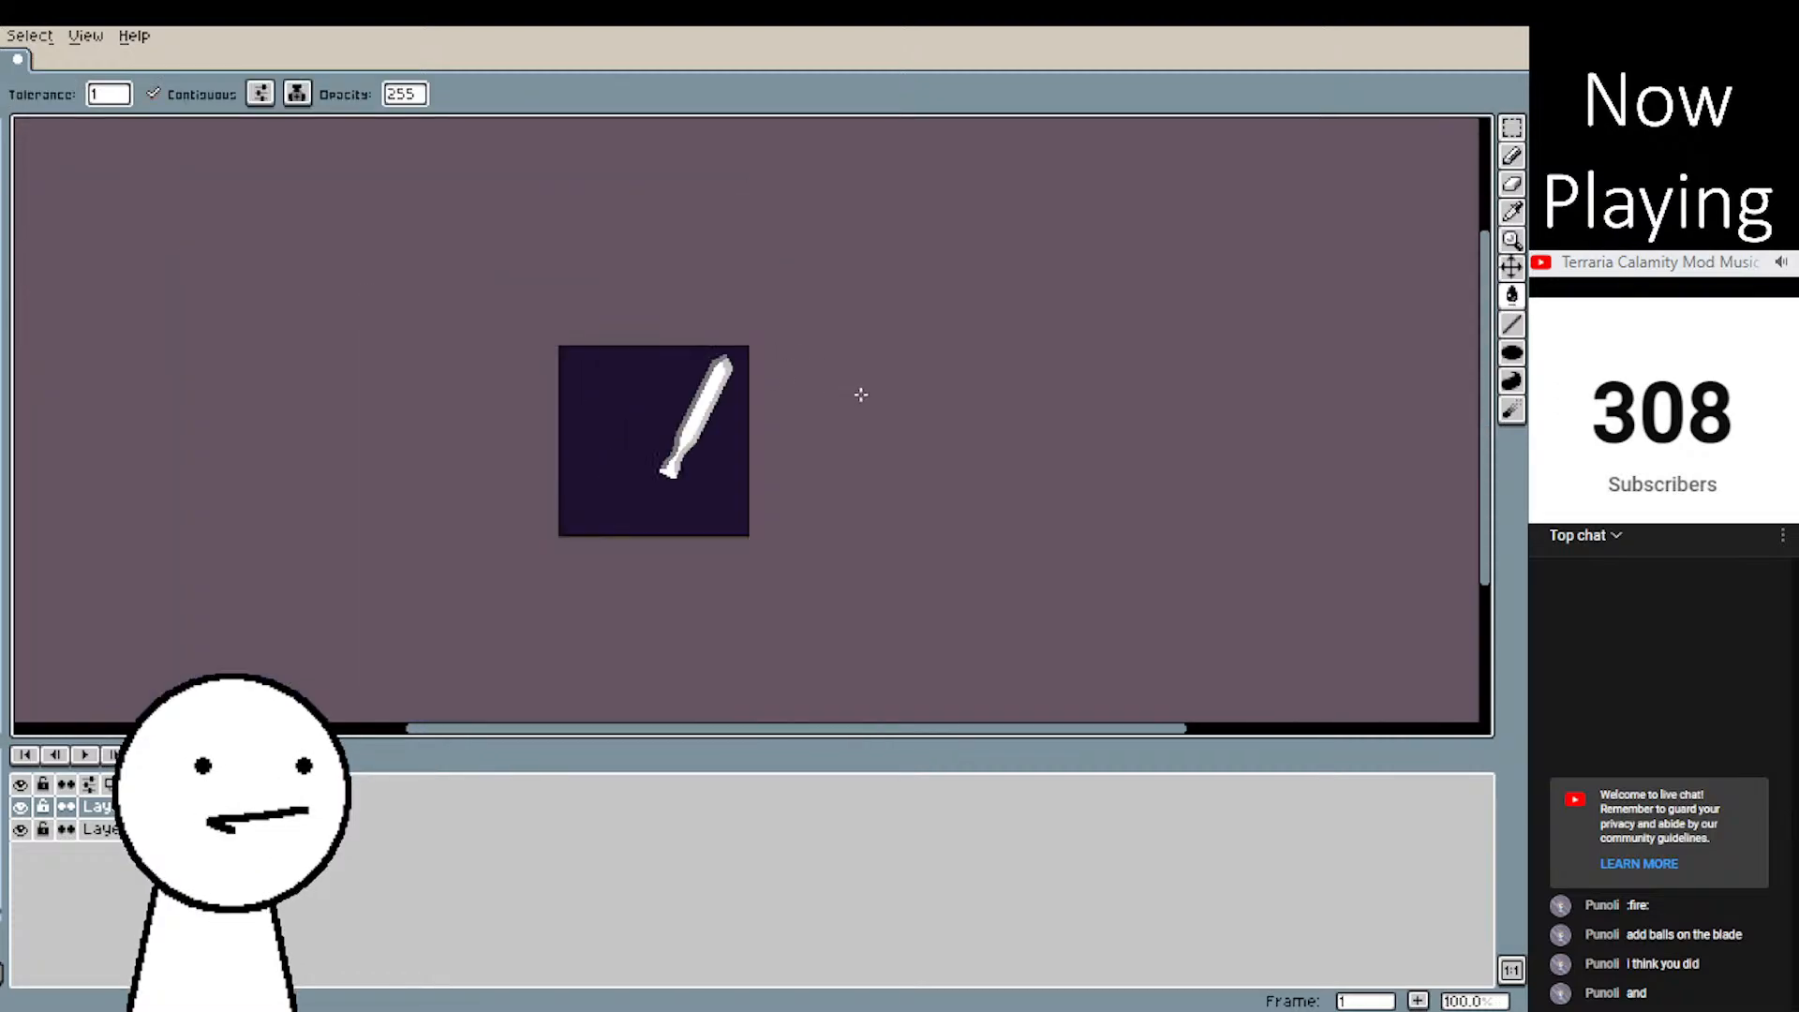
scroll(853, 394, up, 1)
scroll(830, 393, down, 1)
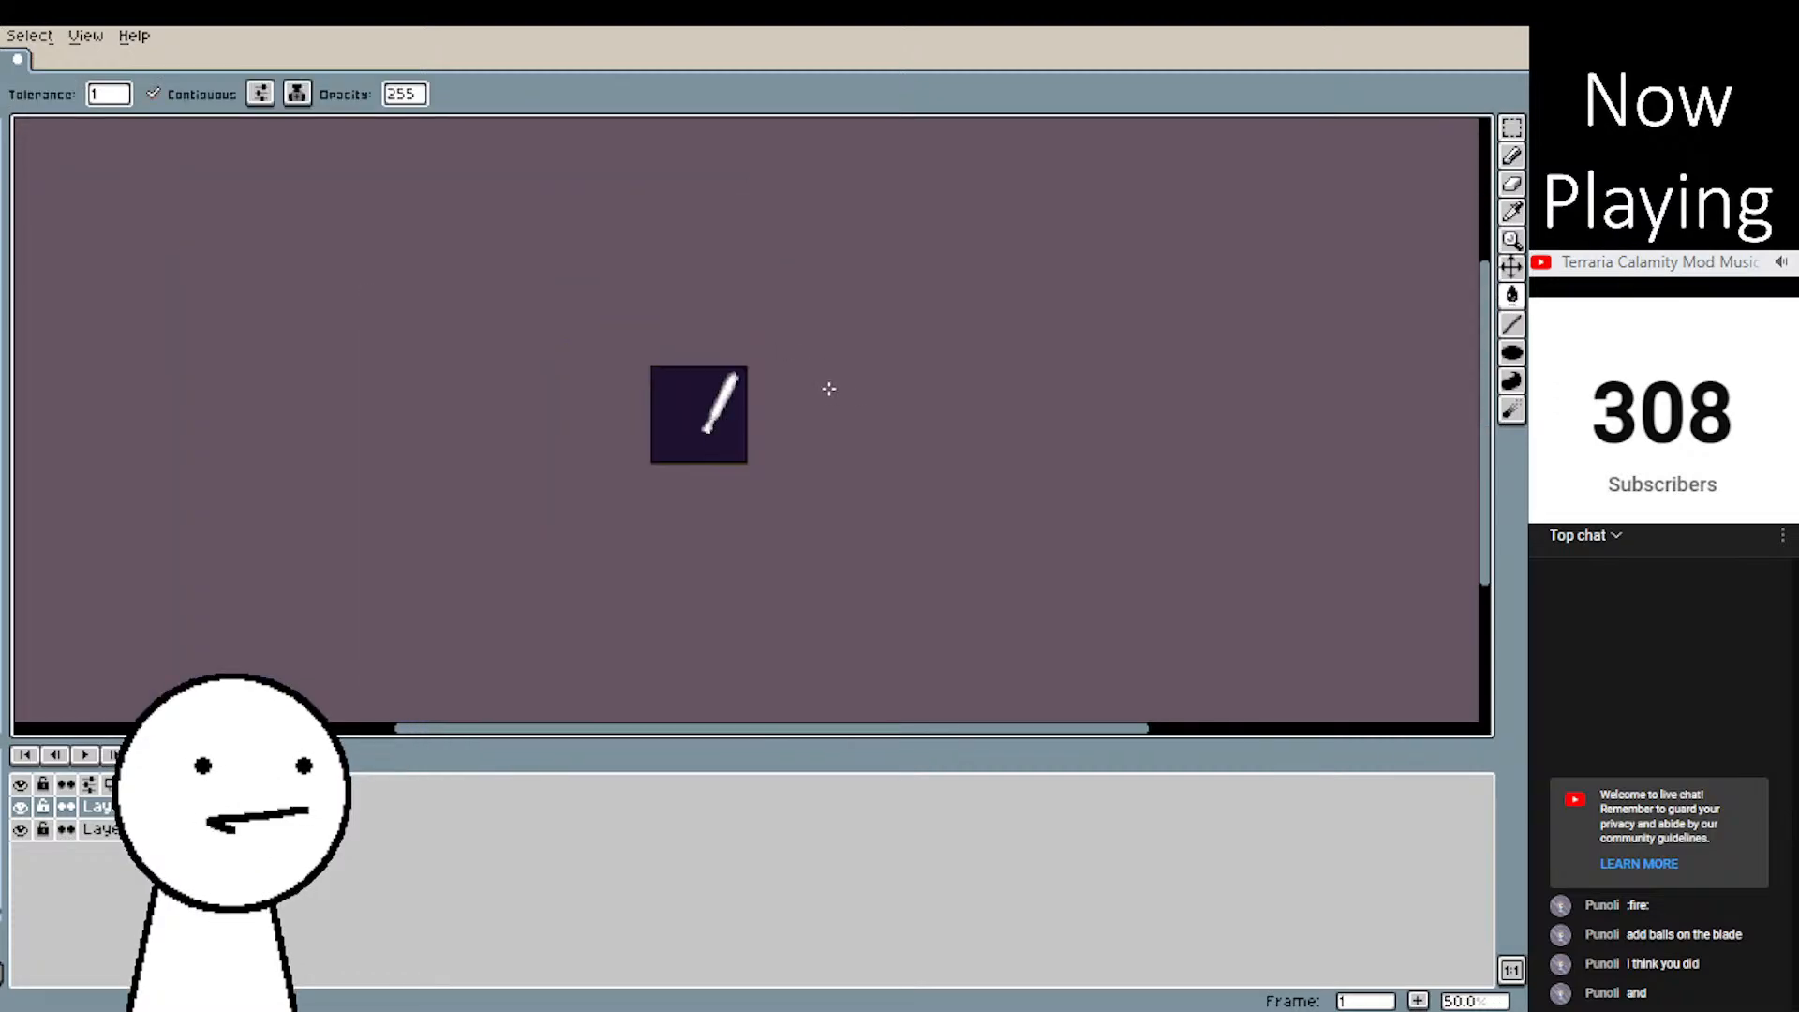
scroll(774, 375, up, 2)
drag(1000, 418, 614, 324)
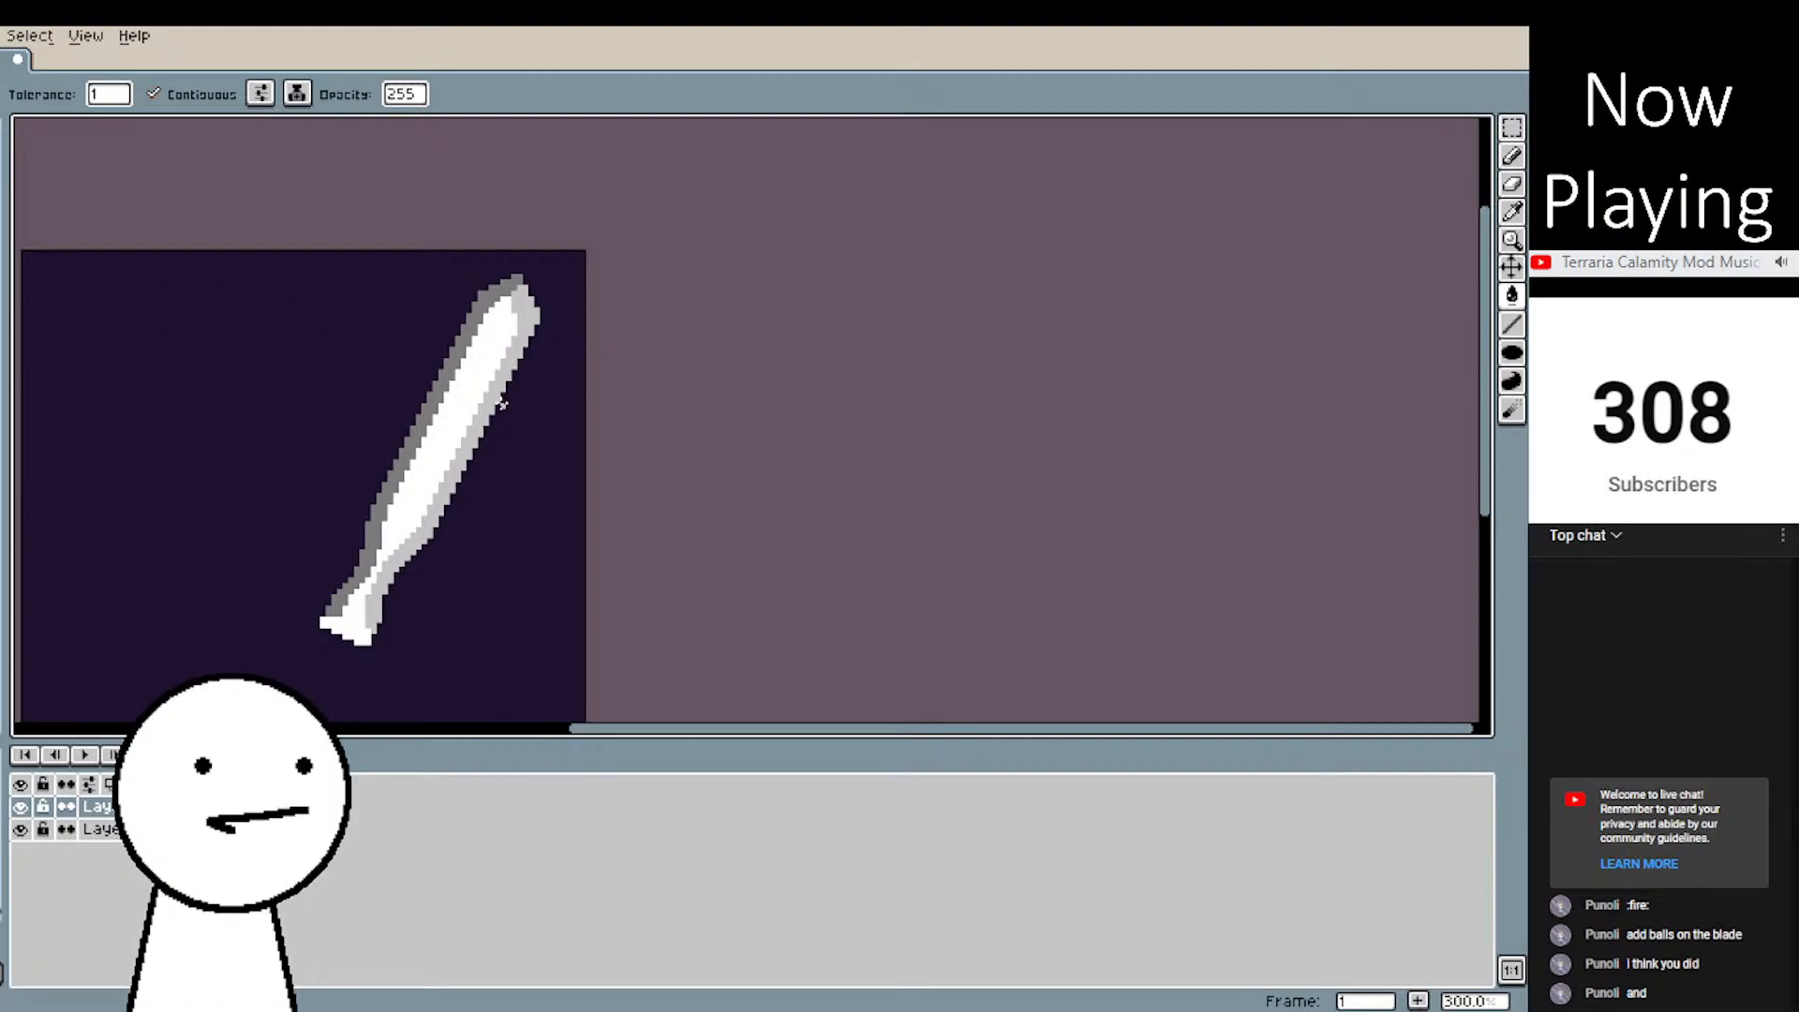
scroll(498, 403, up, 2)
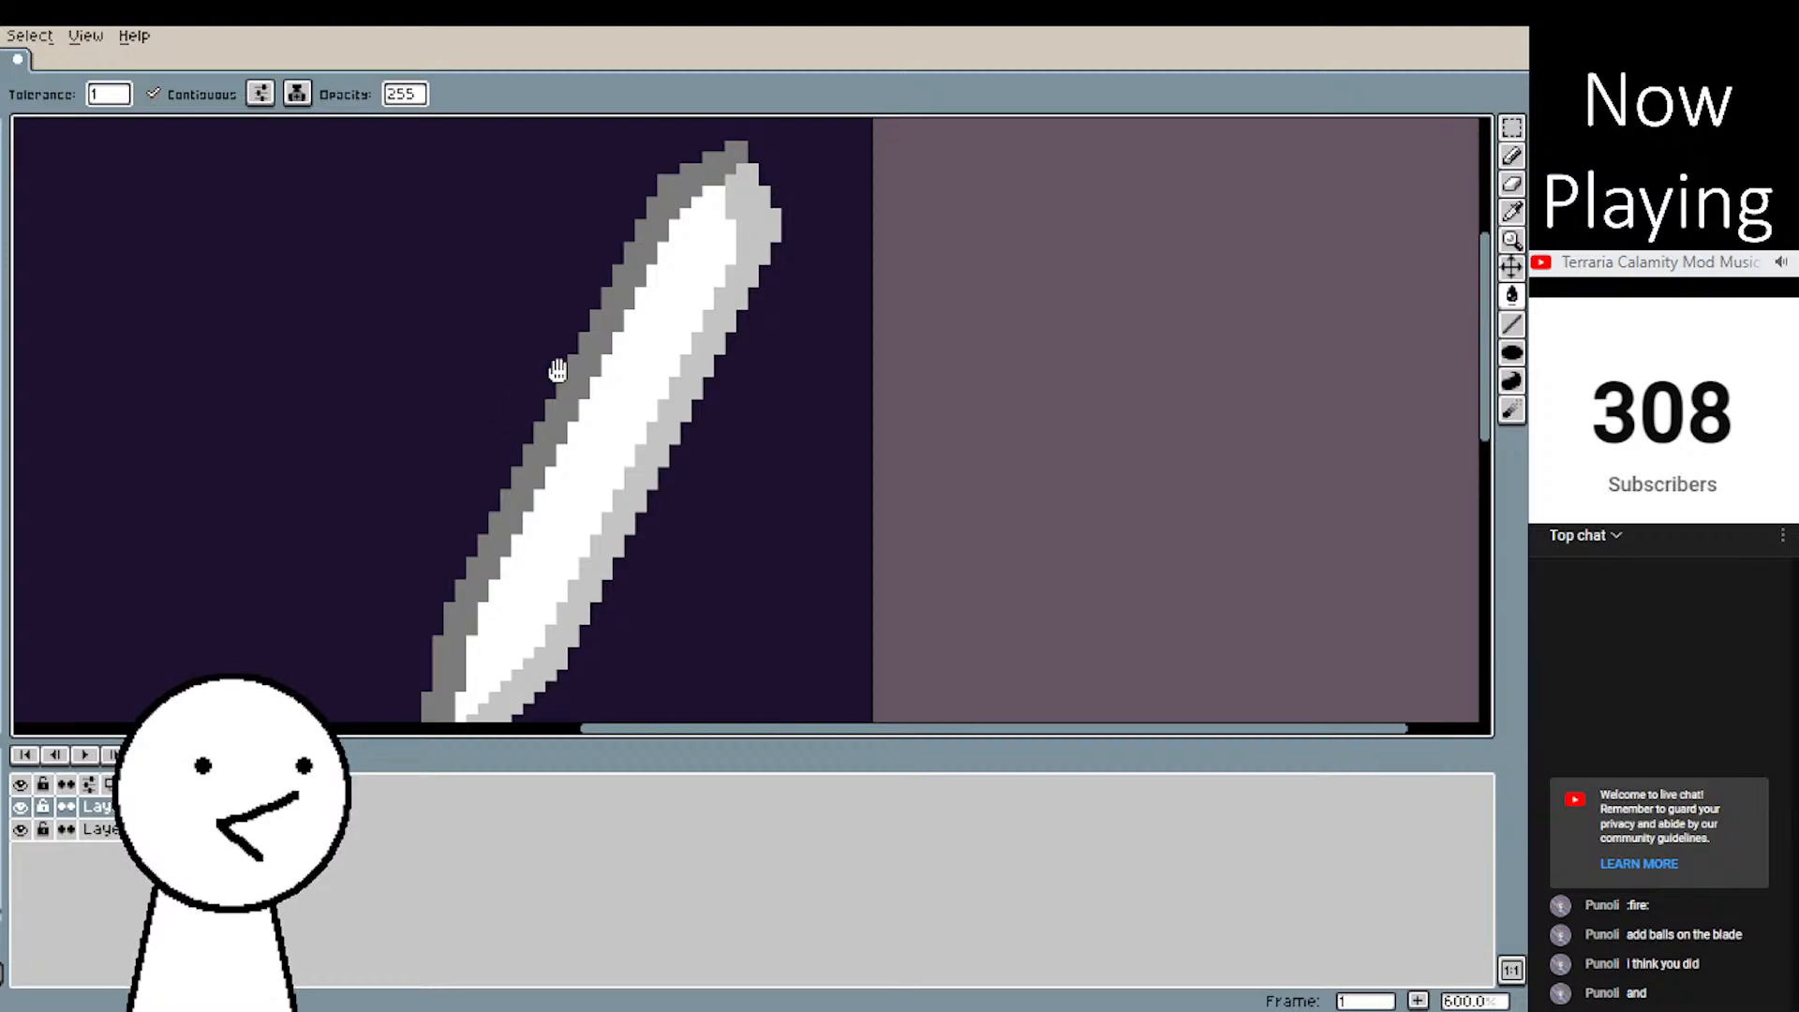
scroll(562, 482, down, 3)
scroll(713, 543, up, 5)
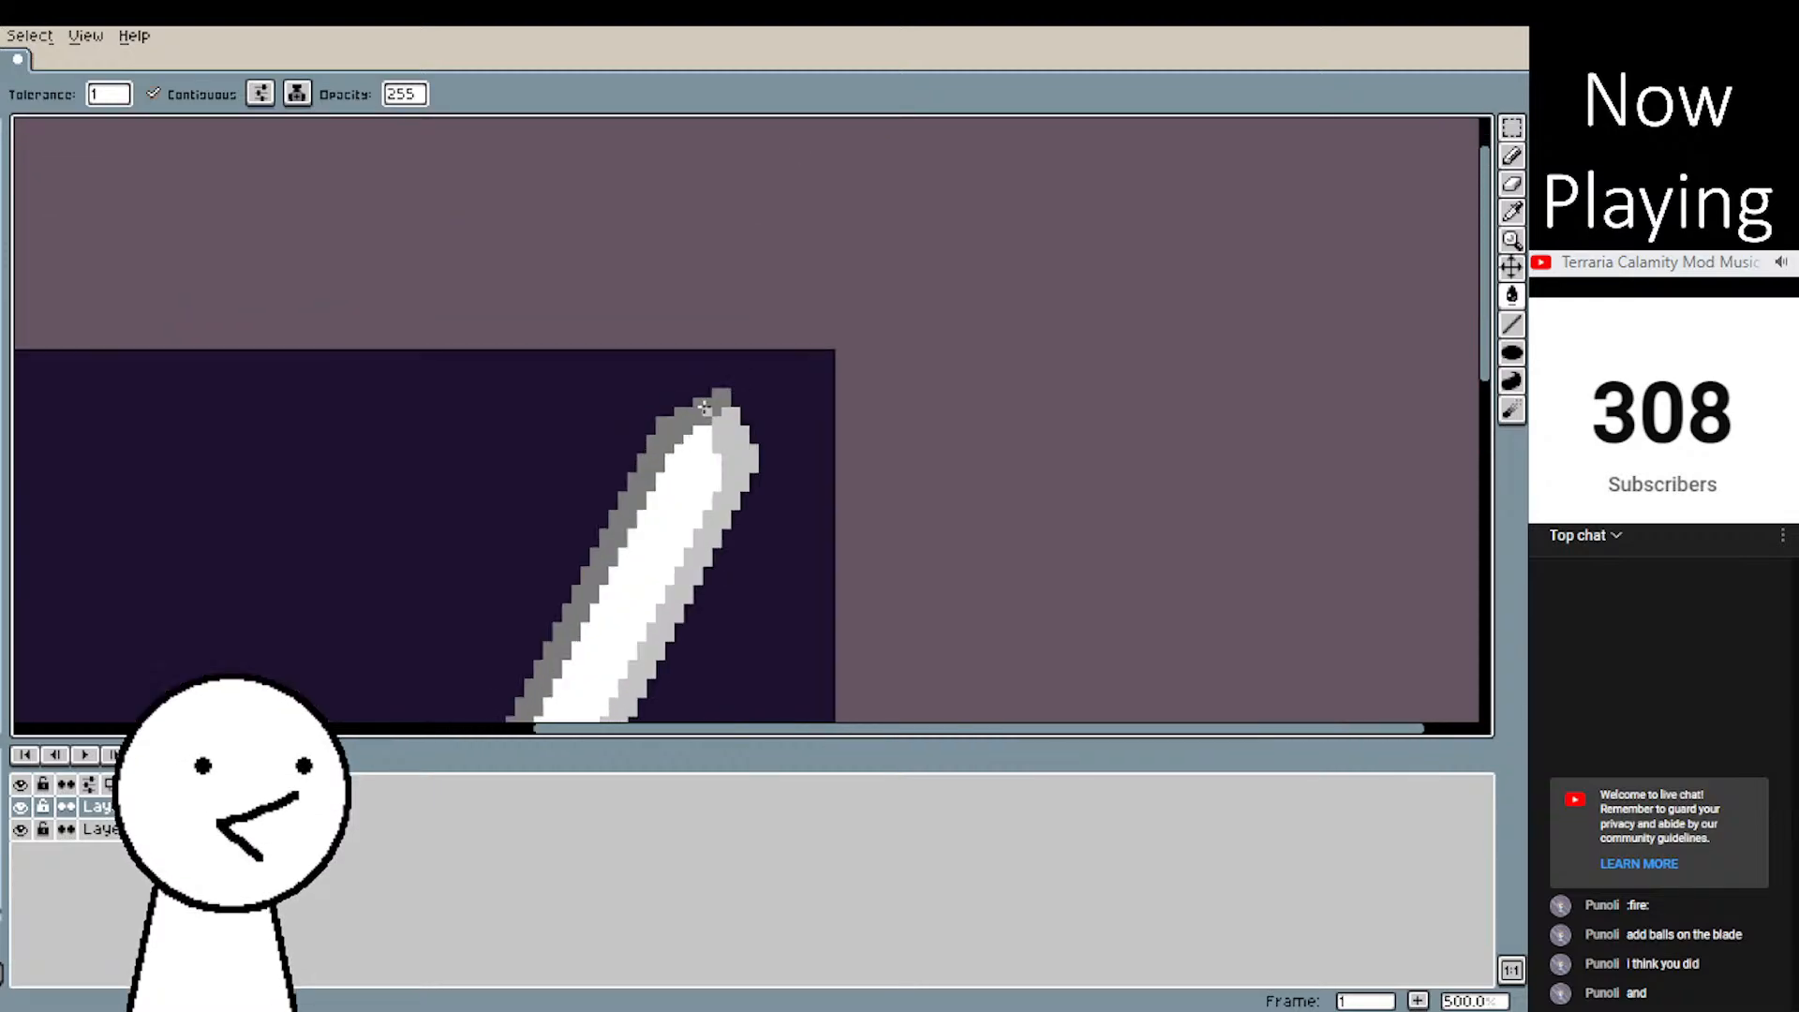
- Sample white and repaint the inner edge of the light gray band near the tip, replacing the first stroke with a longer one
click(1512, 212)
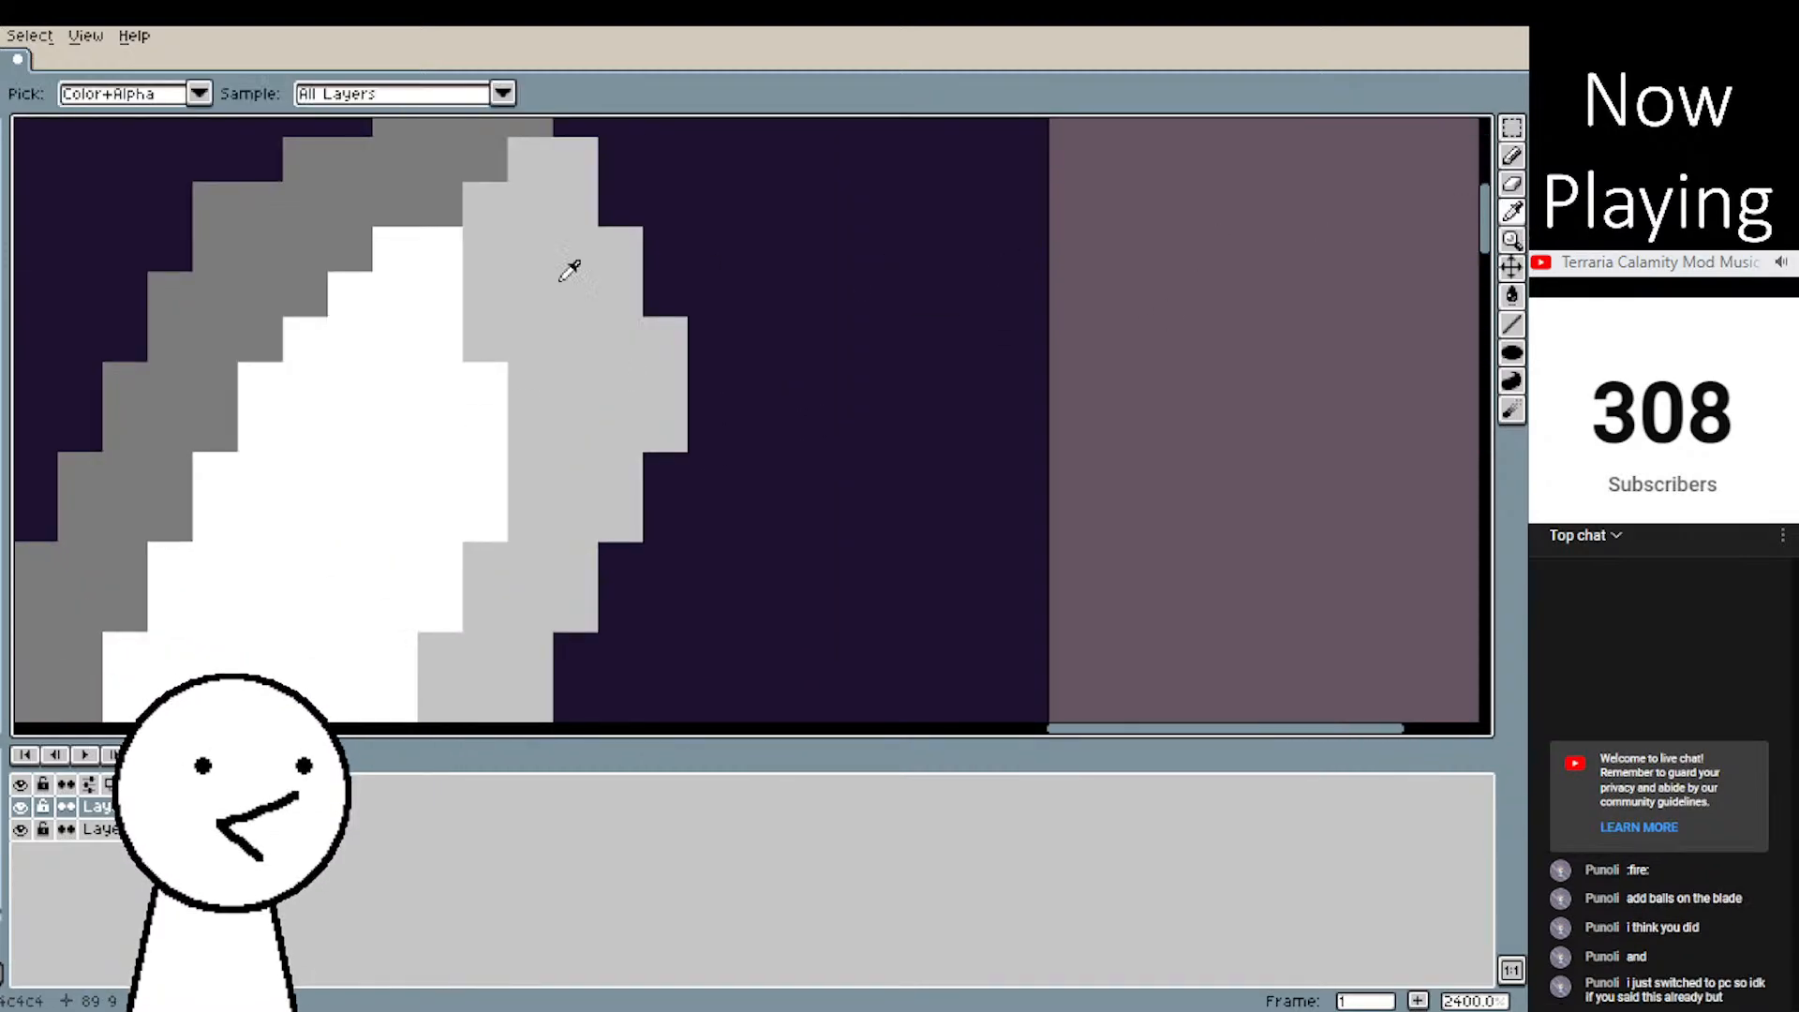
click(1512, 325)
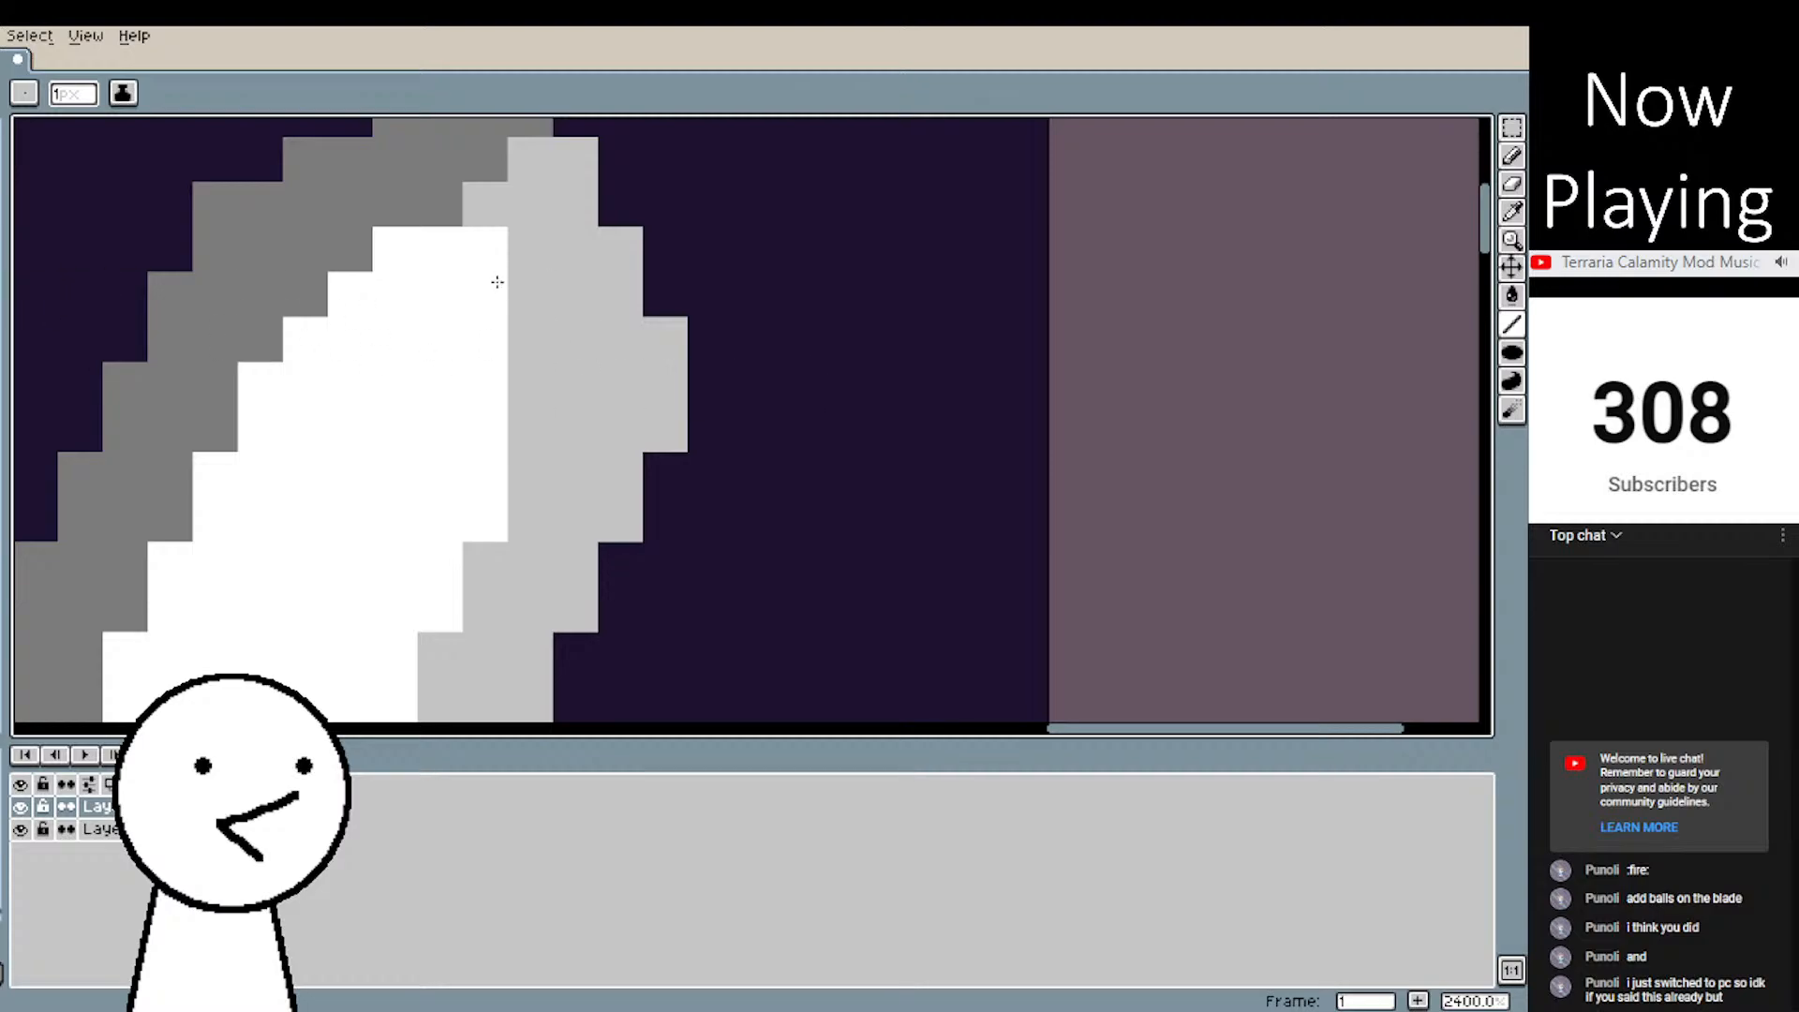
drag(516, 294, 530, 464)
scroll(645, 447, down, 9)
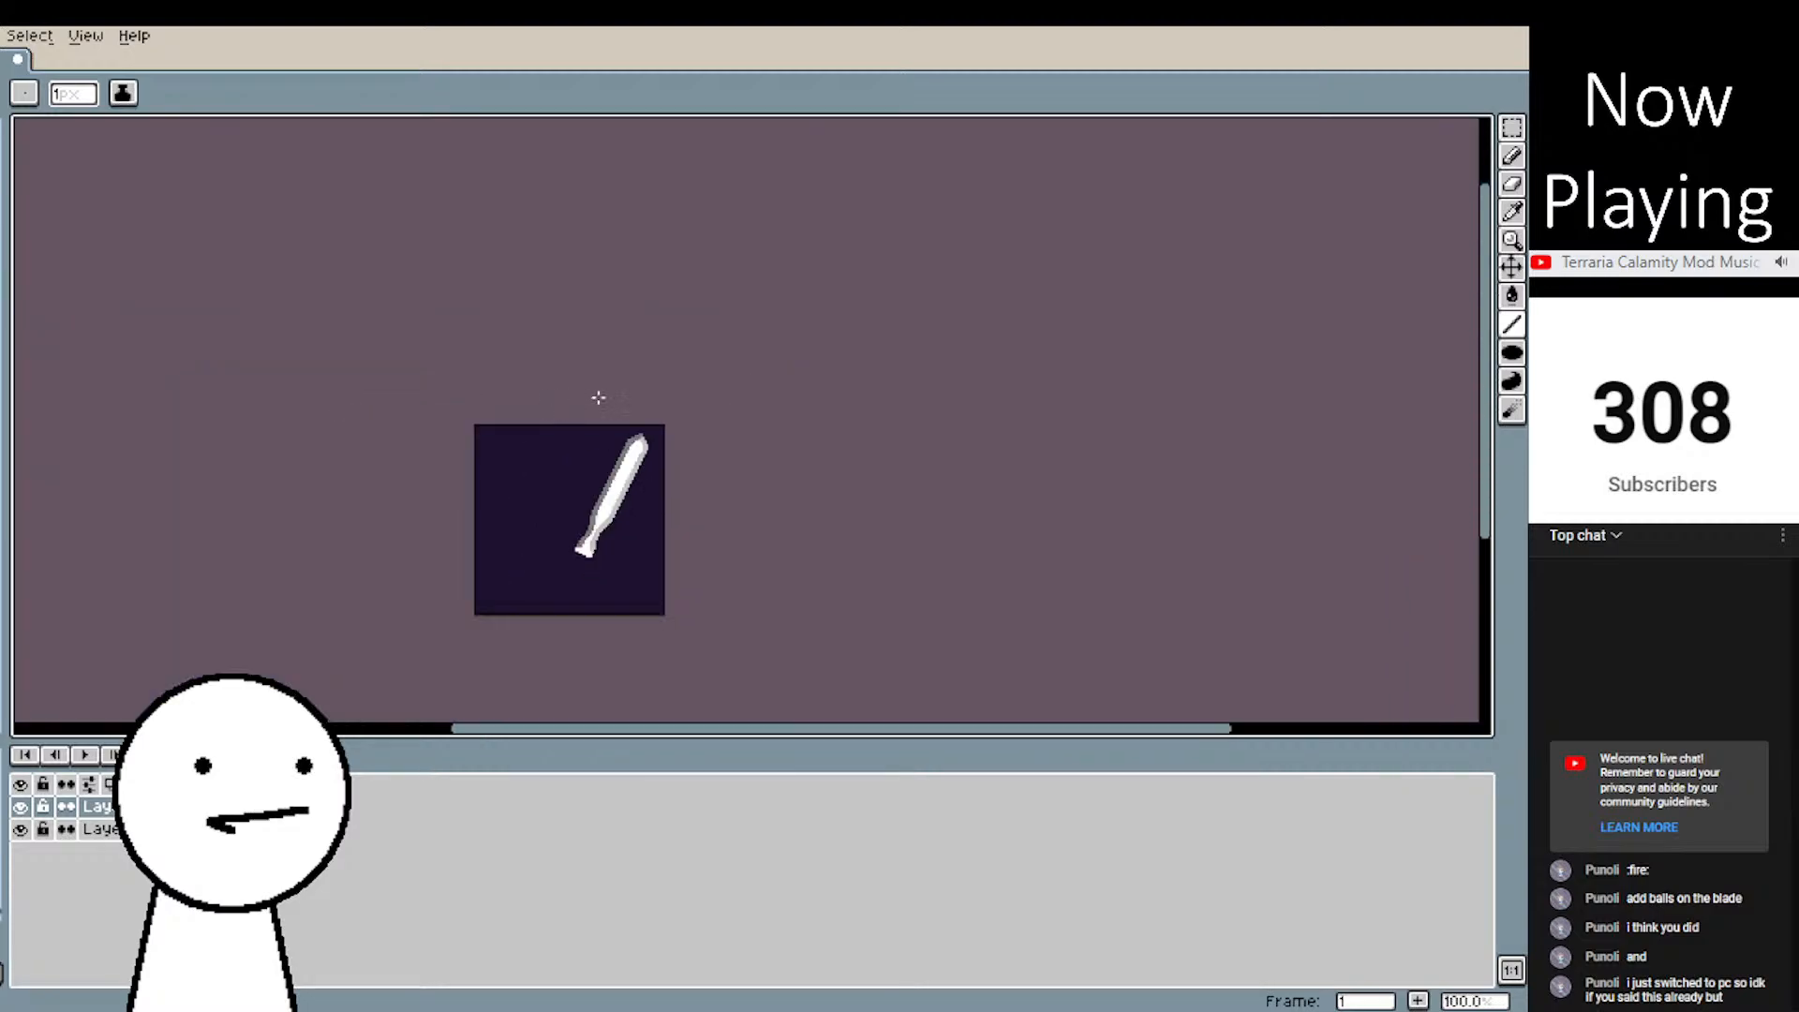
scroll(645, 448, up, 10)
key(ctrl+z)
mouse_move(631, 466)
mouse_down()
mouse_move(601, 328)
mouse_move(607, 163)
mouse_up()
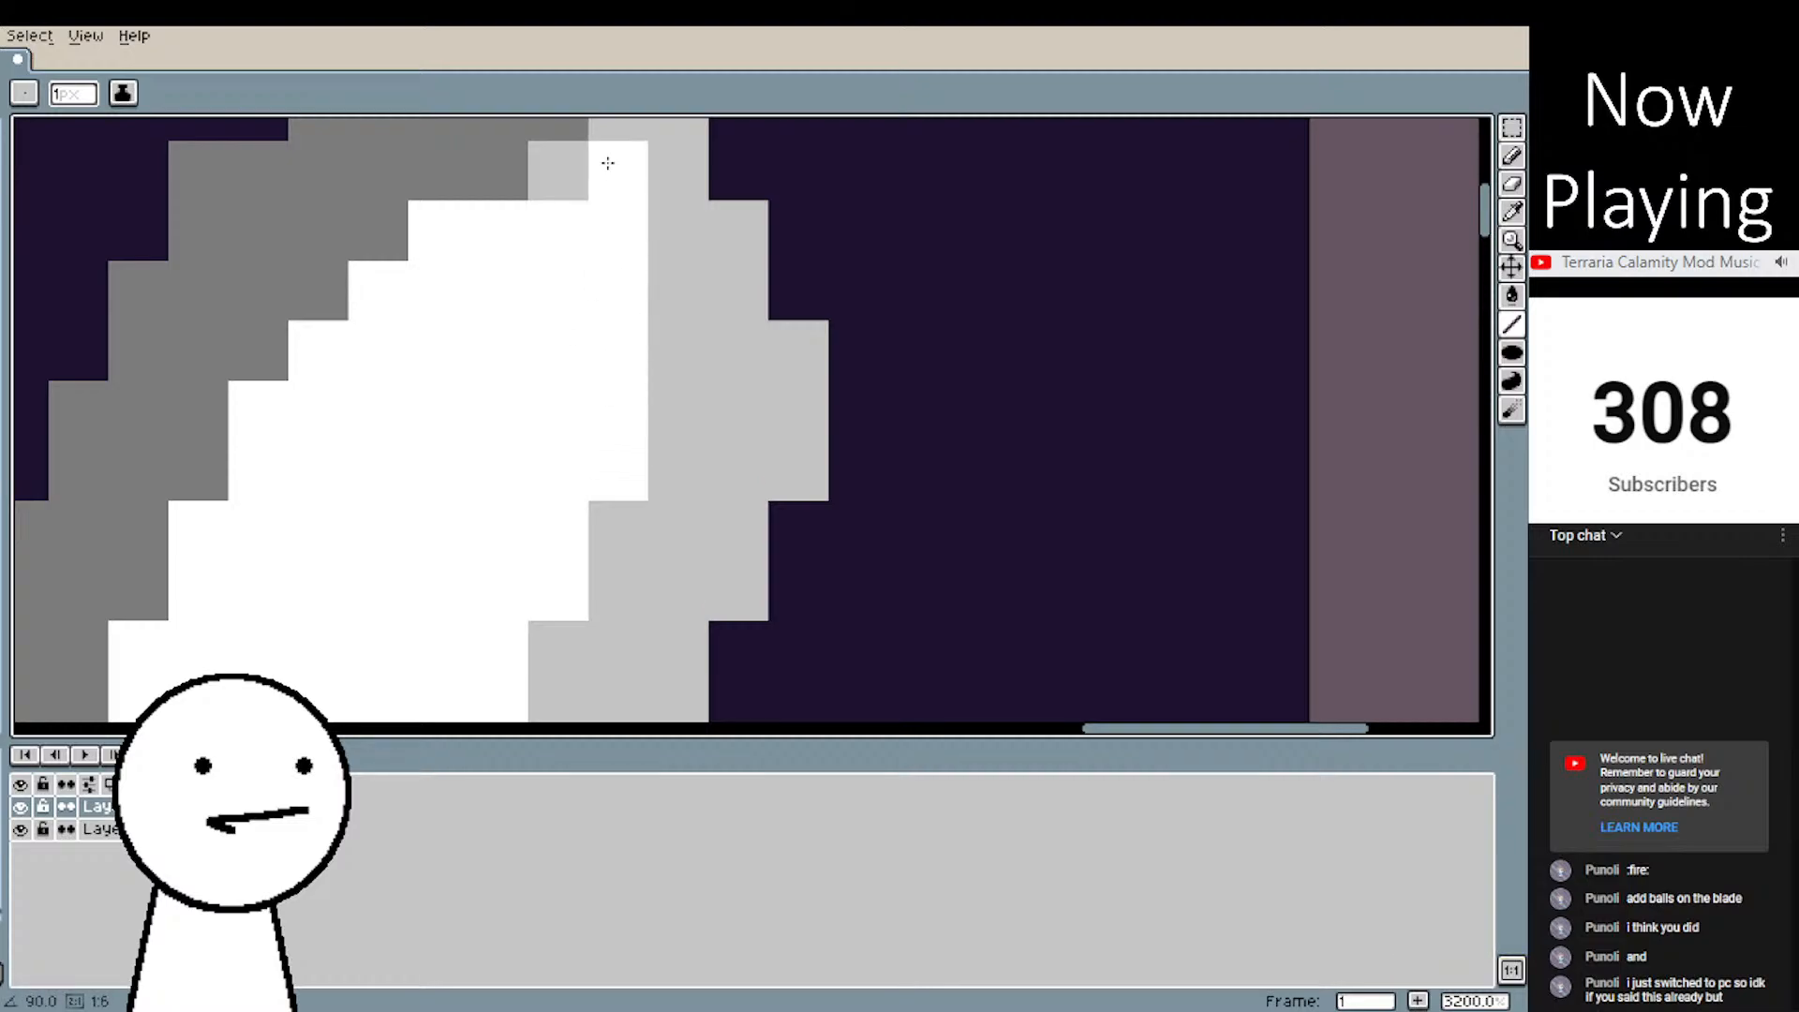
drag(608, 163, 510, 168)
scroll(510, 169, down, 6)
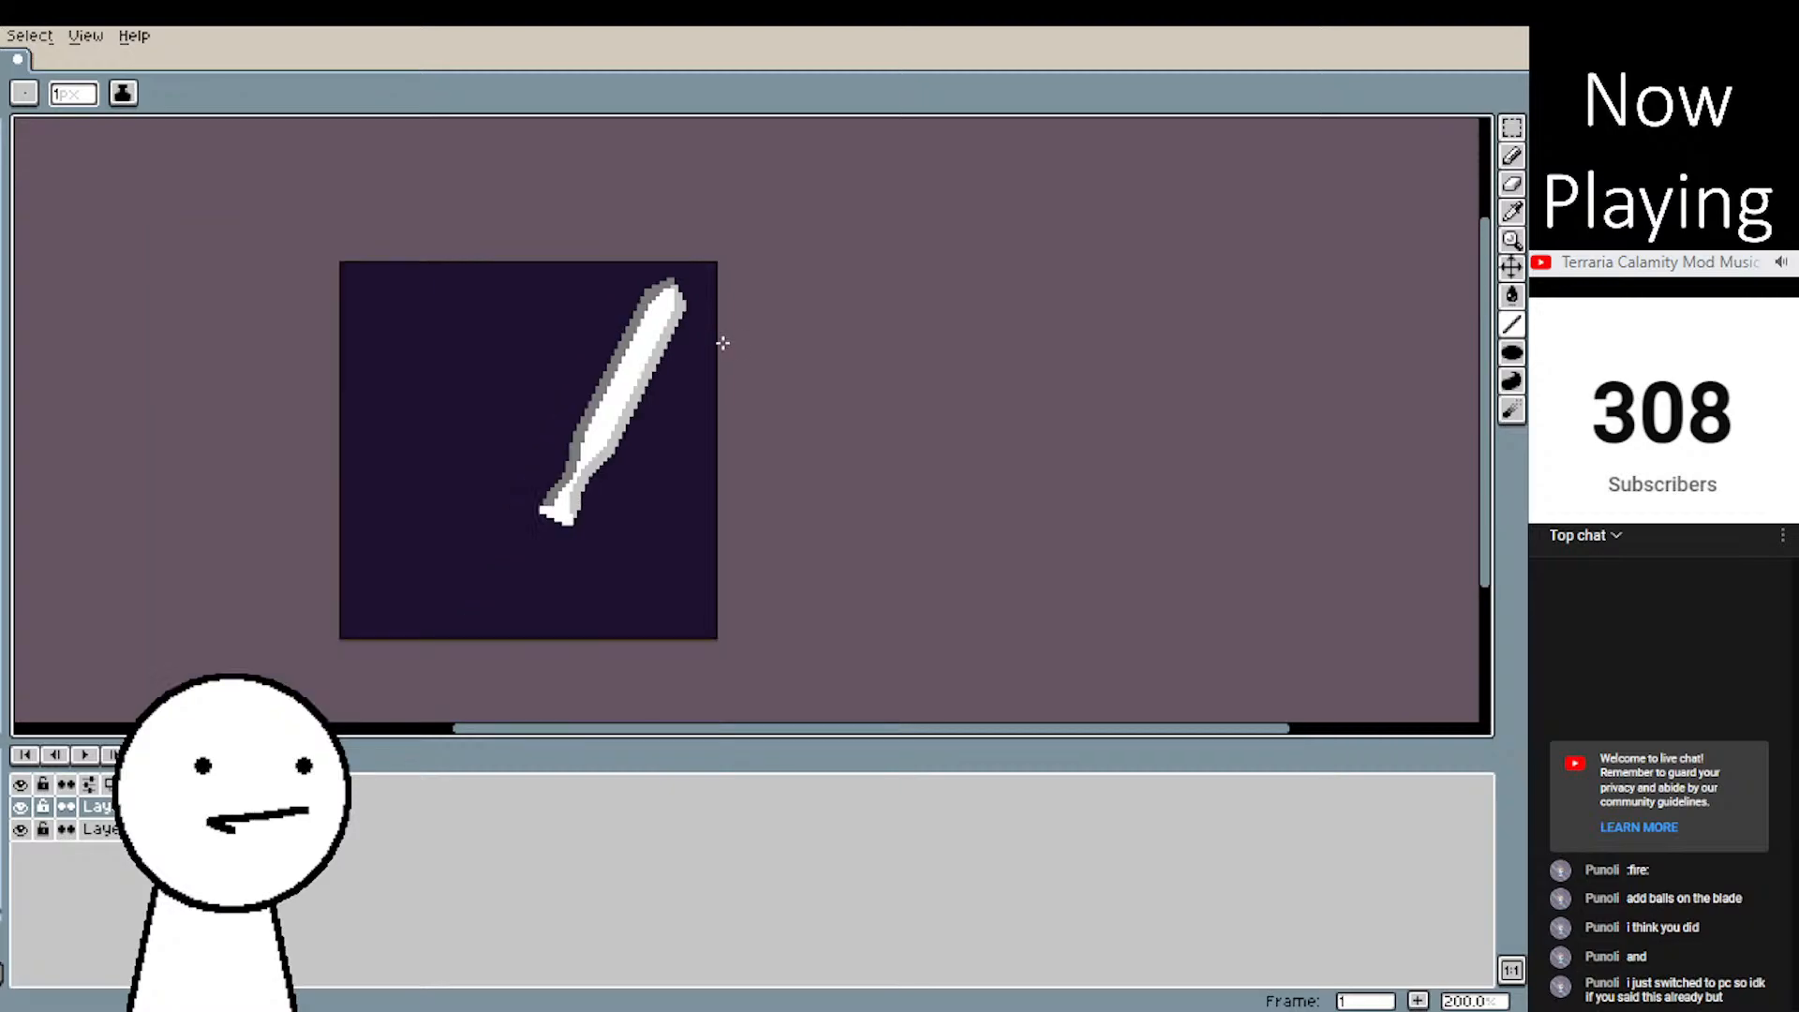
- Sample light gray and step the white area's upper right corner just below the tip with light gray pixels
scroll(689, 309, up, 5)
click(1511, 212)
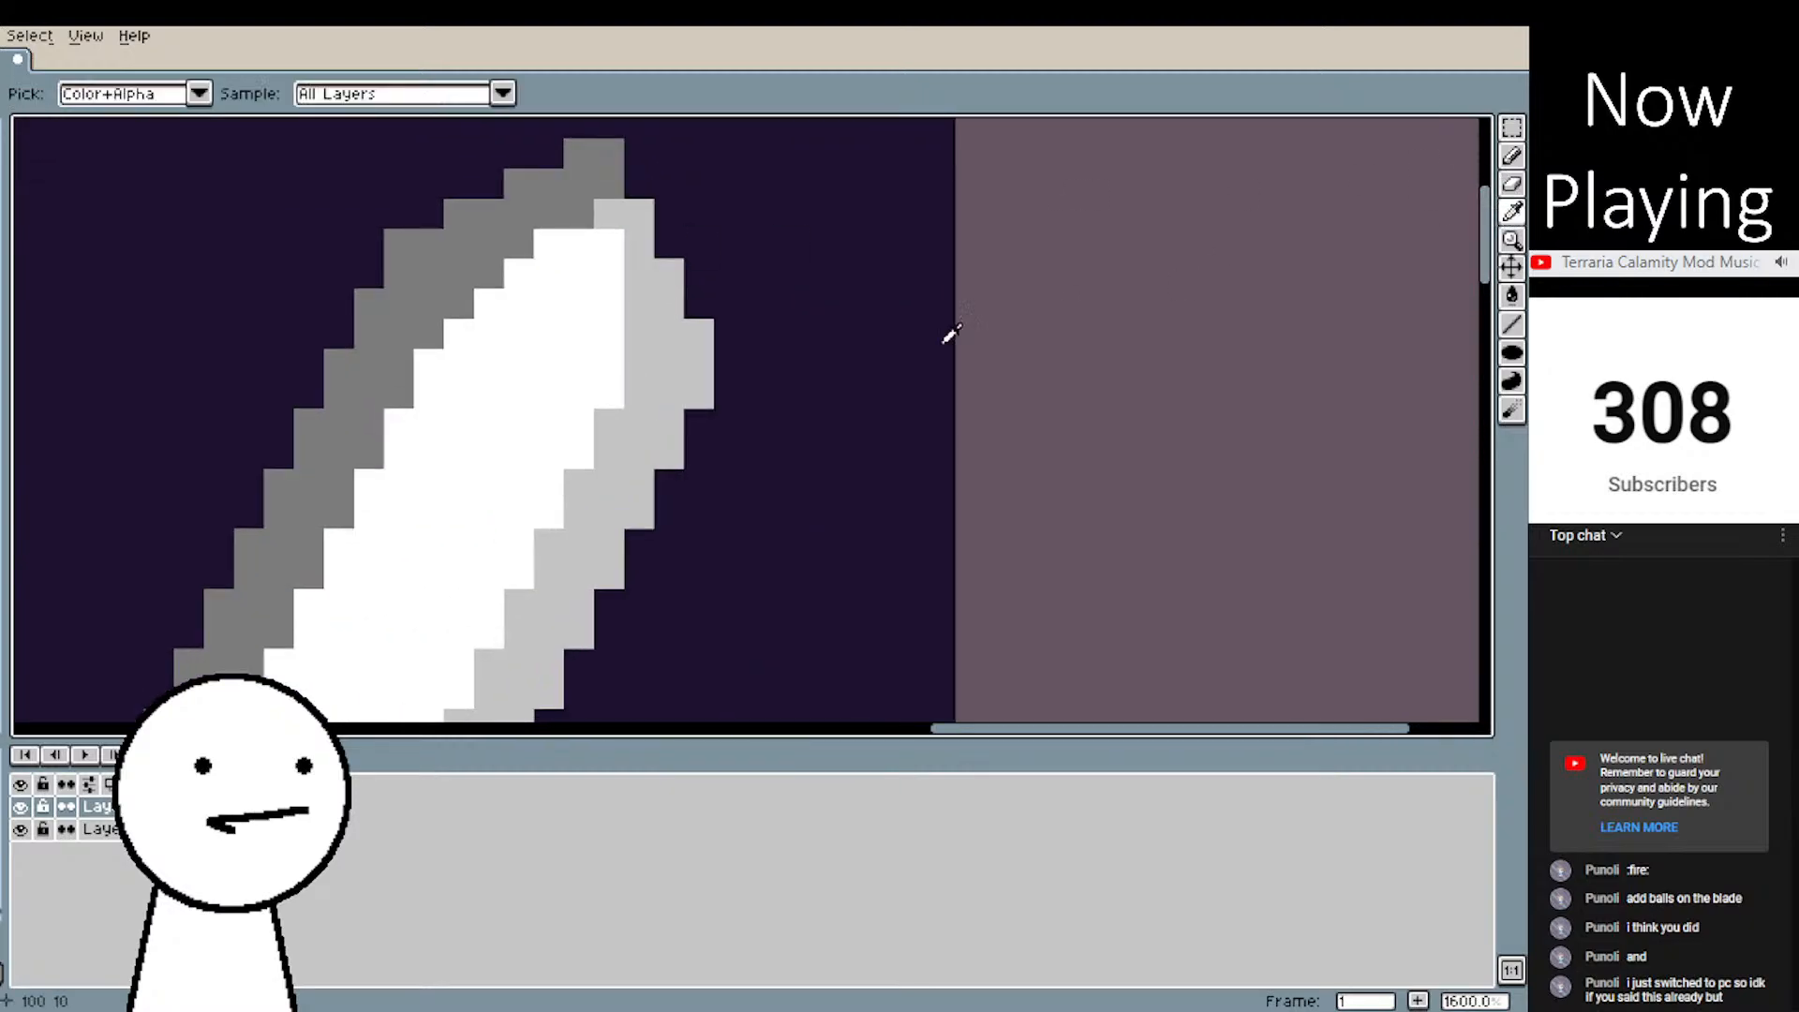
click(1512, 325)
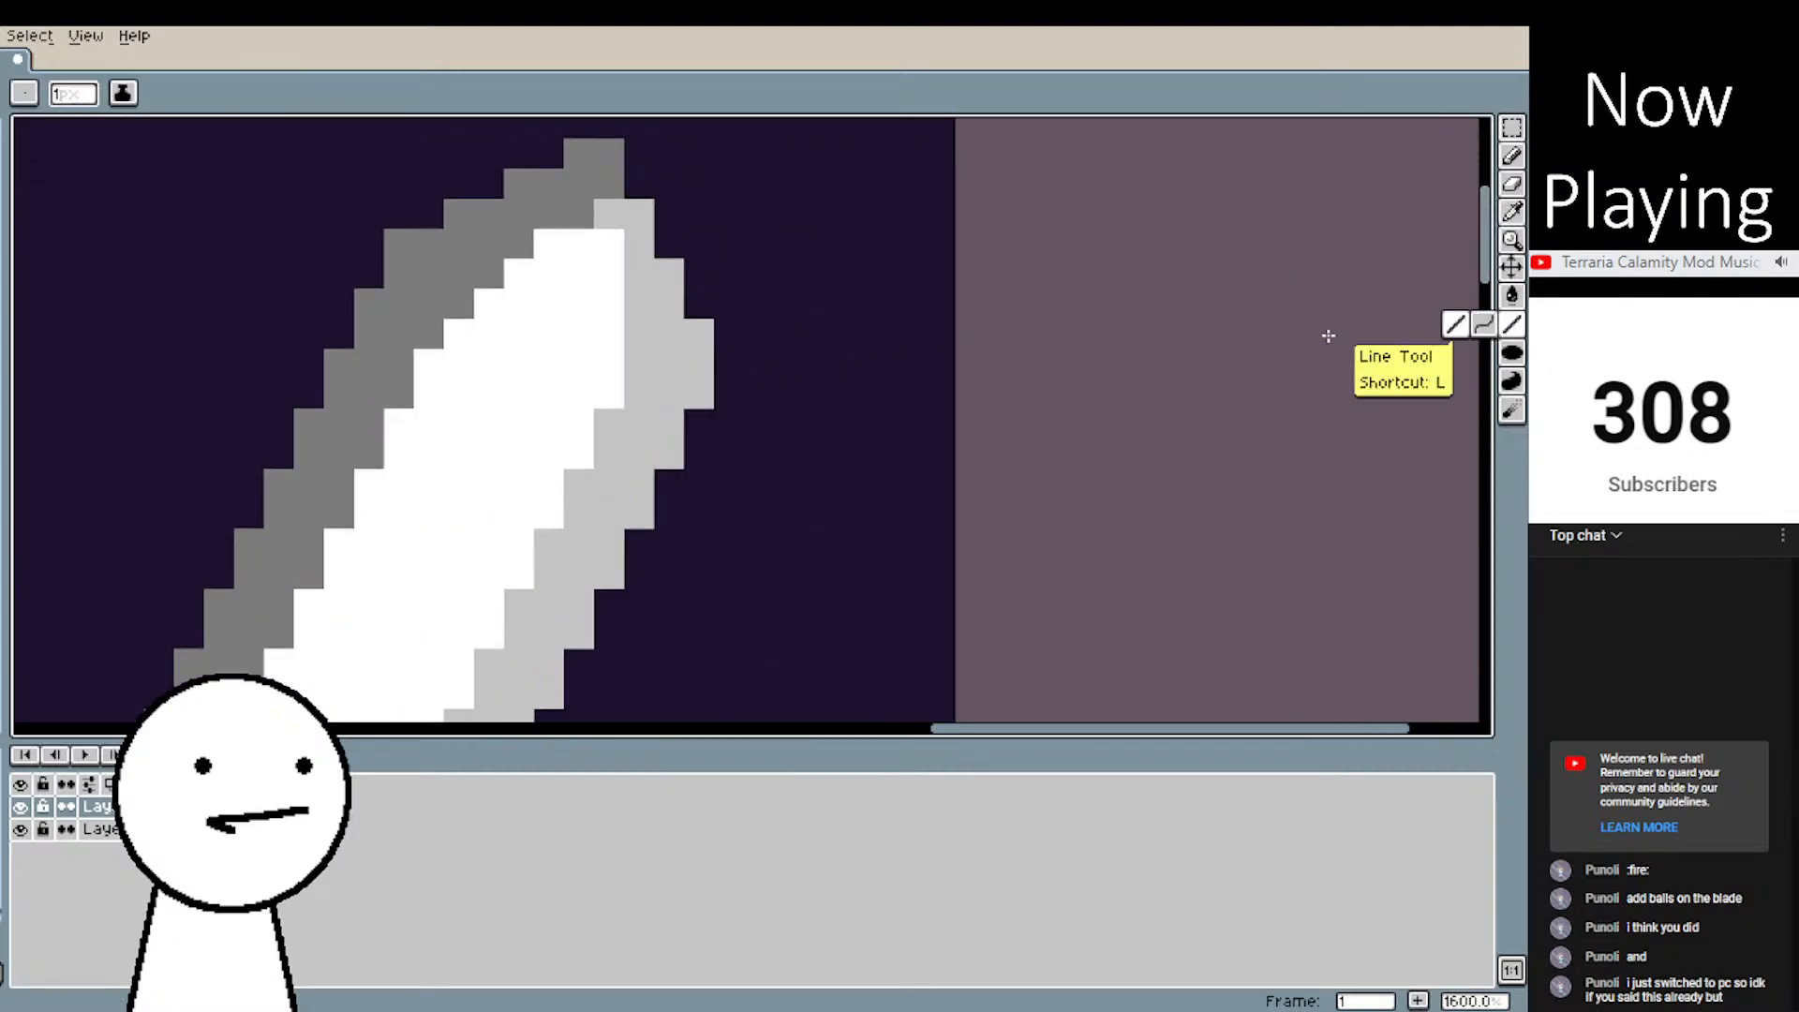
drag(616, 295, 611, 242)
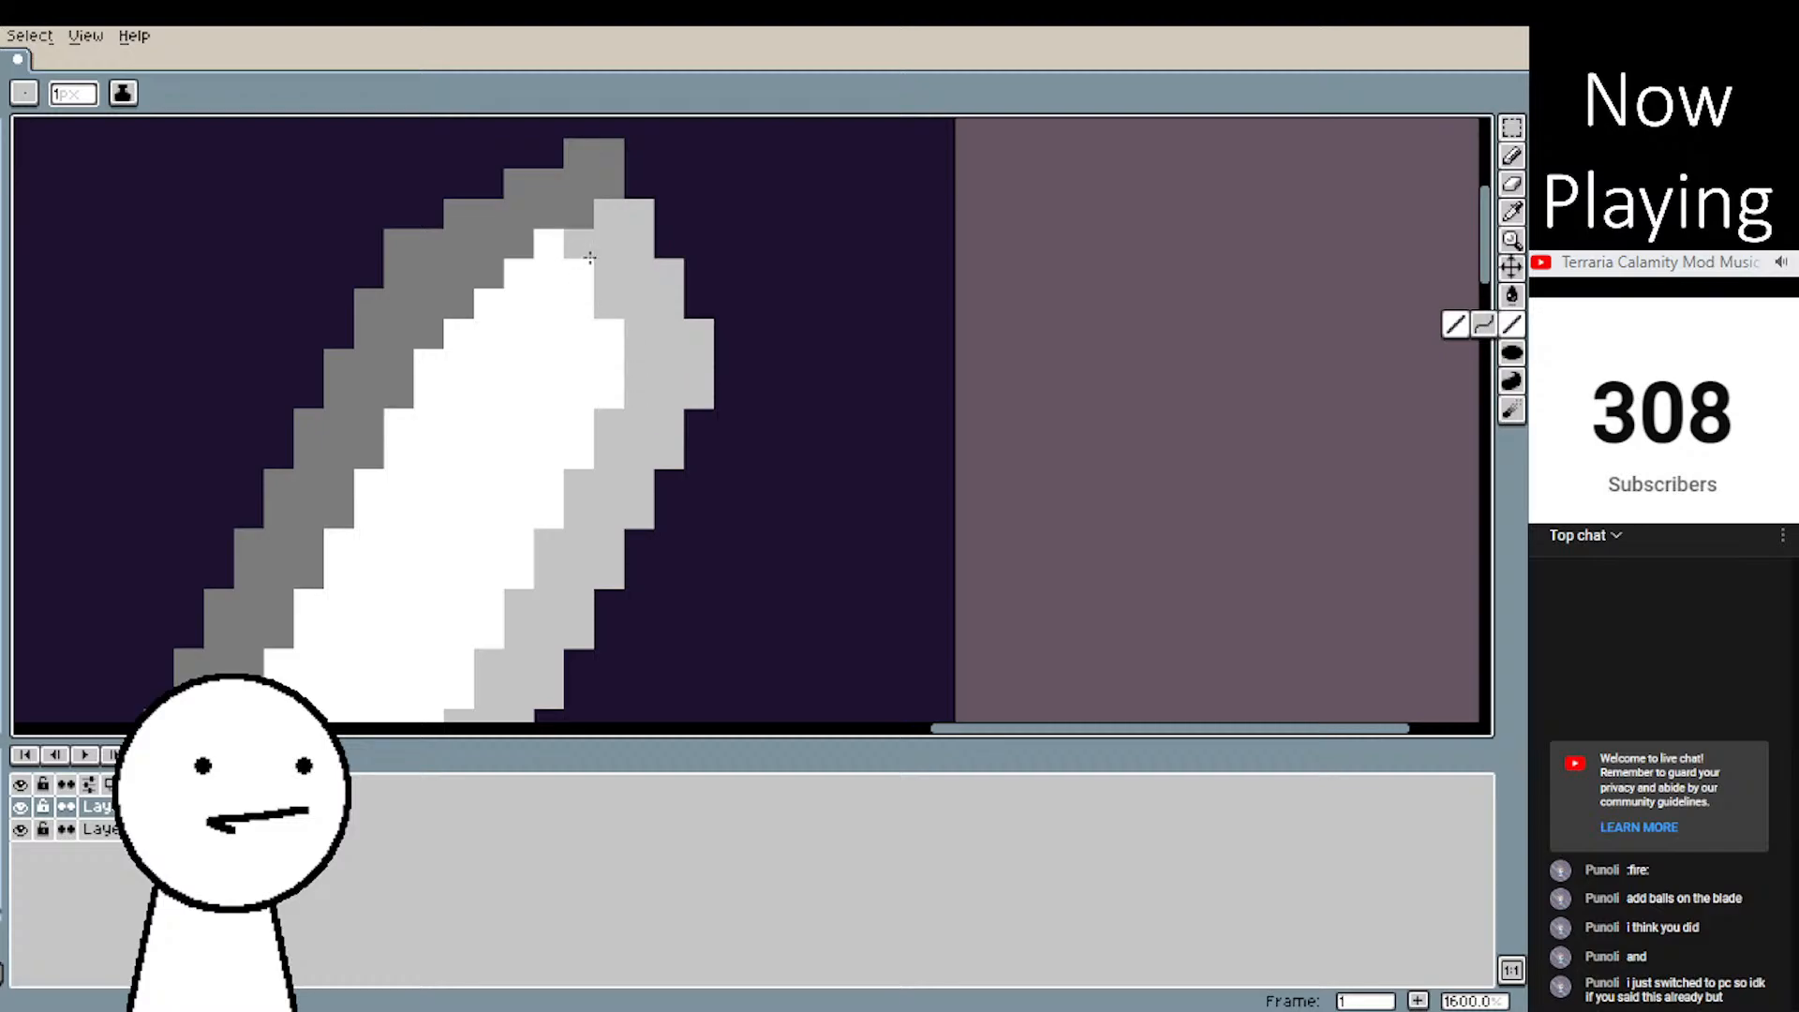
- Sample gray and extend the gray band over the white pixels along its inner edge just below the tip
click(1511, 212)
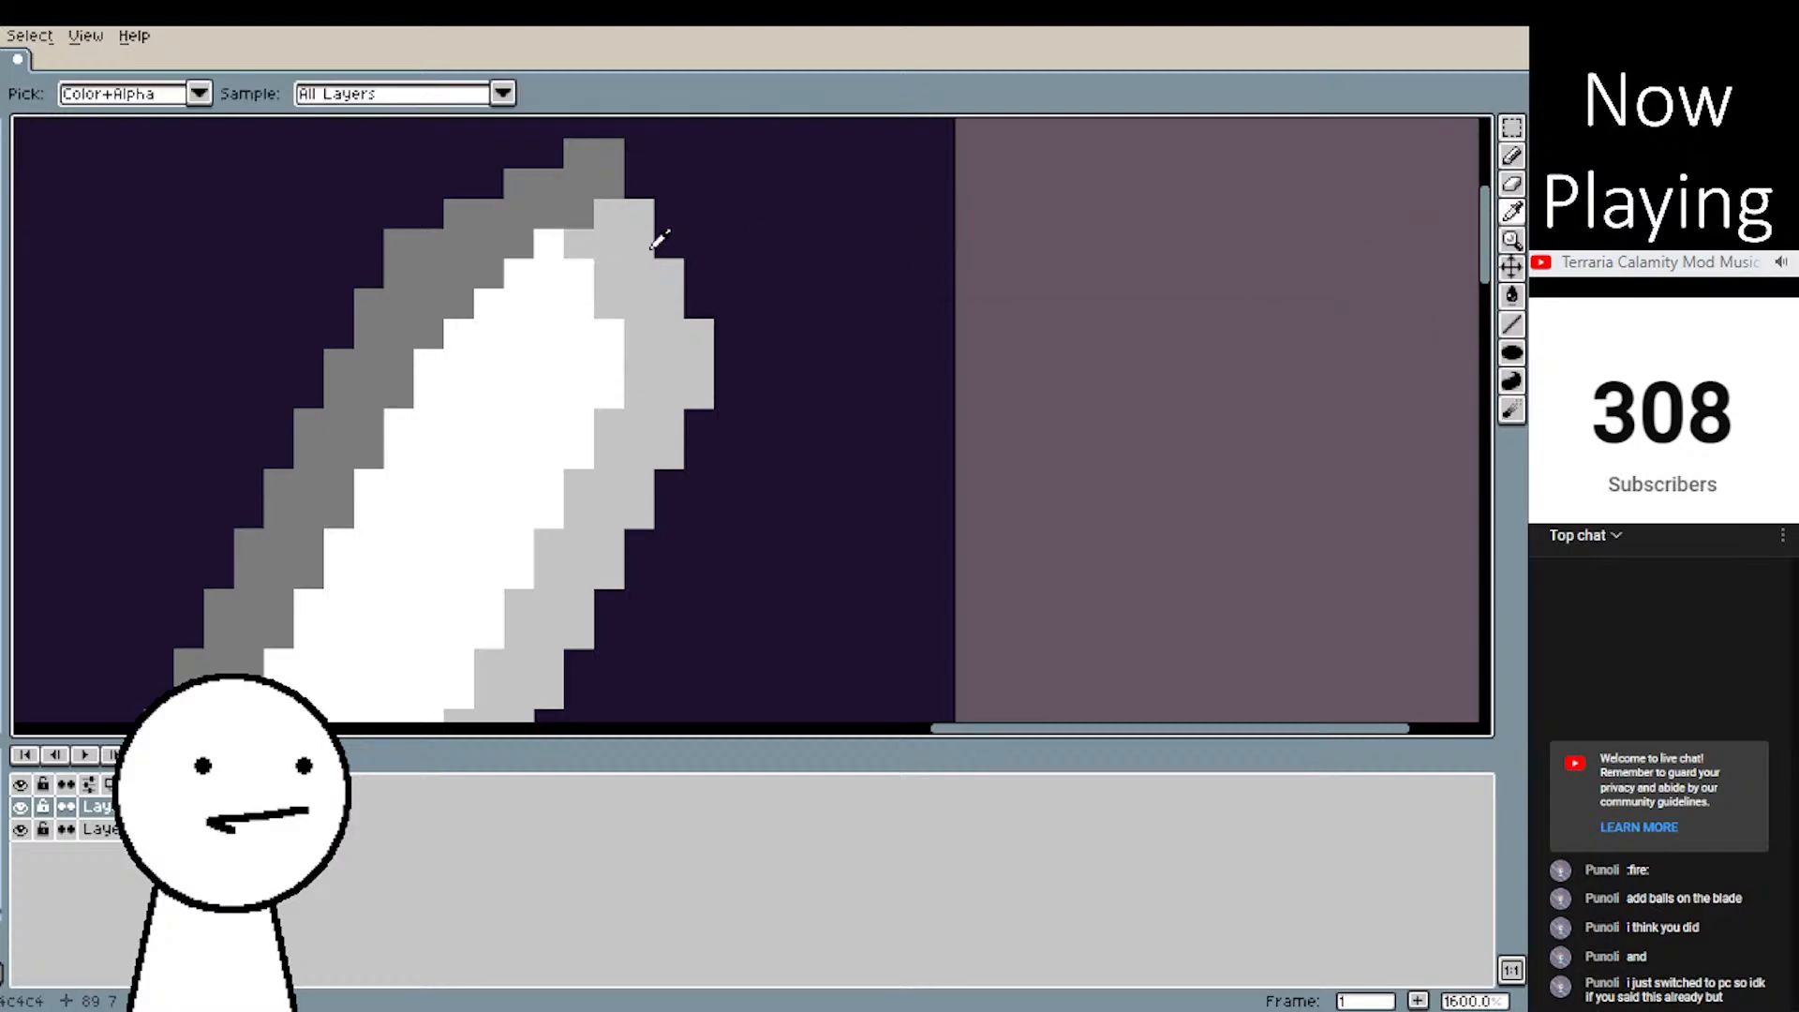
key(l)
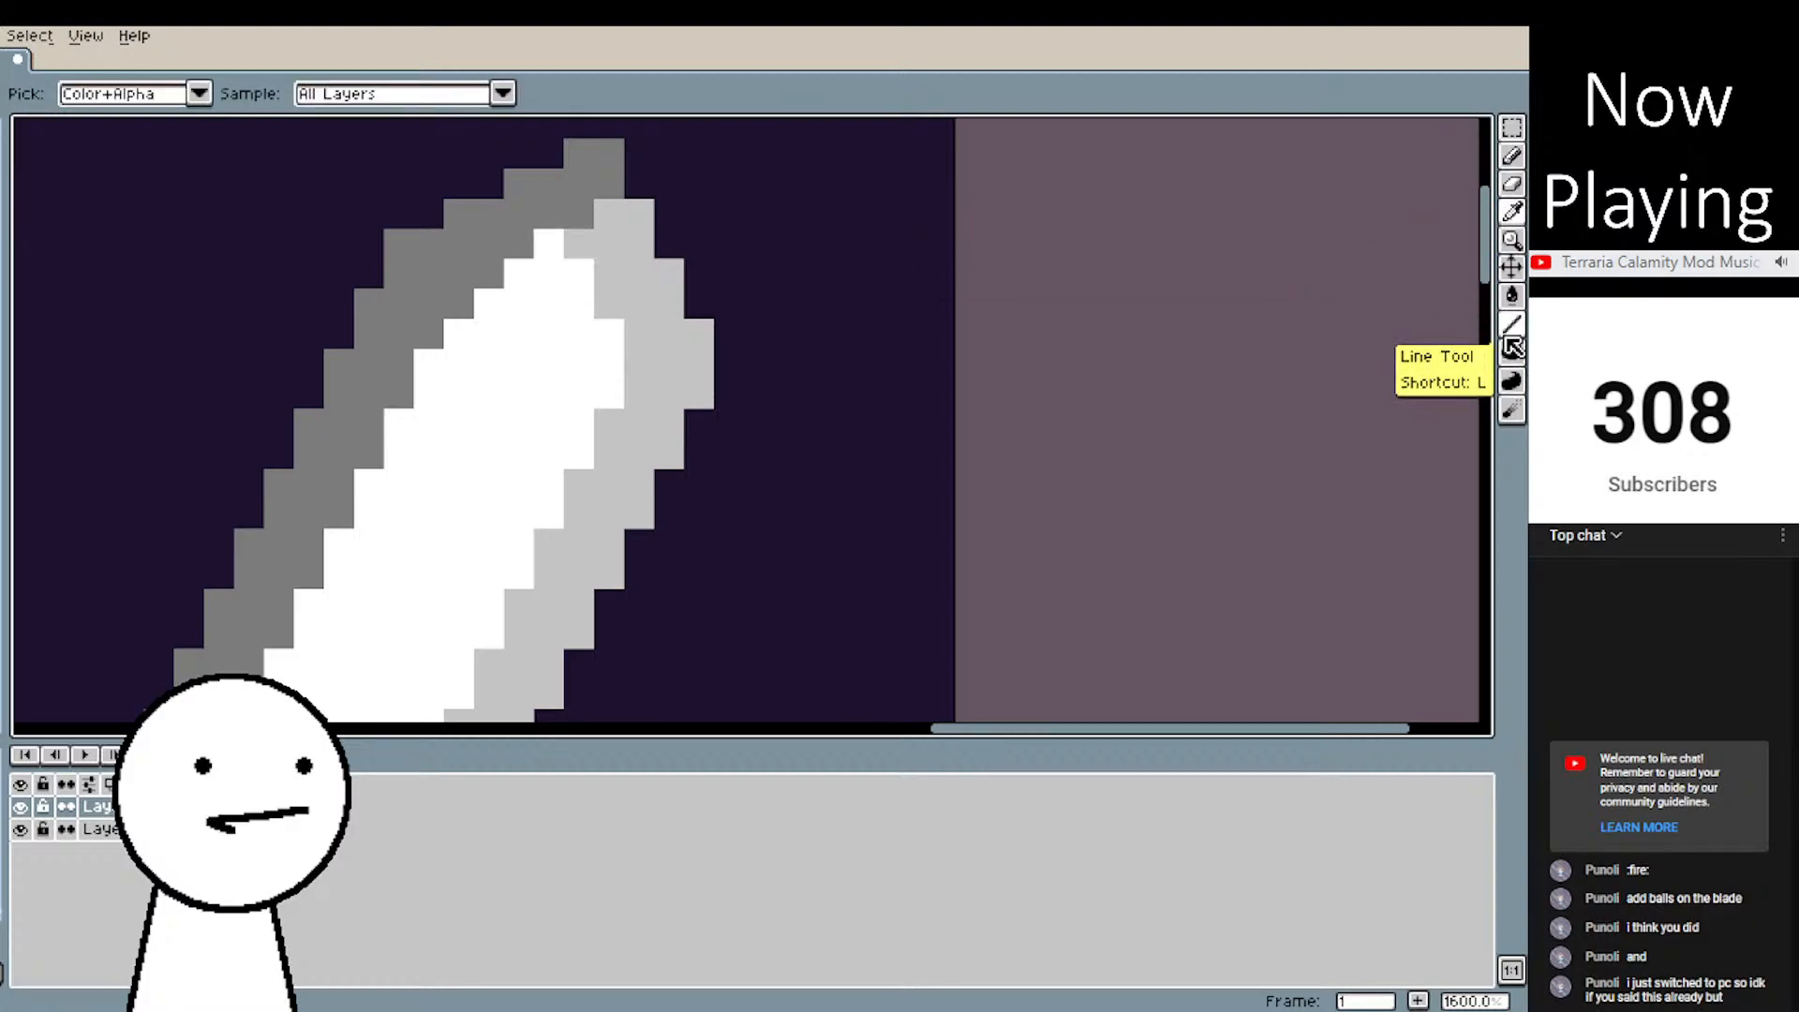
click(547, 246)
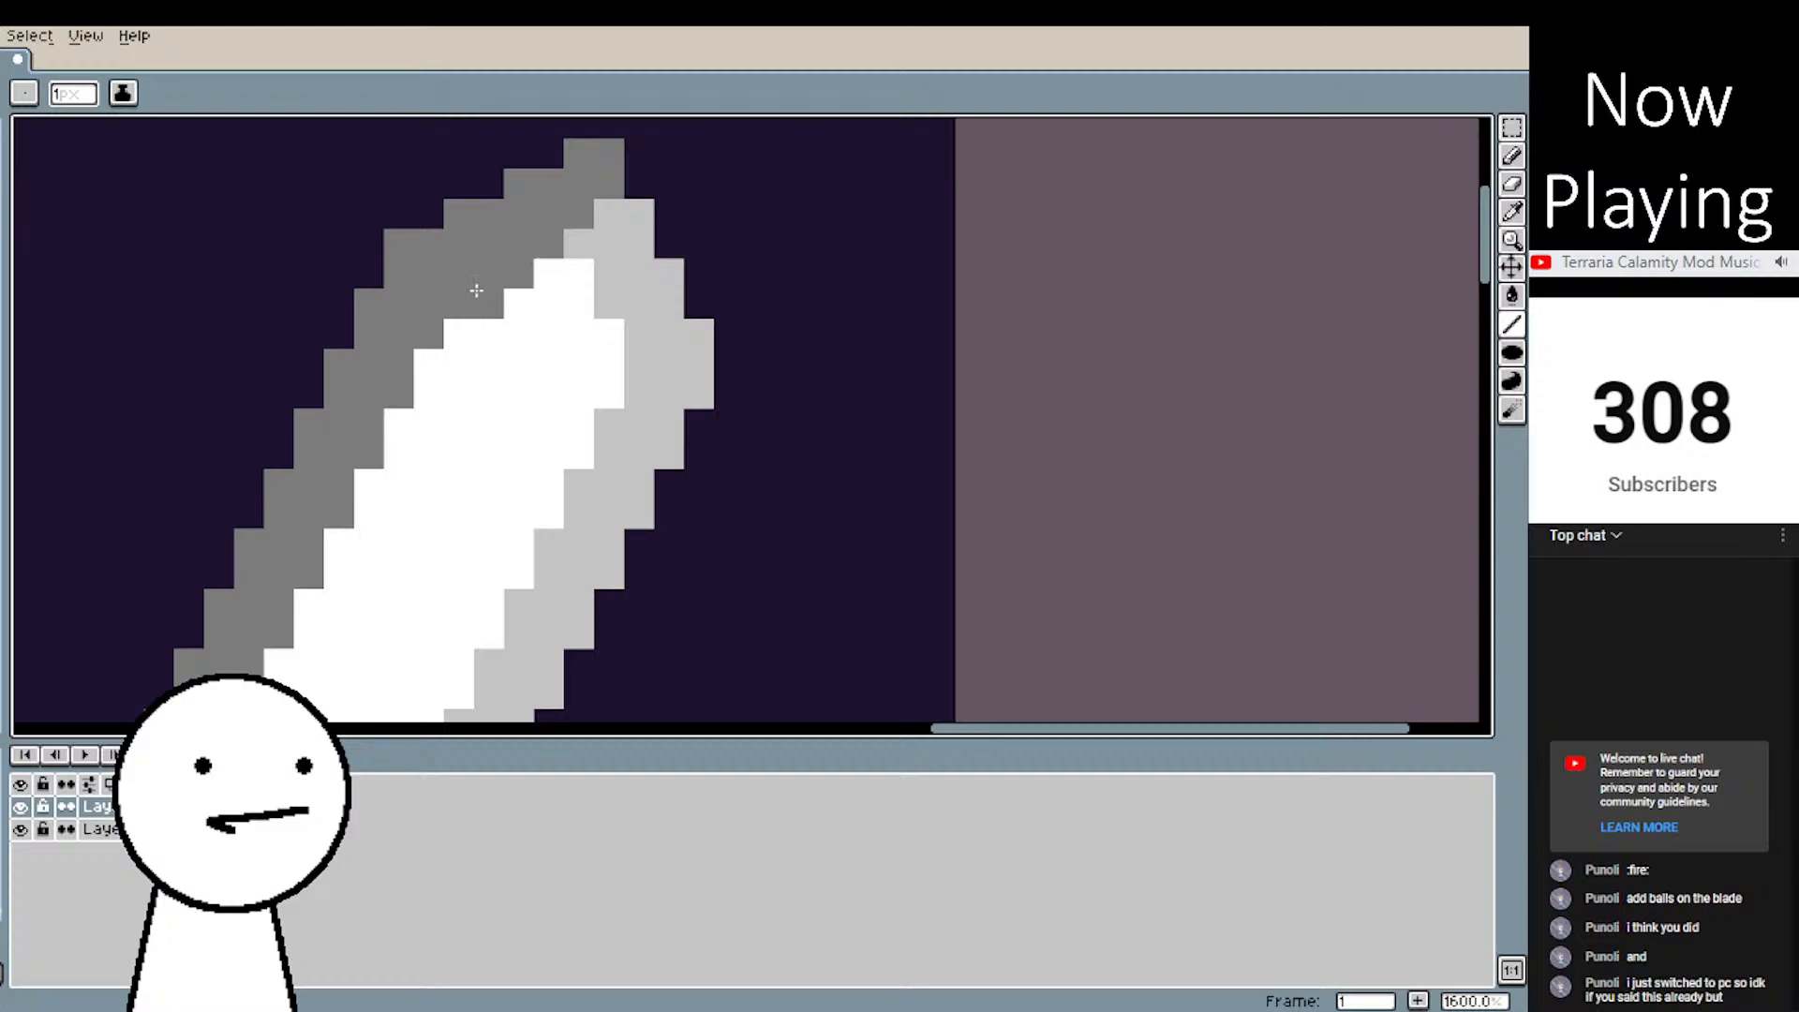
scroll(867, 364, down, 3)
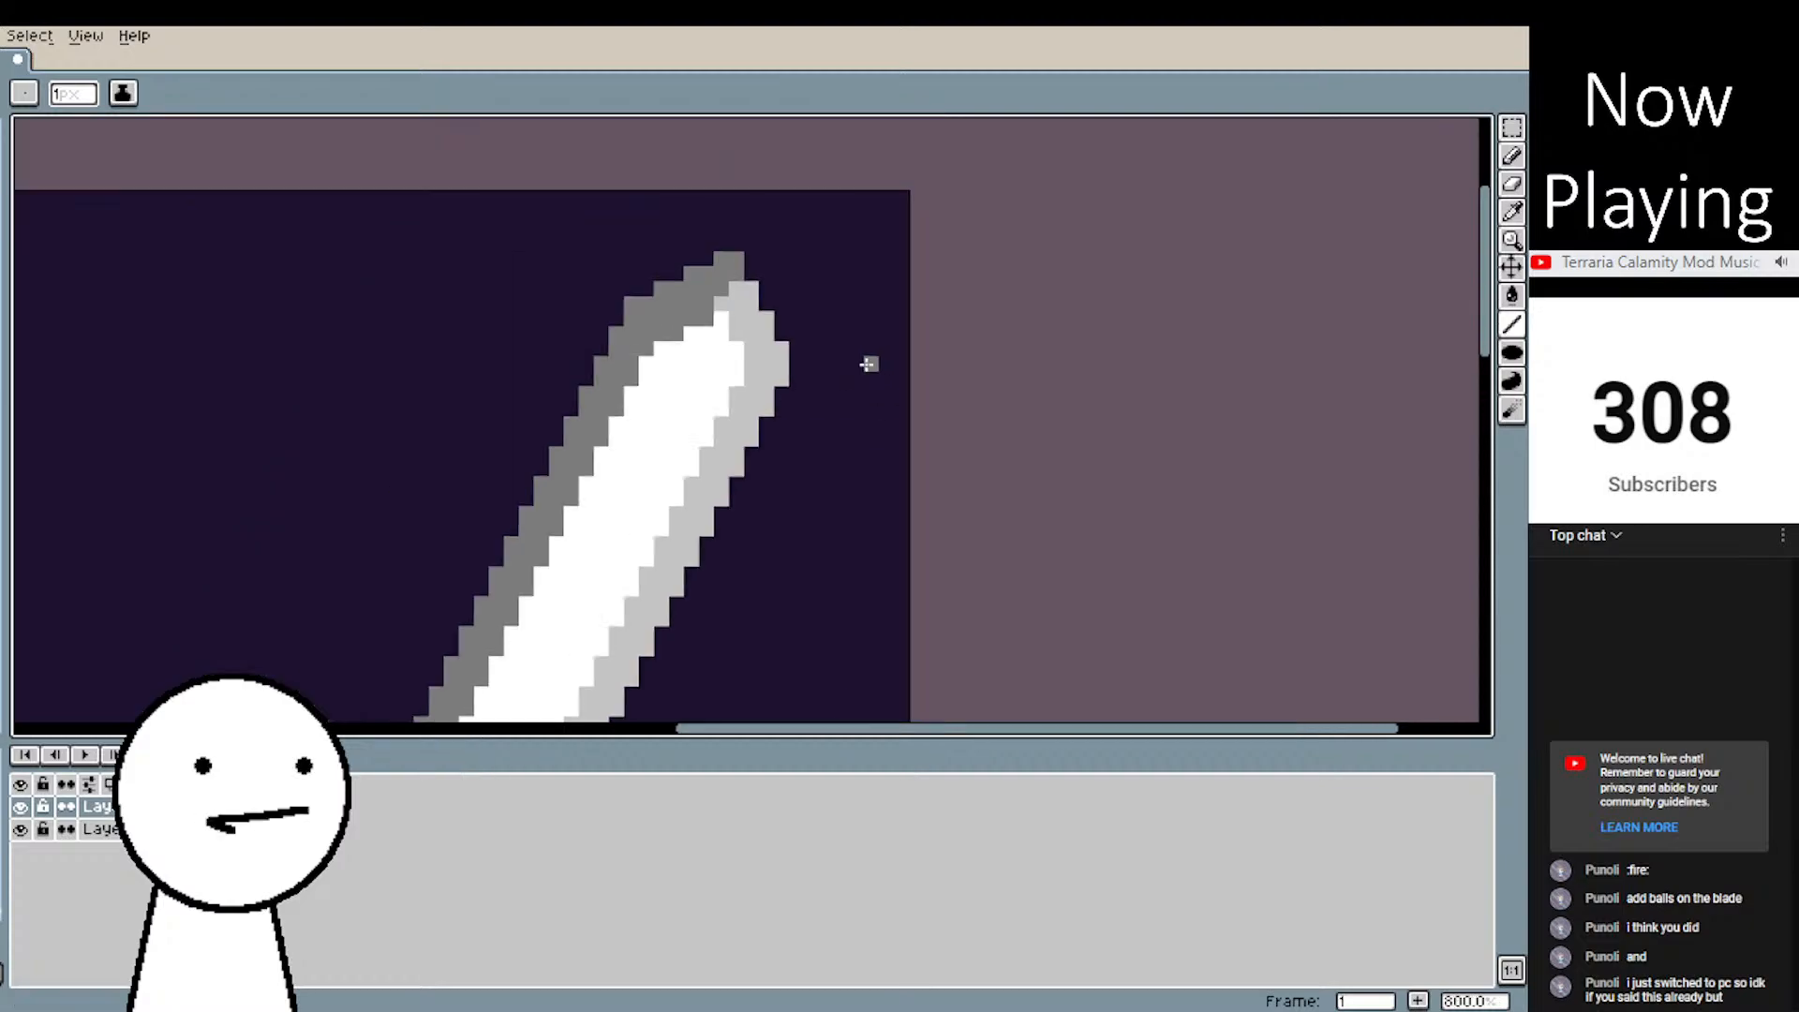
scroll(870, 365, down, 1)
scroll(795, 365, up, 4)
click(660, 314)
click(731, 299)
click(789, 262)
- Sample white and repaint the stepped inner edge of the gray band near the tip, redoing the first line
scroll(969, 266, down, 7)
scroll(1005, 272, up, 2)
scroll(1004, 272, up, 5)
click(1511, 212)
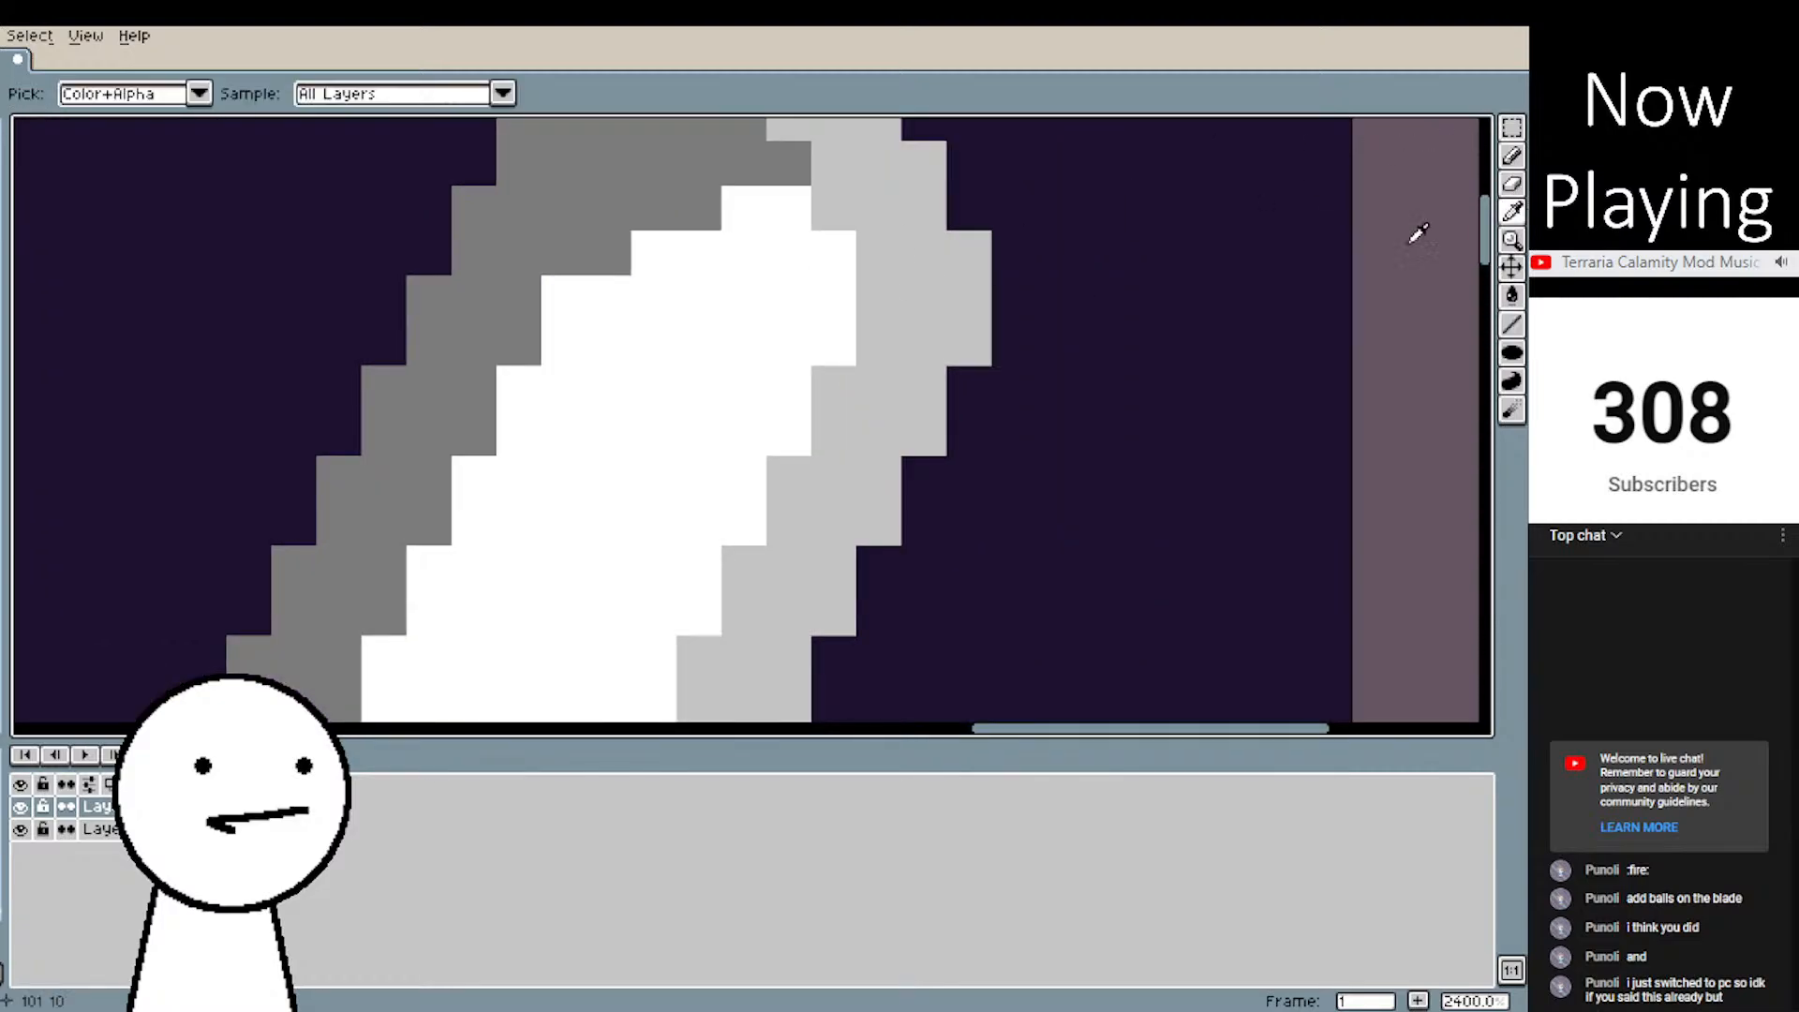
click(1512, 324)
drag(783, 164, 557, 240)
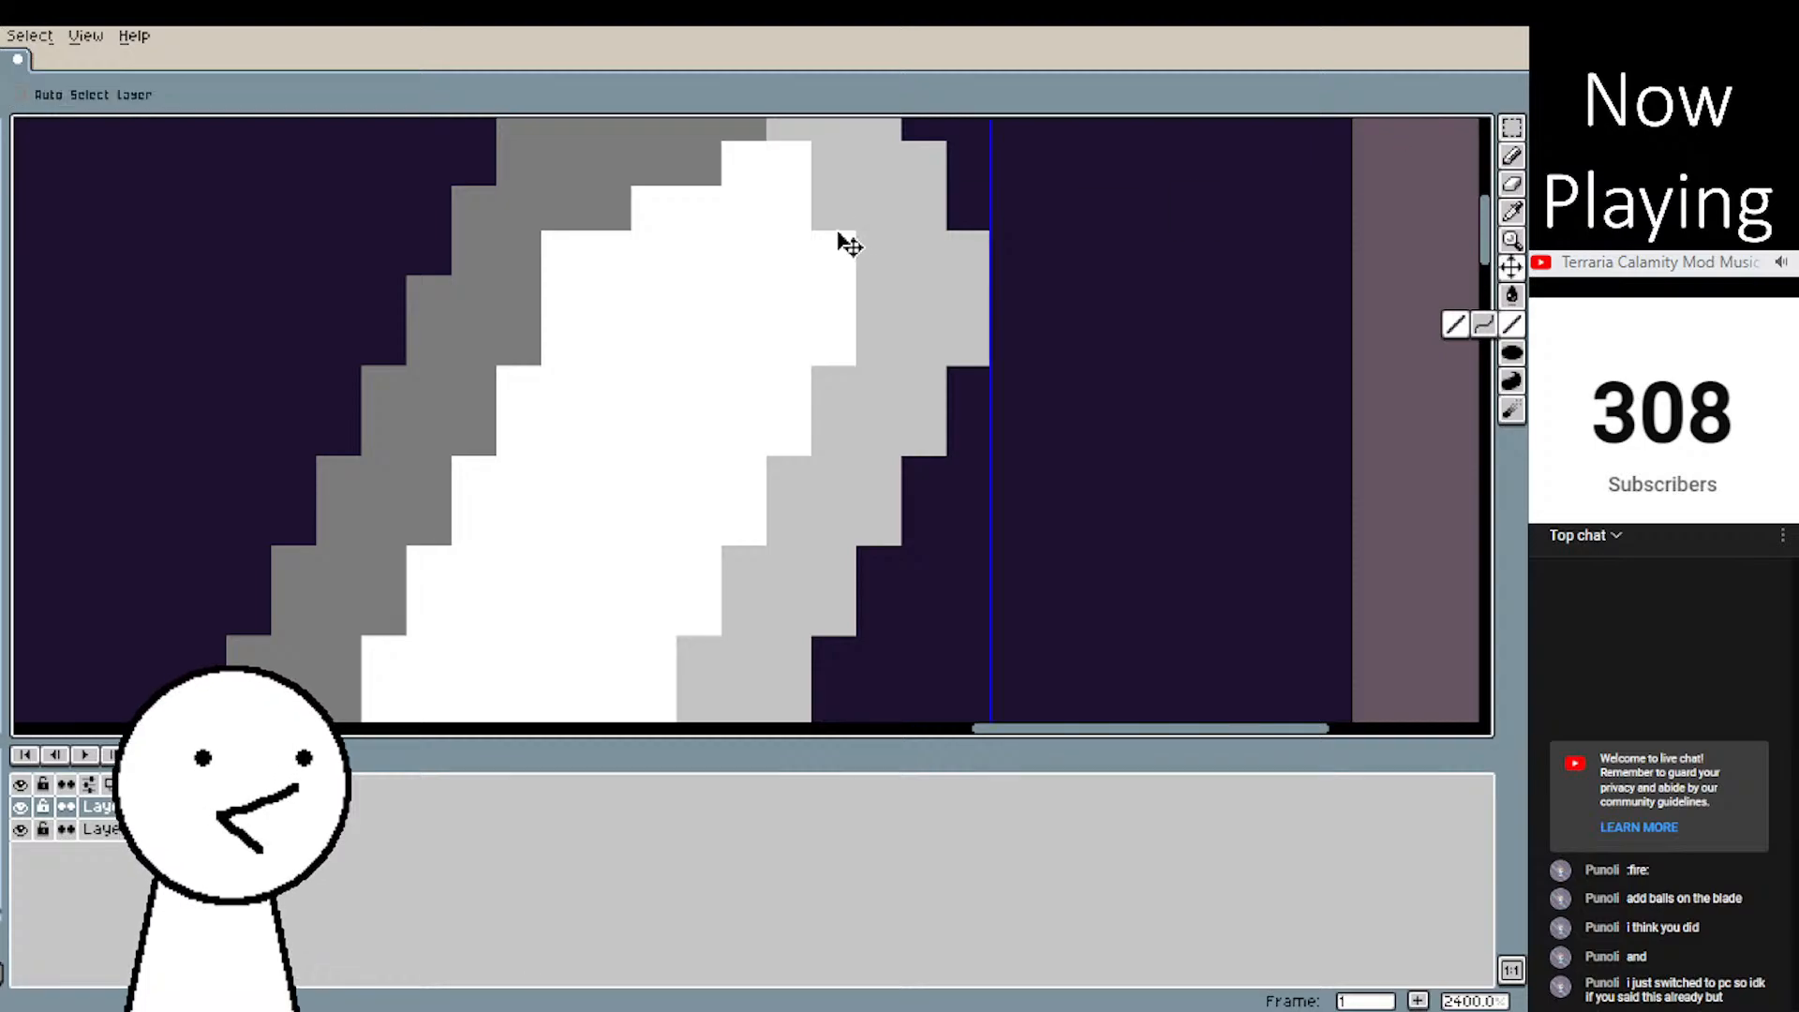
key(ctrl+z)
drag(588, 260, 795, 152)
scroll(905, 158, down, 3)
scroll(1016, 165, down, 2)
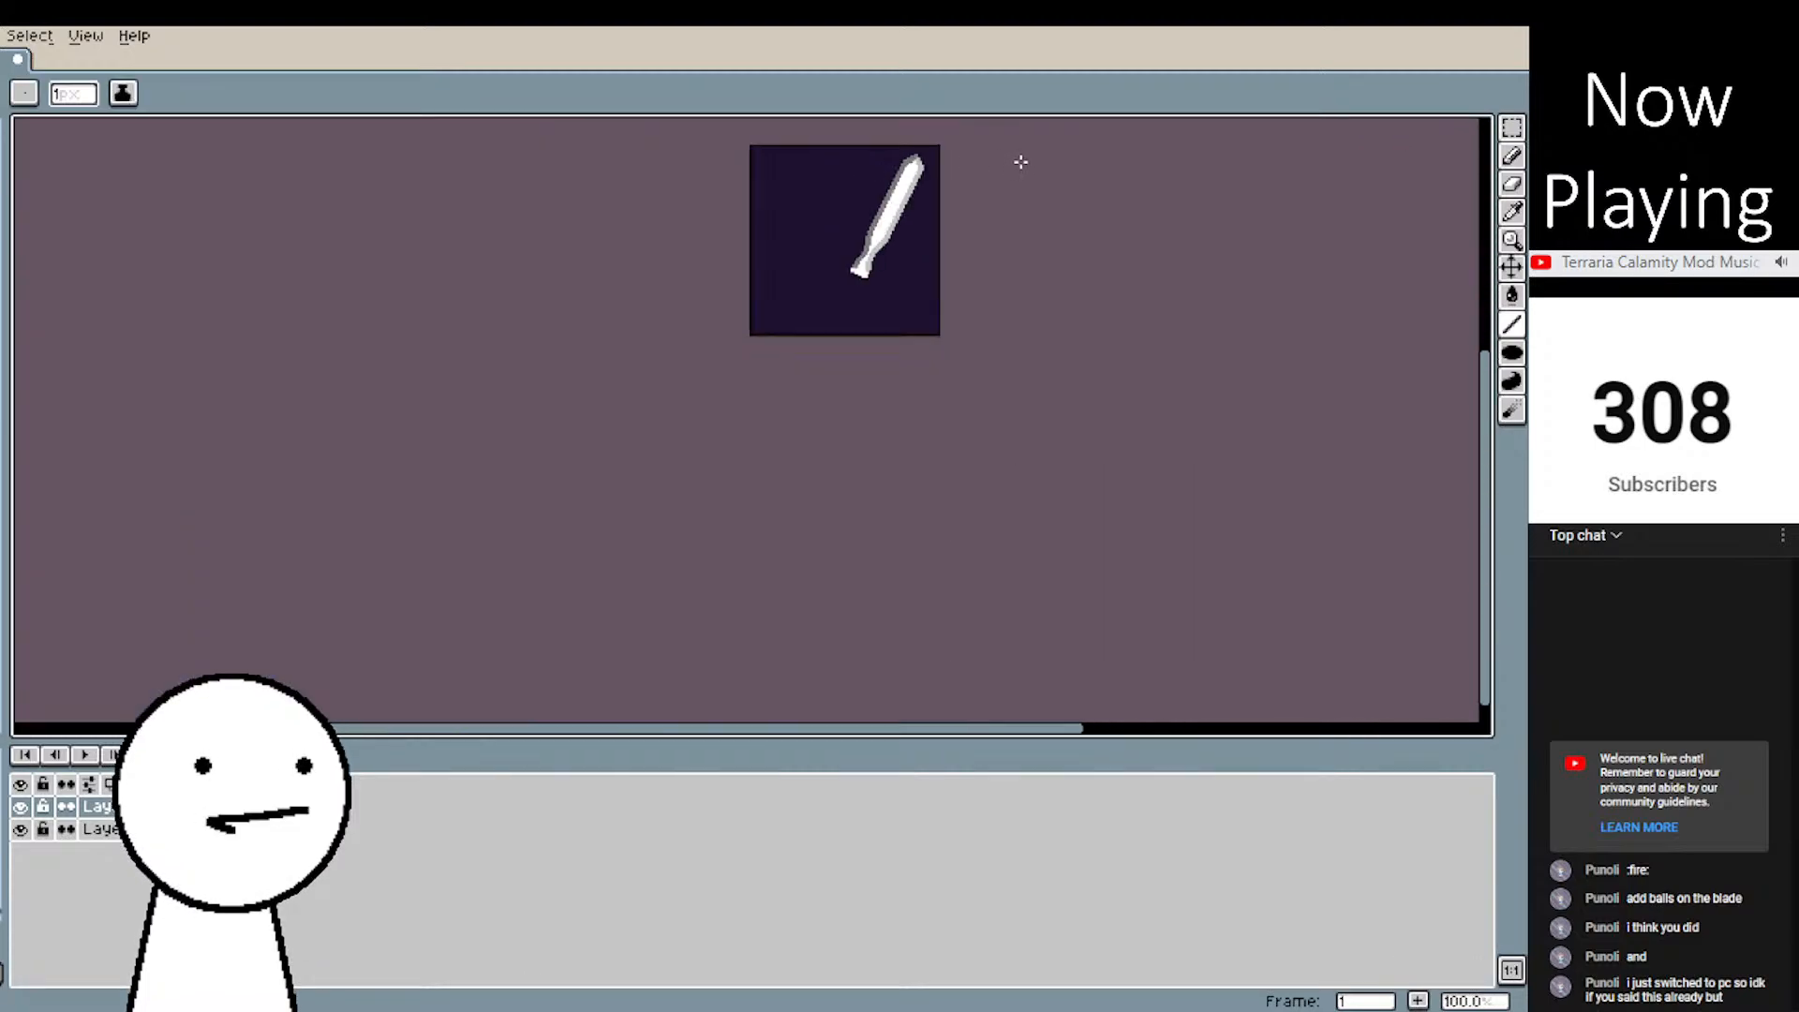
scroll(928, 172, up, 4)
drag(752, 248, 709, 587)
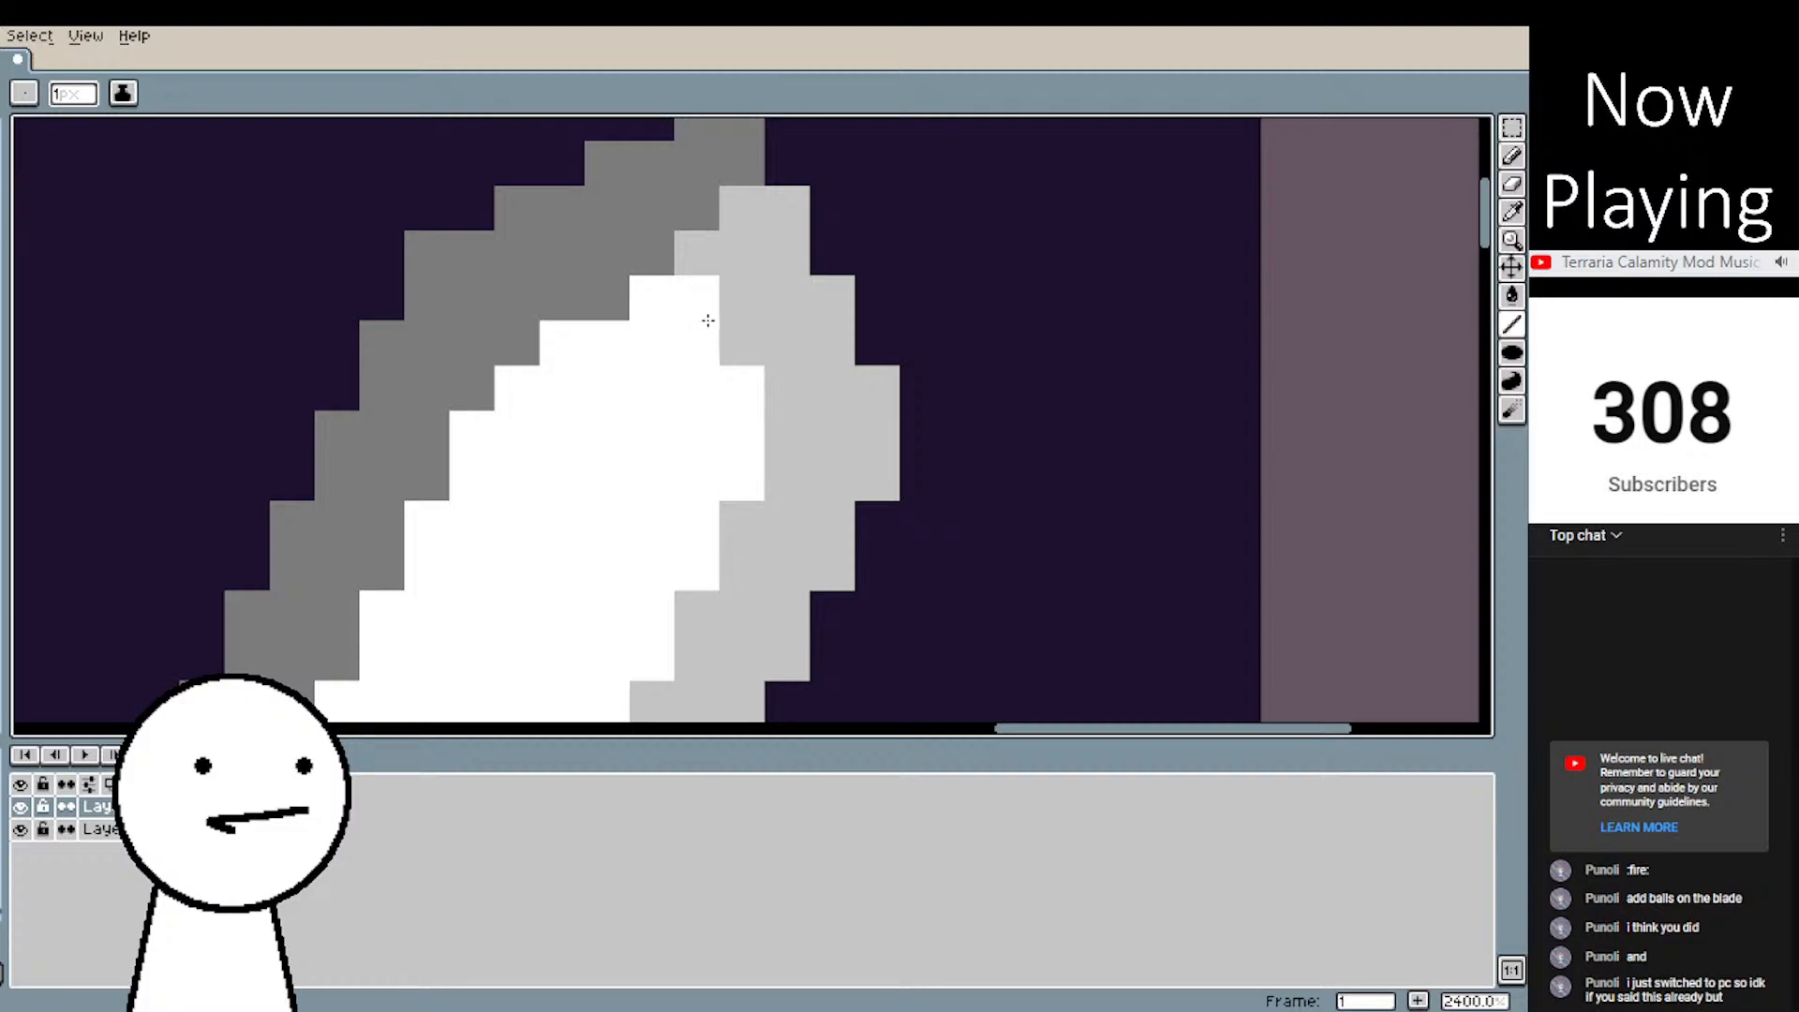
scroll(716, 318, up, 2)
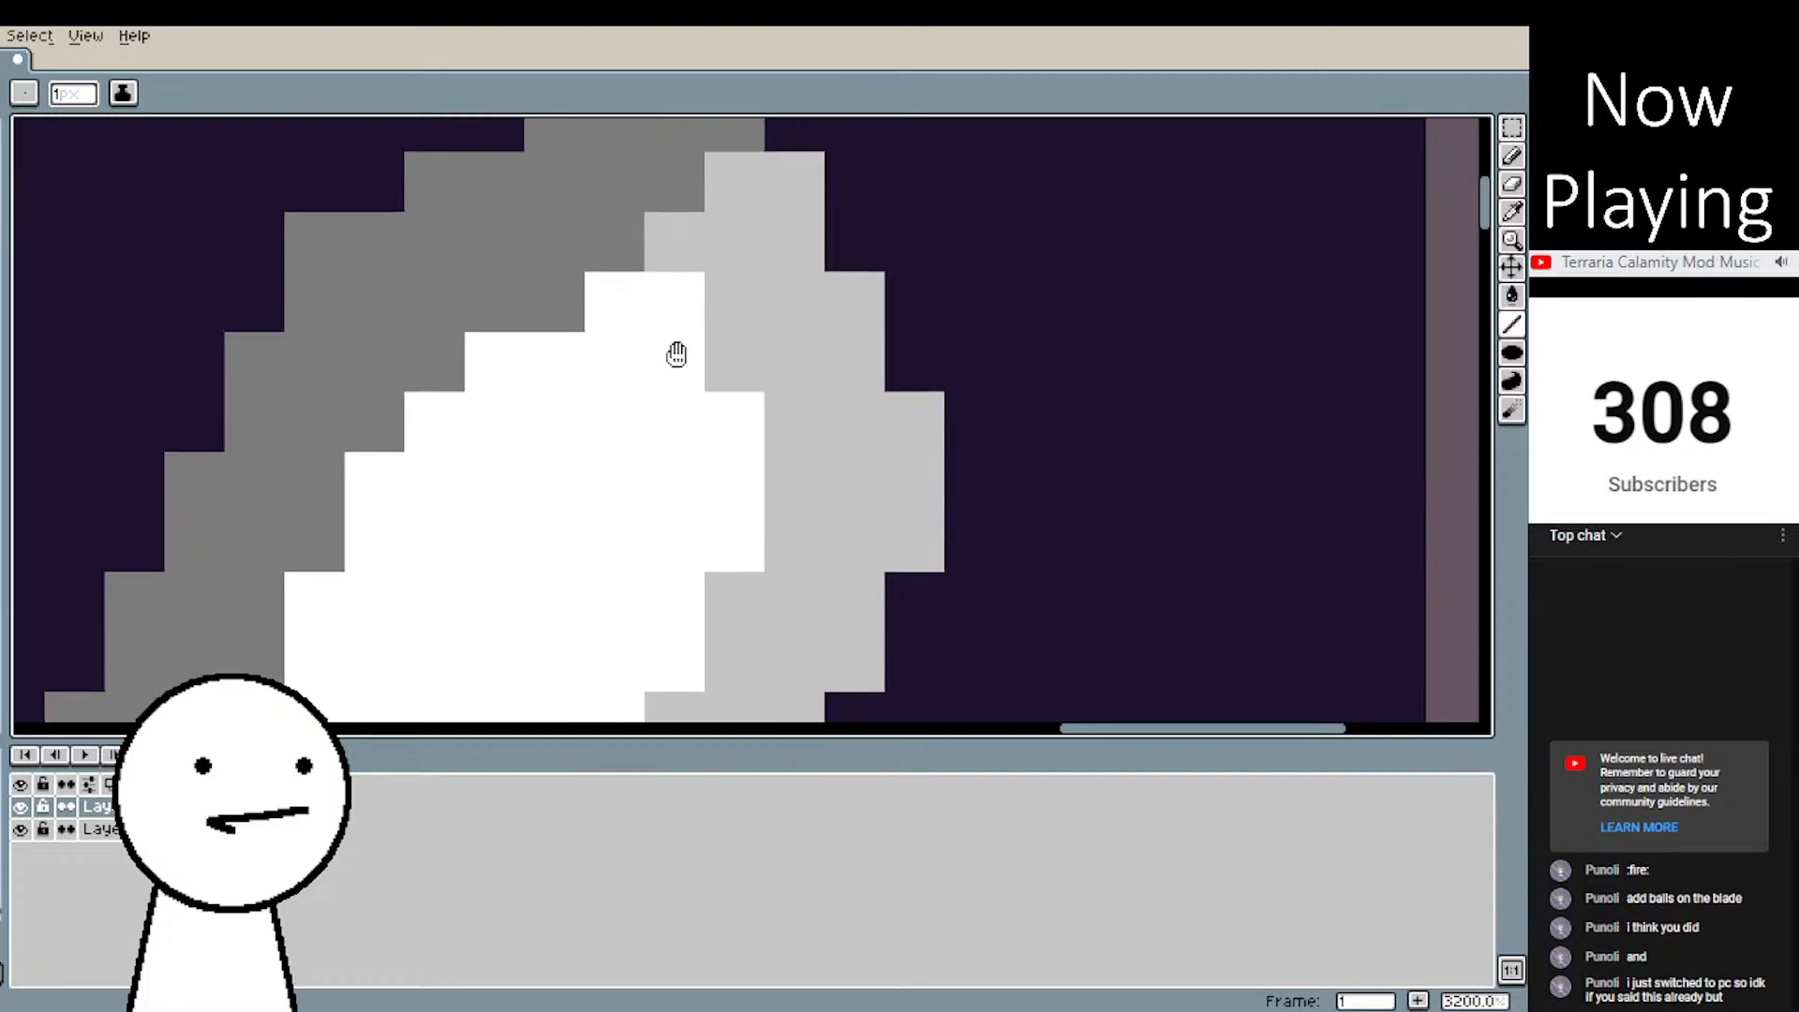
- Sample light gray and try a short diagonal of light gray pixels between the gray band and the white area near the tip
key(z)
click(747, 327)
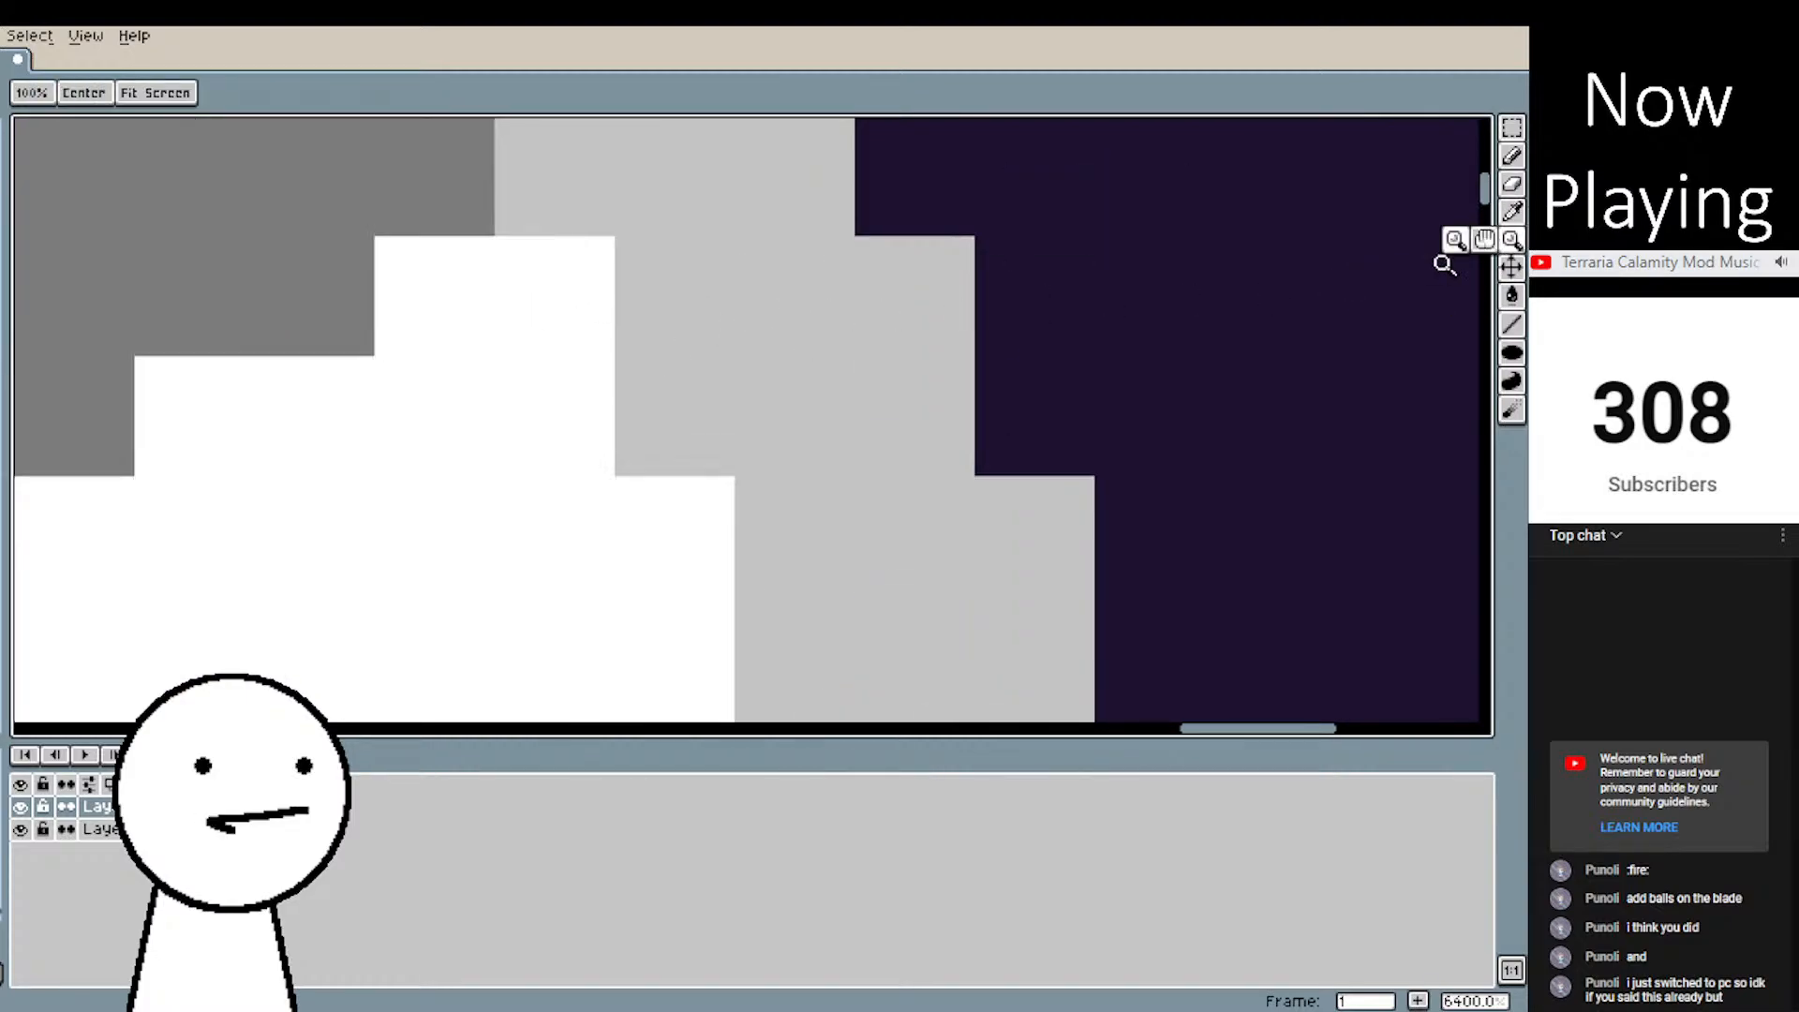
scroll(747, 481, down, 3)
key(i)
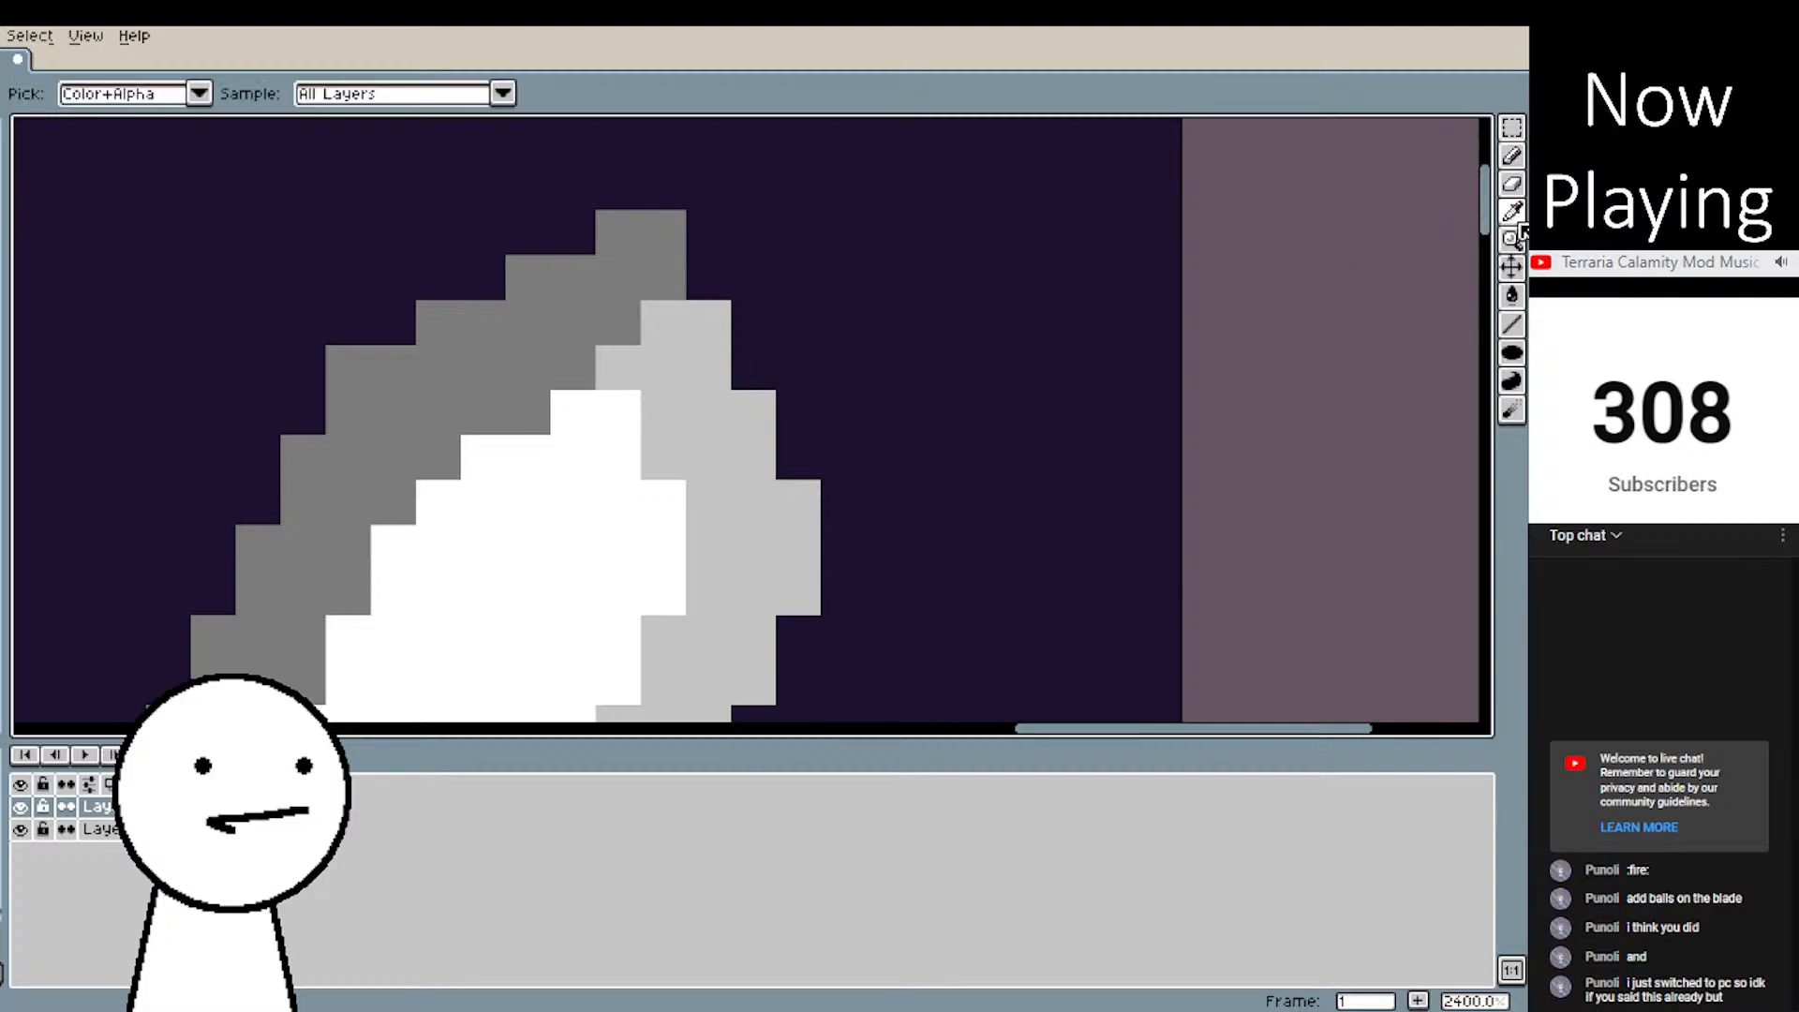
click(1521, 328)
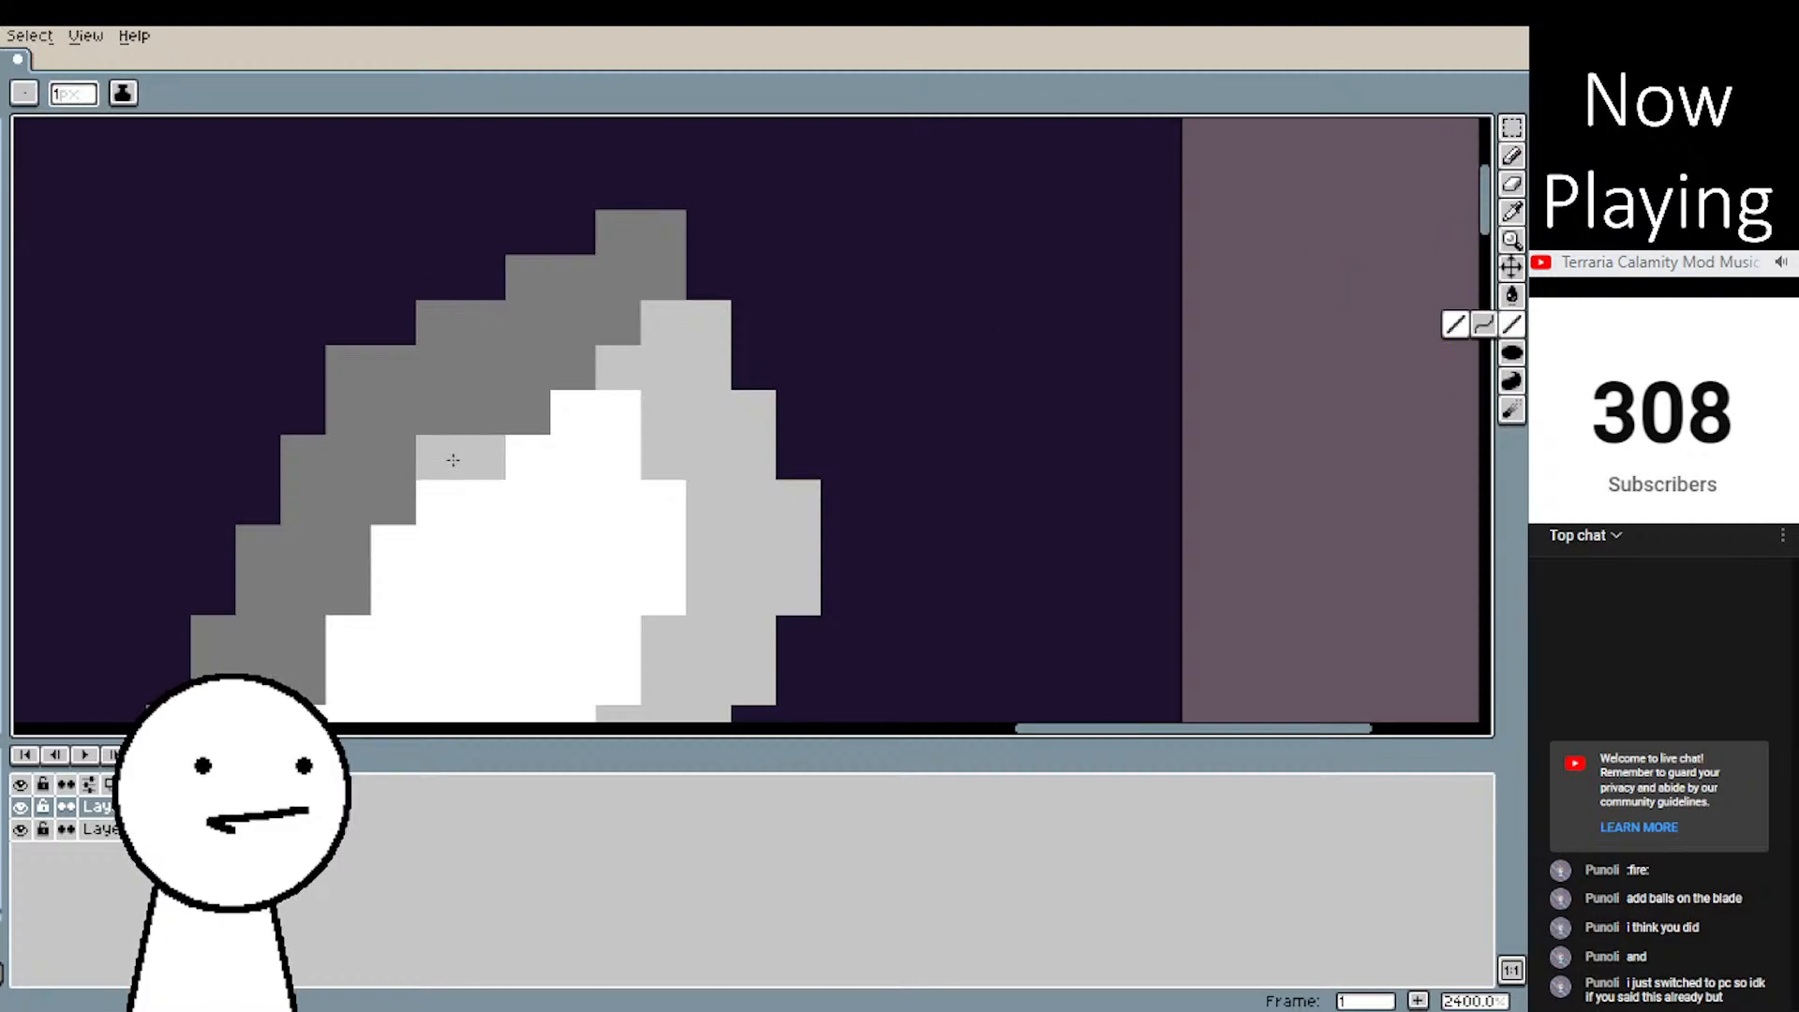
scroll(845, 422, down, 4)
scroll(843, 420, down, 3)
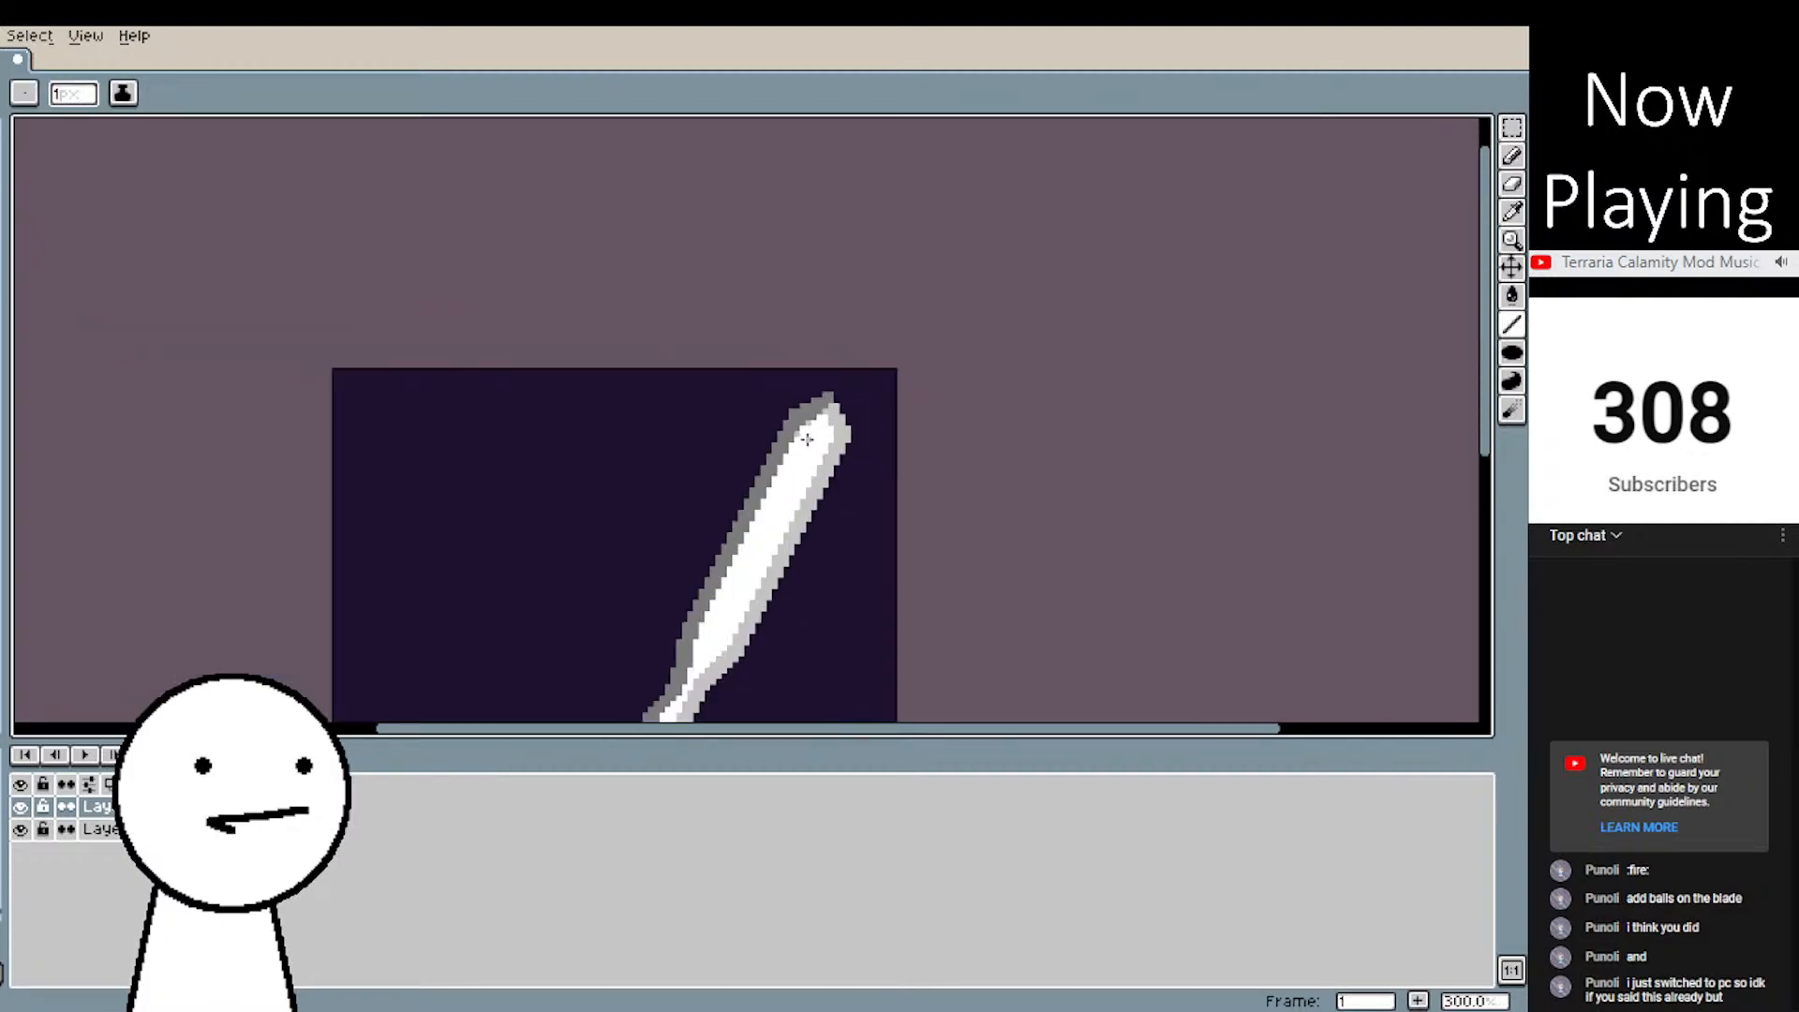
scroll(825, 413, up, 5)
scroll(1005, 440, down, 6)
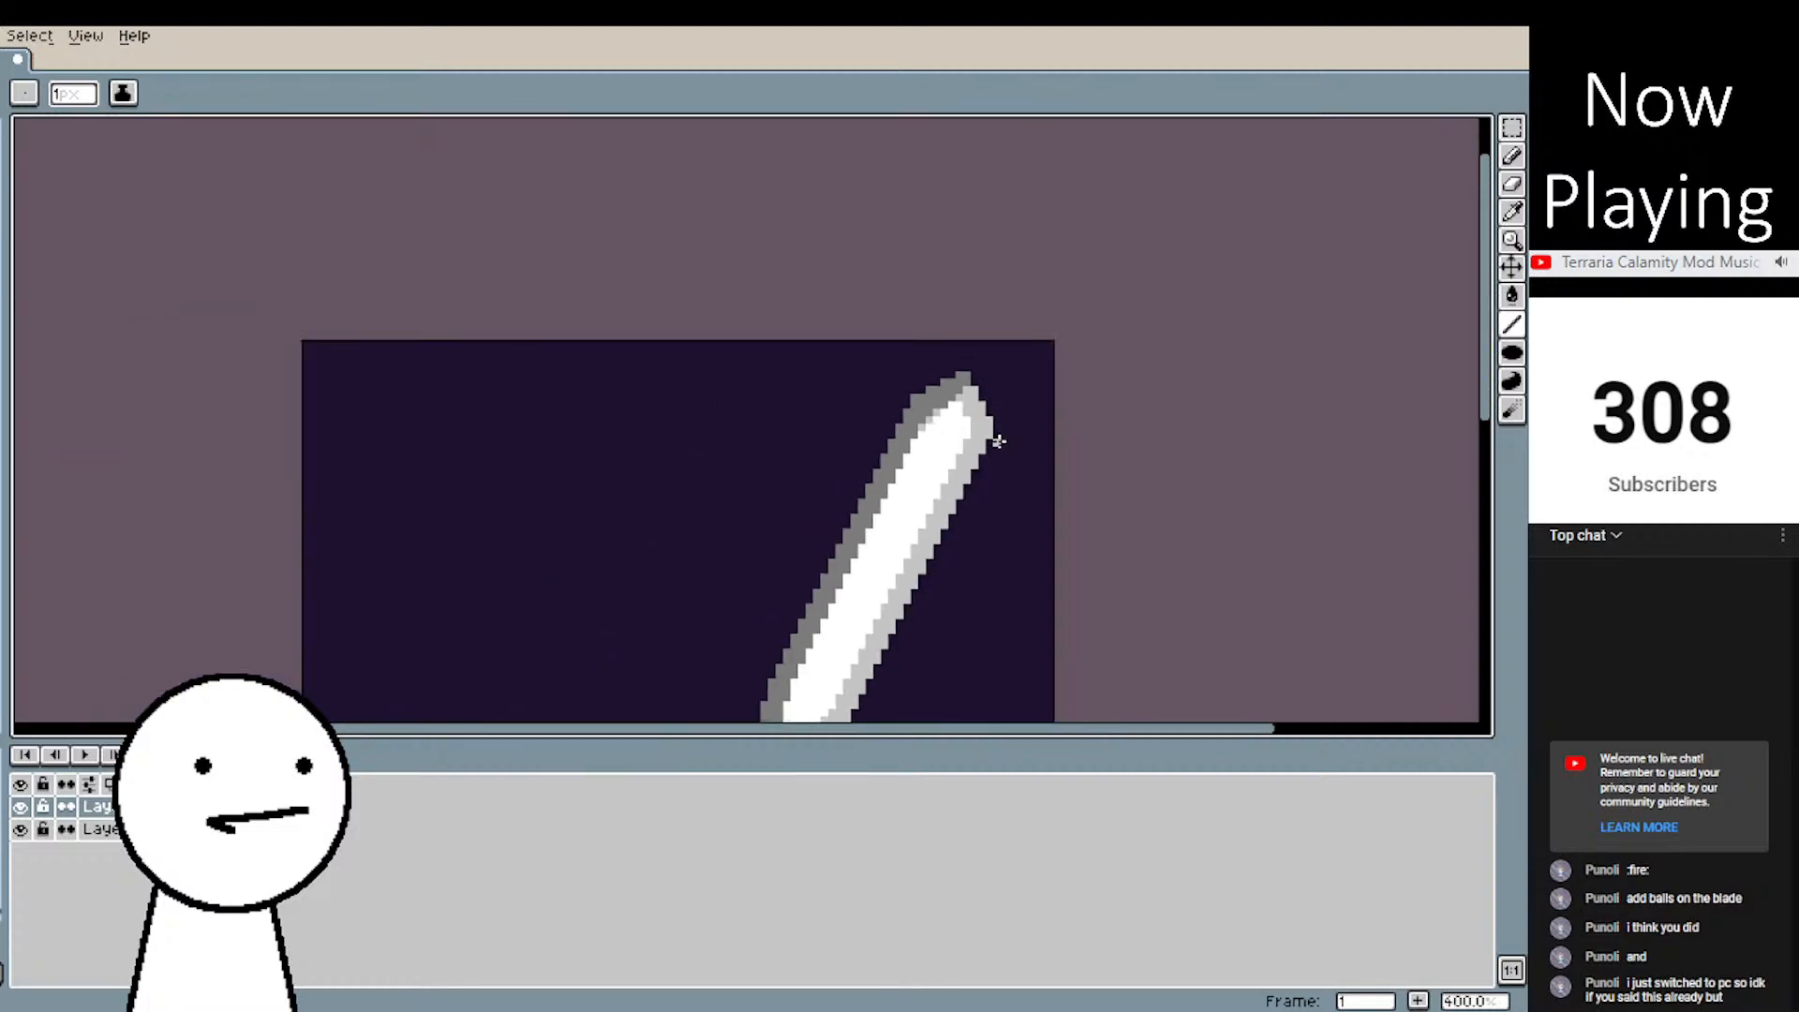
scroll(1005, 439, up, 3)
scroll(1005, 439, up, 2)
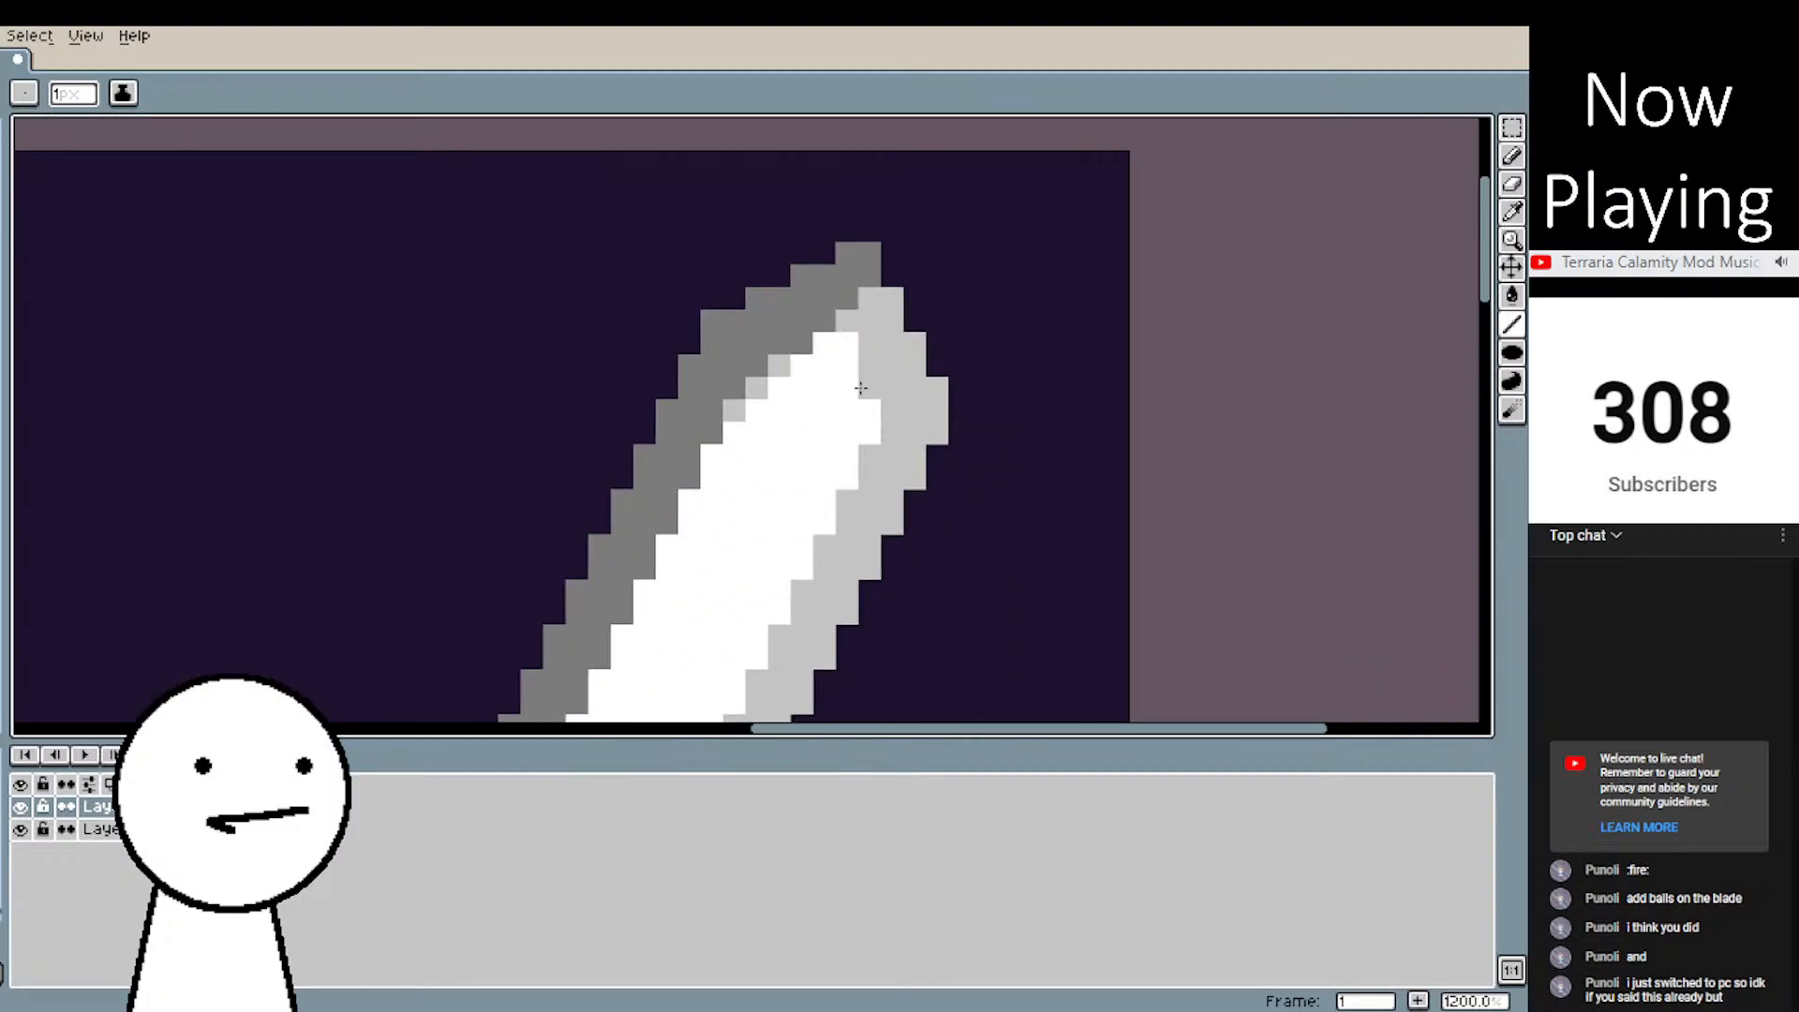
scroll(808, 346, down, 3)
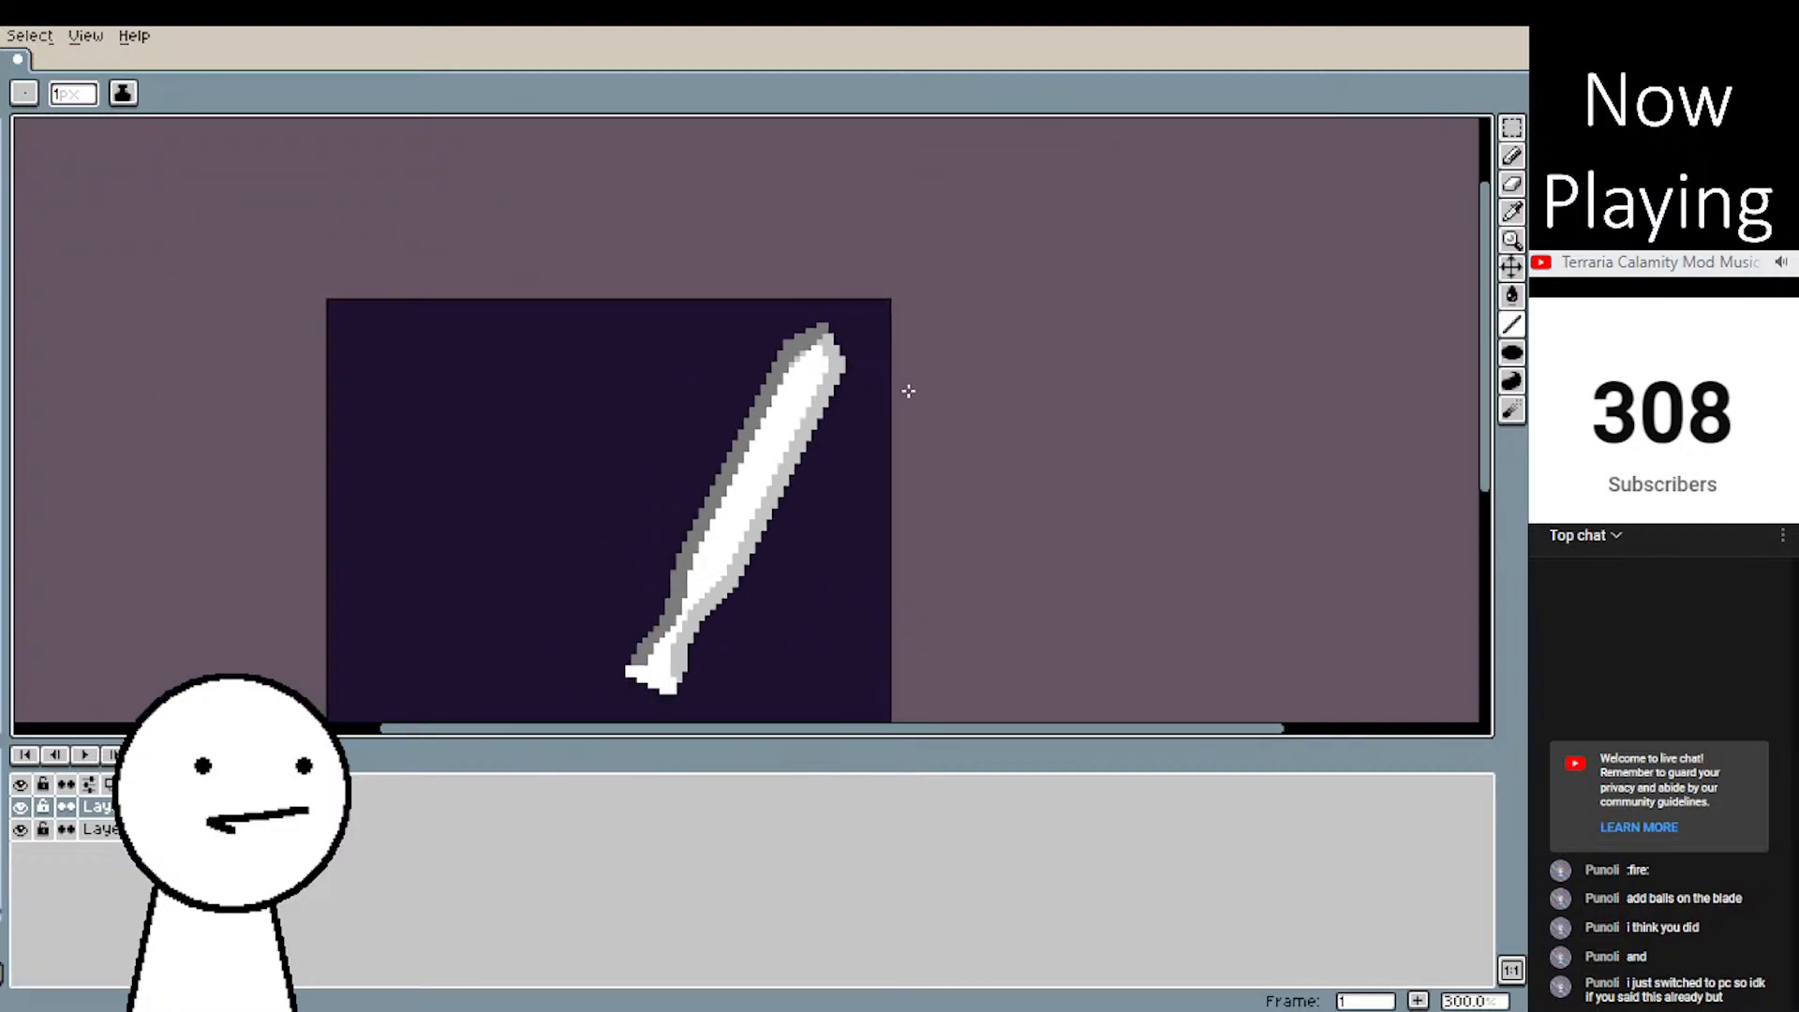
- Undo the light gray pixels added along the gray band's inner edge
drag(908, 391, 711, 325)
scroll(711, 325, up, 2)
scroll(689, 338, up, 1)
key(ctrl+z)
key(ctrl+z)
scroll(693, 358, up, 1)
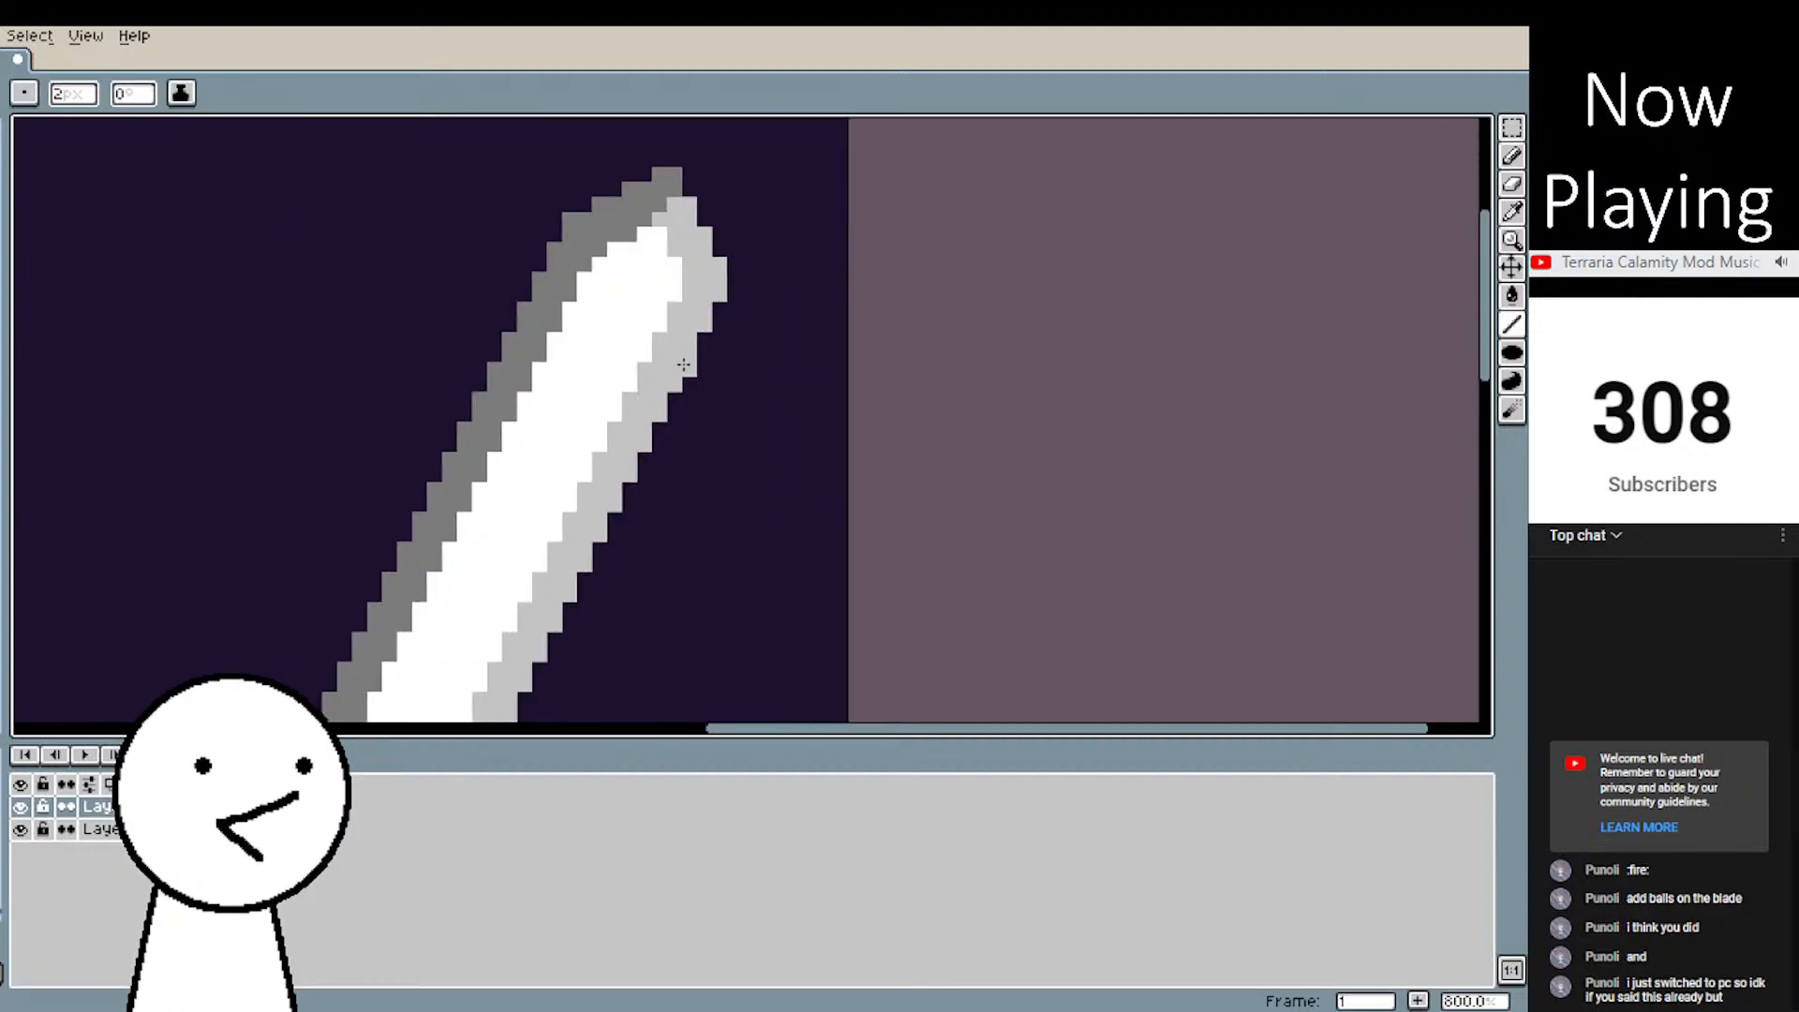
scroll(685, 364, up, 3)
drag(640, 326, 619, 361)
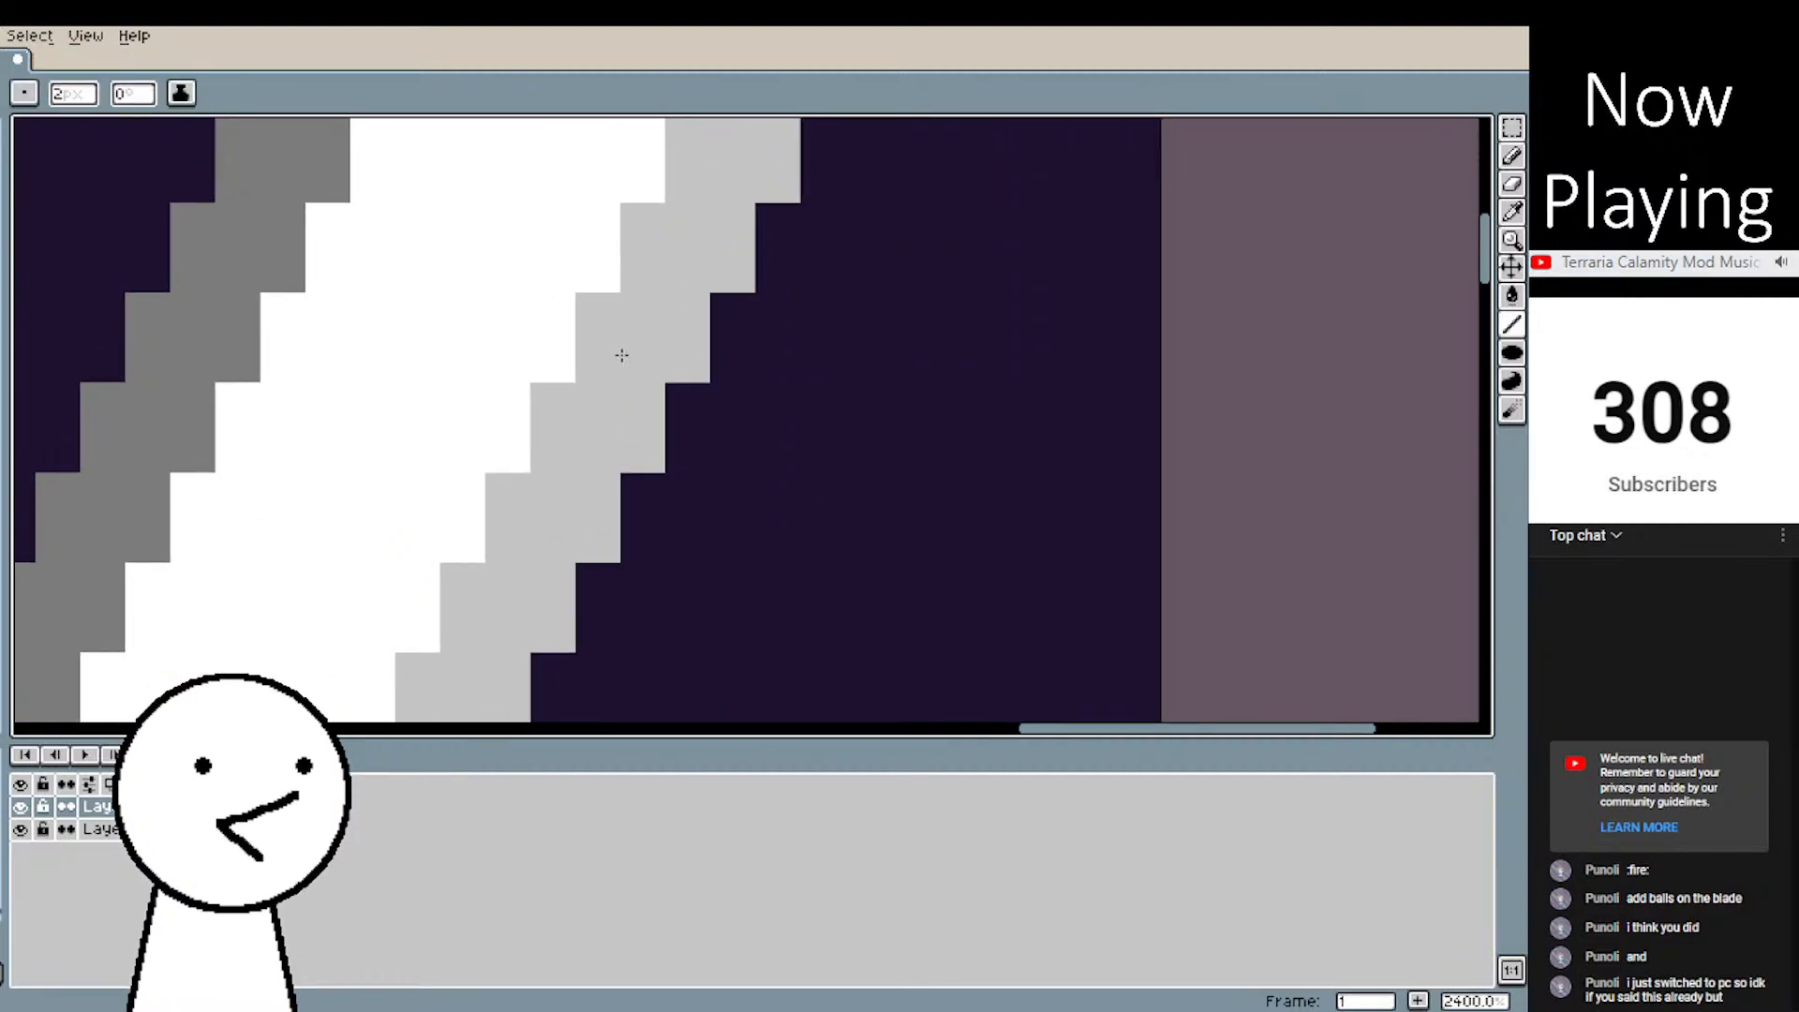
scroll(621, 357, down, 6)
scroll(621, 349, down, 1)
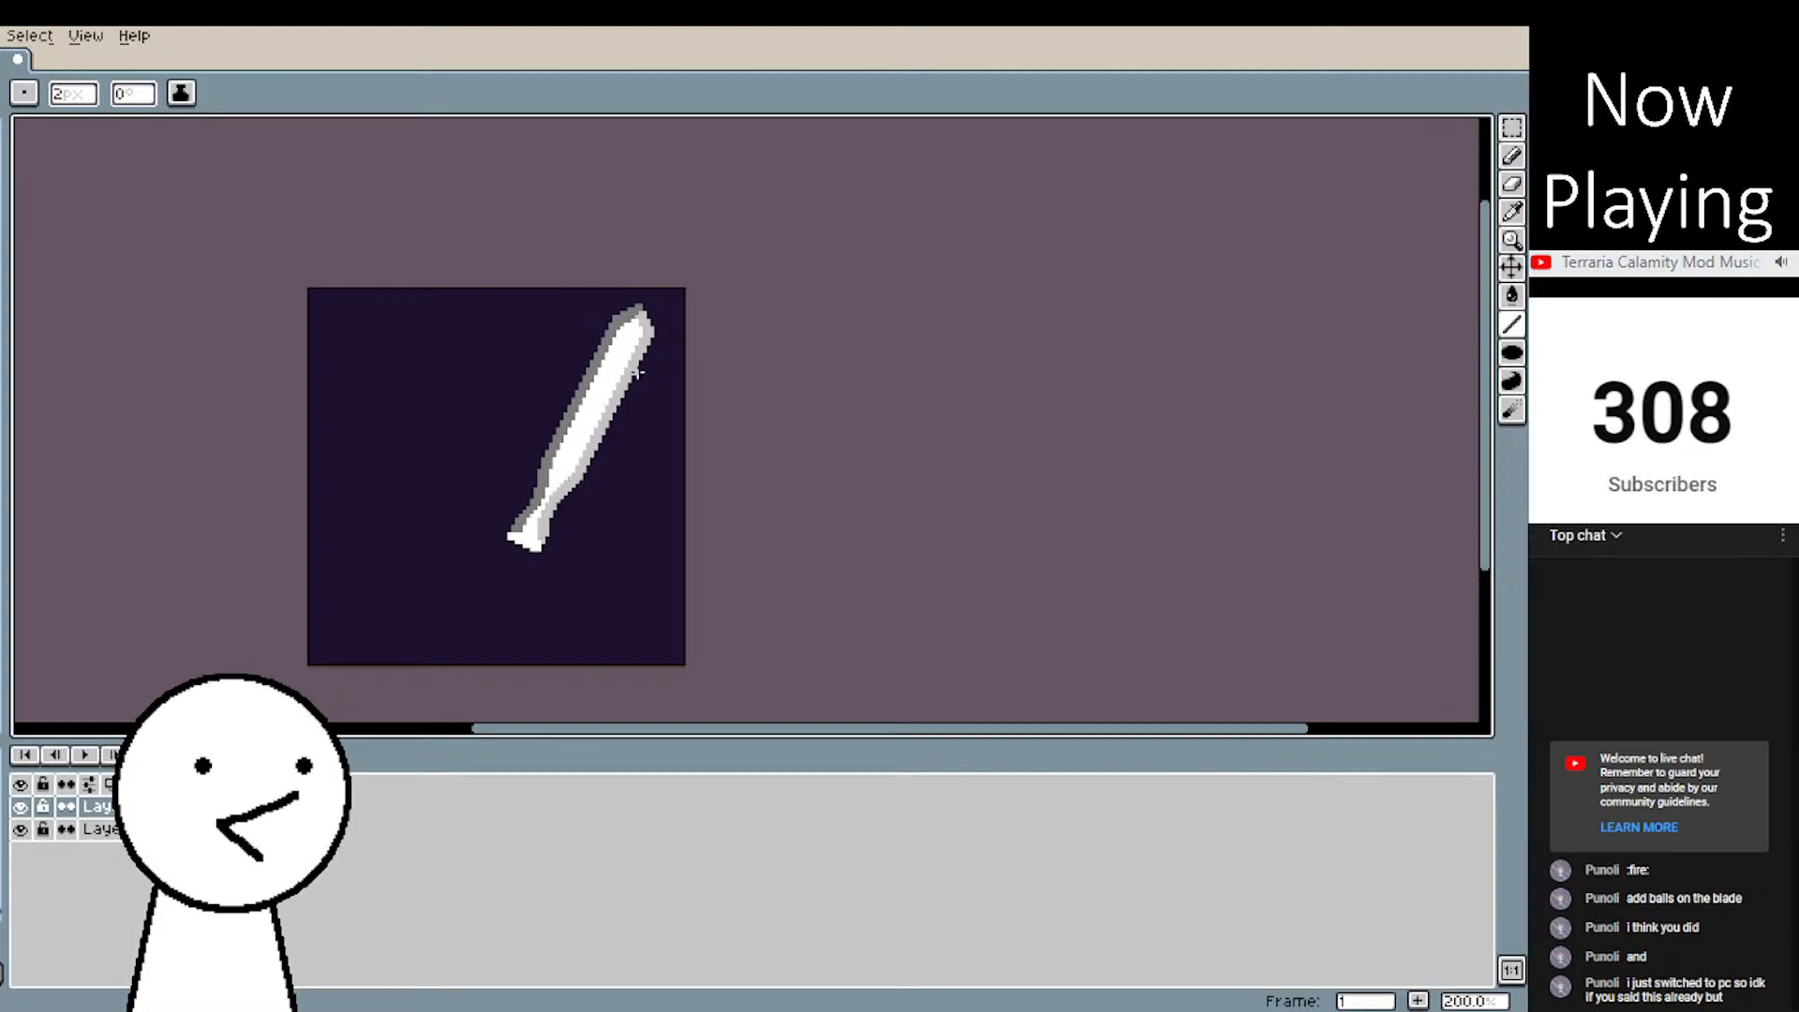
- Sample white and thin the inner edges of the gray and light gray bands at the flared end with 1 px lines
scroll(582, 445, up, 3)
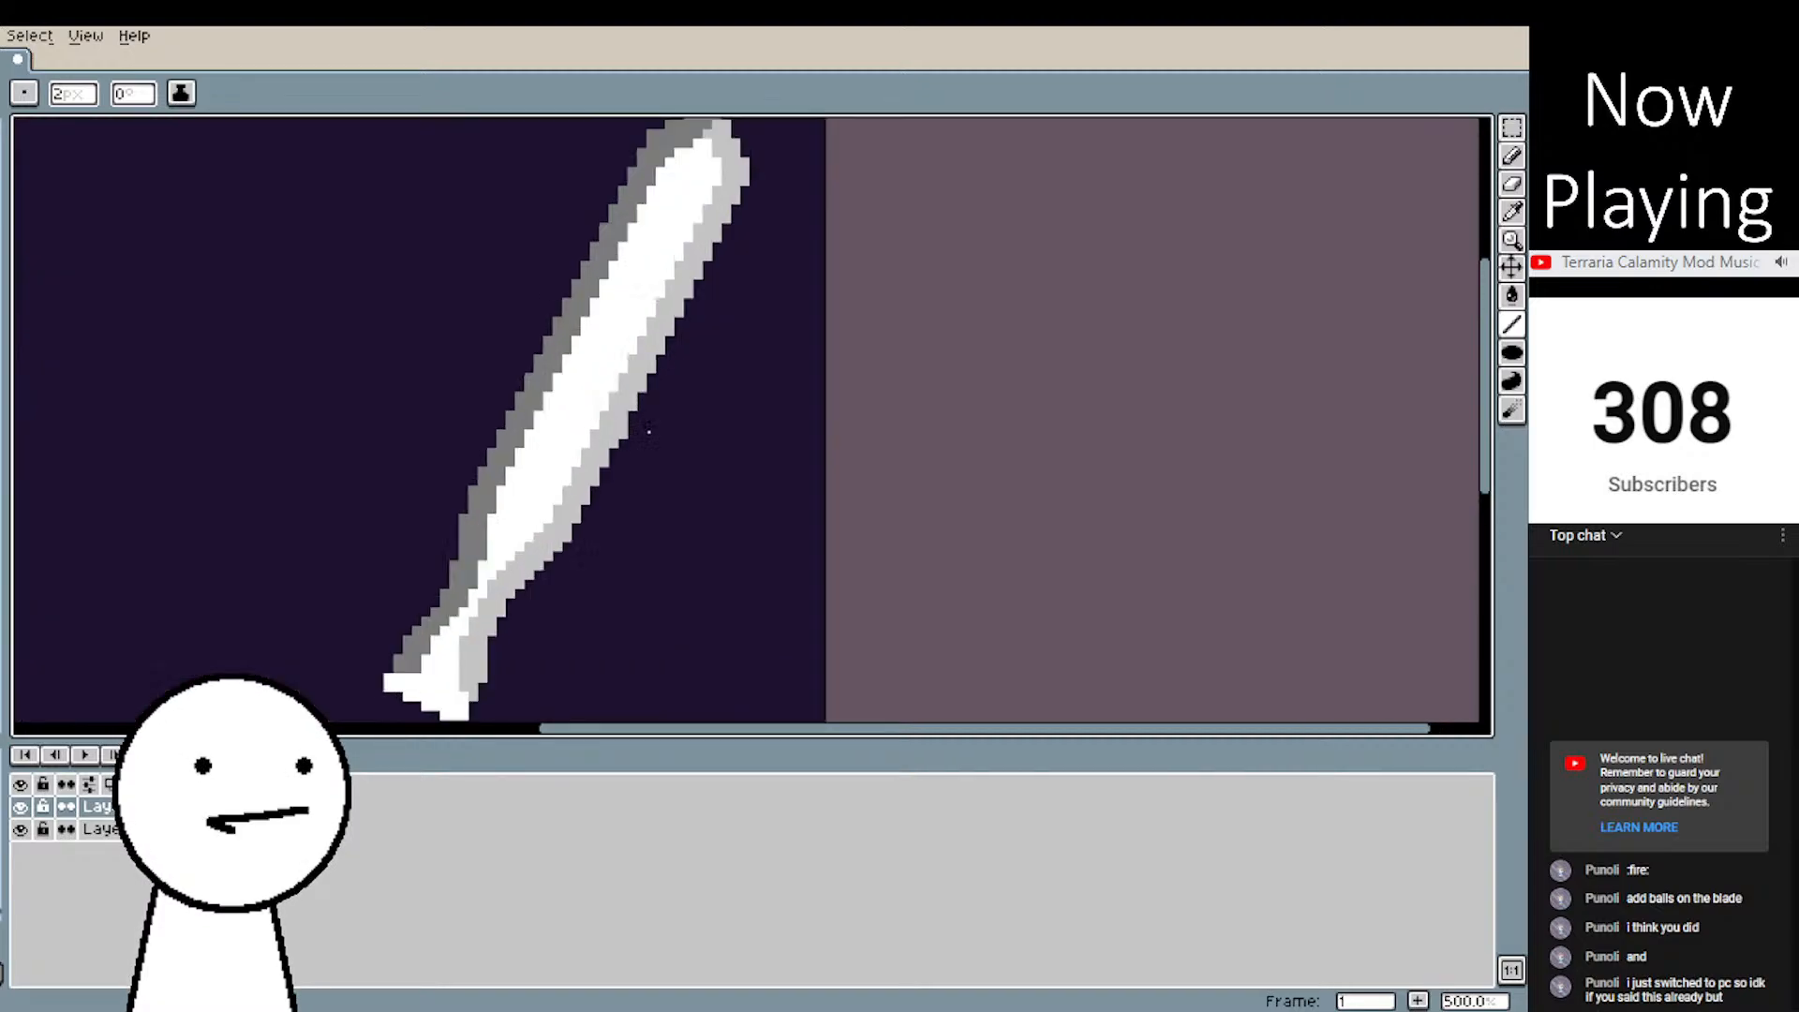
click(1512, 212)
scroll(1297, 369, up, 2)
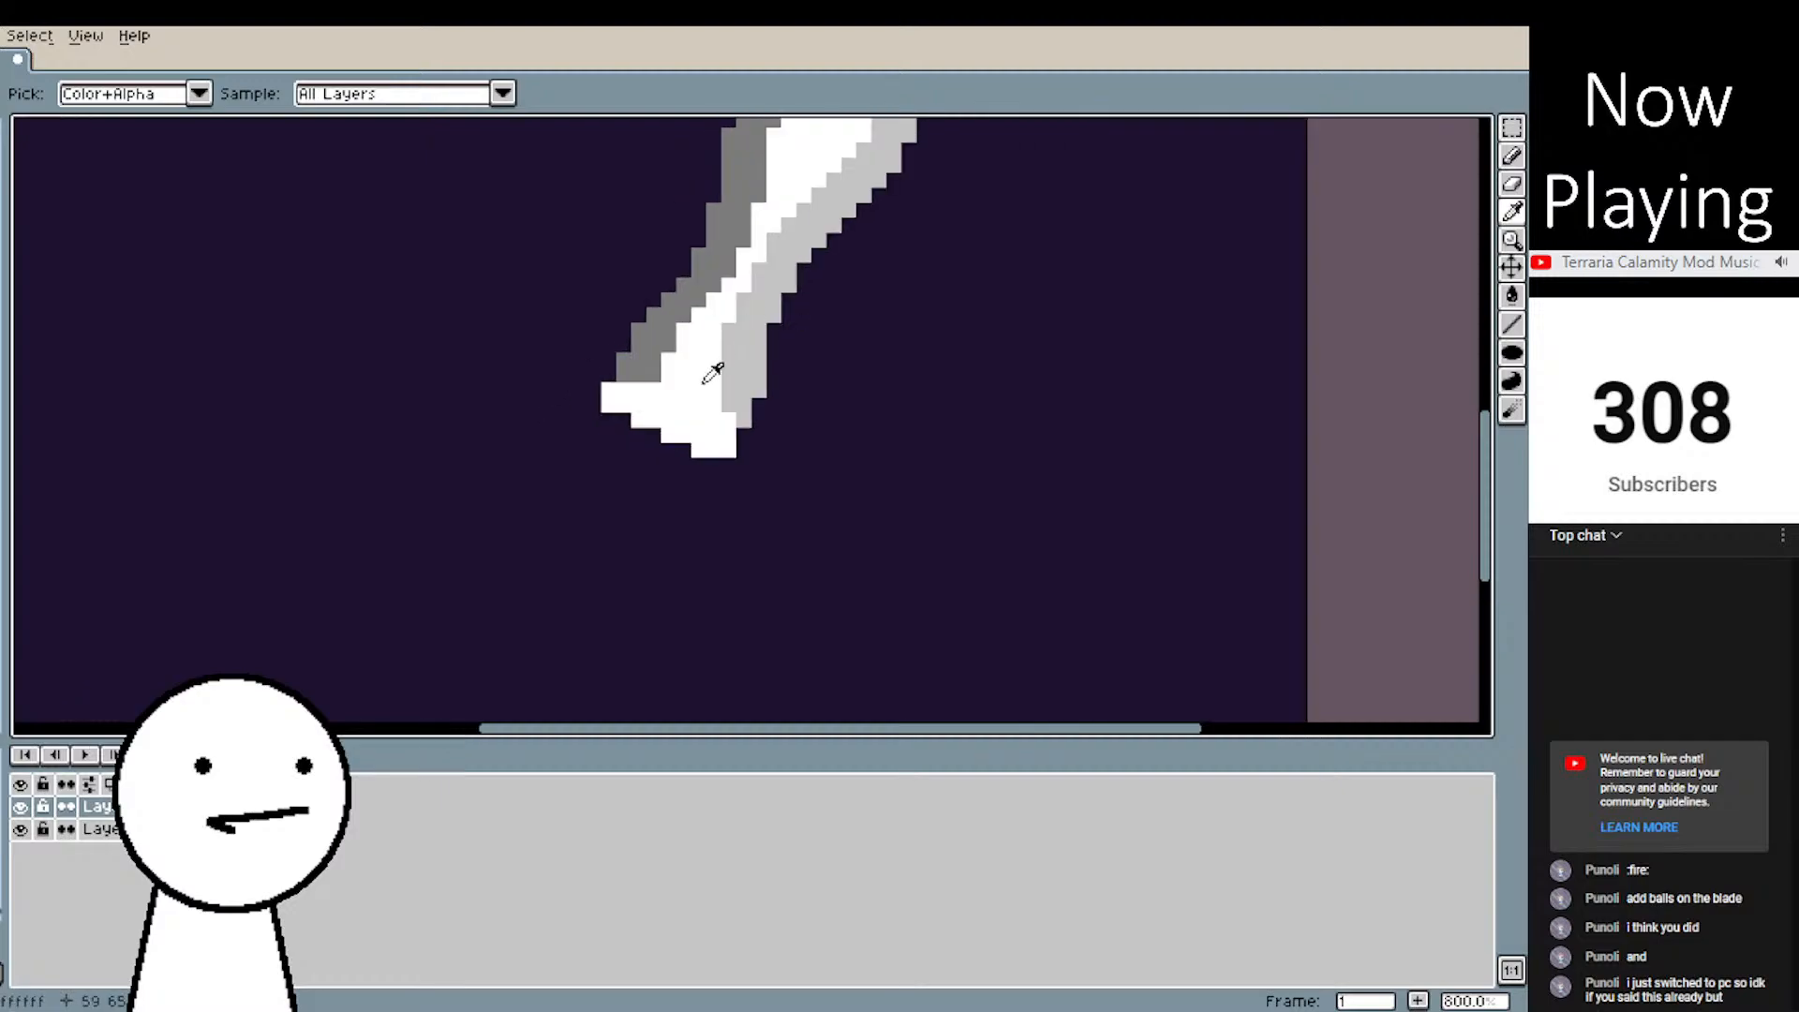
click(1512, 324)
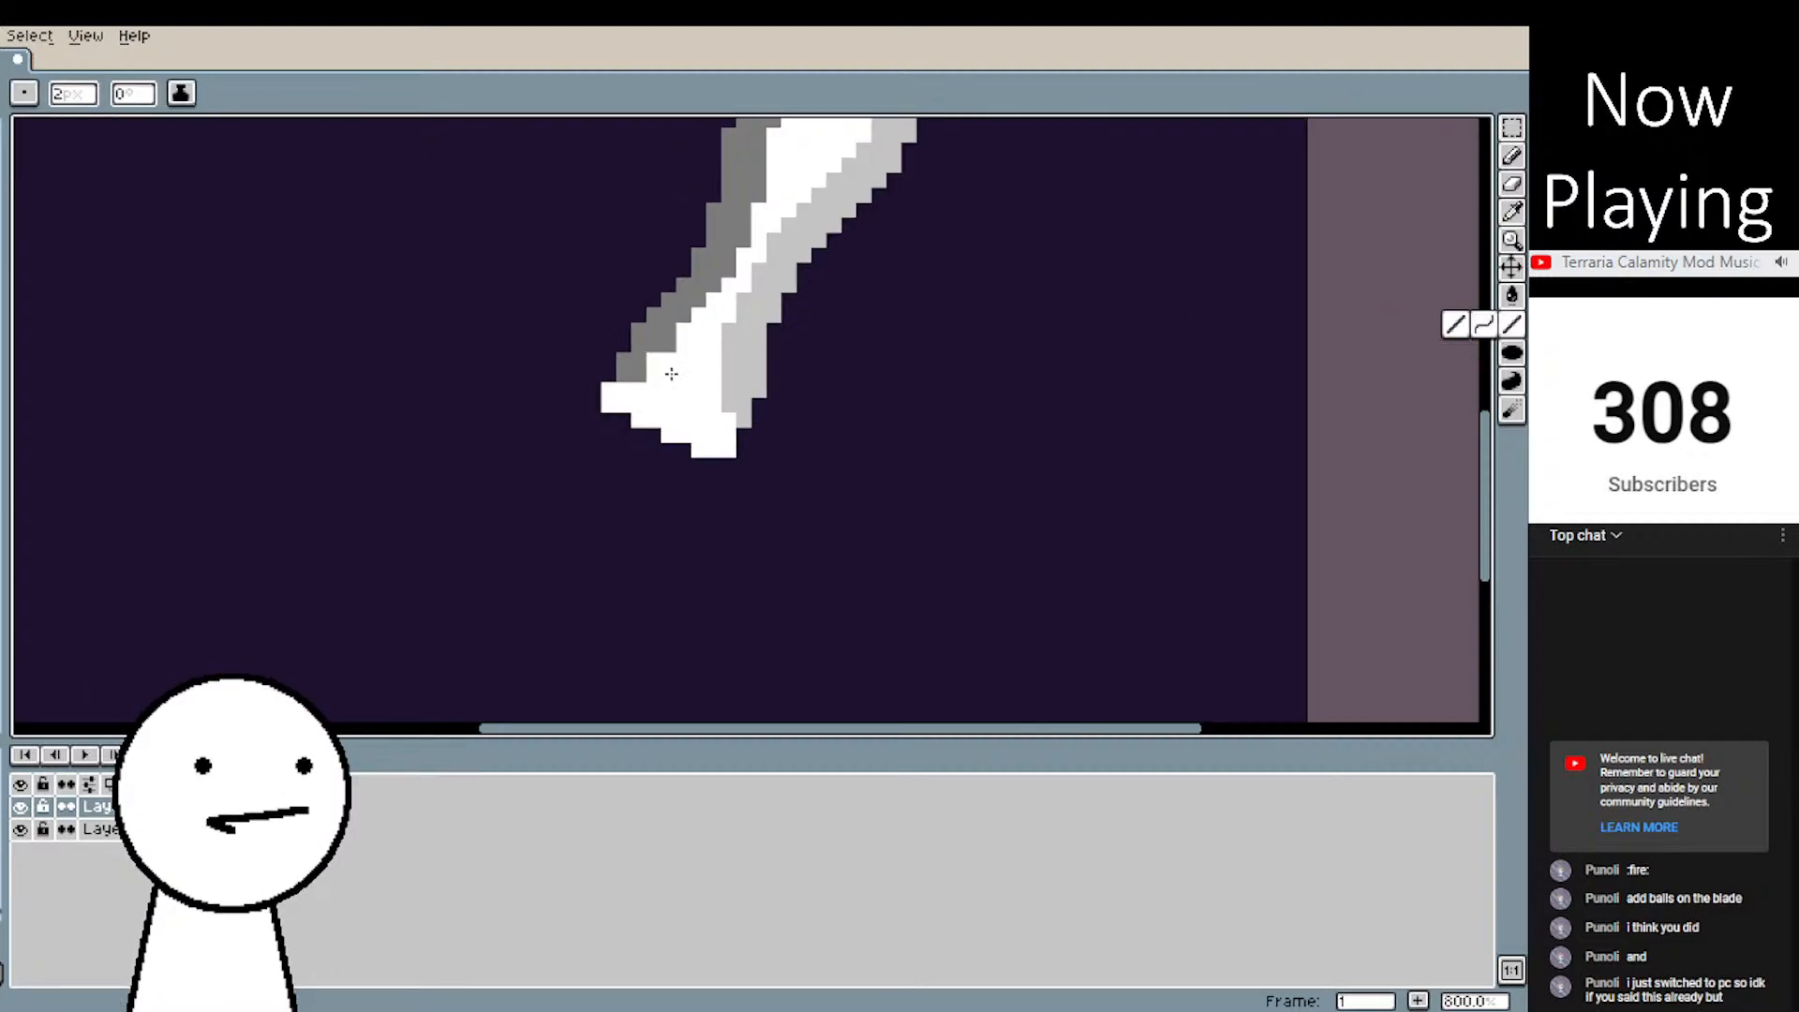
scroll(574, 433, up, 1)
click(650, 373)
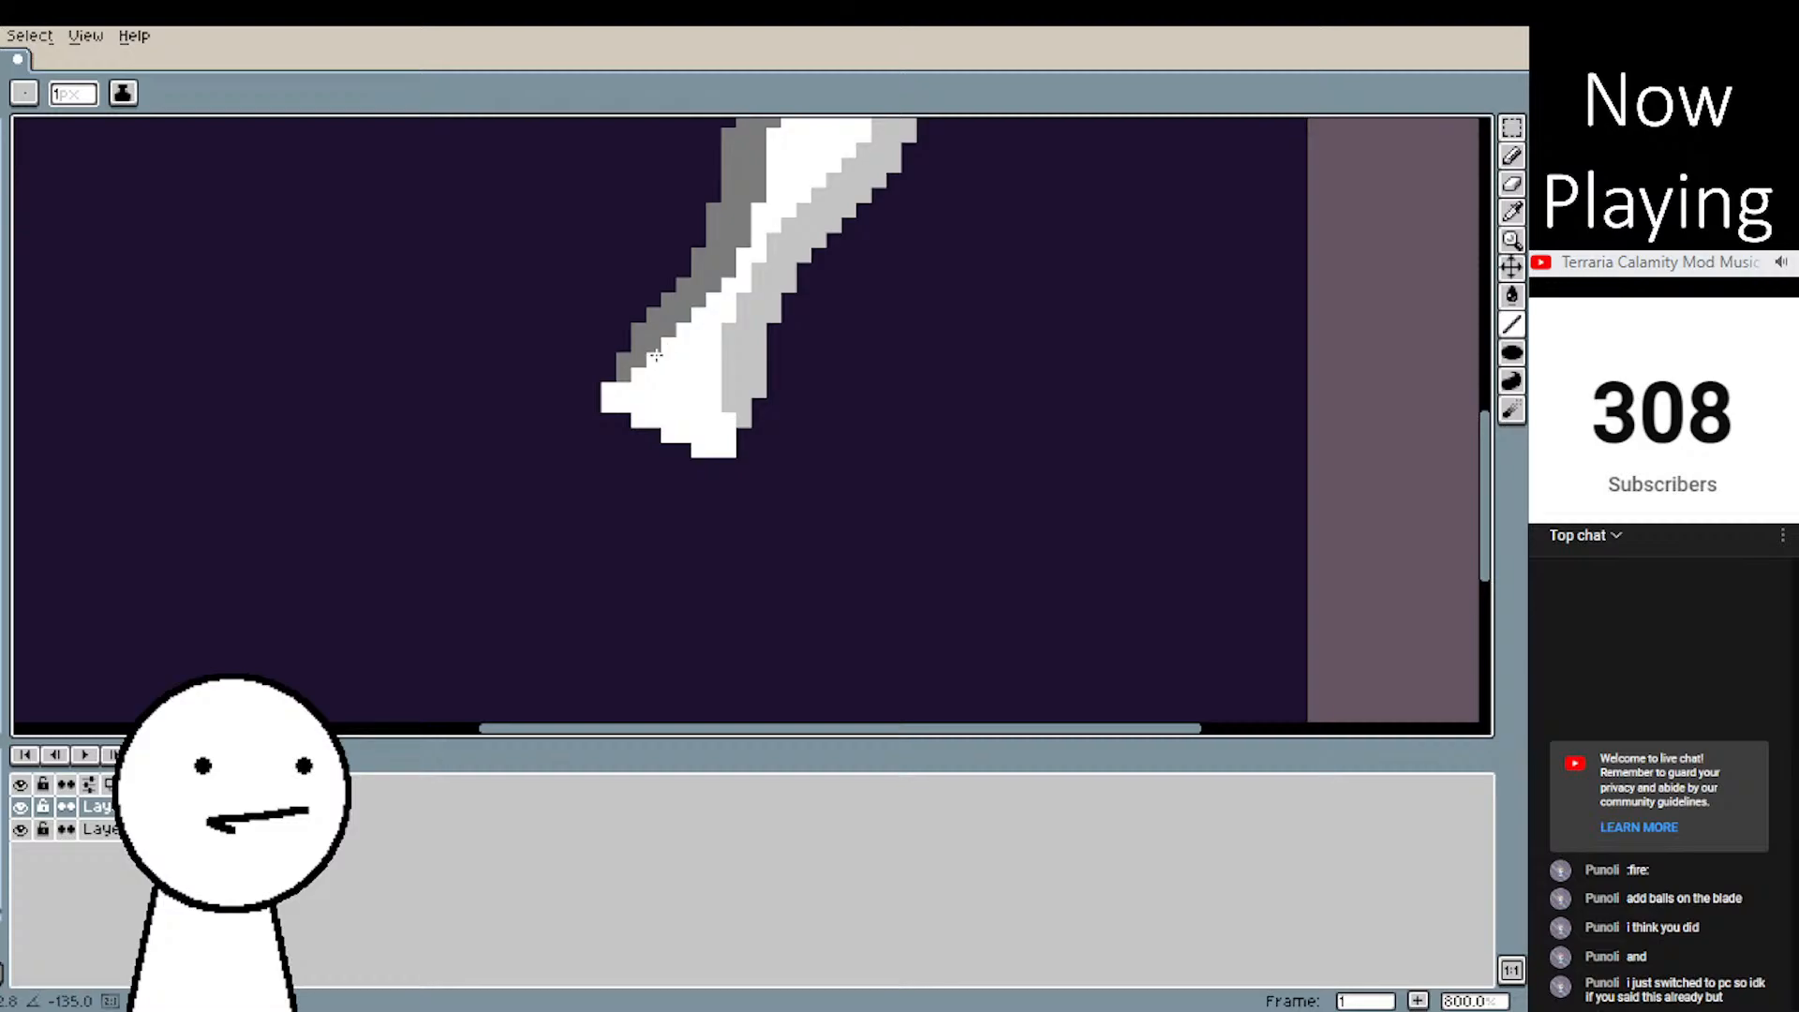
scroll(867, 305, down, 3)
scroll(867, 300, up, 2)
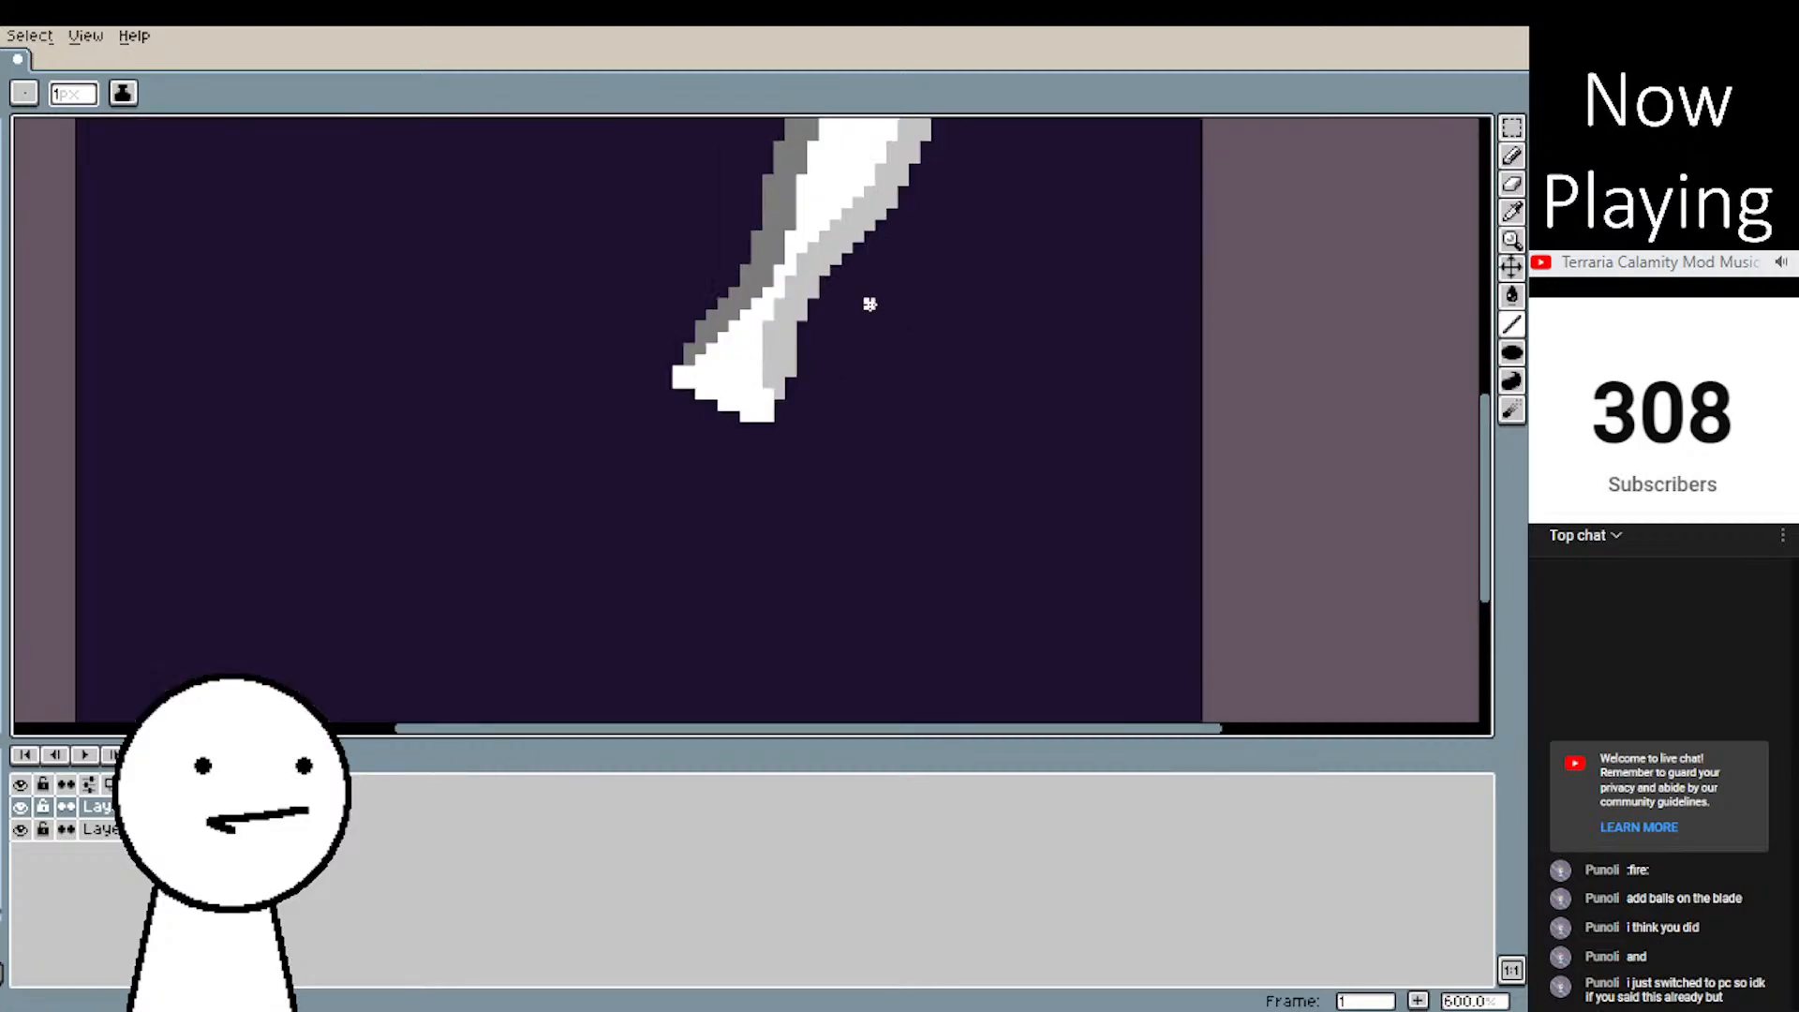
drag(766, 320, 766, 394)
scroll(890, 333, down, 3)
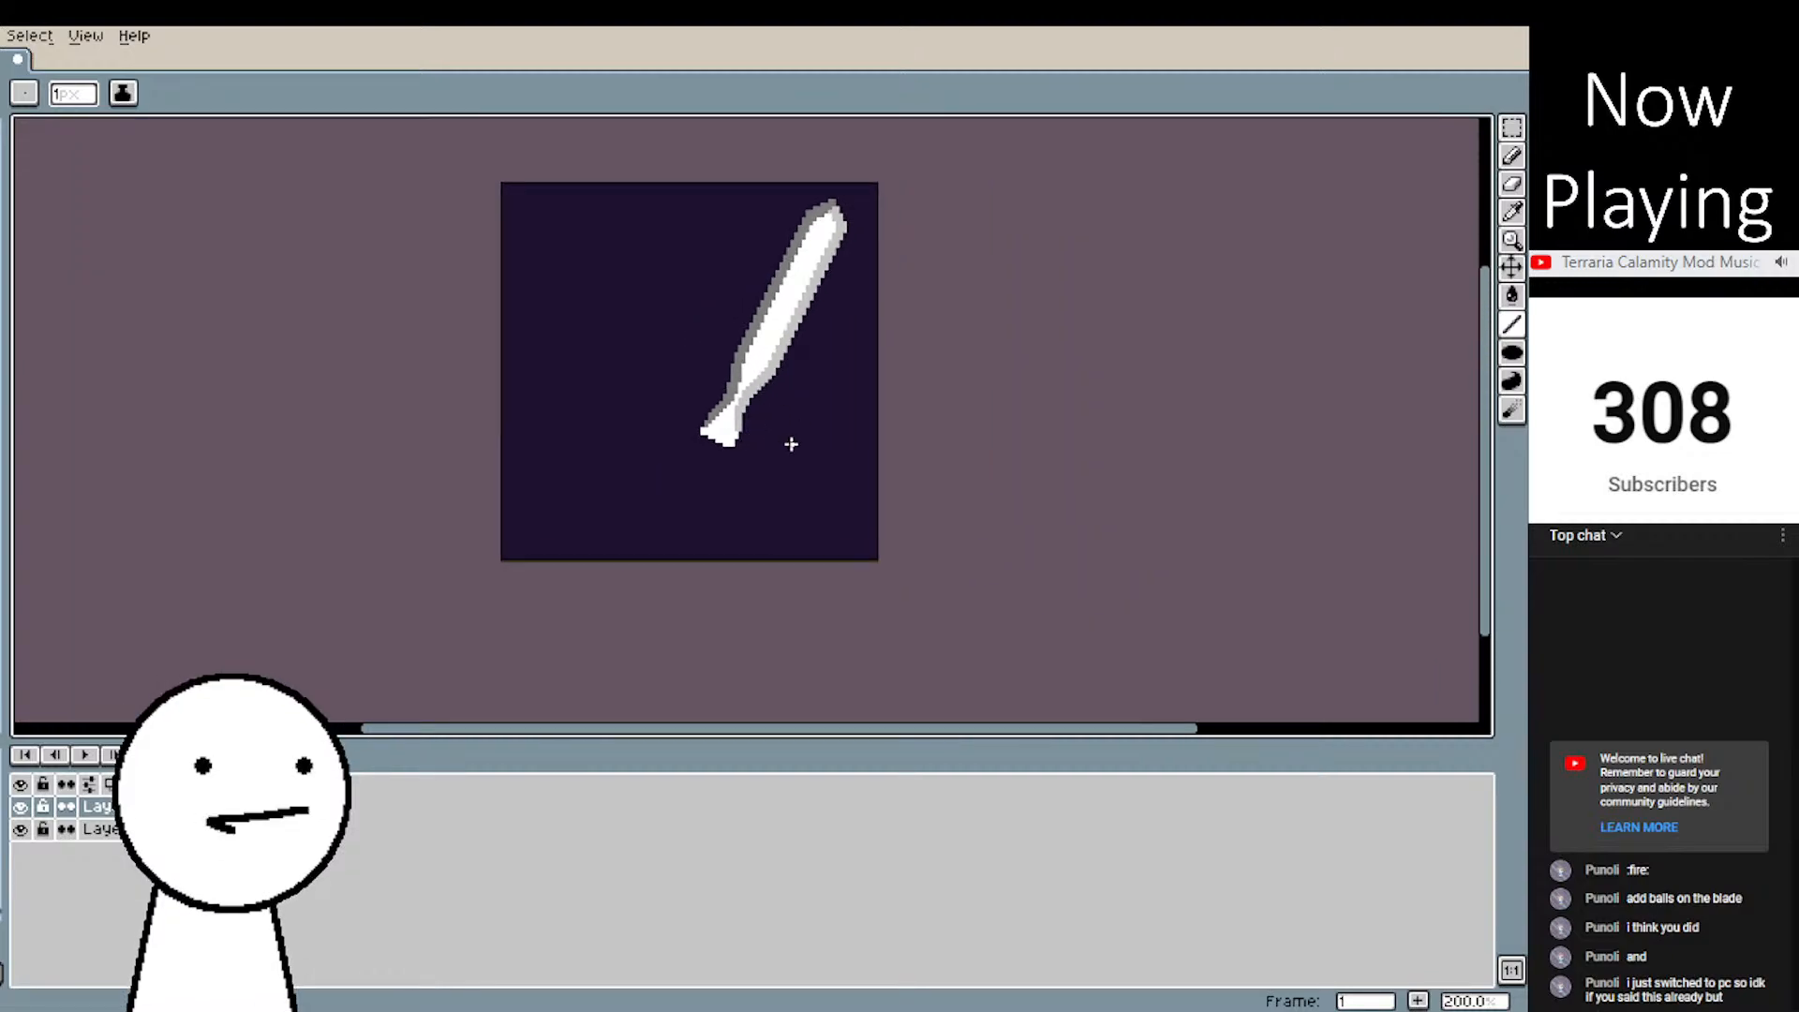
- Add a second animation frame containing a copy of the sword drawing
click(1512, 152)
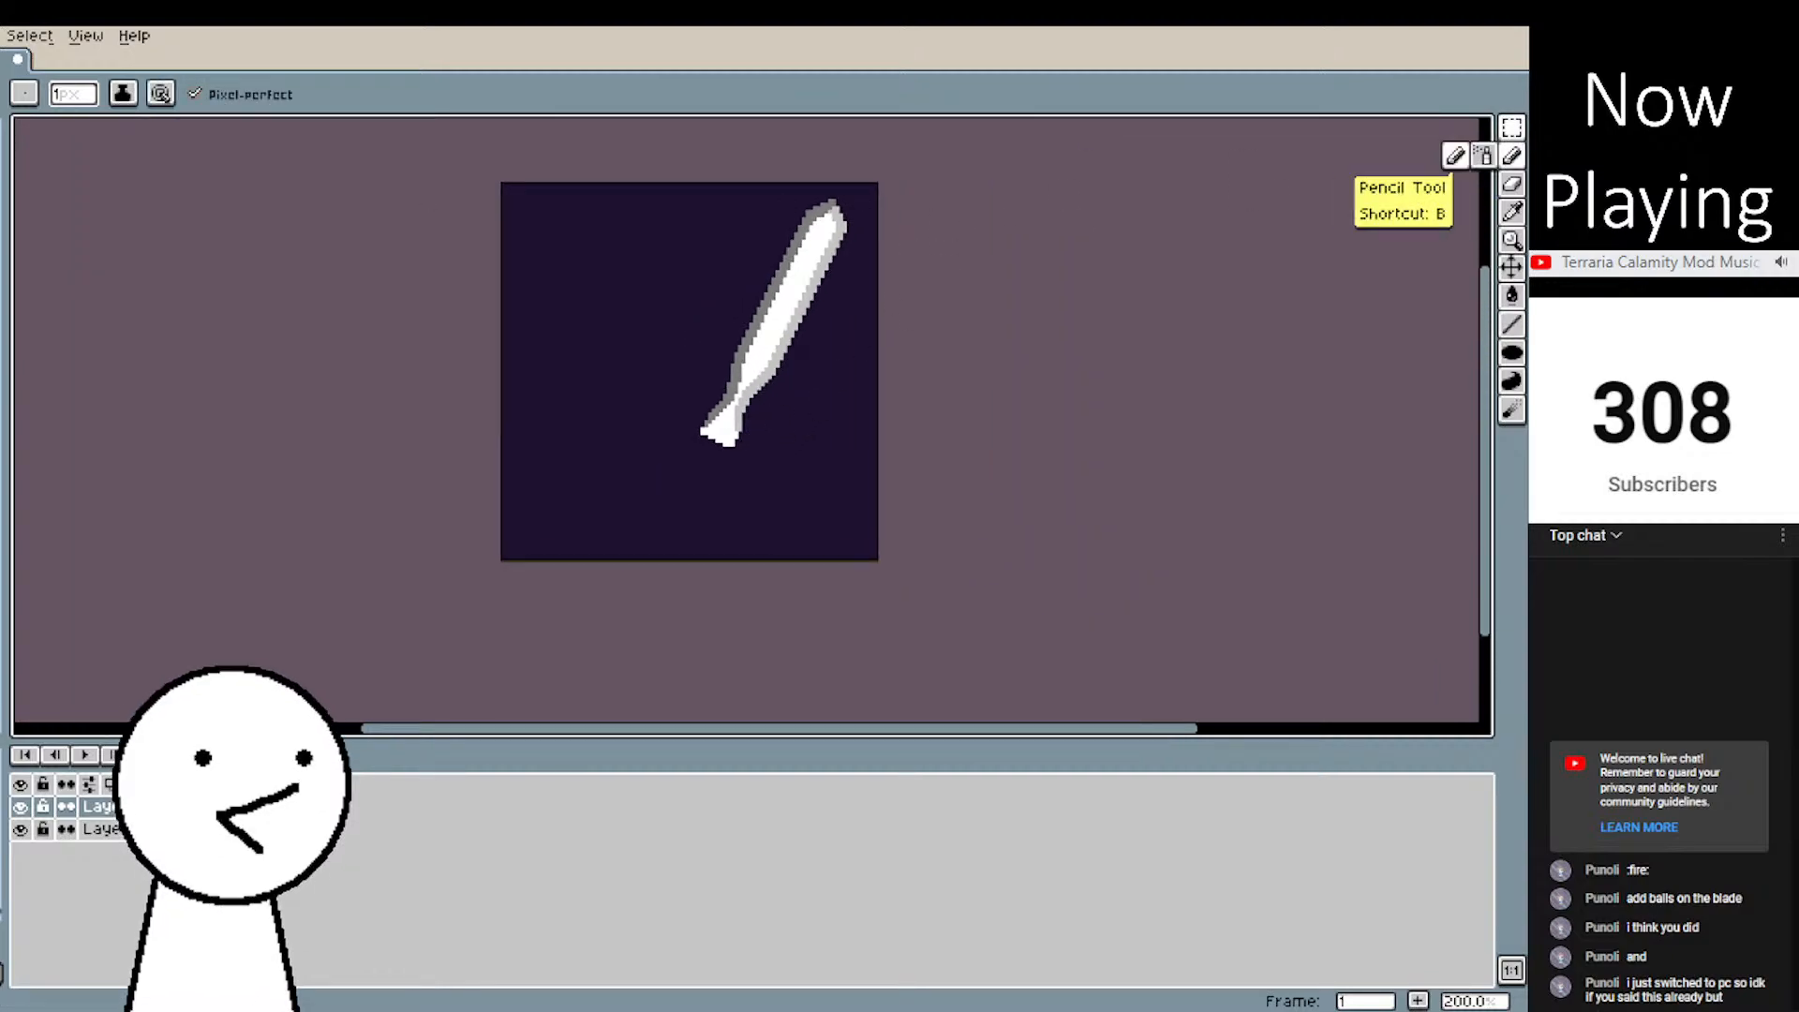
click(0, 36)
click(88, 555)
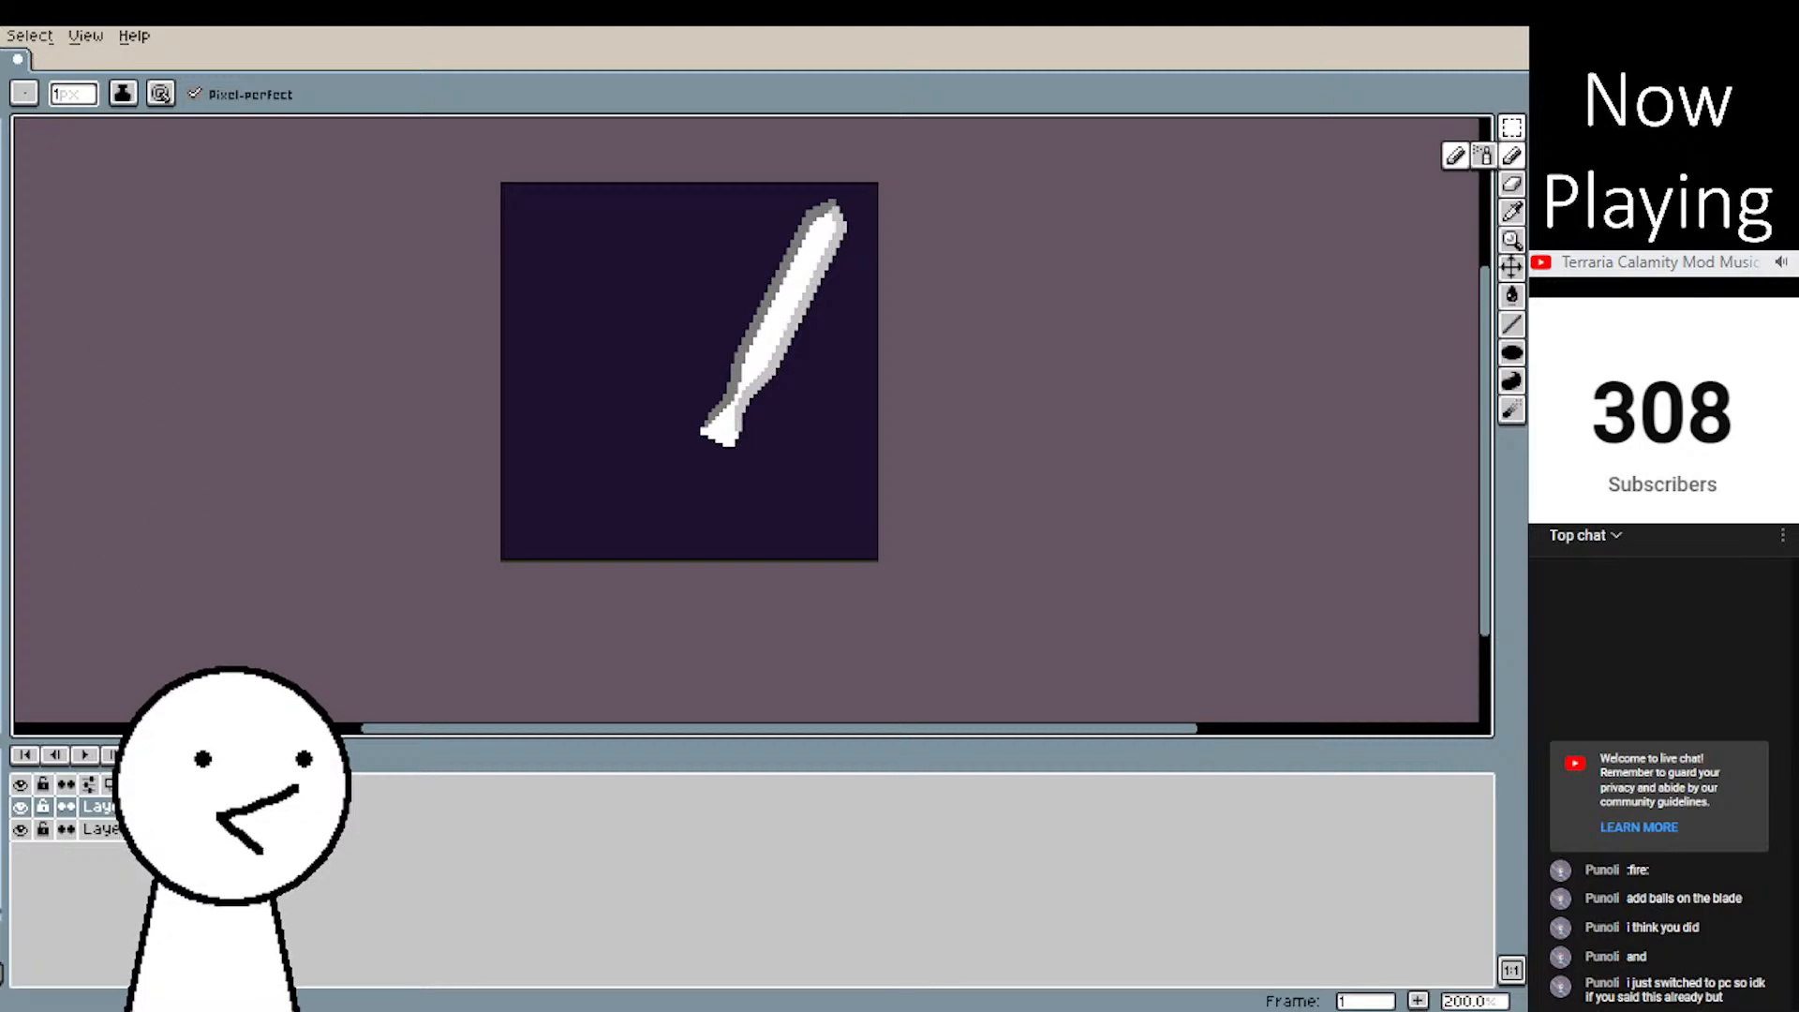
click(1, 38)
click(23, 111)
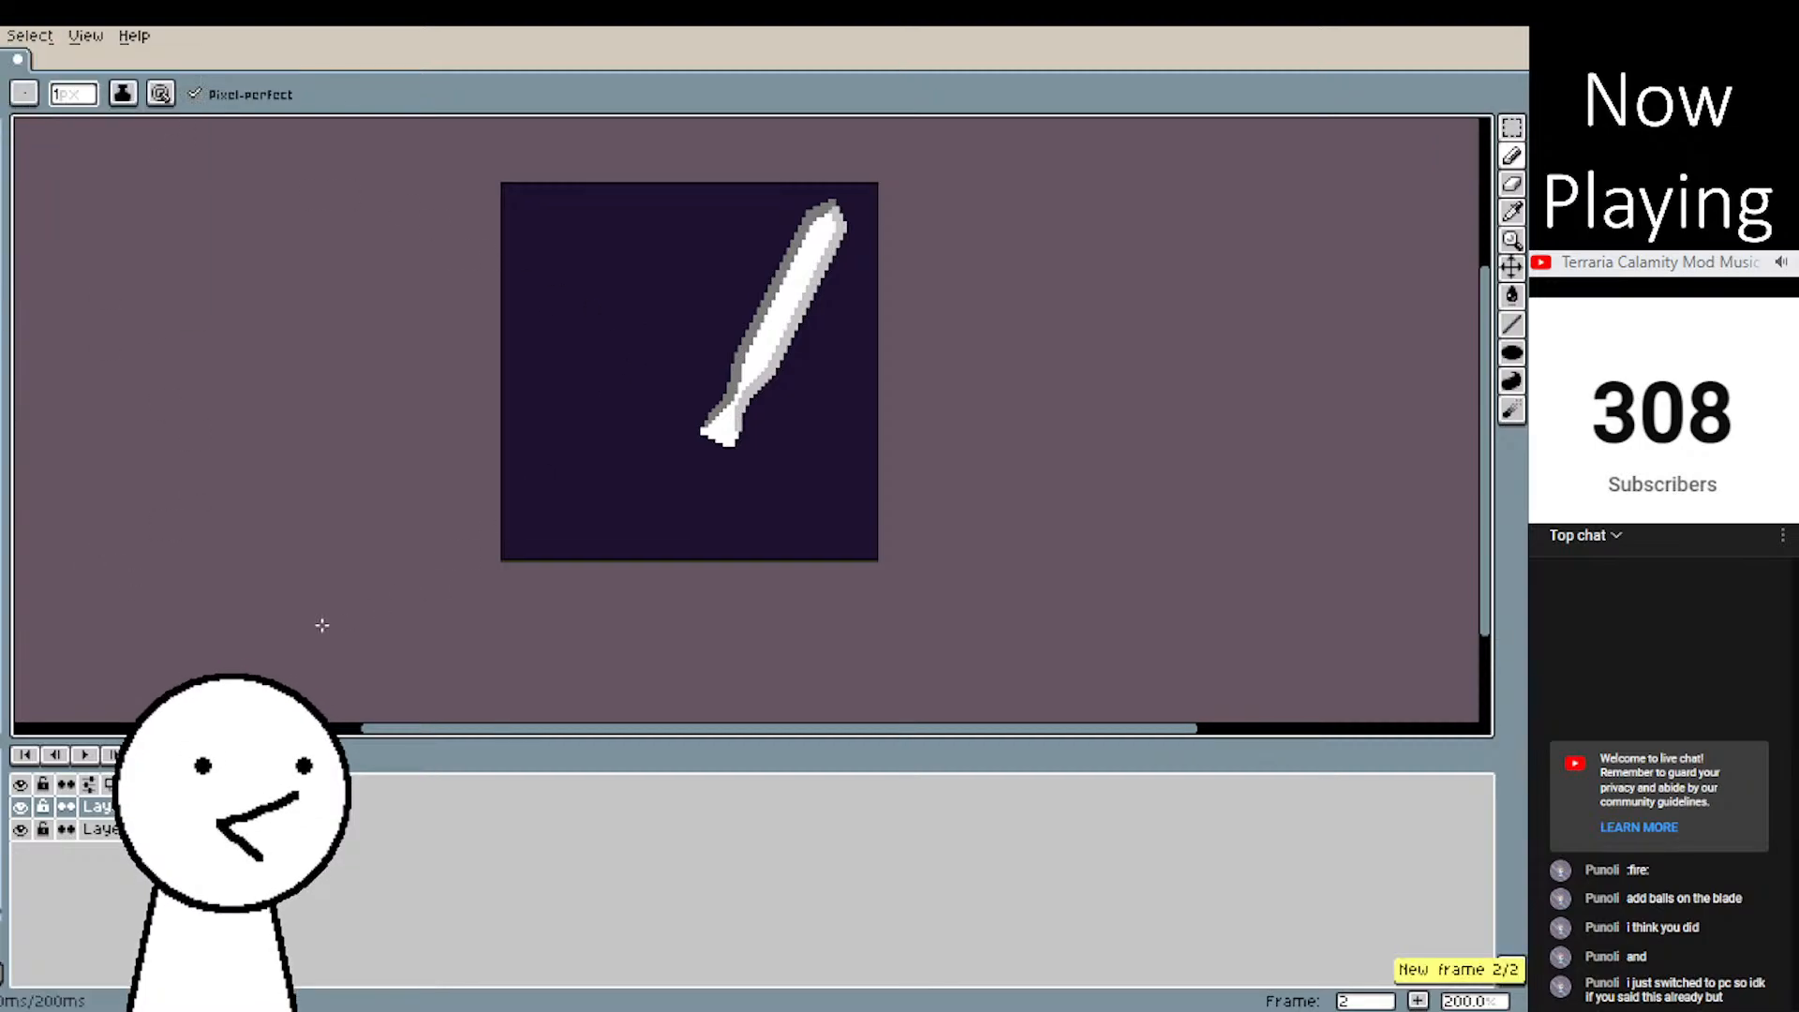
- Select the area around the sword on frame 2 and cut it to empty the frame
click(1512, 128)
drag(582, 181, 1109, 662)
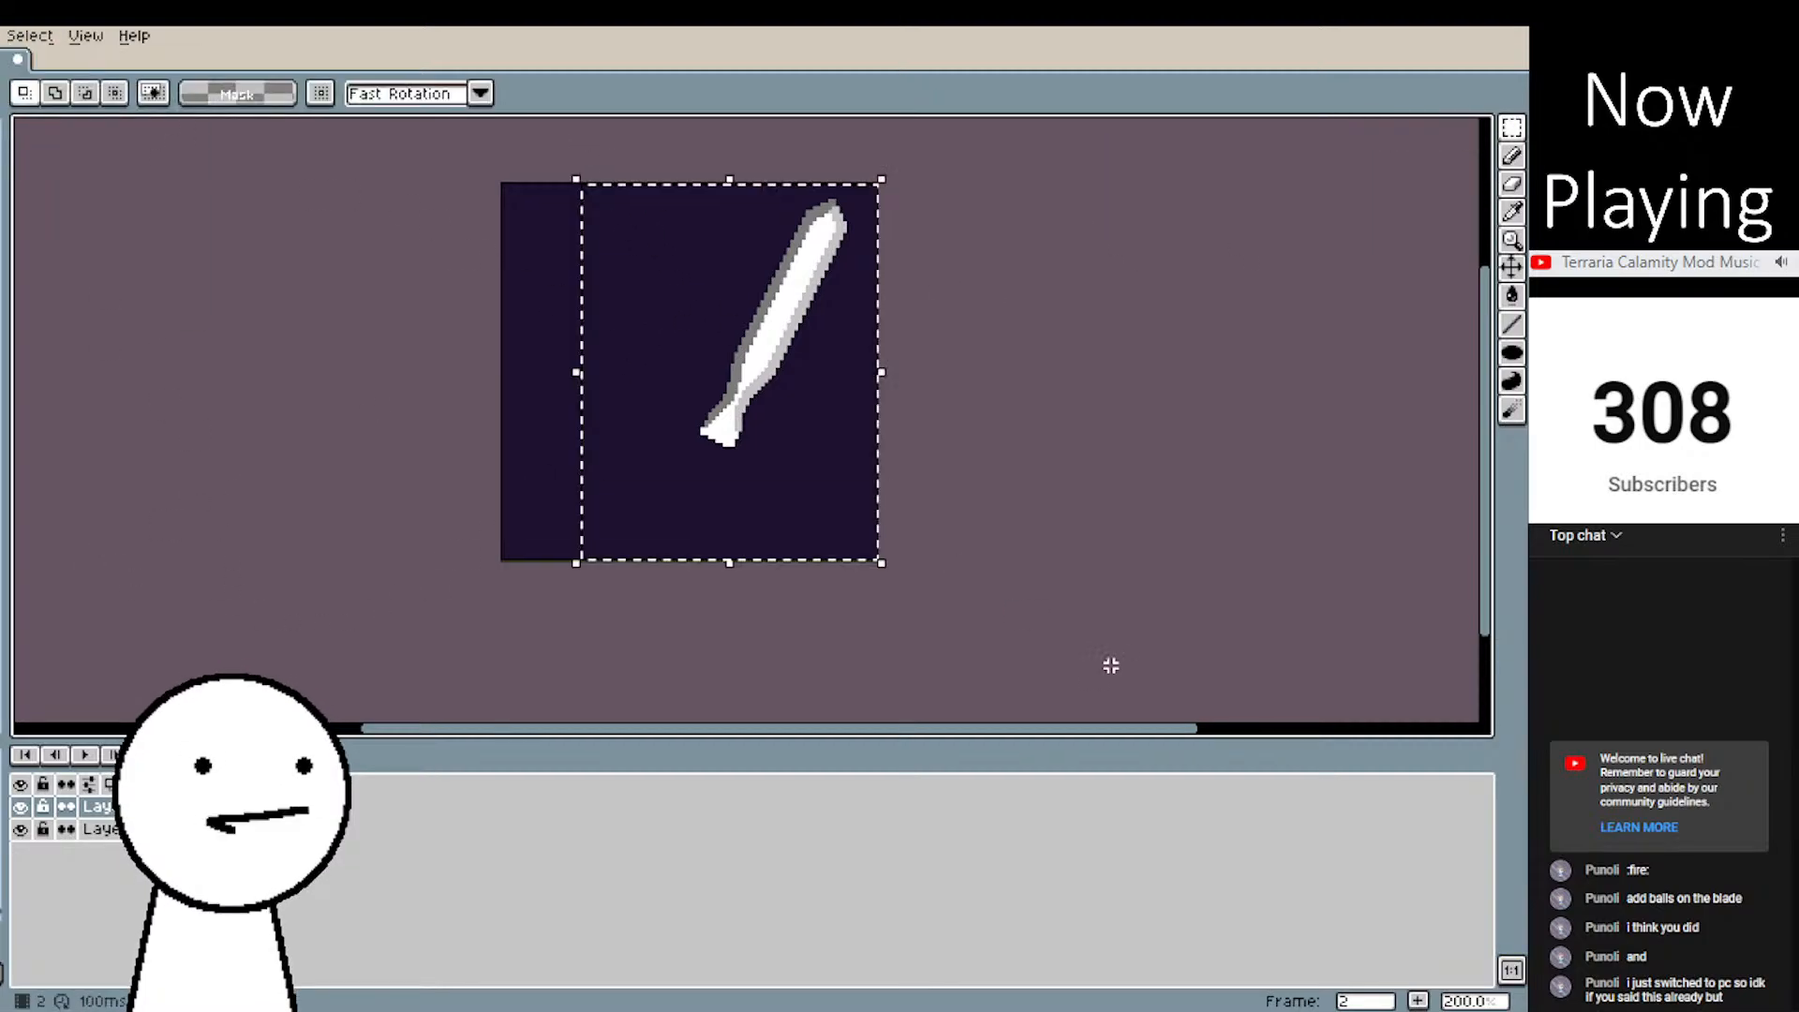
key(ctrl+x)
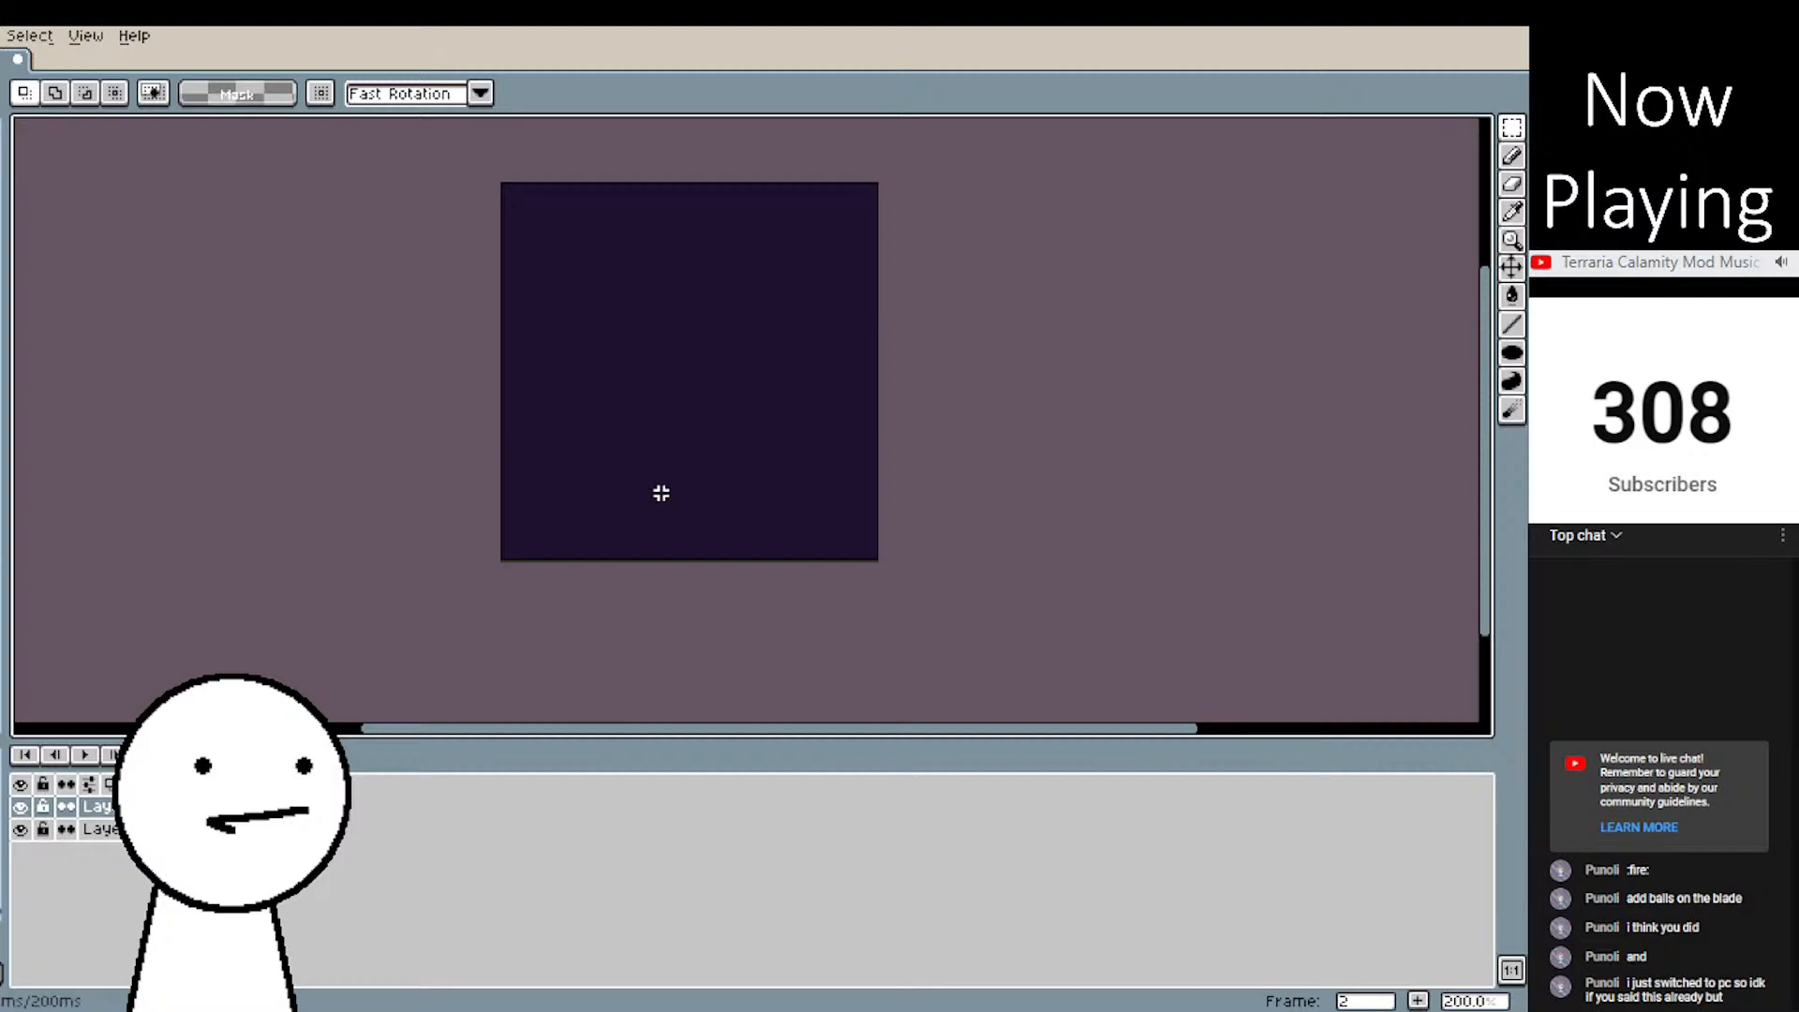
- Try outlining a new blade on frame 2 with blue 1 px lines meeting at the tip, and undo them
drag(663, 494, 511, 566)
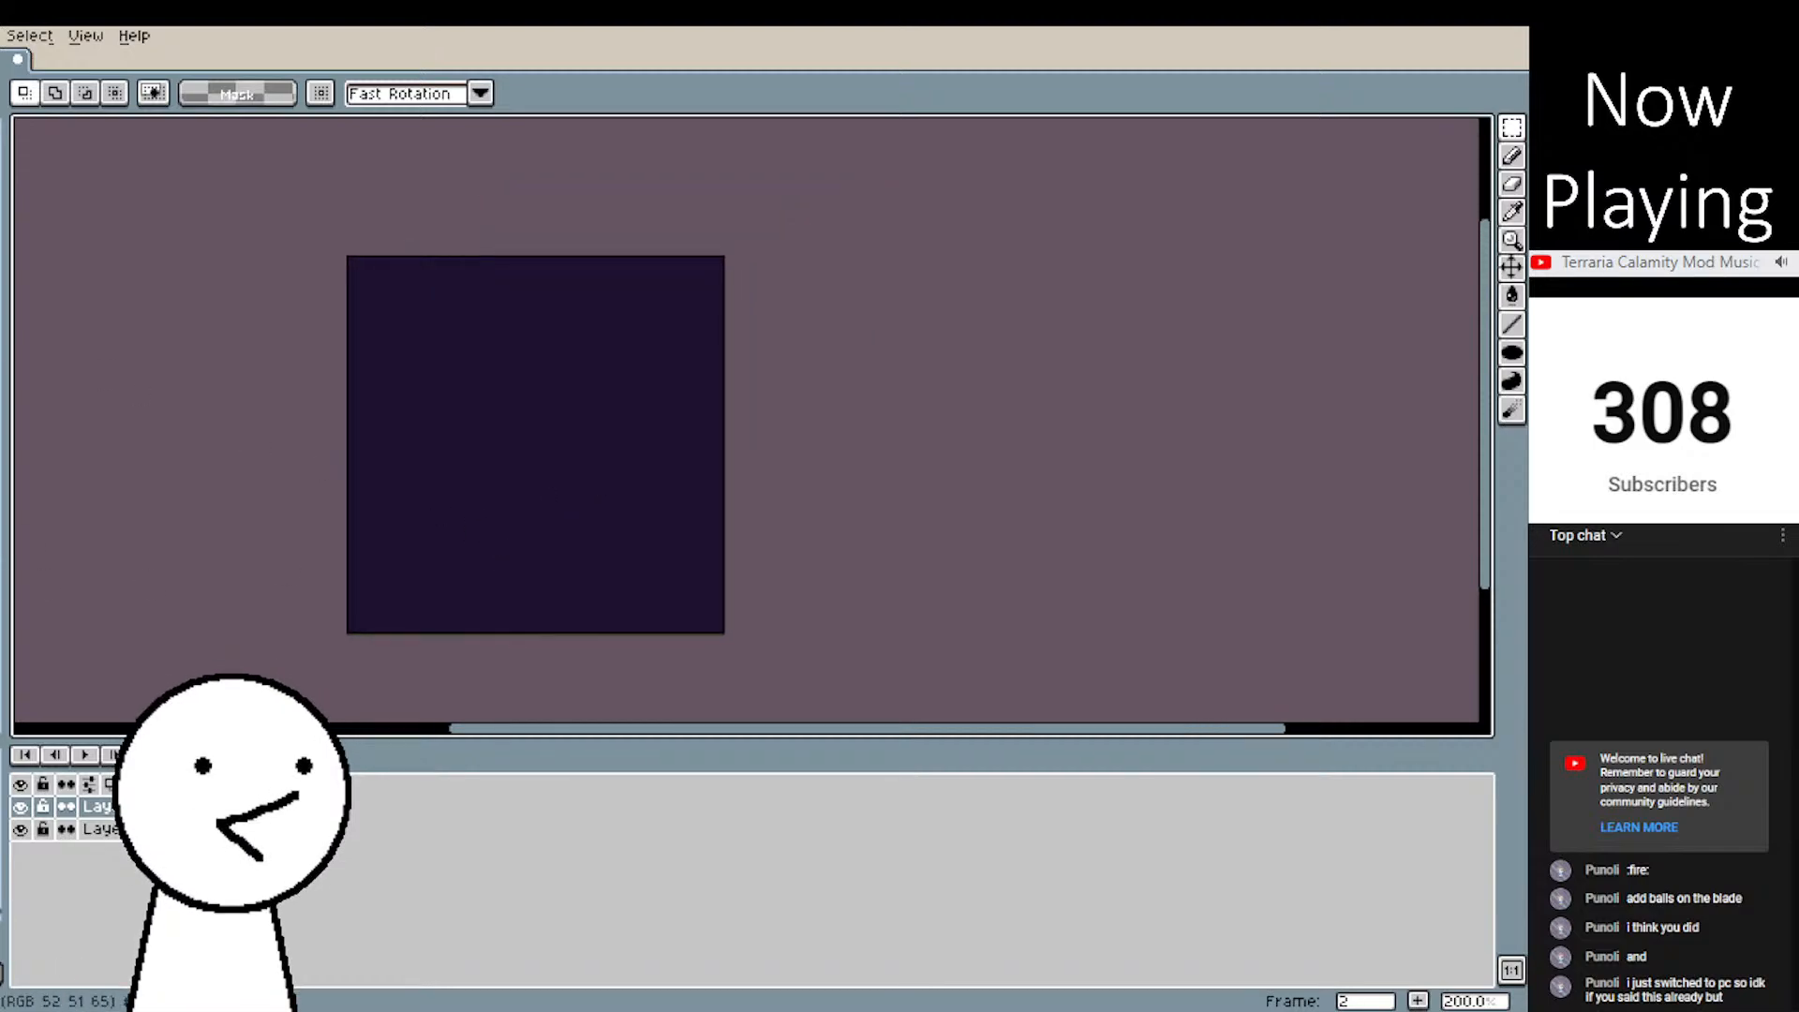
click(1511, 324)
scroll(700, 338, up, 1)
drag(598, 249, 982, 191)
scroll(1246, 266, down, 1)
drag(780, 334, 621, 350)
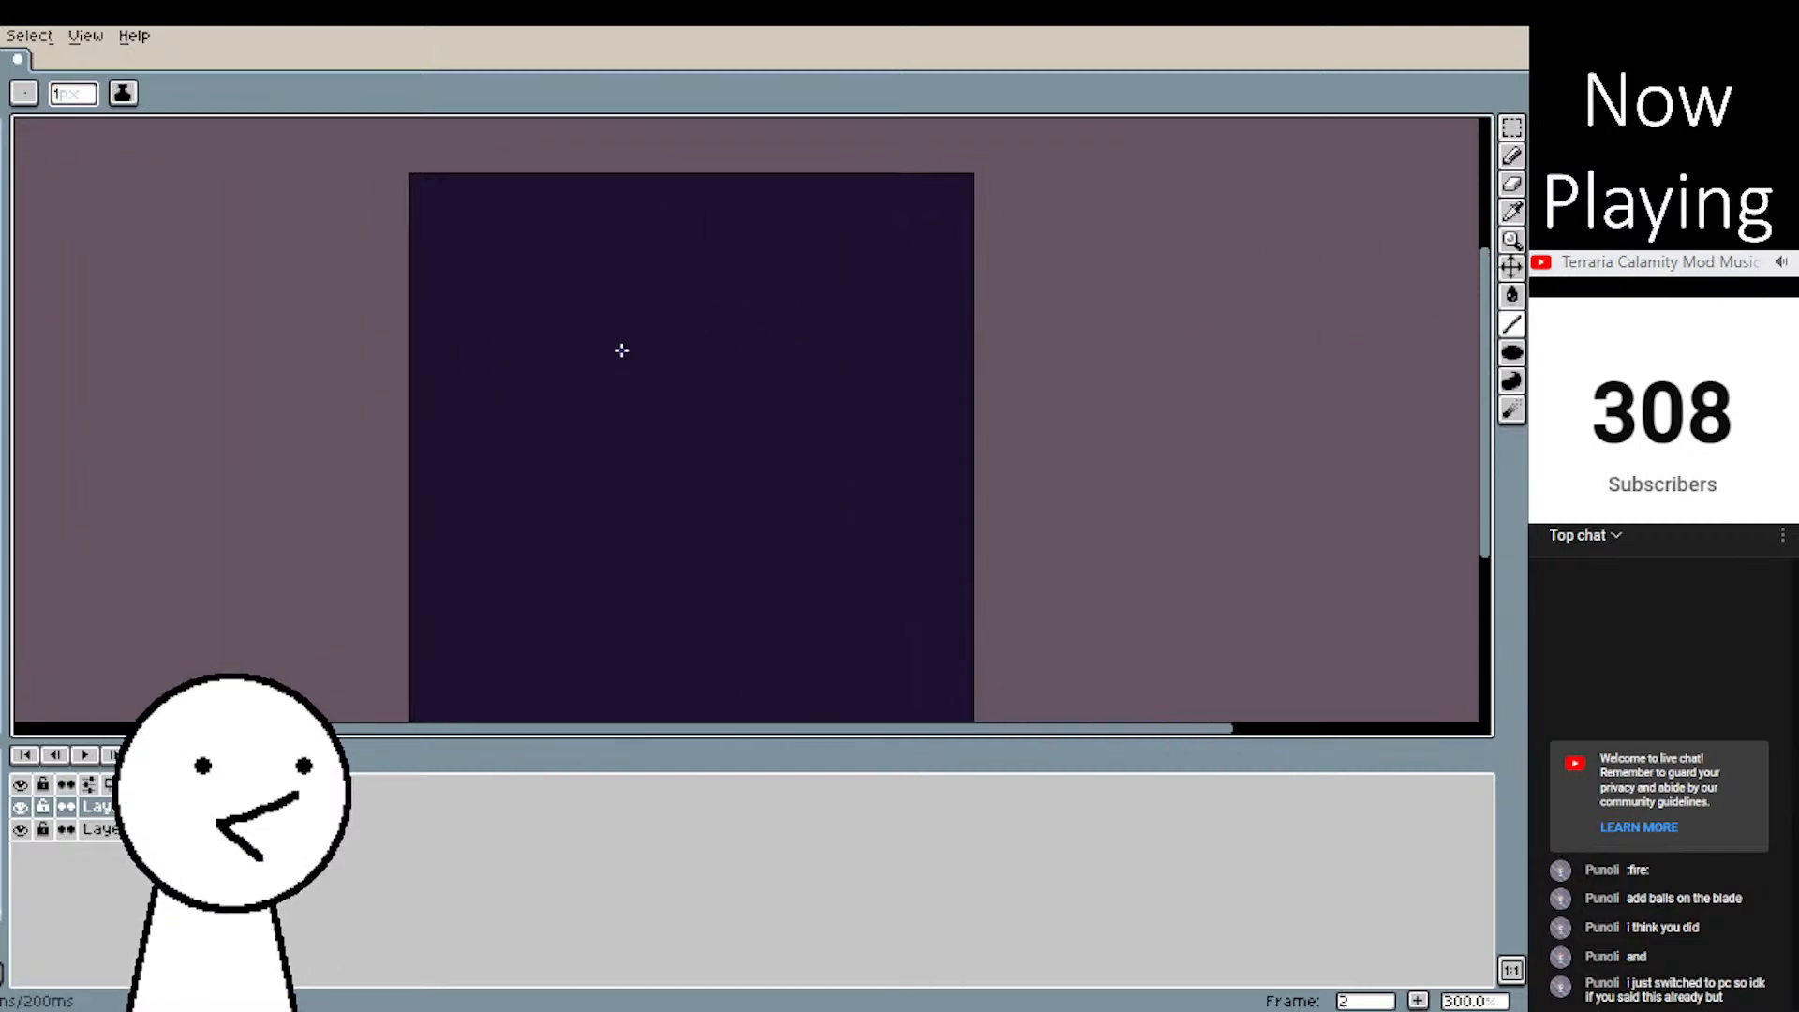
mouse_move(758, 227)
mouse_down()
mouse_move(570, 377)
mouse_move(598, 521)
mouse_move(630, 510)
mouse_up()
drag(769, 226, 752, 473)
mouse_move(676, 557)
mouse_down()
mouse_move(717, 523)
mouse_move(673, 578)
mouse_up()
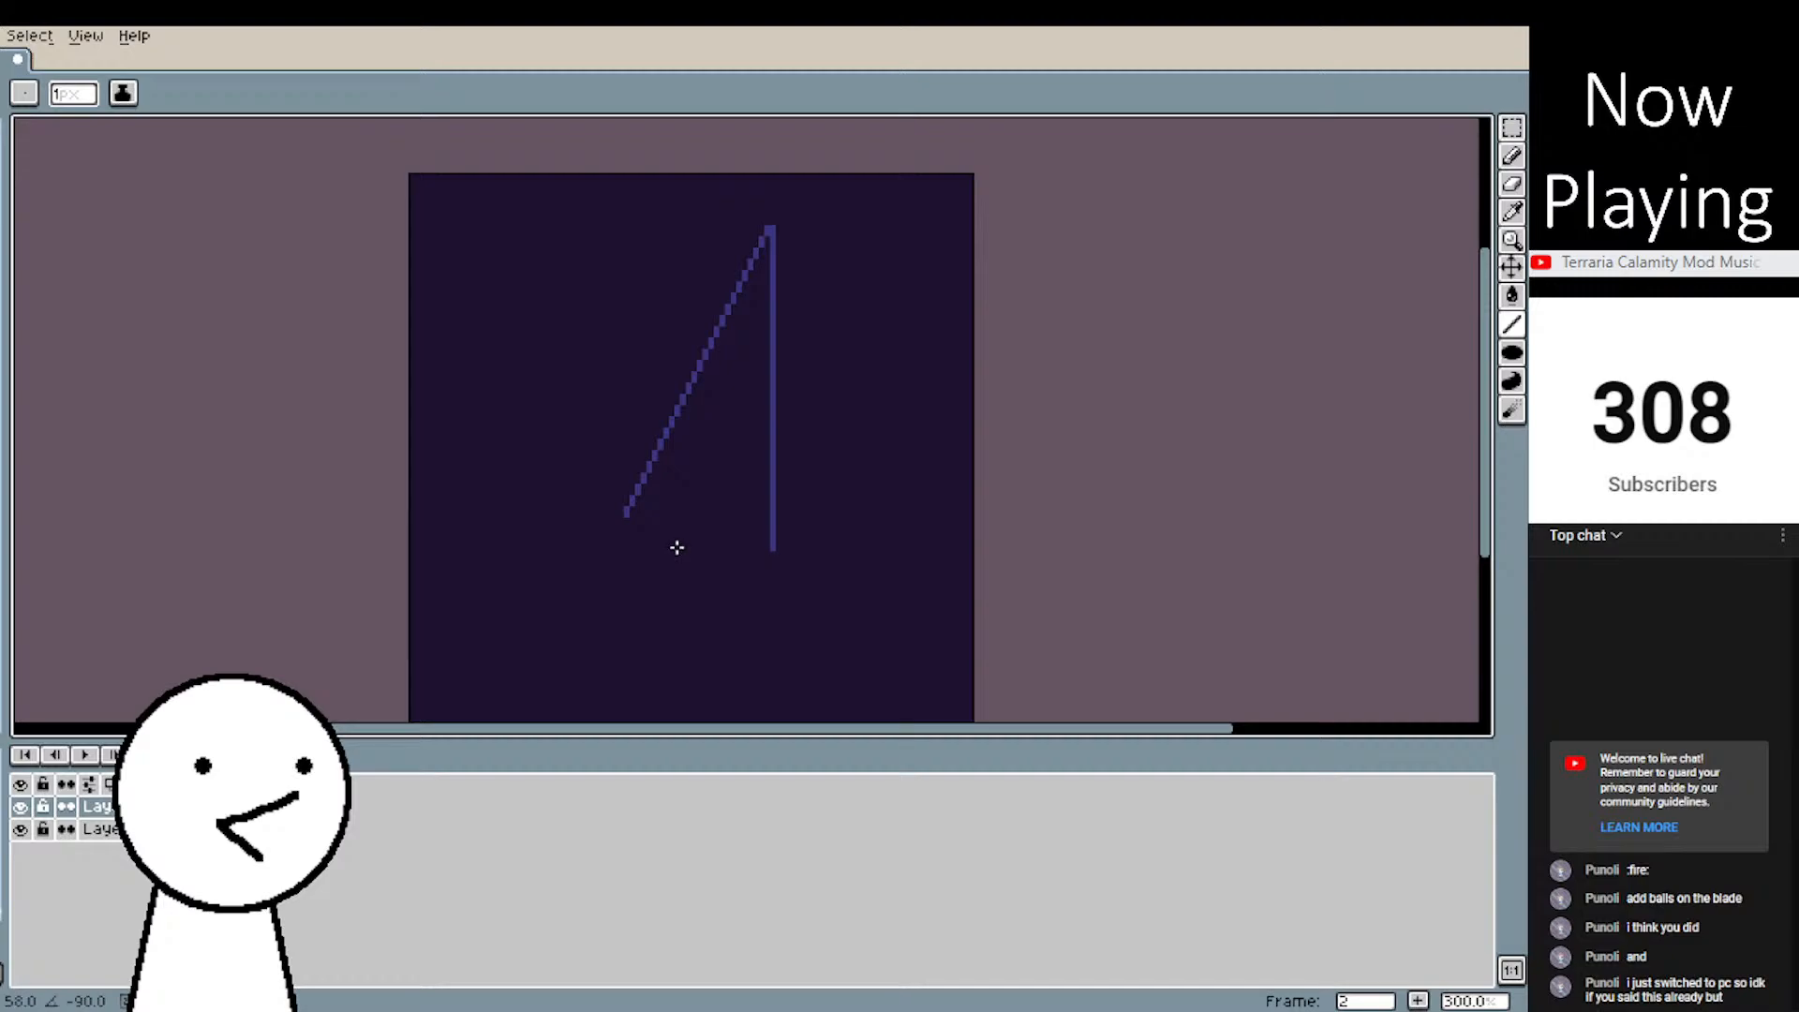
key(ctrl+z)
key(ctrl+z)
- Draw the blade's right edge on frame 2 as a 1 px blue diagonal continuing into stepped vertical segments toward the tip
drag(861, 241, 791, 184)
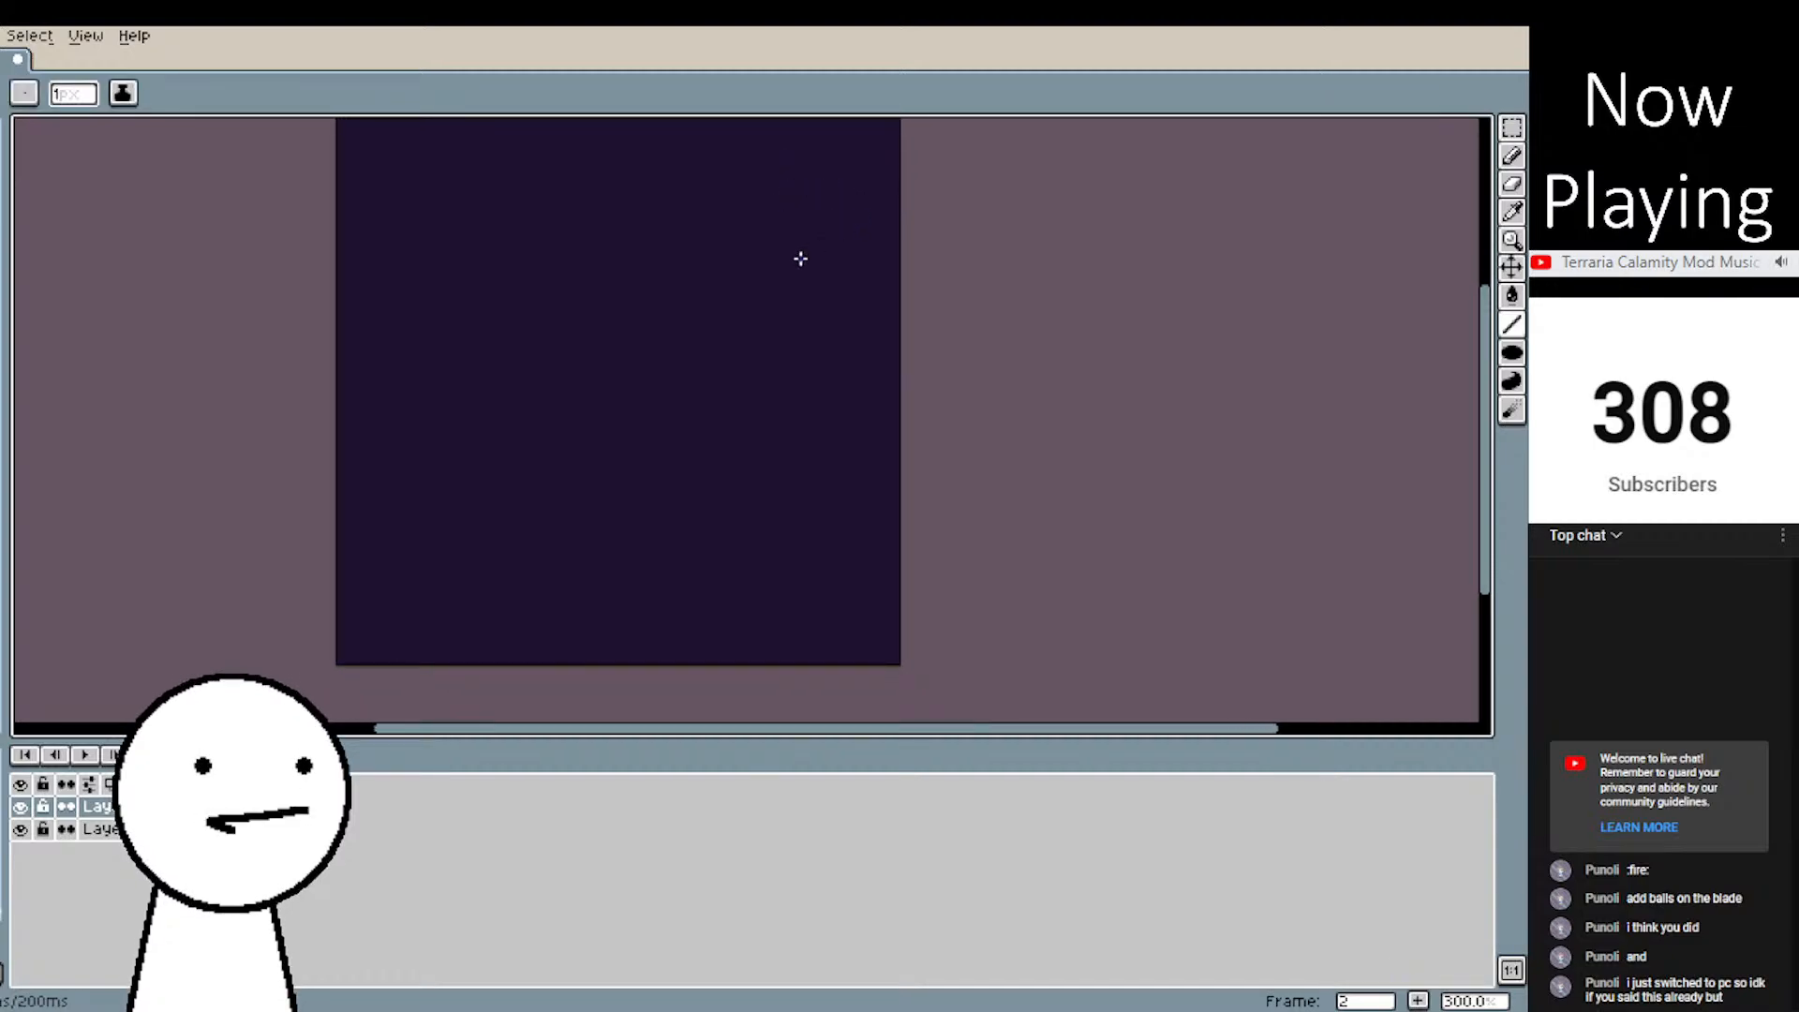
drag(789, 249, 653, 536)
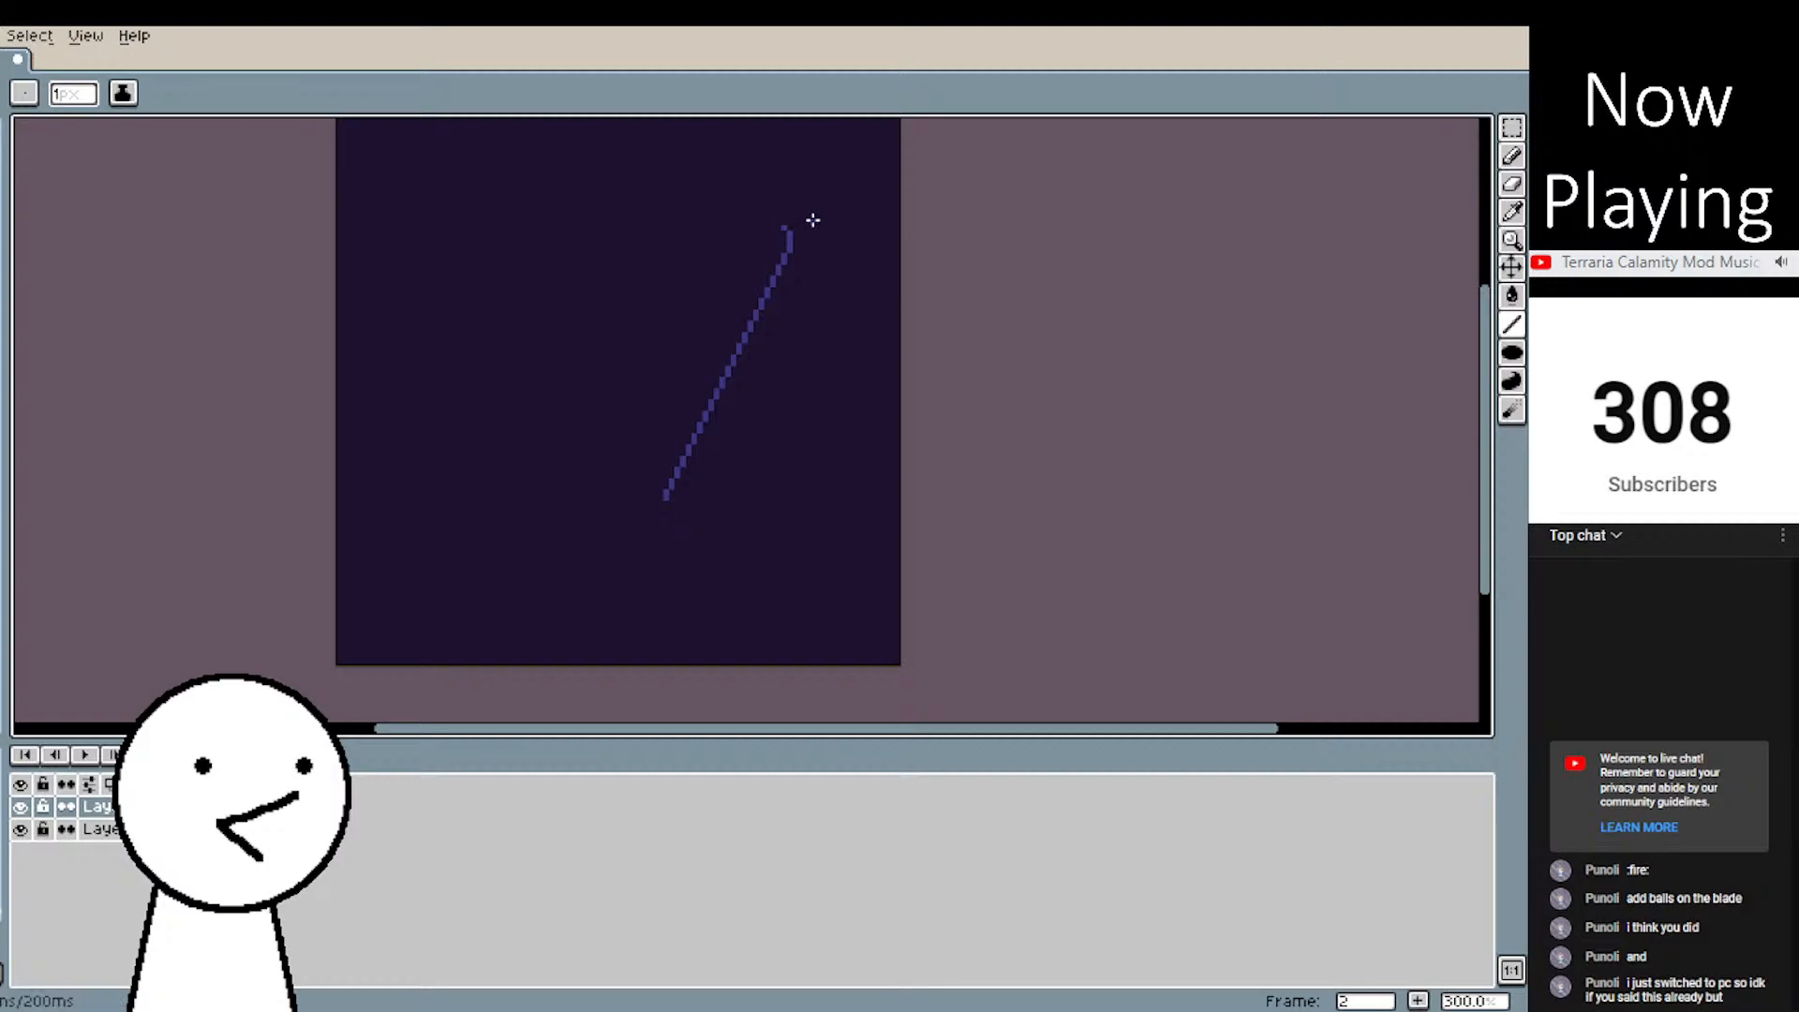
scroll(812, 220, up, 3)
key(ctrl+z)
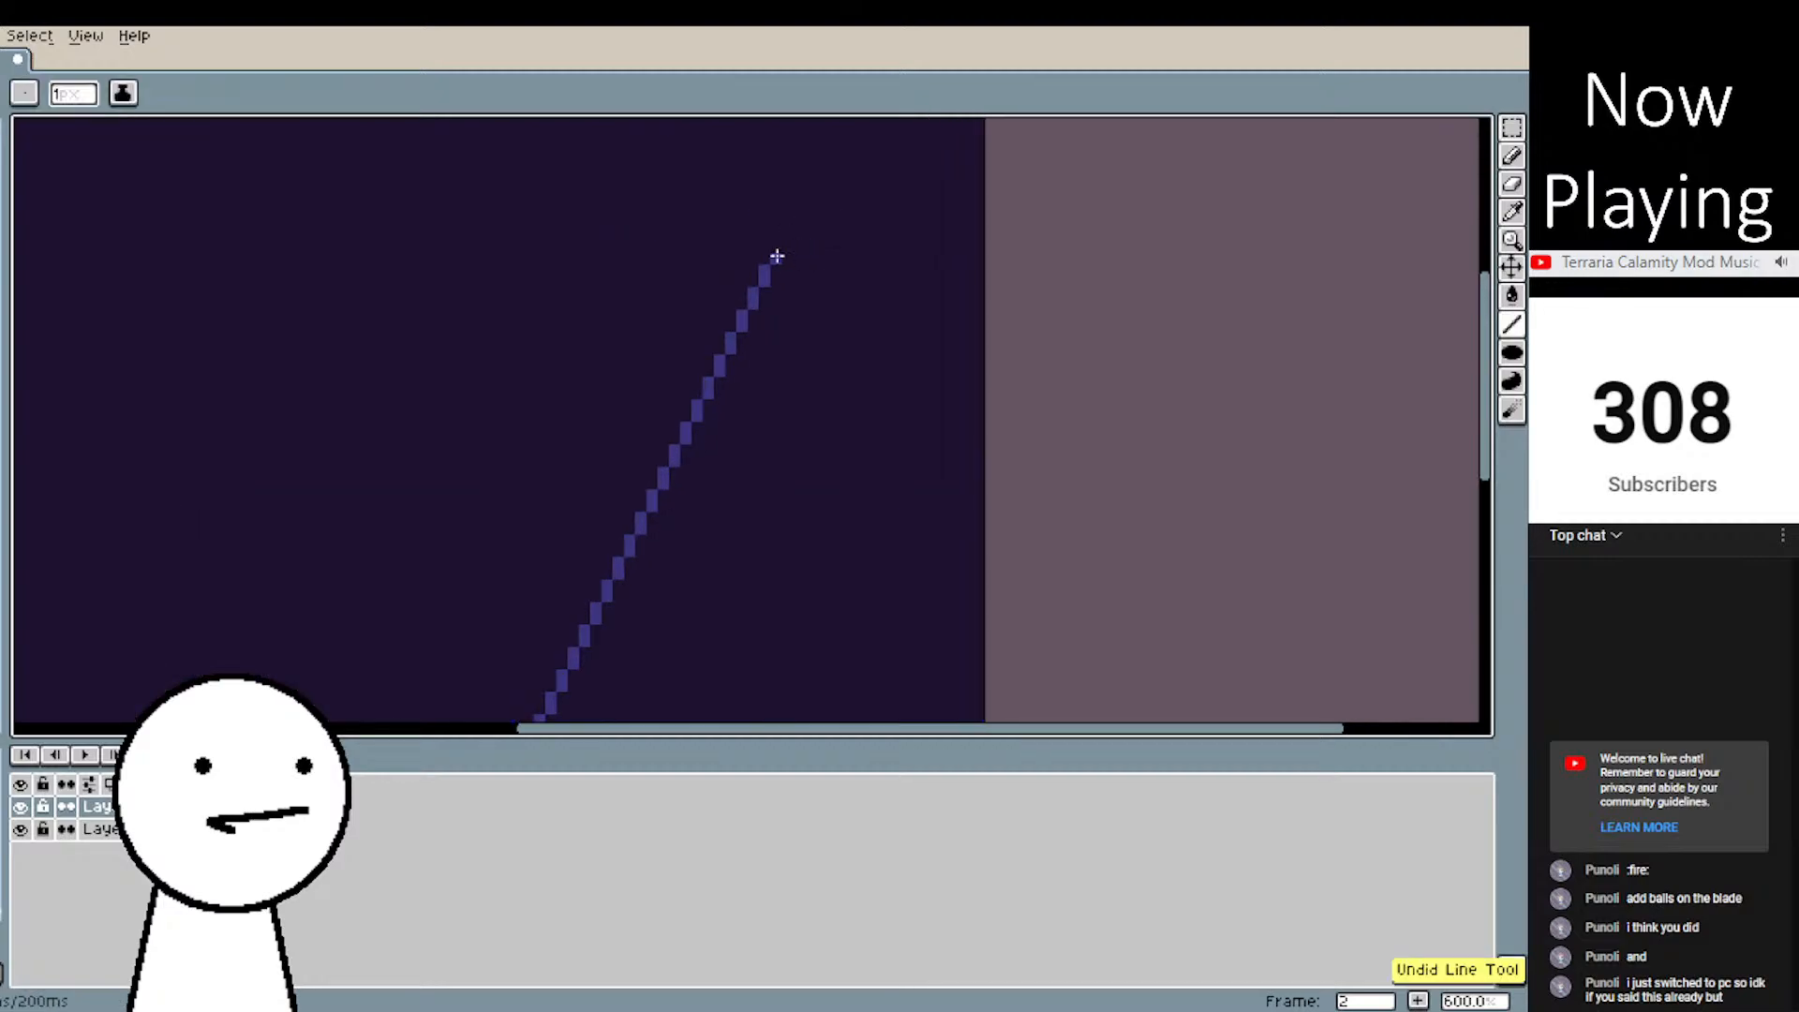
click(765, 259)
drag(775, 238, 776, 146)
drag(822, 278, 832, 453)
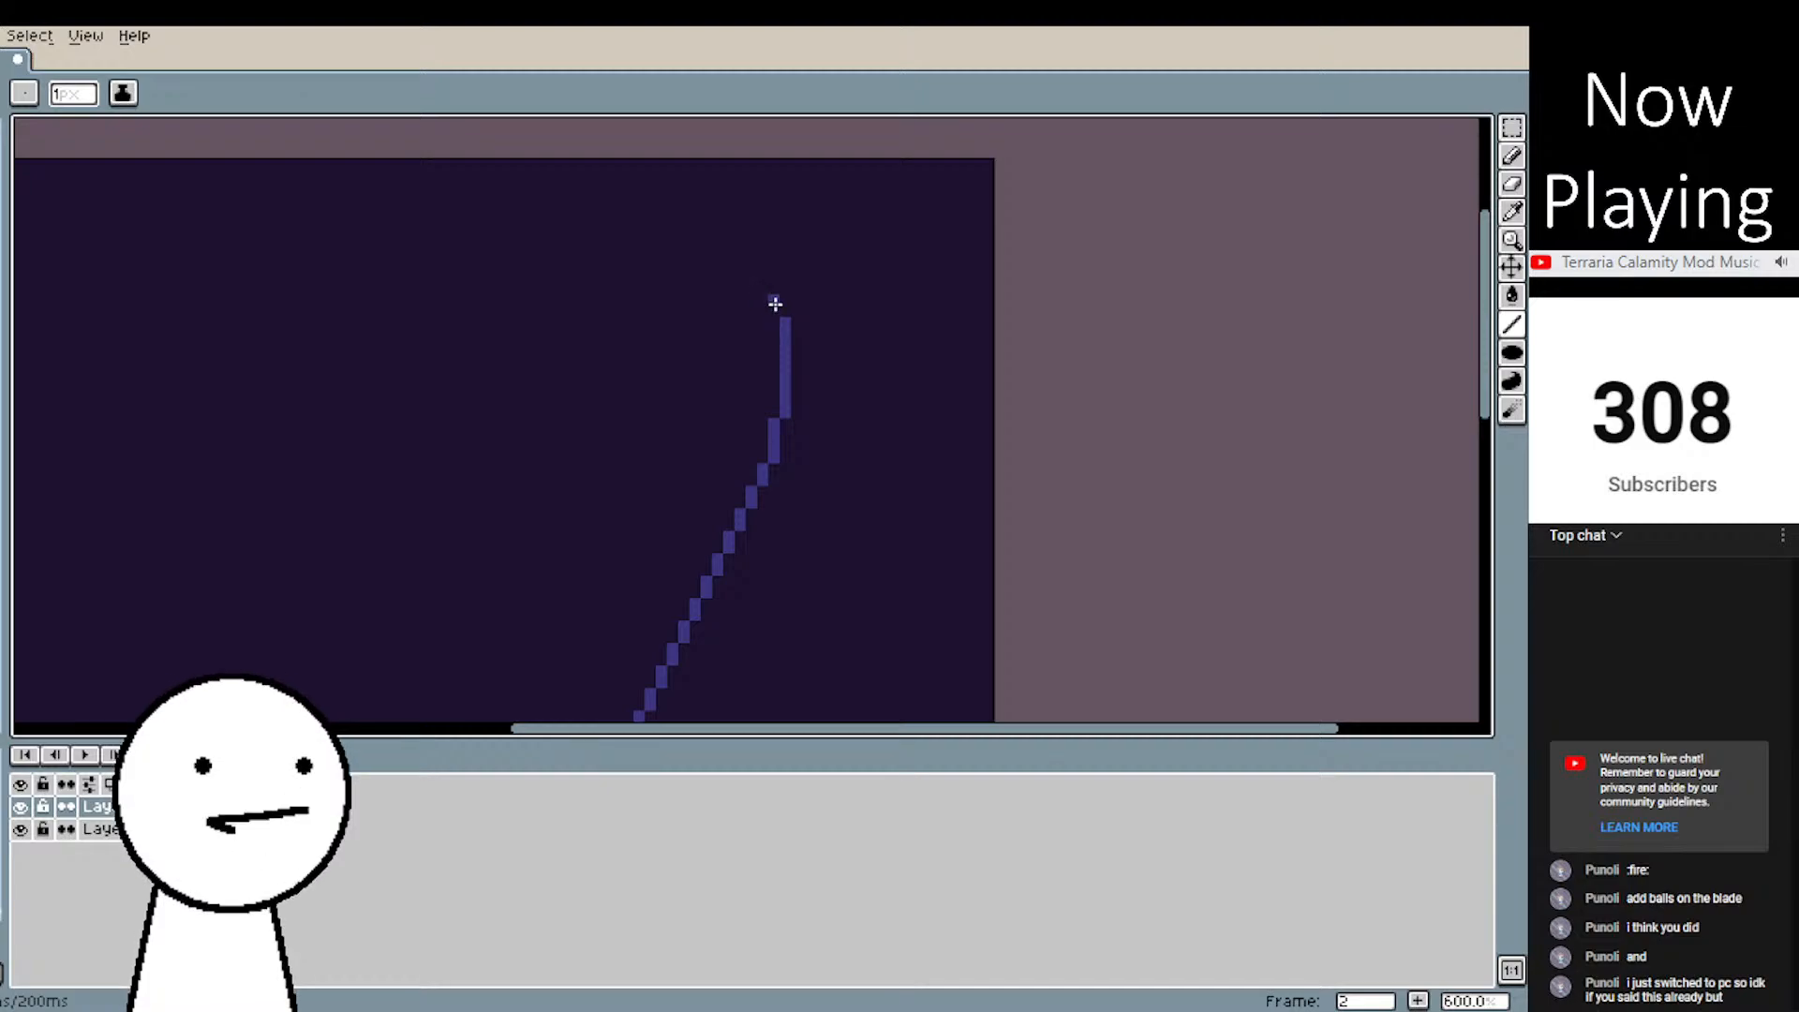
drag(780, 313, 775, 206)
drag(874, 240, 885, 210)
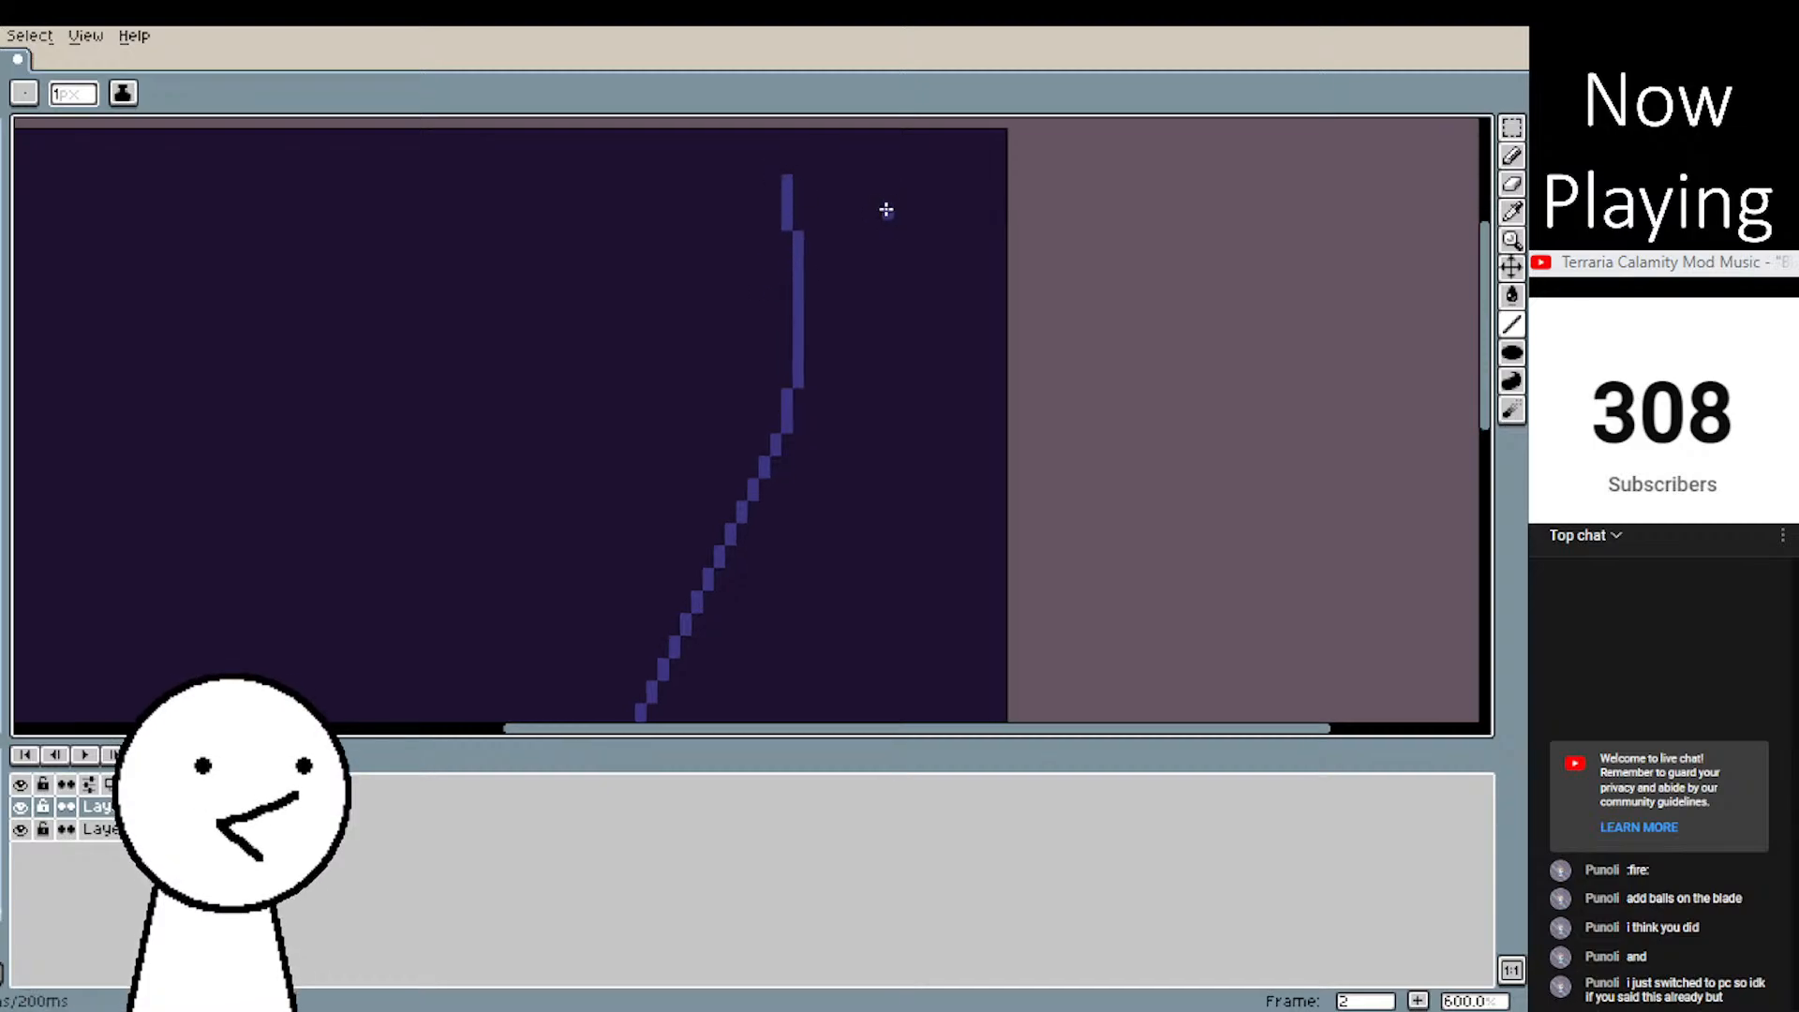
- Form the blade tip with blue pixels and draw a 45-degree 1 px line from it down toward the left side
click(774, 200)
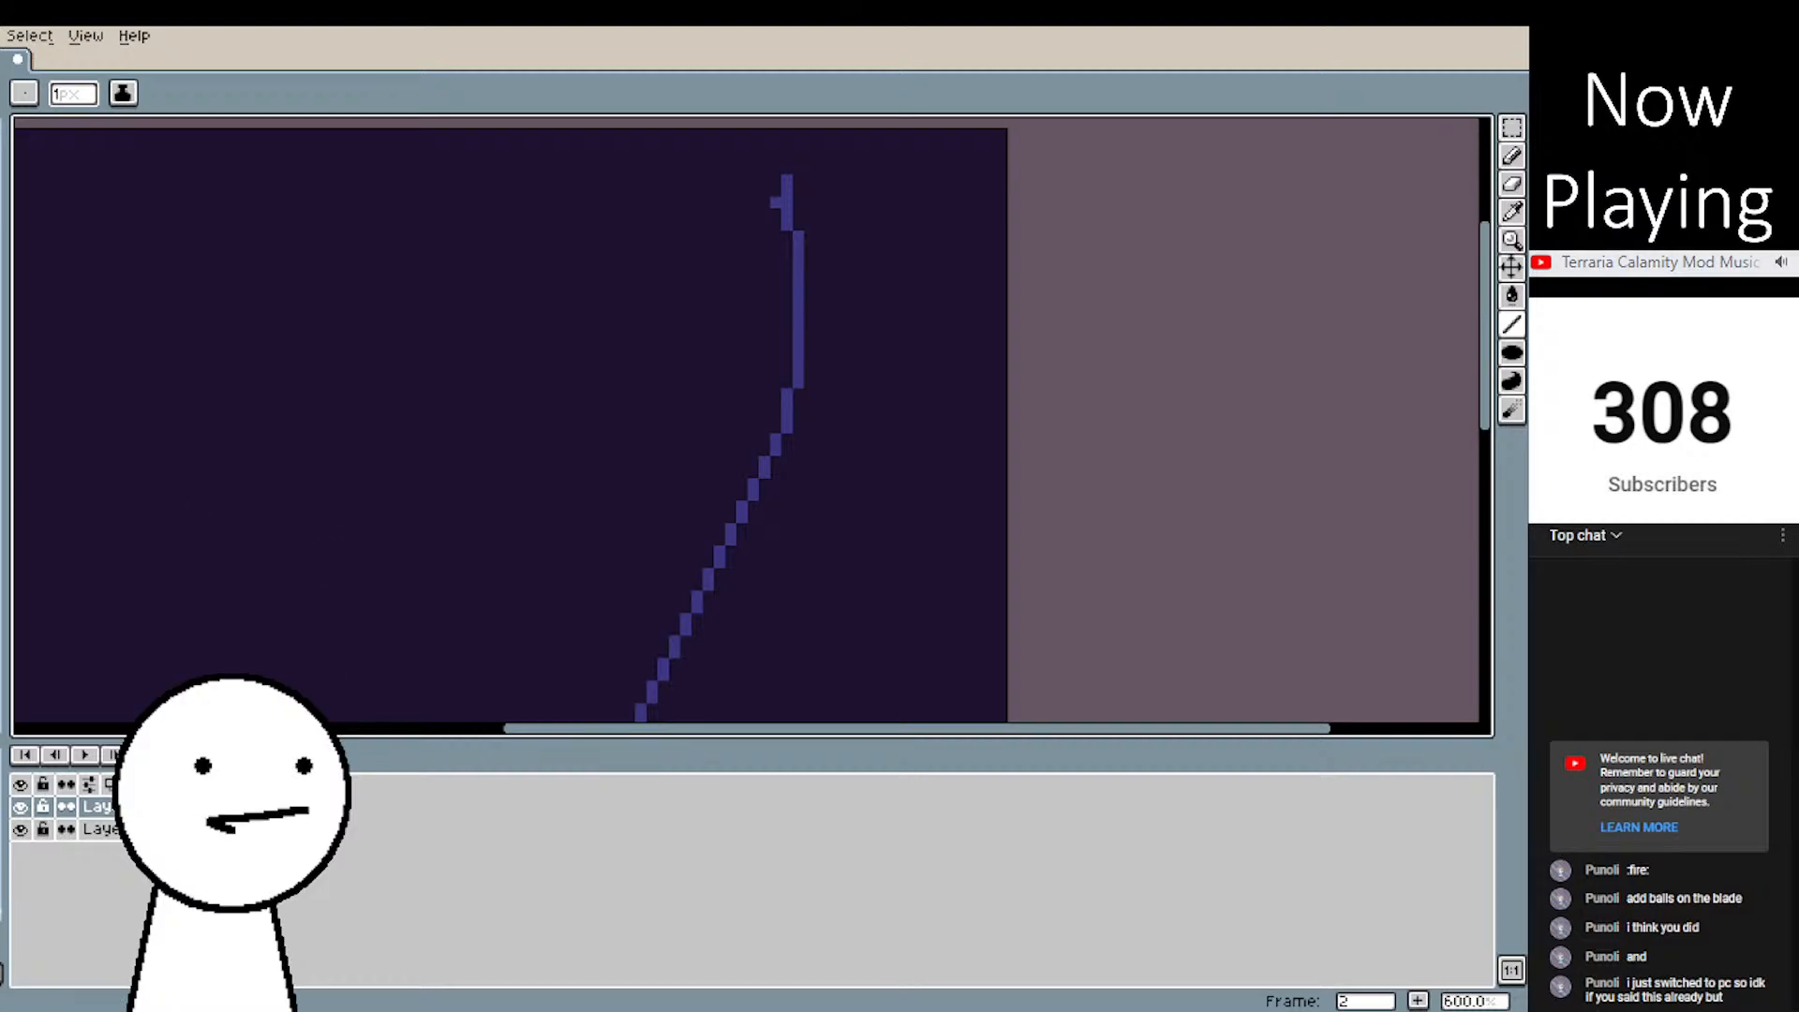
scroll(863, 285, down, 5)
scroll(863, 294, up, 3)
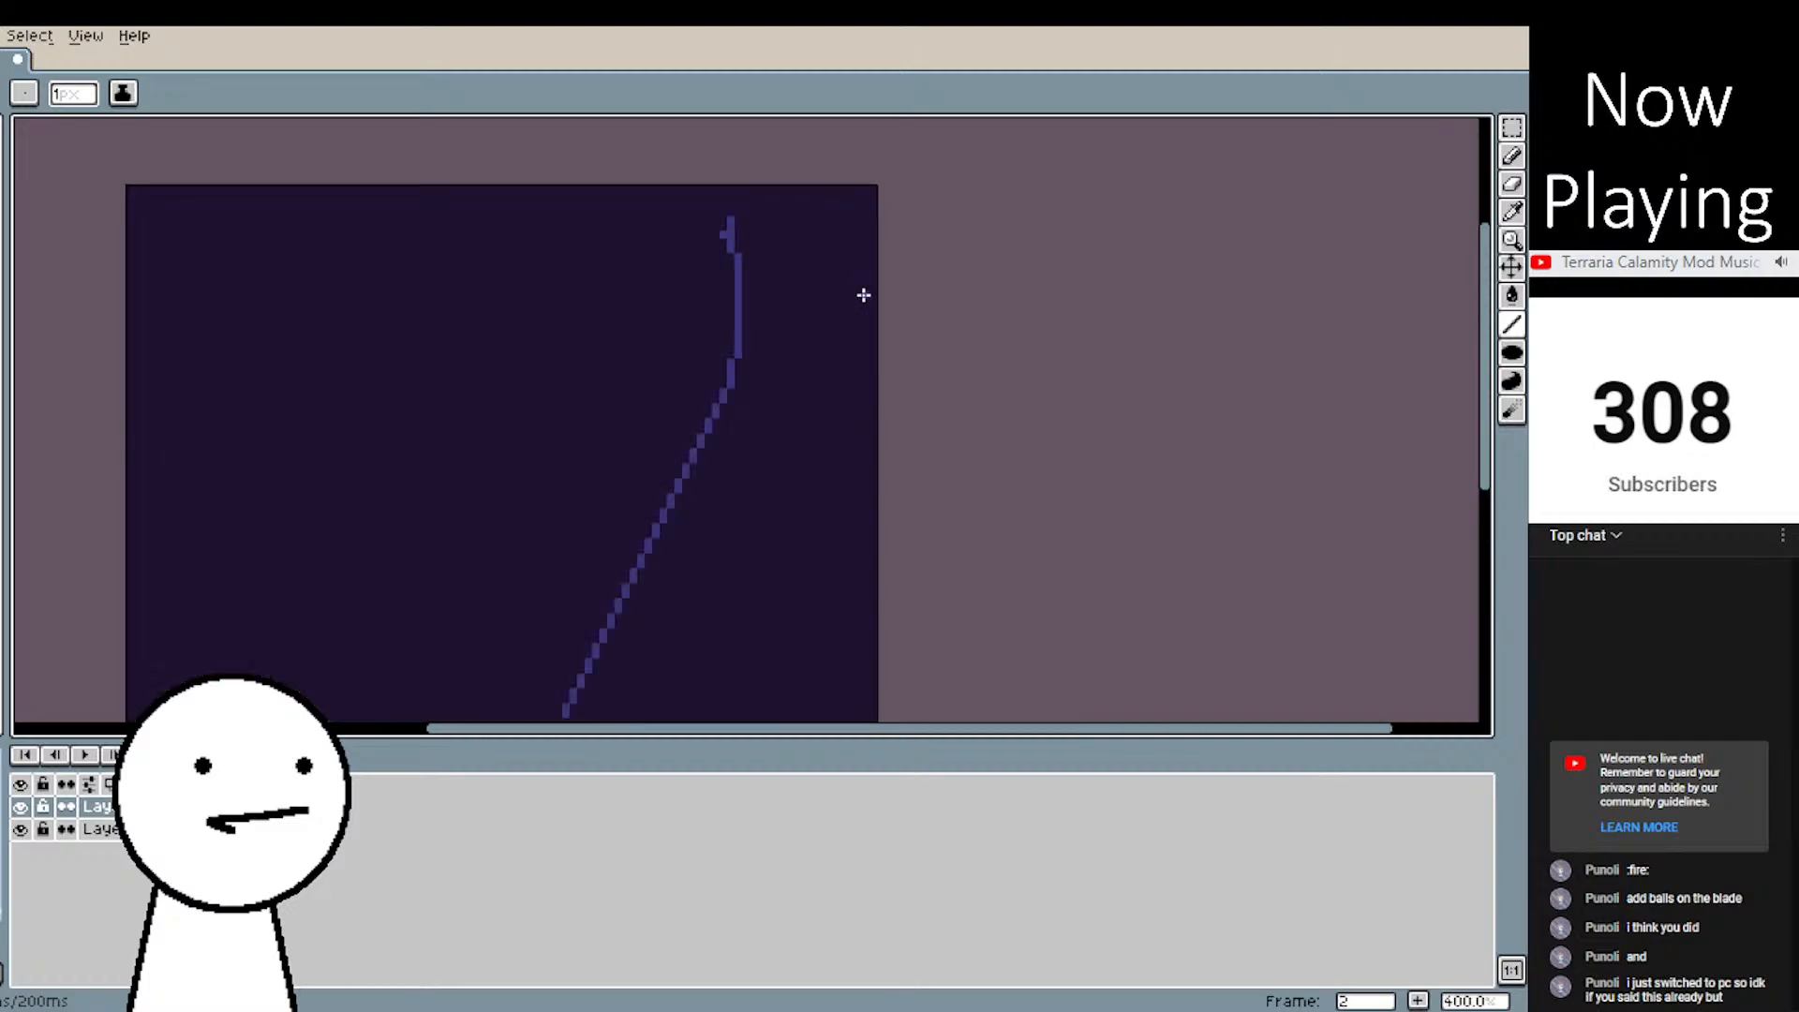
scroll(1016, 233, down, 1)
scroll(1120, 265, up, 2)
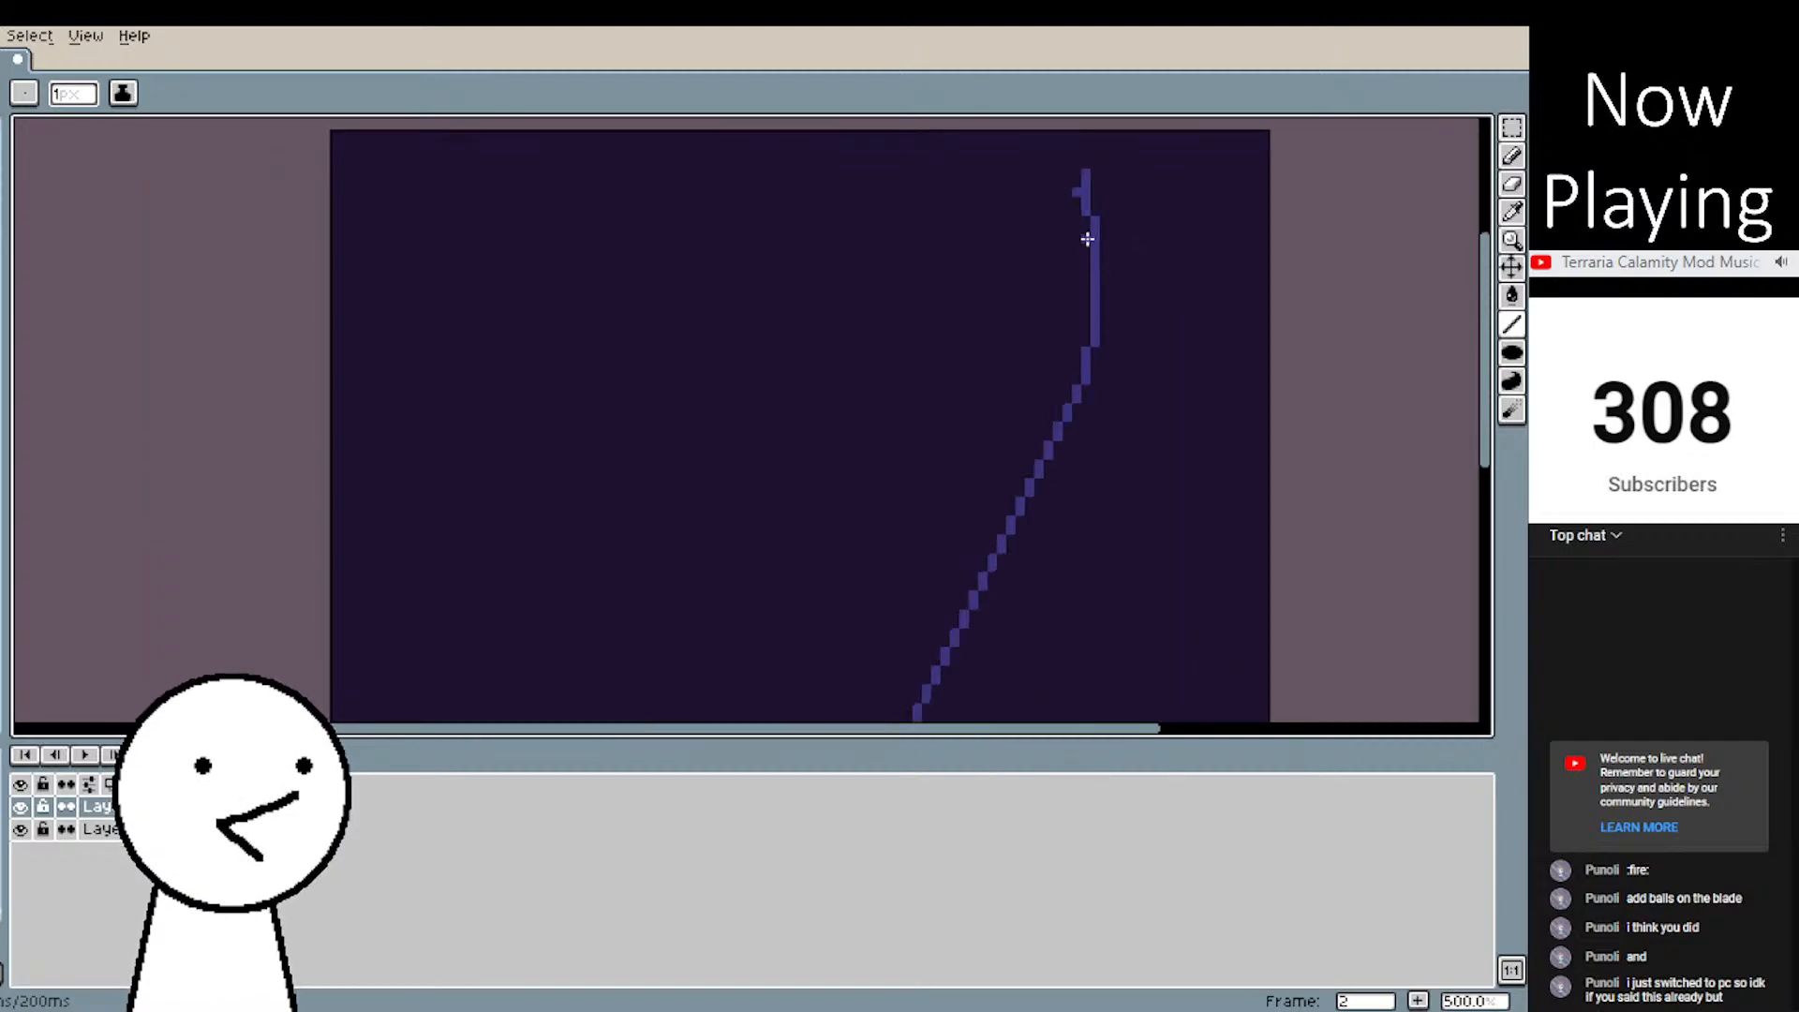
scroll(1073, 211, up, 1)
click(1066, 180)
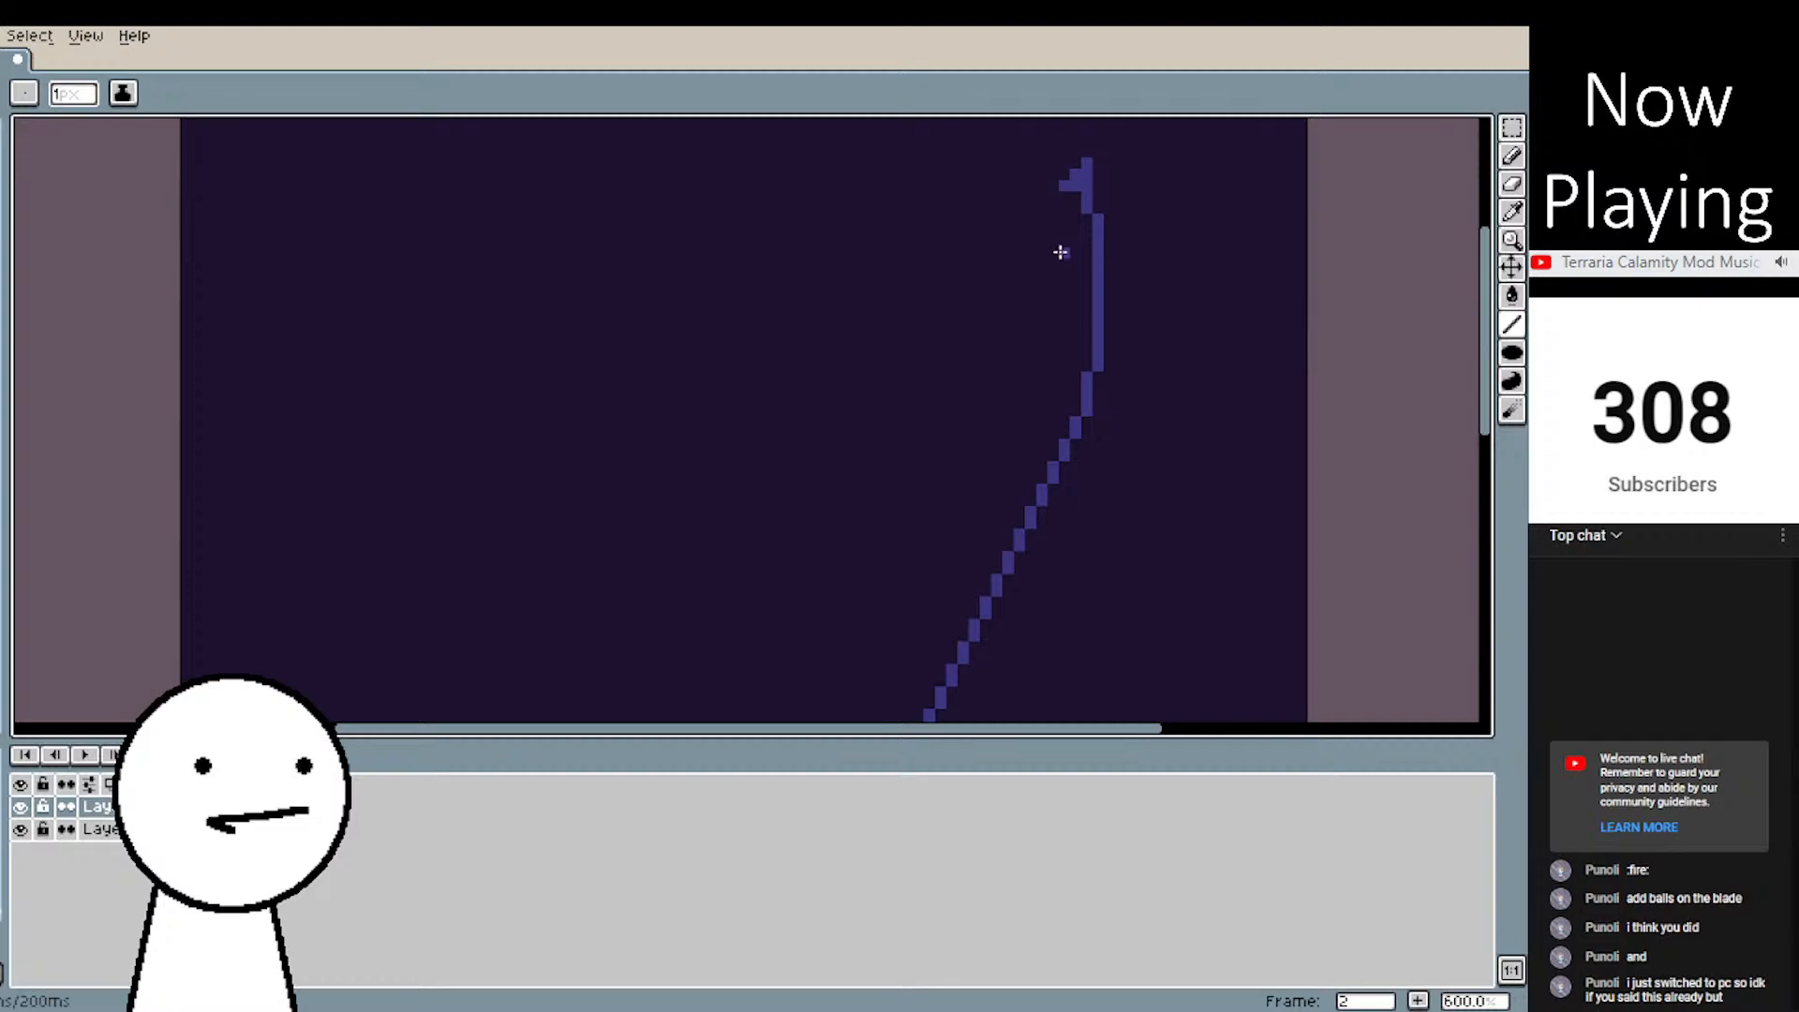
drag(1052, 194, 632, 719)
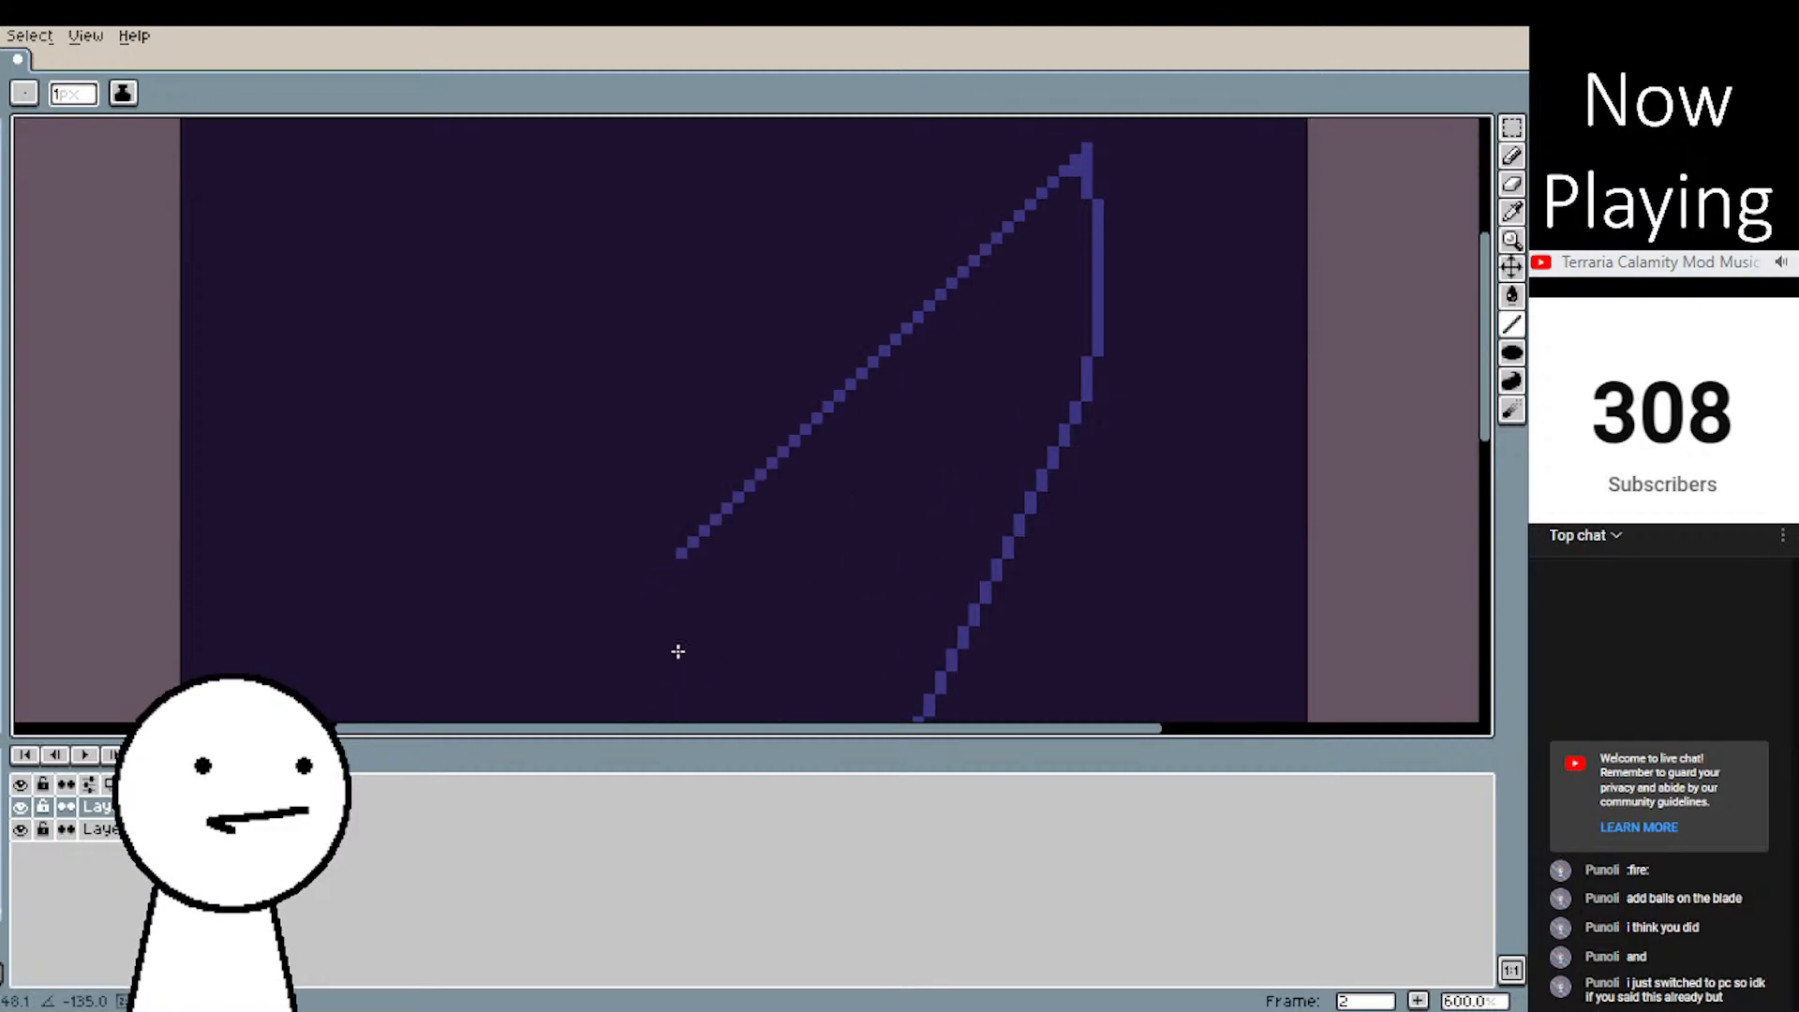
drag(676, 658, 823, 397)
- Draw the blade's long left edge parallel to the right edge and close the base with a slanted 1 px line
drag(996, 401, 1053, 281)
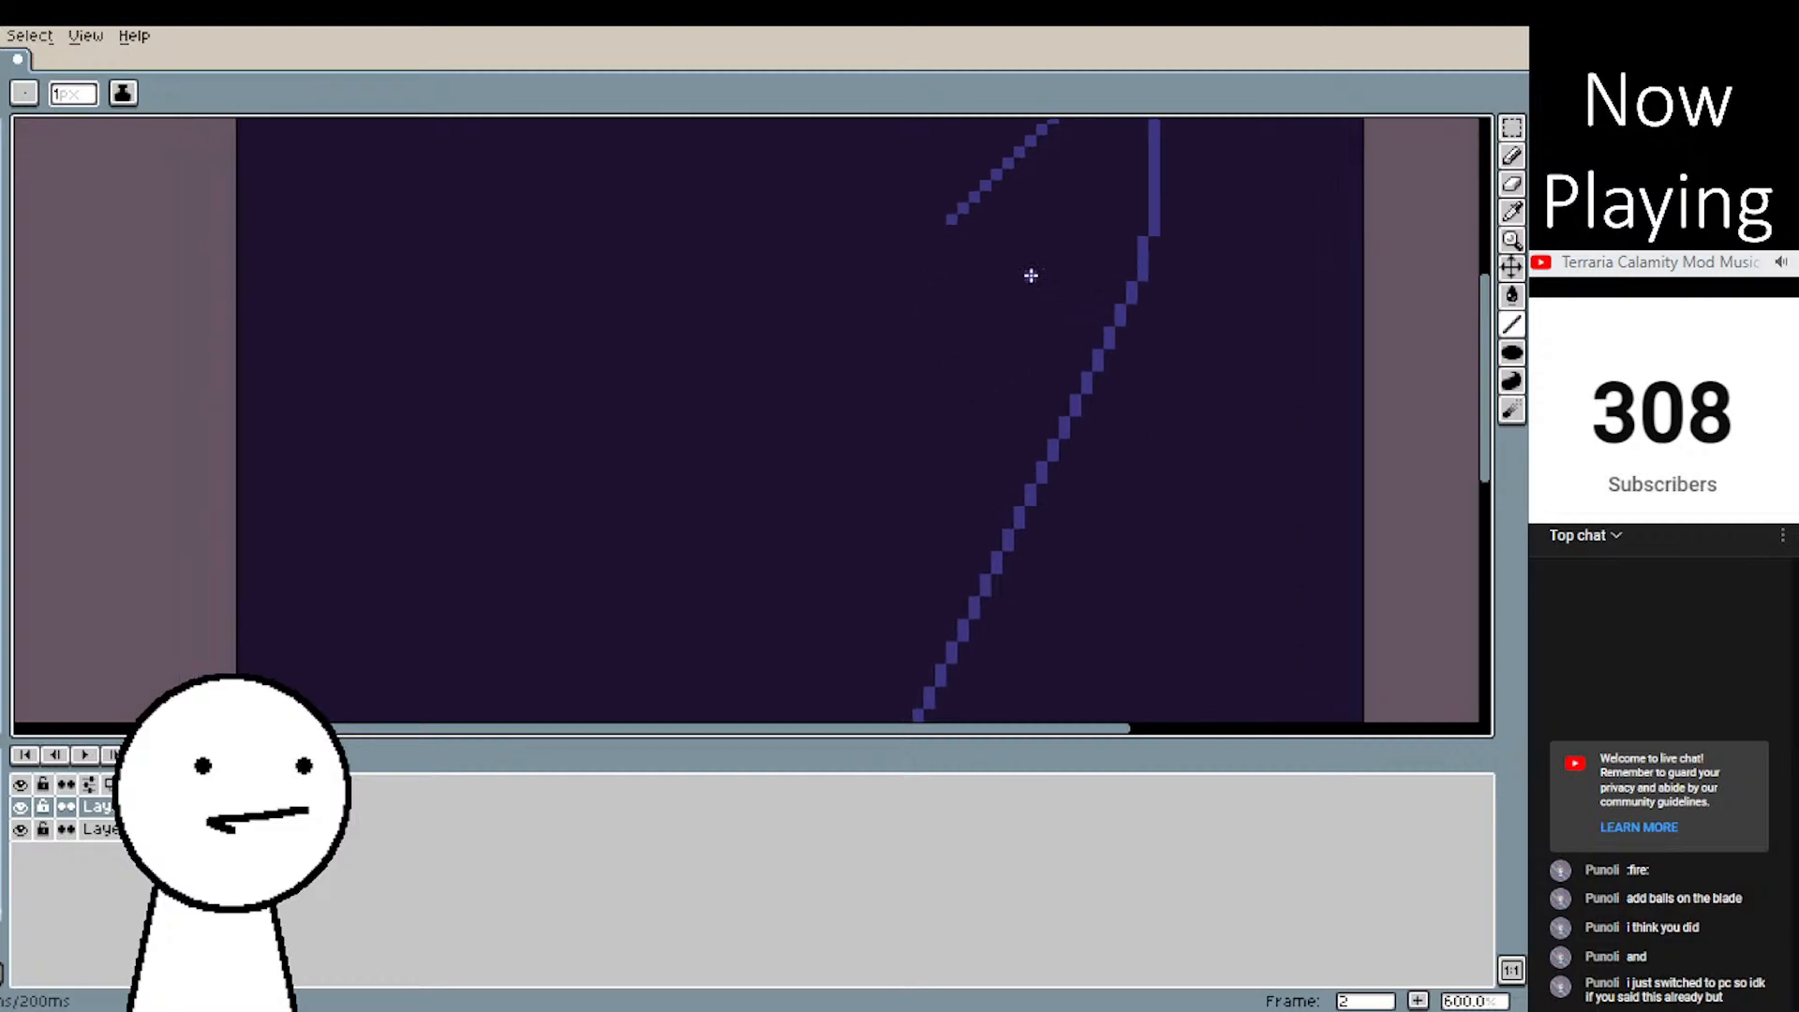
drag(950, 219, 645, 720)
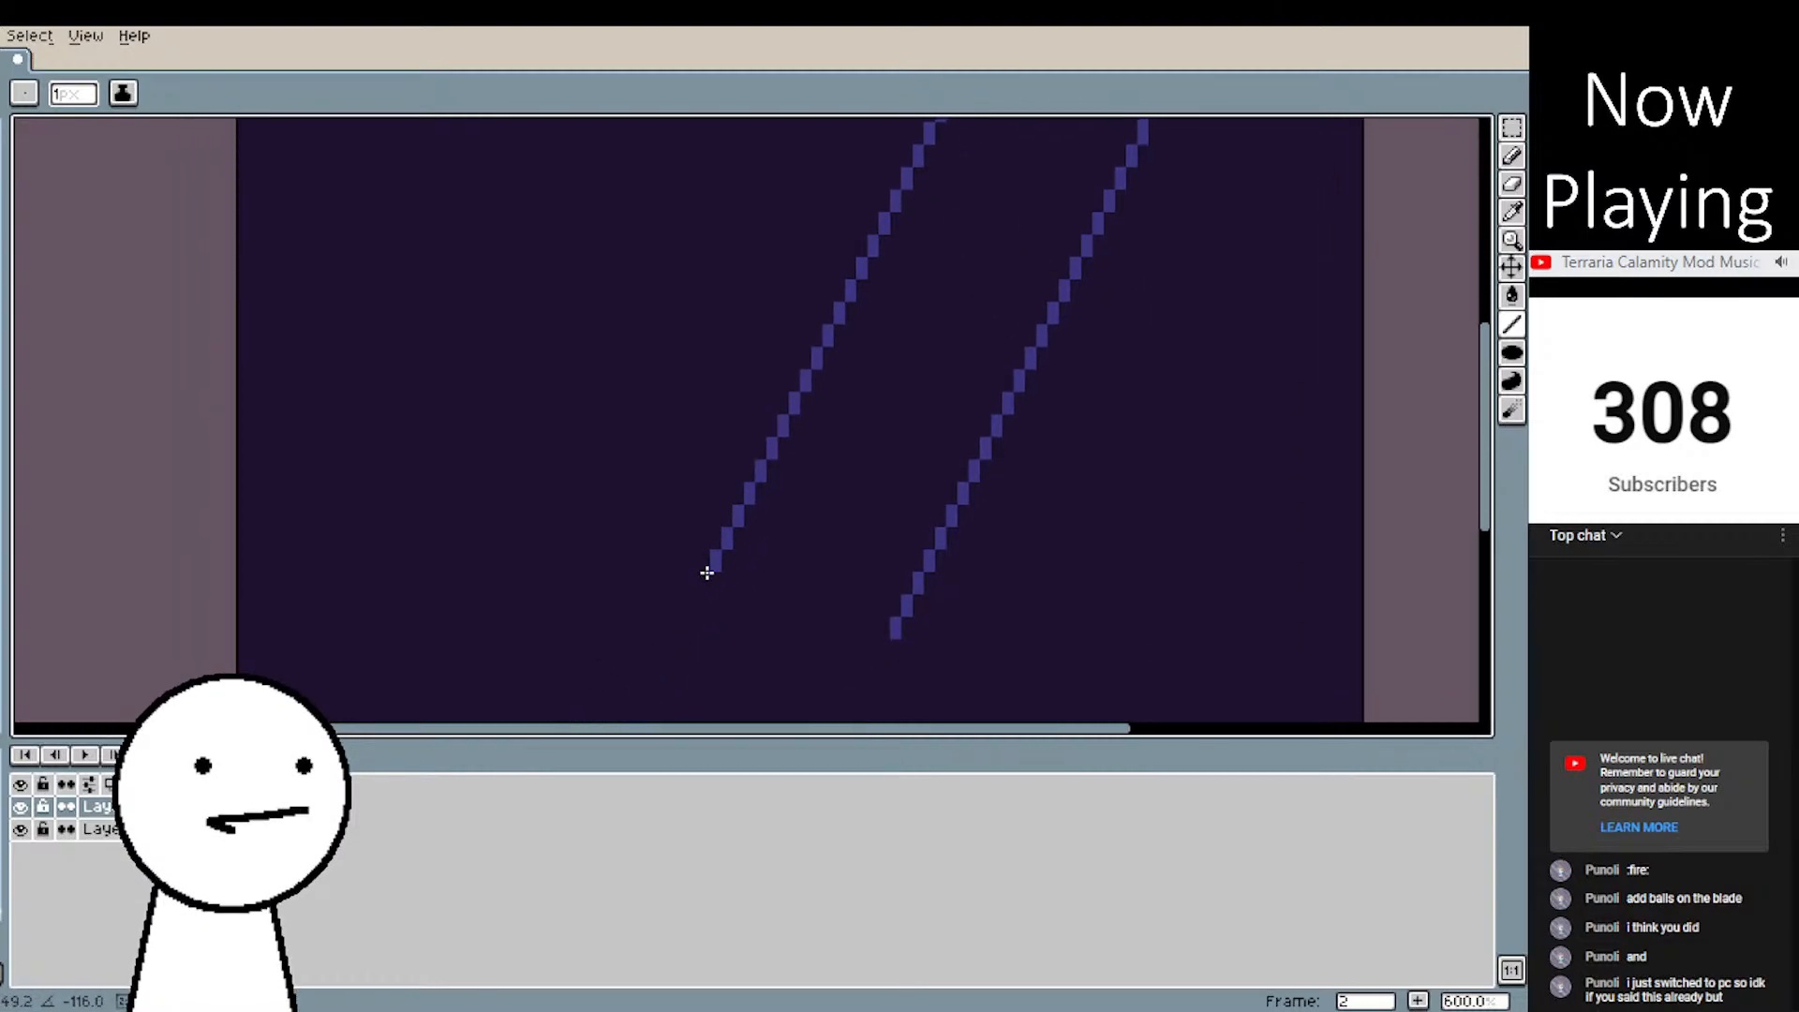
mouse_move(898, 638)
mouse_down()
mouse_move(763, 631)
mouse_move(683, 601)
mouse_move(698, 548)
mouse_move(721, 557)
mouse_up()
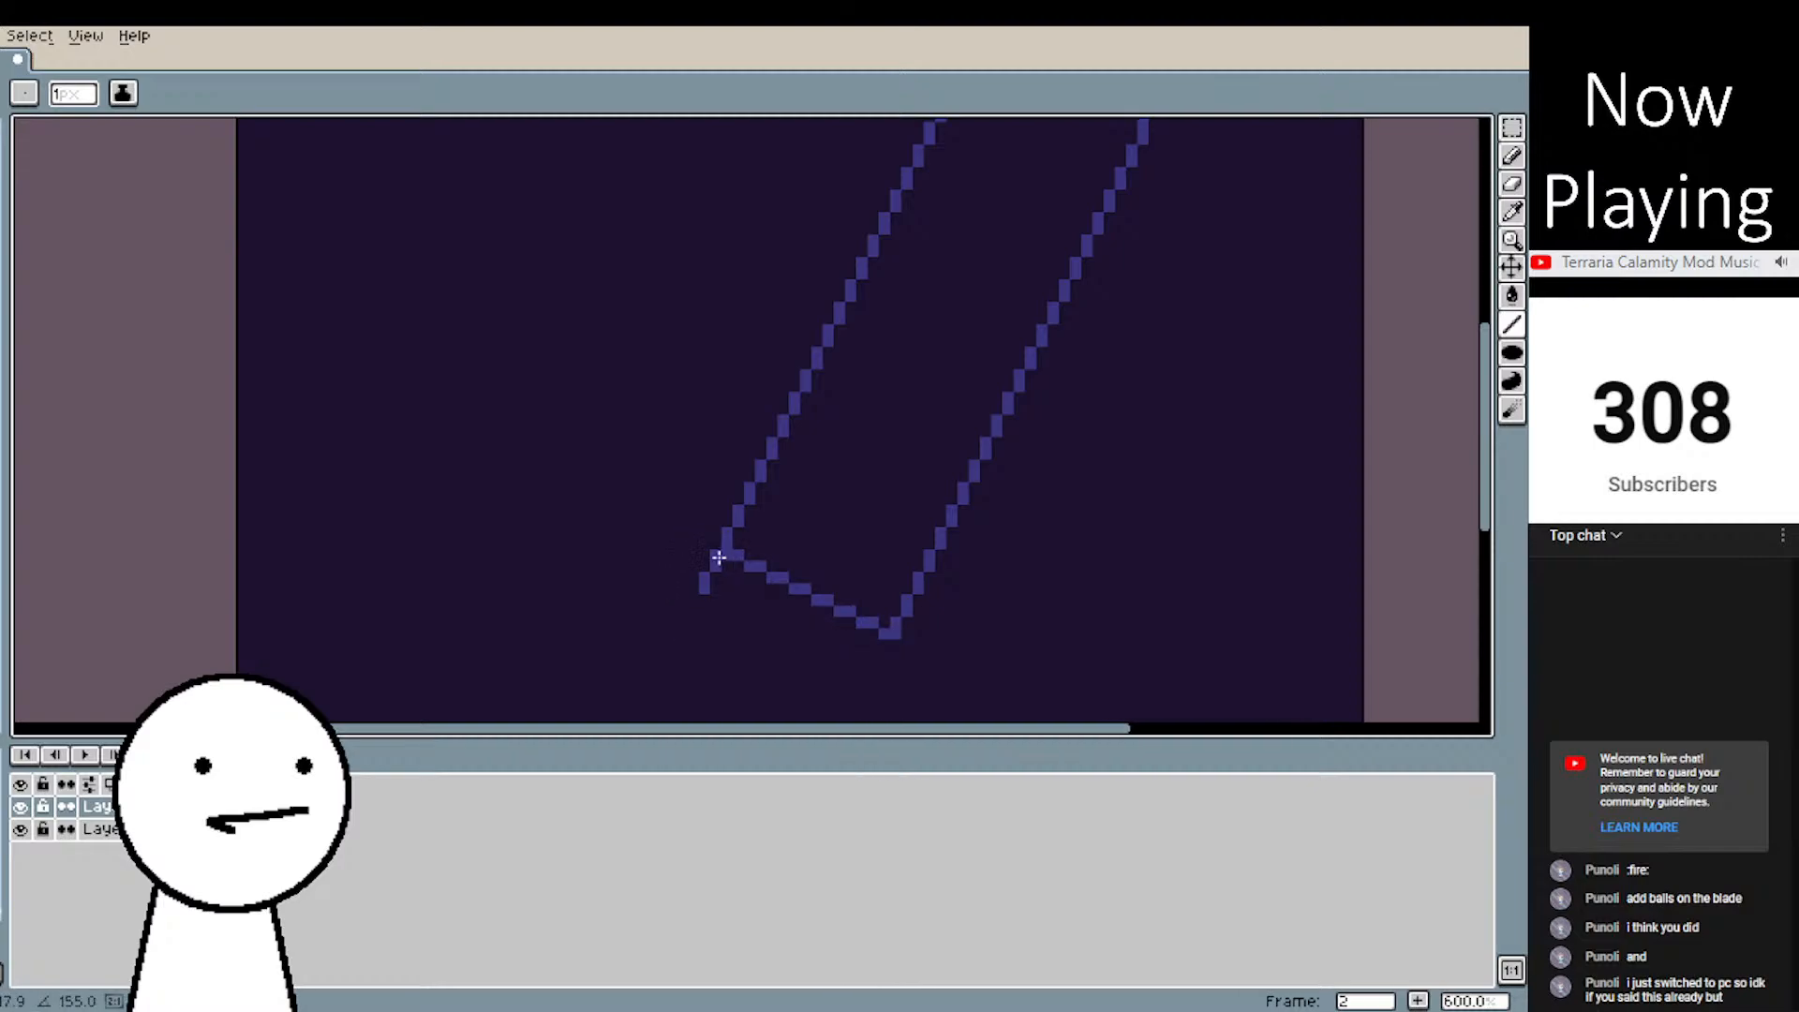
drag(718, 557, 714, 542)
scroll(1160, 470, down, 3)
scroll(1160, 469, up, 3)
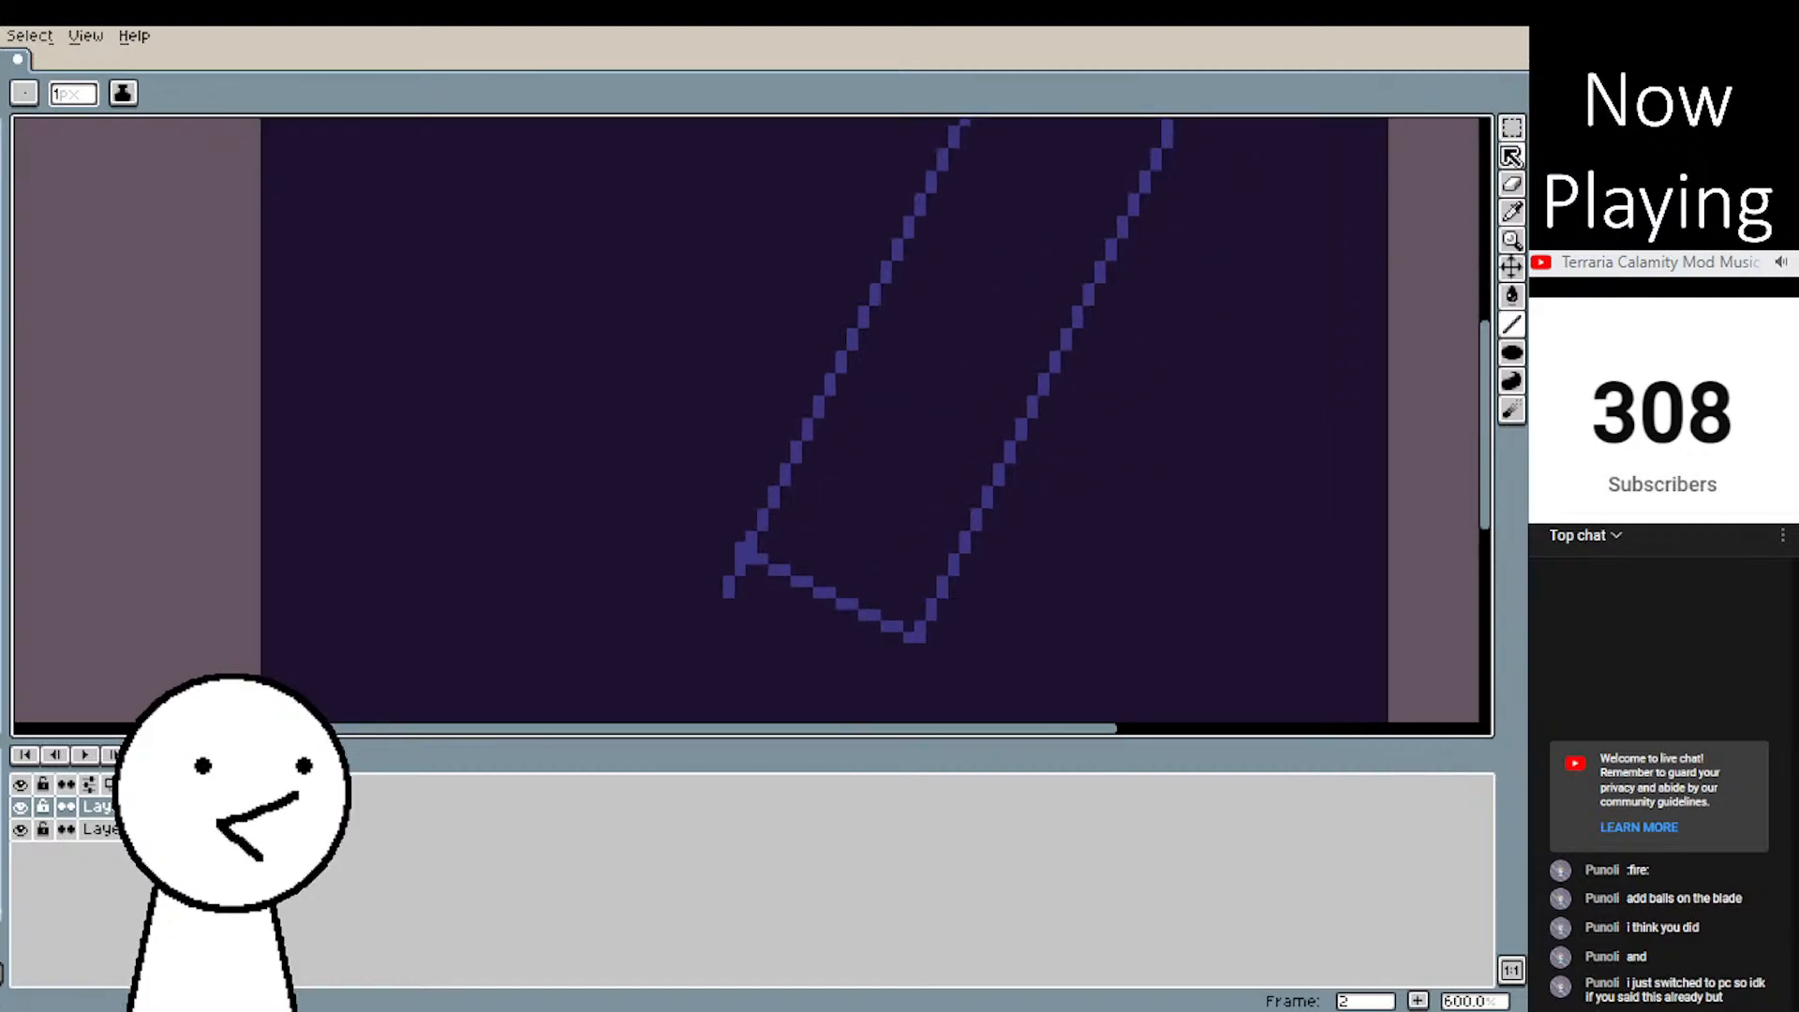
- Erase the stray pixels of the left edge that extend past the base line at the blade's lower-left corner
key(b)
scroll(723, 594, up, 4)
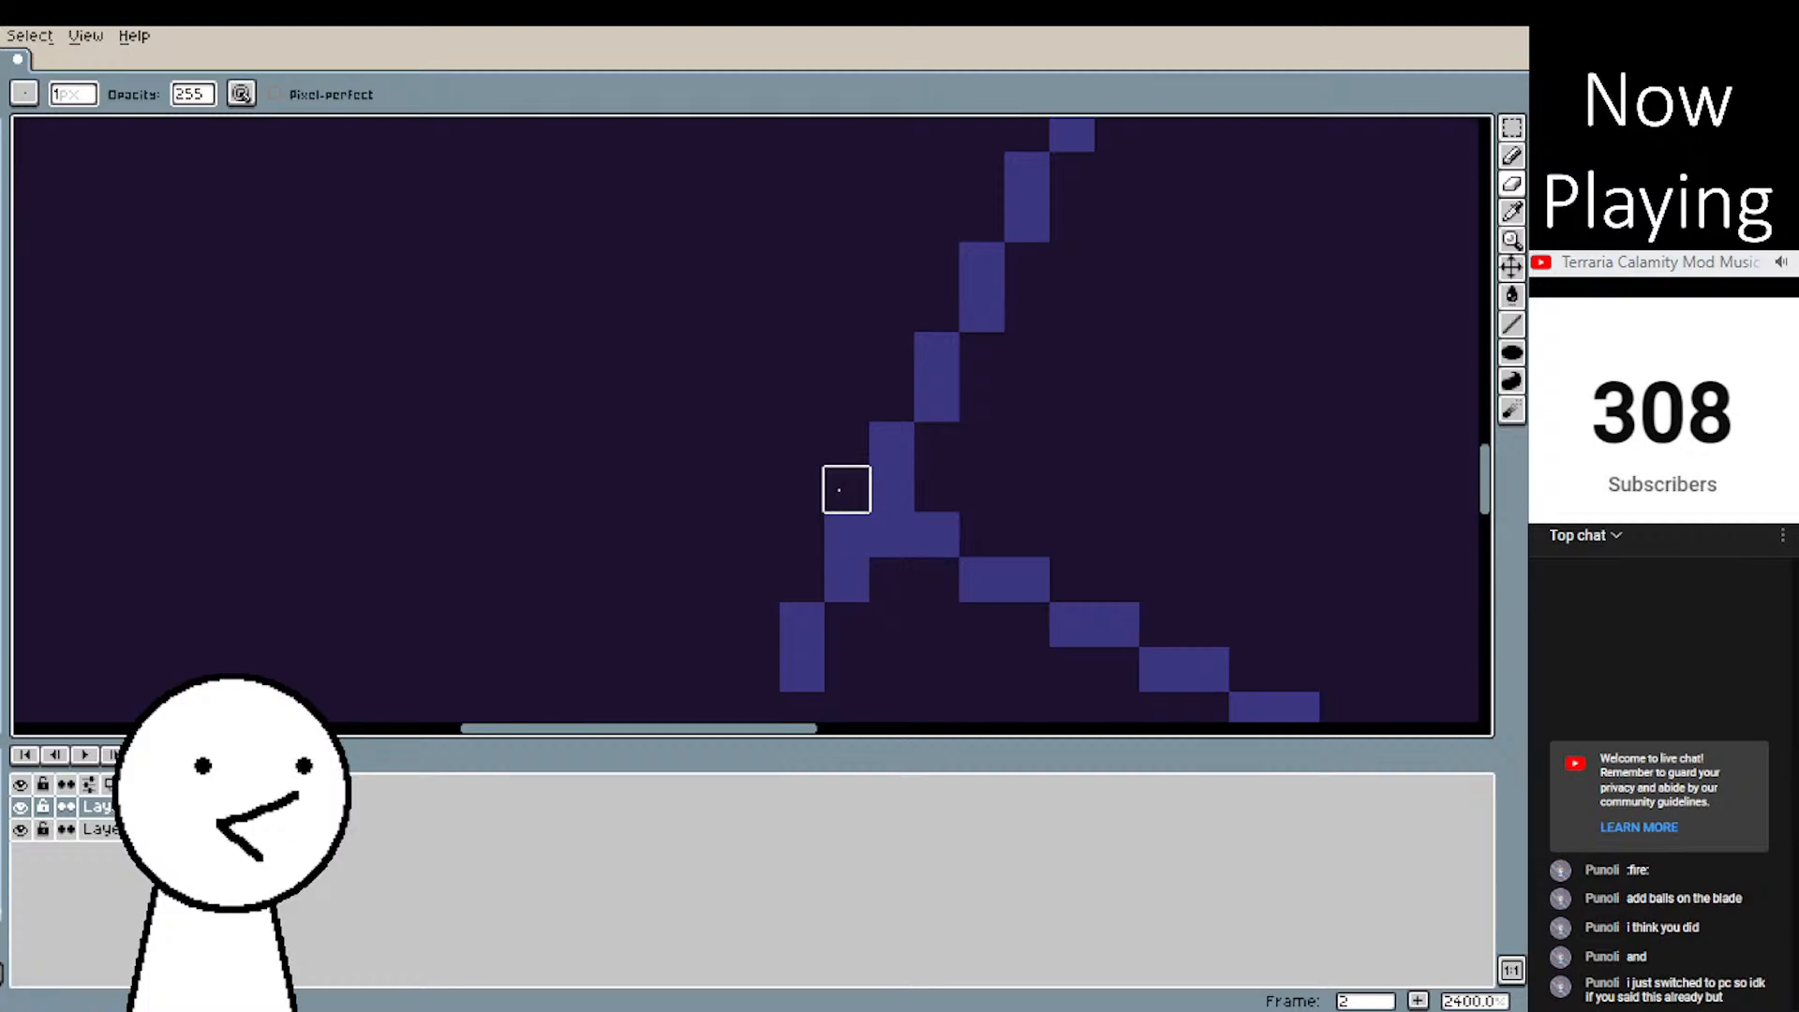
mouse_move(848, 579)
mouse_down()
mouse_move(803, 624)
mouse_move(802, 668)
mouse_up()
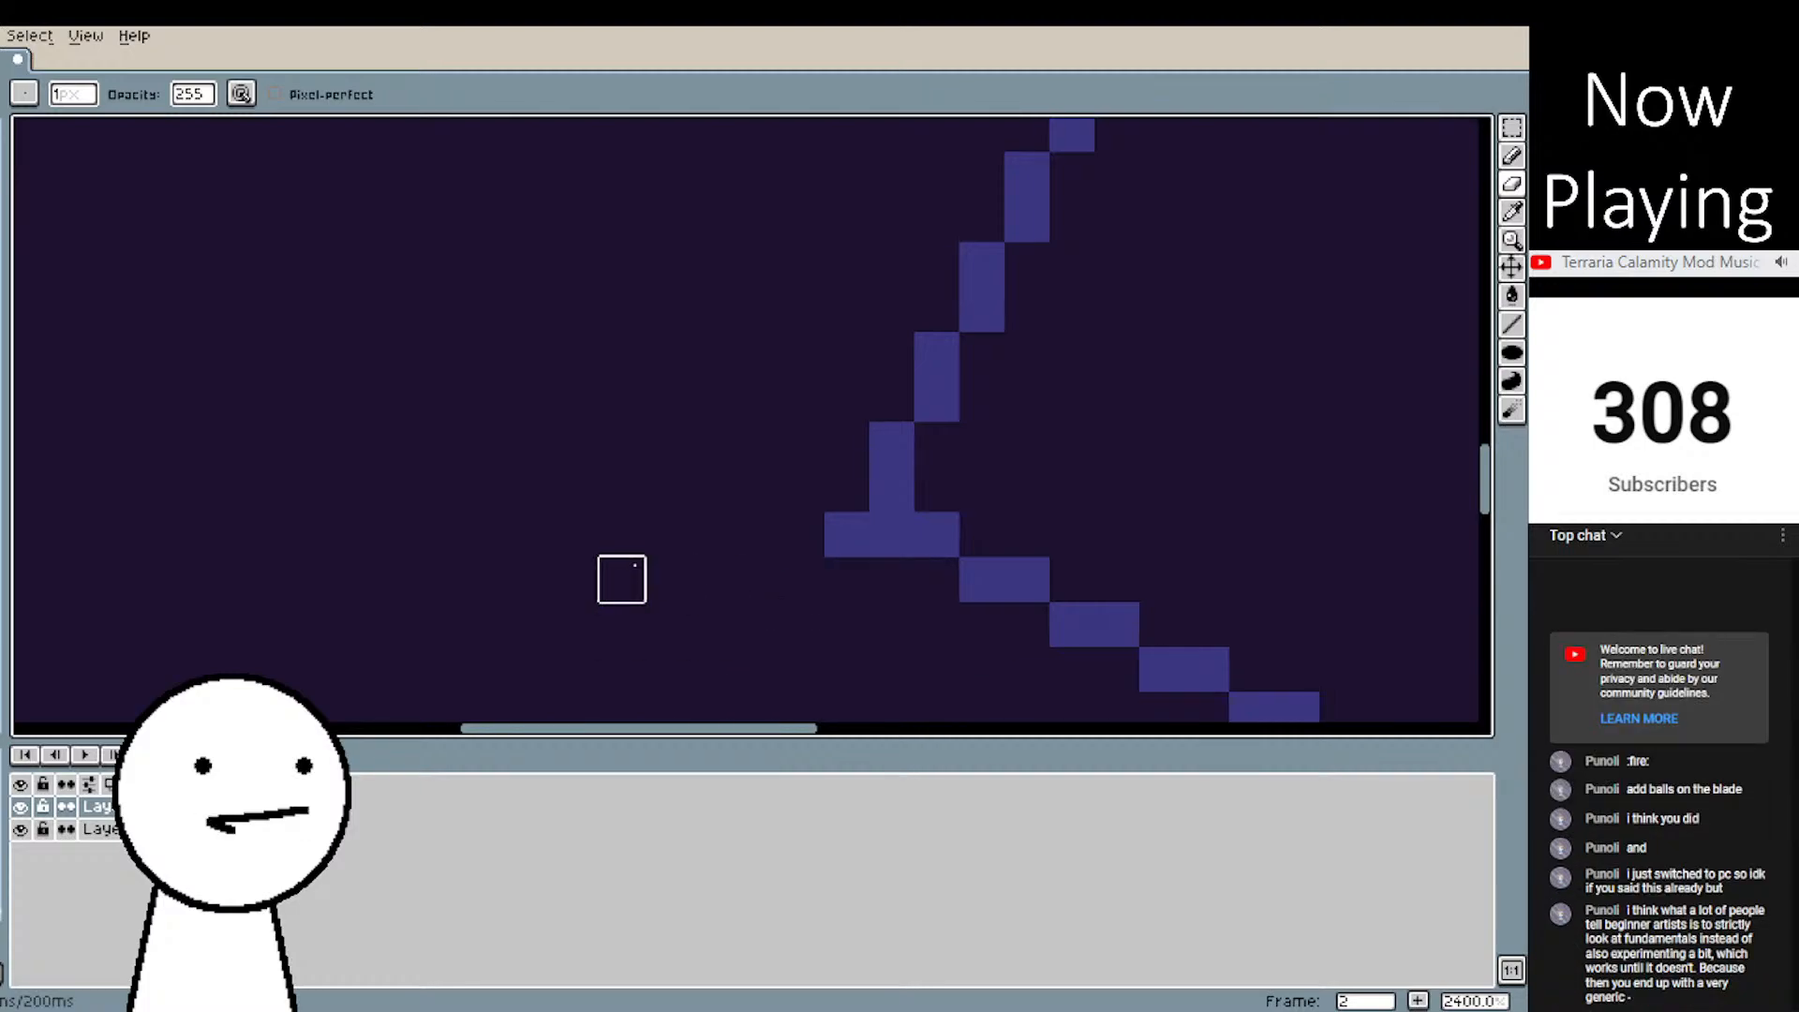
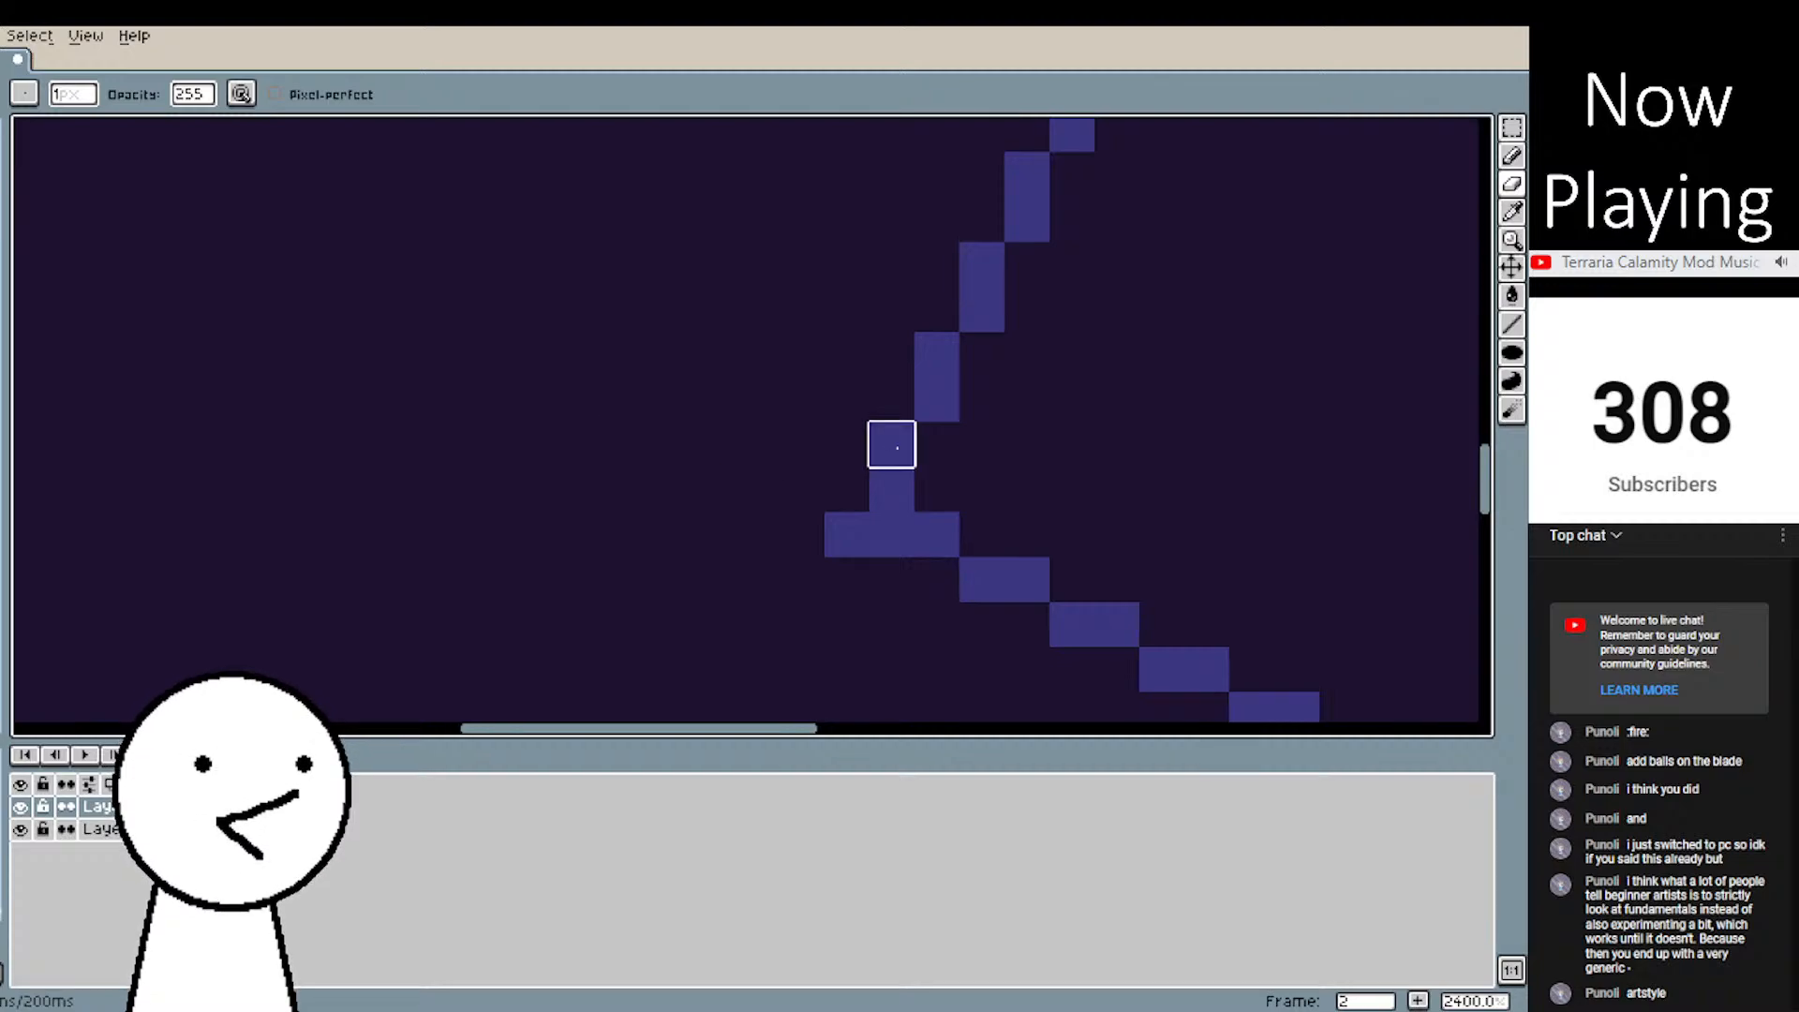
scroll(707, 442, down, 5)
scroll(703, 430, up, 5)
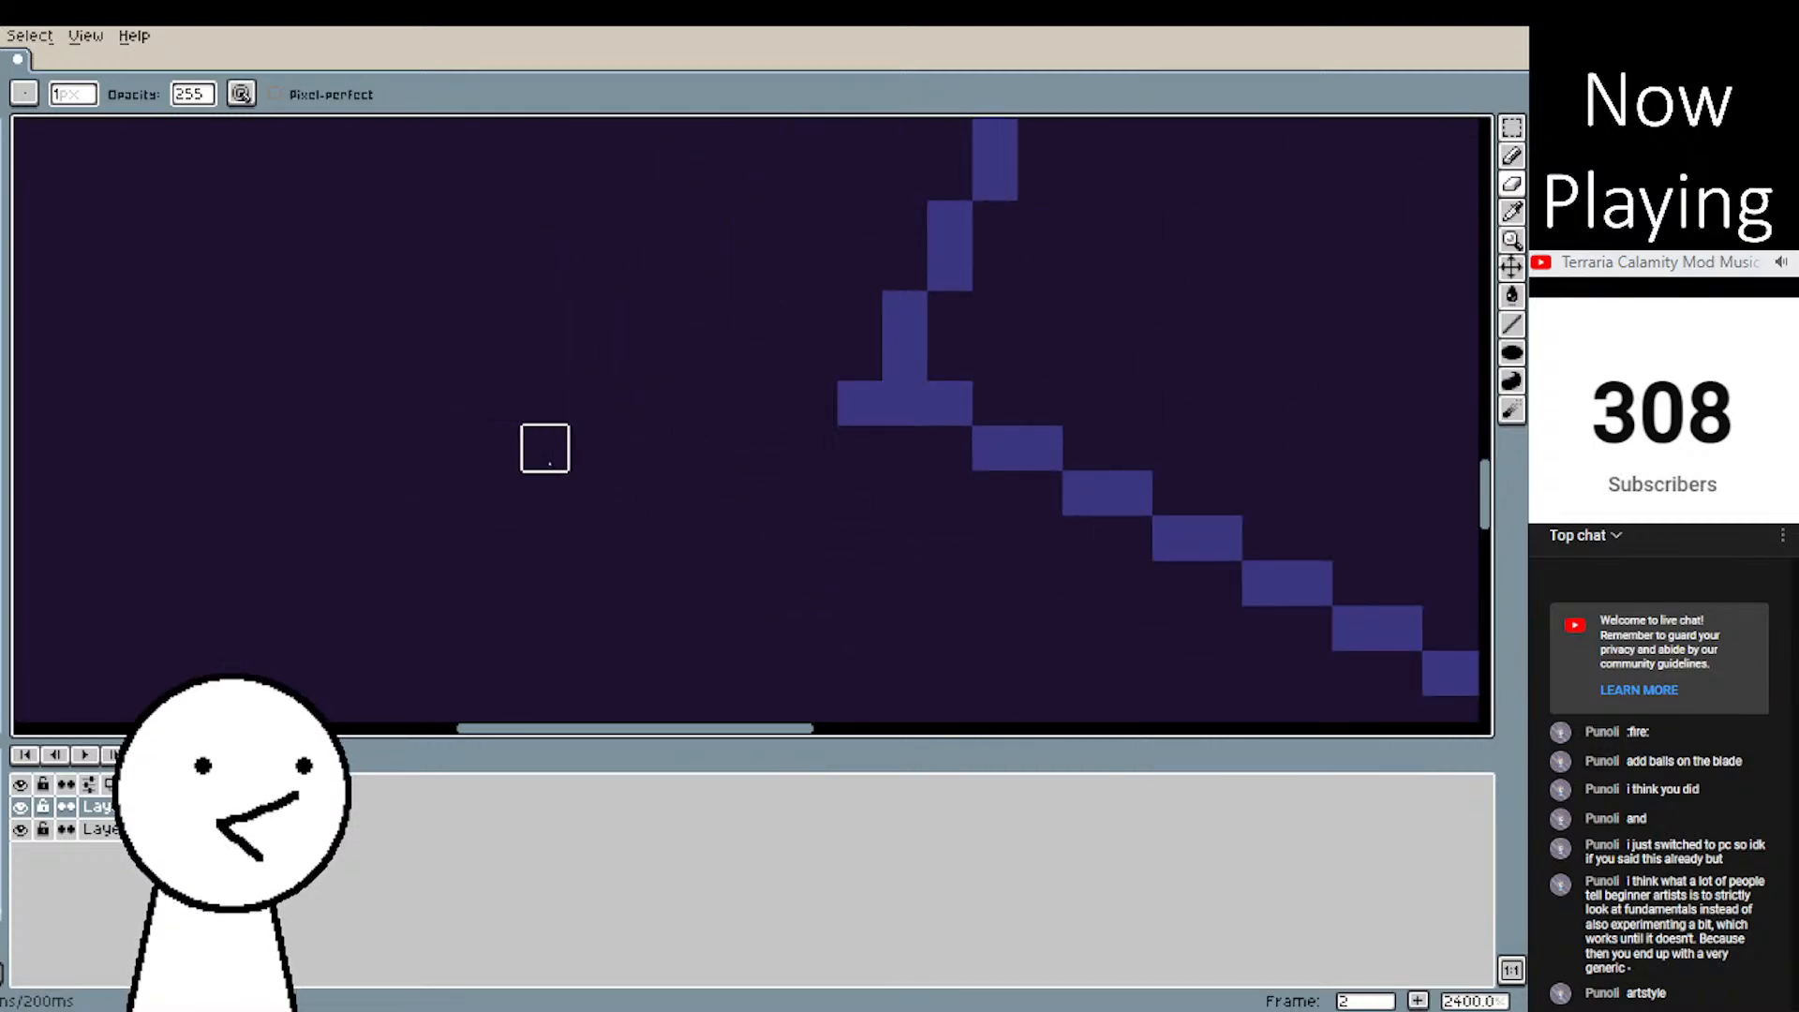
scroll(1190, 394, down, 5)
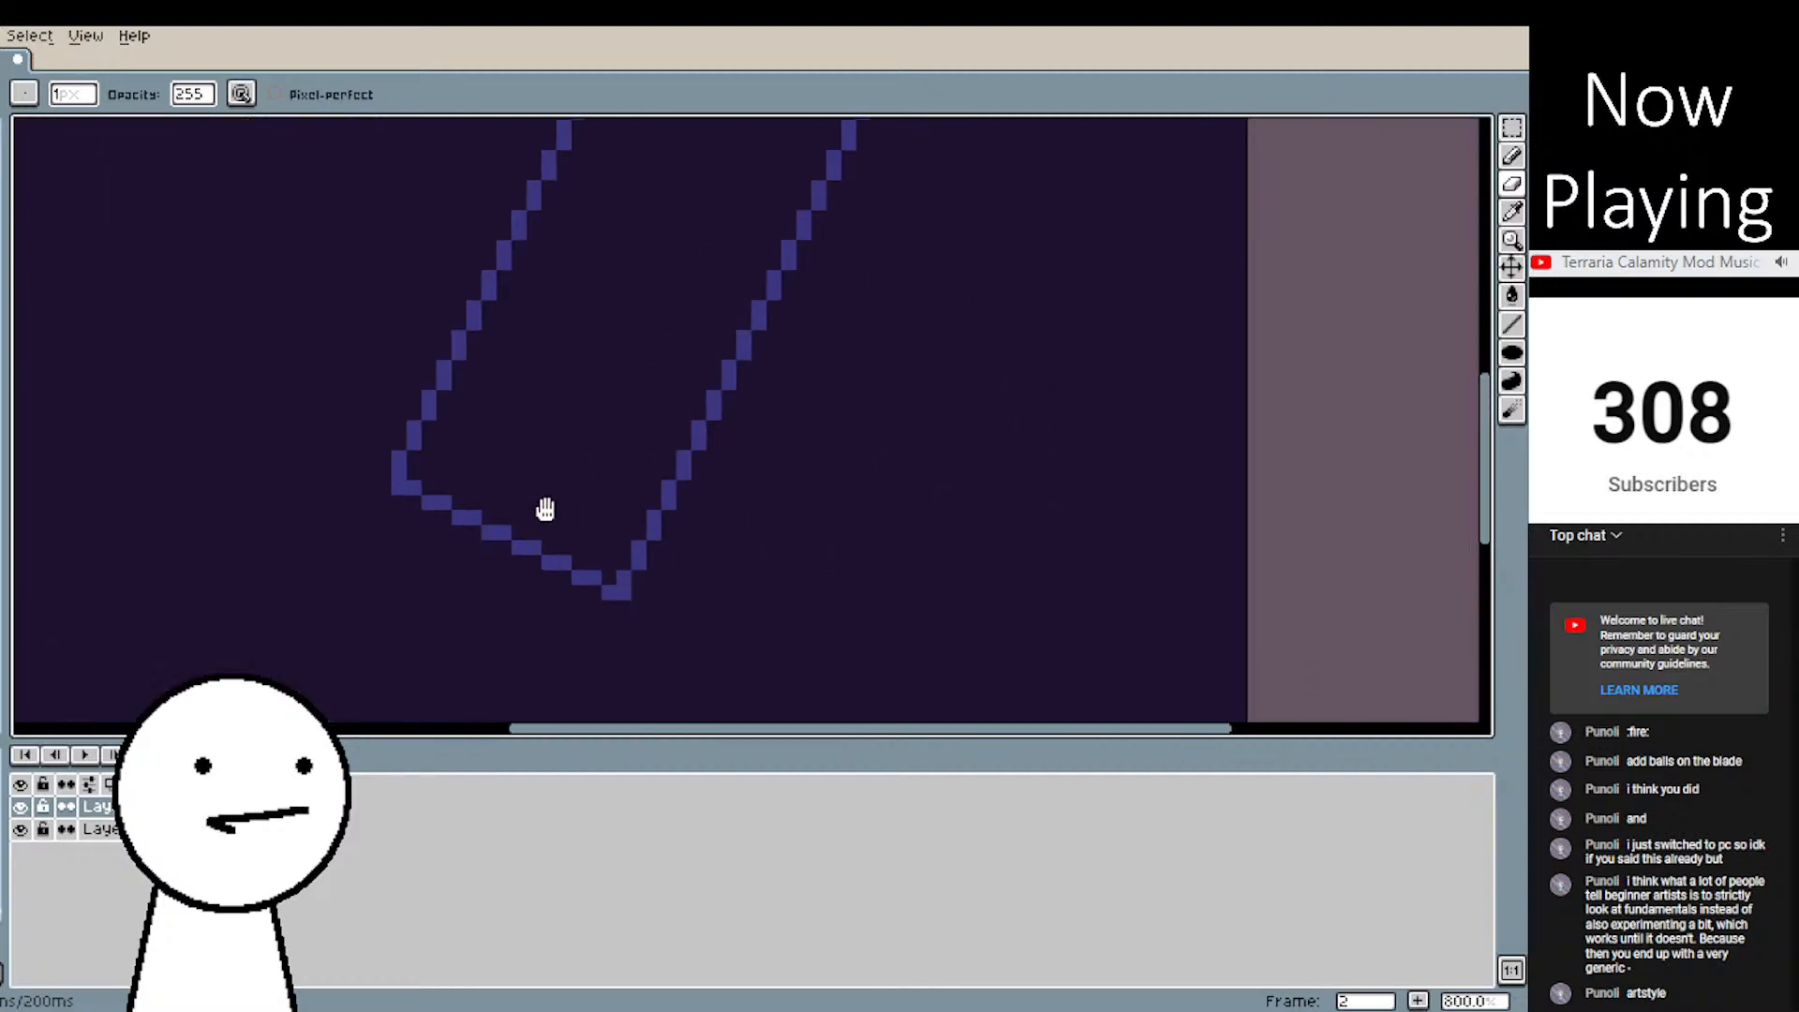
scroll(784, 450, down, 3)
scroll(743, 450, up, 4)
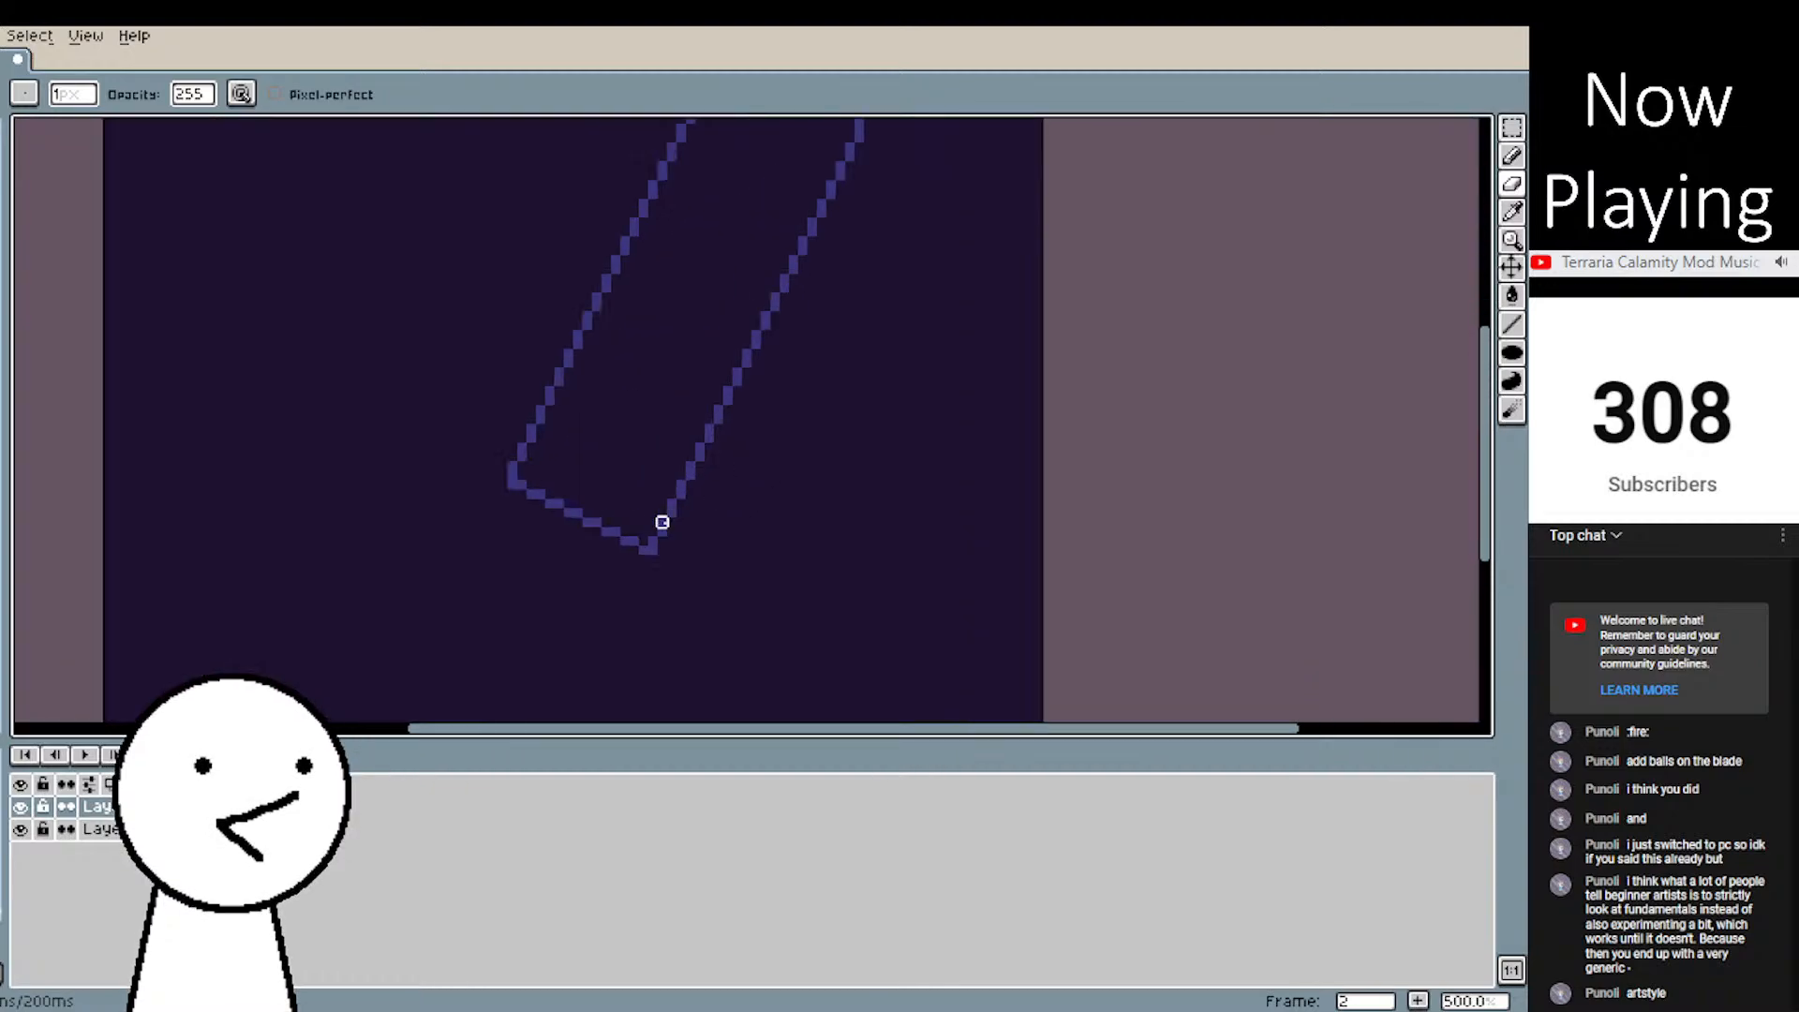
click(1512, 324)
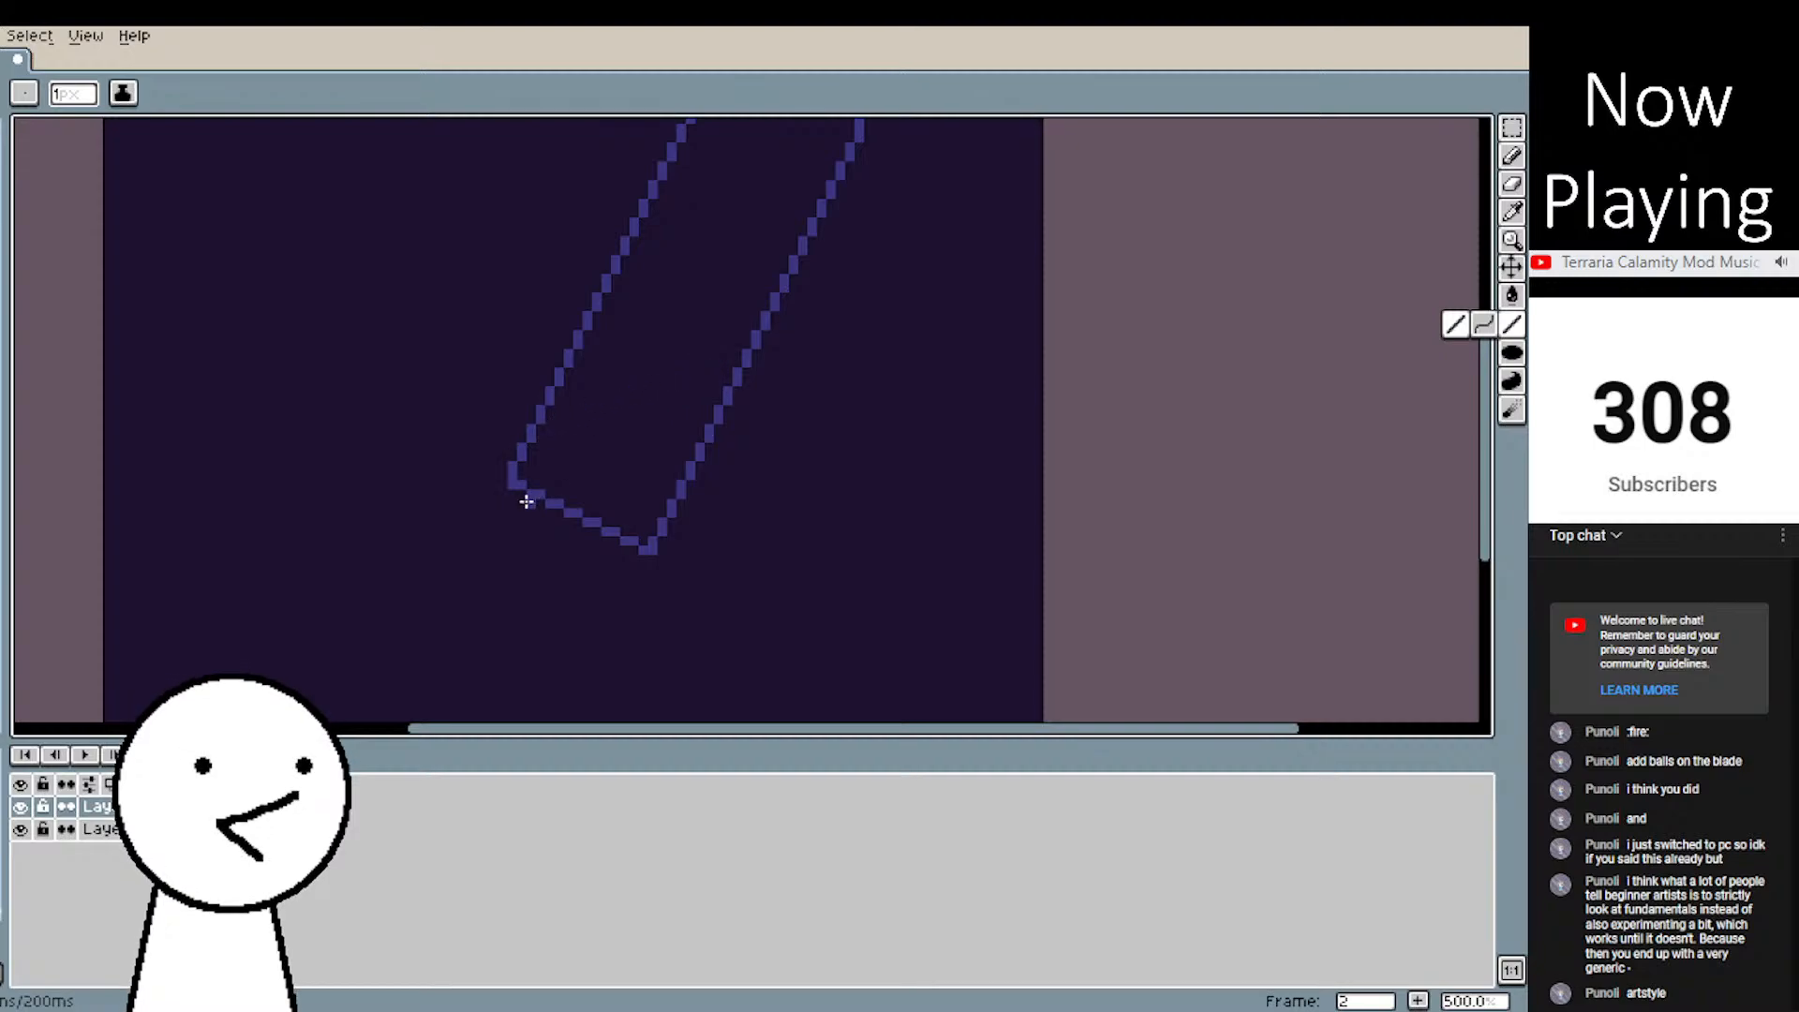
scroll(615, 454, up, 5)
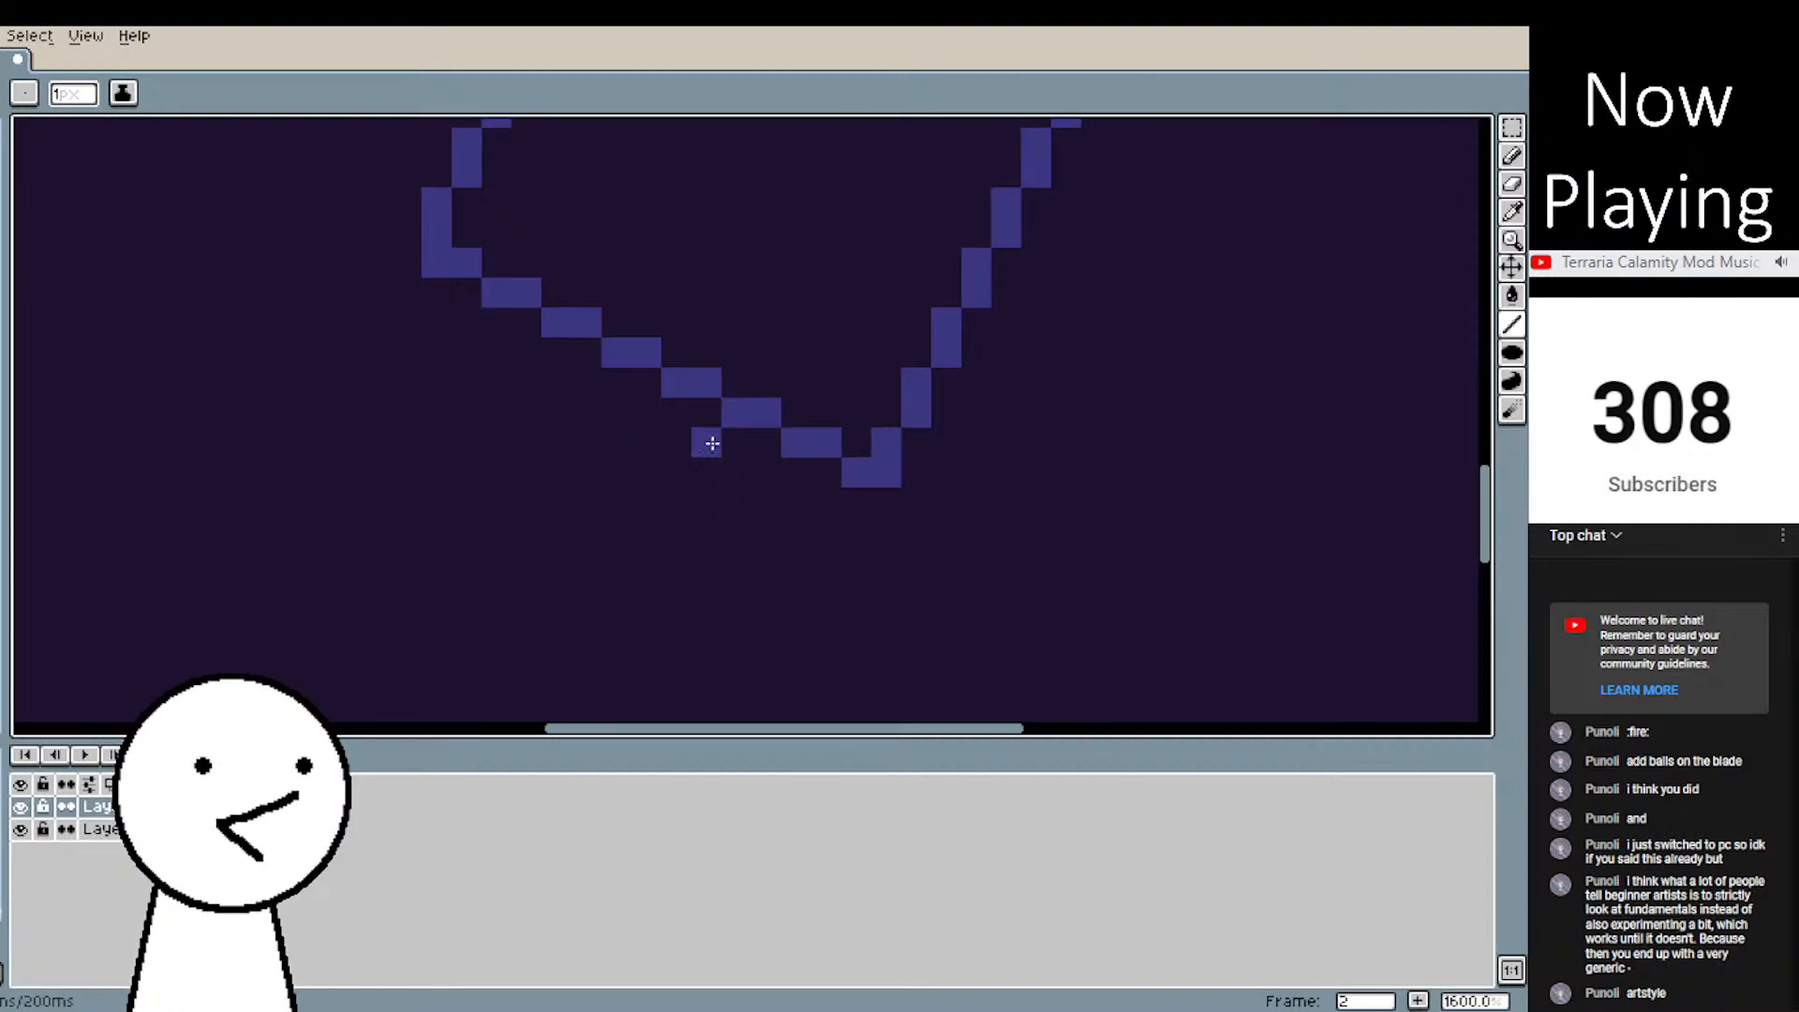
drag(707, 441, 516, 472)
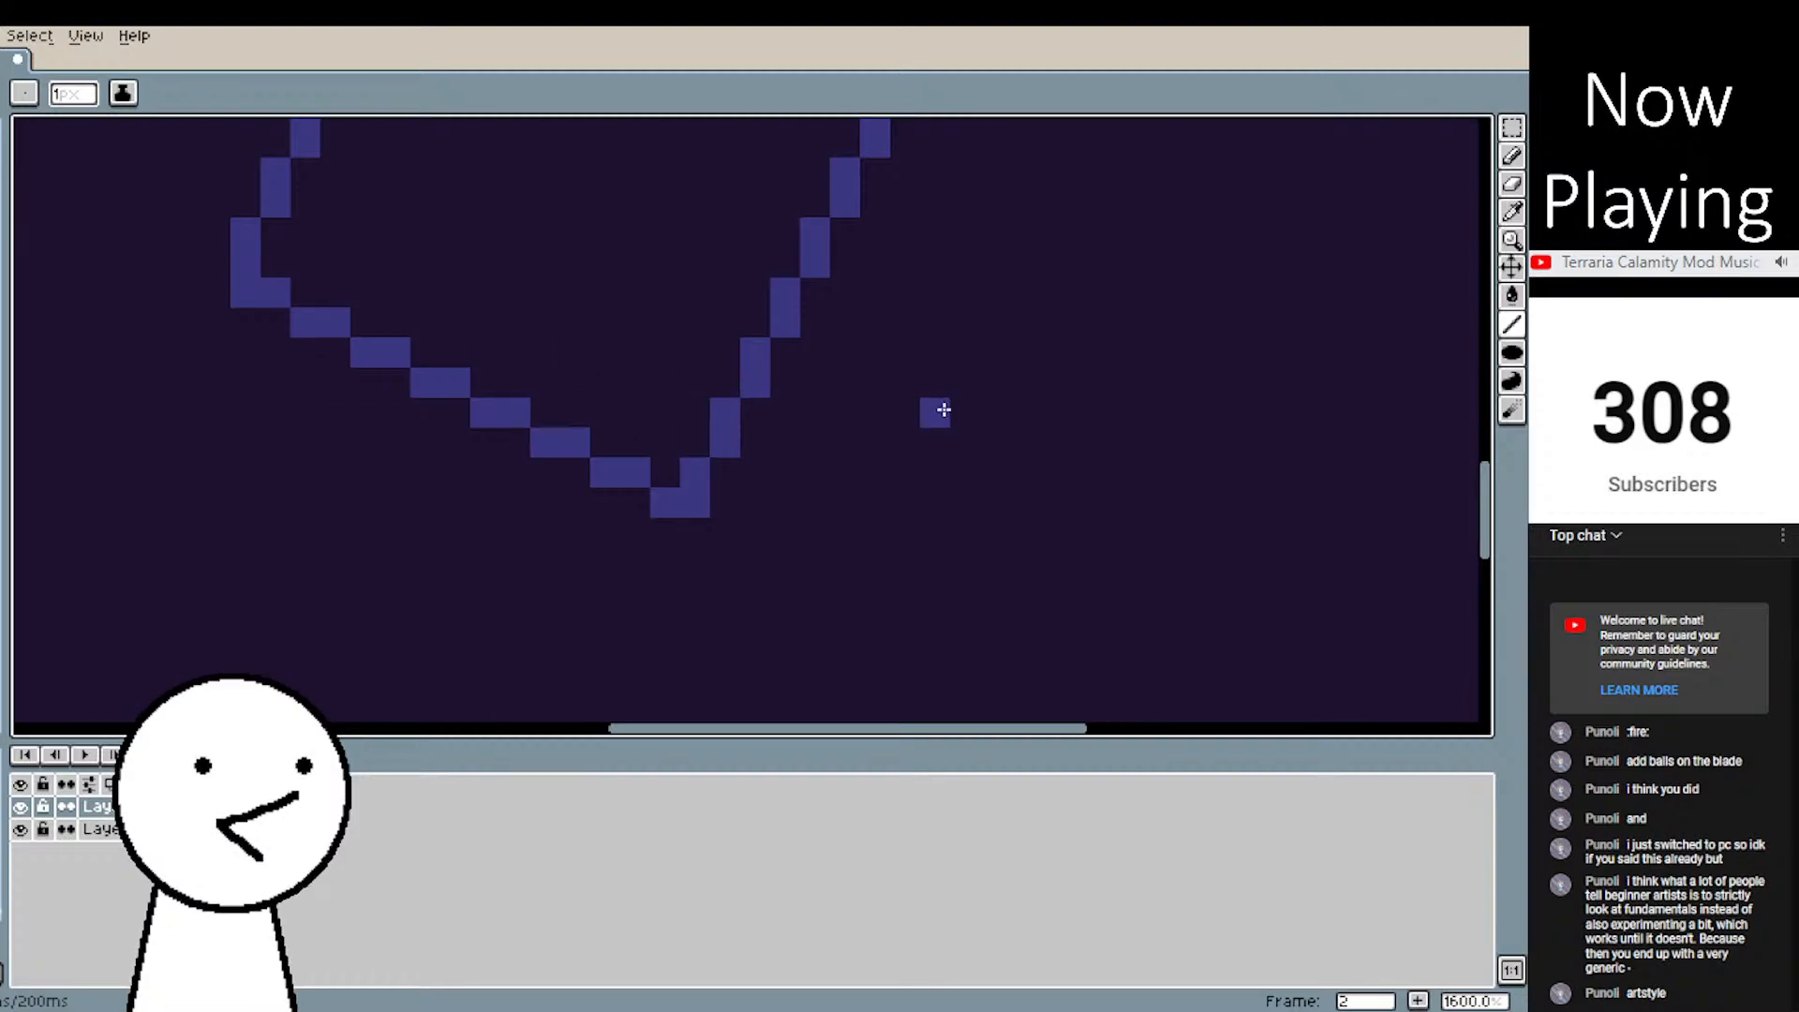
drag(936, 406, 1016, 486)
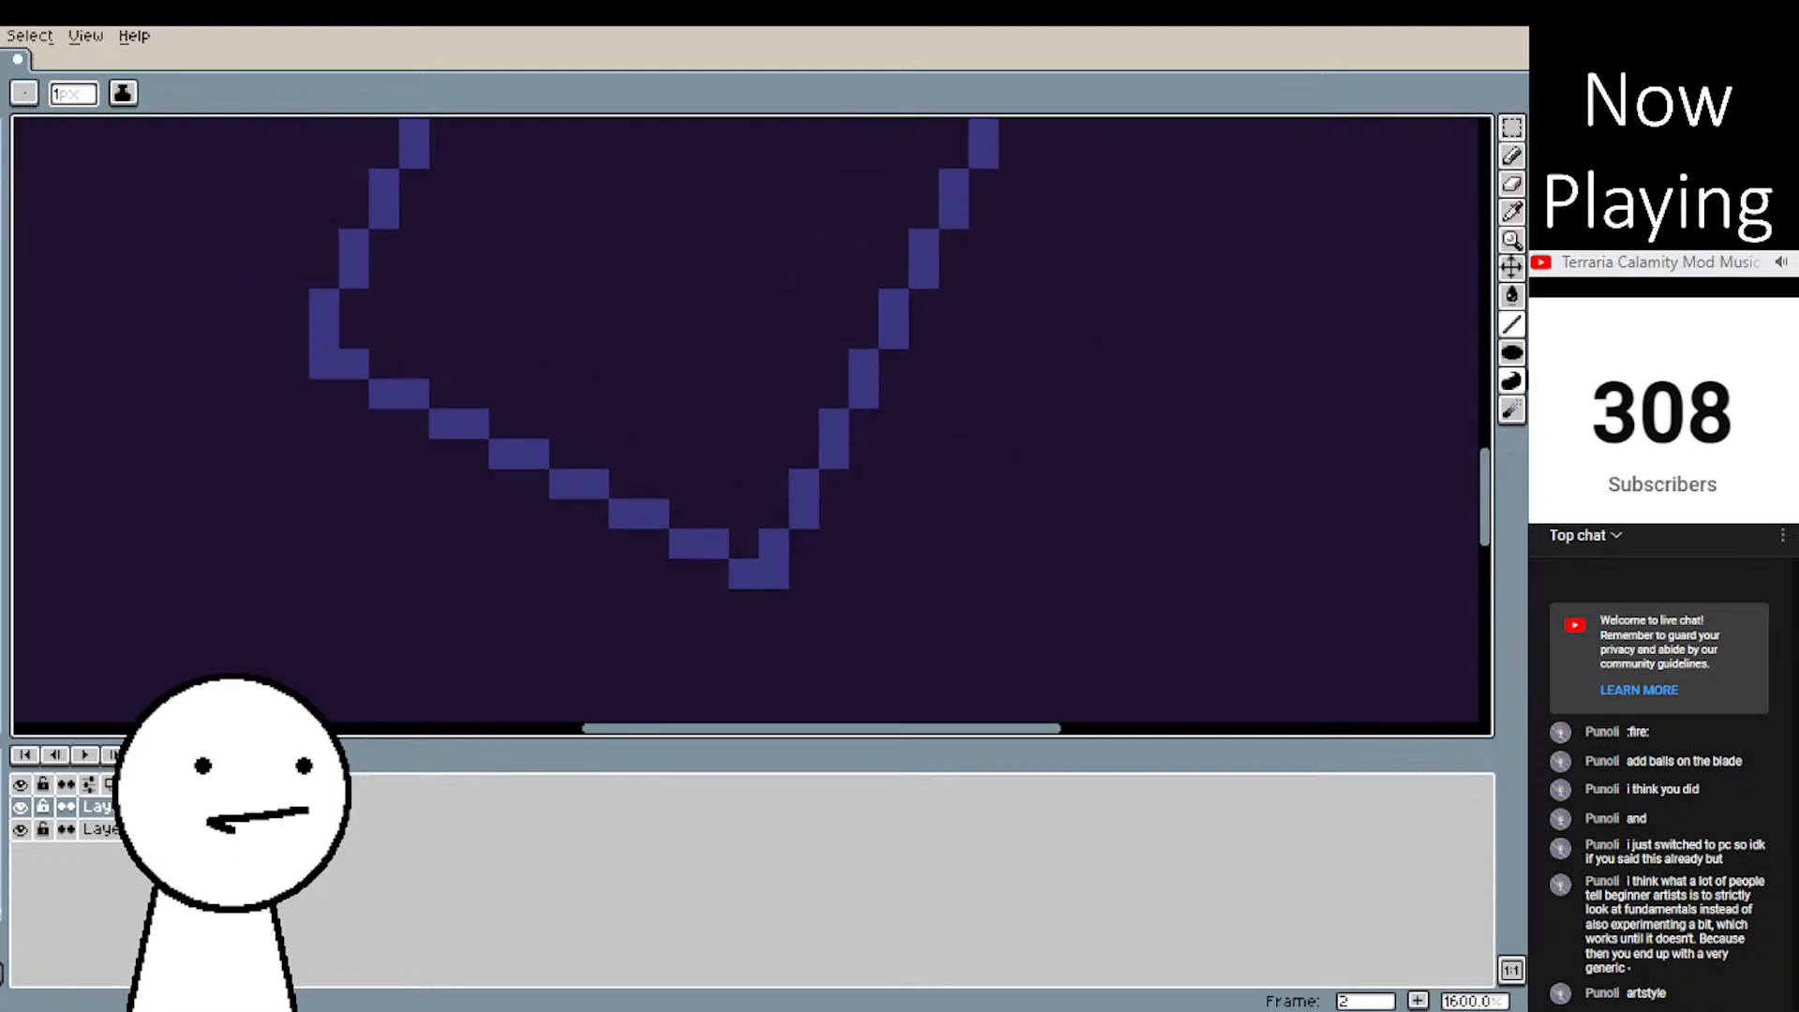
- Fill the inside of the closed blade outline with the same blue
scroll(1157, 228, down, 4)
drag(1158, 228, 776, 530)
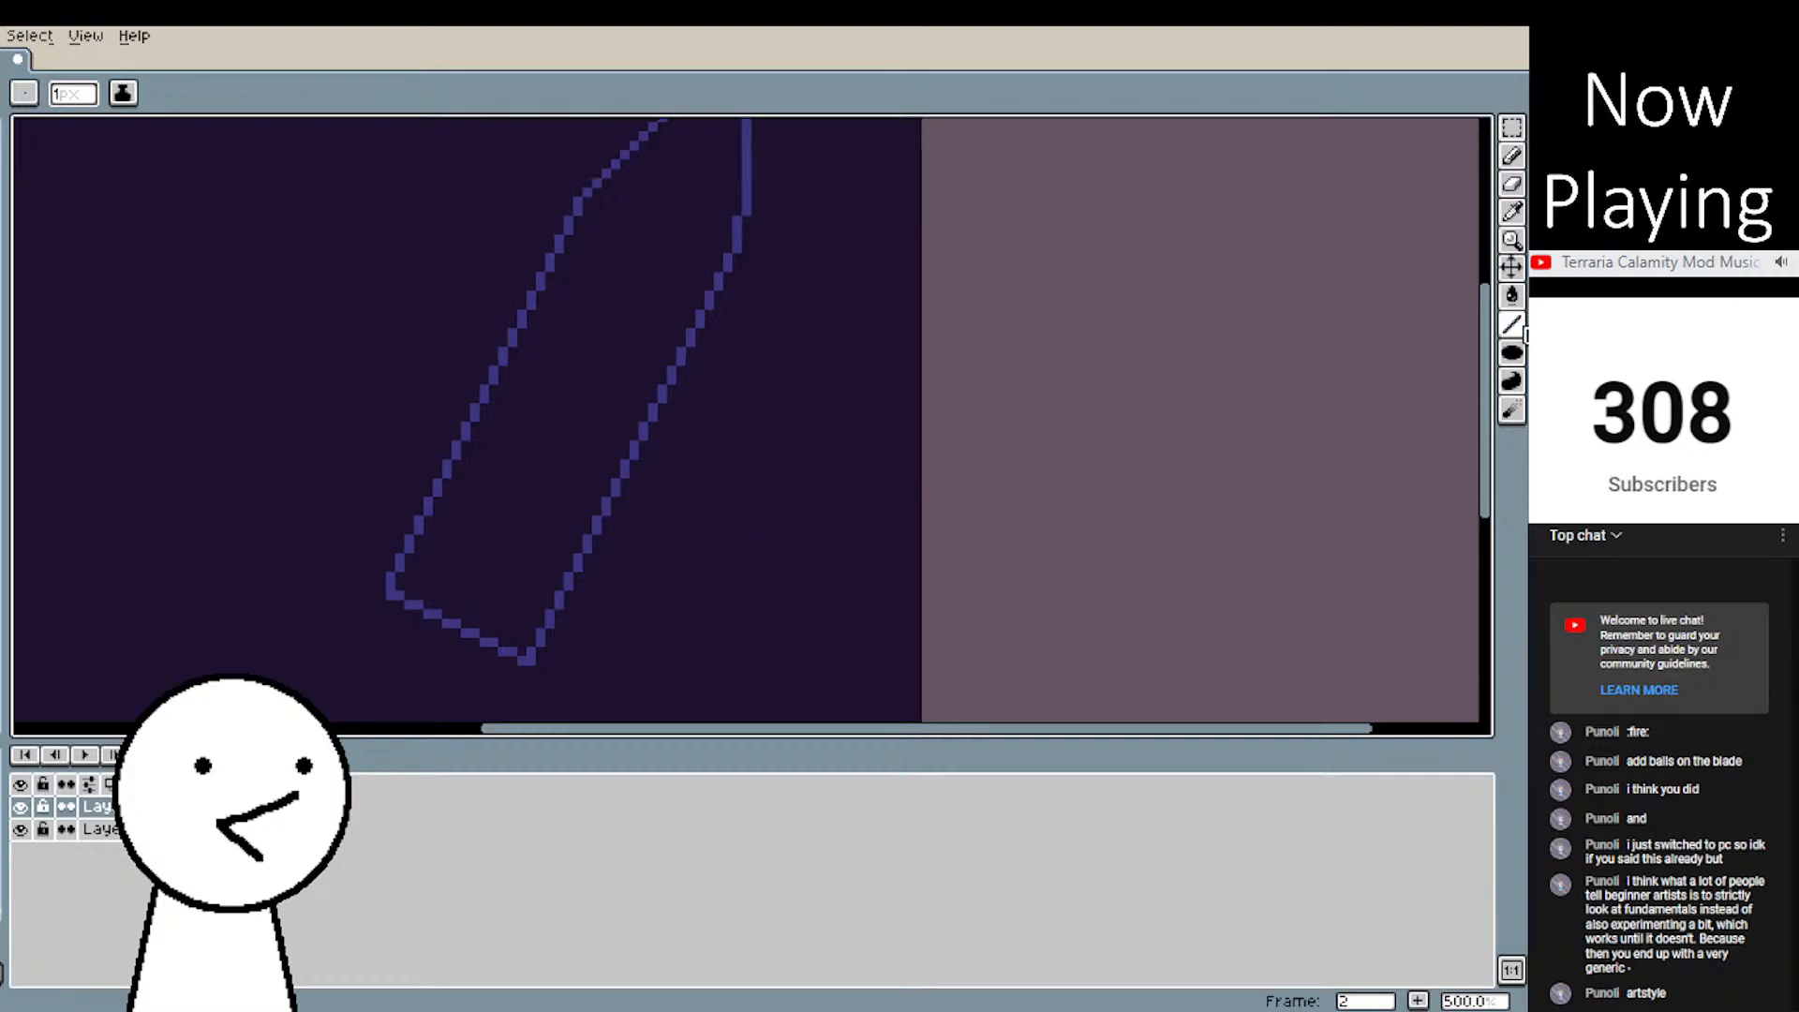
click(1512, 297)
click(604, 251)
scroll(996, 306, down, 4)
scroll(827, 294, up, 3)
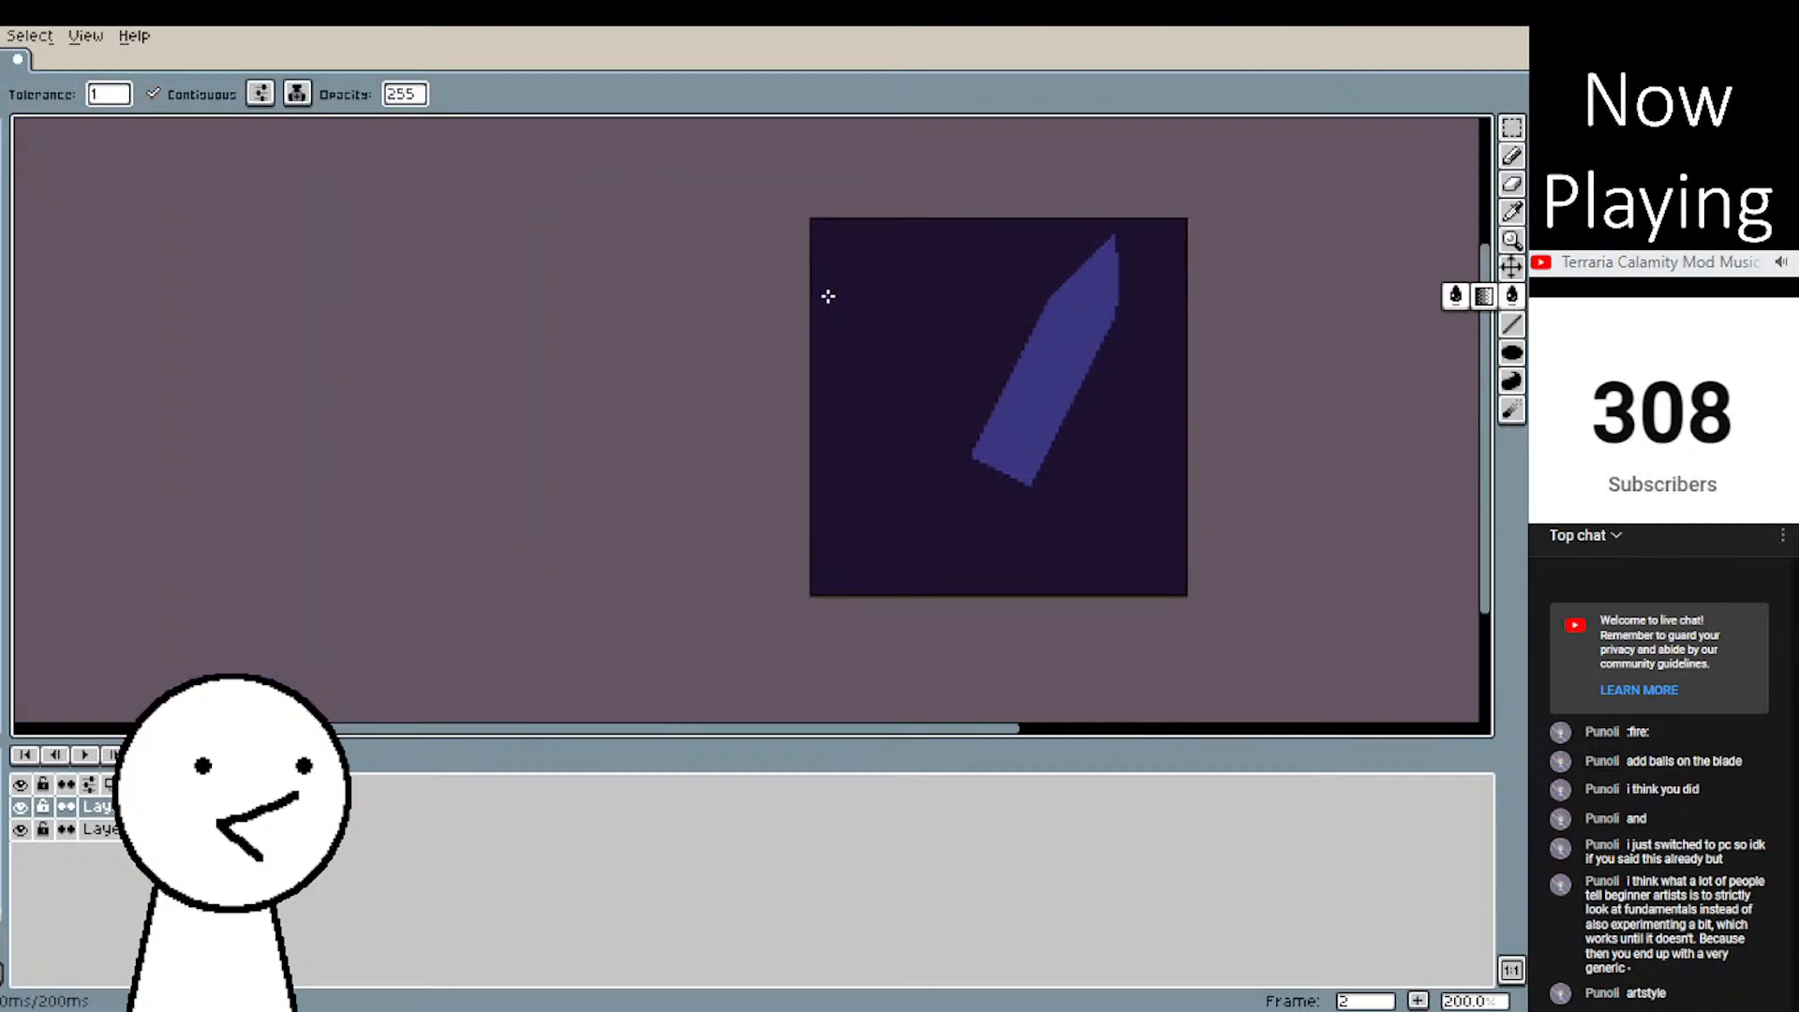
drag(1238, 229, 885, 372)
drag(1111, 464, 1085, 345)
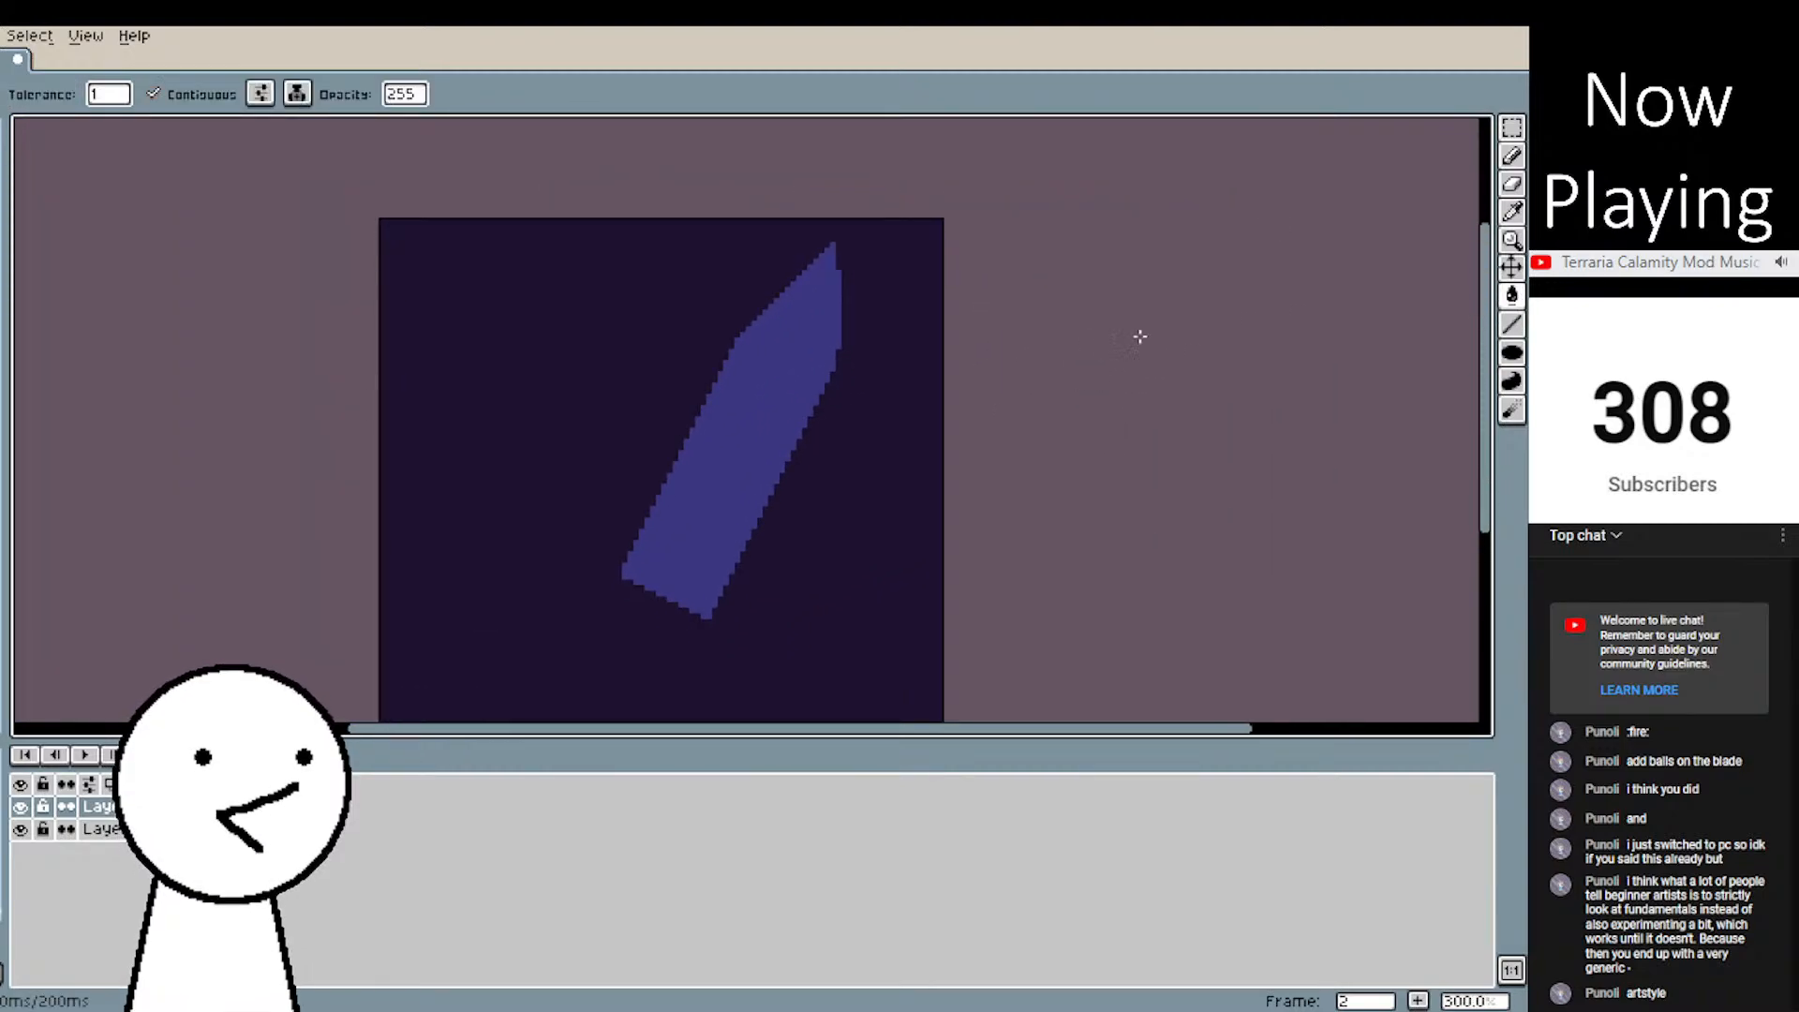
- Examine the filled blade's tip, edges and overall silhouette on the canvas
click(1512, 339)
scroll(931, 334, up, 3)
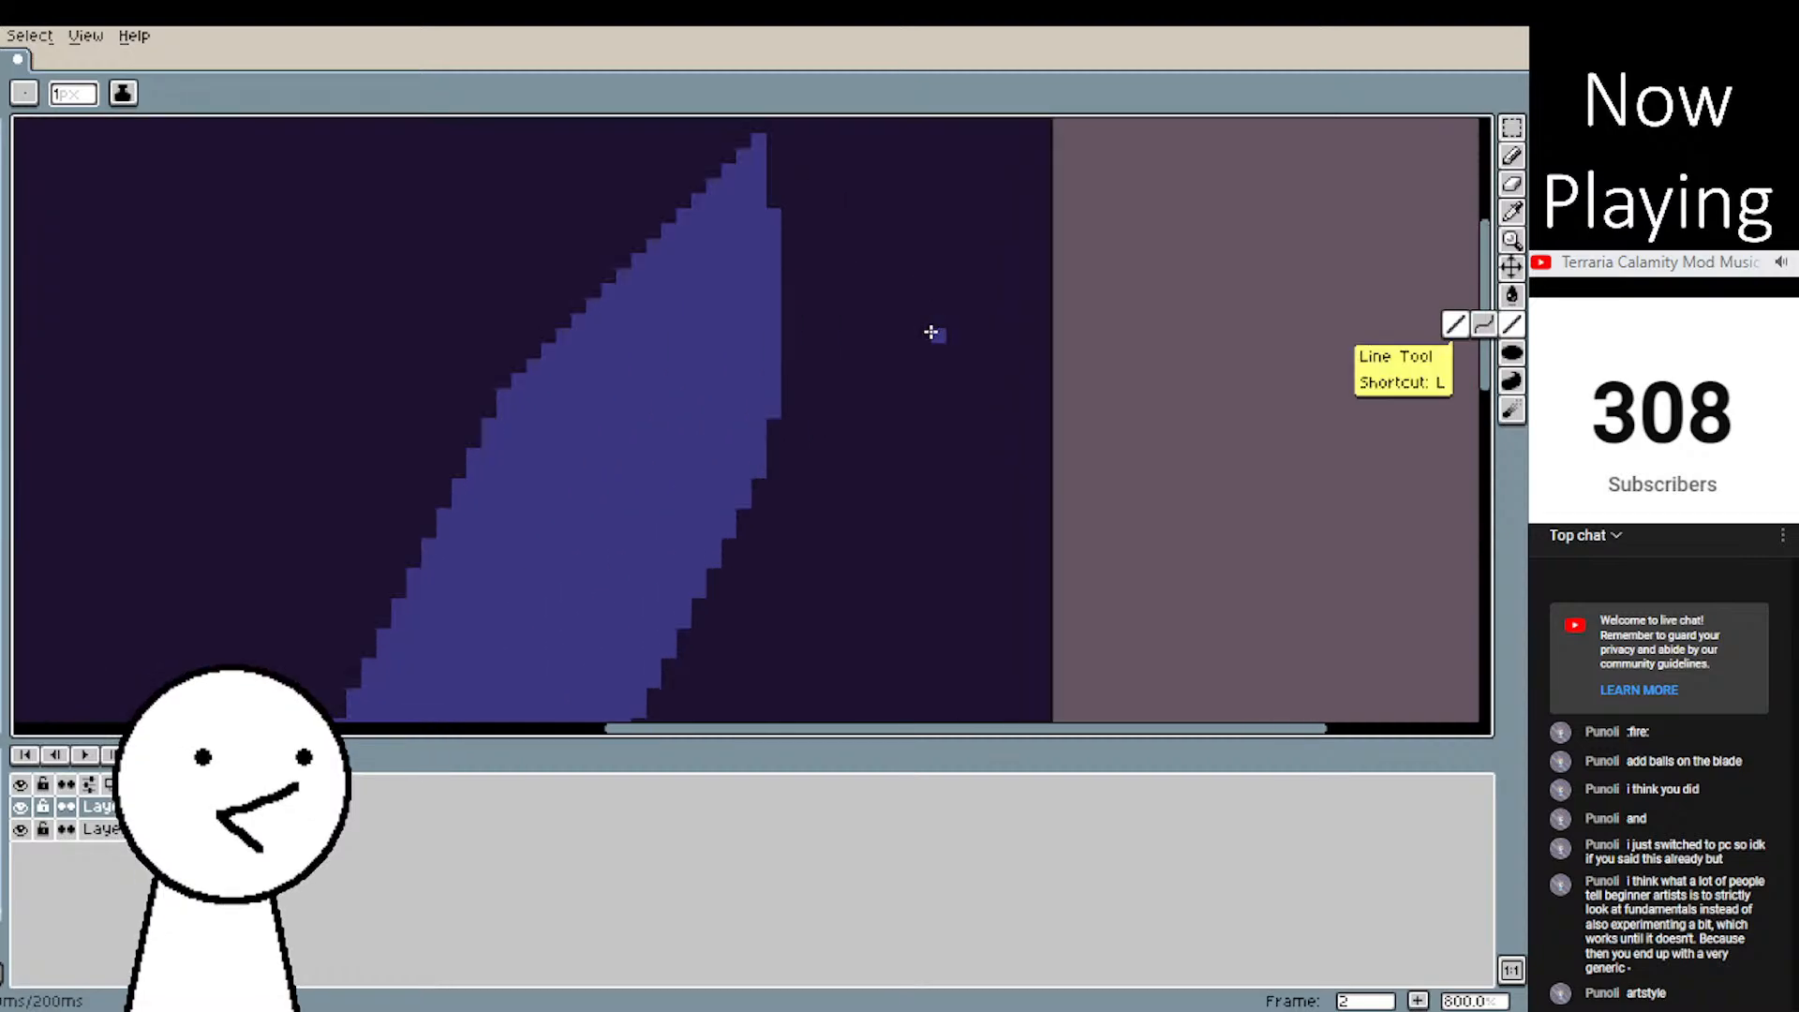
mouse_move(761, 365)
mouse_down()
mouse_move(750, 290)
mouse_move(771, 336)
mouse_up()
scroll(856, 341, down, 4)
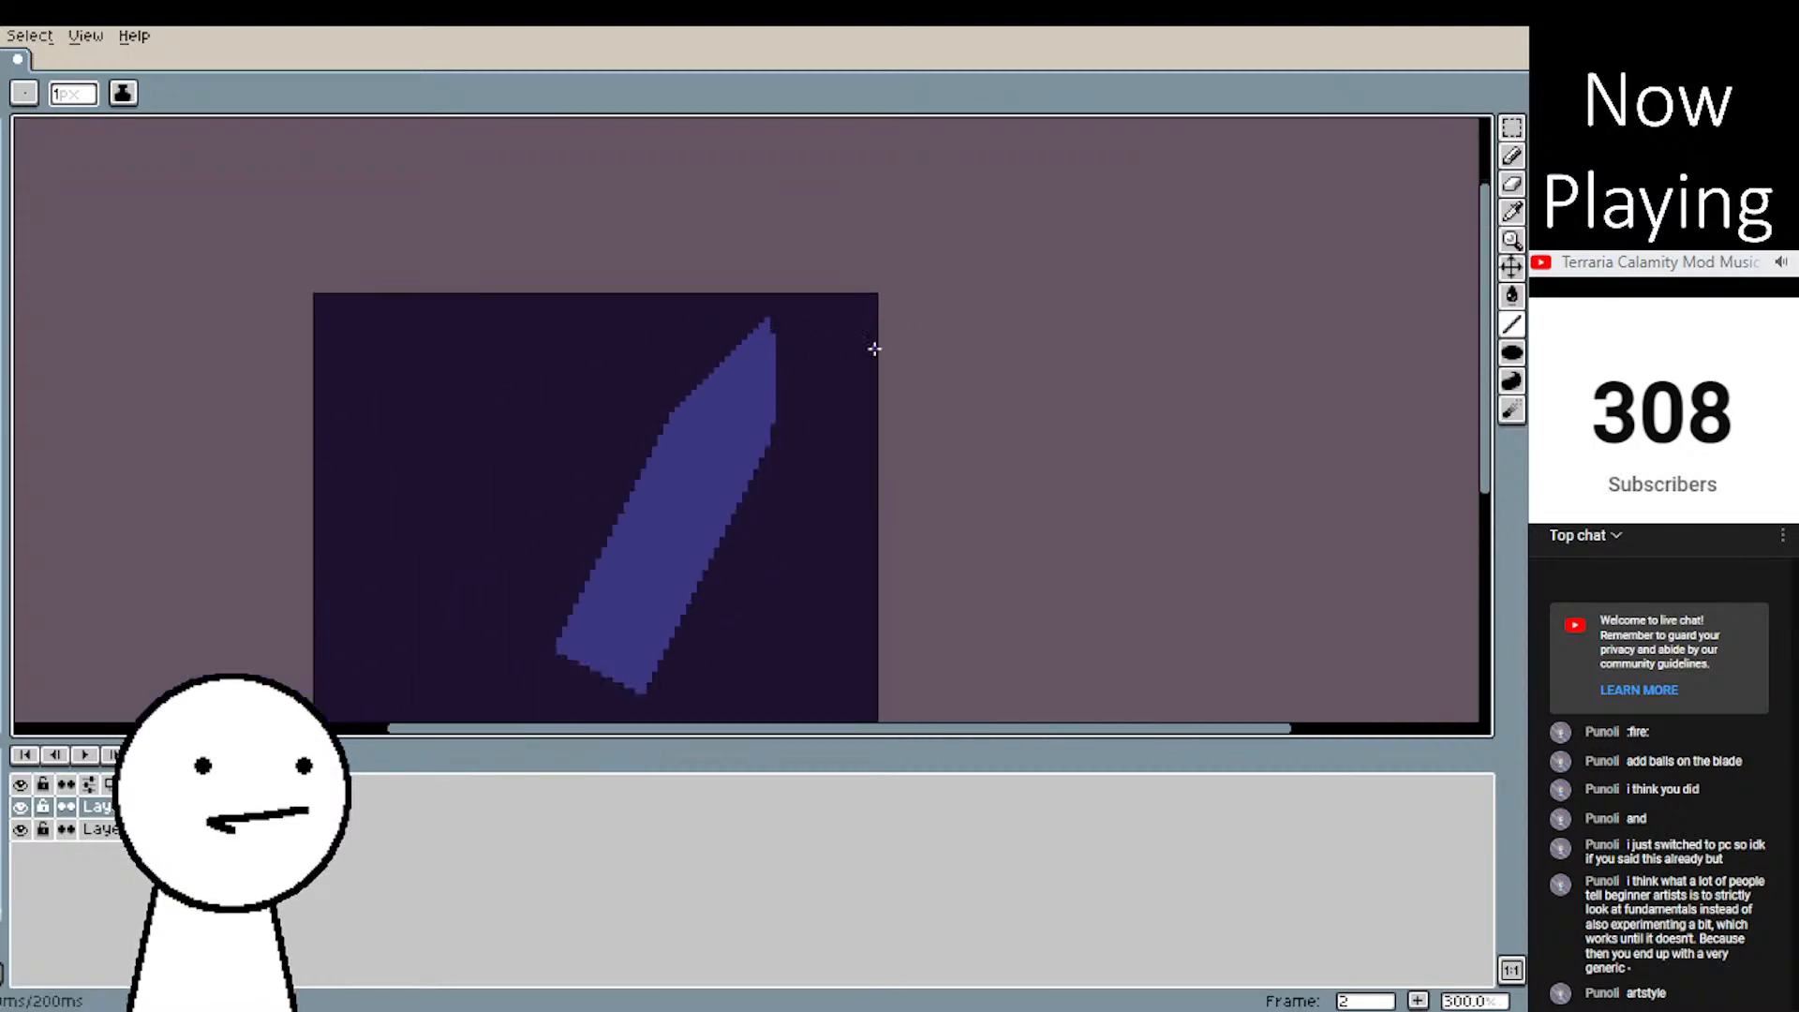
scroll(896, 374, up, 3)
key(v)
key(ctrl+z)
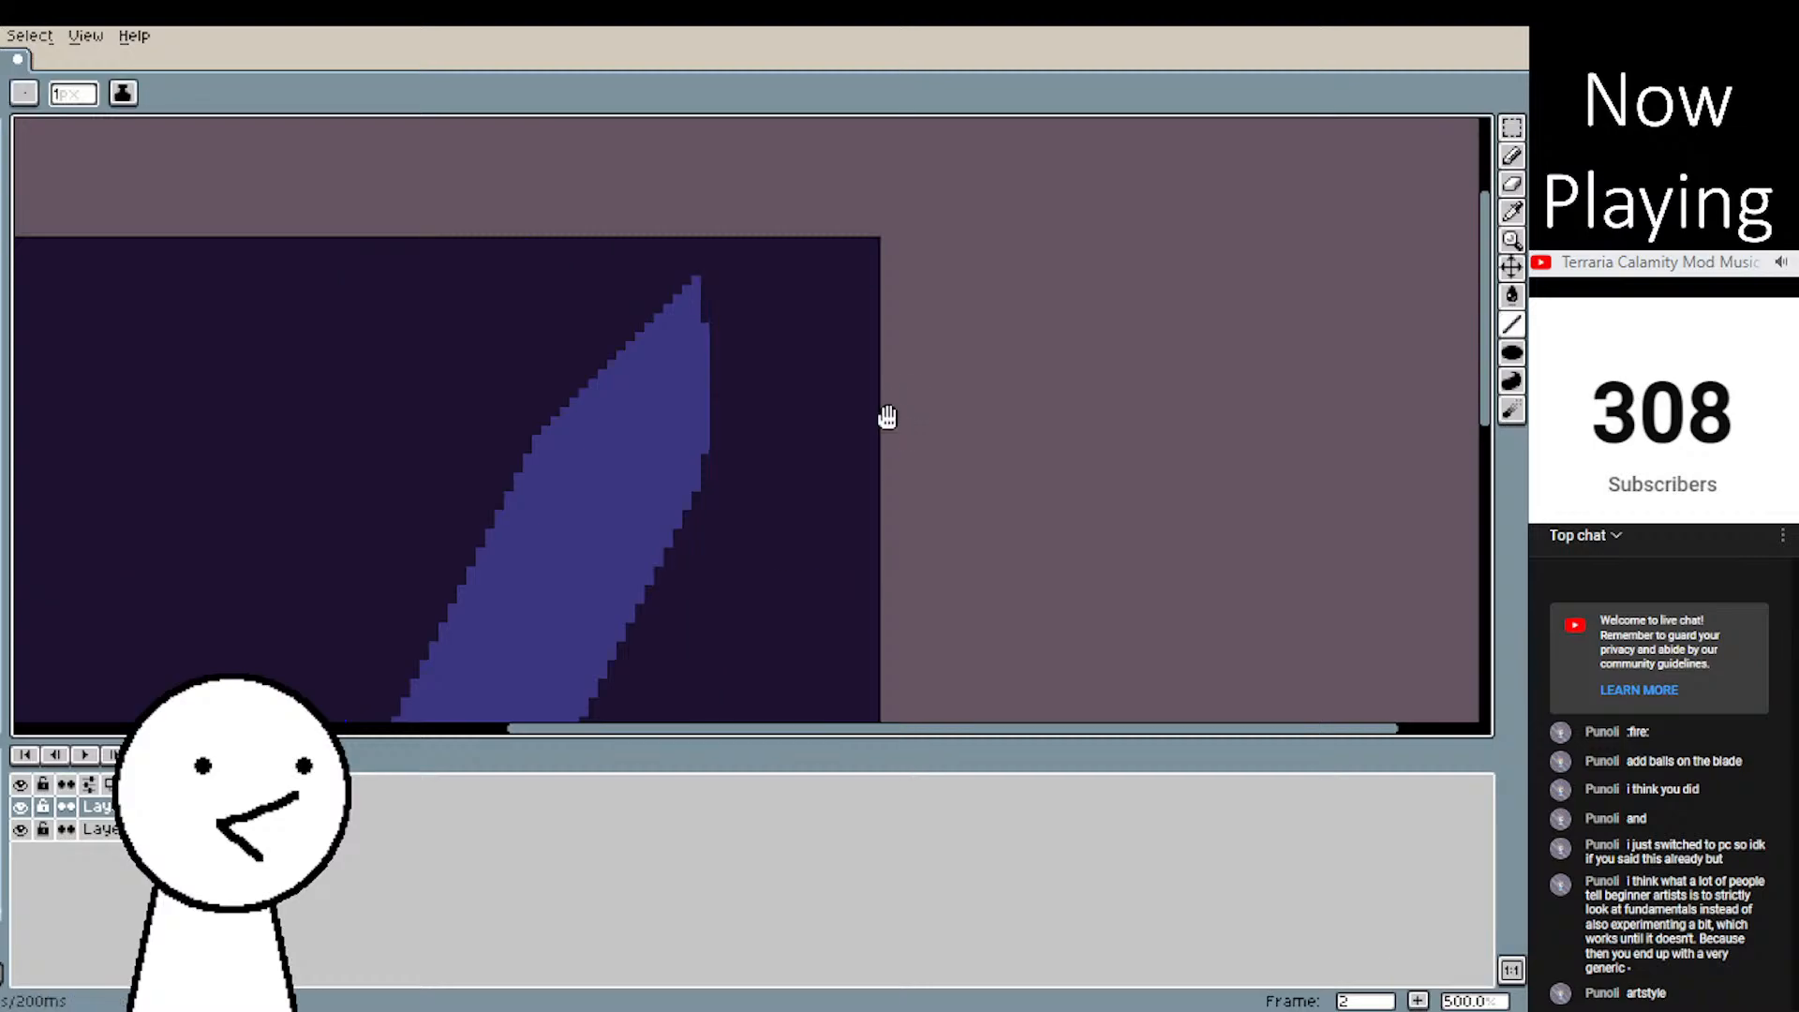
drag(888, 420, 904, 311)
drag(855, 574, 904, 415)
drag(903, 309, 867, 410)
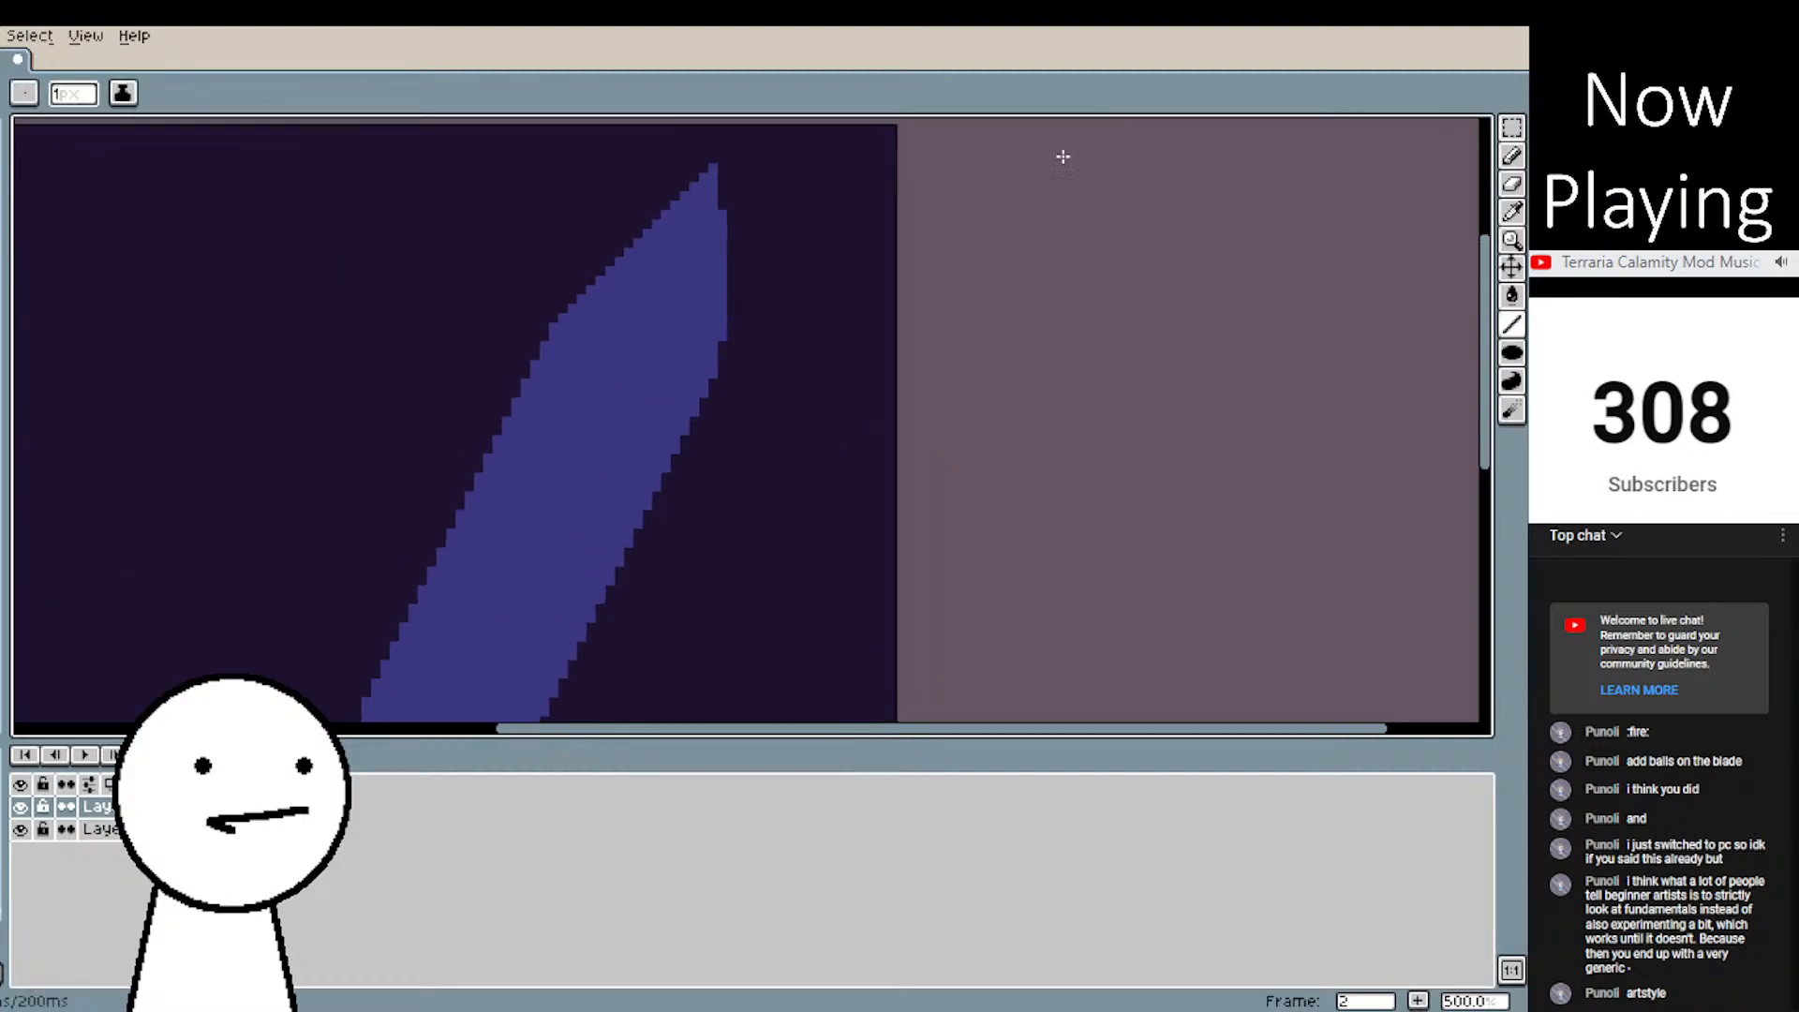
scroll(1073, 313, down, 5)
scroll(907, 299, up, 3)
scroll(862, 246, up, 2)
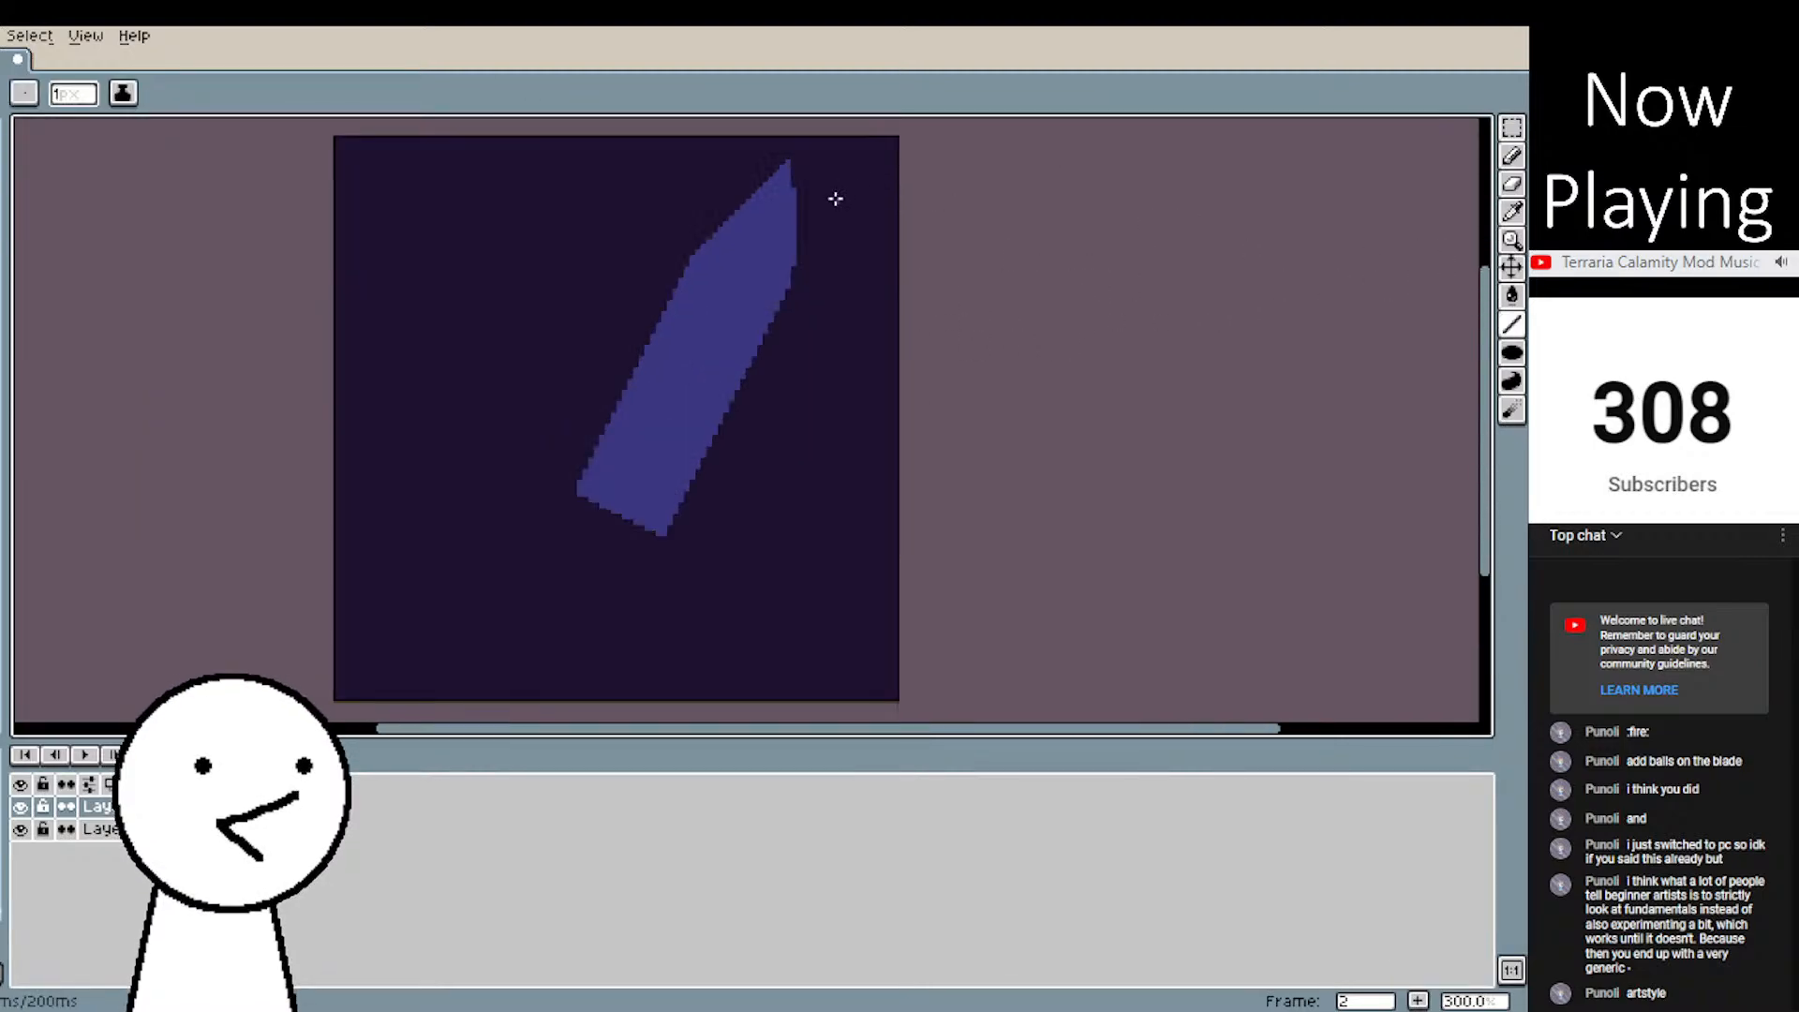
drag(806, 366, 963, 258)
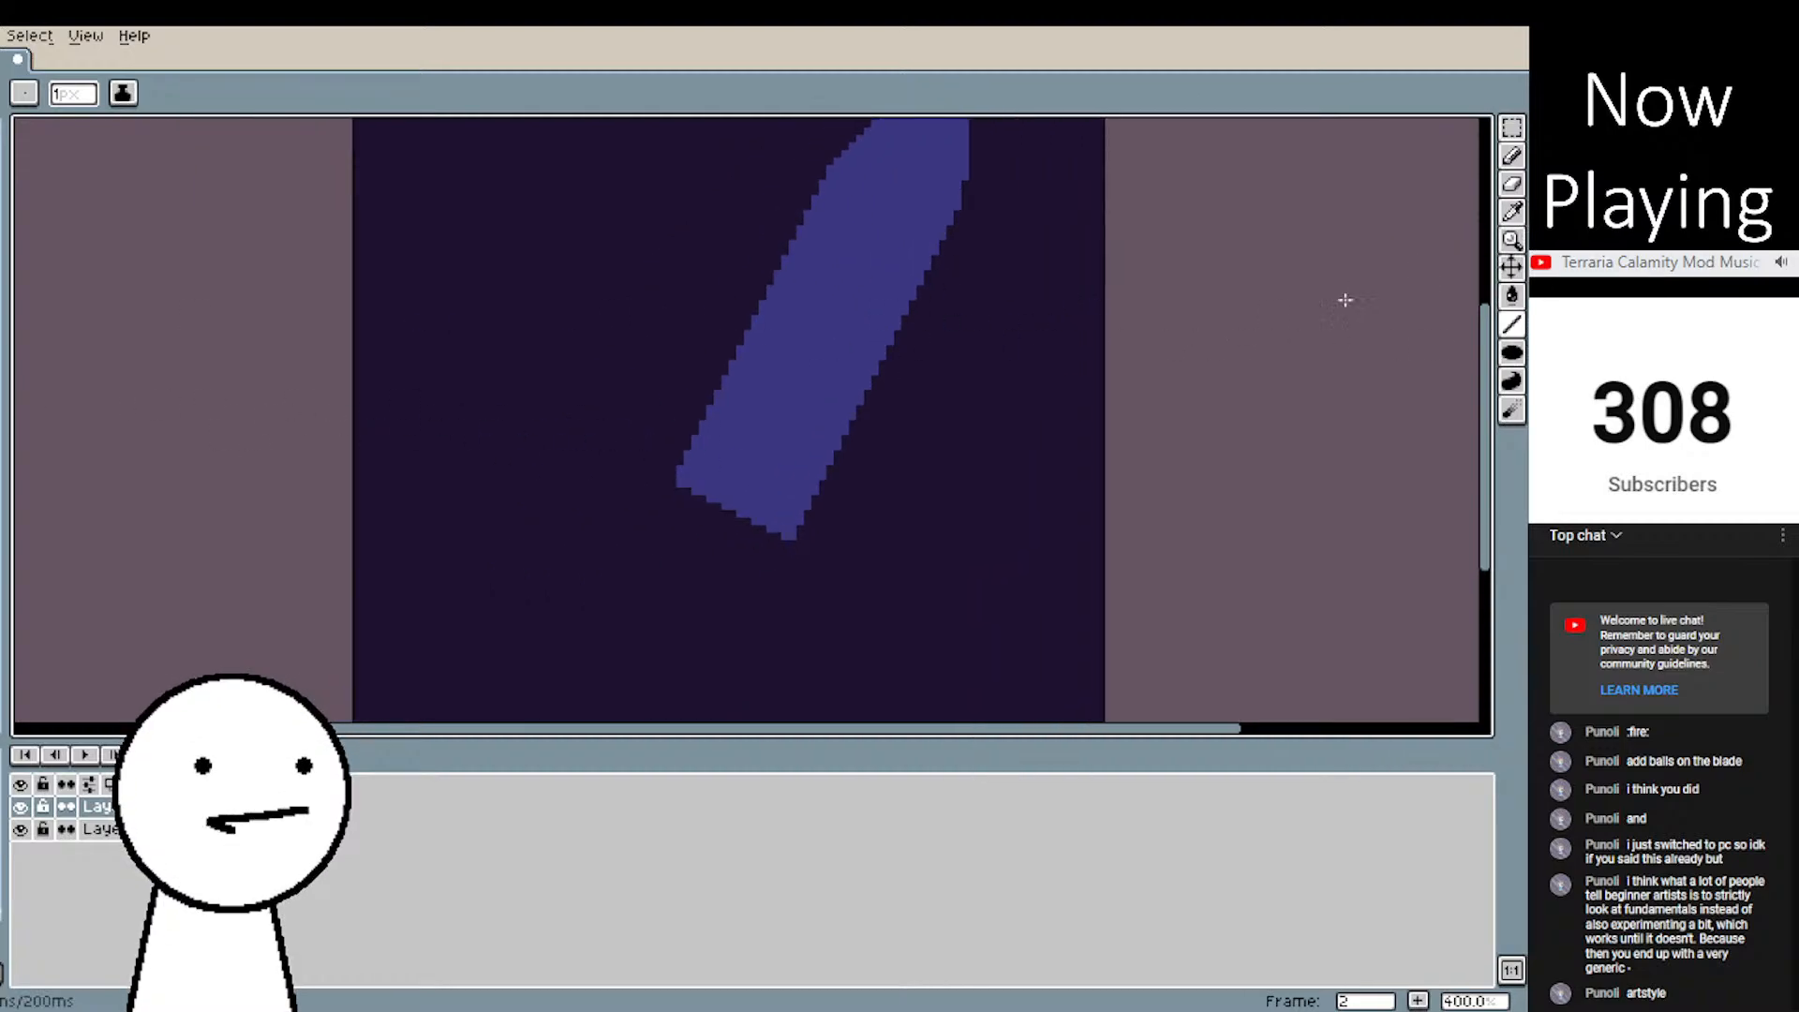
- Erase the leftmost pixel of each stair step along the blade's slanted base to shift the steps evenly
scroll(860, 517, up, 2)
drag(895, 394, 819, 578)
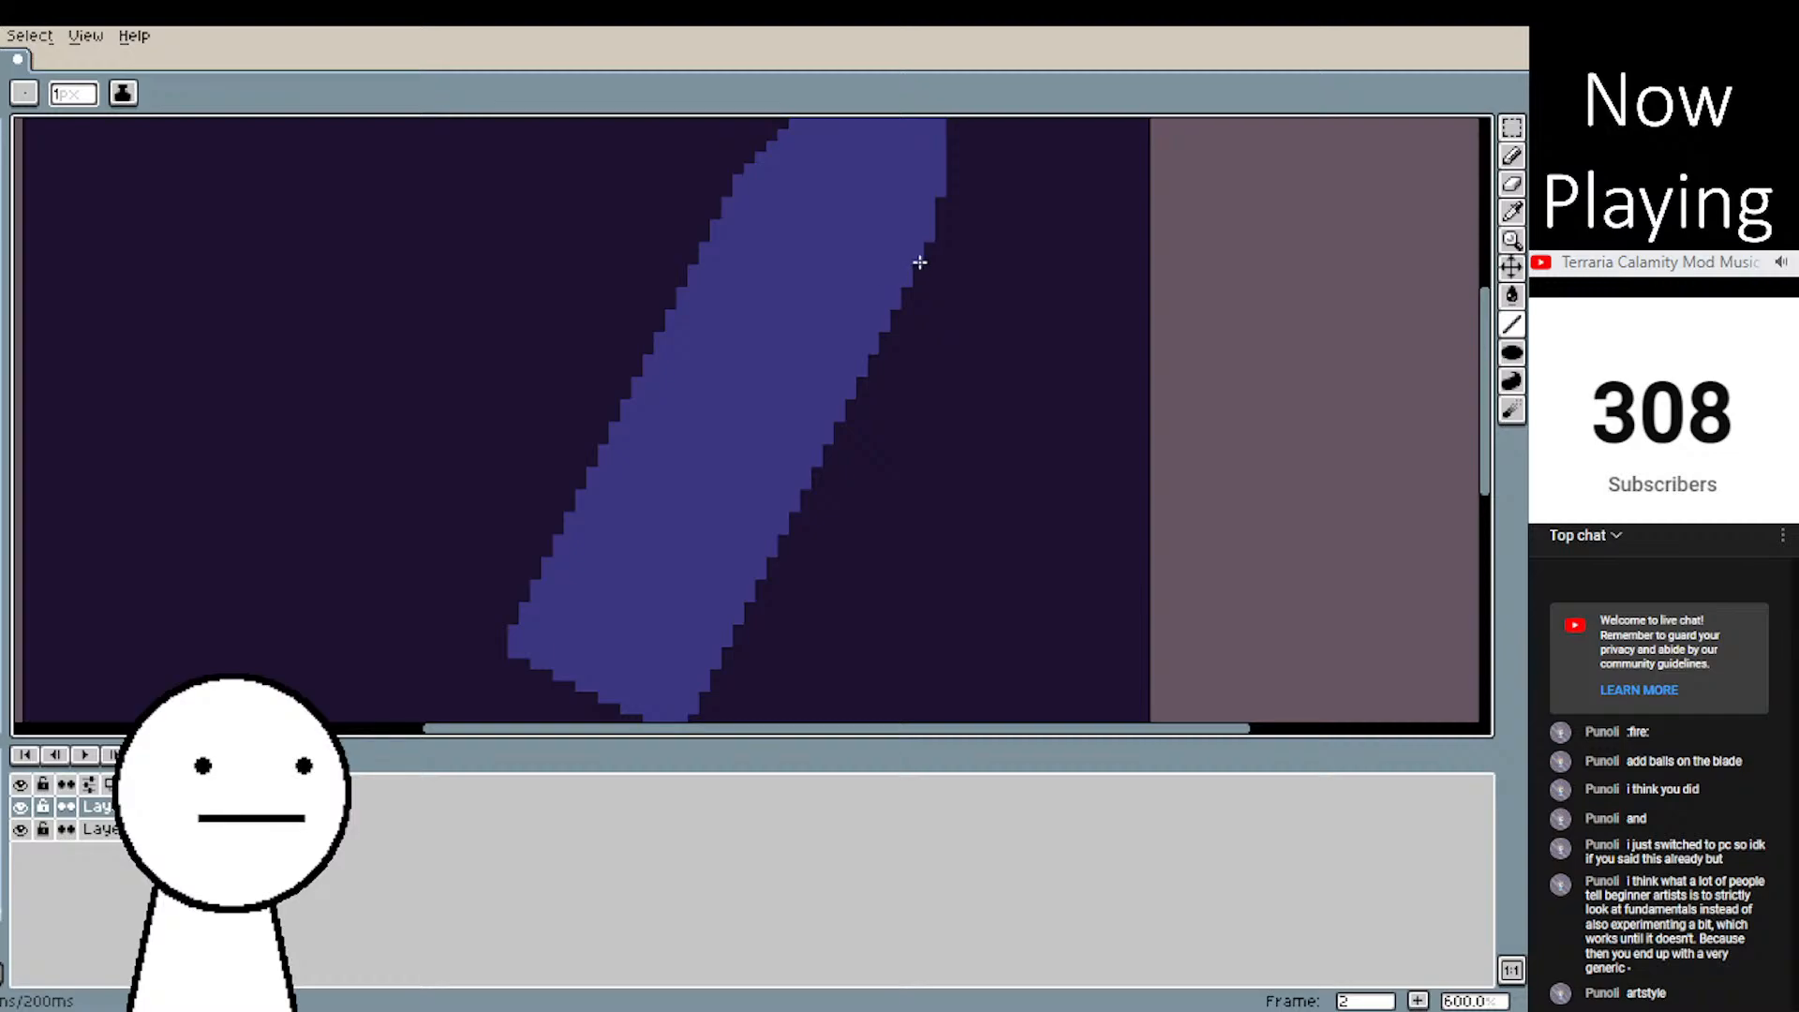
scroll(644, 671, down, 1)
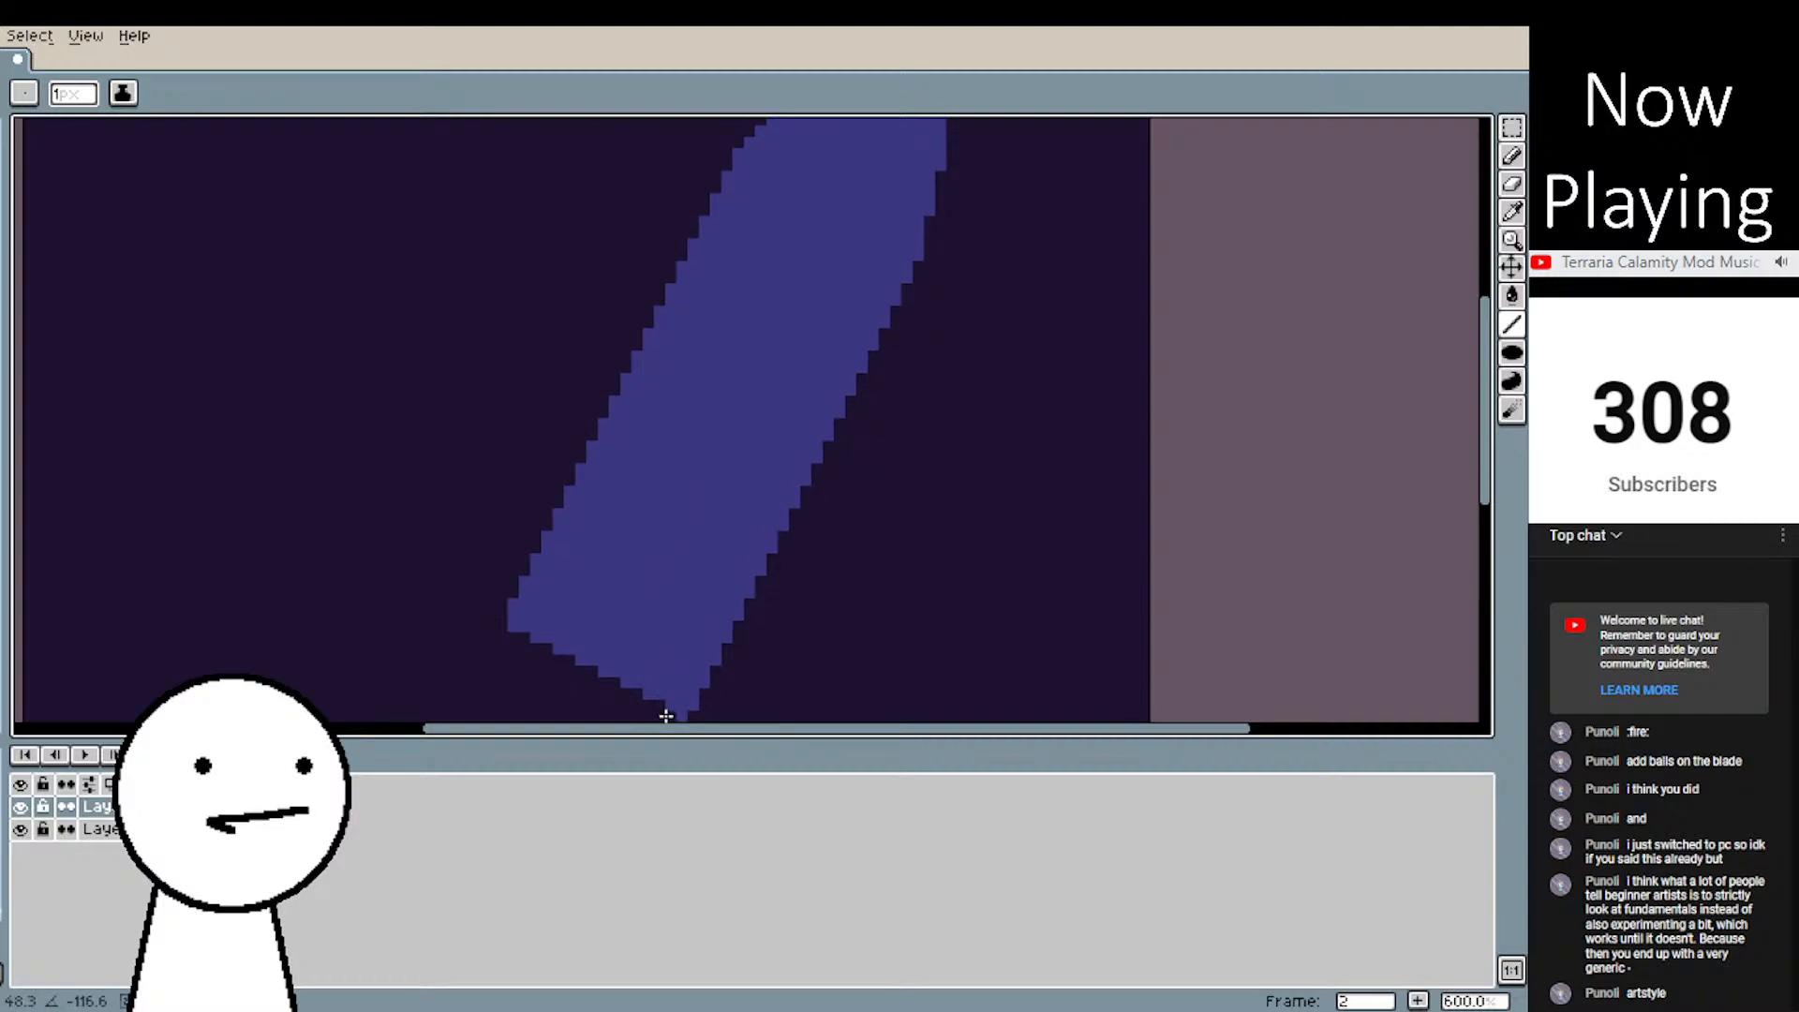
drag(857, 596, 709, 447)
scroll(345, 542, up, 1)
scroll(346, 542, up, 3)
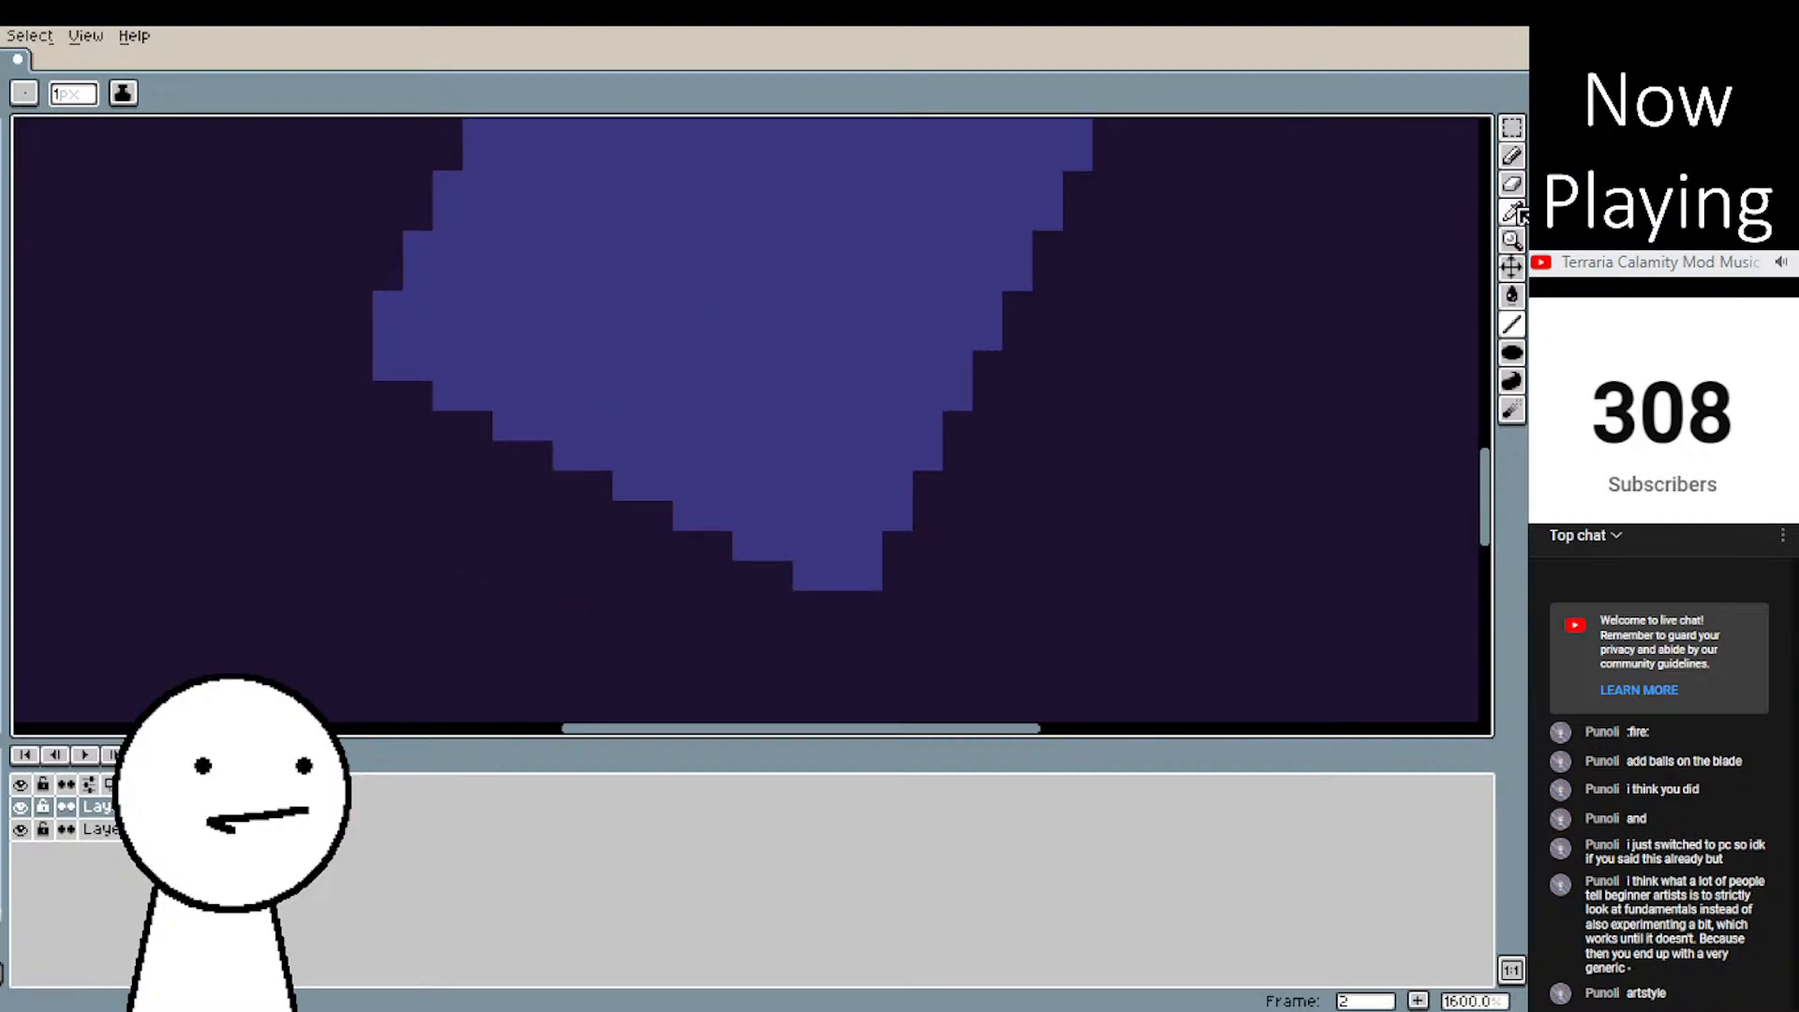
key(b)
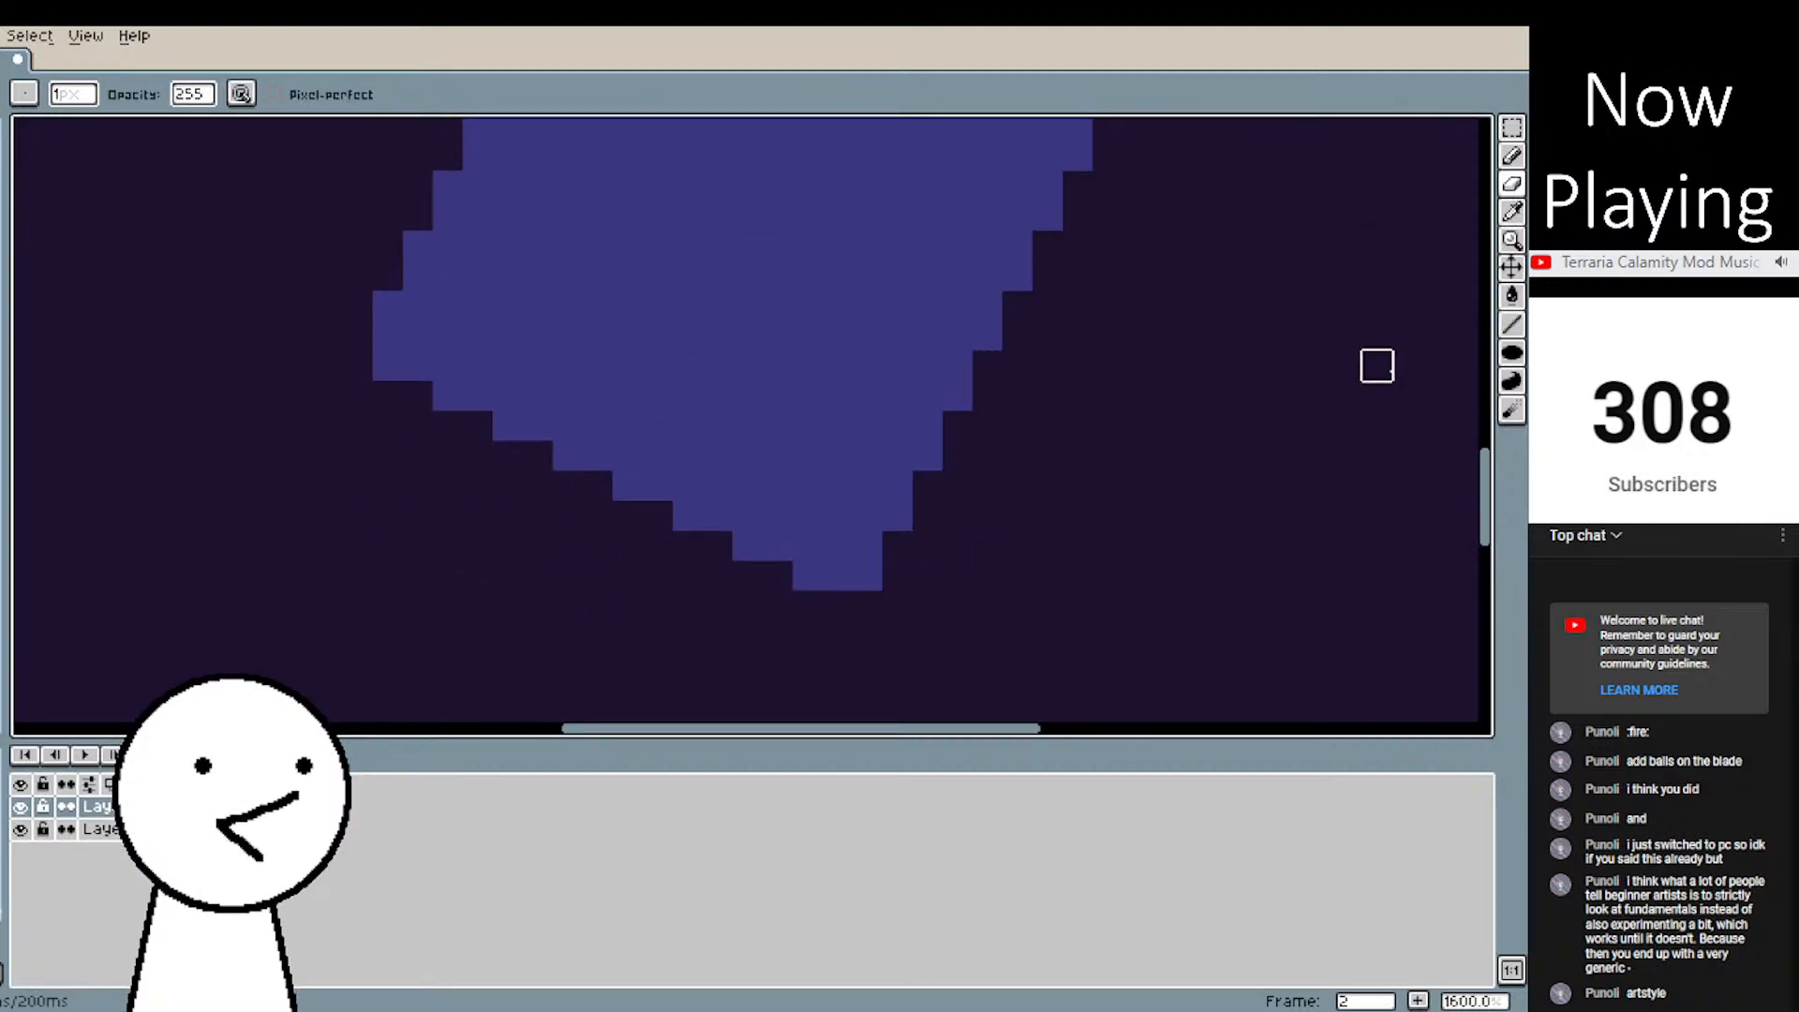
click(808, 575)
click(748, 546)
click(687, 515)
click(628, 485)
click(568, 456)
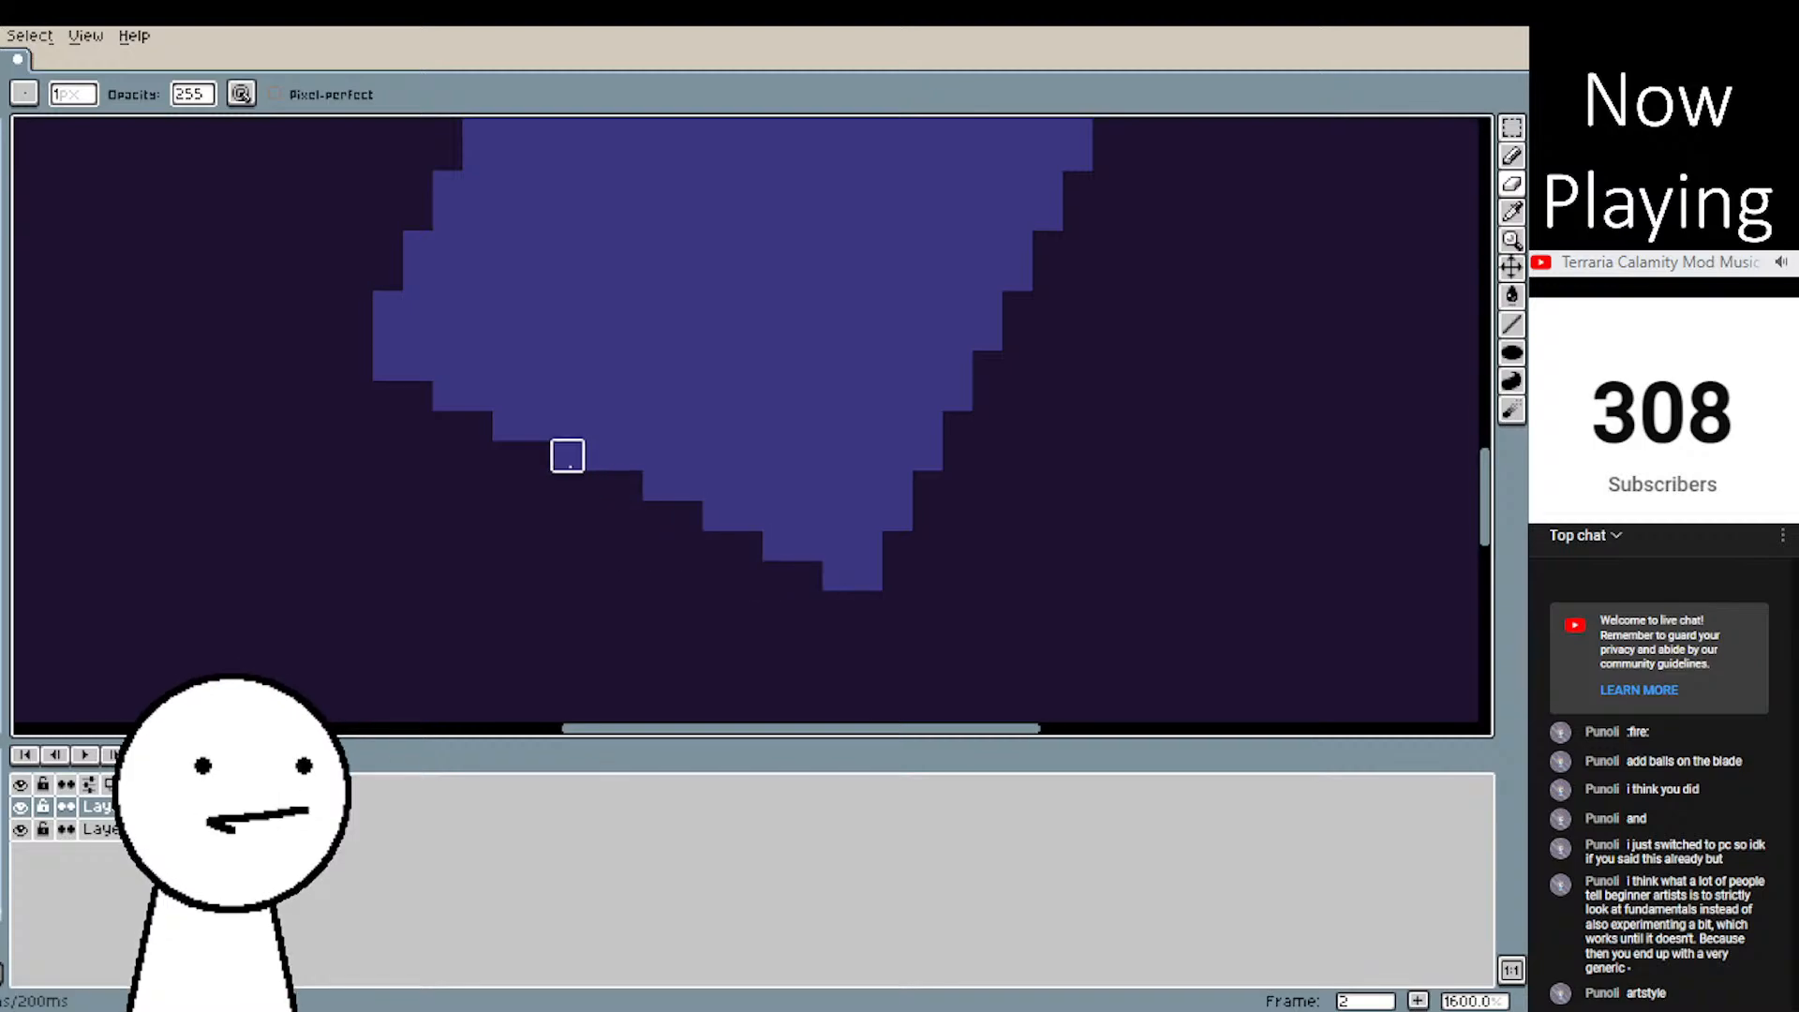
click(508, 426)
click(448, 396)
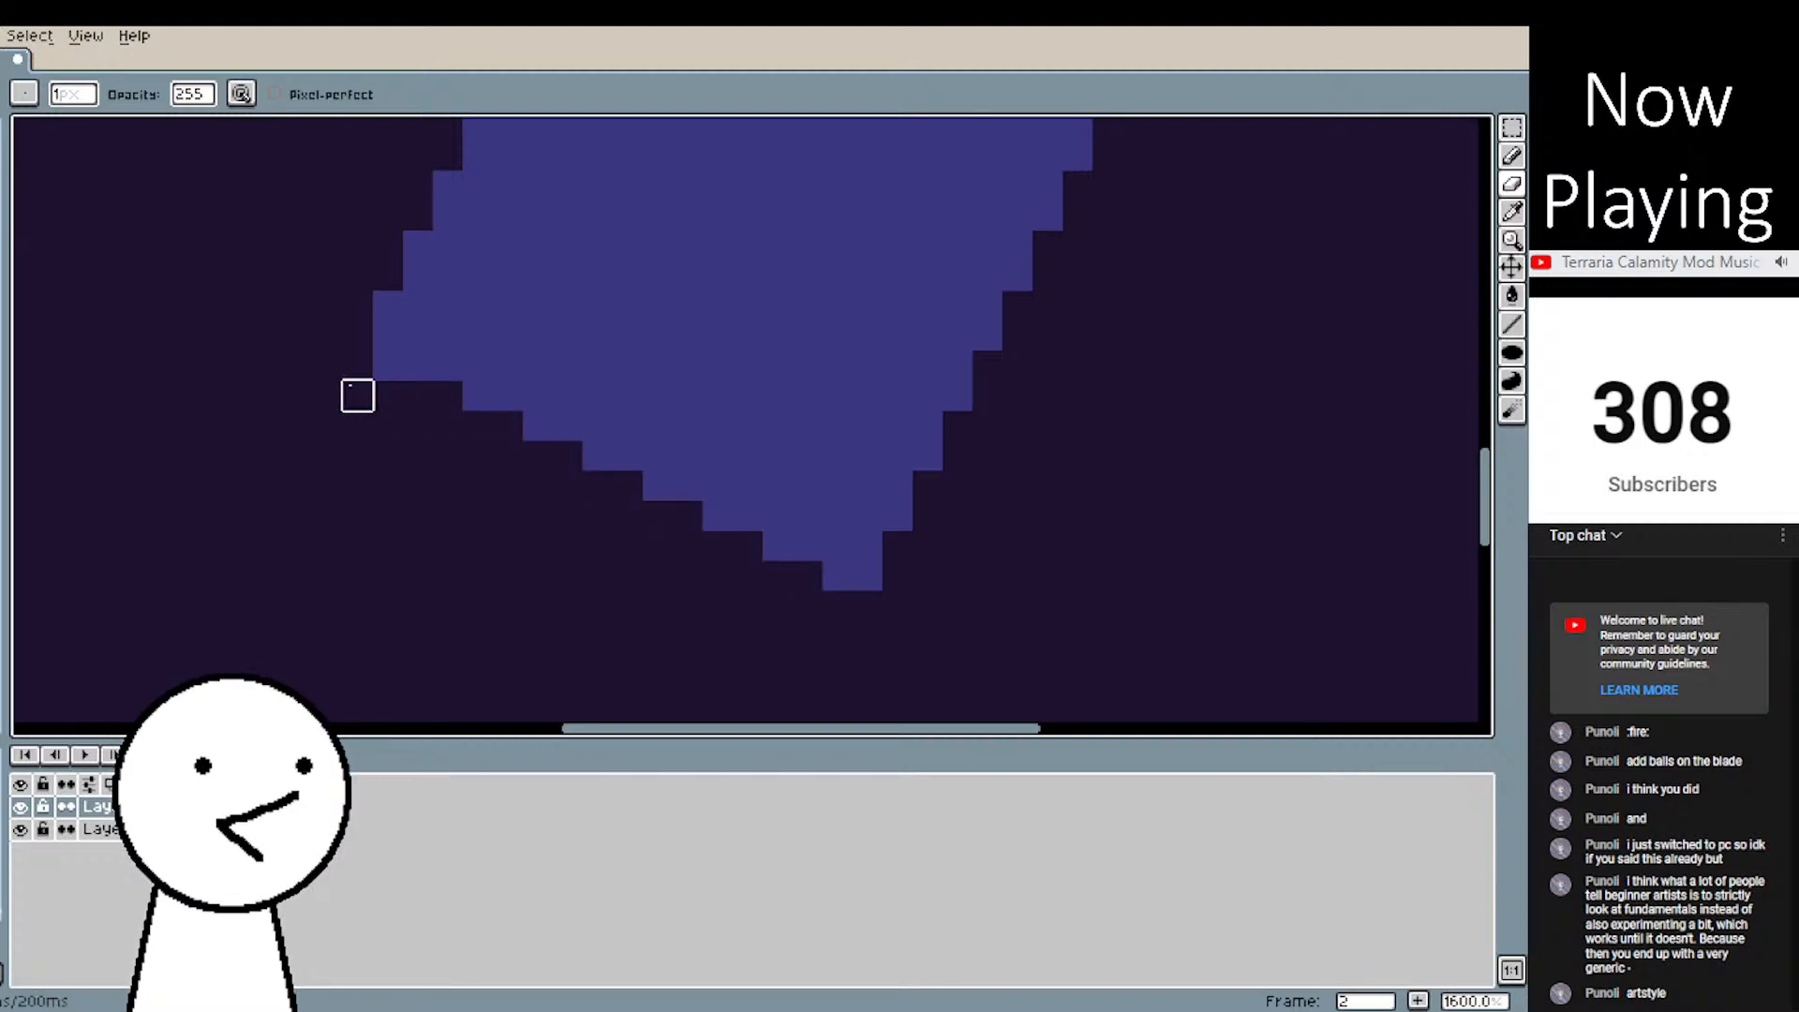
- Widen the blade's right edge just below the tip with a vertical 1 px blue line about 5 px long
scroll(543, 487, down, 4)
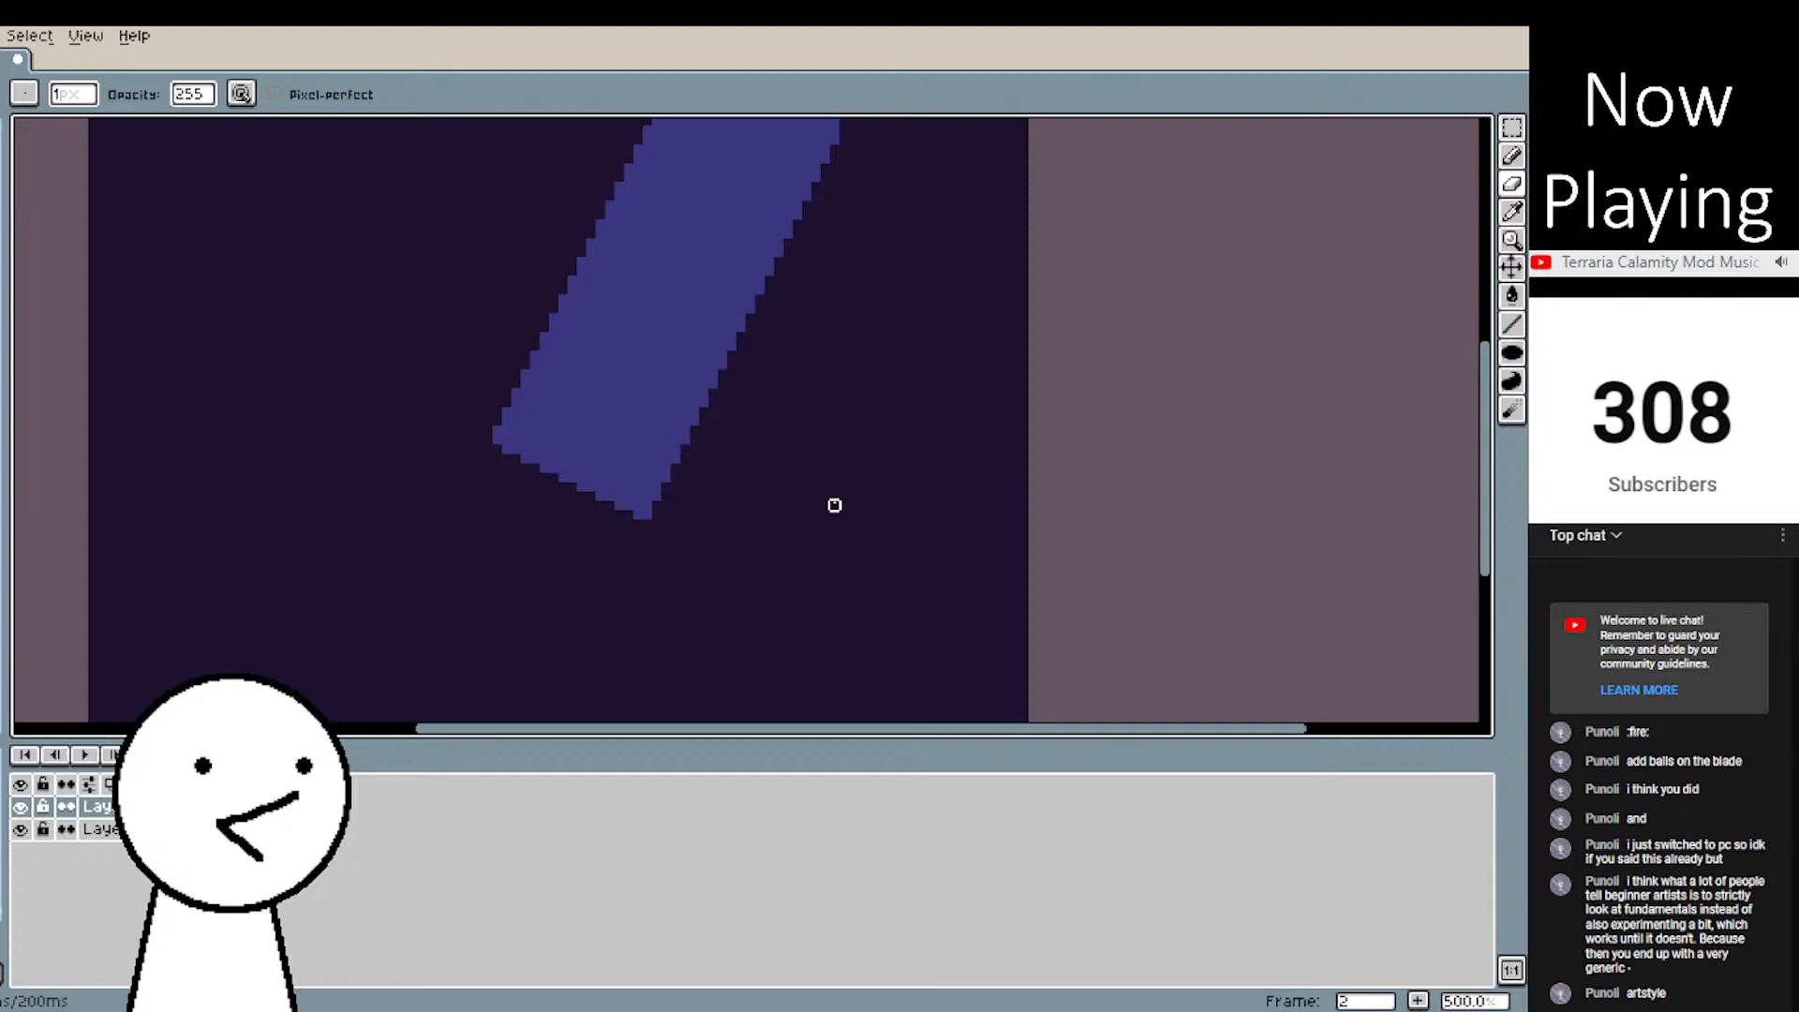
scroll(751, 477, down, 2)
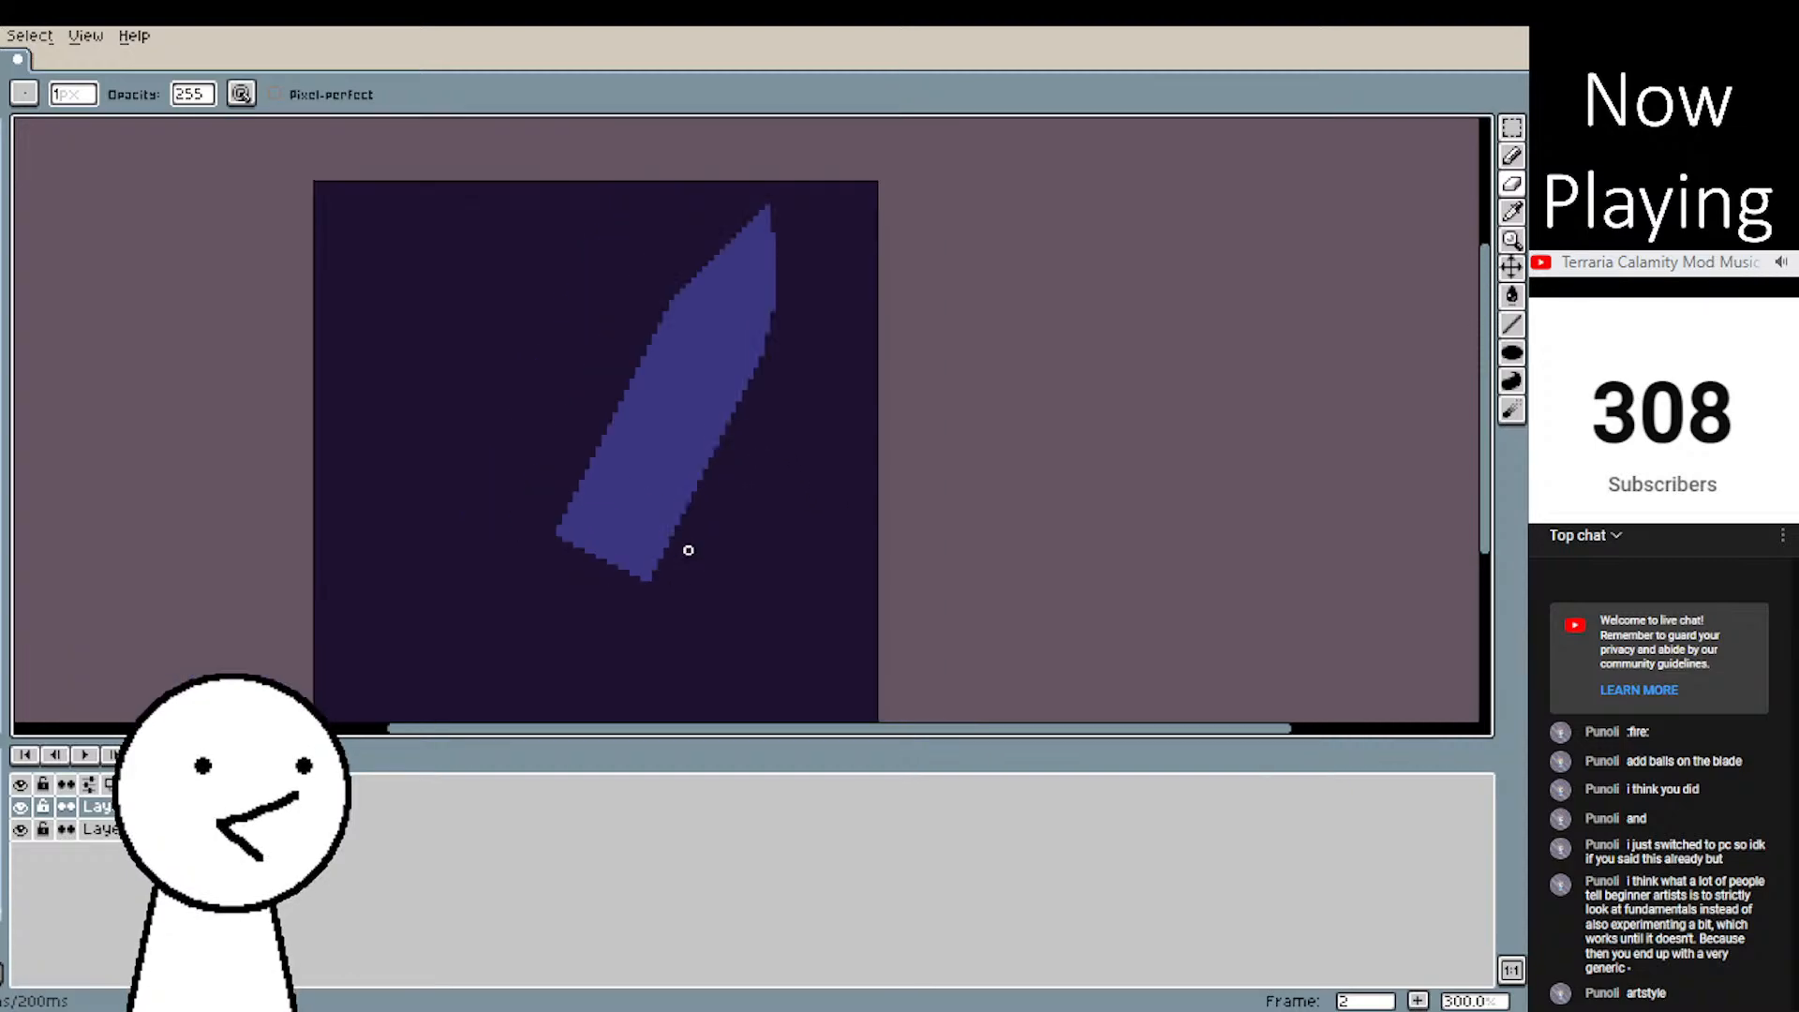
drag(772, 489, 700, 549)
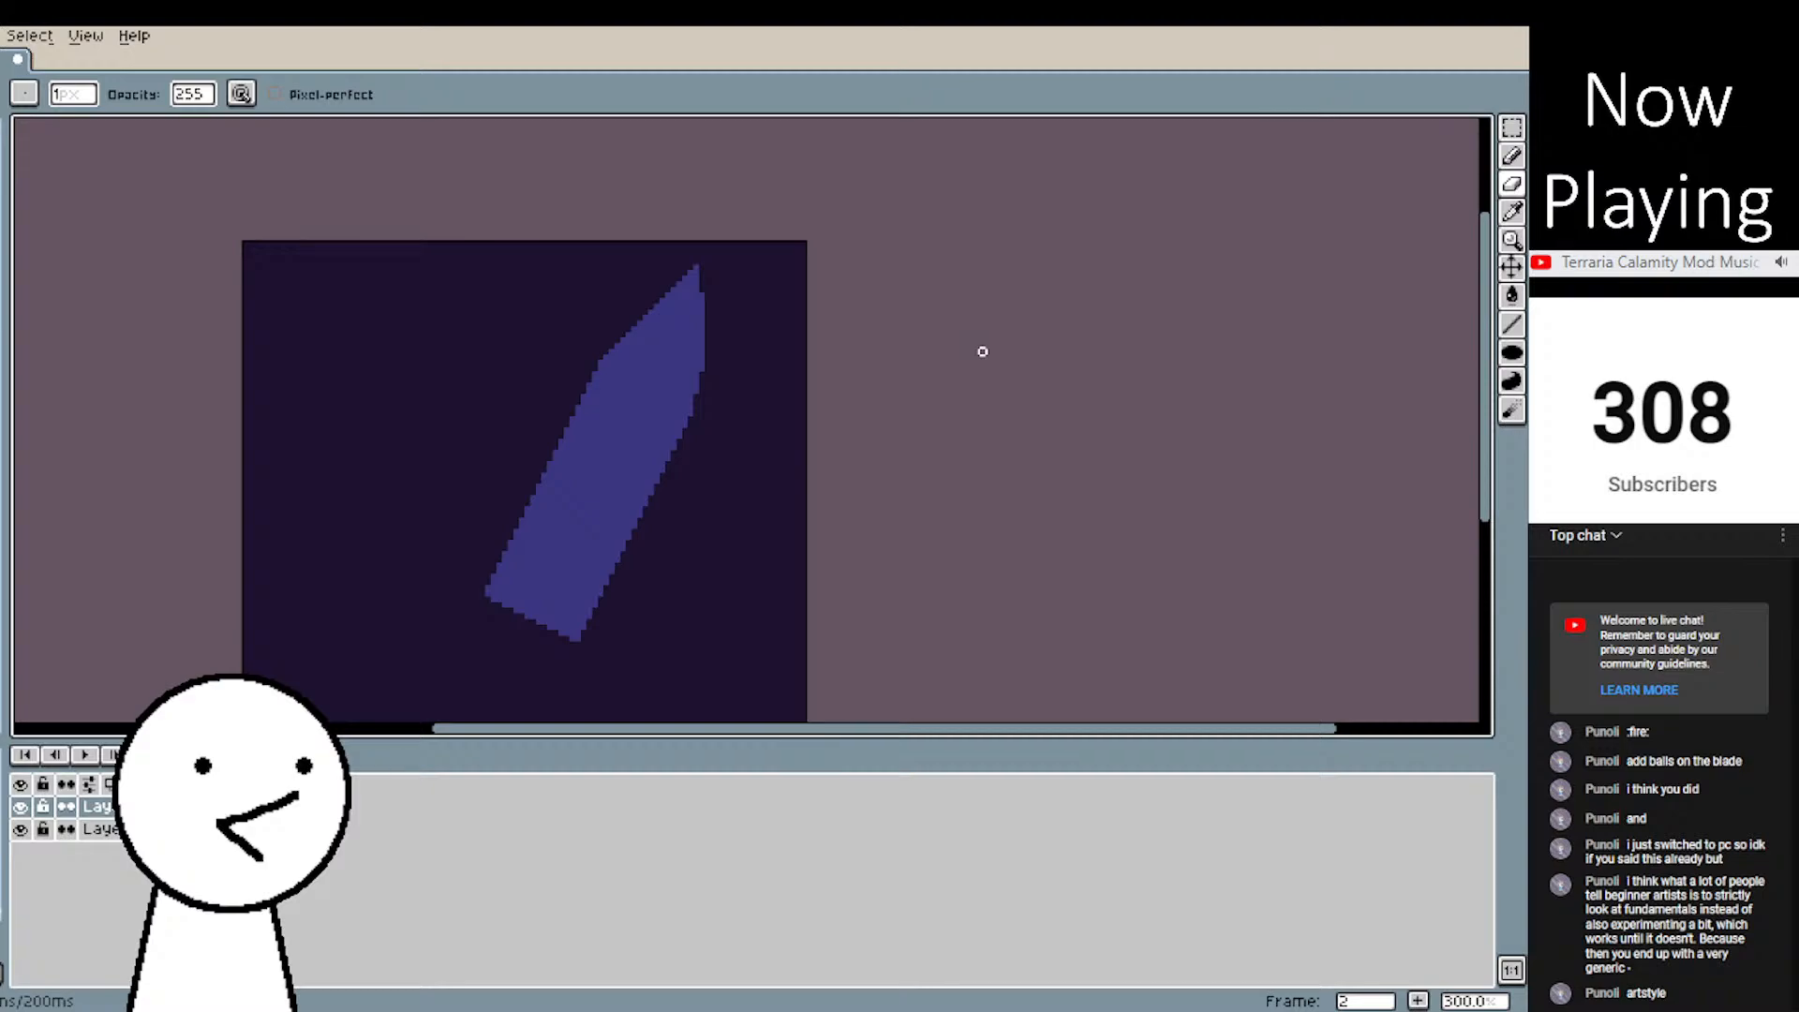
drag(960, 436, 1044, 306)
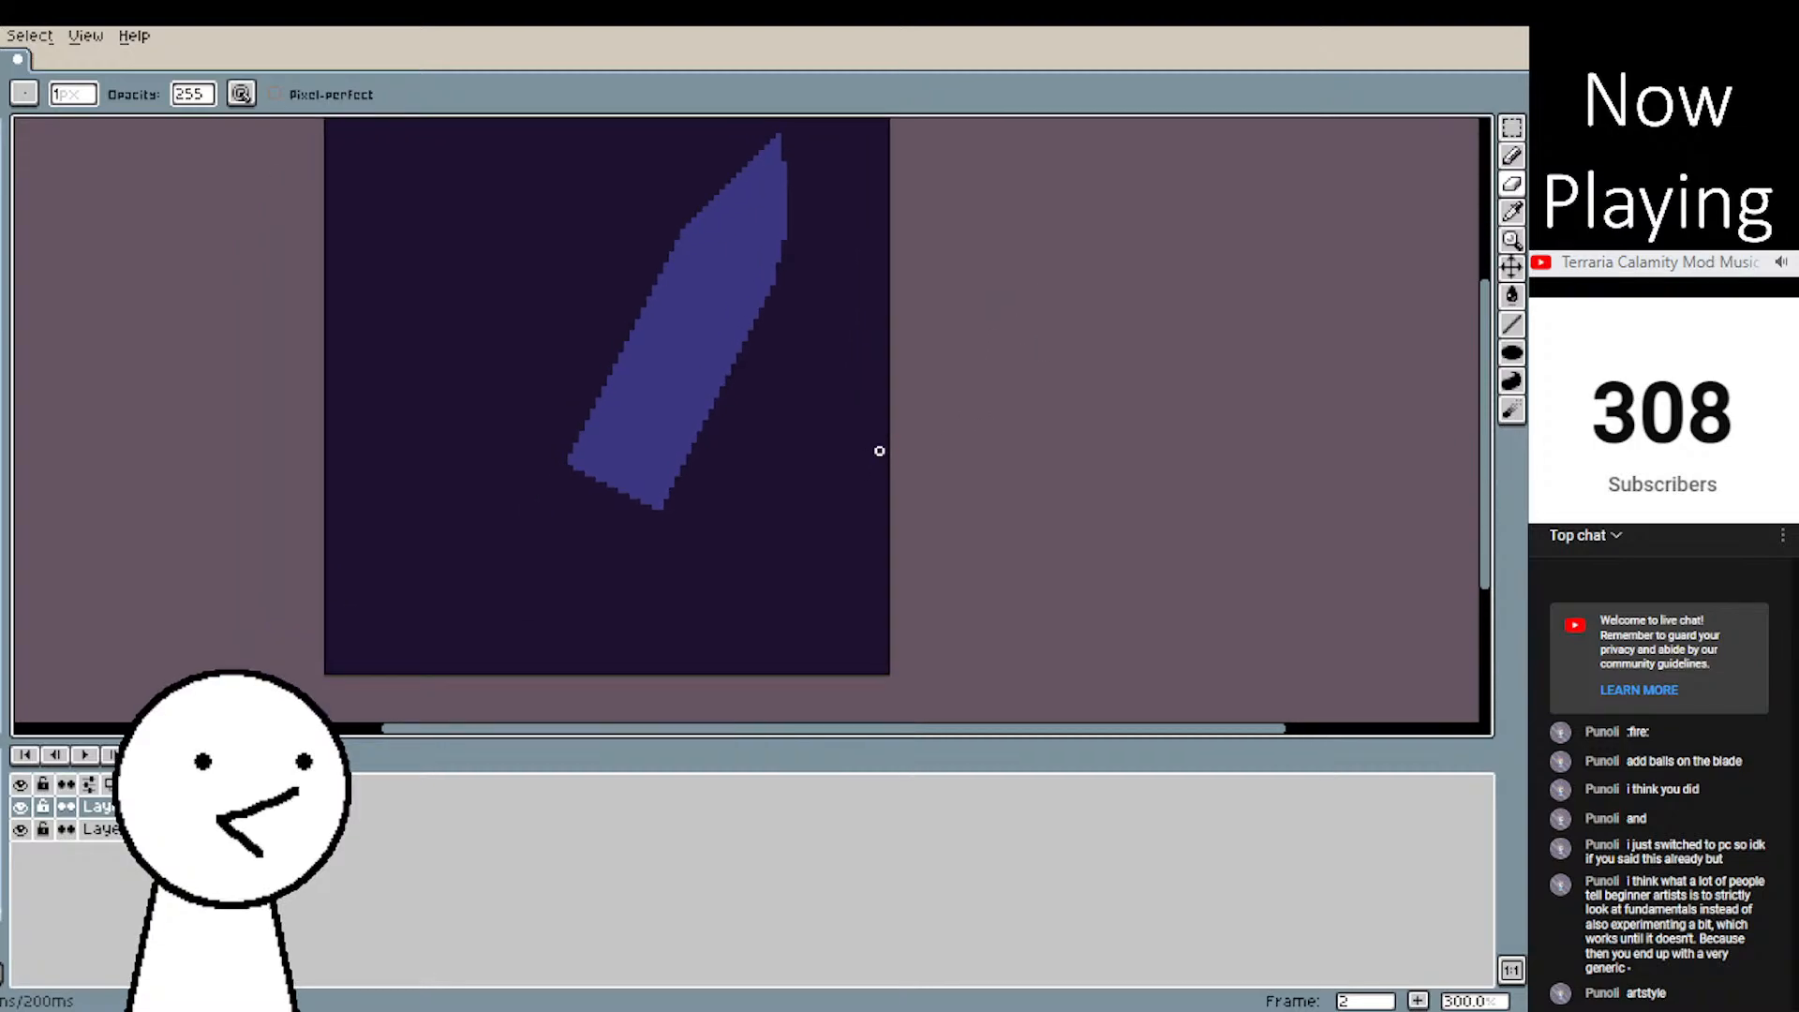
scroll(762, 342, down, 2)
scroll(758, 307, up, 1)
scroll(757, 308, up, 1)
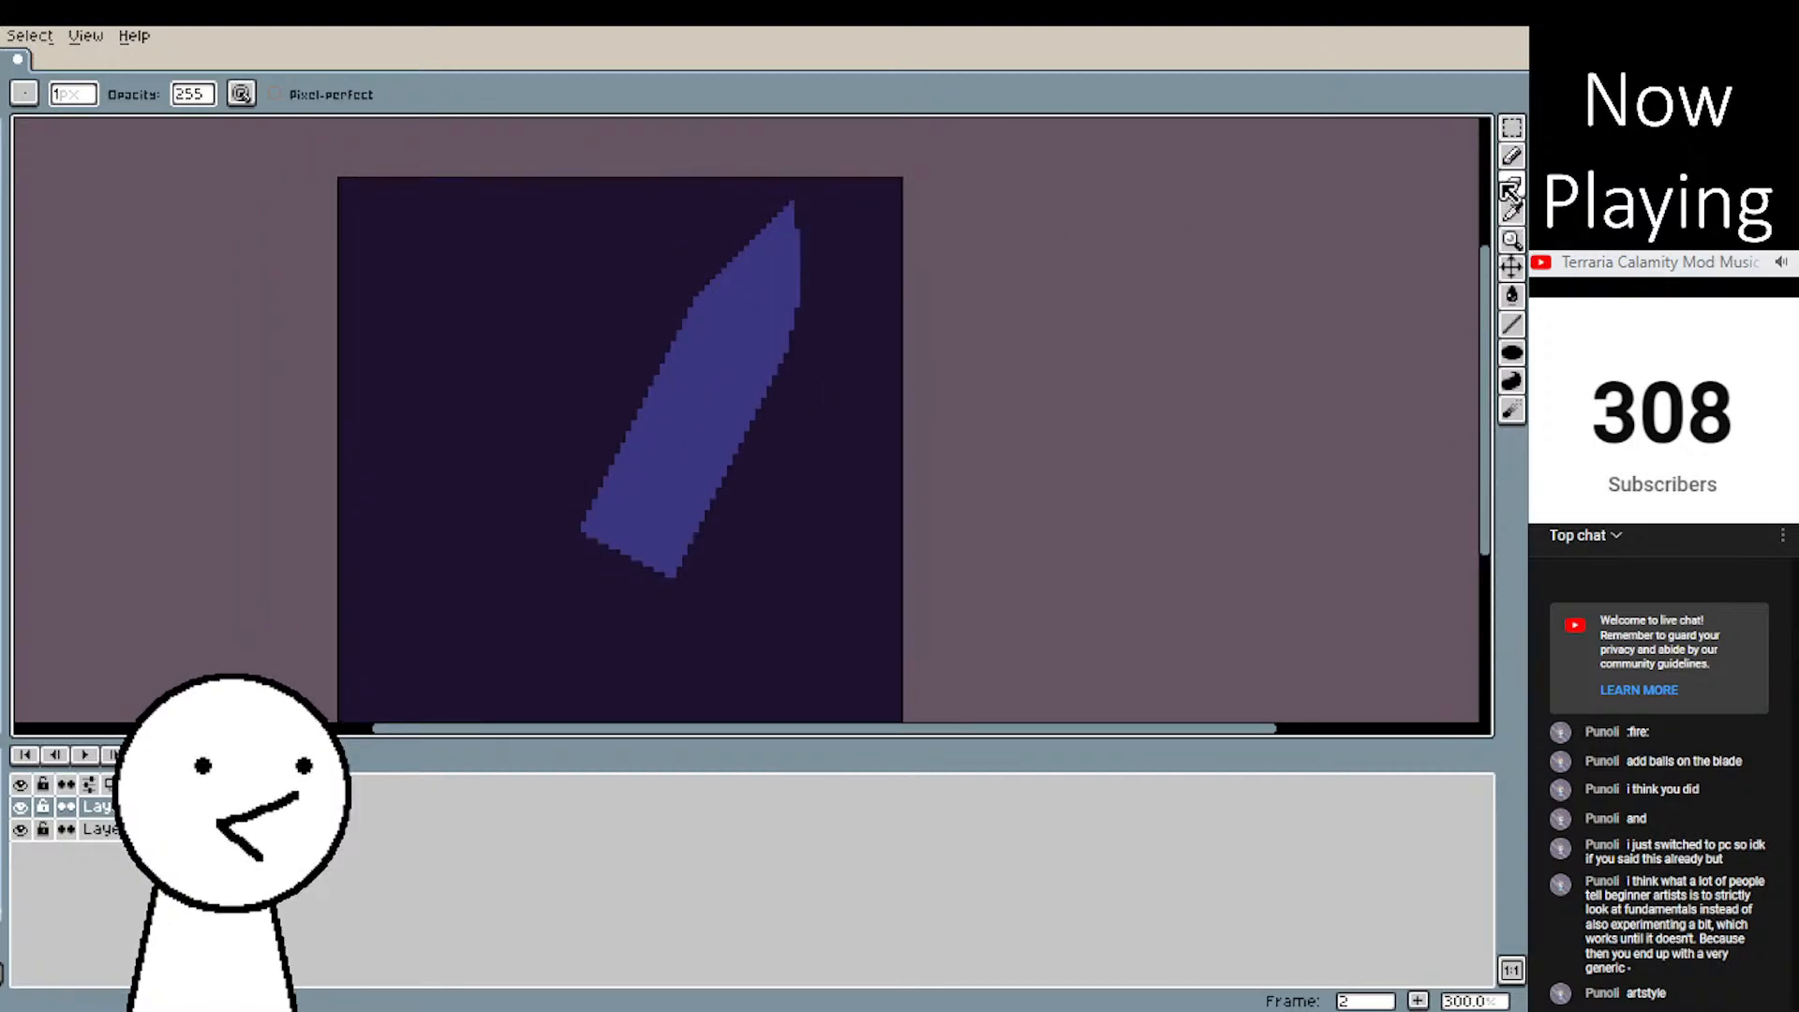
click(1512, 211)
scroll(844, 281, up, 2)
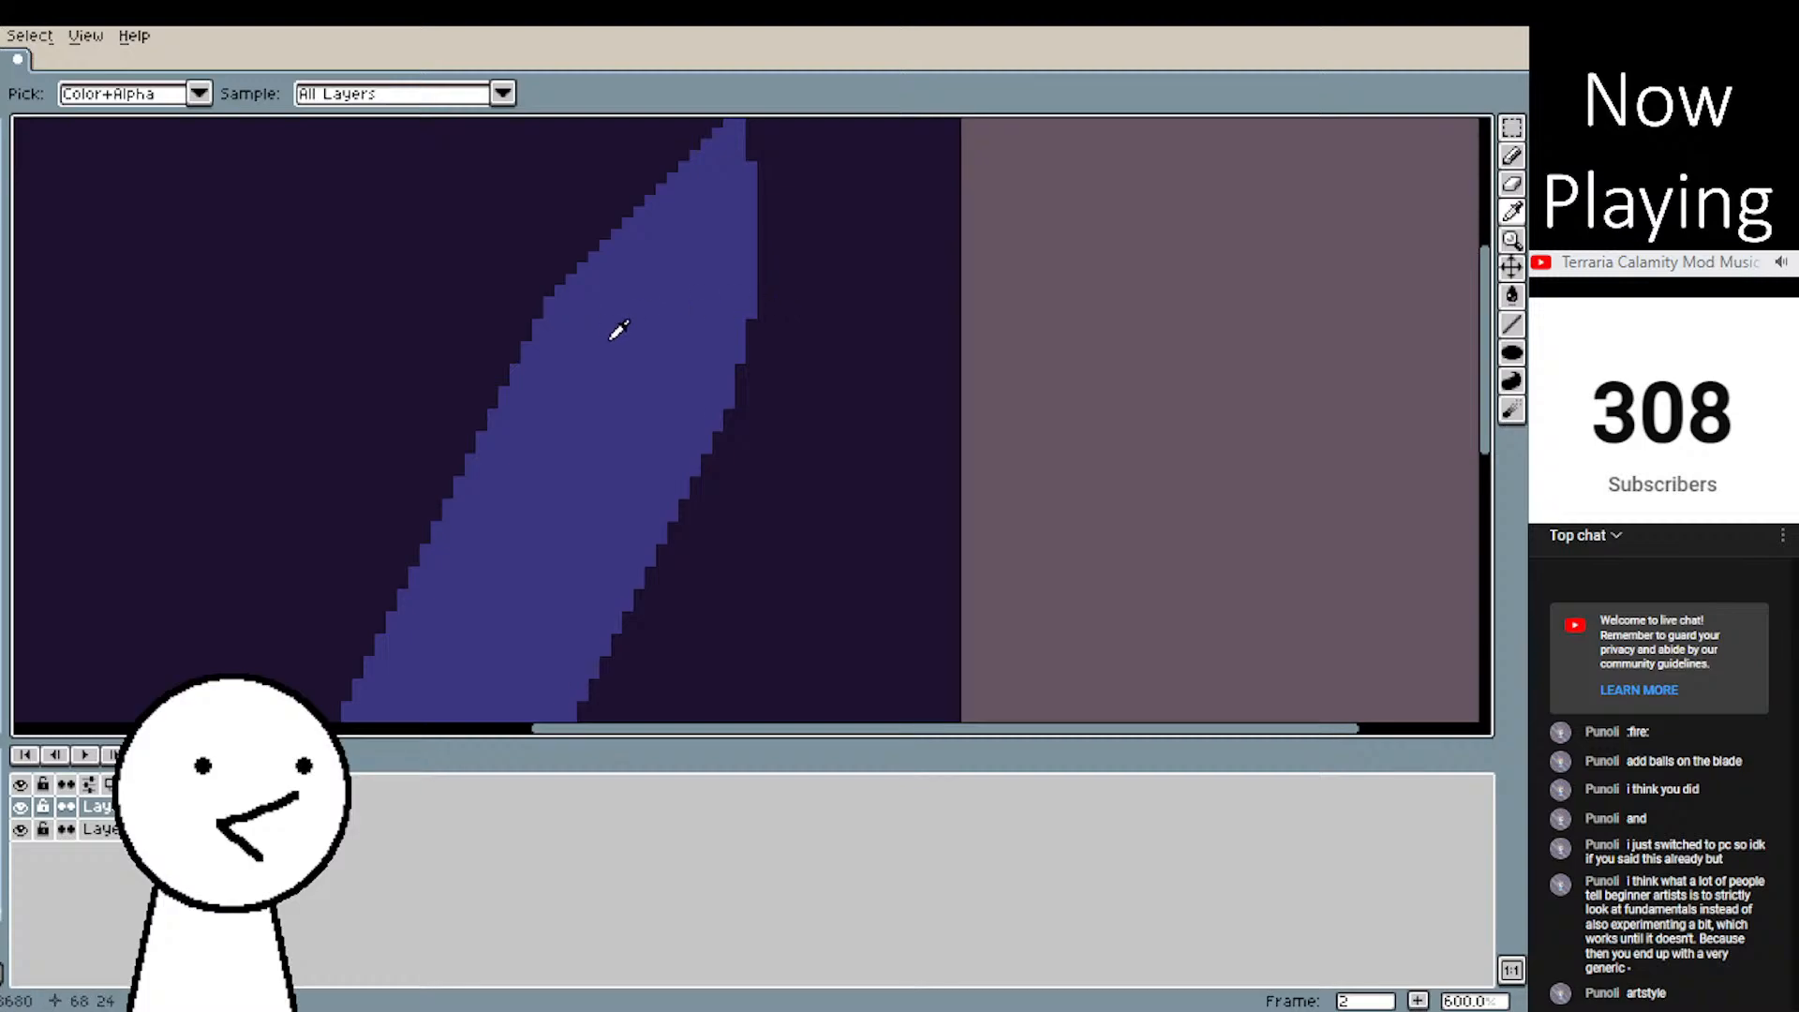
drag(911, 192, 540, 352)
click(1511, 324)
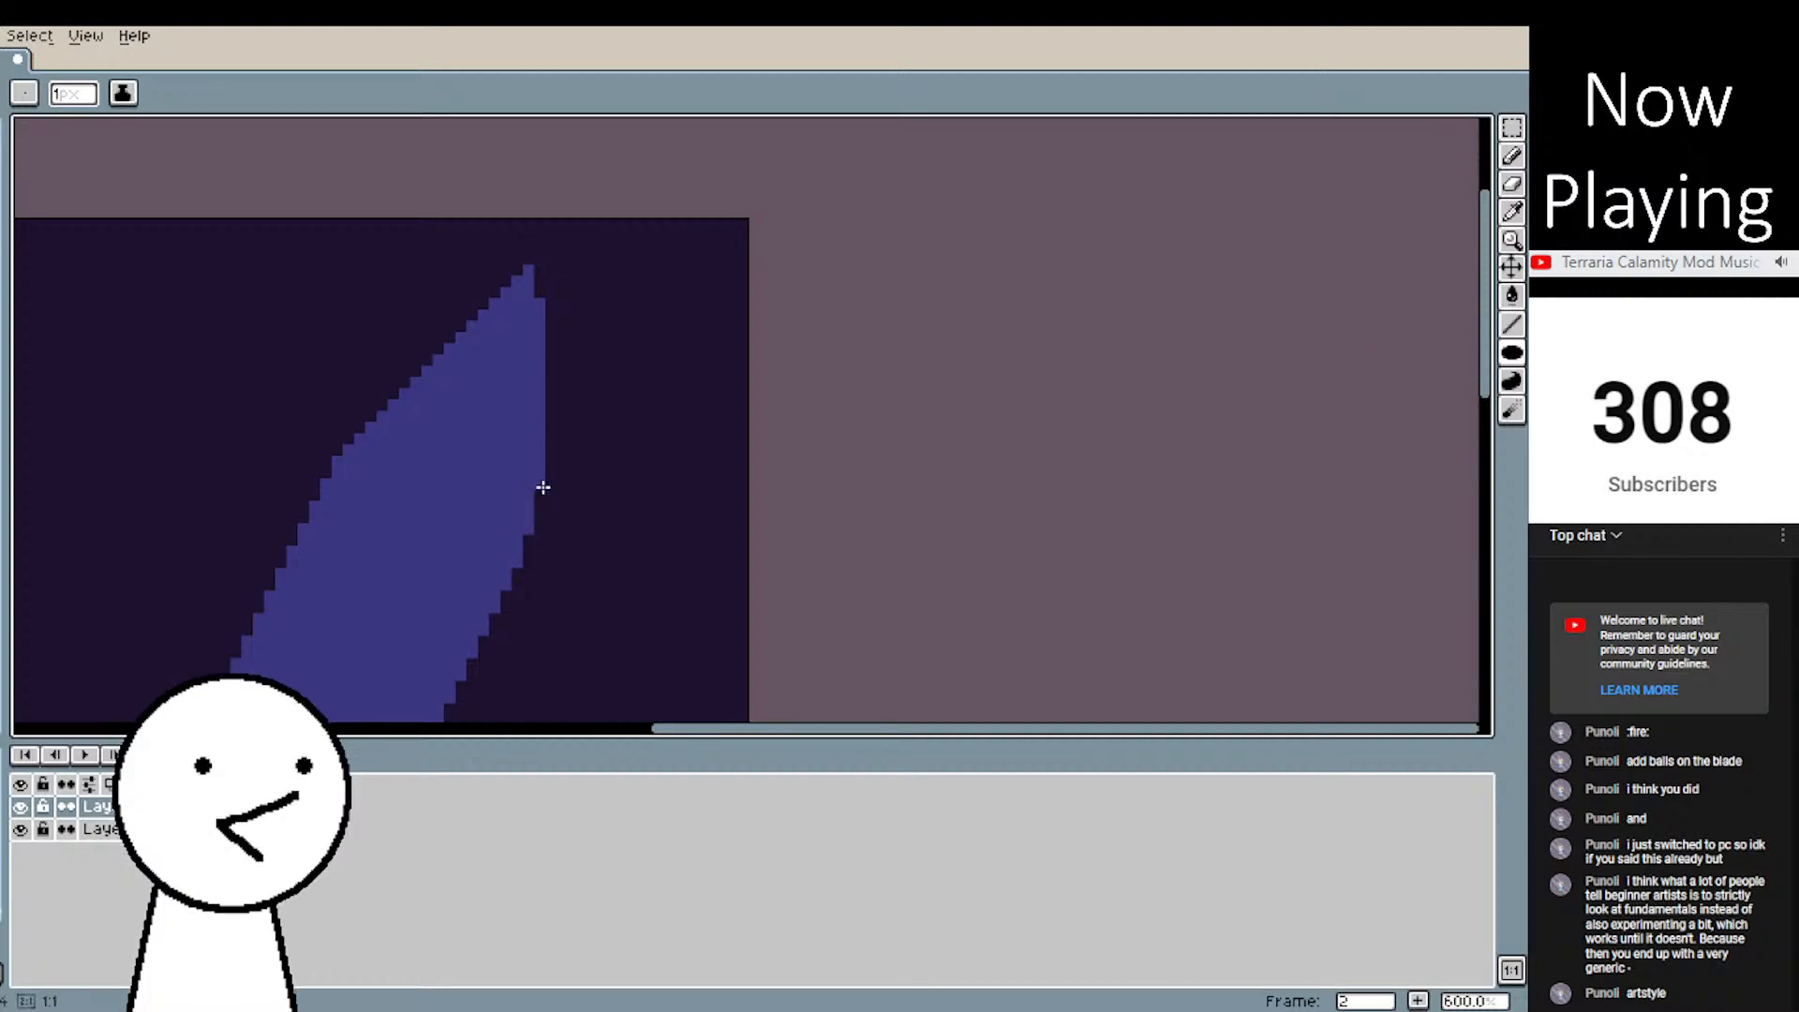
drag(551, 346, 555, 439)
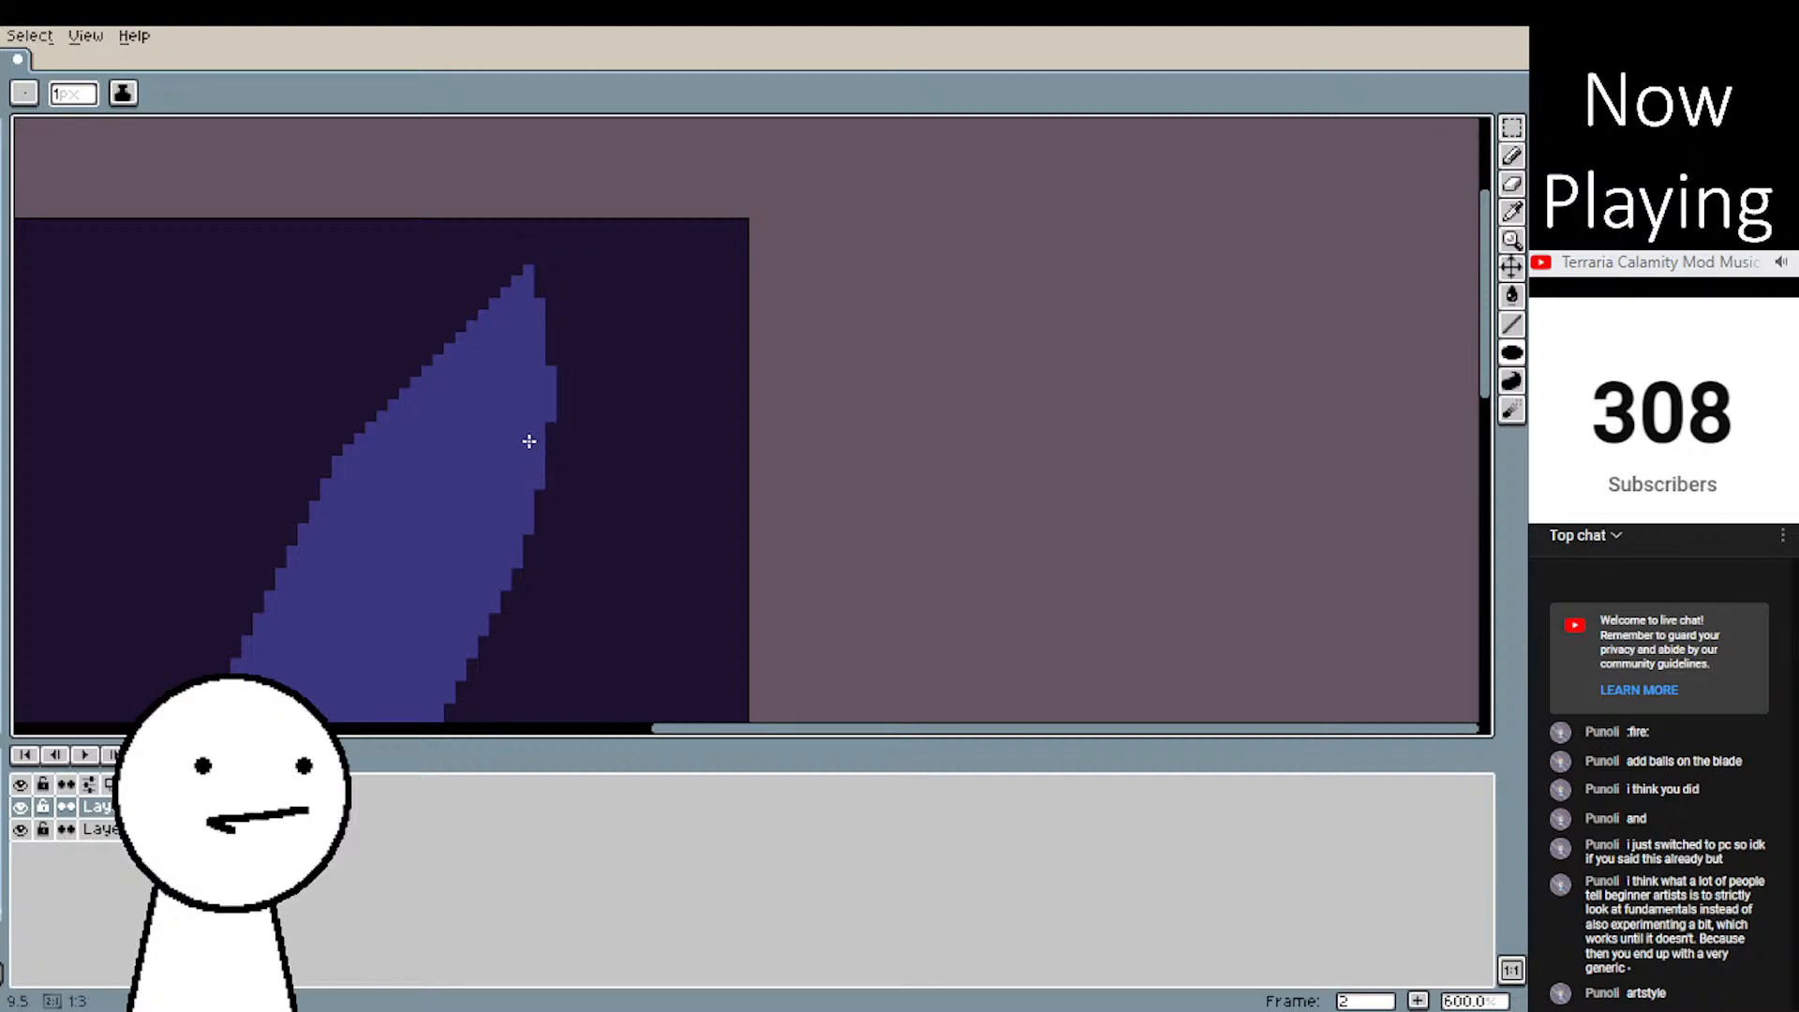
- Examine how the widened right edge near the tip reads in the overall blade silhouette
scroll(723, 430, down, 4)
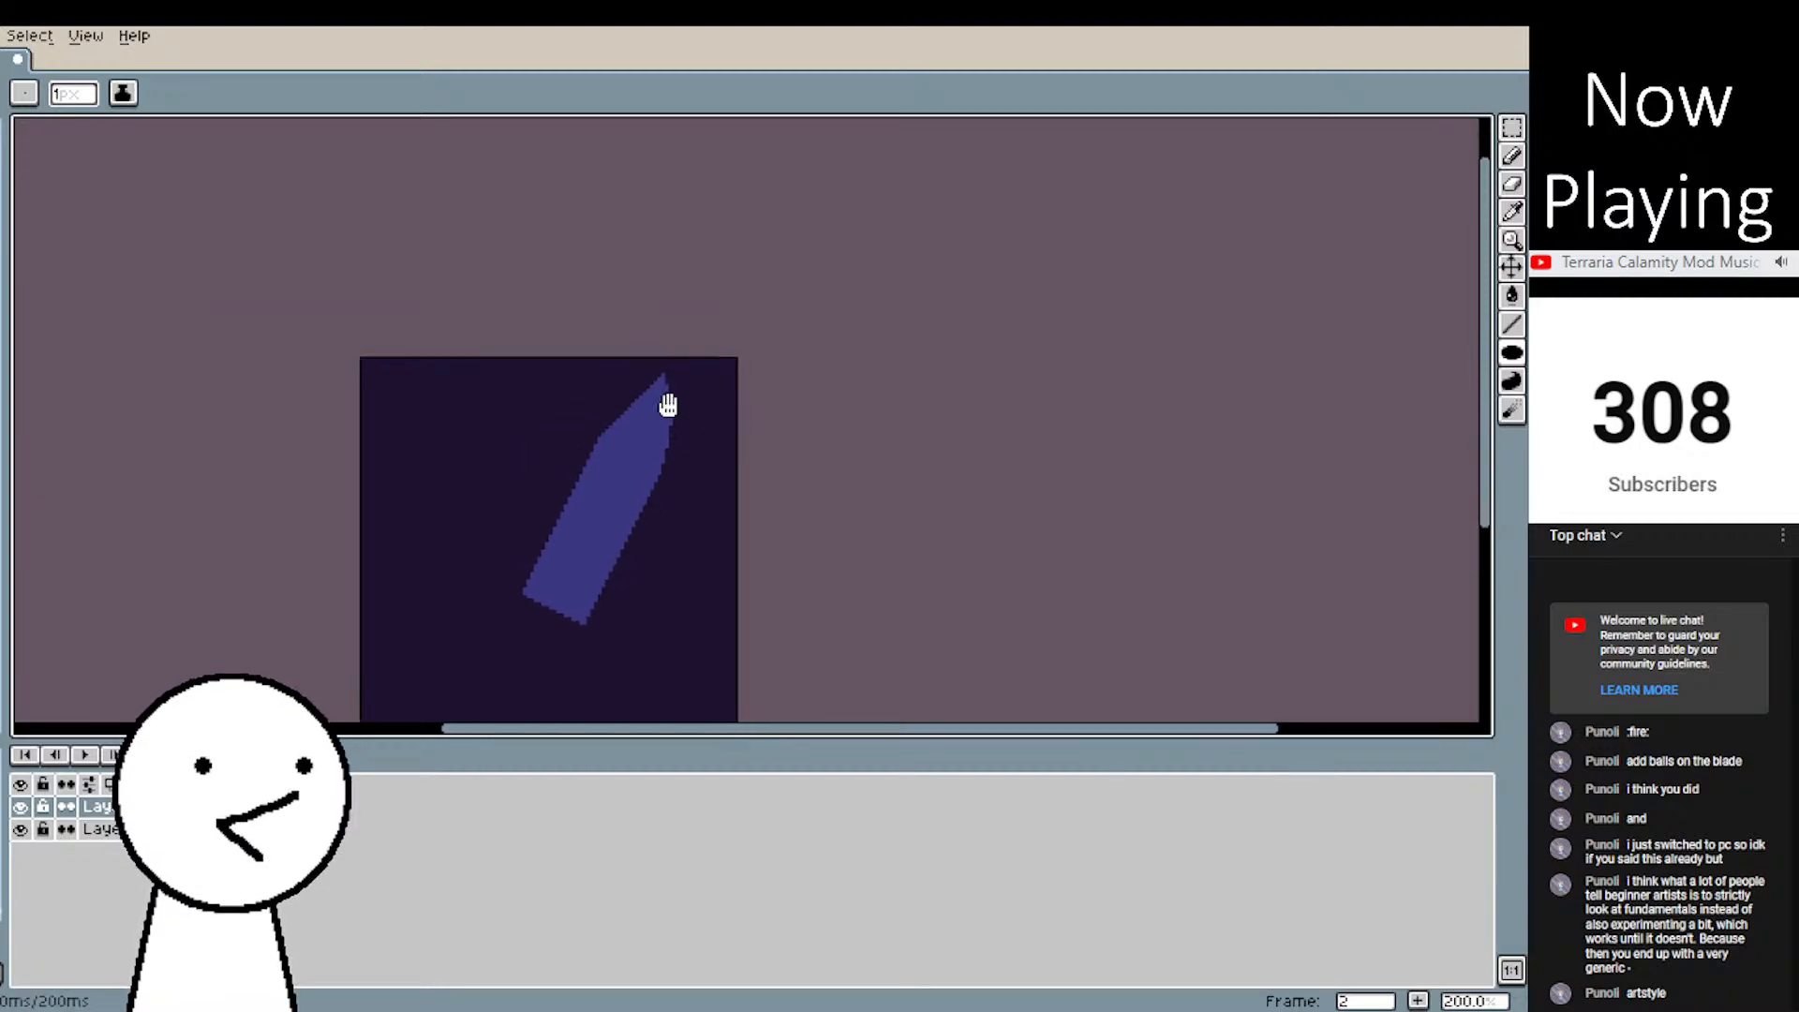
drag(661, 406, 737, 387)
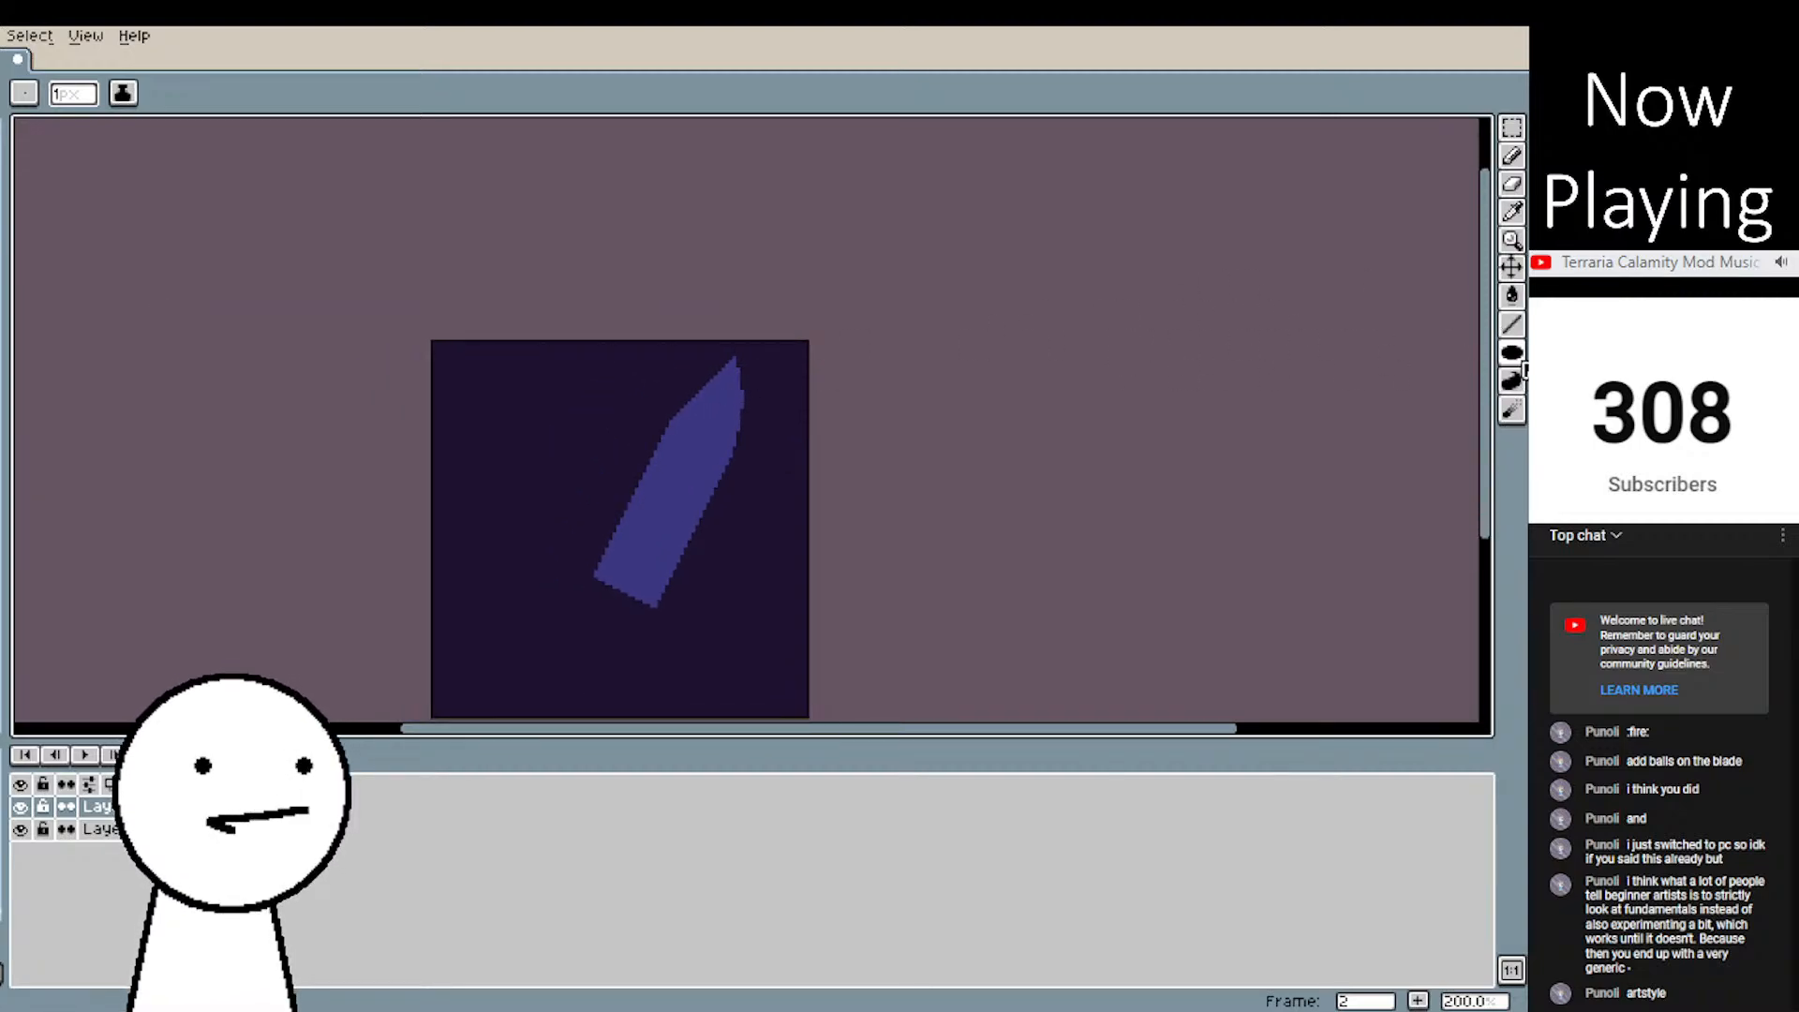
drag(1108, 324, 751, 373)
click(1514, 330)
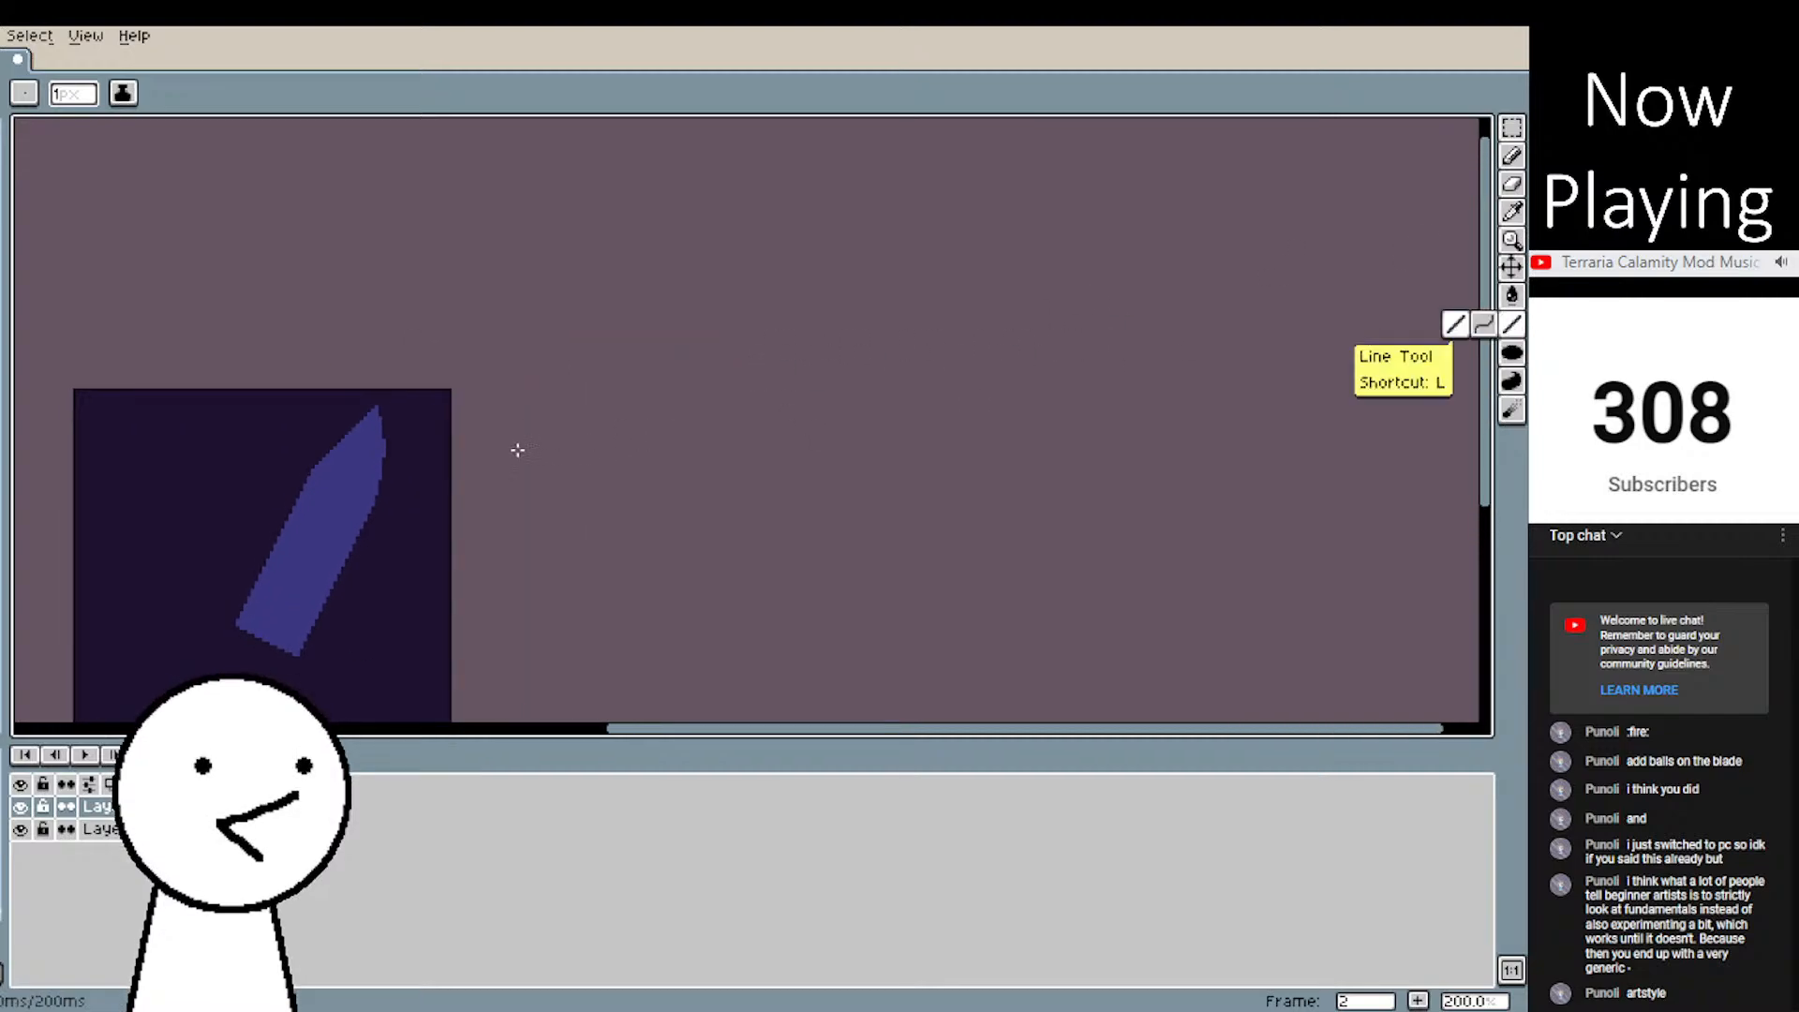
scroll(514, 449, up, 2)
scroll(690, 394, up, 1)
scroll(663, 381, down, 3)
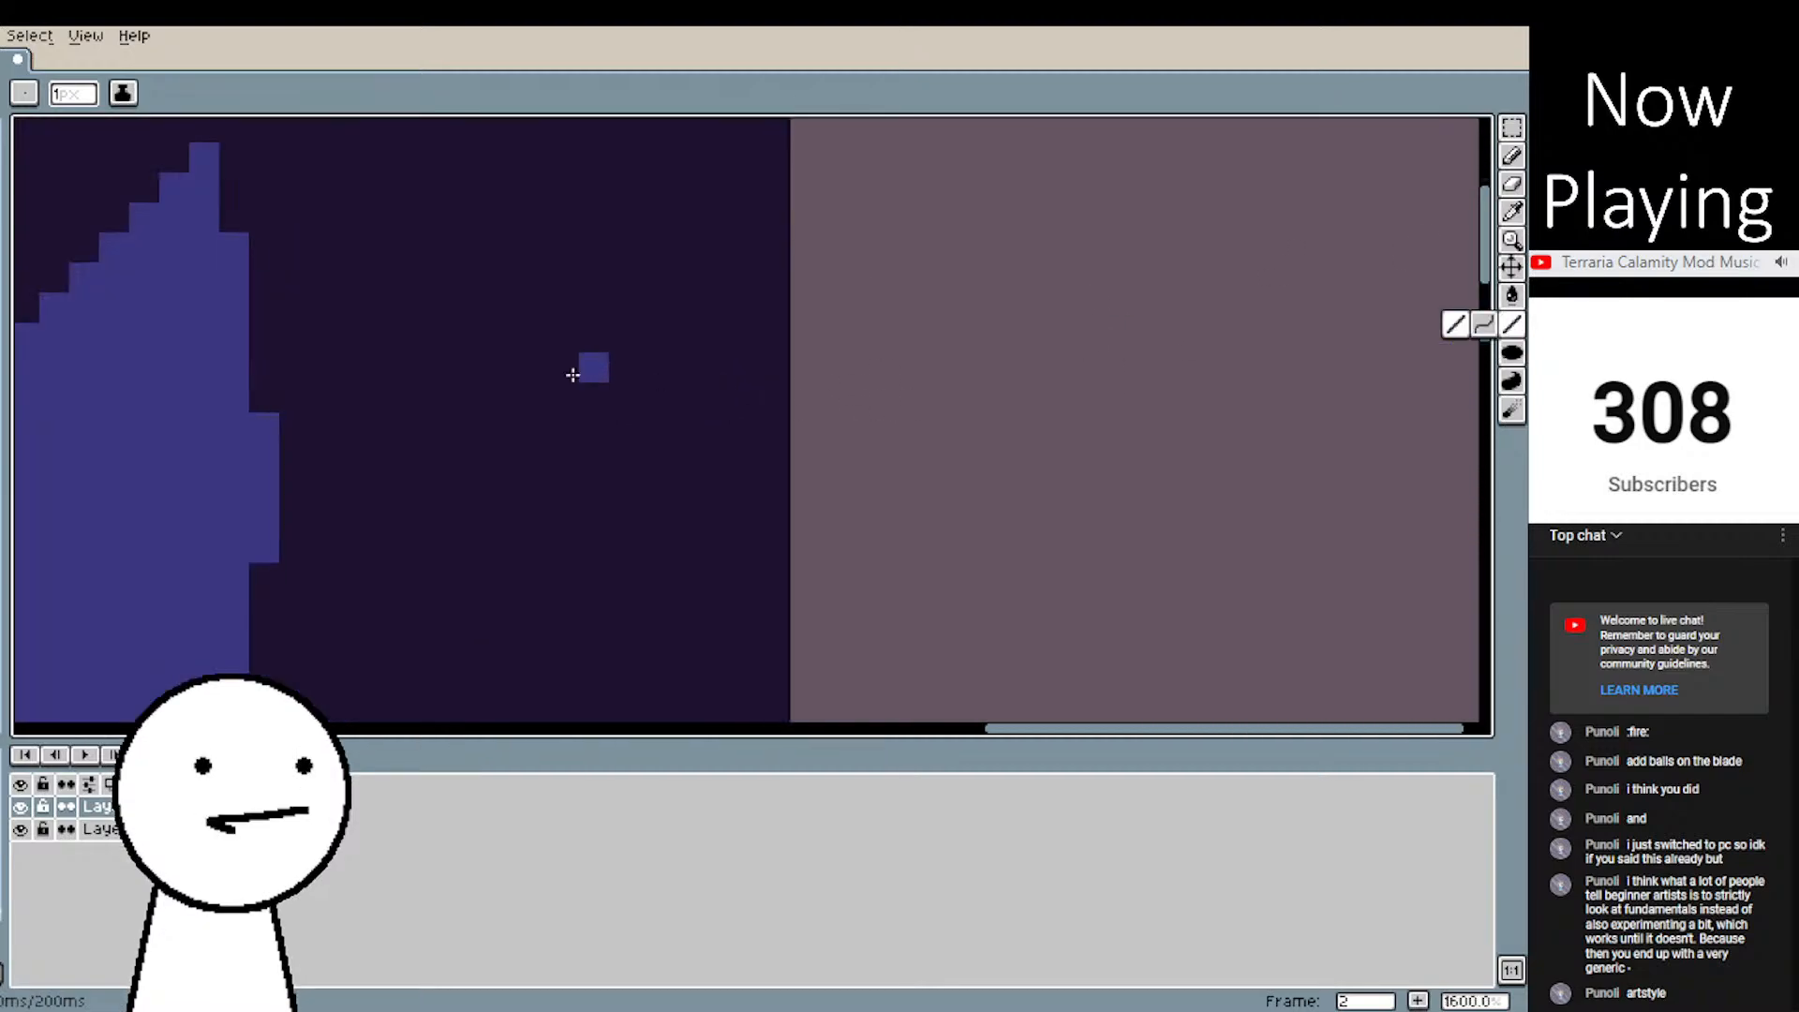
scroll(1054, 343, down, 2)
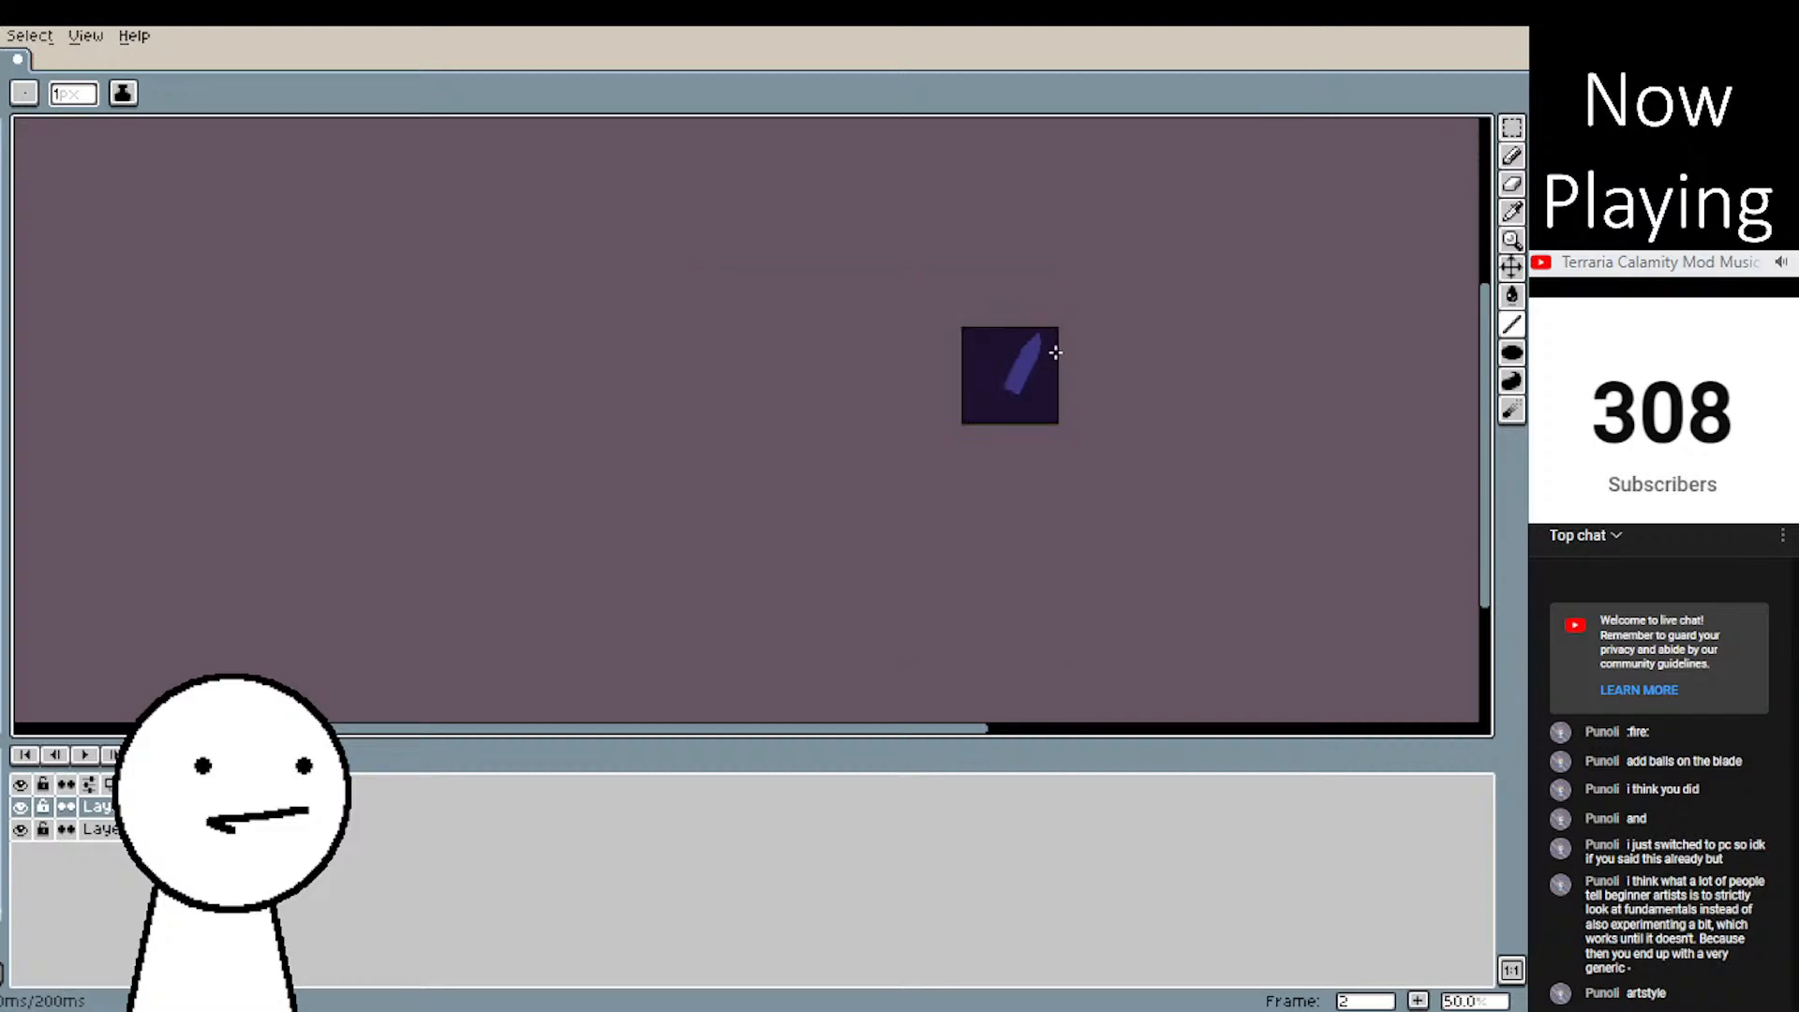
scroll(1055, 352, up, 2)
drag(1096, 330, 912, 303)
scroll(866, 317, down, 1)
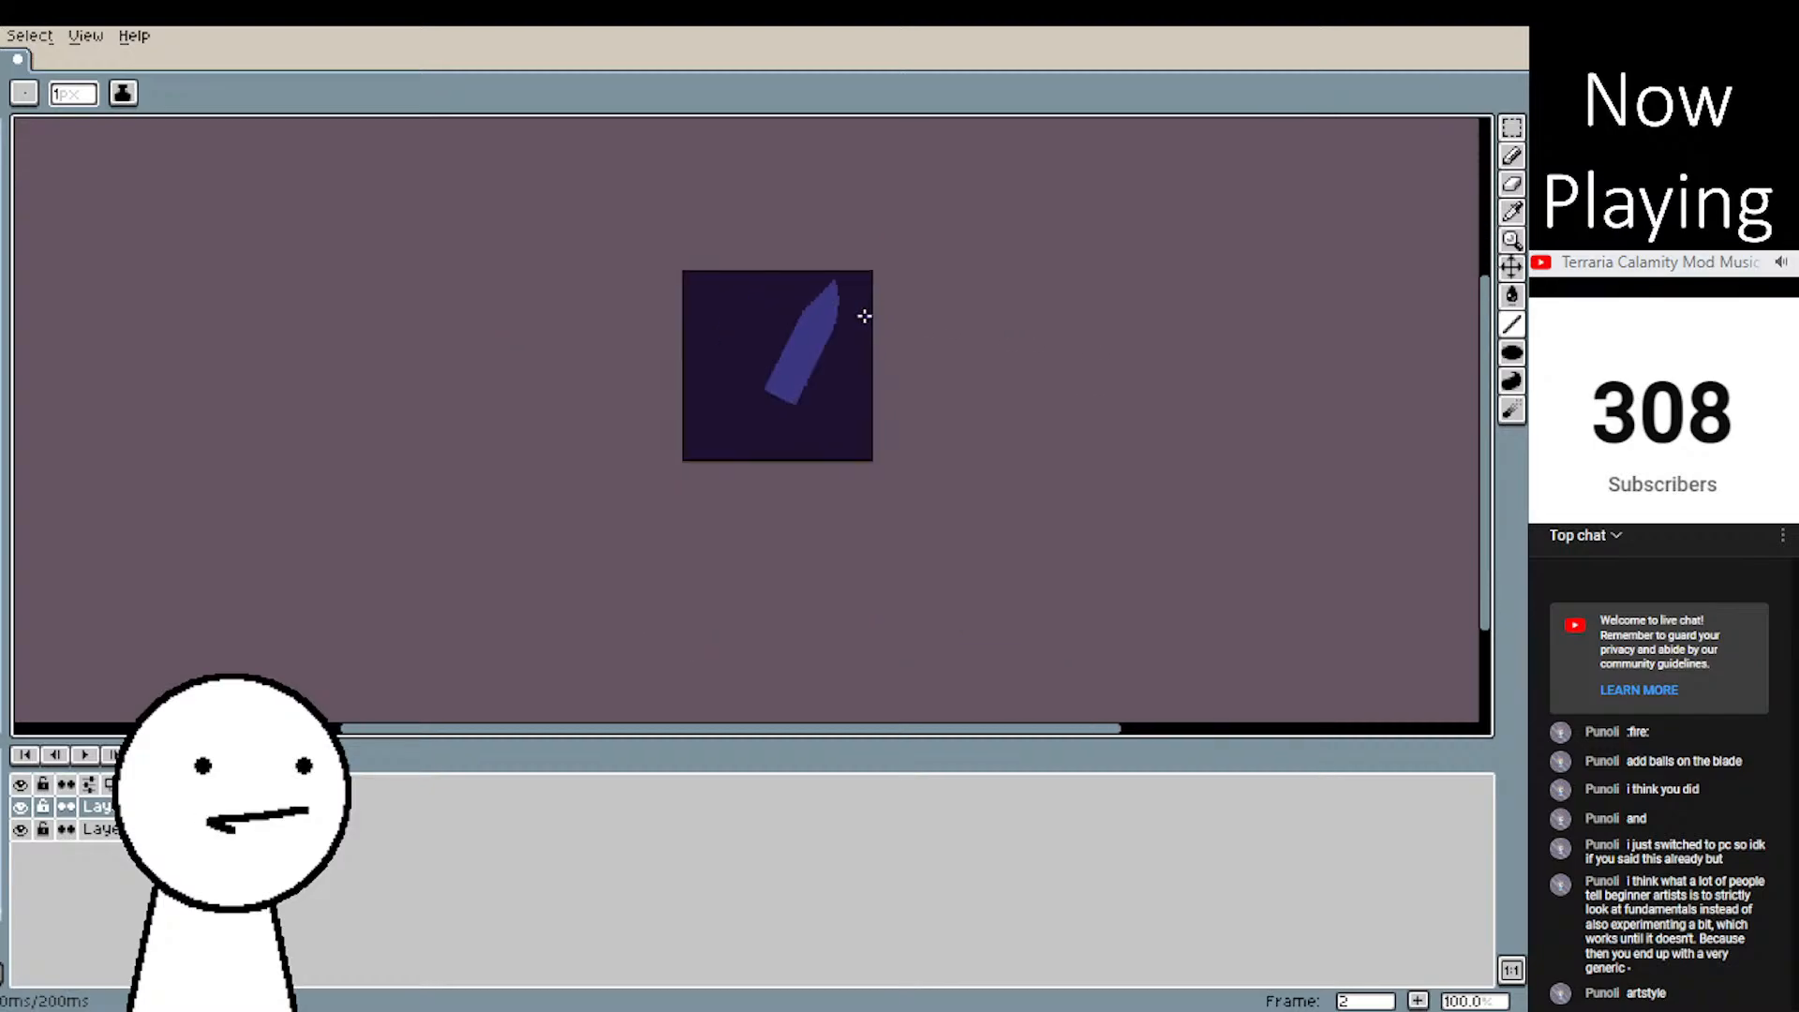
scroll(864, 315, up, 2)
scroll(787, 294, up, 1)
scroll(787, 265, up, 2)
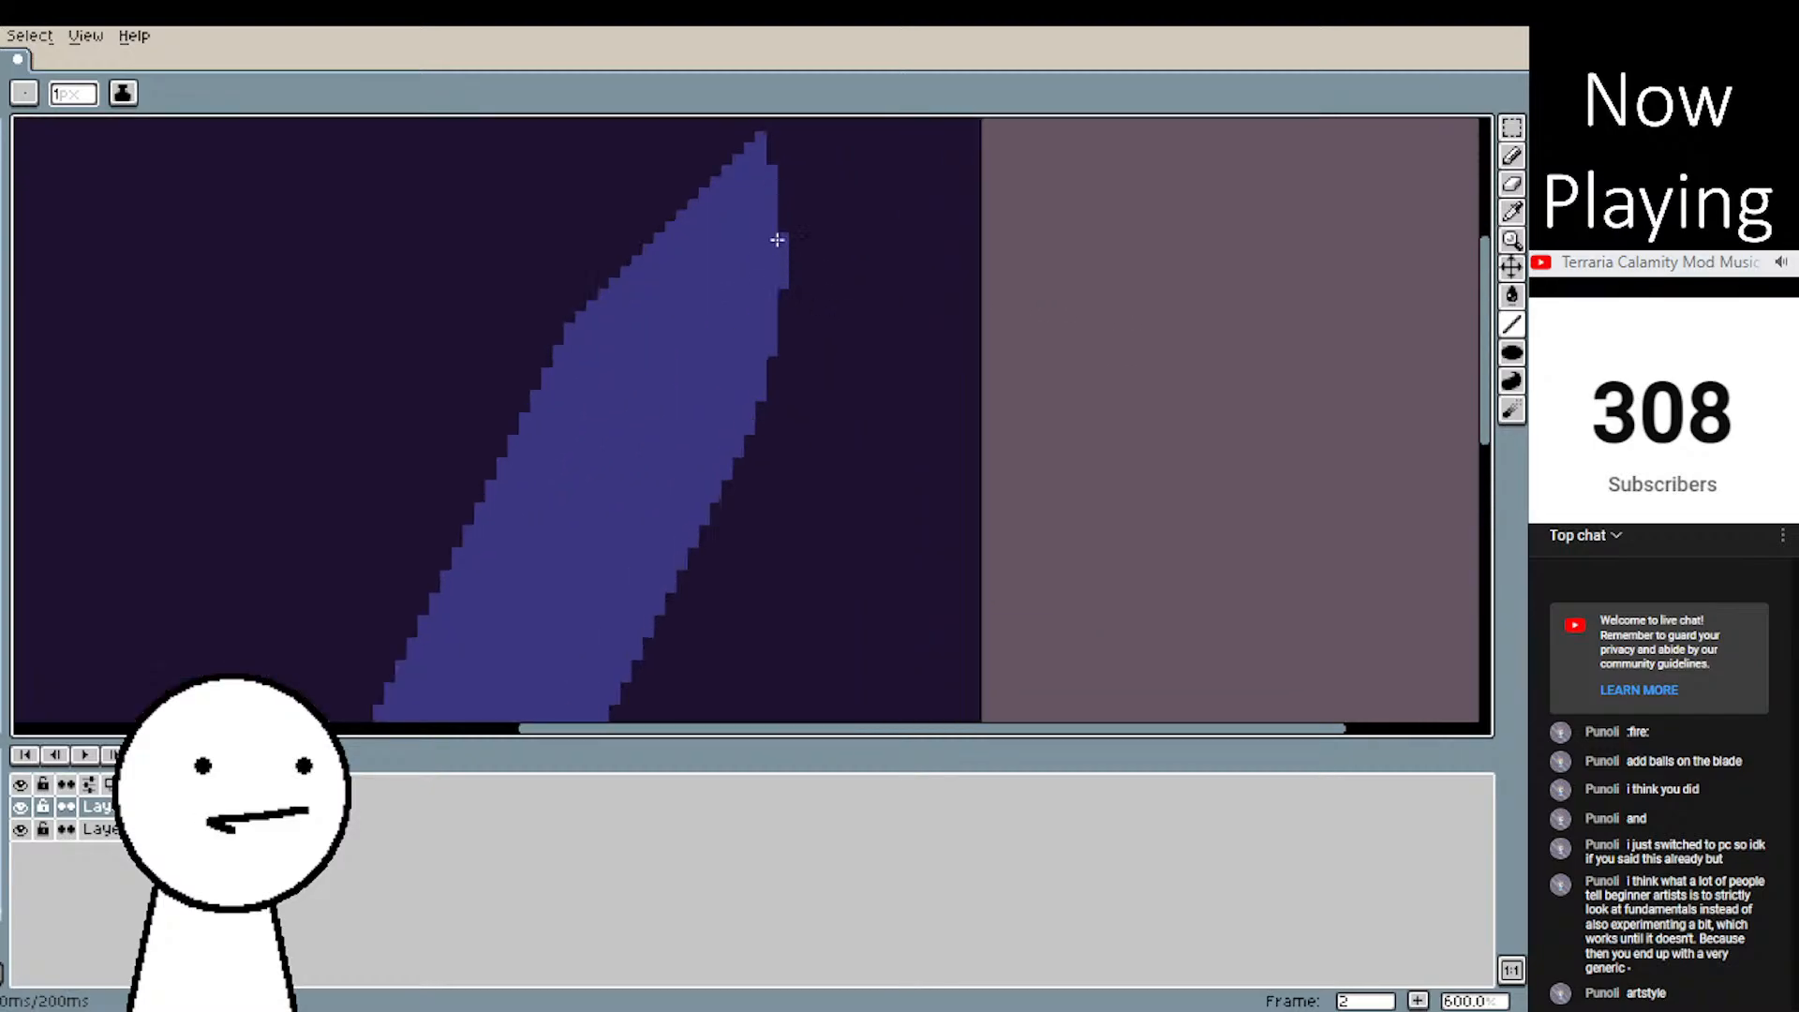
- Draw a small grey 1 px ring-like curl with the Pencil tool just above and left of the blade's tip
drag(939, 195, 784, 285)
click(1512, 211)
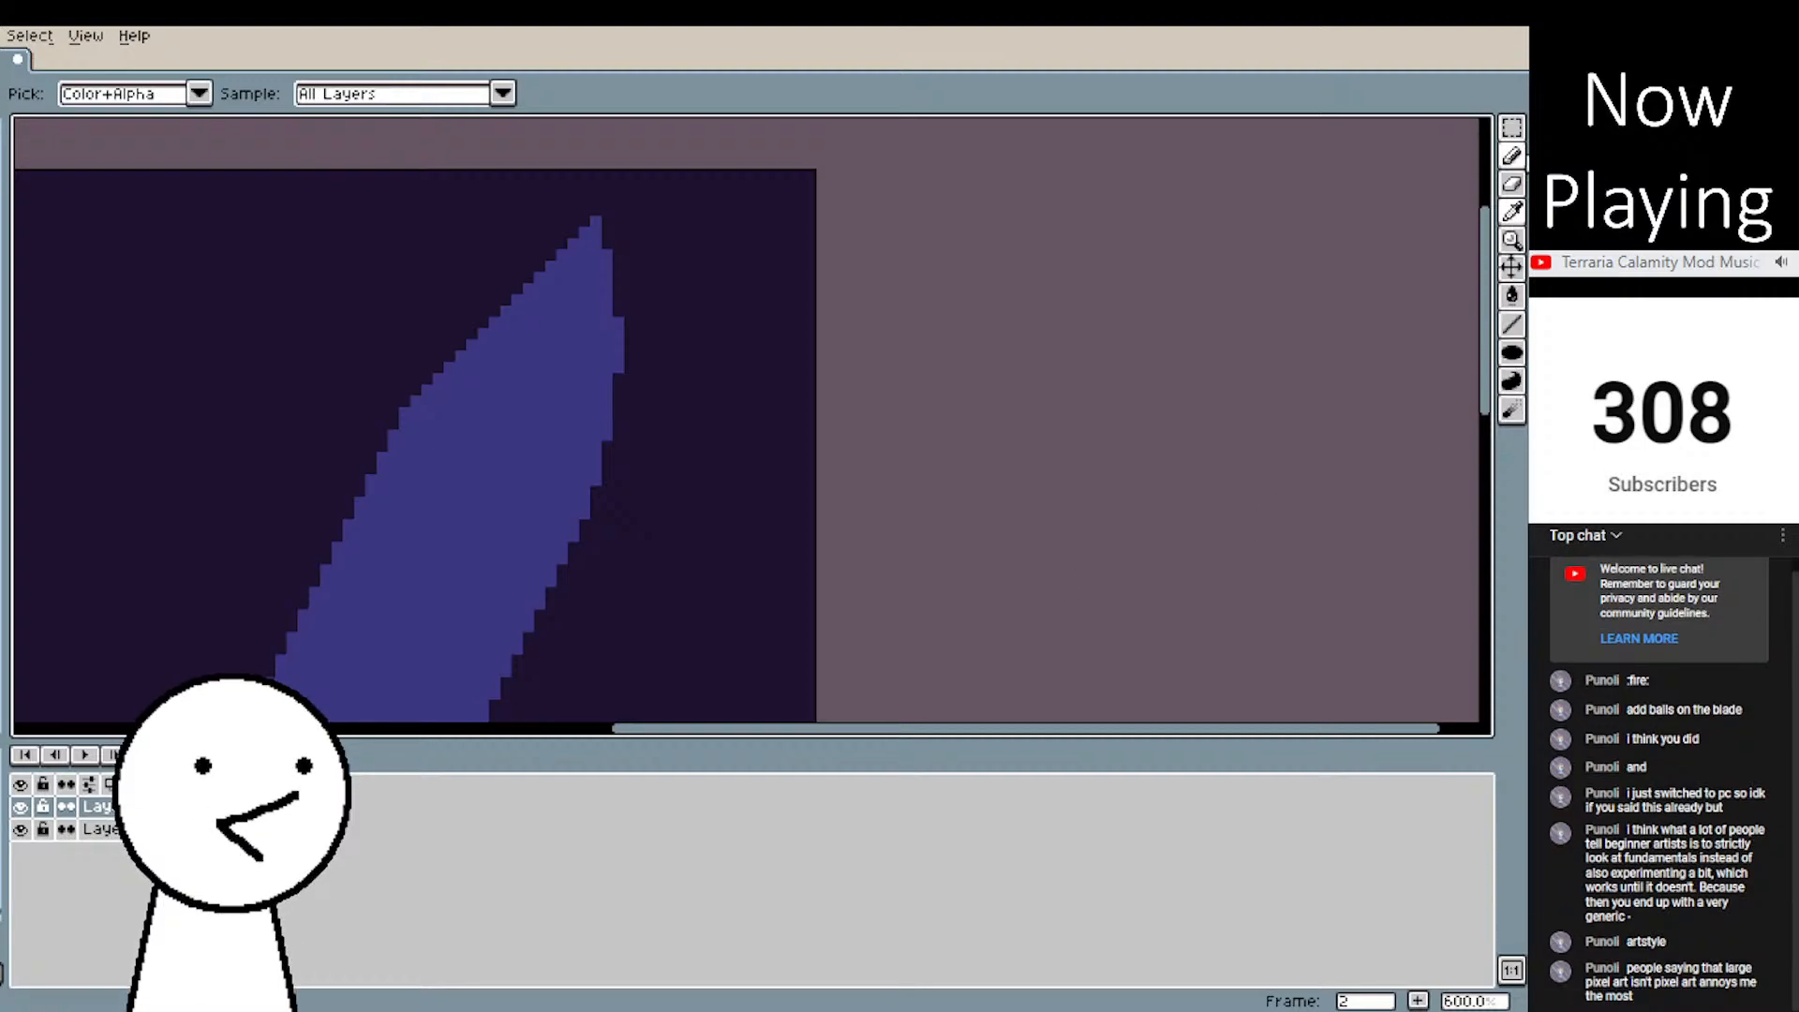
click(1512, 156)
drag(684, 294, 799, 413)
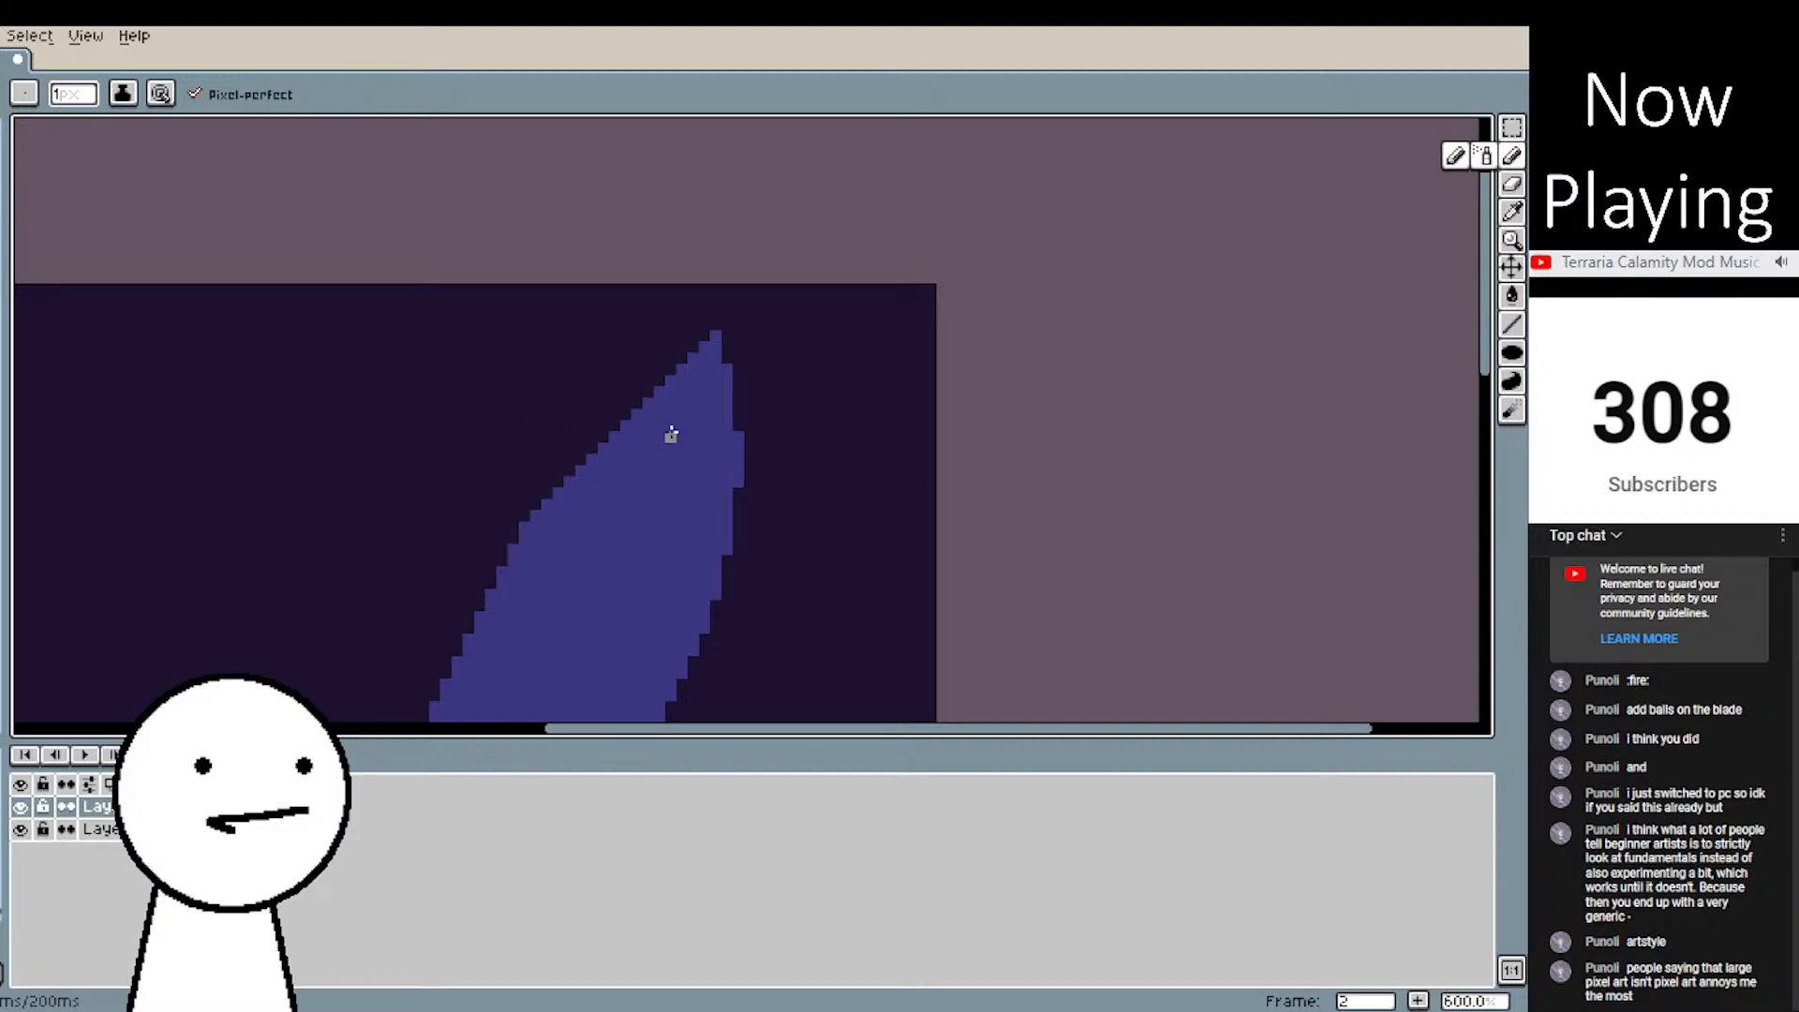
scroll(684, 428, up, 1)
drag(895, 335, 767, 481)
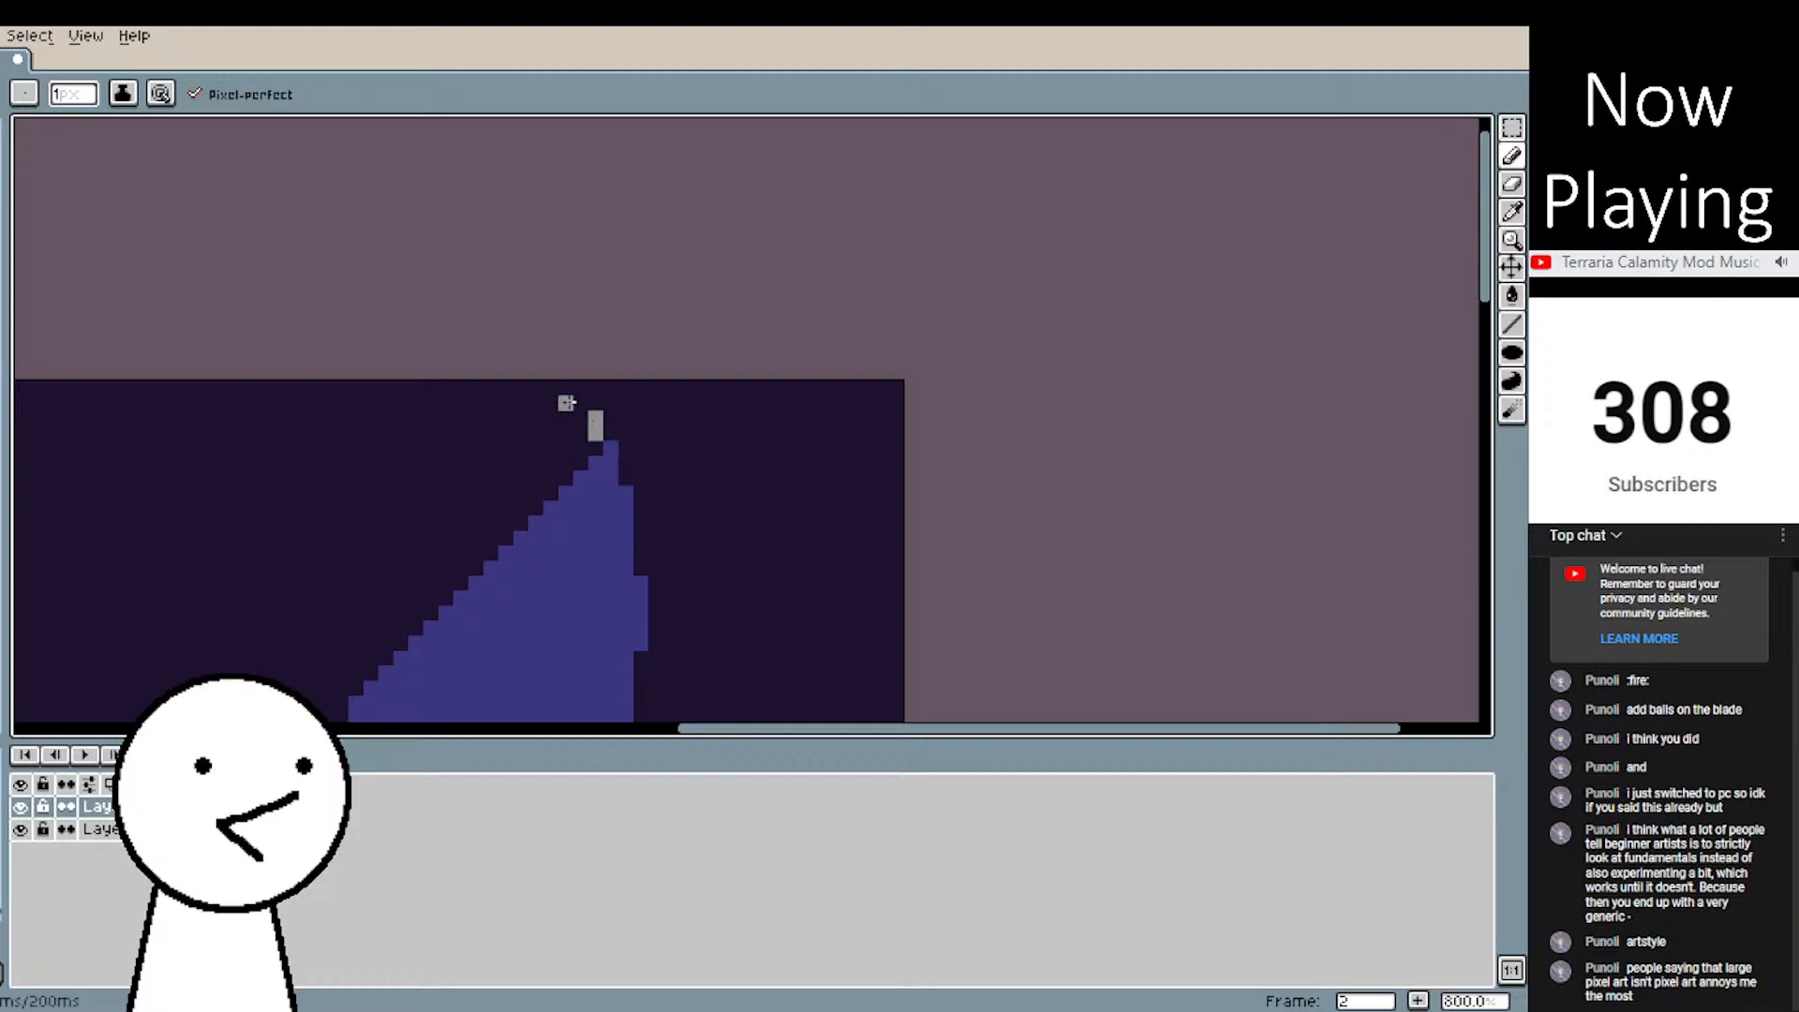
click(544, 400)
drag(560, 444, 593, 422)
scroll(815, 558, down, 5)
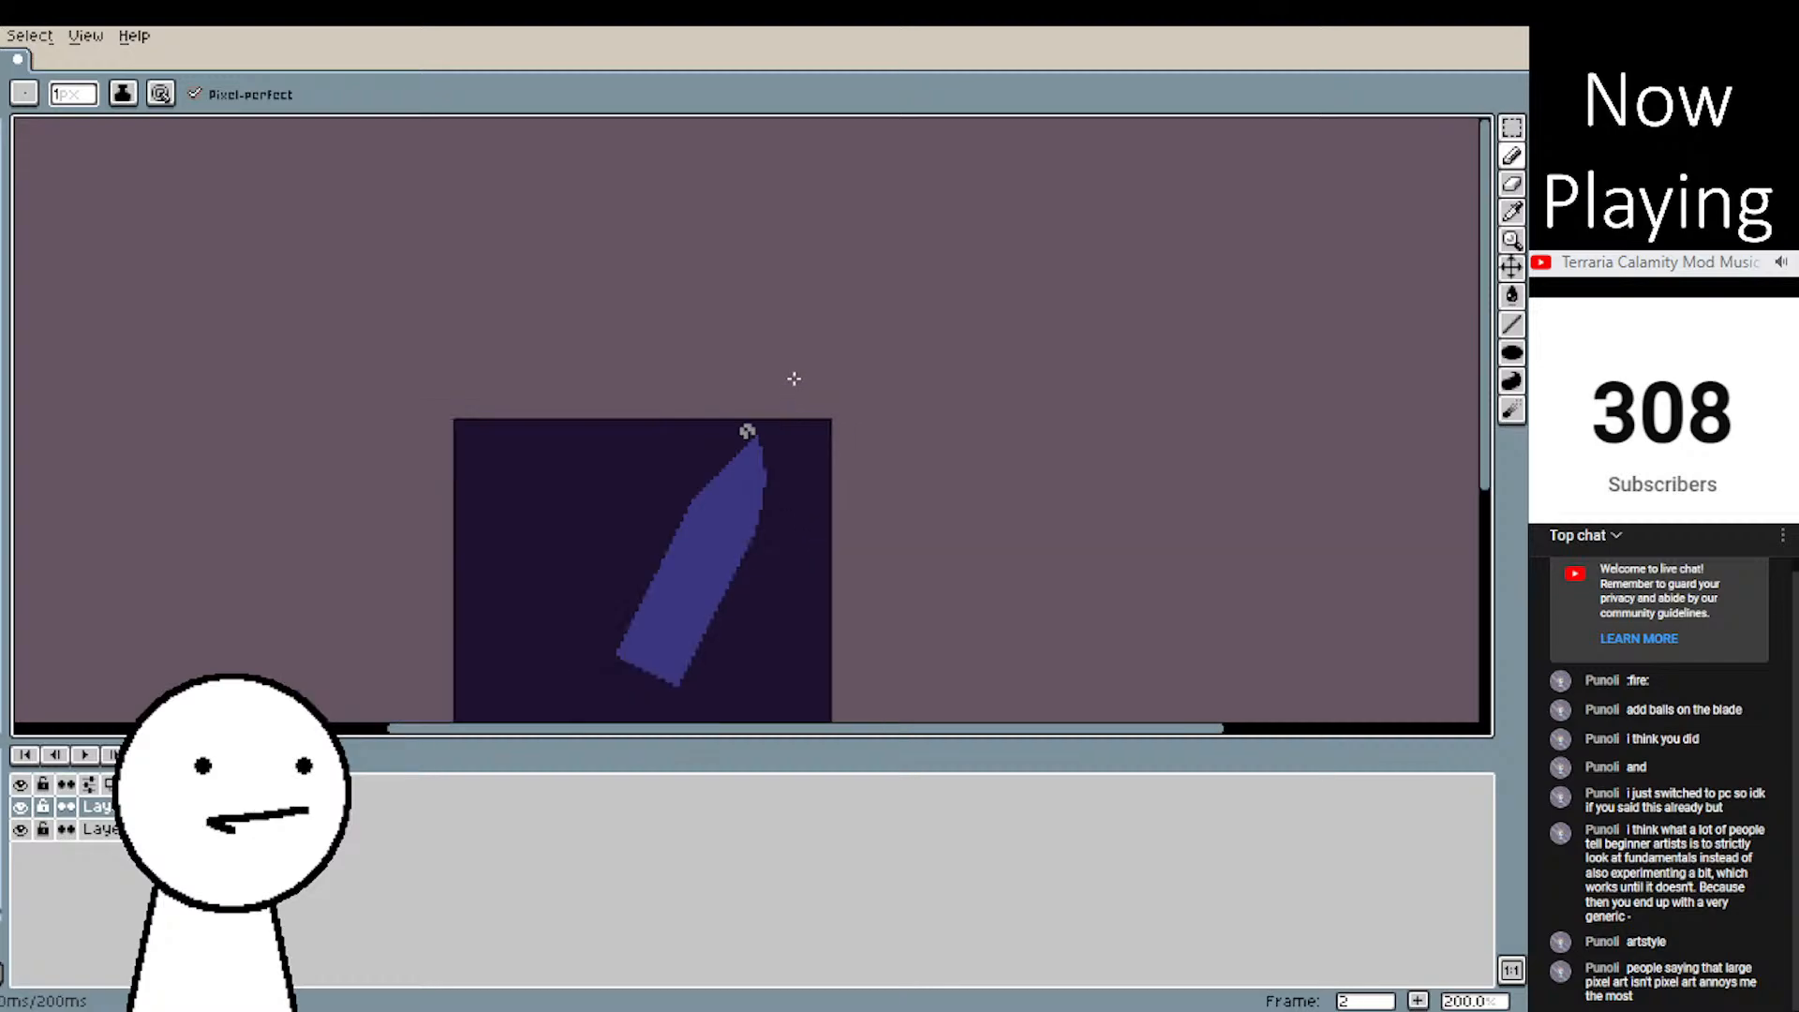
scroll(778, 271, up, 6)
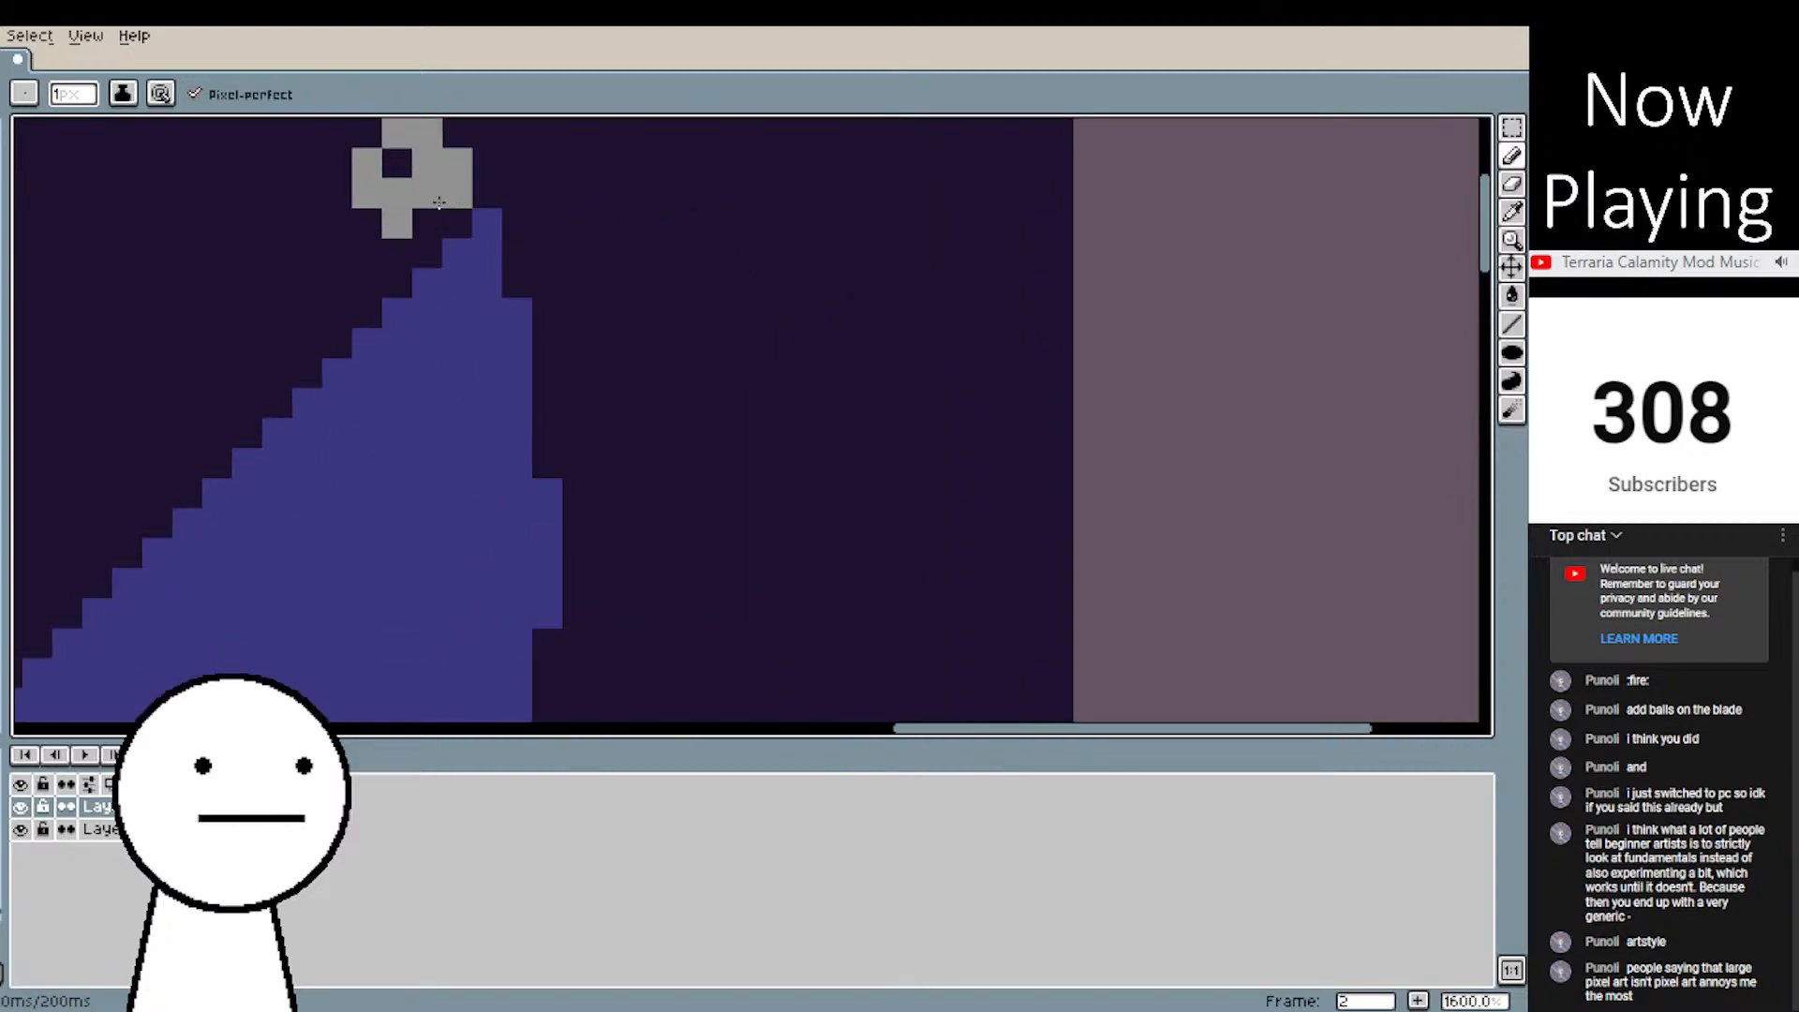
click(430, 207)
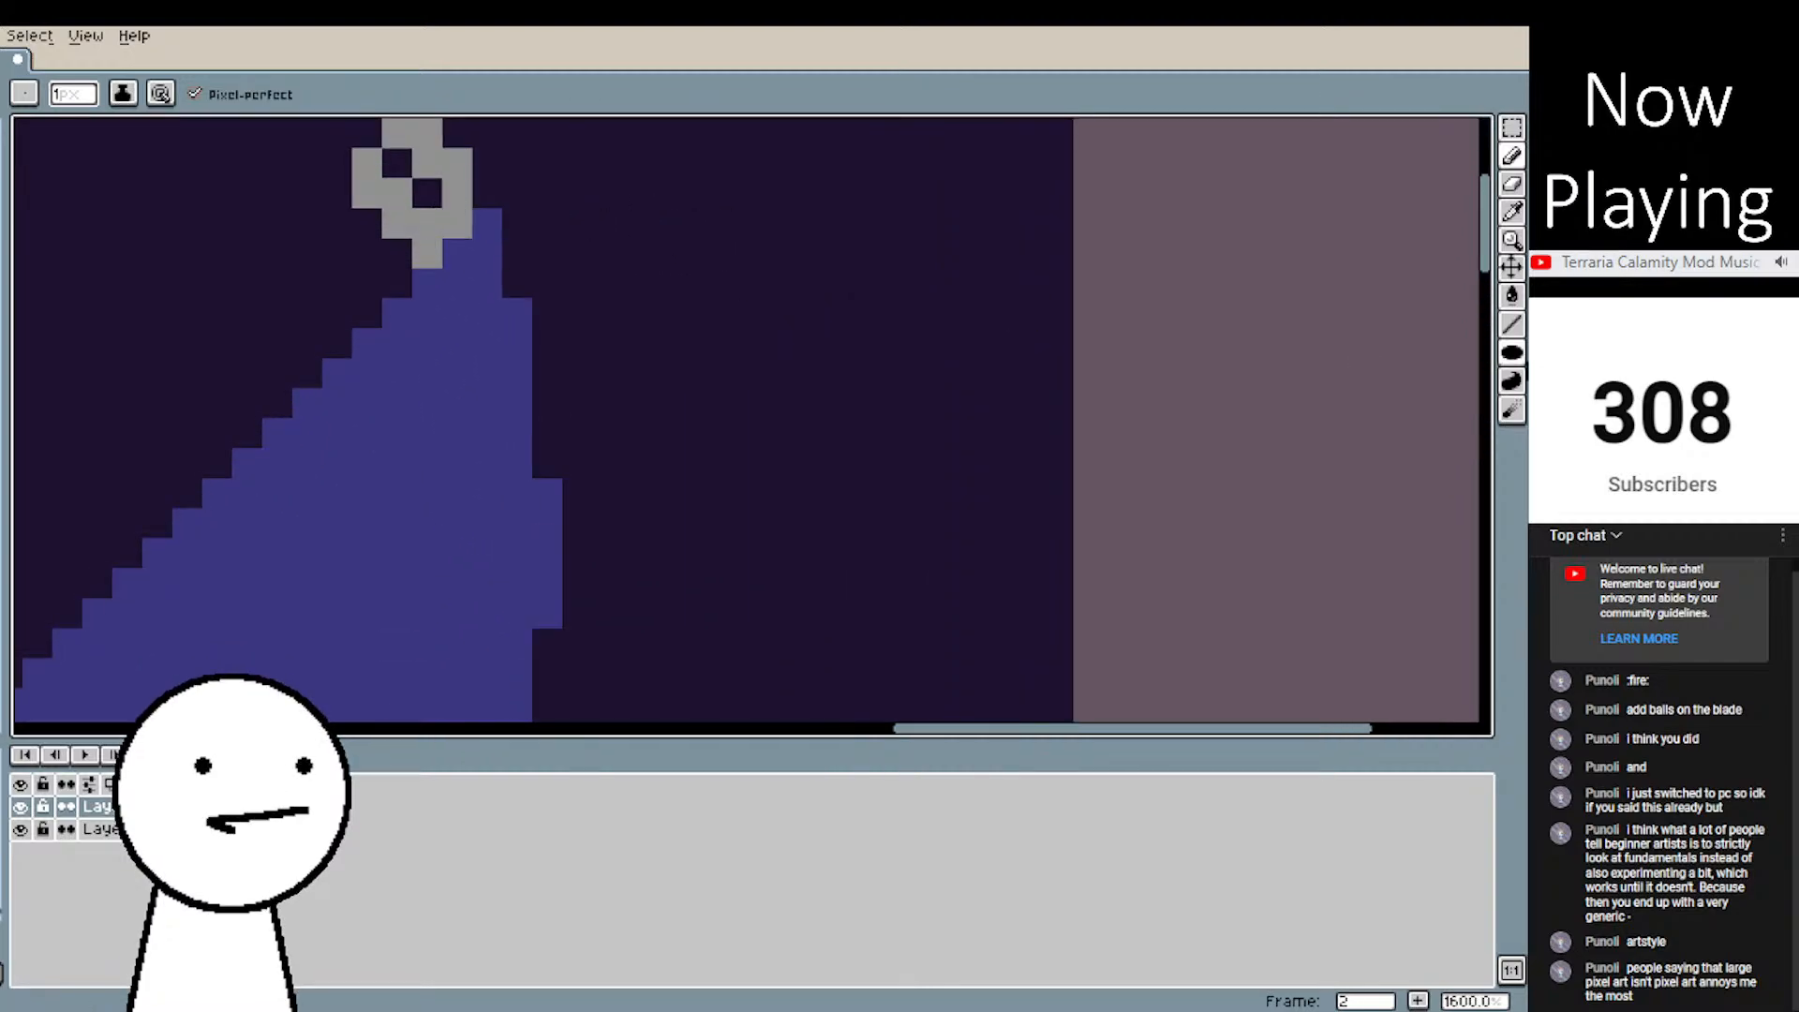
- Outline the blade's left side with grey 1 px lines from the curl to the shoulder and down to the base corner
click(1511, 353)
scroll(1225, 349, down, 1)
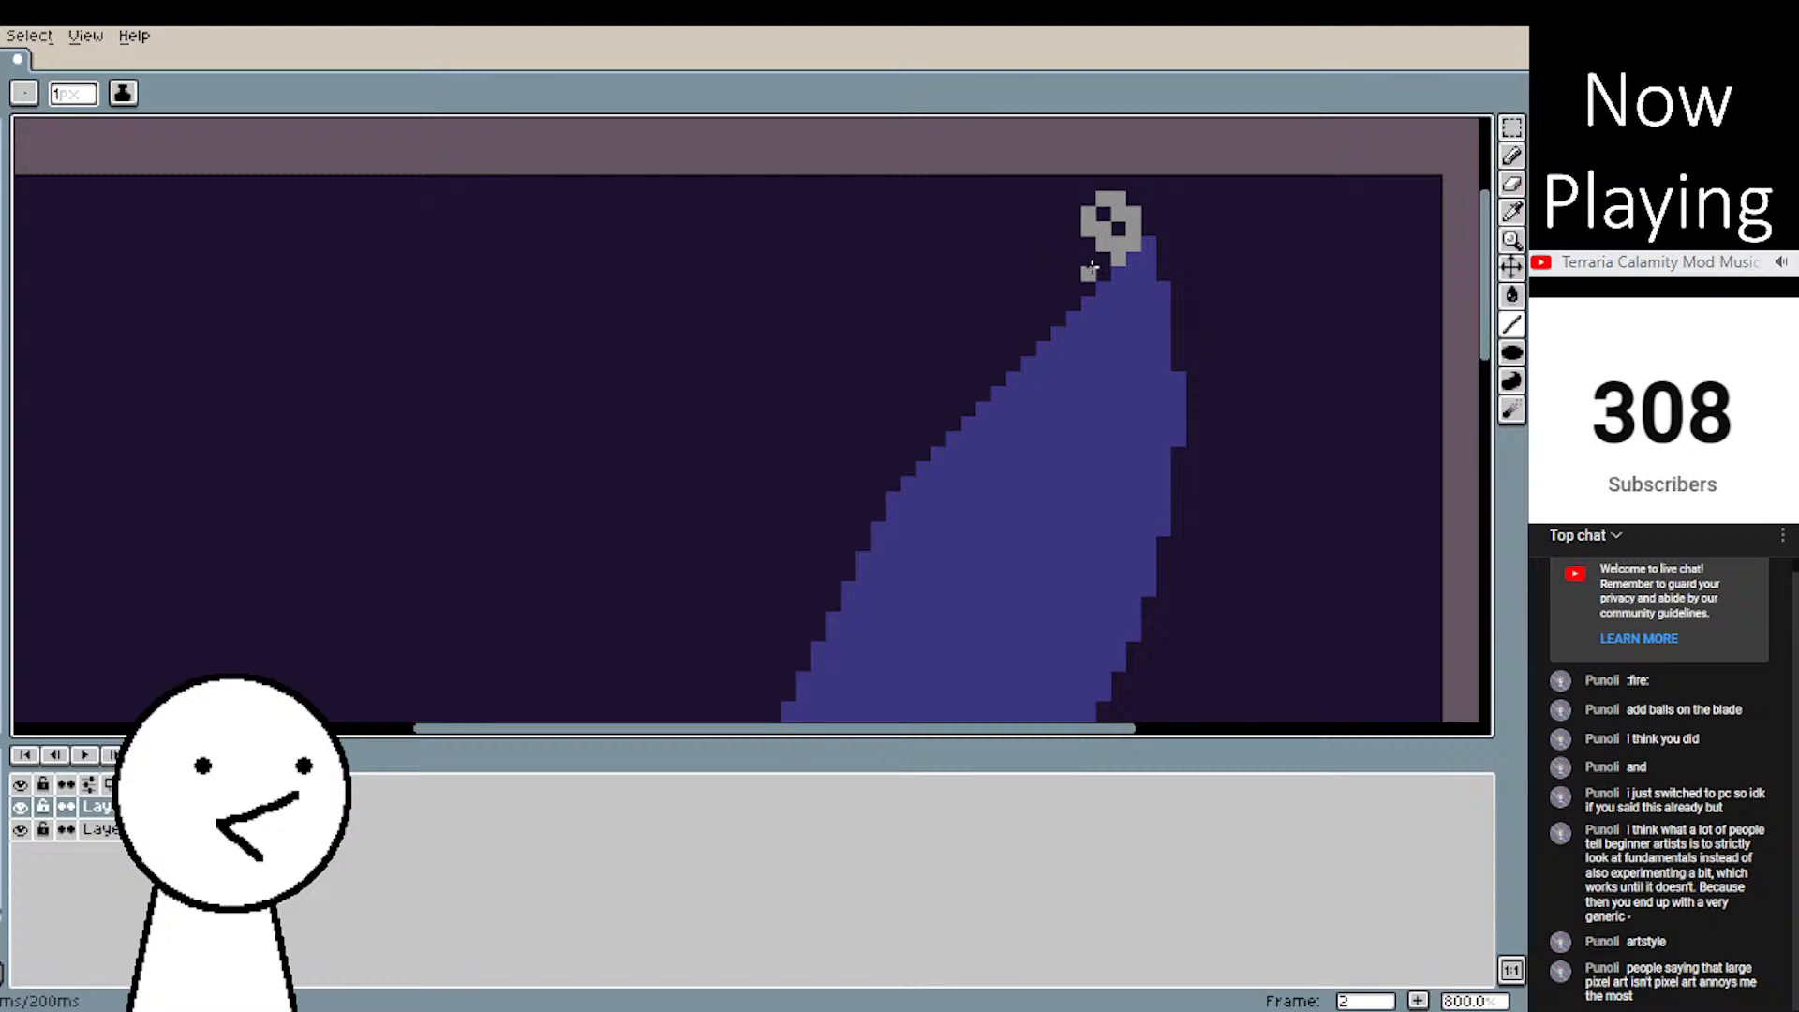
drag(1104, 271, 901, 493)
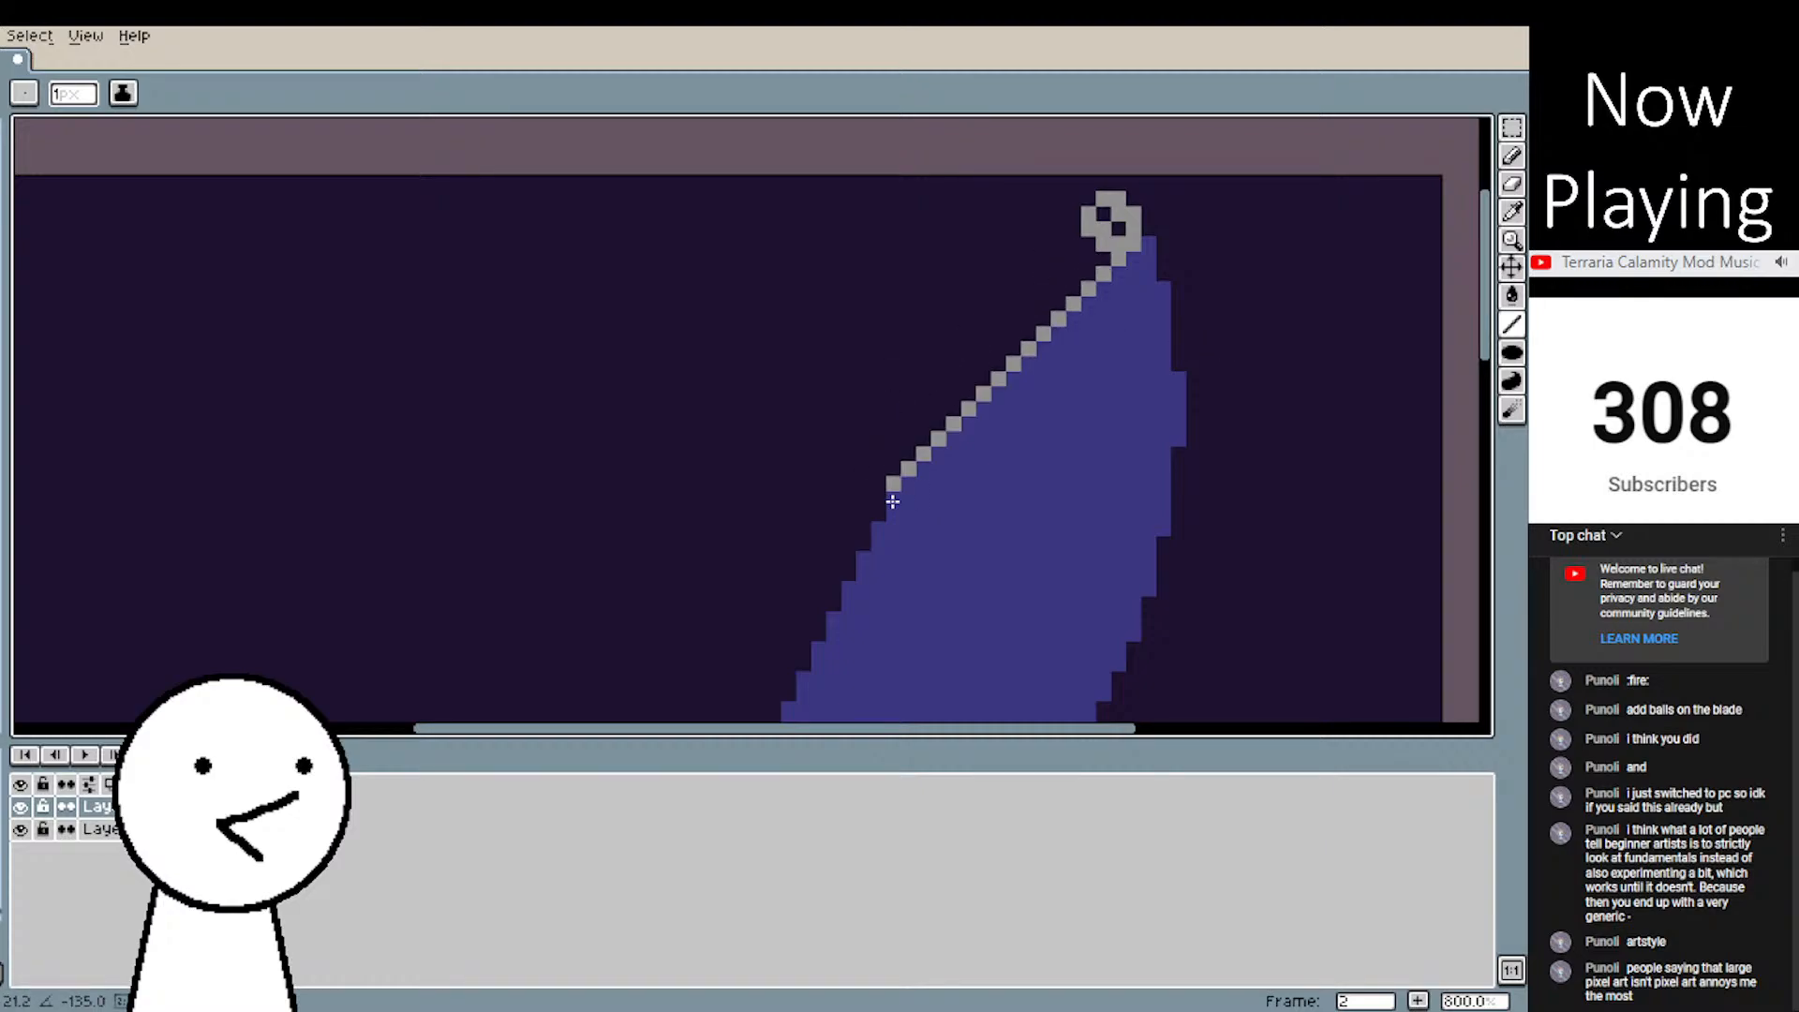
scroll(1012, 347, down, 1)
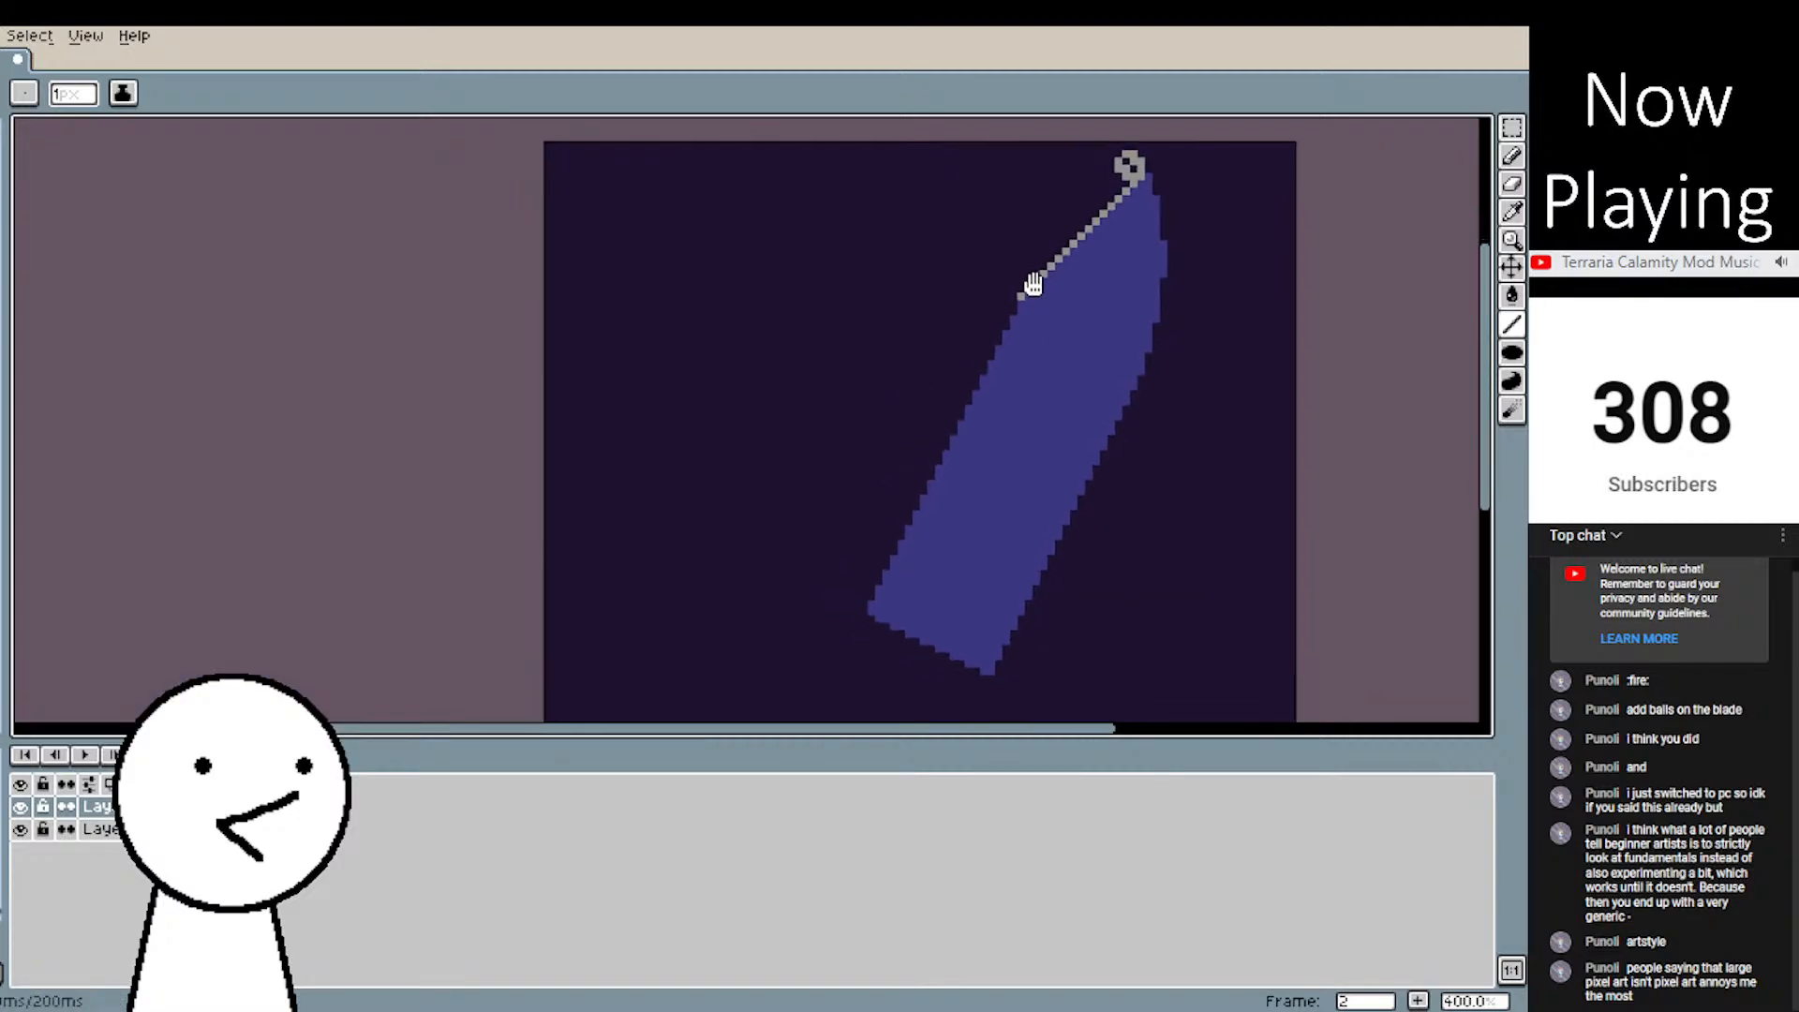
drag(1015, 298, 854, 604)
- Reshape the grey curl at the blade's tip by erasing the pixel below its inner gap and redrawing its inner strand
scroll(743, 553, down, 1)
scroll(703, 602, up, 2)
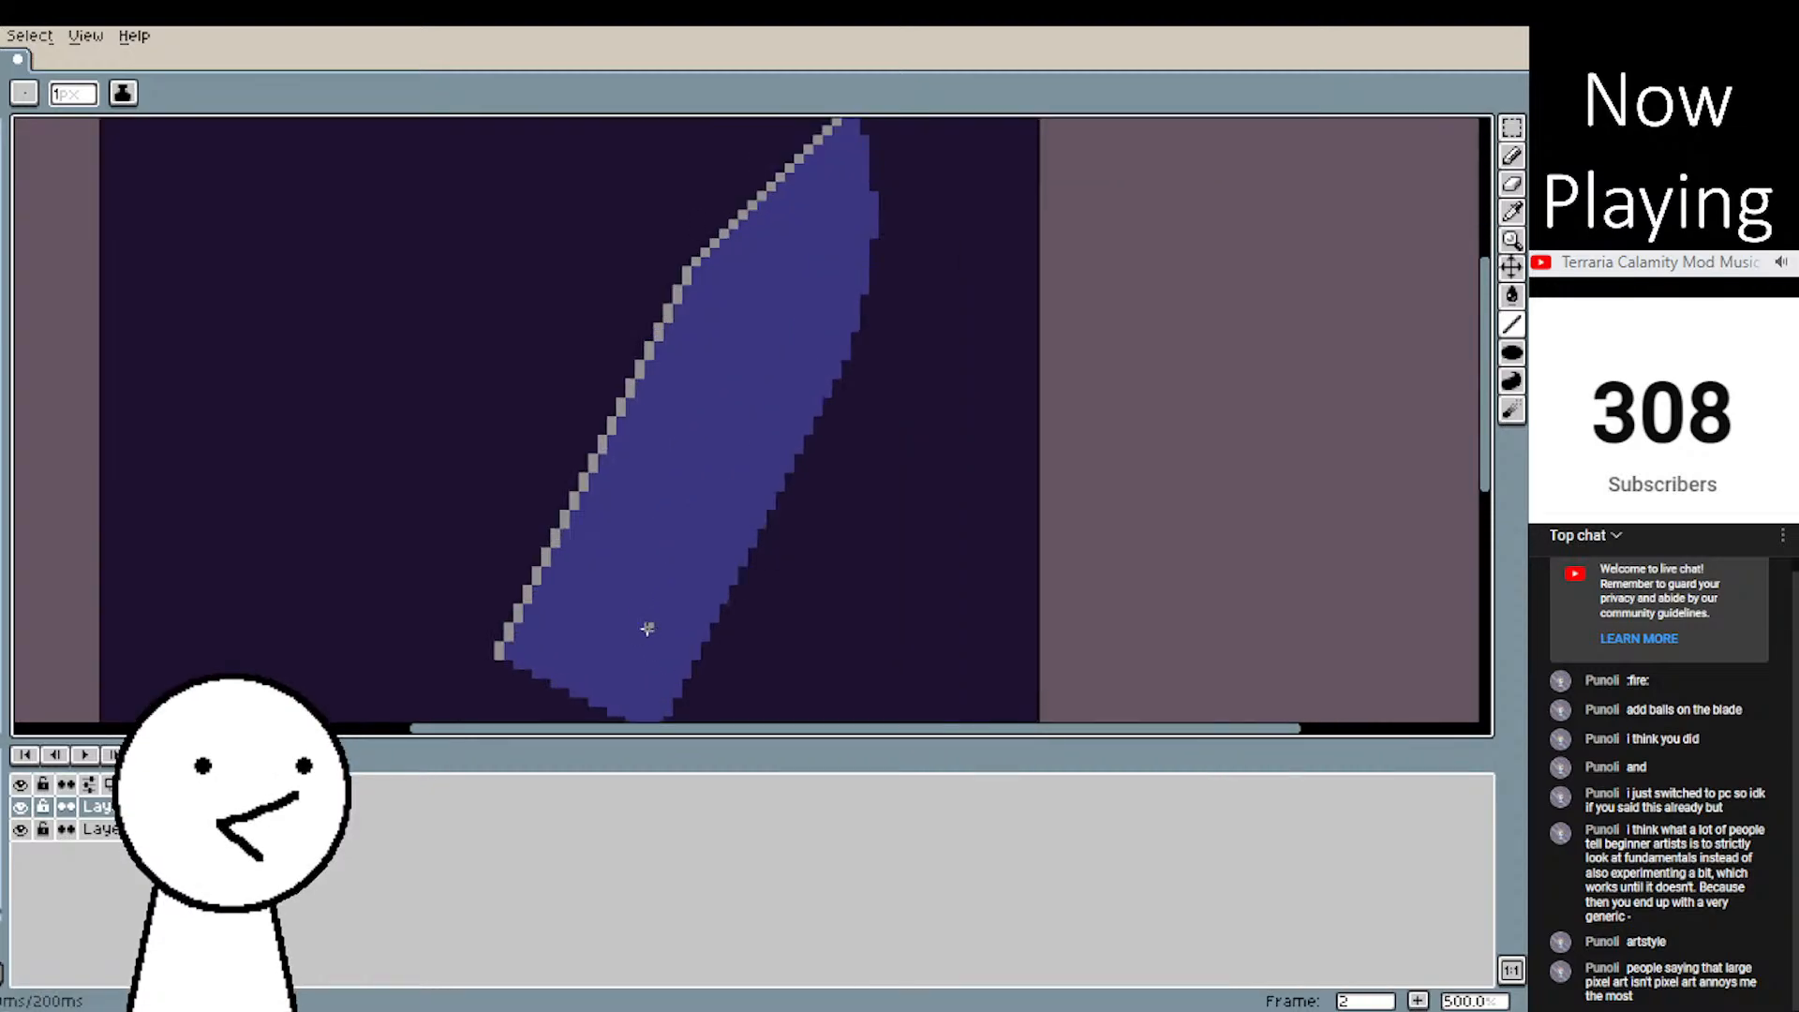
drag(647, 629, 683, 446)
drag(844, 132, 920, 588)
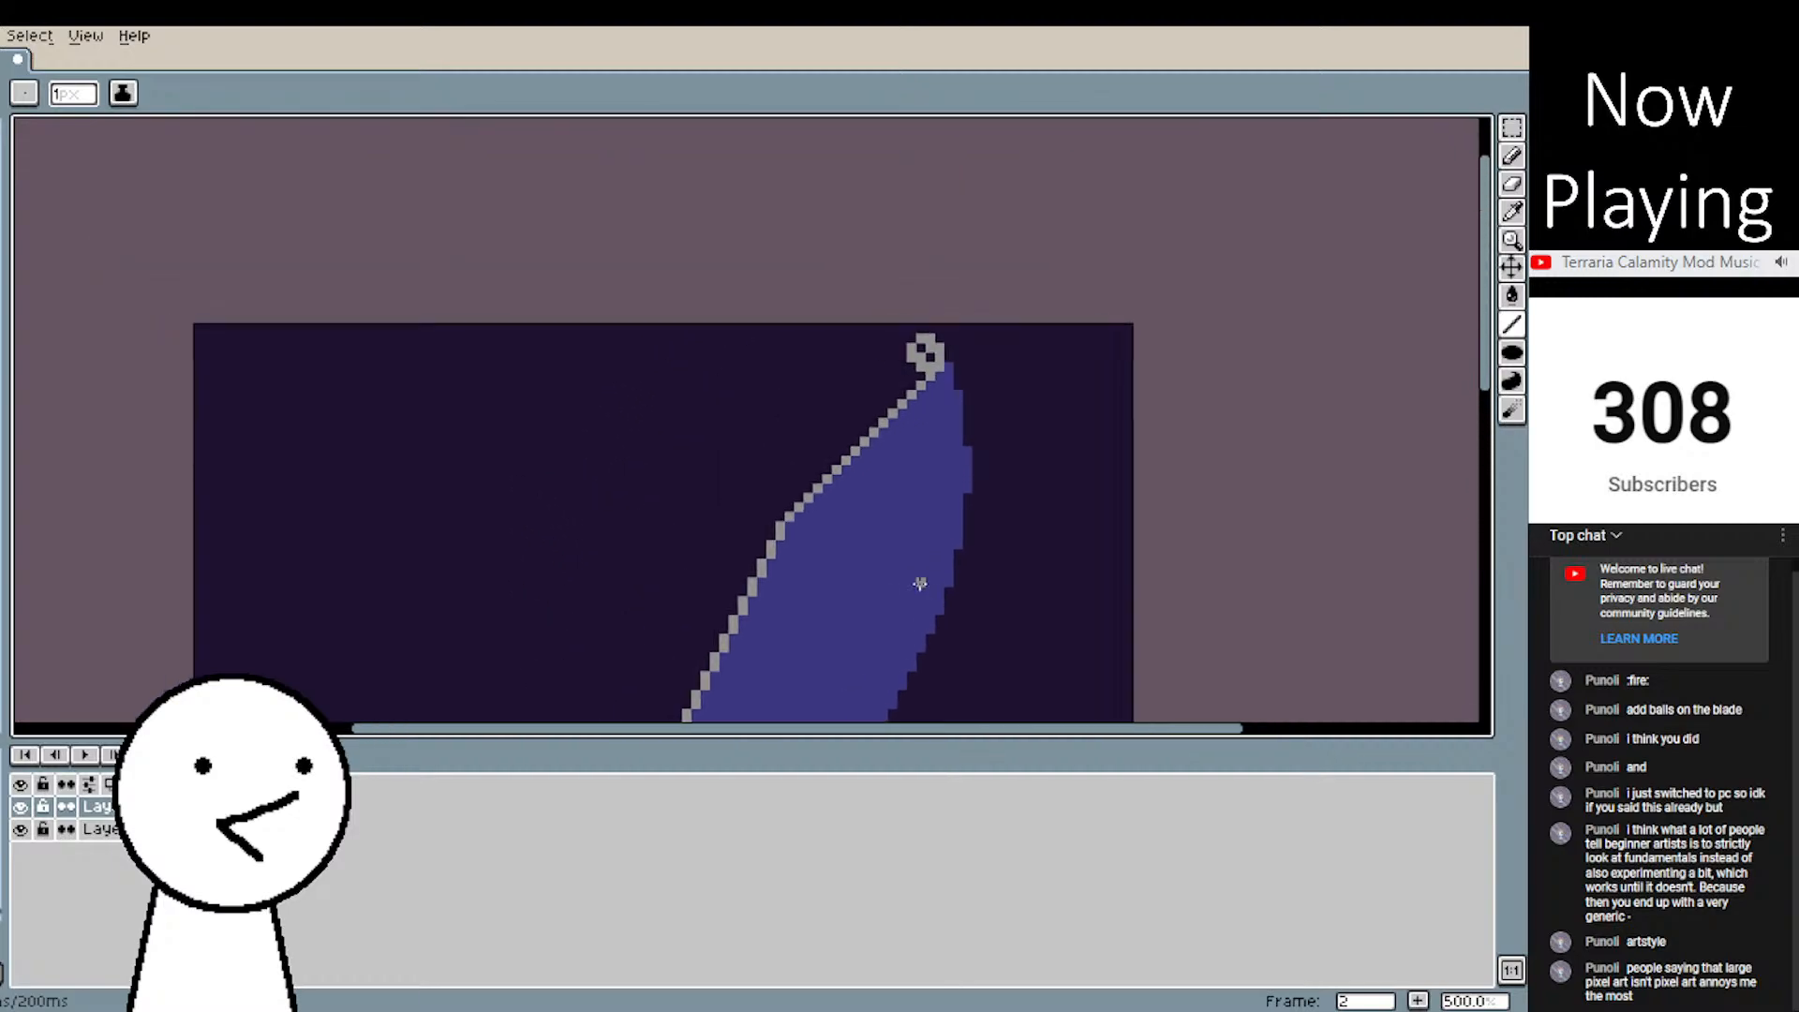
scroll(949, 410, up, 5)
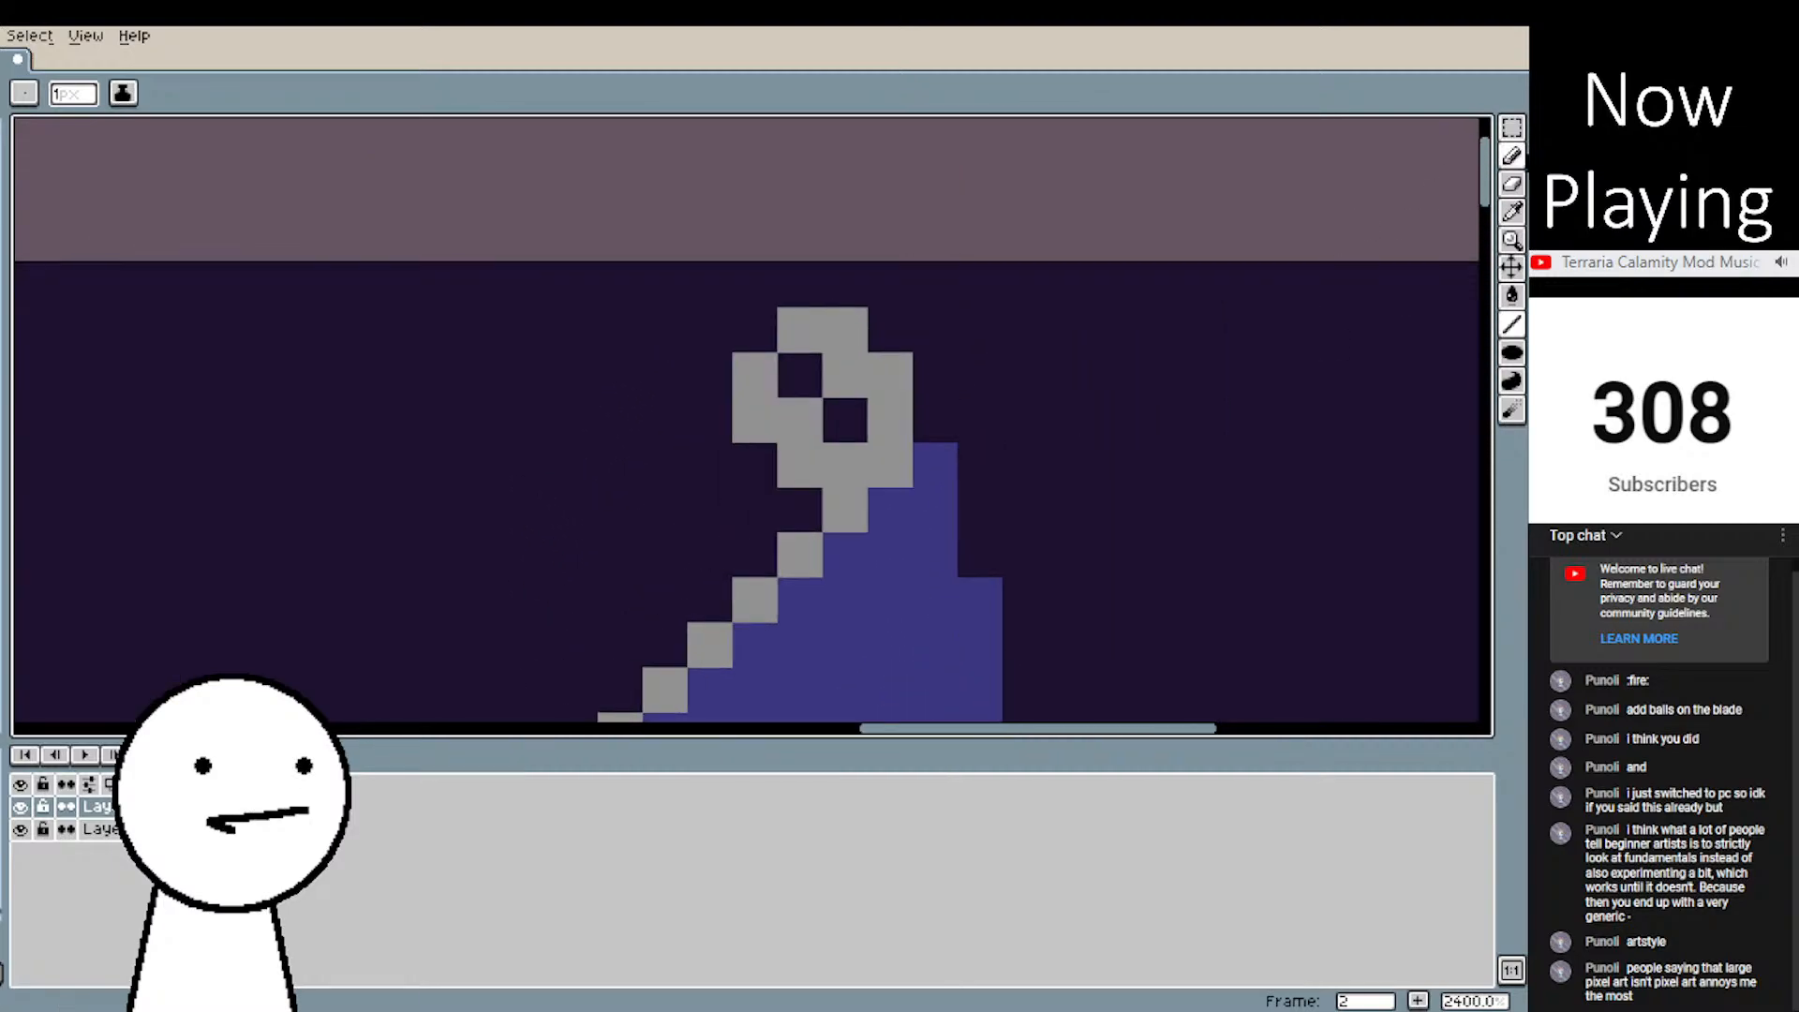
click(1512, 184)
drag(790, 420, 790, 454)
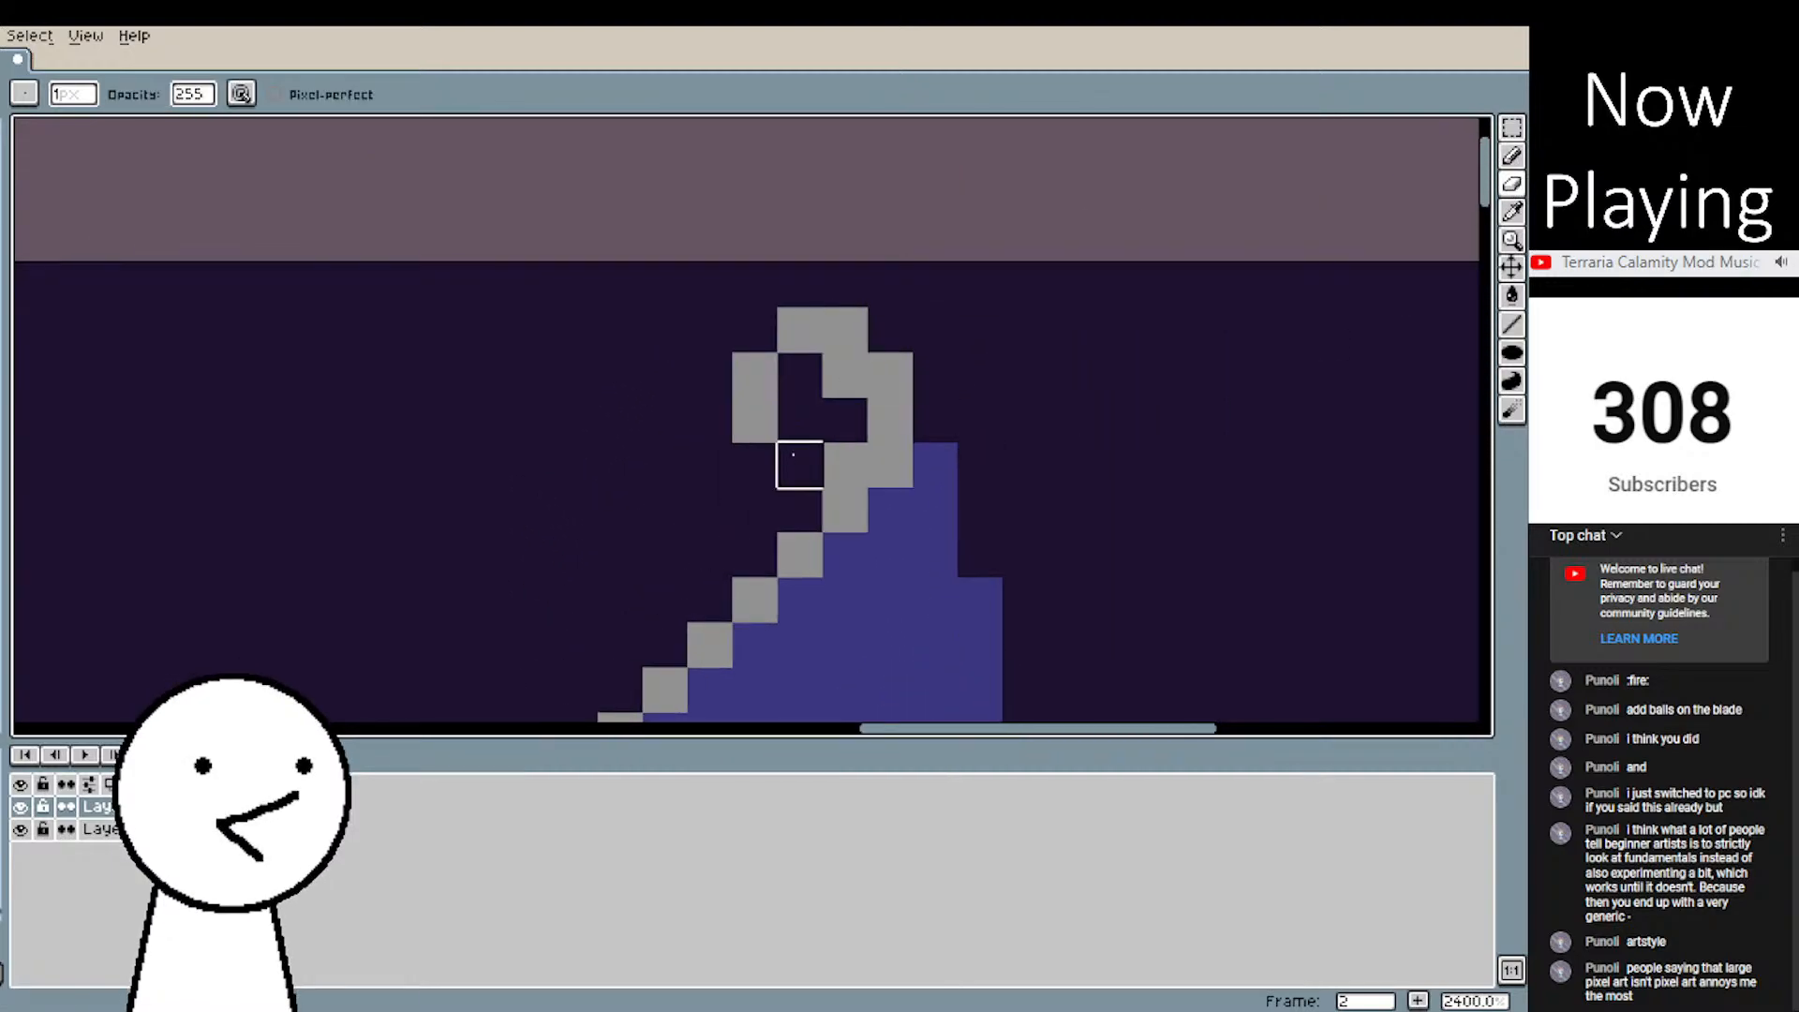
click(843, 464)
click(1512, 324)
click(810, 418)
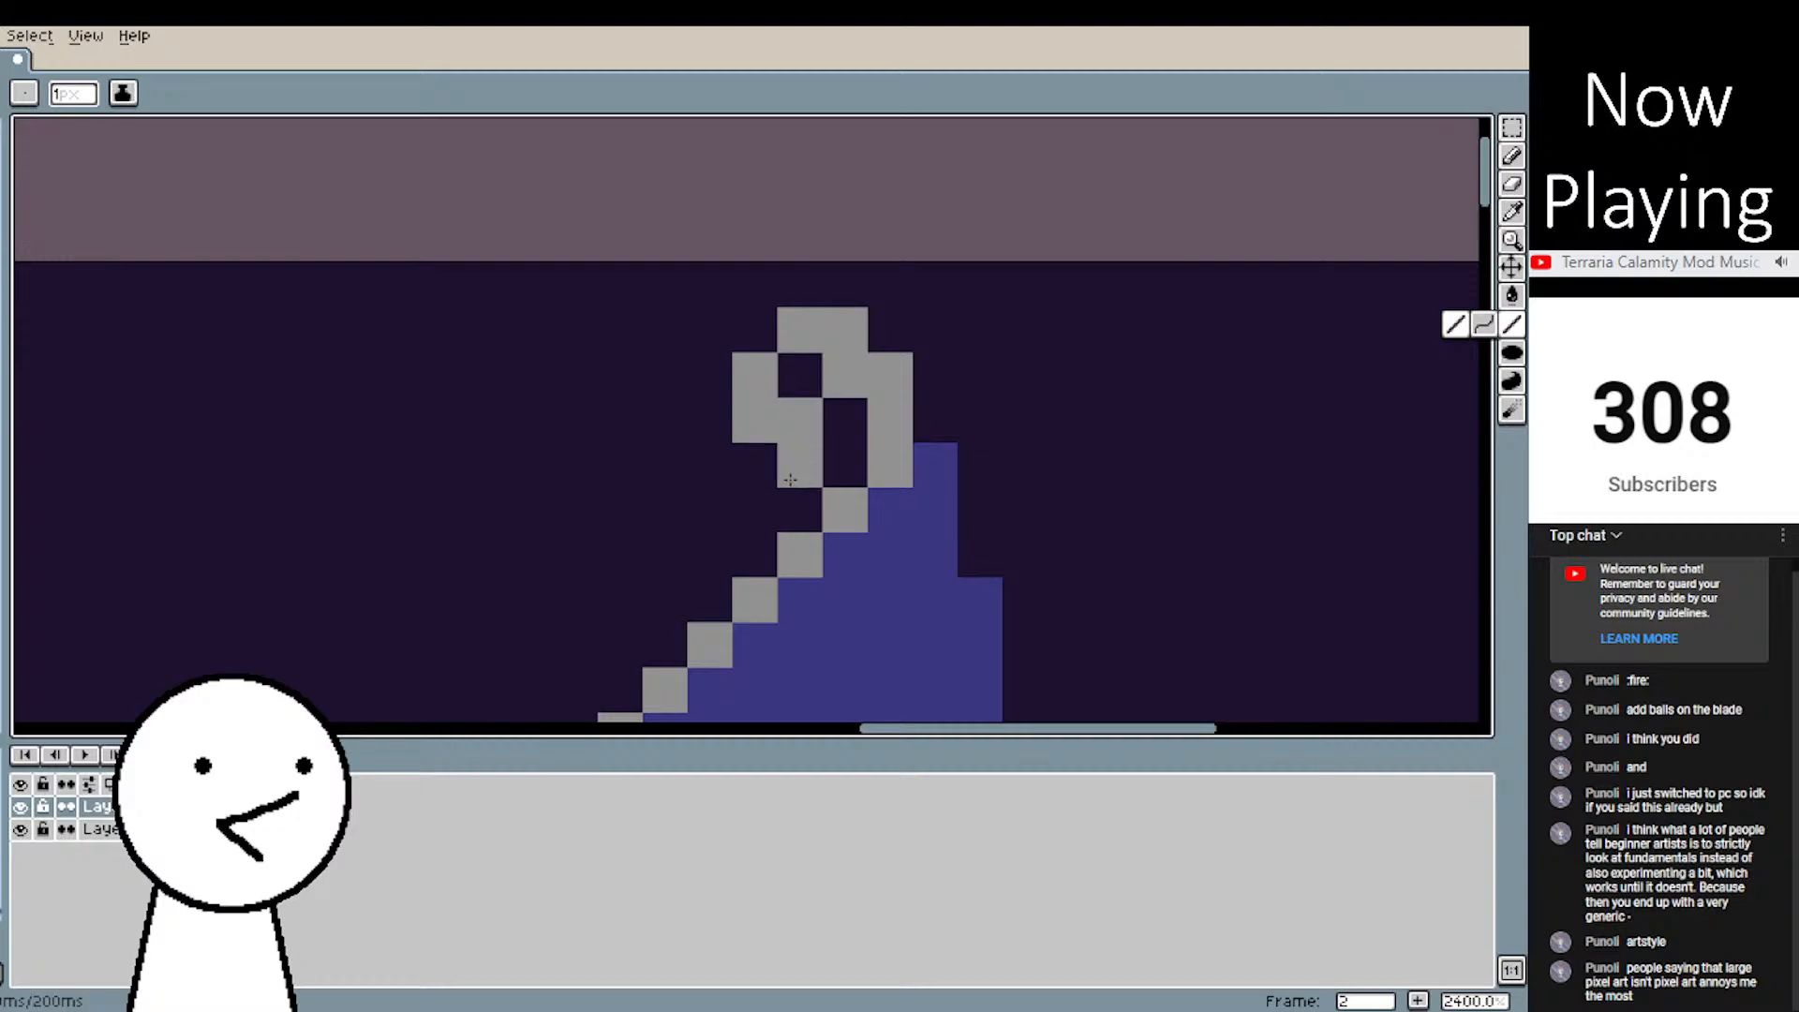
- Draw a second grey 1 px line parallel to the blade's upper-left edge, from the curl to the shoulder, leaving a one-pixel gap
drag(1126, 463, 1134, 257)
click(809, 257)
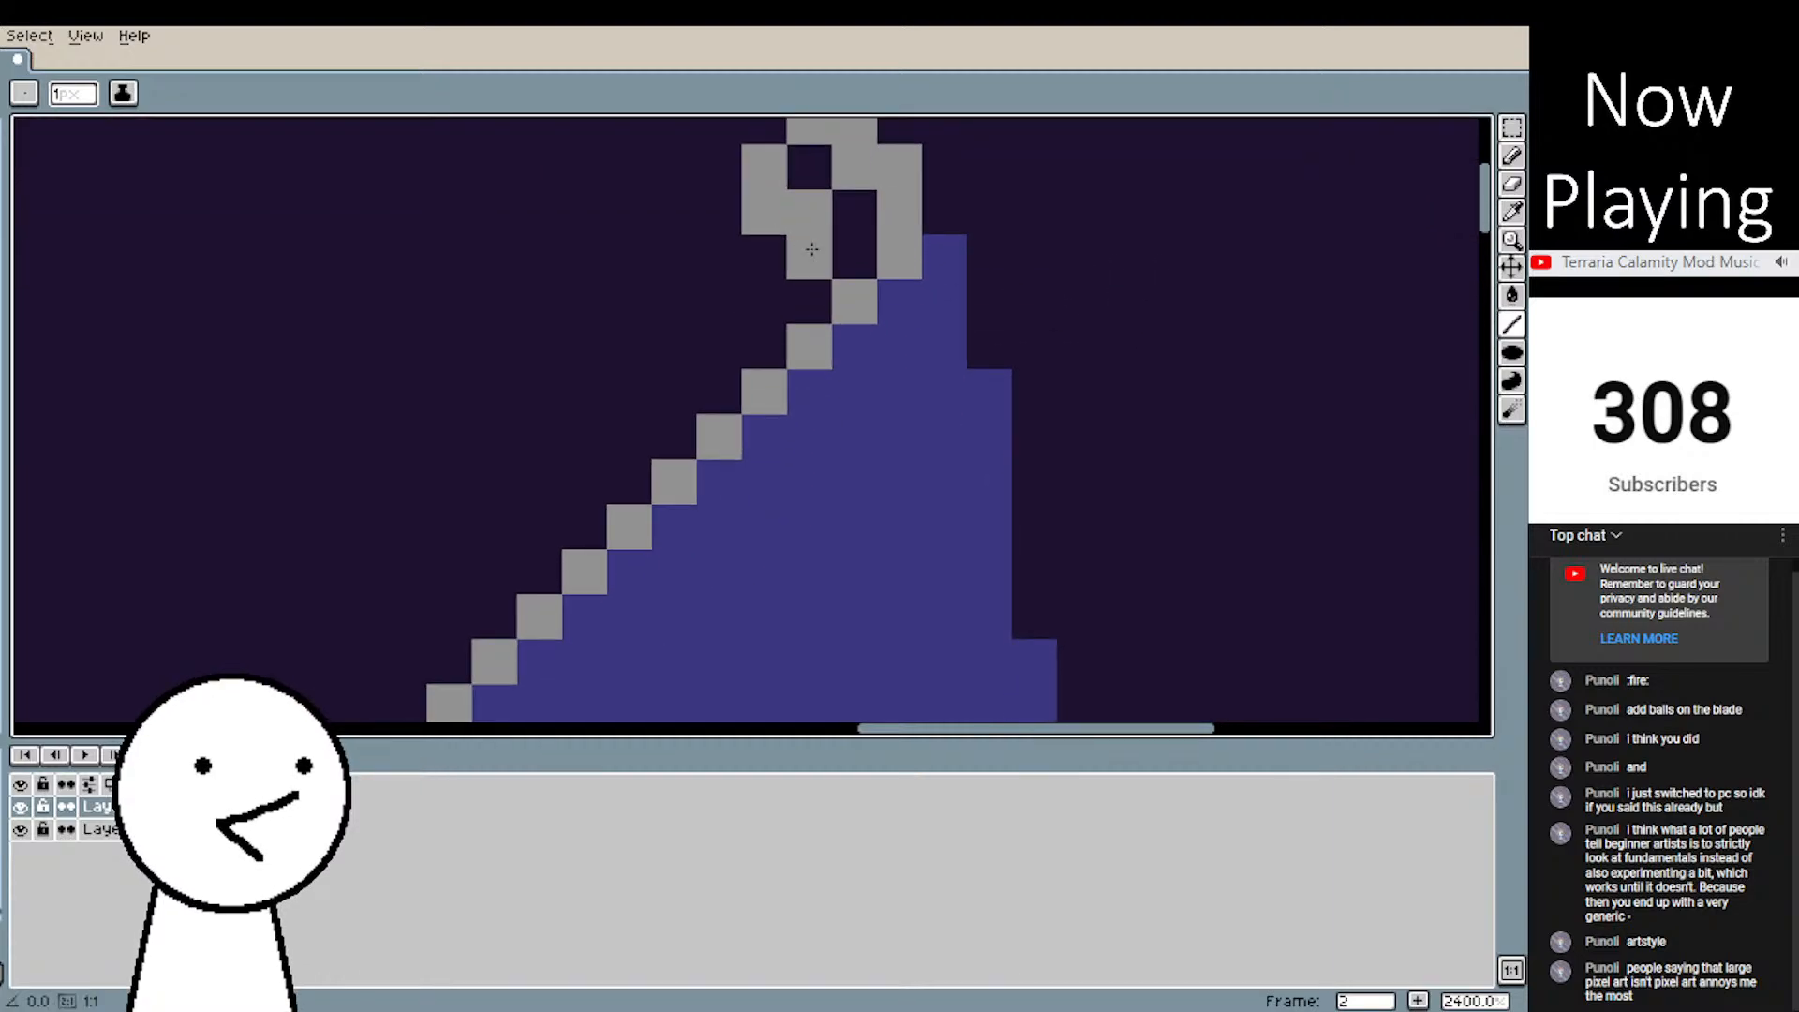
click(764, 302)
drag(836, 390, 1136, 238)
drag(1019, 195, 448, 645)
mouse_move(703, 288)
mouse_down()
mouse_move(704, 332)
mouse_move(569, 423)
mouse_up()
scroll(554, 471, down, 5)
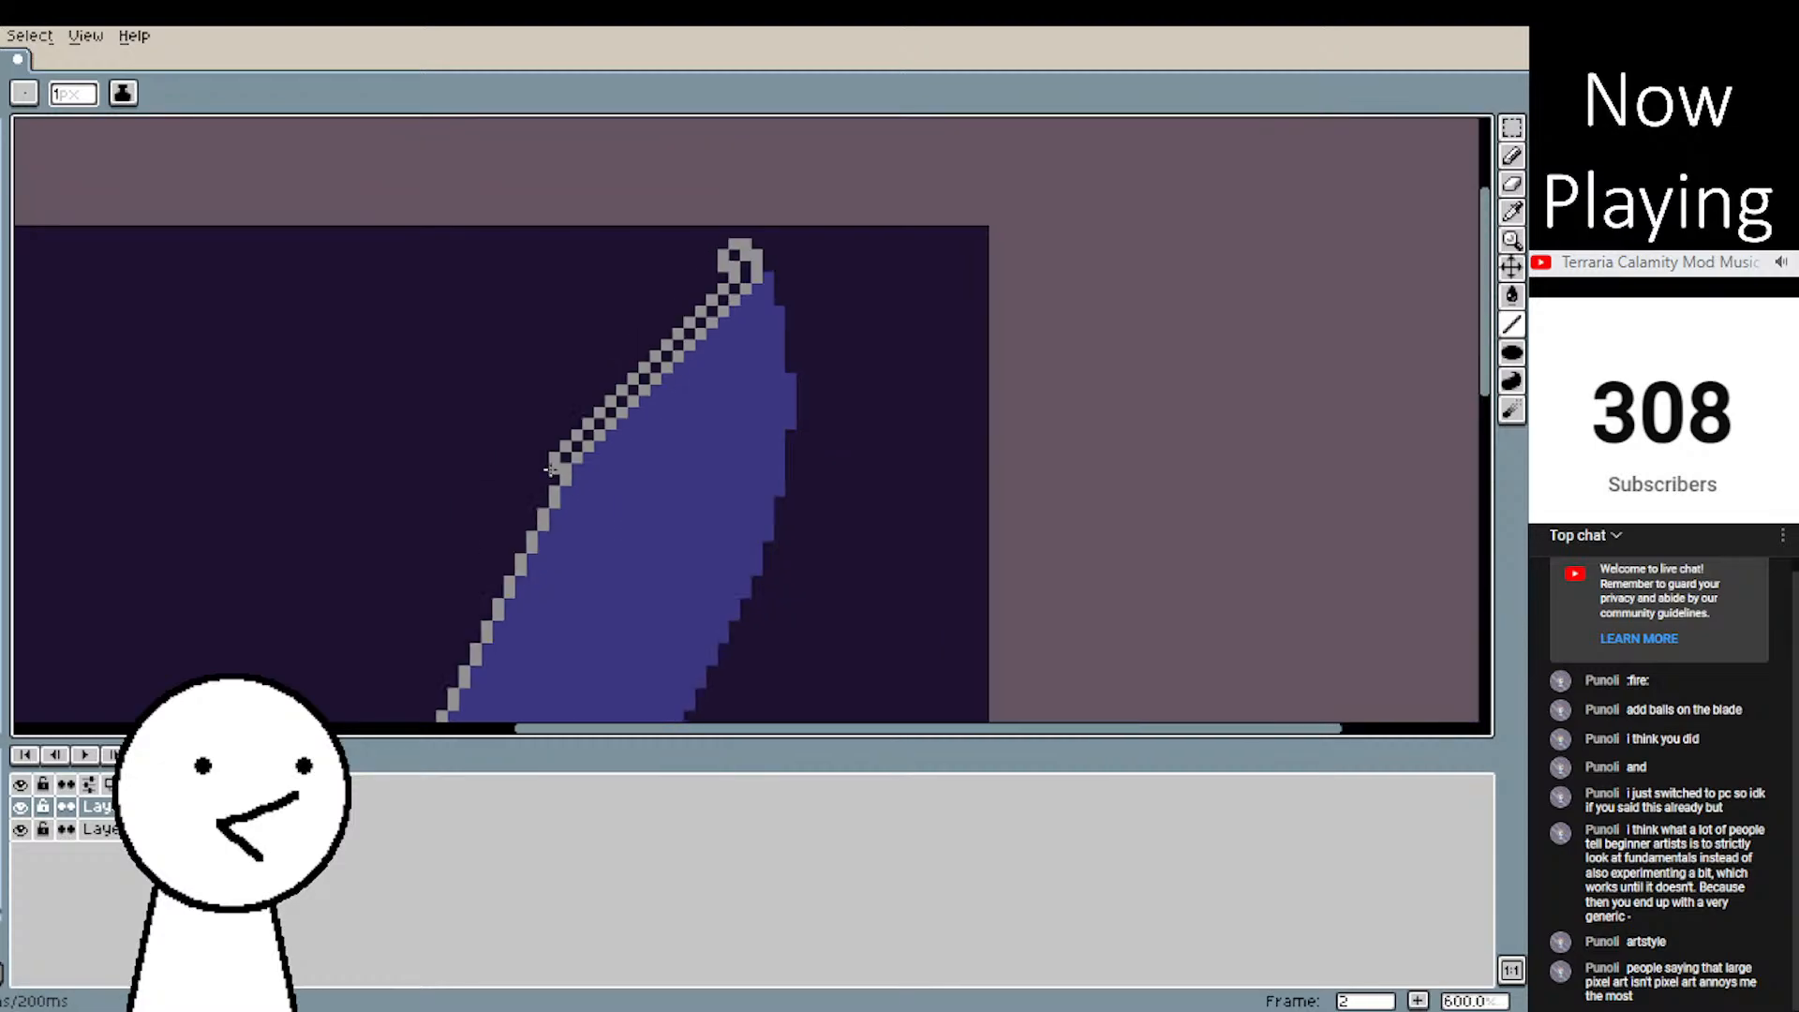
- Continue the outer grey 1 px line from the shoulder down to the base corner, parallel to the existing outline
scroll(691, 429, up, 2)
mouse_move(676, 356)
mouse_down()
mouse_move(466, 677)
mouse_move(433, 553)
mouse_up()
scroll(488, 705, down, 3)
scroll(398, 682, down, 1)
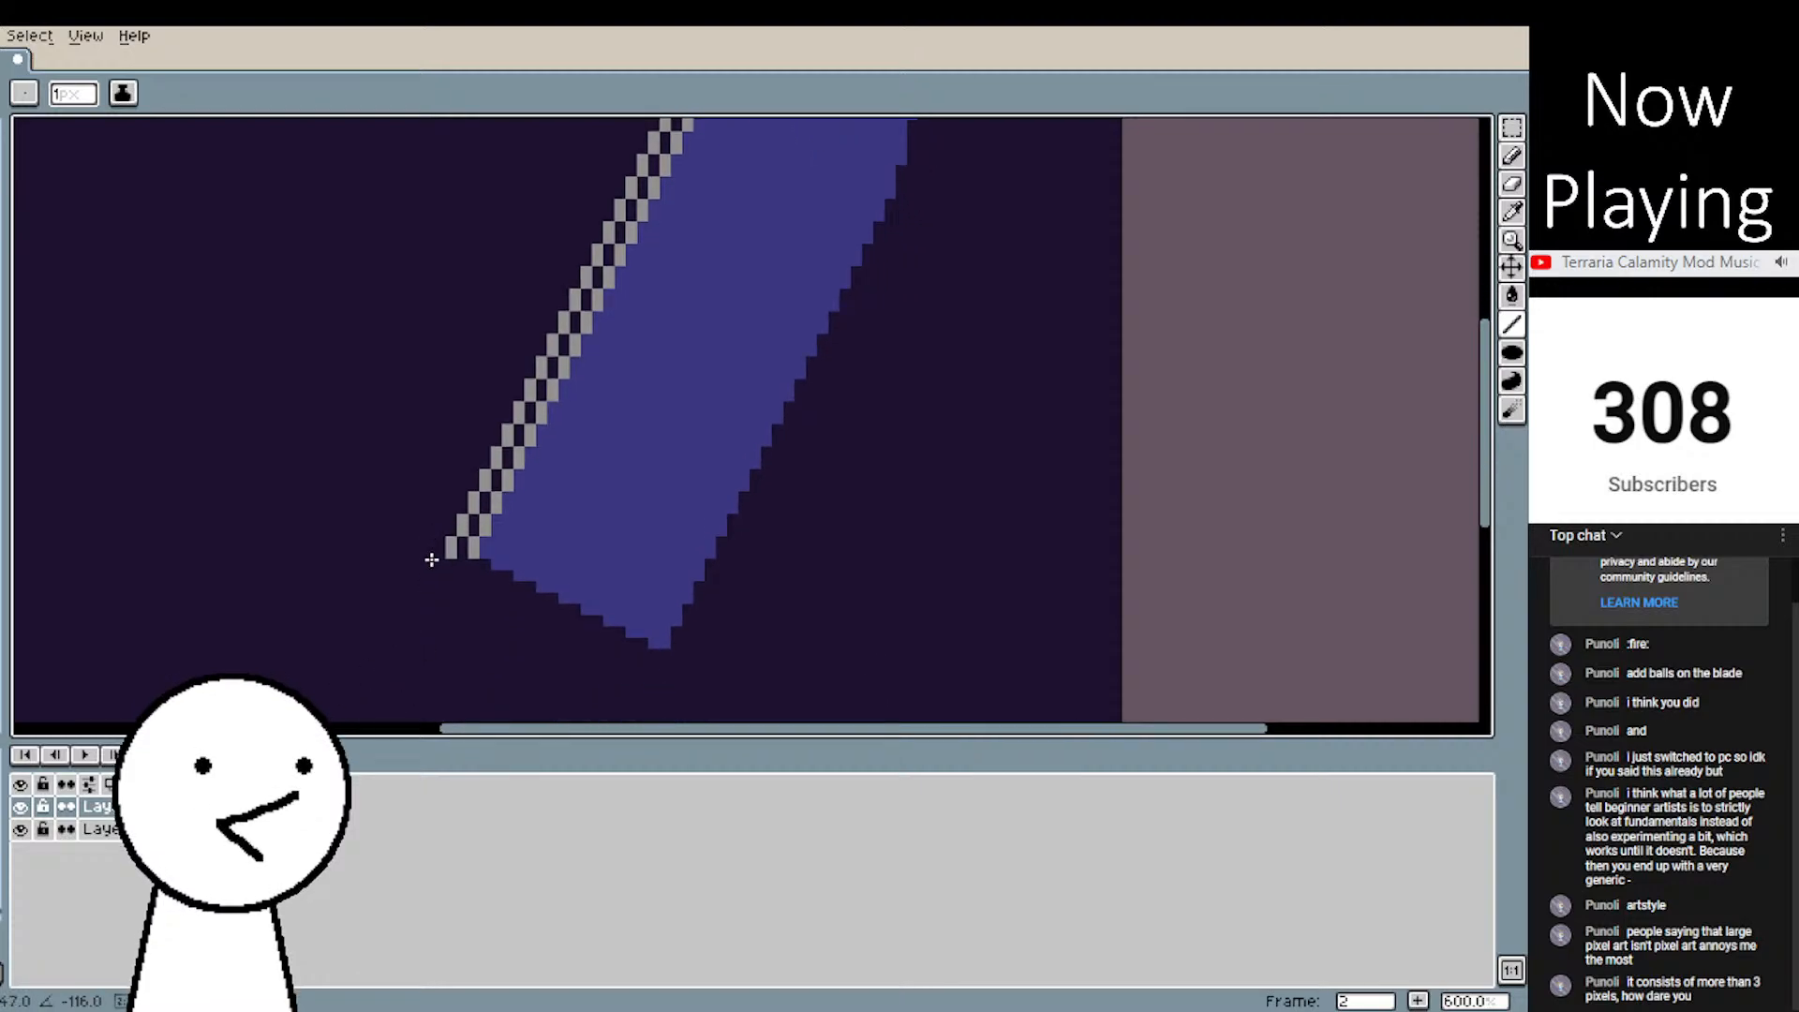
scroll(443, 522, down, 5)
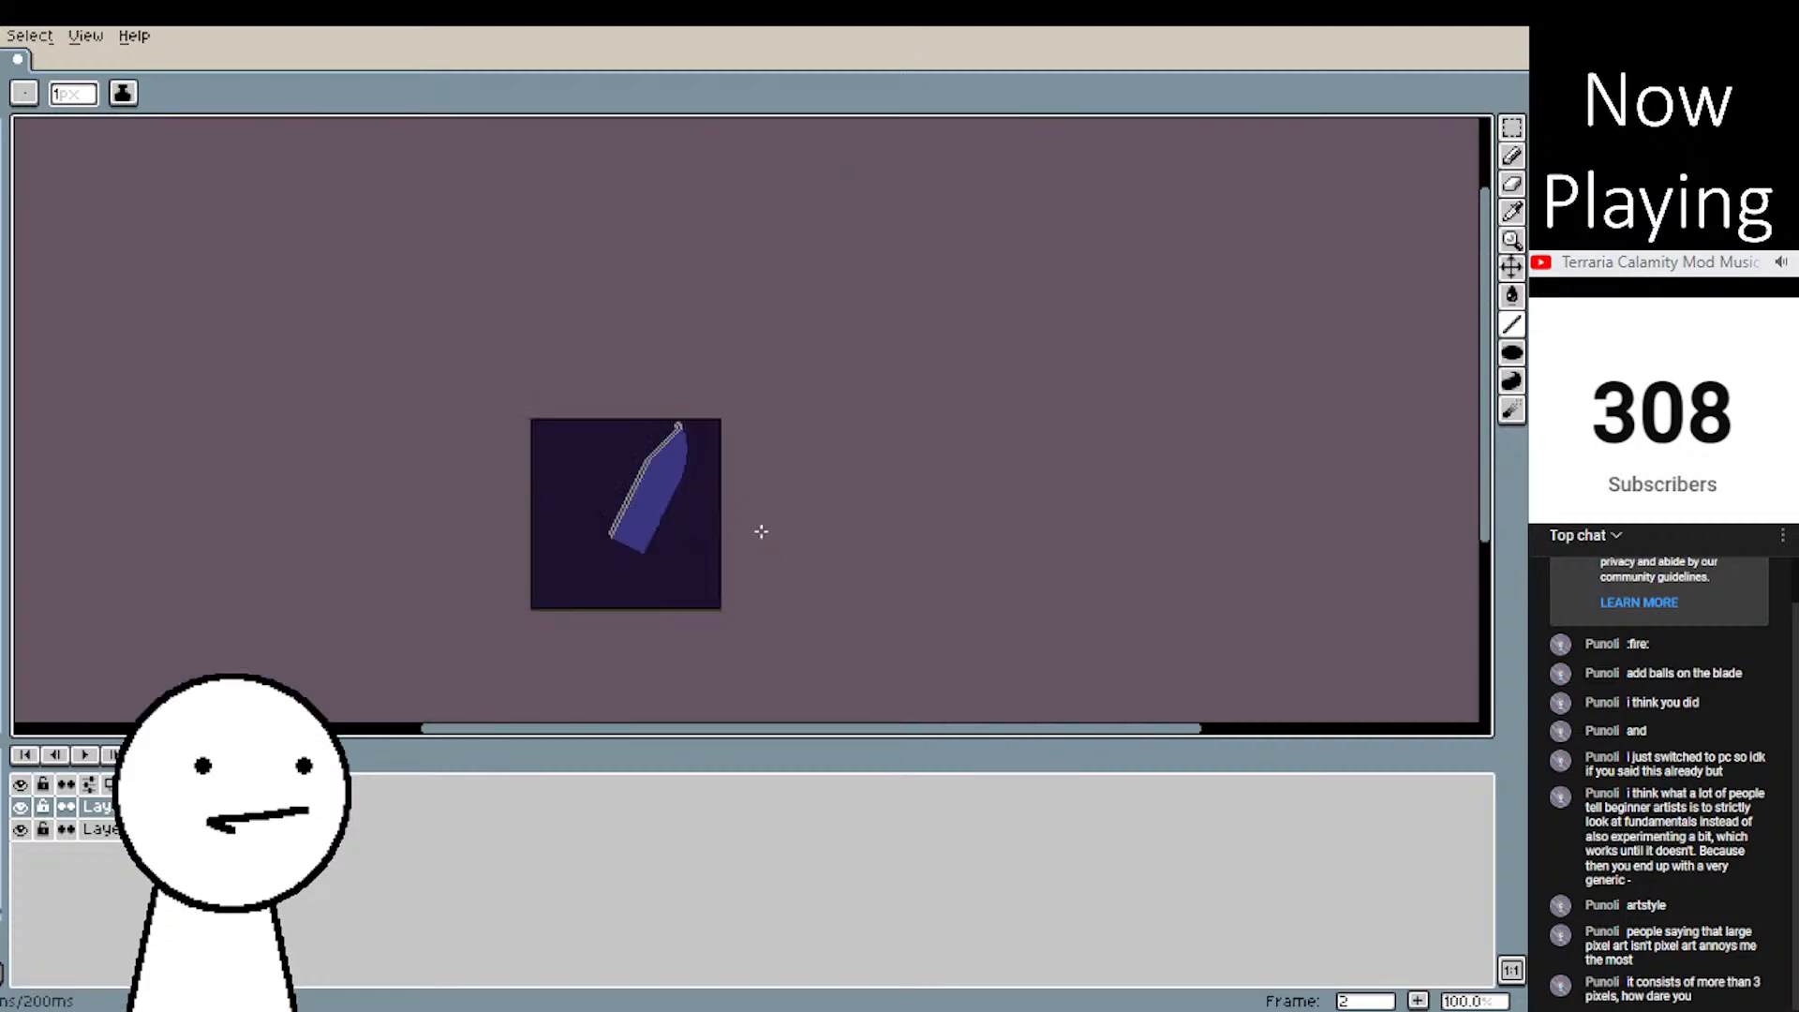
- Join the two parallel grey lines with solid grey pixels below the curl, at the shoulder and at the base corner
scroll(647, 440, up, 6)
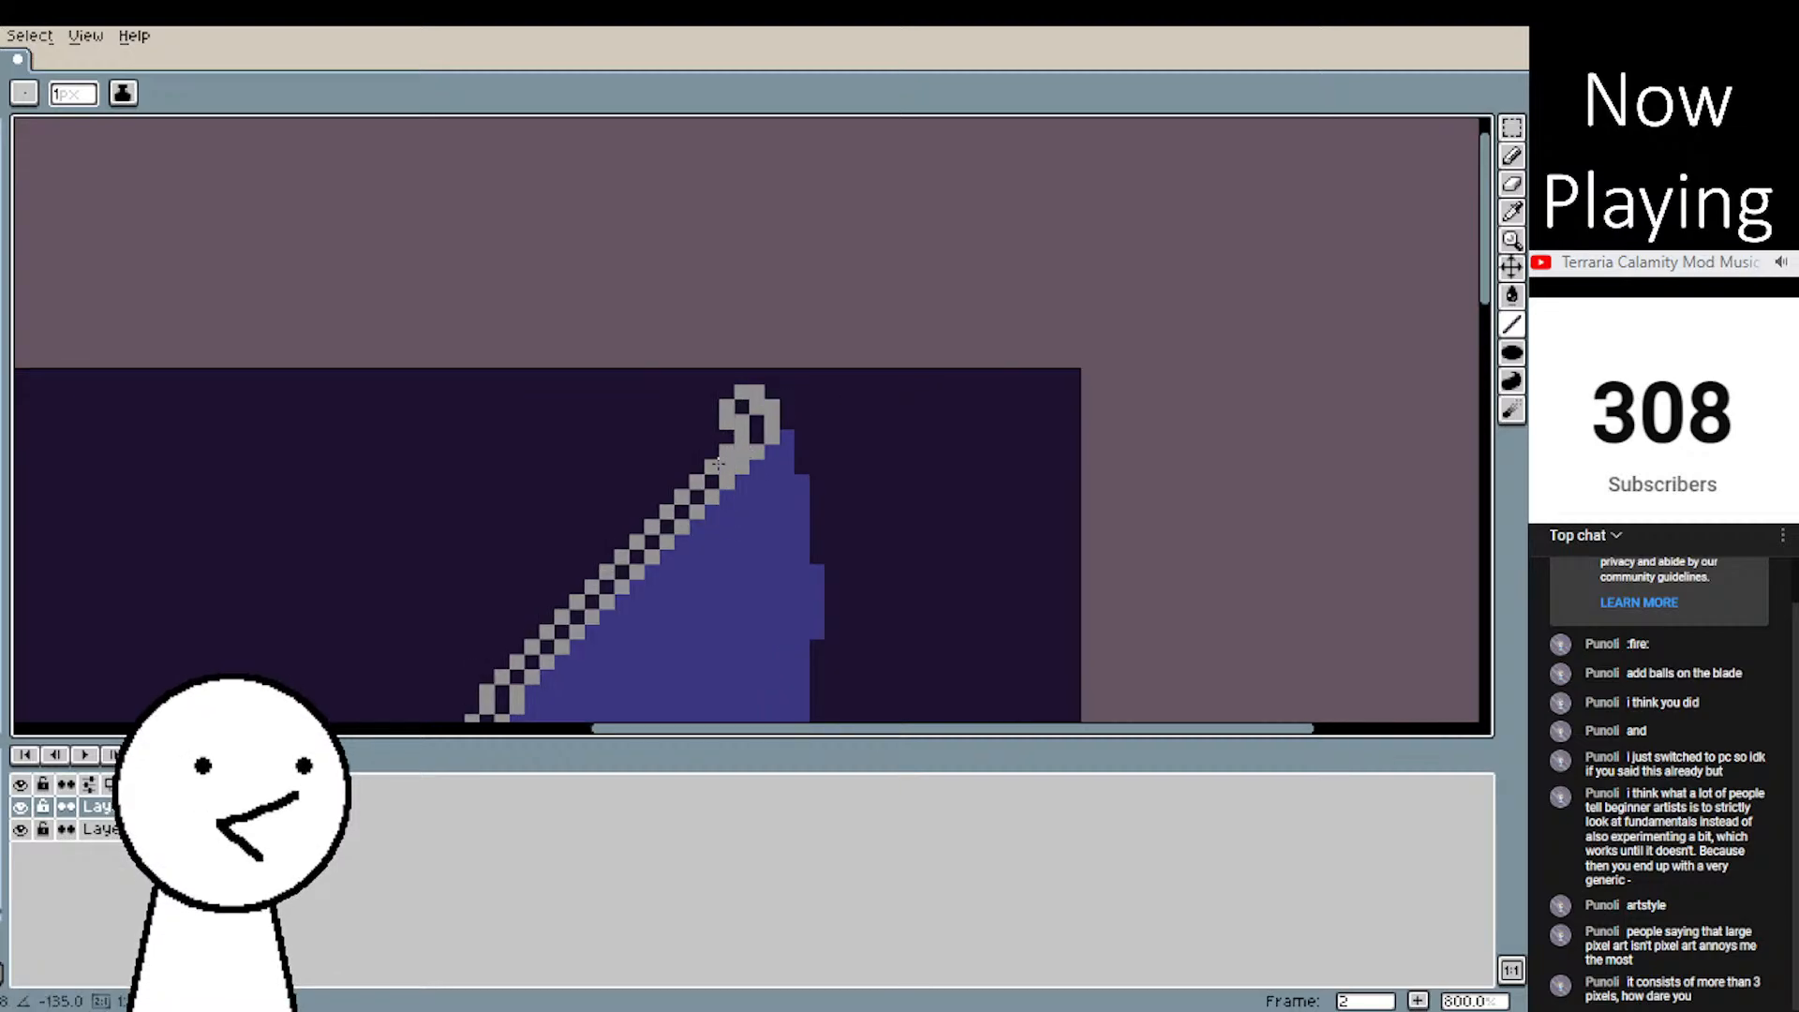
scroll(737, 451, down, 3)
scroll(737, 452, left, 1)
drag(589, 549, 558, 579)
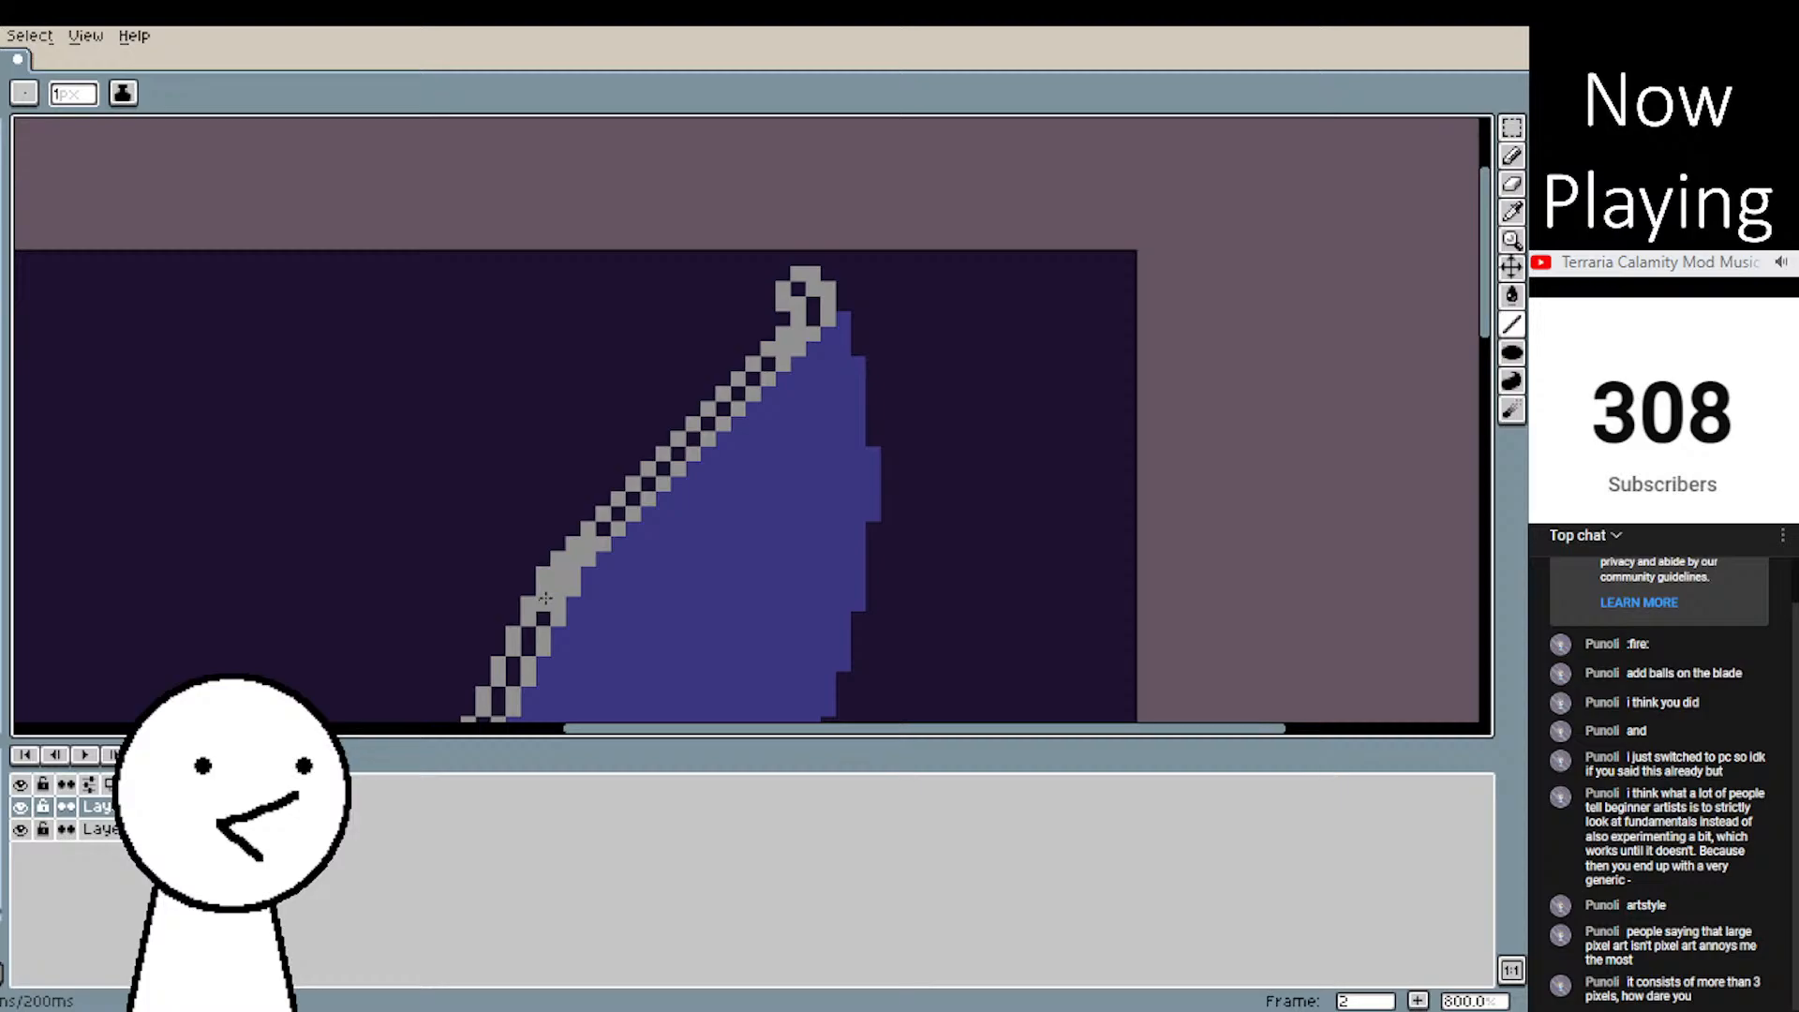
scroll(656, 563, down, 1)
drag(719, 647, 691, 338)
scroll(666, 459, down, 1)
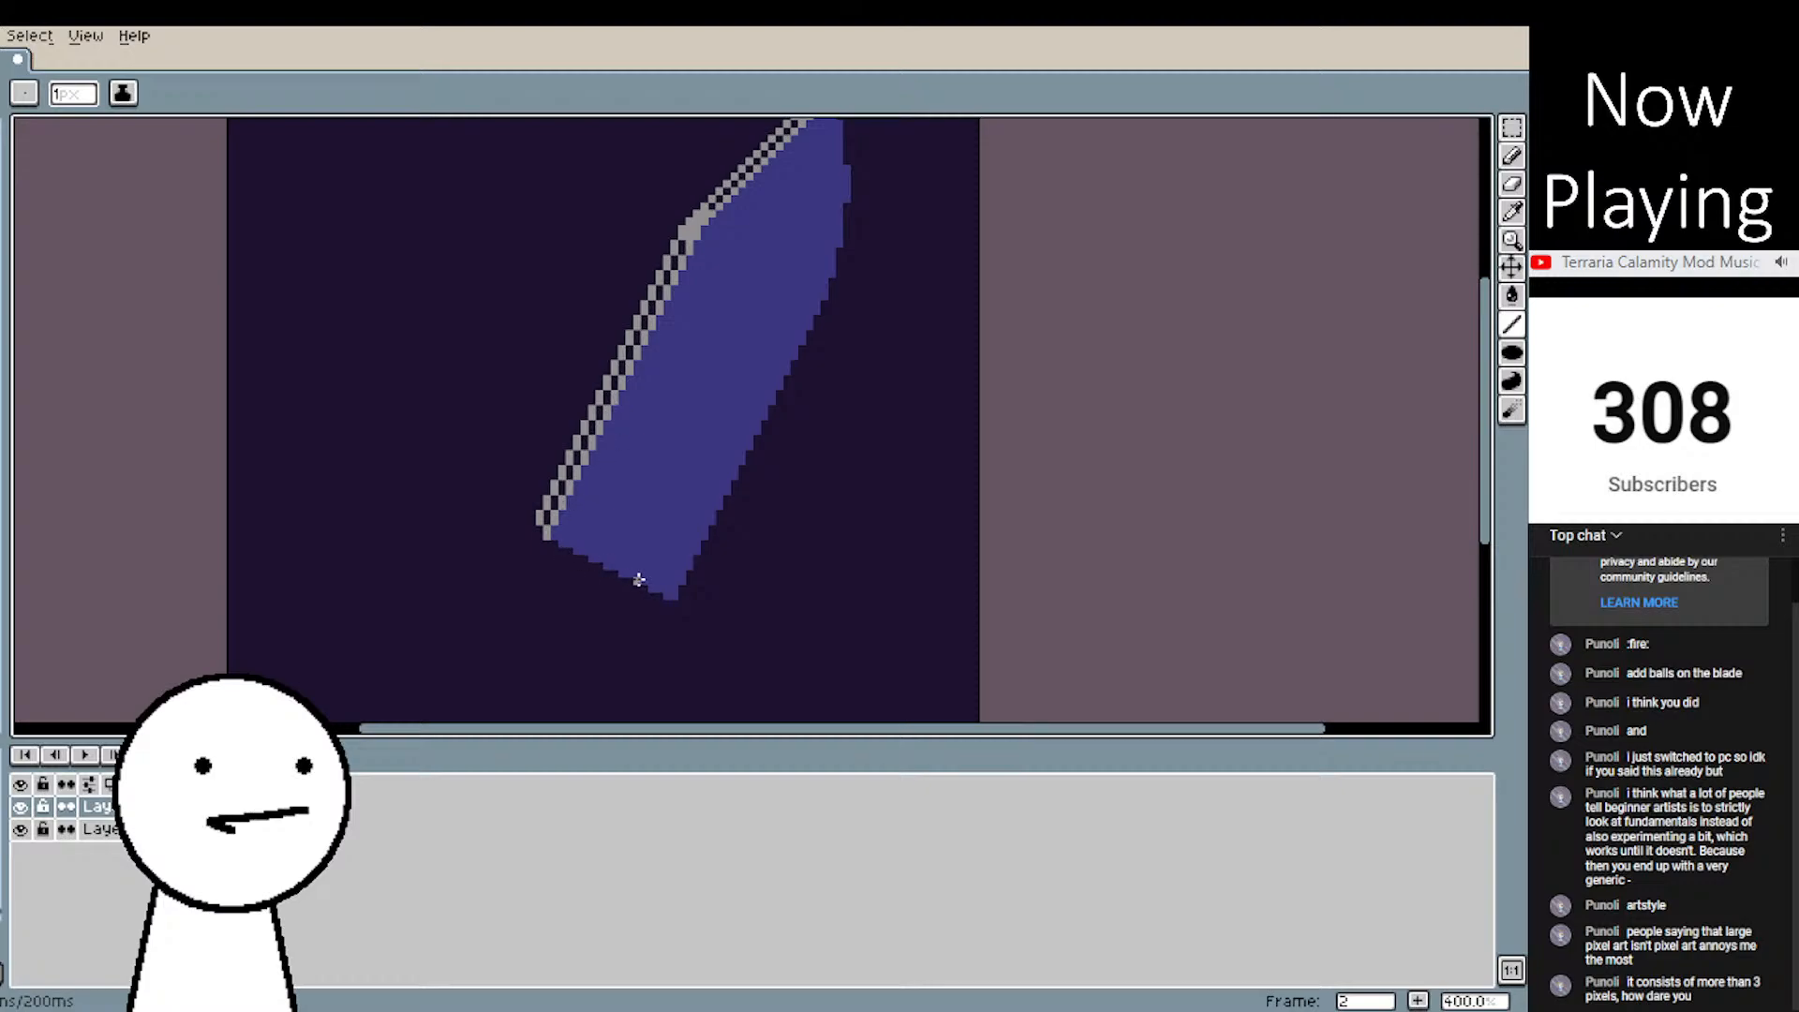
scroll(646, 538, up, 4)
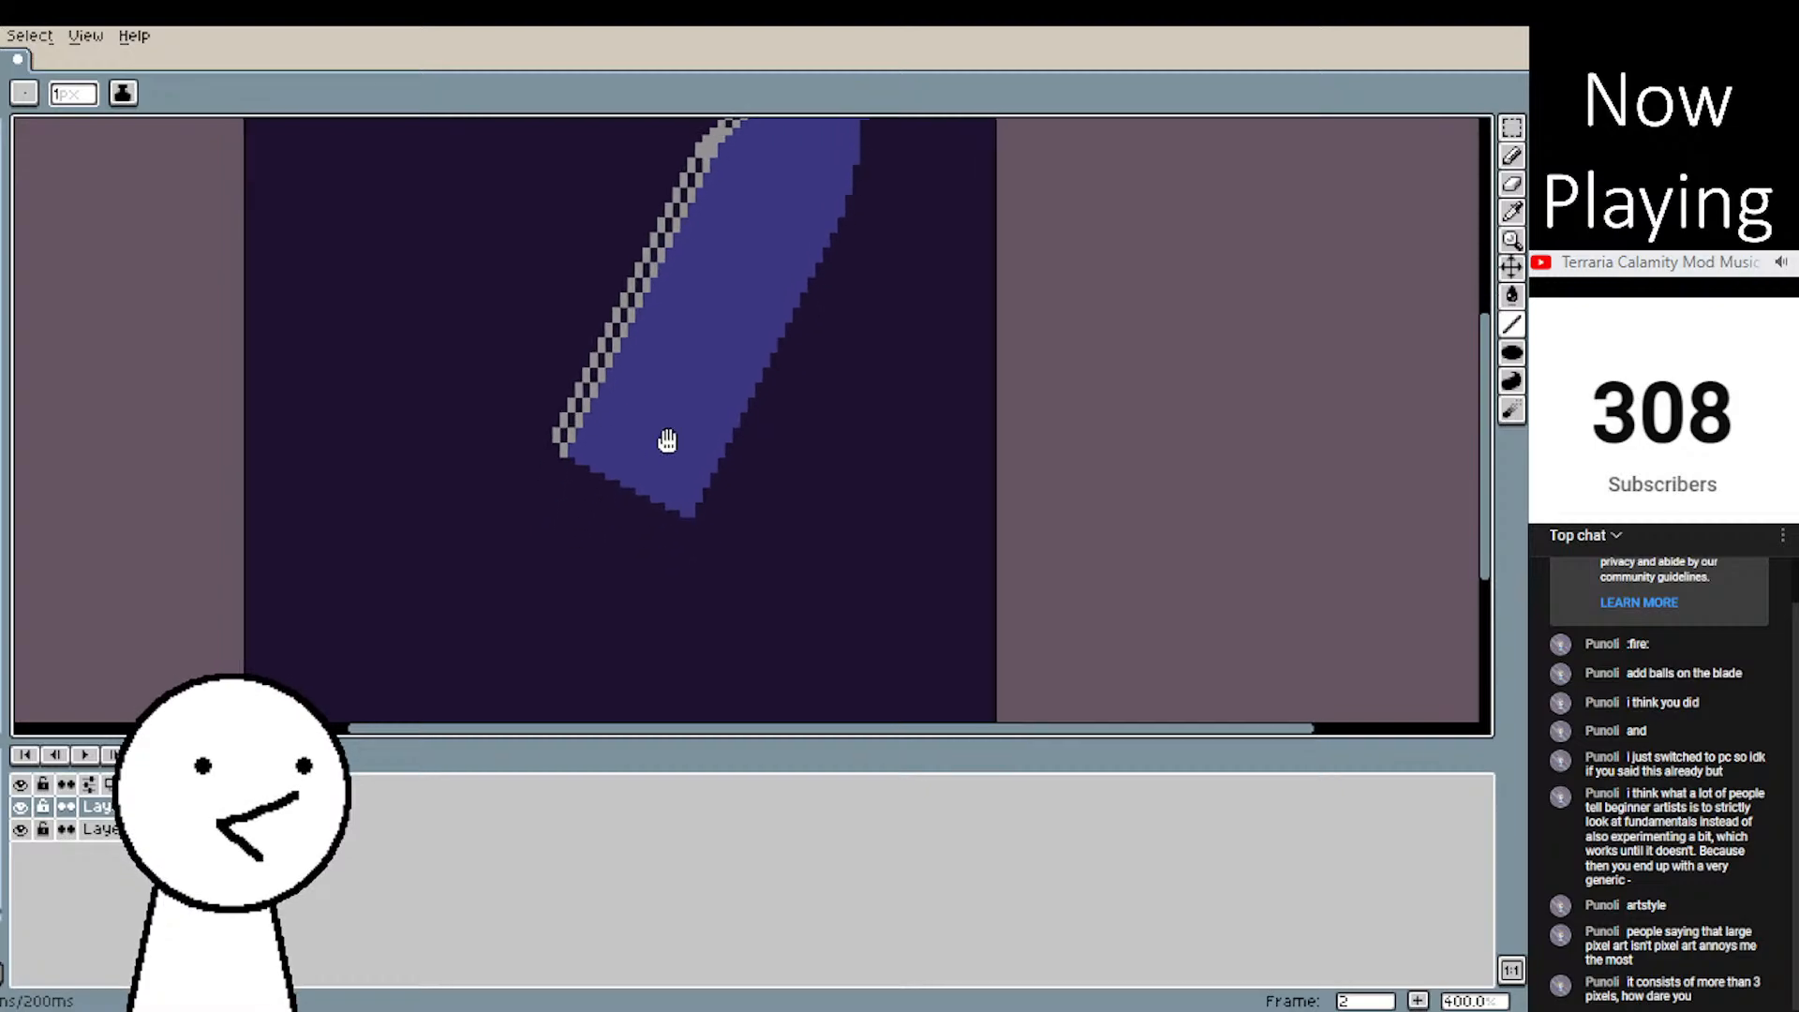
drag(519, 520, 515, 541)
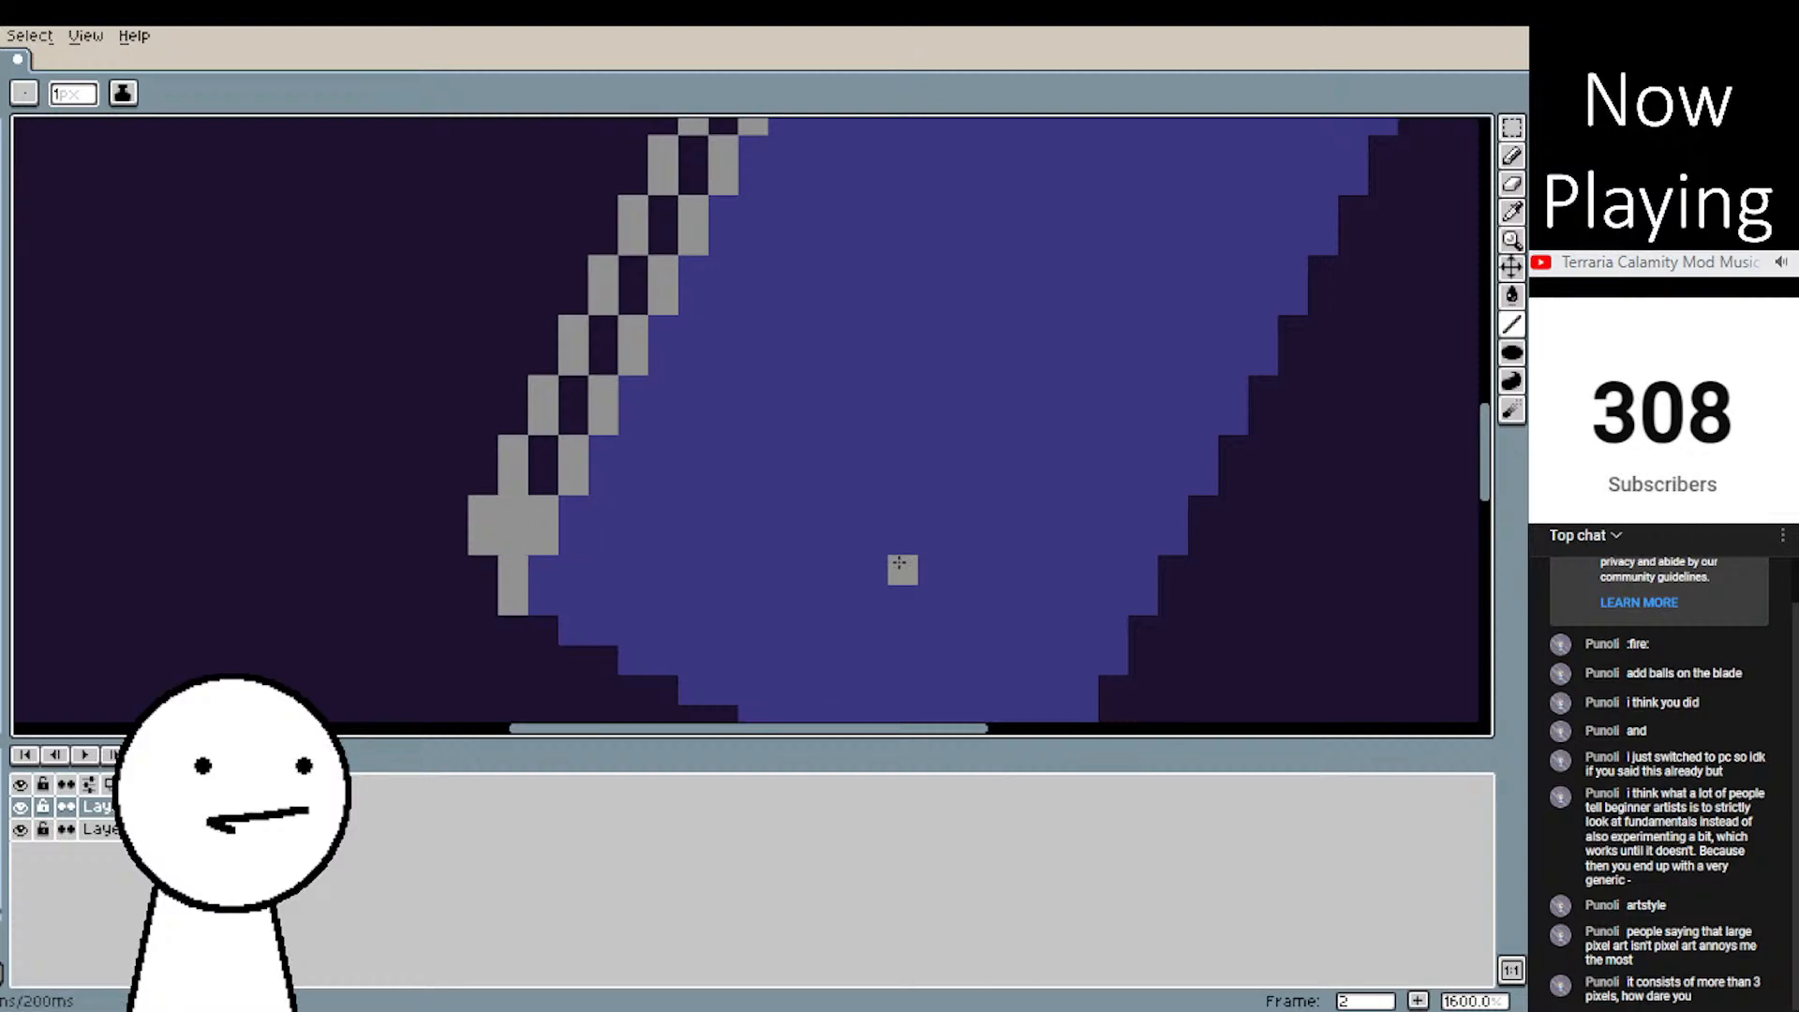
- Switch to a darker grey and fill the gaps inside the curl at the blade's tip
scroll(918, 556, down, 4)
drag(975, 442, 732, 471)
scroll(732, 470, down, 1)
scroll(732, 470, down, 1)
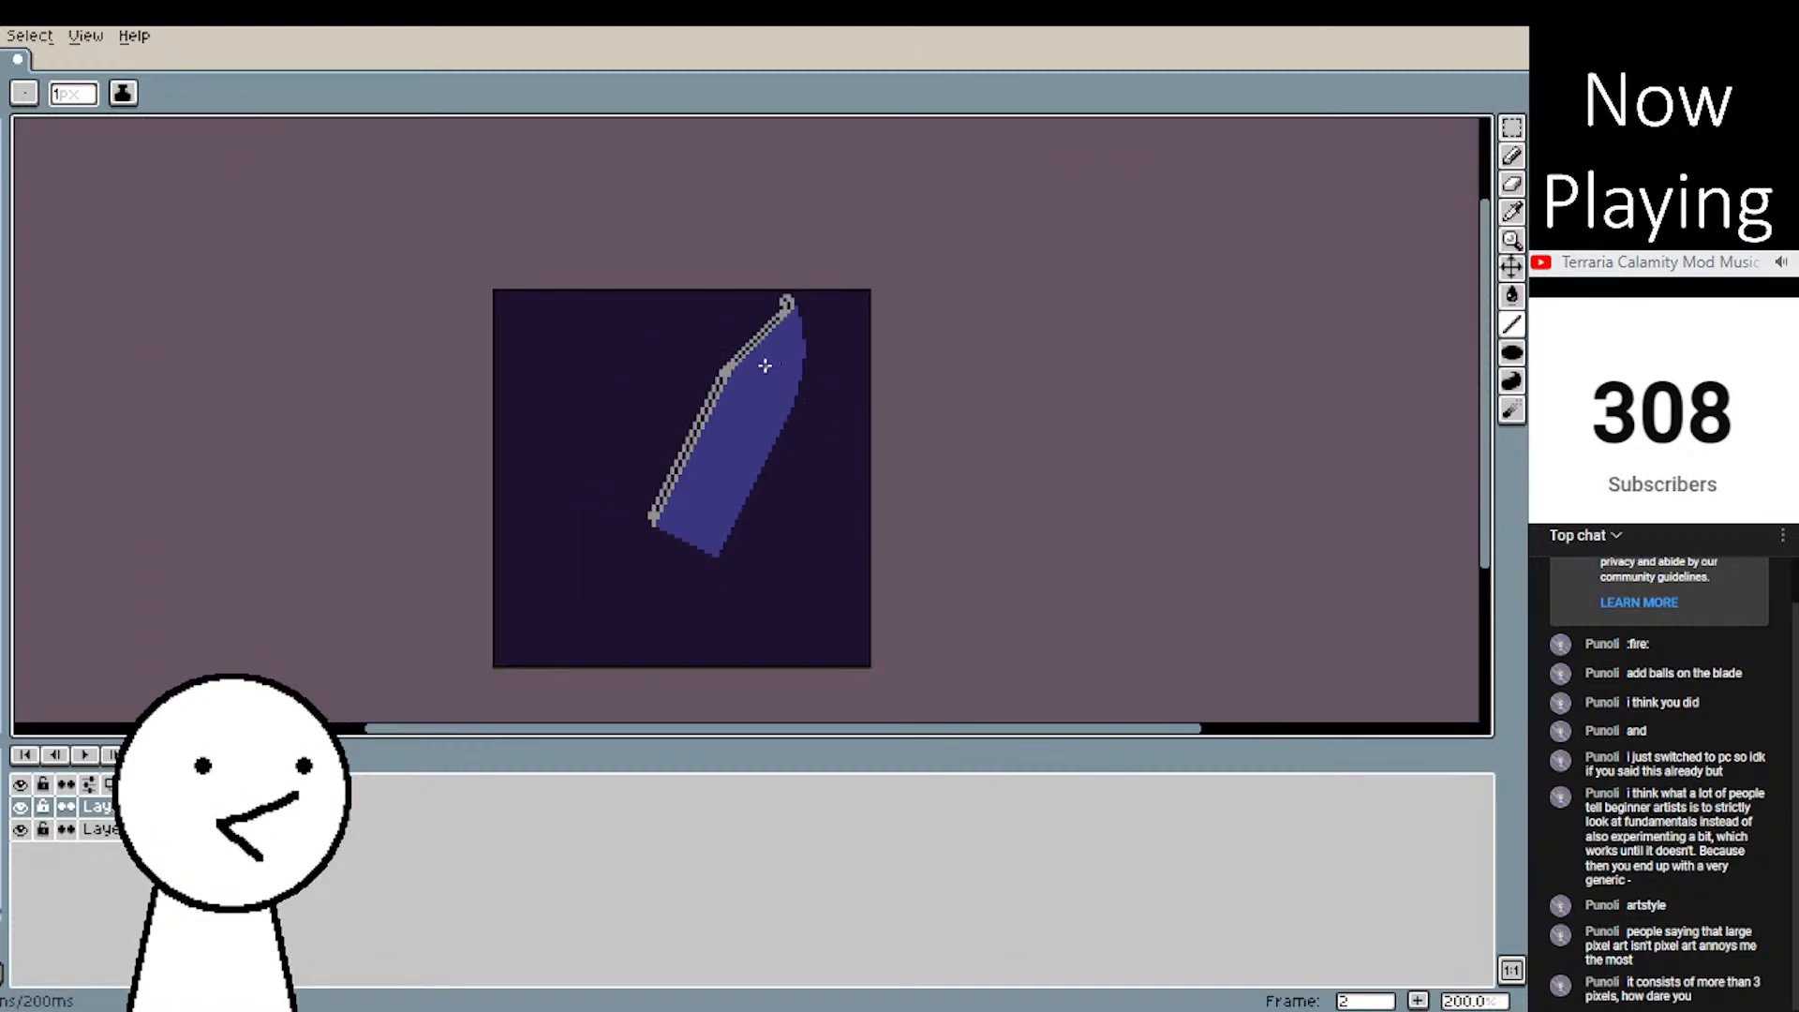
scroll(743, 368, up, 5)
drag(825, 283, 540, 474)
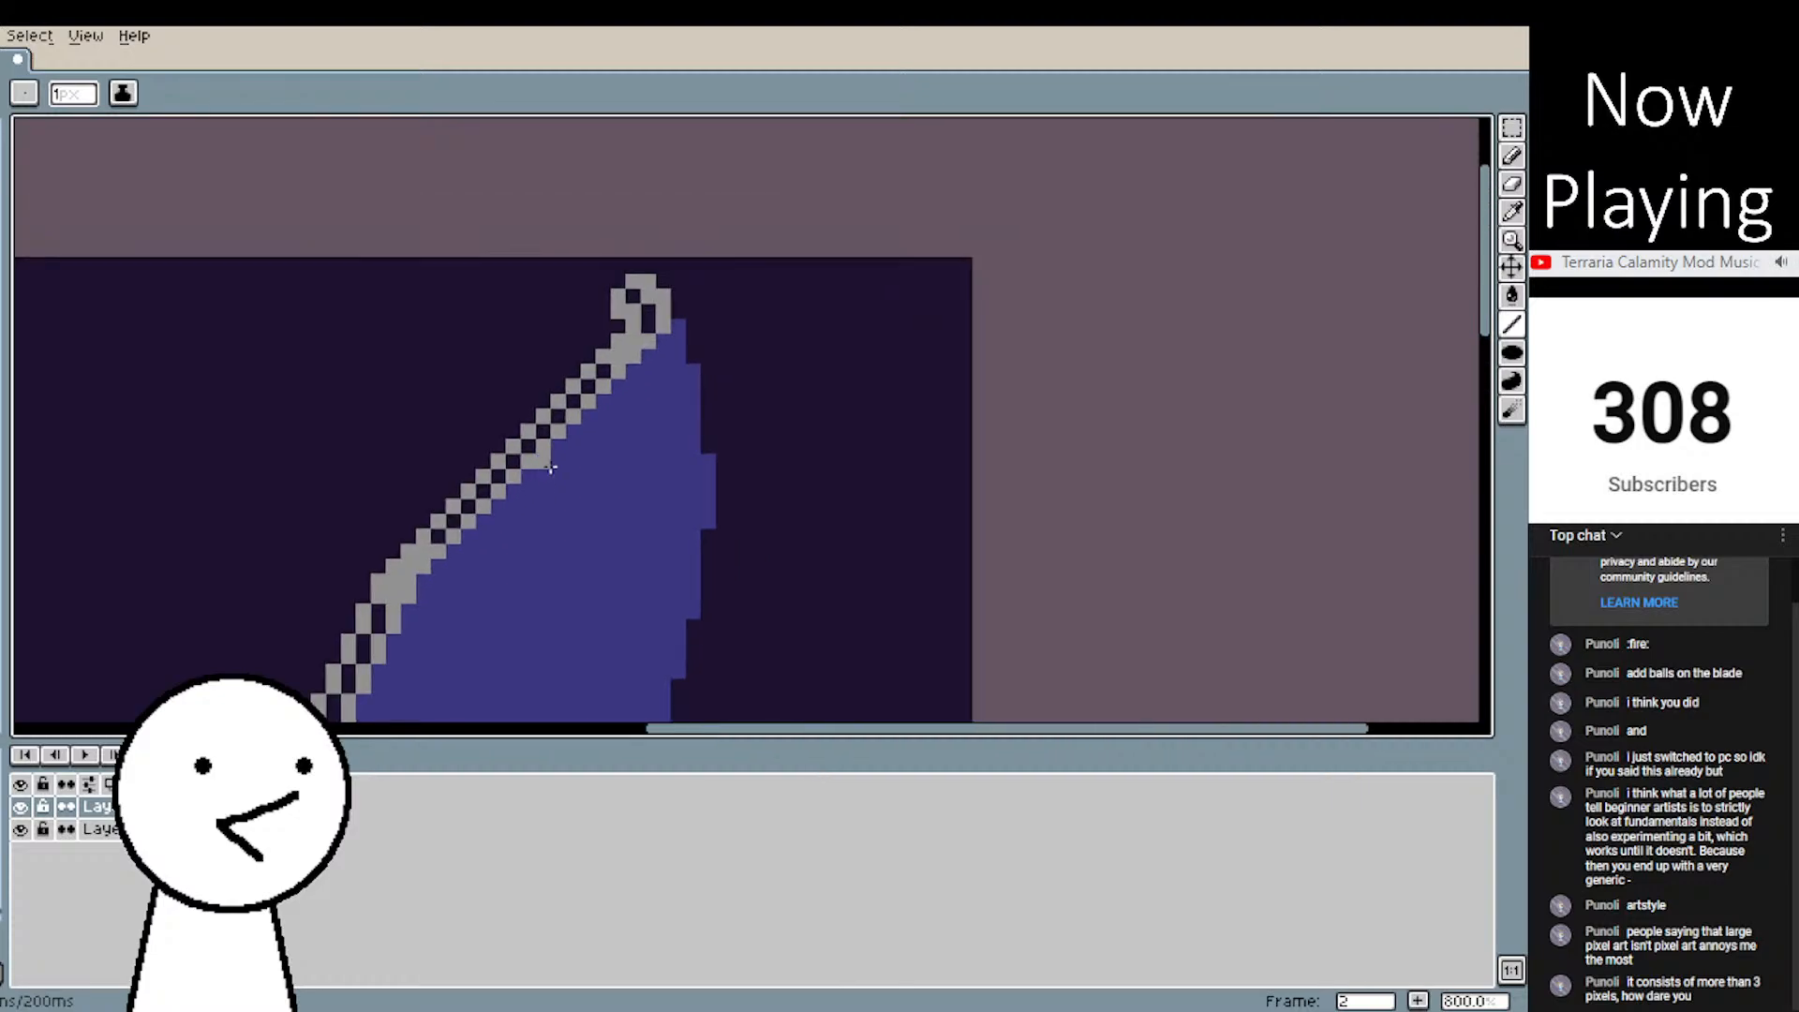
scroll(619, 415, up, 3)
key(i)
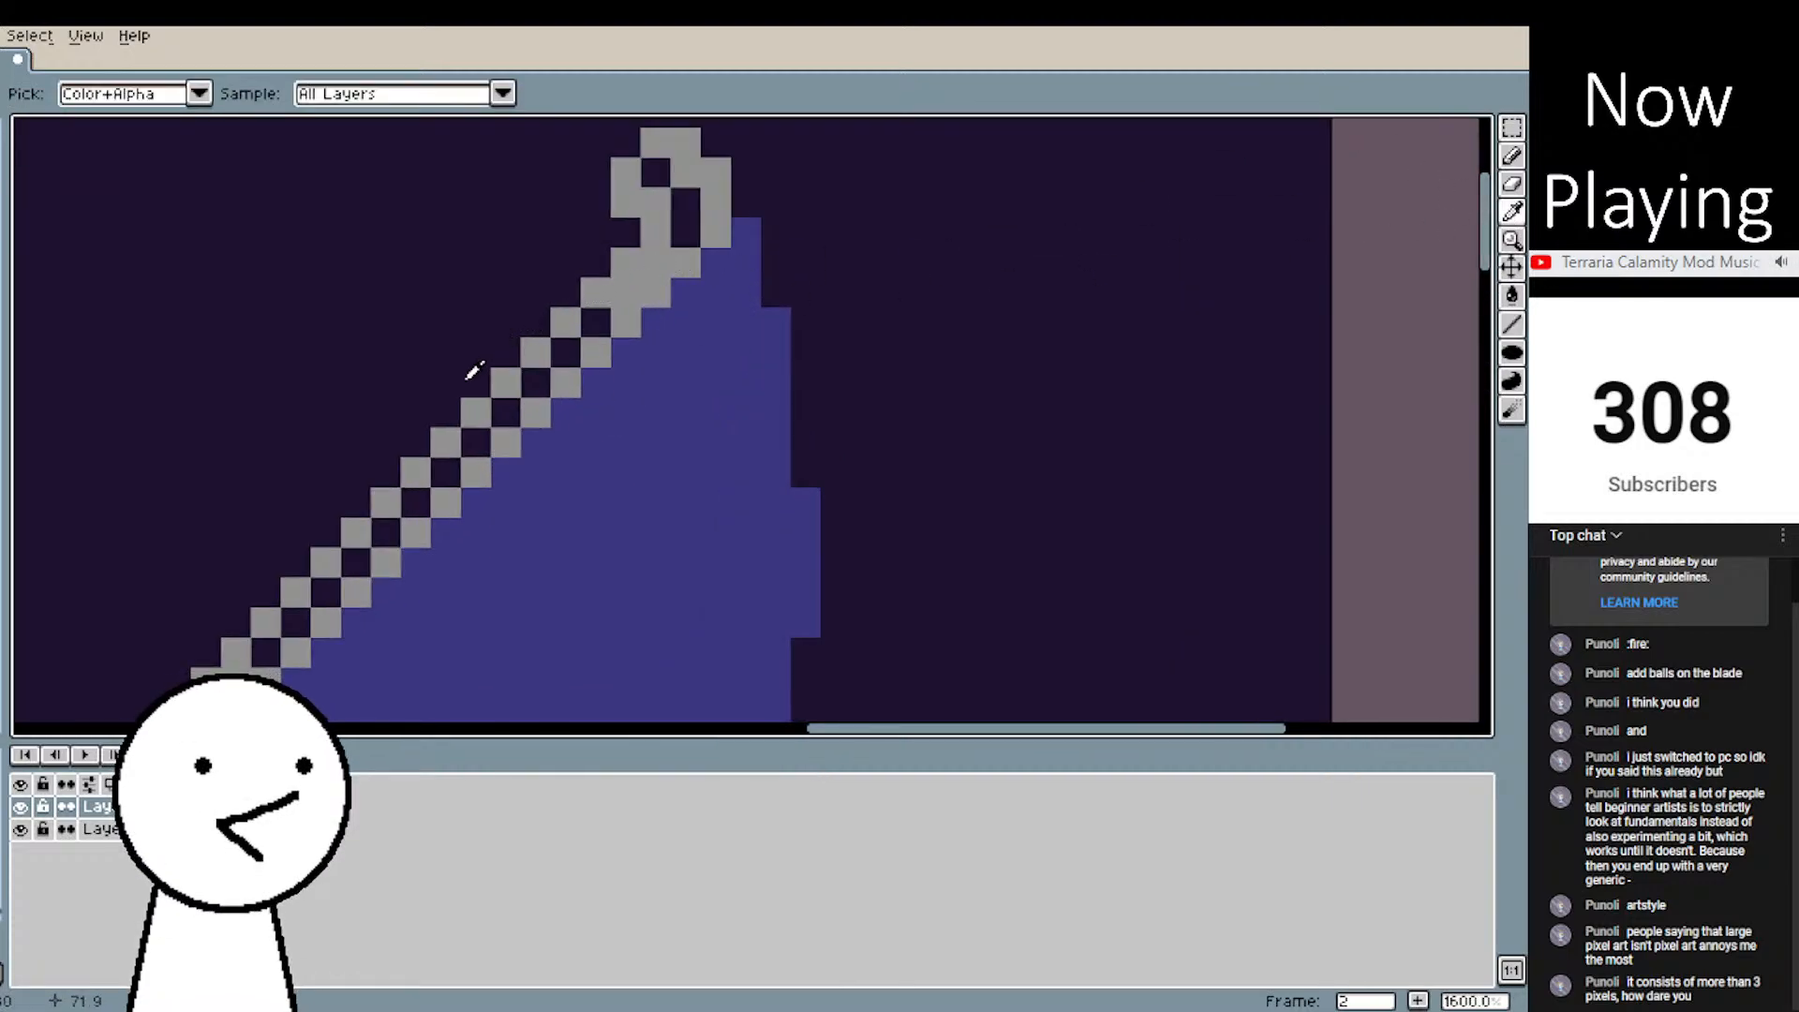
click(1512, 324)
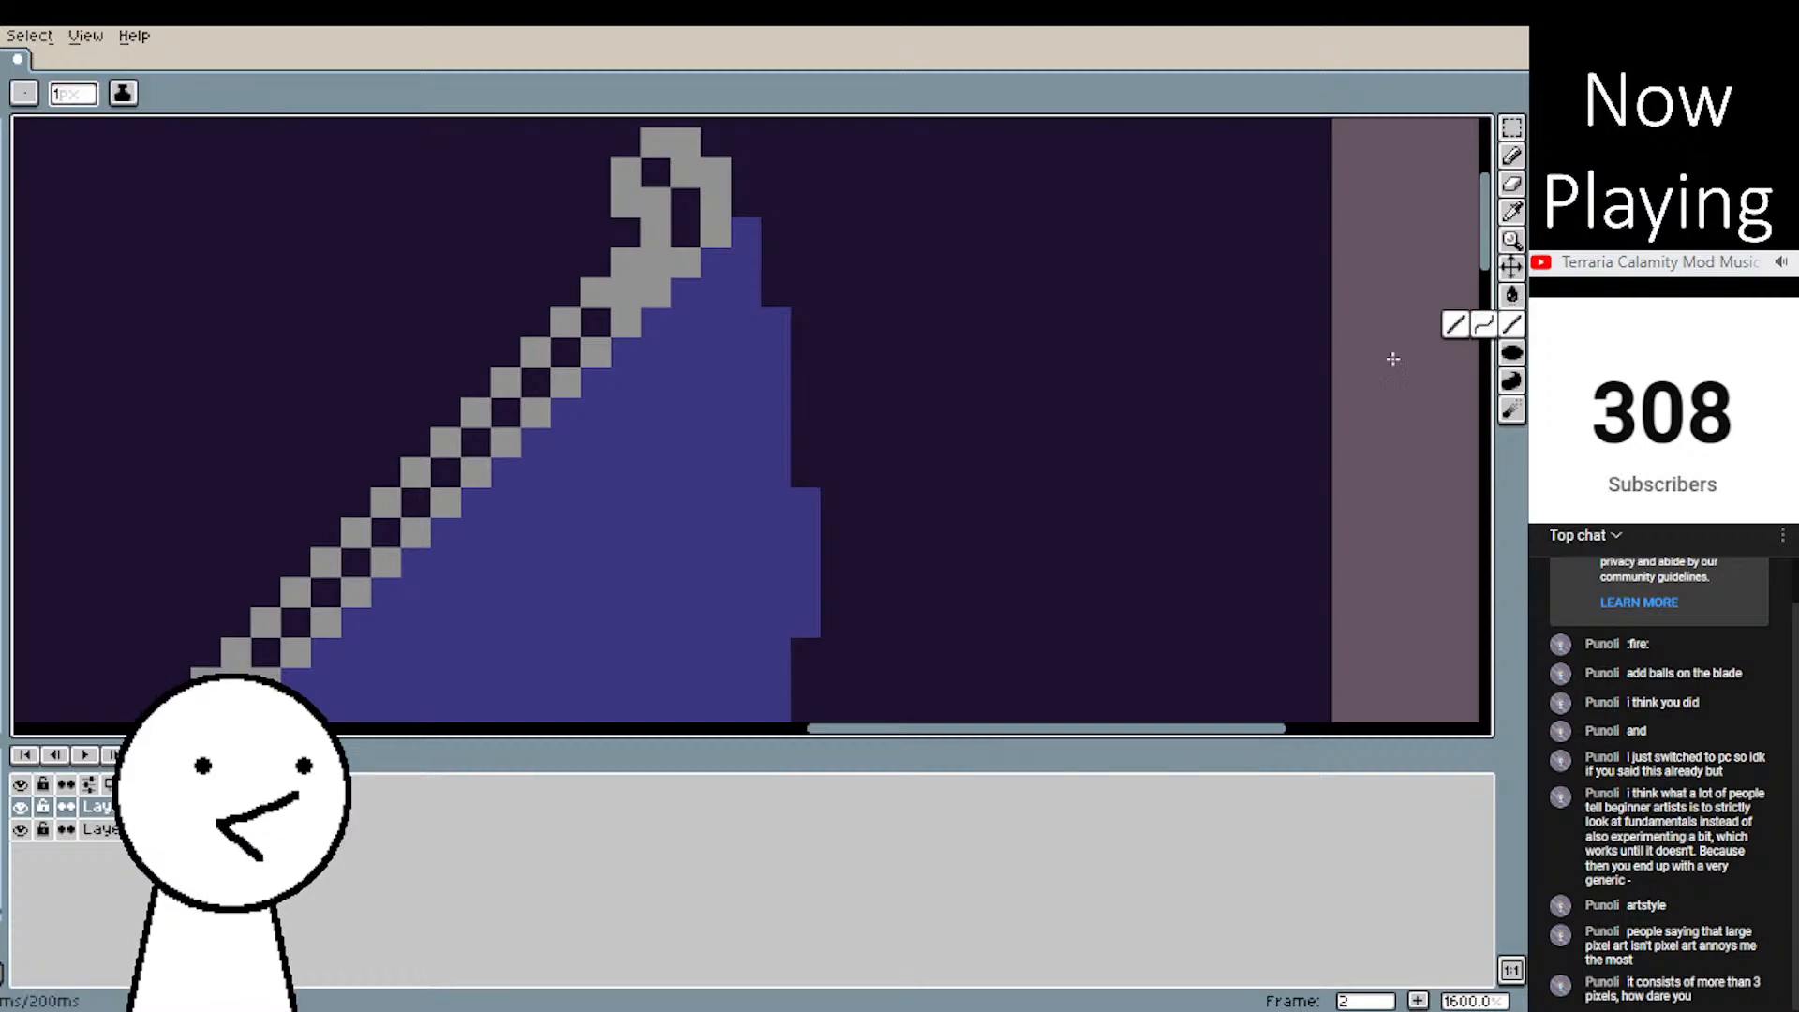
click(1512, 213)
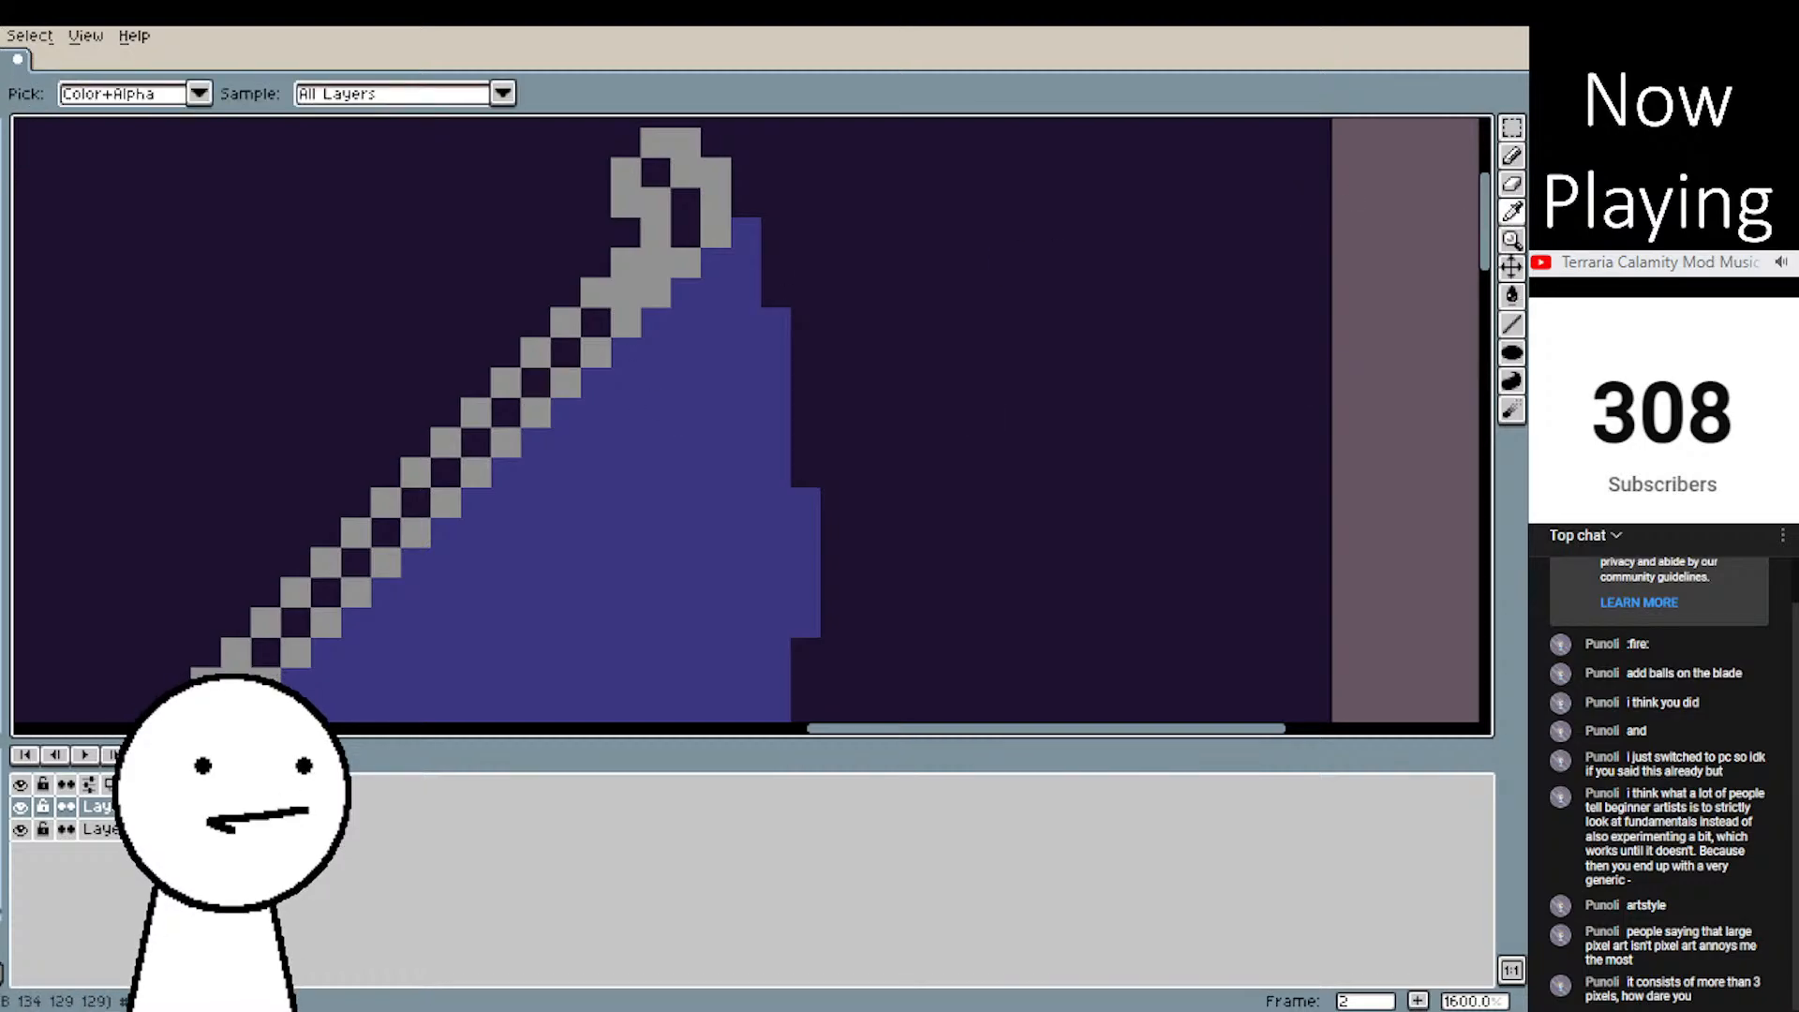
click(1512, 325)
drag(686, 202, 686, 233)
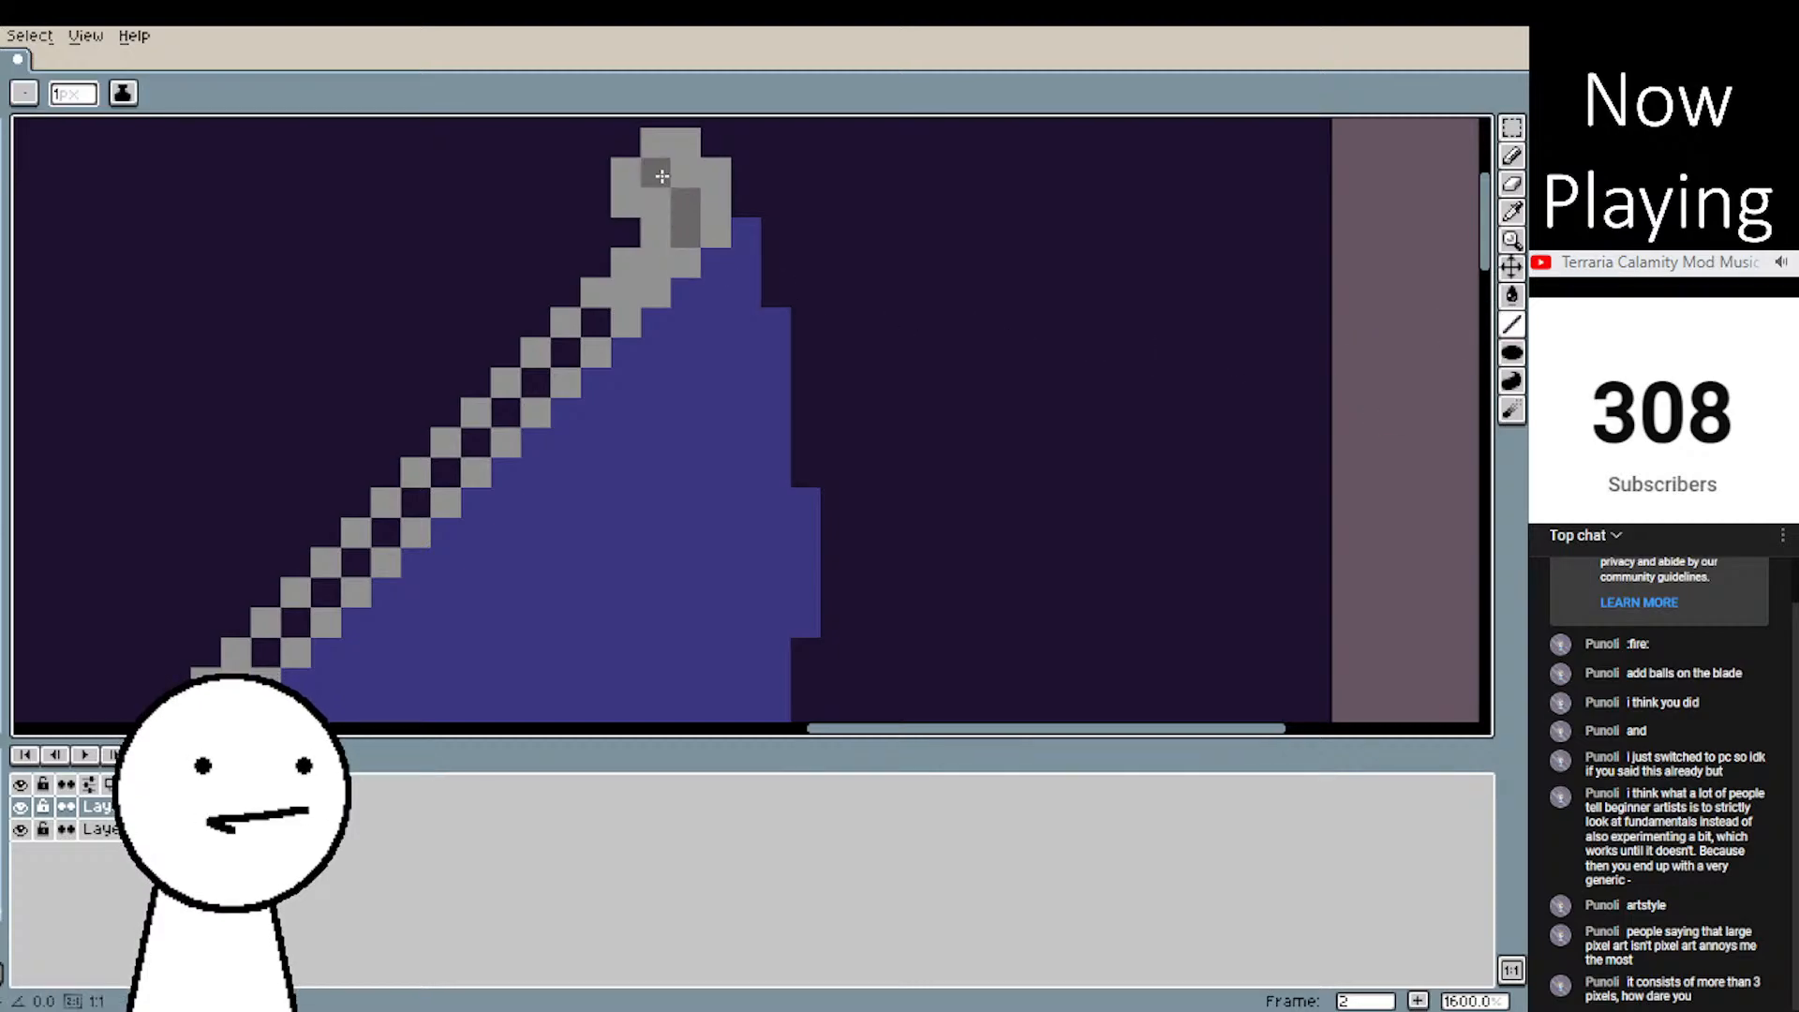
- Fill the gap between the two grey outlines with darker grey from the curl down to the base corner
scroll(594, 318, down, 3)
mouse_move(608, 322)
mouse_down()
mouse_move(488, 445)
mouse_move(756, 305)
mouse_move(680, 333)
mouse_move(816, 197)
mouse_move(624, 586)
mouse_up()
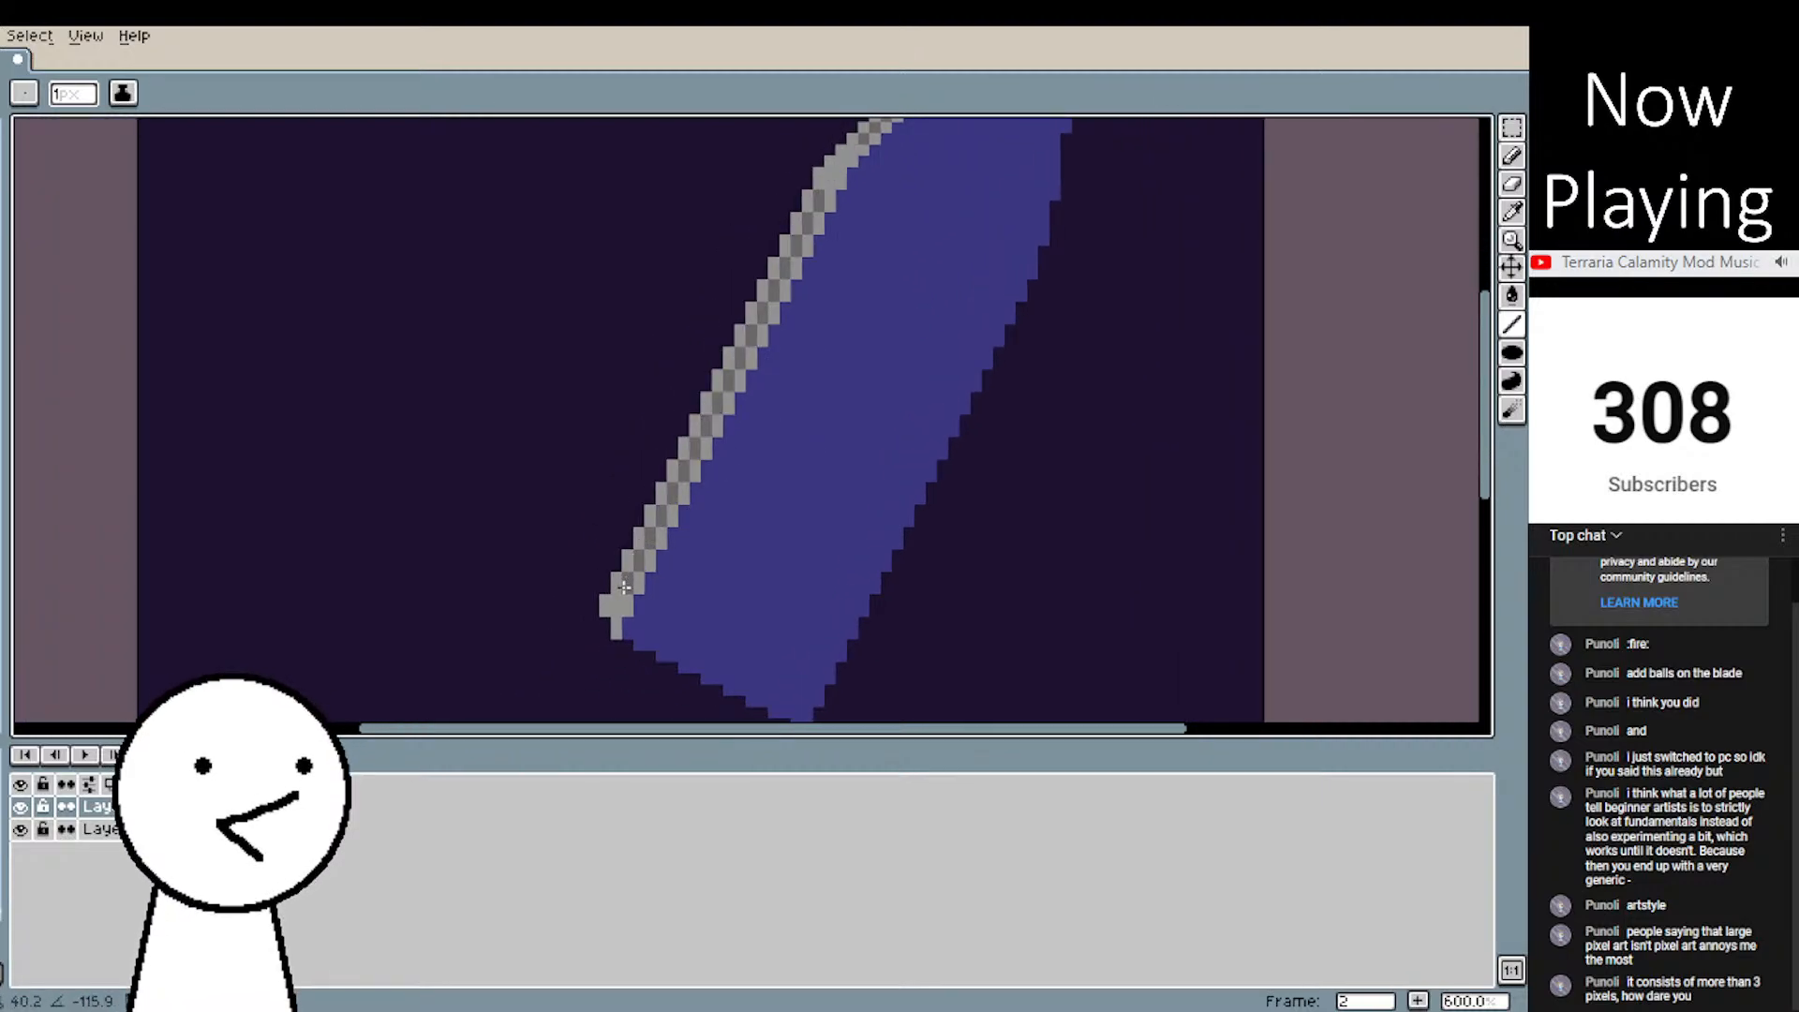
scroll(900, 509, down, 2)
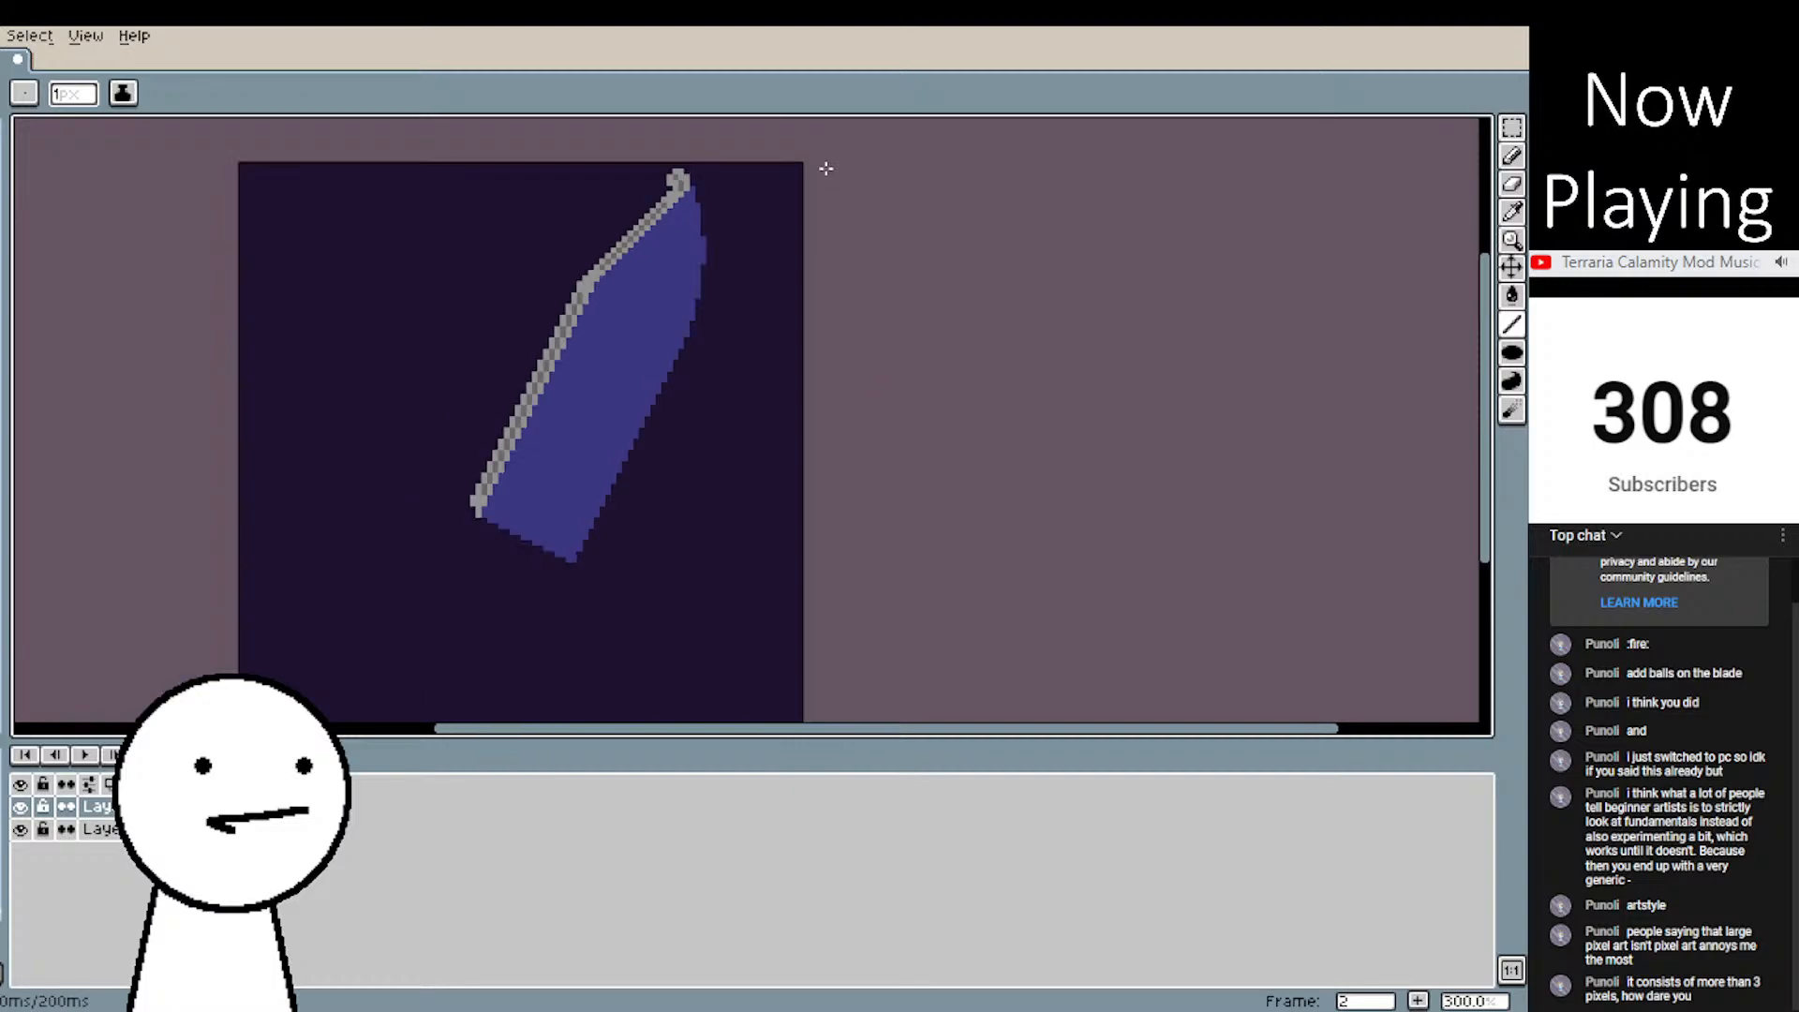
- Add a row of darker grey 1 px pixels along the outside of the upper-left outline, from beneath the curl to the shoulder
drag(824, 172, 684, 375)
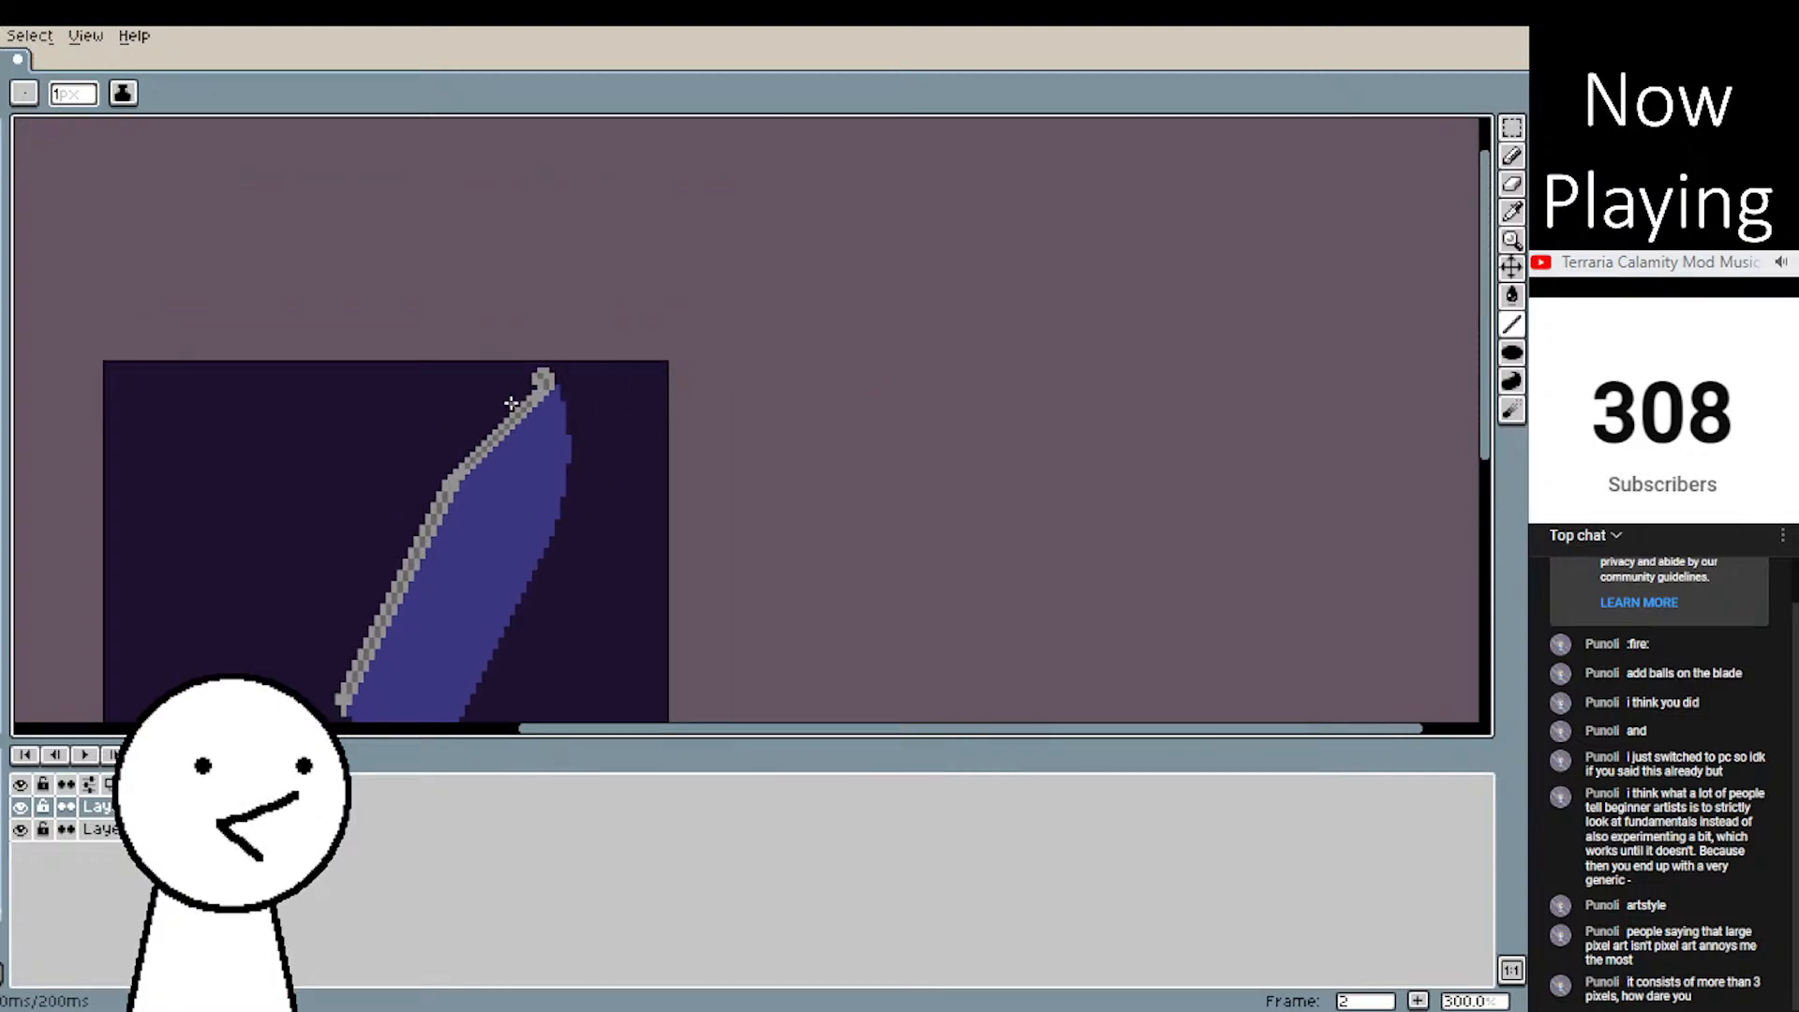
scroll(511, 403, up, 4)
click(1511, 326)
click(1455, 325)
drag(796, 284, 854, 543)
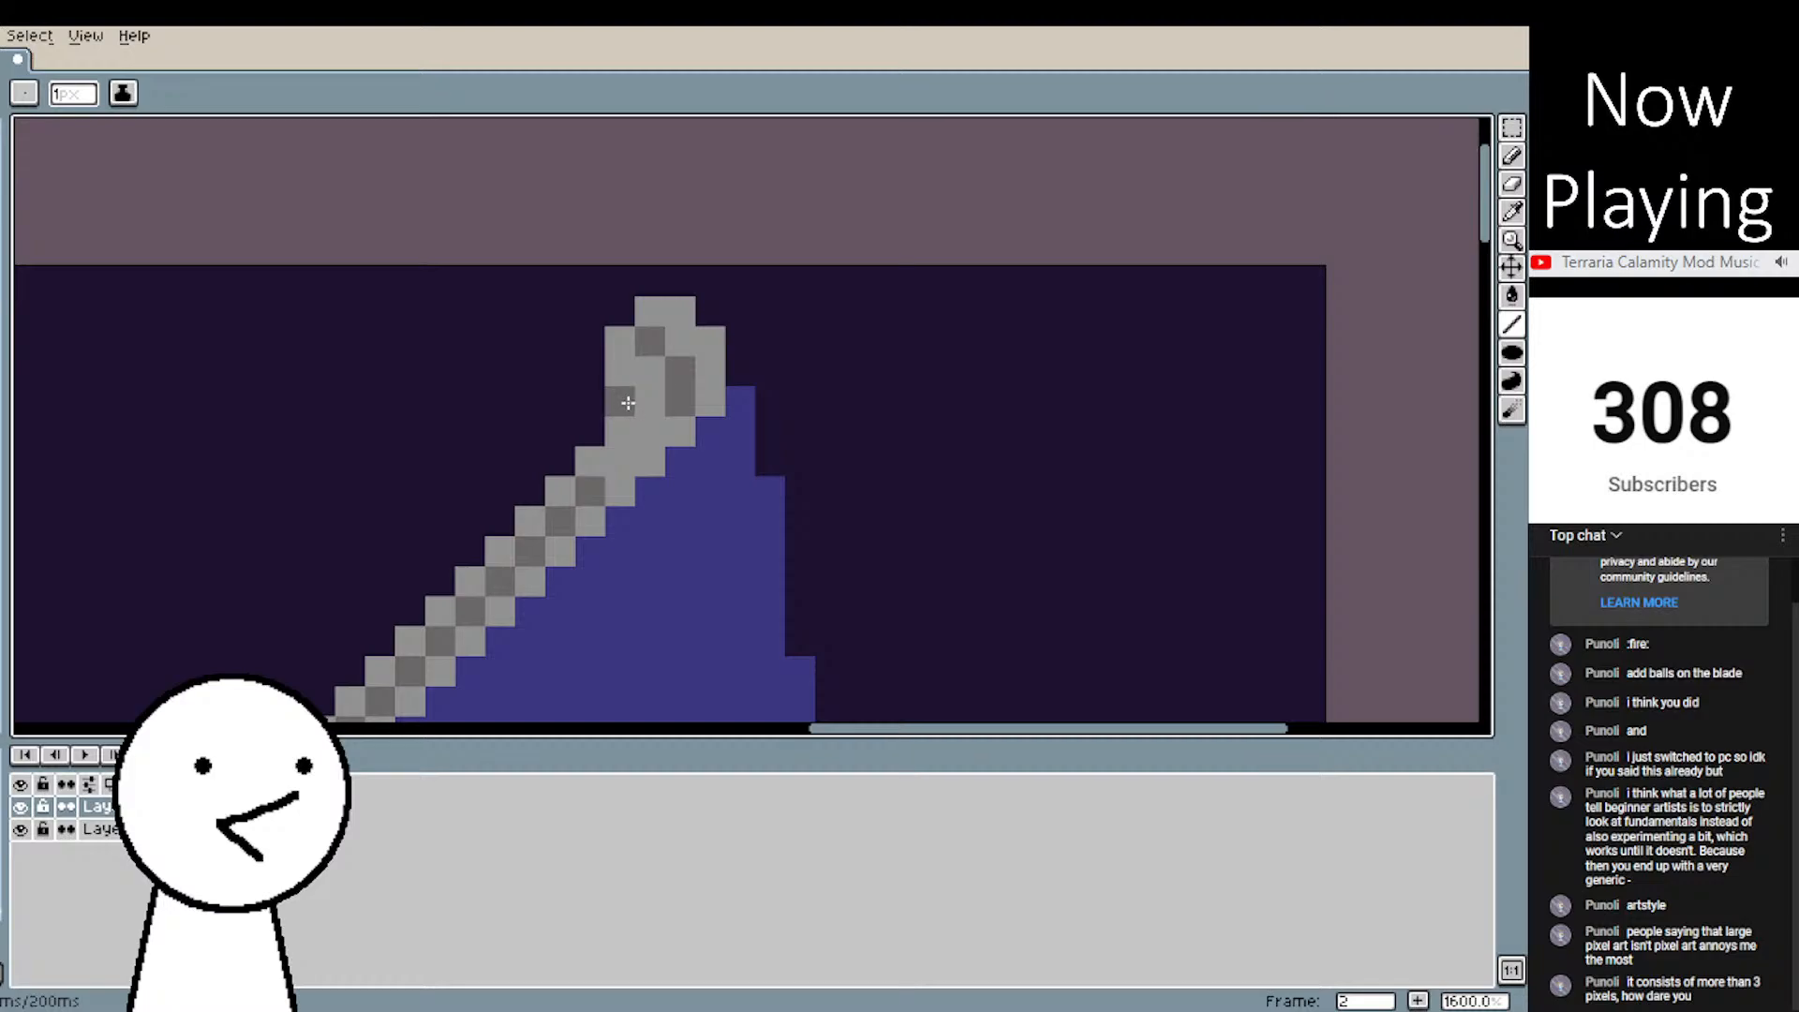
scroll(628, 403, down, 4)
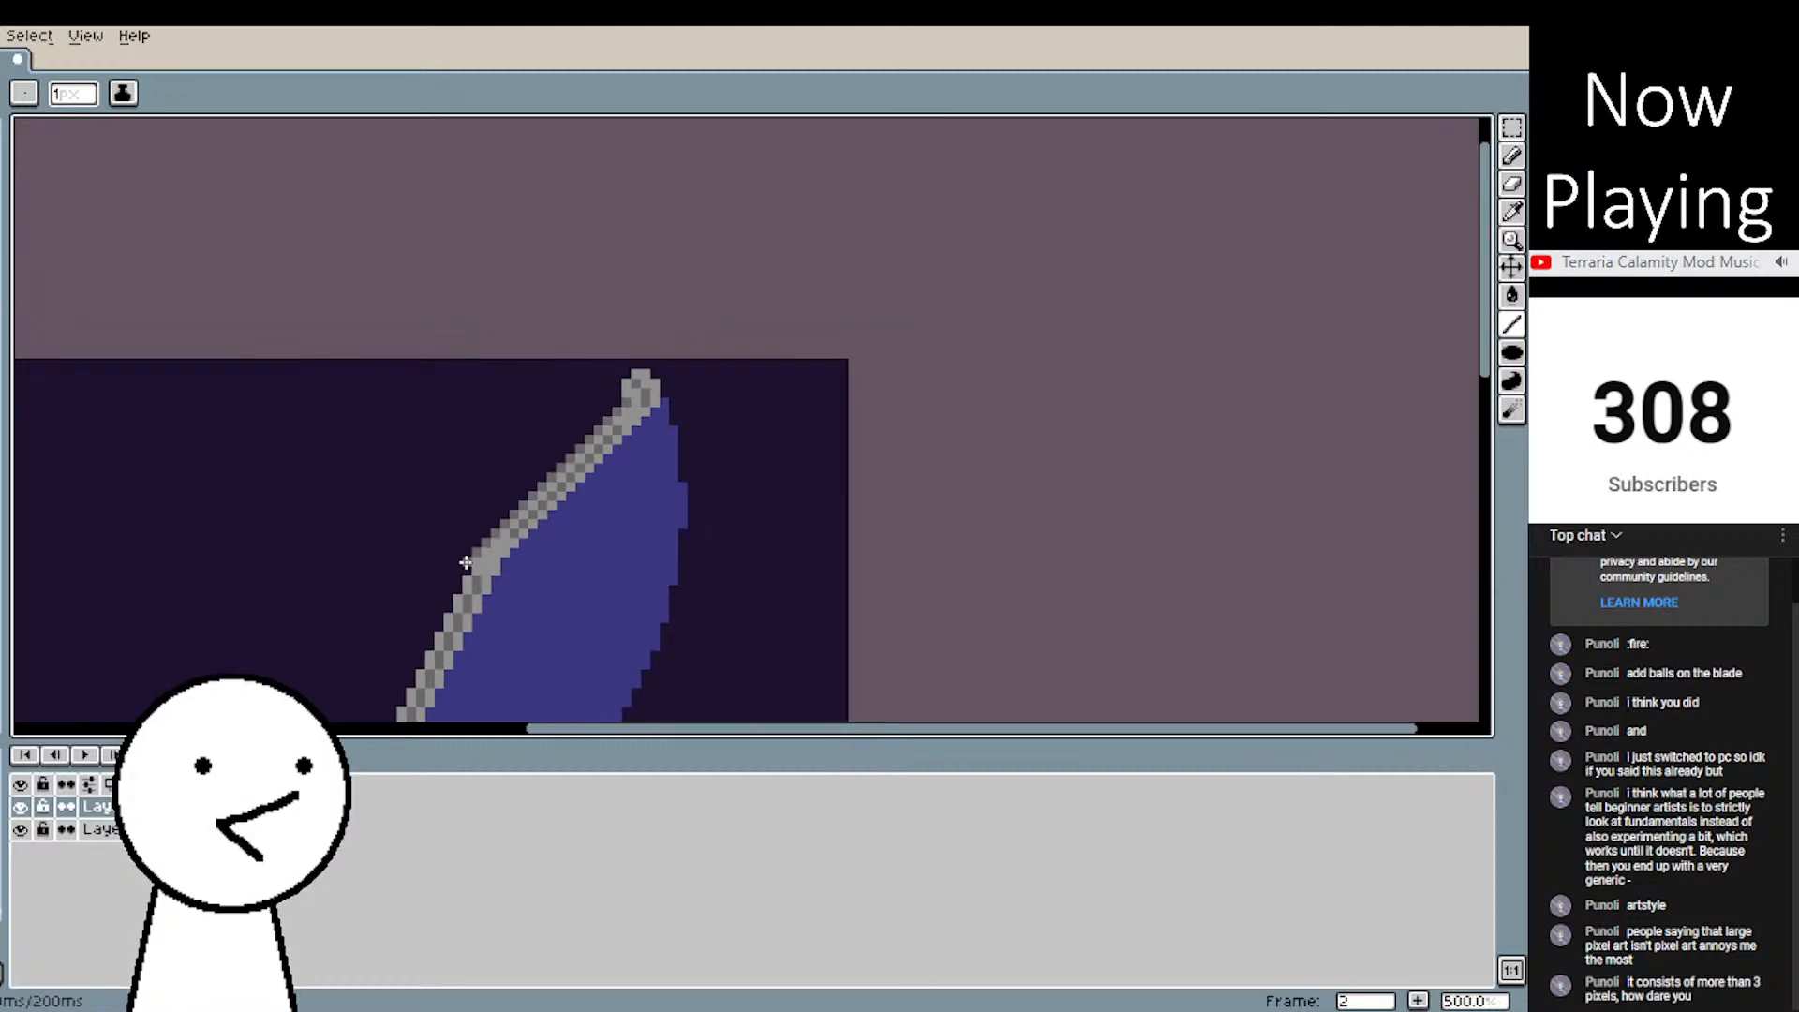
scroll(919, 441, down, 2)
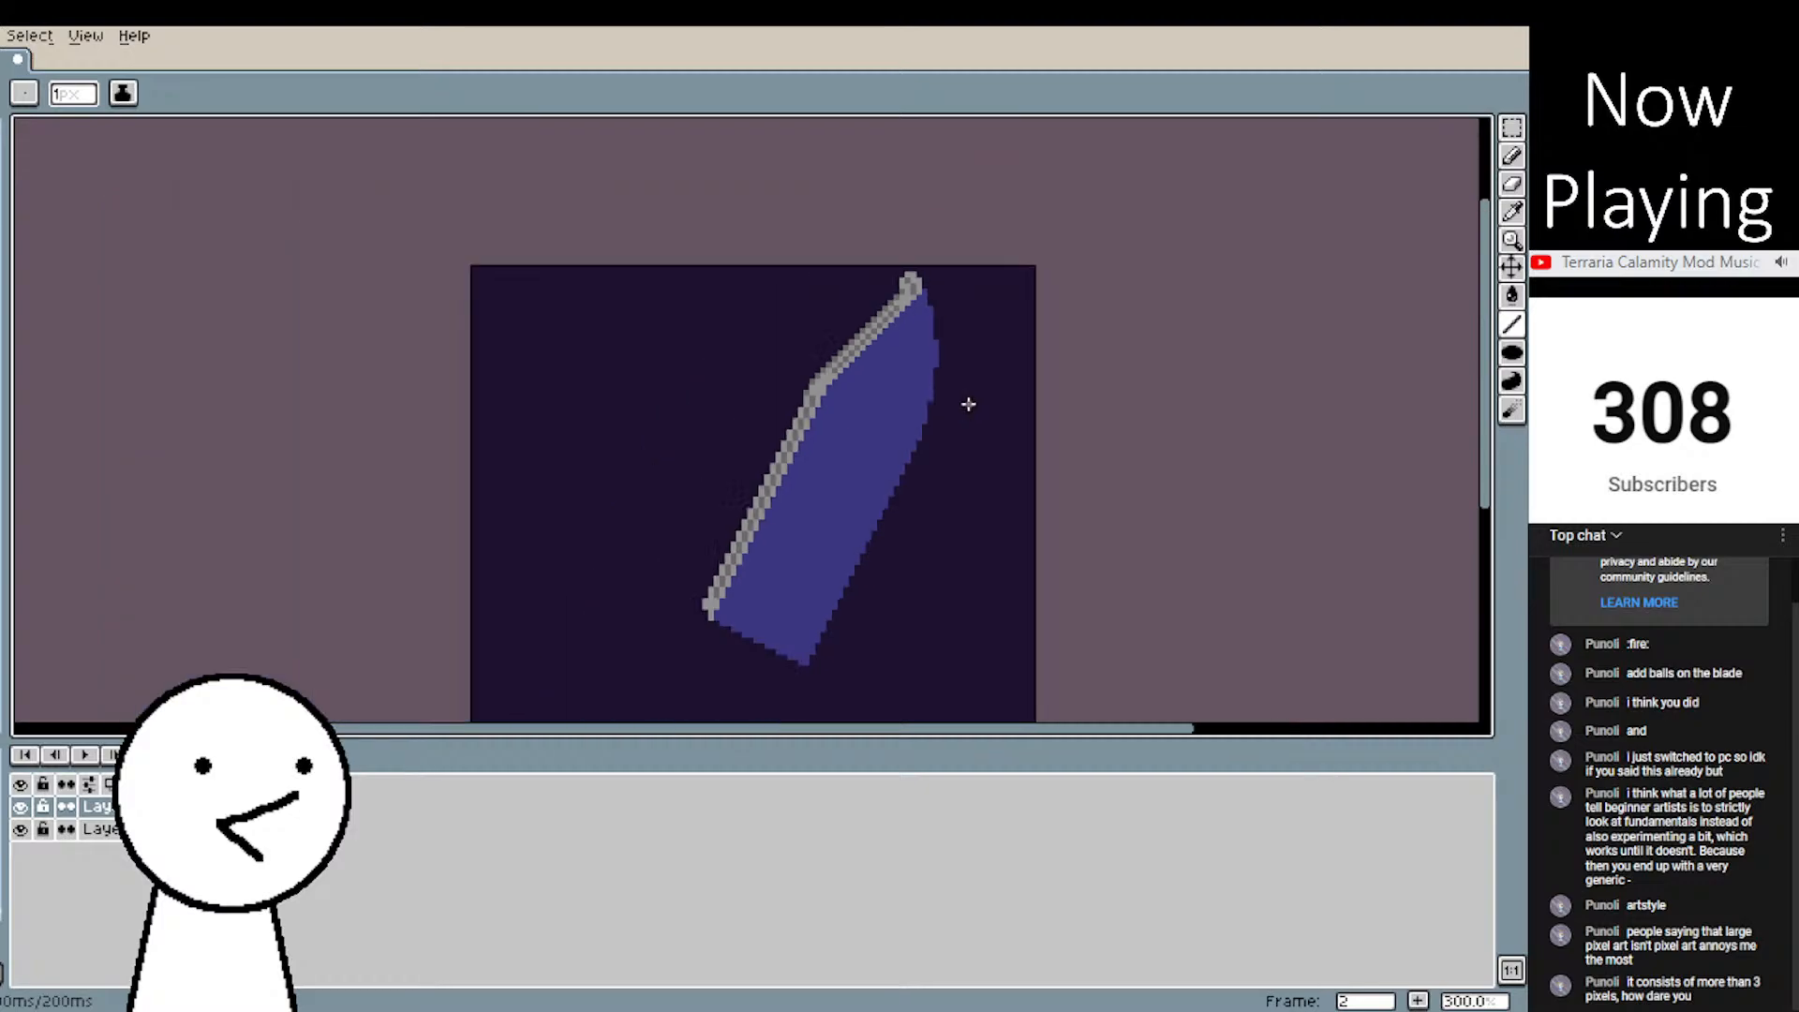
scroll(944, 407, up, 2)
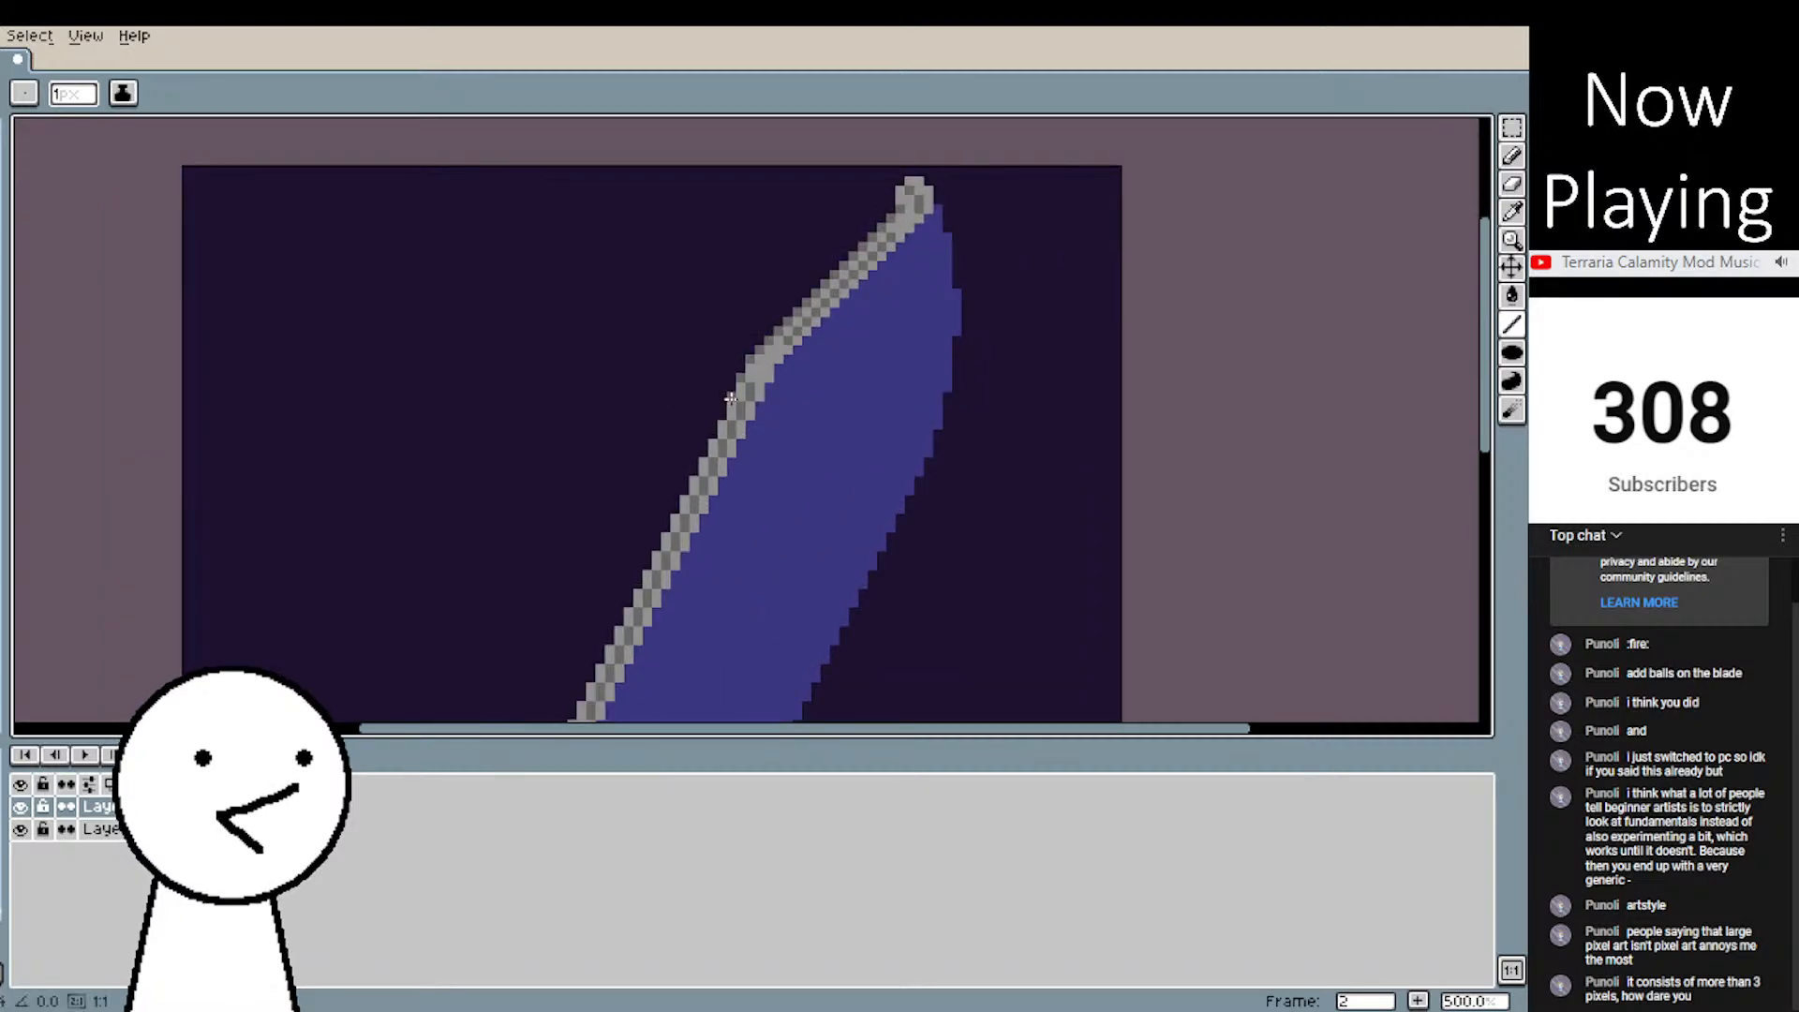
drag(1177, 477, 929, 436)
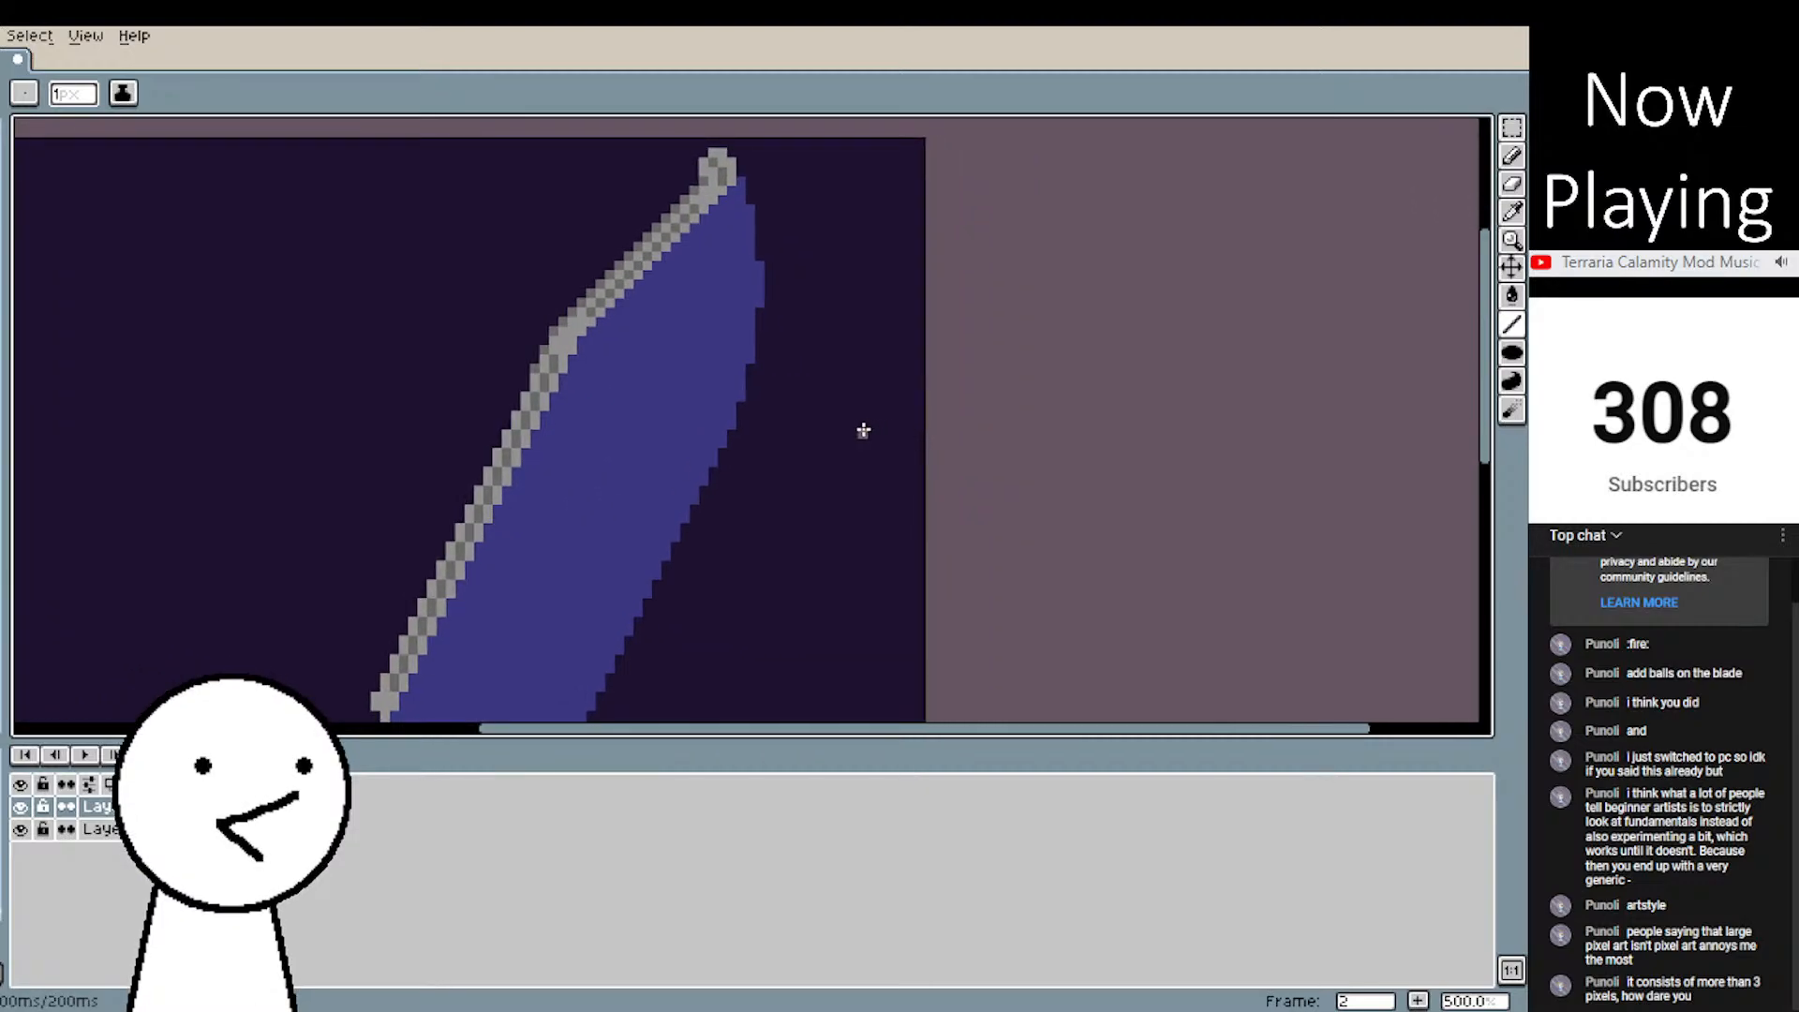
scroll(746, 251, up, 2)
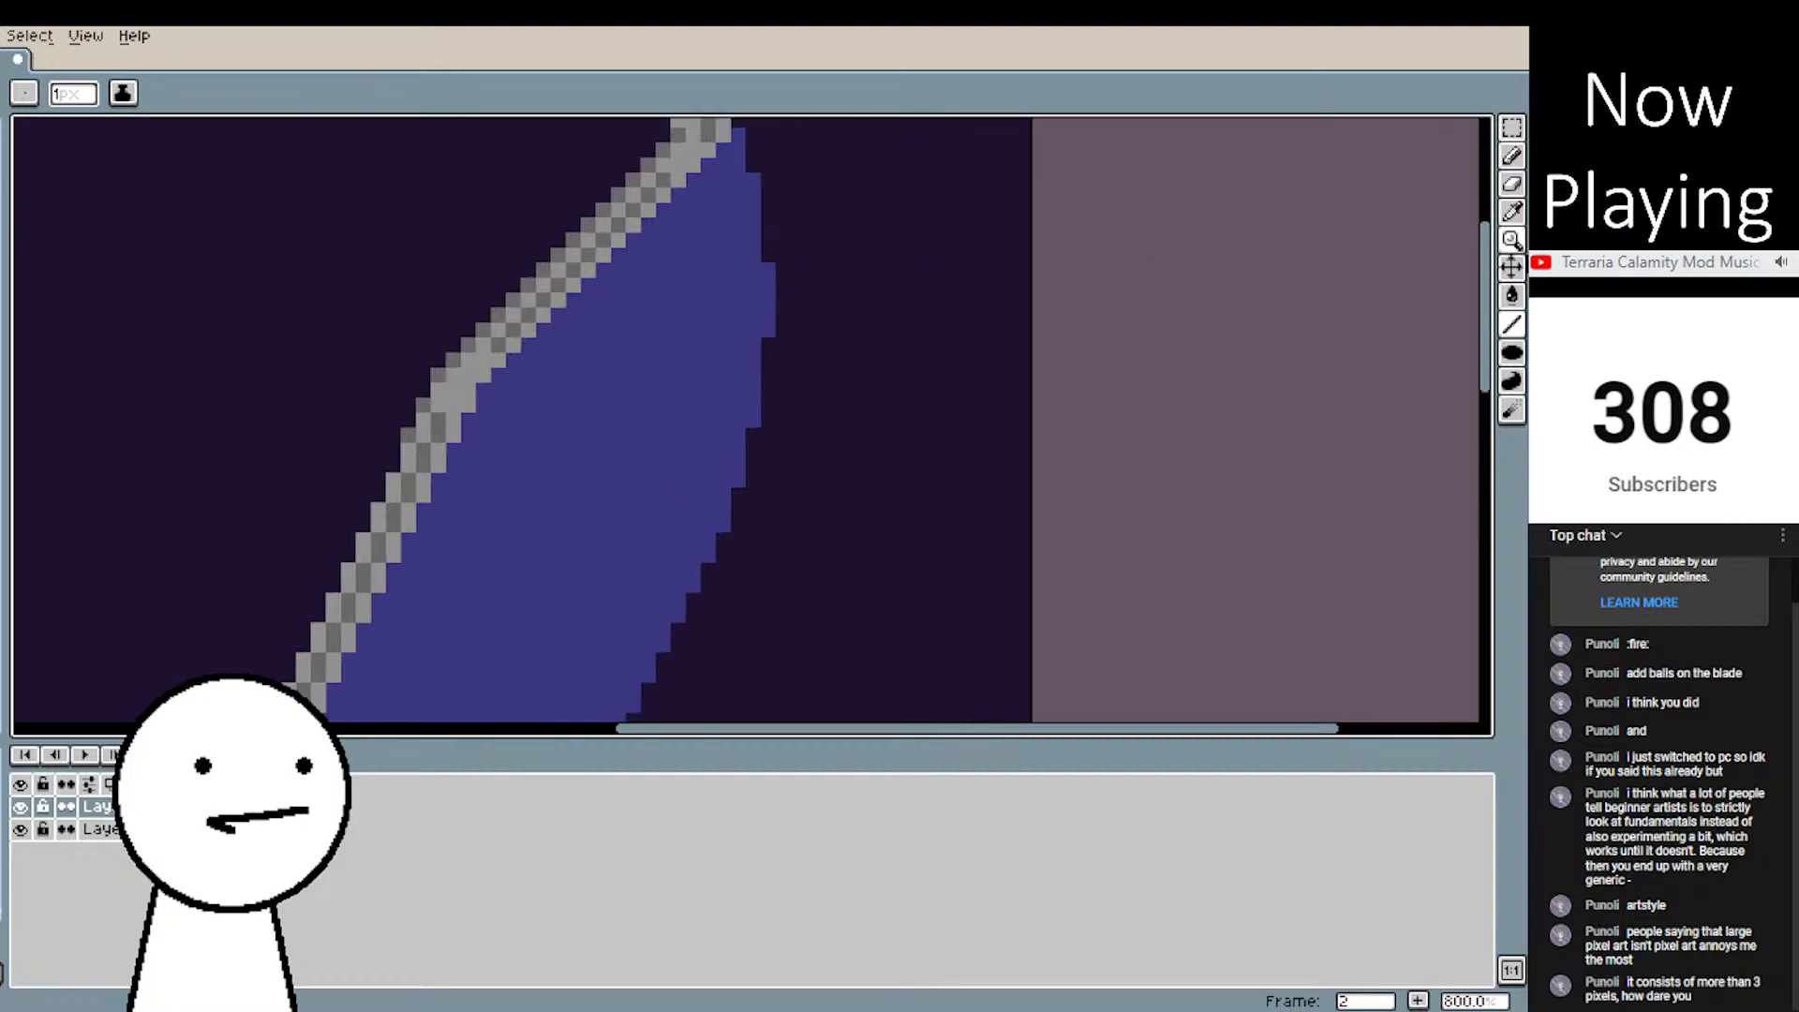
- Sample the lighter grey and recolour the middle of the outer pixel row between the curl and the shoulder
click(1512, 239)
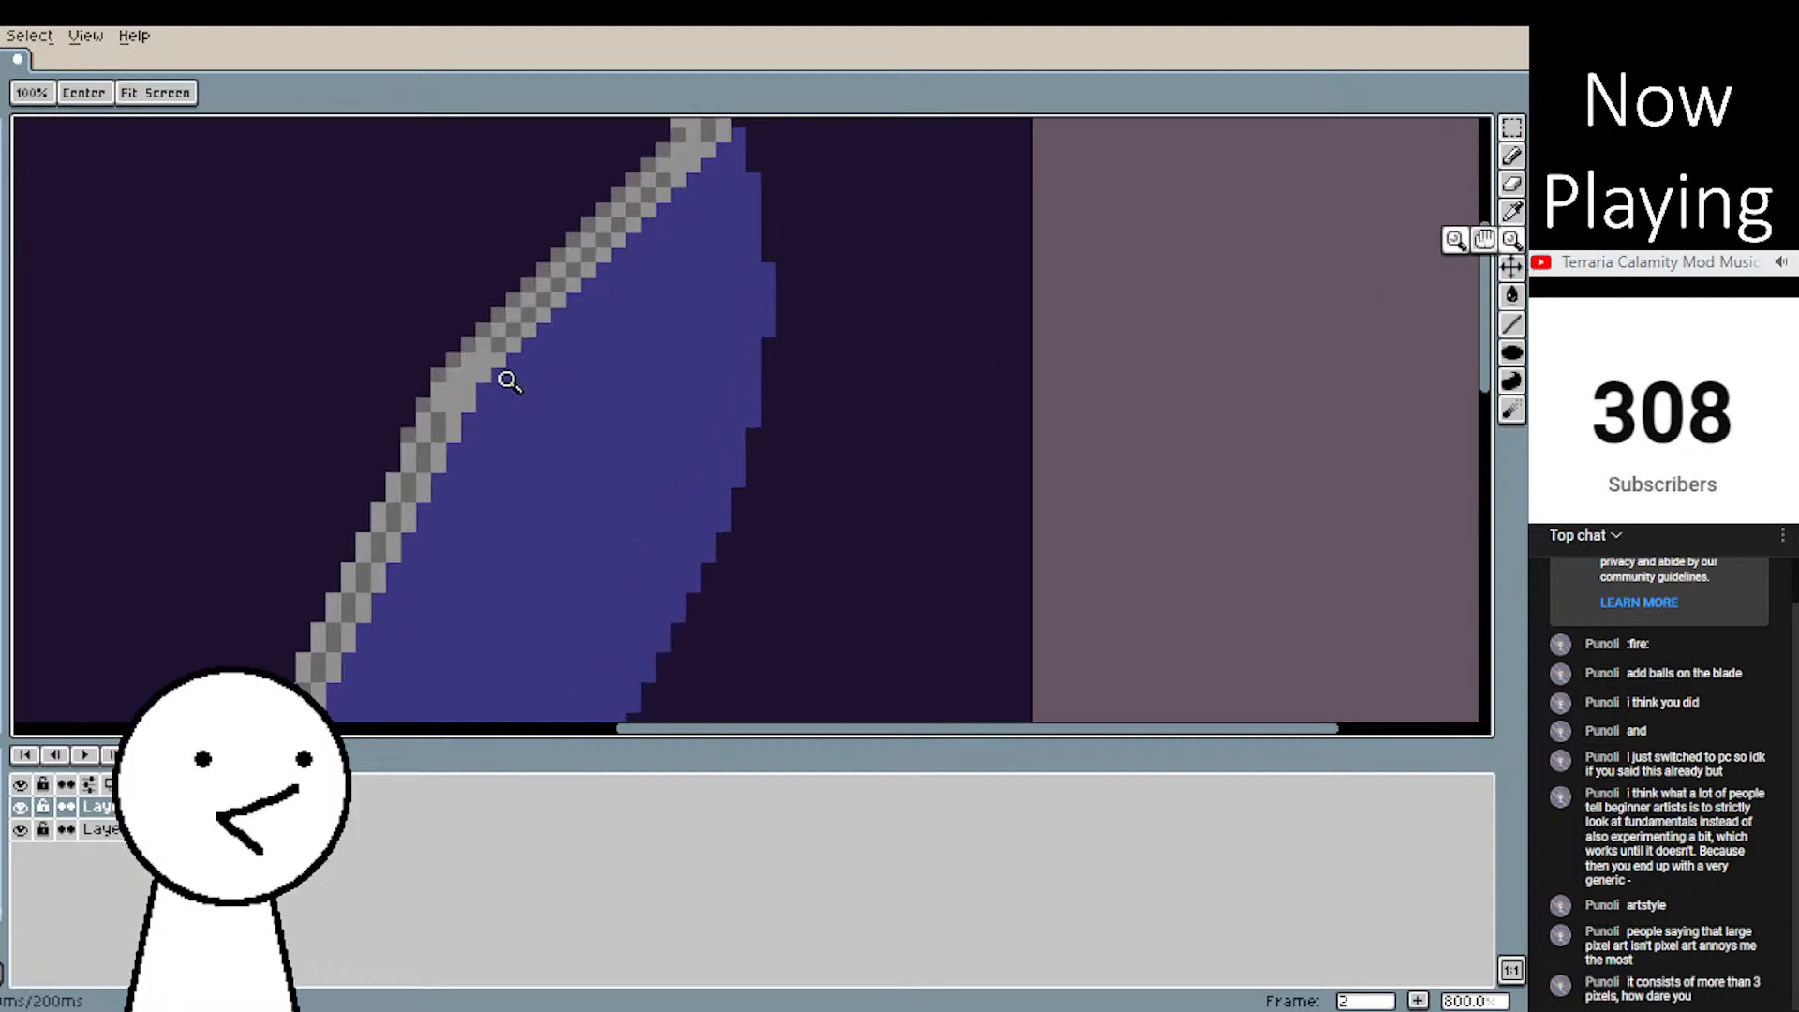
click(1514, 212)
click(1515, 327)
drag(694, 426, 626, 562)
scroll(618, 550, up, 2)
scroll(297, 375, down, 2)
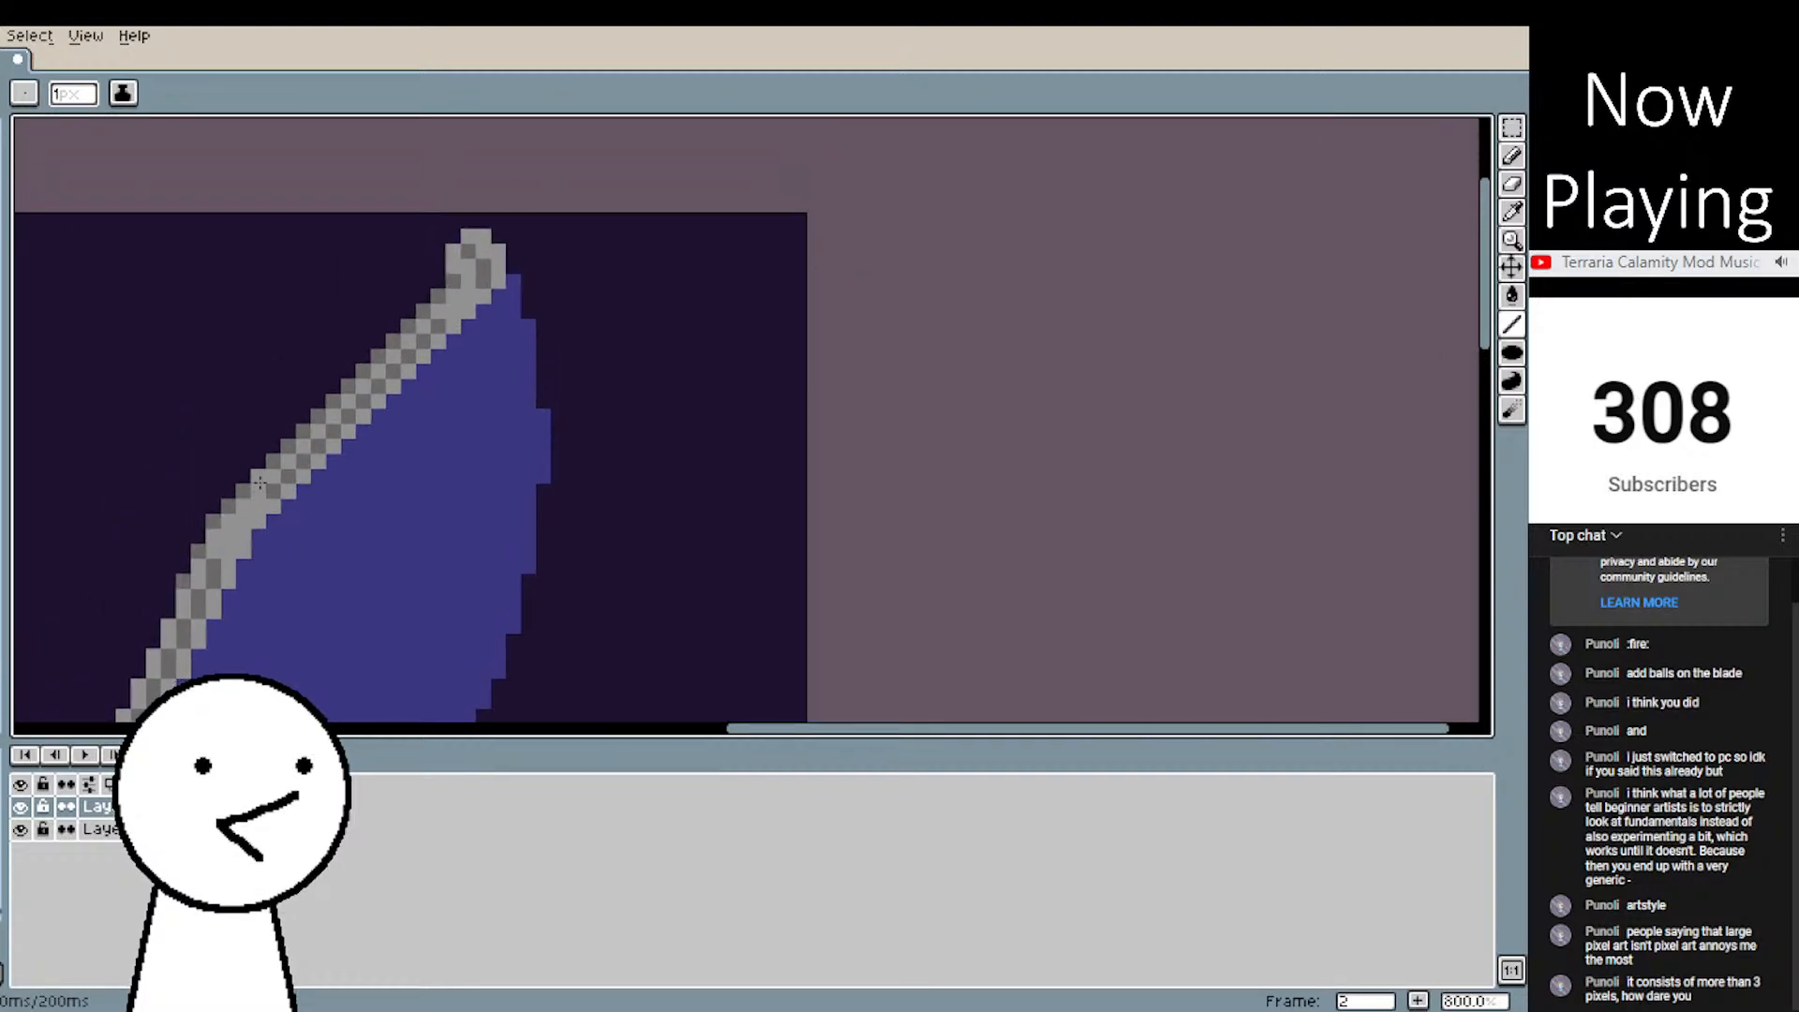
drag(260, 483, 405, 330)
scroll(816, 501, down, 3)
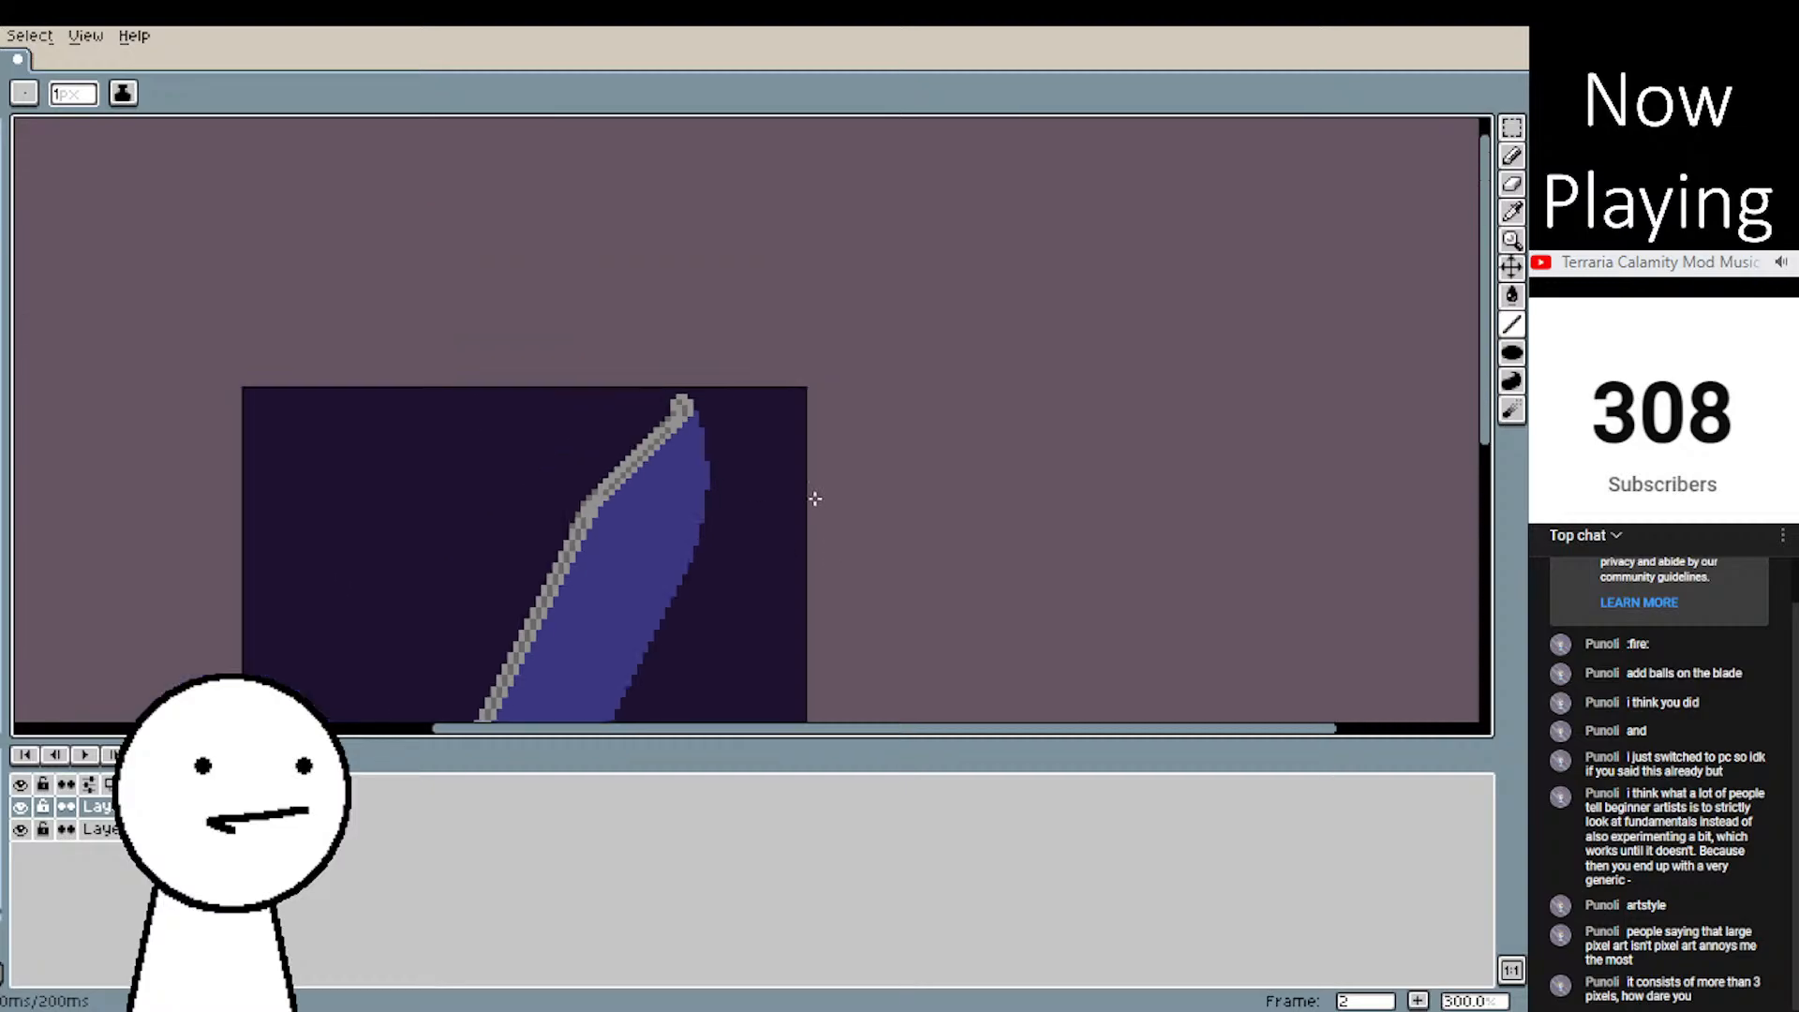
scroll(824, 381, down, 1)
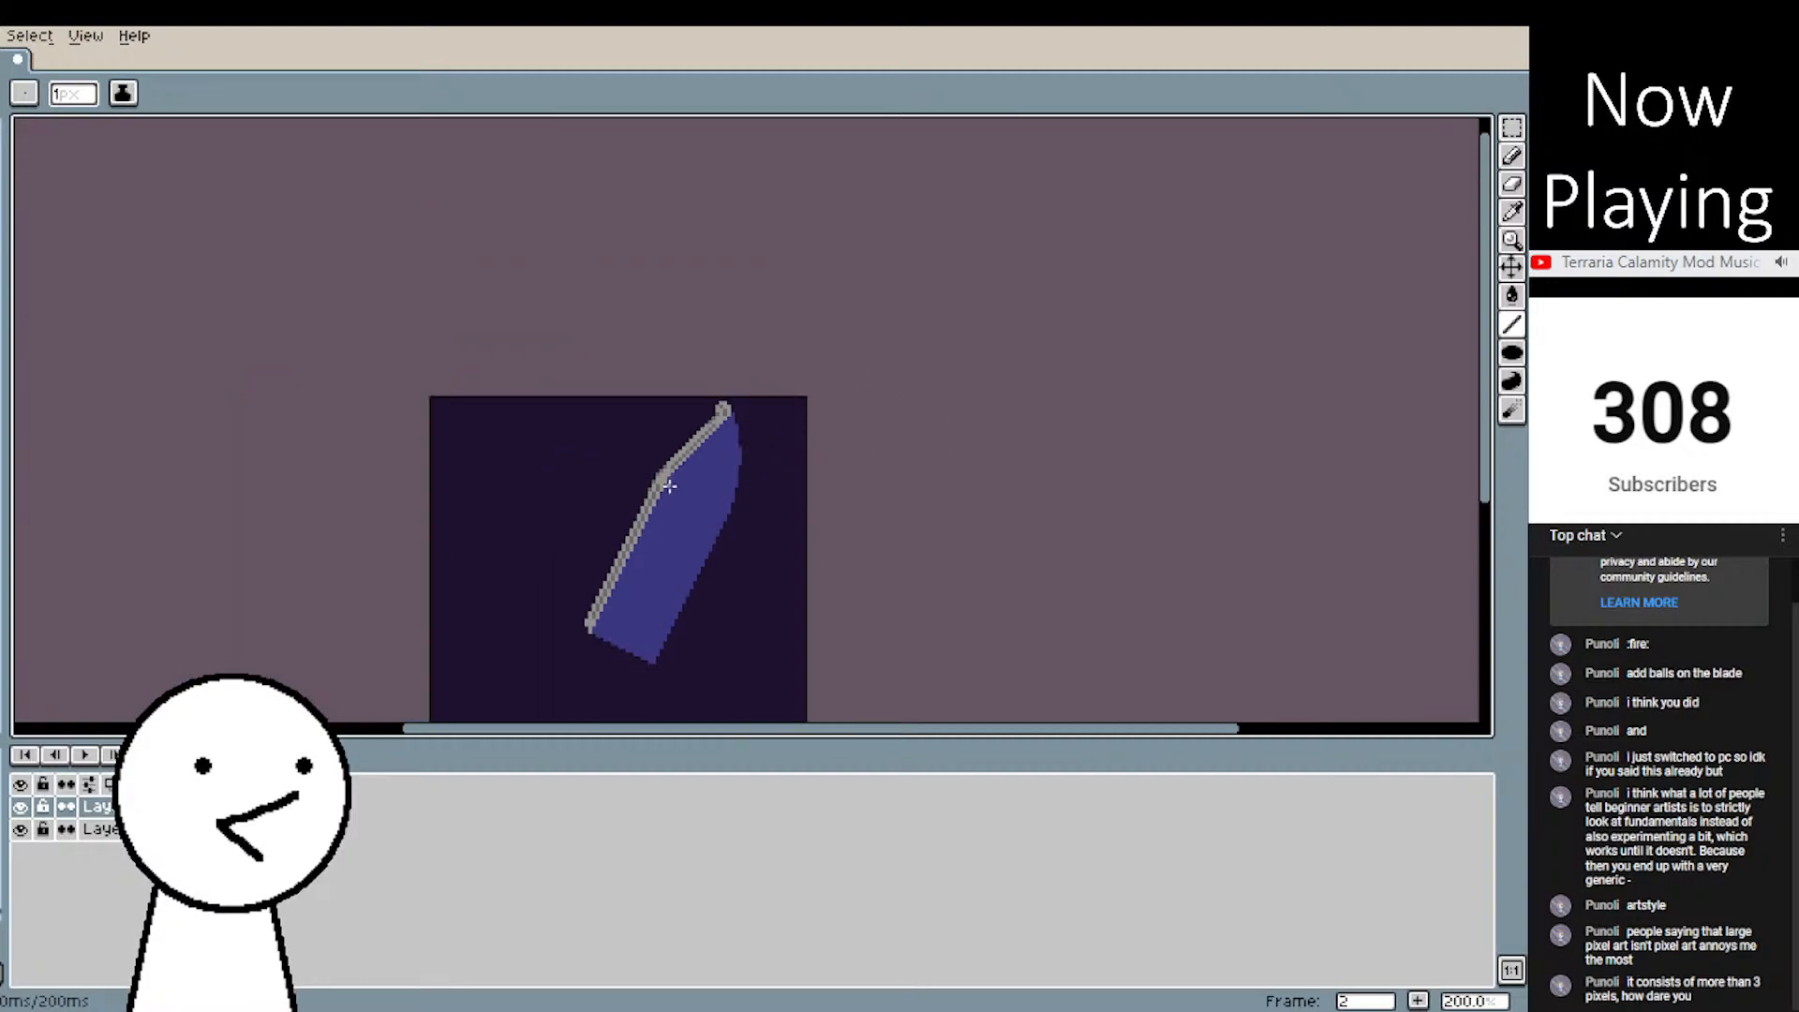
scroll(746, 497, up, 6)
click(562, 426)
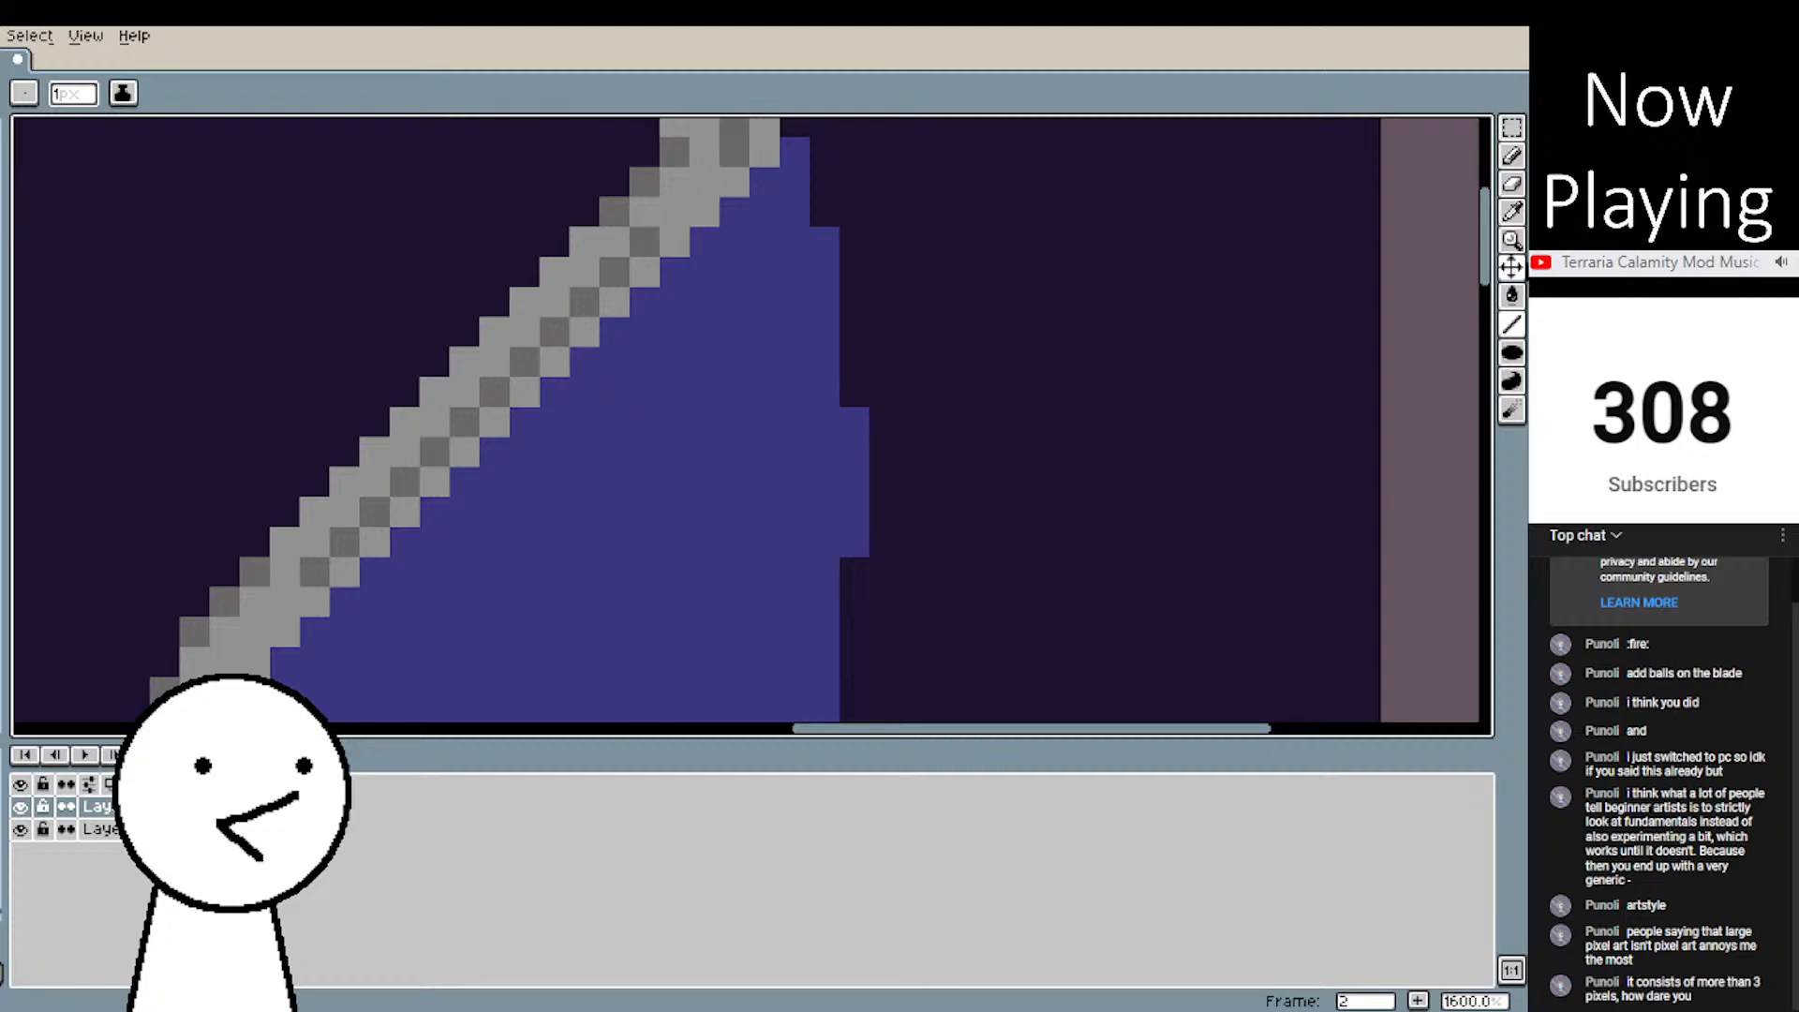
- Sample the darker grey and extend it beneath the curl, joining the outer darker pixels to the spine's central line
click(1514, 213)
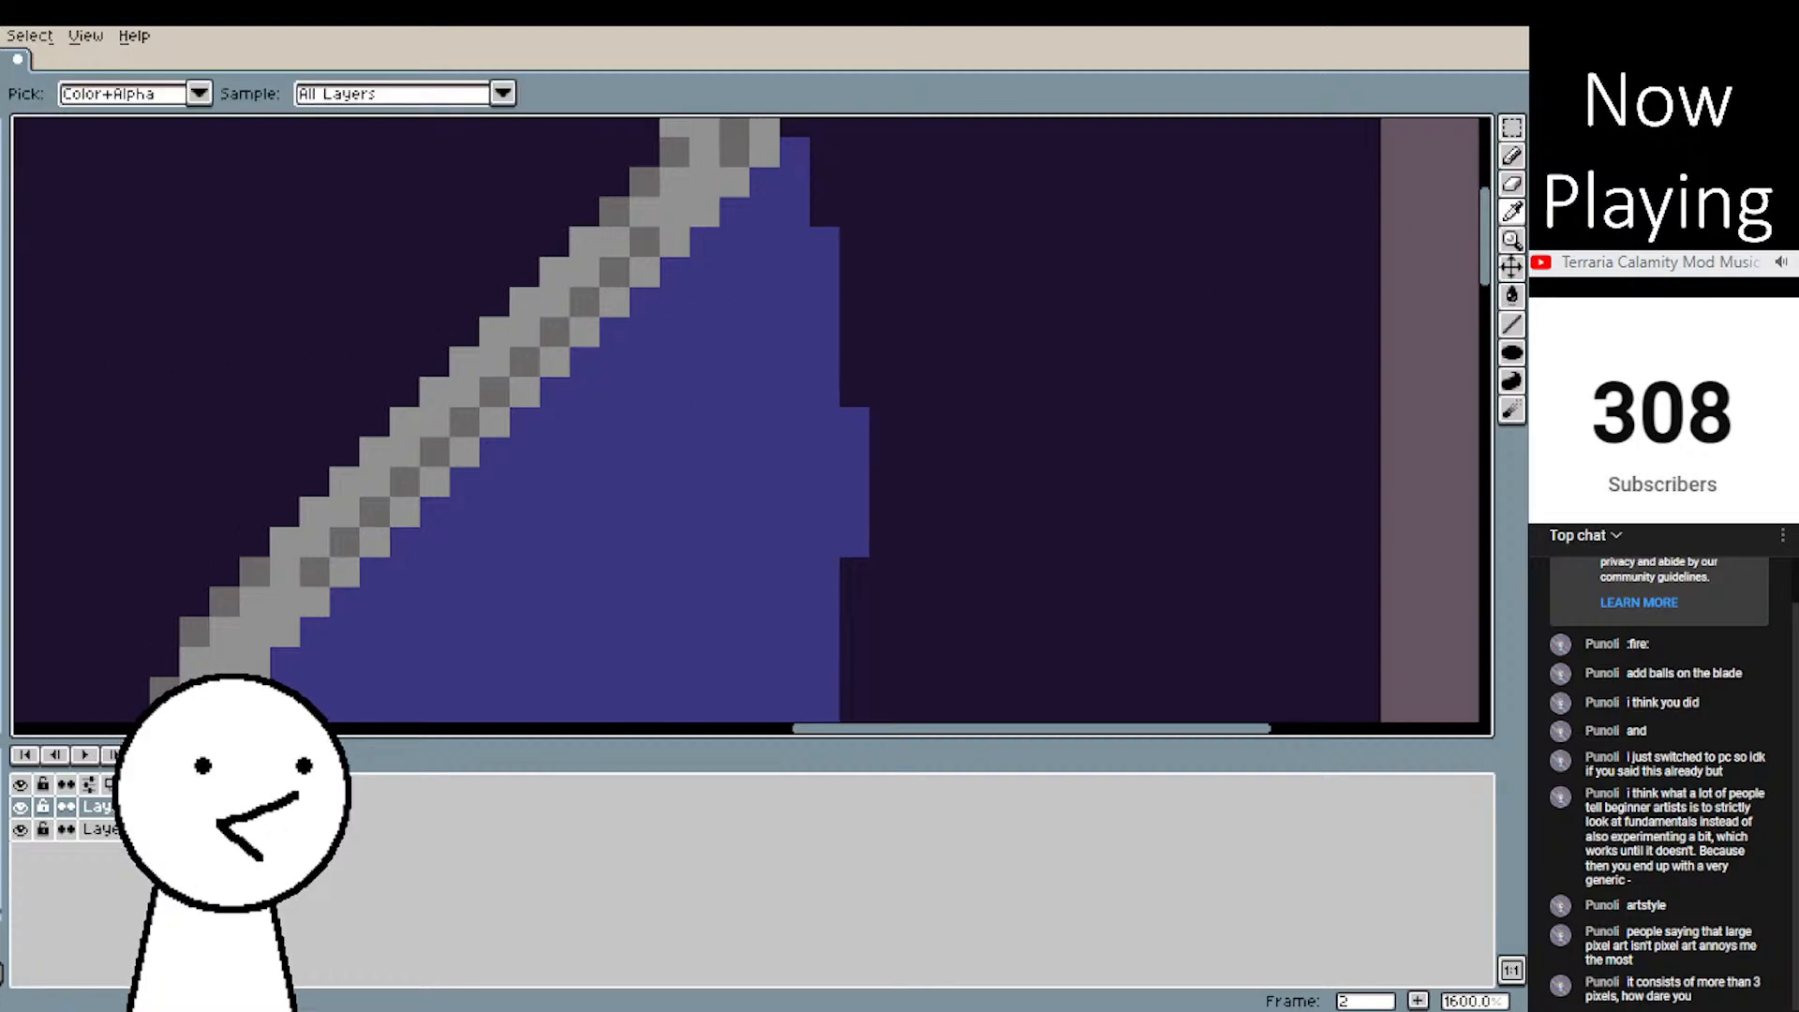
drag(717, 392, 592, 705)
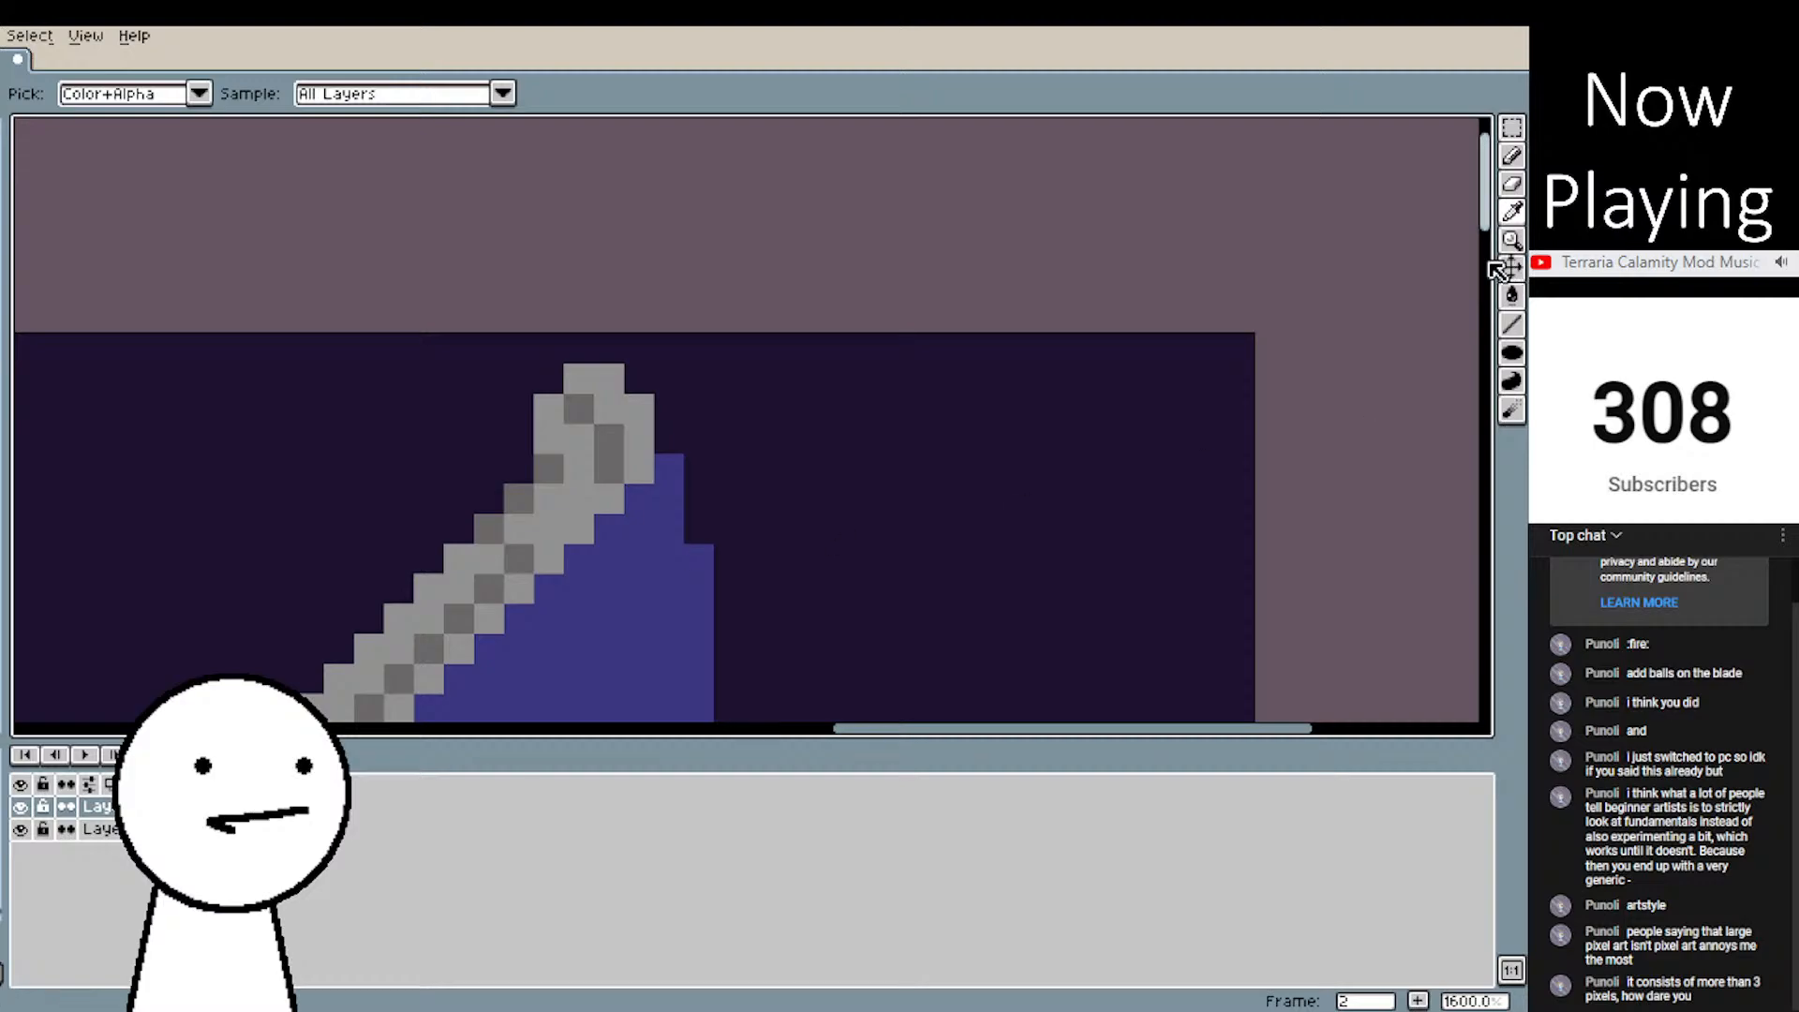
click(1514, 324)
drag(580, 479, 548, 494)
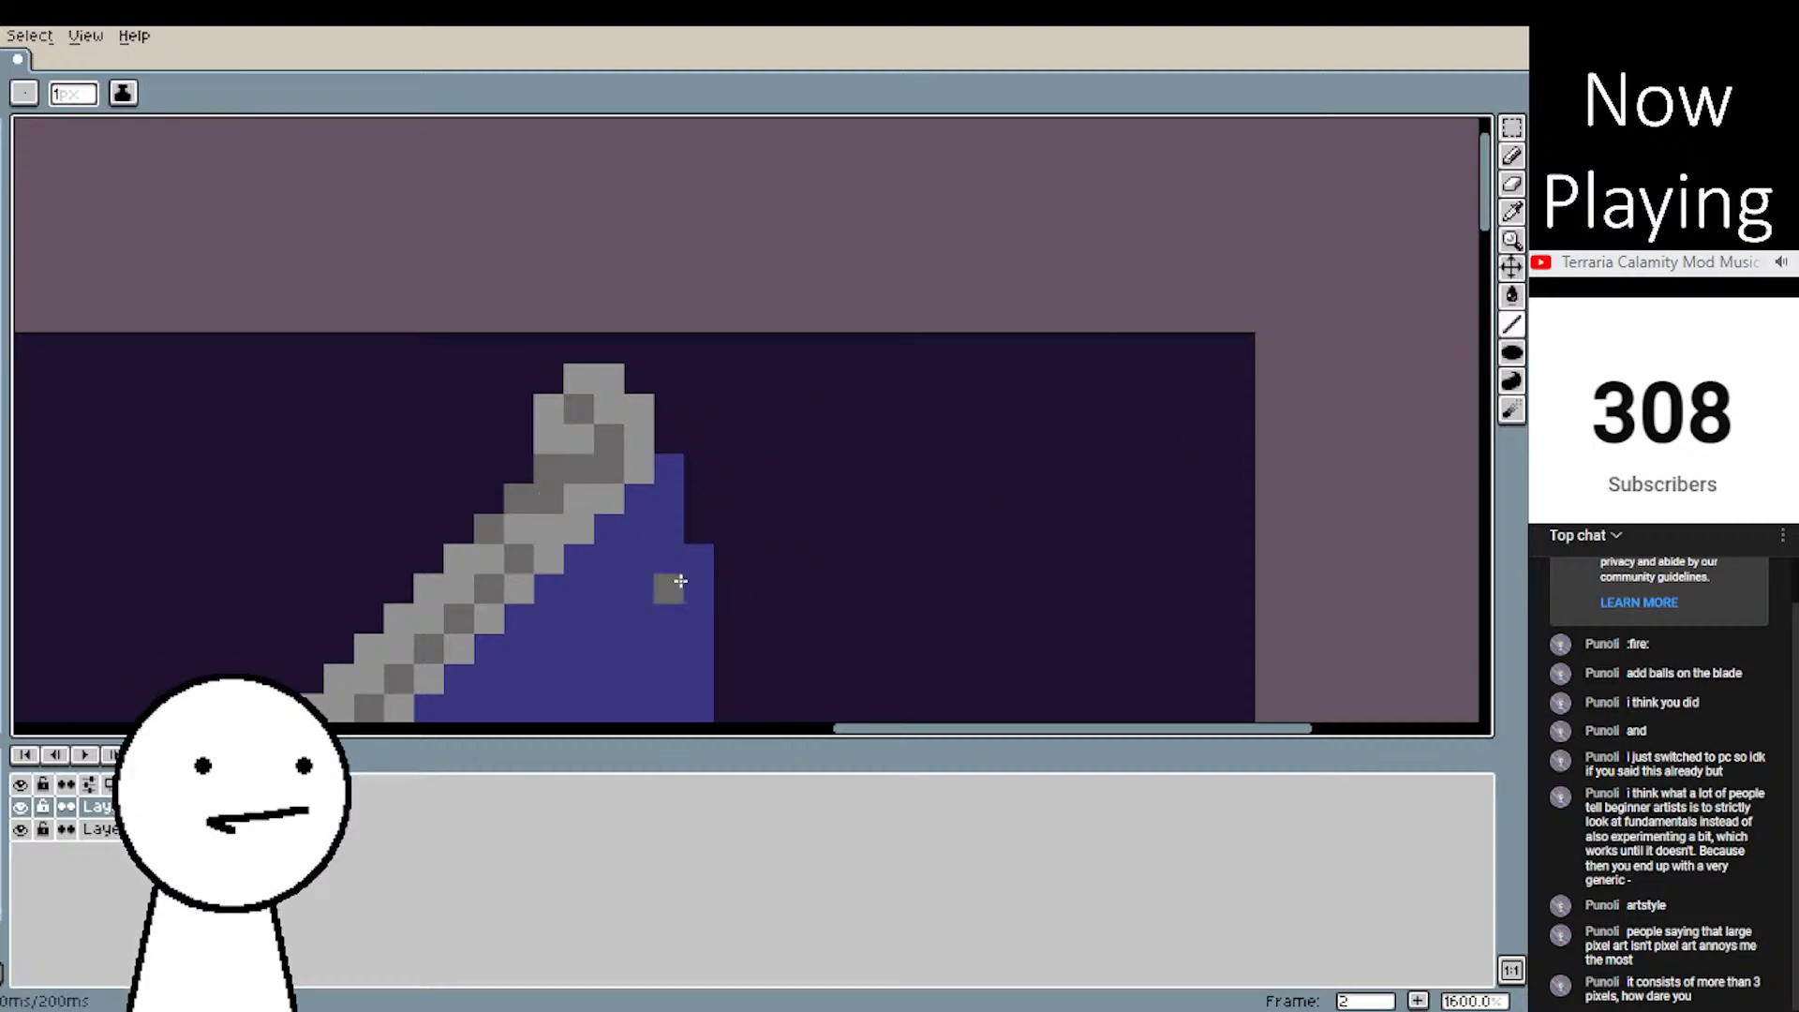
scroll(775, 497, down, 5)
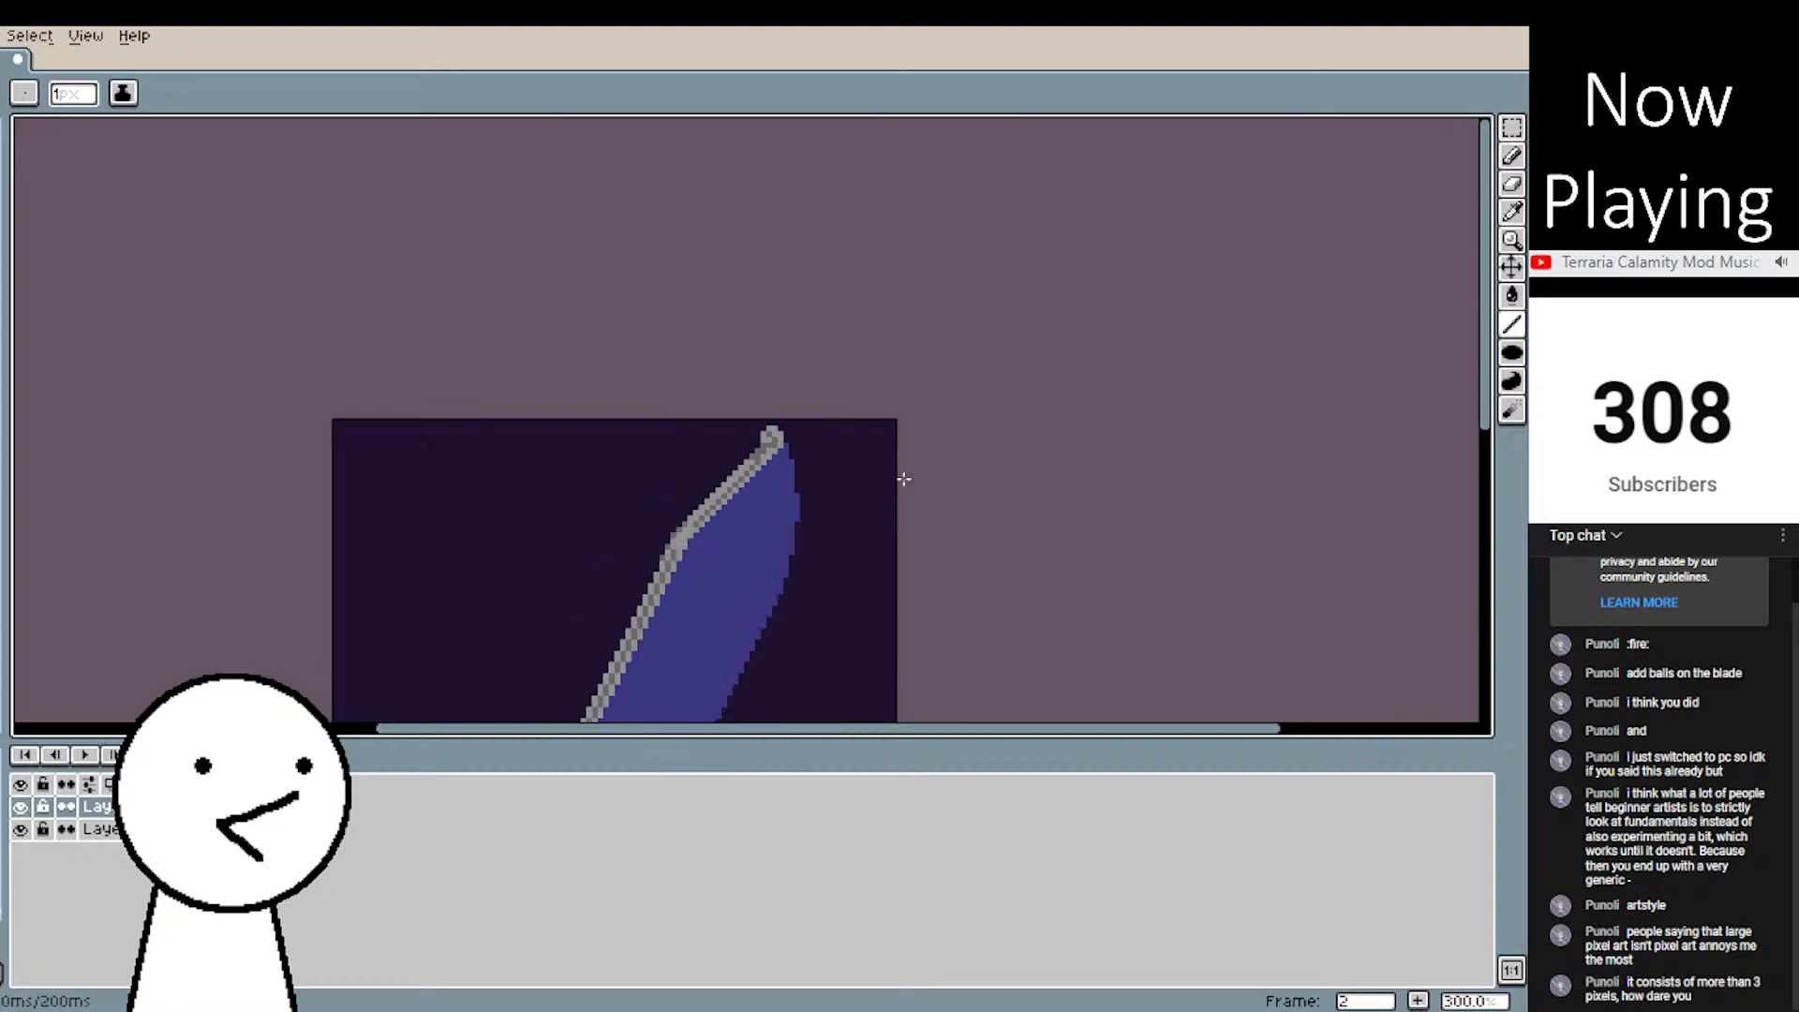
scroll(848, 457, up, 3)
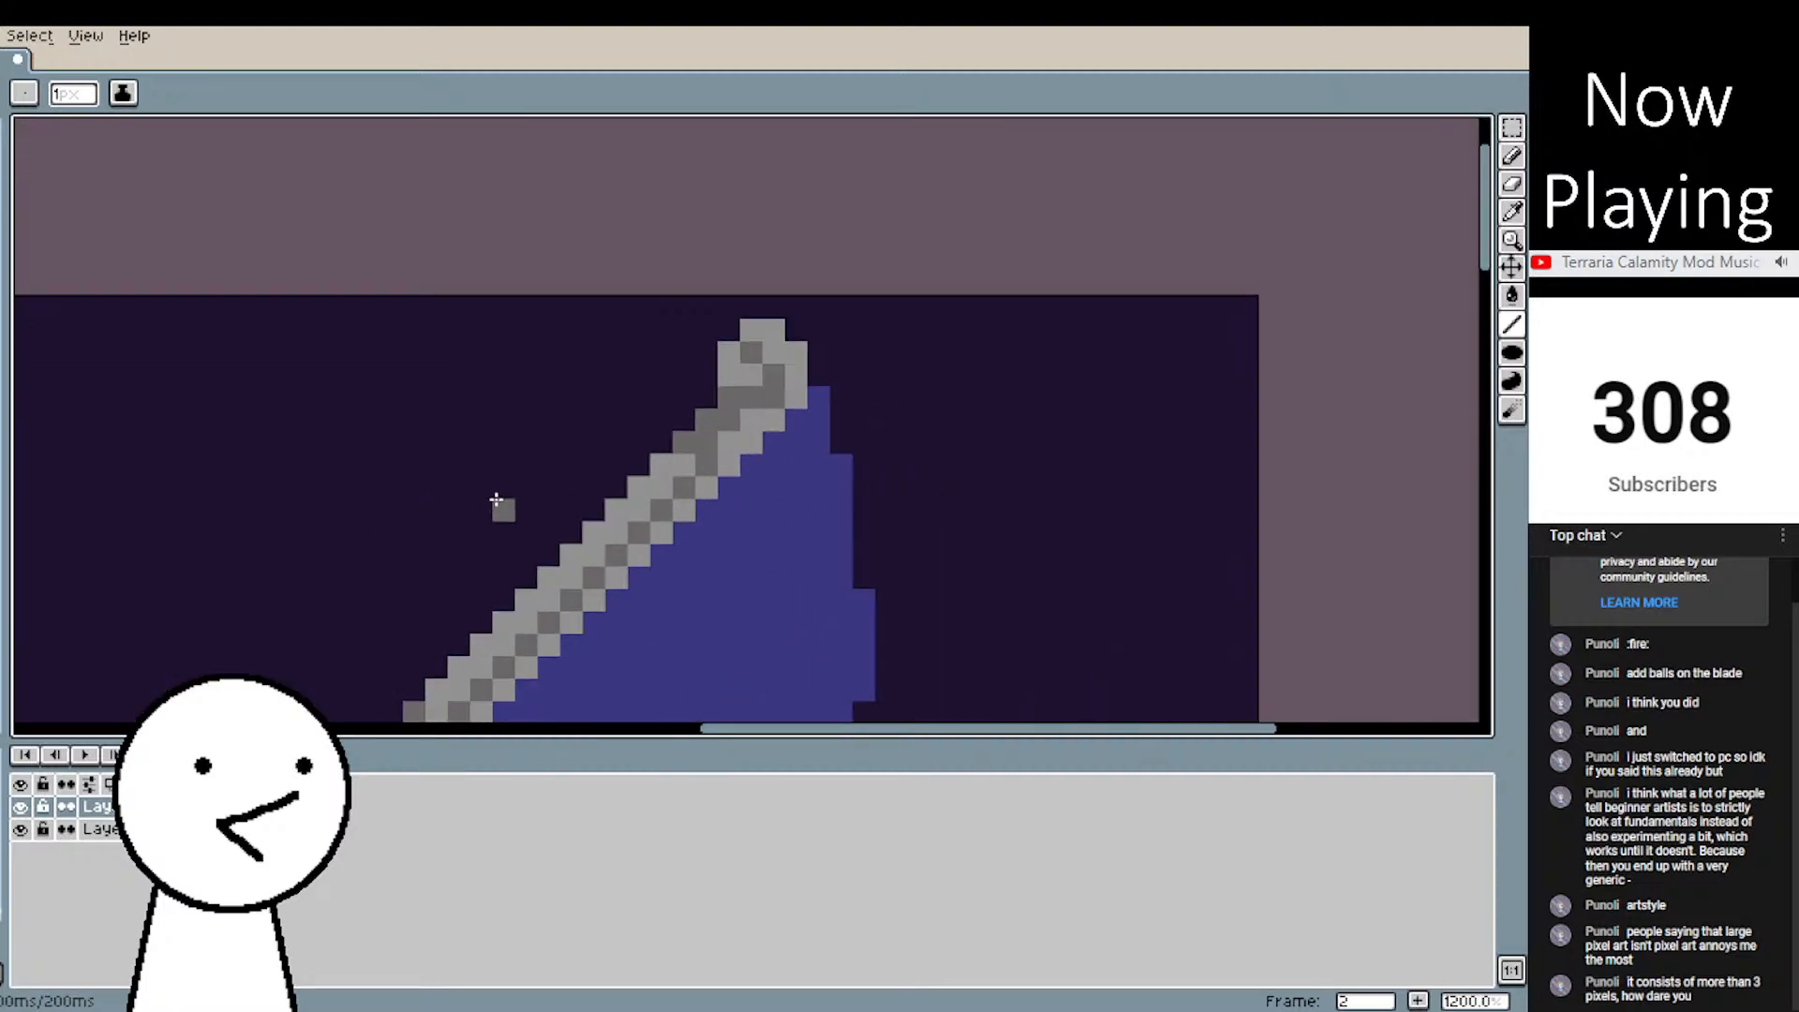
- Examine the grey spine's shading from the curled tip down to the shoulder at overview and close-up scale
click(1512, 212)
drag(625, 364, 689, 271)
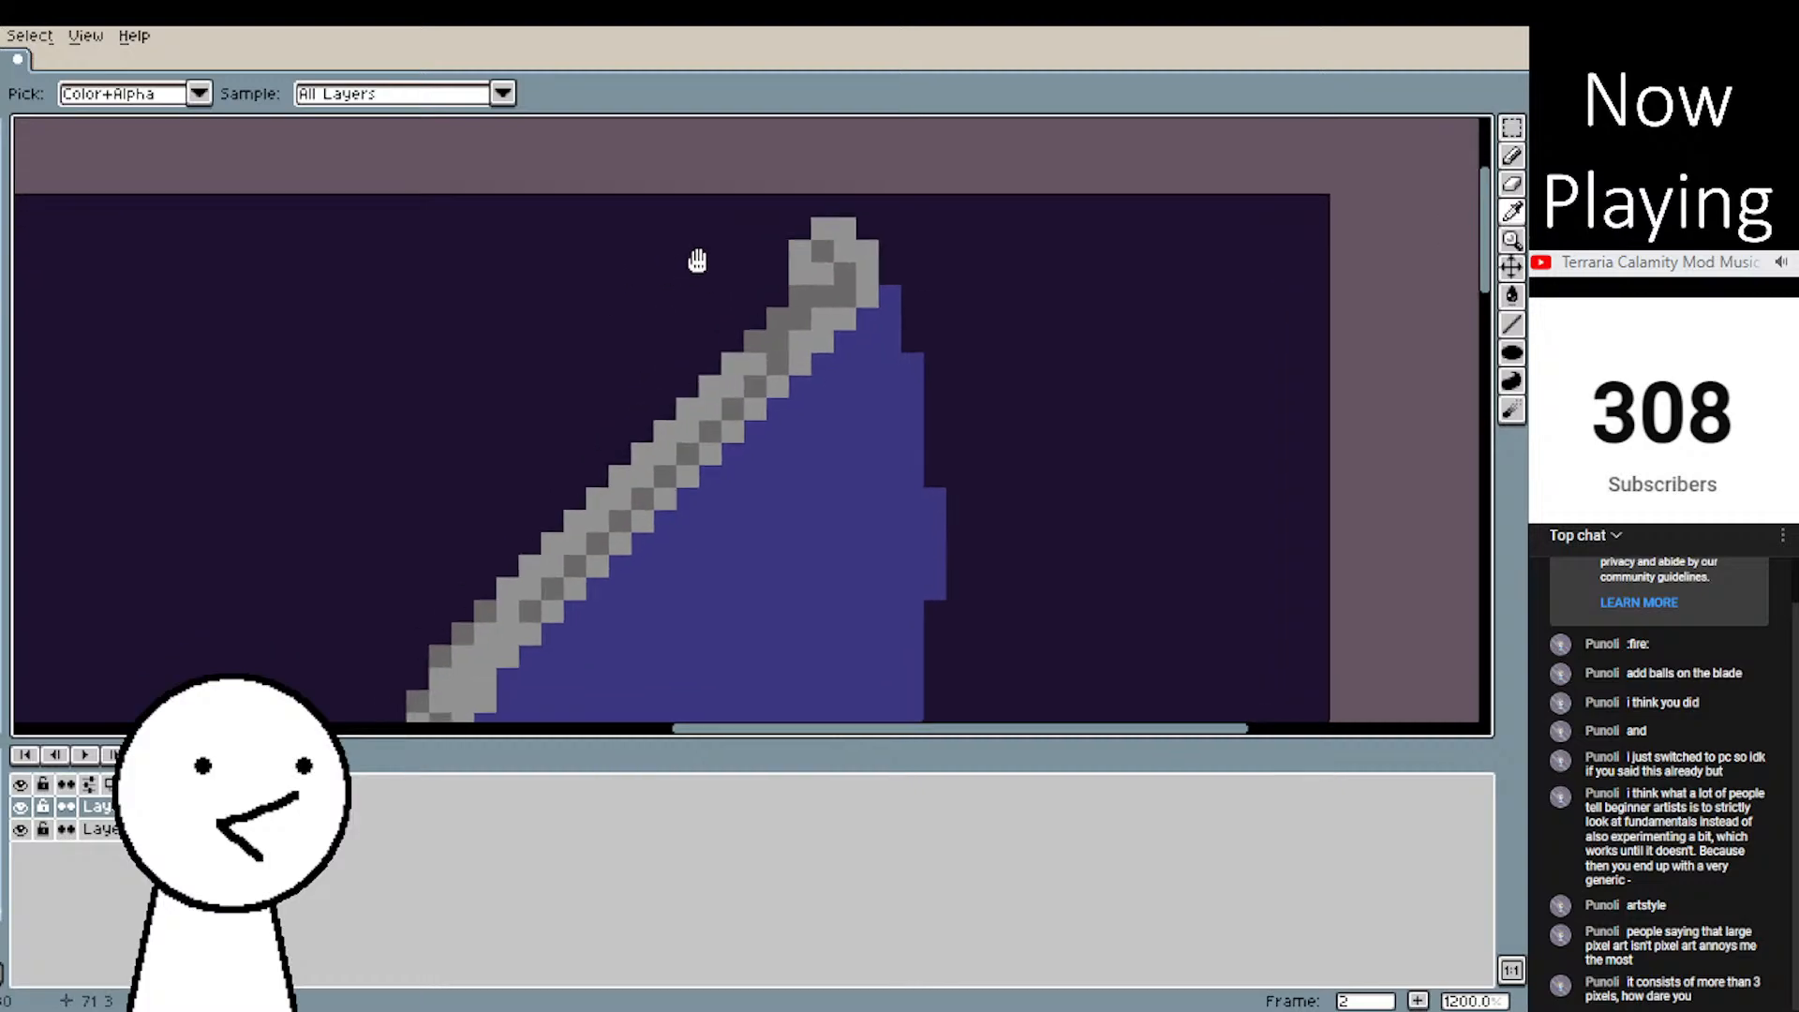
scroll(688, 272, down, 3)
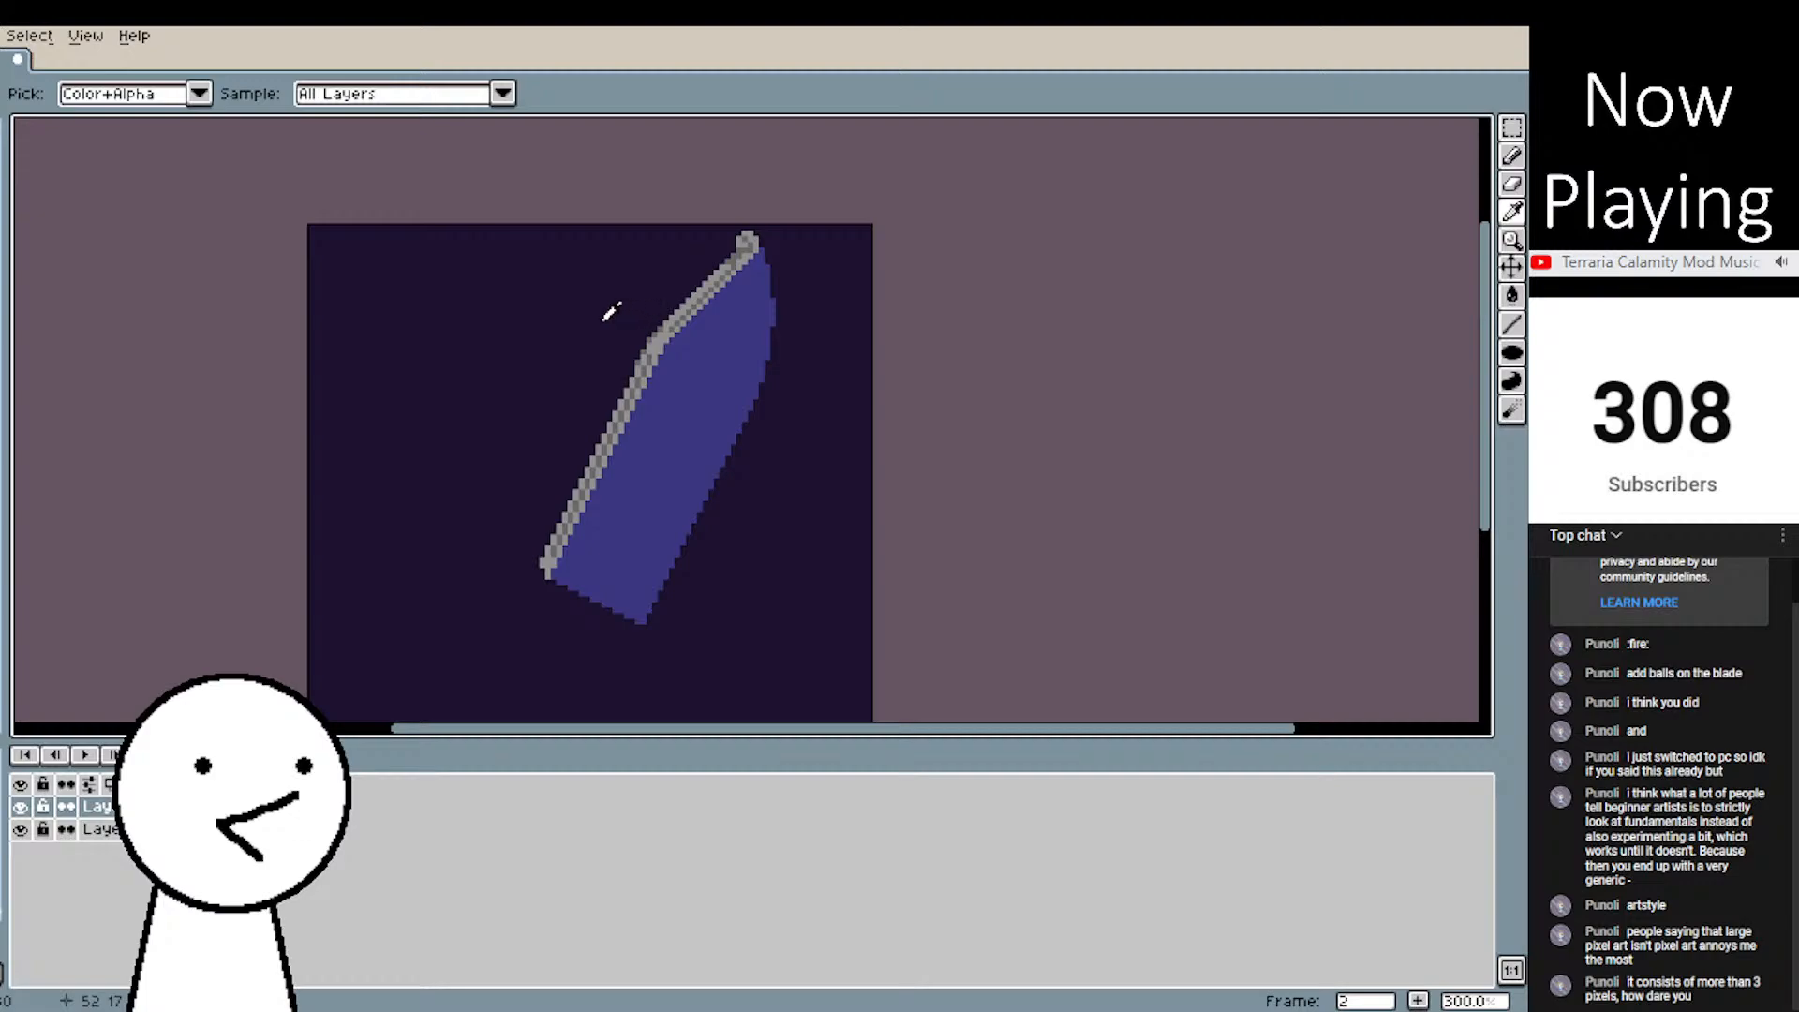
scroll(751, 293, up, 4)
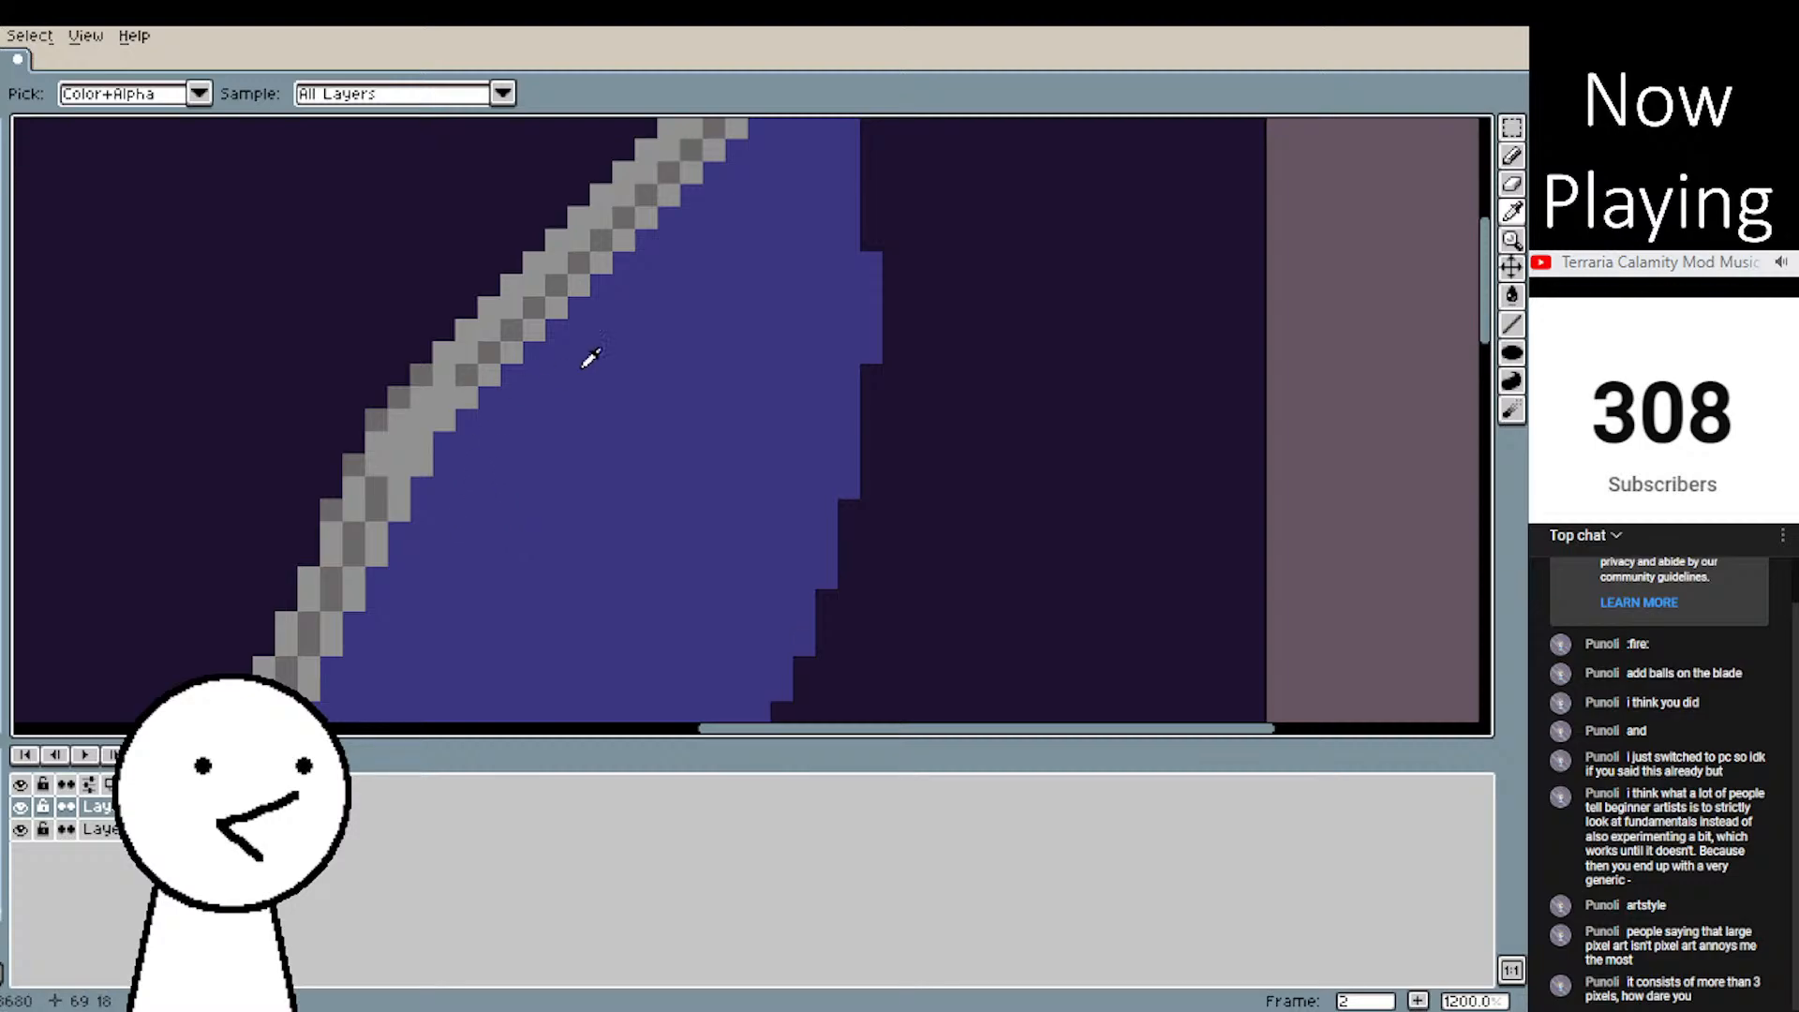
scroll(478, 305, down, 5)
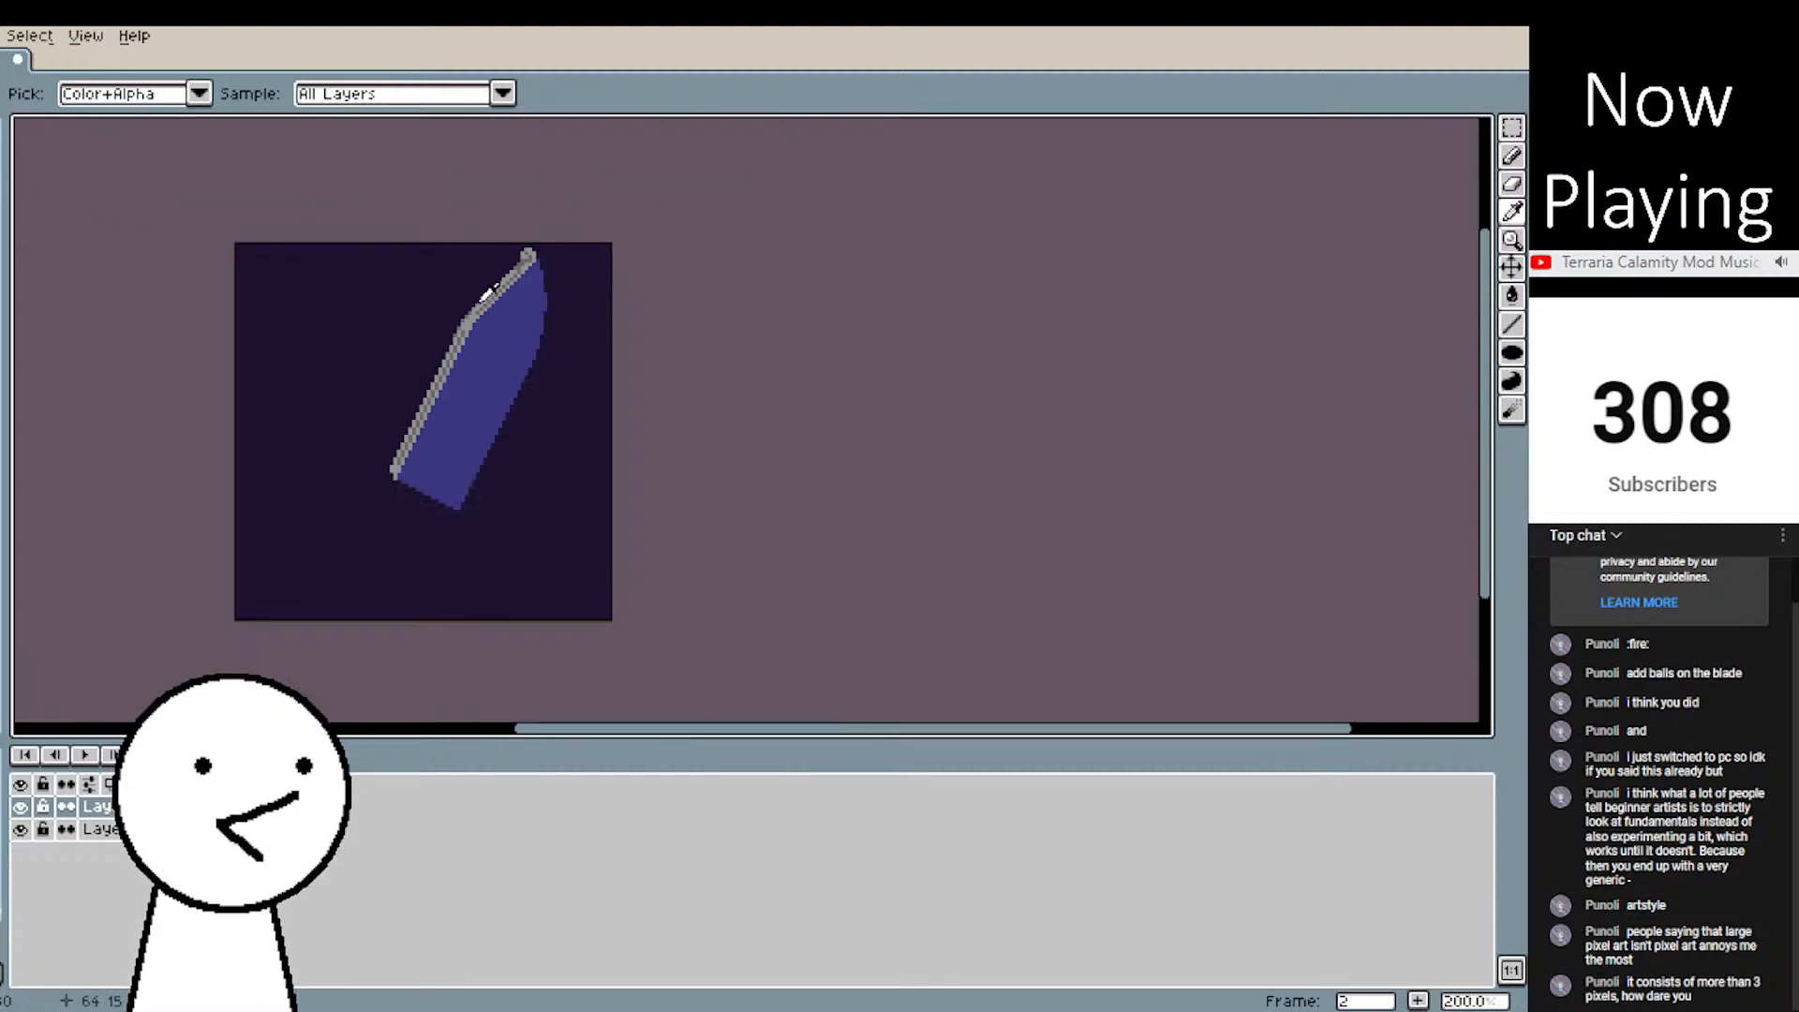
scroll(488, 330, up, 2)
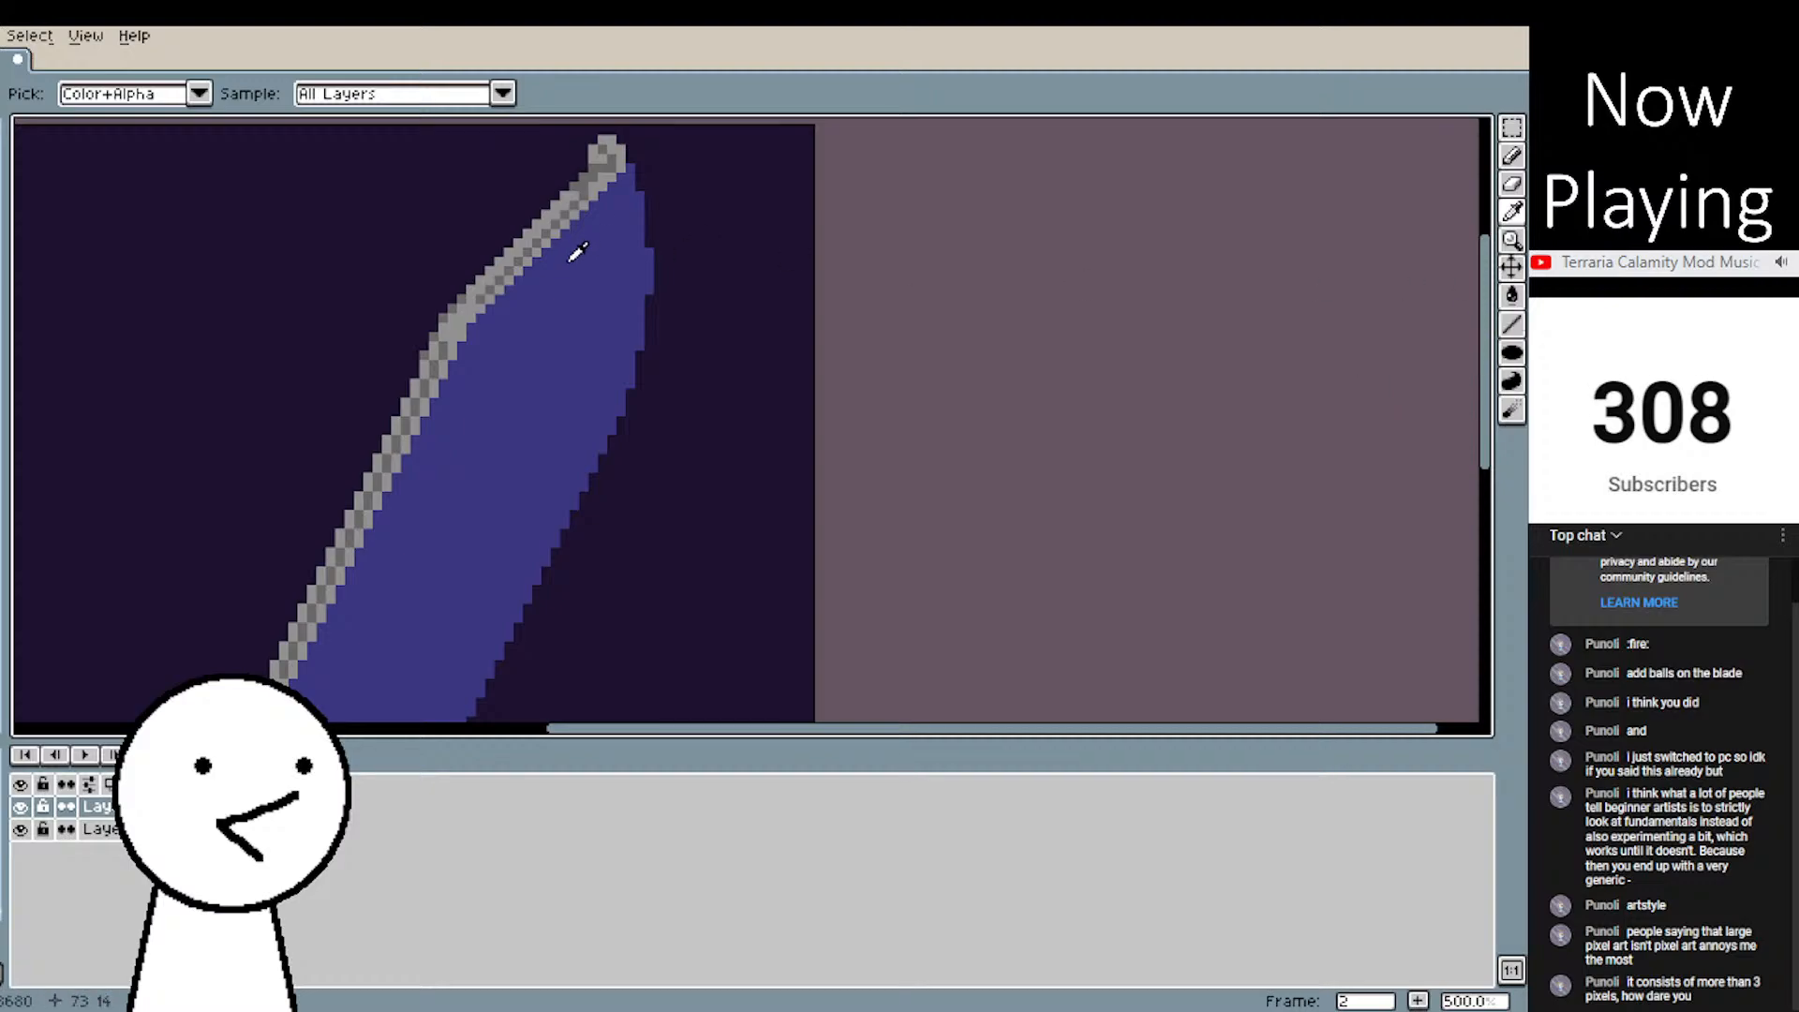
scroll(627, 486, up, 2)
scroll(627, 486, up, 2)
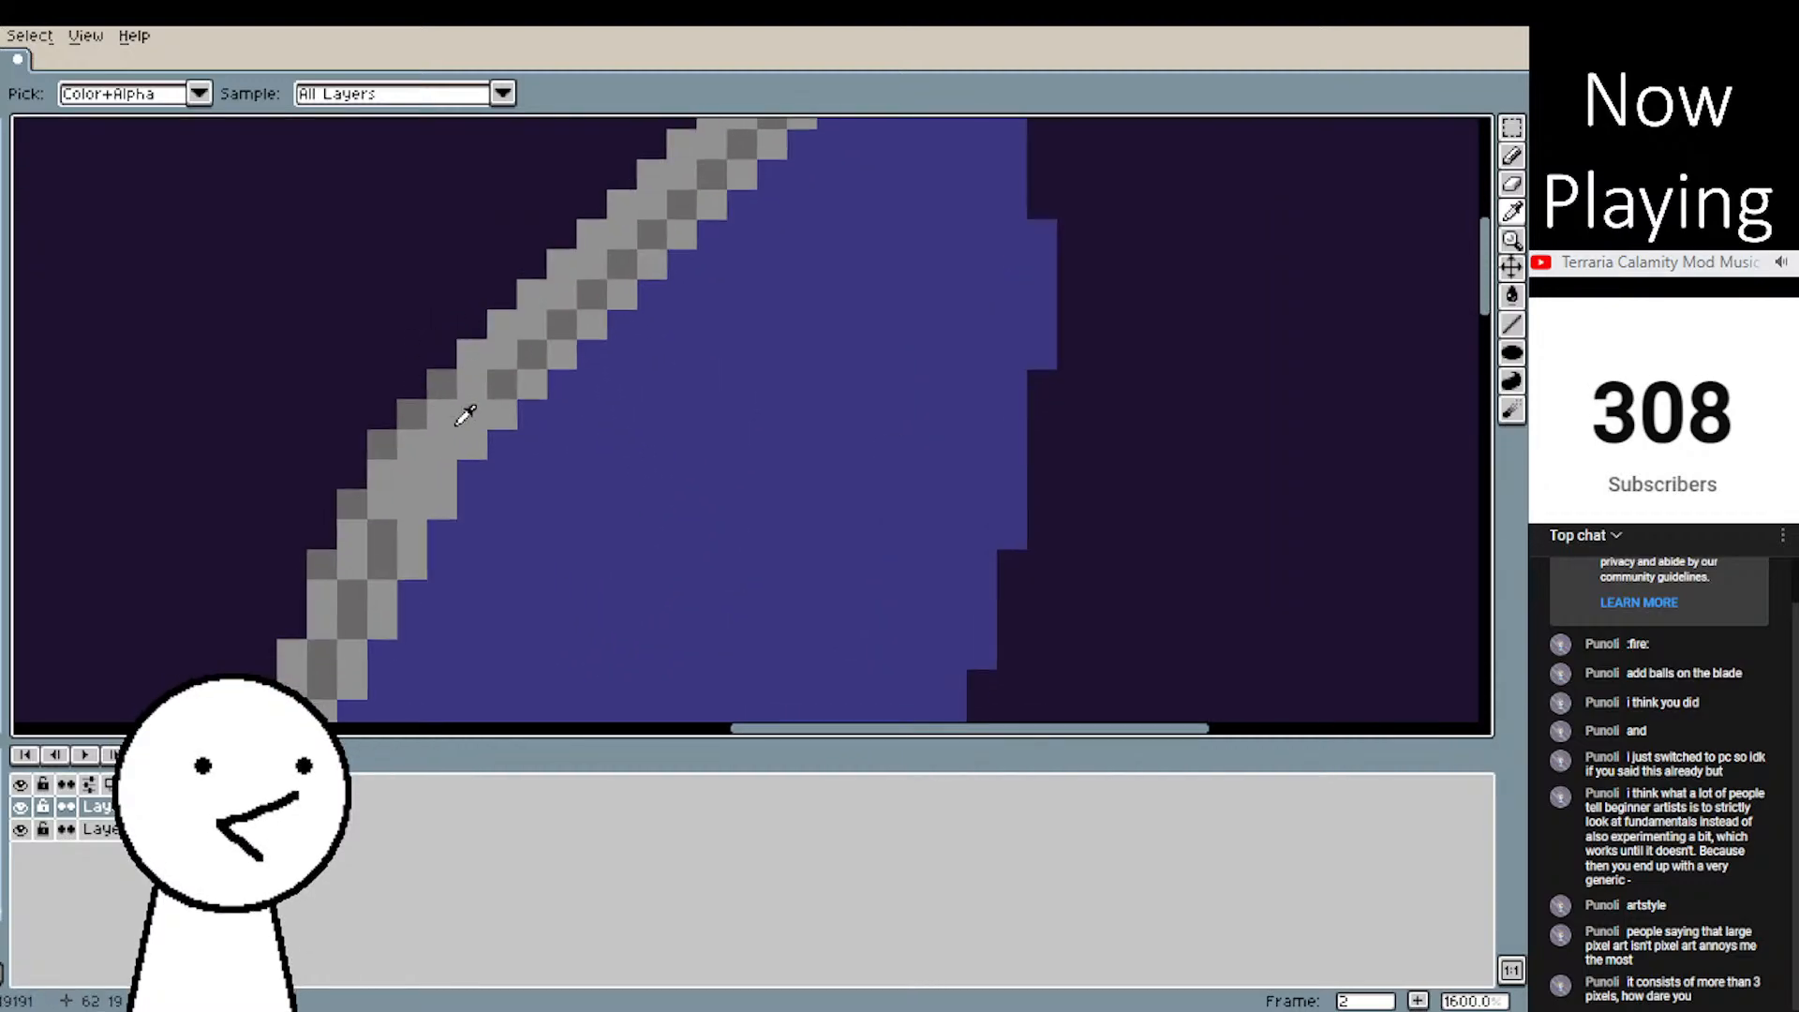
- With the 1 px Line tool, darken the lower pixel of the first inner-edge steps just below the spine's shoulder
click(1512, 324)
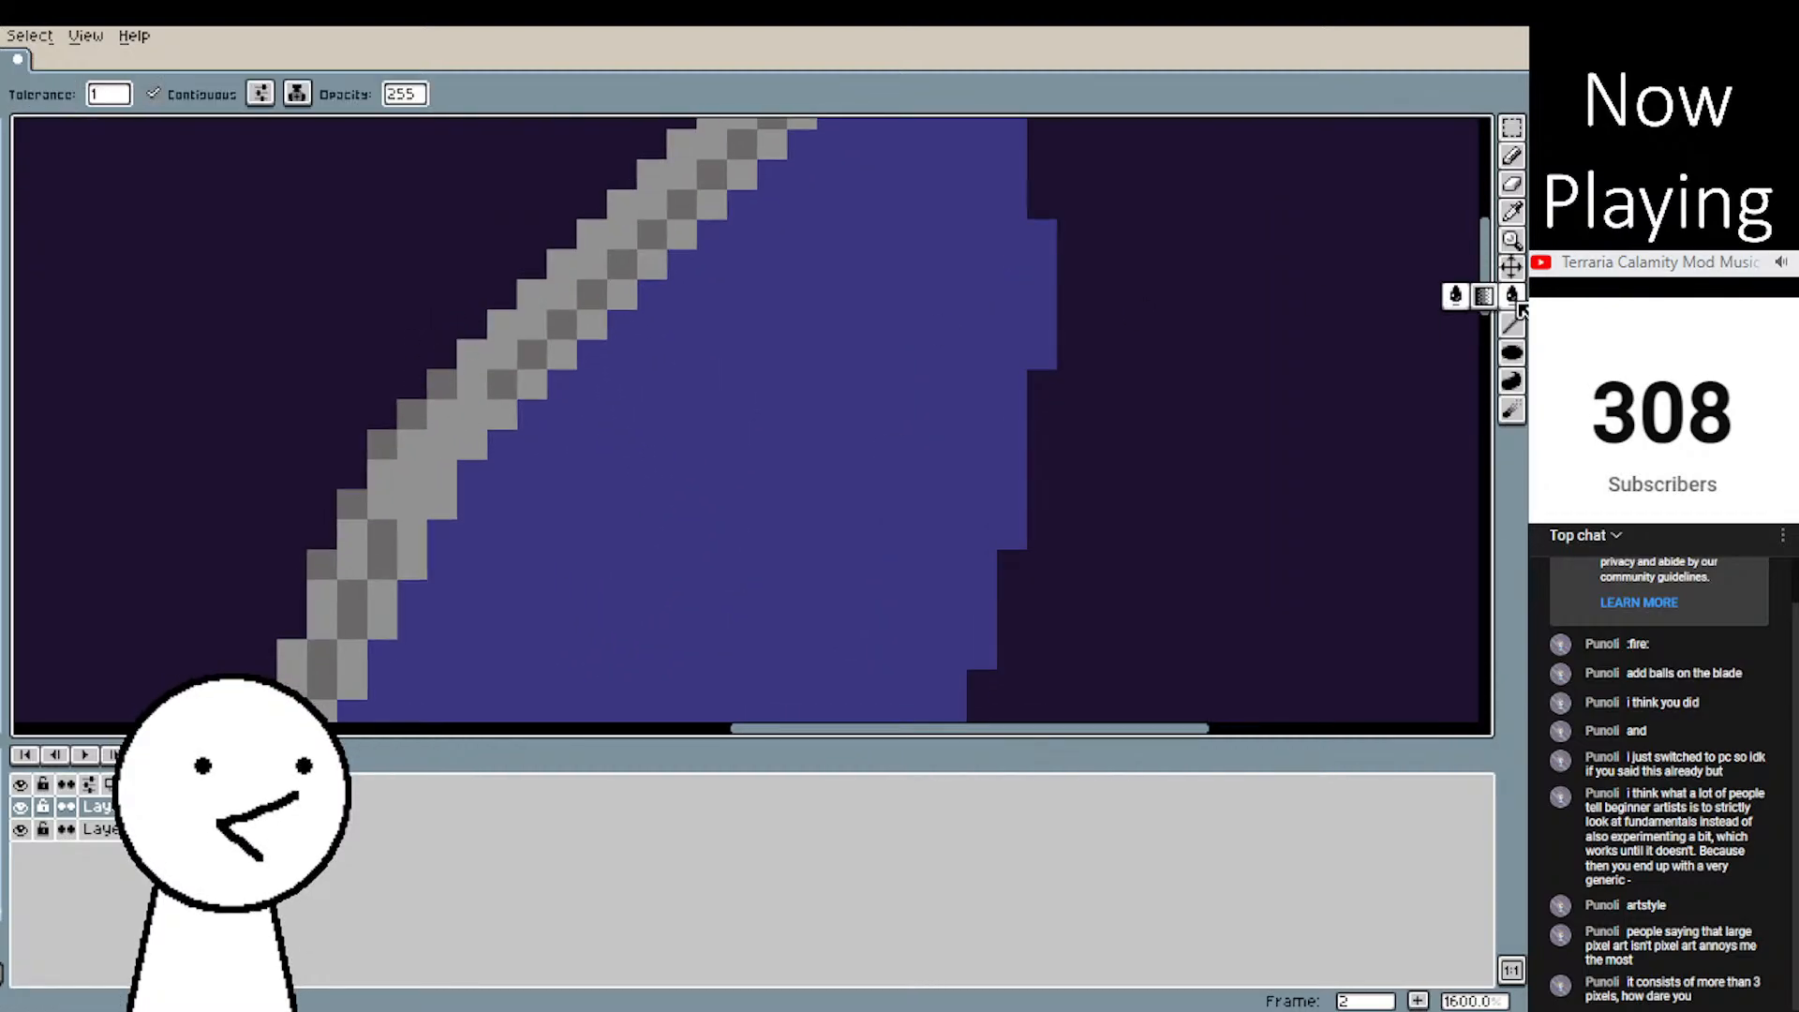
click(1518, 245)
click(1520, 271)
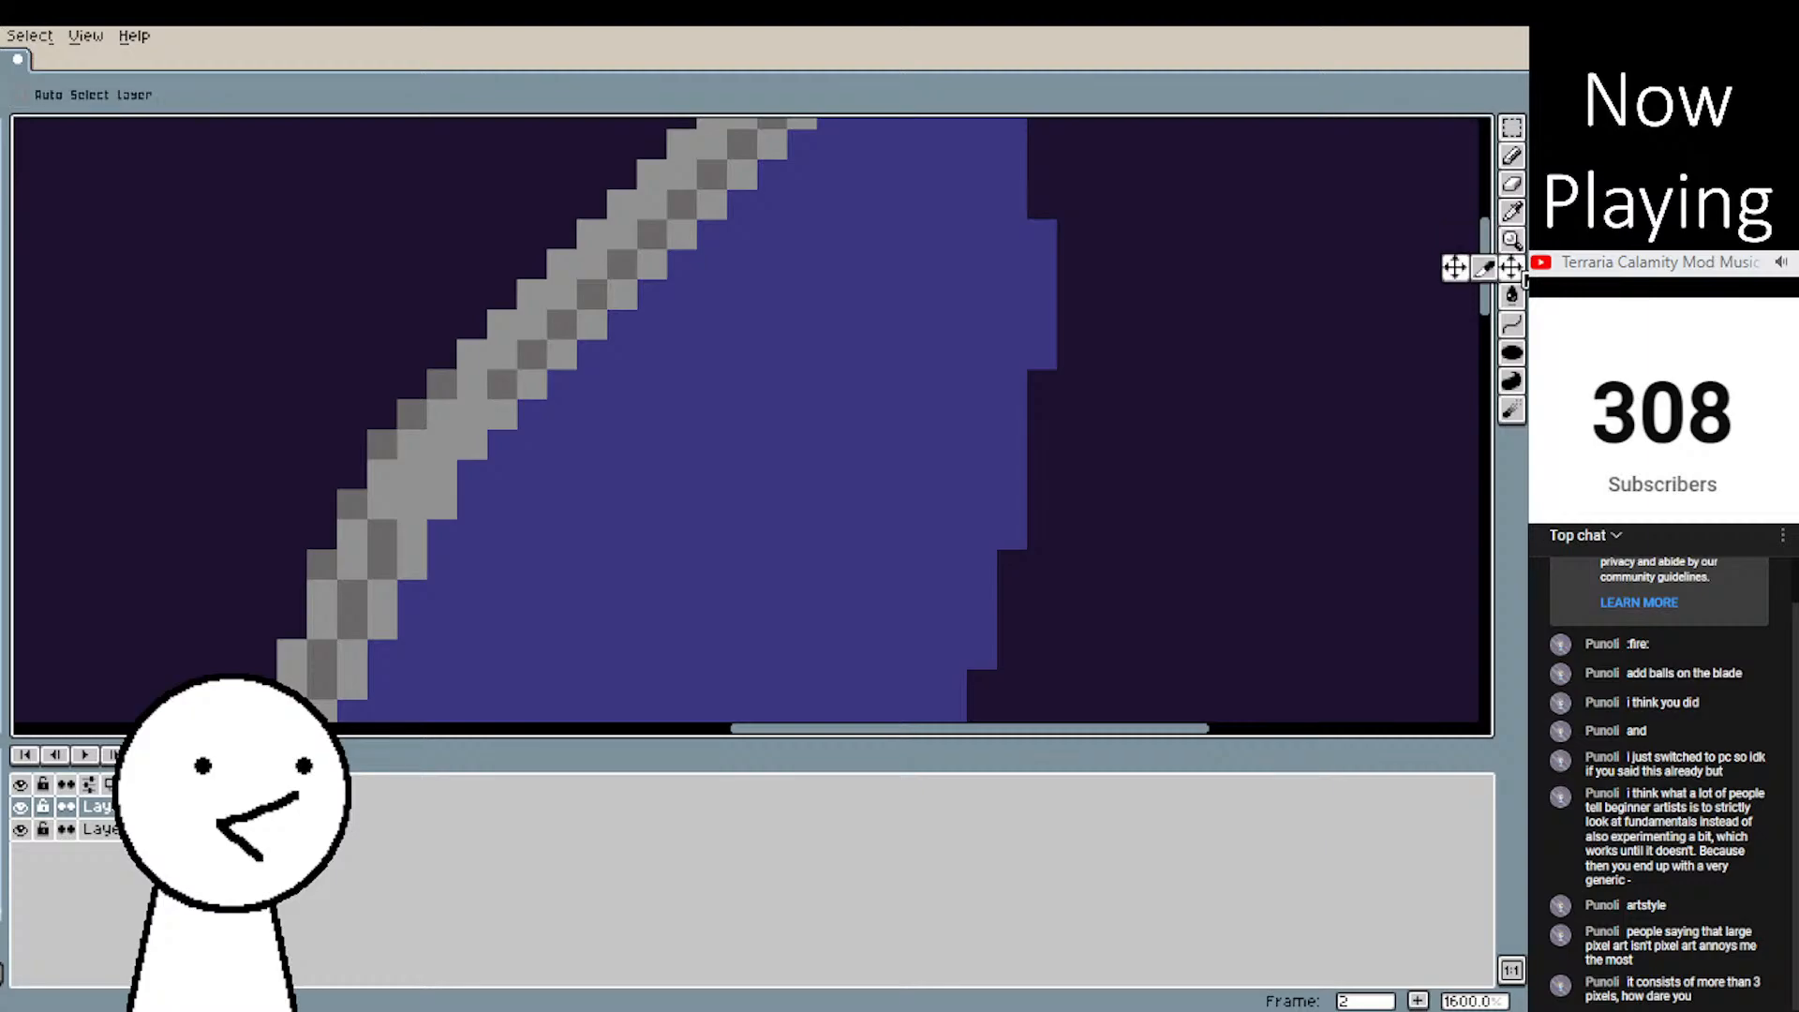
click(1512, 324)
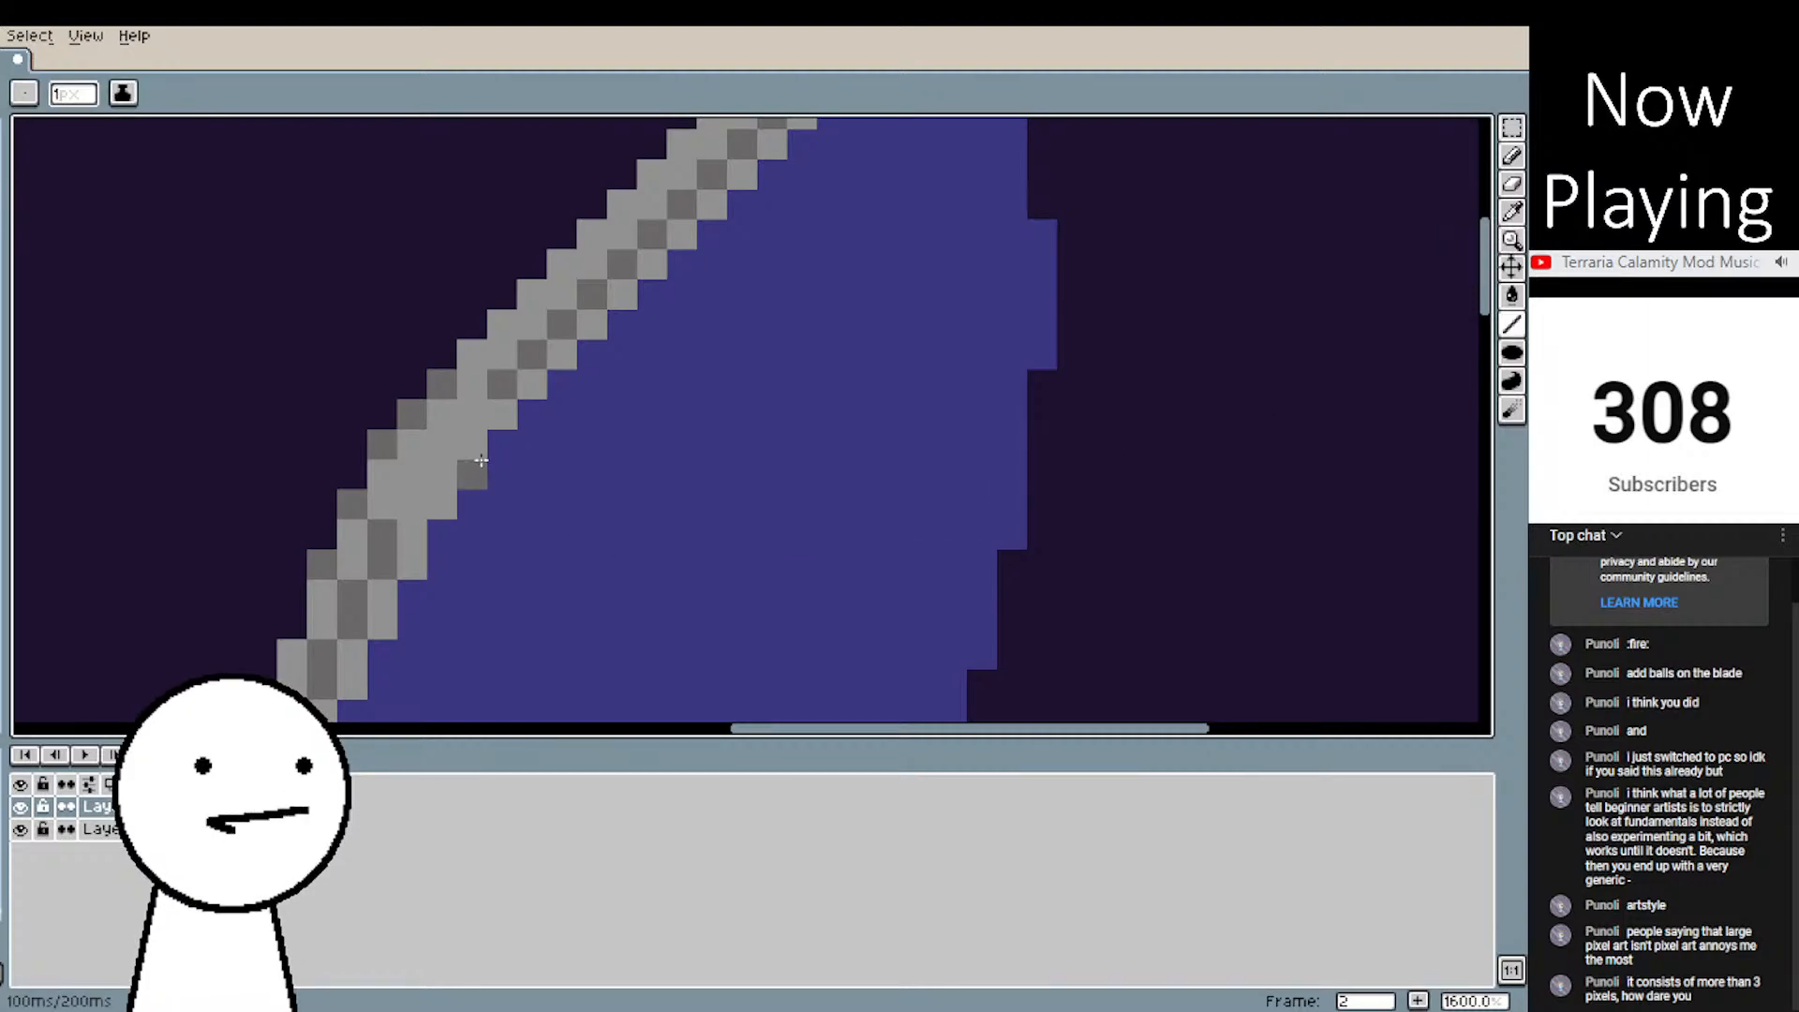
scroll(645, 515, down, 5)
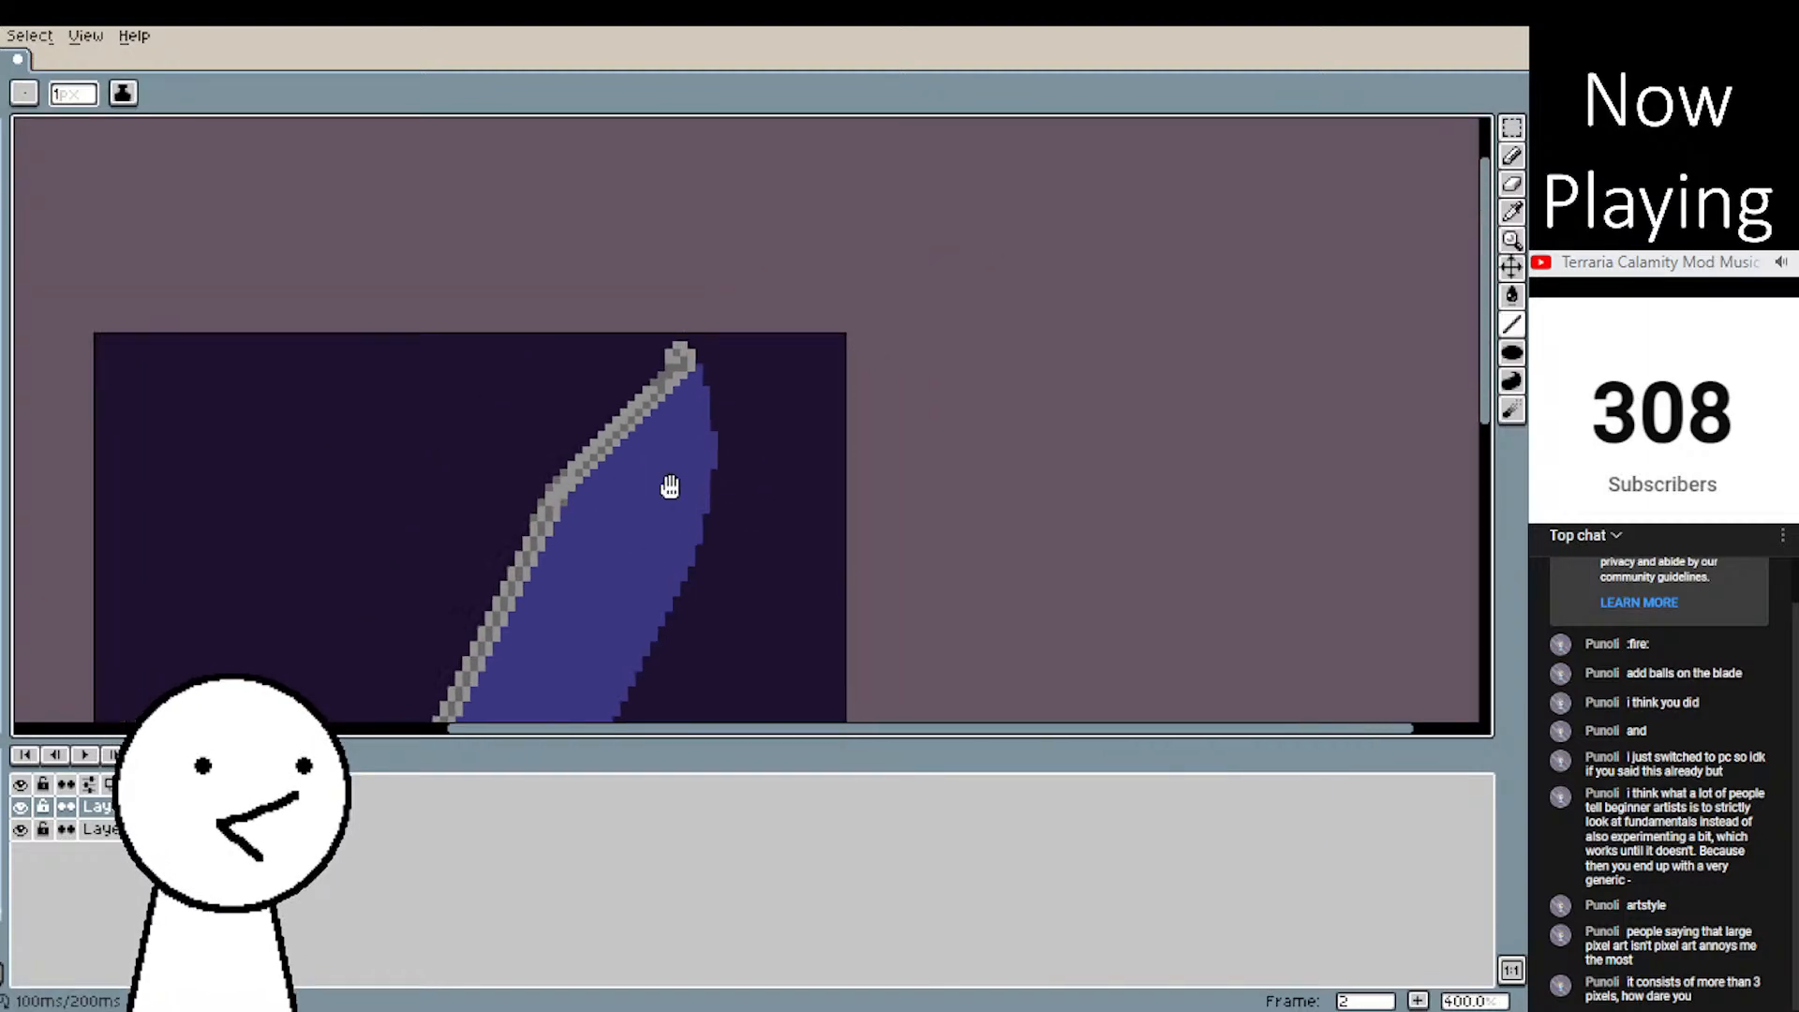
drag(881, 442, 809, 282)
scroll(808, 282, down, 1)
drag(913, 385, 1125, 699)
scroll(768, 315, up, 2)
scroll(579, 158, up, 3)
scroll(948, 474, down, 2)
scroll(904, 454, up, 3)
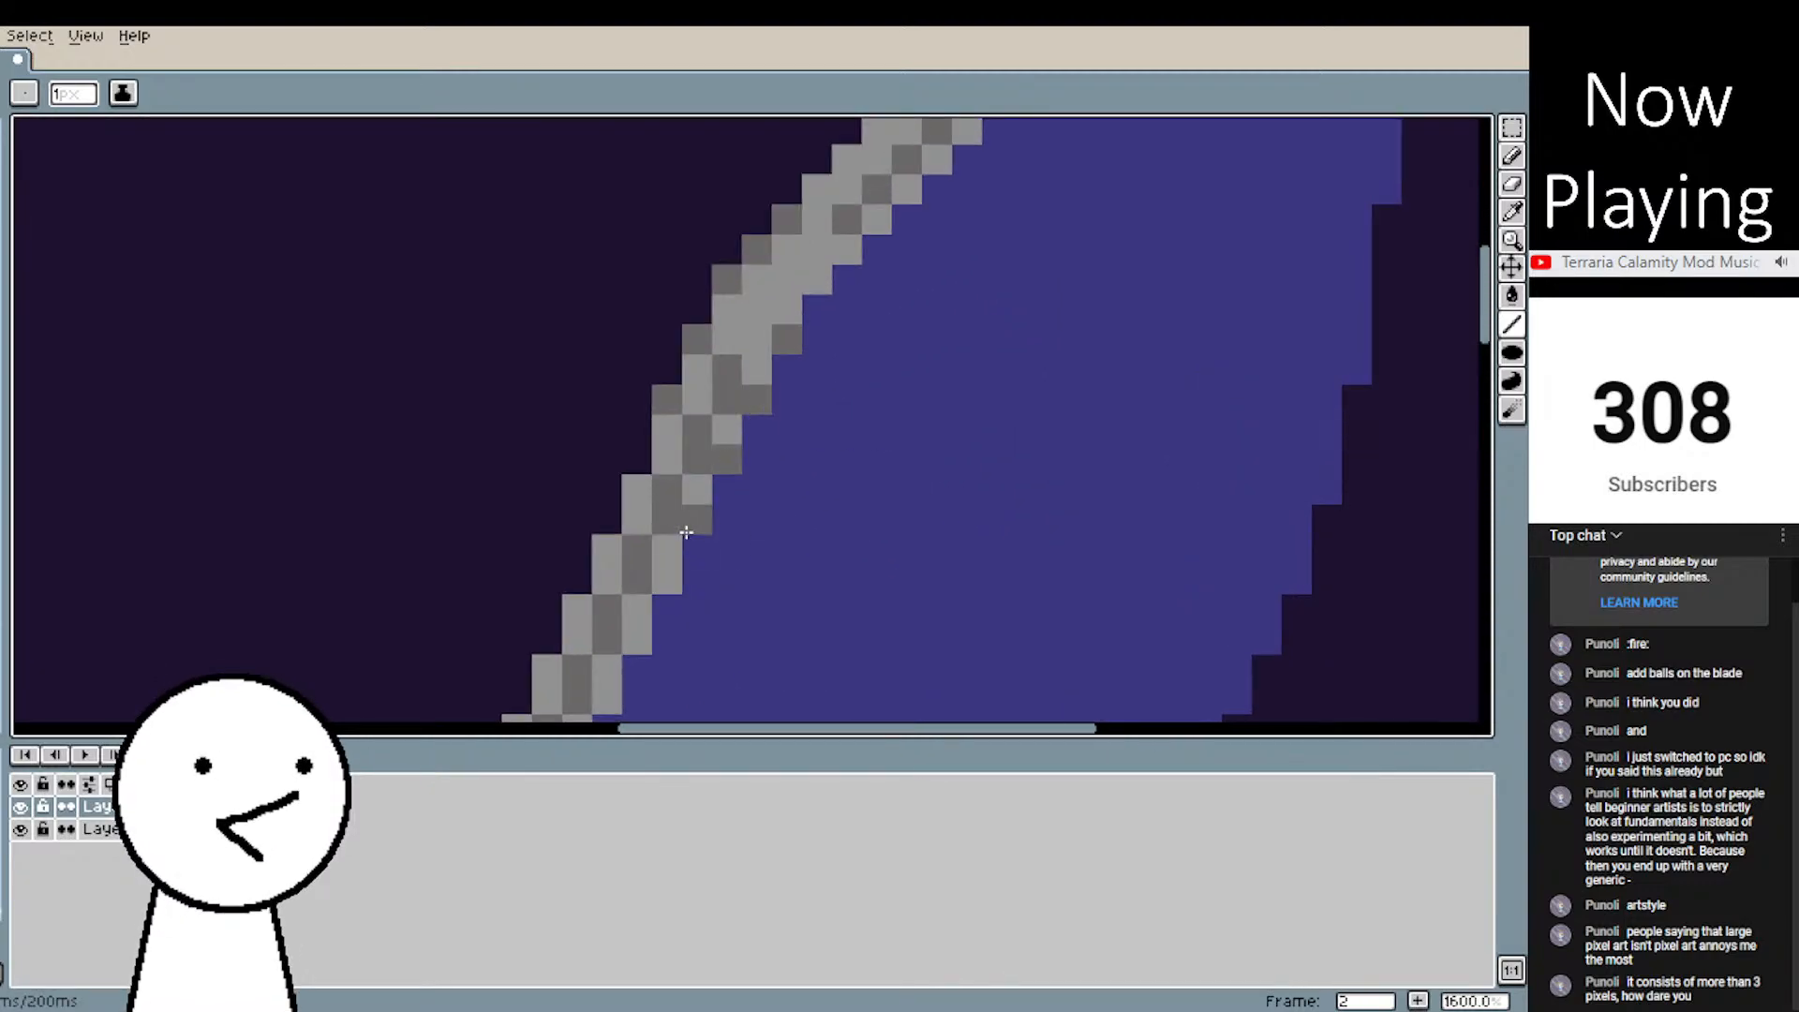
- Continue the darker grey 1 px accents on the inner-edge steps along the middle of the spine's long straight section
drag(849, 610, 969, 319)
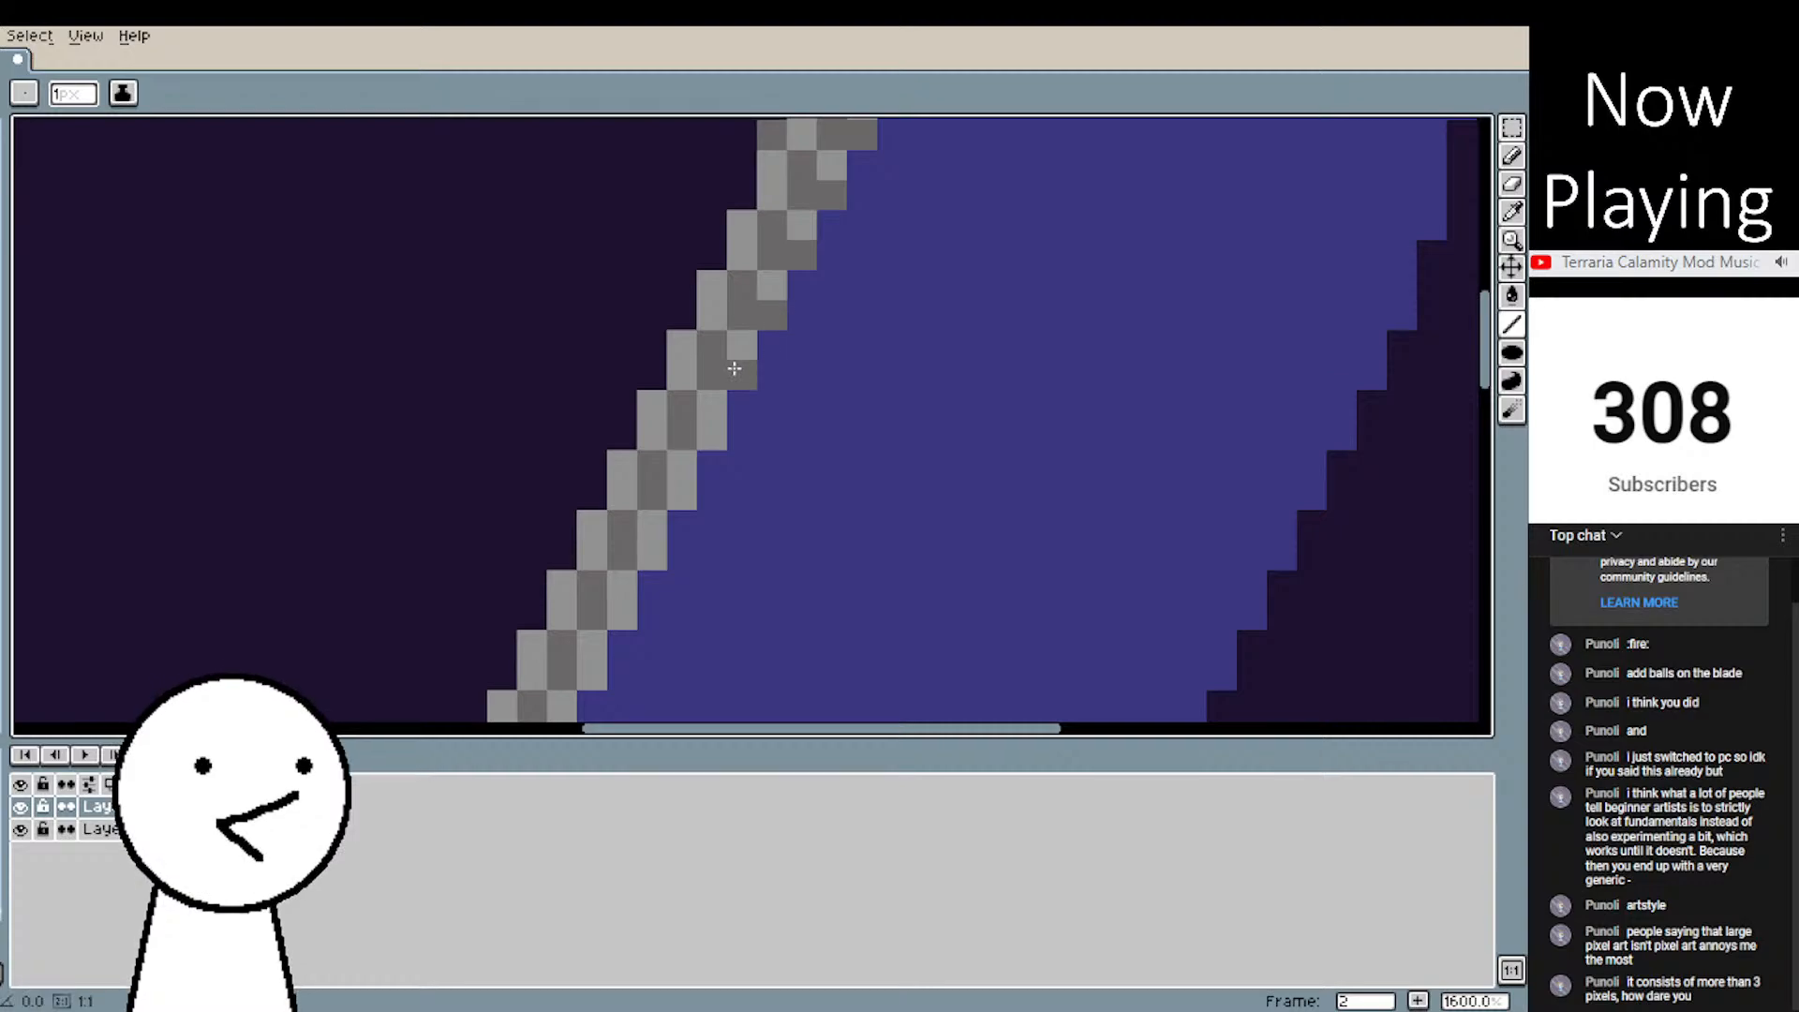
click(713, 436)
click(653, 556)
click(630, 622)
drag(756, 632, 838, 409)
click(672, 456)
drag(827, 565, 812, 471)
- Darken the lower pixel of each remaining inner-edge step down to the spine's base corner
click(628, 394)
click(595, 450)
click(565, 510)
mouse_move(664, 526)
mouse_down()
mouse_move(764, 521)
mouse_move(817, 475)
mouse_up()
click(631, 546)
click(679, 549)
drag(839, 536, 859, 502)
click(646, 553)
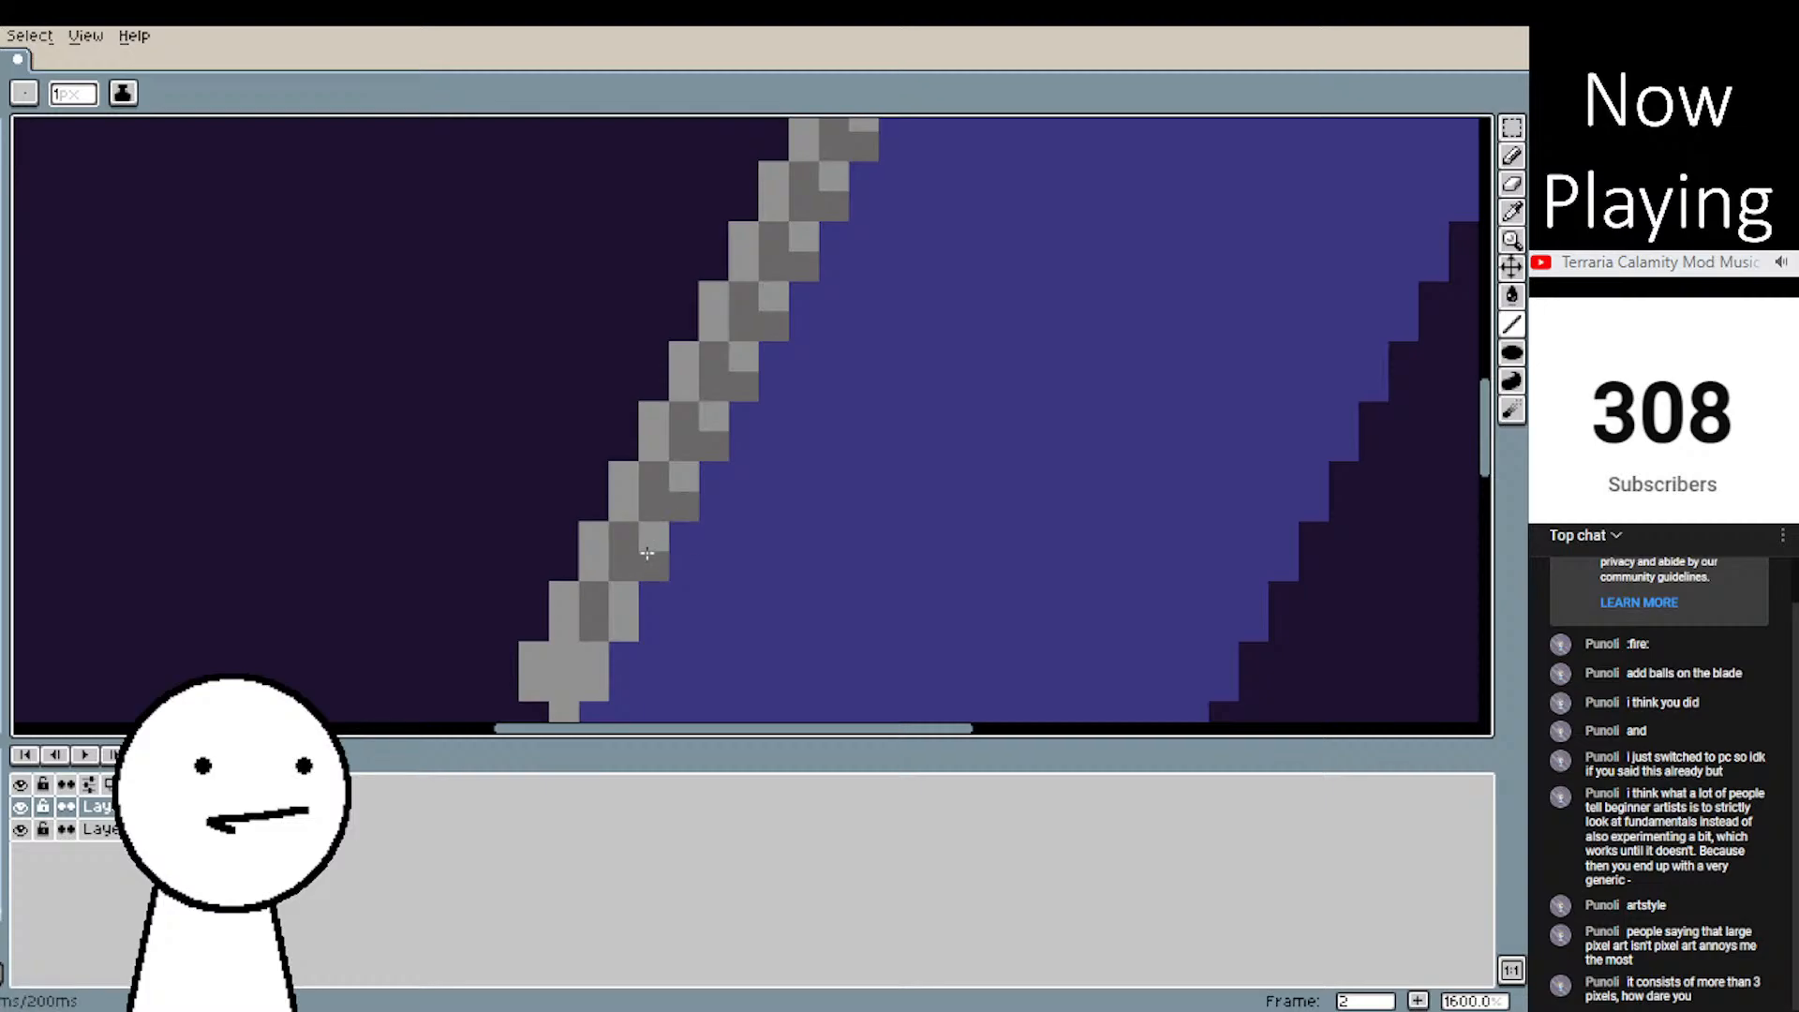
click(624, 626)
click(595, 686)
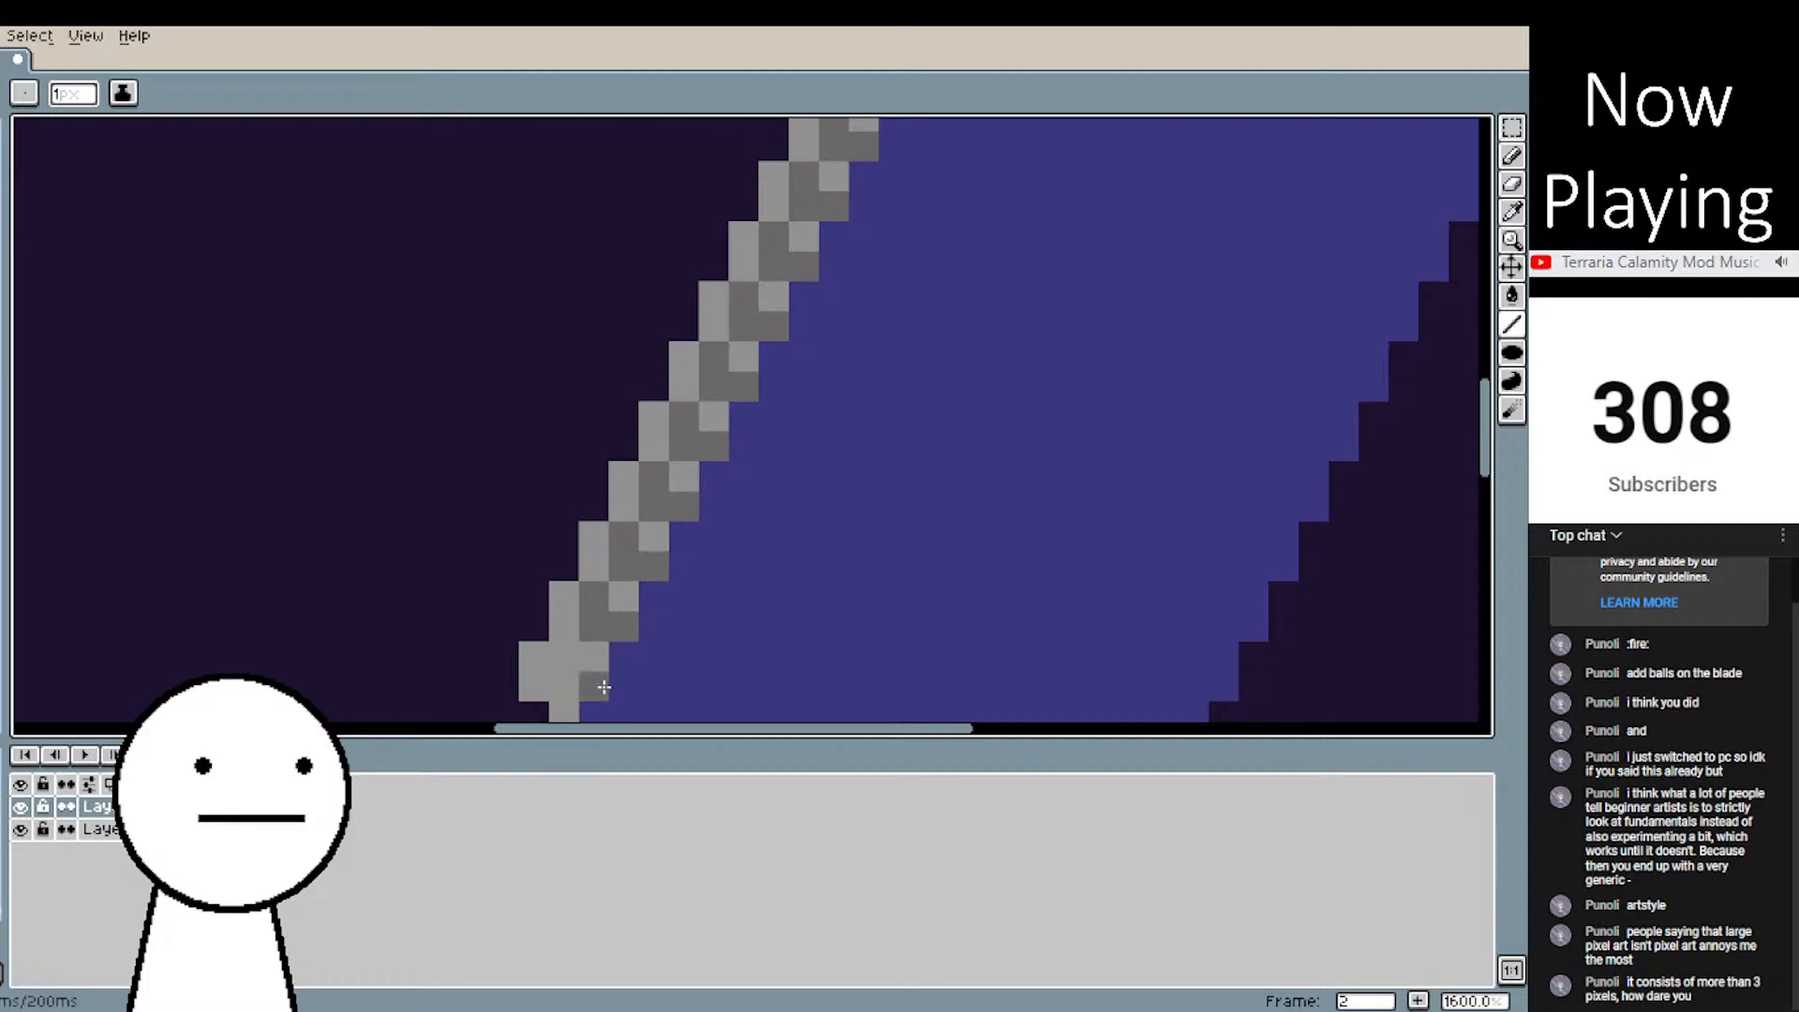
drag(661, 704, 727, 532)
scroll(856, 462, down, 4)
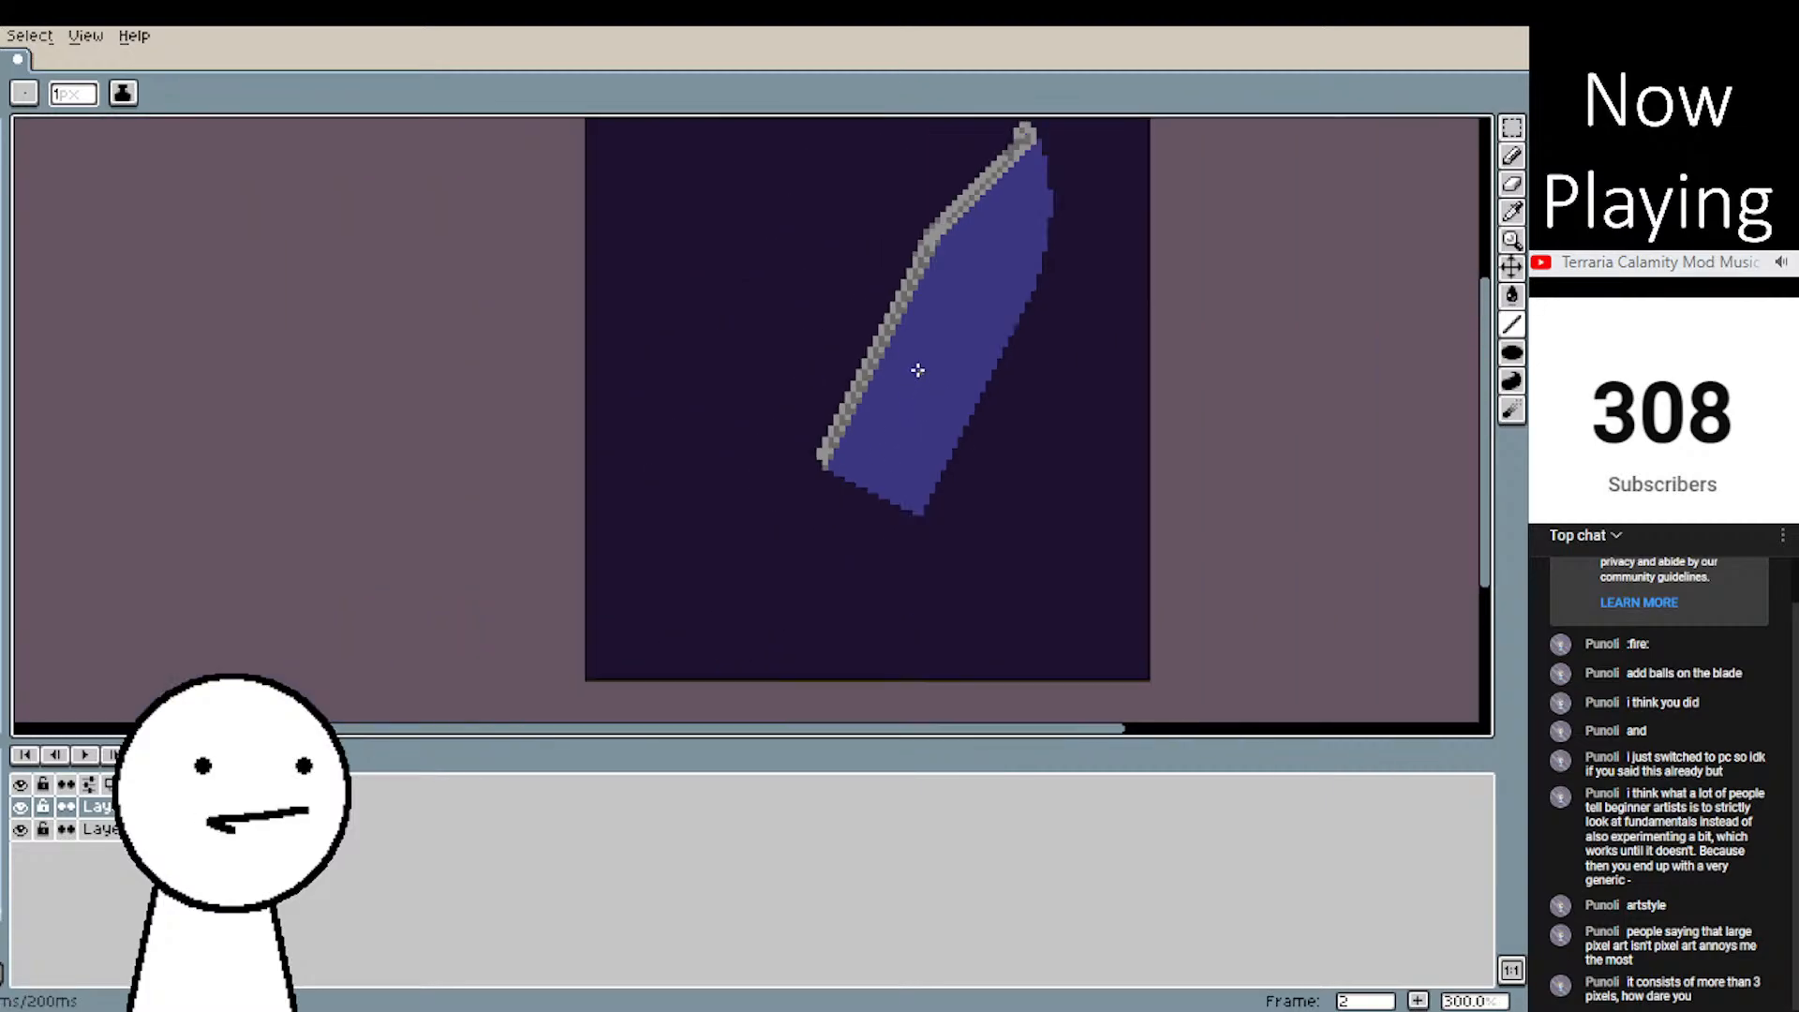
- Thicken the darker grey along the shoulder's outer edge, connecting its outer pixels to the spine's central line
scroll(839, 399, up, 4)
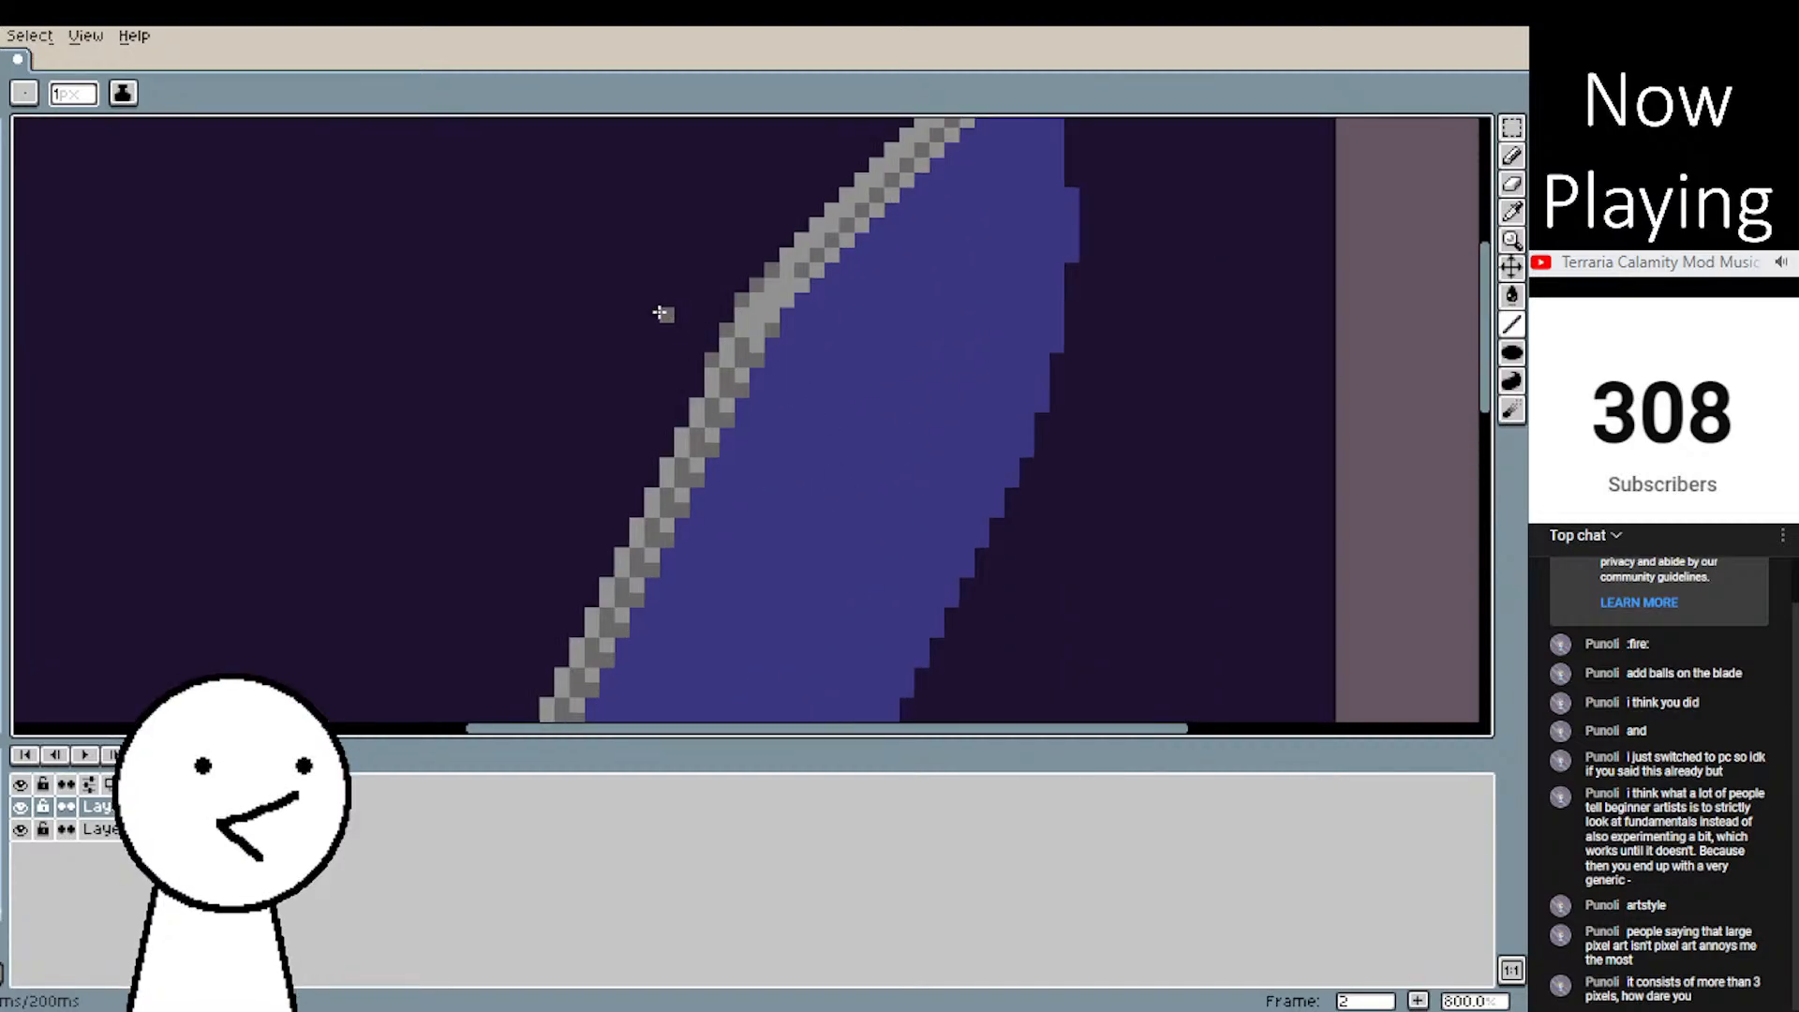
scroll(947, 293, up, 1)
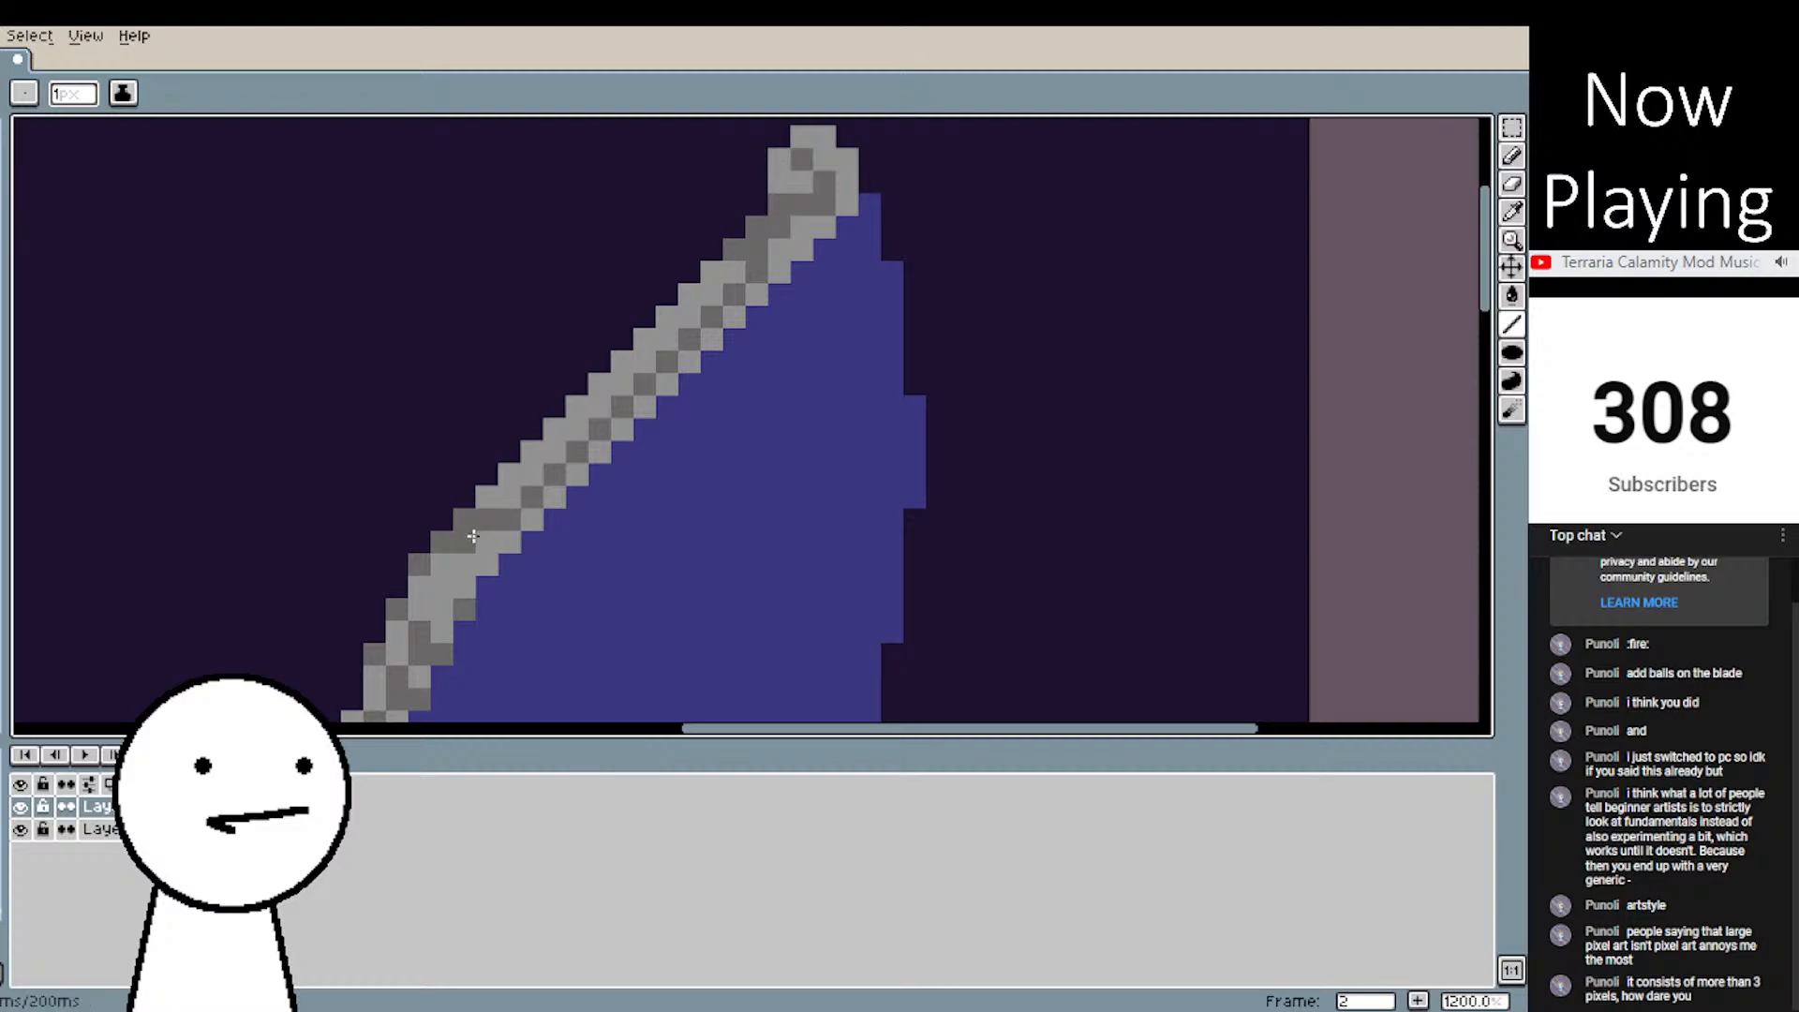
scroll(871, 495, down, 5)
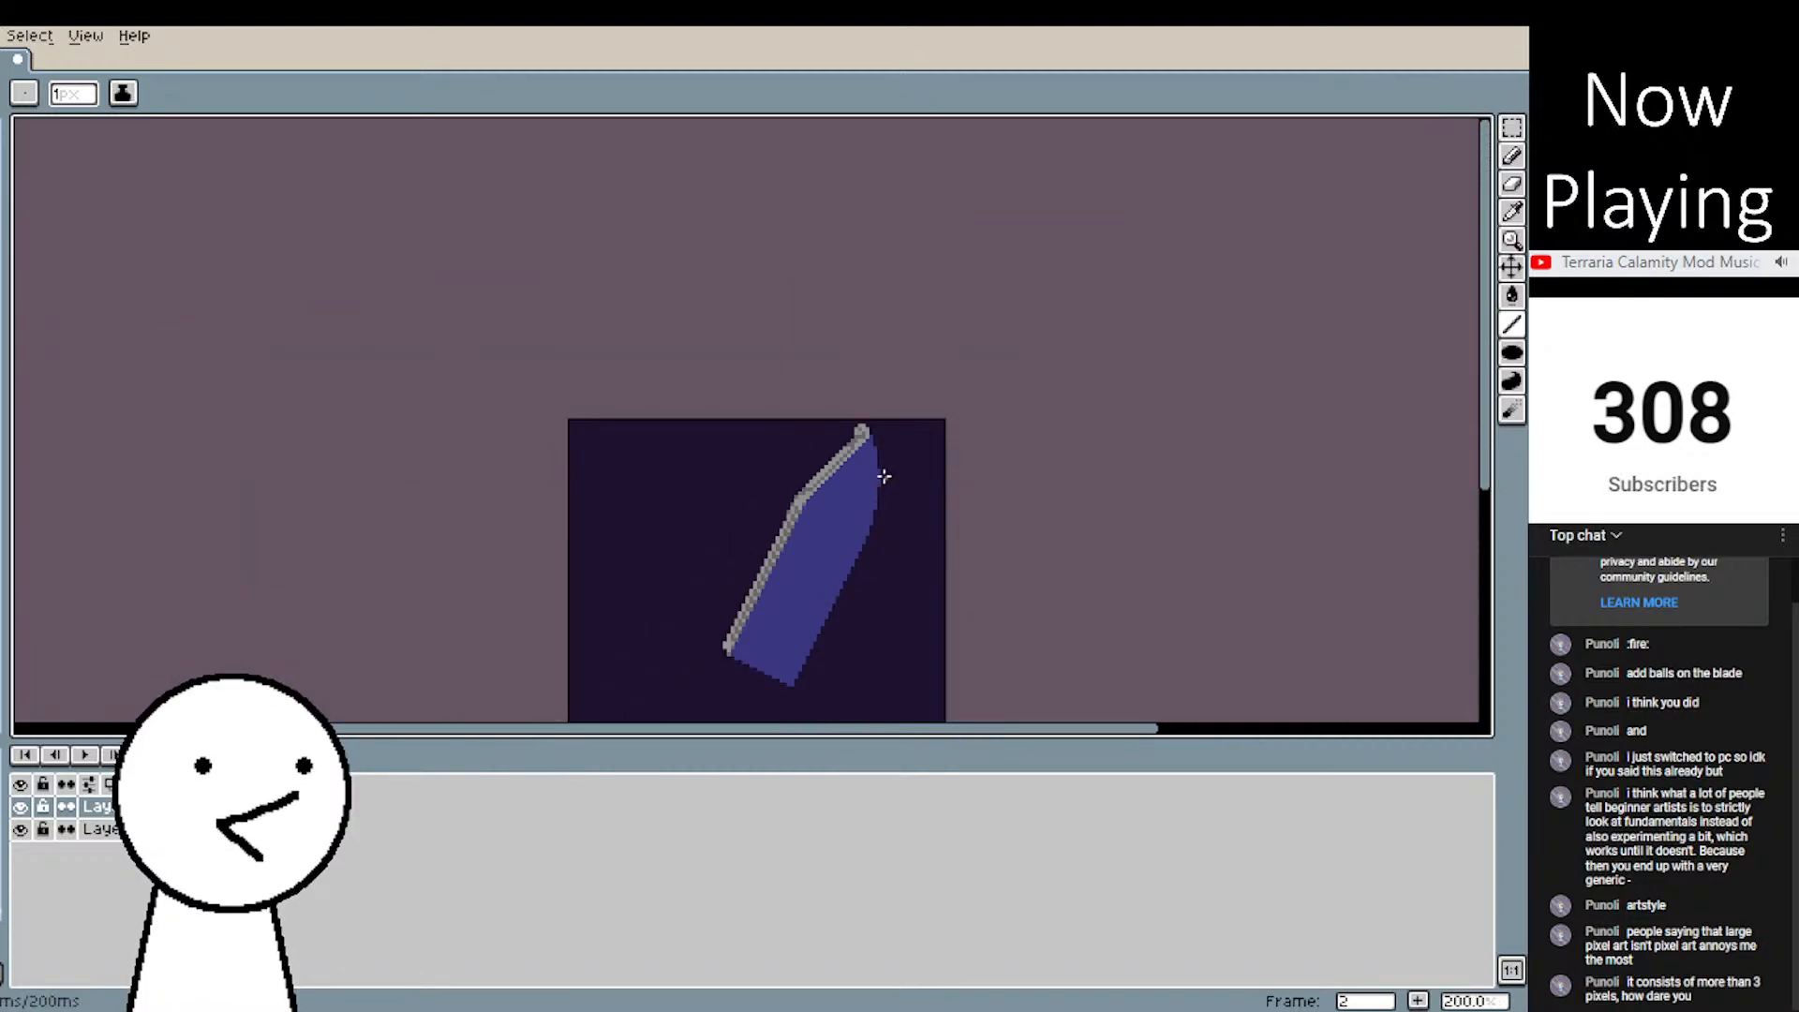
scroll(864, 430, up, 5)
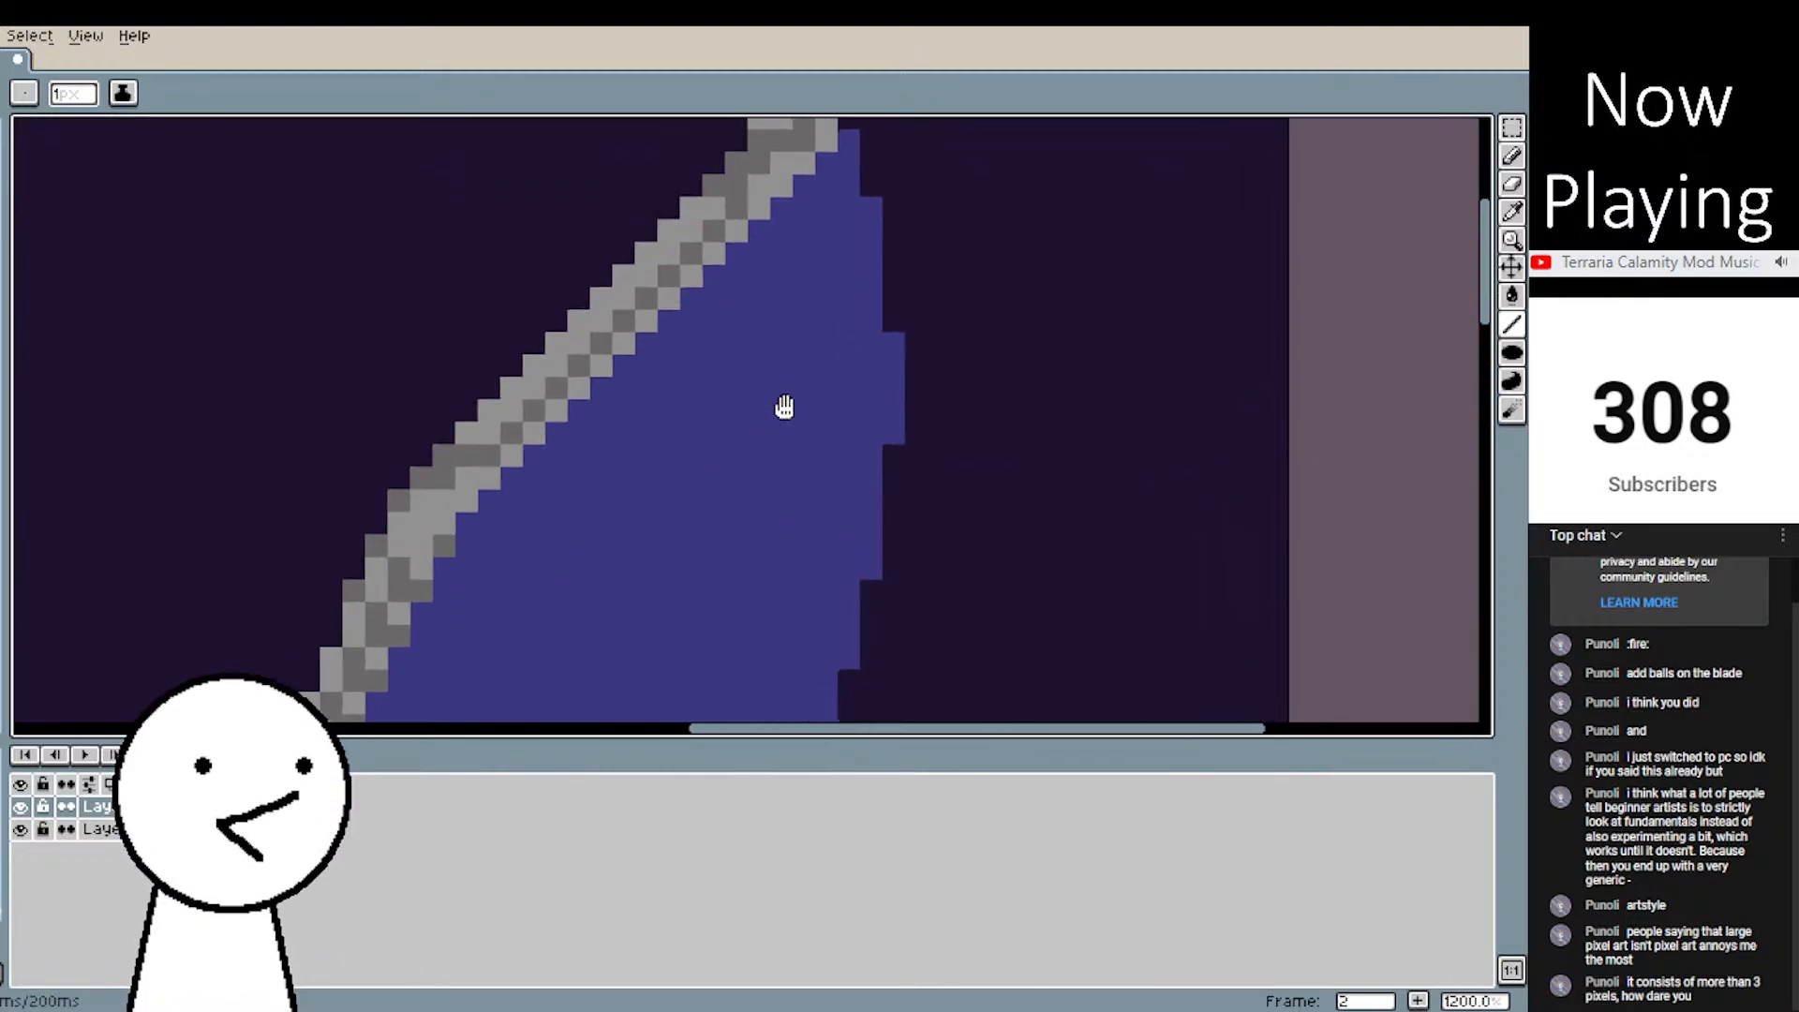
drag(499, 547, 502, 522)
scroll(454, 475, up, 1)
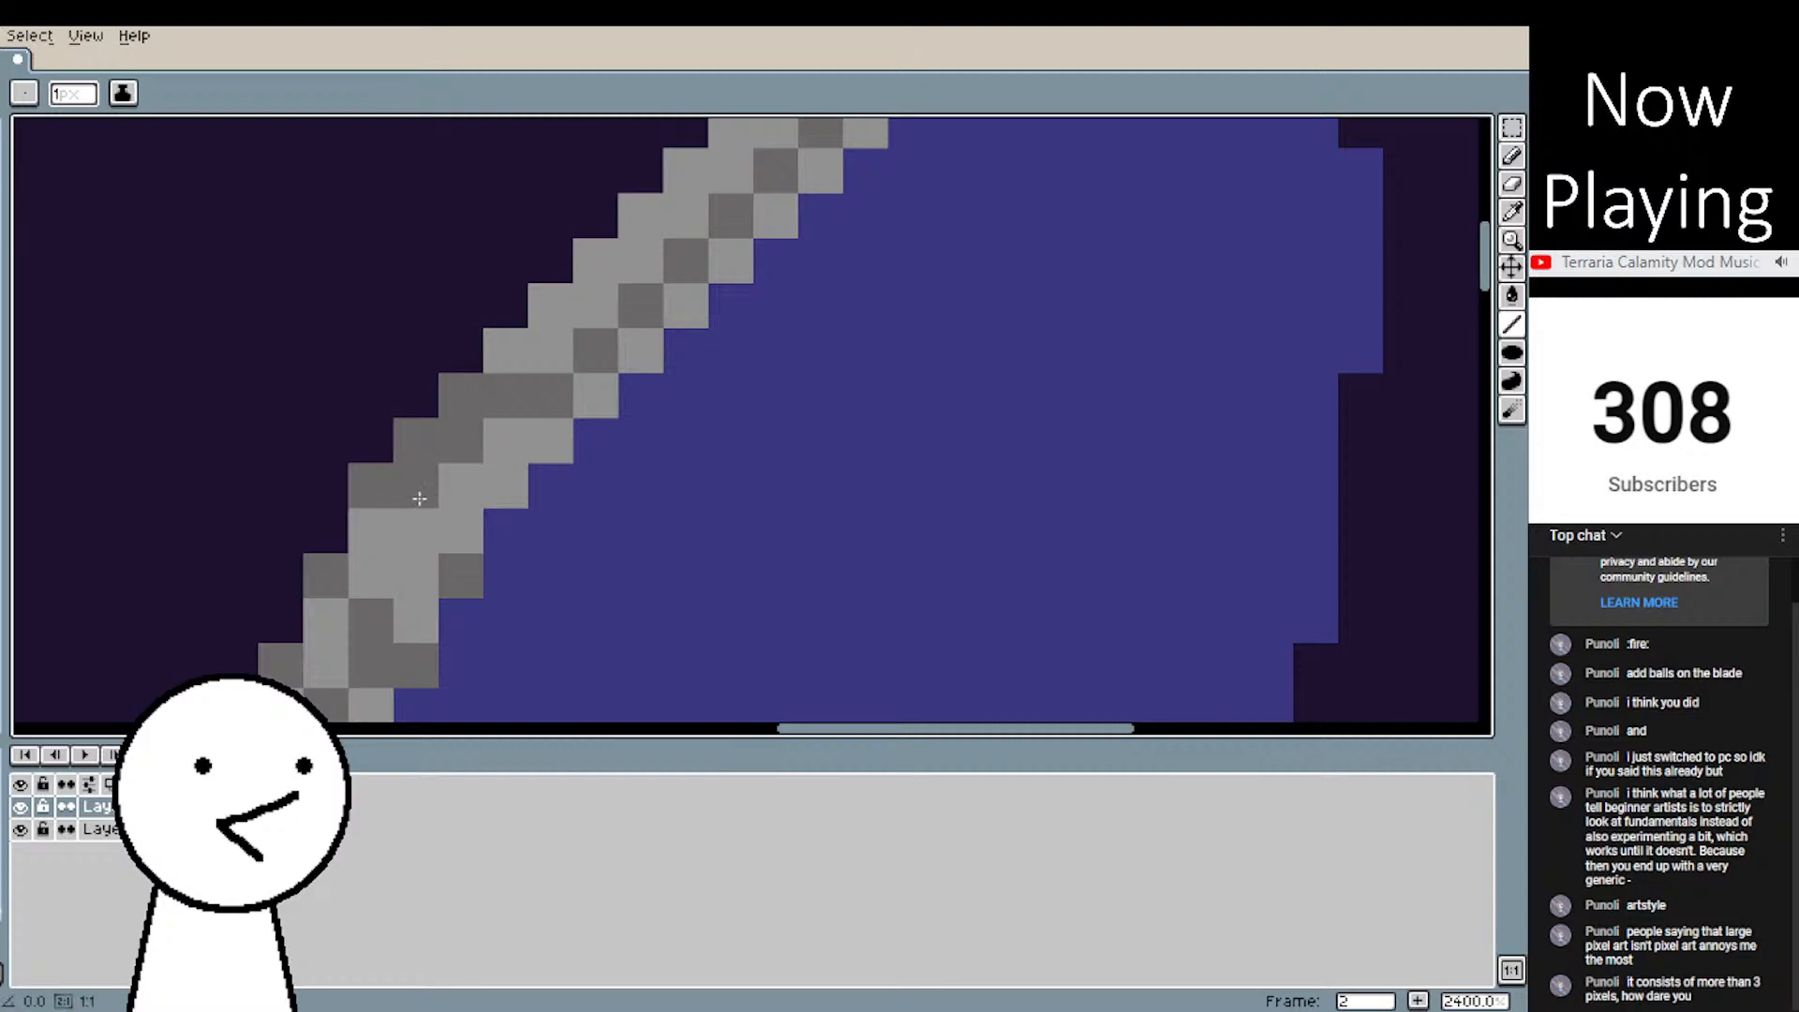
scroll(997, 575, down, 7)
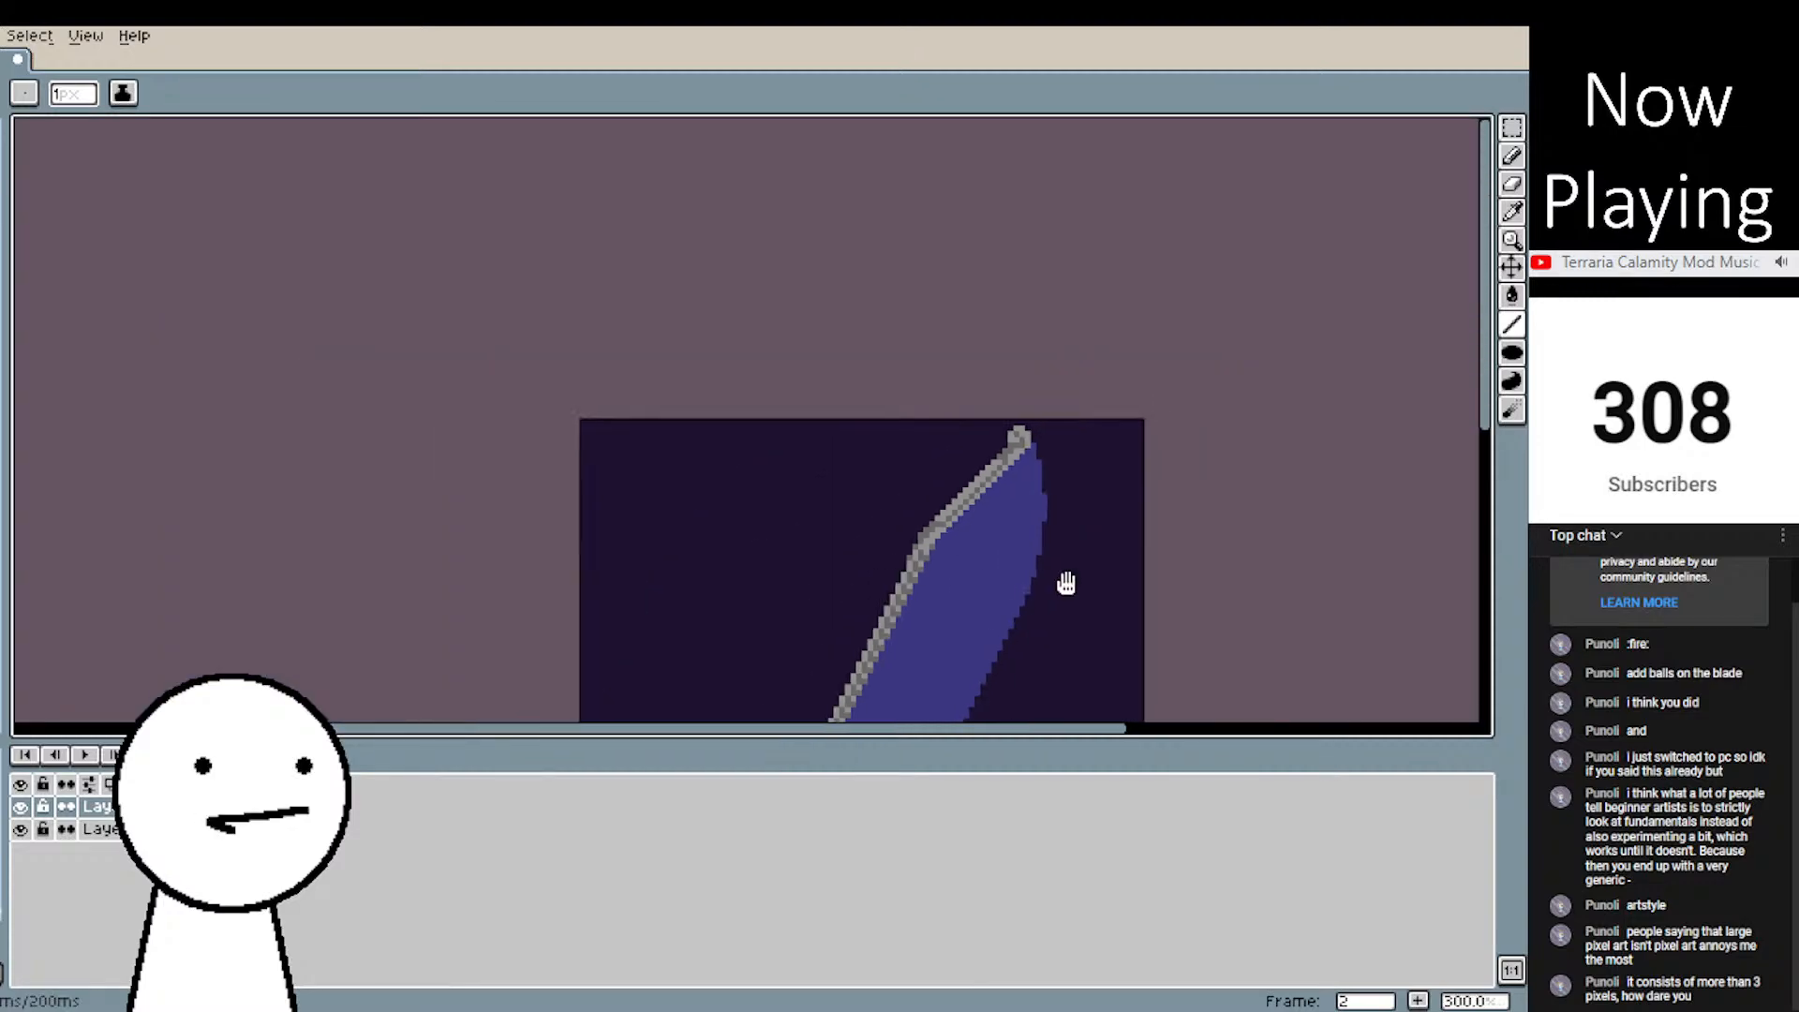
- Sample the lighter grey and recolour the uppermost outer pixel of the shoulder's darker band
scroll(955, 454, up, 7)
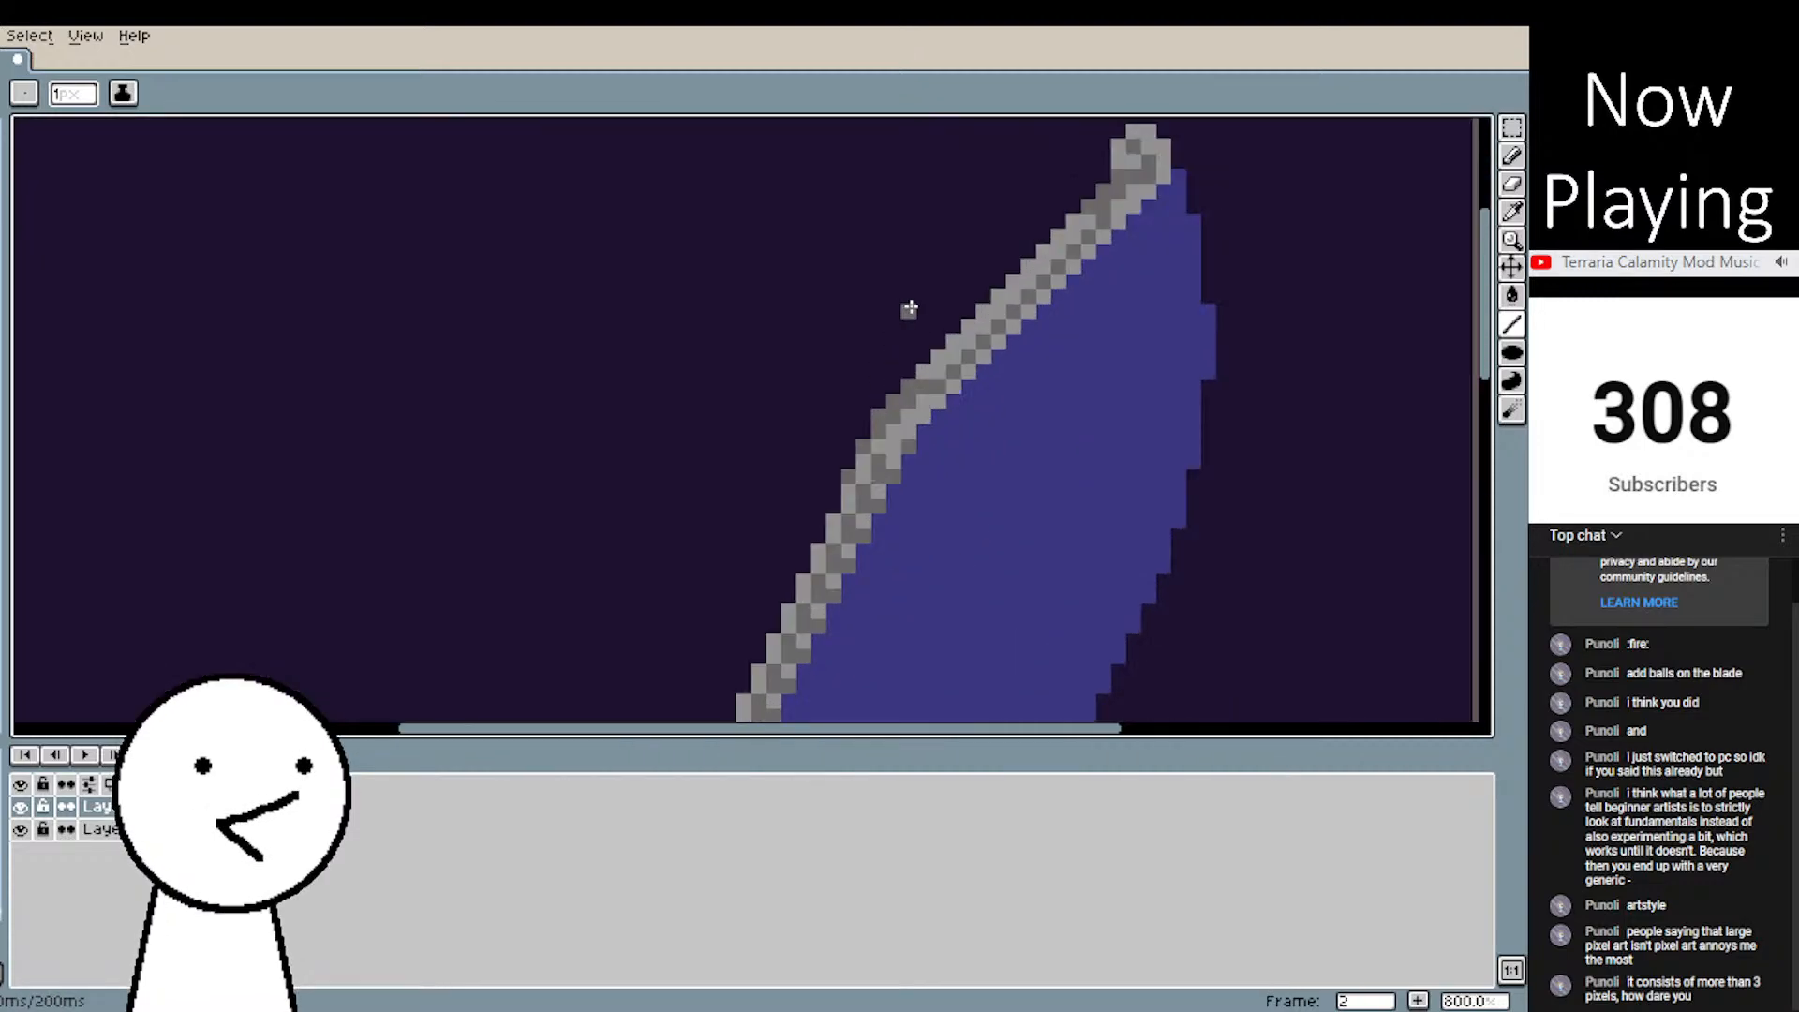
click(1512, 212)
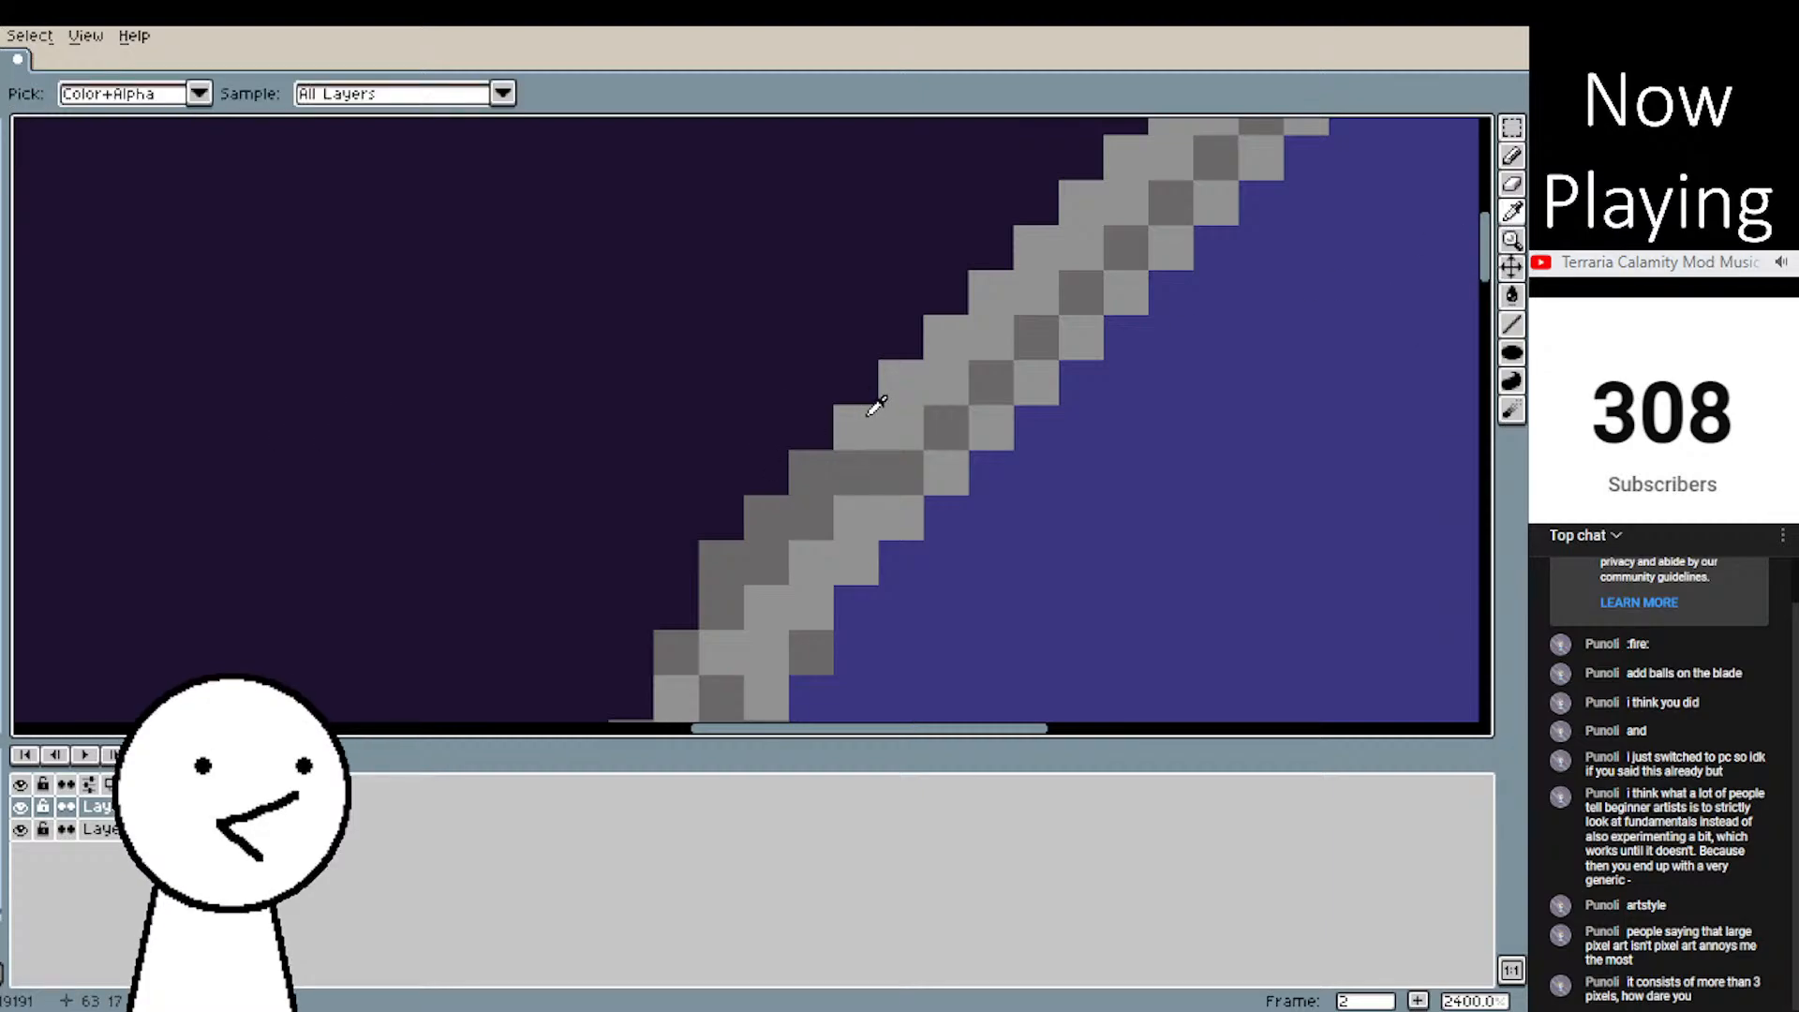
key(l)
scroll(1092, 463, down, 4)
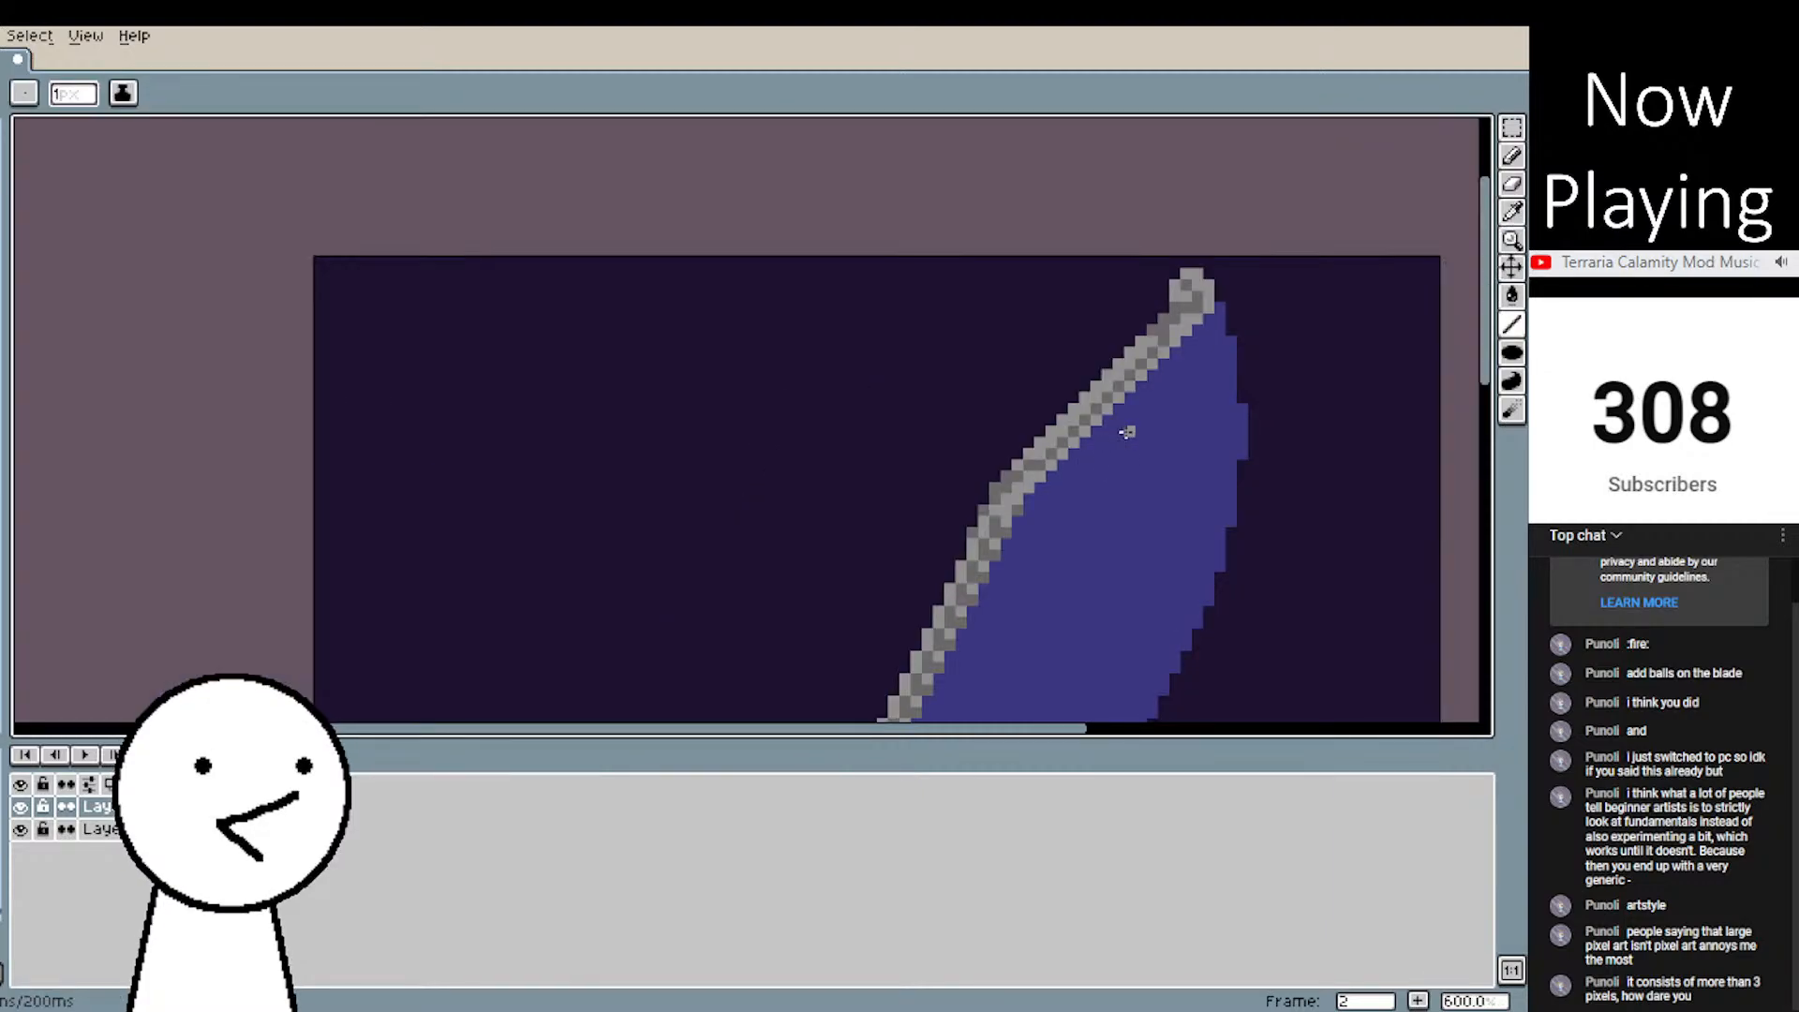
scroll(965, 510, up, 3)
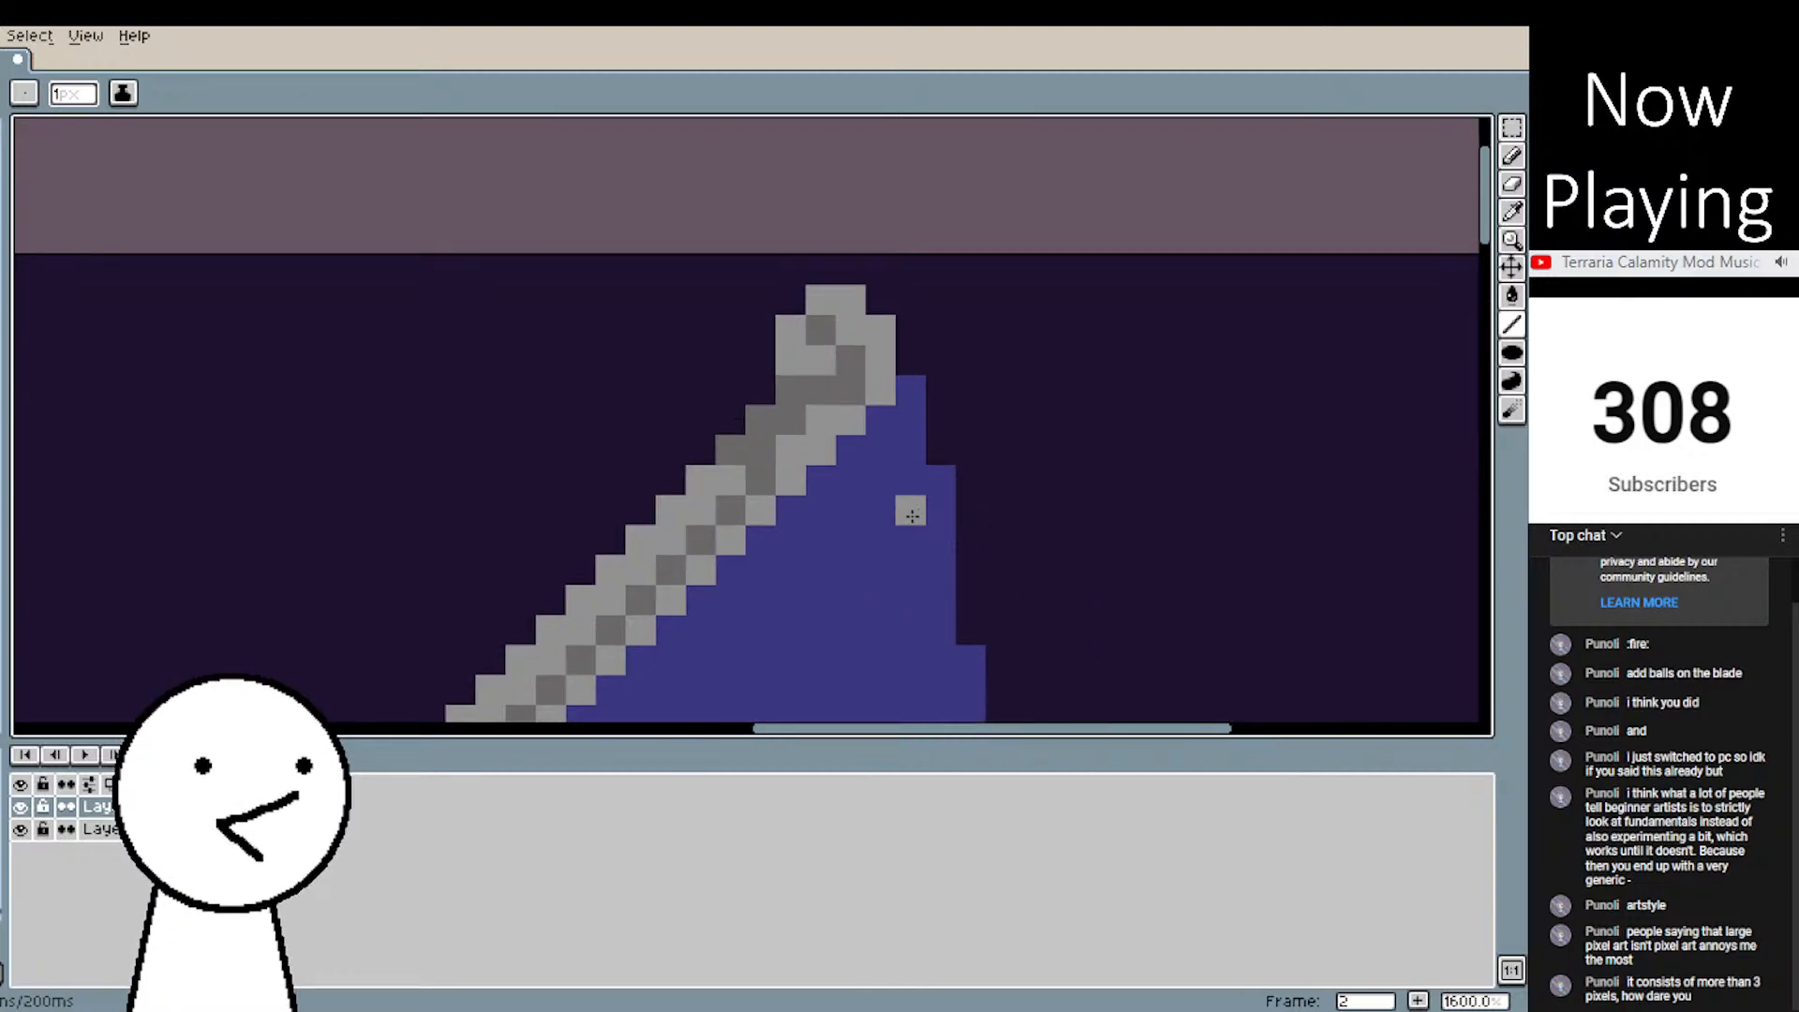
click(746, 460)
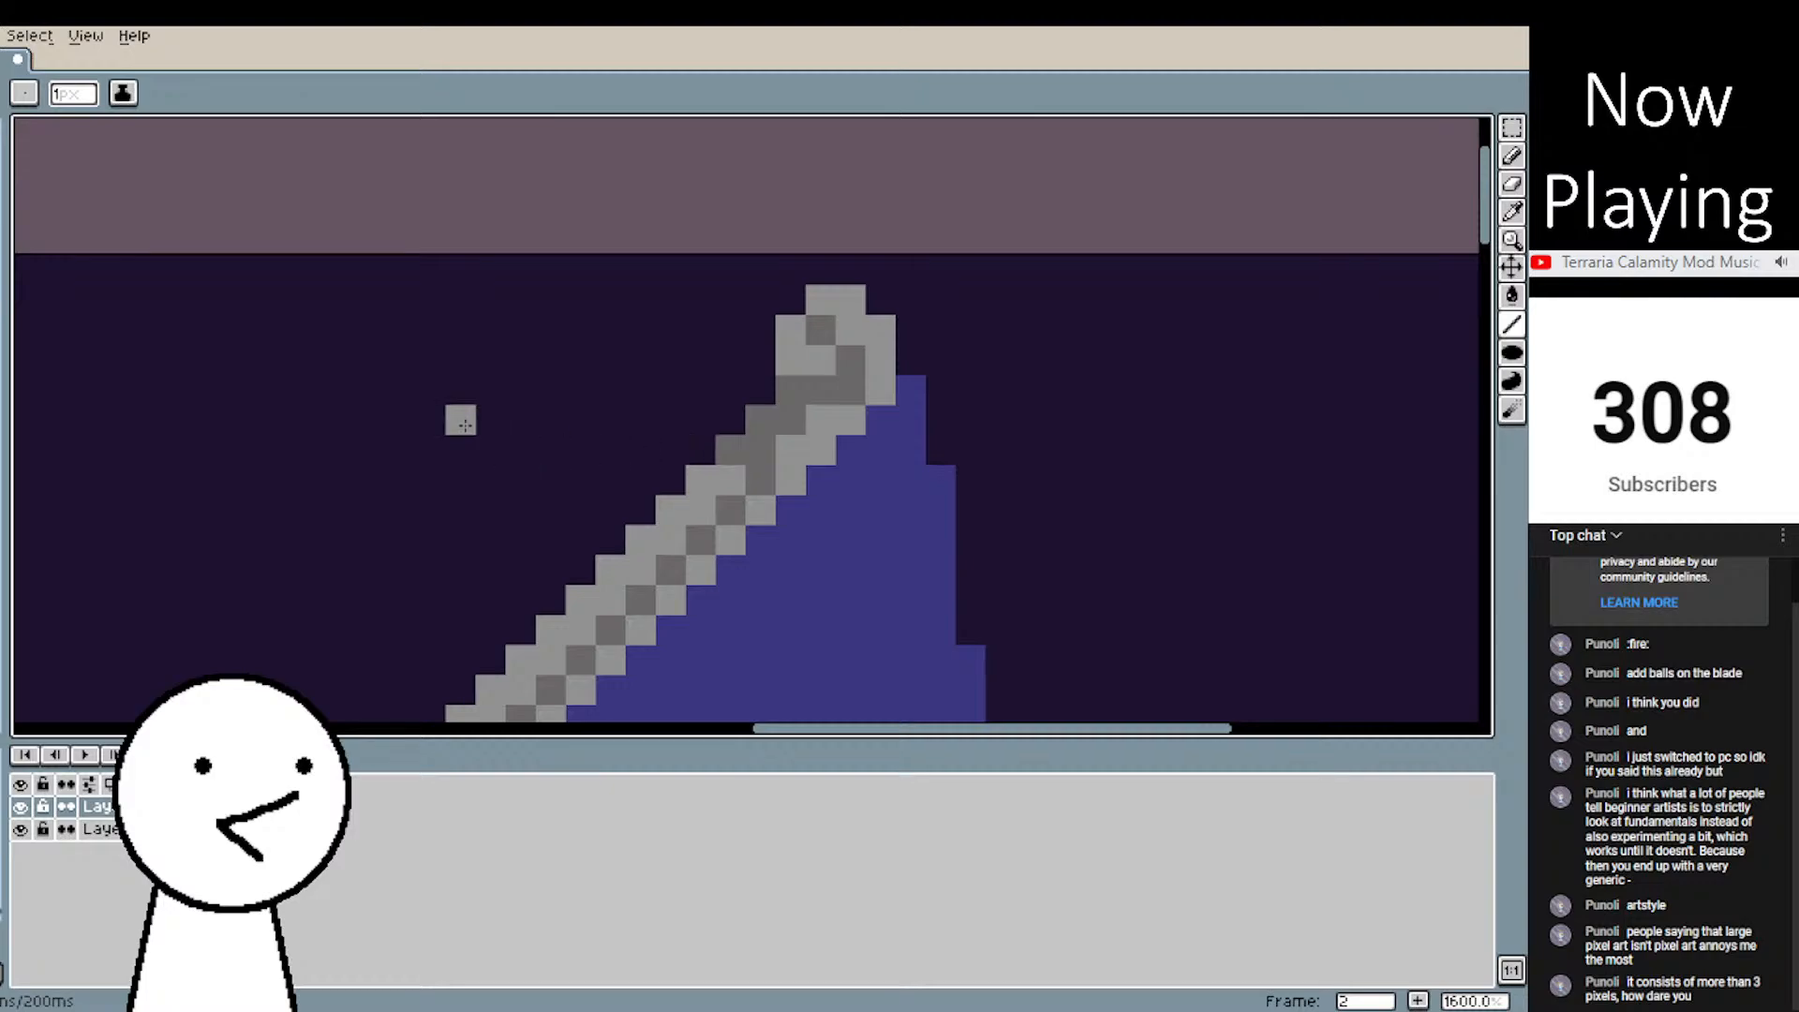
right_click(747, 492)
click(745, 494)
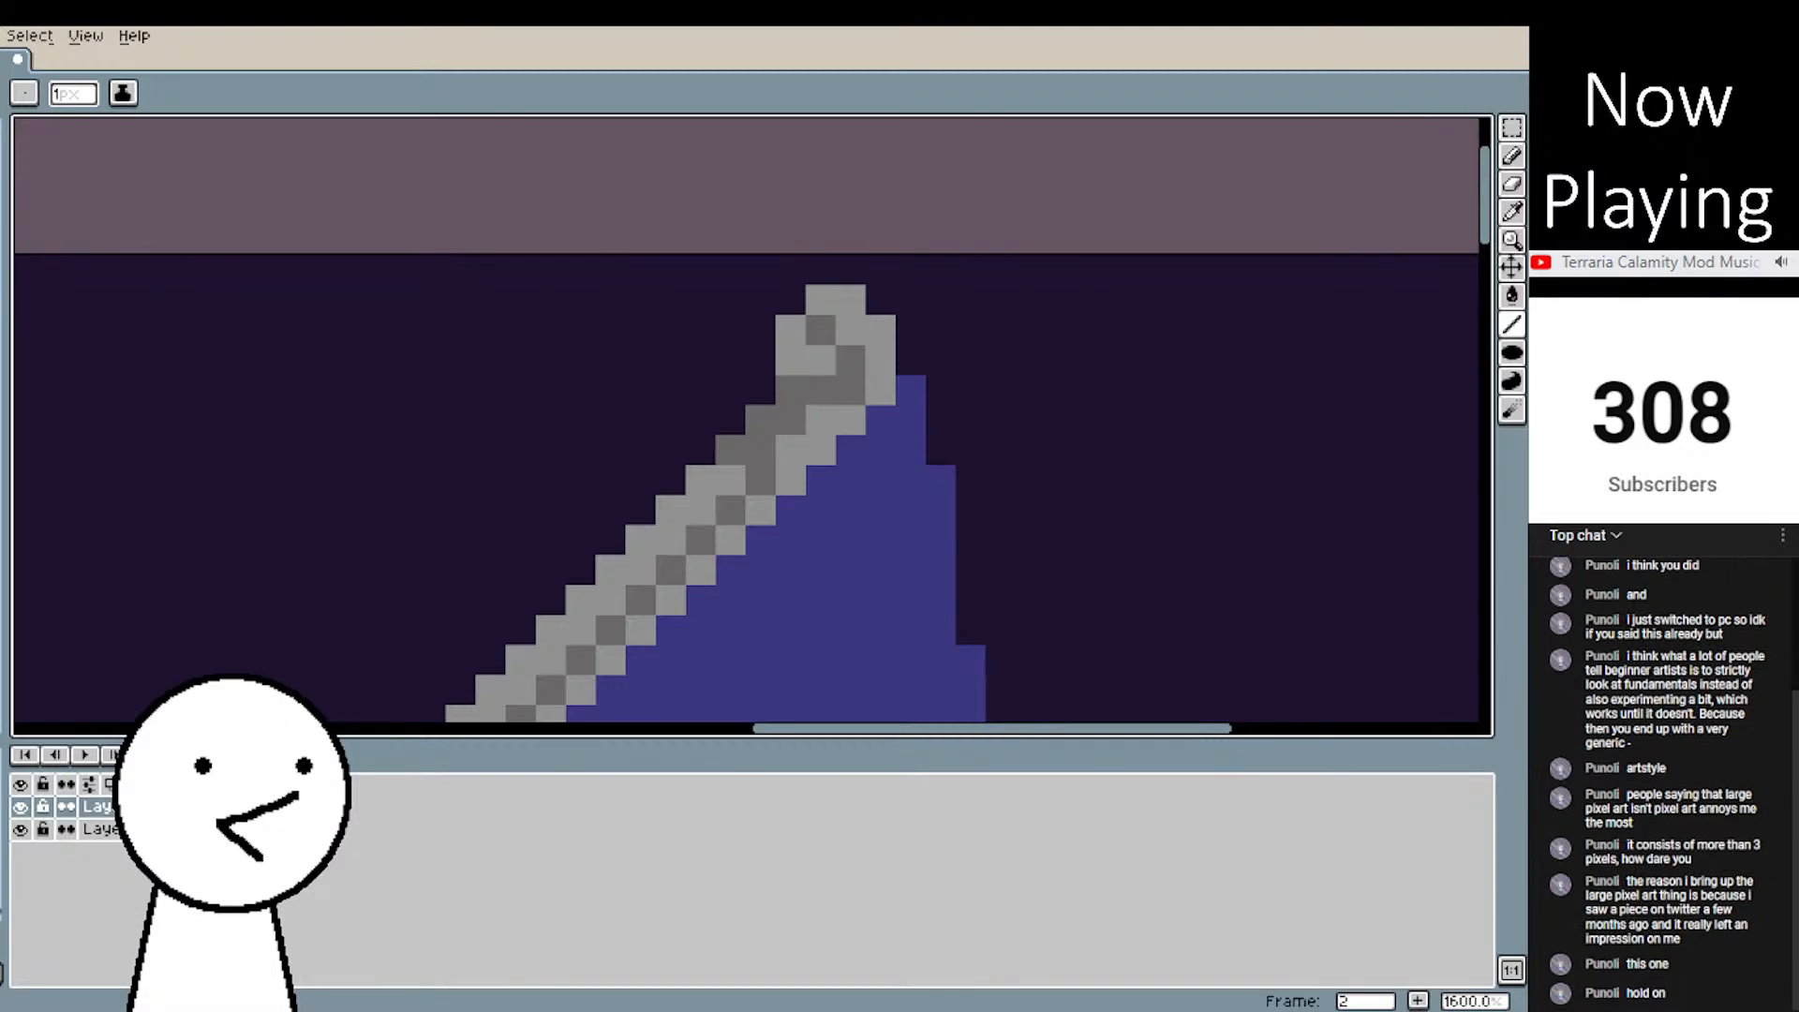
scroll(969, 366, down, 3)
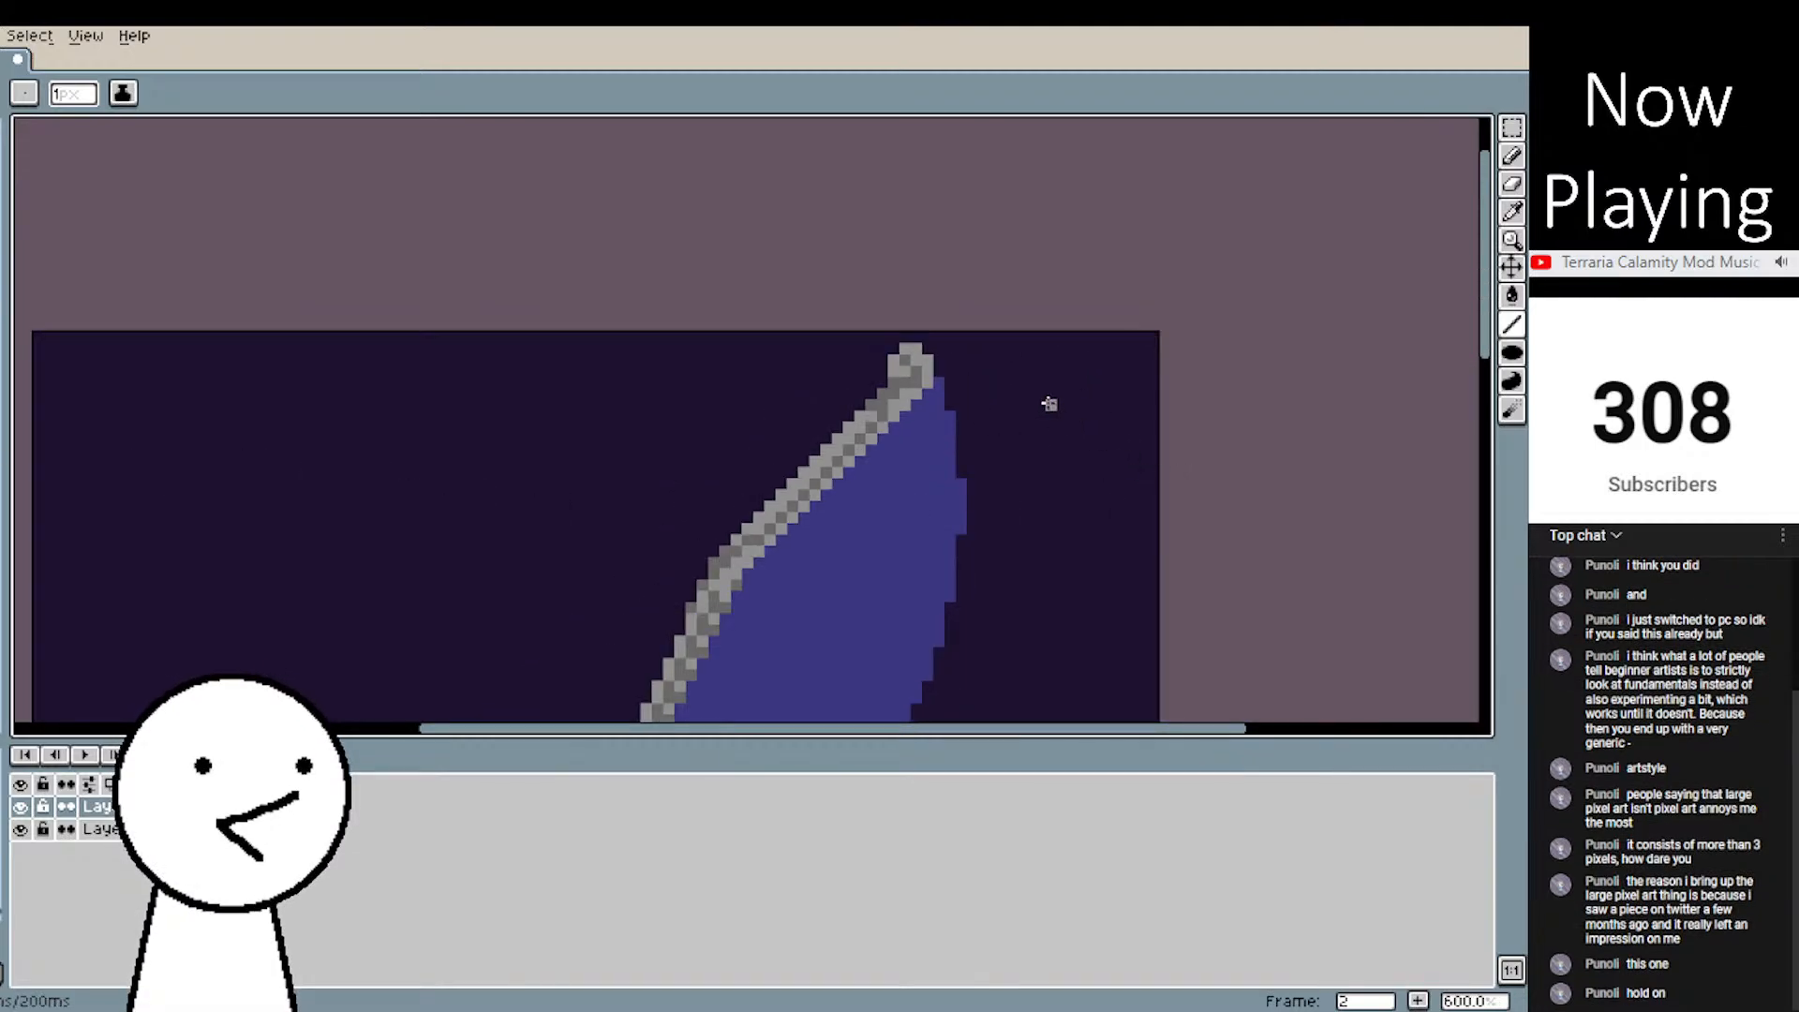
scroll(712, 398, down, 2)
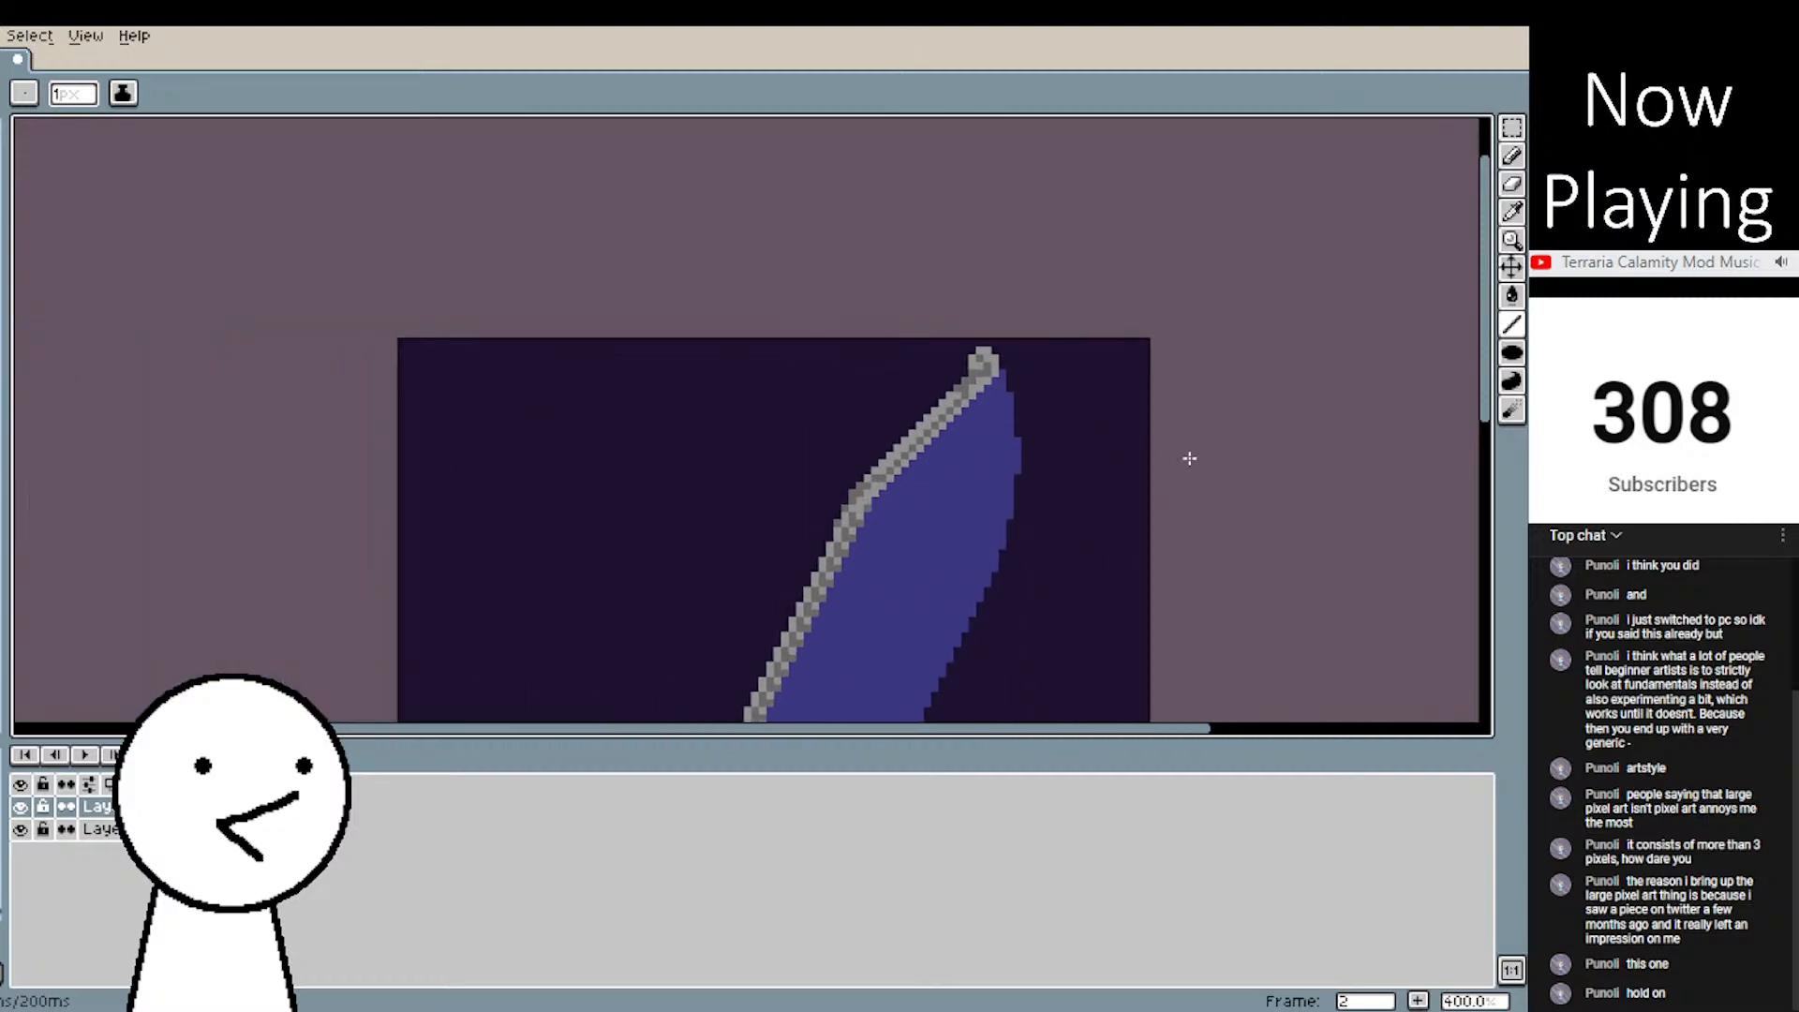
scroll(1190, 454, up, 5)
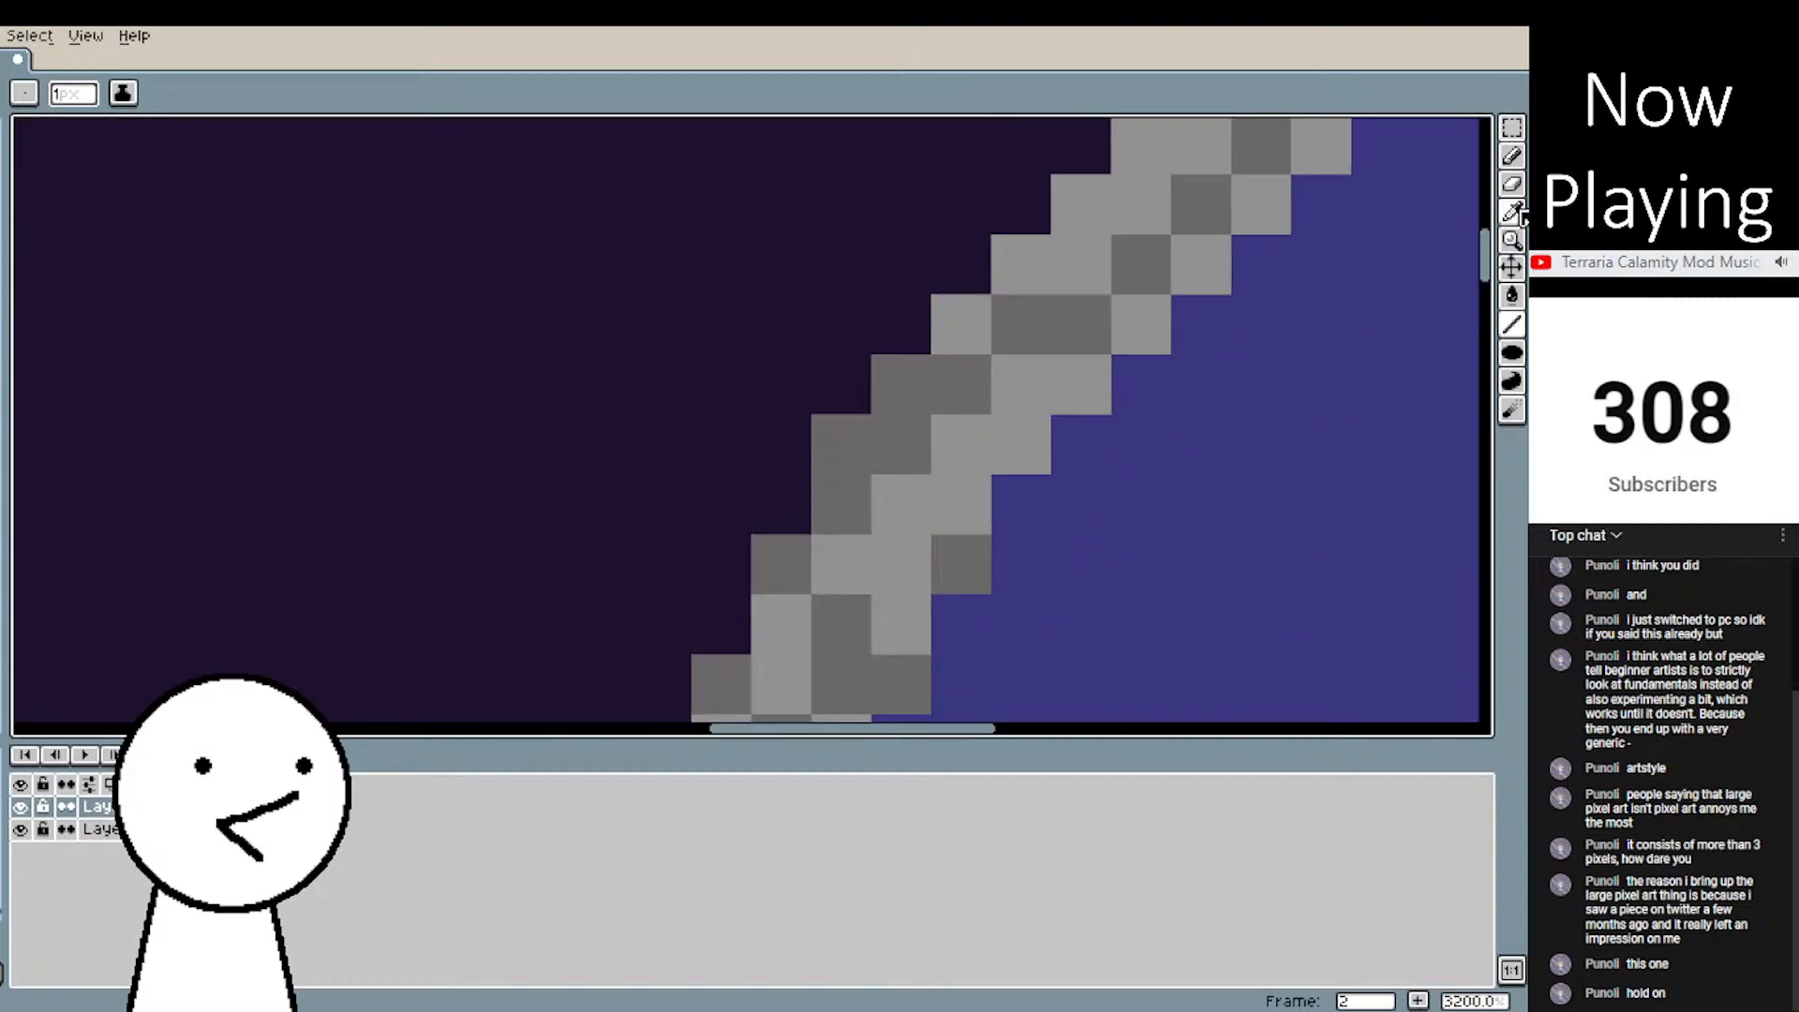
- Add a small rounded bump outlined in lighter grey to the shoulder's outer edge, and fill its inside with the darker grey
click(1511, 156)
mouse_move(857, 440)
mouse_down()
mouse_move(774, 442)
mouse_move(720, 387)
mouse_move(722, 317)
mouse_move(840, 264)
mouse_up()
click(1512, 214)
click(903, 373)
click(1511, 324)
click(897, 332)
click(840, 328)
click(846, 371)
click(787, 383)
scroll(1098, 336, down, 9)
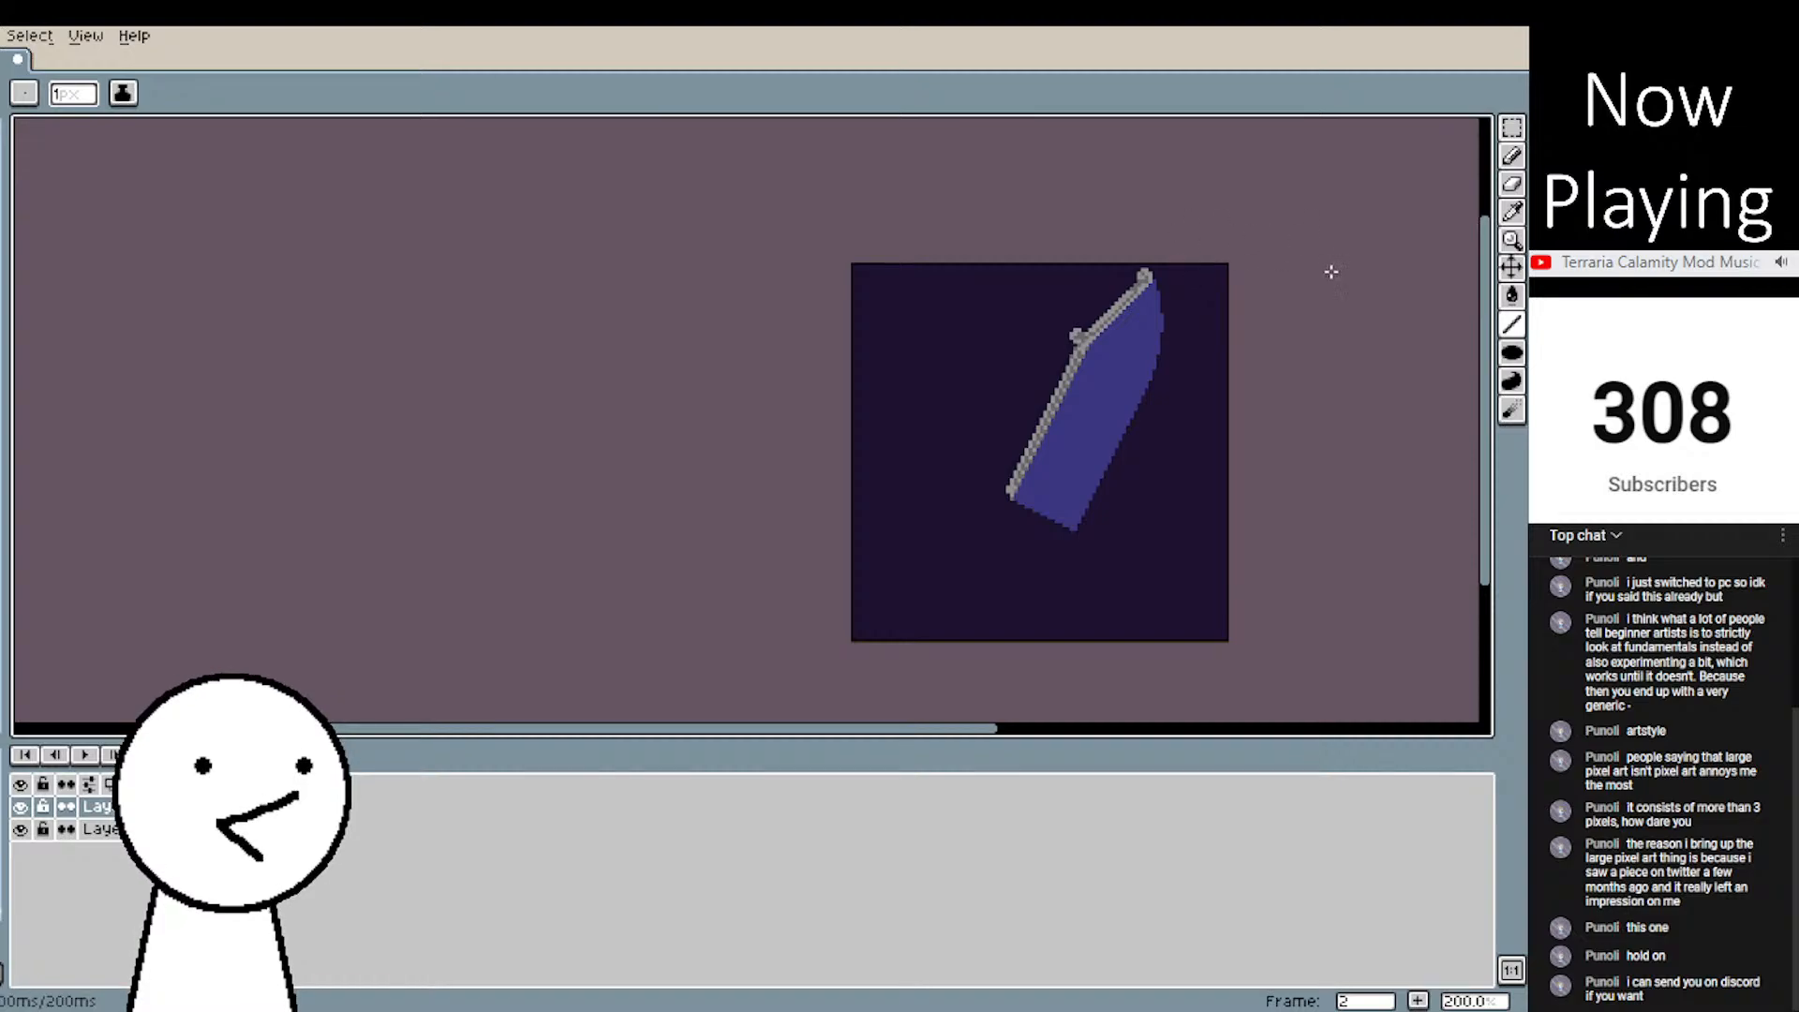
- Sample the lighter grey and outline a second small bump just below the first on the spine's outer edge
scroll(1115, 333, up, 8)
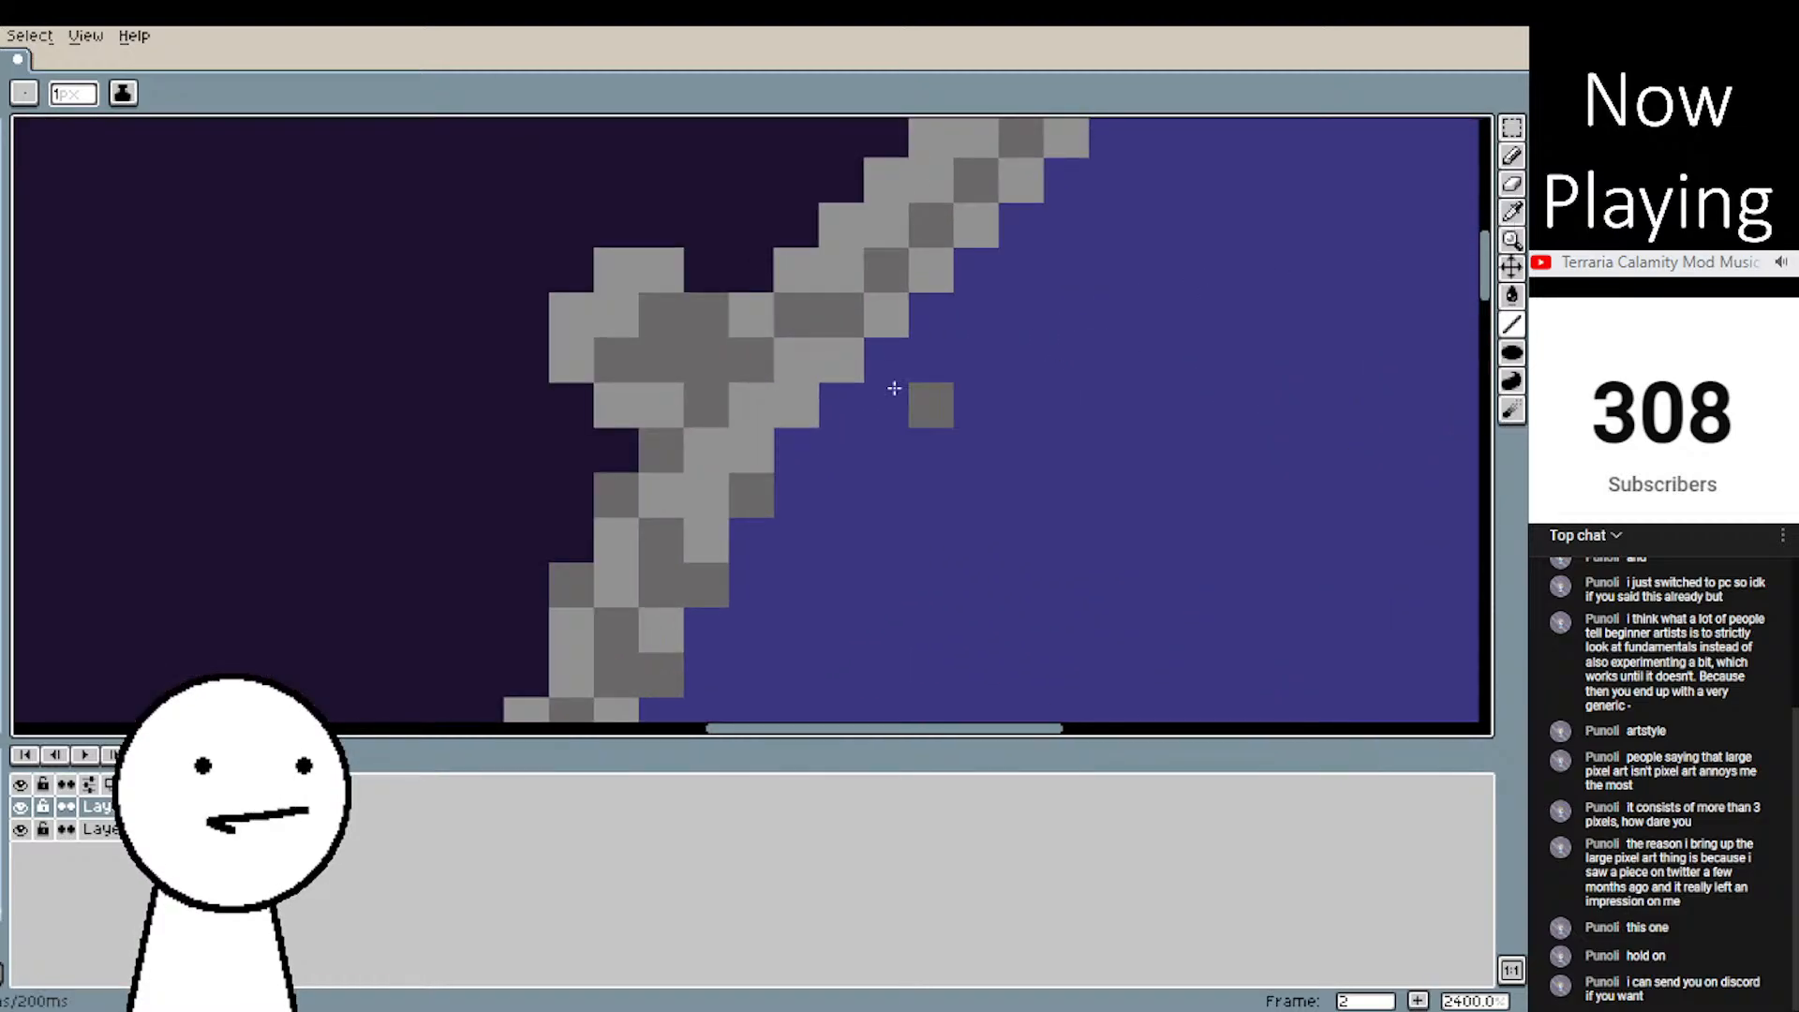
click(1513, 214)
click(629, 388)
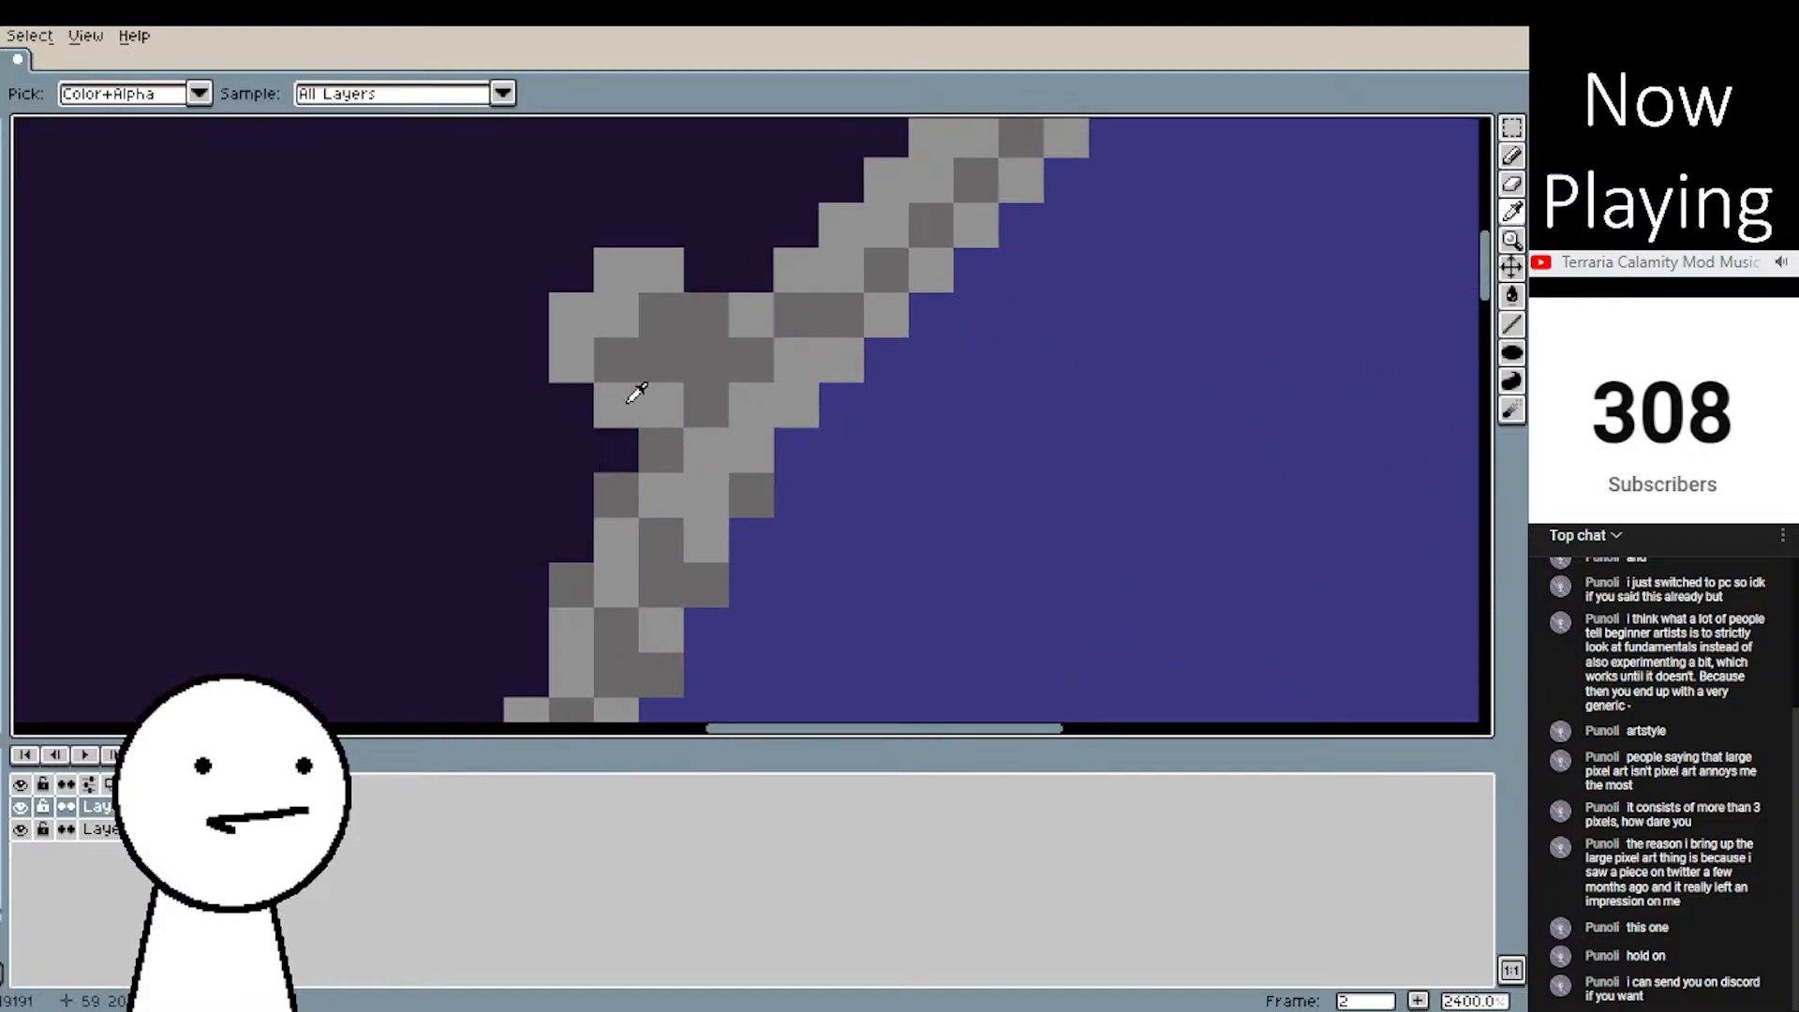
click(1512, 155)
click(550, 448)
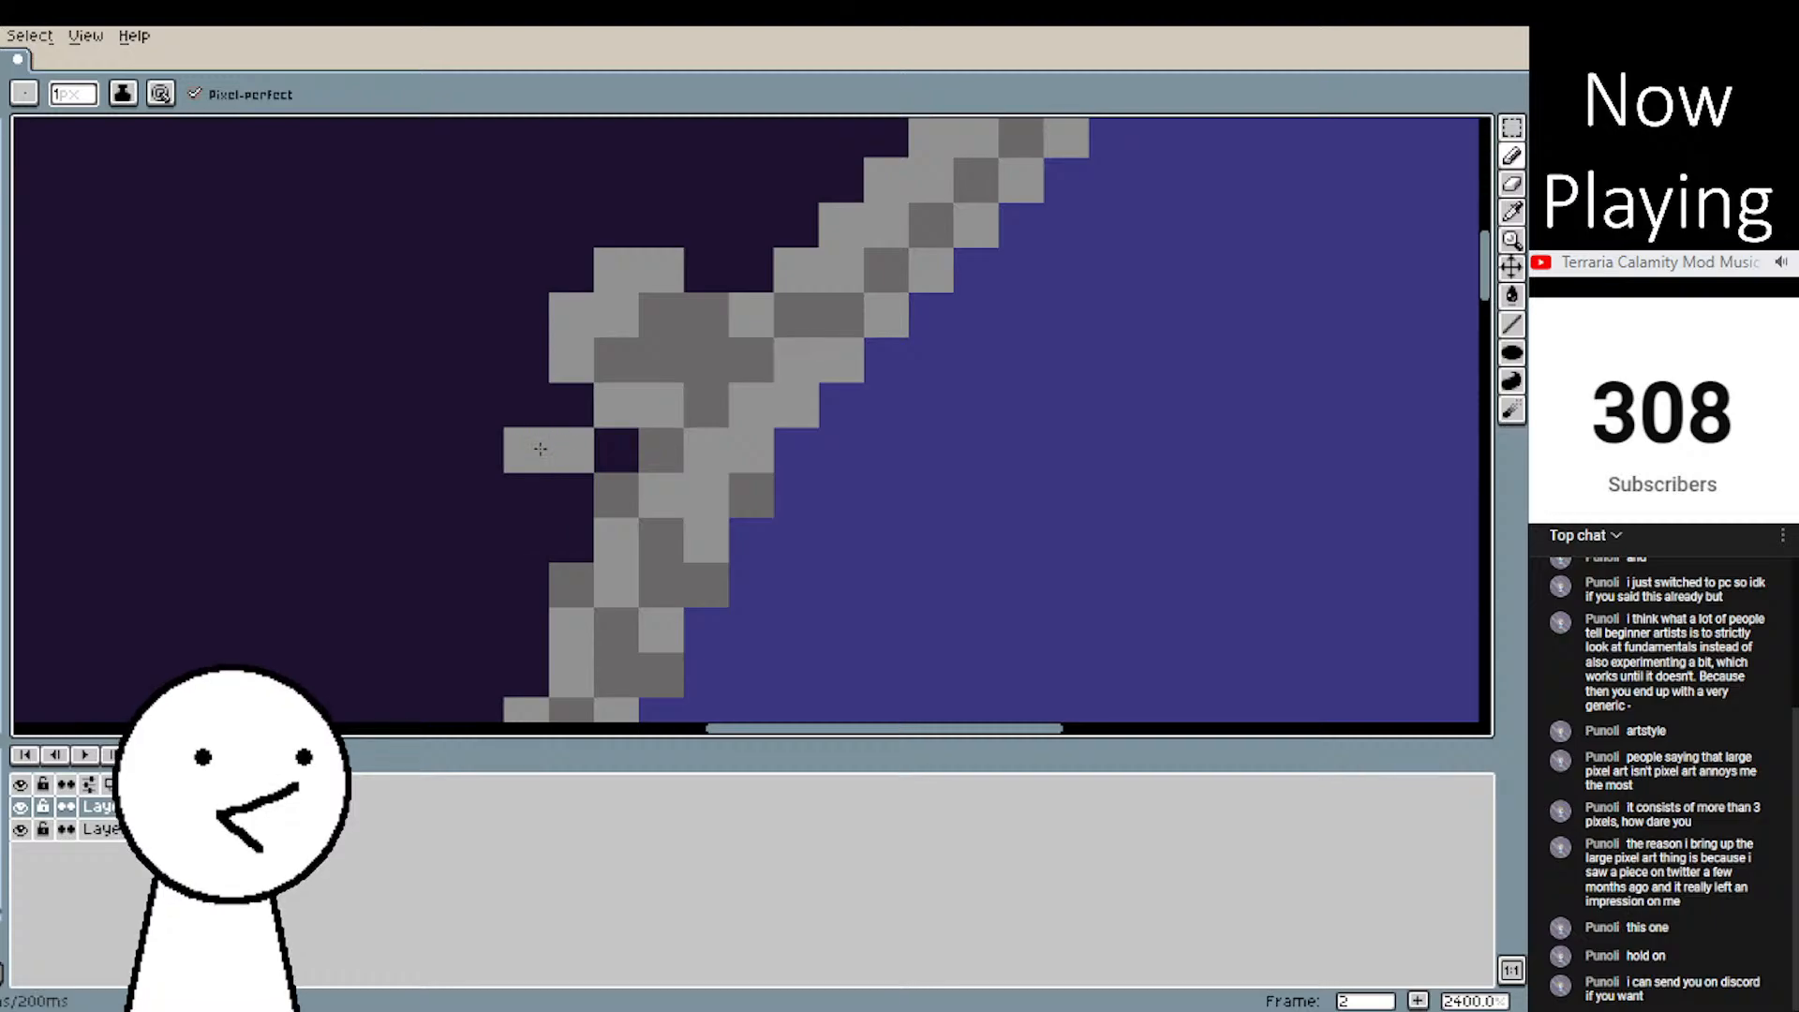
drag(506, 483, 507, 525)
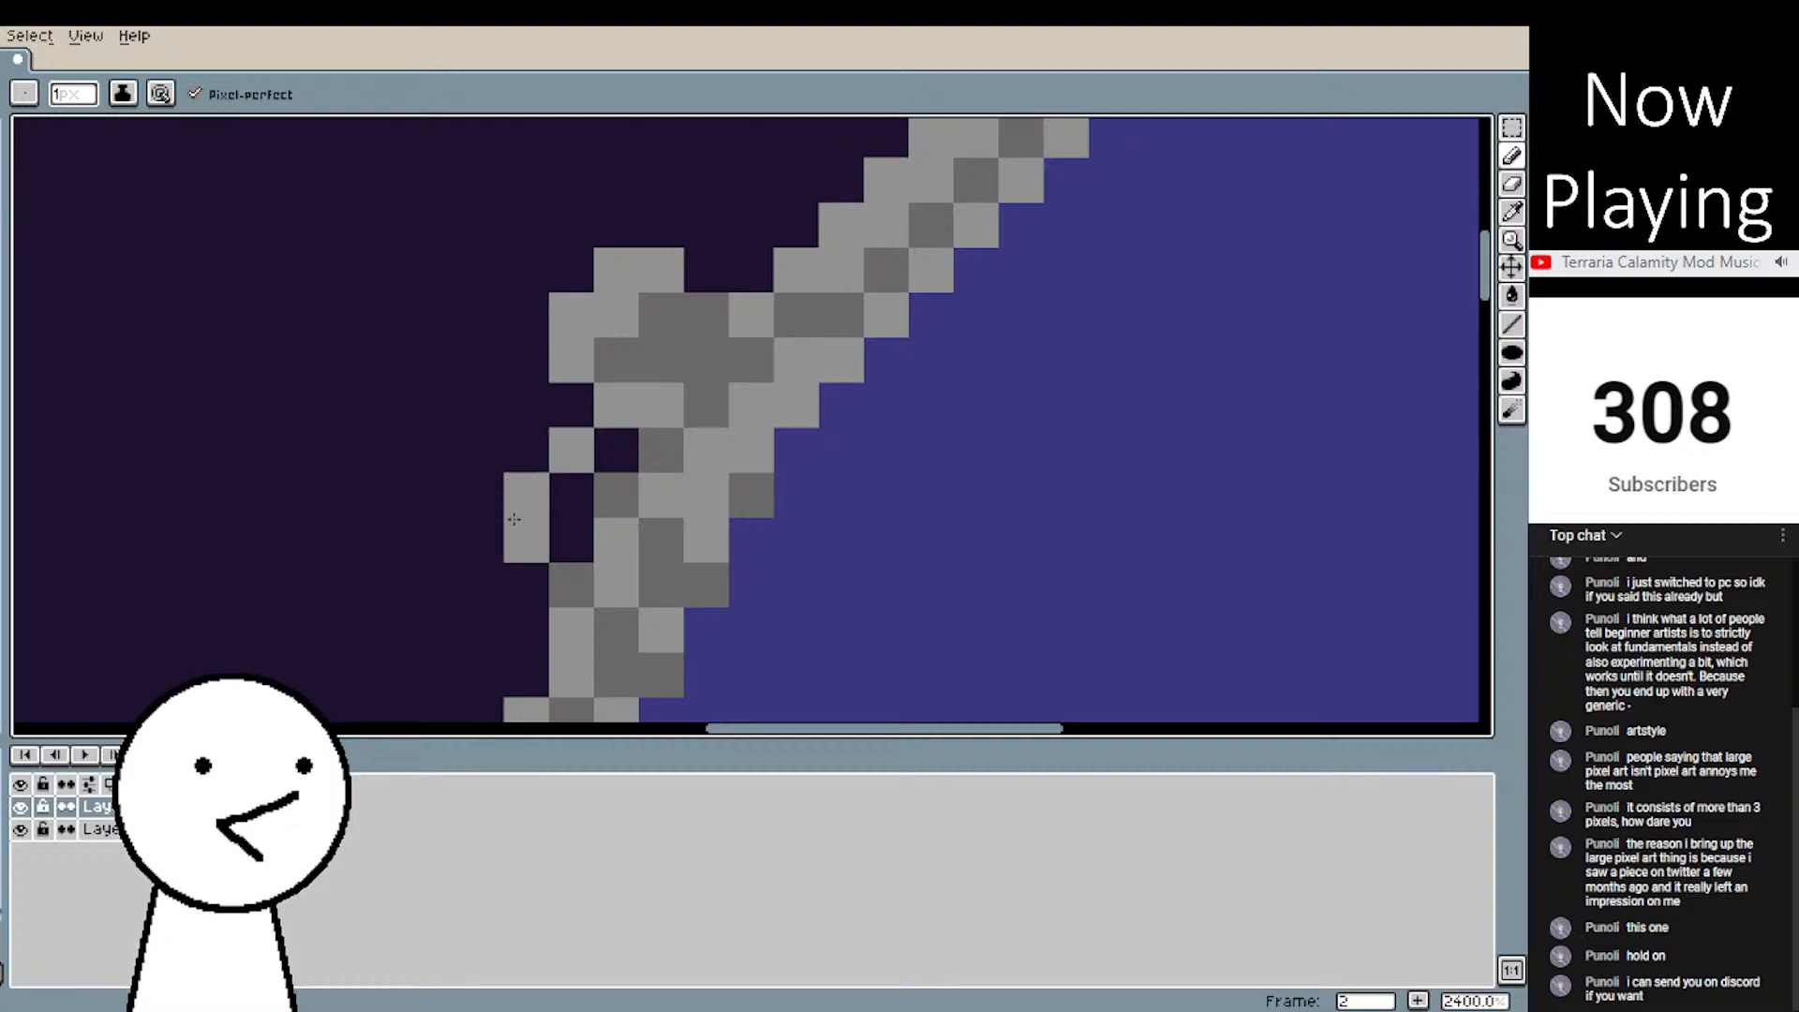
- Fill the gap between the second bump's outline and the spine with the darker grey
click(1513, 214)
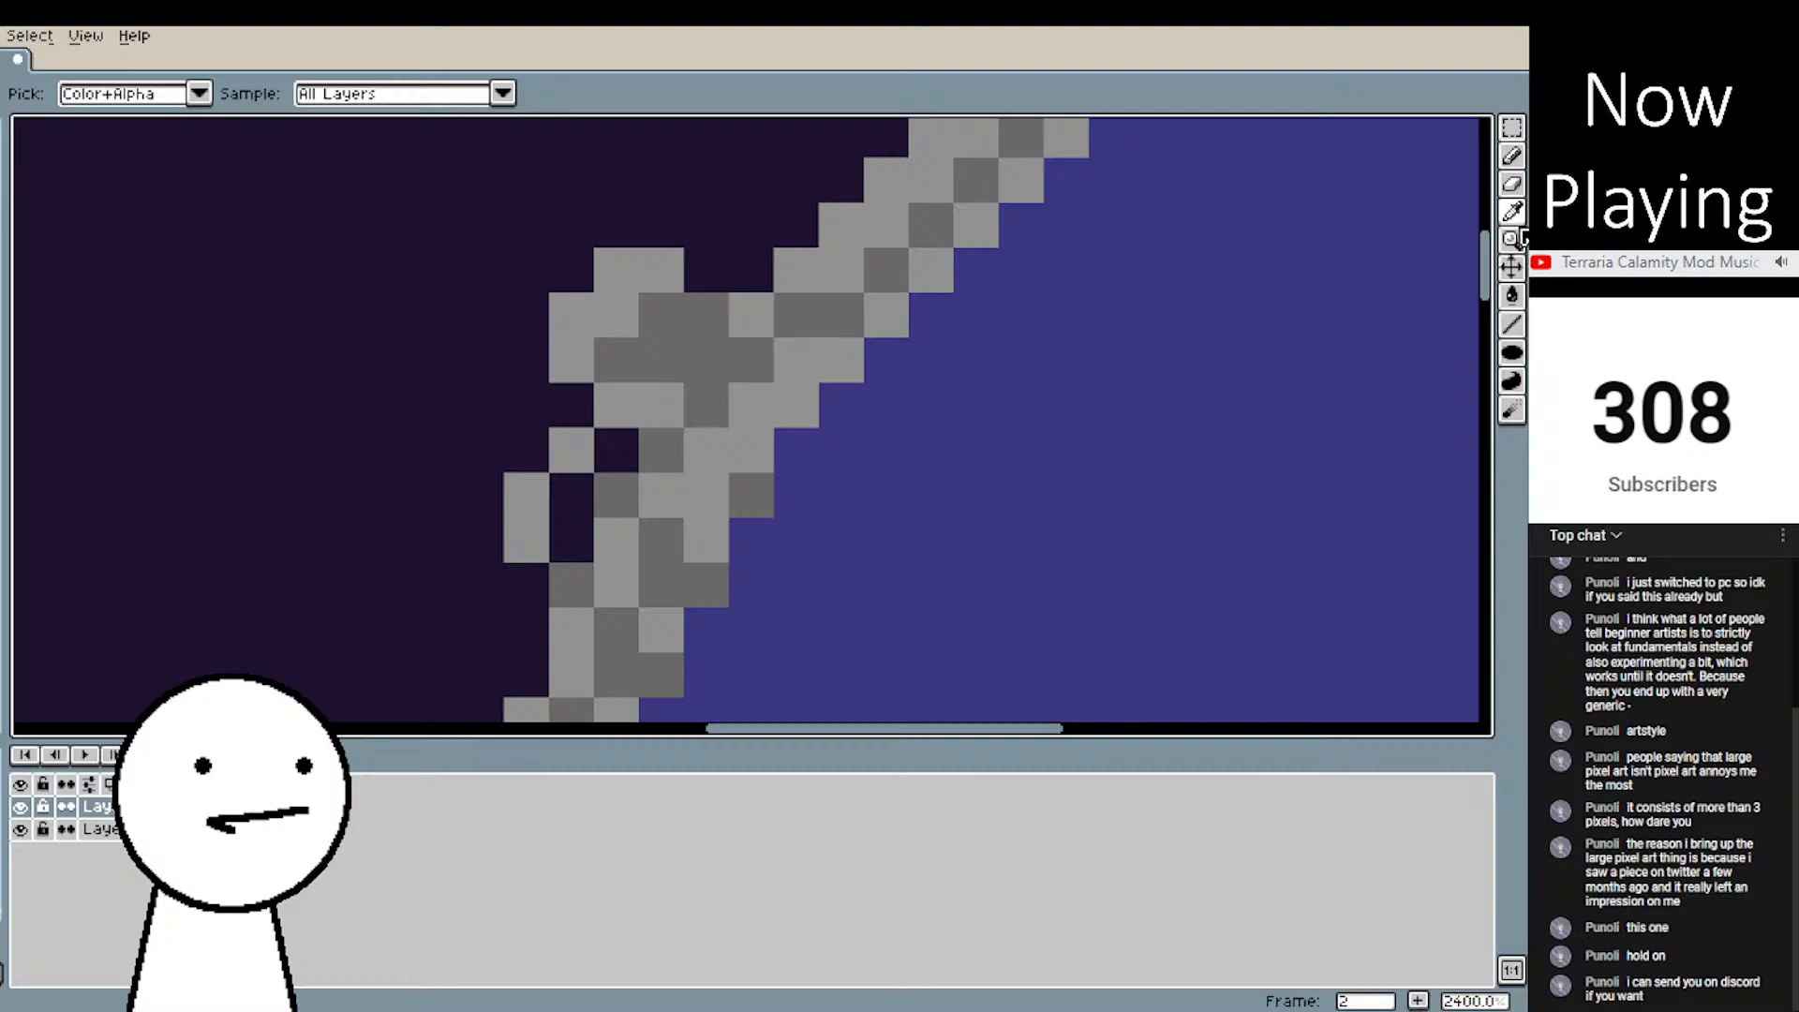
click(1513, 324)
click(616, 450)
drag(593, 480, 573, 539)
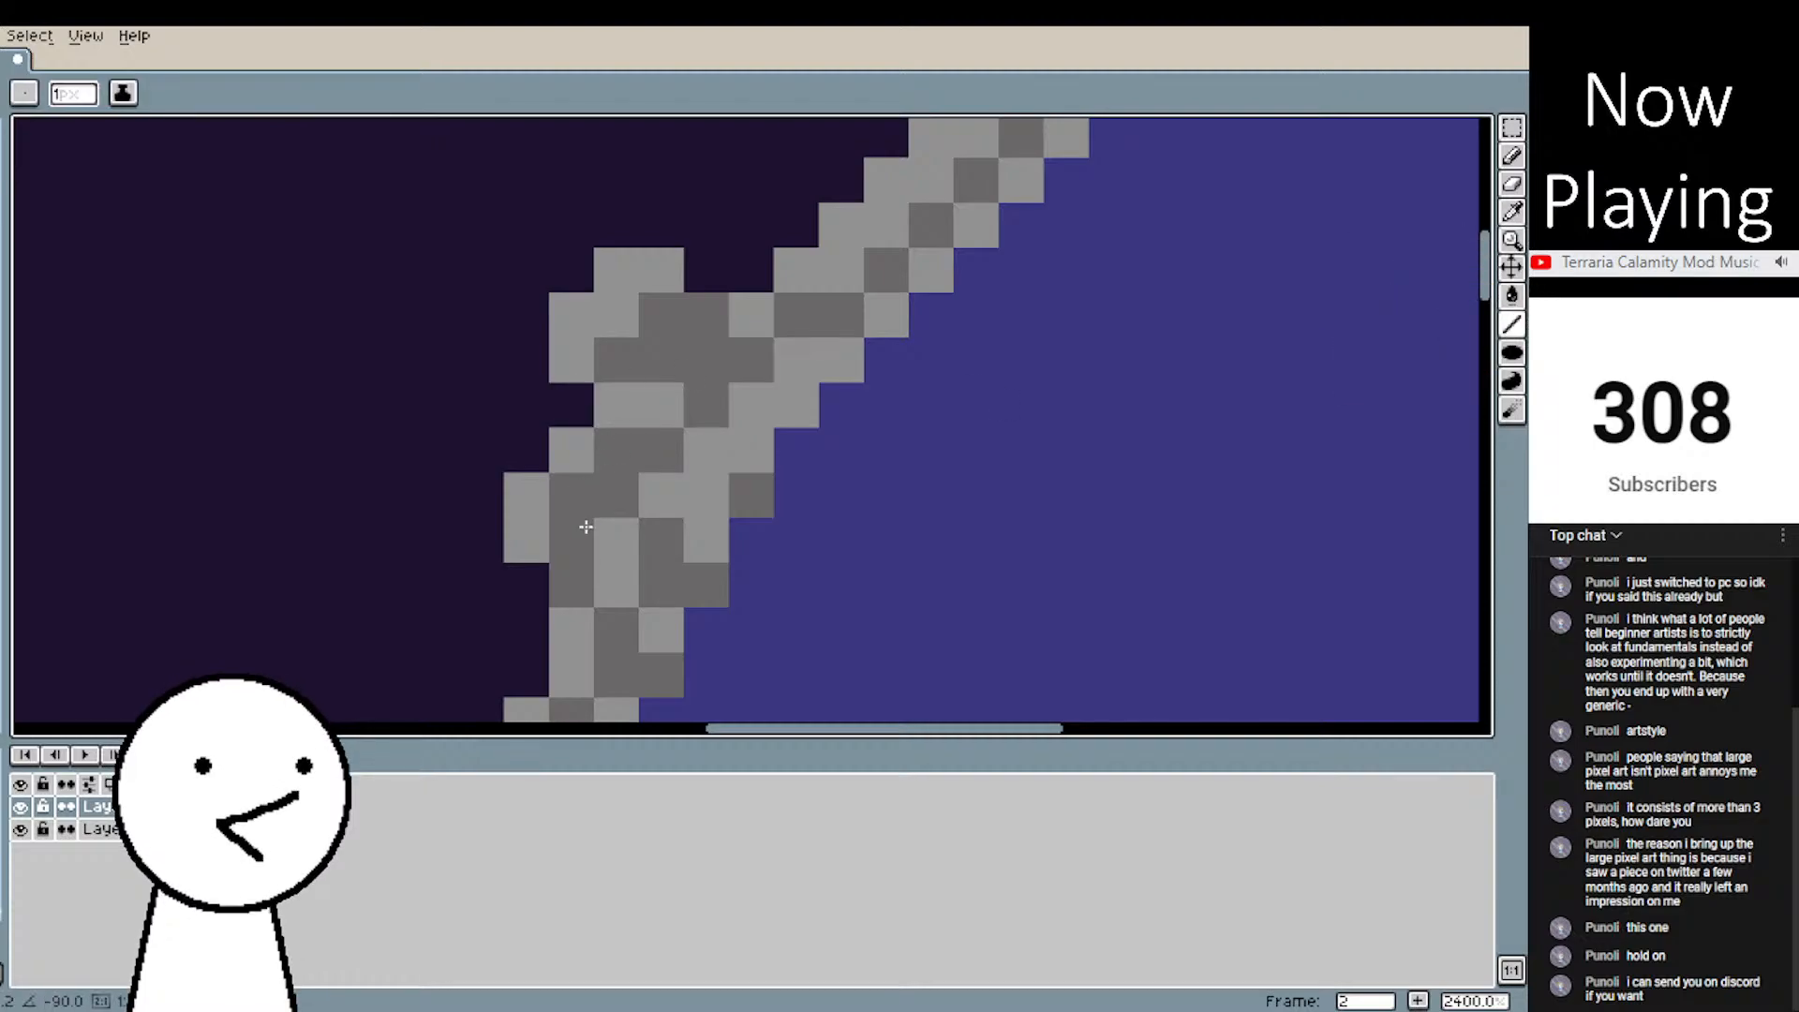
scroll(1026, 459, down, 5)
scroll(1177, 326, down, 1)
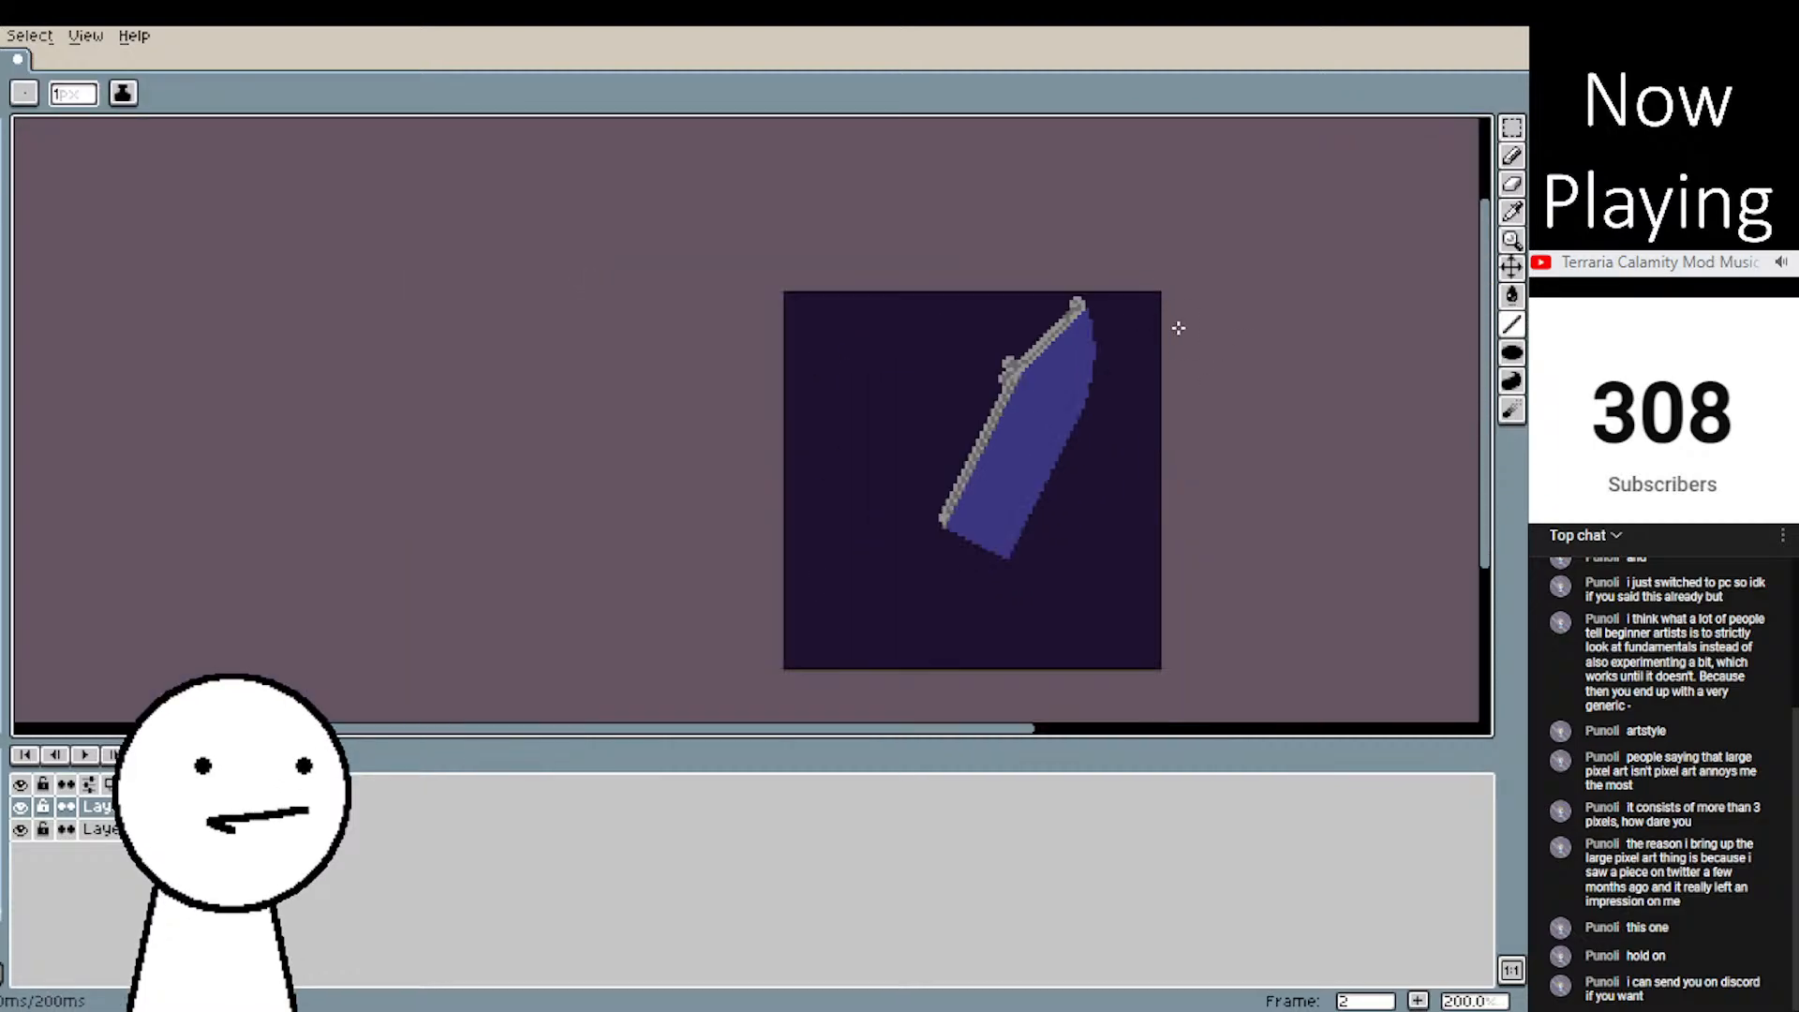
- Sample the lighter grey and recolour the lower bump's outer interior pixels, leaving a thin darker diagonal beside them
drag(1285, 369, 896, 354)
scroll(773, 426, up, 3)
scroll(454, 323, up, 6)
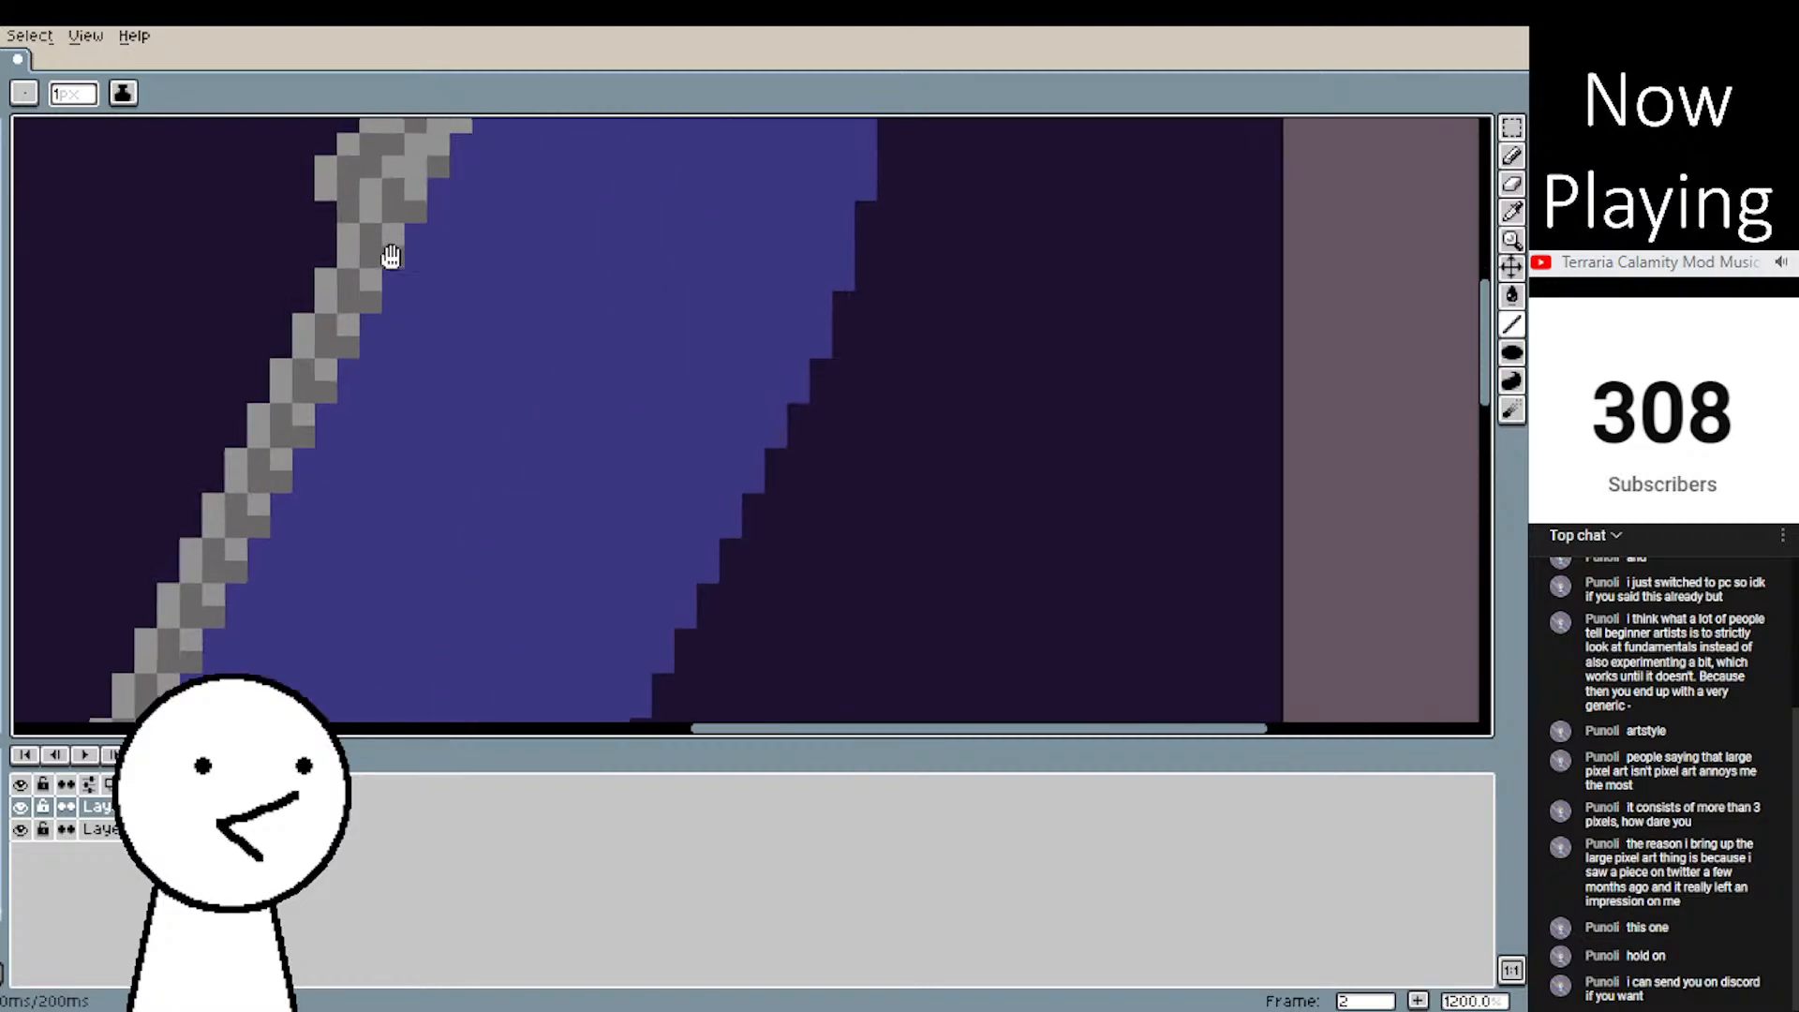
key(i)
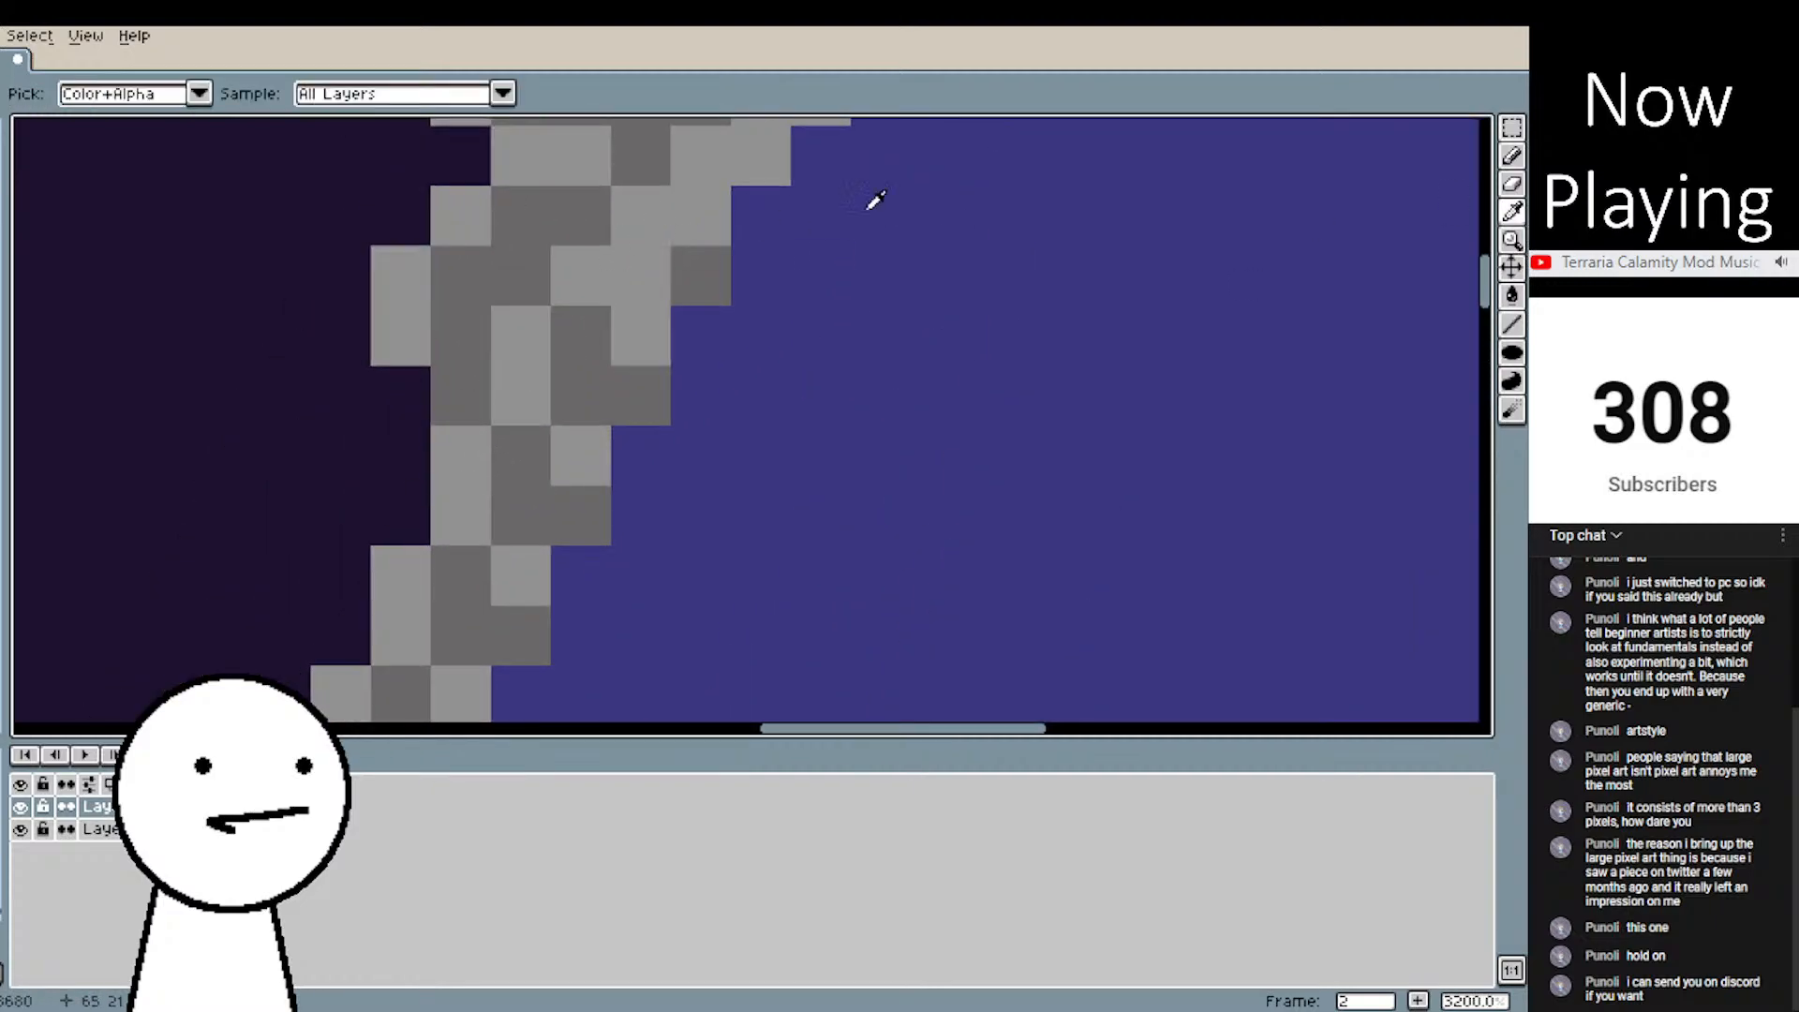
key(b)
click(515, 196)
click(461, 275)
click(821, 336)
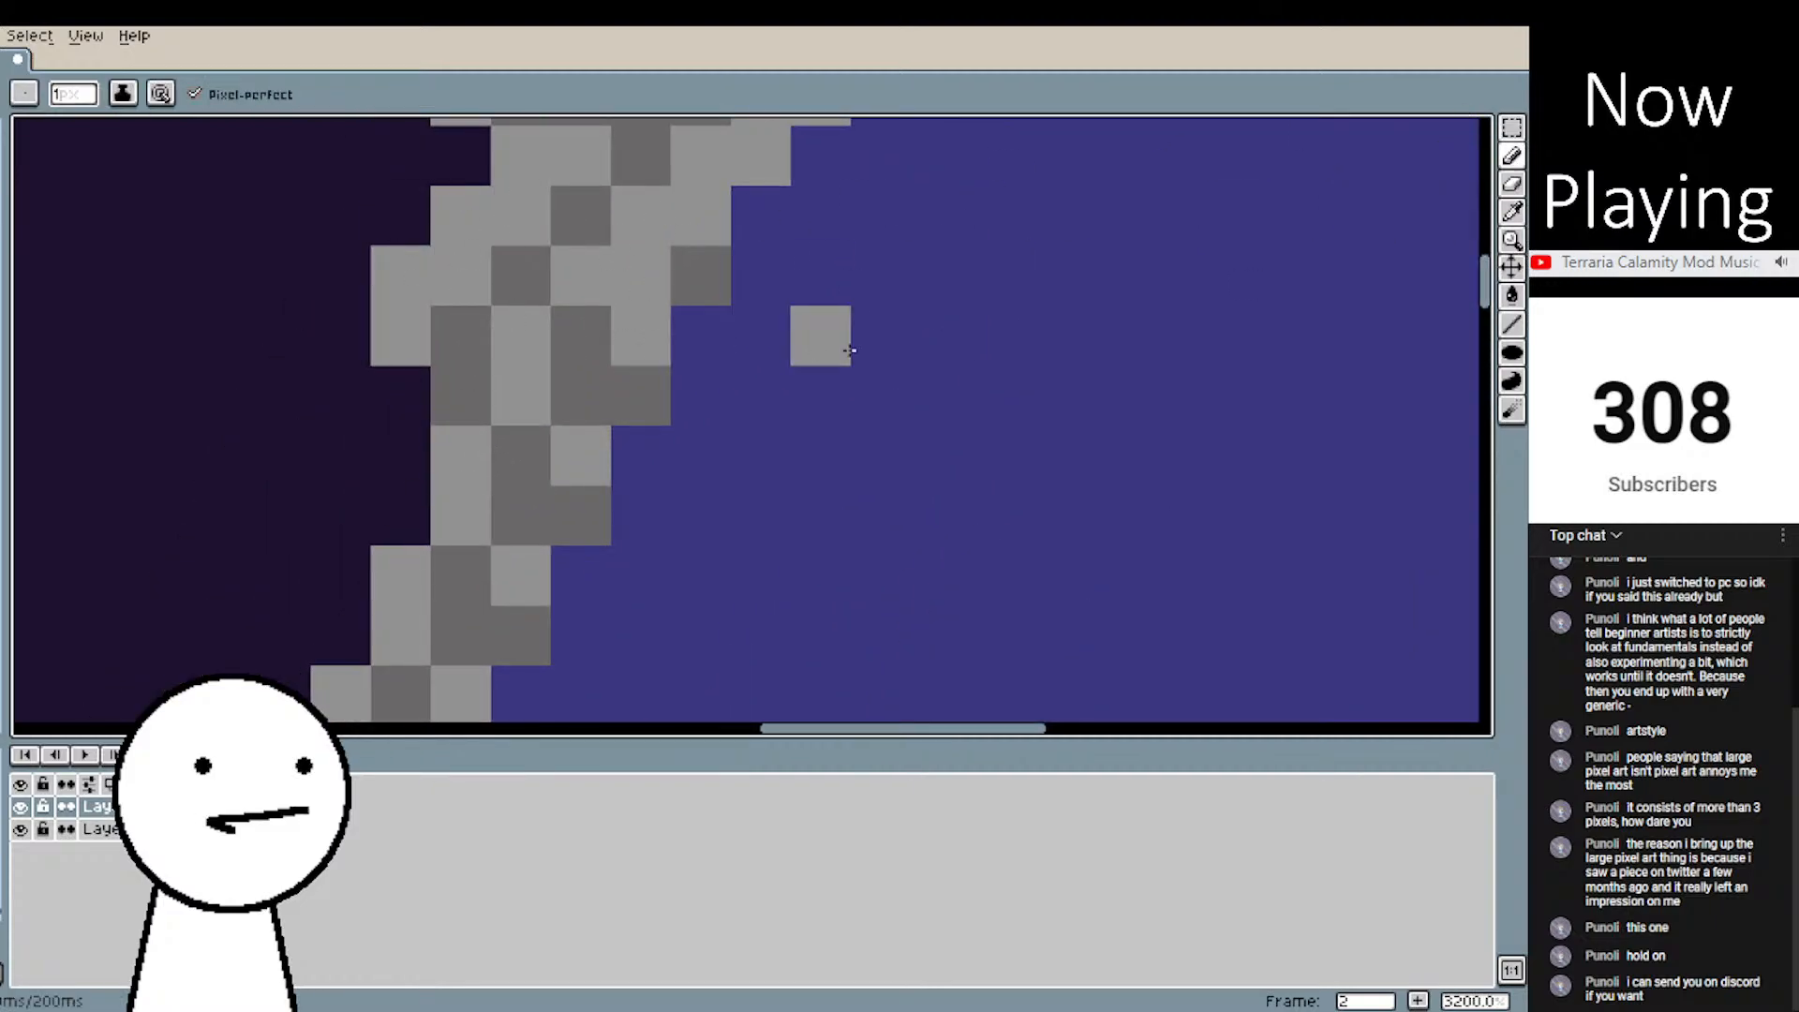
scroll(844, 347, down, 10)
scroll(1045, 356, up, 6)
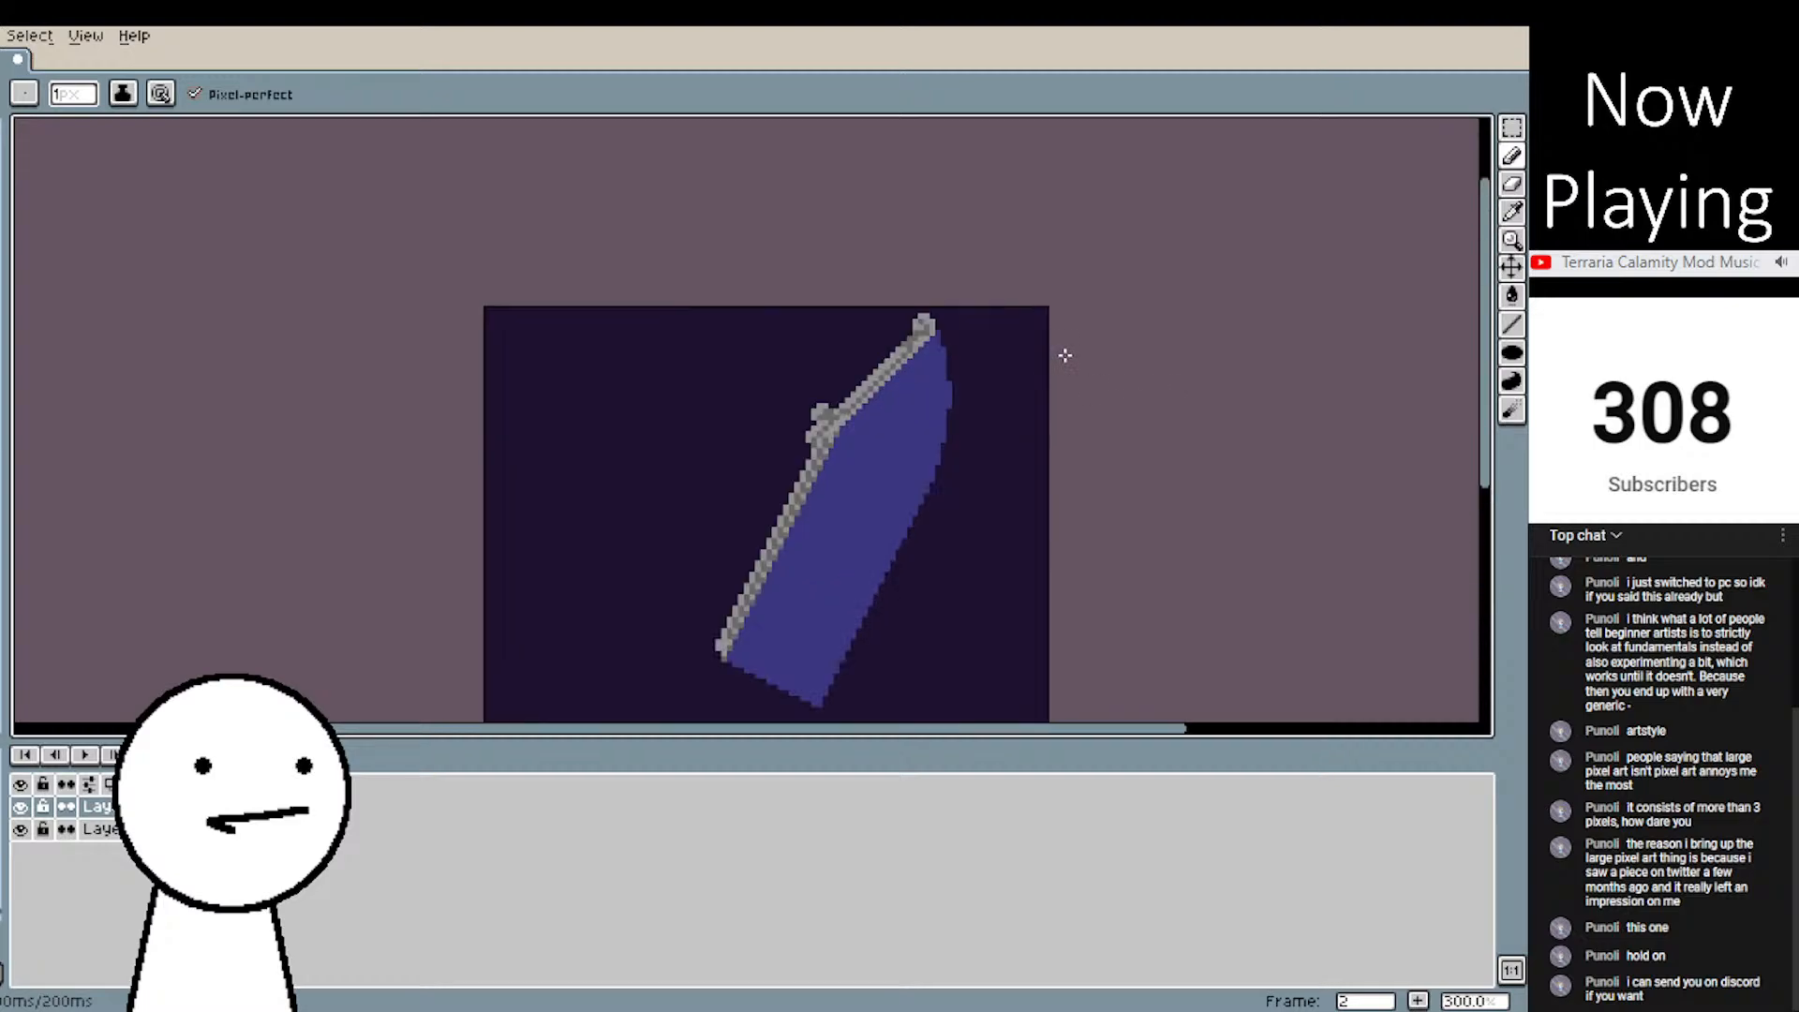
- Try lightening the darker pixels in the middle of the upper bump, and undo the pencil change
drag(924, 403, 473, 353)
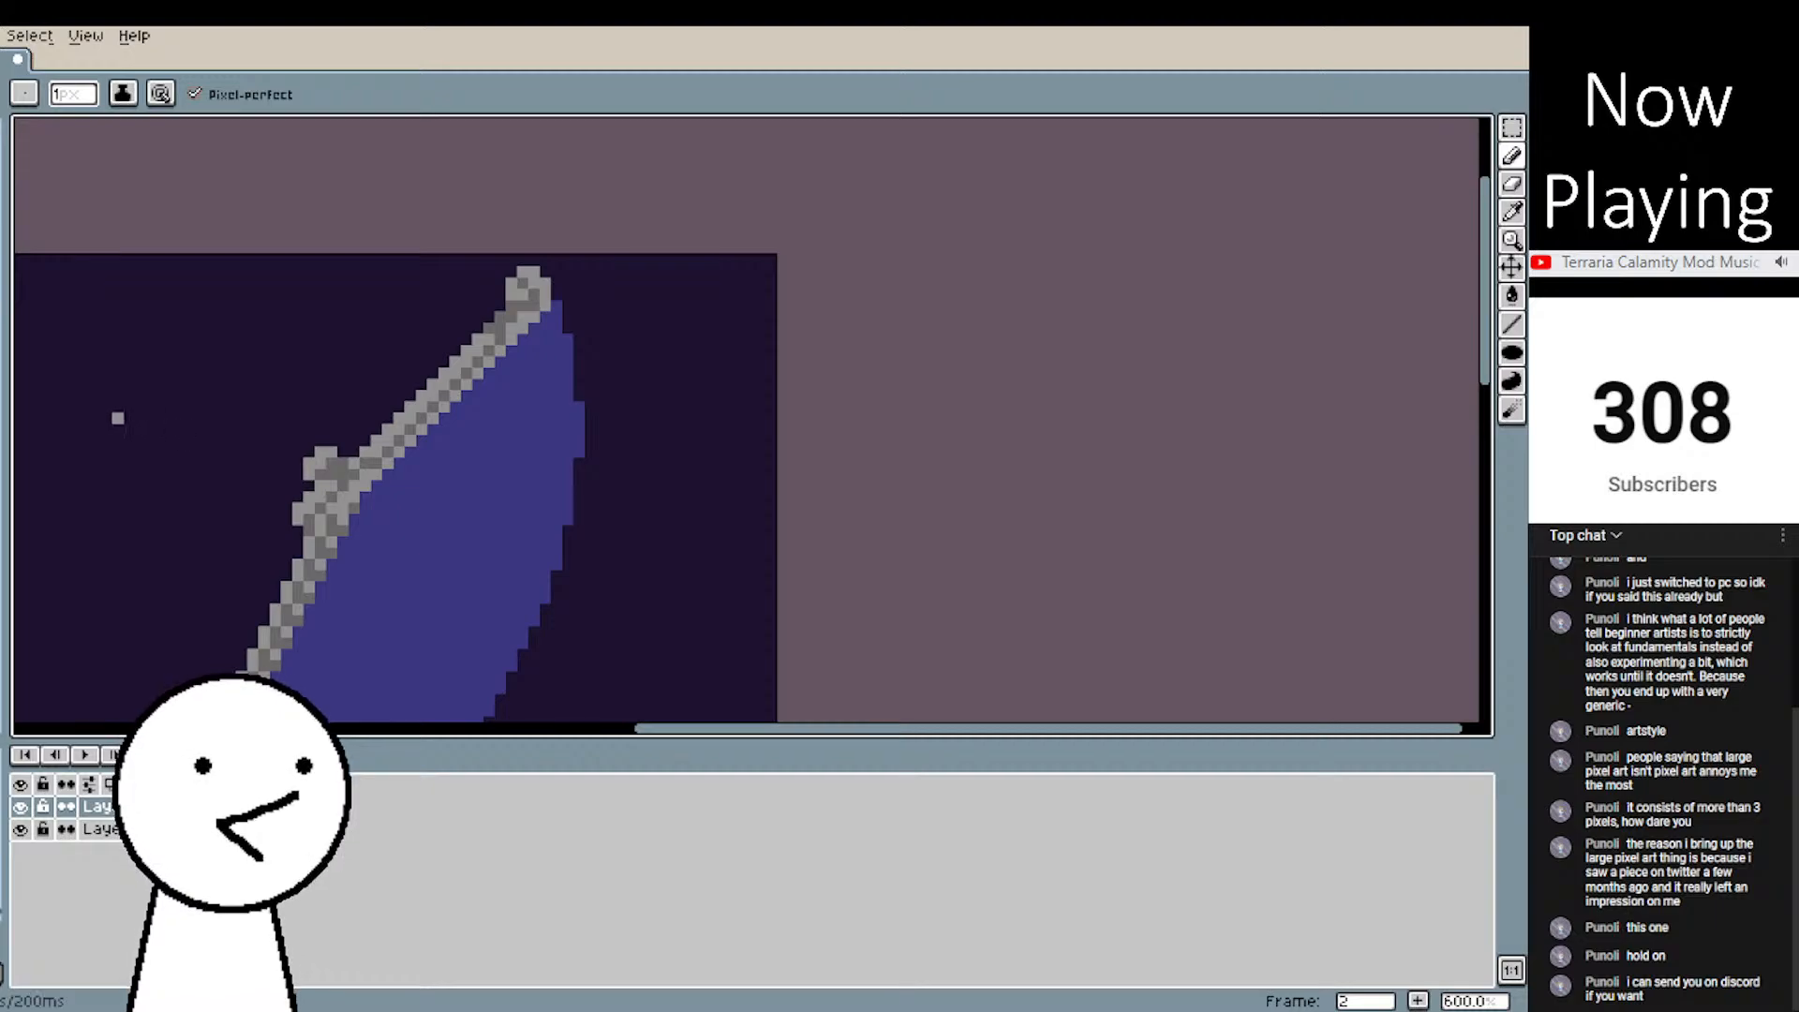
scroll(586, 338, up, 3)
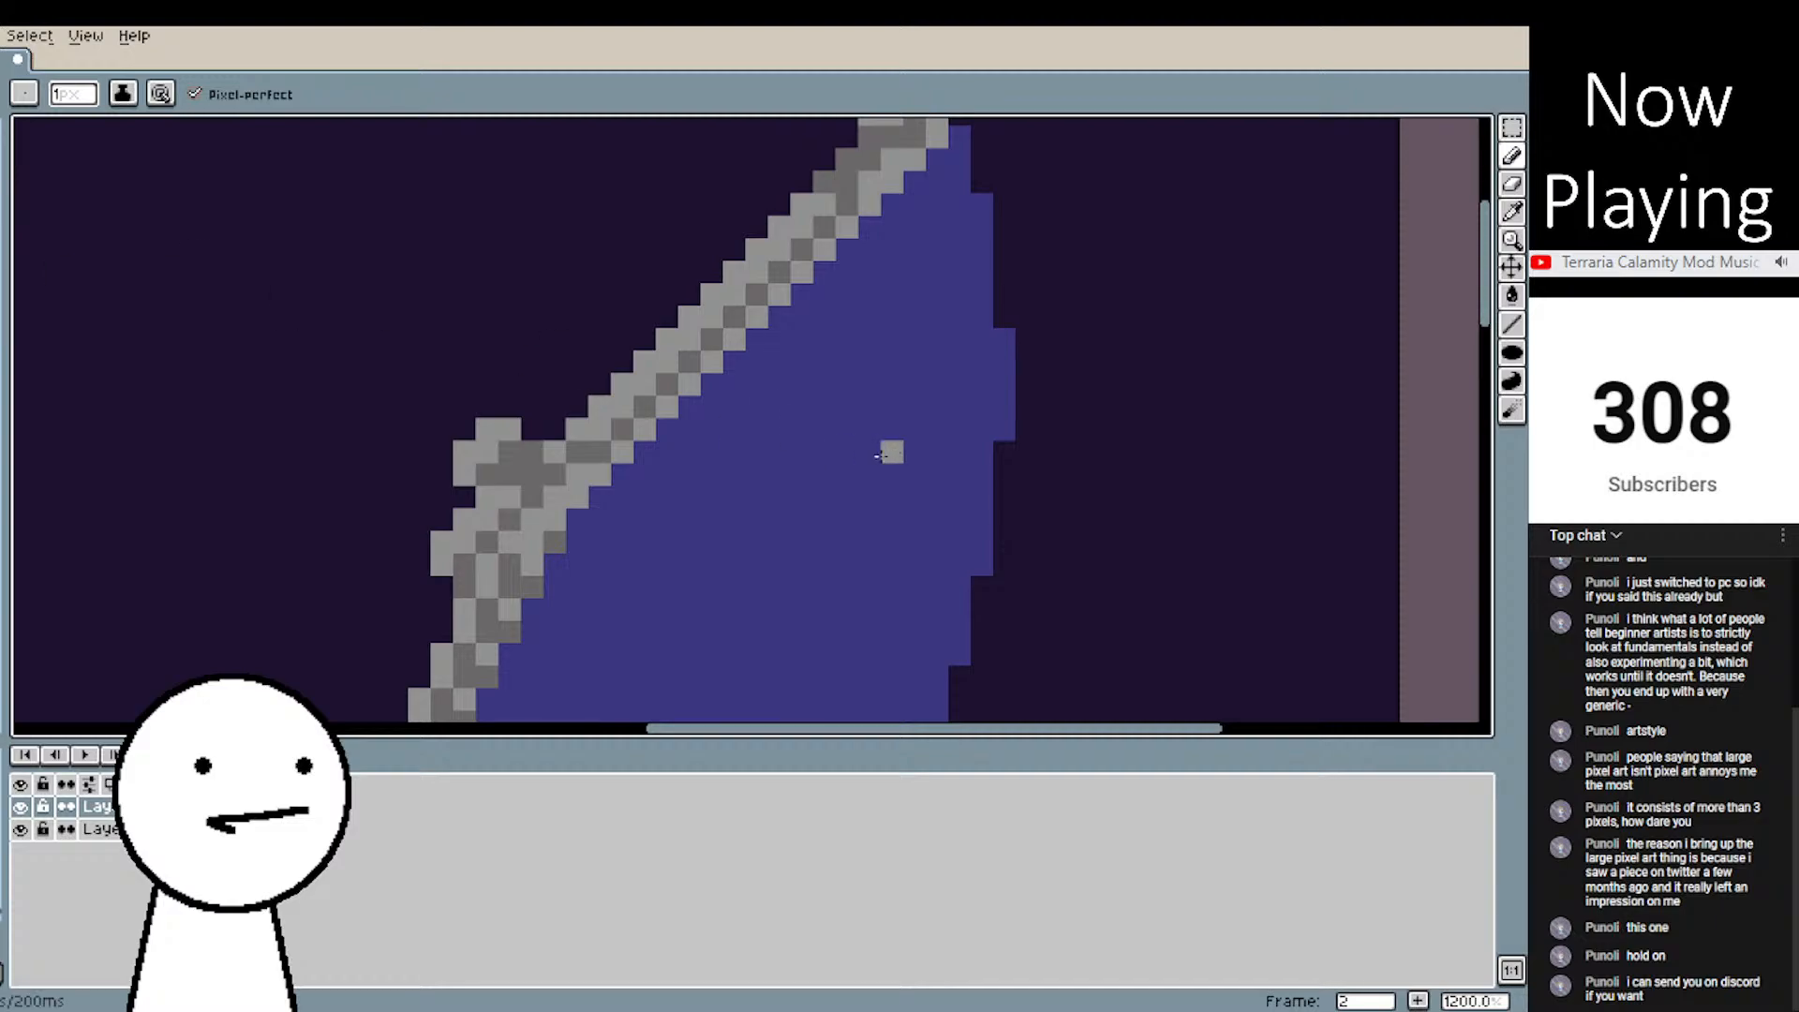
scroll(511, 471, up, 4)
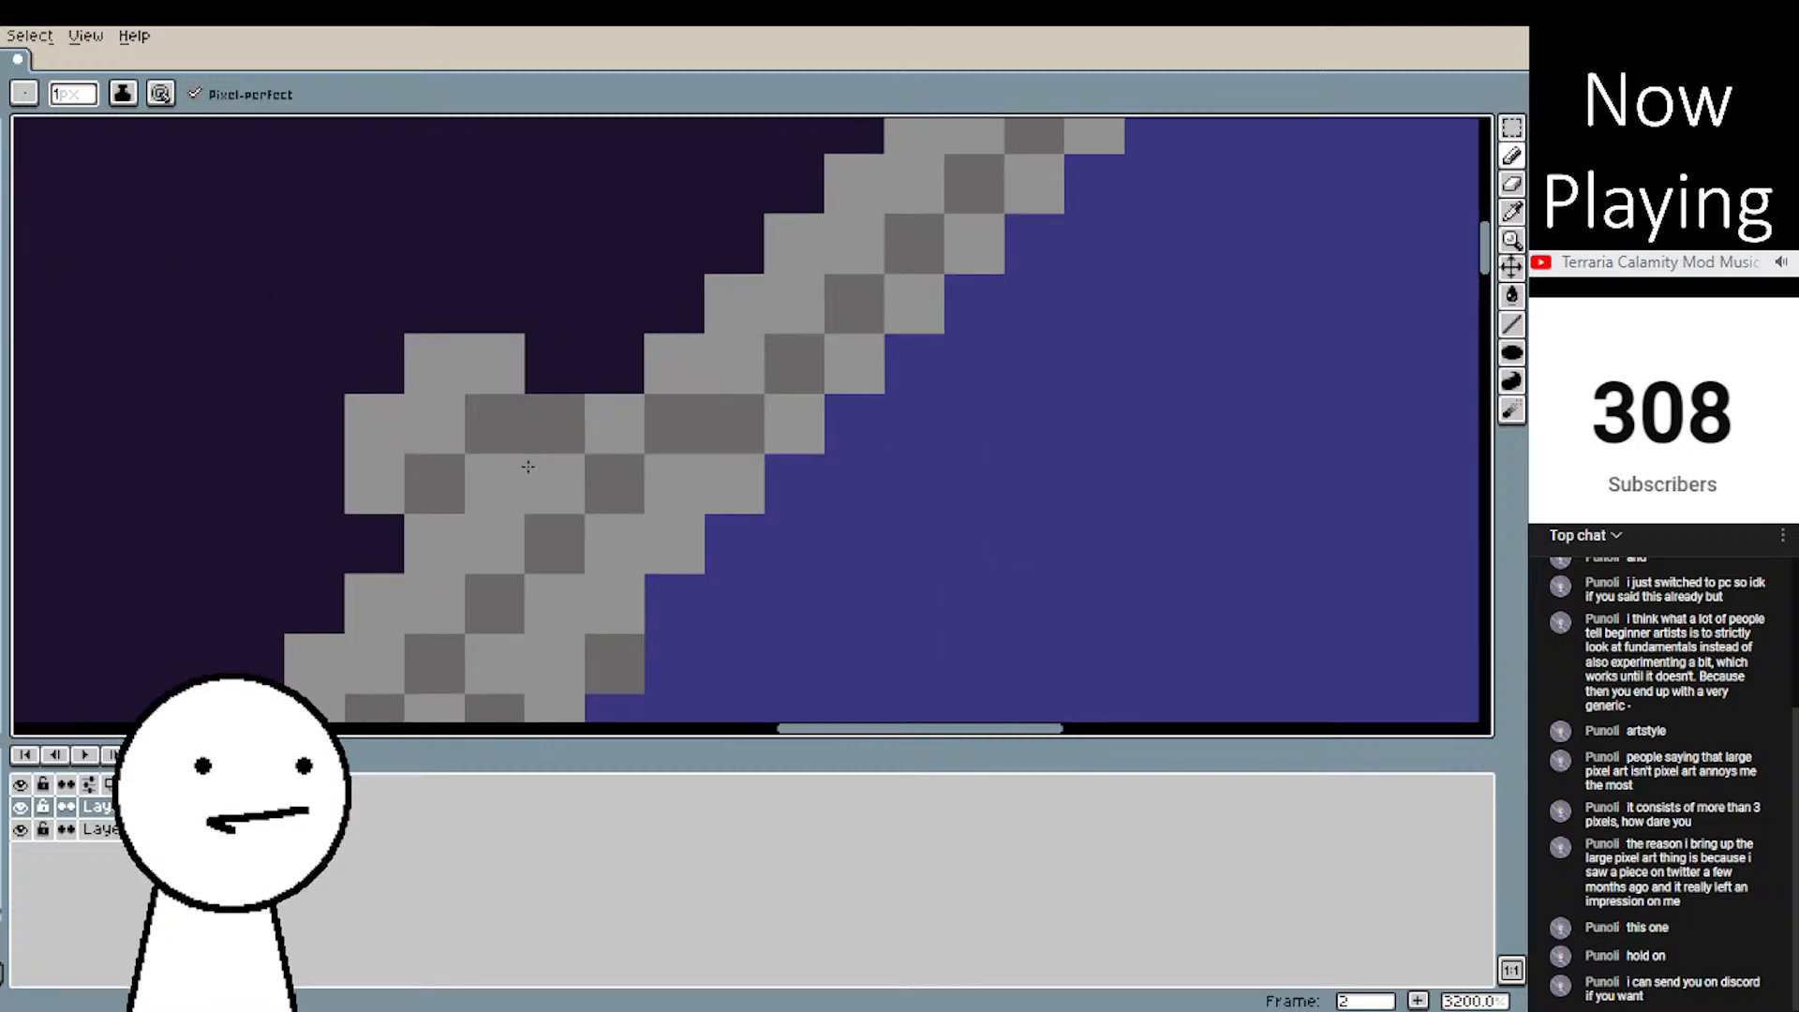
scroll(522, 469, down, 8)
scroll(774, 547, down, 2)
scroll(755, 550, up, 6)
key(ctrl+z)
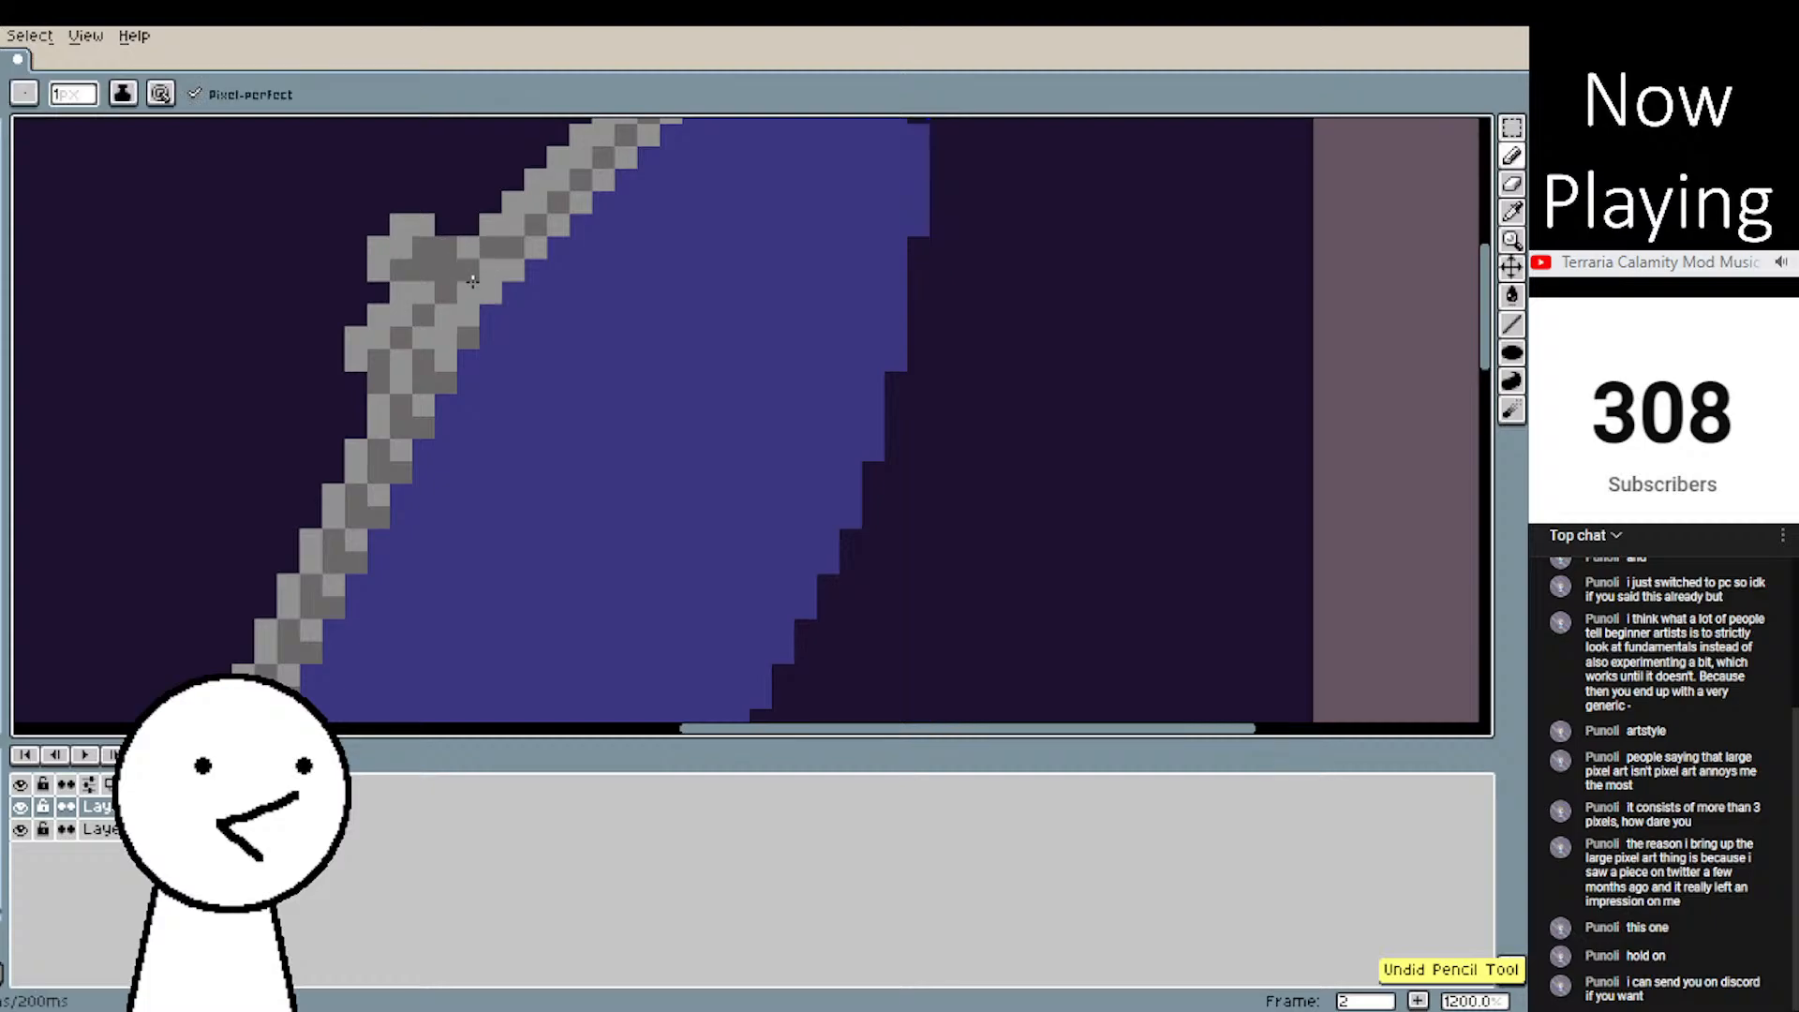
- Sample the darker grey and darken the two lighter pixels along the upper bump's bottom row
scroll(474, 281, up, 3)
key(i)
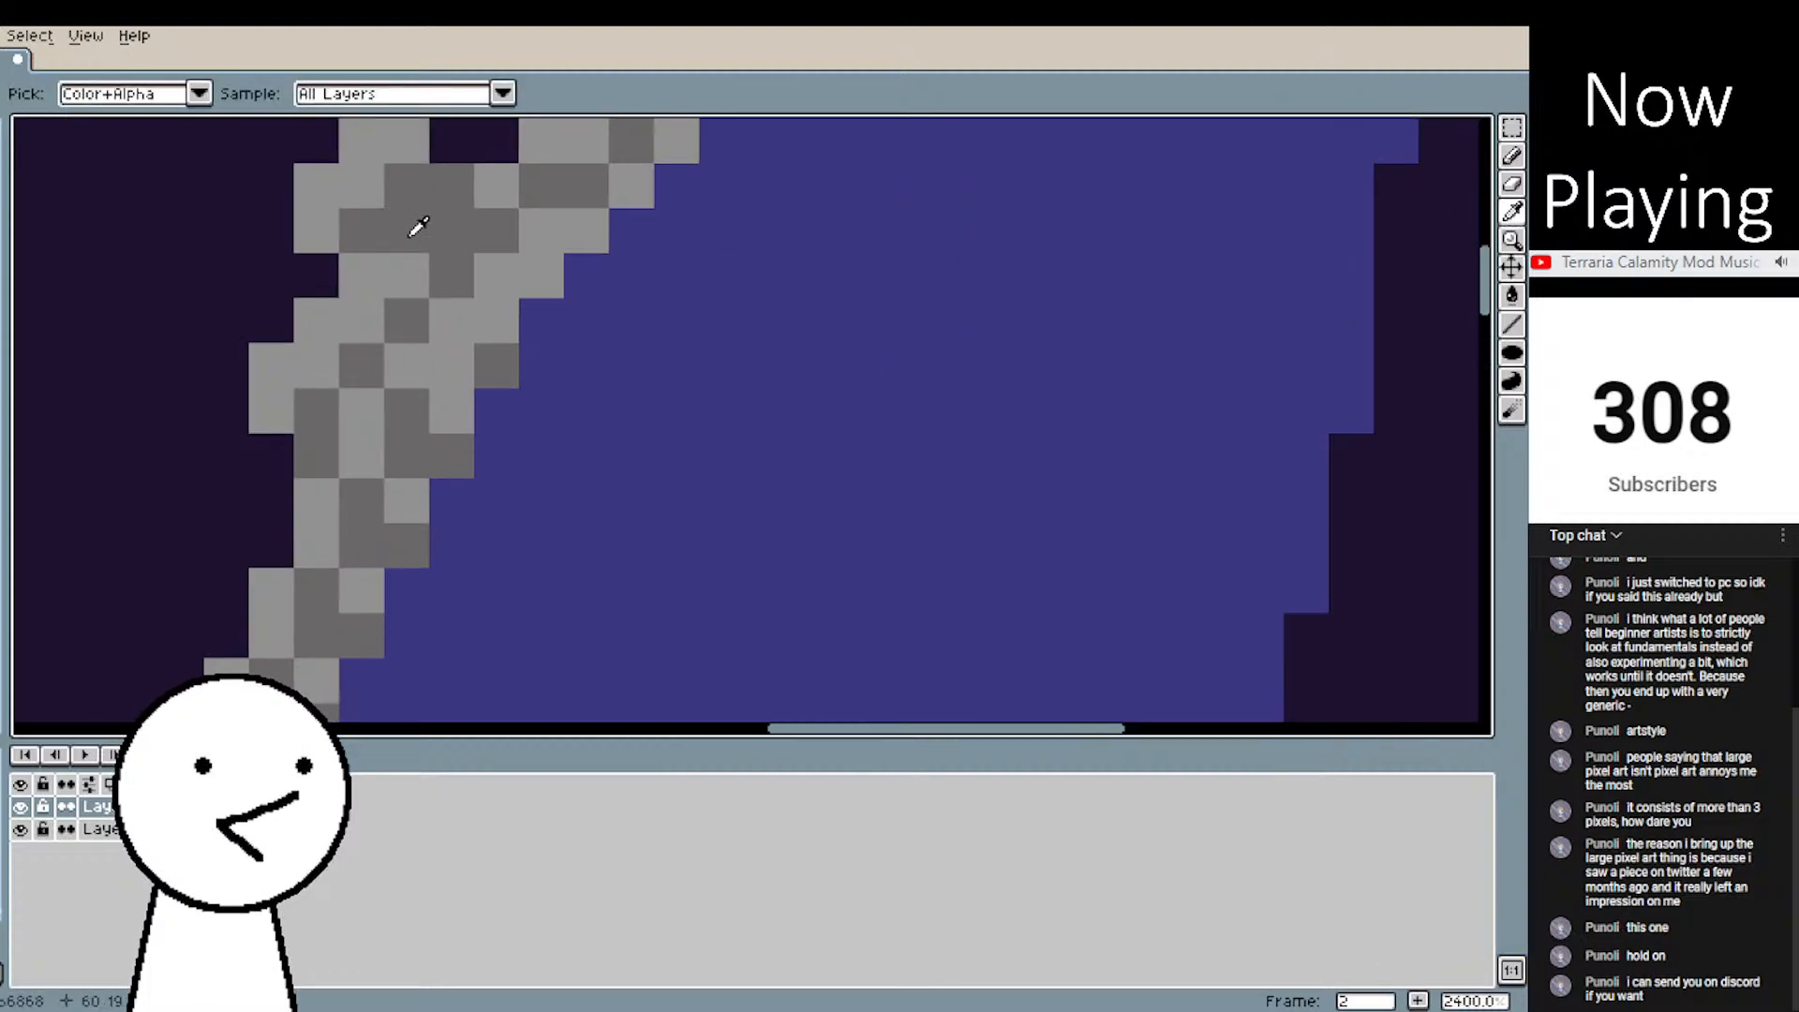
click(1512, 324)
click(364, 276)
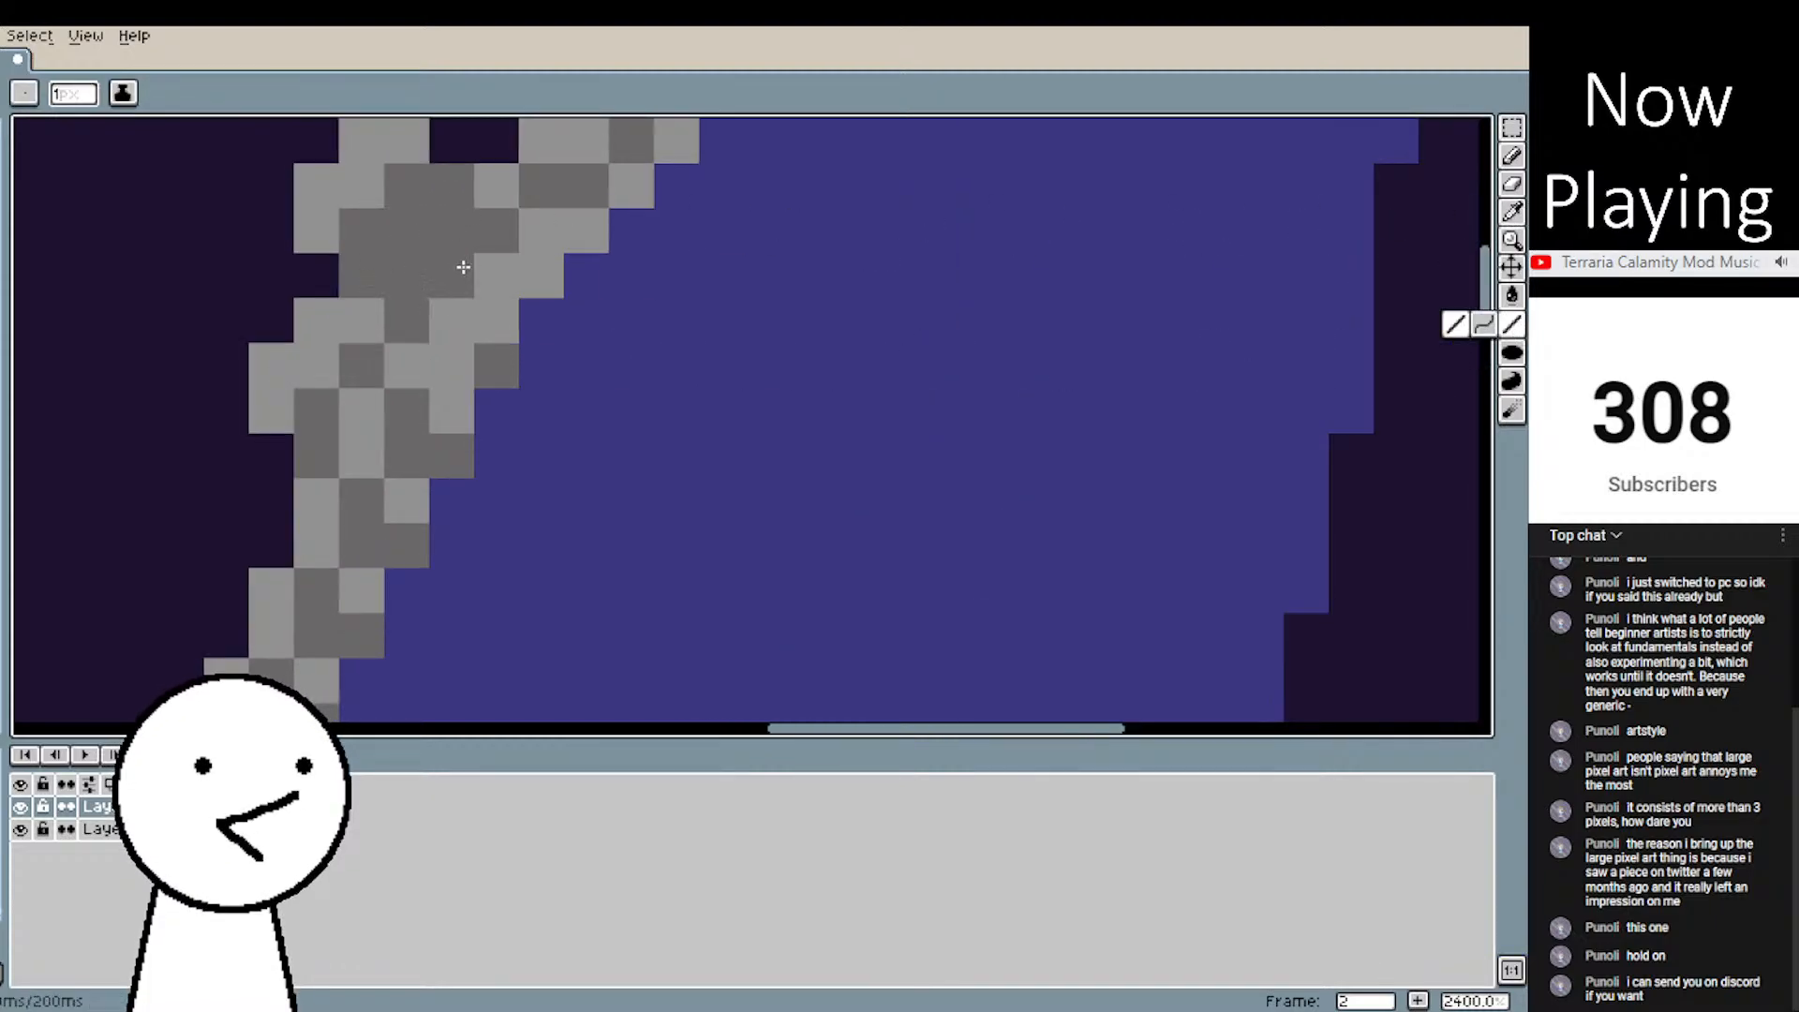
- Sample the lighter grey and paint a light diagonal band through the upper bump's interior, between its two darker lines
click(1512, 211)
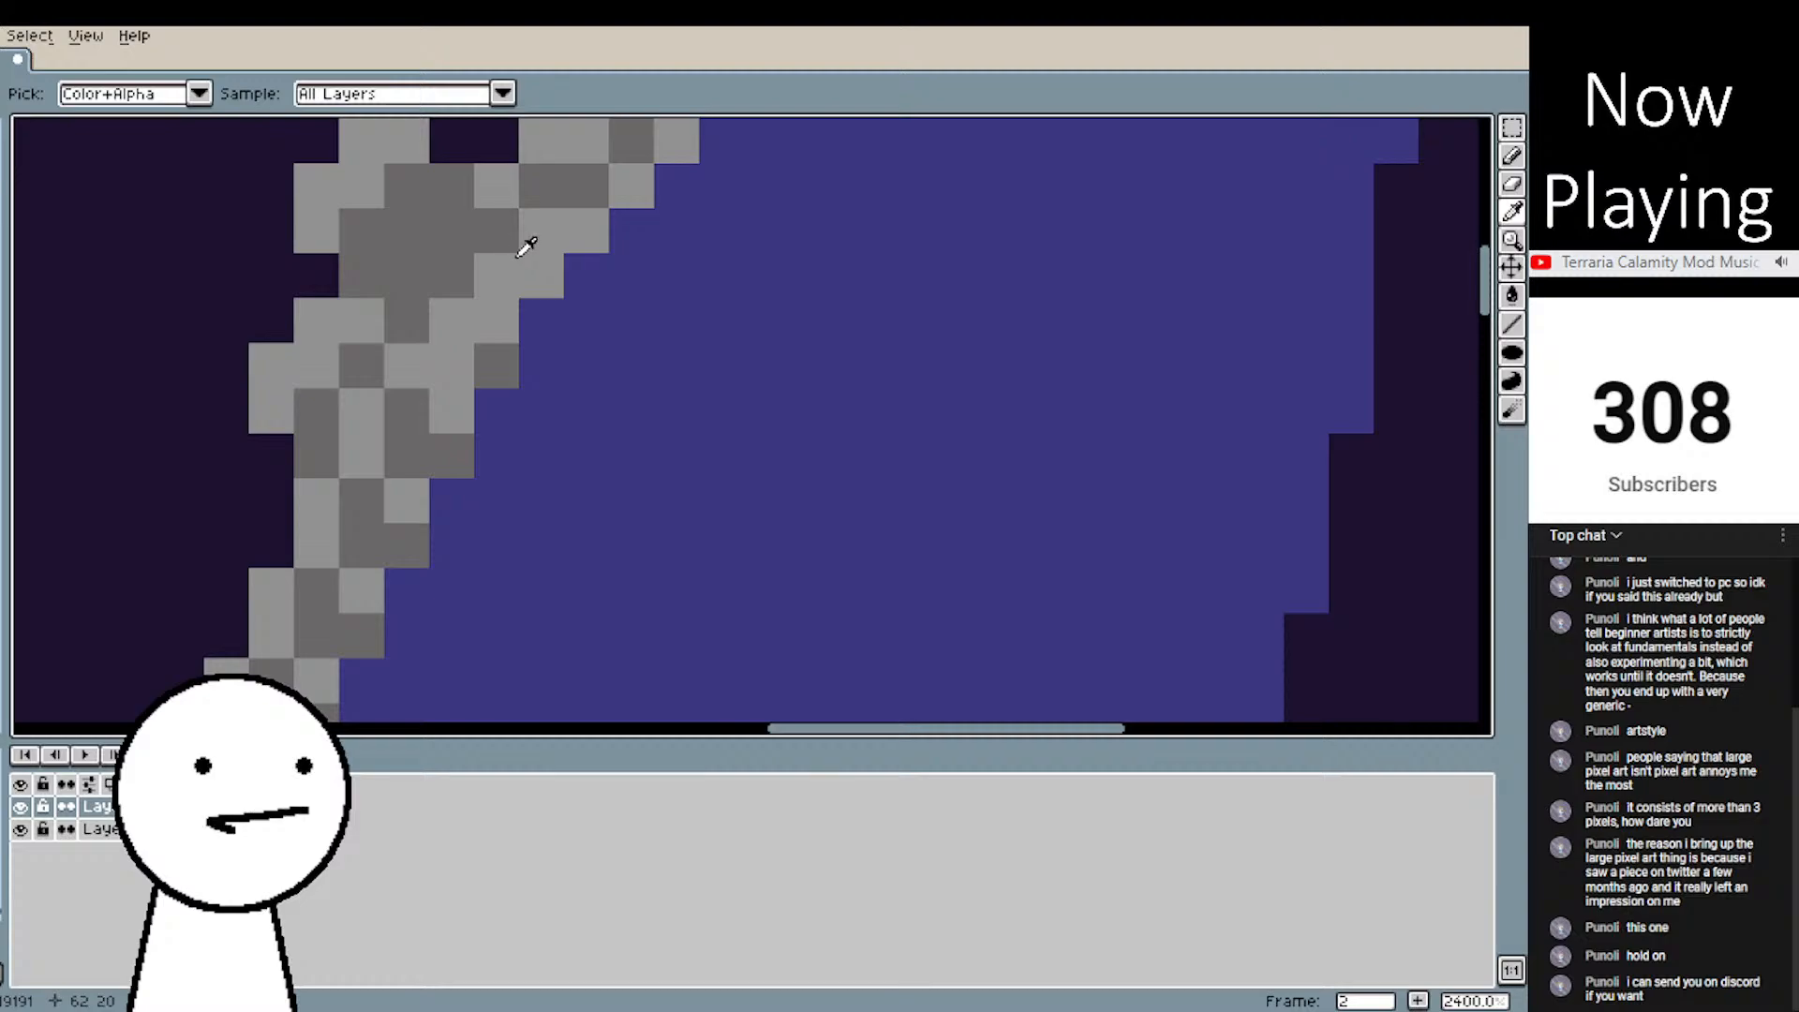
click(1511, 325)
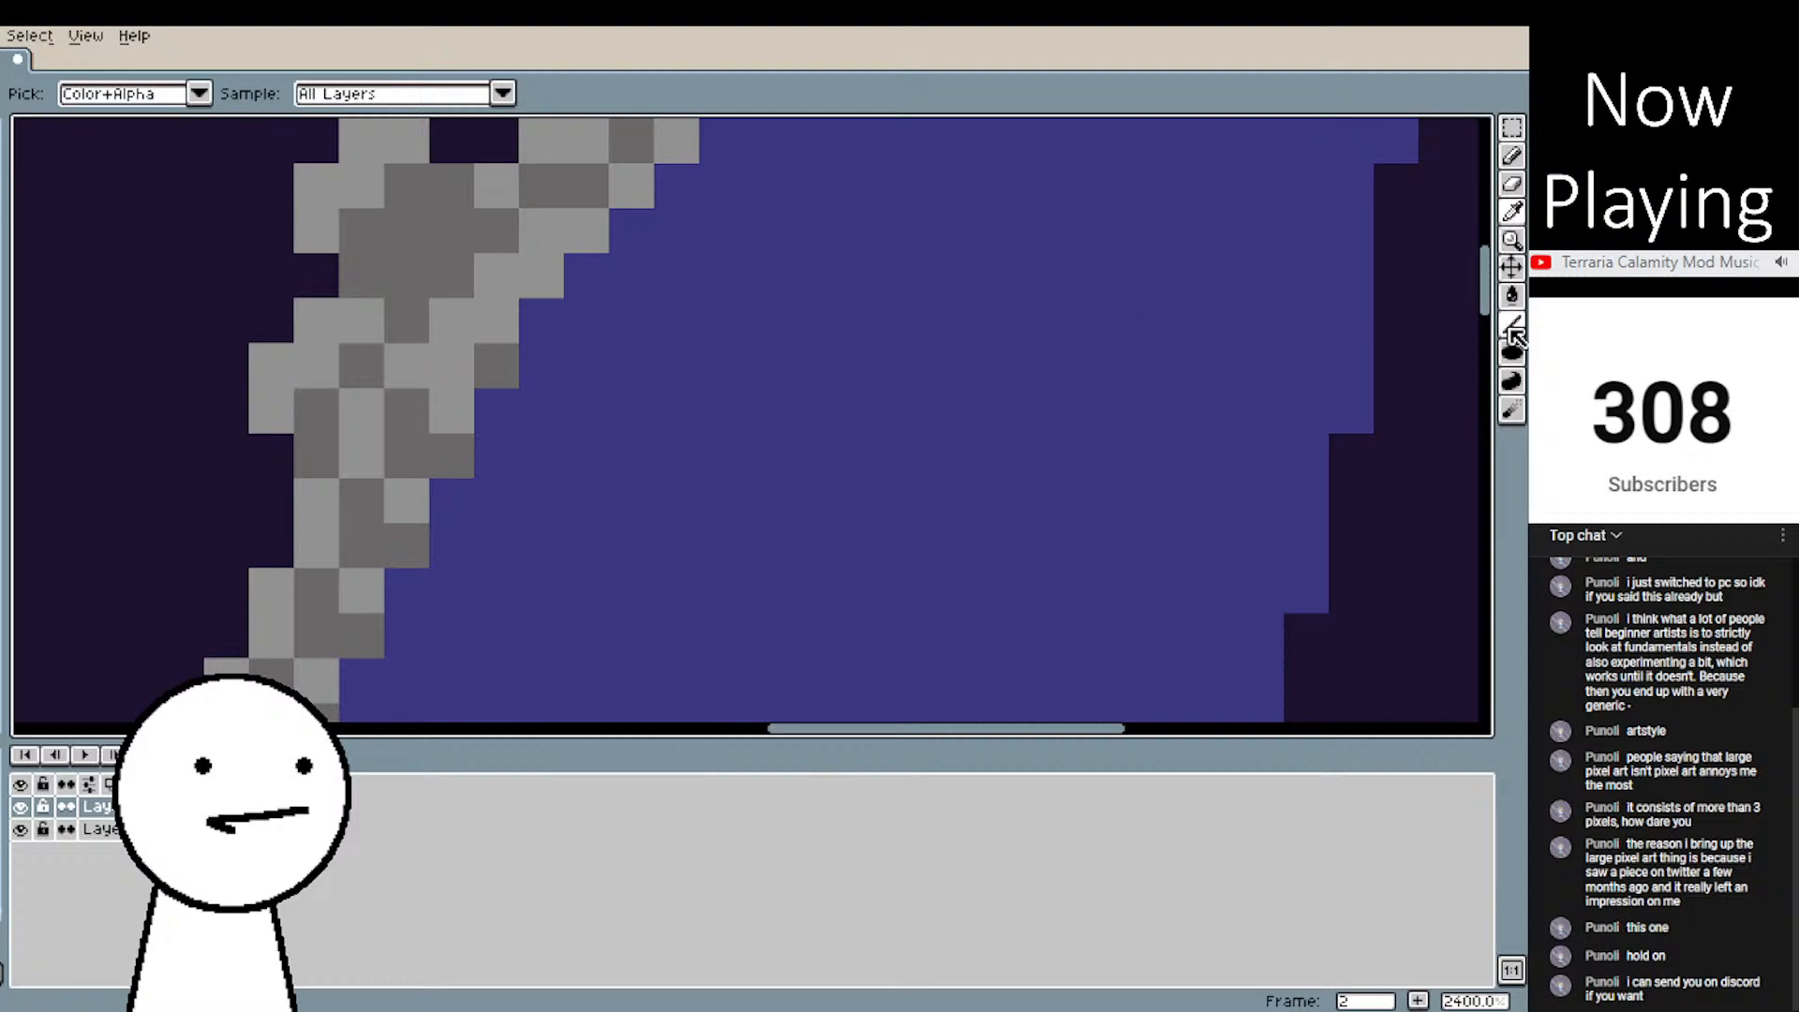
click(458, 181)
click(1512, 212)
click(1511, 324)
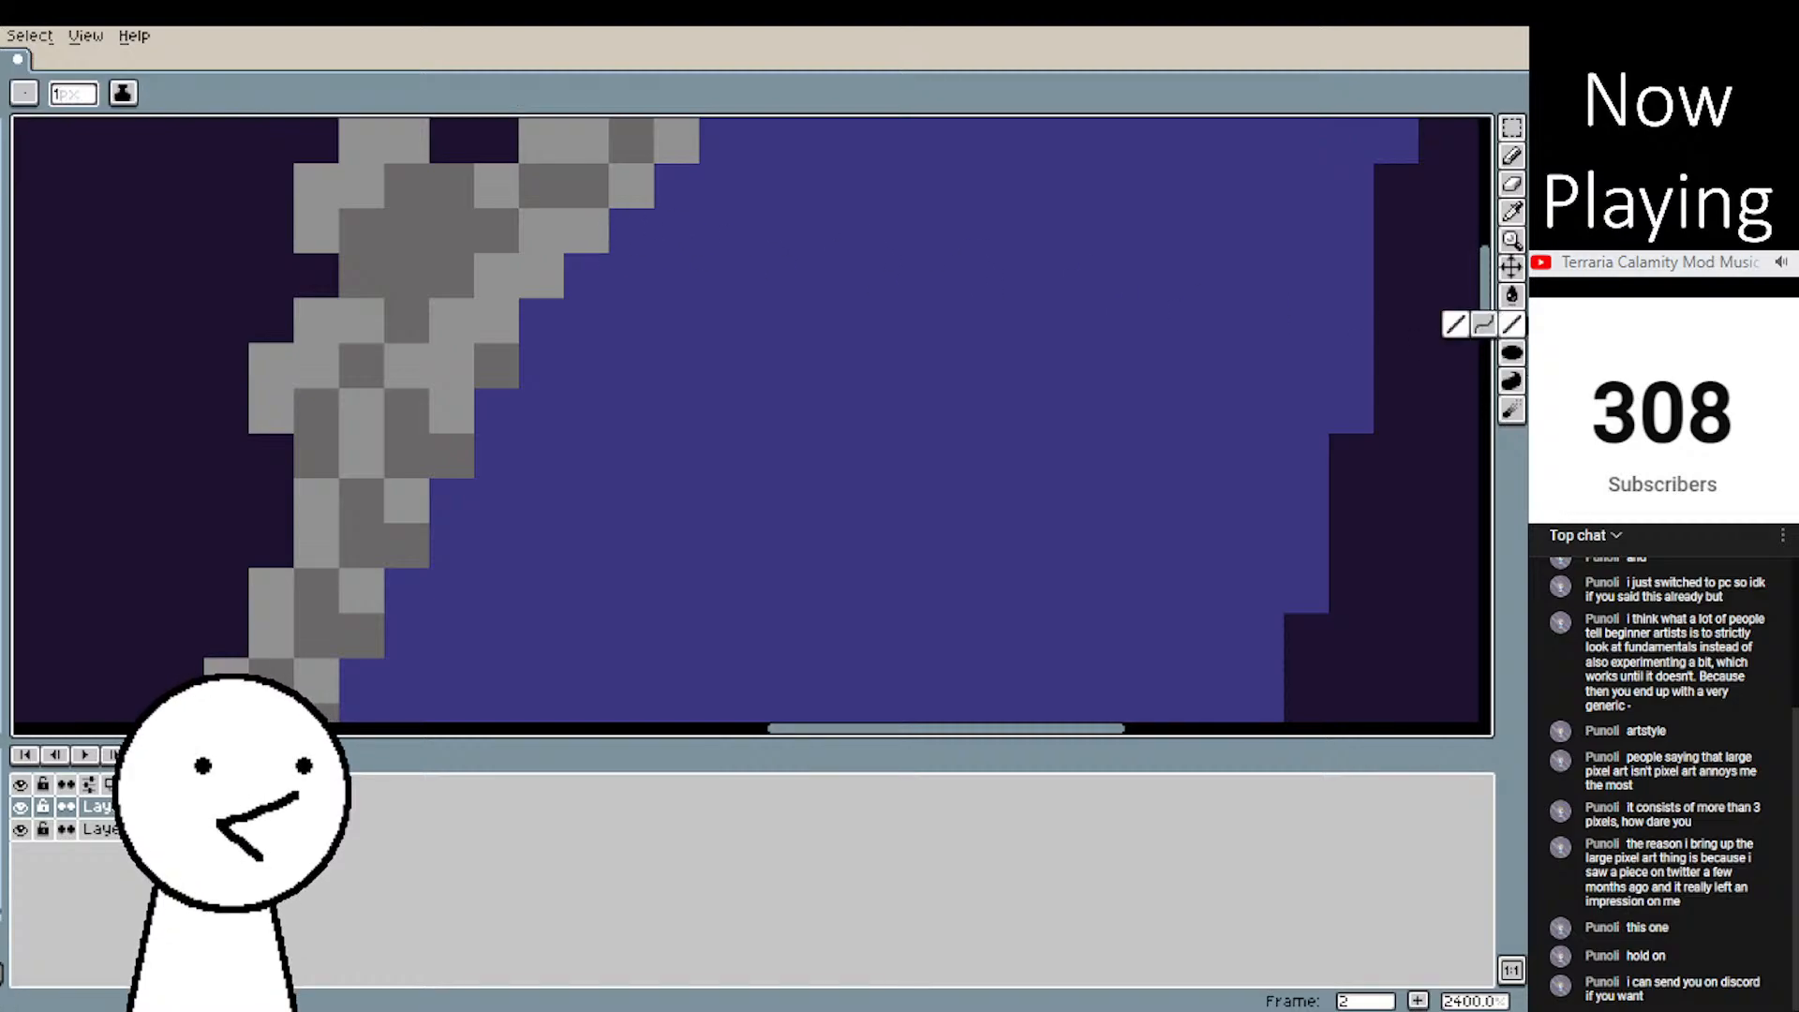
click(450, 192)
click(438, 225)
click(392, 247)
click(401, 266)
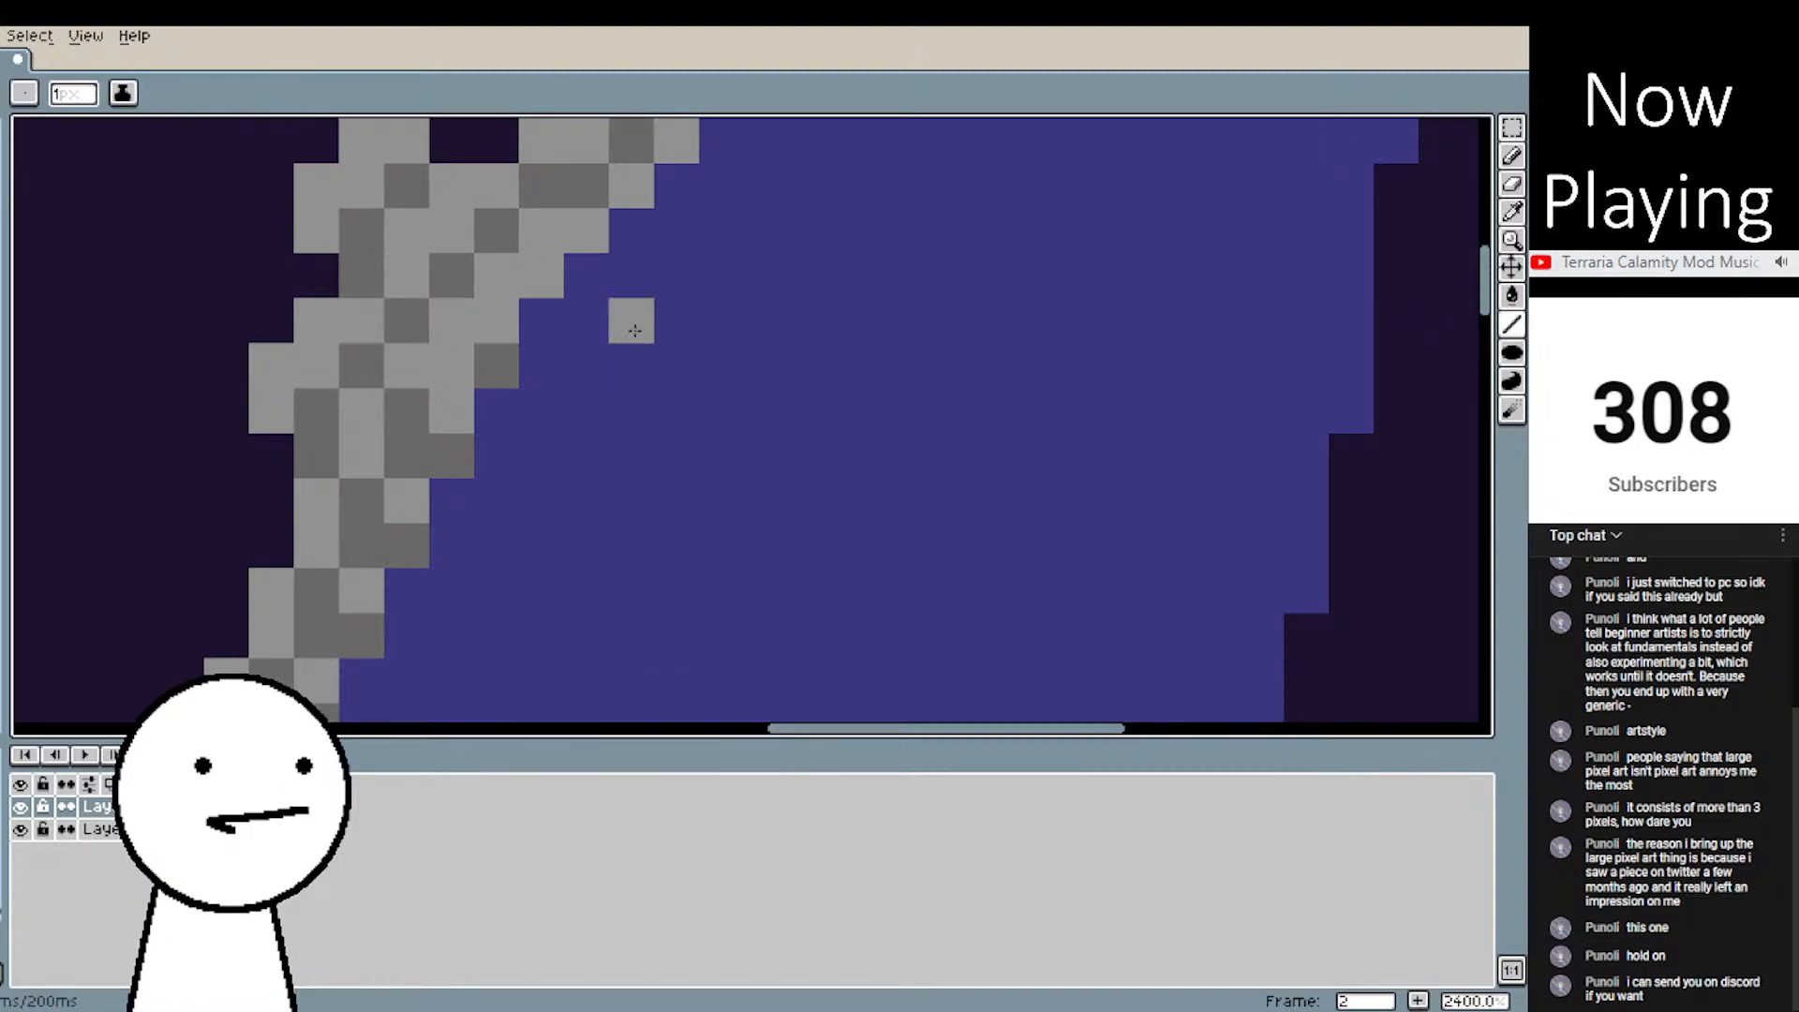
- Sample the darker grey and darken the pixel beside the spine's central line where it meets the upper bump
click(1513, 210)
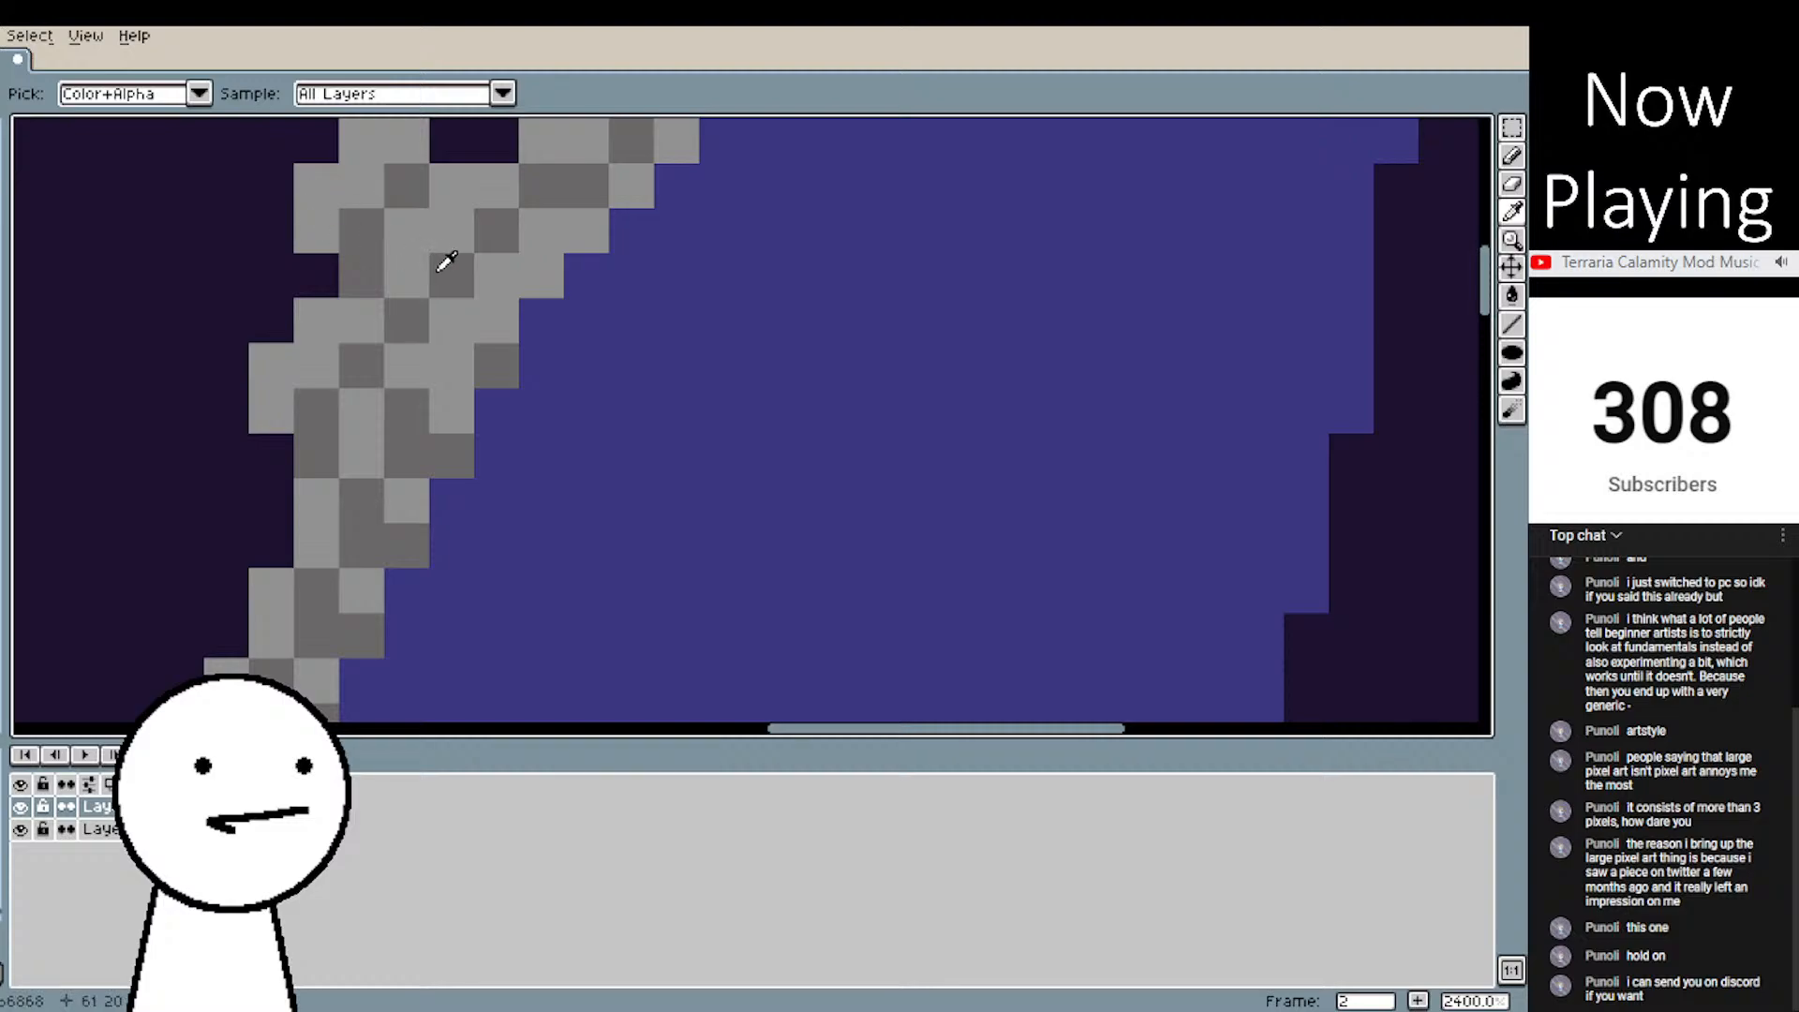
click(1513, 325)
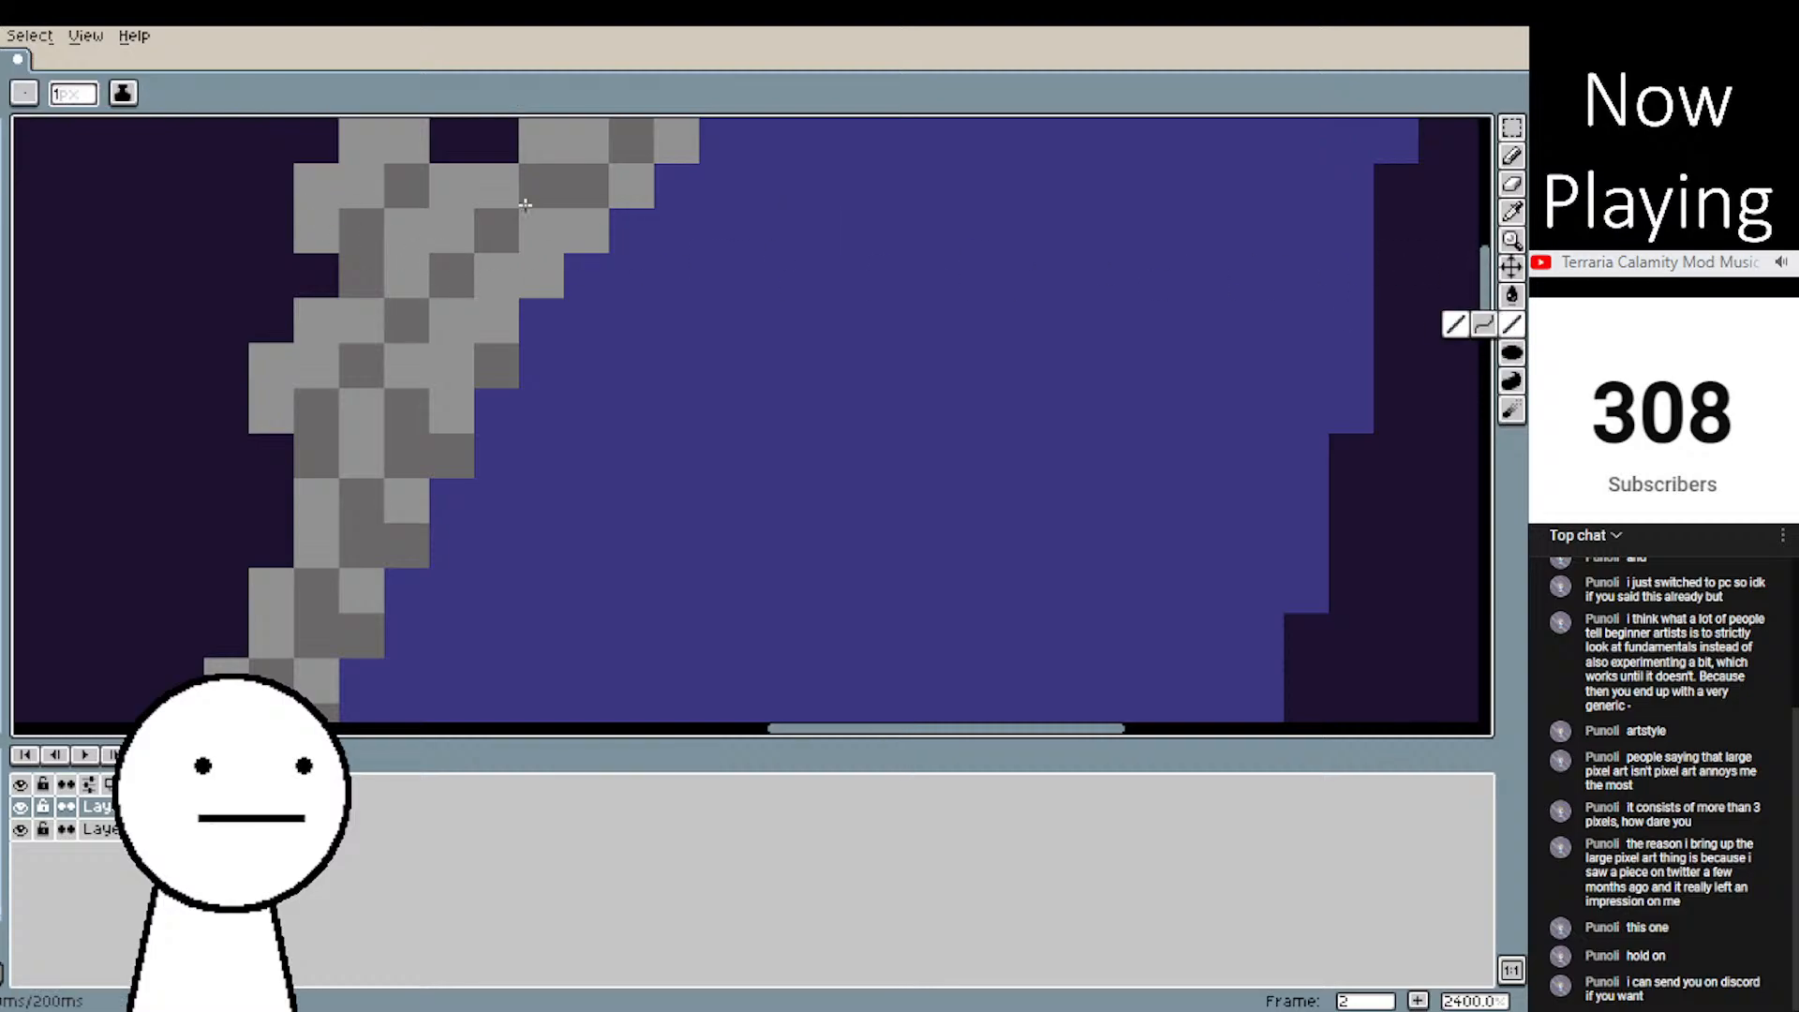
click(494, 188)
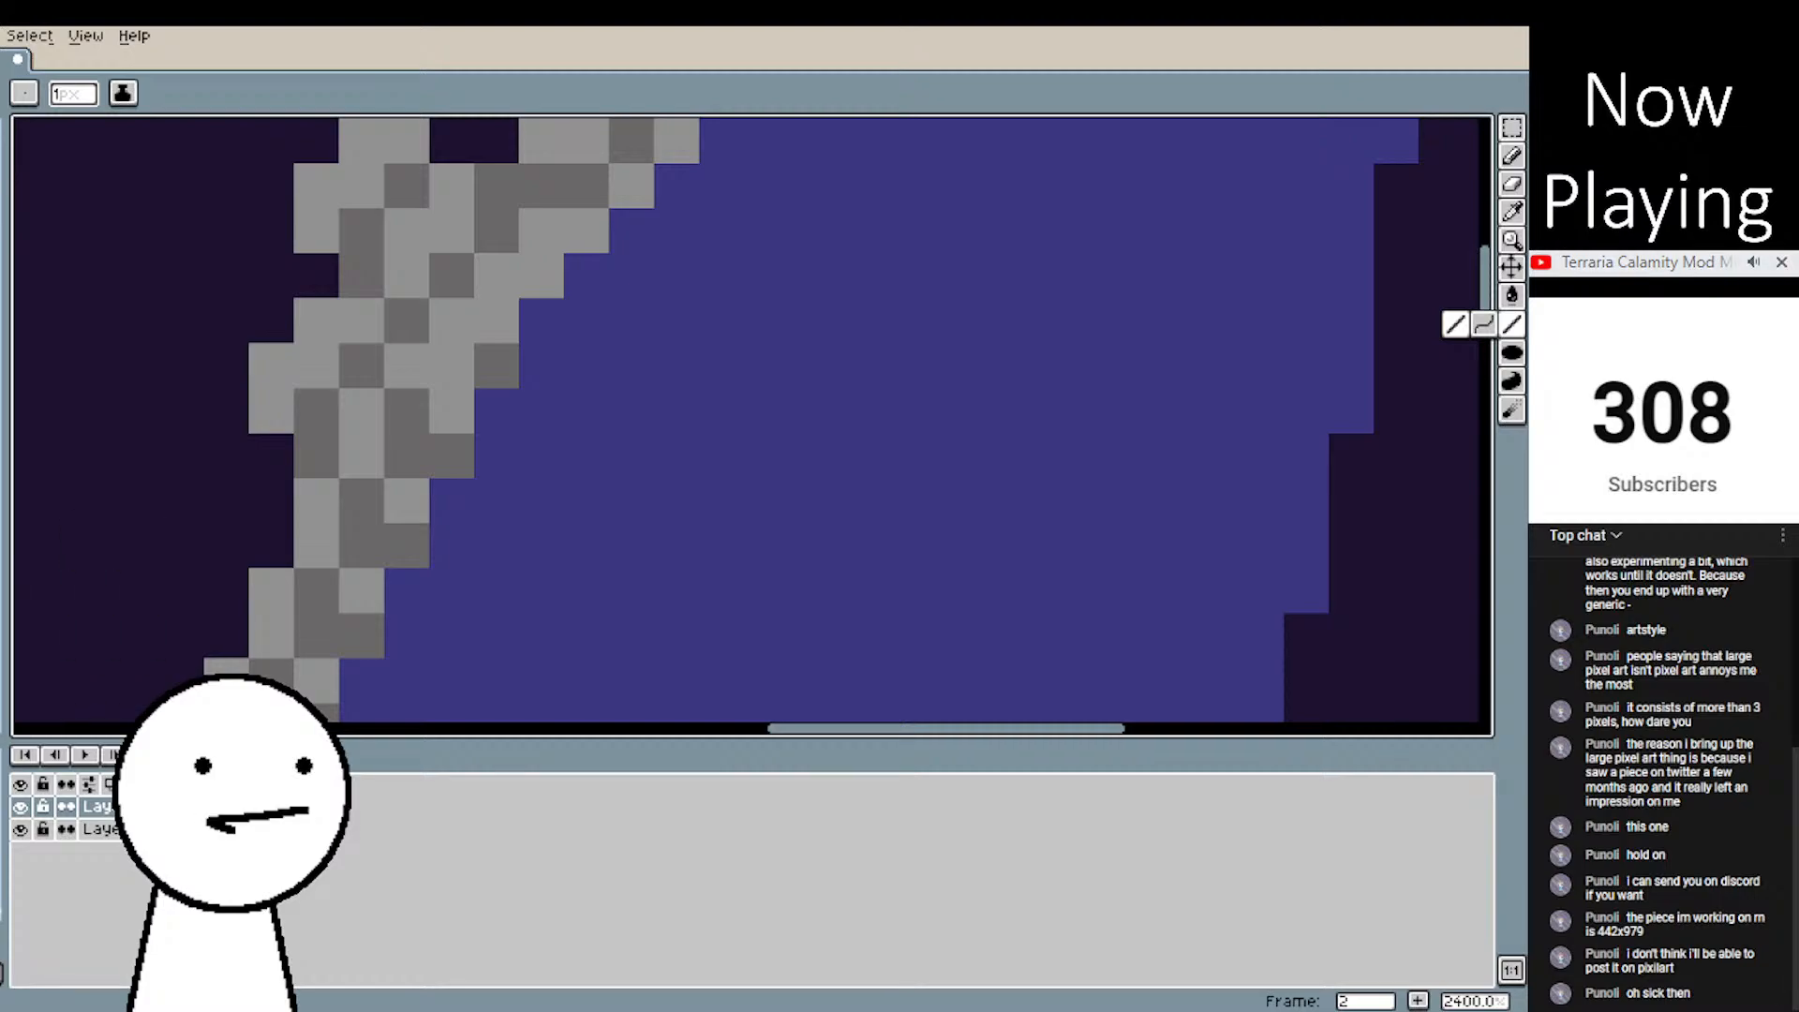
- Examine the spine's shading from the shoulder bumps down to the base corner, with the colour picker ready for sampling
scroll(692, 456, down, 10)
scroll(731, 450, up, 4)
scroll(744, 412, down, 1)
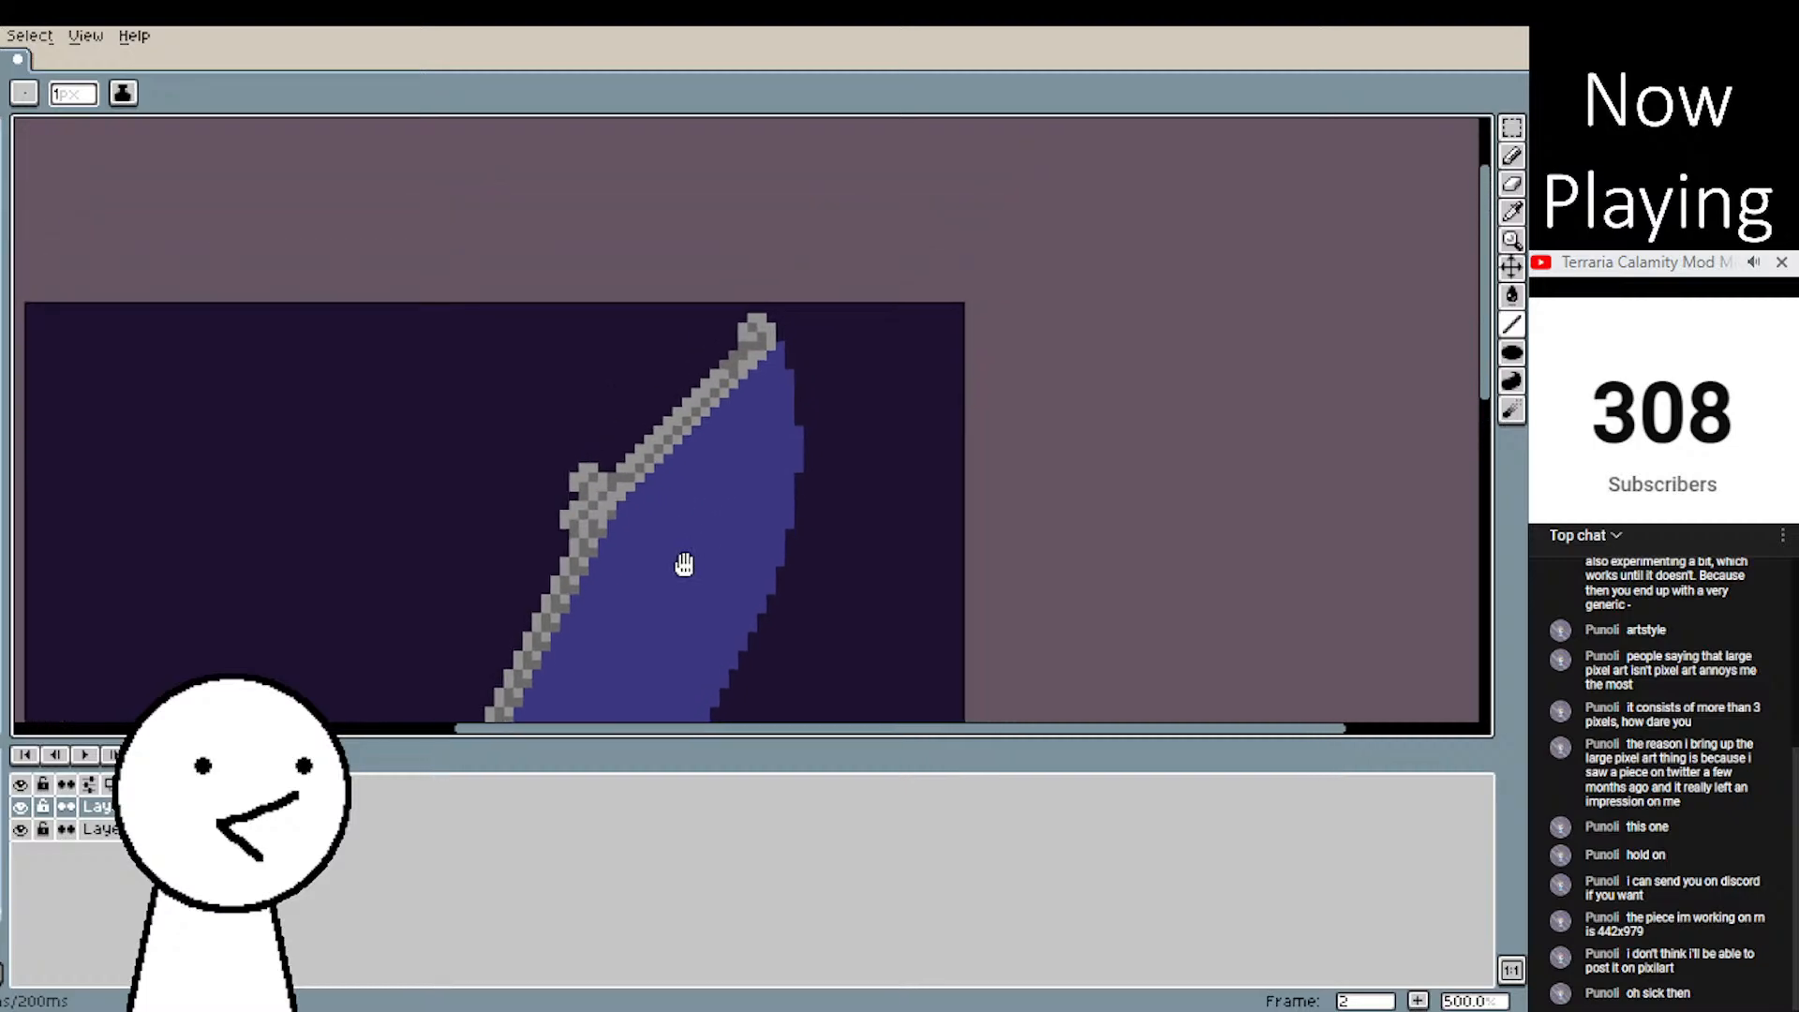
scroll(683, 562, up, 2)
scroll(856, 329, down, 4)
scroll(715, 643, up, 3)
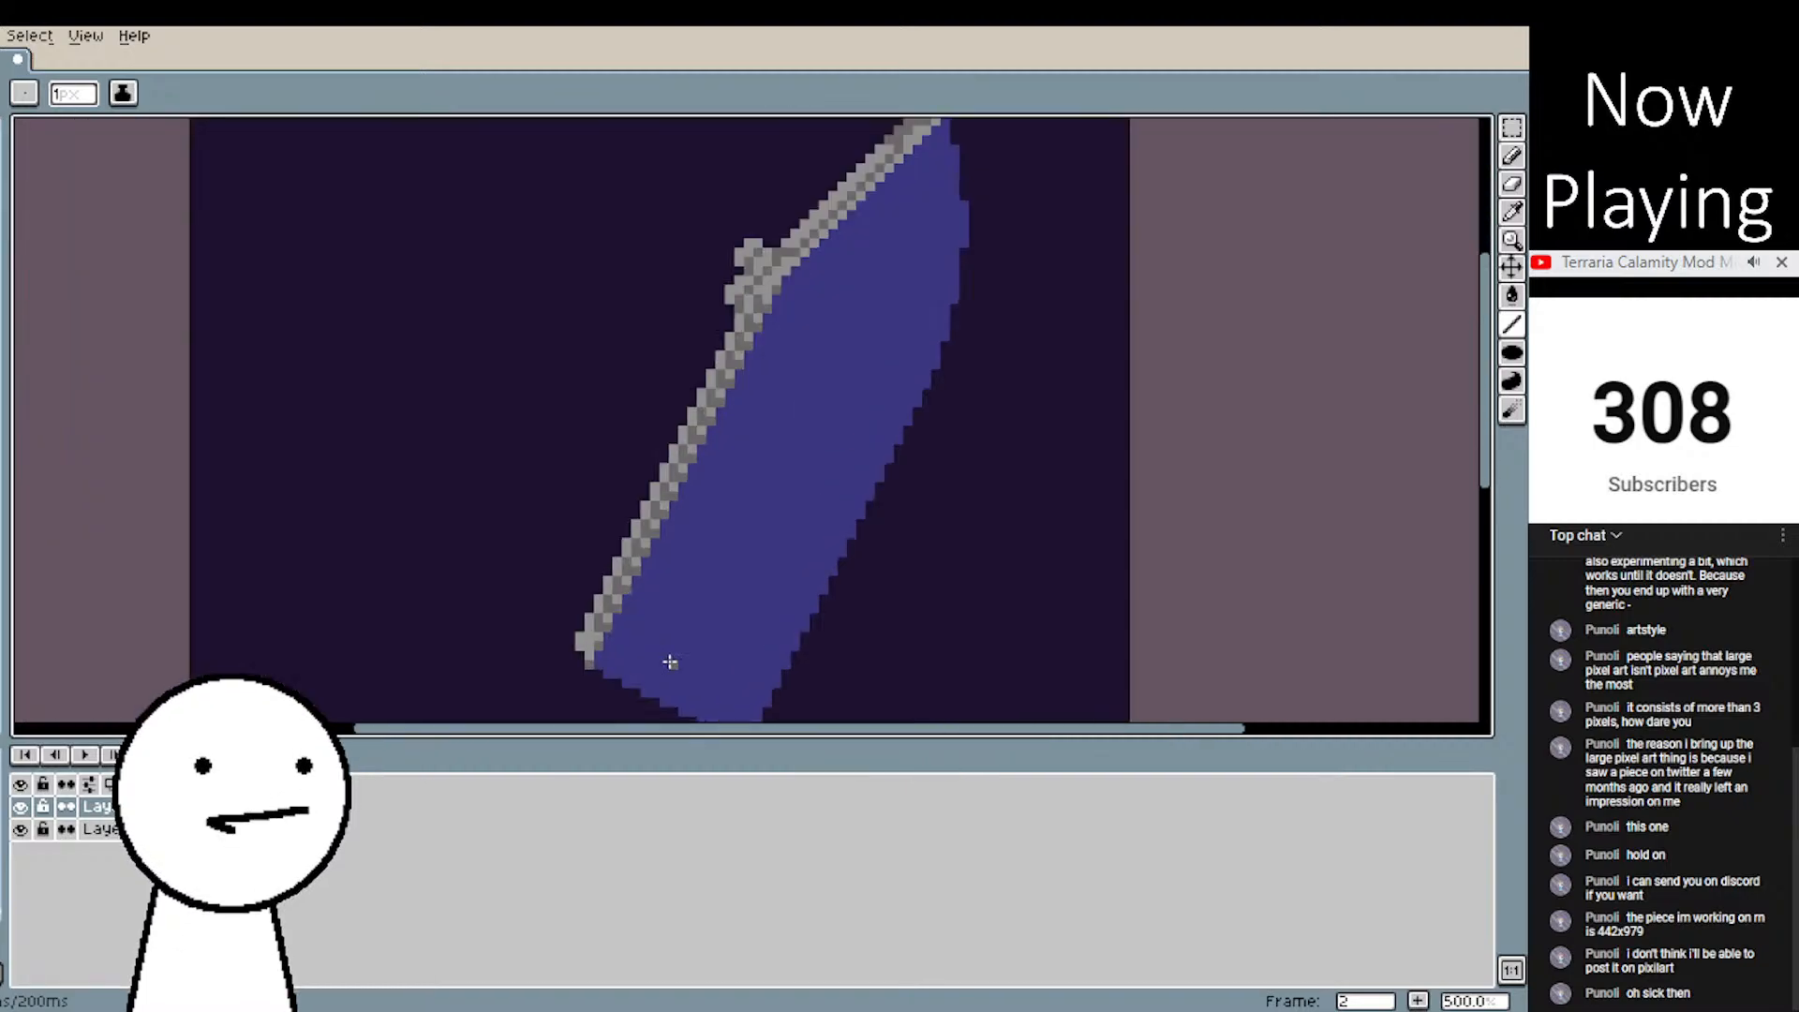
scroll(671, 661, up, 3)
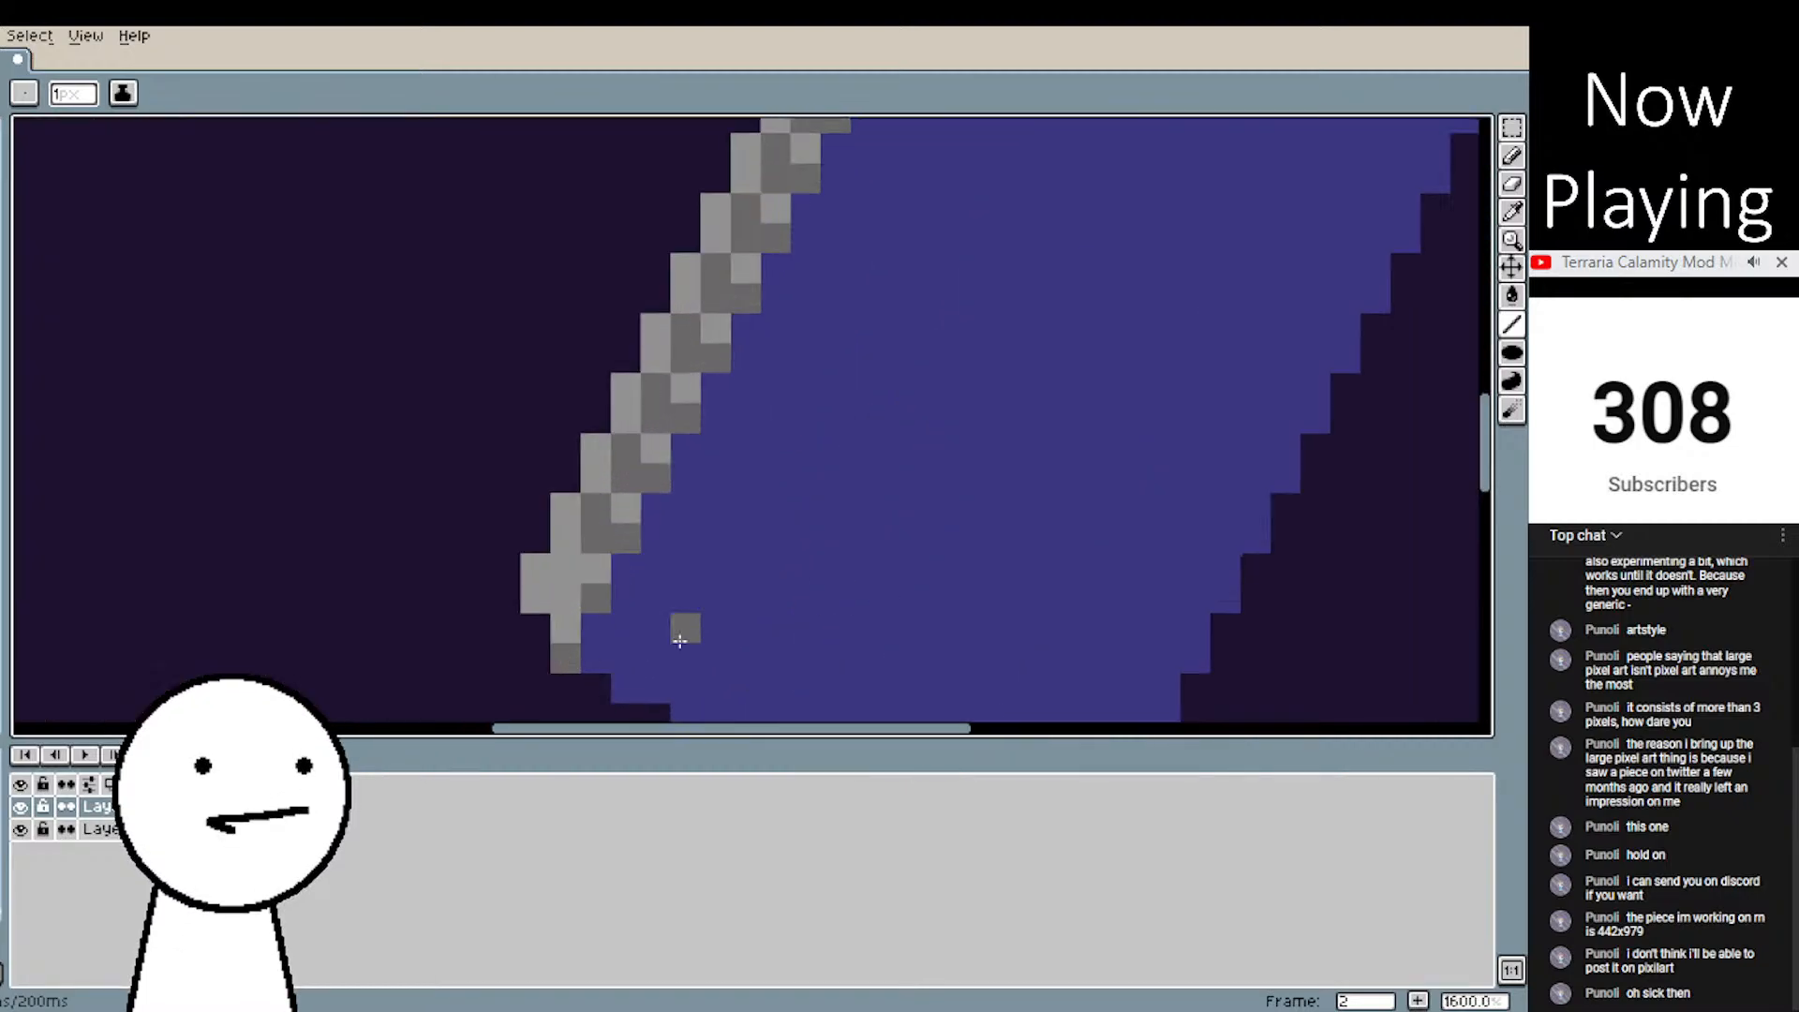
key(i)
scroll(585, 596, down, 2)
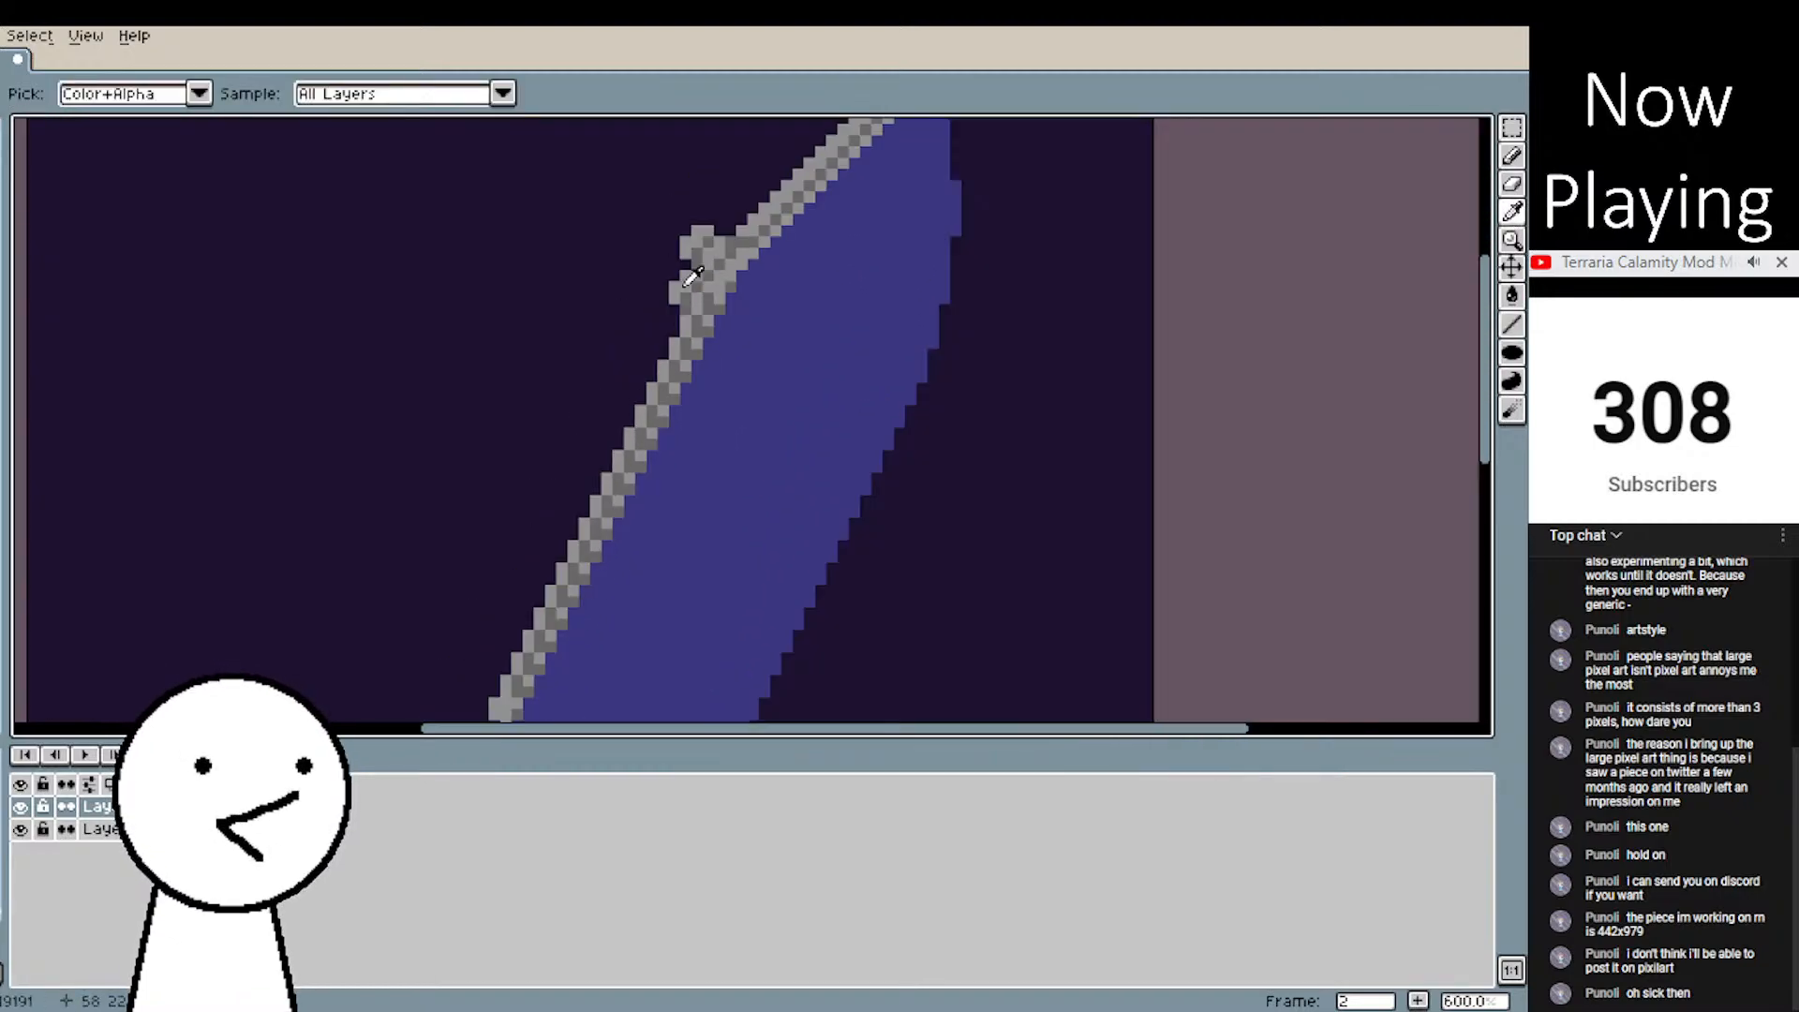
- Draw a small stepped light grey outline just outside the lower end of the blade's grey edge trim
key(b)
drag(602, 378, 1124, 235)
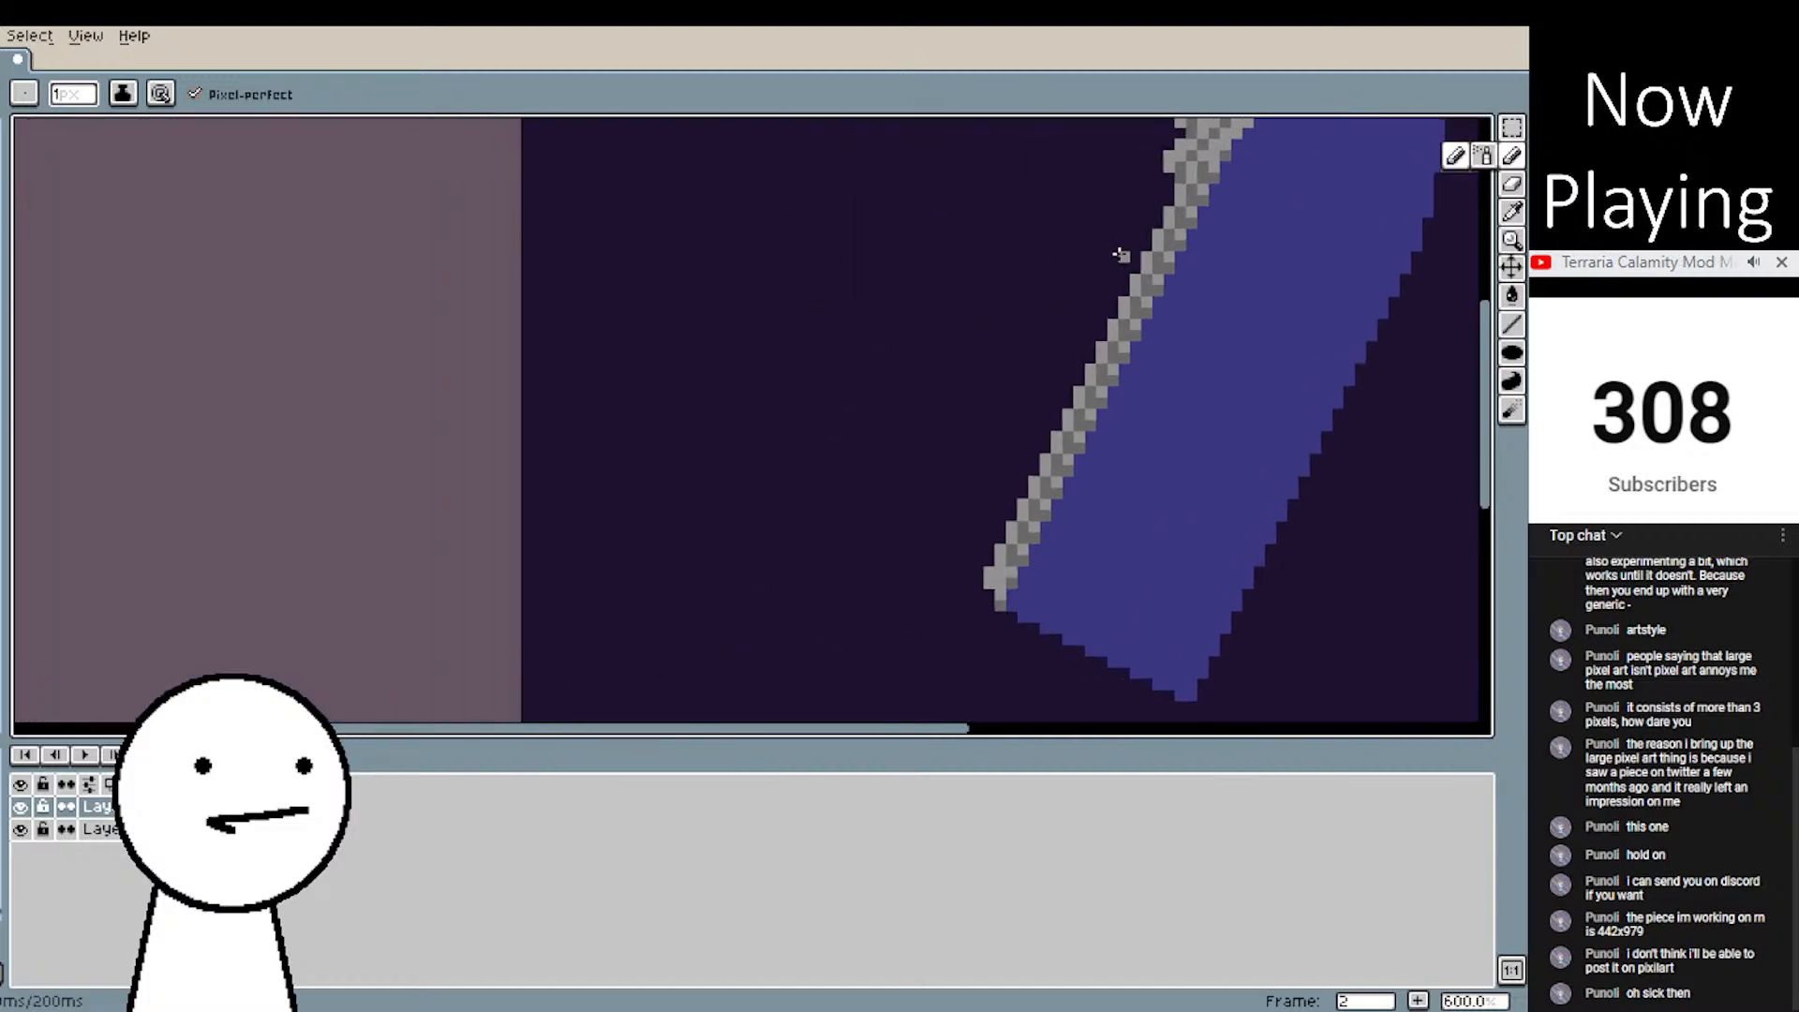
scroll(1030, 469, up, 5)
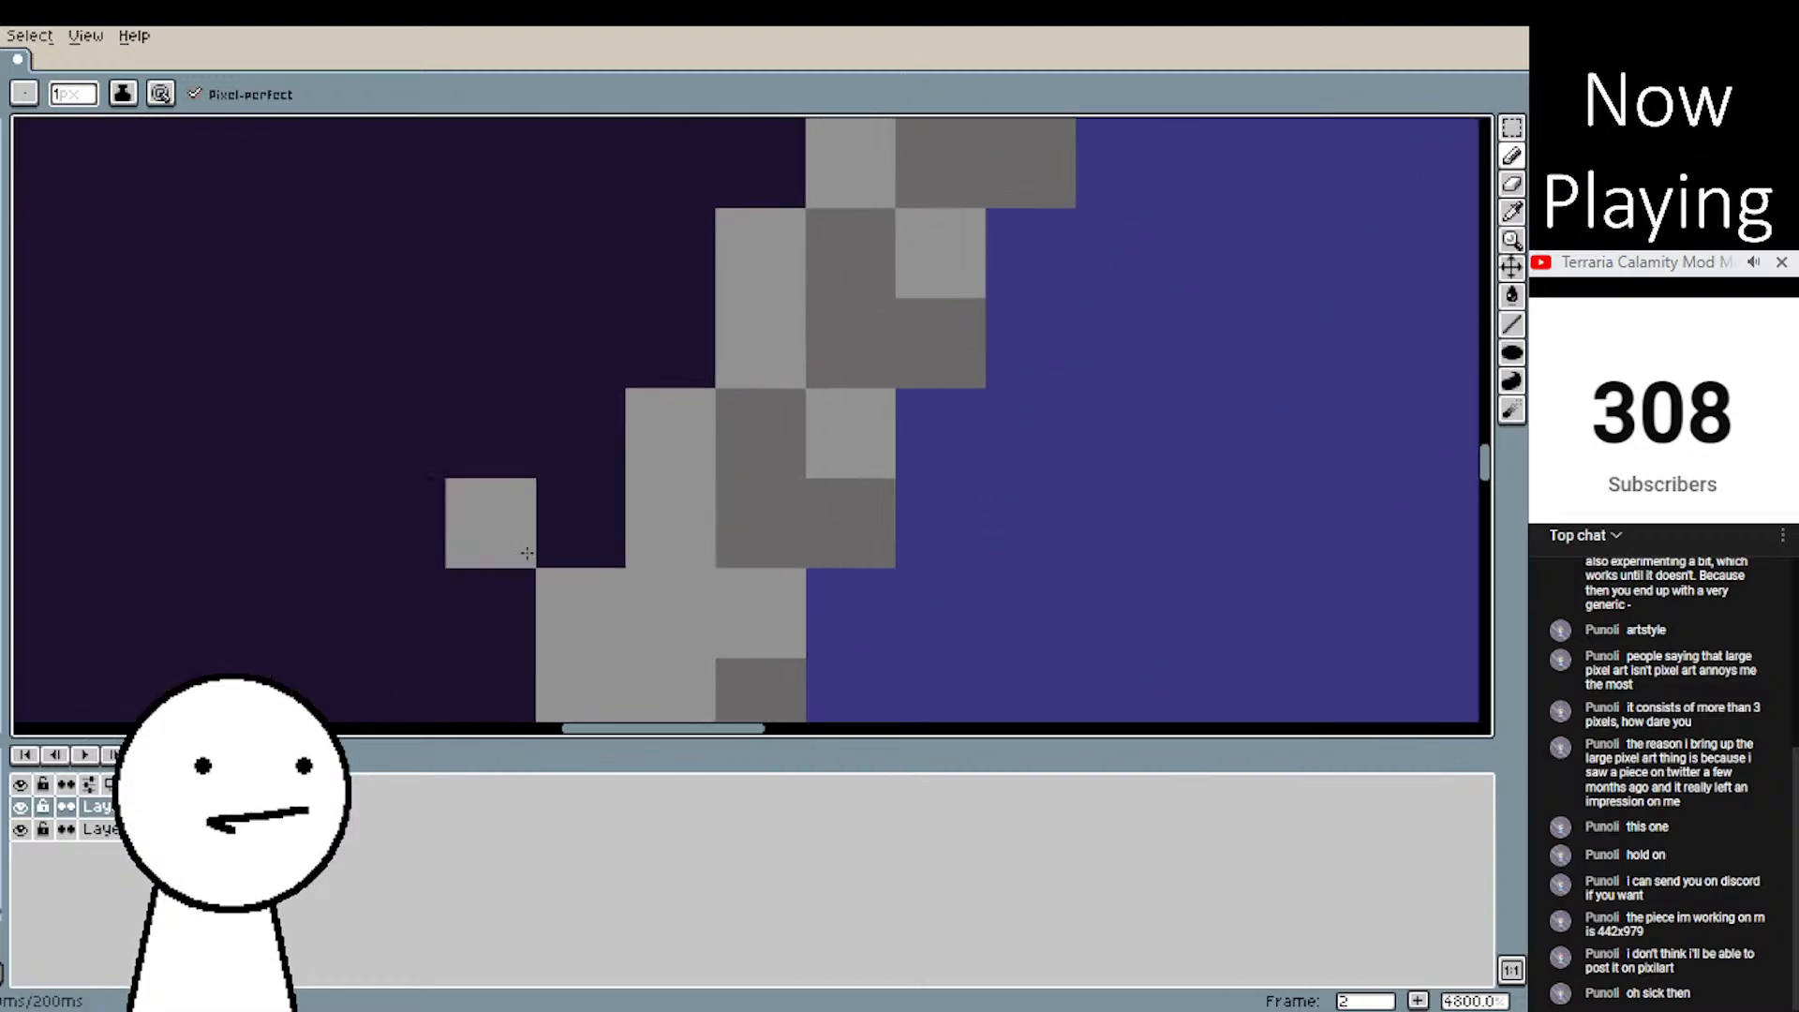
drag(523, 430, 394, 587)
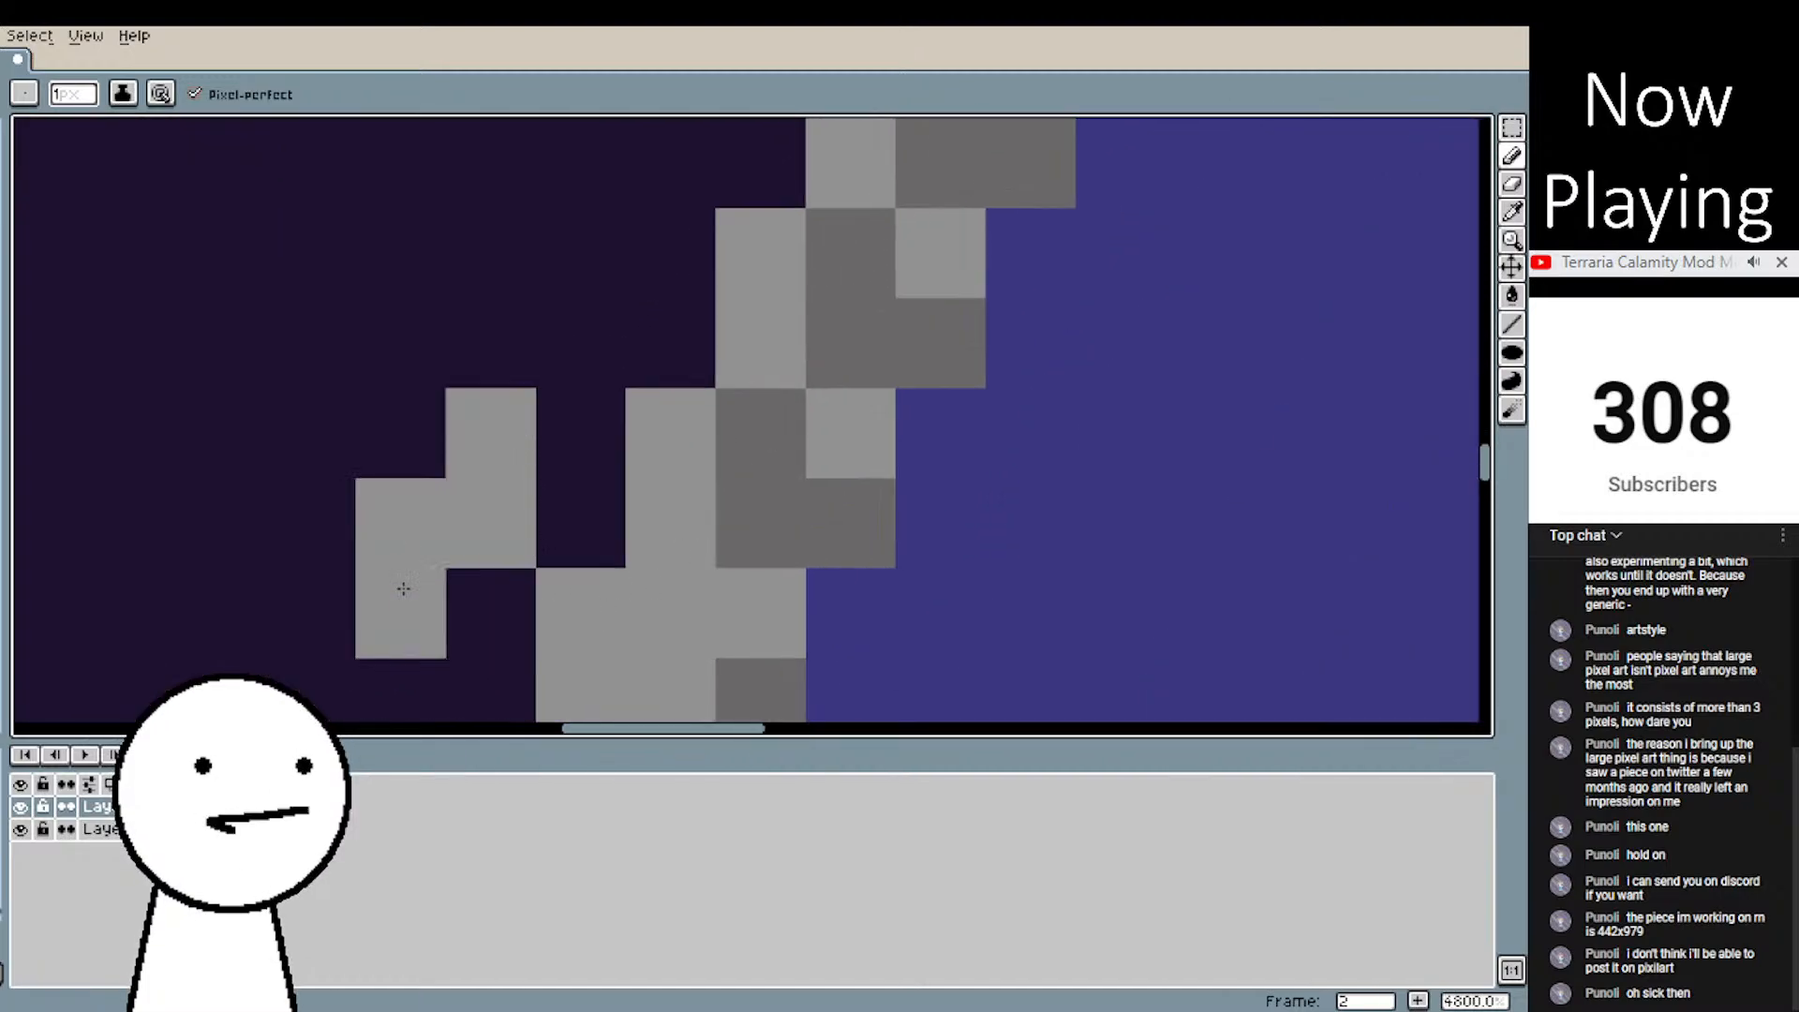
- Fill the gap between the new light grey outline and the edge trim with a dark grey line
click(1513, 215)
click(1513, 325)
drag(600, 469, 509, 661)
scroll(876, 610, down, 6)
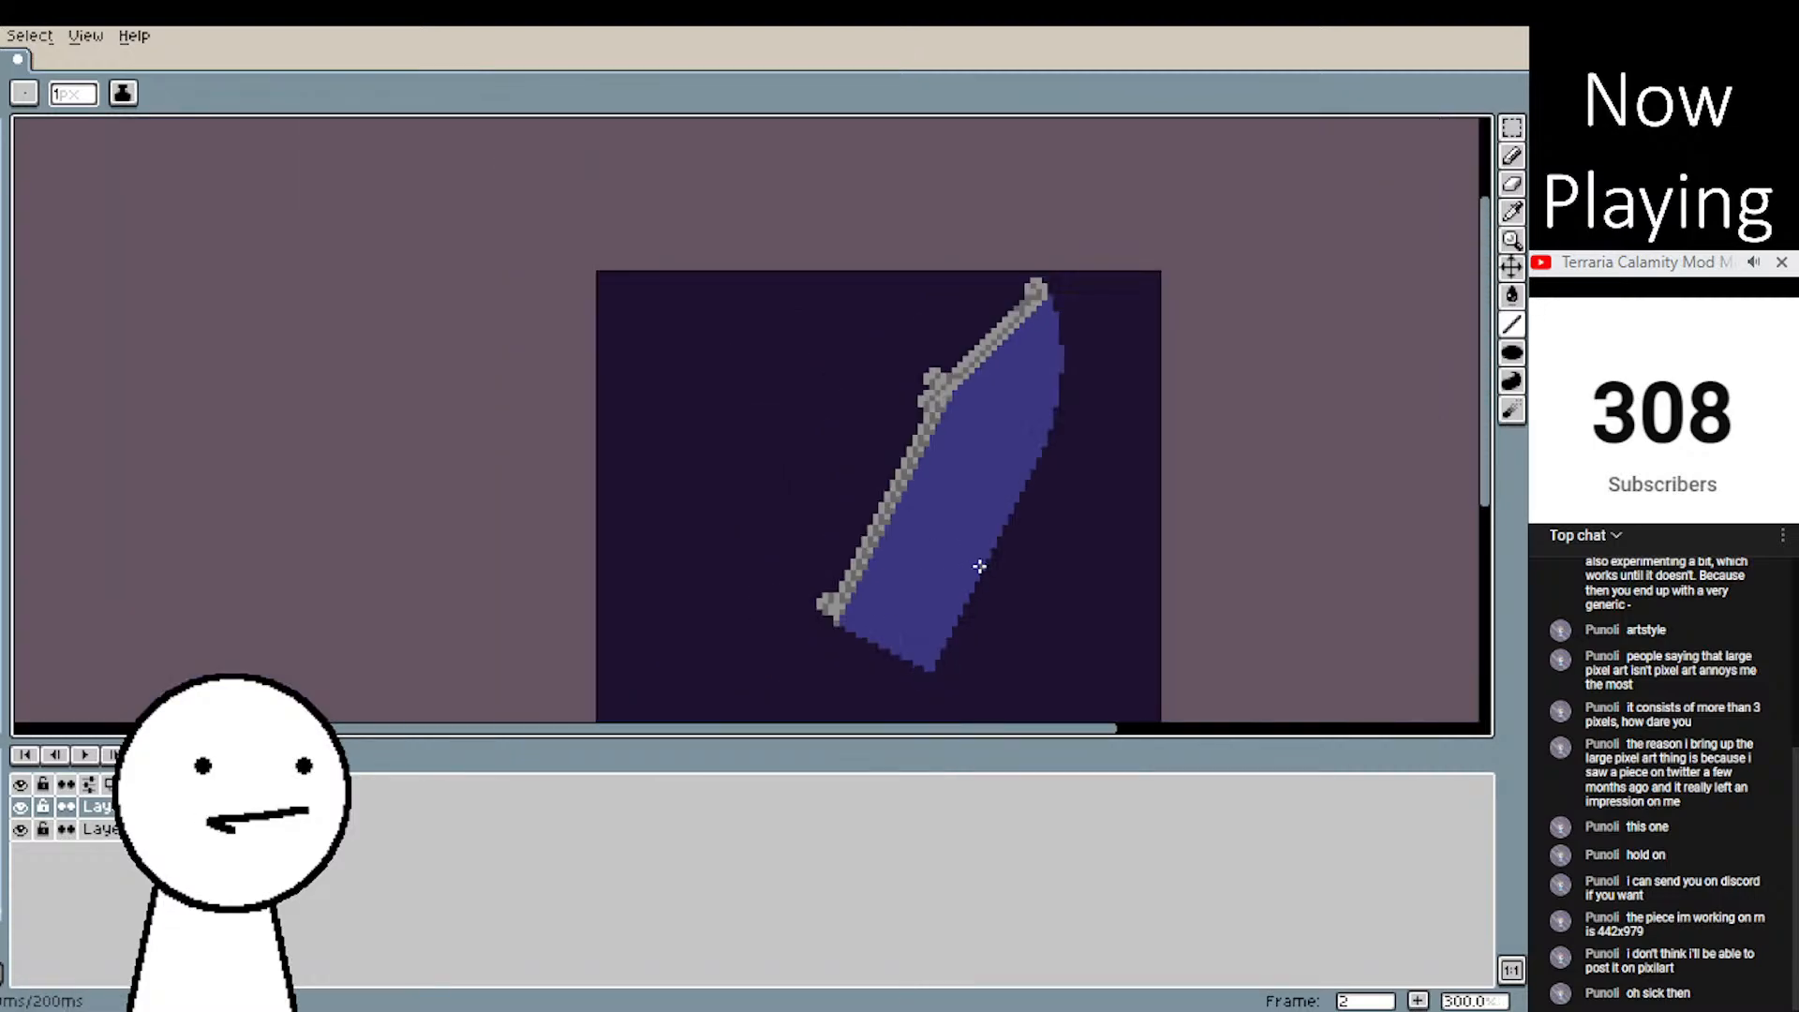
- Draw a raised bump outline in stepped light grey pixels along the trim, directly above its lower end knob
scroll(983, 559, up, 4)
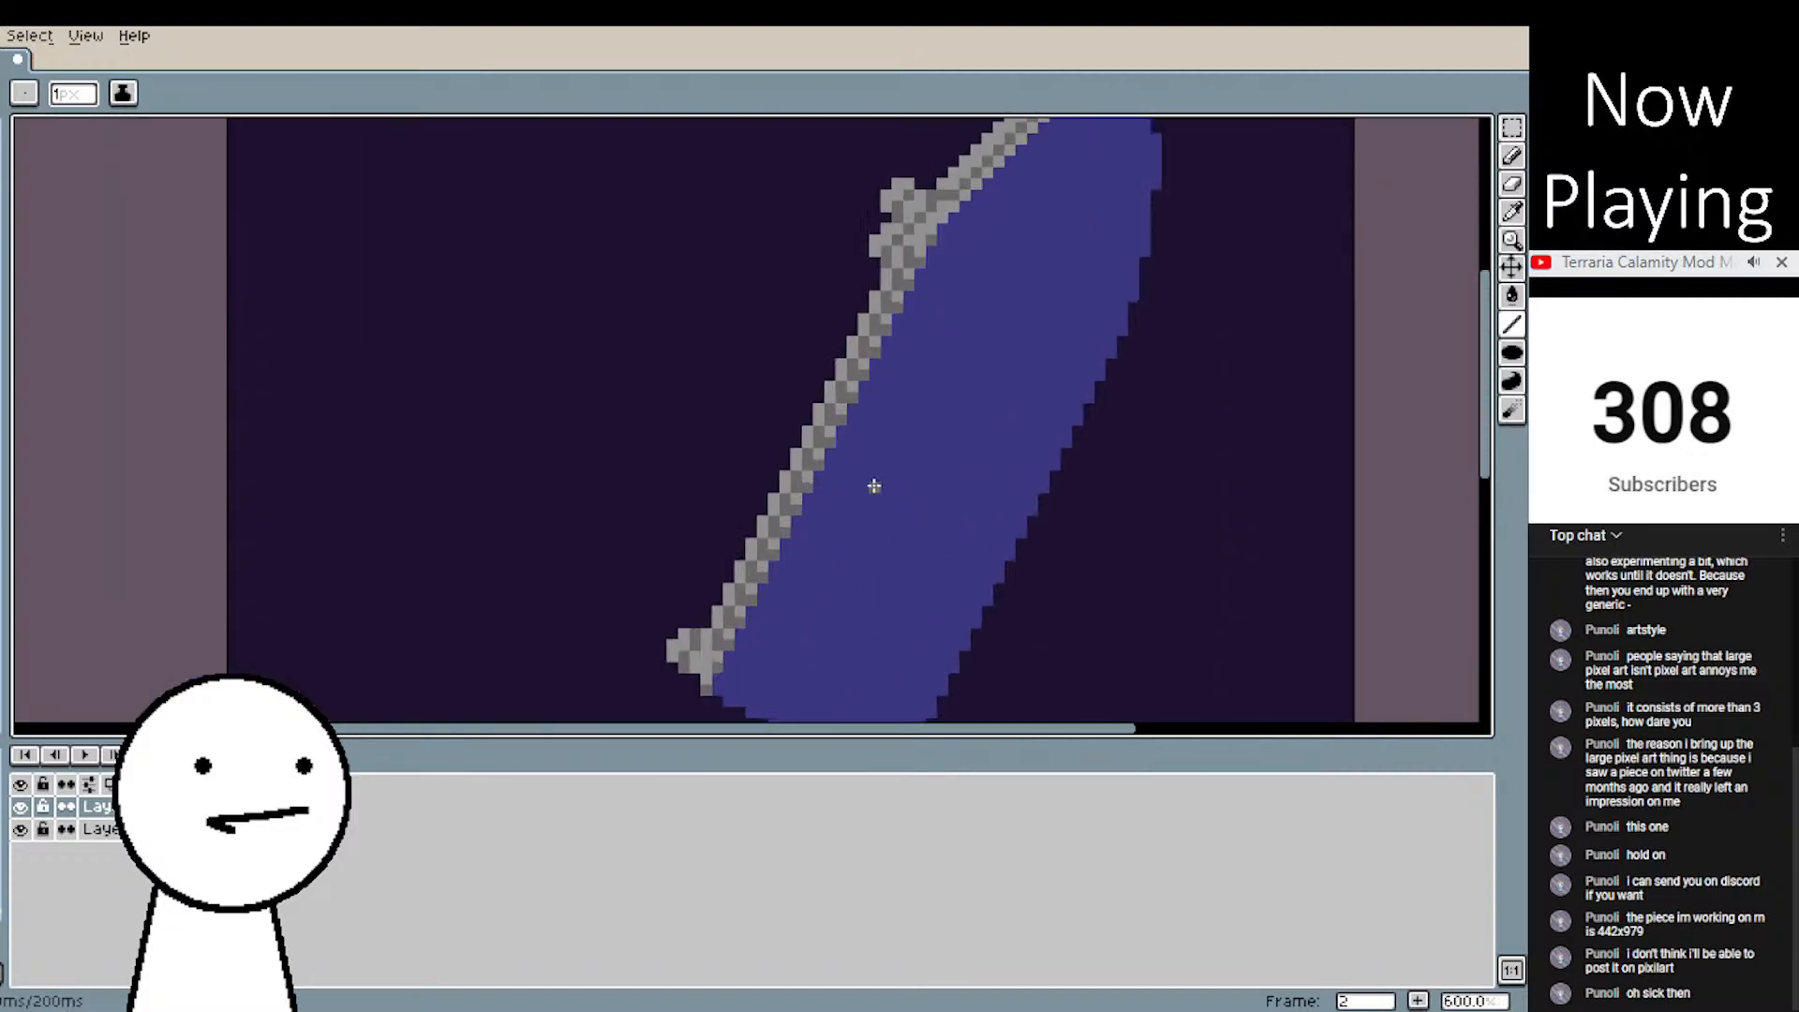
click(1513, 214)
scroll(855, 410, up, 1)
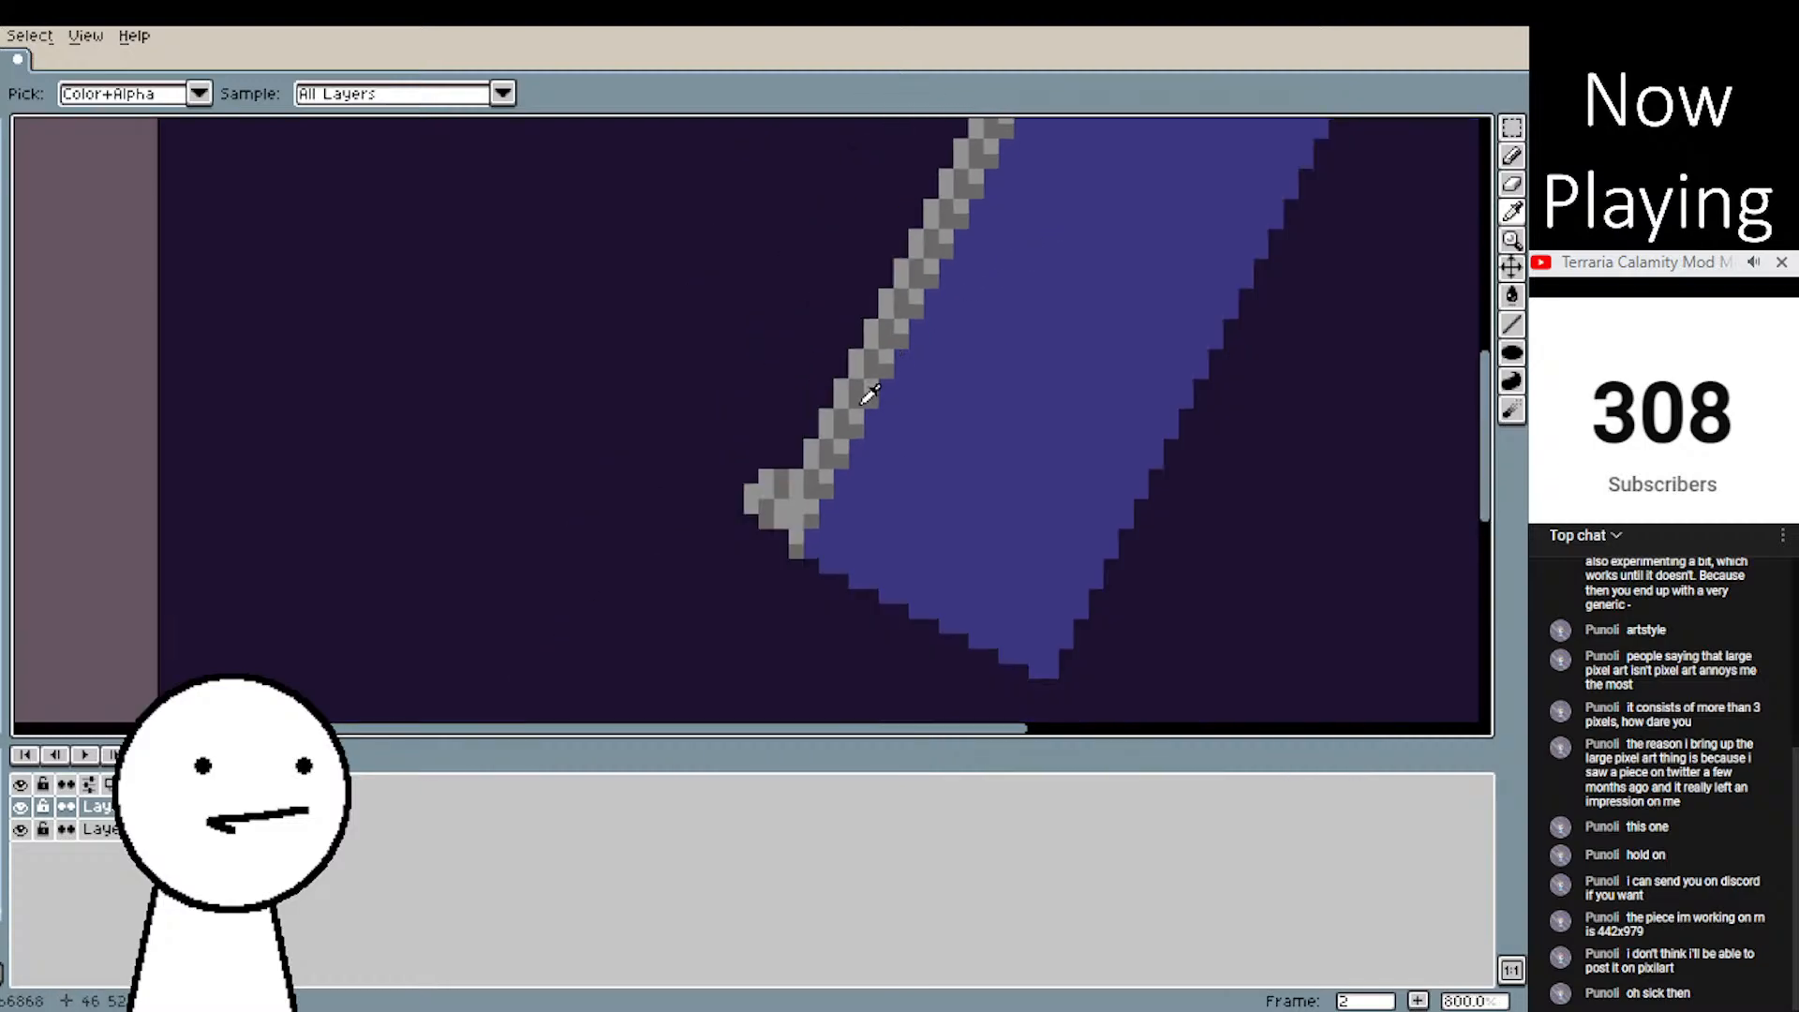
key(b)
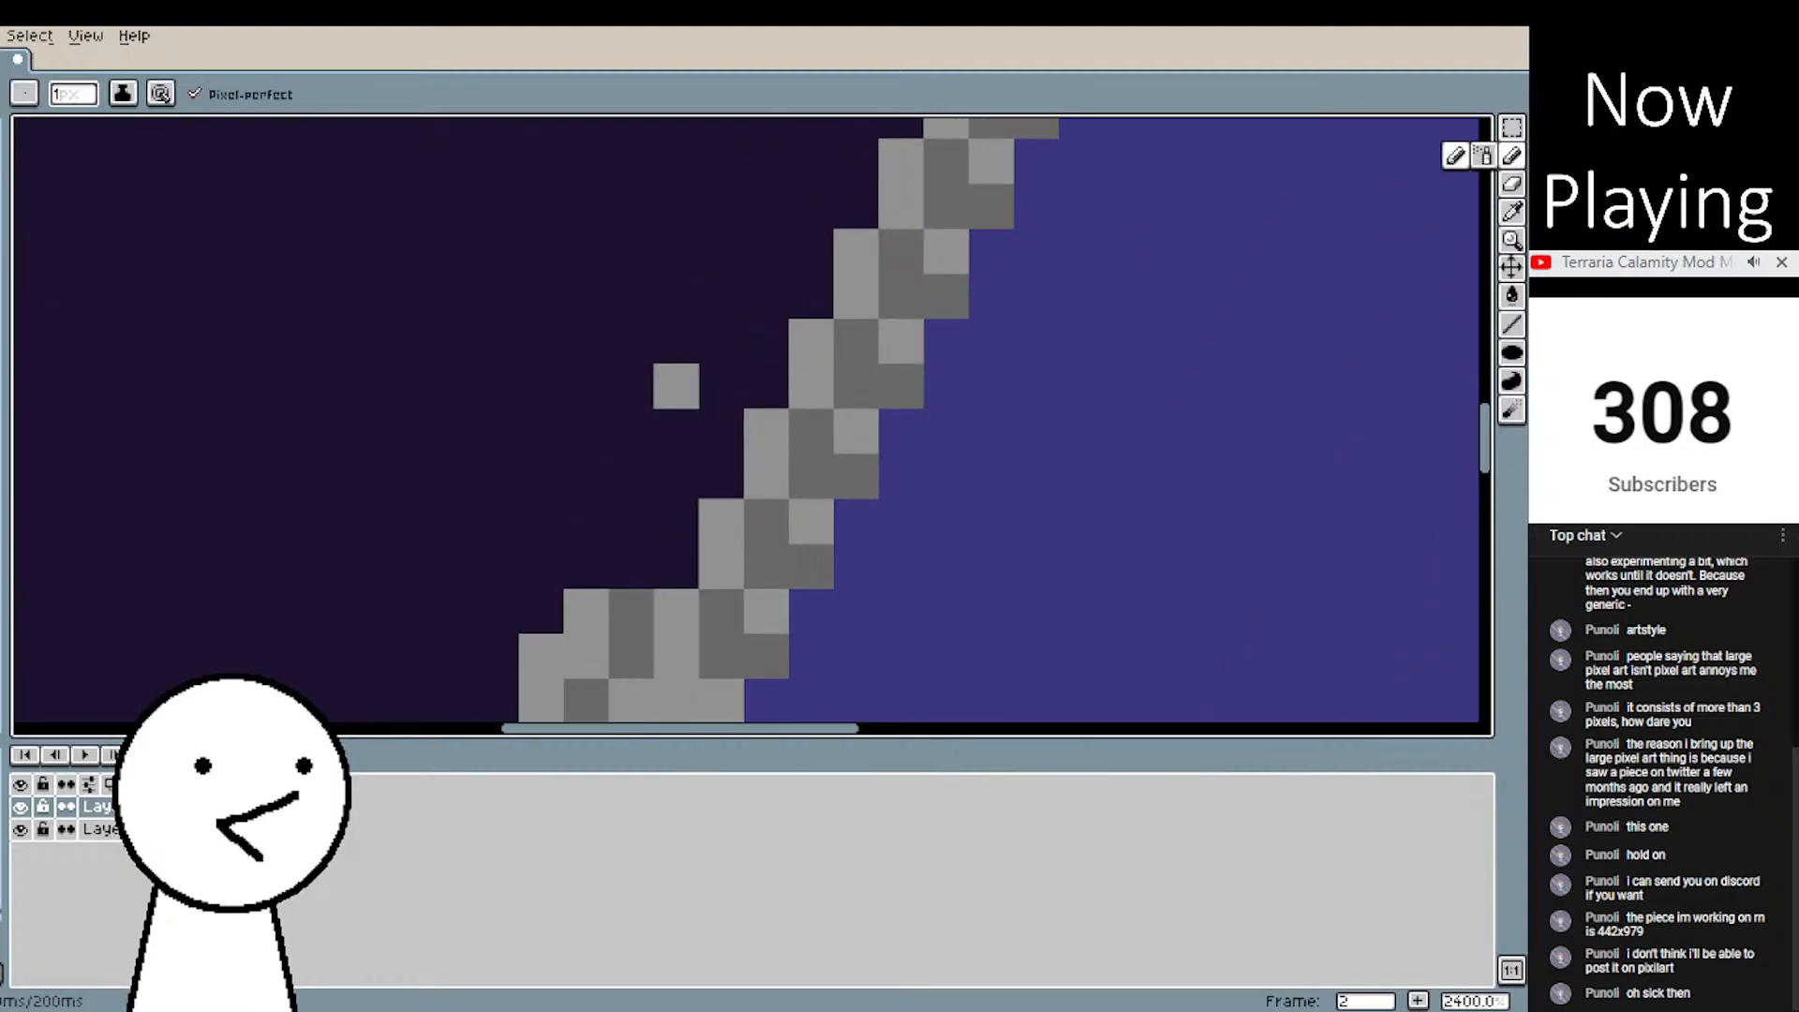
scroll(506, 562, up, 1)
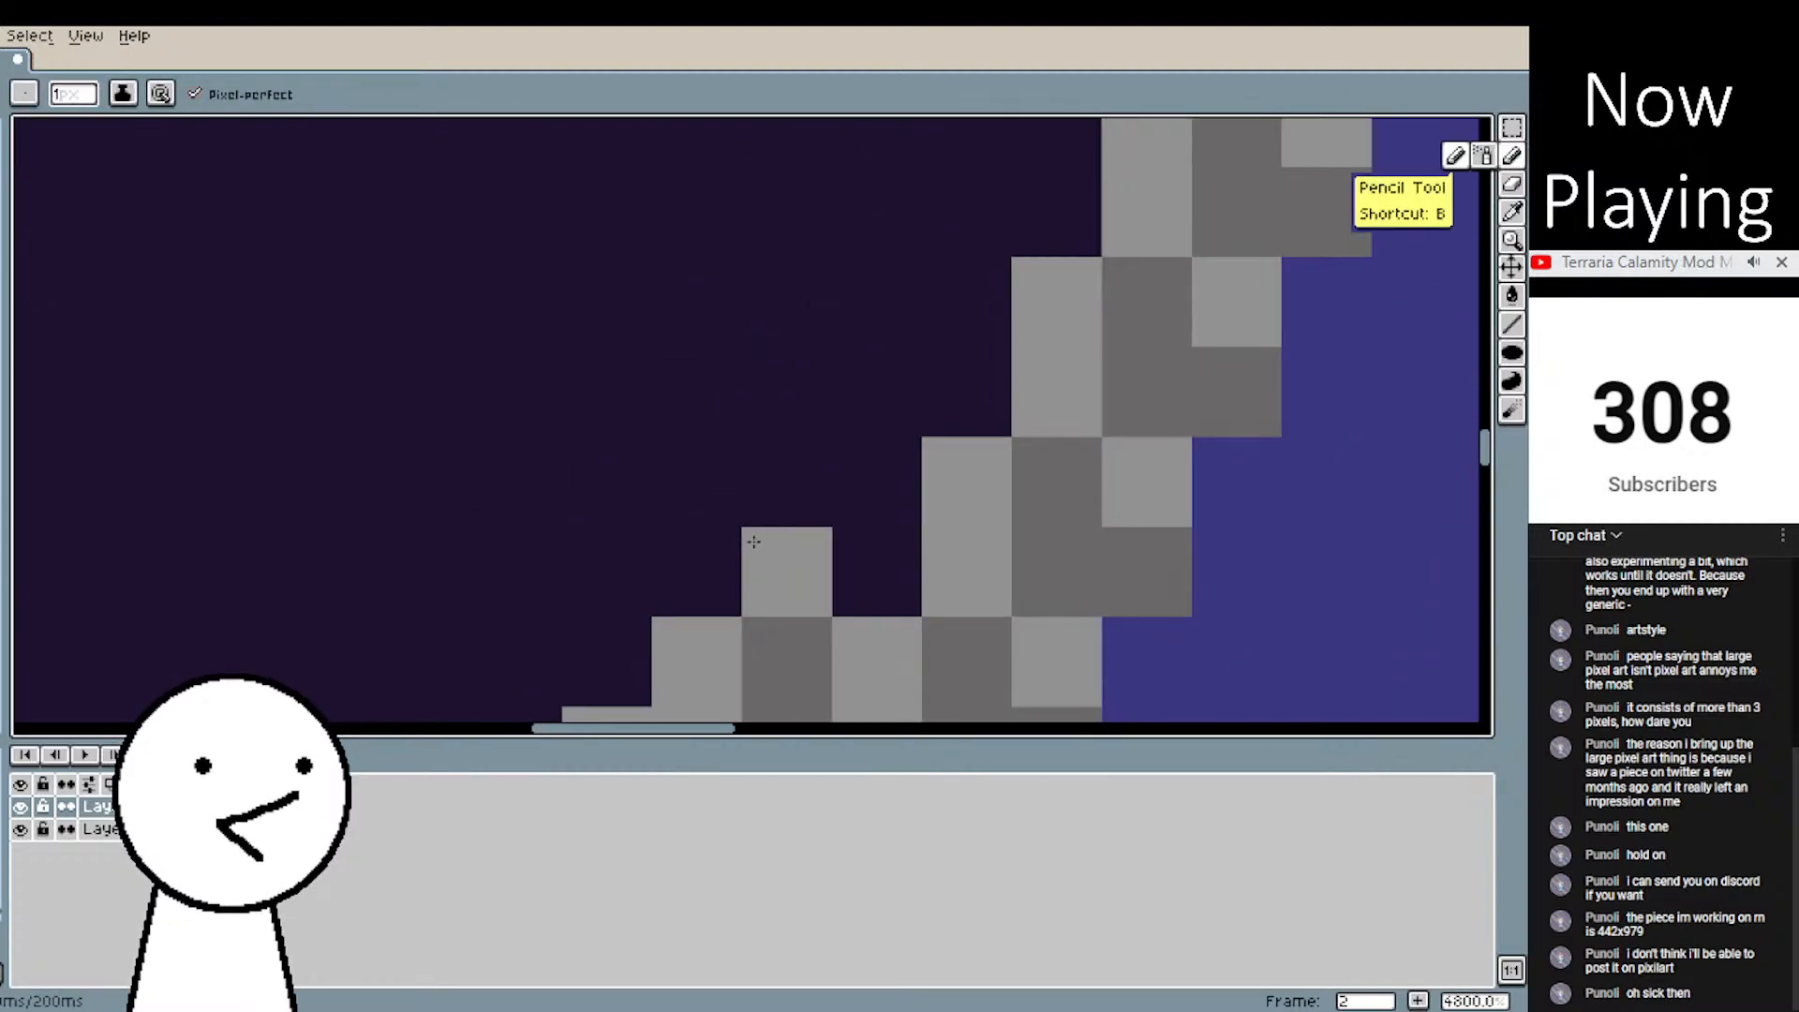
click(760, 501)
mouse_move(771, 474)
mouse_down()
mouse_move(847, 390)
mouse_move(848, 181)
mouse_move(778, 346)
mouse_move(783, 403)
mouse_up()
drag(1012, 325, 450, 682)
mouse_move(323, 571)
mouse_down()
mouse_move(401, 463)
mouse_move(366, 441)
mouse_move(434, 301)
mouse_move(582, 169)
mouse_move(441, 418)
mouse_move(381, 586)
mouse_up()
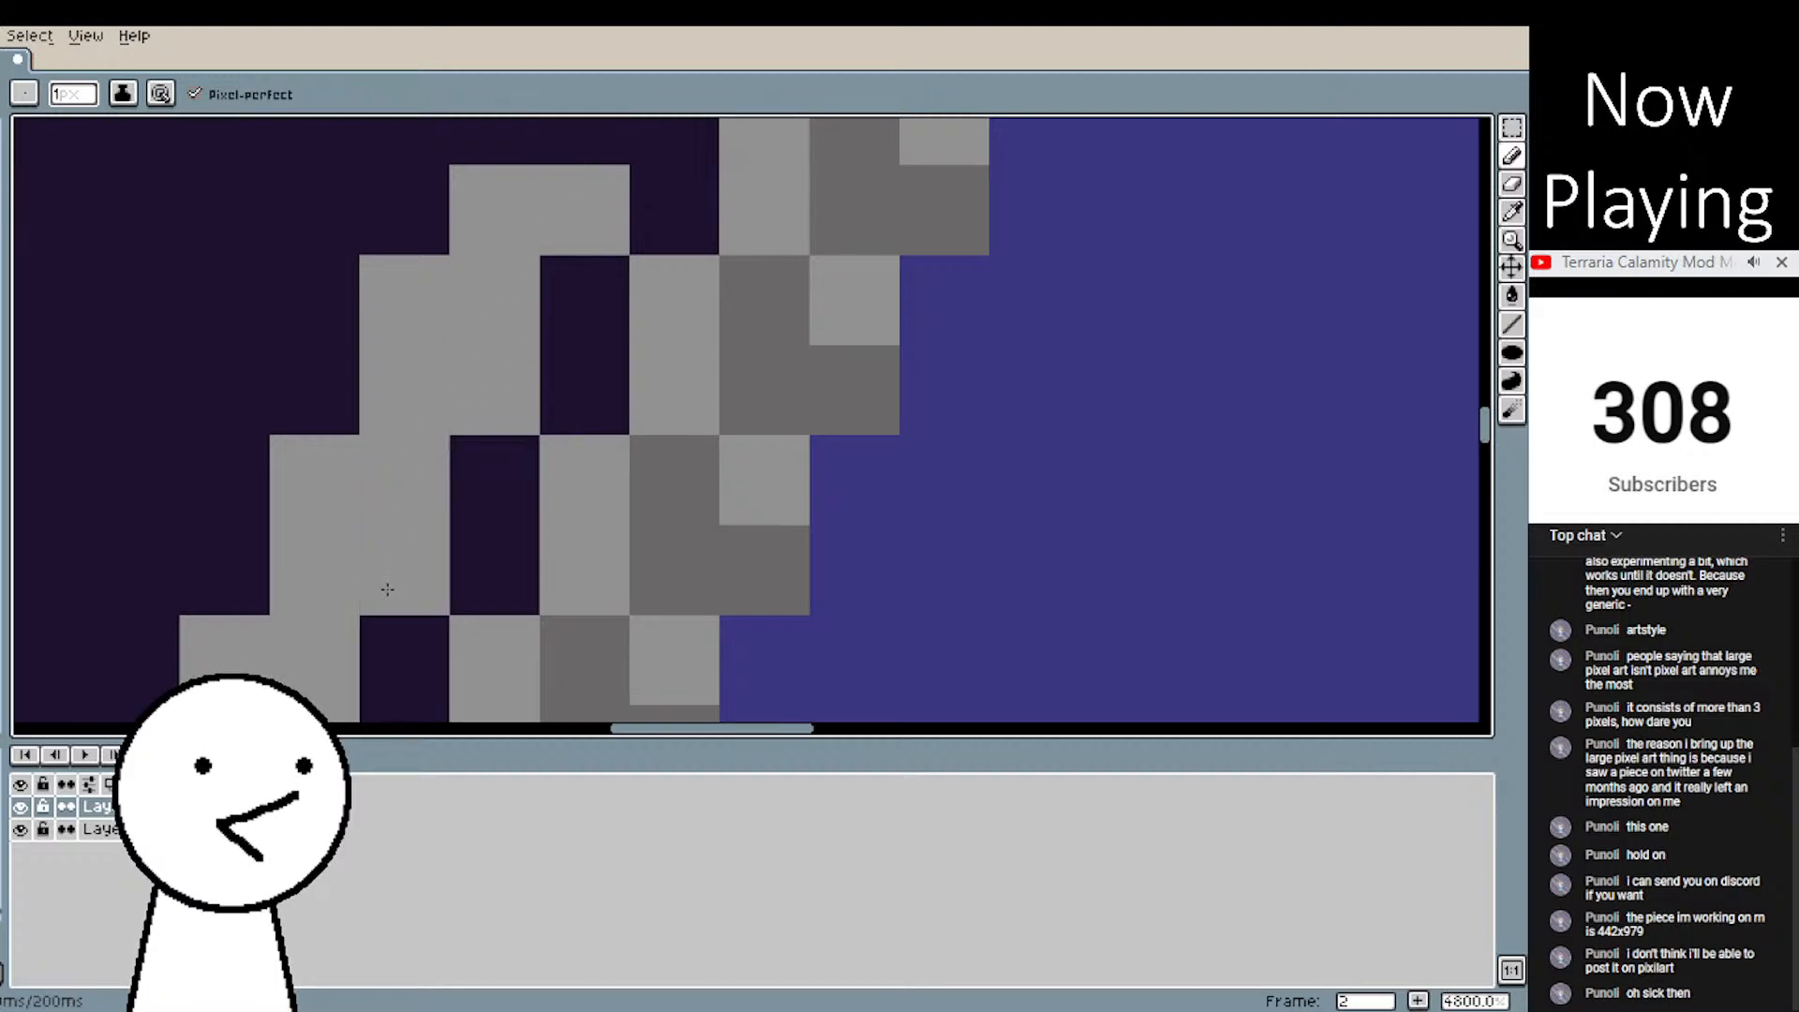
- Fill the gaps between the lower bump's light grey outline and the edge trim with dark grey line strokes
scroll(747, 610, down, 10)
scroll(752, 618, down, 1)
scroll(675, 618, up, 6)
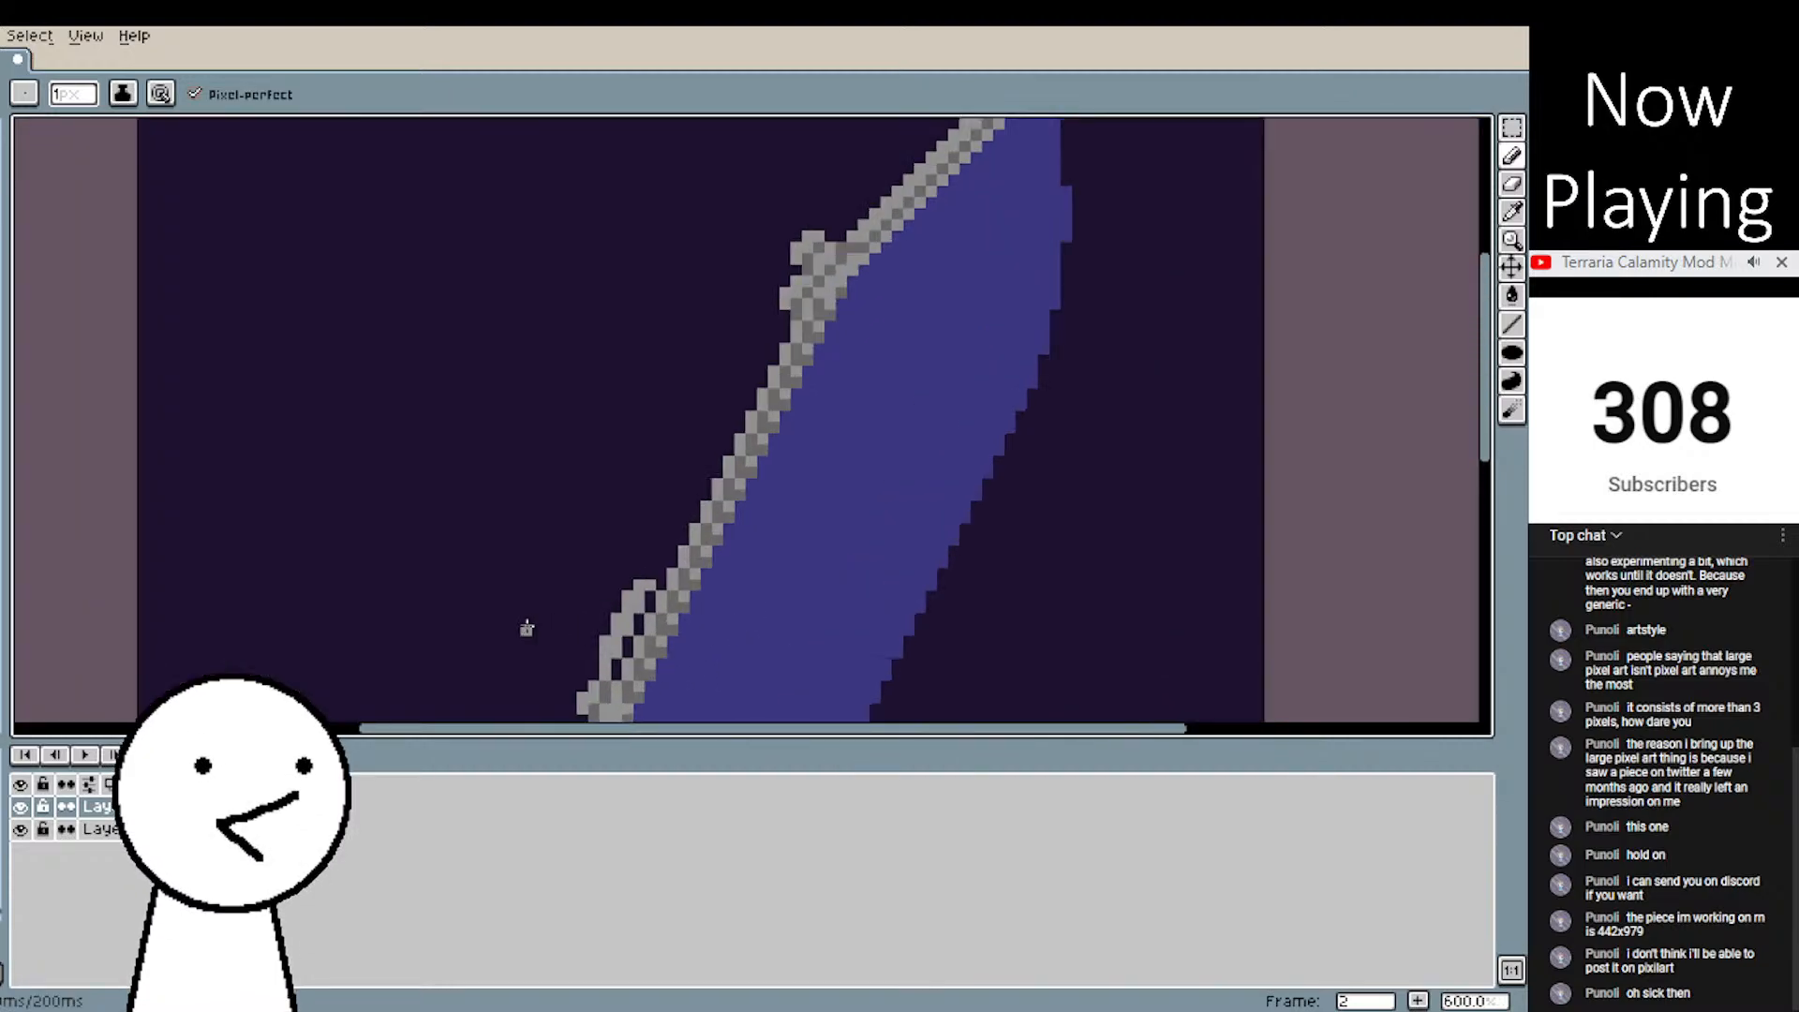
click(1514, 213)
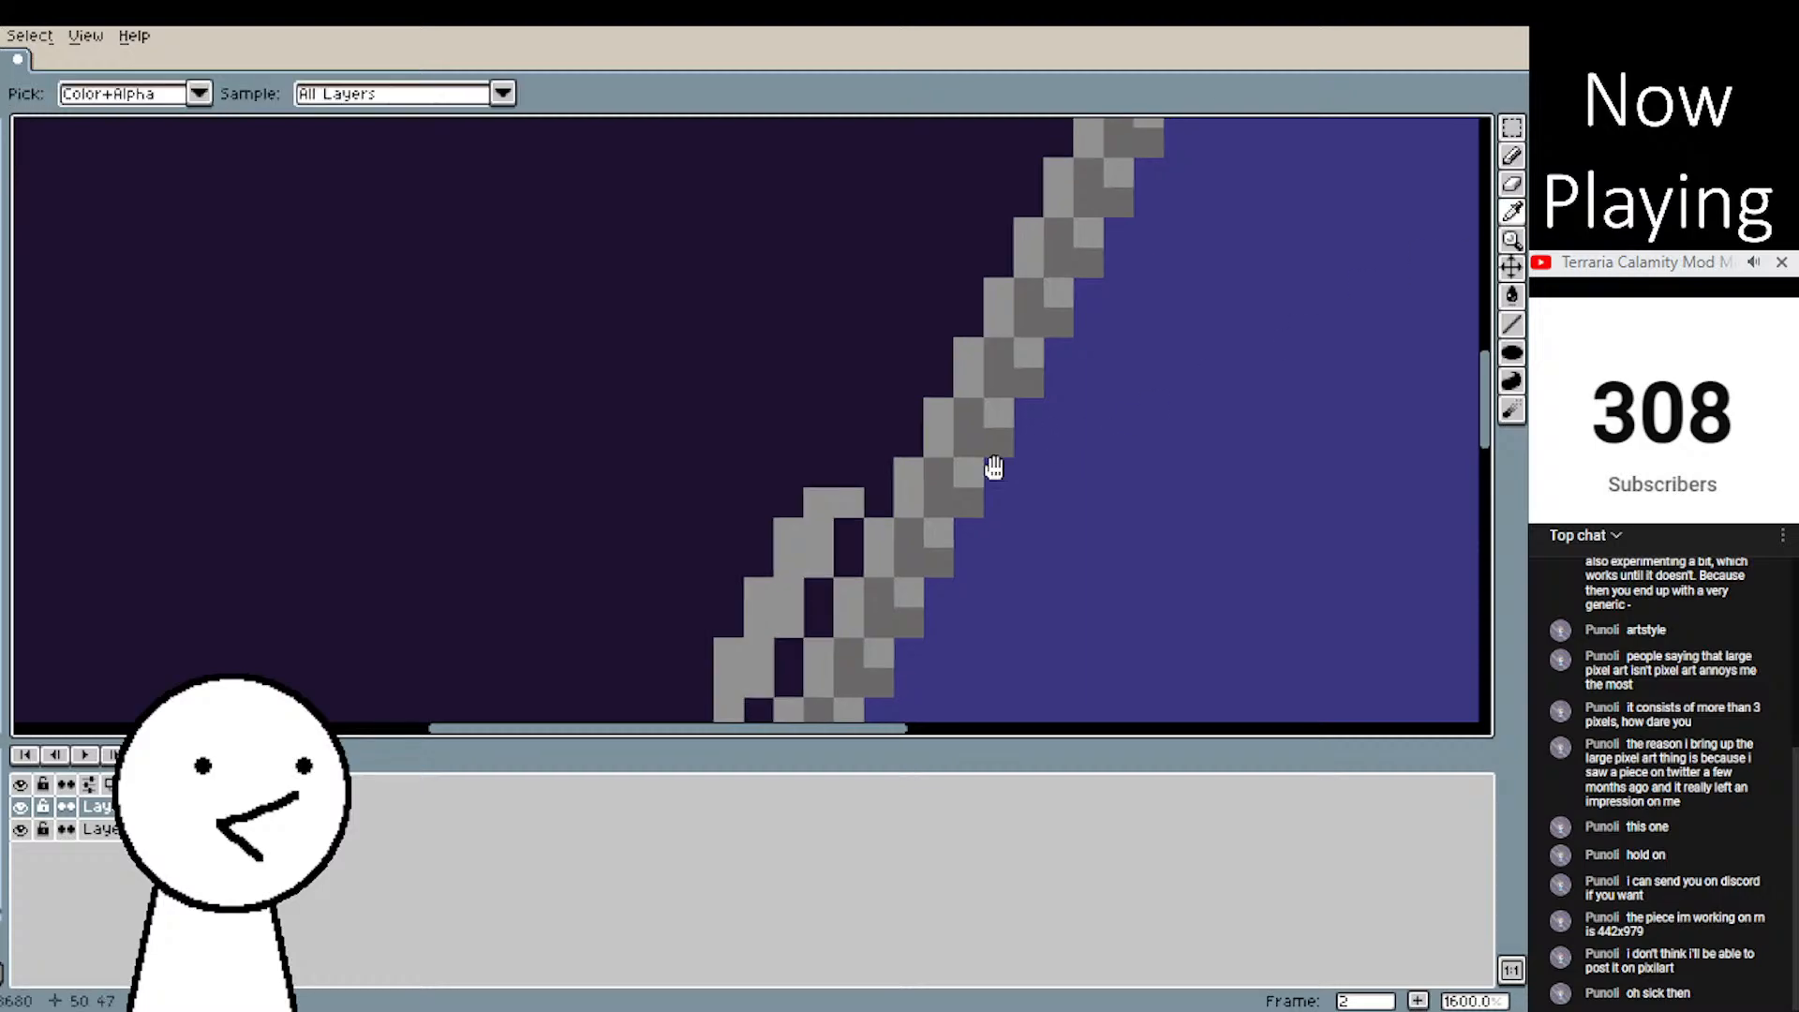
scroll(988, 466, up, 3)
click(1512, 325)
drag(281, 187, 276, 233)
mouse_move(225, 309)
mouse_down()
mouse_move(216, 353)
mouse_move(153, 421)
mouse_move(106, 610)
mouse_up()
scroll(225, 547, down, 6)
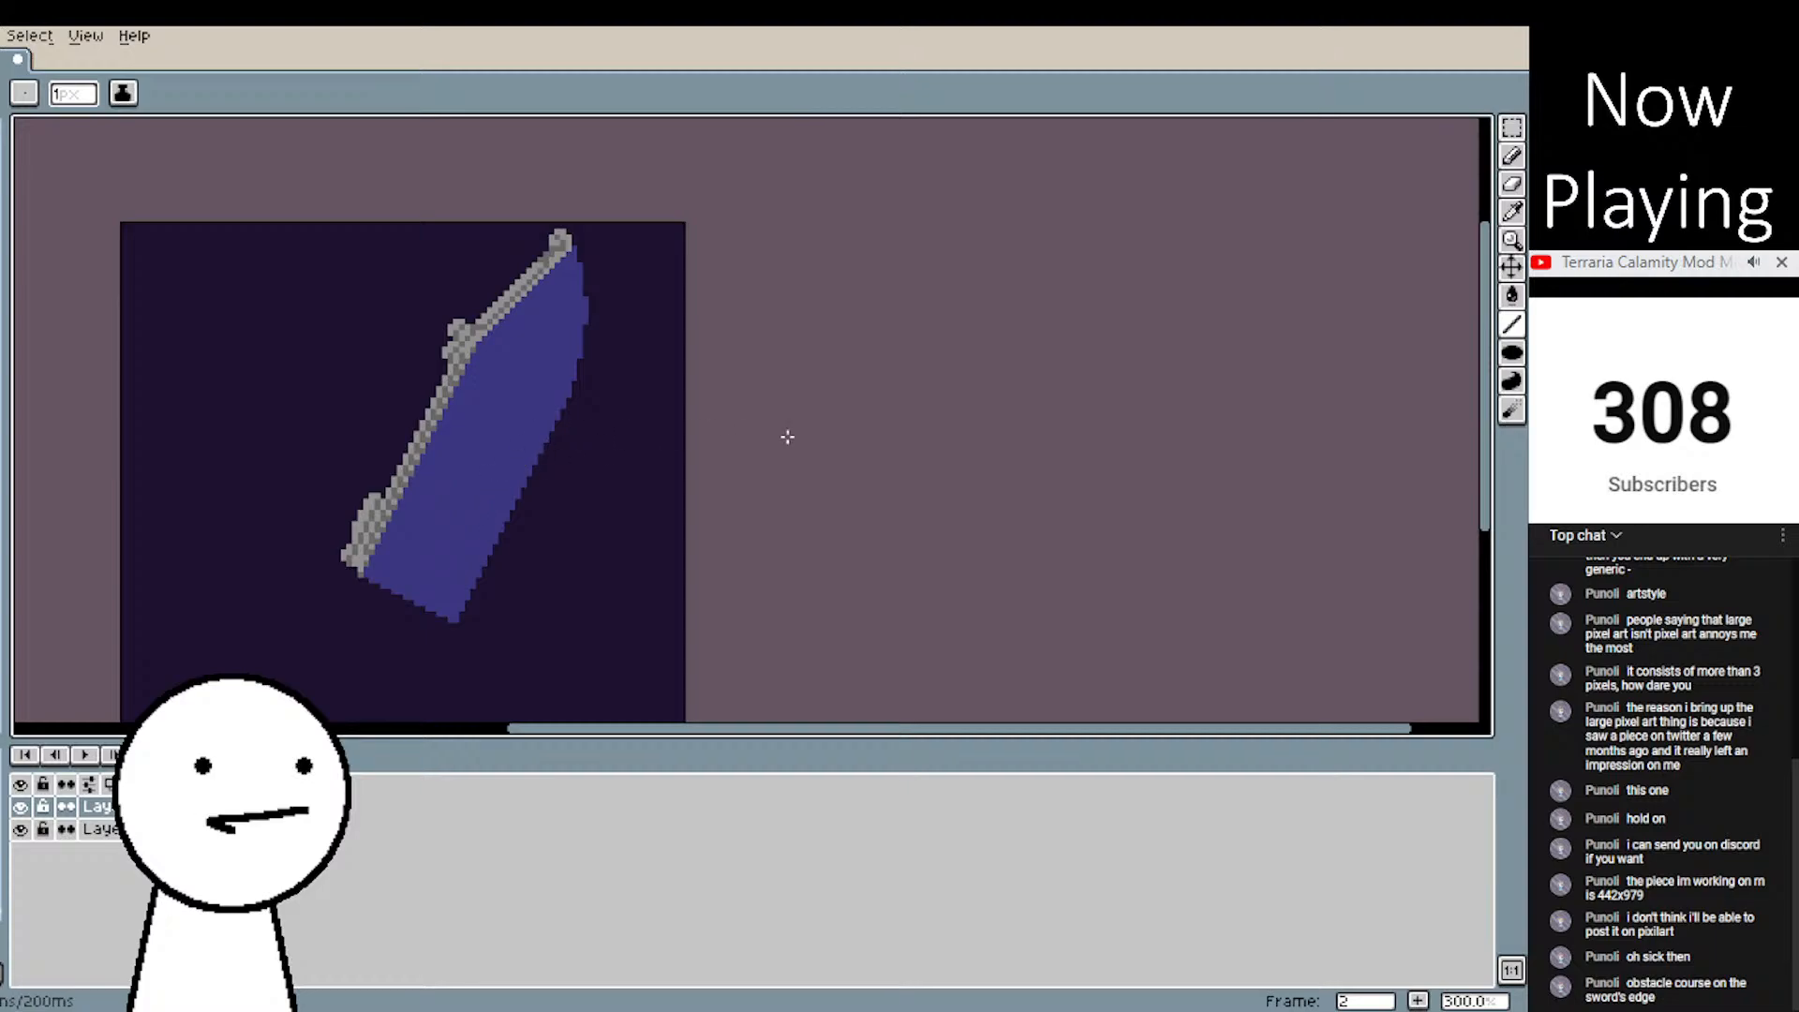
- Try adding dark grey shading pixels along the outer edge of the lower bump and undo the last two edits
scroll(1059, 443, up, 9)
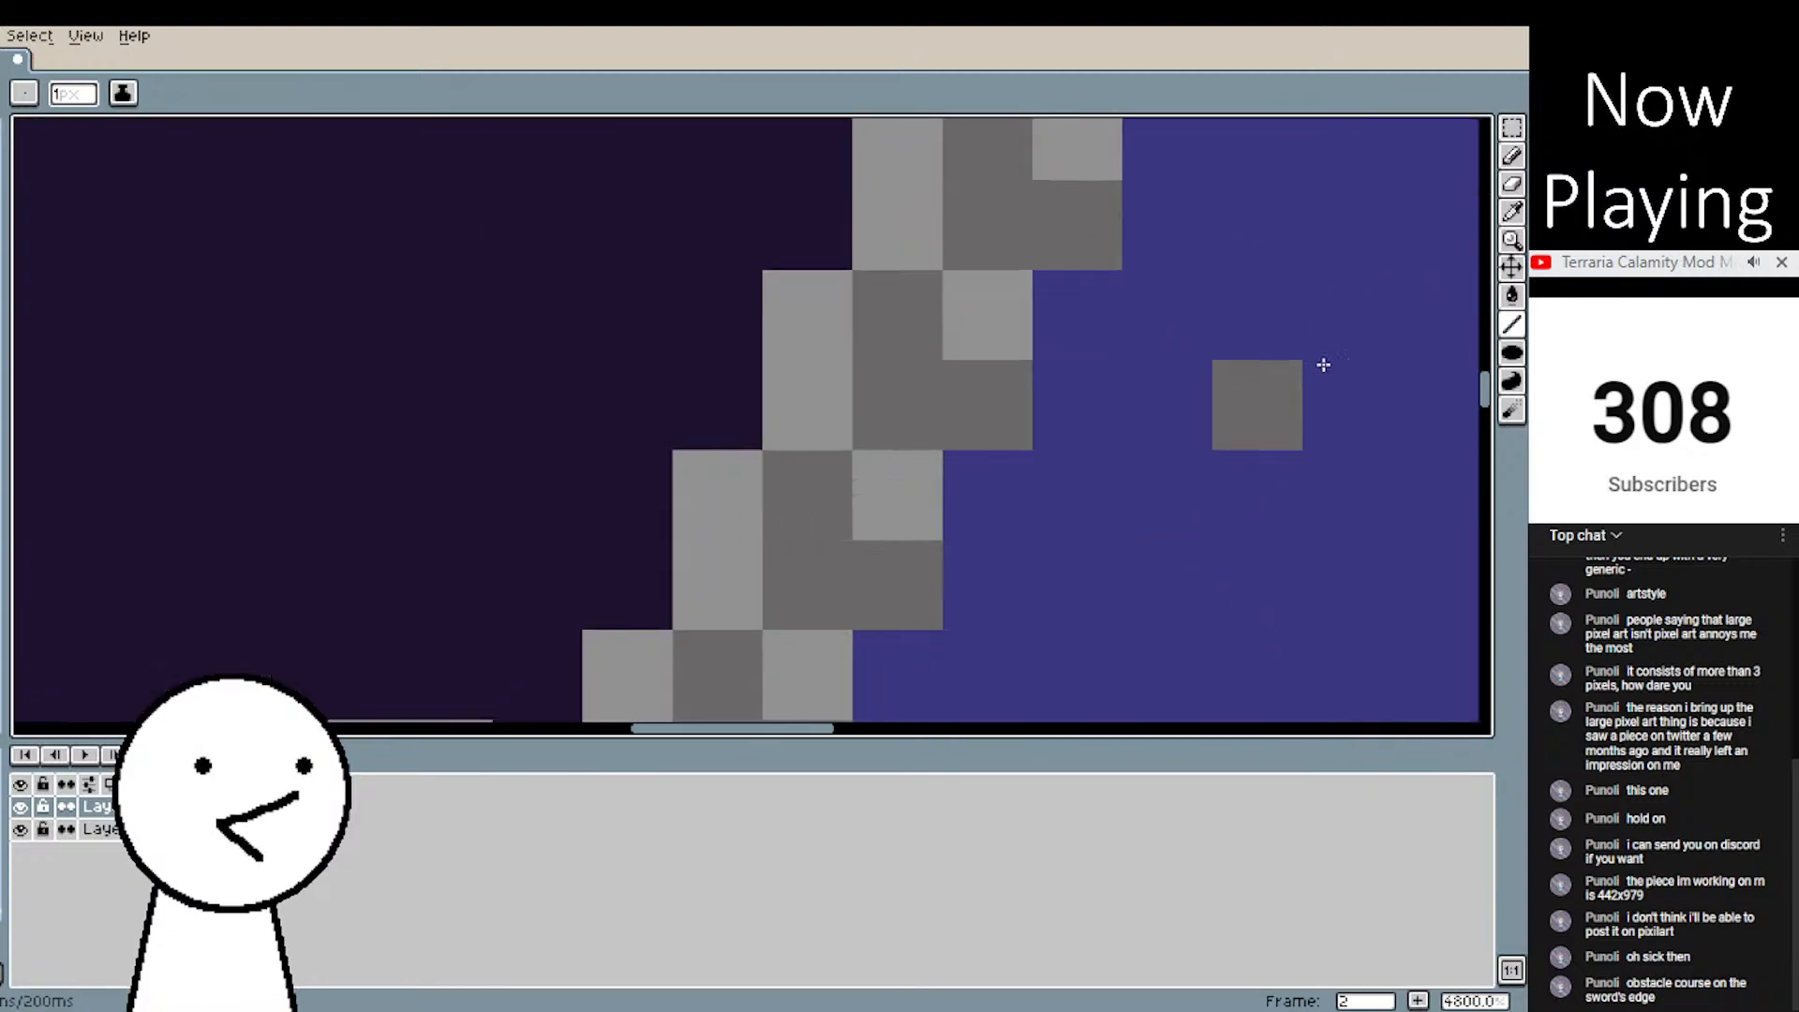
click(1511, 212)
drag(744, 488, 741, 379)
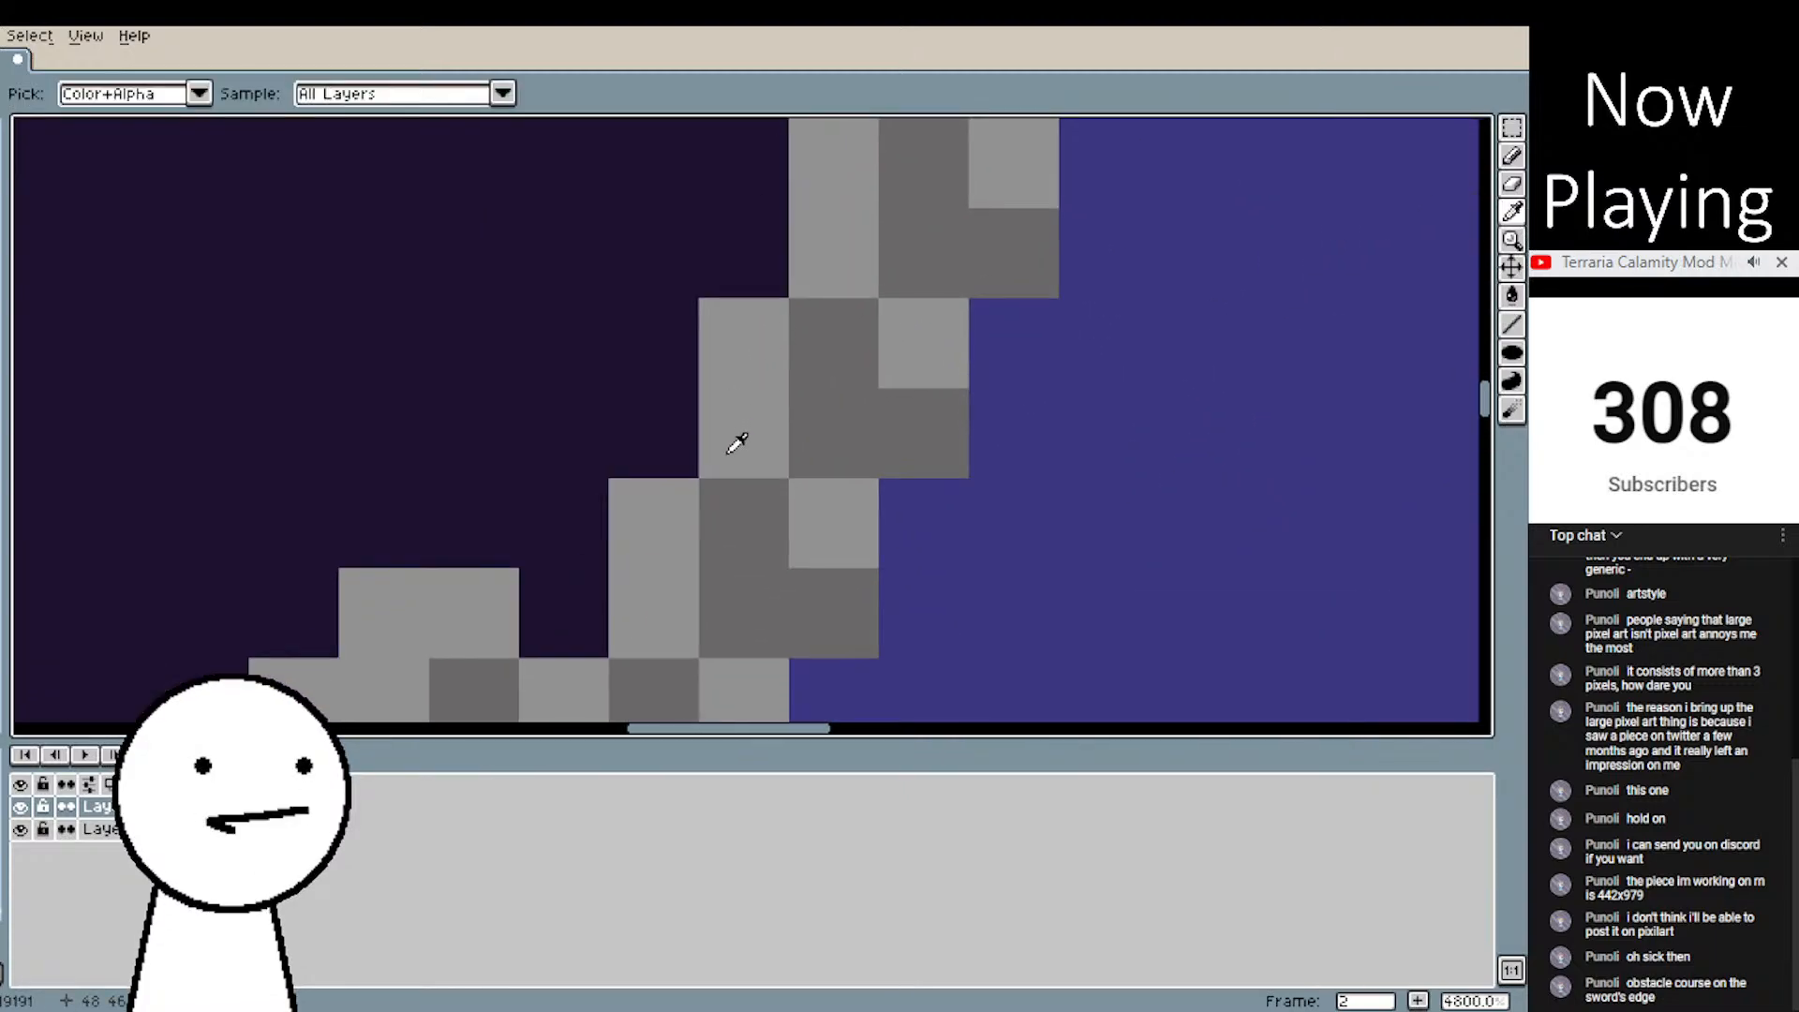
drag(736, 442, 662, 340)
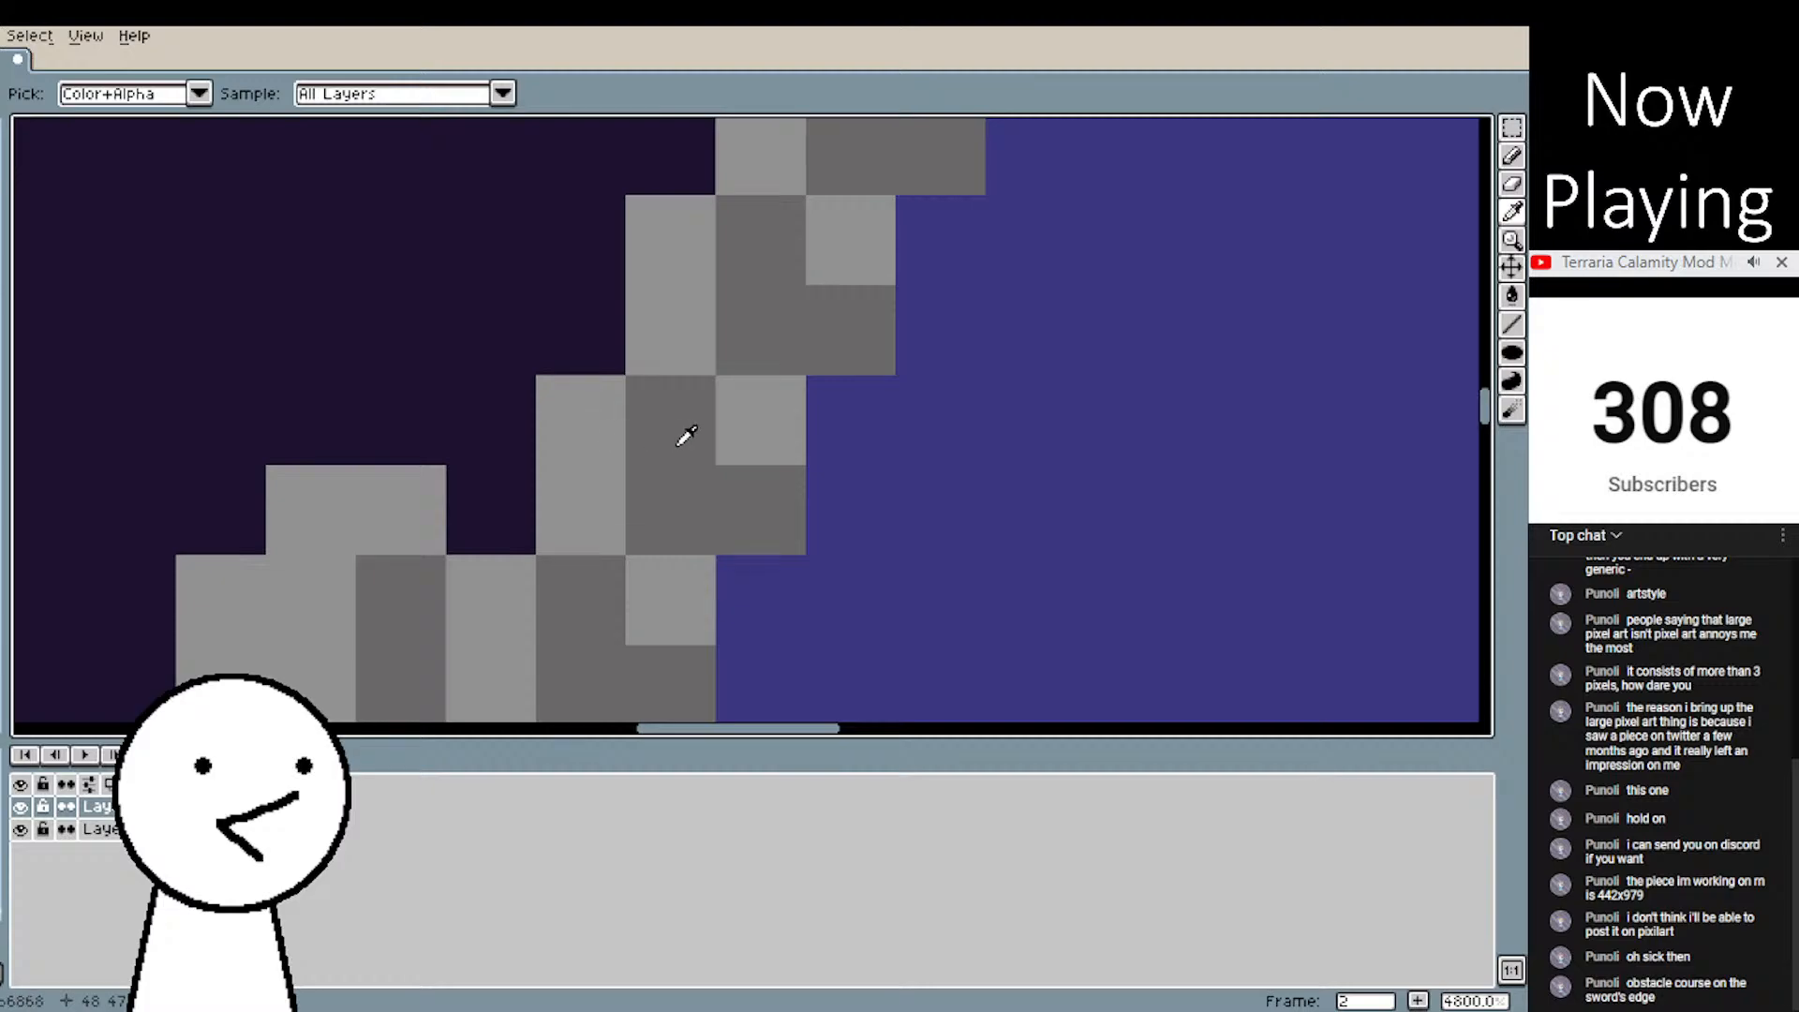
click(1512, 325)
drag(586, 551, 772, 281)
drag(470, 438, 451, 313)
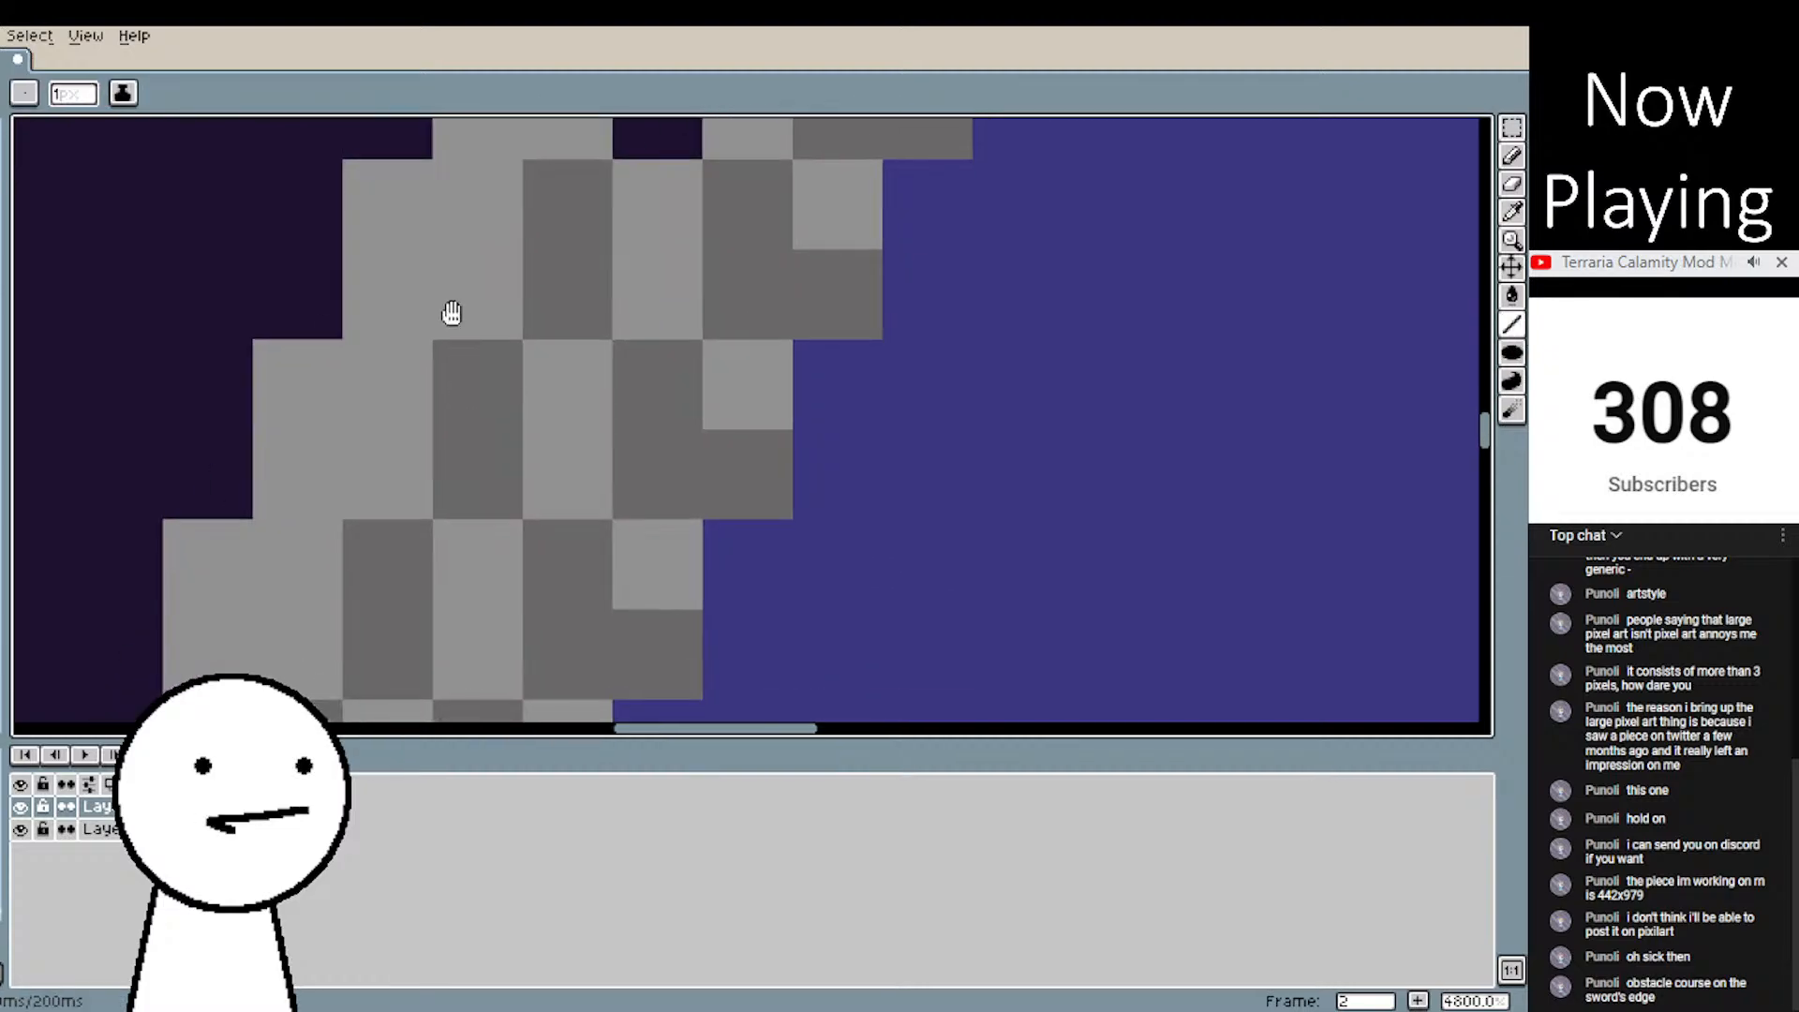
click(309, 401)
click(214, 538)
scroll(568, 470, down, 5)
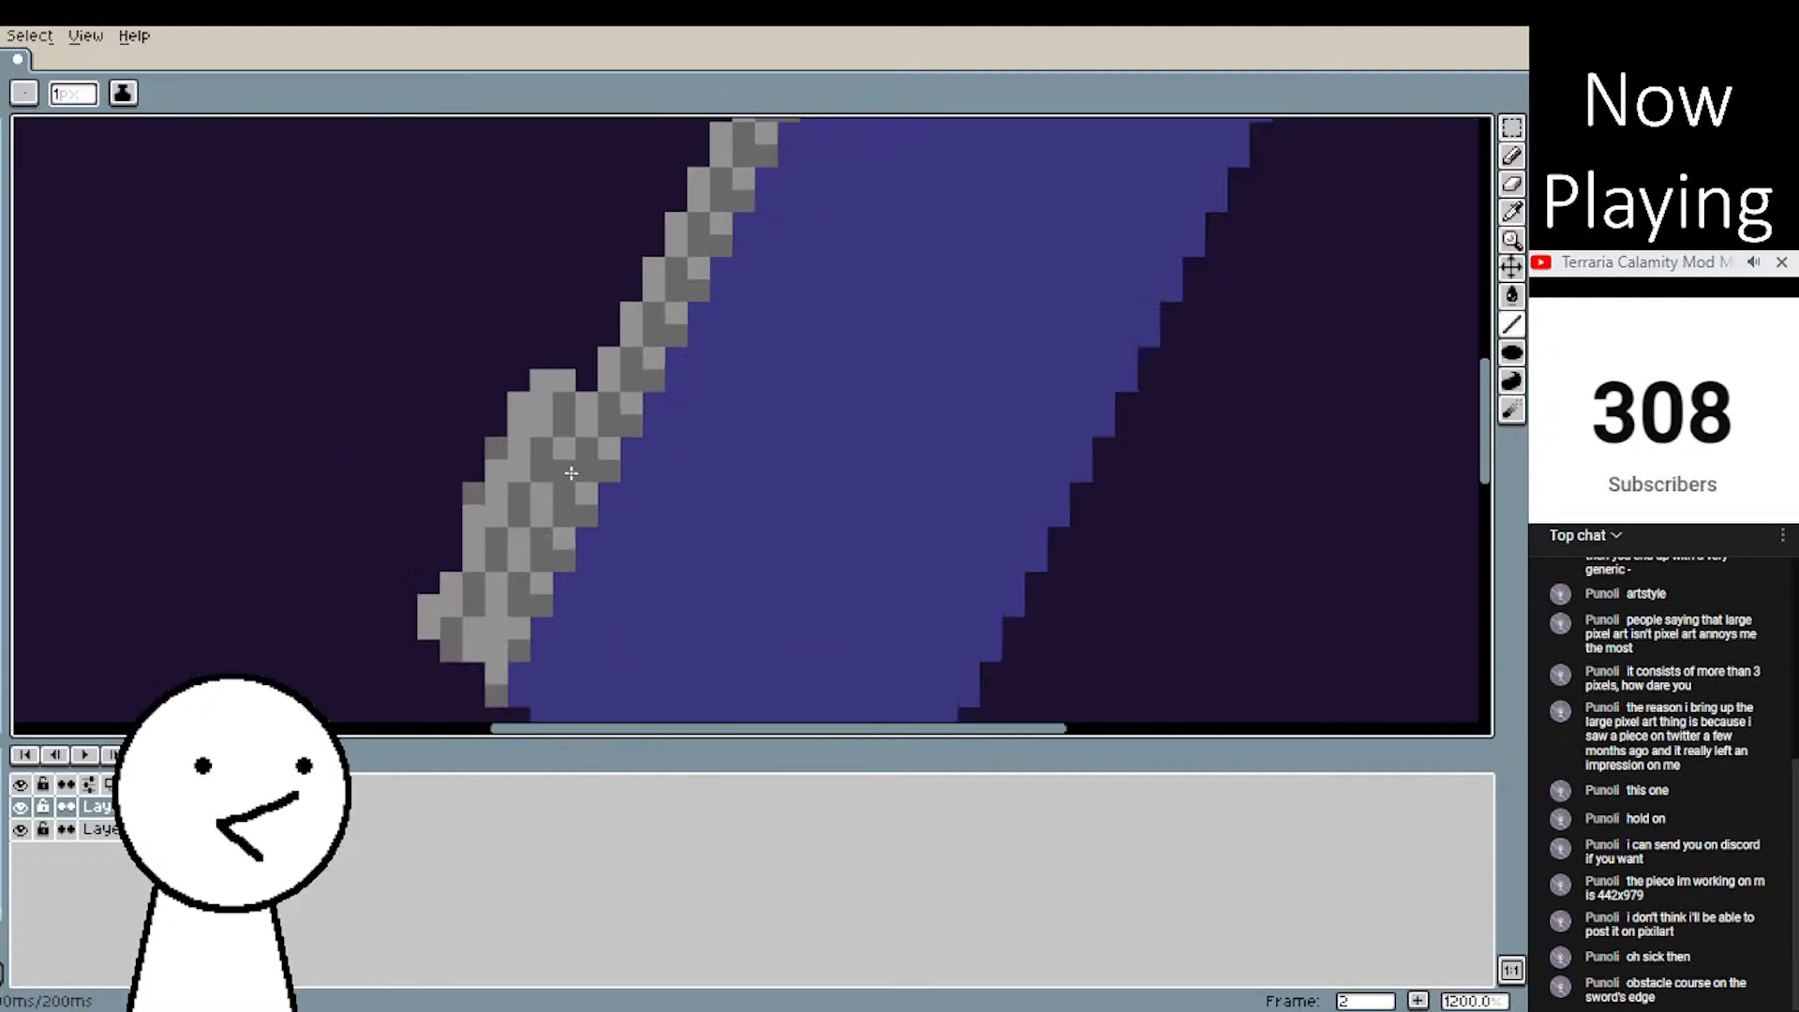
scroll(643, 398, up, 3)
drag(562, 494, 906, 413)
key(ctrl+z)
key(ctrl+z)
- Add one dark grey pixel at a step on the outer edge of the lower bump
click(580, 586)
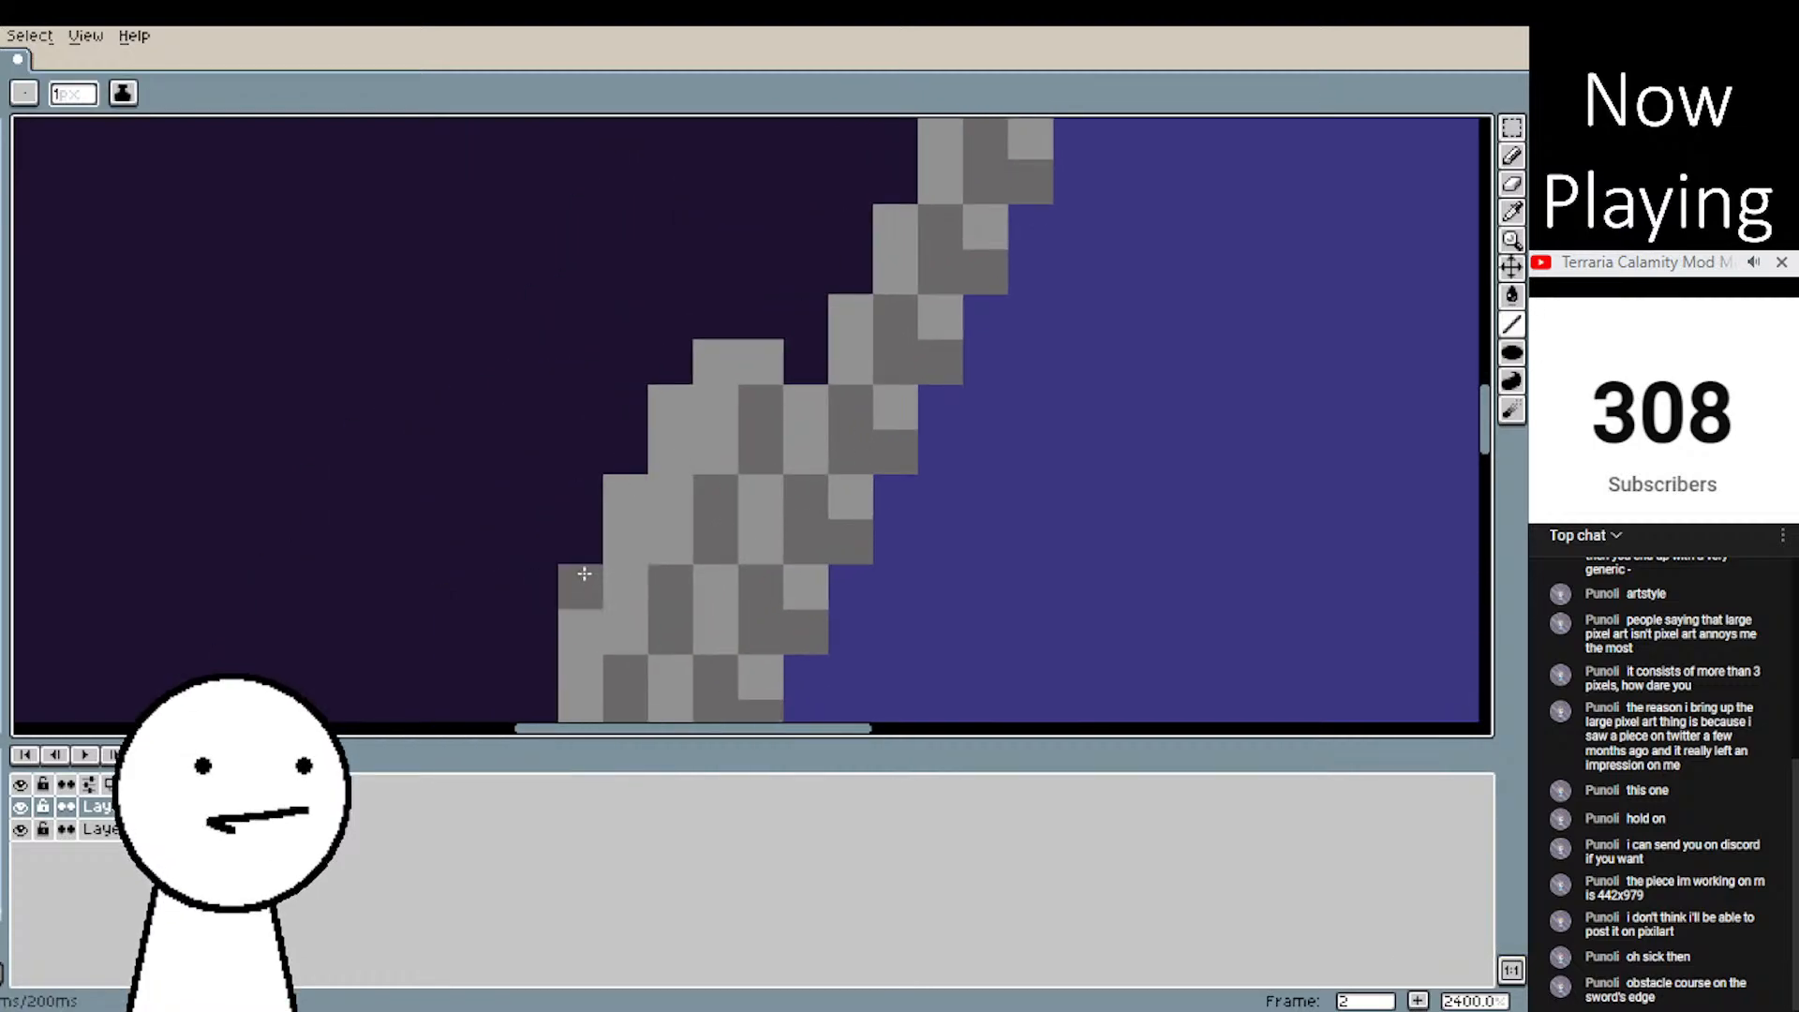
mouse_move(984, 265)
mouse_down()
mouse_move(671, 362)
mouse_move(469, 384)
mouse_up()
scroll(478, 377, down, 4)
scroll(491, 368, down, 3)
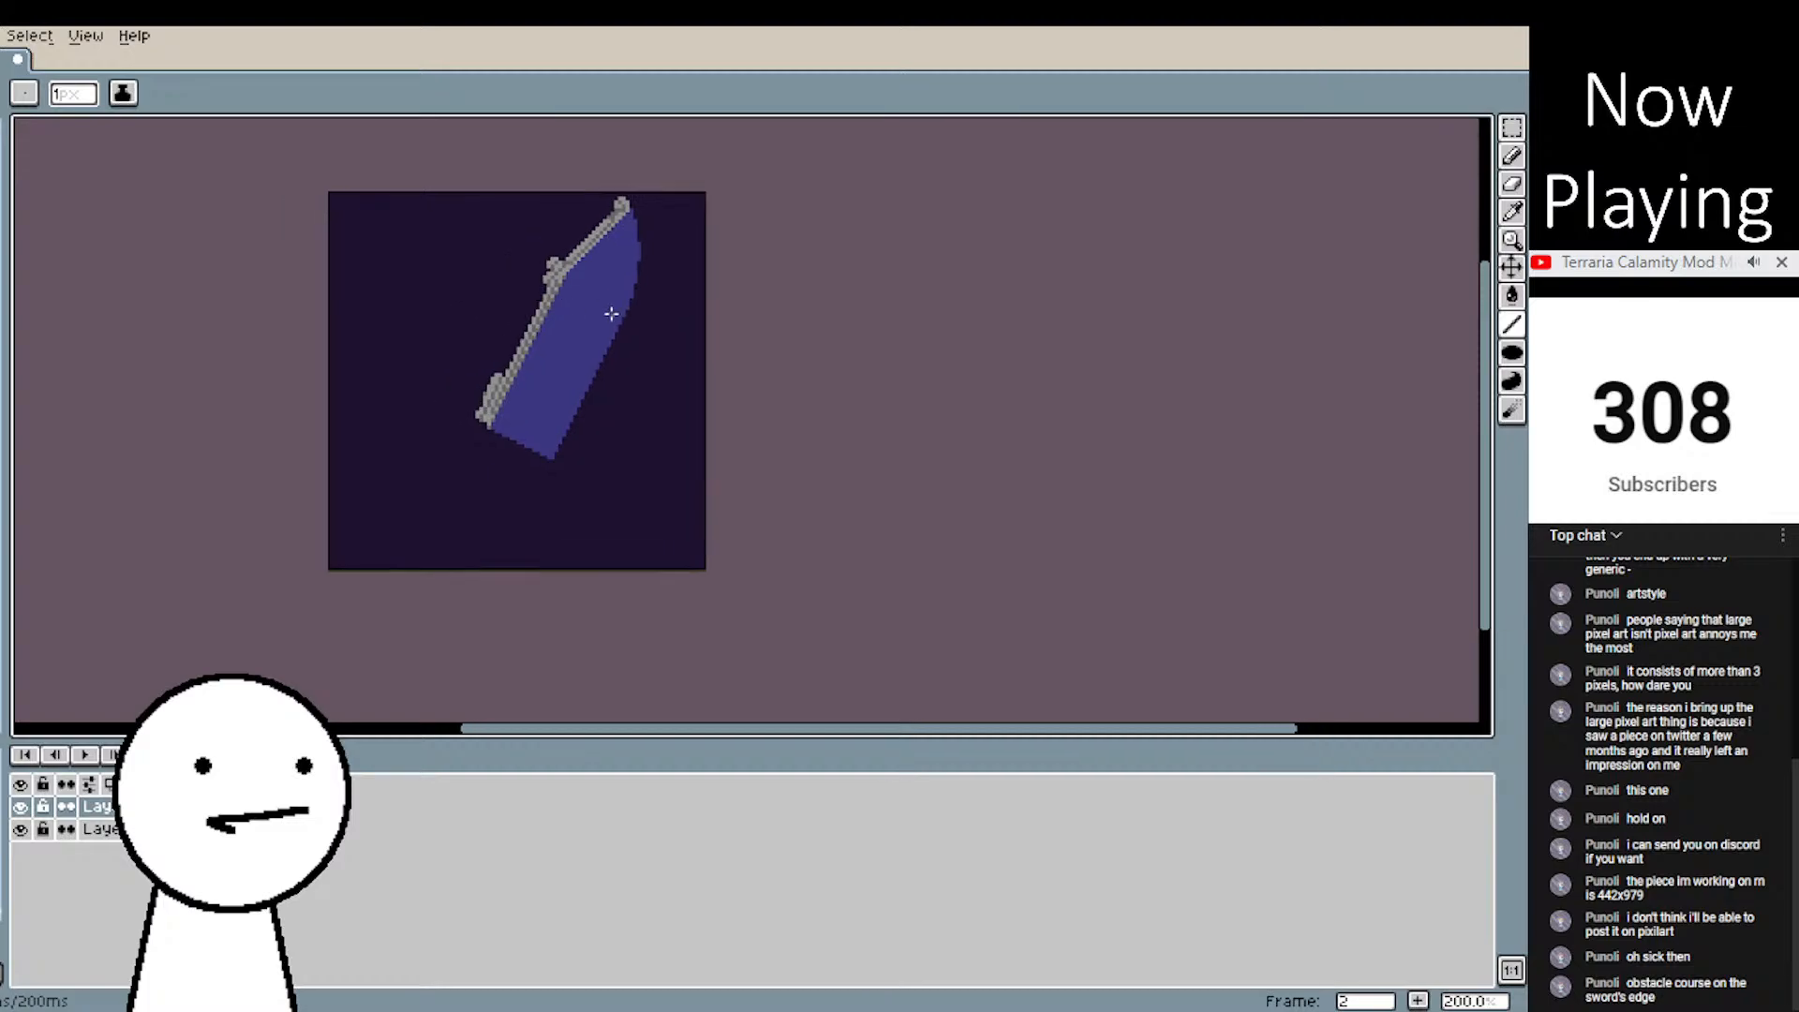
scroll(722, 345, down, 1)
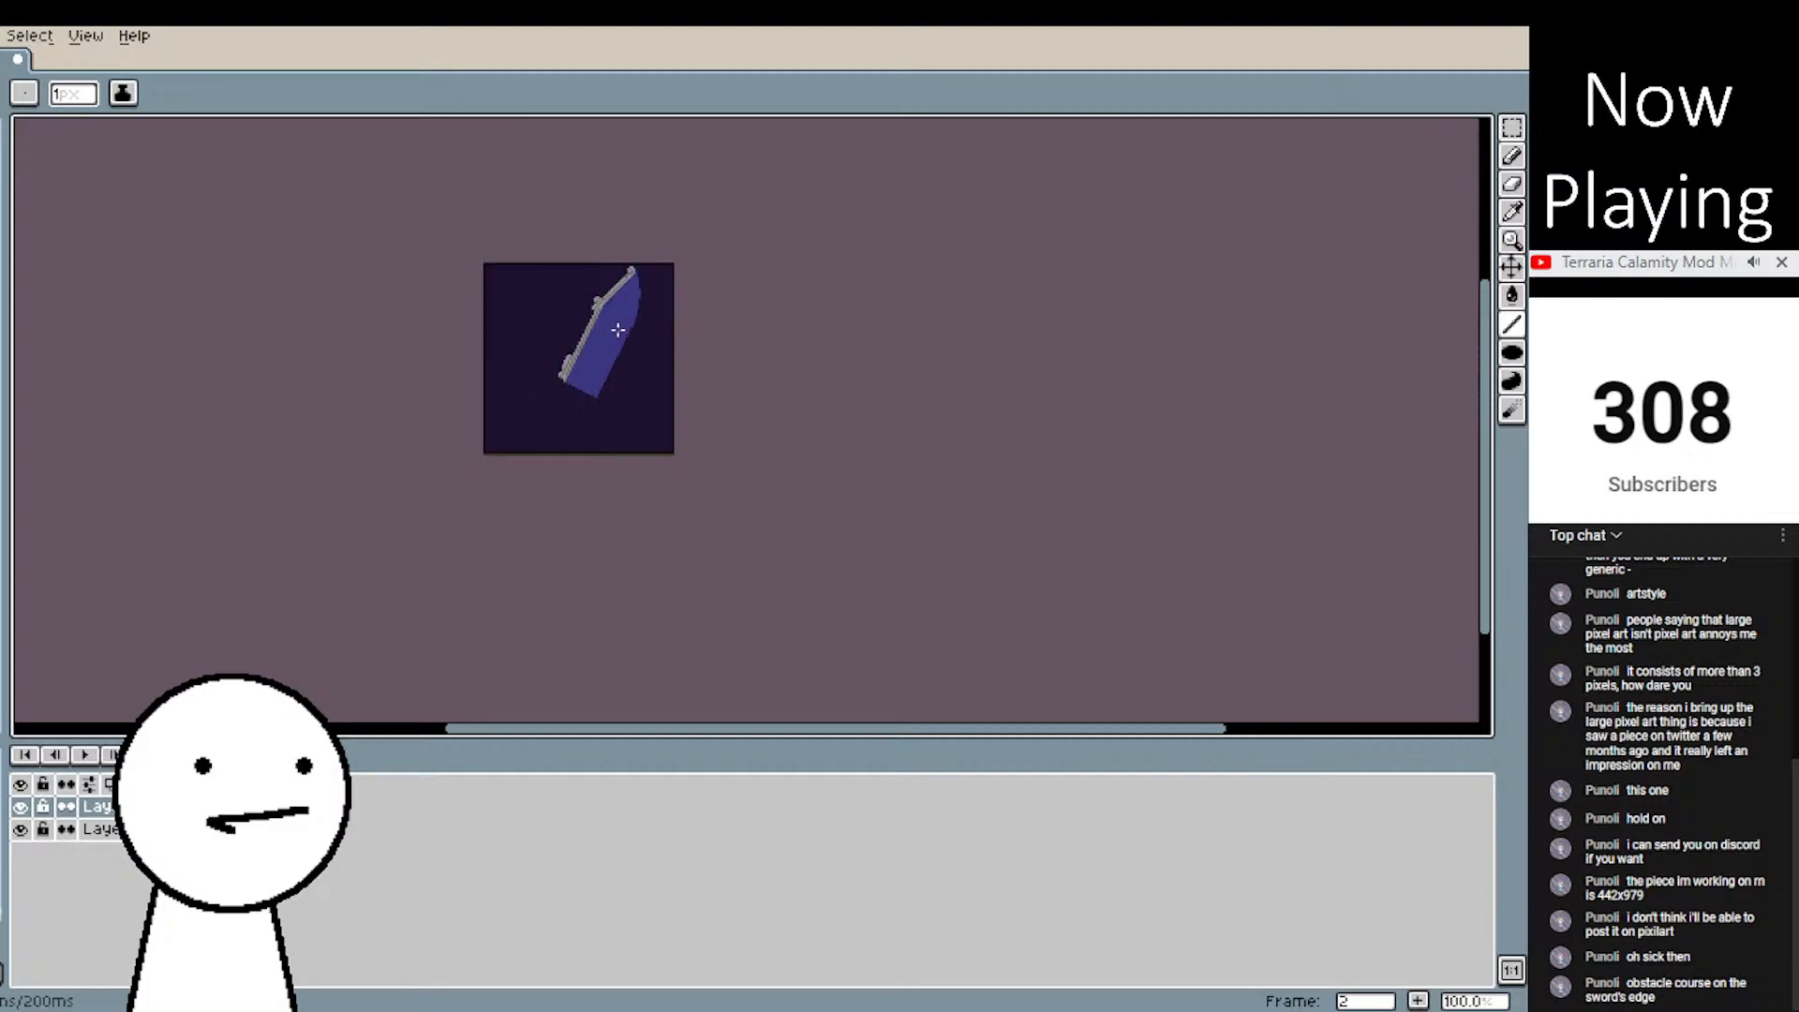
scroll(600, 343, up, 9)
click(1512, 213)
drag(191, 256, 1031, 182)
key(b)
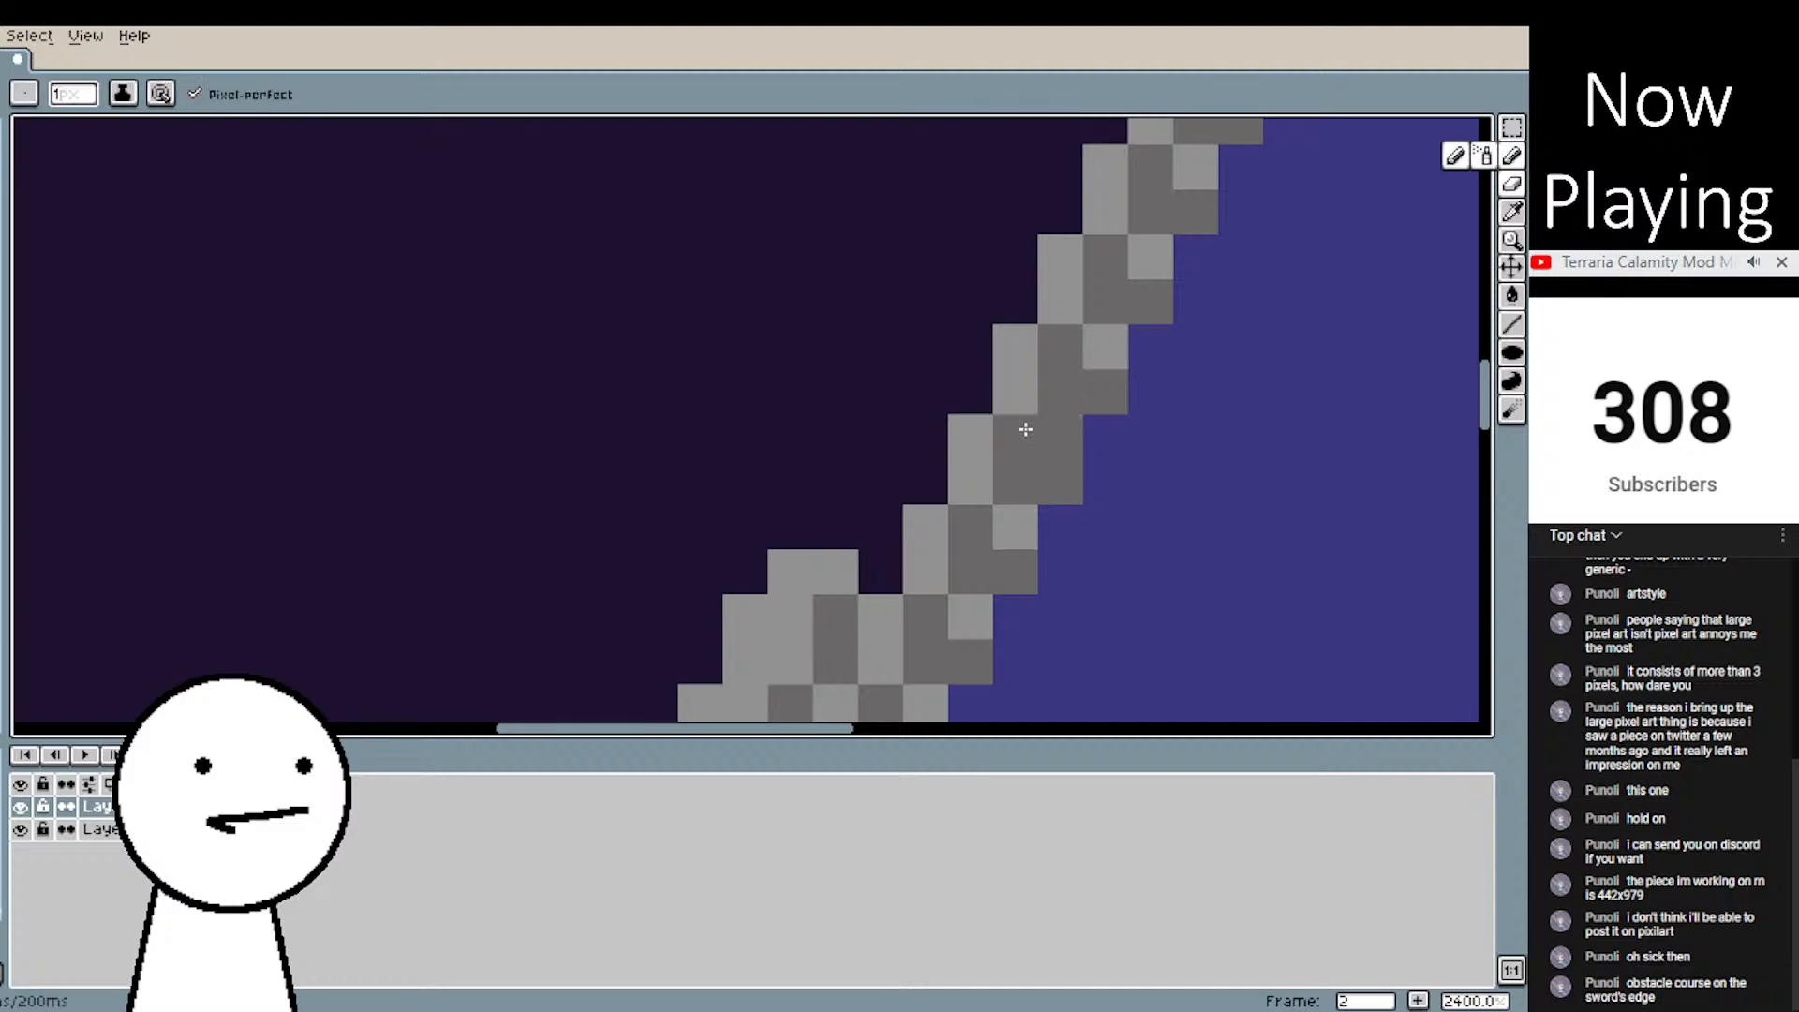
scroll(935, 482, up, 3)
scroll(814, 459, down, 6)
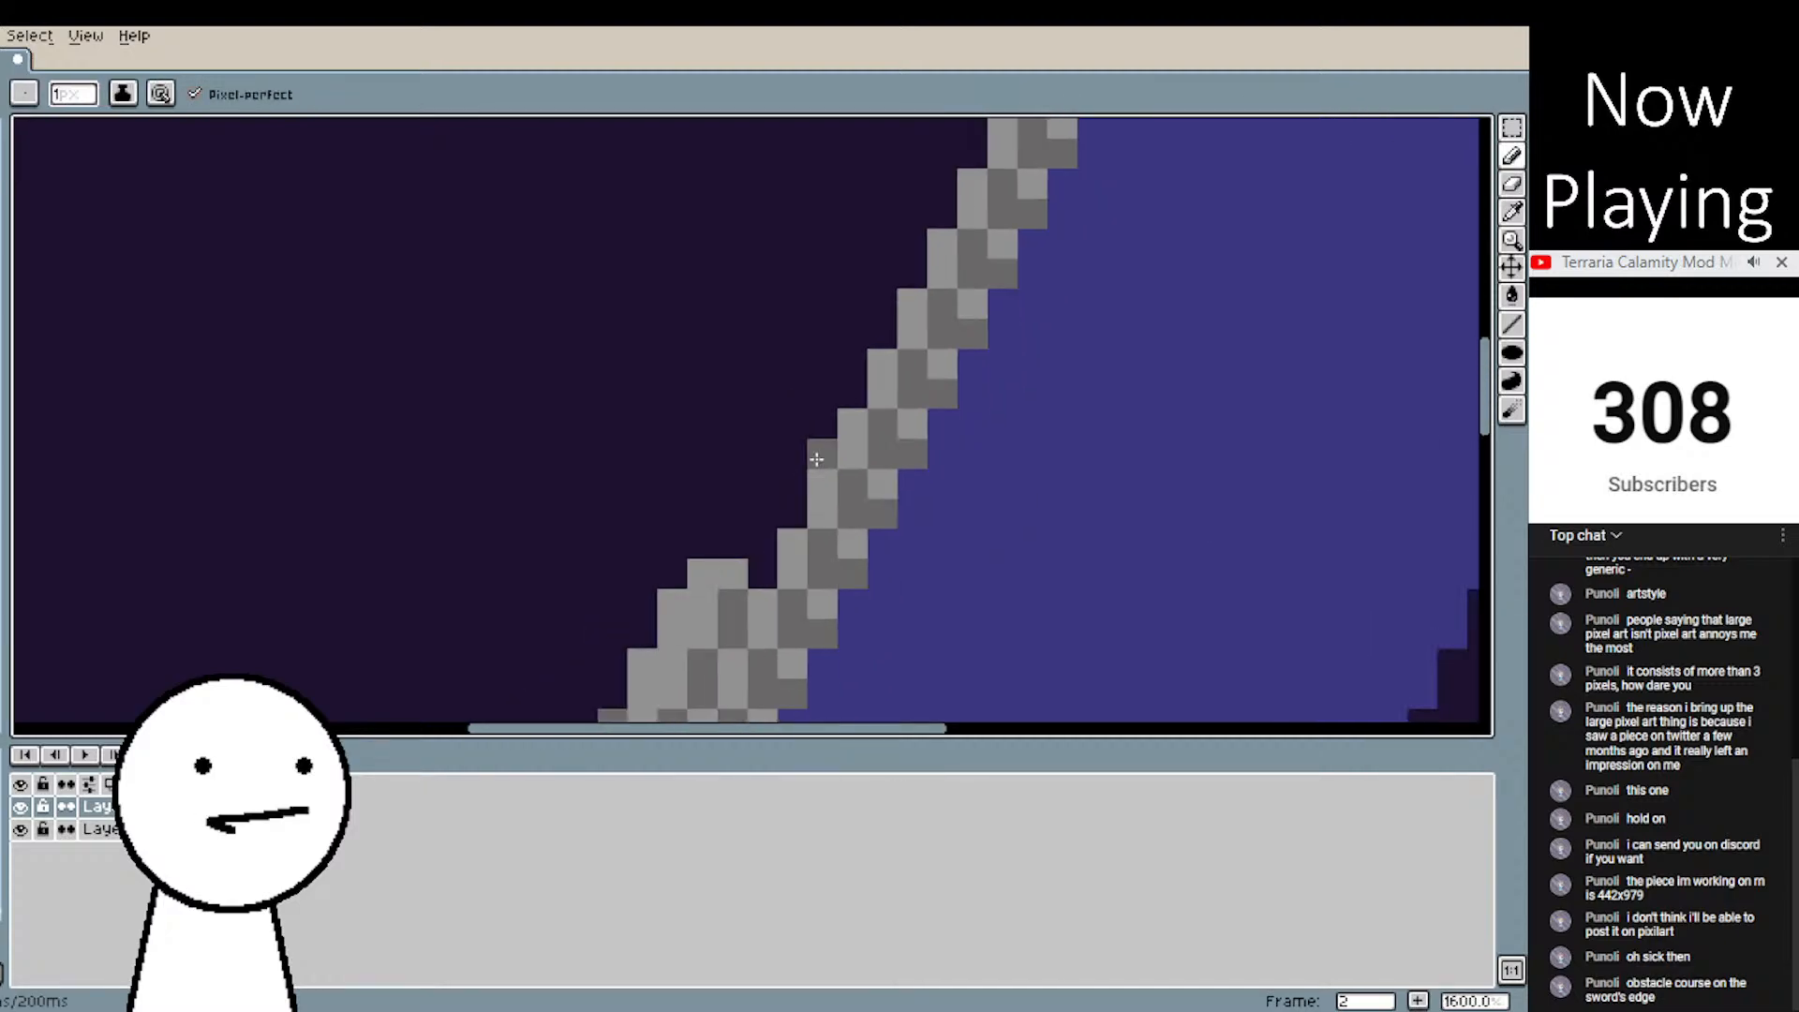
scroll(780, 534, up, 2)
scroll(780, 534, up, 1)
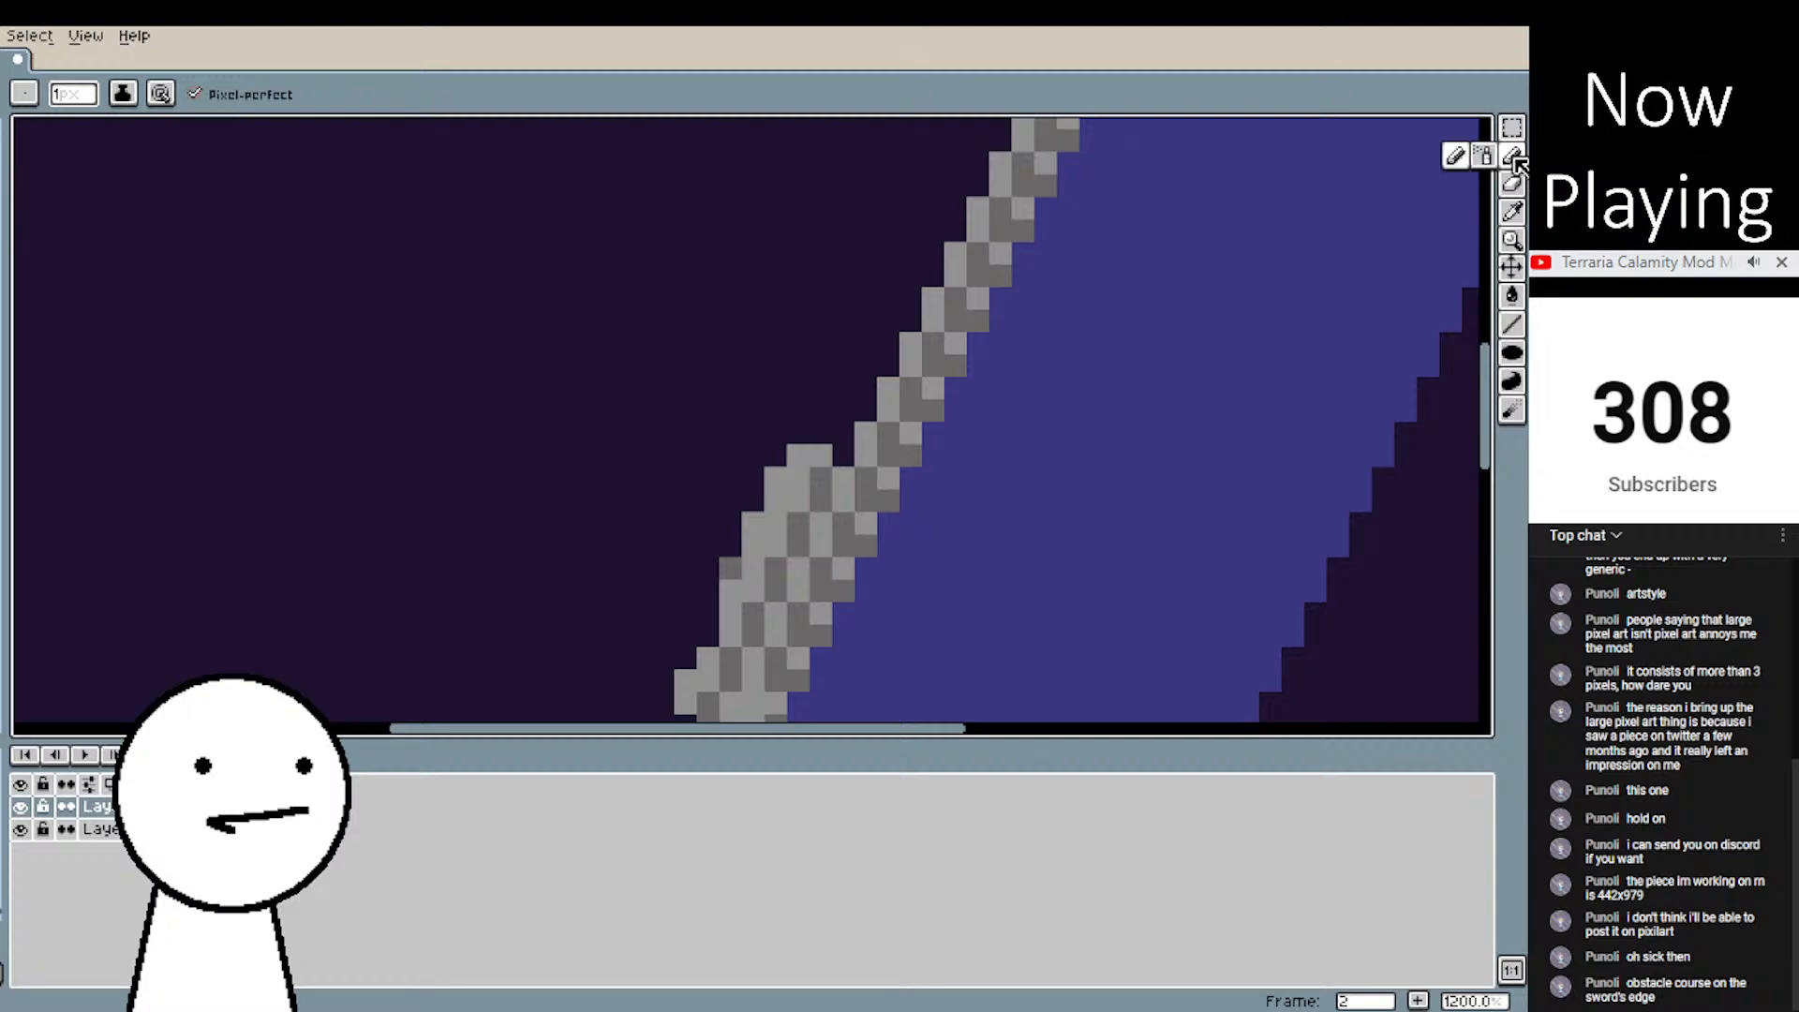
- Try a stepped white highlight of two-pixel pencil strokes down the outer side of the lower bump
scroll(789, 497, up, 2)
drag(801, 454, 803, 418)
drag(751, 503, 749, 532)
drag(861, 580, 674, 458)
drag(536, 476, 530, 515)
scroll(621, 497, down, 5)
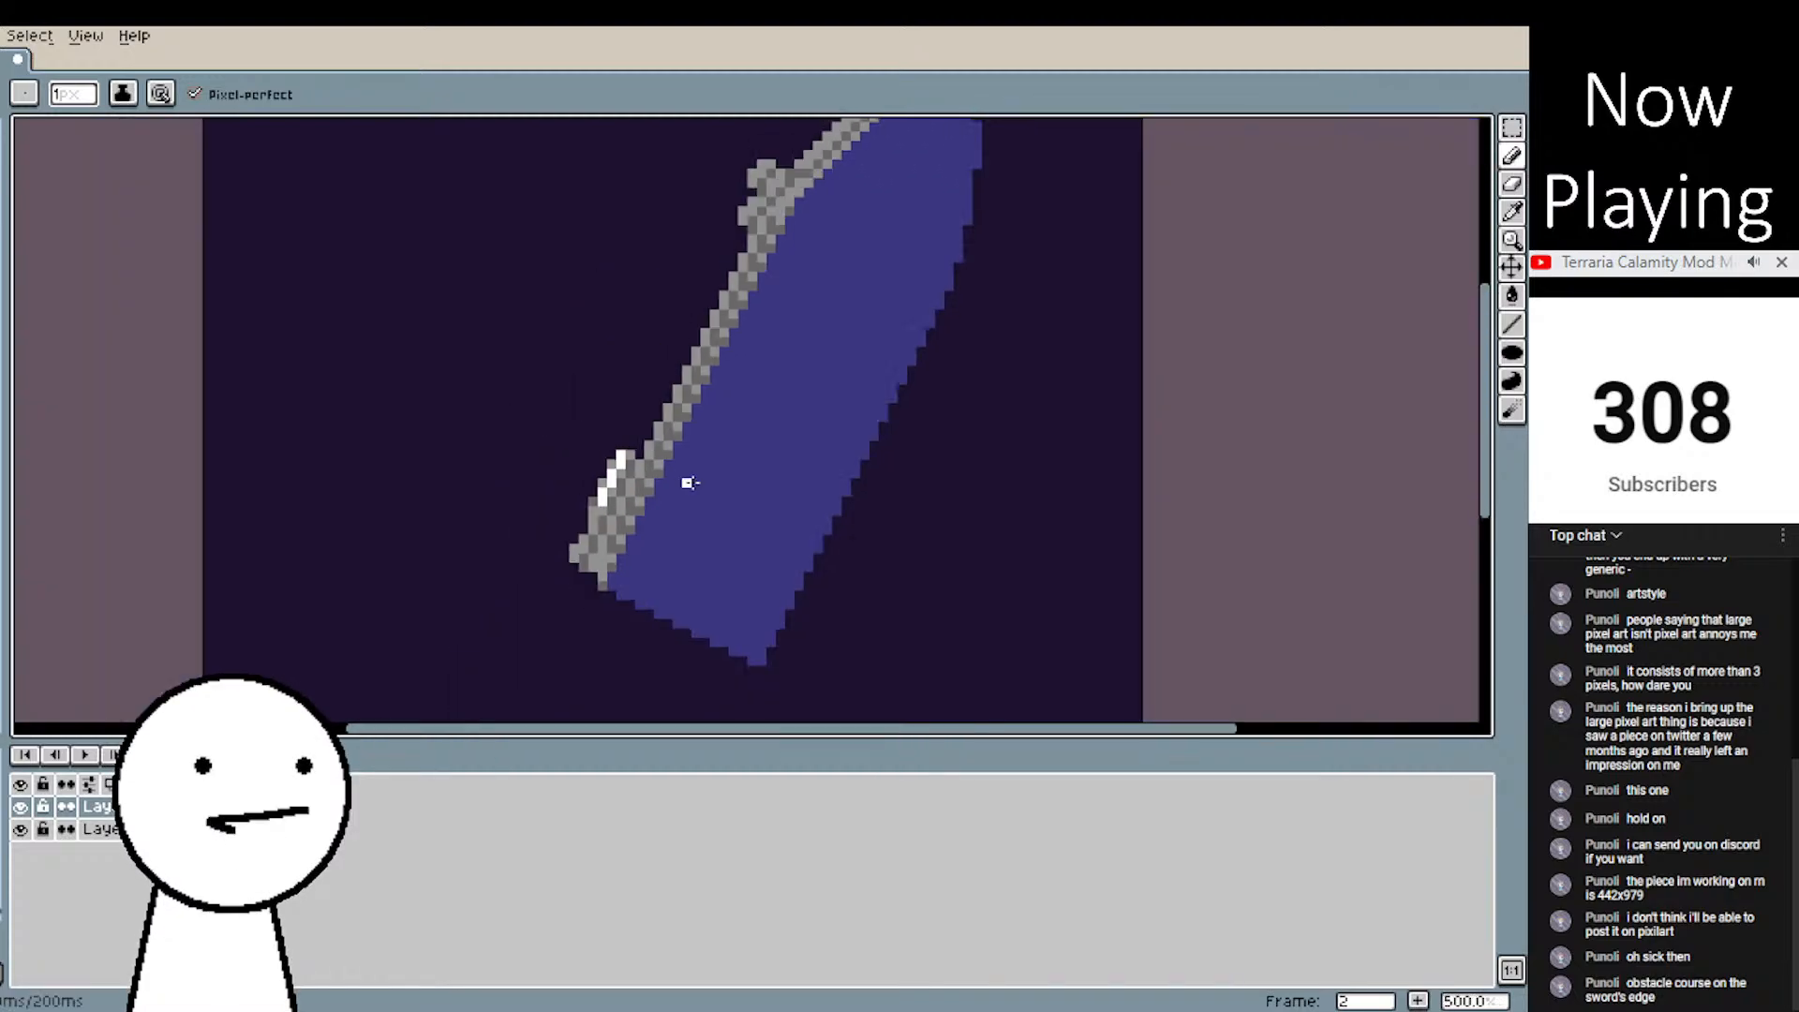
scroll(792, 476, down, 4)
scroll(797, 476, up, 8)
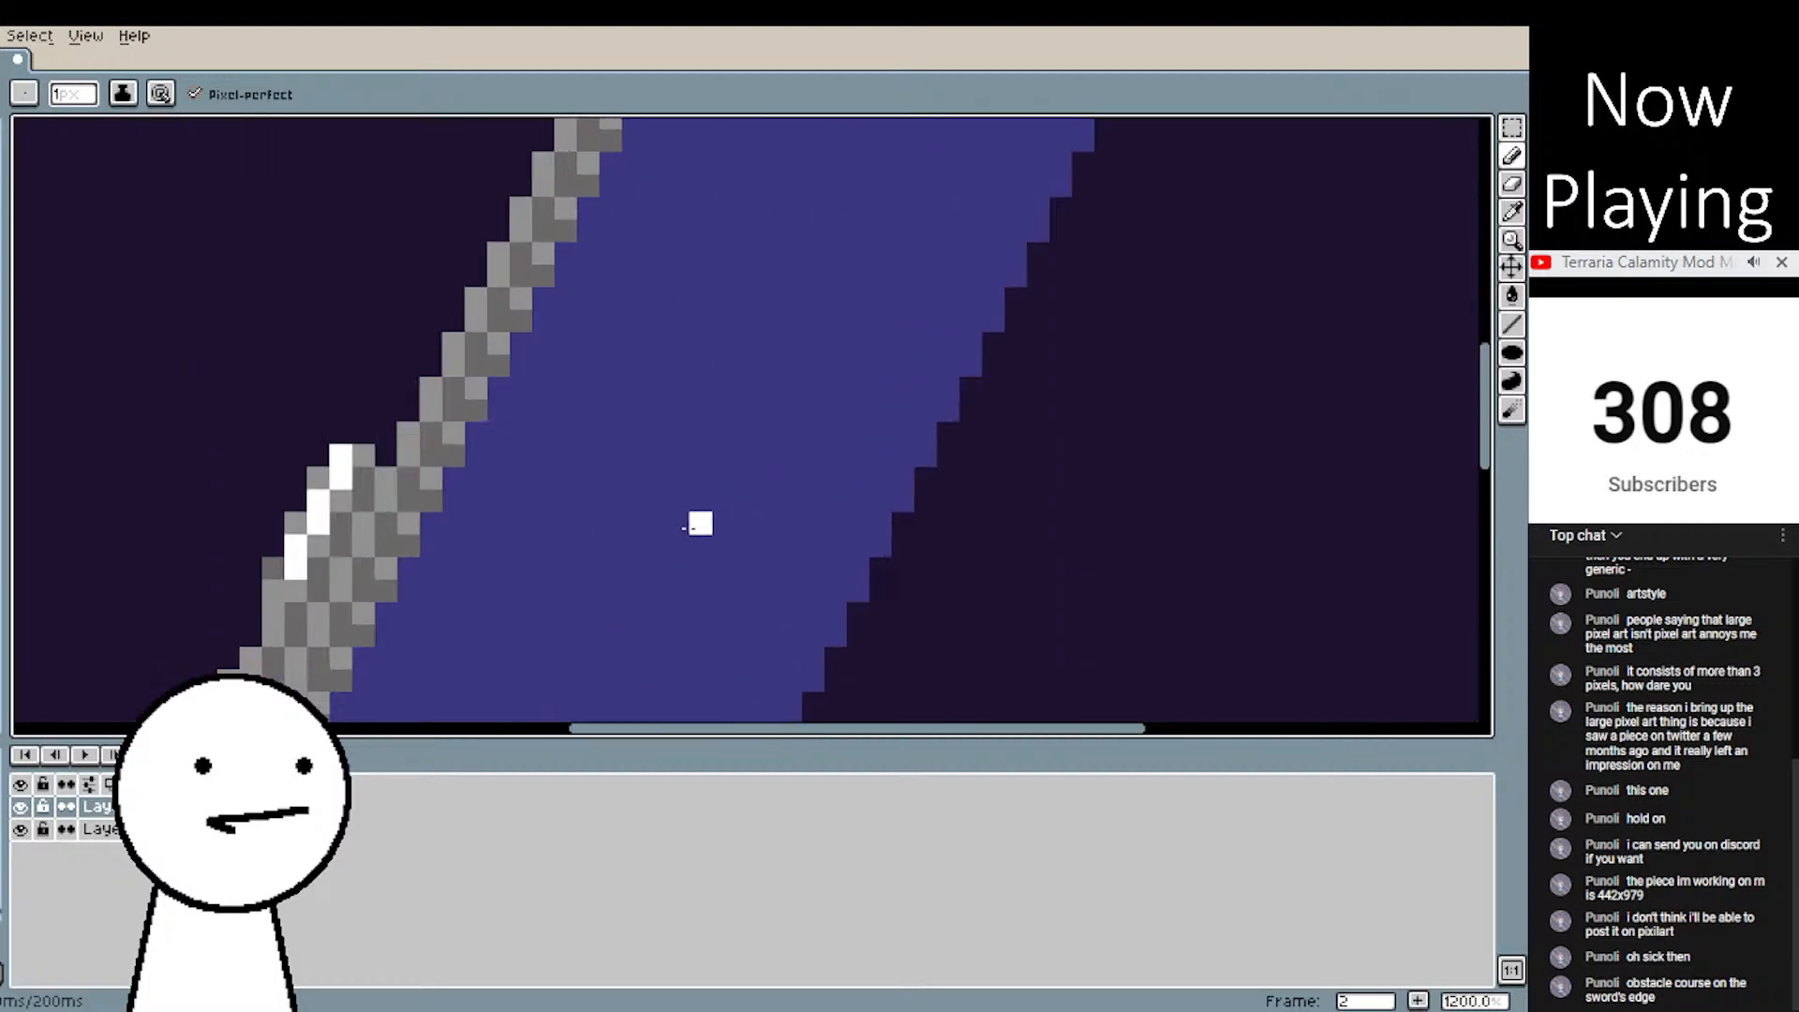
- Undo the white highlight strokes on the lower bump
key(ctrl+z)
key(ctrl+z)
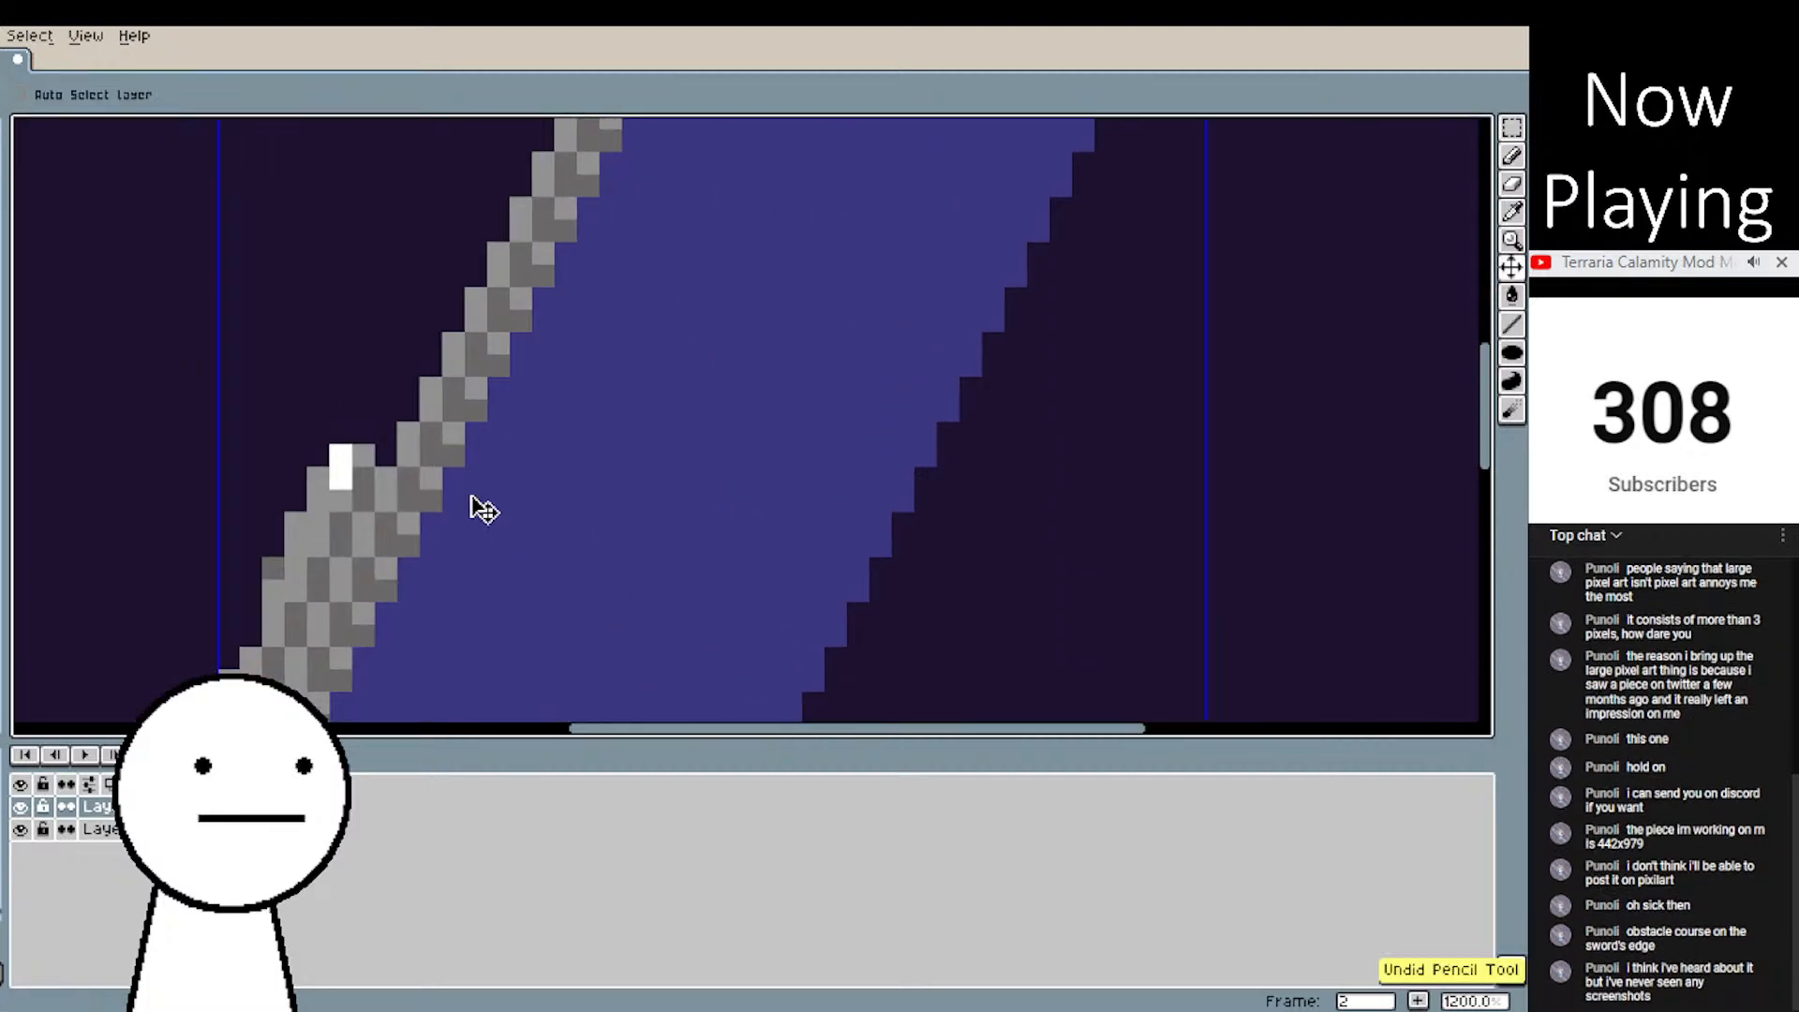
key(ctrl+z)
- Paint a short white highlight of three pixels near the upper outer corner of the lower bump
click(318, 499)
click(228, 545)
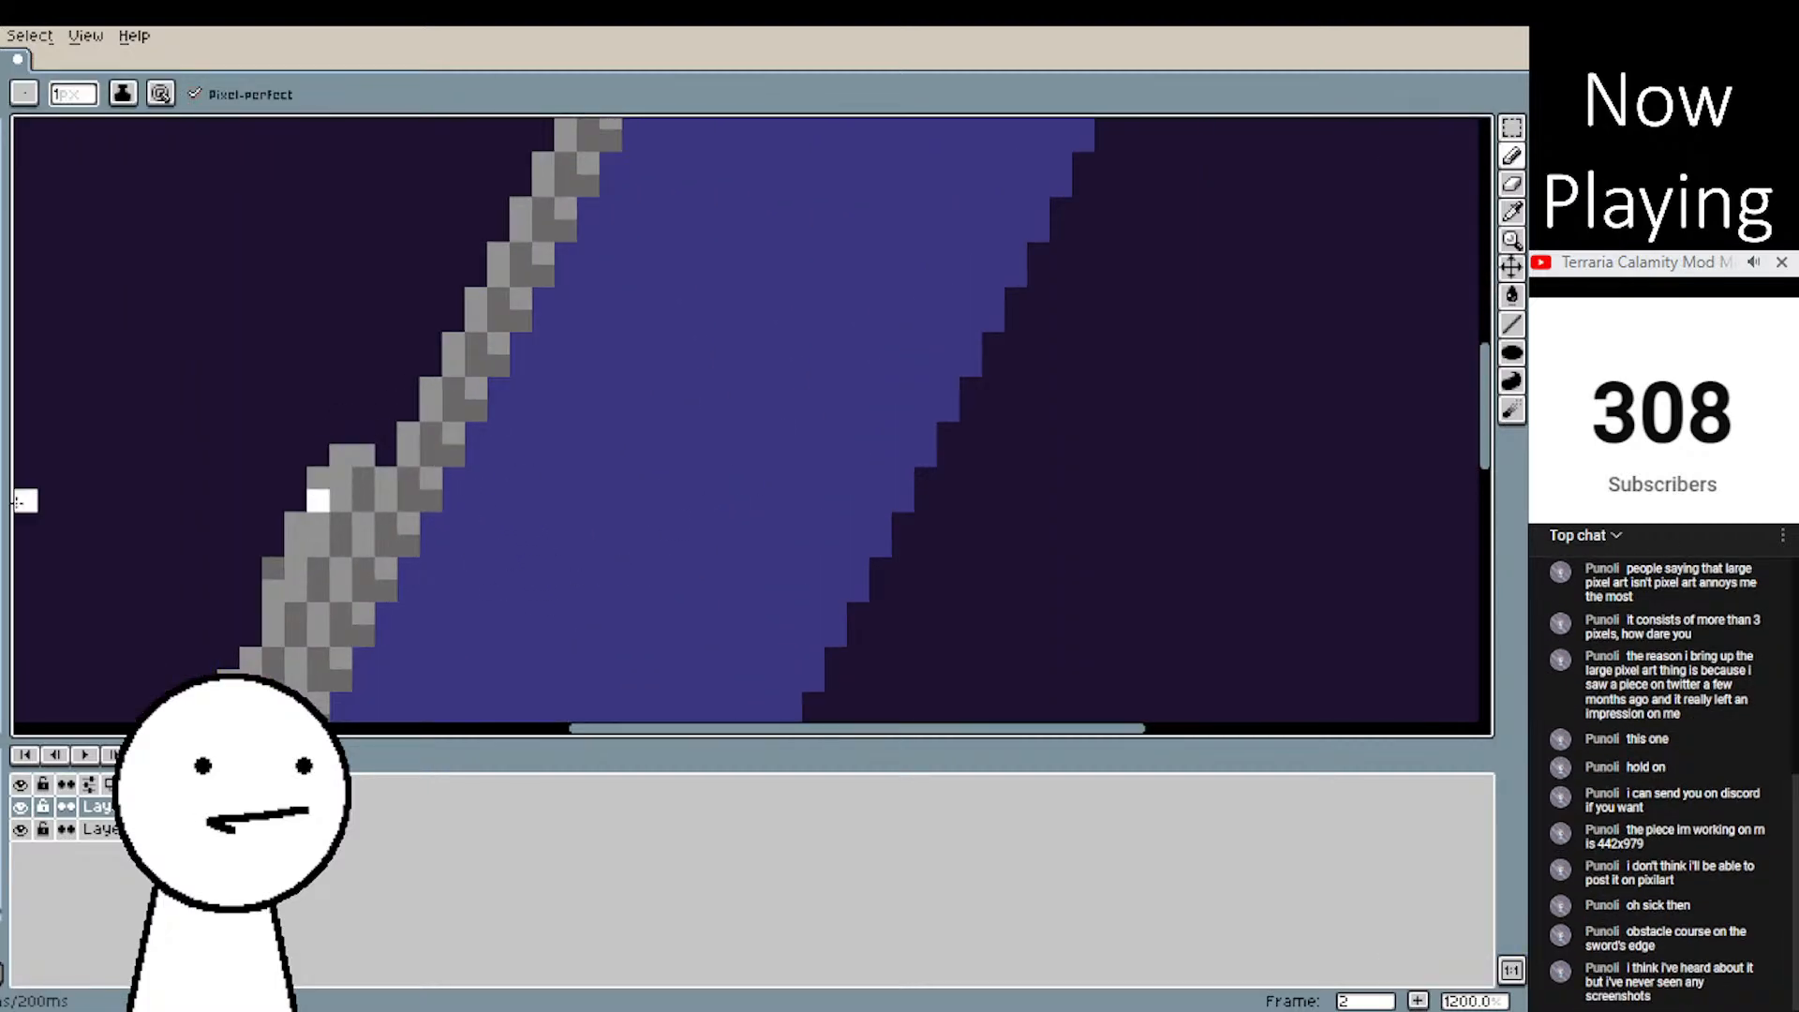
click(340, 523)
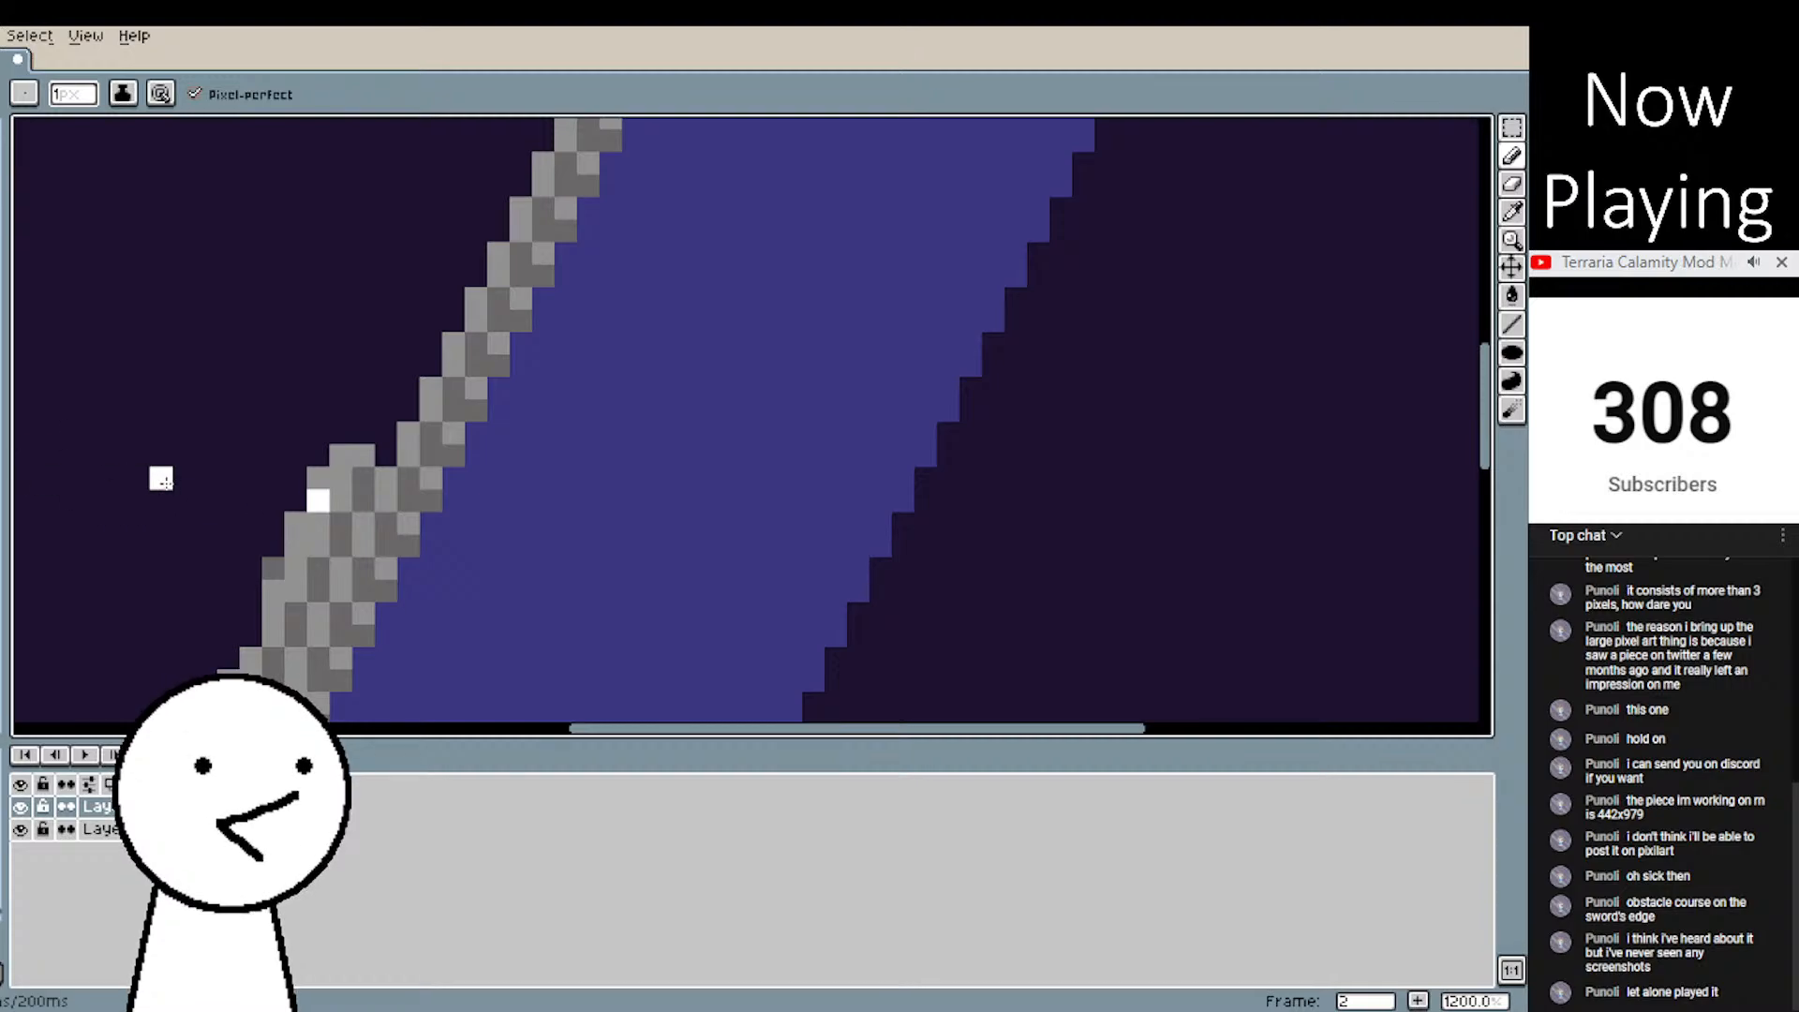
click(340, 475)
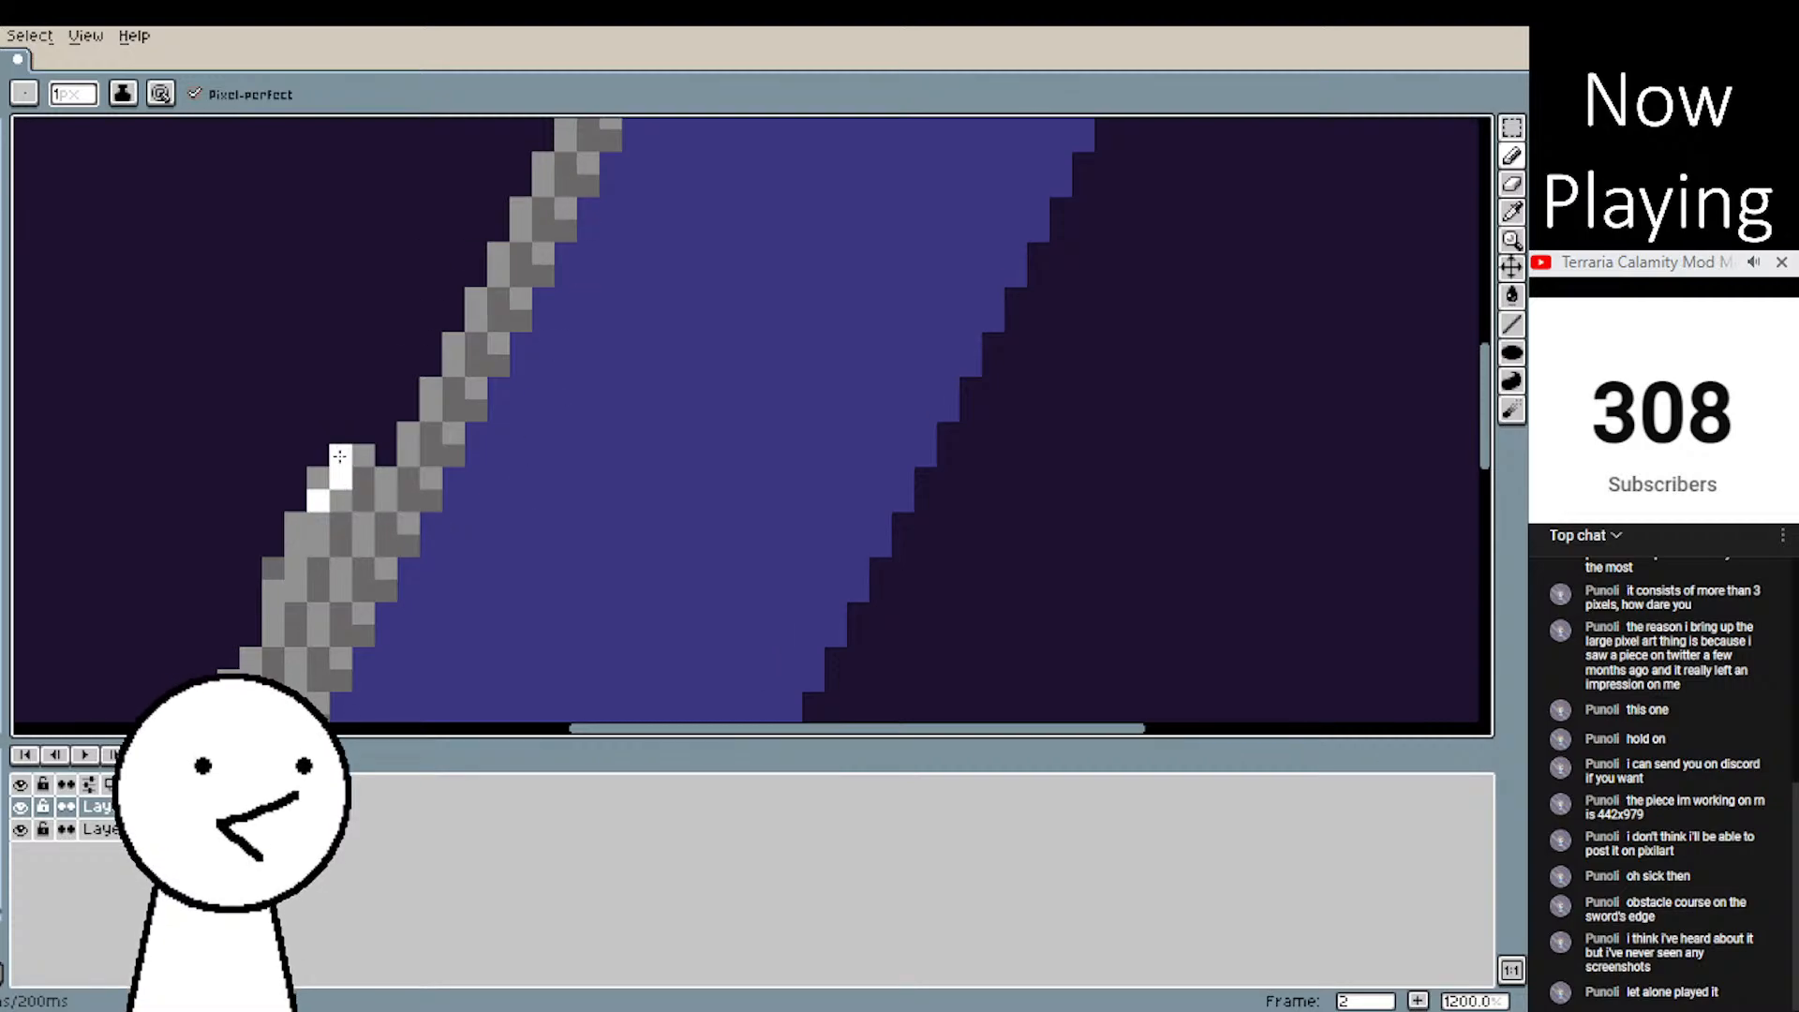
scroll(618, 553, right, 3)
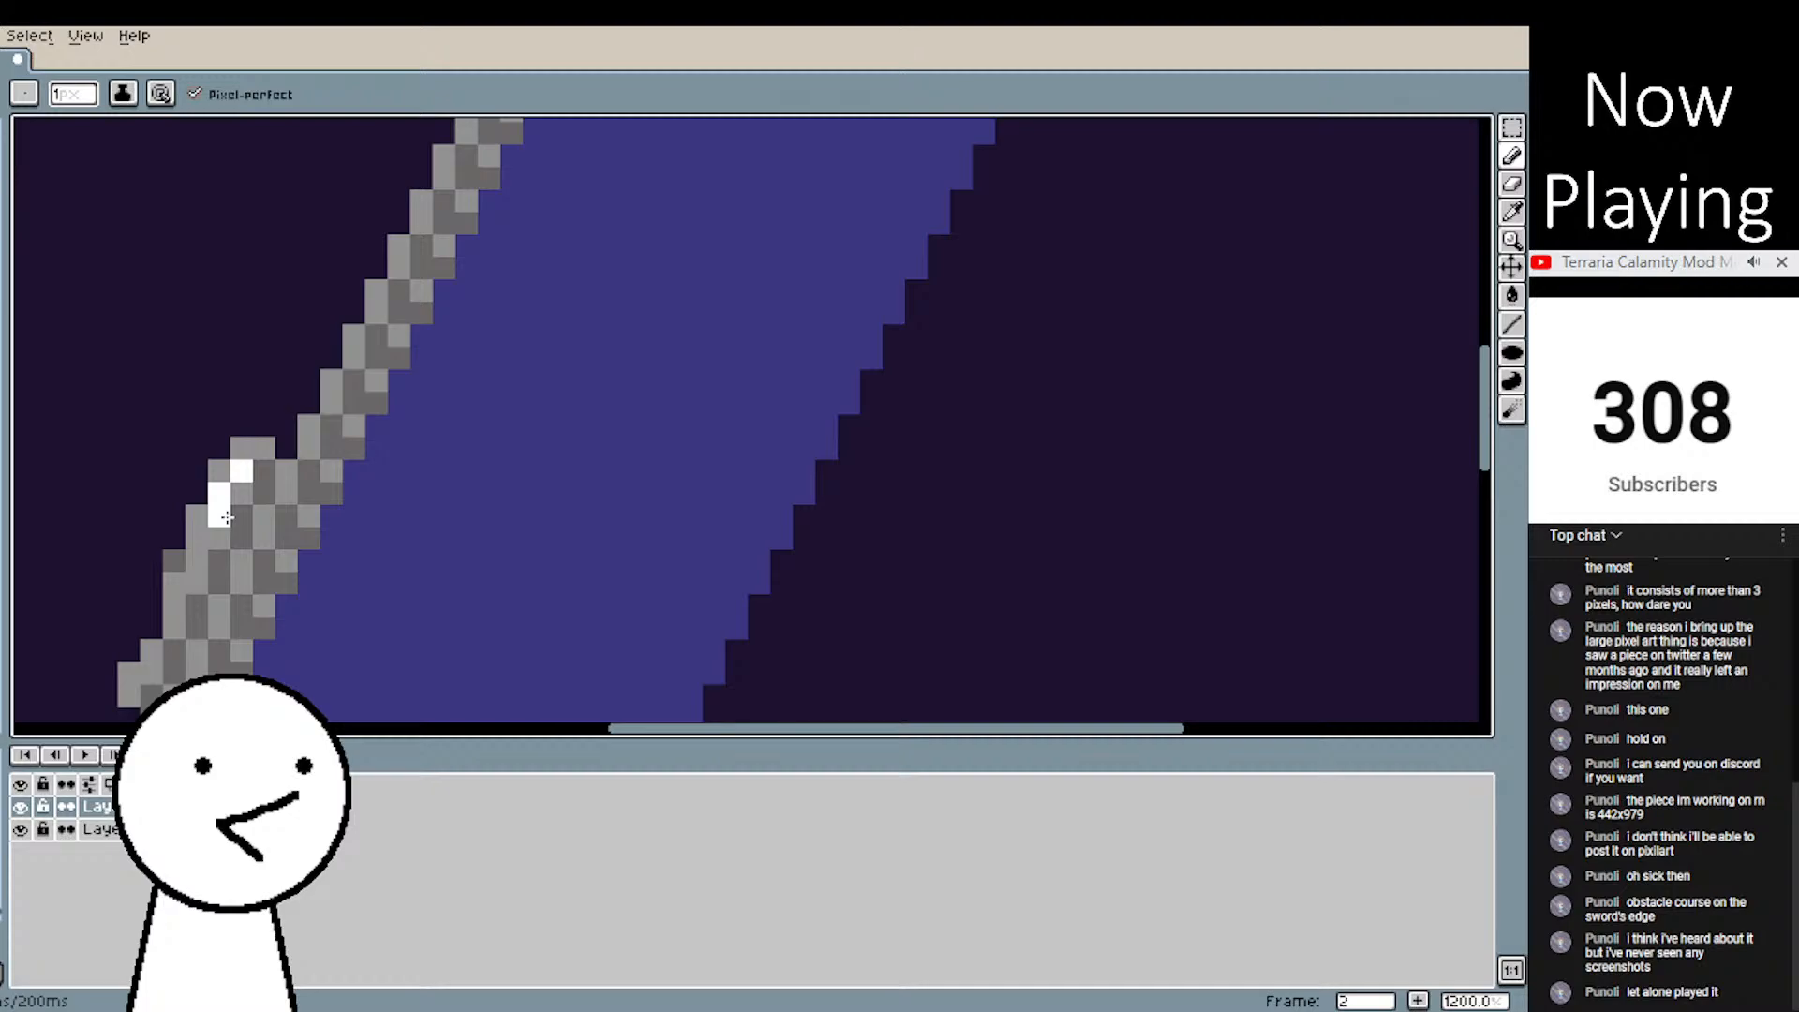
- Add two separate white highlight pixels to the middle knob where the blade's edge trim bends
scroll(527, 596, down, 7)
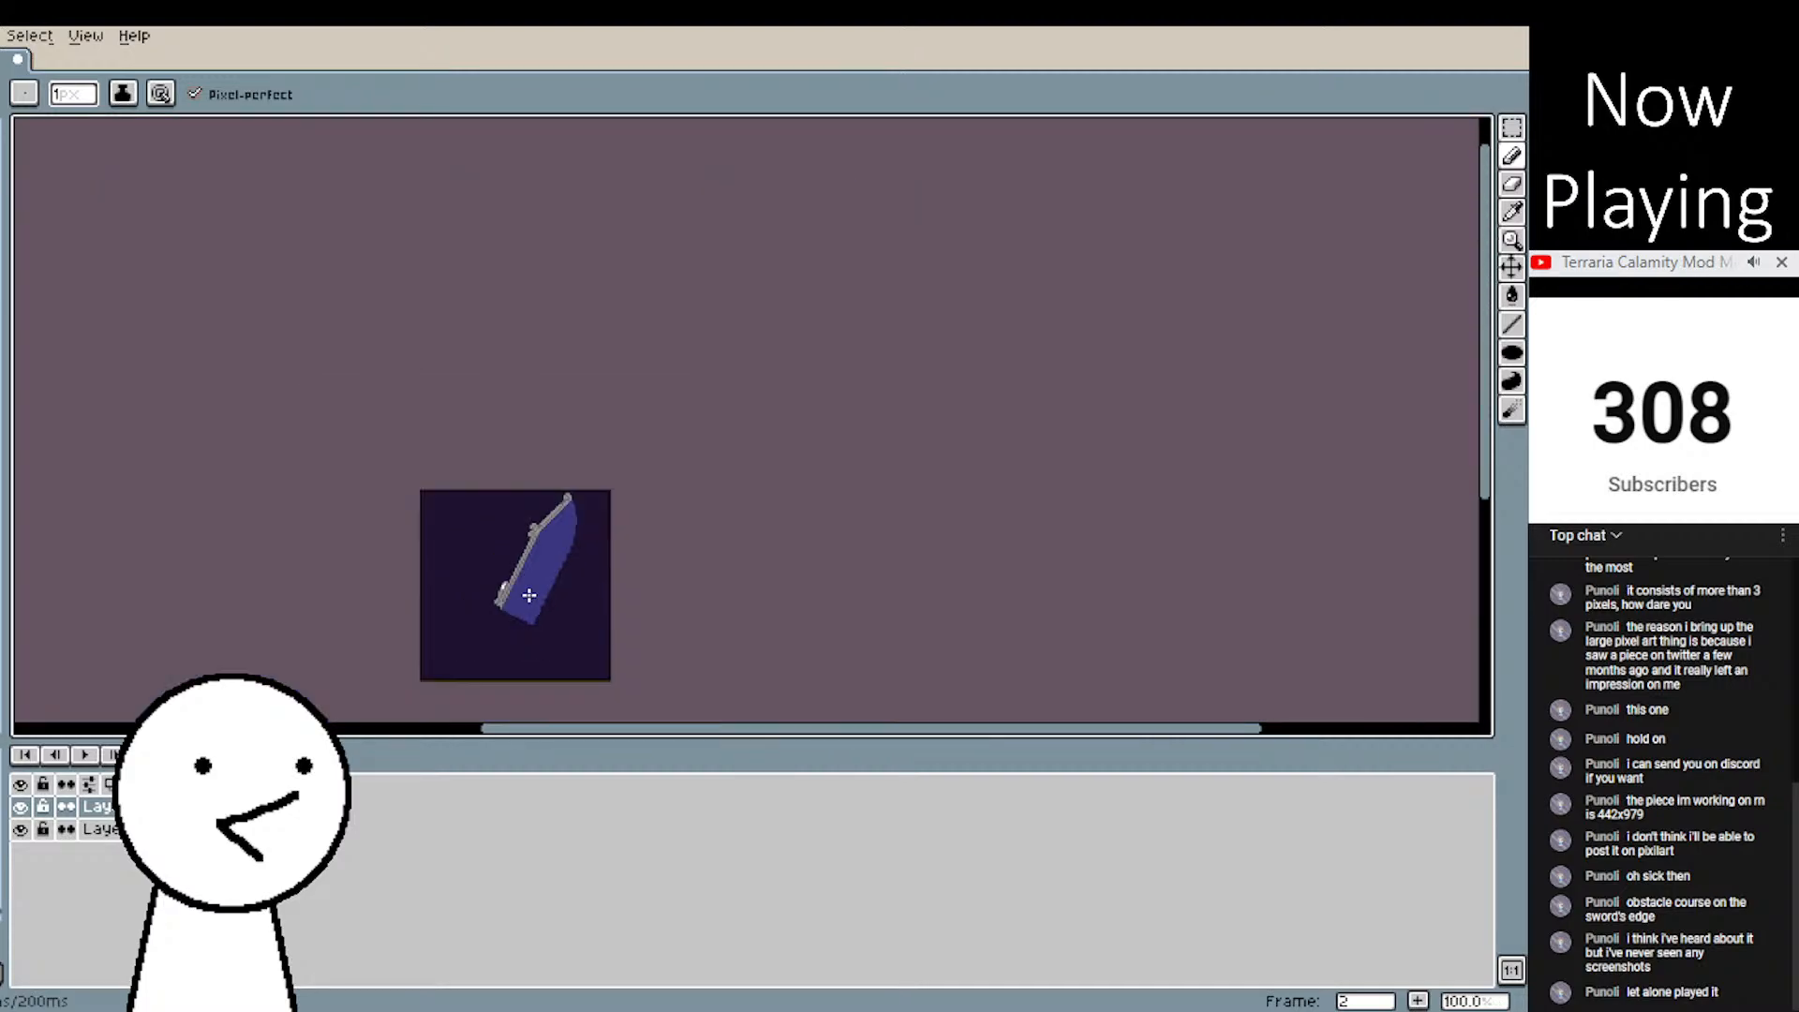
scroll(555, 502, up, 12)
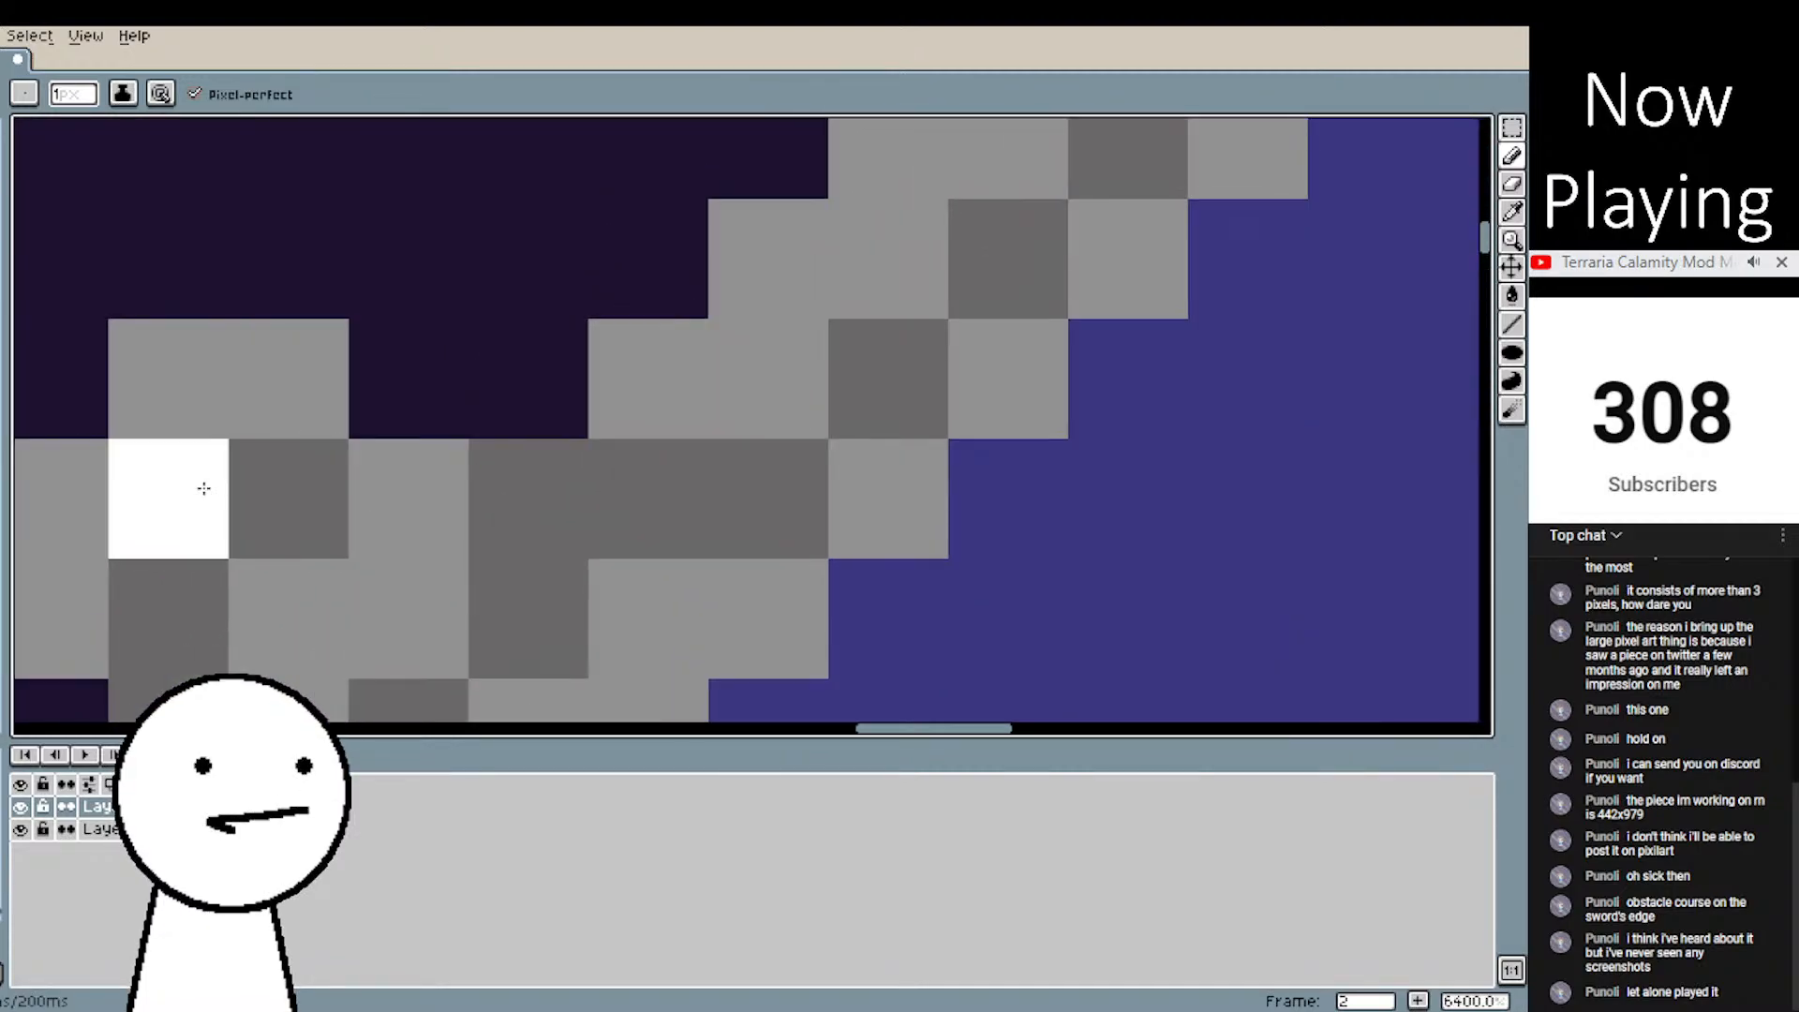
click(200, 488)
drag(547, 591, 638, 570)
drag(500, 631, 678, 494)
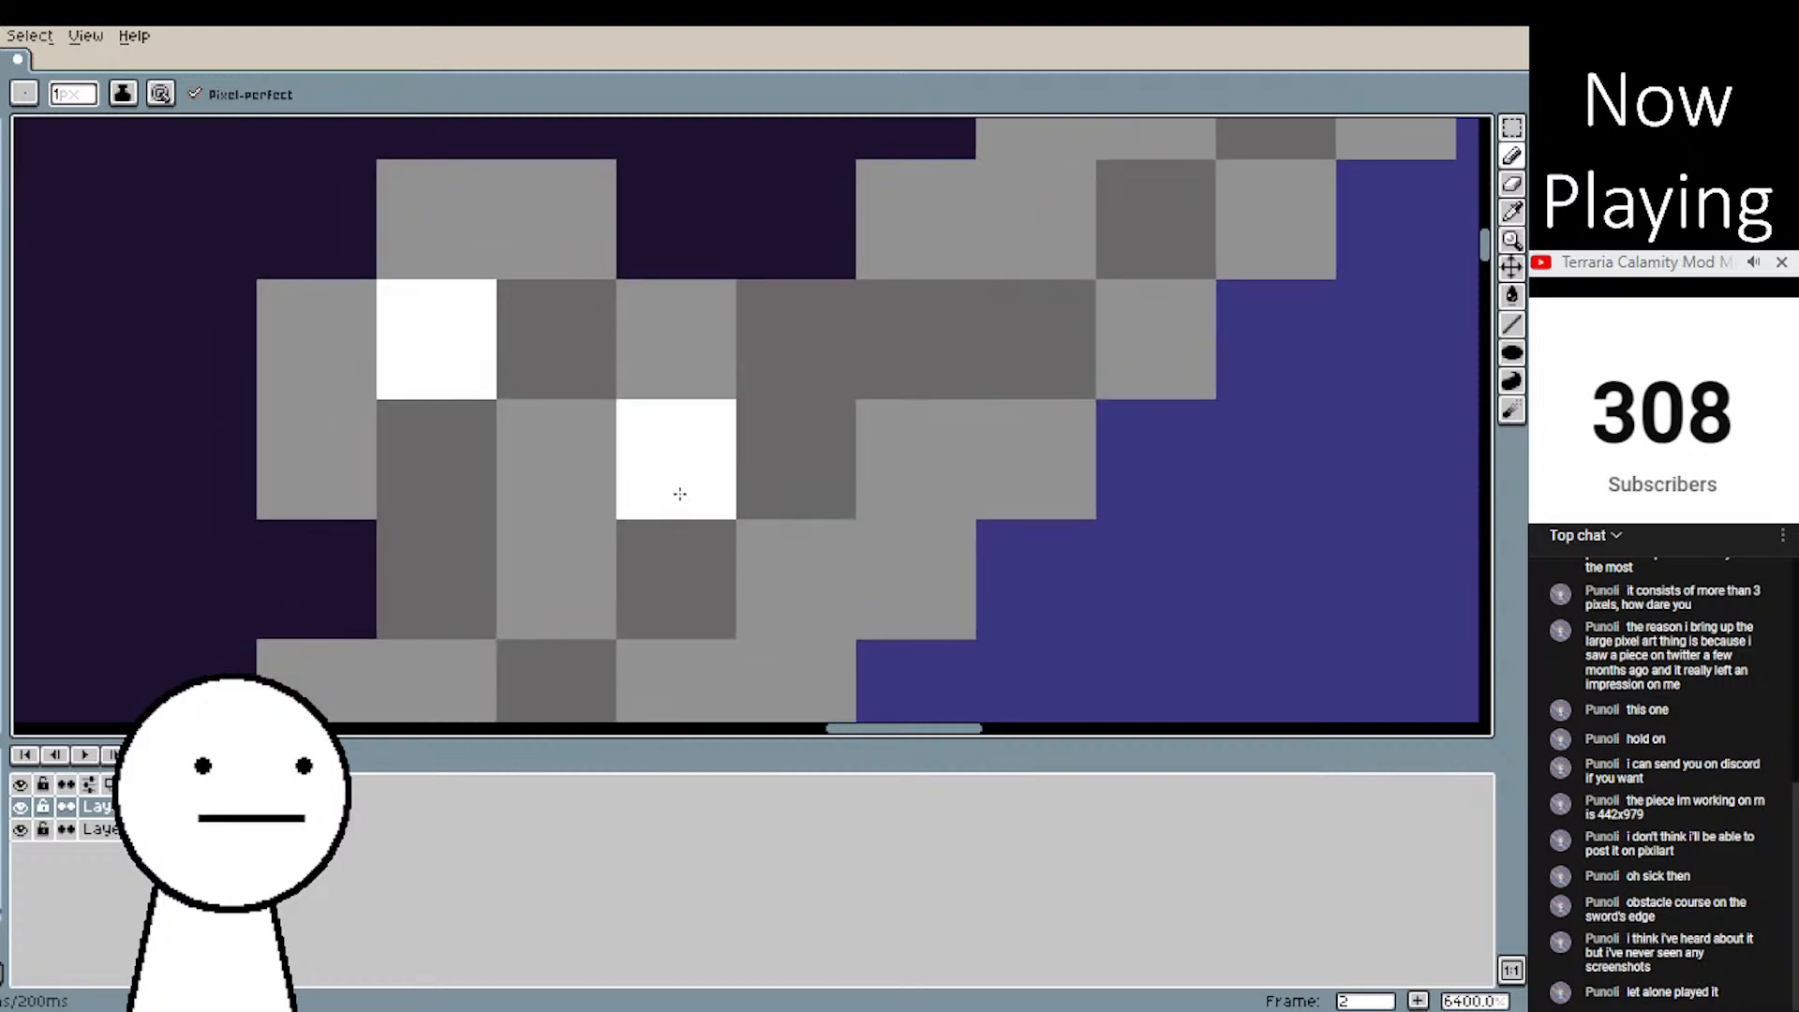
click(678, 494)
- Add two diagonally adjacent white highlight pixels to the grey knob at the blade's tip
scroll(1033, 625, down, 1)
scroll(1034, 625, down, 6)
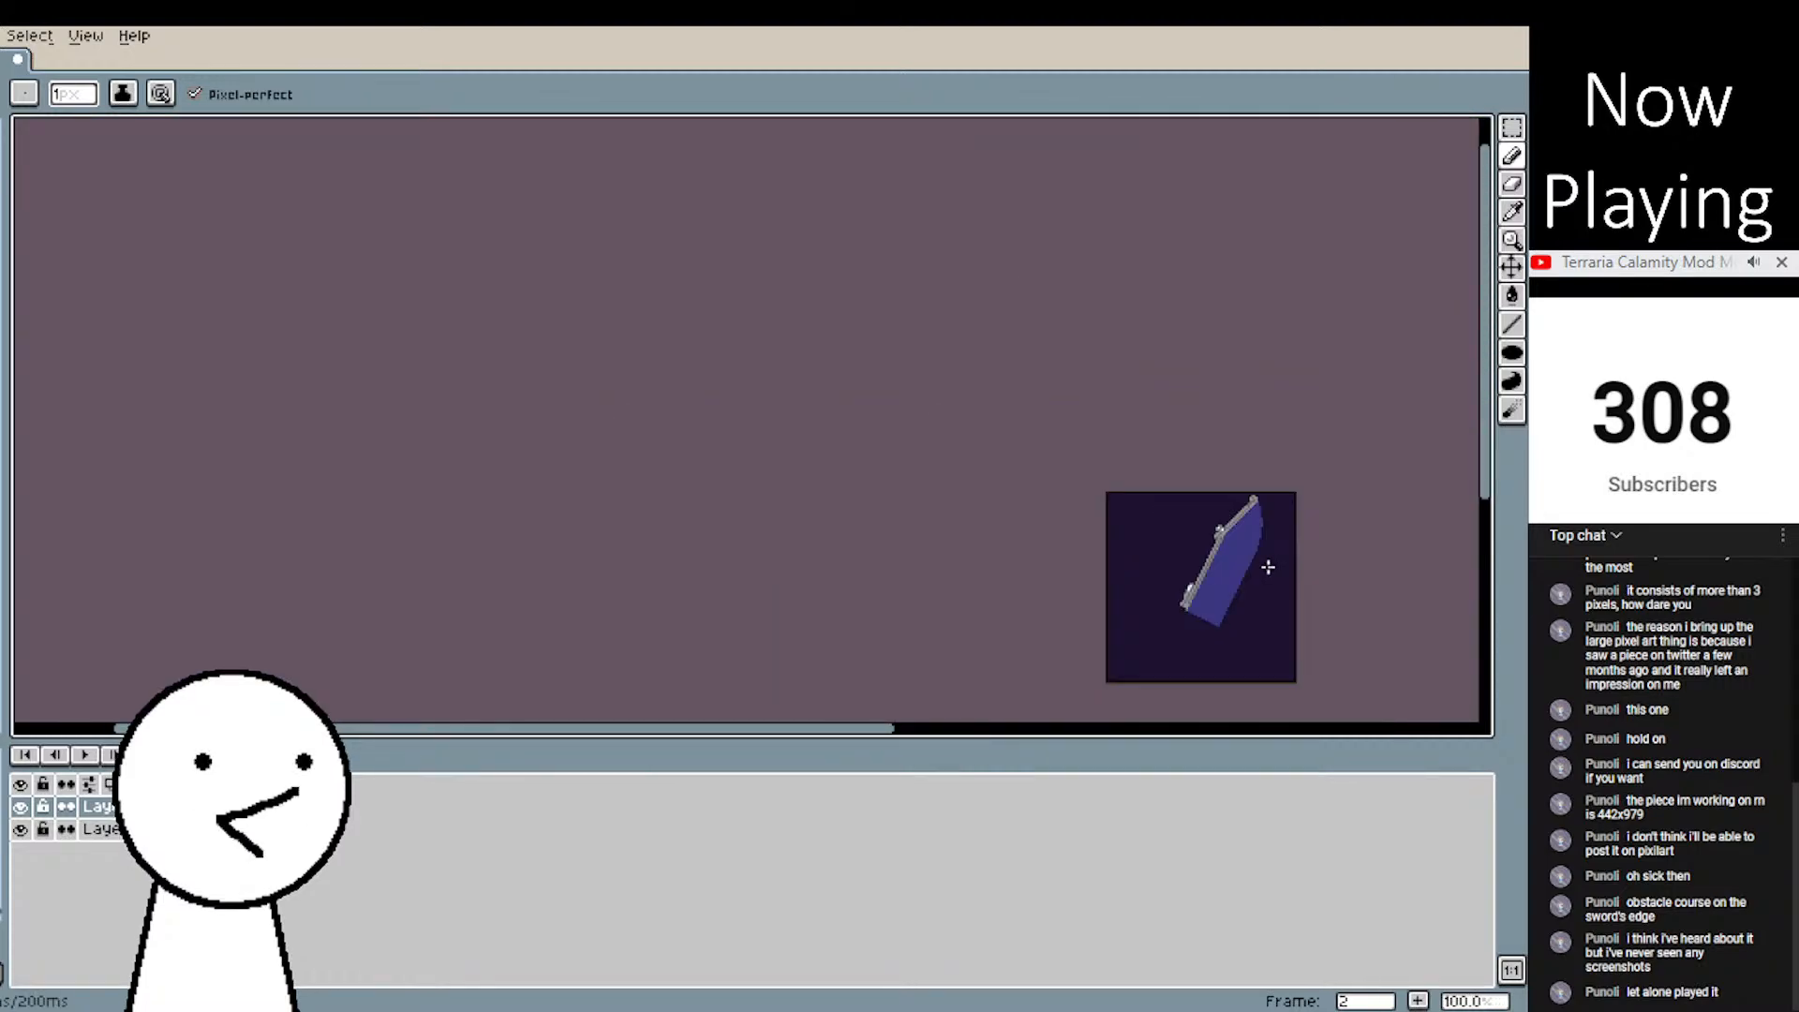
scroll(1269, 566, up, 3)
scroll(1145, 357, up, 7)
click(737, 415)
click(790, 357)
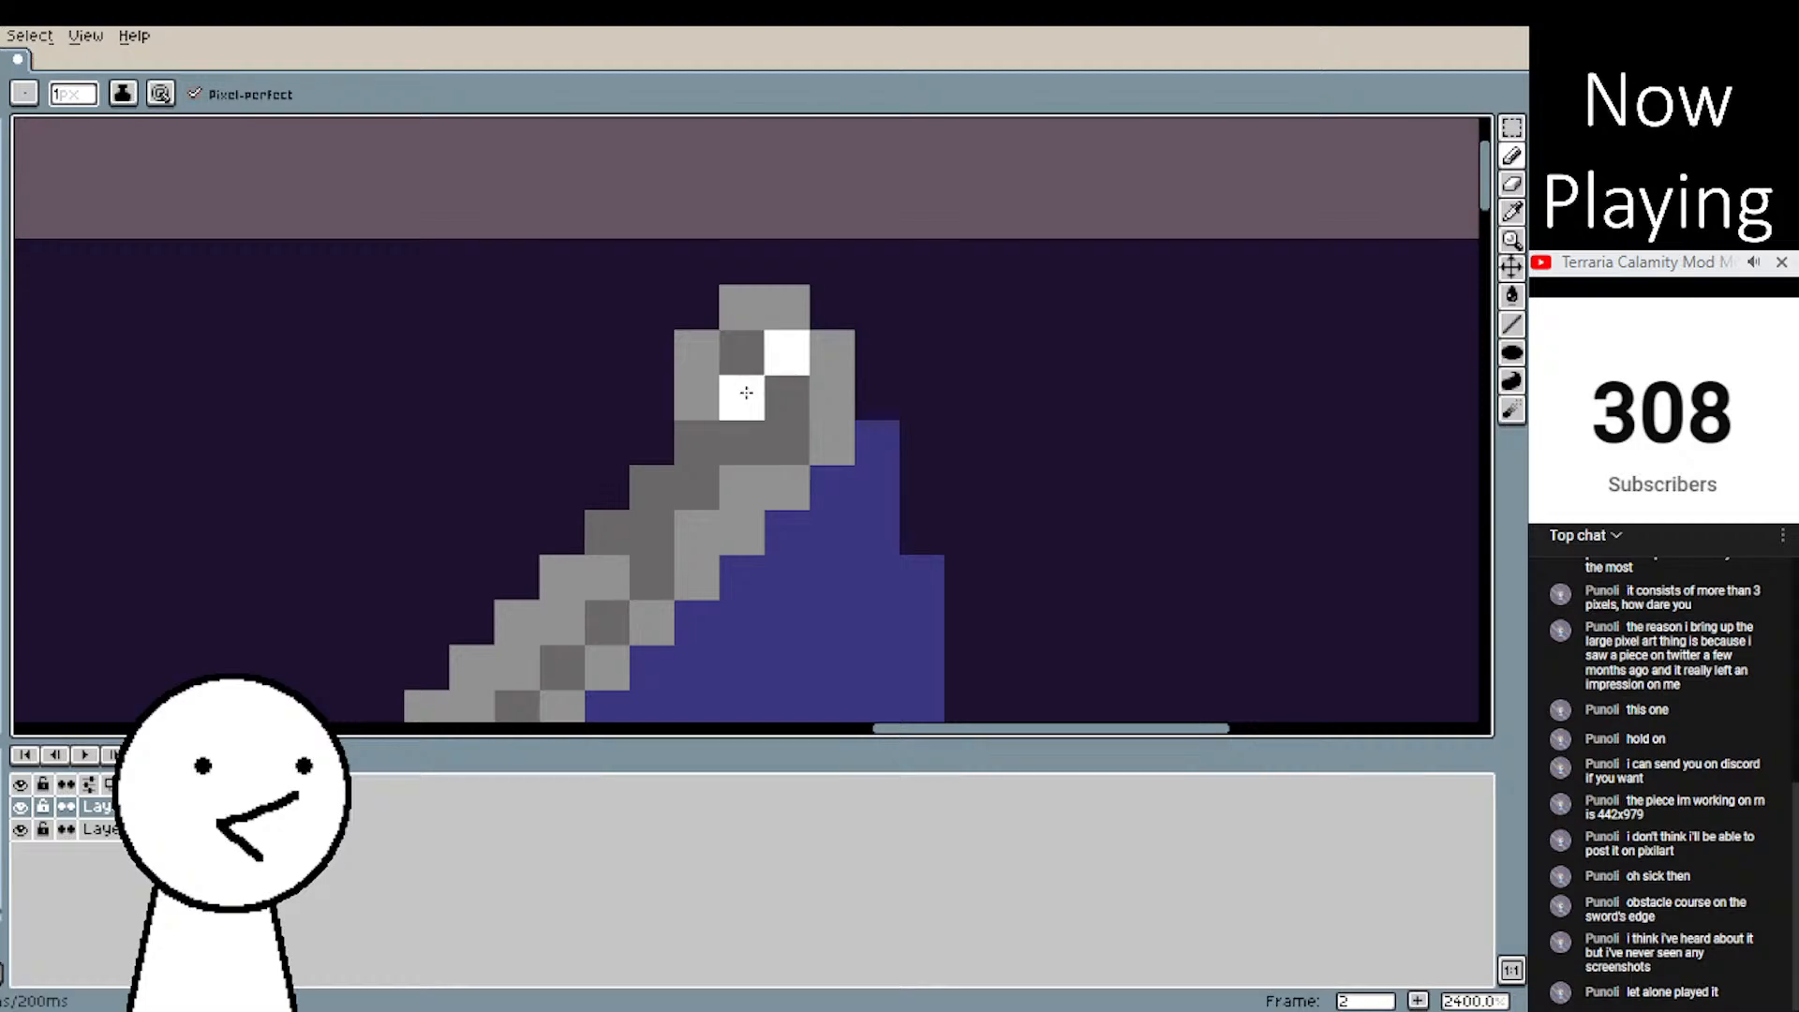
- Paint the lower white highlight pixel on the blade's tip knob and check the highlights along the whole edge trim
click(750, 389)
scroll(968, 400, down, 4)
scroll(968, 401, down, 4)
scroll(1063, 418, up, 1)
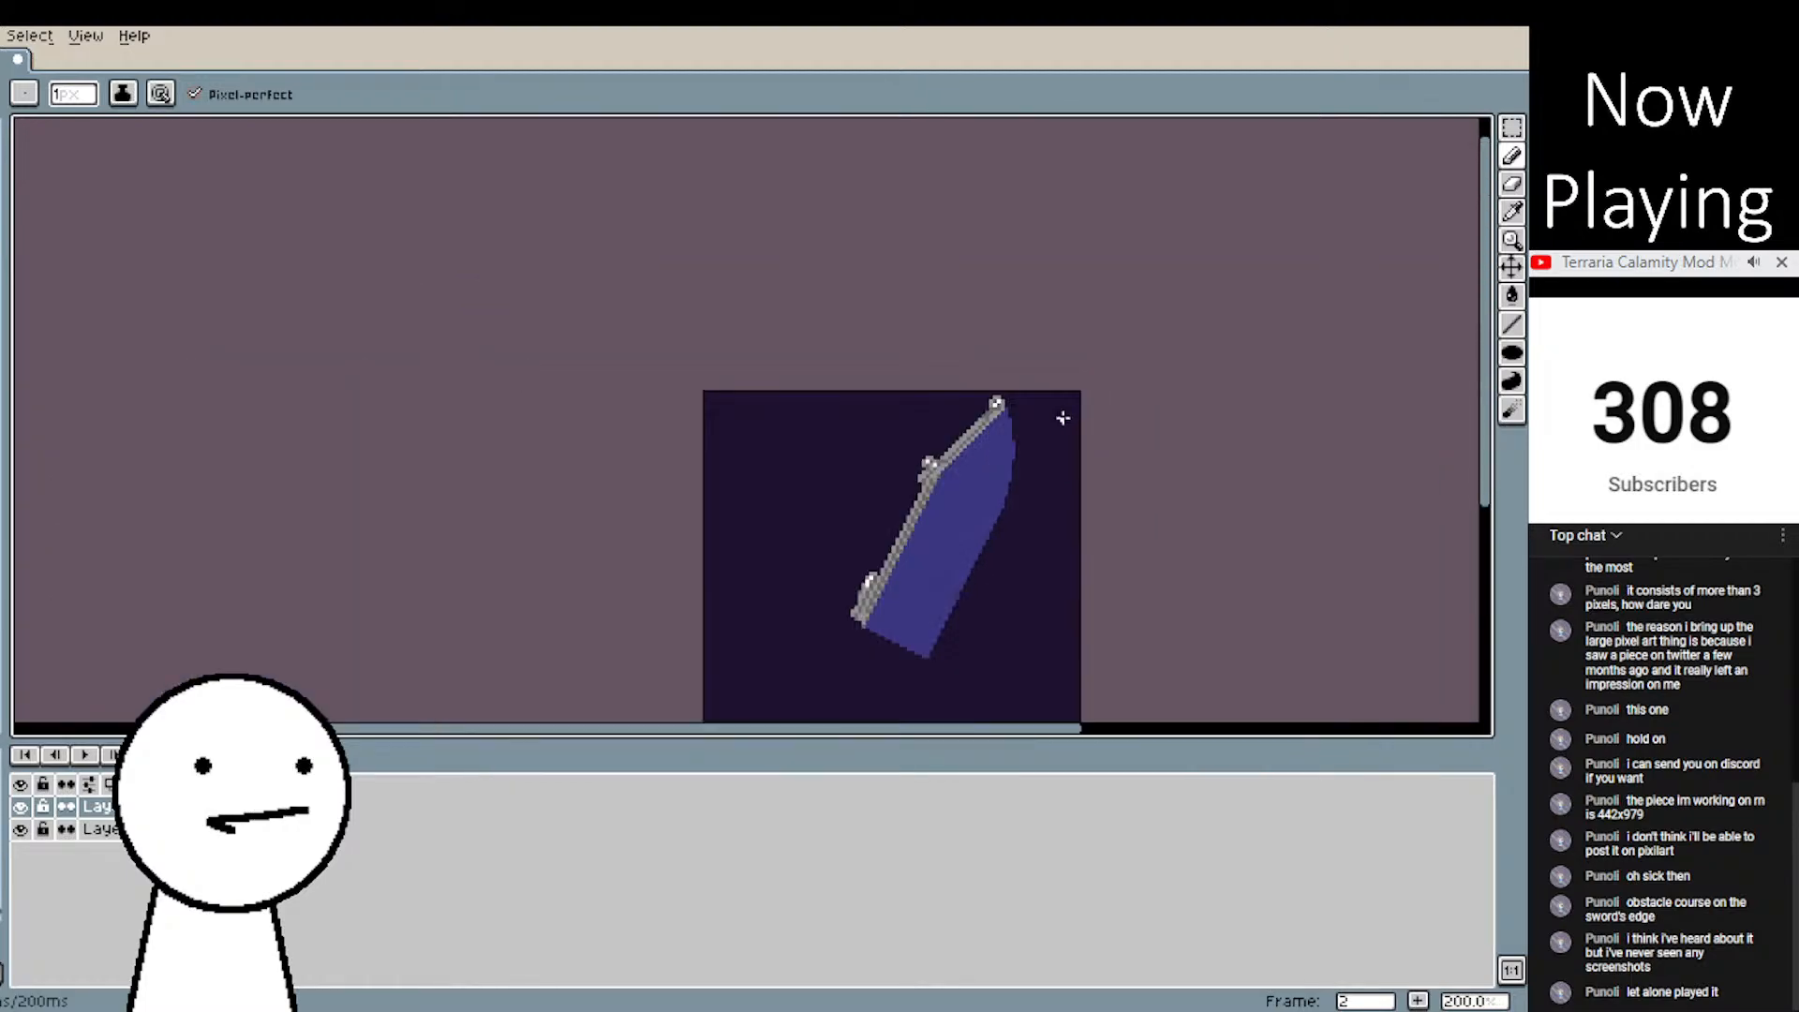
scroll(1008, 398, up, 10)
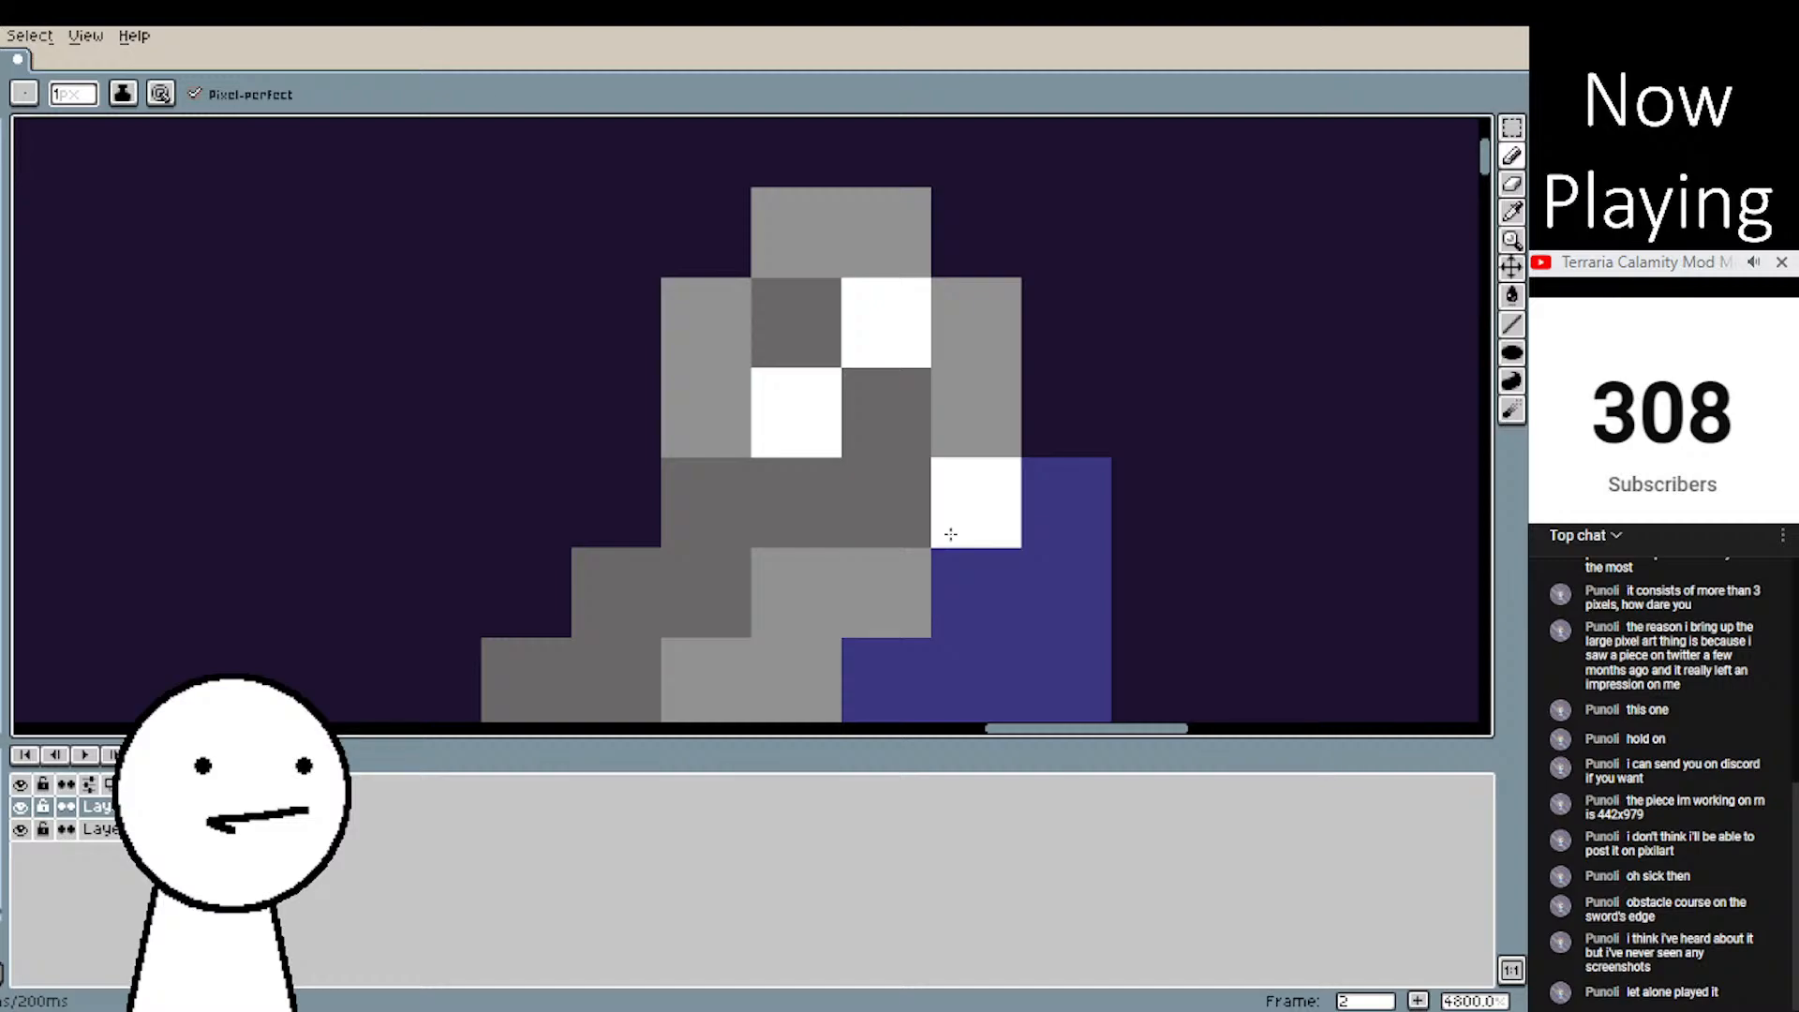
scroll(951, 533, down, 8)
scroll(965, 375, up, 3)
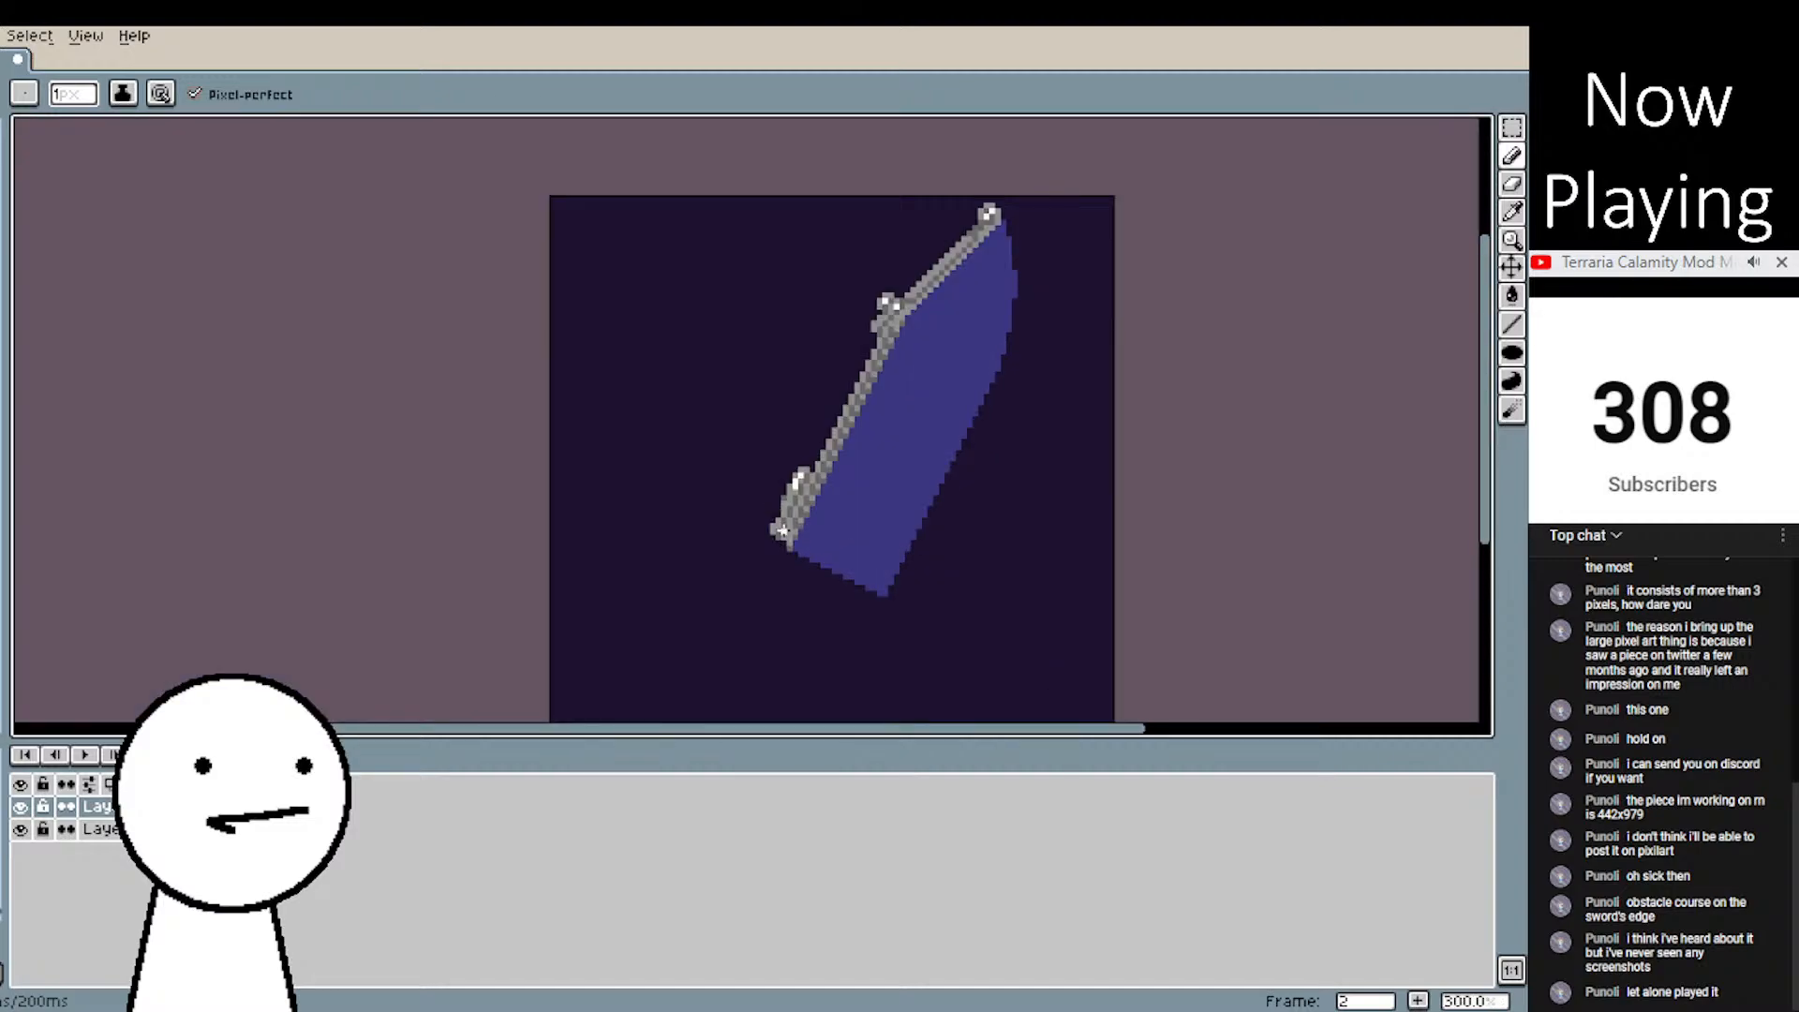
scroll(828, 481, down, 1)
drag(823, 457, 698, 455)
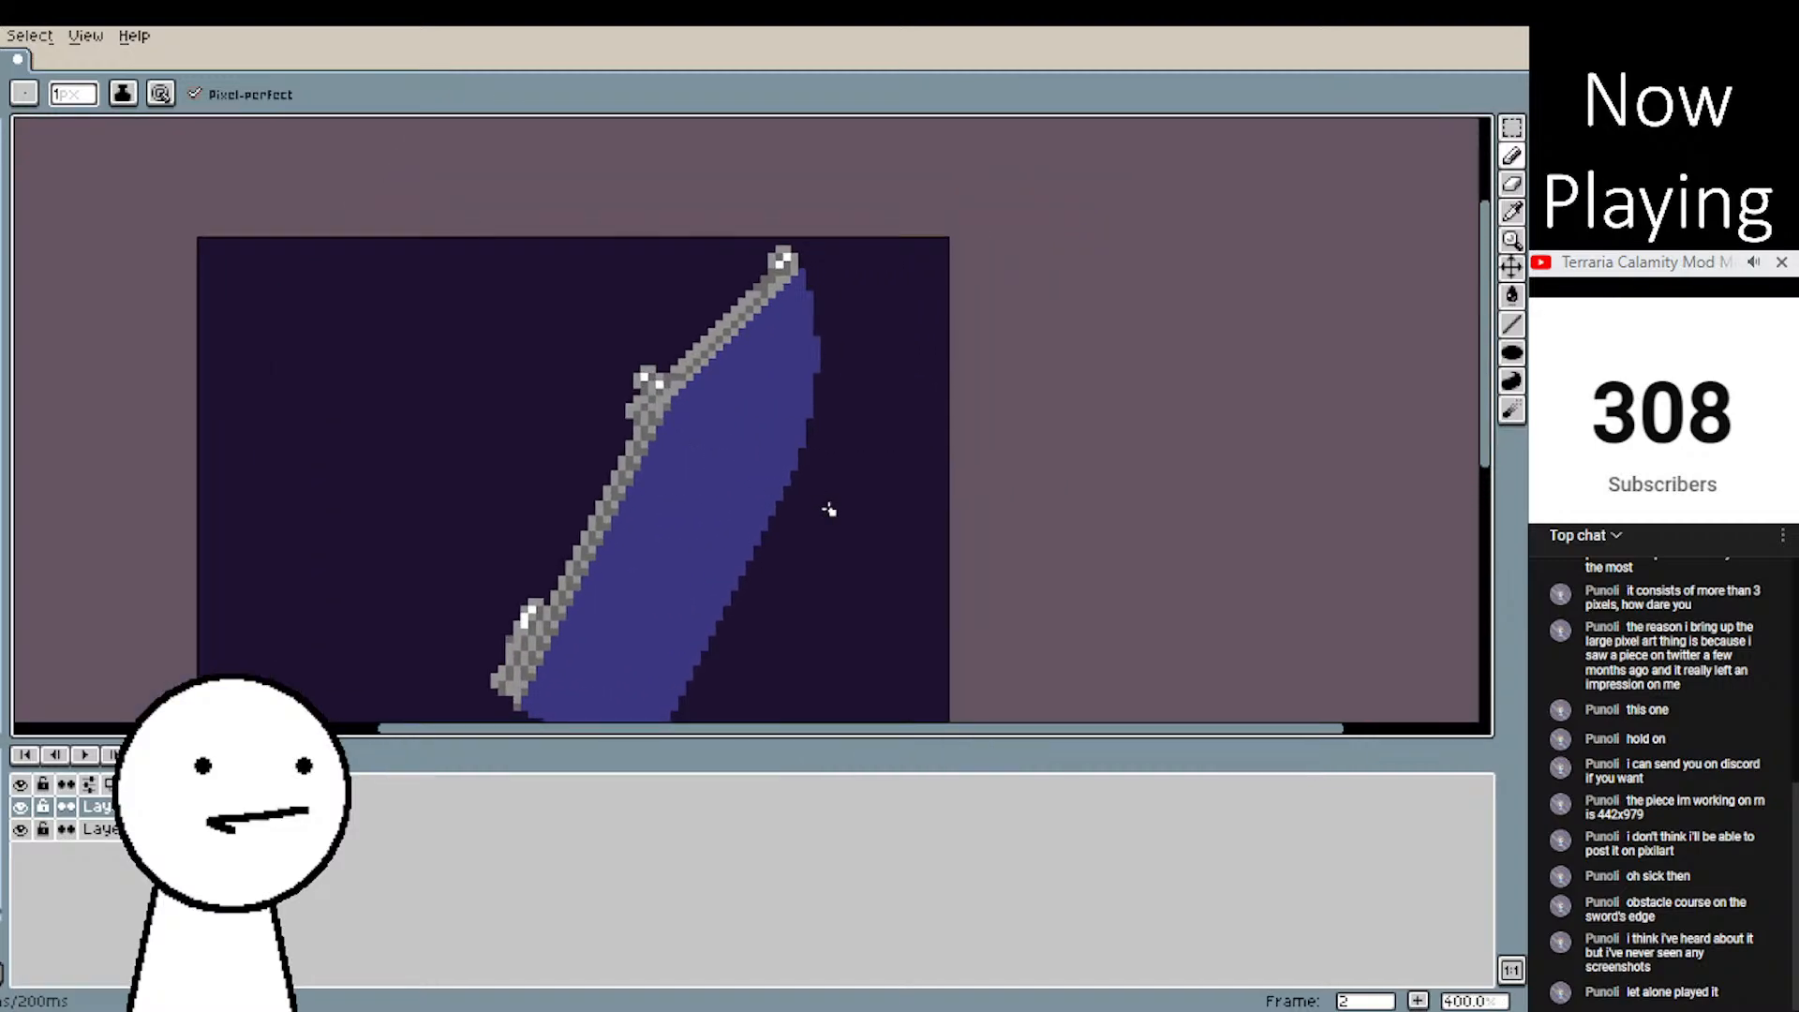
scroll(690, 528, up, 1)
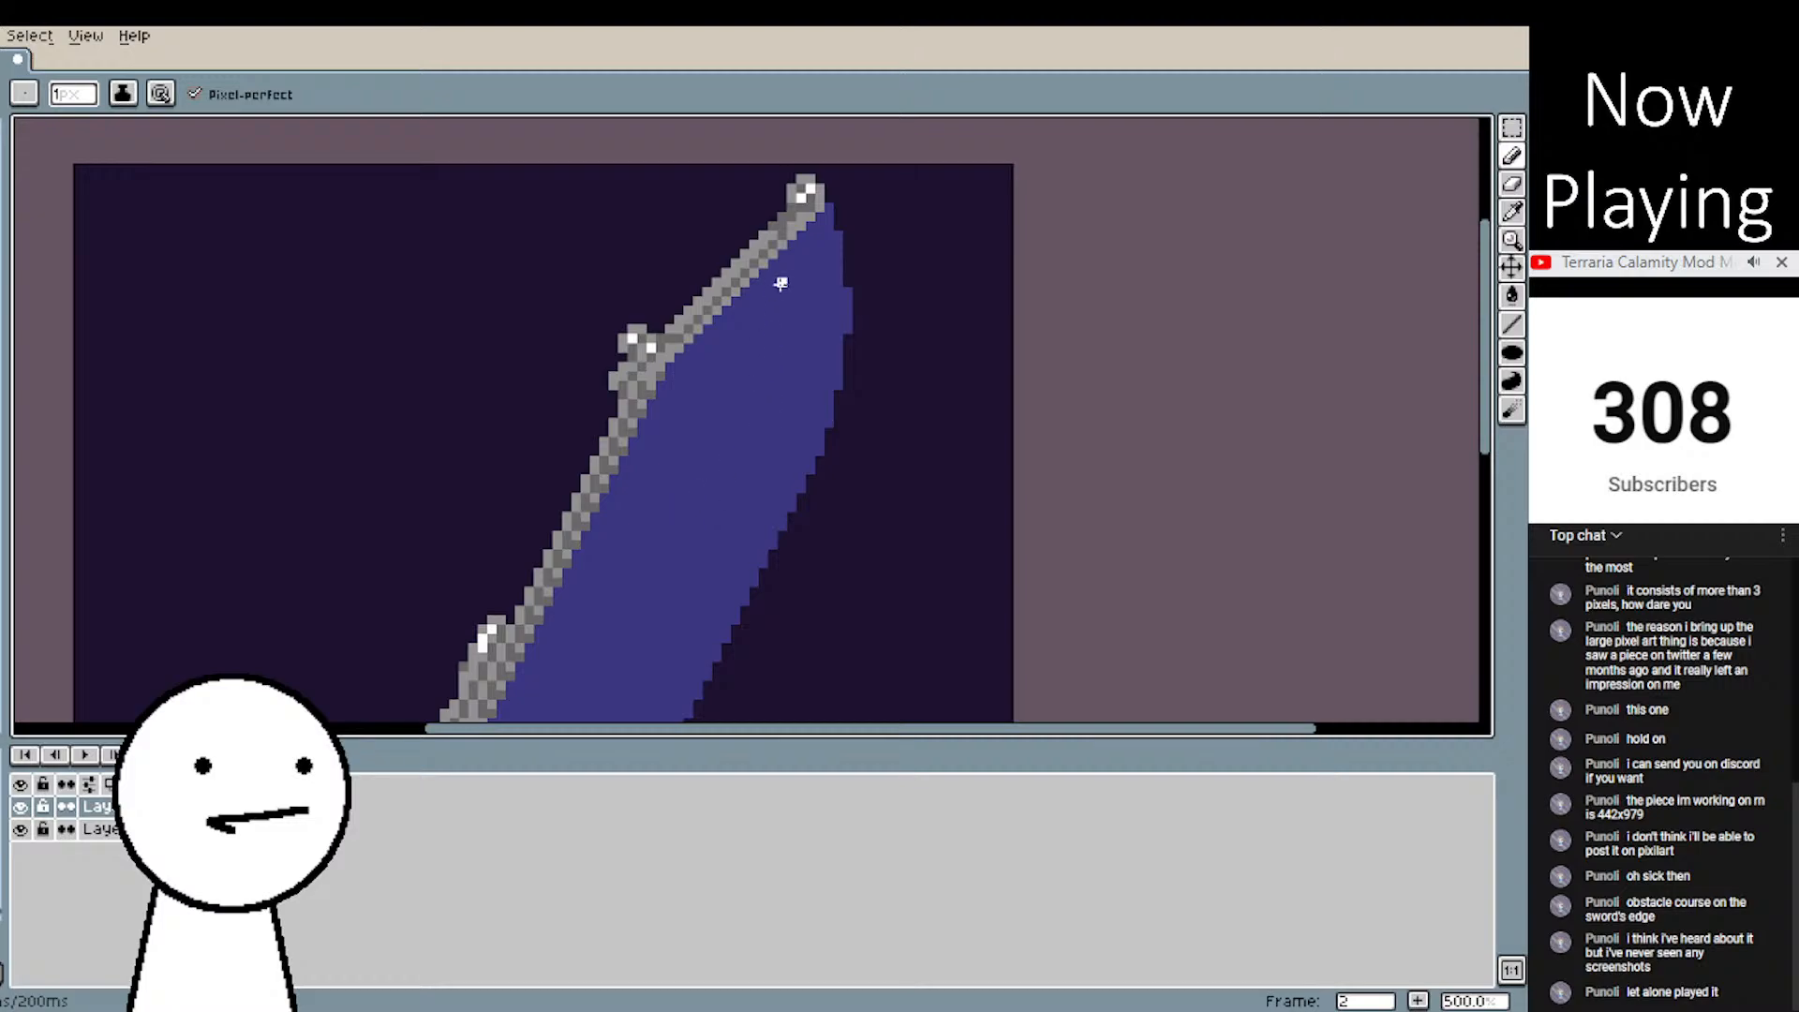
scroll(618, 450, up, 5)
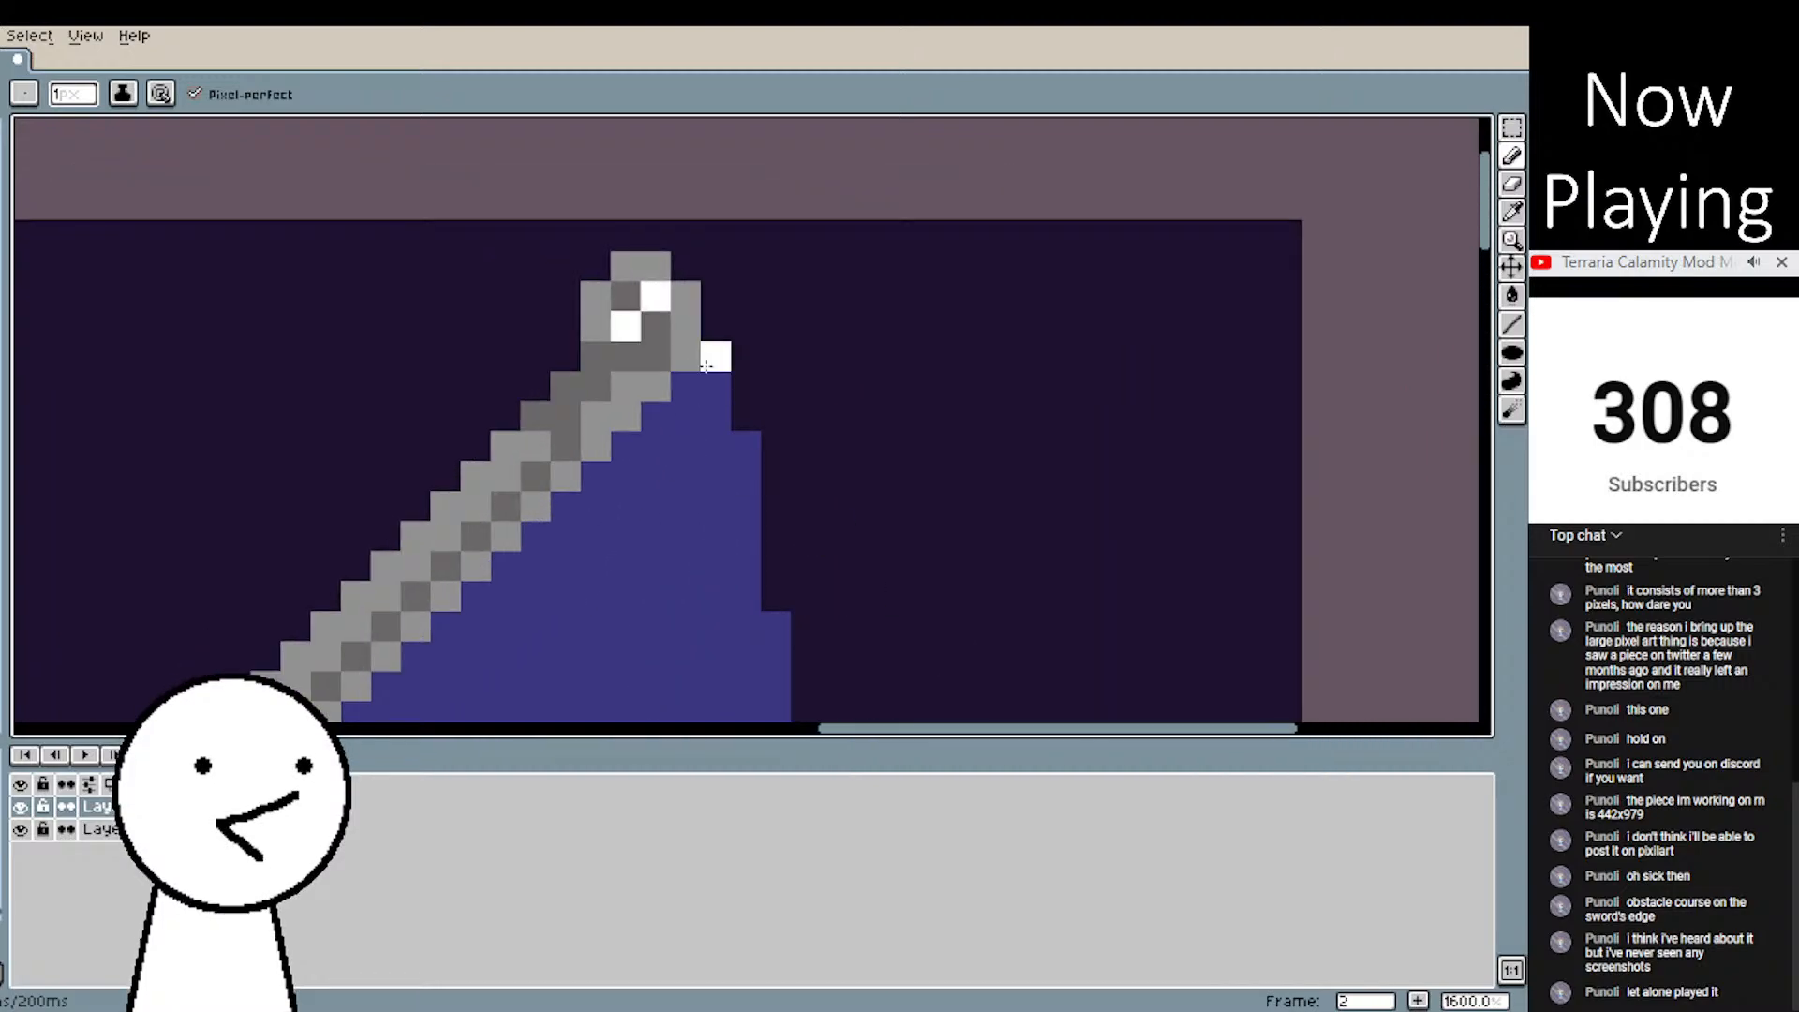
scroll(825, 512, down, 5)
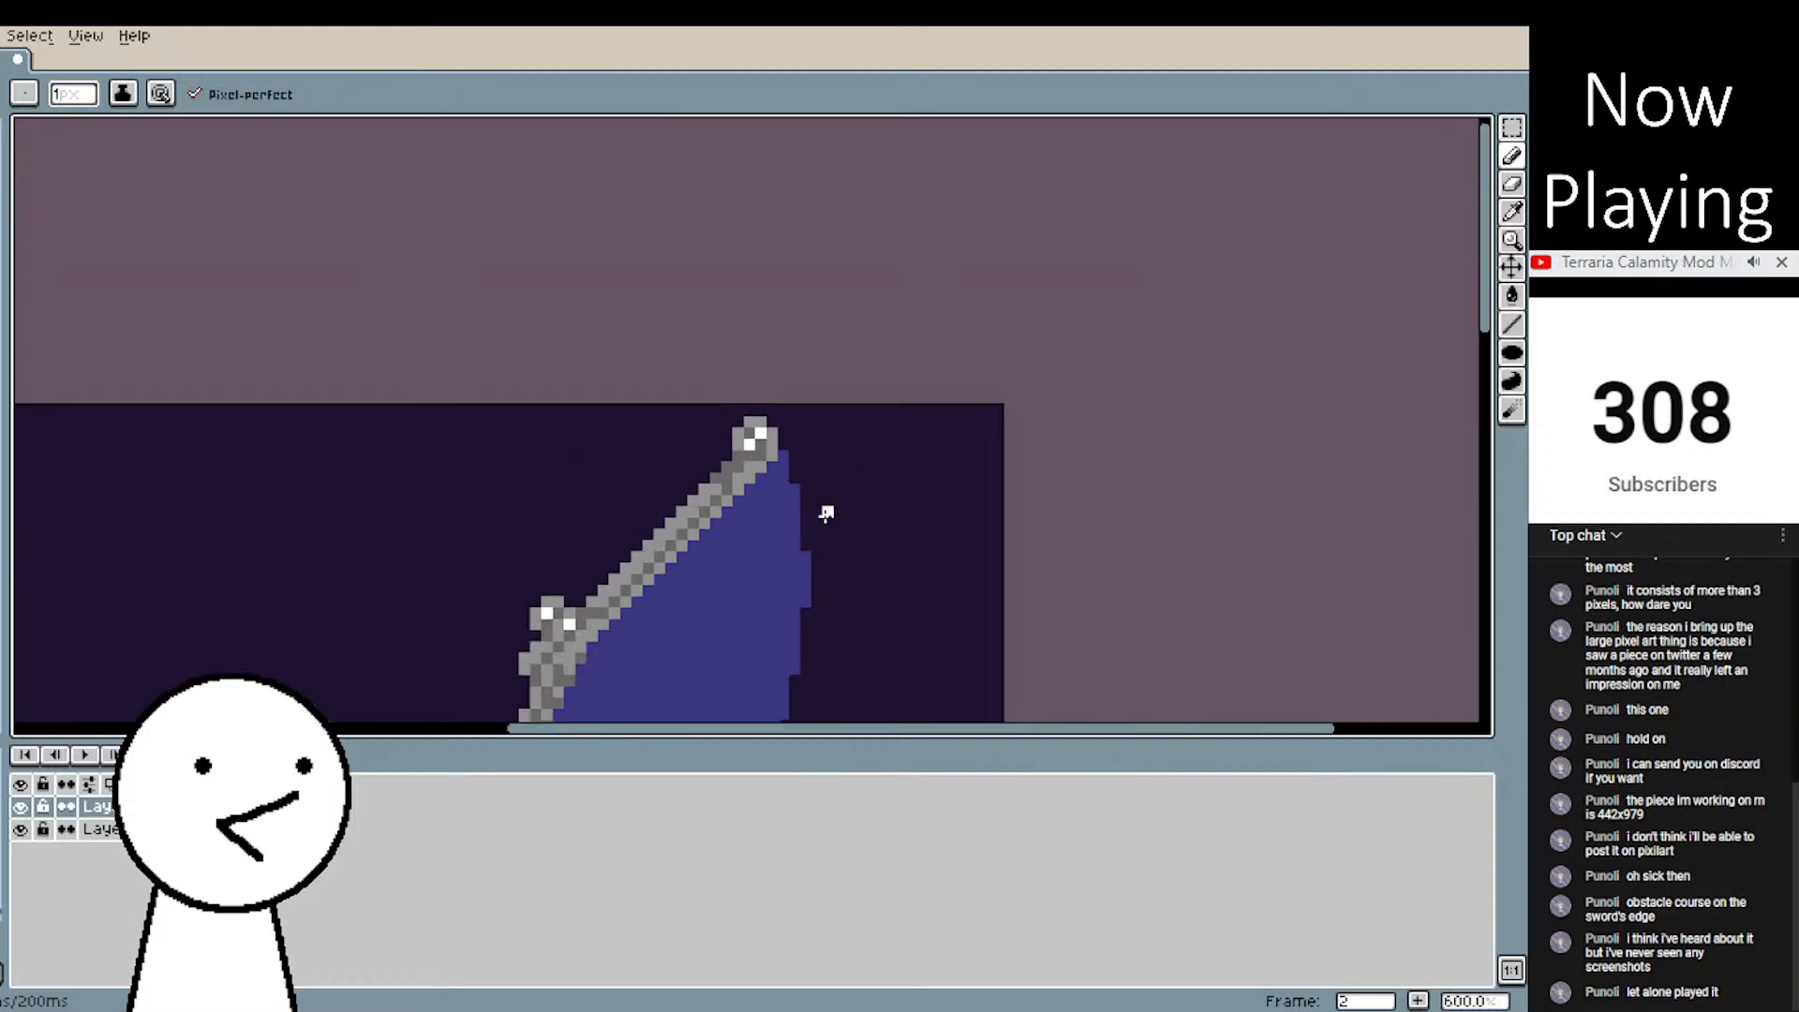
scroll(857, 600, down, 4)
scroll(775, 374, up, 6)
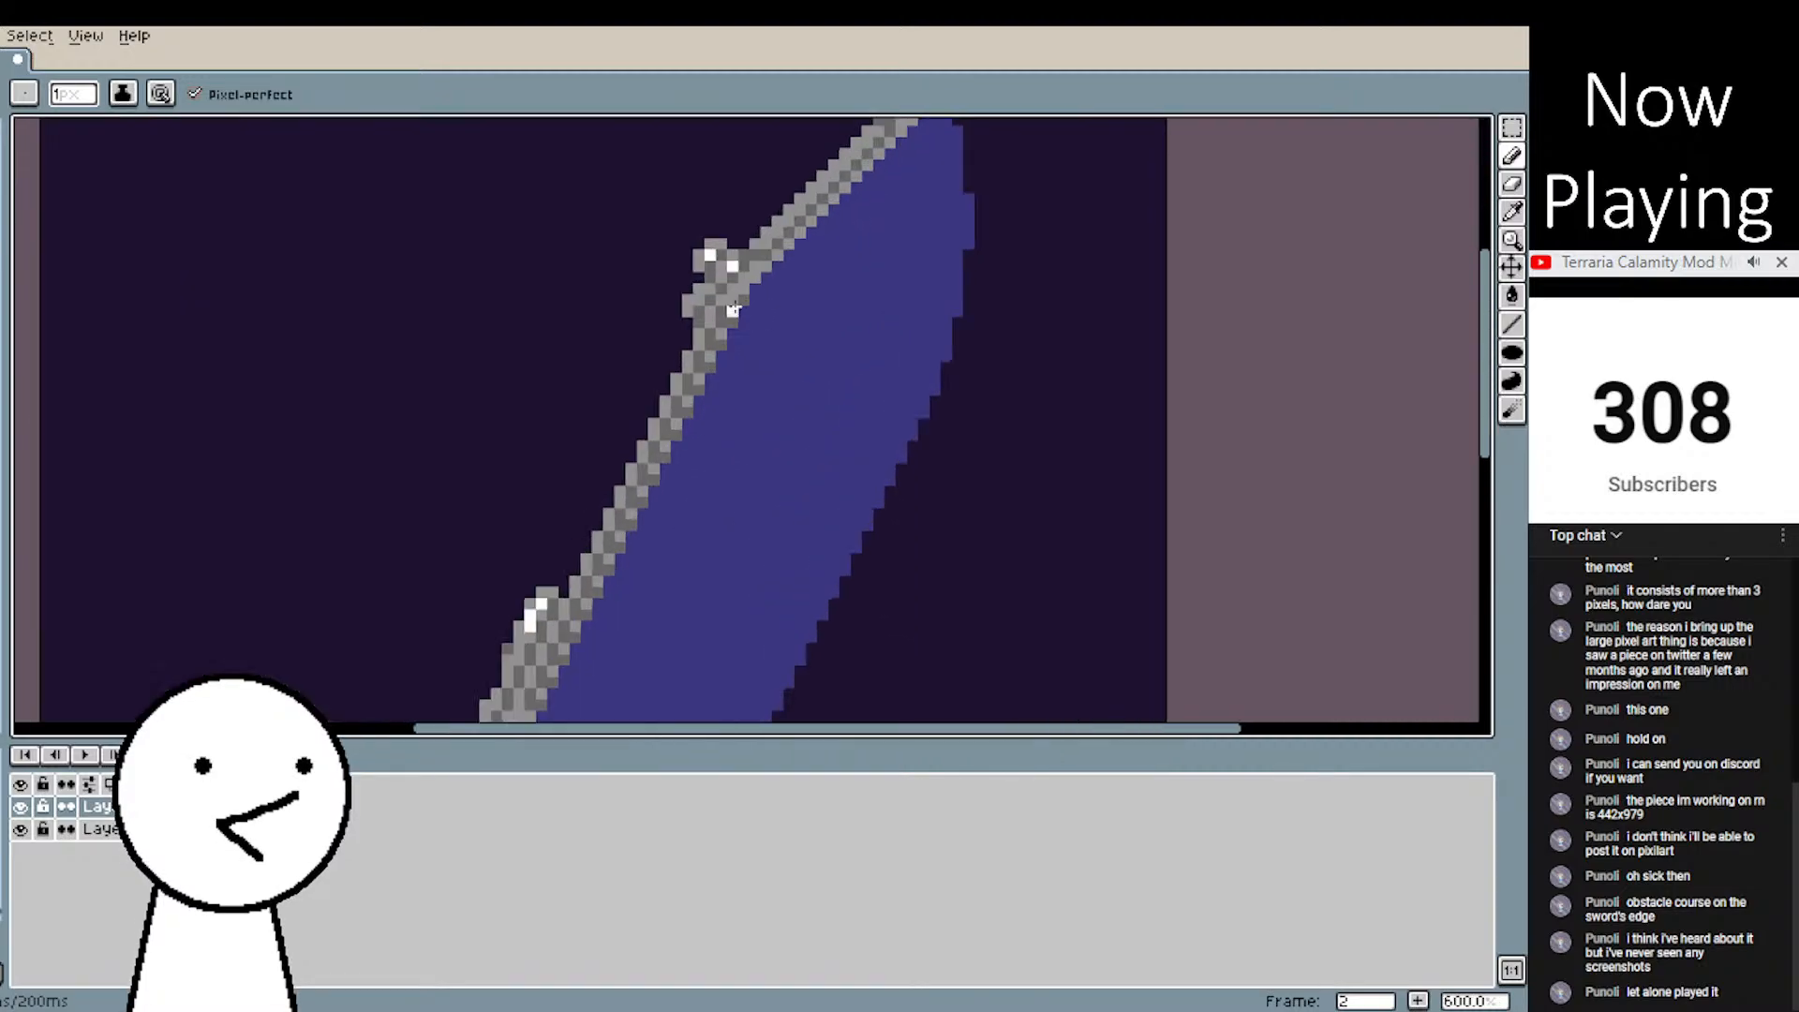
scroll(749, 337, down, 2)
scroll(661, 394, up, 4)
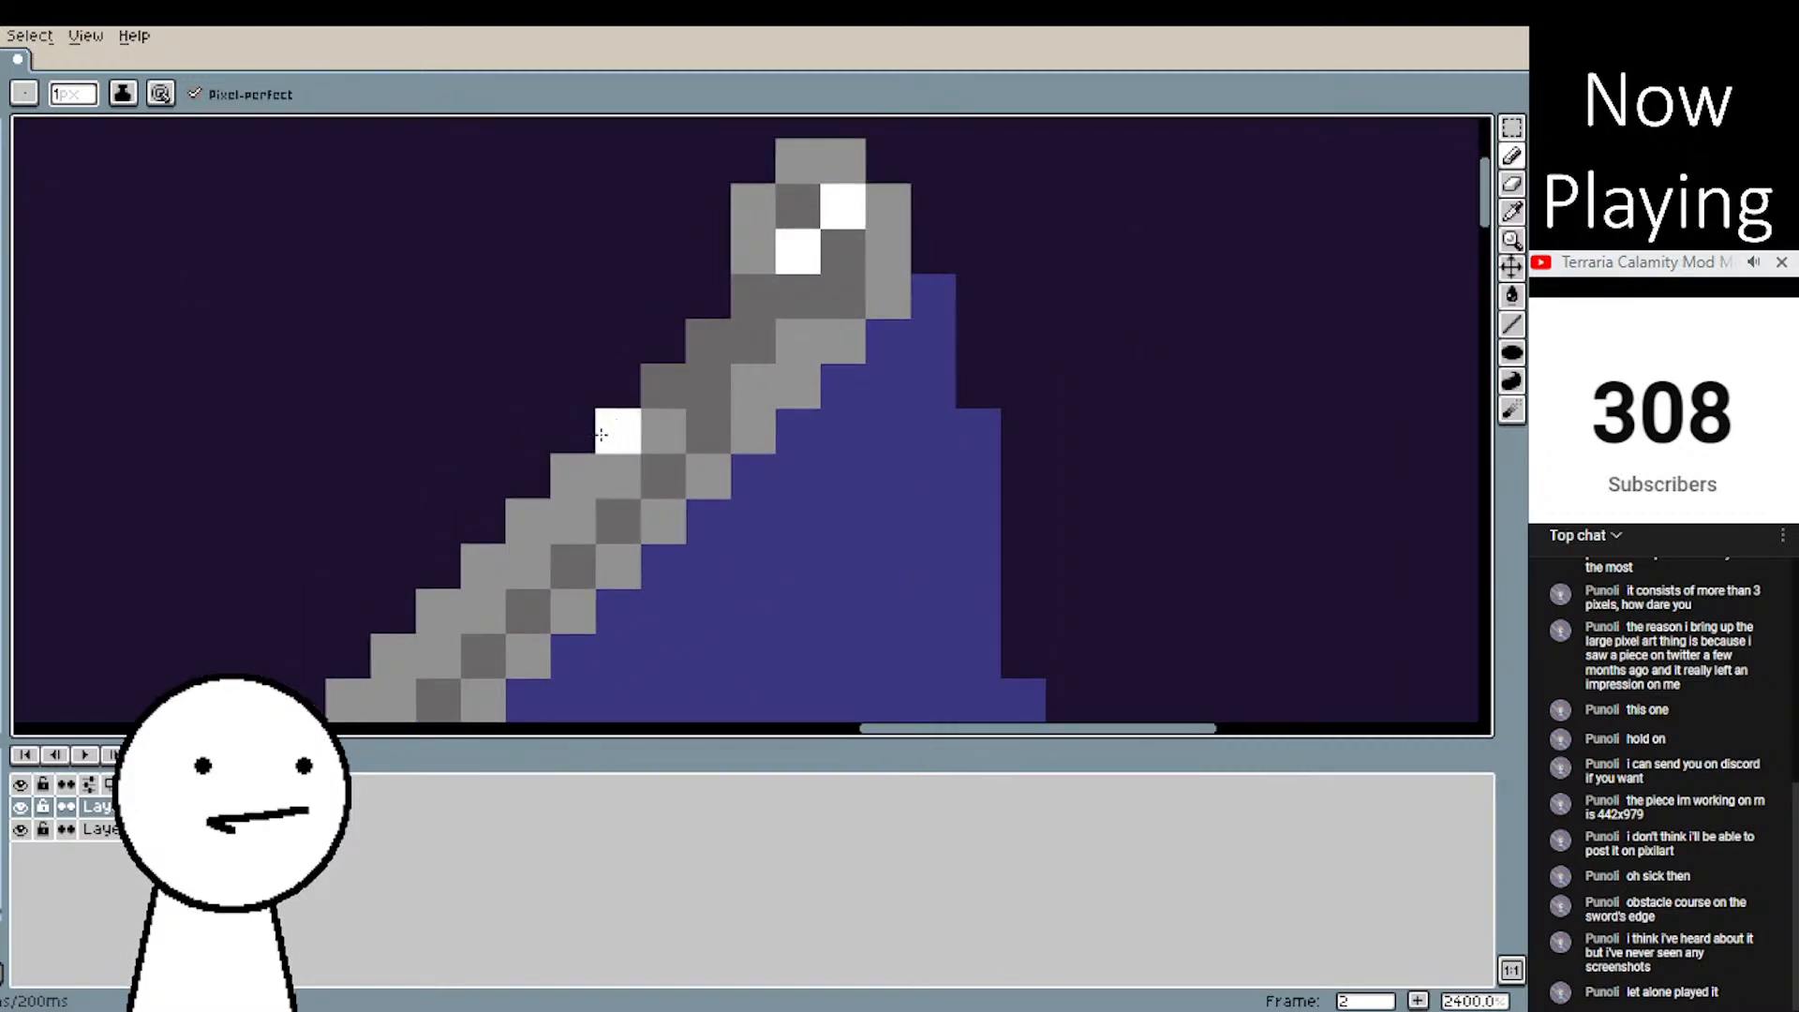
scroll(523, 401, down, 6)
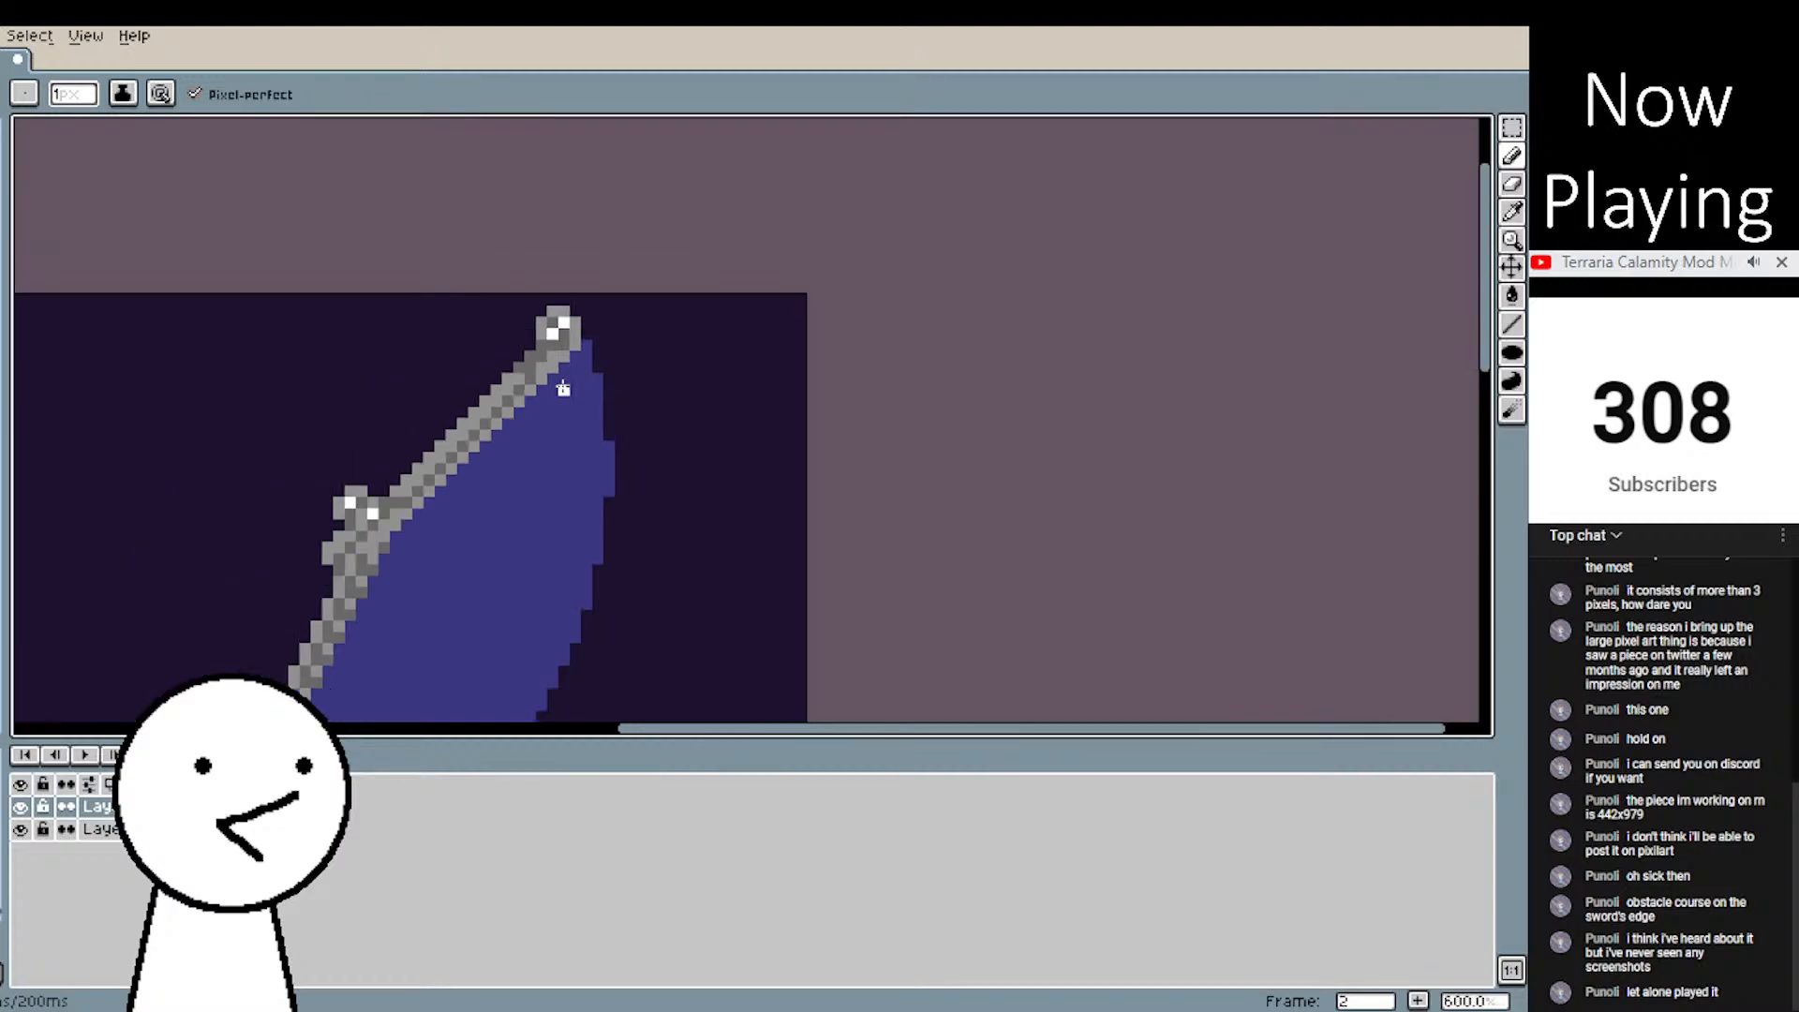
- Recolour all of the edge trim's dark-grey pixels to a slightly bluish dark grey with the Paint Bucket
click(1511, 214)
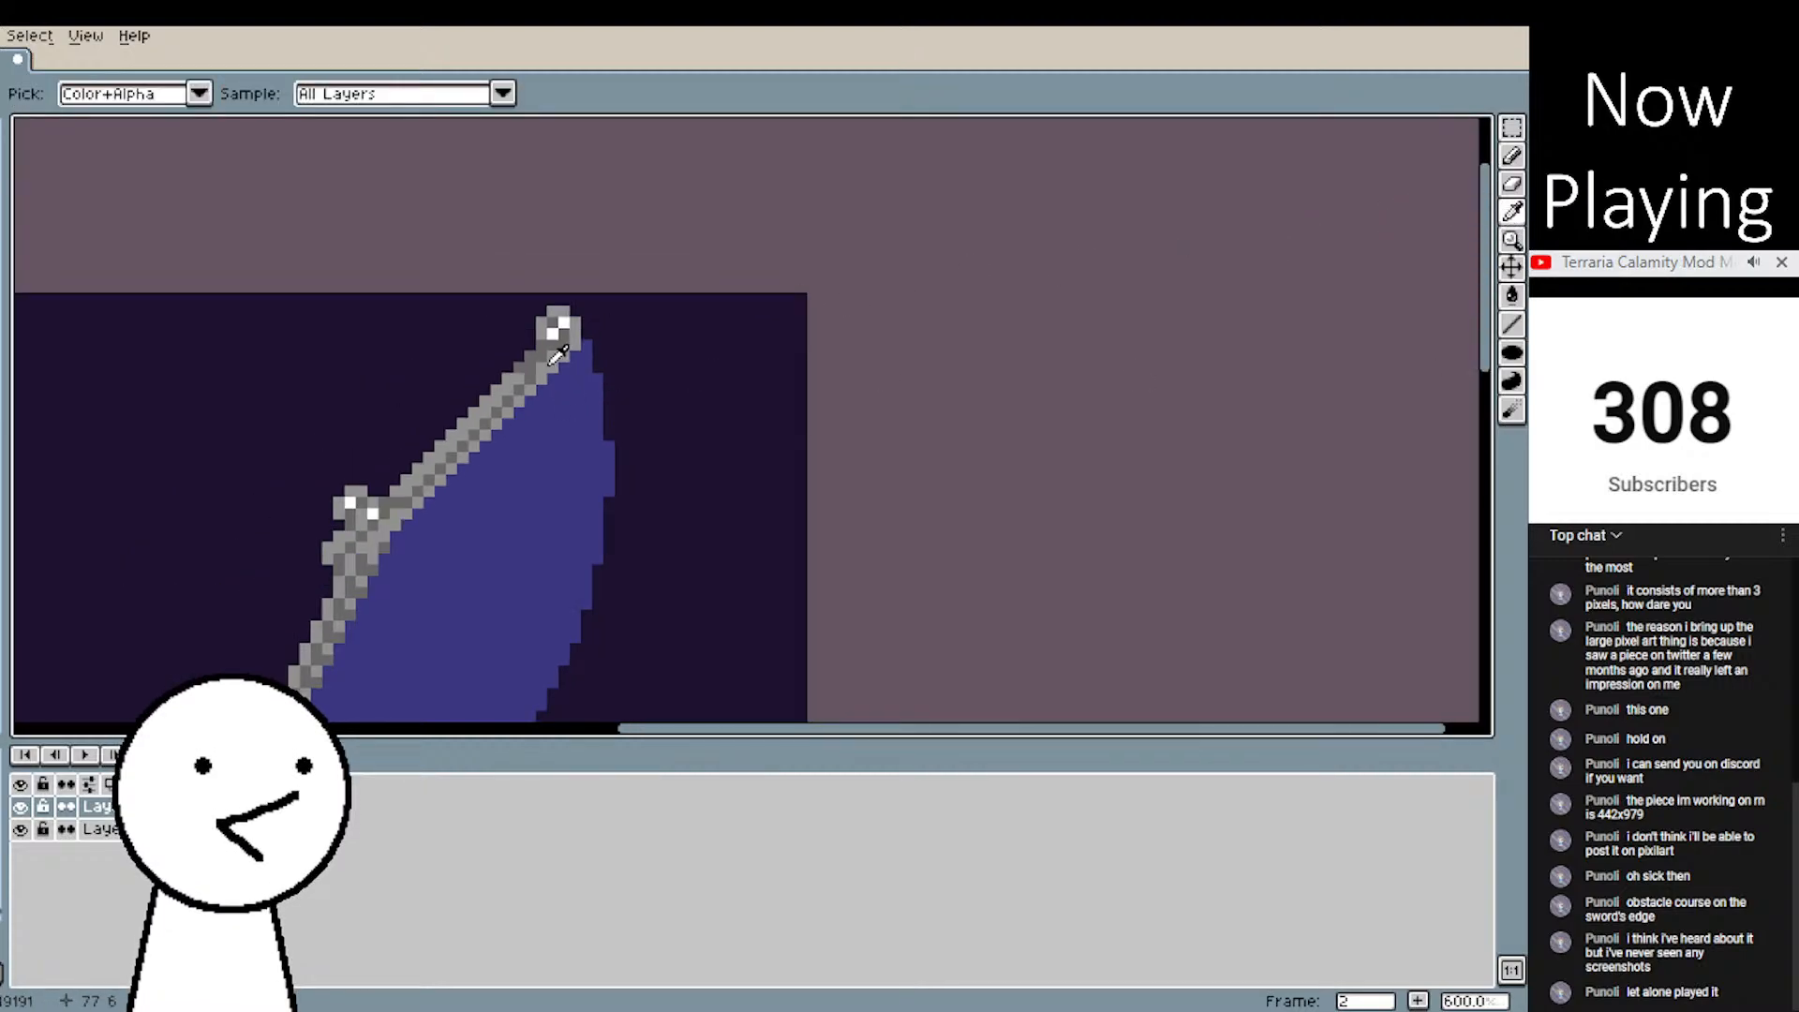
scroll(558, 354, up, 6)
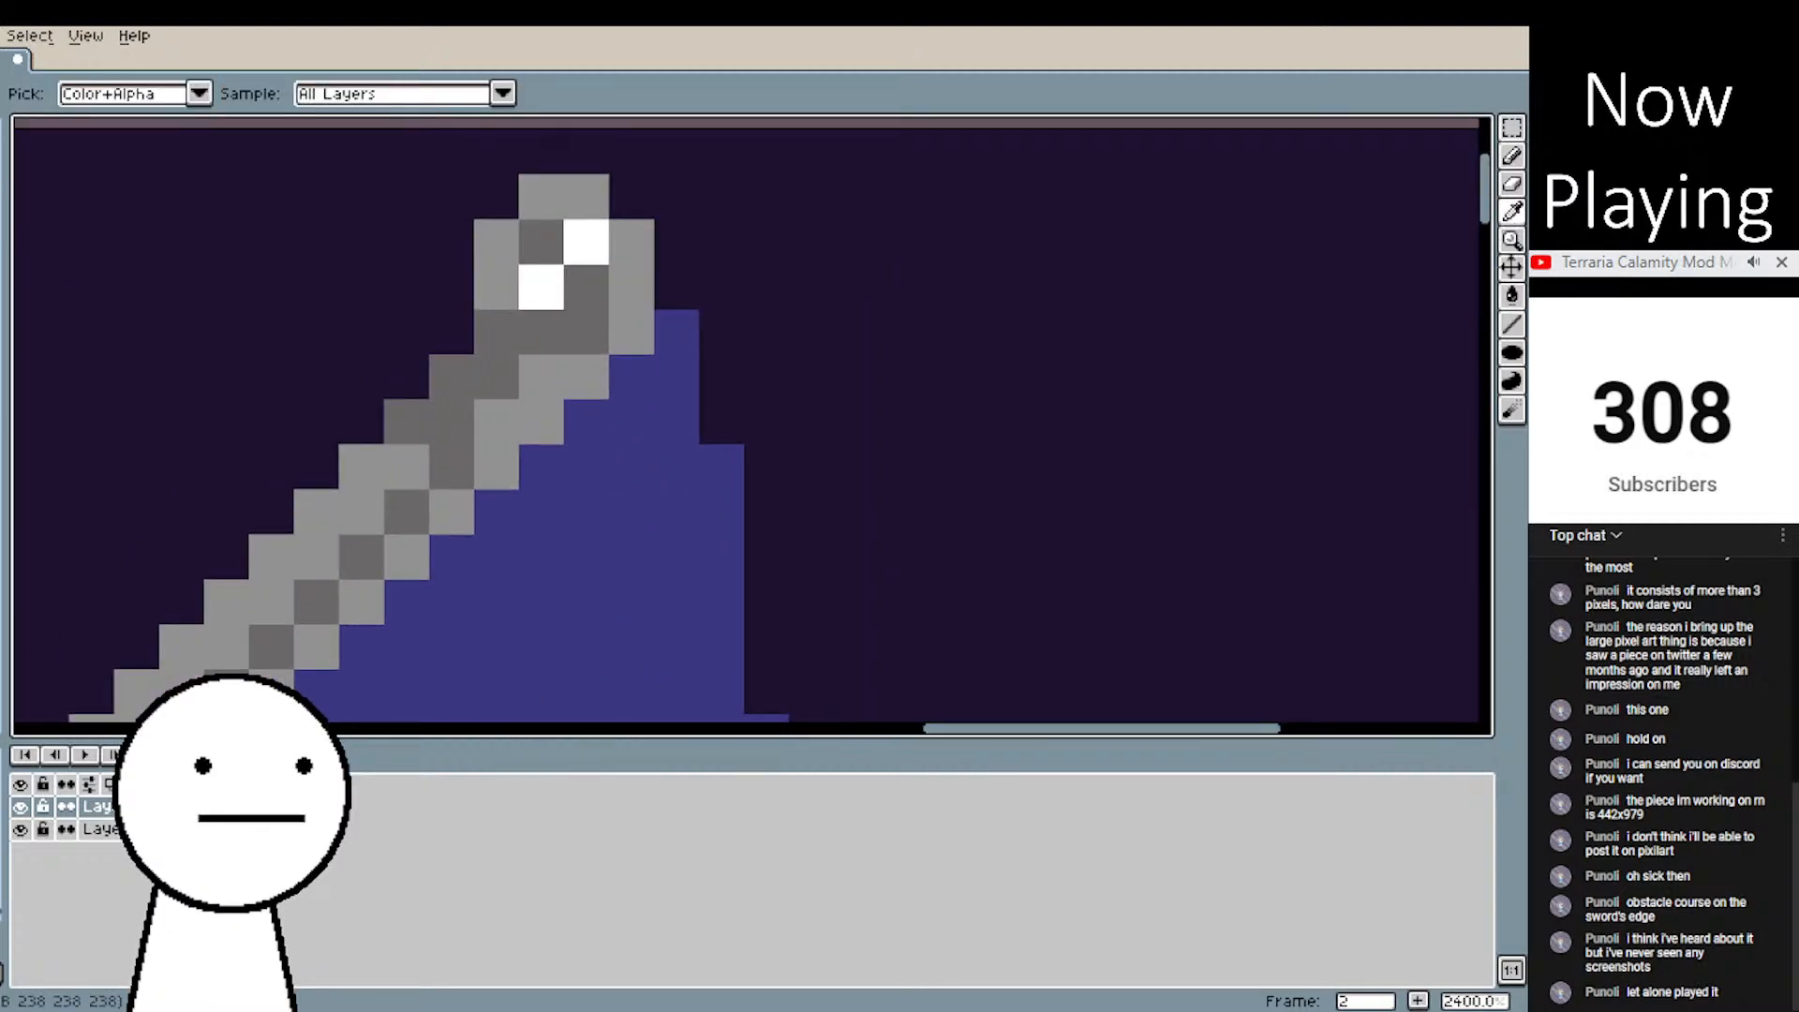
drag(468, 450, 518, 405)
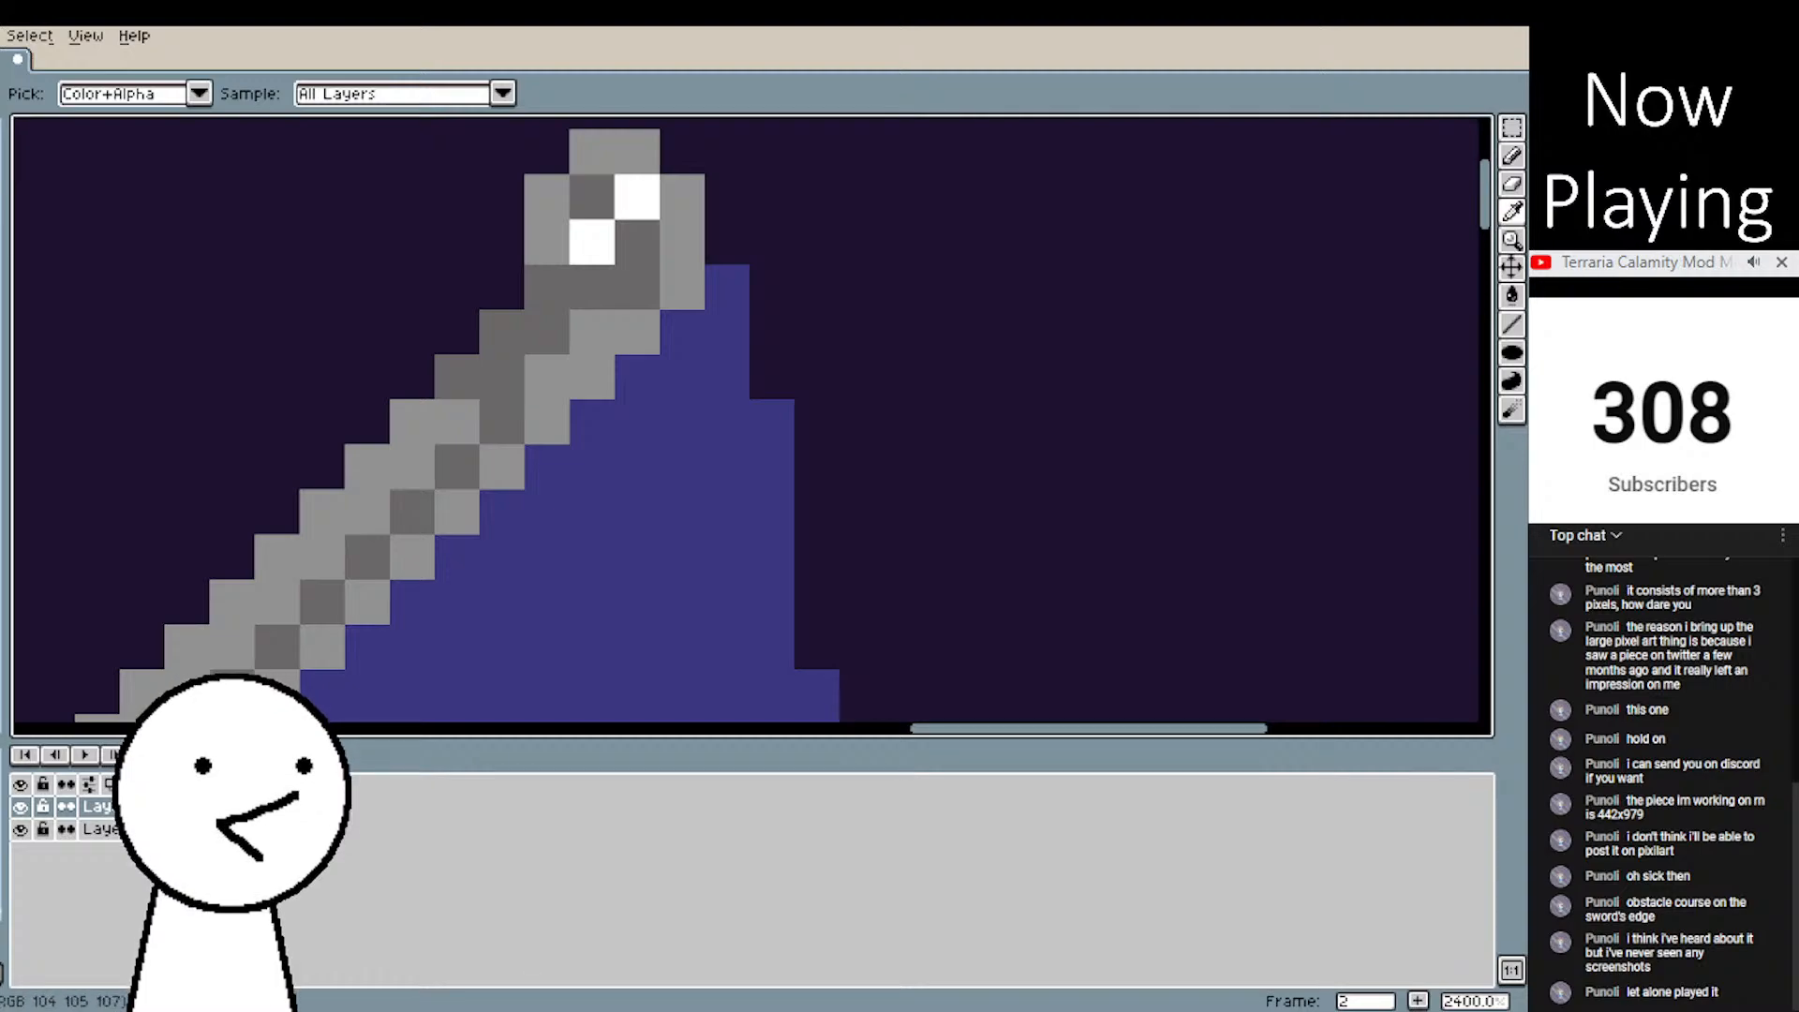
click(1511, 296)
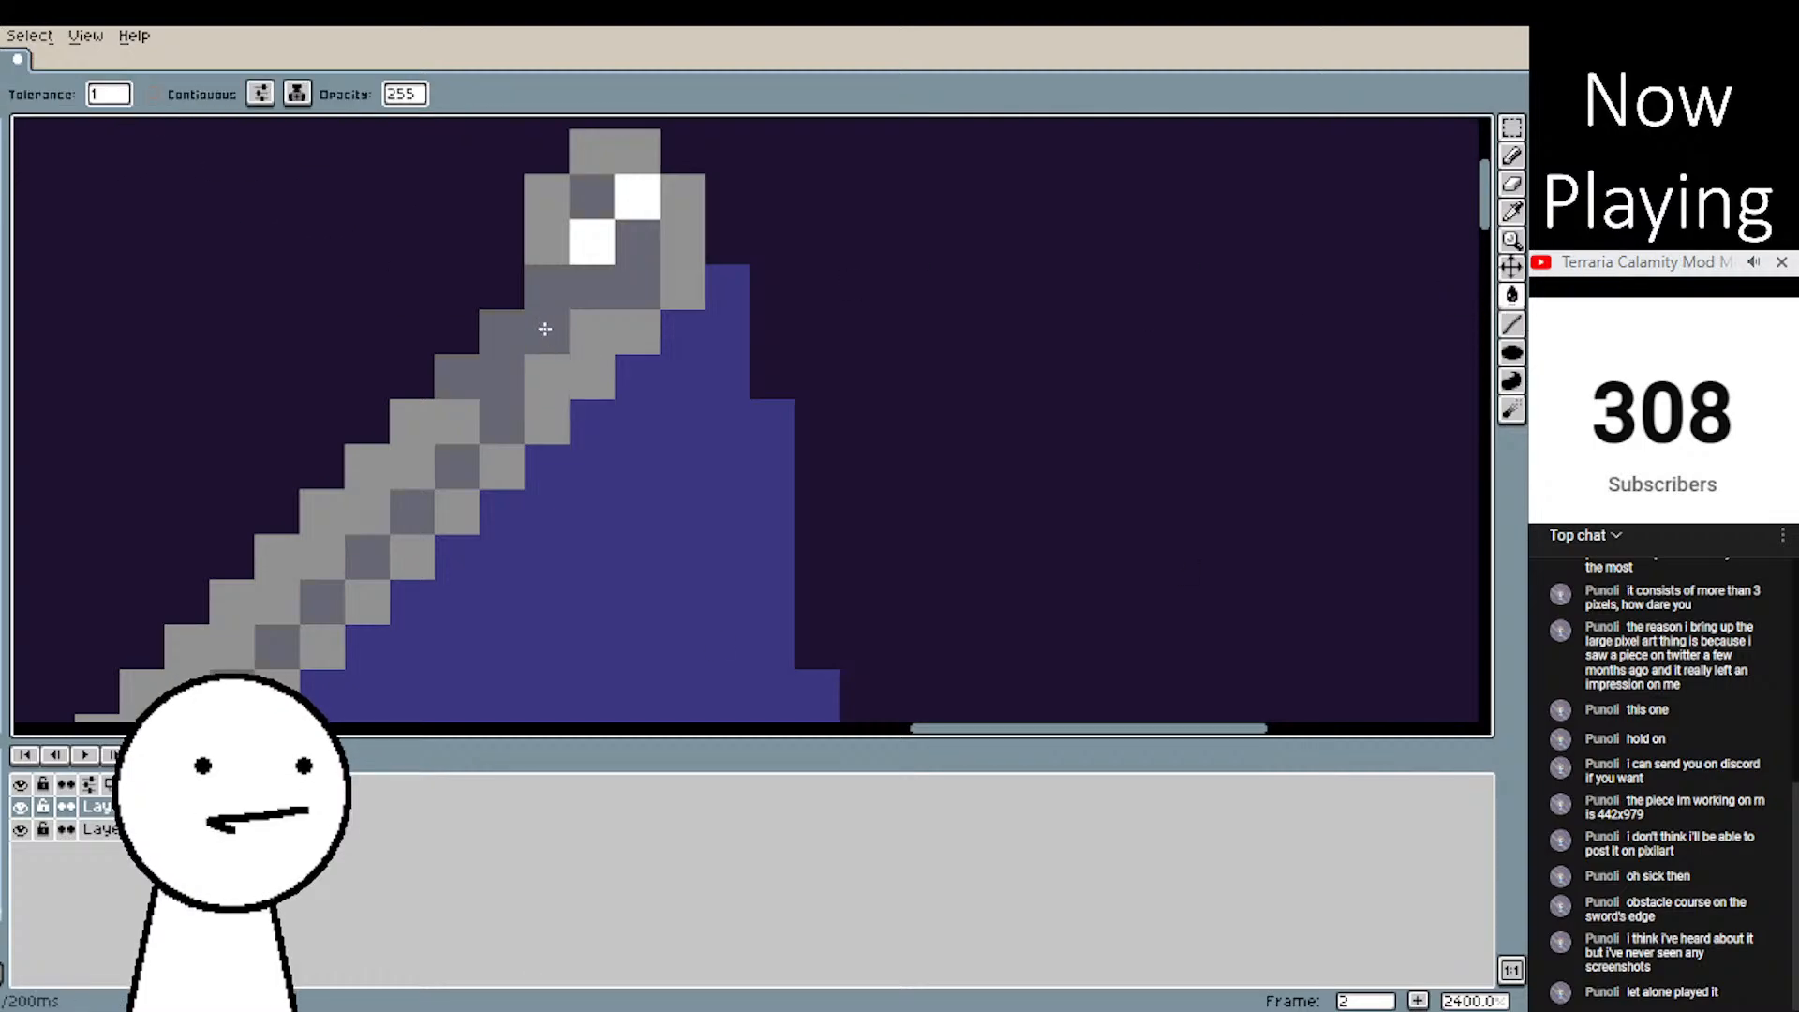
scroll(850, 468, down, 6)
scroll(746, 479, up, 6)
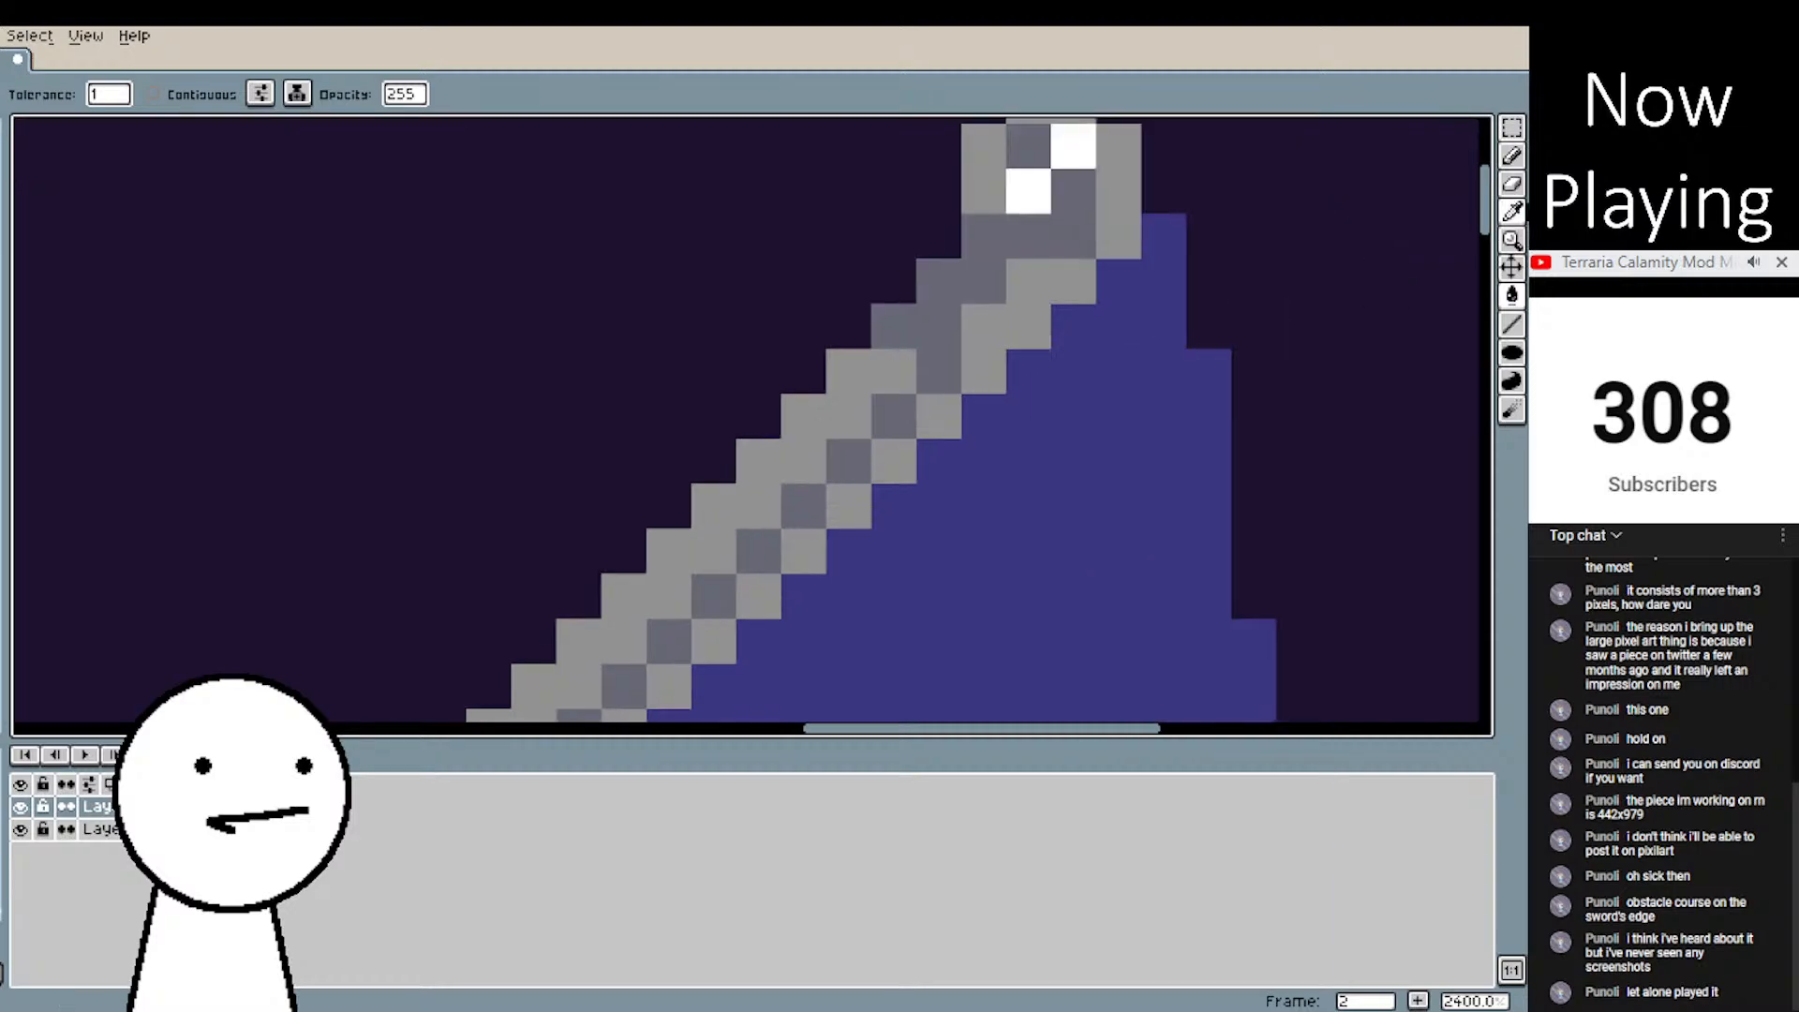
- Mix a slightly cooler light grey and fill all of the trim's light-grey pixels with it
click(1512, 211)
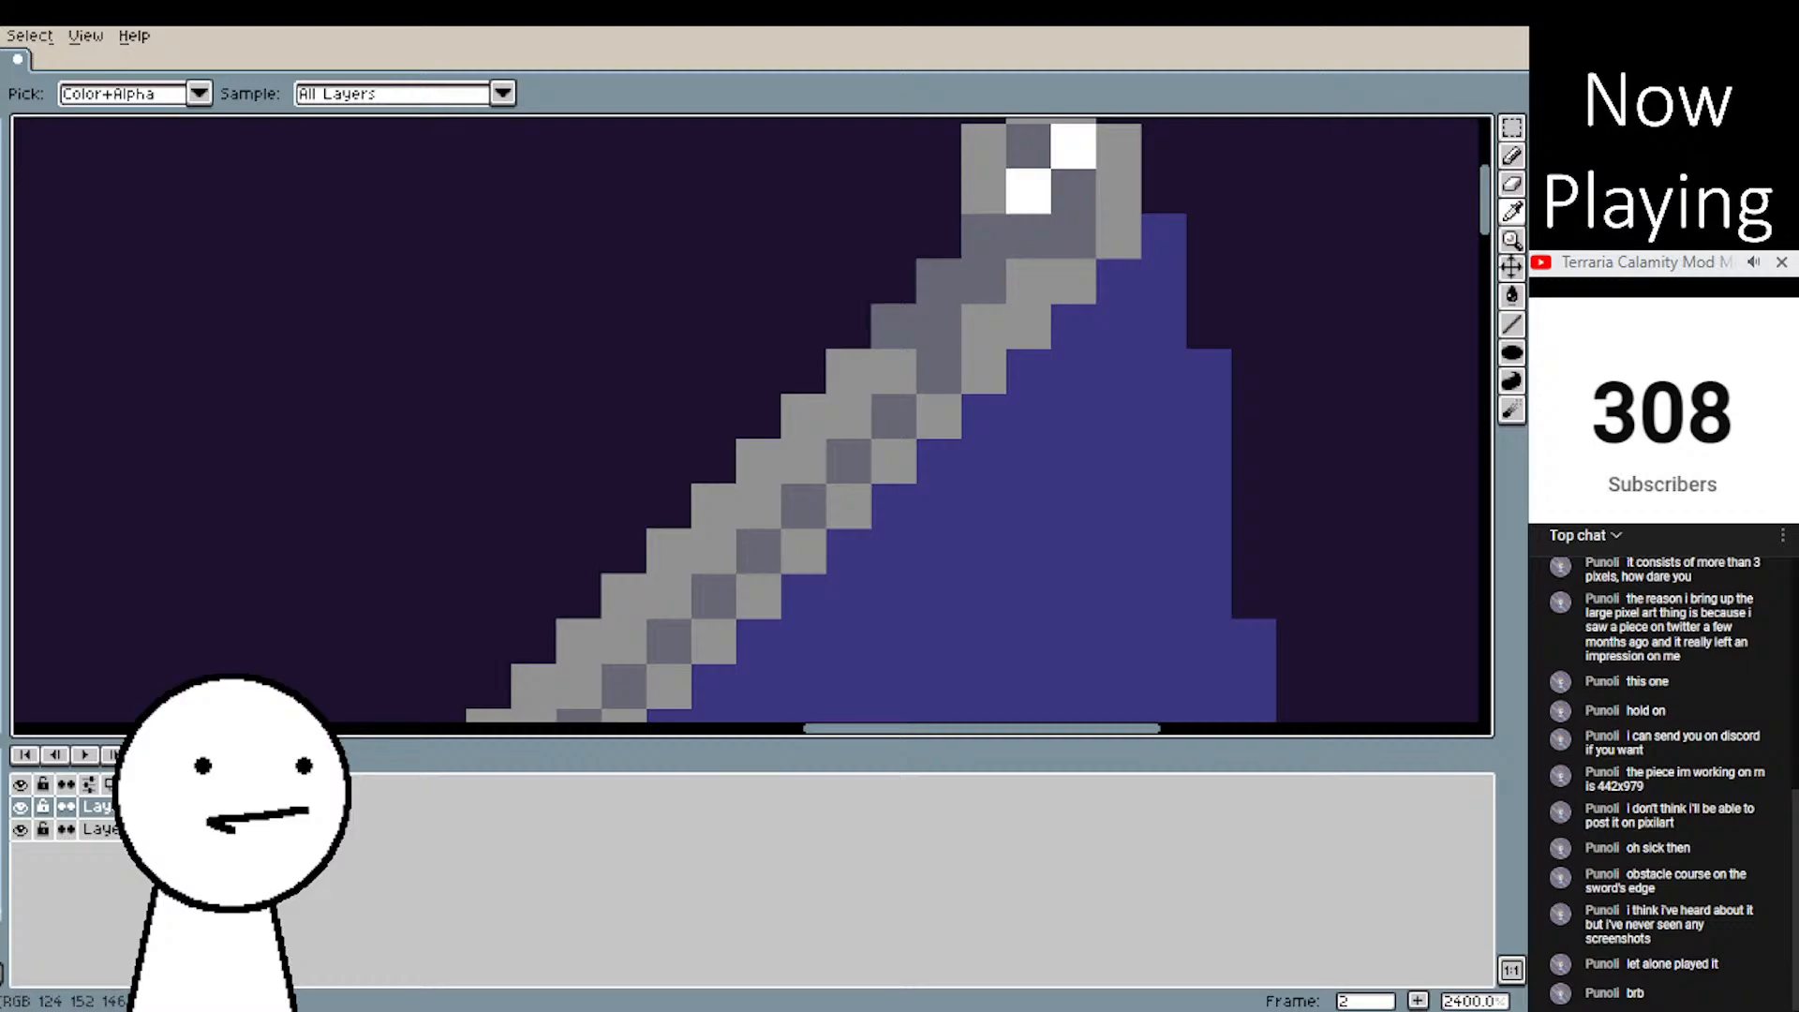
click(1512, 295)
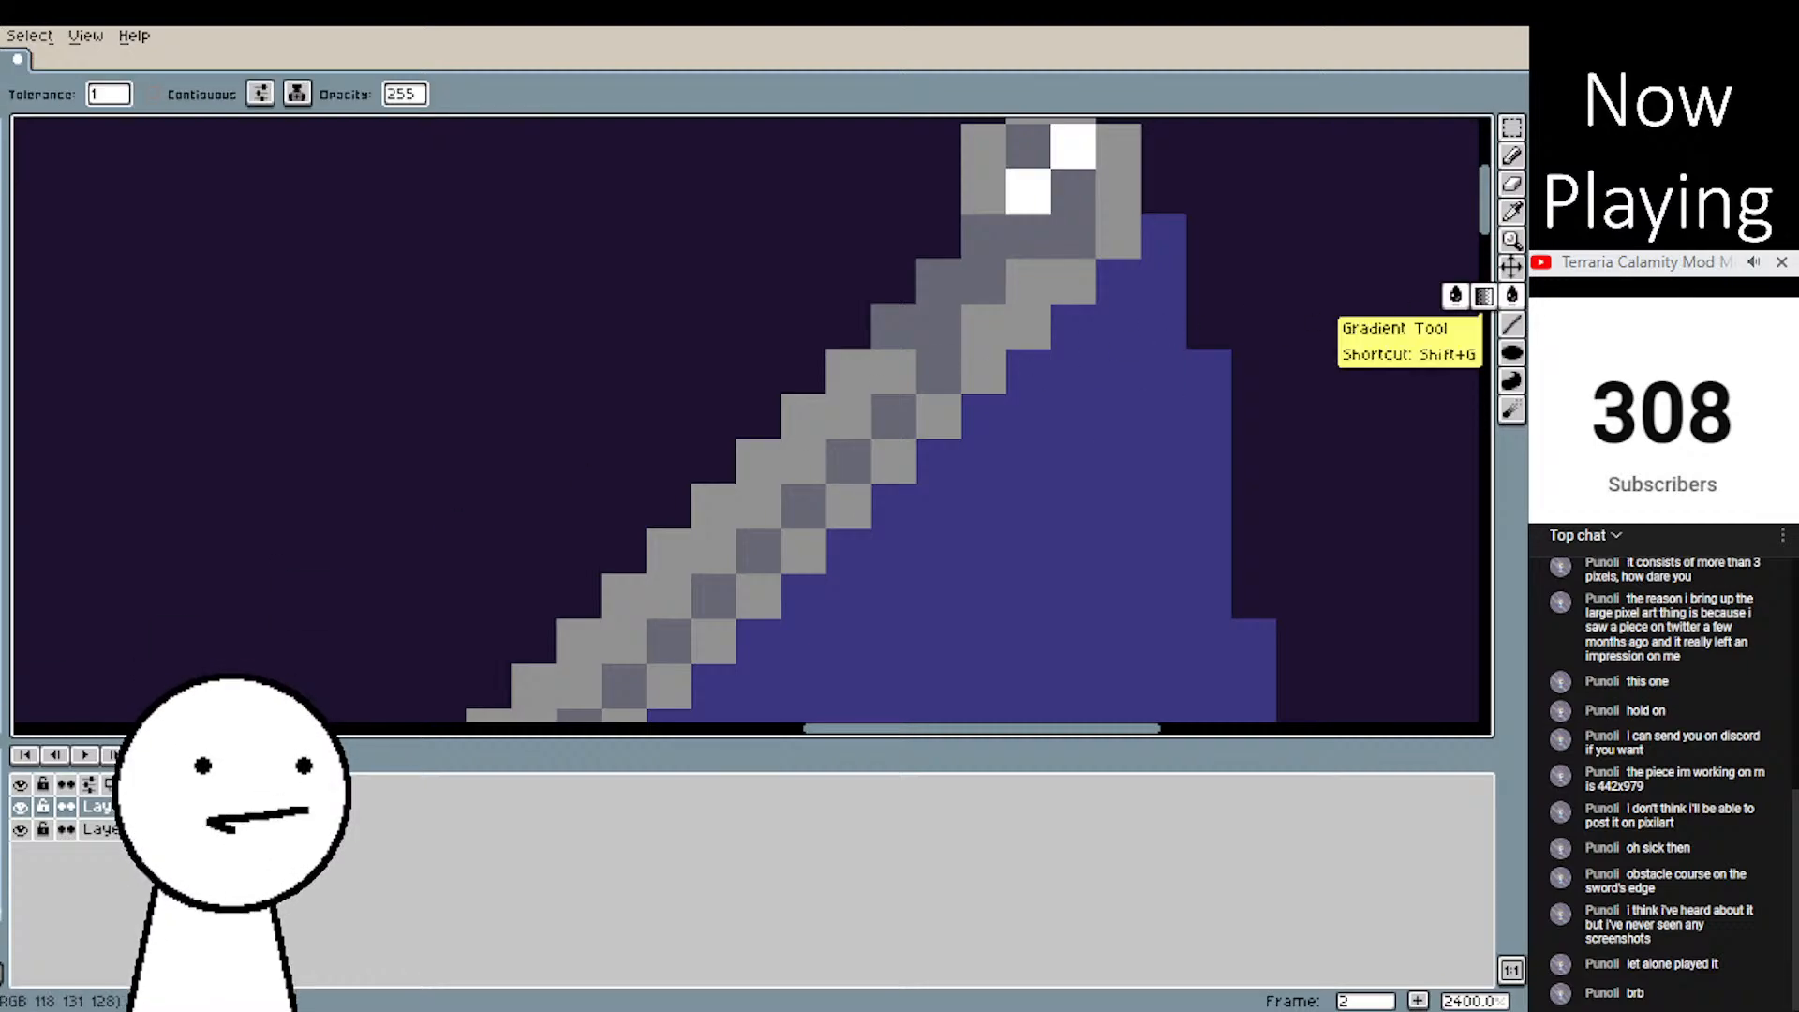
click(1512, 212)
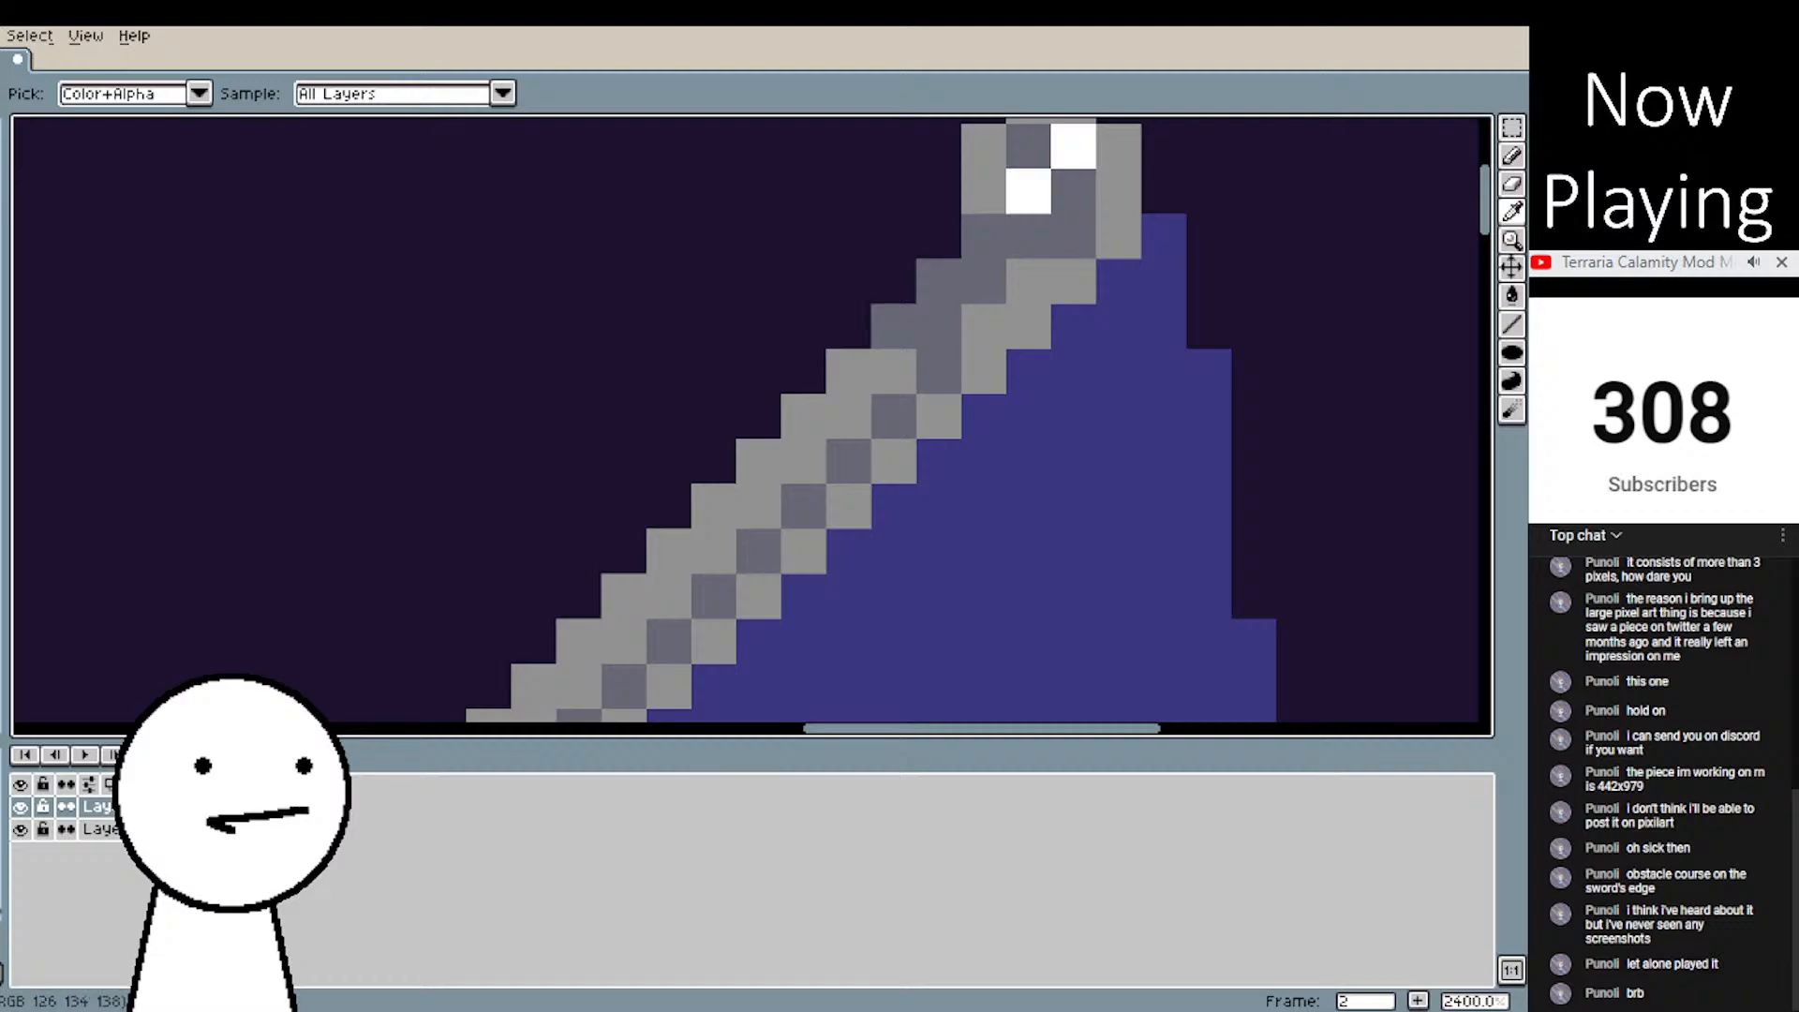
click(1511, 295)
click(839, 401)
- Examine the recoloured grey trim around the middle knob and the blade's tip, both up close and from afar
scroll(839, 401, down, 4)
scroll(960, 382, up, 1)
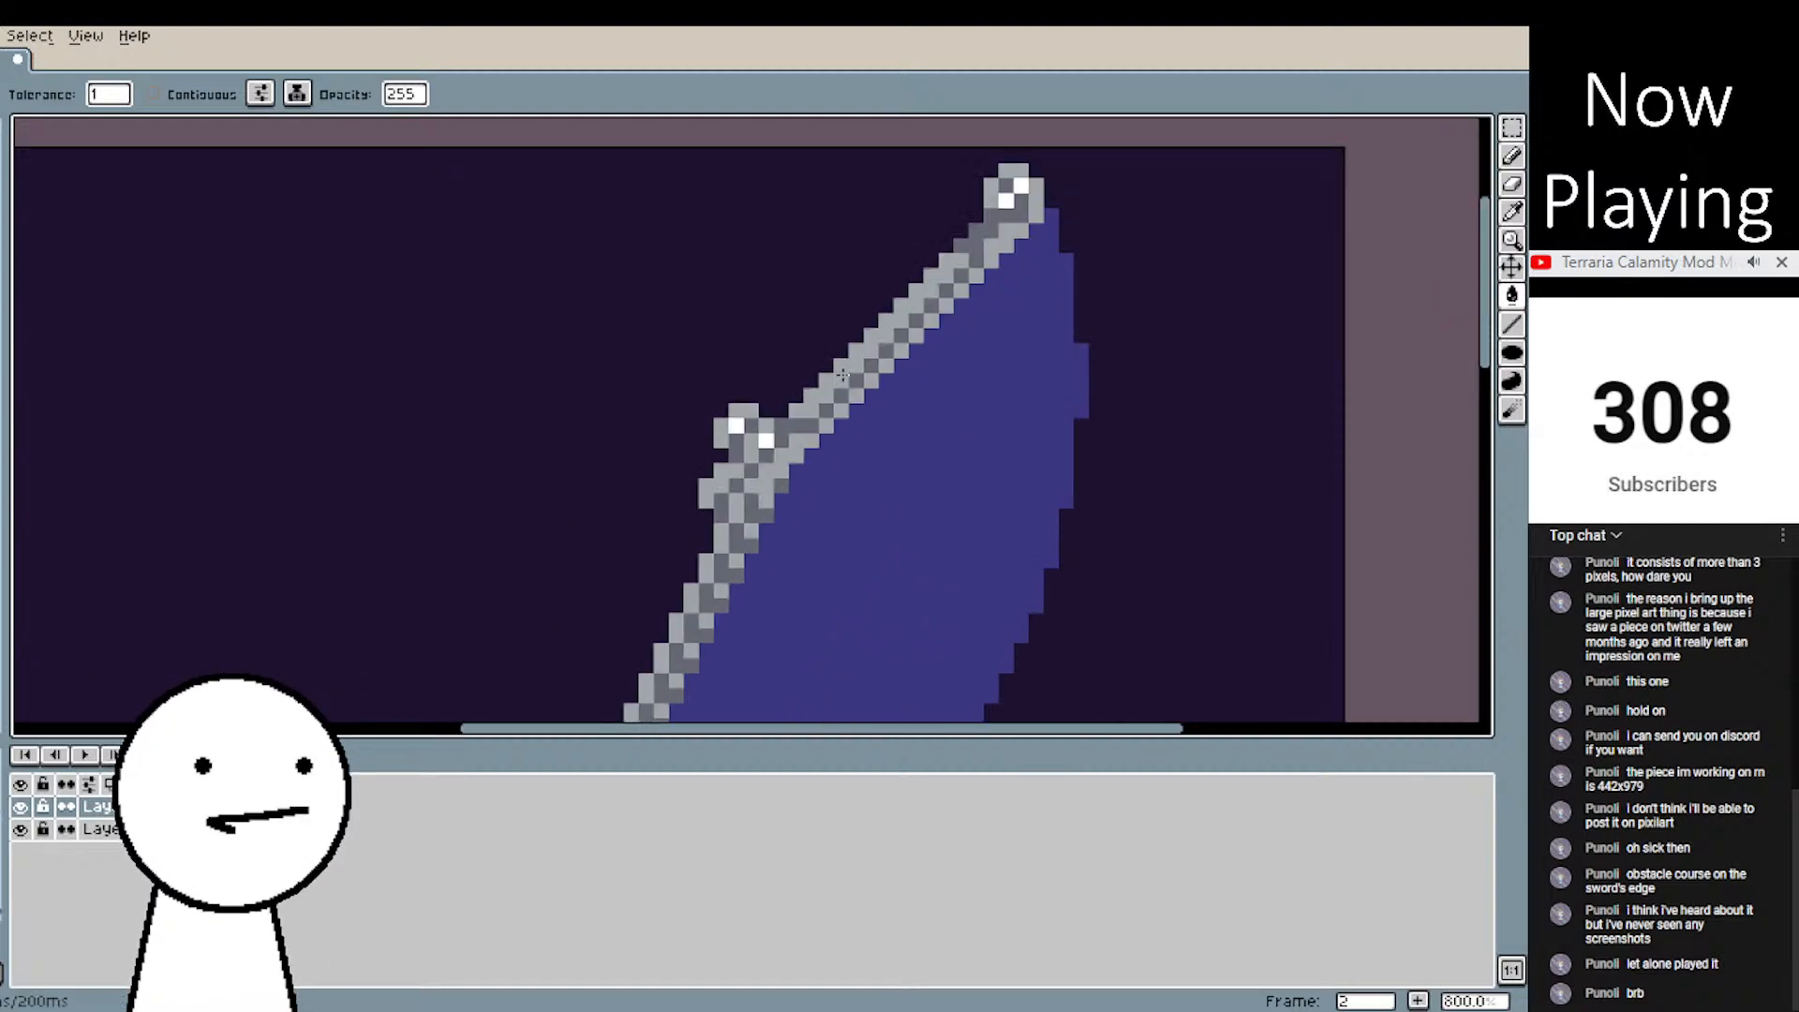
scroll(945, 352, down, 2)
scroll(937, 354, up, 3)
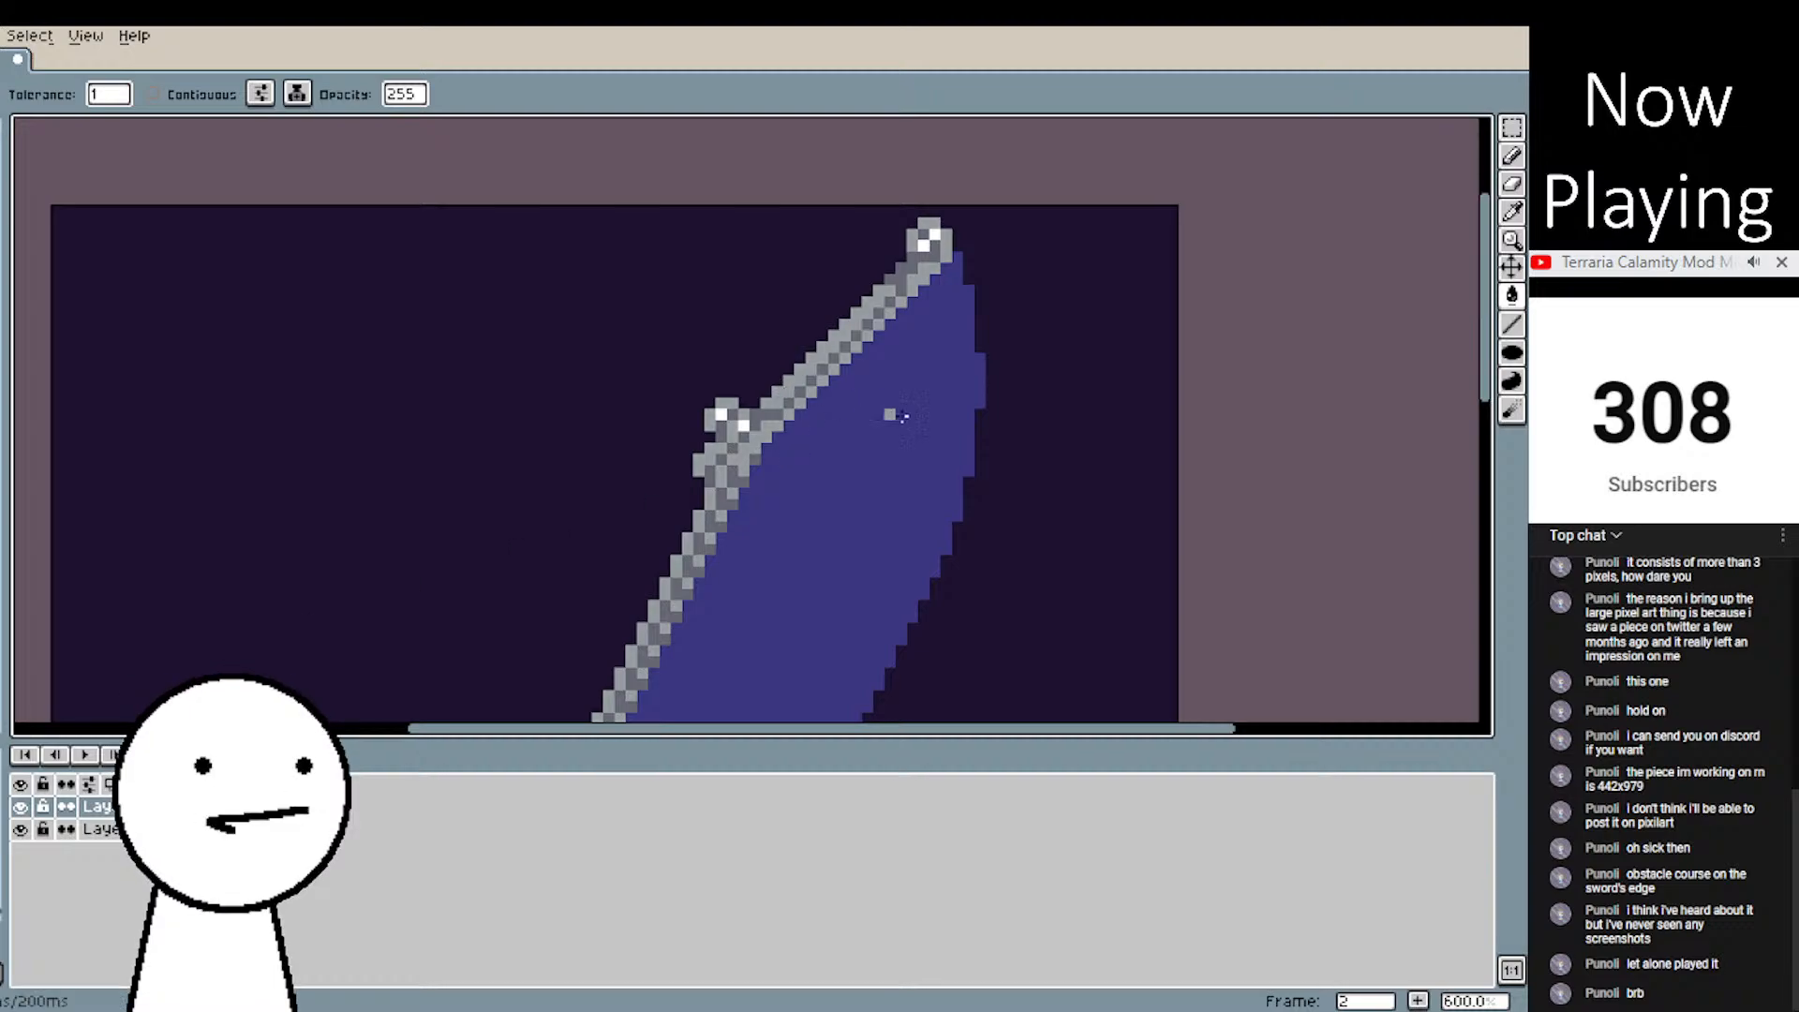
scroll(874, 409, down, 3)
scroll(921, 430, up, 5)
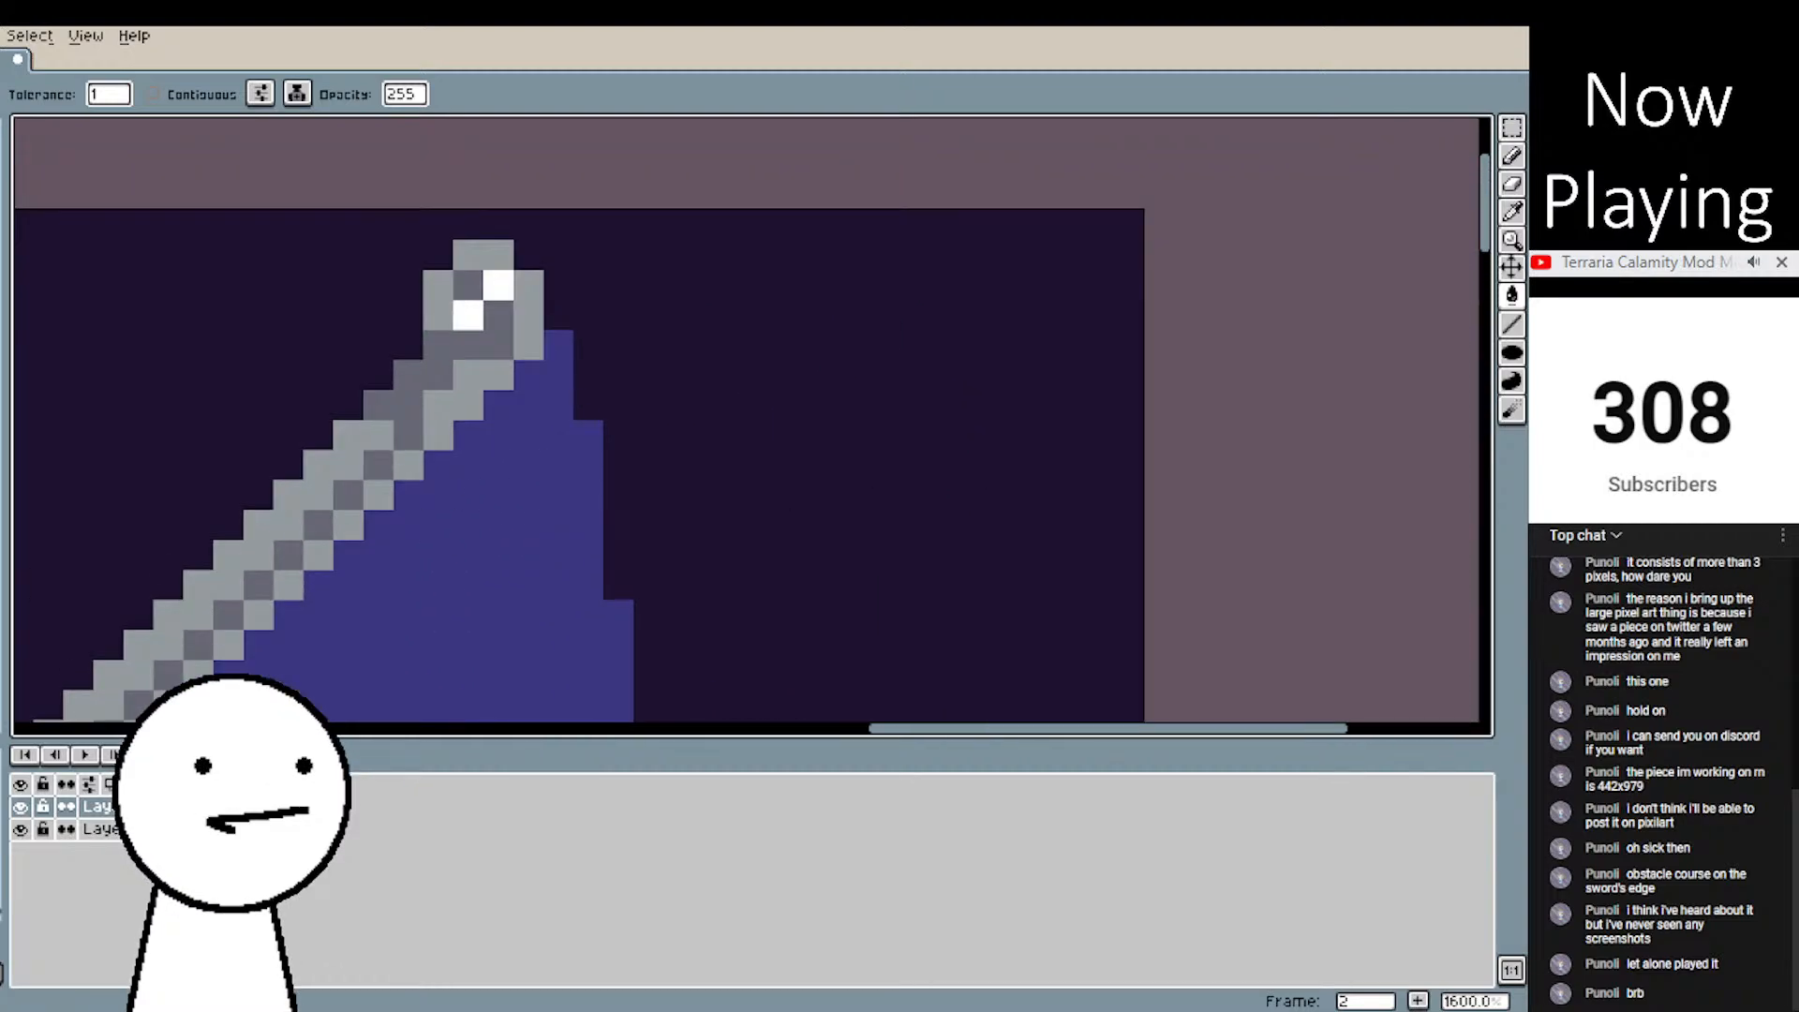
mouse_move(989, 448)
mouse_down()
mouse_move(840, 590)
mouse_move(450, 618)
mouse_move(965, 473)
mouse_up()
scroll(779, 406, up, 2)
drag(777, 373, 597, 666)
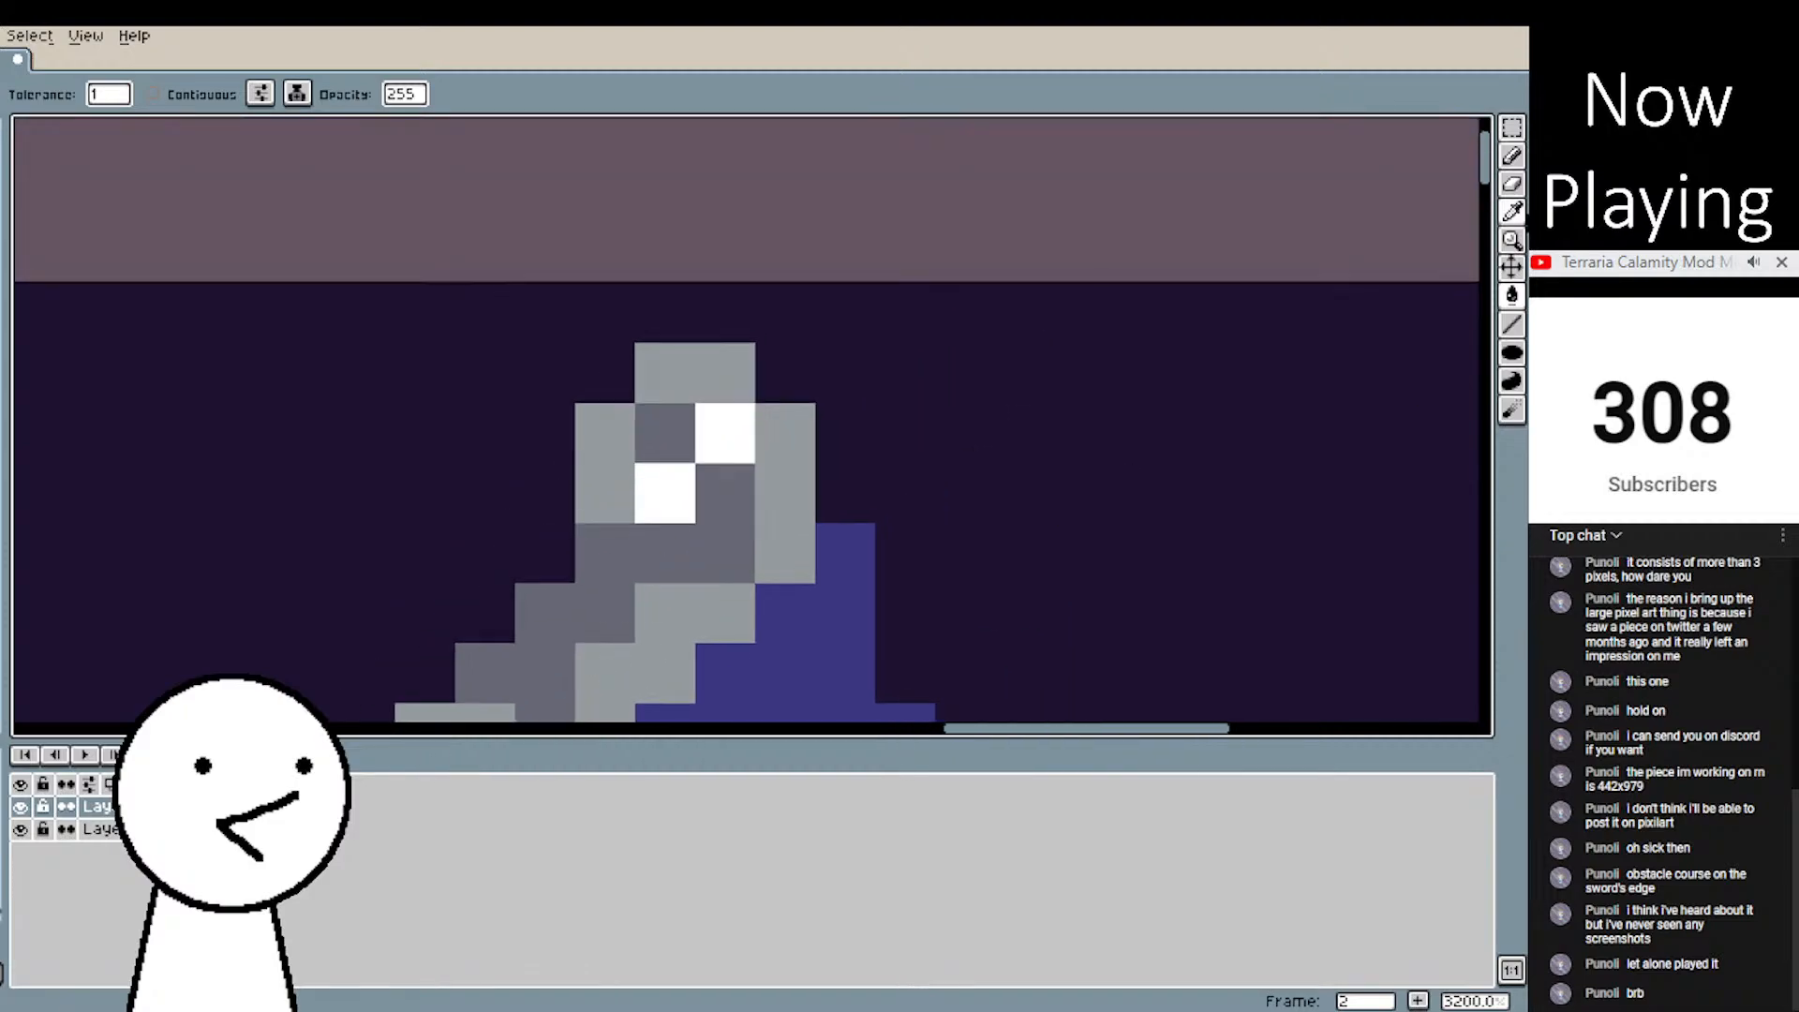
- Draw a straight light-grey line about 45 pixels long along the trim's inner edge, from below the middle knob to the blade's base
click(1512, 213)
drag(142, 377, 495, 326)
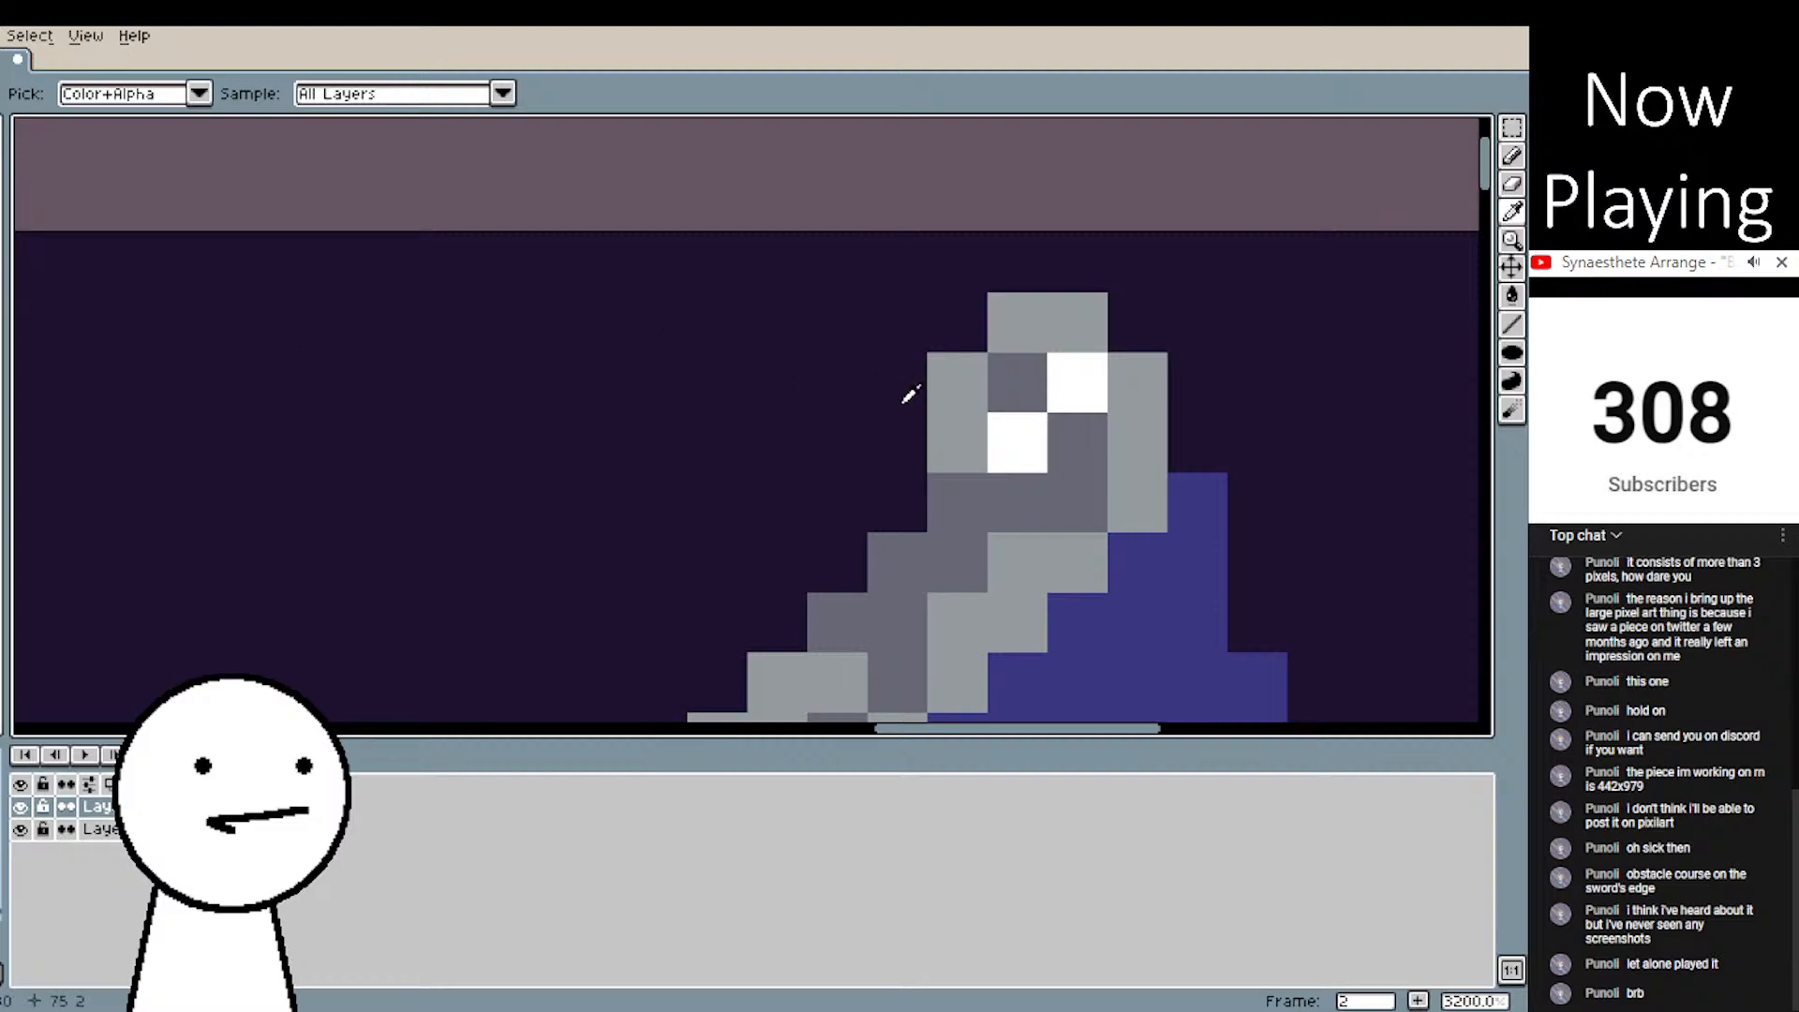
scroll(1132, 446, down, 6)
scroll(1148, 454, down, 2)
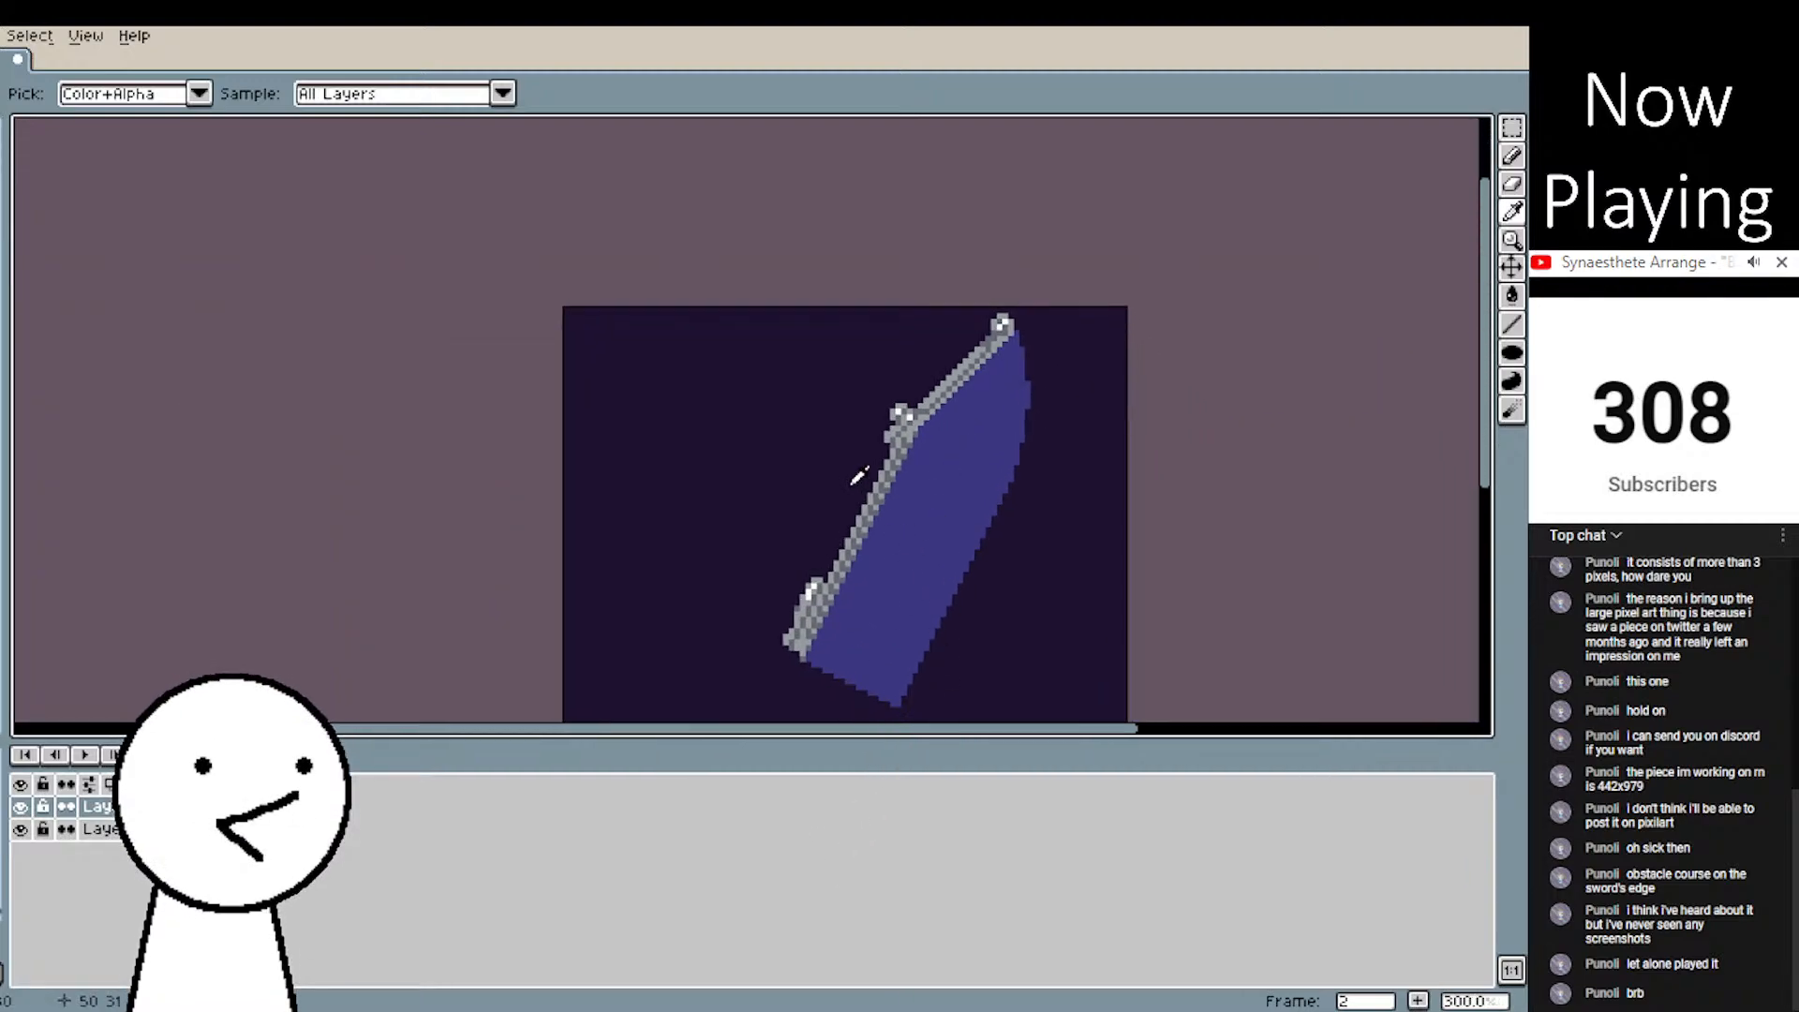
scroll(968, 465, up, 10)
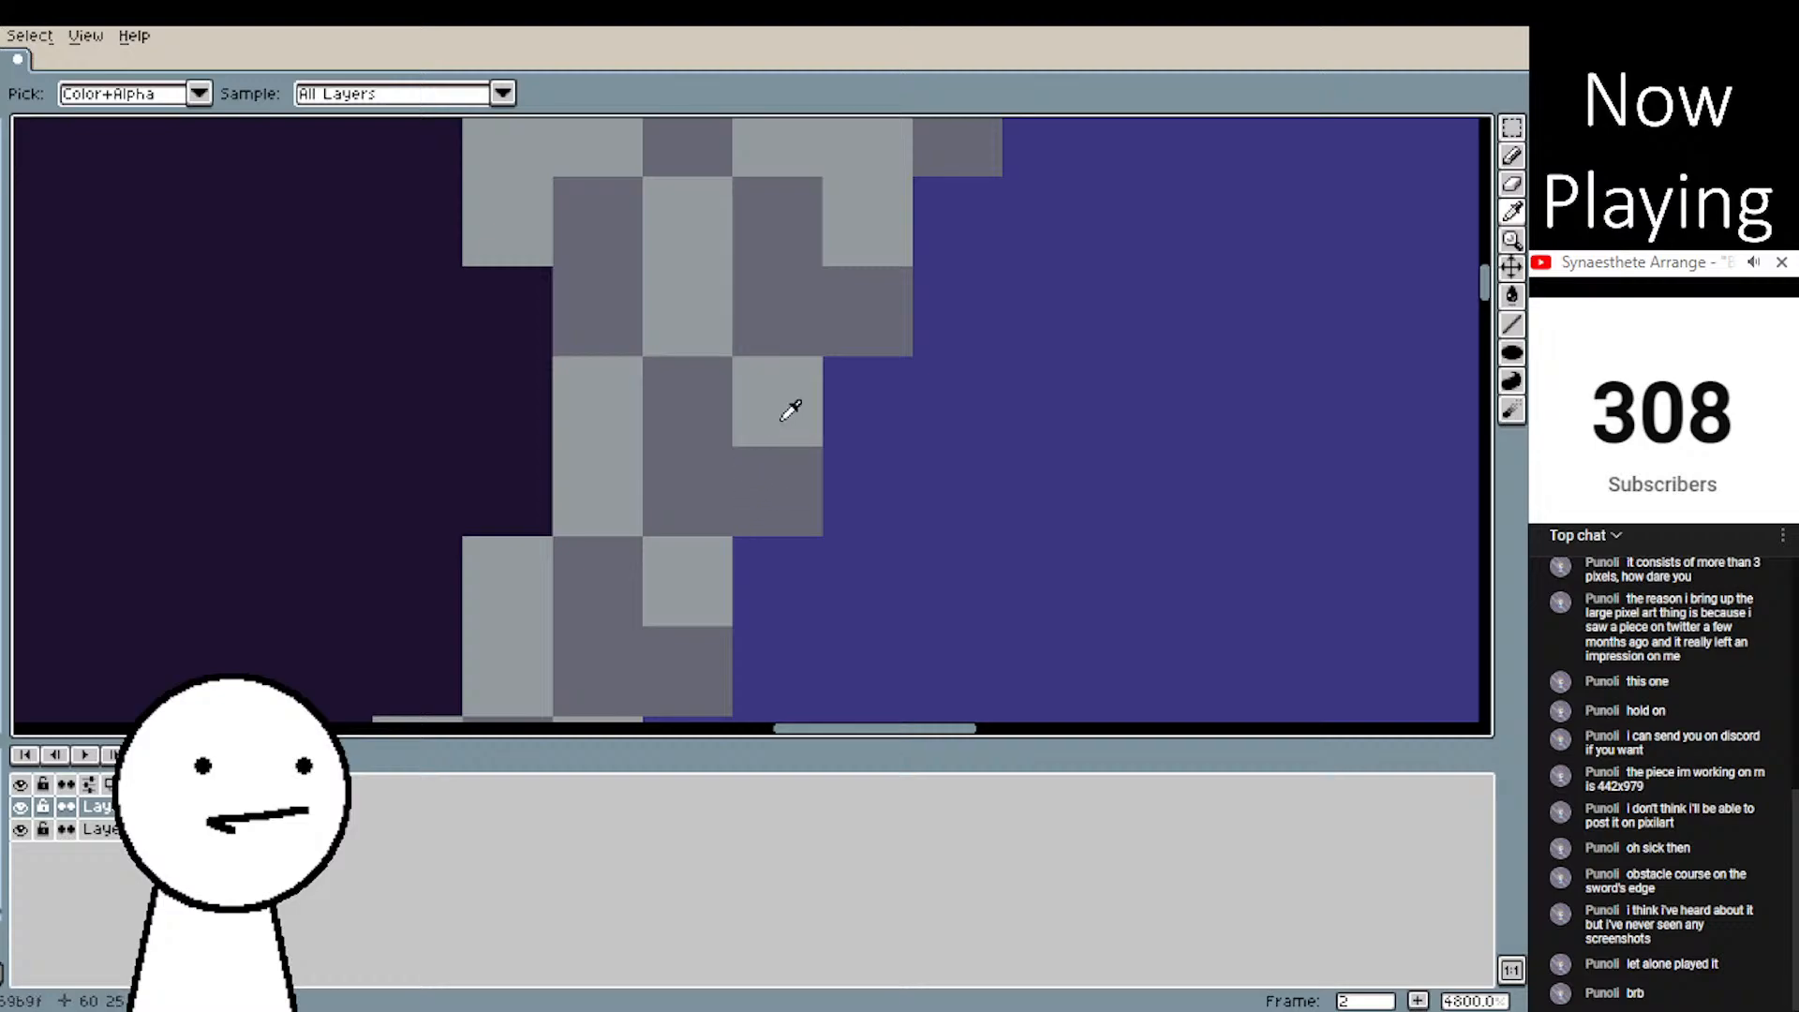
click(1512, 324)
scroll(1246, 403, down, 4)
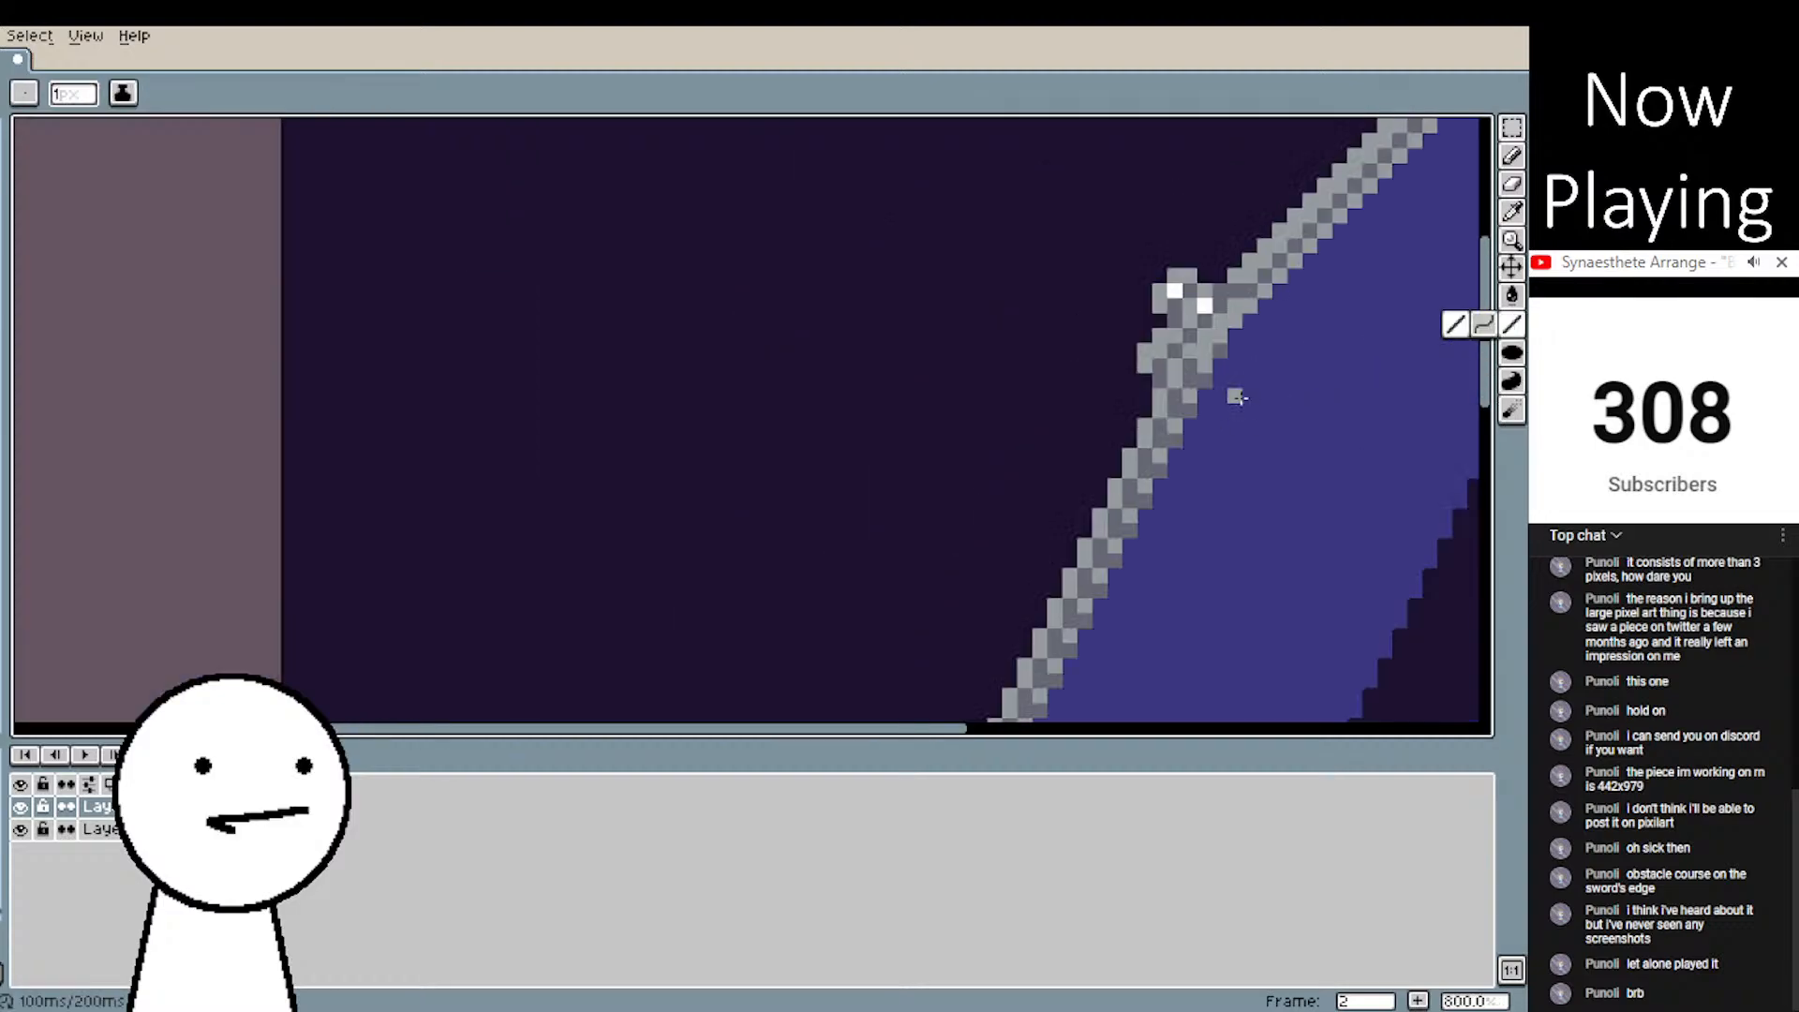
scroll(1243, 405, down, 3)
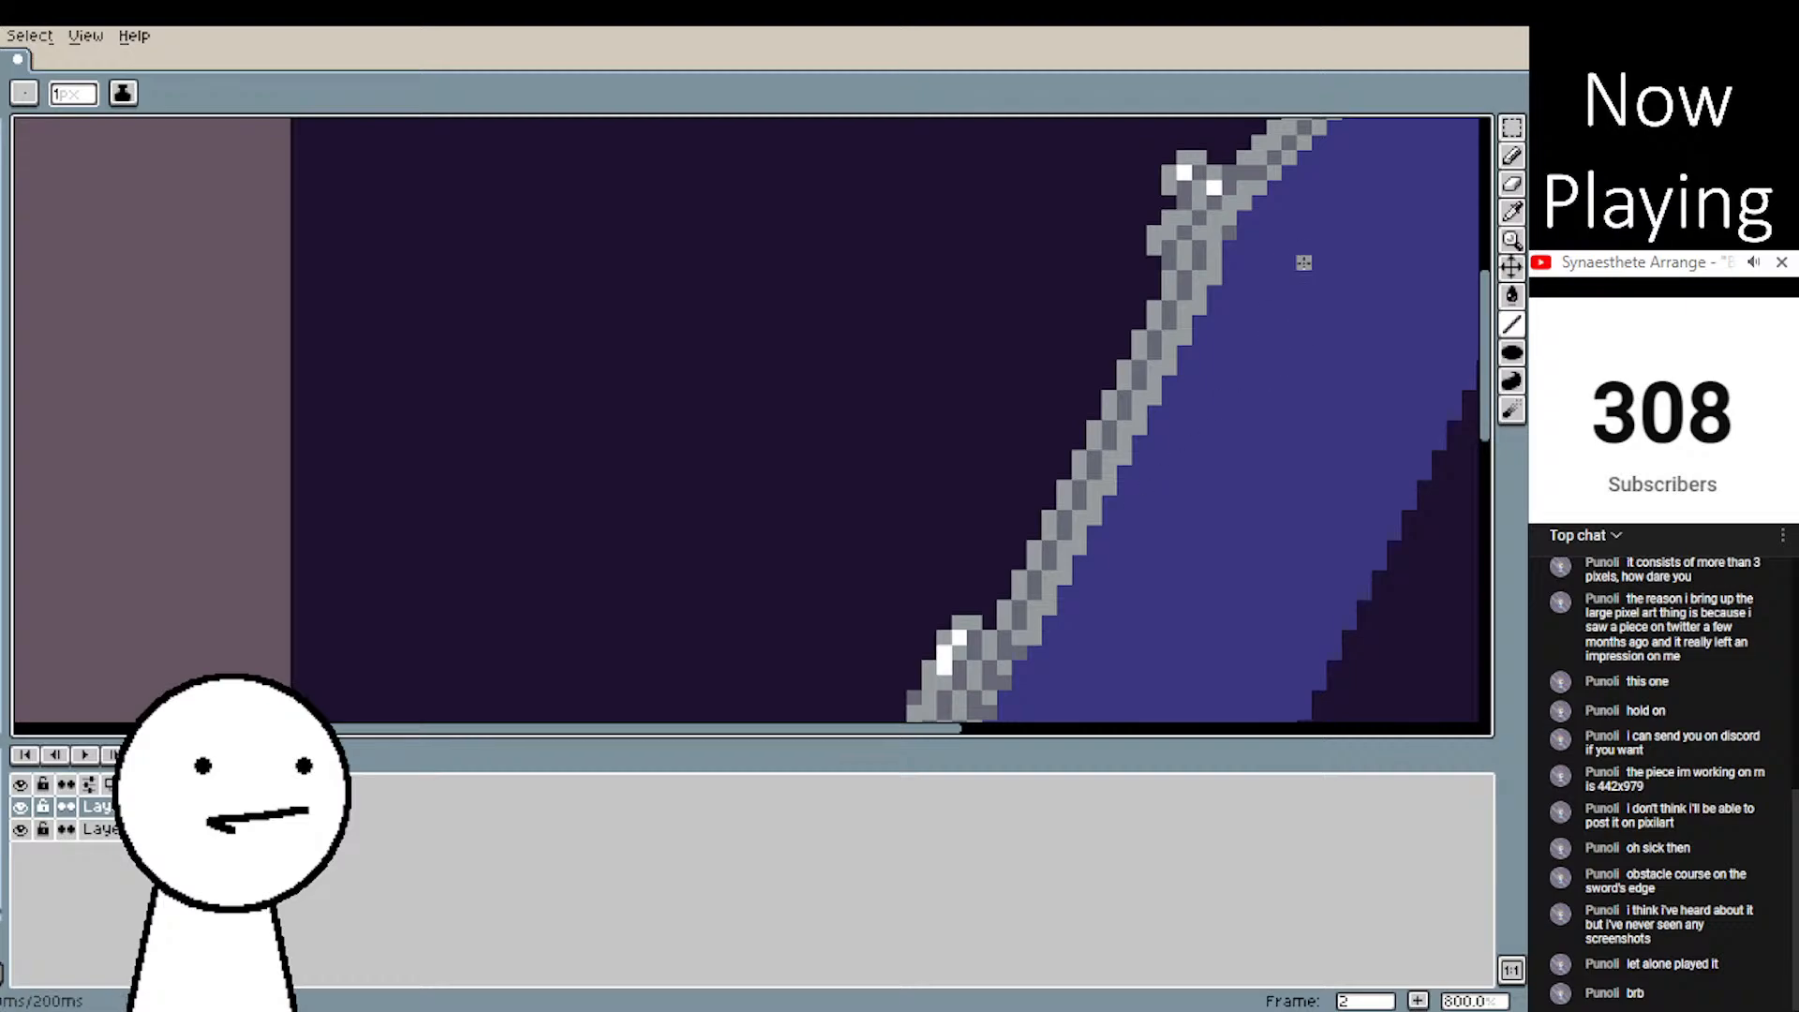
key(ctrl+z)
drag(1229, 248, 1019, 668)
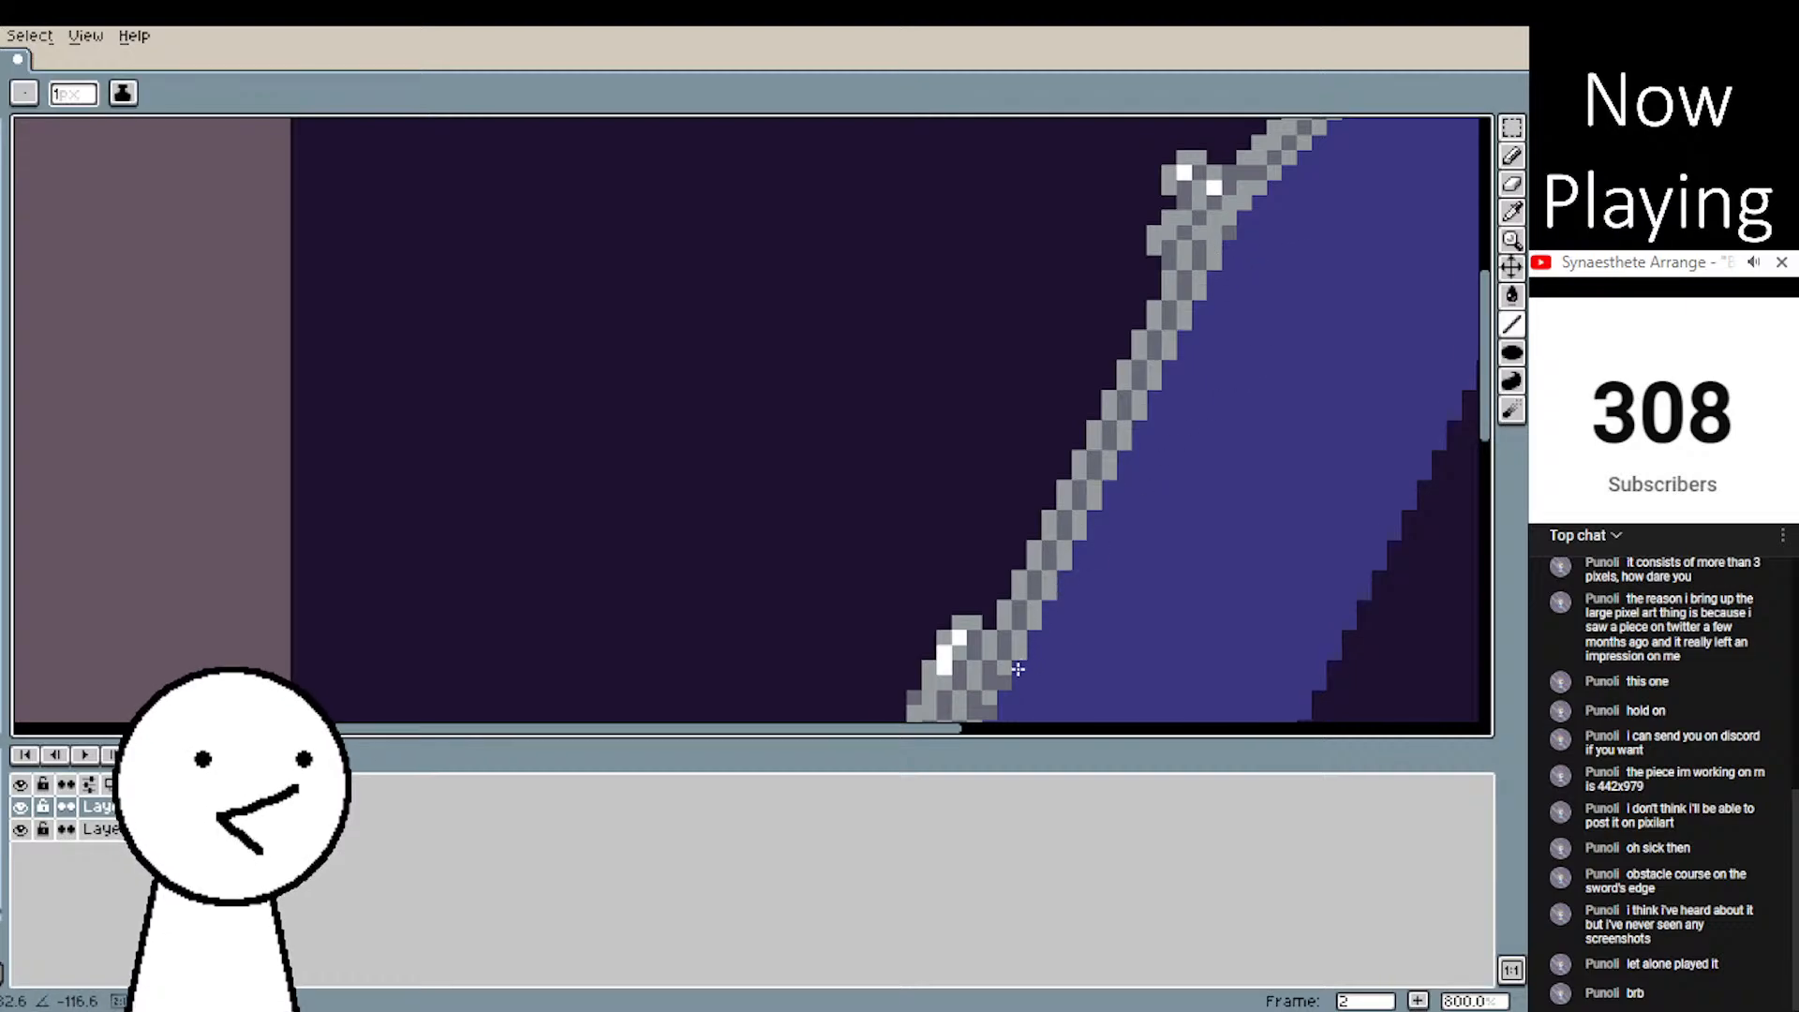
scroll(1019, 669, down, 4)
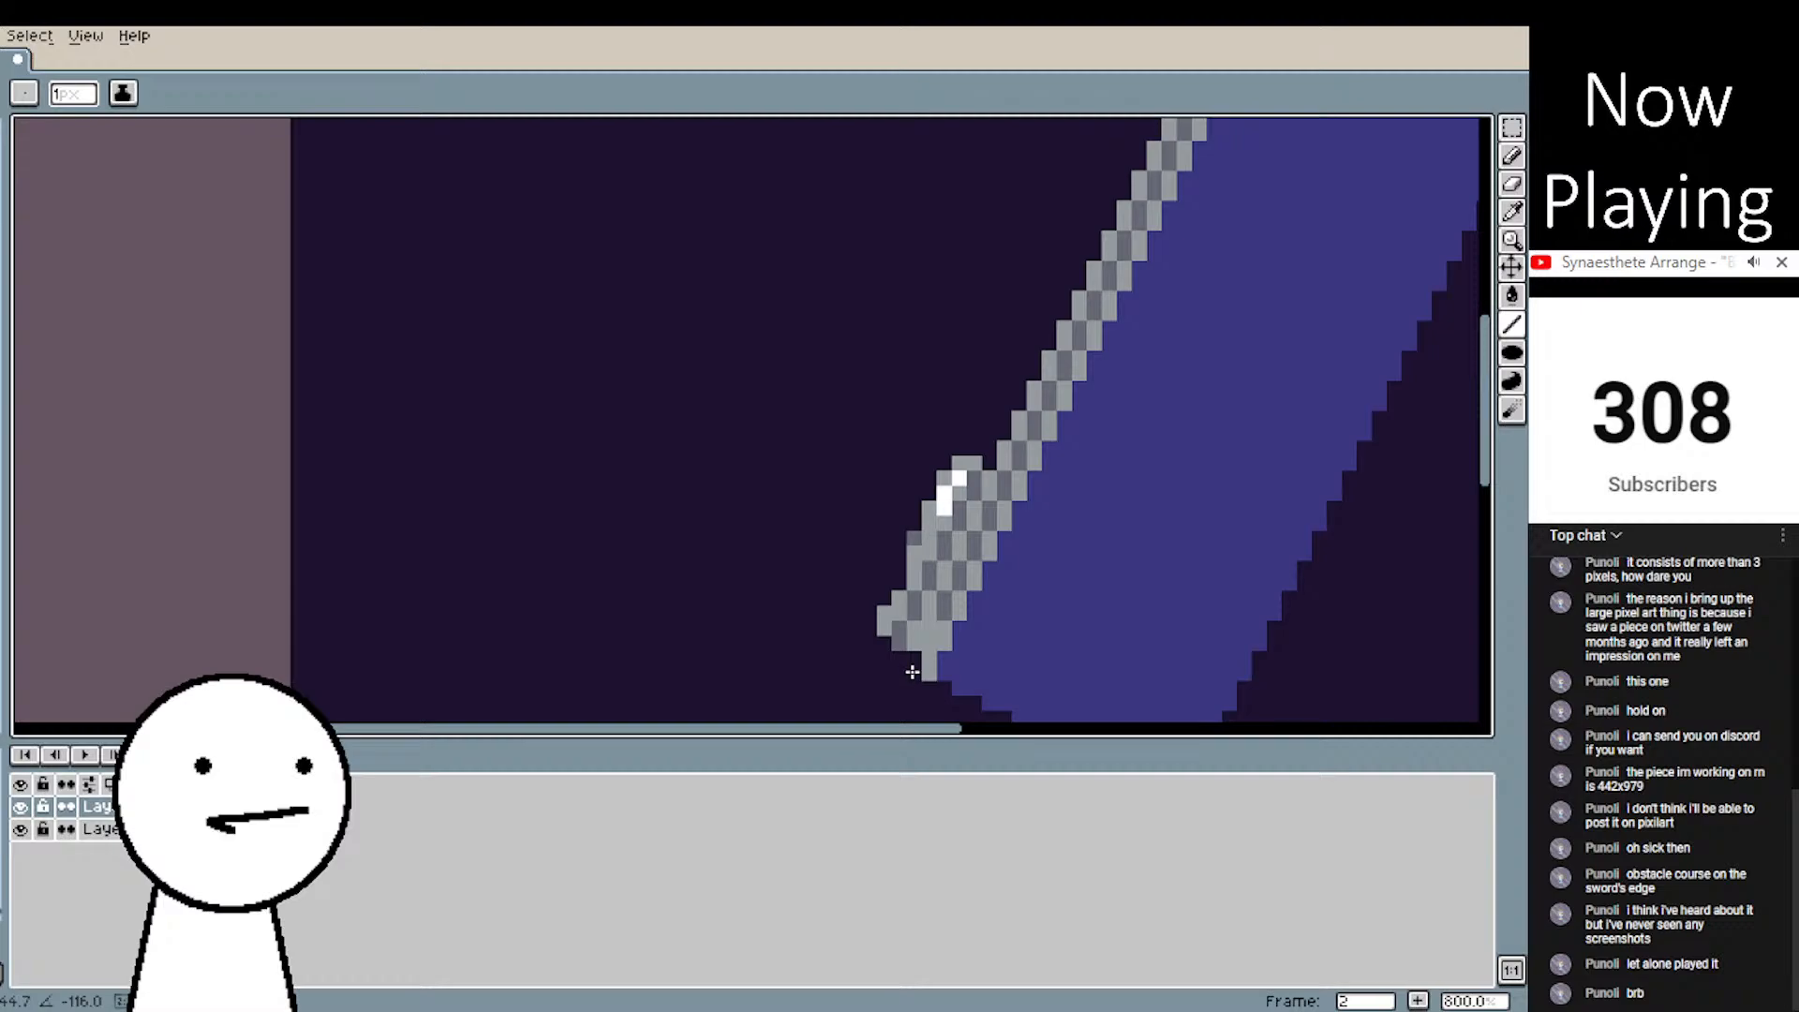
scroll(1148, 366, down, 1)
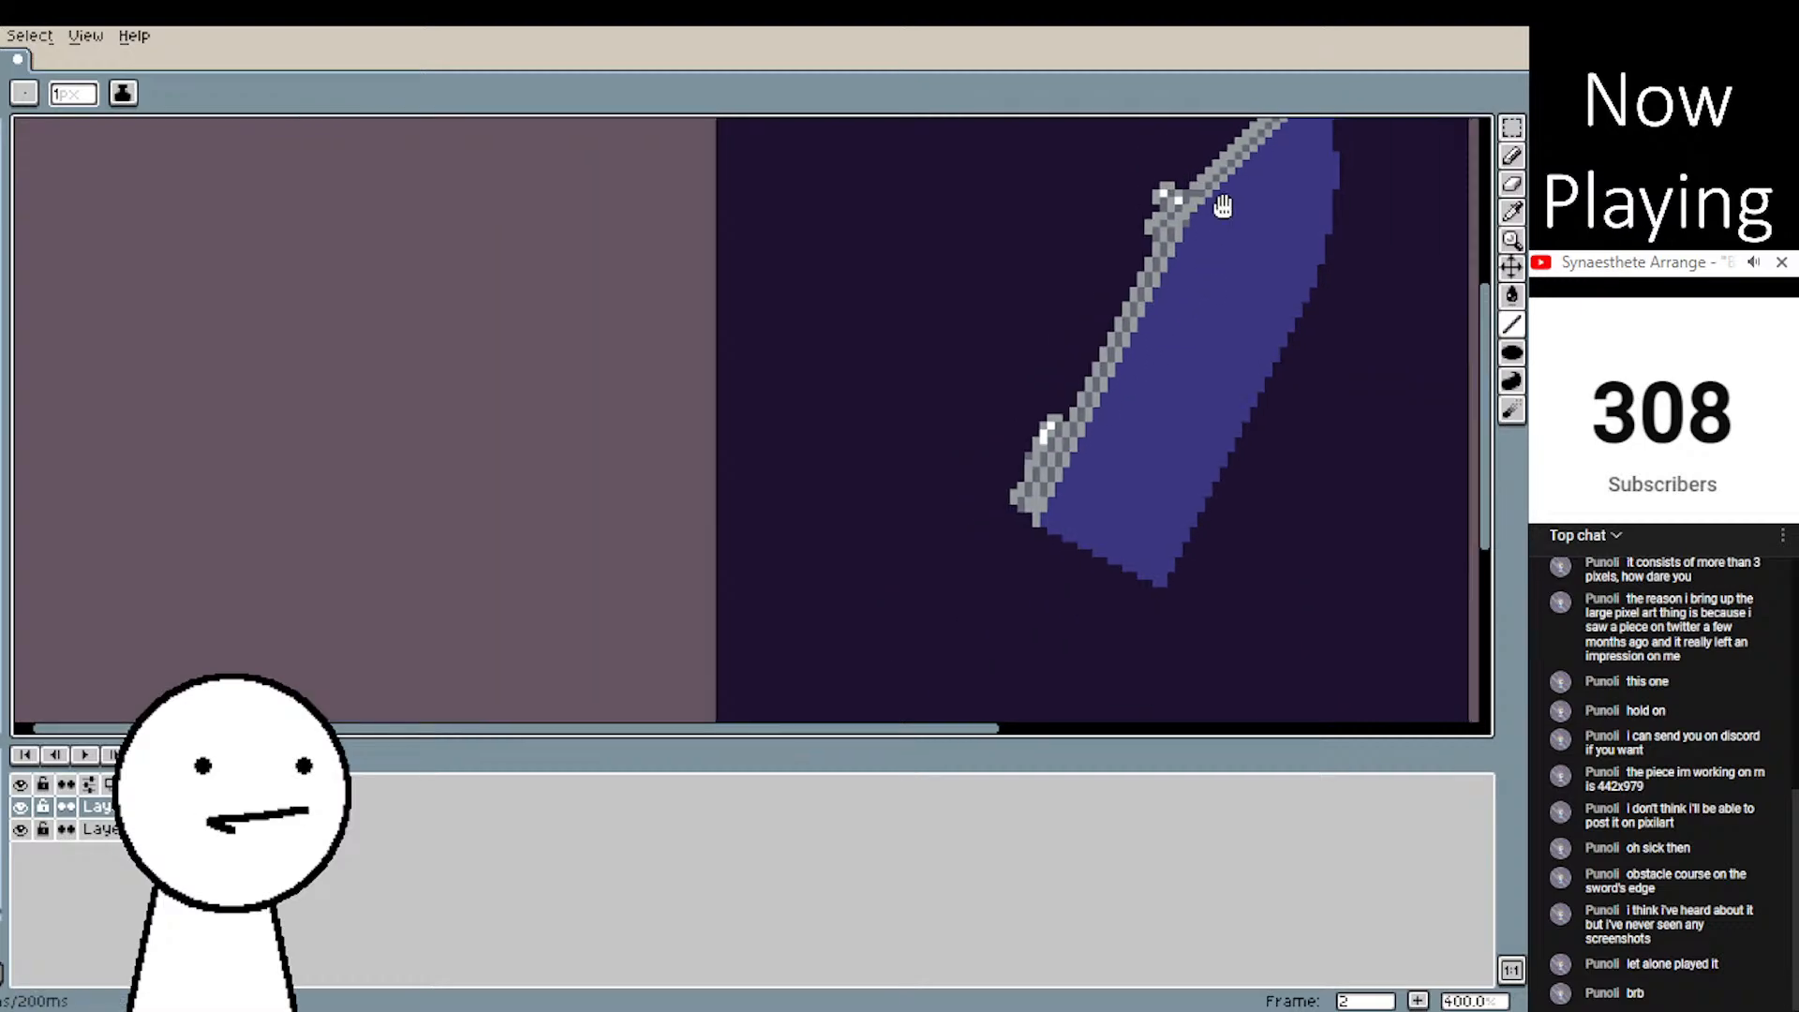
- Pick the trim's dark grey and pencil a shadow at the trim's bottom end, beside the blade's base corner
scroll(1228, 202, down, 1)
scroll(656, 346, up, 2)
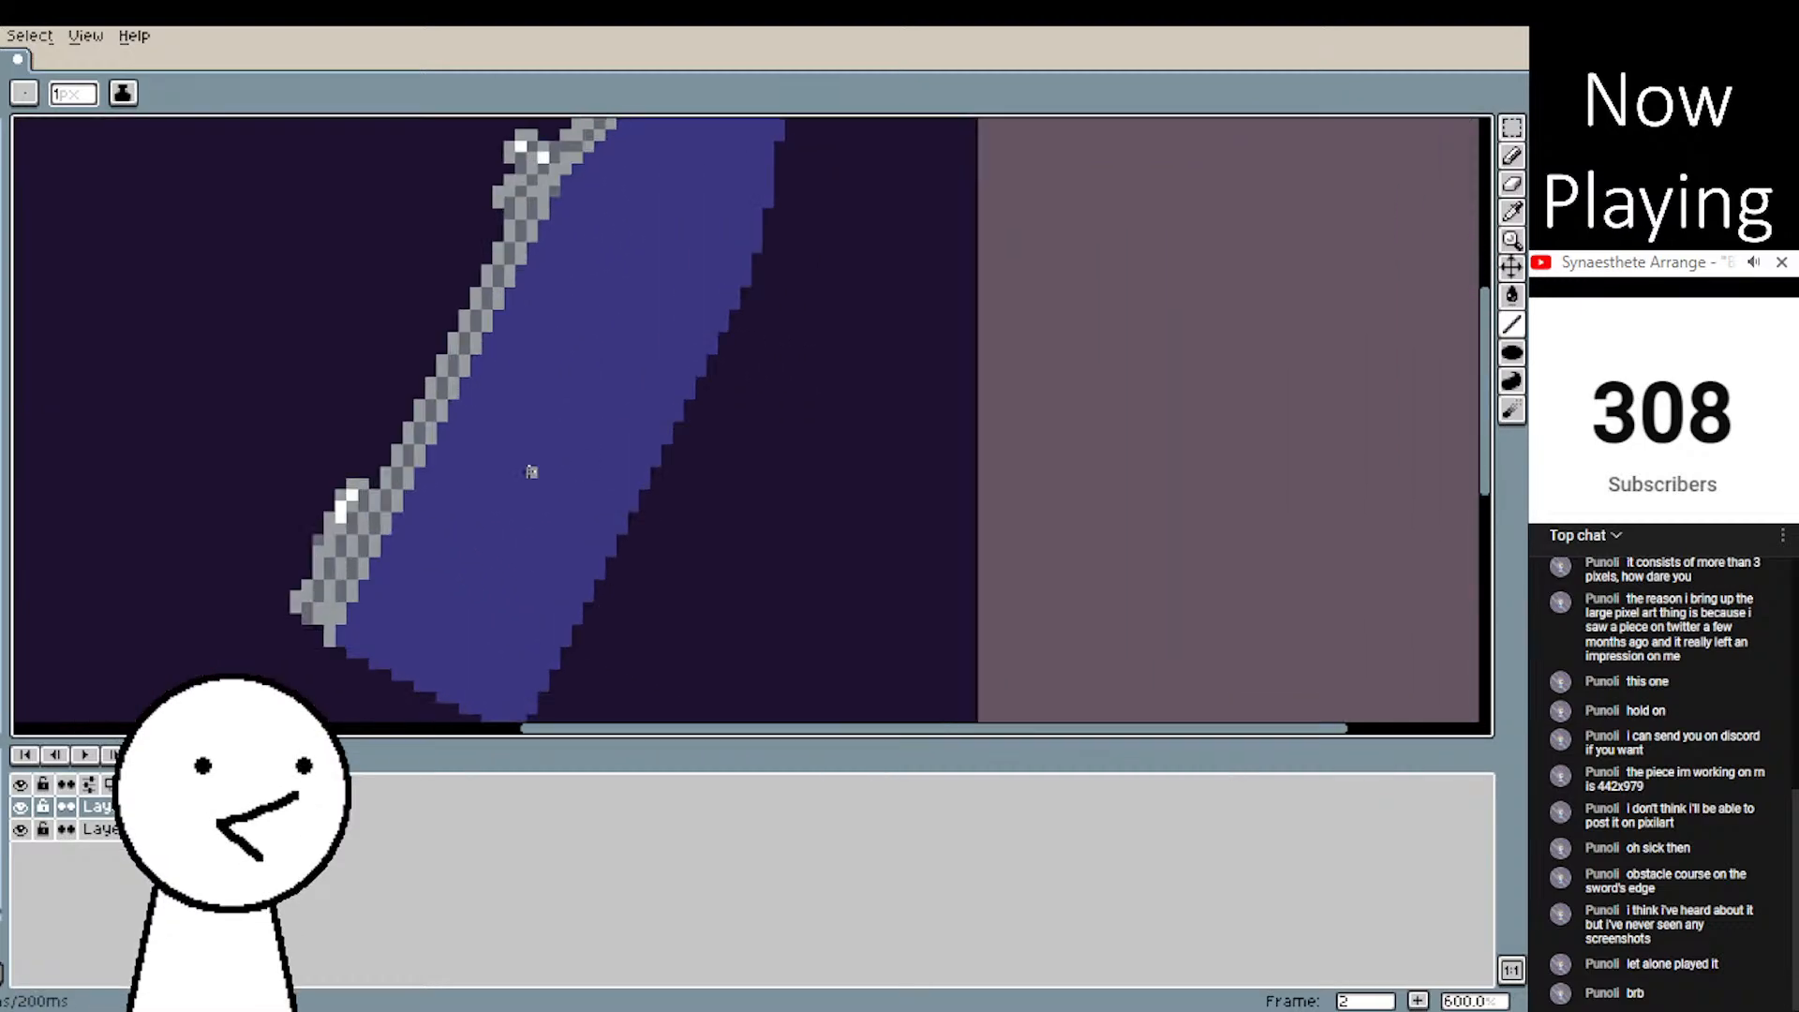
scroll(540, 464, up, 2)
click(1511, 212)
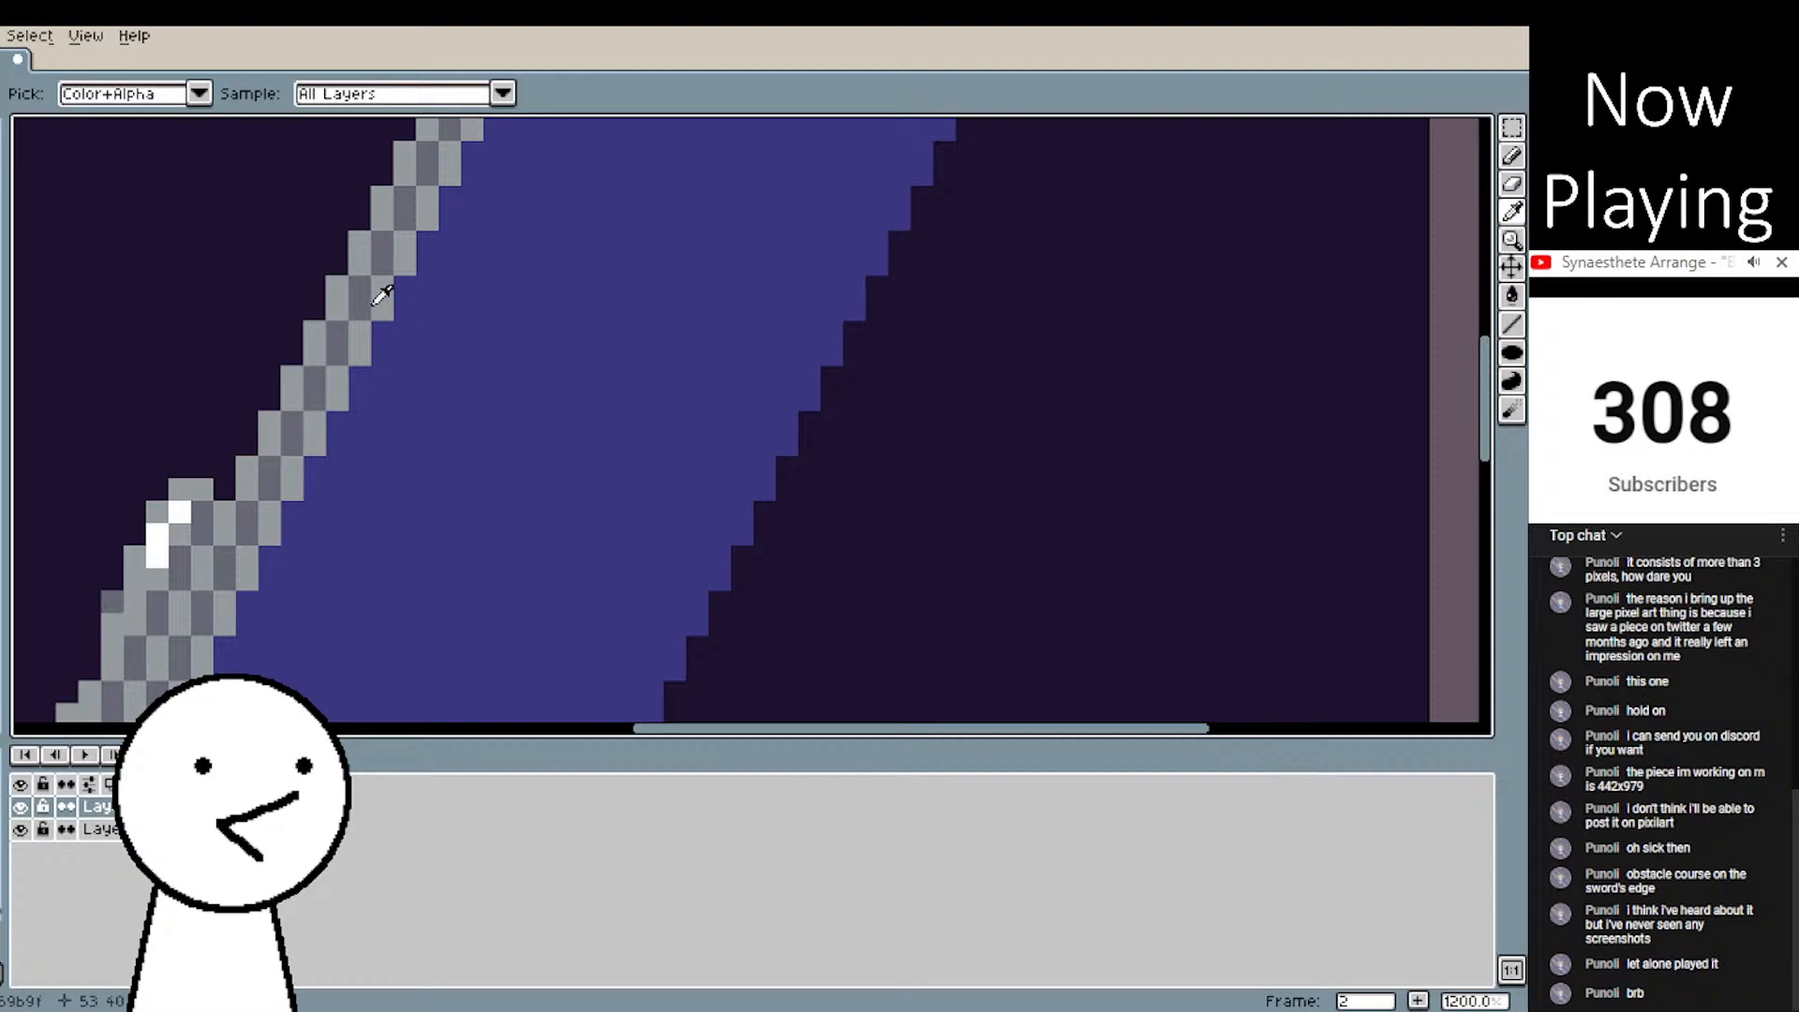
click(1512, 157)
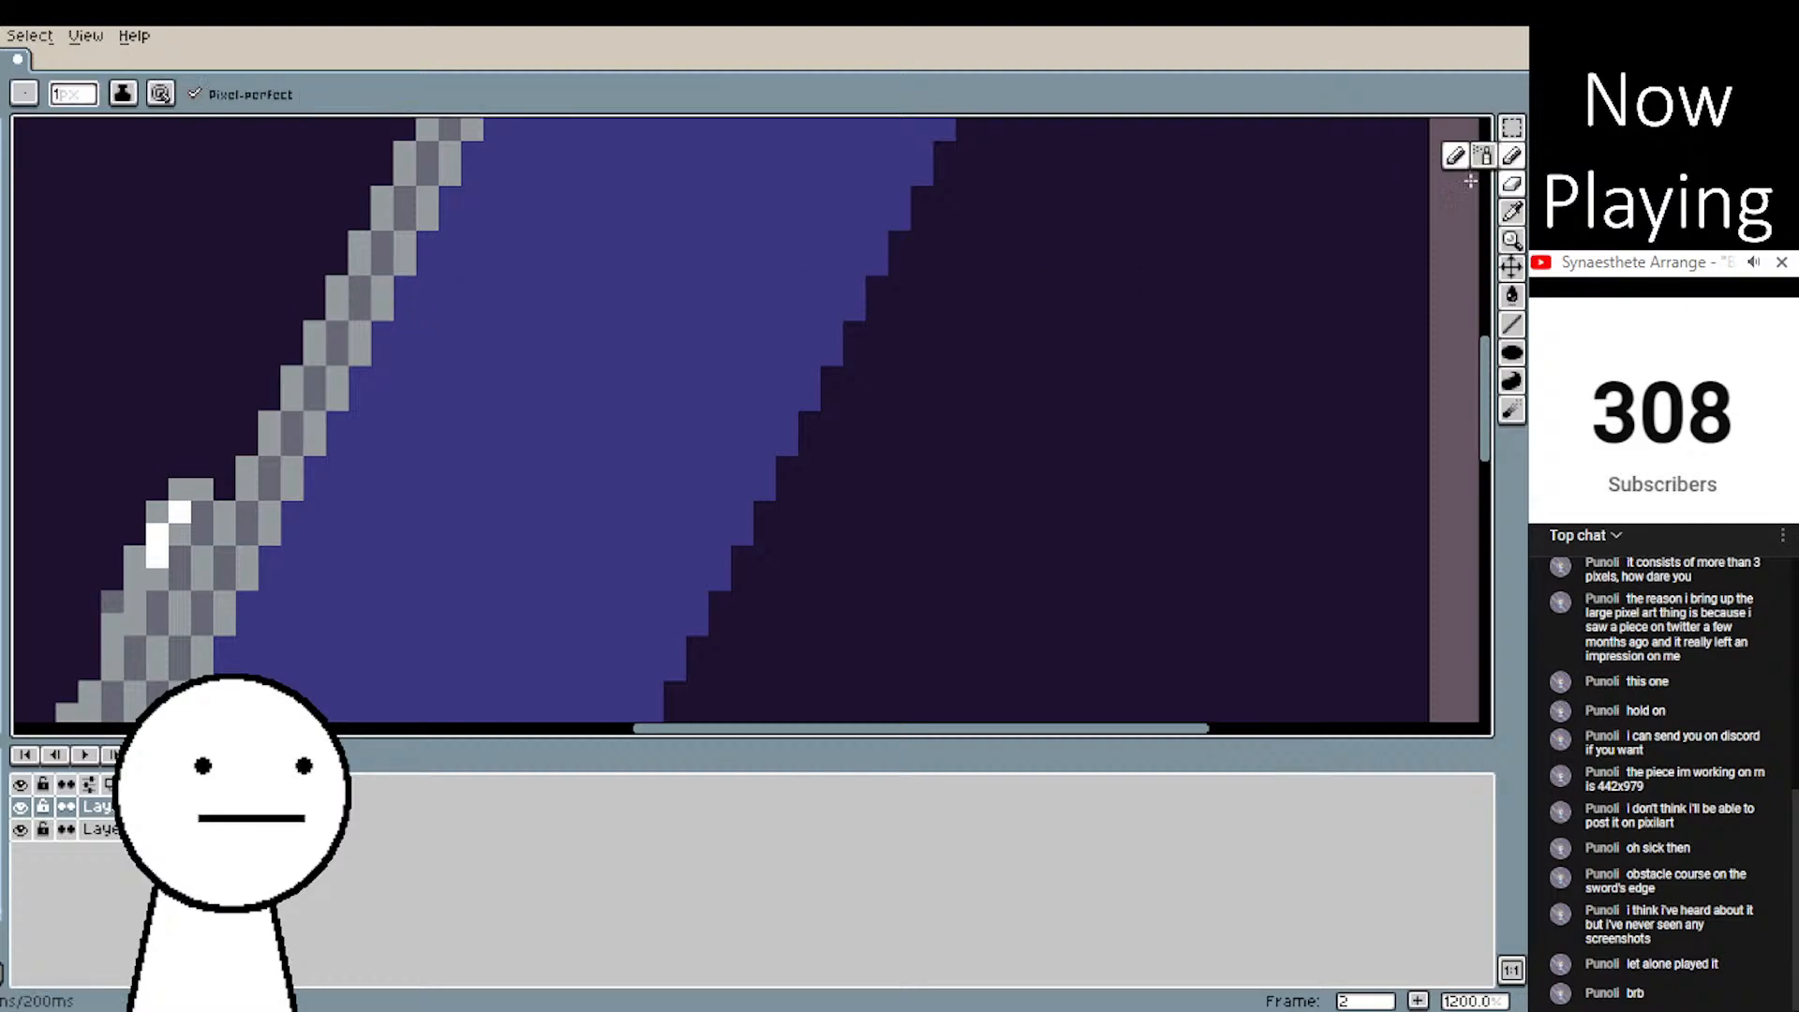
drag(897, 199, 828, 302)
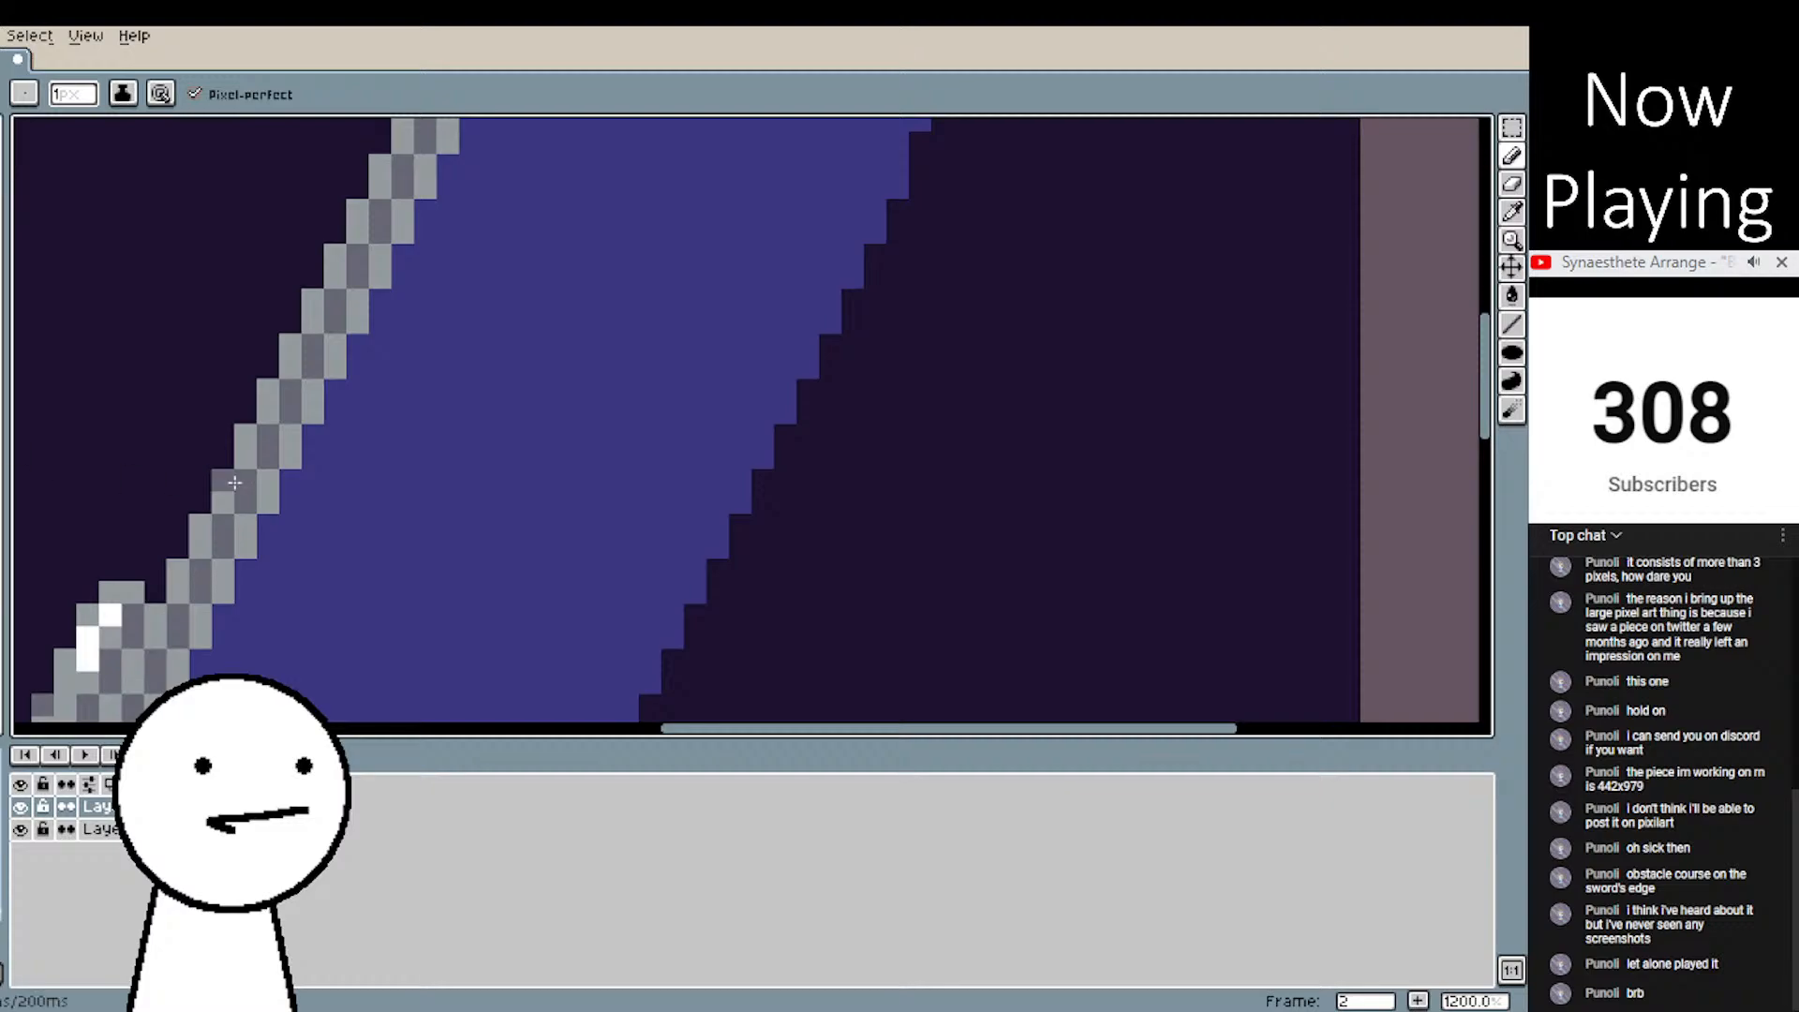
scroll(312, 568, down, 3)
drag(355, 586, 579, 503)
scroll(578, 503, up, 2)
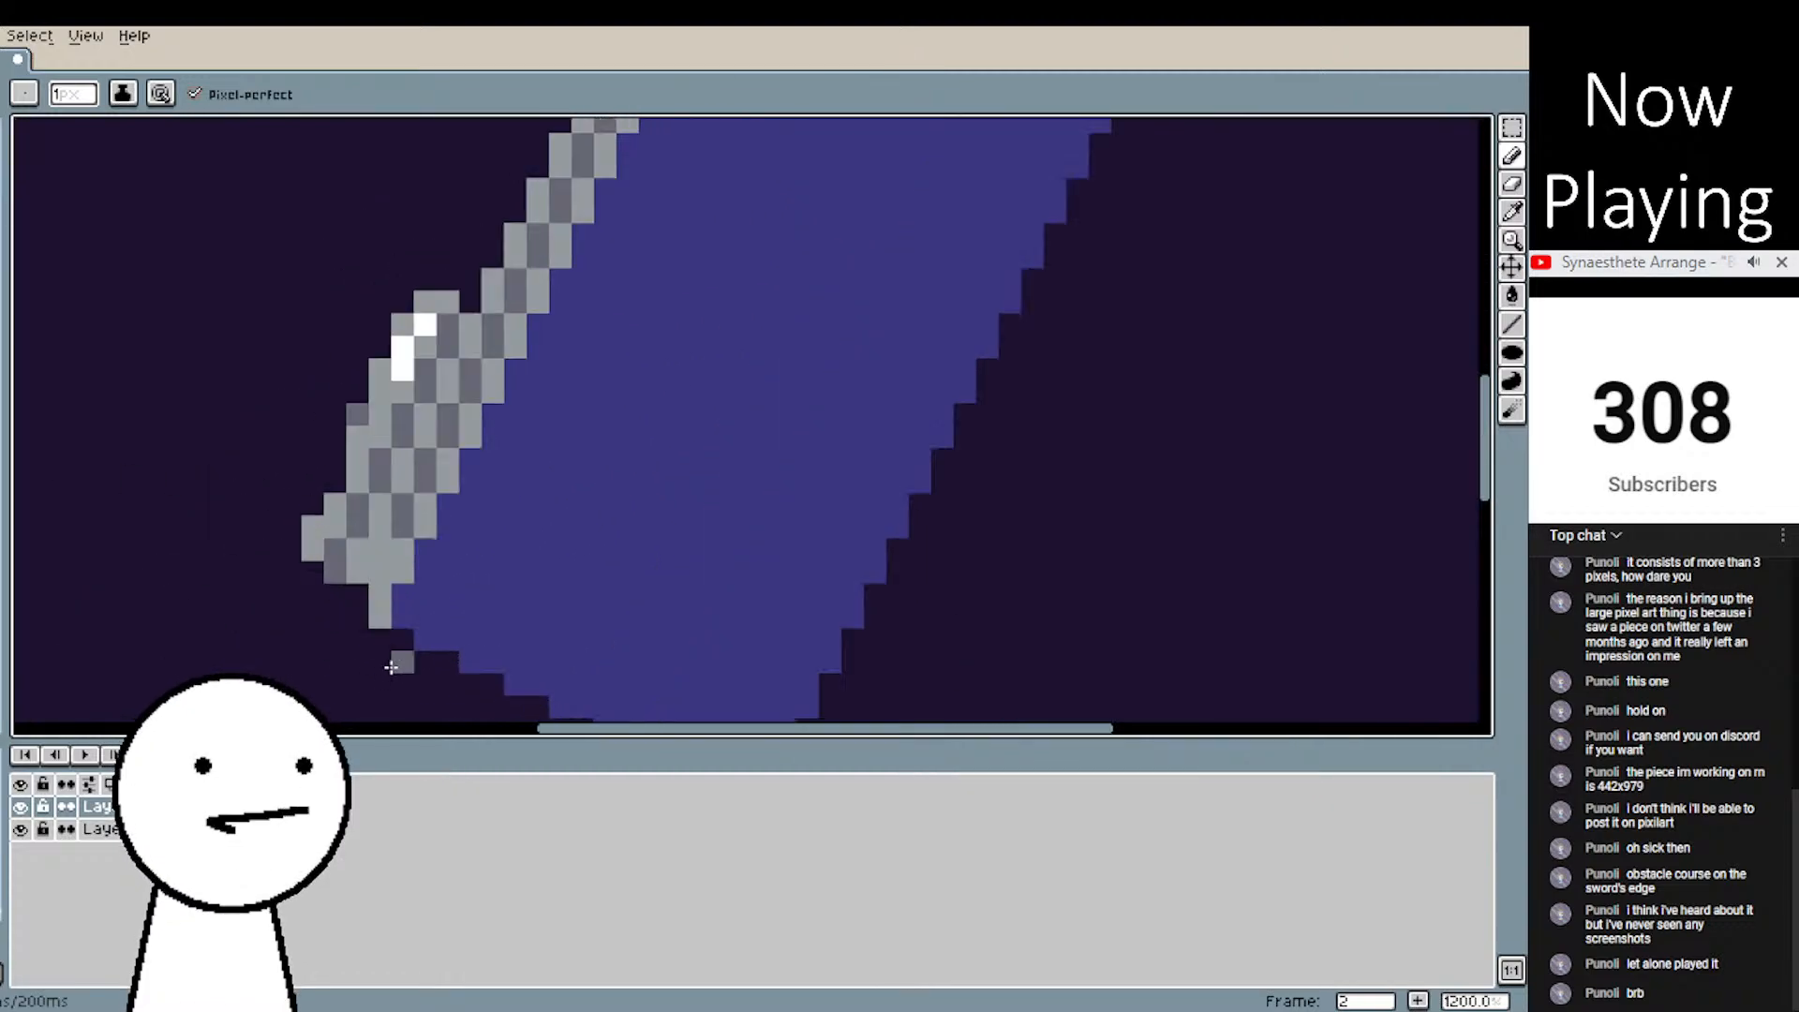
scroll(796, 319, down, 1)
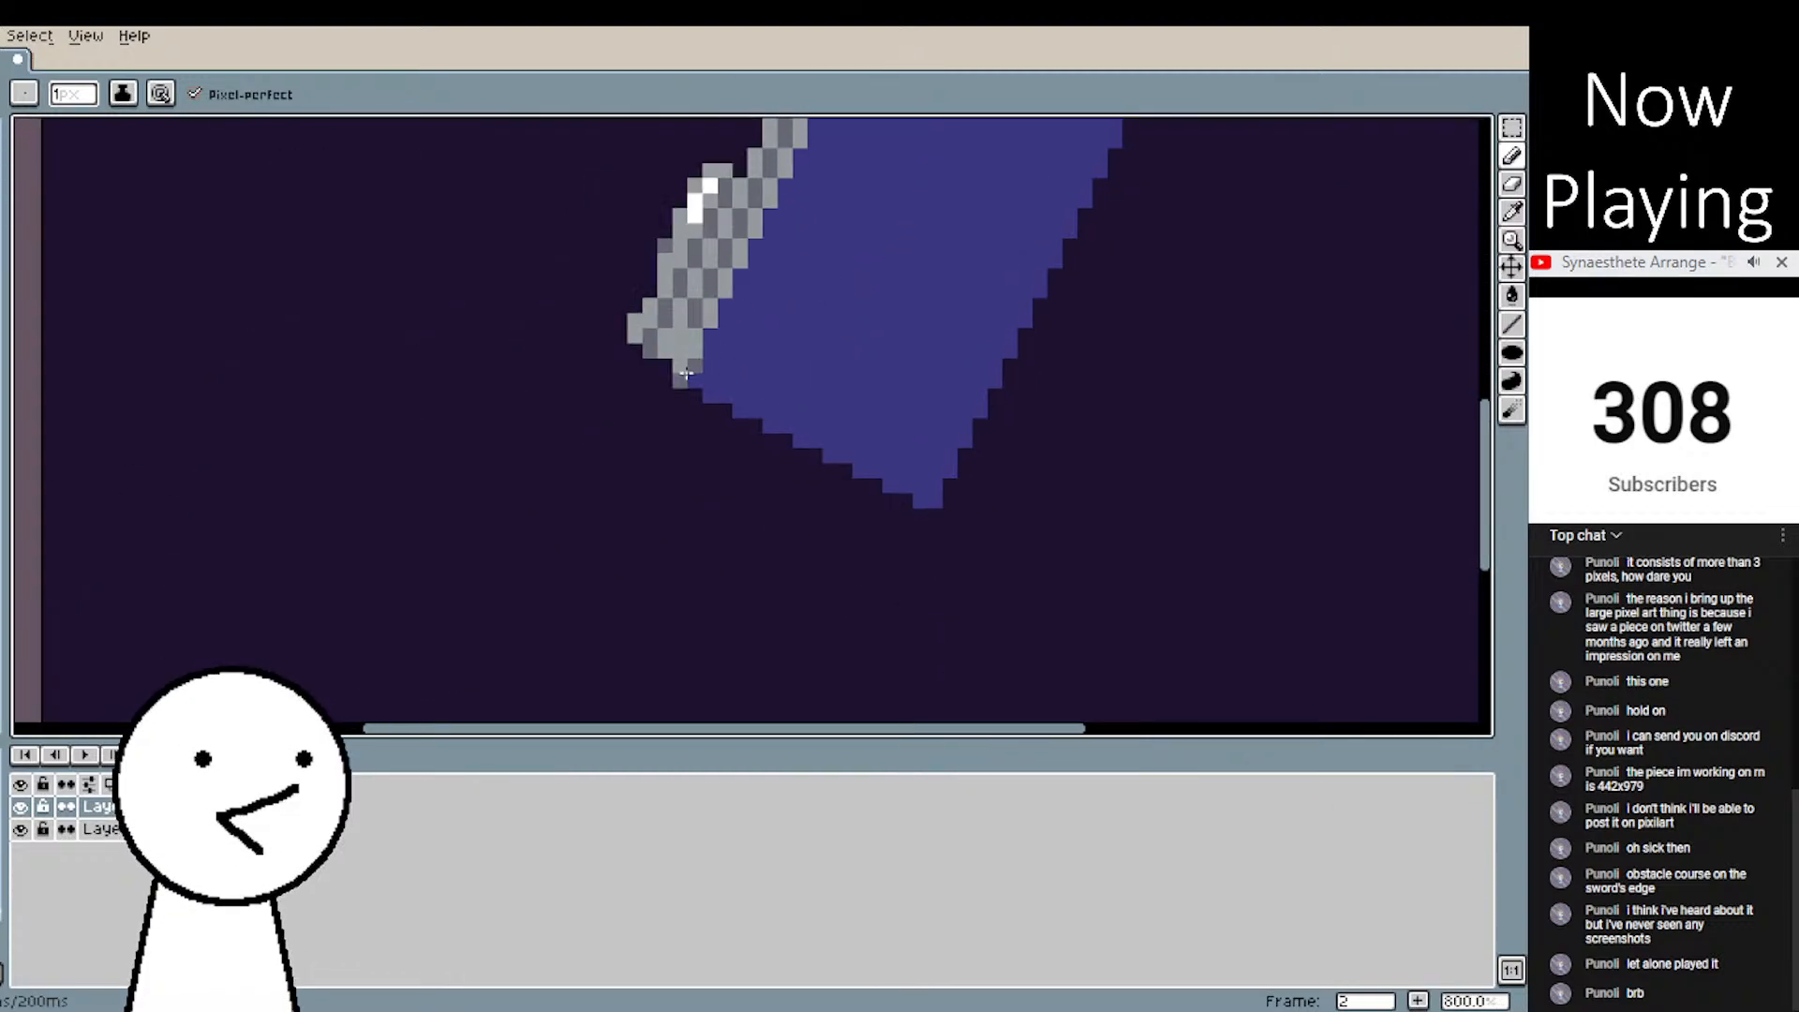
click(710, 337)
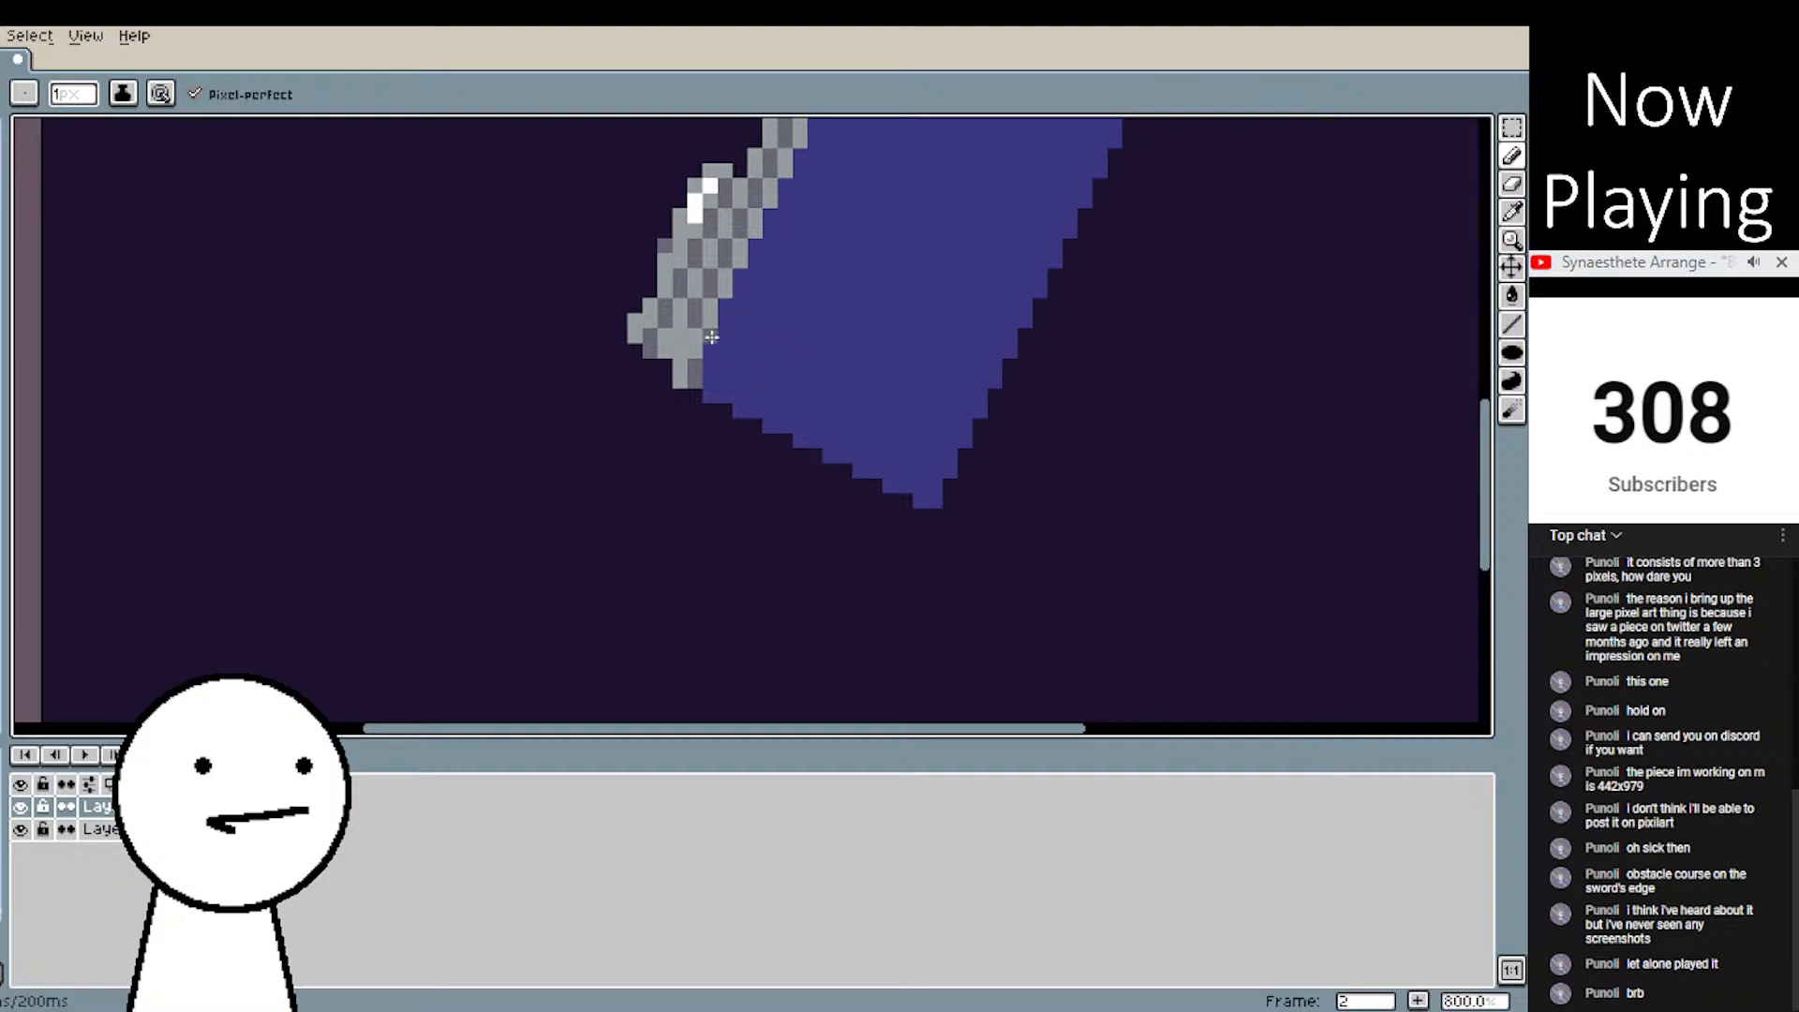
- Add a dark-grey shadow pixel on the trim's inner edge below the middle knob, undoing the surplus pixel
drag(948, 257, 832, 522)
scroll(843, 353, down, 1)
scroll(843, 353, down, 1)
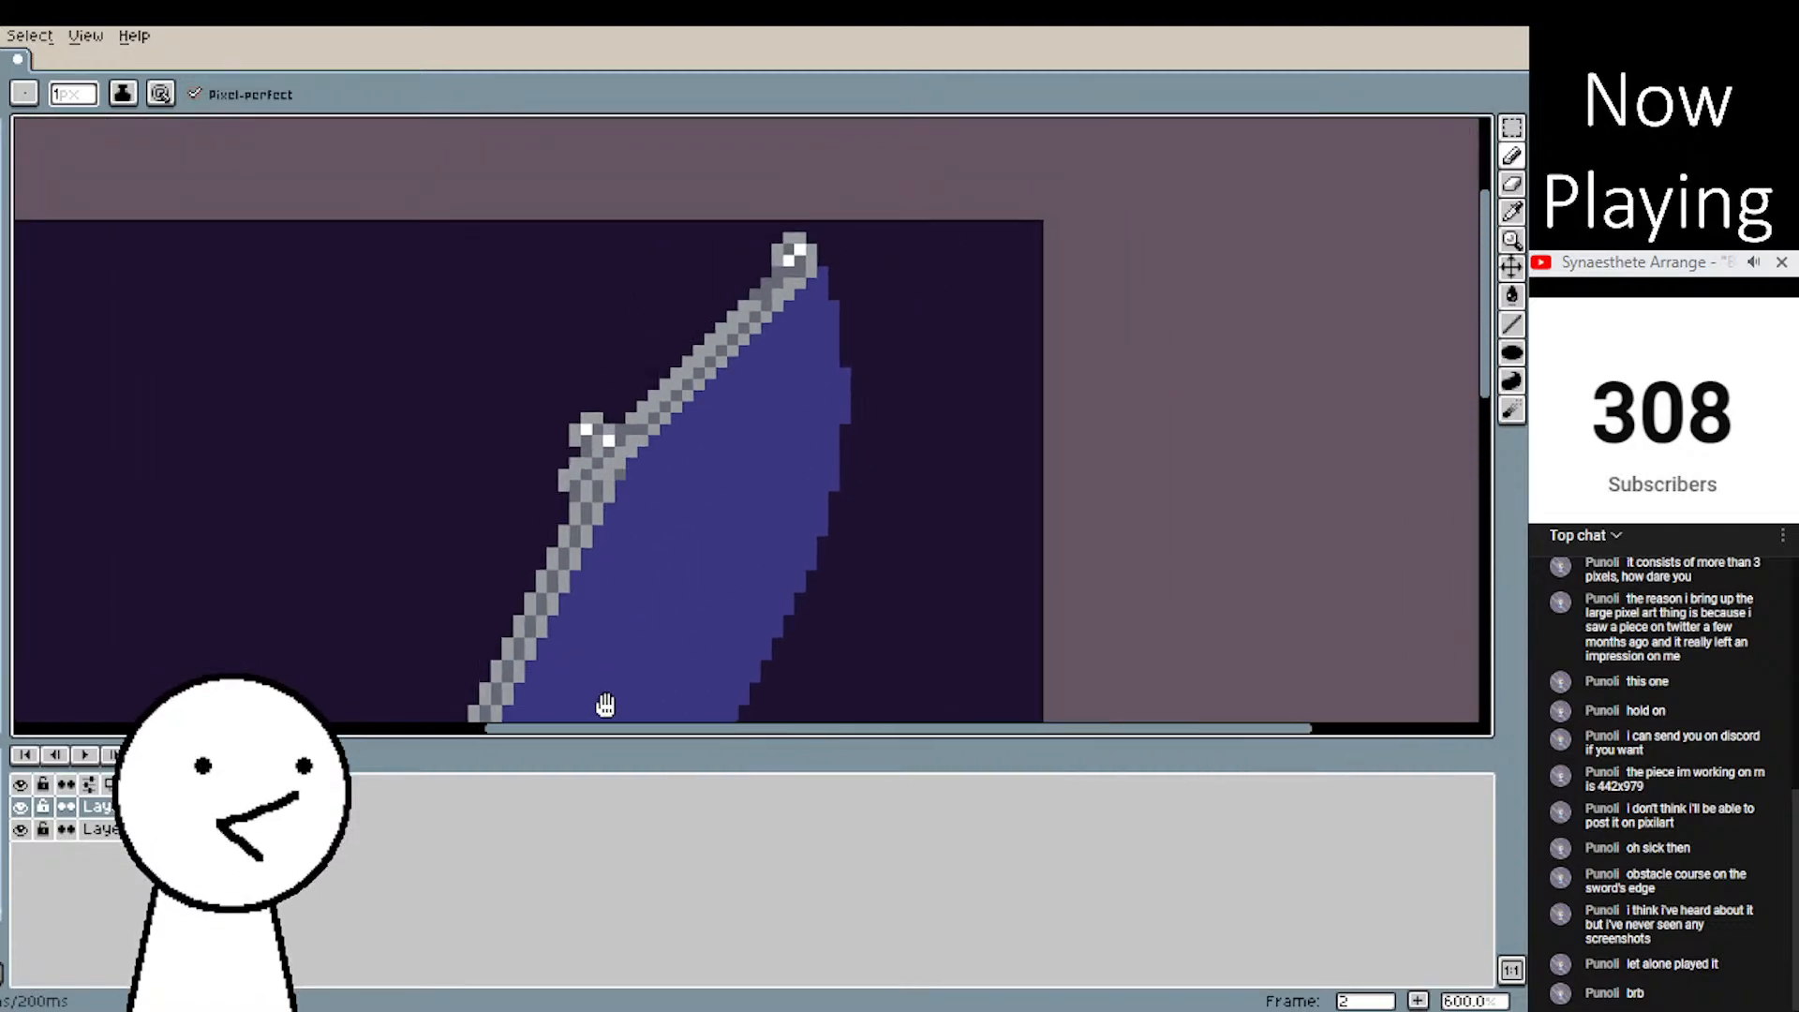
scroll(646, 515, up, 7)
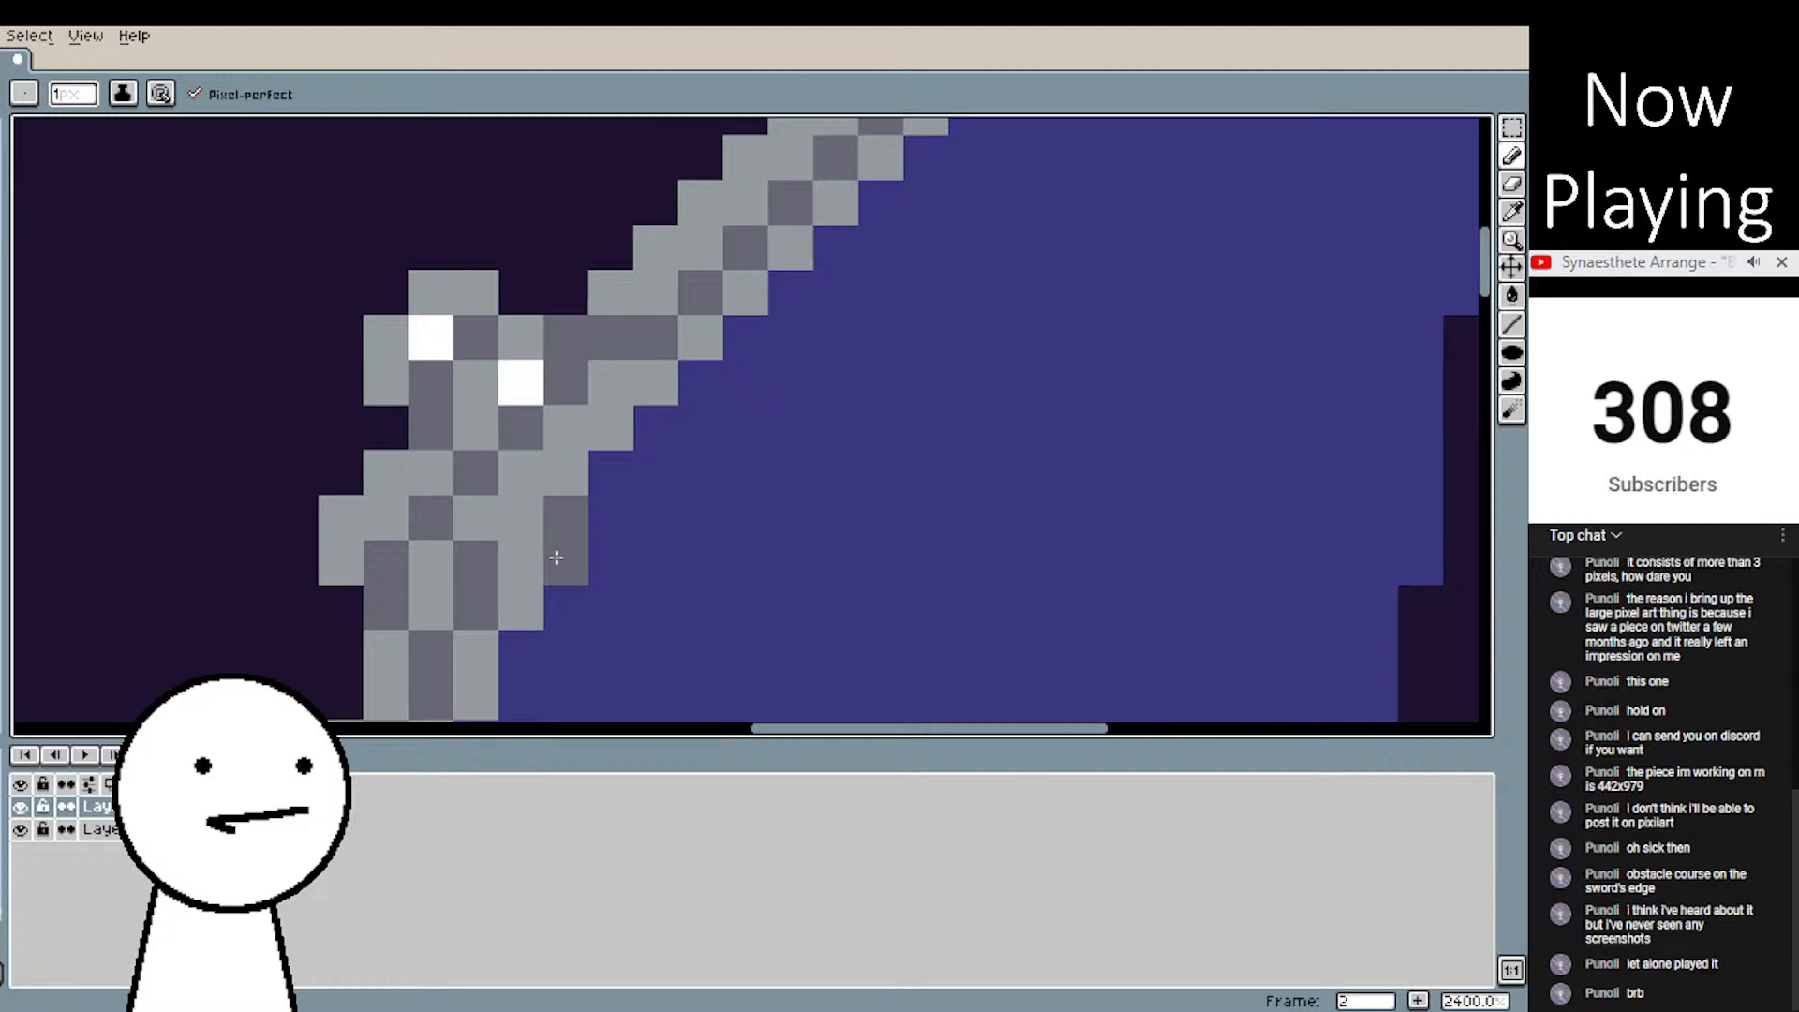
scroll(768, 556, down, 6)
scroll(761, 558, up, 4)
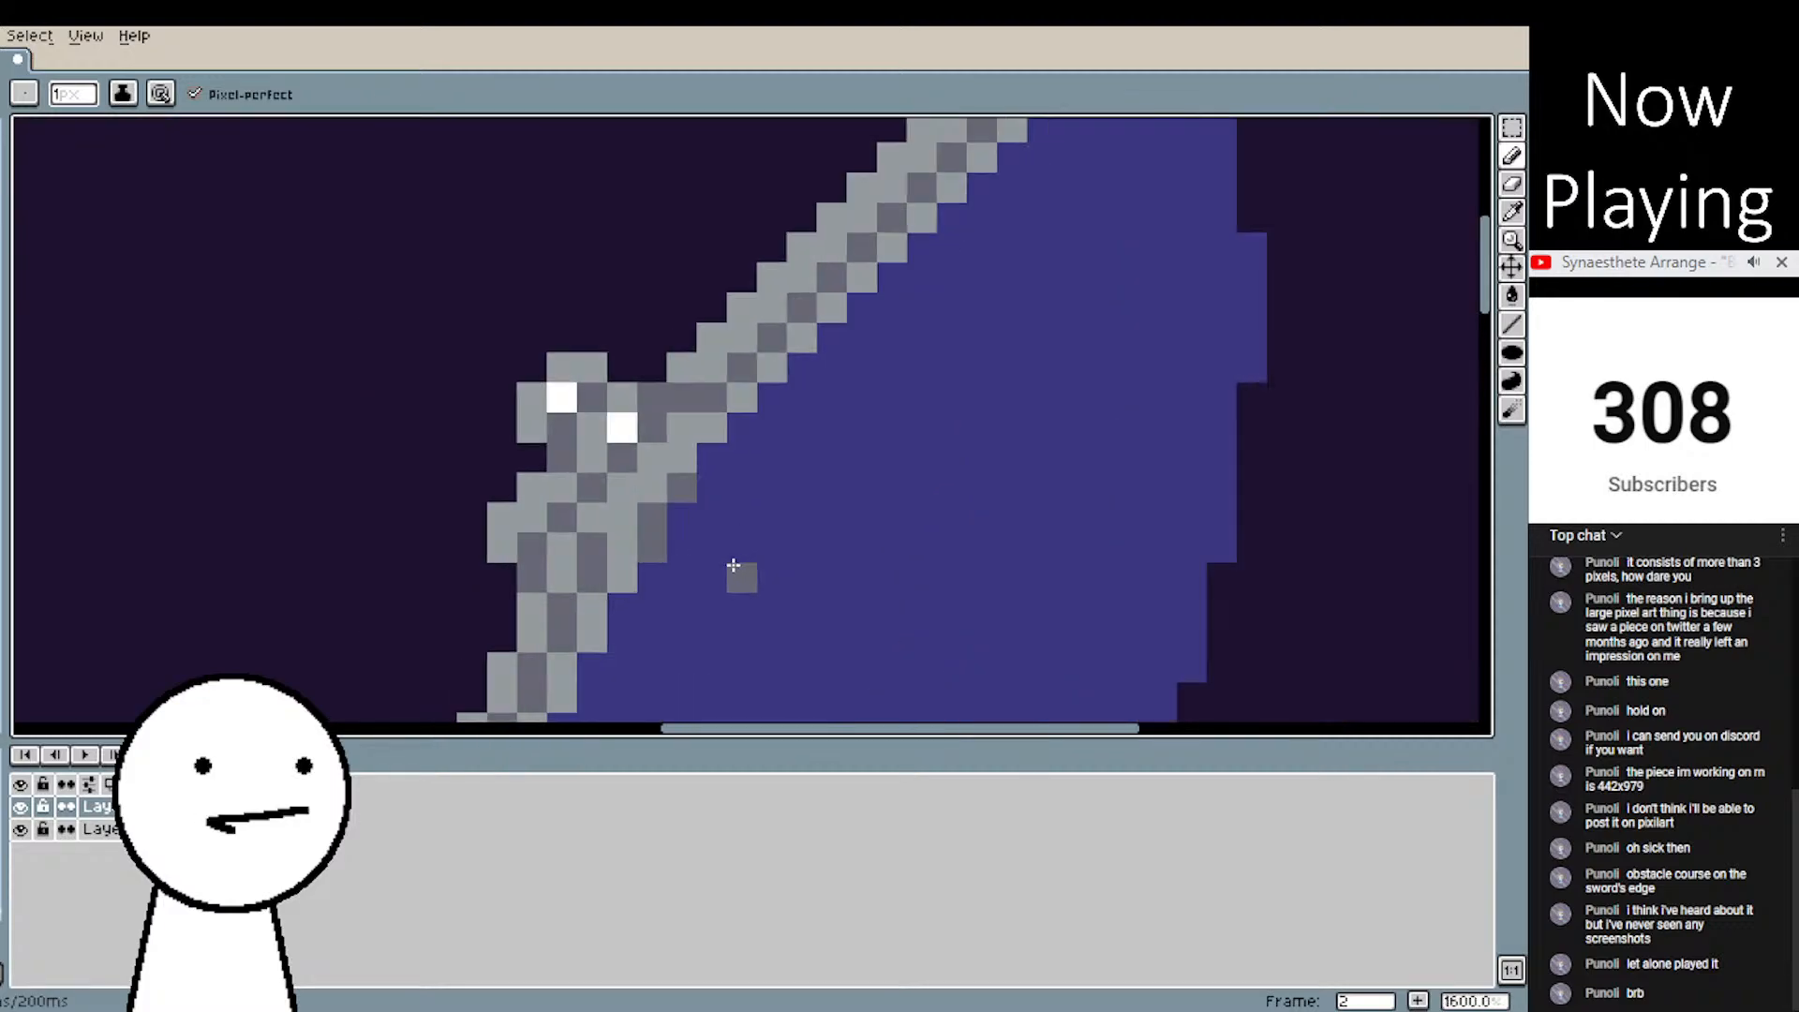
key(ctrl+z)
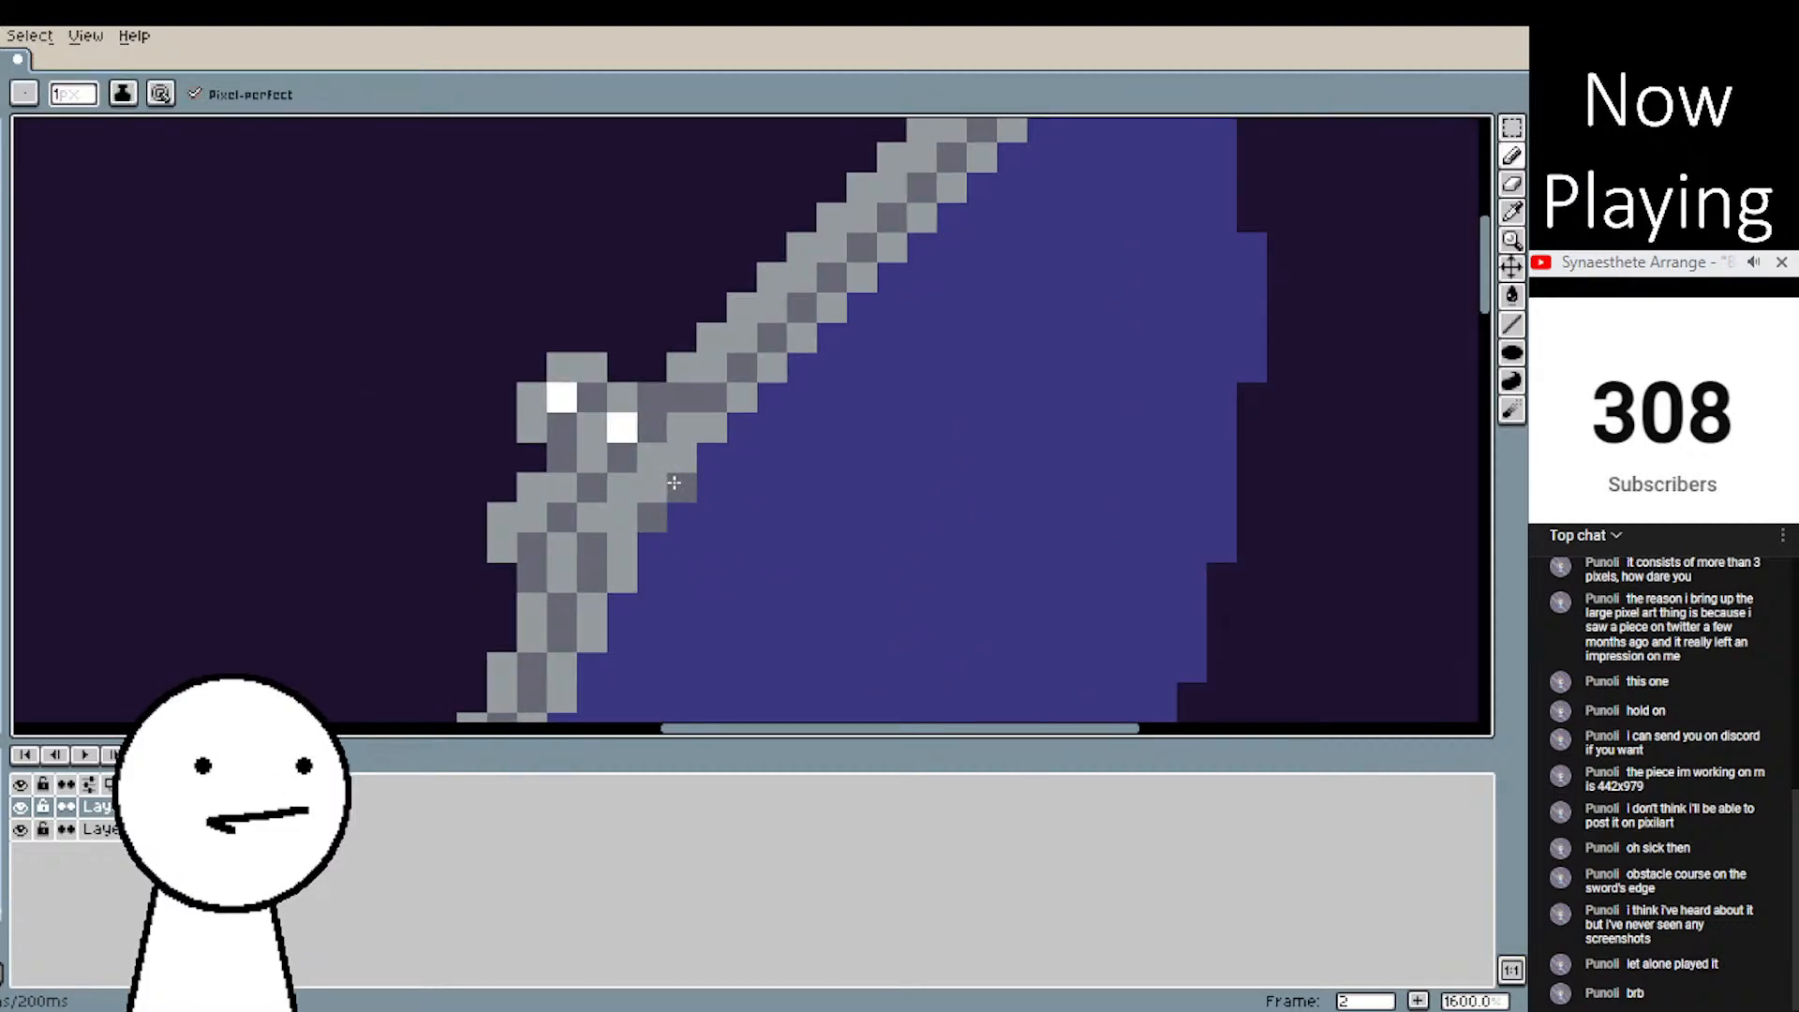
scroll(674, 482, down, 6)
- Sample white and draw a 5-pixel diagonal highlight along the trim's inner edge, just below the tip knob
scroll(994, 346, up, 5)
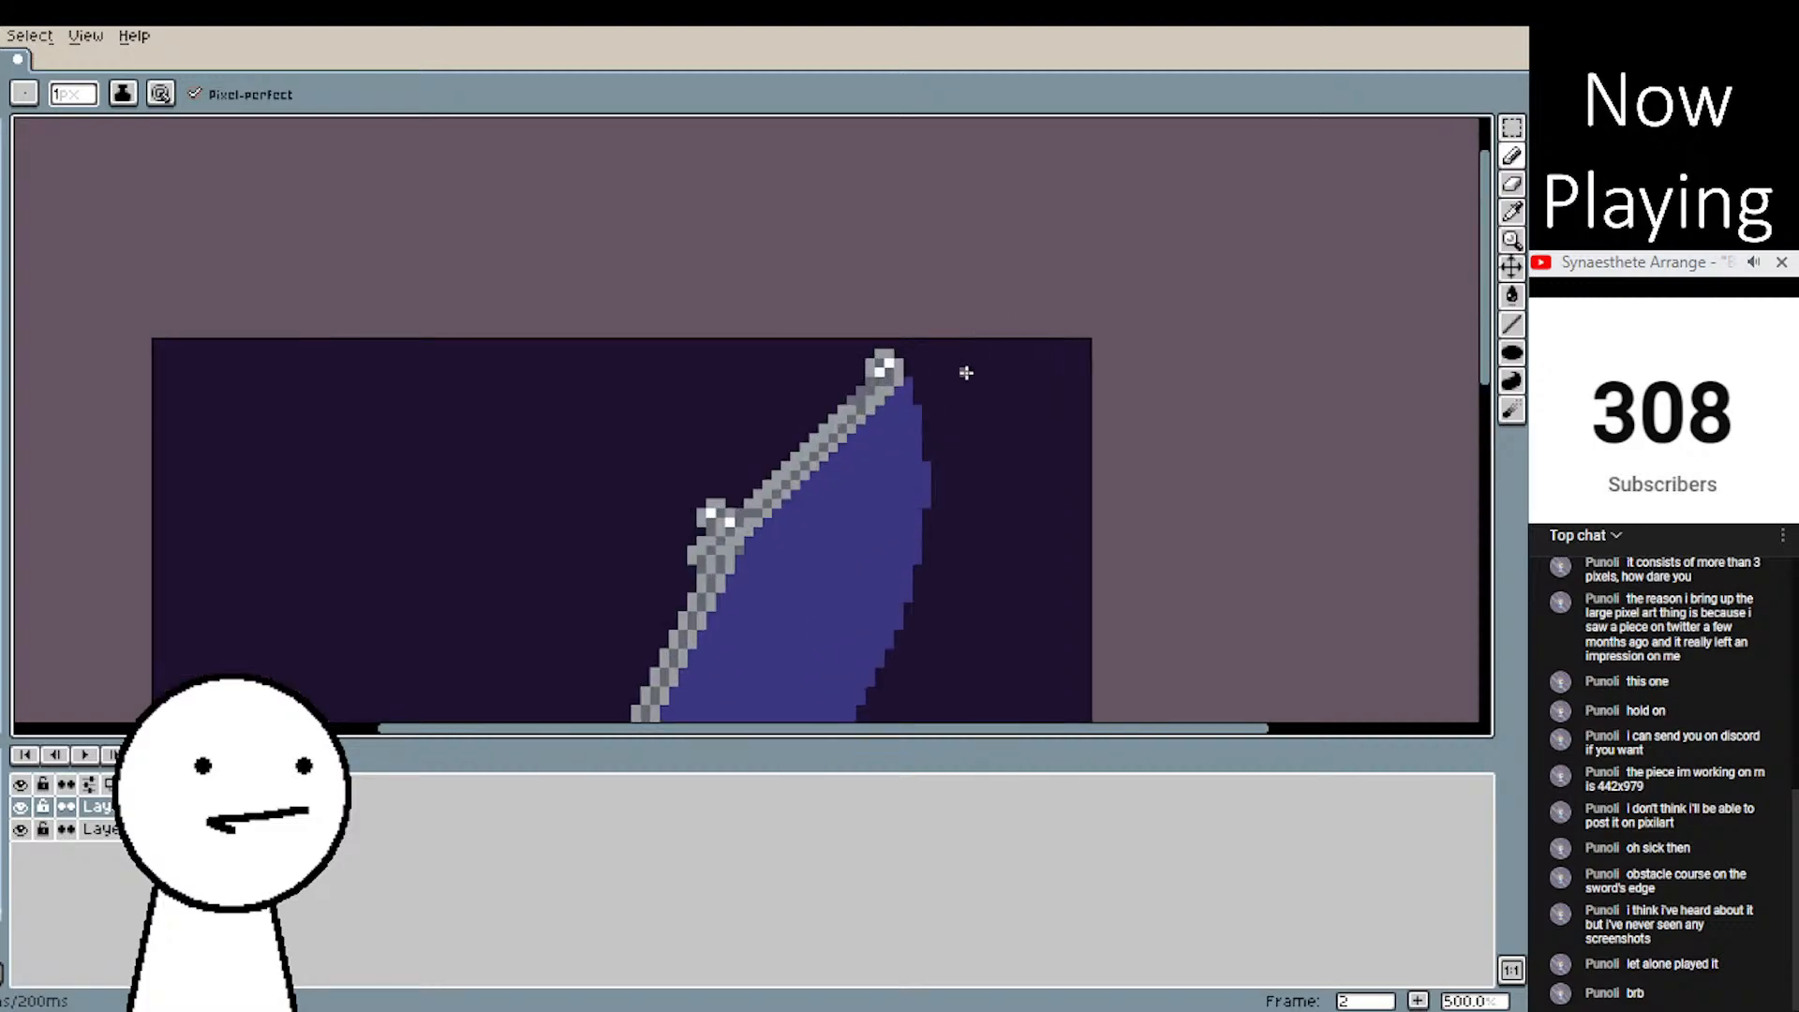
scroll(600, 469, down, 2)
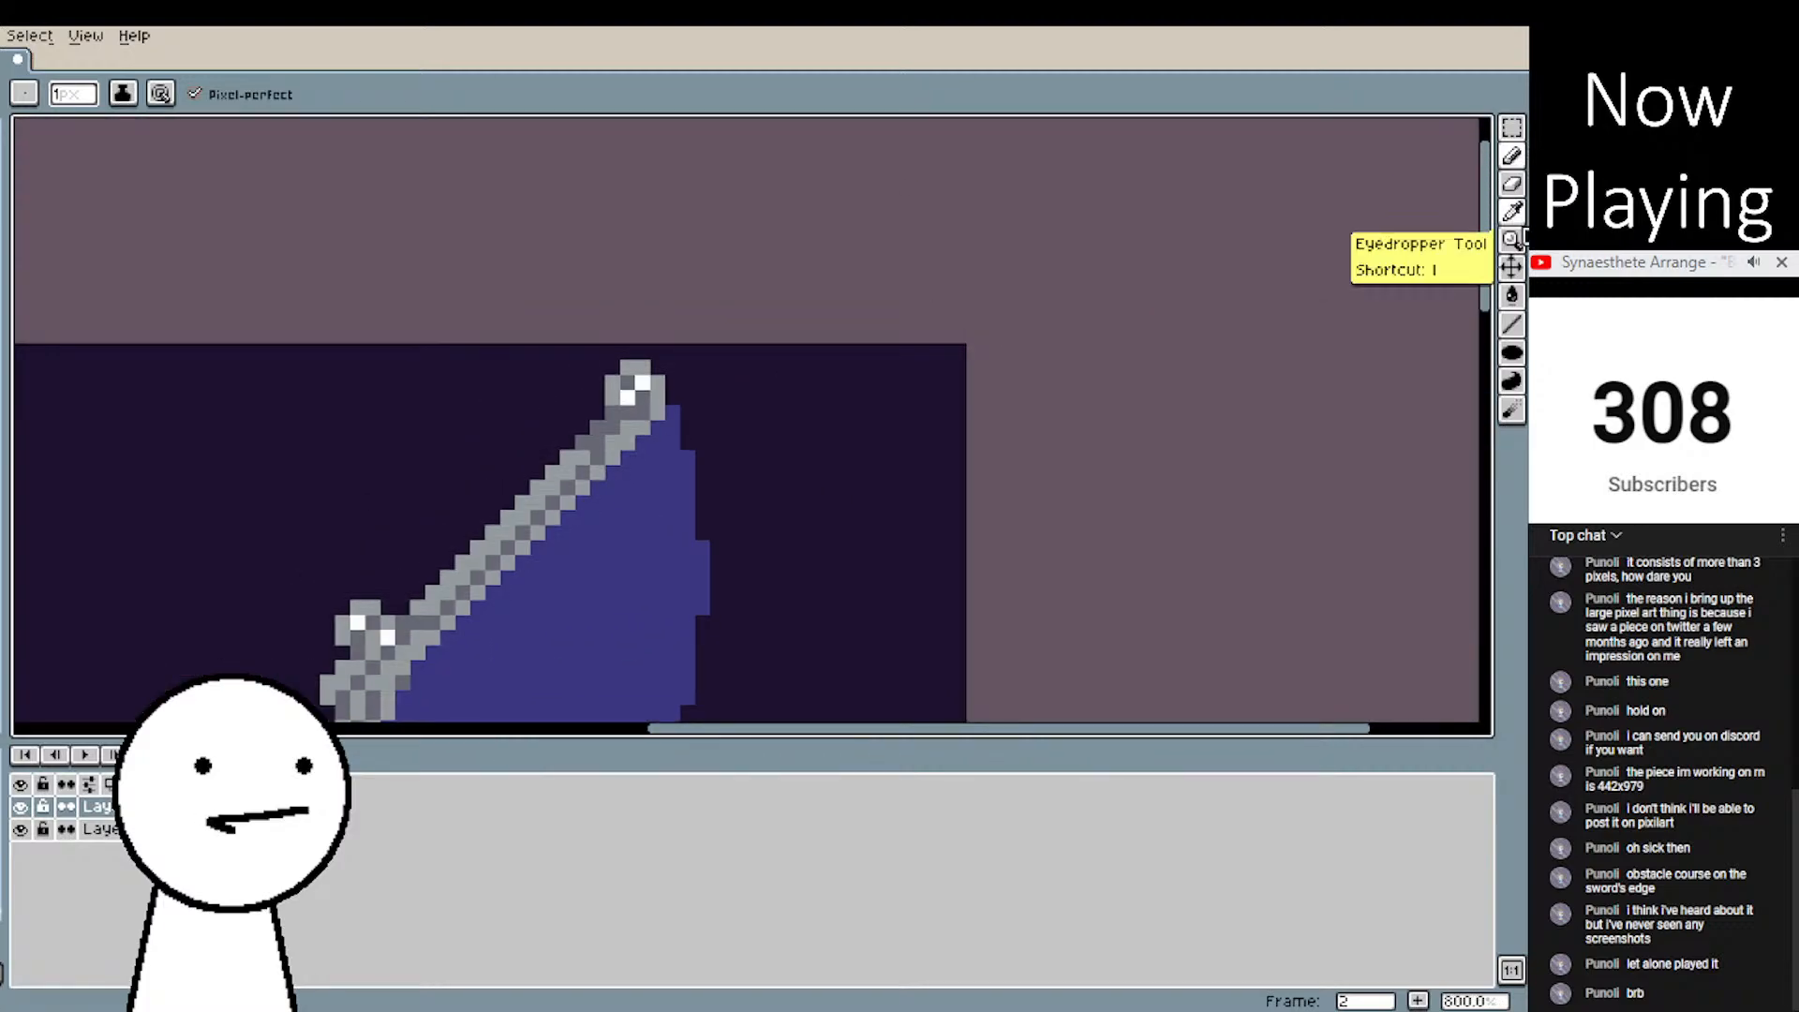
click(1512, 211)
scroll(759, 425, up, 3)
click(237, 283)
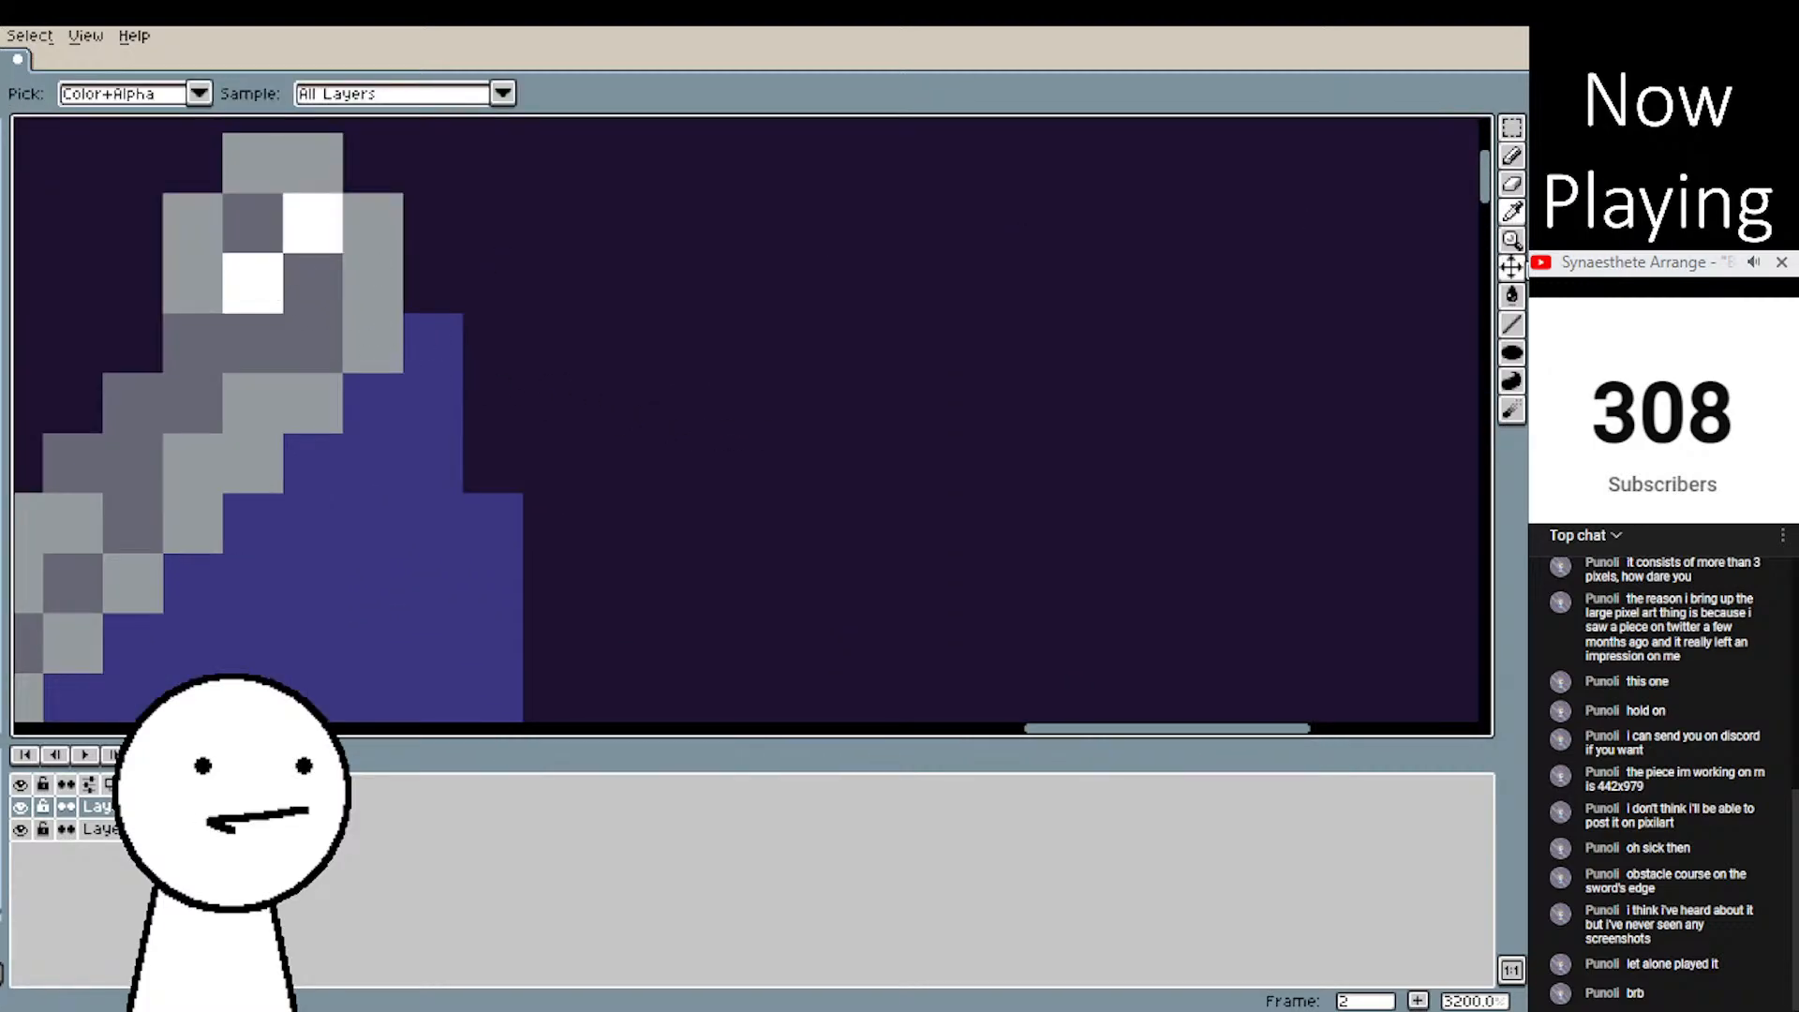
click(1512, 324)
drag(337, 557, 780, 463)
drag(747, 350, 515, 553)
scroll(560, 536, down, 2)
scroll(614, 531, down, 5)
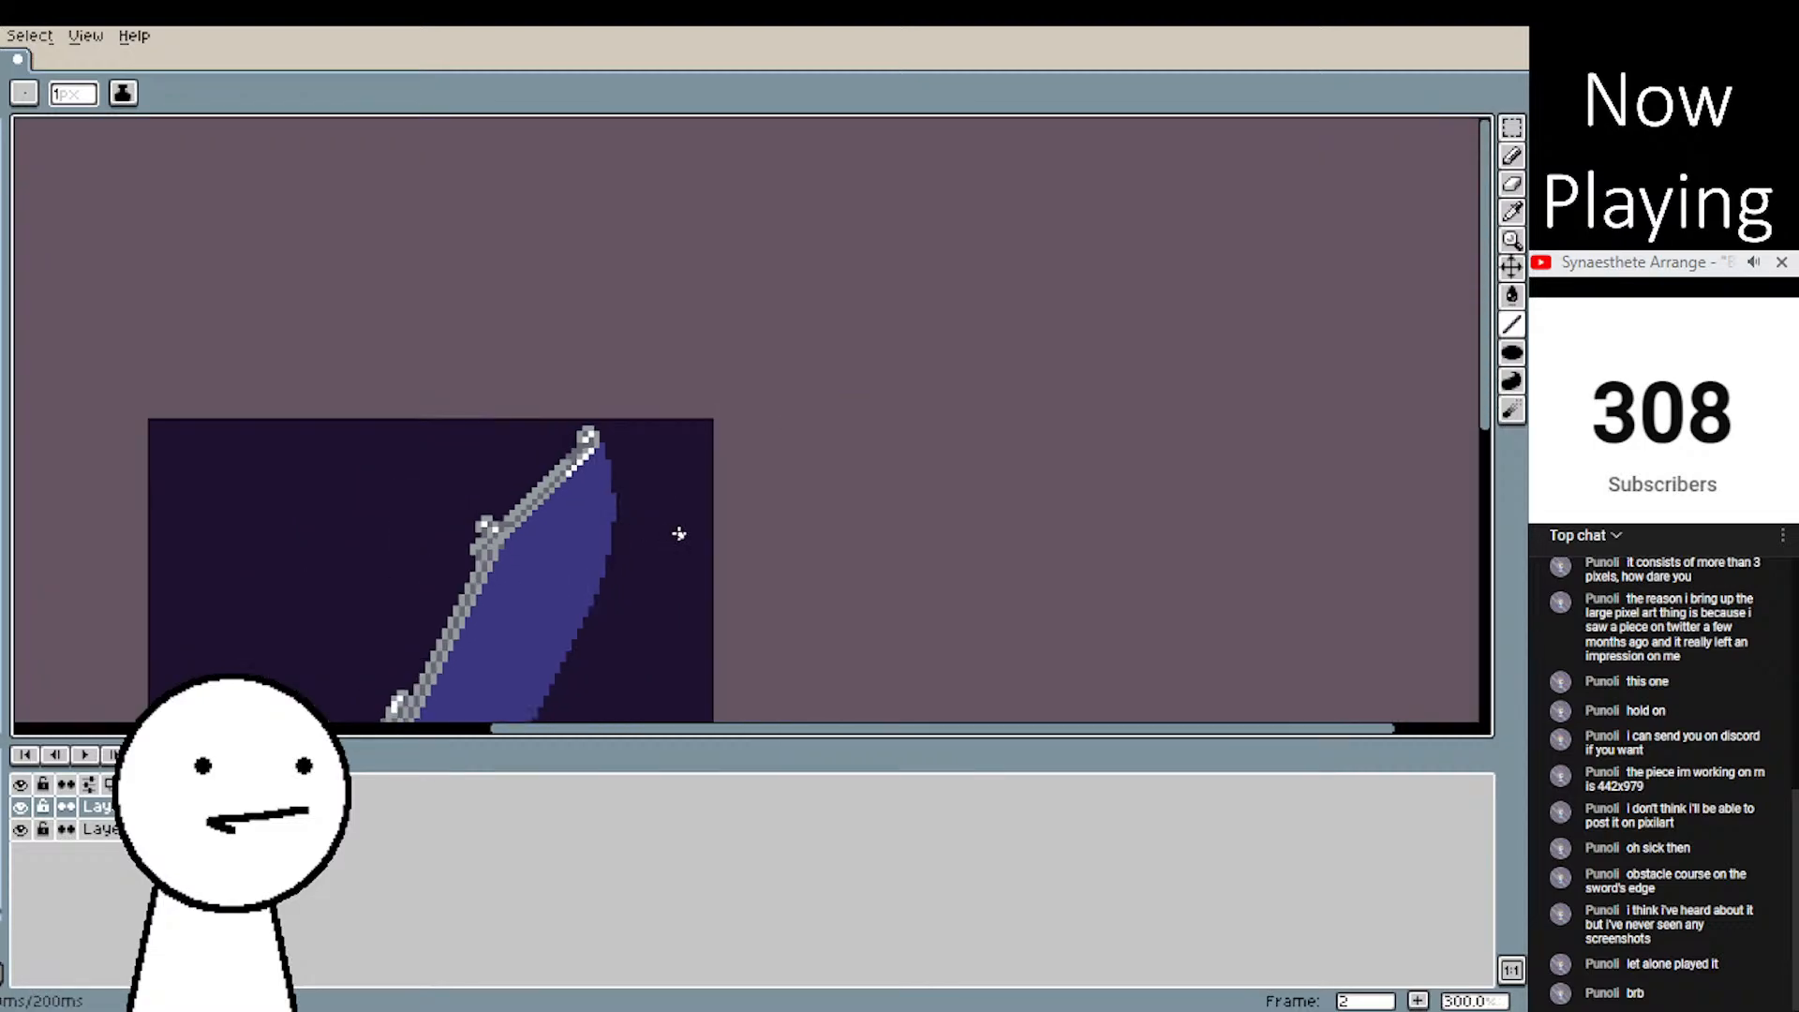
- Draw a white highlight line about 8 pixels tall along the trim's inner edge, directly below the middle knob
drag(678, 531, 835, 495)
scroll(740, 485, up, 4)
scroll(740, 485, up, 1)
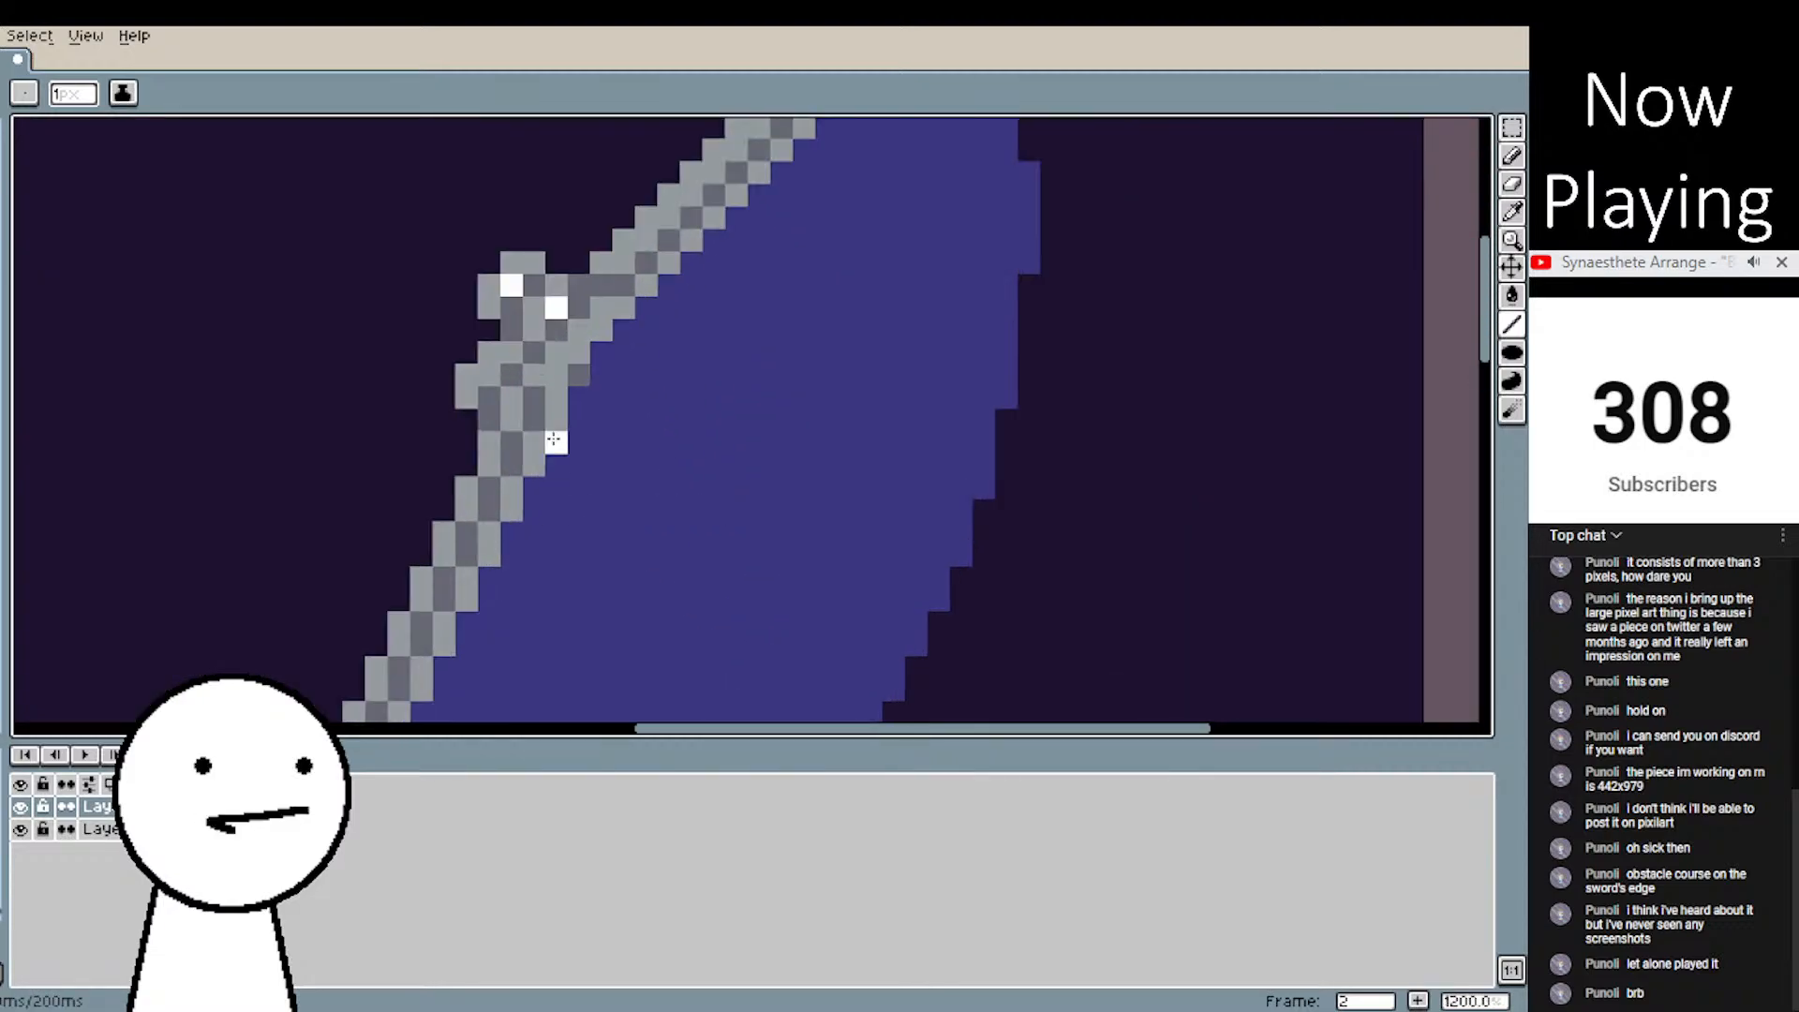
drag(556, 403, 479, 557)
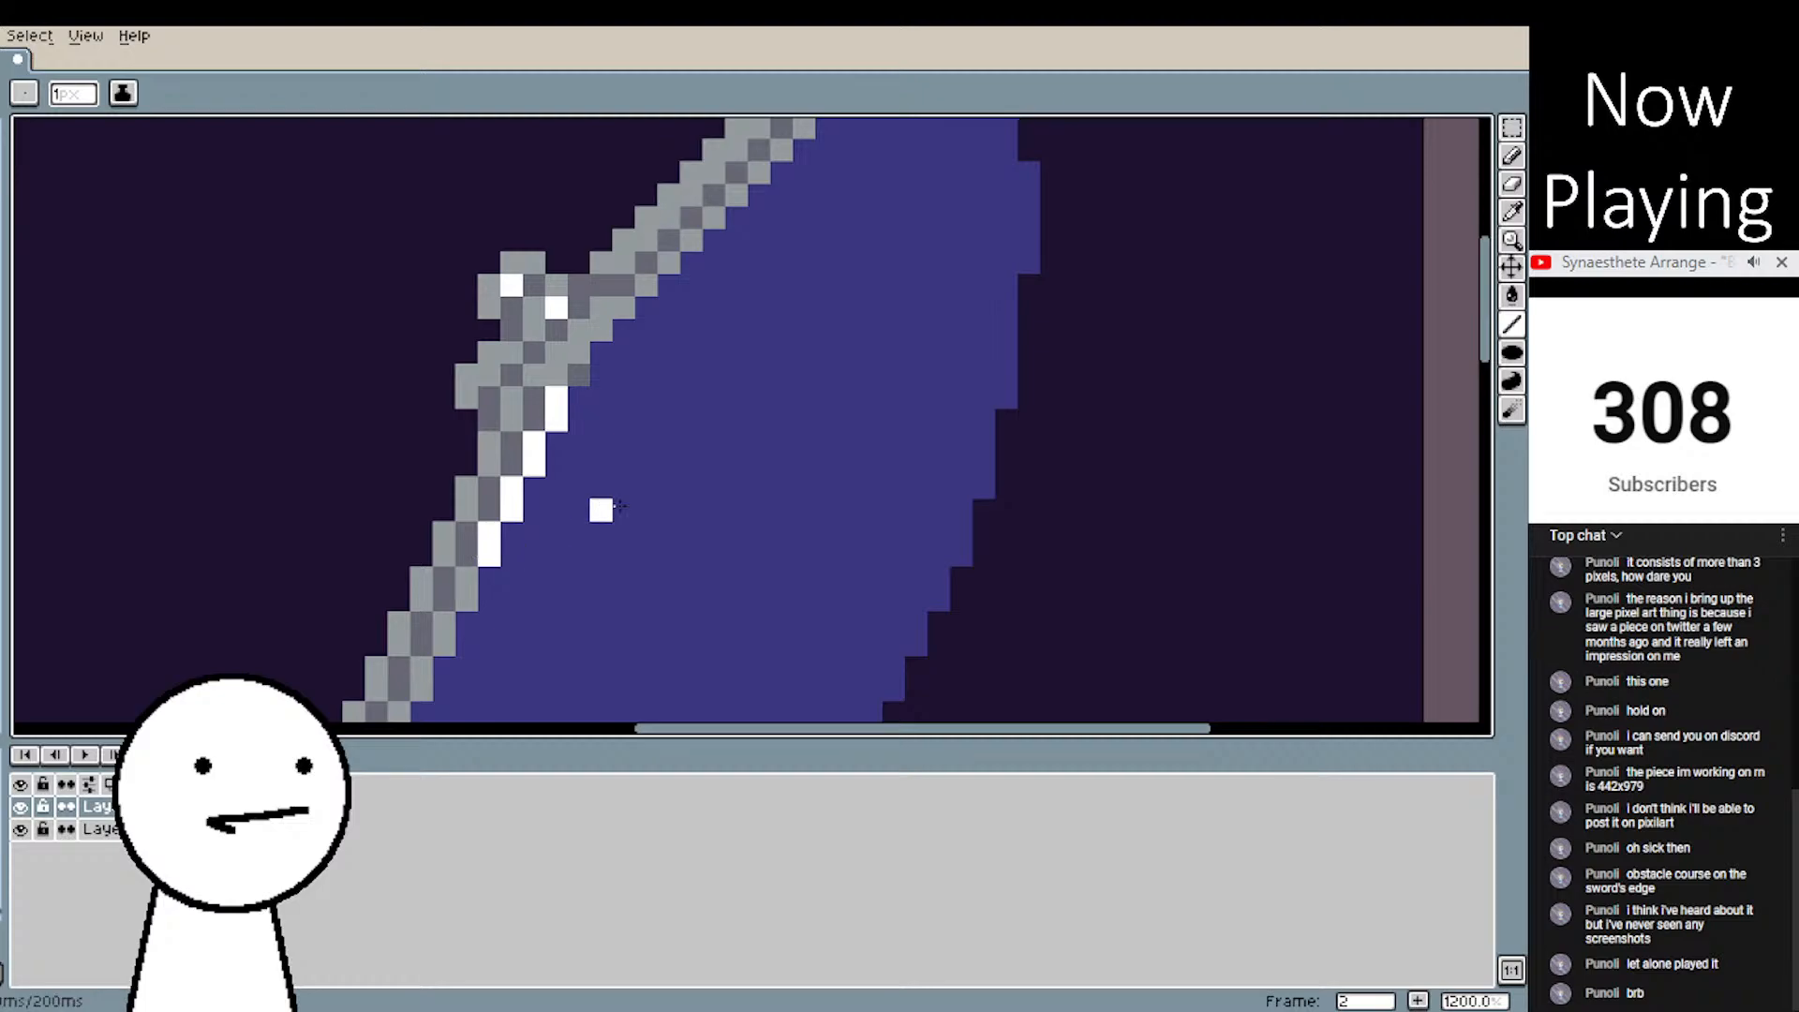
scroll(553, 525, down, 6)
scroll(709, 478, up, 5)
scroll(710, 478, up, 1)
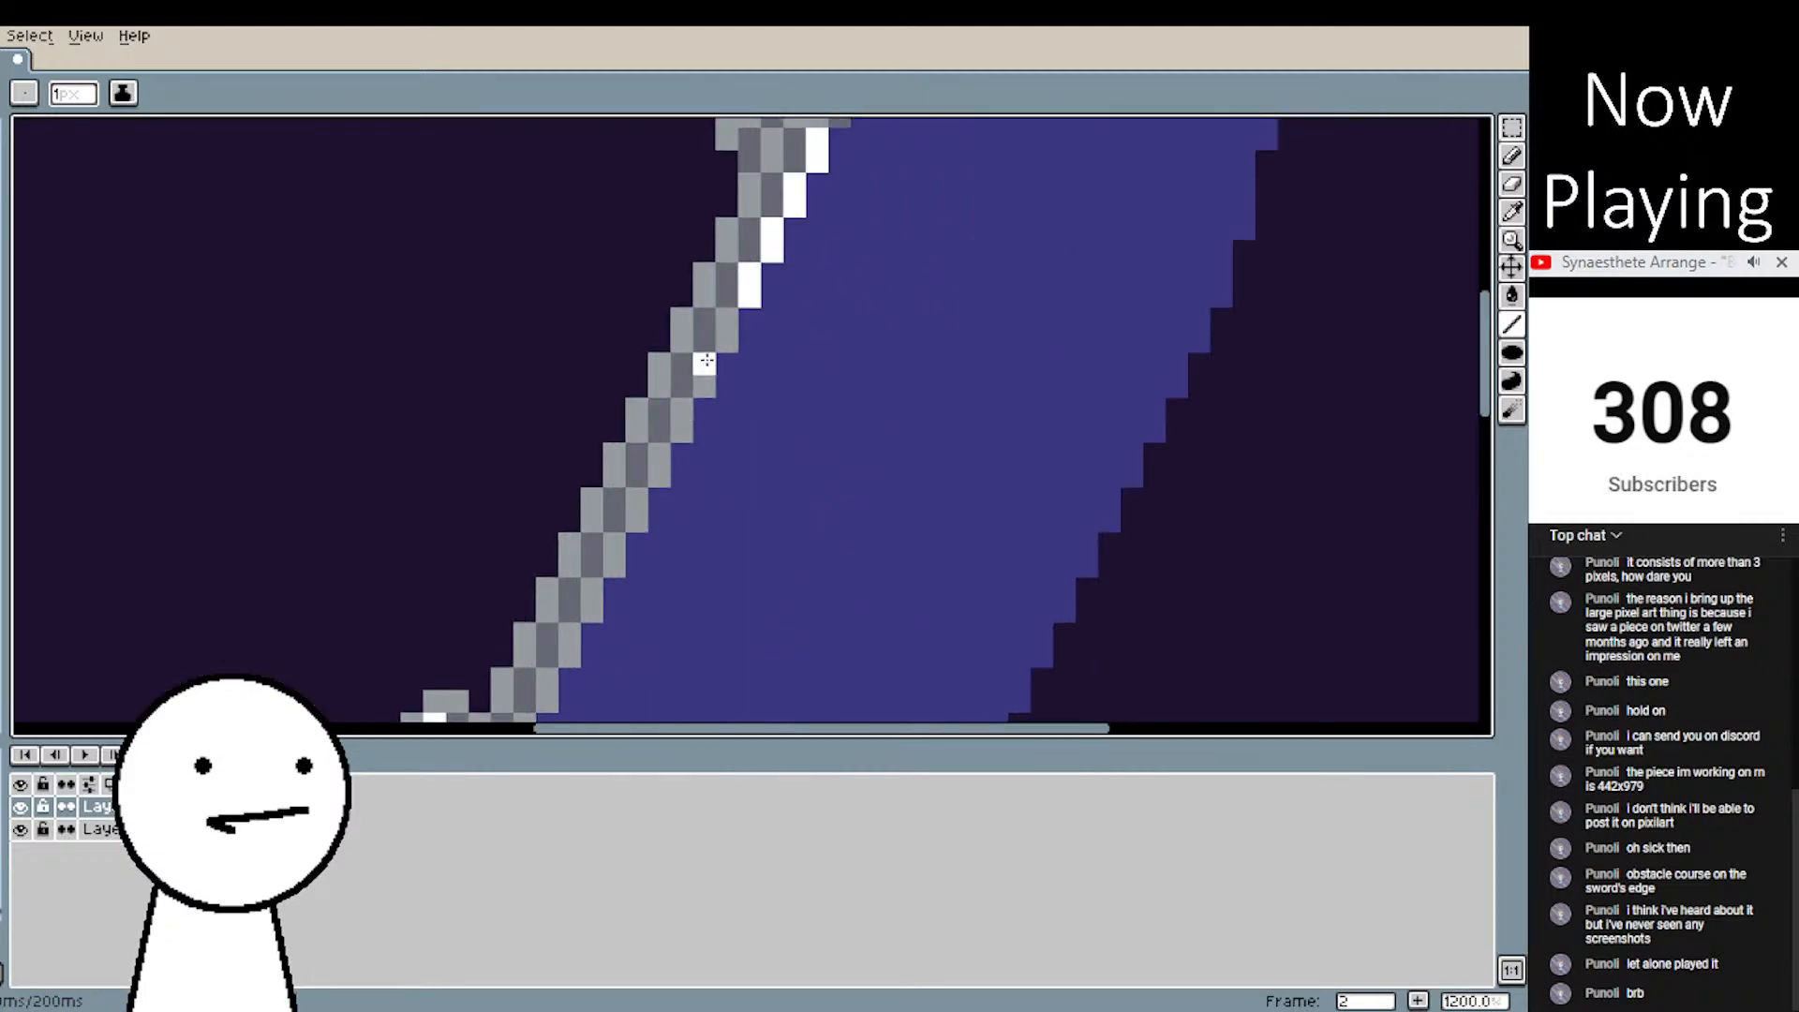
scroll(770, 364, down, 6)
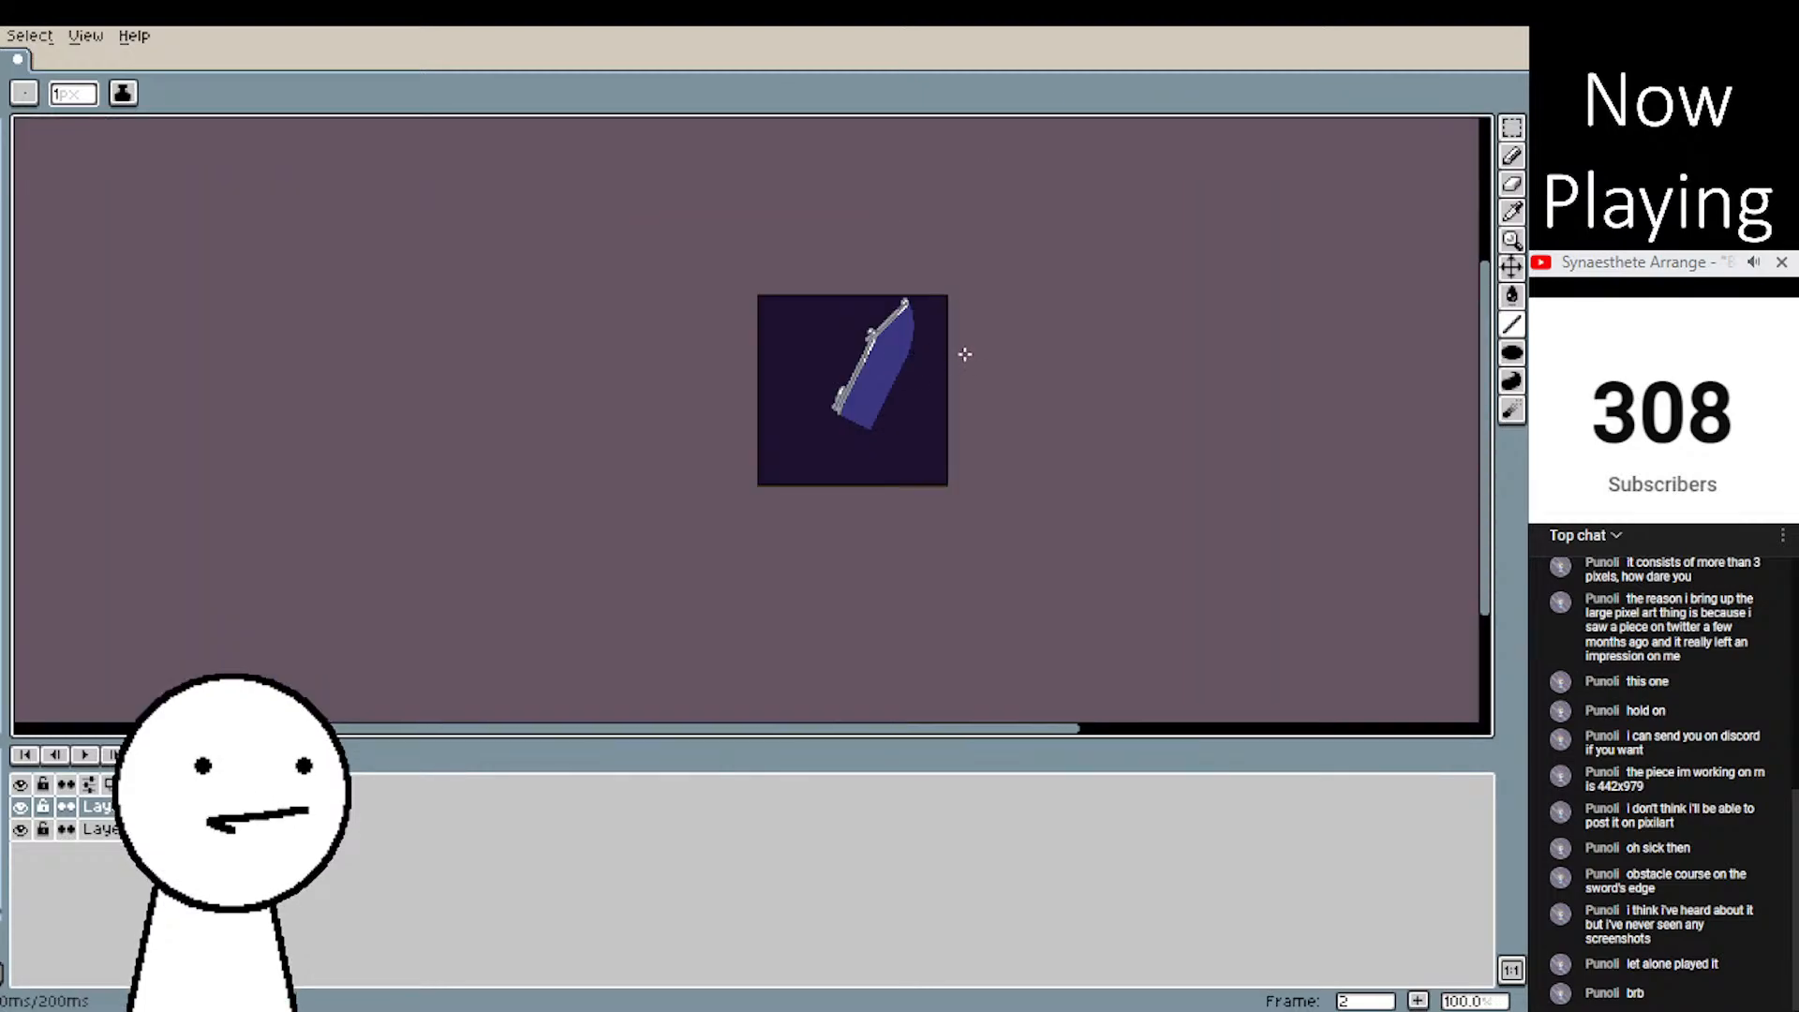
- Mix a pale bluish grey and draw a 3-pixel line continuing the tip's white highlight down the inner edge
scroll(927, 319, up, 8)
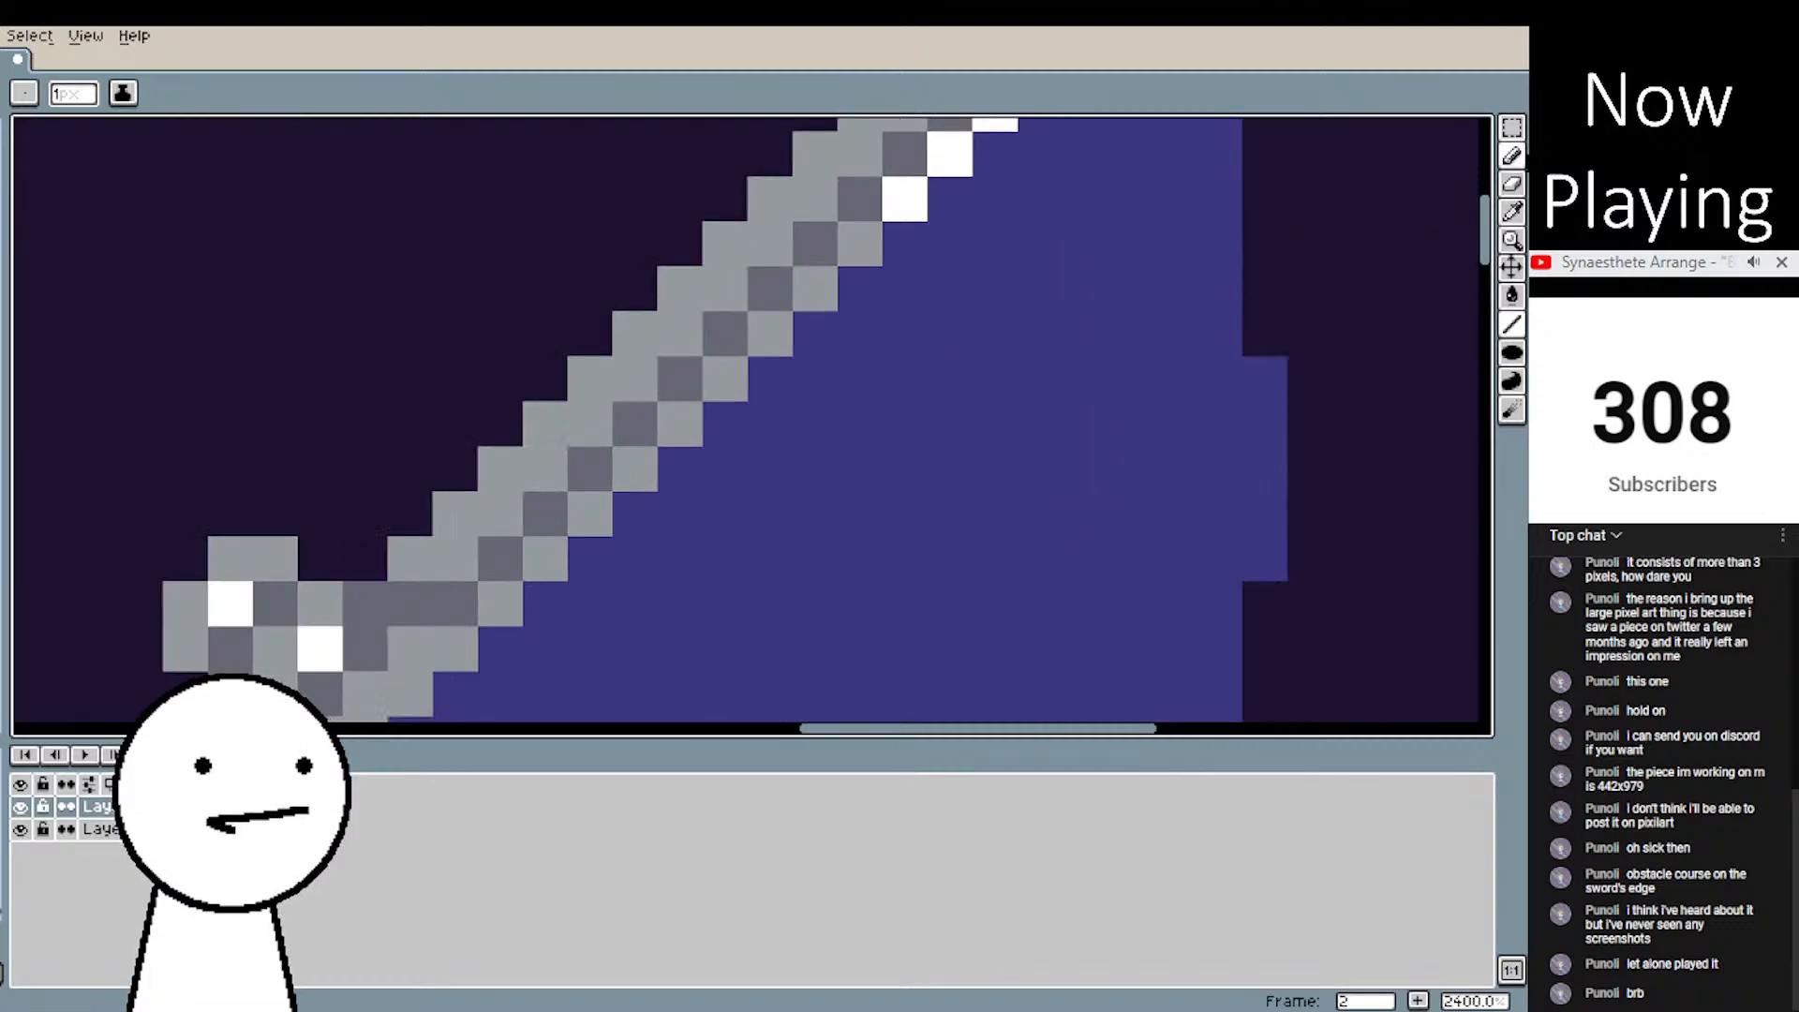
click(1514, 214)
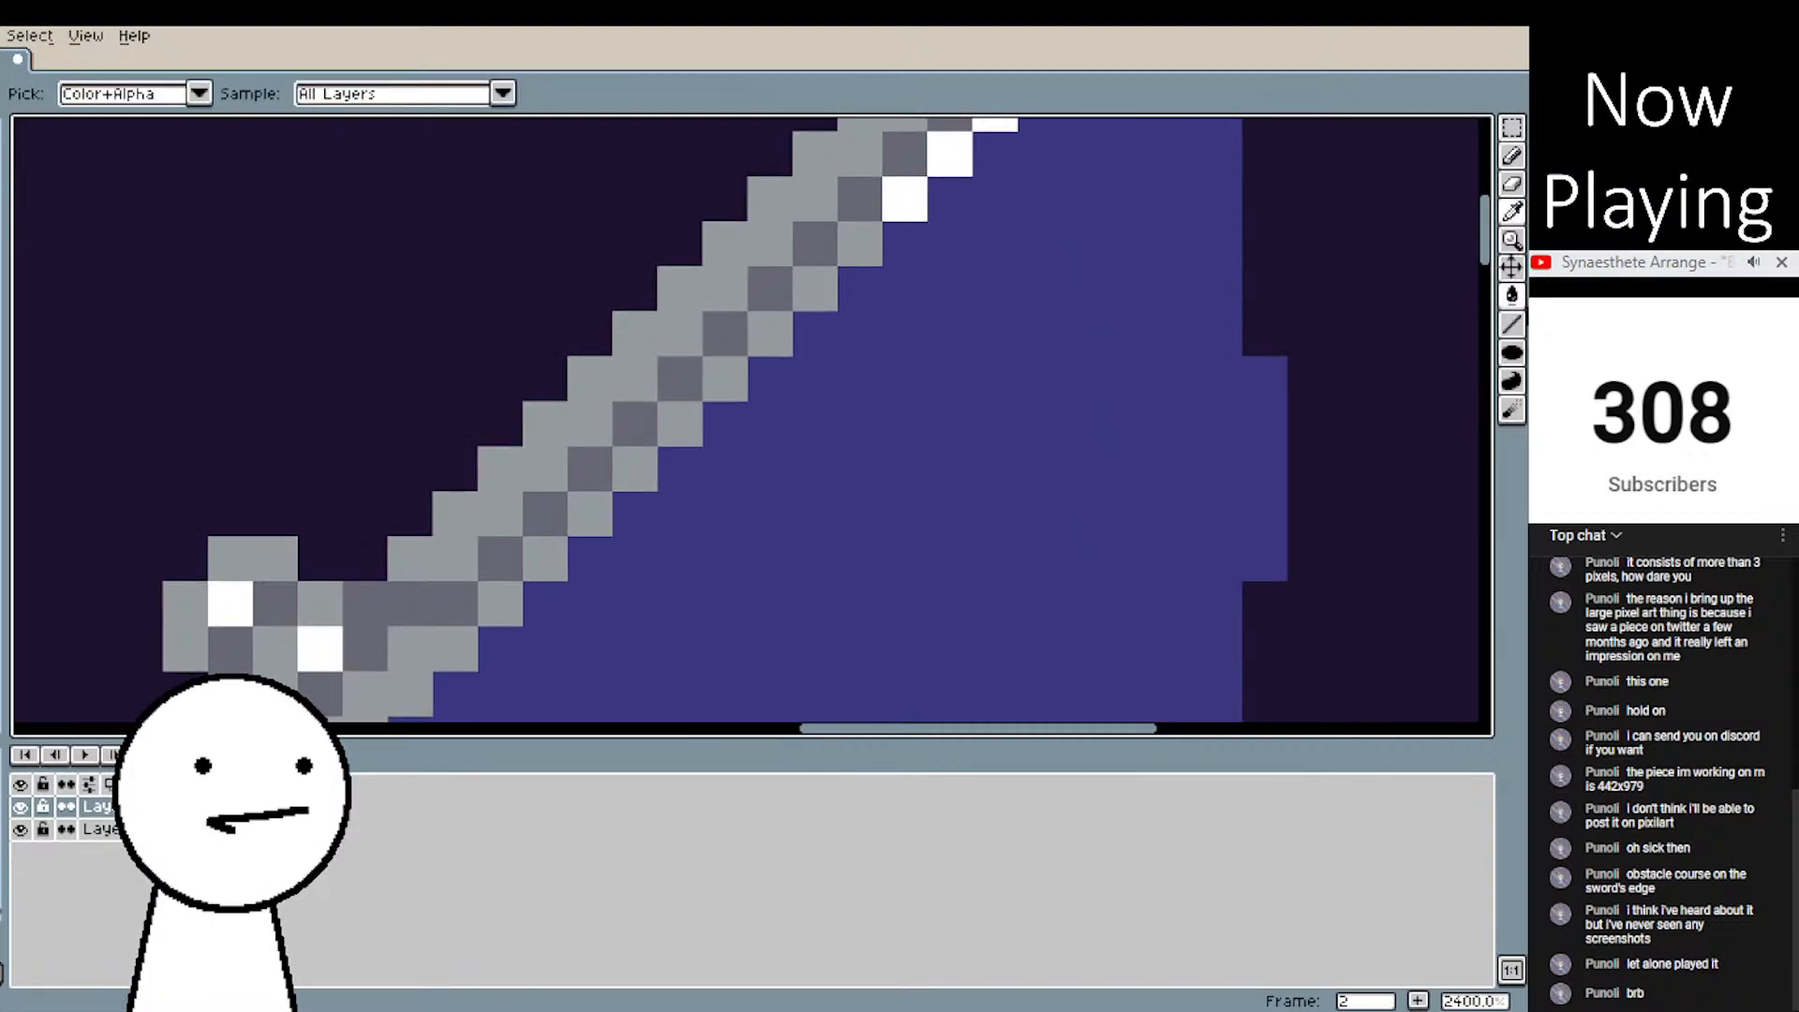
click(1512, 325)
mouse_move(1078, 271)
mouse_down()
mouse_move(921, 402)
mouse_move(884, 496)
mouse_up()
scroll(884, 495, up, 1)
drag(583, 455, 474, 579)
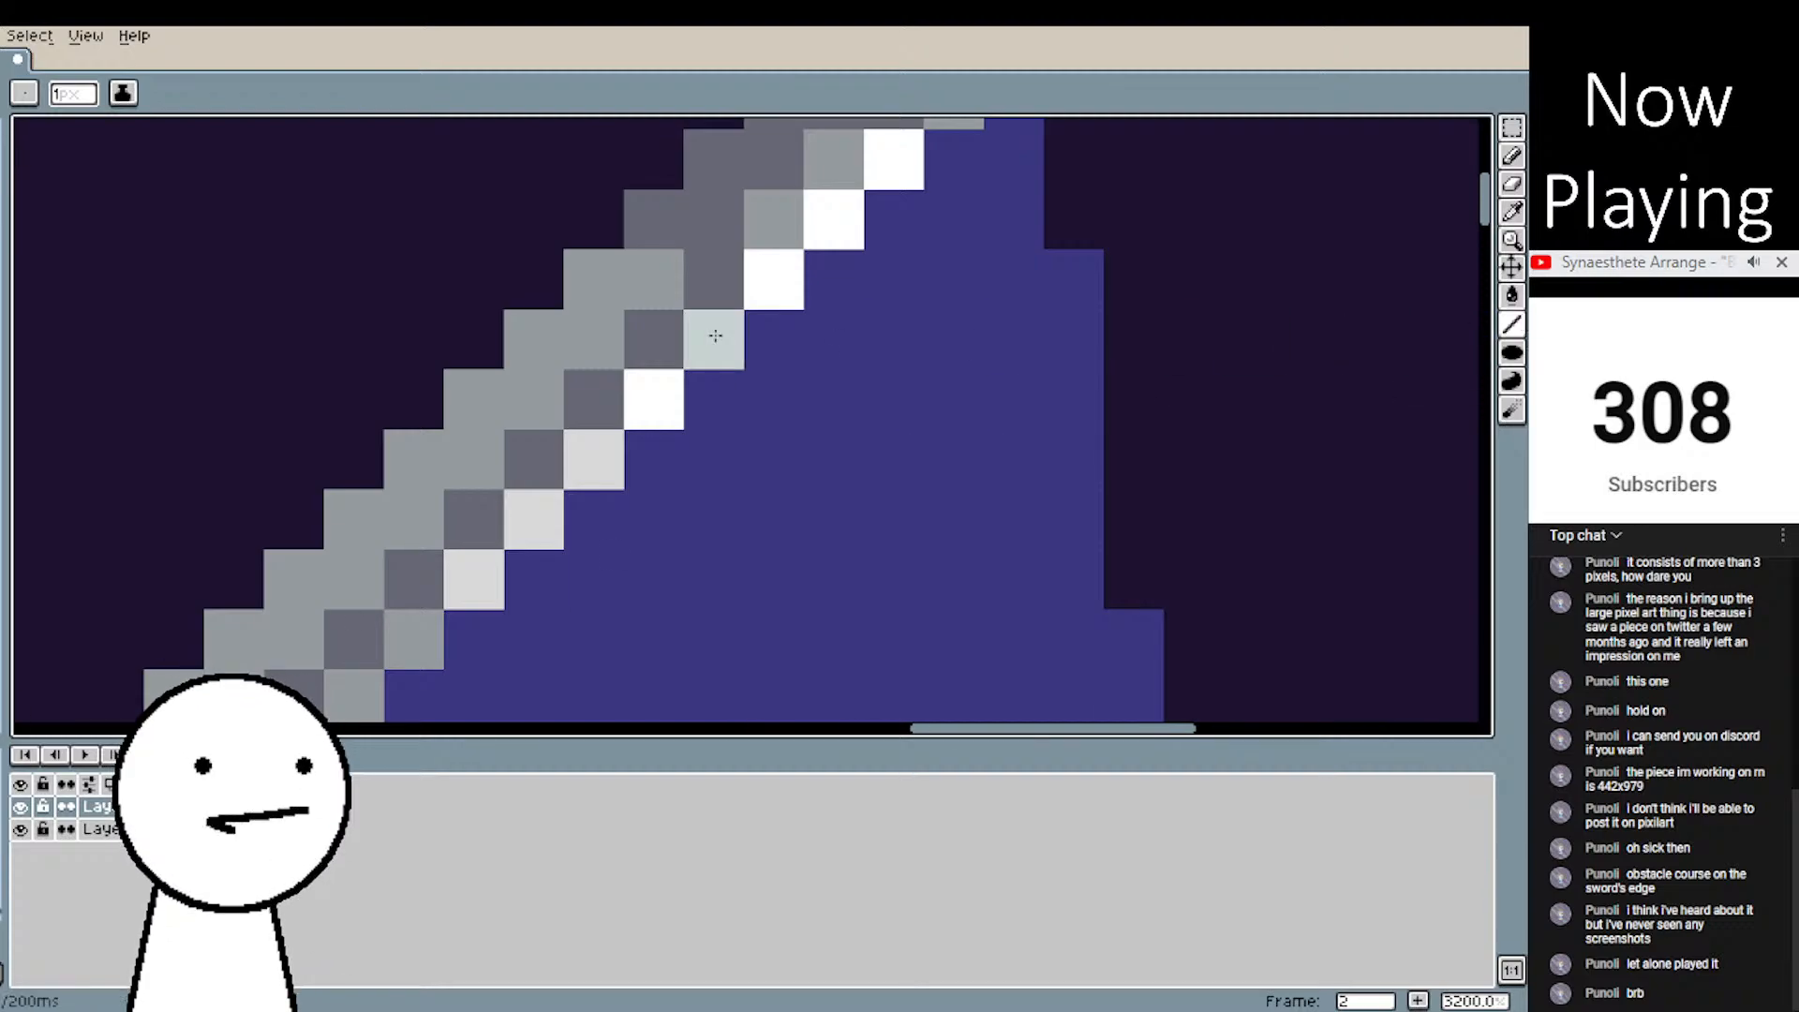
drag(591, 463, 485, 562)
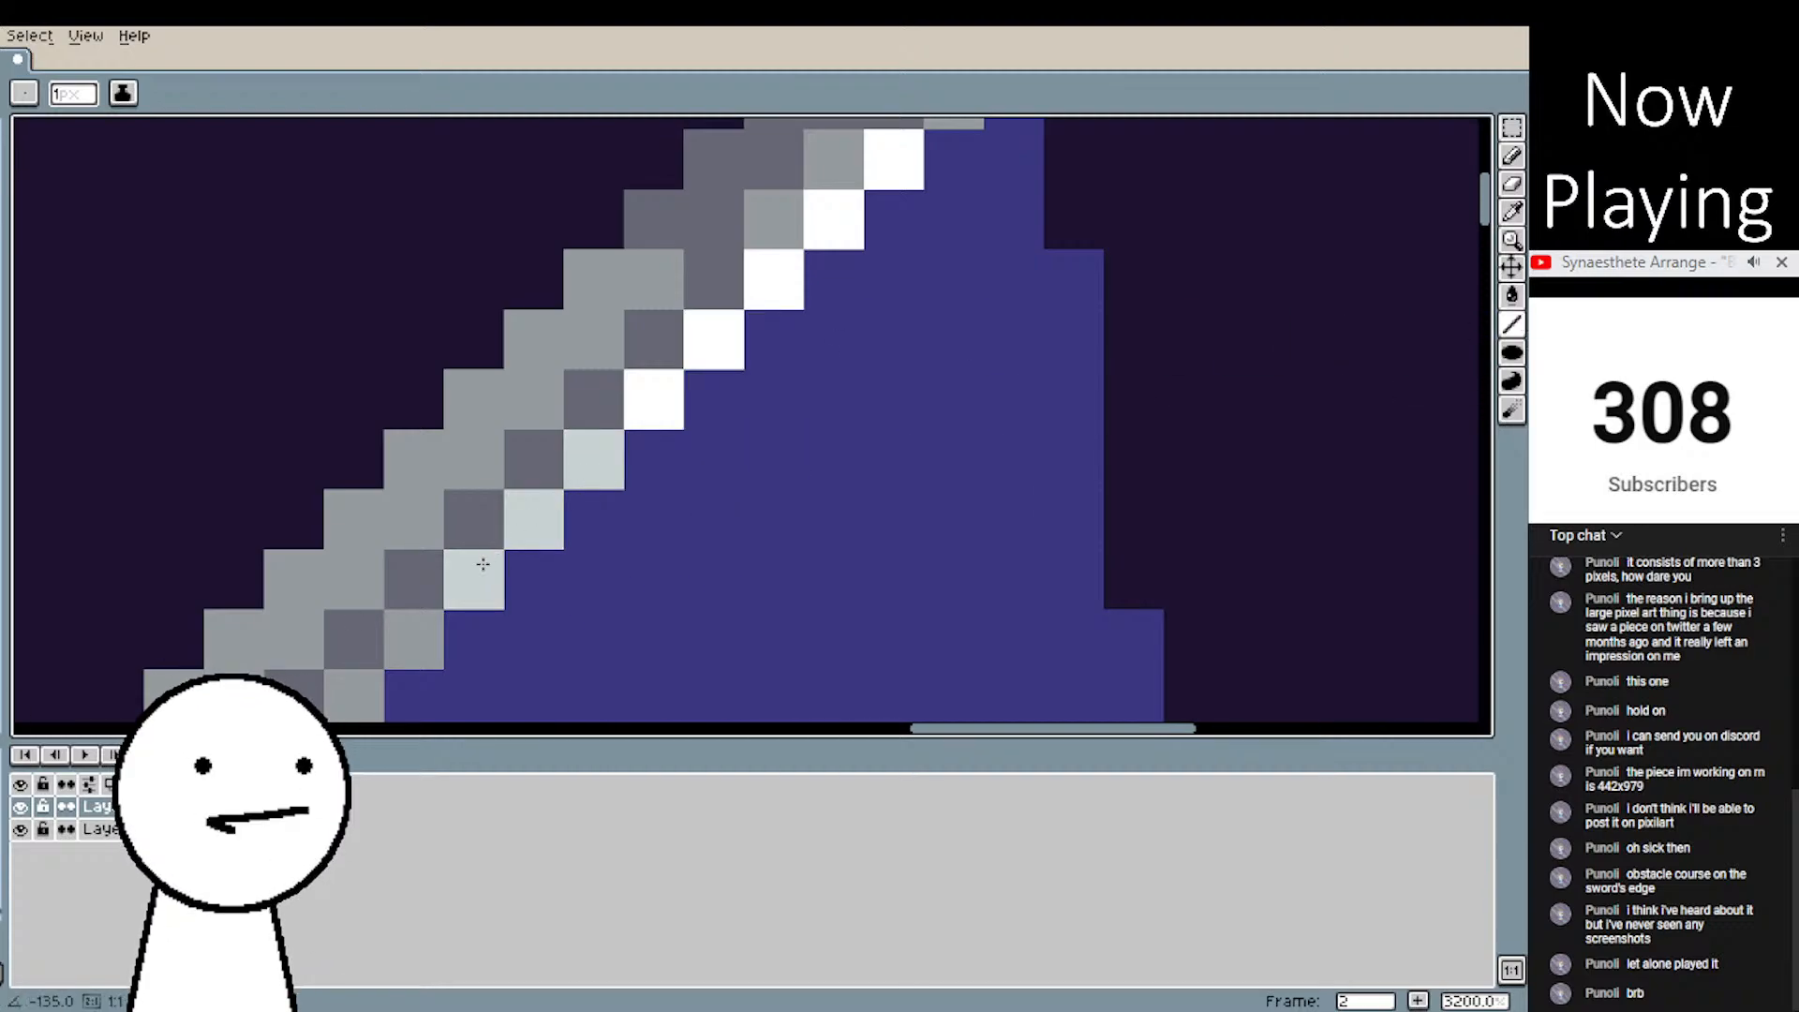
scroll(995, 276, down, 1)
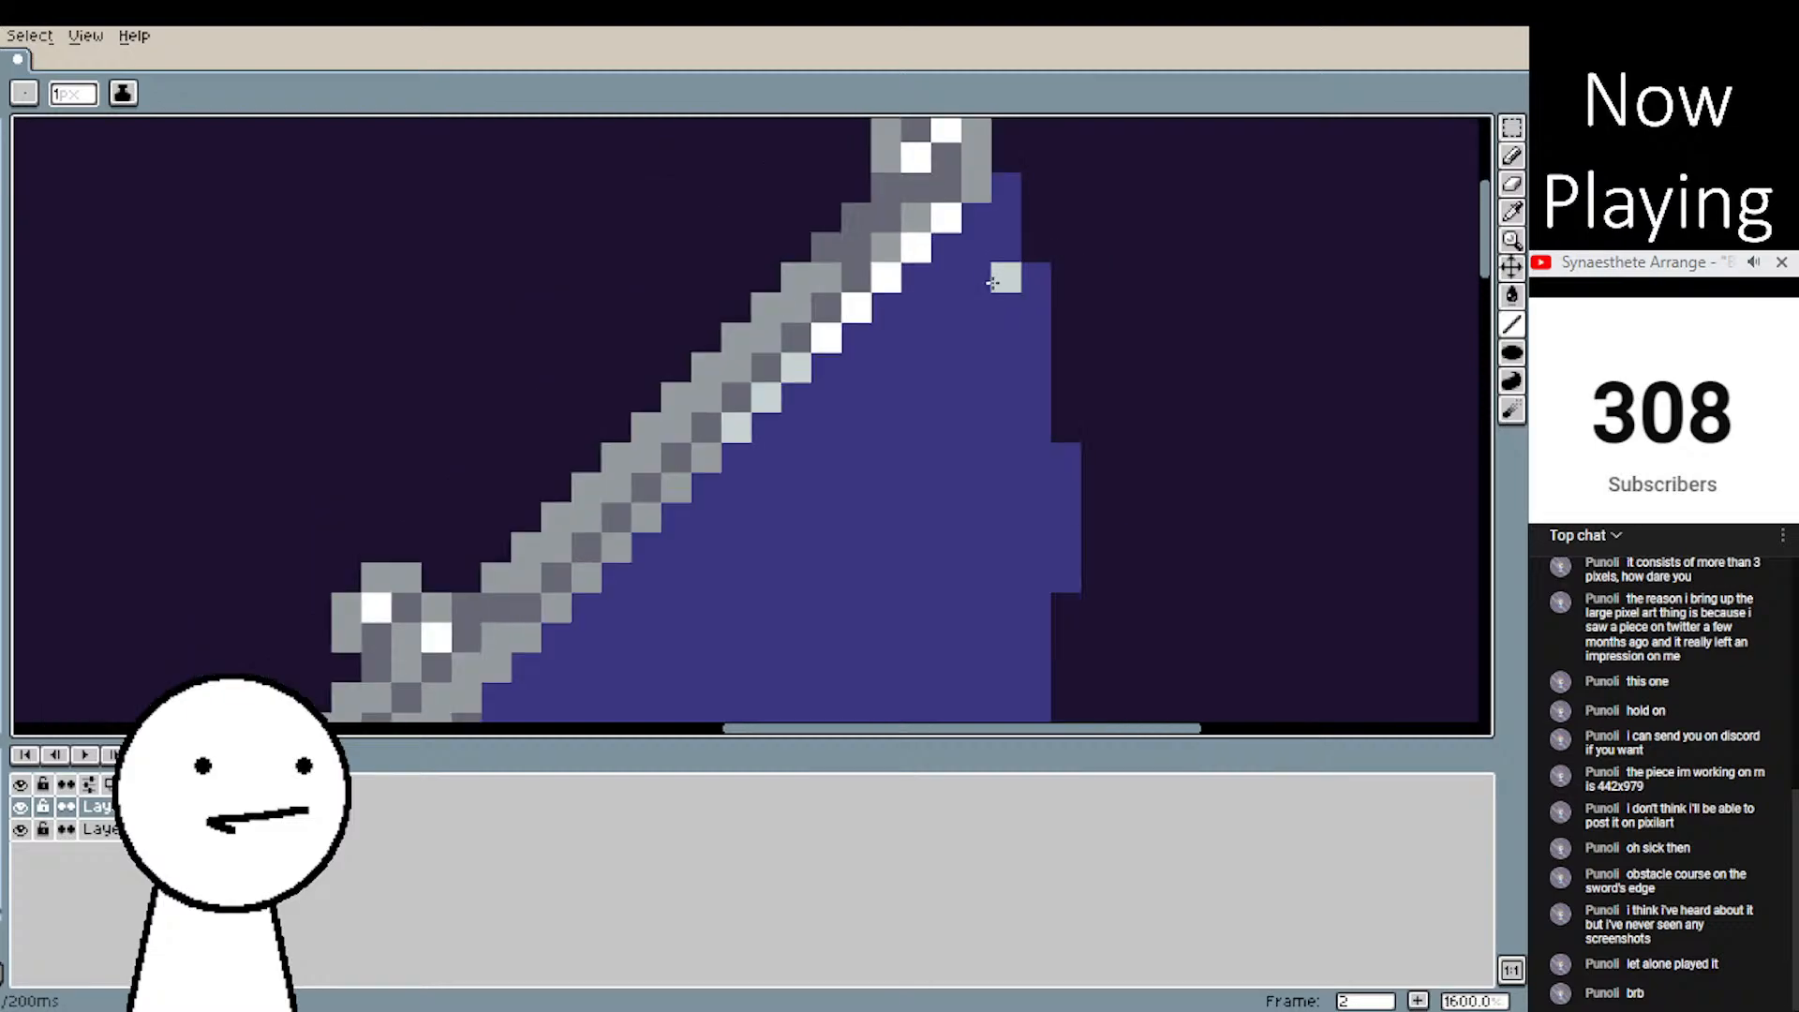
- Try recolouring the tip knob's outline pixels pale bluish grey, and undo them
scroll(743, 474, up, 3)
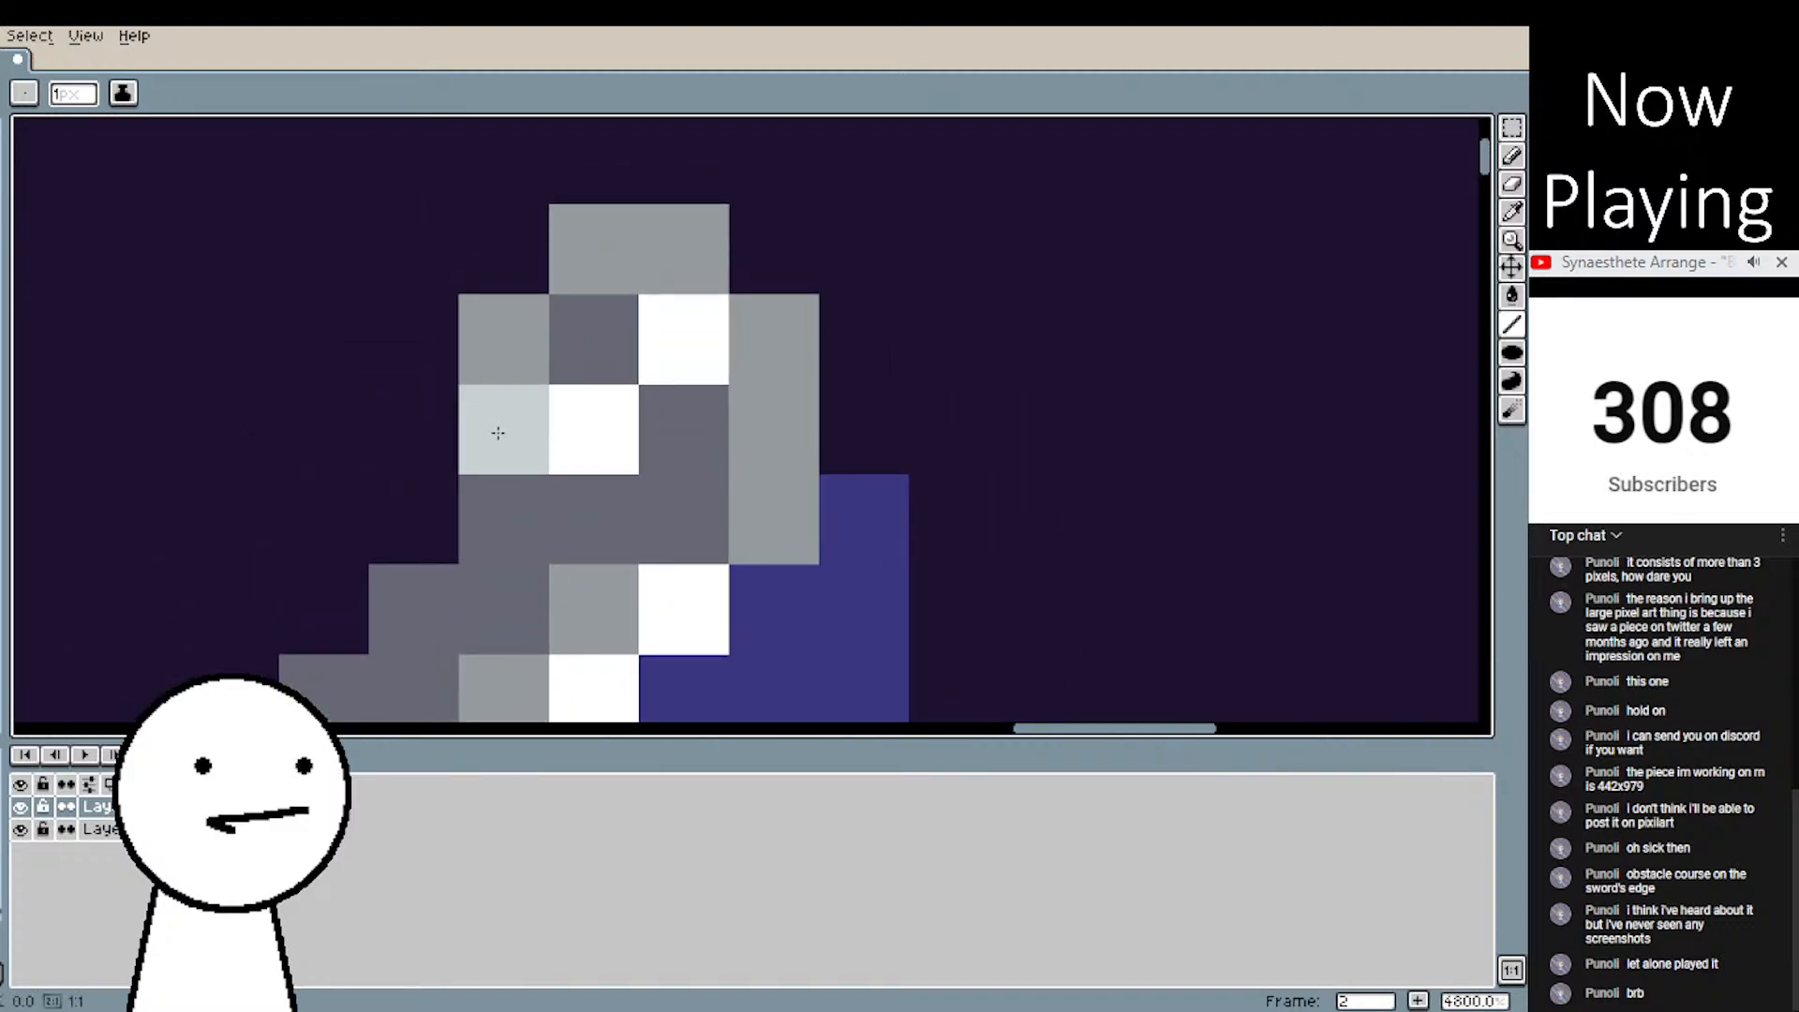
click(660, 254)
click(768, 321)
click(772, 430)
scroll(1031, 506, down, 6)
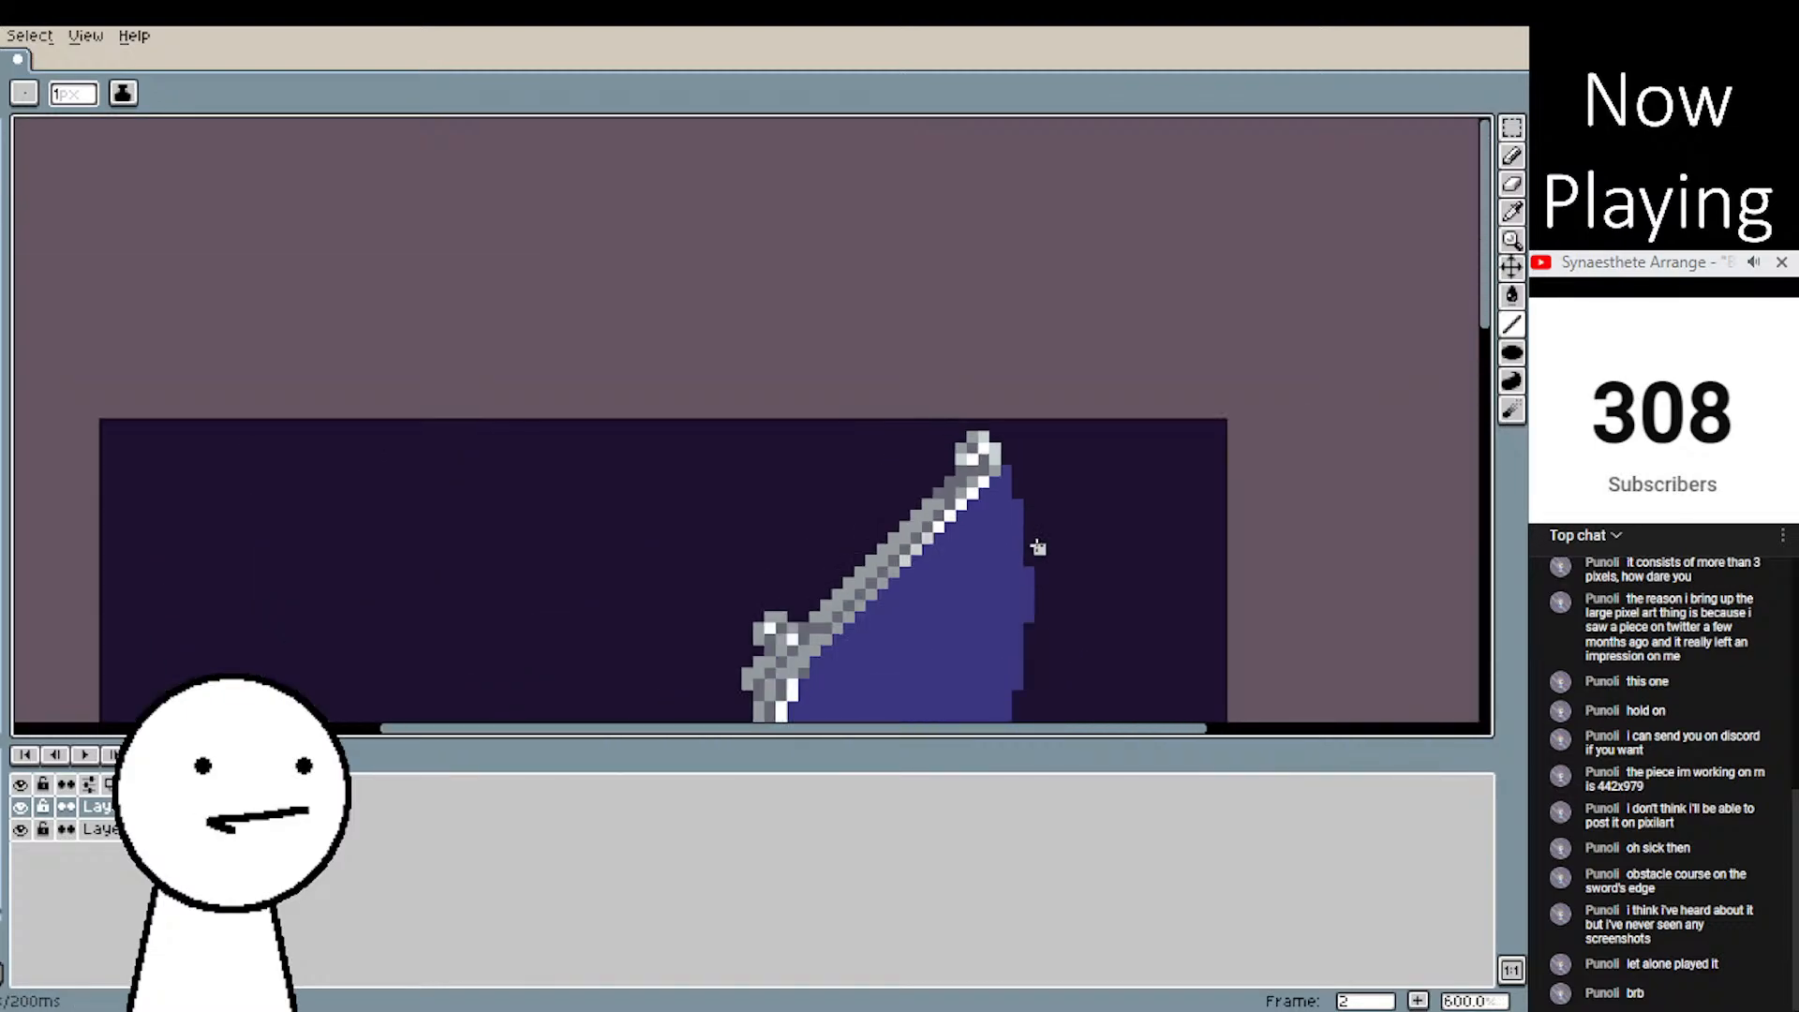
scroll(1039, 548, down, 3)
scroll(1070, 532, up, 6)
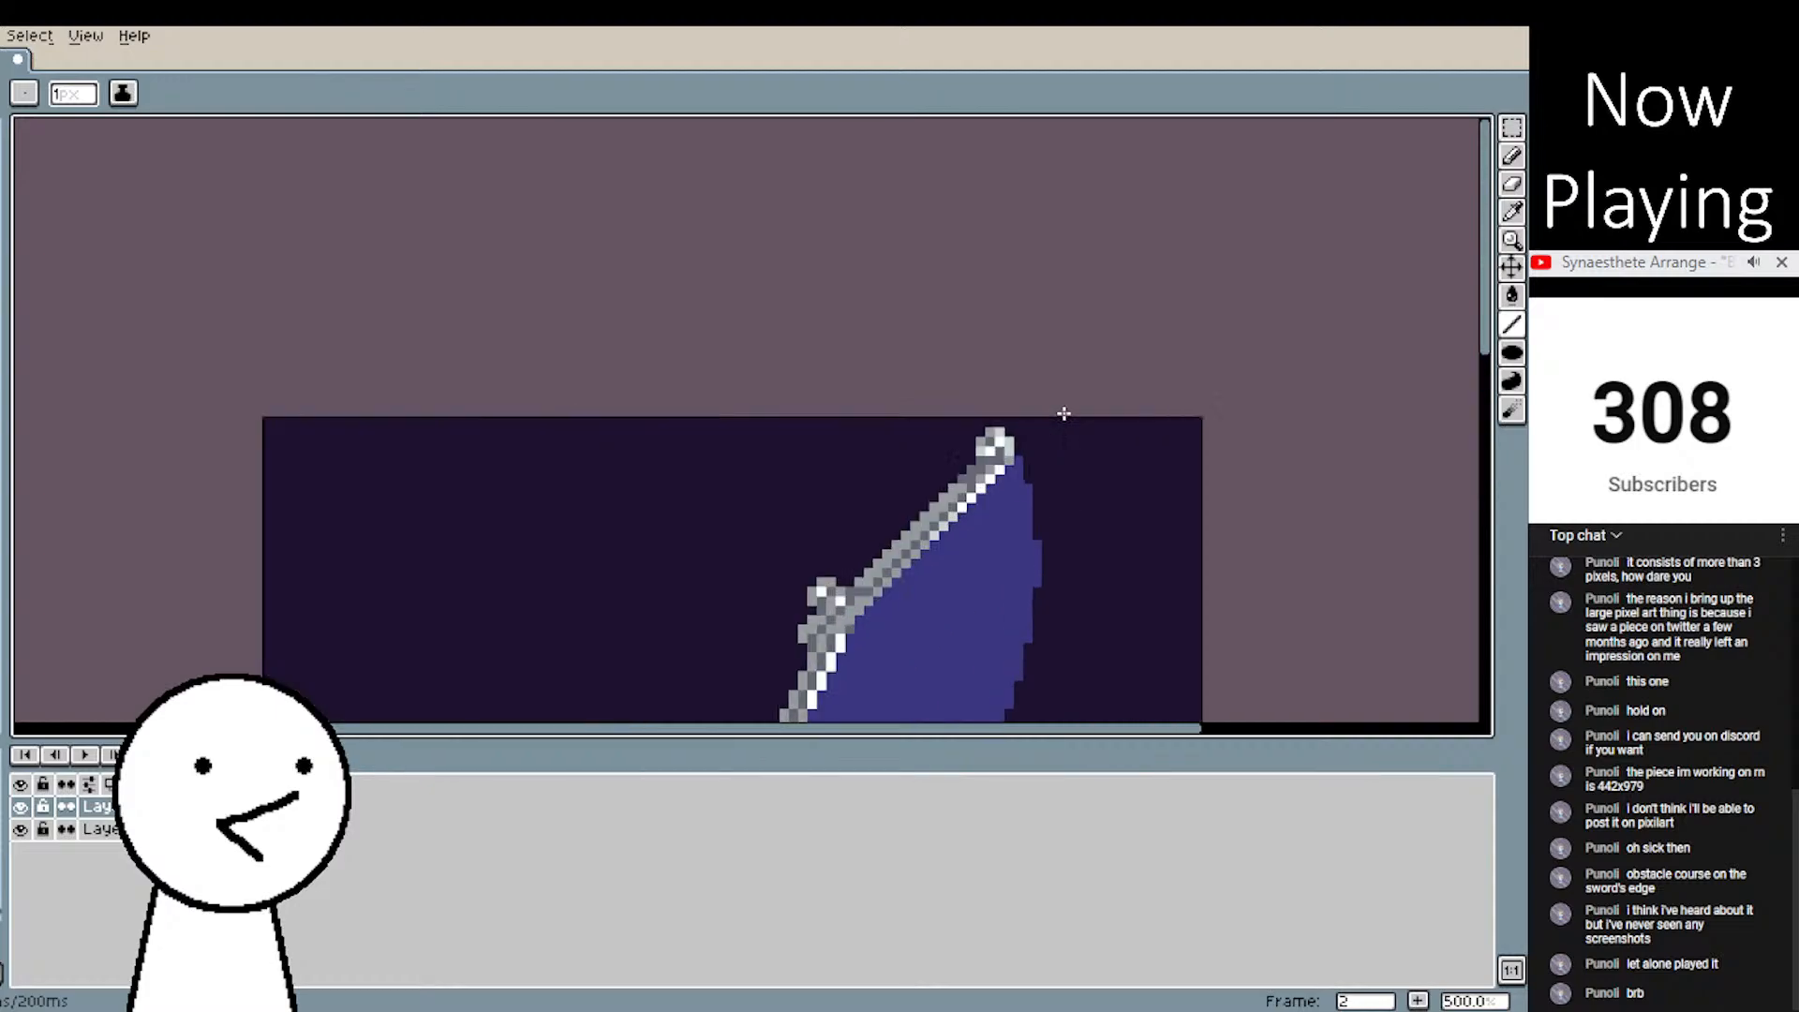
key(ctrl+z)
key(ctrl+z)
key(ctrl+z)
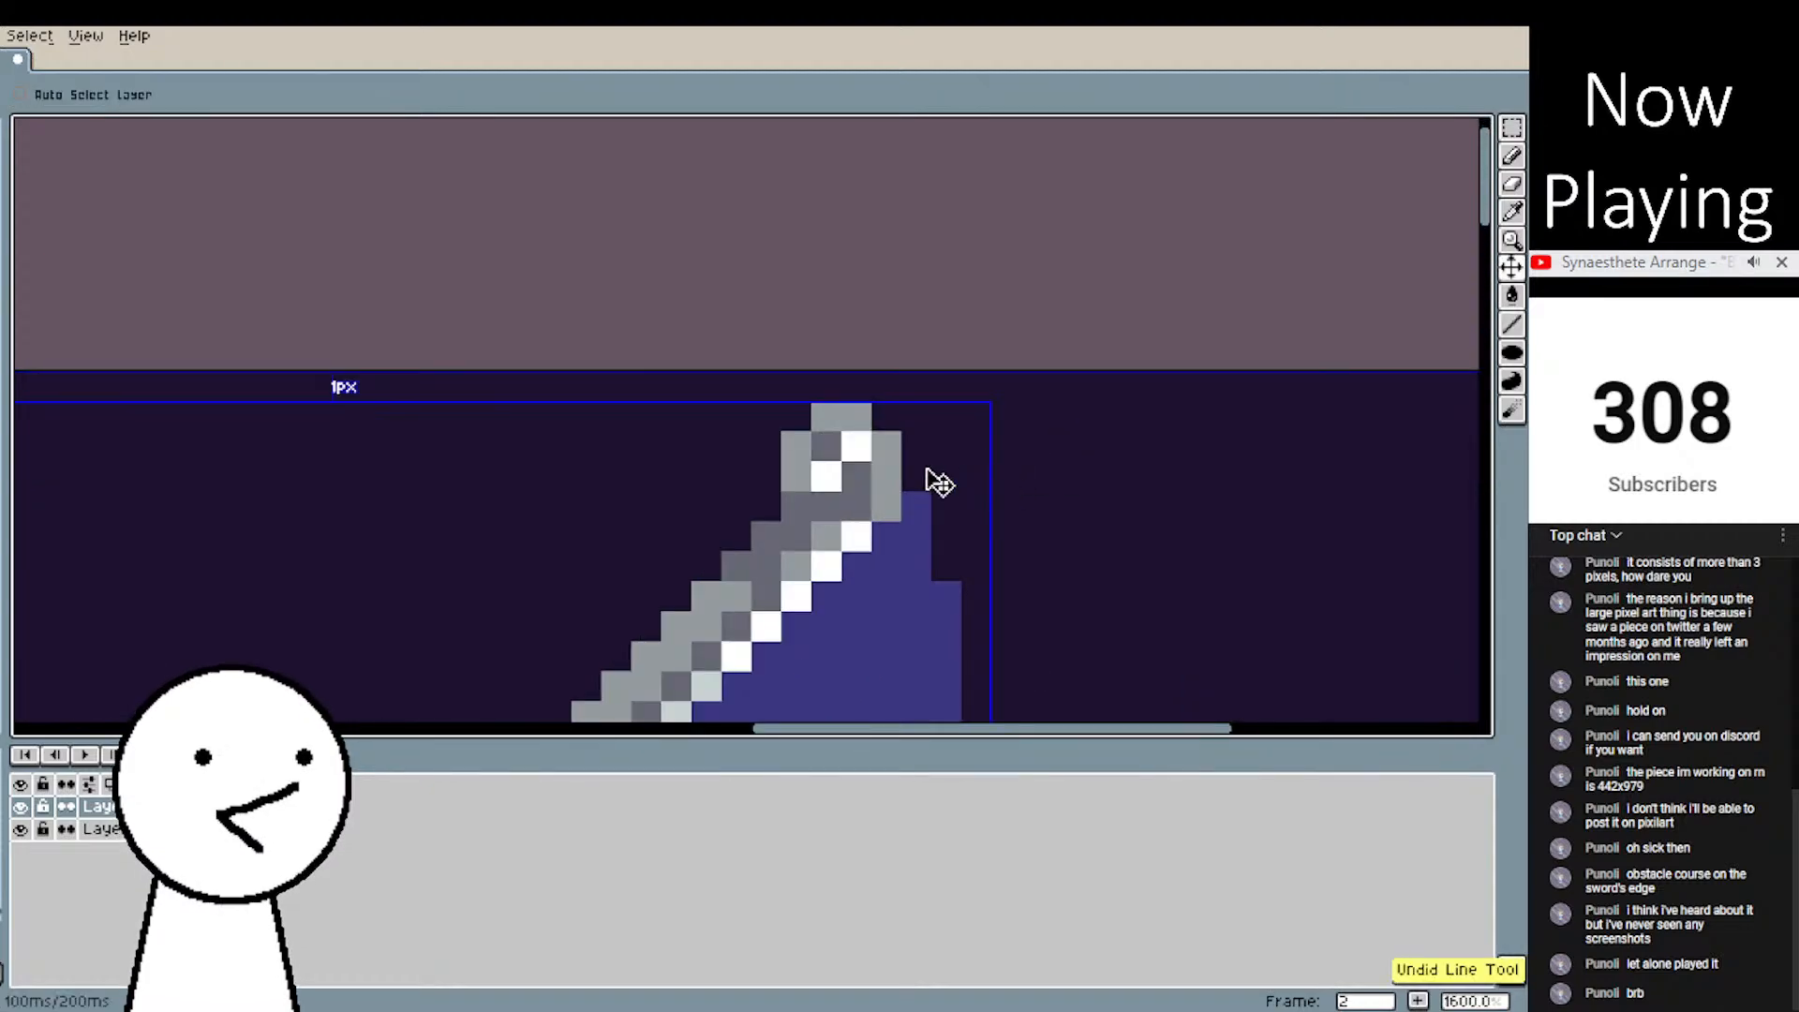
- Recolour the tip knob's top-right and upper right-hand outline pixels pale bluish grey
click(857, 417)
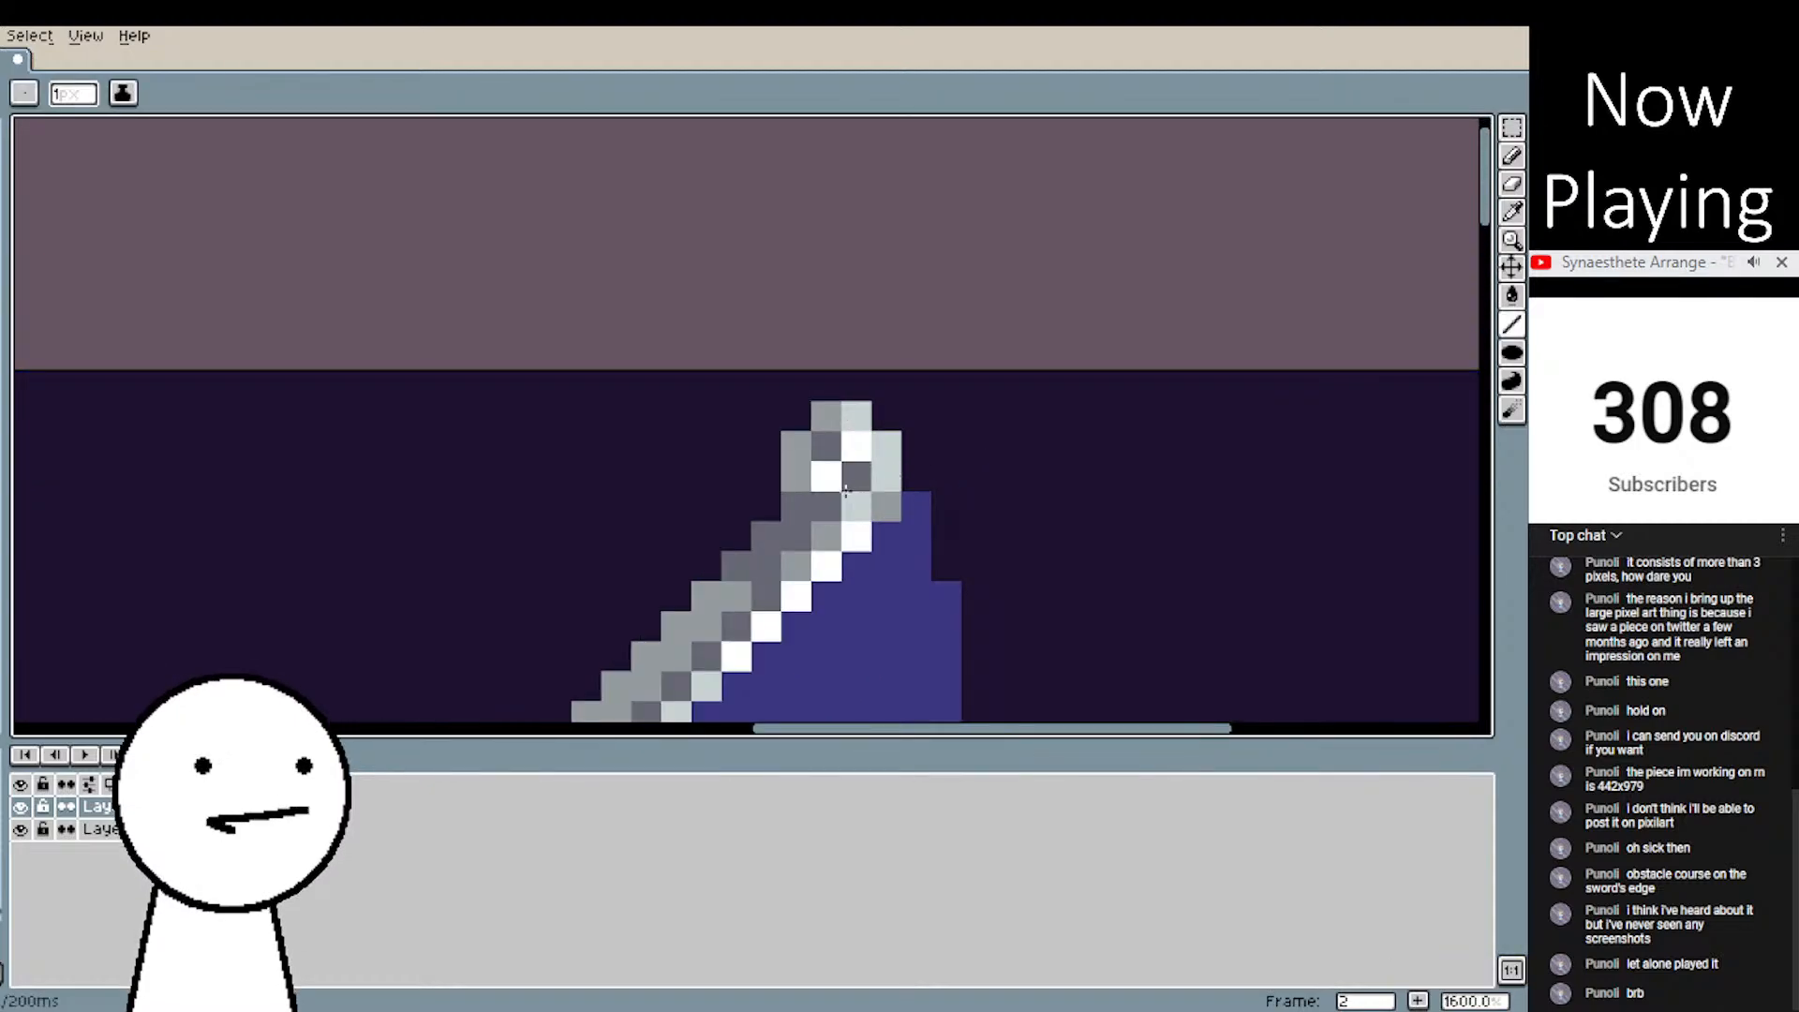
scroll(1095, 504, down, 5)
scroll(1129, 503, down, 1)
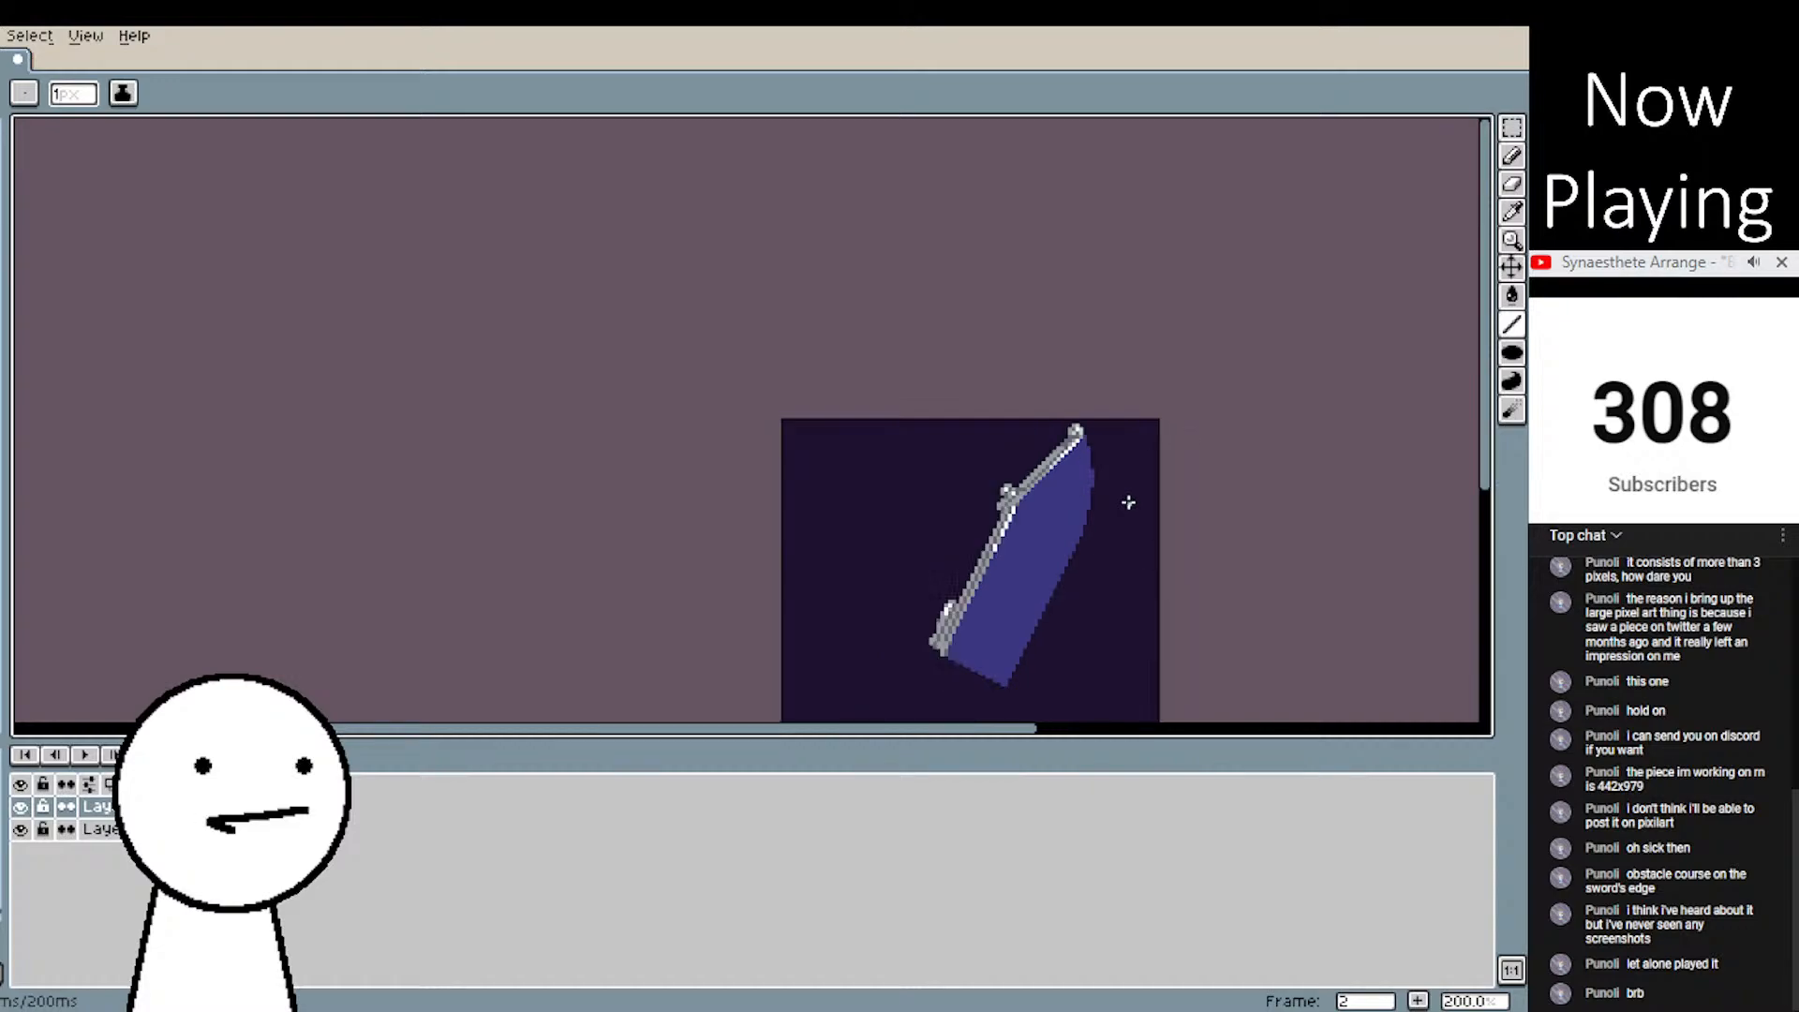
- Draw a pale bluish-grey diagonal highlight 7 pixels long through the trim's light-grey band, between the tip and the middle knob
scroll(1077, 488, up, 5)
drag(938, 352, 867, 426)
scroll(867, 426, up, 1)
drag(847, 272, 667, 457)
scroll(918, 382, down, 4)
scroll(919, 382, down, 3)
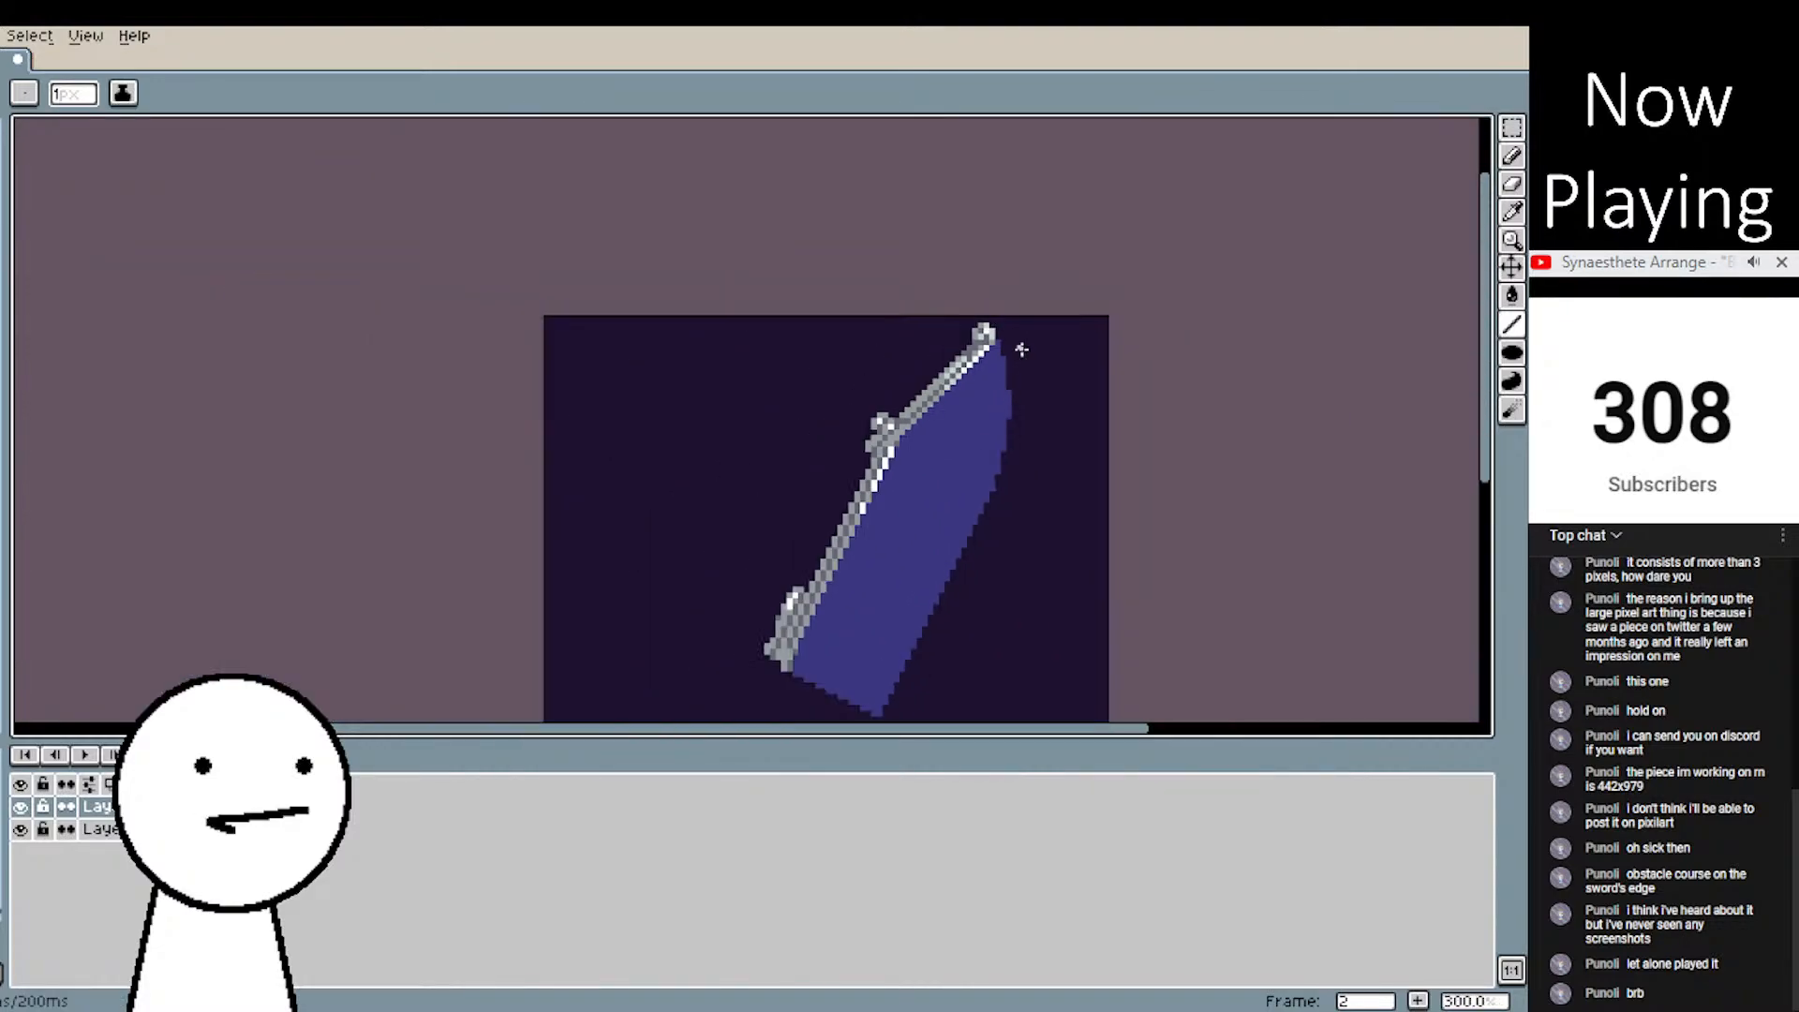
scroll(1025, 338, down, 2)
scroll(997, 339, up, 8)
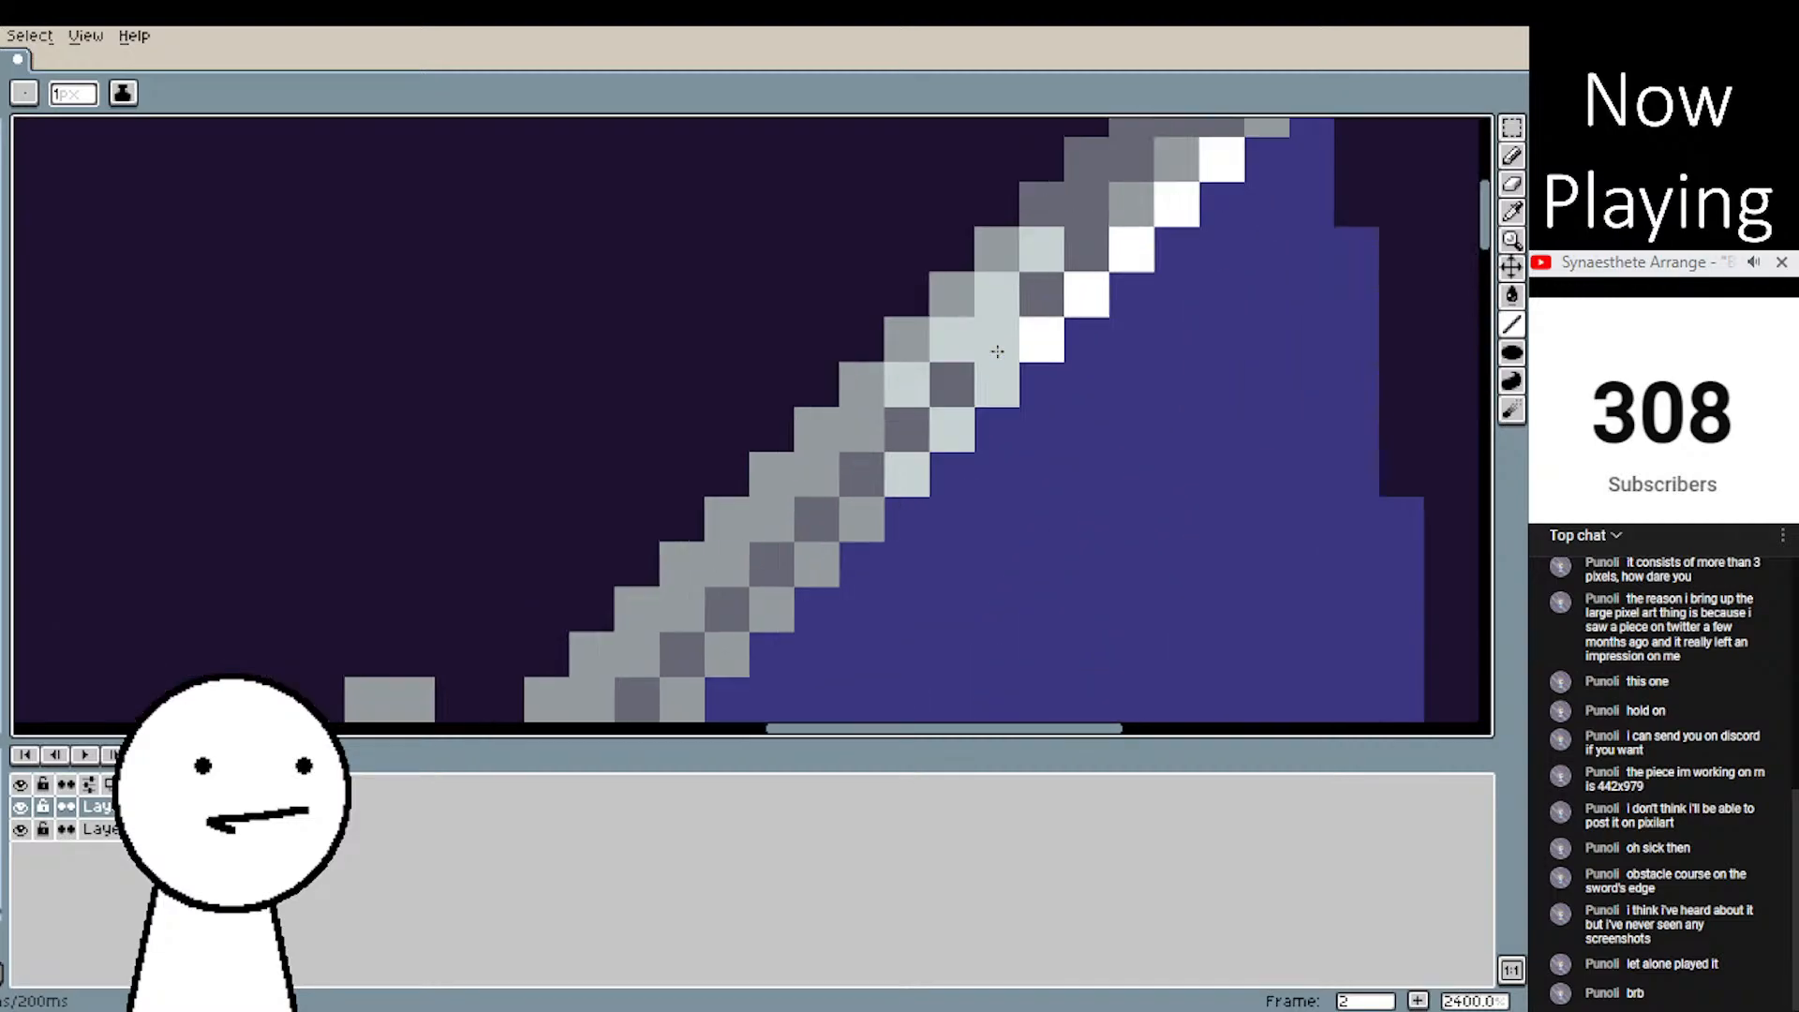
drag(843, 425, 752, 520)
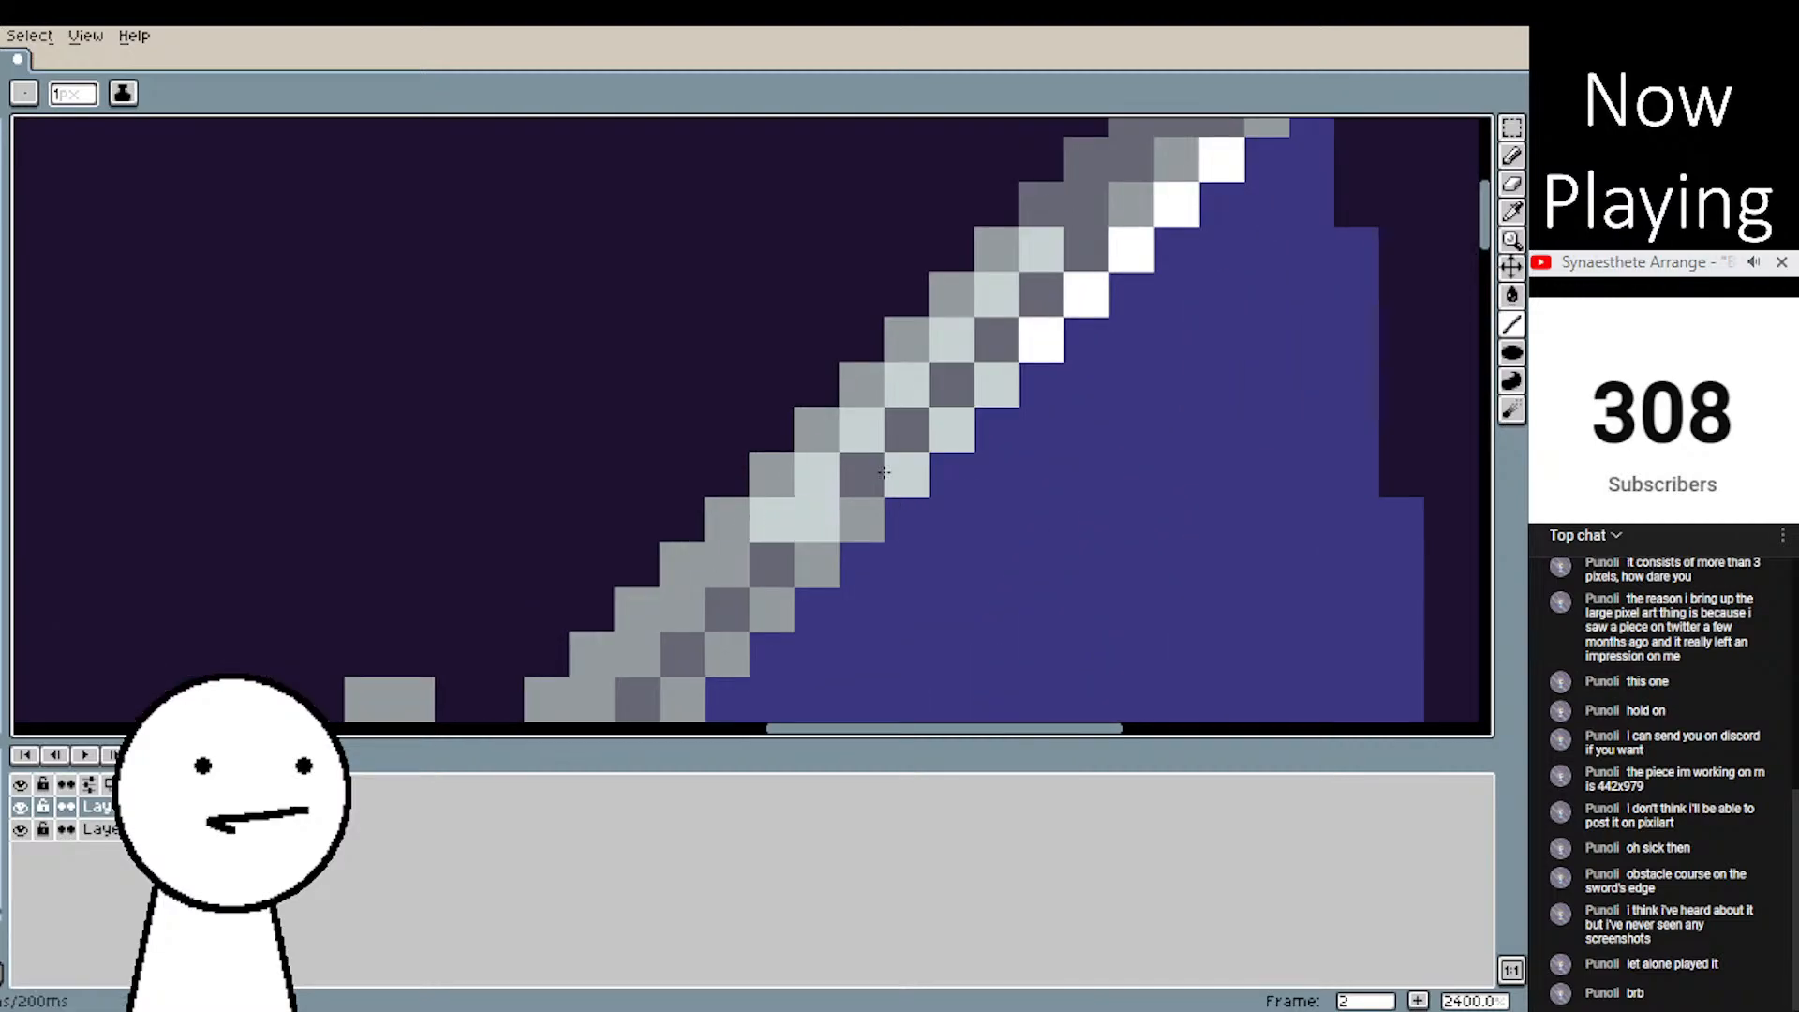
- Recolour four dark pixels of the diagonal line between the tip and the middle knob light grey
click(1511, 214)
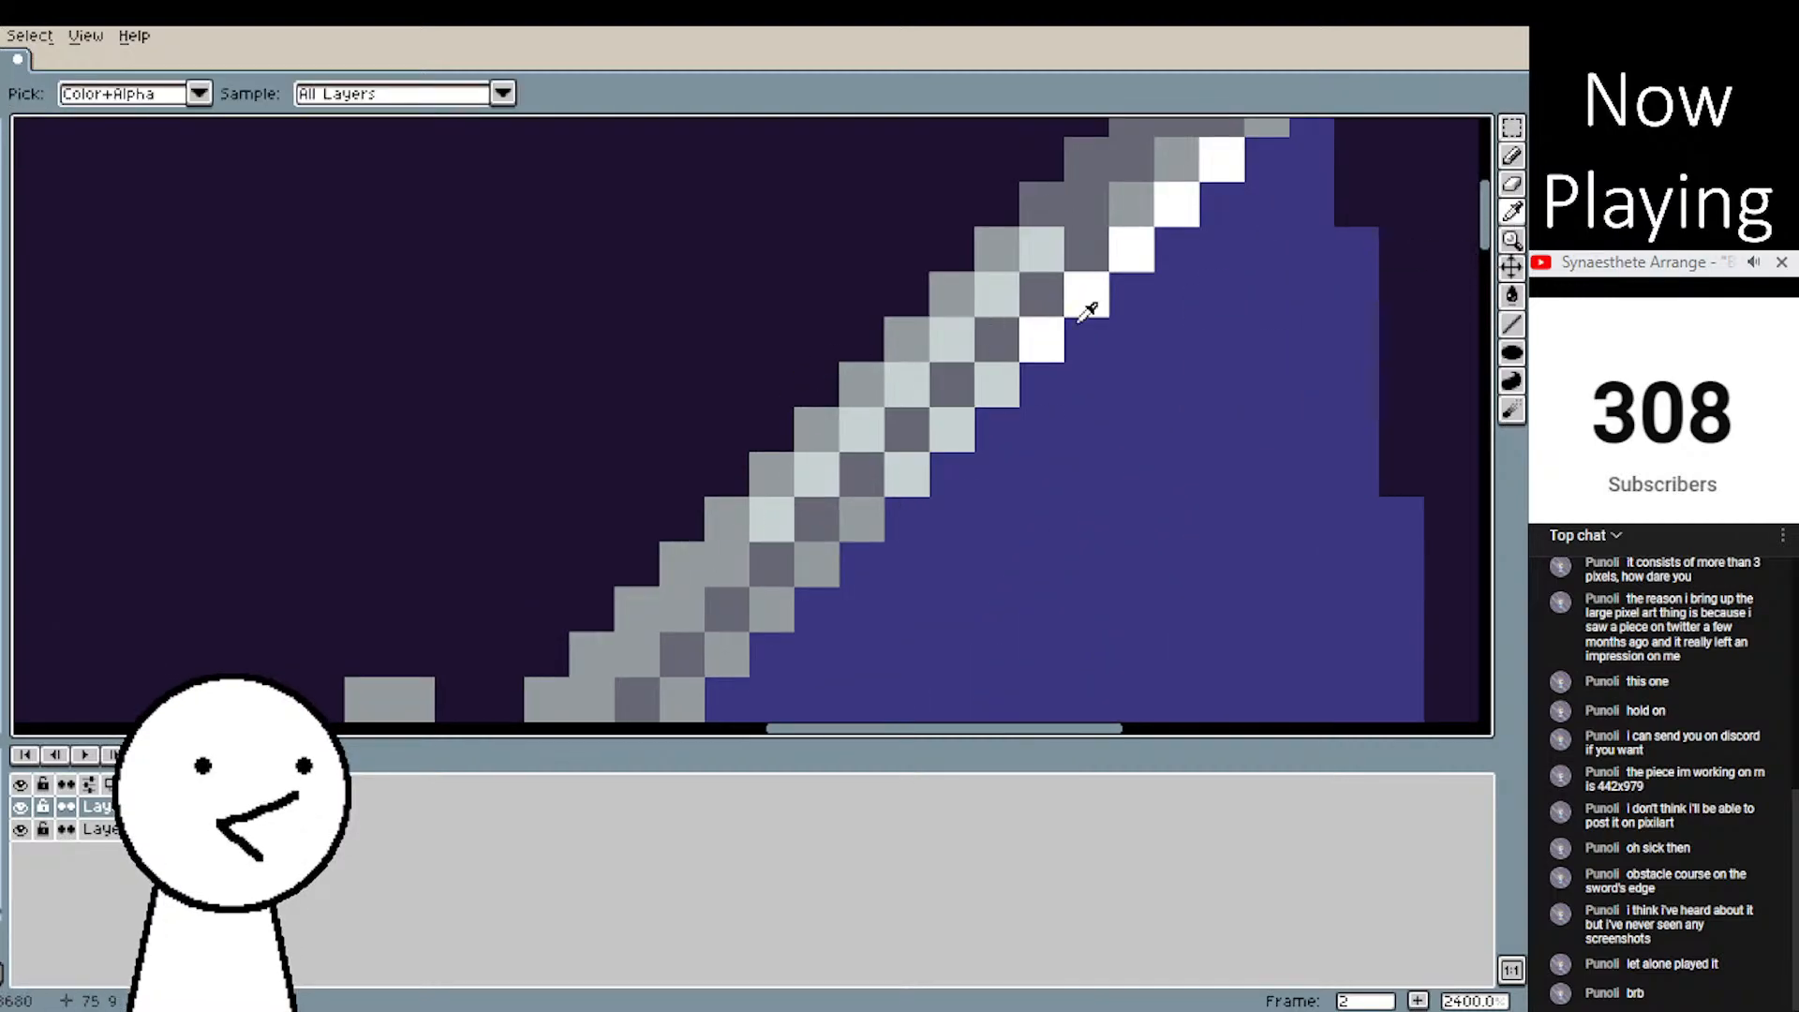
click(1512, 328)
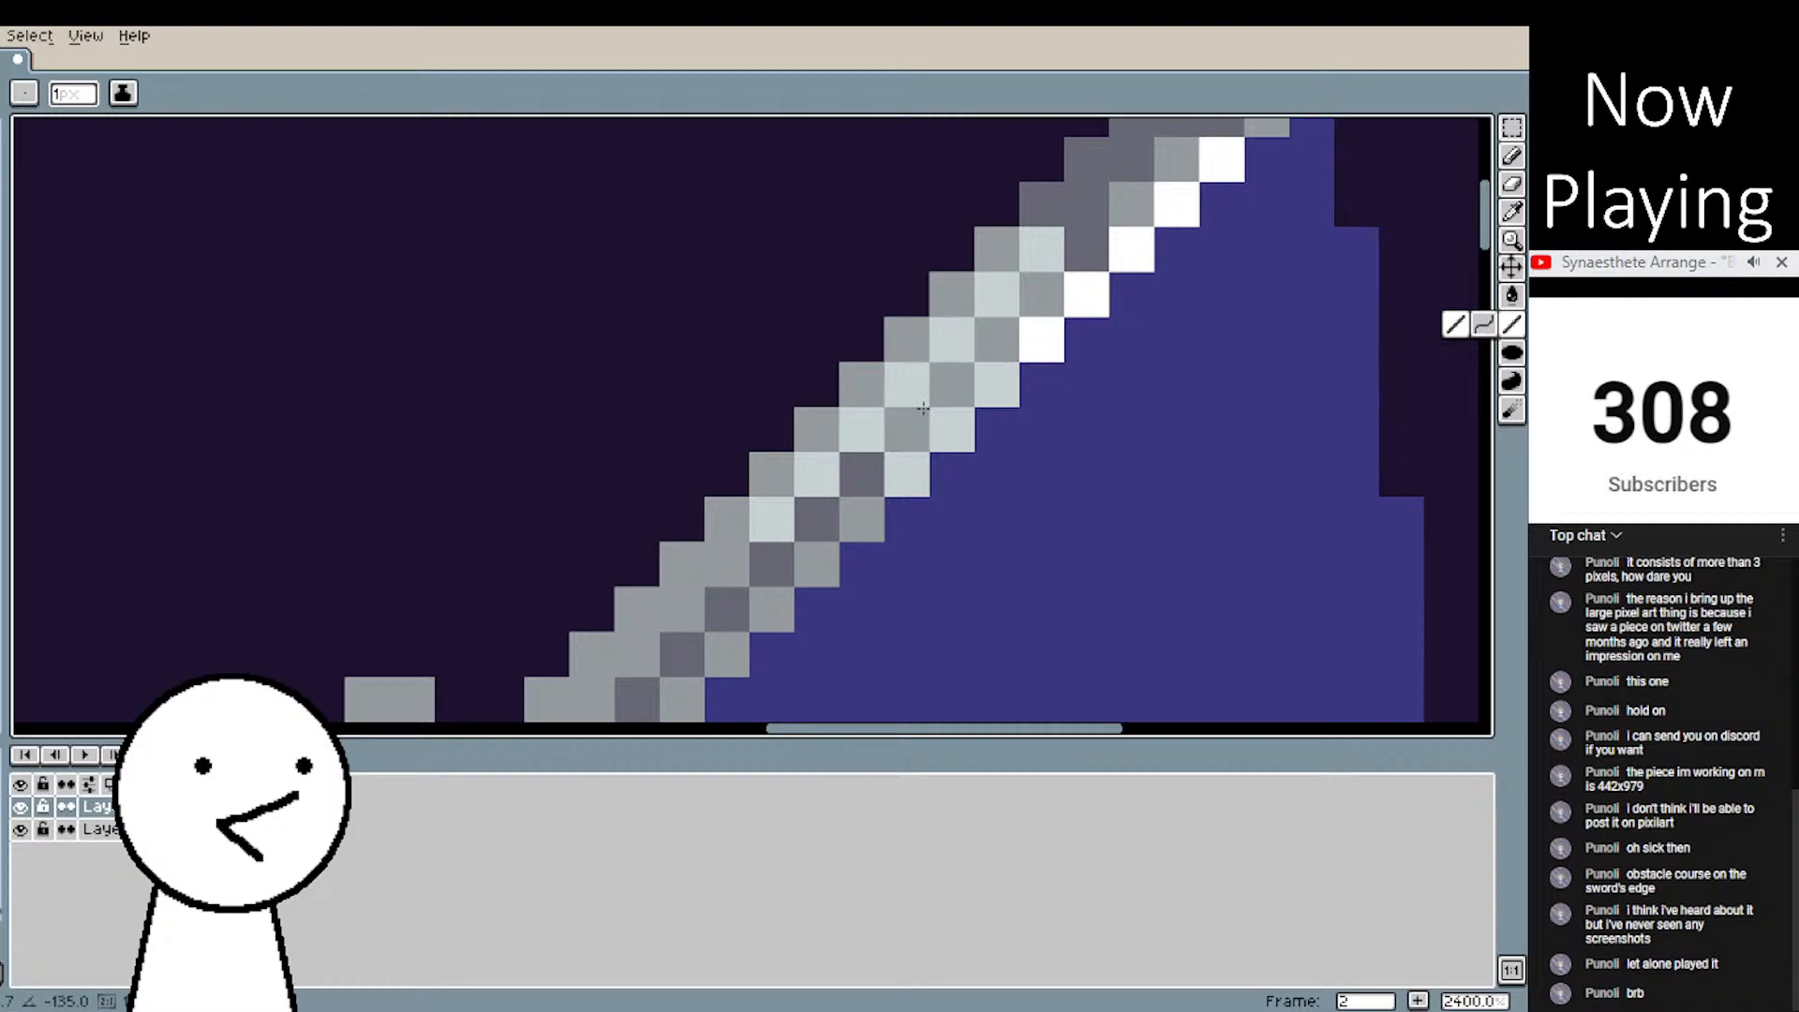
scroll(918, 418, down, 6)
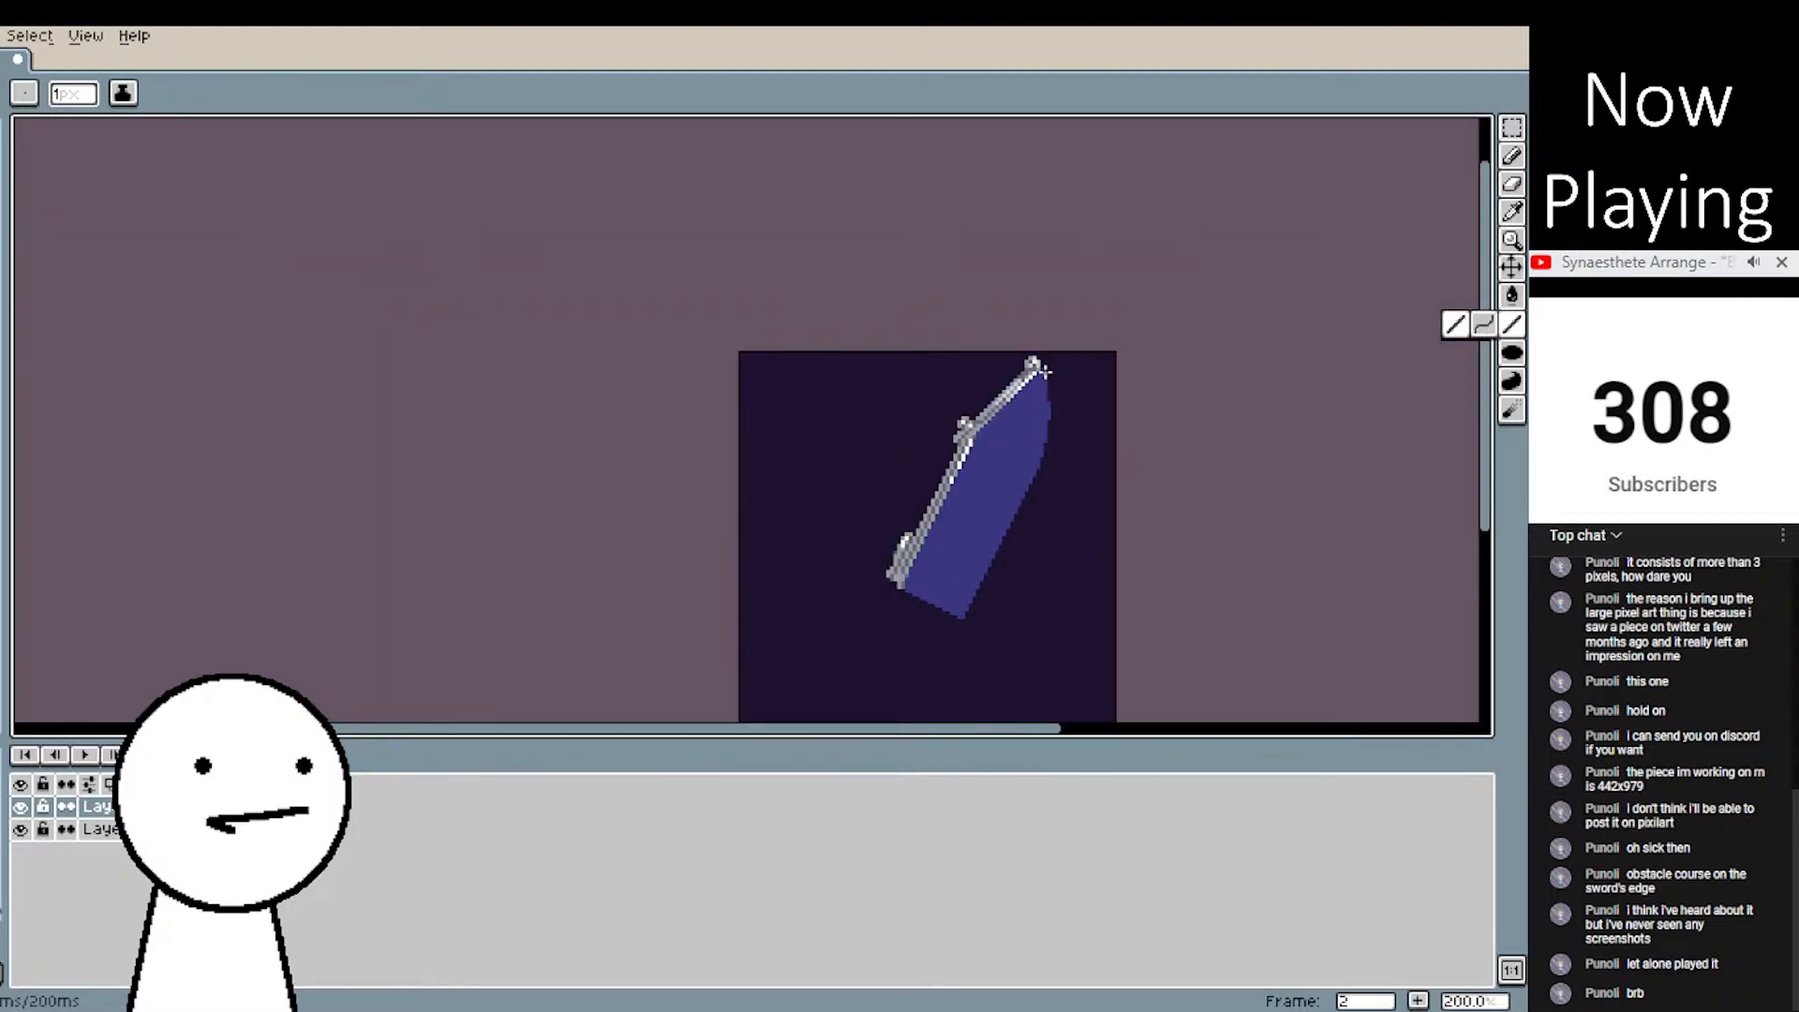
scroll(1042, 372, up, 8)
- Recolour the middle knob's top-left and upper left outline pixels and the pixel beside its right-hand white highlight pale bluish grey
click(1512, 212)
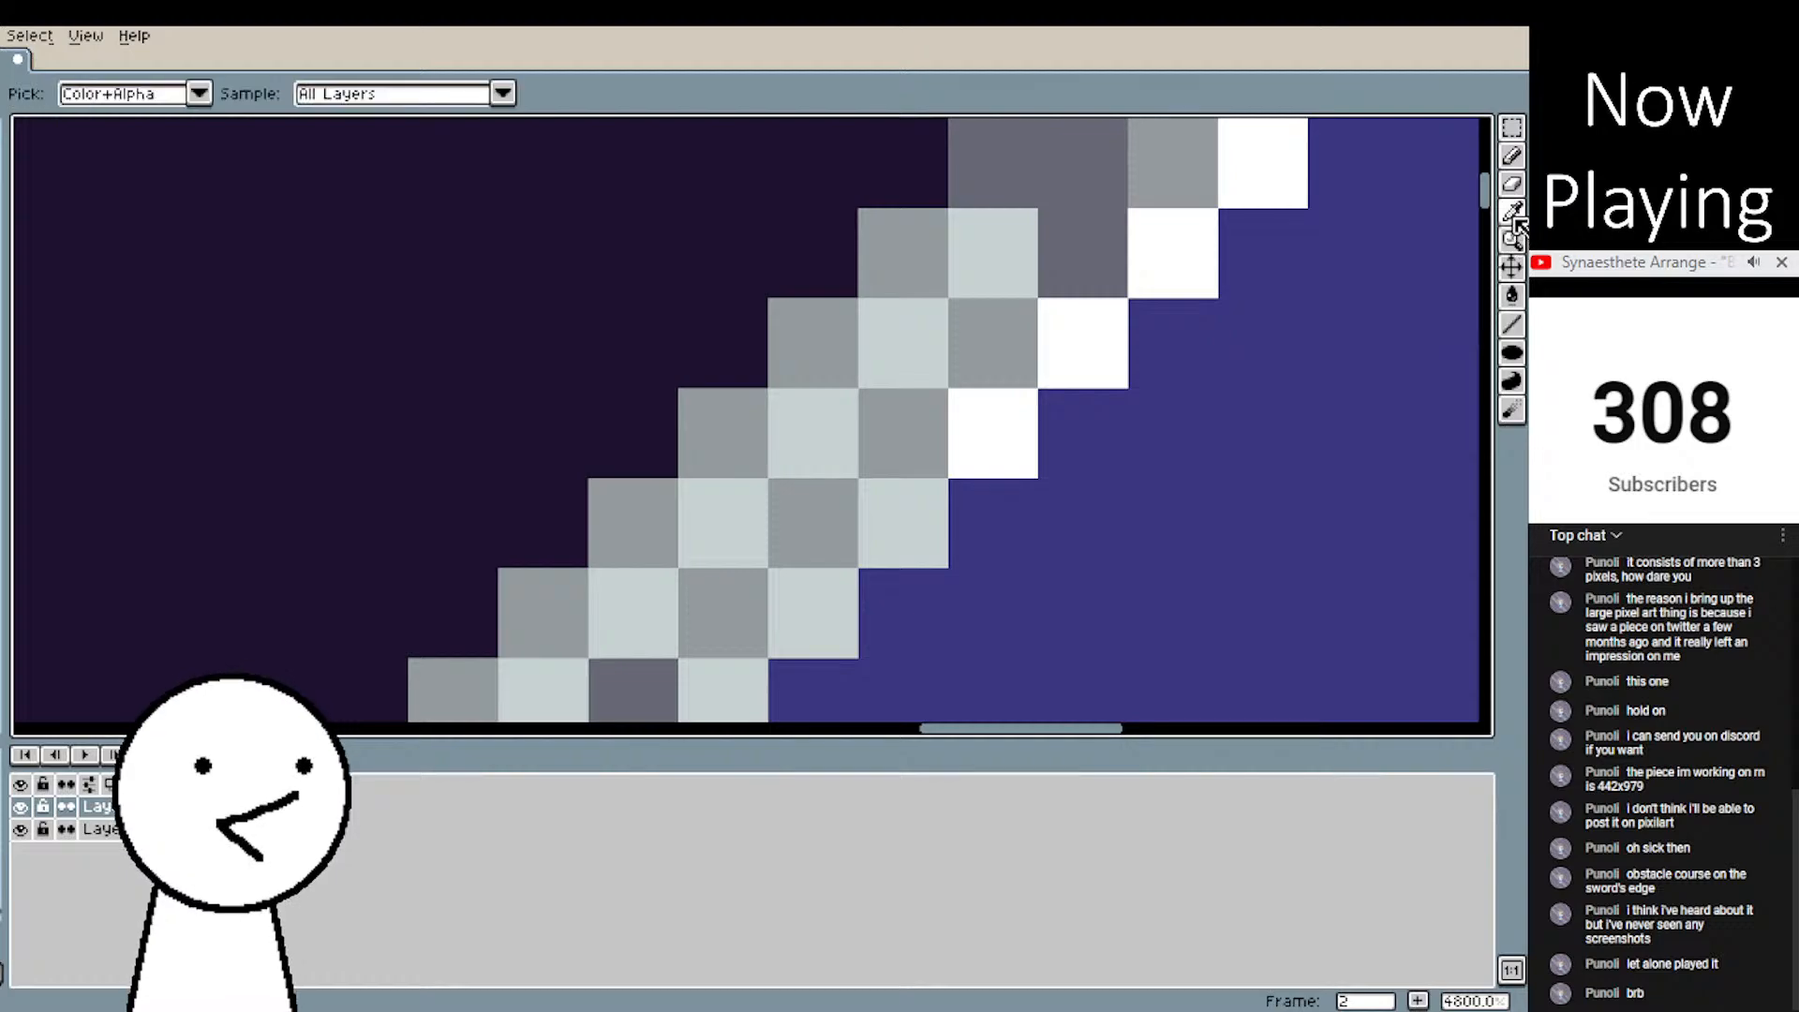
scroll(1077, 274, down, 4)
scroll(1281, 273, down, 3)
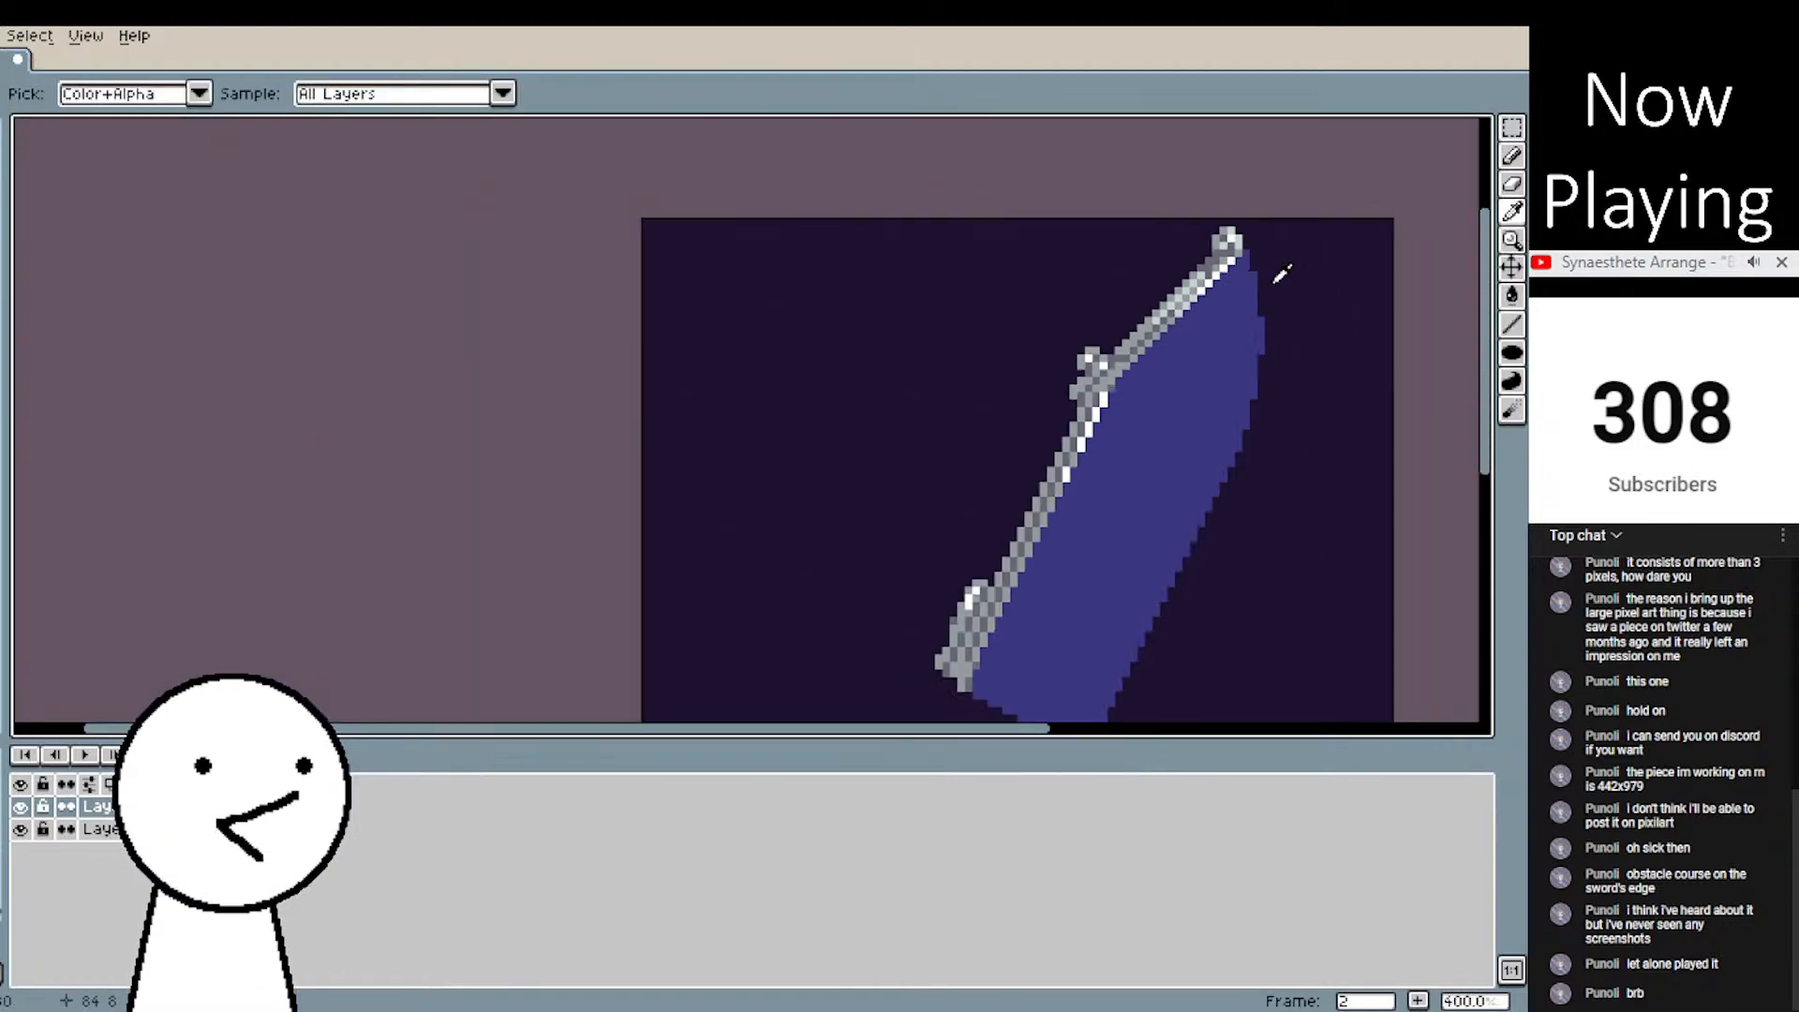
scroll(1265, 248, up, 3)
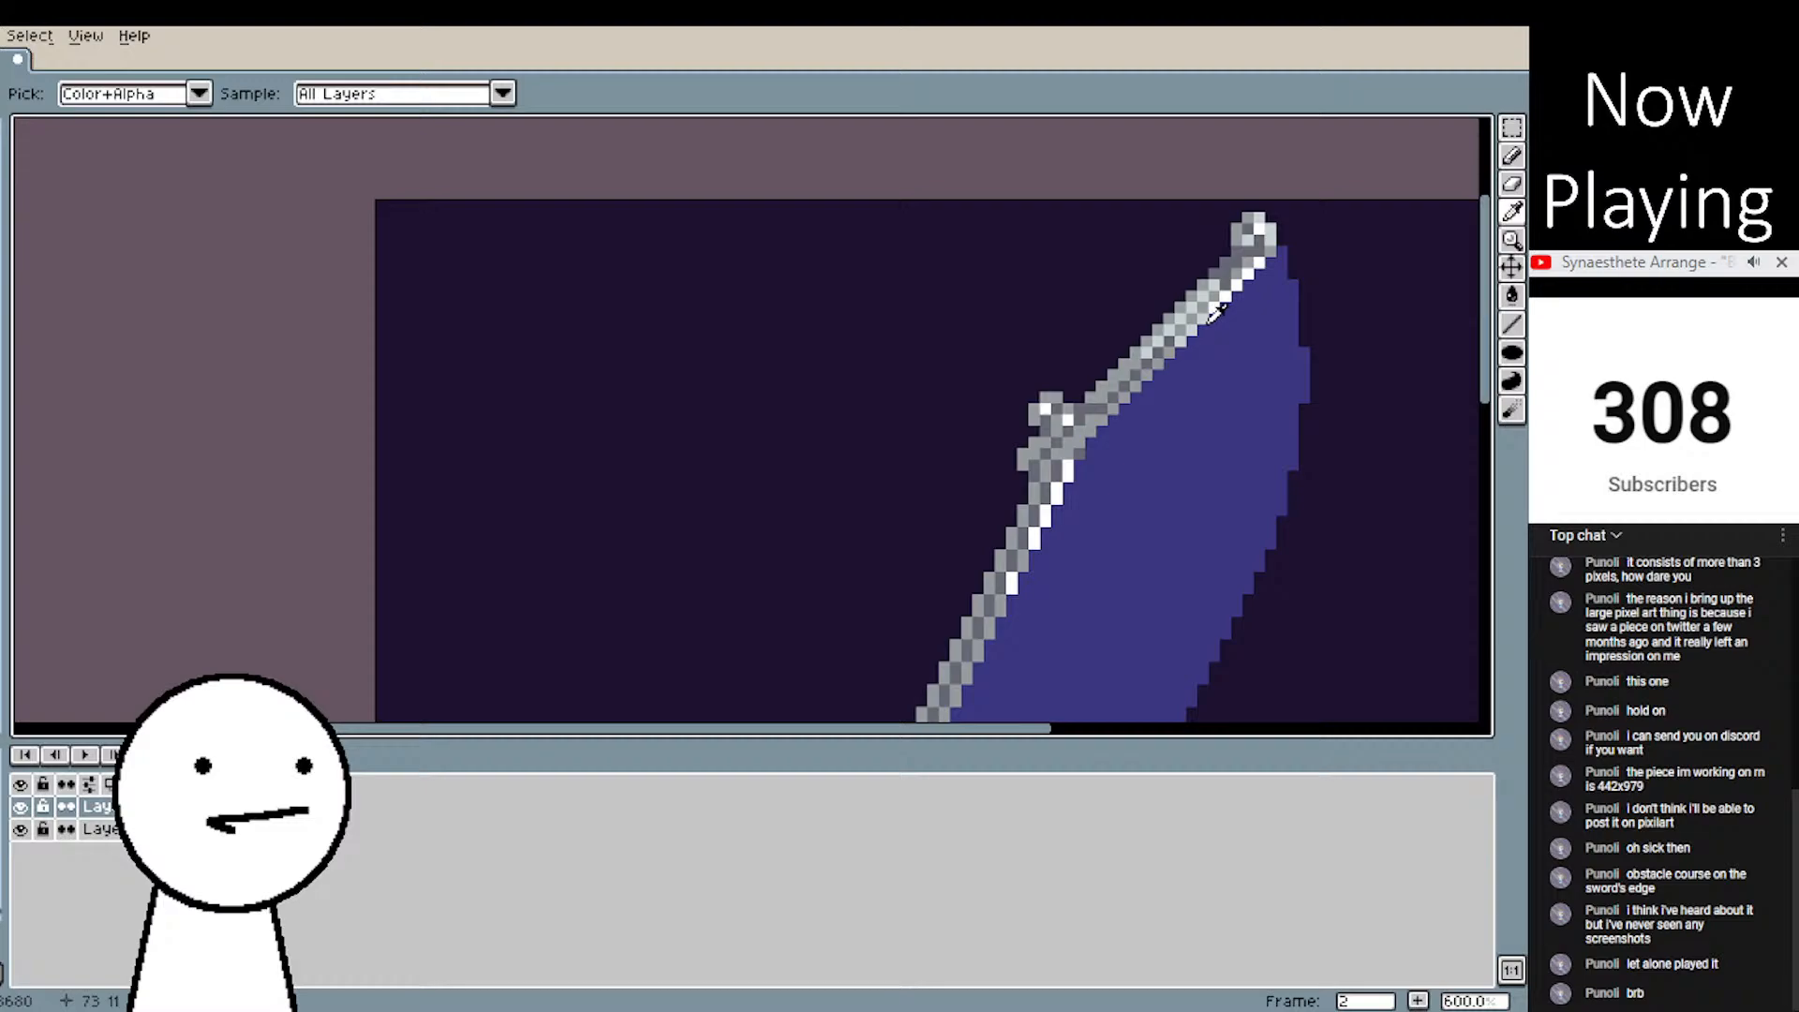
scroll(1215, 312, up, 3)
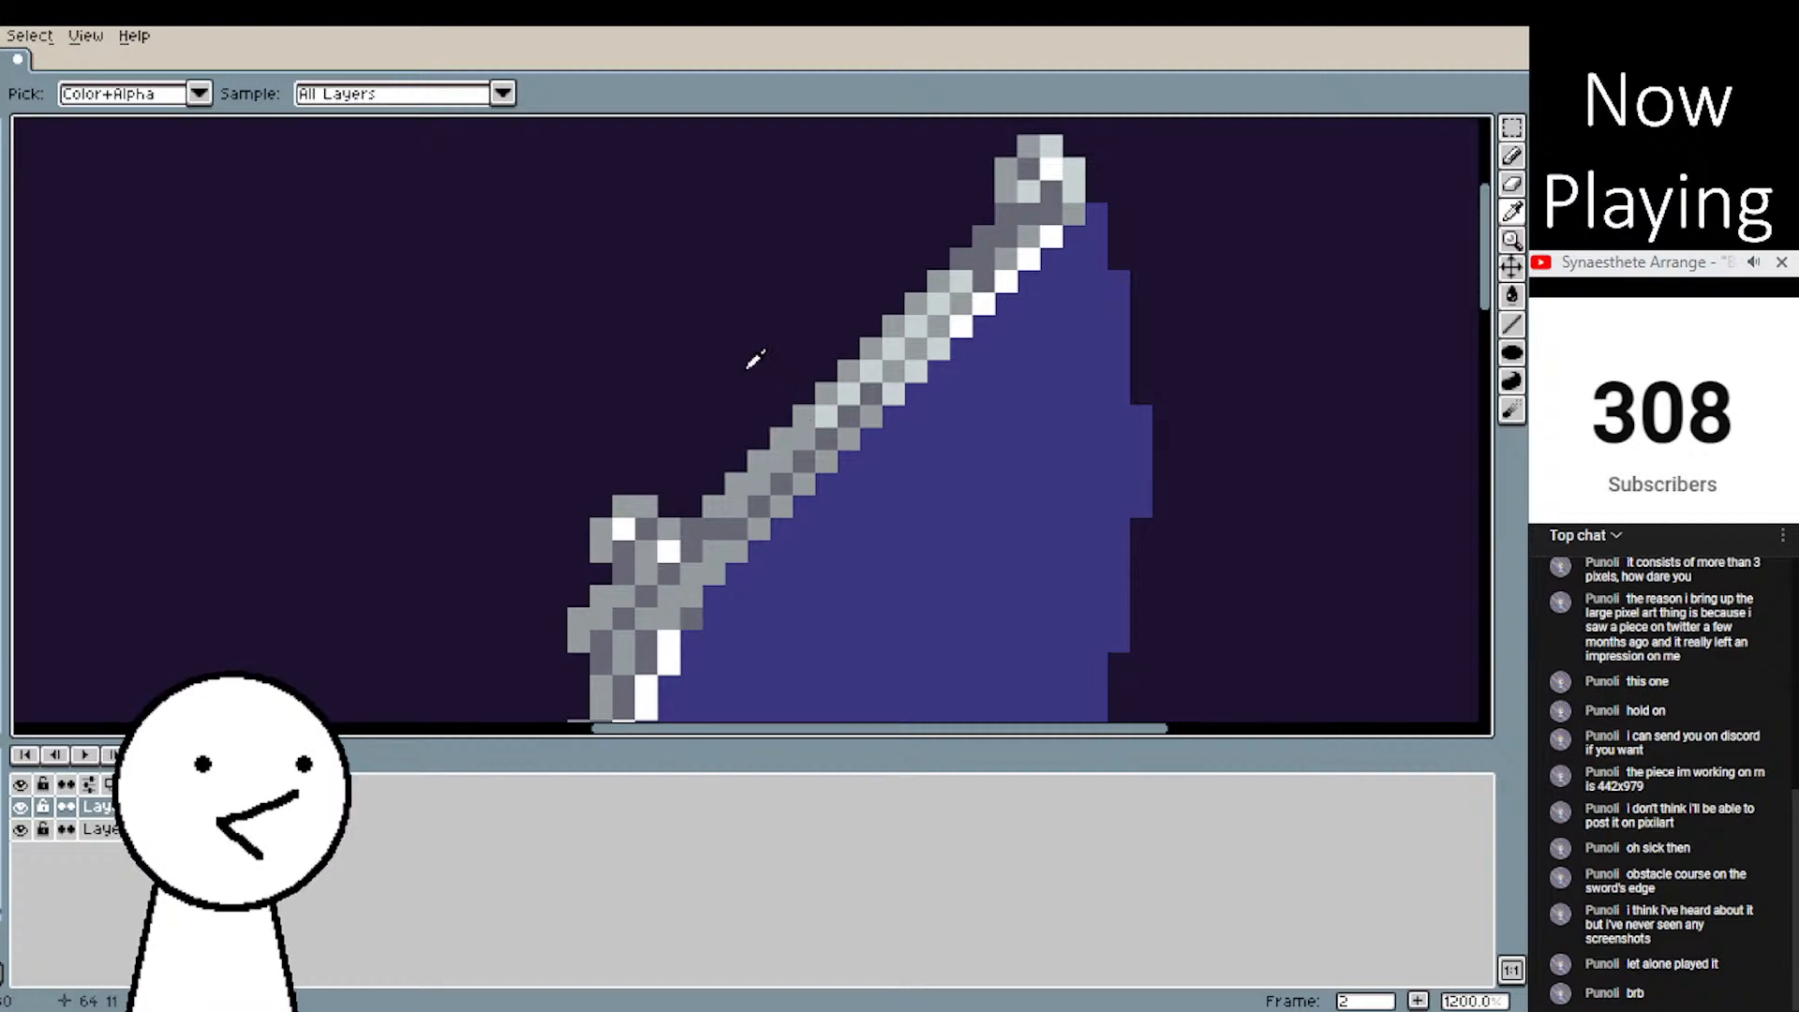
drag(933, 418, 640, 424)
scroll(716, 362, up, 1)
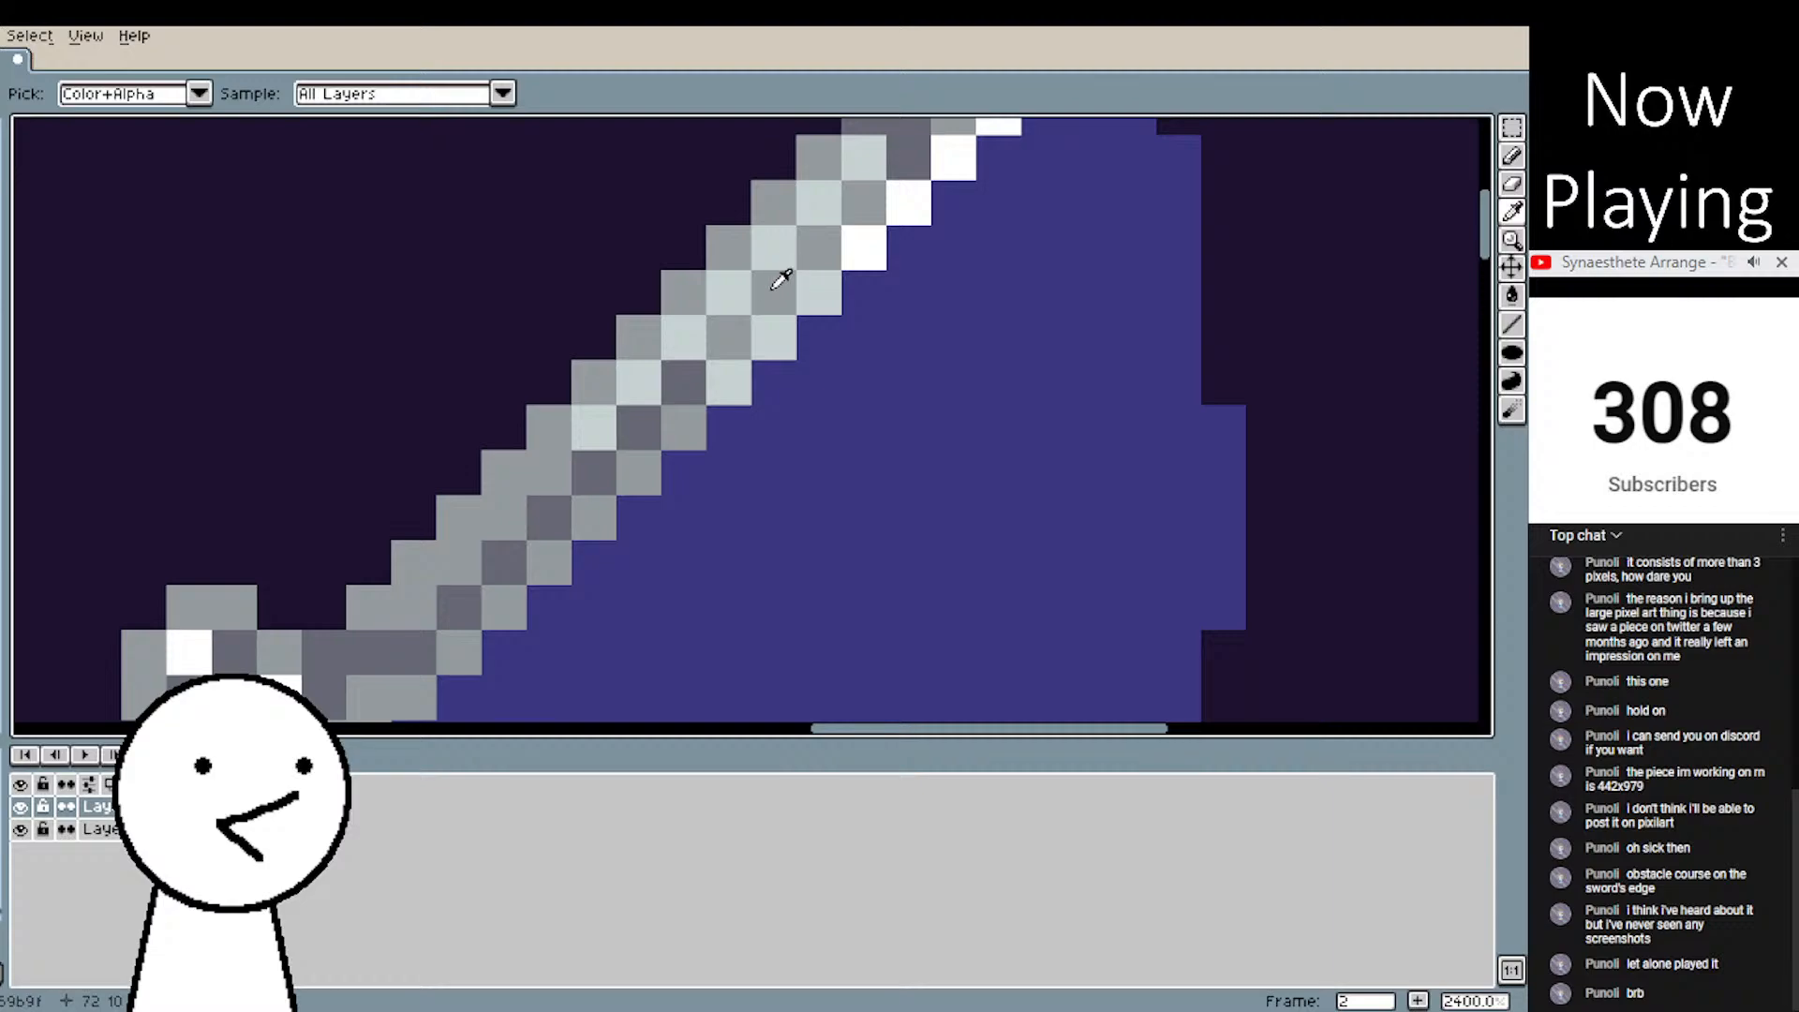
click(1516, 324)
drag(644, 519, 1008, 522)
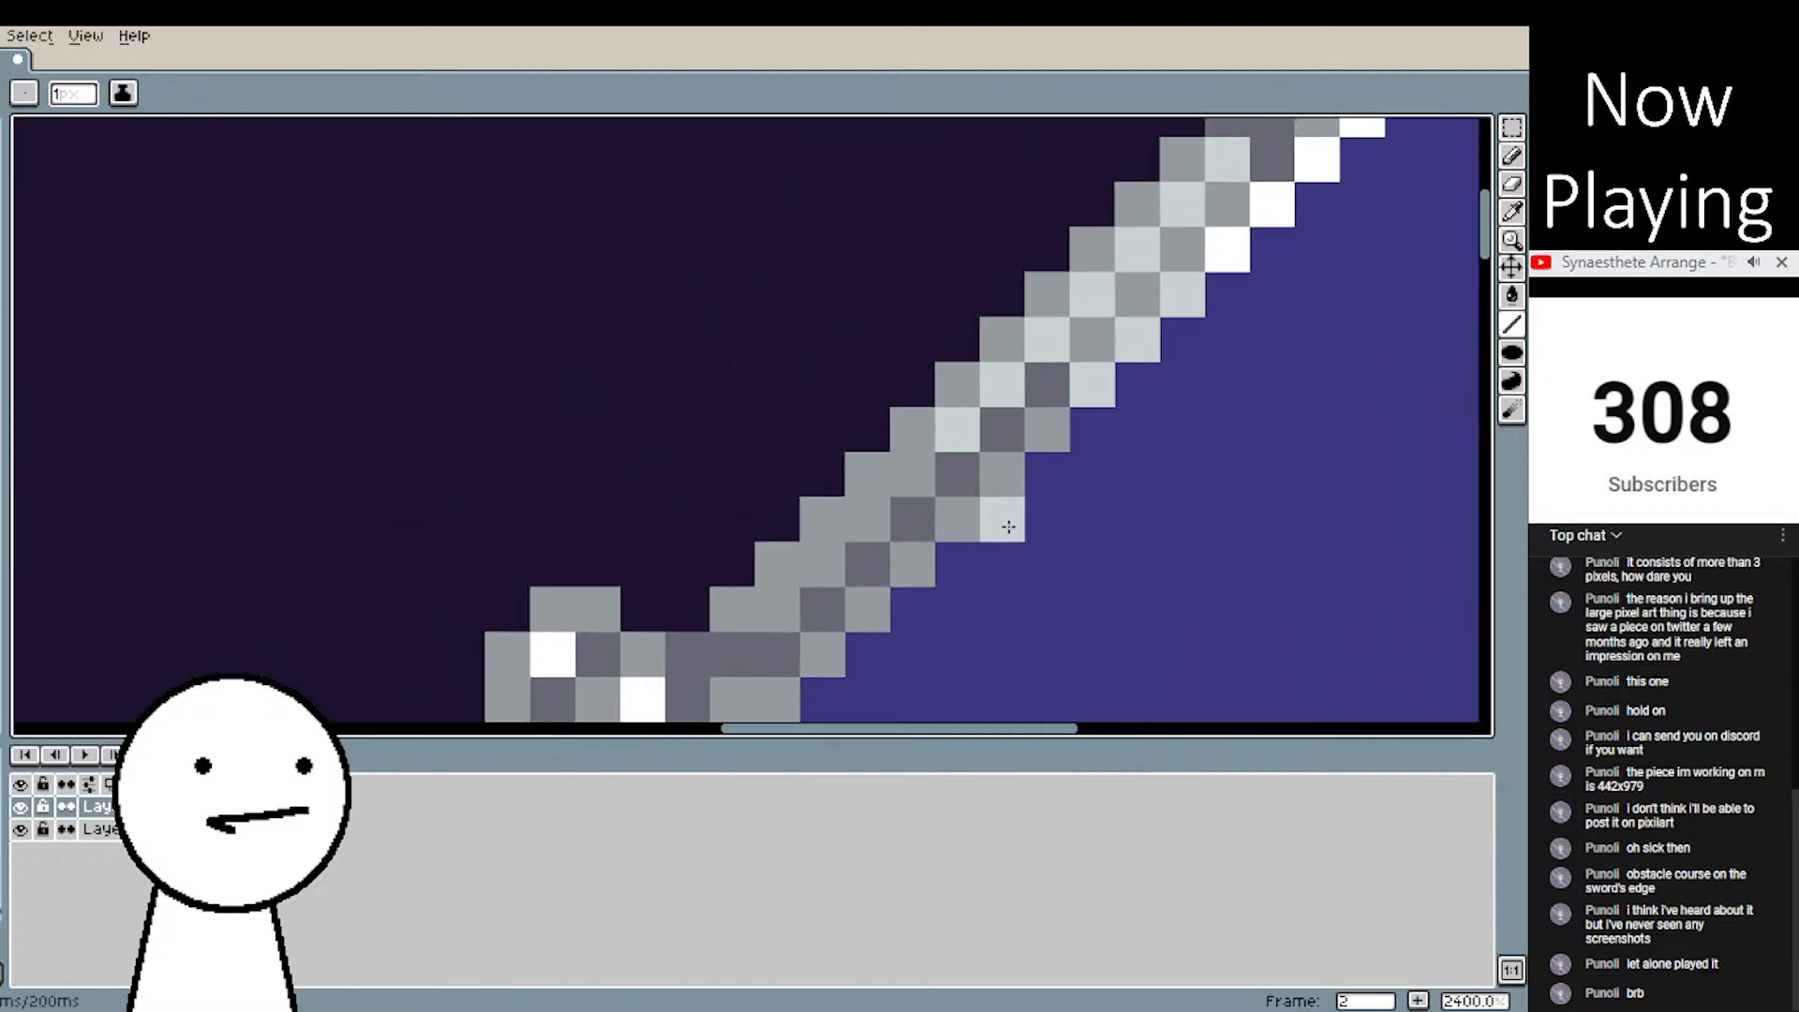
scroll(1057, 596, down, 3)
drag(1093, 619, 726, 386)
scroll(682, 516, up, 4)
drag(377, 301, 978, 335)
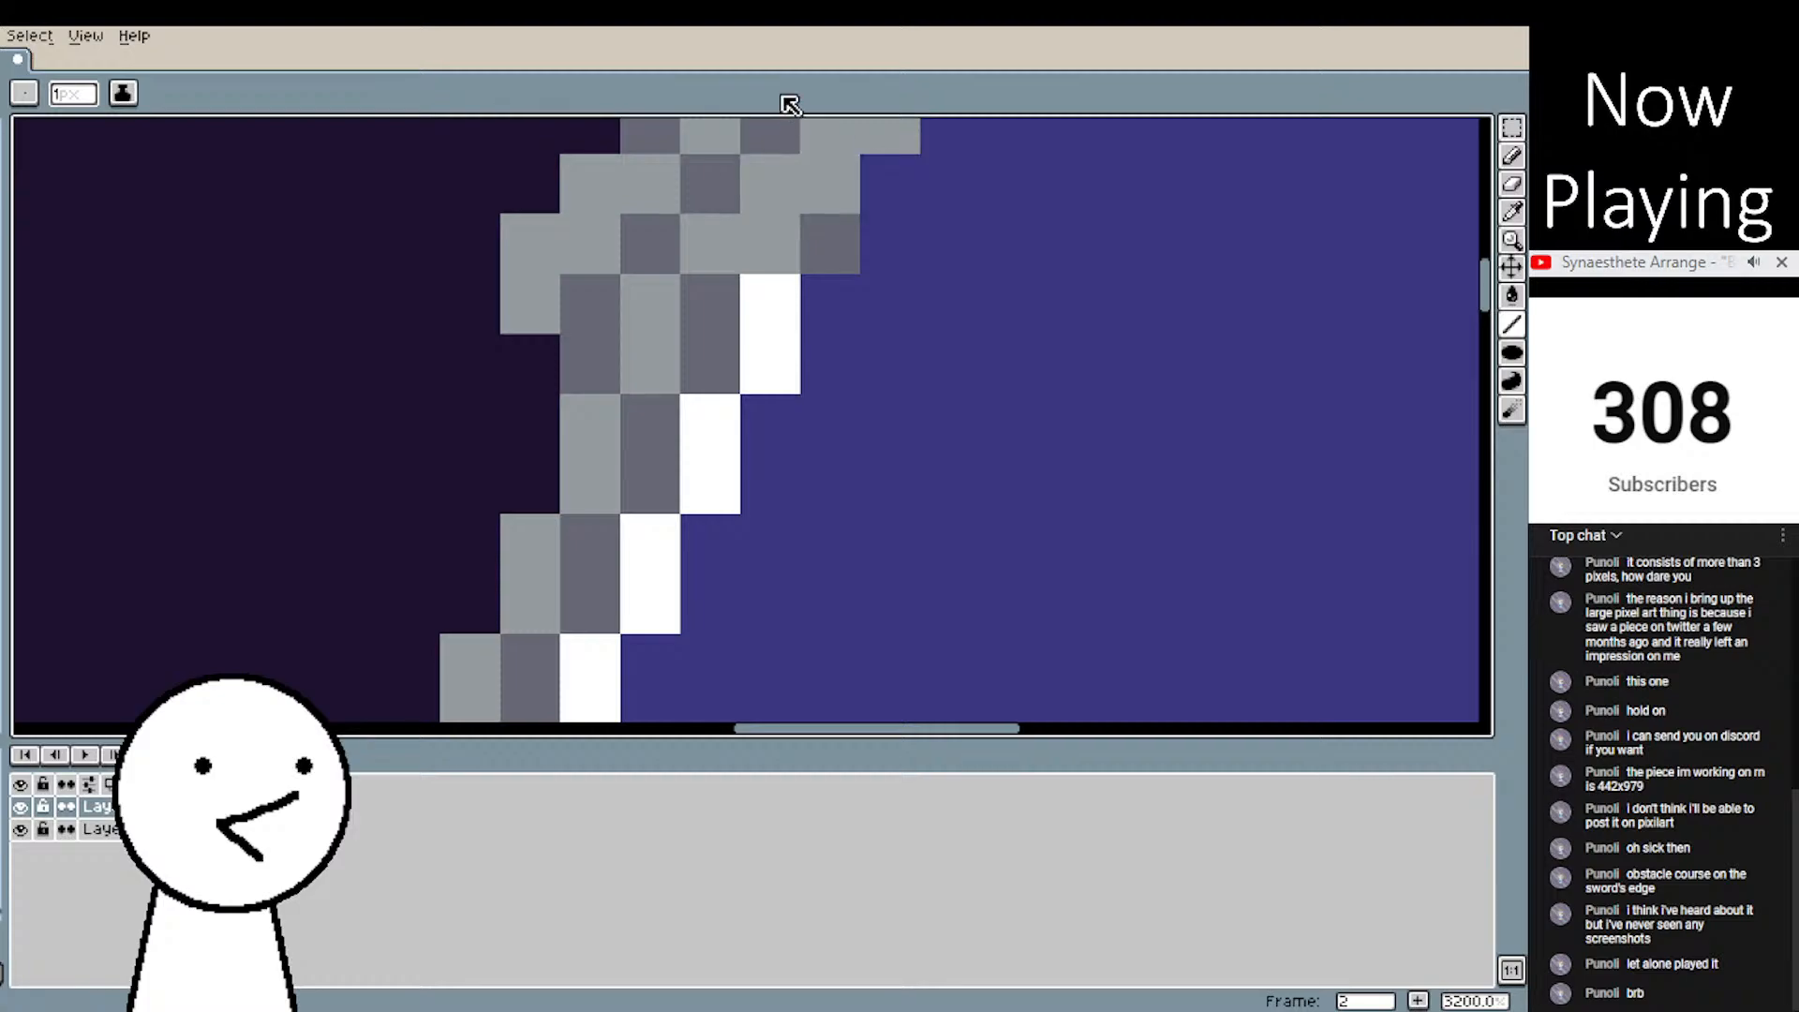
scroll(1022, 284, down, 5)
scroll(1062, 300, down, 1)
scroll(1060, 271, up, 7)
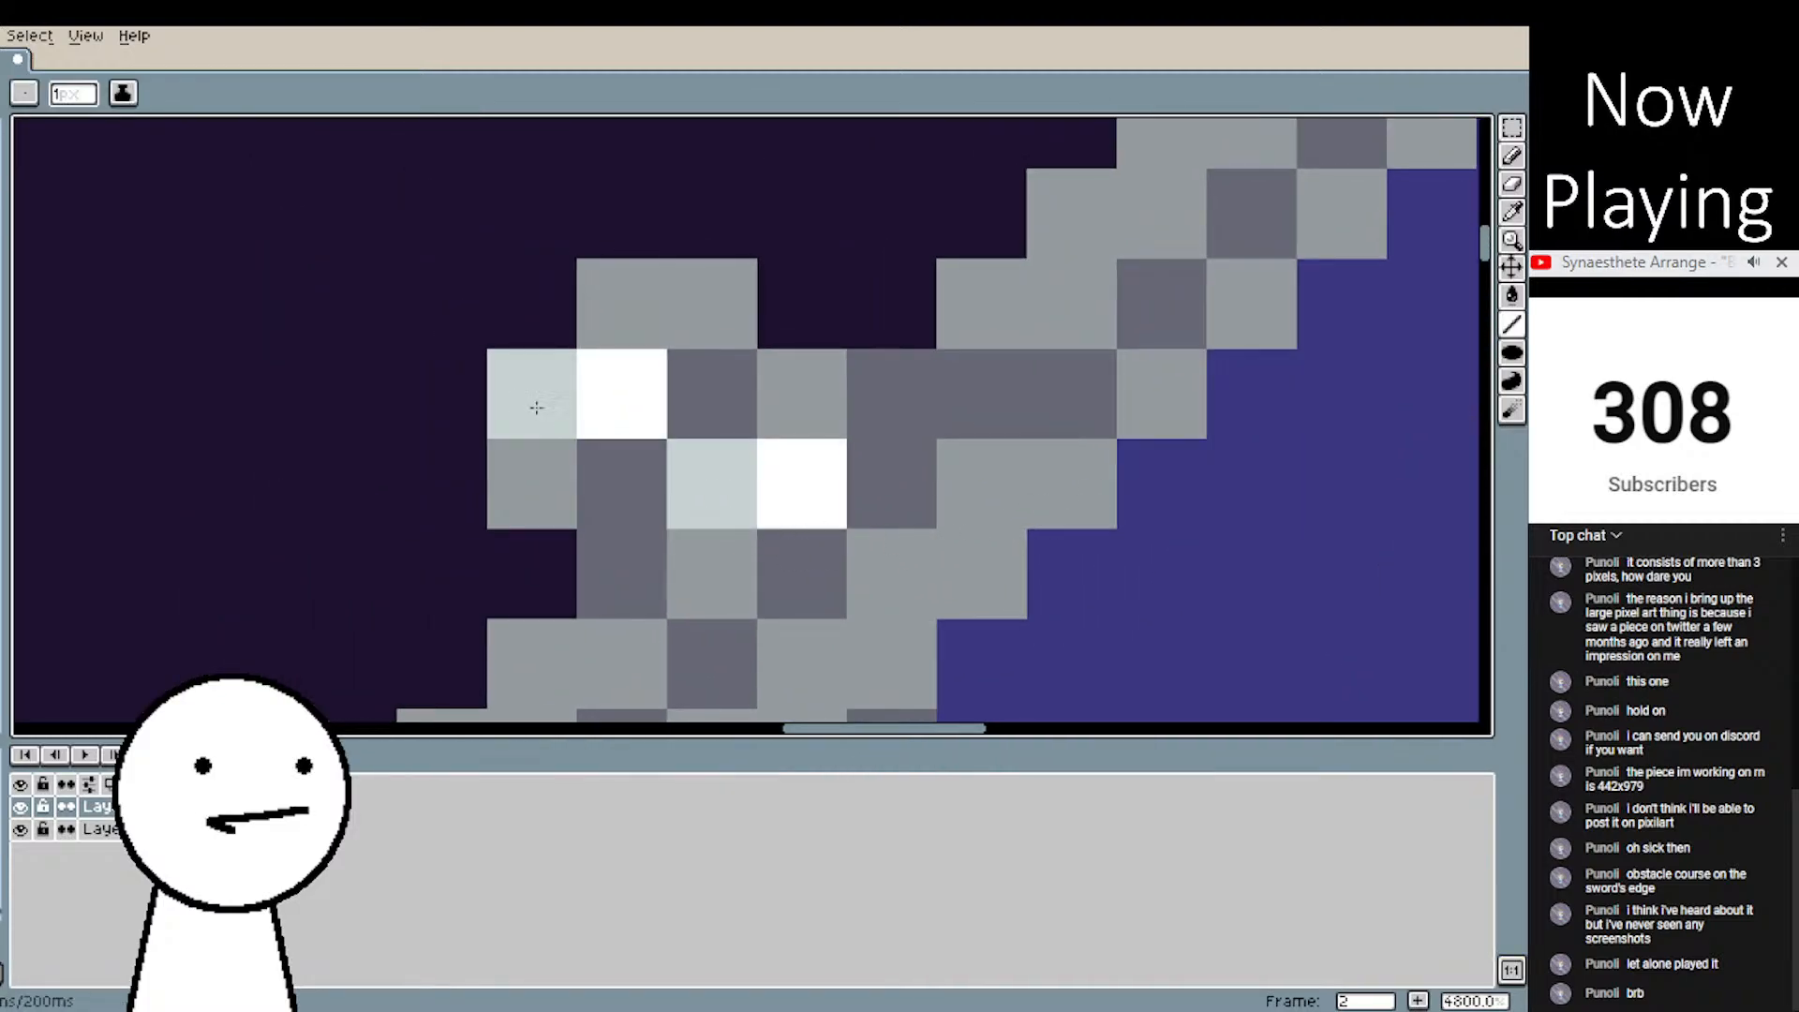
scroll(1162, 375, down, 8)
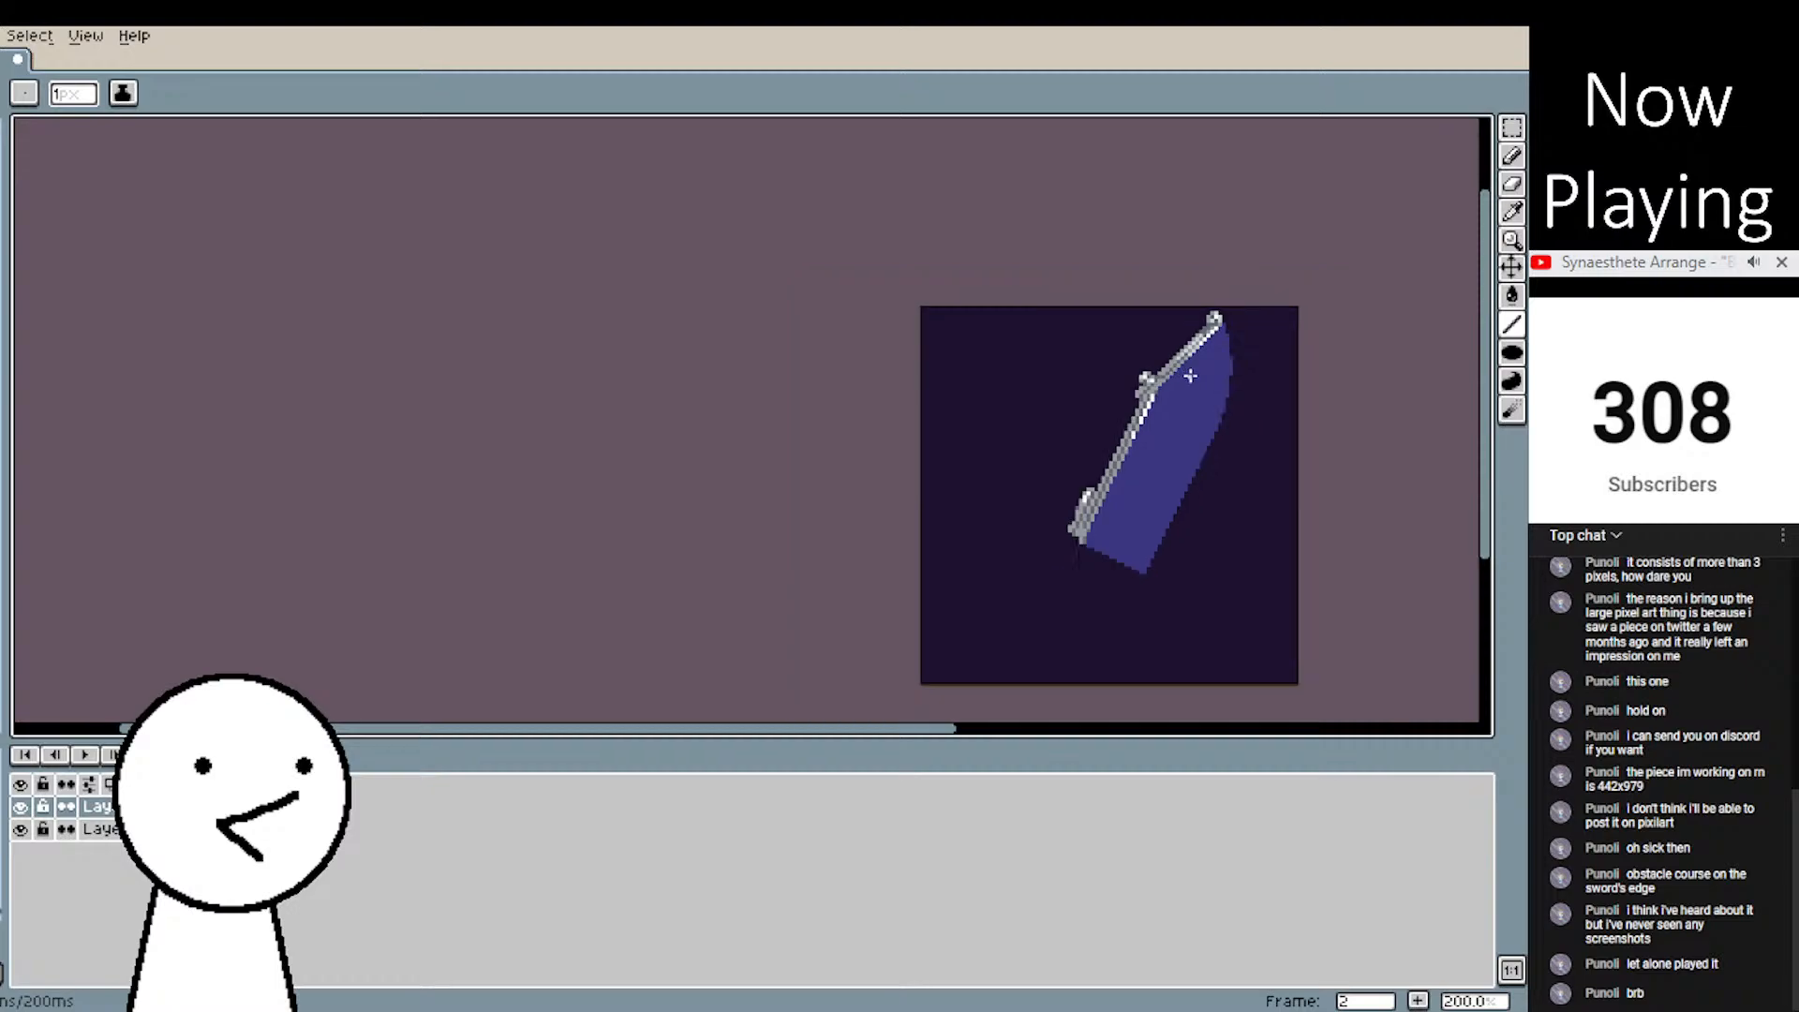
- Recolour three outer-edge pixels of the bump just below the middle knob pale bluish grey
scroll(1196, 376, up, 10)
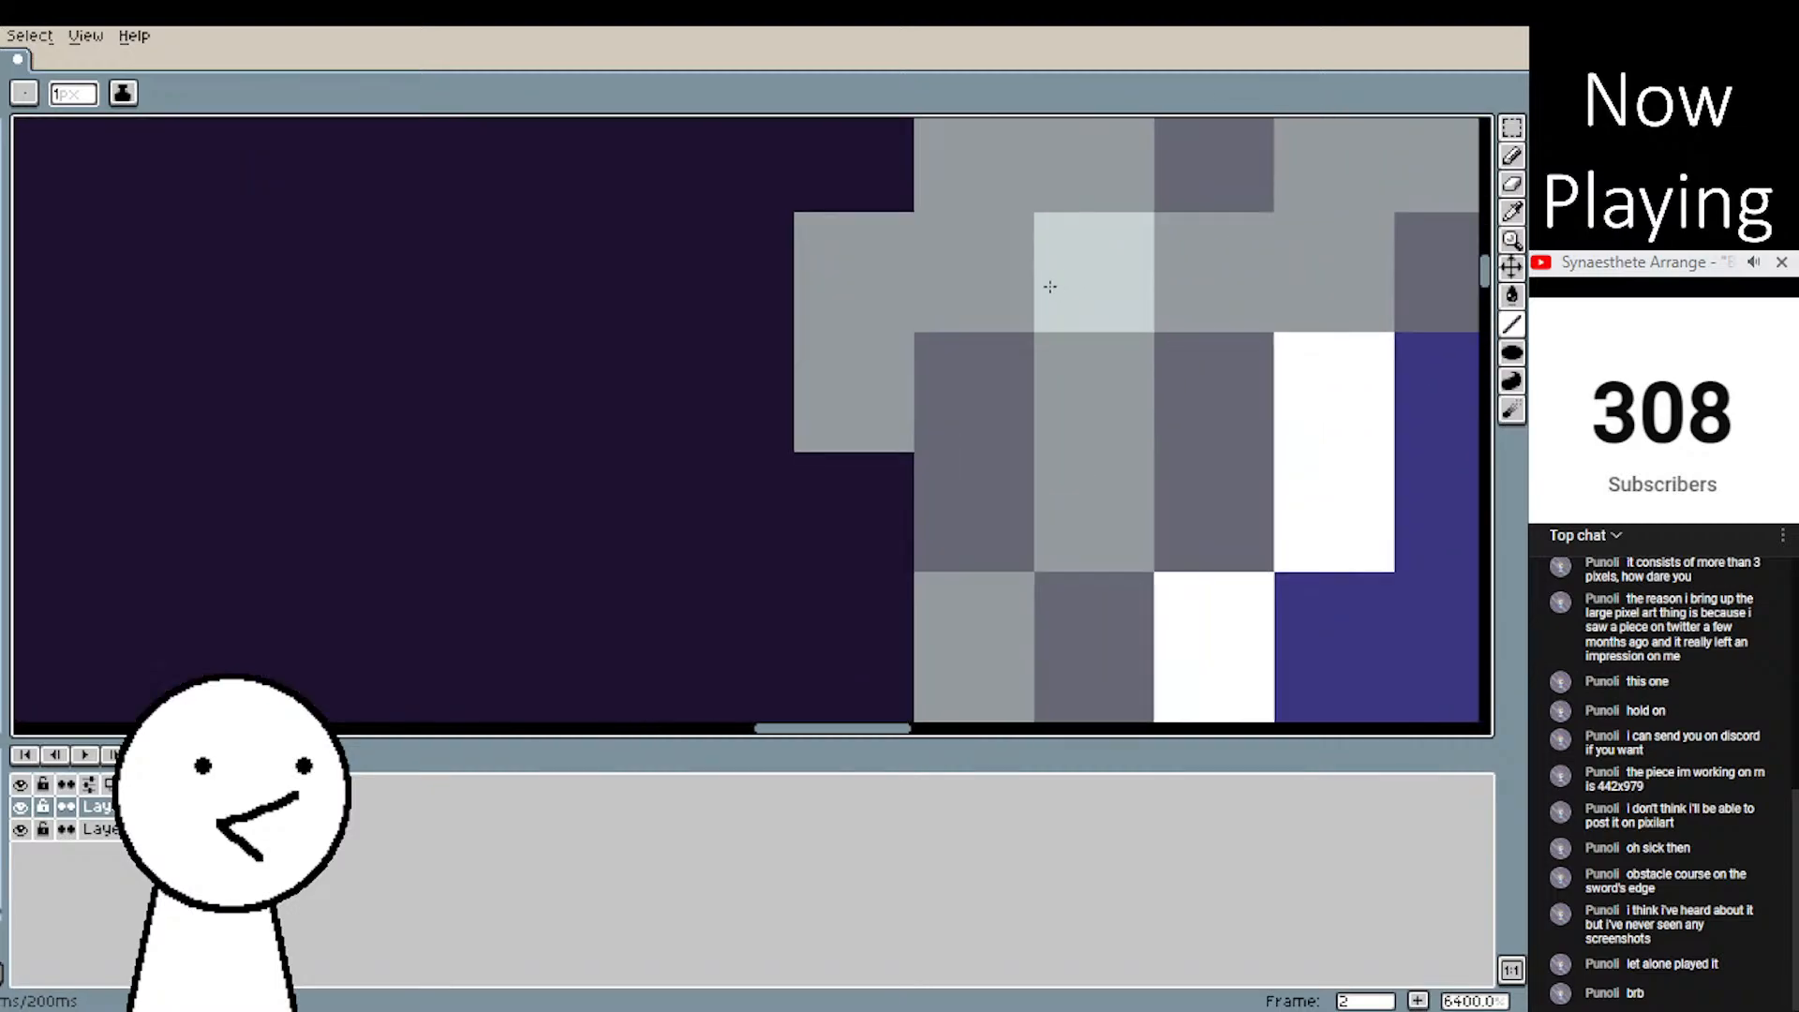
mouse_move(976, 184)
mouse_down()
mouse_move(843, 301)
mouse_move(968, 281)
mouse_move(876, 368)
mouse_move(1104, 401)
mouse_up()
scroll(1172, 421, down, 8)
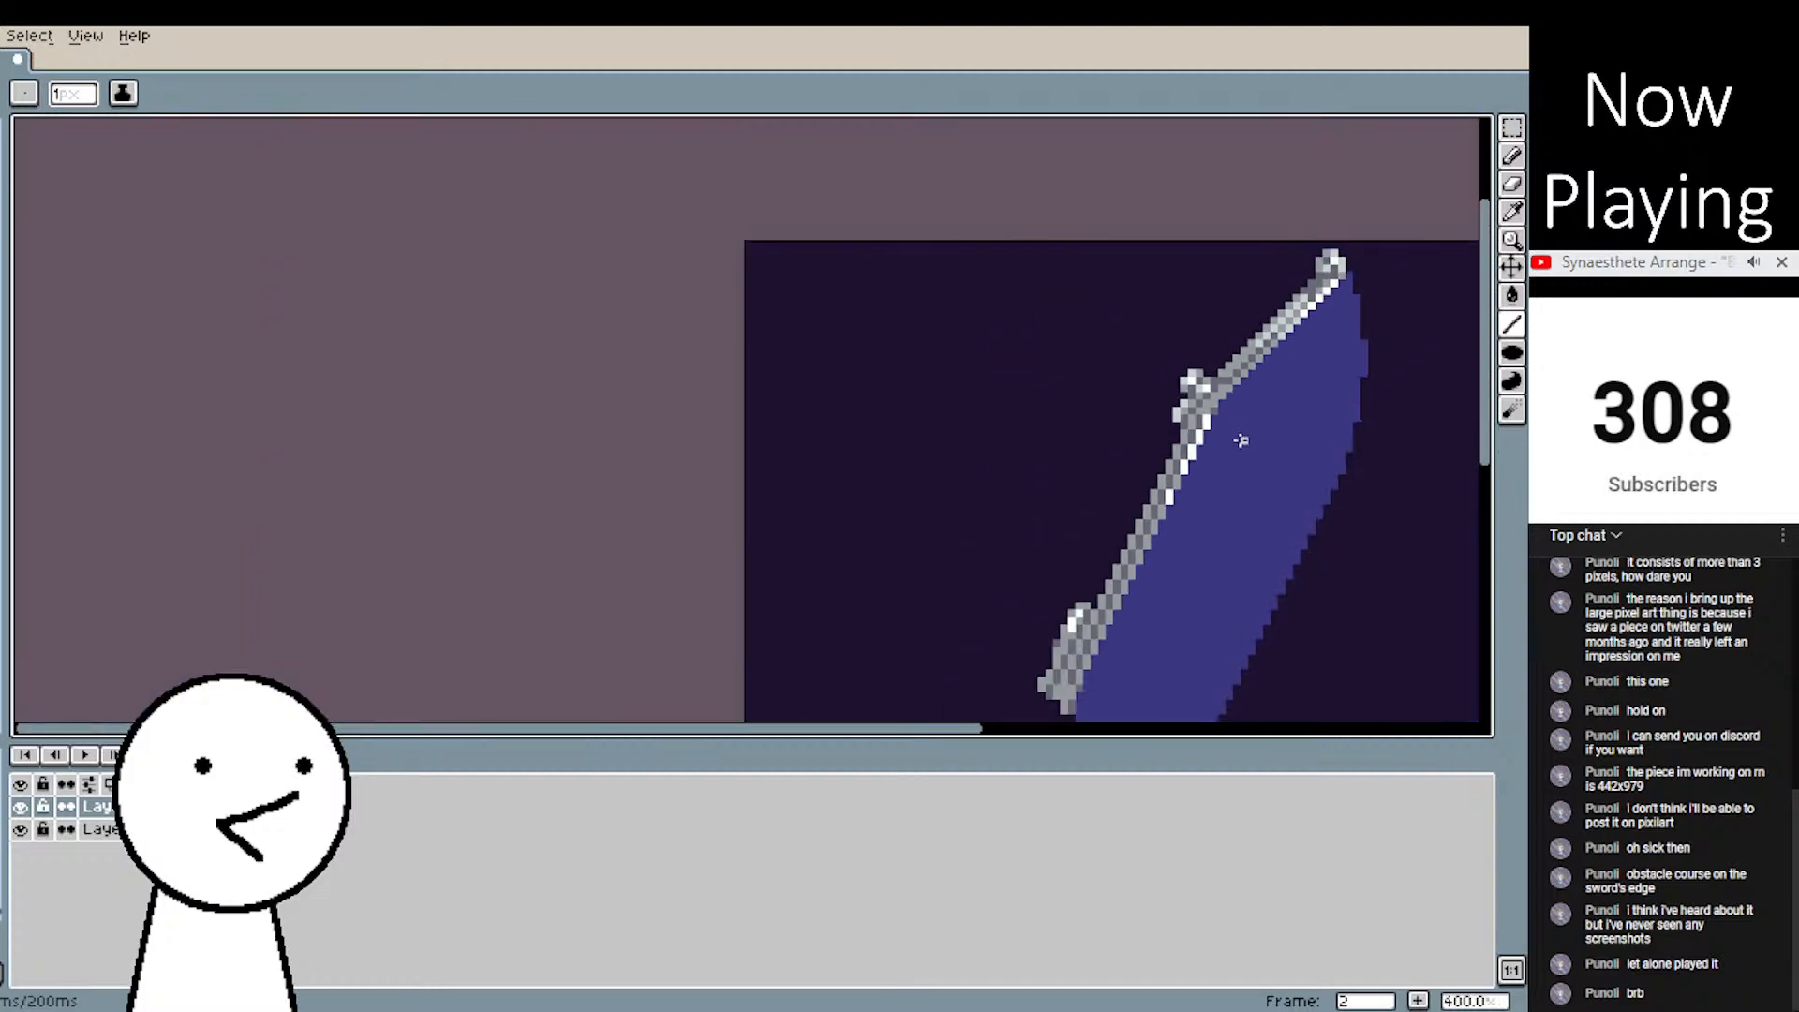
scroll(1245, 438, up, 6)
- Sample the light grey and lighten the lower dark pixel beneath the bump below the middle knob
click(1513, 216)
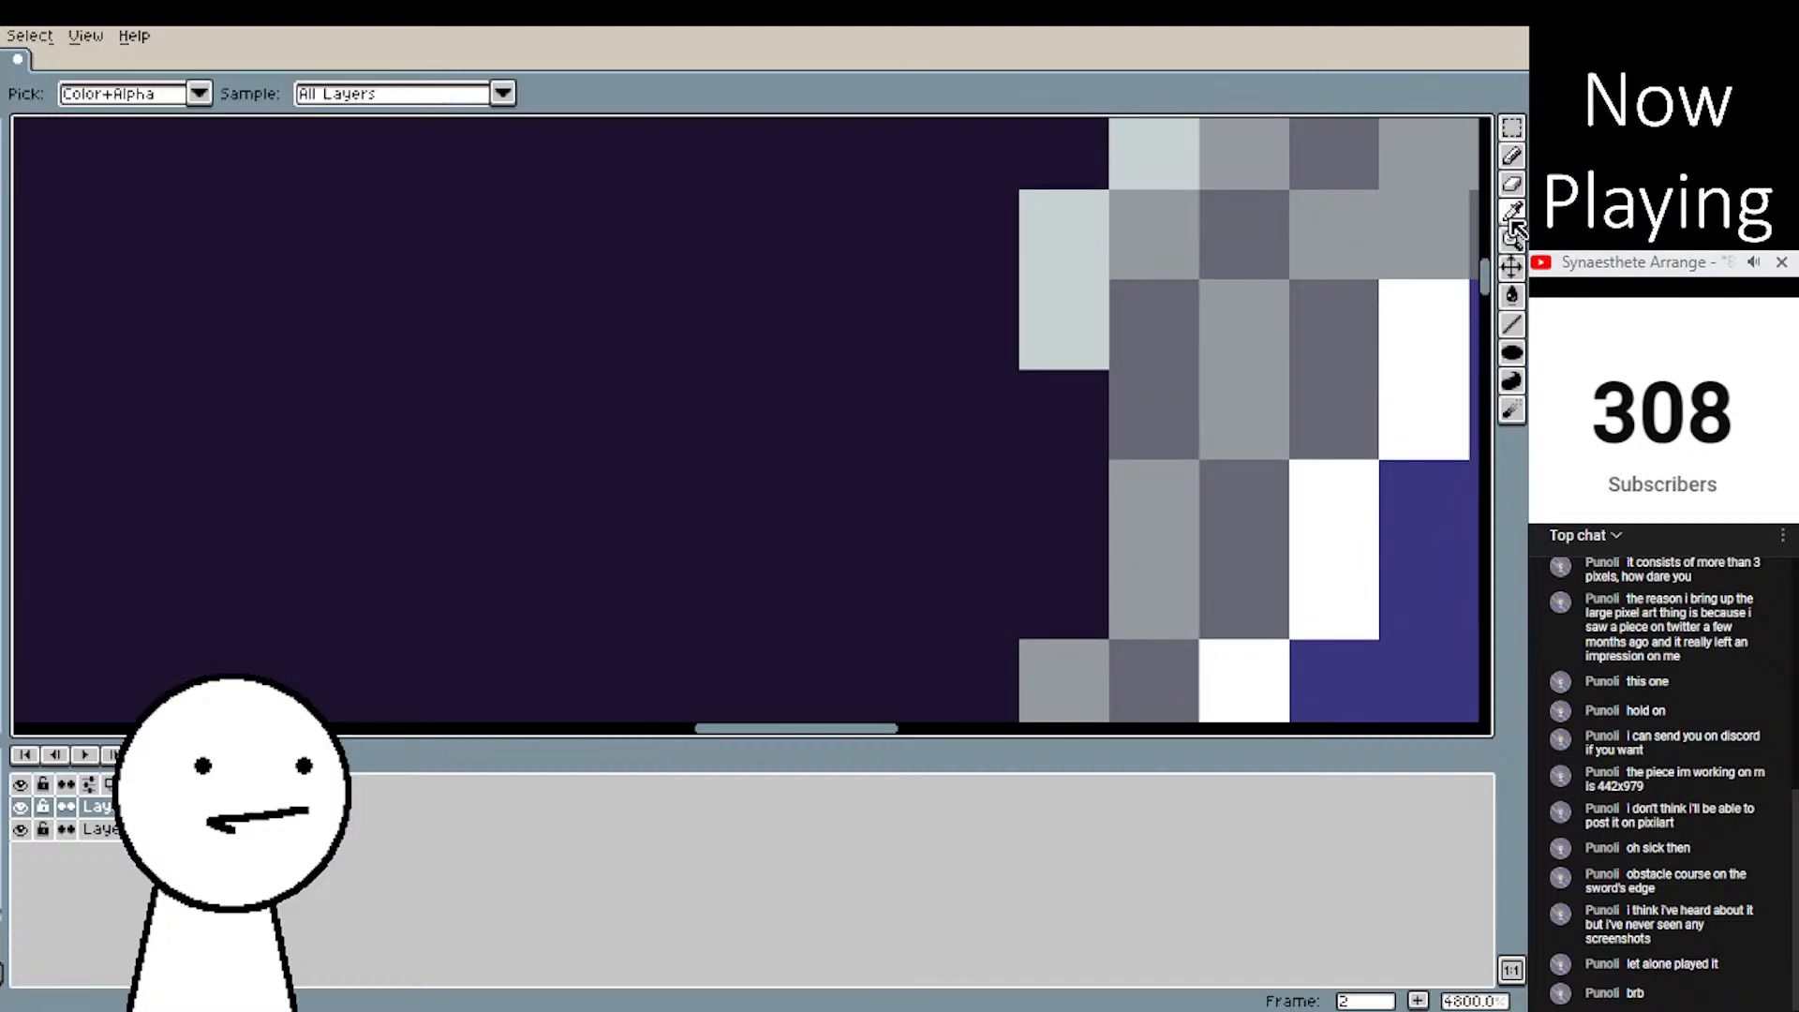
click(1513, 156)
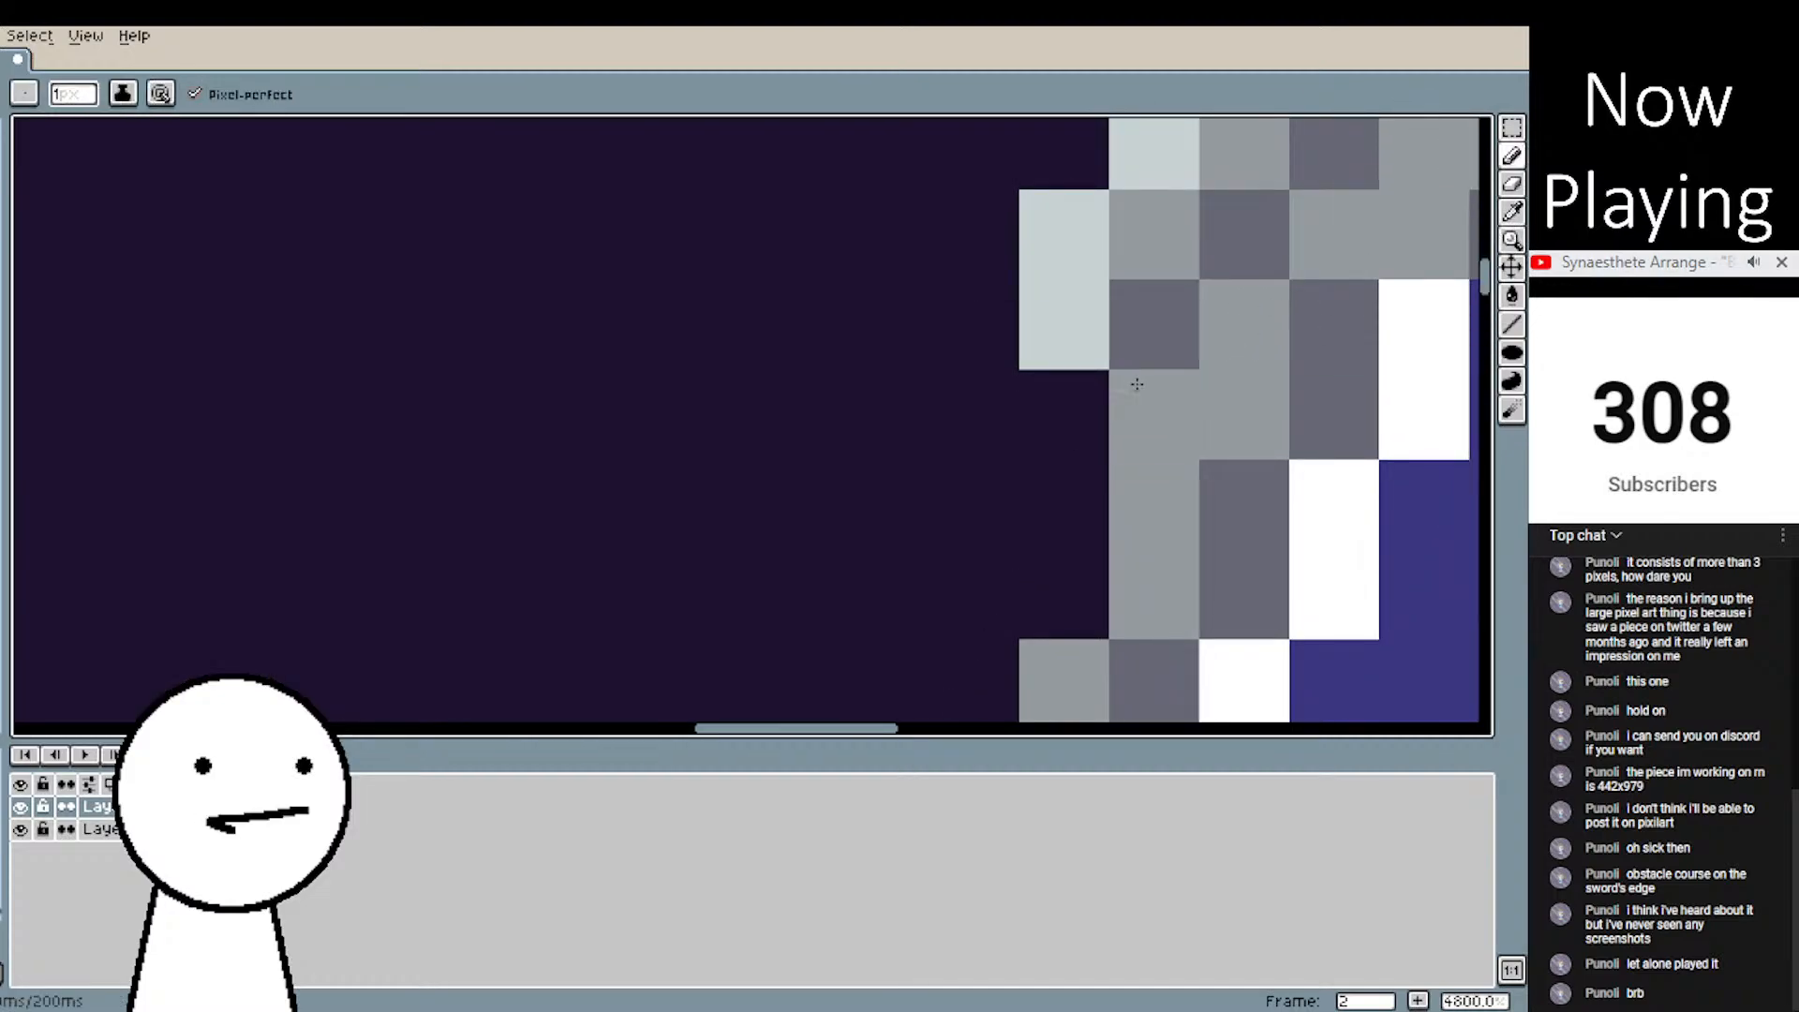
scroll(1252, 339, down, 7)
scroll(1254, 338, down, 1)
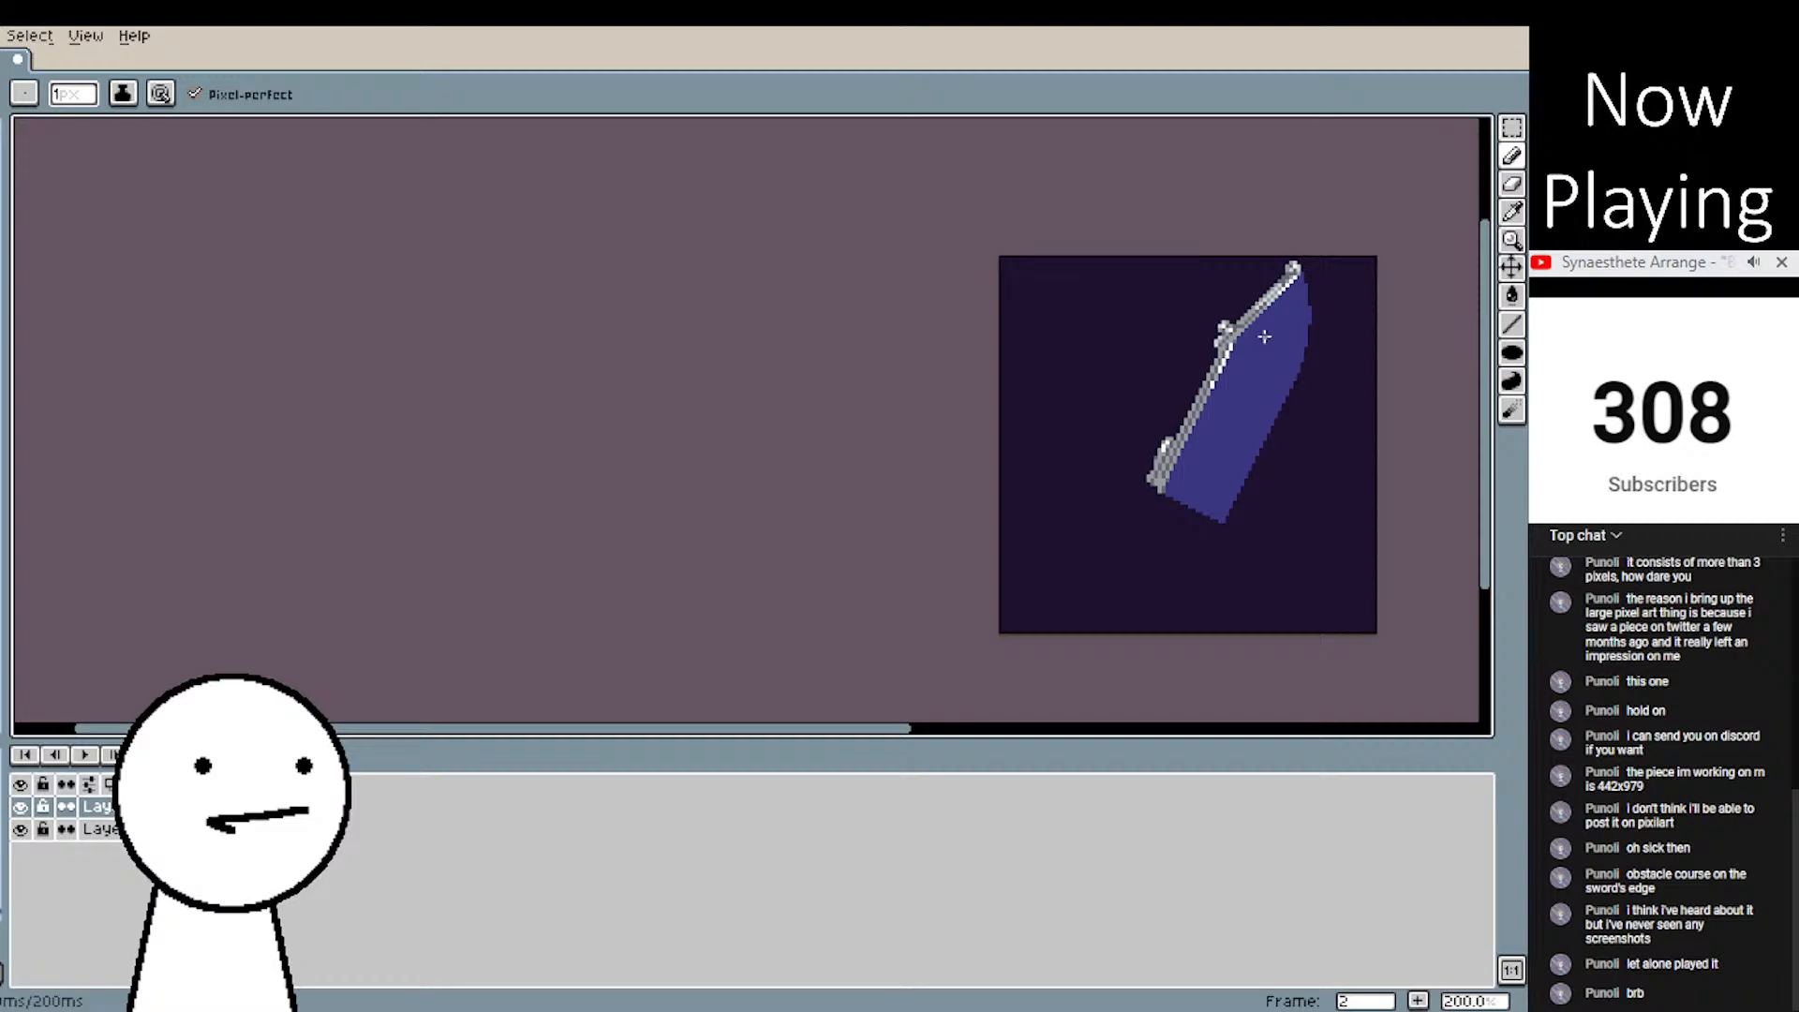
- Recolour the dark inner-edge corner pixel just above the lower white highlight light grey
scroll(1265, 336, up, 10)
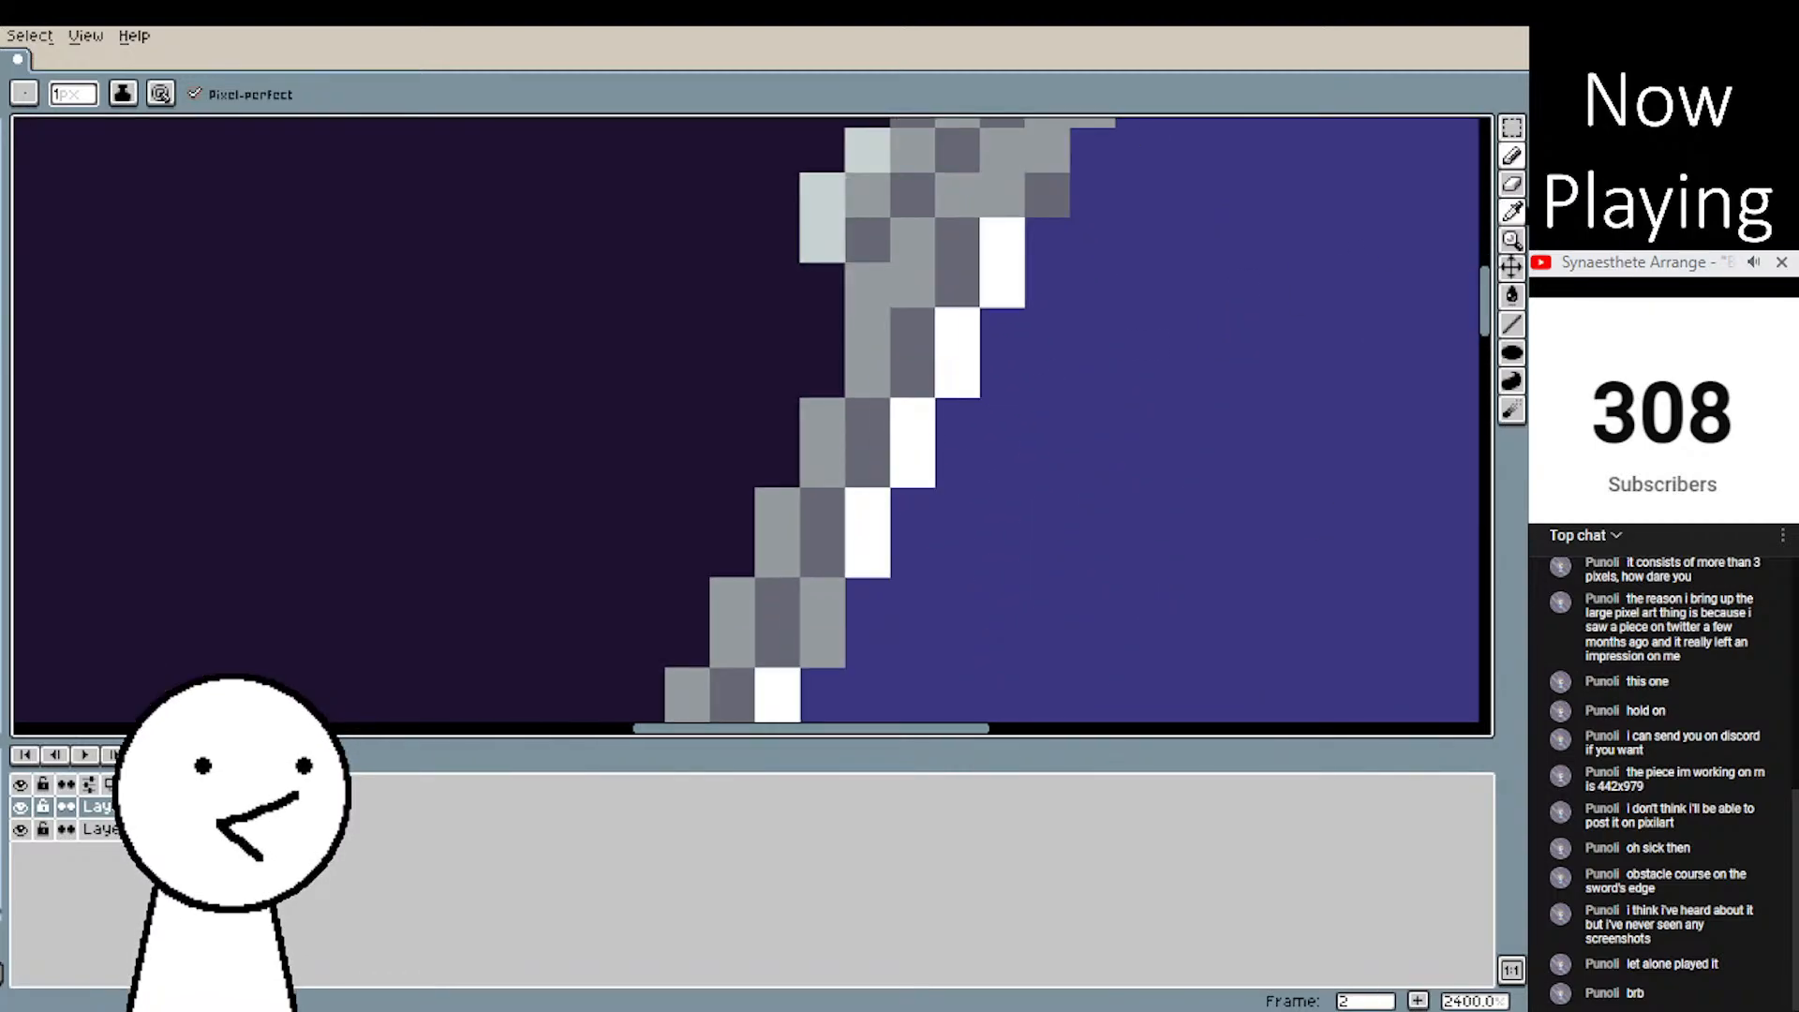
click(1515, 212)
drag(954, 329, 558, 571)
drag(703, 302, 329, 699)
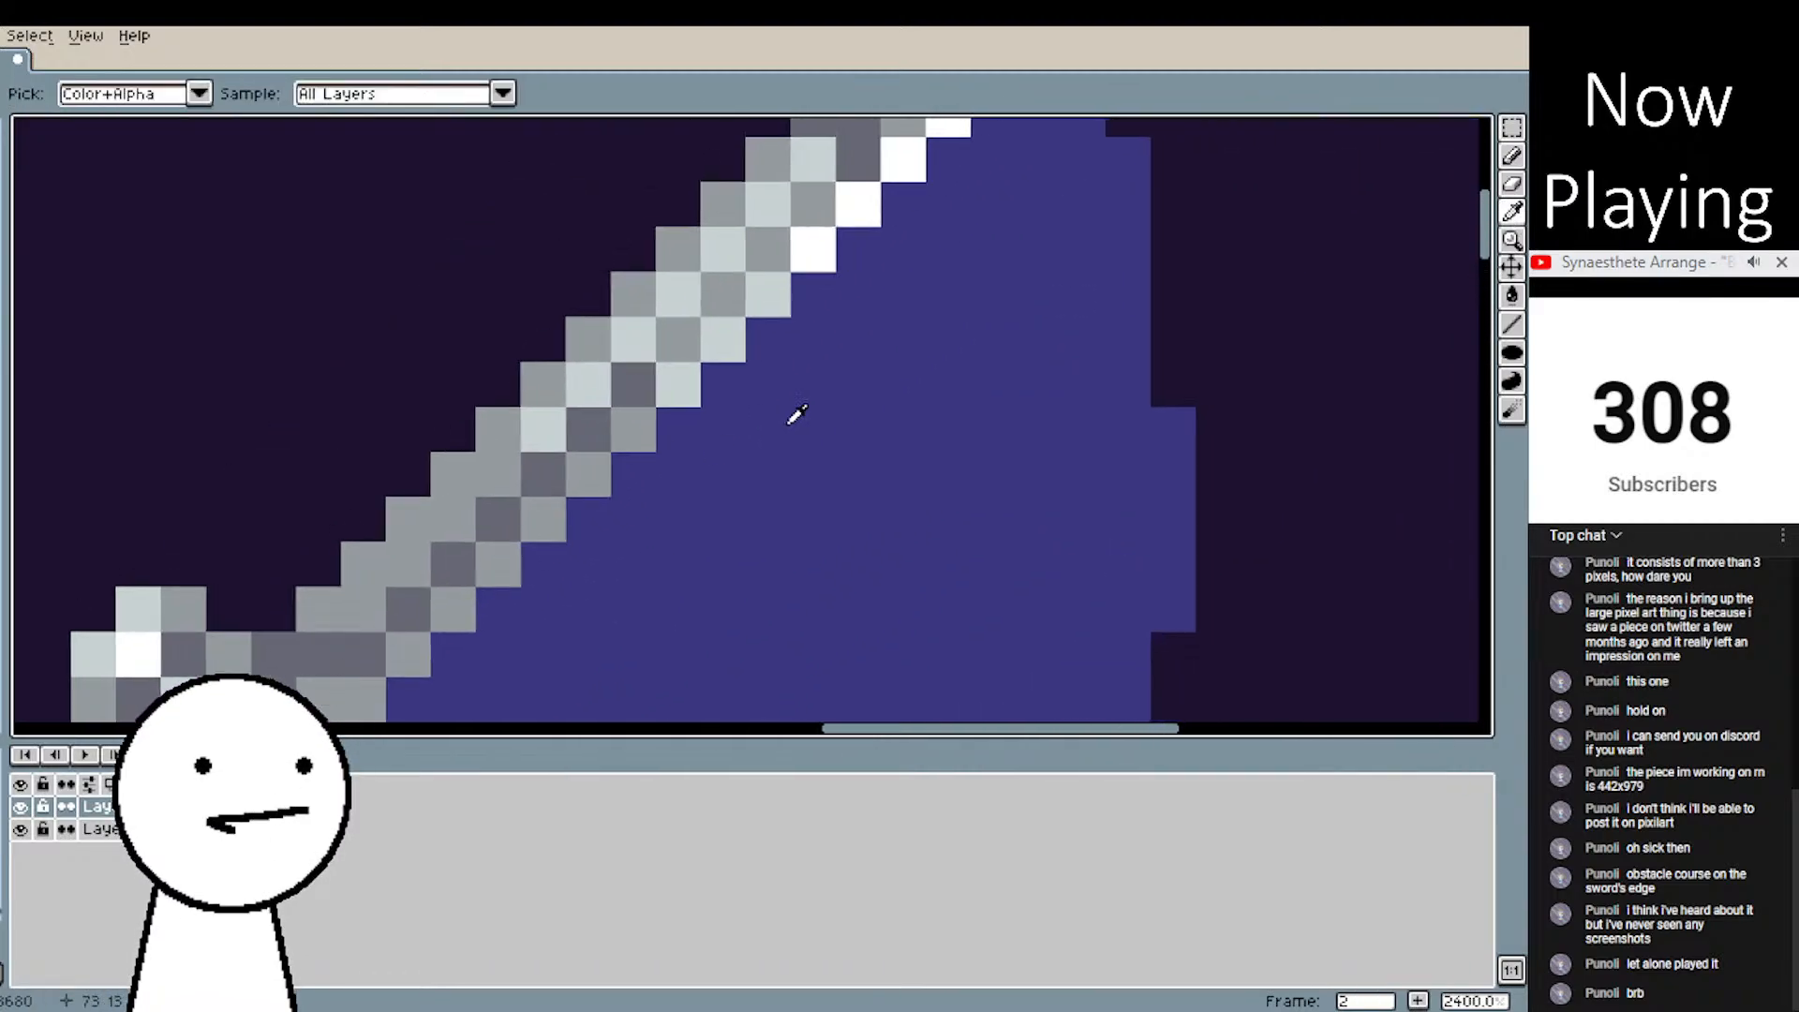
alt+click(773, 300)
drag(525, 705, 1098, 282)
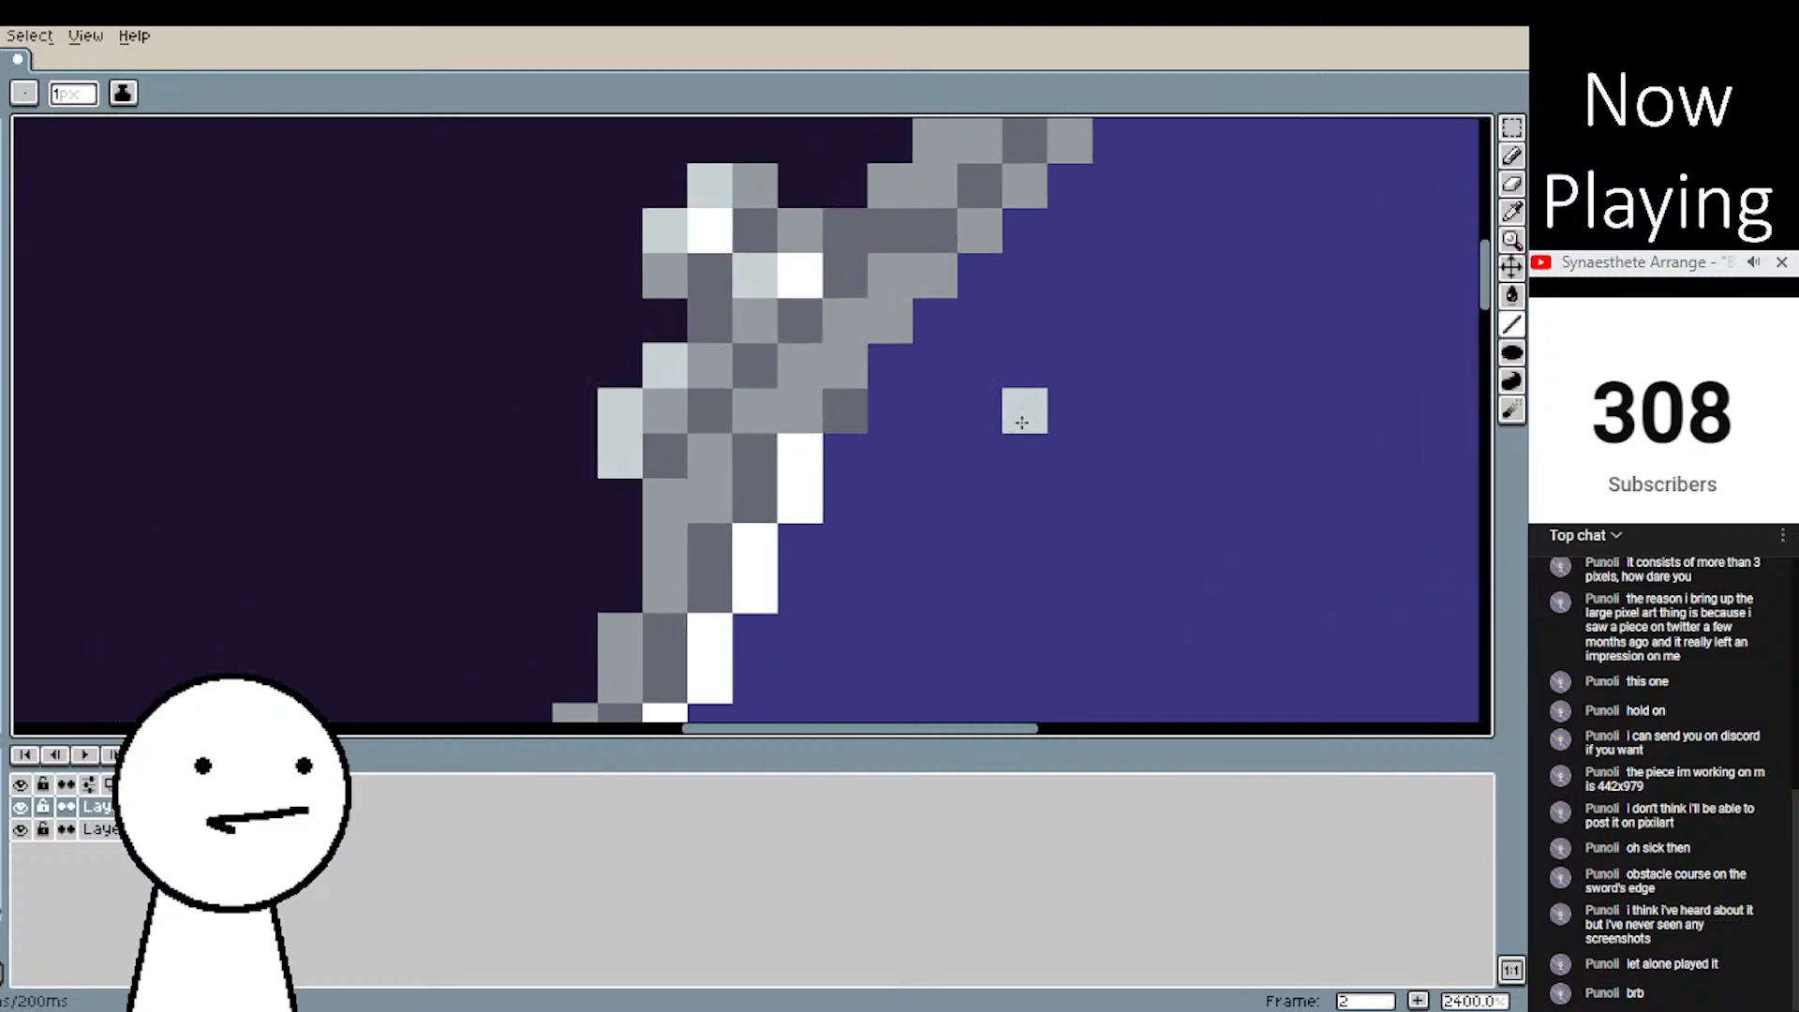
drag(938, 480, 914, 424)
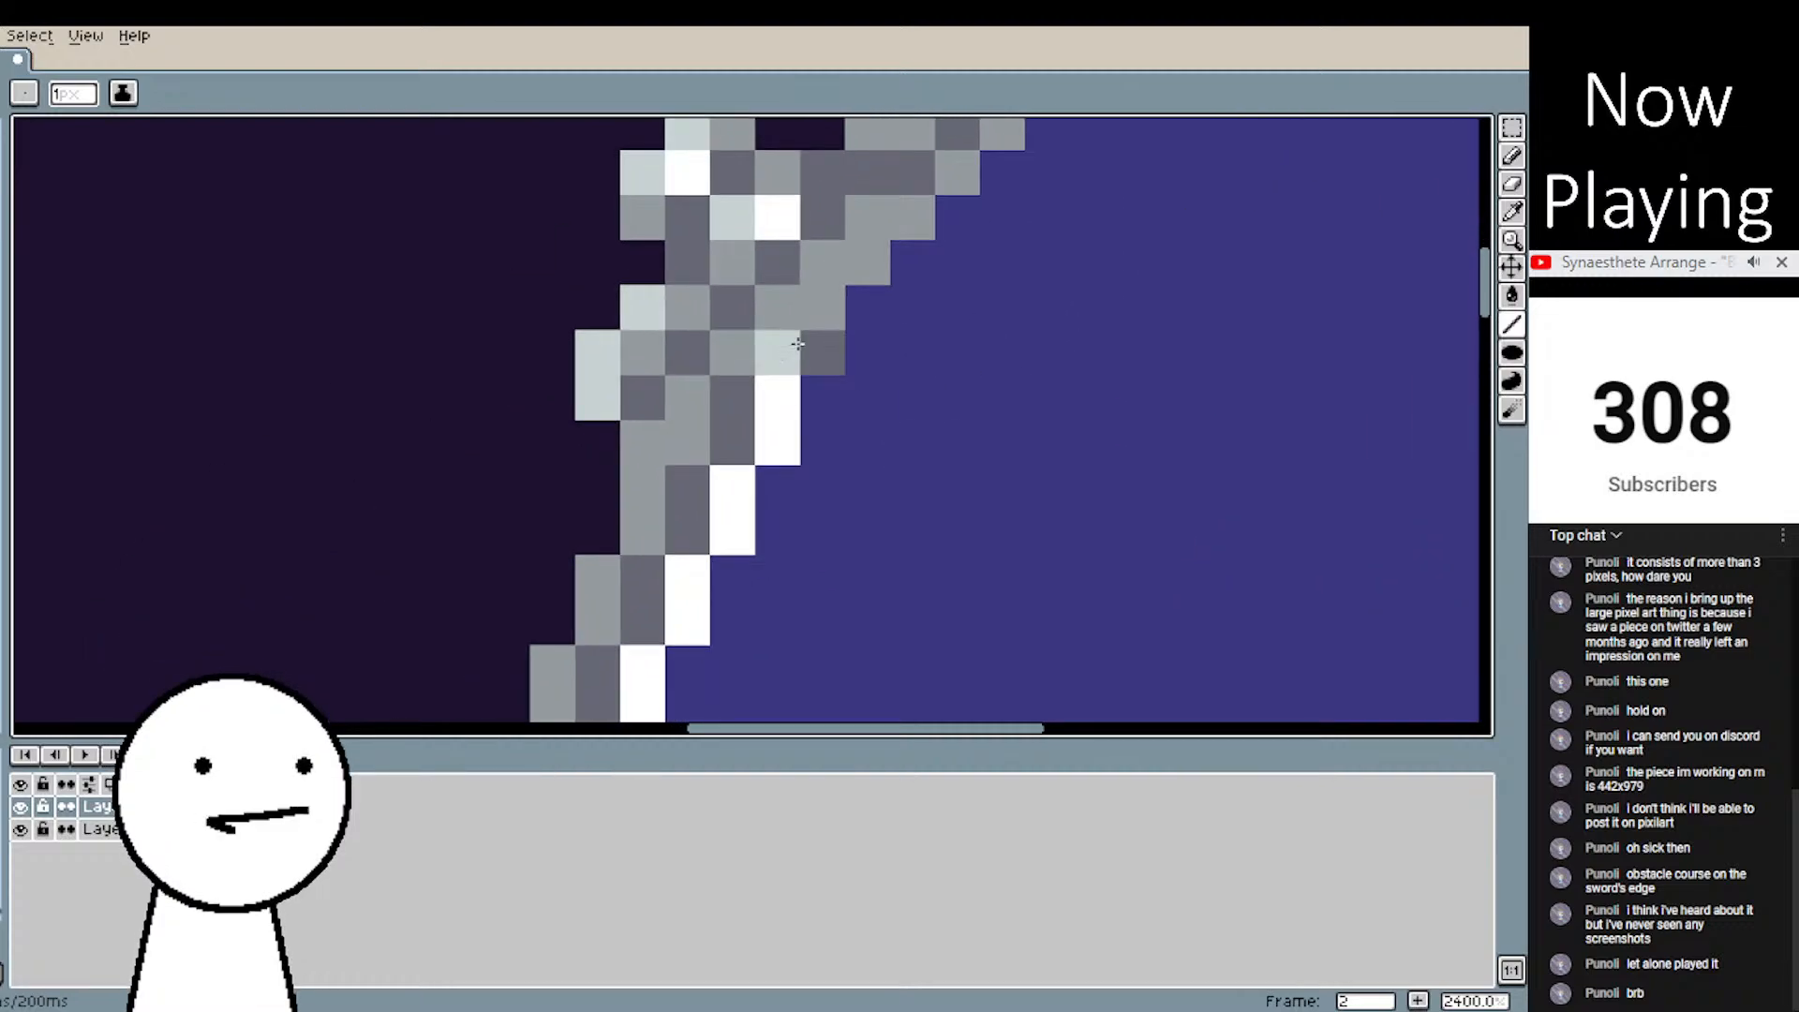
click(1515, 214)
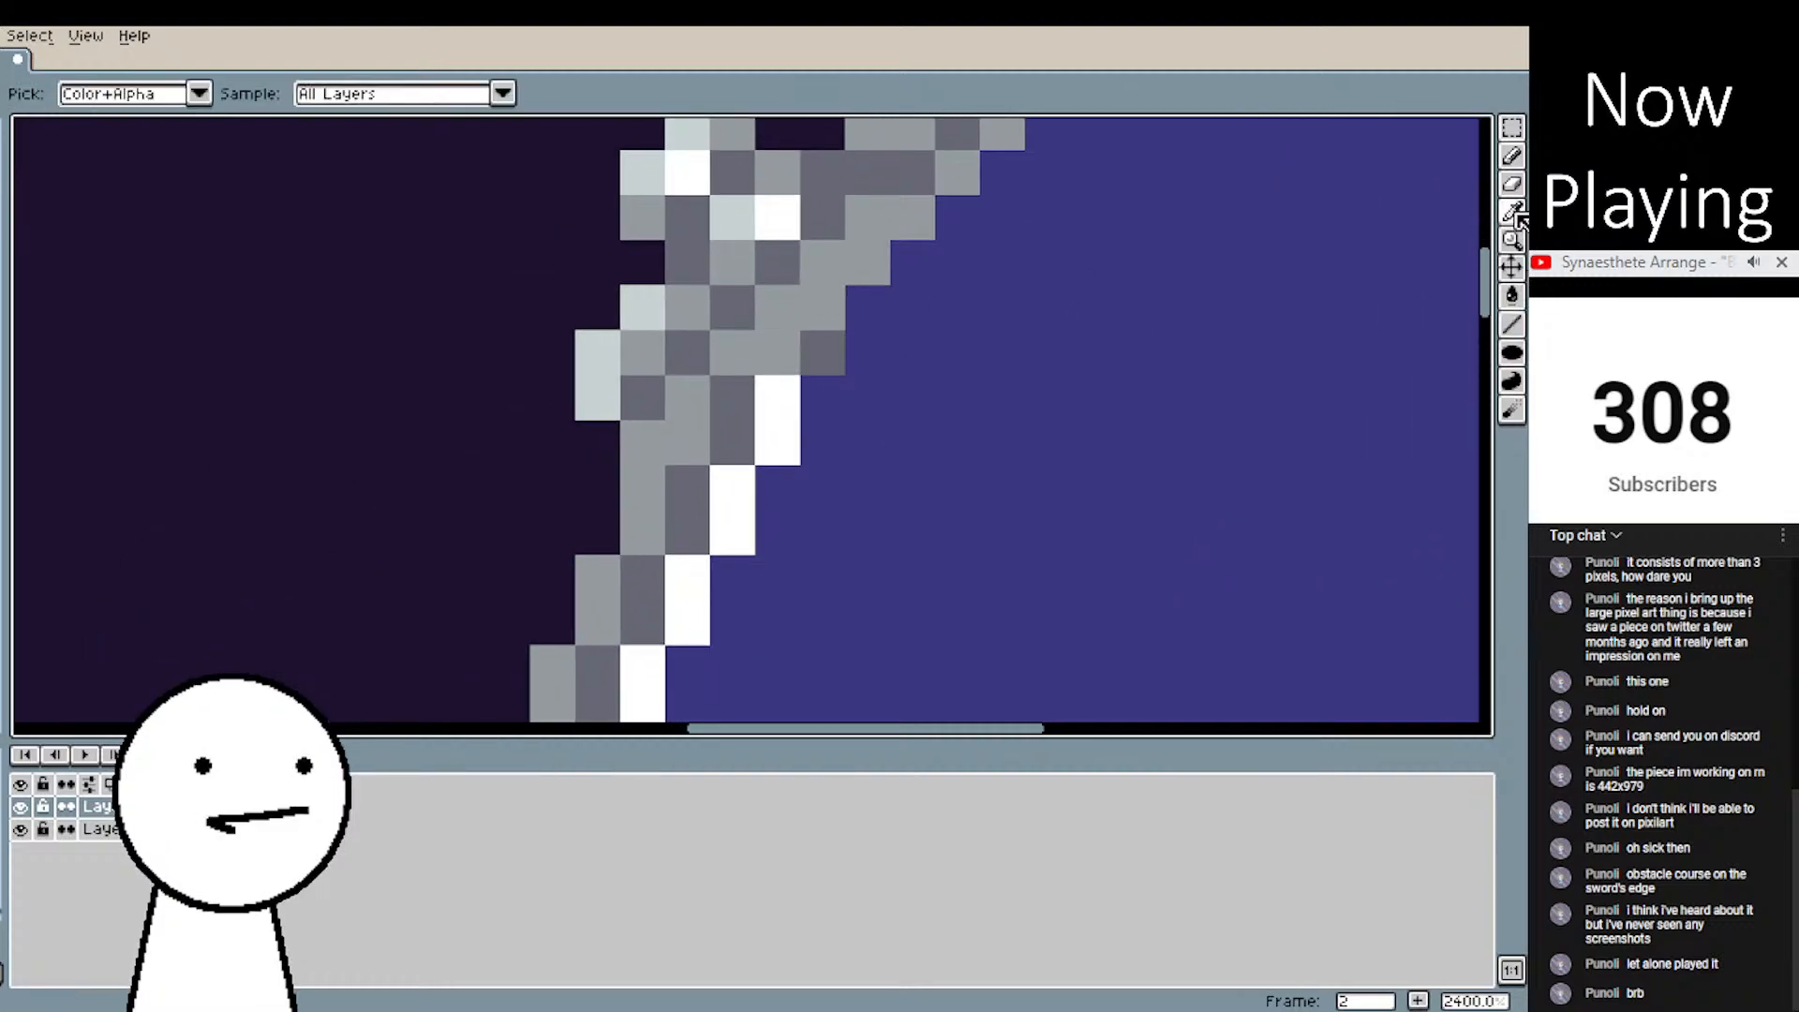
click(1511, 325)
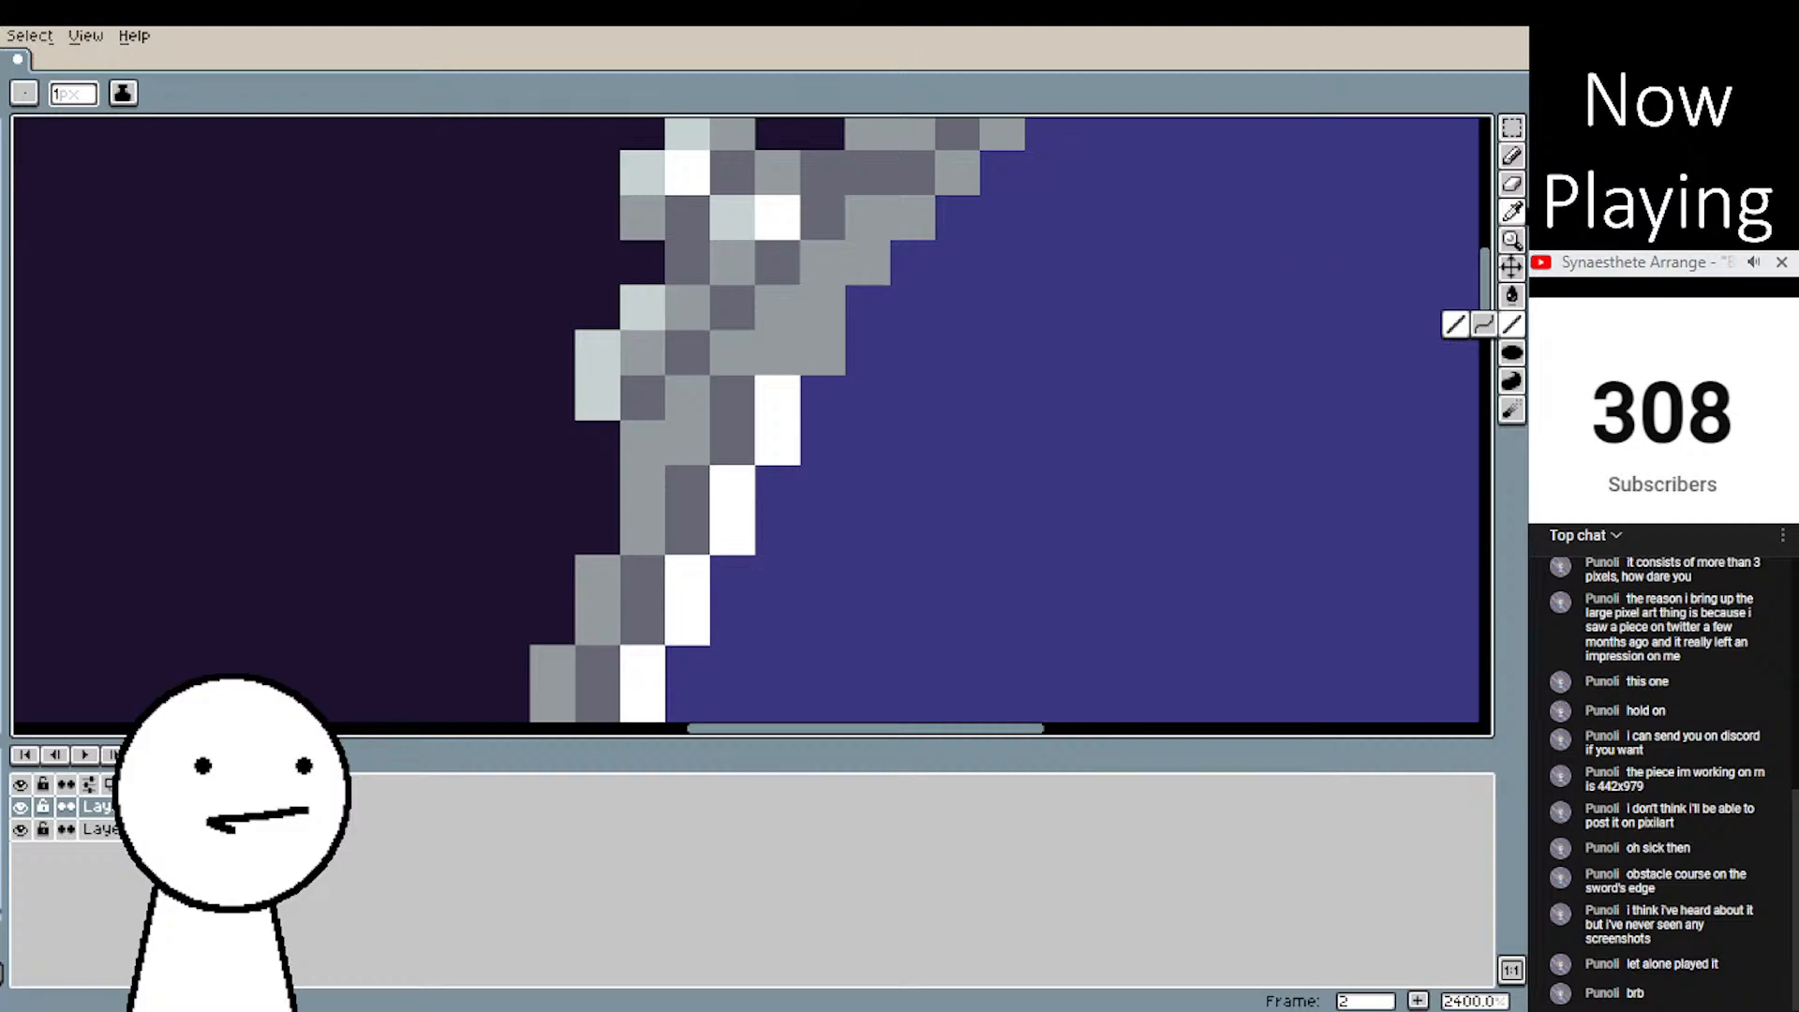
- Add two diagonal pale bluish-grey pixels directly above the lower white highlight, beneath the middle knob
click(1511, 212)
drag(1021, 398, 682, 743)
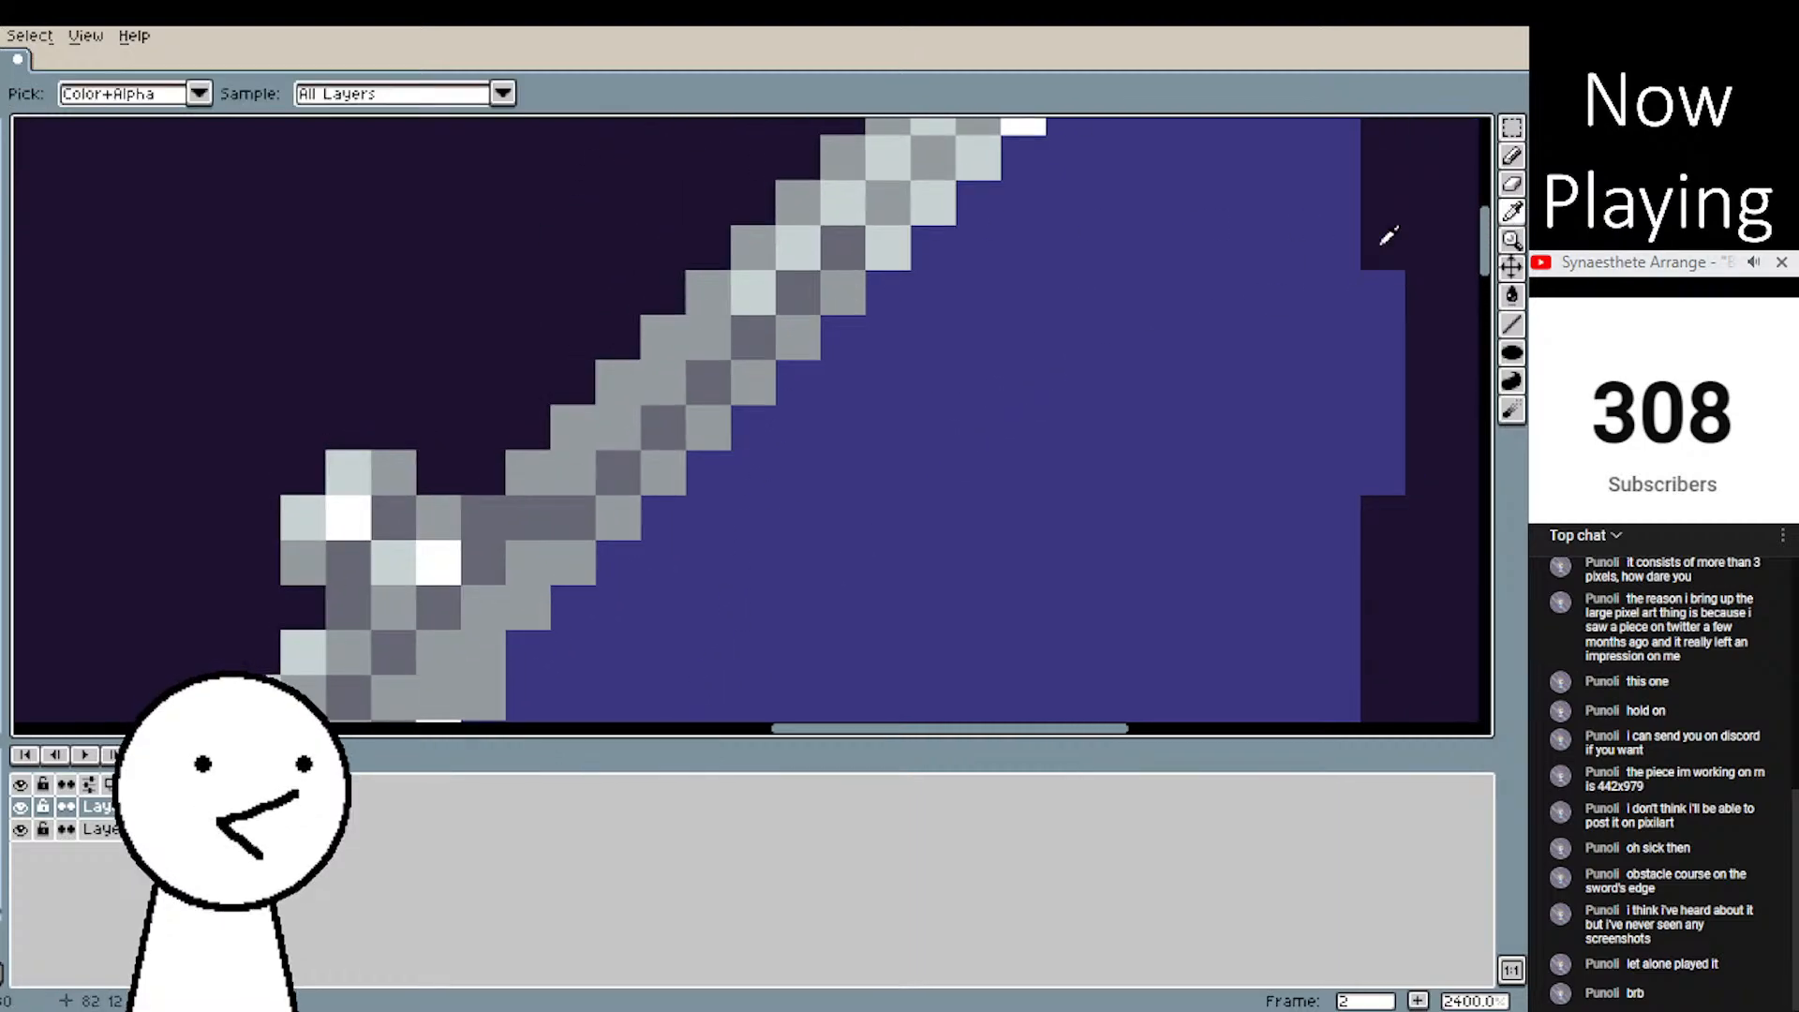
click(1512, 324)
drag(540, 531, 904, 366)
drag(853, 474, 800, 516)
key(ctrl+z)
click(1512, 324)
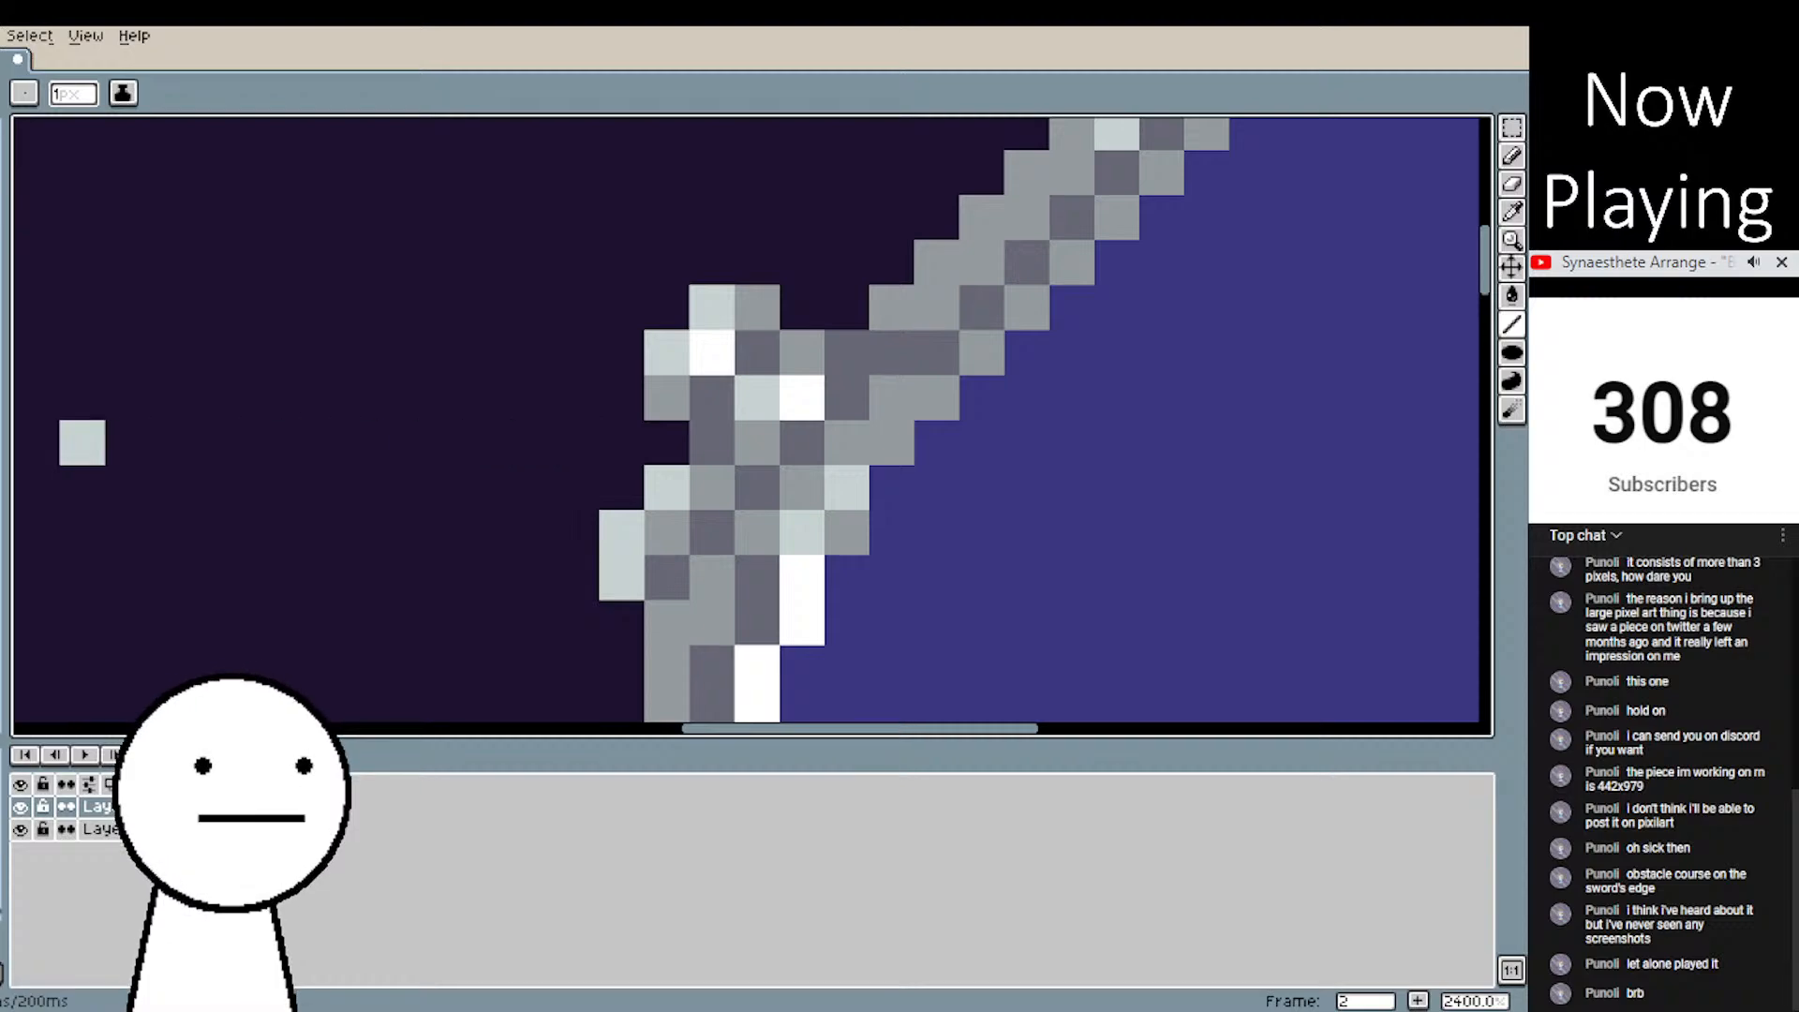
- Recolour the light-grey gaps between the white highlights along the lower inner edge pale bluish grey
scroll(807, 527, down, 1)
drag(701, 464, 699, 289)
click(647, 463)
drag(610, 607, 615, 465)
scroll(502, 628, down, 3)
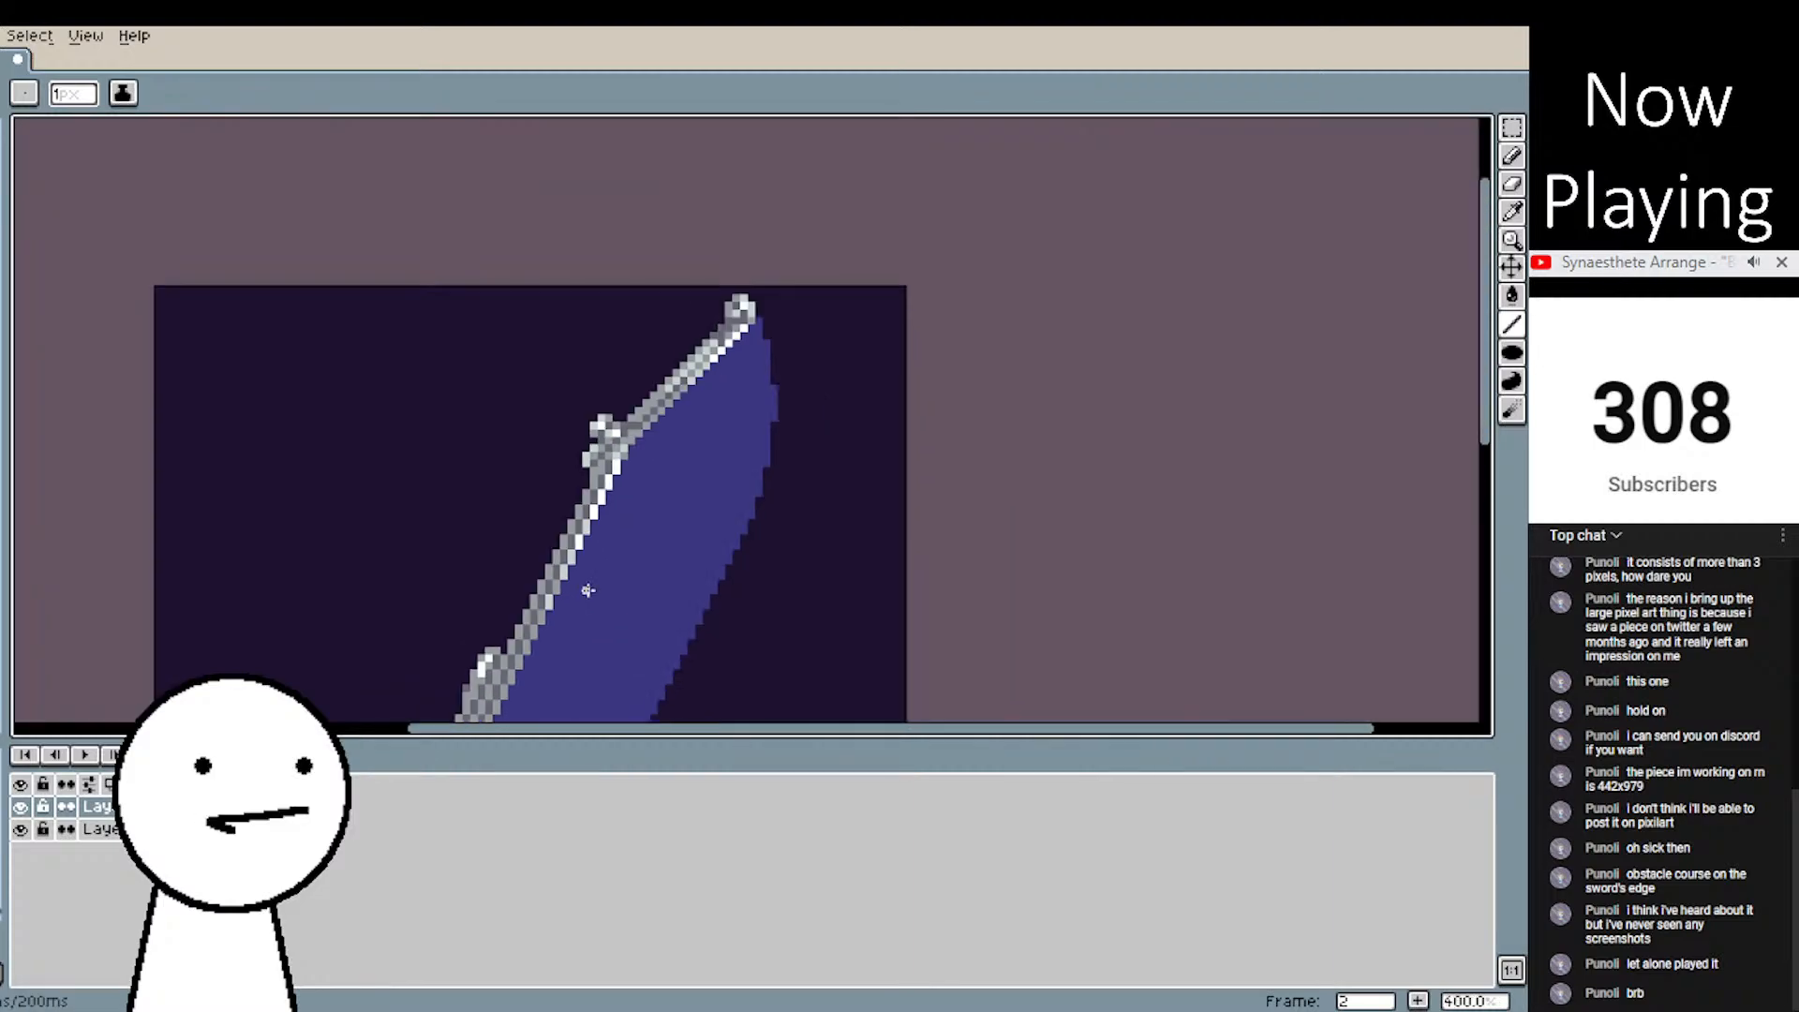
- Extend the pale bluish-grey diagonal highlight two more pixels up the inner edge beside the middle knob
scroll(654, 550, up, 3)
scroll(510, 343, up, 2)
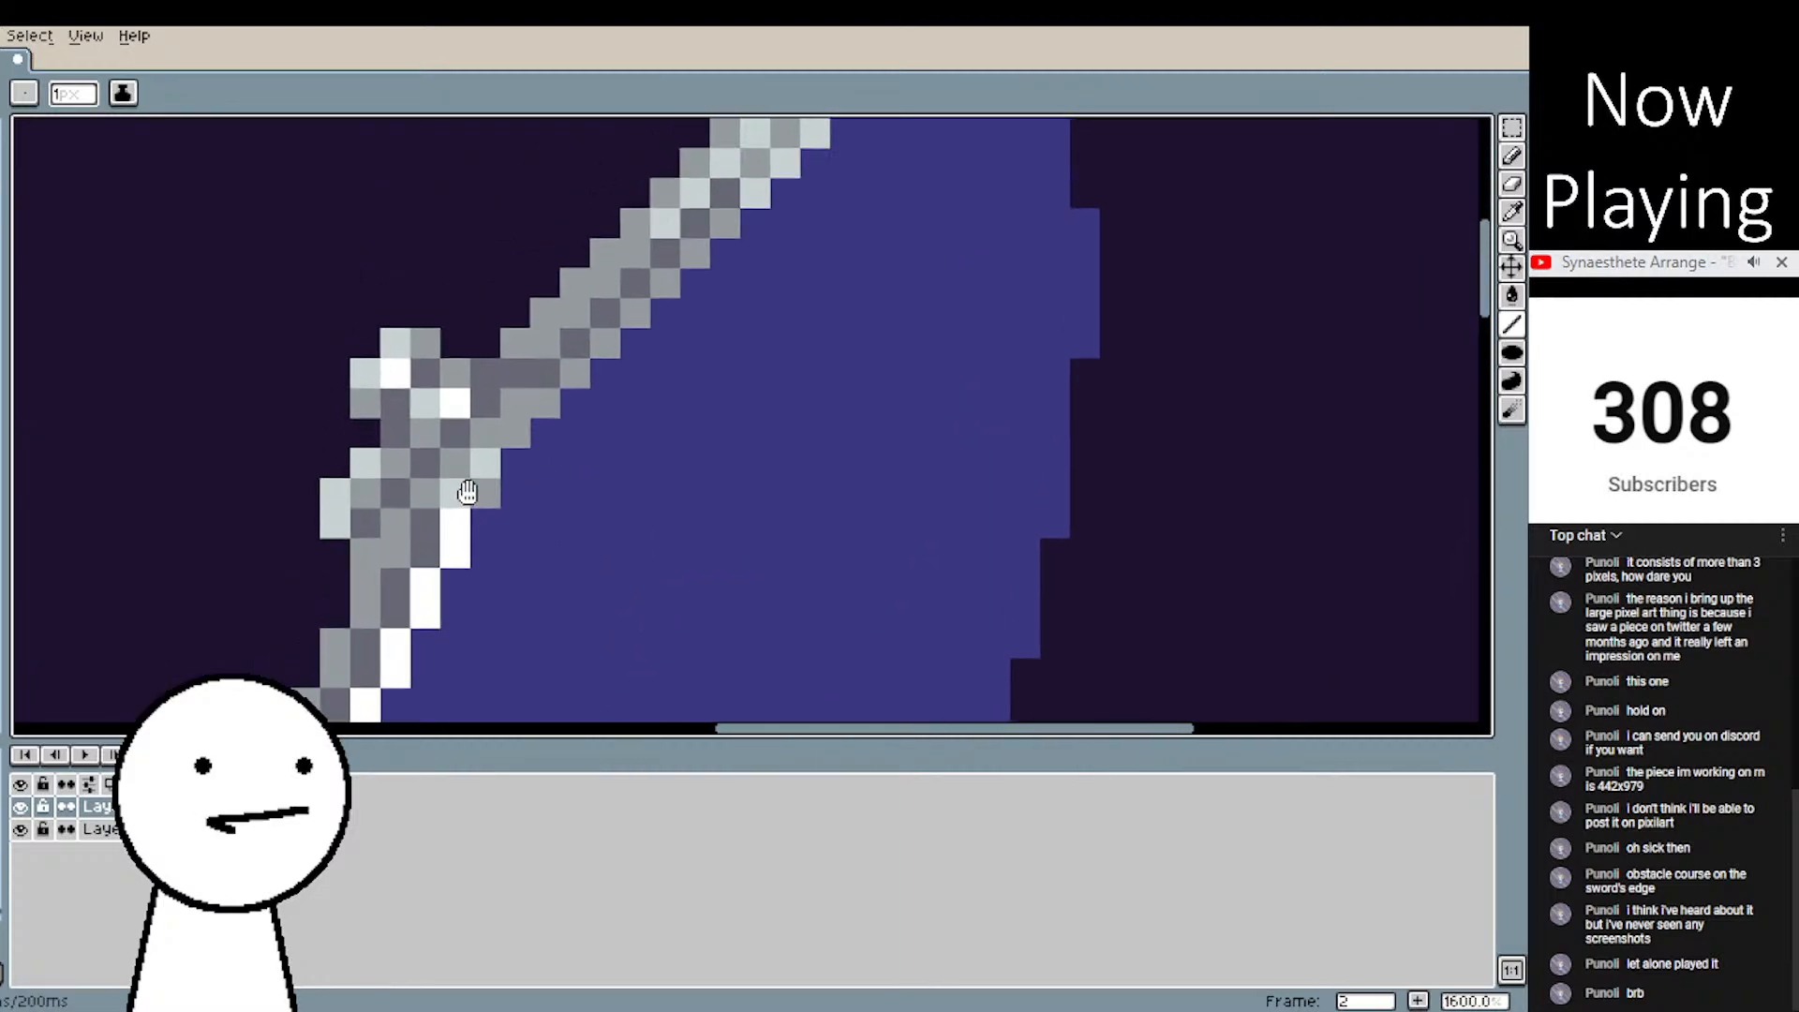
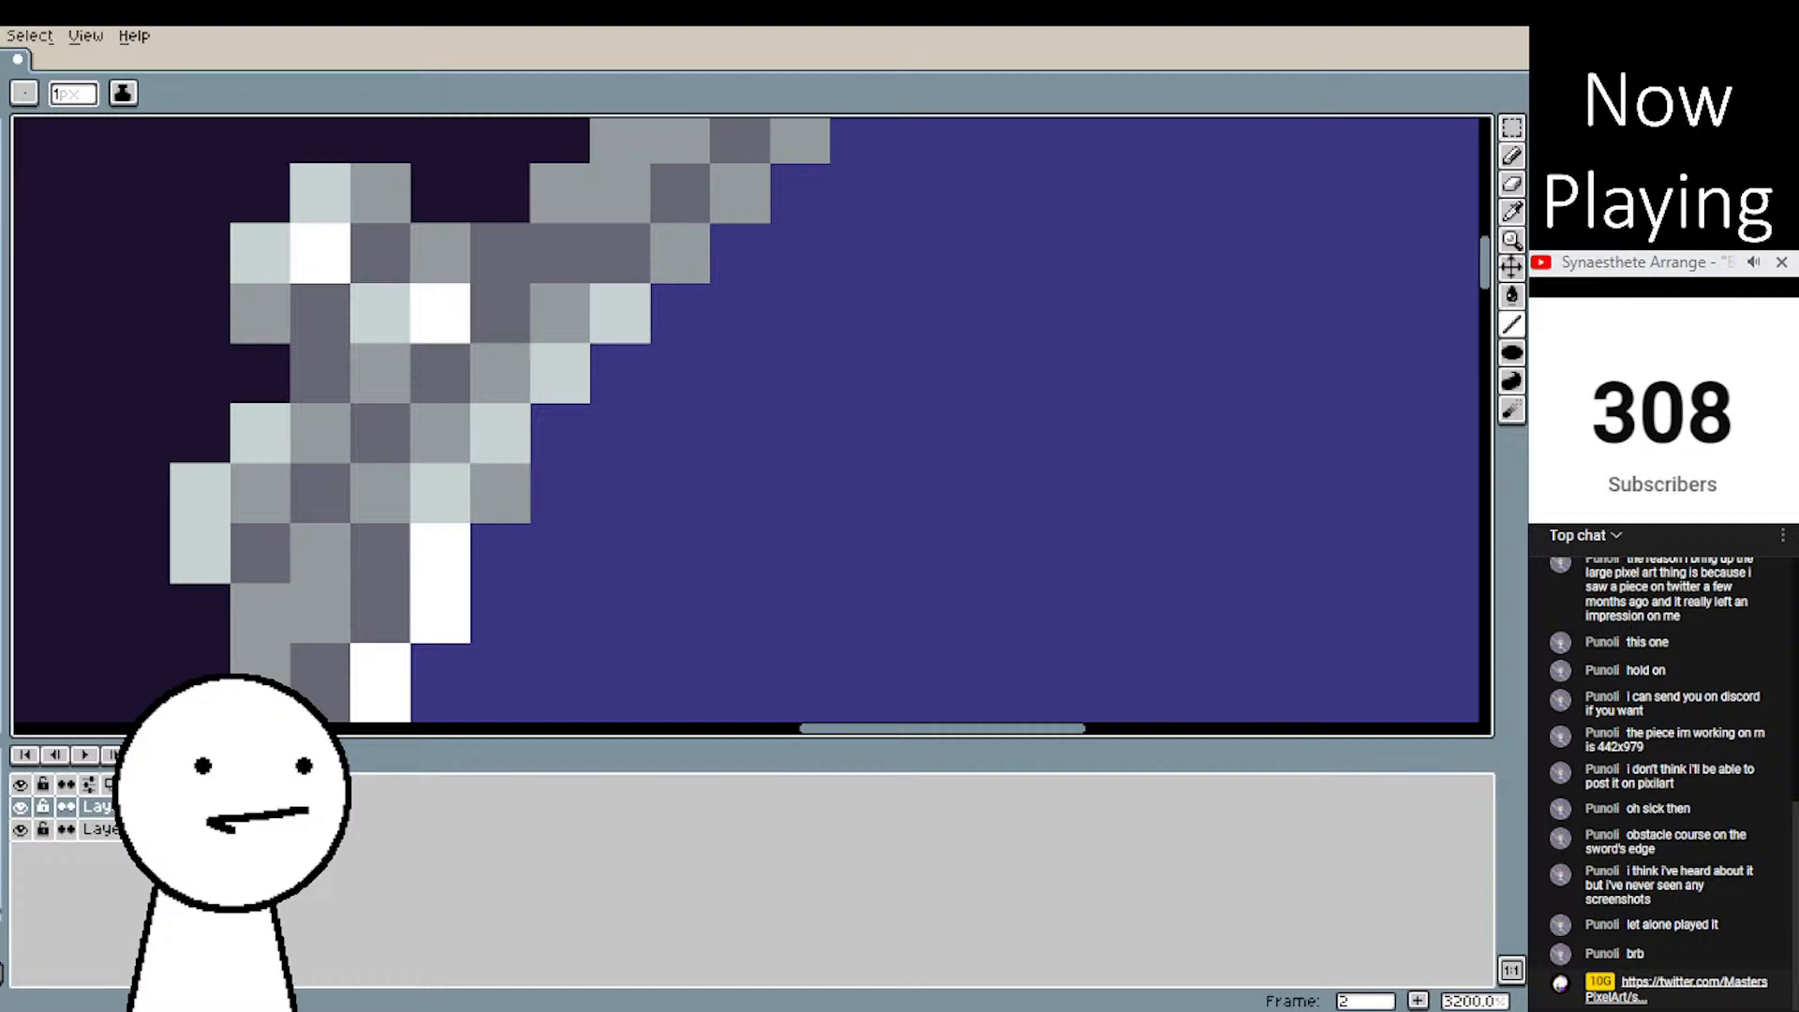
scroll(523, 489, down, 9)
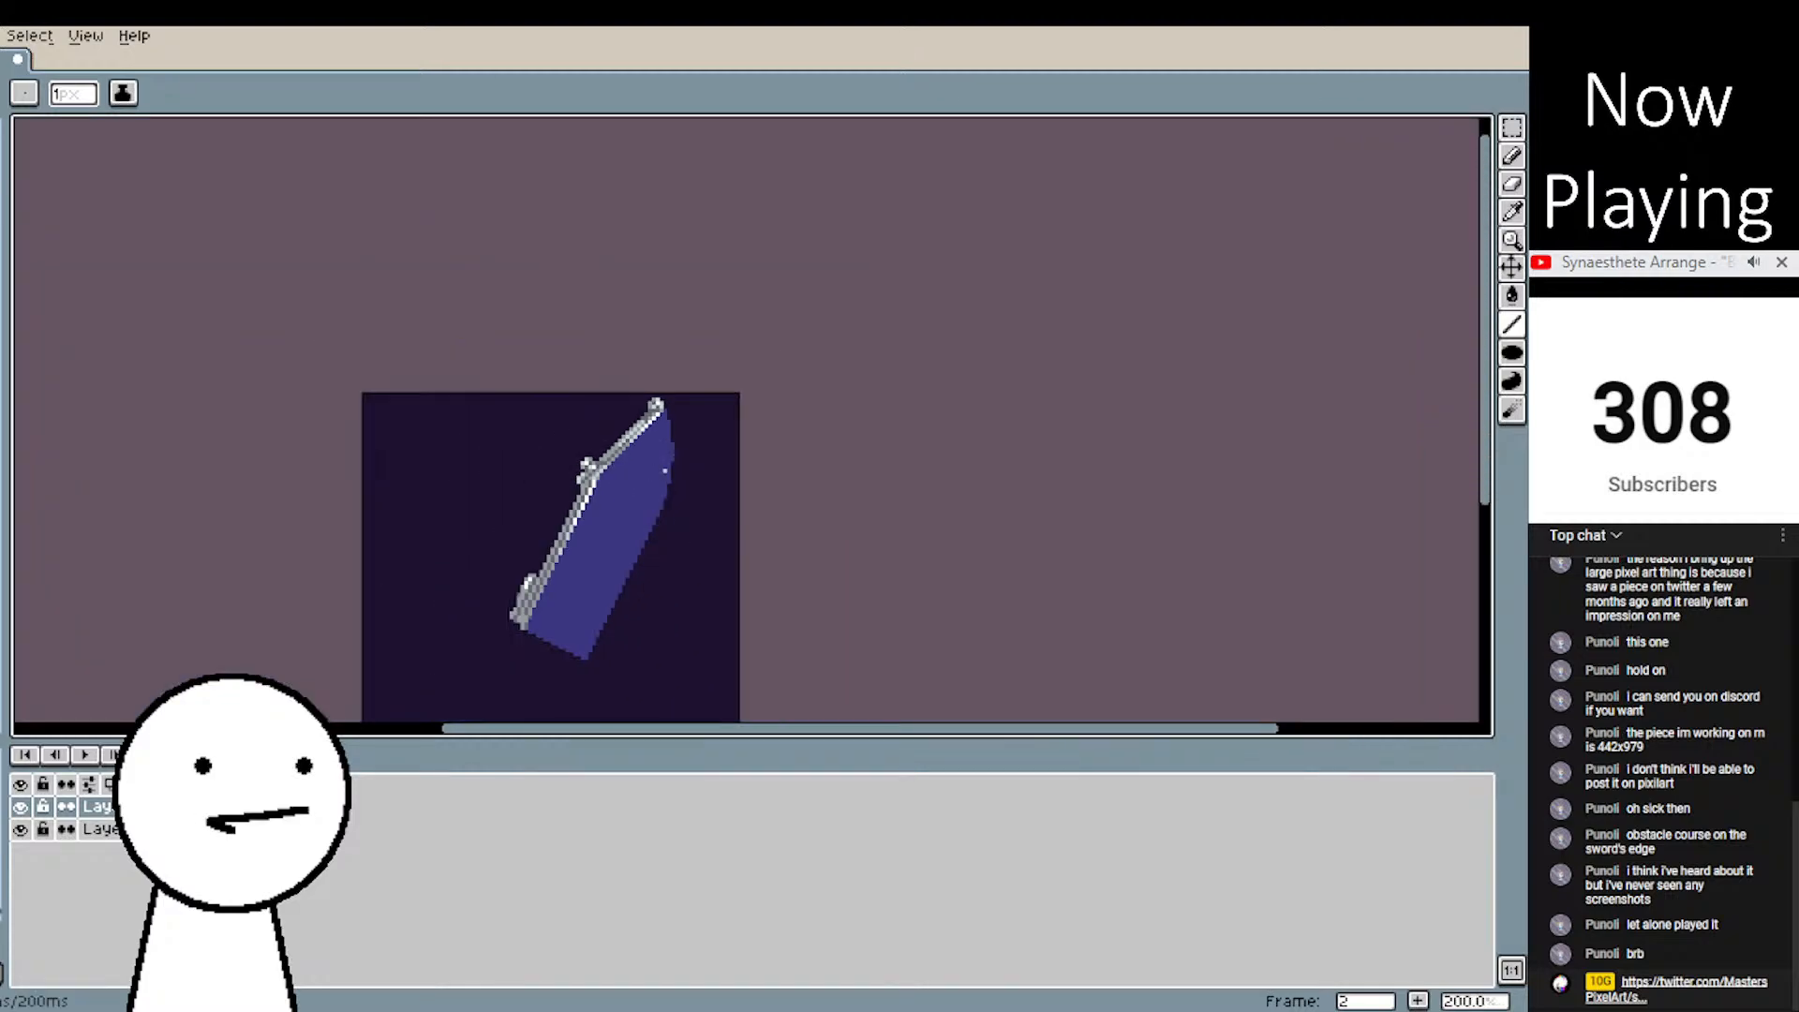
- Recolour four light-grey pixel pairs on the outer edge below the middle knob, plus the neighbouring inner pair, pale bluish grey
scroll(606, 473, up, 3)
scroll(515, 486, up, 6)
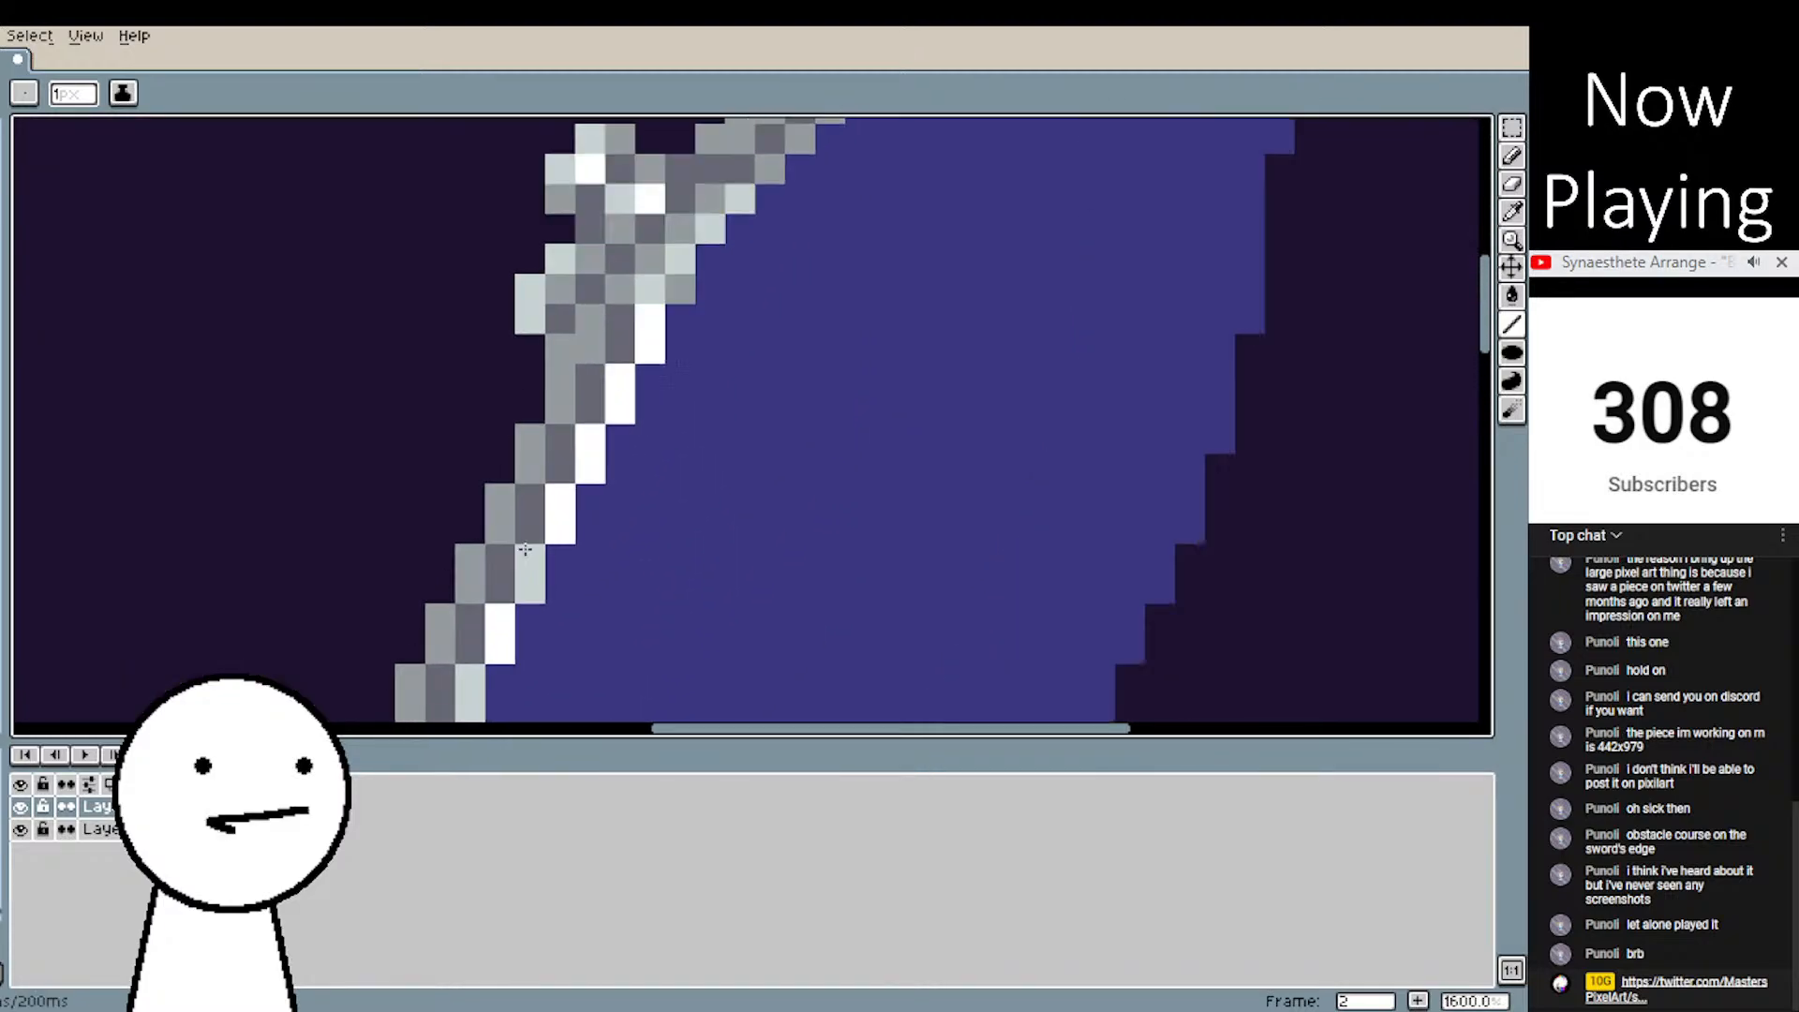
drag(575, 298, 572, 329)
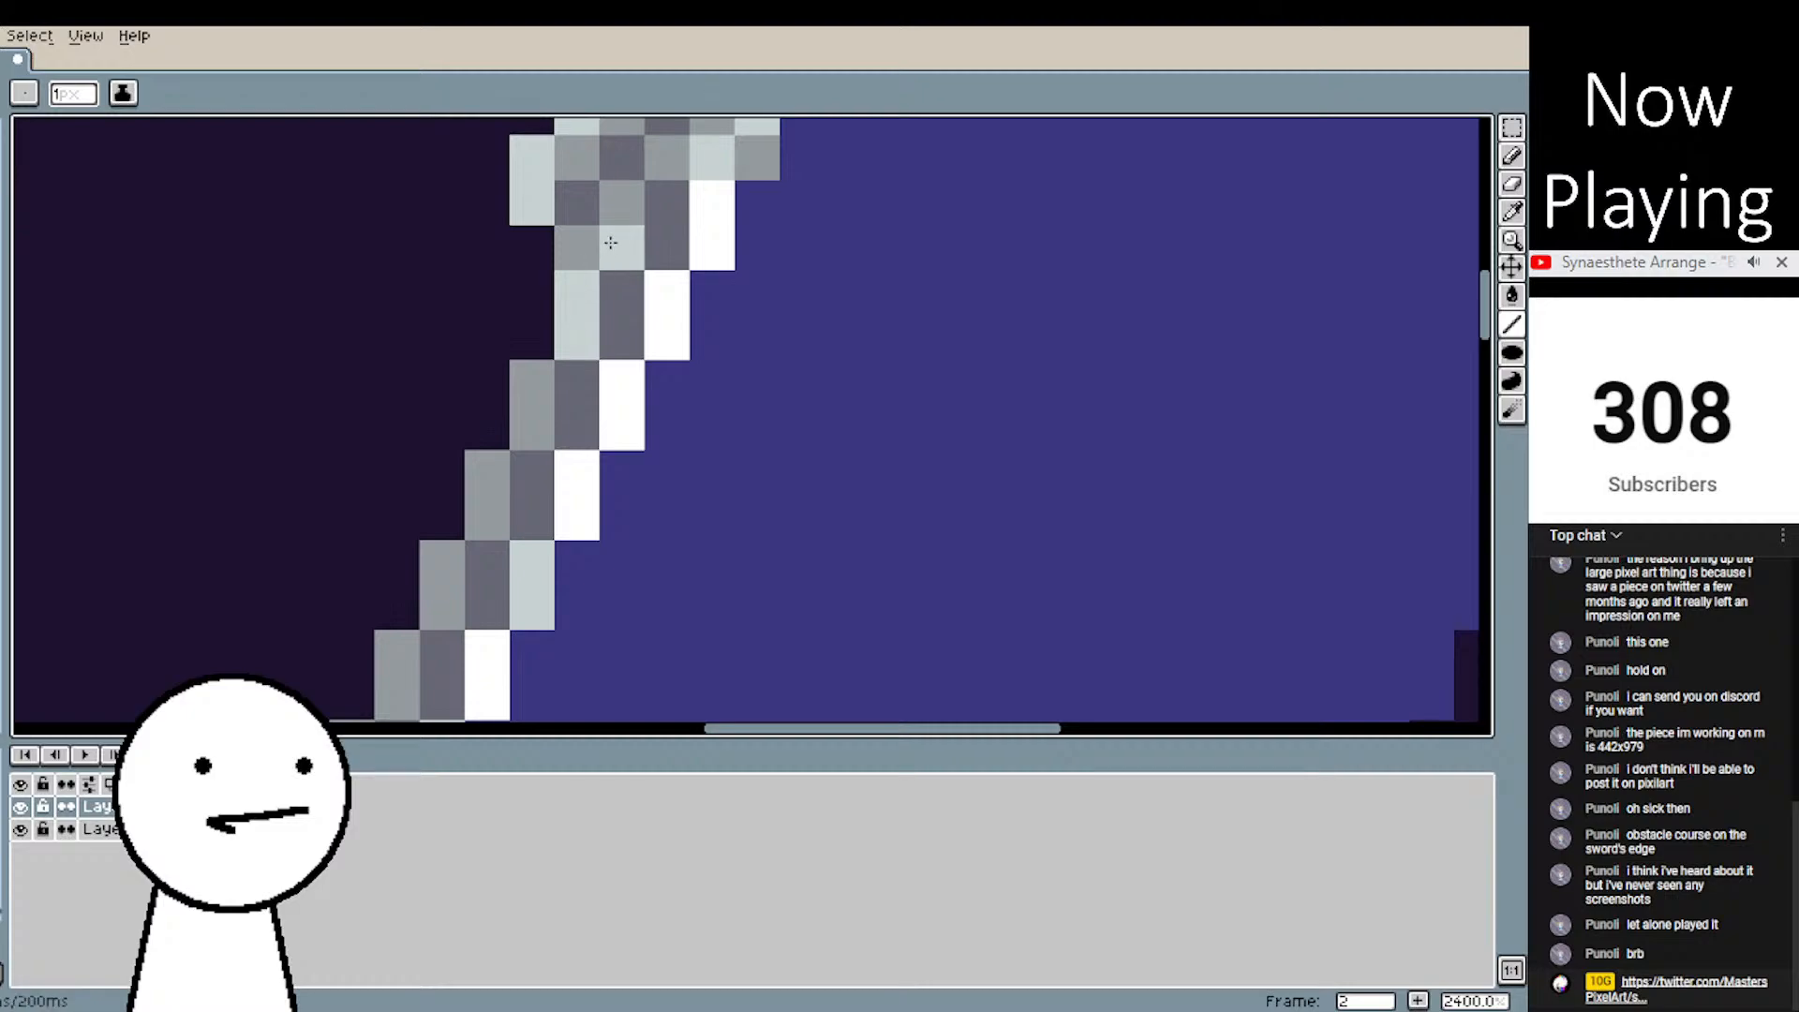
drag(610, 243, 614, 217)
drag(539, 396, 485, 507)
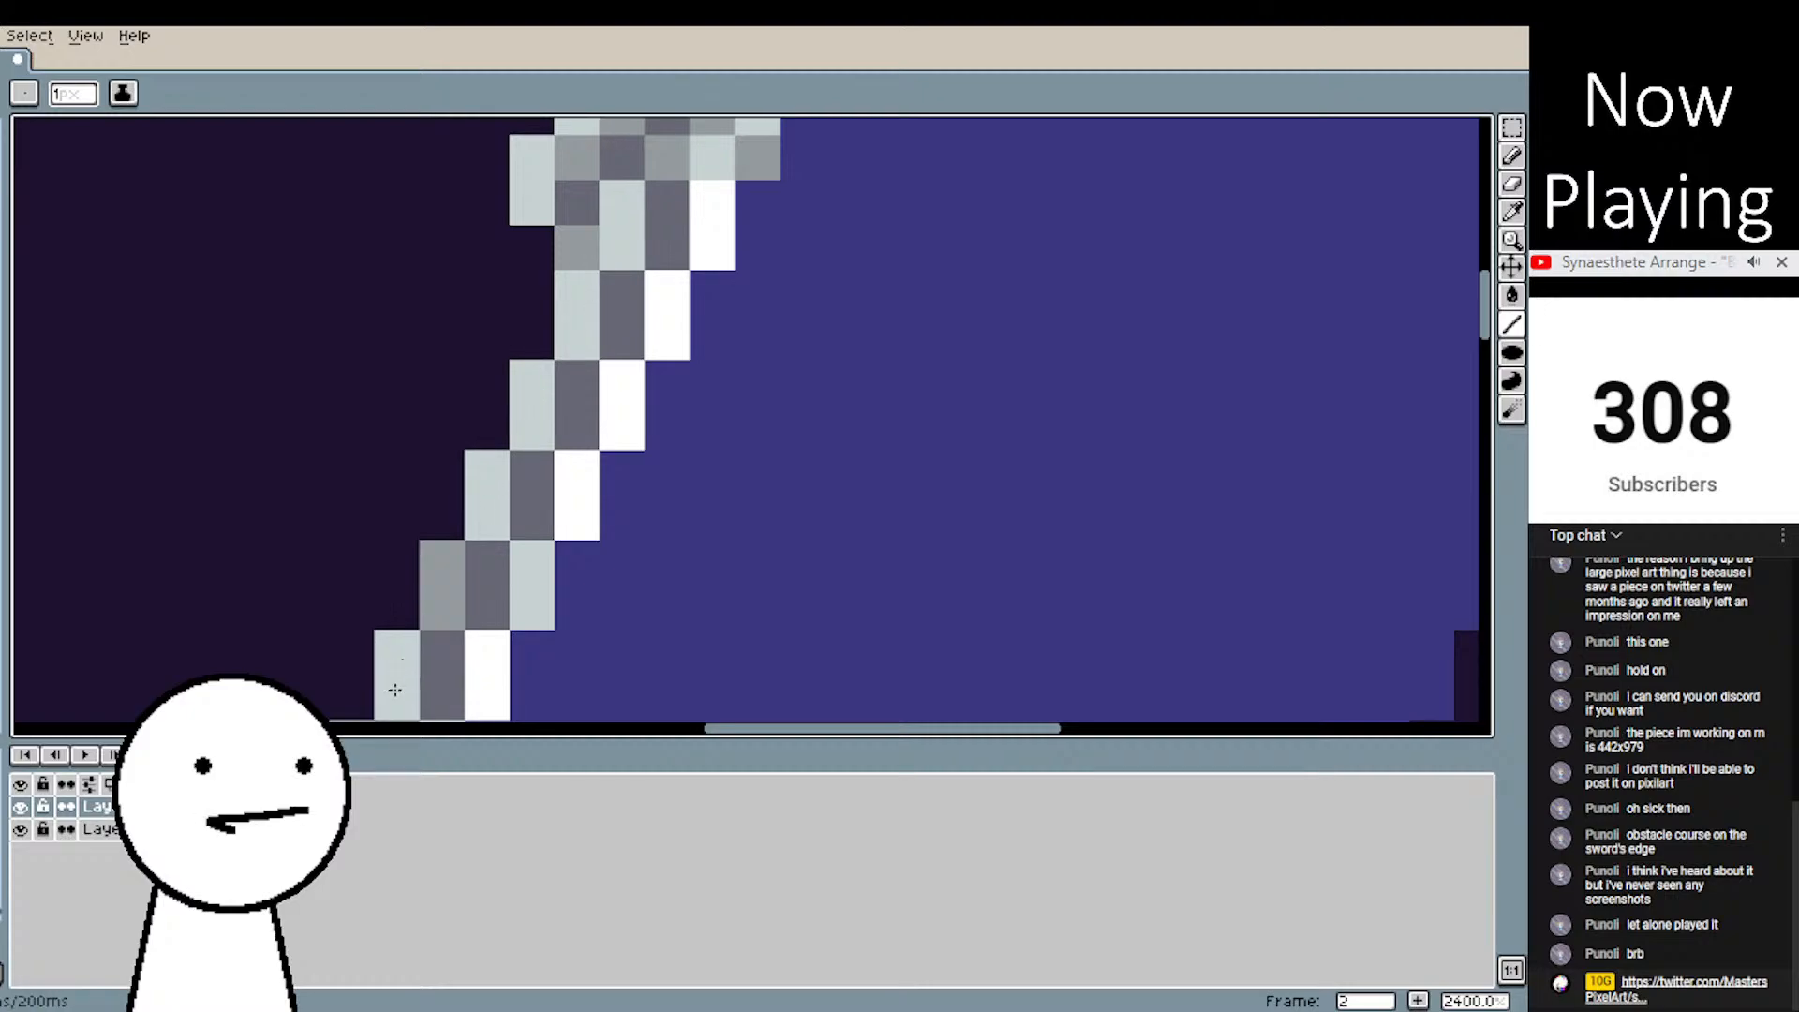
scroll(407, 675, down, 3)
scroll(574, 426, up, 1)
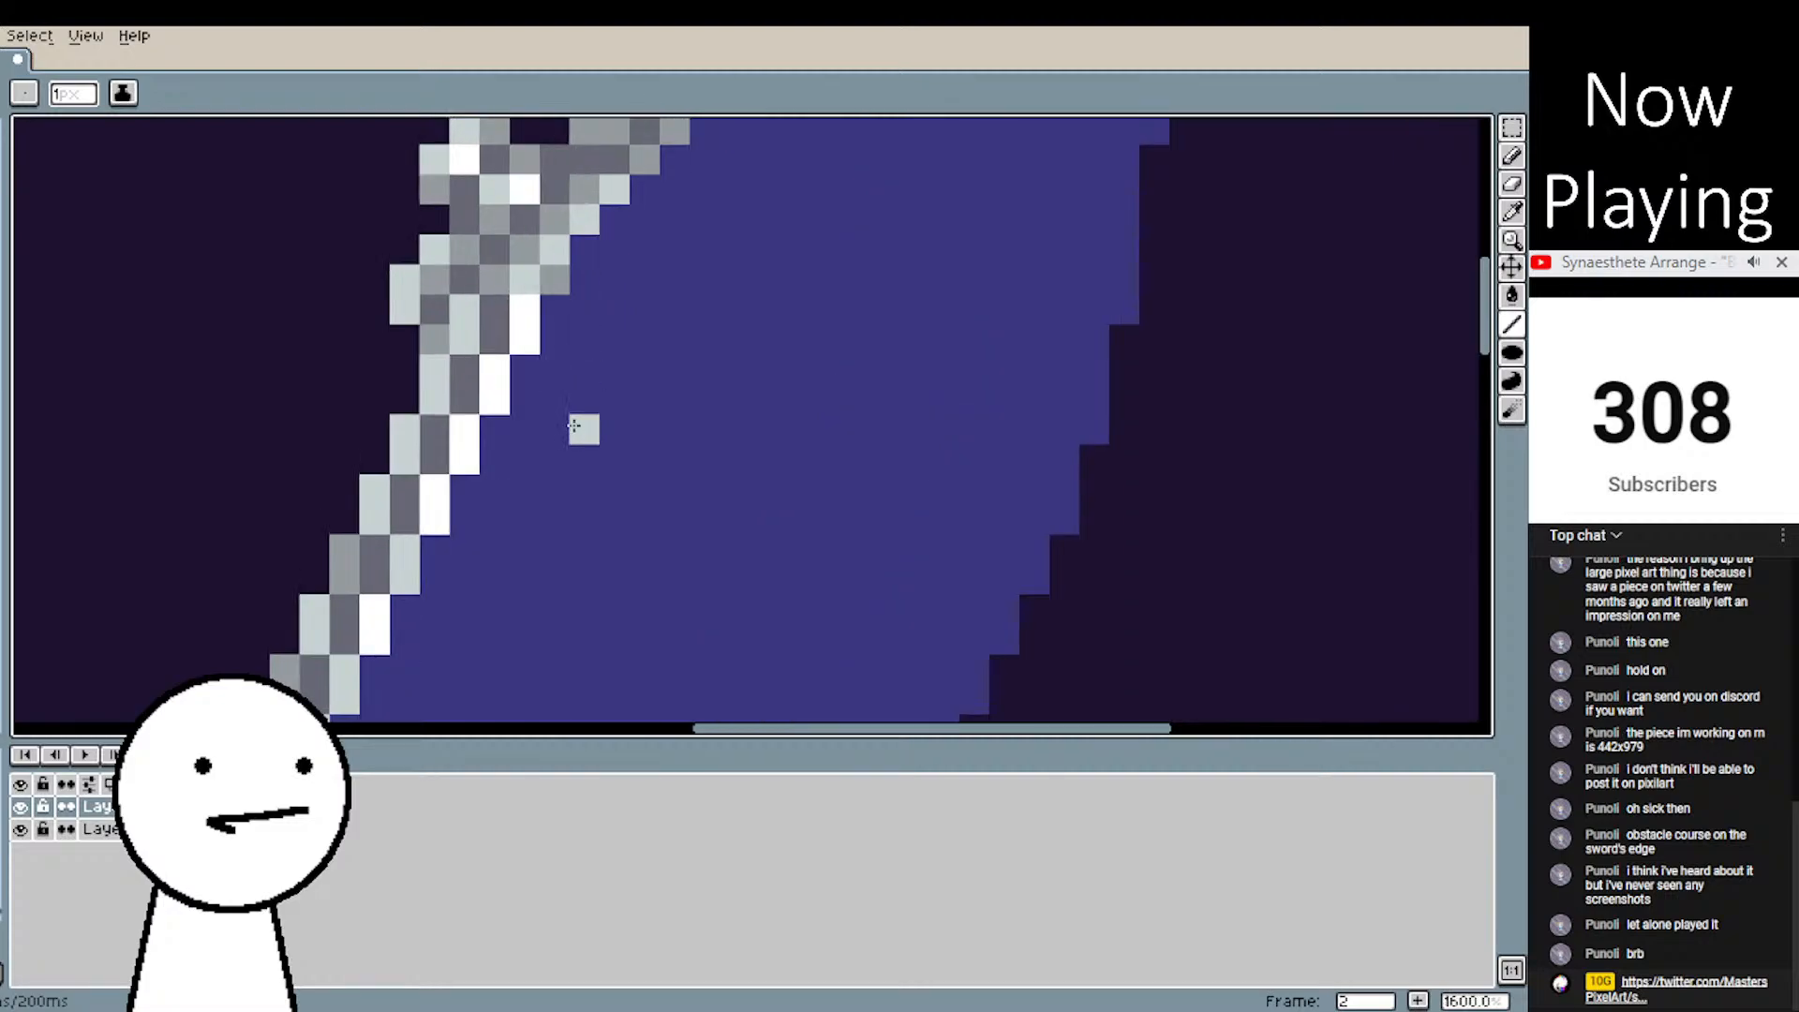
- Recolour three dark-grey pixel pairs in the centre of the trim just below the middle knob light grey
click(1512, 212)
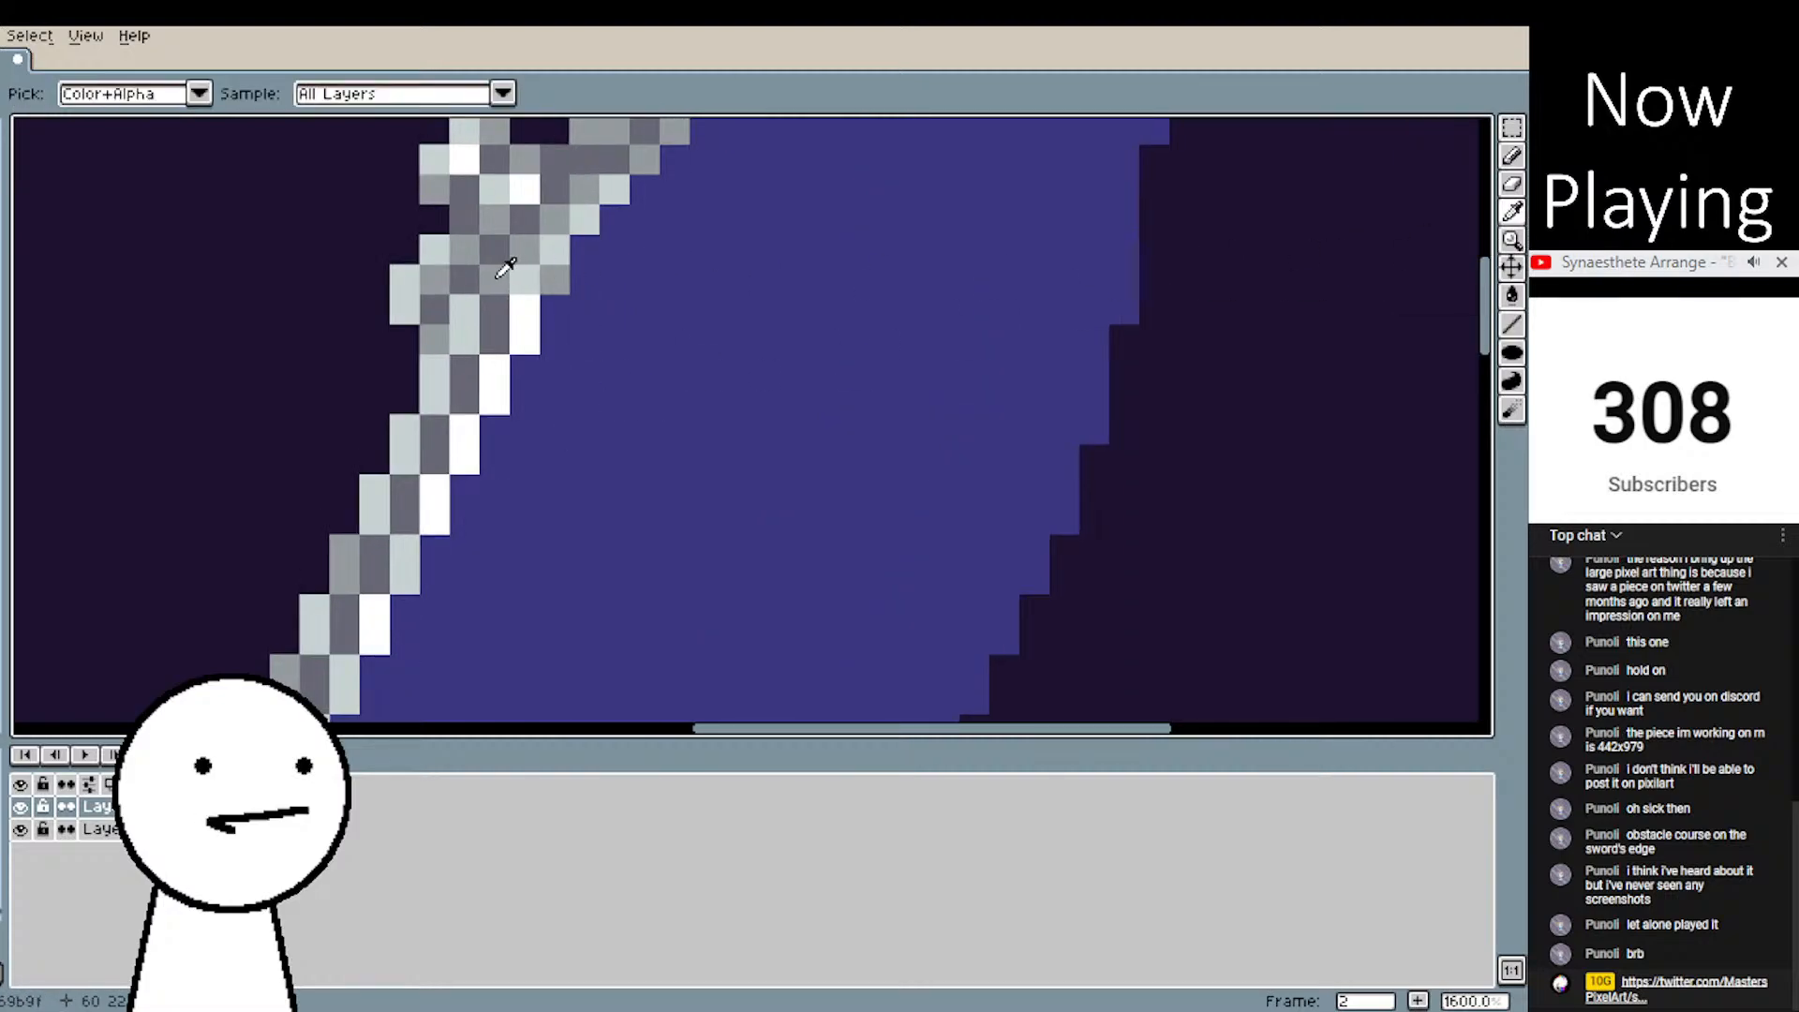
key(l)
click(391, 357)
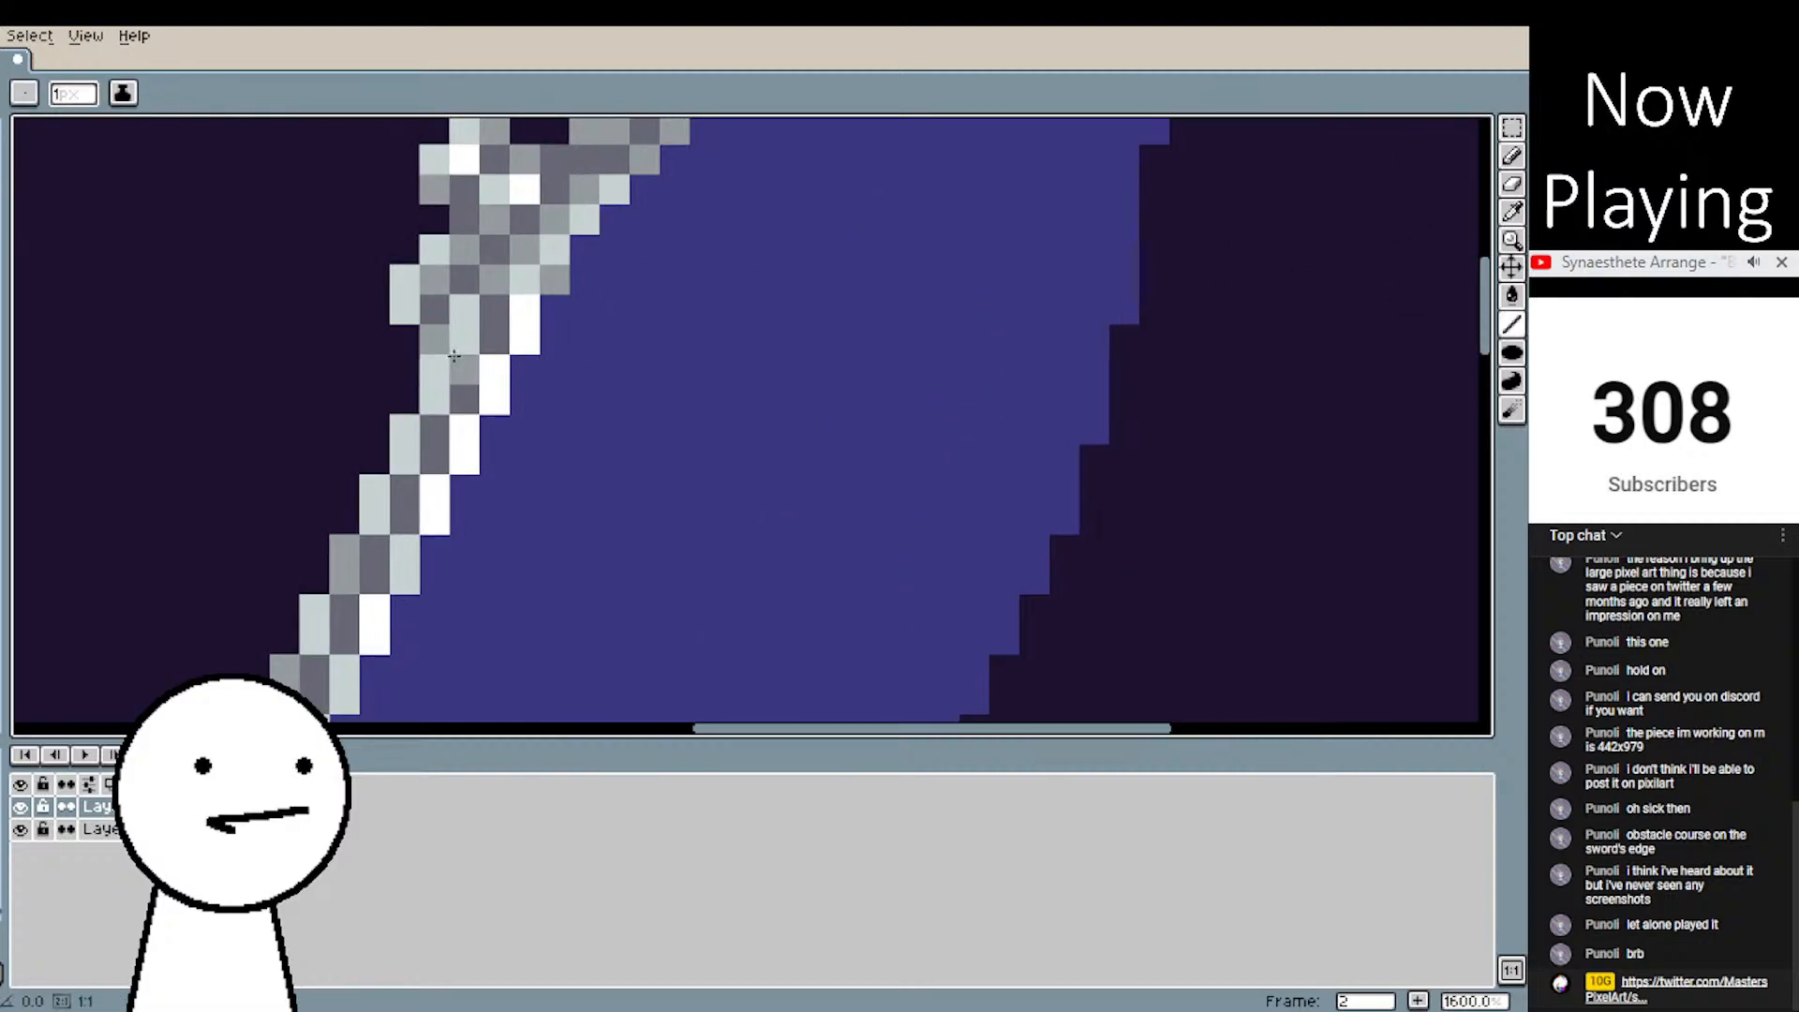
drag(453, 357, 415, 465)
scroll(570, 507, down, 5)
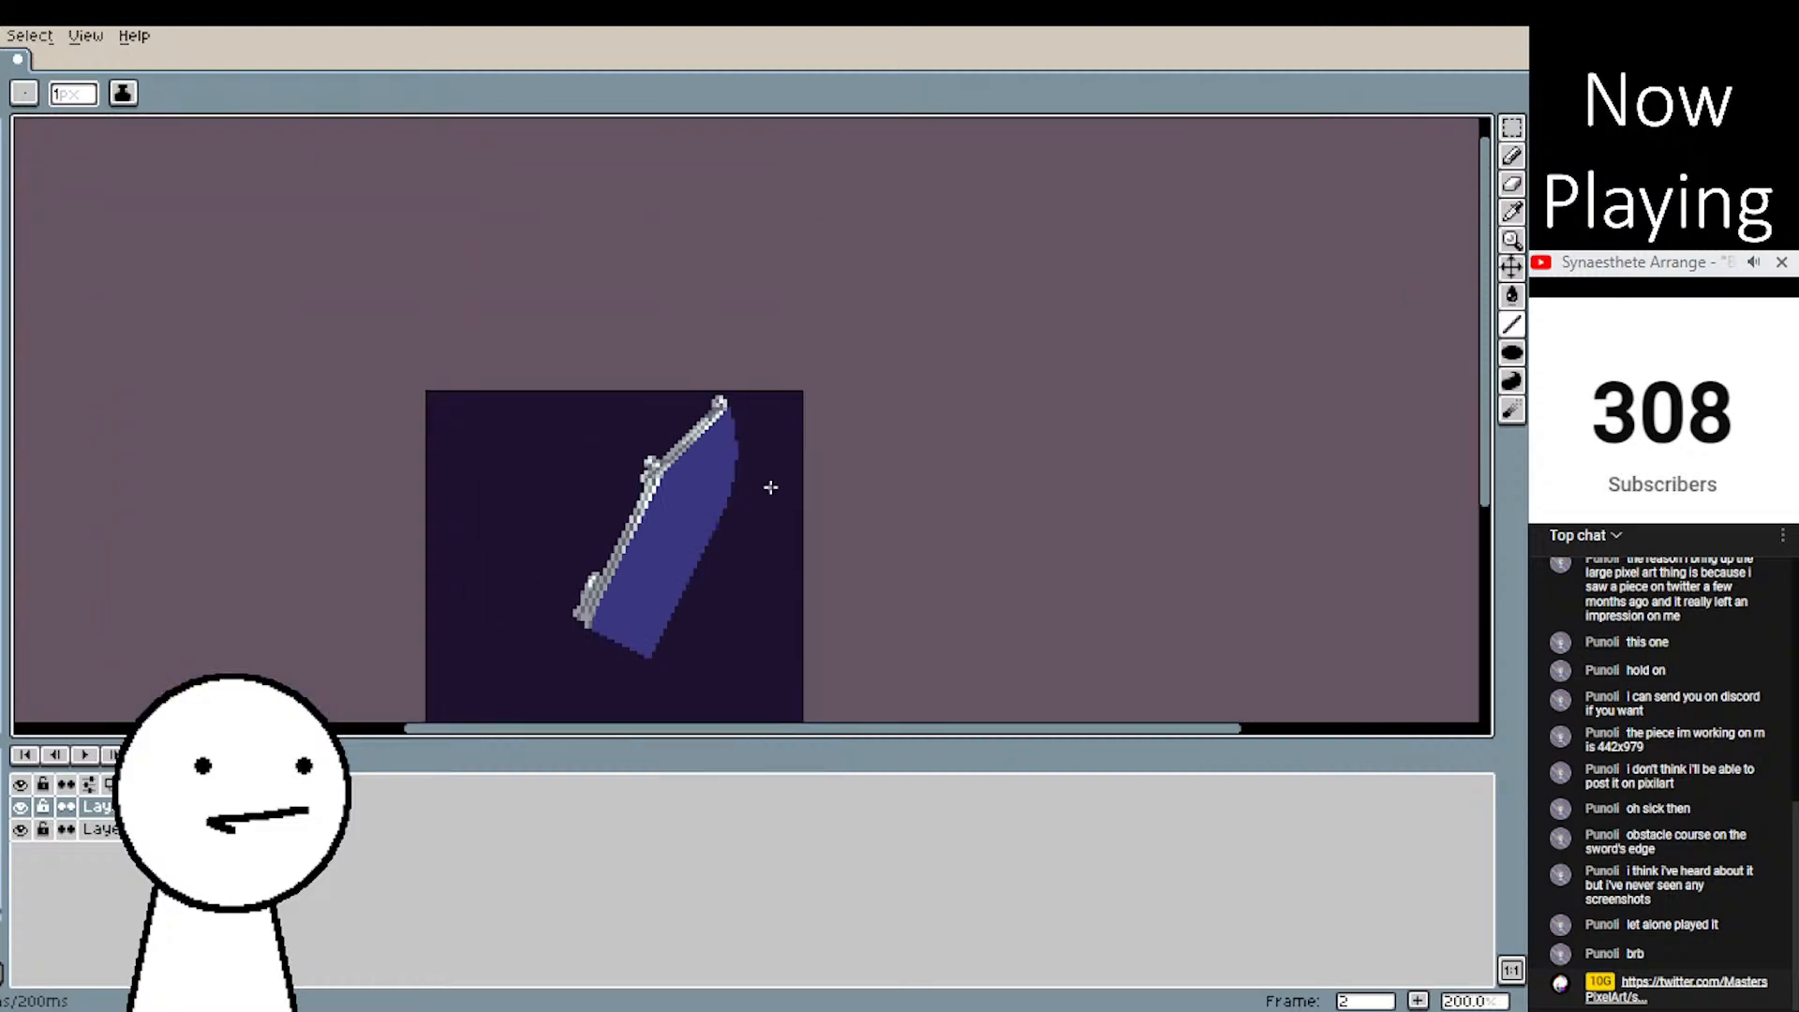
- Recolour the top two rim pixels of the lower knob and the rim pixel beside its white highlight pale bluish grey
scroll(787, 474, up, 2)
scroll(734, 472, up, 2)
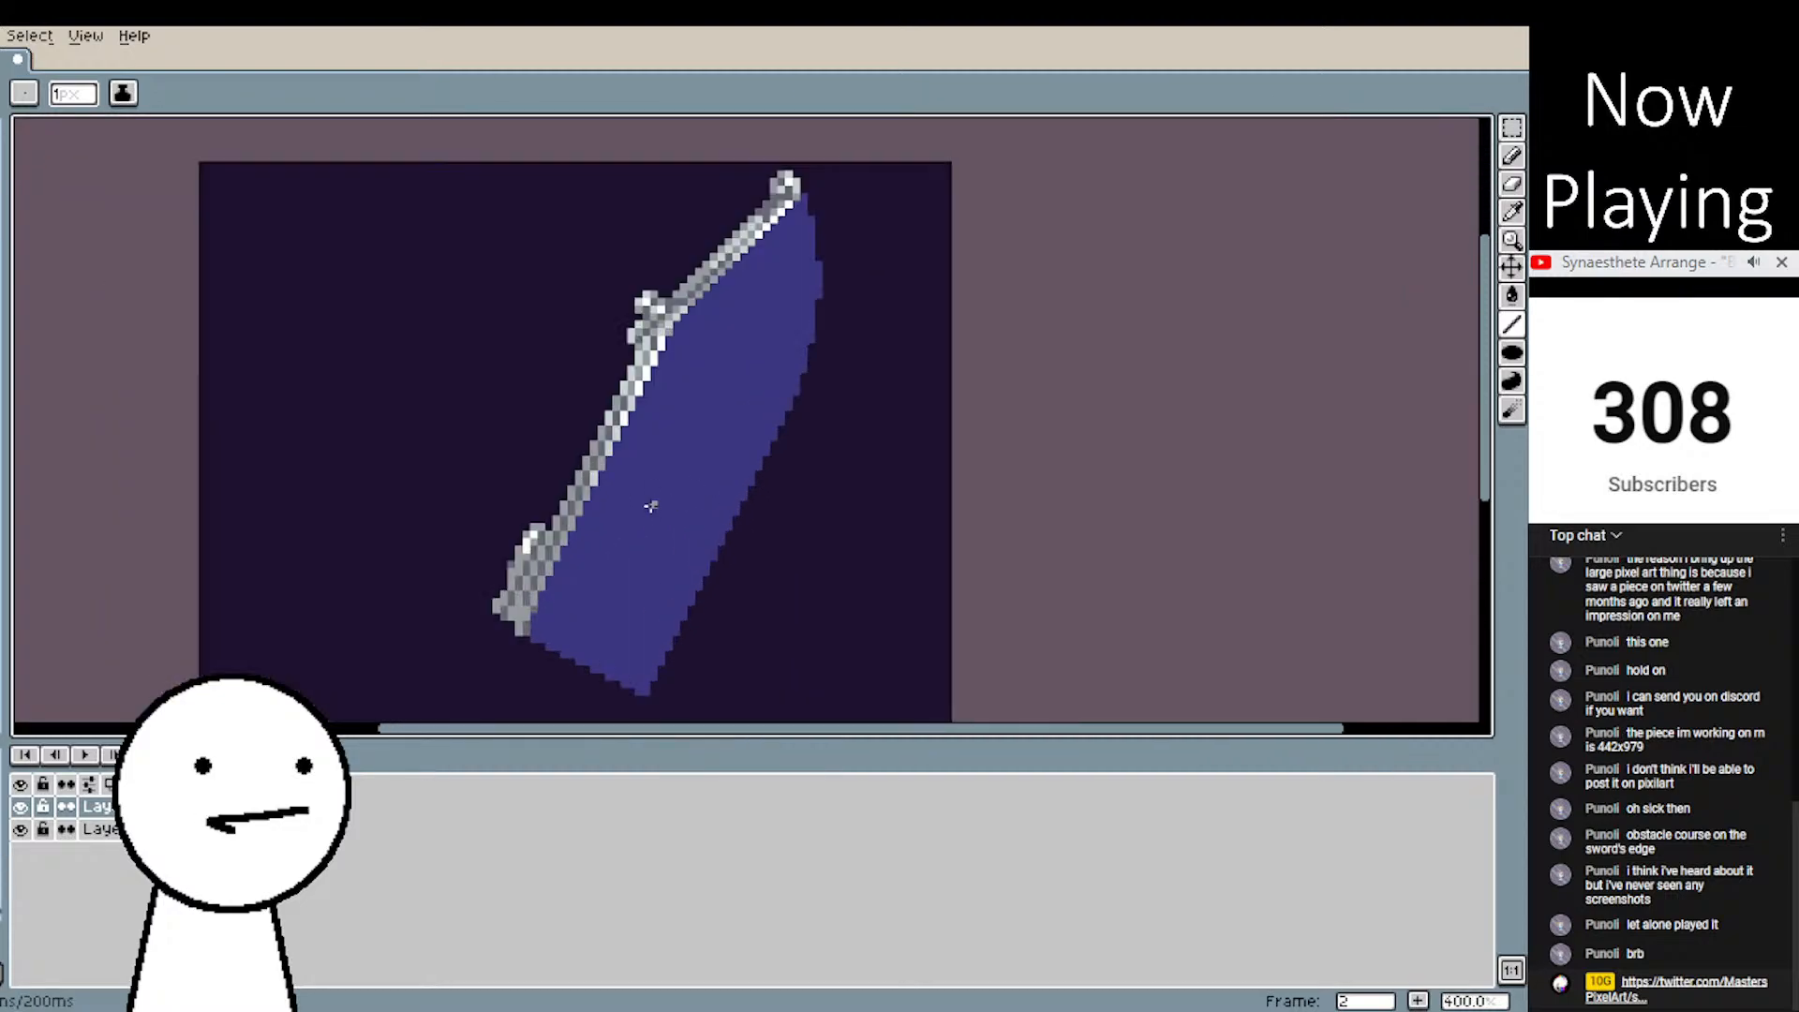
scroll(486, 455, up, 1)
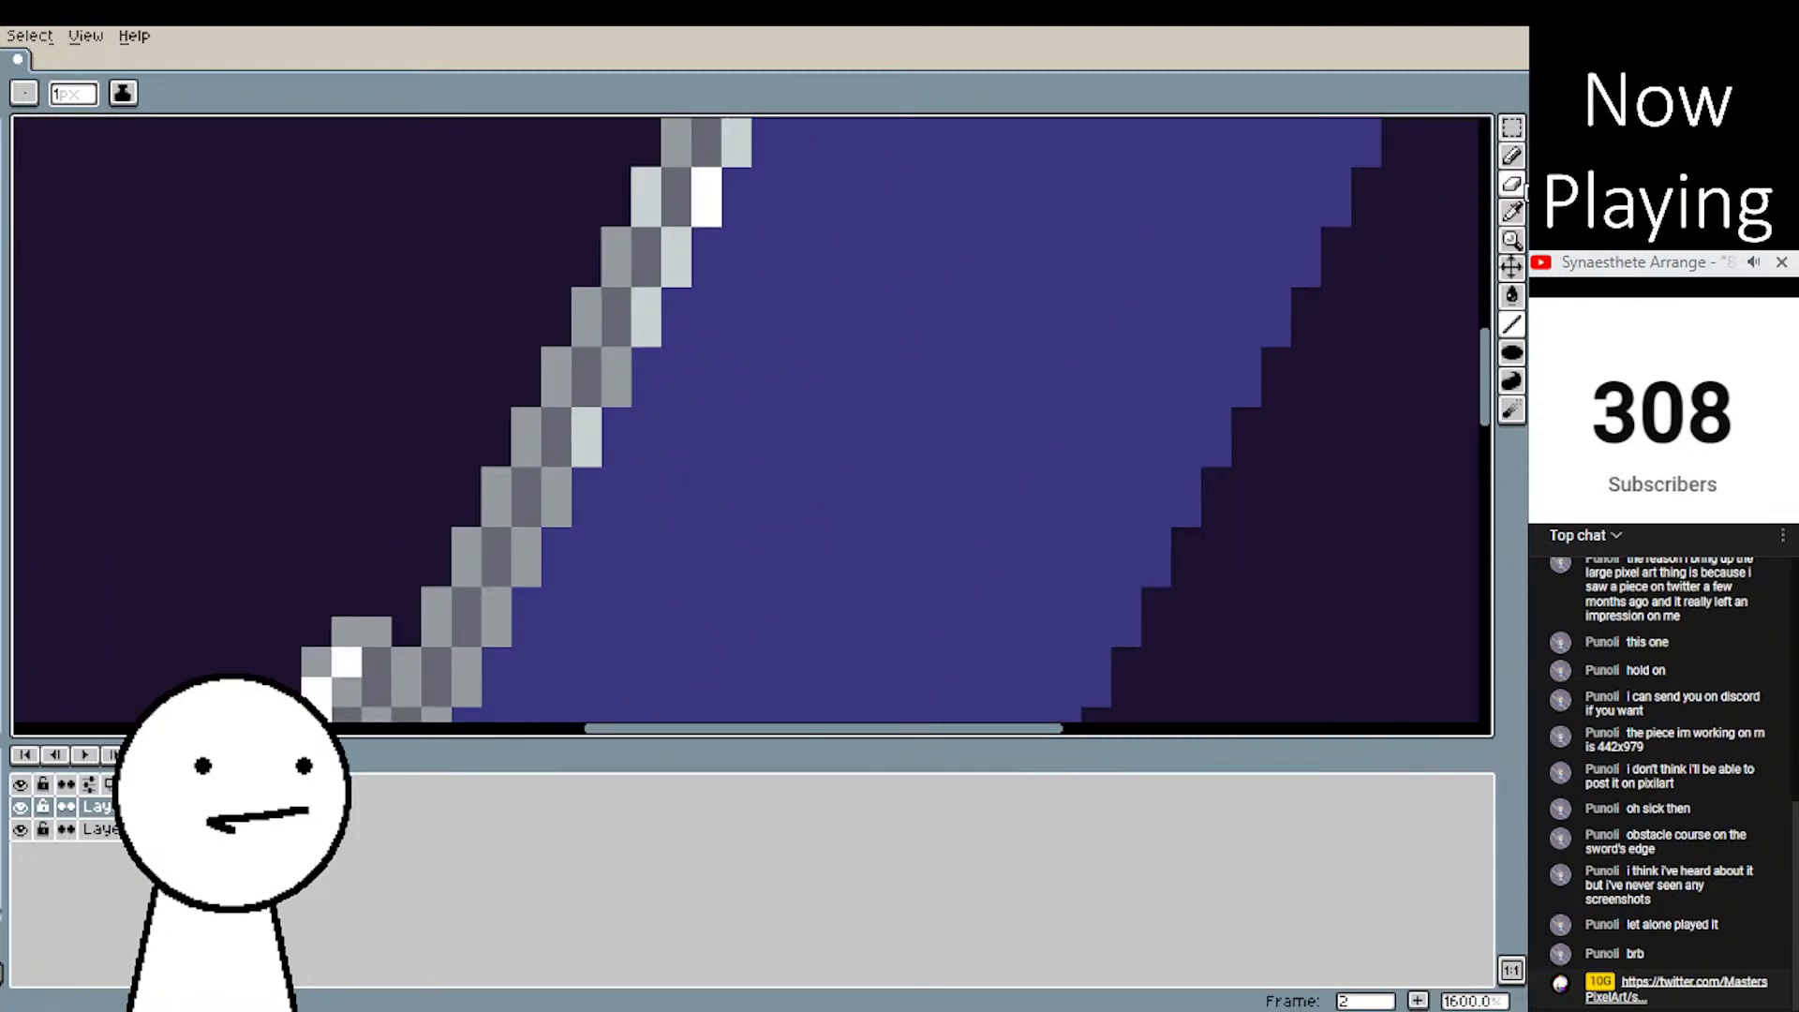
click(1514, 214)
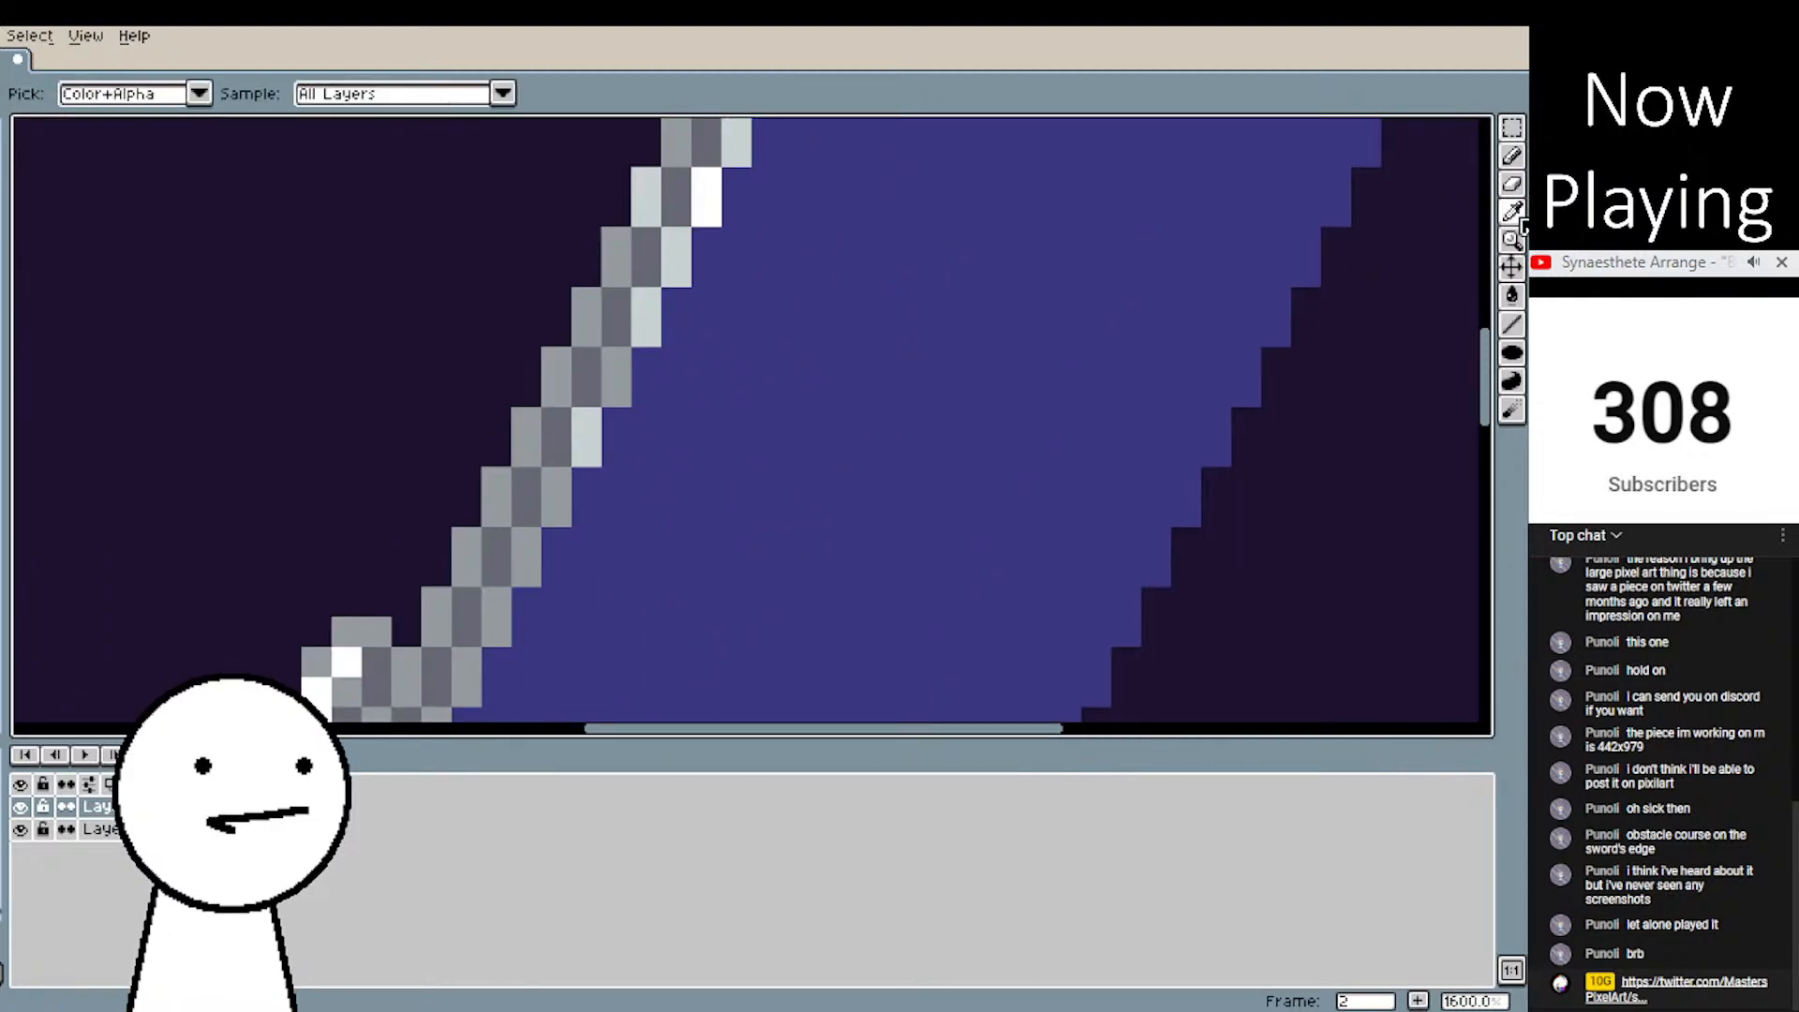
click(1515, 356)
scroll(243, 595, up, 2)
click(268, 457)
drag(496, 516, 835, 342)
key(v)
key(ctrl+z)
click(663, 270)
click(450, 380)
click(703, 530)
scroll(703, 531, down, 5)
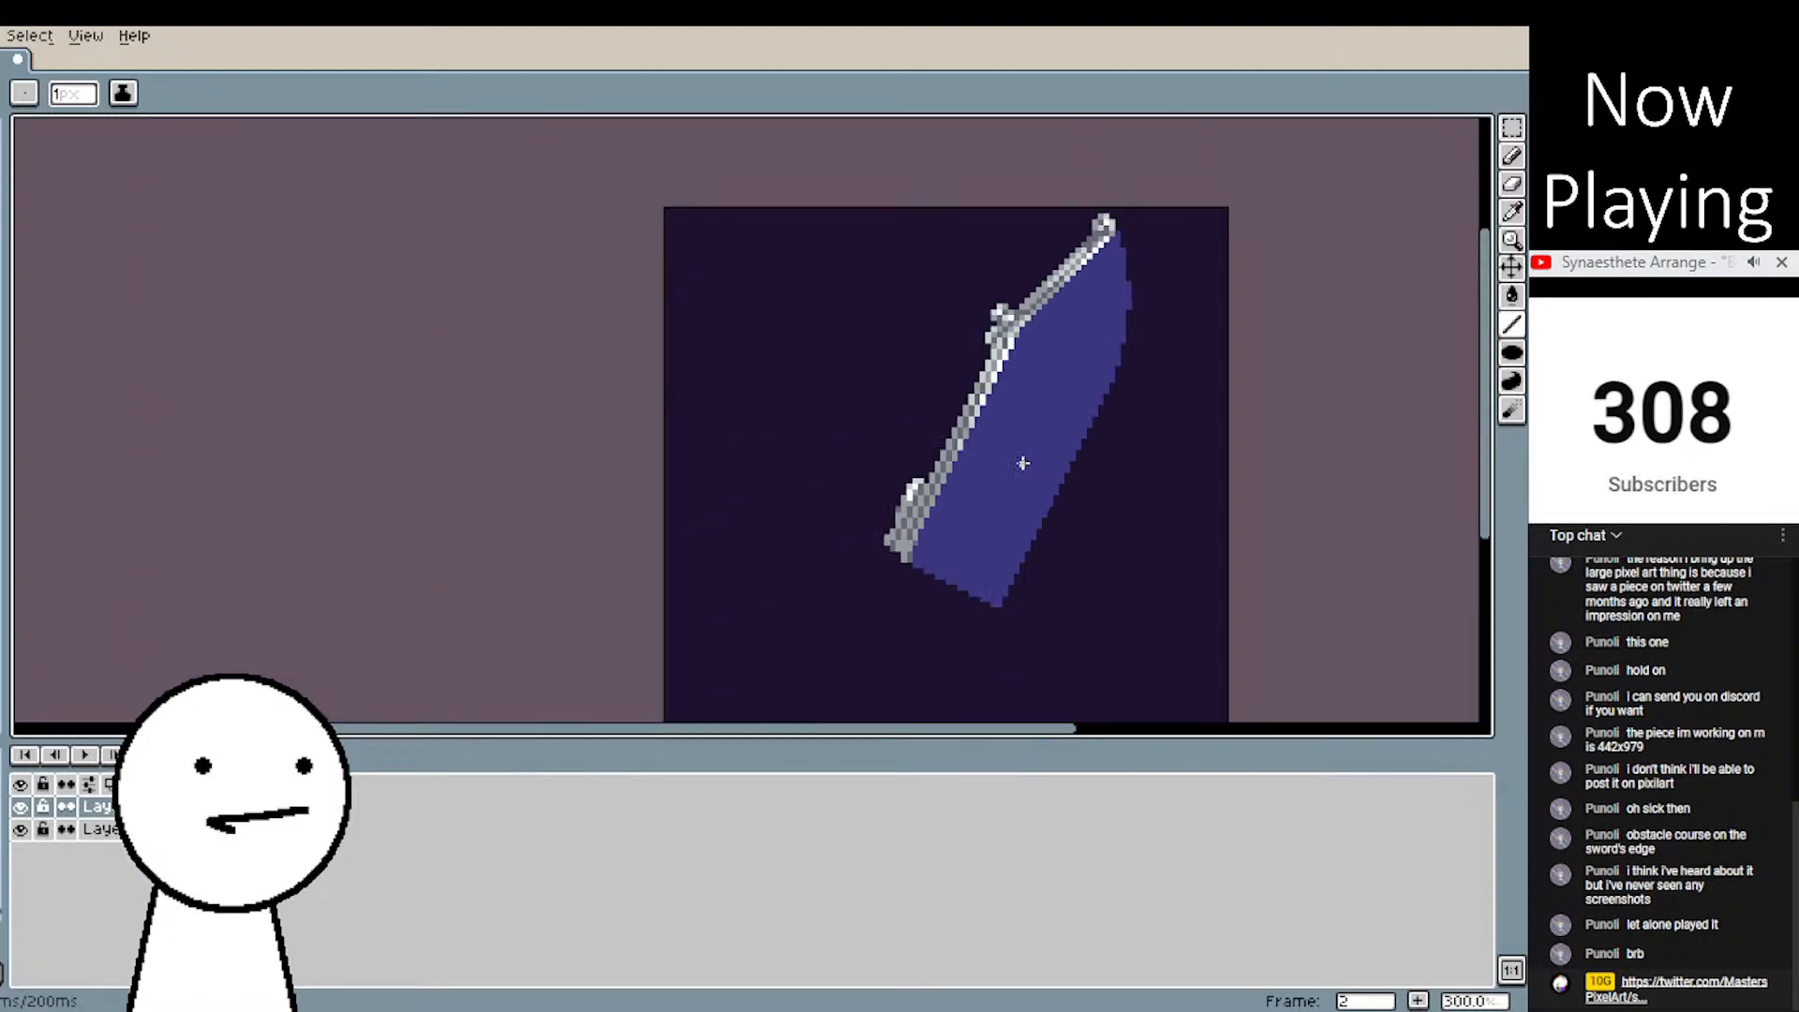
- Recolour two stacked light-grey pixels on the outer rim below the lower knob's white highlight pale bluish grey
scroll(1011, 469, down, 1)
scroll(952, 466, up, 5)
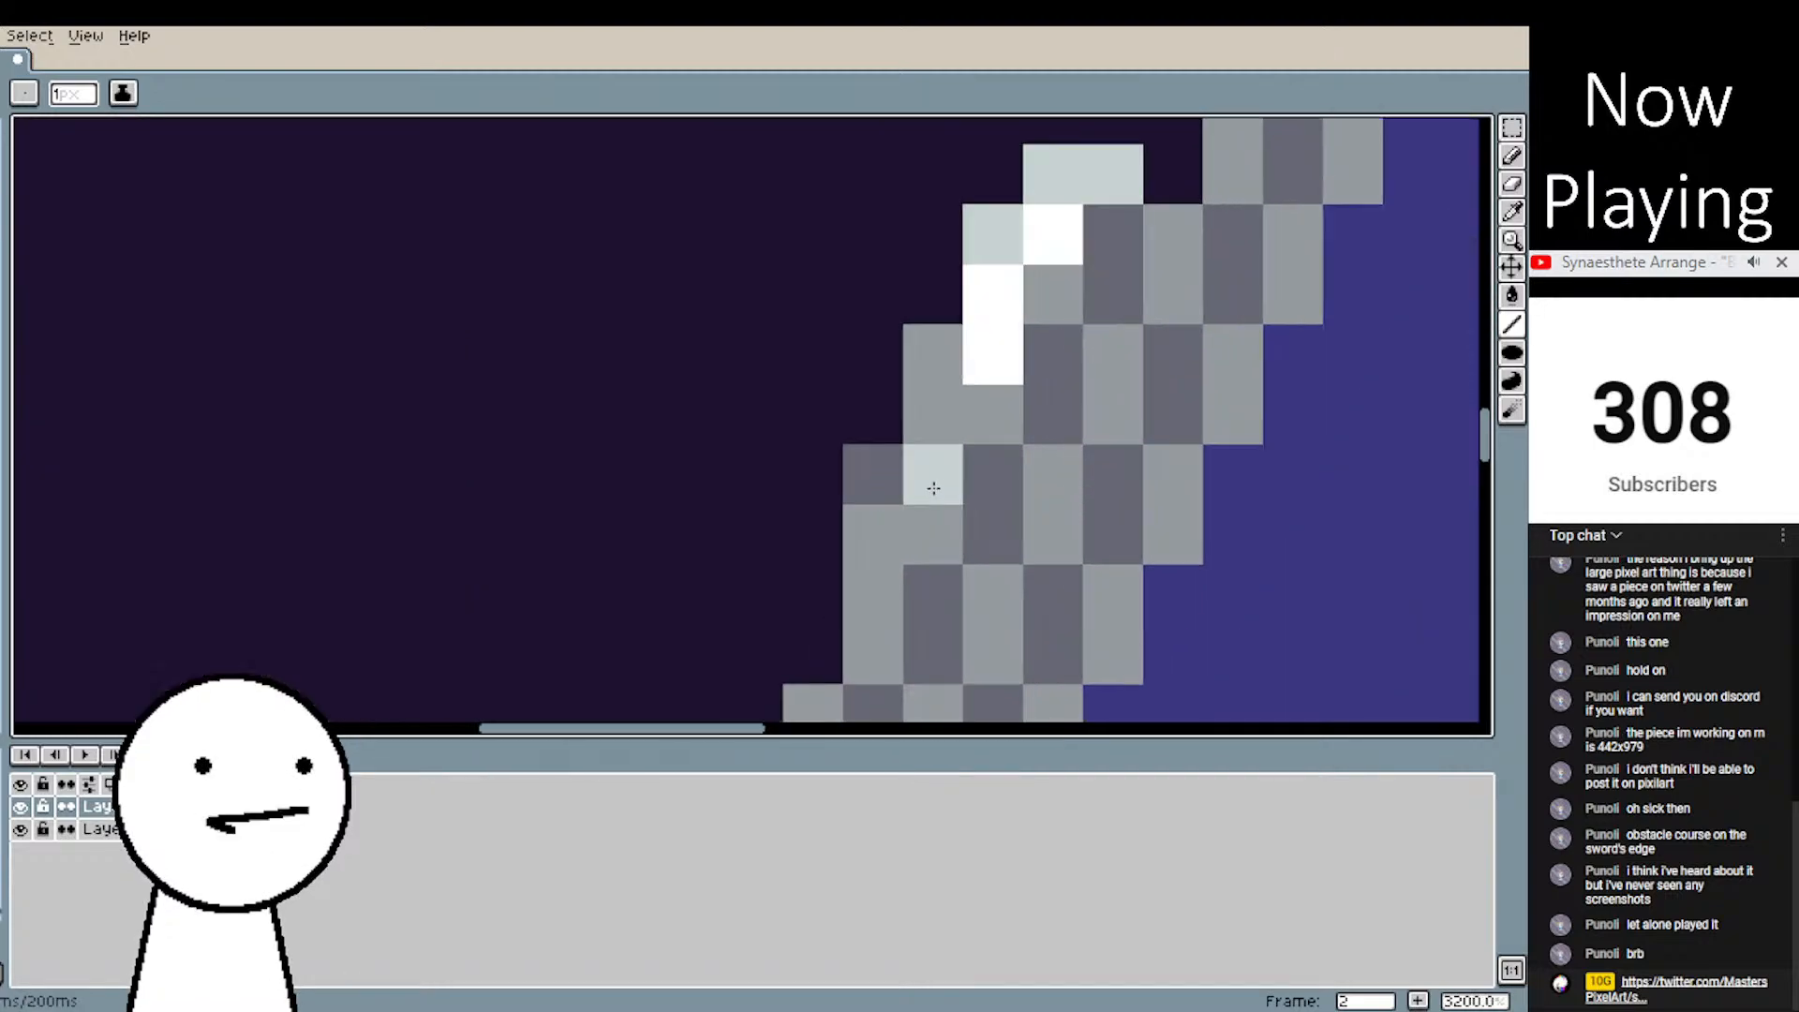
drag(934, 414, 933, 475)
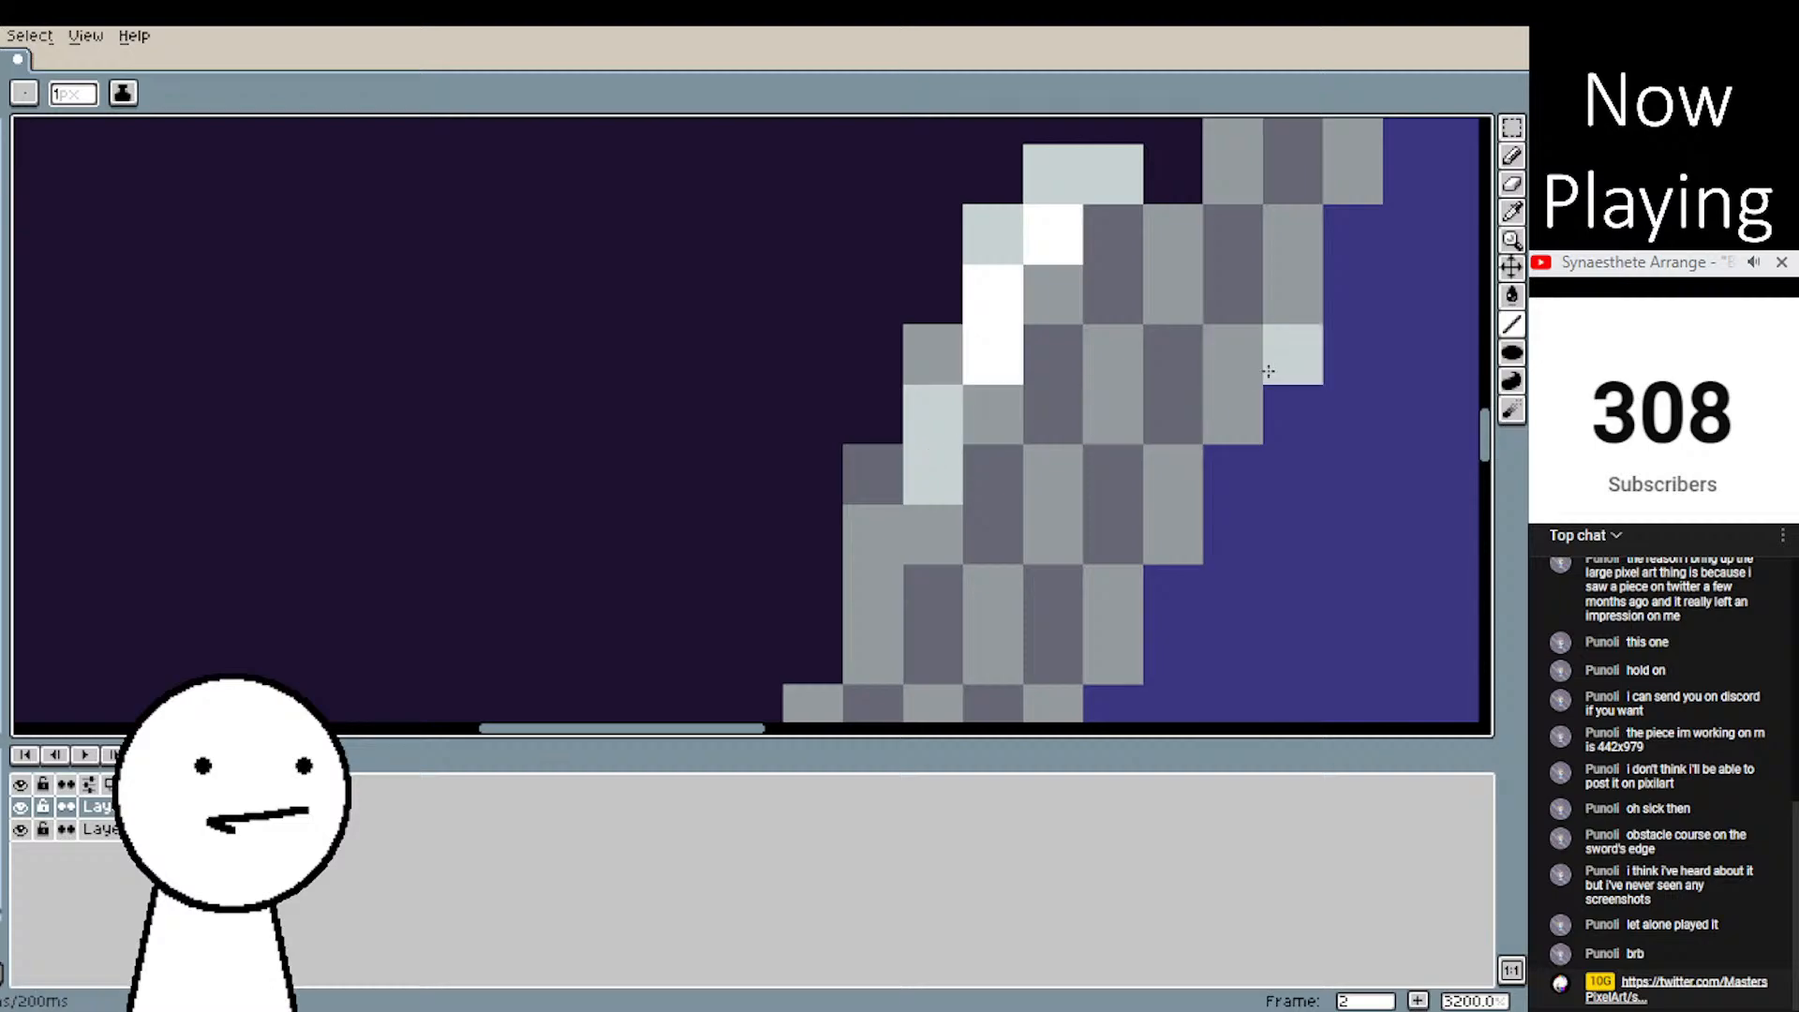
- Paint a cluster of six pale bluish-grey pixels on the light-grey area at the bottom end of the edge trim
drag(1267, 361, 957, 414)
scroll(957, 413, down, 2)
scroll(863, 454, up, 1)
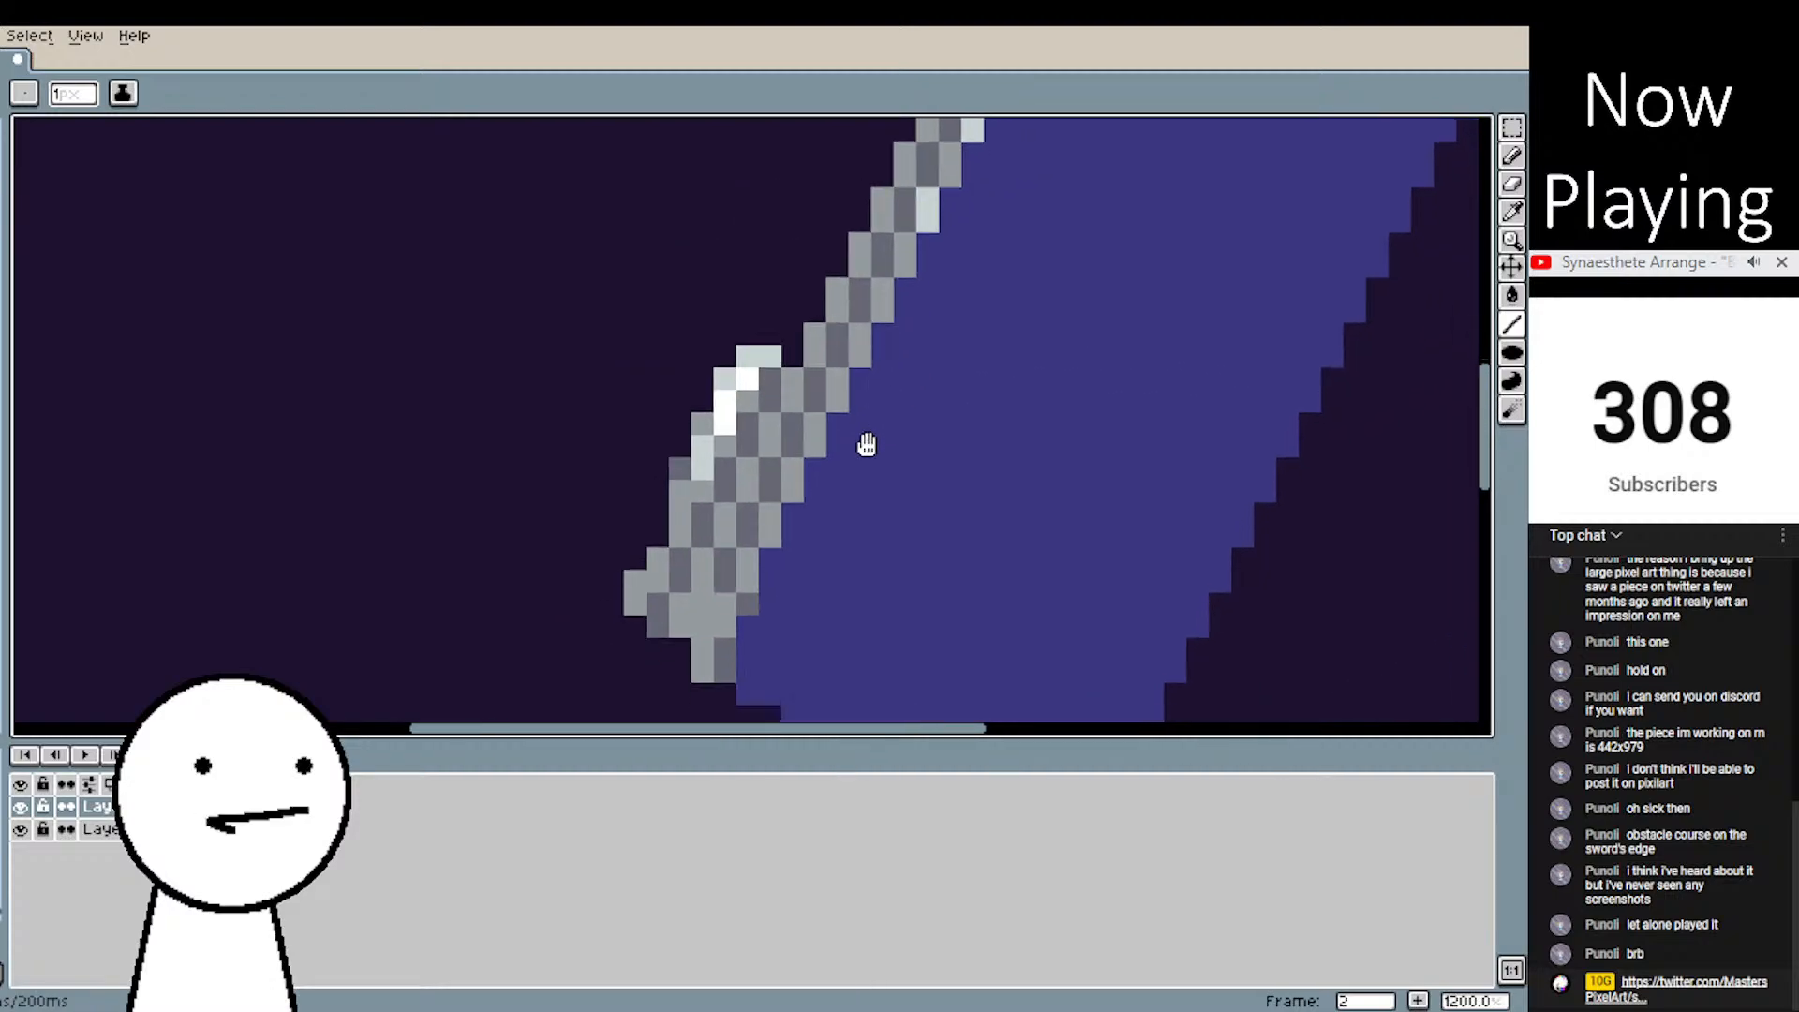
mouse_move(633, 600)
mouse_down()
mouse_move(602, 477)
mouse_move(542, 477)
mouse_move(527, 550)
mouse_move(552, 580)
mouse_move(513, 518)
mouse_up()
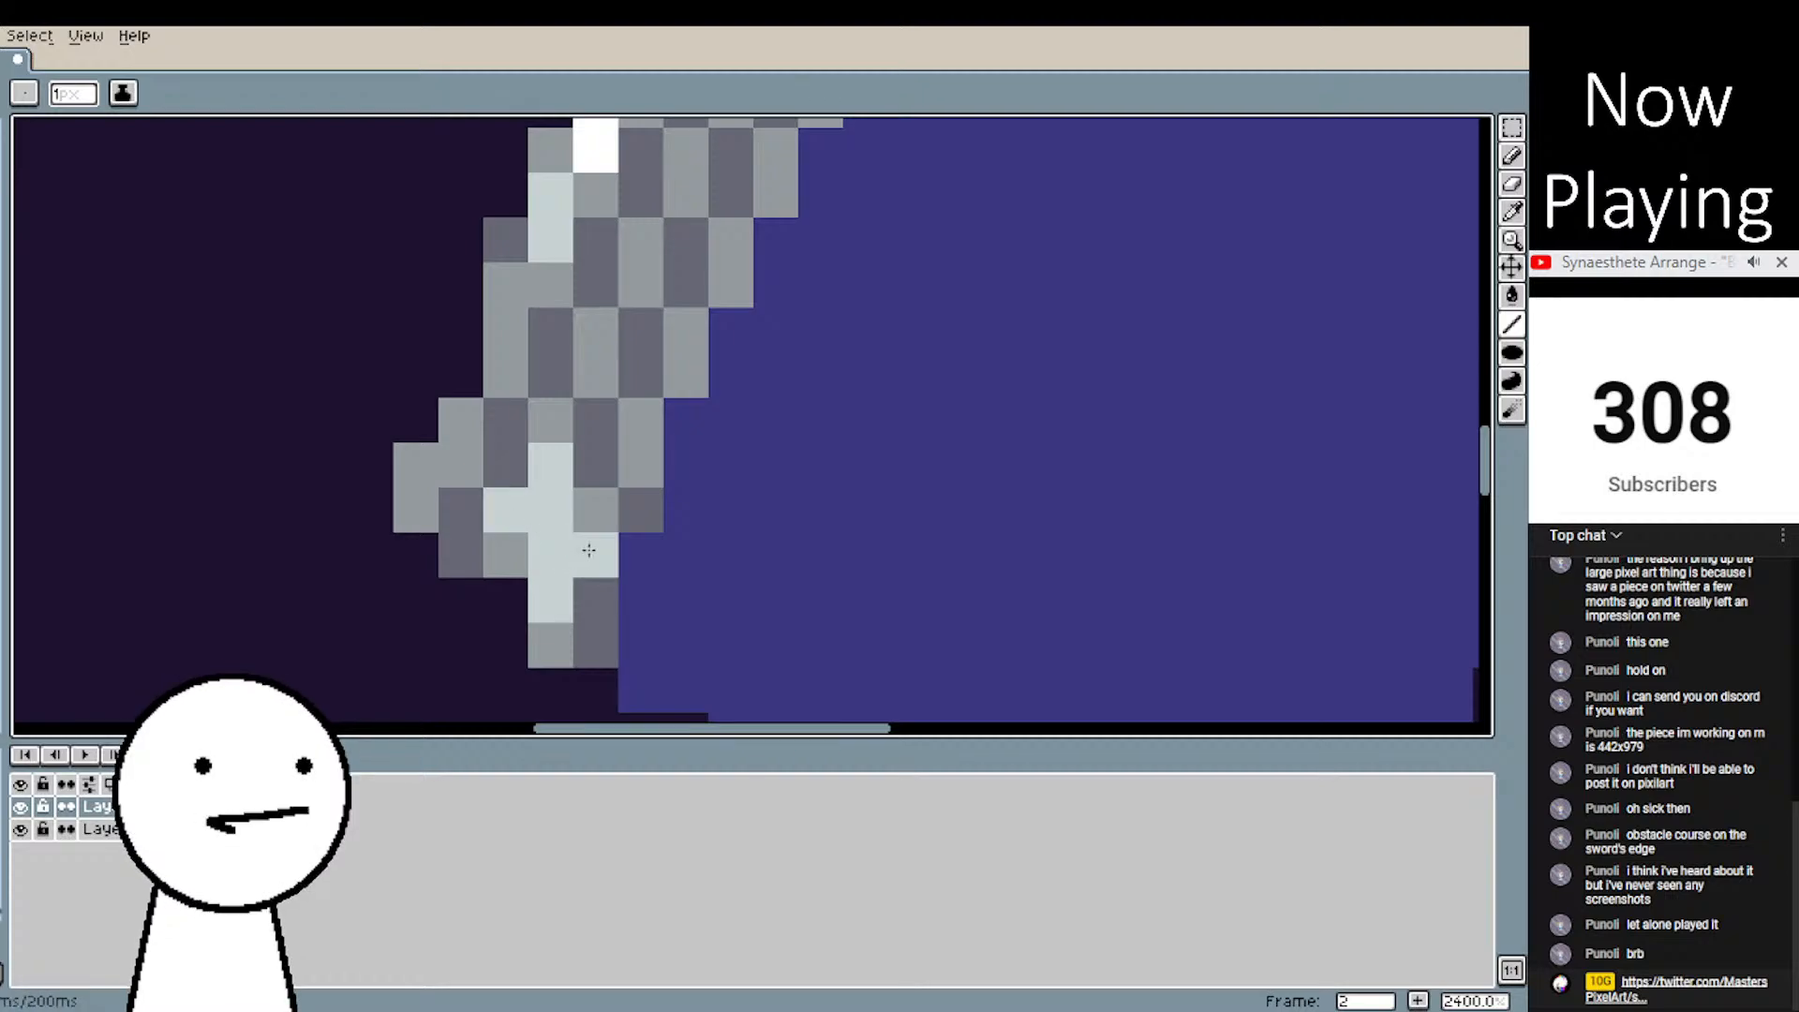
- Try light grey on two dark pixels bordering the pale cluster at the bottom end of the trim
click(1517, 215)
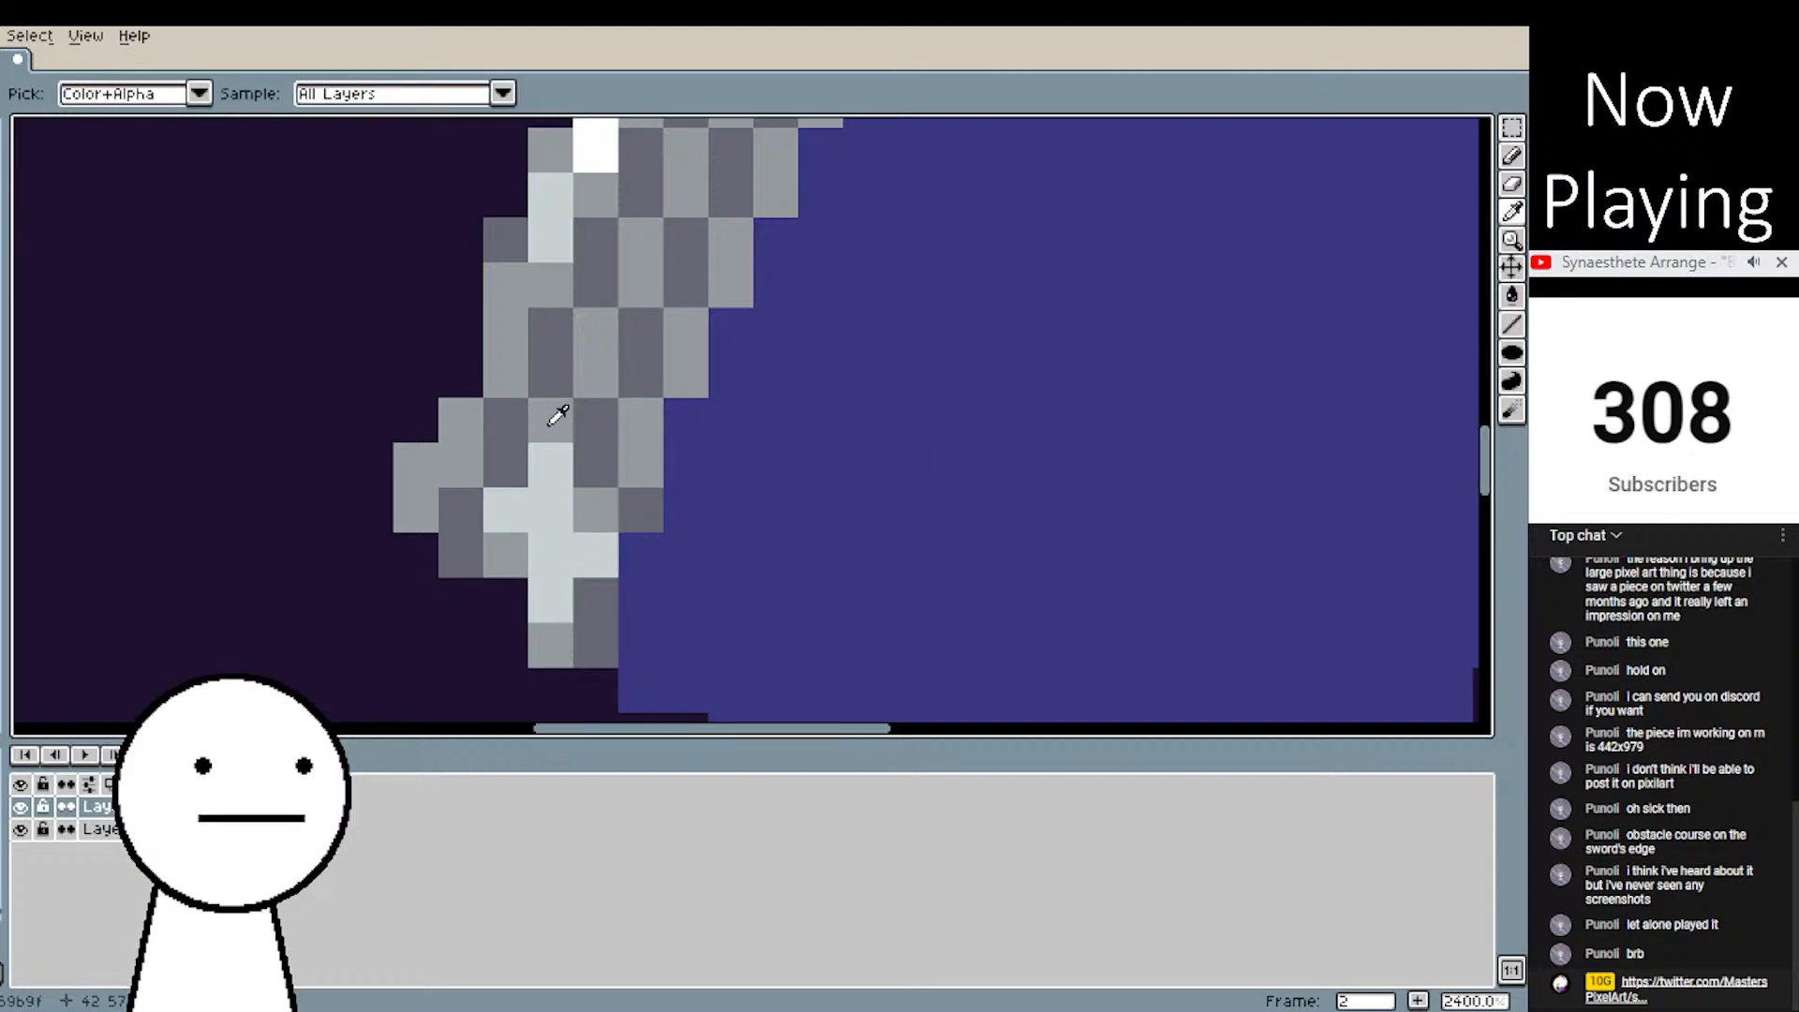
click(1509, 328)
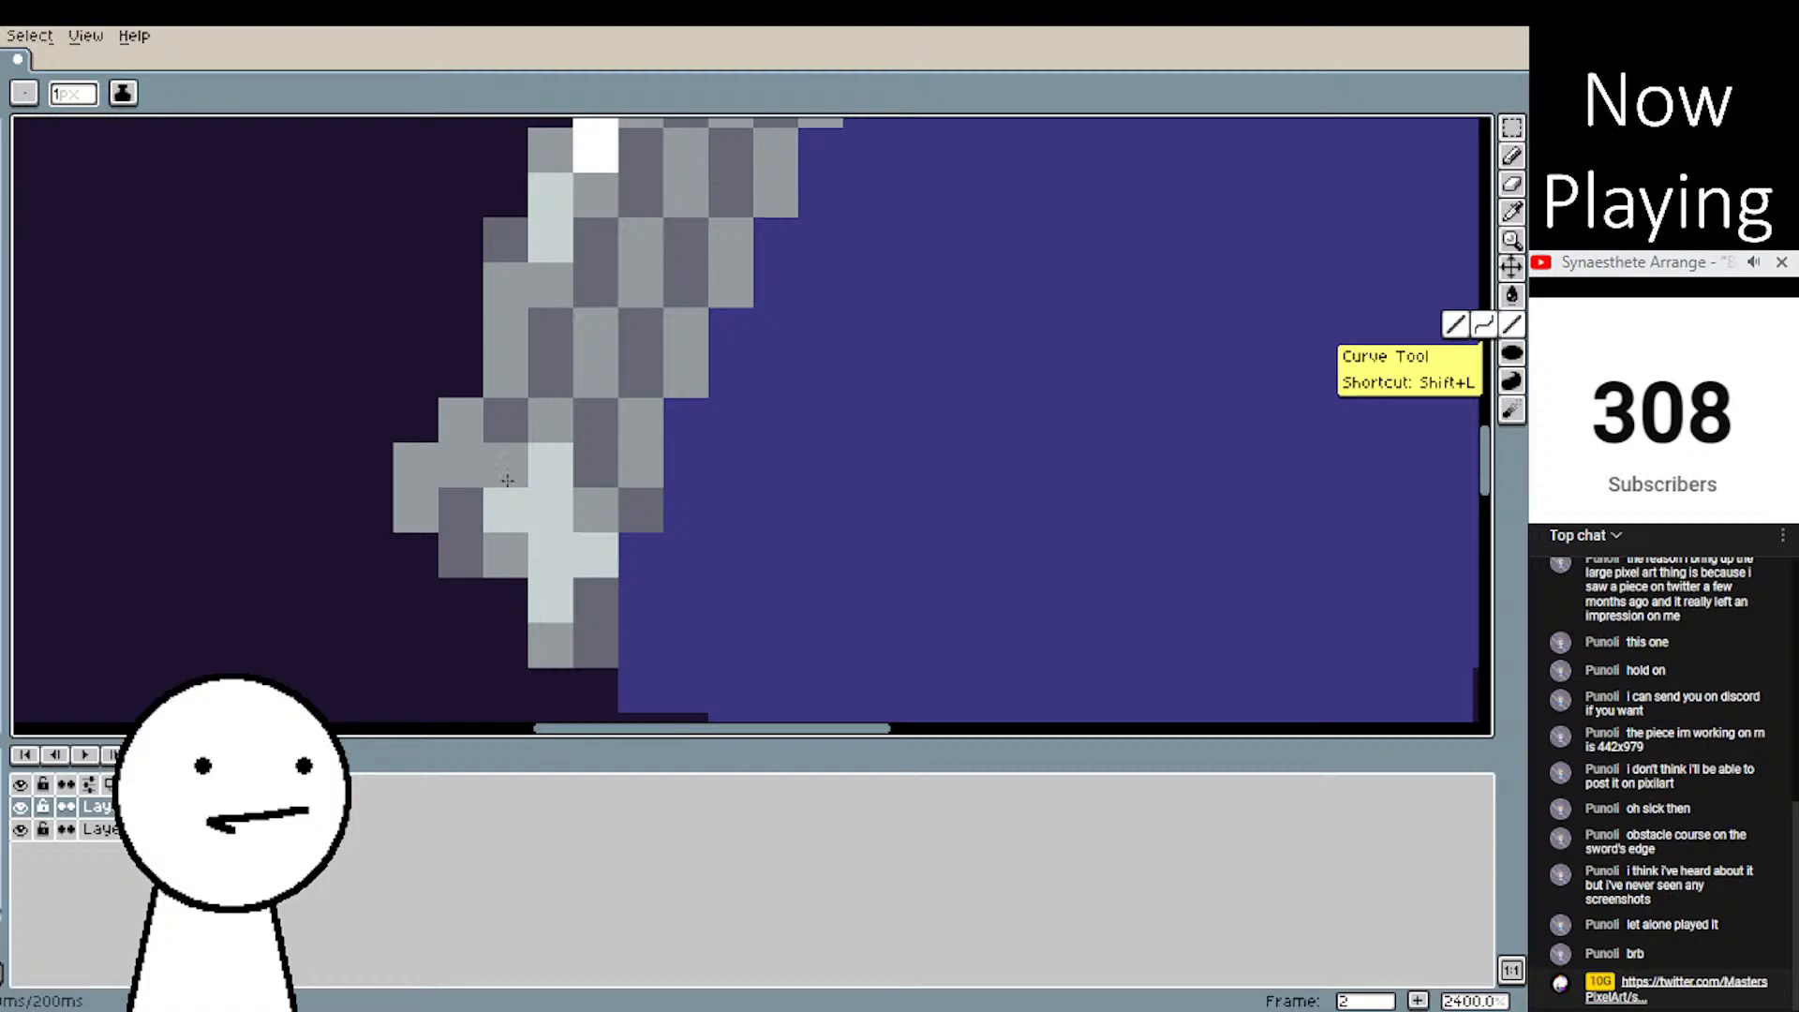
scroll(914, 457, down, 6)
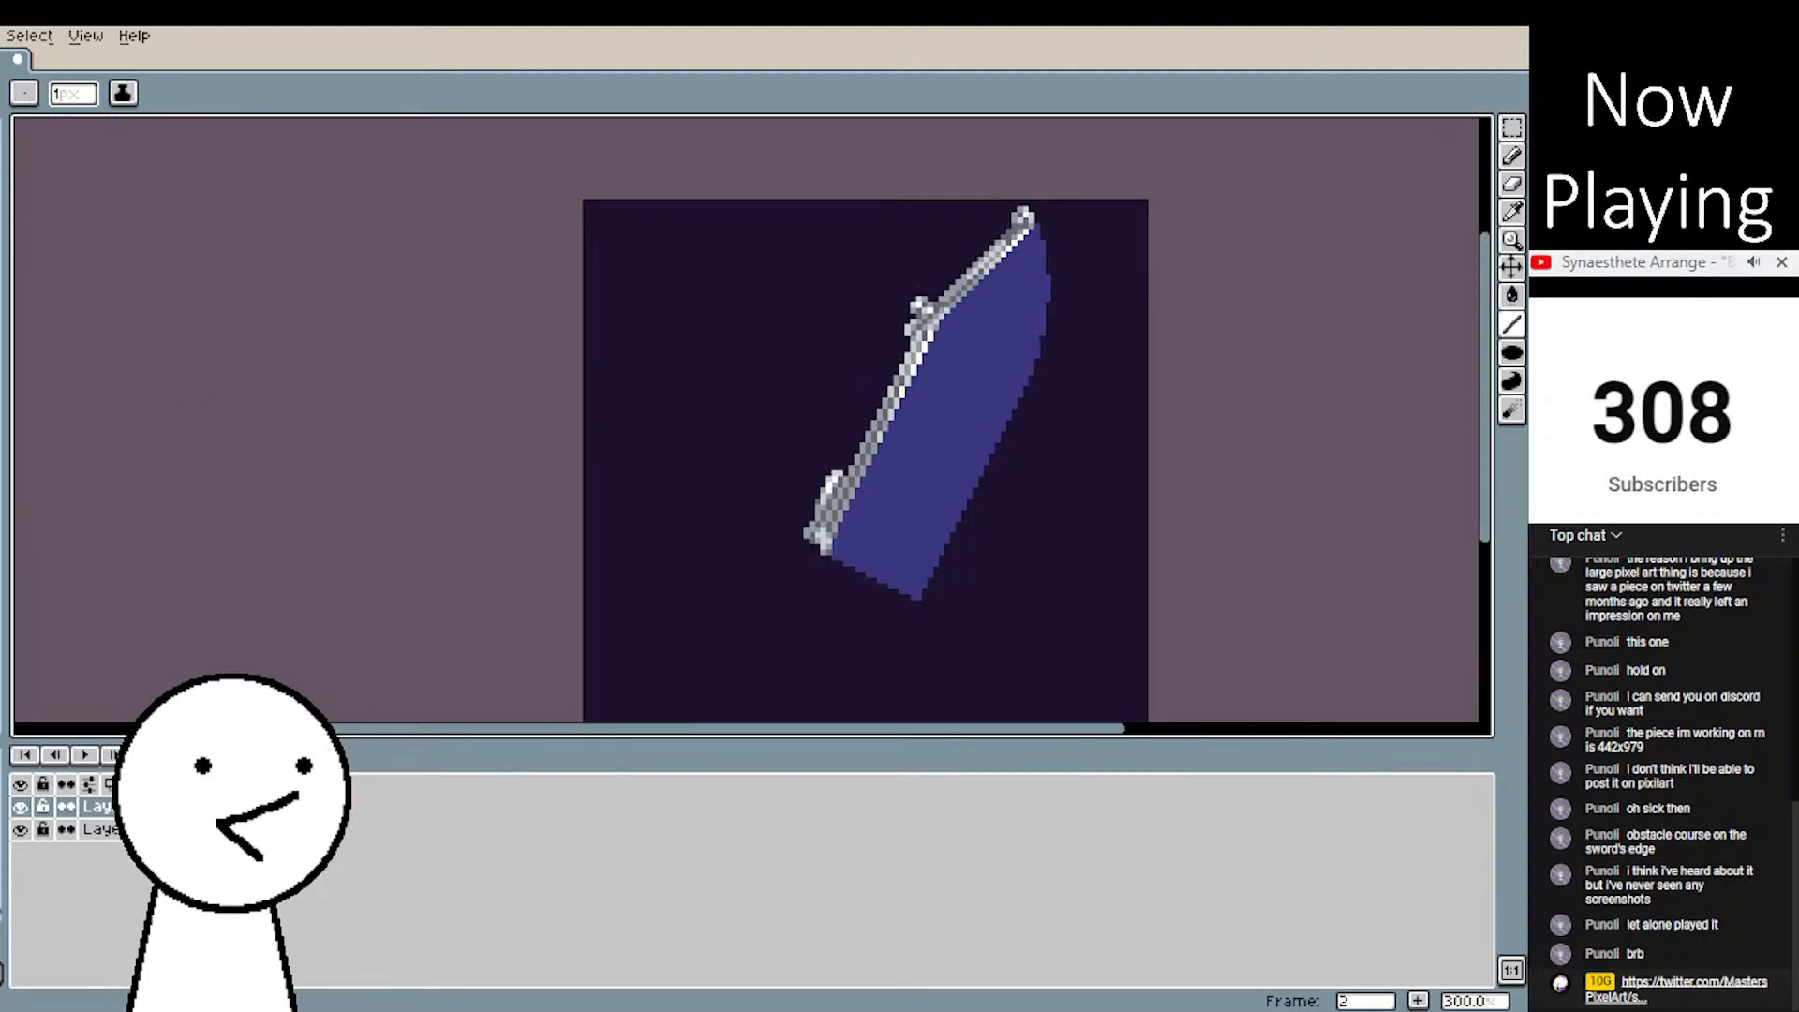
drag(1016, 404, 841, 479)
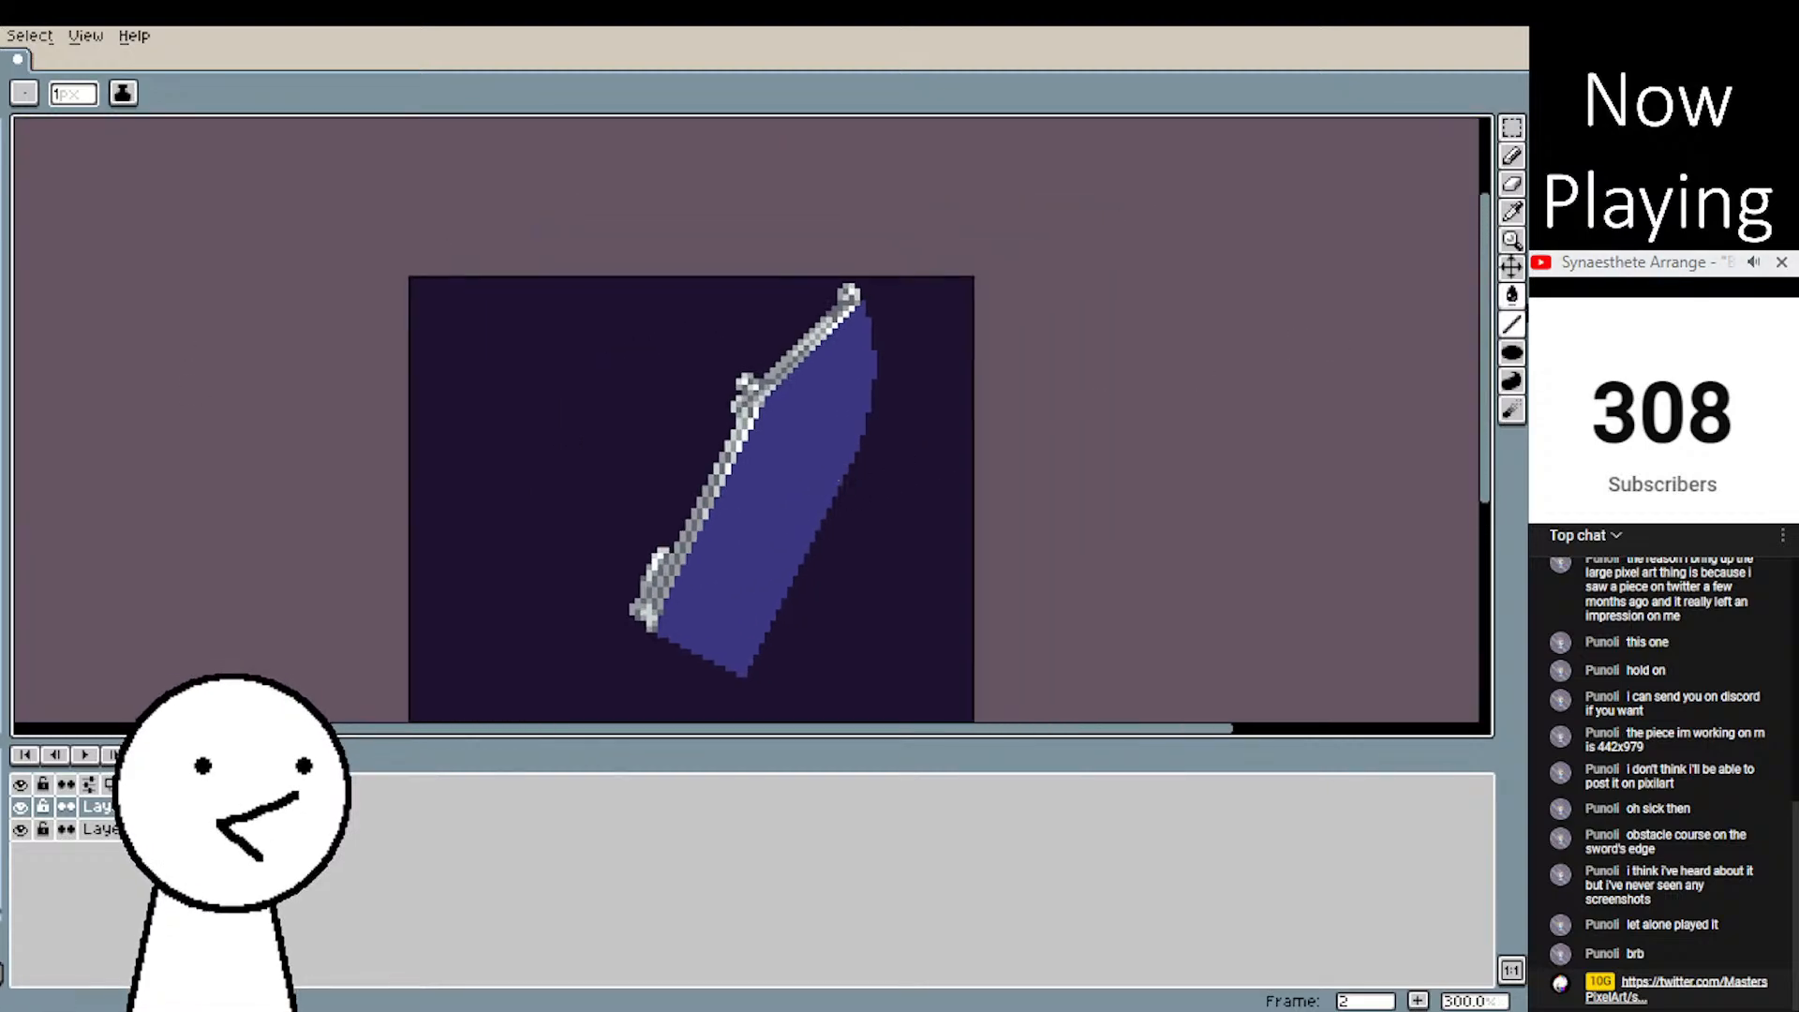
click(1512, 212)
scroll(787, 405, up, 1)
scroll(787, 405, up, 3)
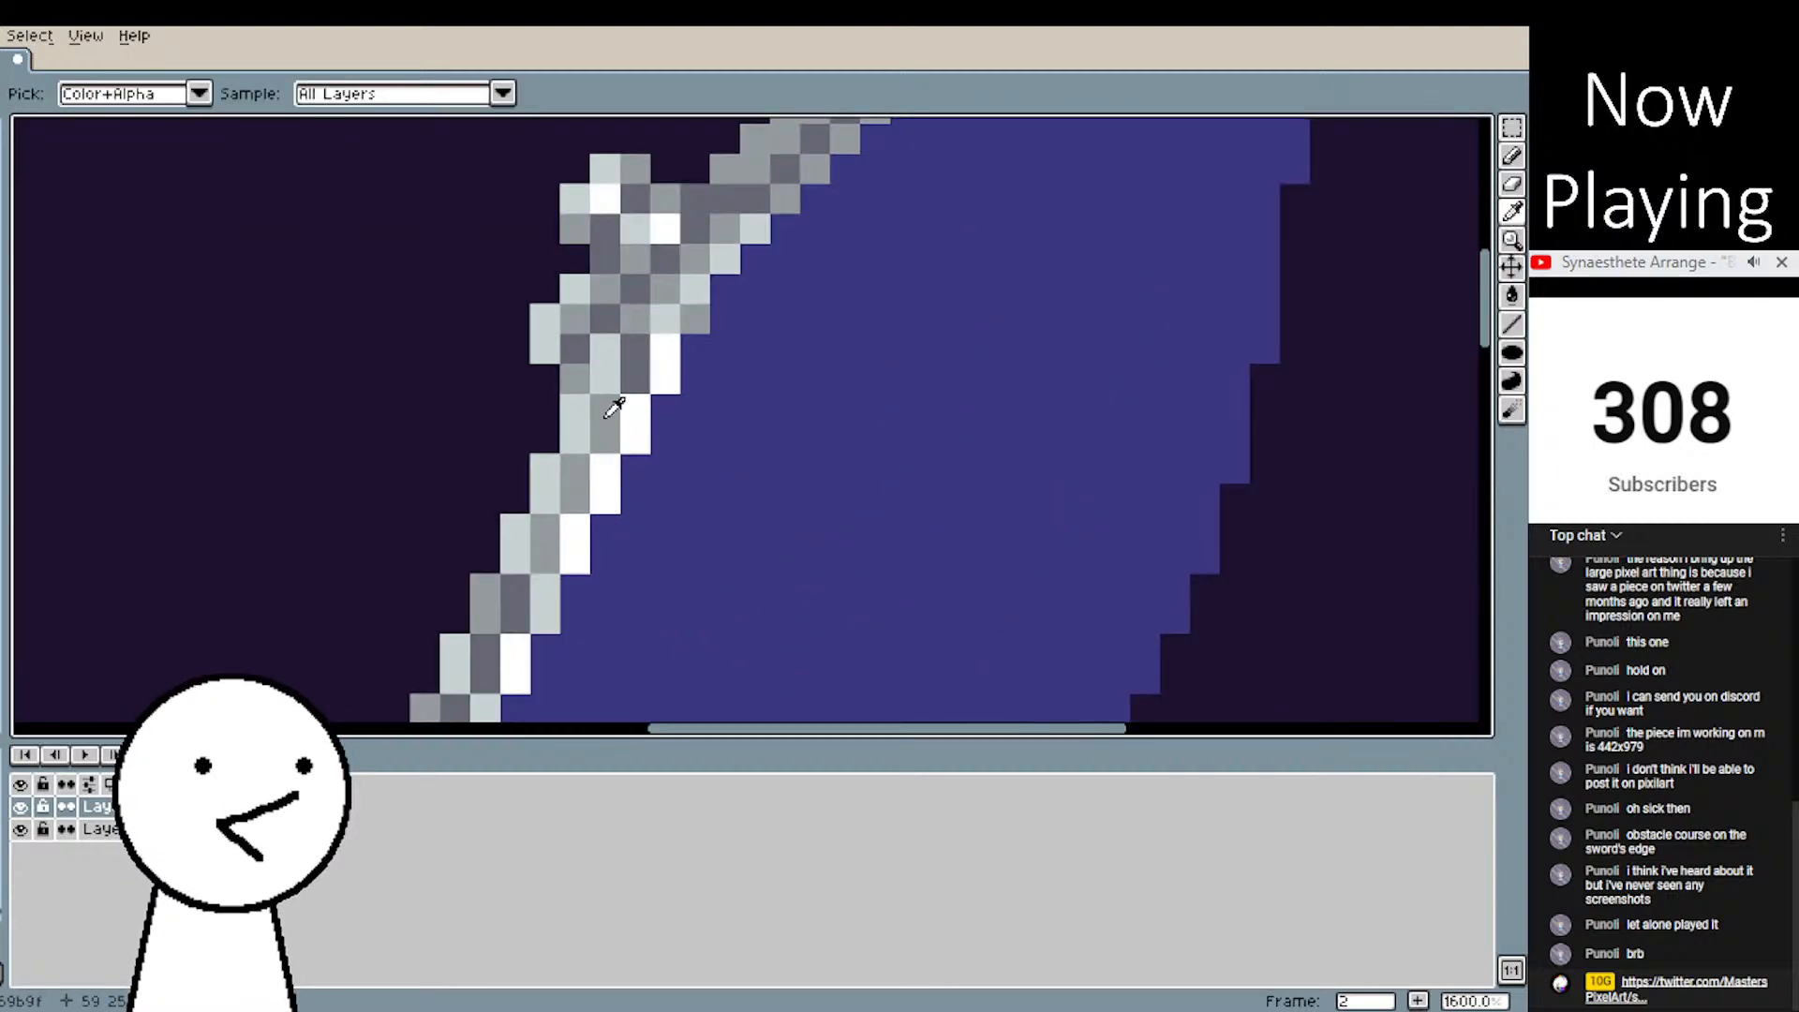
click(1511, 324)
scroll(813, 647, down, 2)
drag(848, 570, 1032, 184)
drag(800, 463, 800, 332)
scroll(684, 487, up, 3)
- Restore dark grey on the two lightened pixels around the pale cluster at the trim's bottom end
key(b)
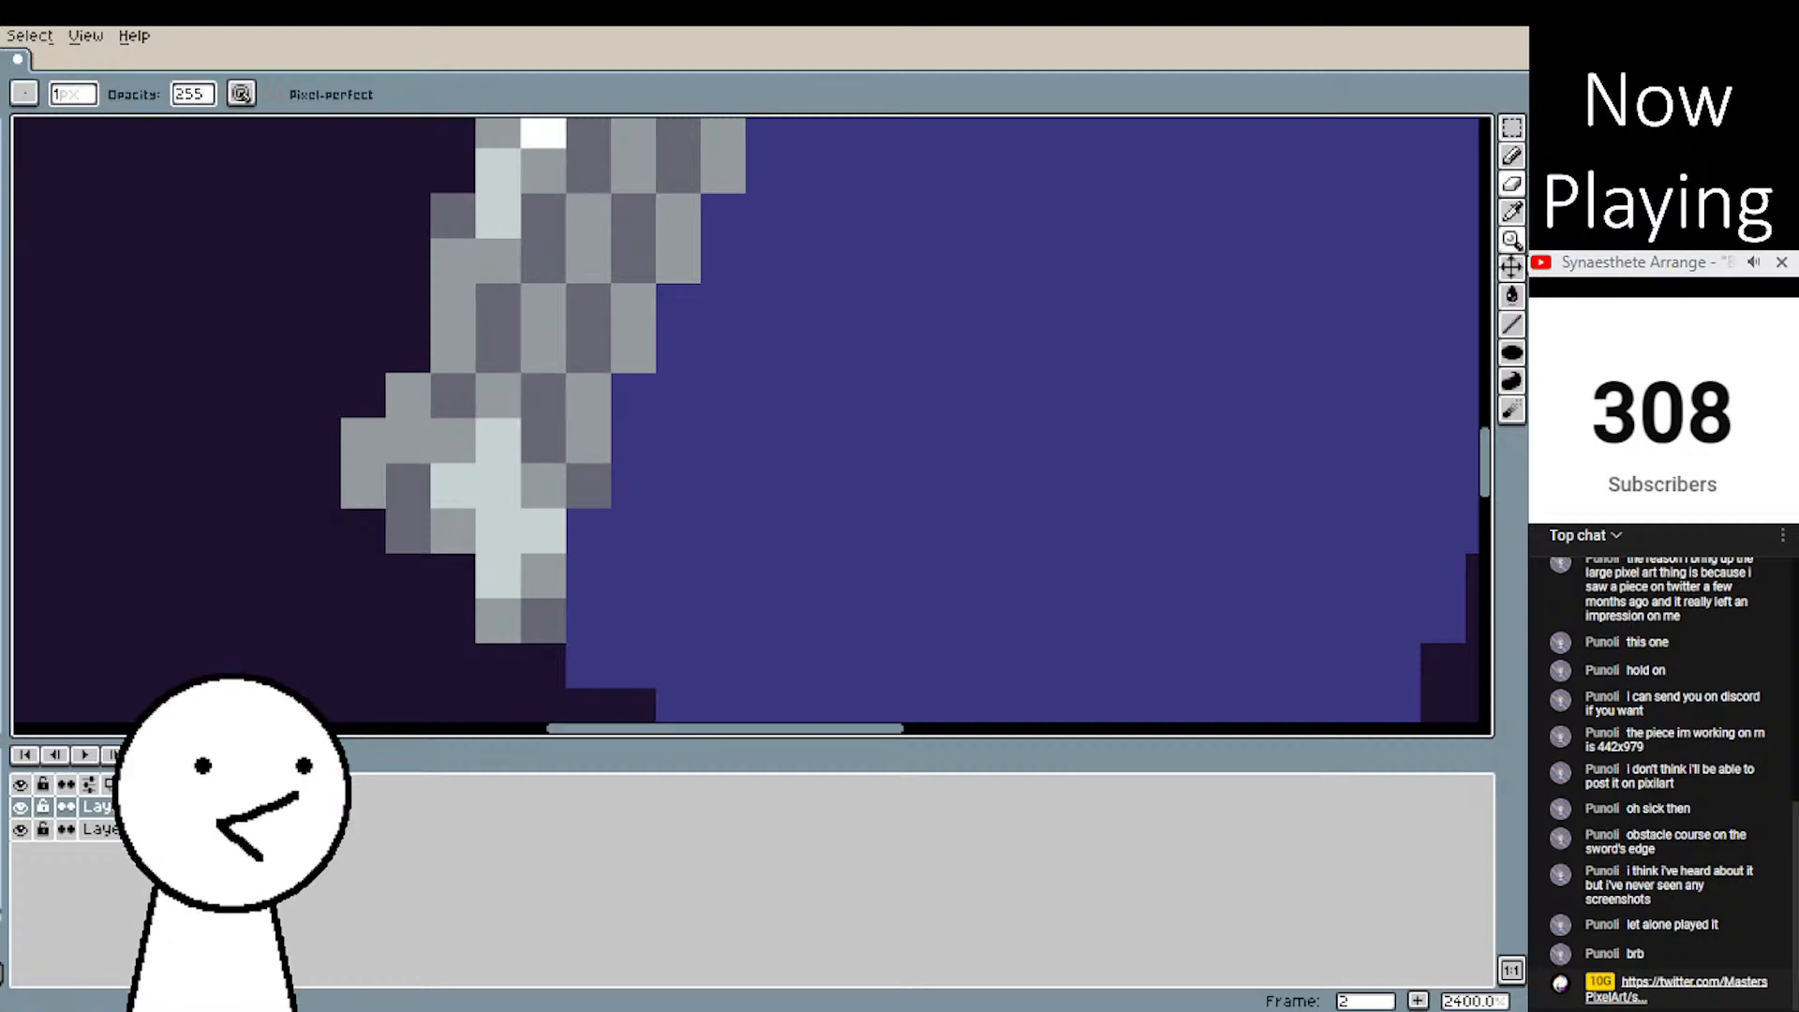
click(1512, 240)
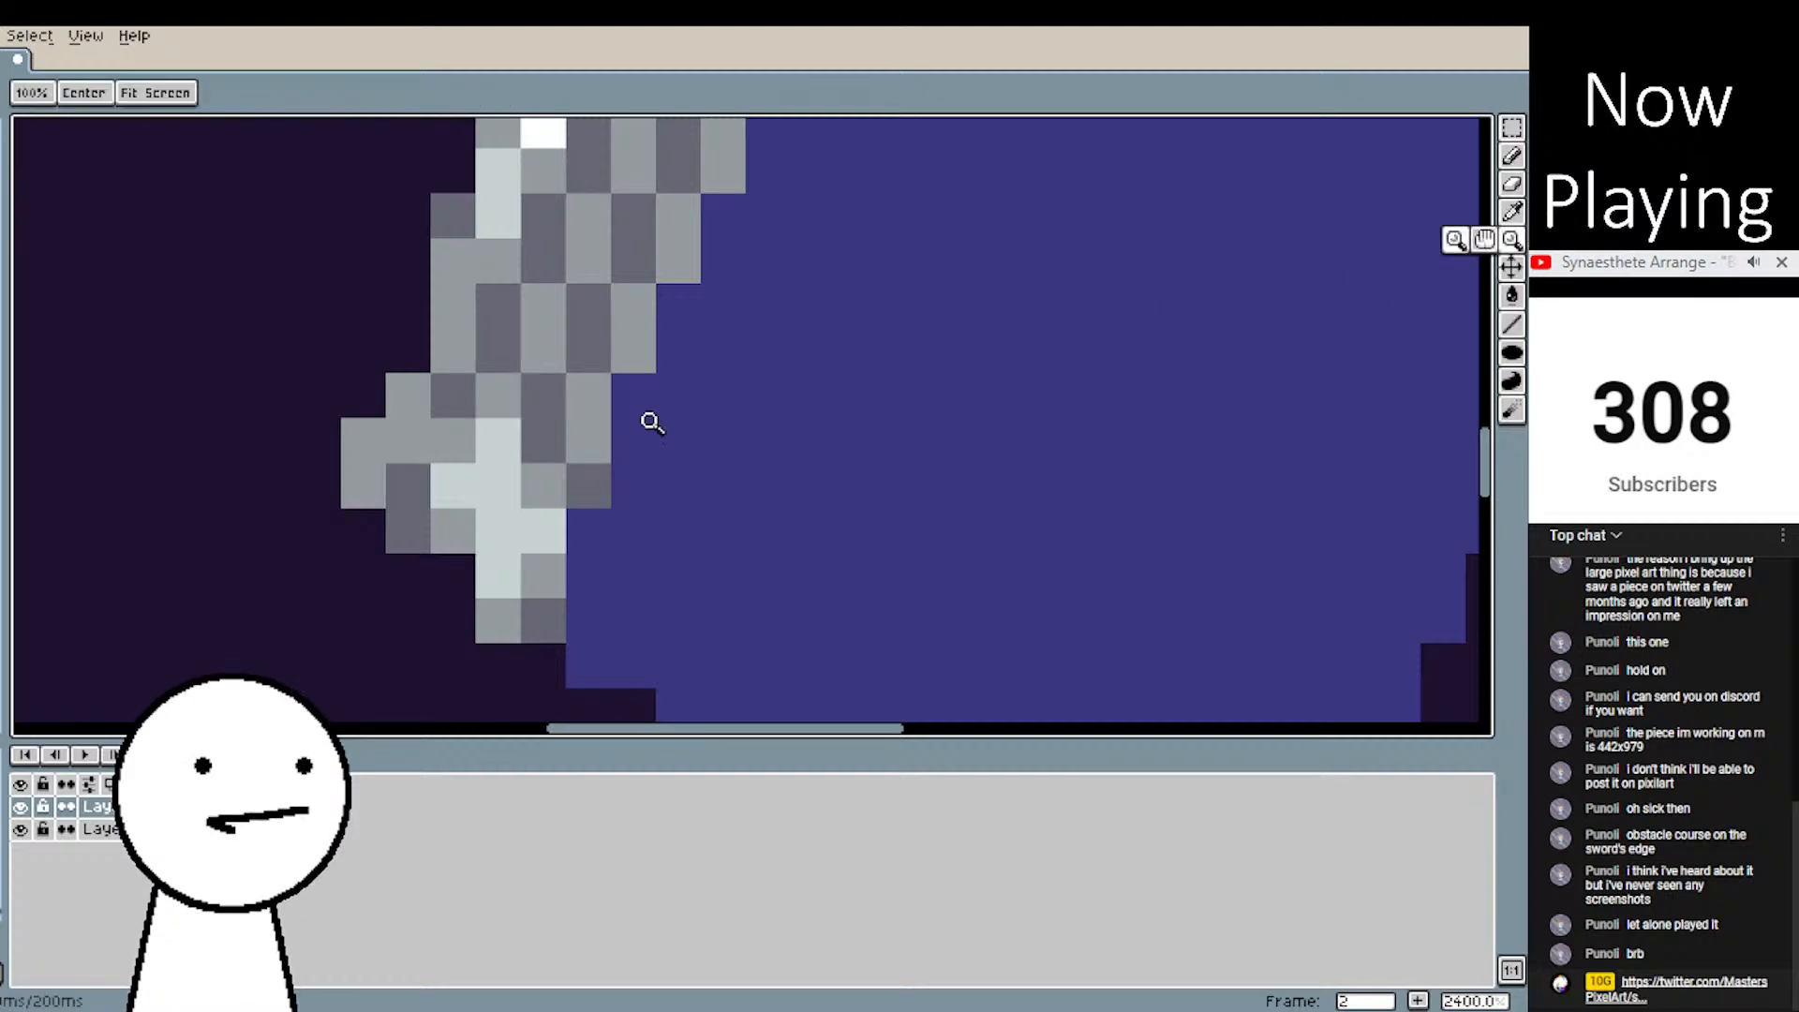
click(1514, 212)
click(1512, 324)
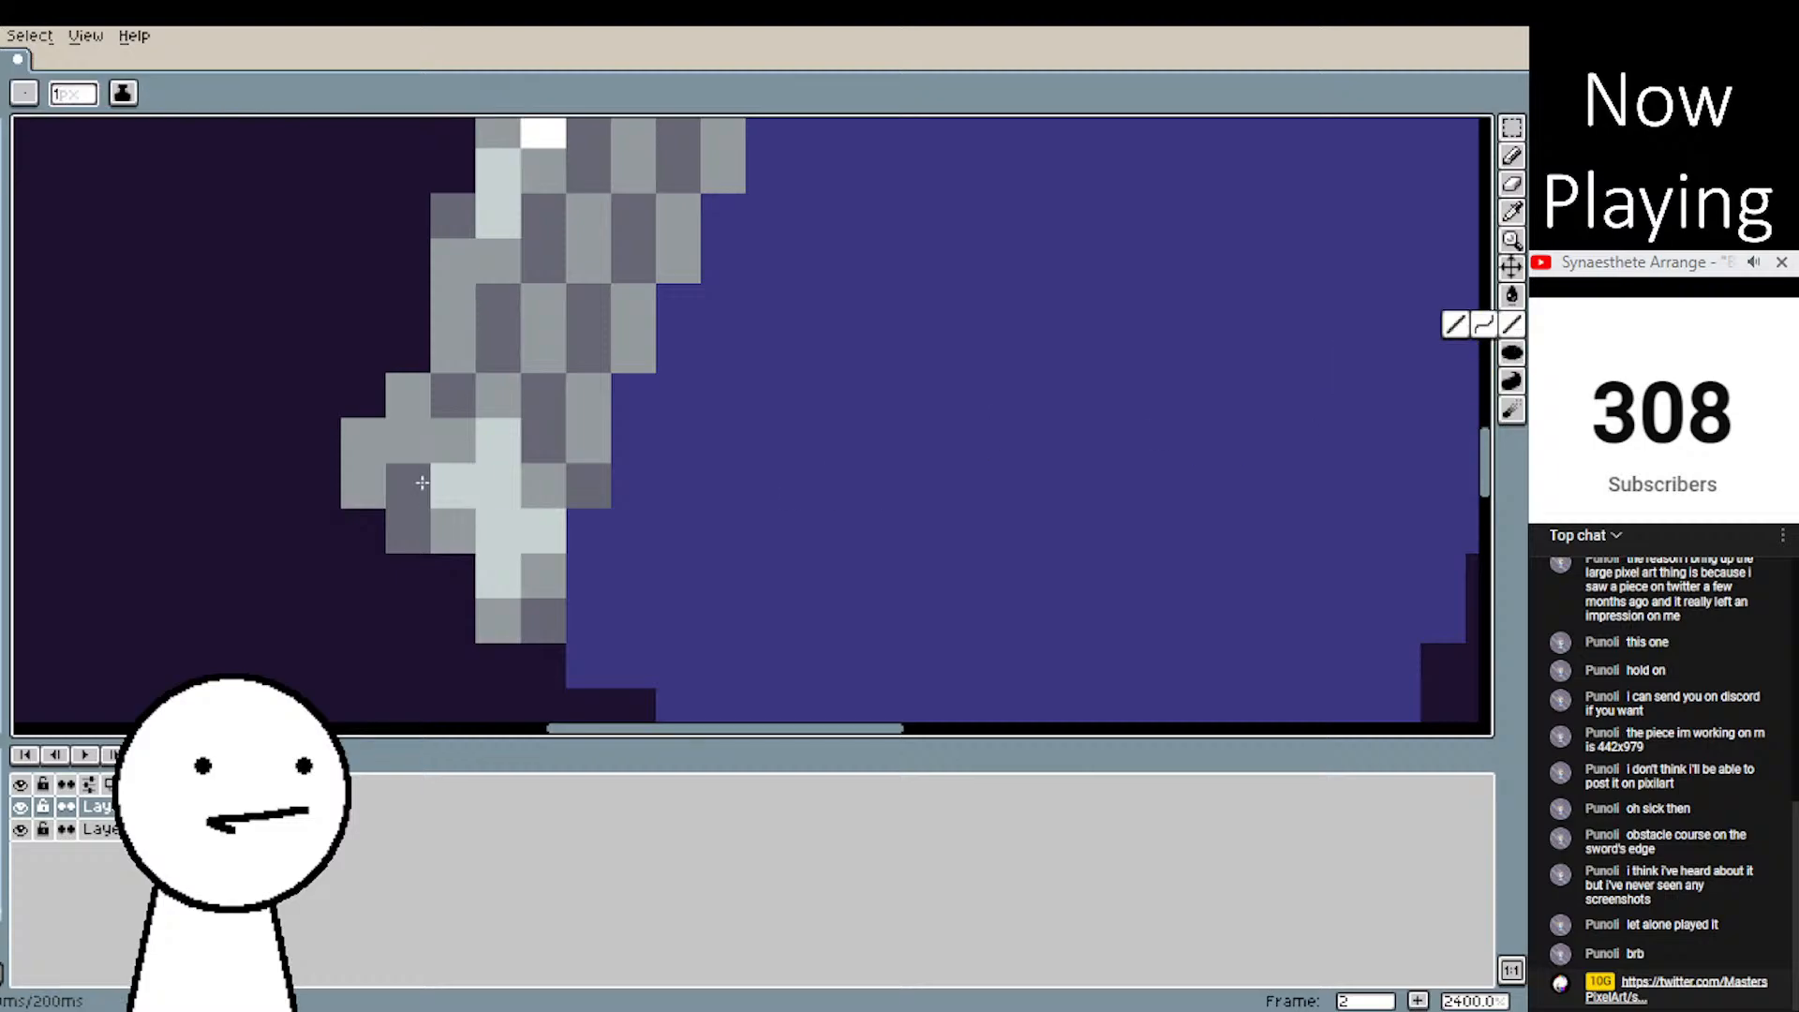
scroll(548, 582, down, 4)
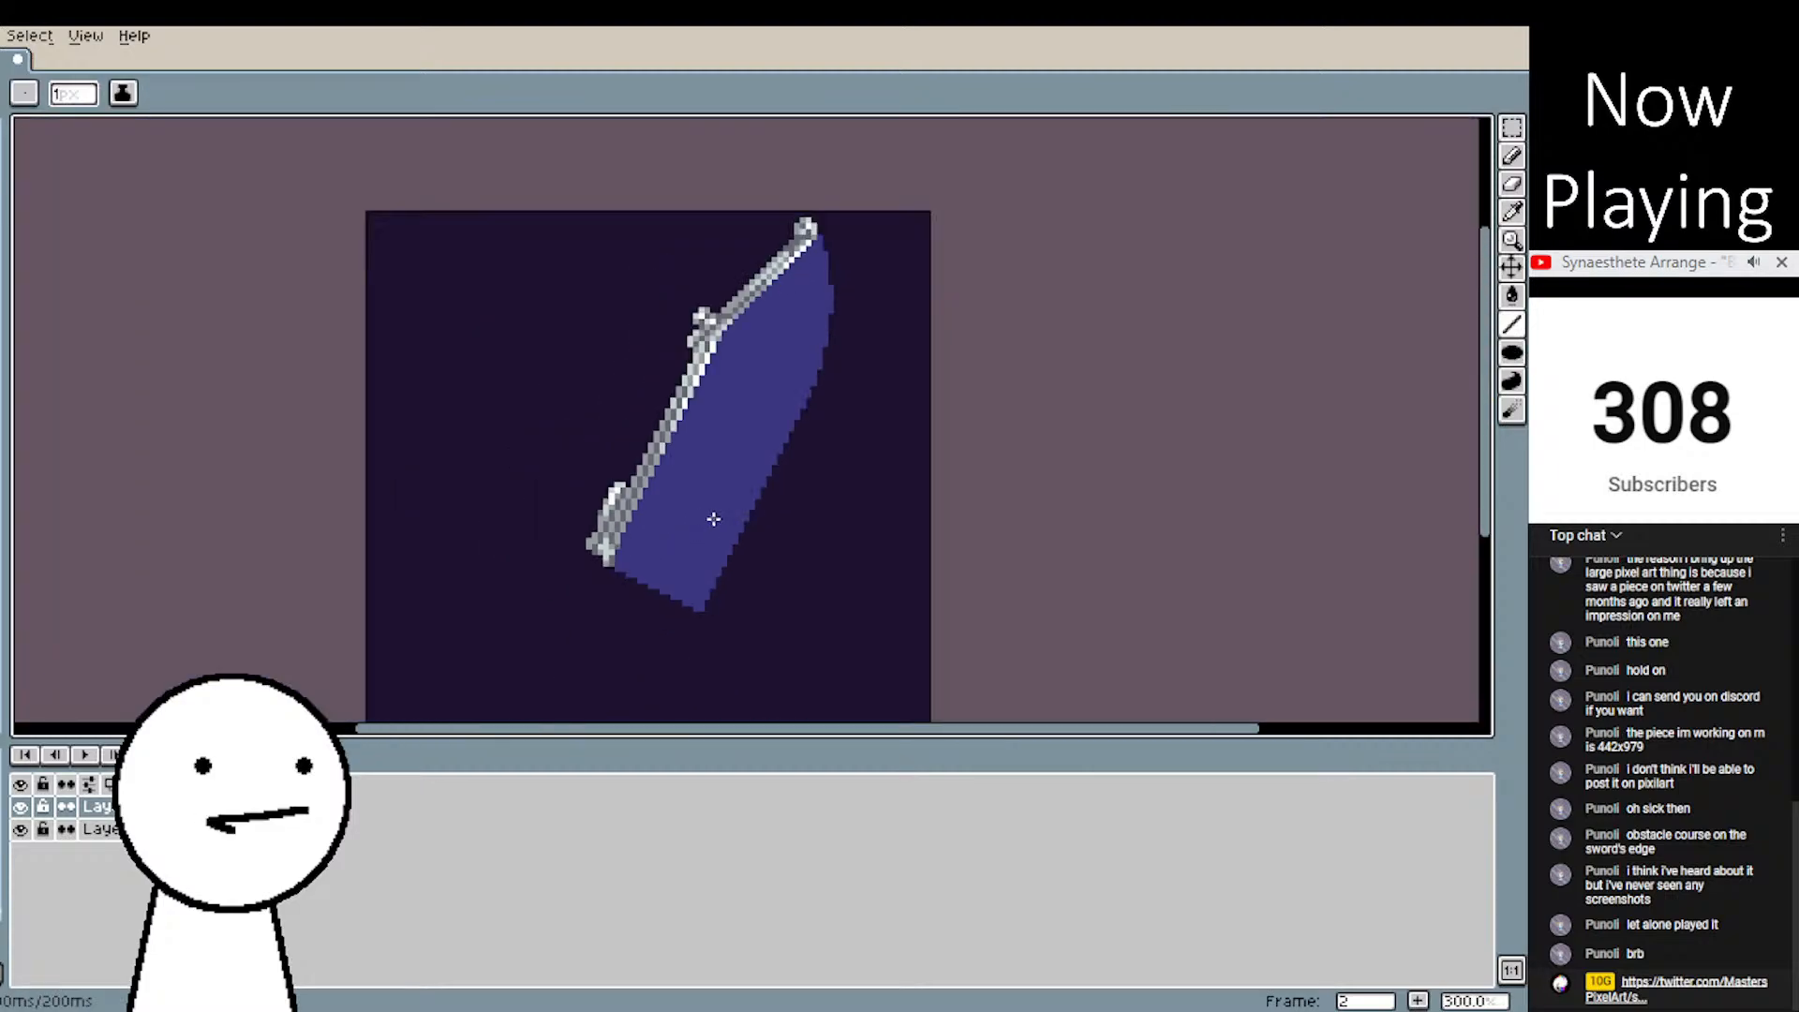
- Recolour three pixels of the pale cluster at the trim's bottom end light grey, keeping a vertical pair and one diagonal pixel
scroll(675, 529, up, 4)
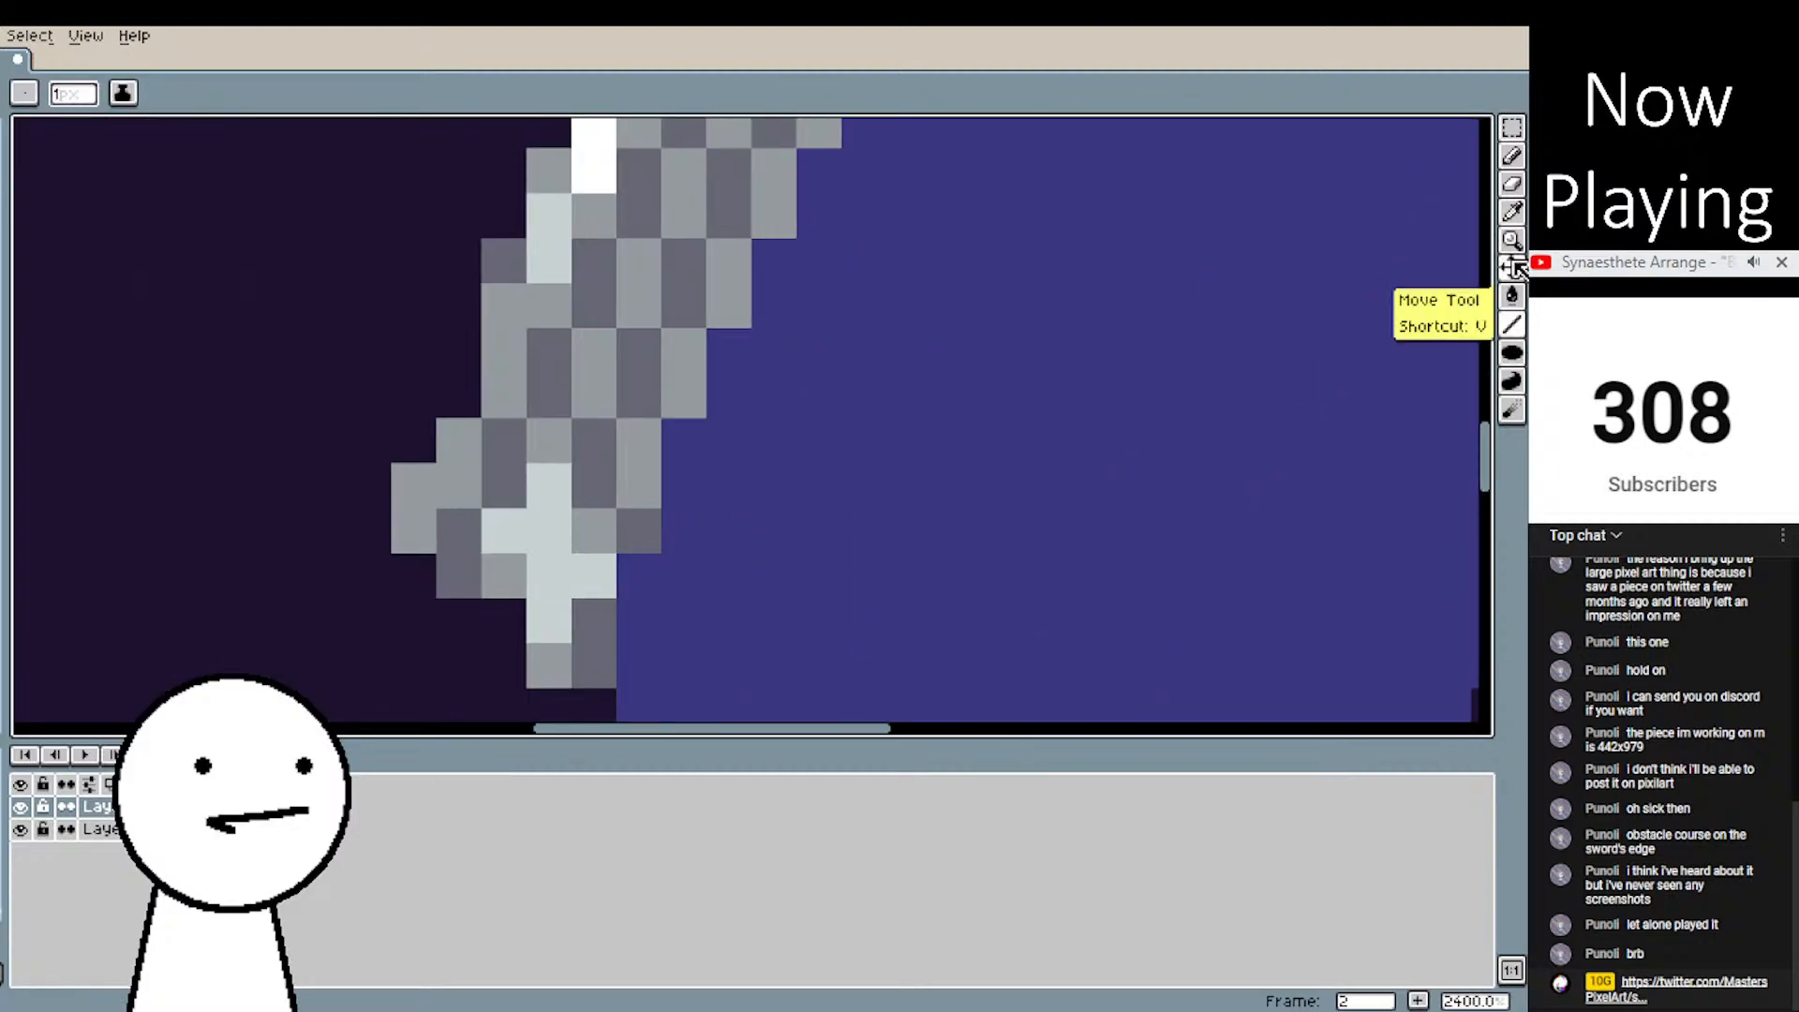
click(1513, 214)
click(586, 531)
click(1513, 354)
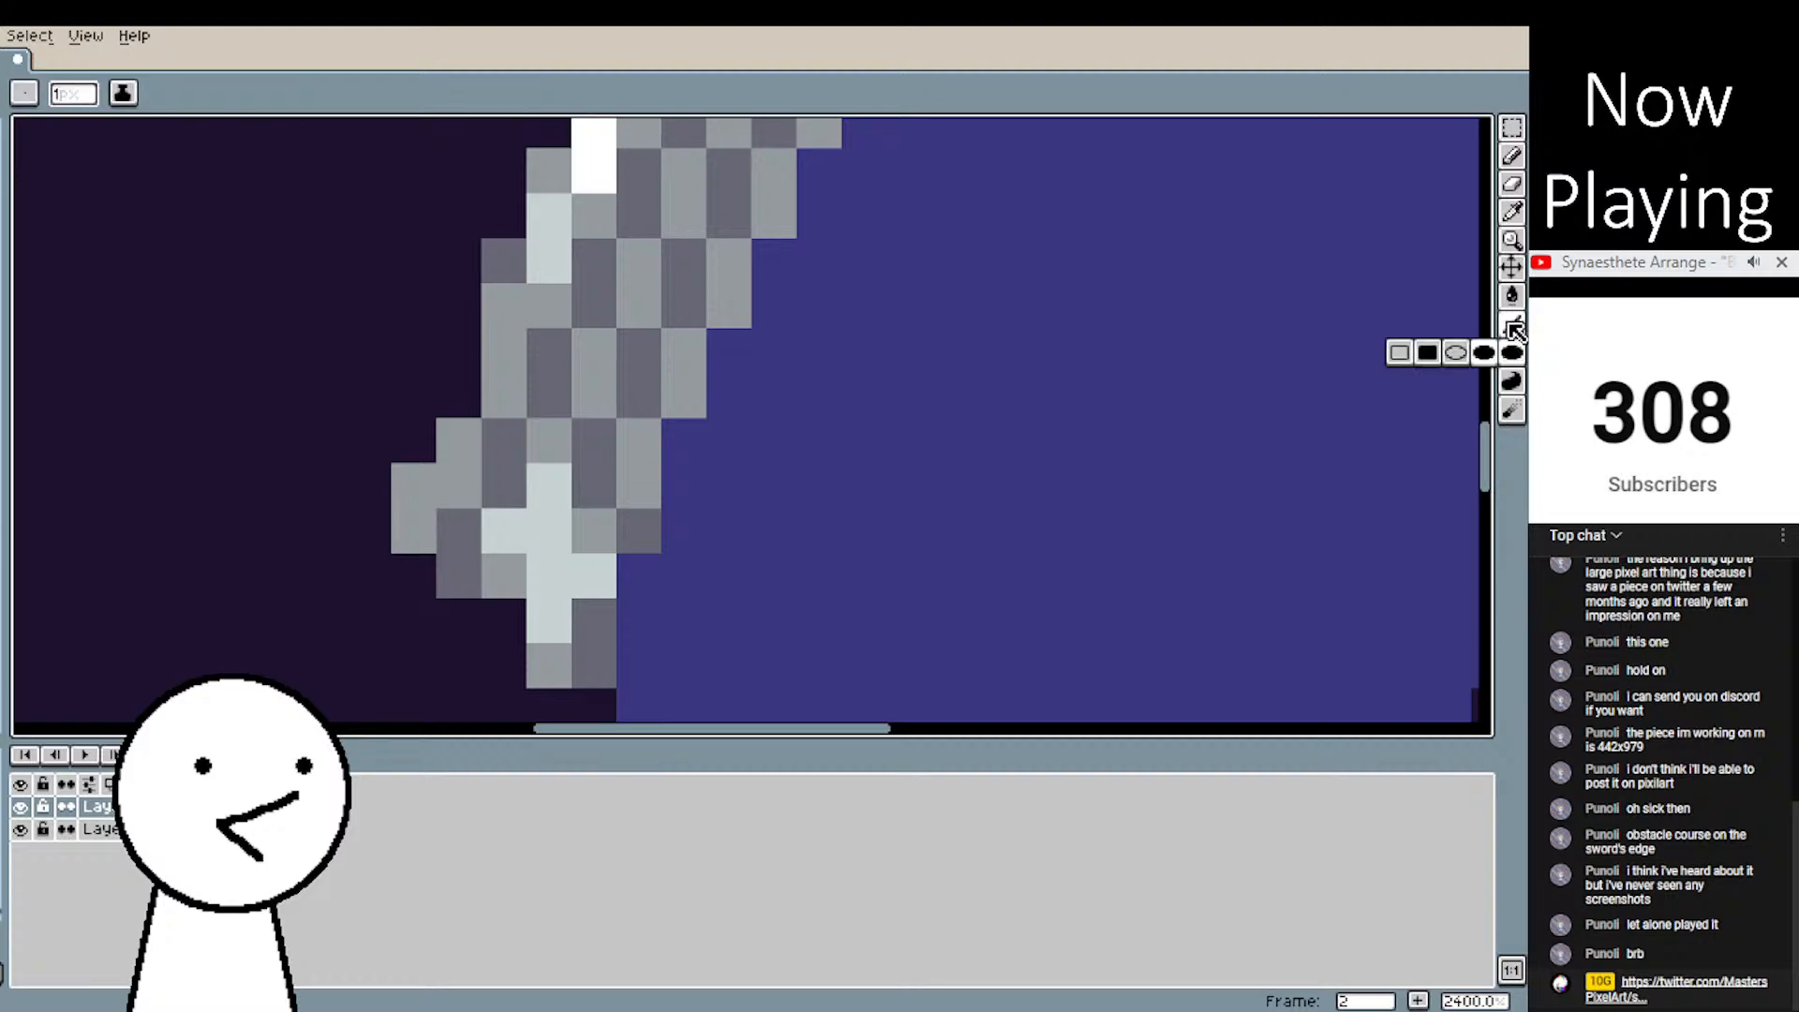
click(1513, 326)
scroll(1096, 430, down, 3)
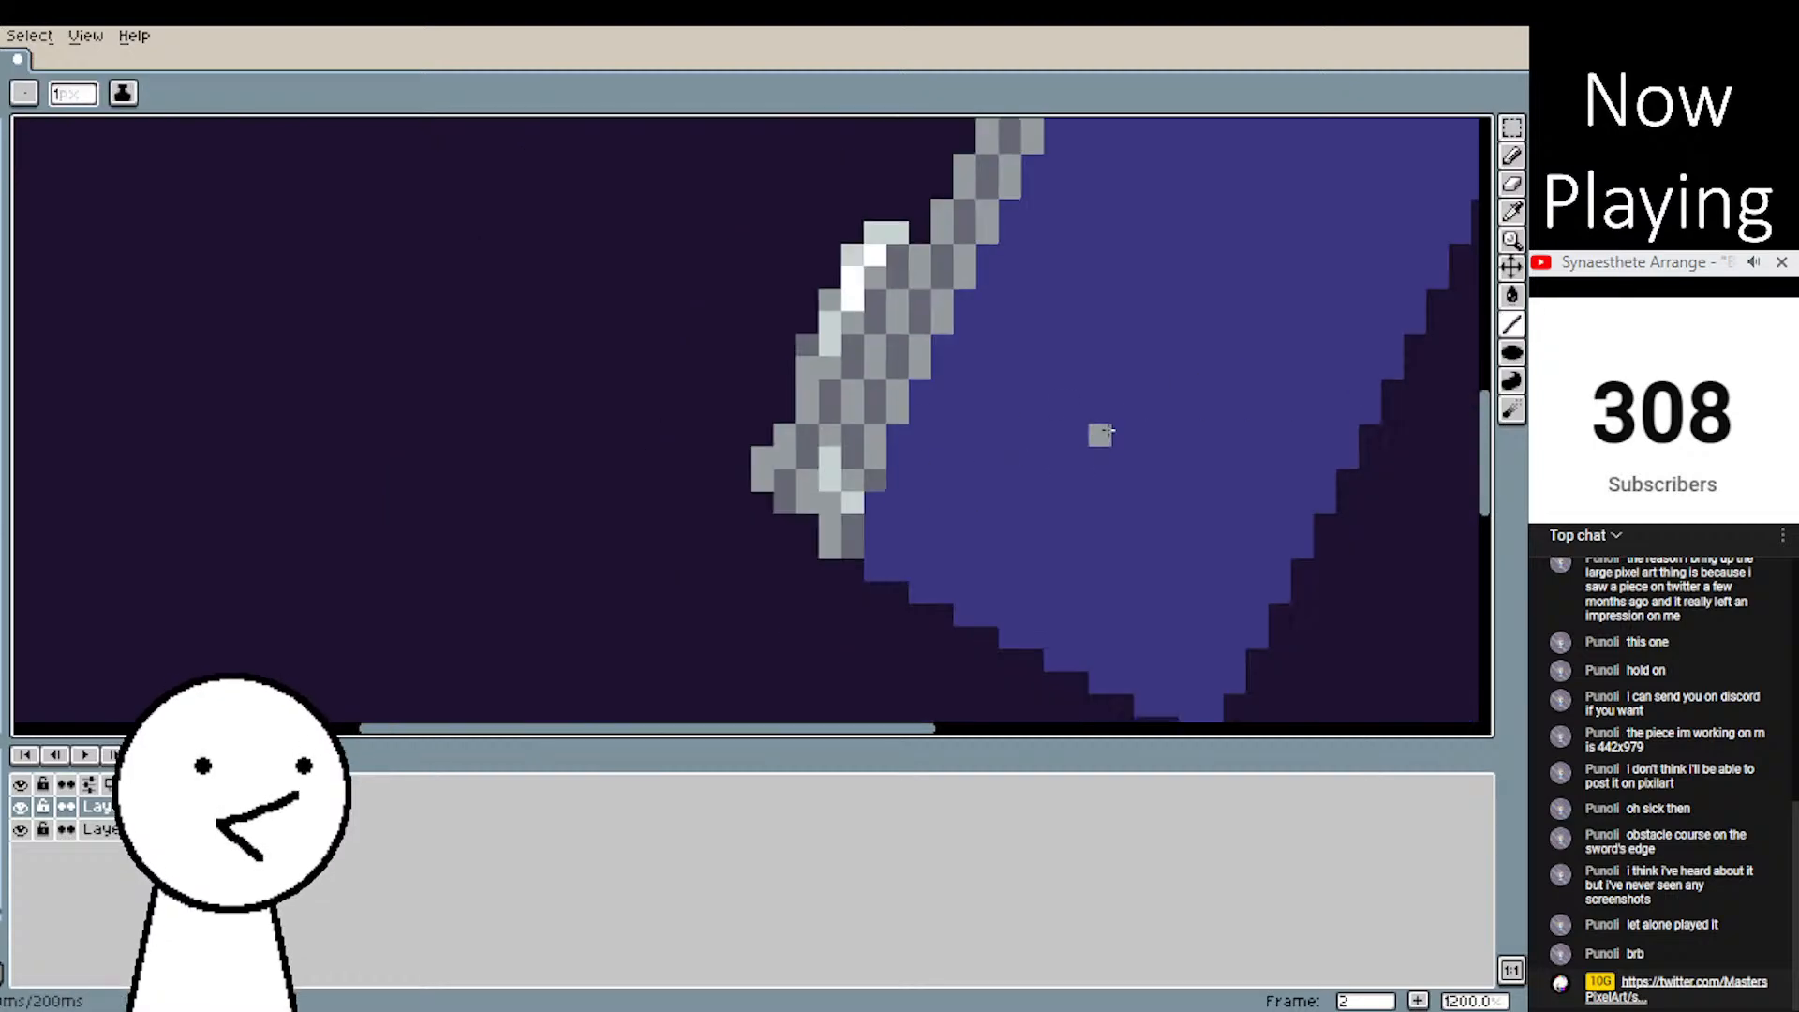
scroll(1107, 429, down, 1)
- Add one white highlight pixel on the lower pixel of the pale vertical pair at the trim's bottom end
scroll(993, 403, up, 3)
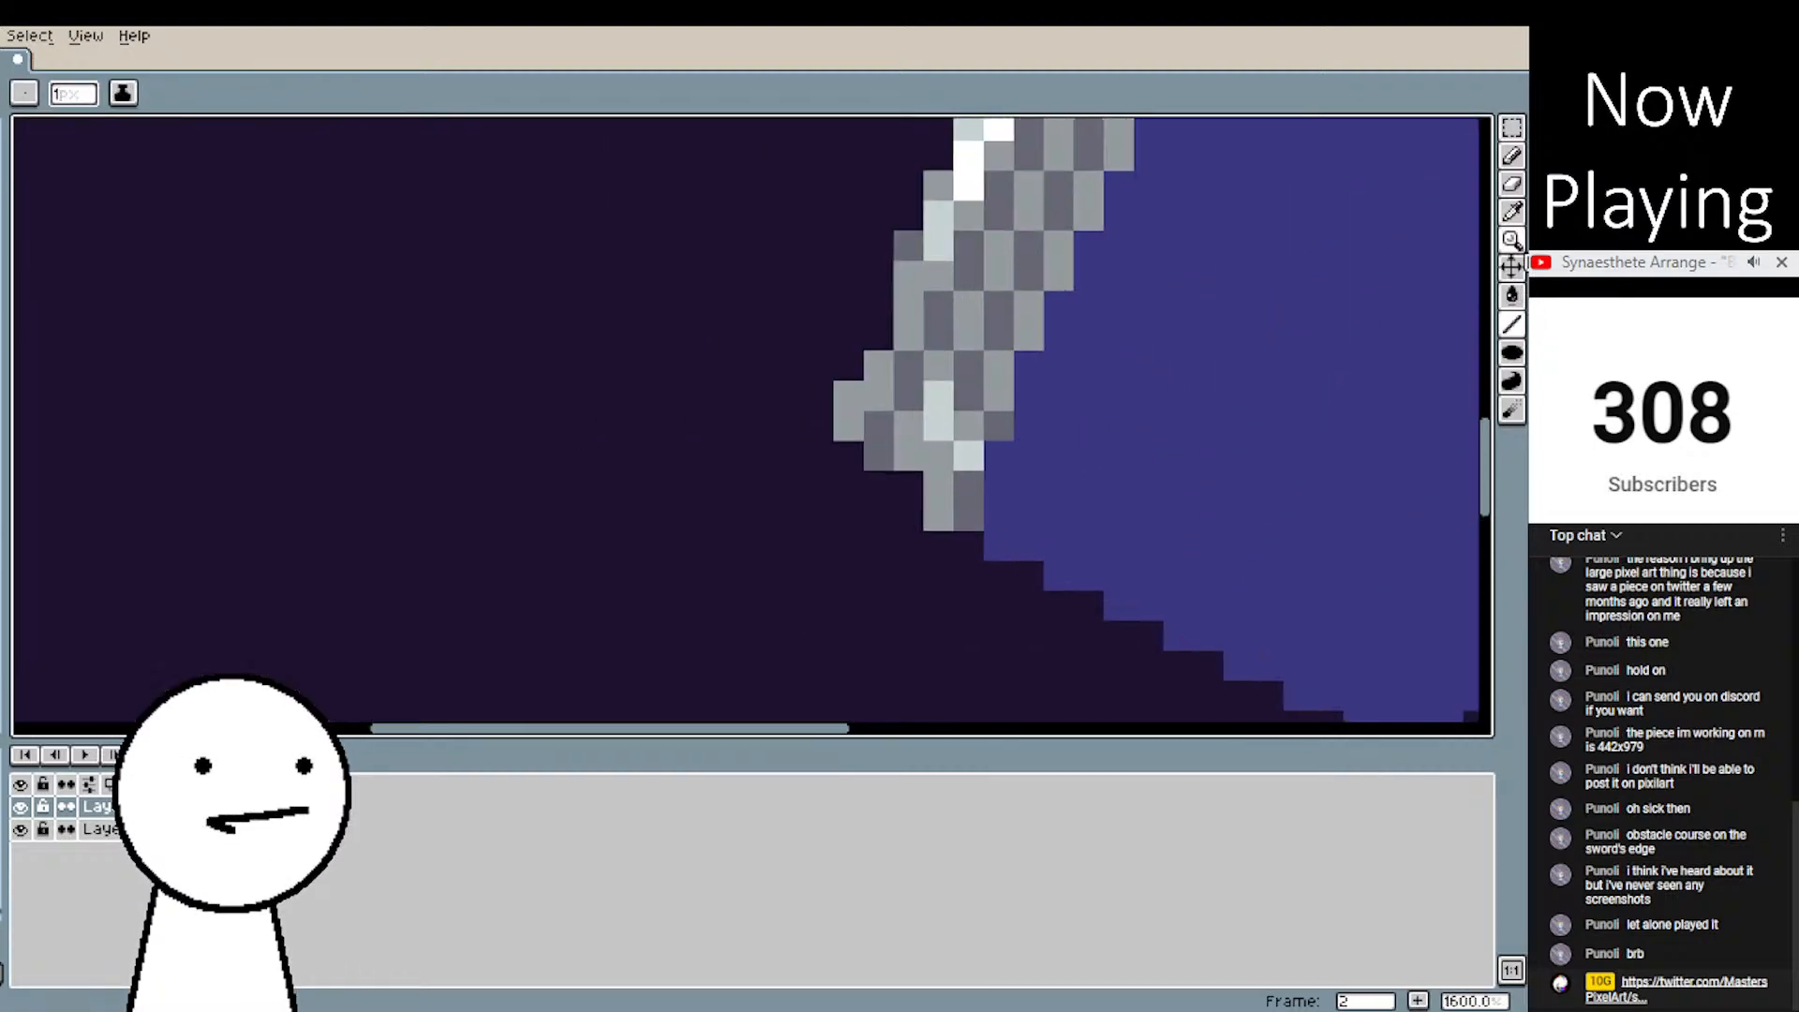
click(1514, 212)
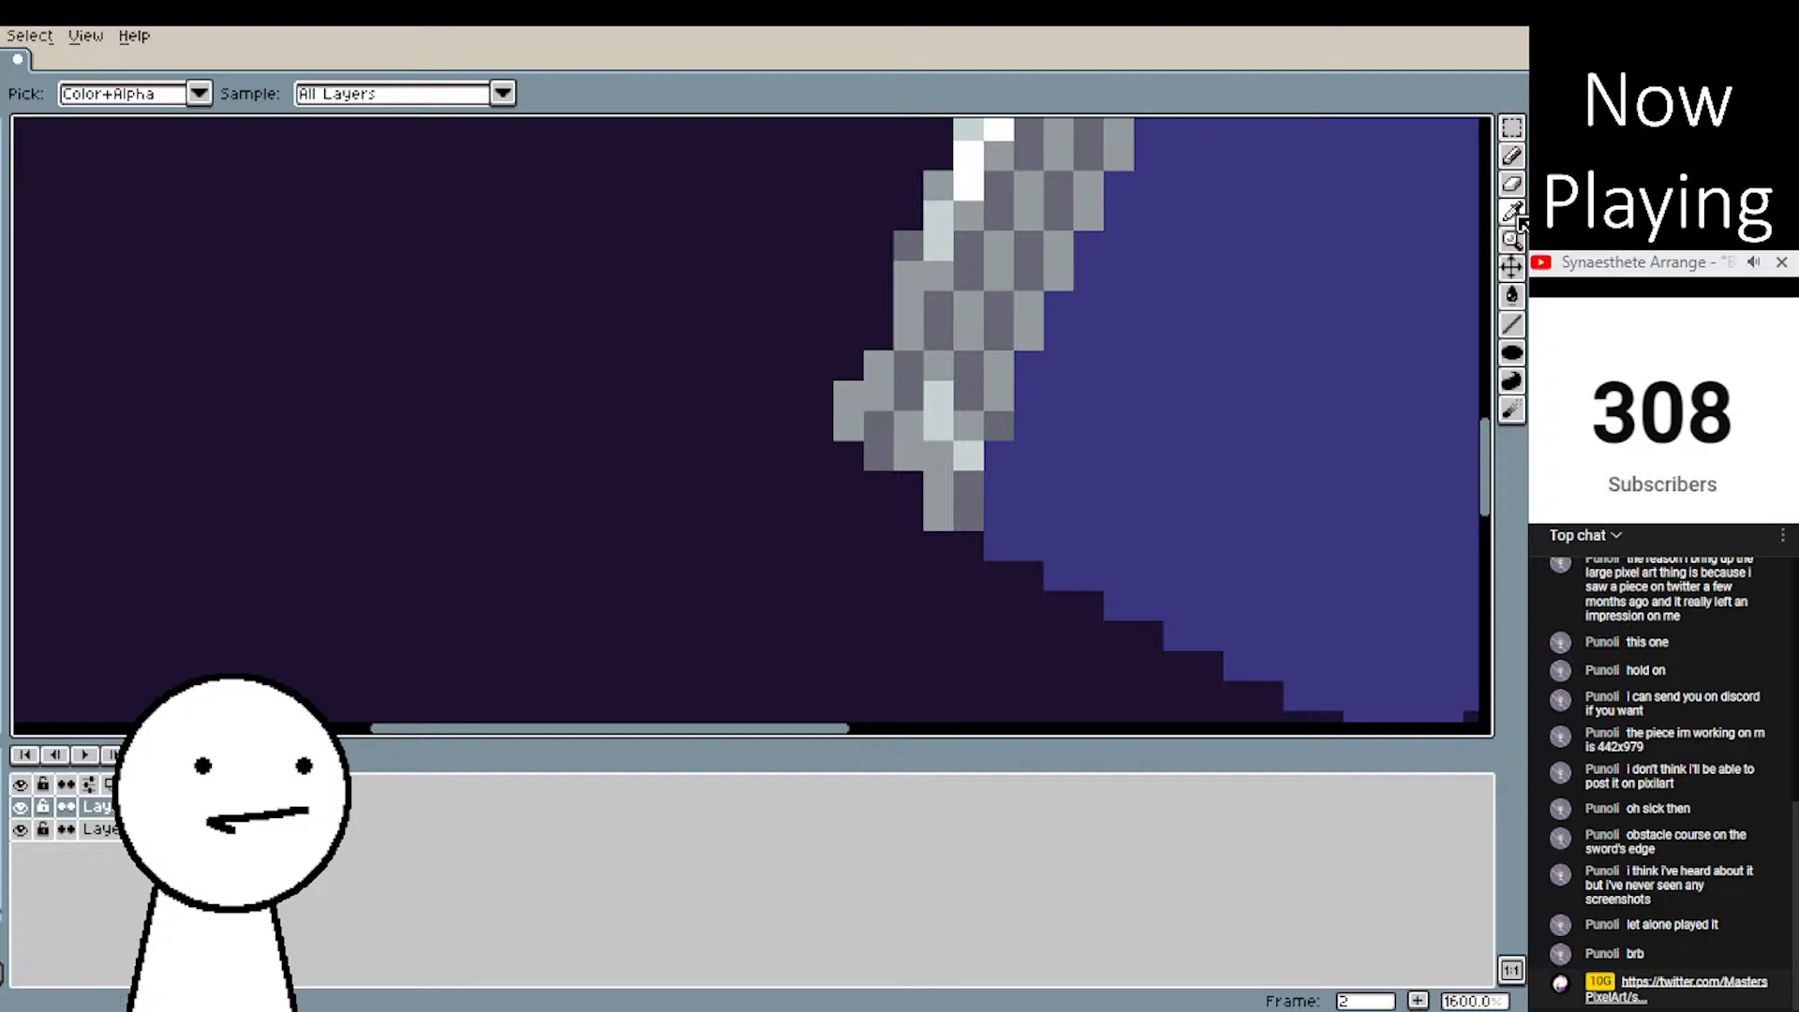
click(1513, 155)
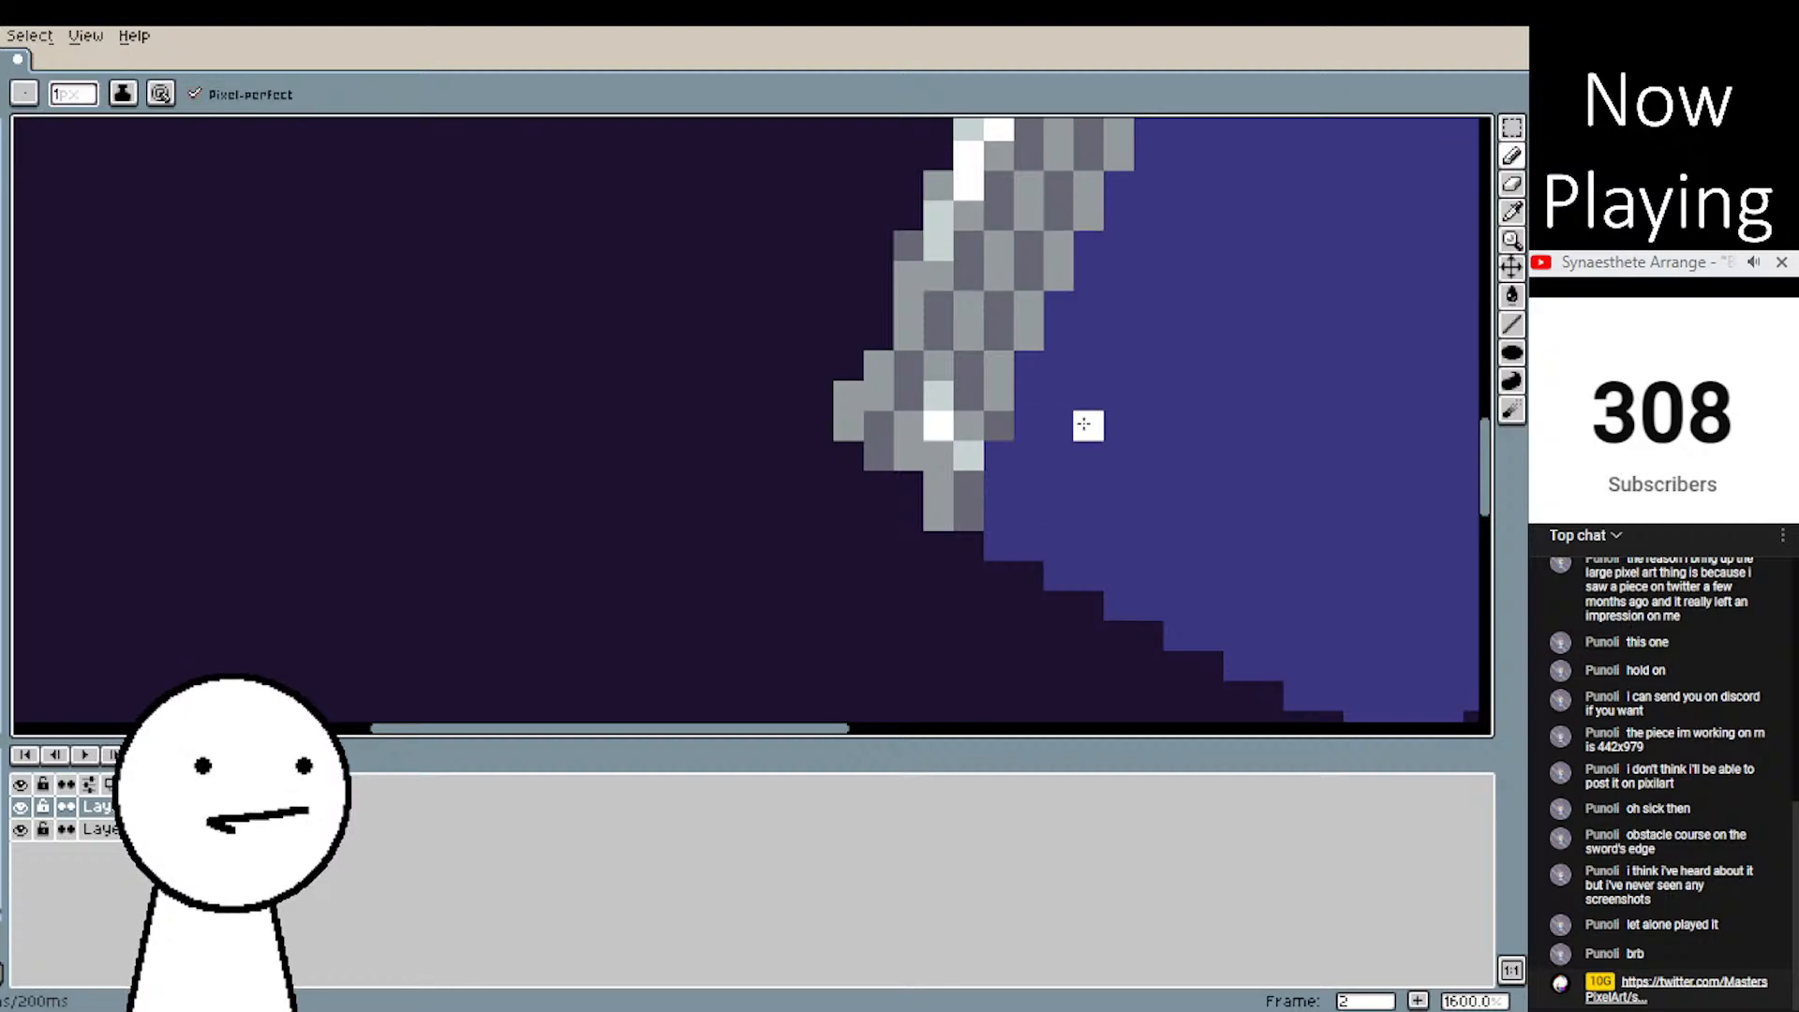
scroll(1136, 416, down, 8)
scroll(1181, 413, up, 2)
drag(1188, 393, 893, 500)
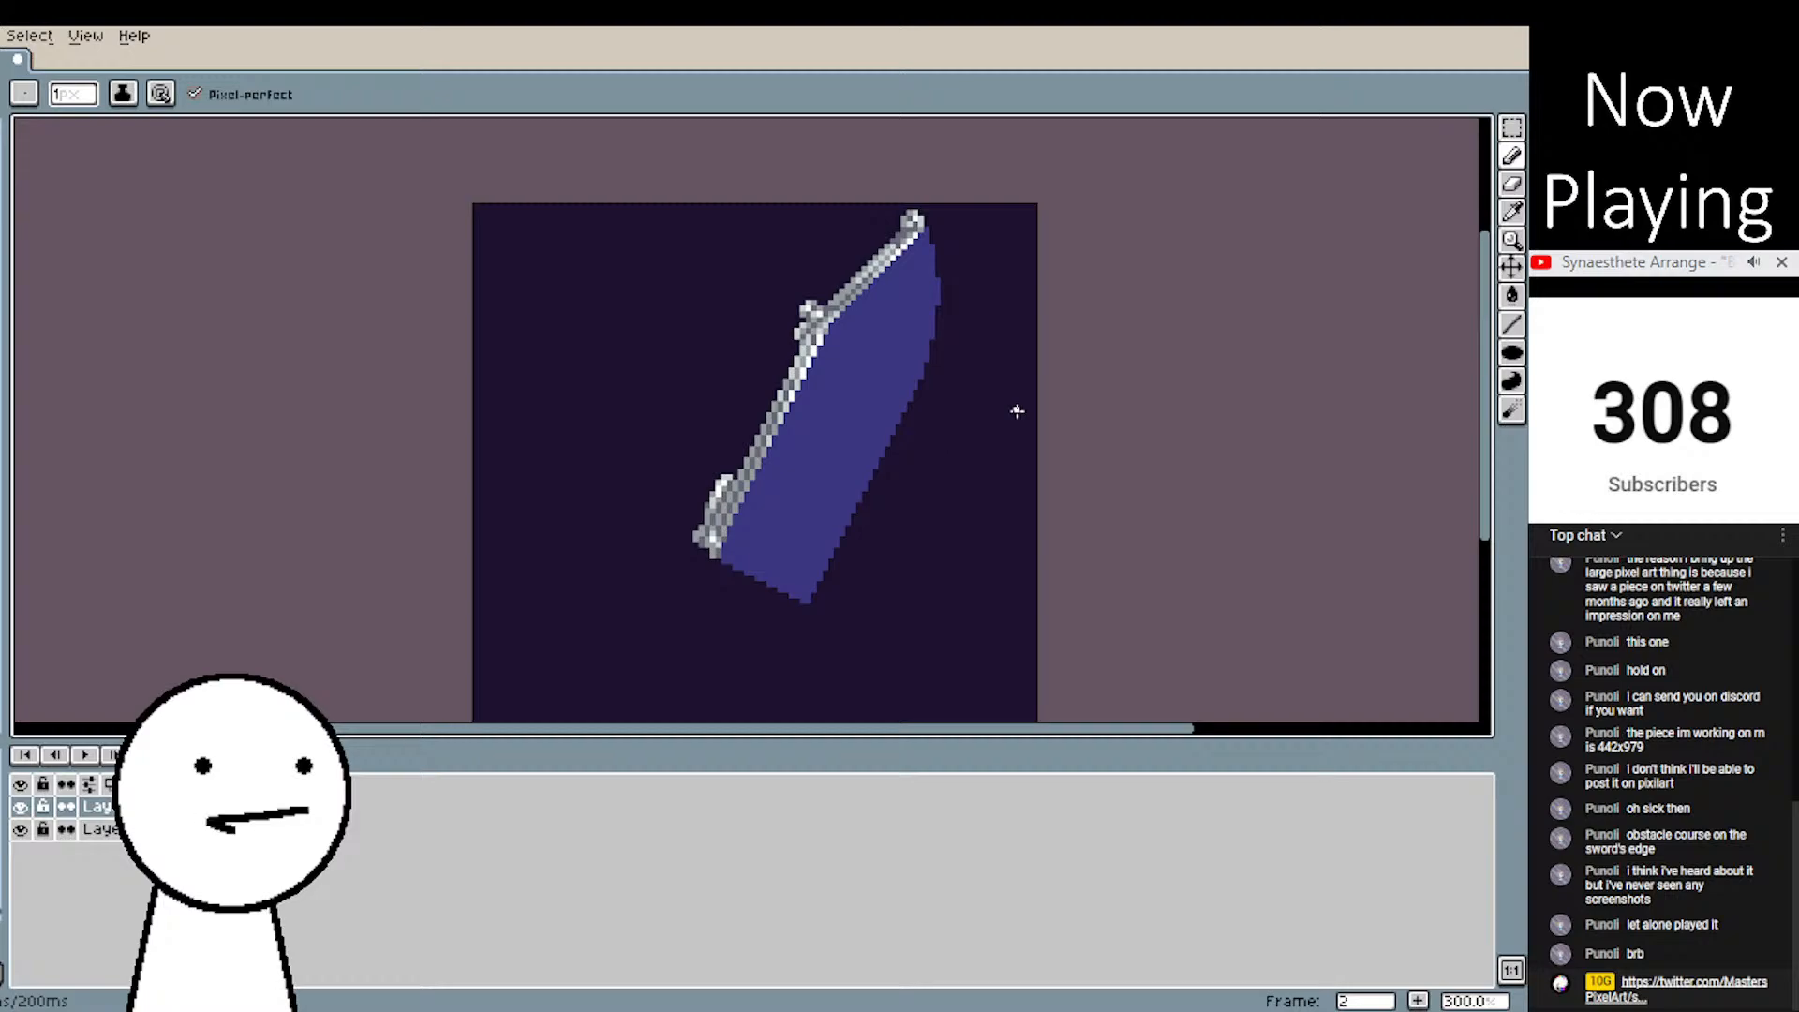
- Recolour all pale bluish-grey rim pixels around the lower knob's white highlight light grey
scroll(866, 451, up, 5)
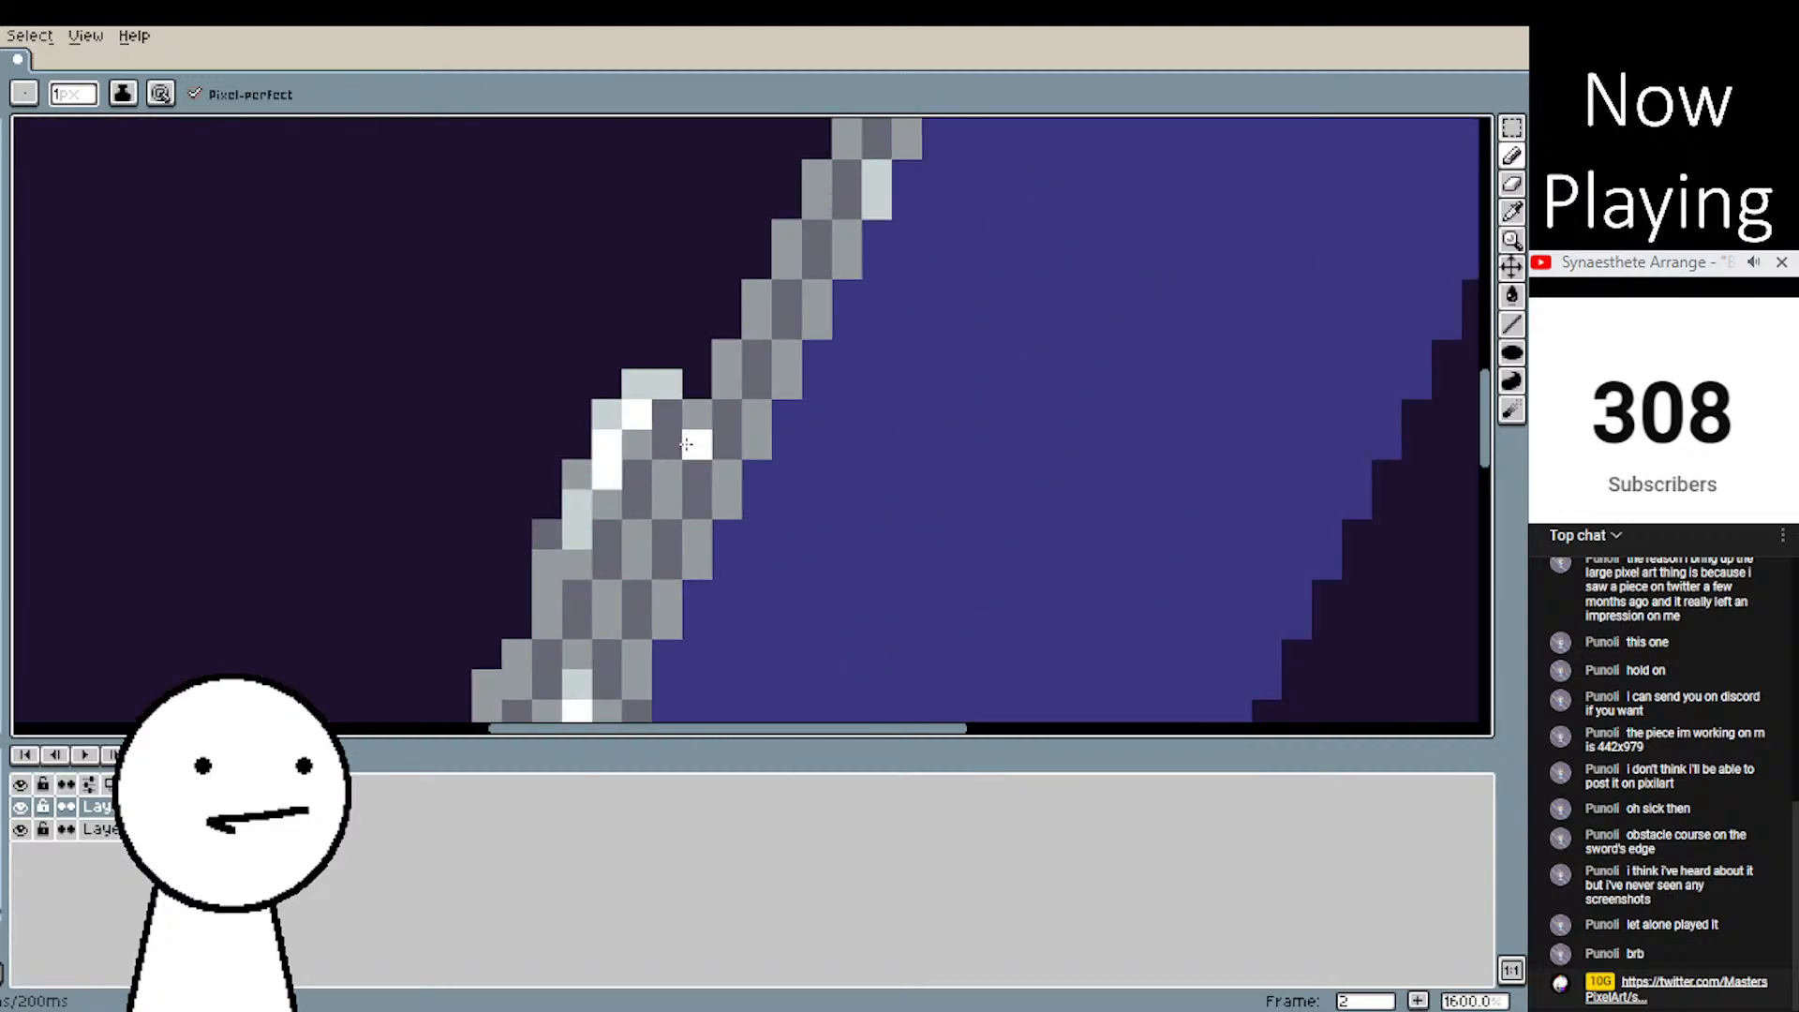
click(1513, 213)
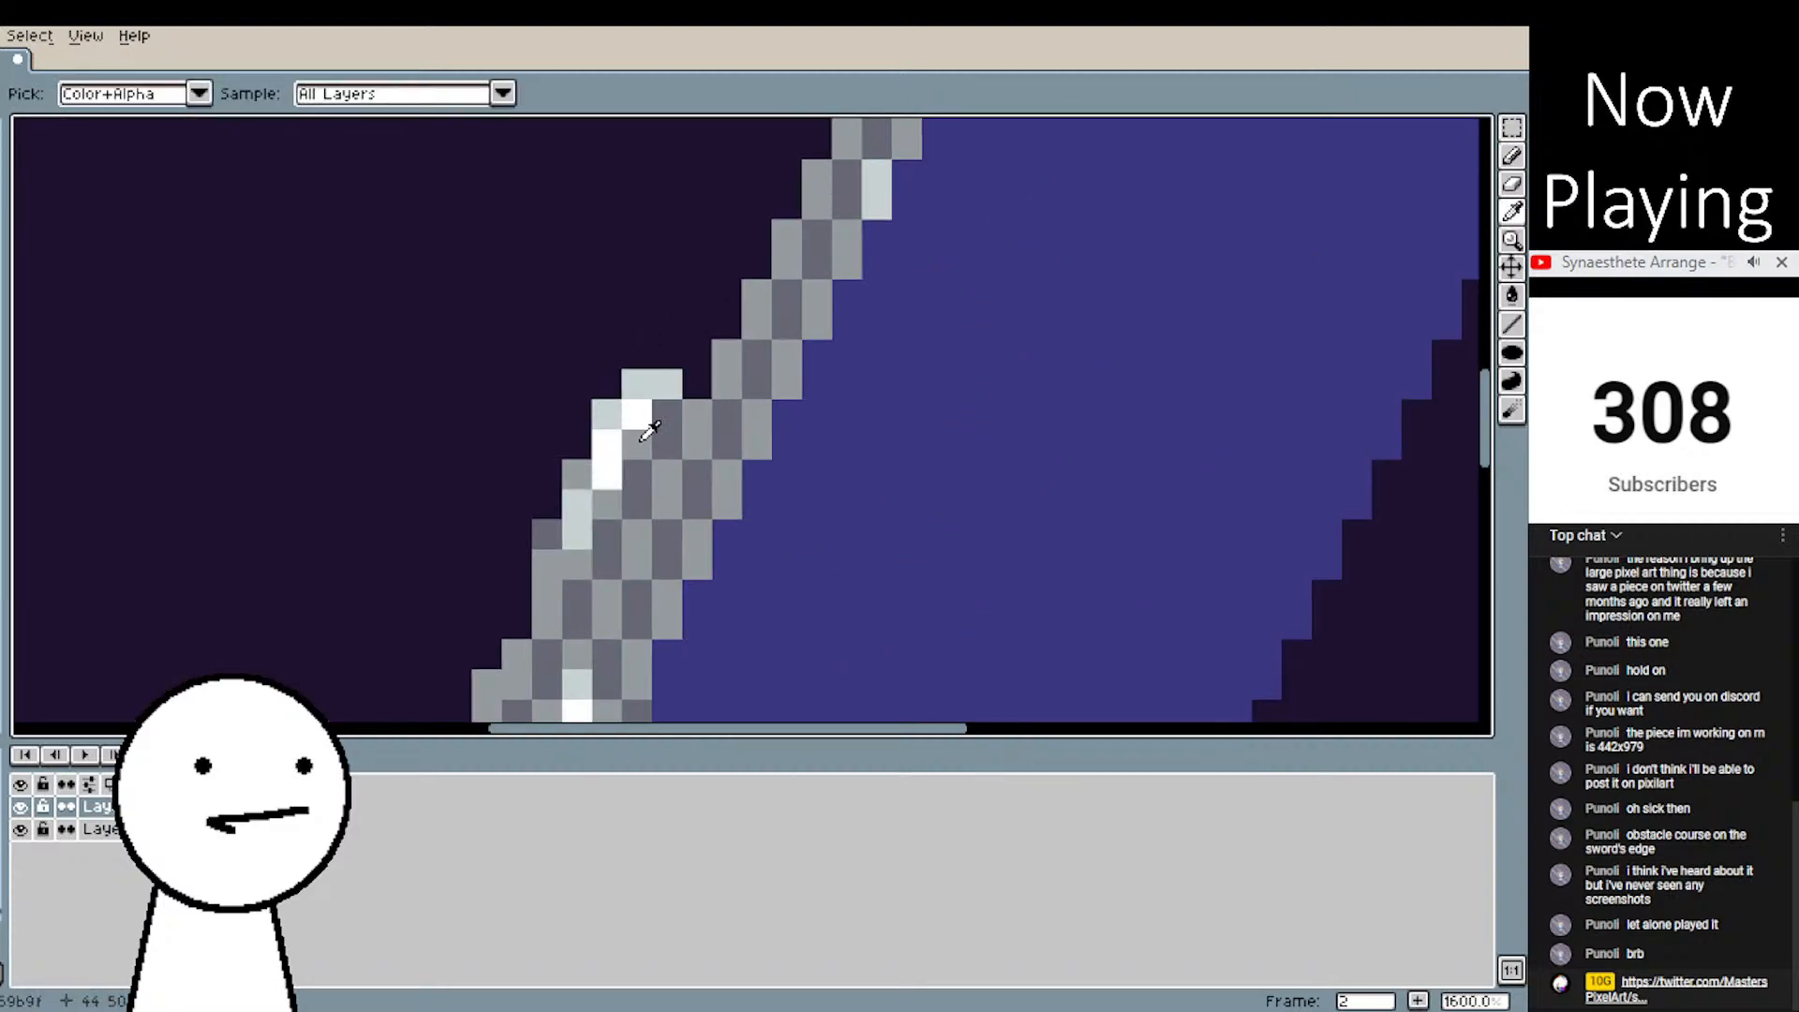
click(1513, 324)
scroll(570, 426, up, 2)
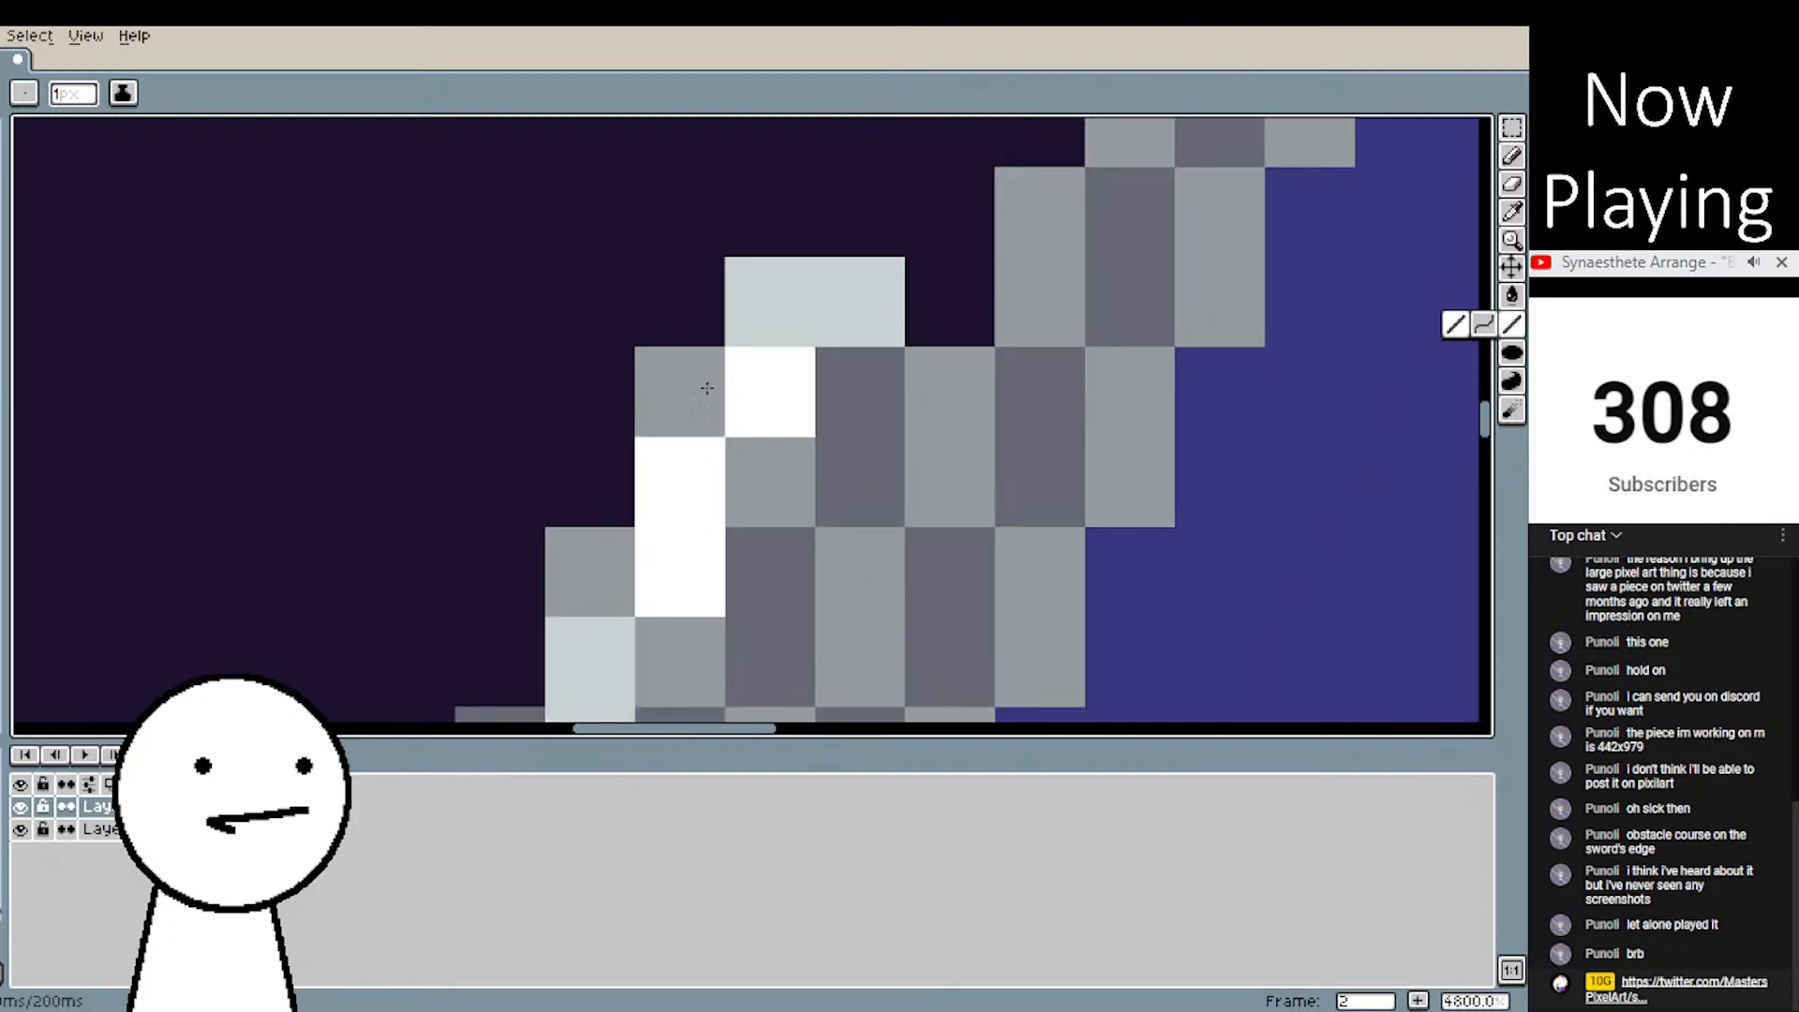
drag(790, 538, 770, 518)
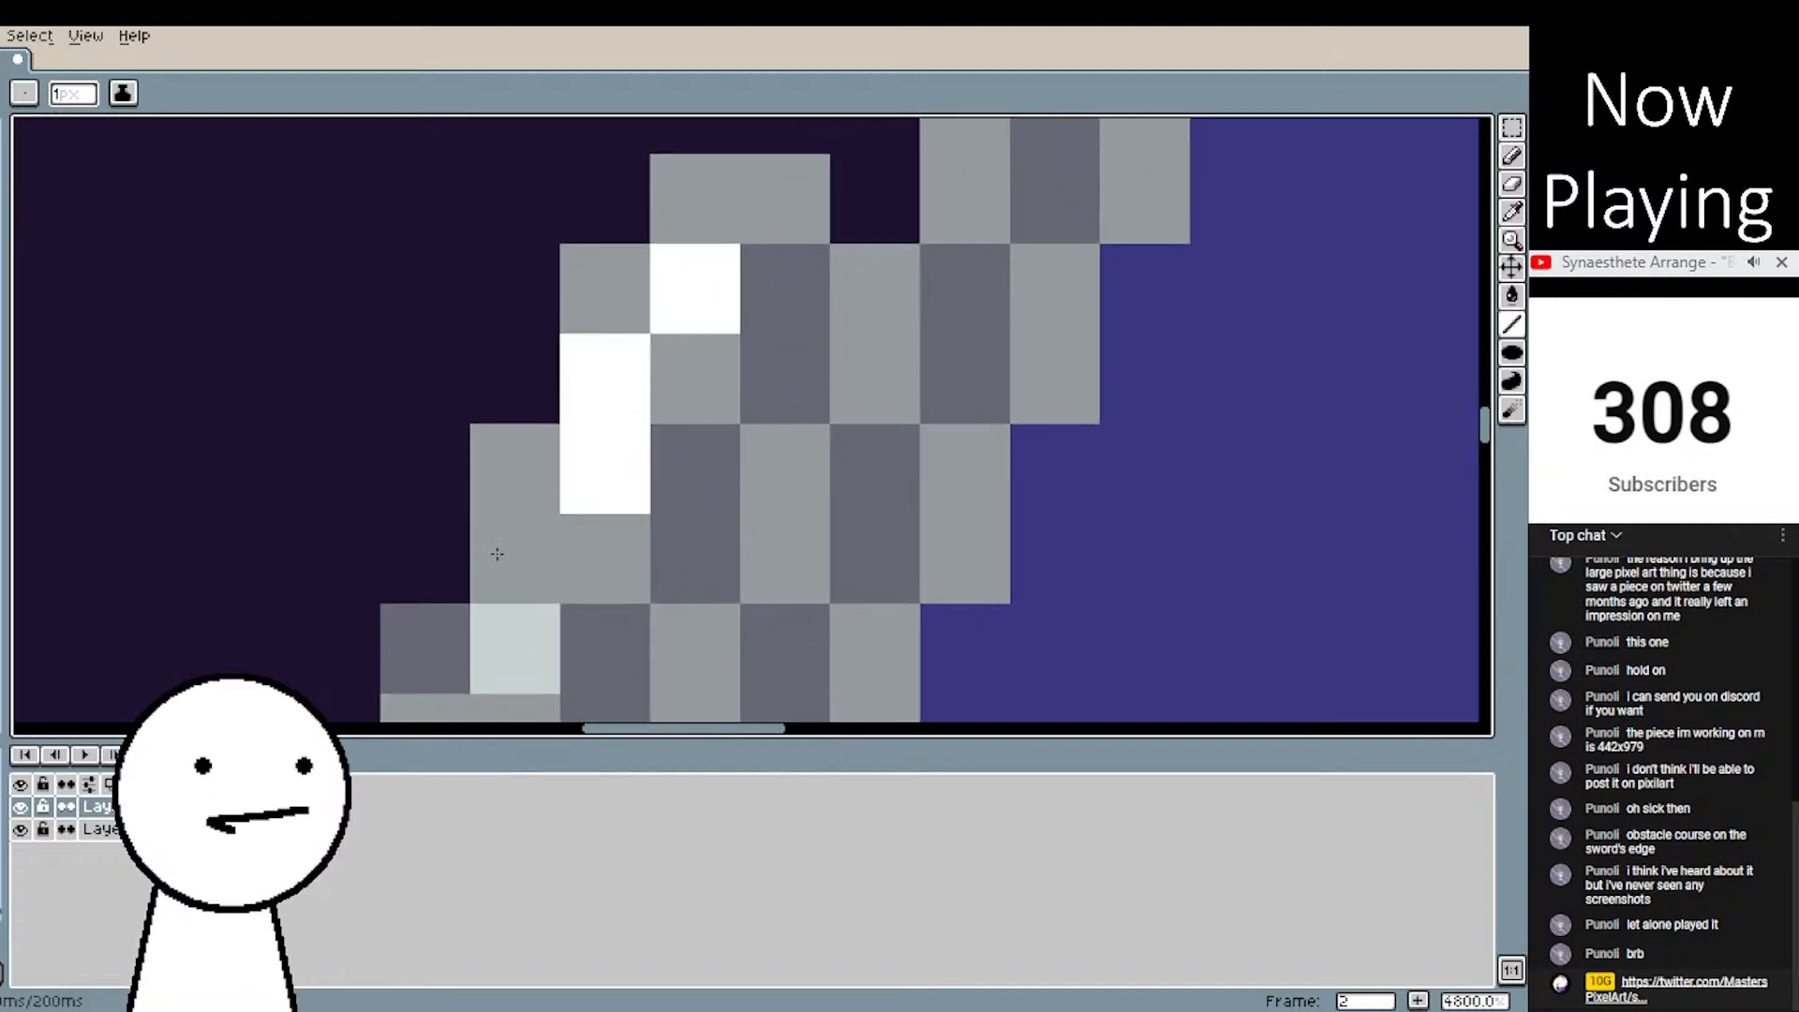
scroll(522, 610, down, 4)
- Recolour the three white highlight pixels on the lower knob pale bluish grey
click(1512, 212)
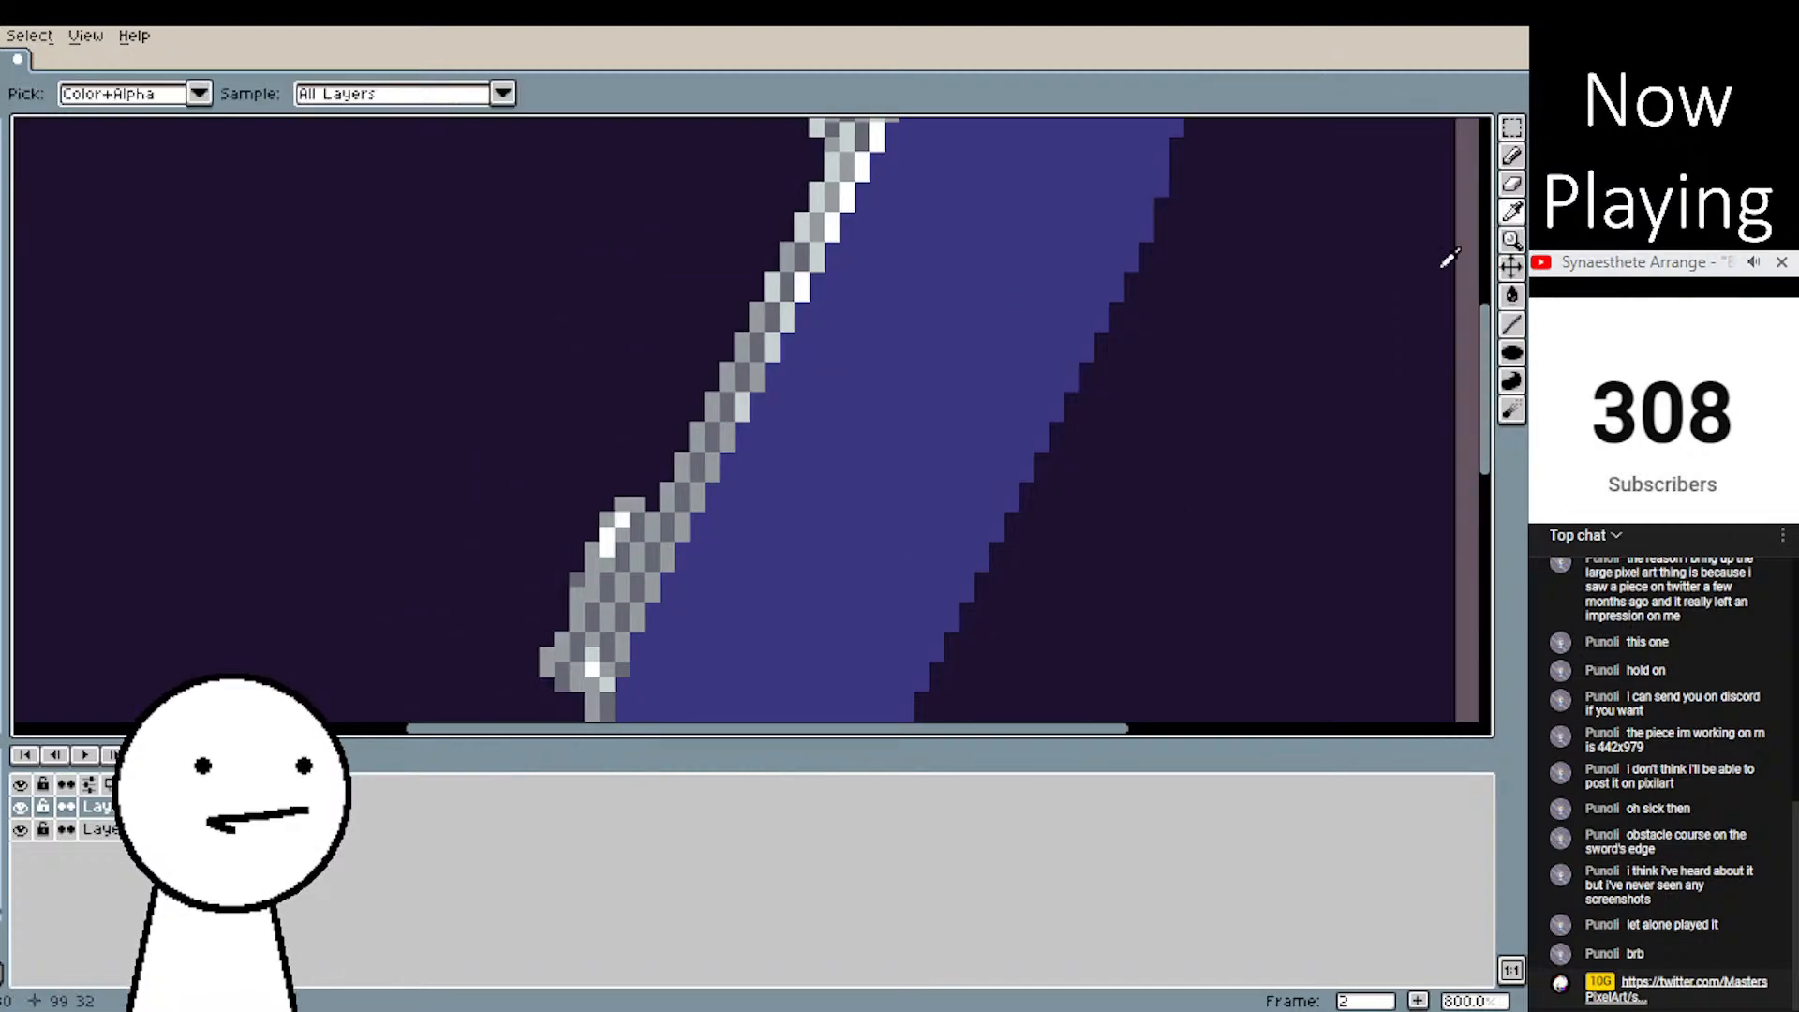
click(1511, 155)
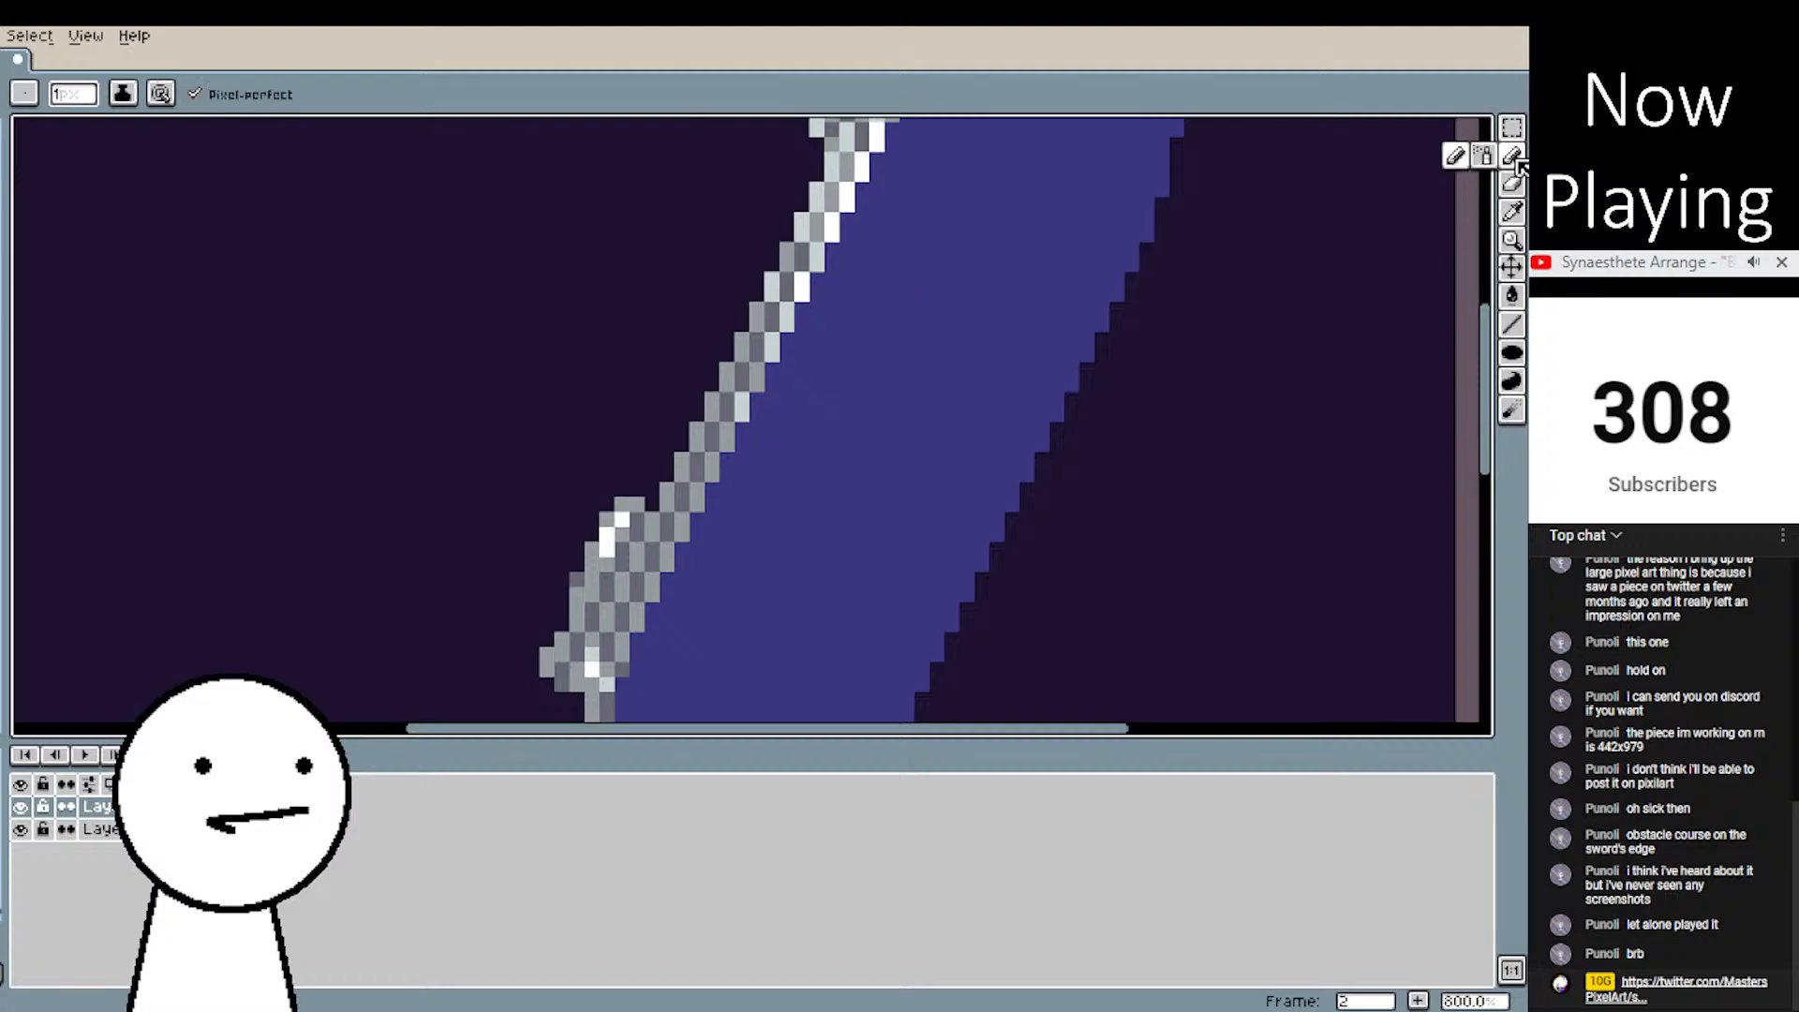
scroll(643, 524, up, 3)
click(537, 573)
click(536, 600)
click(581, 510)
scroll(574, 509, down, 3)
scroll(958, 476, down, 1)
drag(896, 449, 681, 480)
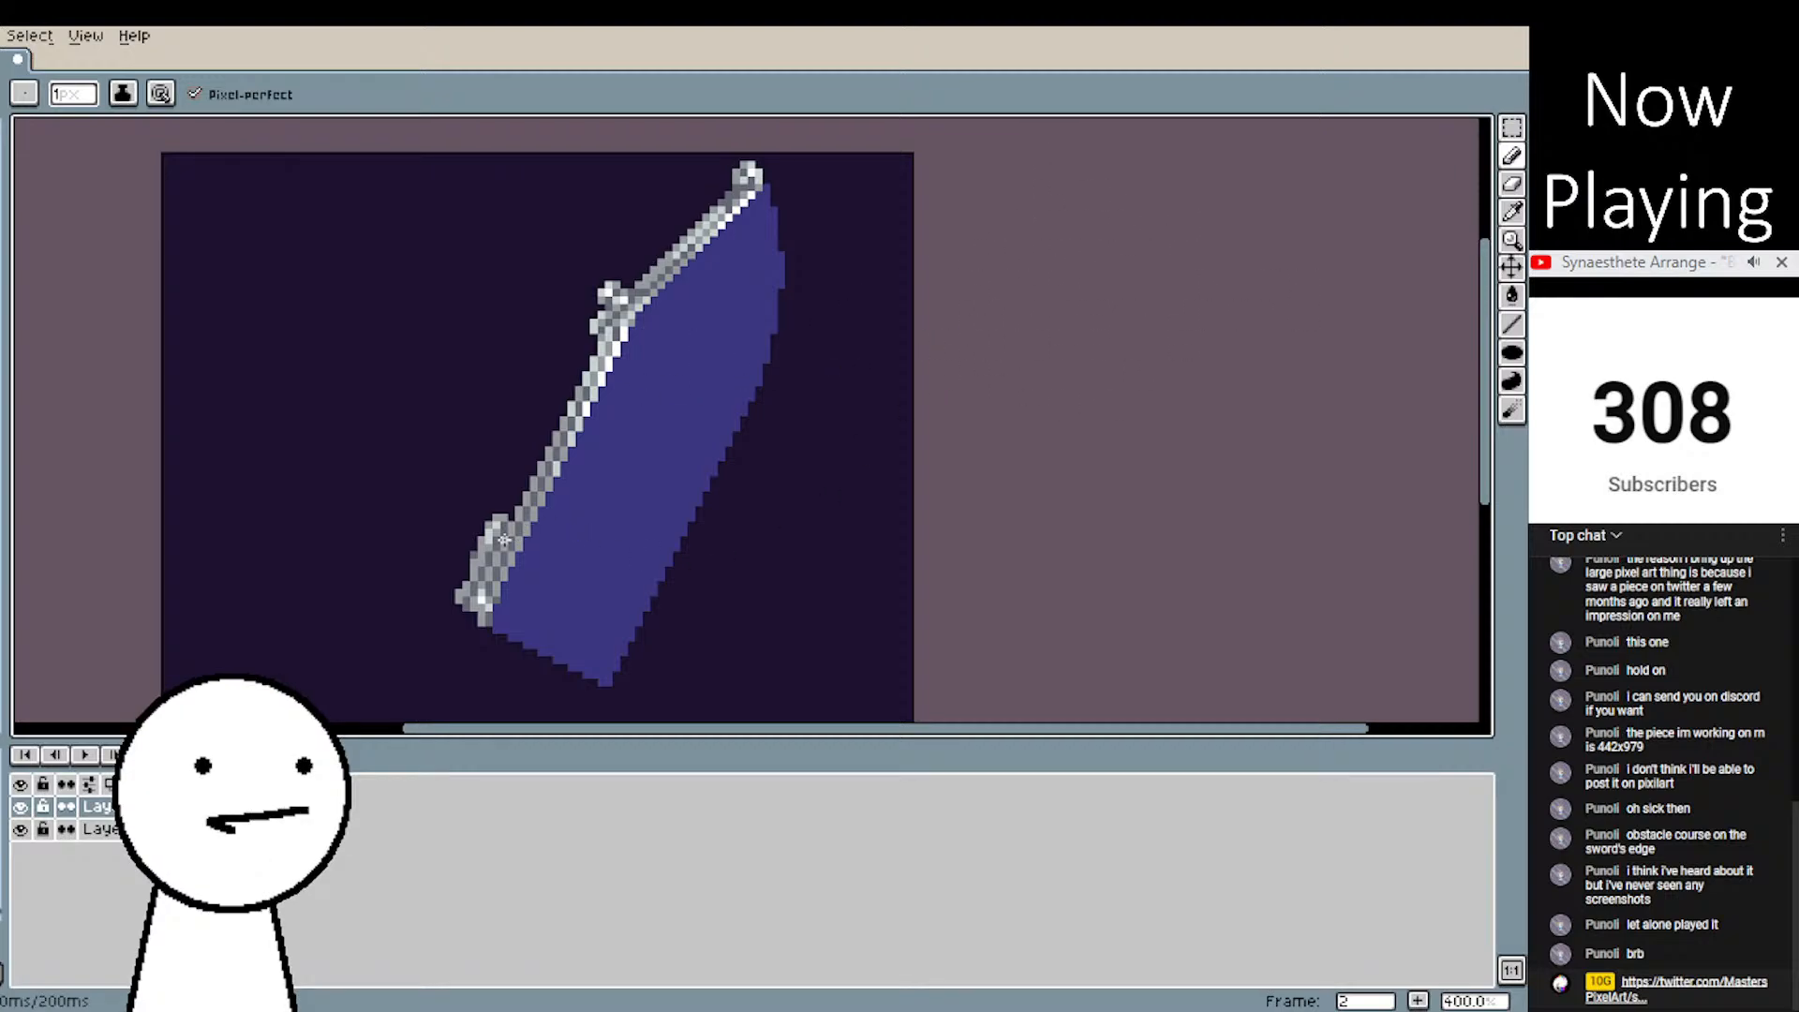
scroll(763, 401, up, 5)
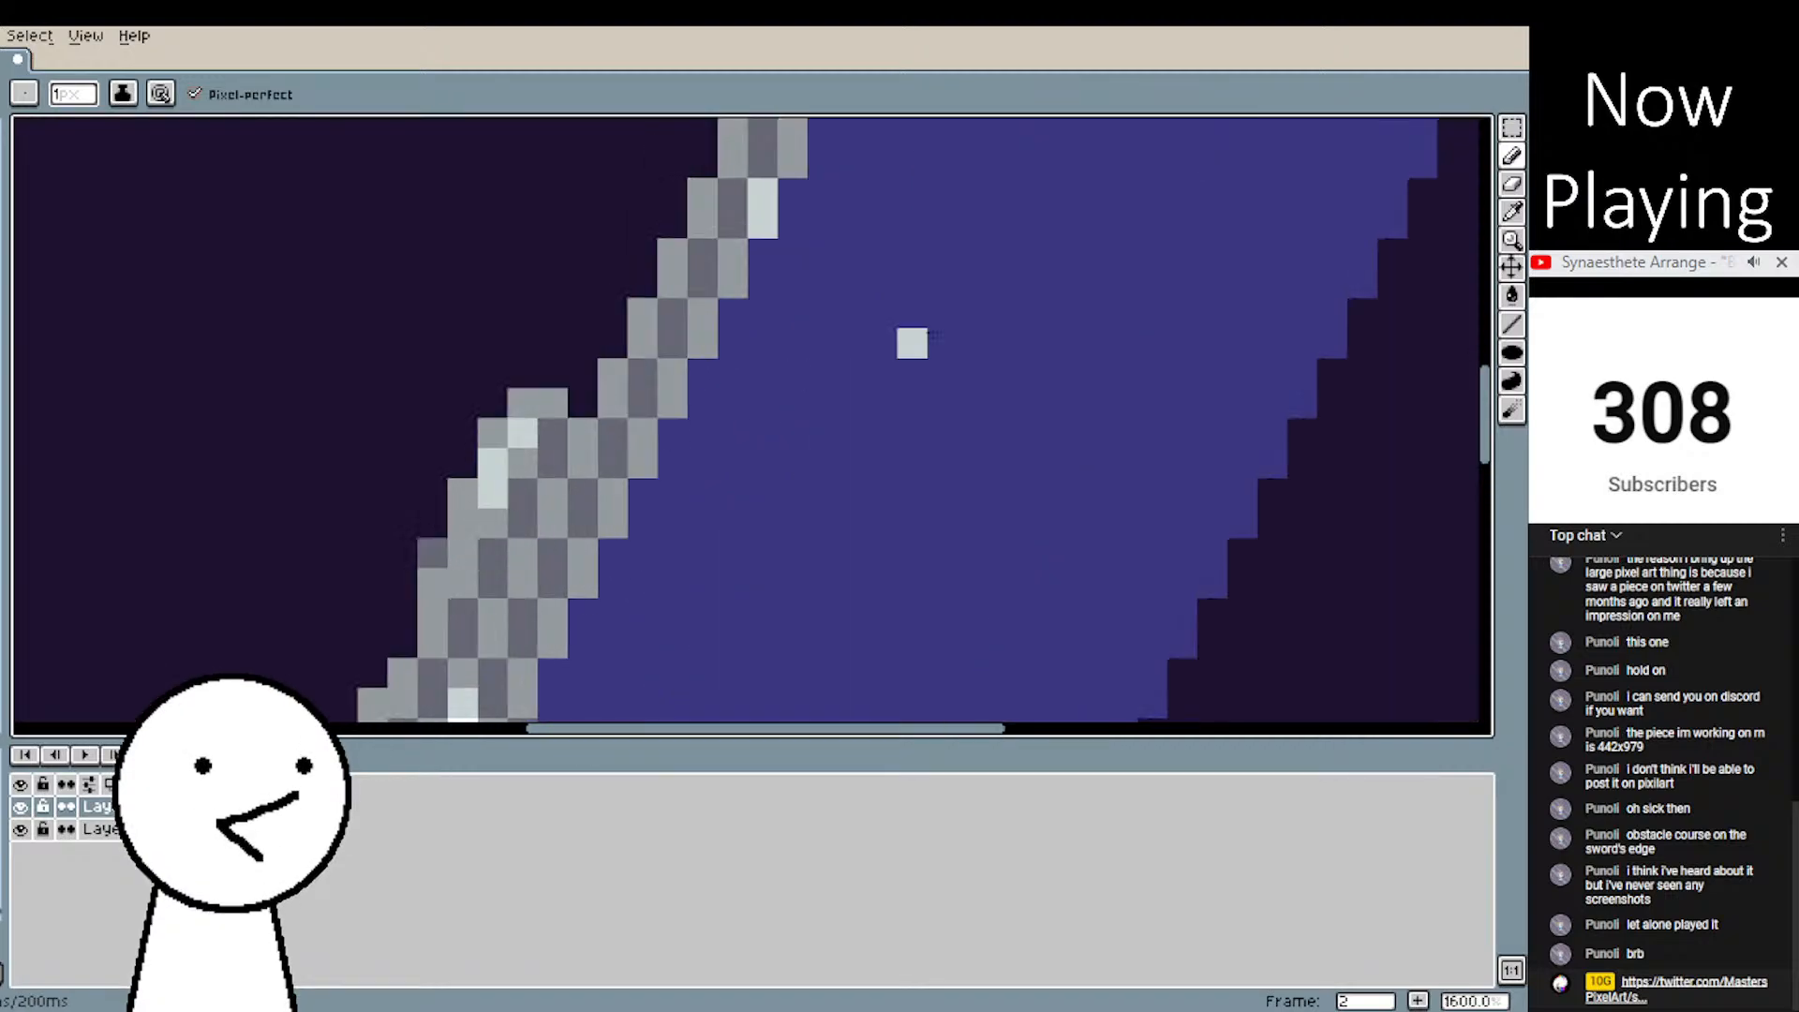
- Examine the shading of the grey trim and knobs along the whole sword
click(1512, 211)
click(526, 461)
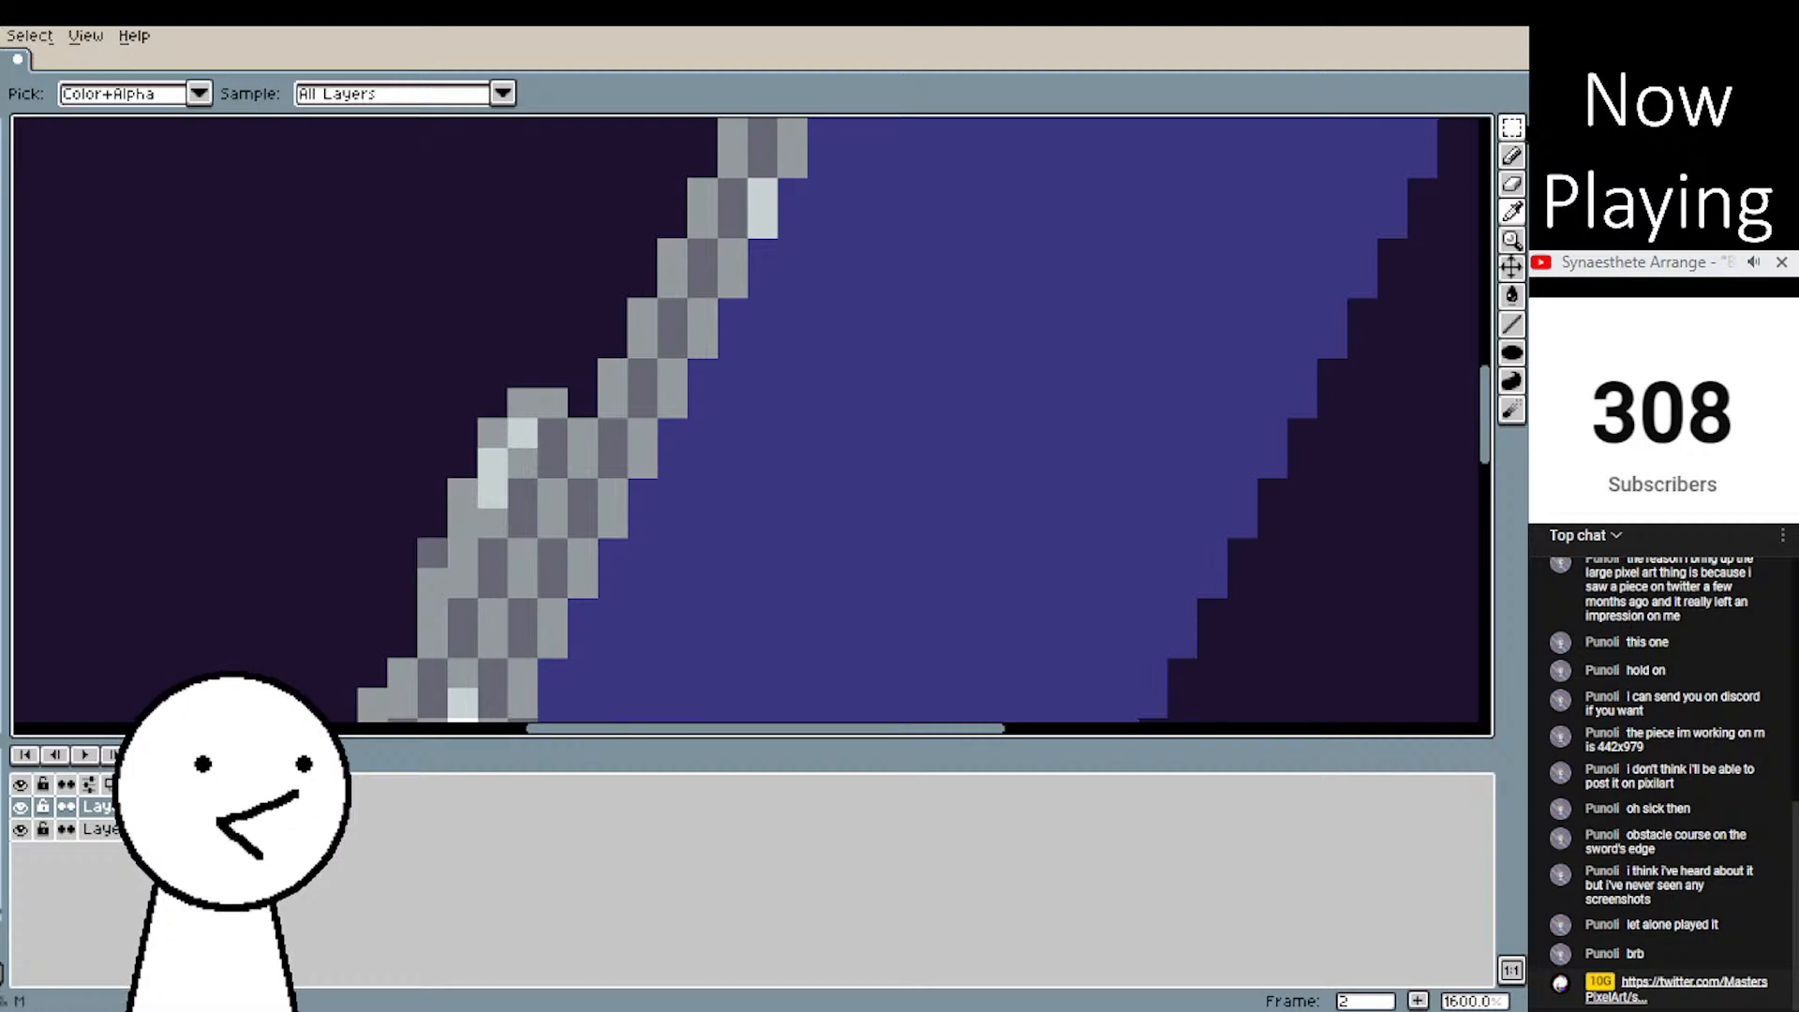
click(1512, 155)
scroll(843, 281, down, 5)
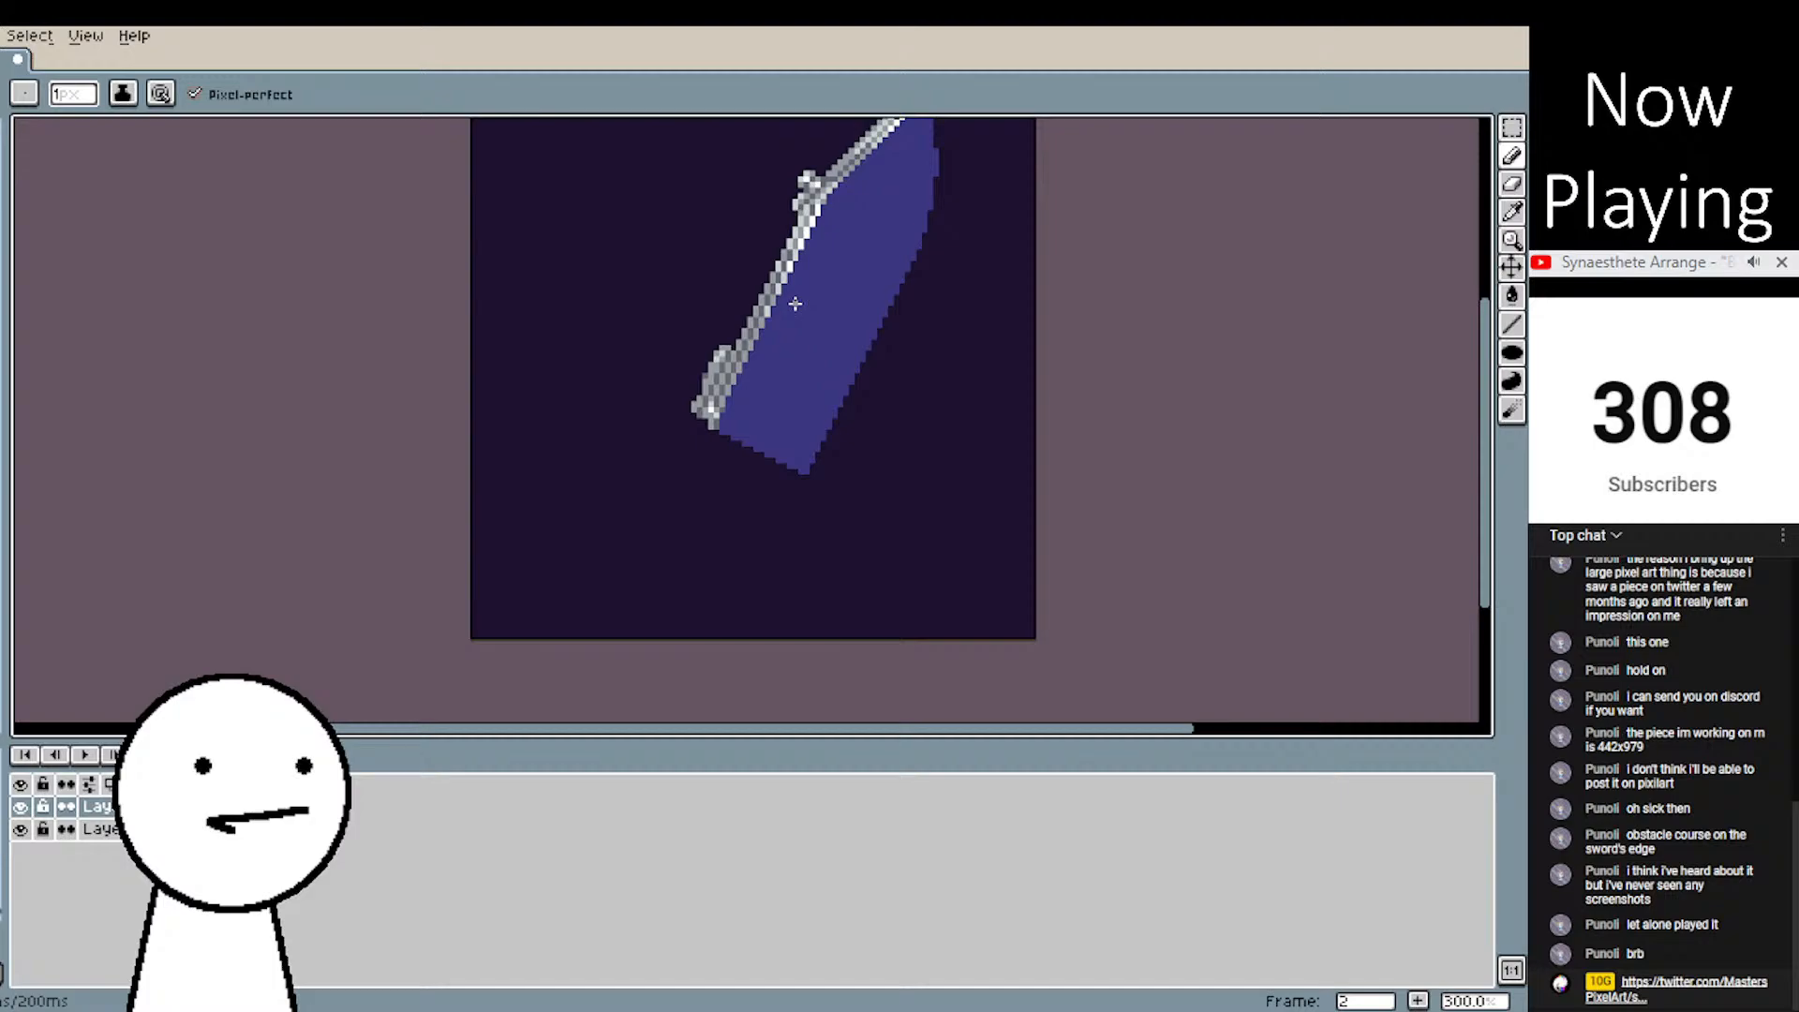
drag(807, 285, 547, 334)
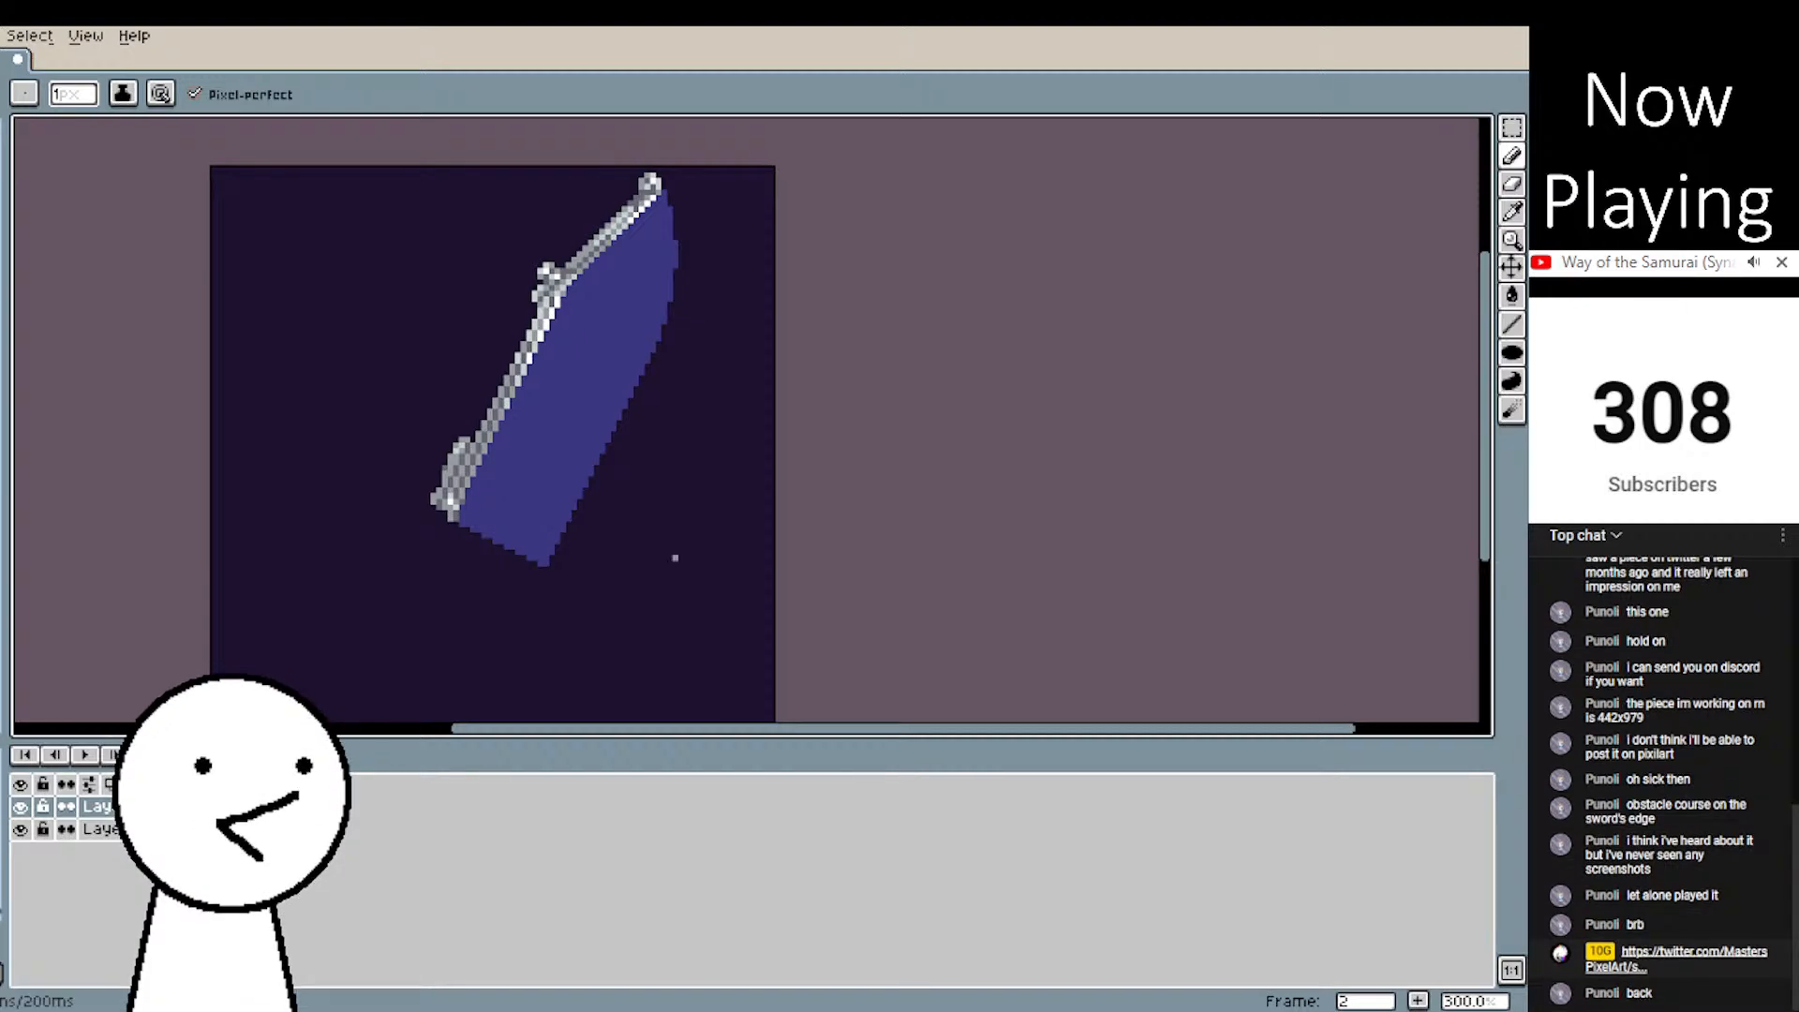
scroll(727, 570, down, 2)
scroll(711, 365, up, 1)
scroll(712, 366, up, 3)
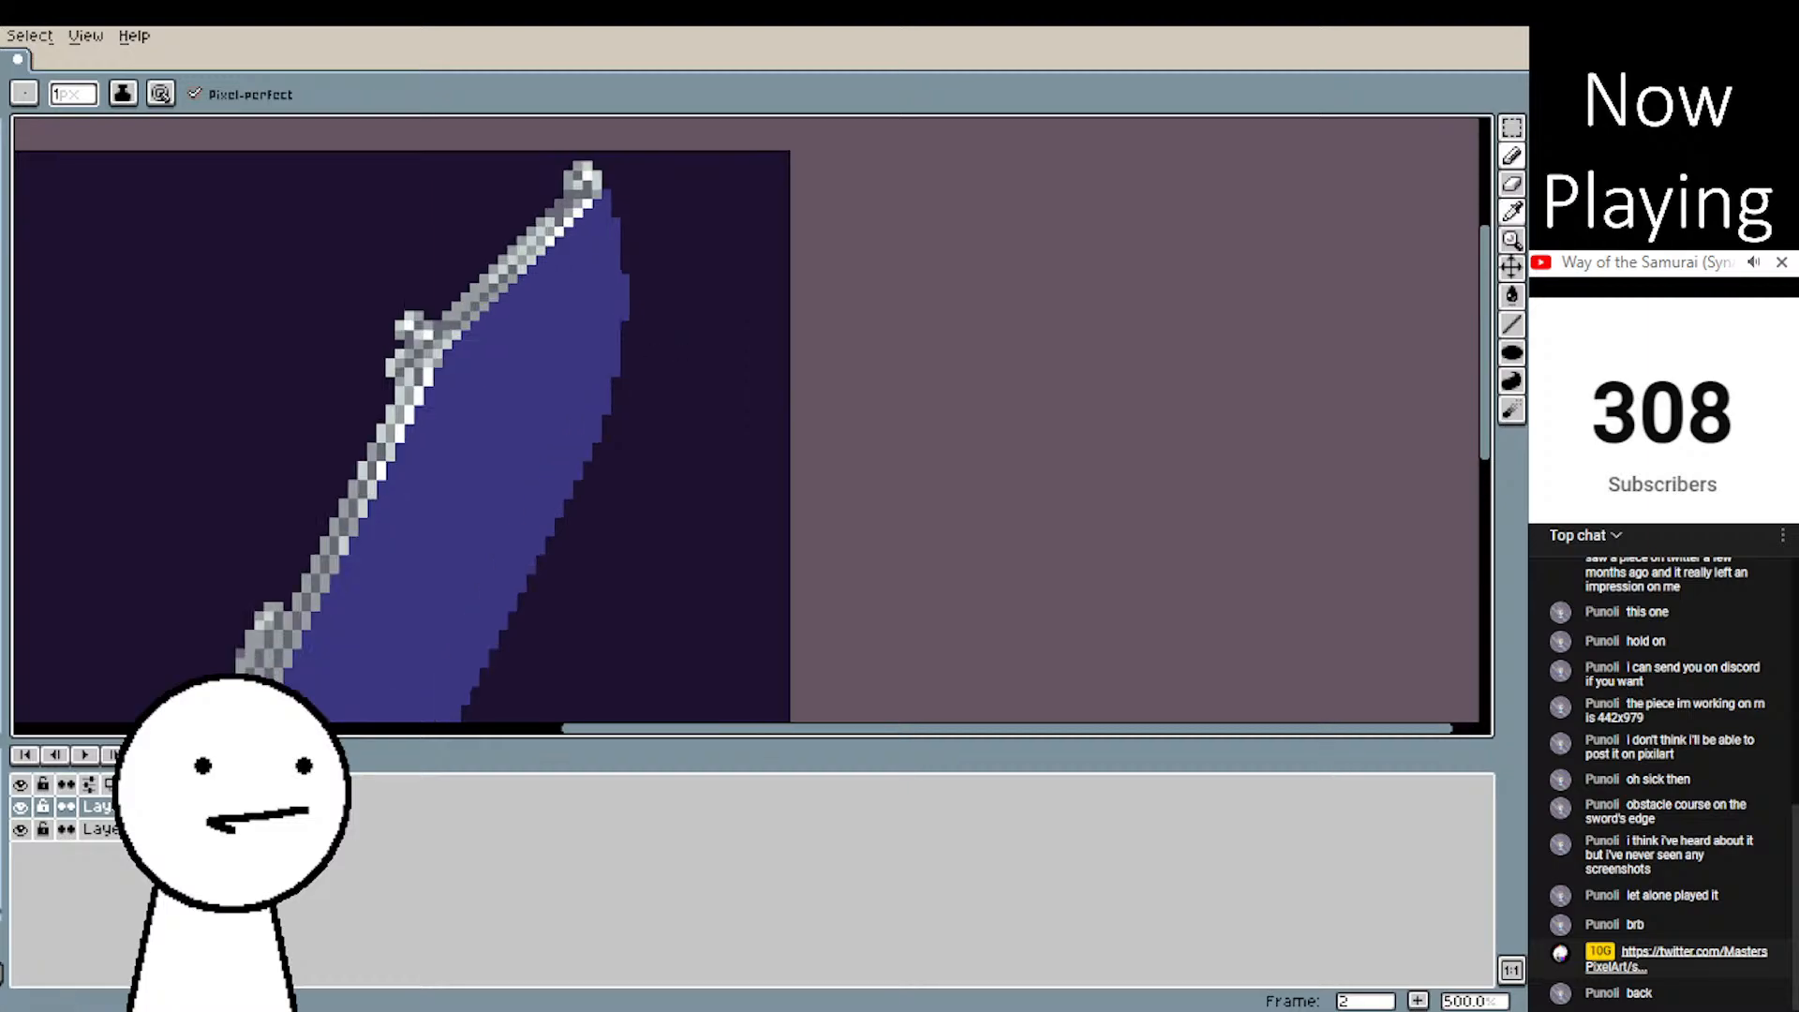
- Draw a white line inside the blade's curved outer edge, starting just below the tip and following the curve with two vertical segments
click(1511, 212)
drag(542, 446, 706, 426)
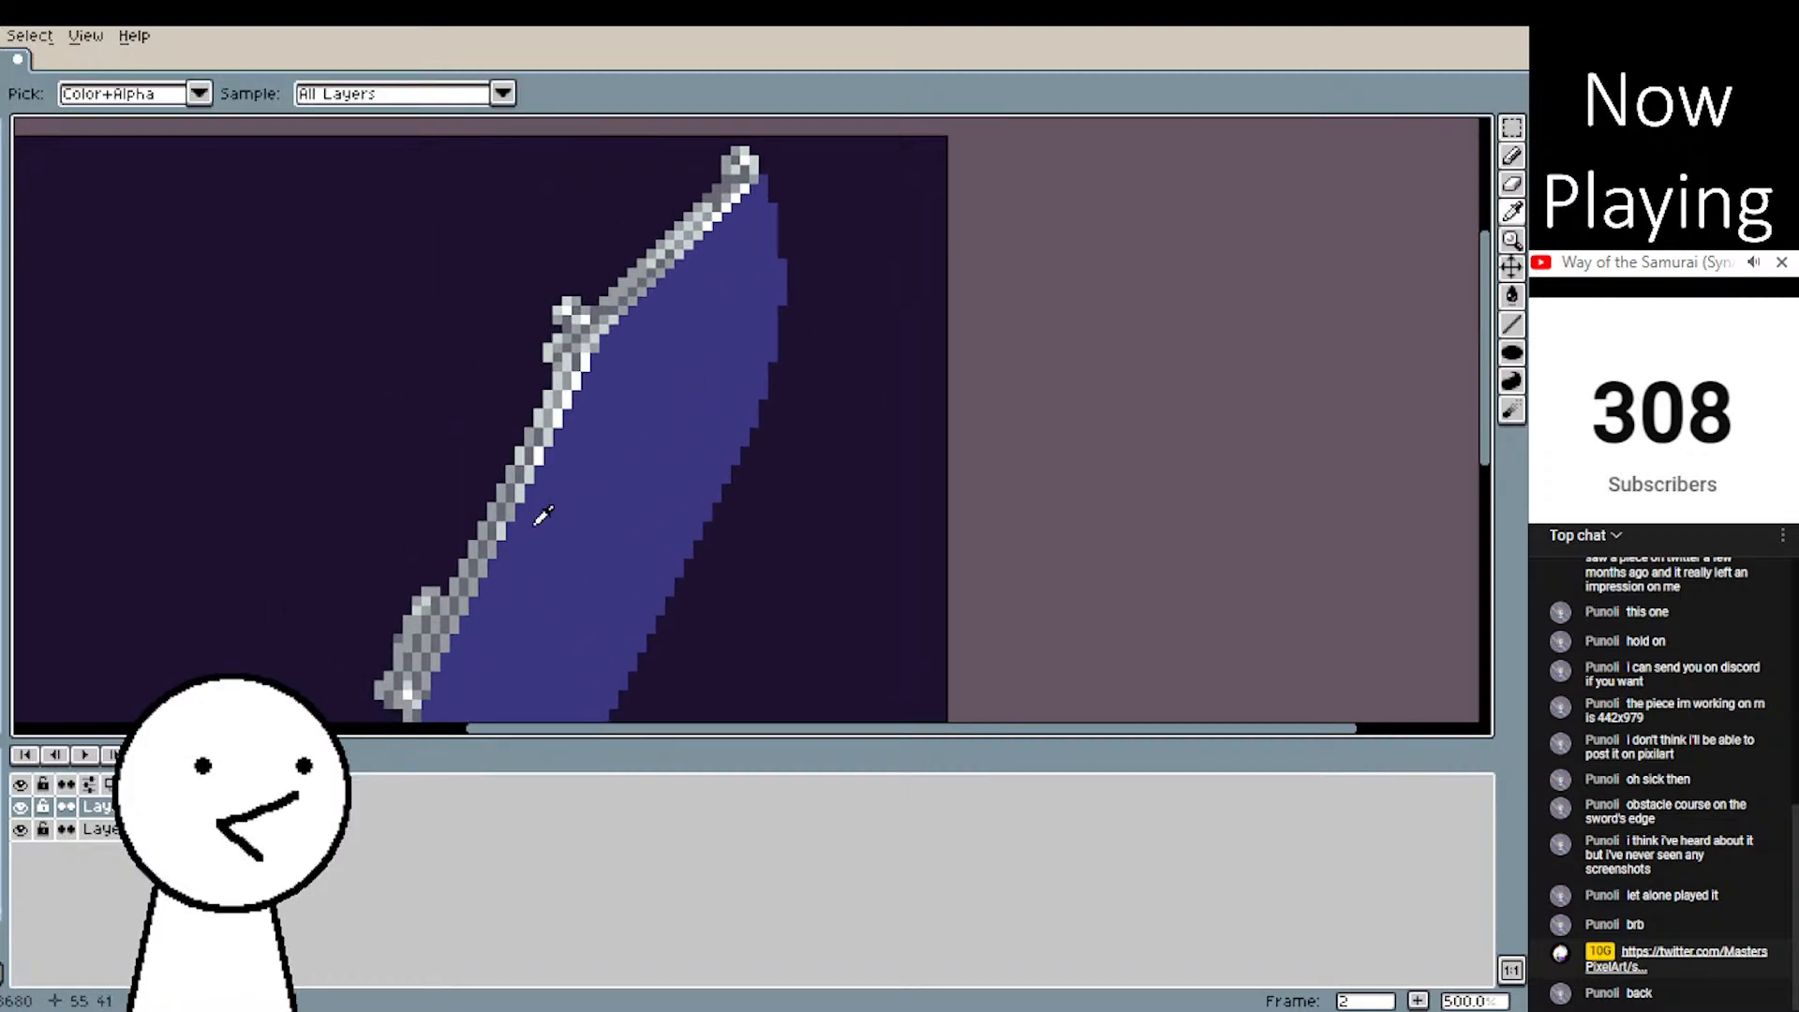
drag(541, 620, 434, 462)
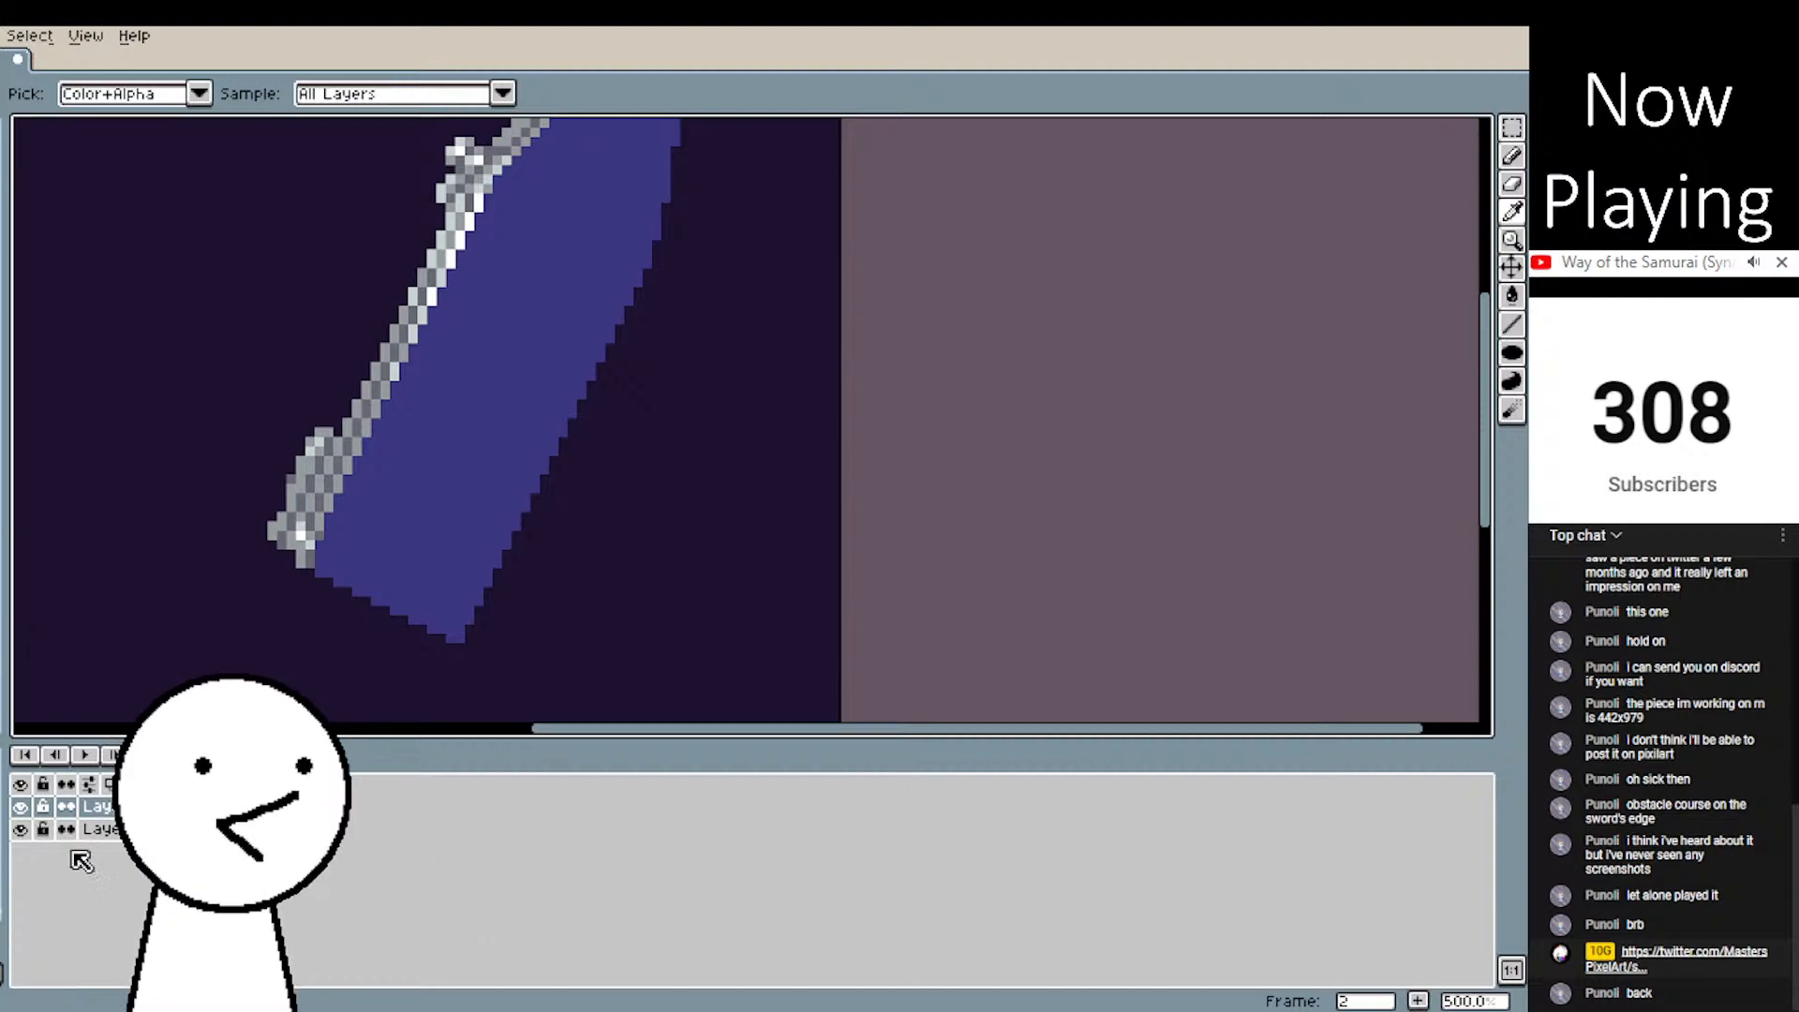
drag(388, 580, 456, 529)
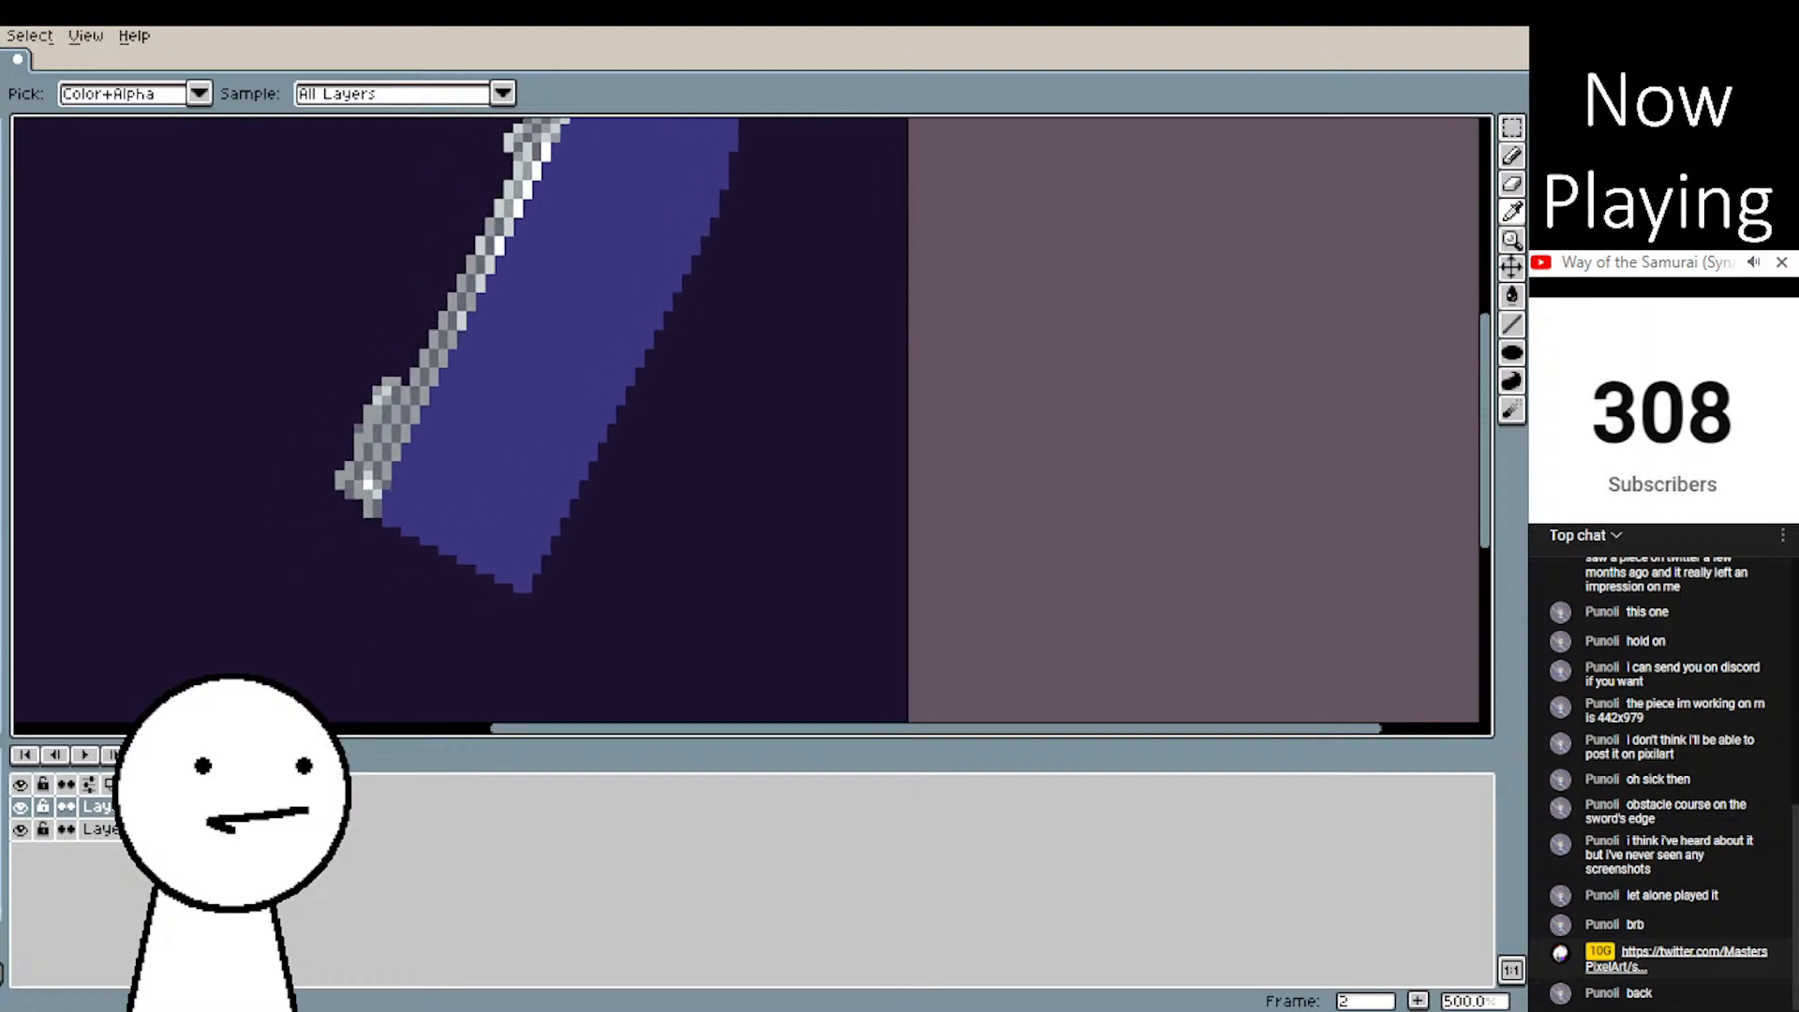
key(l)
scroll(772, 318, down, 1)
scroll(687, 314, up, 5)
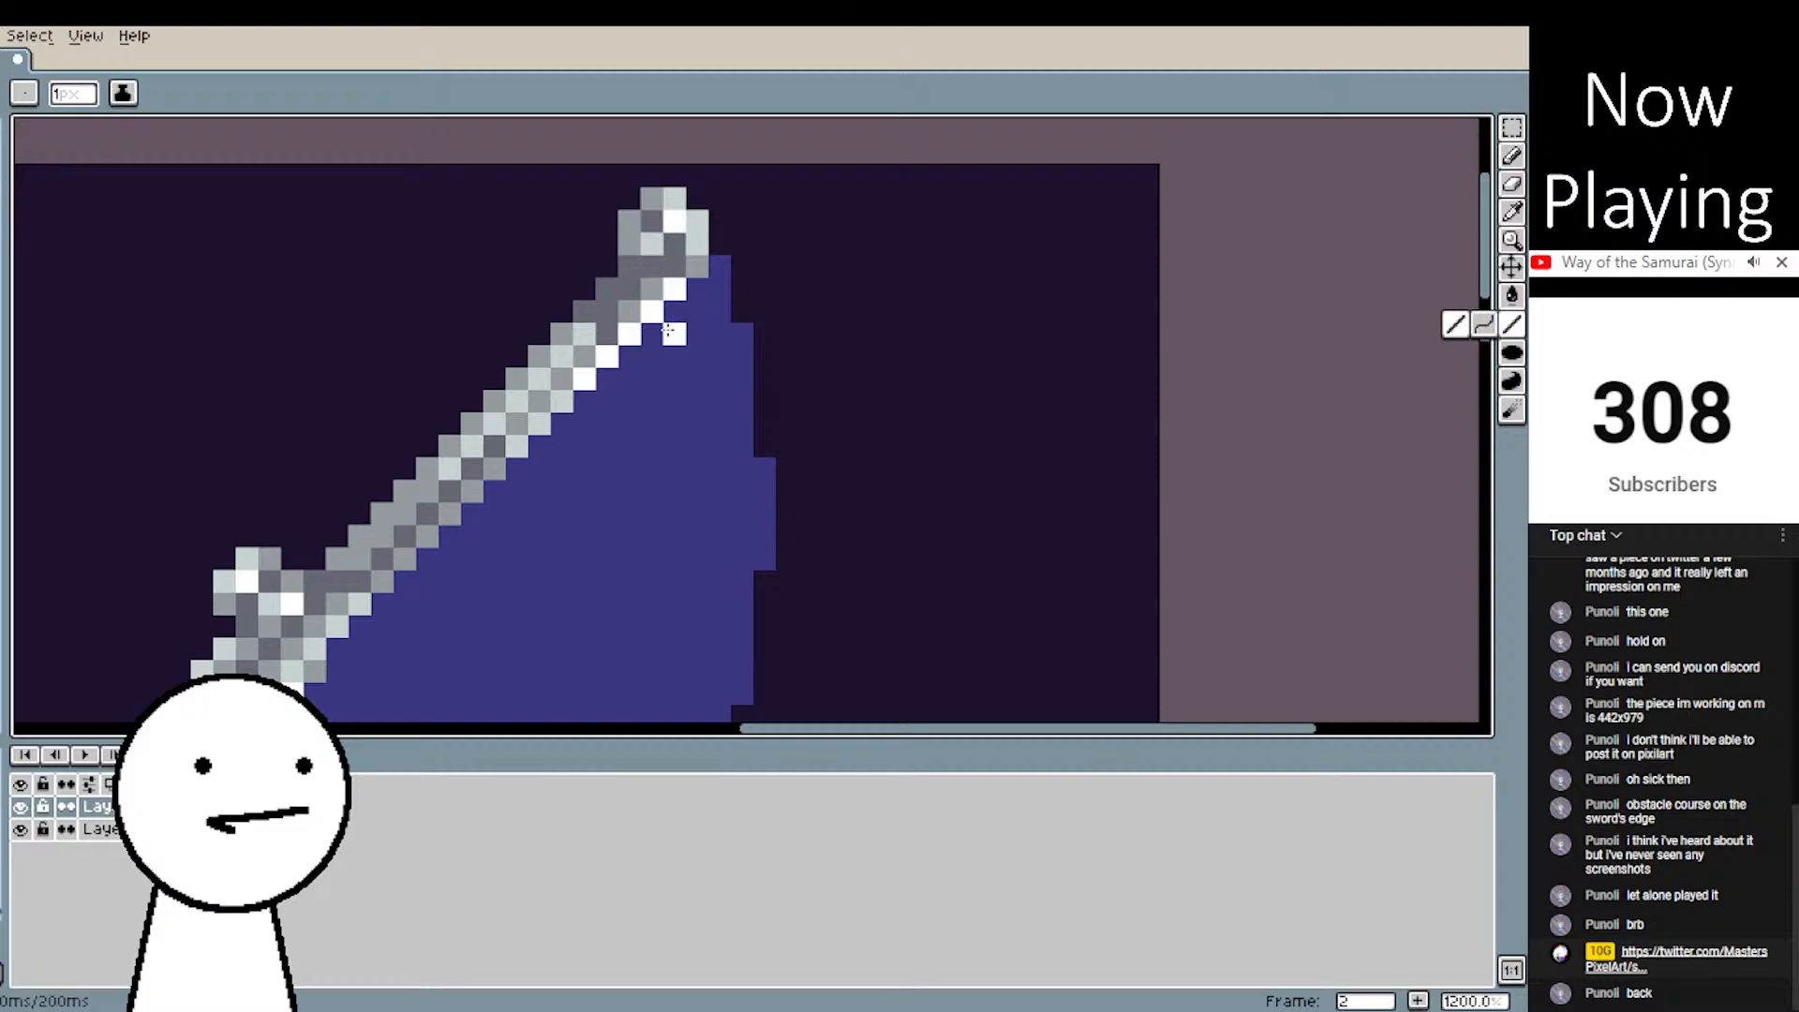
drag(671, 343, 698, 560)
click(684, 474)
key(ctrl+z)
scroll(809, 581, down, 4)
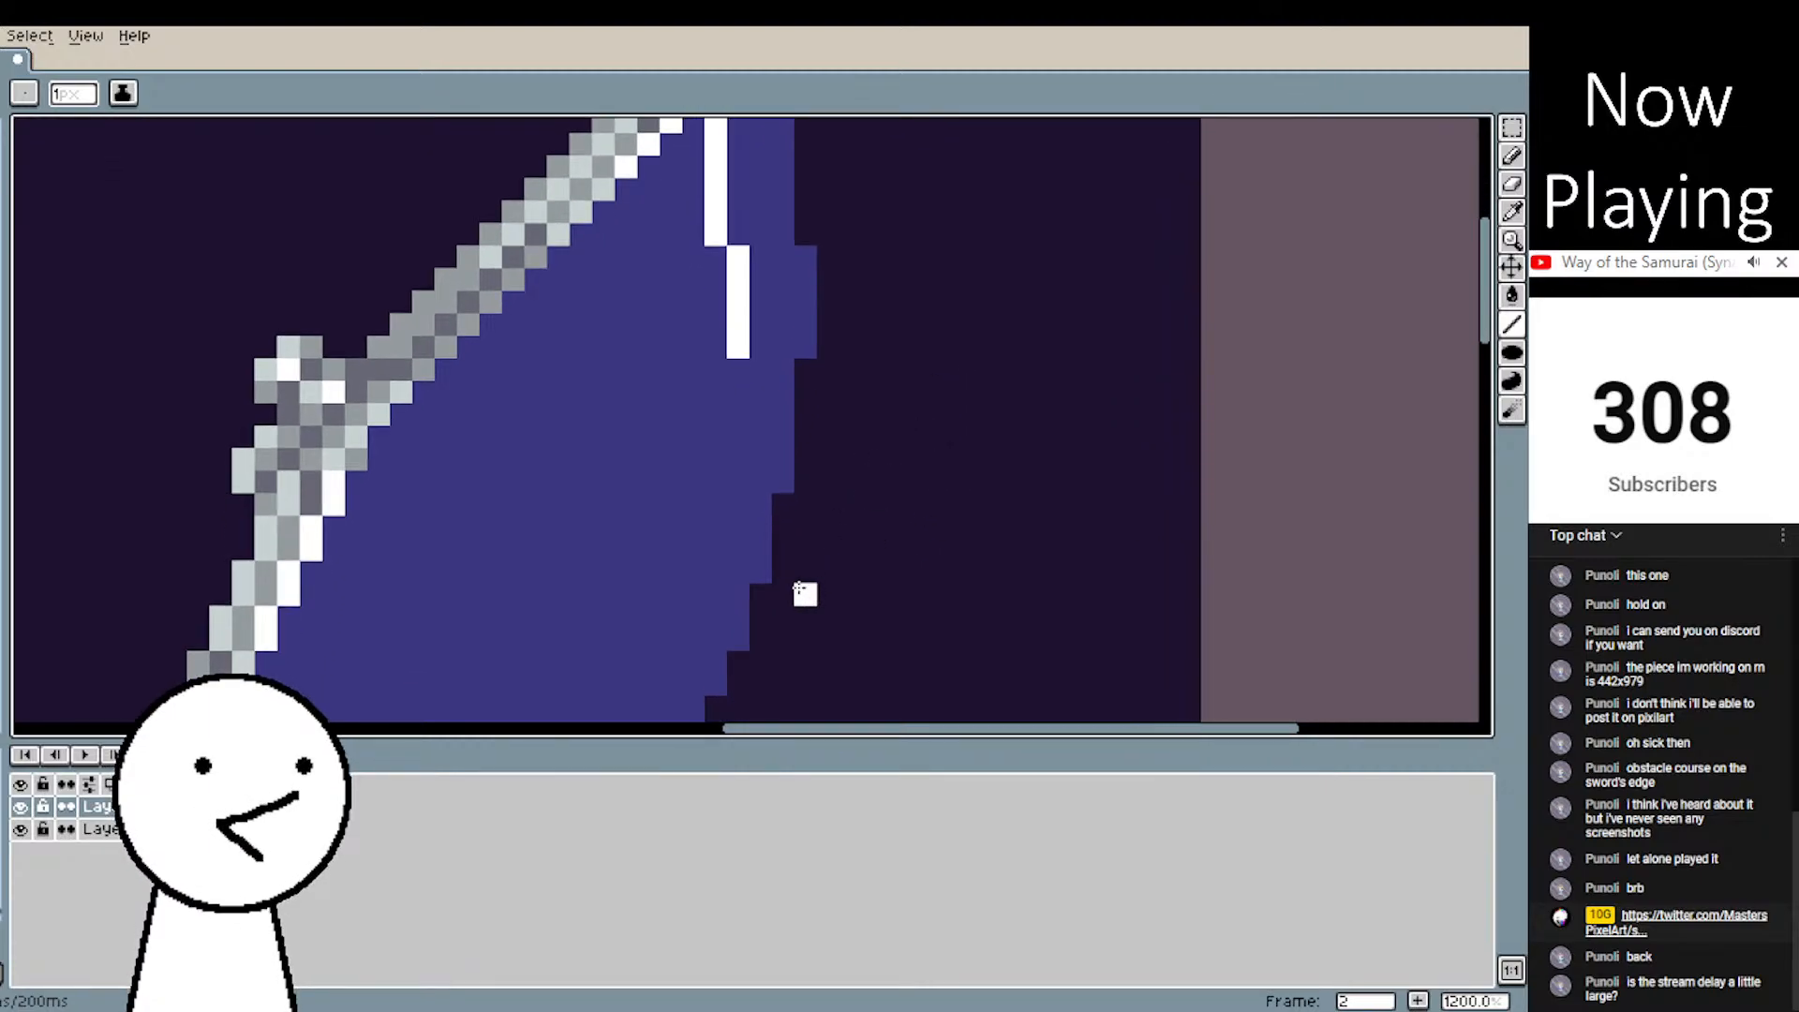
- Continue the white line down to the blade's bottom edge in stepped segments parallel to its outer edge
mouse_move(716, 368)
mouse_down()
mouse_move(717, 481)
mouse_move(693, 506)
mouse_move(690, 577)
mouse_up()
scroll(824, 614, down, 4)
click(757, 415)
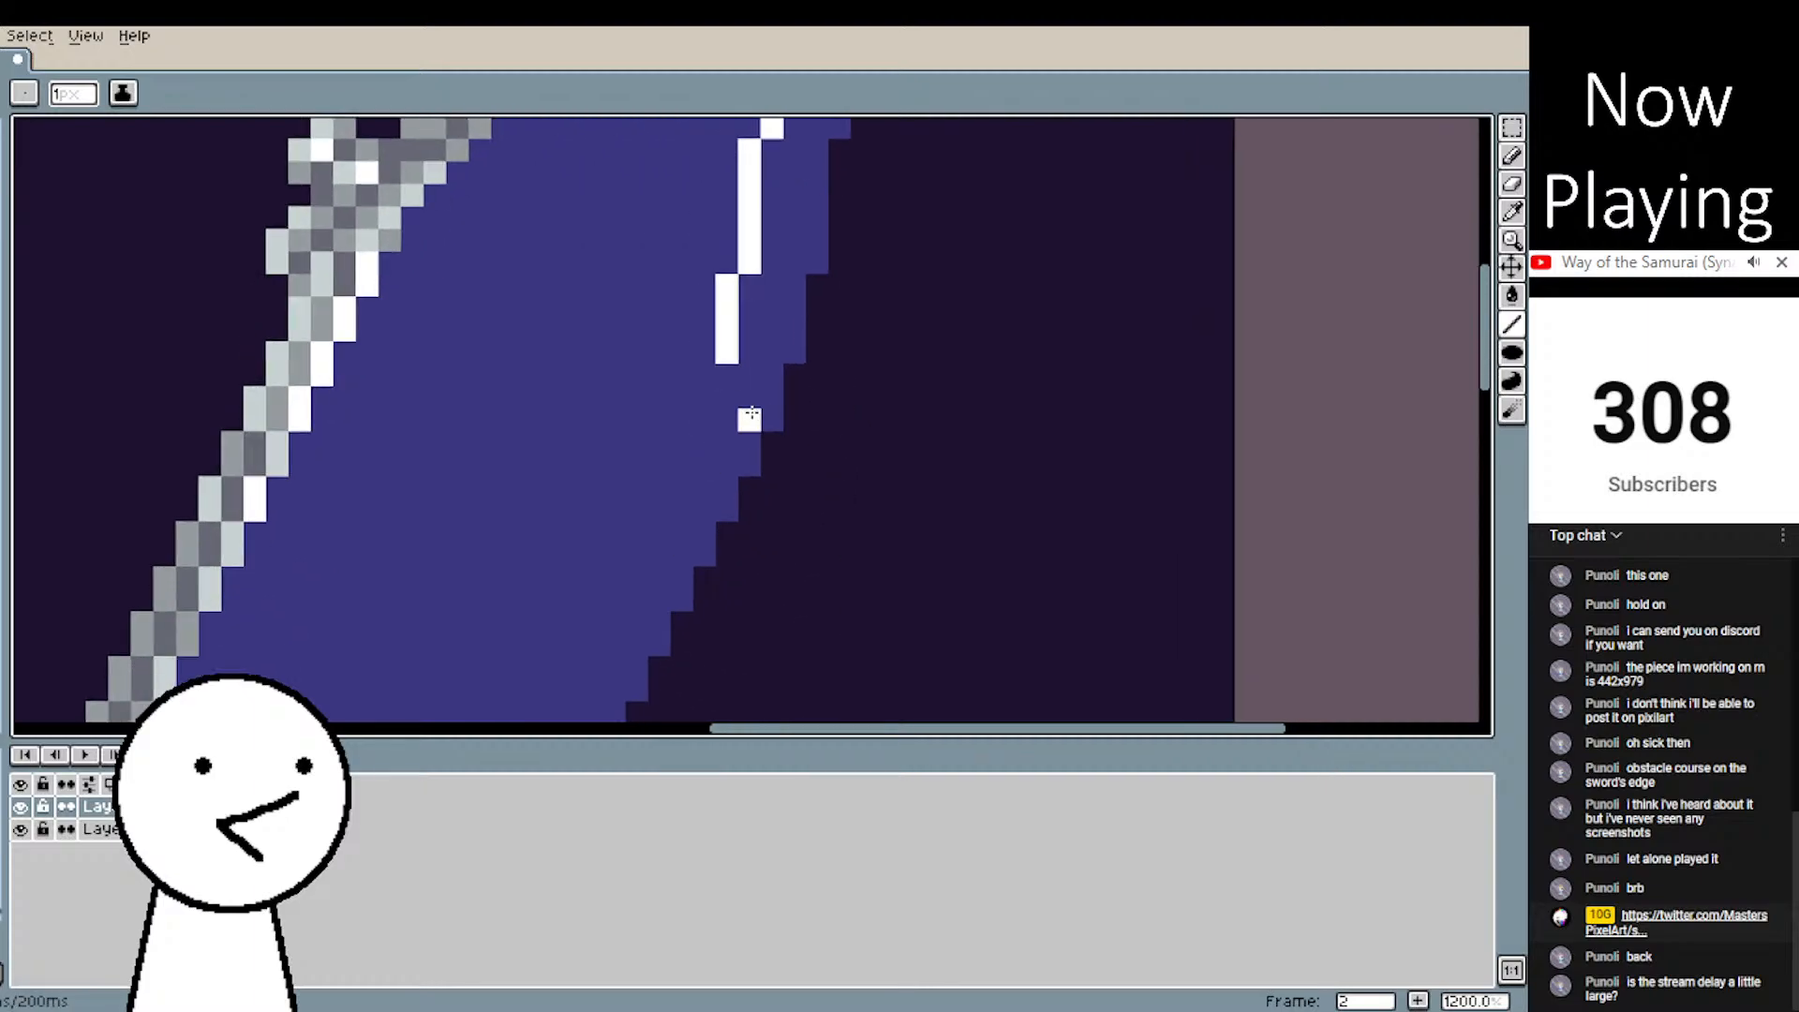
drag(703, 376, 702, 398)
click(705, 420)
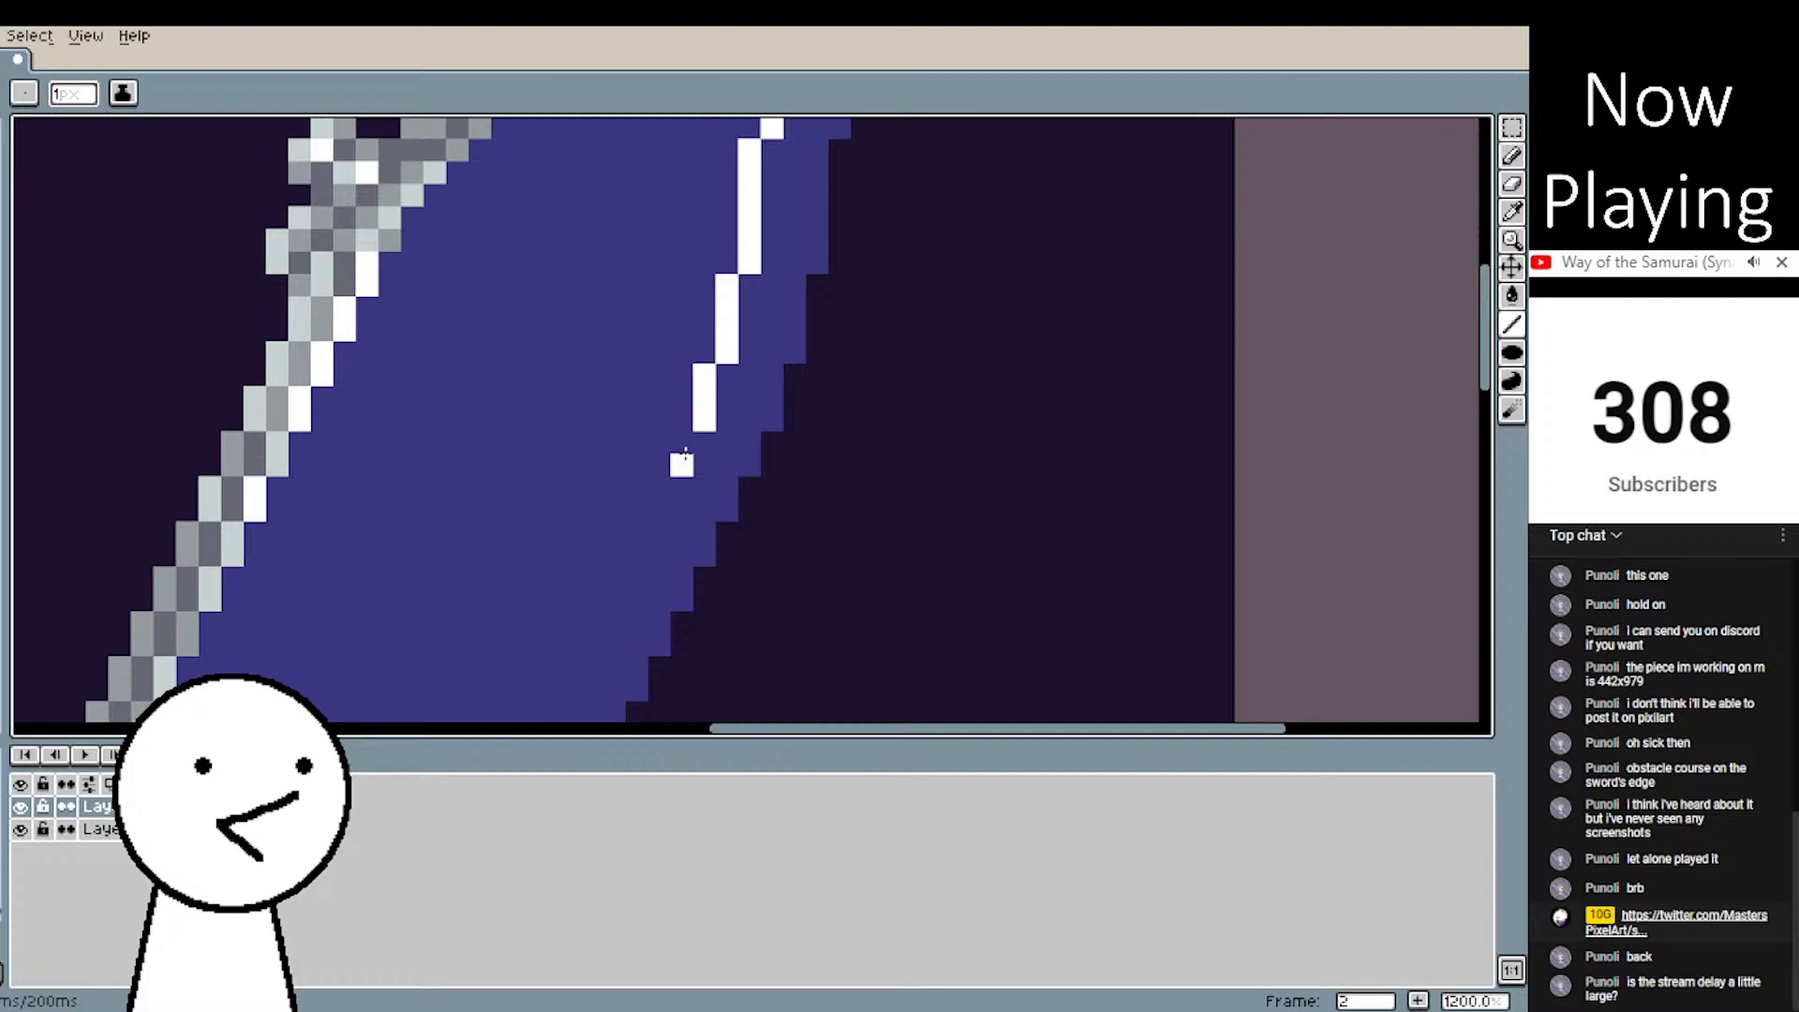
scroll(685, 461, down, 2)
drag(723, 338, 578, 629)
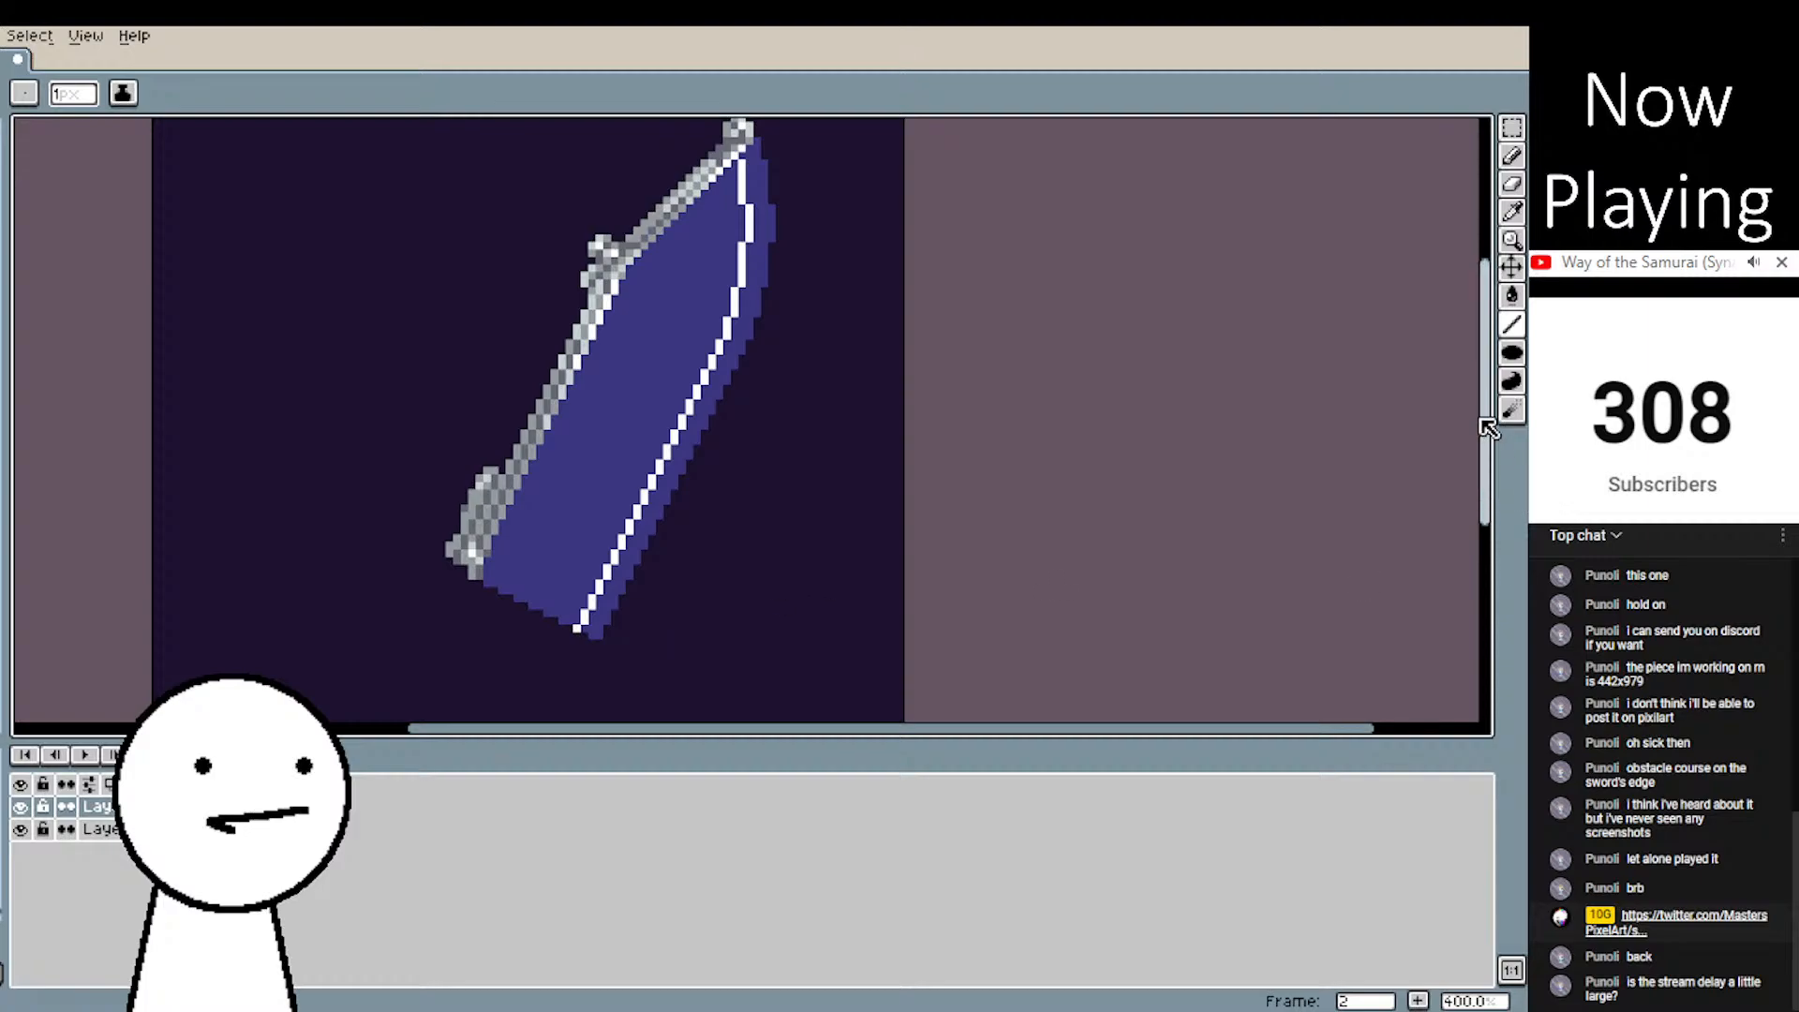
click(1512, 295)
click(677, 458)
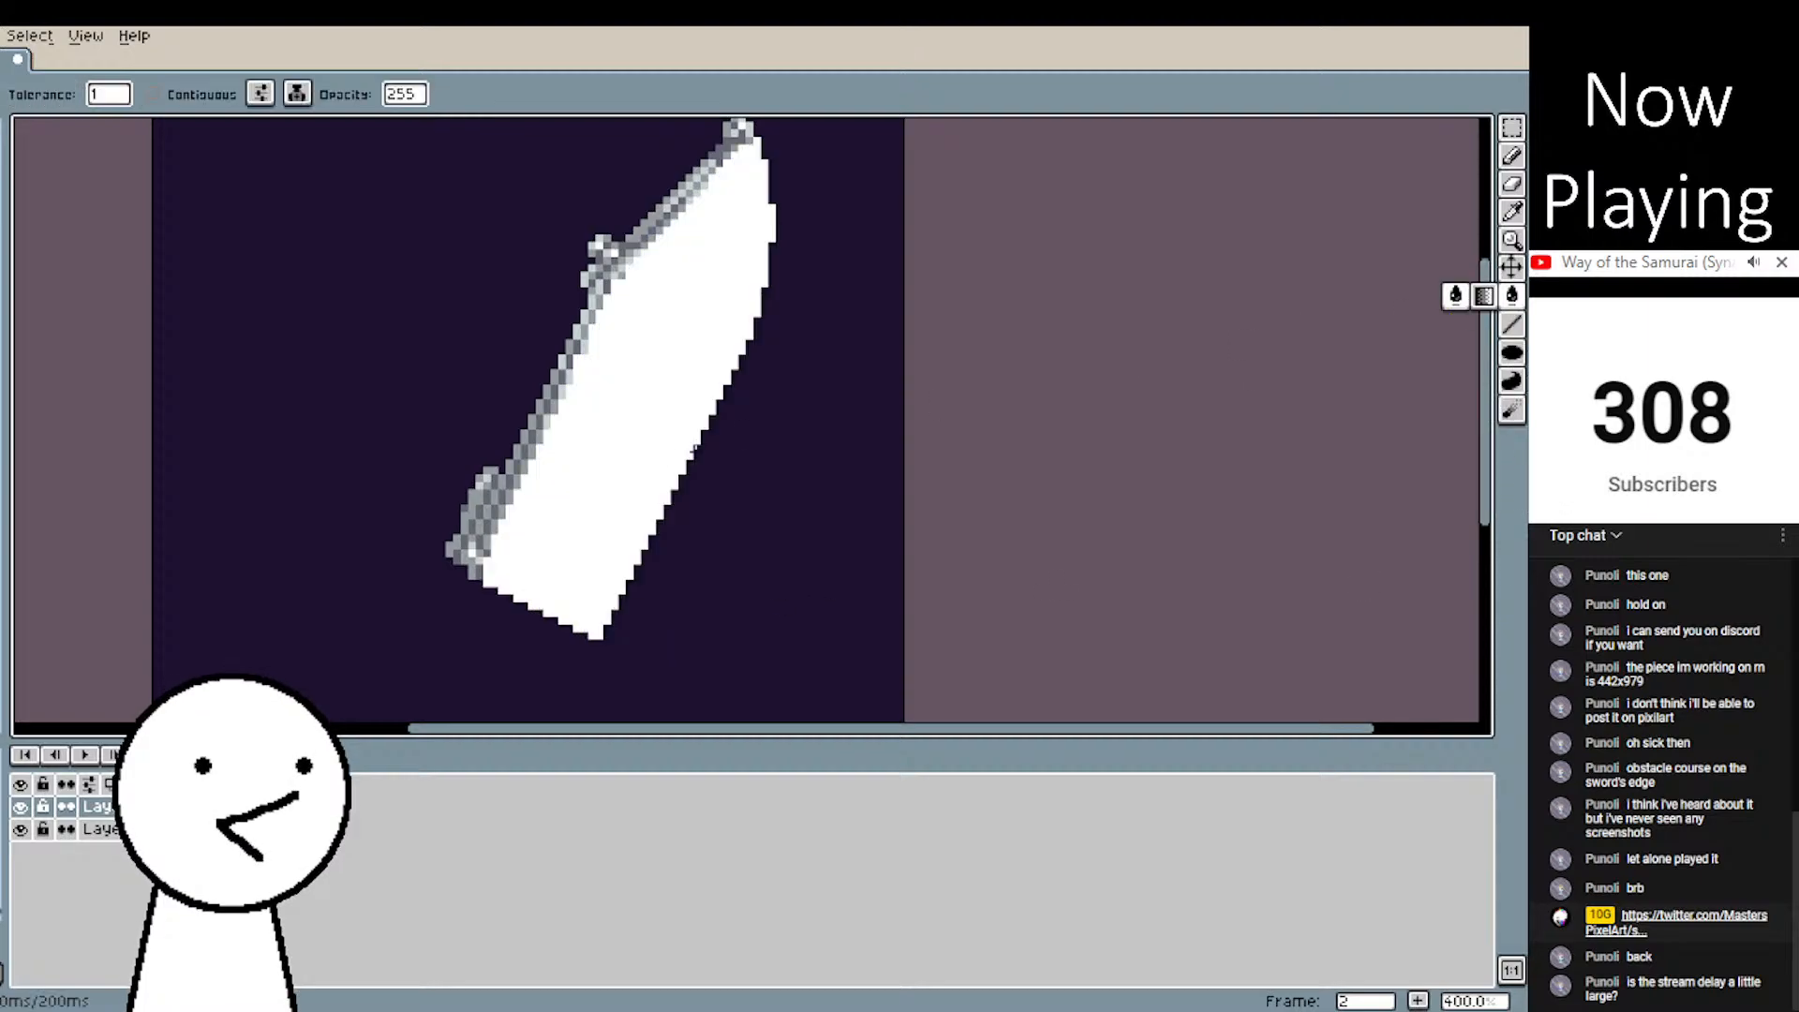
key(ctrl+z)
- Limit the Paint Bucket to contiguous areas, try filling the blade's outer edge strip white, and undo that fill
click(153, 94)
click(755, 180)
scroll(1012, 230, down, 2)
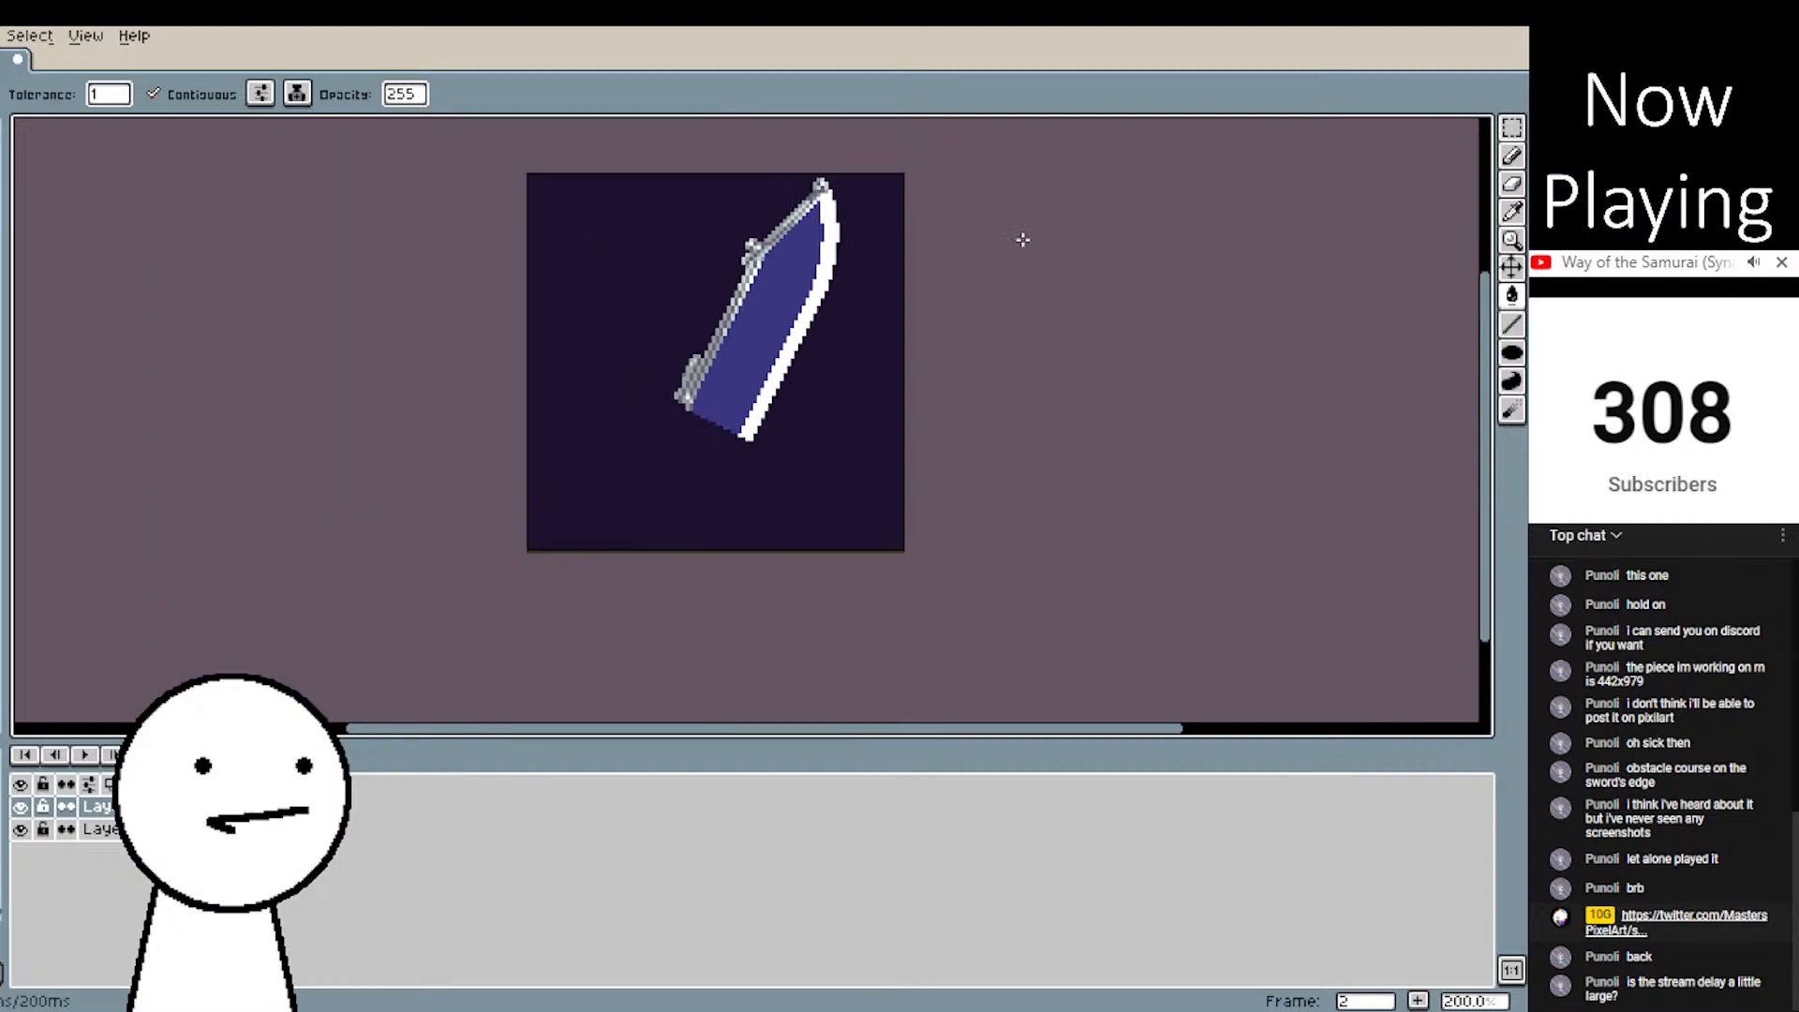
scroll(844, 195, up, 3)
scroll(817, 199, up, 1)
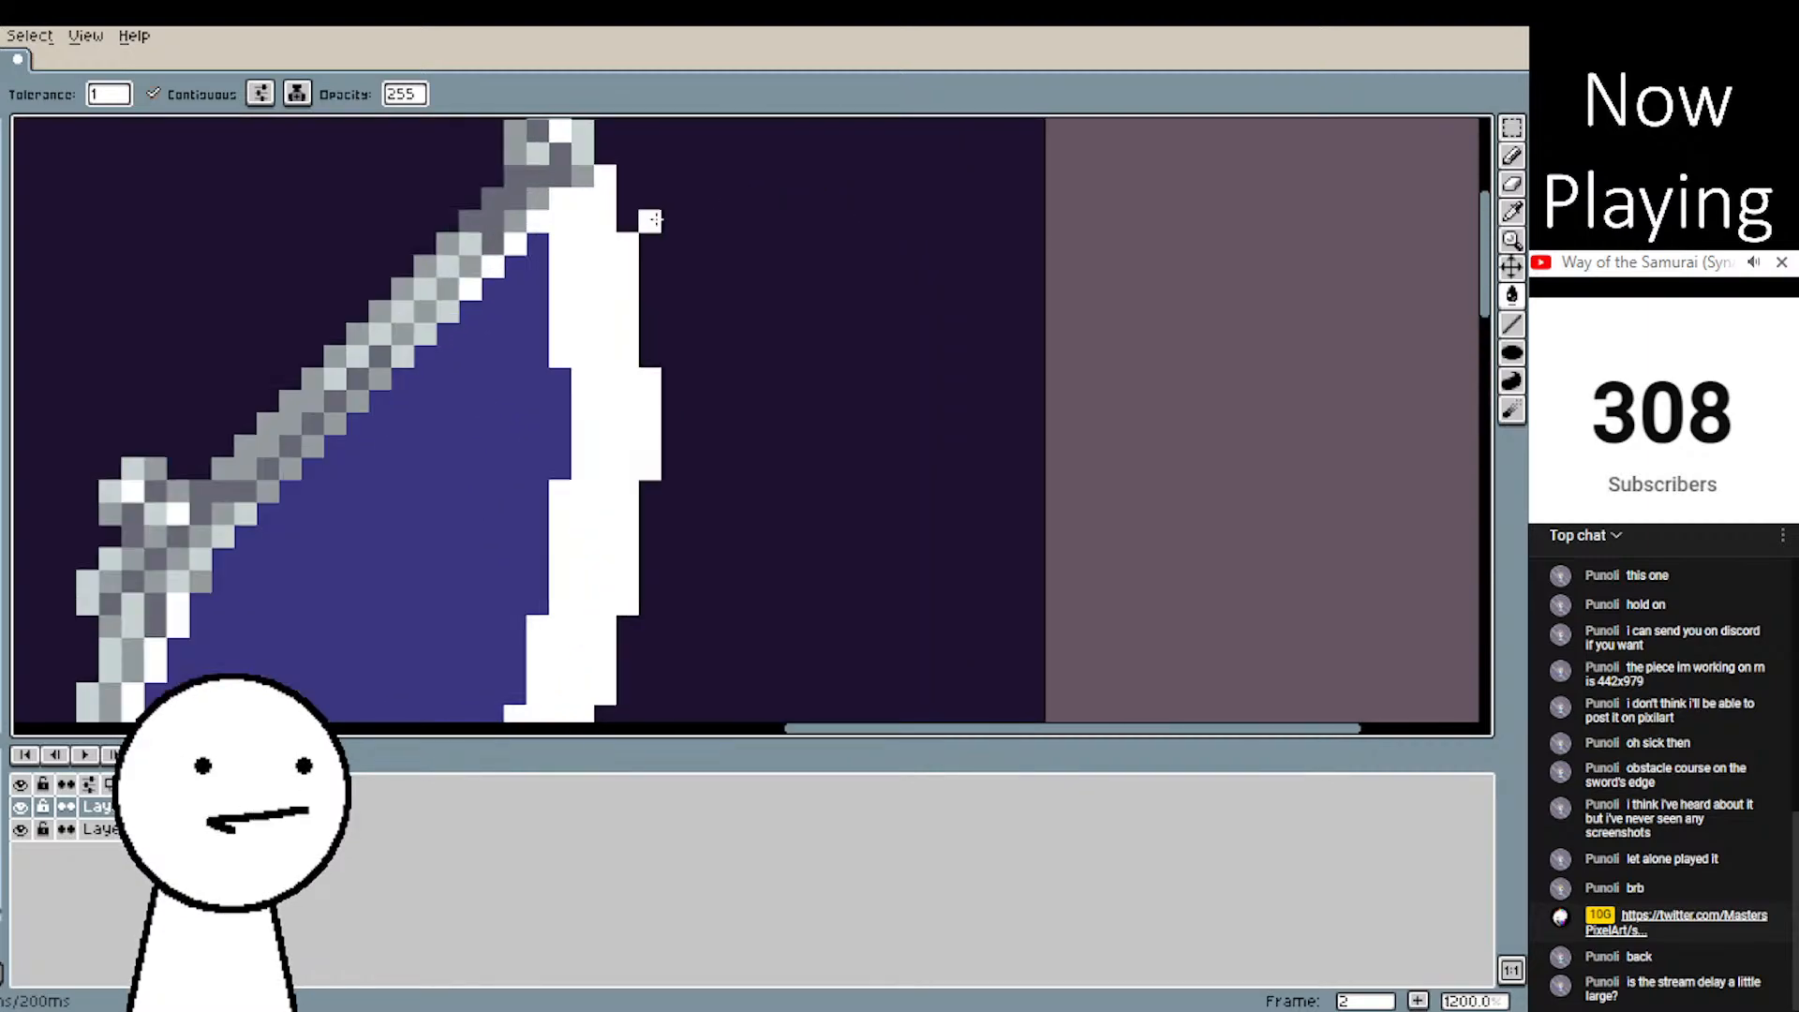
scroll(671, 220, up, 1)
drag(649, 218, 616, 322)
key(ctrl+z)
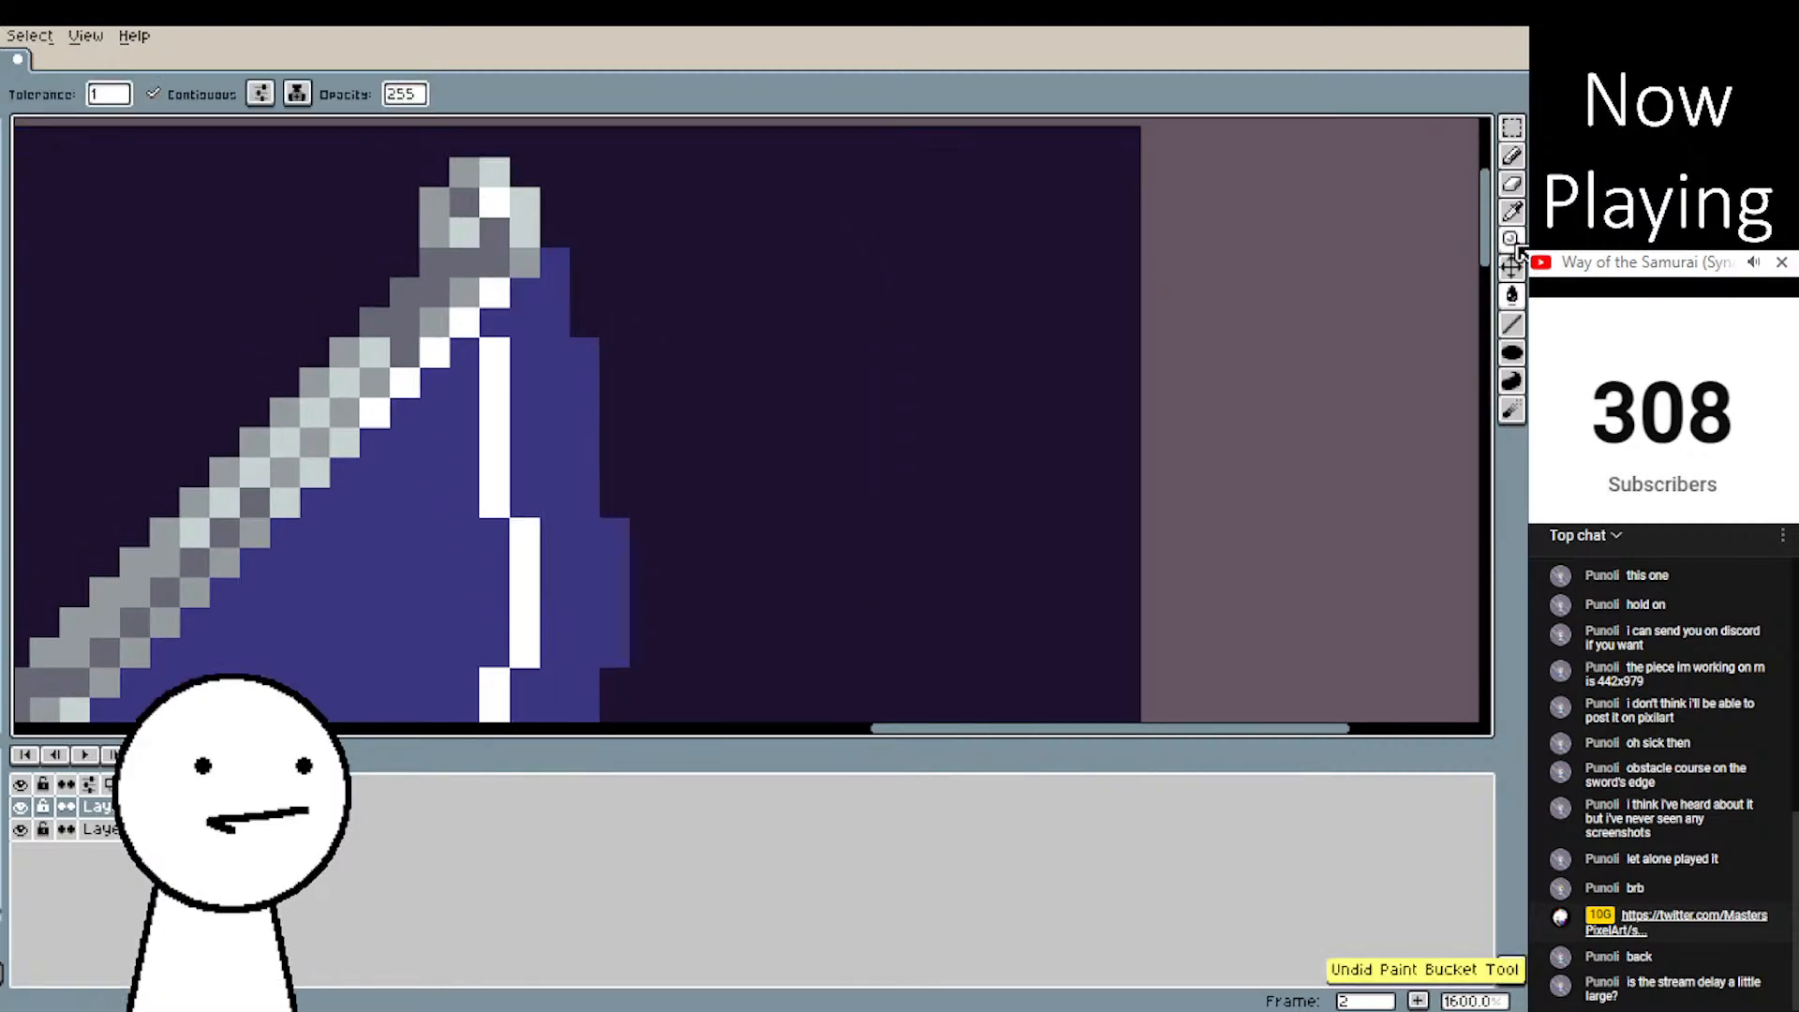
- Extend the white line diagonally across the blade's tip with two pixels and fill the outer edge strip white
key(alt)
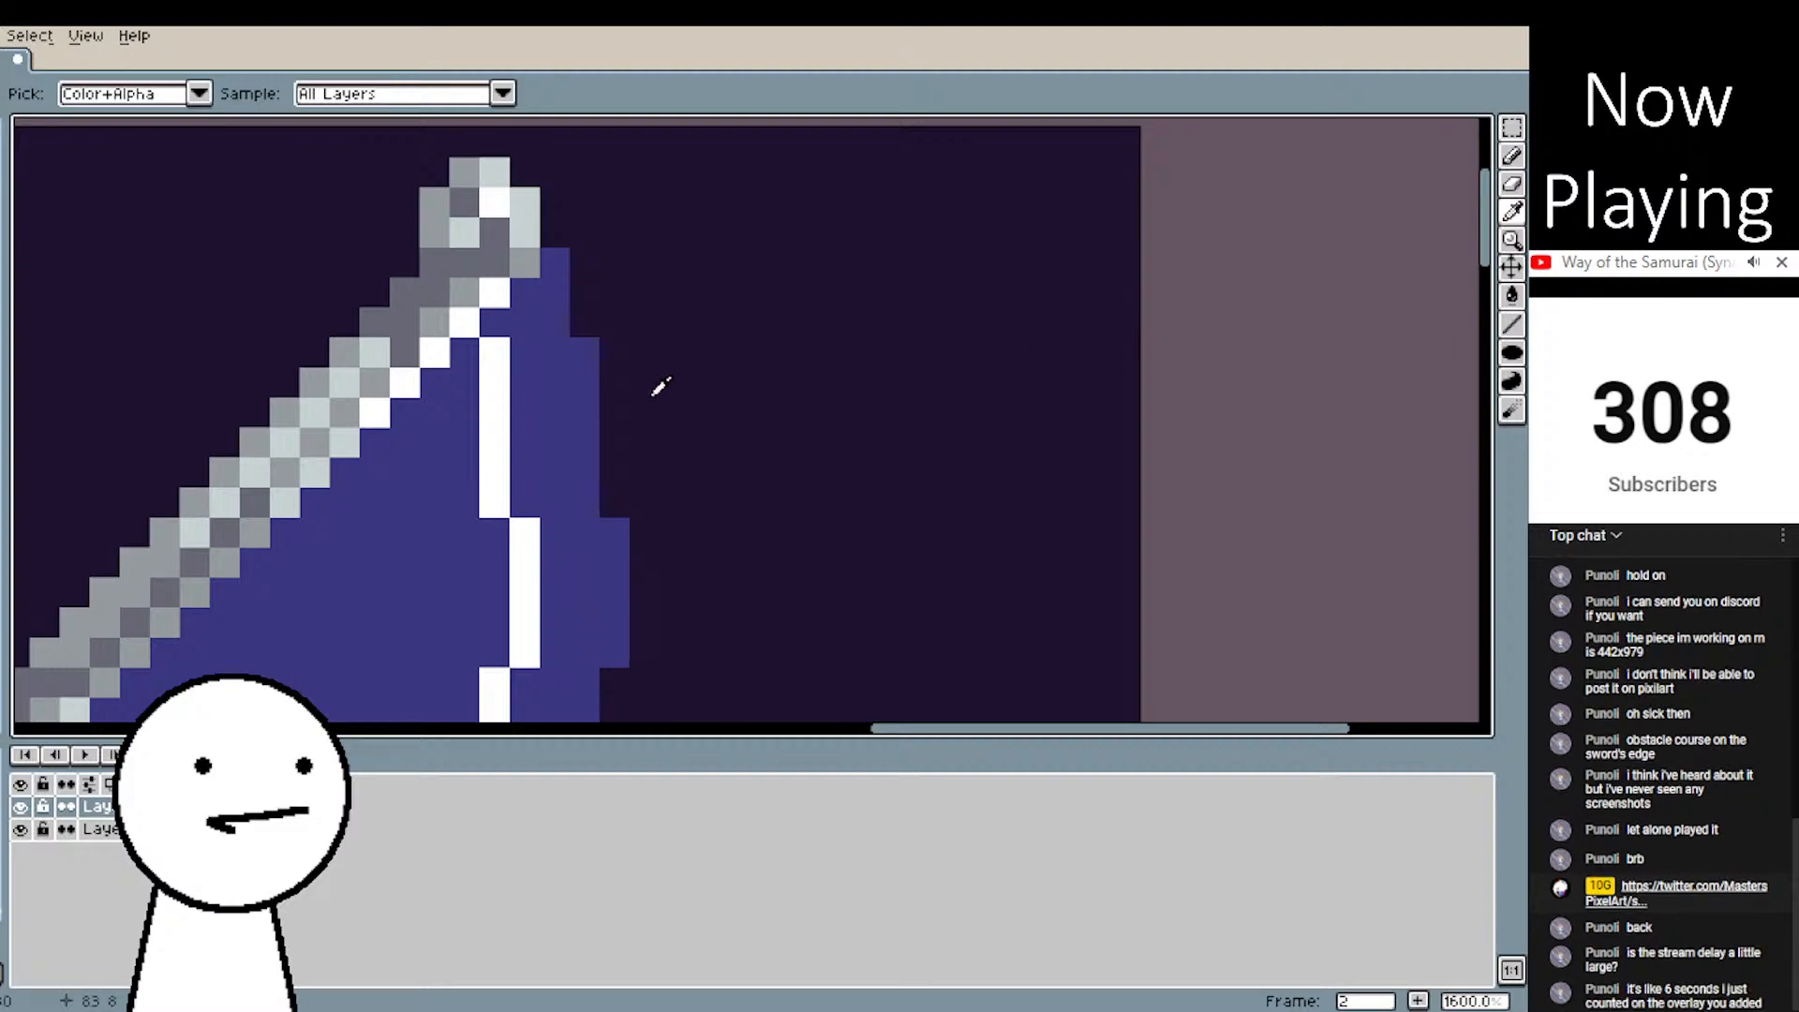
click(1515, 328)
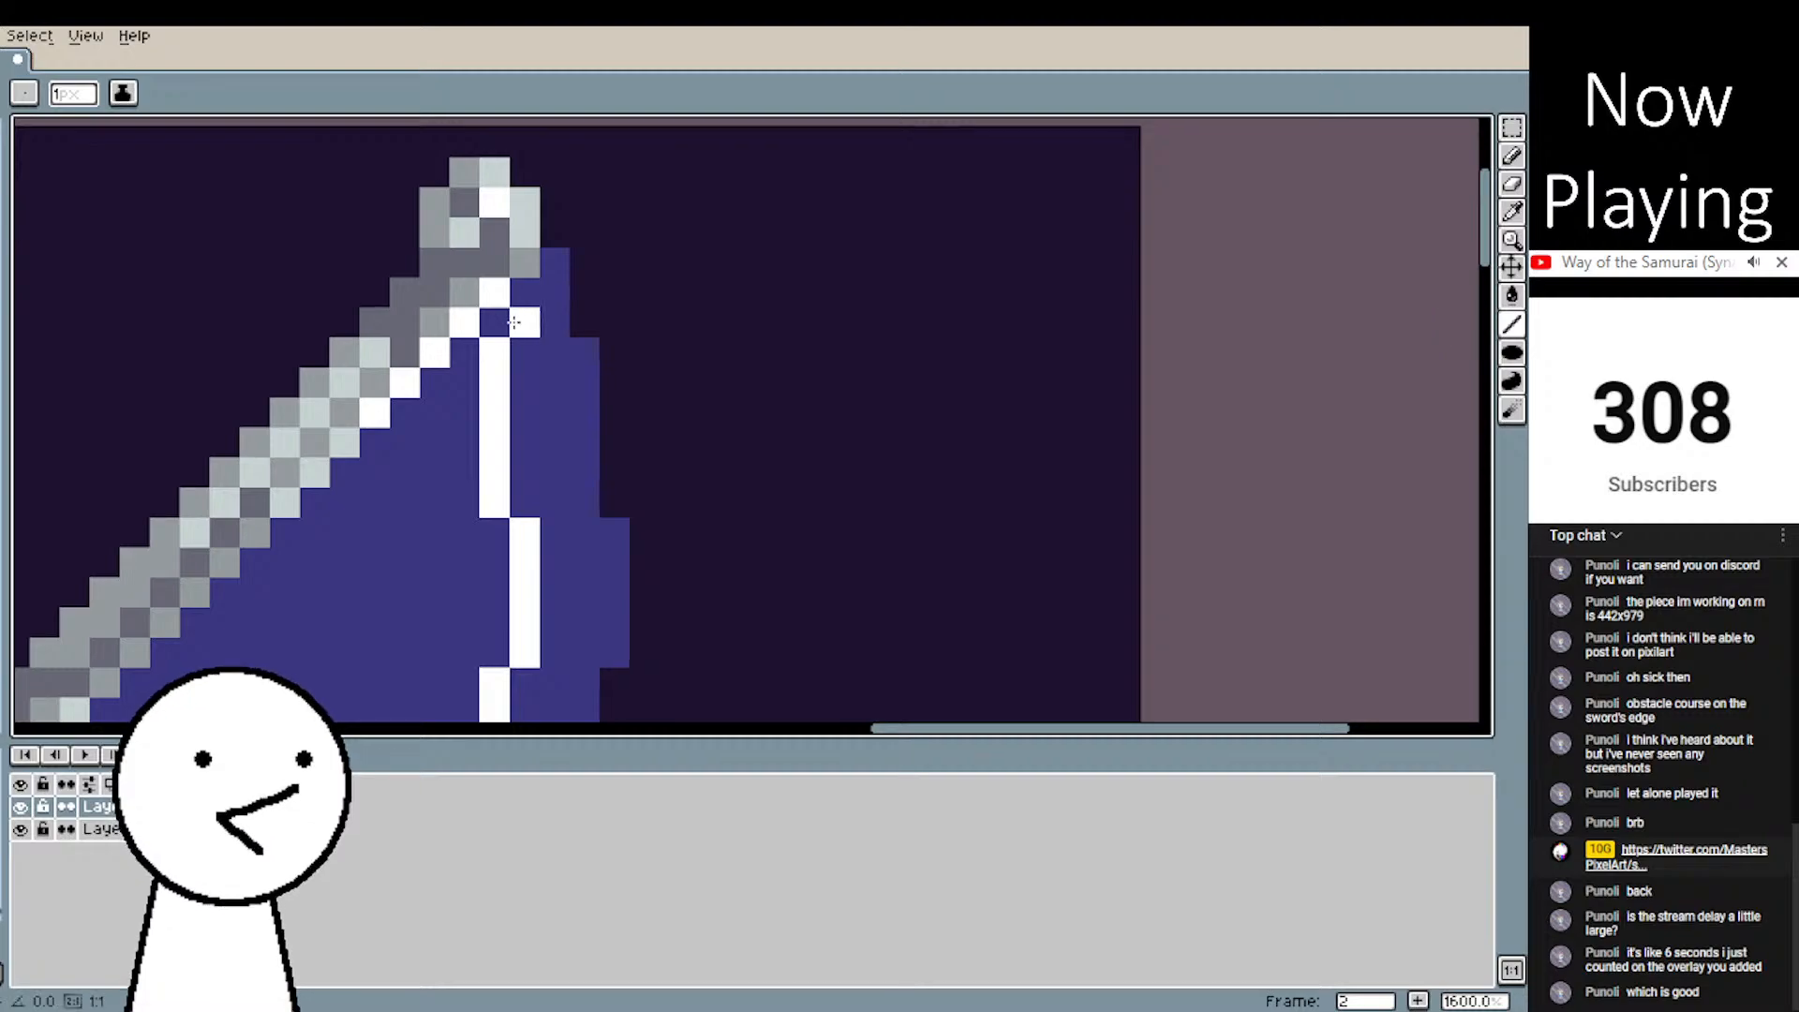
click(1512, 295)
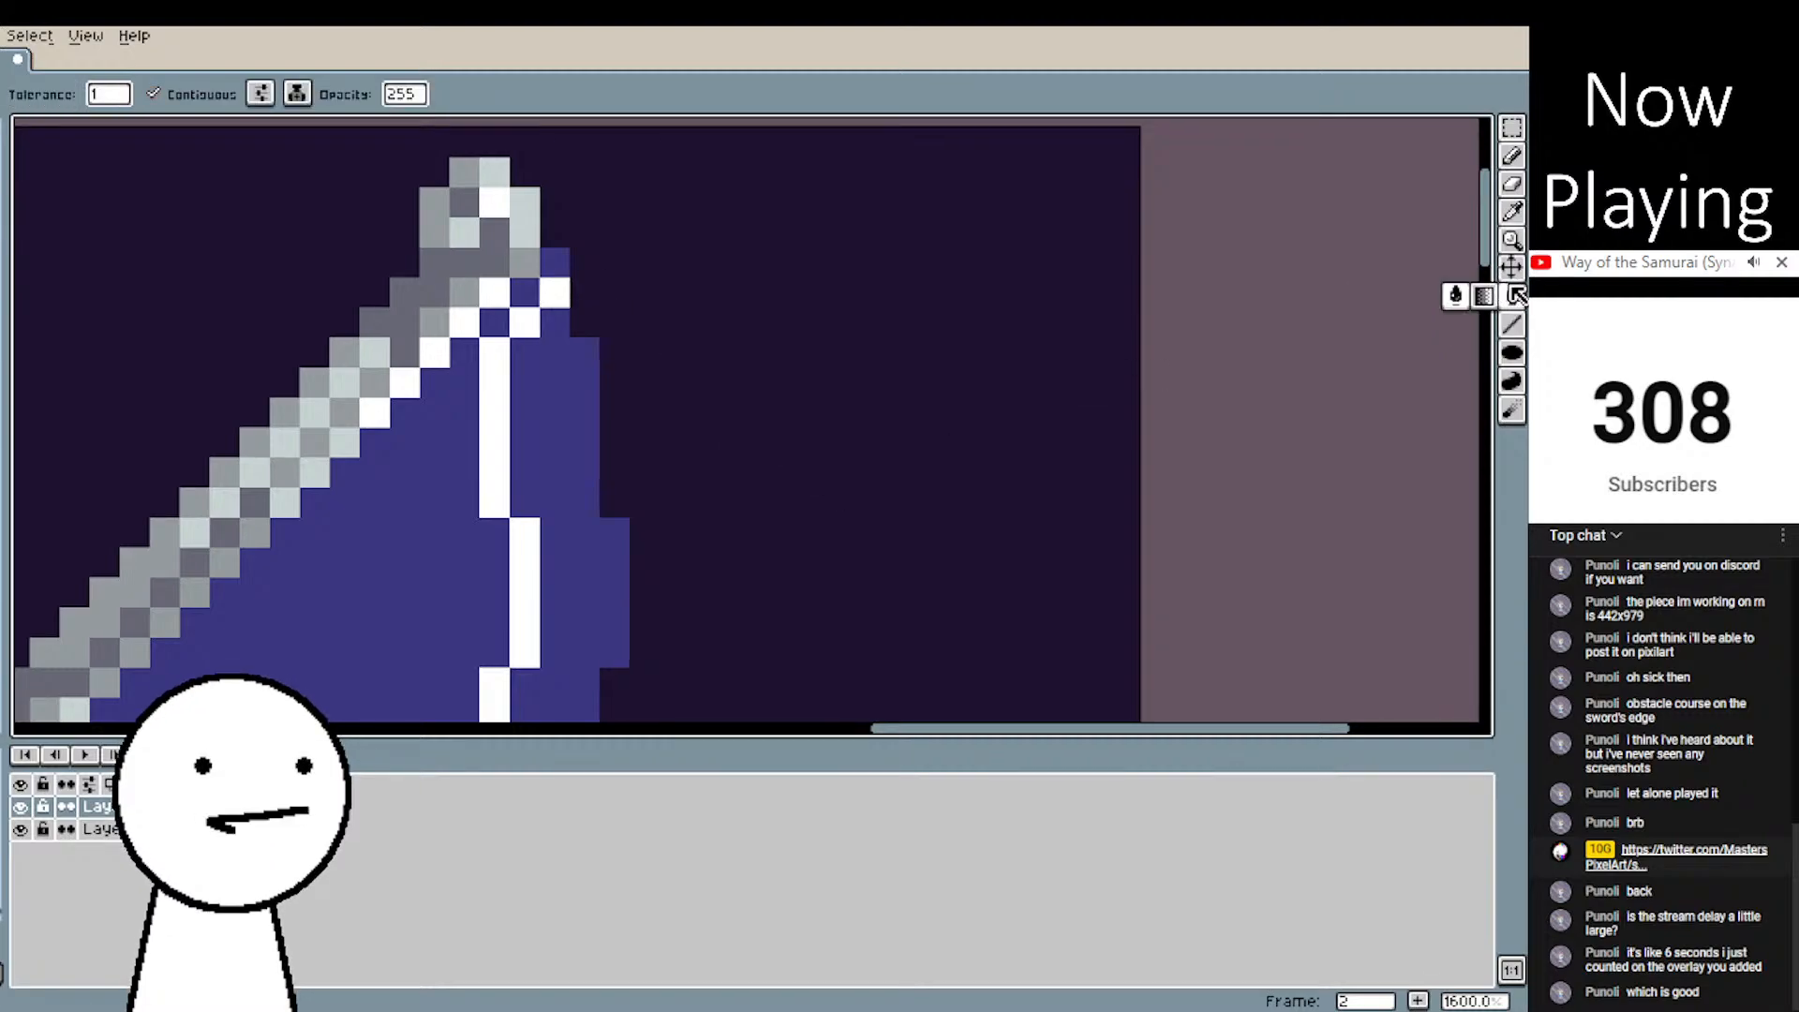
click(531, 432)
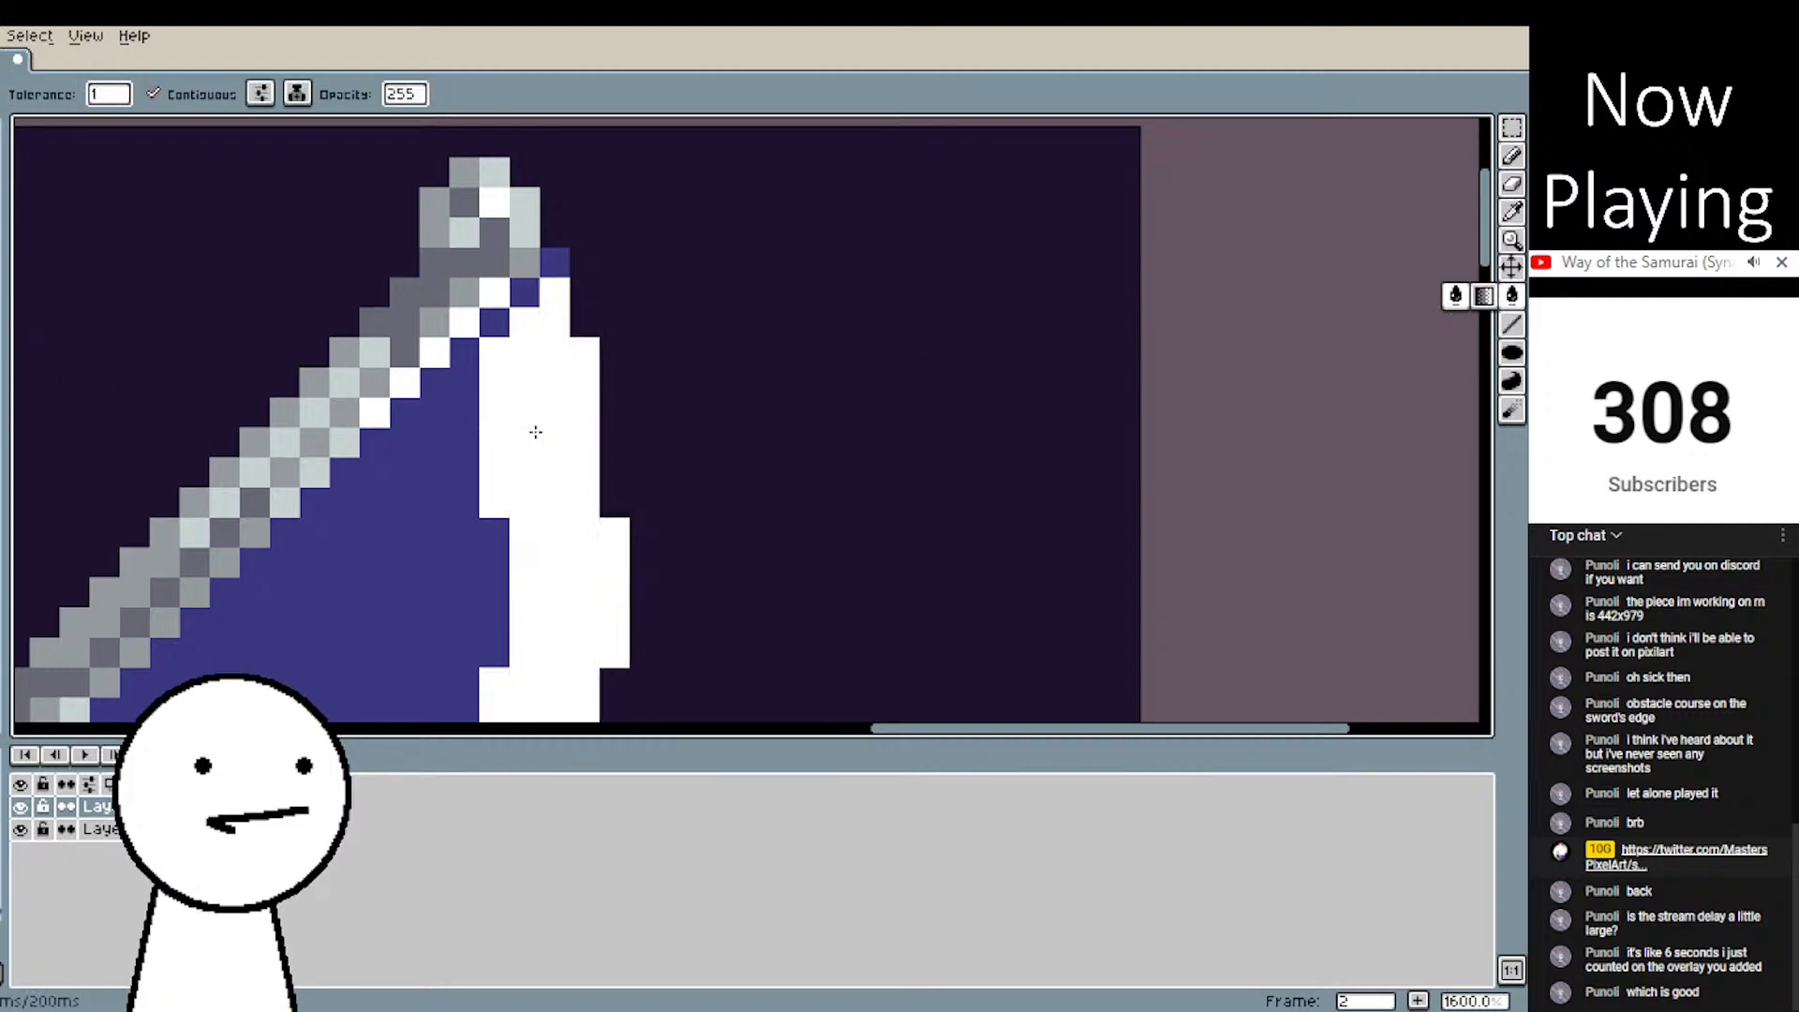
scroll(532, 432, down, 3)
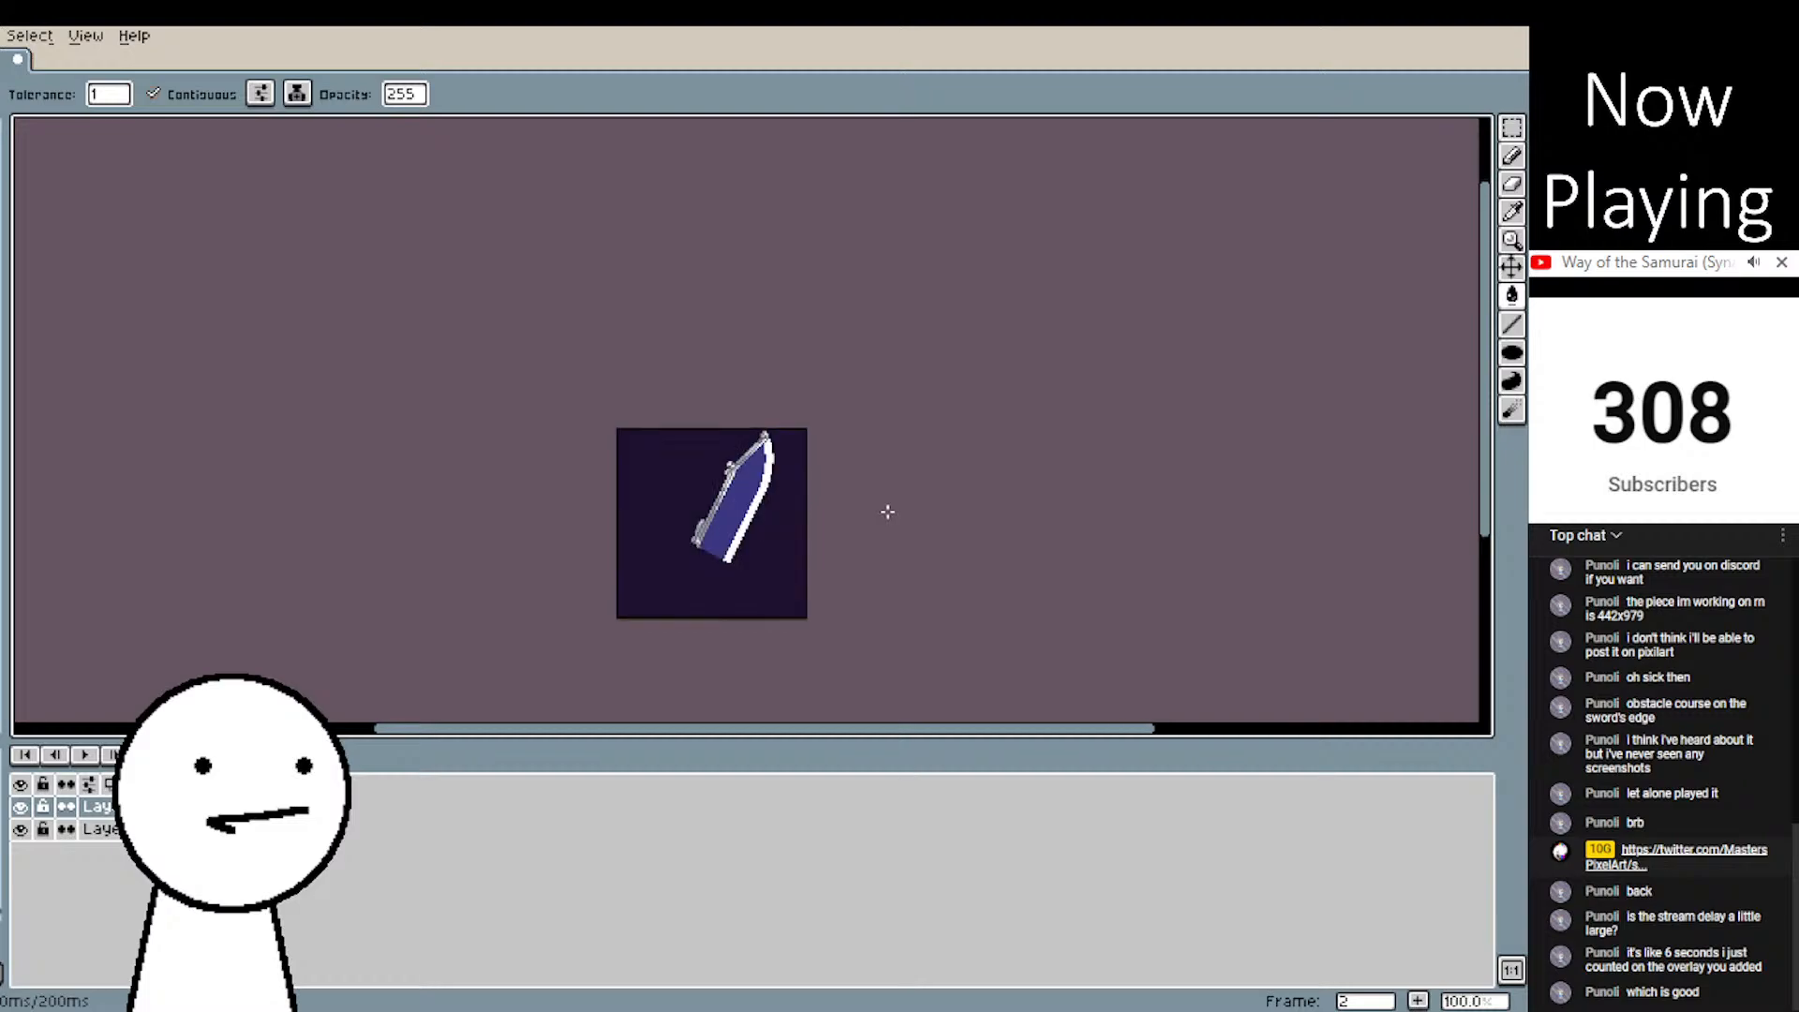
- Select the white outer edge strip with the Magic Wand and choose the Filled Rectangle tool for painting inside it
scroll(763, 534, up, 4)
drag(689, 438, 497, 480)
key(w)
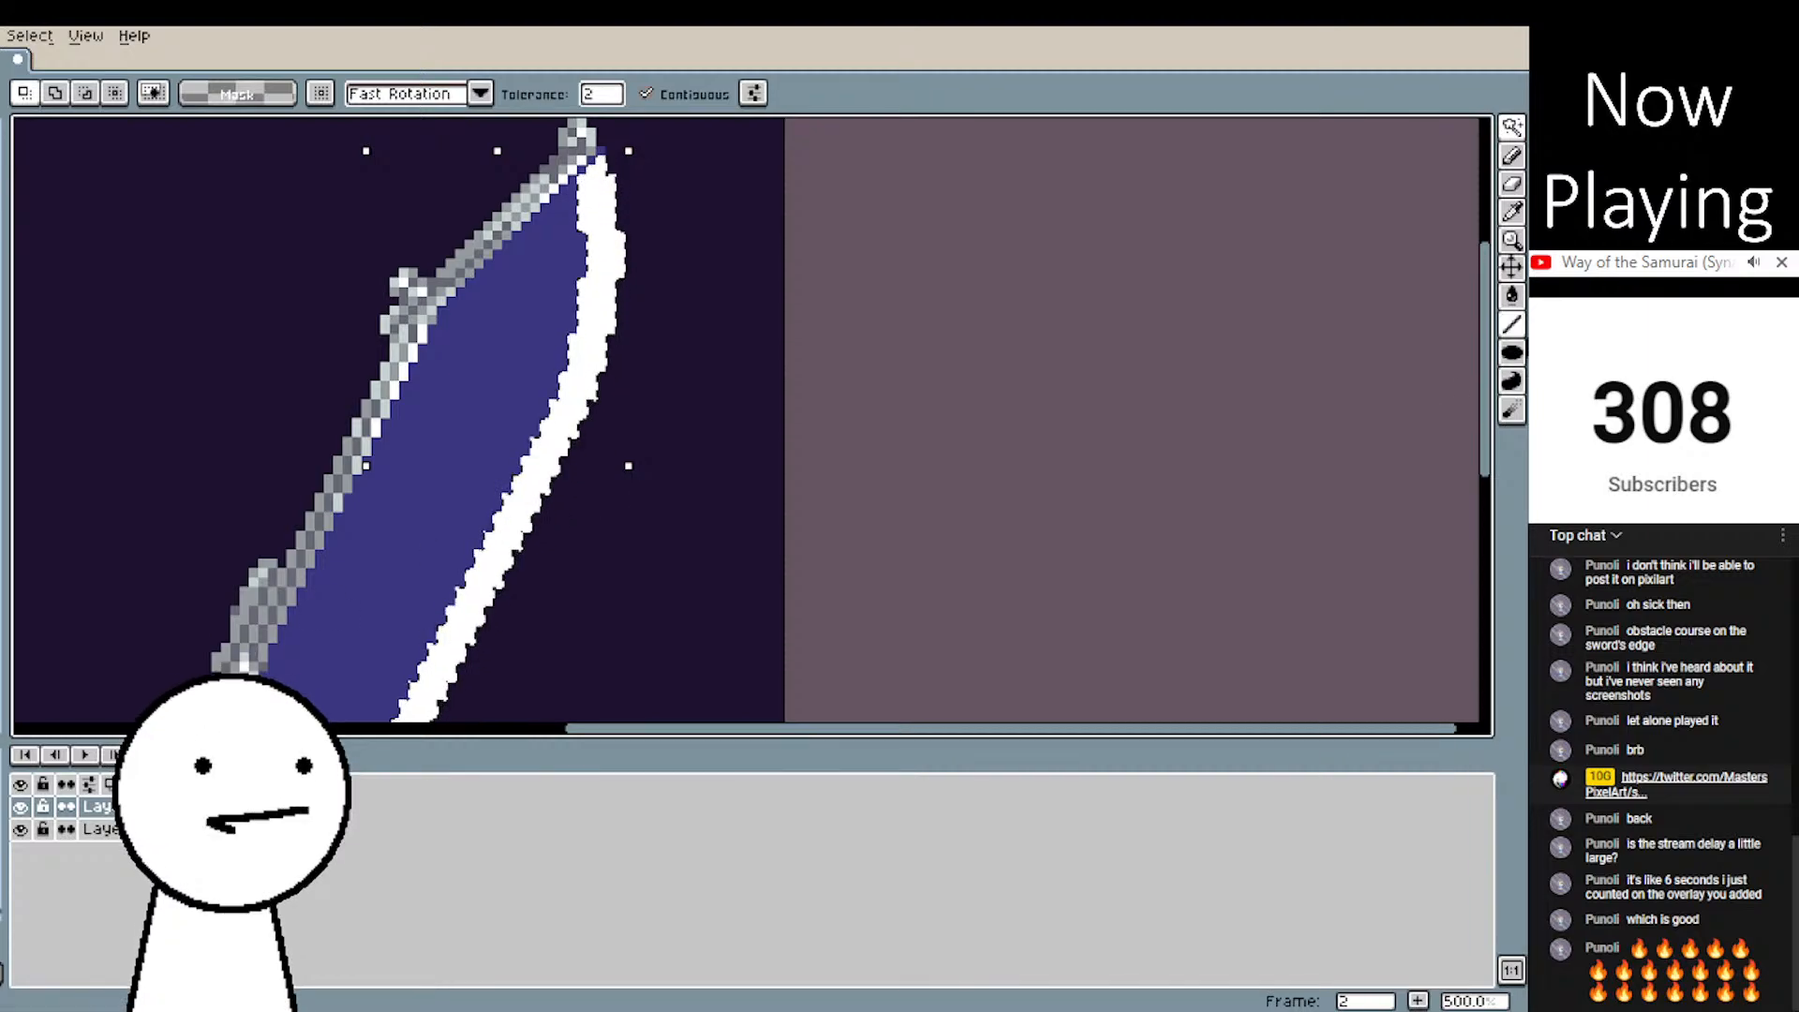
click(1512, 352)
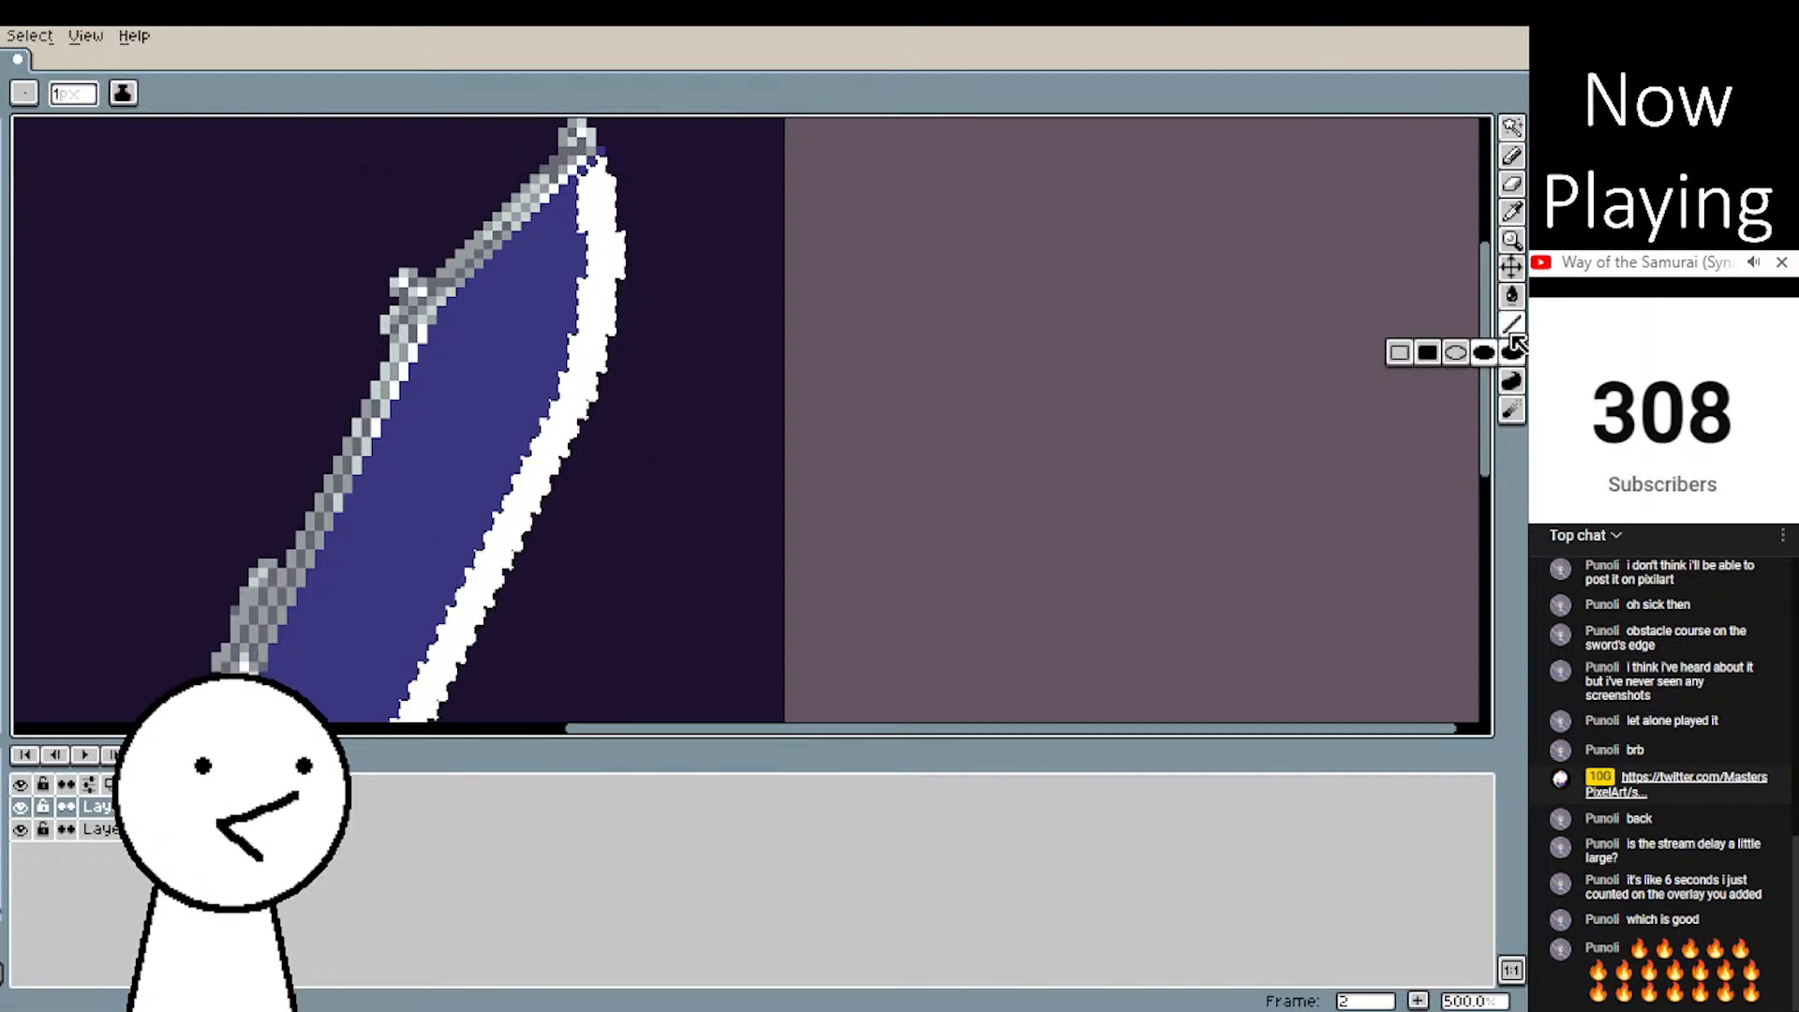
click(1428, 352)
- Try to paint pale cyan bands across the selected edge strip near the blade's tip
scroll(627, 281, up, 5)
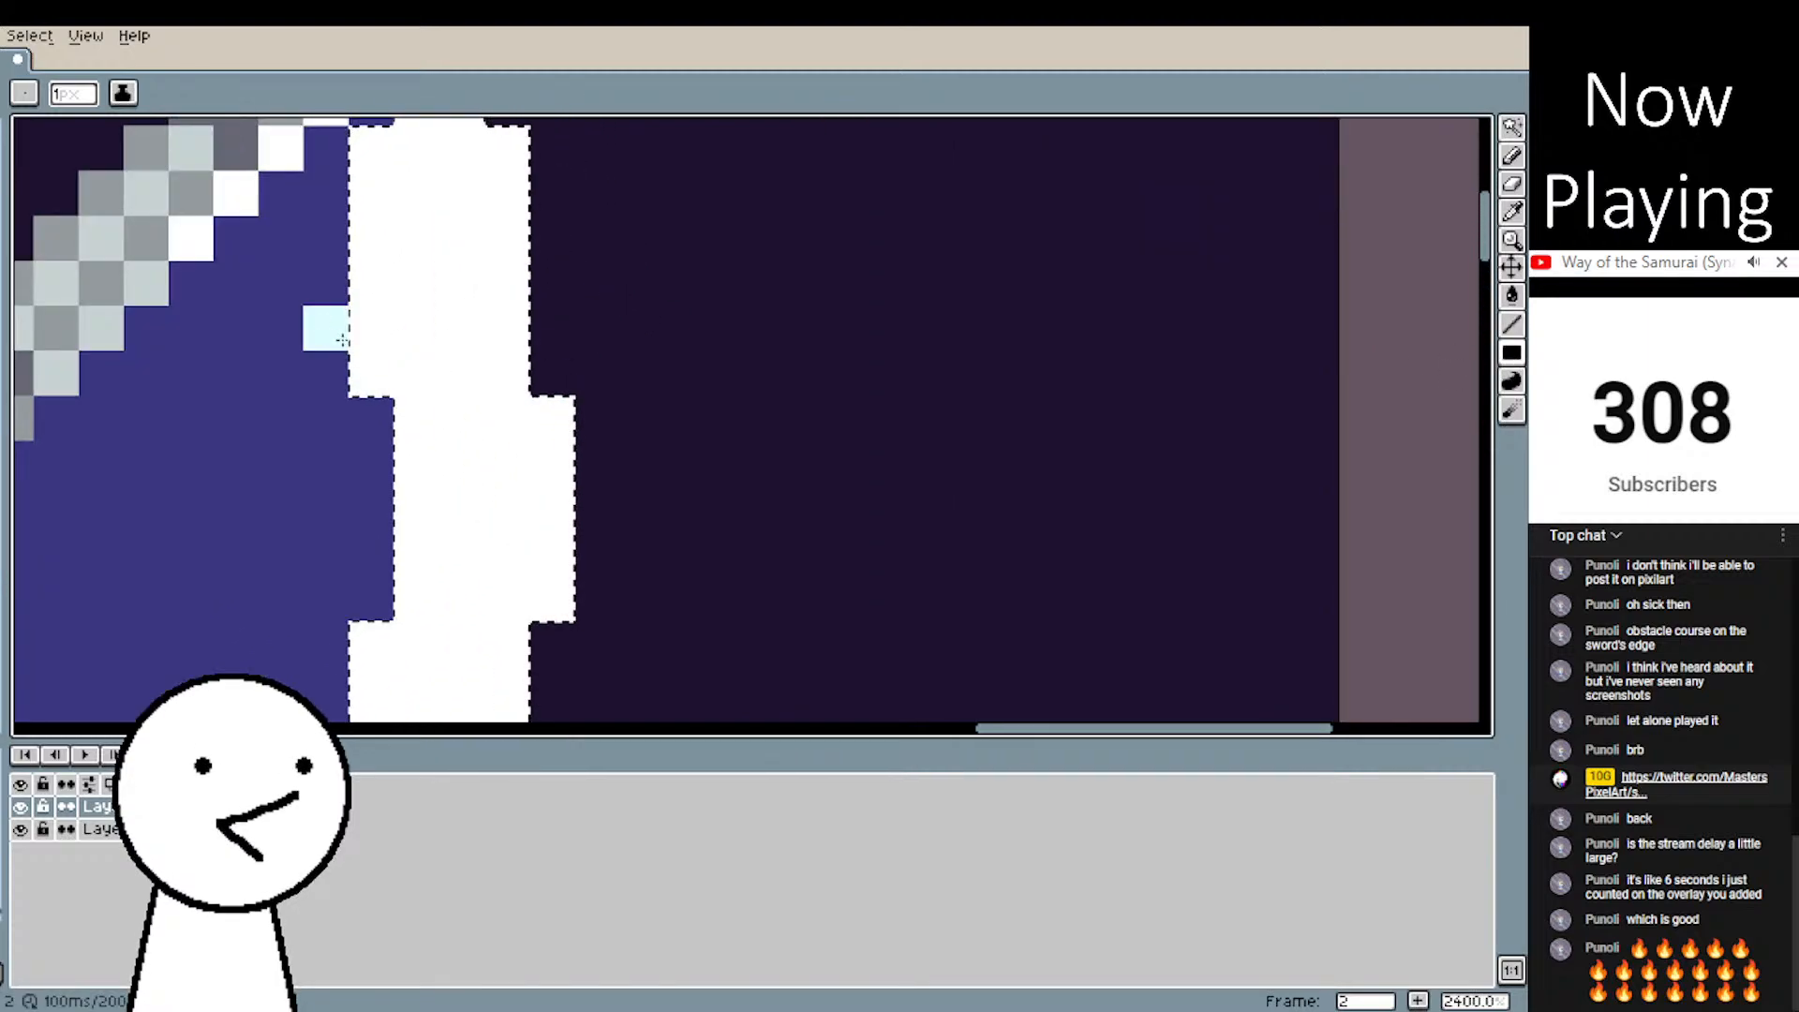
drag(328, 373, 553, 417)
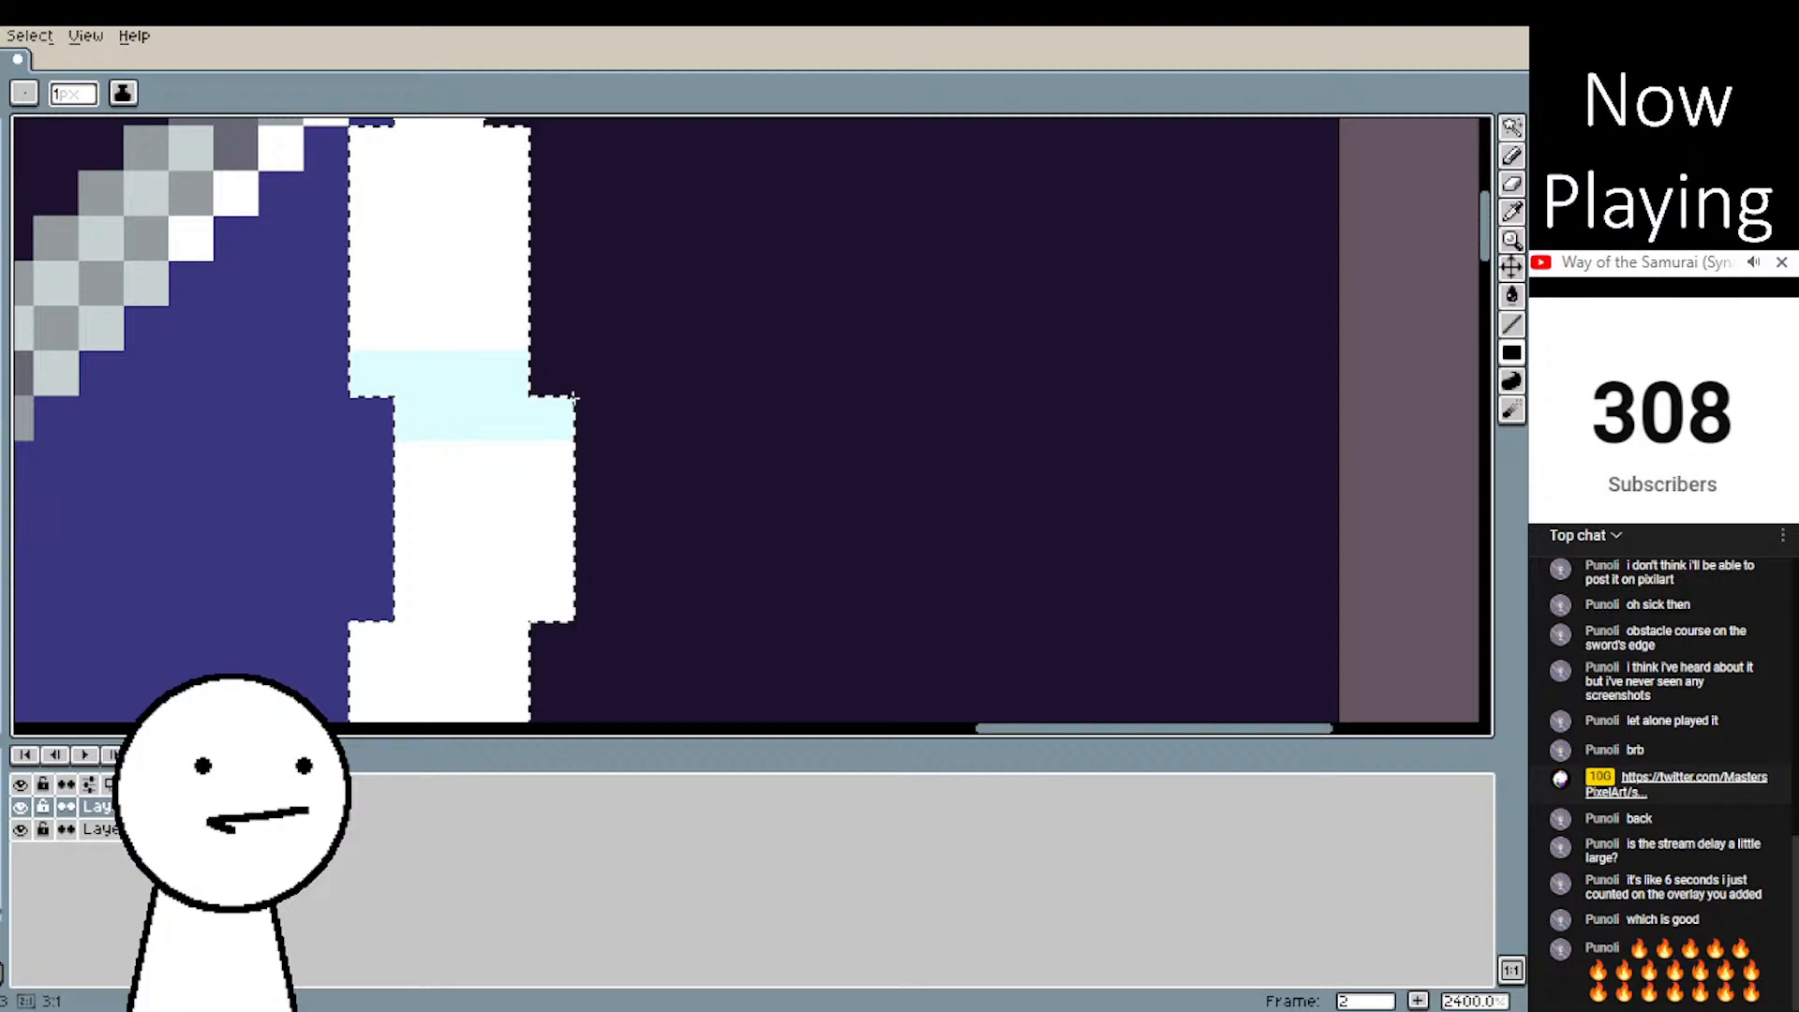
drag(369, 282, 619, 152)
drag(635, 177, 672, 416)
drag(626, 273, 442, 382)
scroll(792, 385, down, 5)
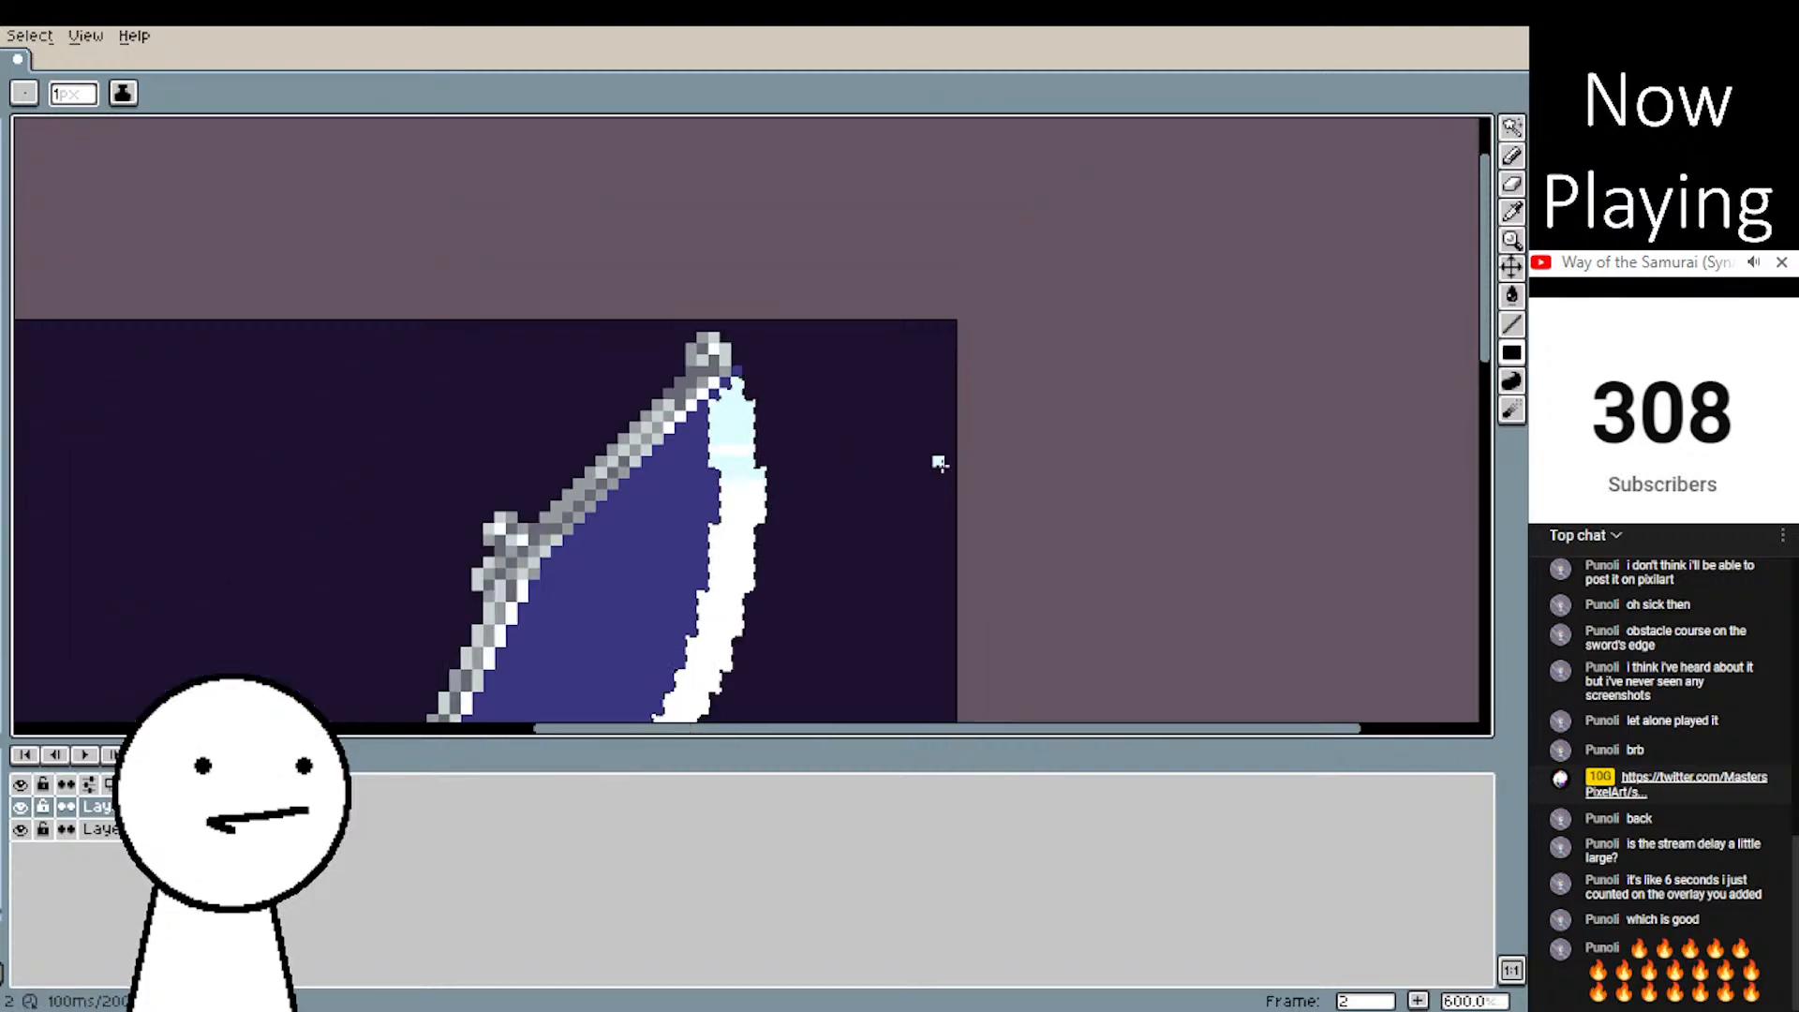
drag(943, 491, 936, 472)
scroll(936, 472, up, 3)
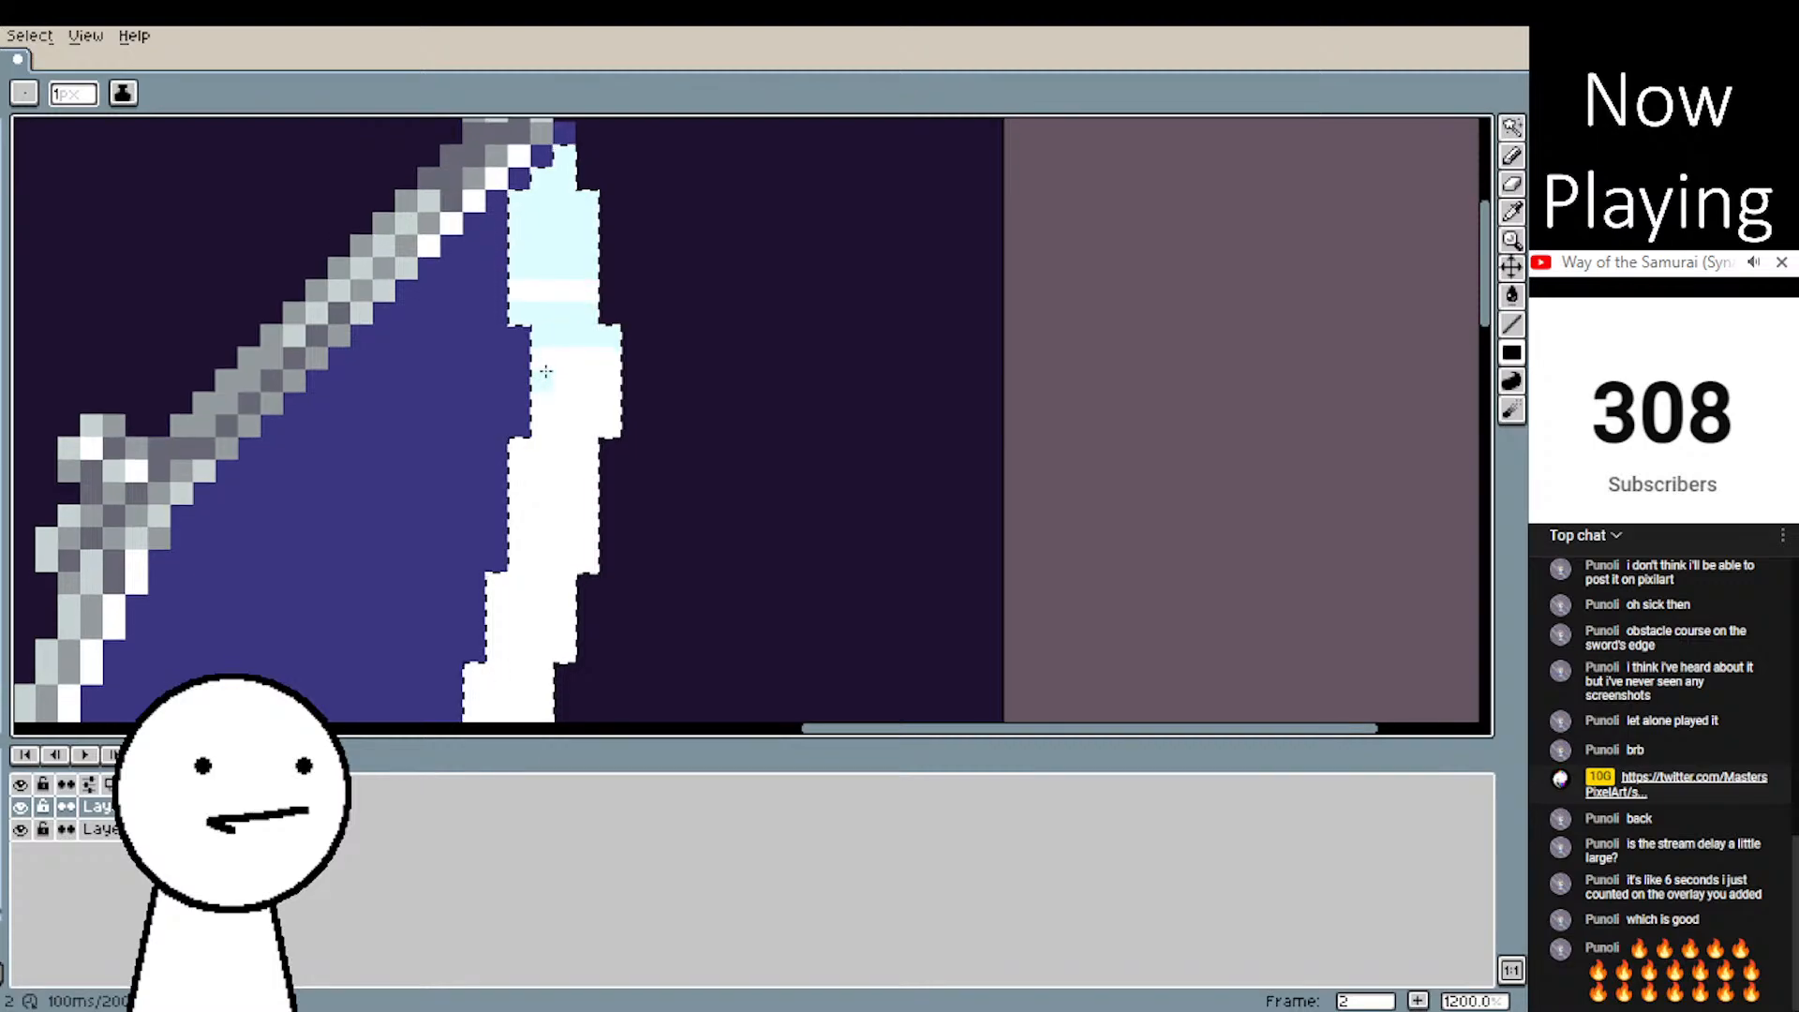
key(v)
key(ctrl+z)
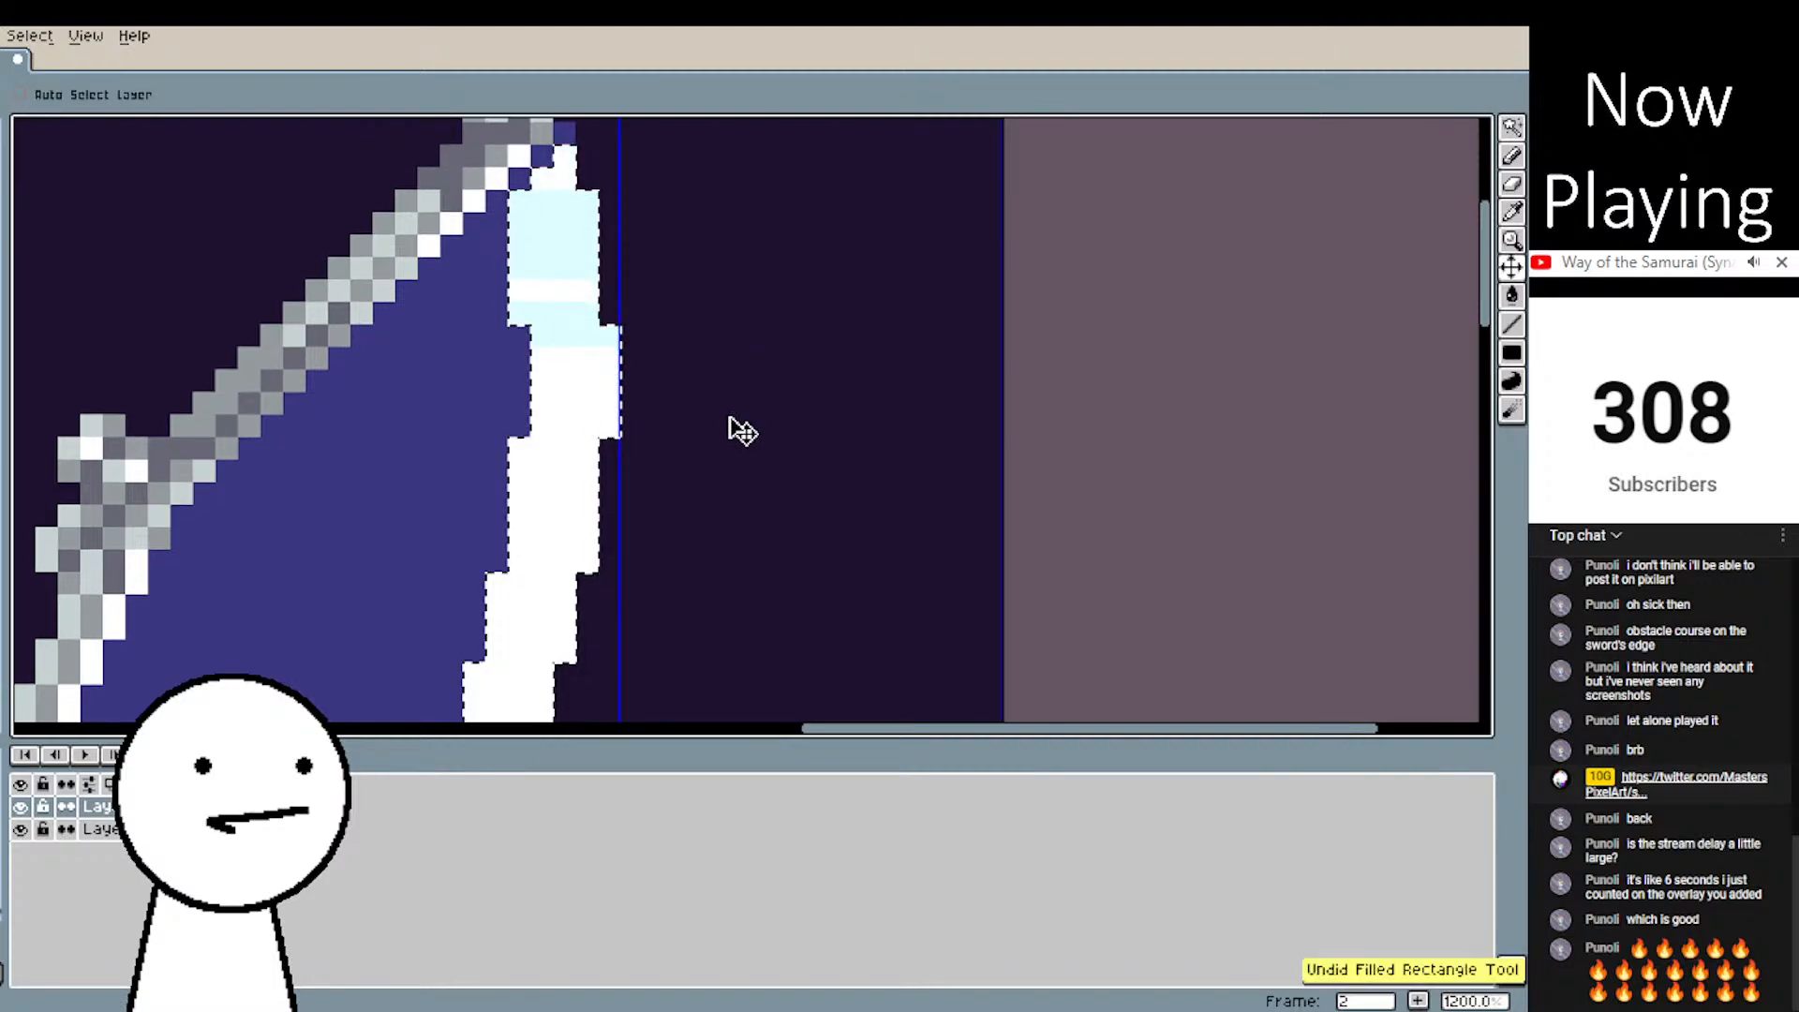
key(ctrl+z)
key(ctrl+z)
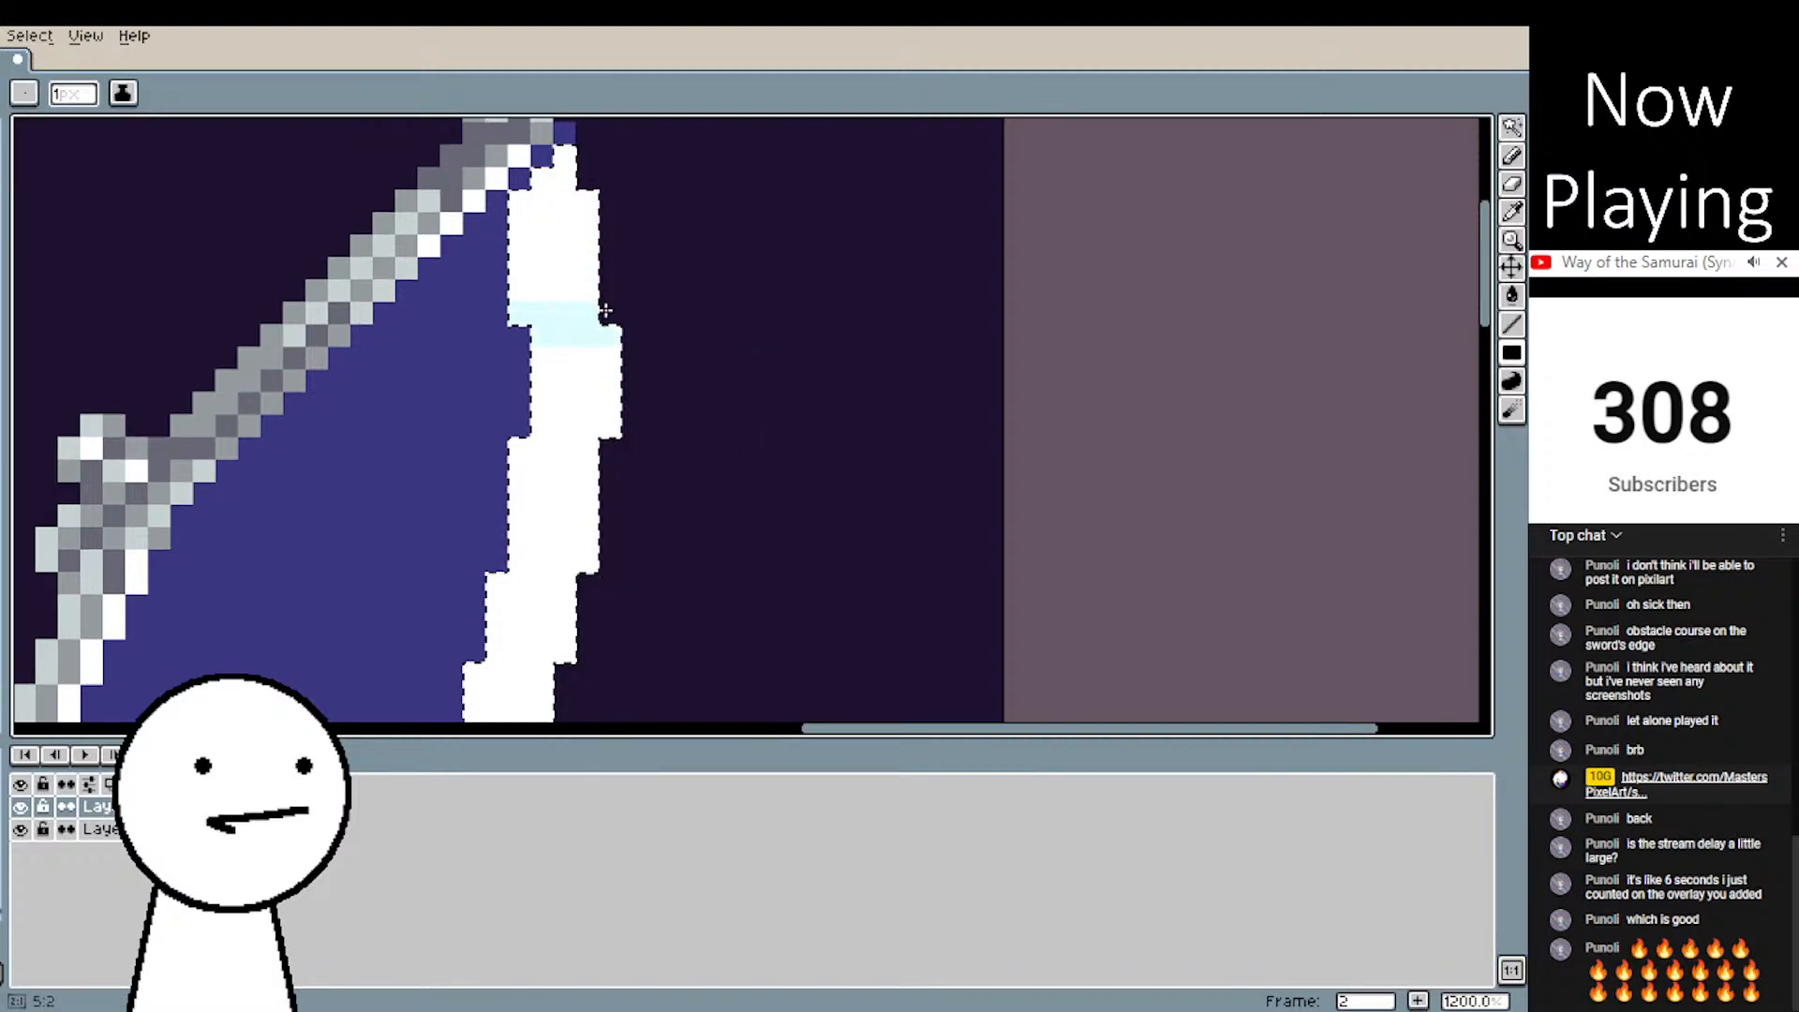
- Paint the tip end of the selected strip pale cyan, then leave one white row and add a single pale cyan row
drag(487, 327, 663, 315)
drag(589, 271, 521, 192)
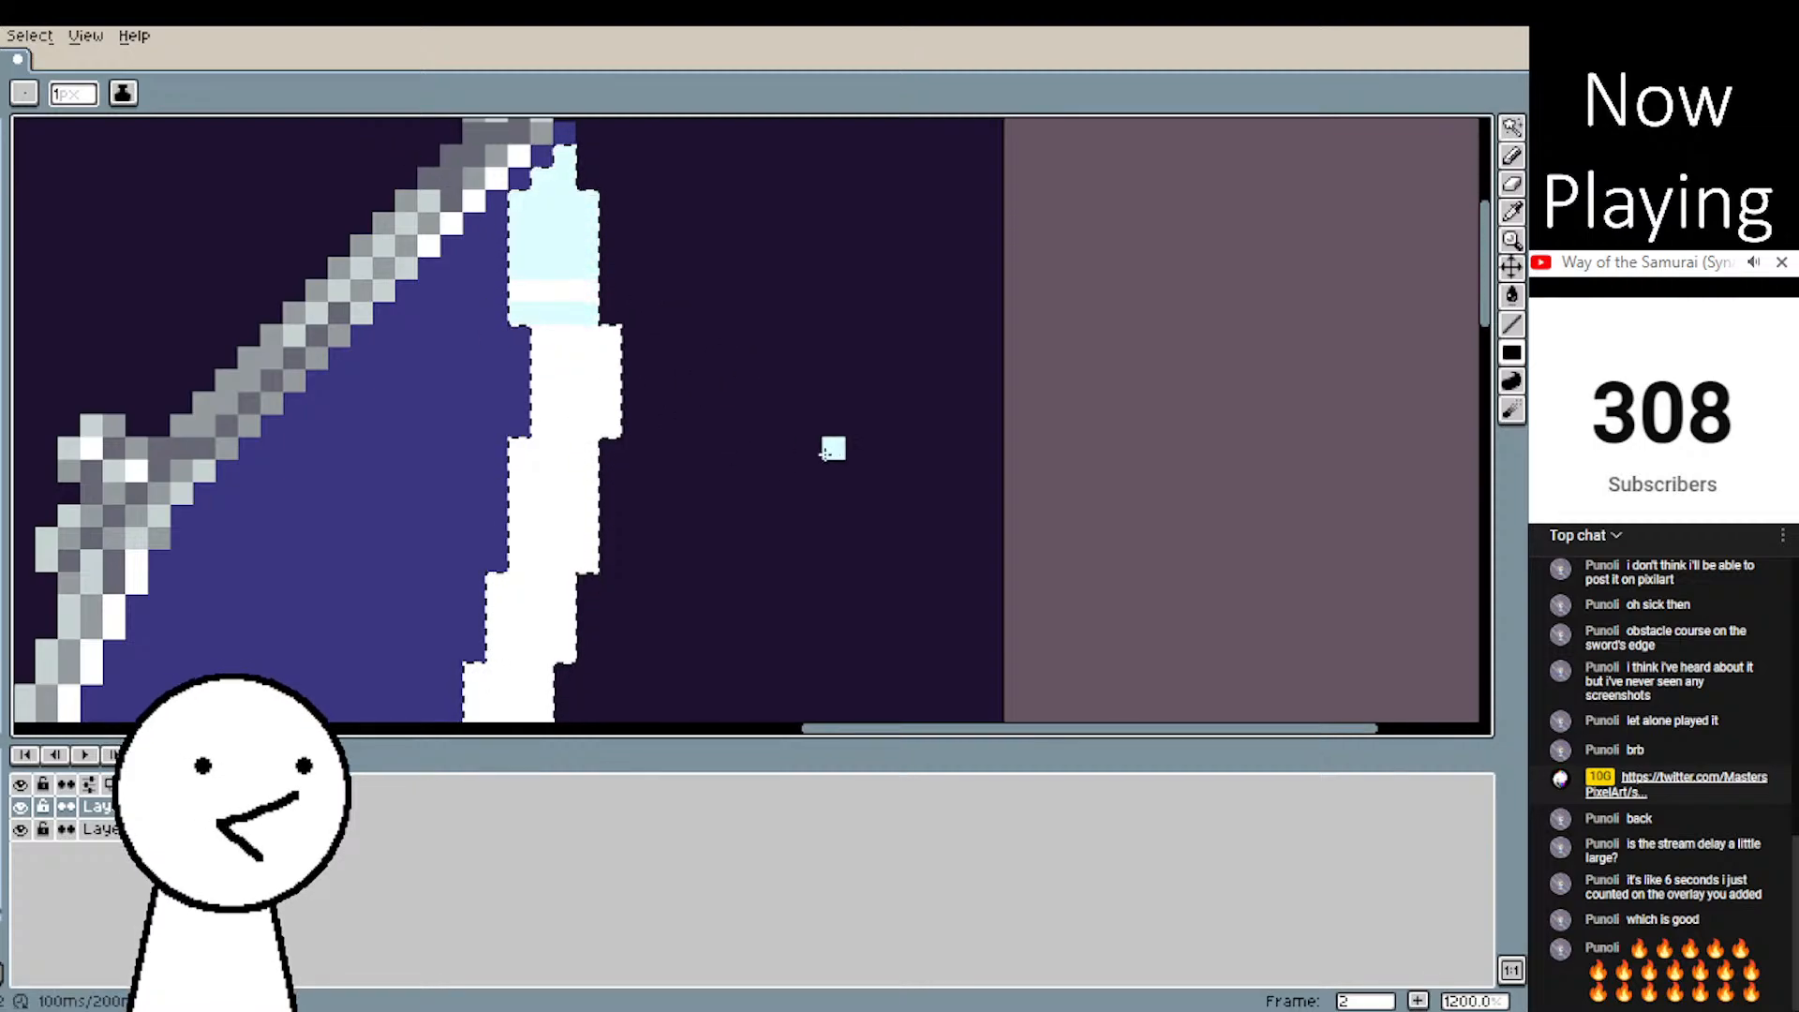
scroll(825, 454, down, 2)
scroll(776, 217, up, 3)
scroll(679, 205, down, 1)
- Paint a one-row and a two-row pale cyan band across the middle of the strip, separated by one white row
scroll(740, 262, down, 1)
scroll(734, 329, up, 2)
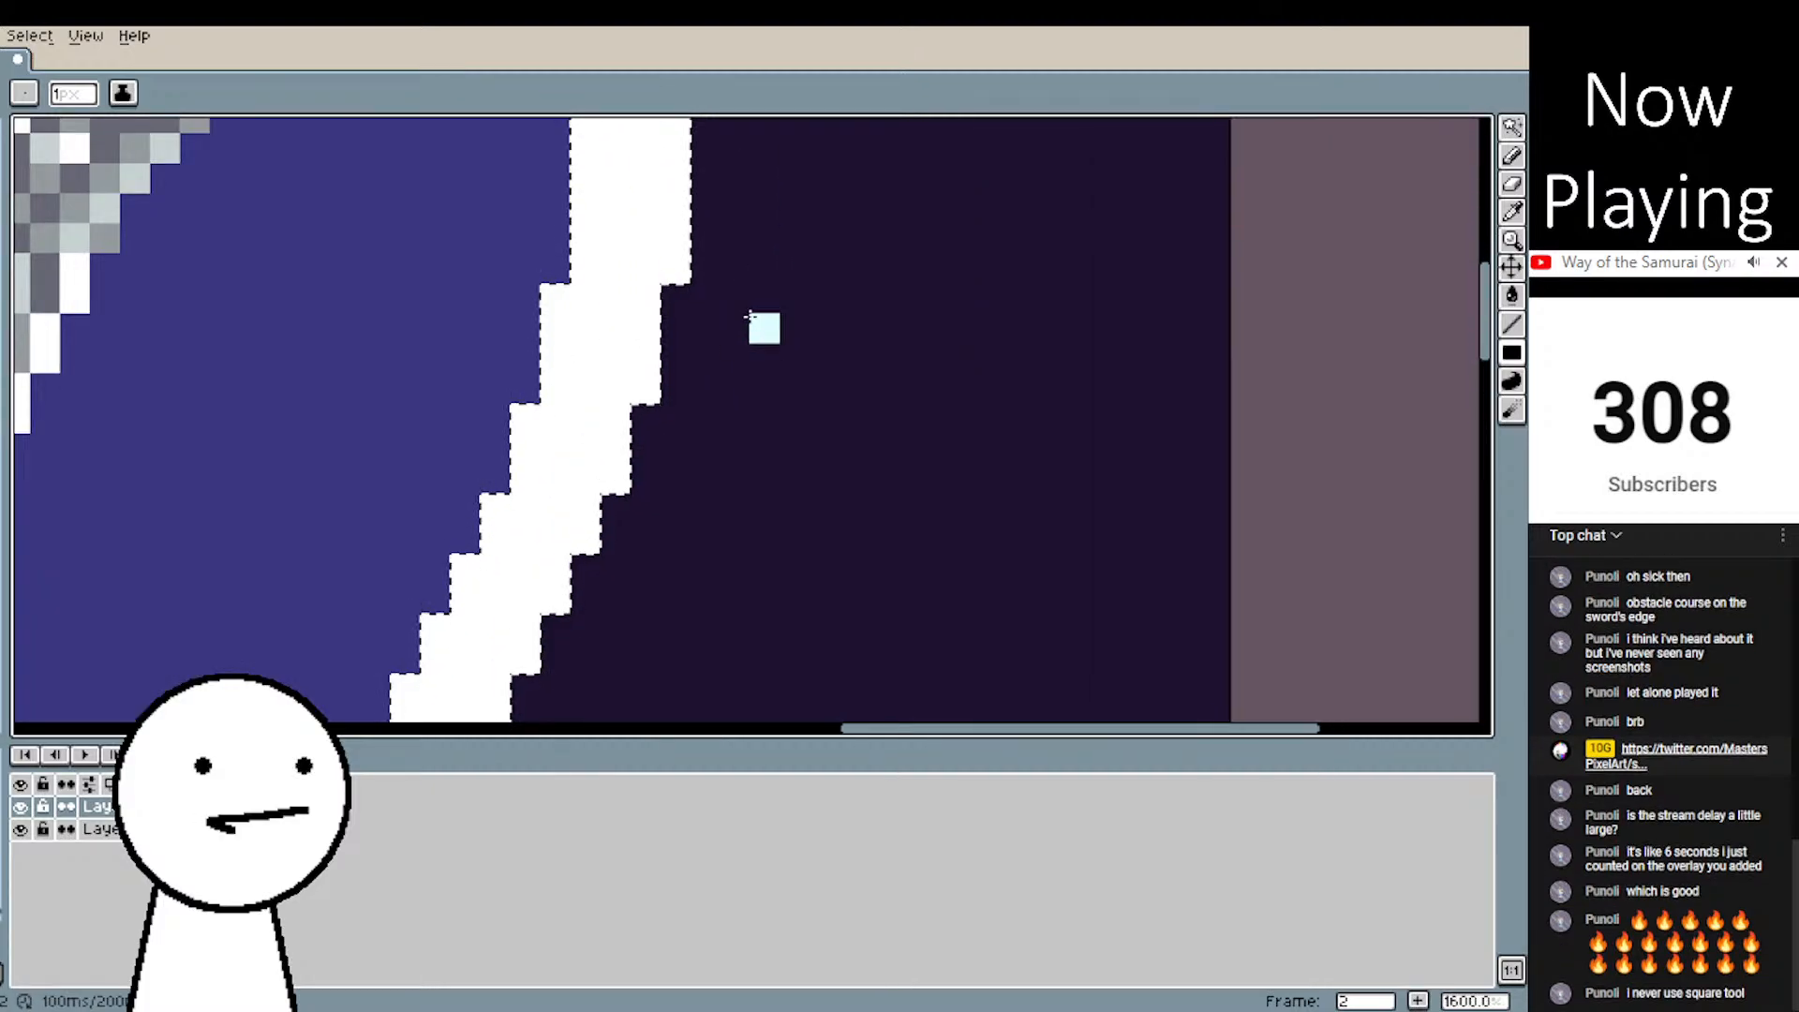
drag(743, 322, 422, 353)
key(ctrl+z)
drag(696, 334, 462, 325)
drag(702, 385, 443, 404)
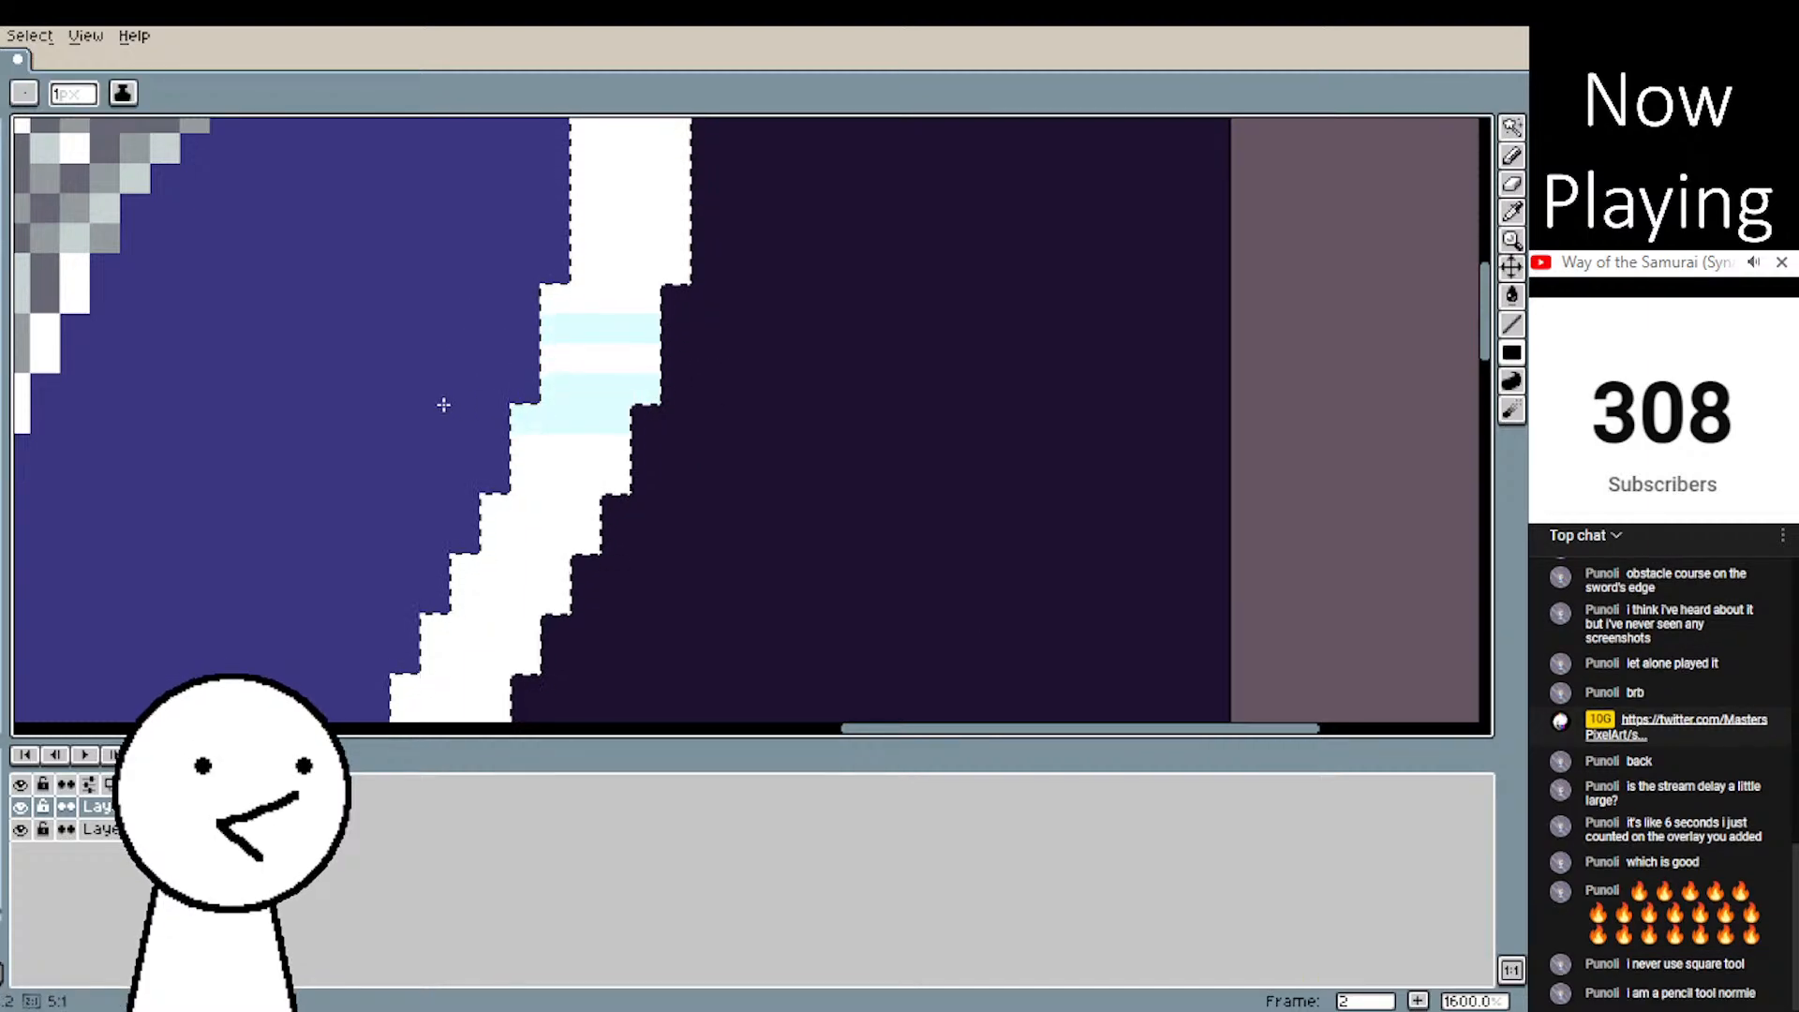
- Paint a taller pale cyan block below those bands, leave one white row and add a single pale cyan row
scroll(791, 508, down, 1)
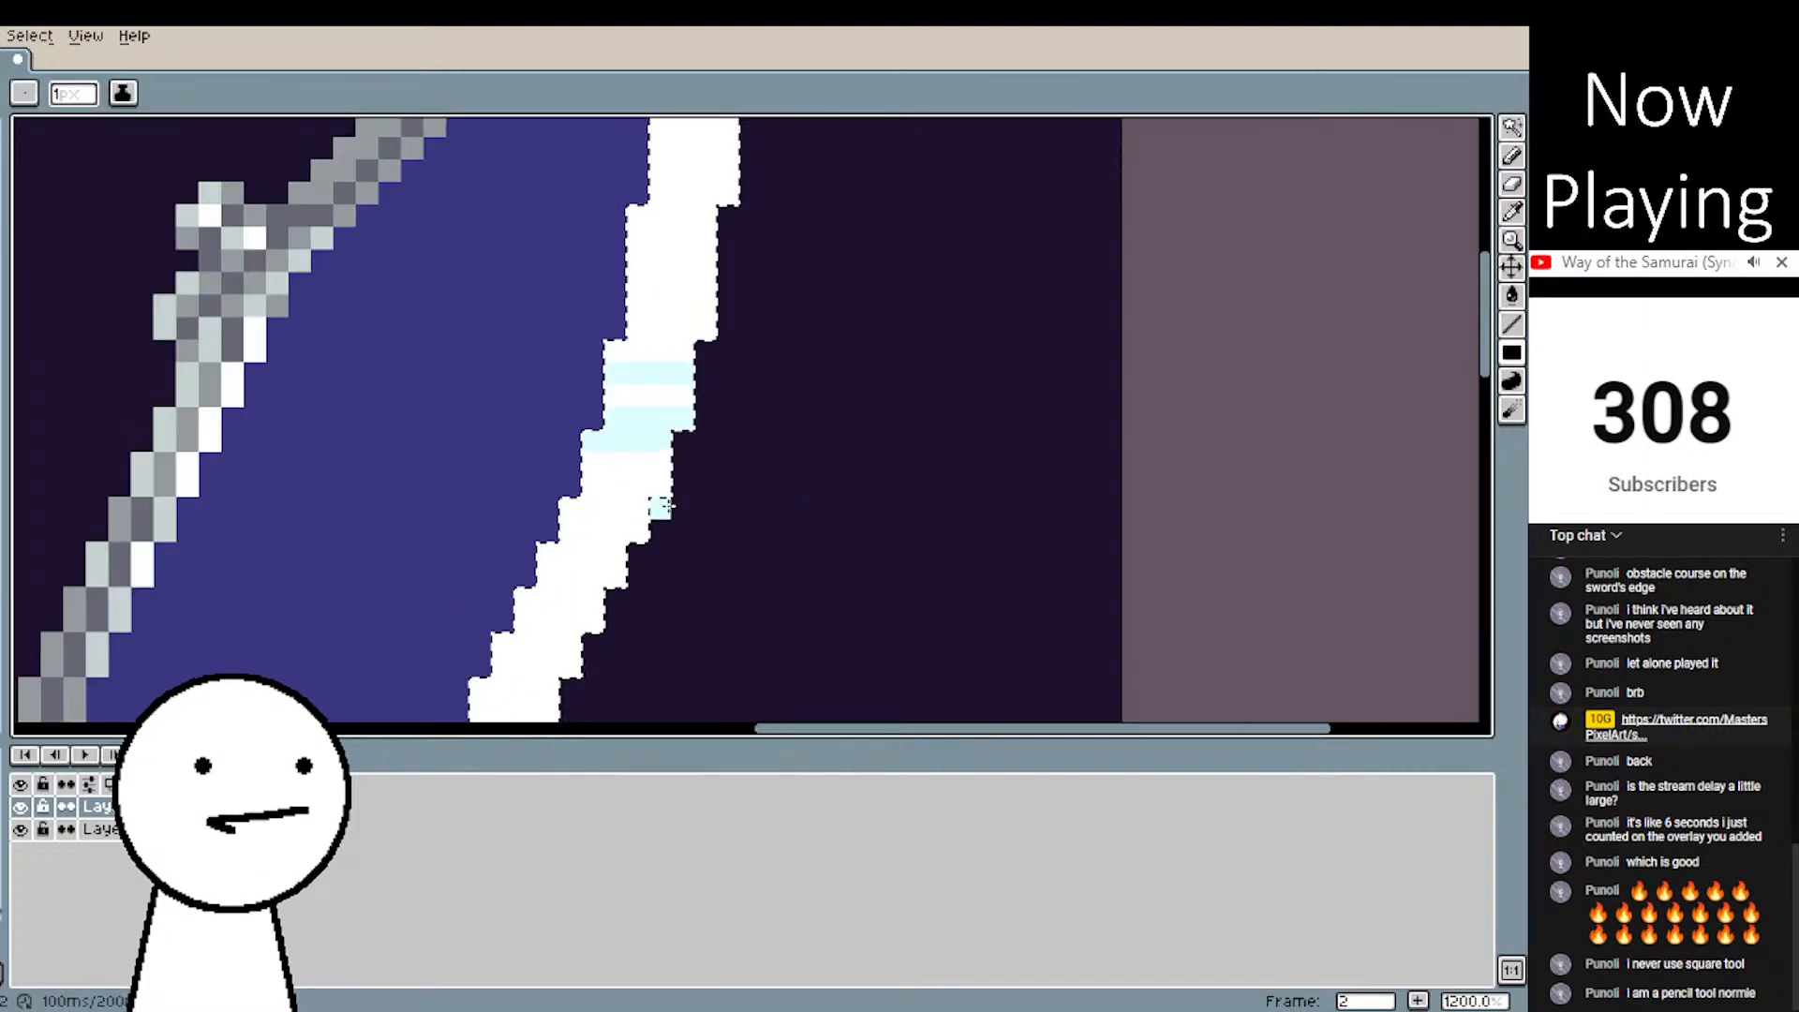
drag(662, 486, 356, 591)
scroll(502, 643, up, 2)
drag(494, 394, 675, 390)
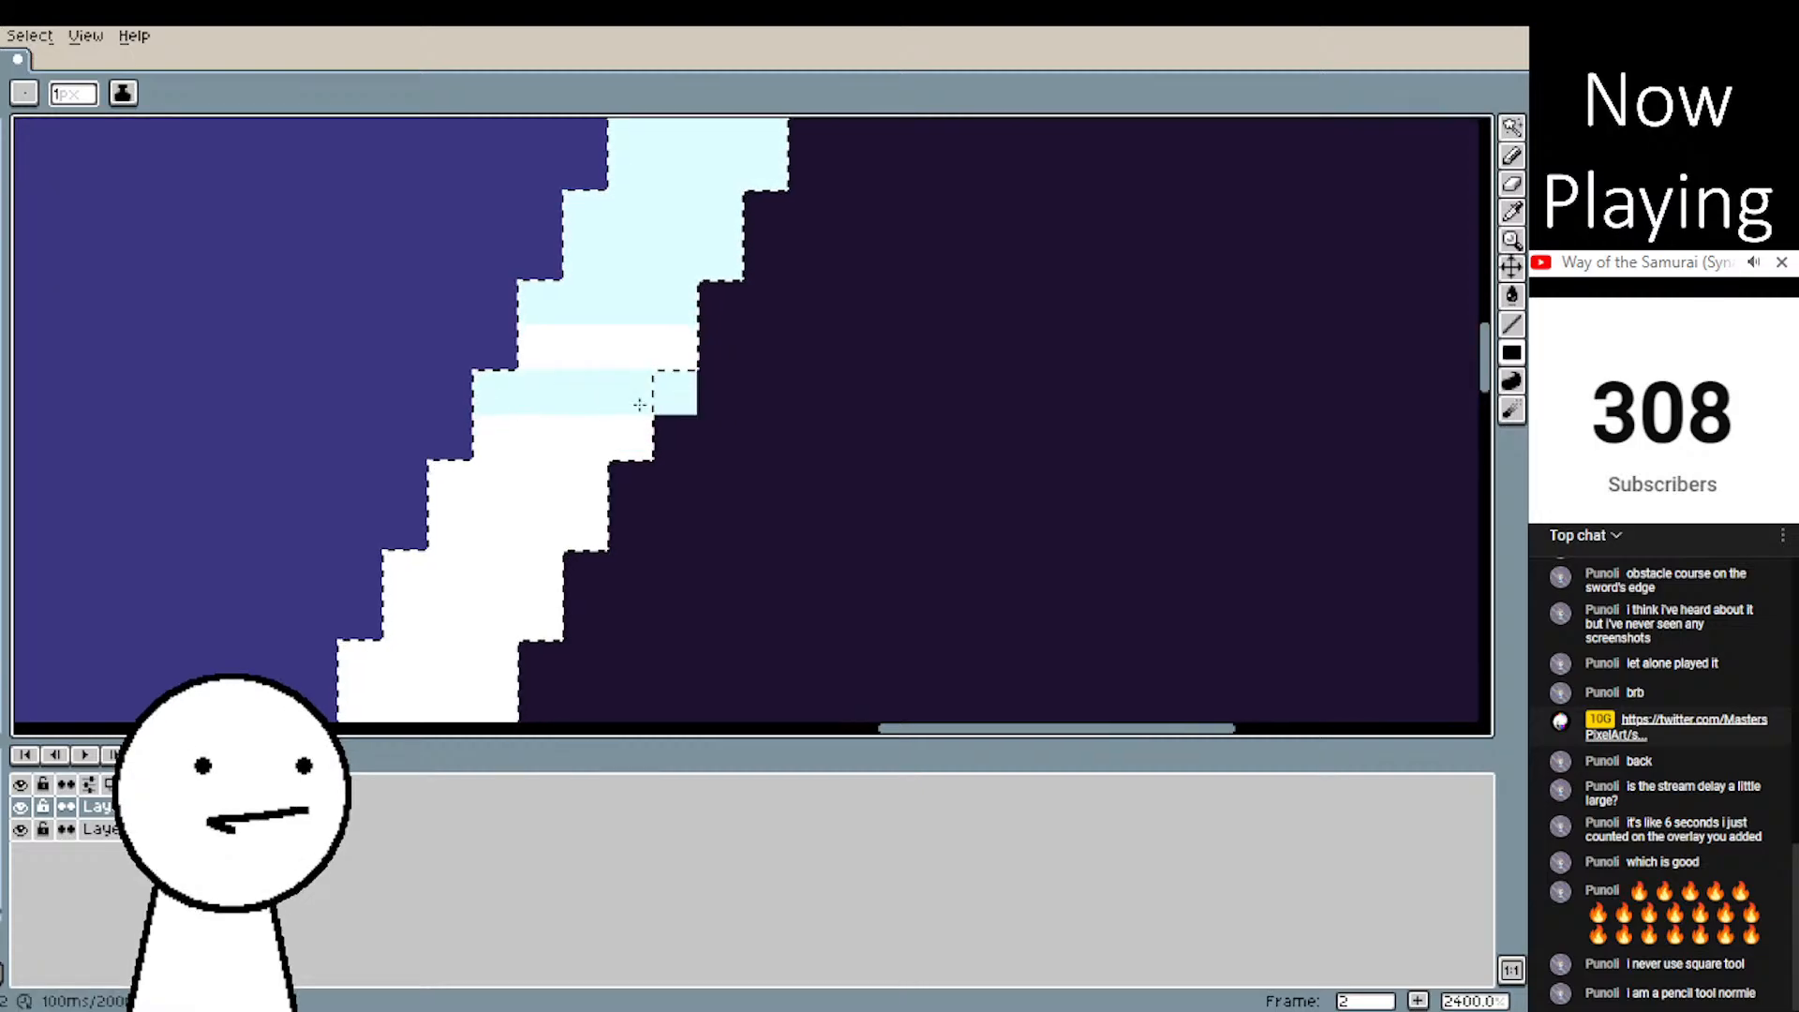
scroll(1065, 494, down, 7)
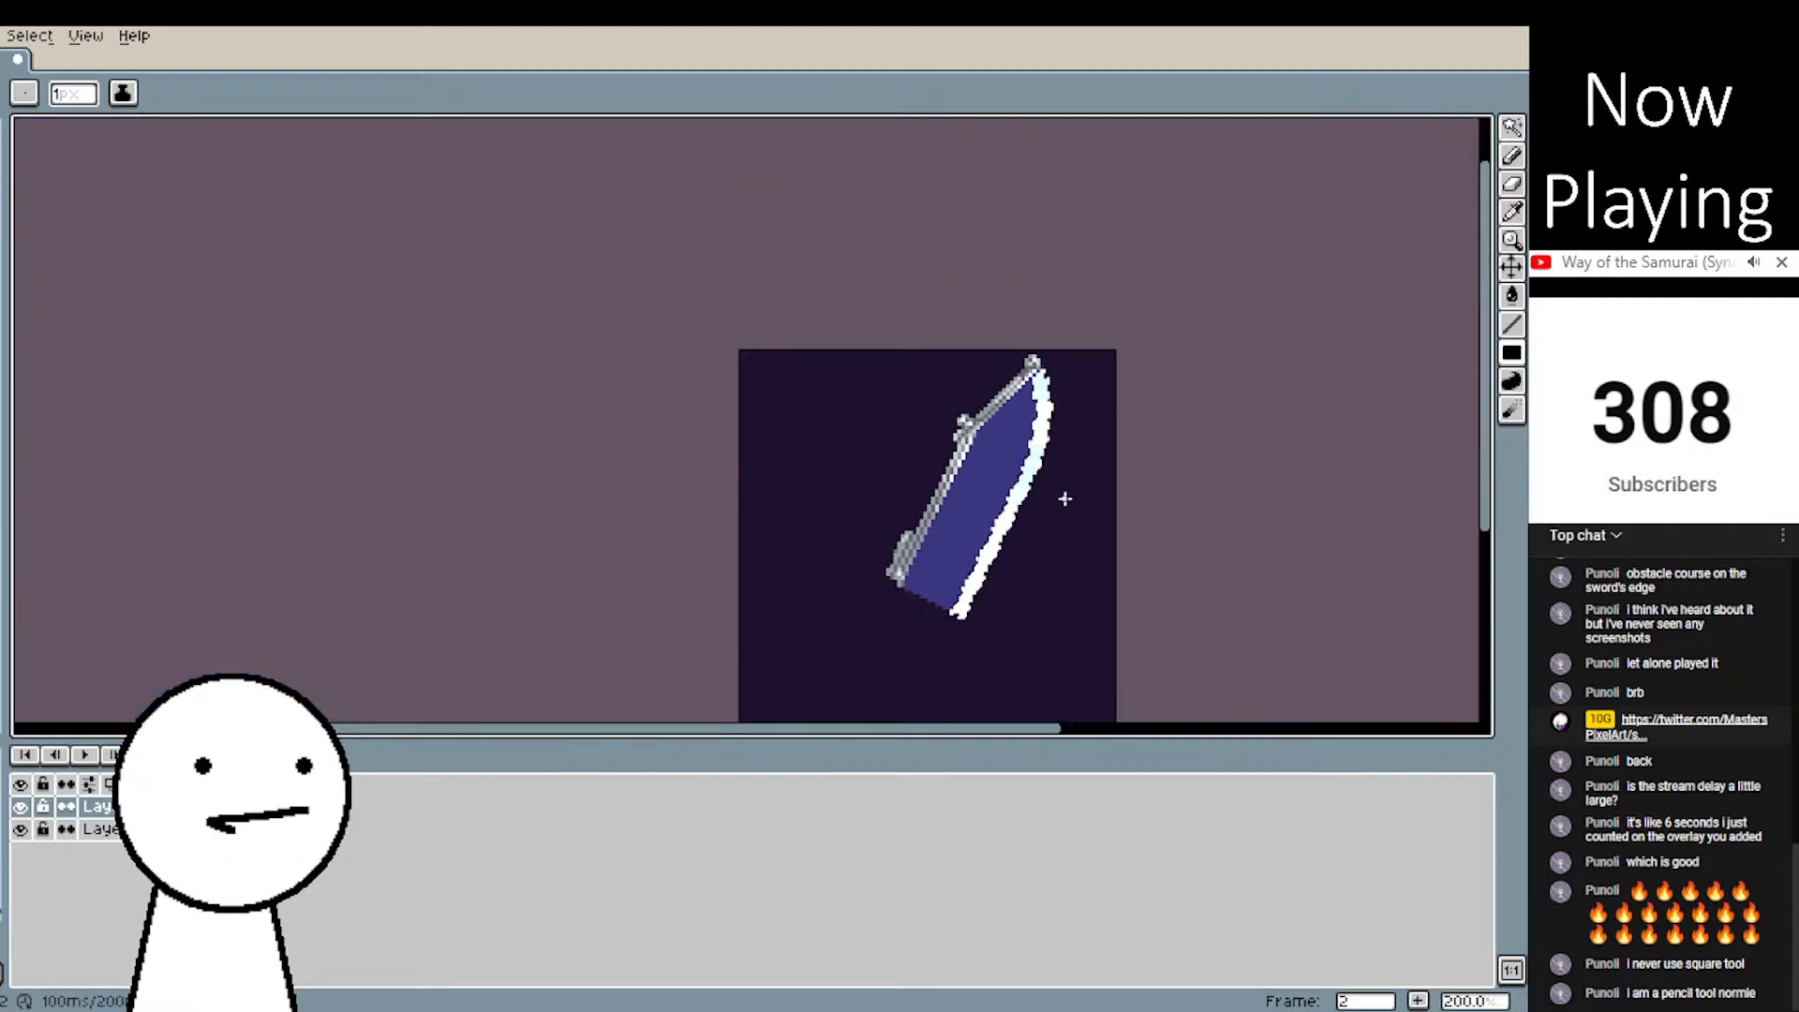
- Paint a one-row and a two-row light blue band around the single pale cyan rows on the selected edge strip
scroll(1053, 497, up, 3)
scroll(1063, 408, up, 1)
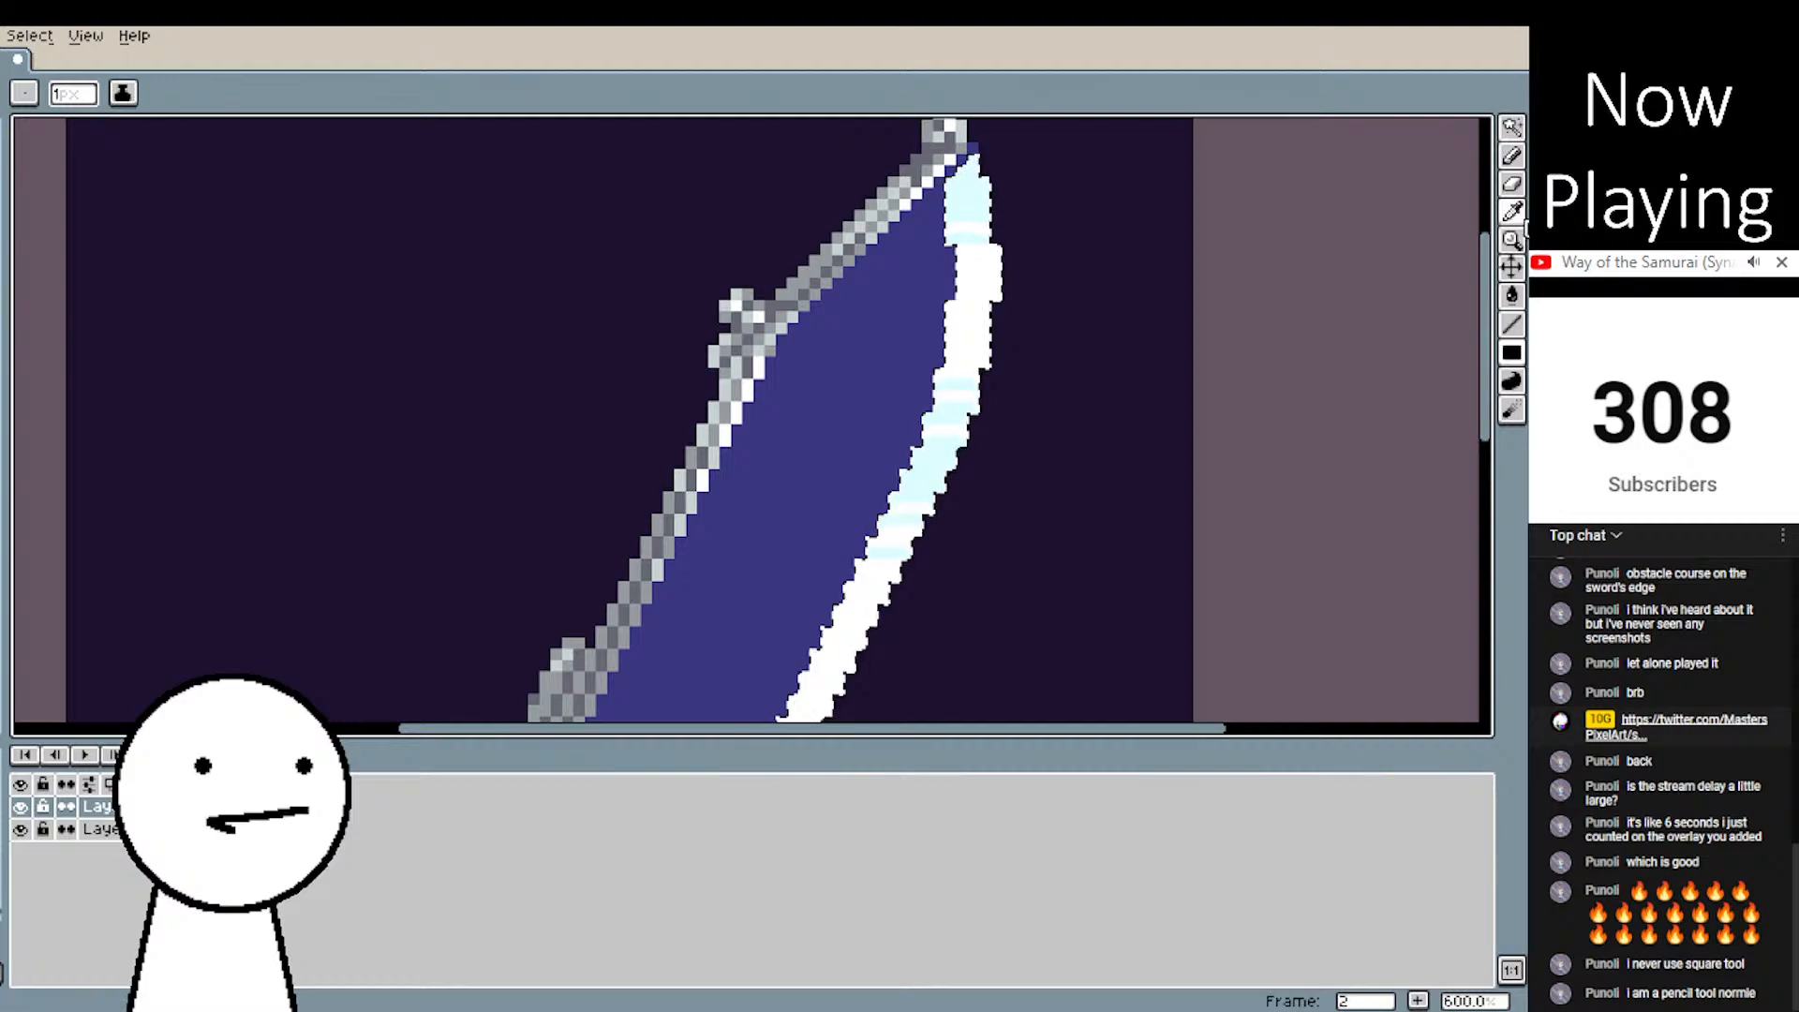
click(1512, 212)
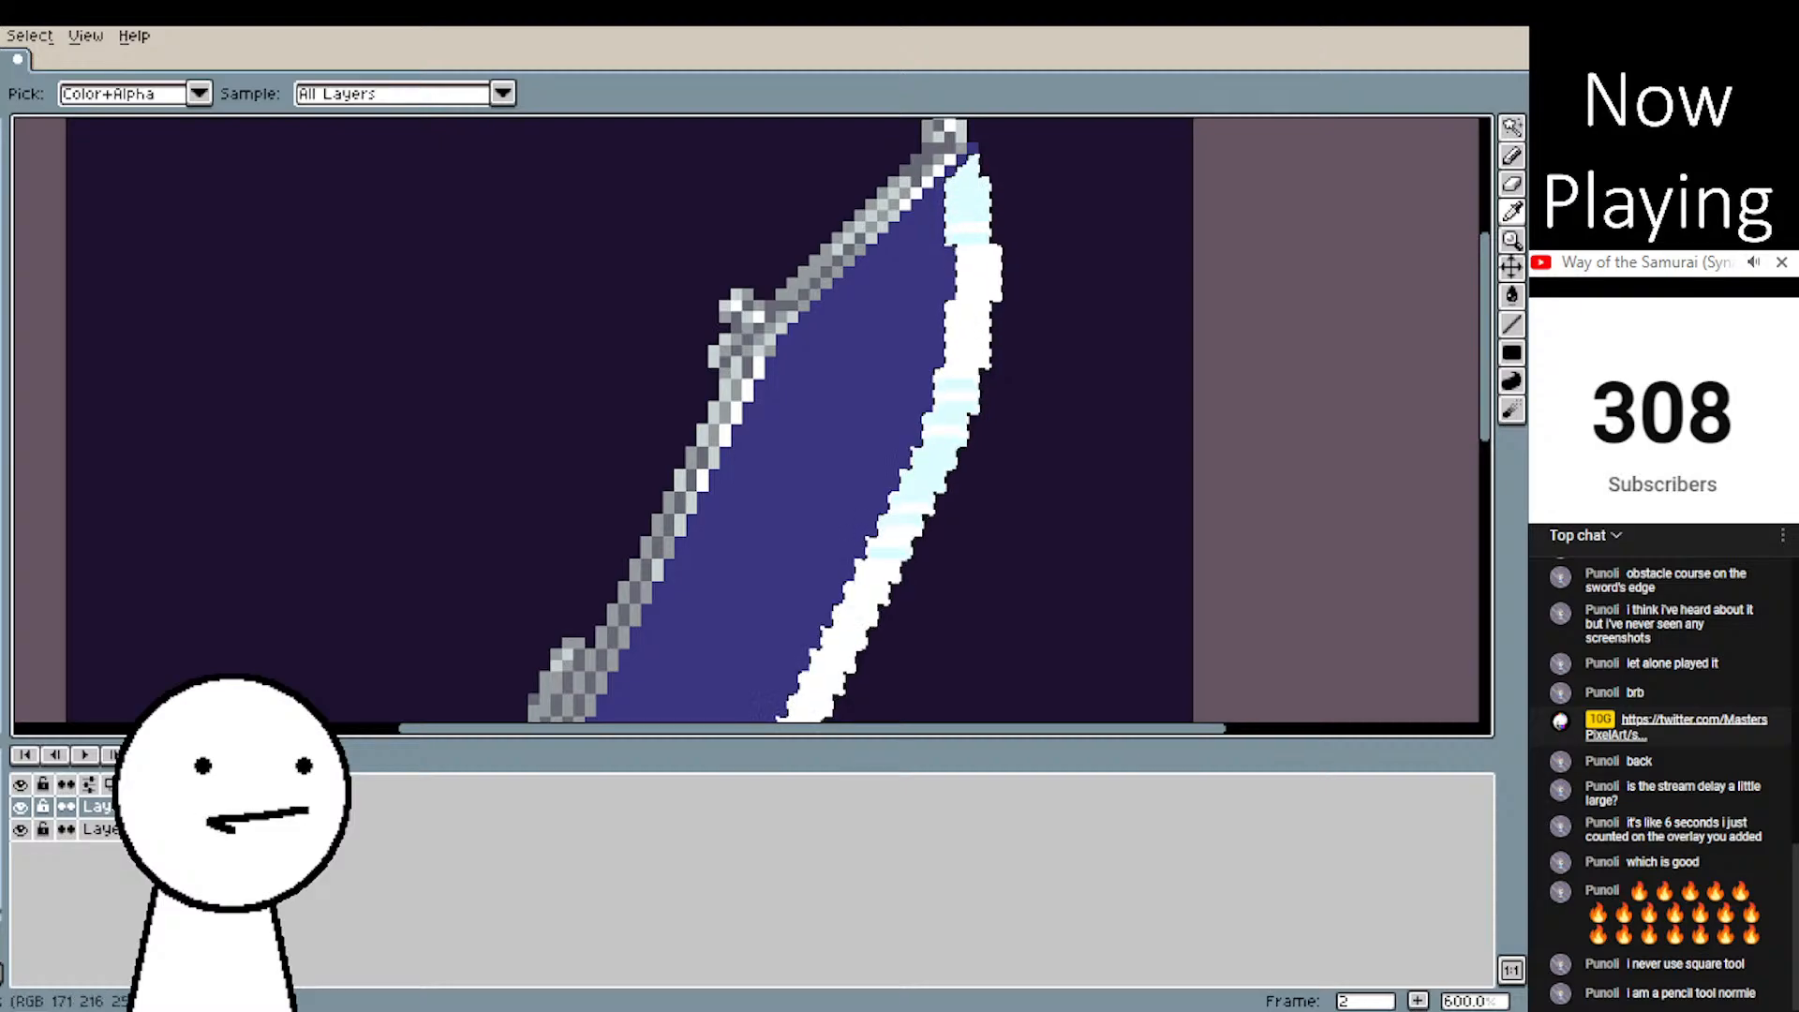
click(1513, 352)
scroll(1162, 617, up, 3)
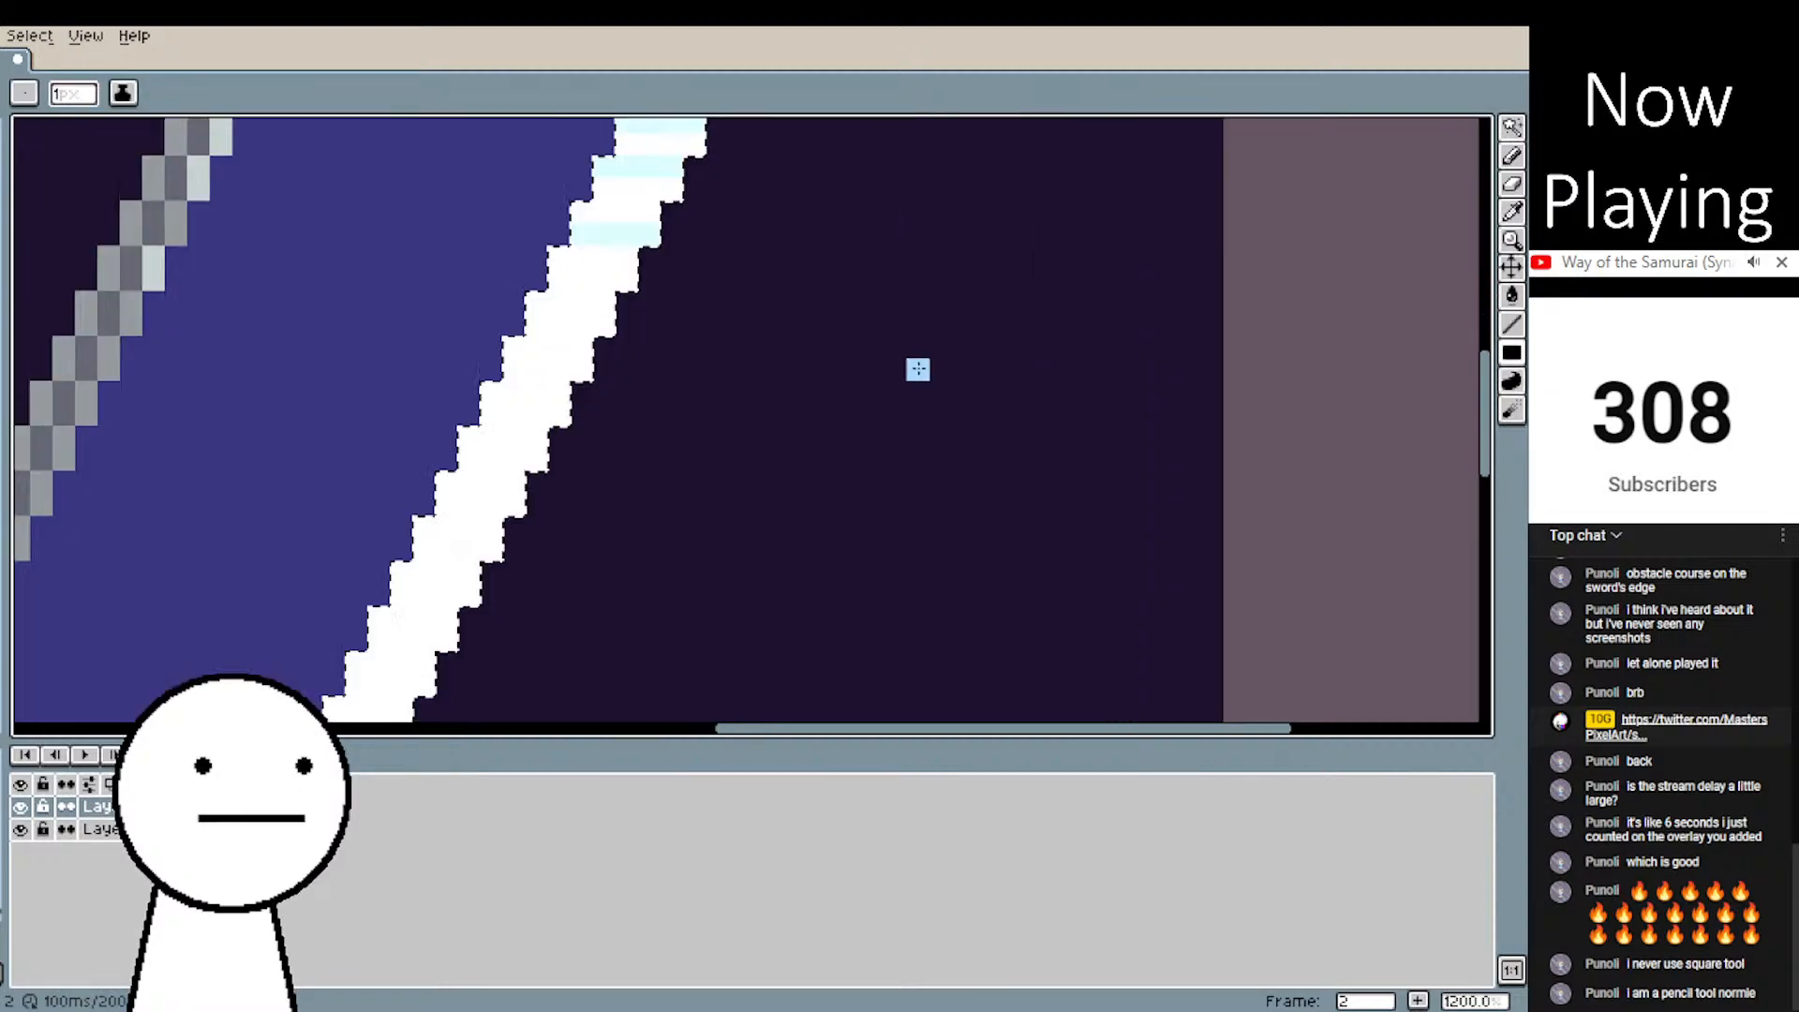
drag(528, 209, 519, 439)
scroll(527, 428, up, 2)
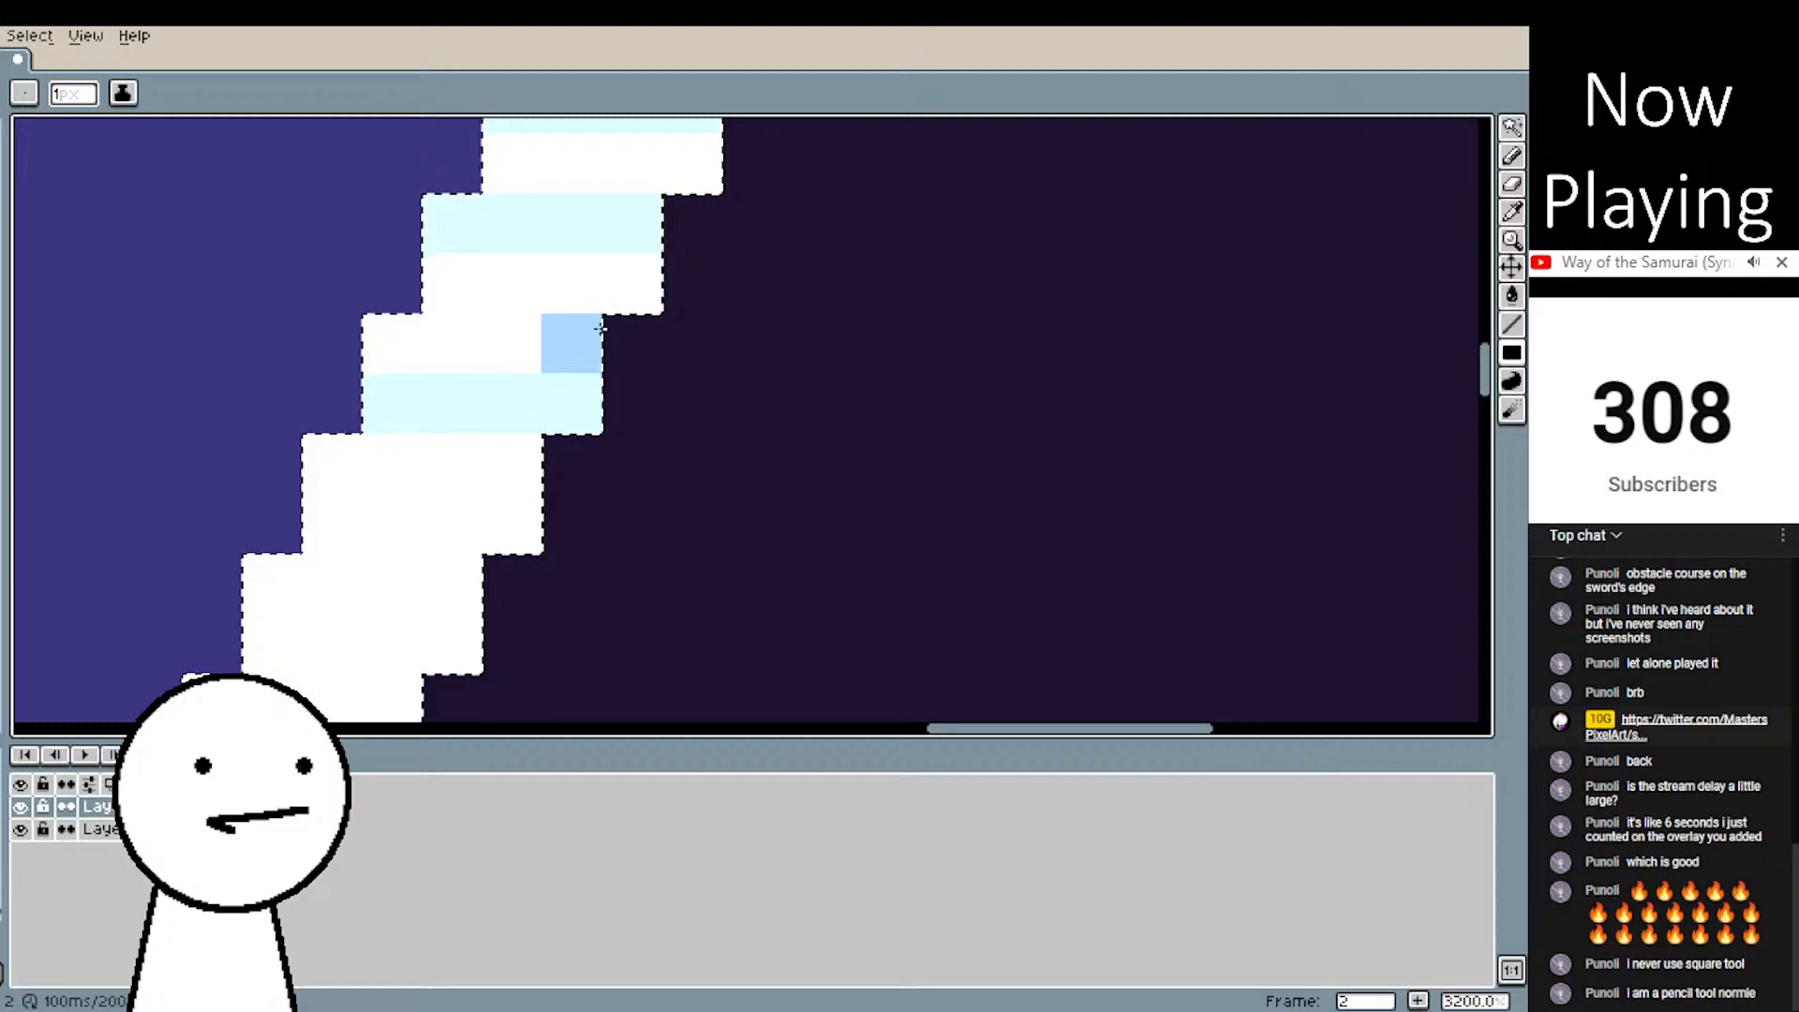
drag(631, 301, 305, 332)
mouse_move(975, 309)
mouse_down()
mouse_move(908, 474)
mouse_move(804, 619)
mouse_up()
drag(339, 473, 695, 486)
- Fill the remaining white lower part of the edge strip with light blue using the Paint Bucket
scroll(682, 546, down, 5)
scroll(683, 546, down, 2)
scroll(915, 497, up, 1)
key(g)
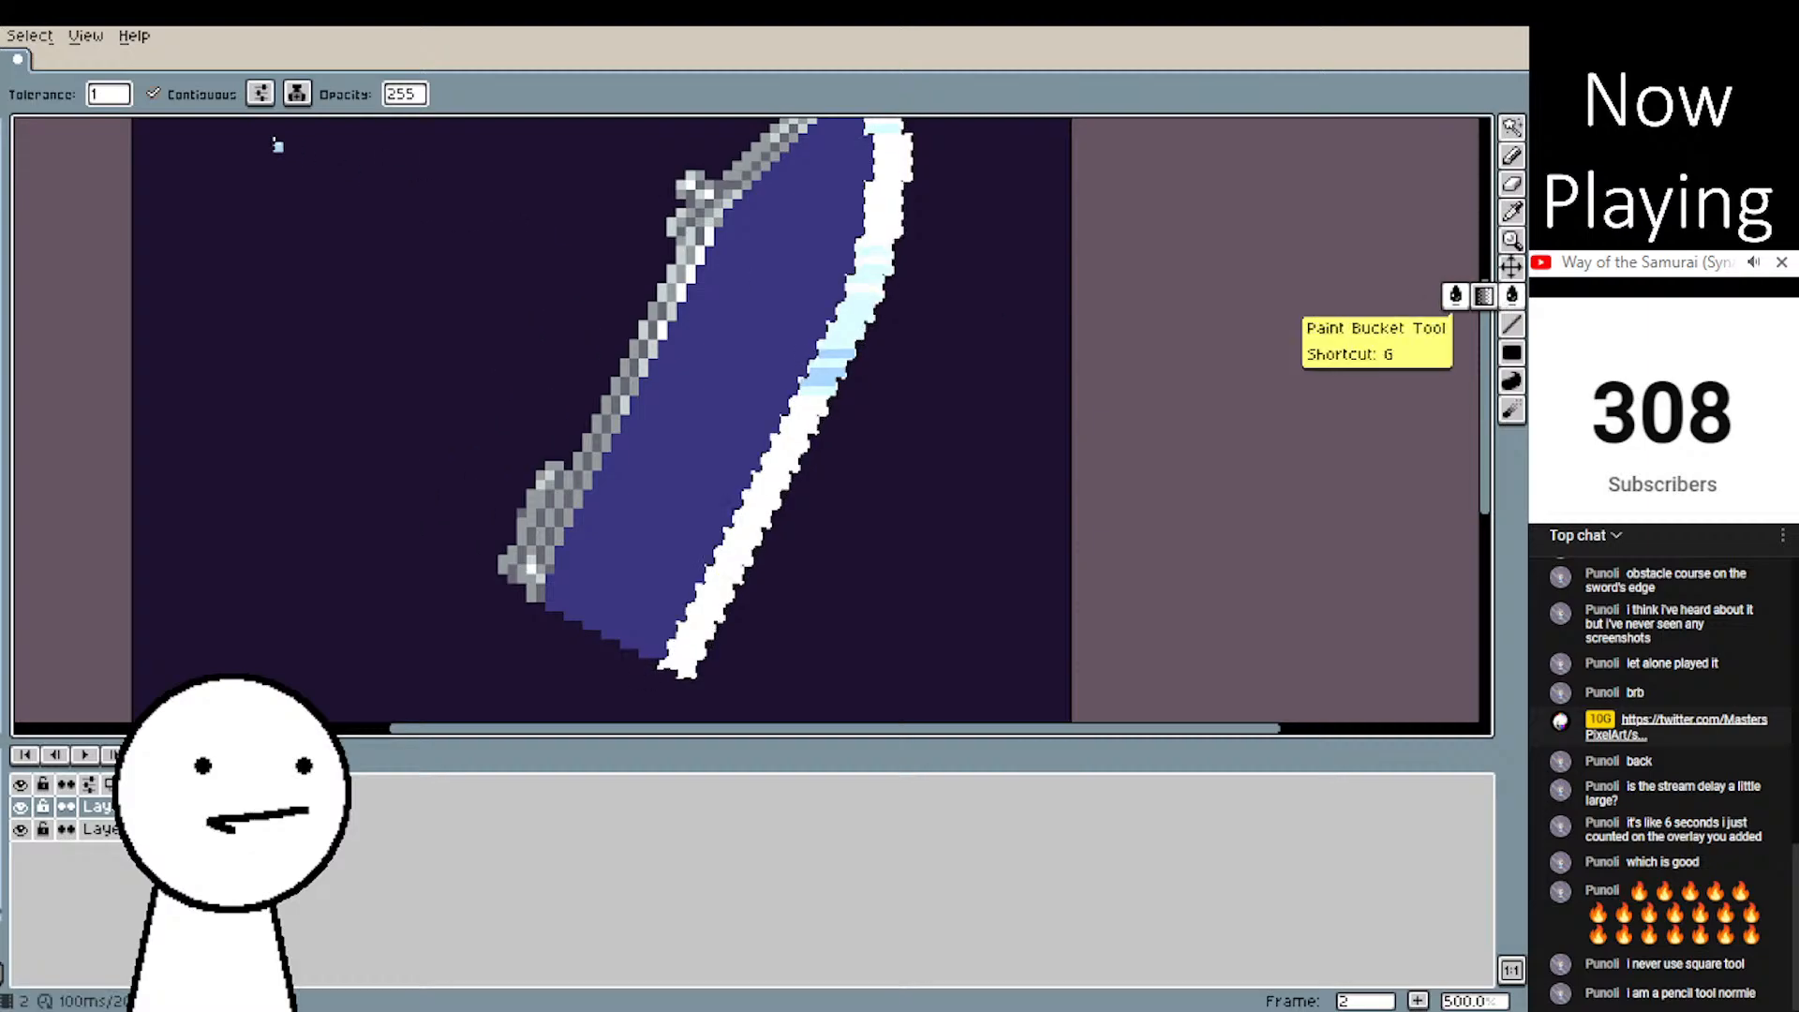
click(796, 440)
scroll(1012, 442, down, 5)
scroll(1012, 441, up, 4)
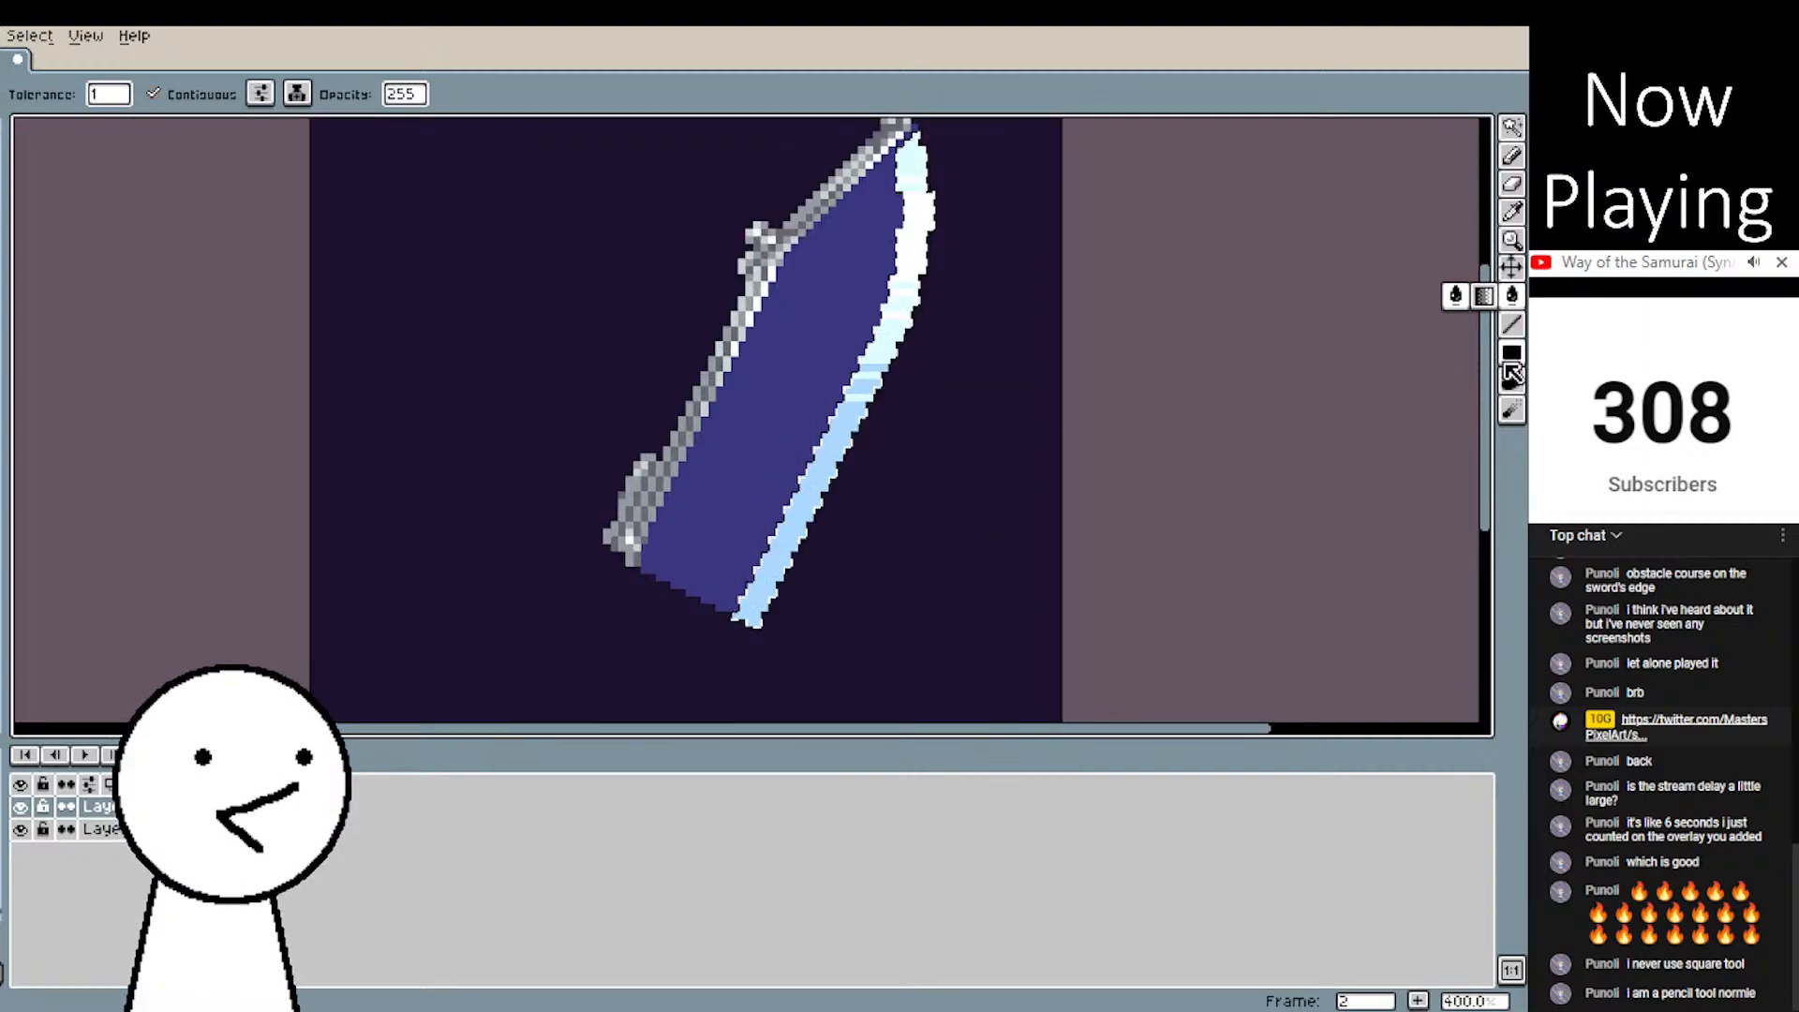
key(shift+u)
scroll(1028, 406, up, 1)
scroll(1027, 406, up, 3)
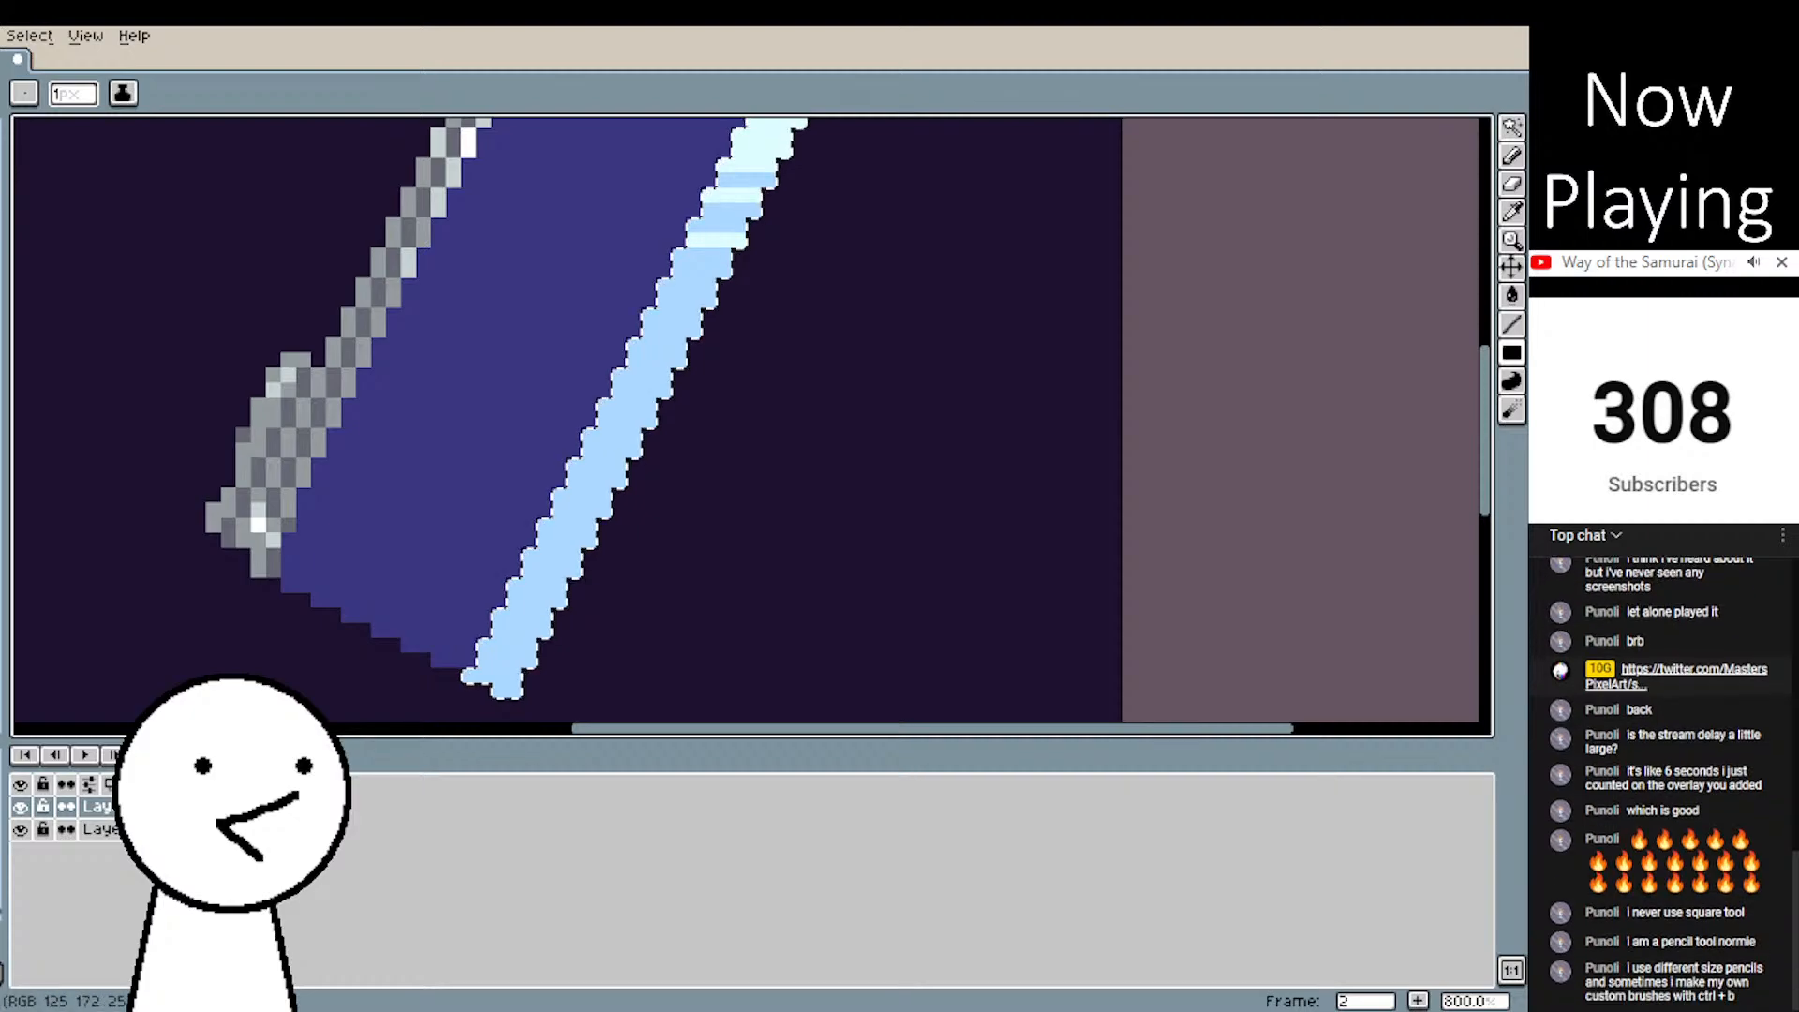
scroll(671, 457, up, 3)
drag(479, 328, 527, 354)
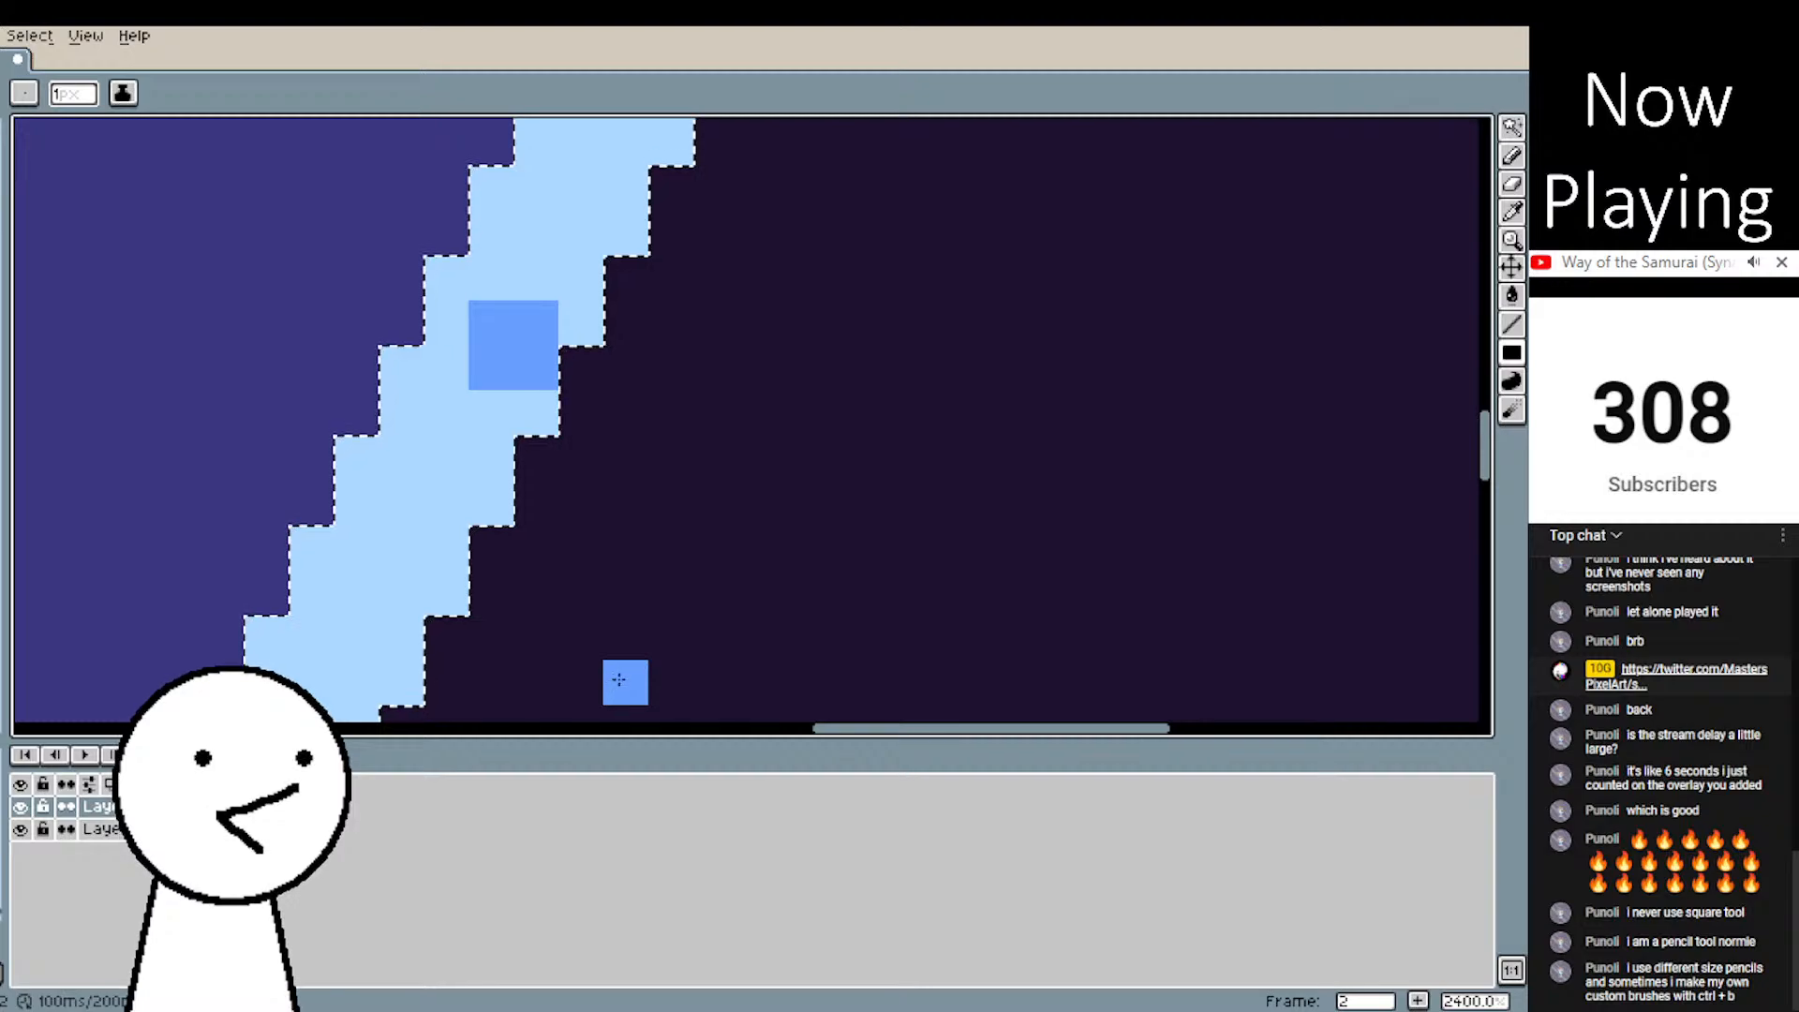
scroll(656, 548, down, 3)
scroll(837, 560, up, 3)
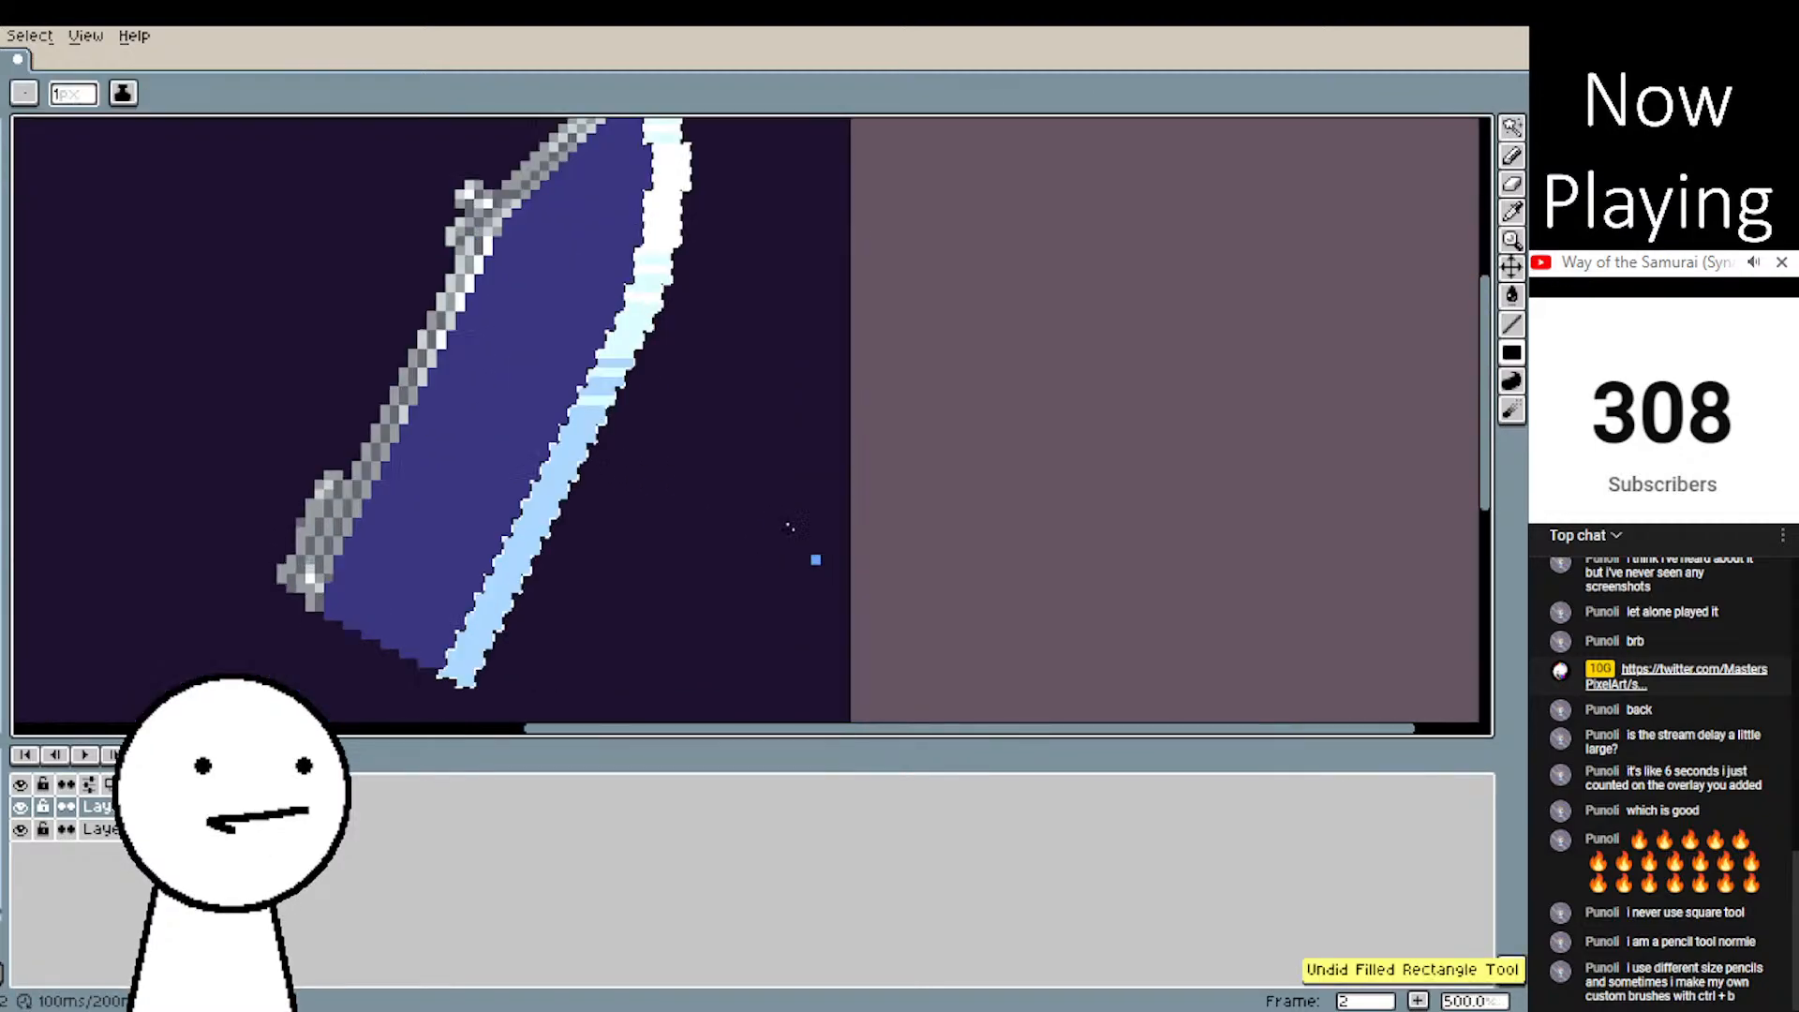
- Paint medium blue bands across the lower part of the edge strip, separated by light blue
click(1512, 354)
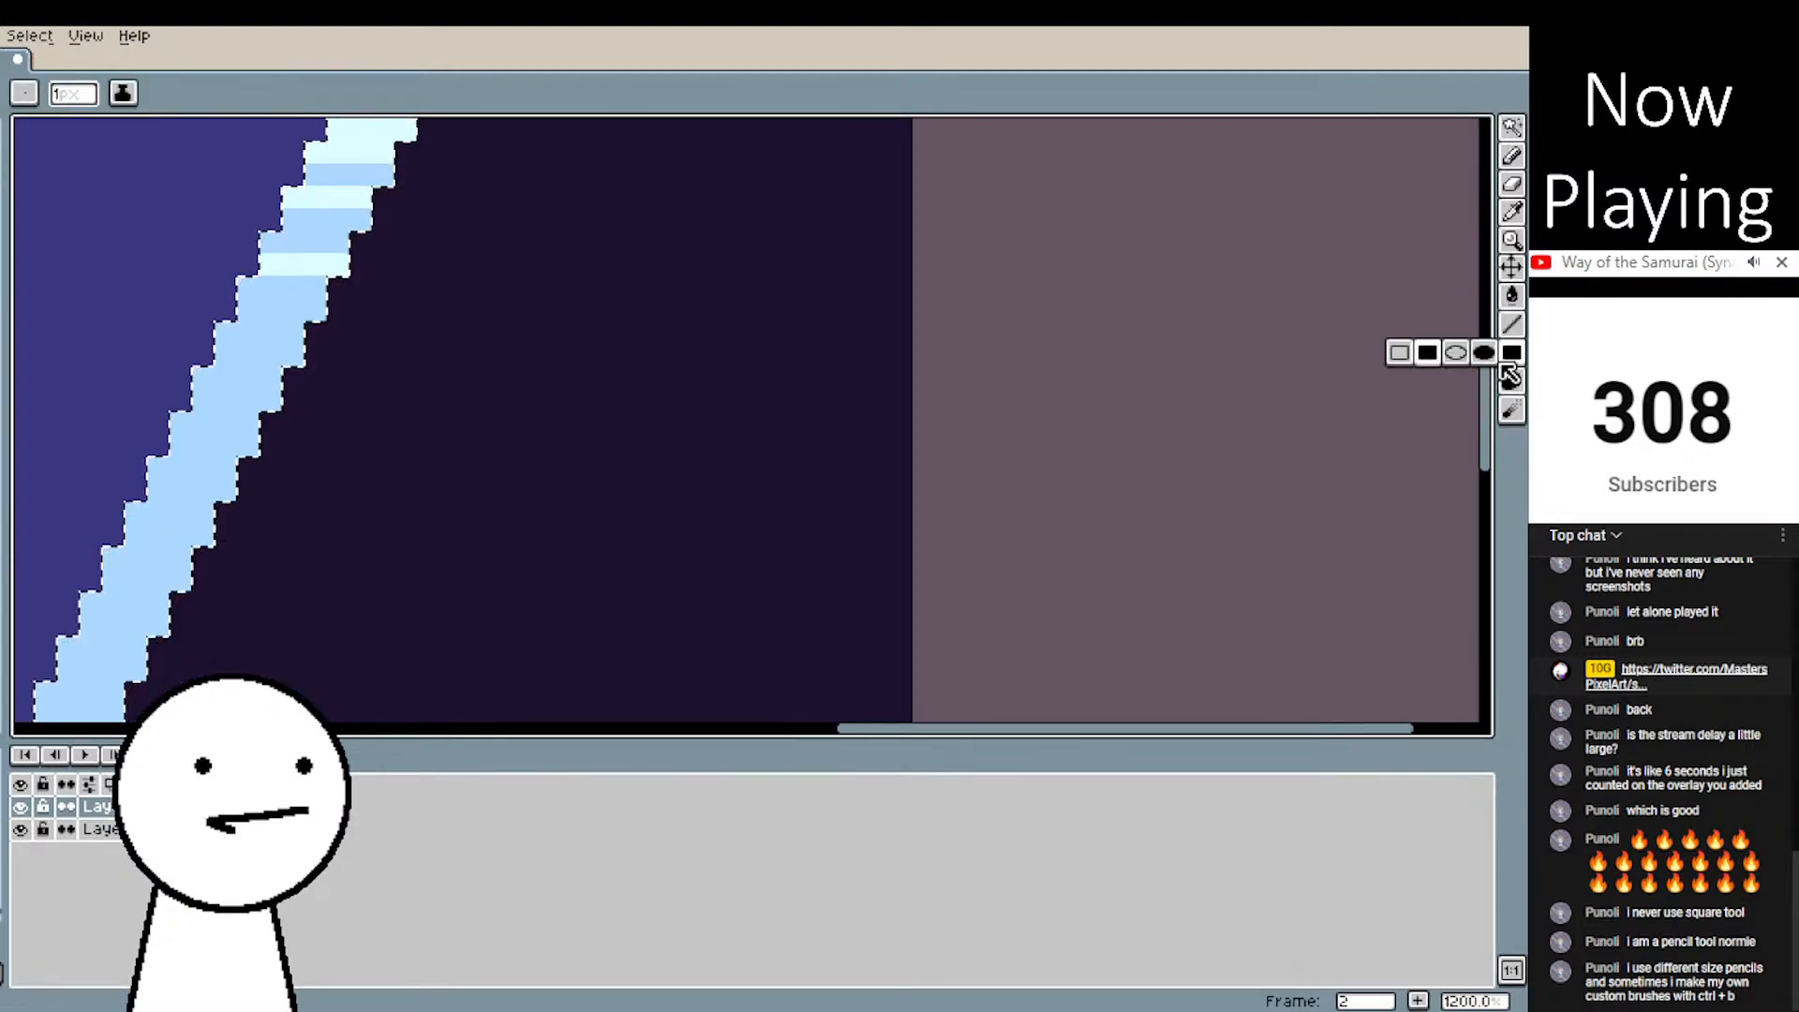
drag(700, 559, 990, 553)
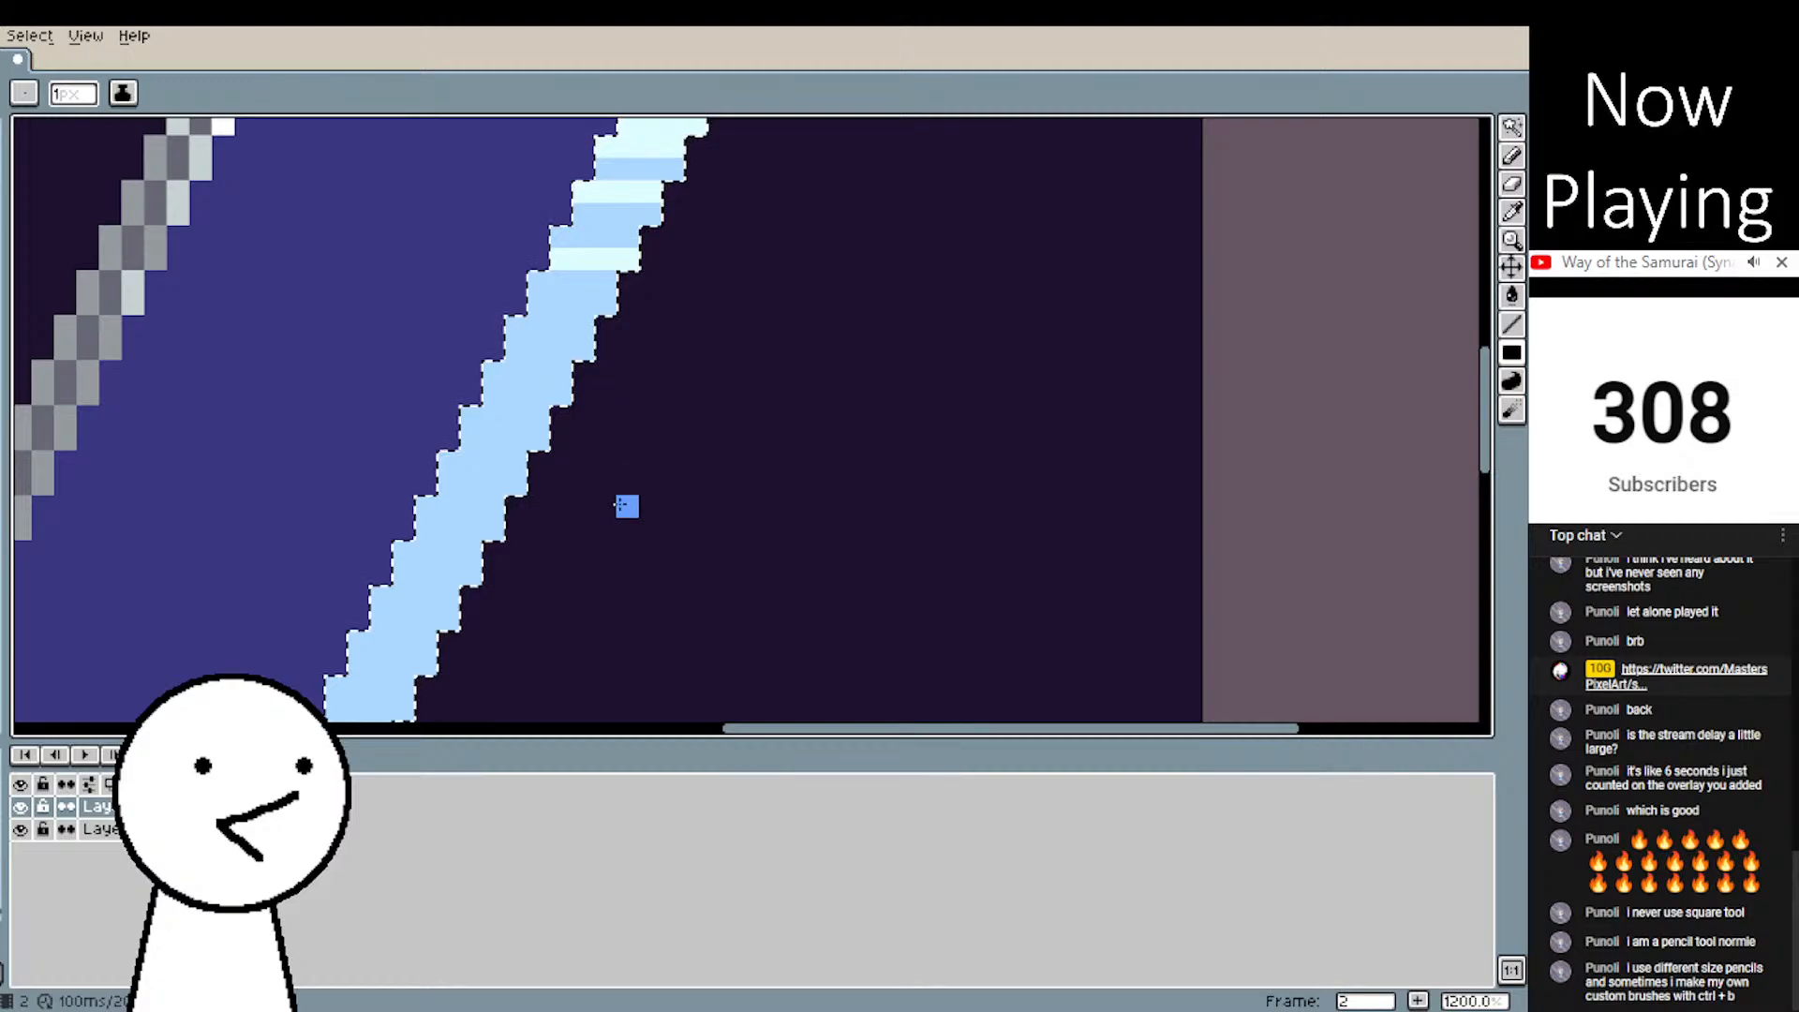
drag(622, 502, 937, 509)
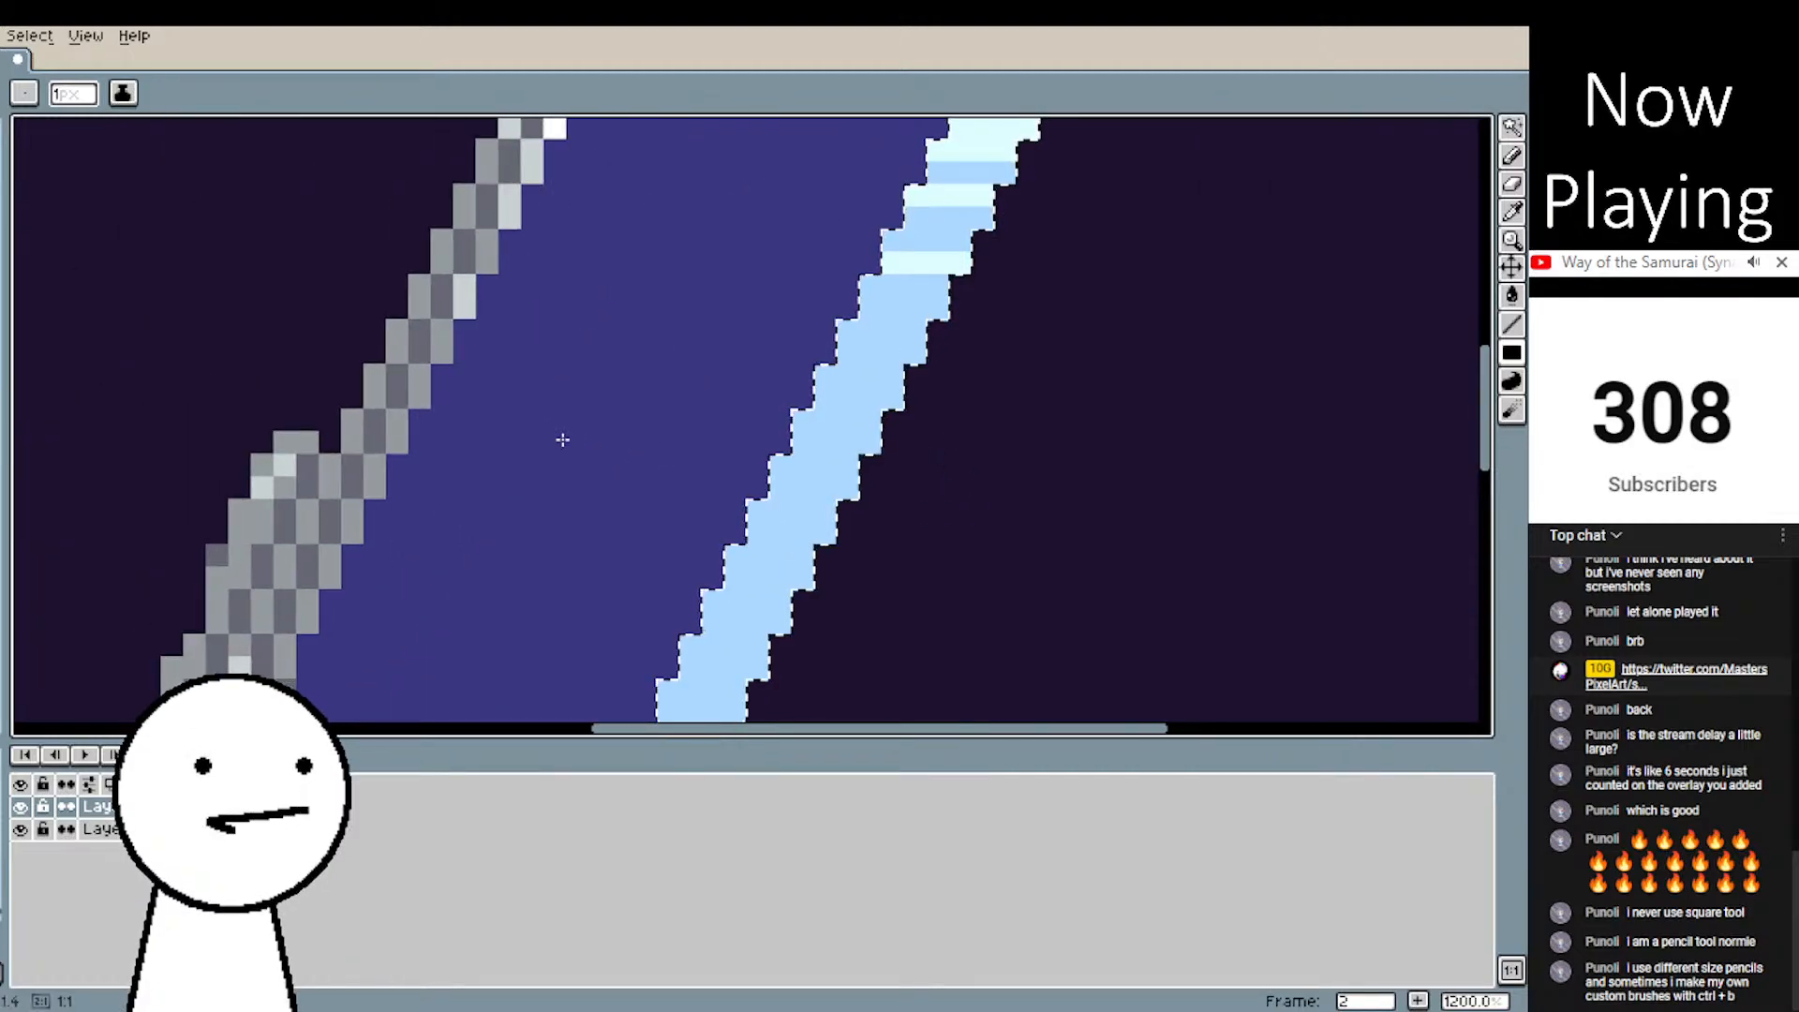
drag(908, 435, 629, 433)
scroll(1031, 478, down, 3)
scroll(1094, 482, down, 2)
scroll(1032, 476, up, 3)
scroll(862, 520, up, 1)
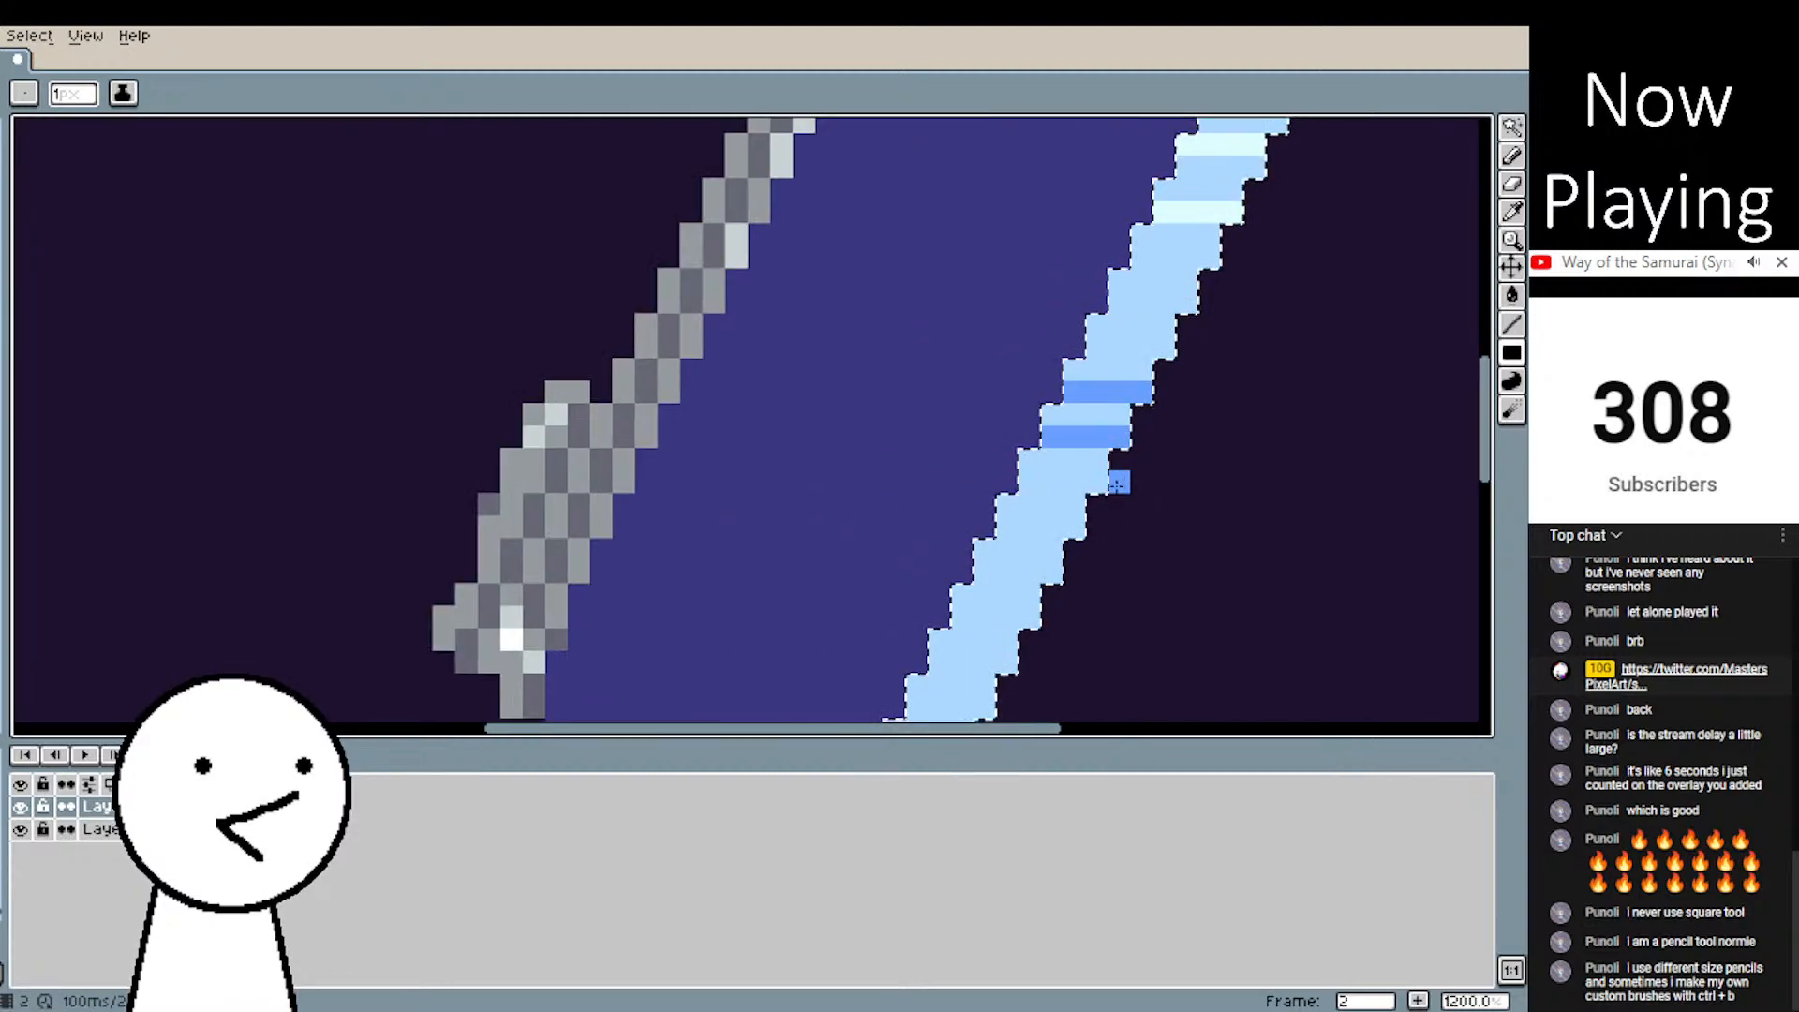
key(ctrl+z)
drag(1119, 482, 852, 489)
- Paint the rest of the strip down to its lower end solid medium blue and clear the selection
drag(1206, 550, 221, 714)
scroll(1238, 272, down, 7)
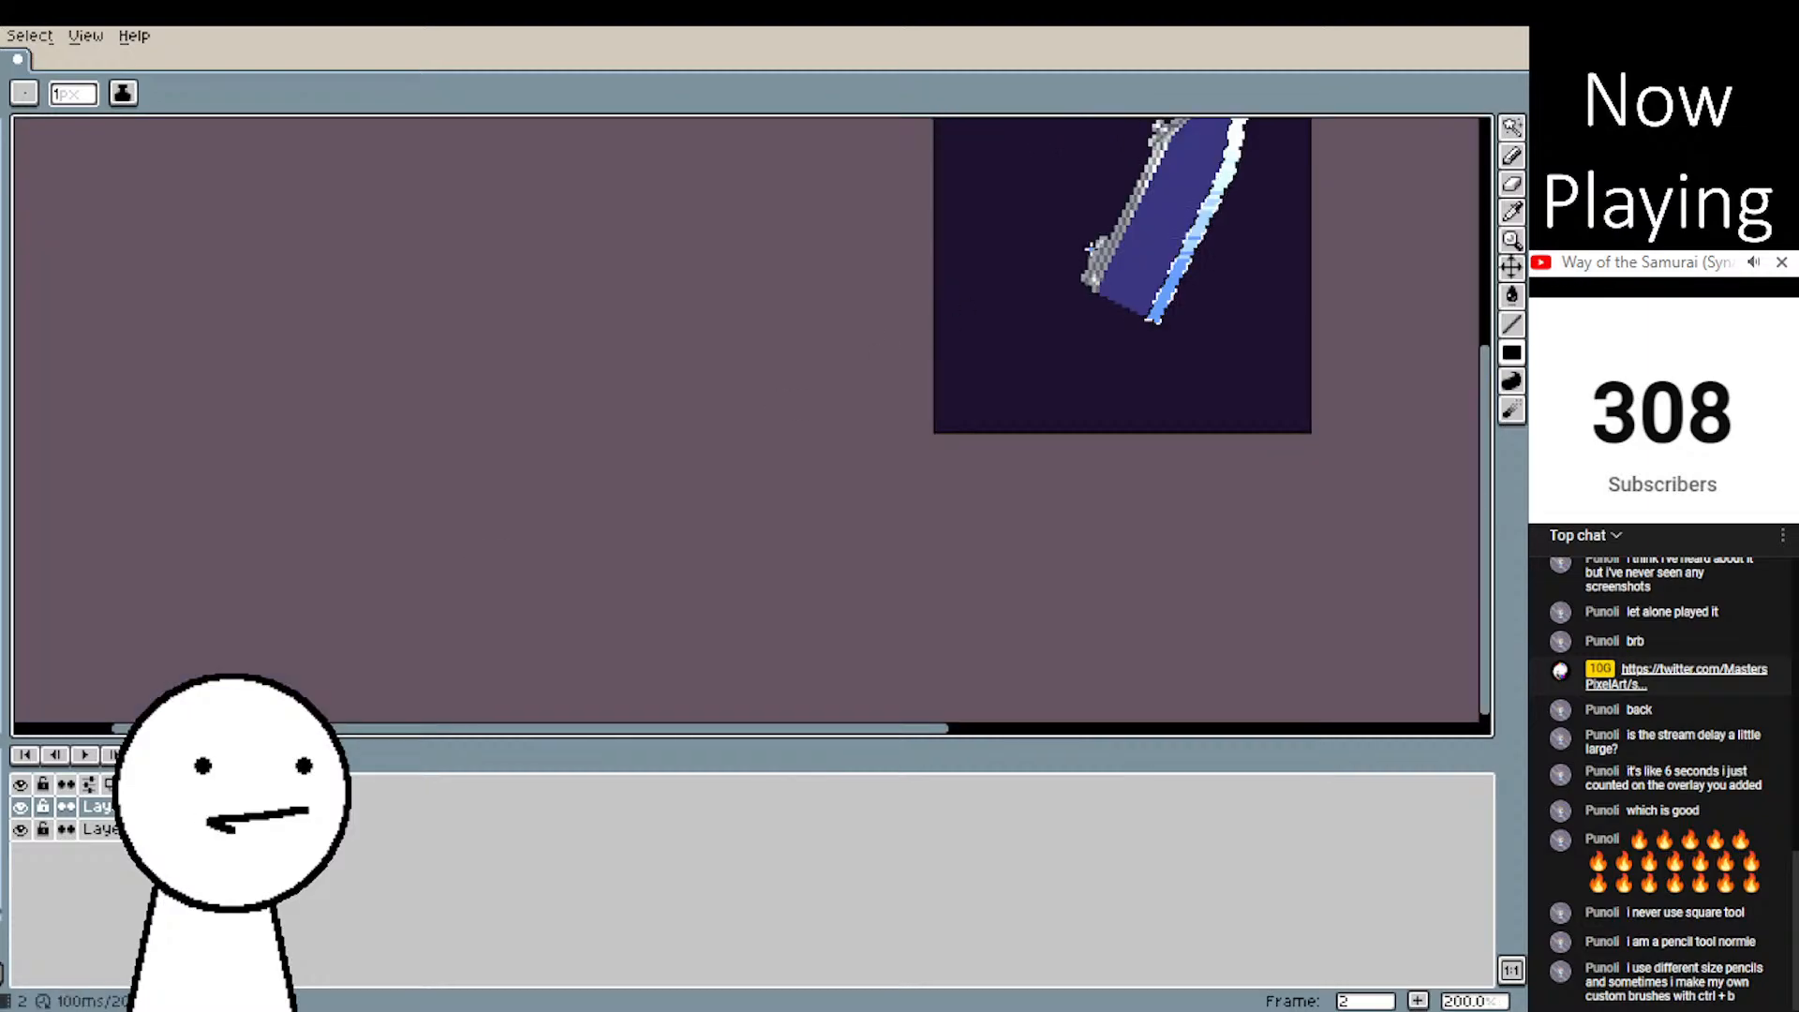
drag(1267, 194, 937, 416)
scroll(1028, 398, down, 1)
scroll(991, 397, up, 2)
drag(955, 257, 844, 306)
scroll(803, 318, up, 1)
scroll(751, 535, up, 1)
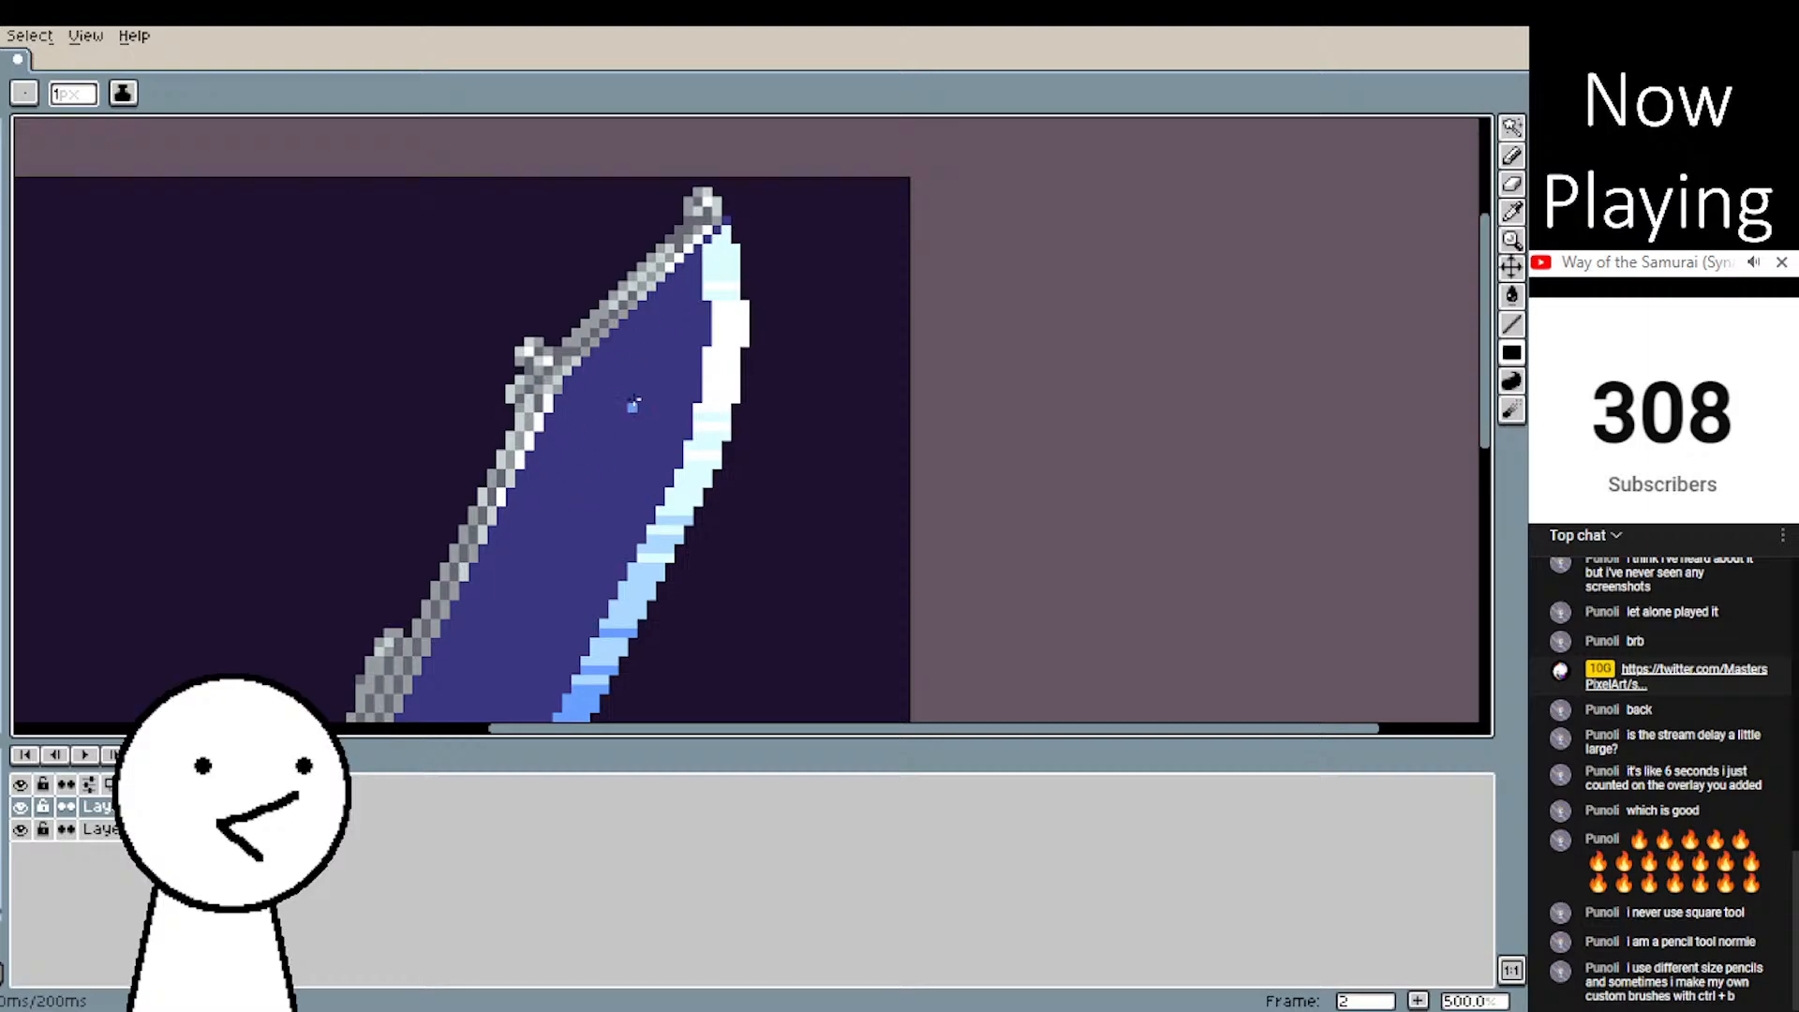
- Select all of the blade's dark blue pixels by colour, with Continuous off and a tolerance of 2
click(1512, 128)
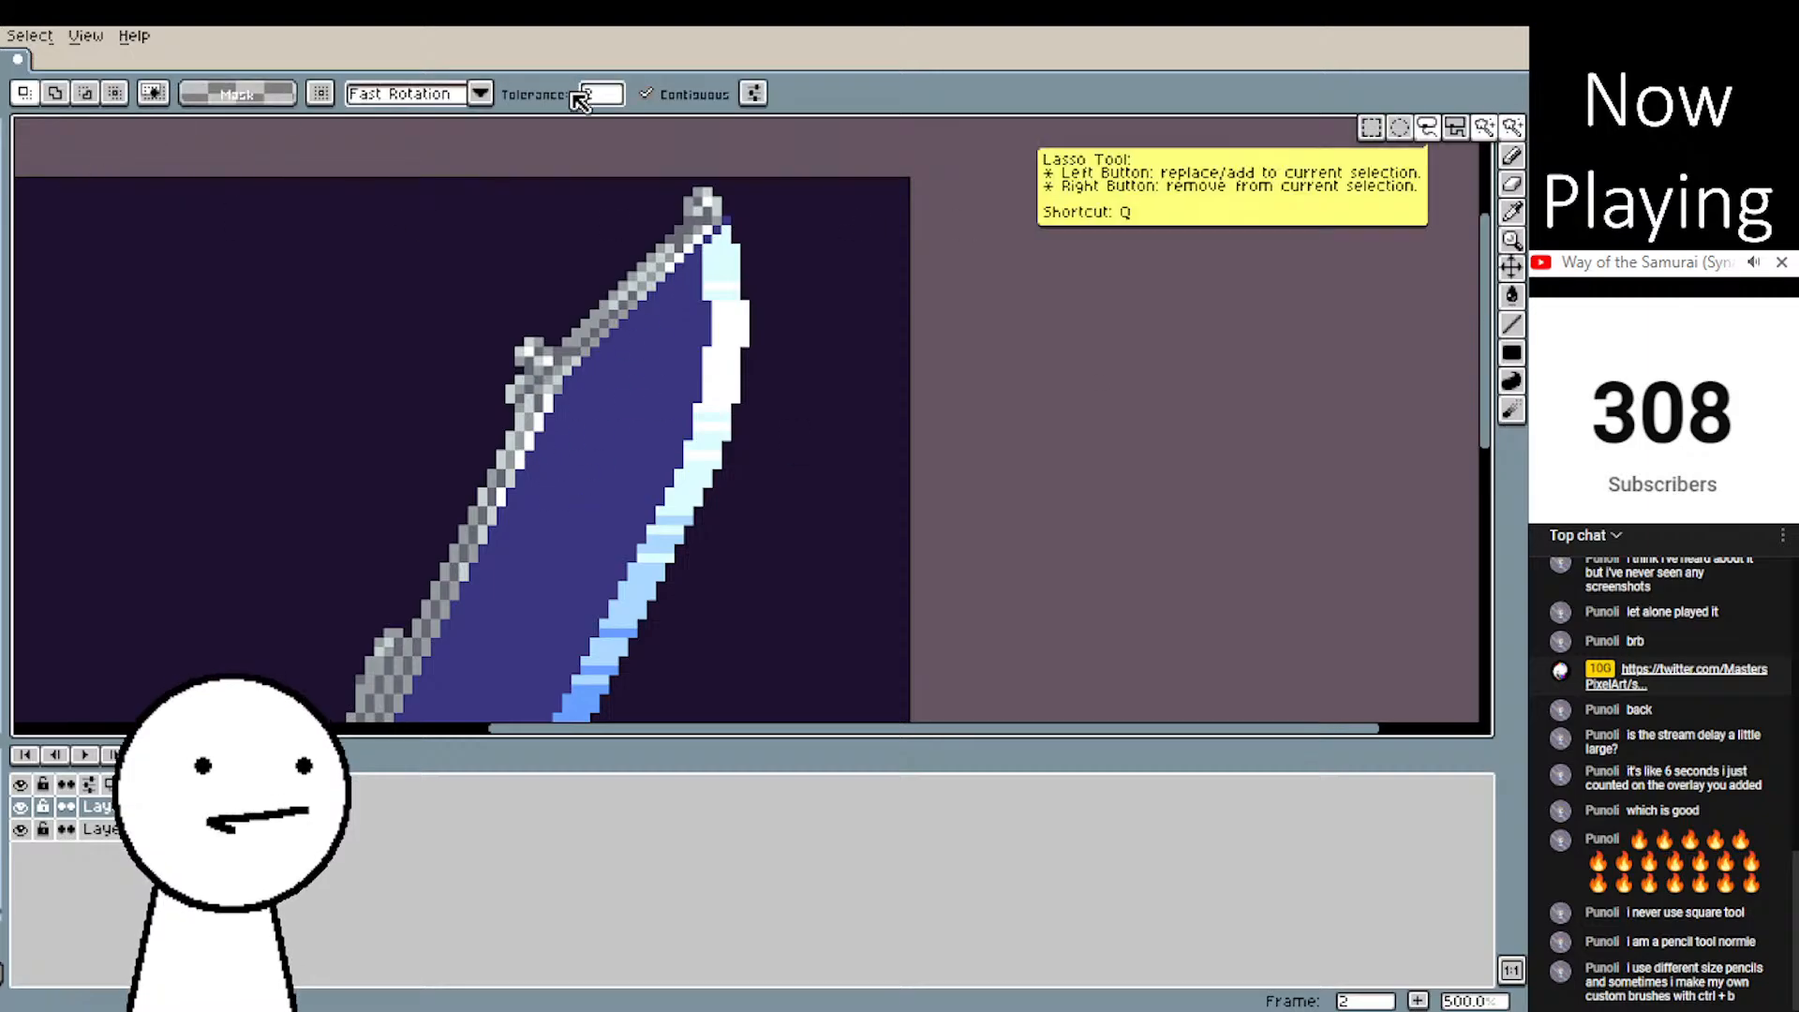
click(711, 99)
click(643, 474)
scroll(791, 468, down, 3)
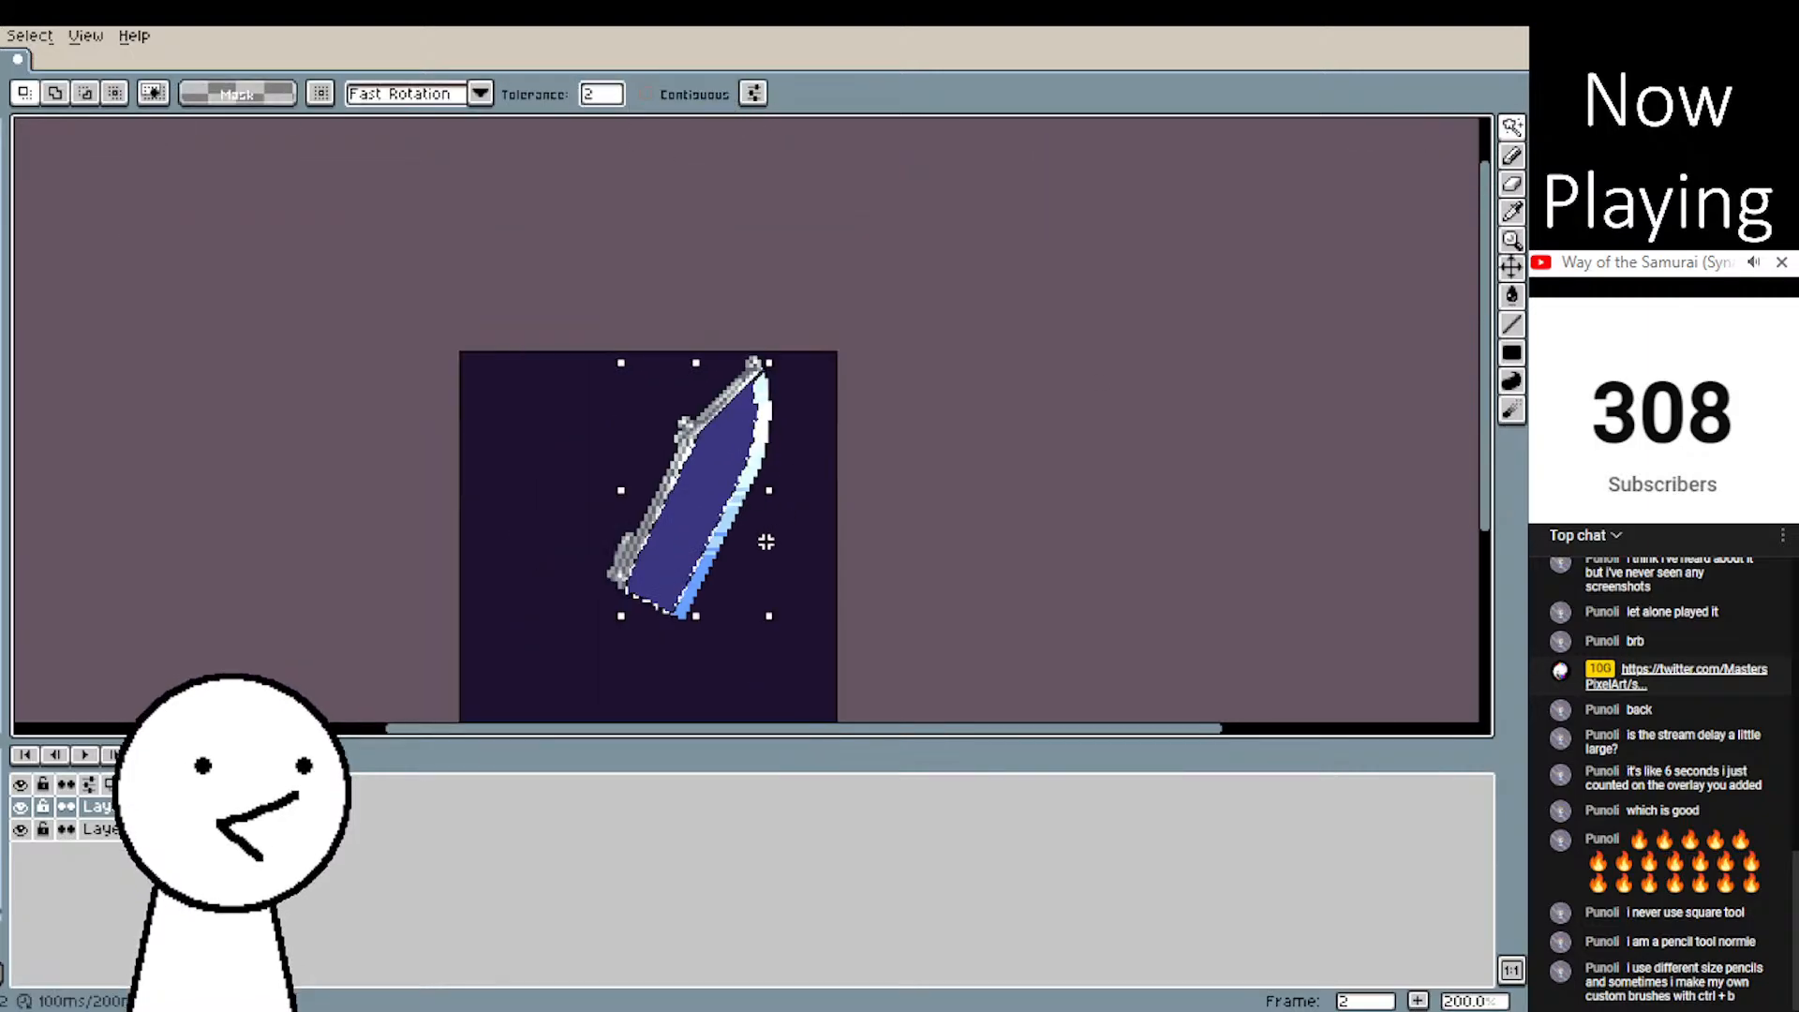
scroll(844, 503, up, 3)
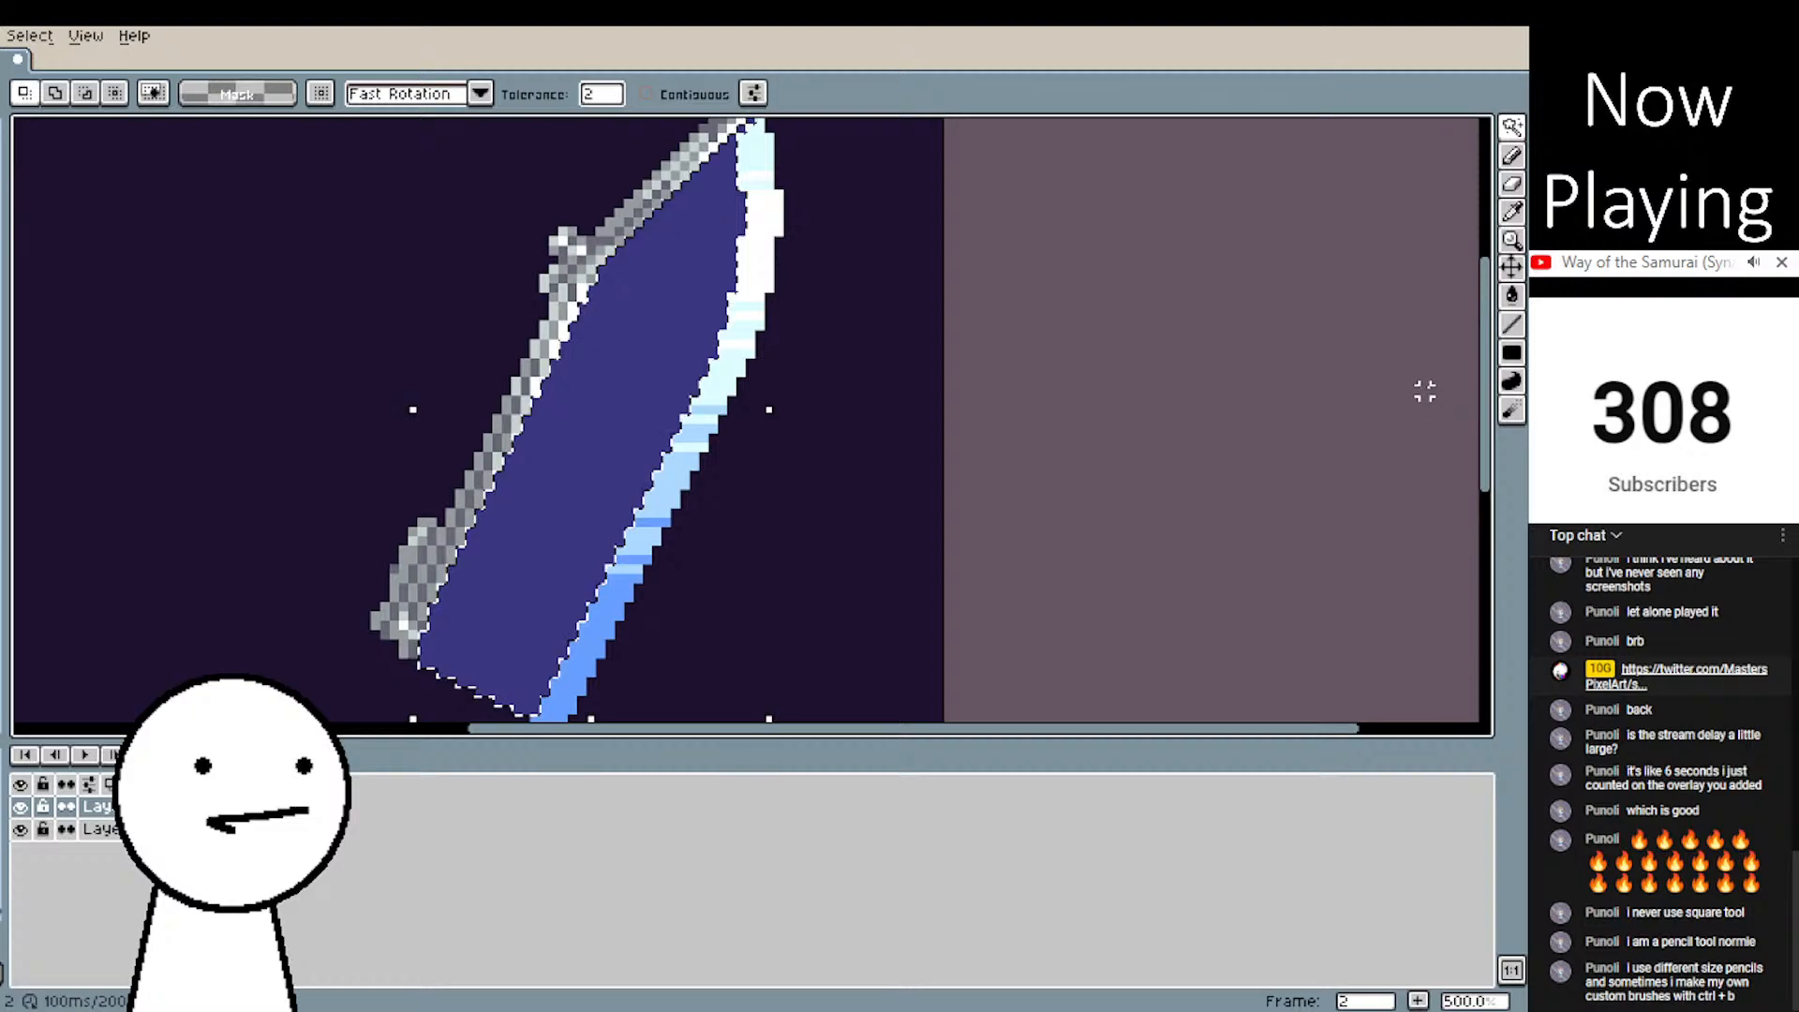
click(1511, 239)
drag(788, 269, 646, 330)
scroll(719, 313, down, 1)
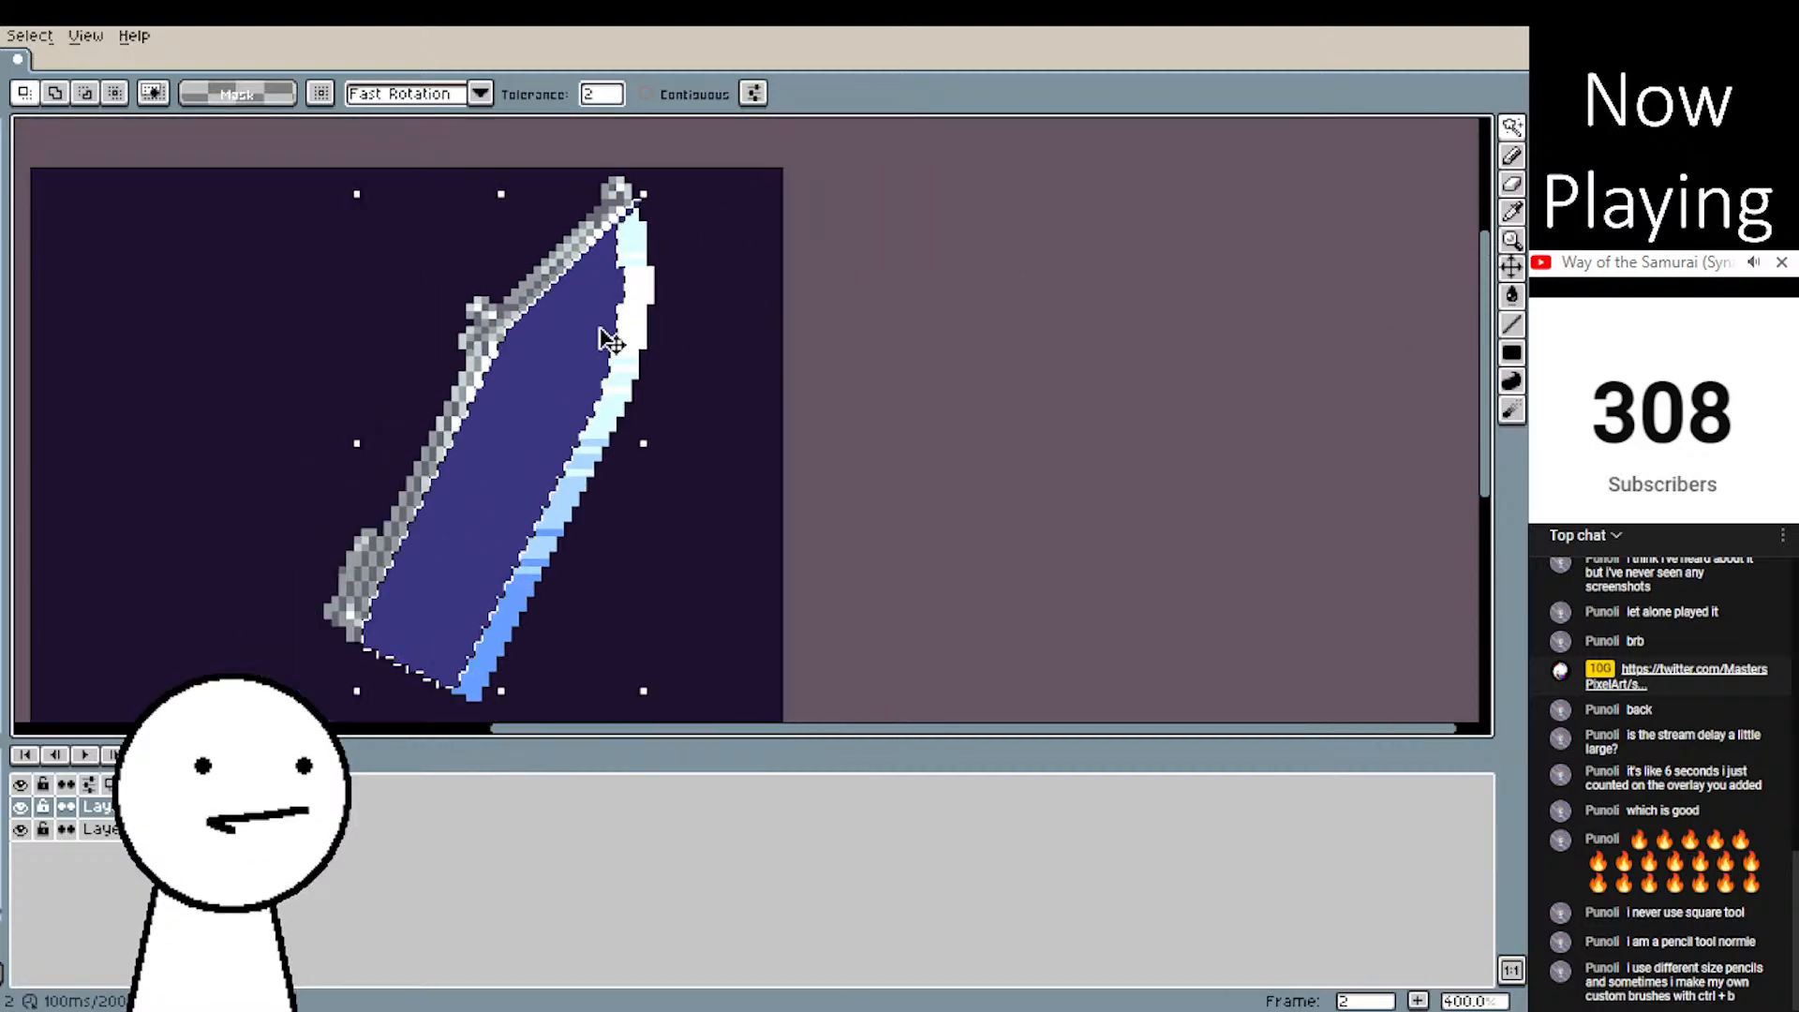
drag(415, 351, 666, 363)
scroll(877, 356, up, 3)
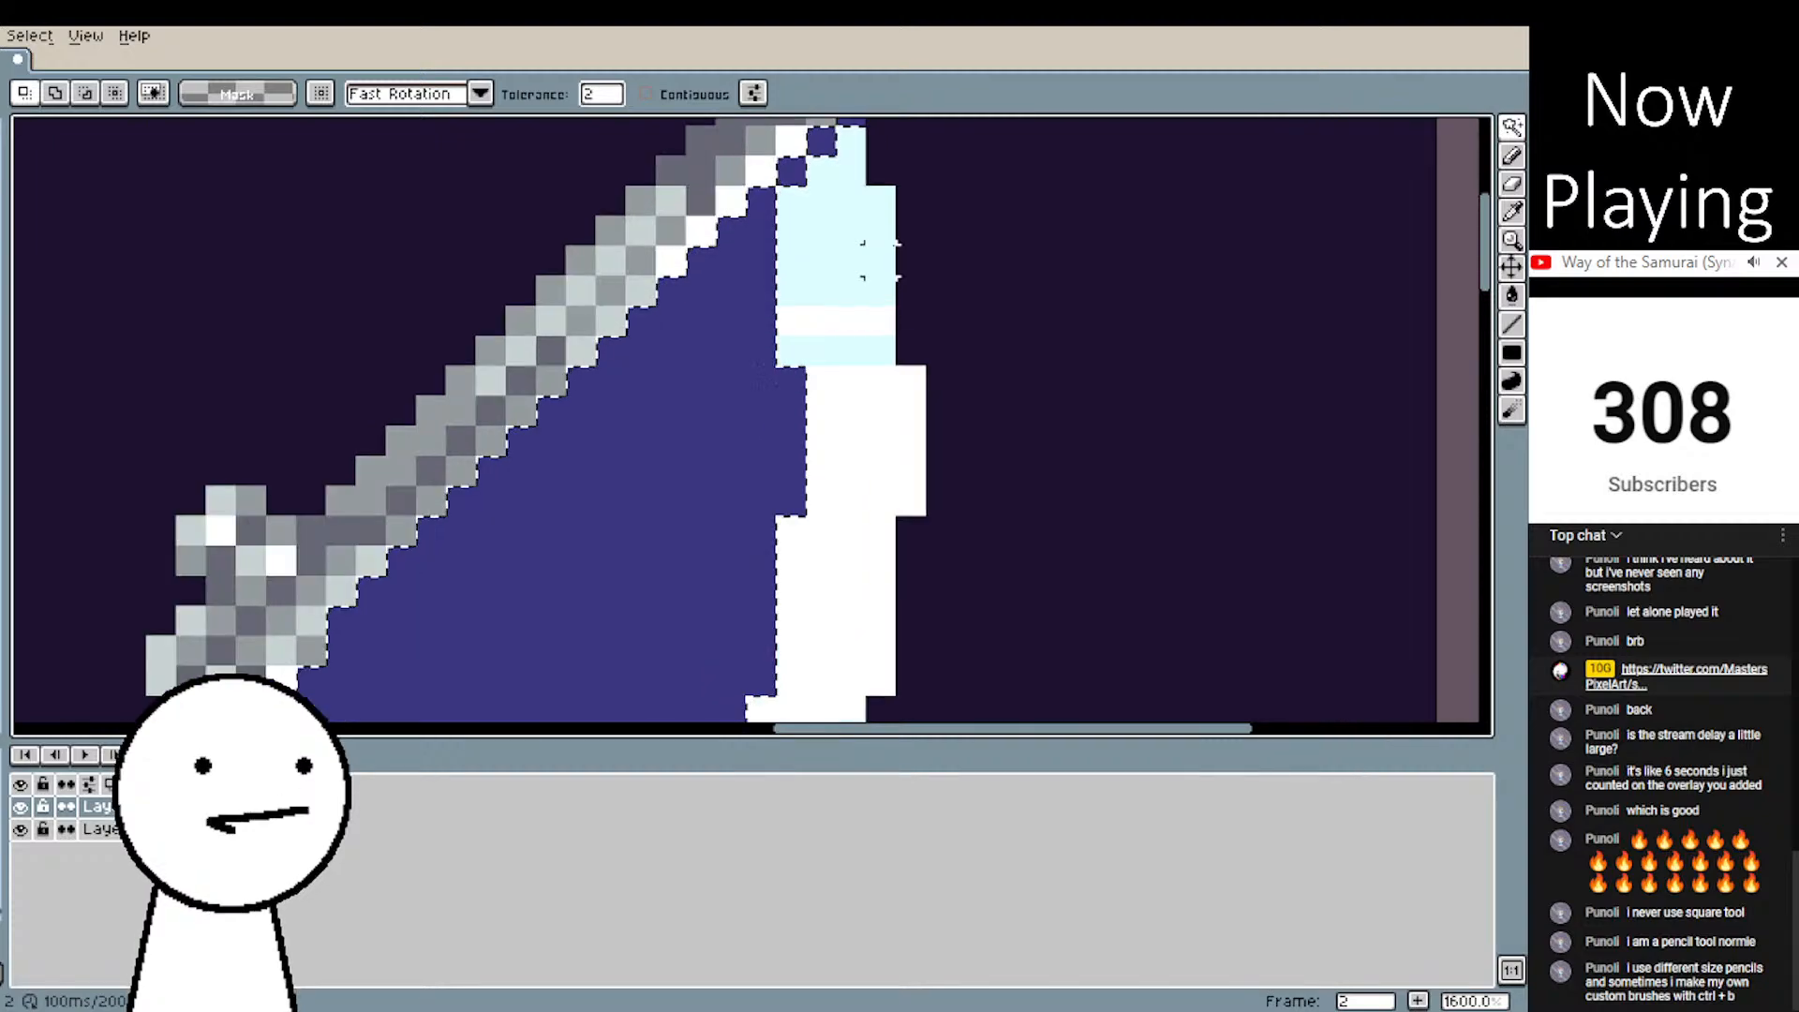
- Paint the three diagonal dark blue pixels at the blade's tip violet
click(1512, 212)
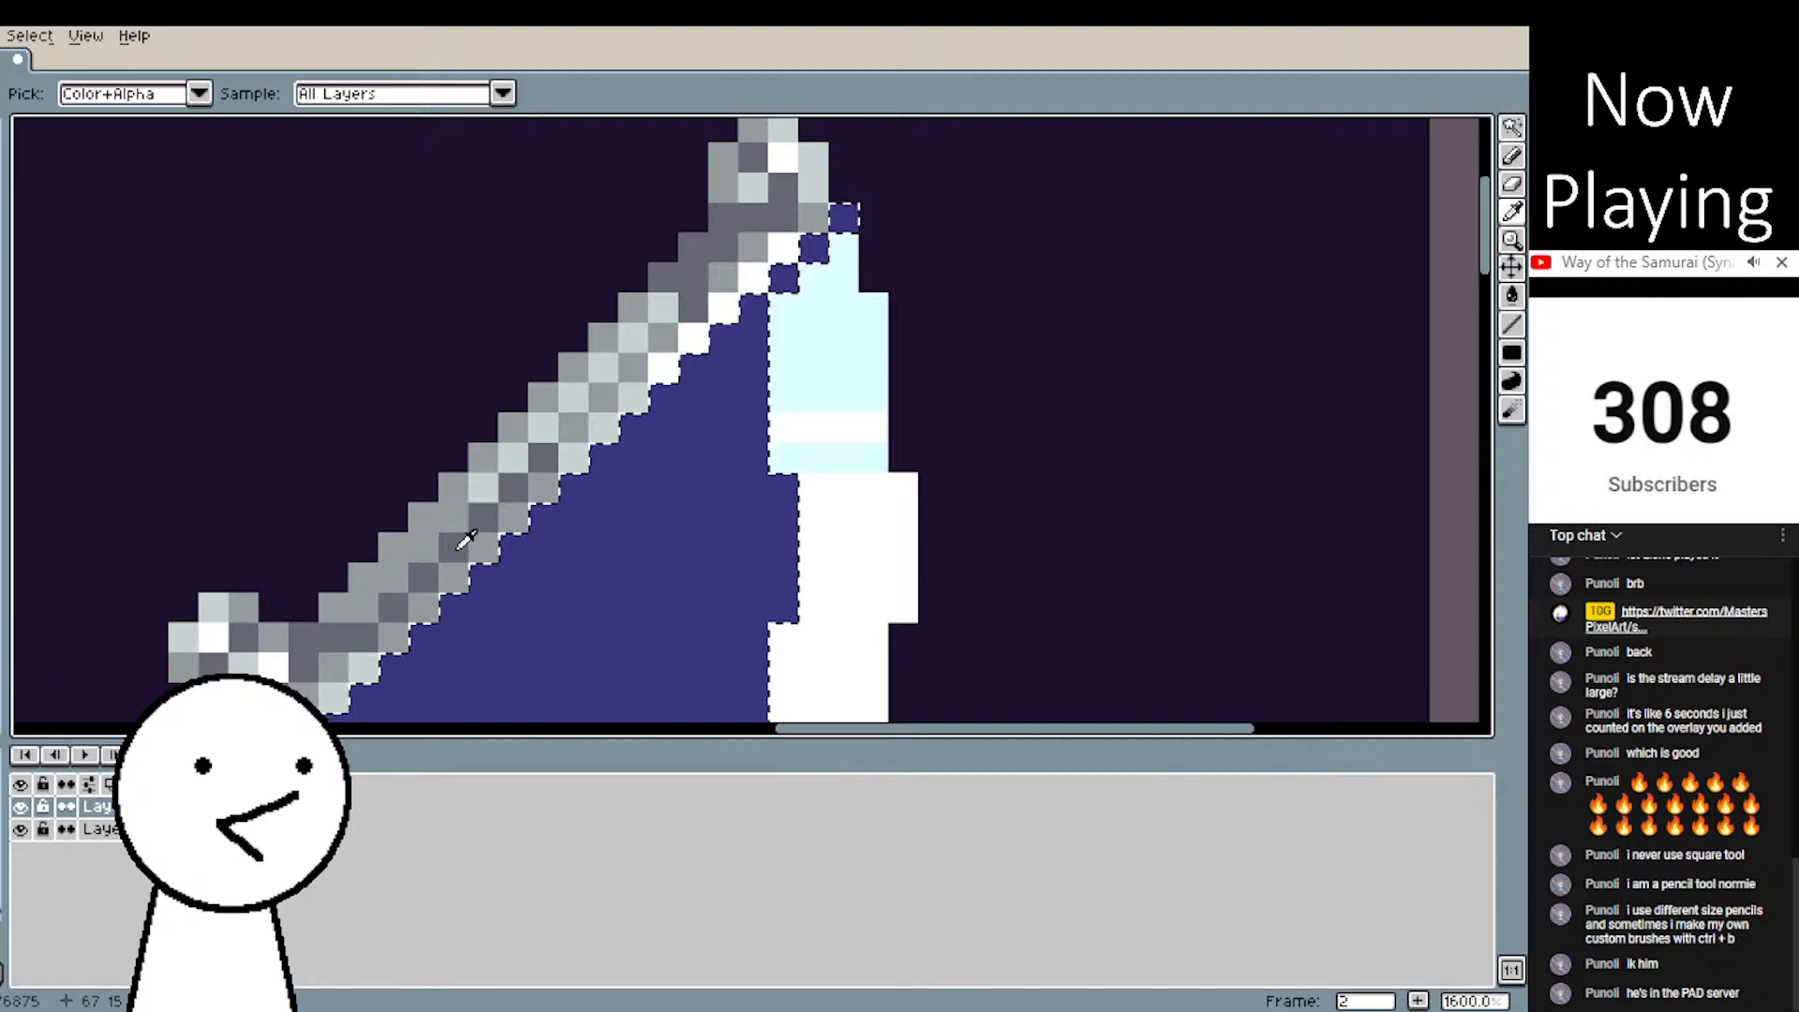
drag(615, 418, 101, 214)
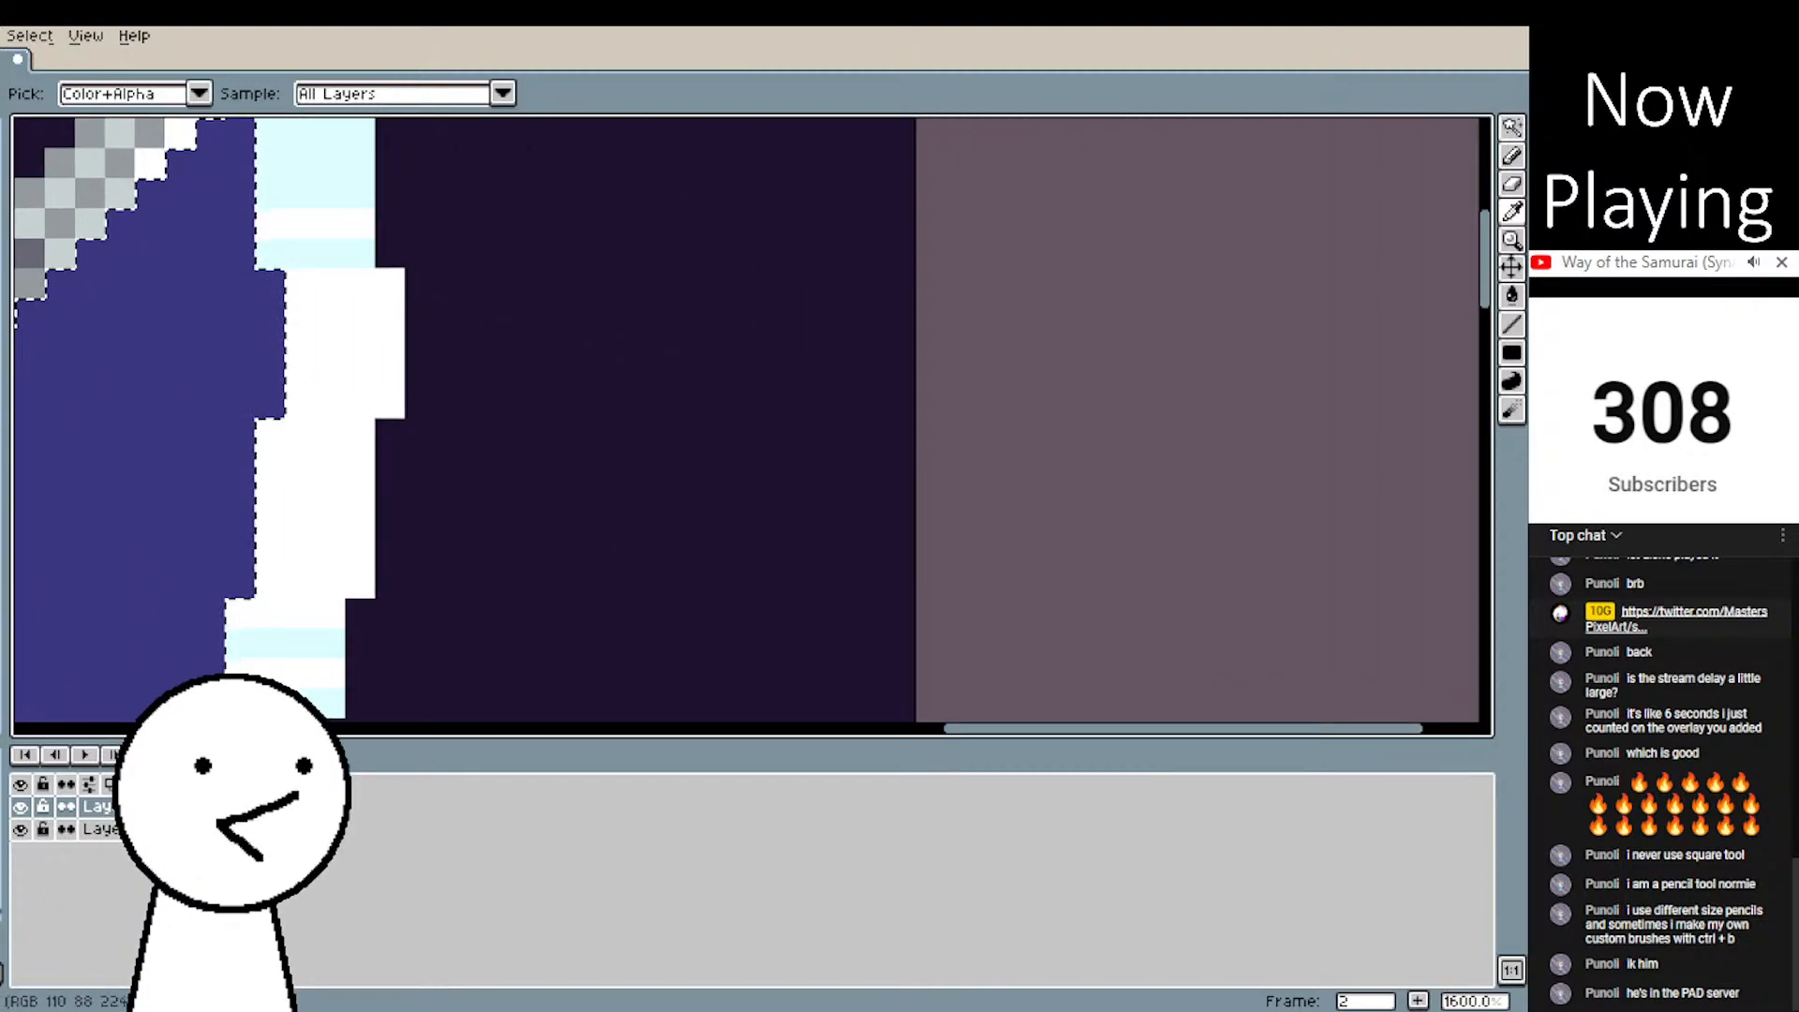
click(1512, 325)
drag(470, 377, 650, 443)
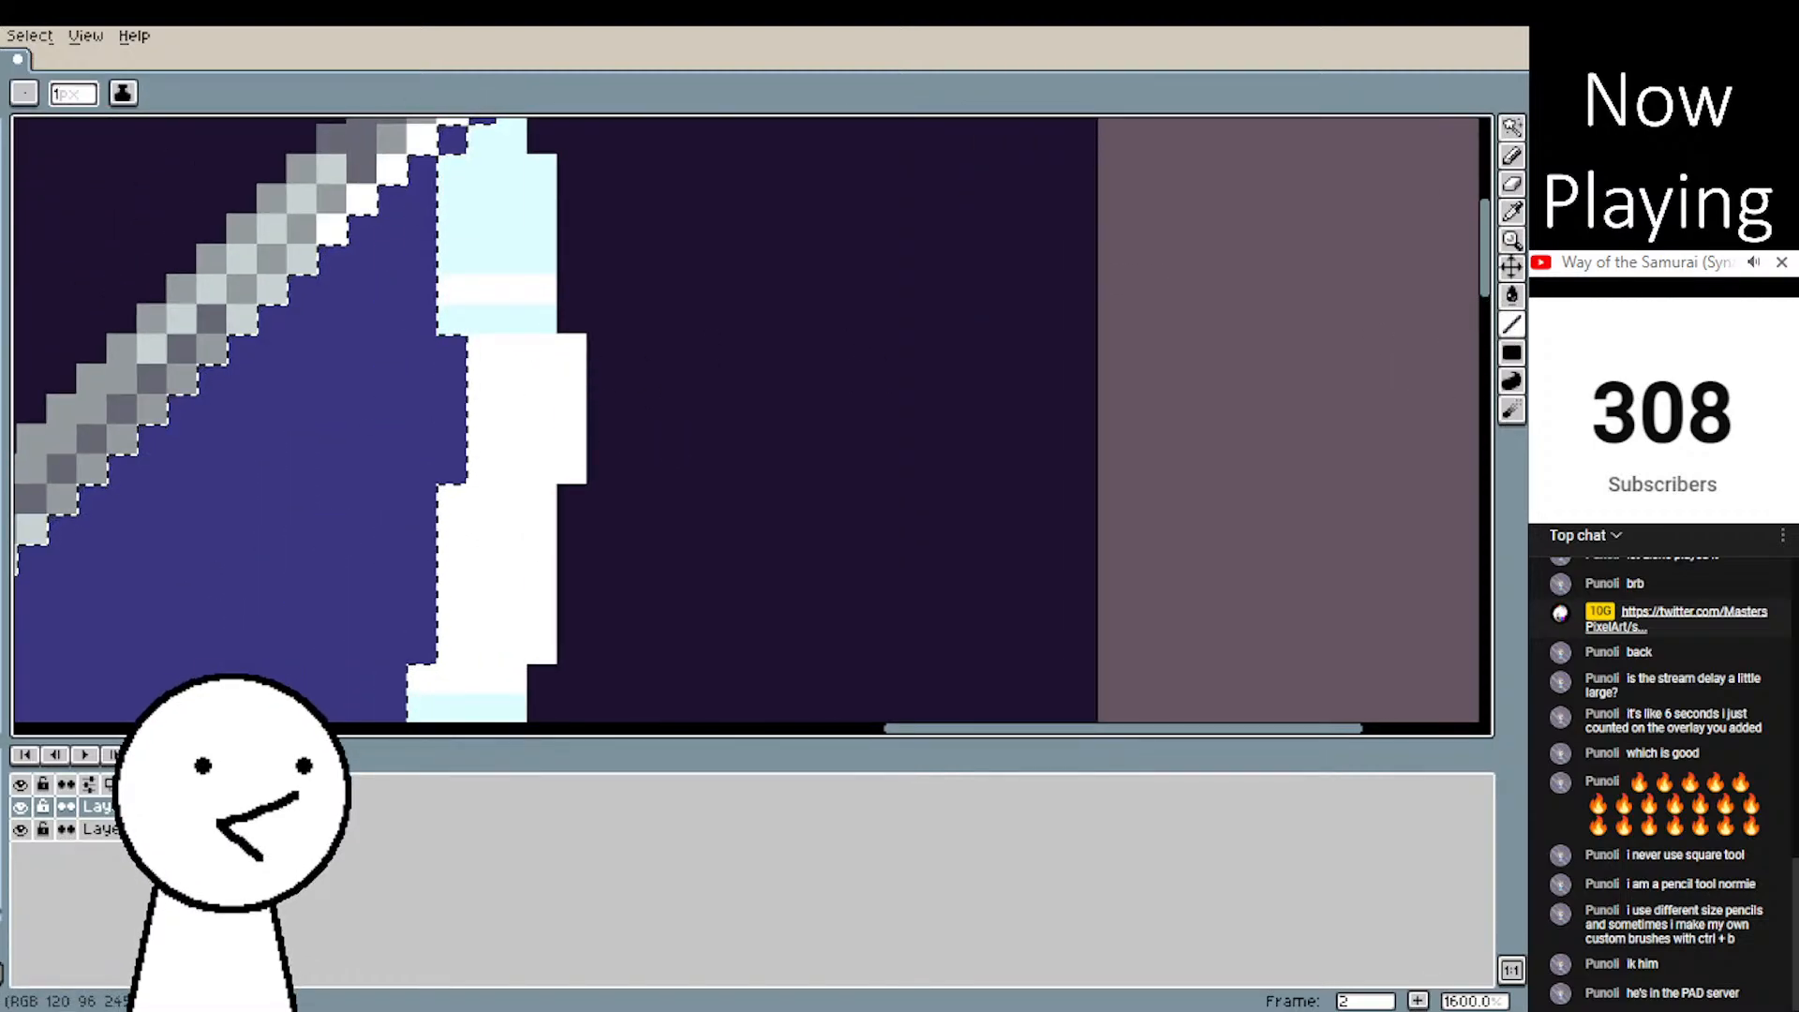
drag(870, 255, 954, 468)
drag(595, 294, 538, 354)
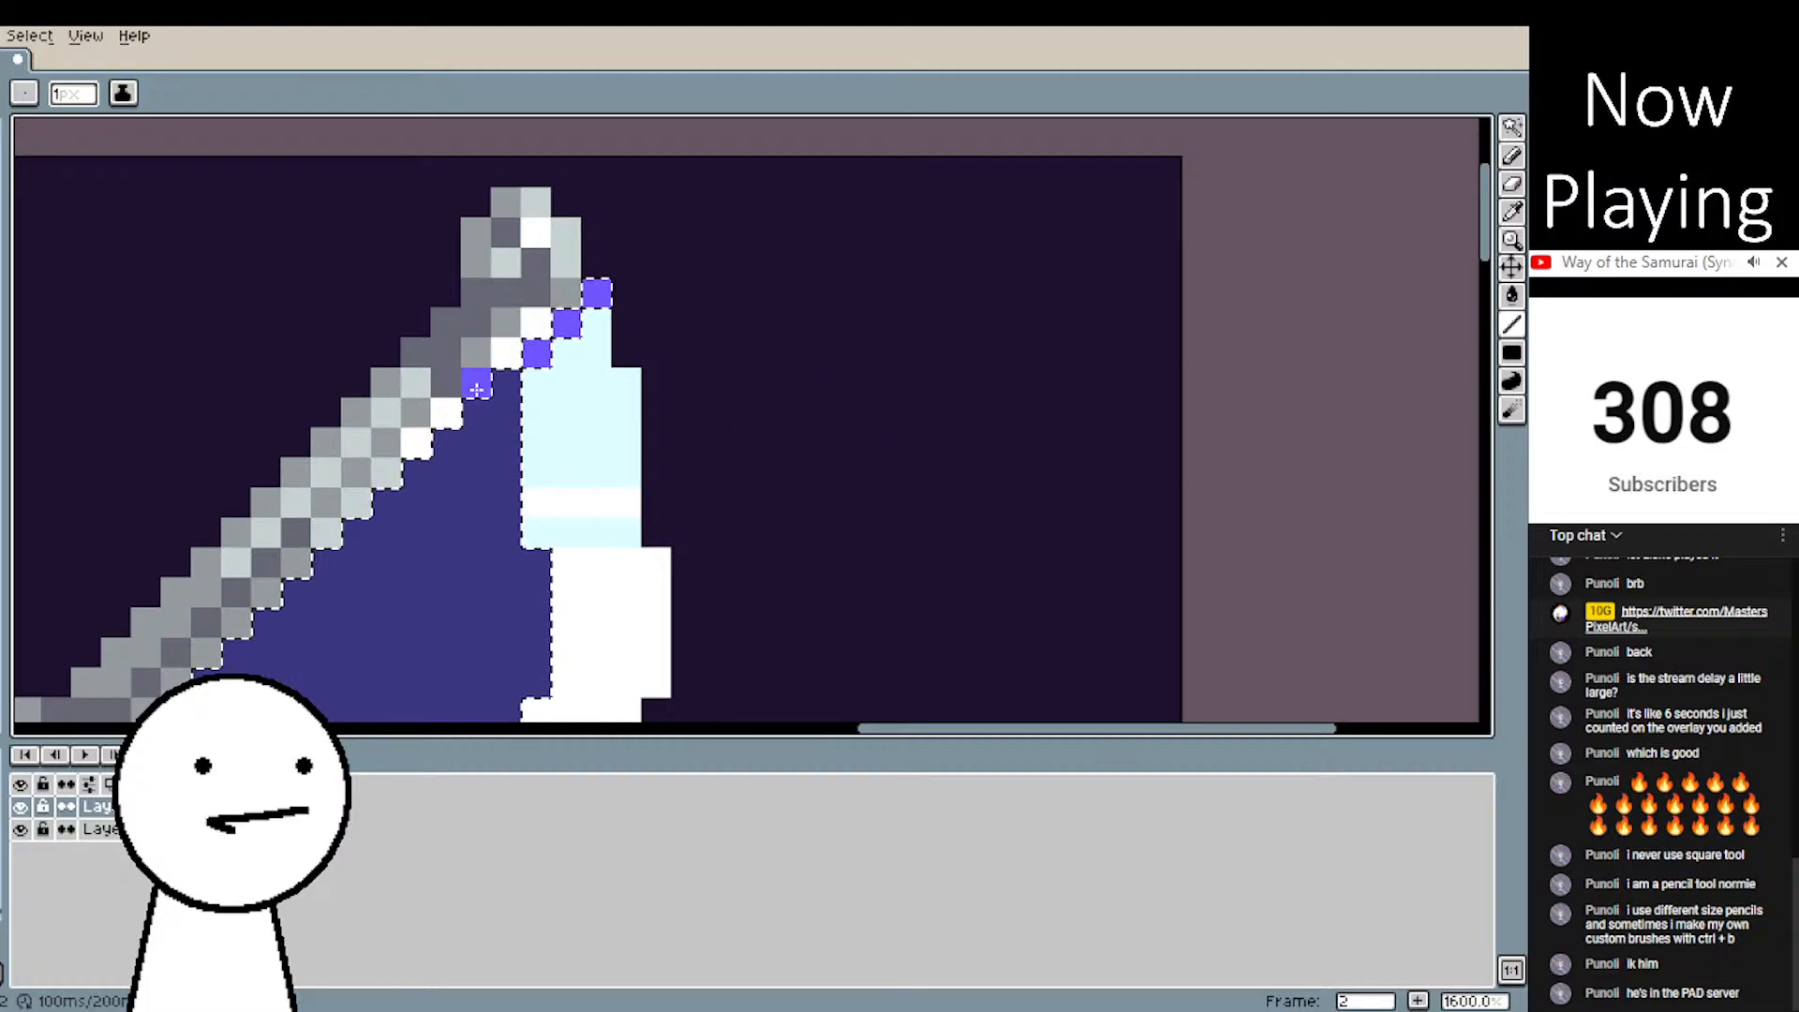
scroll(672, 463, down, 4)
drag(750, 530, 744, 405)
scroll(733, 425, up, 2)
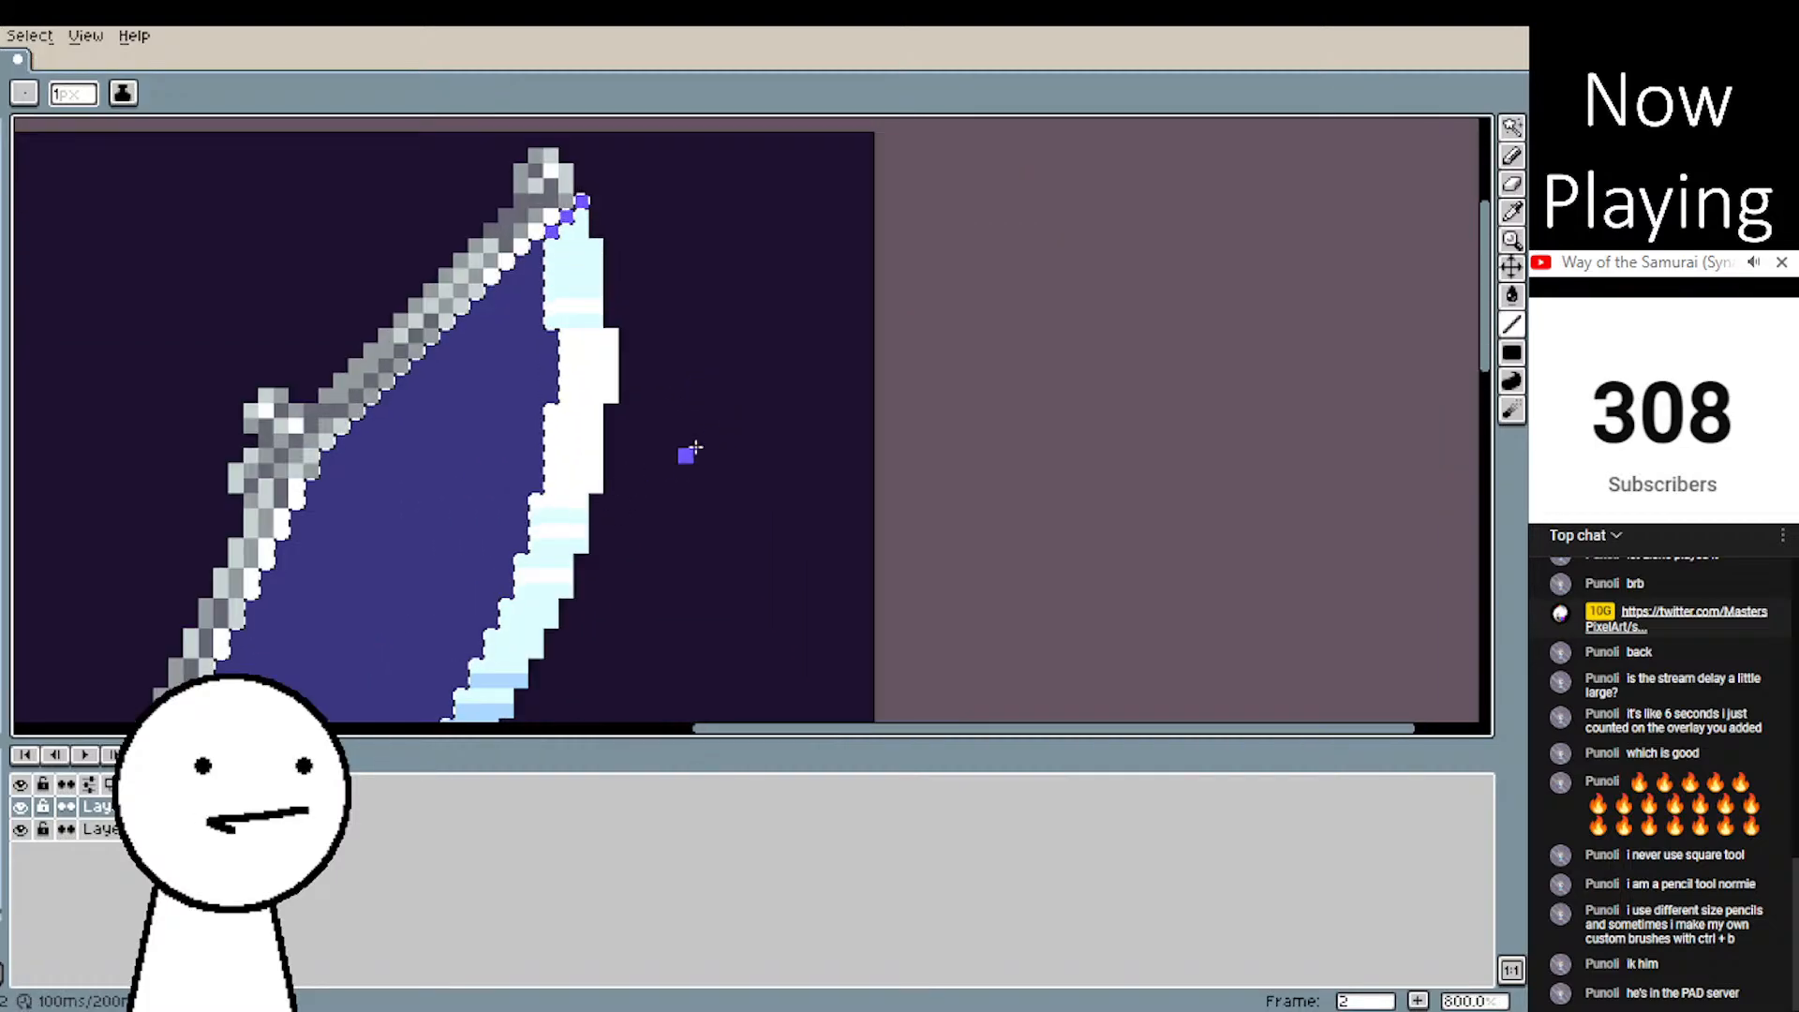
drag(659, 469, 892, 421)
- Draw a steep magenta diagonal line inside the blade just below the notch in the grey trim
scroll(1059, 420, down, 3)
scroll(1048, 411, down, 1)
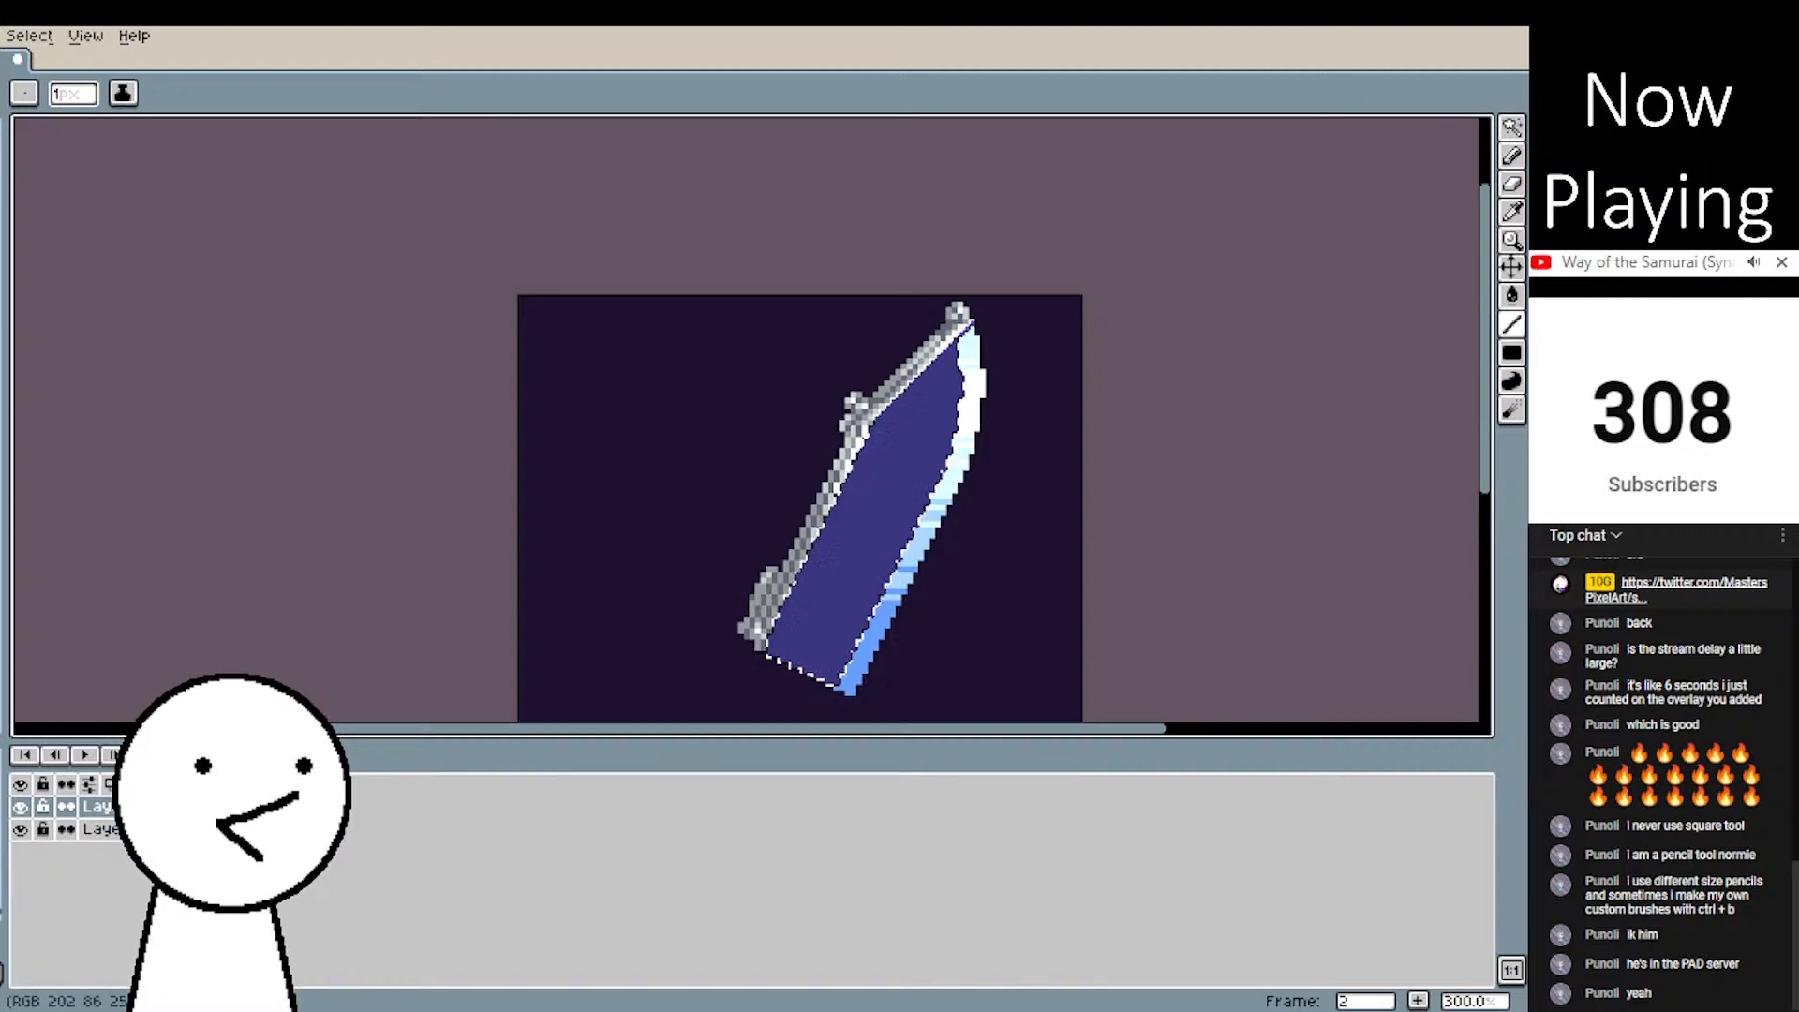
scroll(872, 427, up, 4)
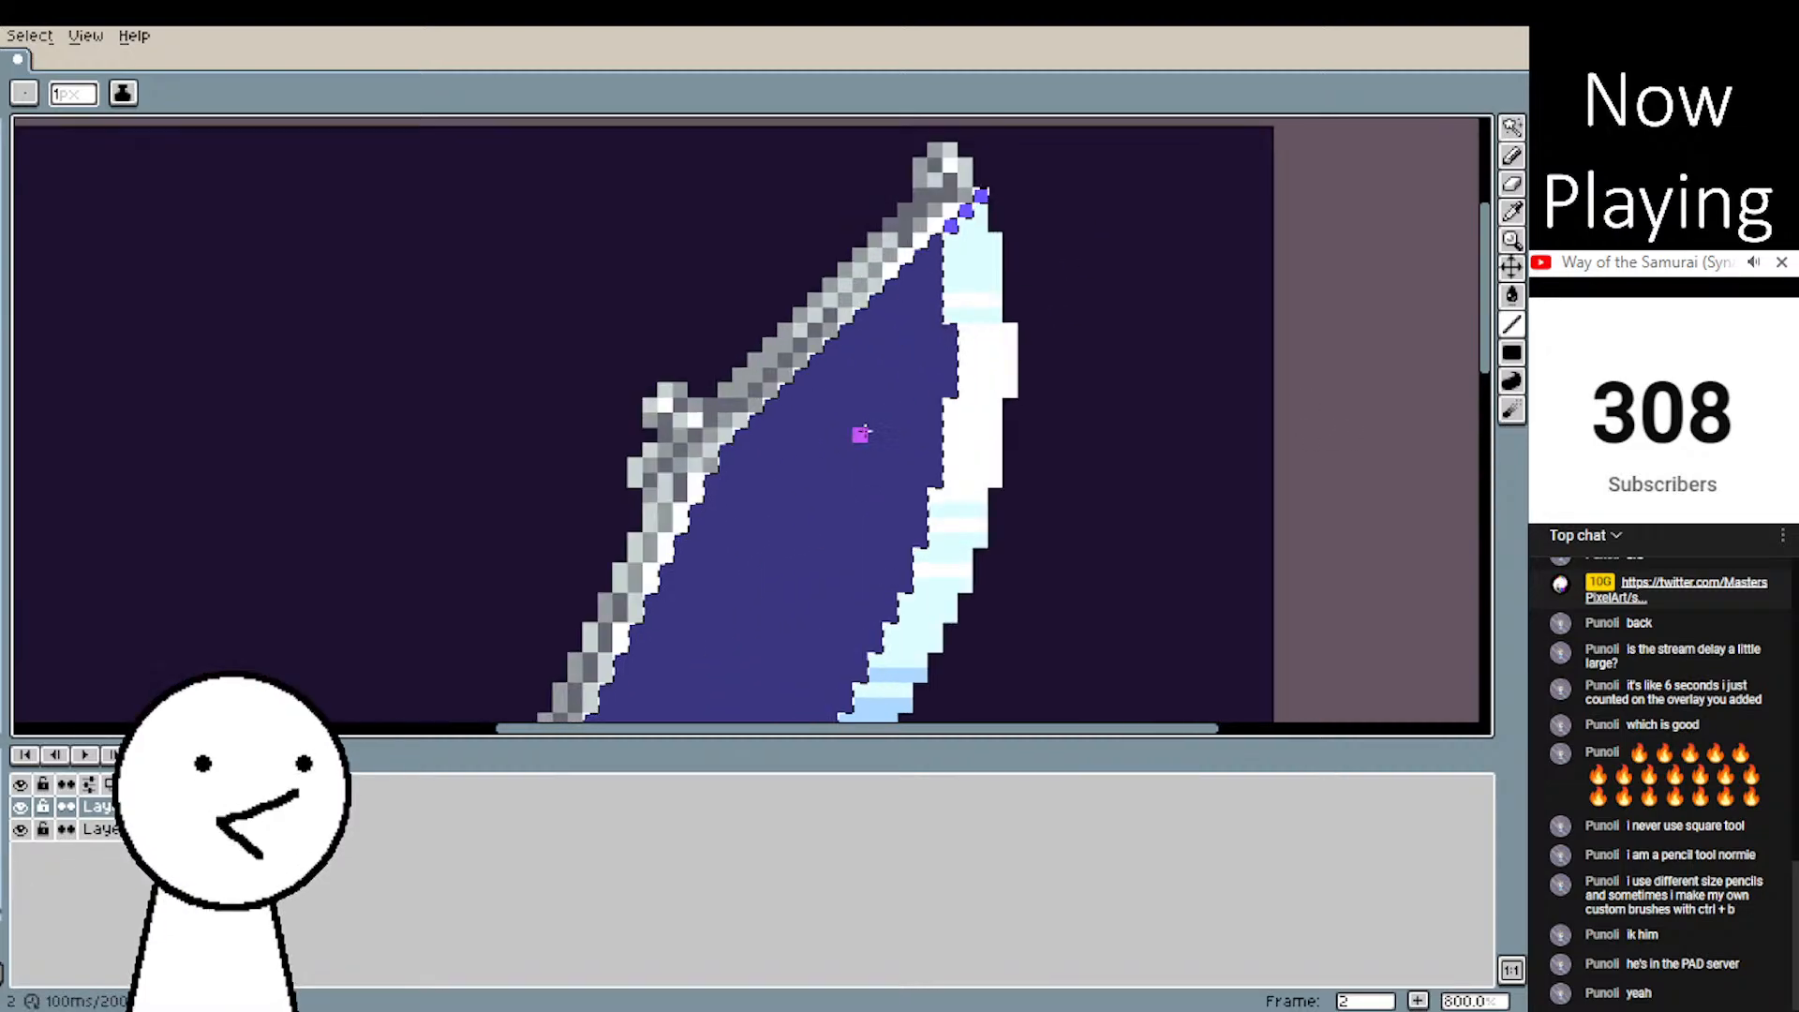
drag(1115, 373, 751, 270)
scroll(618, 291, up, 2)
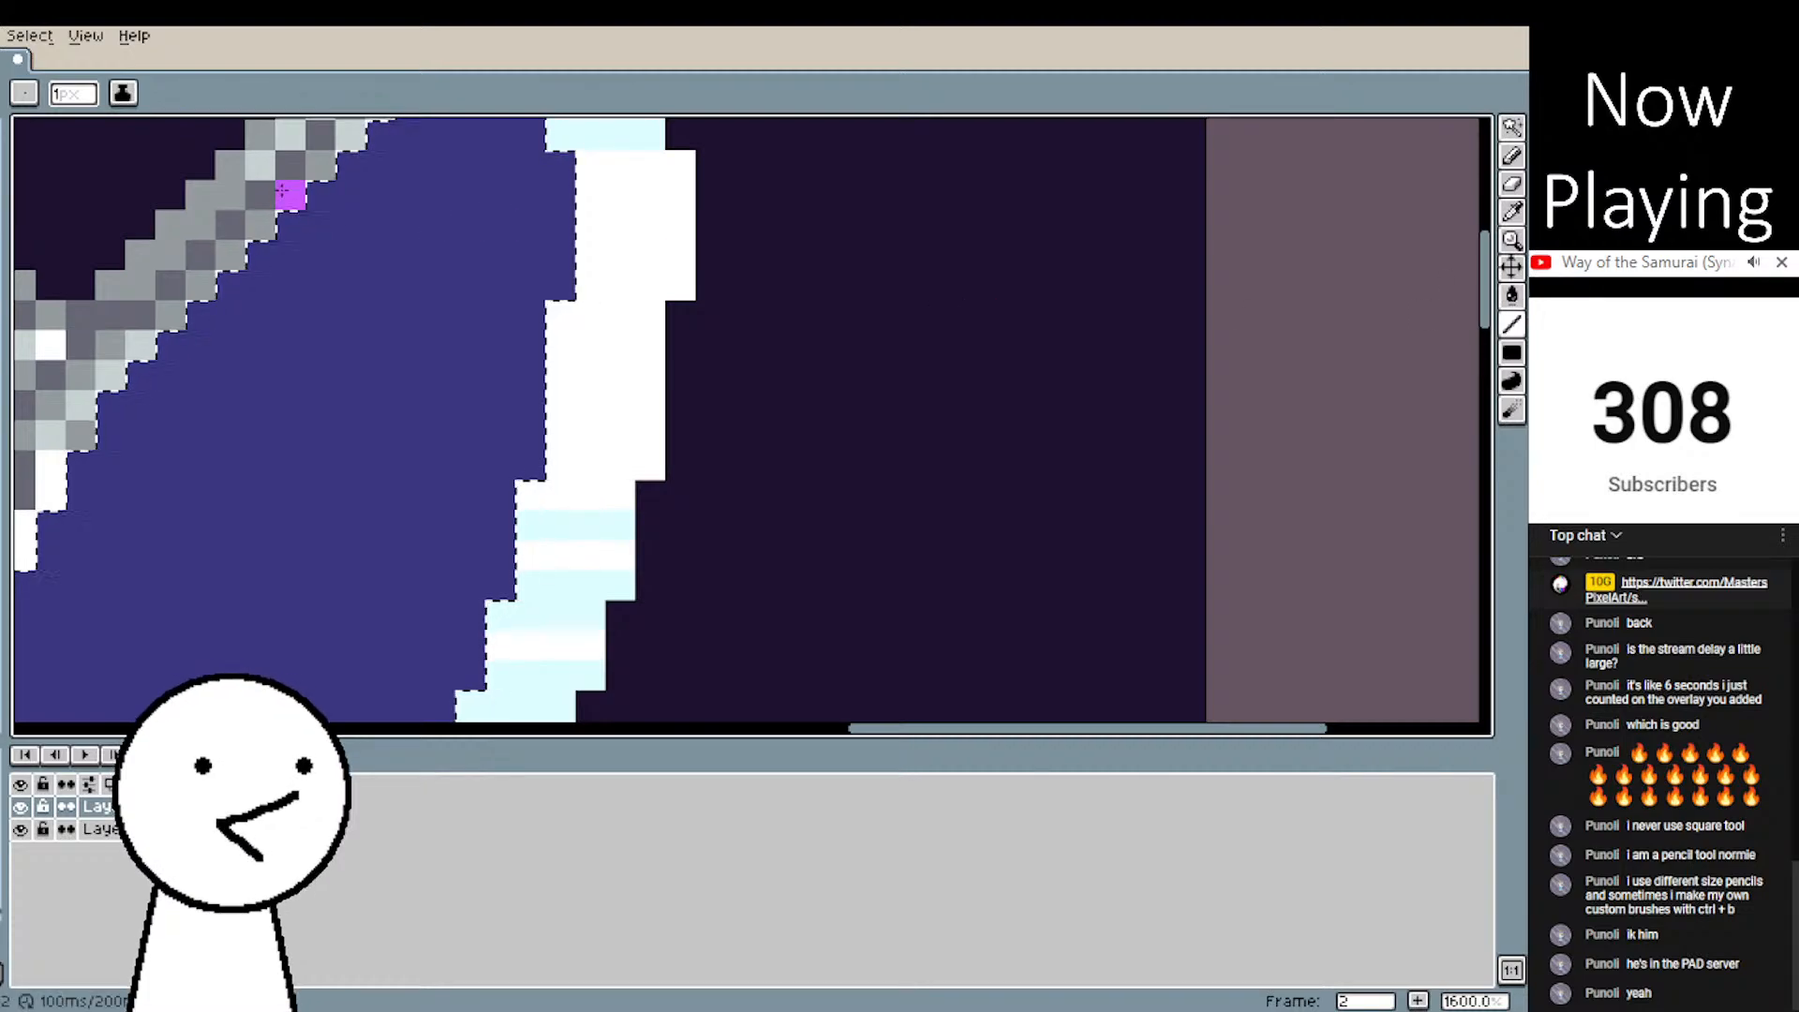
drag(289, 193, 884, 172)
mouse_move(735, 413)
mouse_down()
mouse_move(863, 510)
mouse_move(924, 594)
mouse_move(825, 624)
mouse_up()
scroll(938, 562, down, 5)
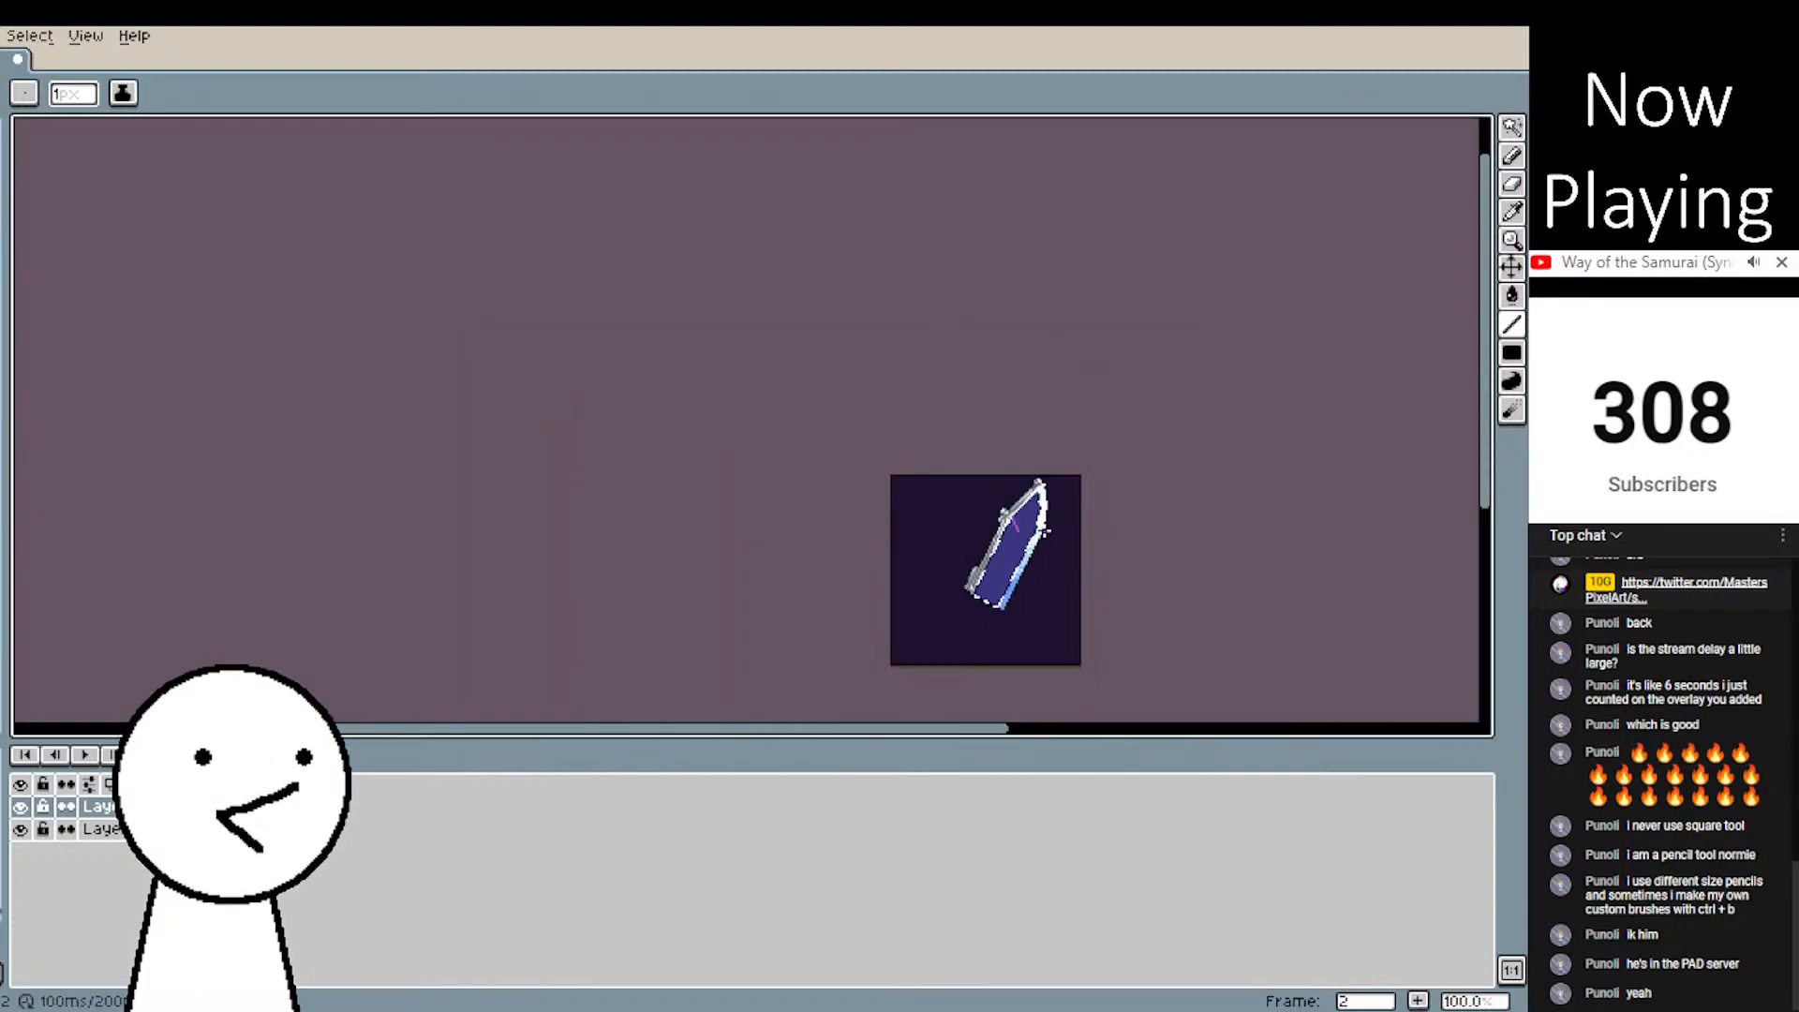
scroll(999, 493, up, 4)
- Draw two shorter magenta lines parallel to the first one farther down the blade
drag(999, 493, 867, 267)
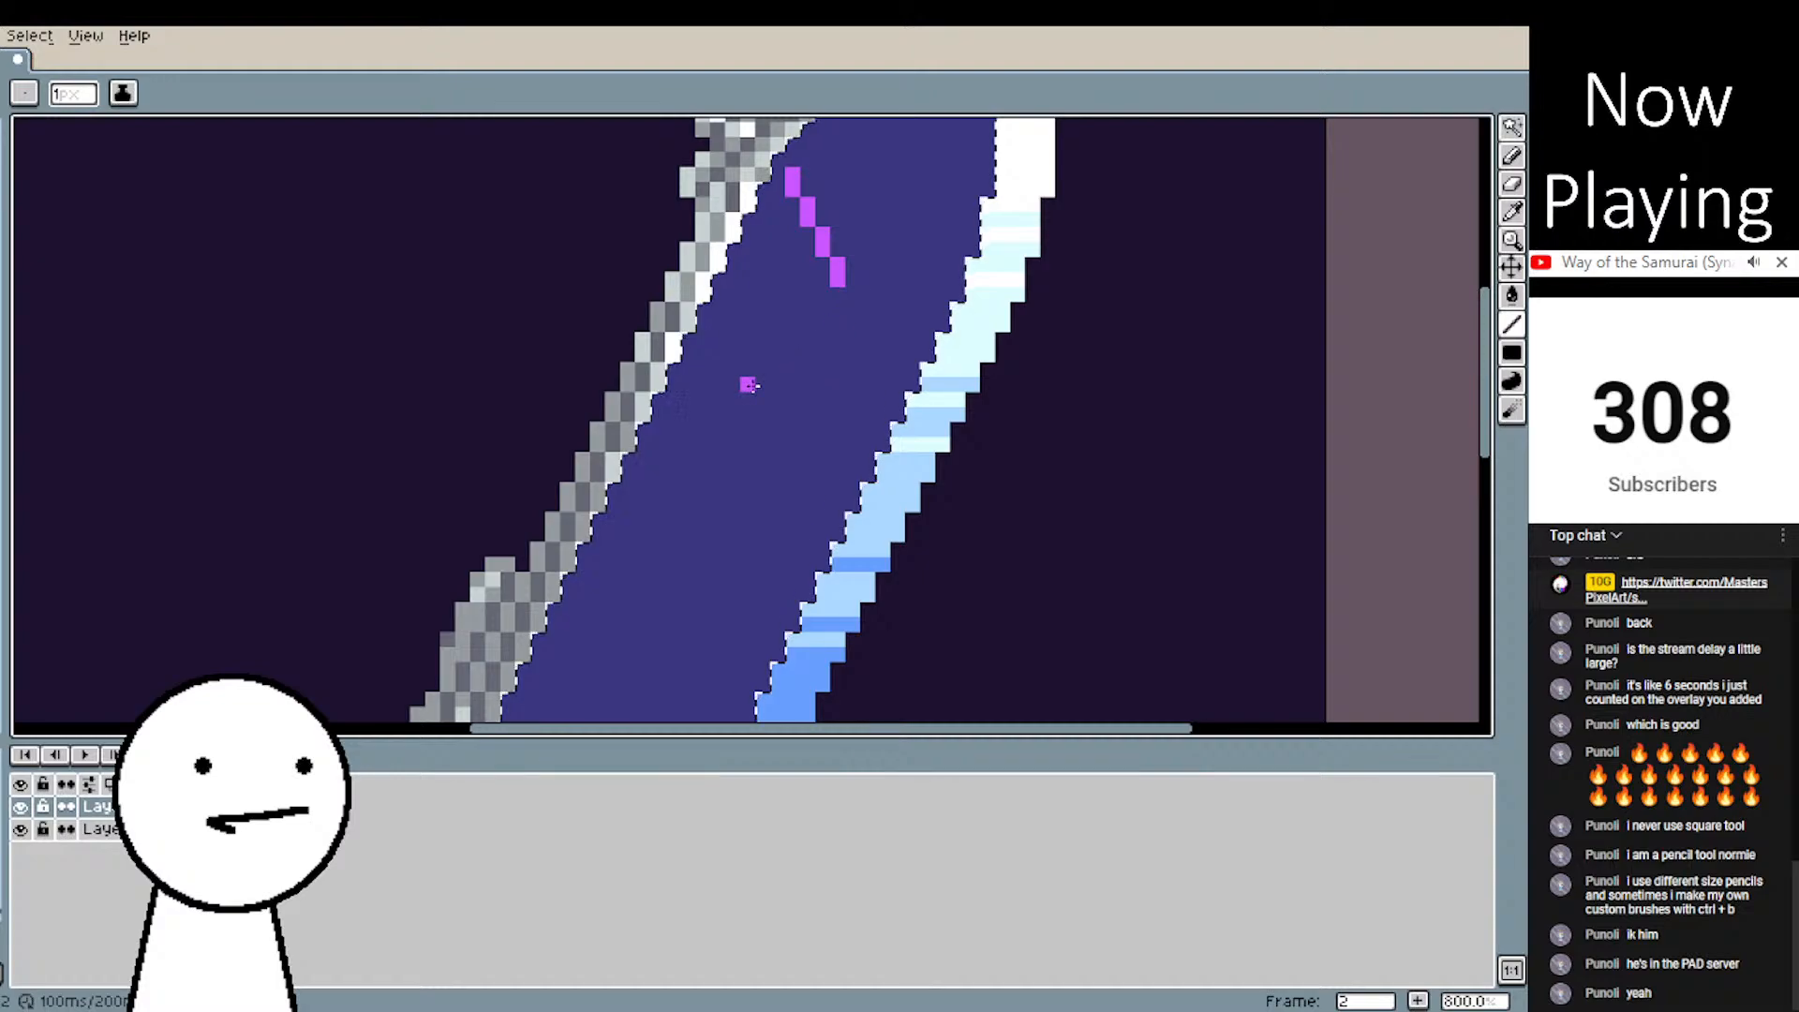
drag(747, 384, 778, 446)
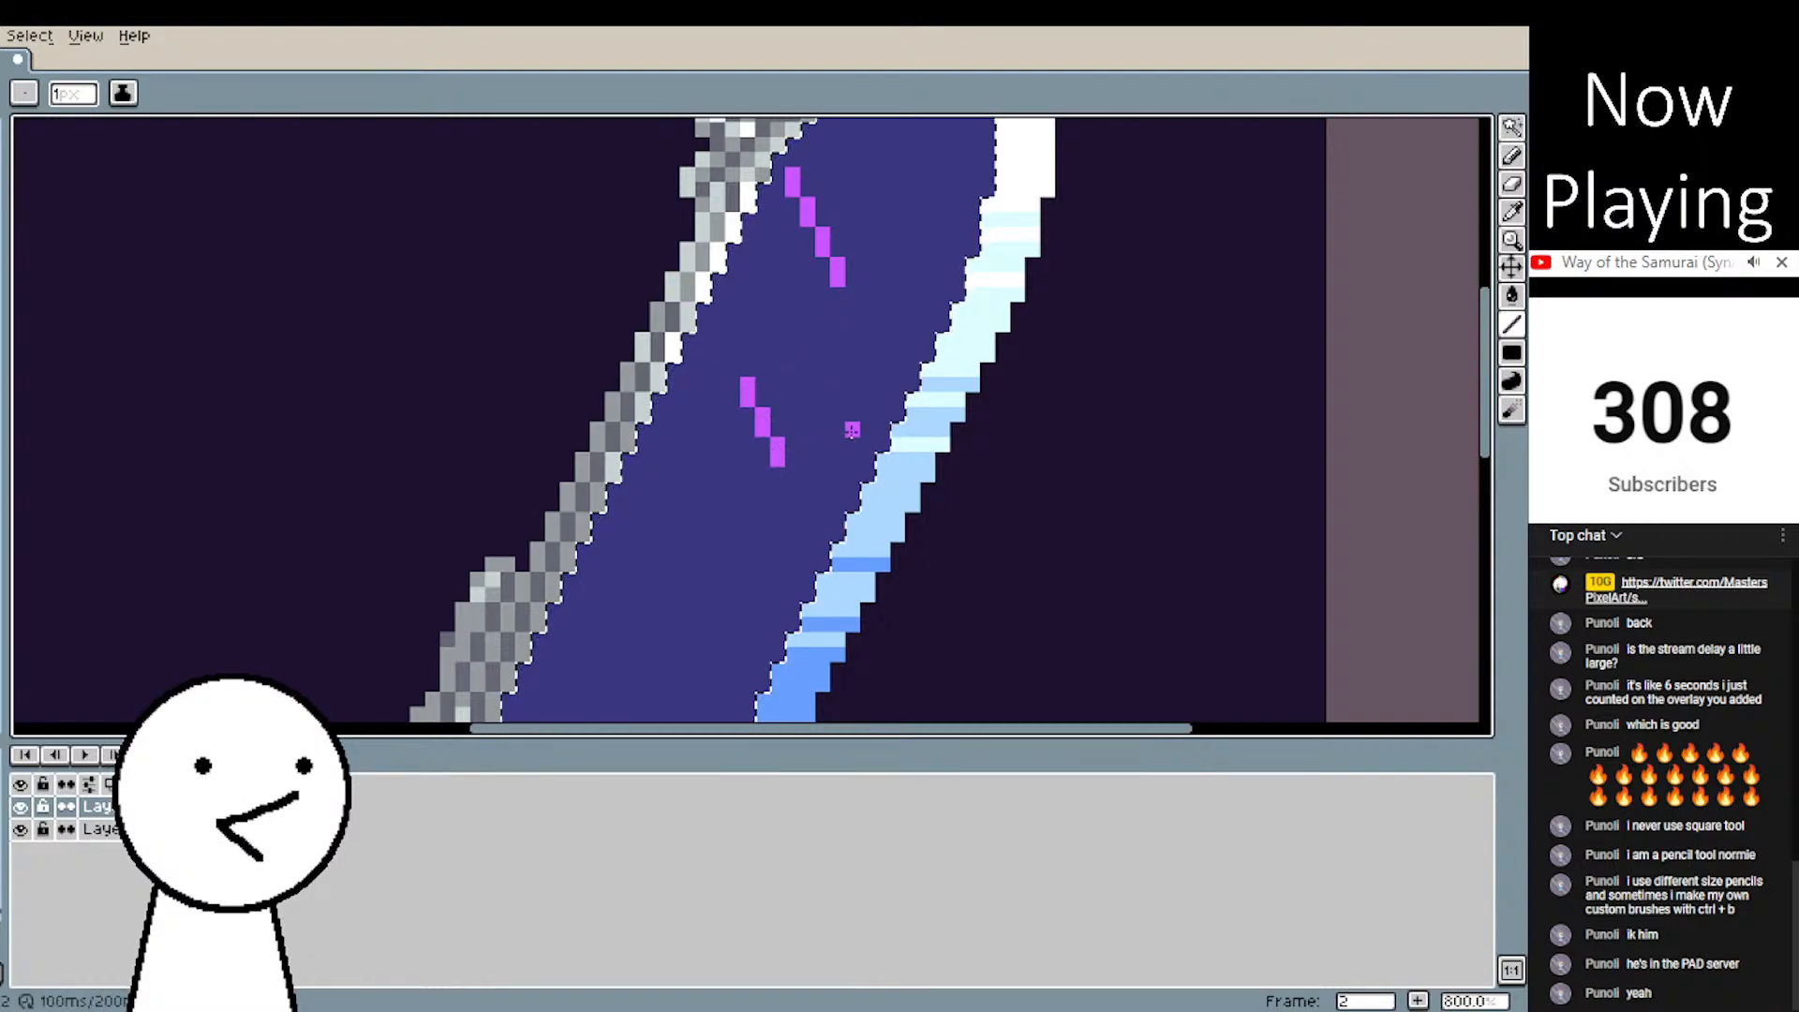
scroll(851, 431, down, 4)
scroll(603, 260, up, 3)
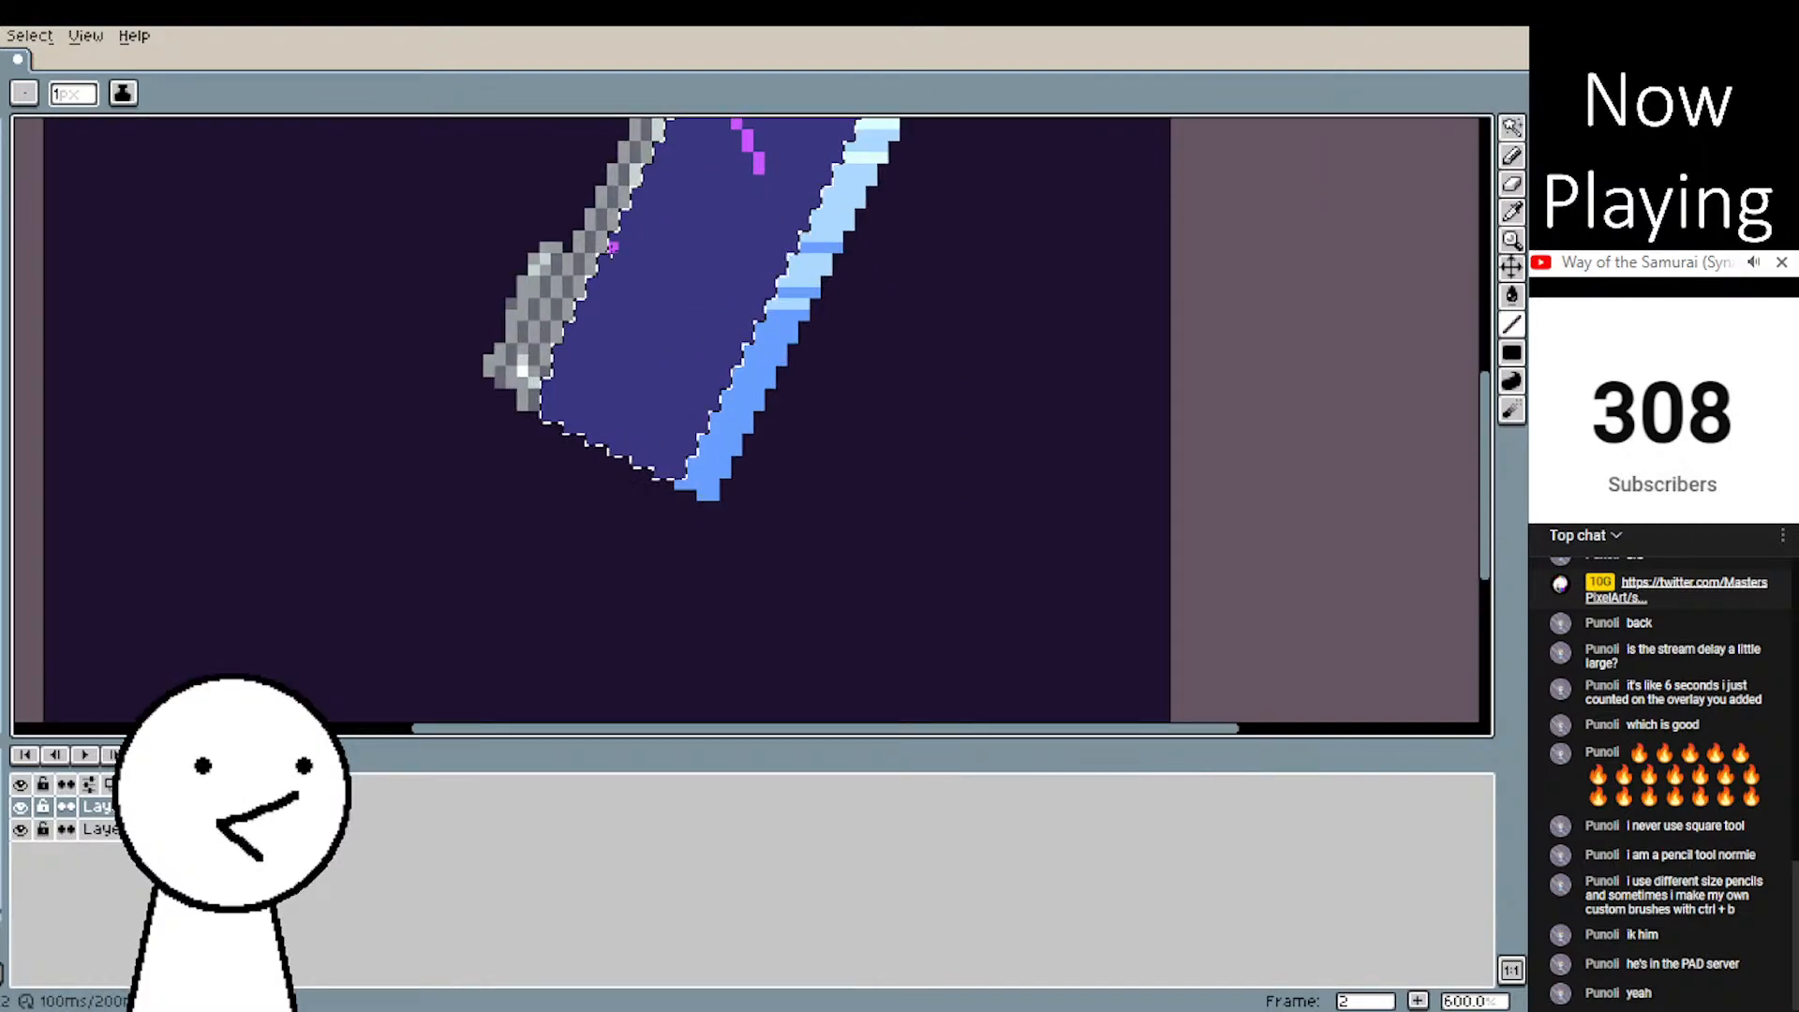
scroll(637, 301, down, 2)
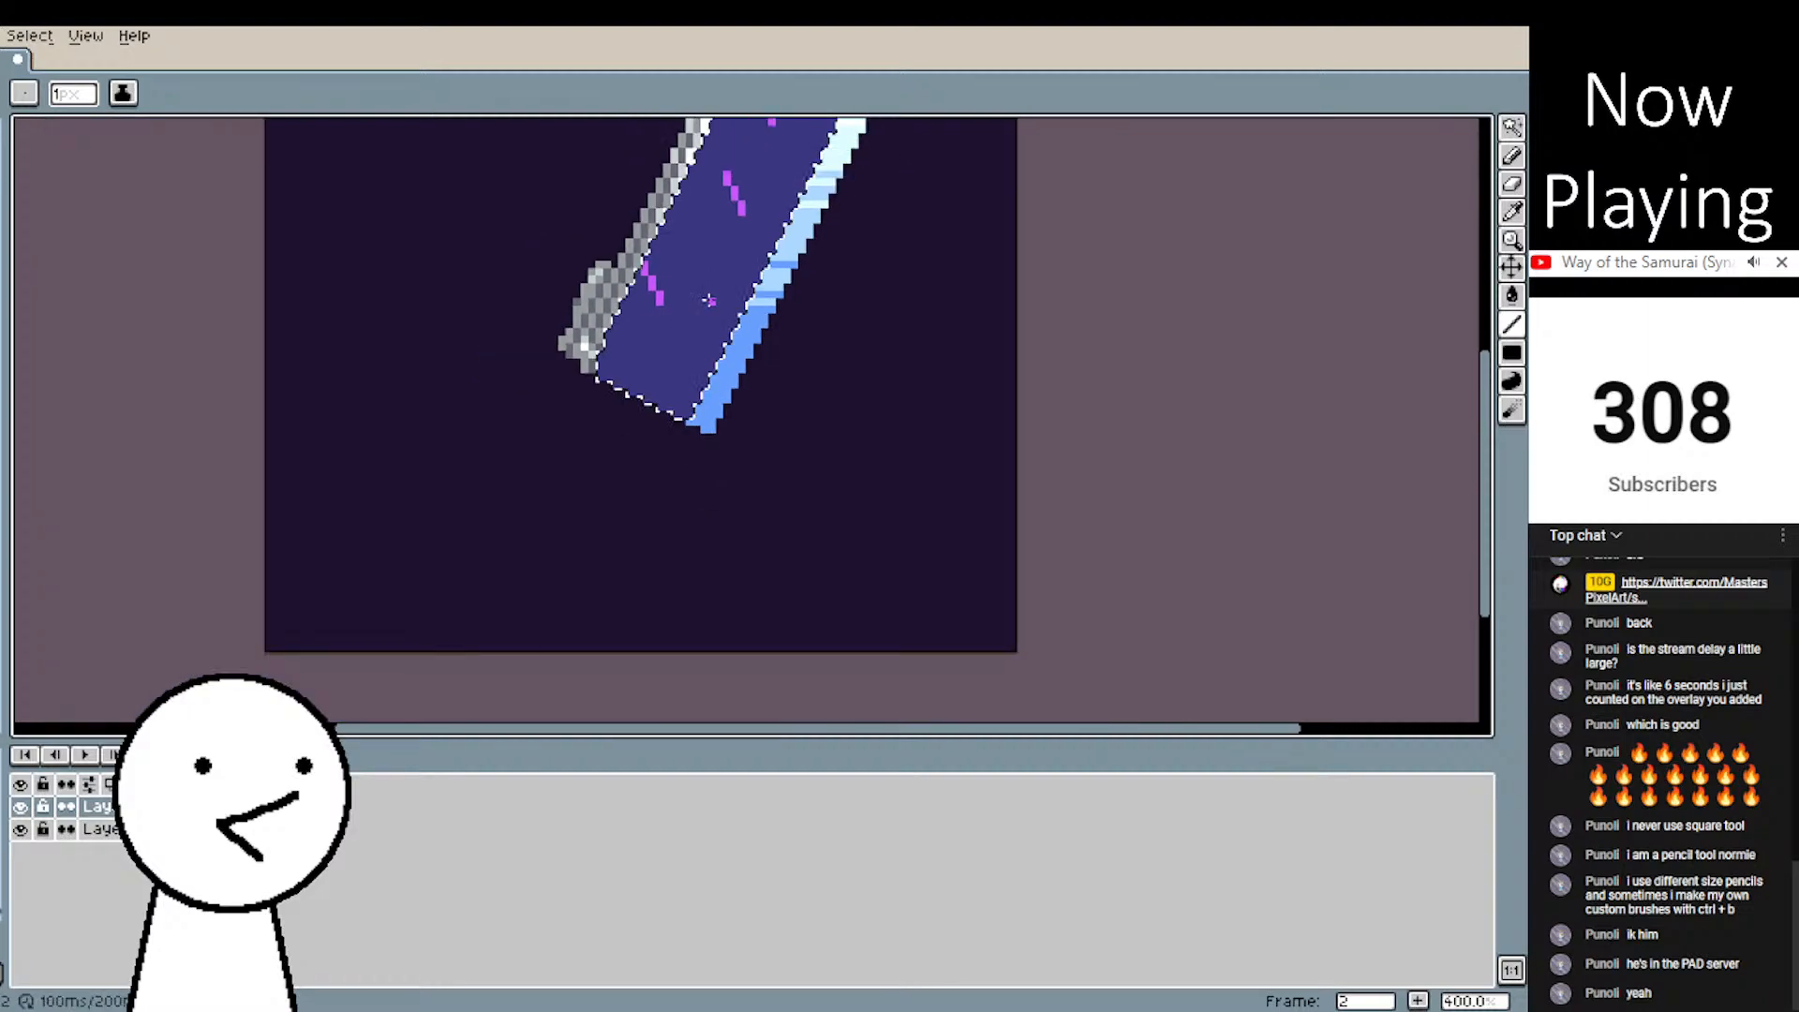
scroll(712, 302, down, 2)
scroll(816, 350, up, 4)
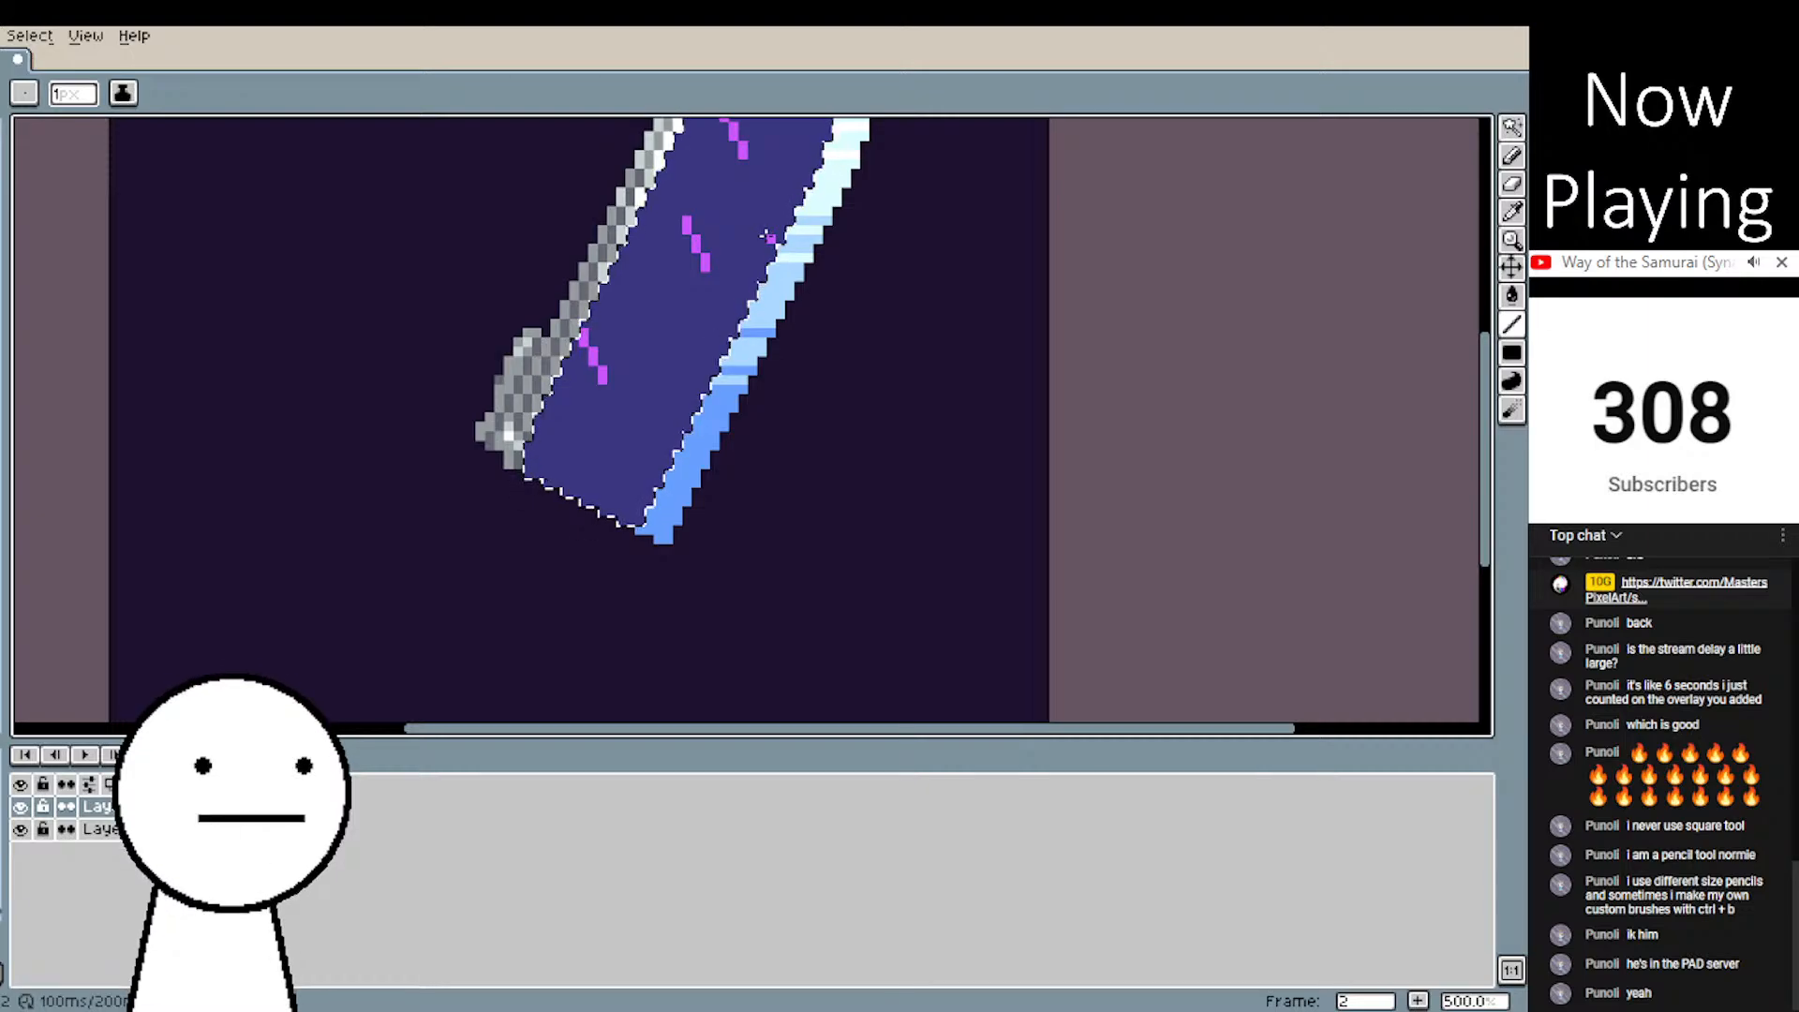
scroll(724, 213, up, 2)
scroll(714, 271, up, 3)
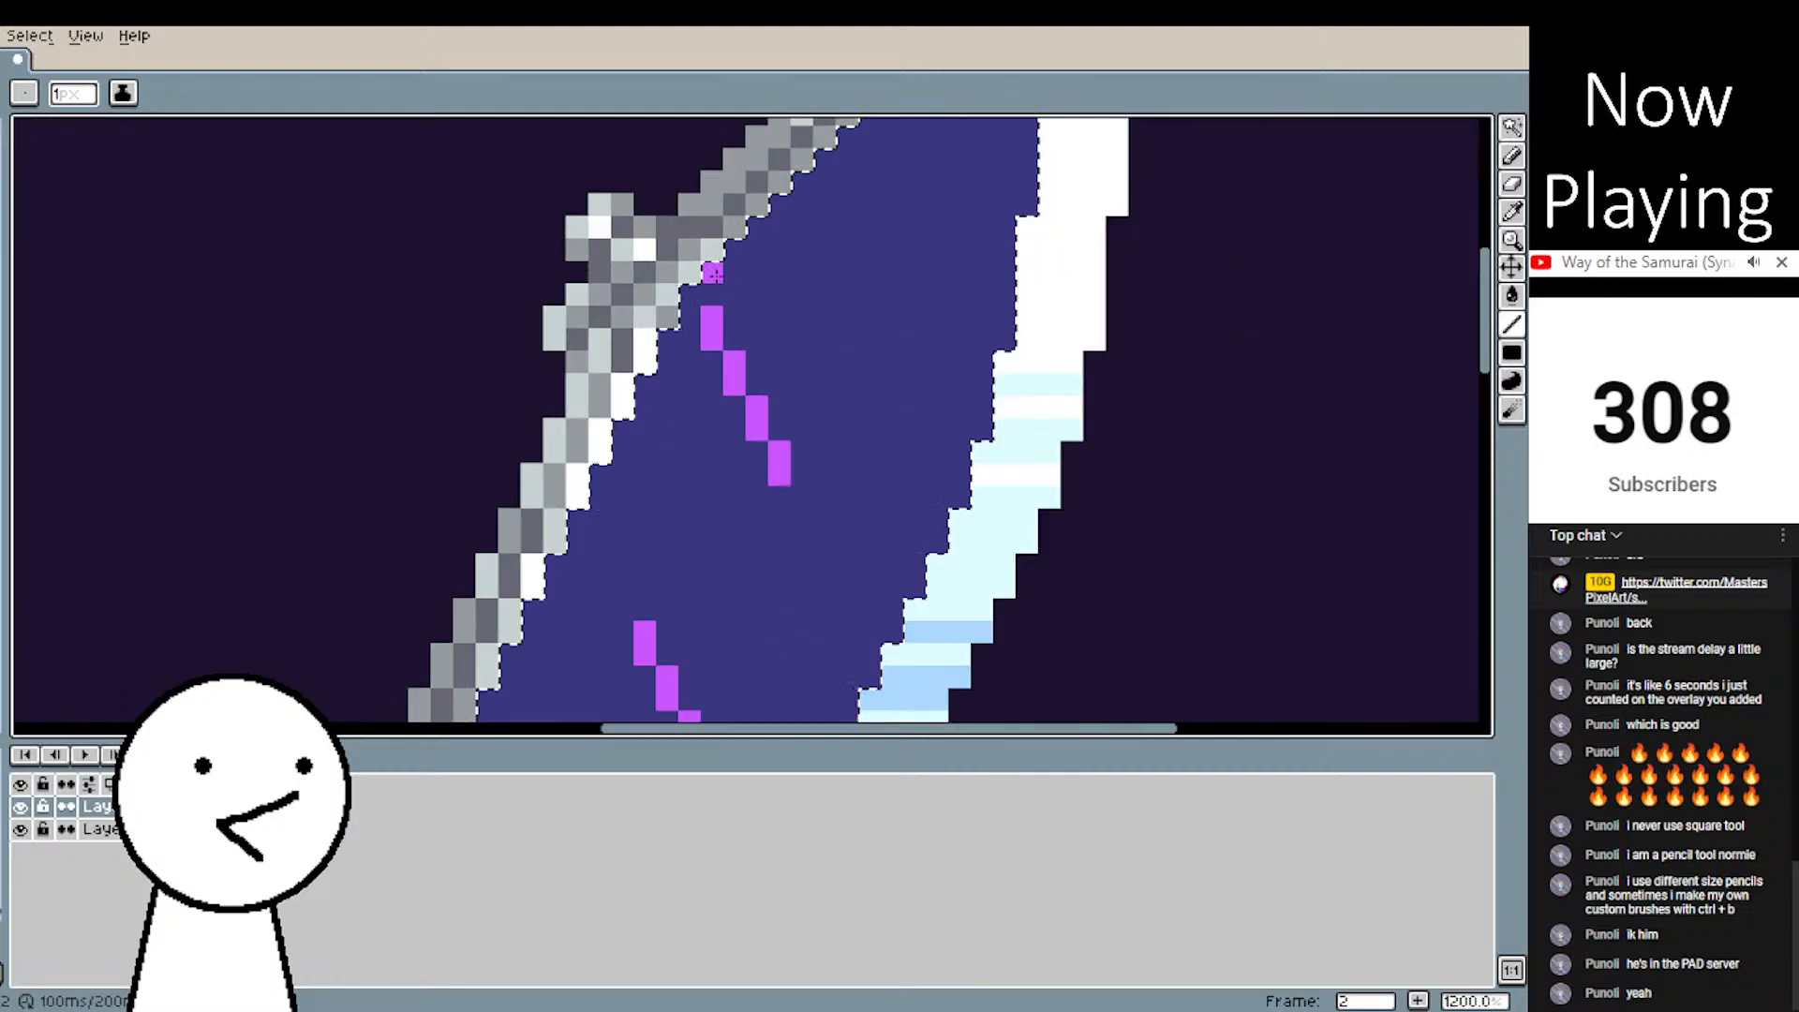
- Try to draw a long magenta line along the blade's length, from near the tip down past the three short magenta lines
scroll(1346, 197, down, 3)
drag(1129, 169, 778, 707)
key(ctrl+z)
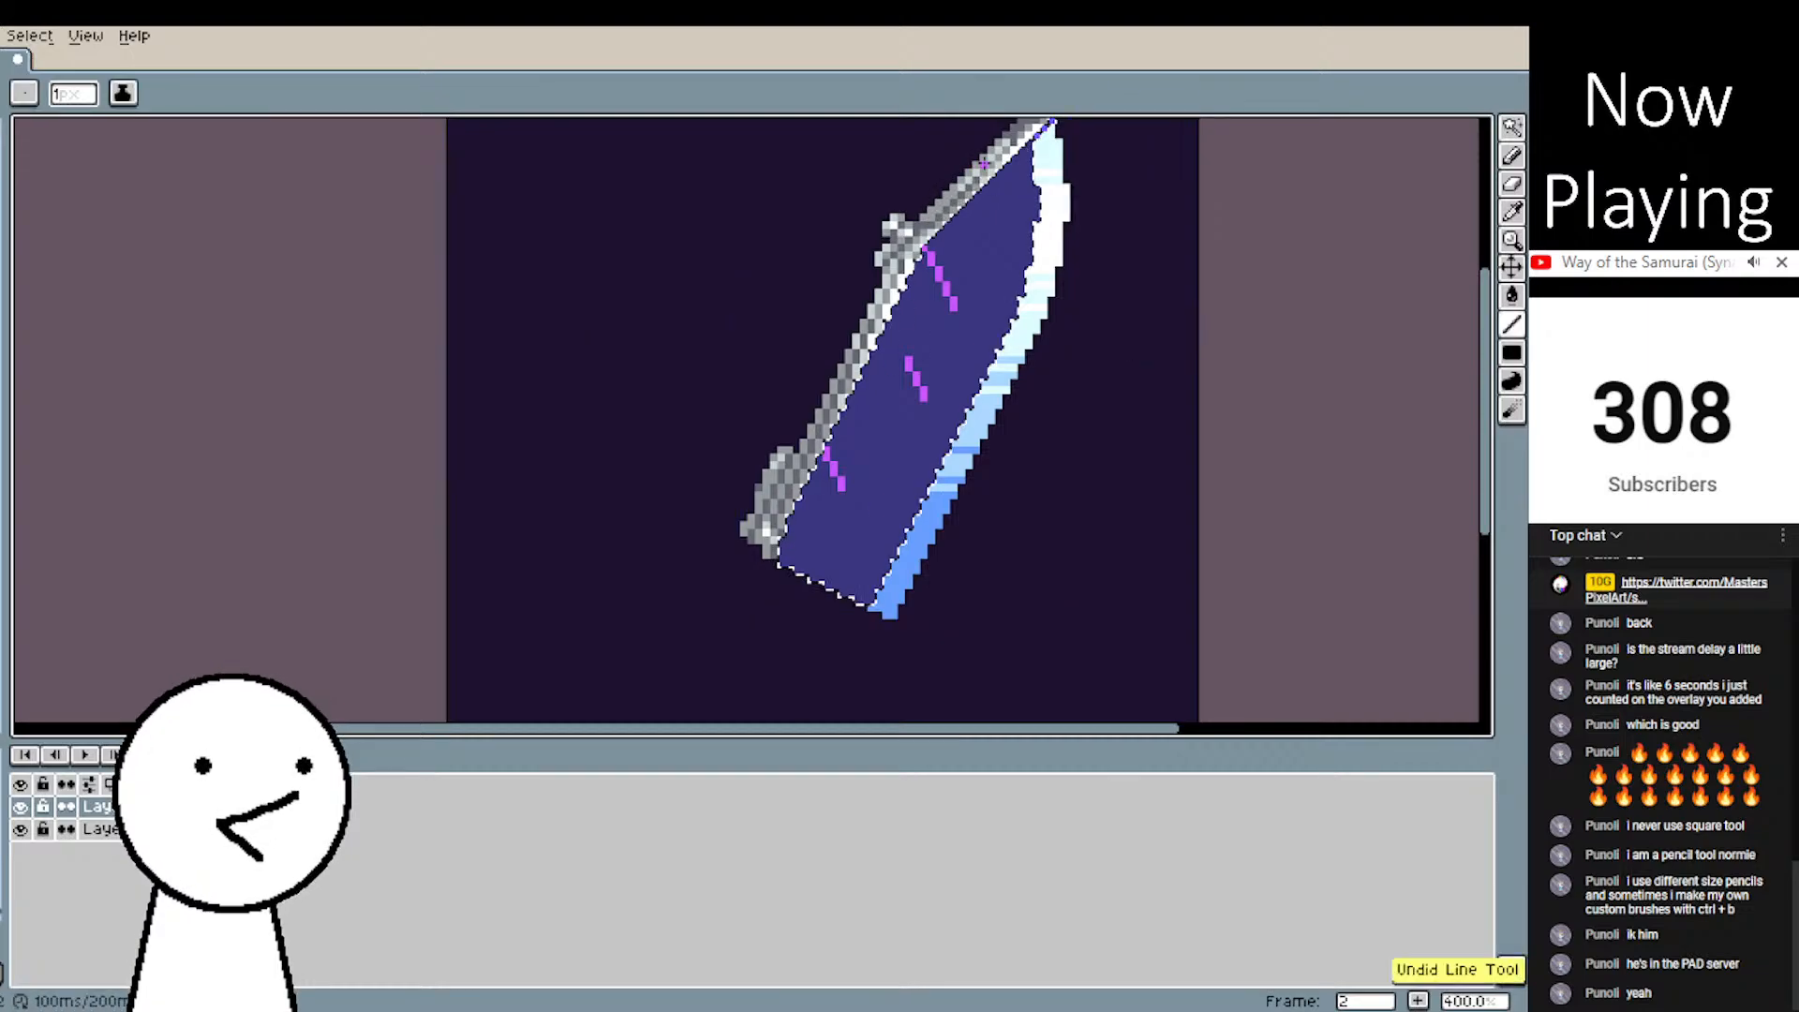
drag(1022, 175, 783, 656)
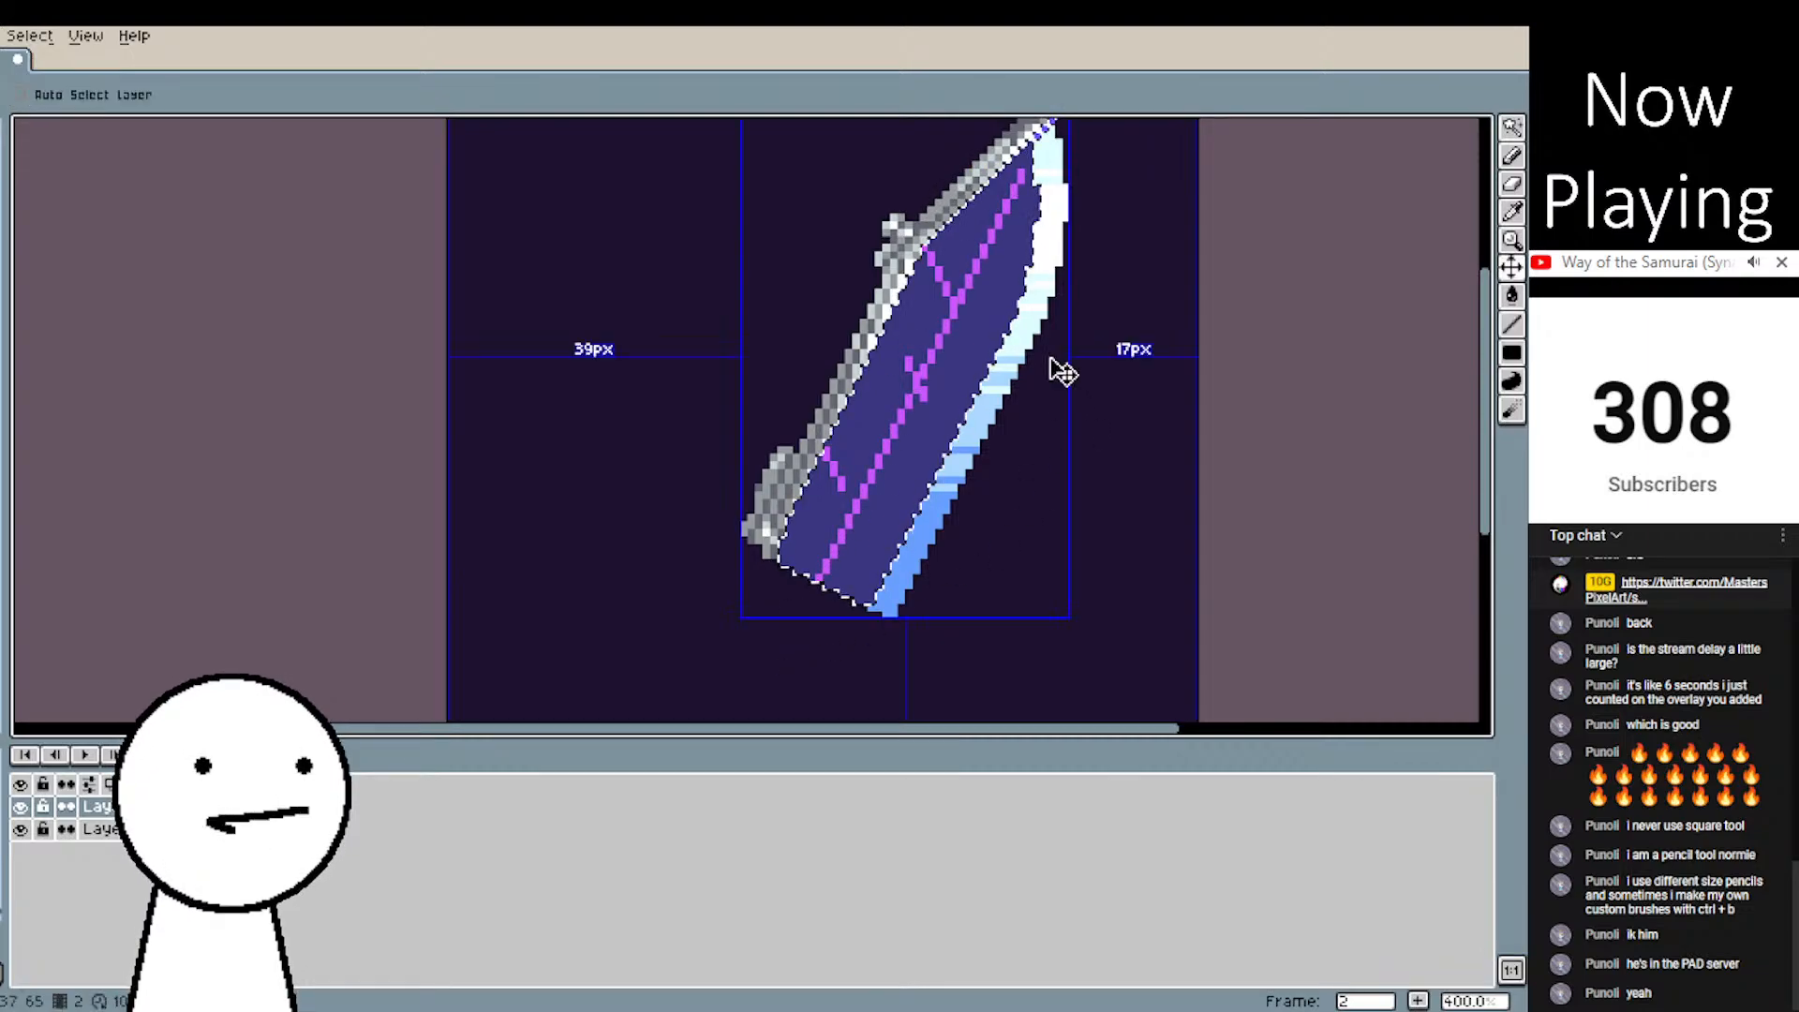
key(ctrl+z)
- Set the drawing colour to a violet darker than the magenta lines and return to the Line tool
drag(1111, 230, 667, 456)
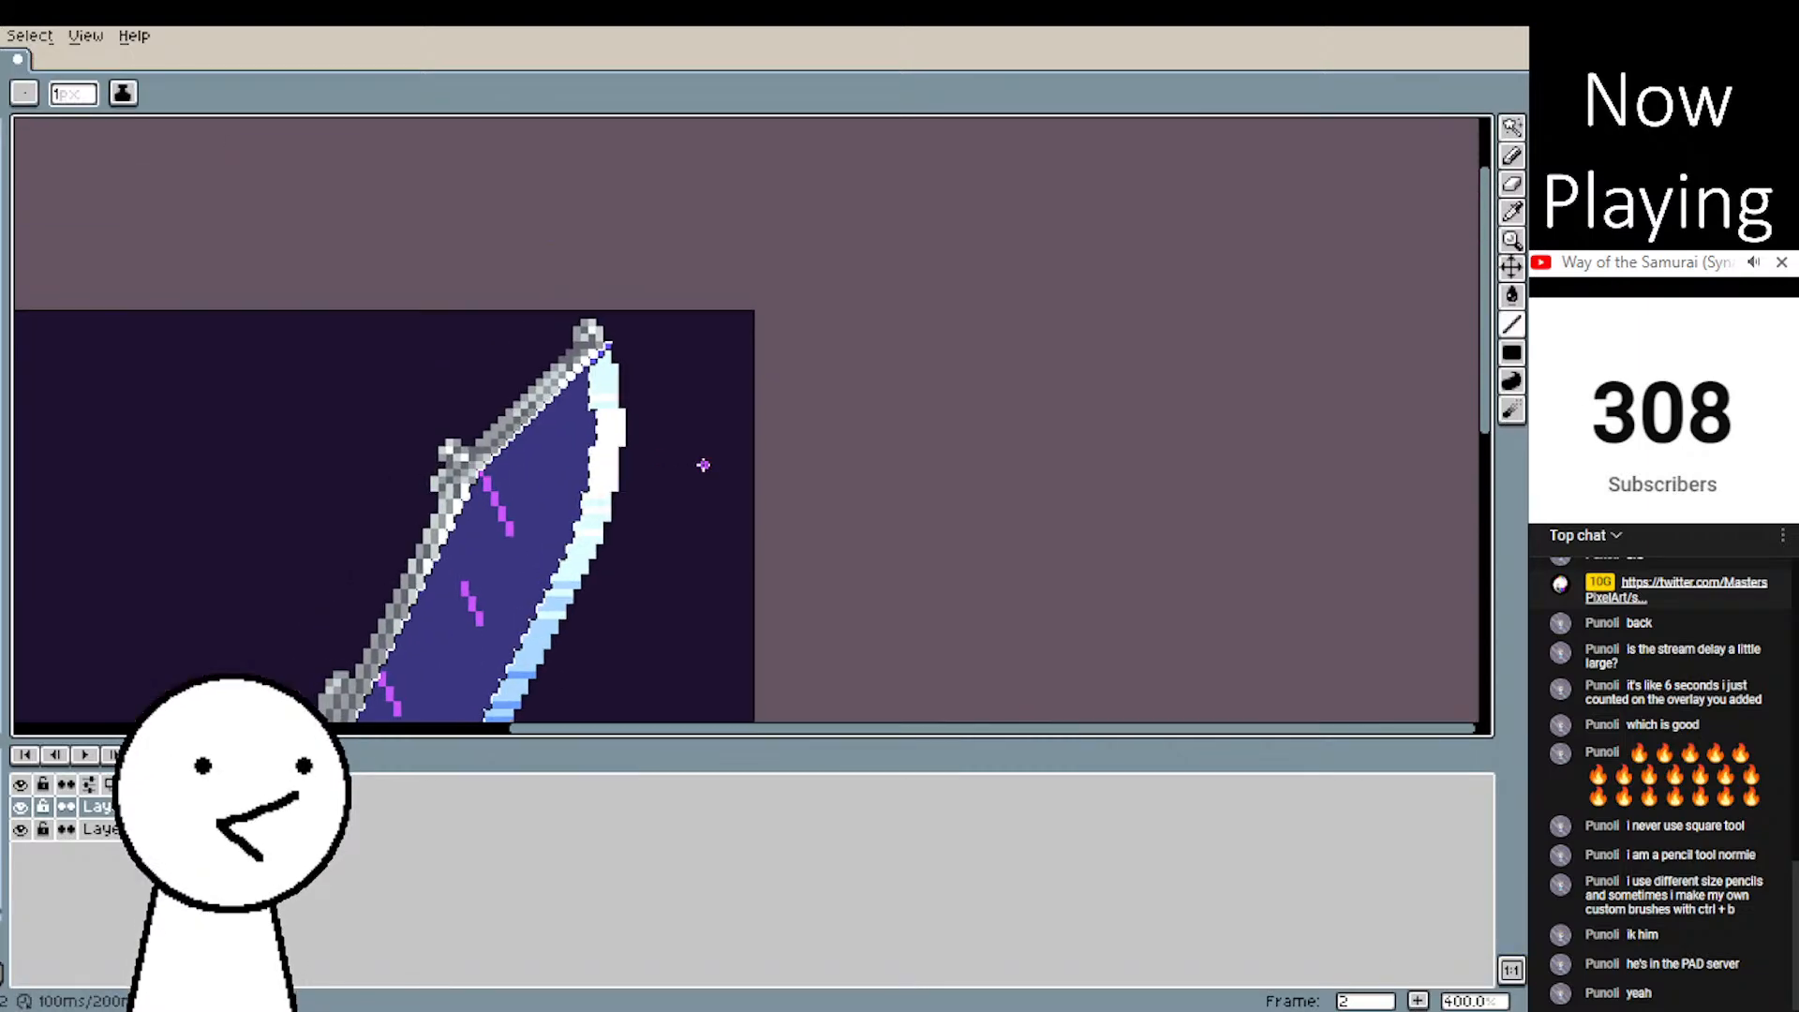
scroll(665, 471, up, 3)
drag(642, 516, 707, 125)
scroll(579, 417, up, 1)
scroll(354, 550, up, 1)
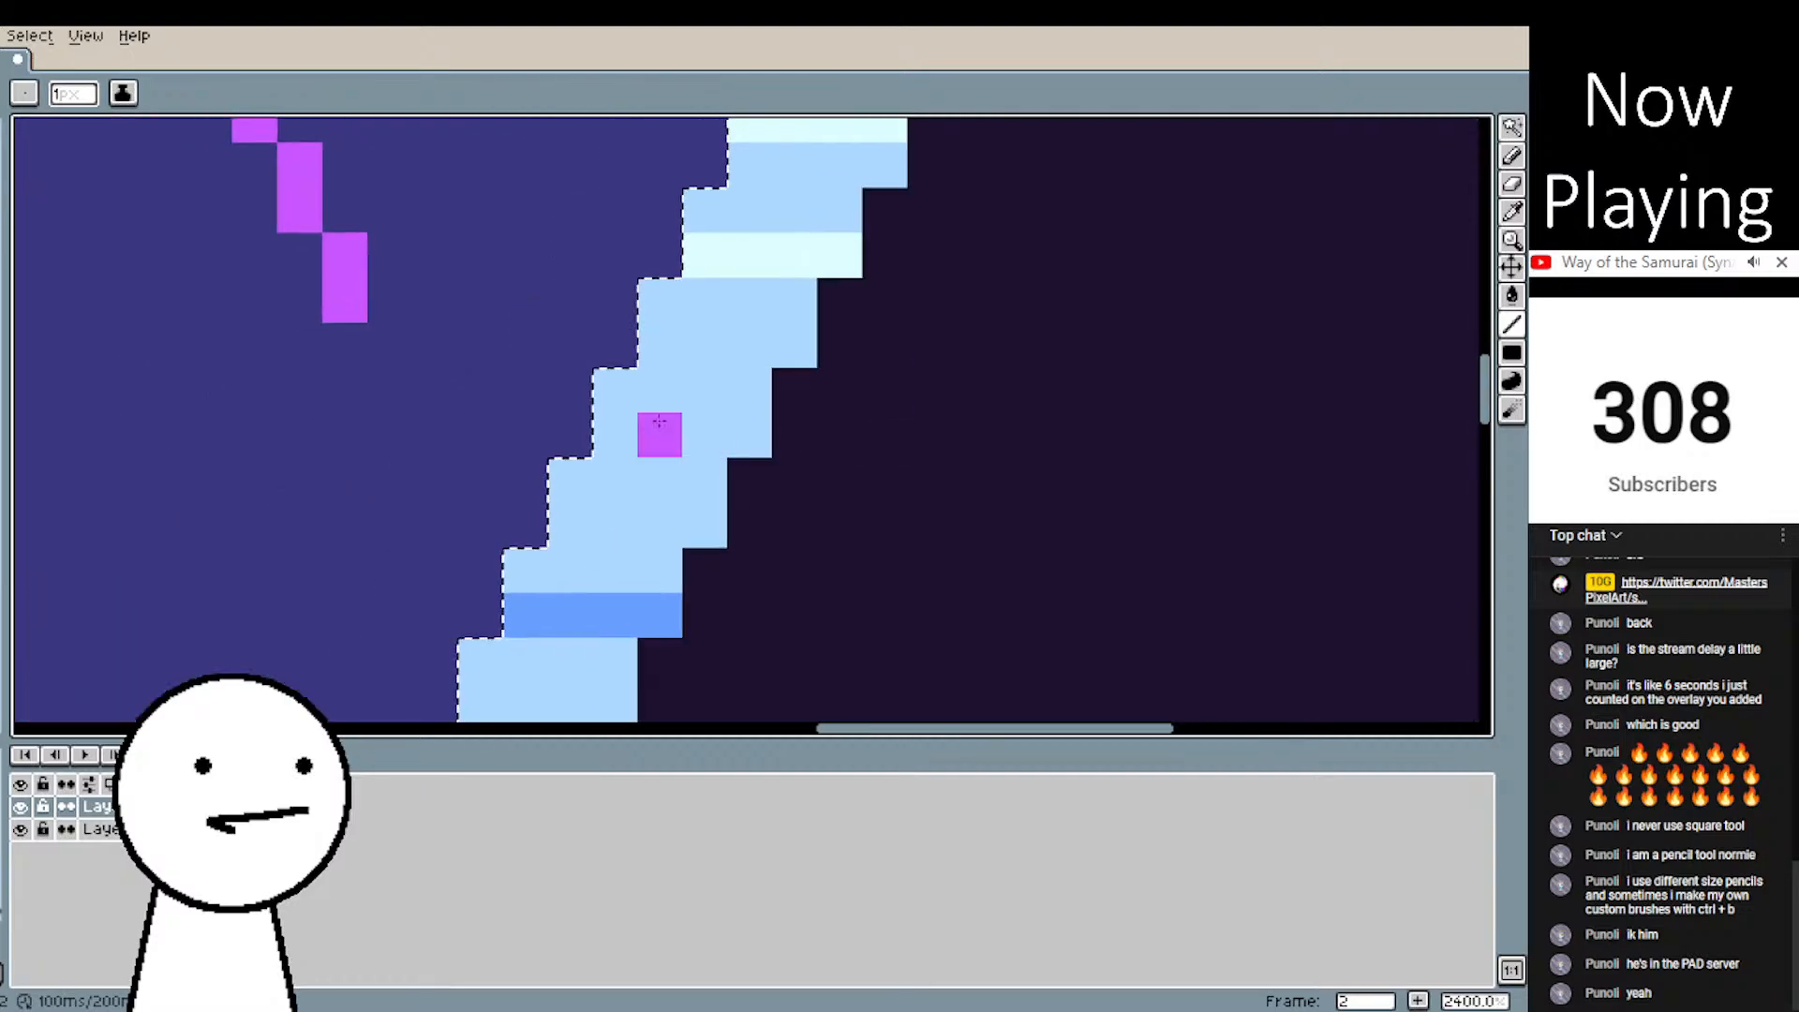
click(1513, 213)
drag(435, 212, 1010, 347)
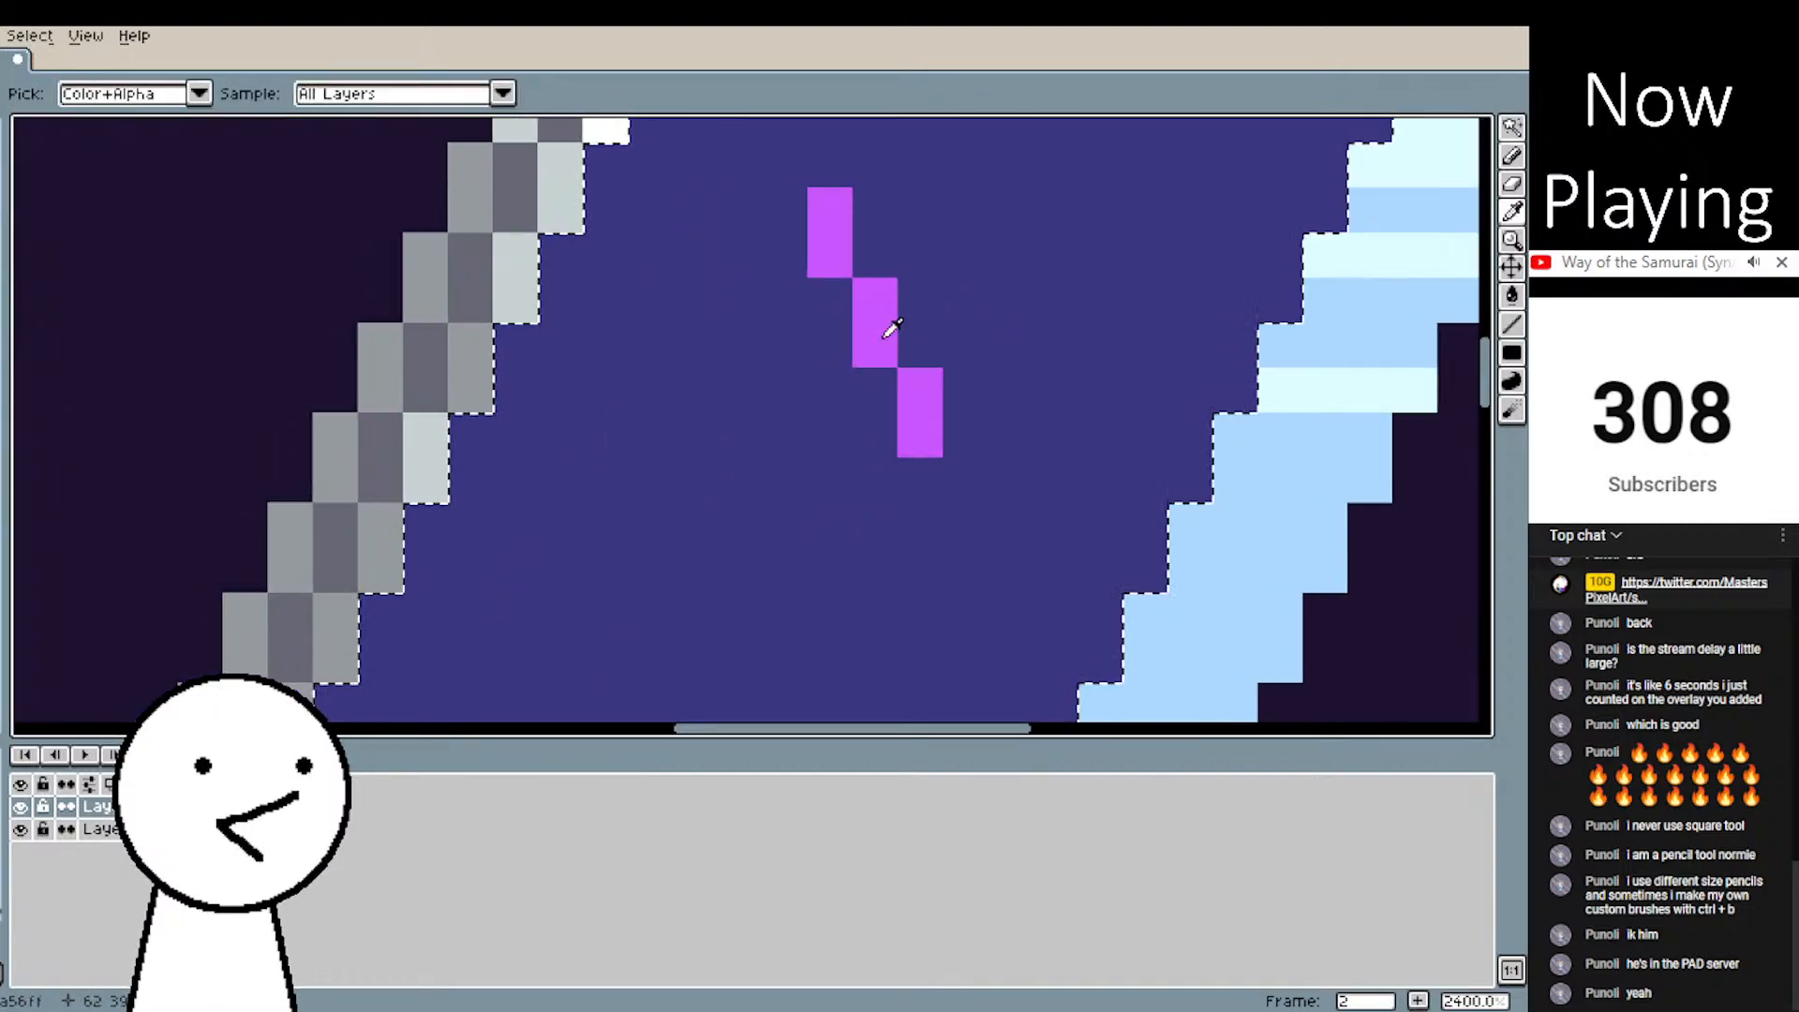
scroll(864, 330, down, 2)
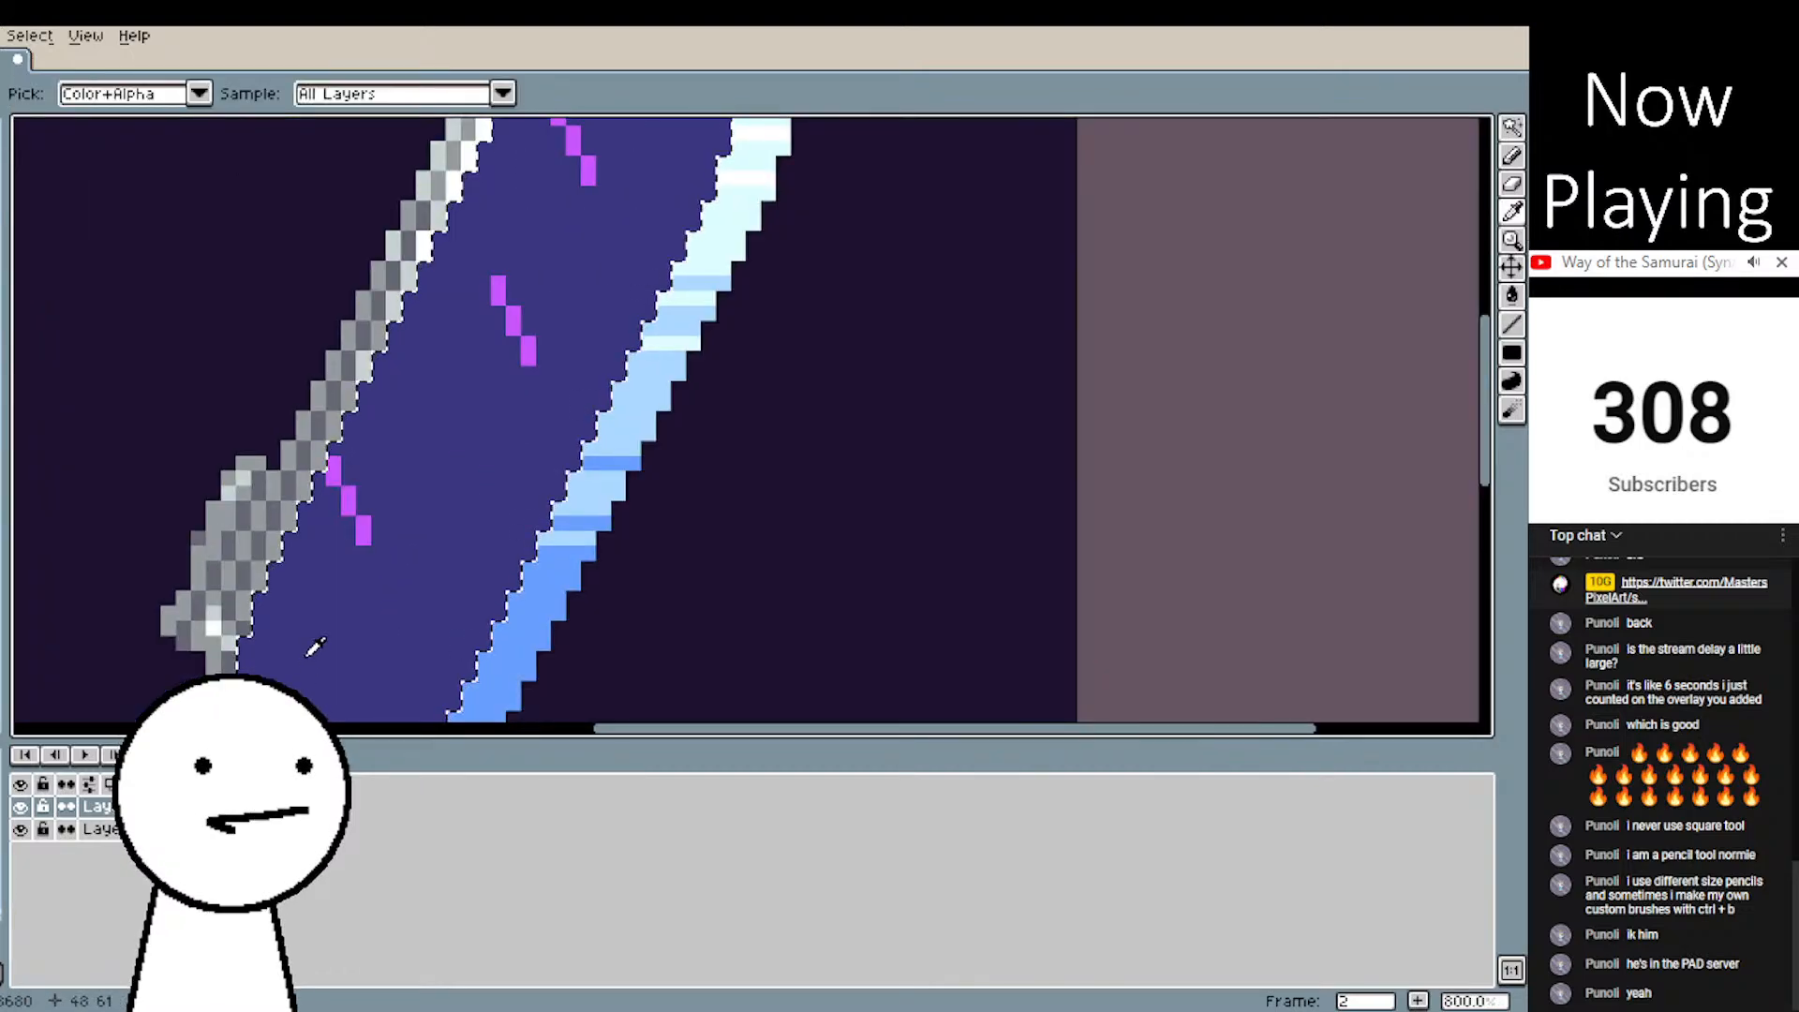
click(1510, 325)
scroll(531, 278, up, 4)
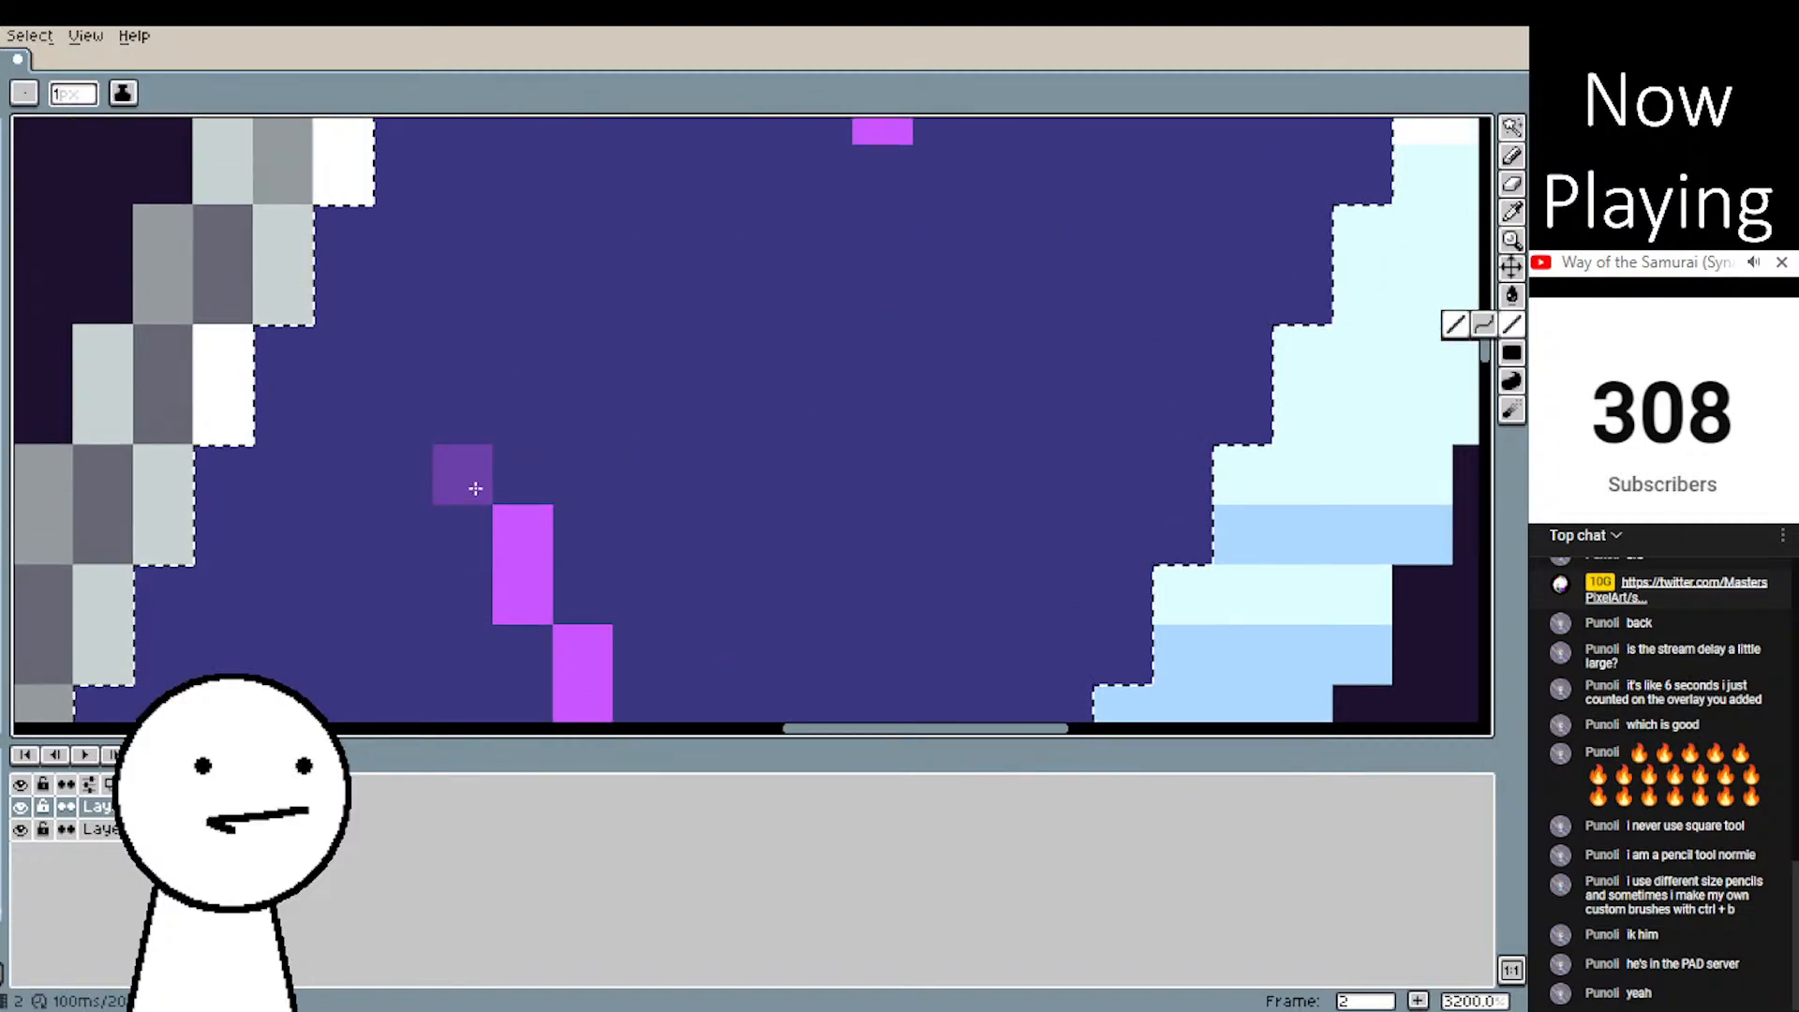
- Try extending the middle magenta line up to the grey trim and the lowest magenta line downward in violet
drag(475, 488, 347, 230)
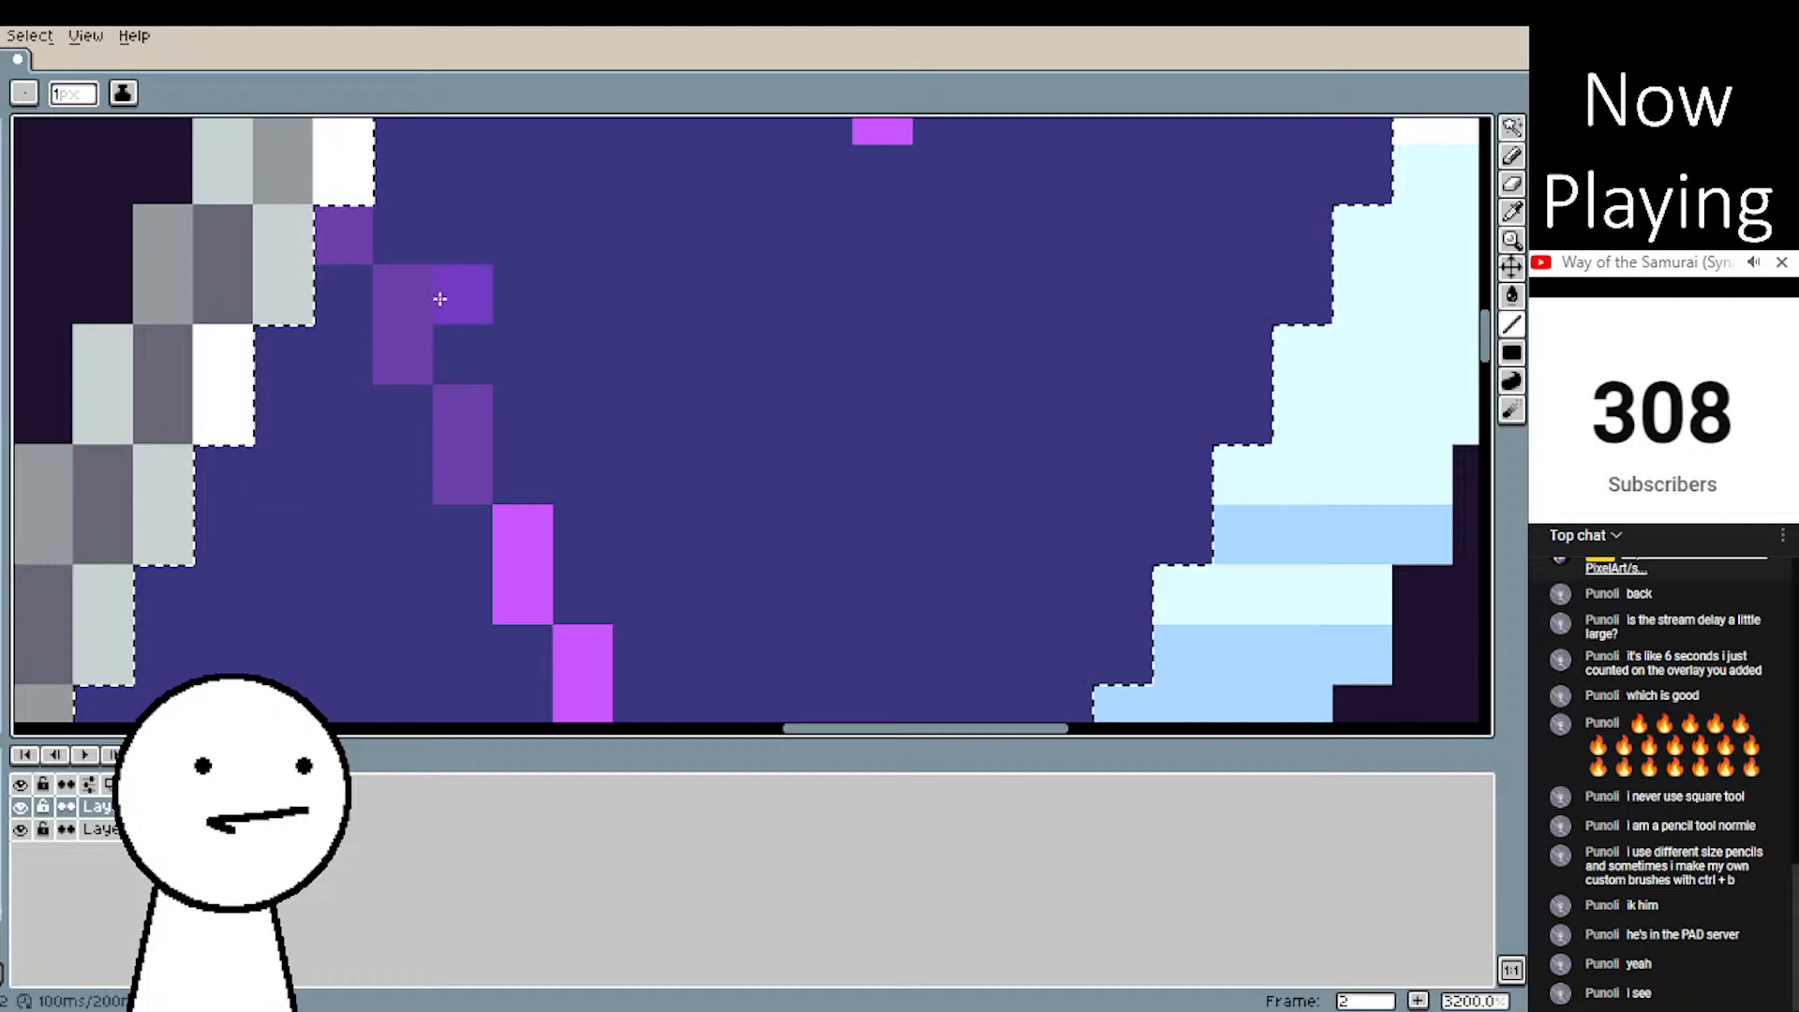
scroll(526, 454, down, 1)
scroll(526, 454, down, 3)
mouse_move(615, 562)
mouse_down()
mouse_move(643, 373)
mouse_move(689, 298)
mouse_up()
scroll(689, 365, up, 1)
drag(442, 603, 387, 526)
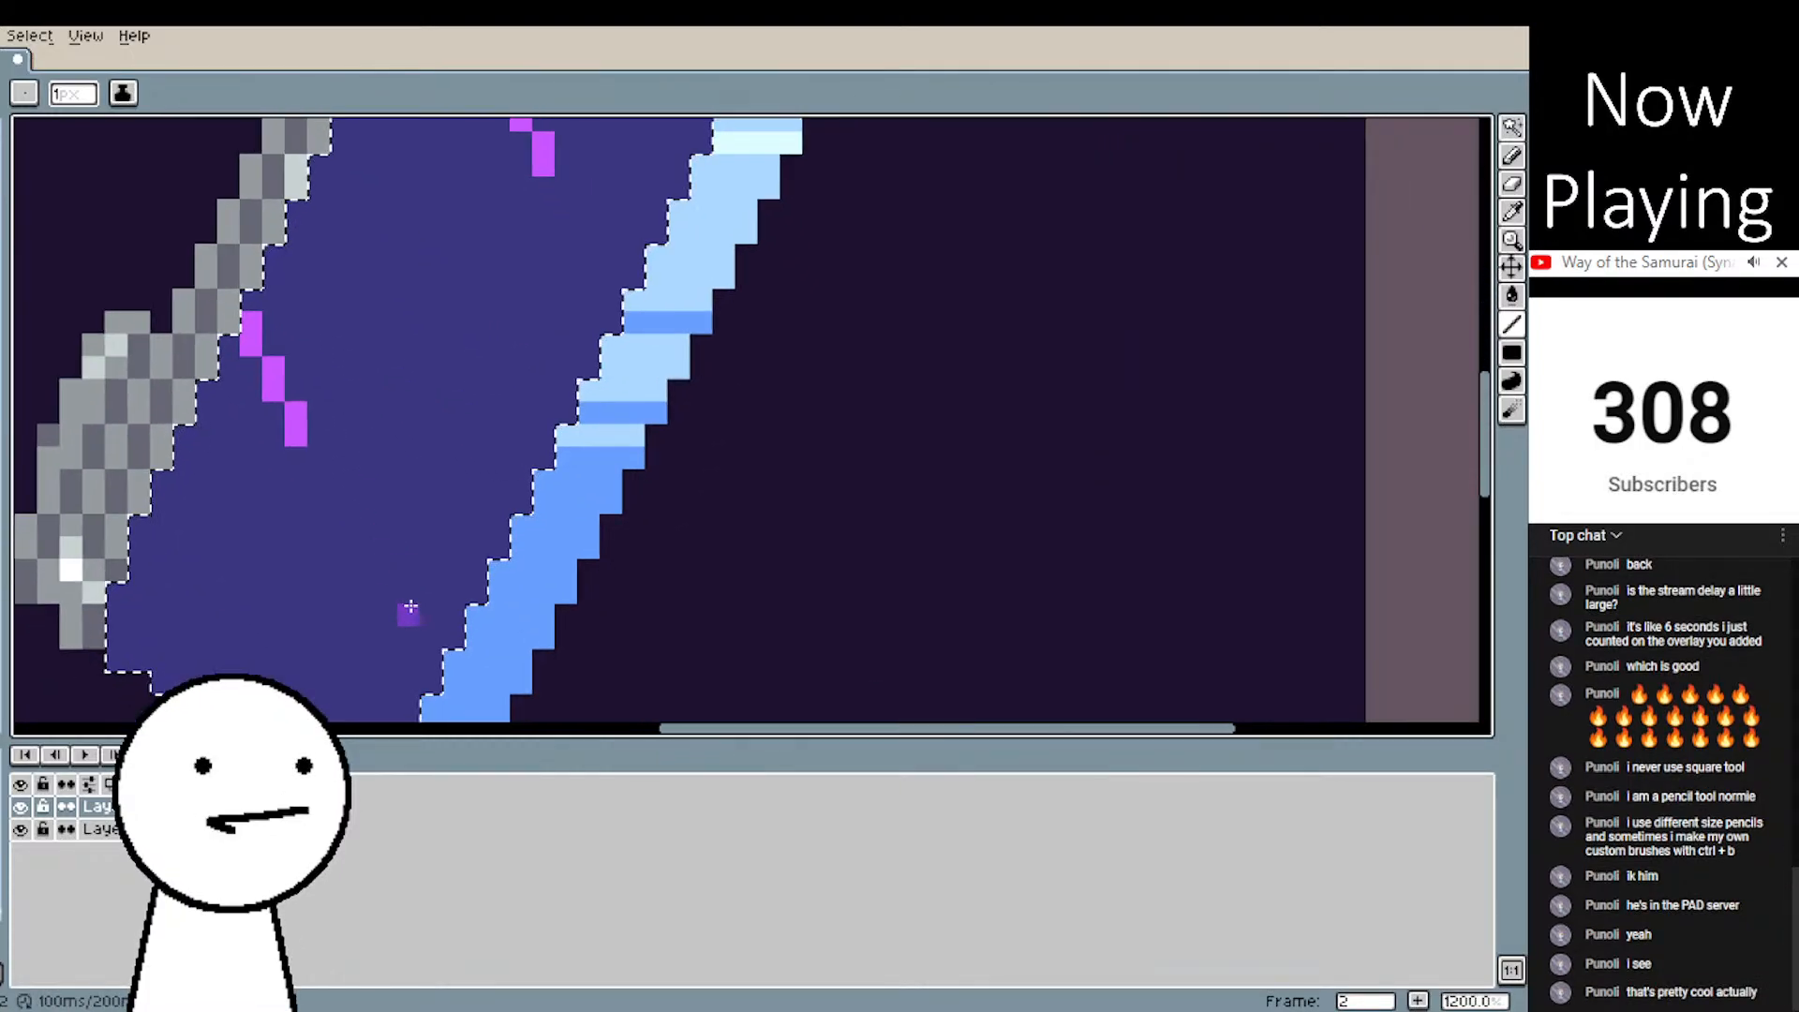
scroll(408, 597, up, 1)
drag(290, 438, 415, 463)
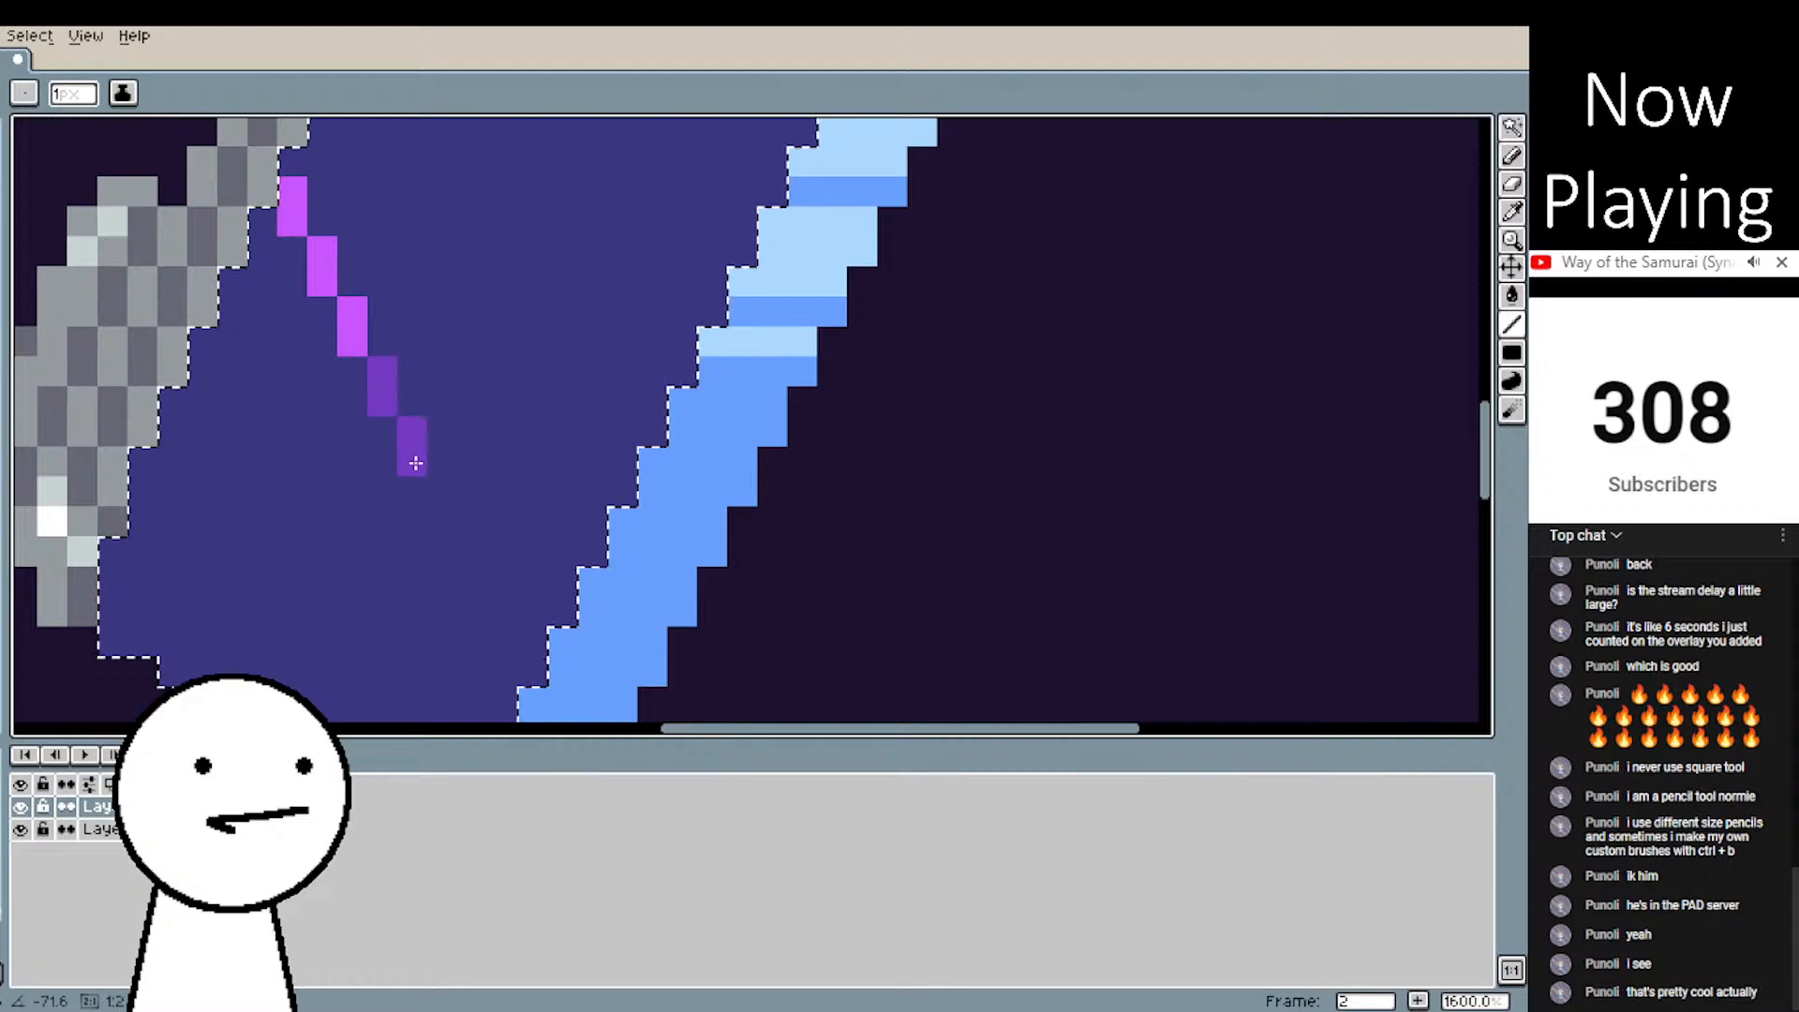
- Try extending the uppermost magenta line in violet, bending it at a shallow angle to reach the cutting edge
scroll(497, 412, down, 5)
drag(655, 305, 643, 458)
scroll(611, 405, up, 3)
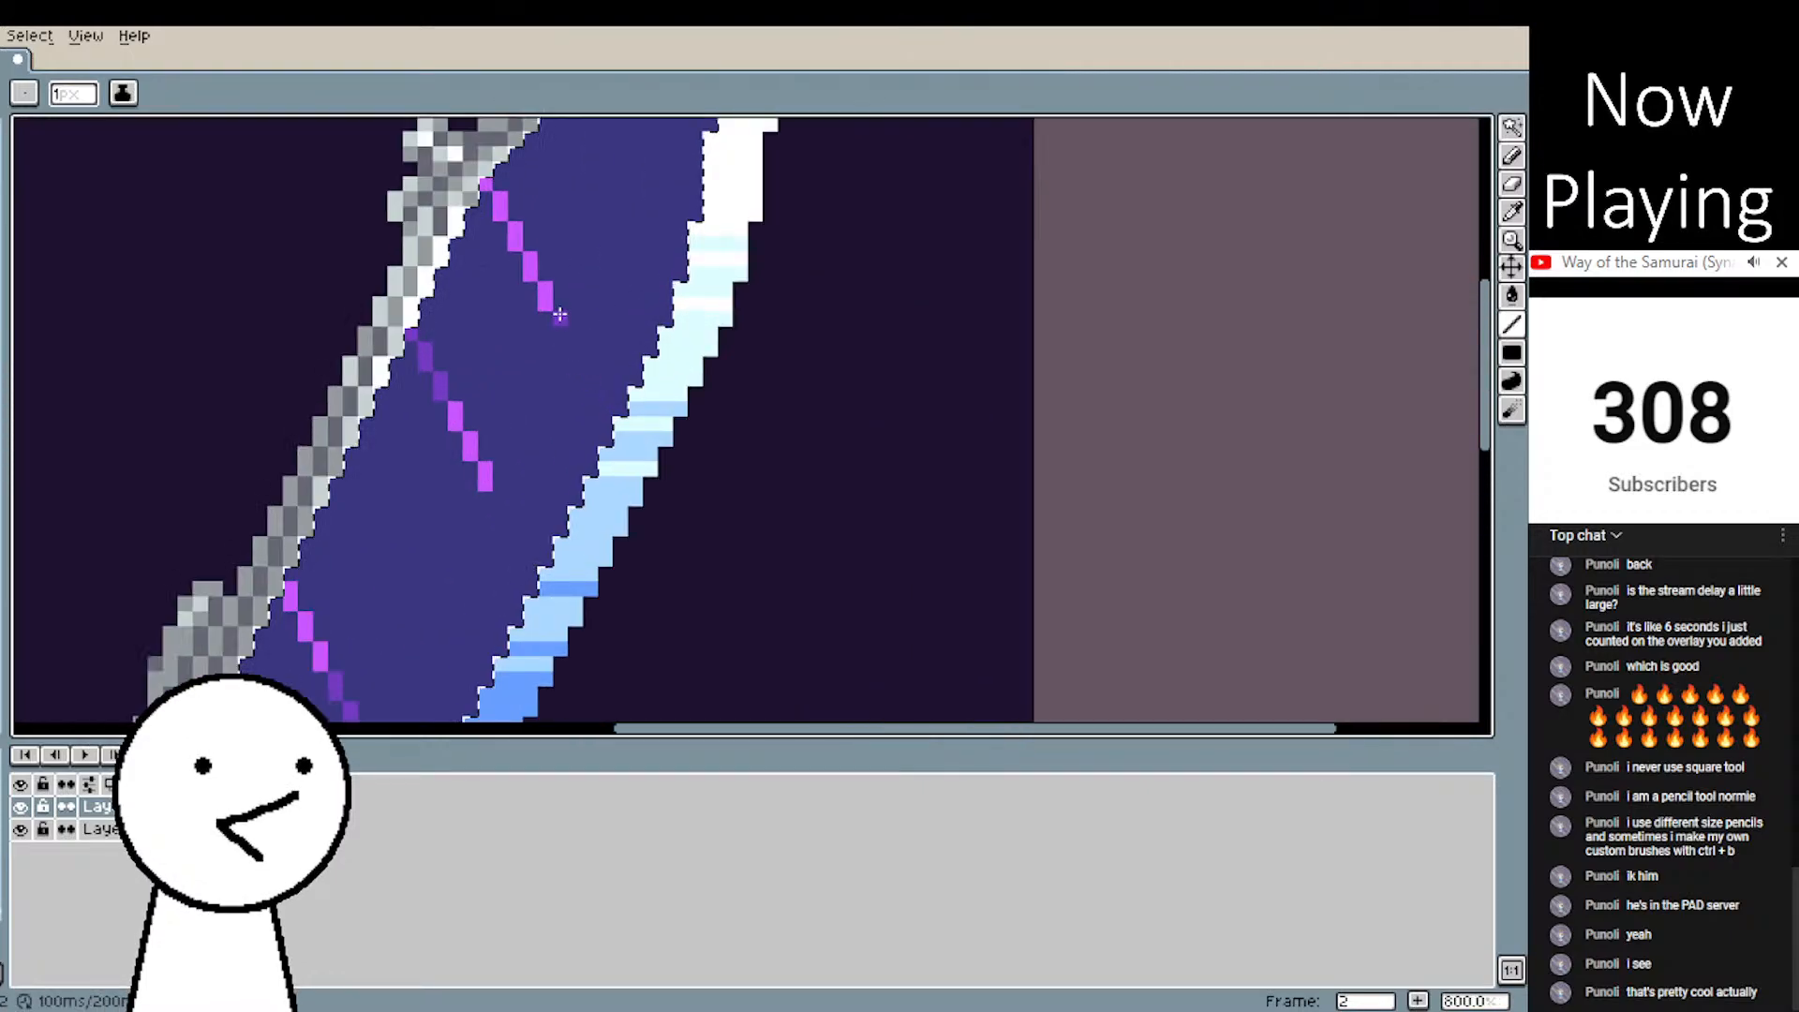
scroll(776, 434, down, 4)
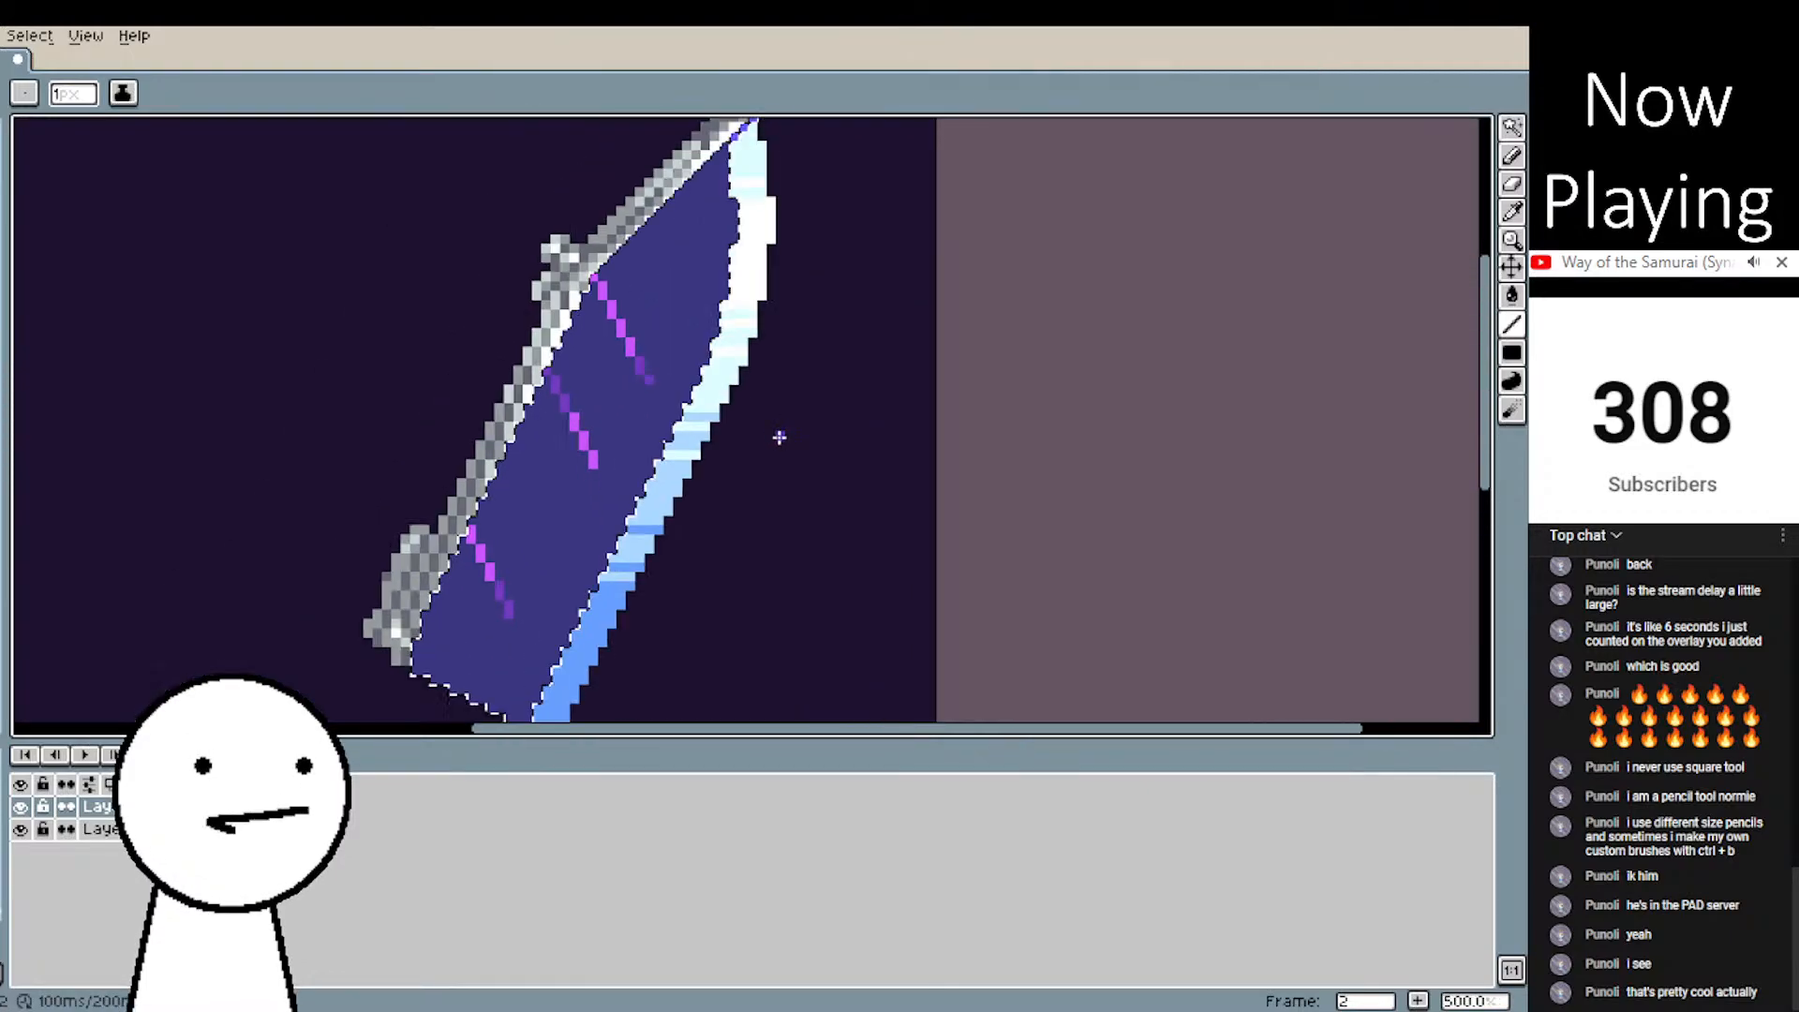
scroll(741, 409, up, 3)
scroll(741, 409, up, 1)
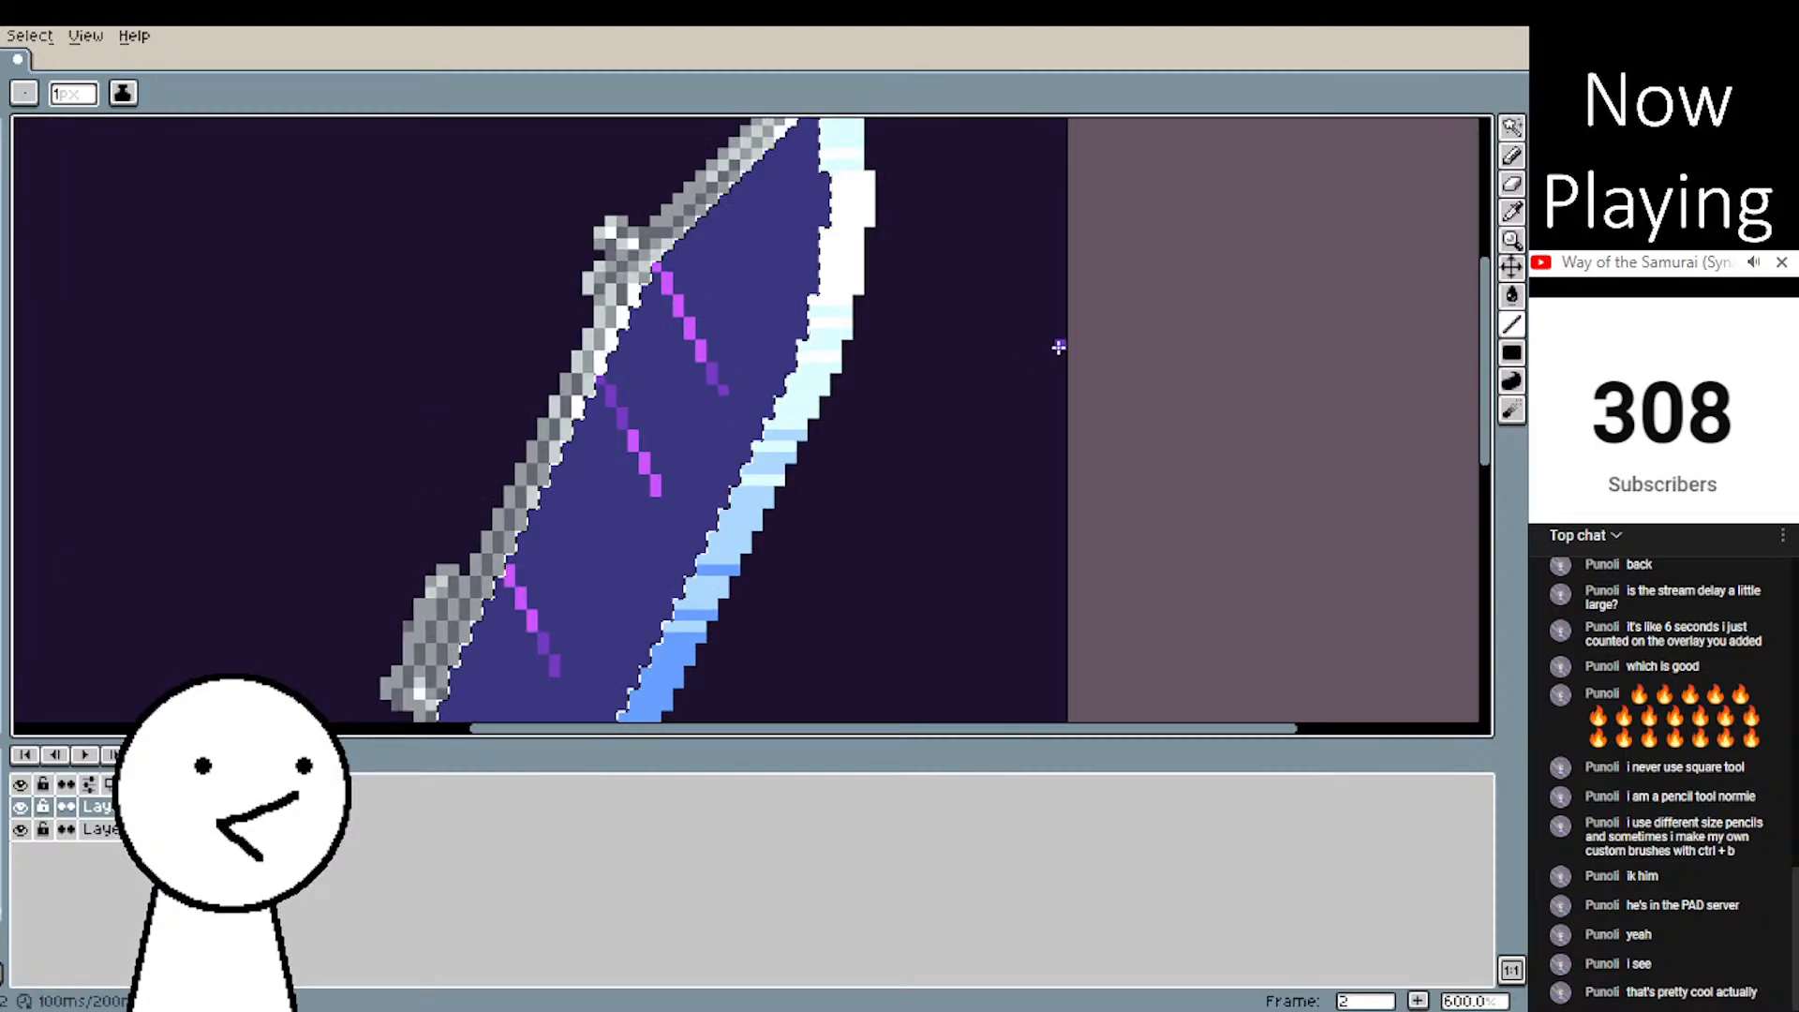
scroll(1058, 347, up, 4)
key(ctrl+z)
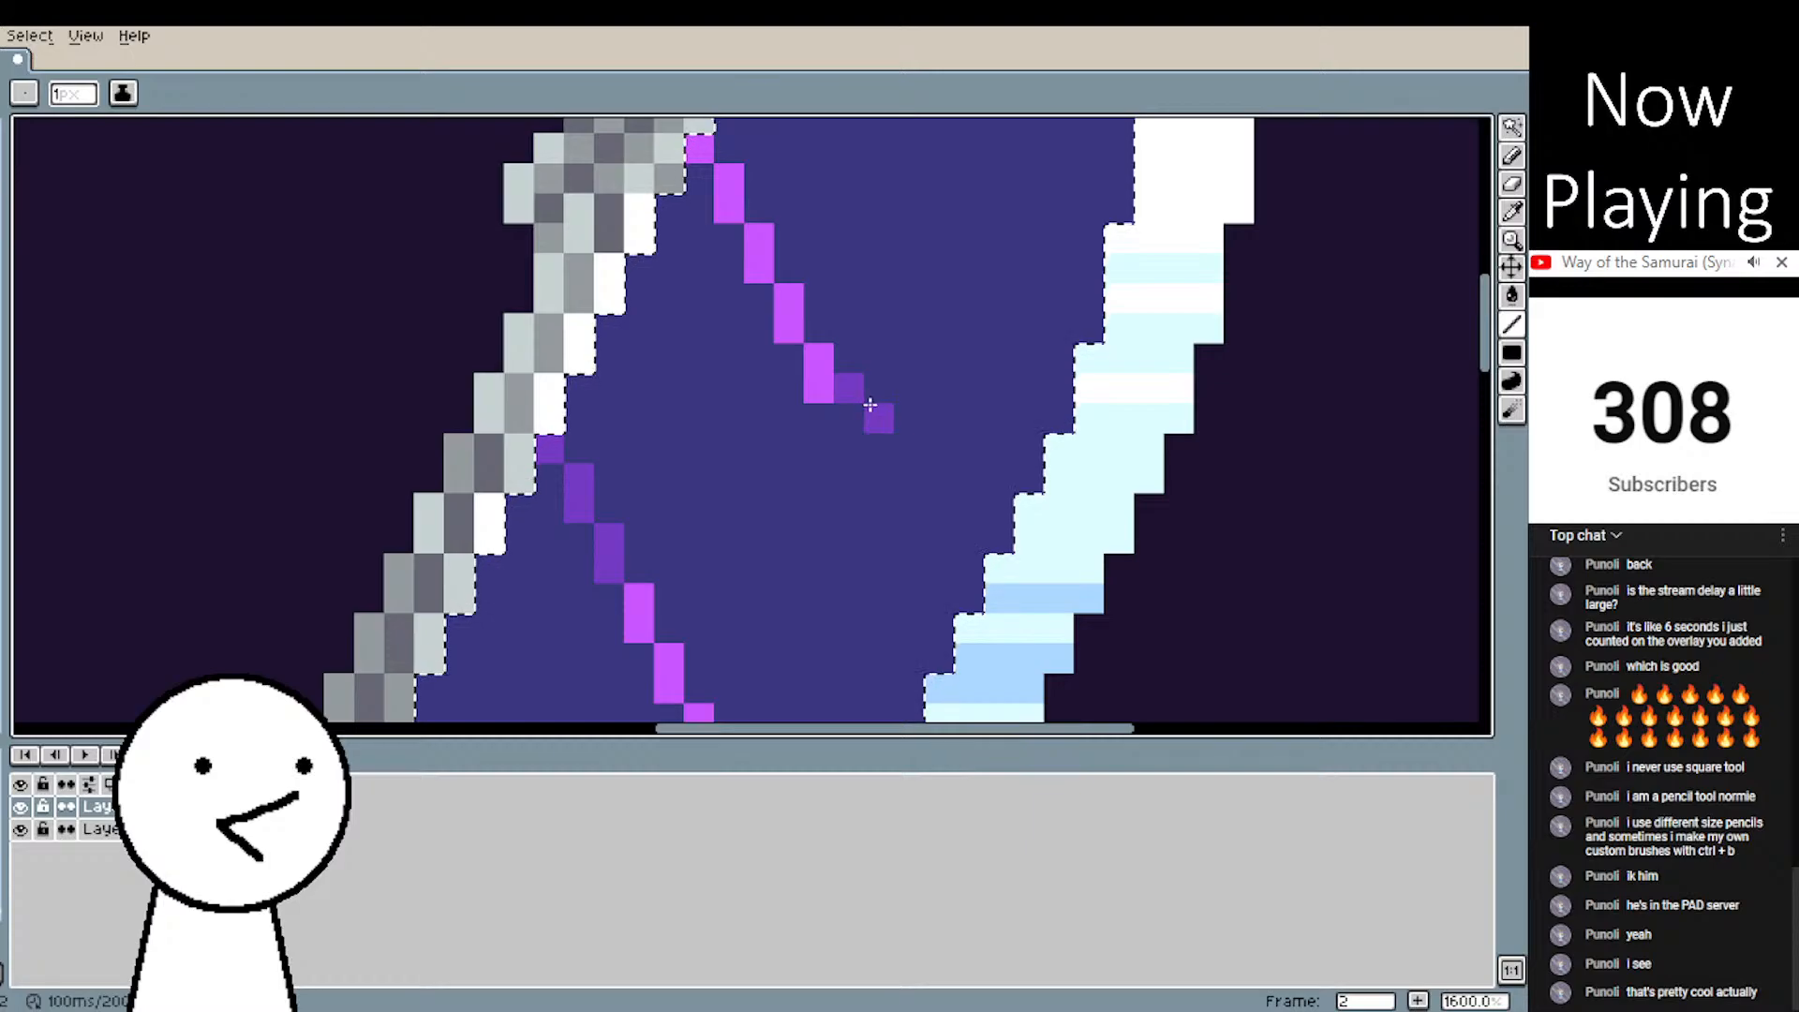
mouse_move(870, 405)
mouse_down()
mouse_move(954, 423)
mouse_move(1041, 487)
mouse_up()
scroll(355, 561, down, 4)
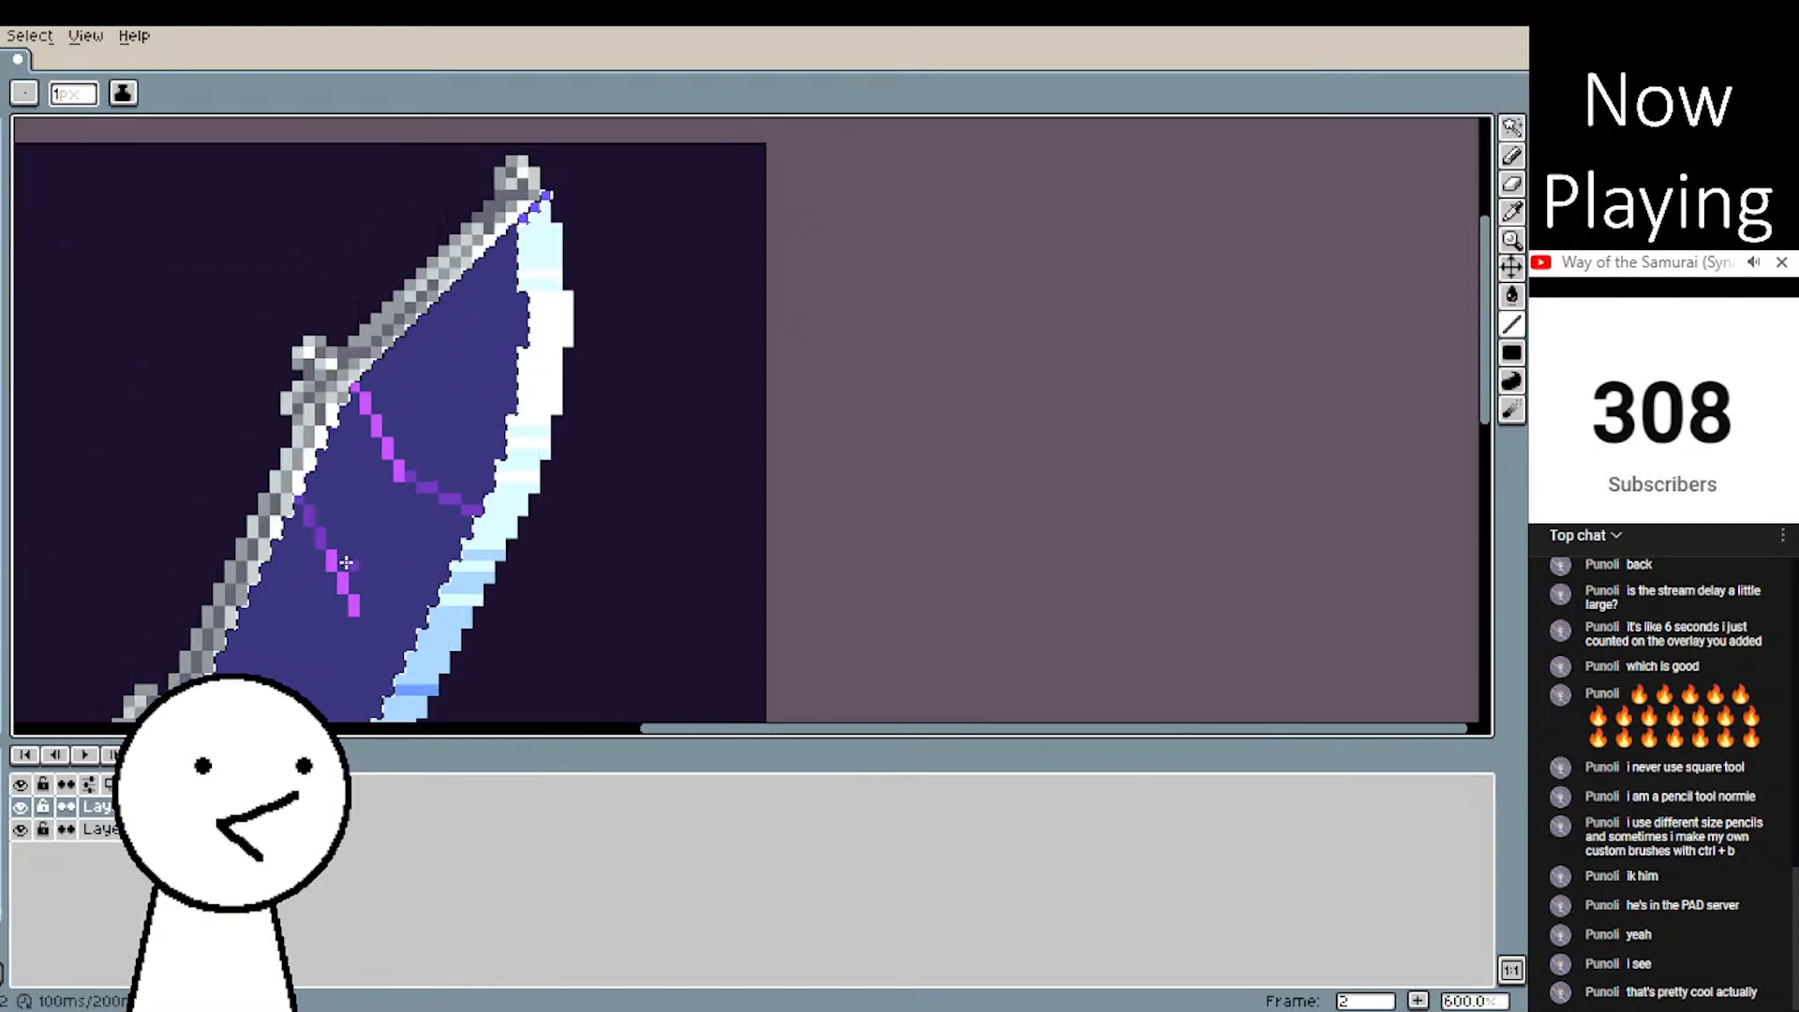
- Try linking the end of the uppermost magenta line to the middle magenta line with a violet diagonal
scroll(376, 523, up, 4)
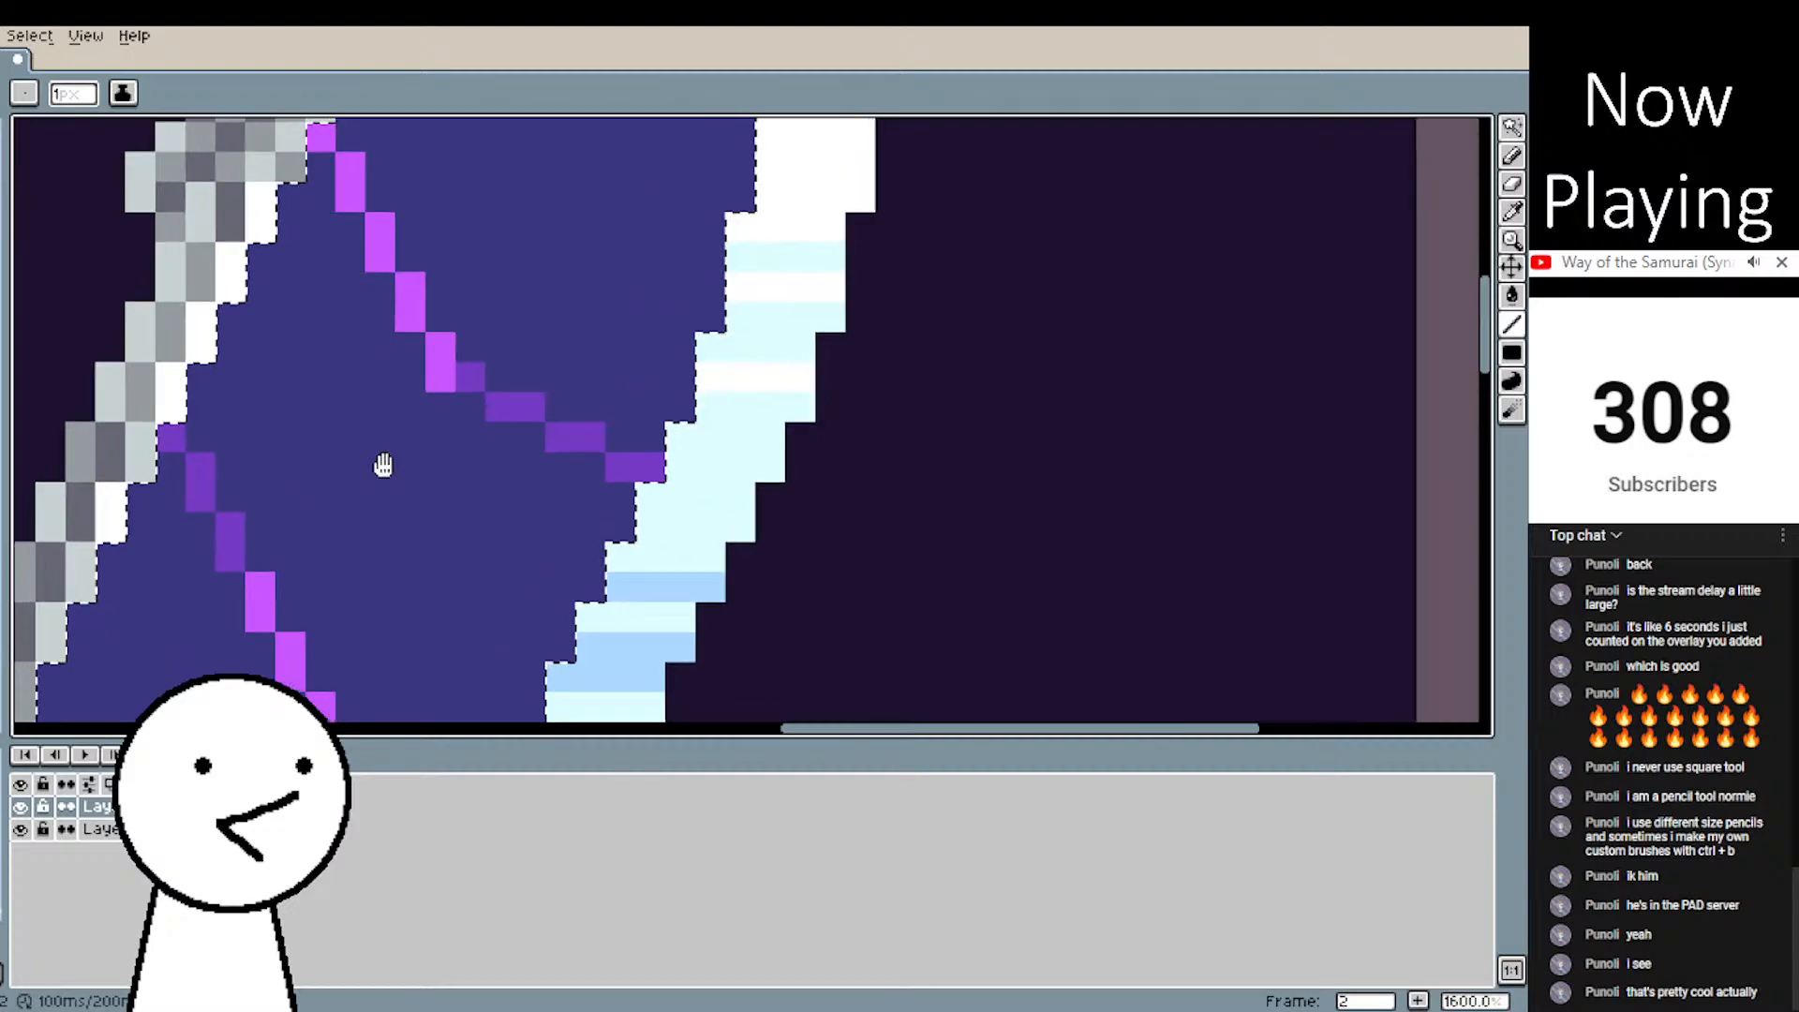
drag(497, 245, 400, 461)
scroll(730, 459, down, 6)
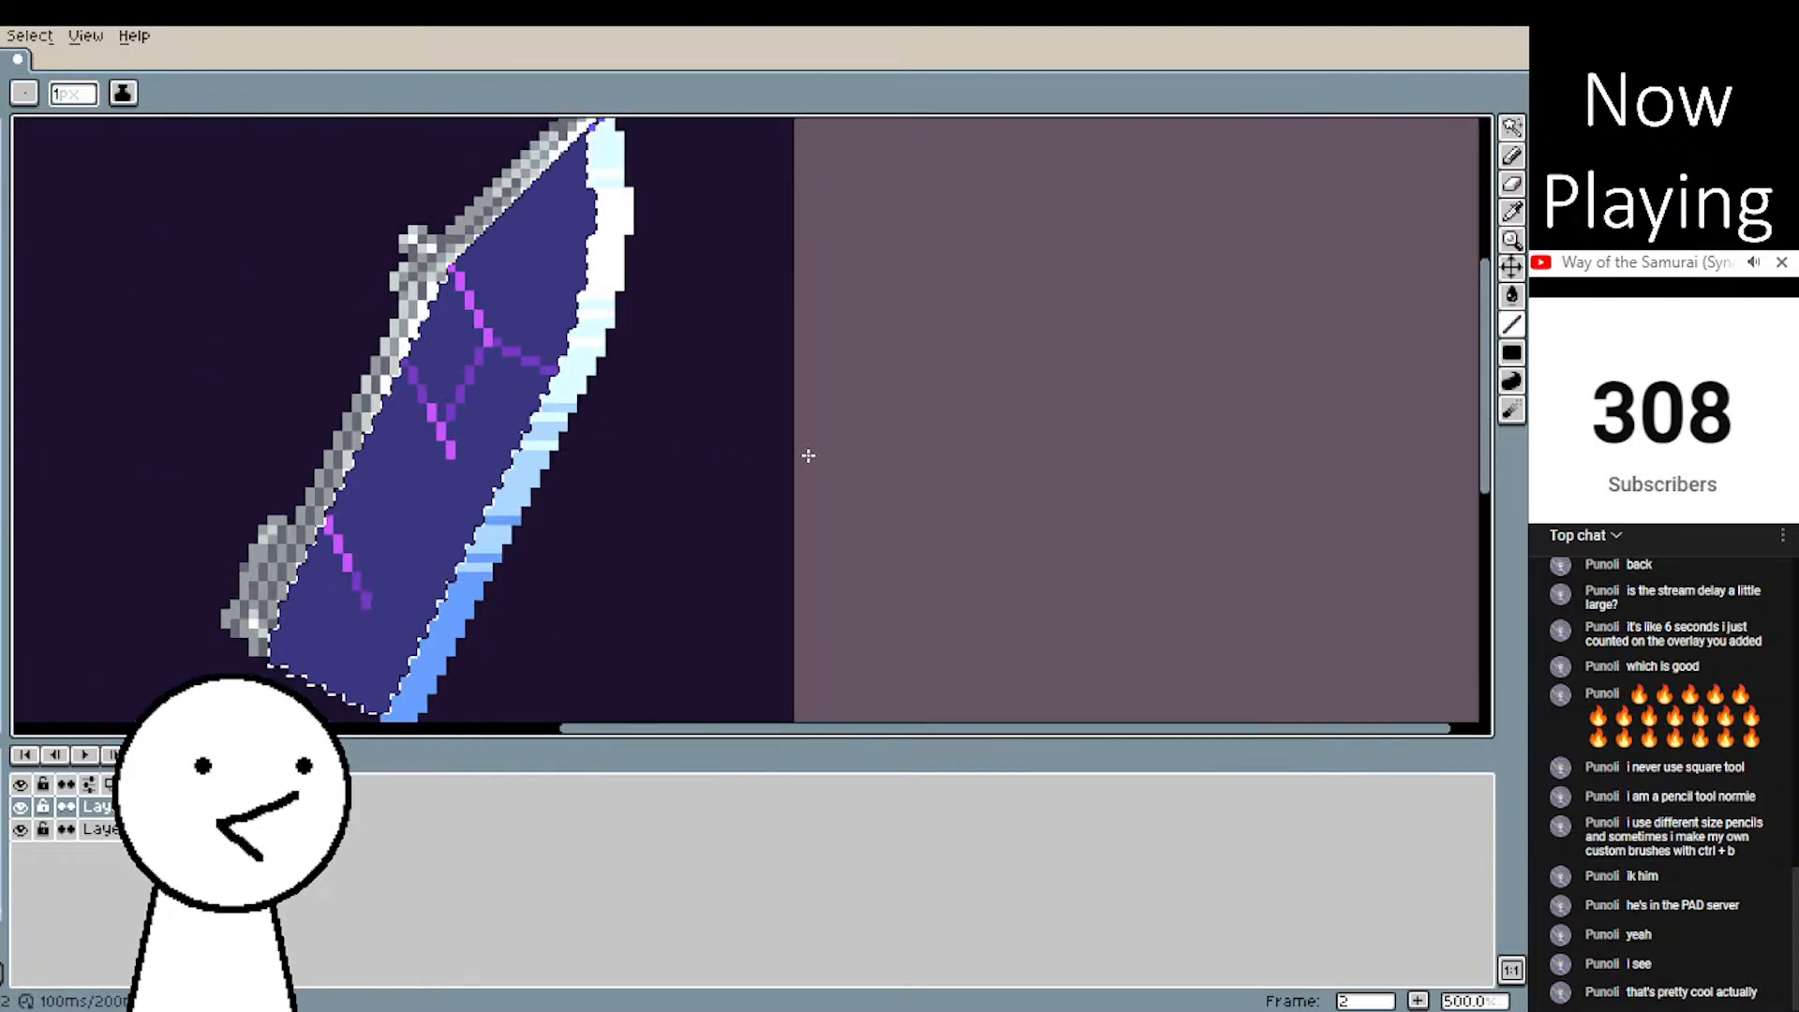
scroll(730, 459, up, 3)
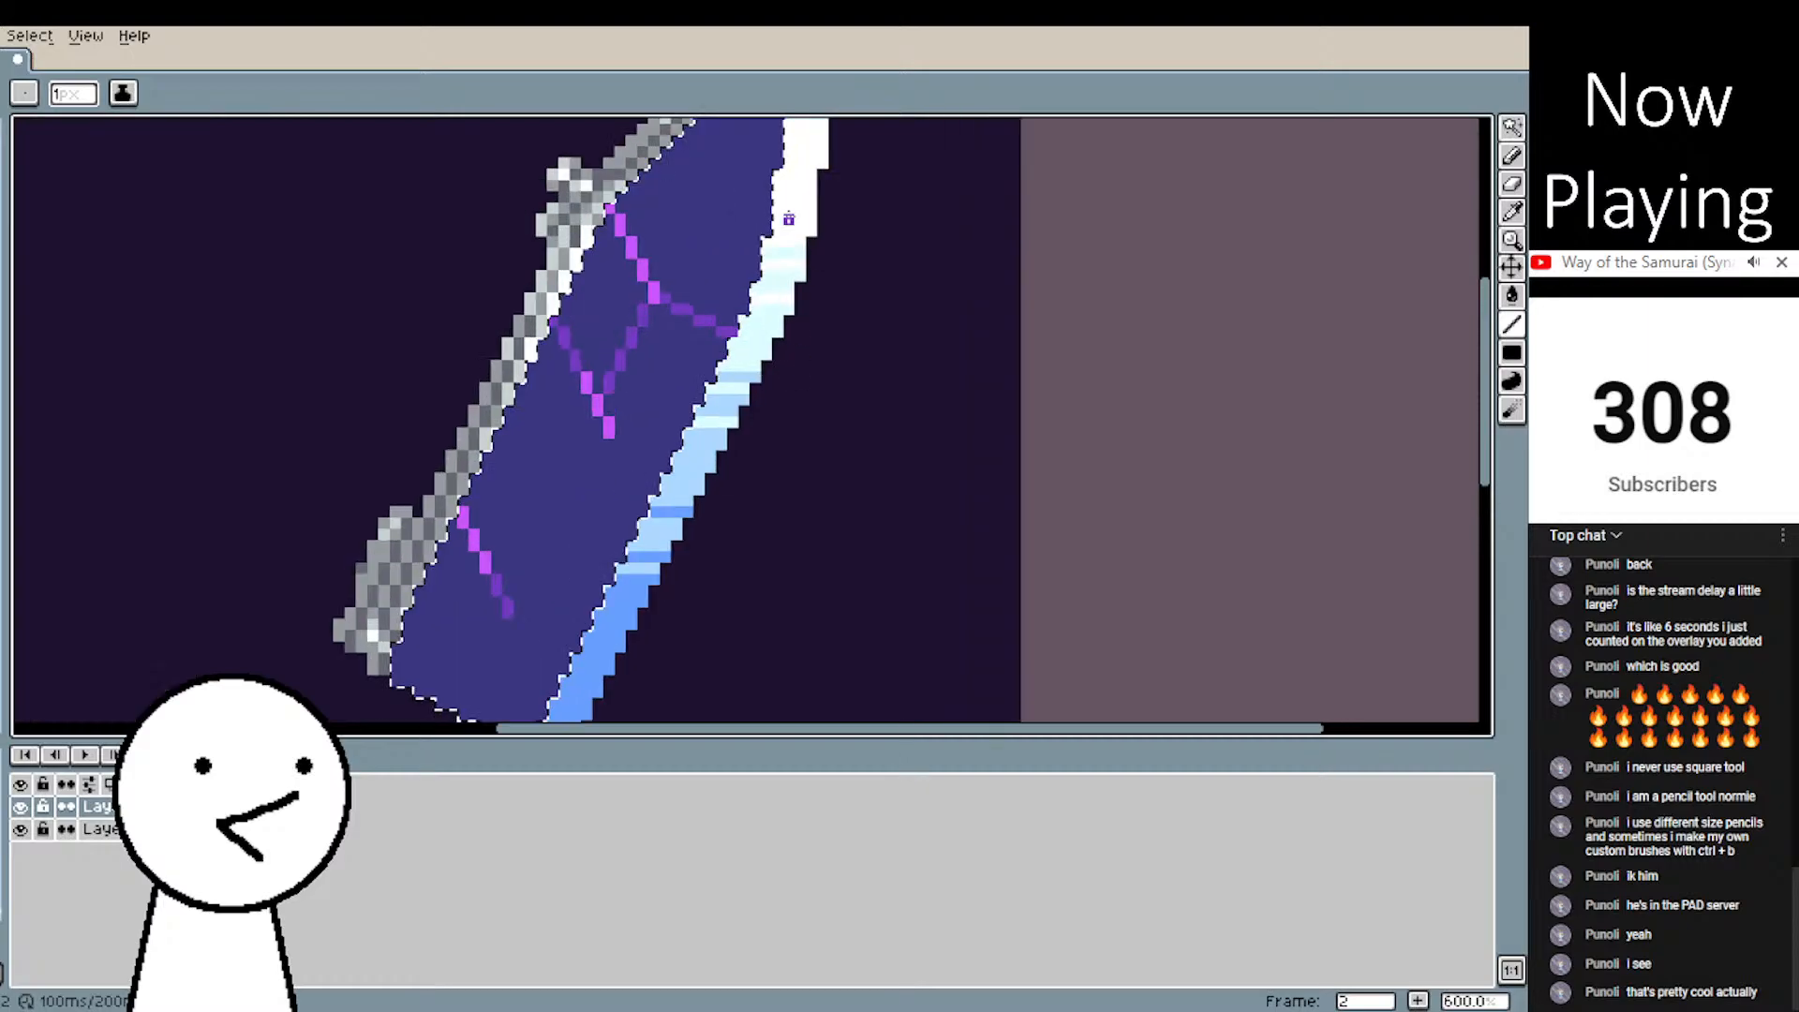
scroll(751, 468, down, 4)
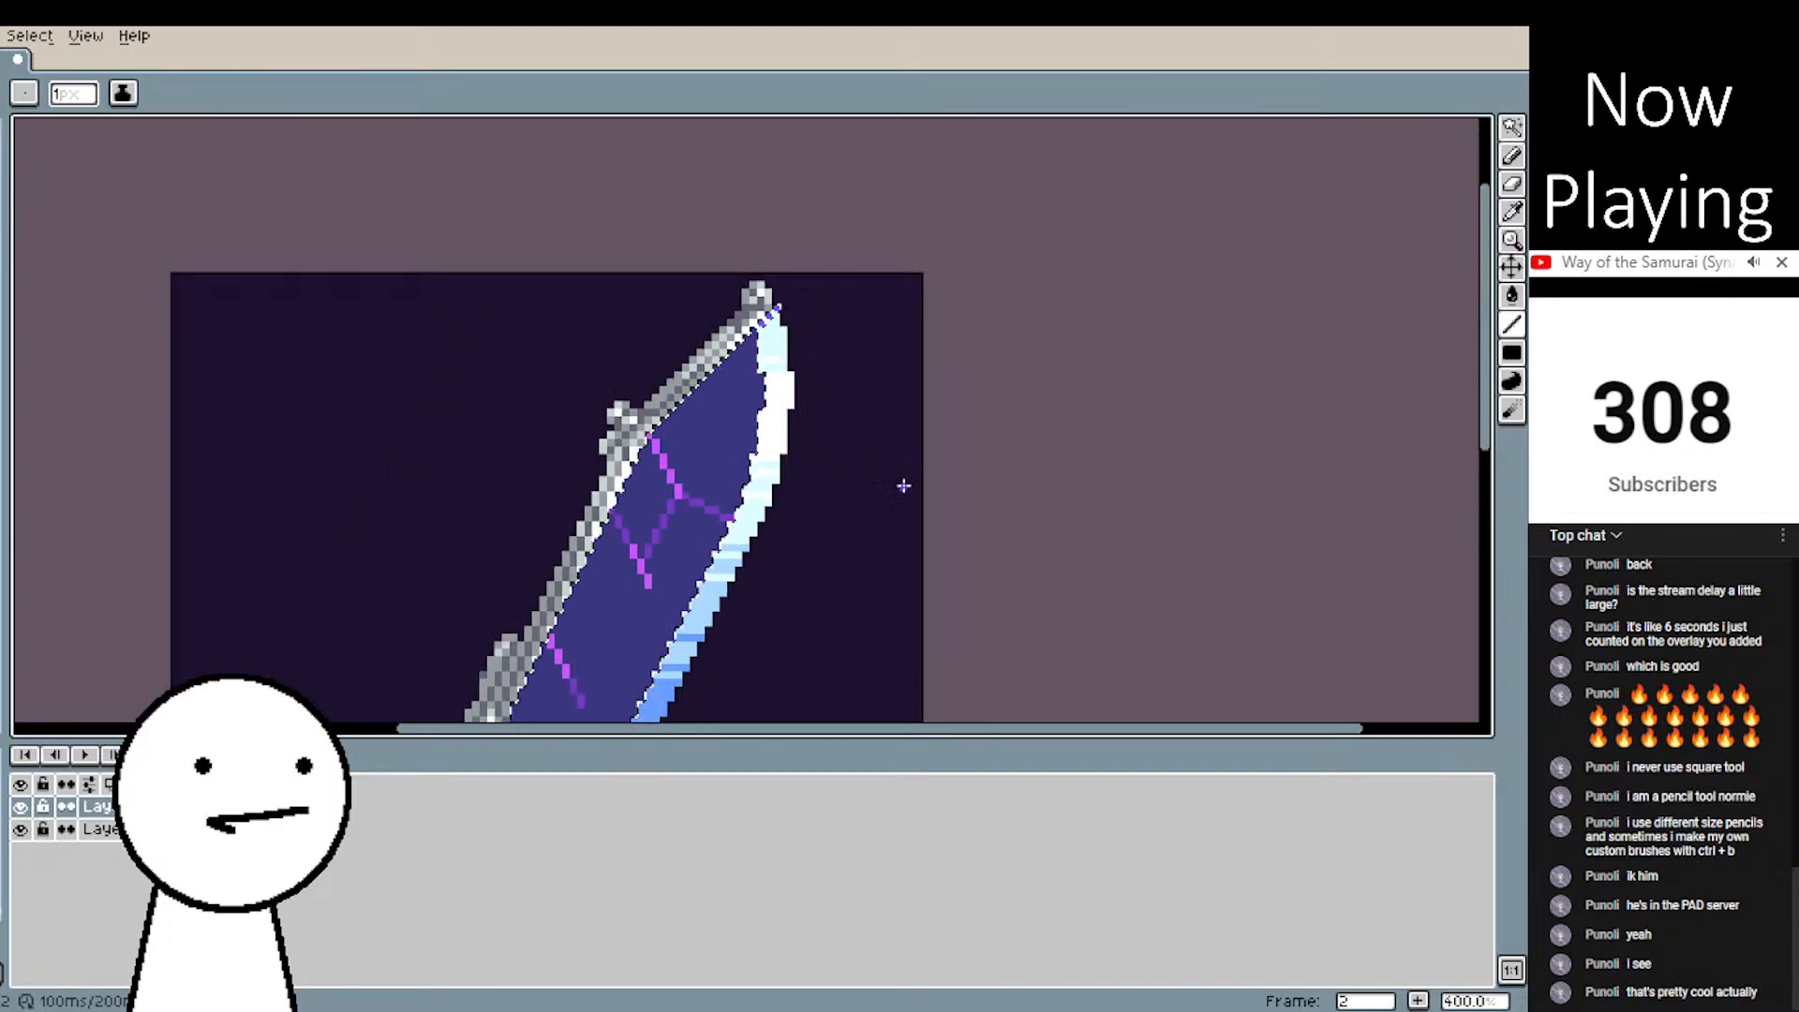
scroll(725, 310, up, 2)
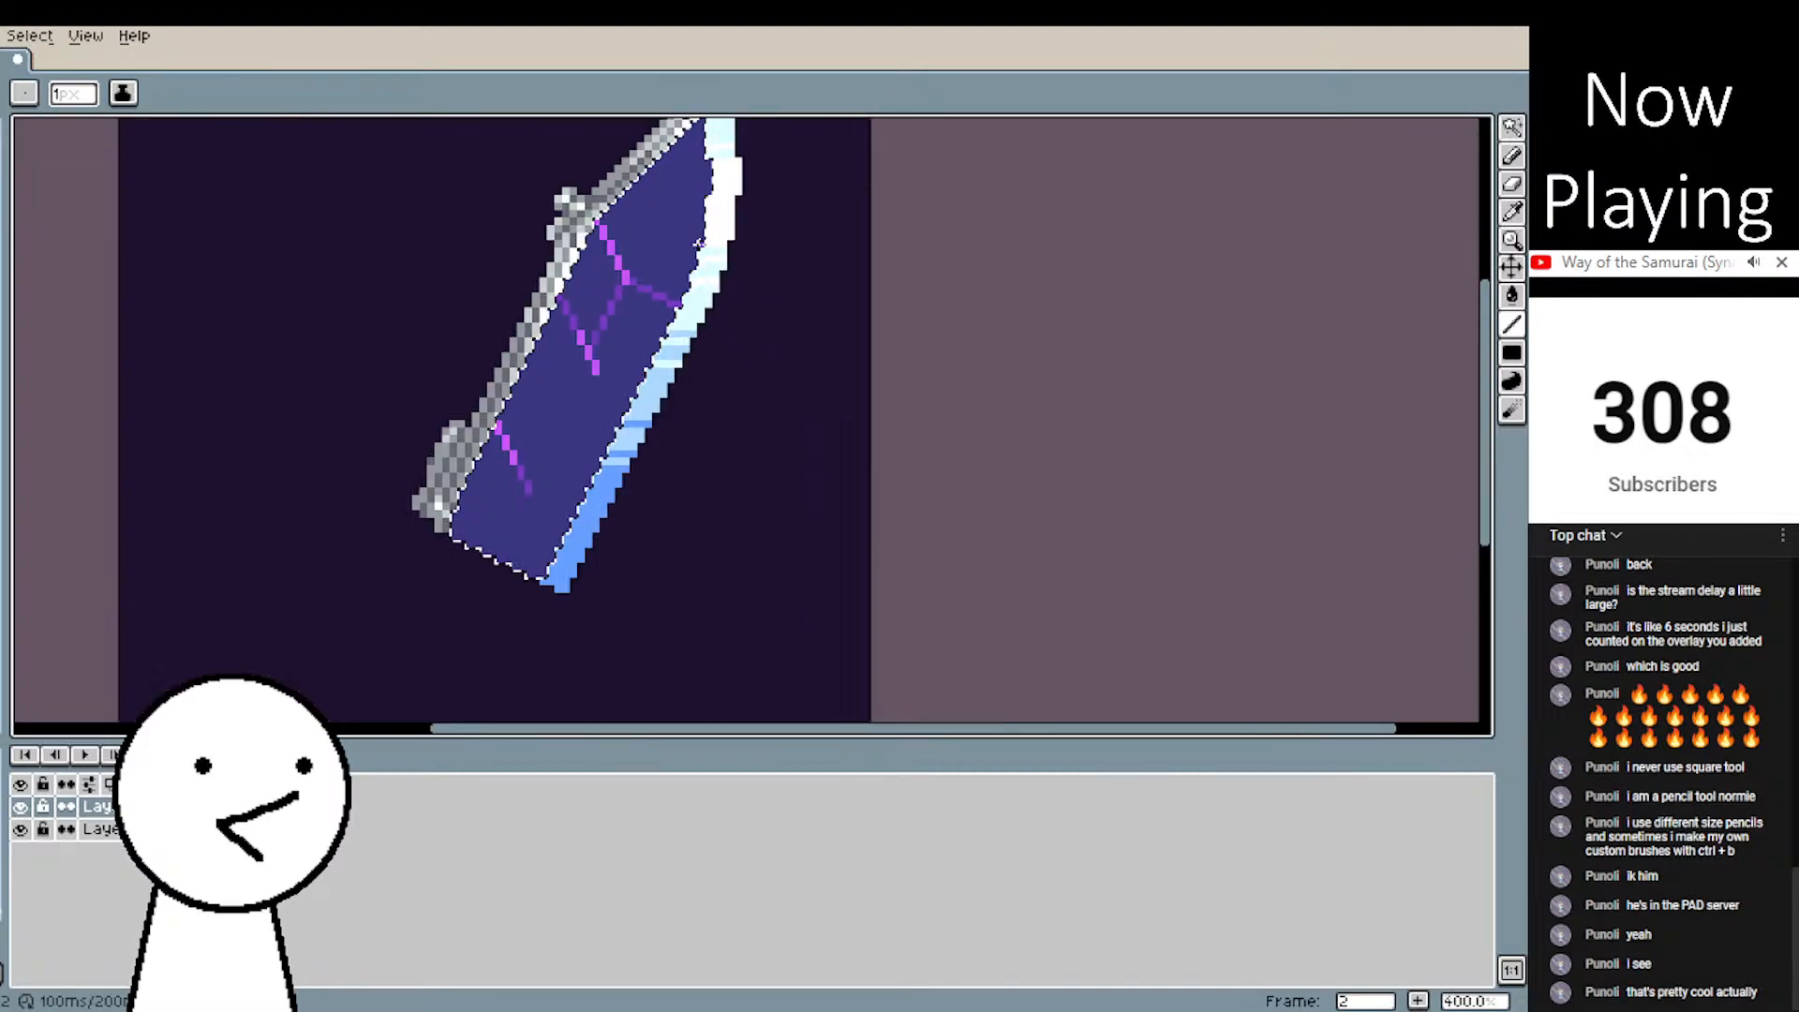
- Undo all the violet line extensions inside the blade
key(m)
key(ctrl+z)
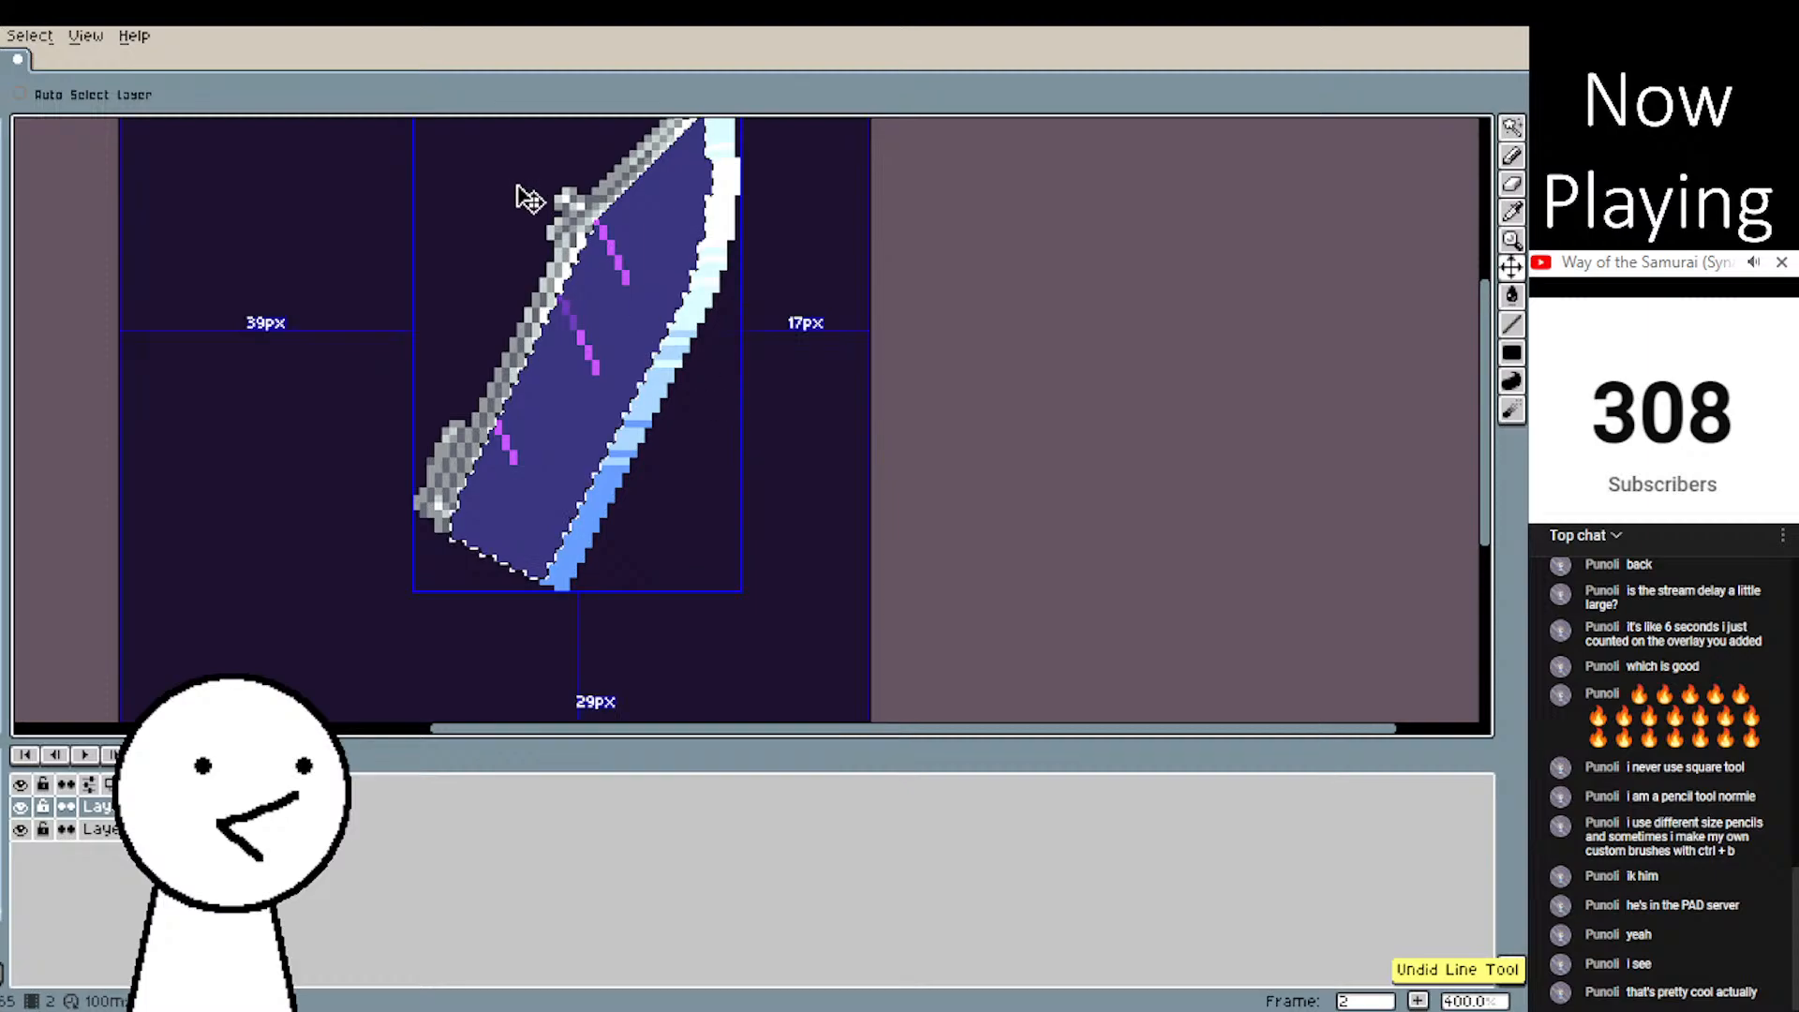
key(b)
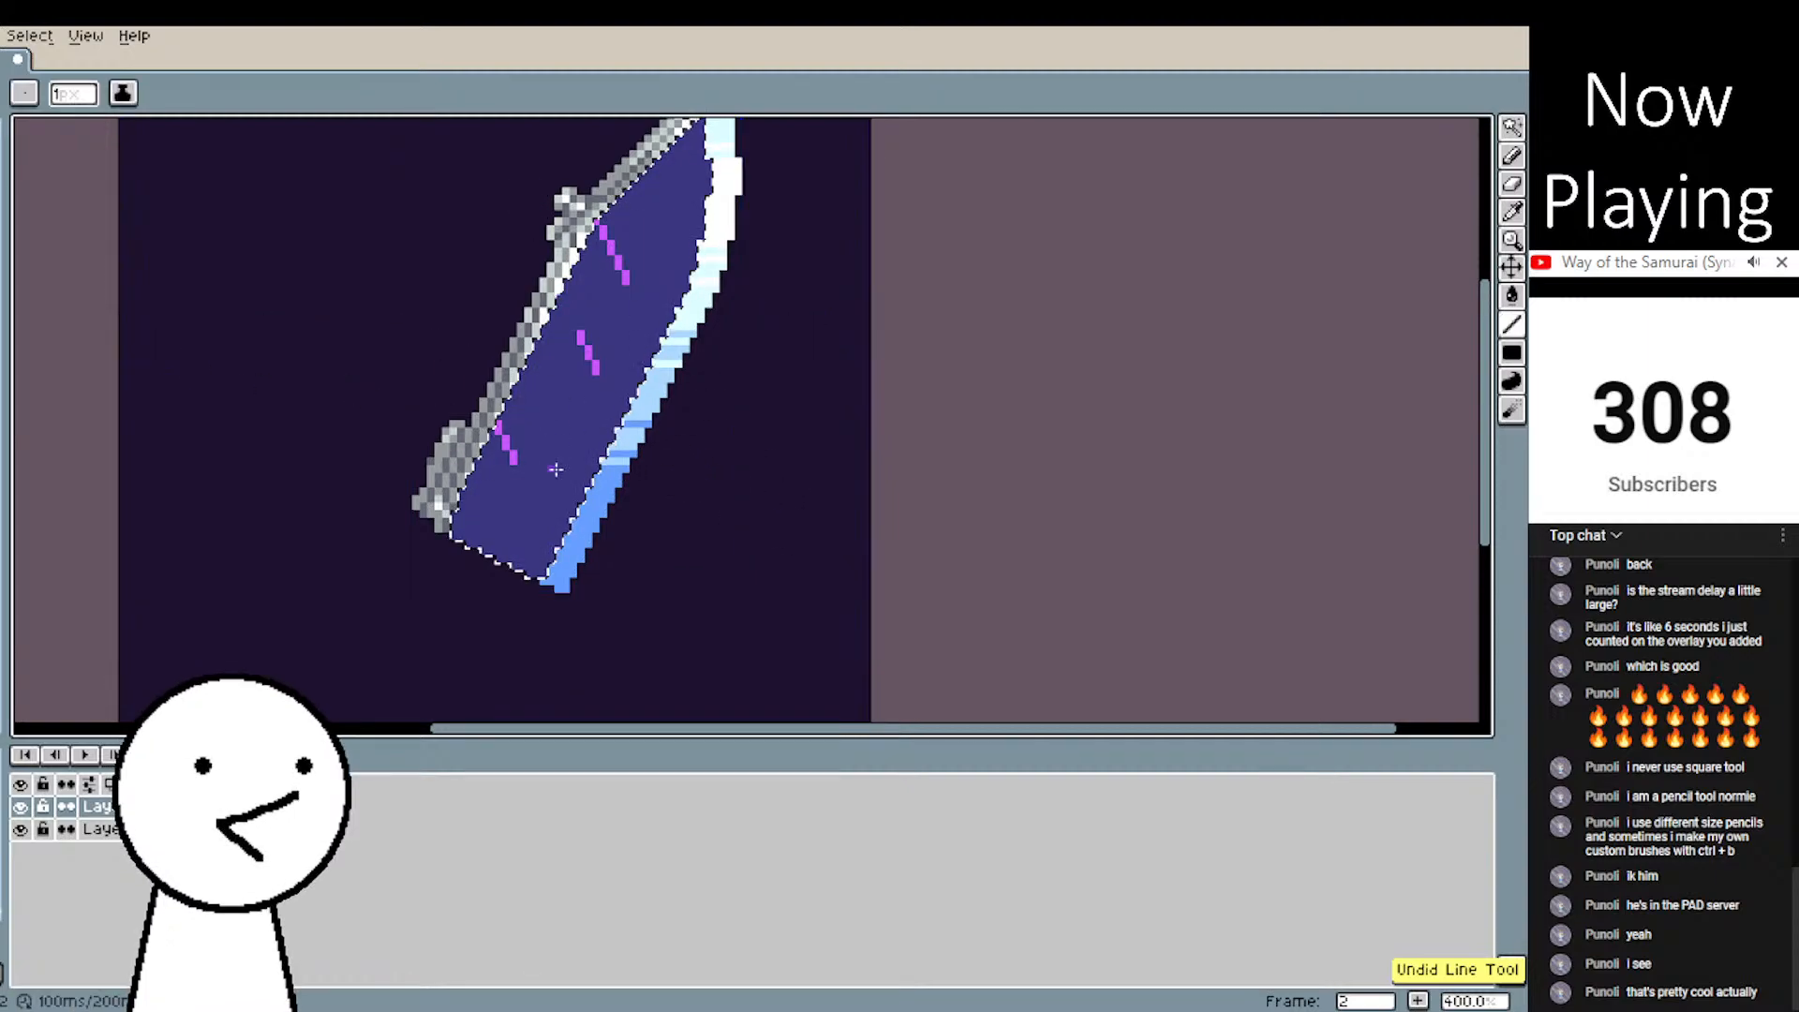
- Draw a violet zigzag from the top of the middle magenta line down and back up to the grey trim
scroll(605, 375, up, 1)
scroll(596, 267, up, 2)
scroll(632, 354, left, 1)
mouse_move(624, 347)
mouse_down()
mouse_move(530, 525)
mouse_move(609, 378)
mouse_up()
click(605, 405)
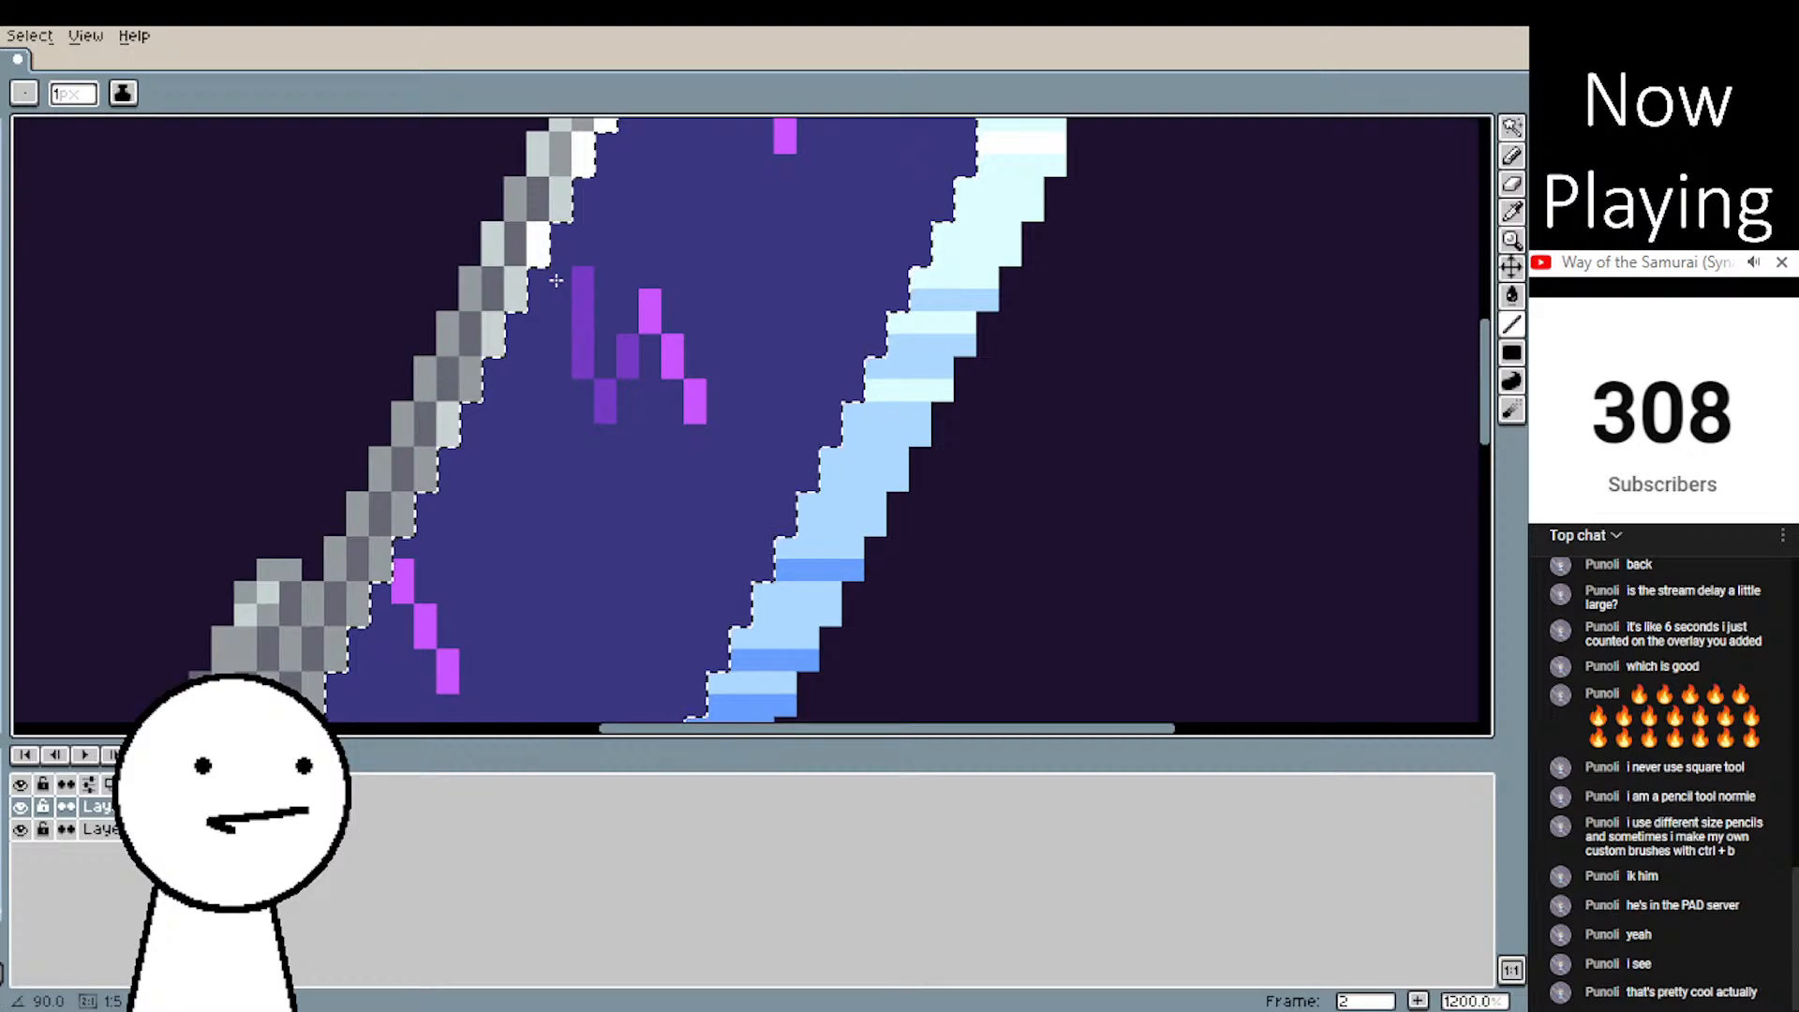
scroll(654, 335, down, 3)
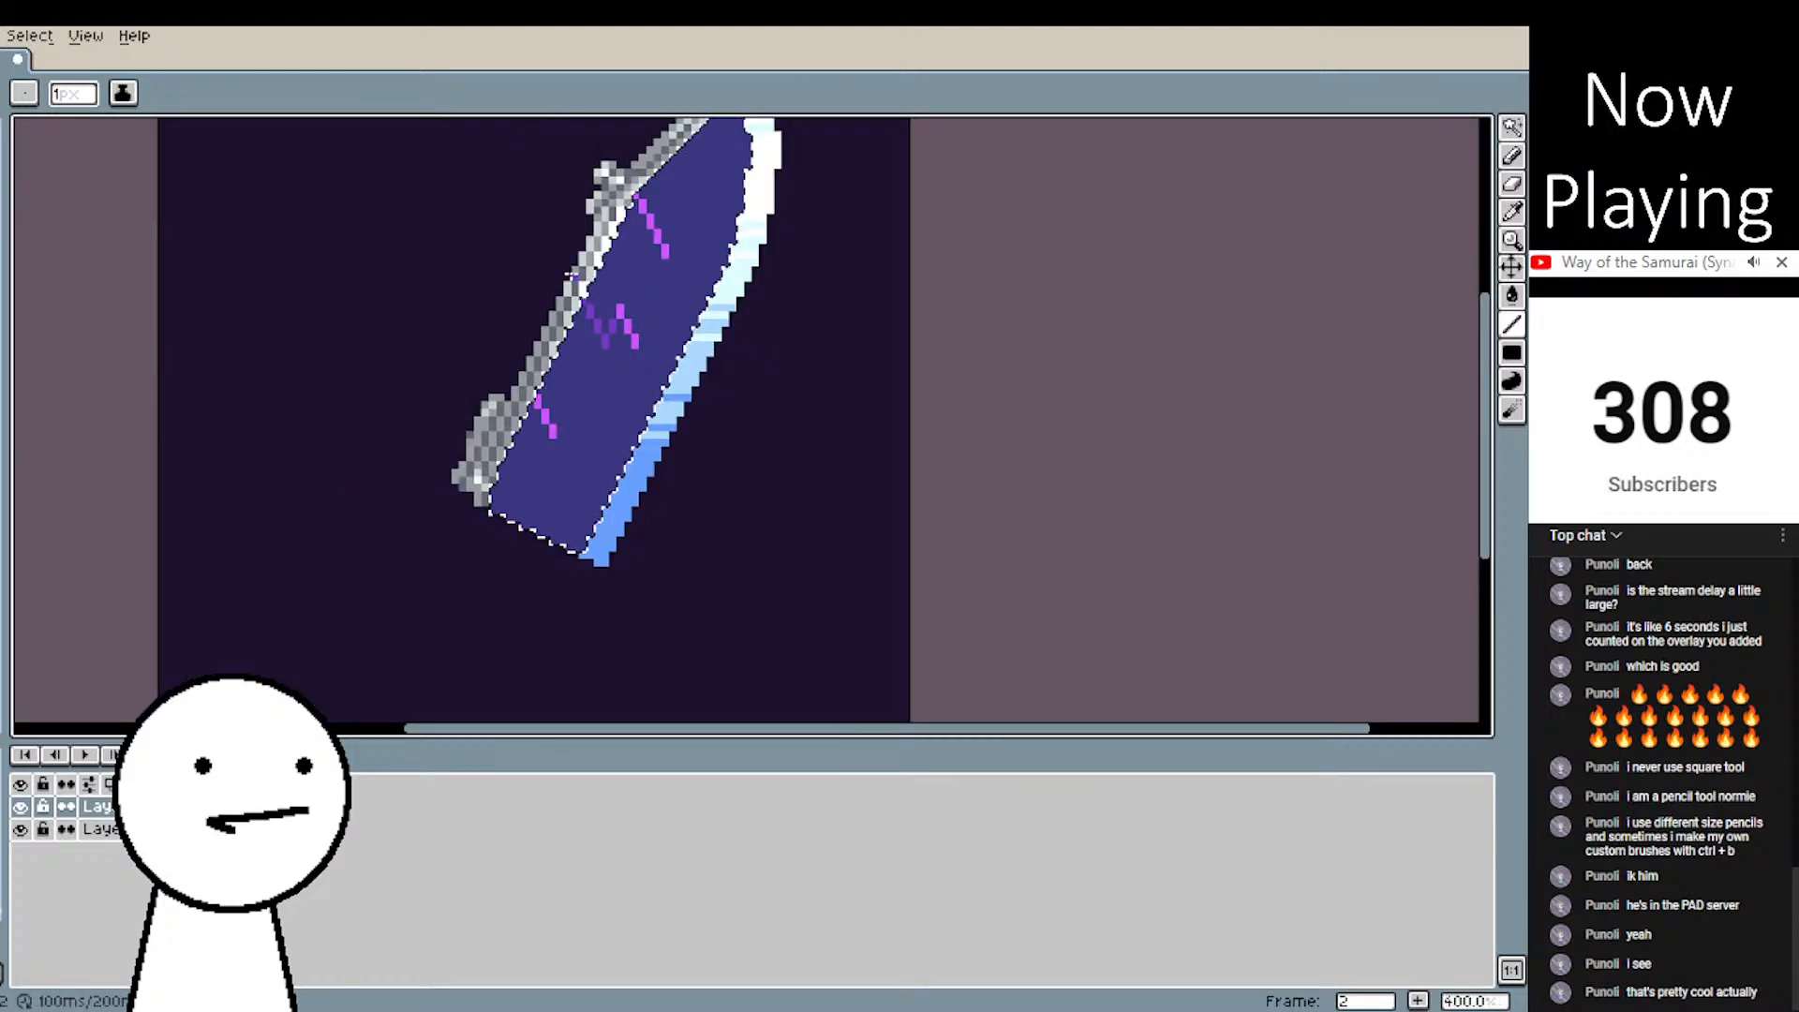
- Extend the lower end of the middle magenta line in violet, at the same slope, to the cutting edge
scroll(649, 422, up, 3)
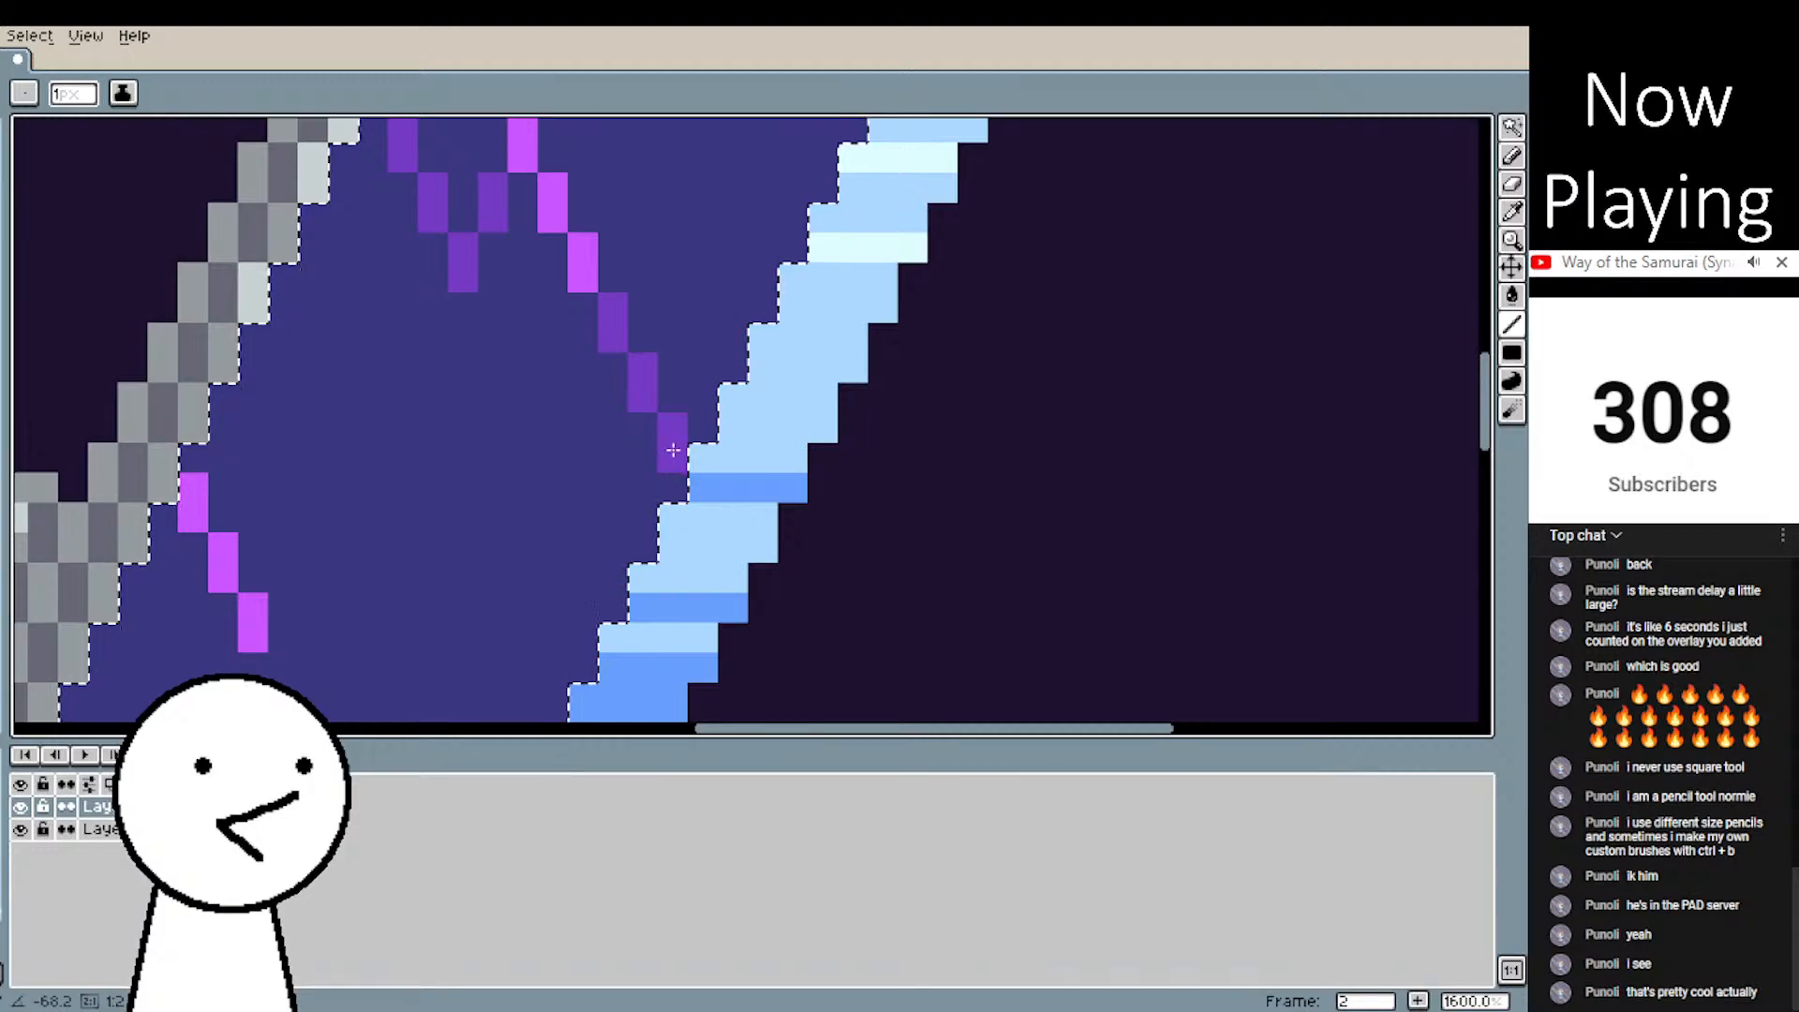
scroll(813, 319, down, 3)
scroll(813, 319, down, 1)
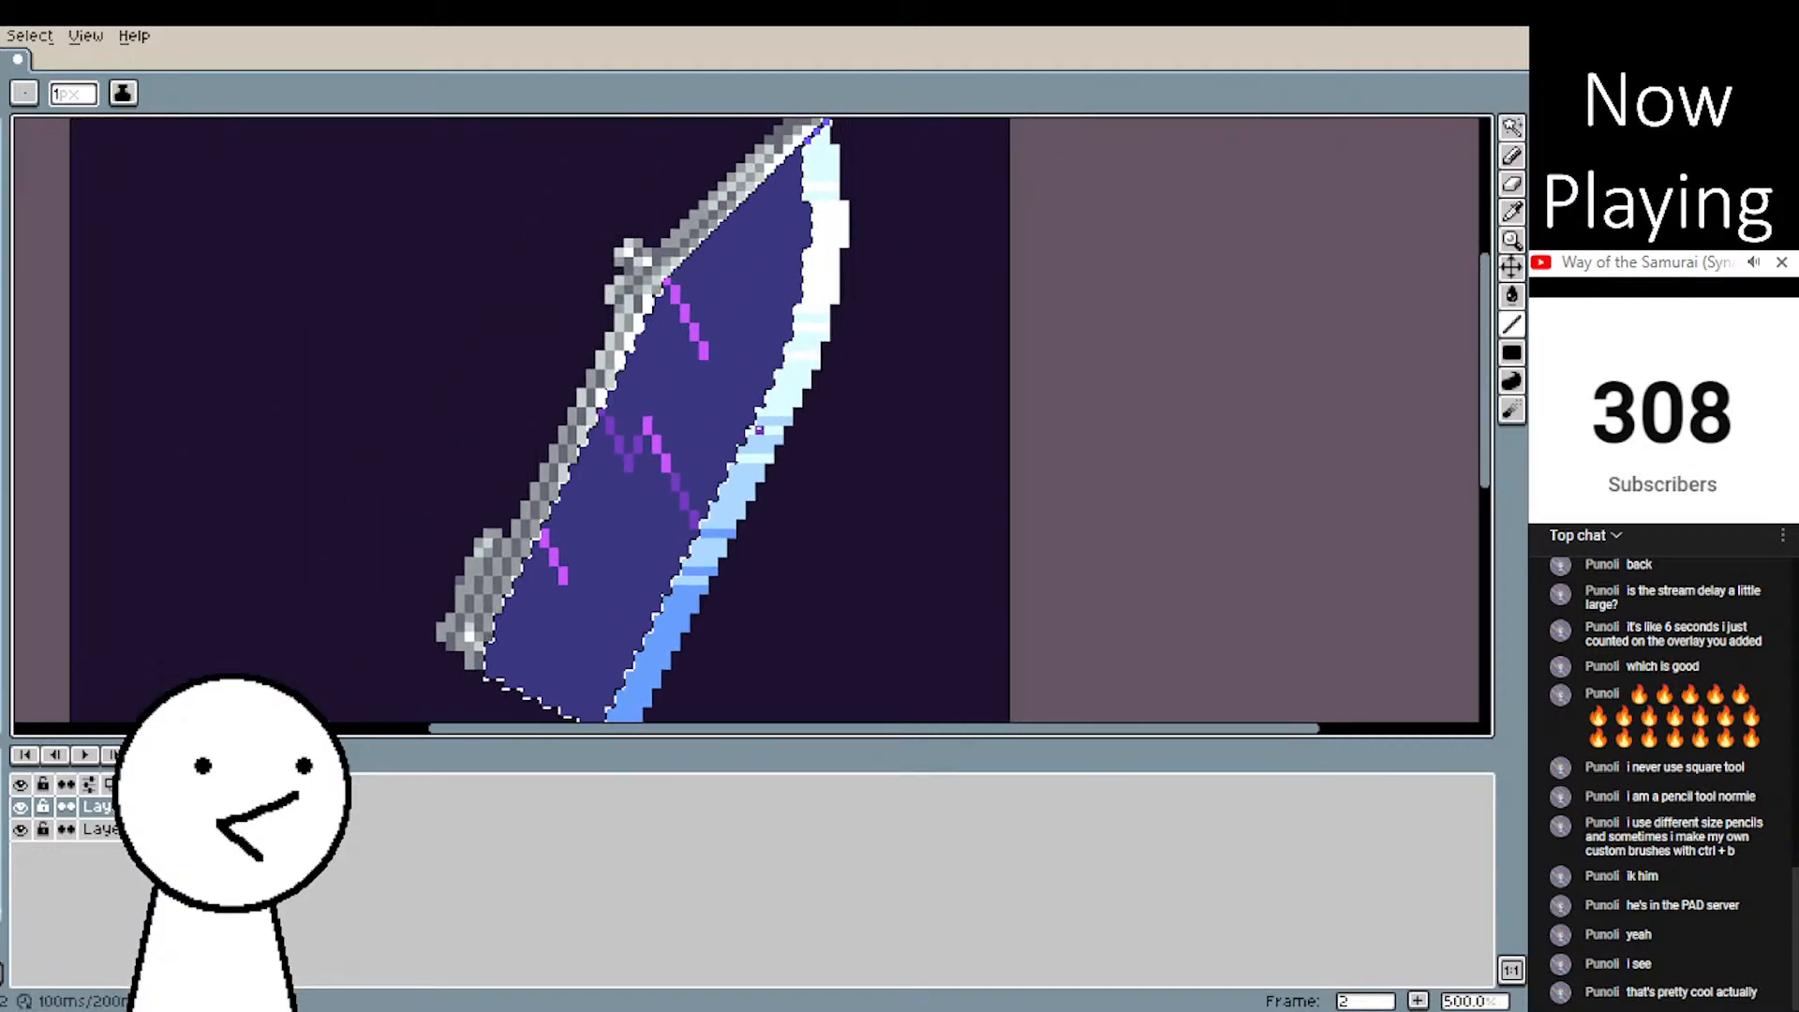
- Add single violet pixels in the stair-step corners on both sides of the middle magenta line
scroll(622, 373, up, 6)
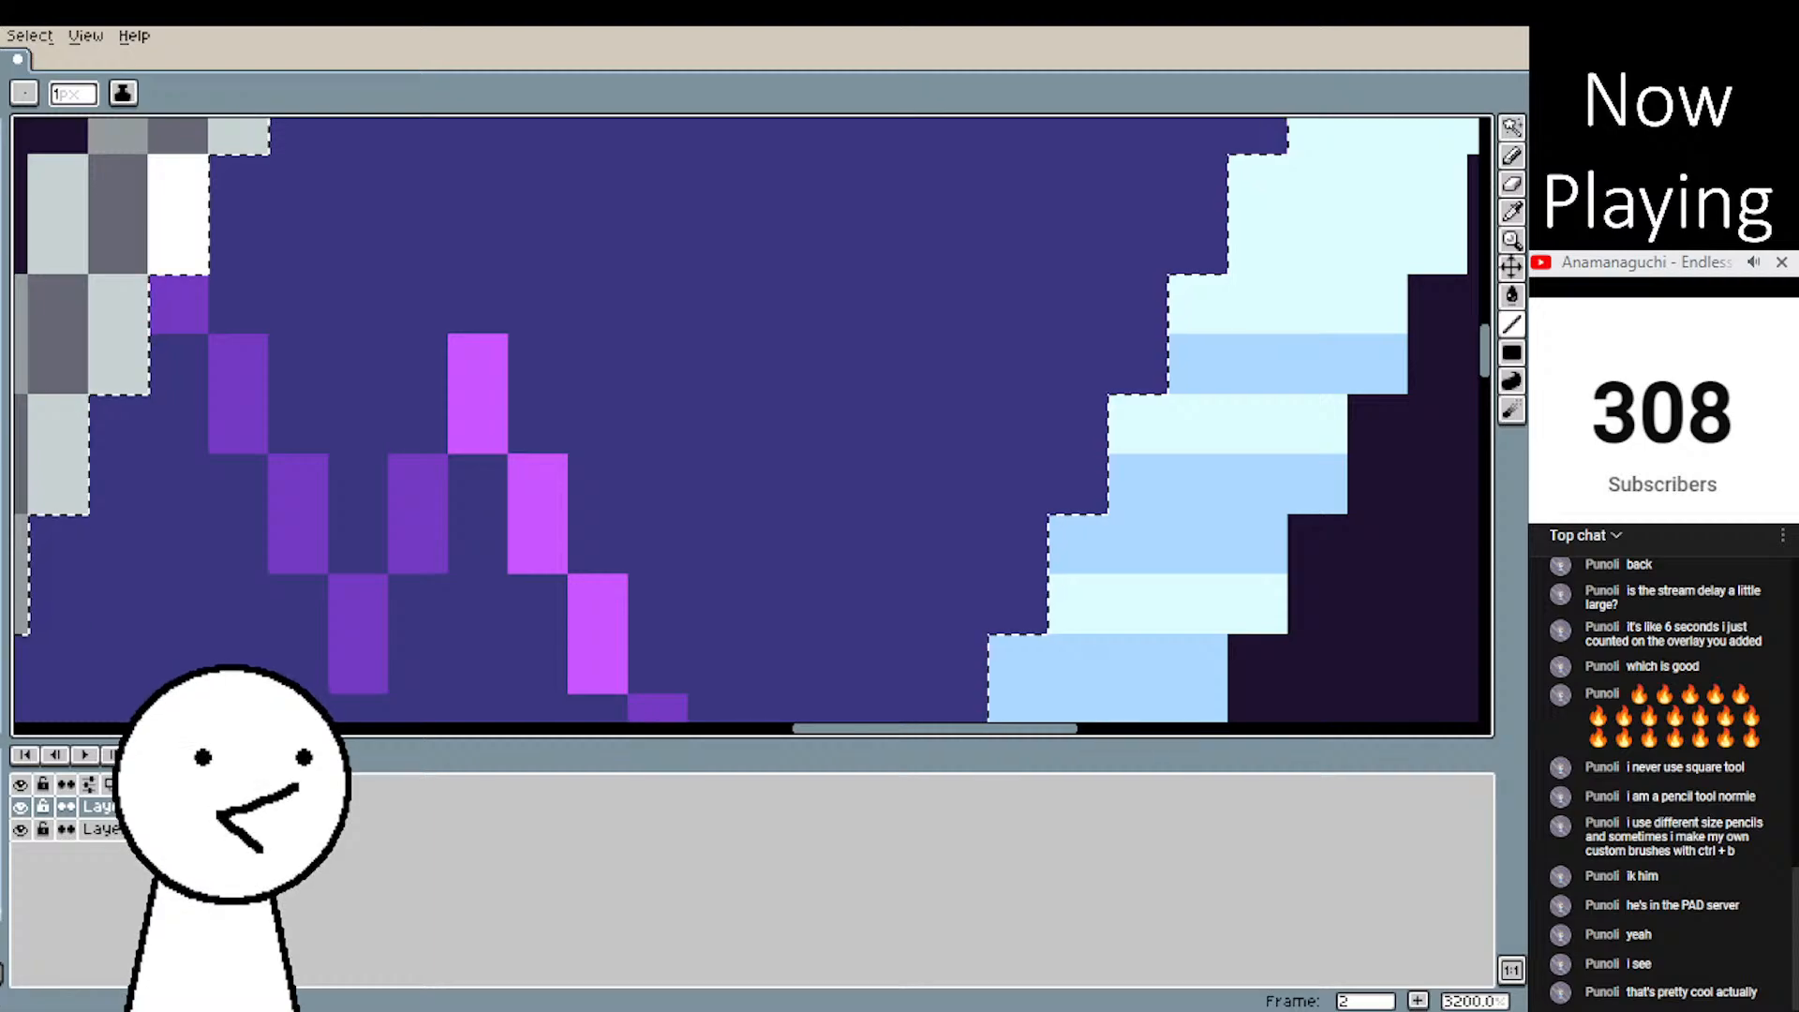
click(491, 481)
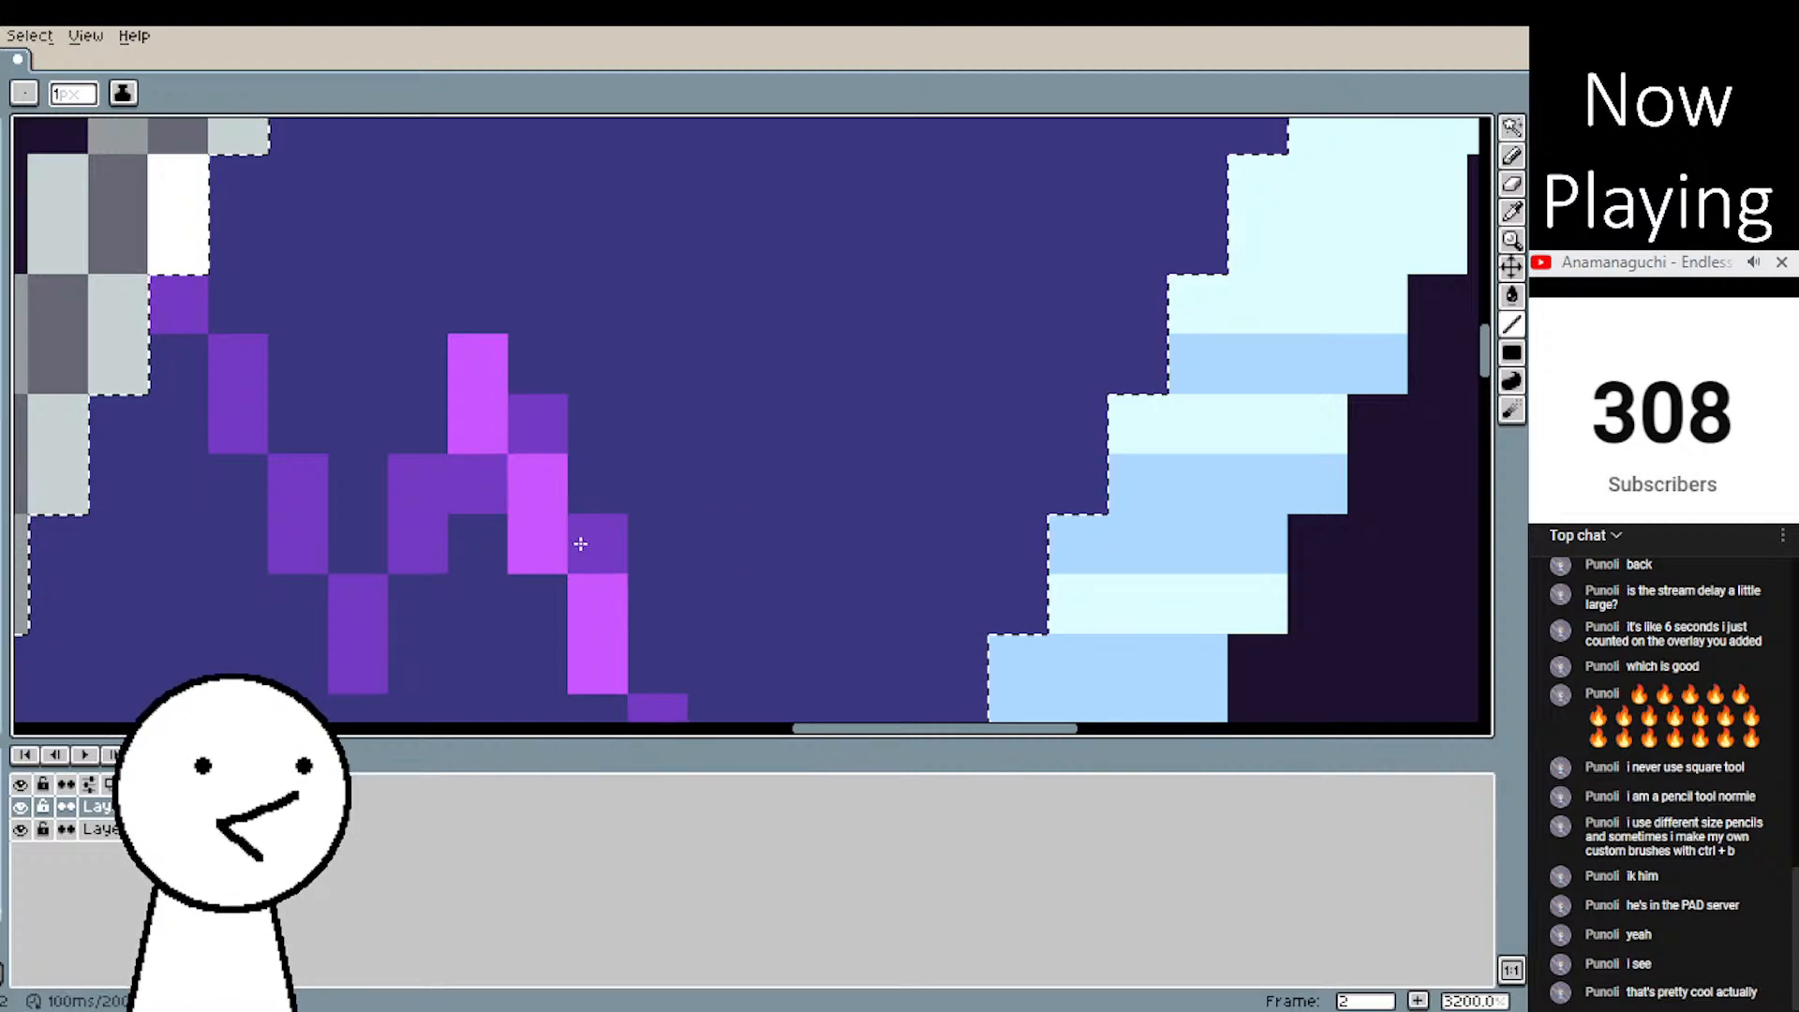
drag(599, 611, 341, 452)
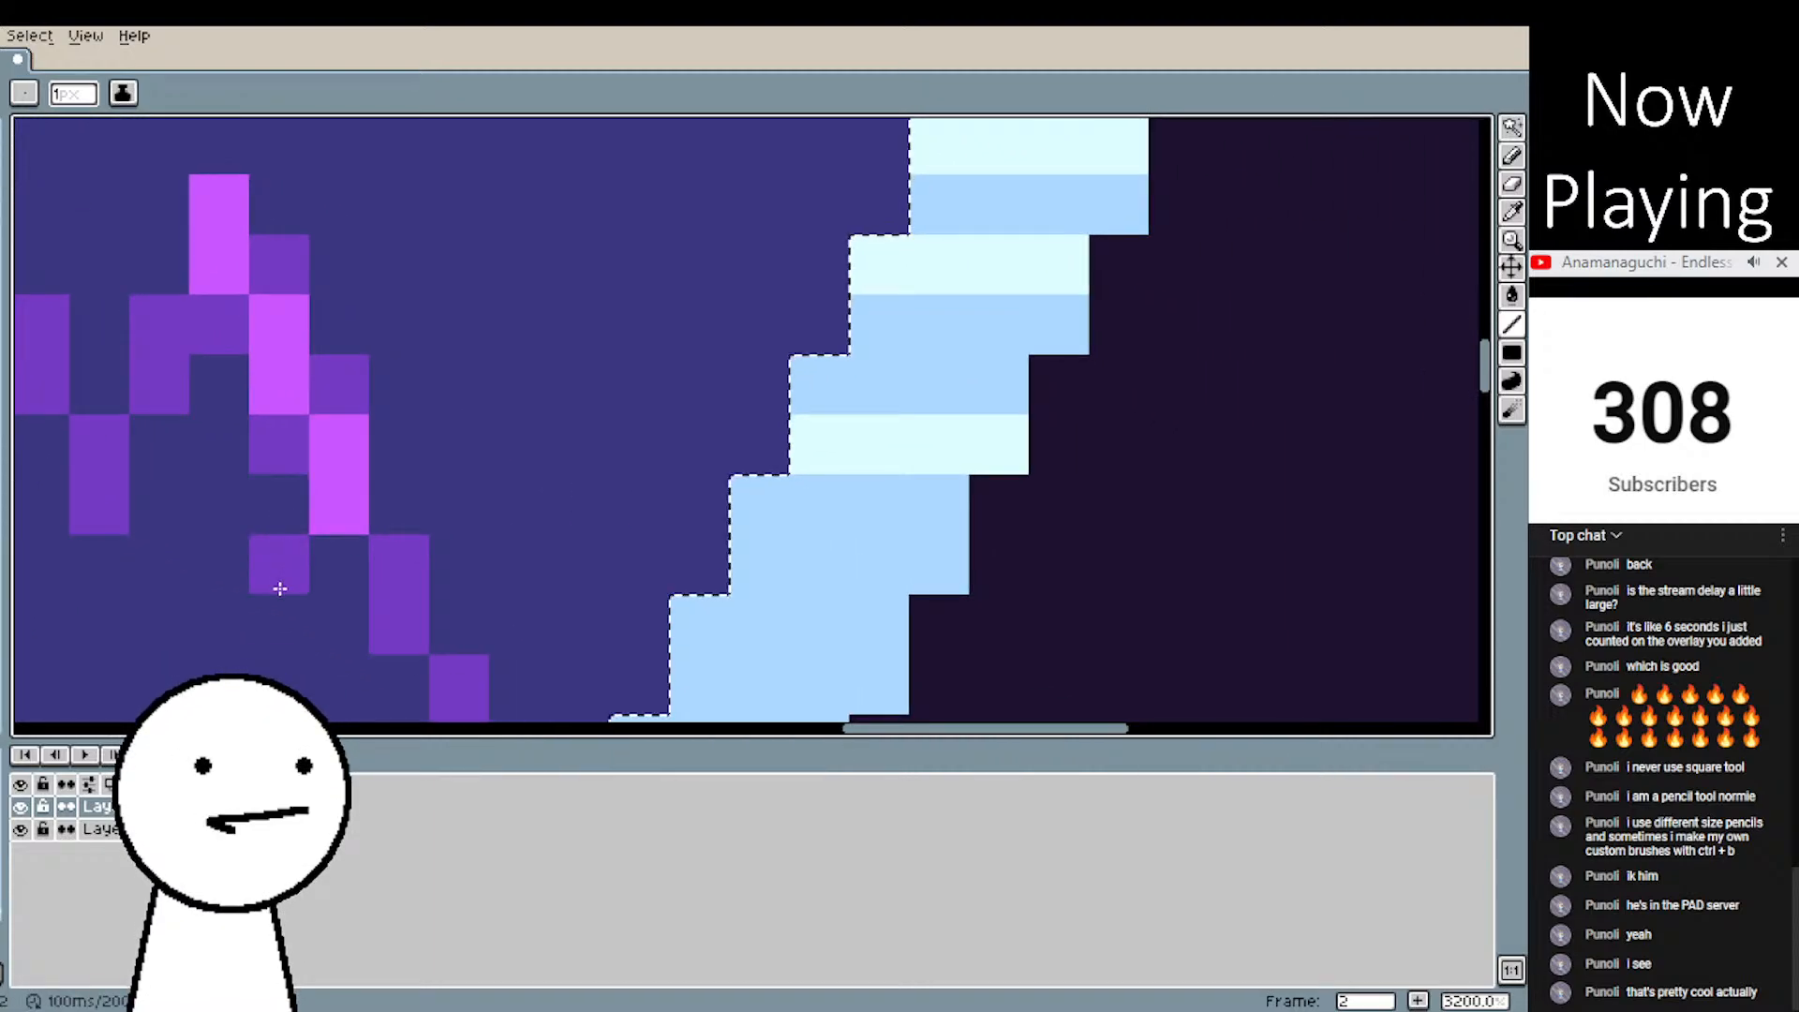
scroll(278, 615, down, 3)
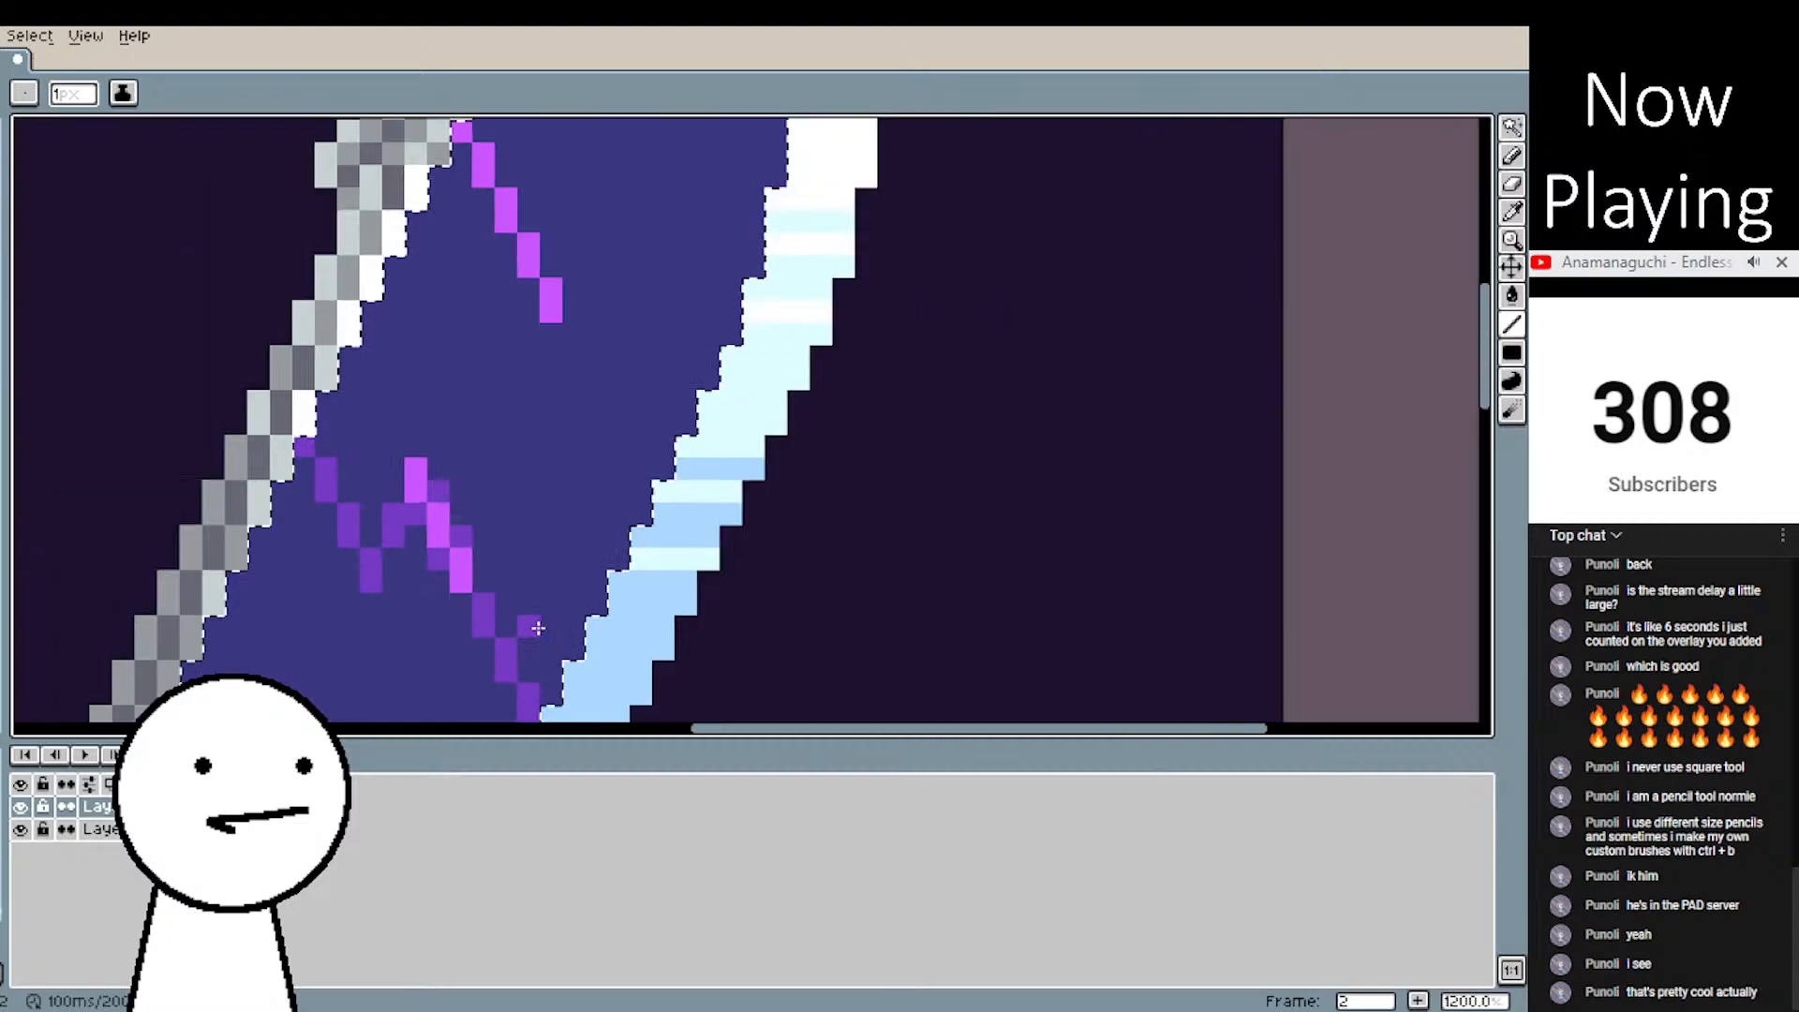
- Fill the stair-step corners on both sides of the uppermost magenta line with violet pixels up to the grey trim
scroll(613, 492, up, 5)
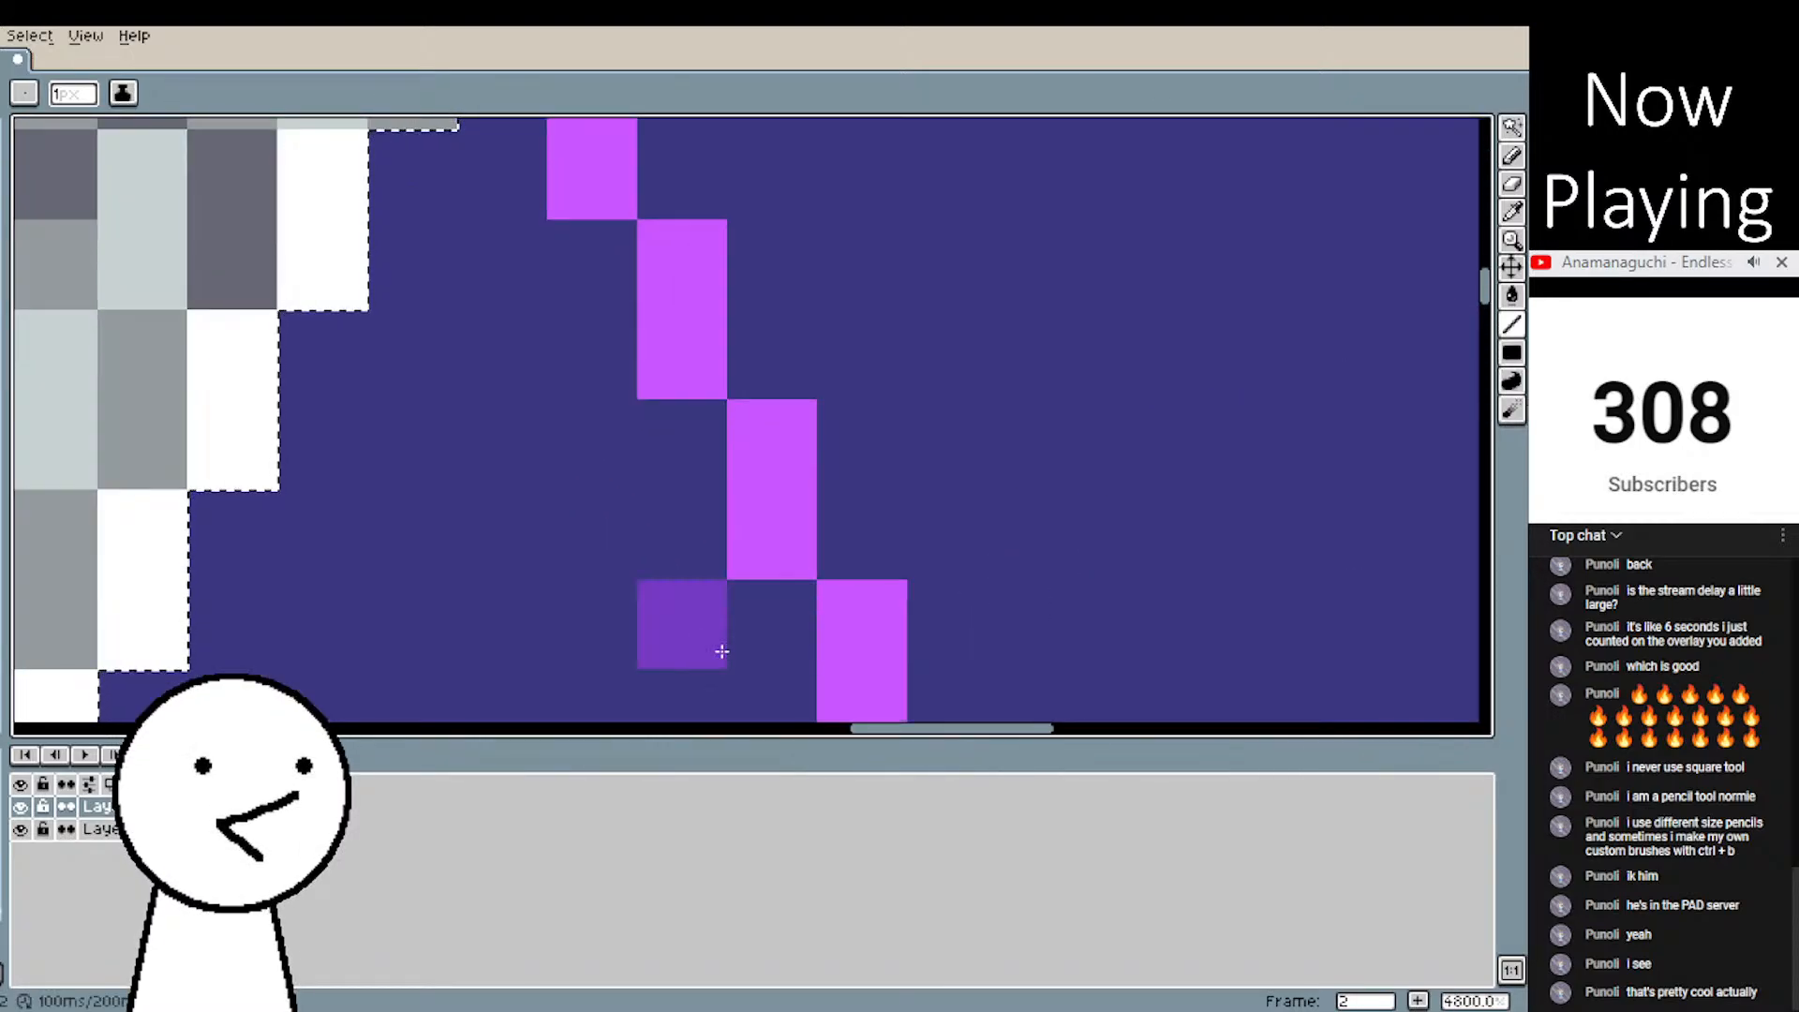
click(791, 630)
click(855, 509)
click(701, 416)
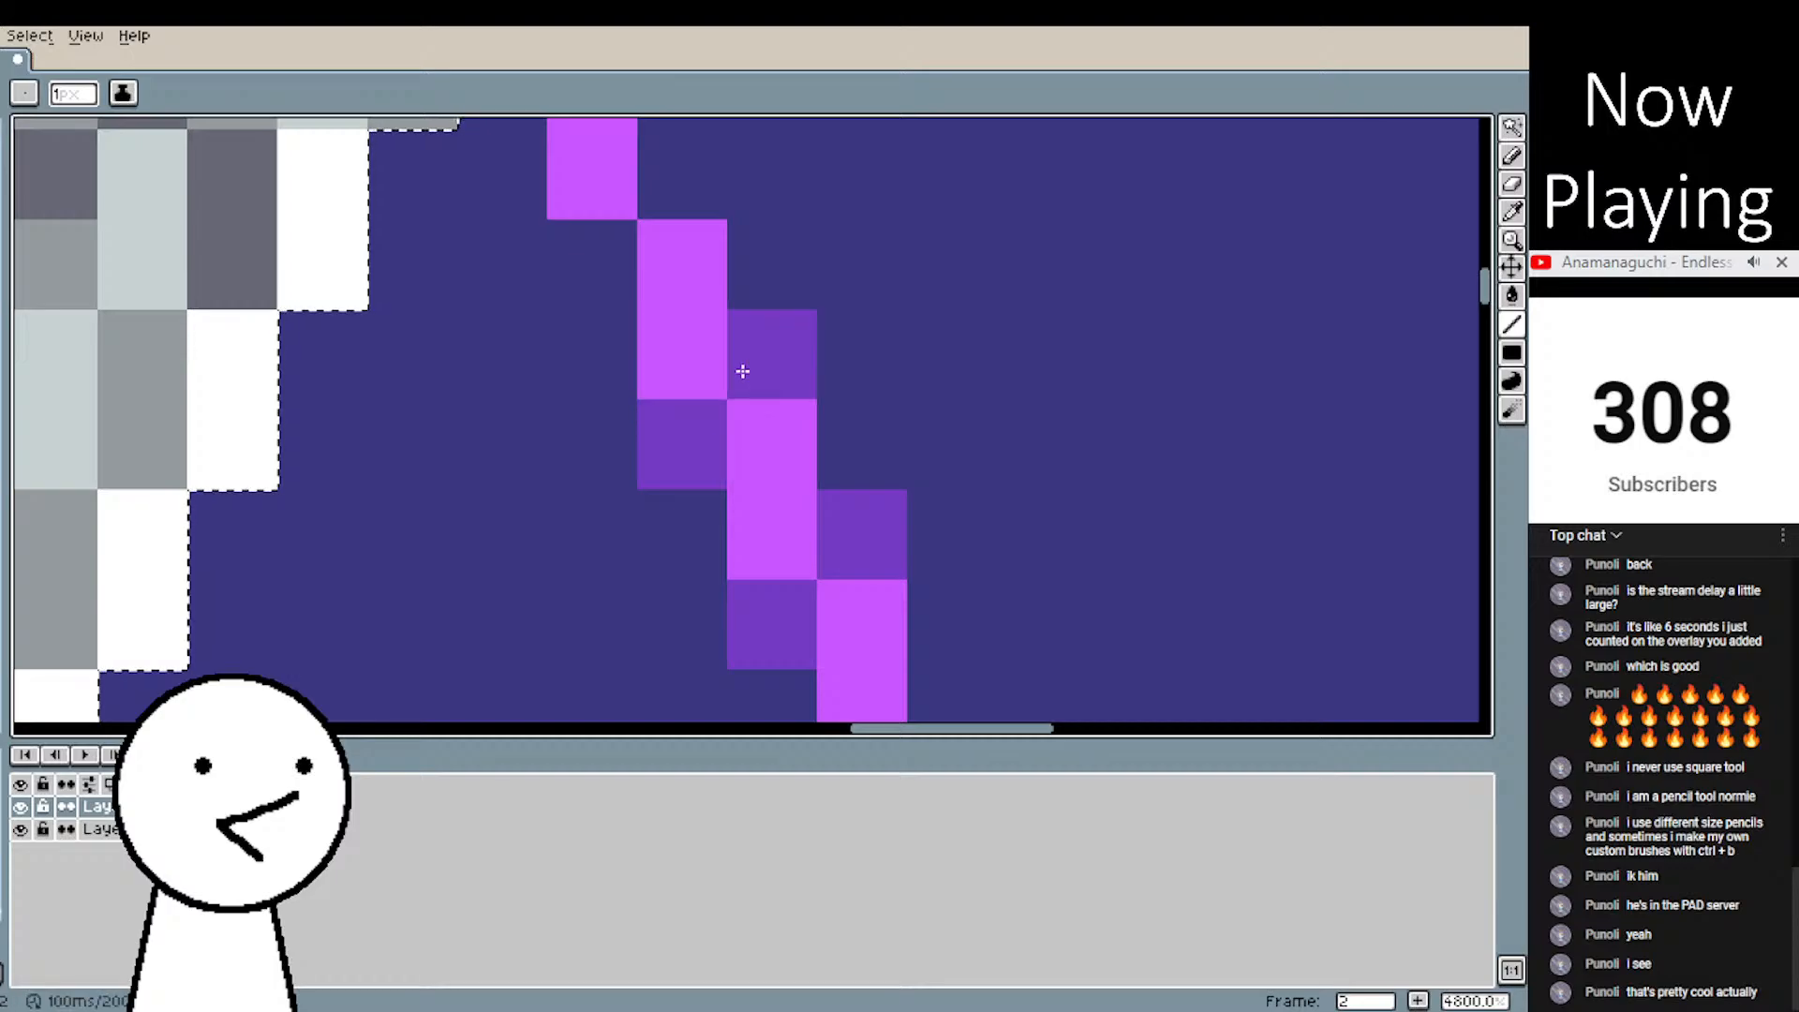
click(740, 370)
click(560, 230)
click(640, 177)
drag(656, 141, 795, 718)
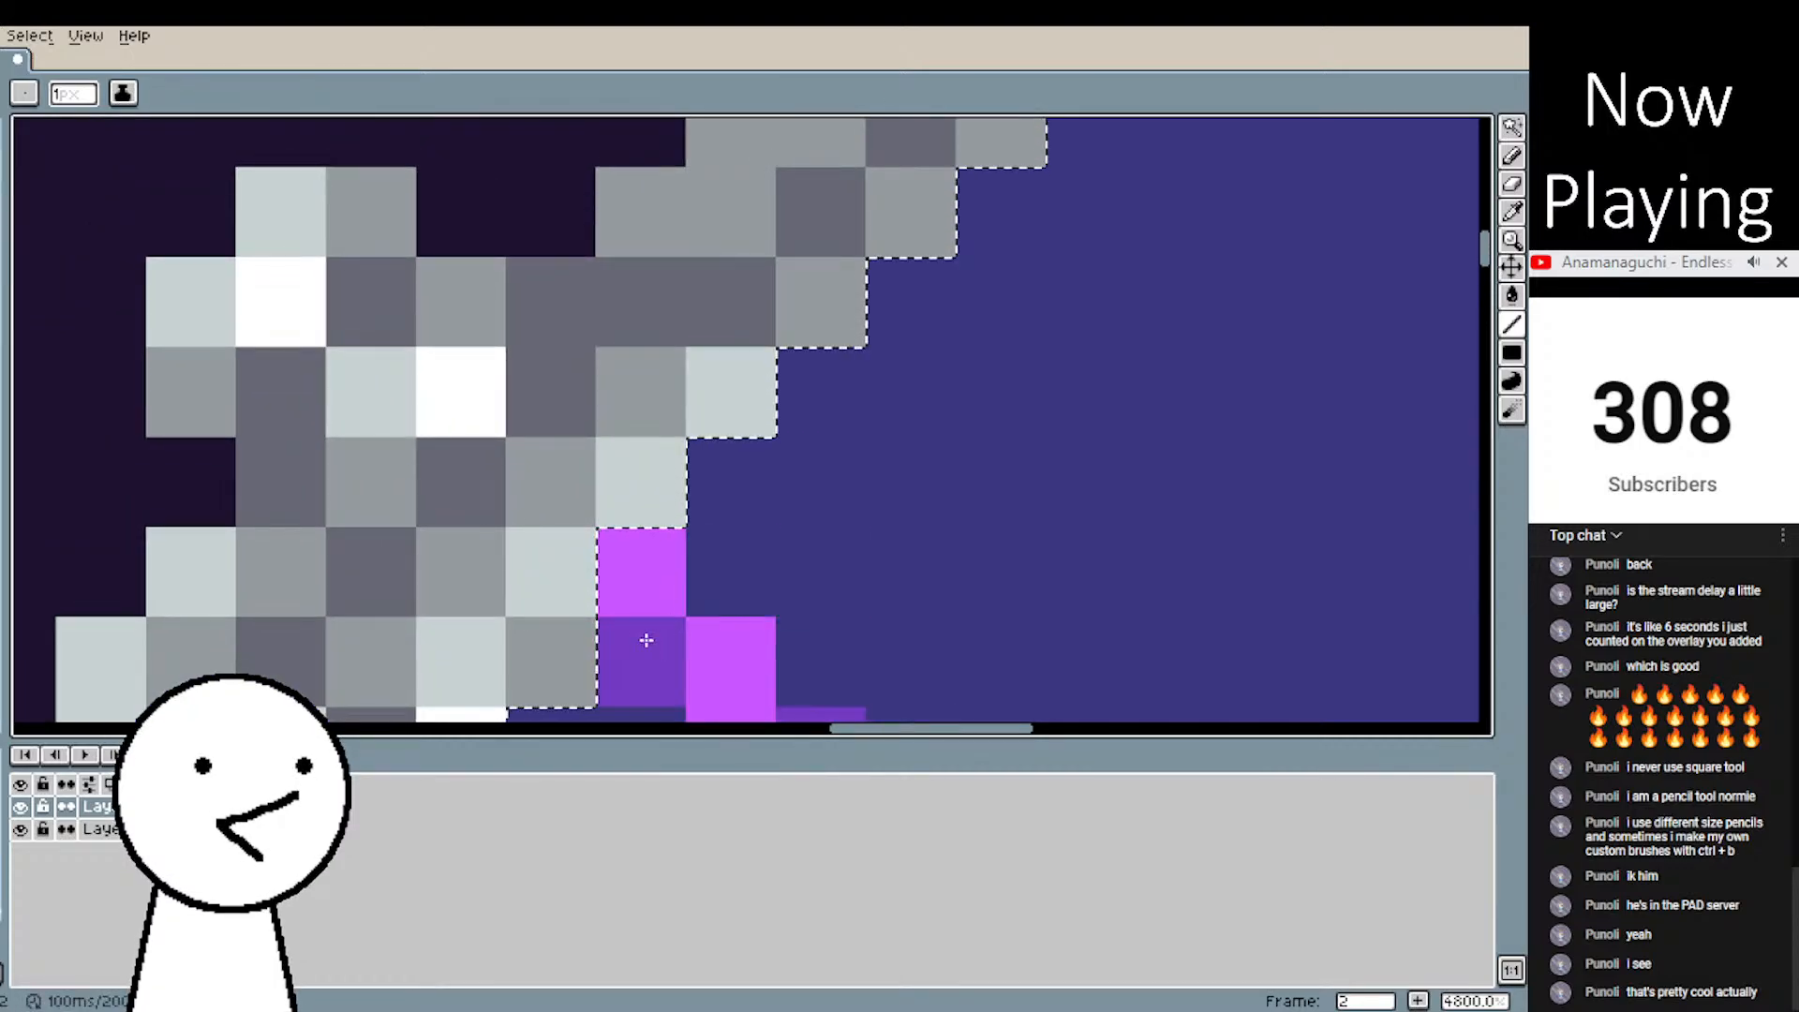
scroll(1059, 407, down, 5)
scroll(1128, 506, down, 3)
drag(1171, 562, 835, 409)
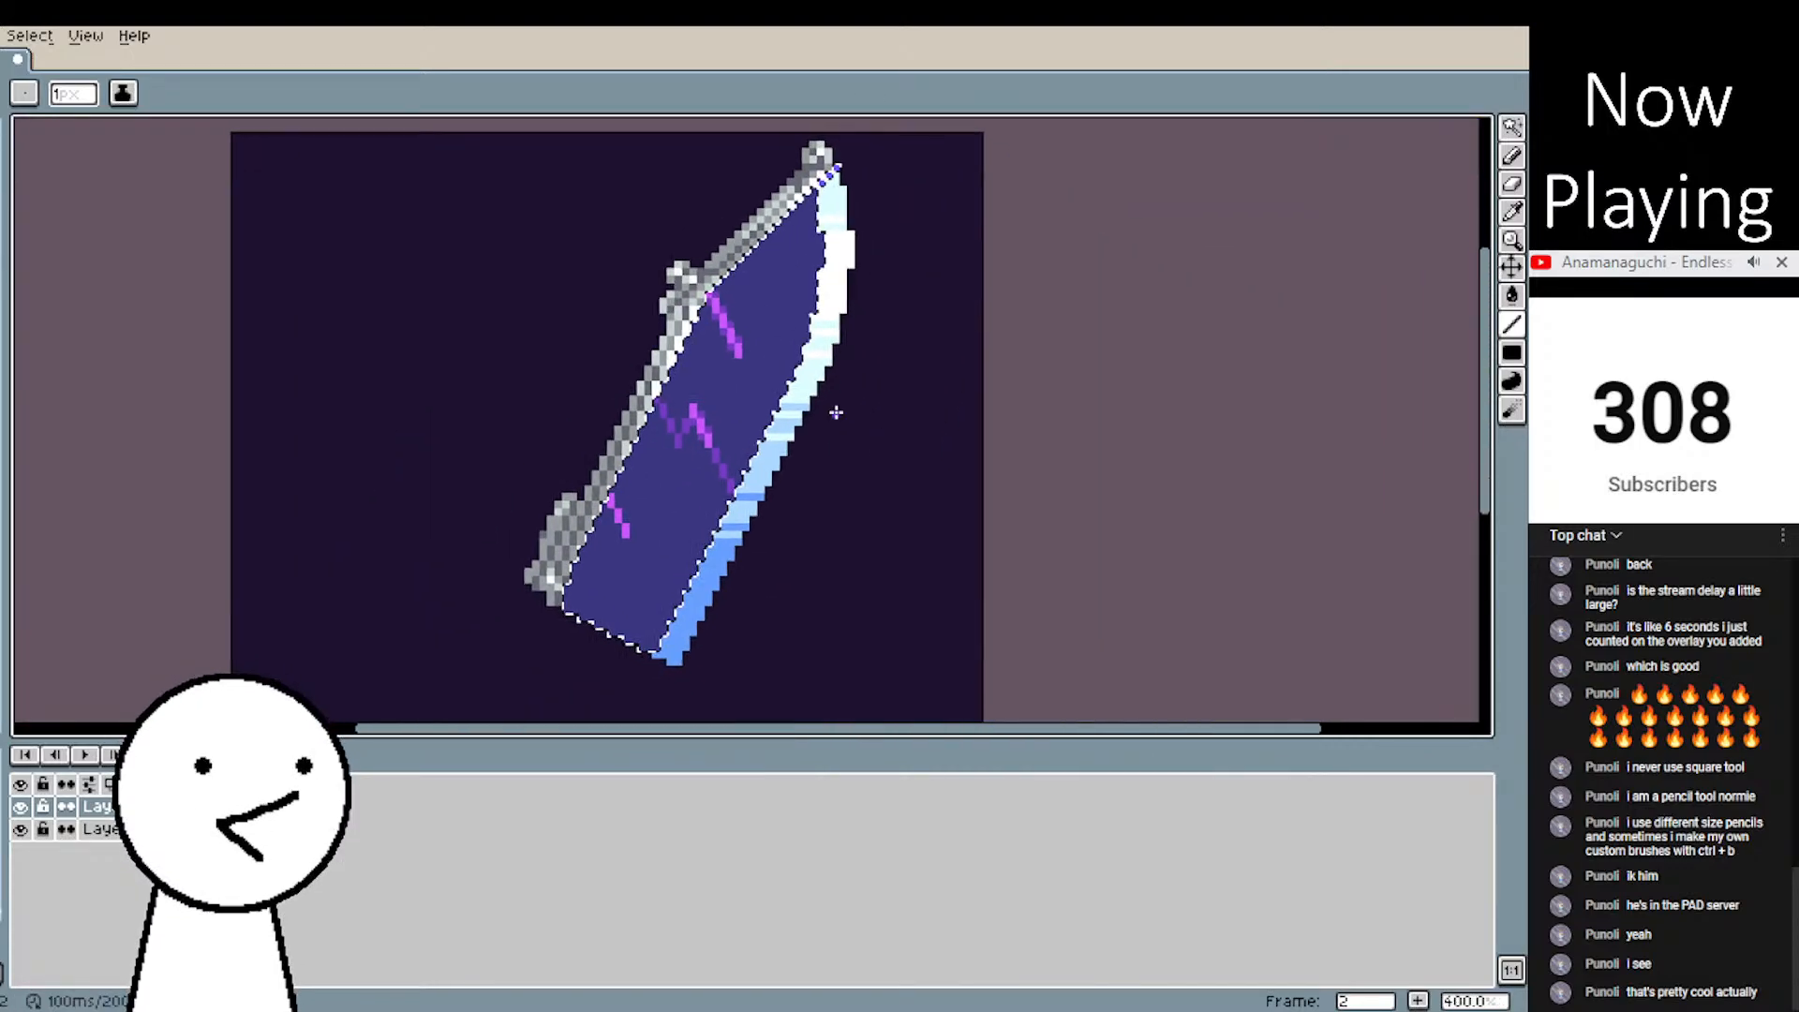
scroll(774, 413, up, 3)
scroll(713, 343, up, 4)
drag(716, 315, 831, 478)
scroll(1056, 534, down, 5)
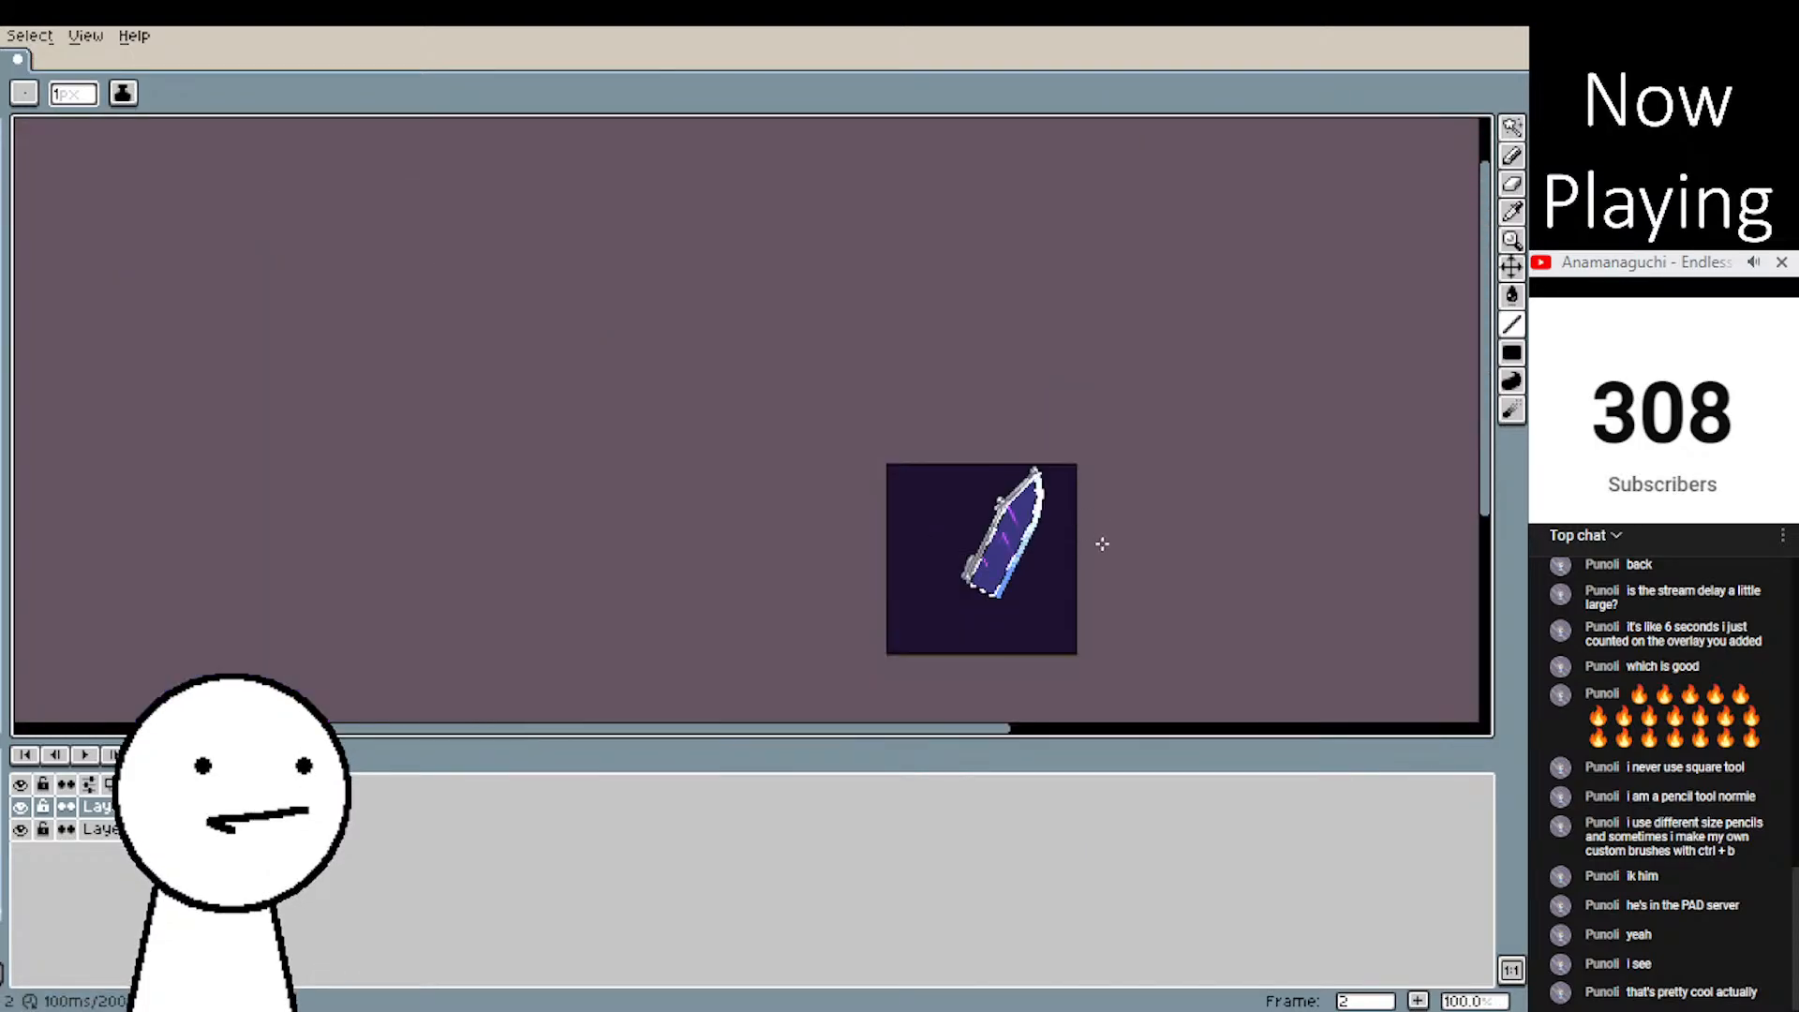
- Undo the violet extension at the lower end of the uppermost magenta line
scroll(1101, 543, up, 2)
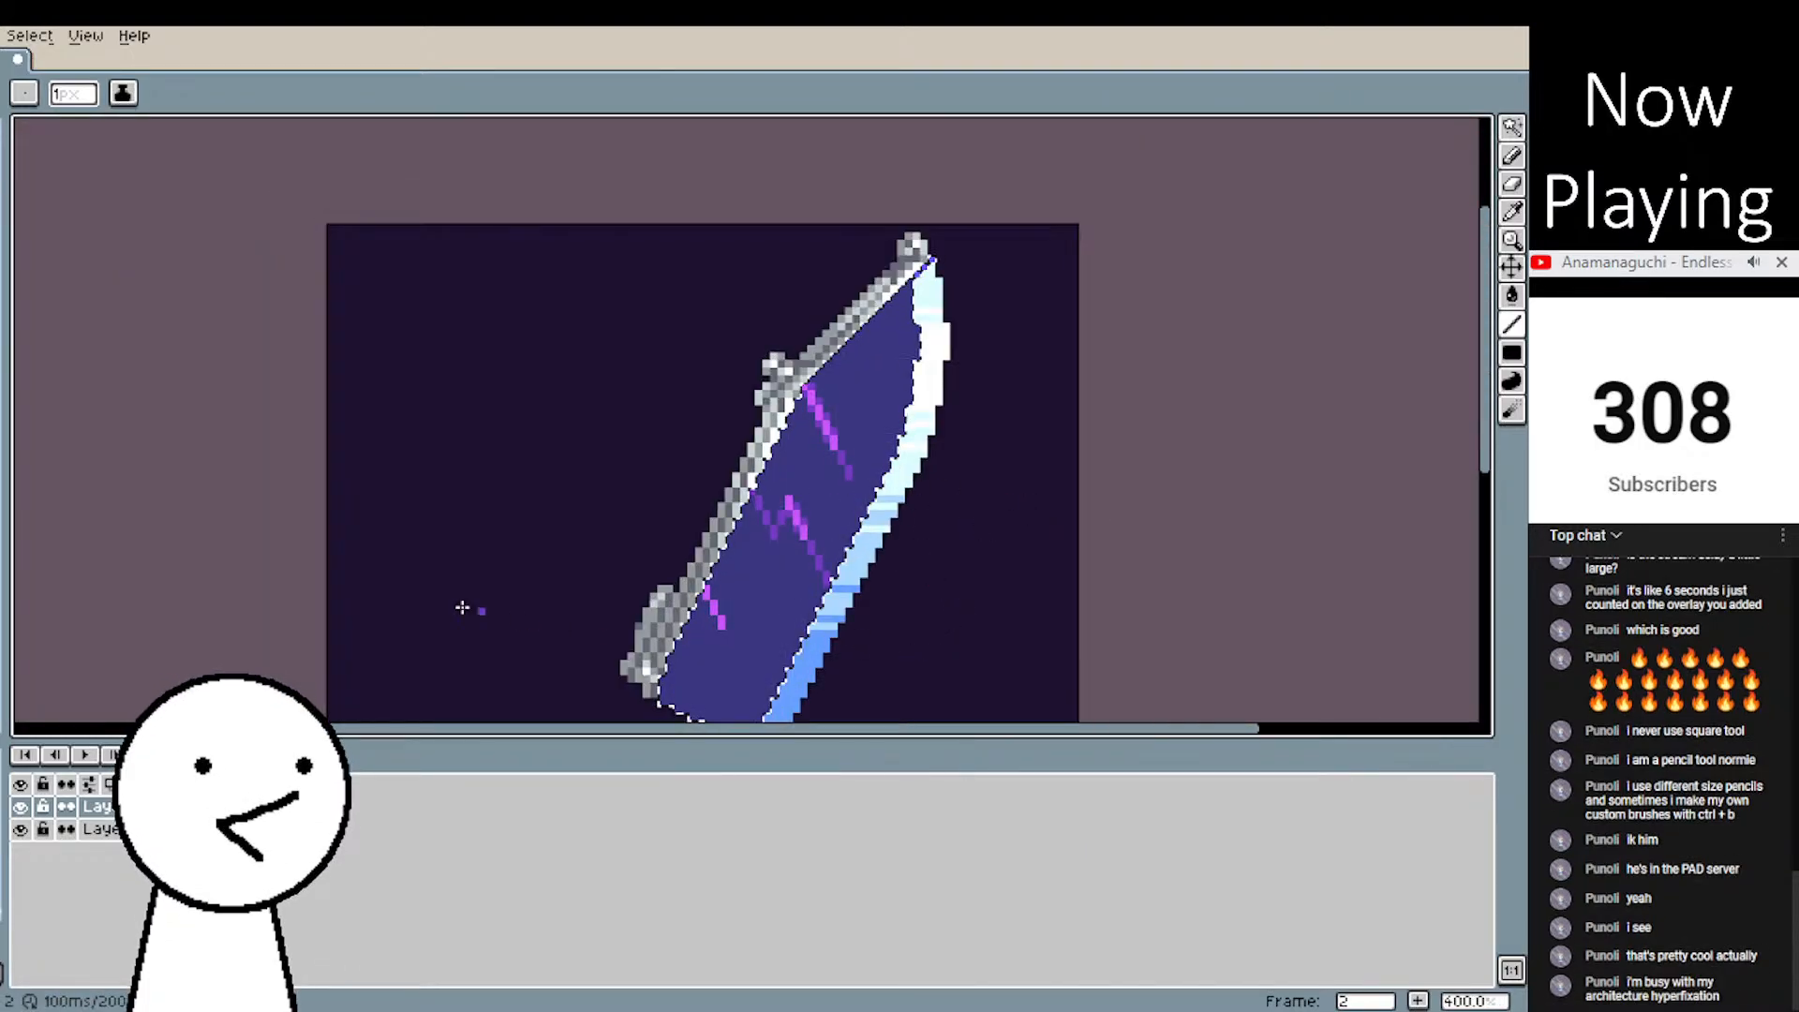
scroll(684, 506, up, 1)
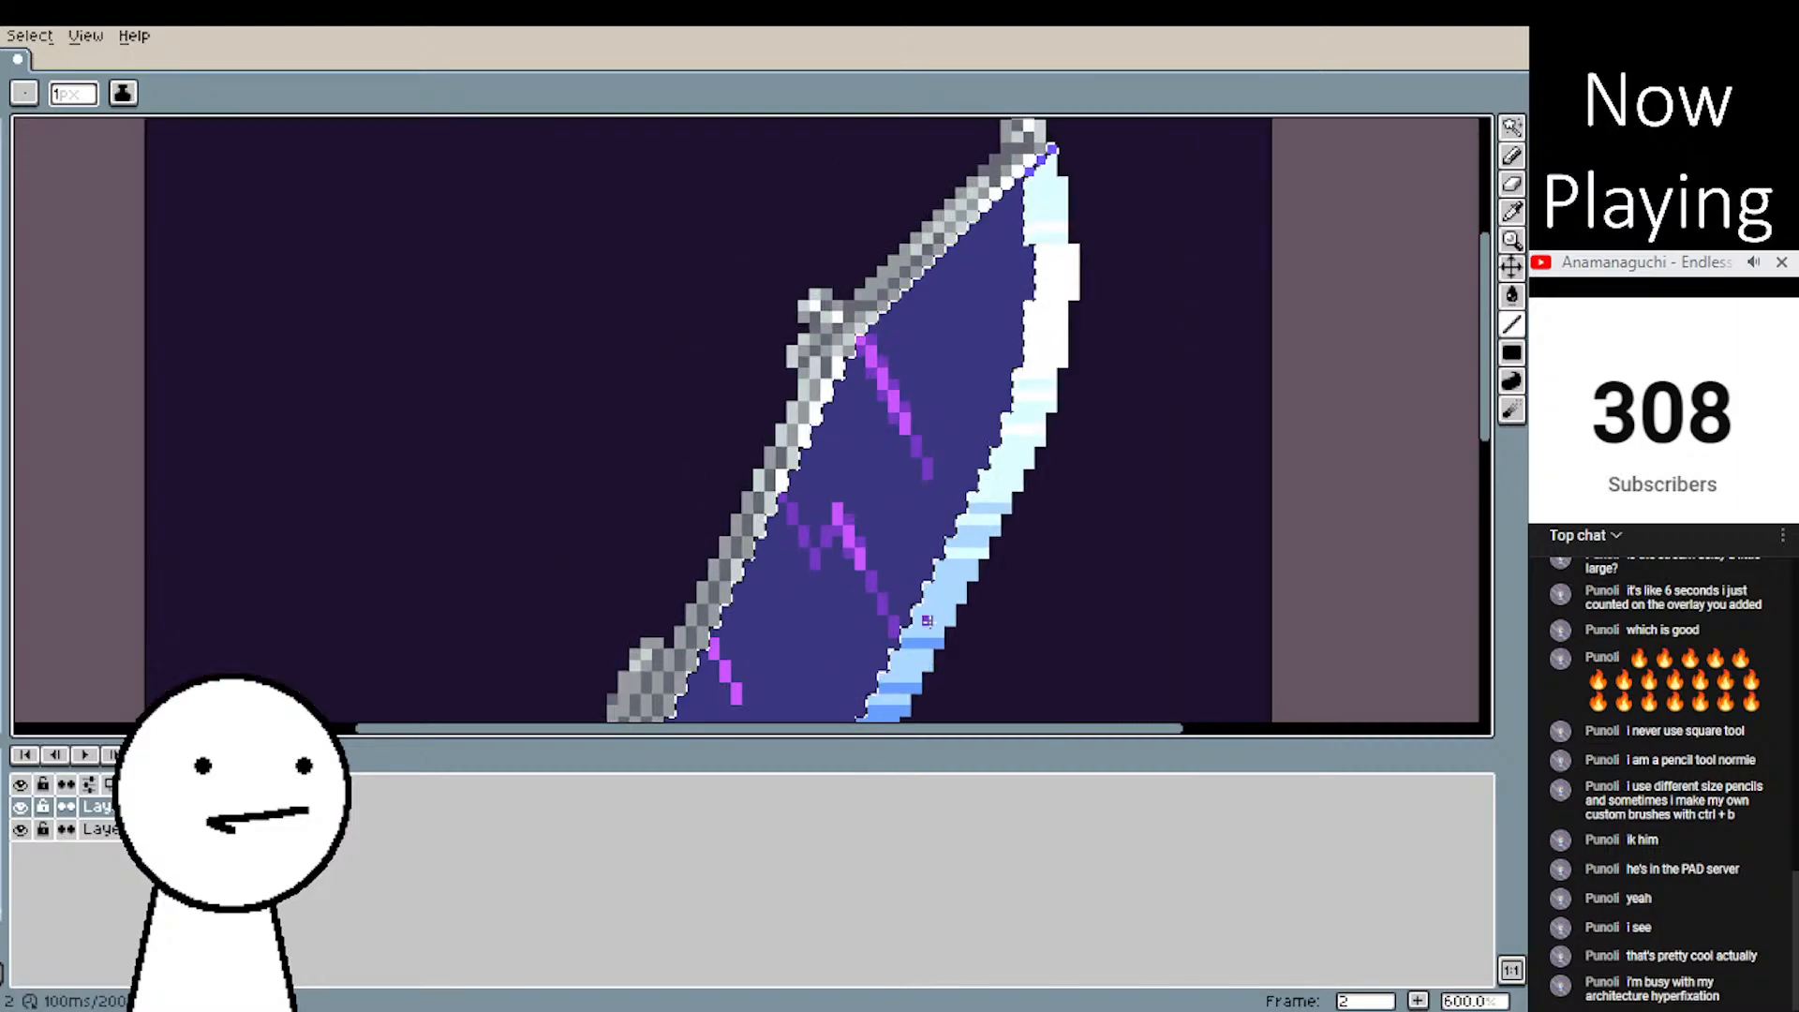
scroll(937, 630, up, 2)
drag(940, 627, 896, 521)
scroll(886, 529, down, 3)
key(ctrl+z)
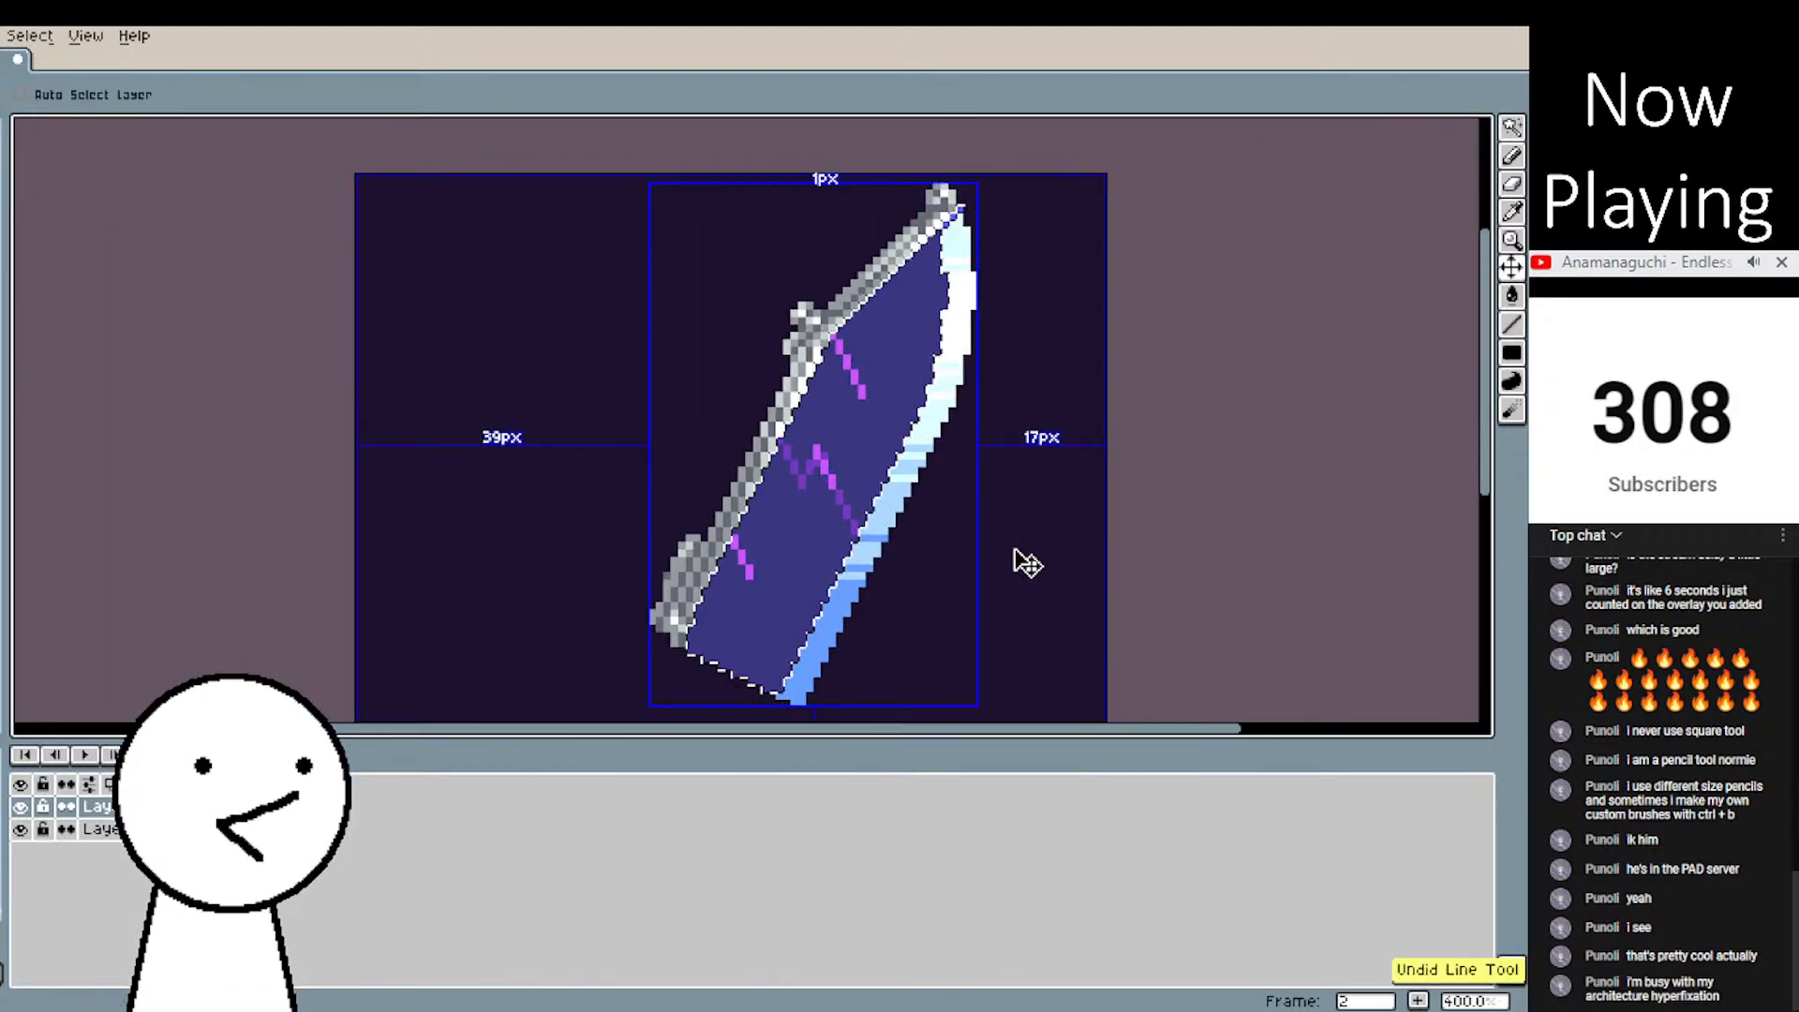
- Add single violet pixels in the upper-right stair-step corners of the middle magenta line
scroll(872, 478, up, 4)
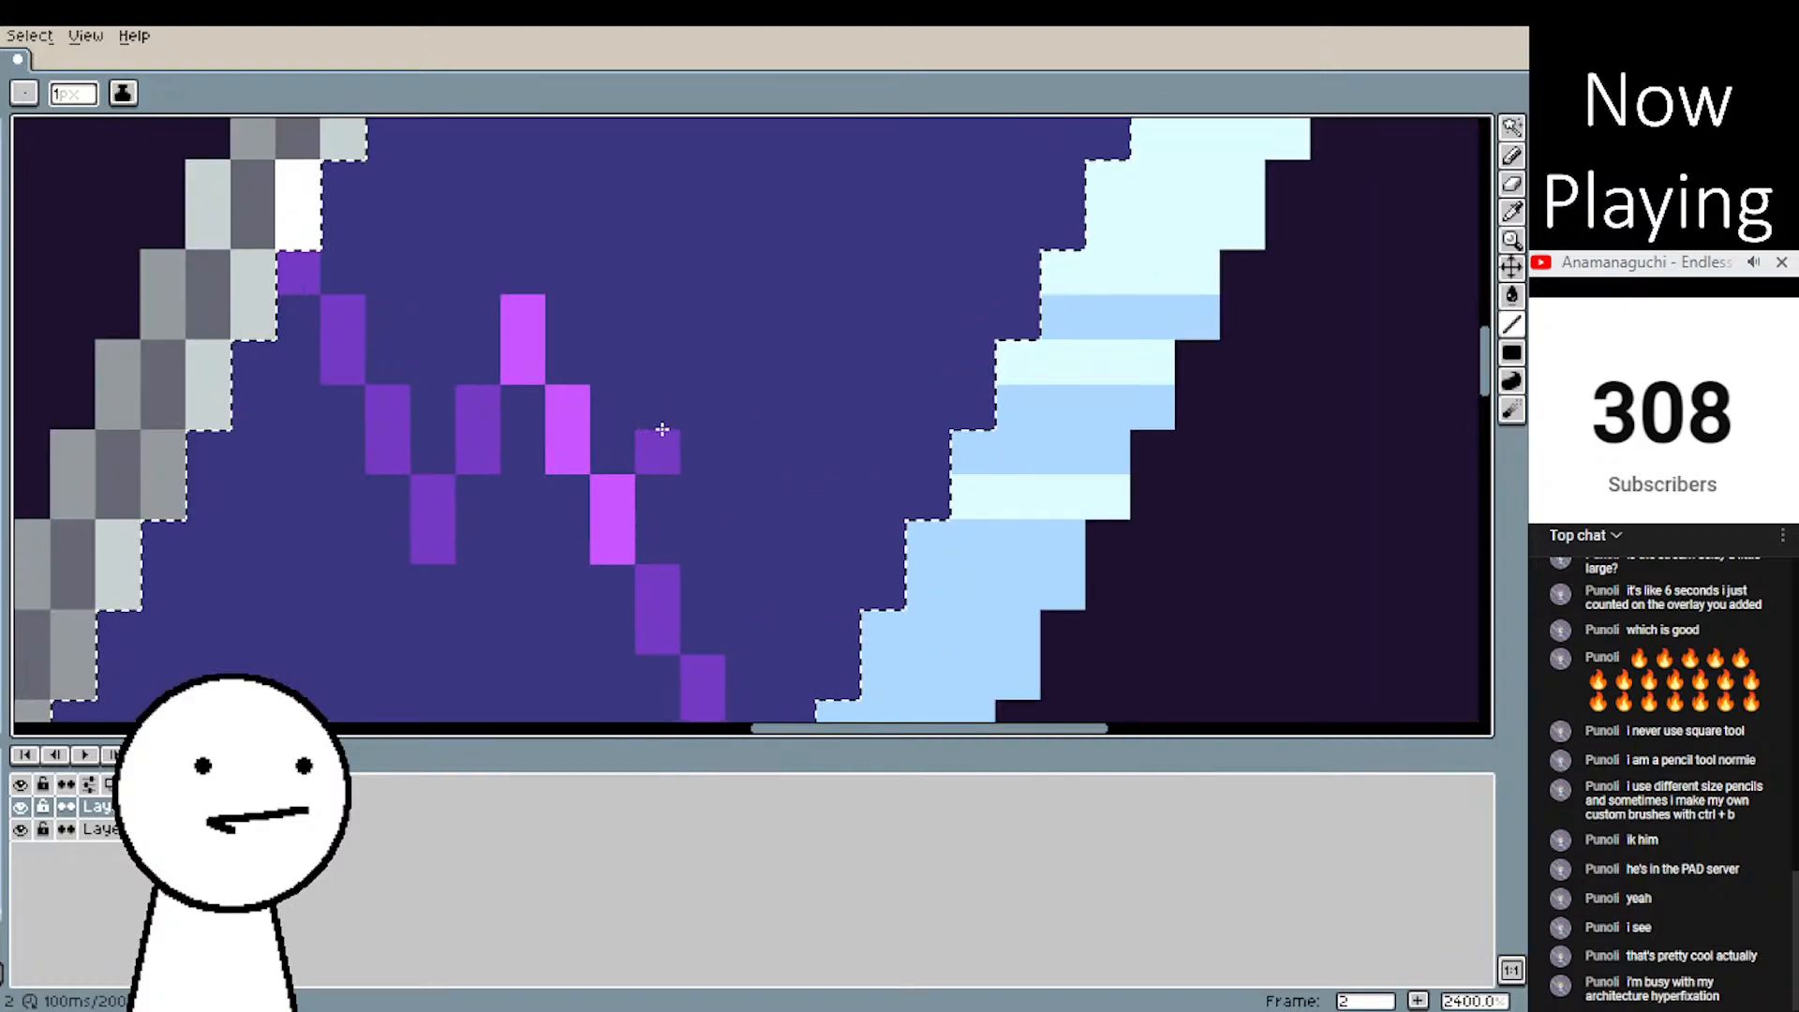
click(612, 453)
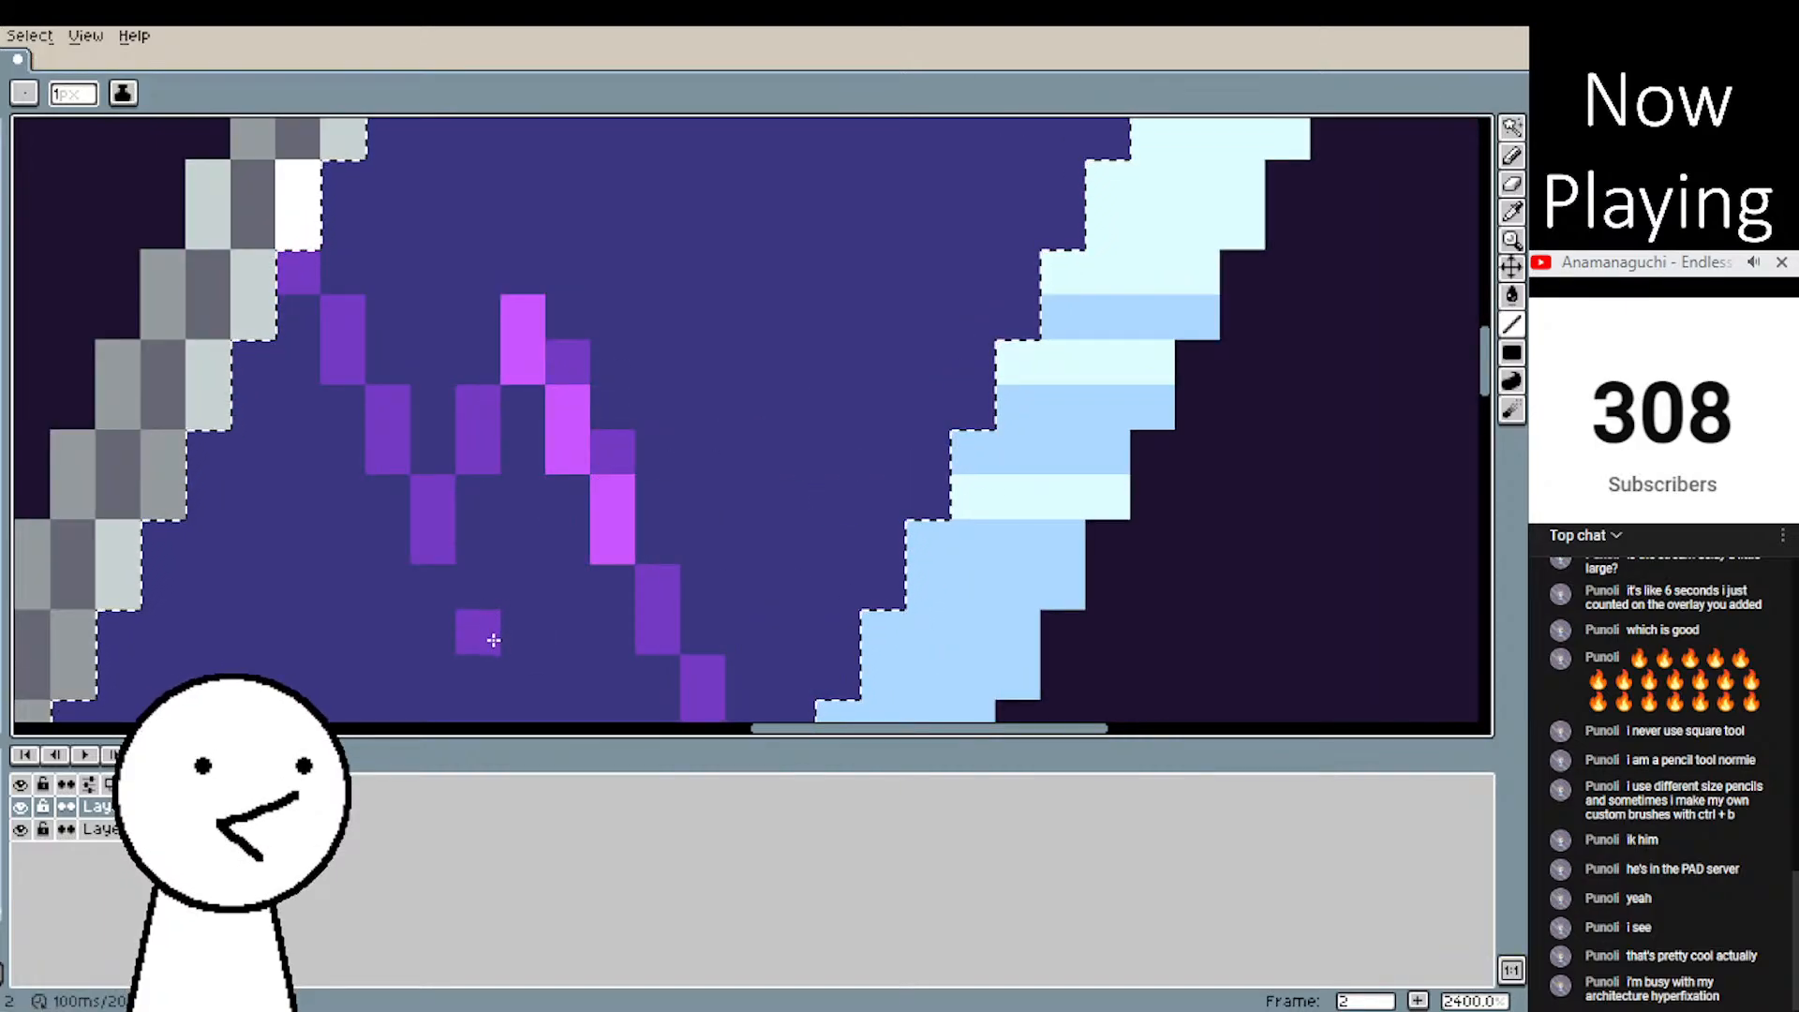
scroll(829, 586, down, 5)
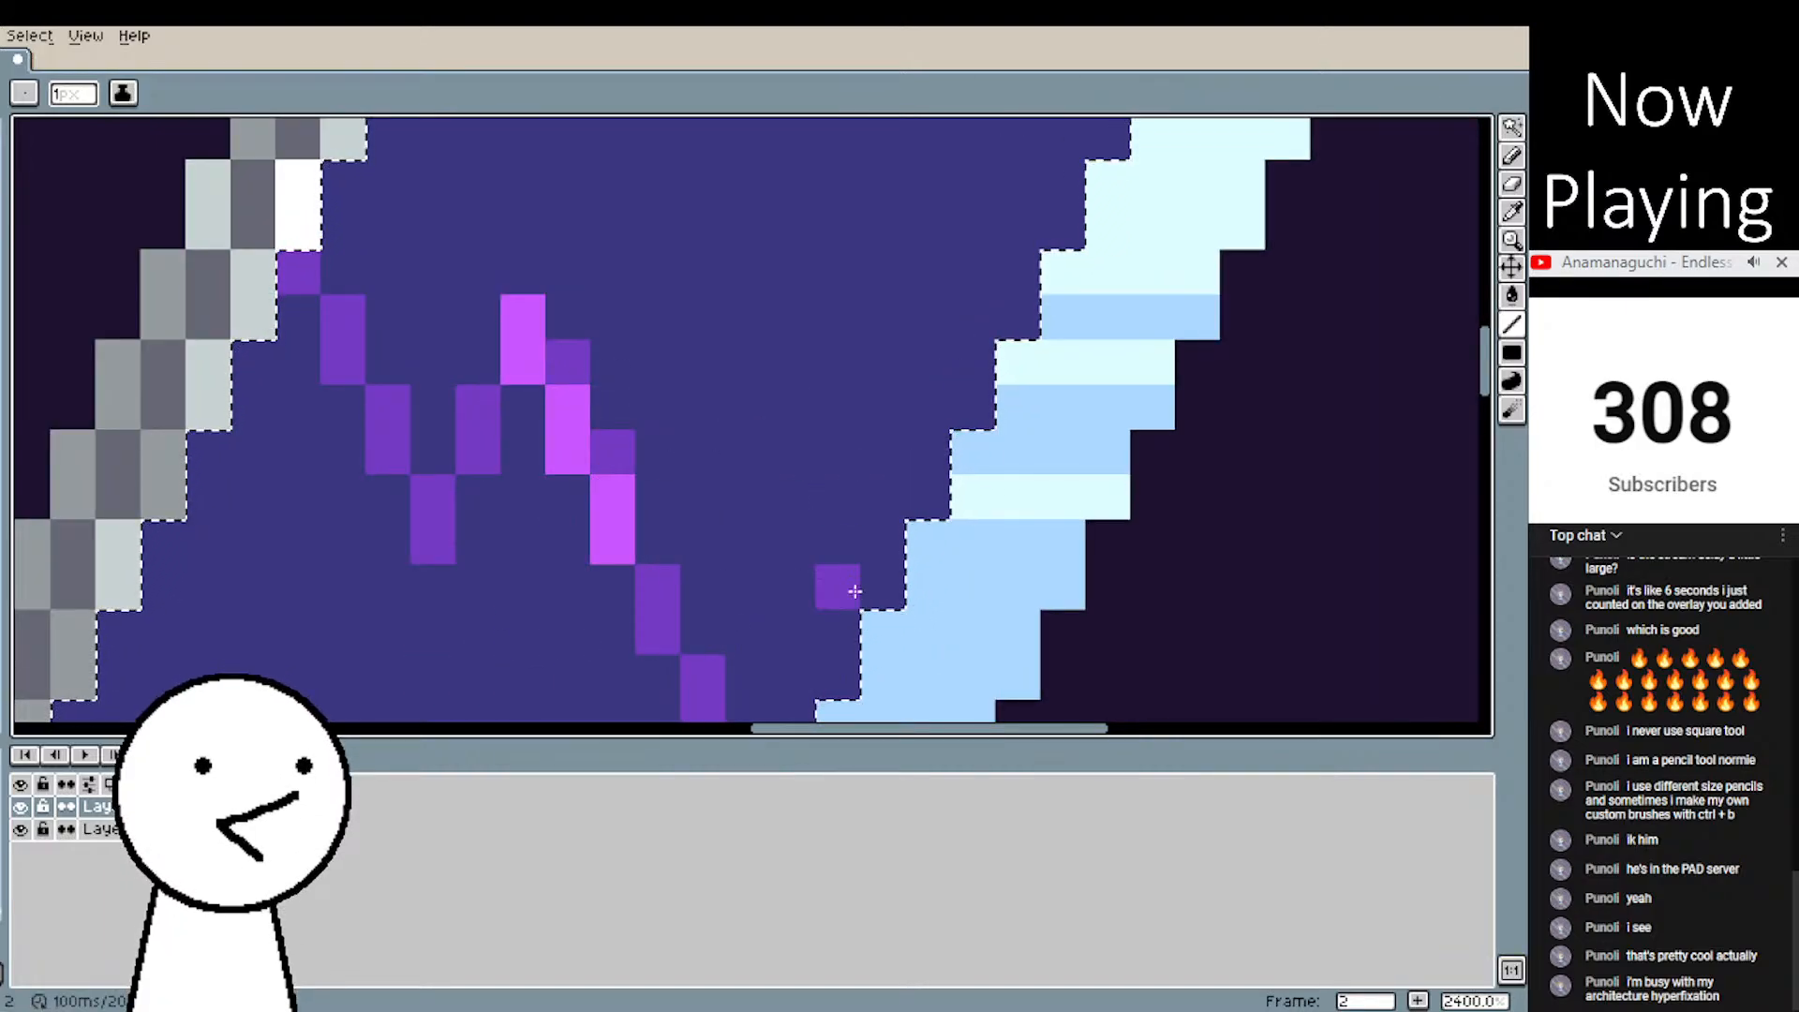
- Draw a violet diagonal from the valley of the violet zigzag down and left towards the lowest magenta line
scroll(828, 580, up, 1)
scroll(828, 580, up, 3)
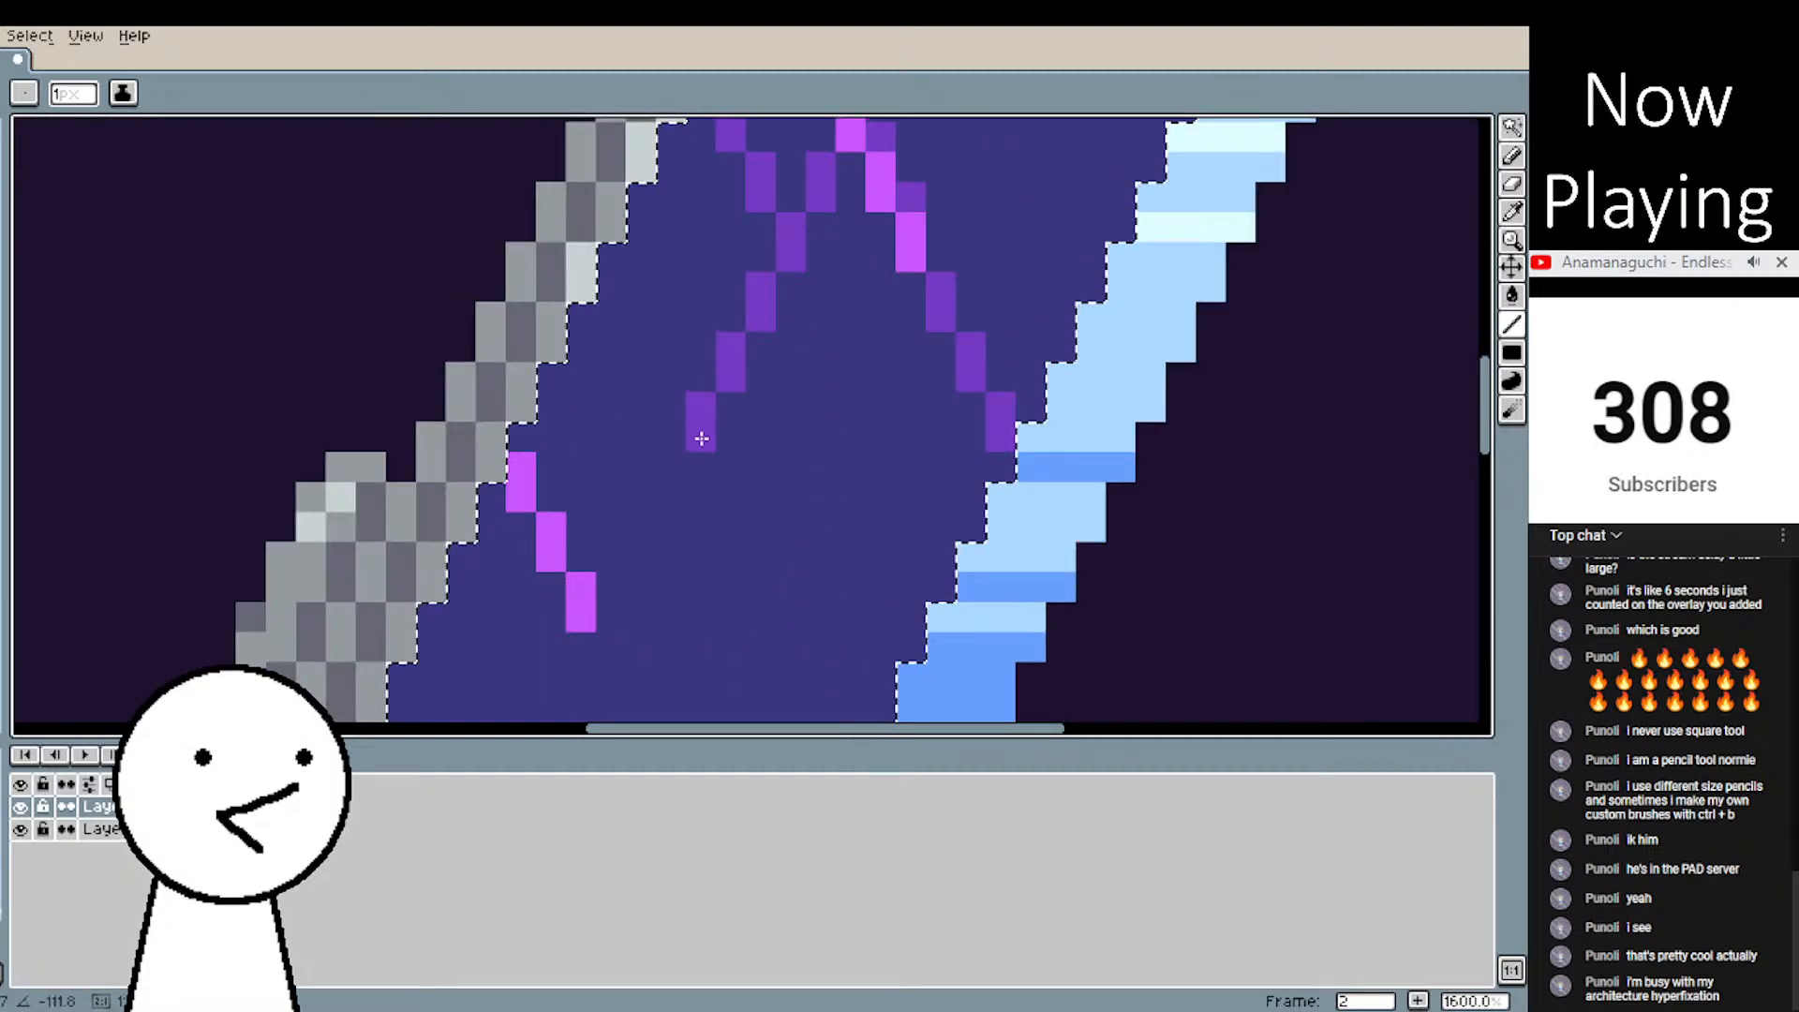
scroll(699, 433, down, 3)
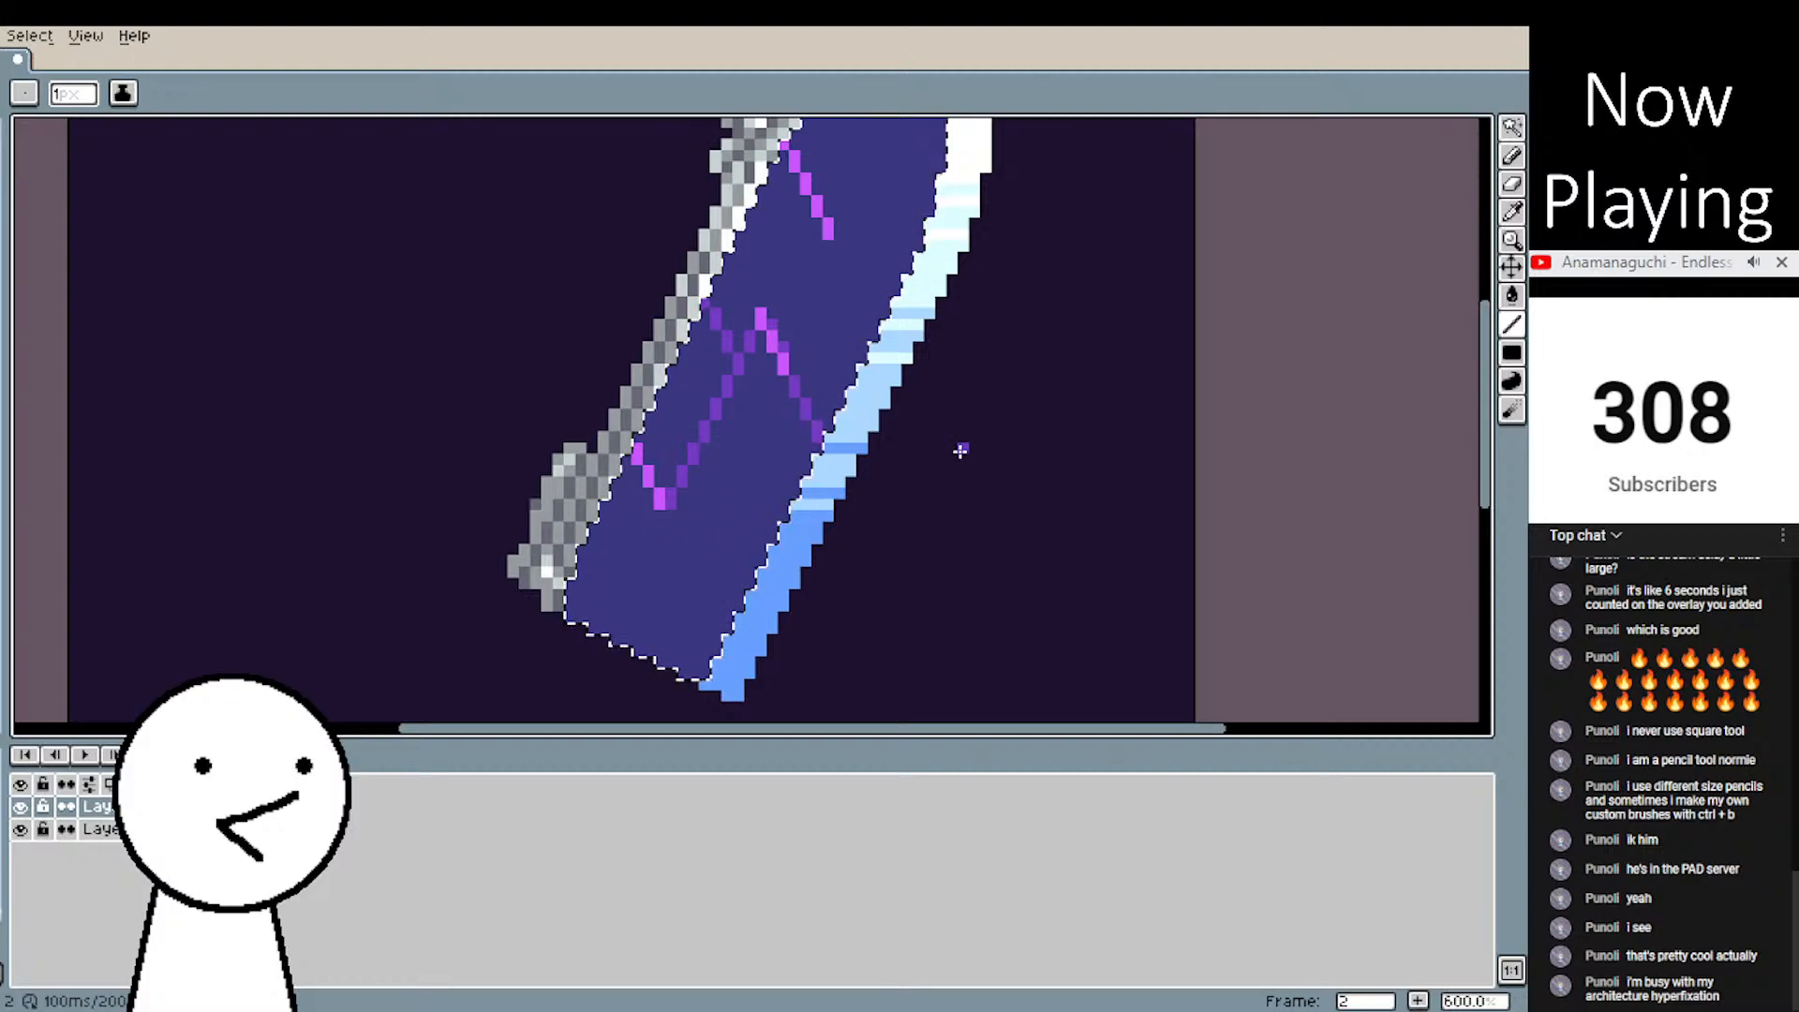
scroll(786, 604, down, 5)
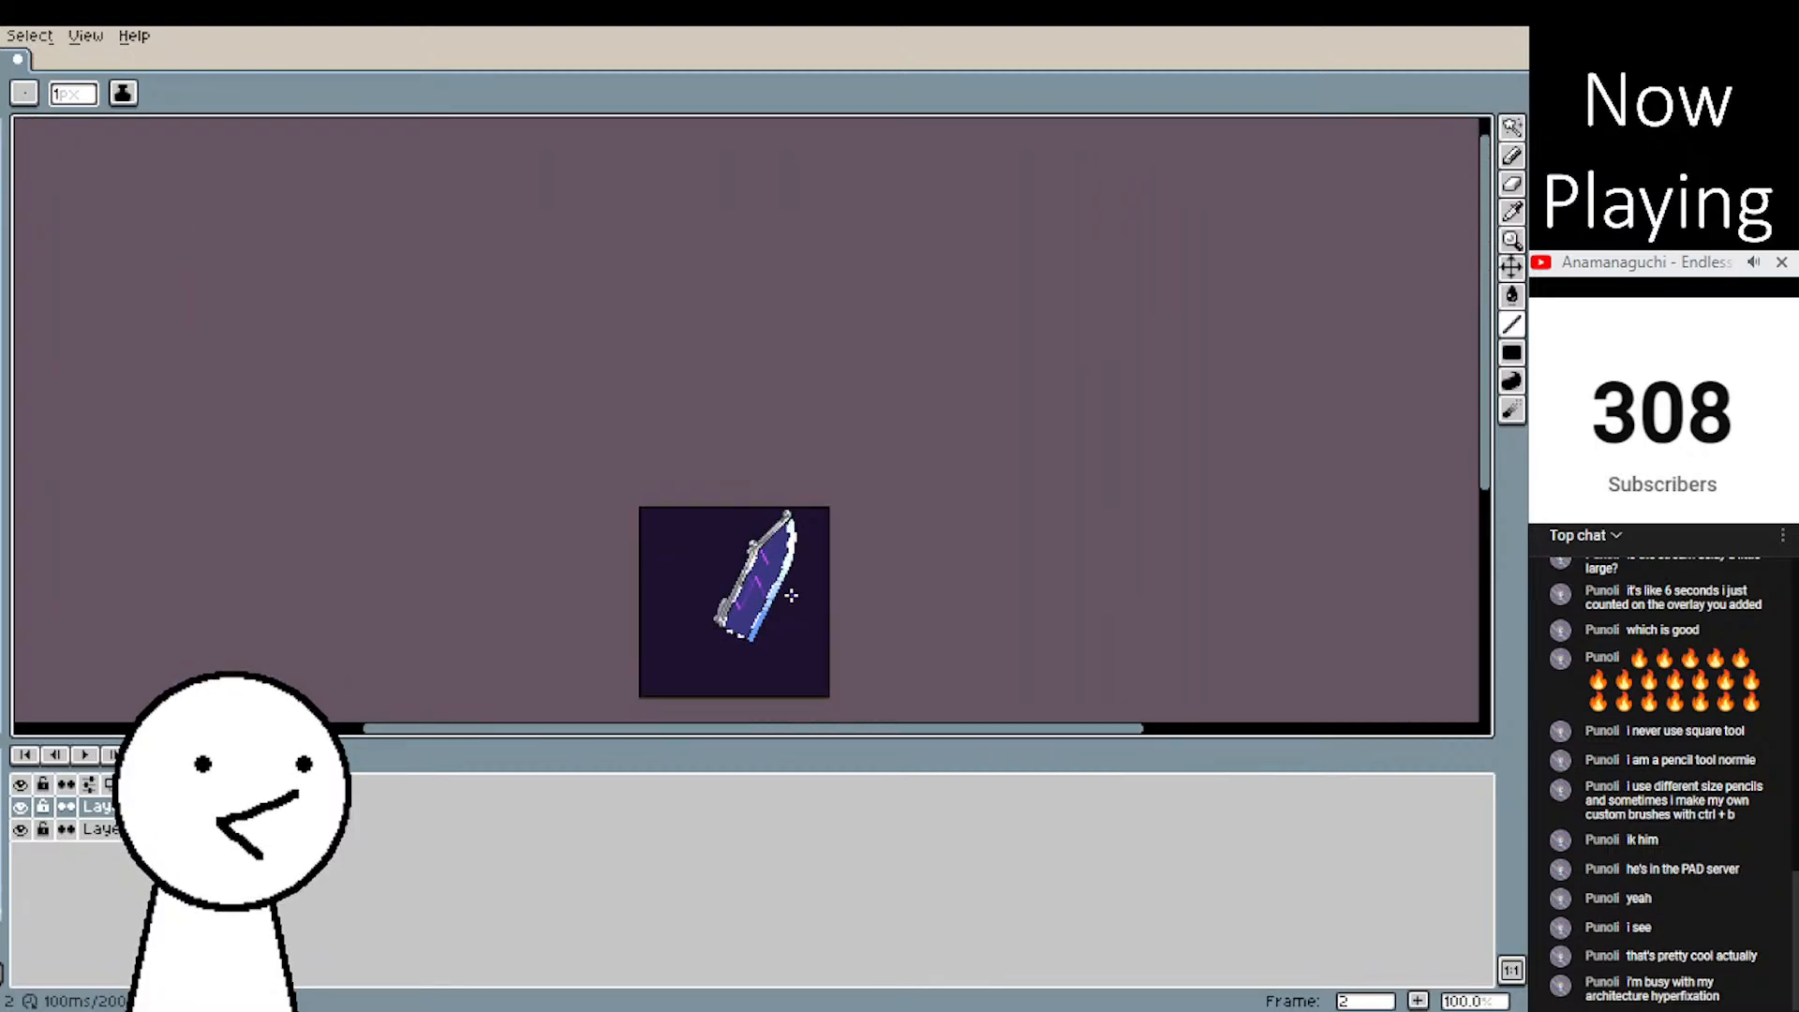
- Extend the uppermost magenta line in violet to the cutting edge and add violet pixels in the stair-step corners on its right side
scroll(787, 600, up, 3)
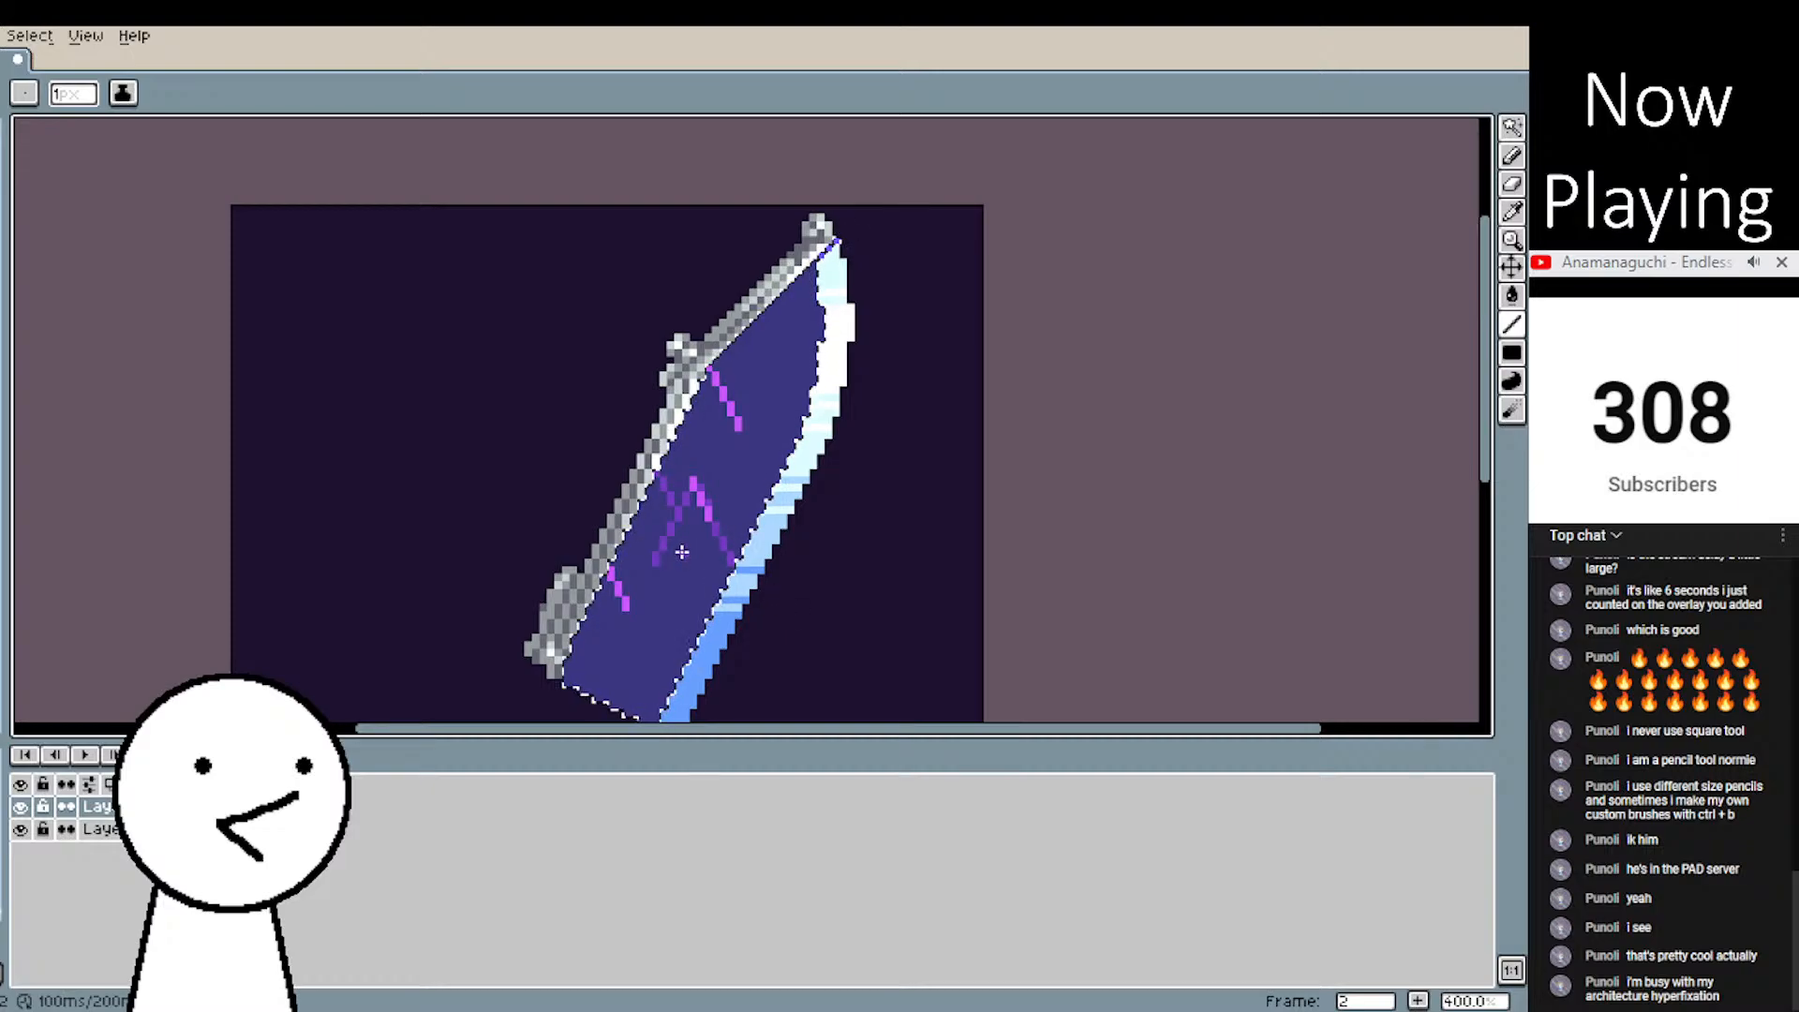
scroll(685, 512, up, 2)
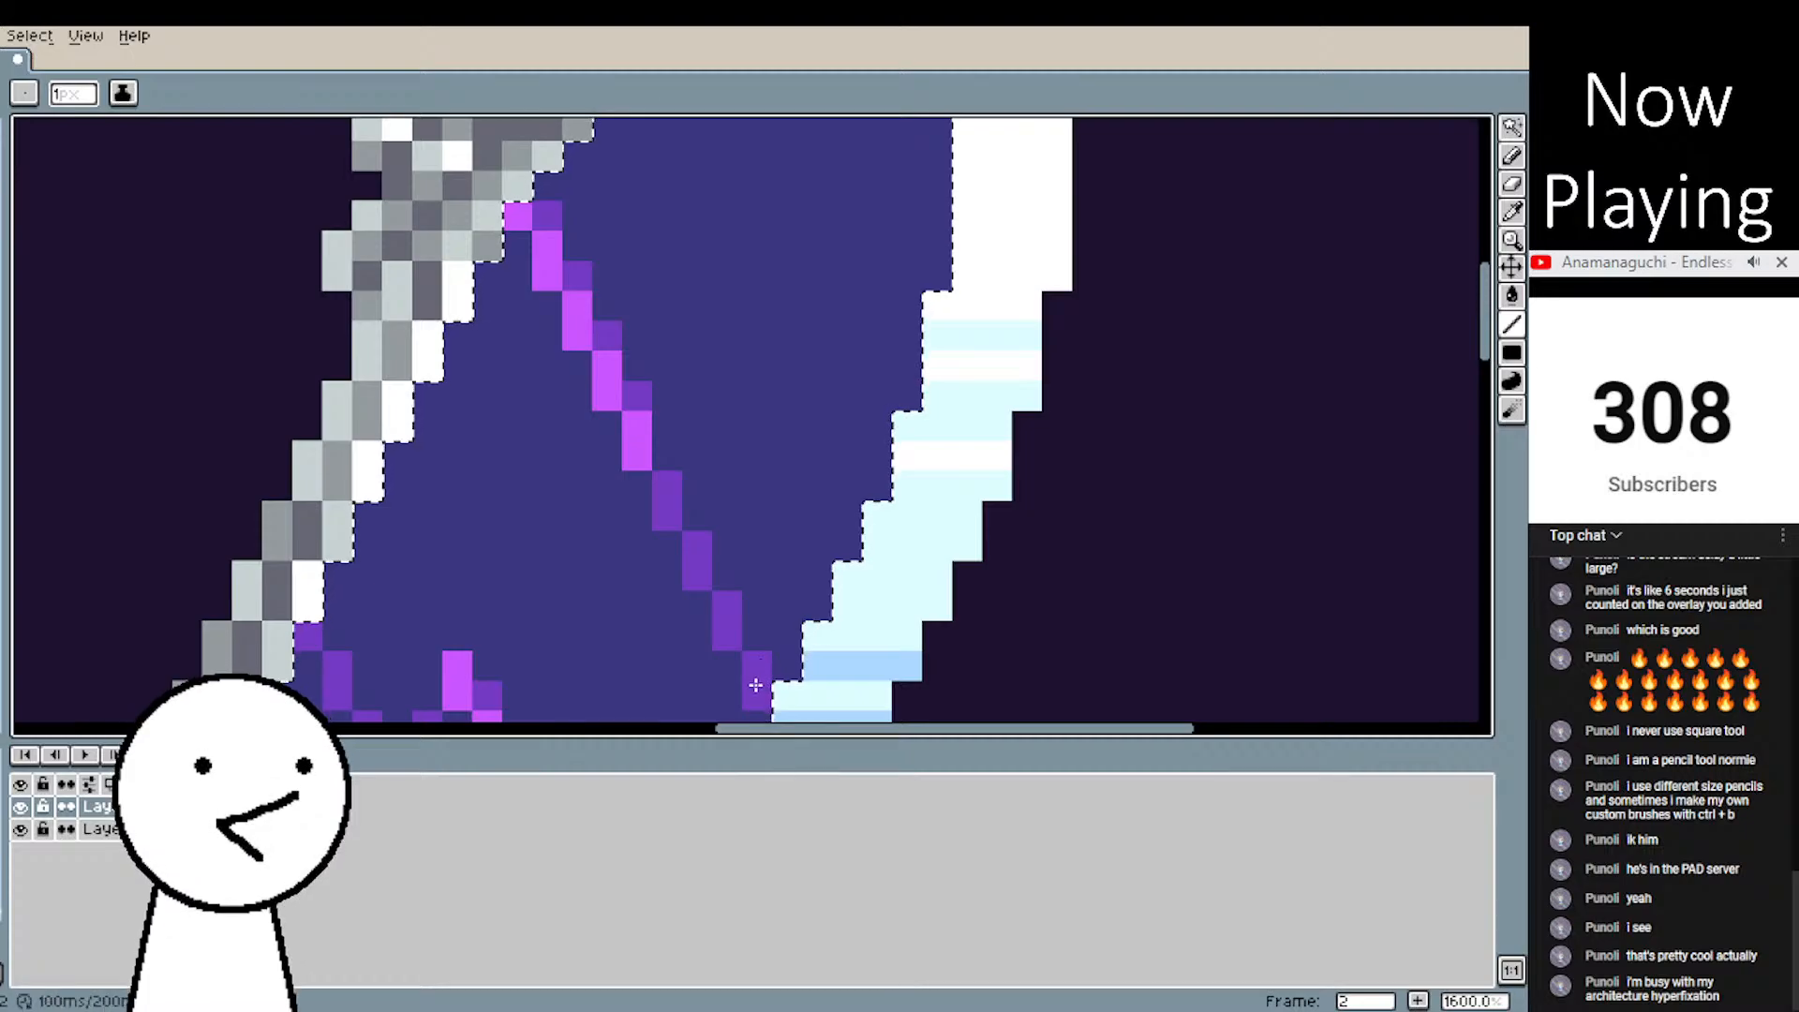
scroll(900, 630, down, 4)
- Draw a violet branch from the lower end of the uppermost magenta line up and right to the cutting edge
scroll(680, 502, up, 3)
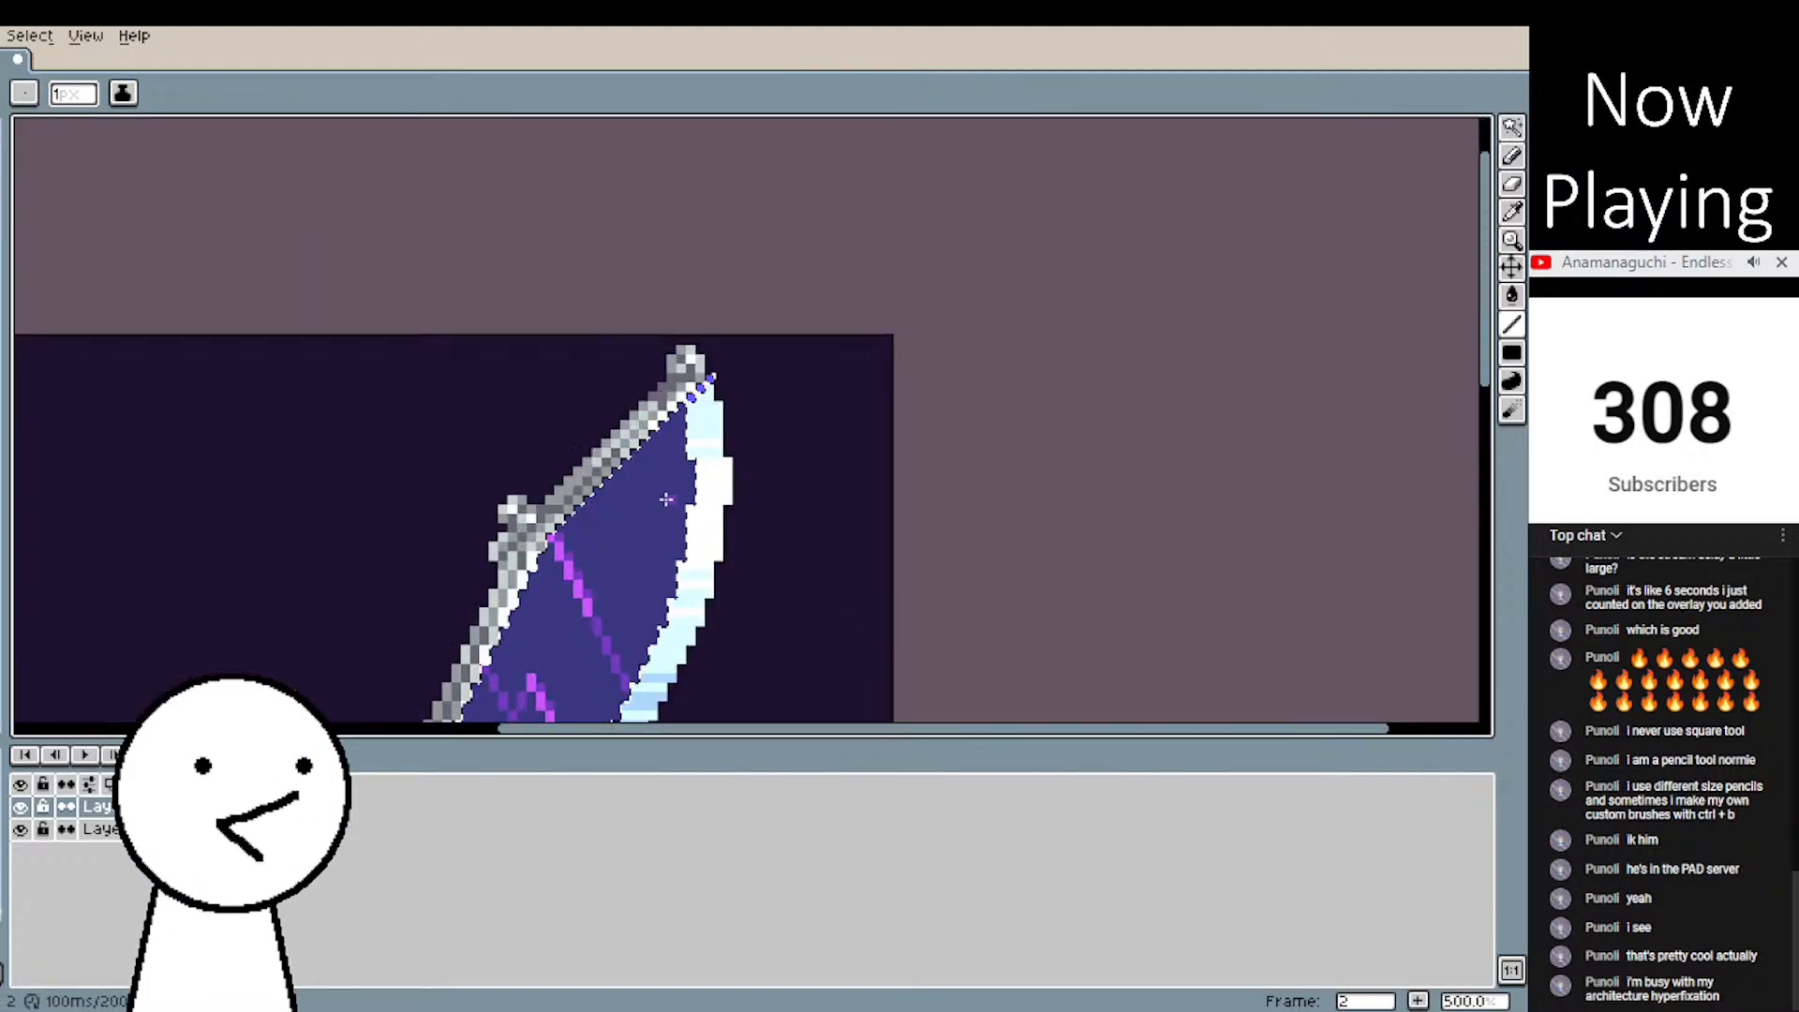
scroll(794, 640, up, 4)
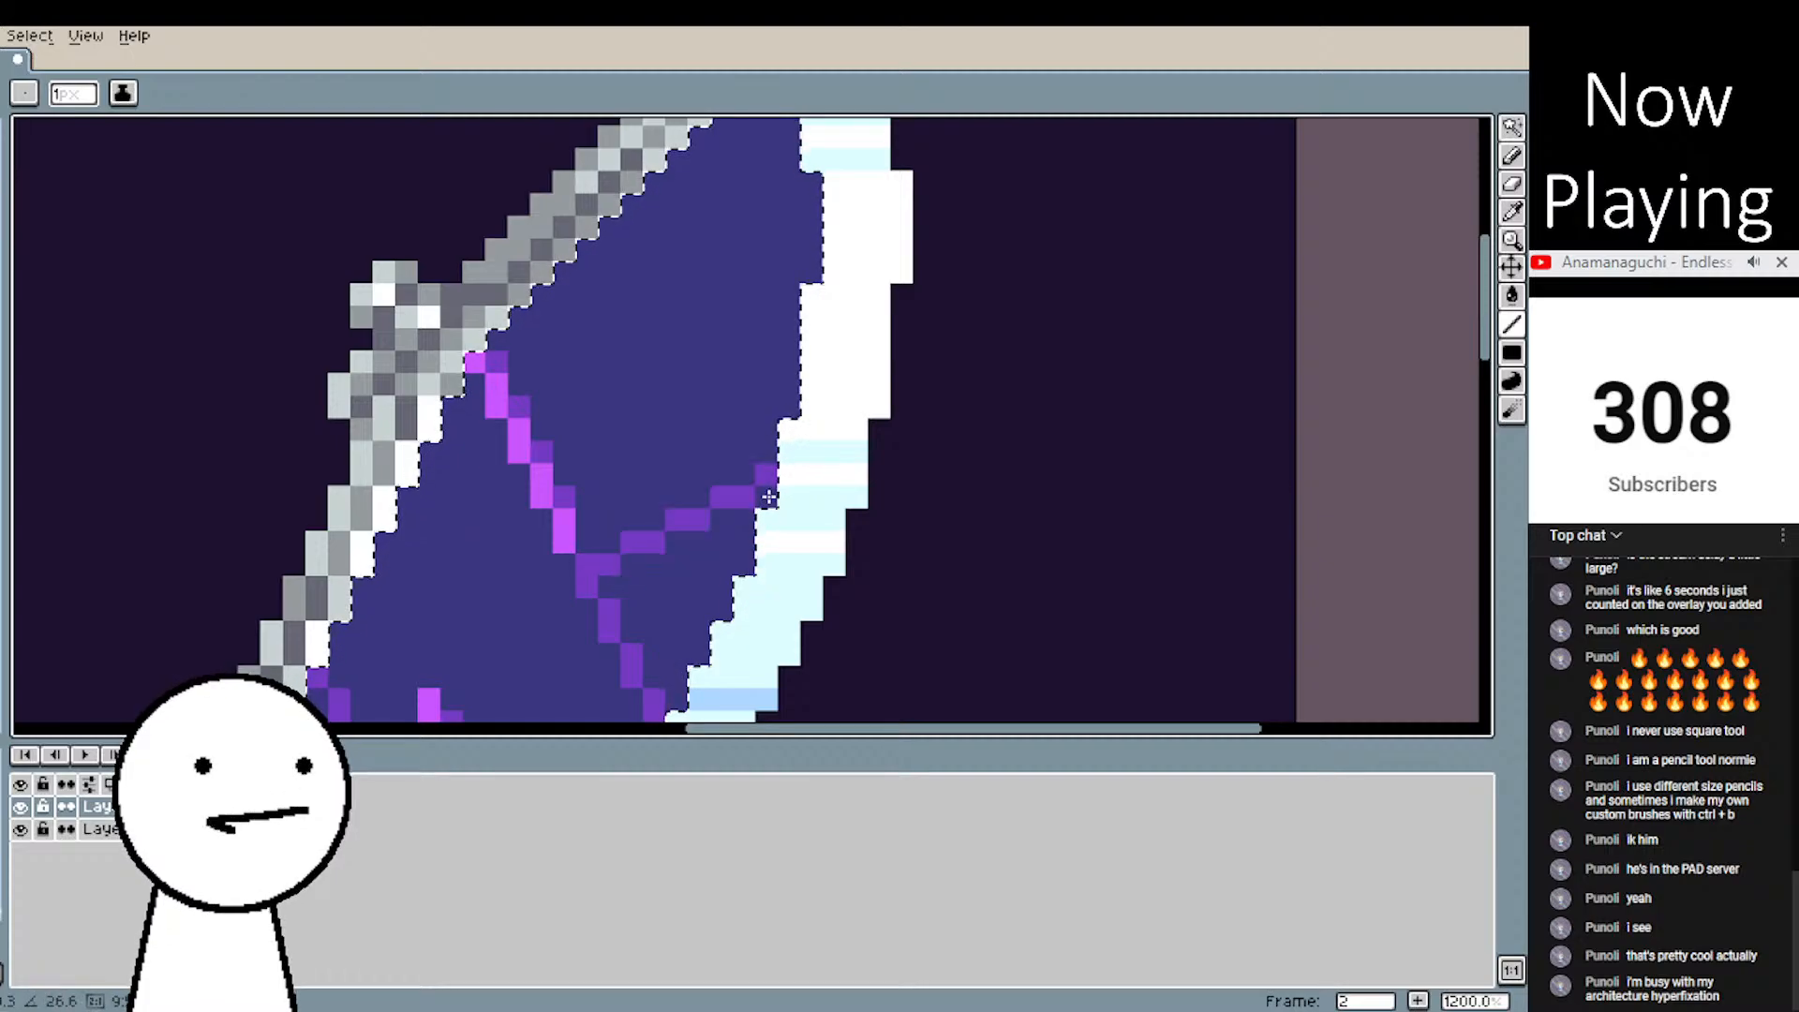
scroll(1024, 562, down, 8)
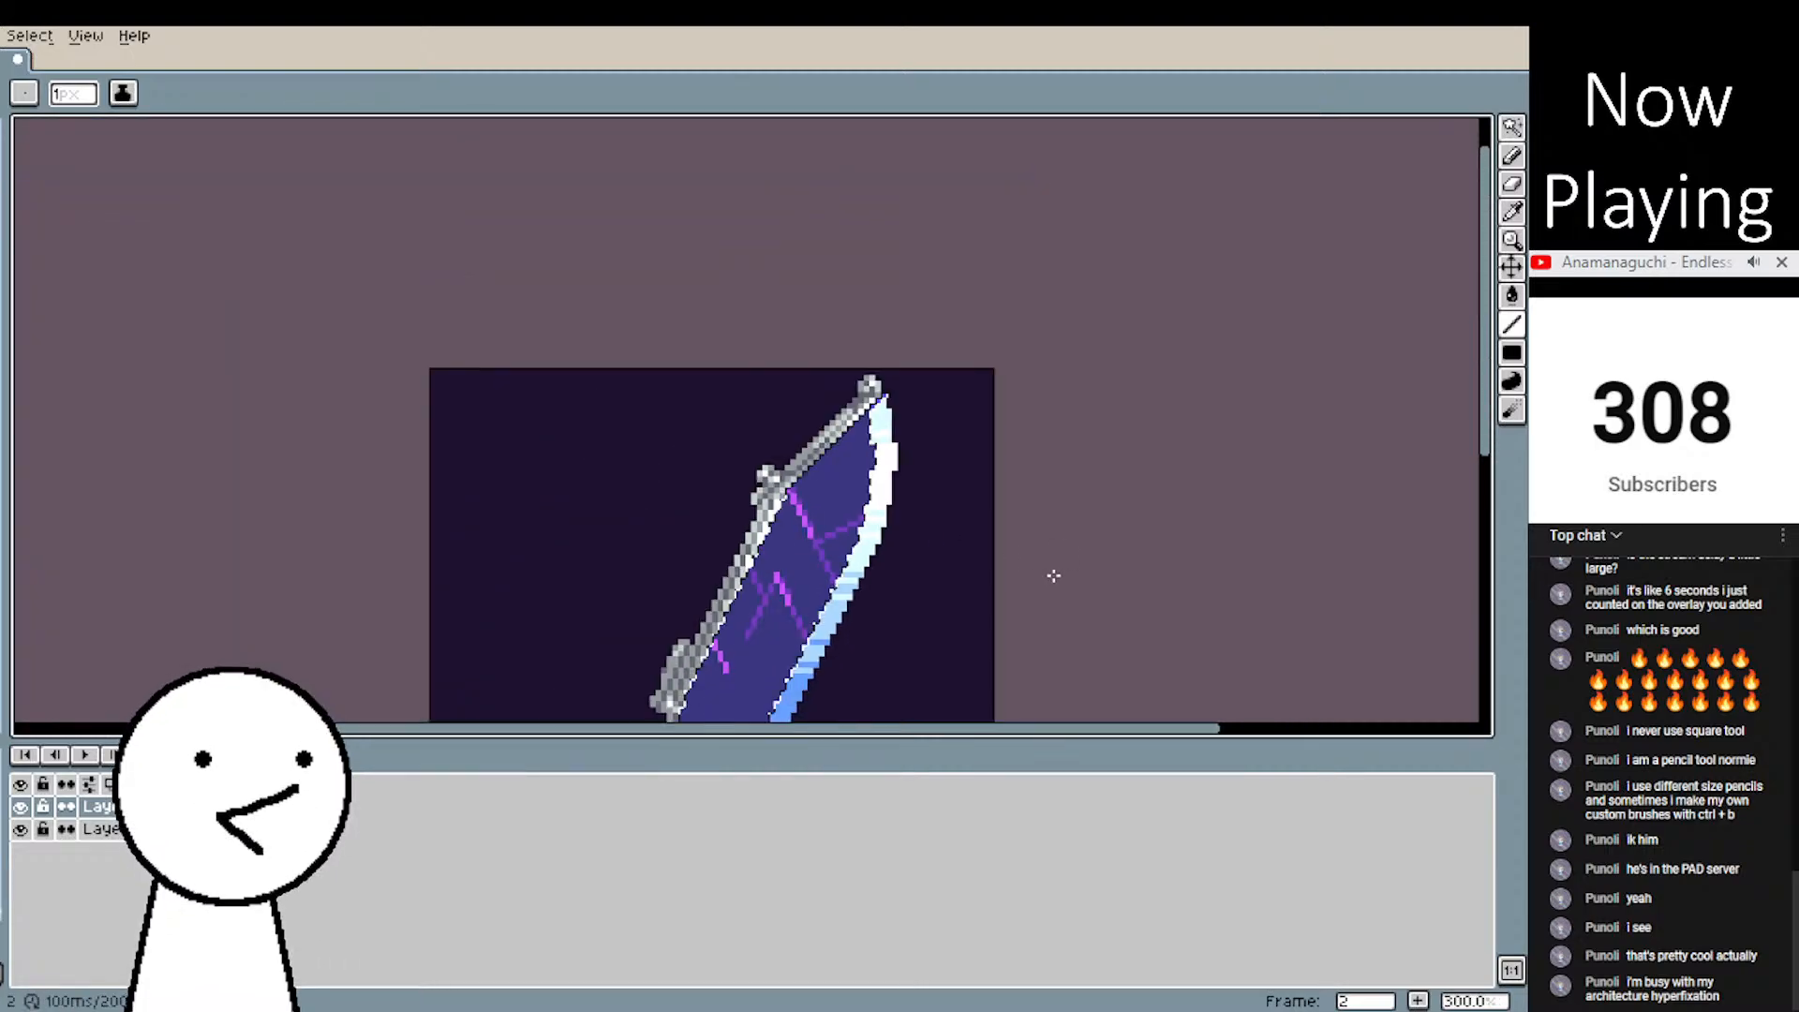
scroll(931, 534, up, 8)
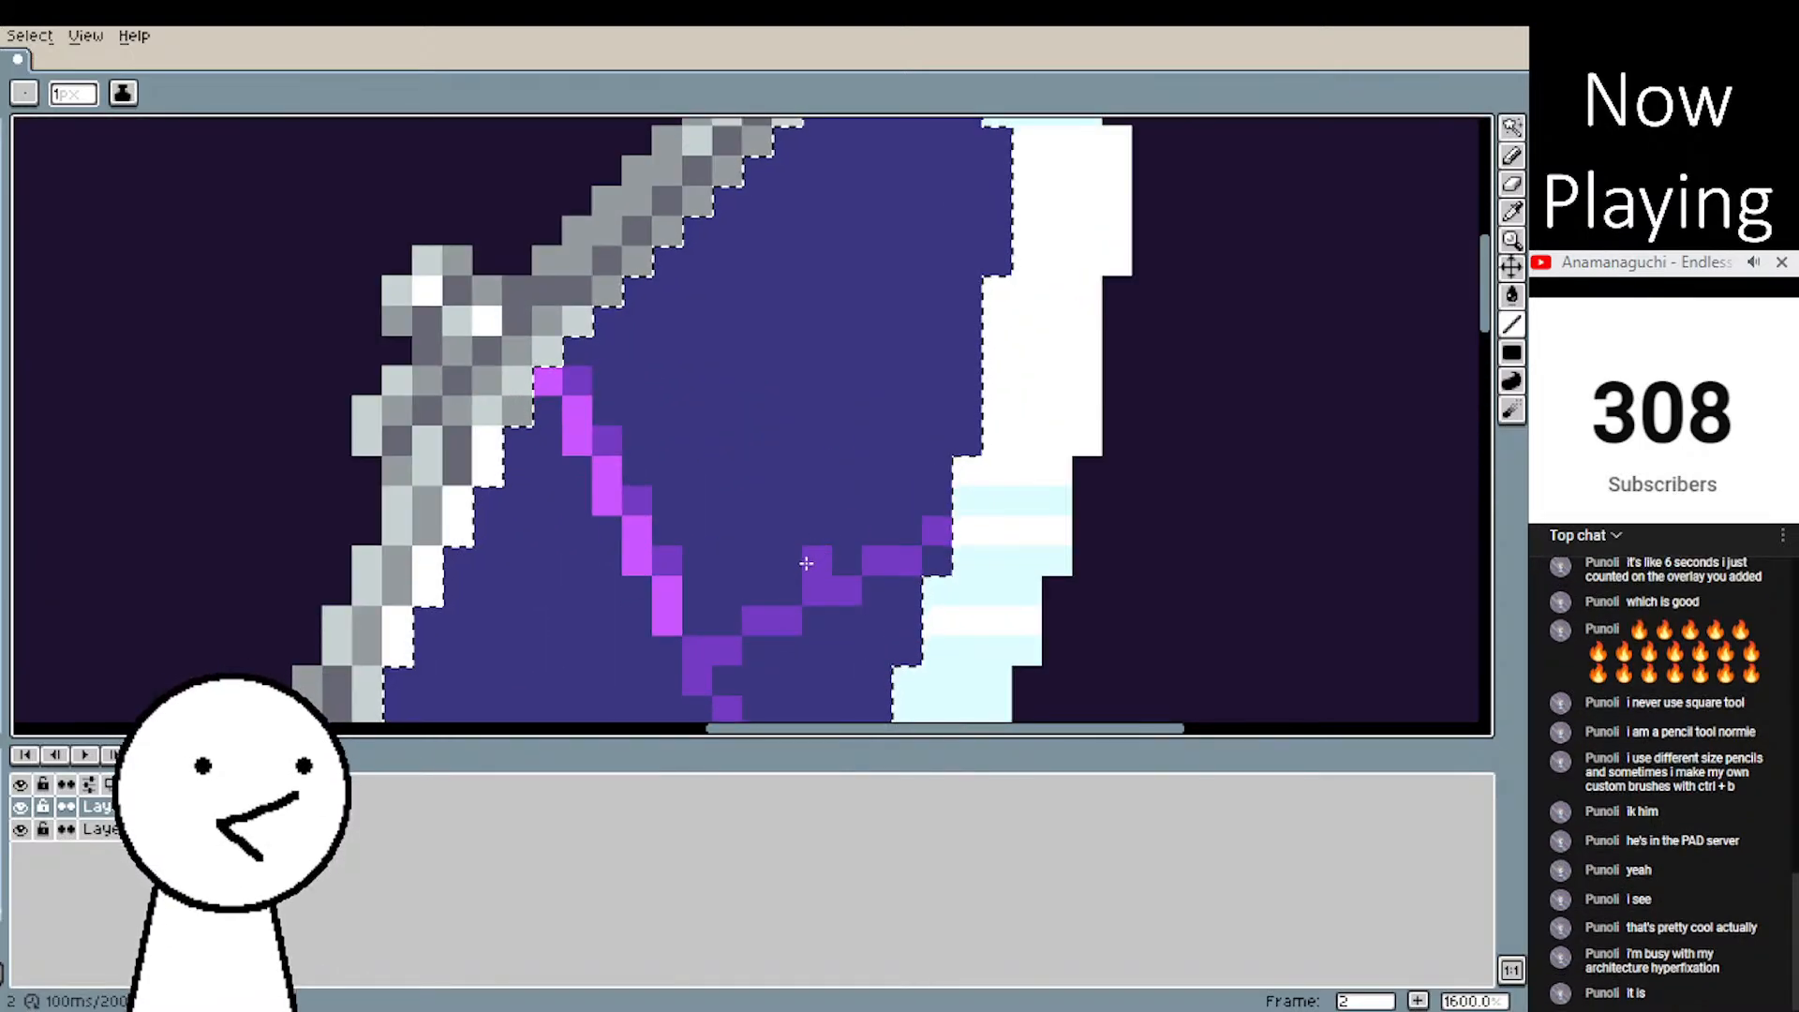
- Draw a second violet branch from the middle of the uppermost magenta line, arching right and down to join the first branch
mouse_move(801, 563)
mouse_down()
mouse_move(670, 642)
mouse_move(627, 543)
mouse_up()
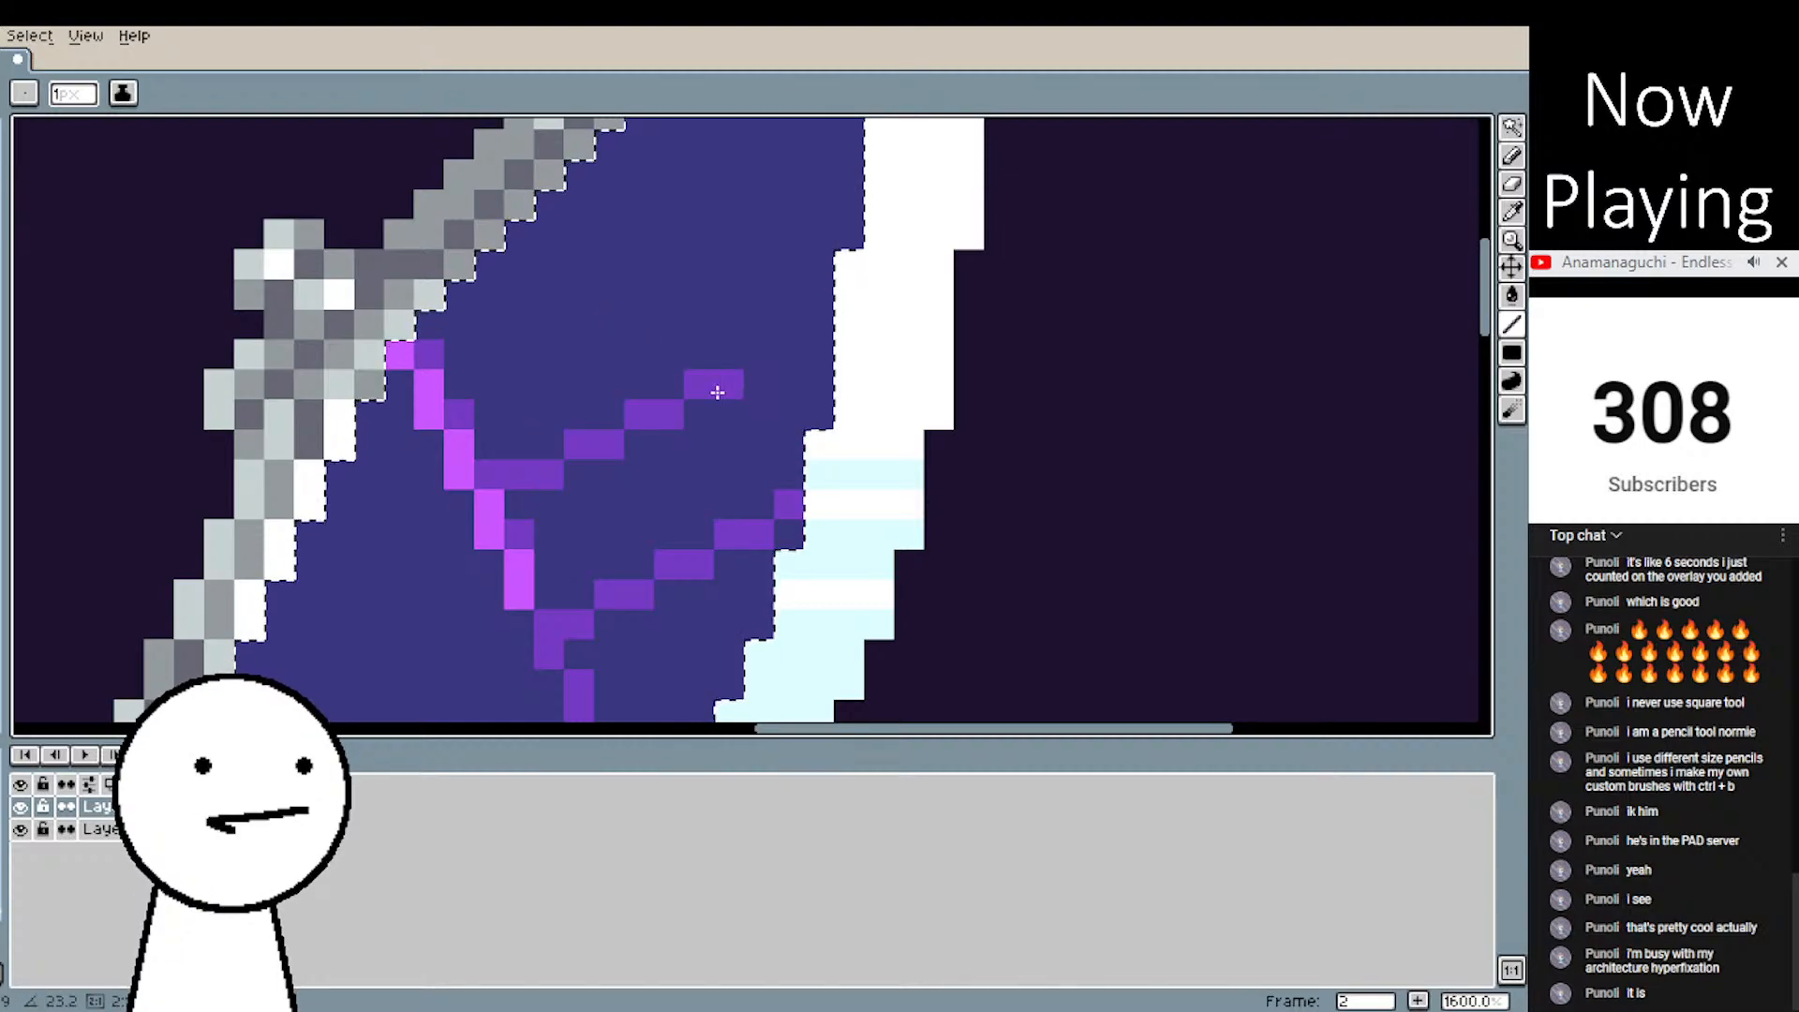
click(609, 469)
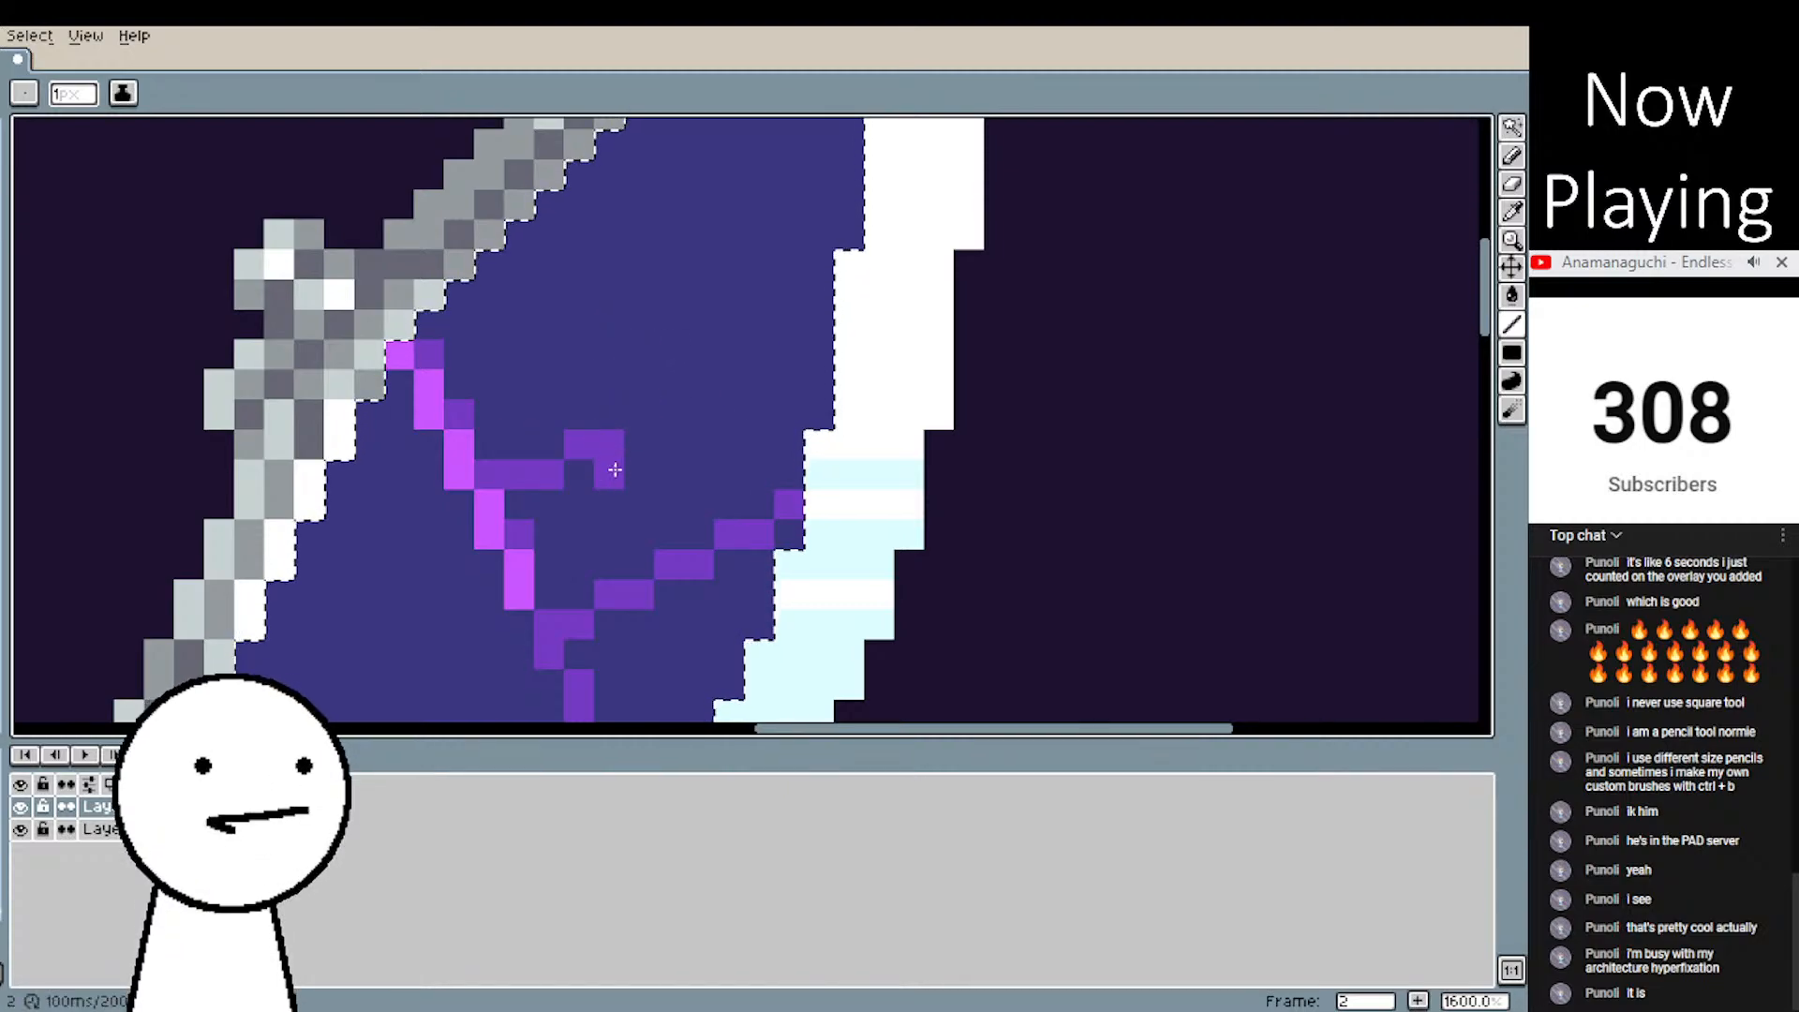
scroll(676, 555, down, 5)
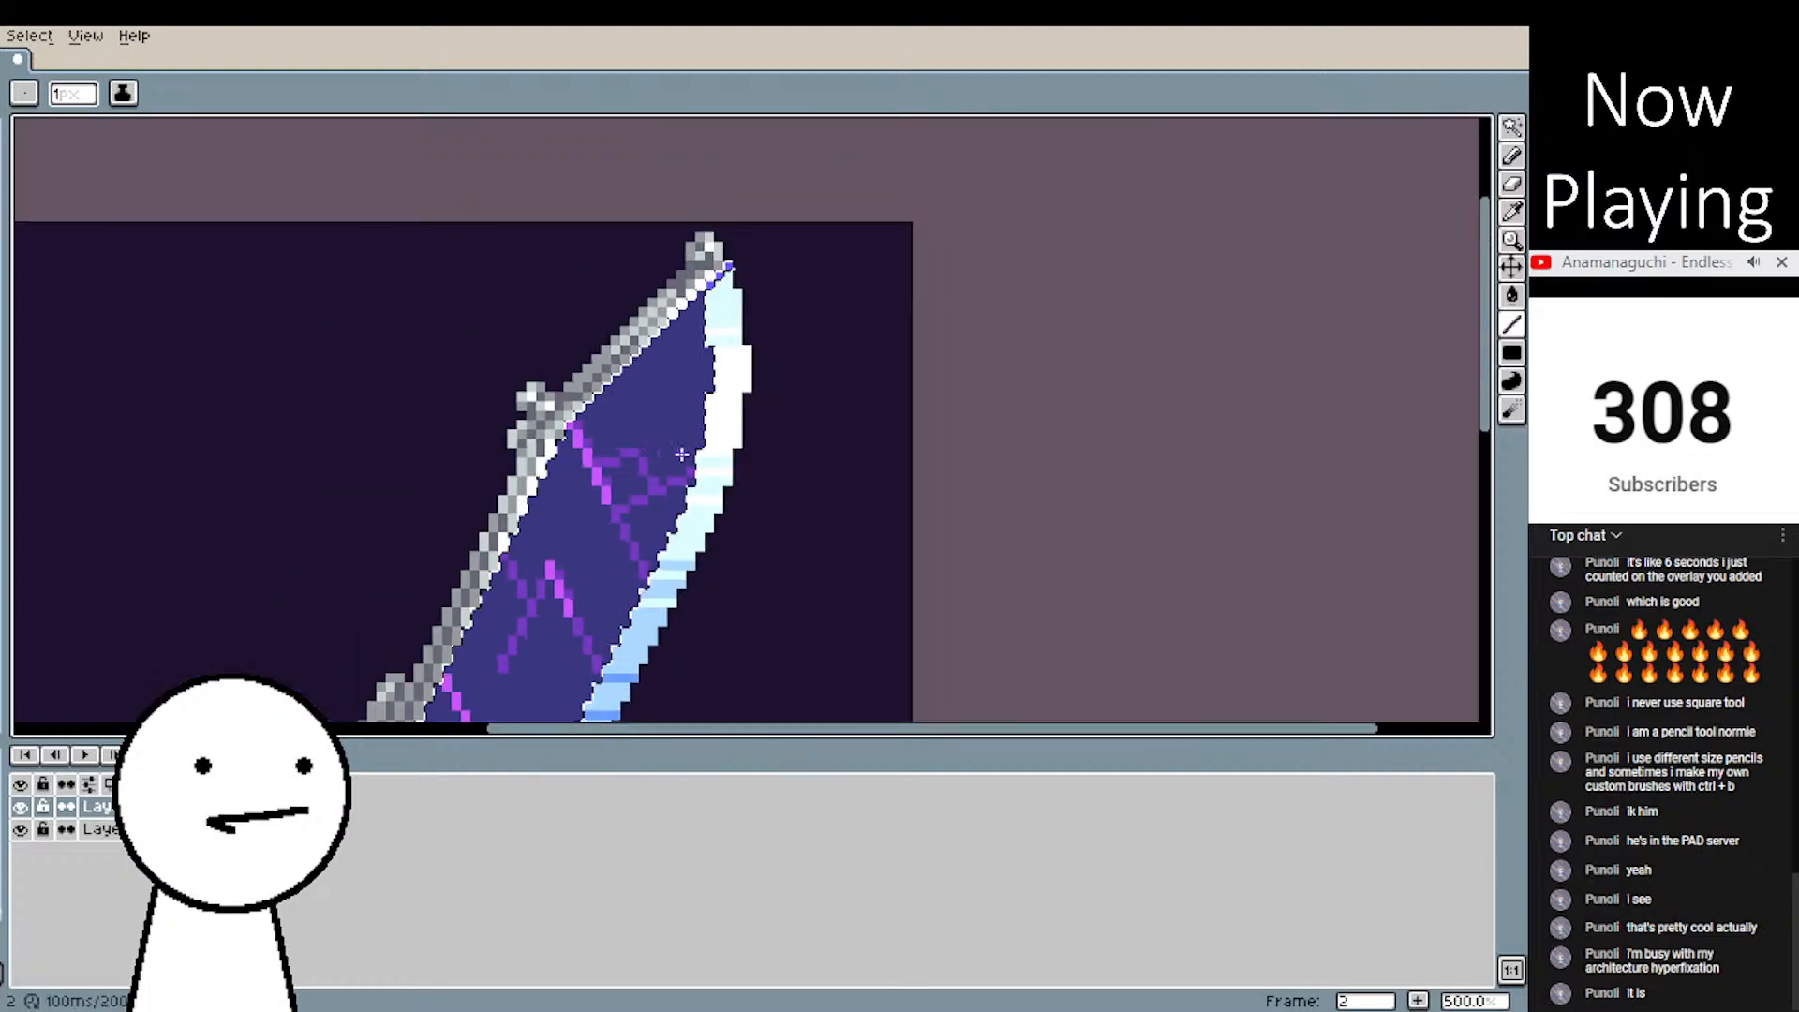
scroll(663, 511, up, 5)
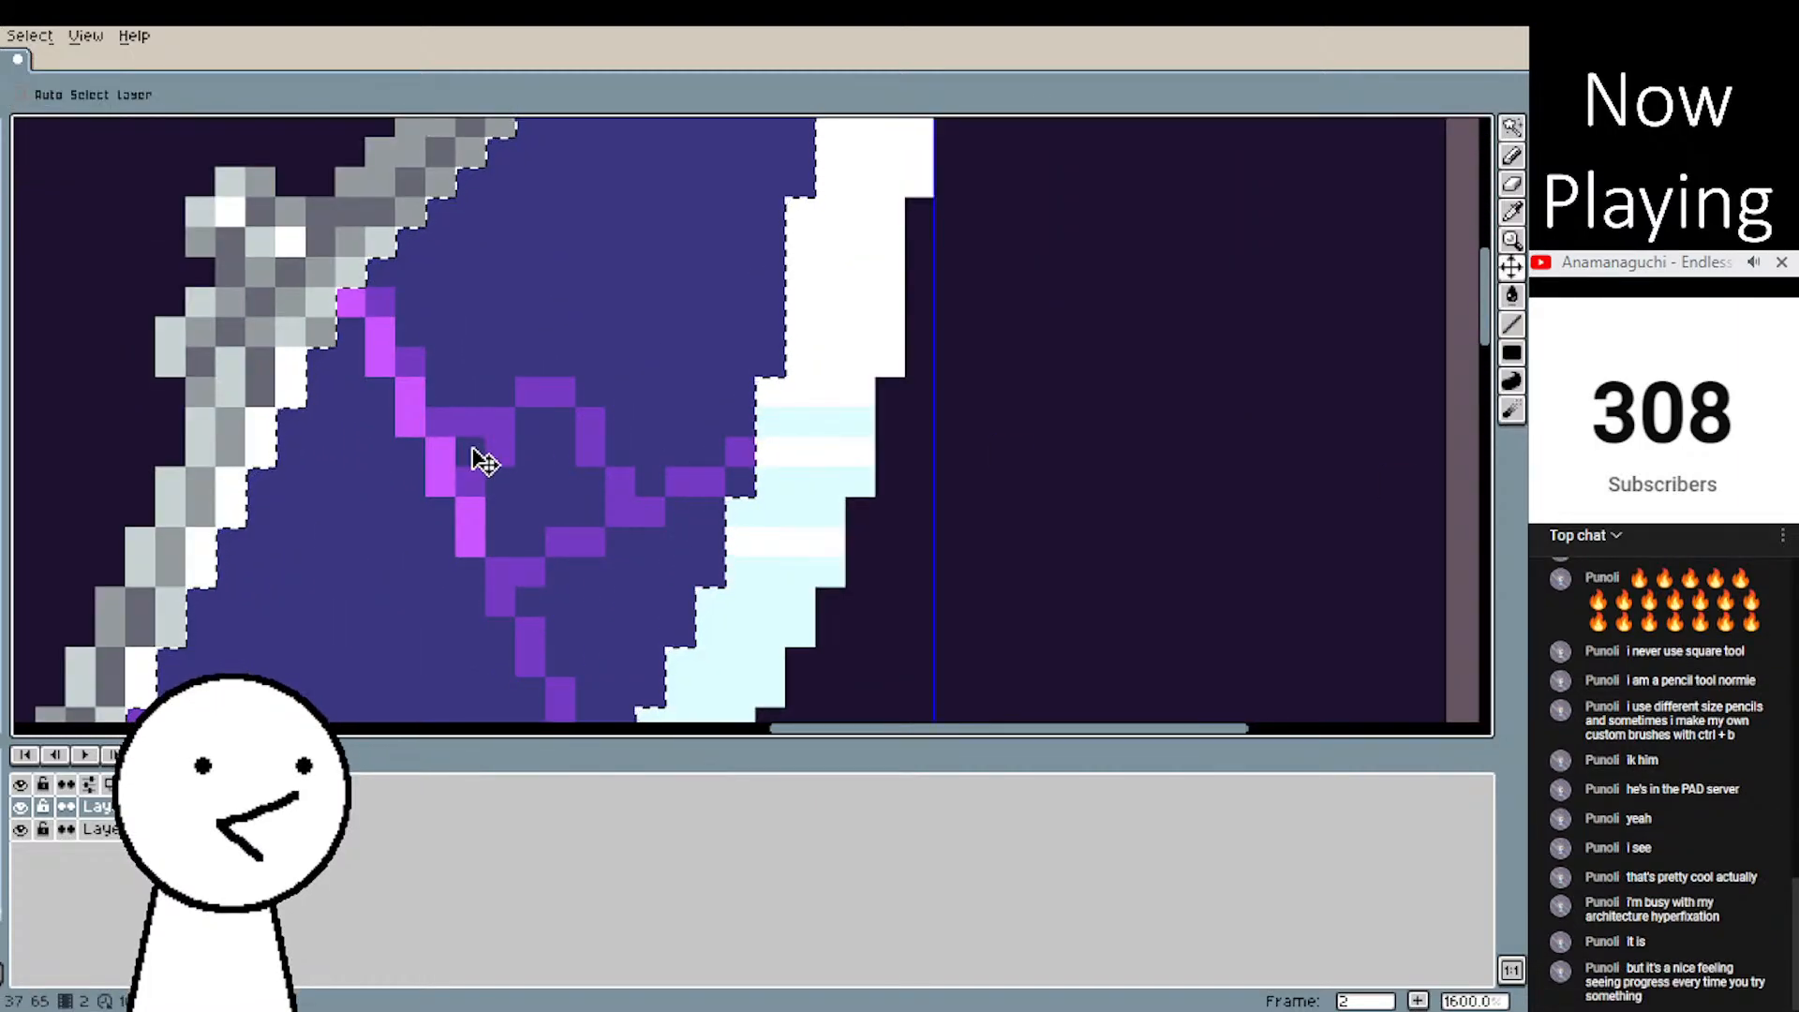
- Fill the area enclosed by the uppermost magenta line and the two branches with violet
scroll(649, 466, down, 9)
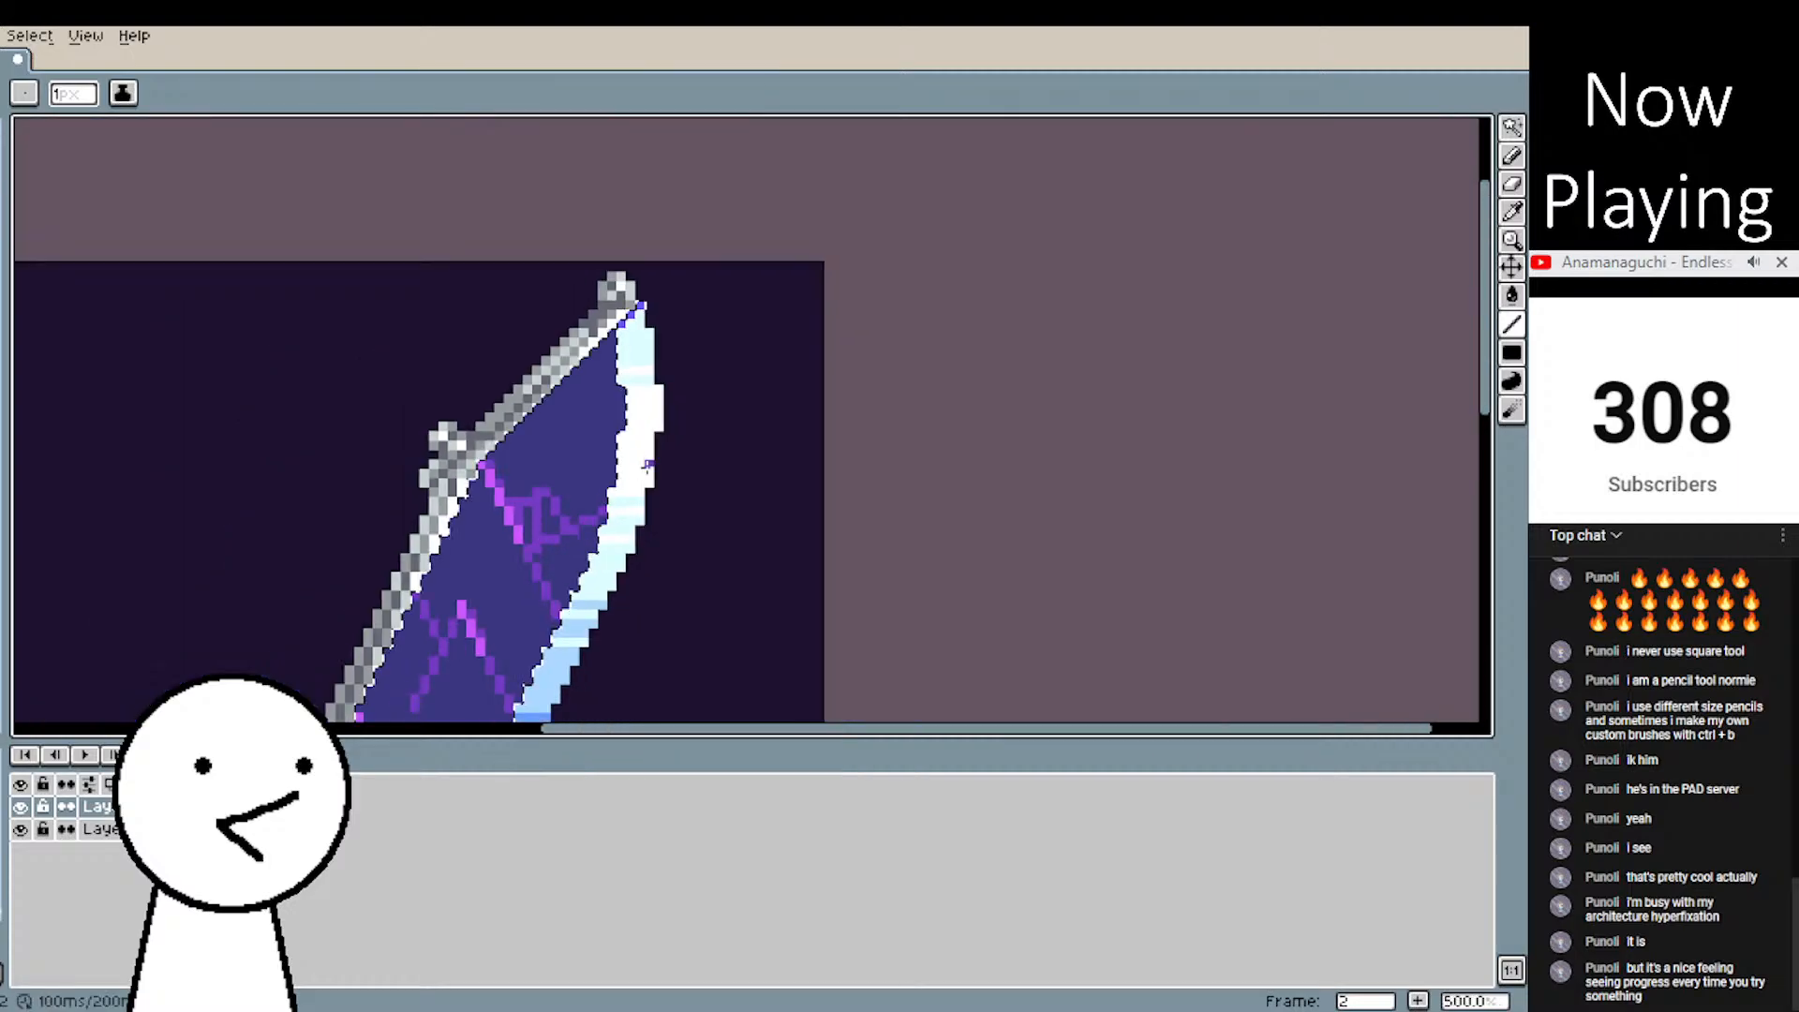
scroll(653, 461, up, 5)
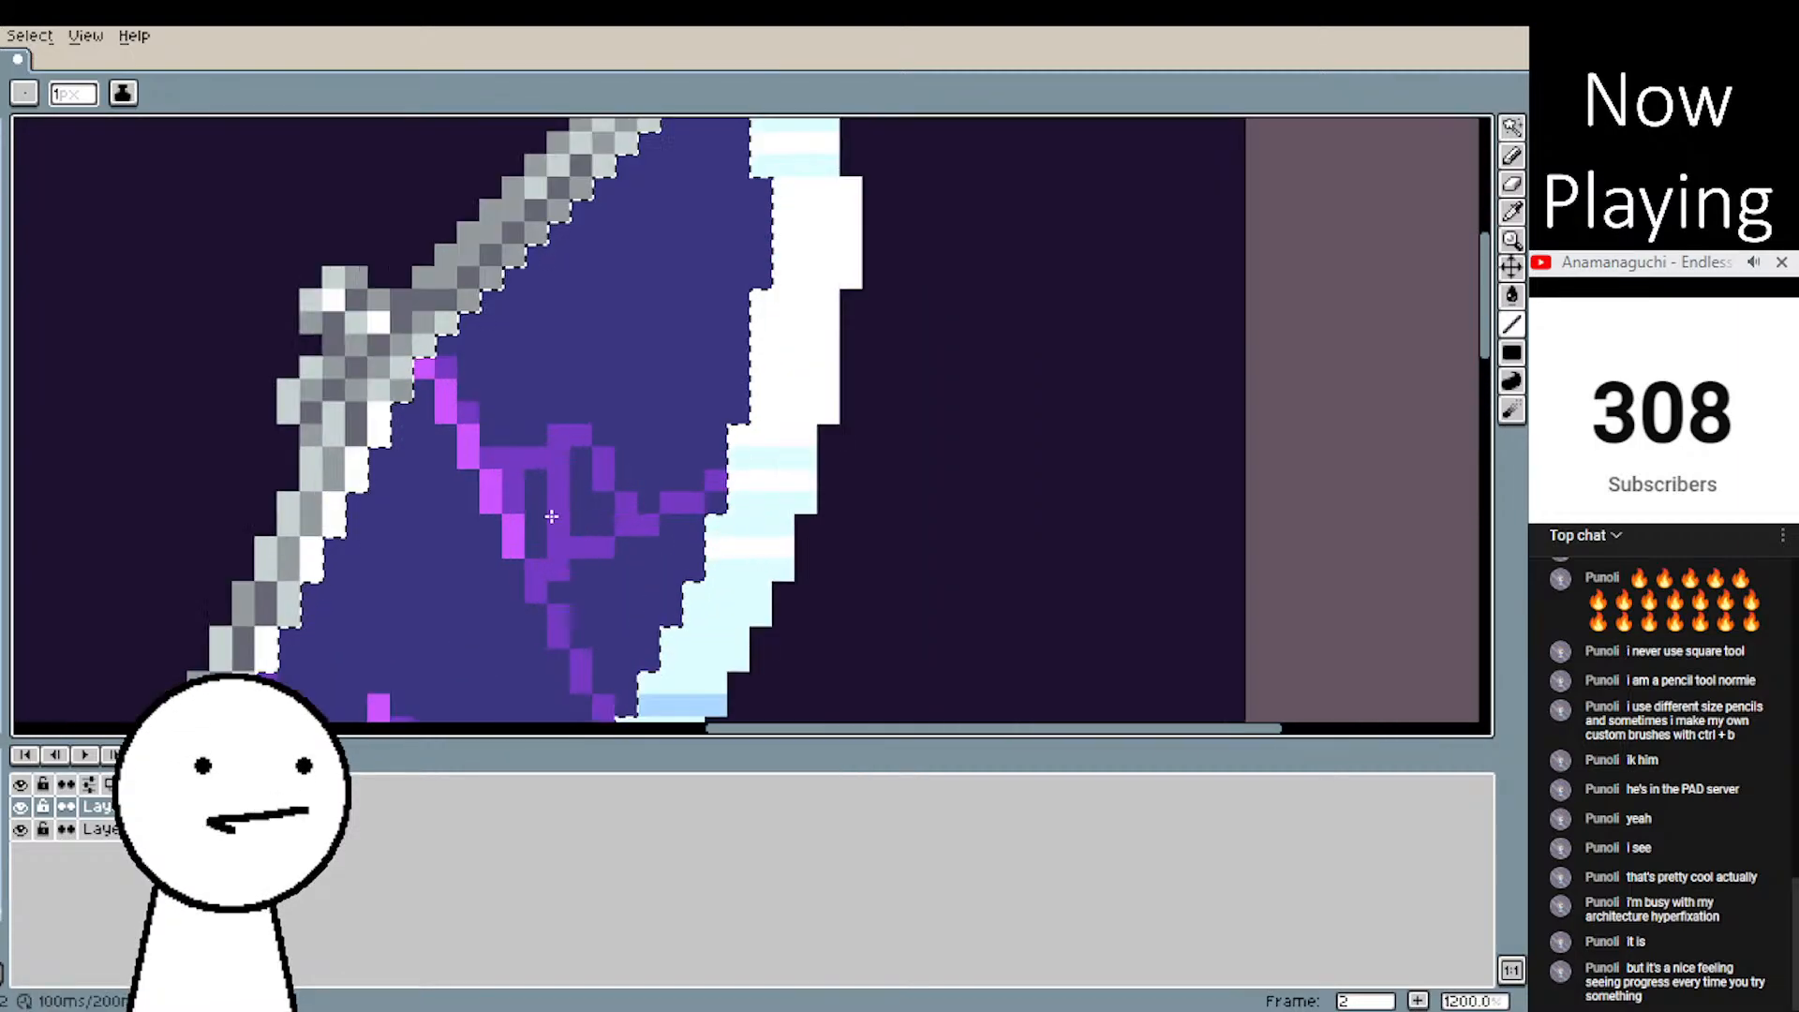
click(605, 510)
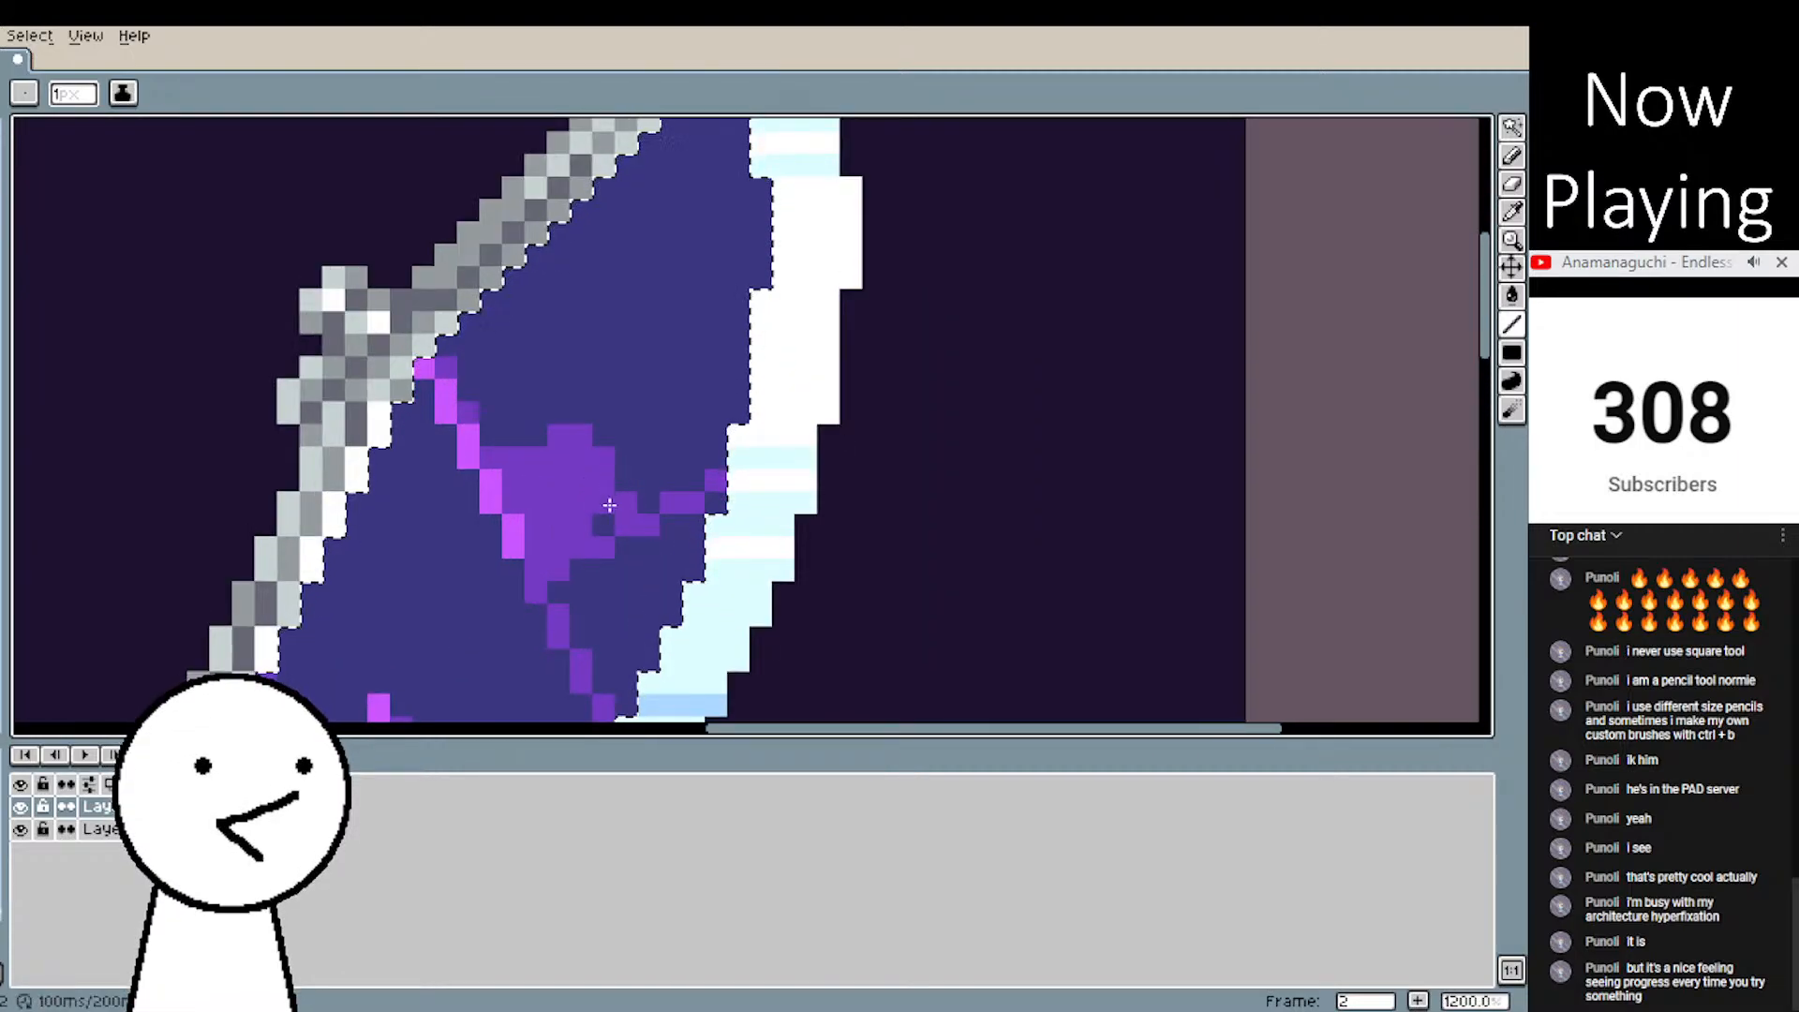
- Sample the blade's dark blue and paint small notches into the upper right part of the violet patch
key(i)
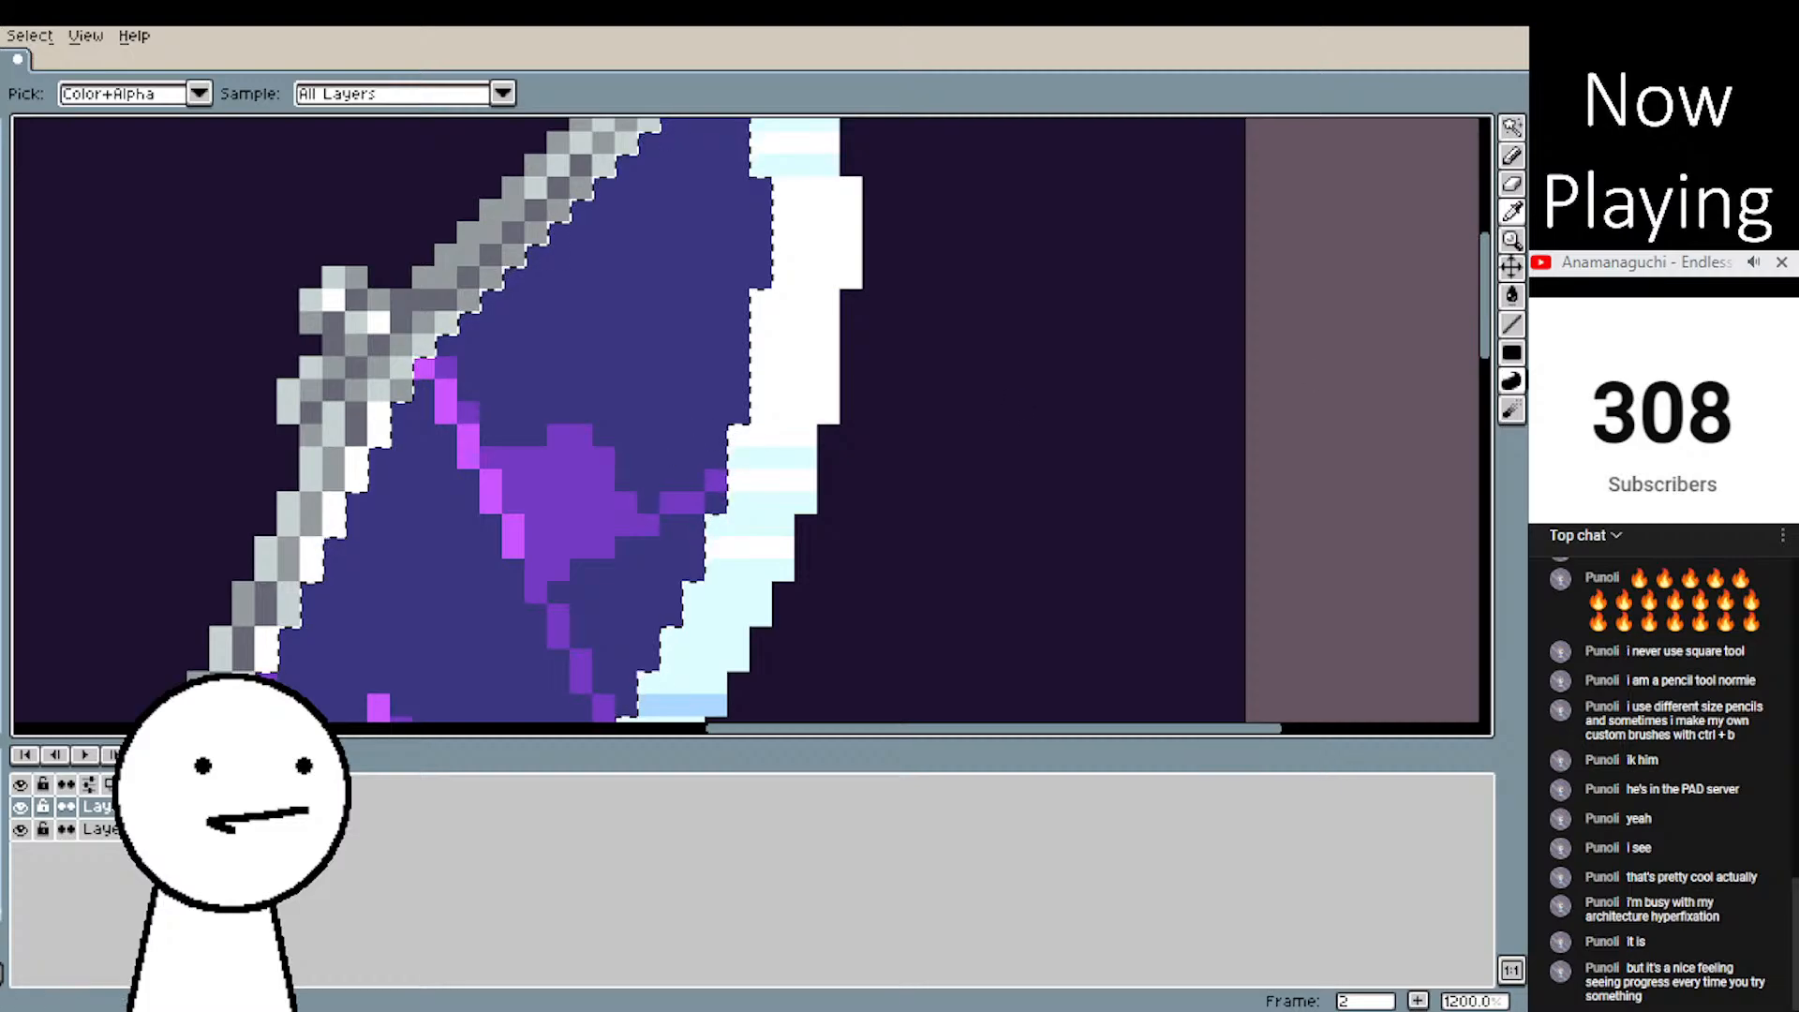
click(1517, 349)
drag(605, 482, 601, 505)
scroll(823, 589, down, 6)
scroll(823, 589, up, 1)
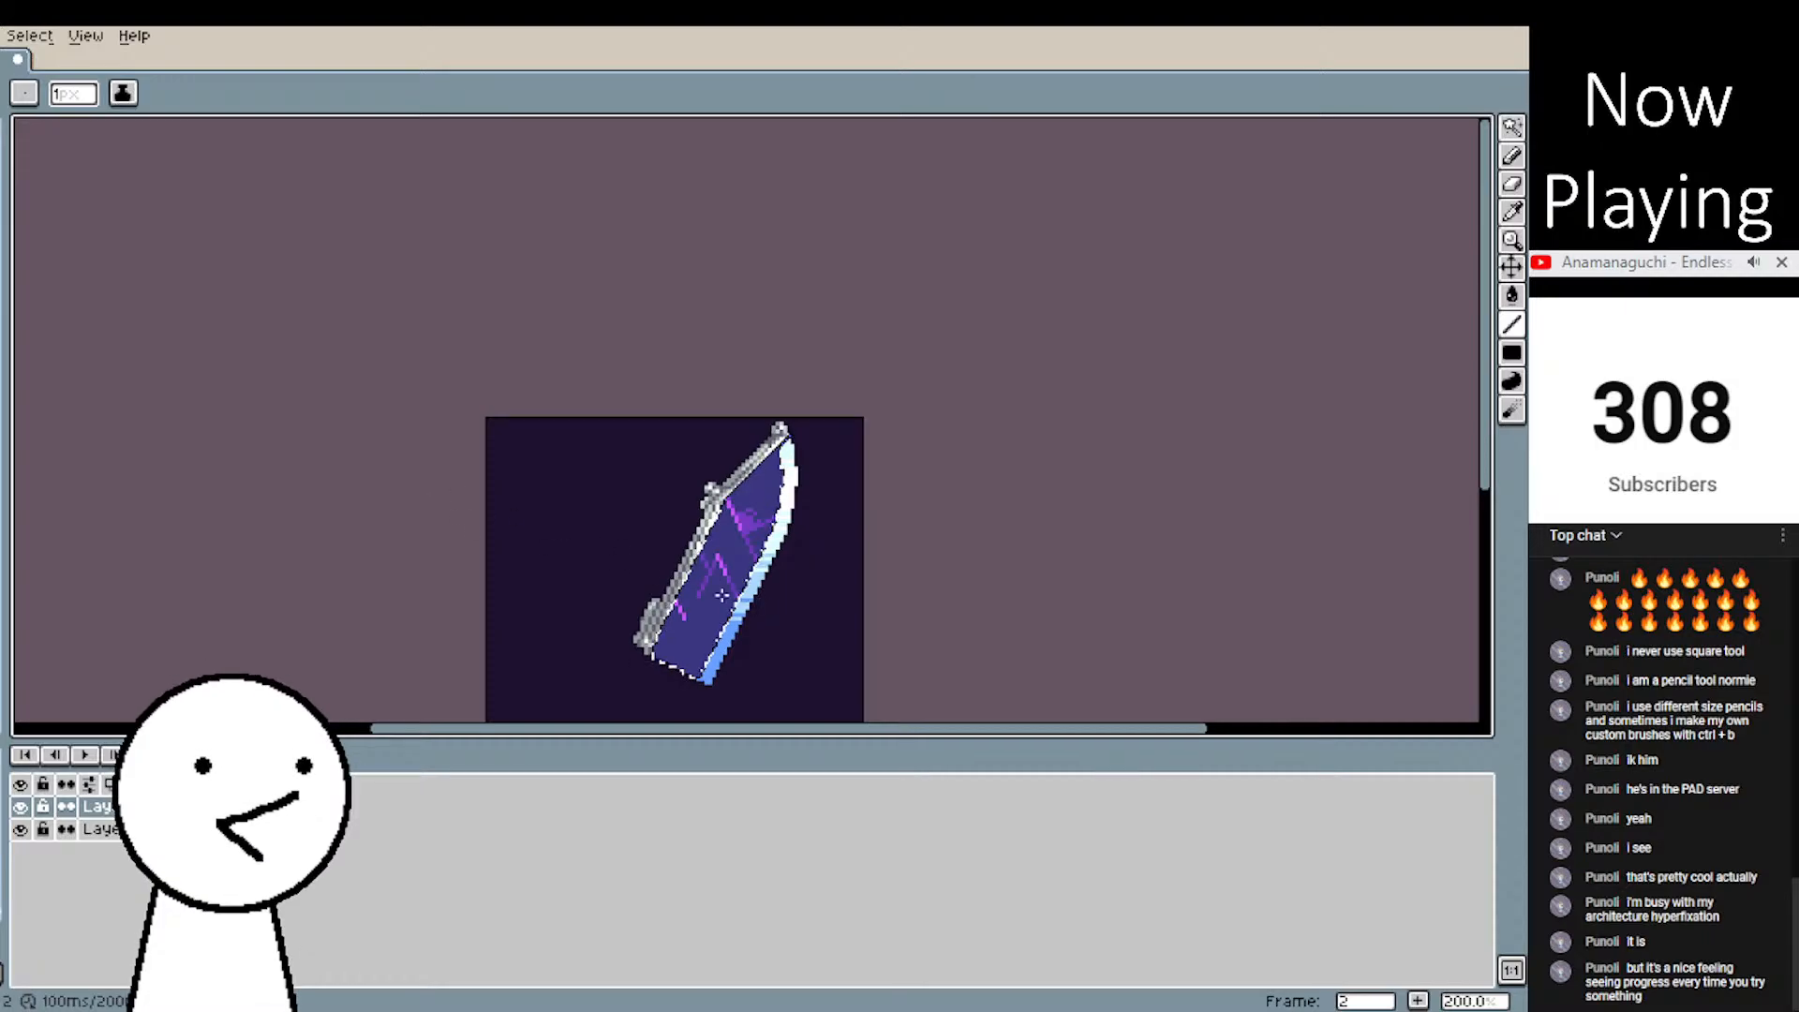
- Sample the magenta and add two short vertical magenta highlights inside the violet patch beside the uppermost line
scroll(696, 574, up, 5)
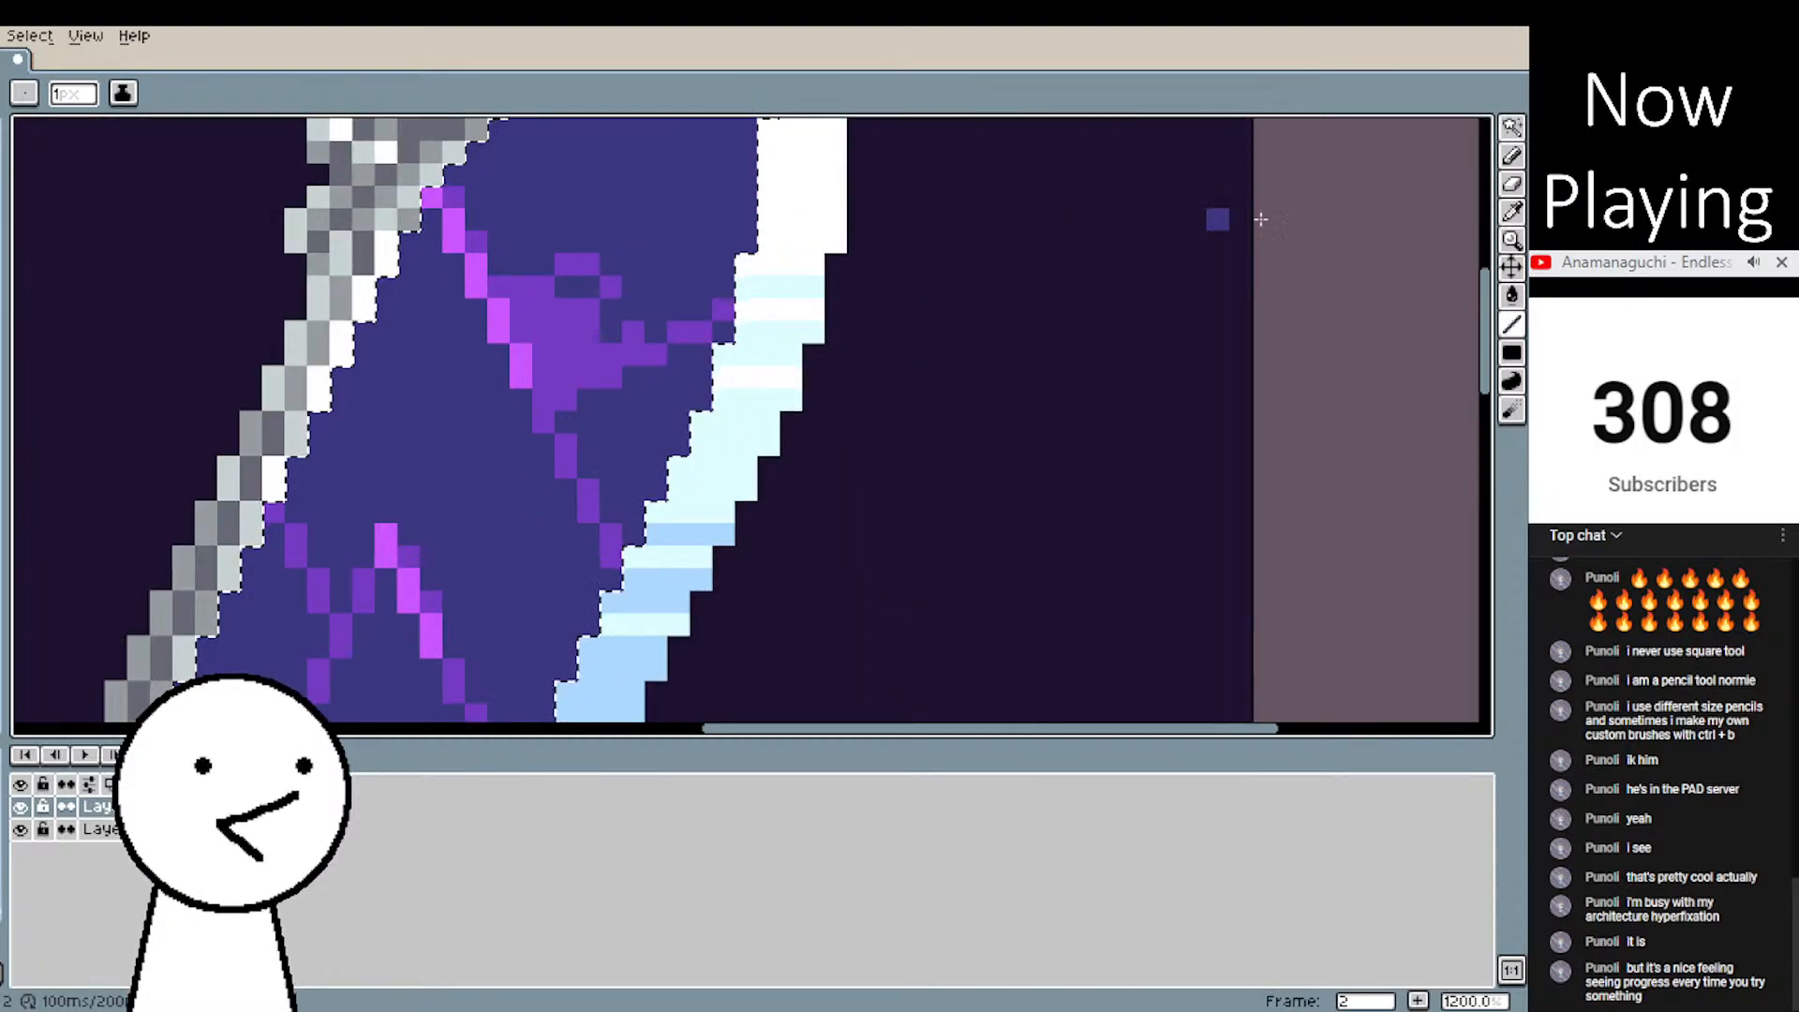
click(1514, 213)
scroll(509, 341, up, 1)
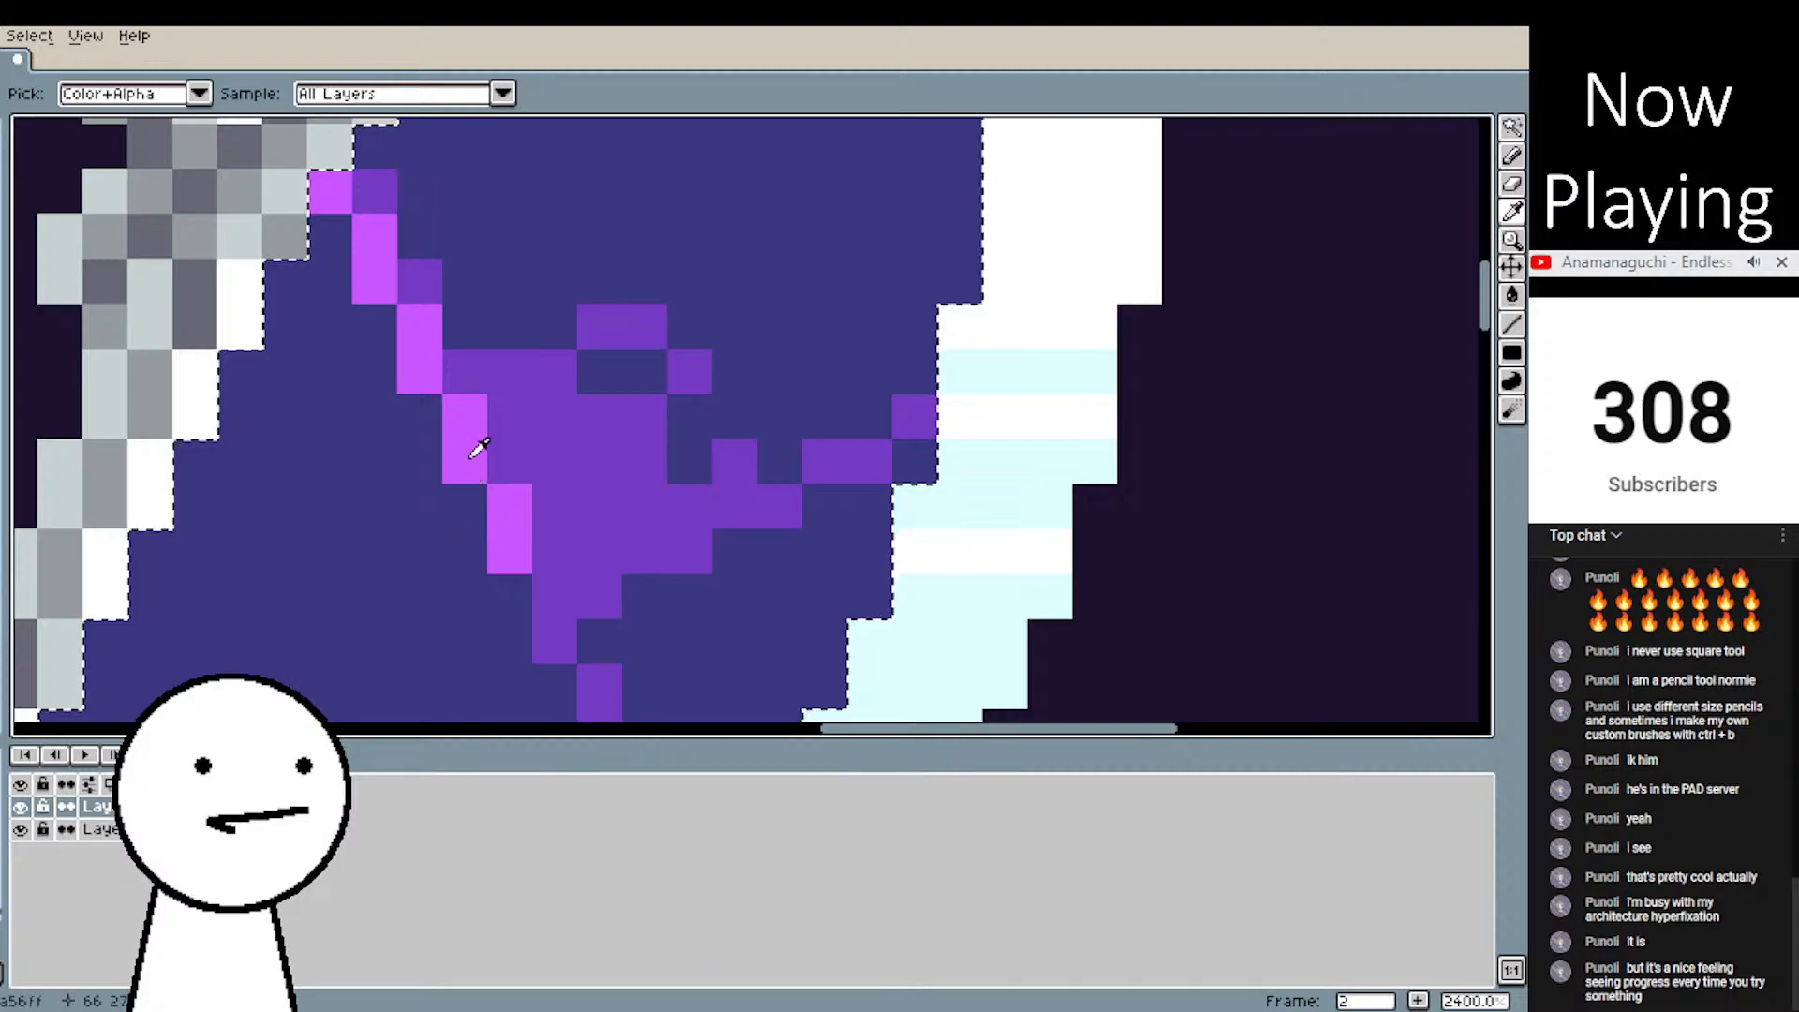
click(1511, 324)
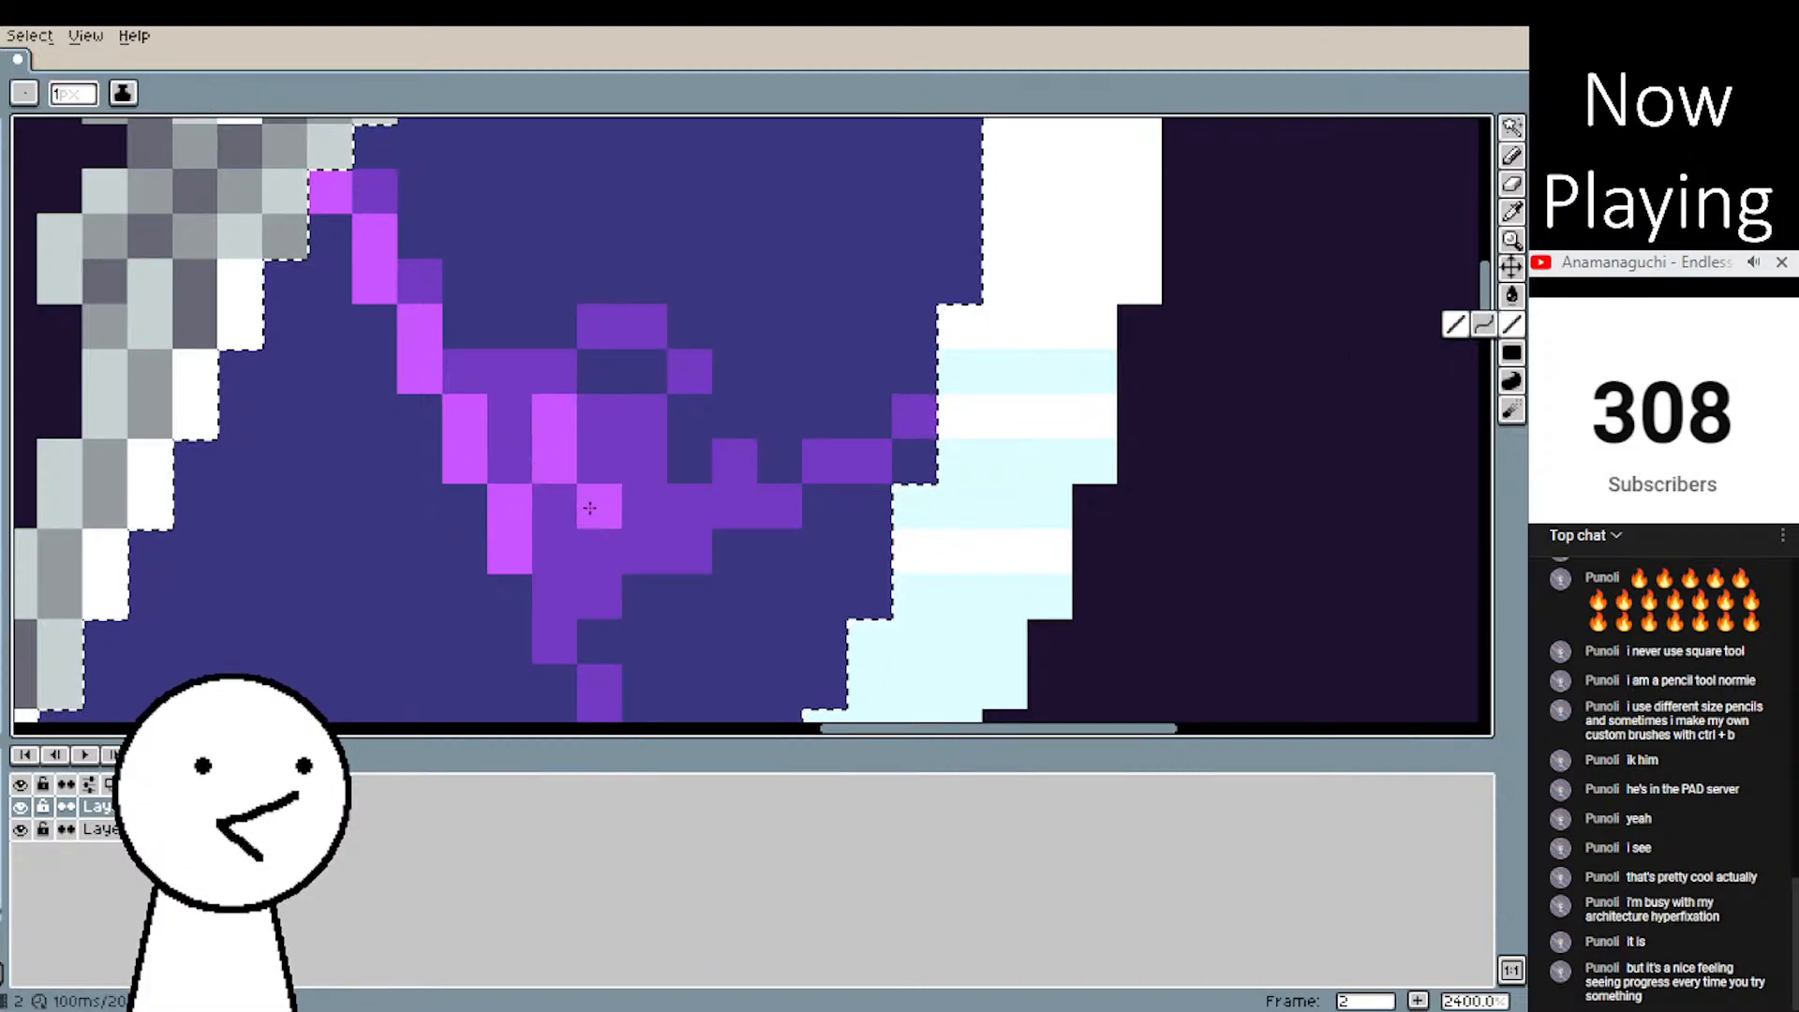
scroll(594, 522, down, 6)
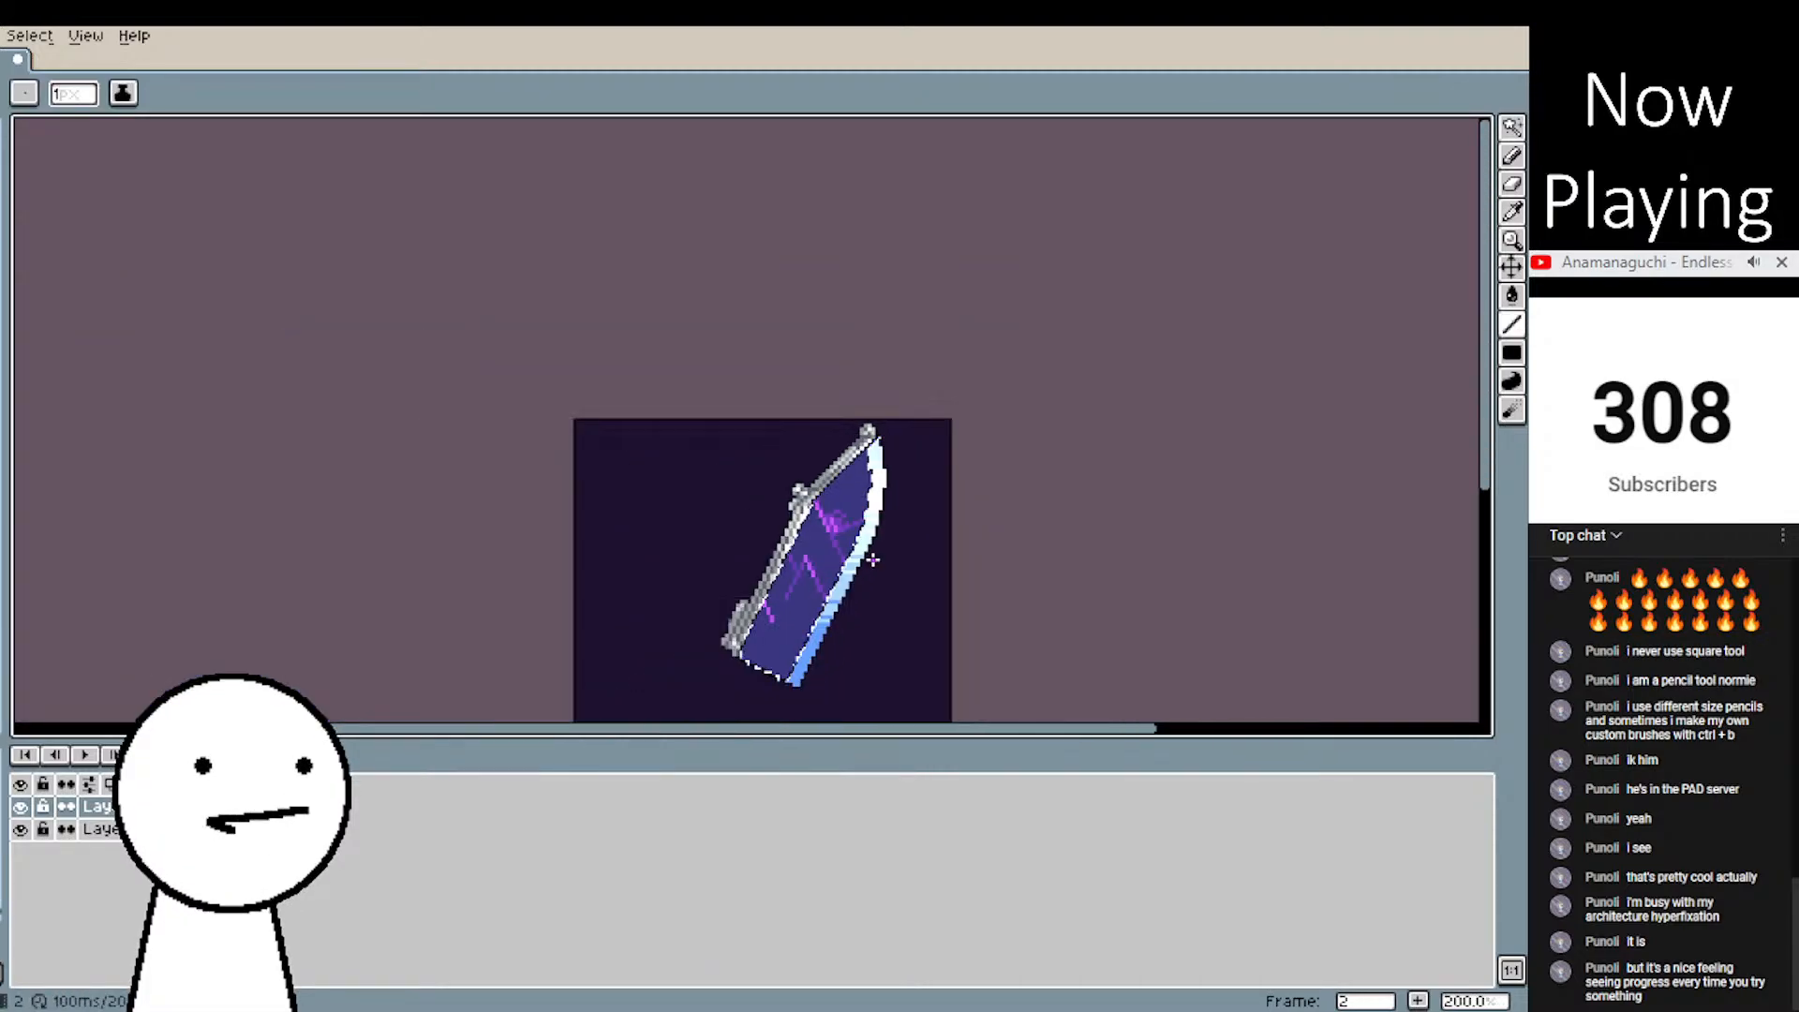
scroll(872, 560, down, 1)
- Sample the violet and fill the blade's inner corners along the upper white part of the cutting edge
scroll(853, 524, up, 4)
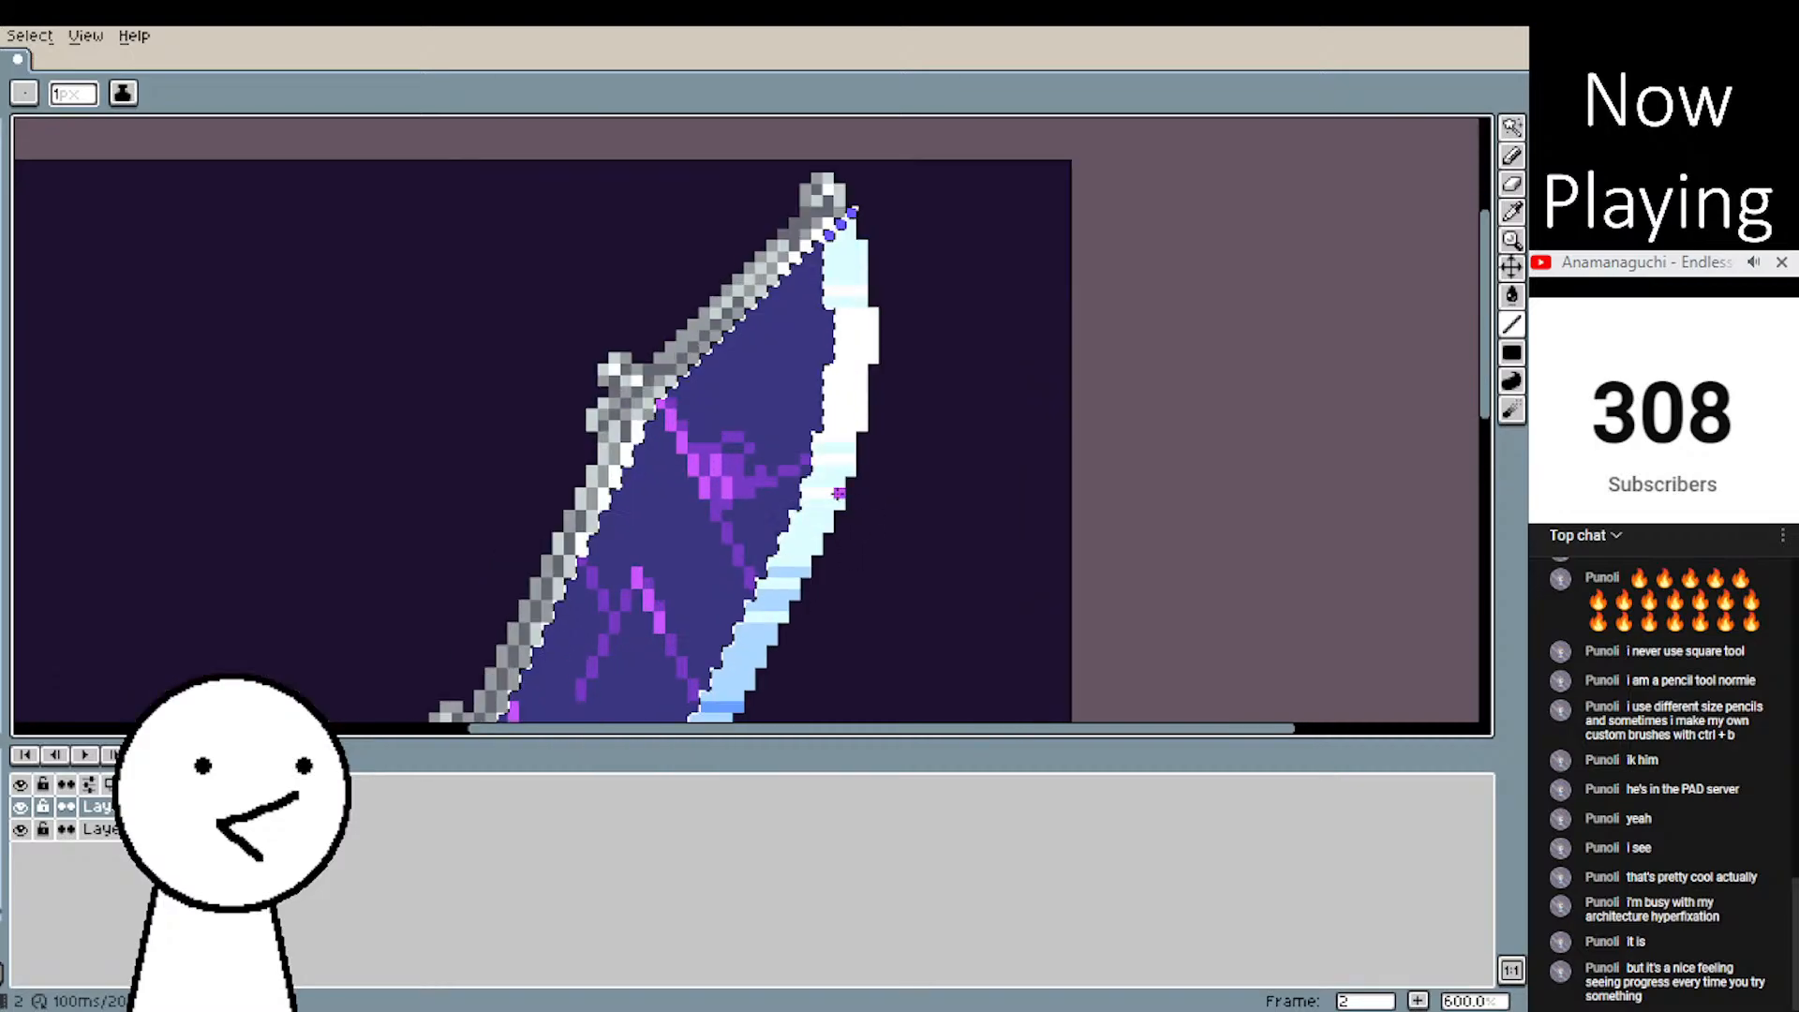
drag(828, 350, 582, 412)
scroll(567, 403, up, 2)
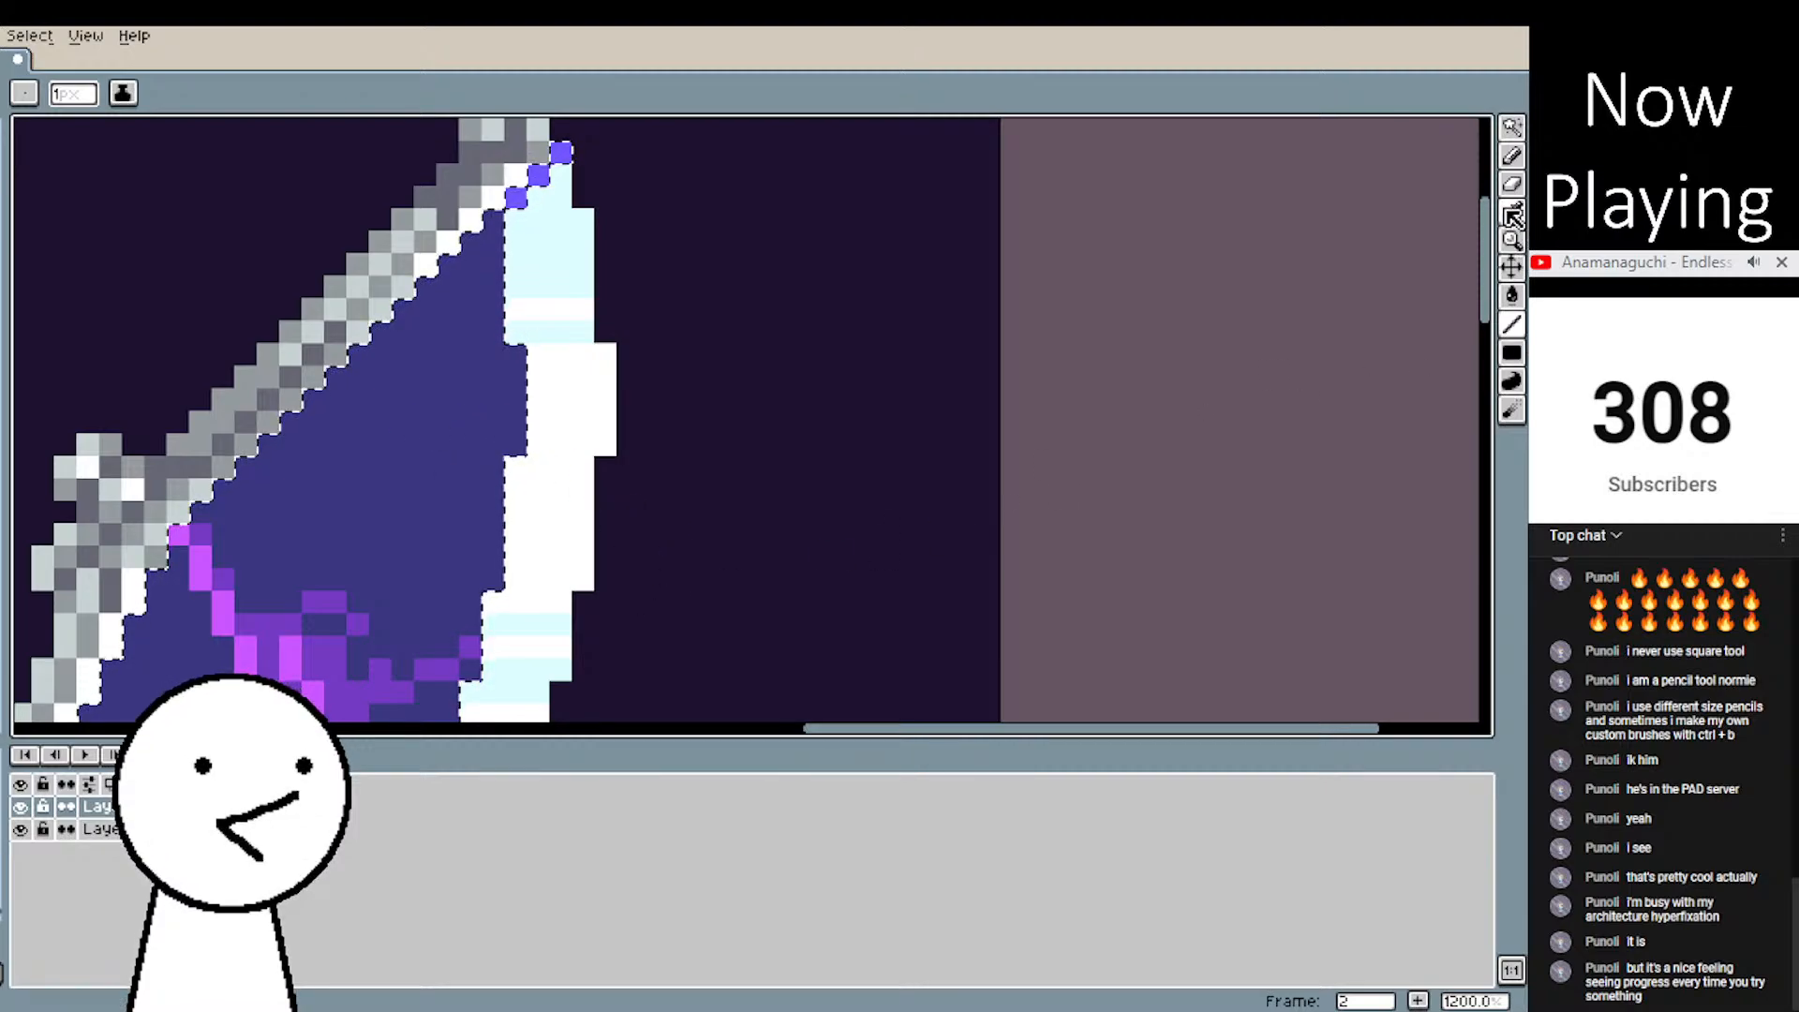
click(1513, 213)
drag(482, 390, 837, 234)
drag(783, 293, 335, 284)
drag(761, 276, 750, 373)
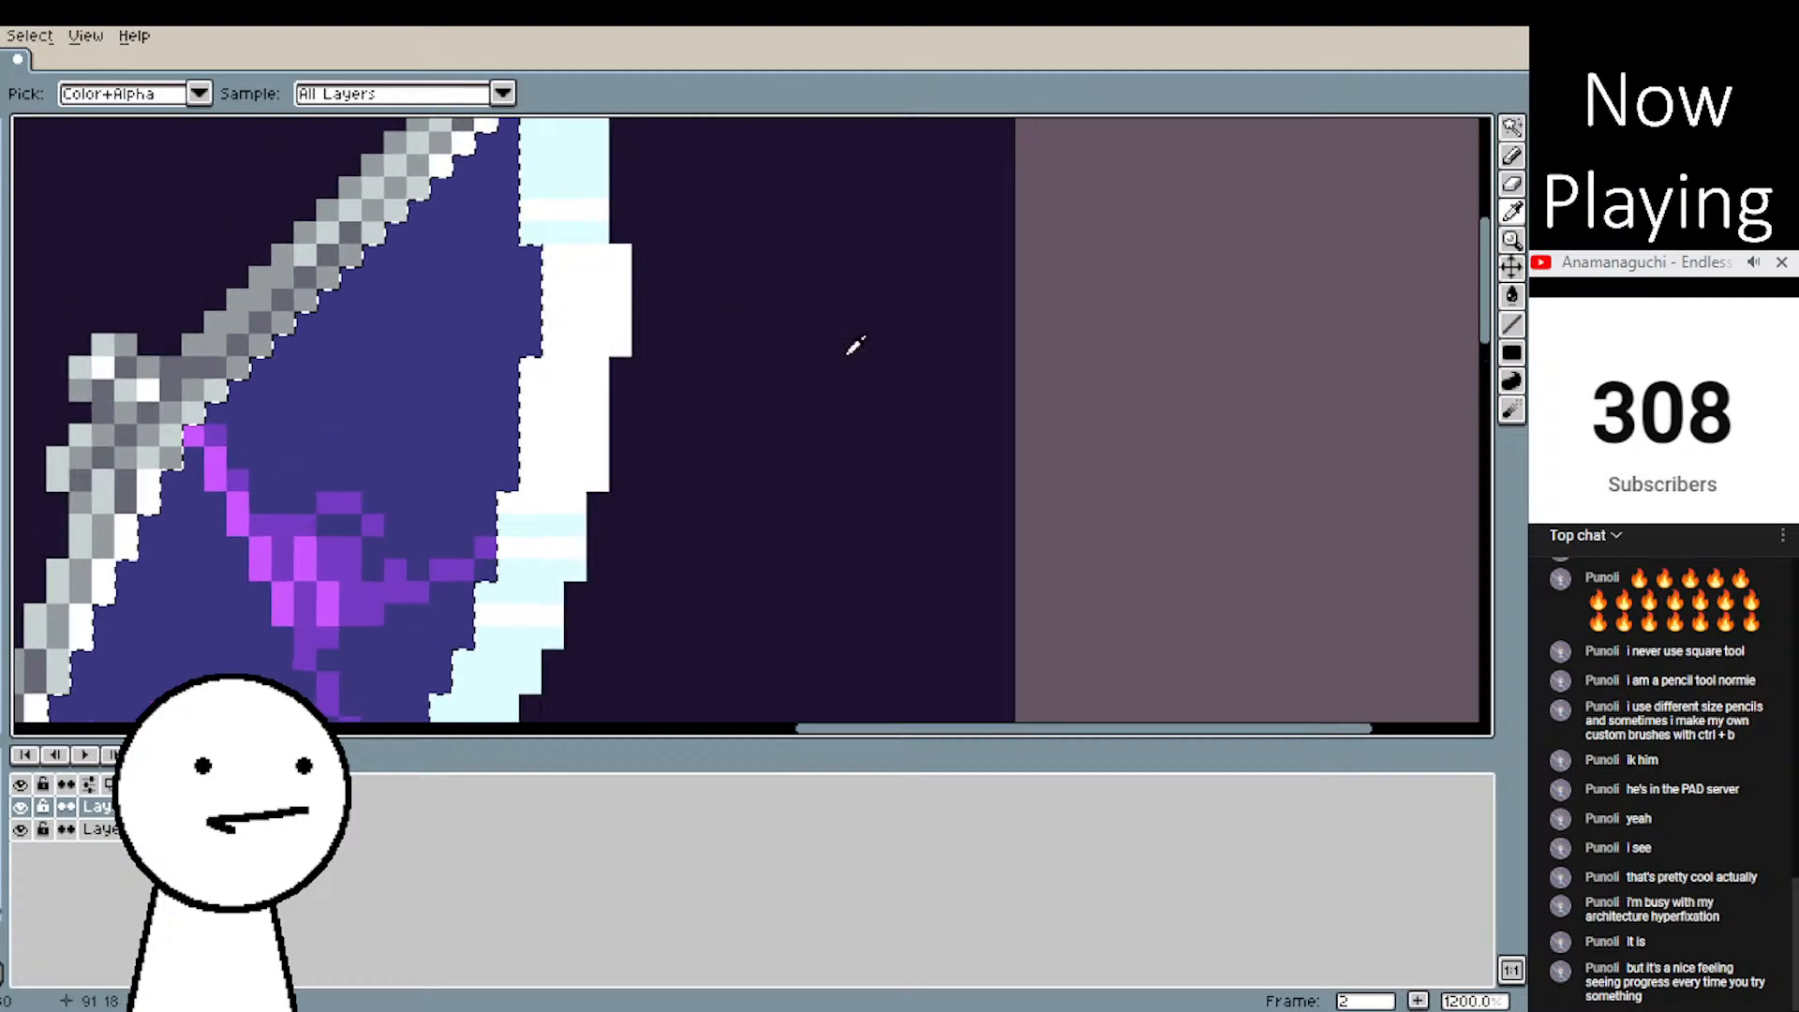
click(1515, 323)
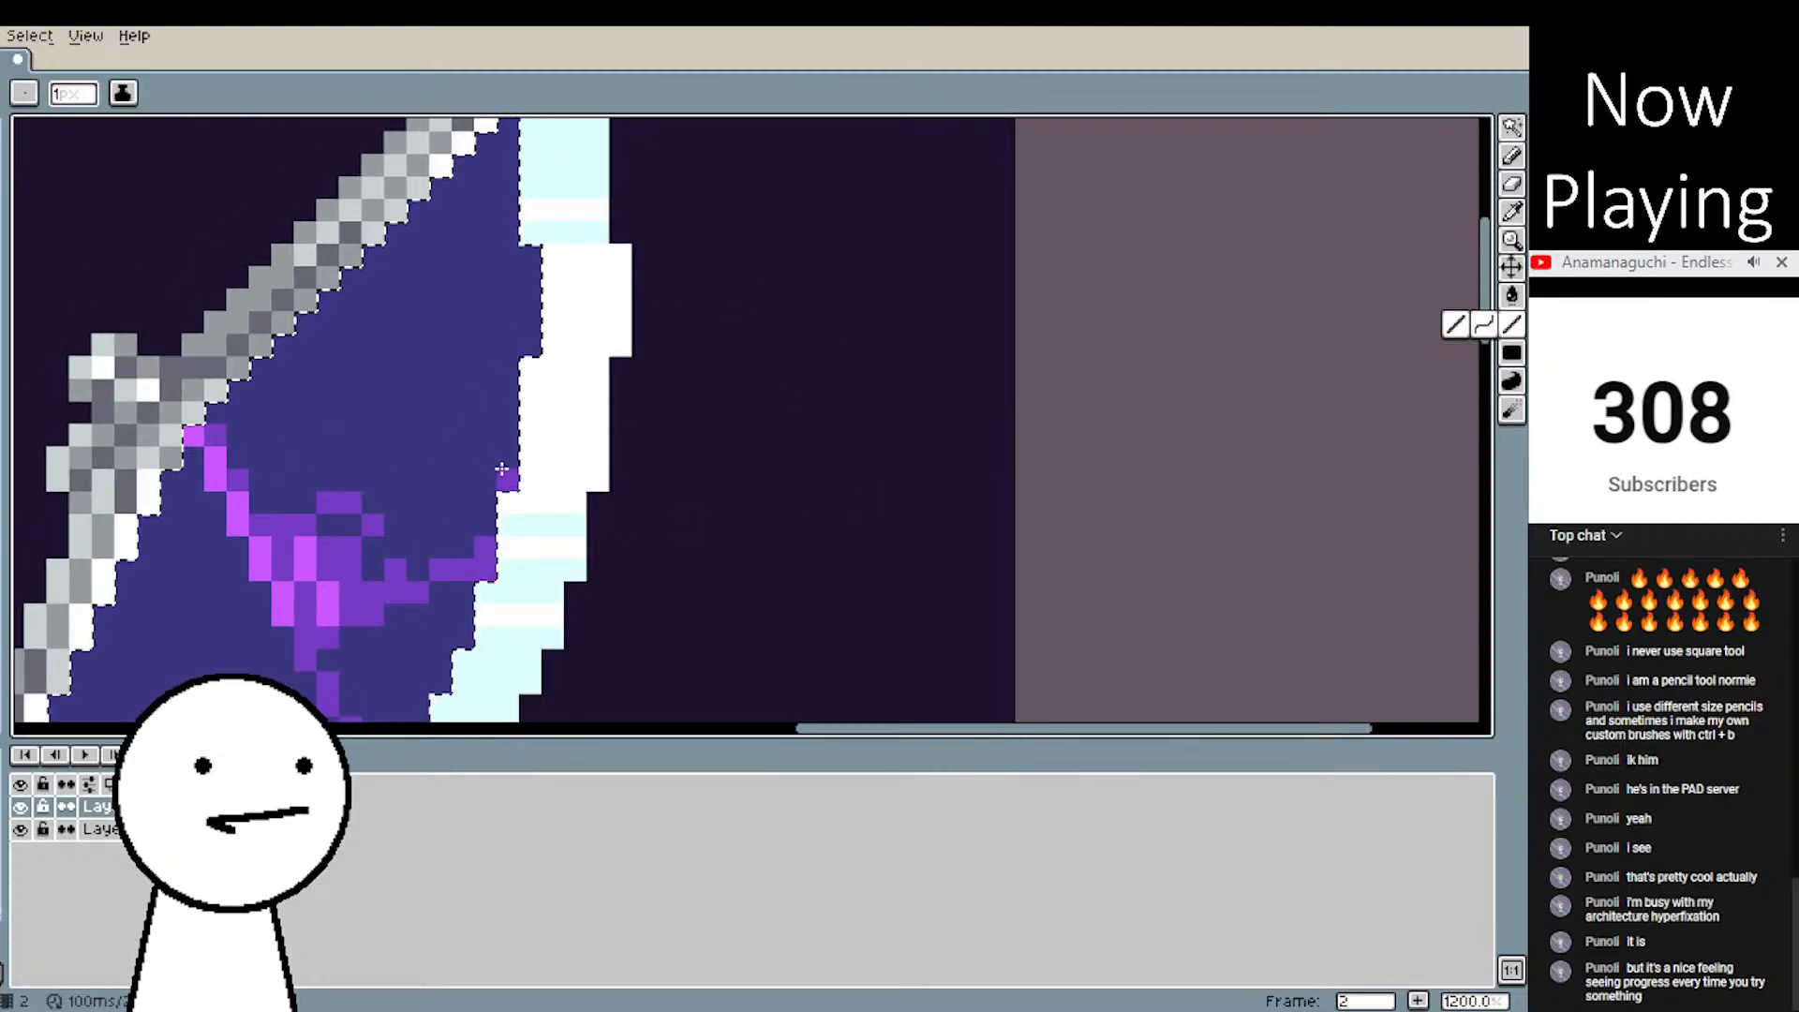
drag(503, 471, 506, 472)
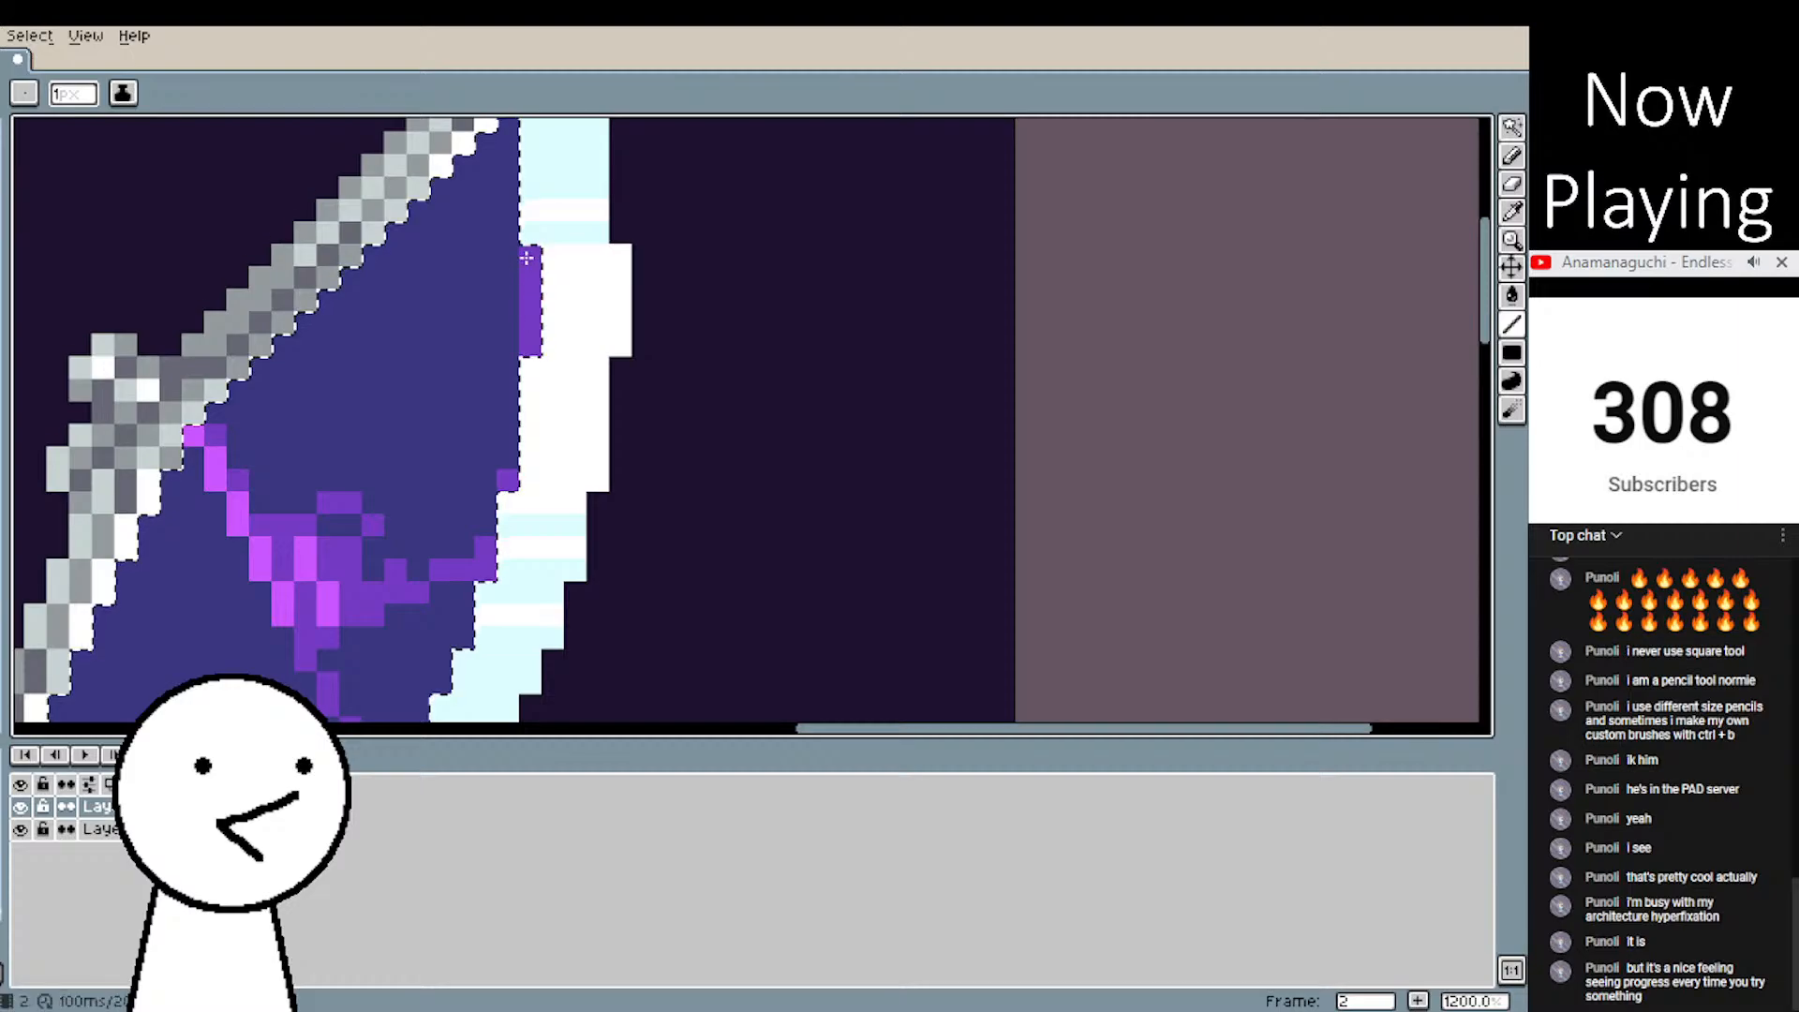
drag(526, 257, 799, 498)
- Try adding violet shading near the blade's tip and in the inner corners along the light-blue part of the cutting edge
drag(783, 382, 781, 401)
scroll(1139, 564, down, 6)
drag(1132, 652, 1119, 319)
scroll(1088, 300, up, 7)
click(888, 387)
click(858, 448)
click(827, 509)
click(801, 568)
click(771, 626)
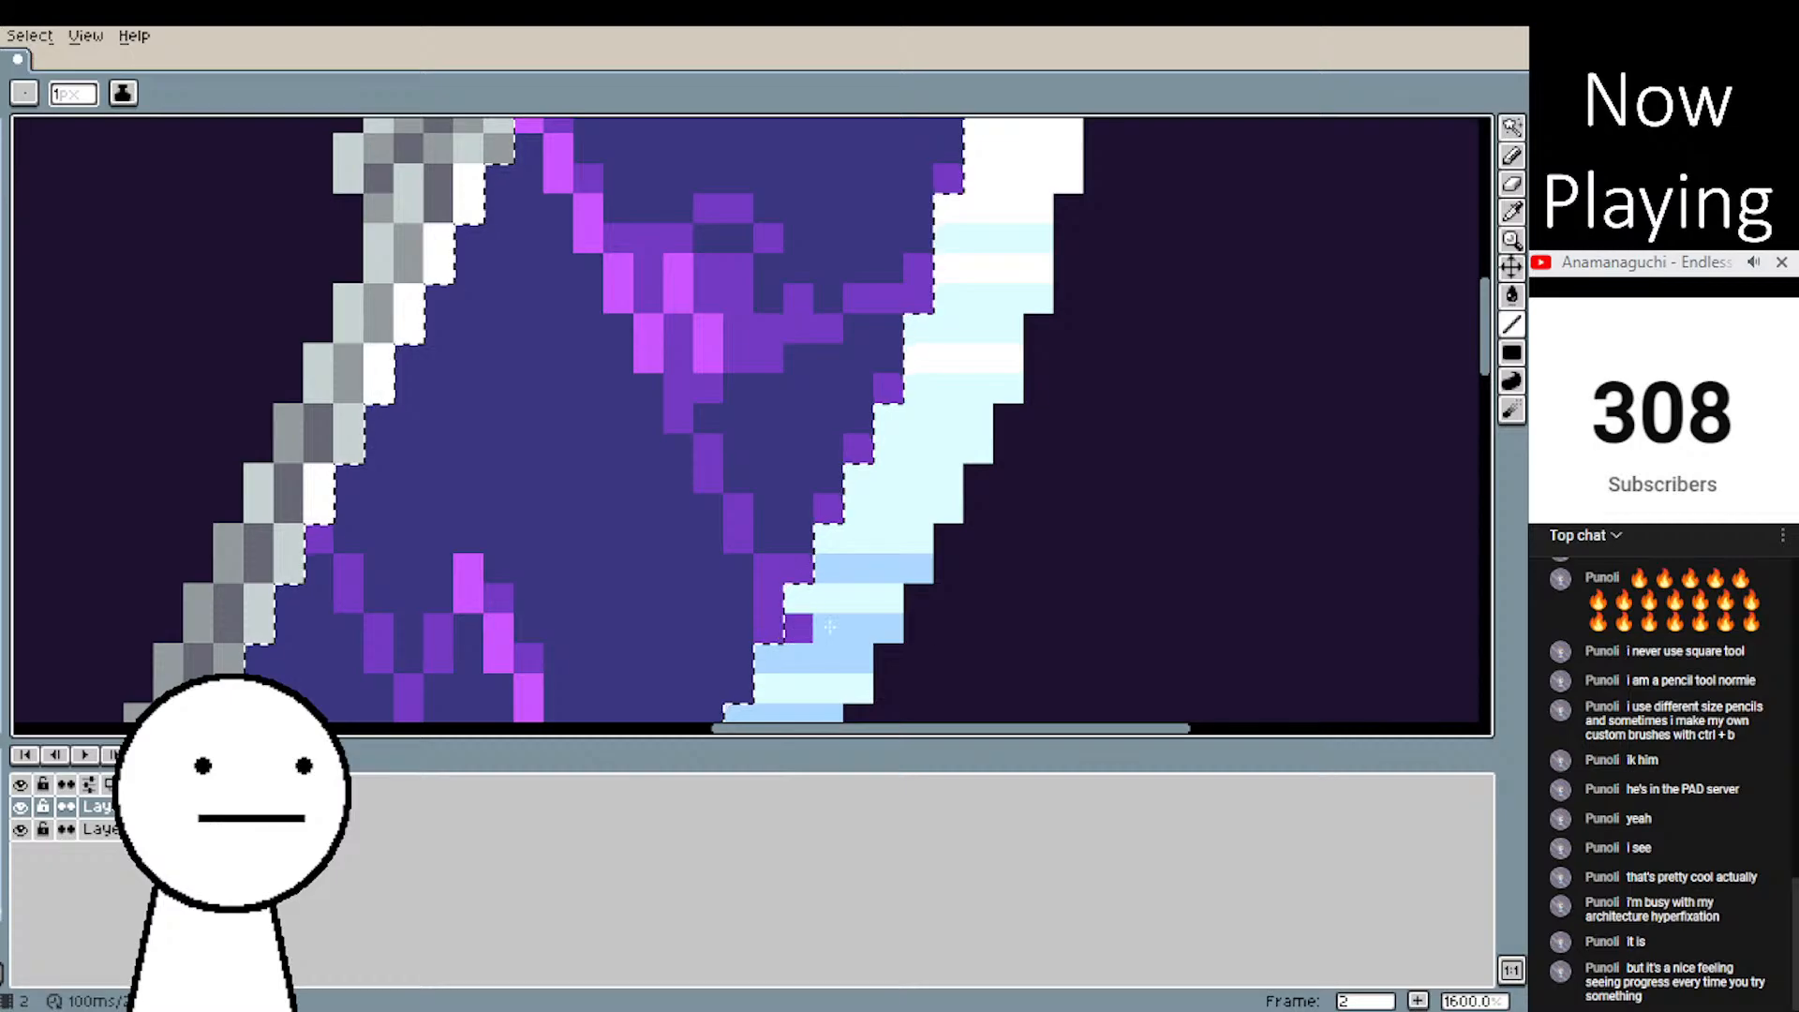
drag(851, 626, 1036, 437)
click(924, 500)
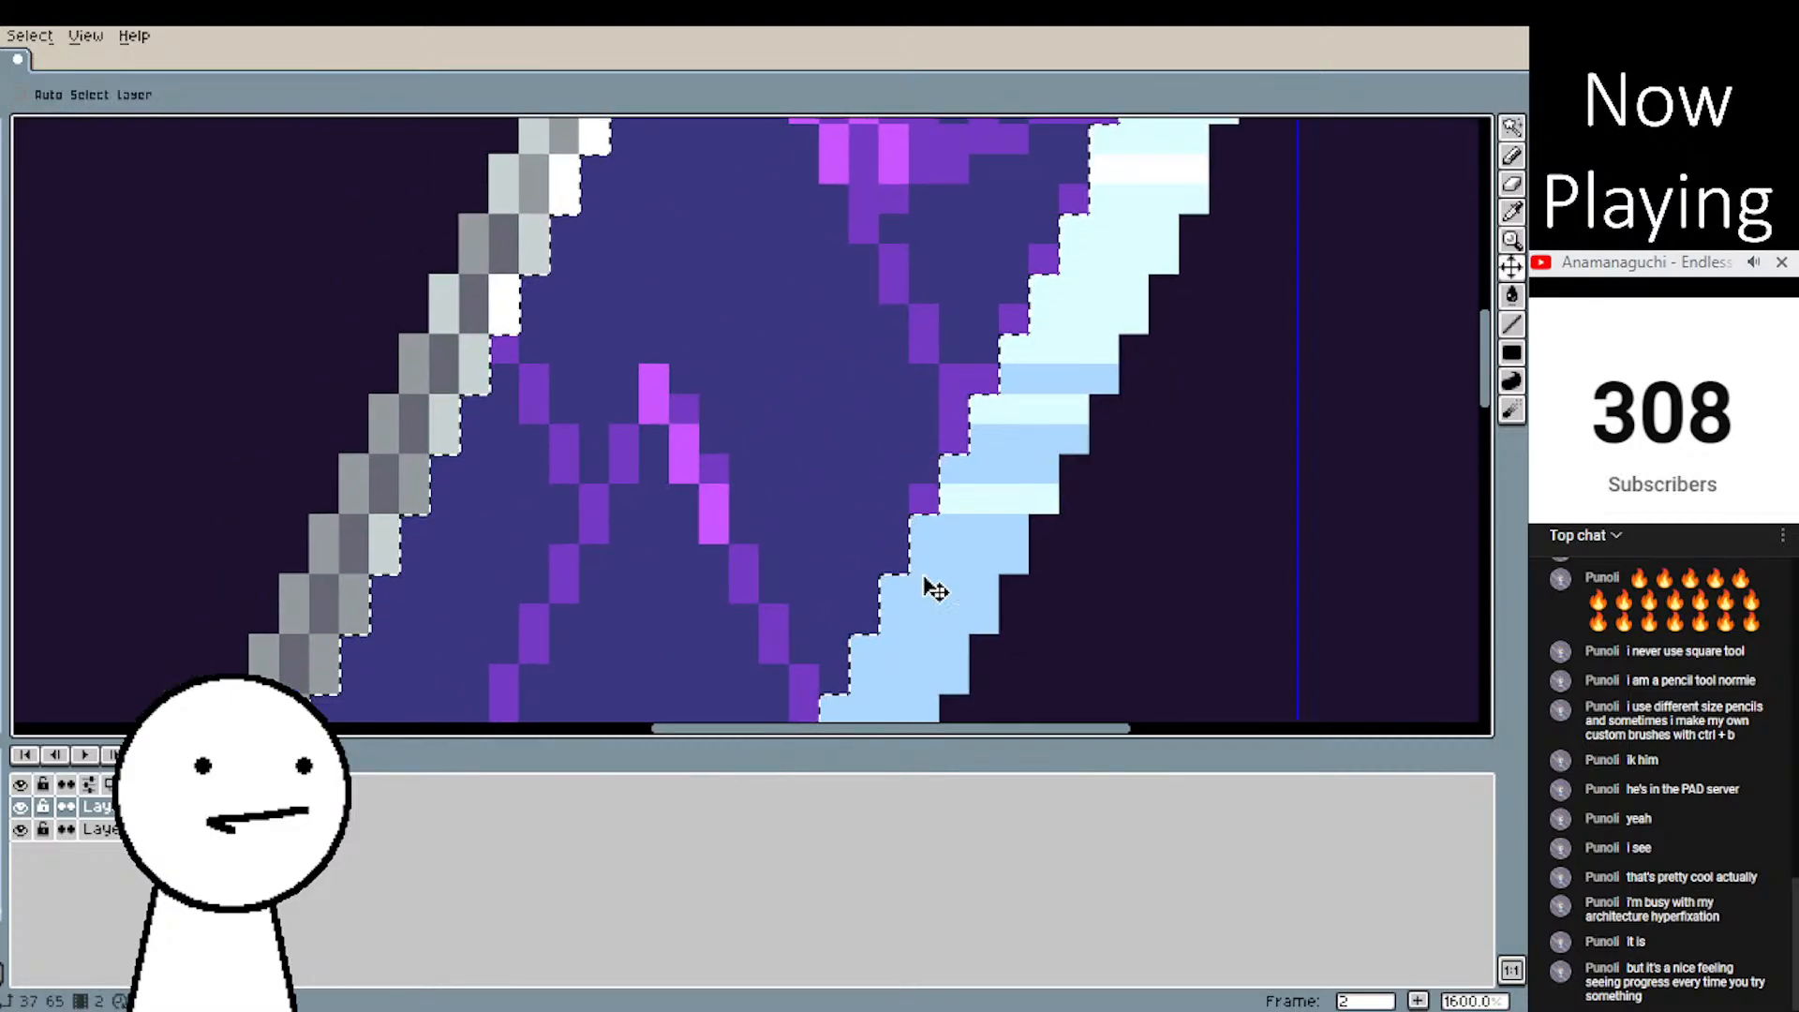
- Undo the latest violet strokes along the inner side of the cutting edge
scroll(979, 536, down, 5)
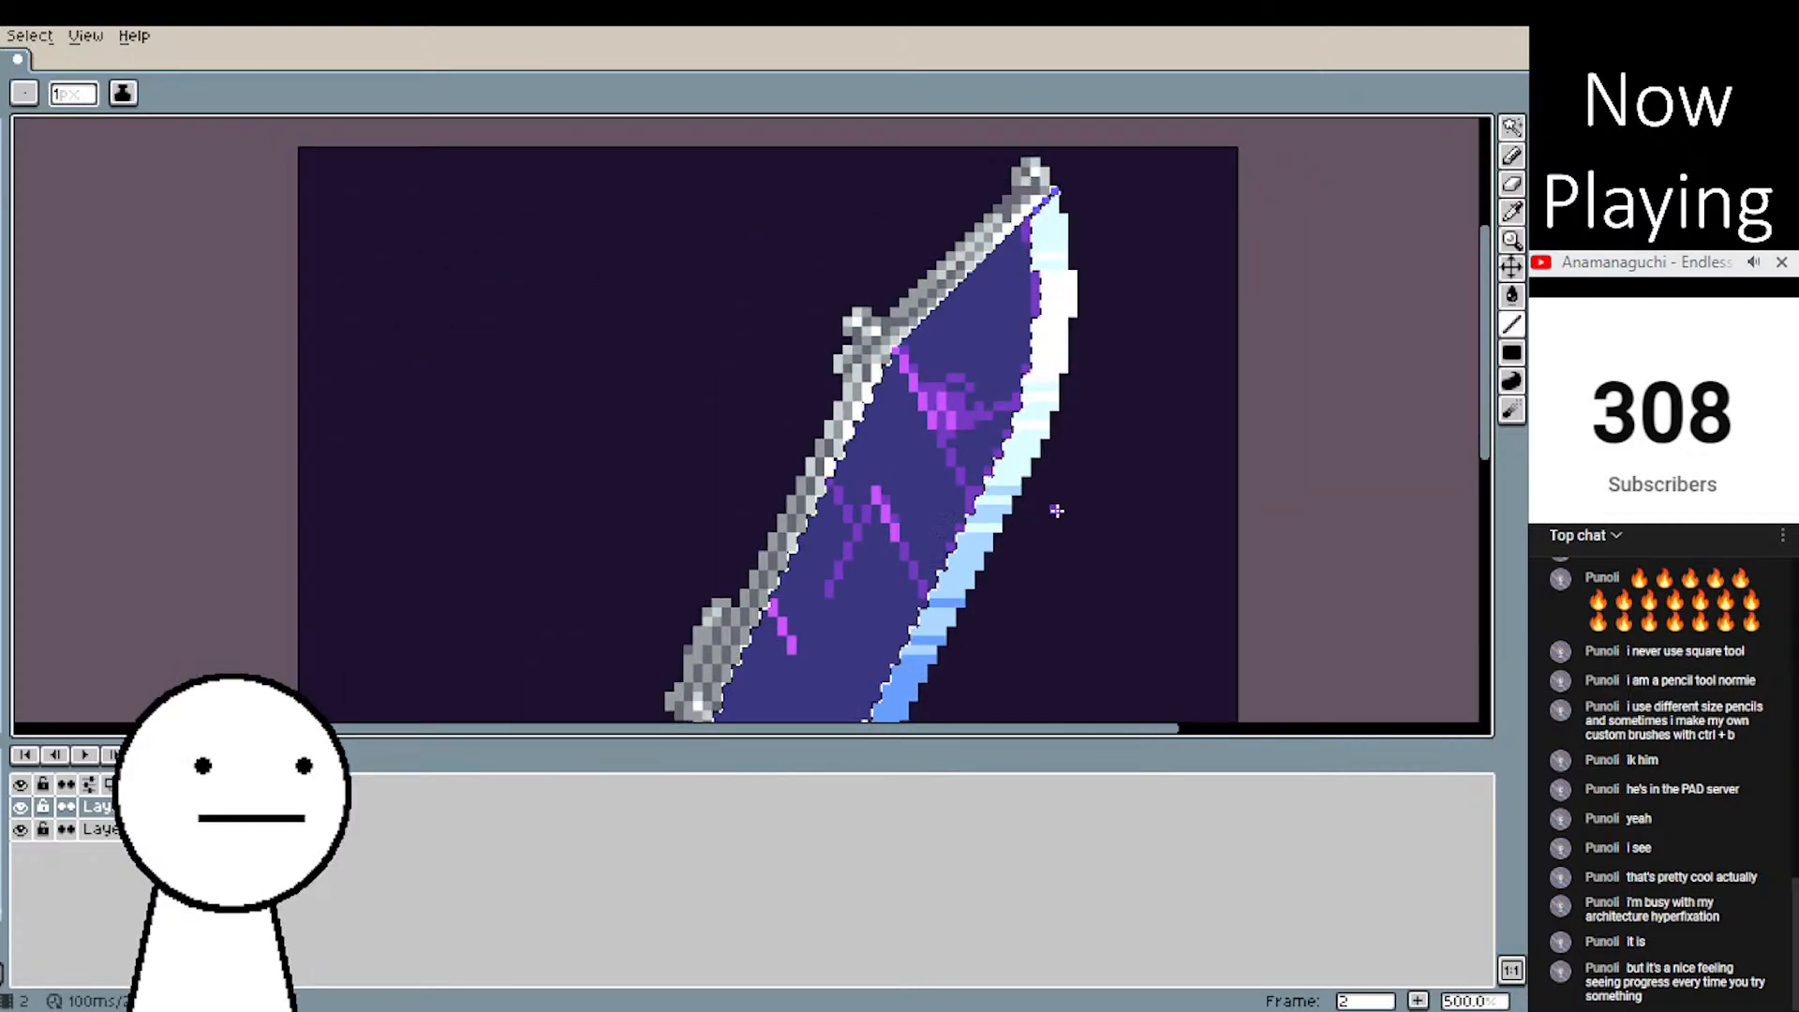
key(ctrl+z)
key(v)
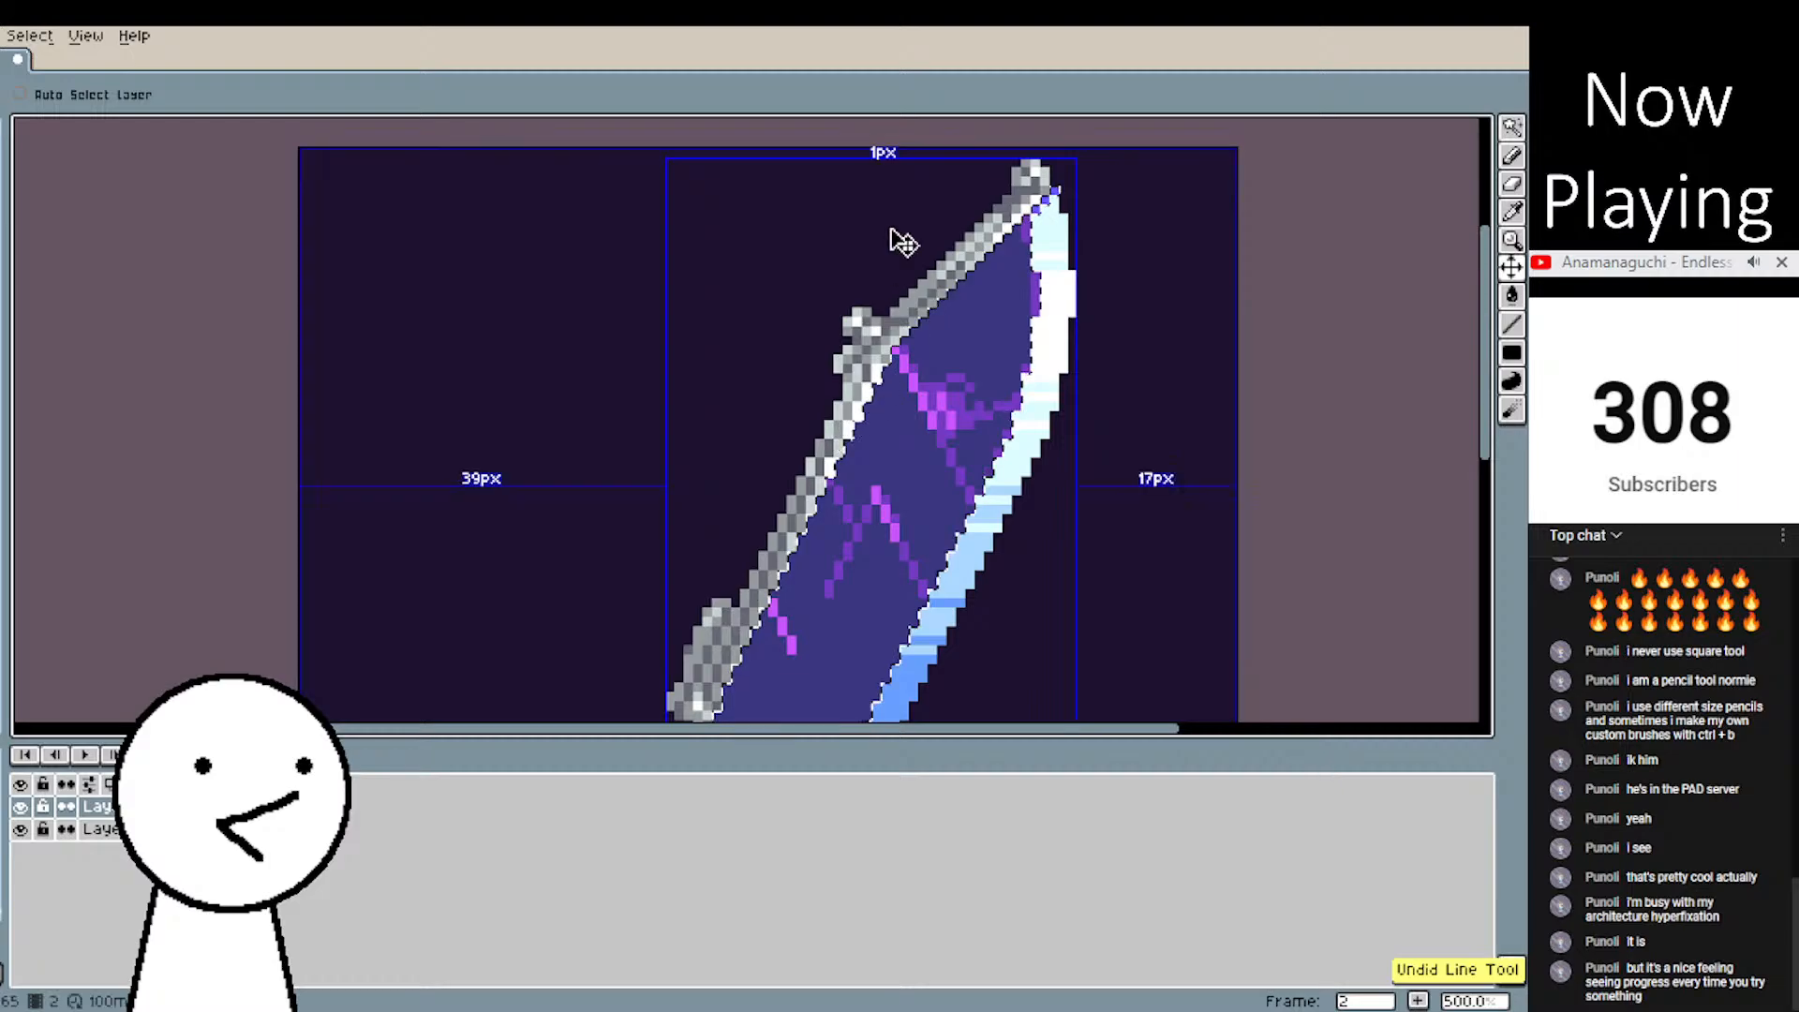
scroll(1062, 260, up, 5)
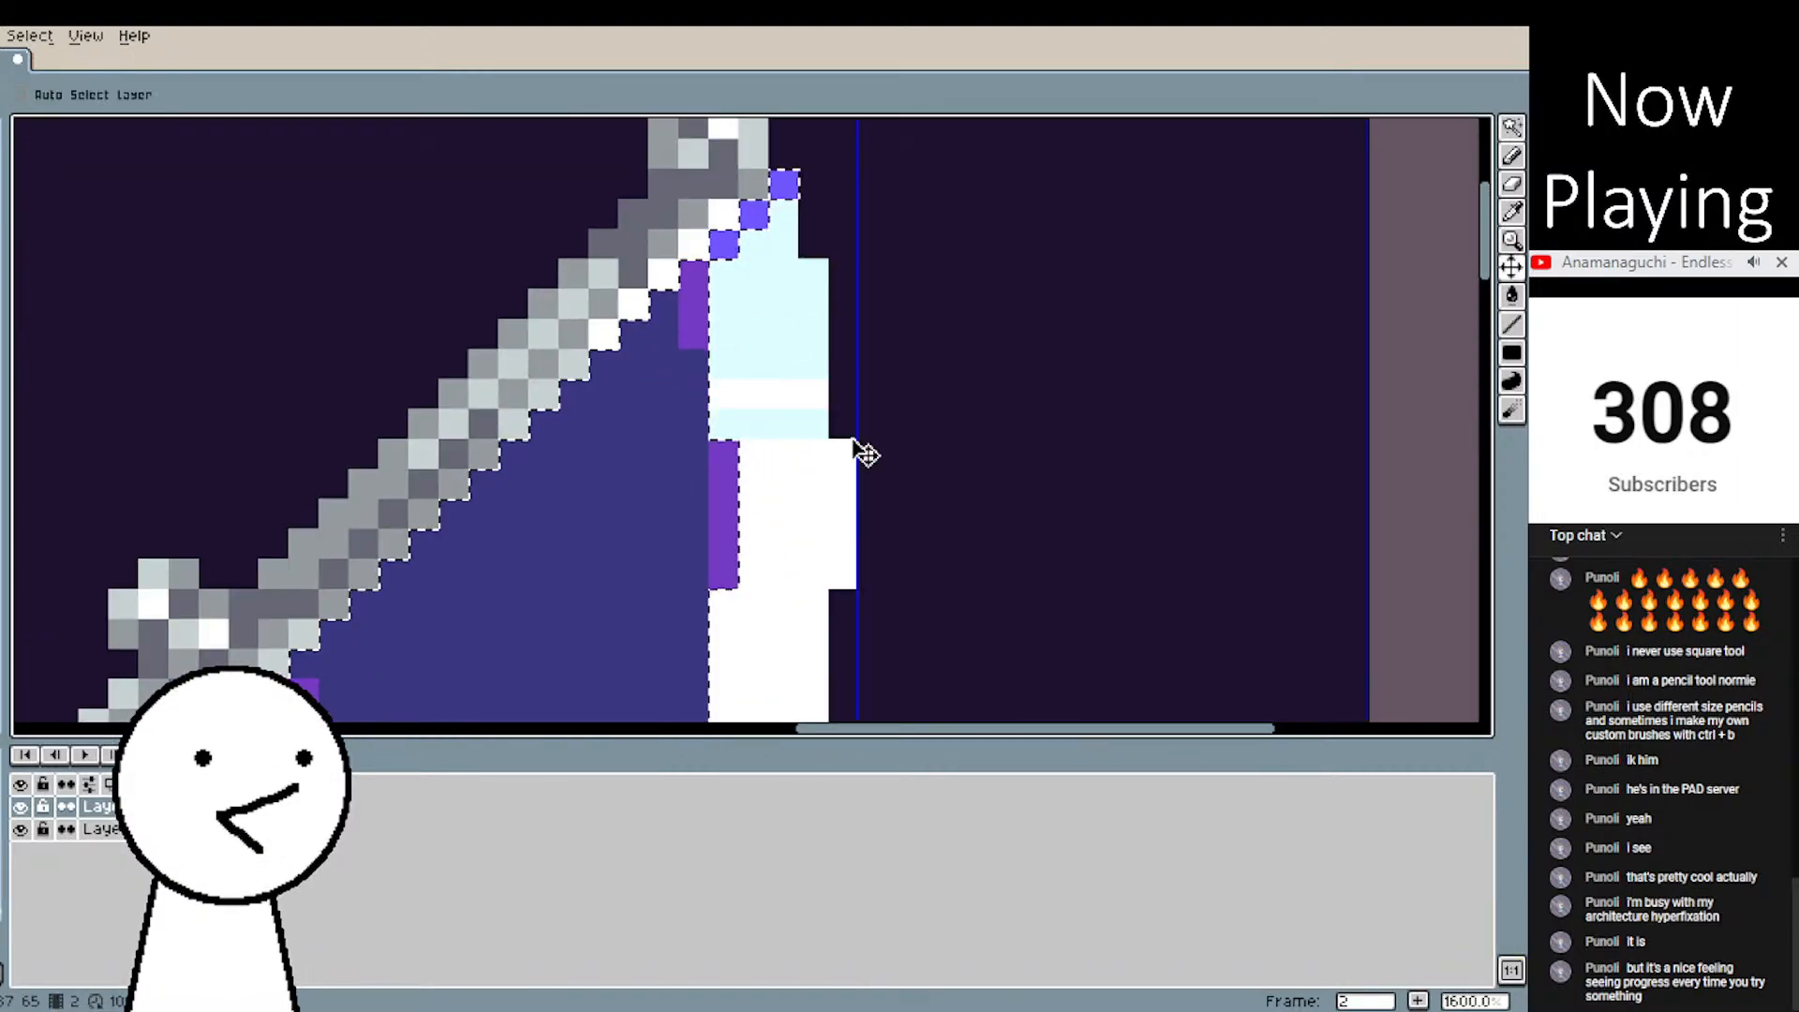
drag(885, 445, 745, 203)
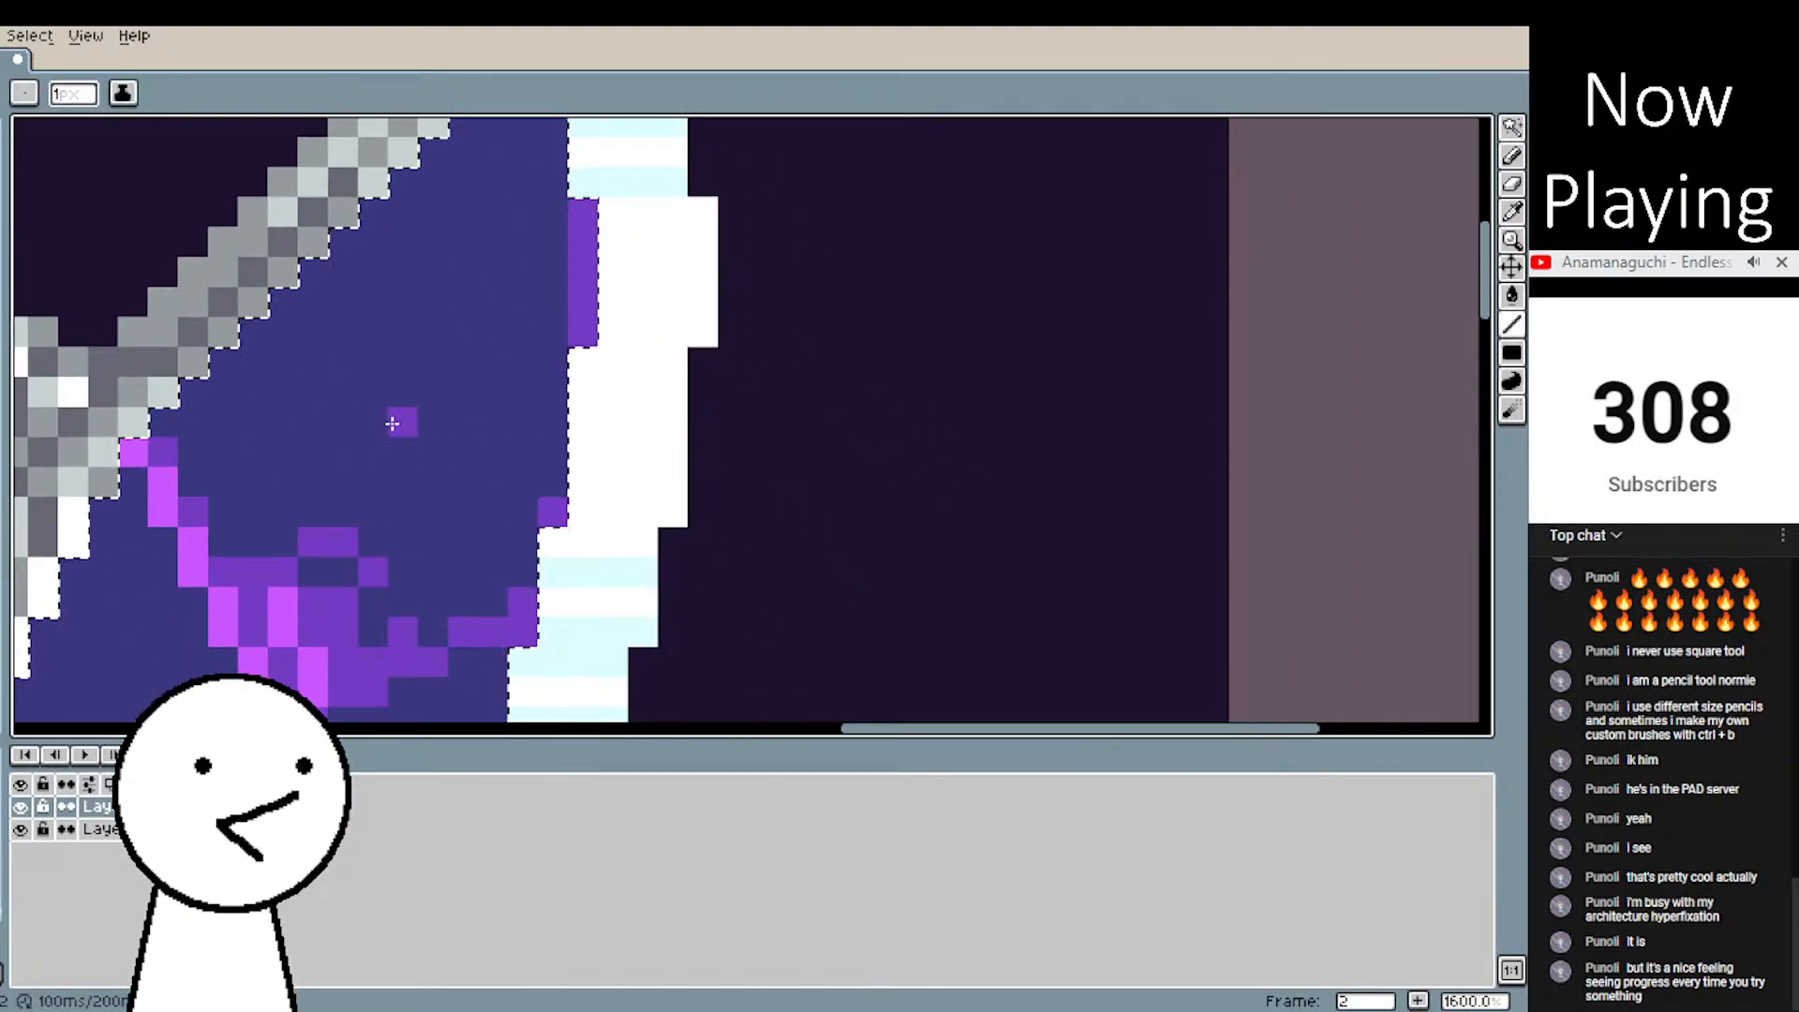
drag(685, 415, 659, 566)
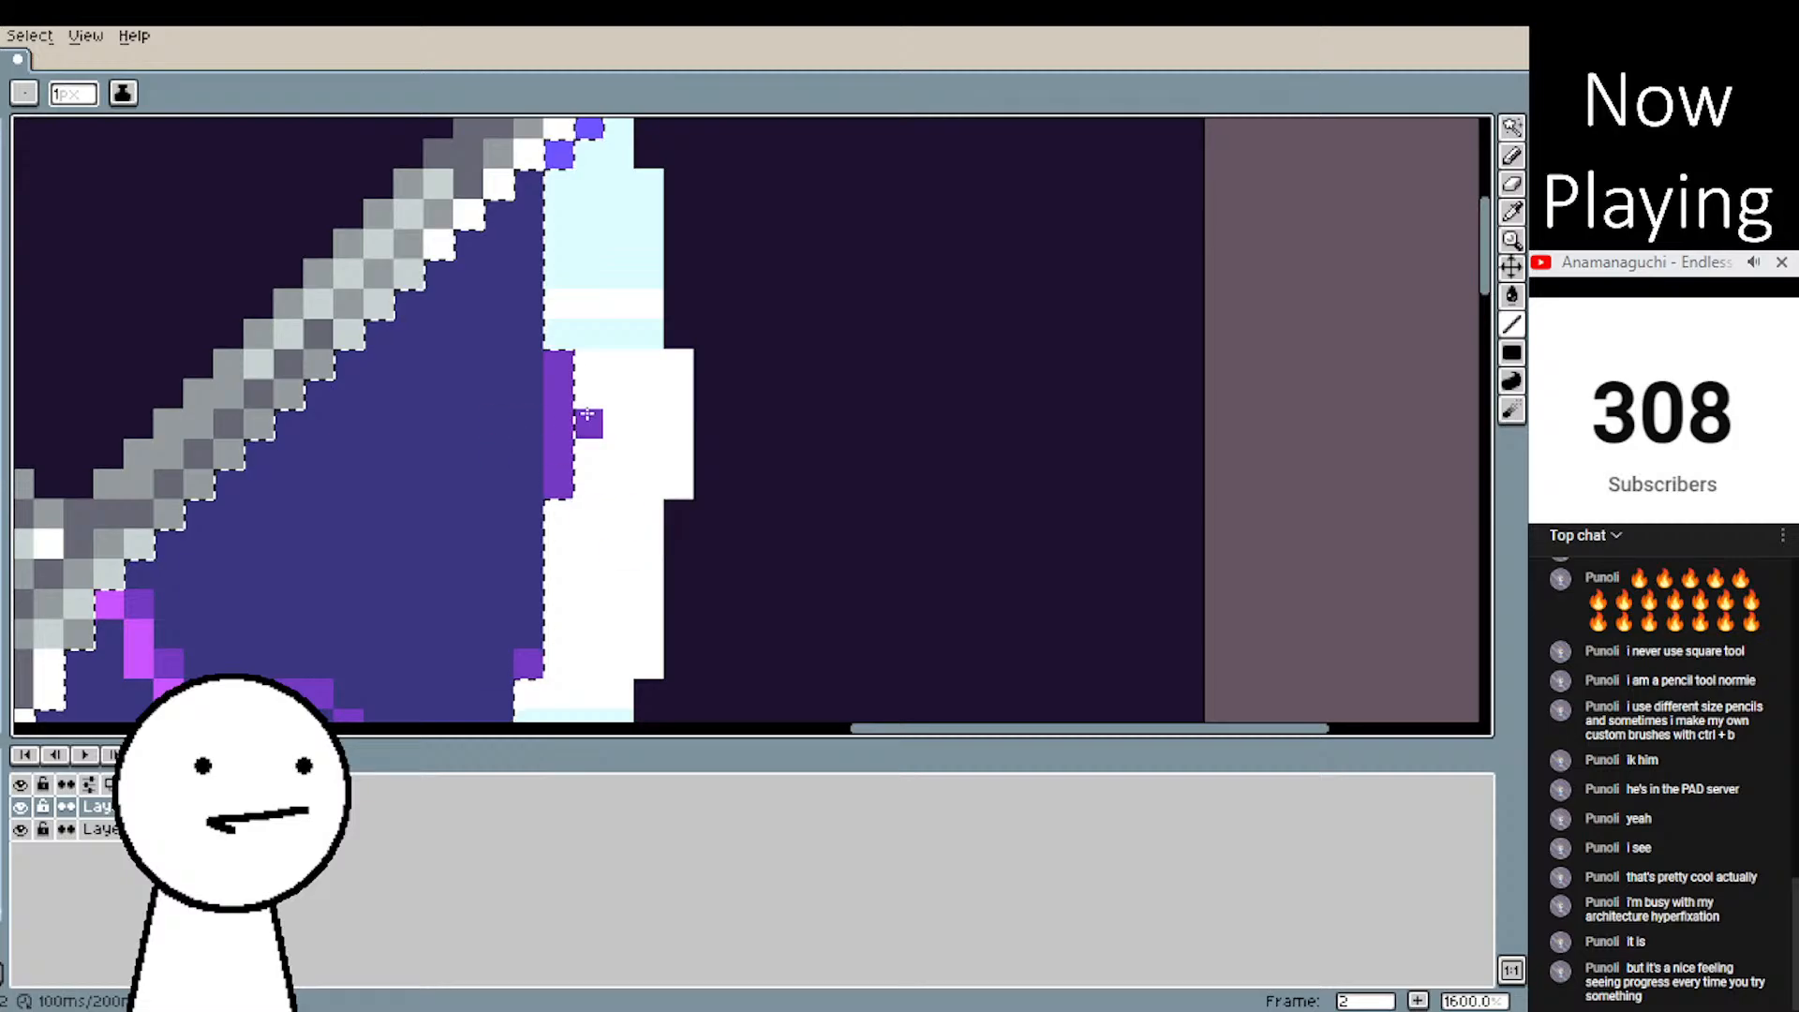
drag(586, 336, 584, 471)
scroll(600, 321, down, 6)
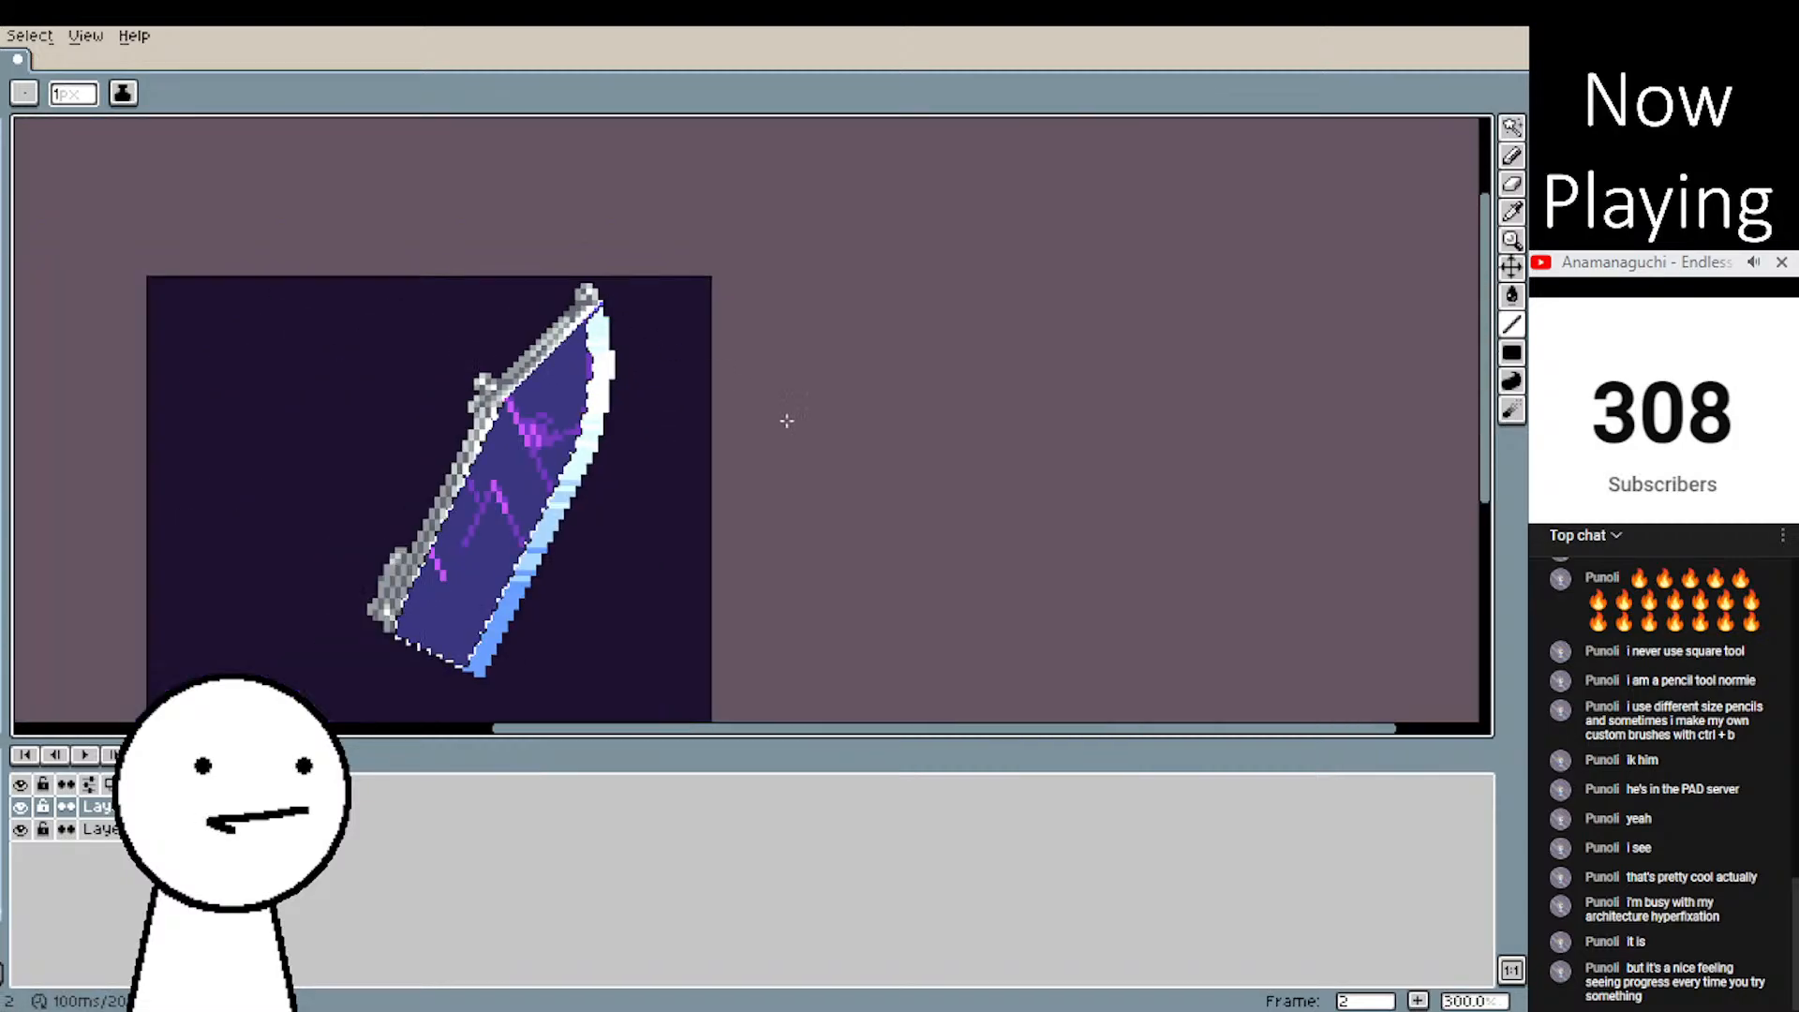
scroll(809, 443, down, 1)
- Paint a stepped violet line joining the end of the lowest magenta line to the violet branch above it
scroll(597, 550, up, 4)
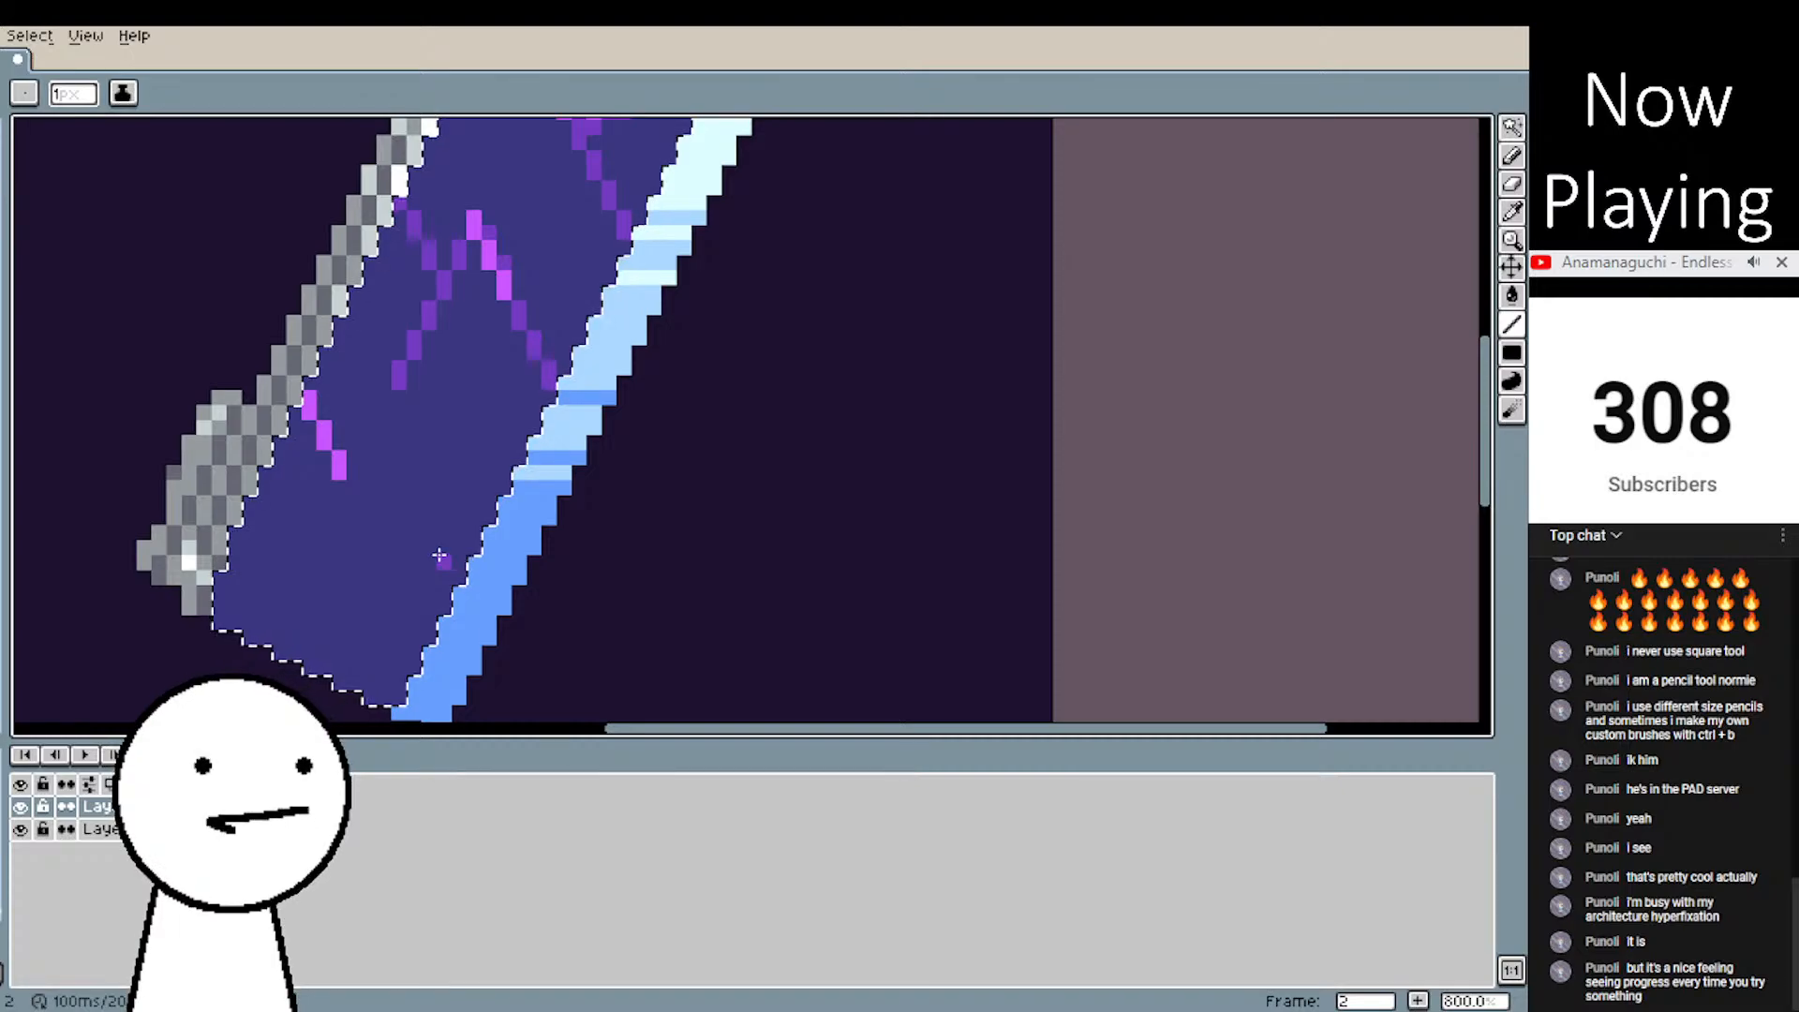
drag(574, 435, 671, 383)
scroll(493, 373, up, 1)
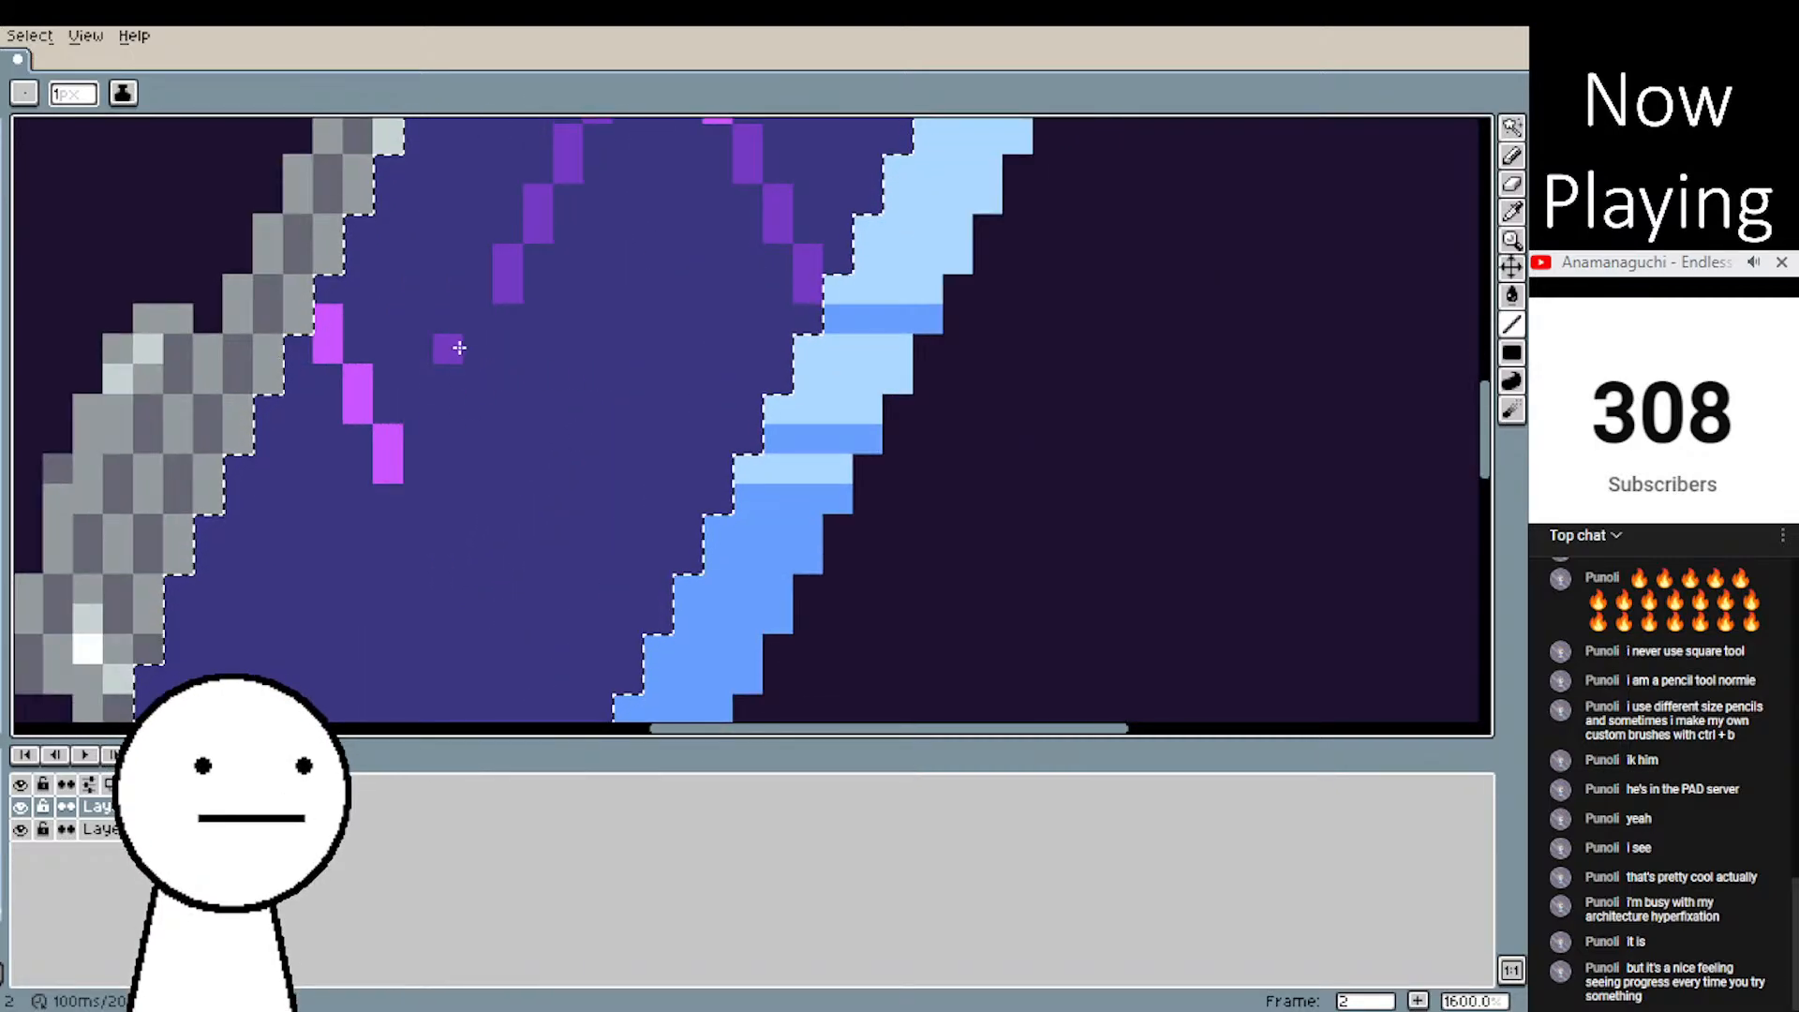
drag(425, 414, 451, 343)
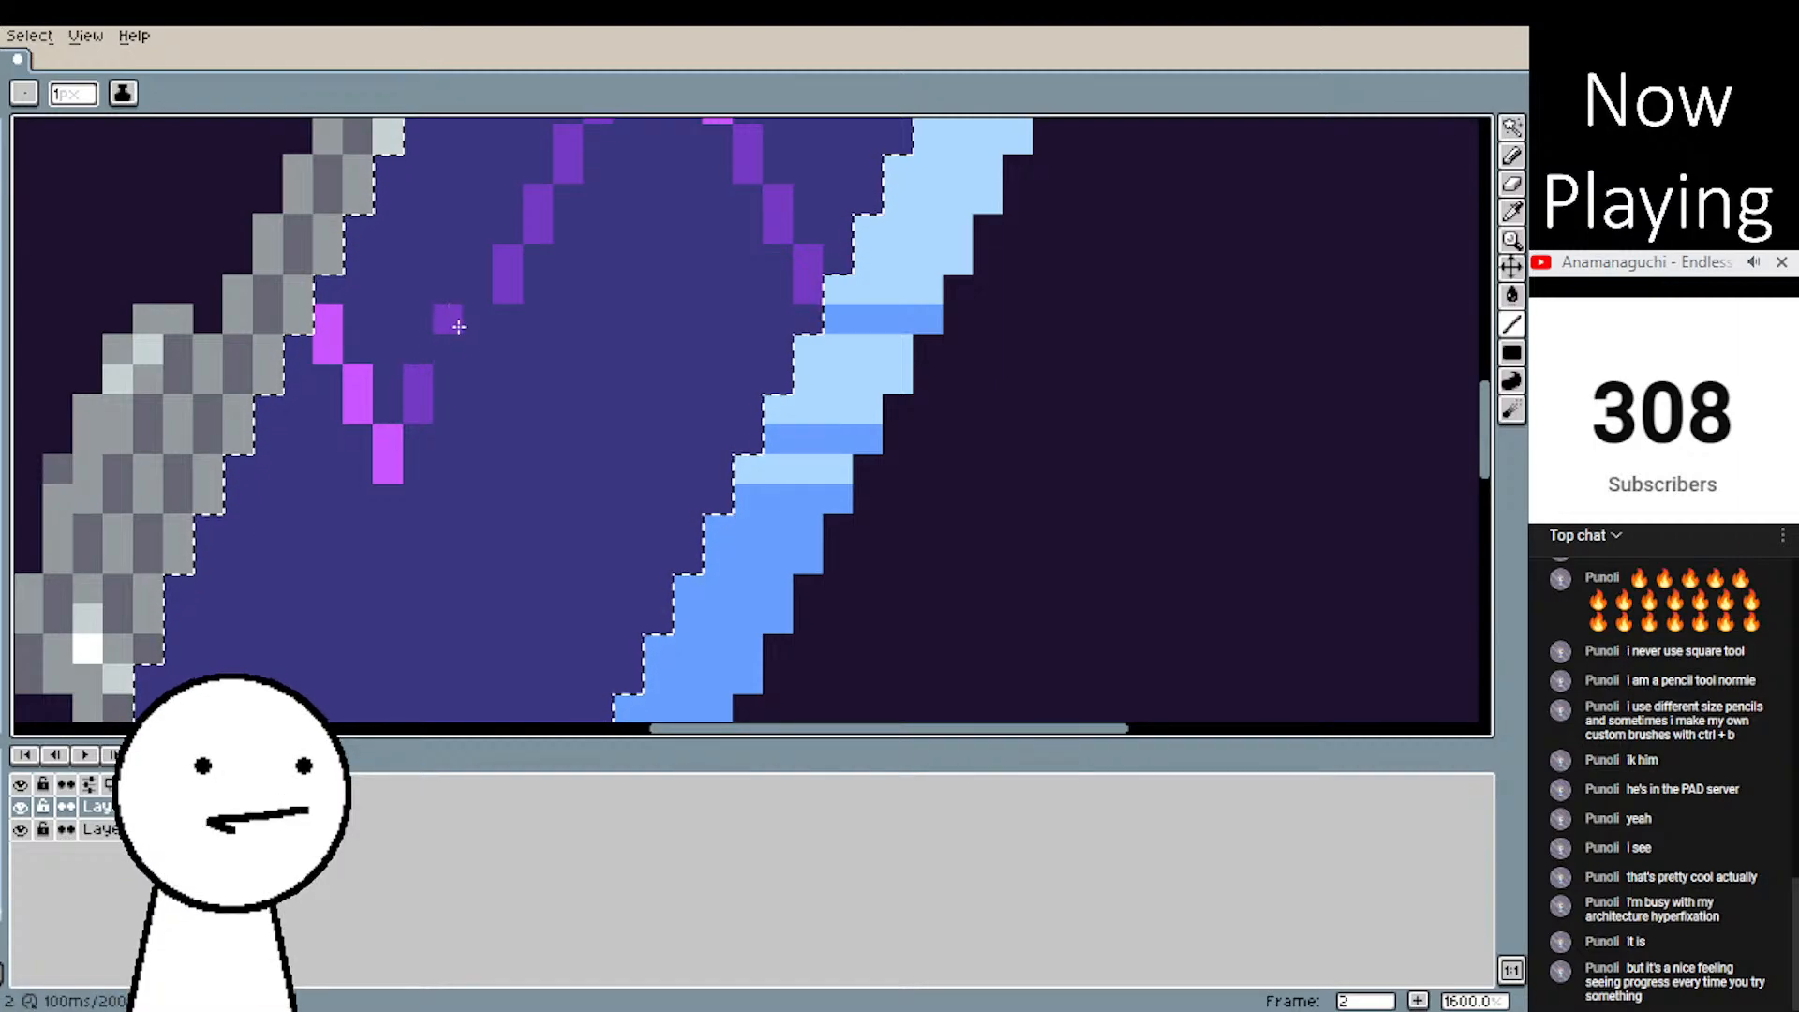
click(470, 345)
scroll(474, 349, down, 2)
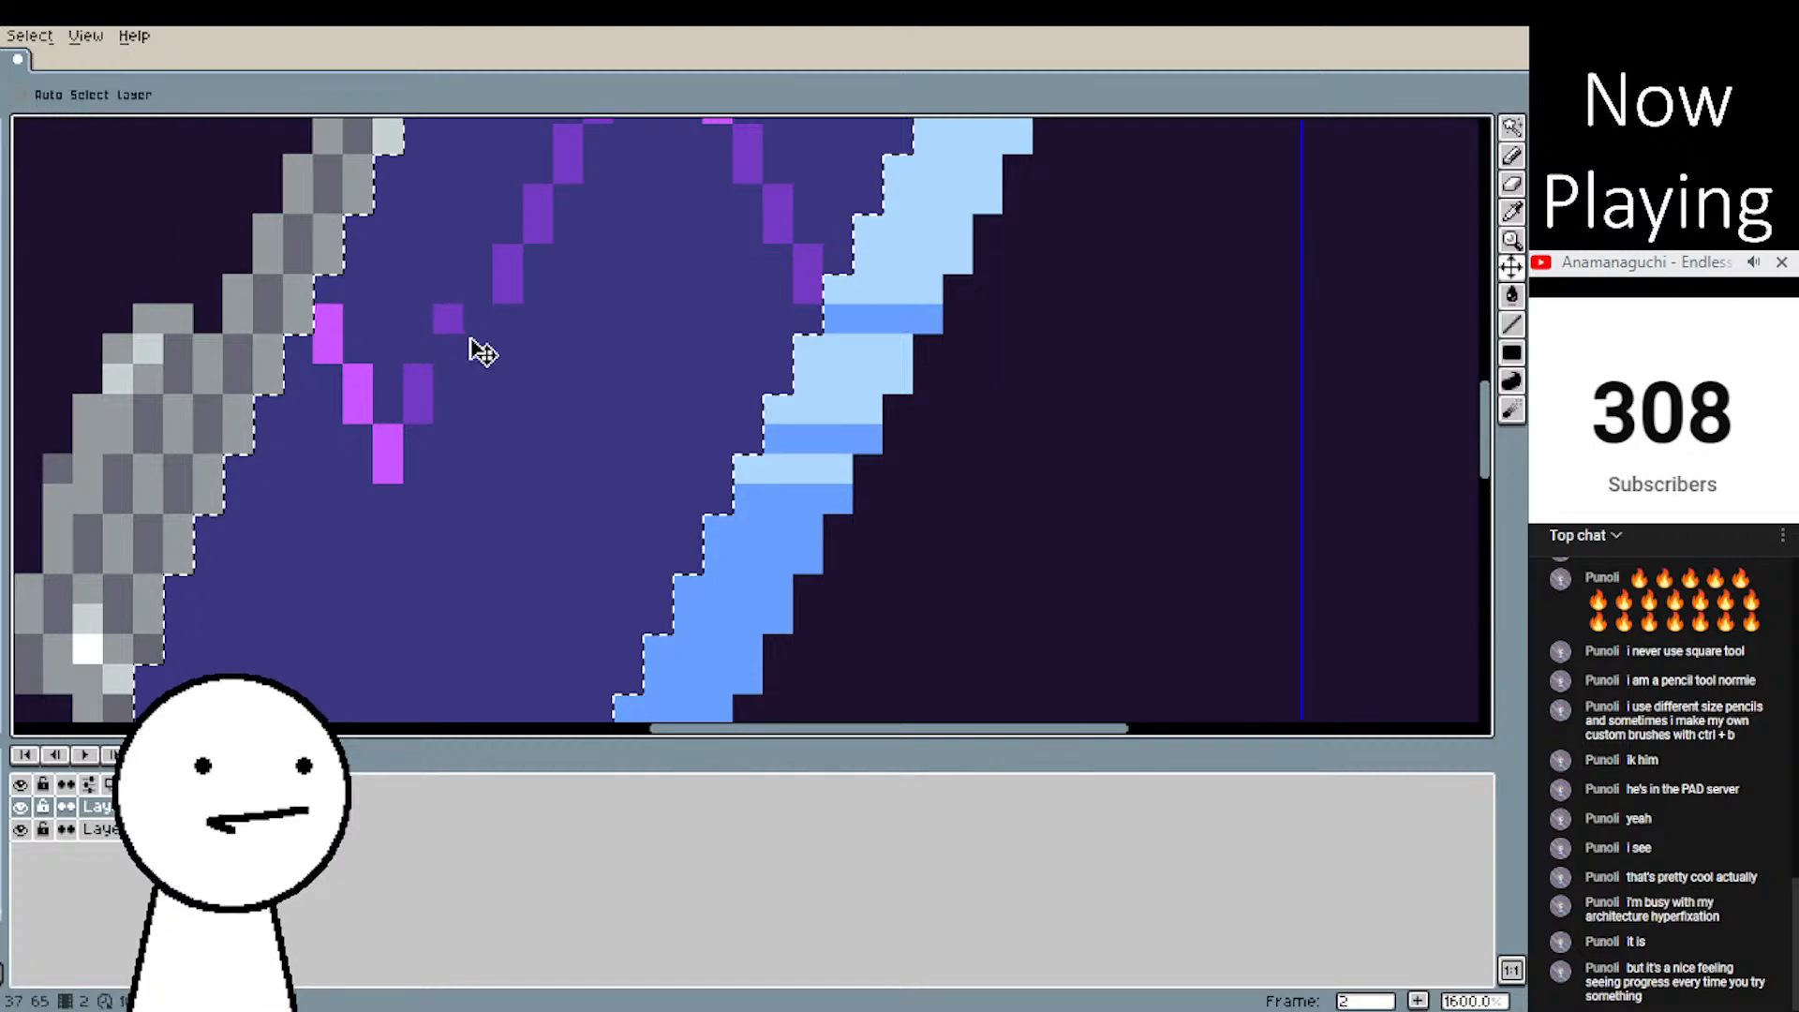
scroll(571, 385, down, 4)
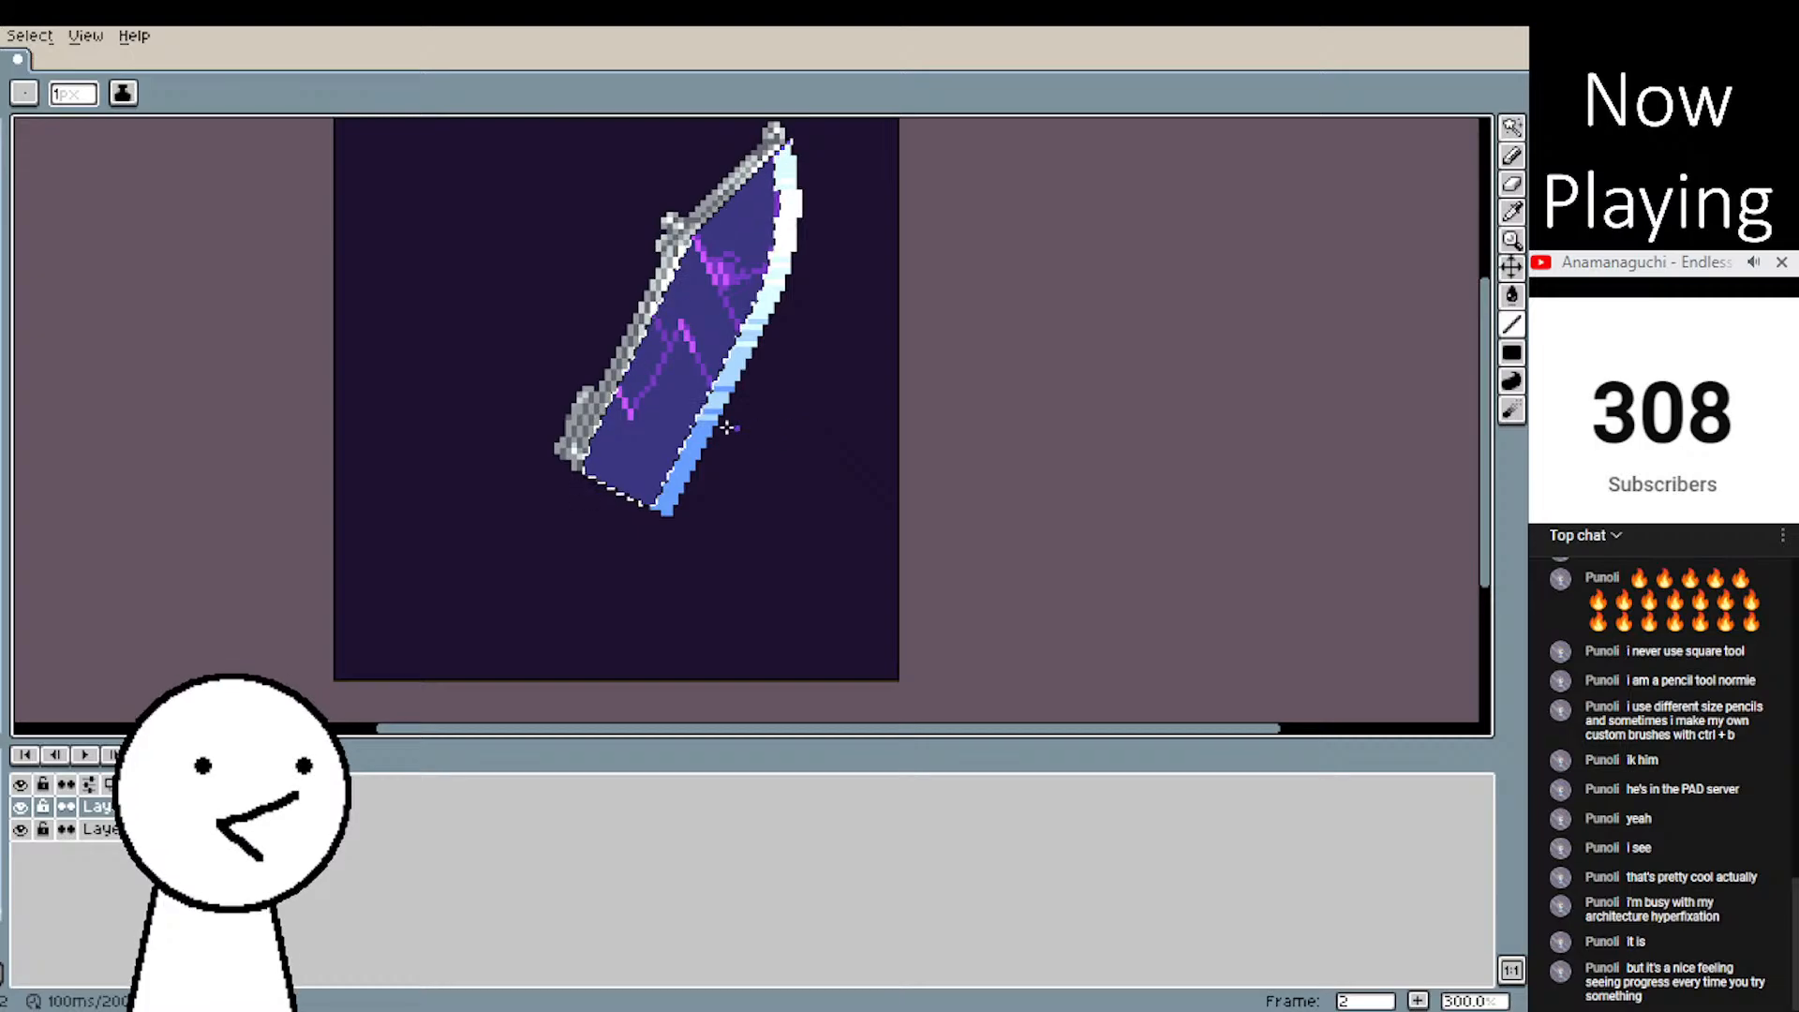
scroll(707, 356, up, 6)
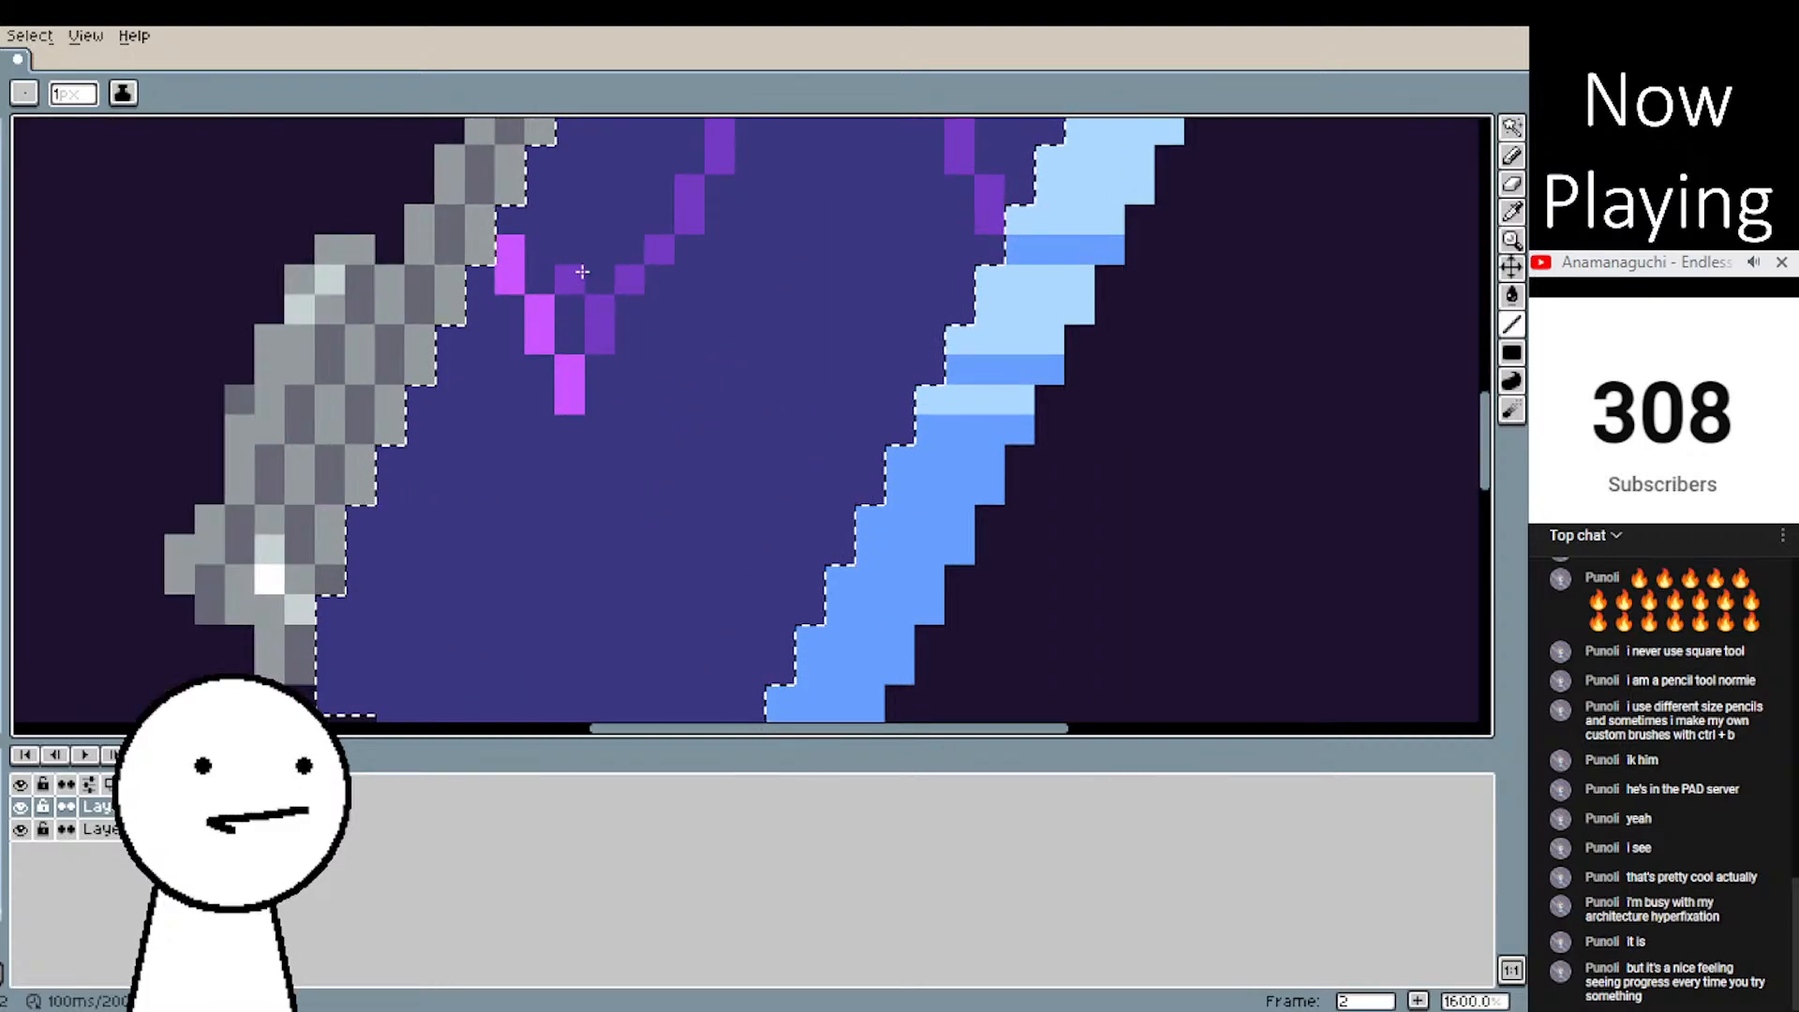
- Extend a short vertical violet stub above the lowest magenta line's end and bridge it to the adjoining branch in an H shape
scroll(895, 390, down, 6)
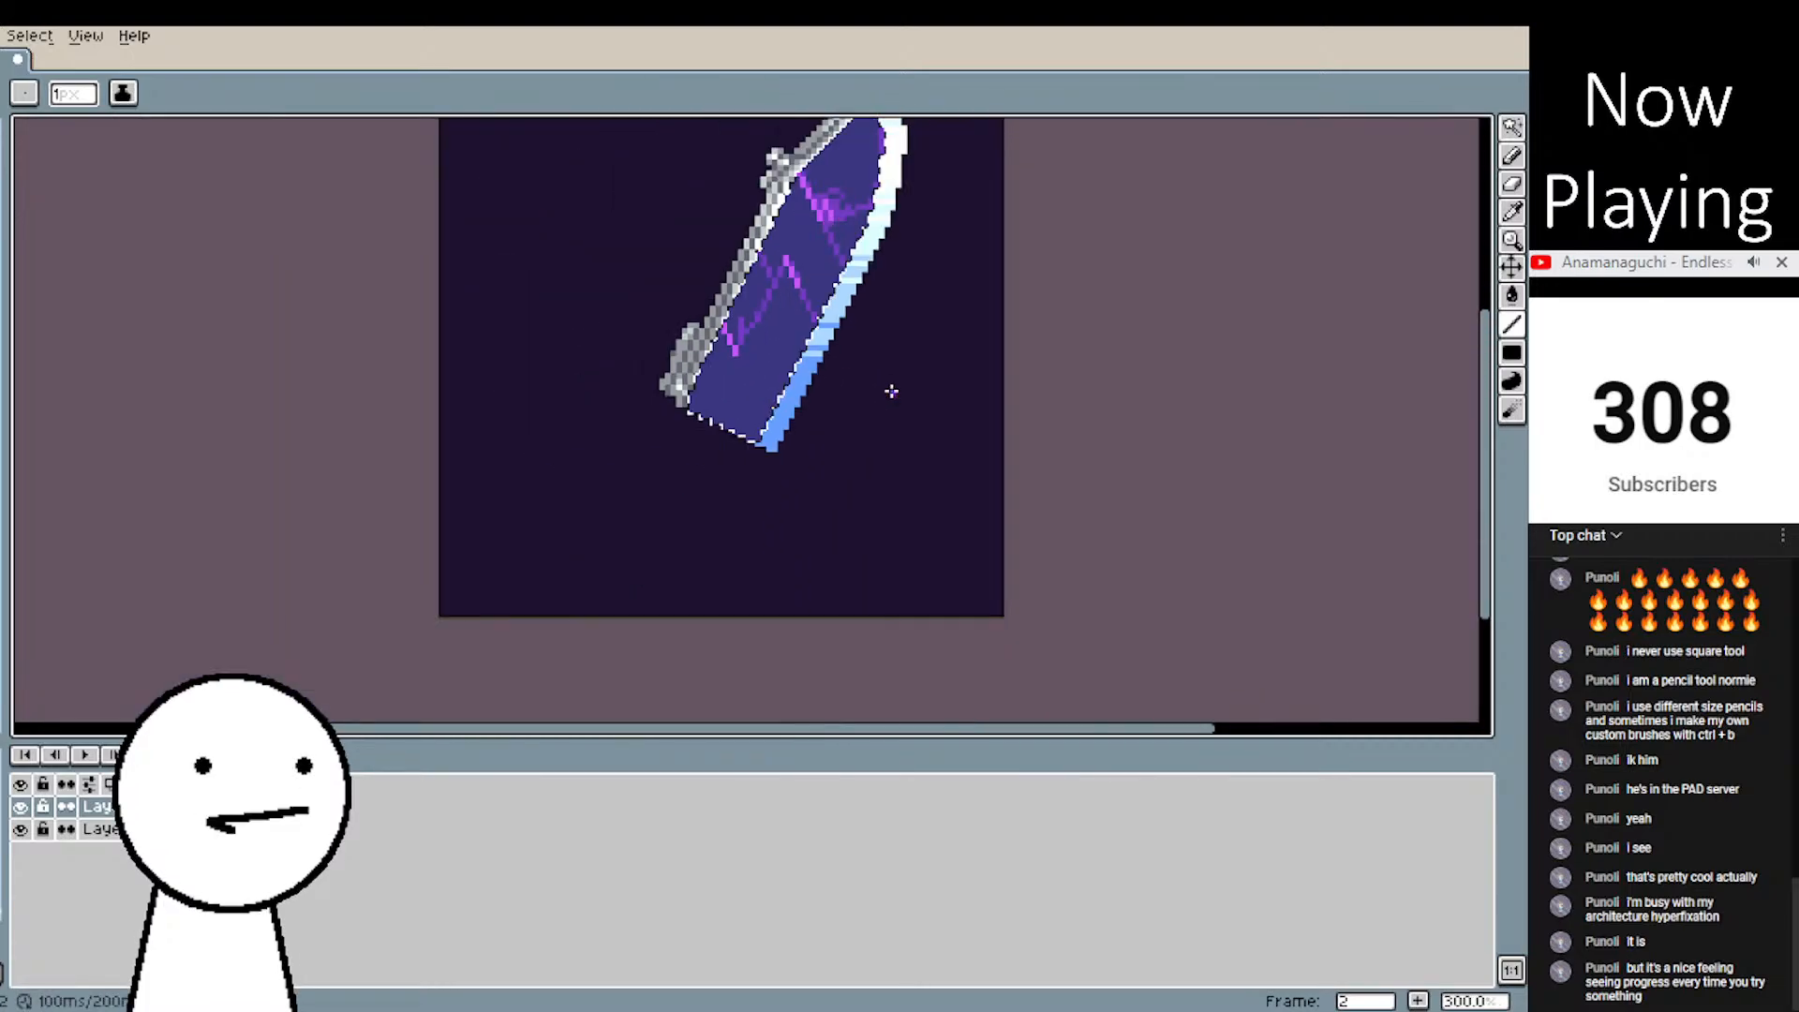
scroll(796, 333, up, 3)
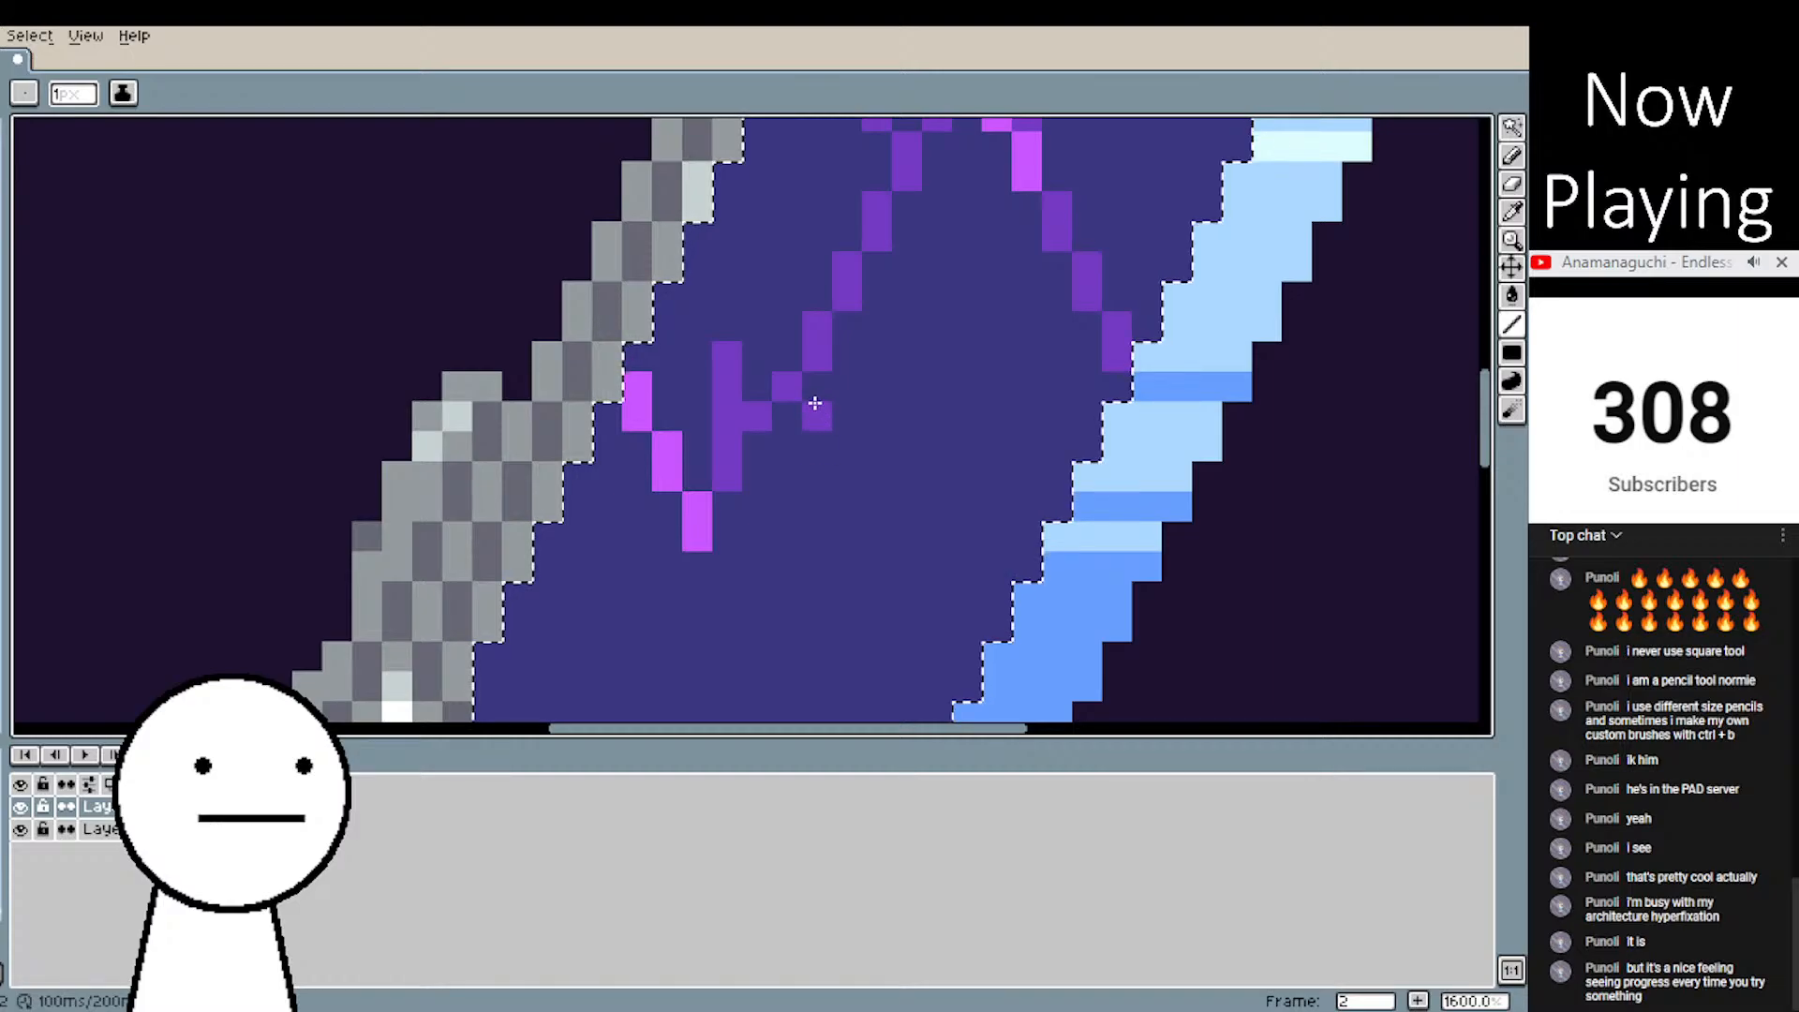
scroll(1068, 506, down, 5)
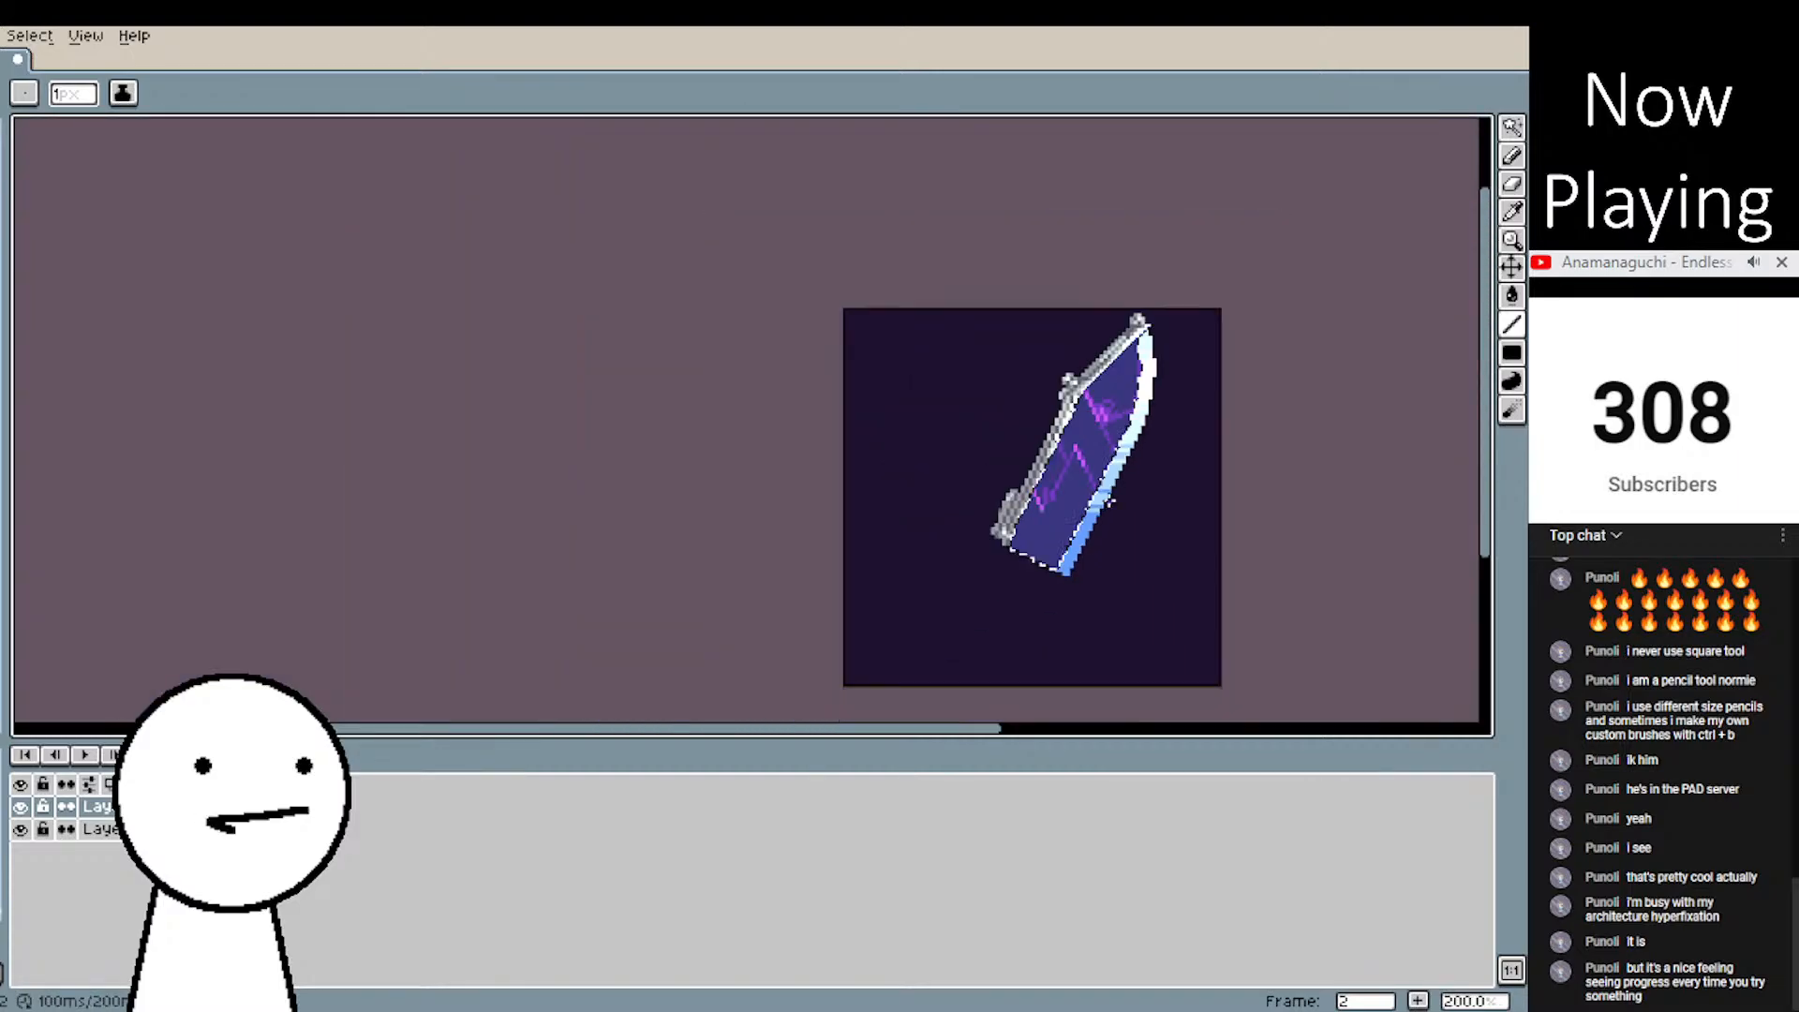
- Try painting a short violet line rising from the peak of the middle magenta line
scroll(1169, 471, up, 7)
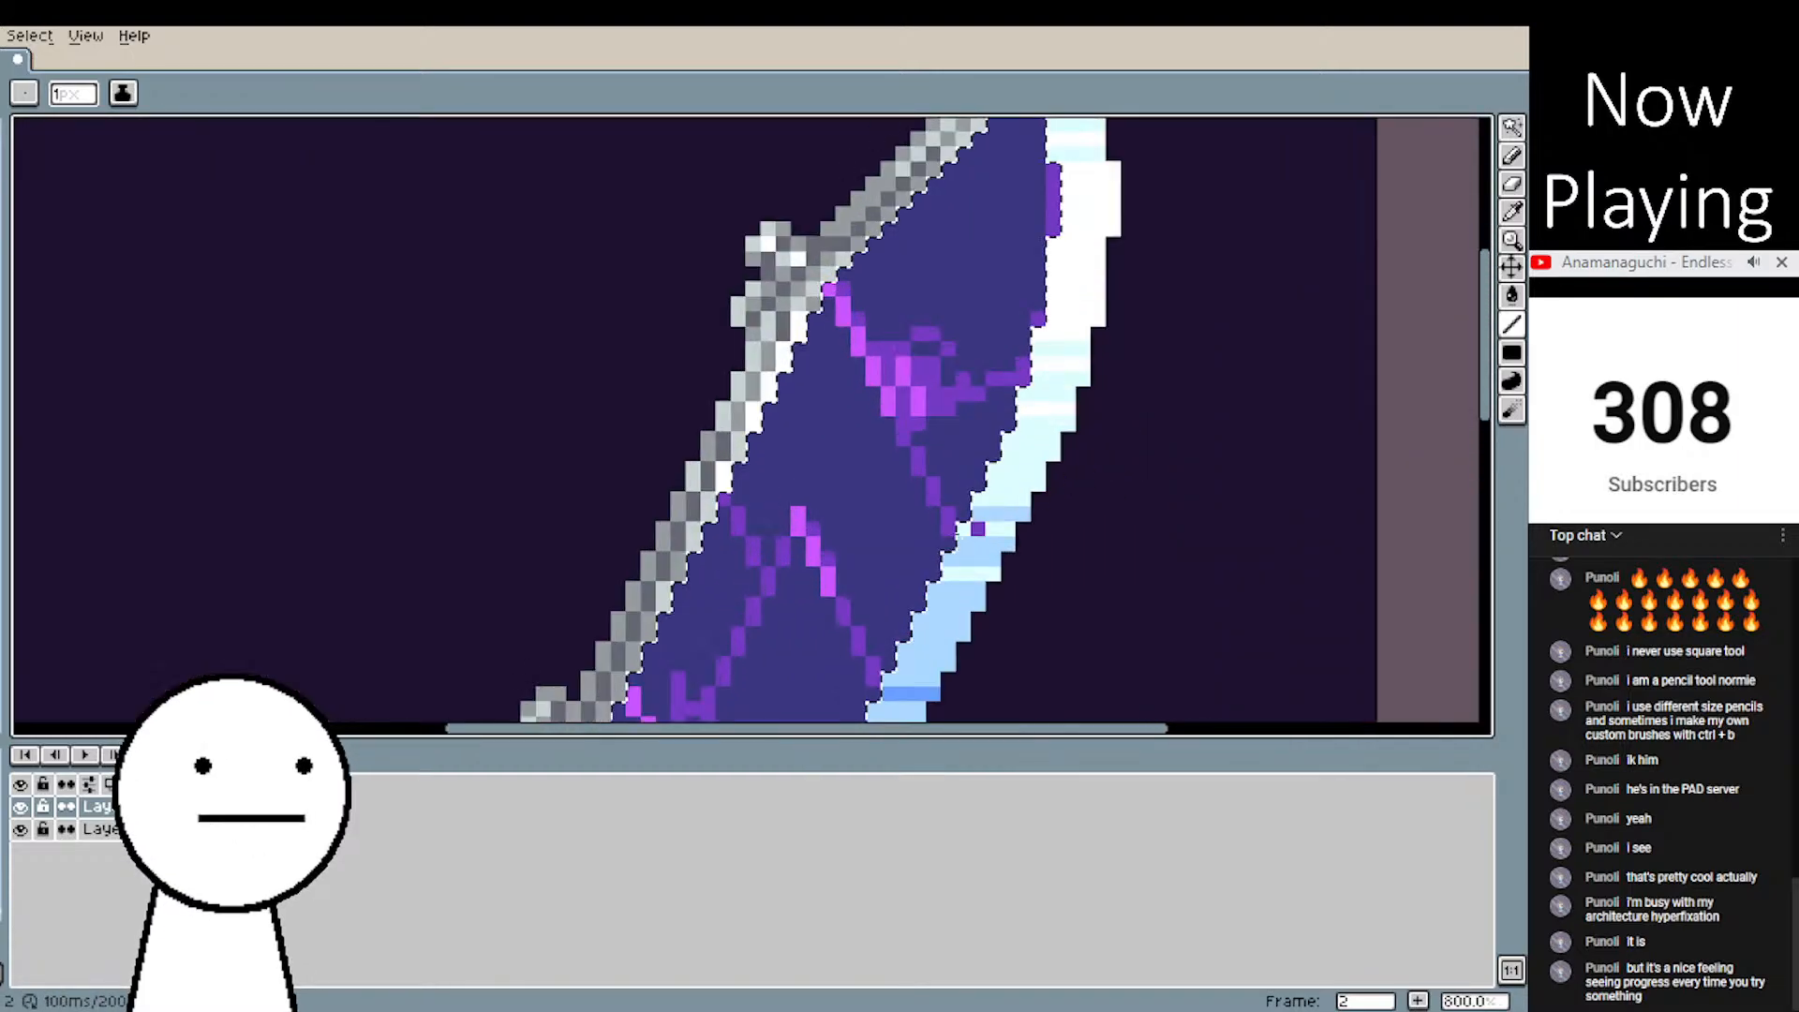
mouse_move(831, 275)
mouse_down()
mouse_move(734, 443)
mouse_move(856, 345)
mouse_up()
drag(1020, 615, 798, 359)
scroll(798, 359, down, 3)
scroll(552, 443, up, 3)
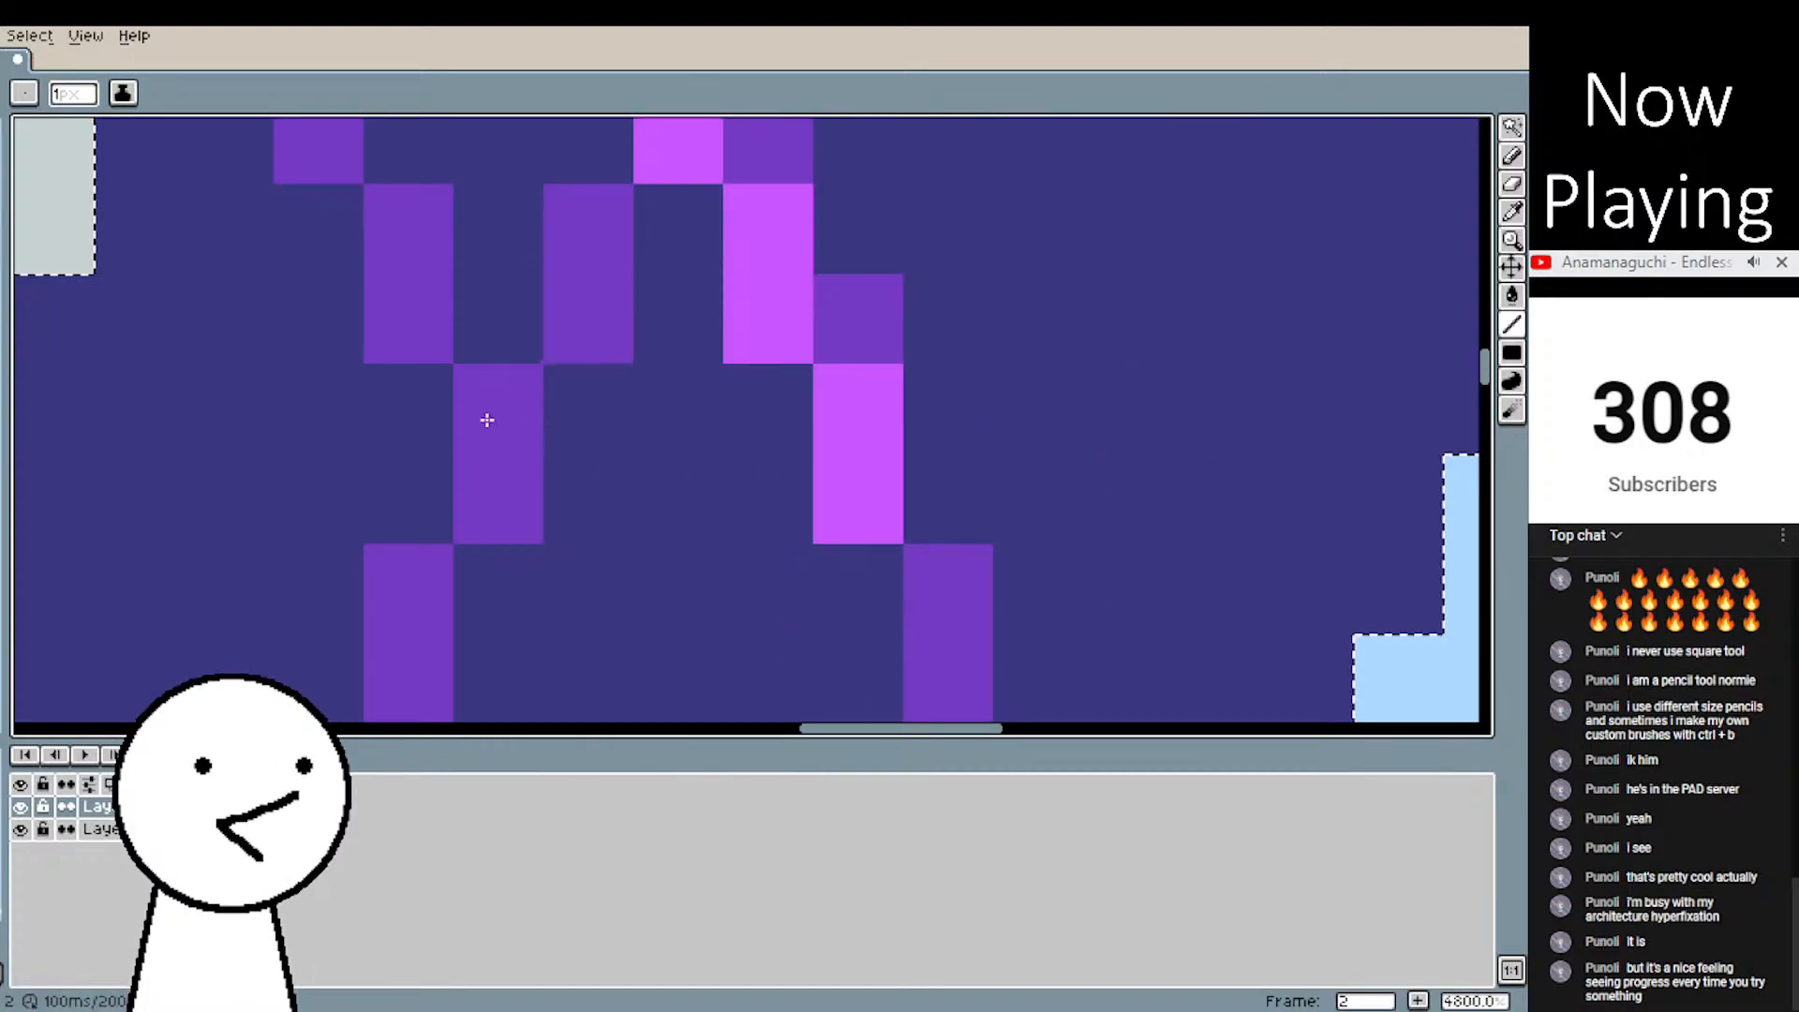
scroll(528, 344, down, 2)
scroll(434, 365, up, 1)
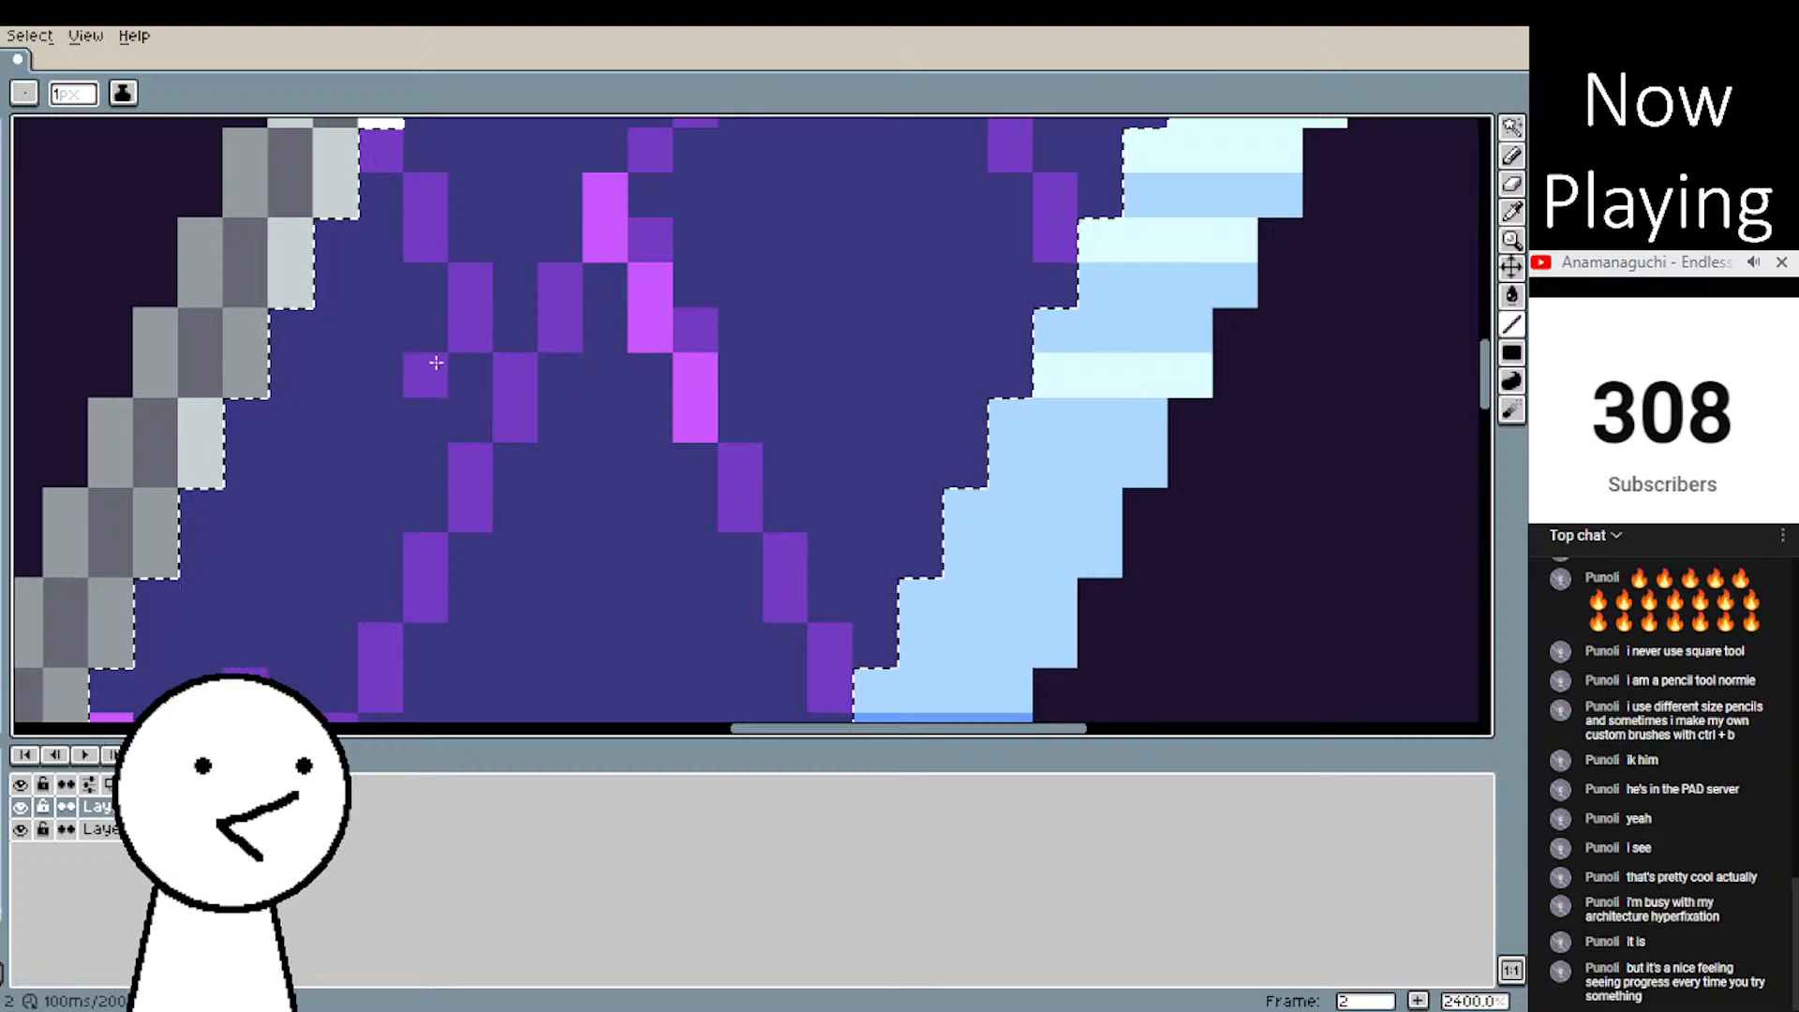
- Try painting a small violet side branch from the middle of the blade toward the grey trim
drag(446, 336, 318, 418)
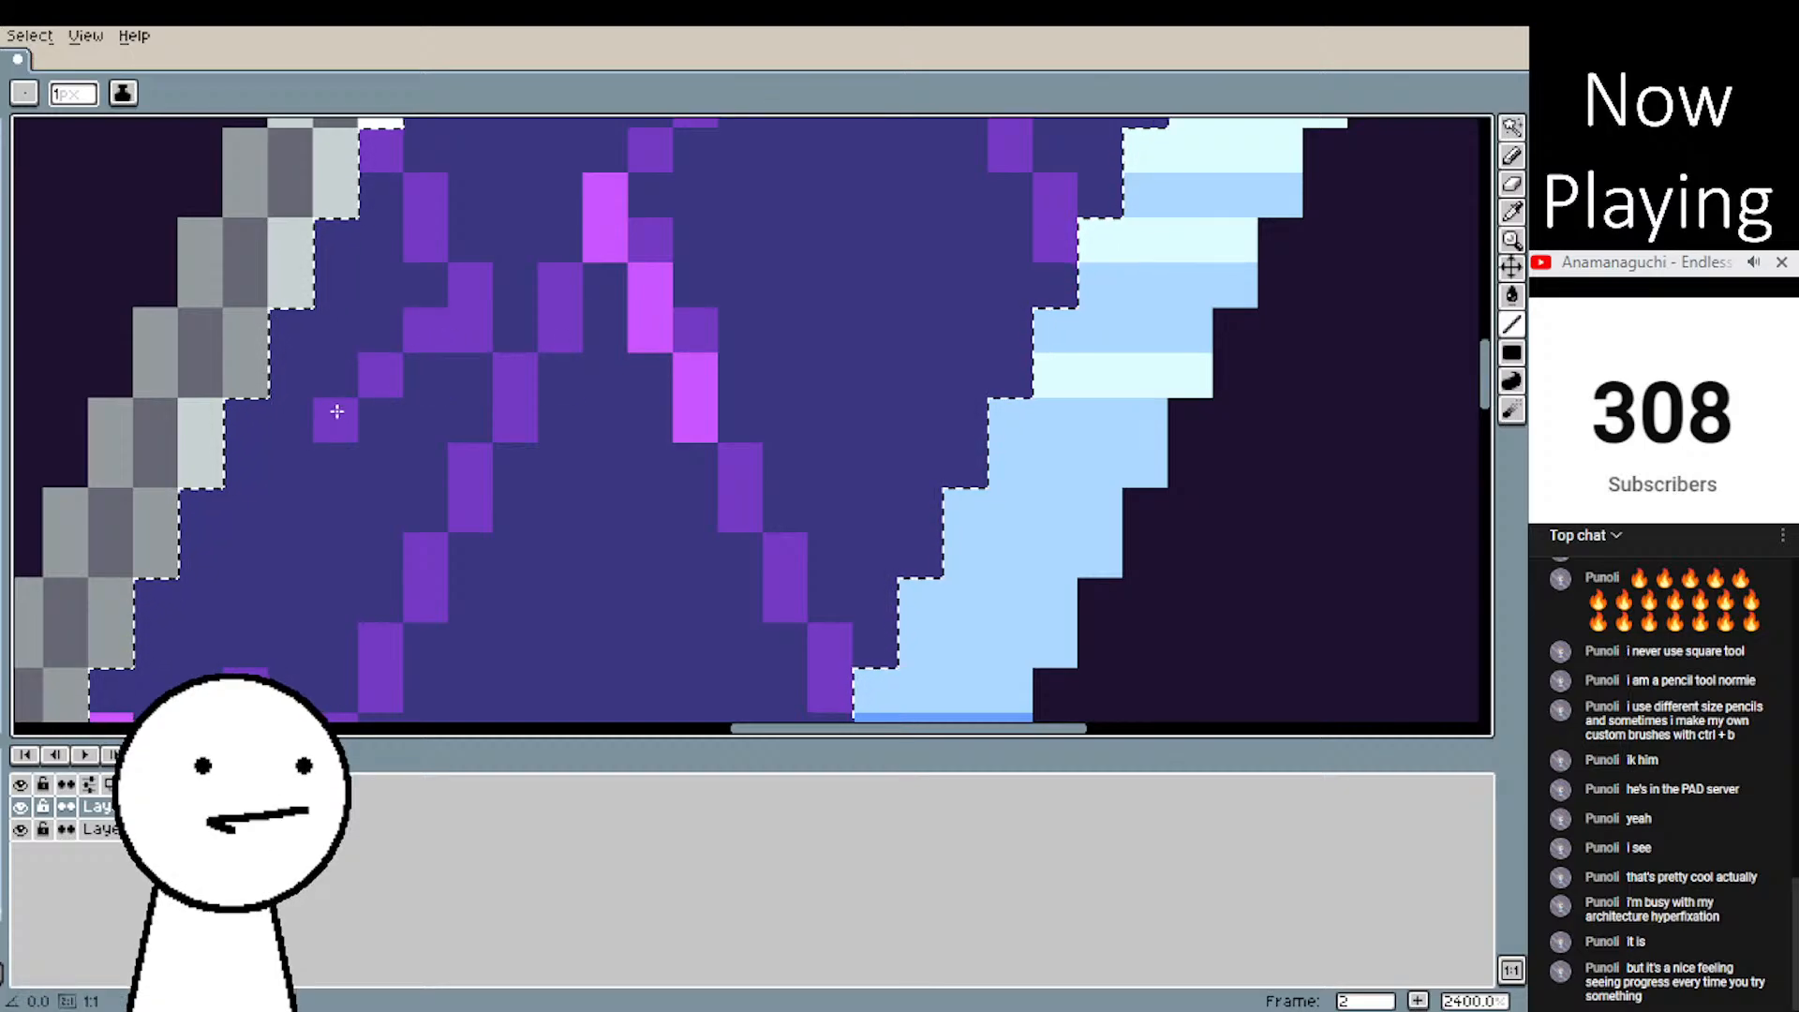
click(338, 375)
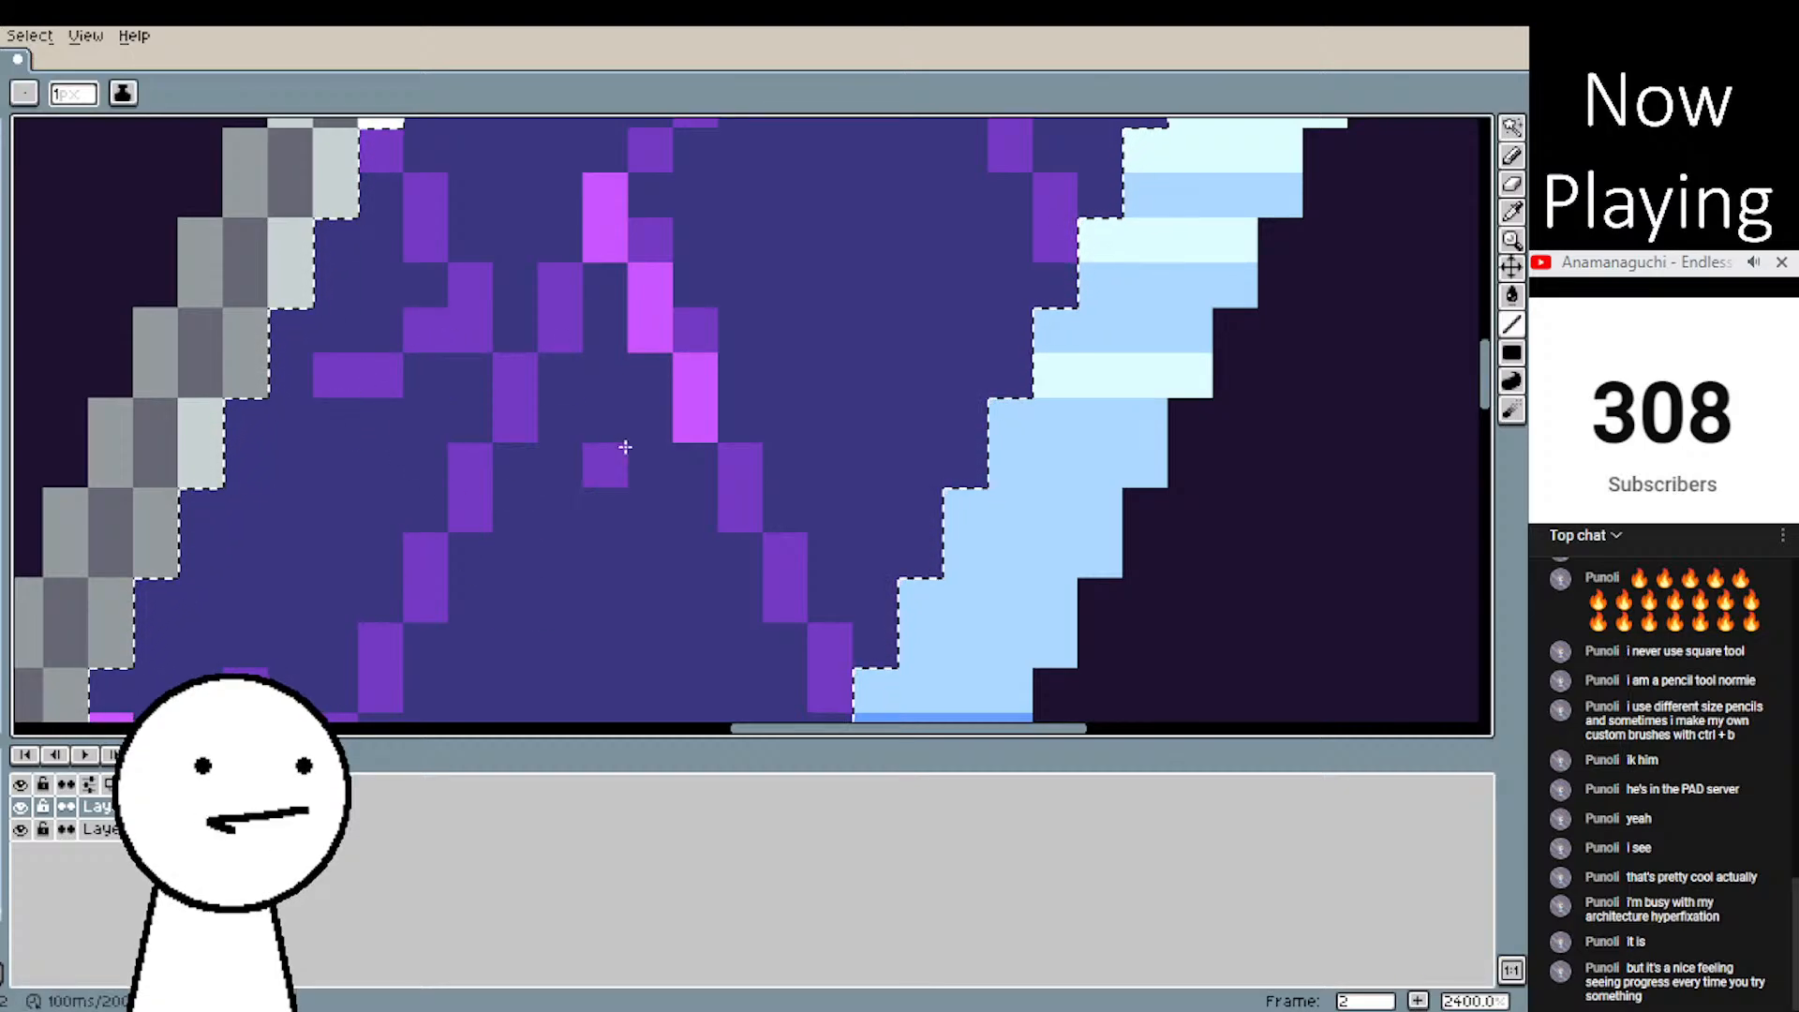
scroll(621, 451, down, 5)
scroll(754, 404, down, 1)
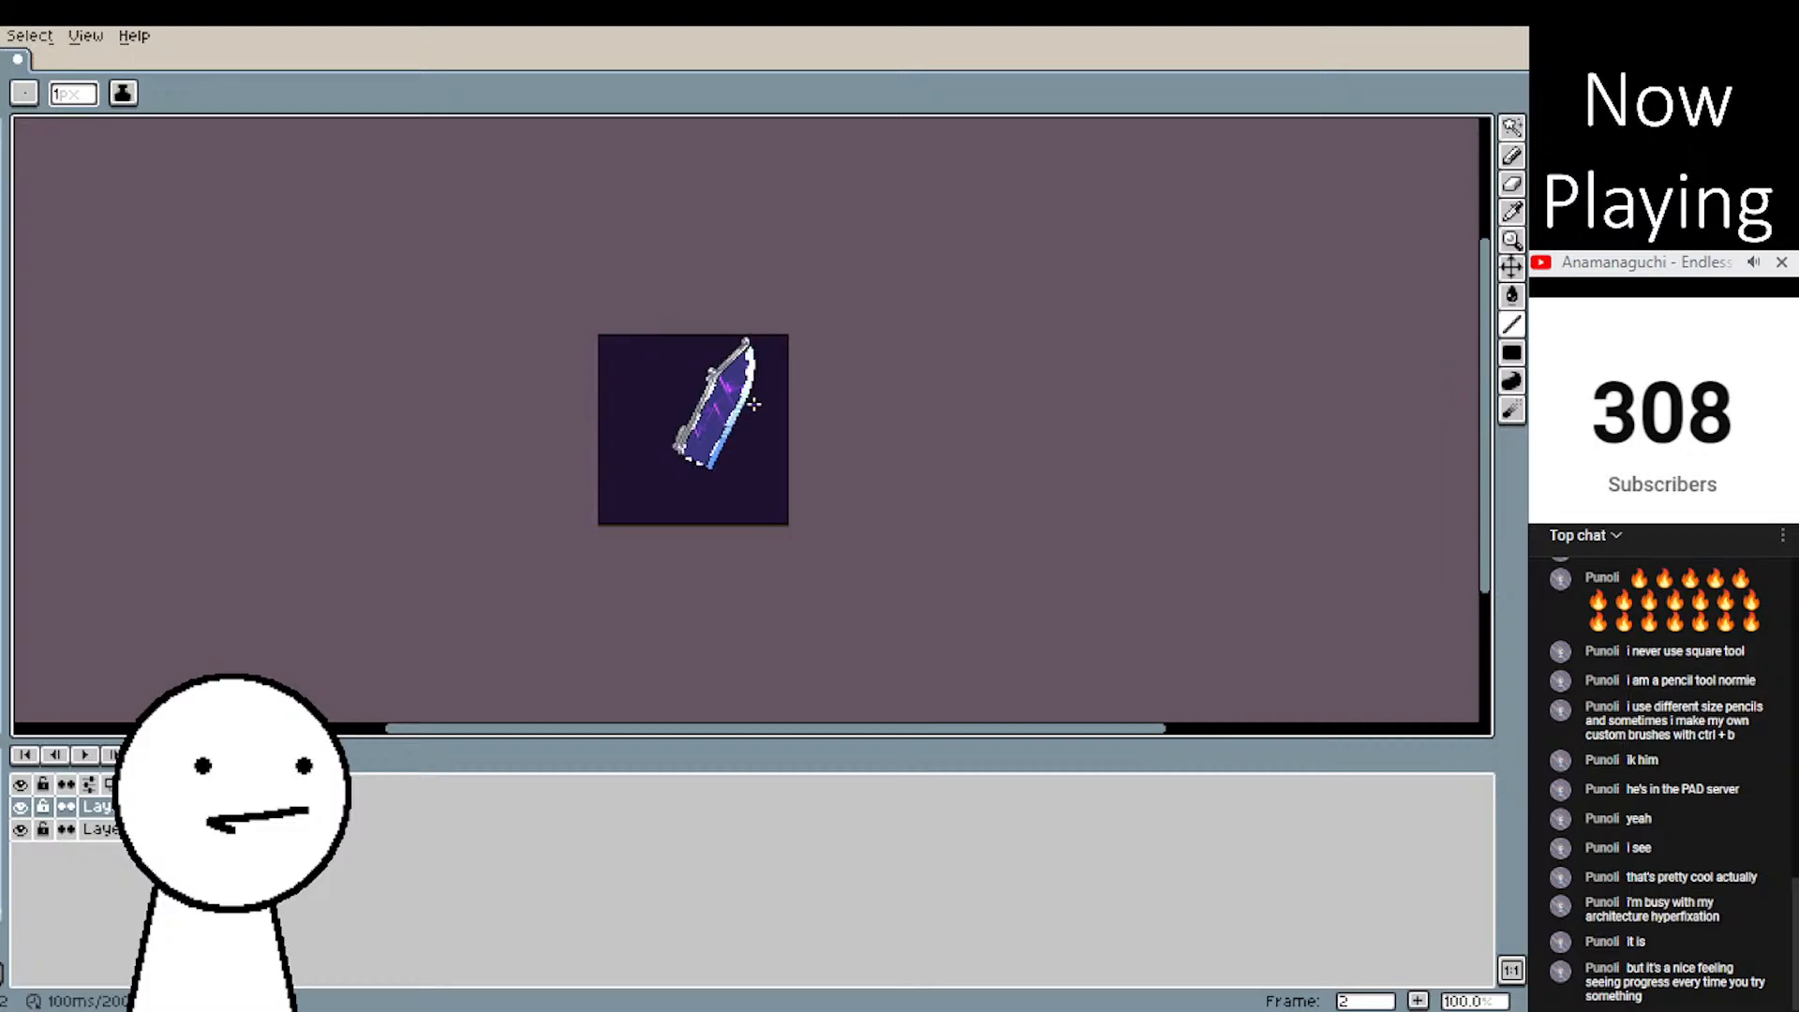
- Try painting a short diagonal violet offshoot from the long branch that leads down to the lowest magenta line
scroll(947, 344, up, 5)
drag(947, 344, 1116, 323)
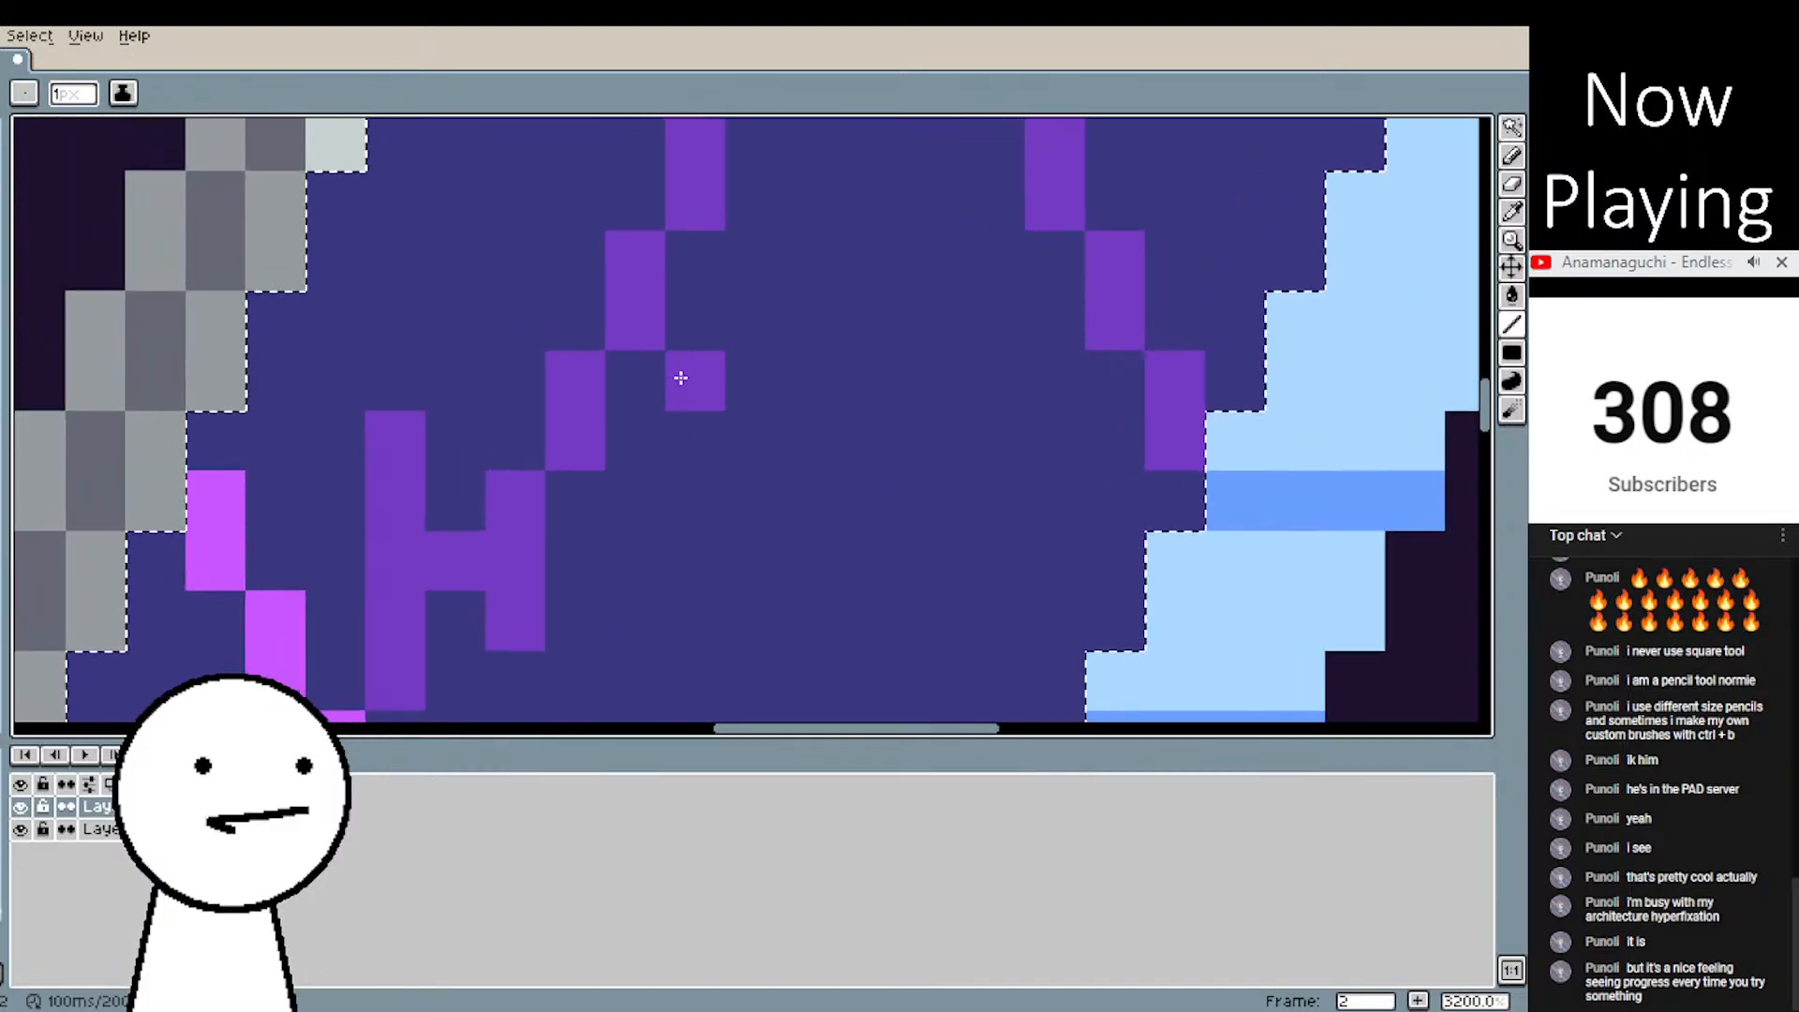
drag(728, 413, 793, 499)
scroll(793, 500, down, 5)
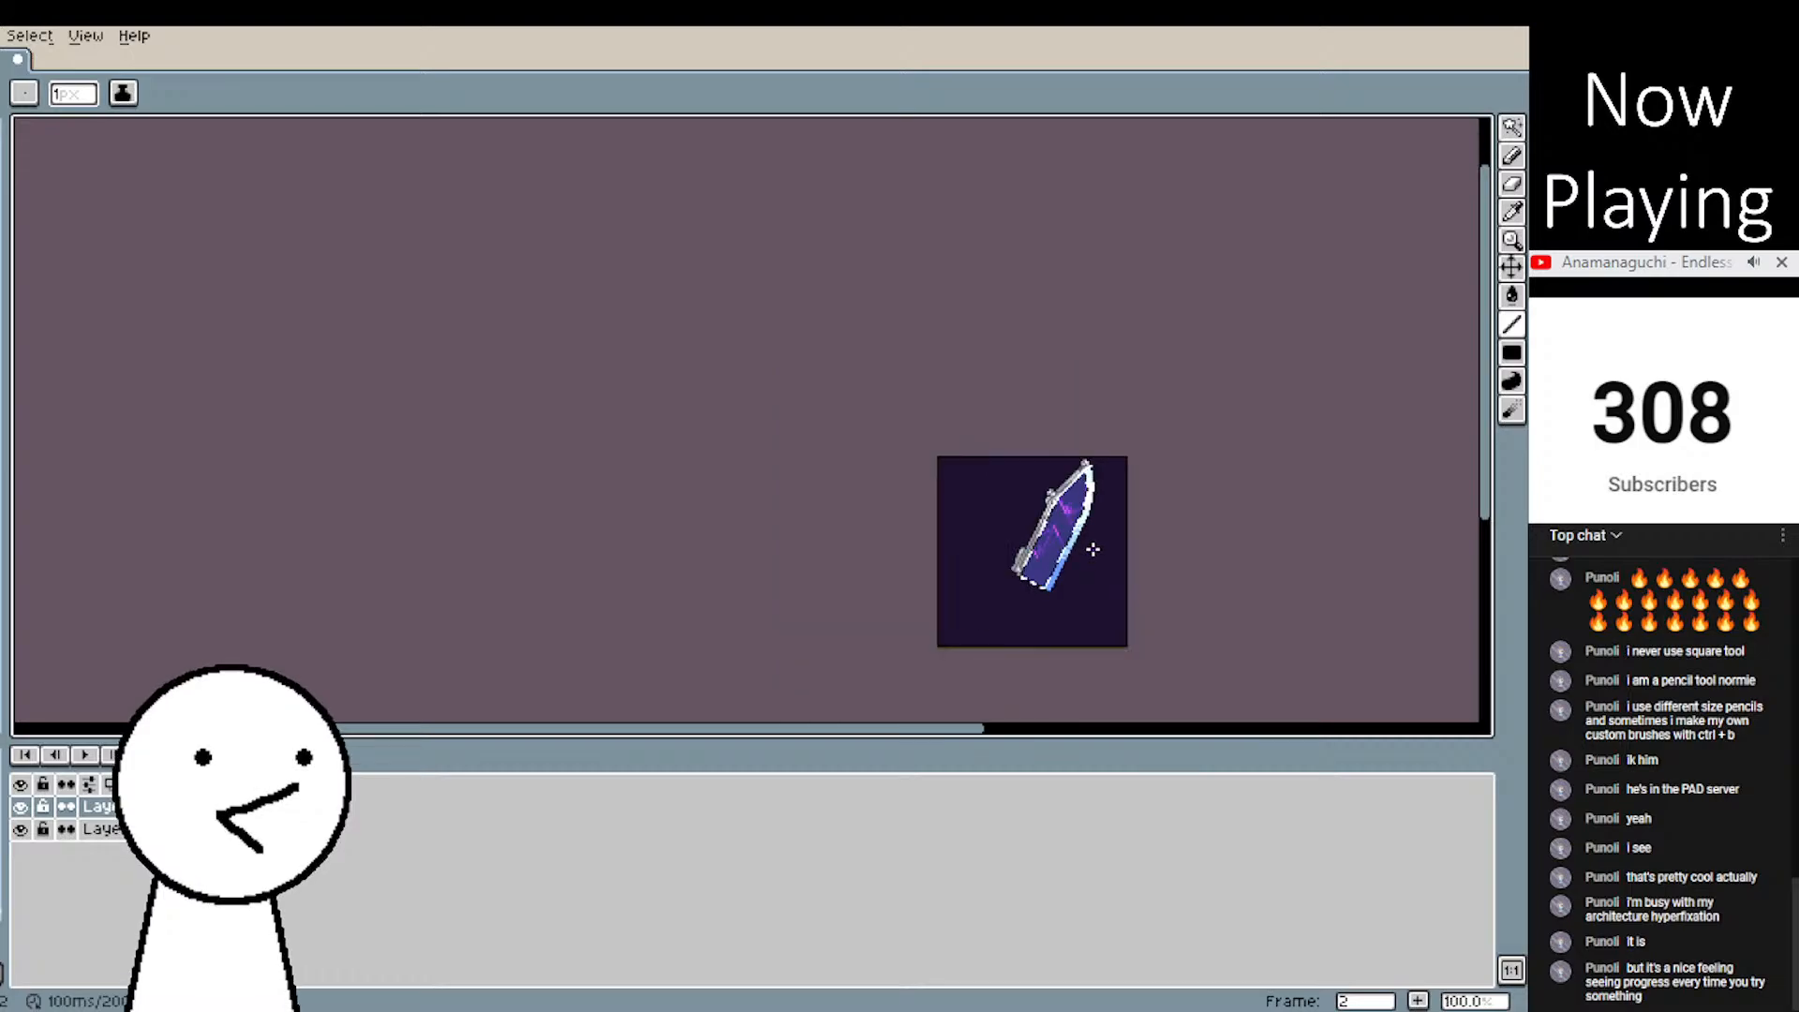
scroll(1047, 560, up, 2)
scroll(1047, 561, up, 4)
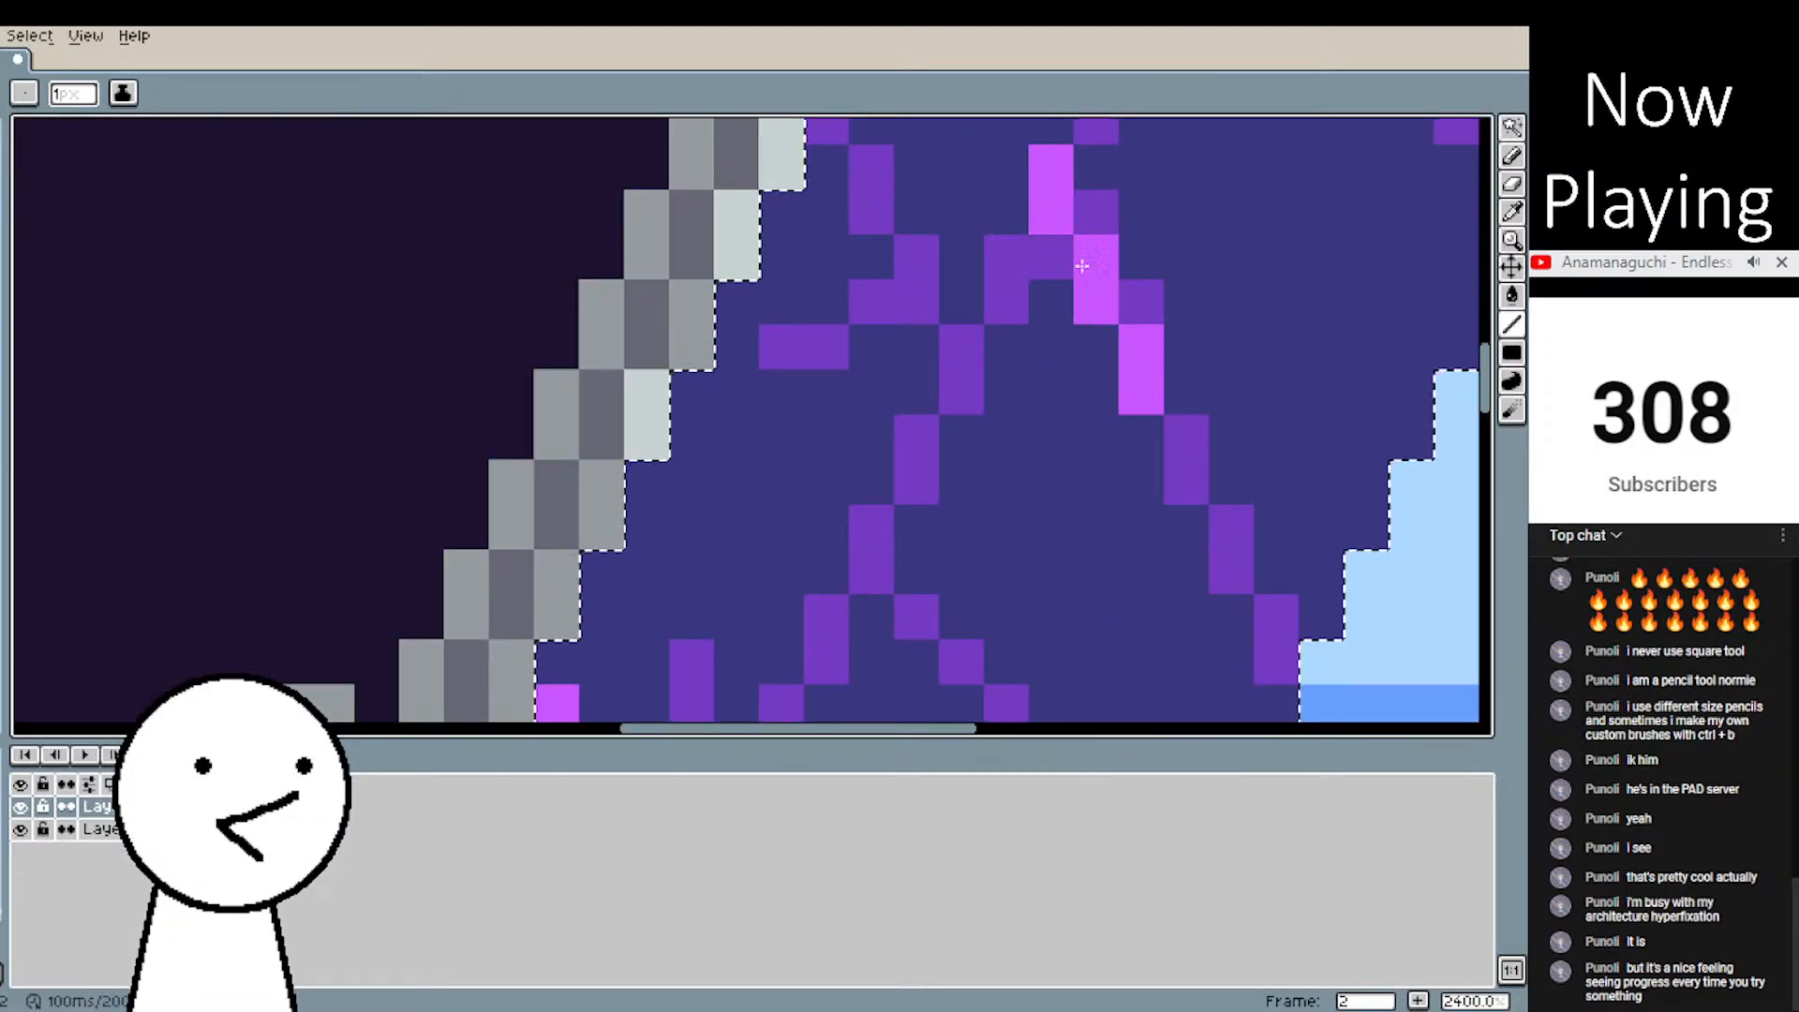
scroll(1059, 254, down, 4)
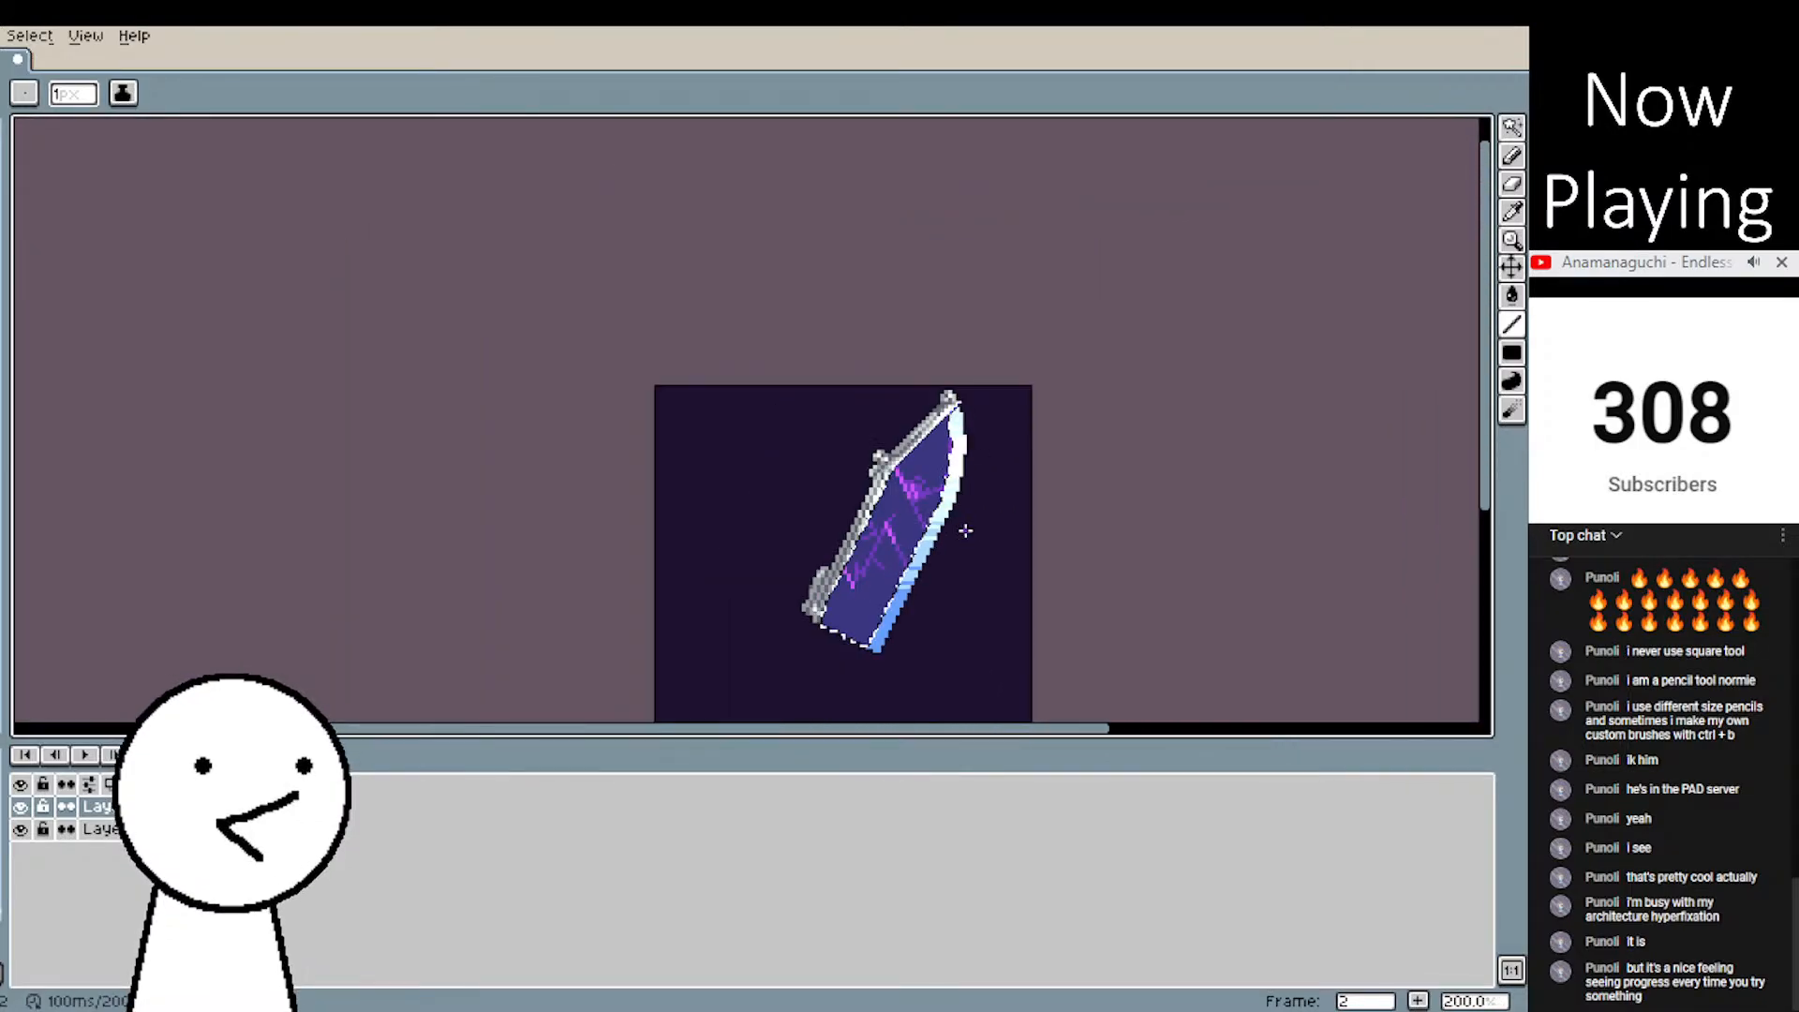
- Undo the violet offshoots added around the middle magenta line and the long branch
scroll(821, 596, up, 7)
drag(1066, 444, 458, 378)
drag(595, 441, 1023, 437)
drag(630, 496, 272, 416)
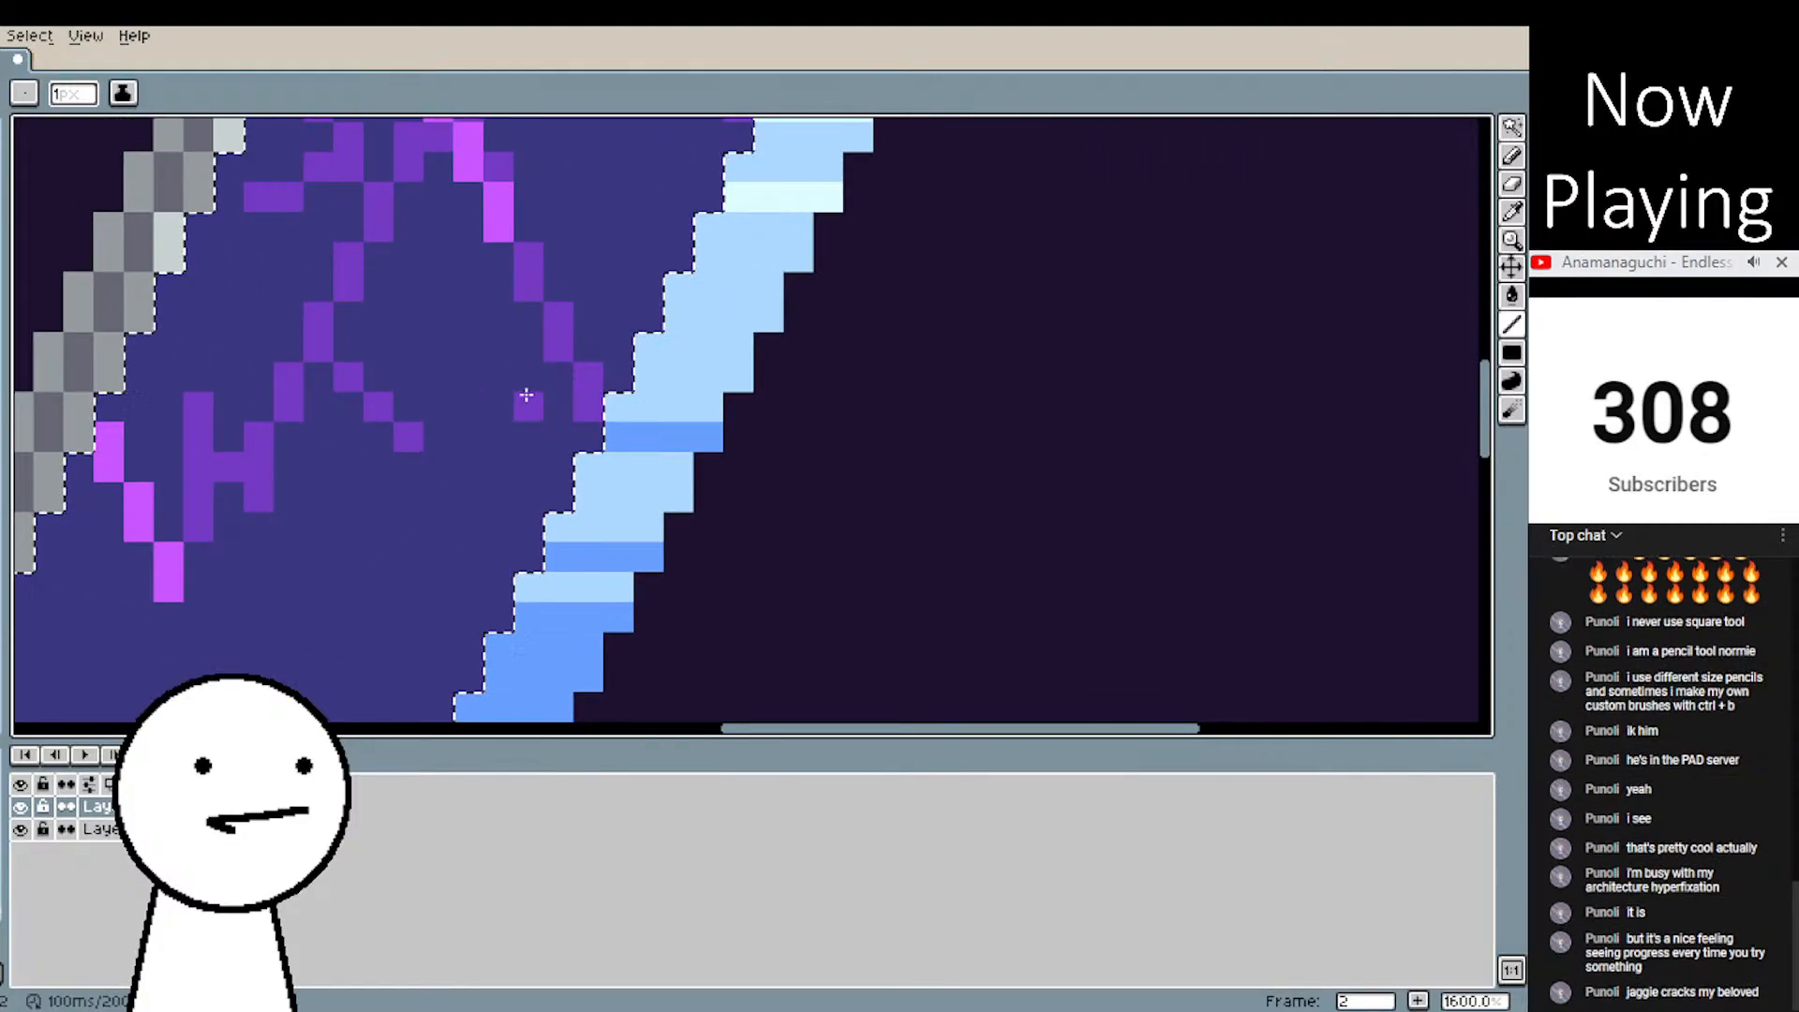
key(ctrl+z)
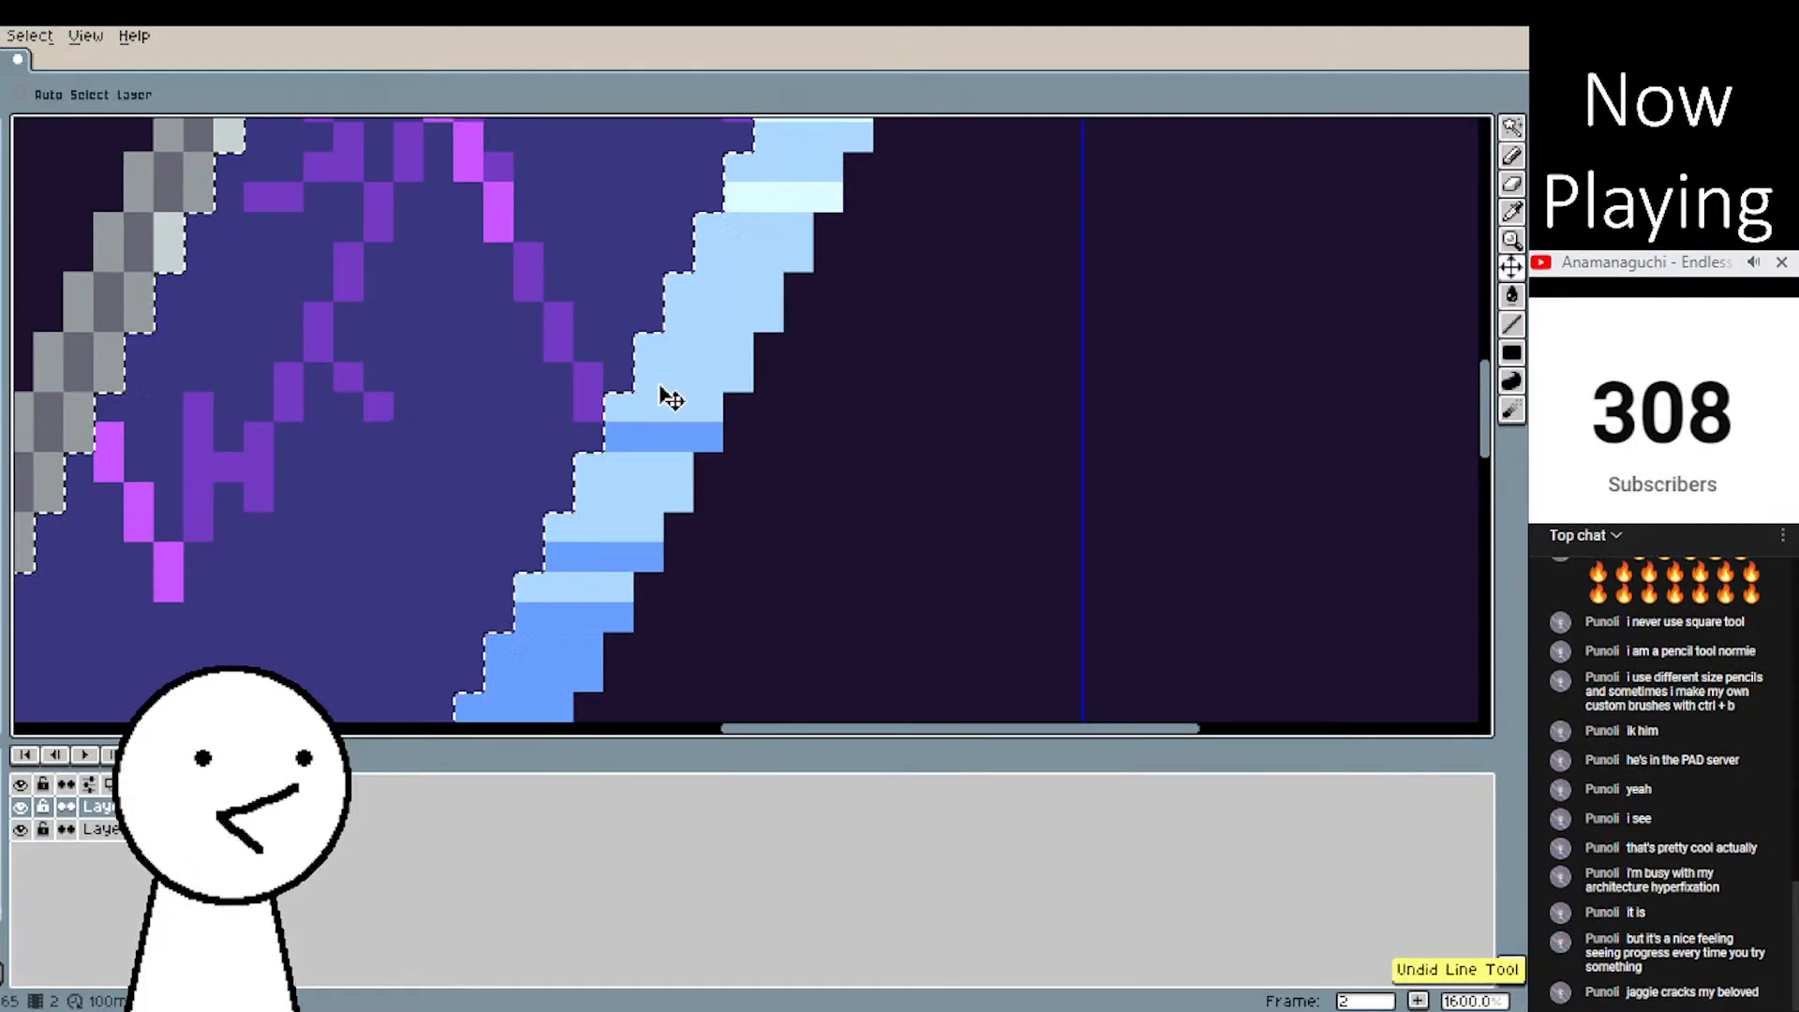
scroll(666, 394, down, 5)
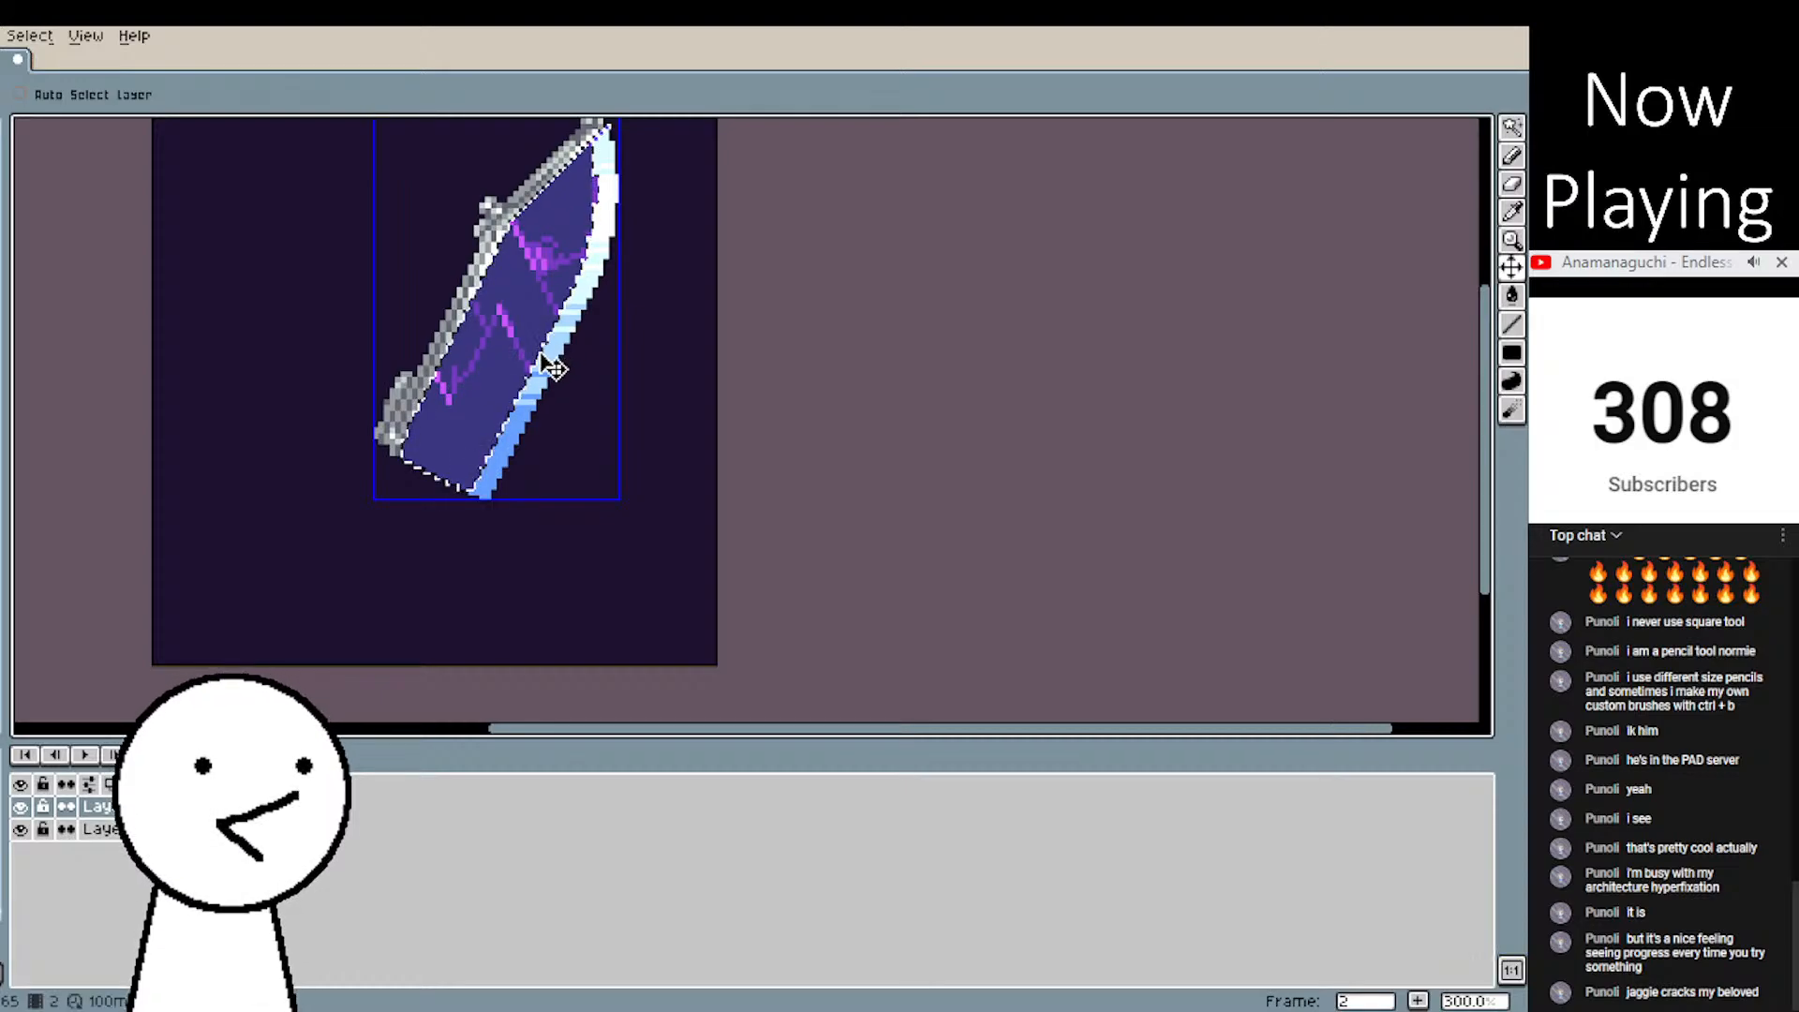
key(ctrl+y)
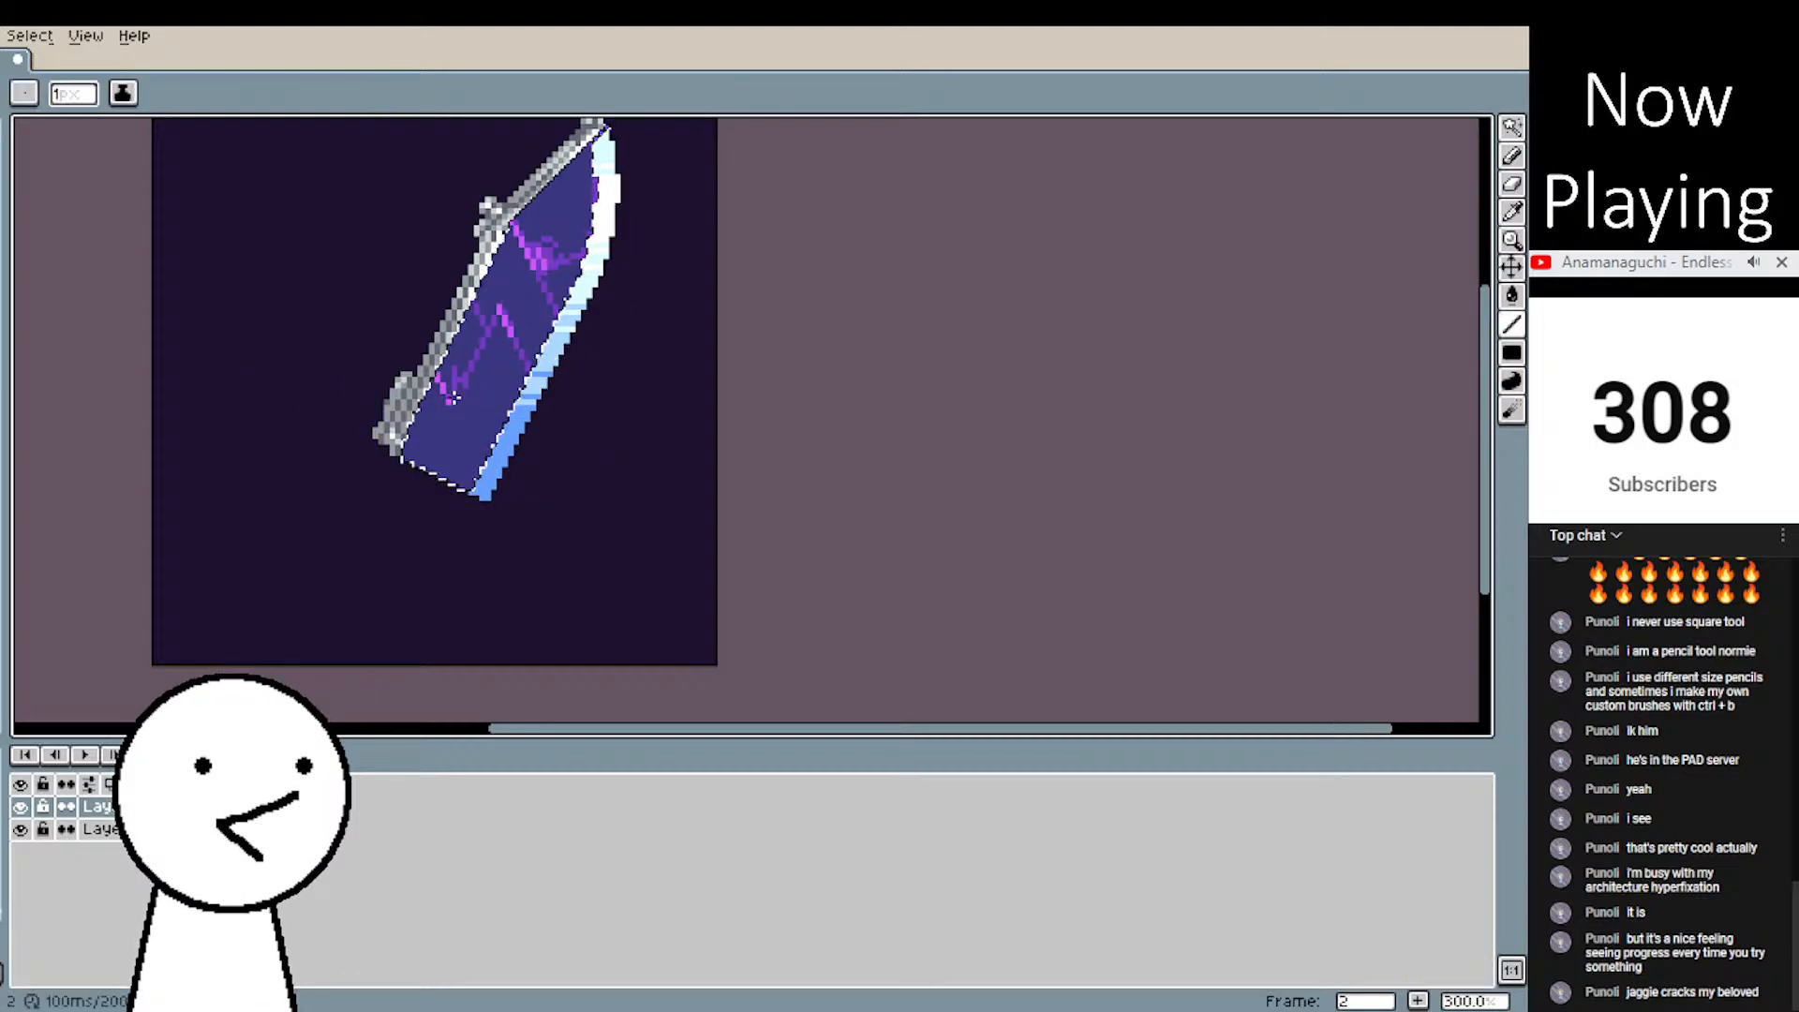
- Paint a violet line from the peak of the middle magenta line up toward the grey trim
scroll(773, 562, up, 5)
drag(773, 562, 754, 602)
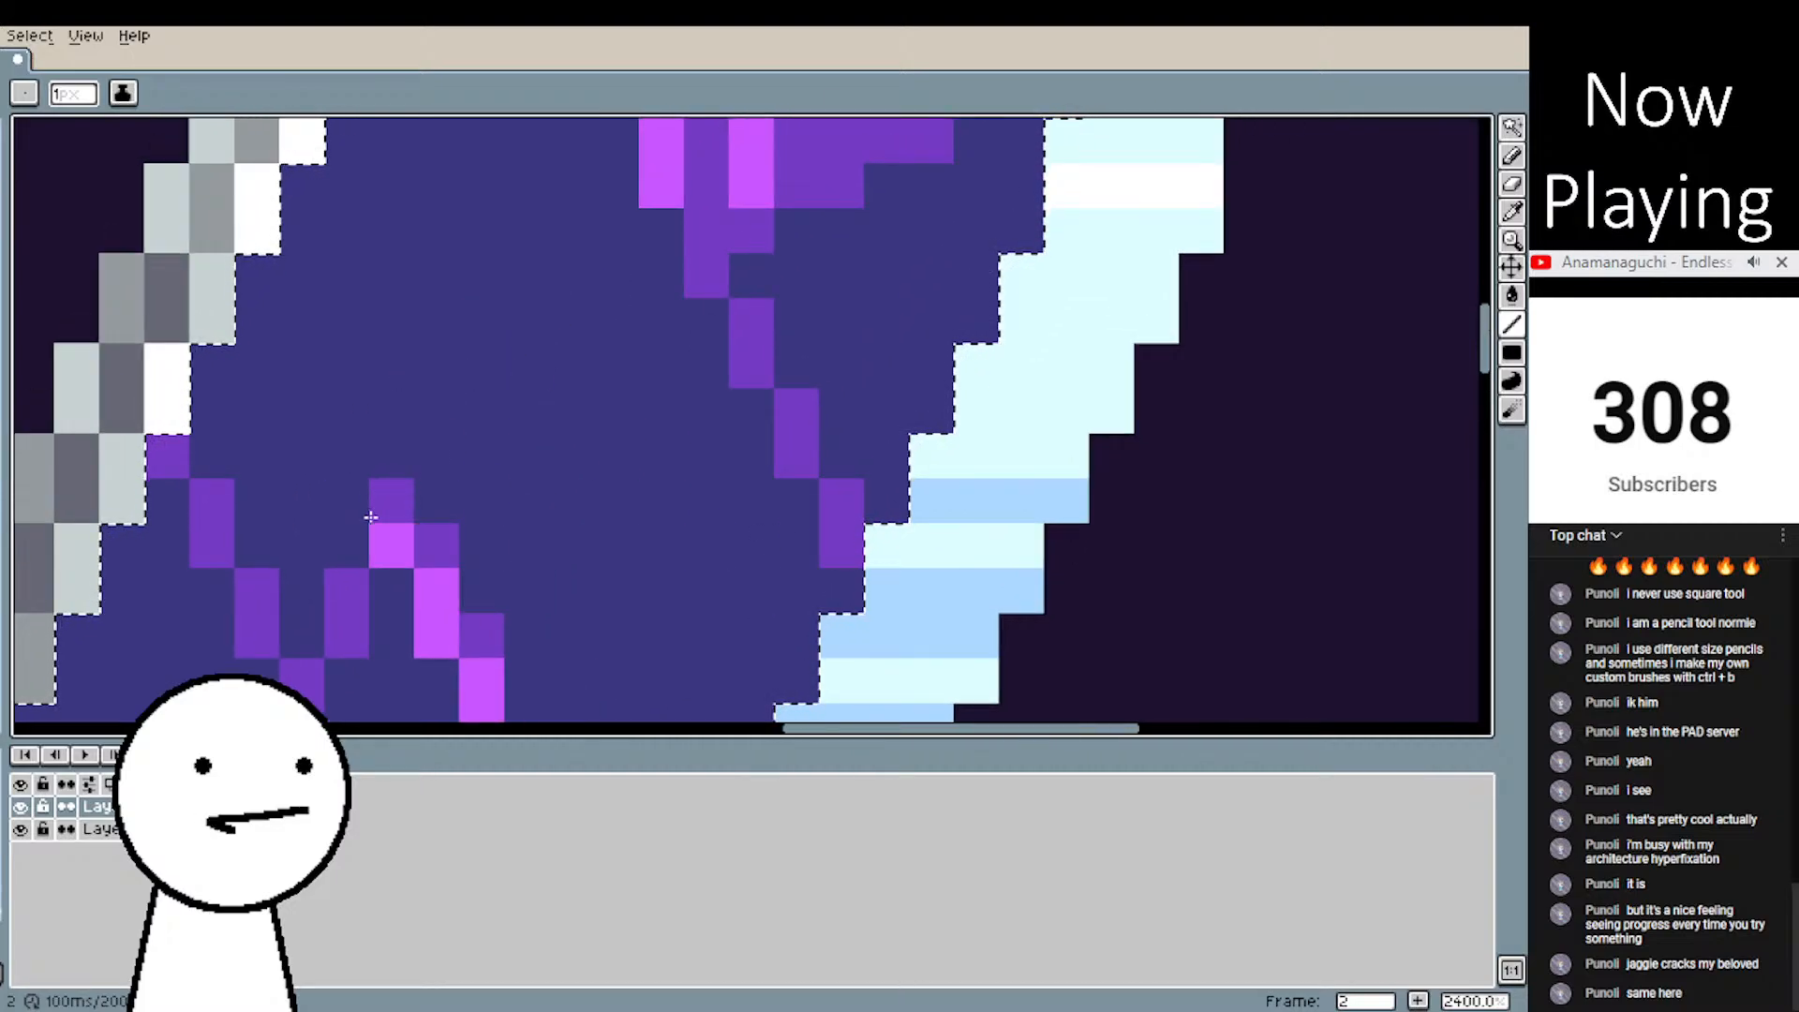
drag(334, 464, 252, 380)
scroll(232, 378, down, 5)
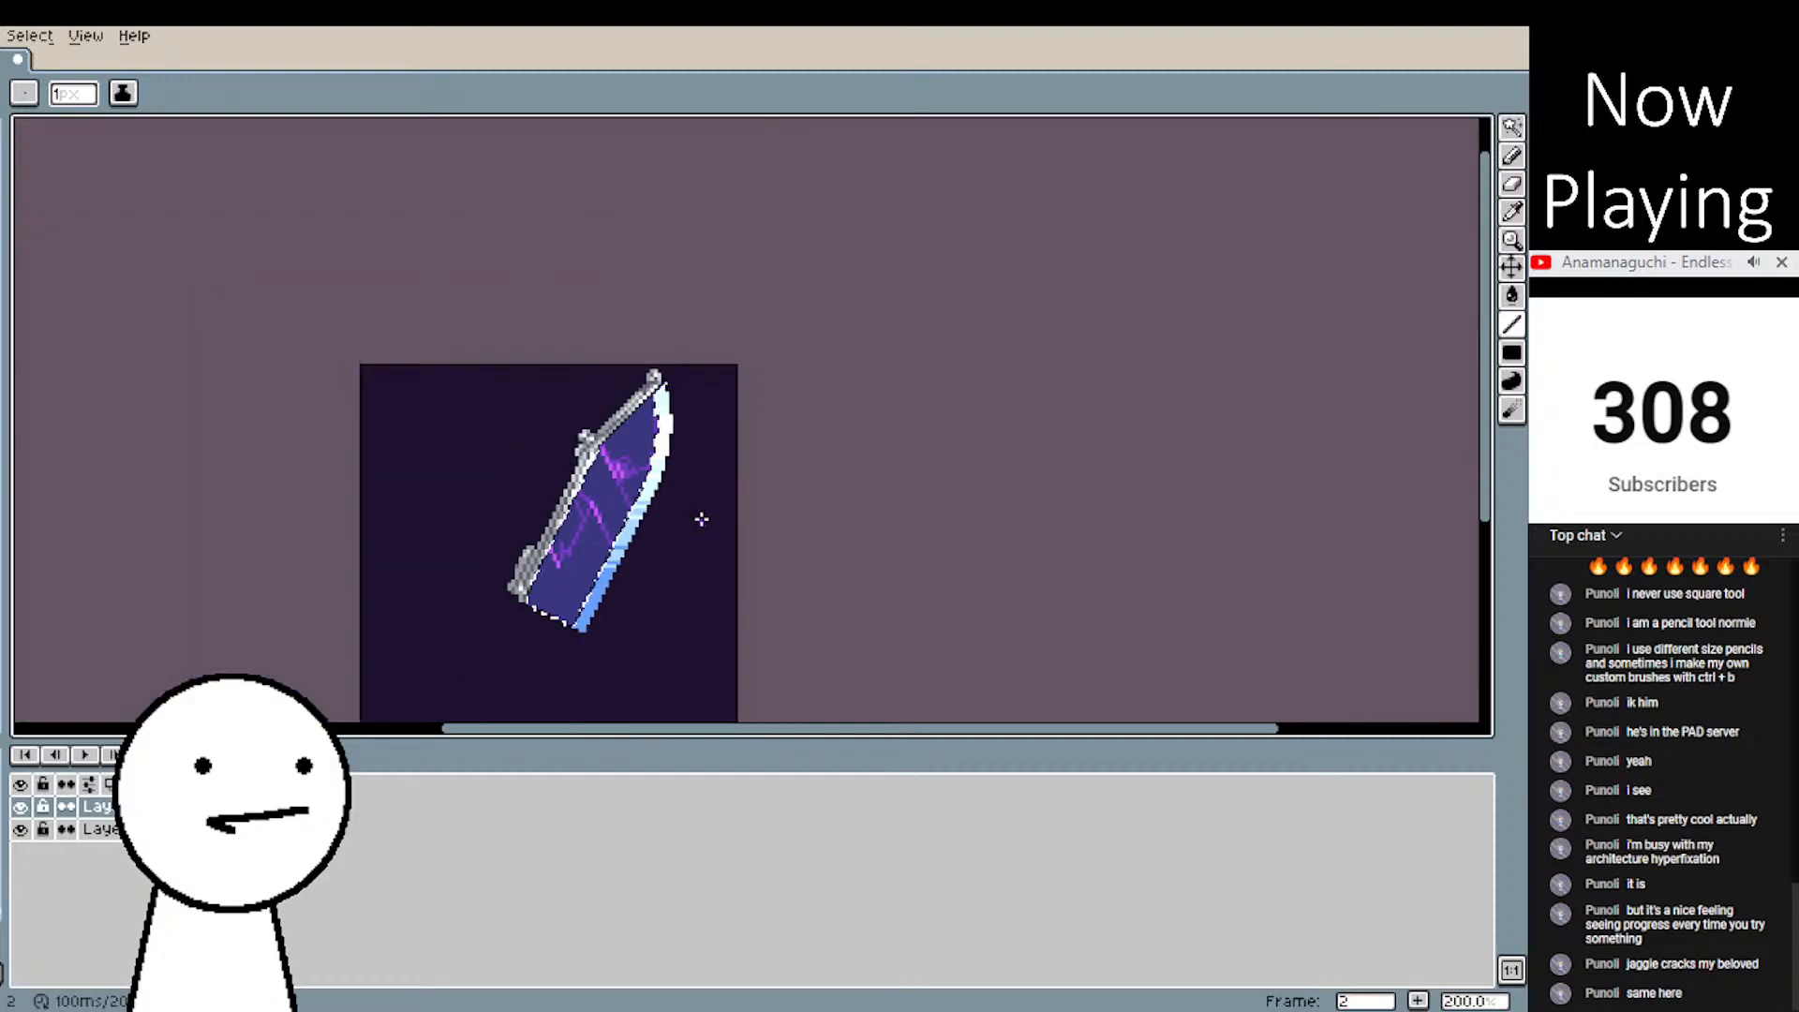
scroll(660, 530, up, 5)
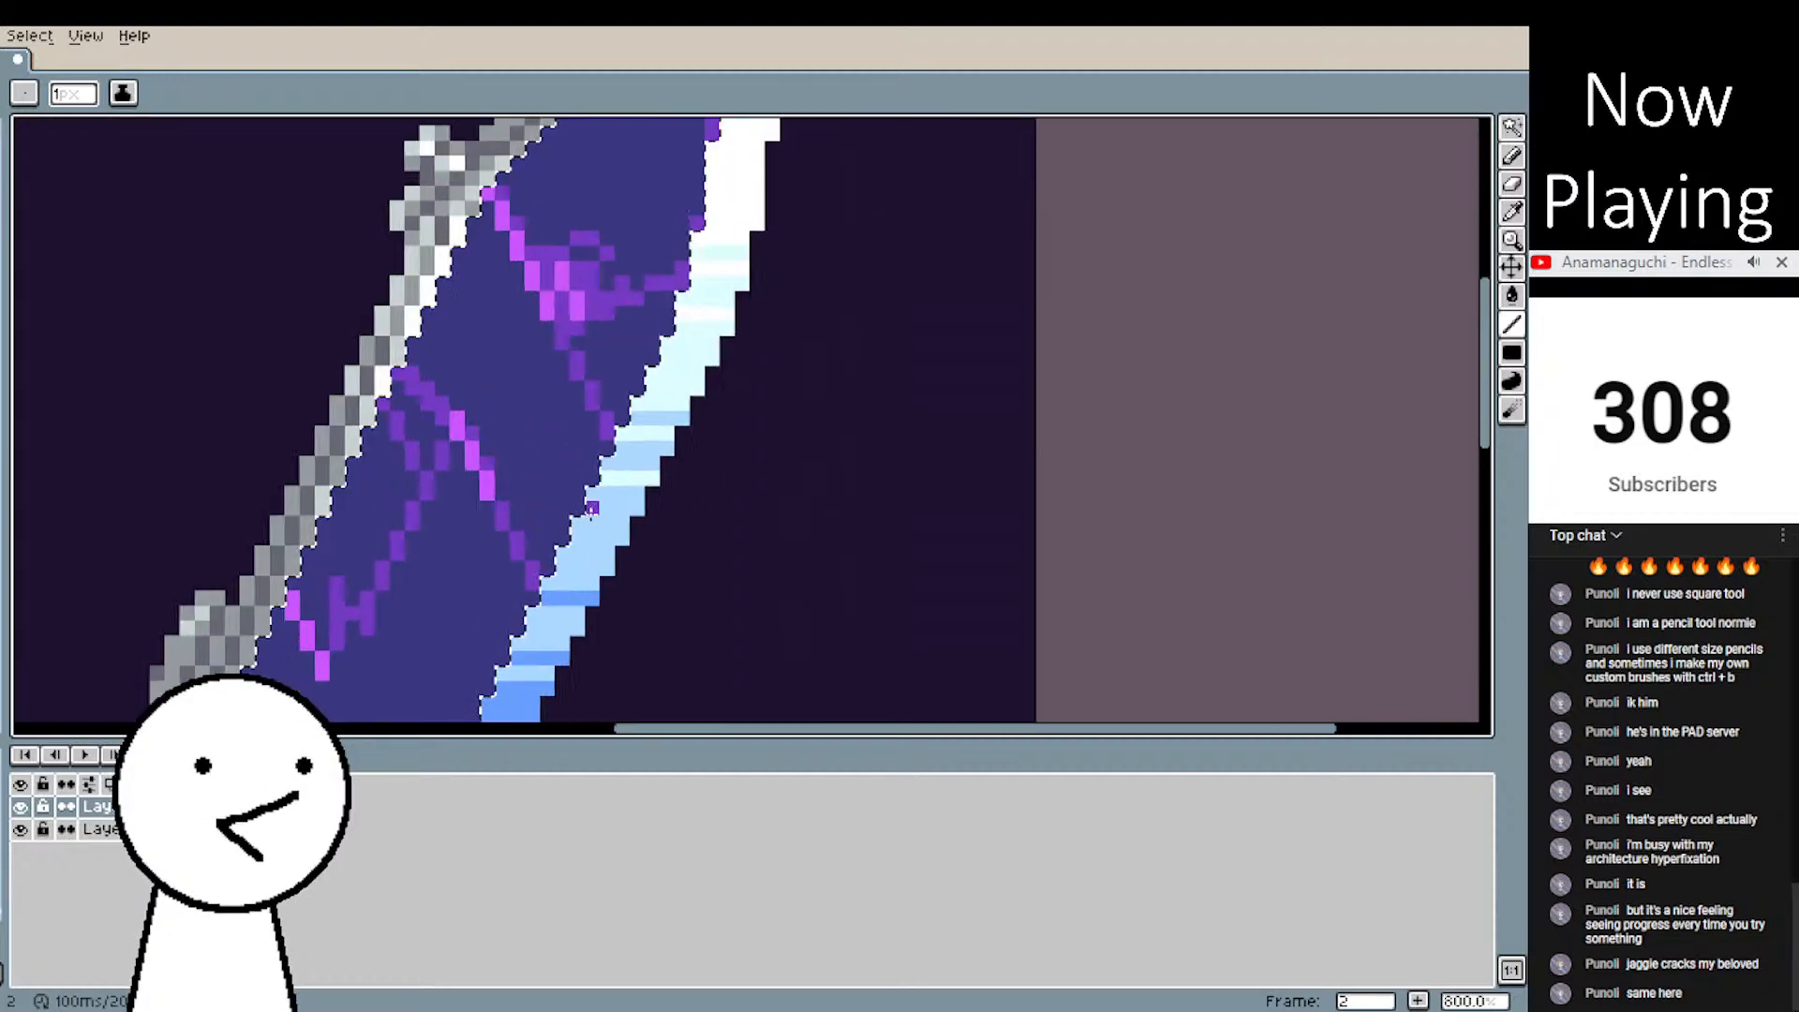
key(ctrl+z)
- Crosshatch the area between the middle magenta line and the grey trim with short diagonal violet strokes and fill its lower end
drag(370, 349, 324, 306)
scroll(605, 426, up, 4)
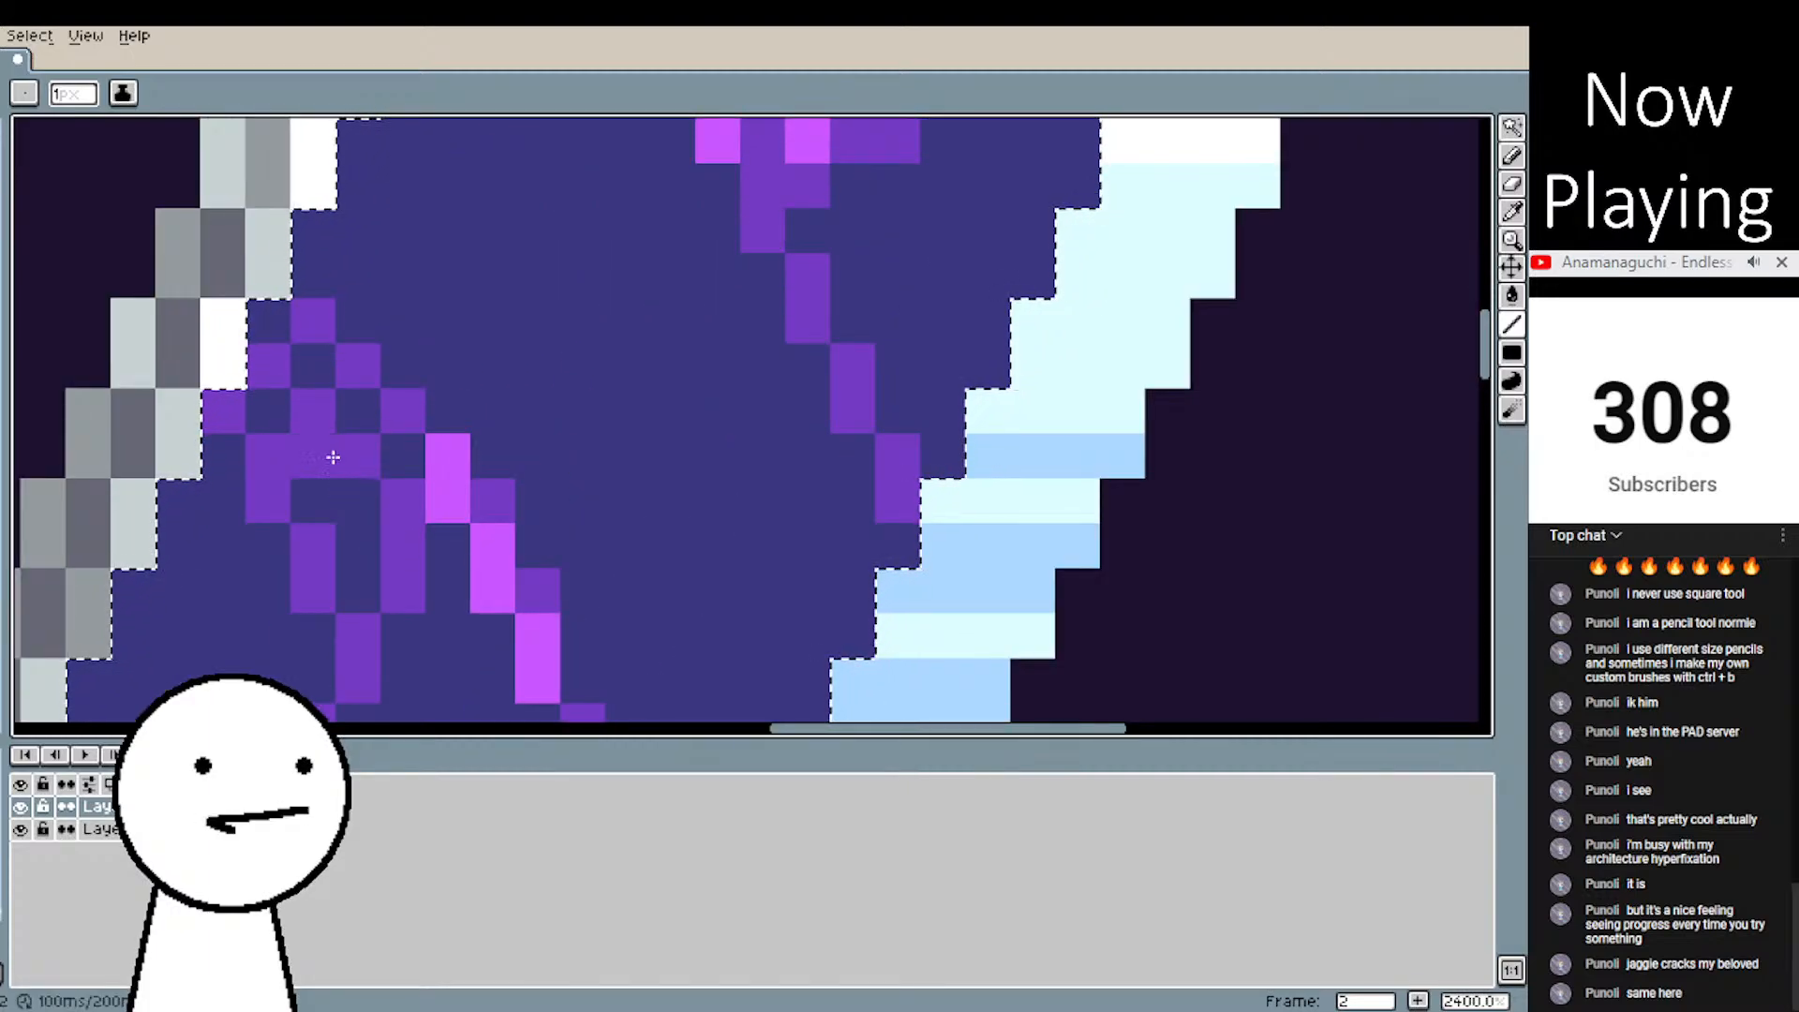
drag(293, 482, 351, 545)
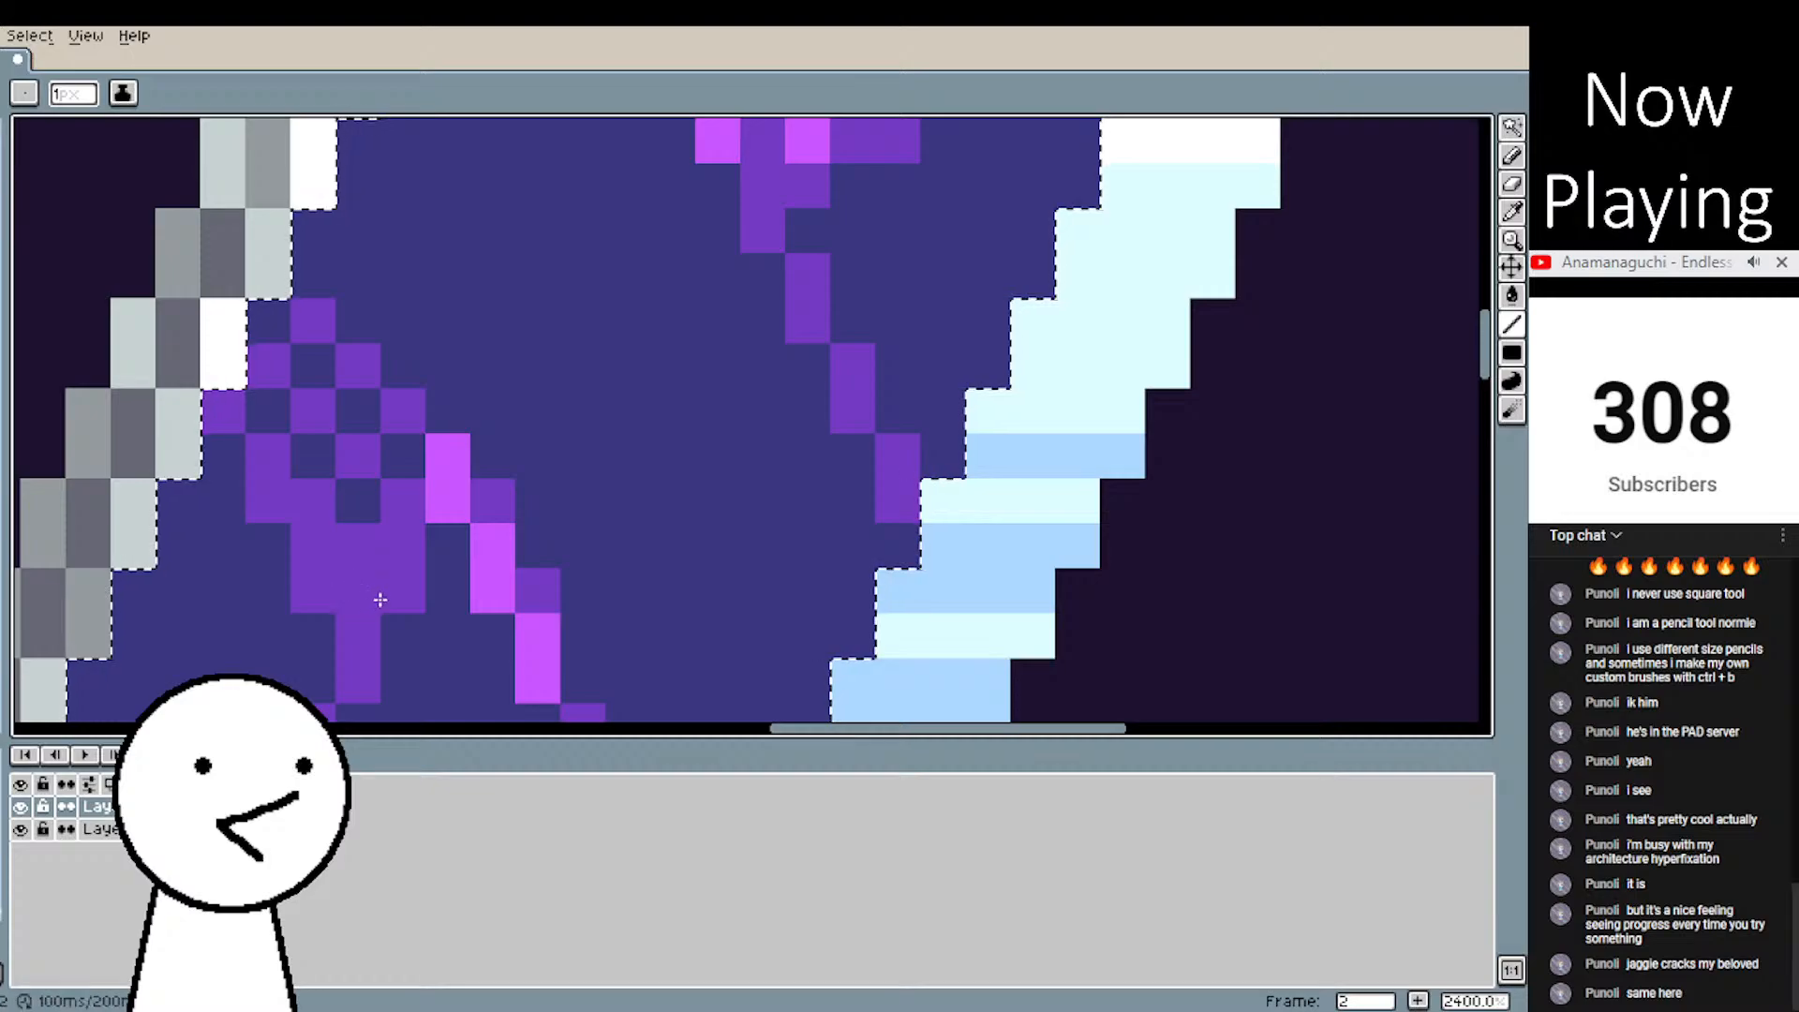
scroll(375, 601, down, 8)
scroll(810, 531, up, 4)
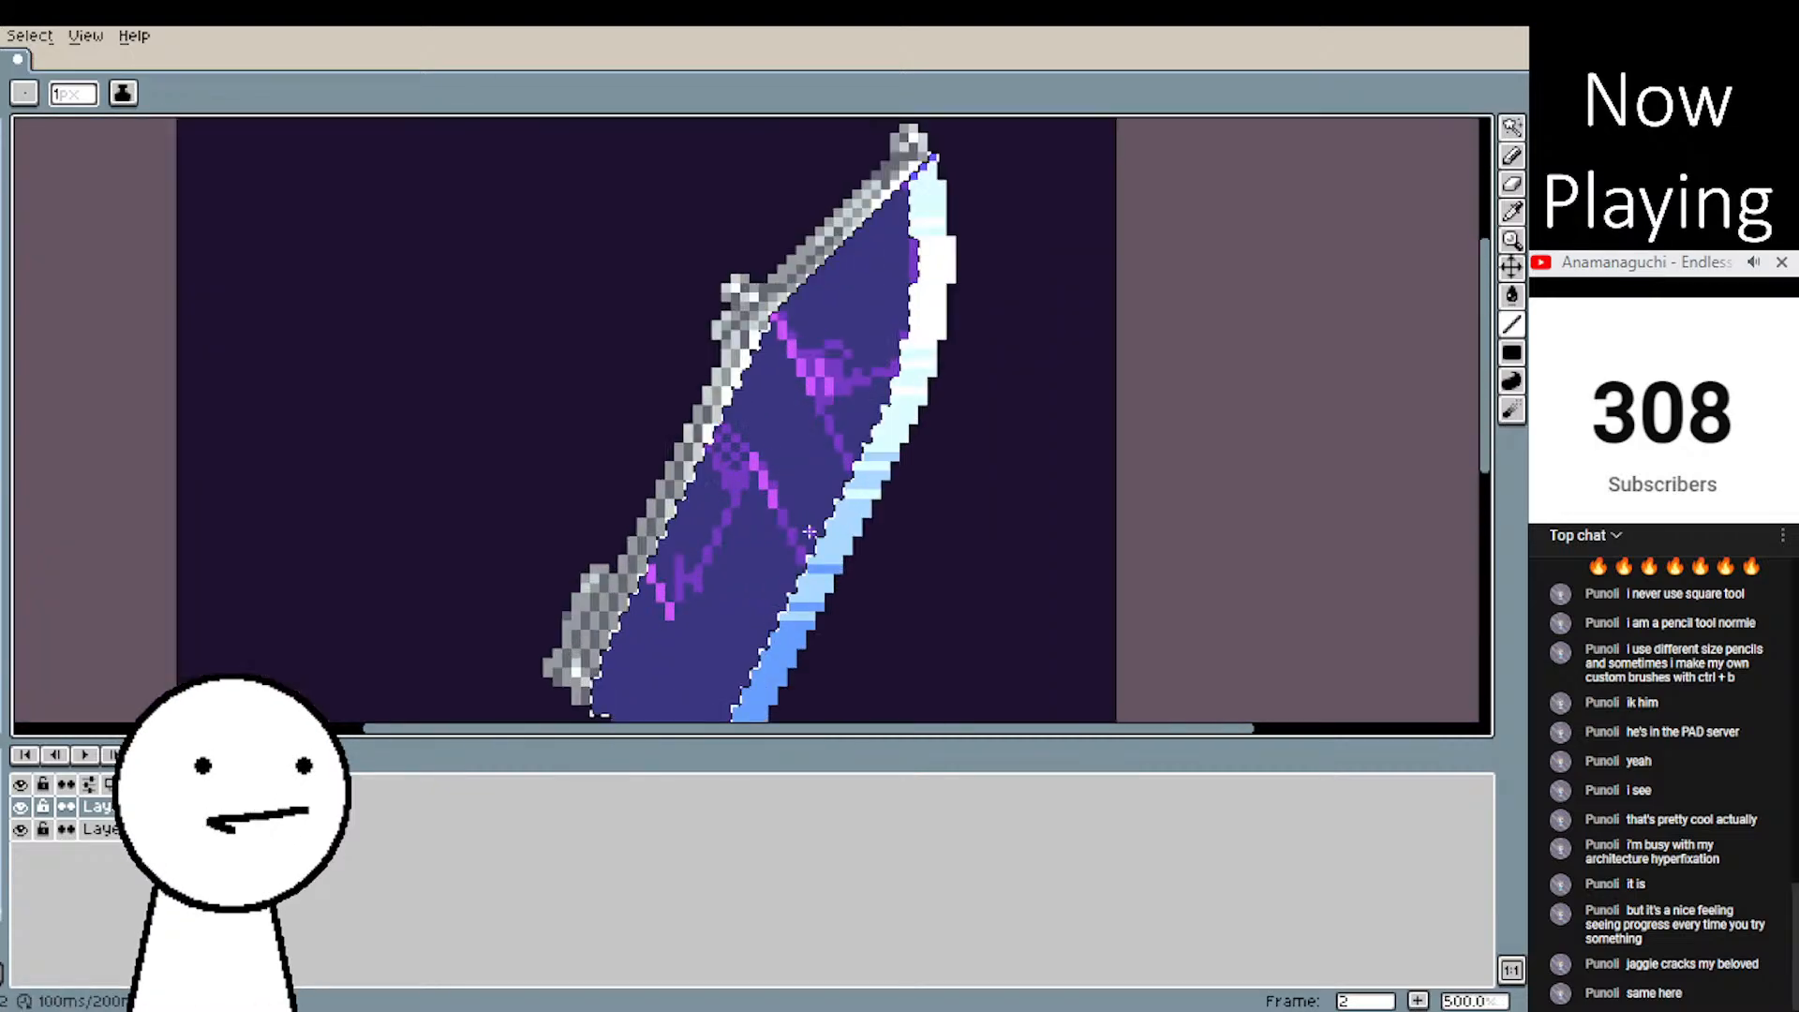
- Sample the magenta and paint a short diagonal highlight along the trim-side edge of the violet crosshatching
scroll(810, 531, up, 2)
key(i)
scroll(656, 362, up, 4)
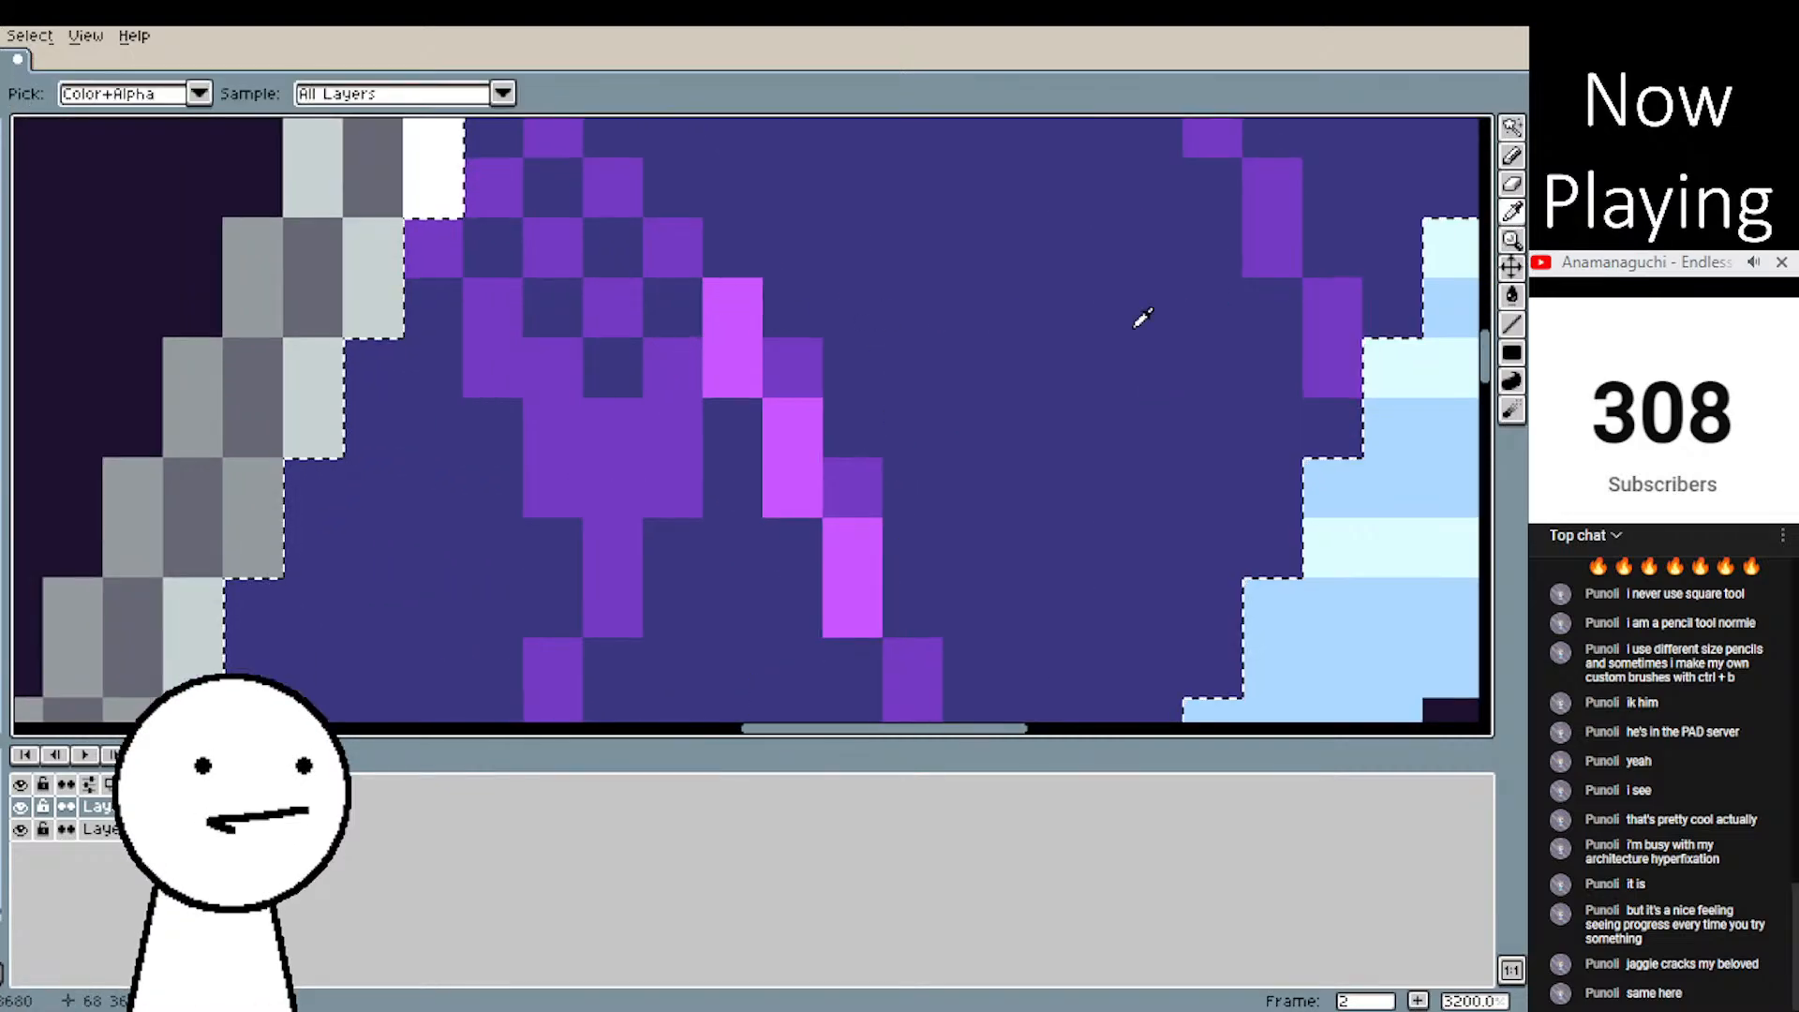
key(b)
click(492, 367)
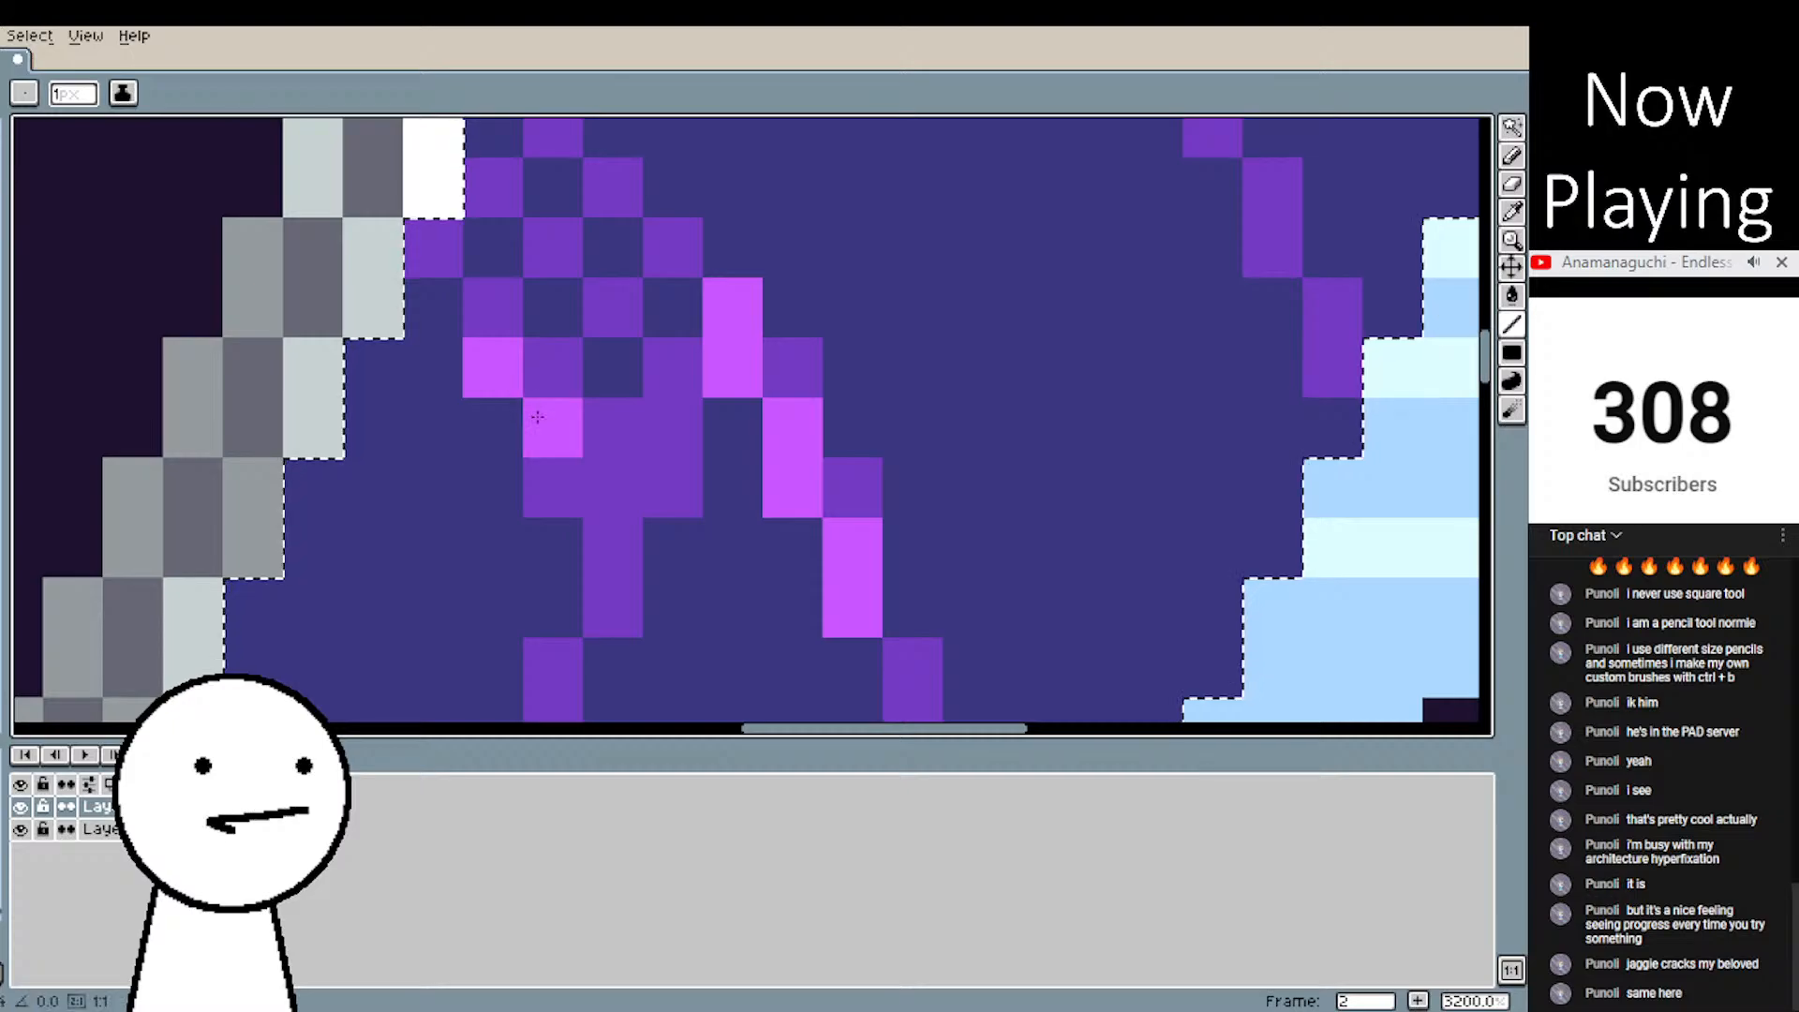
scroll(603, 475, down, 9)
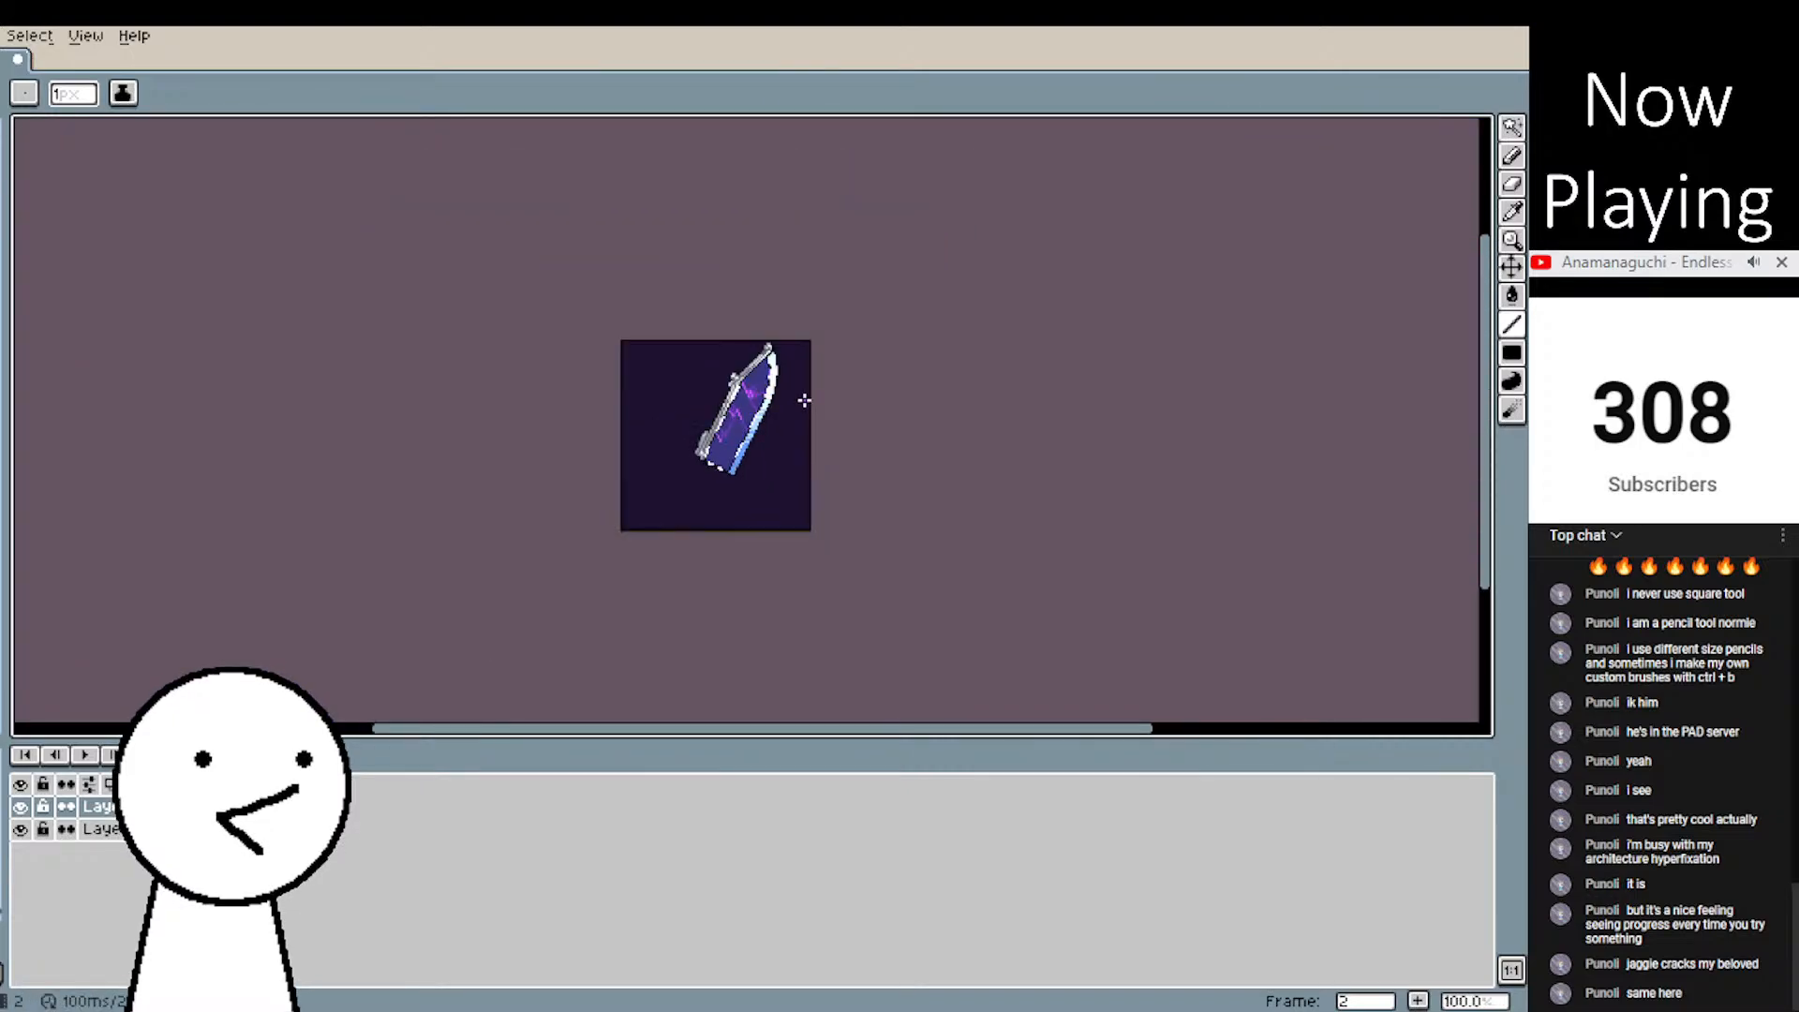
scroll(804, 400, up, 6)
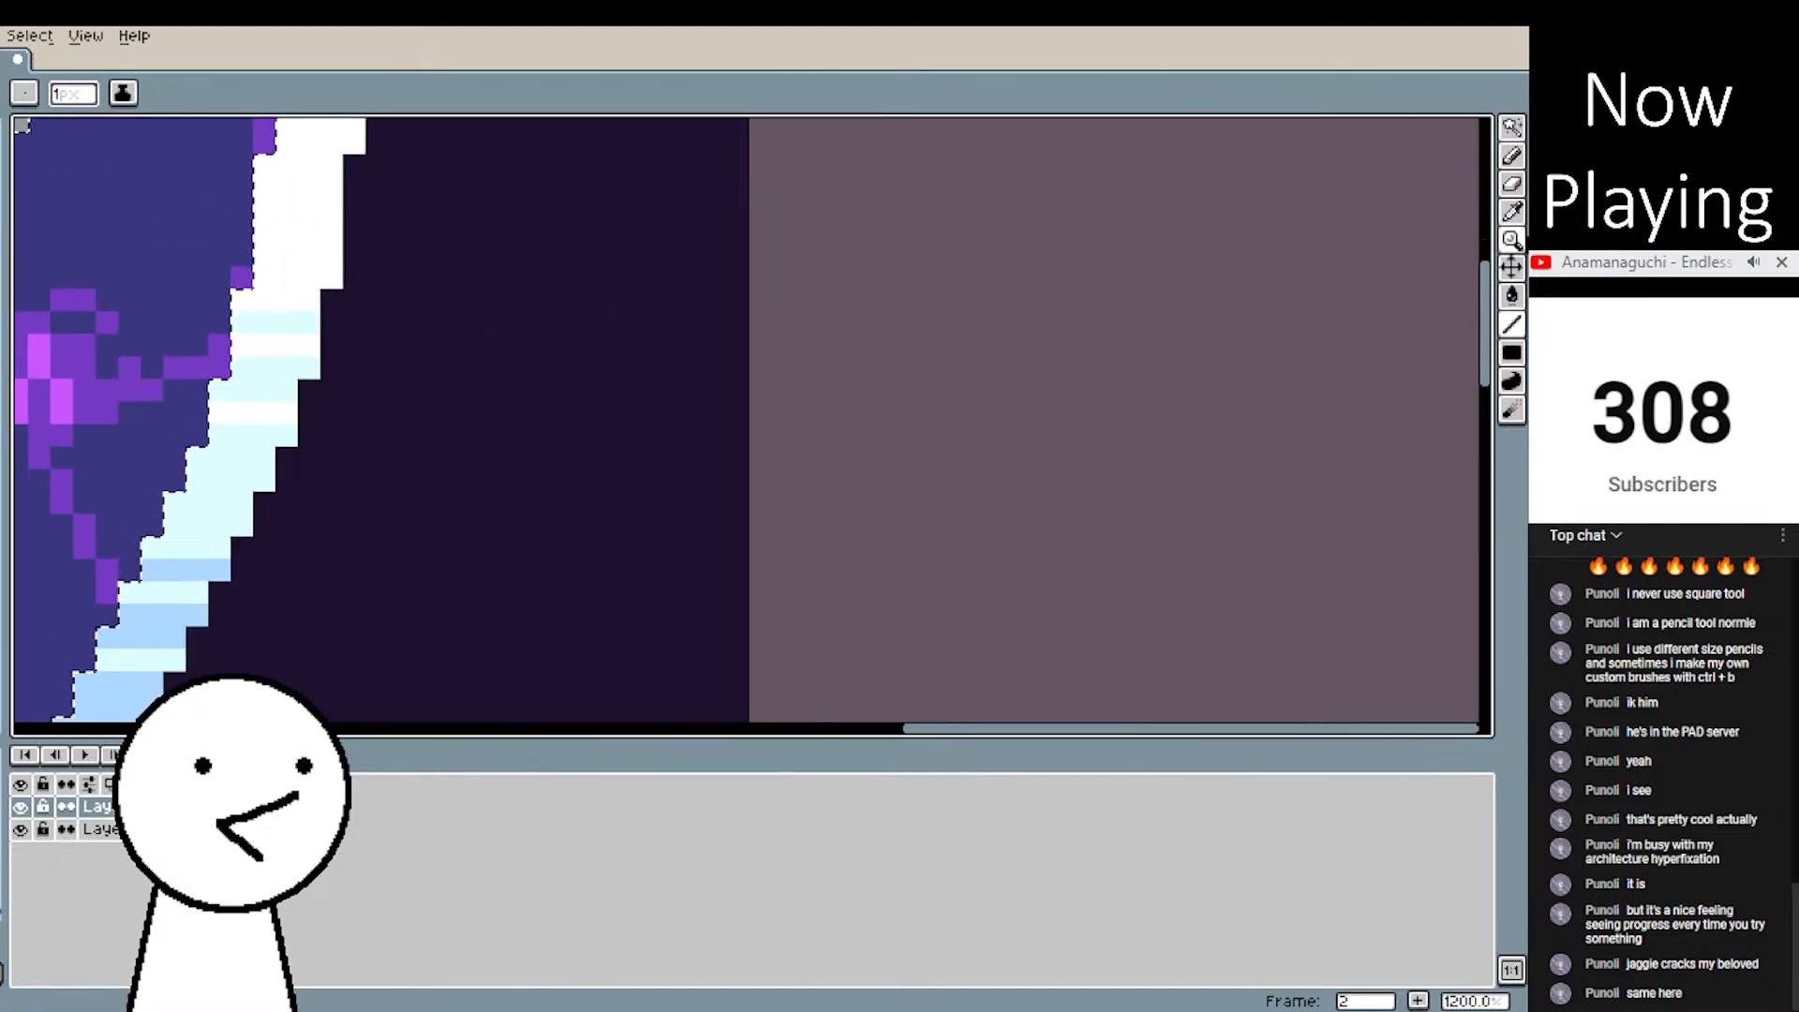
- Sample the violet and paint a diagonal branch from the junction below the upper magenta crack toward the middle crack
click(1512, 211)
scroll(563, 258, down, 3)
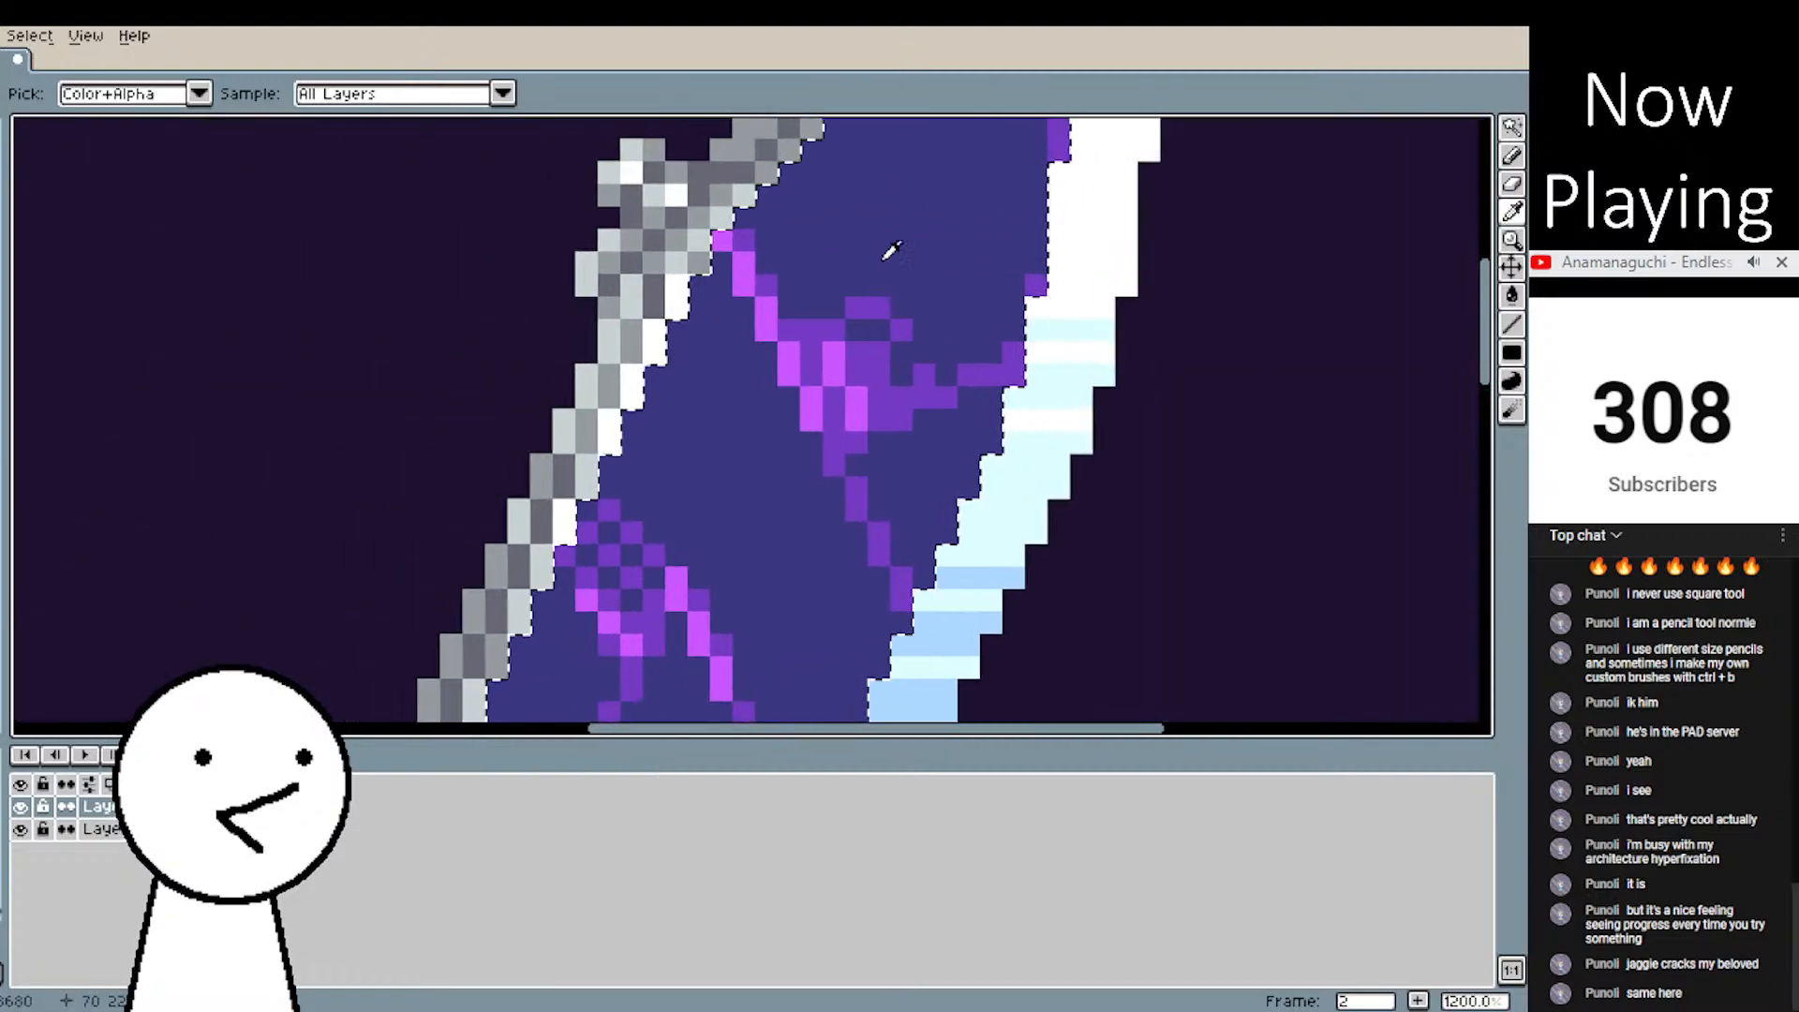
scroll(756, 374, up, 4)
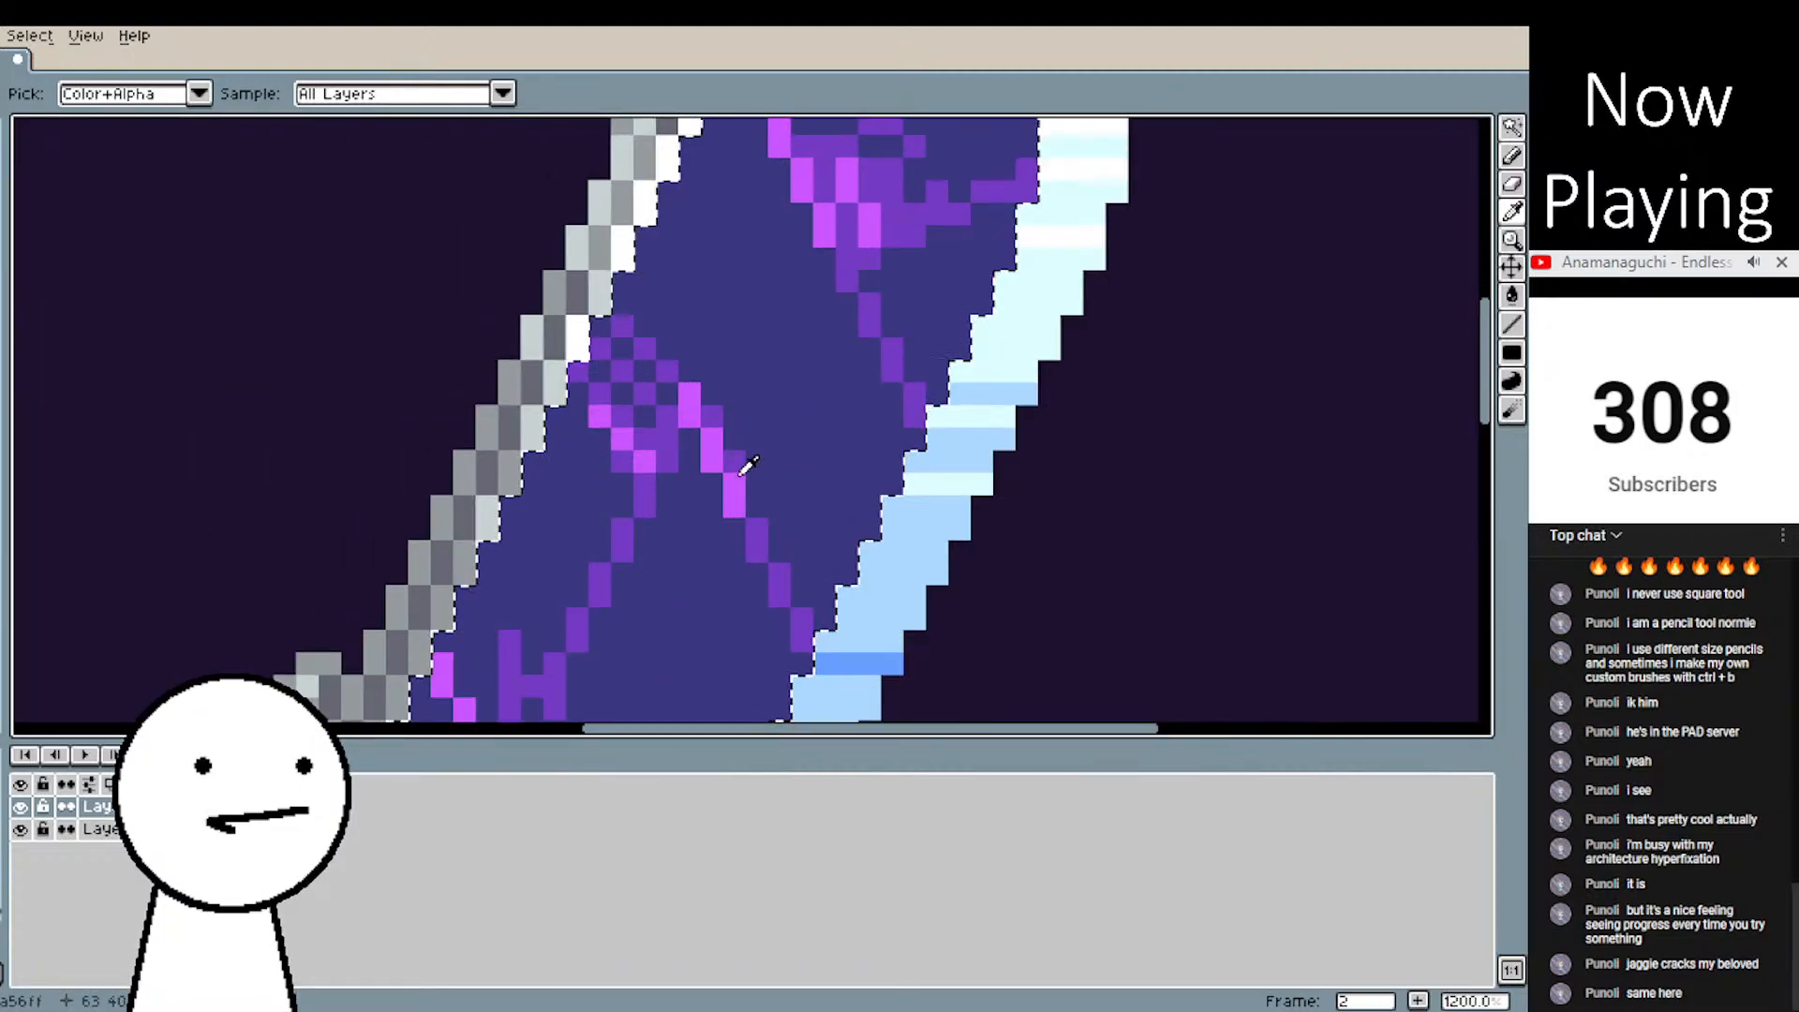
drag(747, 454, 623, 403)
scroll(562, 413, down, 2)
scroll(576, 316, up, 5)
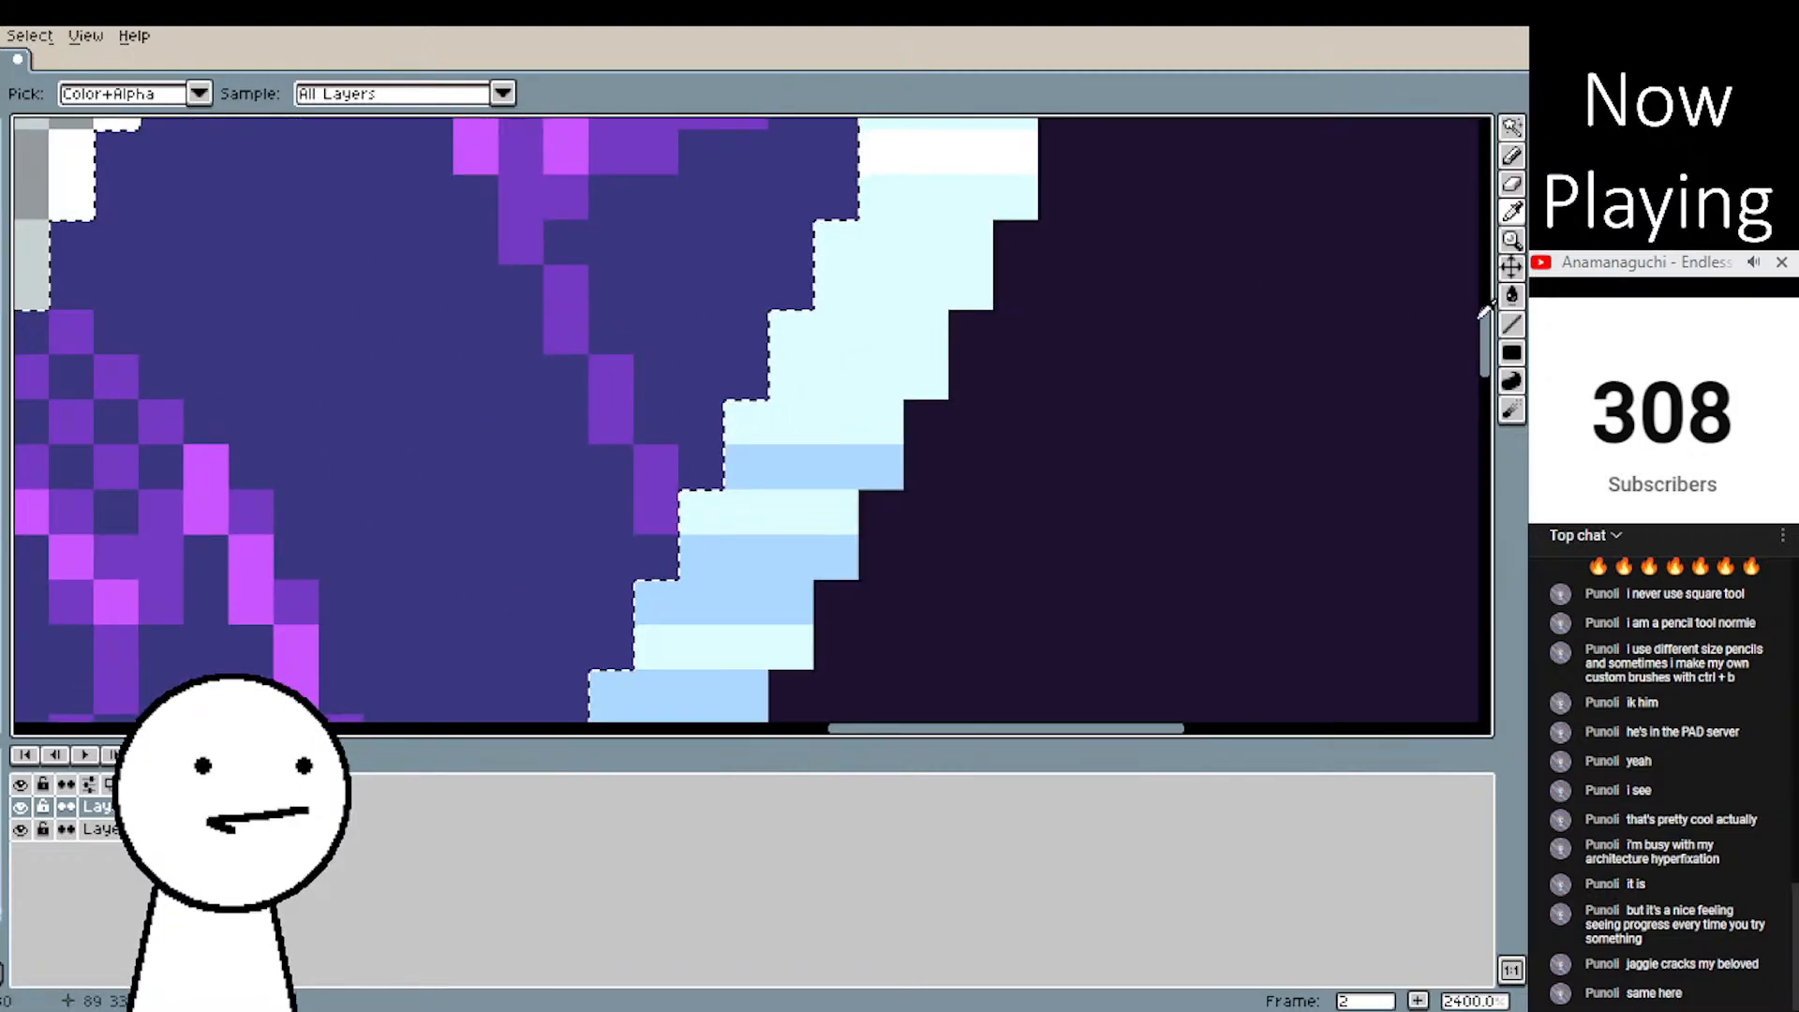
click(1512, 326)
mouse_move(476, 289)
mouse_down()
mouse_move(418, 302)
mouse_move(336, 369)
mouse_move(342, 406)
mouse_move(354, 396)
mouse_up()
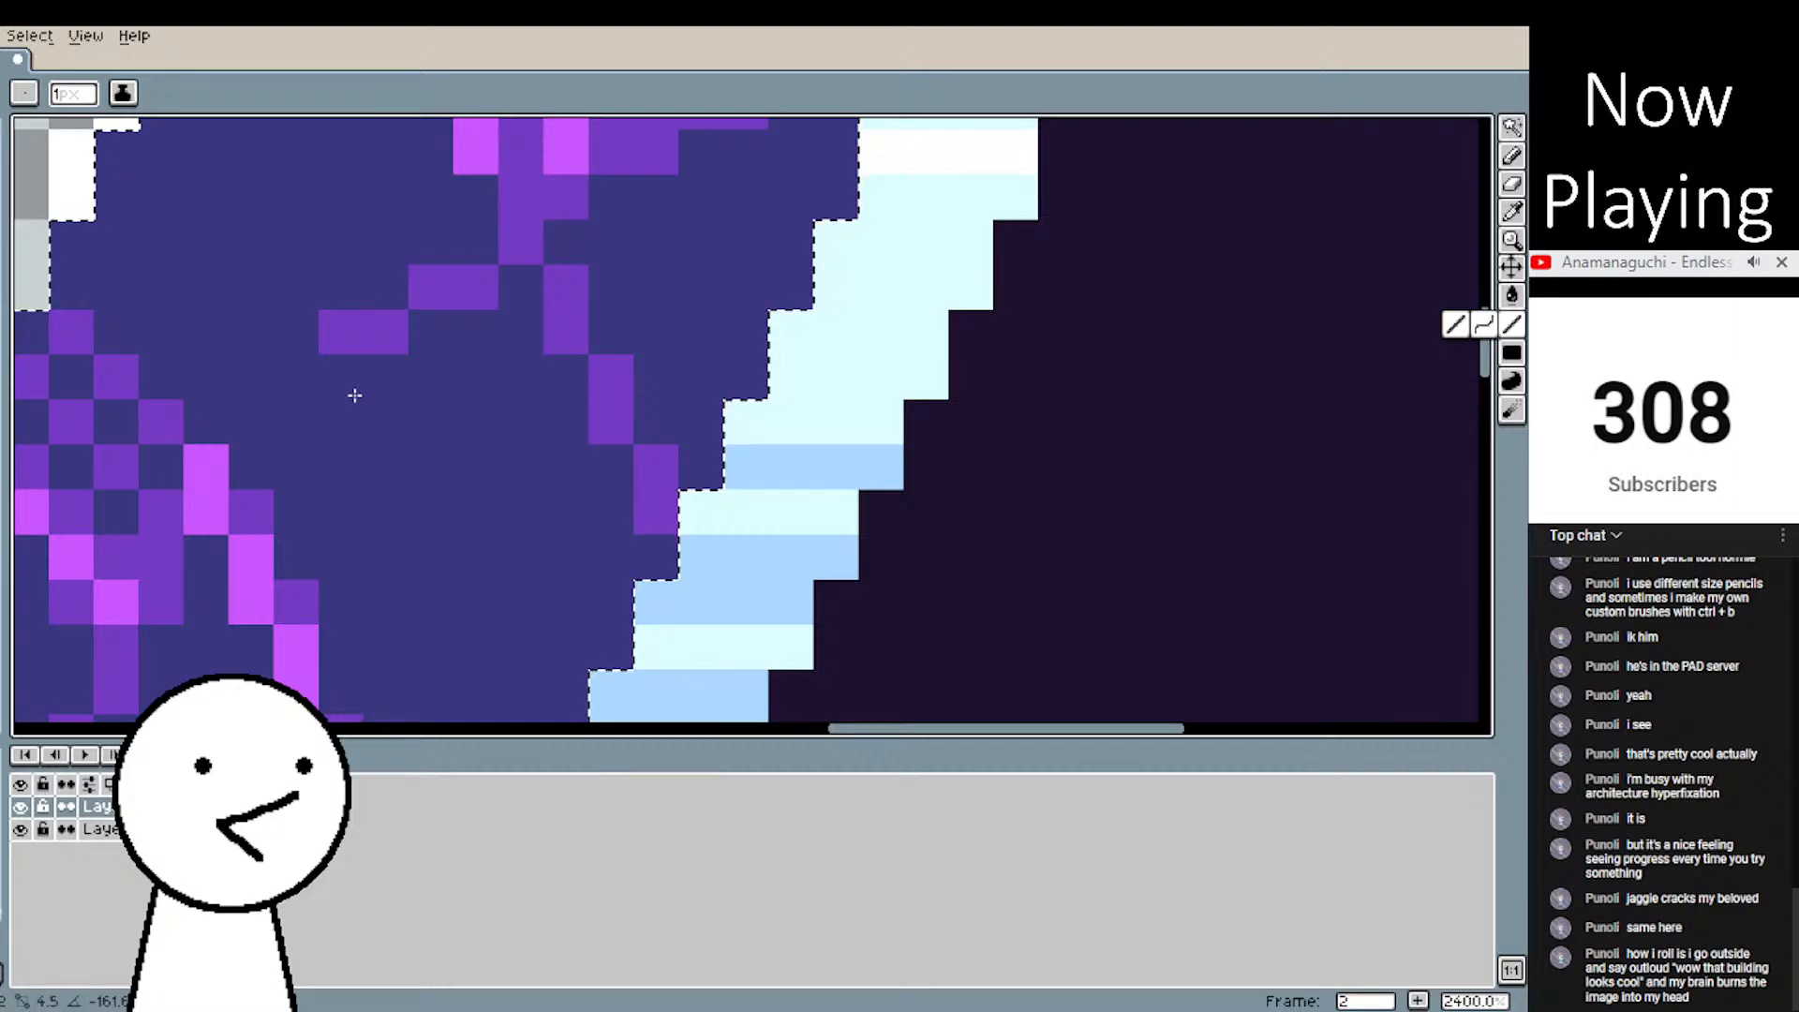
drag(355, 396, 378, 390)
scroll(377, 390, down, 5)
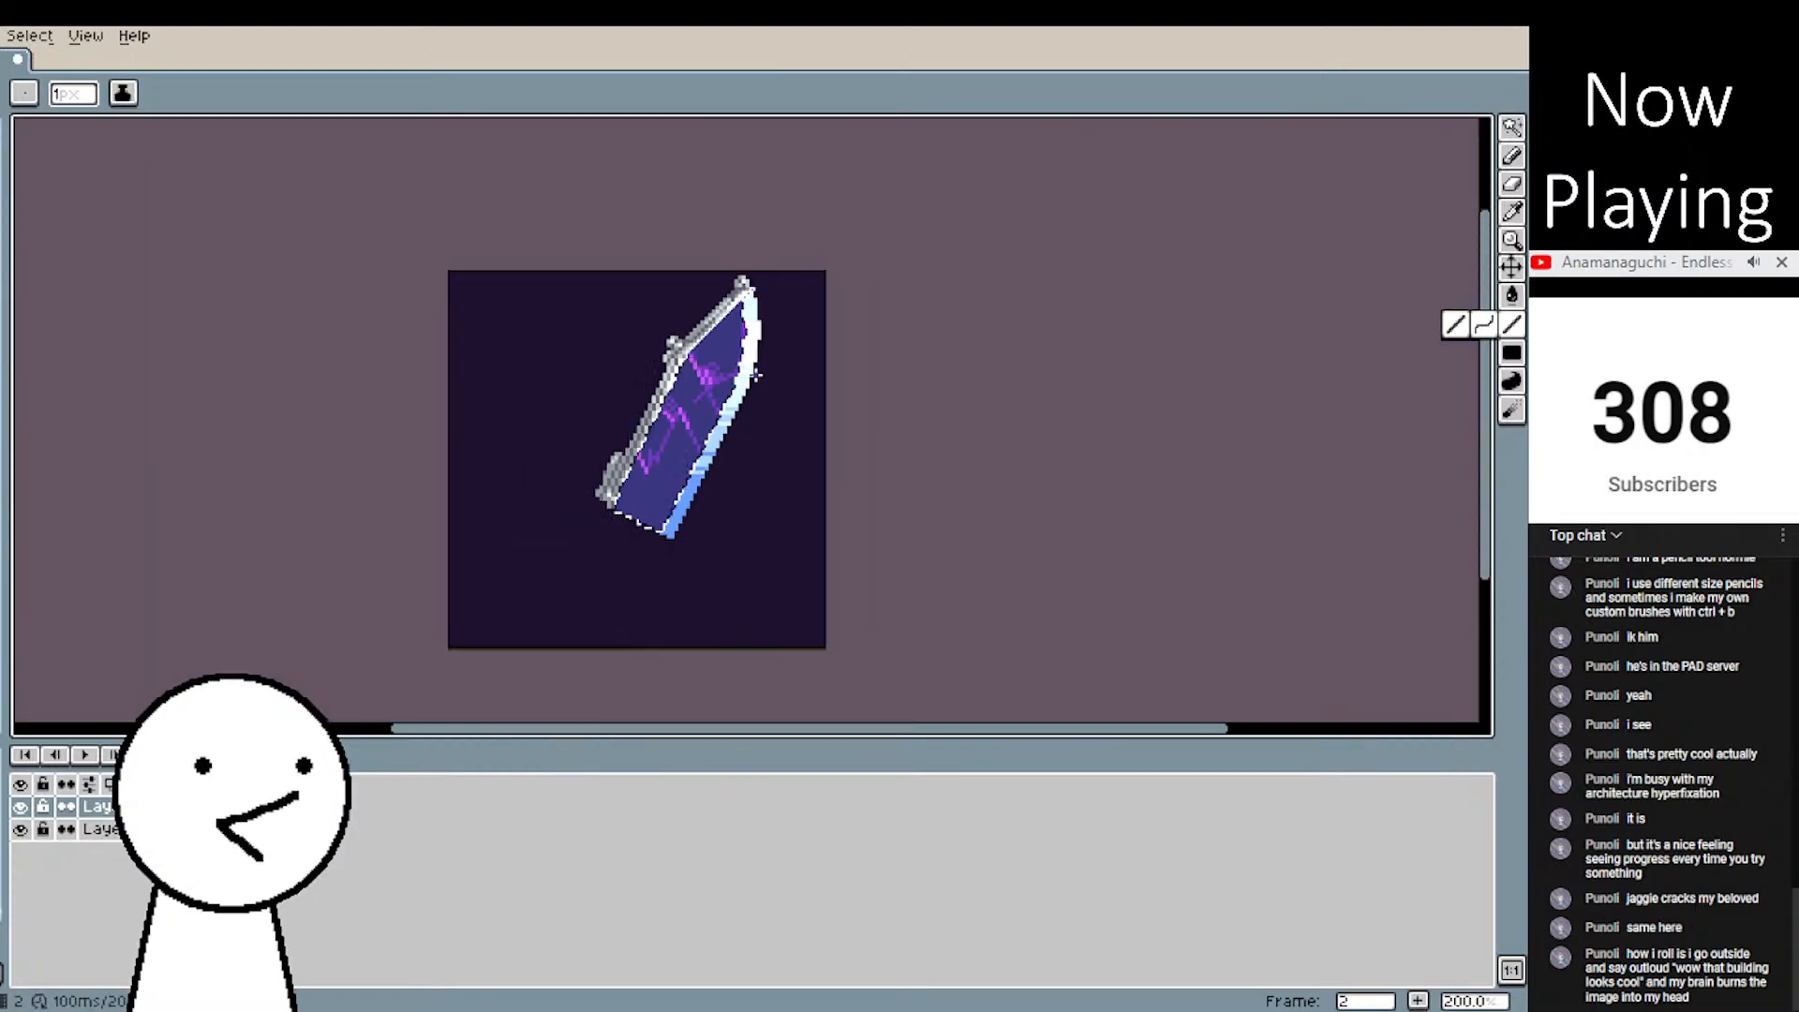
- Add a single violet pixel beside the peak of the middle magenta line, in line with the upper branch
scroll(810, 456, up, 5)
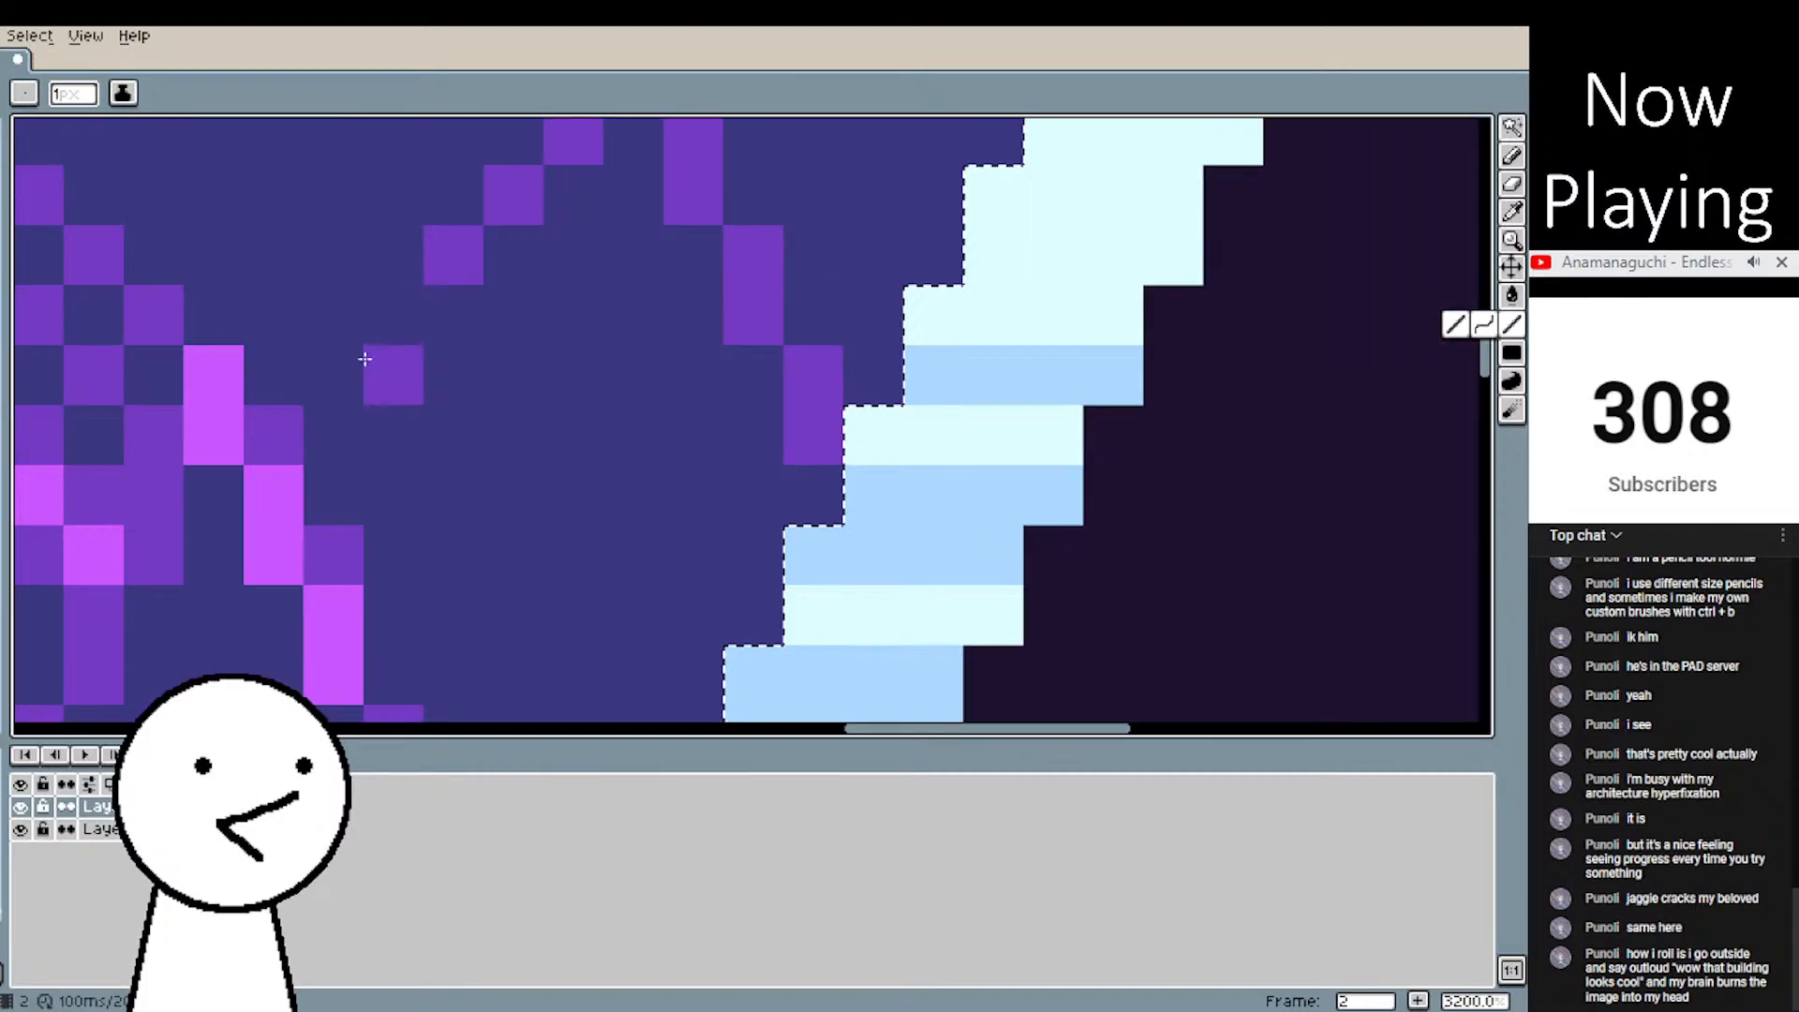
scroll(888, 446, down, 3)
scroll(889, 446, down, 3)
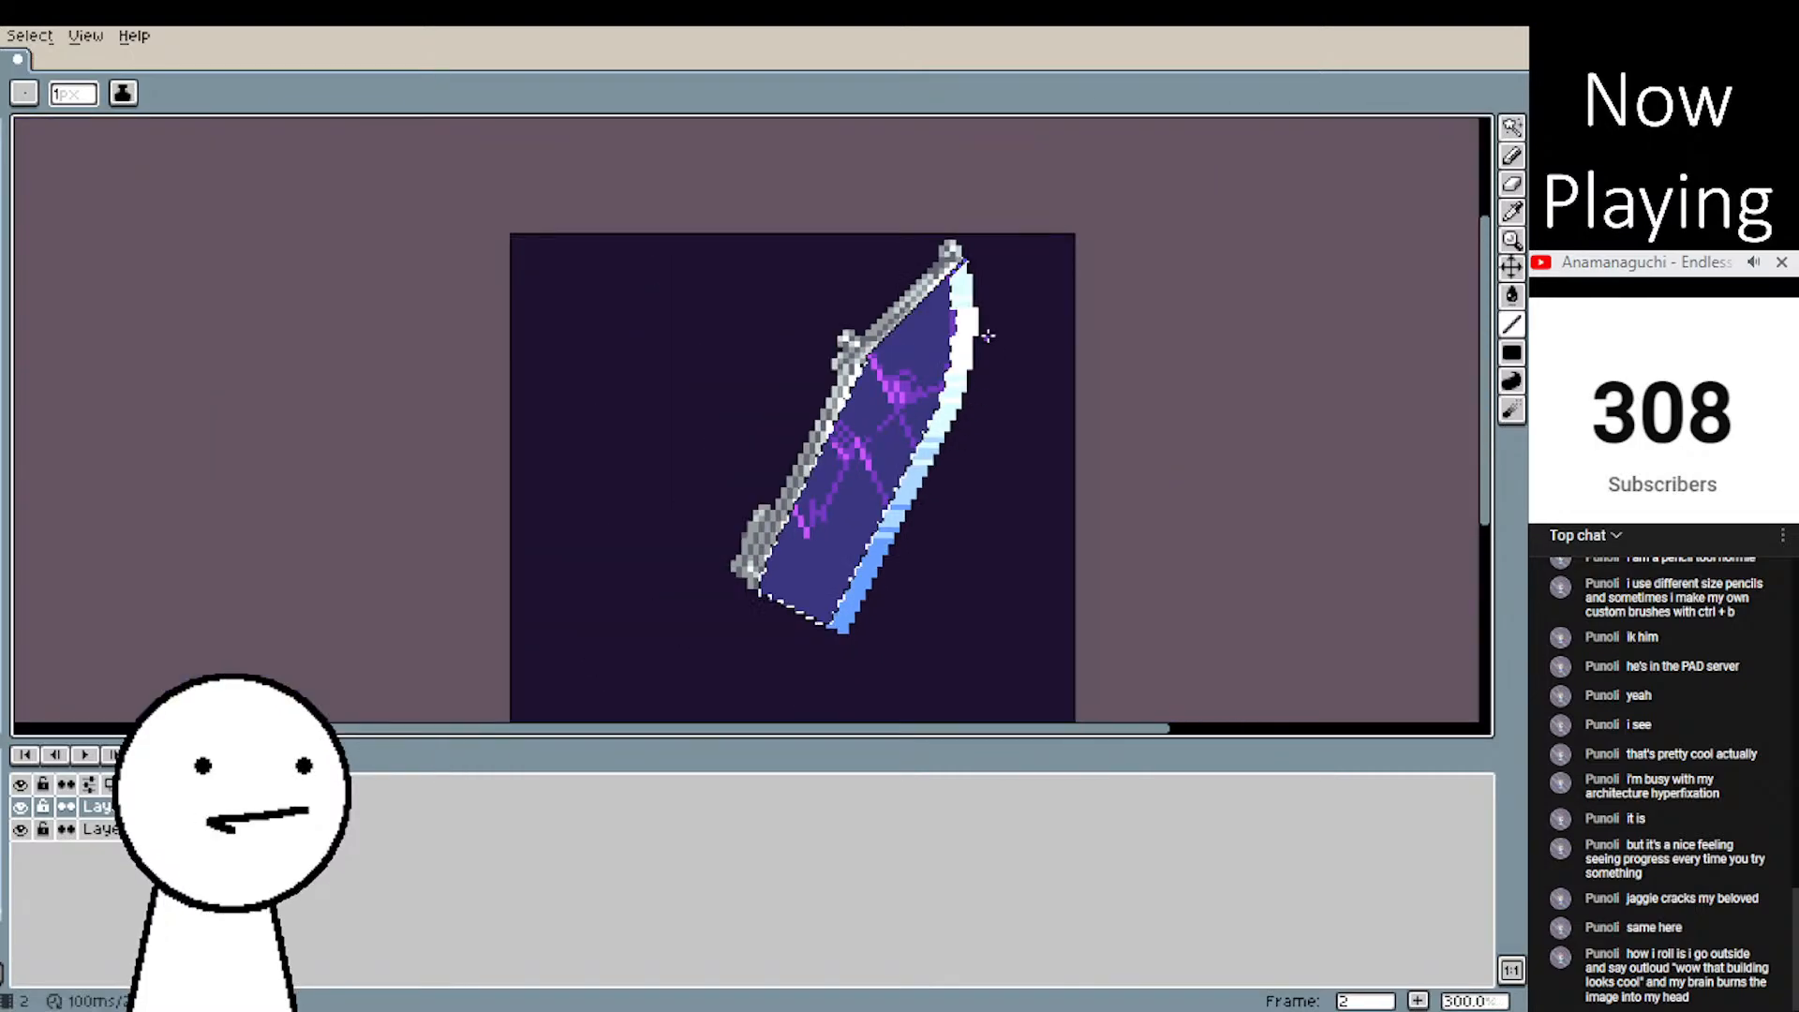
- Sample the dark blue blade colour and paint over the end pixel of the diagonal branch to shorten it
scroll(856, 422, up, 5)
click(1512, 212)
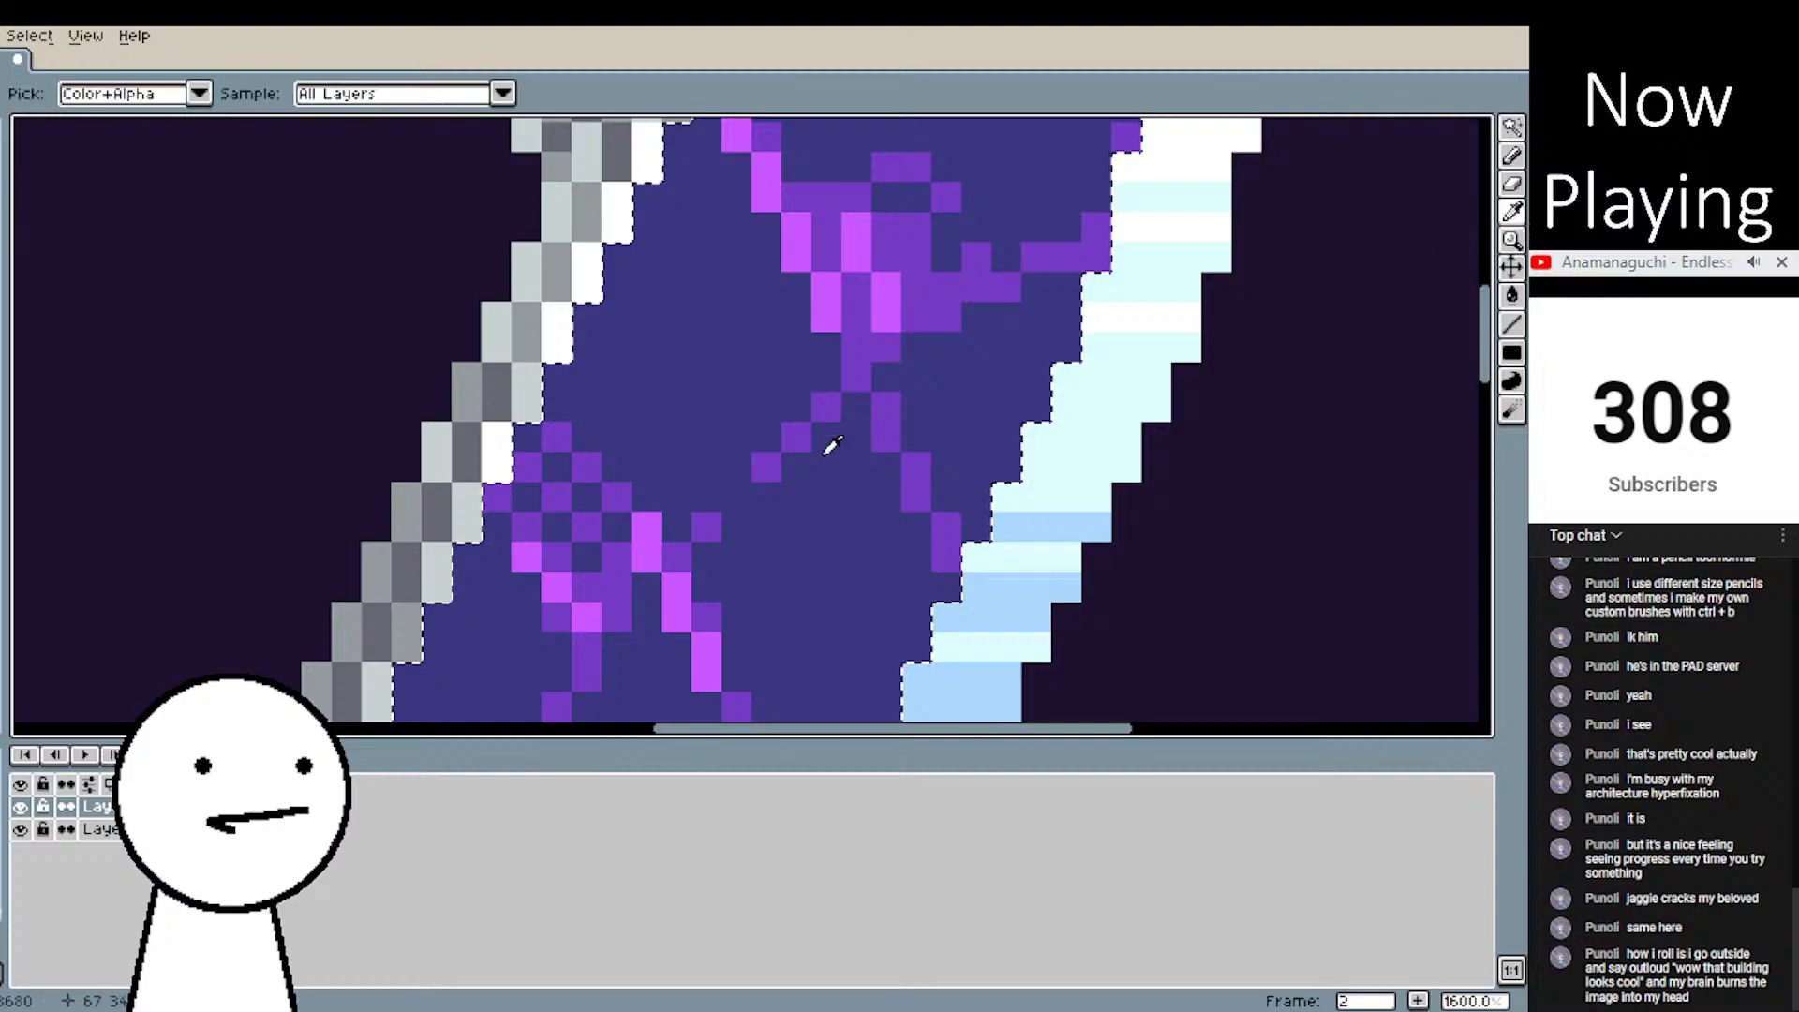
click(1511, 354)
click(767, 473)
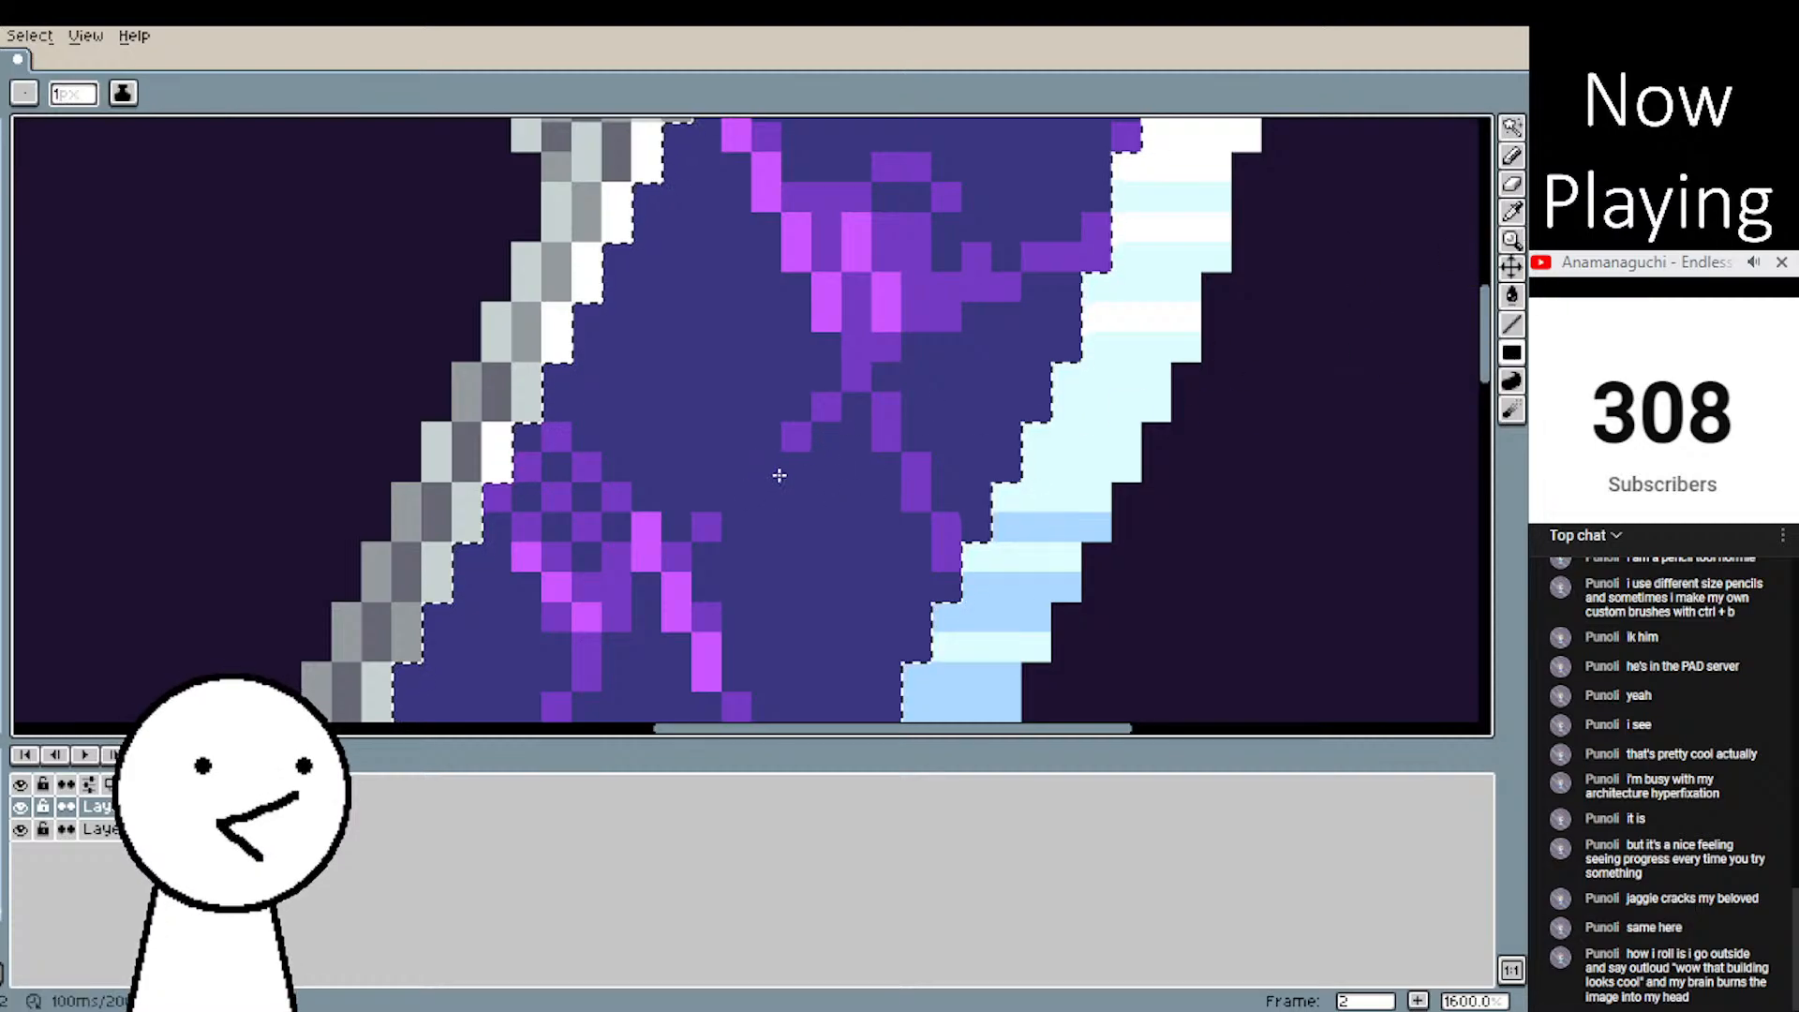
- Sample the violet again and extend the stub beside the middle magenta line by one diagonal pixel
click(1511, 212)
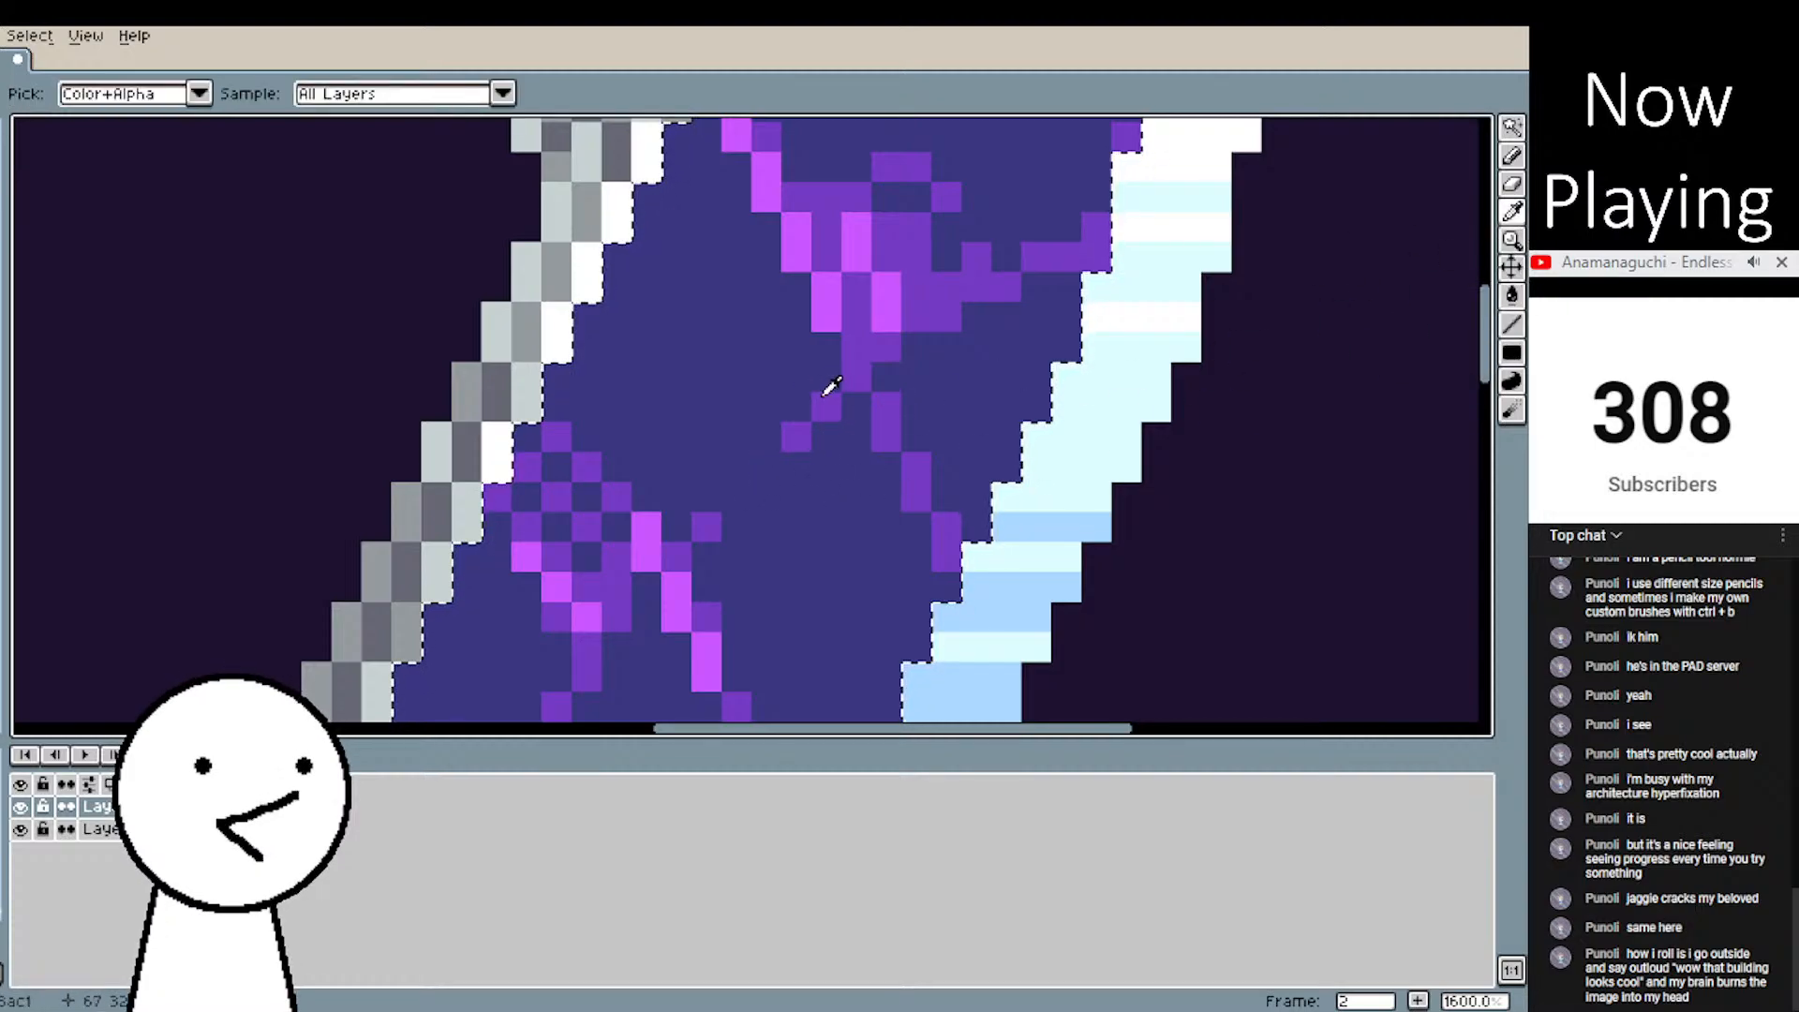
click(1512, 324)
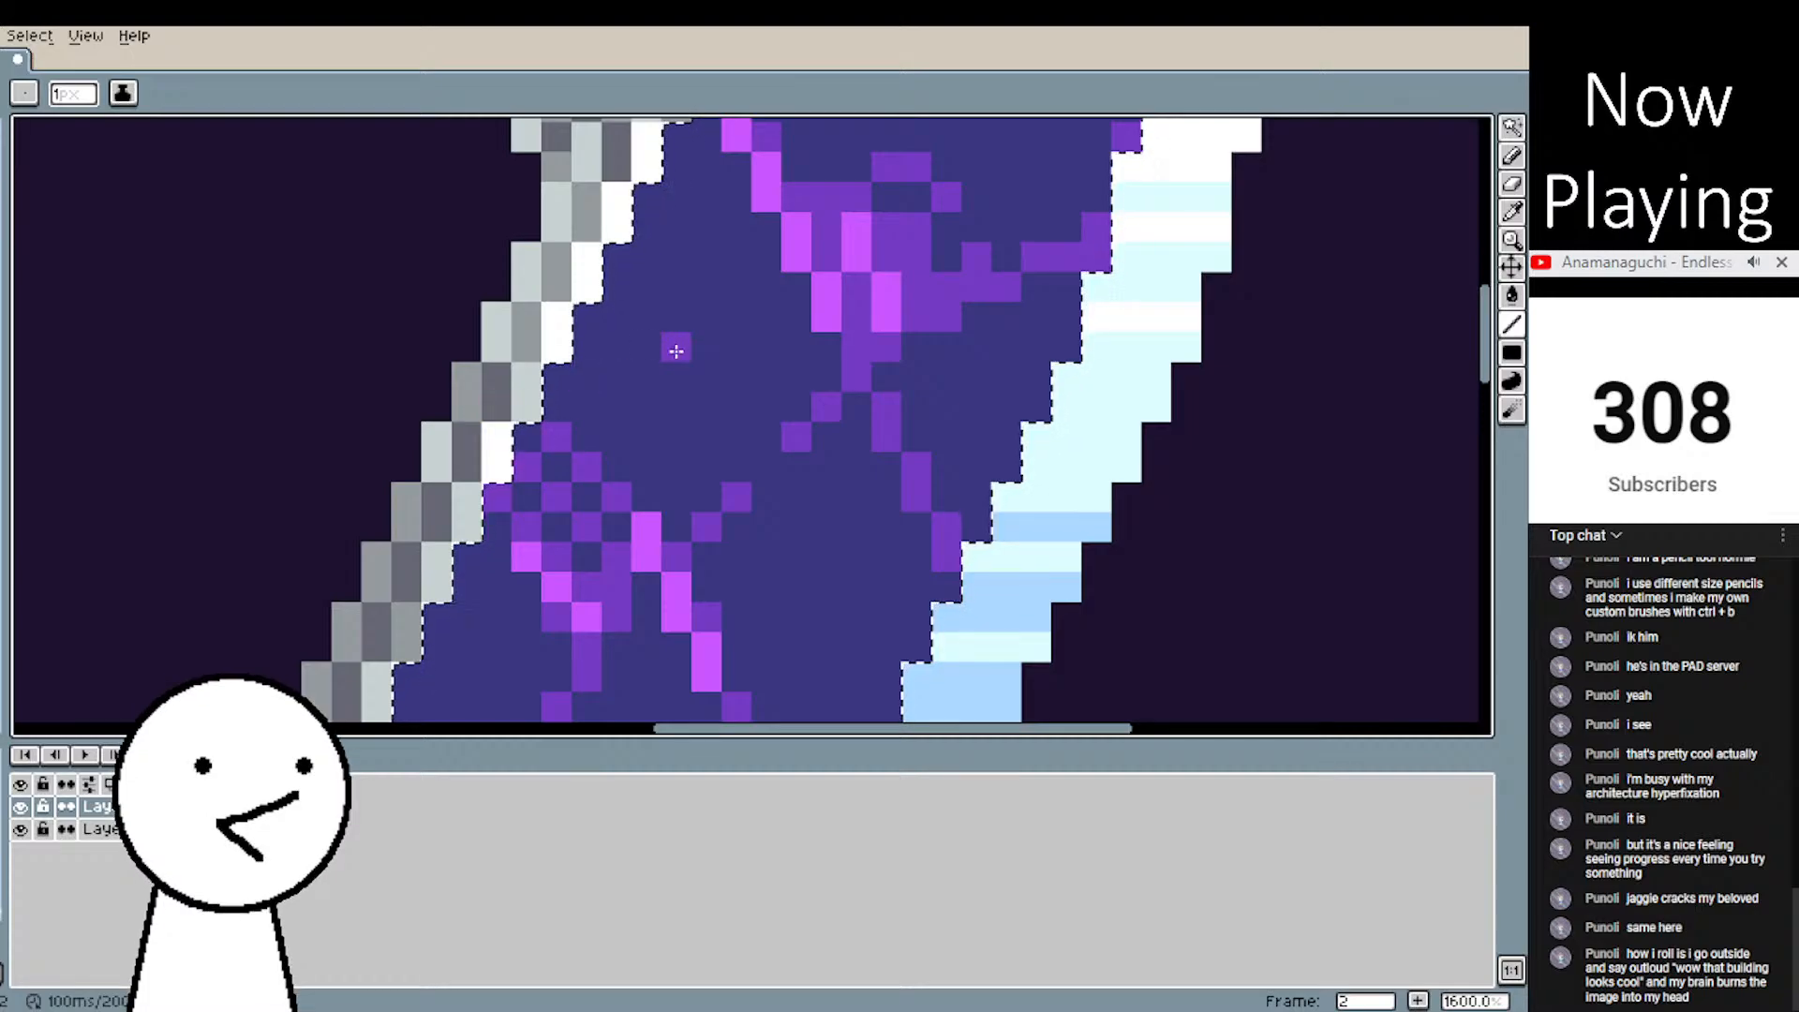
scroll(675, 347, down, 3)
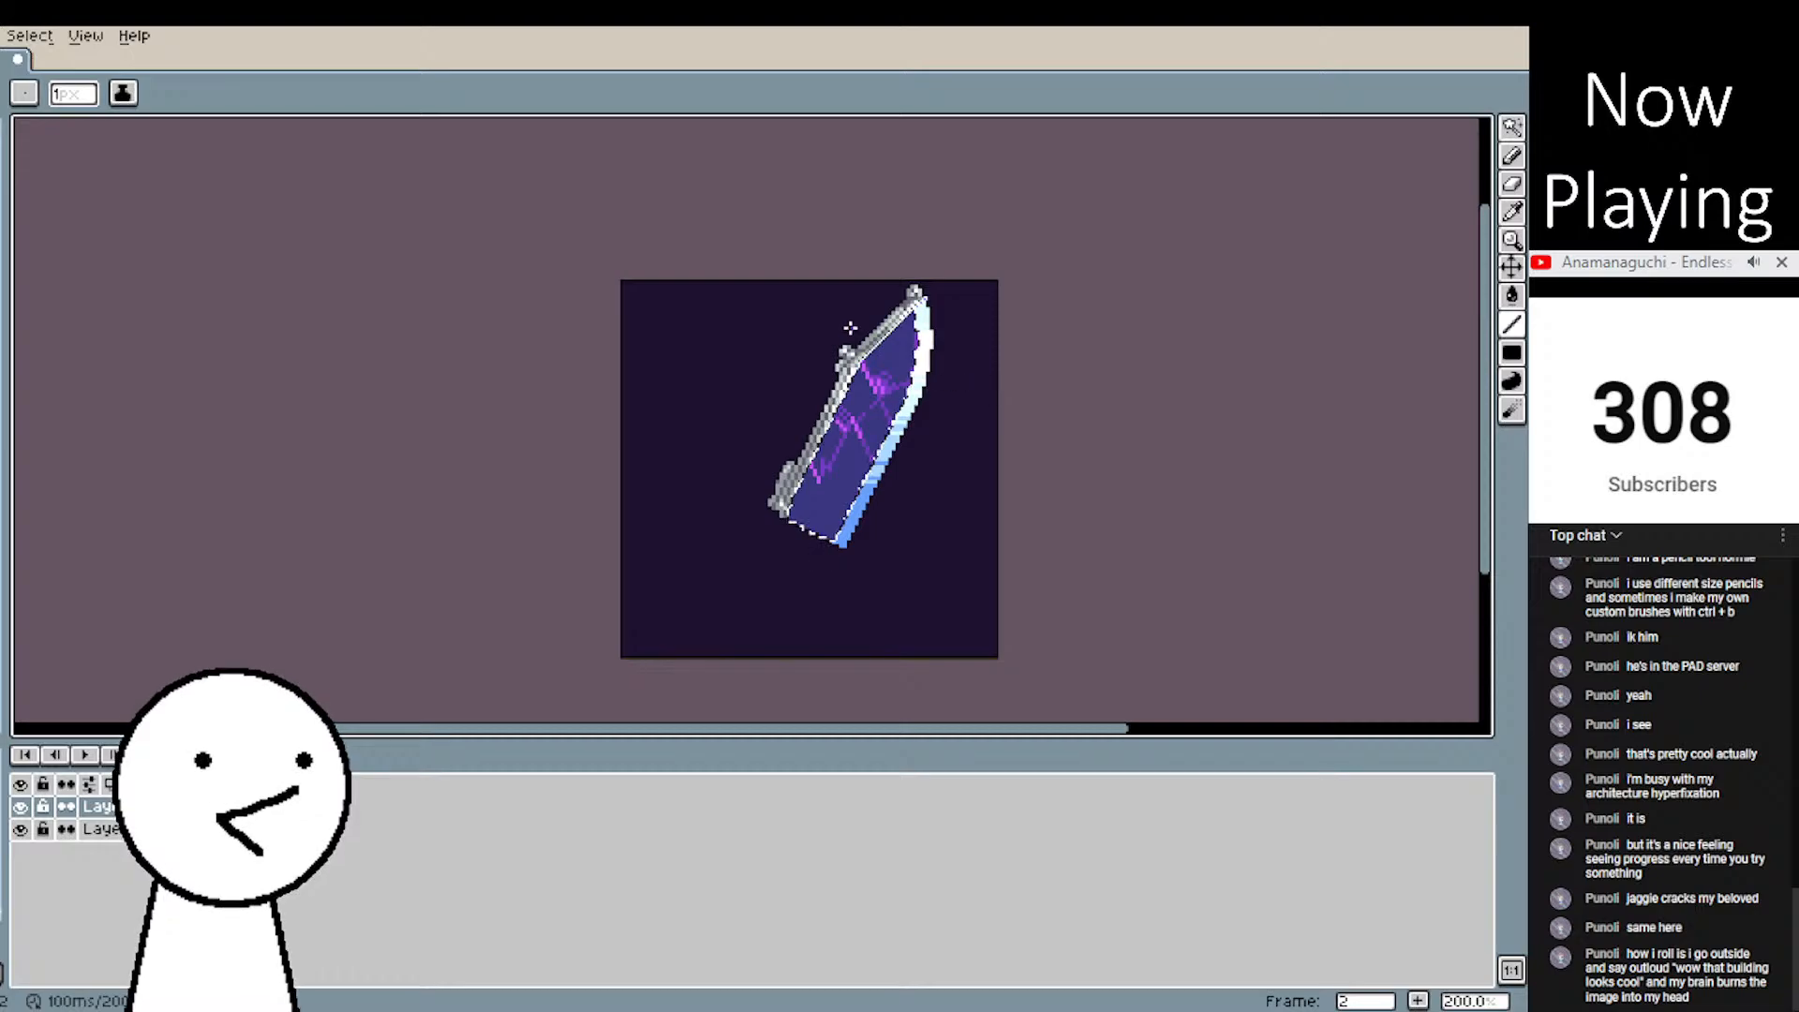
- Paint violet shading pixels in the blade's narrow tip corner, between the grey trim and the cutting edge
scroll(850, 327, up, 2)
drag(608, 321, 595, 388)
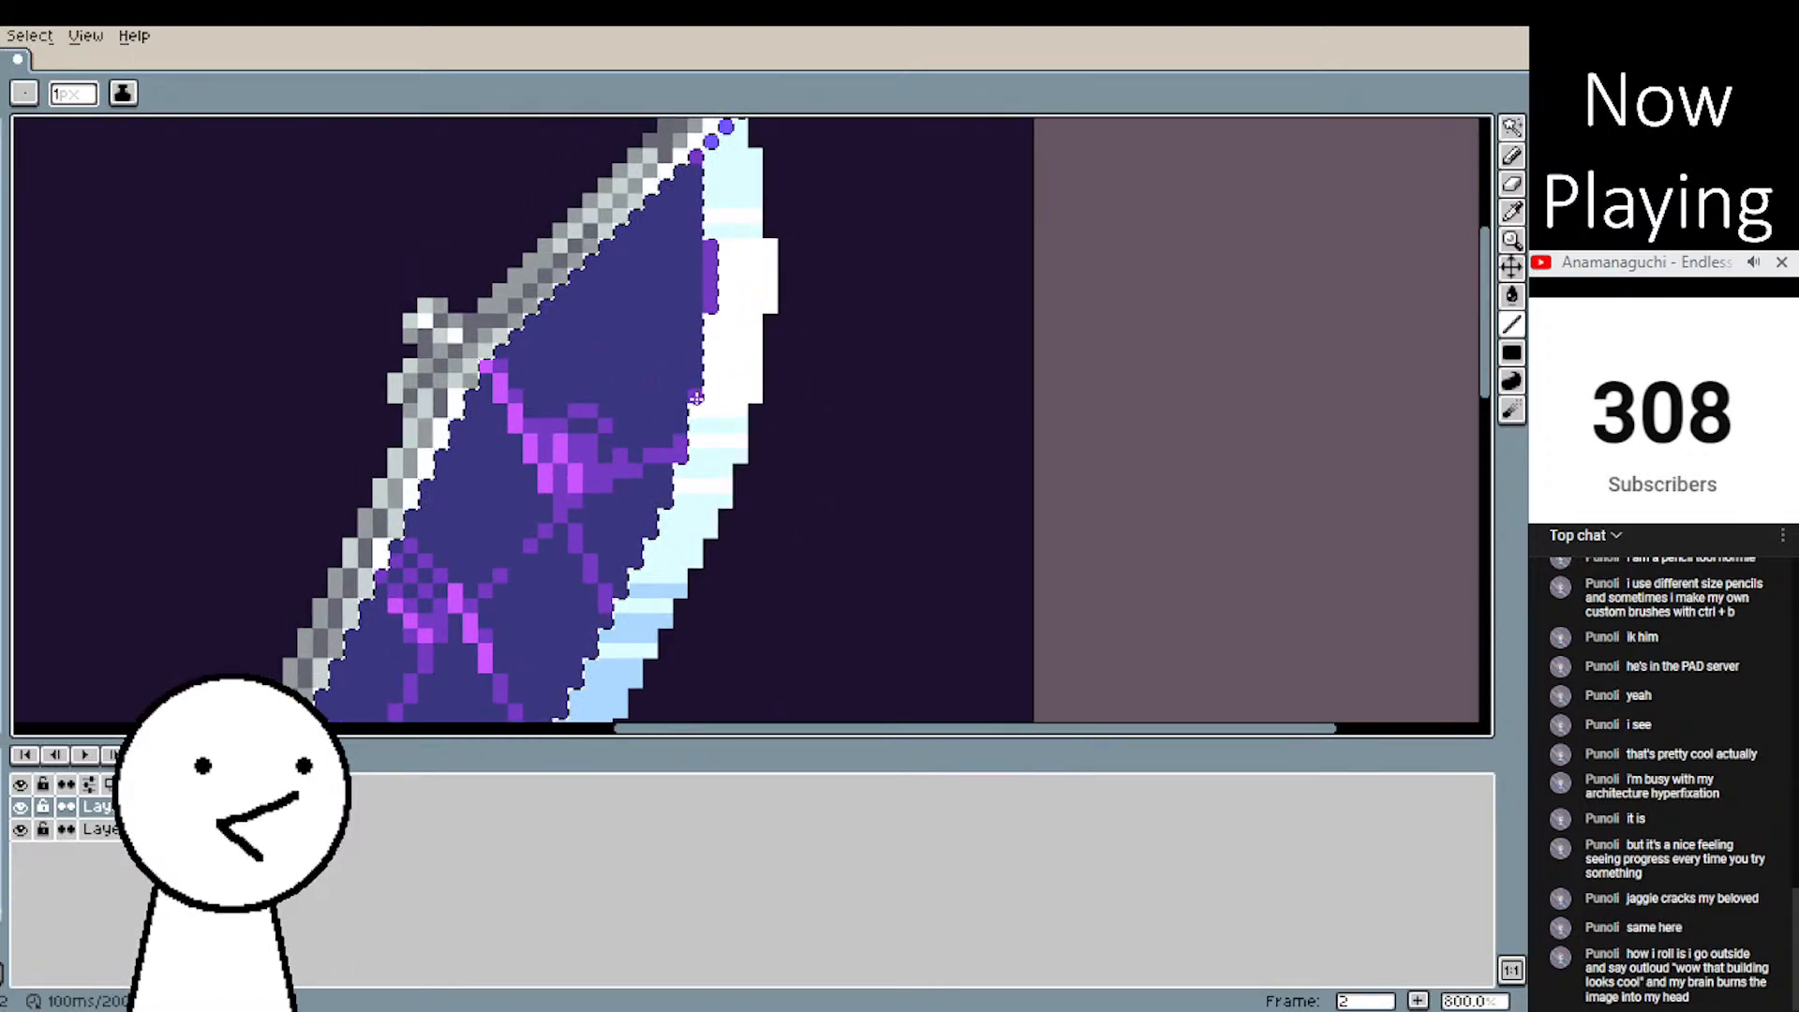
drag(870, 195, 979, 309)
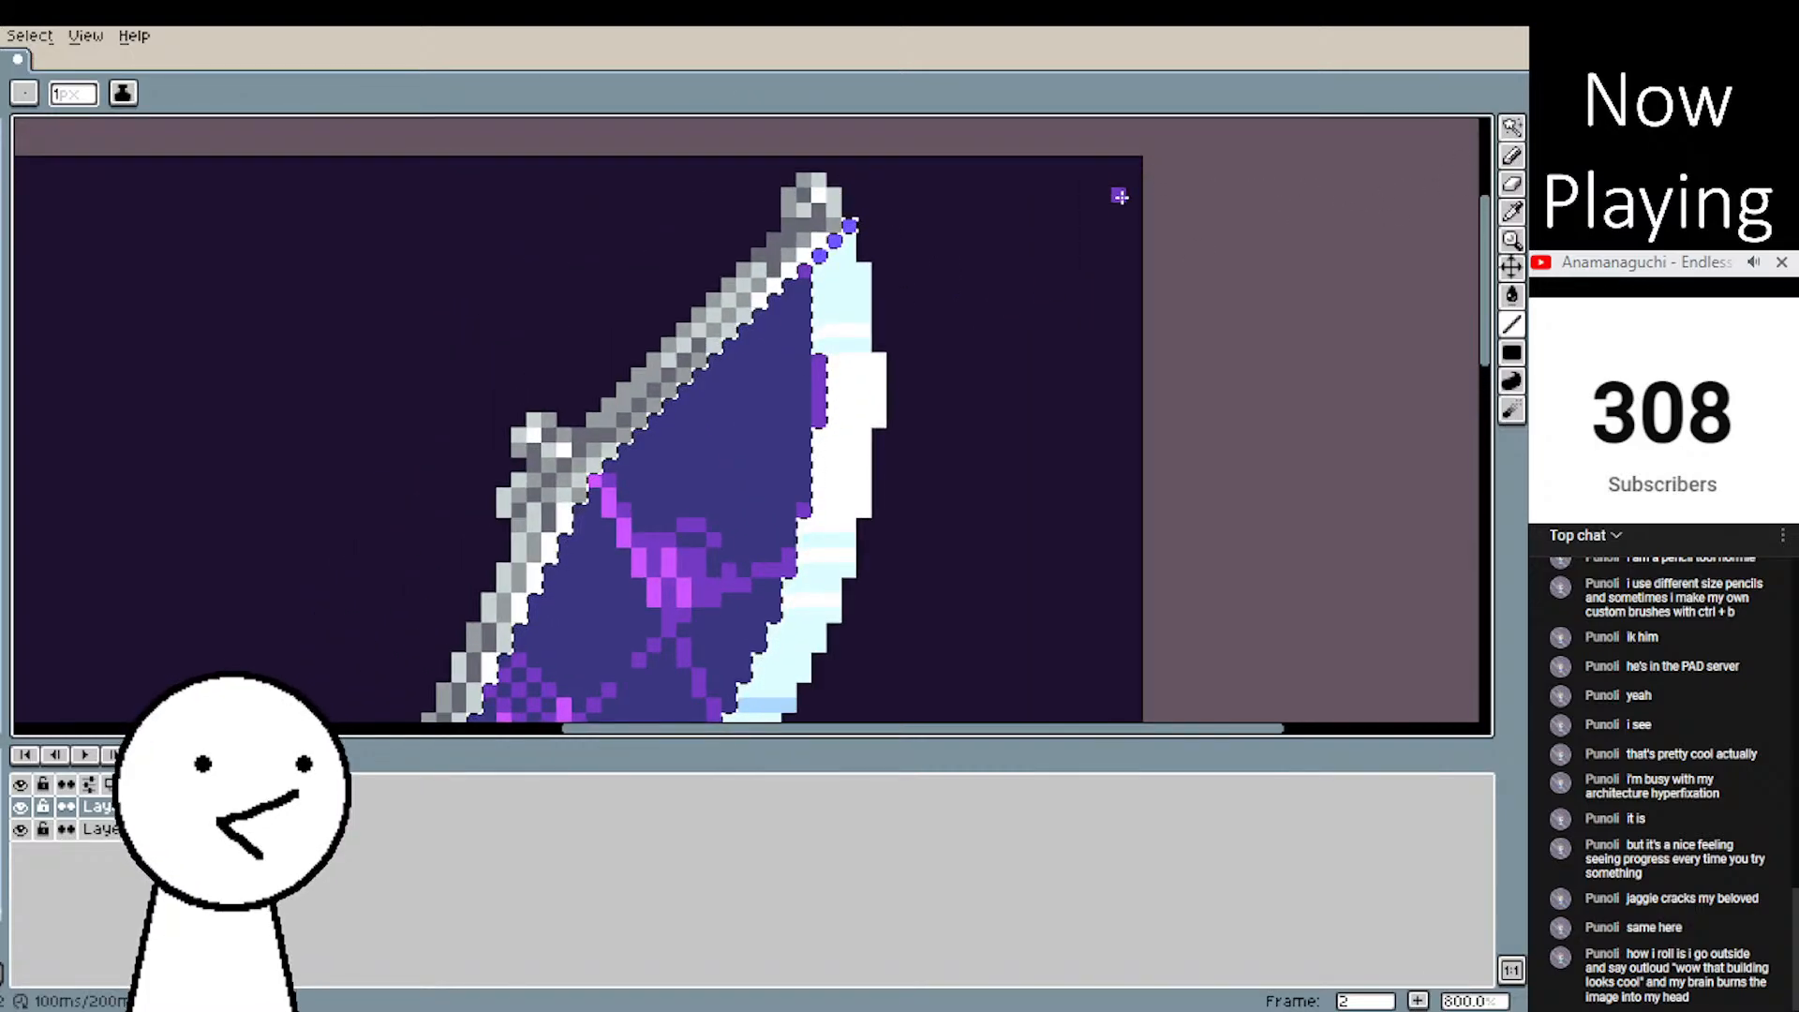
drag(1101, 285, 956, 272)
scroll(569, 347, up, 3)
scroll(804, 353, up, 5)
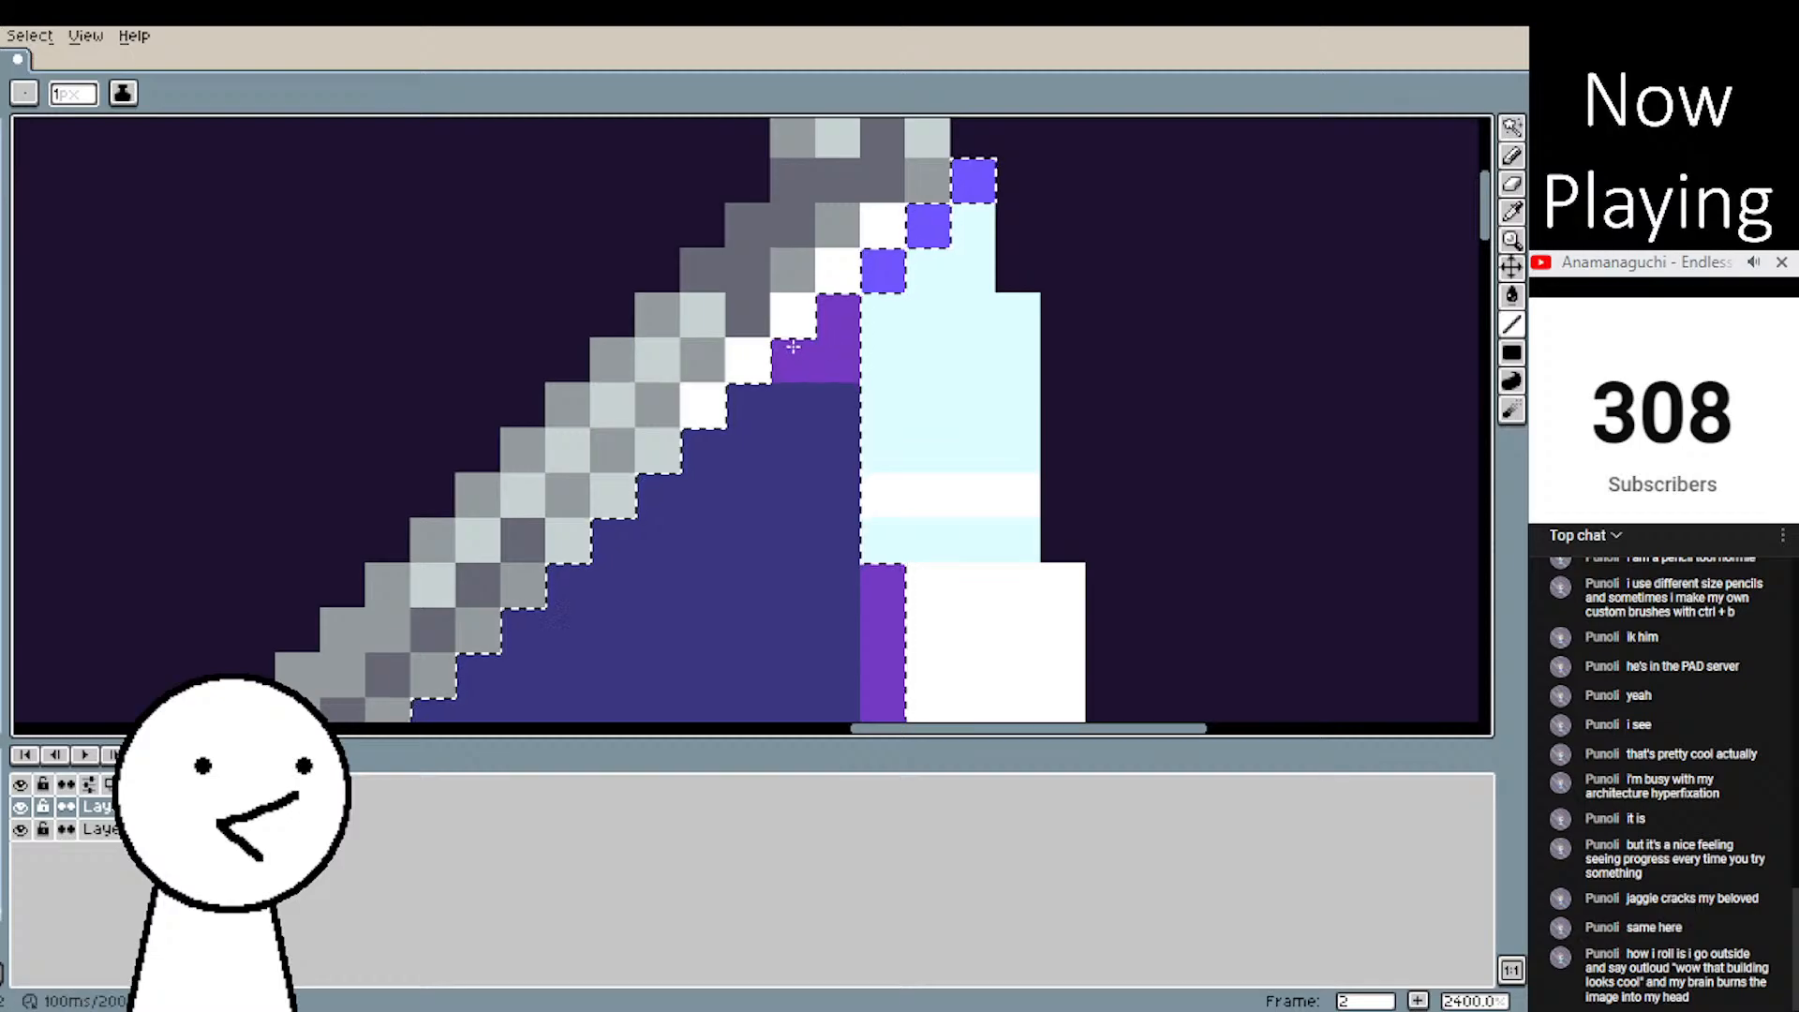
scroll(1022, 365, down, 4)
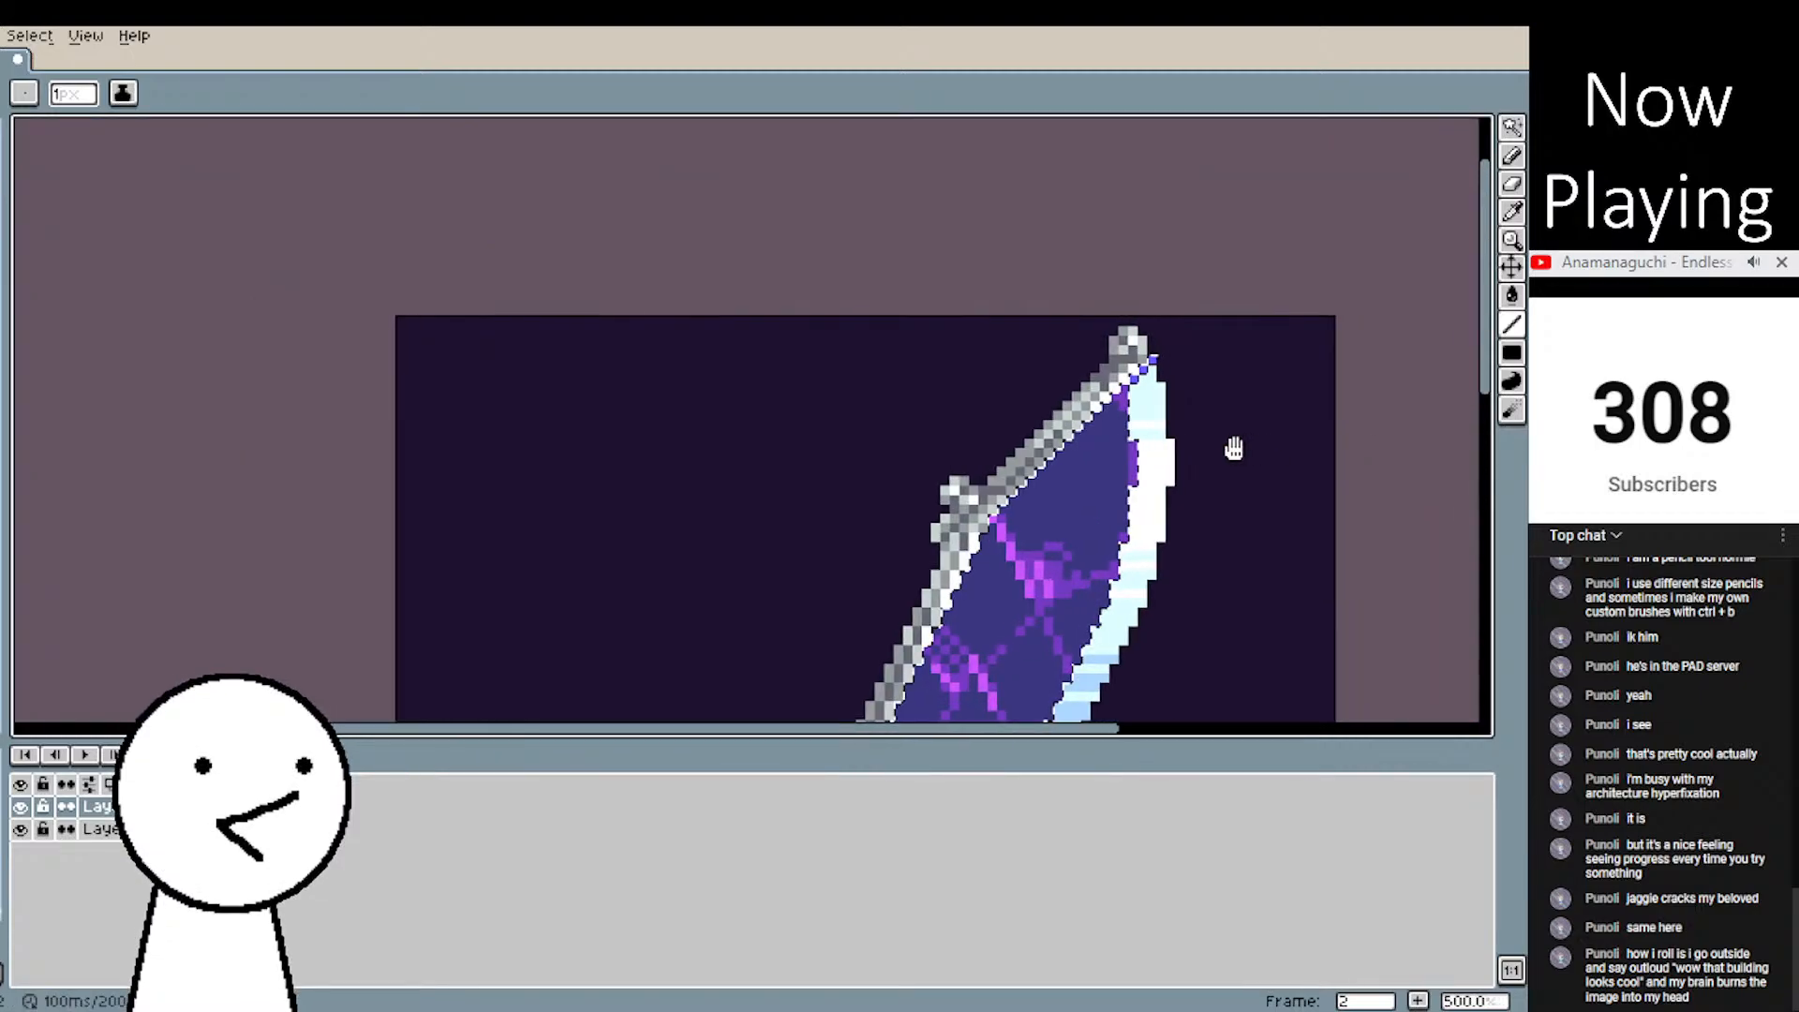
- Paint a violet pixel against the cutting edge, just below the upper crack's side branch
drag(1238, 442, 697, 124)
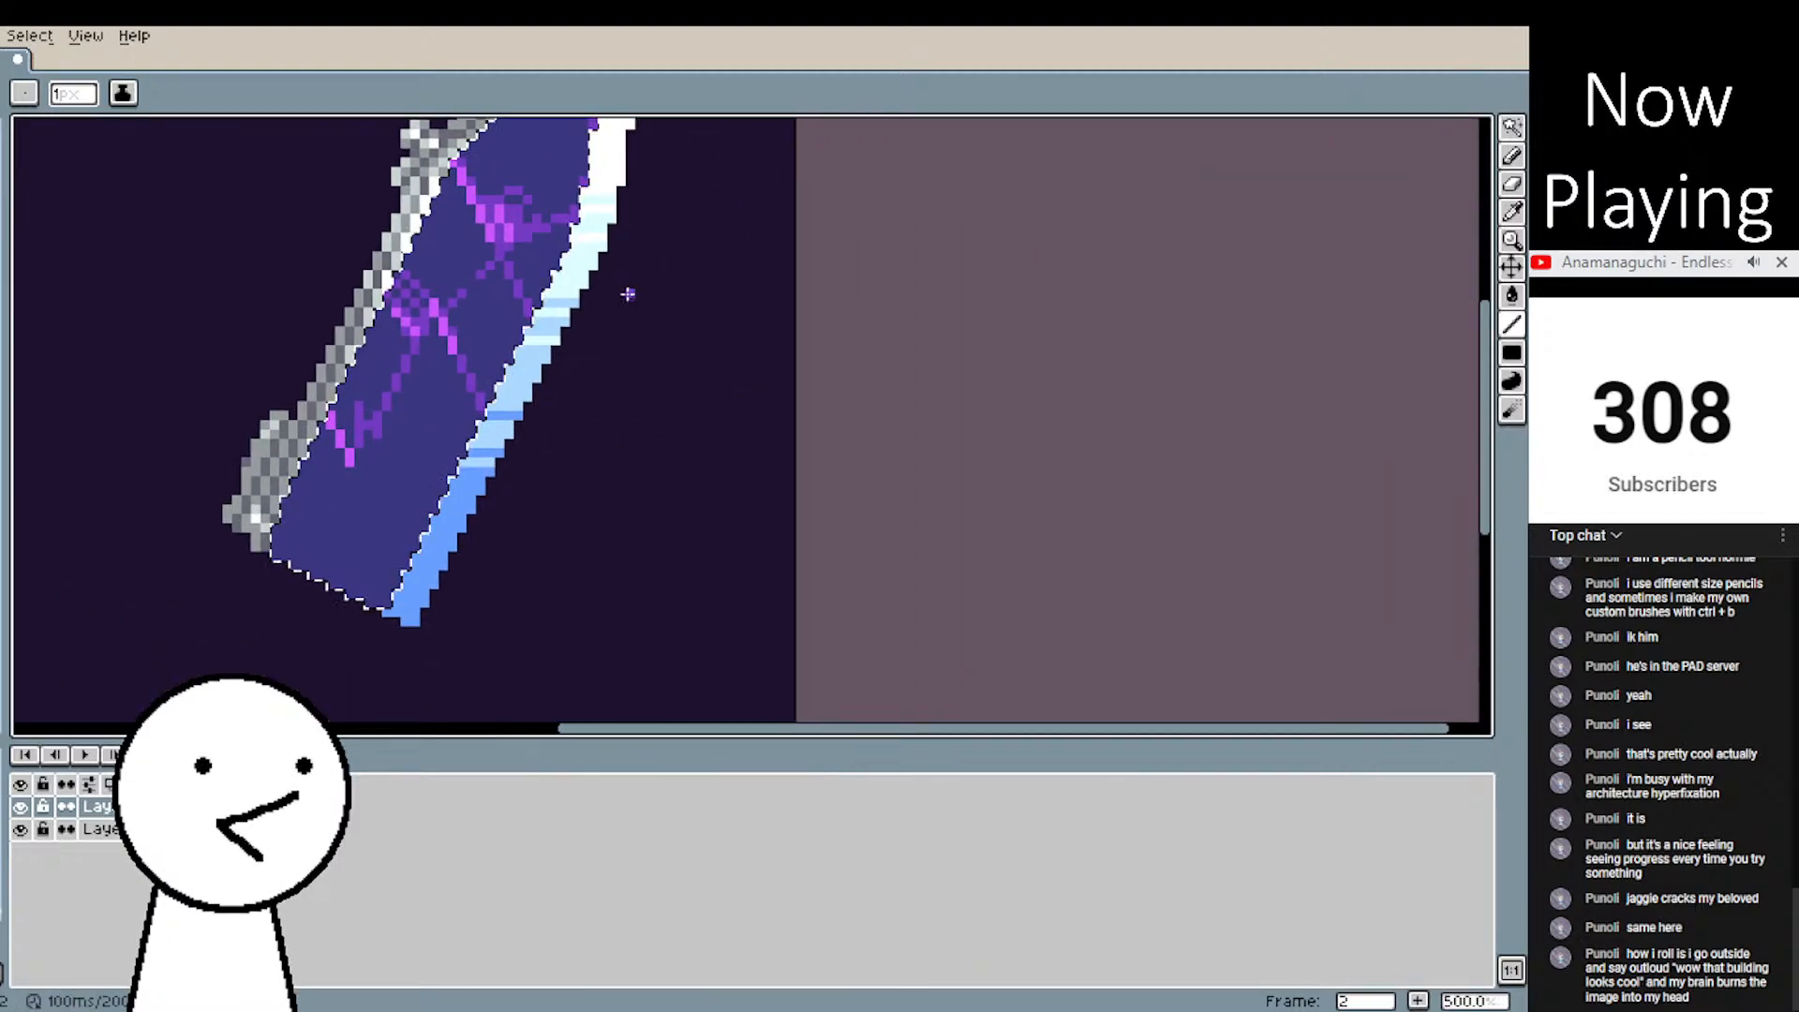
drag(632, 279, 857, 108)
scroll(625, 609, up, 4)
drag(478, 392, 783, 482)
scroll(784, 482, down, 2)
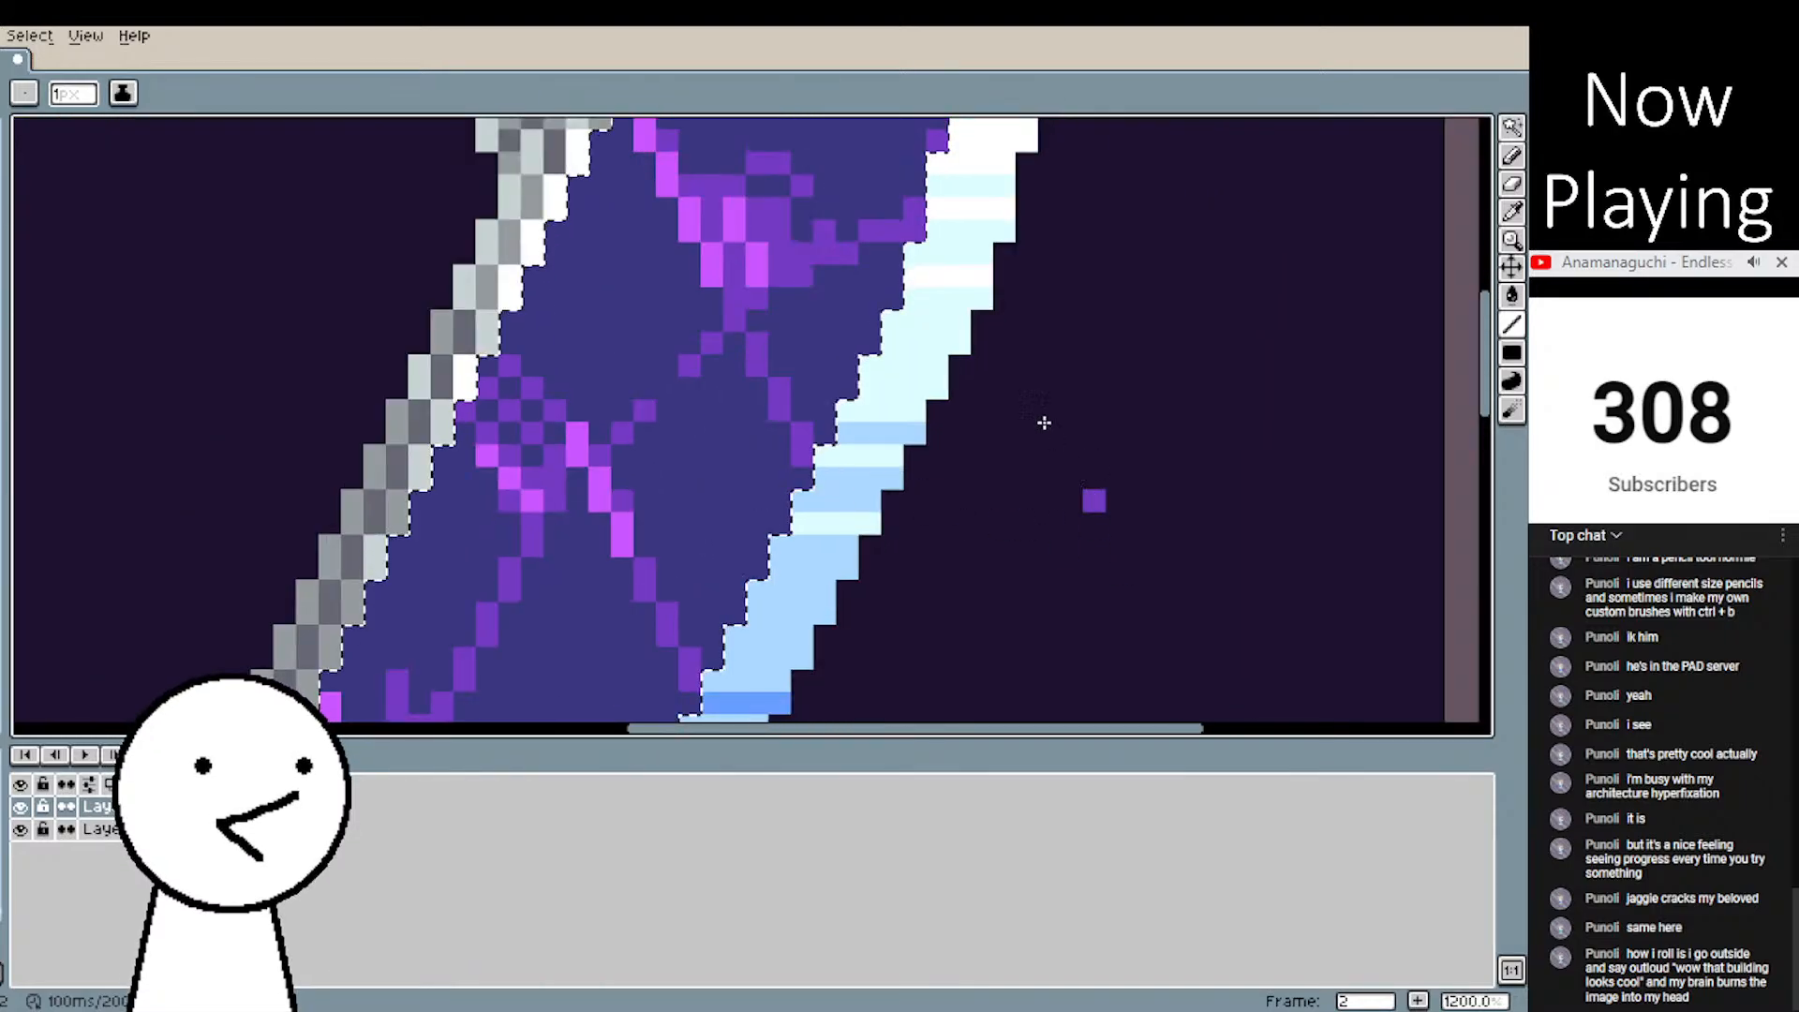
drag(951, 319, 1021, 514)
scroll(1021, 514, up, 1)
scroll(1021, 514, up, 3)
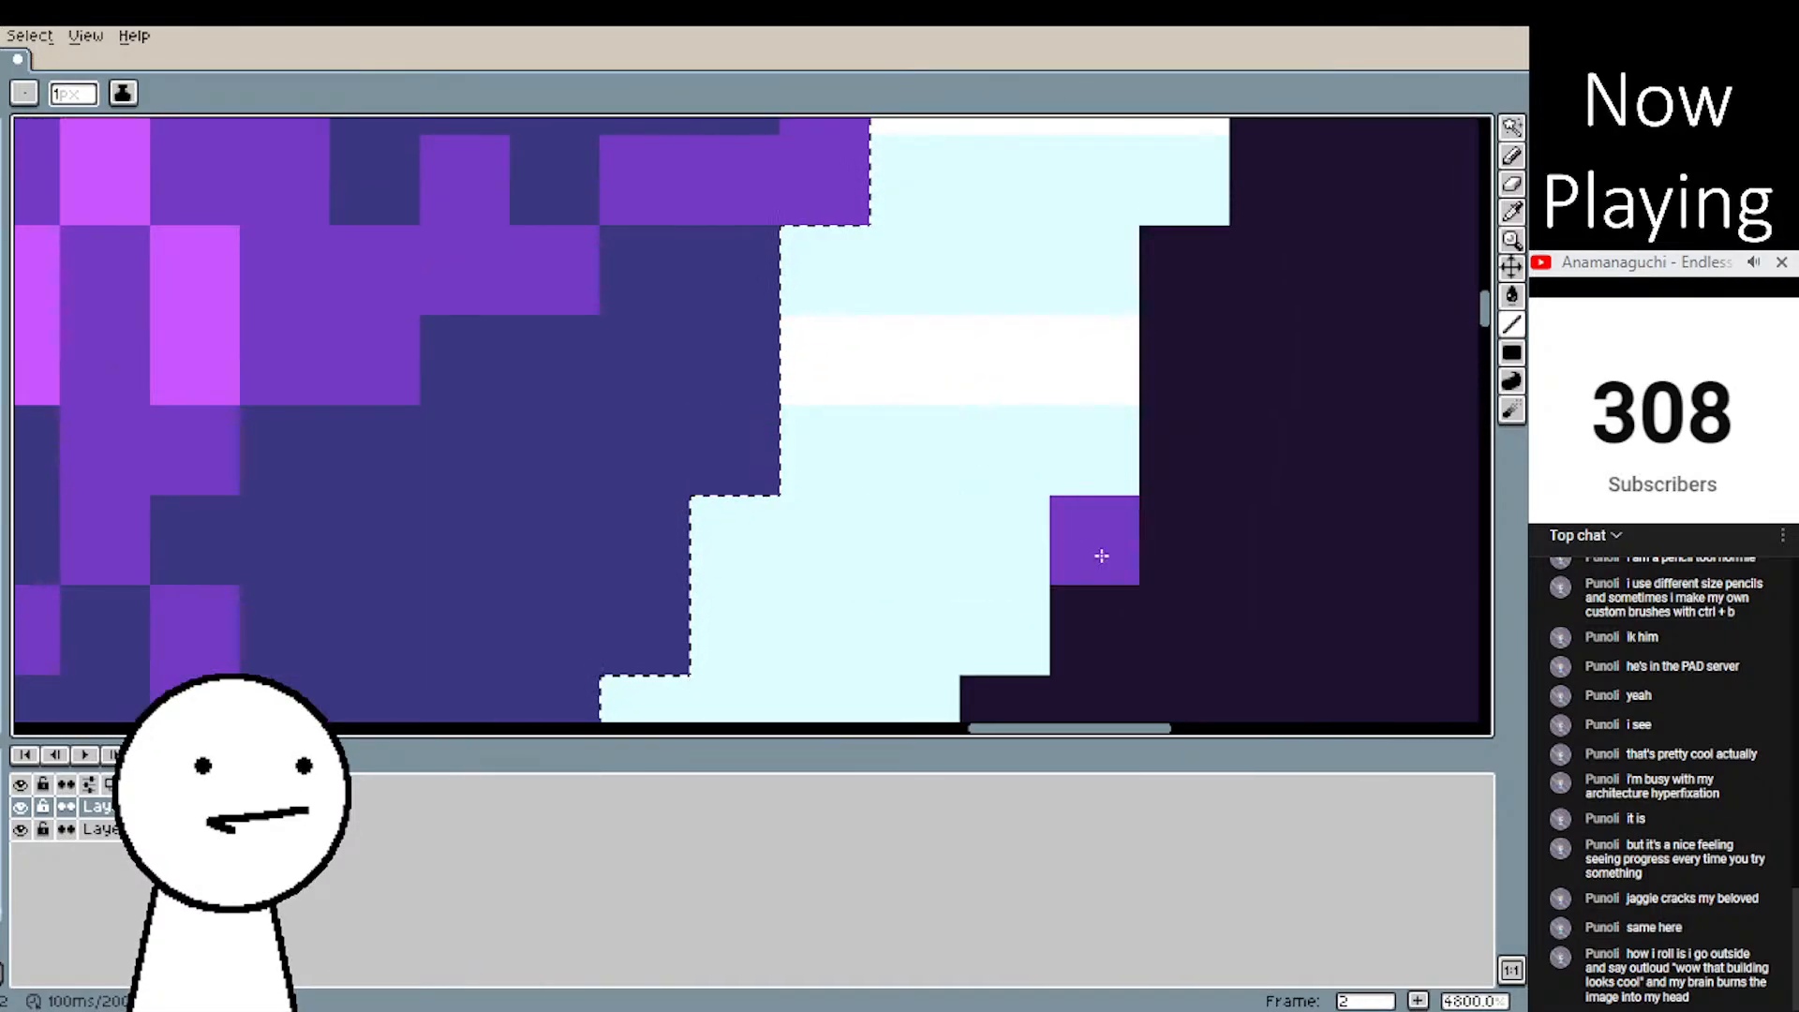
scroll(1066, 585, down, 3)
drag(1081, 600, 1073, 560)
click(952, 481)
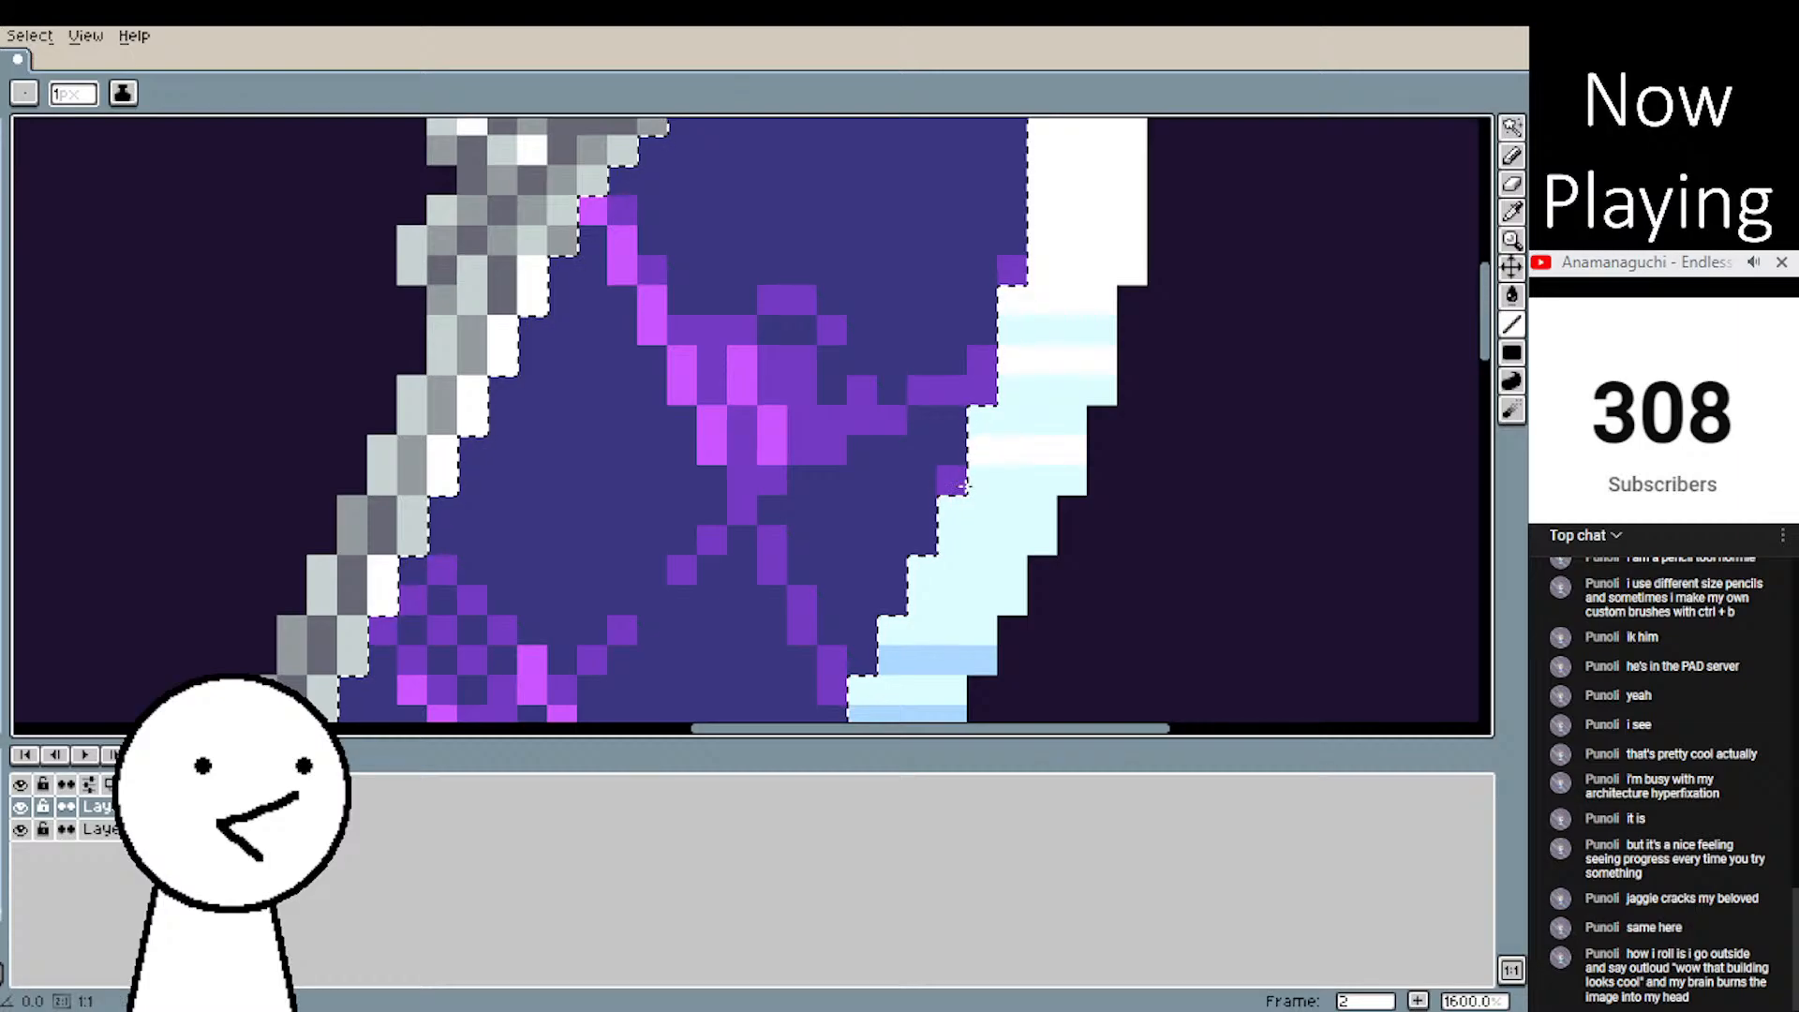
scroll(1161, 690, down, 3)
scroll(1032, 521, up, 1)
scroll(1029, 521, down, 1)
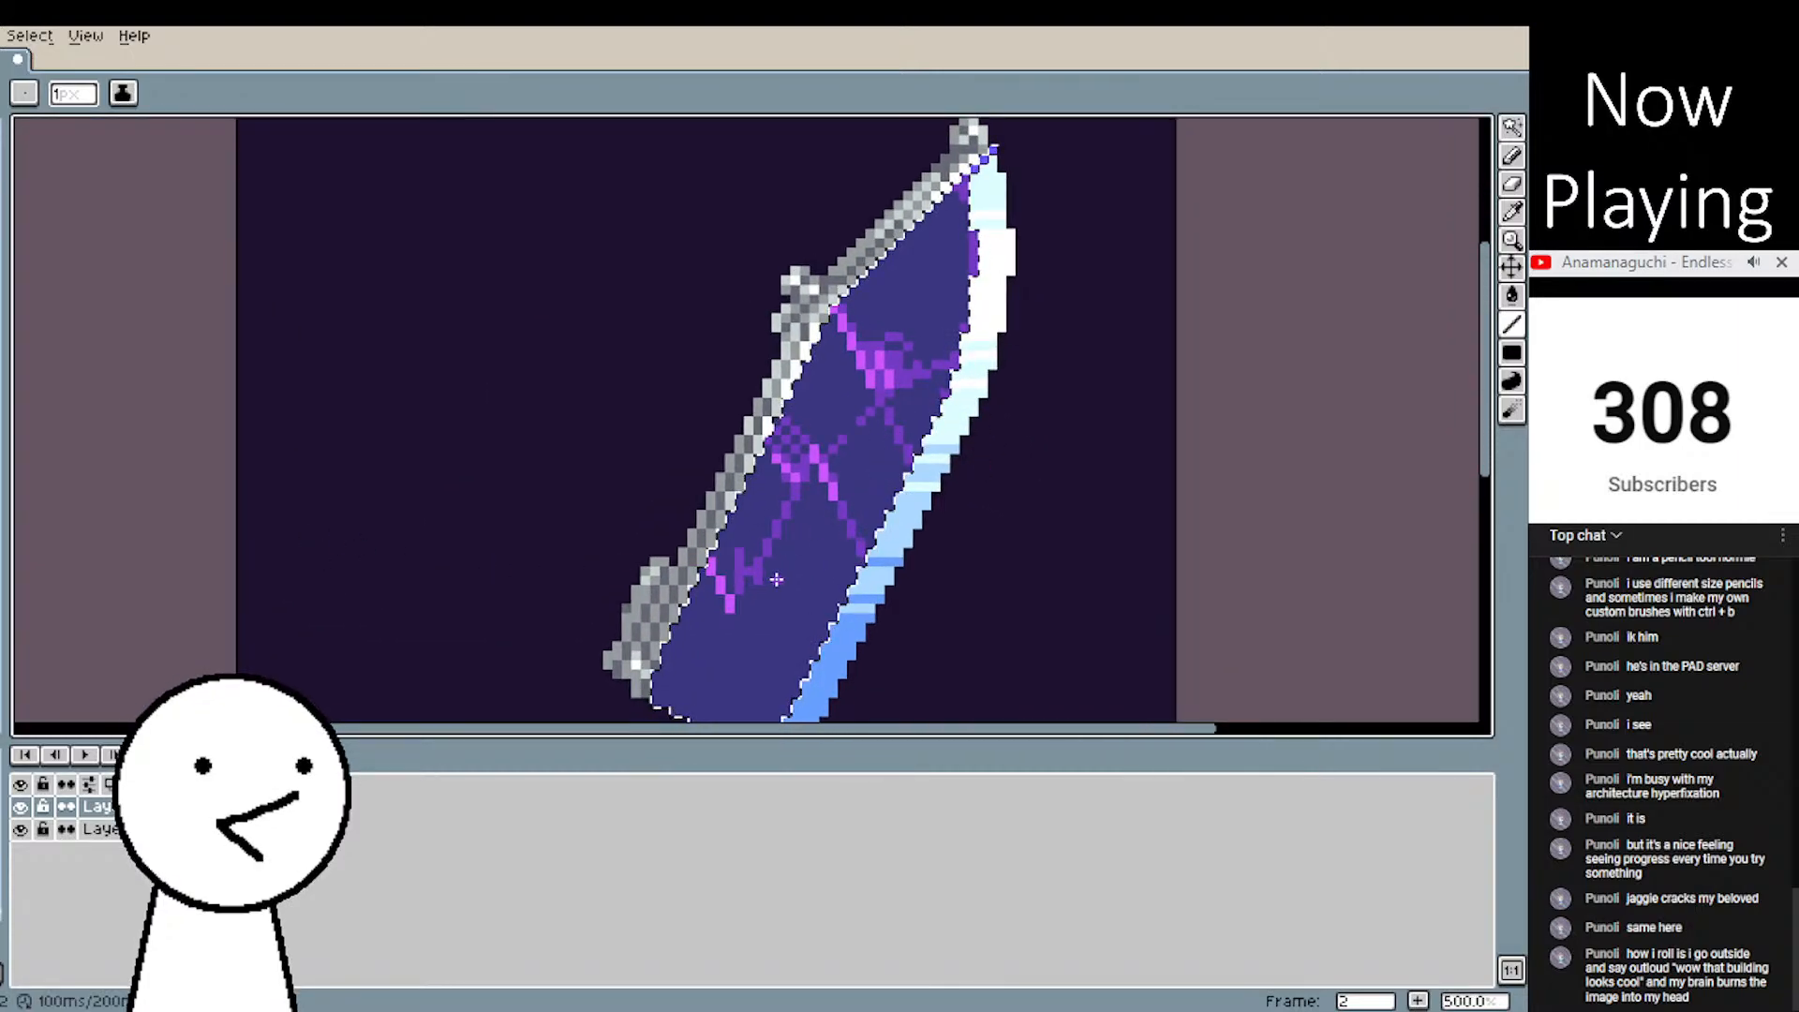
drag(1017, 578, 955, 362)
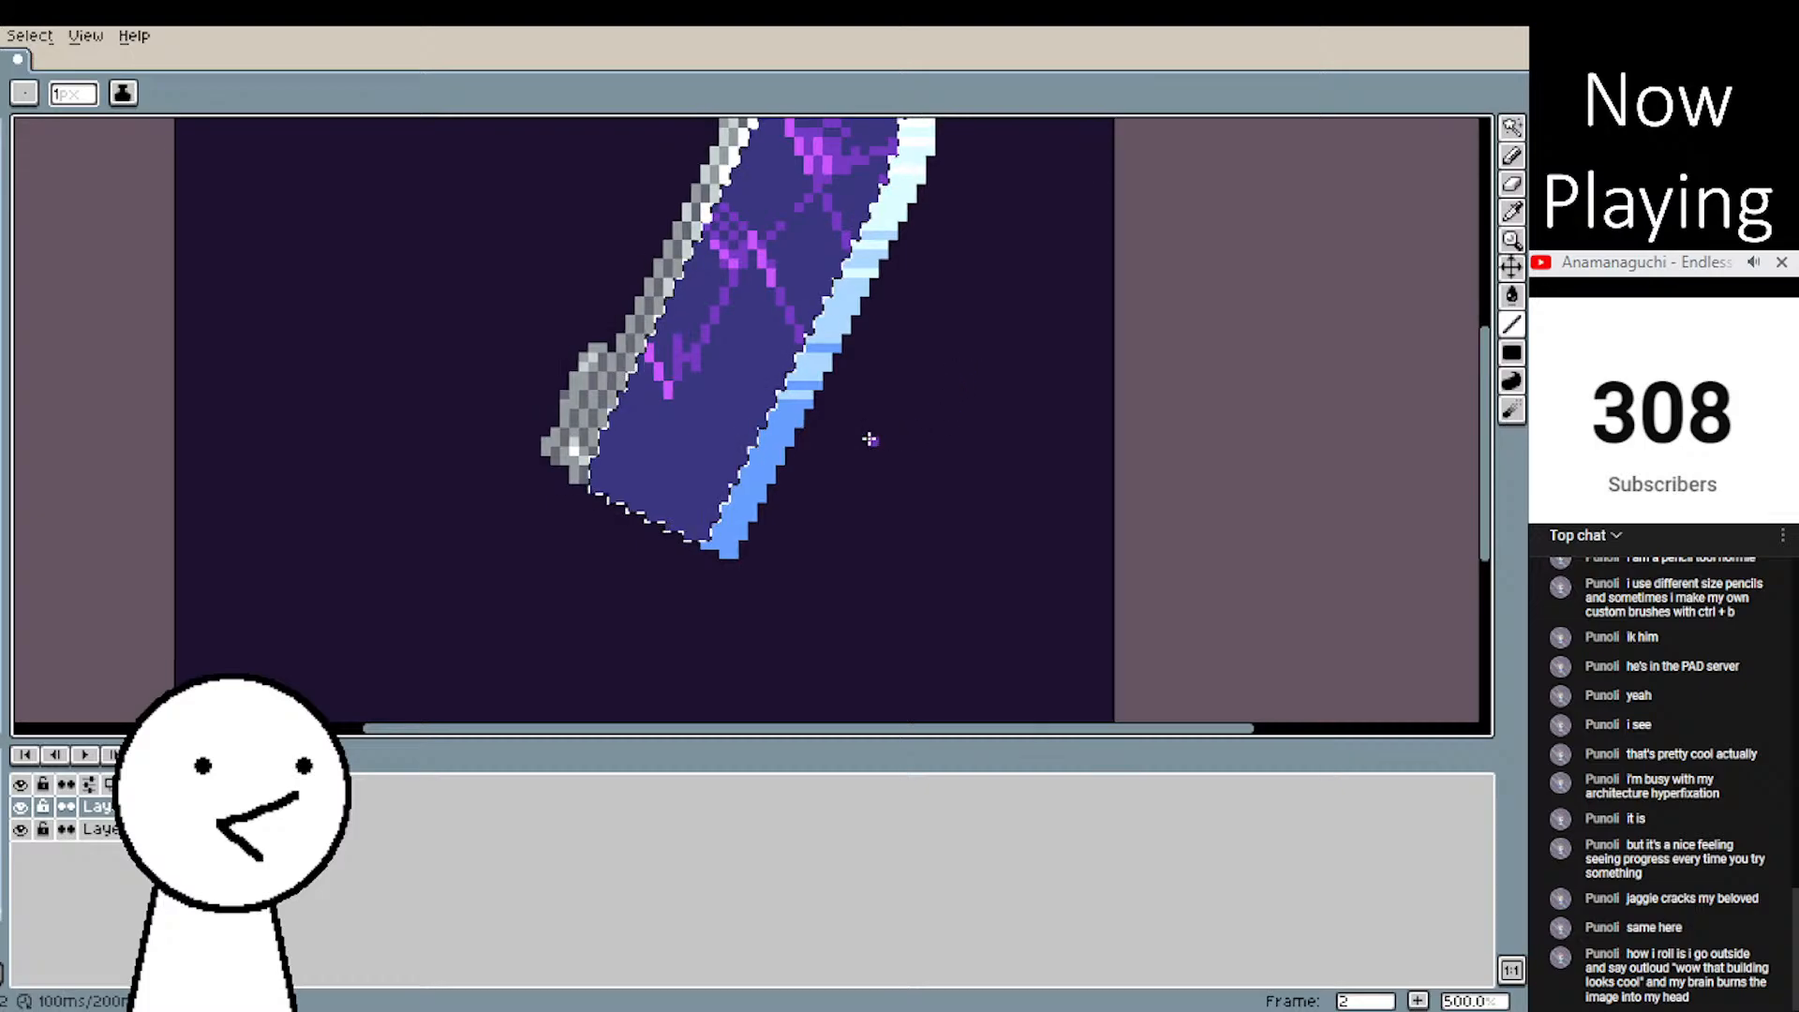
scroll(778, 413, up, 2)
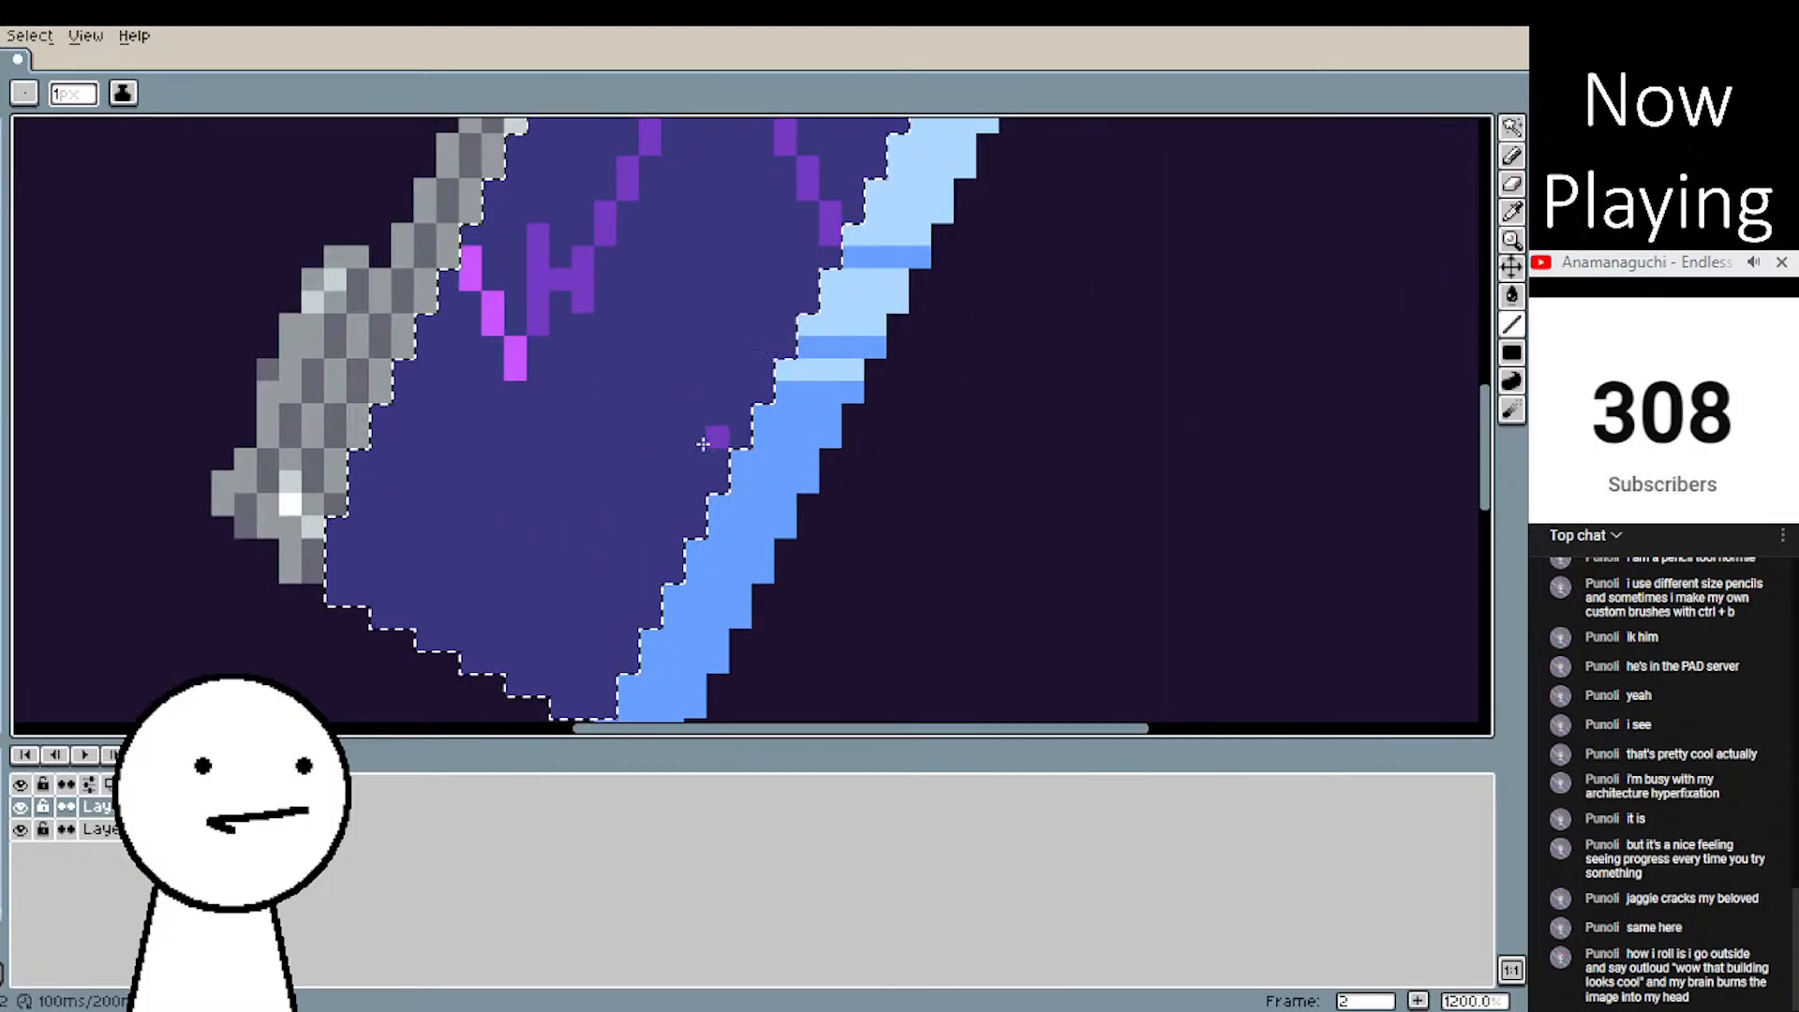
- Try to extend the lowest pink crack stroke downward with a short dark purple line
scroll(527, 449, up, 3)
drag(413, 300, 413, 346)
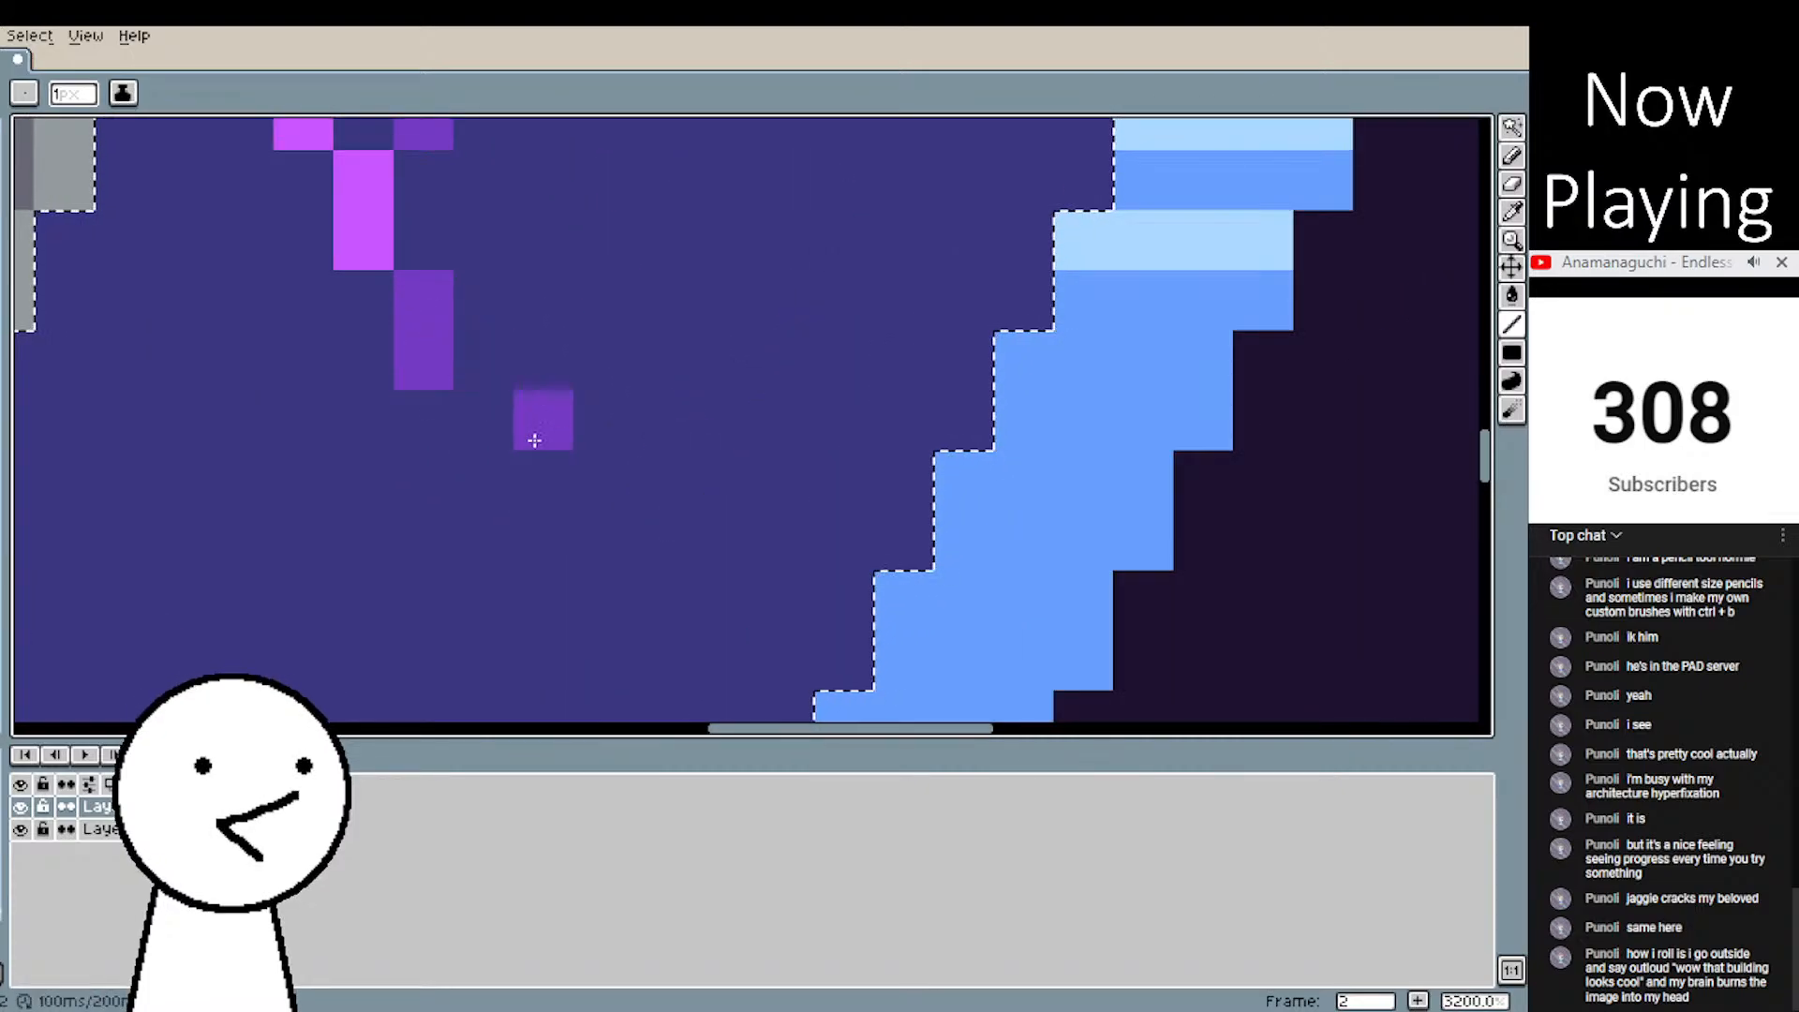
drag(500, 422, 493, 462)
scroll(1024, 413, down, 5)
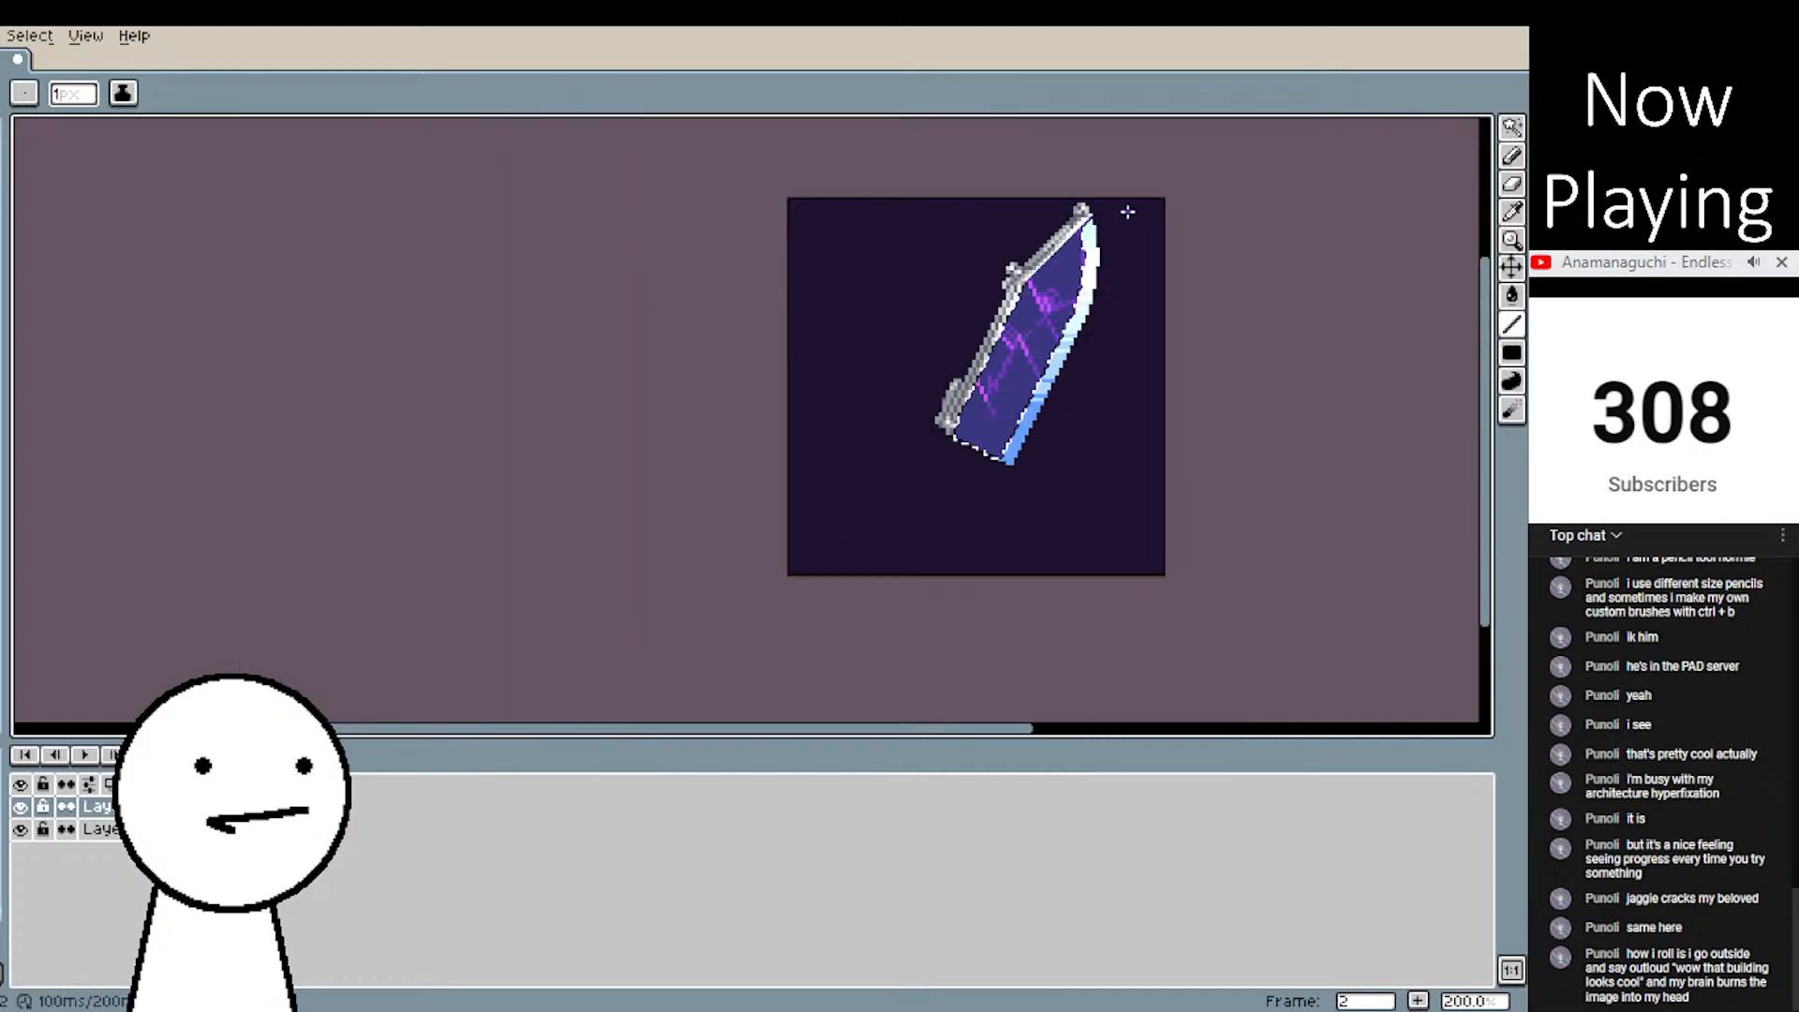
- Examine the purple crack pattern and the light edge highlights along the whole blade, close up and at full view
scroll(1030, 590, up, 3)
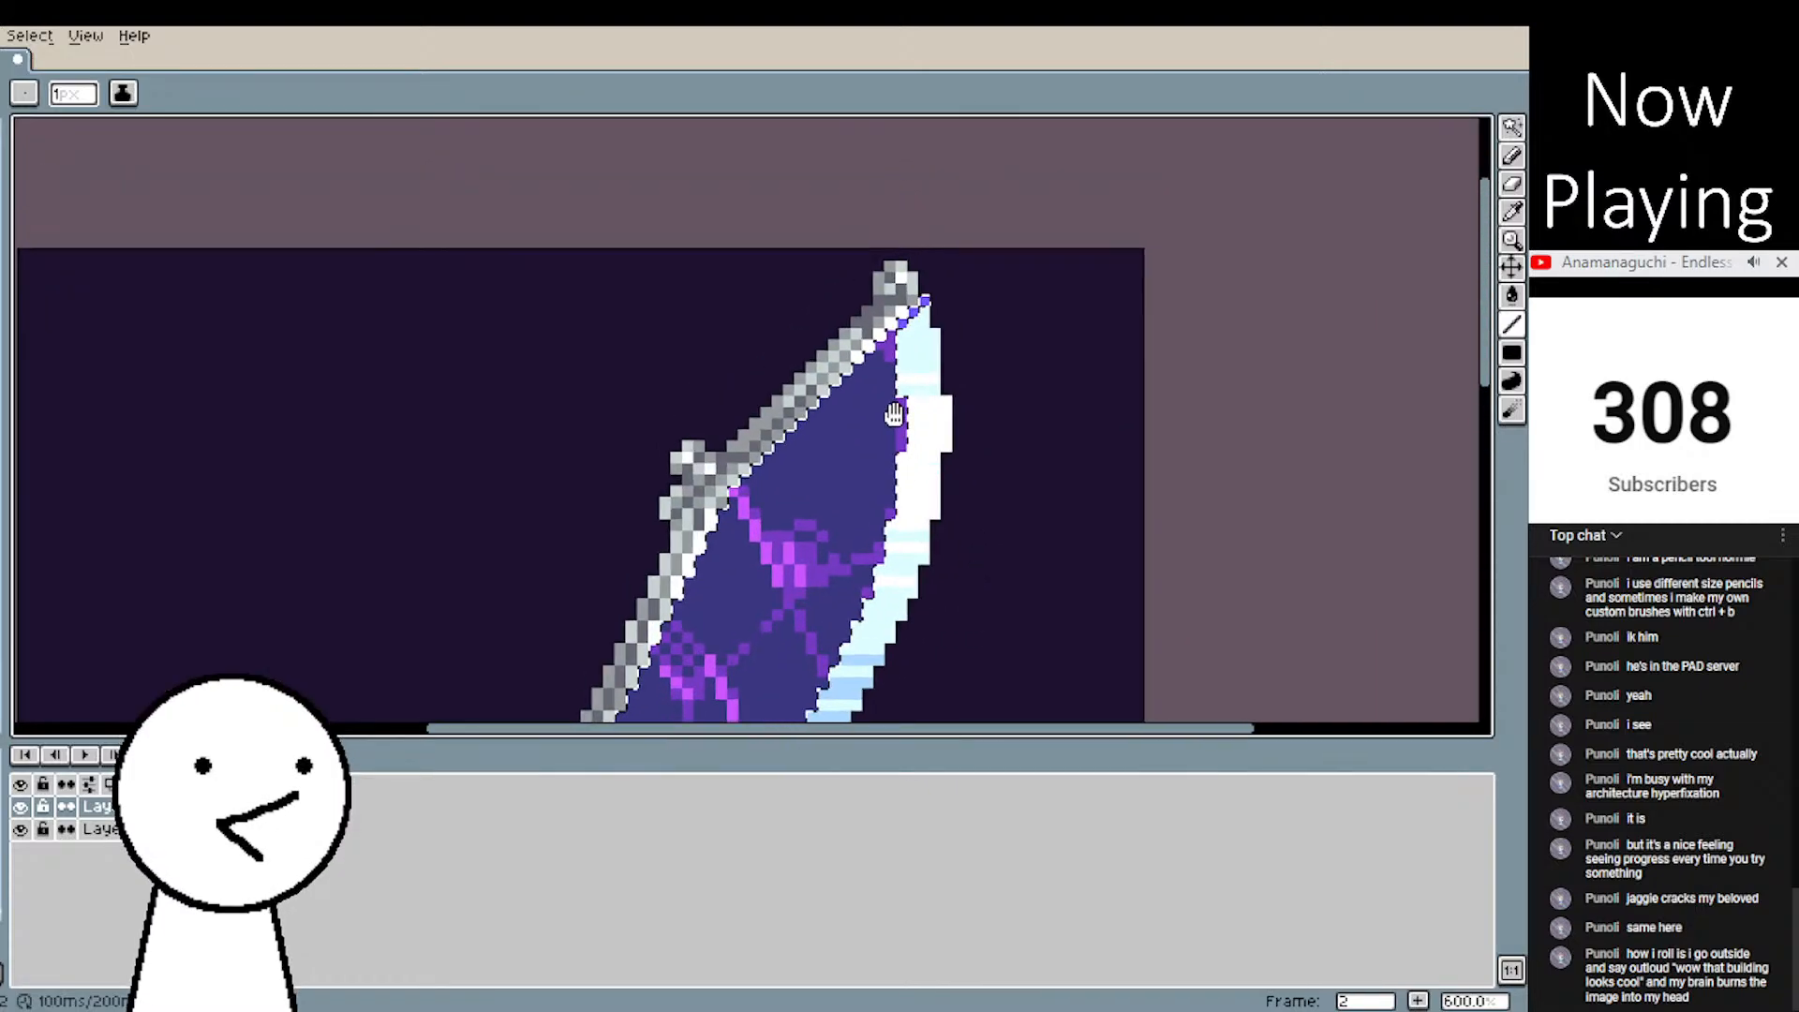
scroll(907, 324, up, 4)
scroll(816, 376, down, 4)
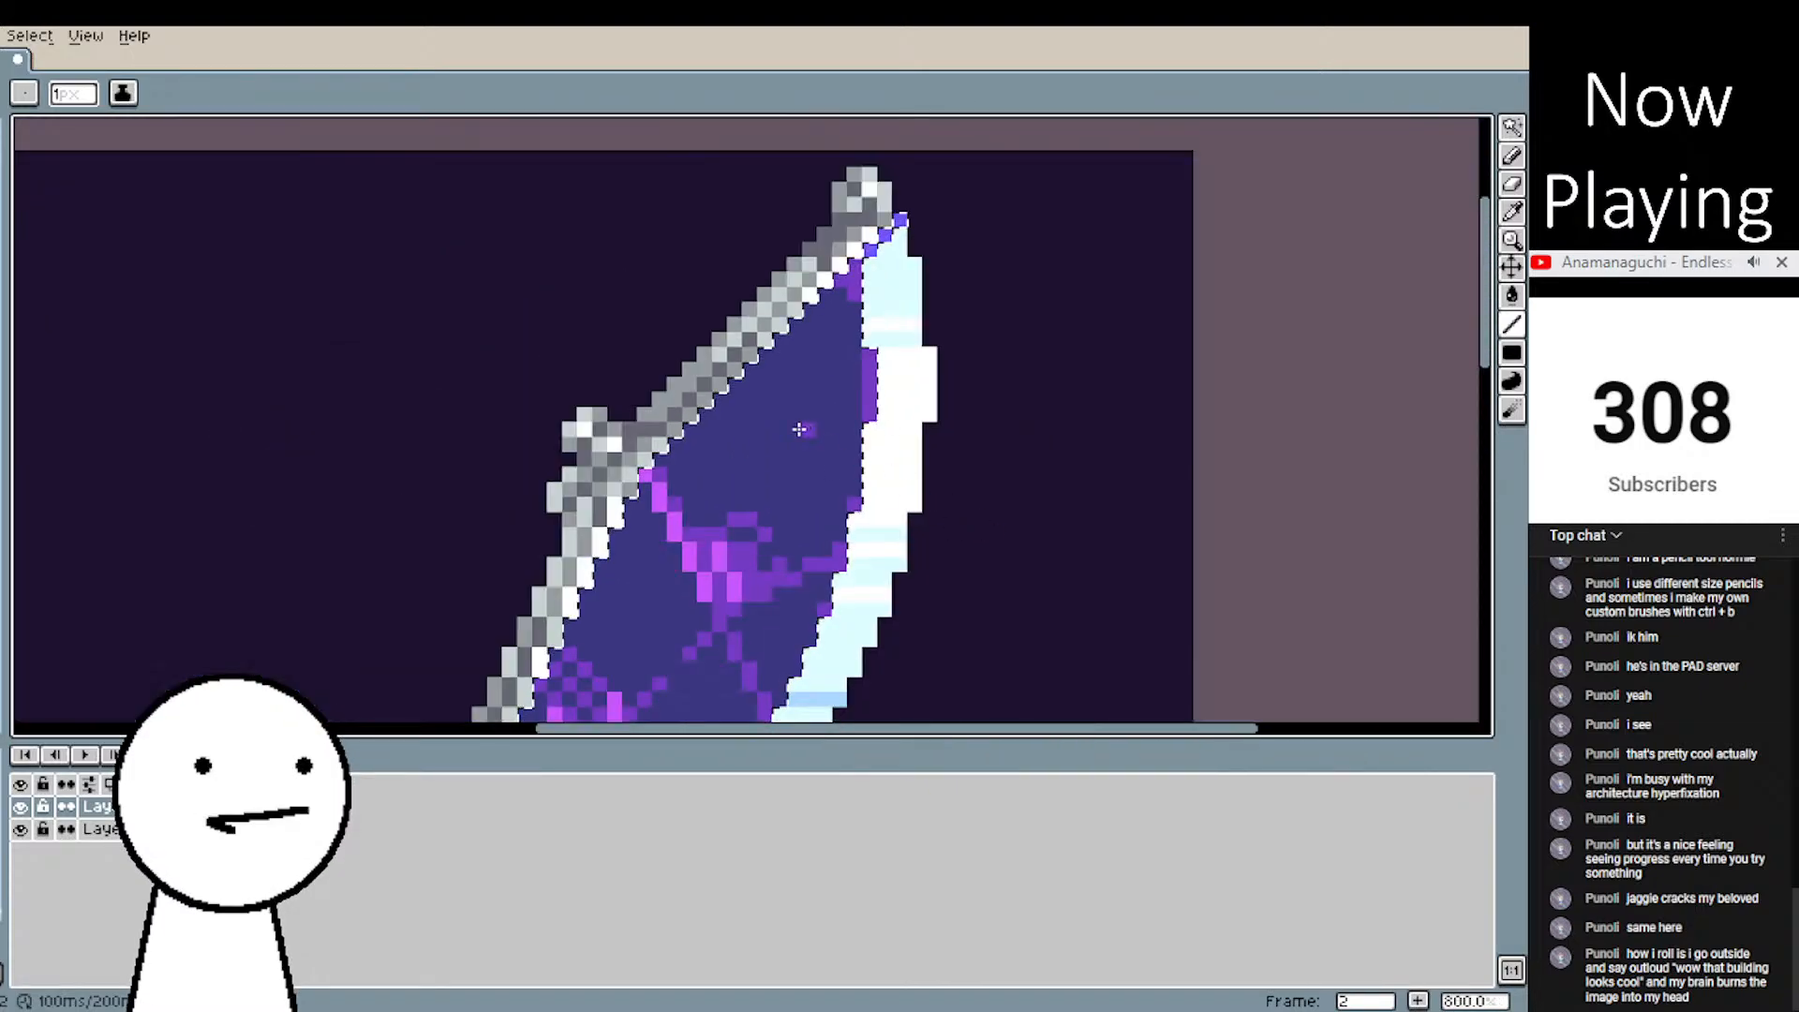
scroll(757, 394, up, 3)
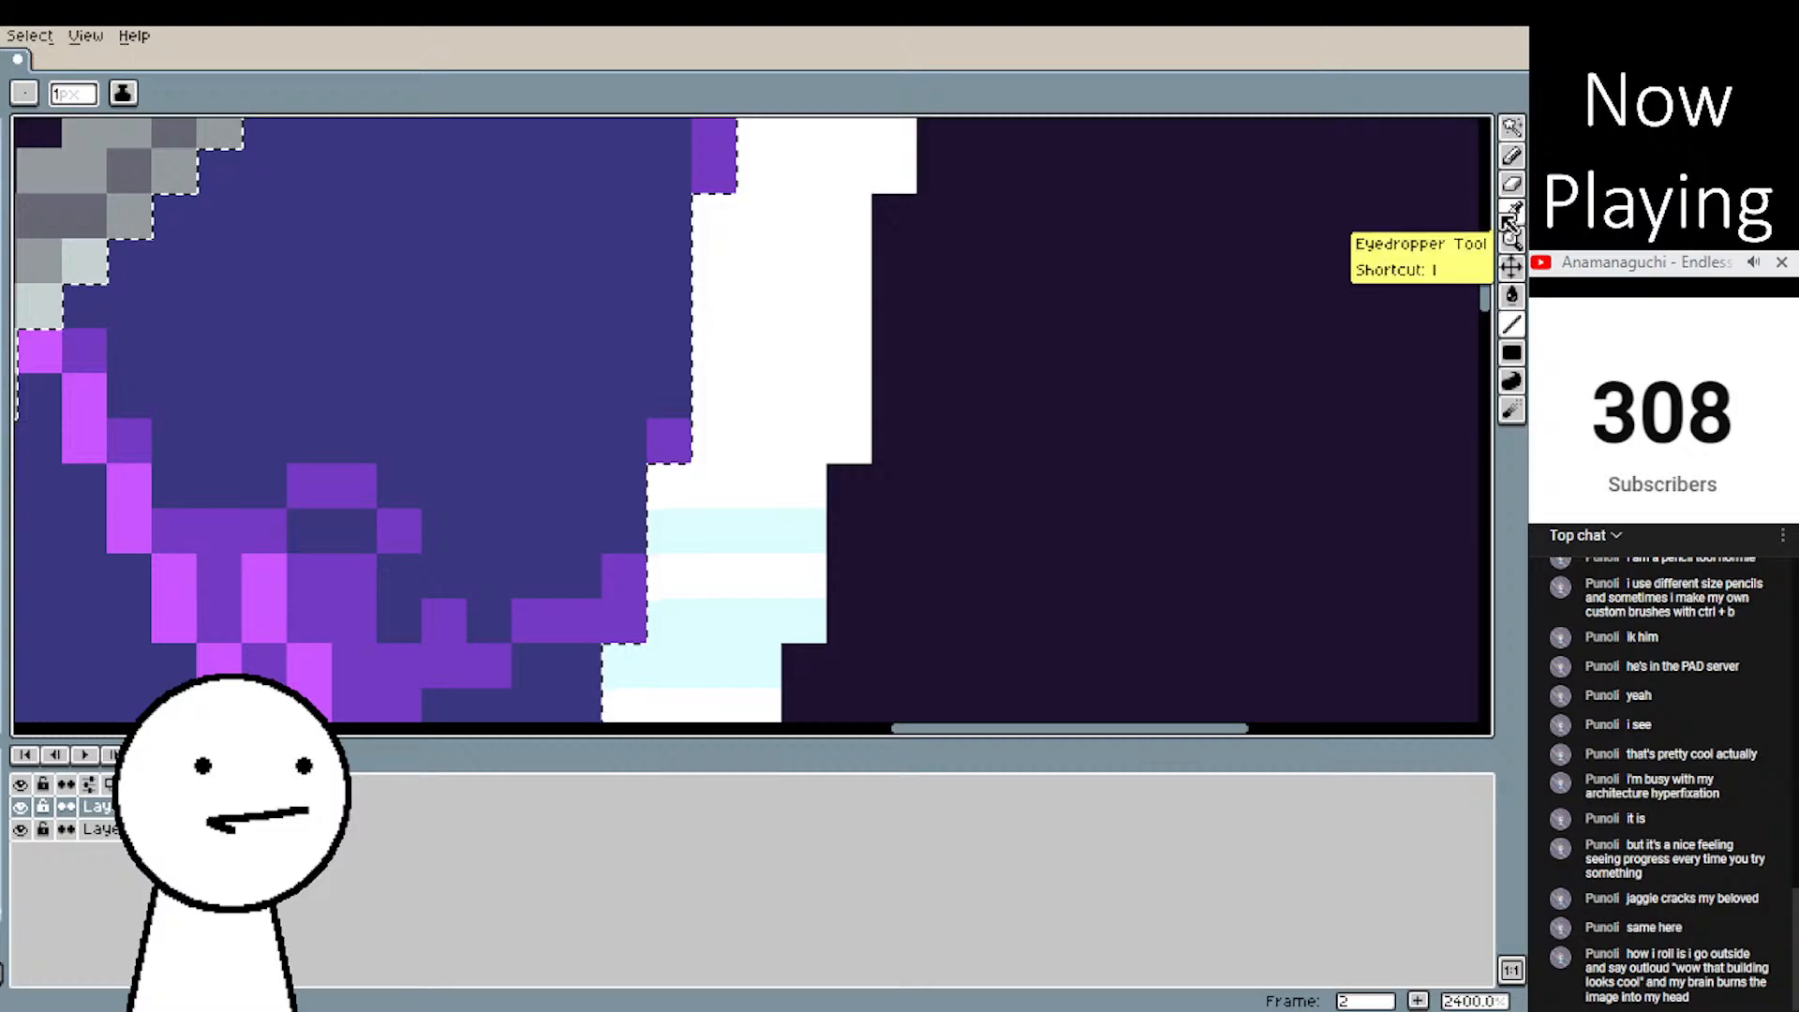
scroll(887, 377, down, 5)
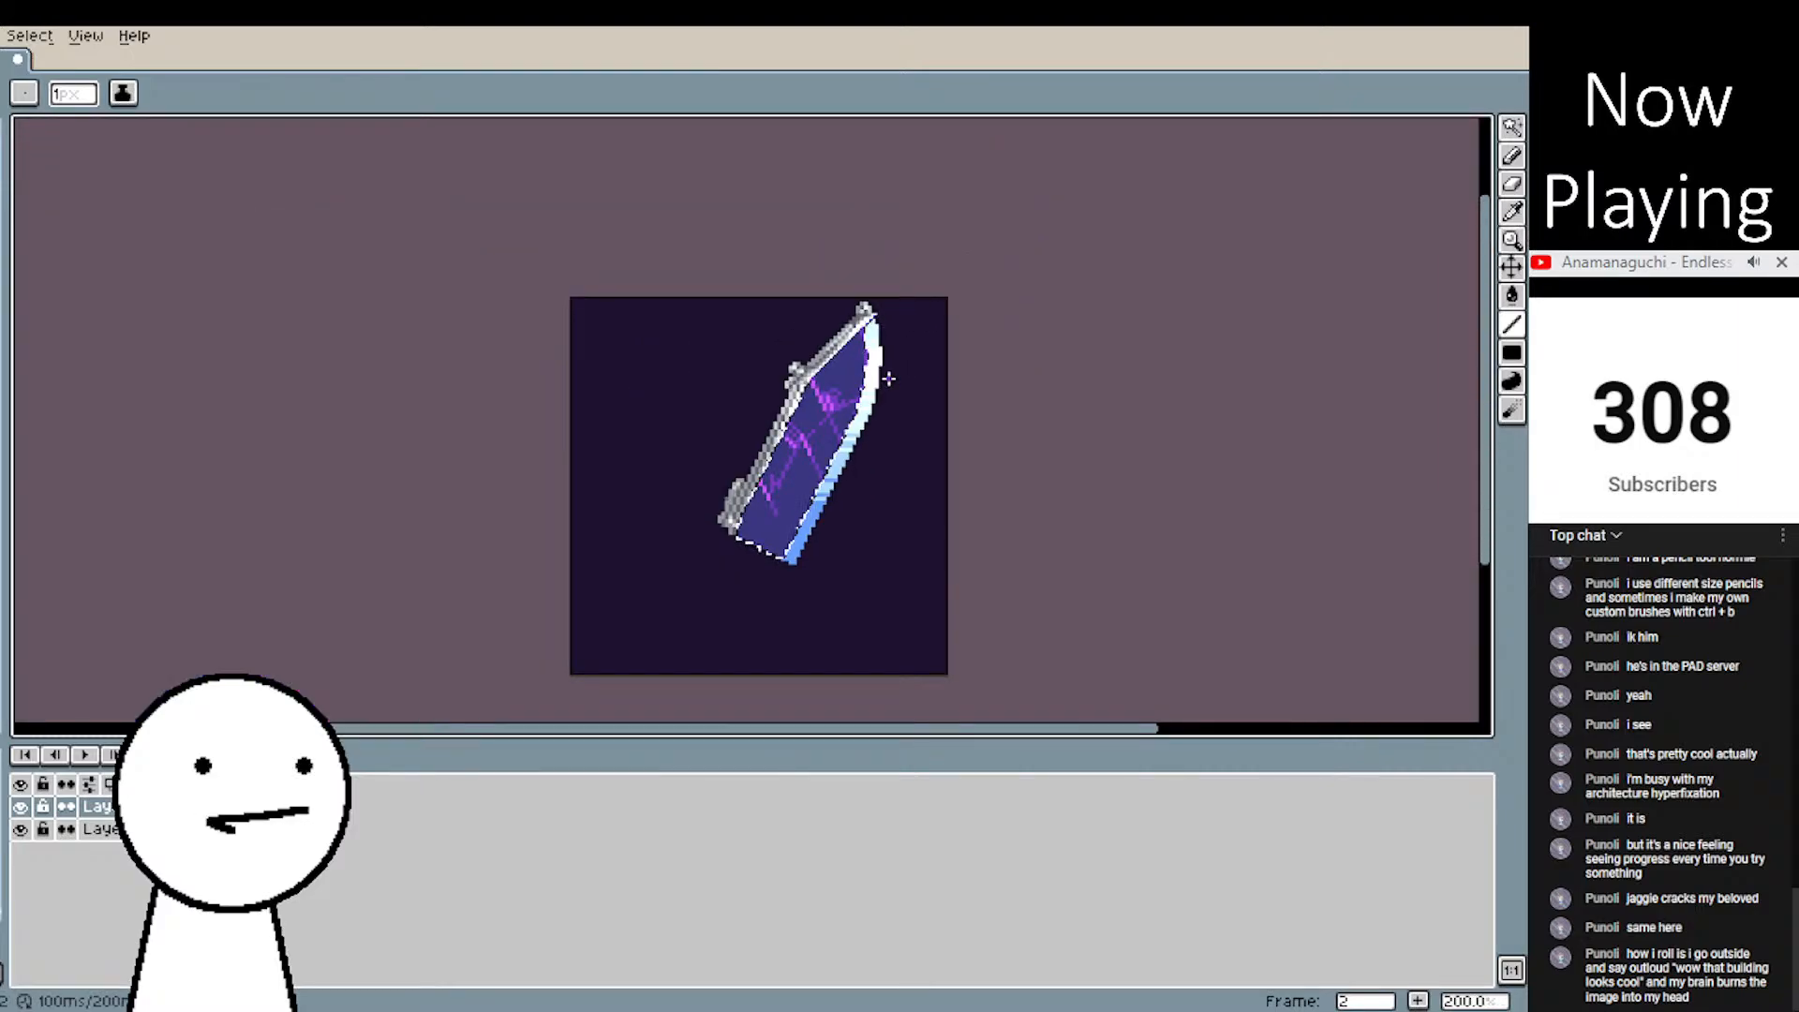
scroll(889, 377, down, 1)
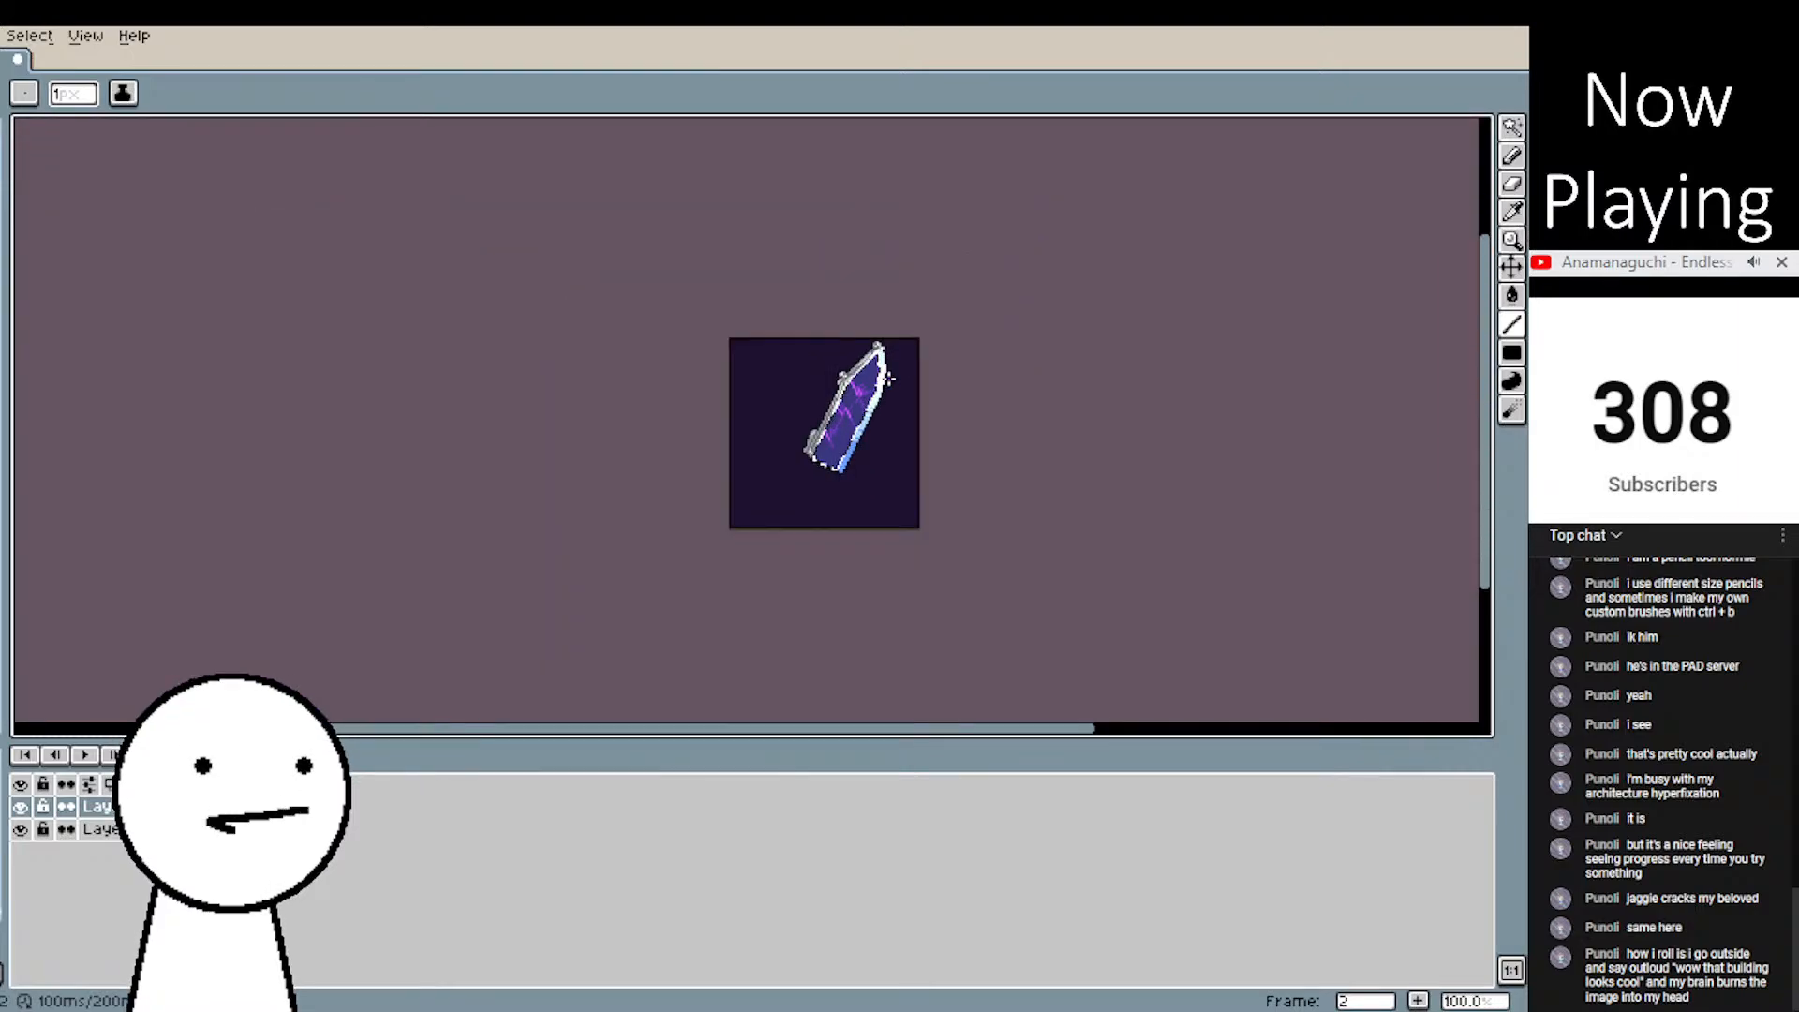
scroll(938, 436, up, 2)
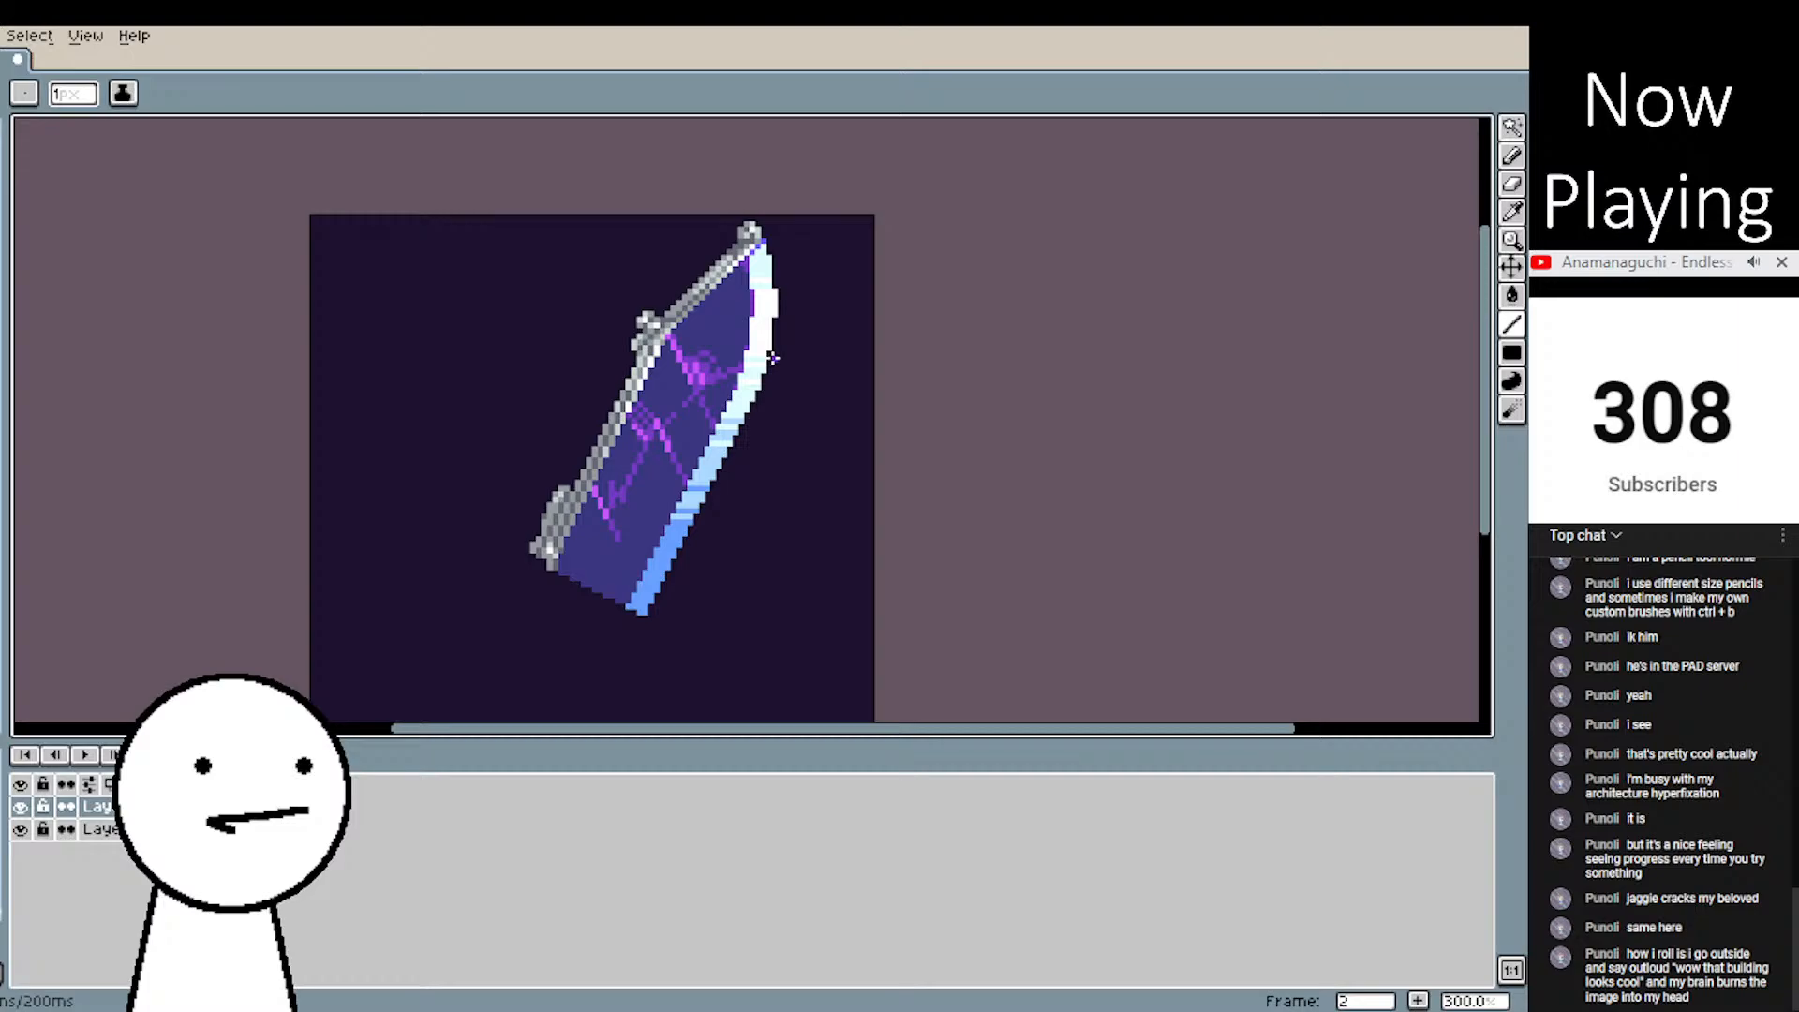
scroll(771, 358, up, 3)
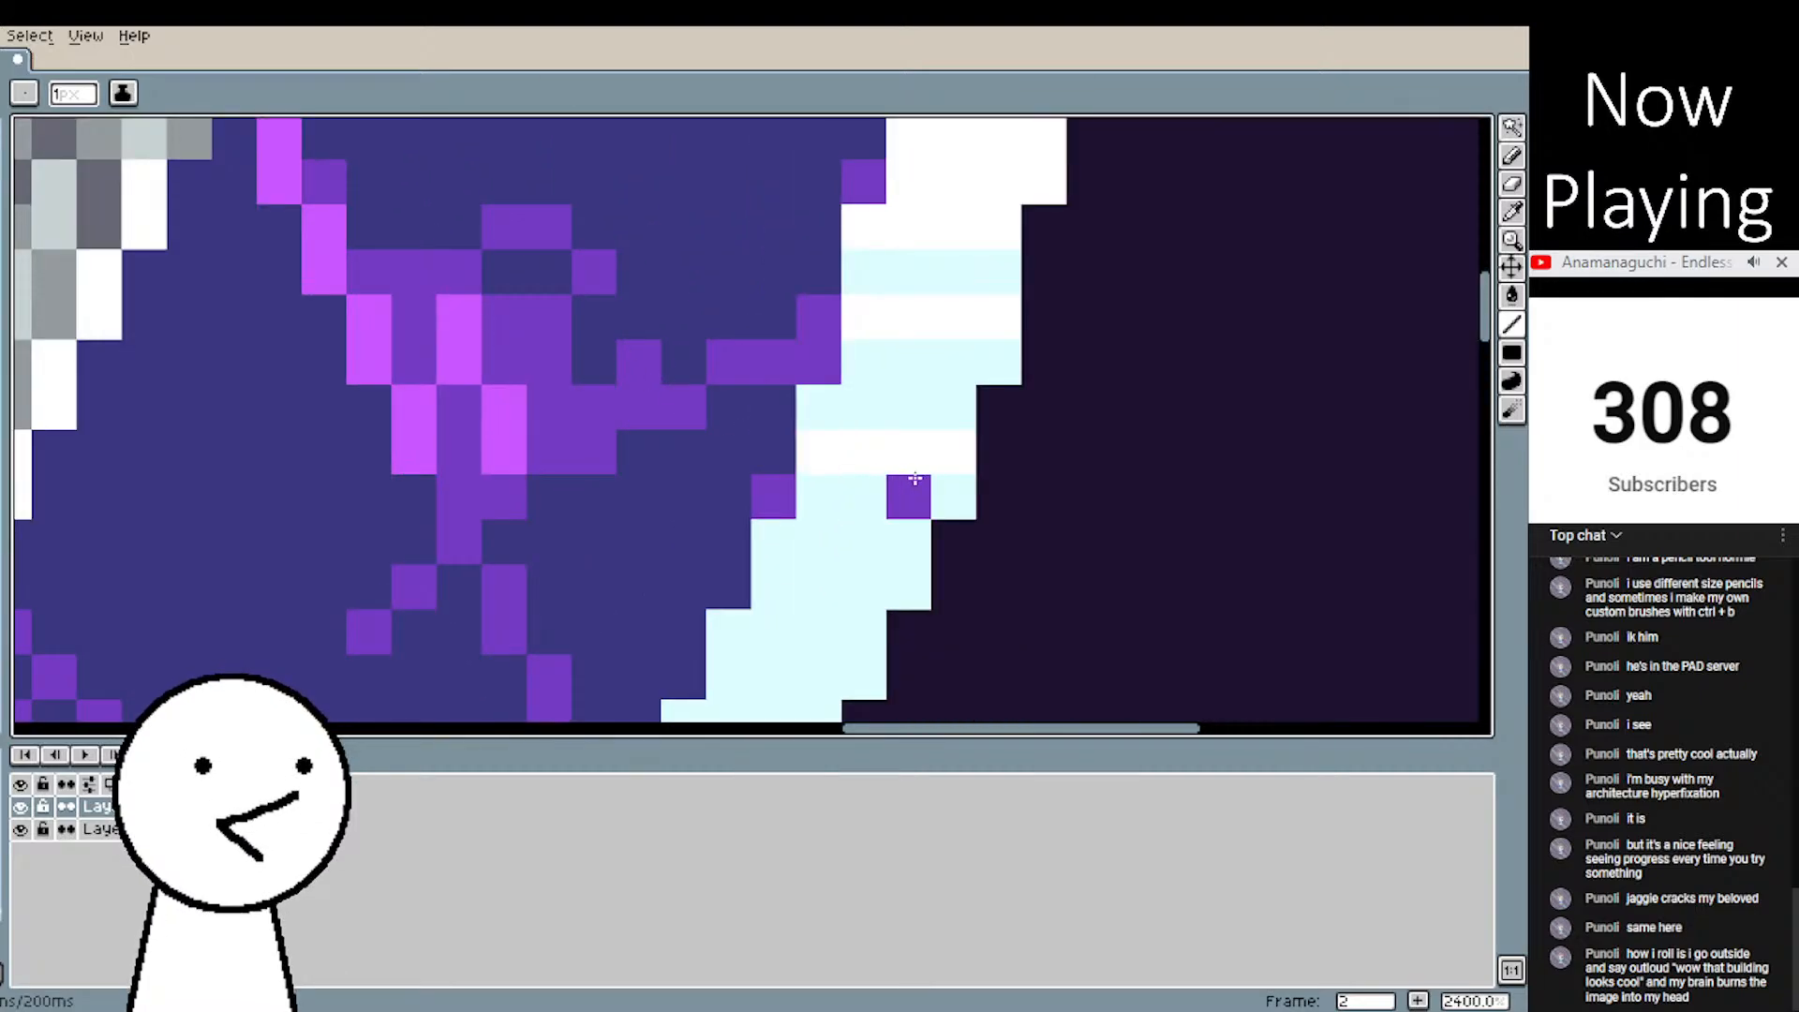
scroll(722, 273, down, 4)
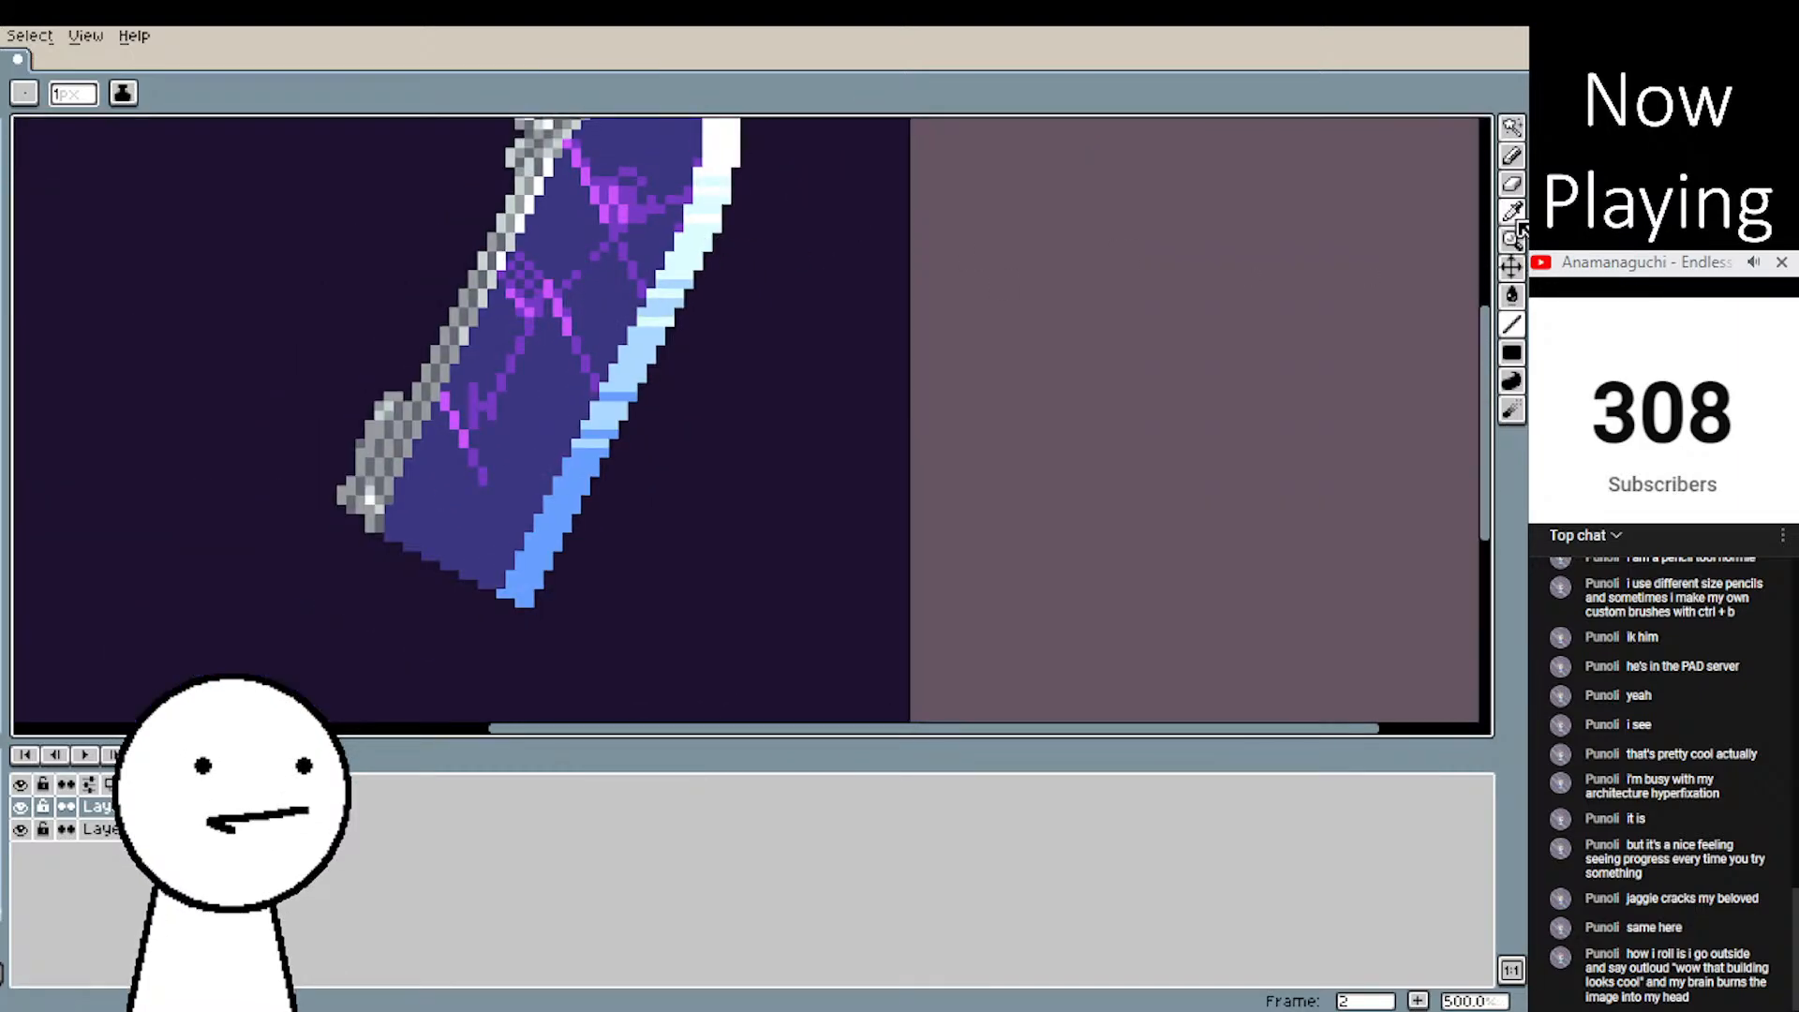
click(1512, 214)
scroll(705, 273, down, 4)
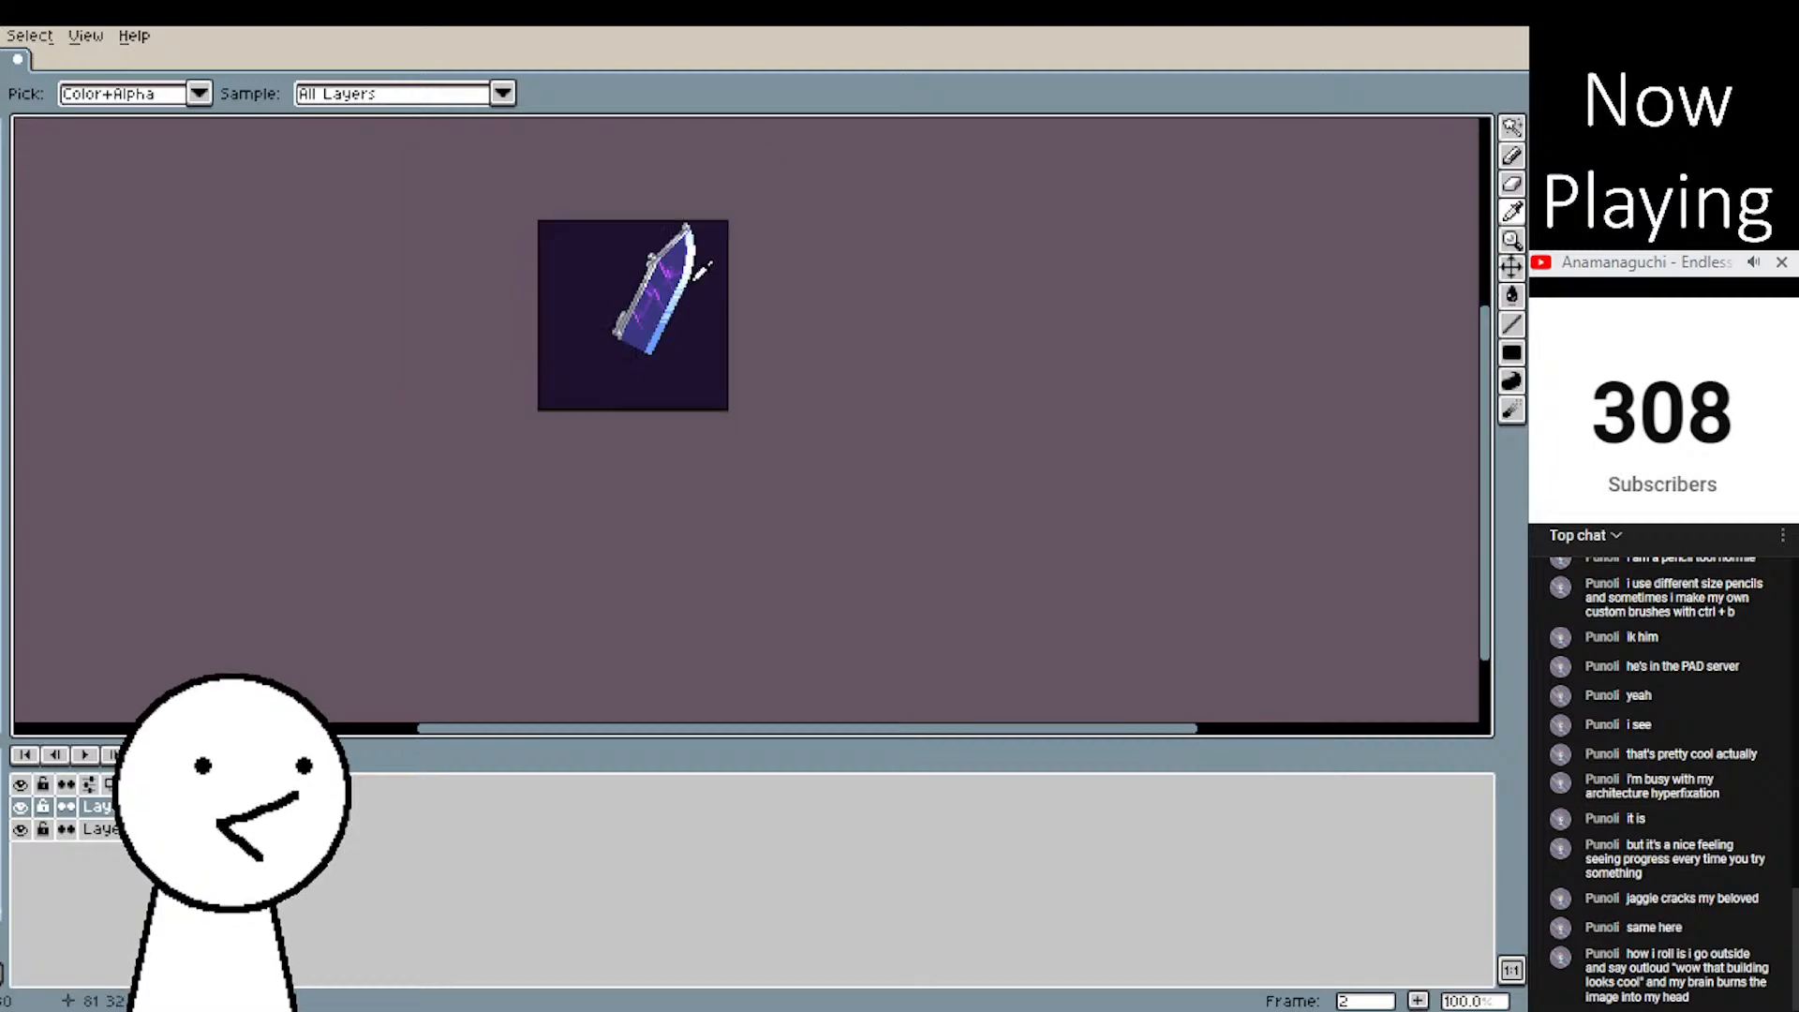
drag(773, 291, 859, 375)
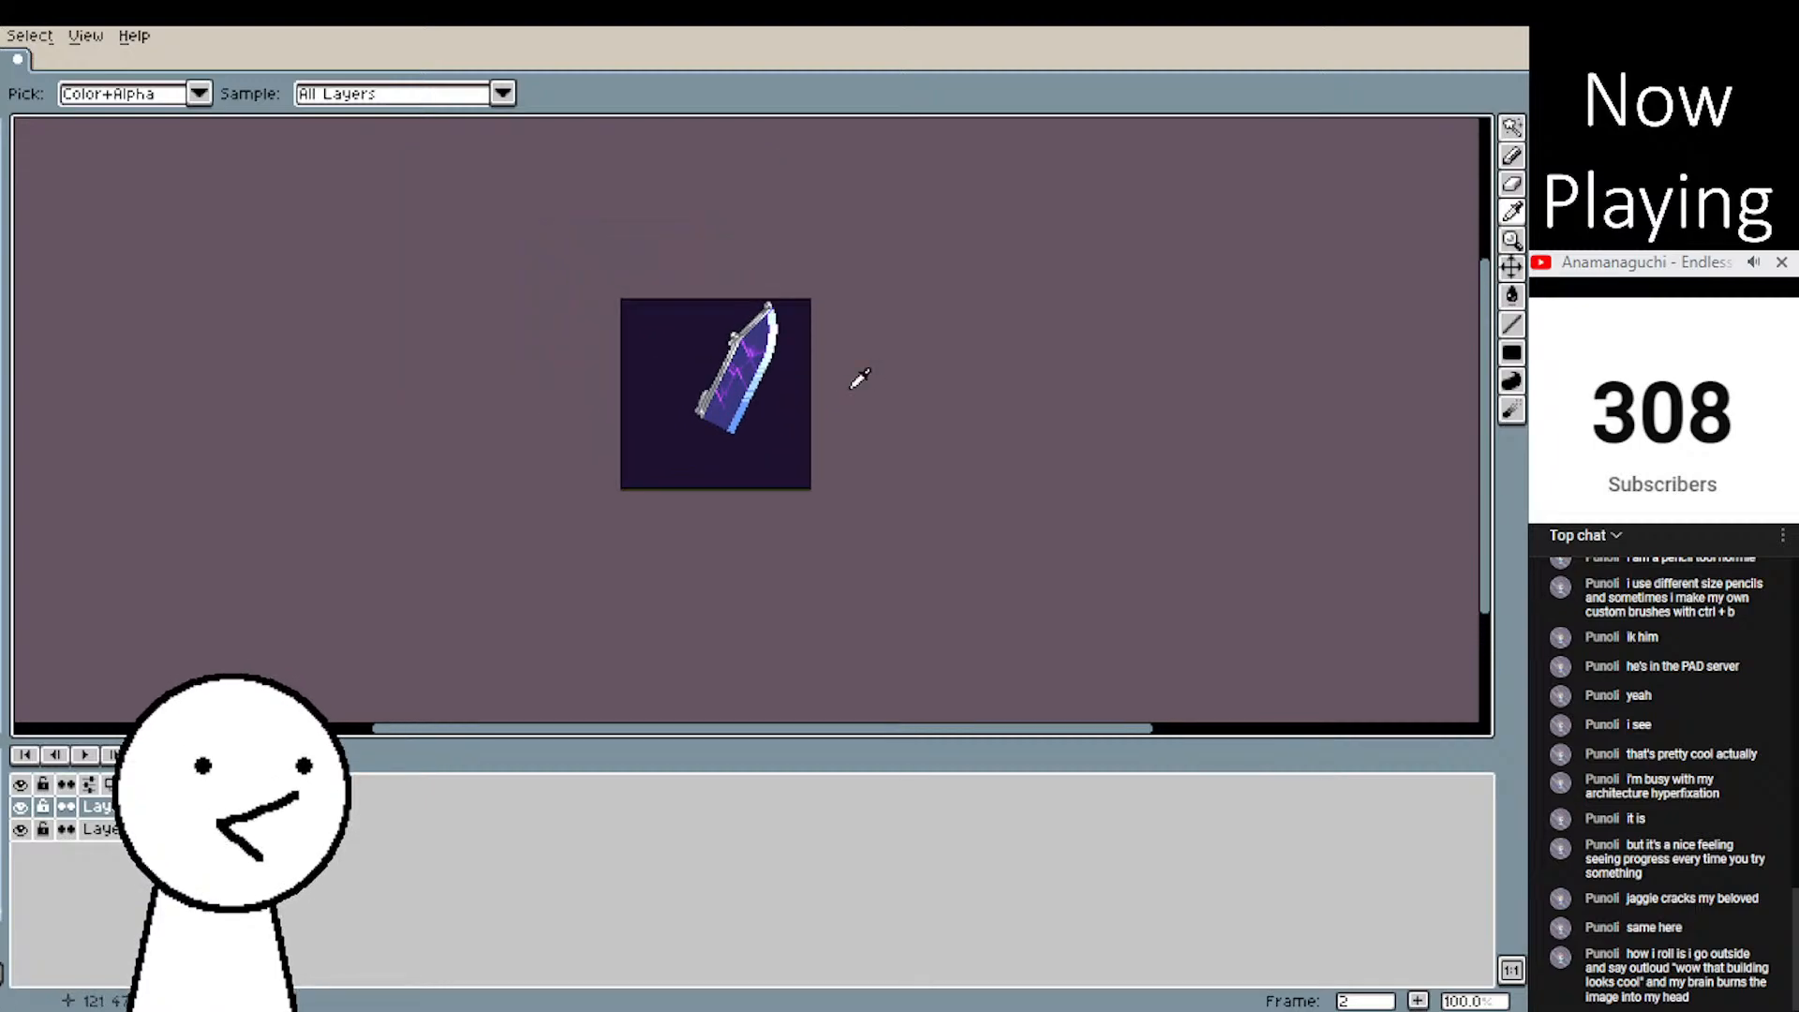
scroll(775, 286, up, 4)
drag(771, 459, 703, 597)
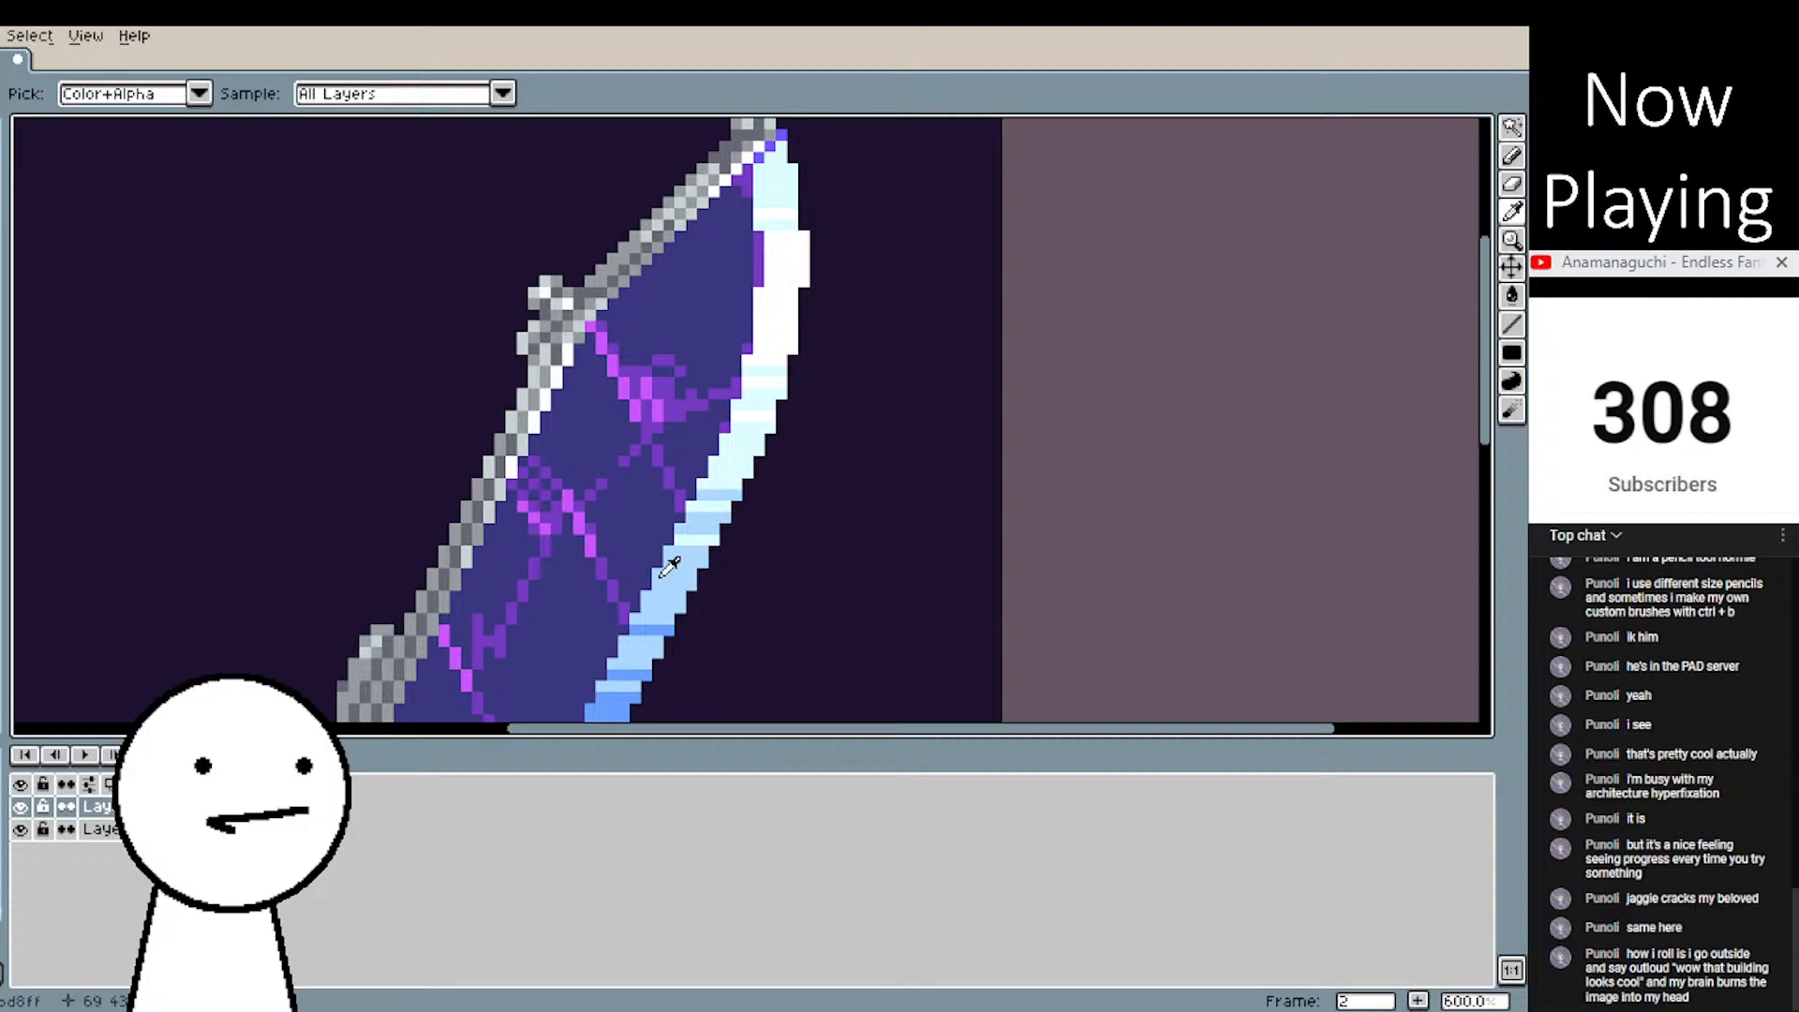
- Undo the dark purple crack lines inside the blade, back to only the three short pink strokes
key(ctrl+z)
key(ctrl+z)
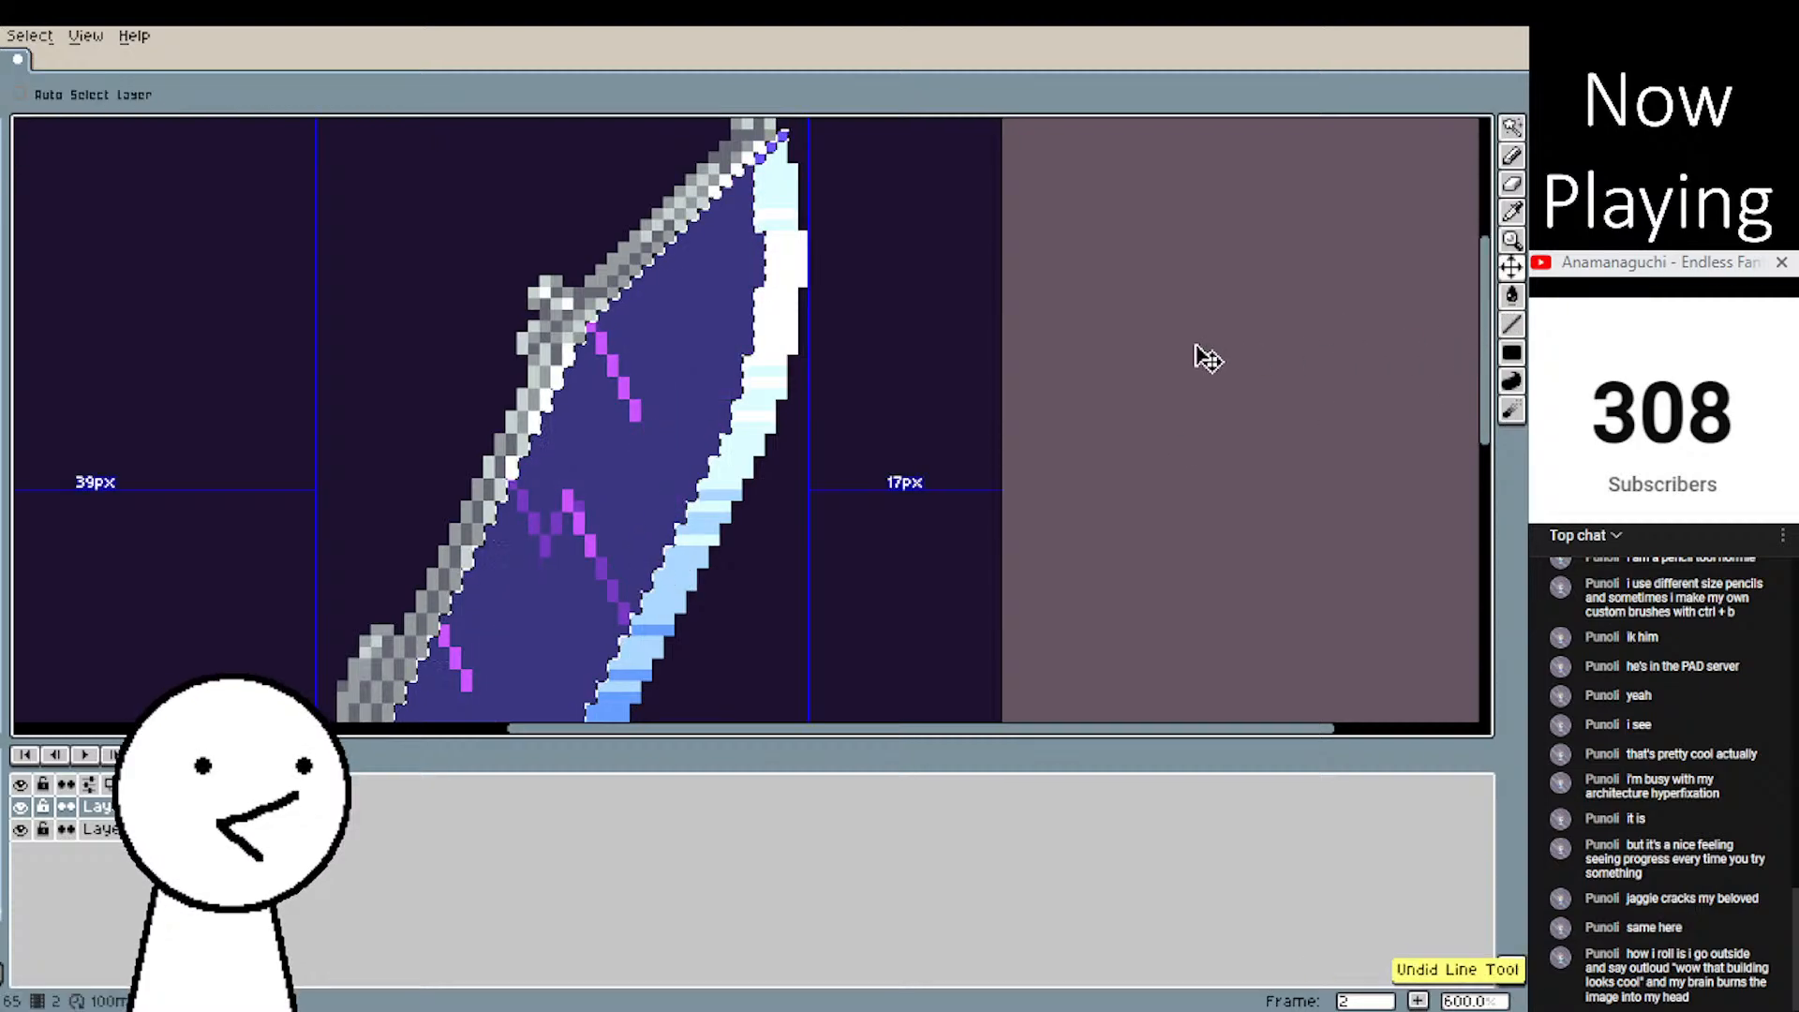
key(ctrl+z)
key(ctrl+z)
scroll(748, 392, down, 5)
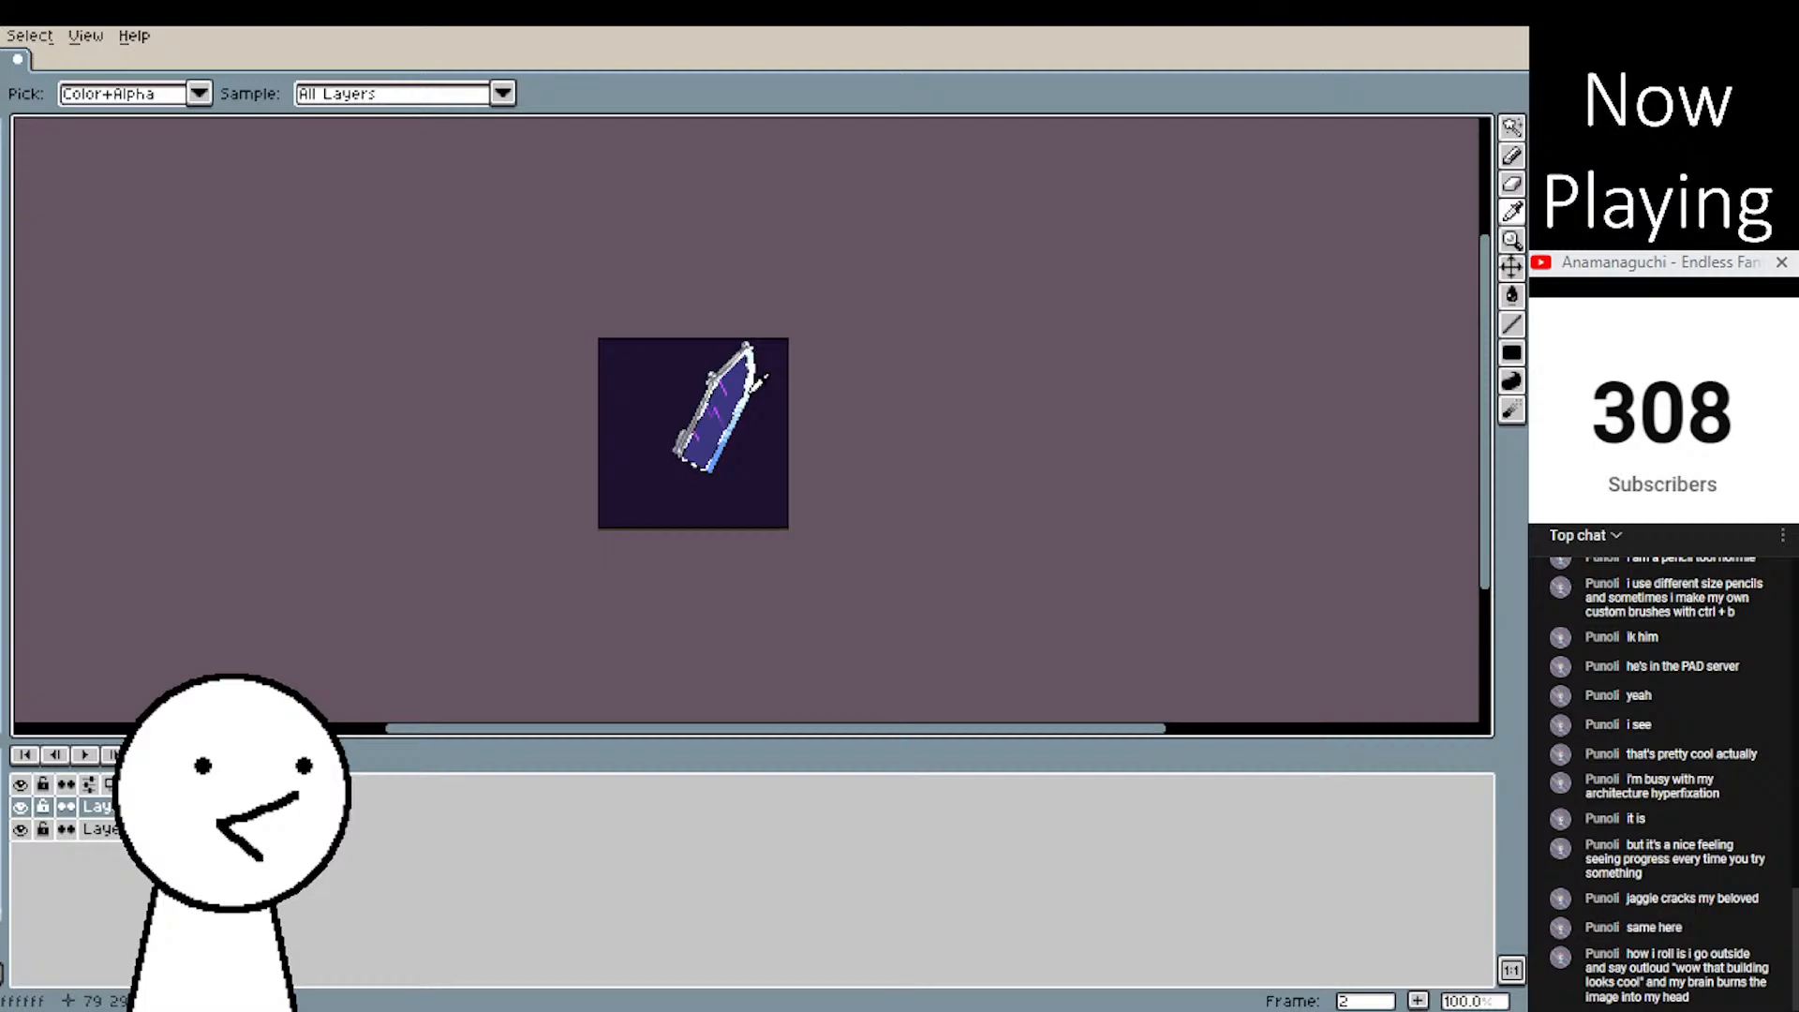
scroll(721, 412, up, 6)
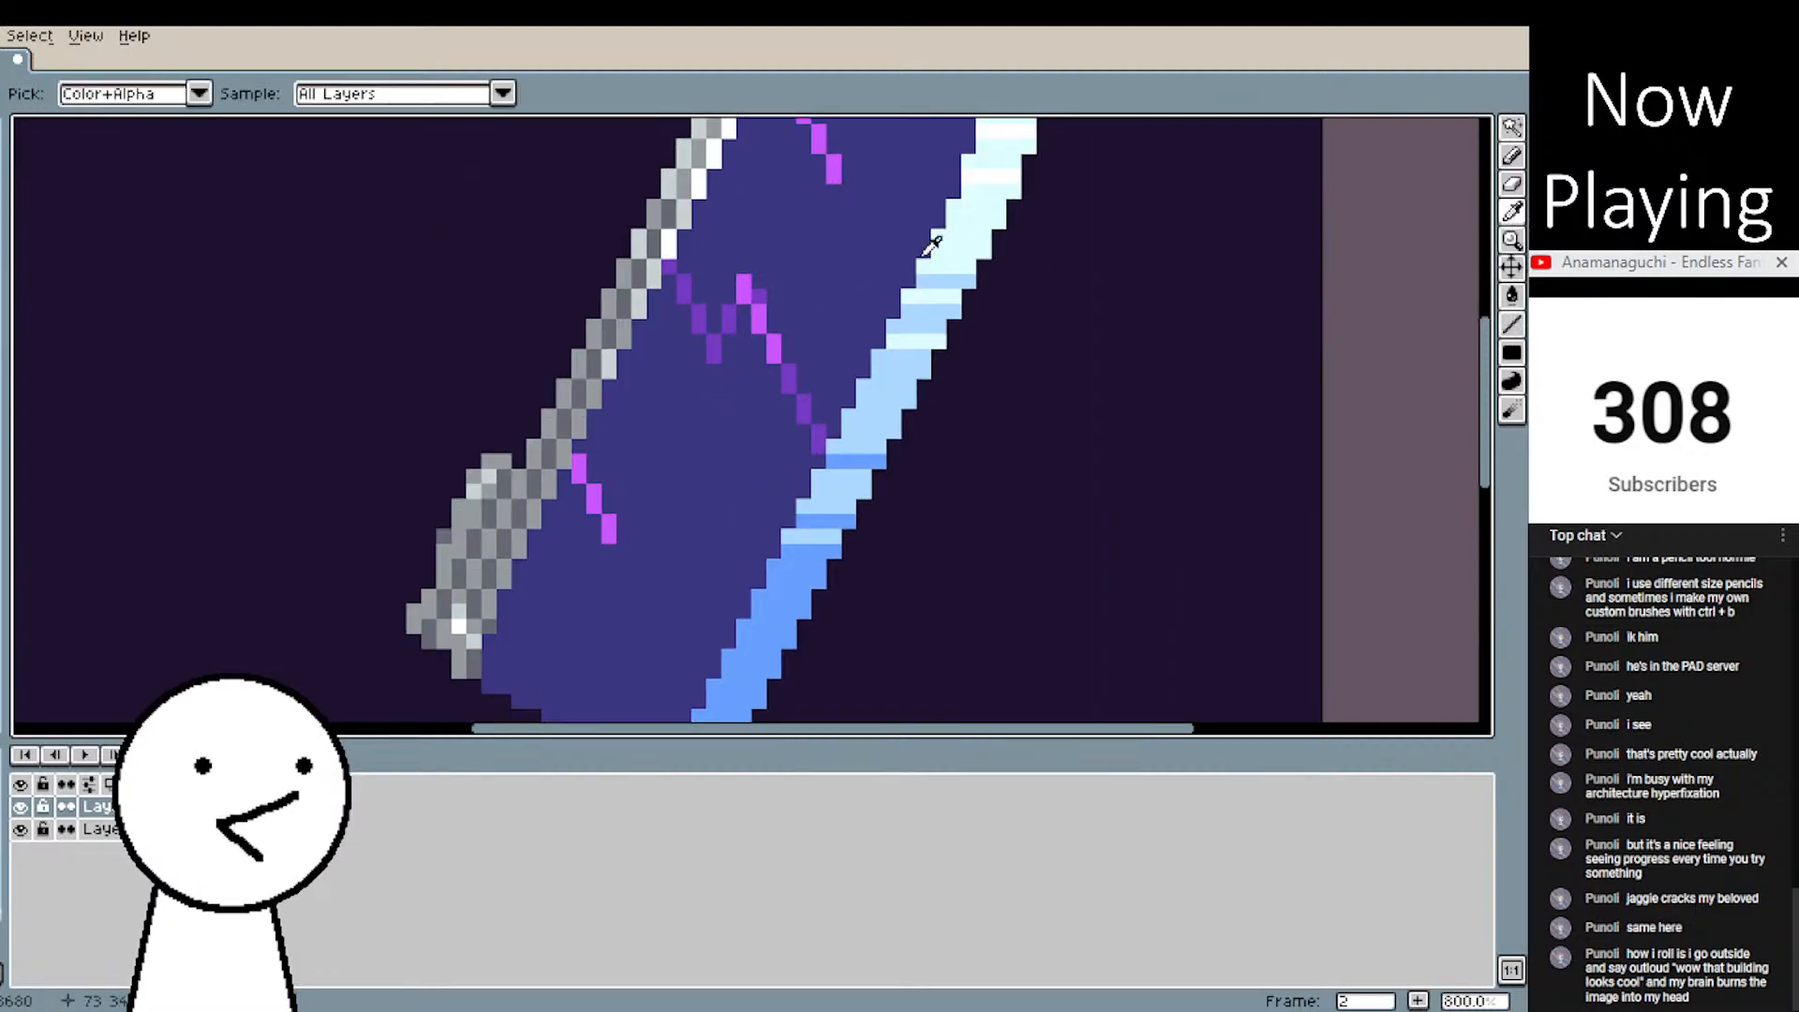
key(ctrl+z)
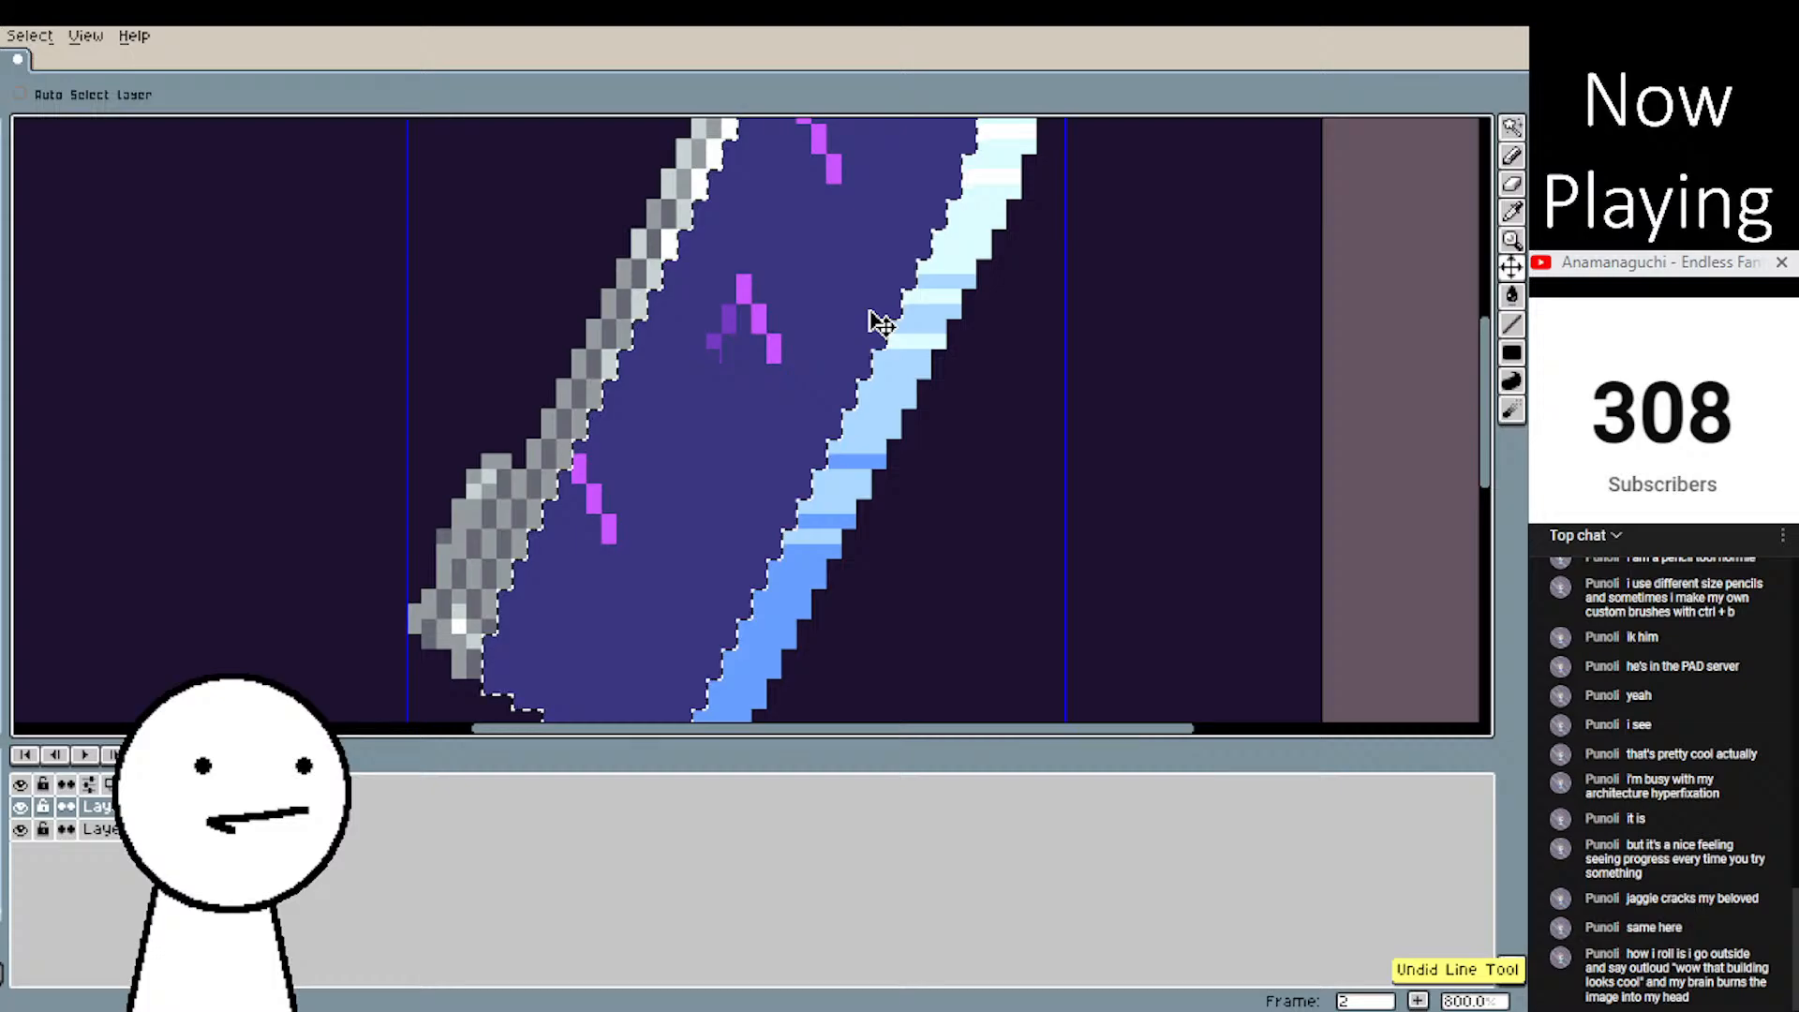
scroll(886, 319, down, 5)
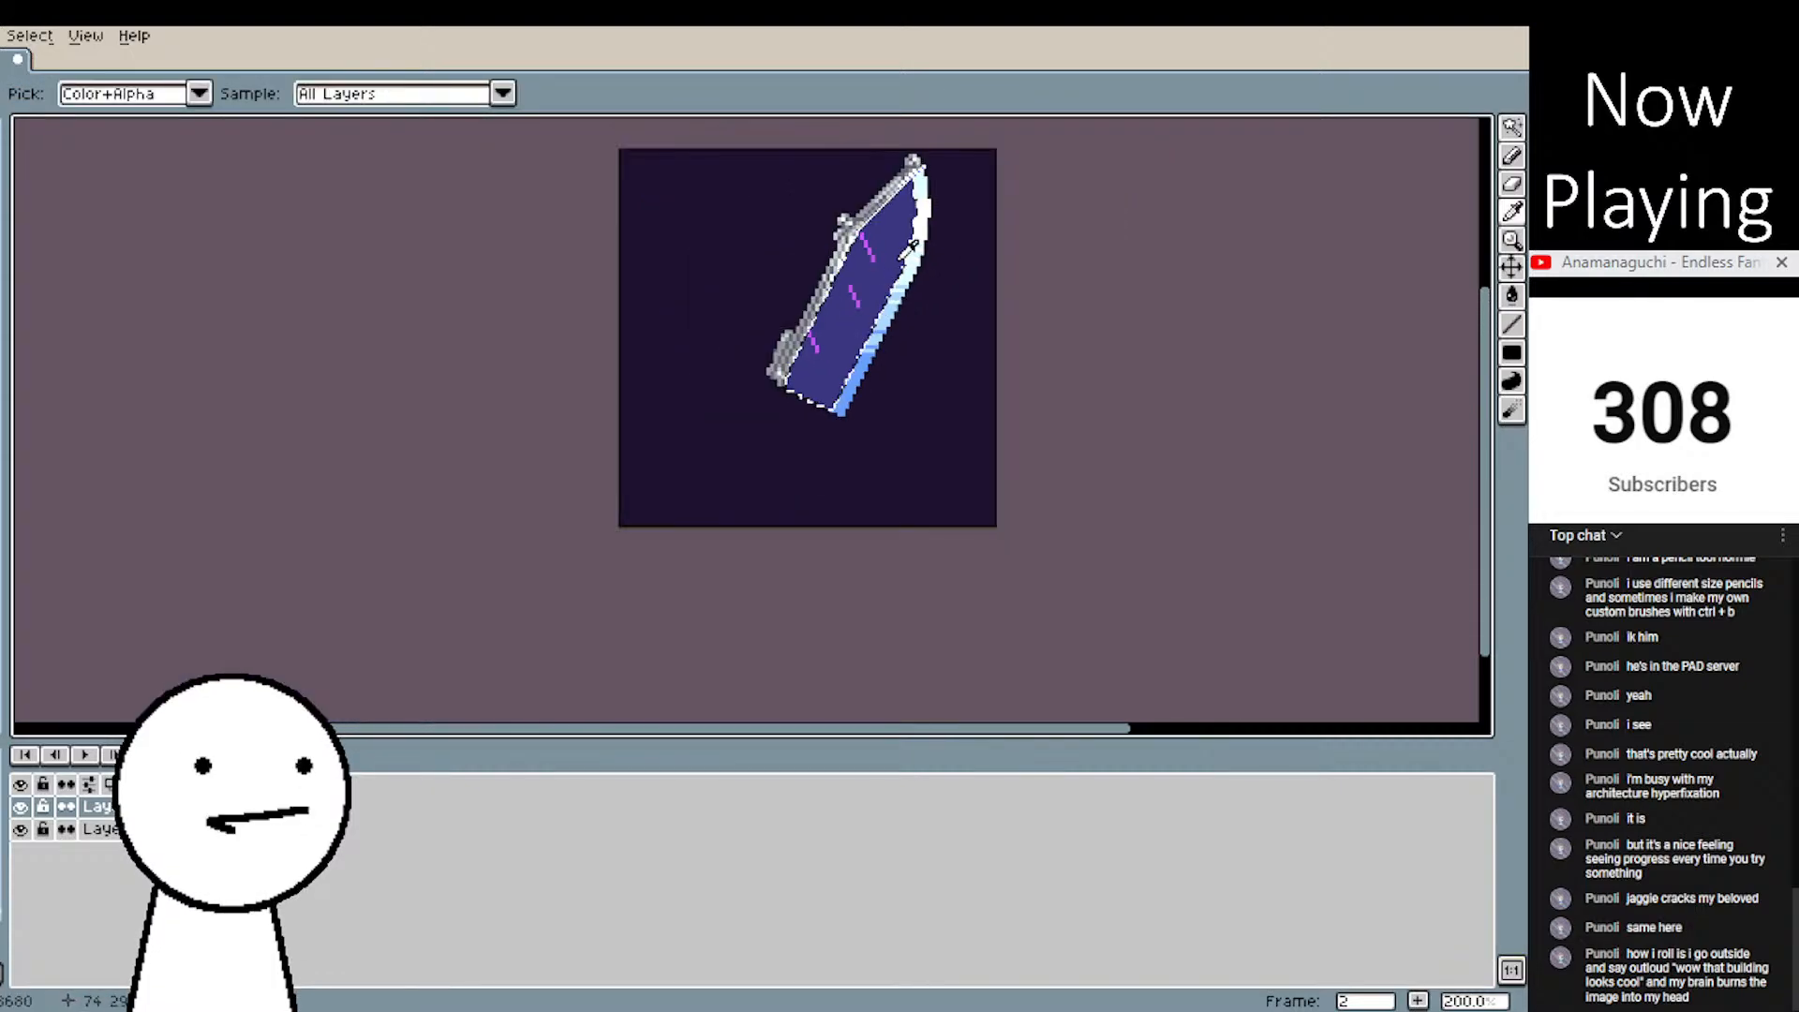
scroll(947, 178, up, 3)
key(ctrl+y)
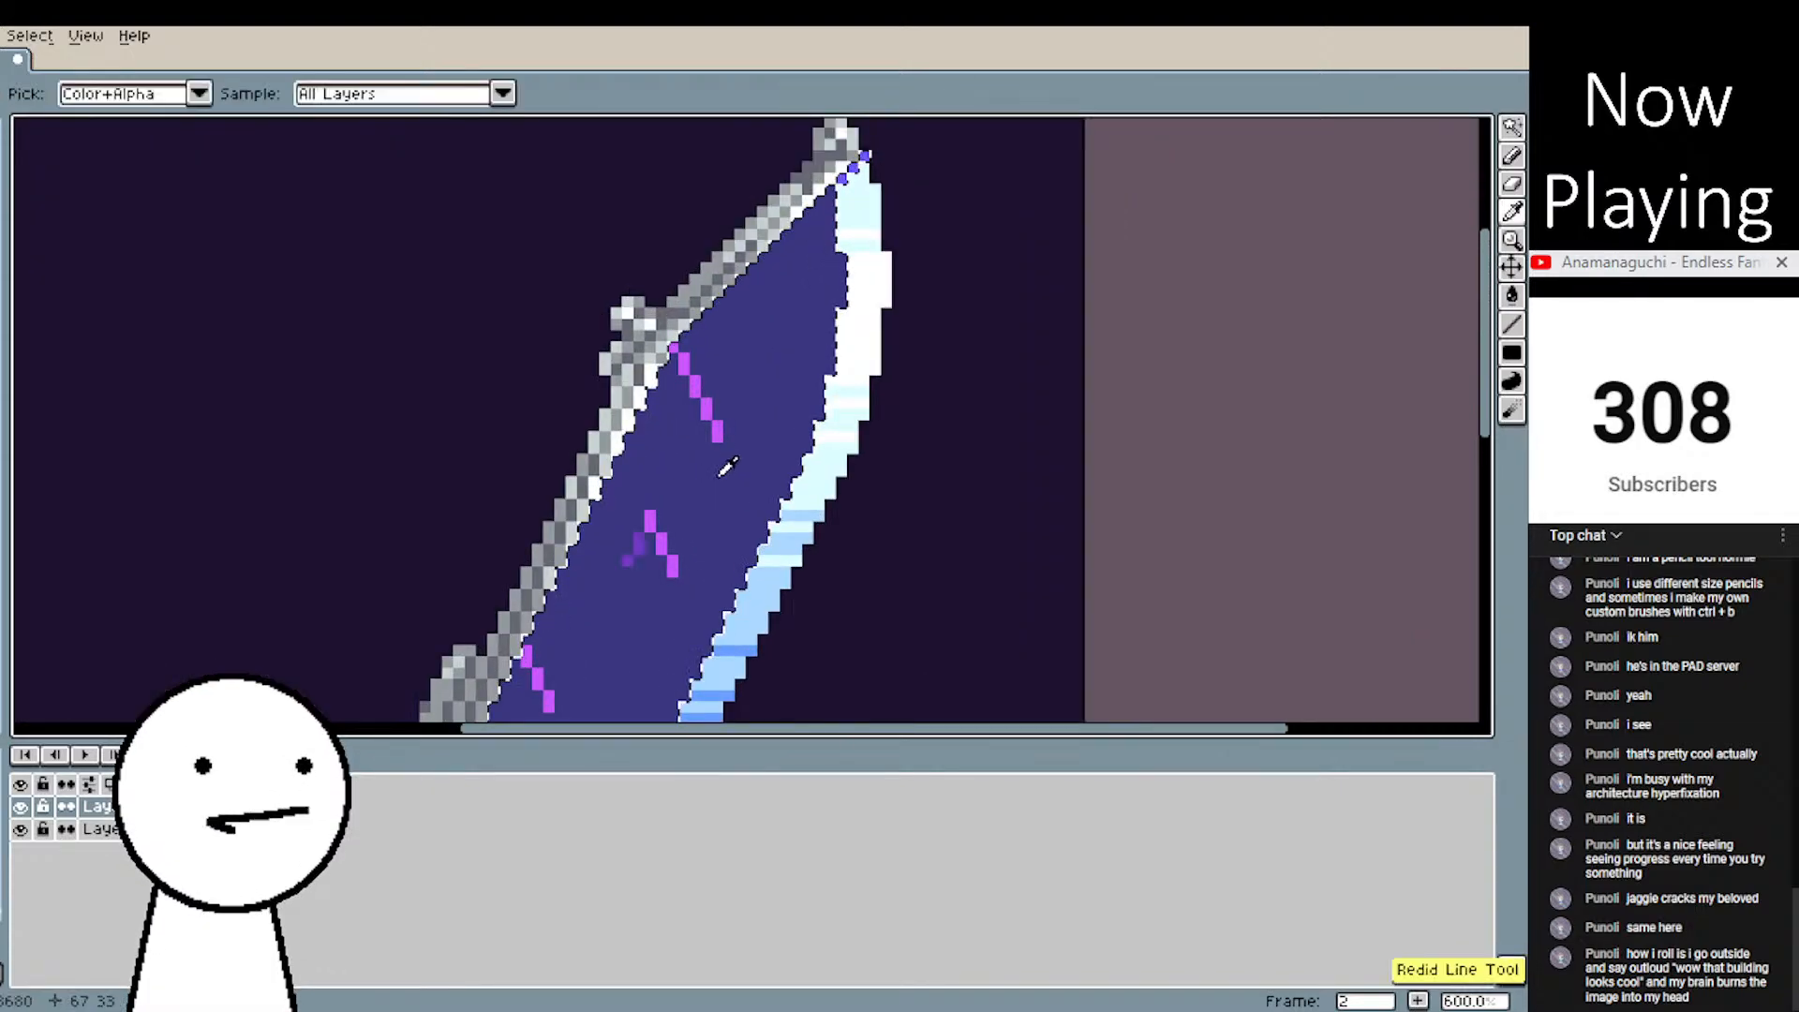
key(ctrl+z)
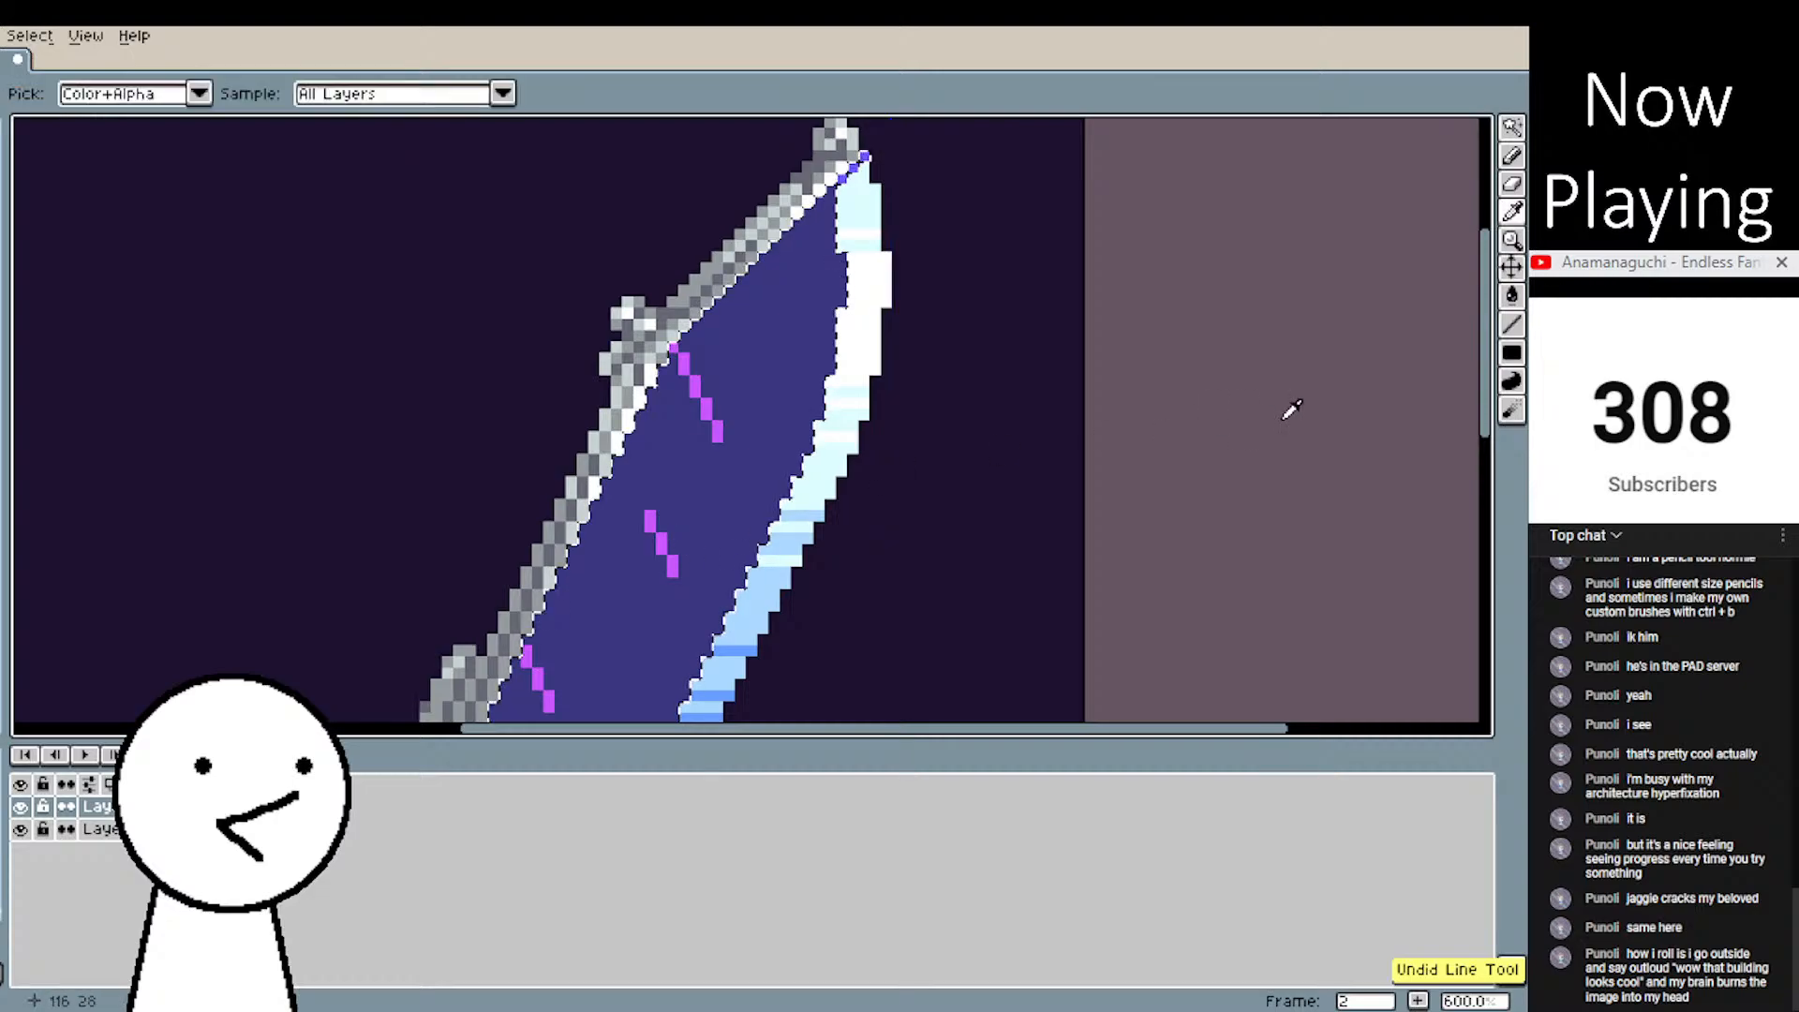
- Draw a diagonal dark purple crack with the Line tool from the upper pink stroke's lower end to the blade's light edge
click(1512, 328)
drag(421, 448, 419, 353)
drag(579, 452, 414, 334)
scroll(525, 347, up, 3)
drag(643, 418, 804, 476)
scroll(795, 454, down, 3)
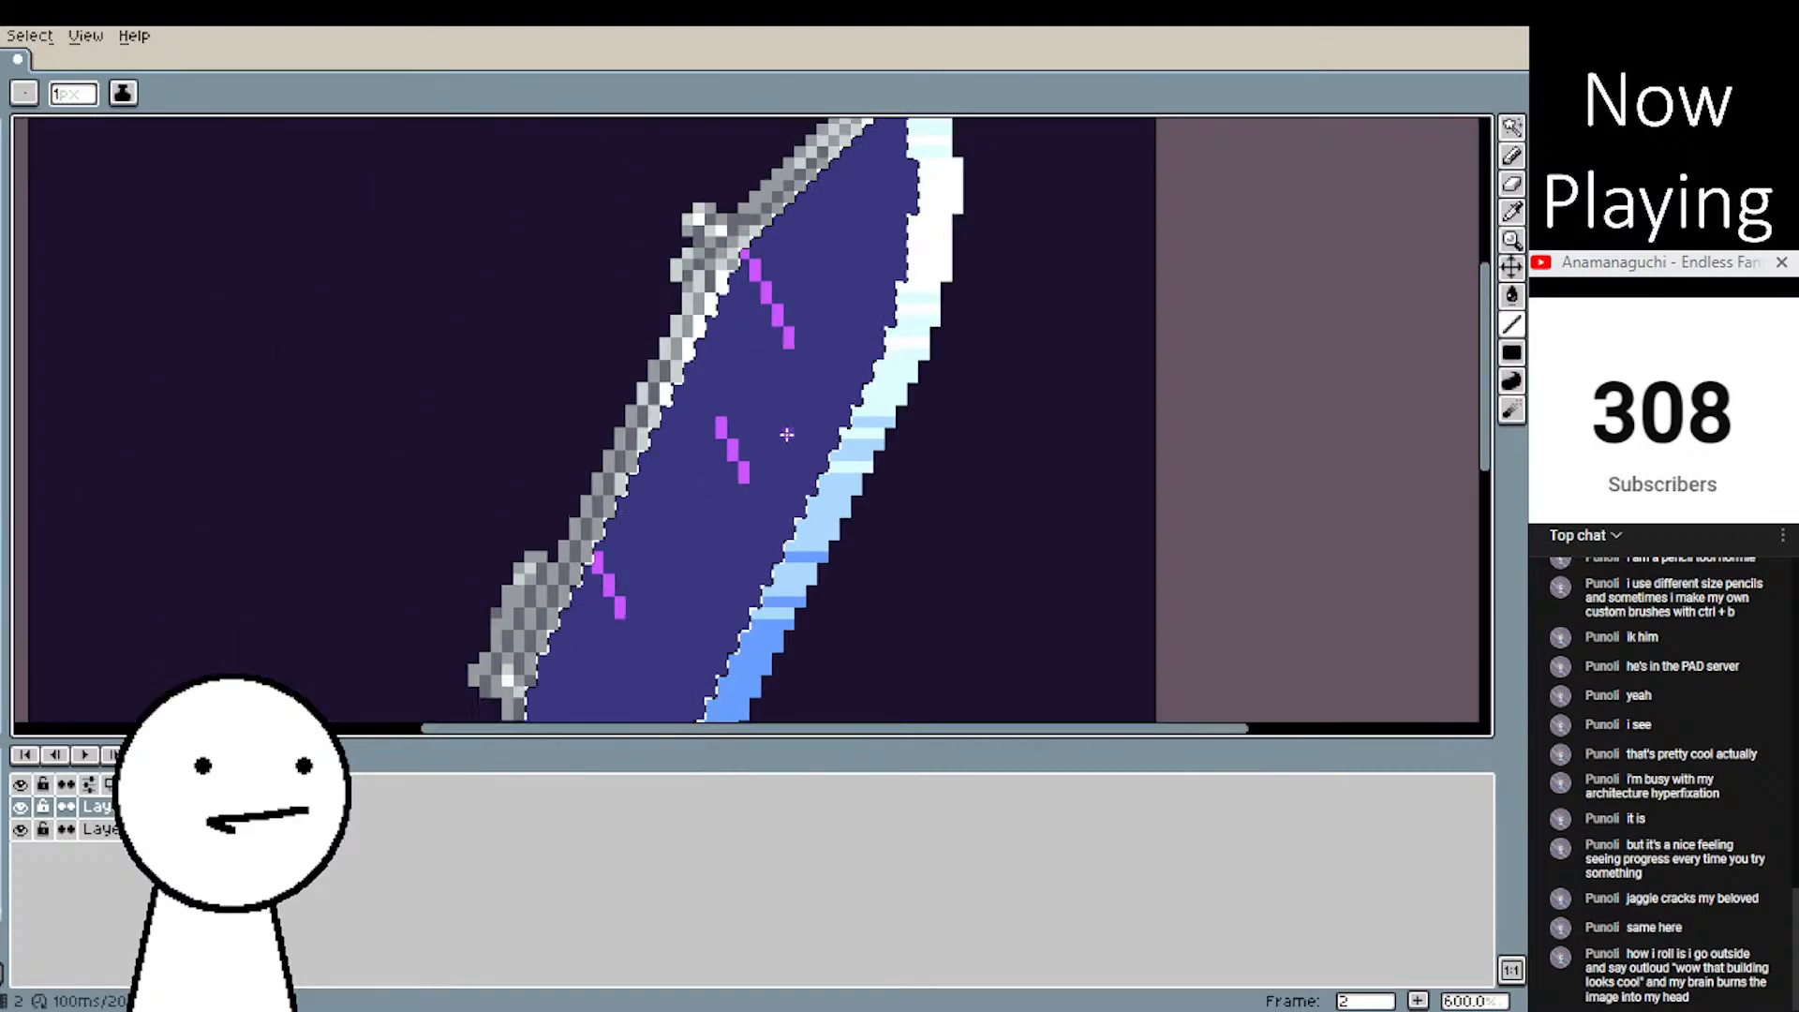
scroll(834, 356, up, 4)
drag(742, 369, 851, 488)
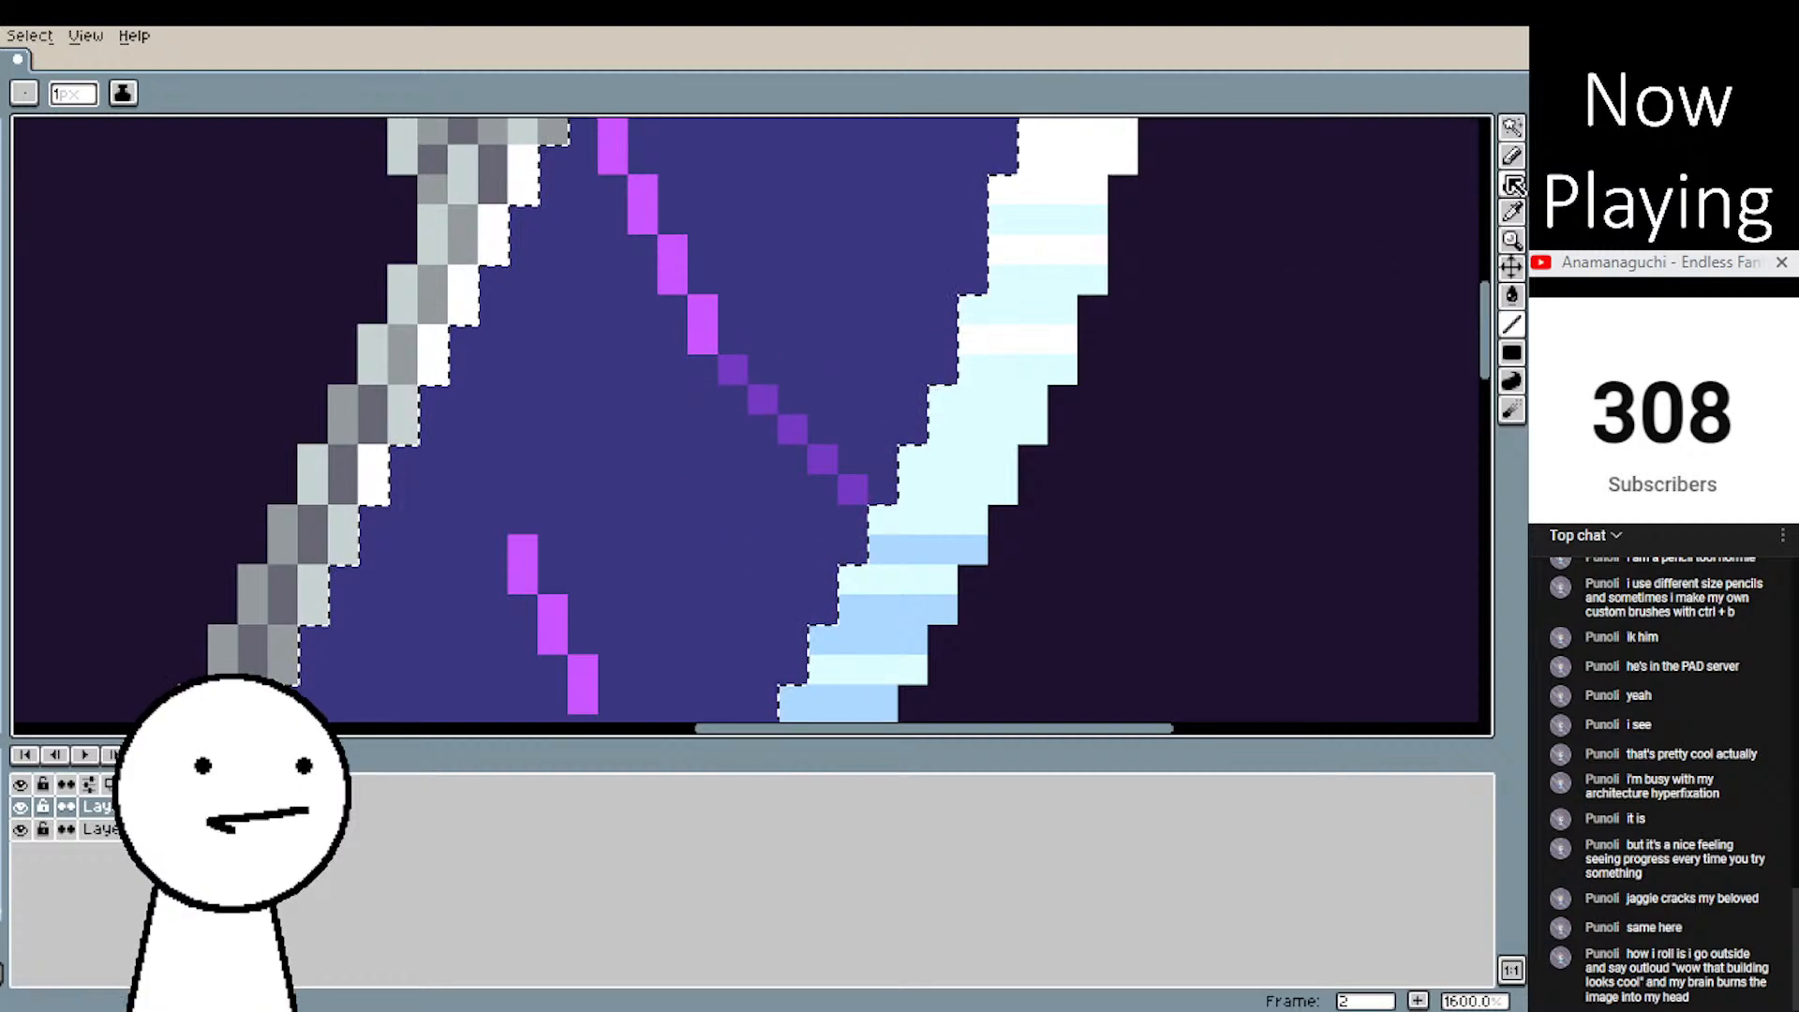
- Draw a 1 px dark purple zigzag crack with the Pencil from the grey spine across to the upper pink stroke's lower end
click(1512, 155)
mouse_move(727, 365)
mouse_down()
mouse_move(682, 577)
mouse_move(591, 434)
mouse_move(561, 300)
mouse_move(403, 481)
mouse_up()
scroll(1003, 487, down, 6)
scroll(1051, 469, down, 2)
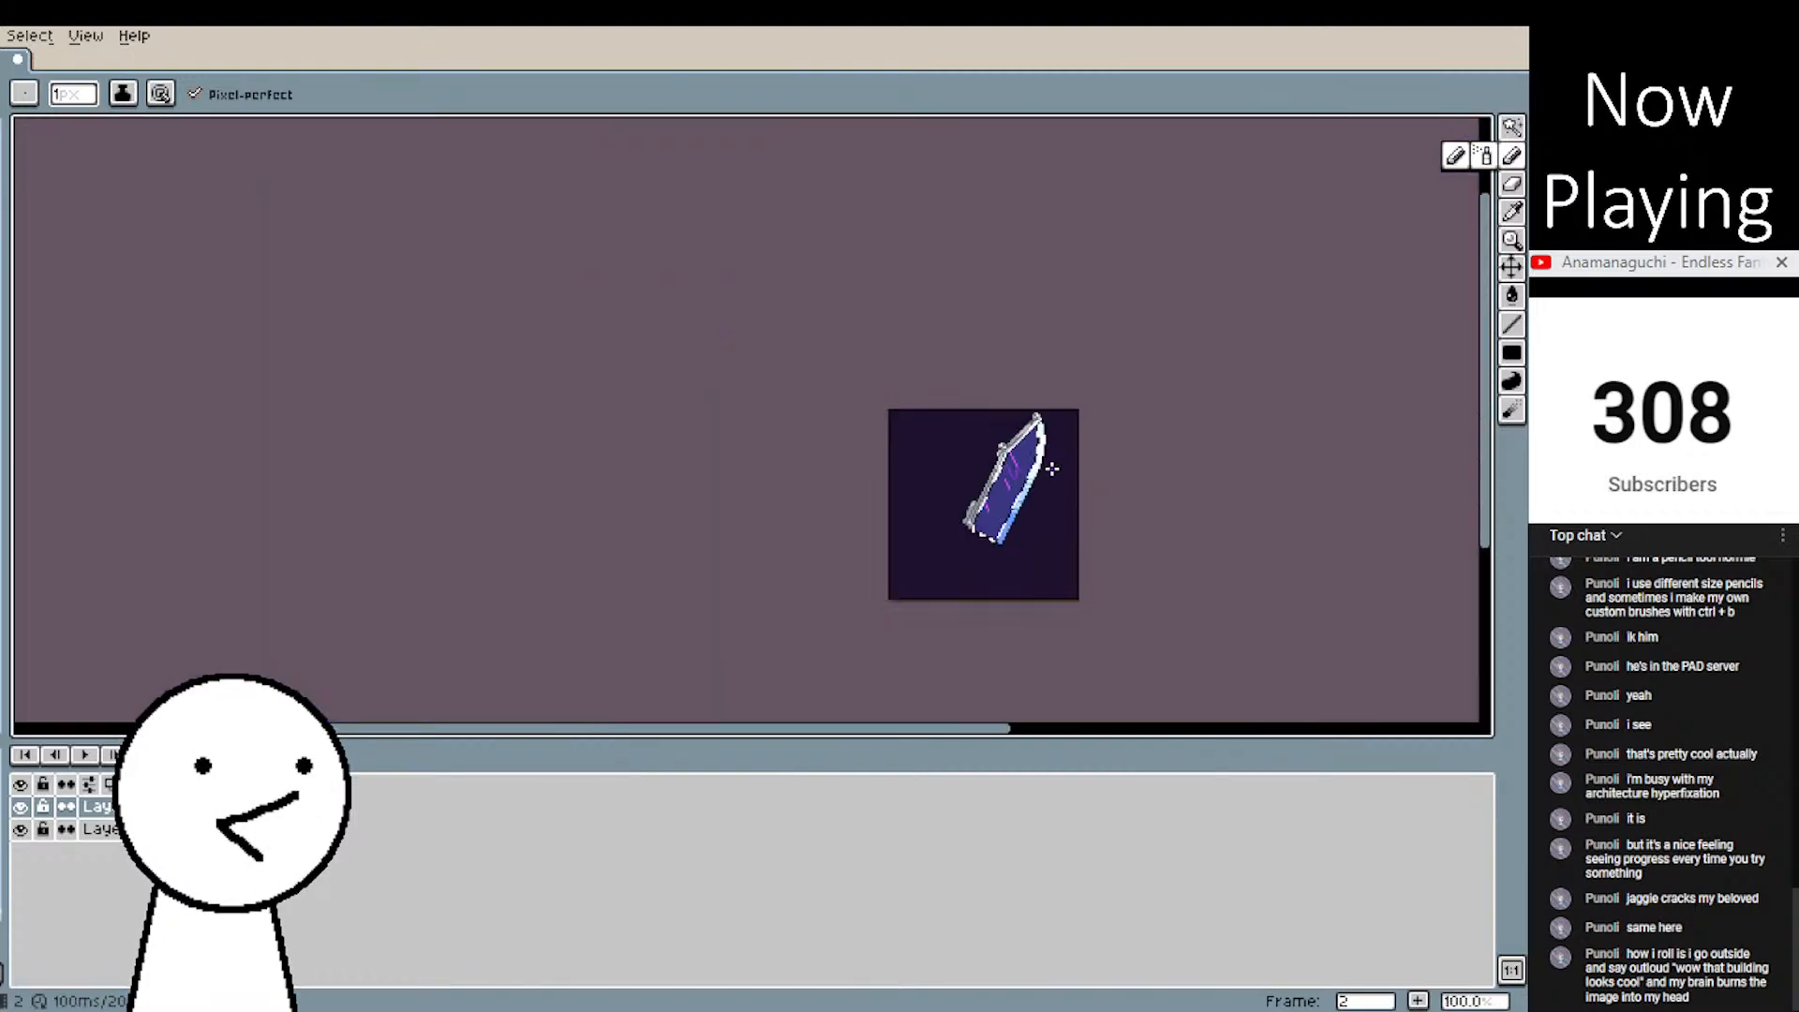
scroll(1051, 469, up, 8)
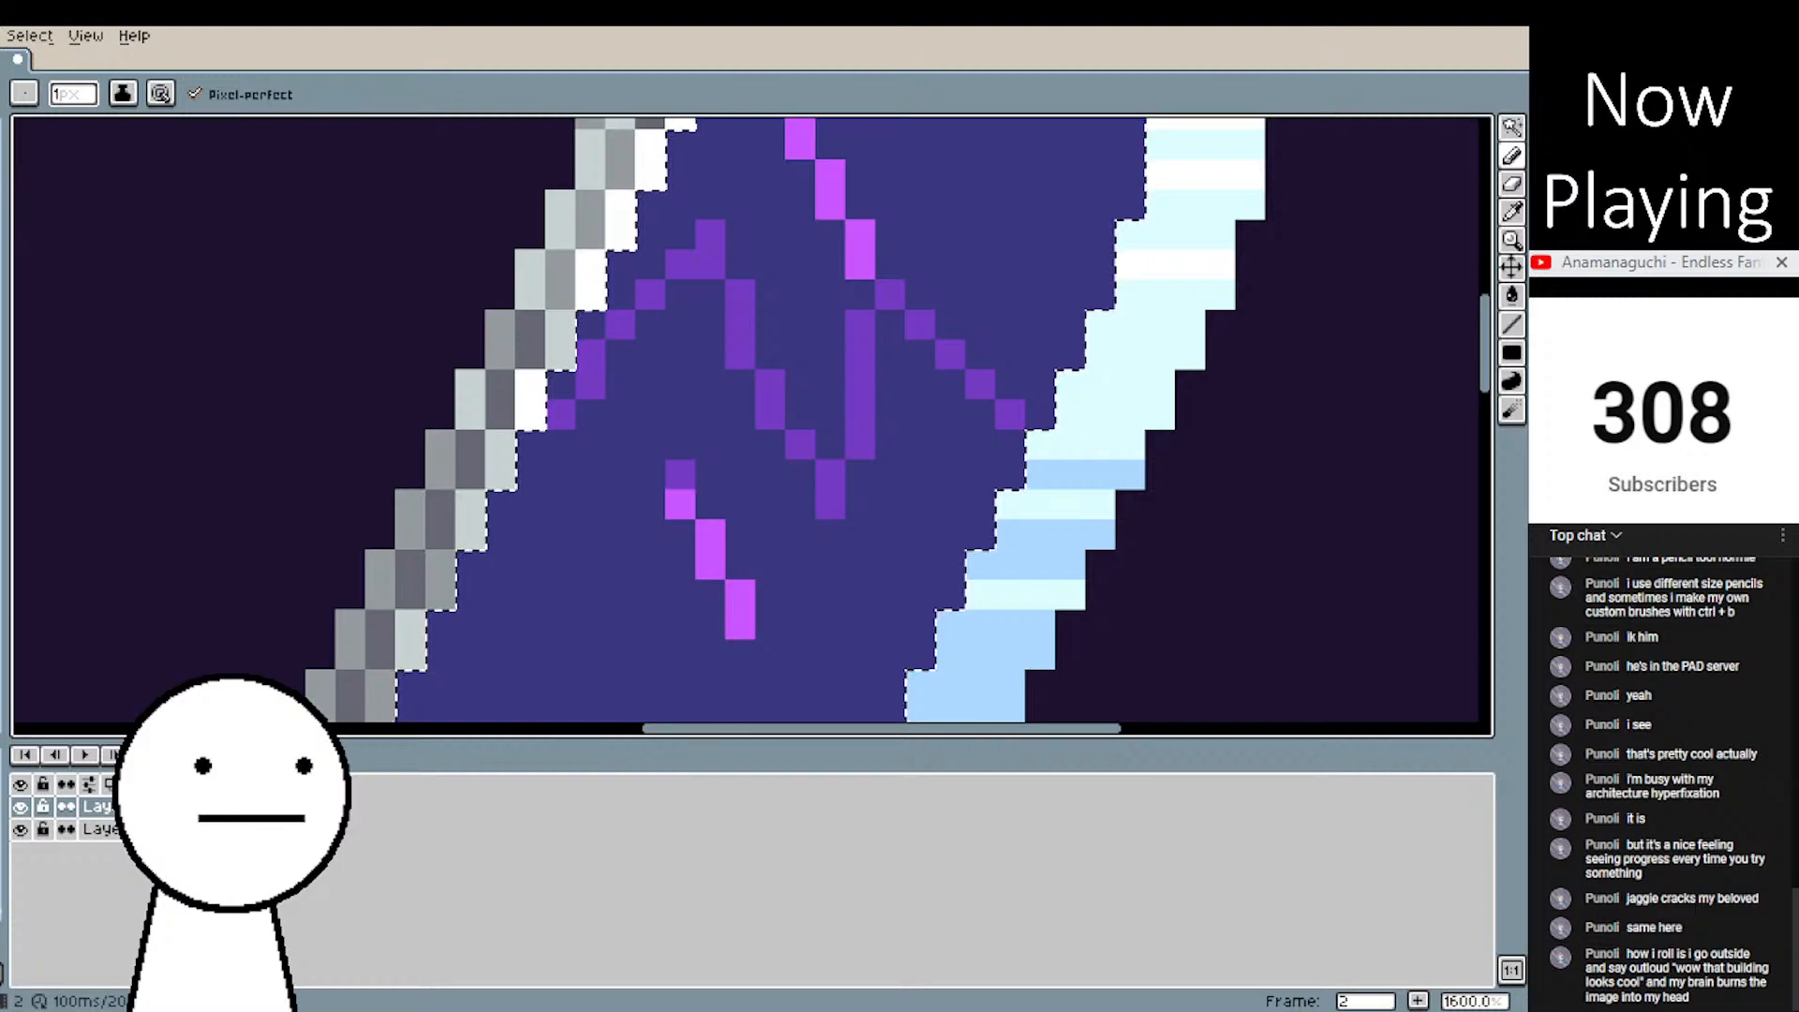
- Join the middle pink stroke's upper end to the zigzag crack and extend the crack's lower end along the grey spine
drag(680, 446, 740, 415)
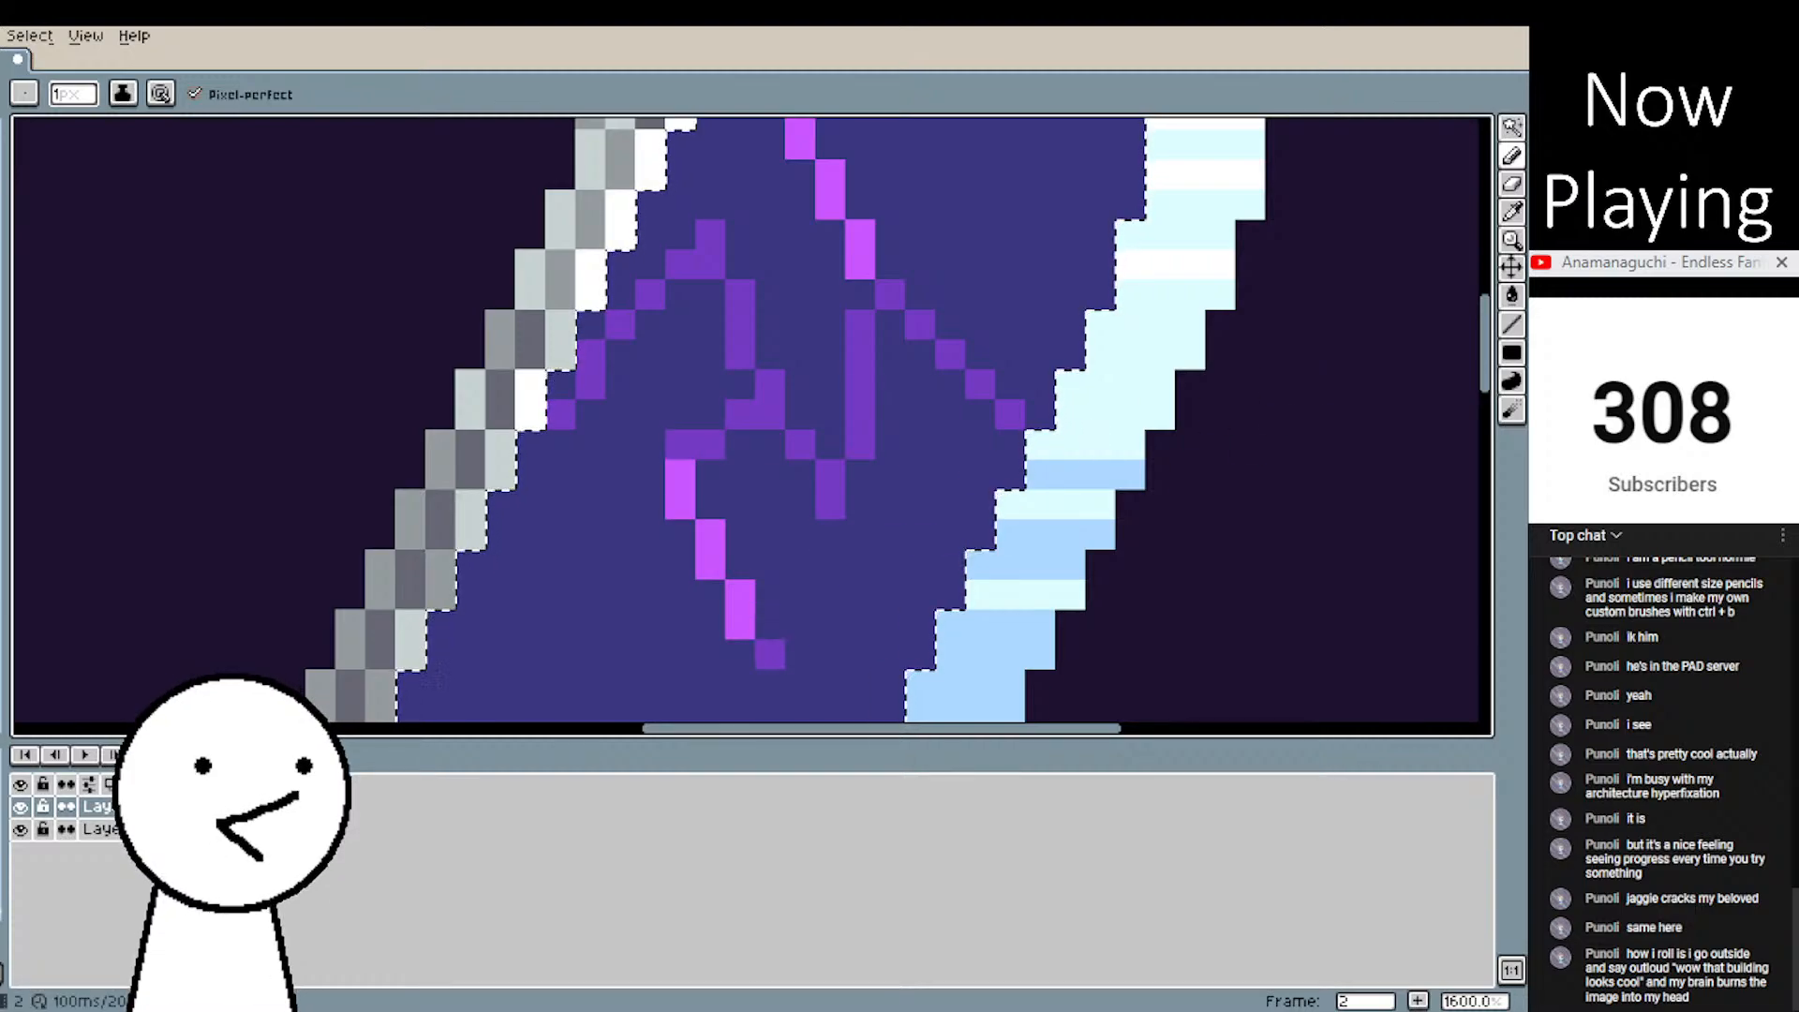
scroll(1104, 369, down, 5)
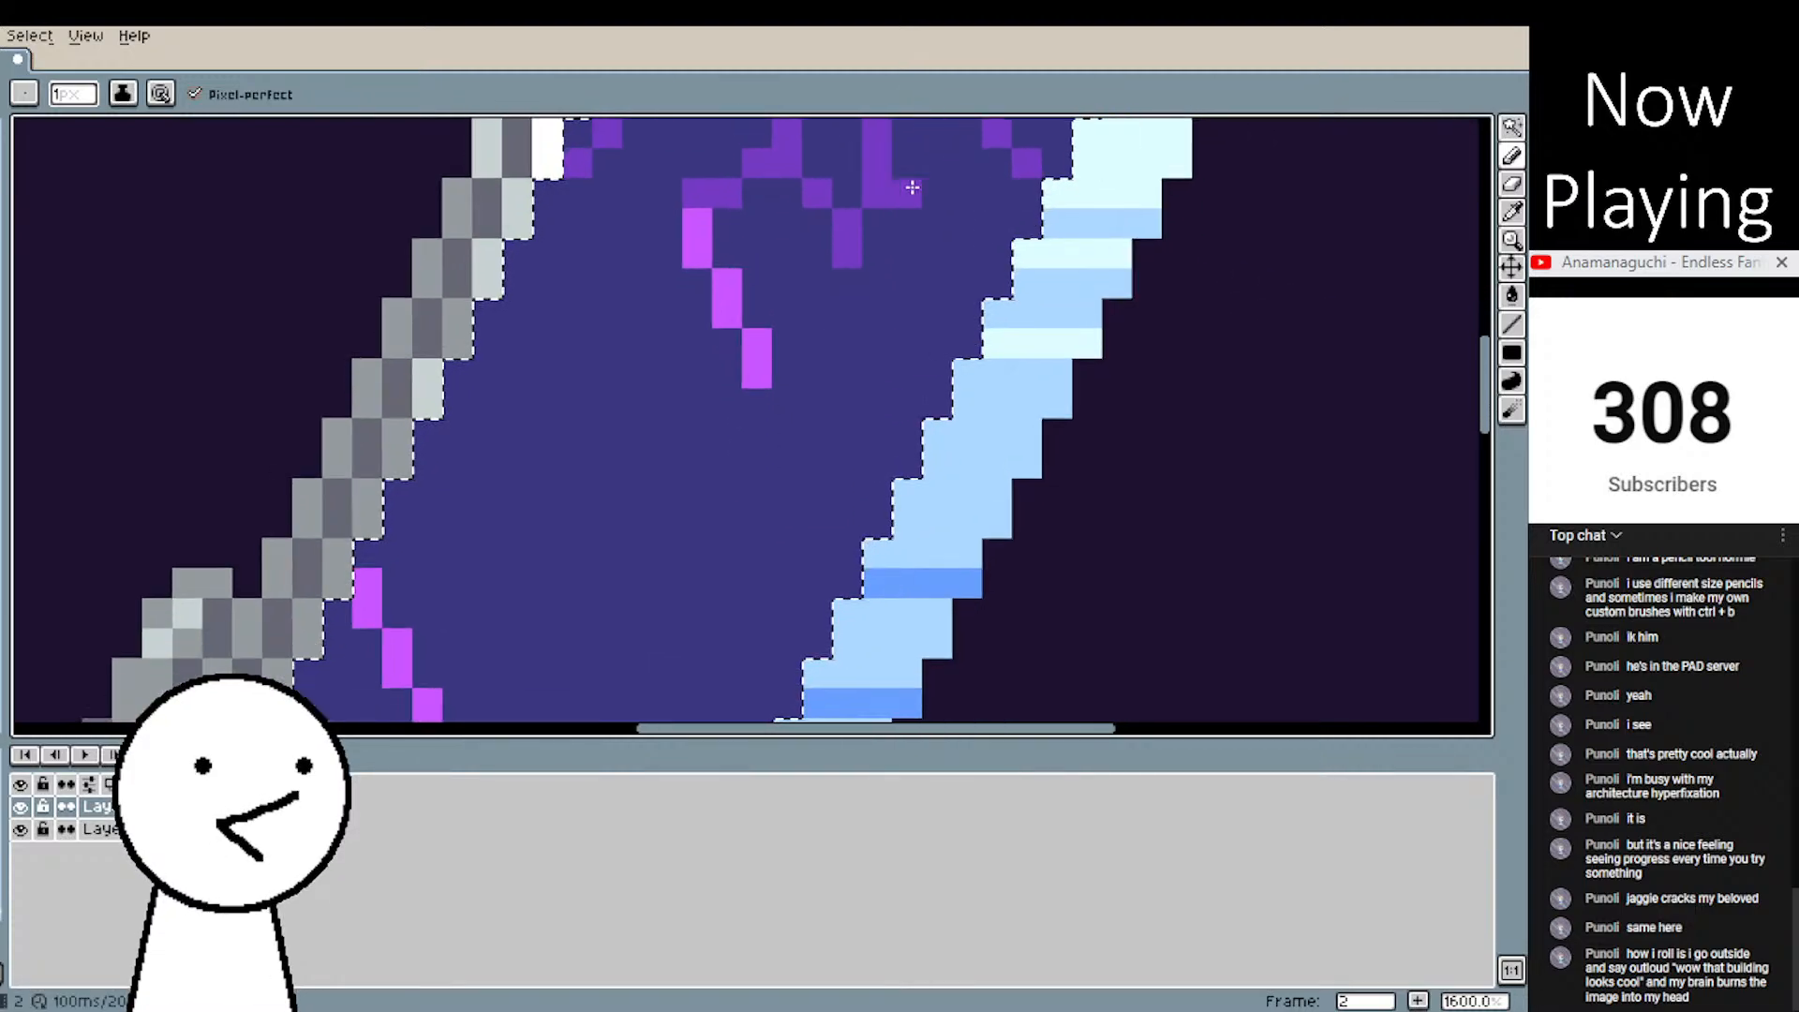
click(578, 187)
click(547, 222)
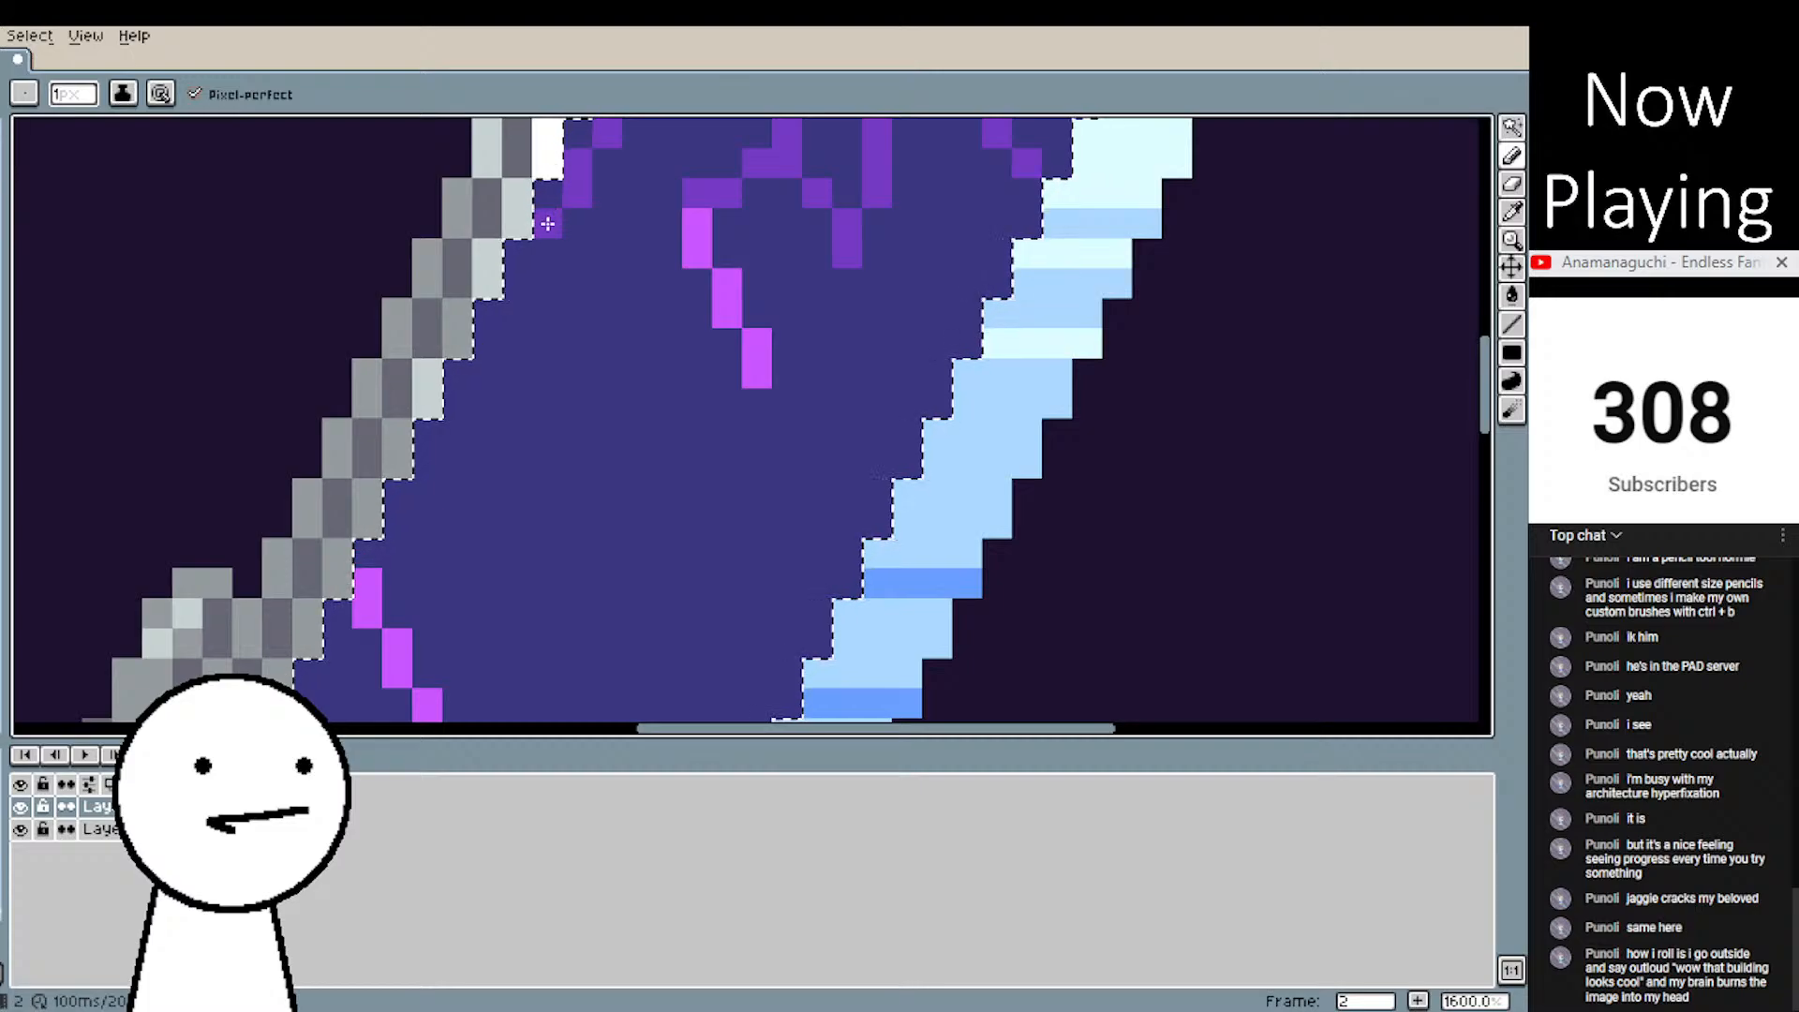
- Draw a dark purple crack from the zigzag's lowest point to the middle pink stroke's lower end, closing a loop
scroll(916, 322, down, 4)
scroll(923, 313, up, 3)
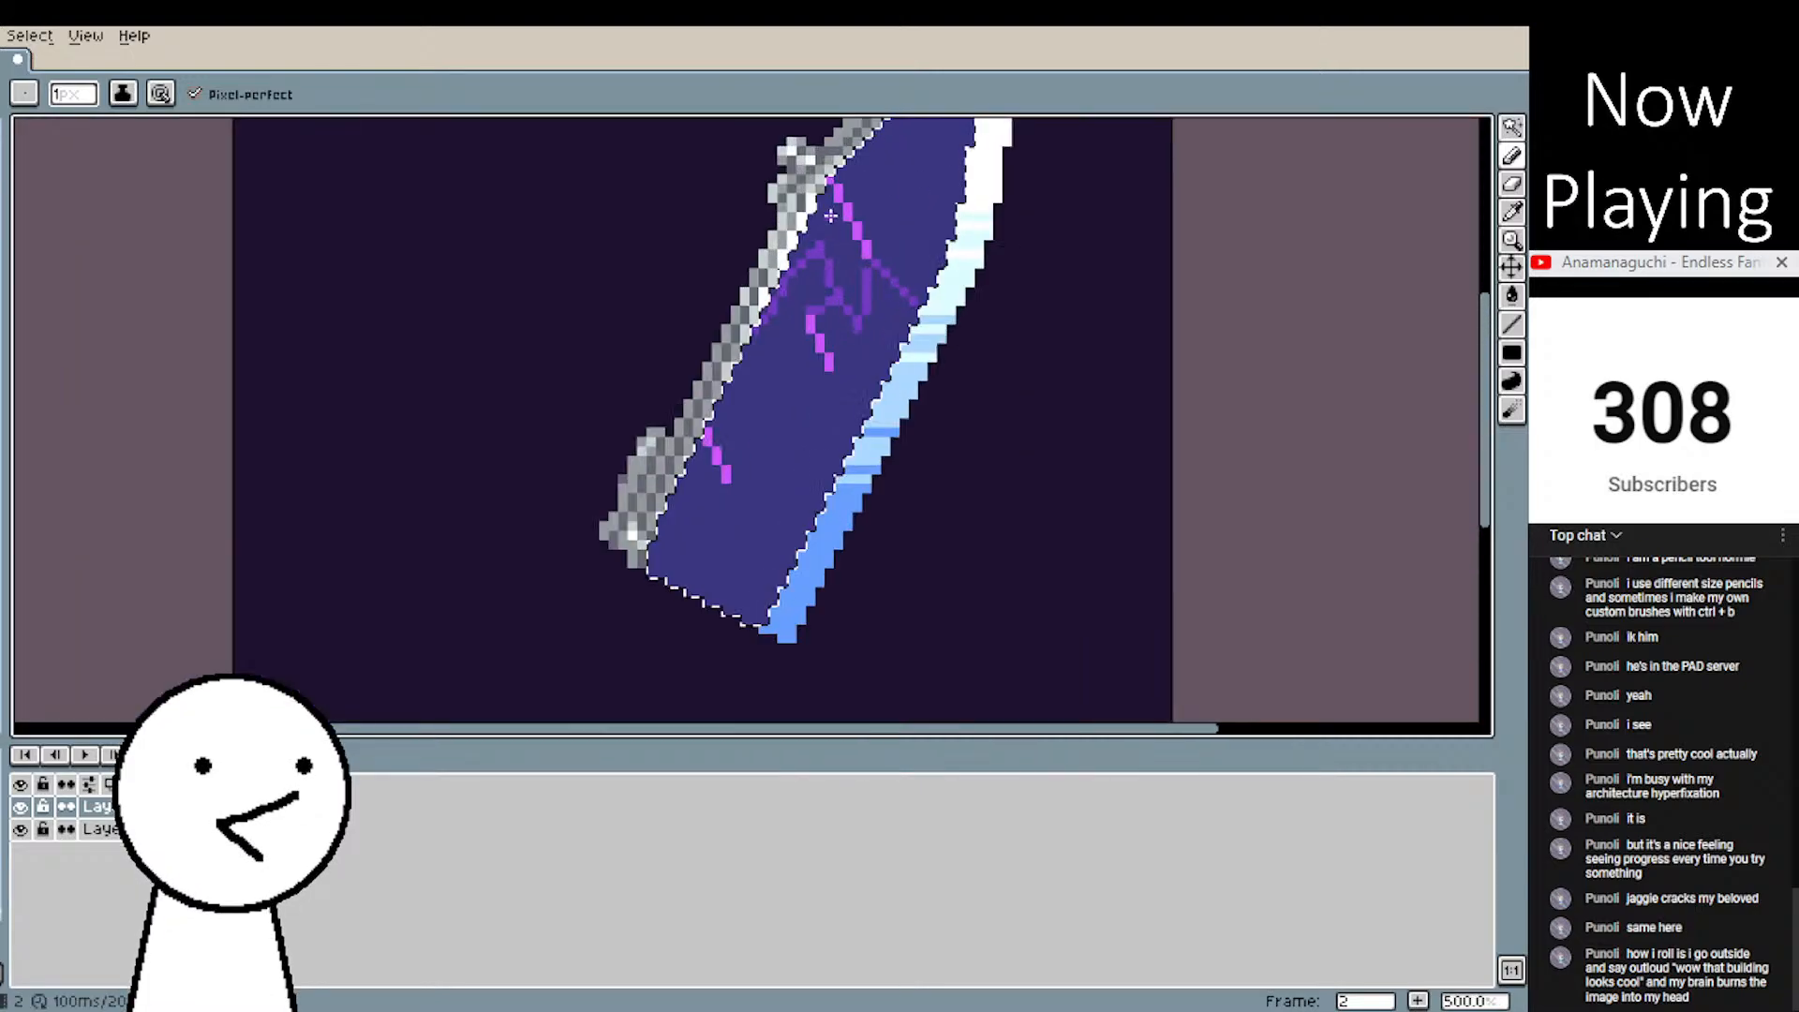
drag(802, 476, 712, 347)
scroll(712, 348, up, 2)
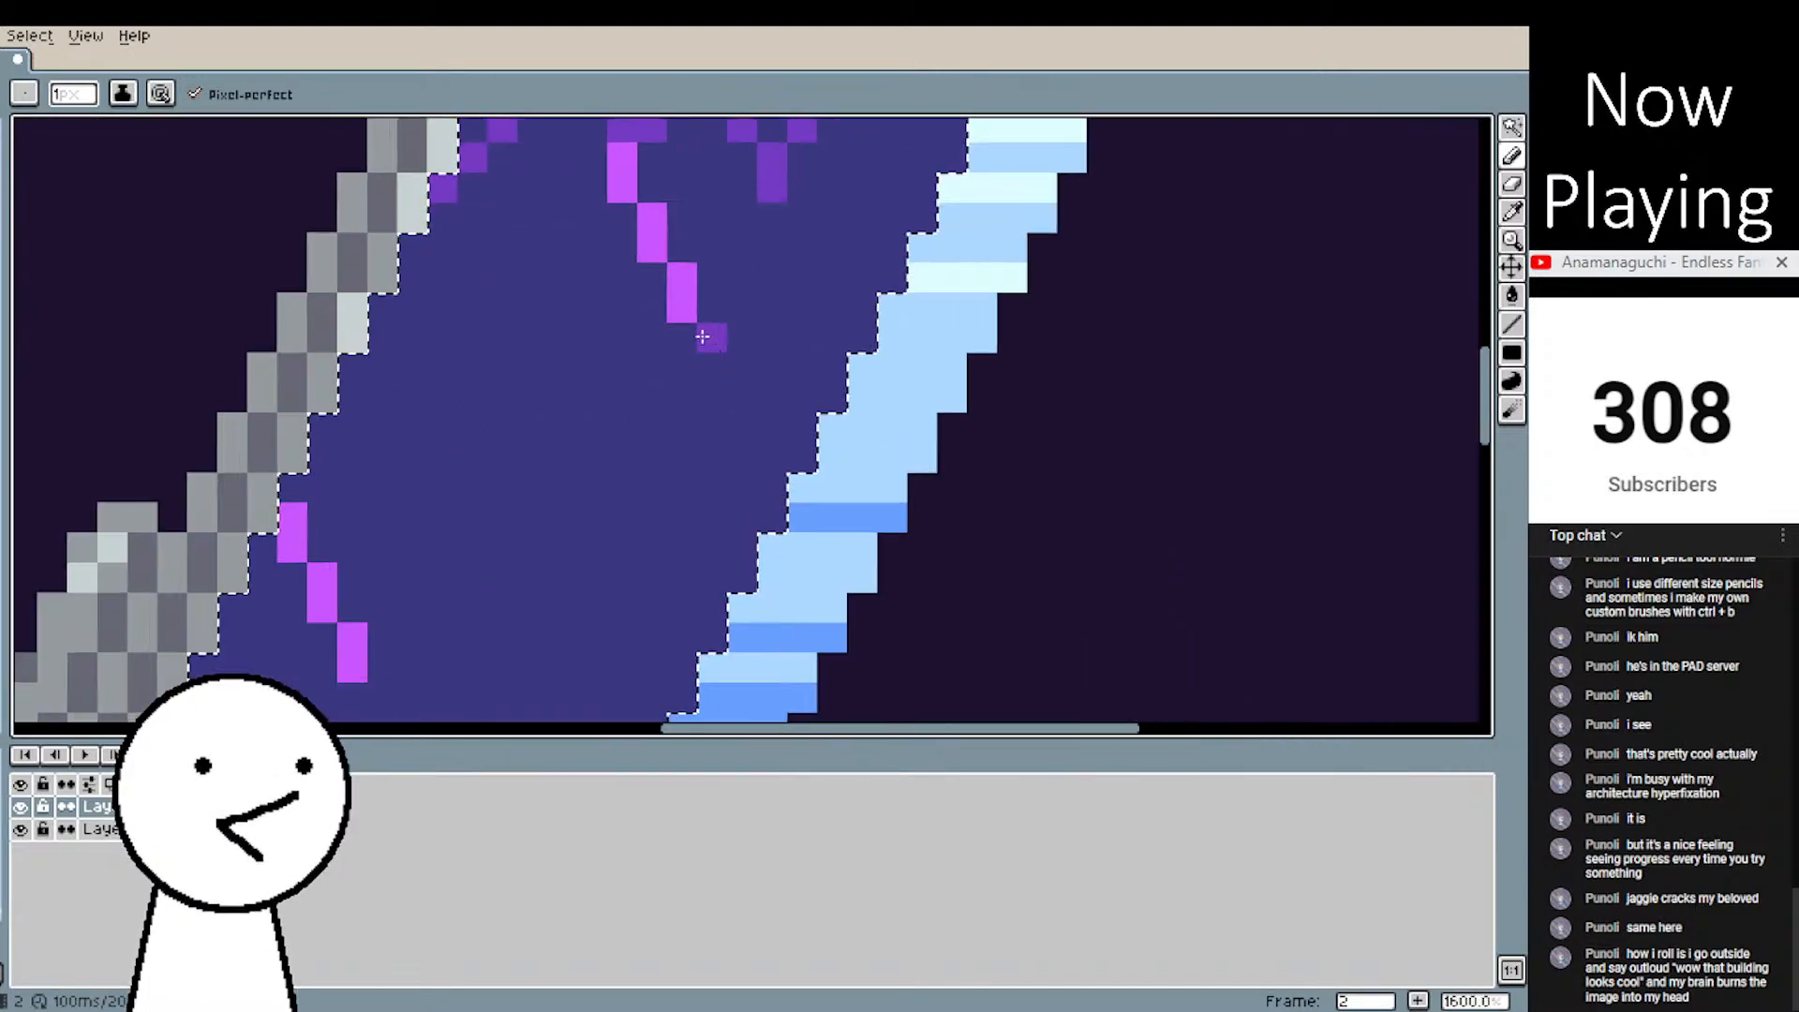
mouse_move(763, 225)
mouse_down()
mouse_move(721, 410)
mouse_move(656, 466)
mouse_move(676, 487)
mouse_up()
scroll(723, 437, up, 1)
scroll(739, 390, down, 1)
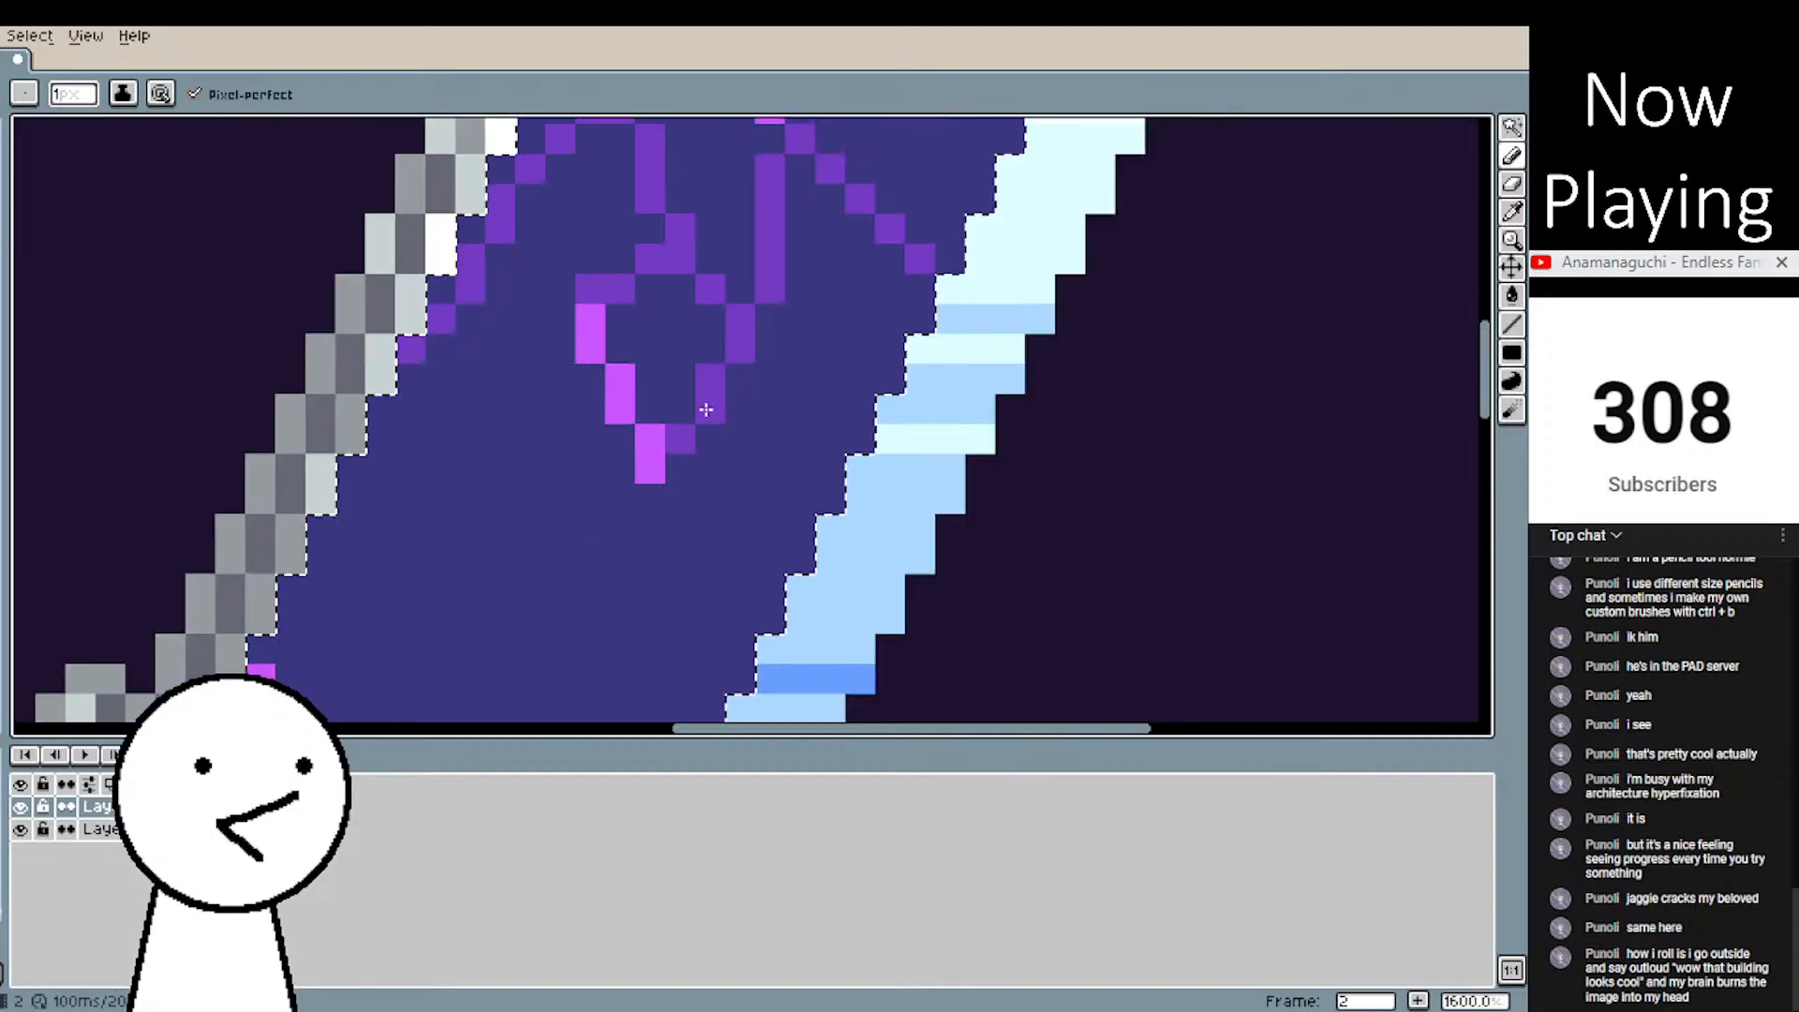
scroll(673, 414, down, 7)
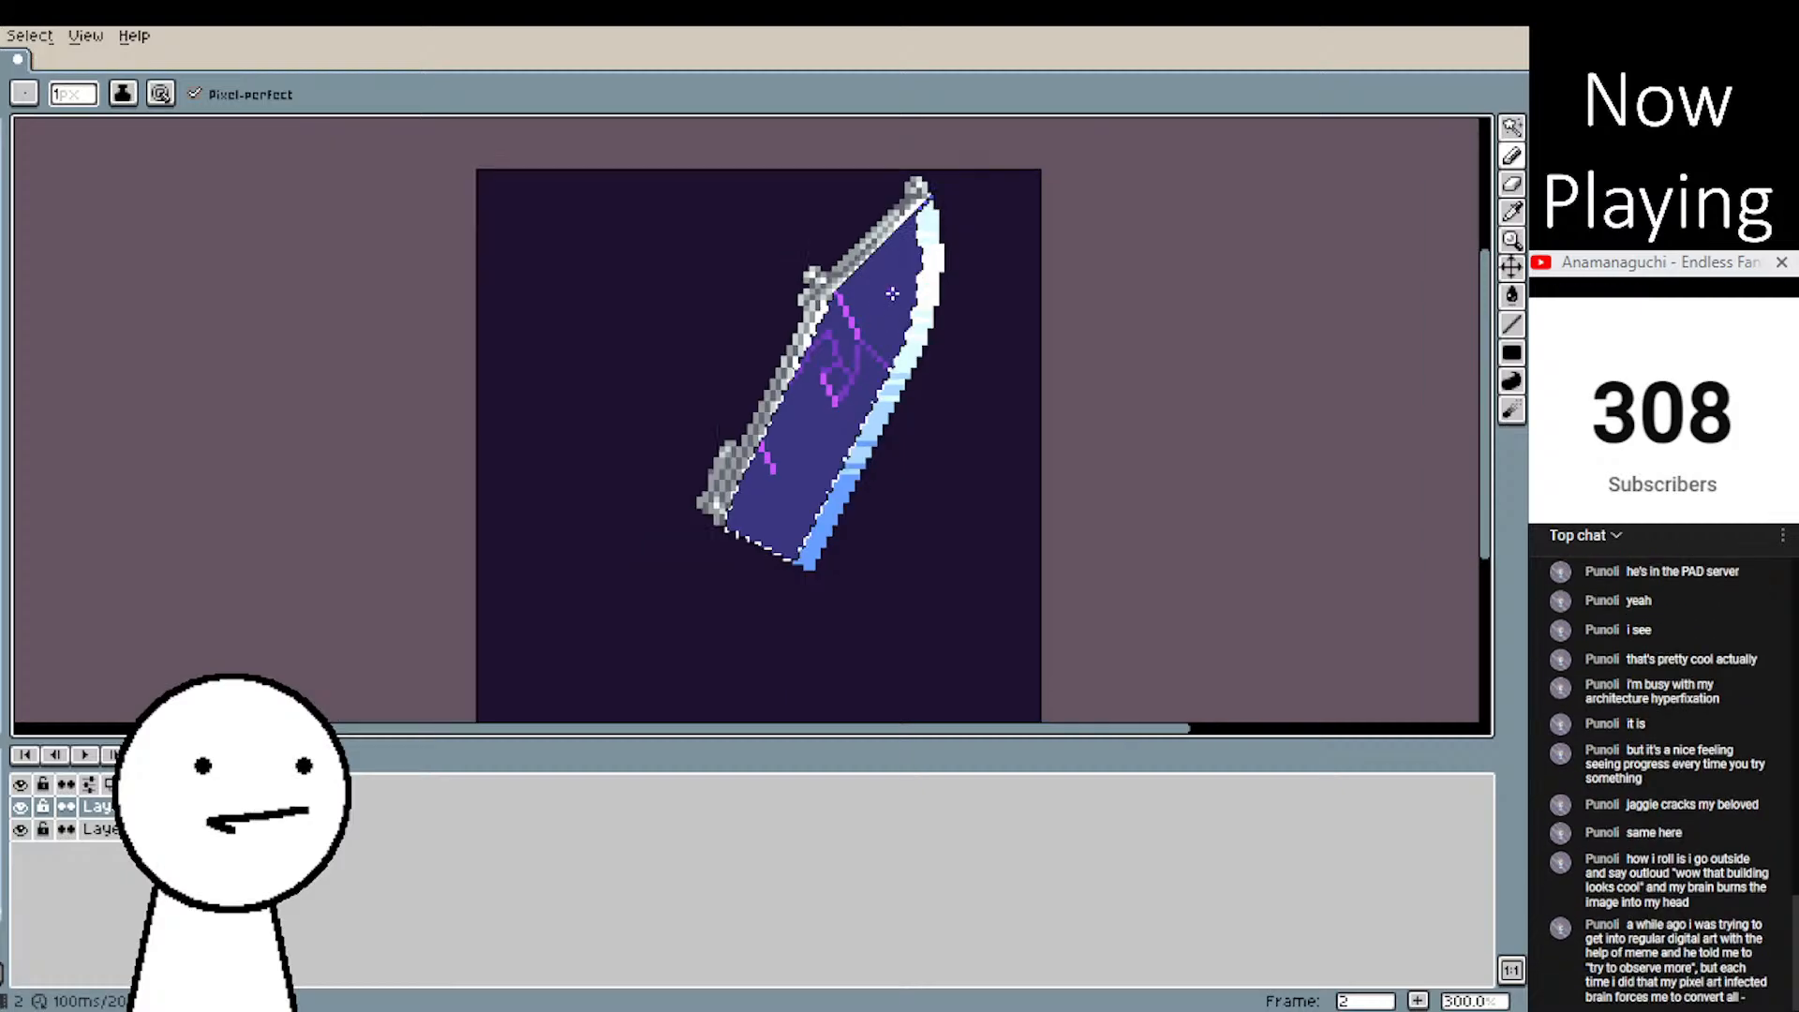
drag(899, 279, 869, 321)
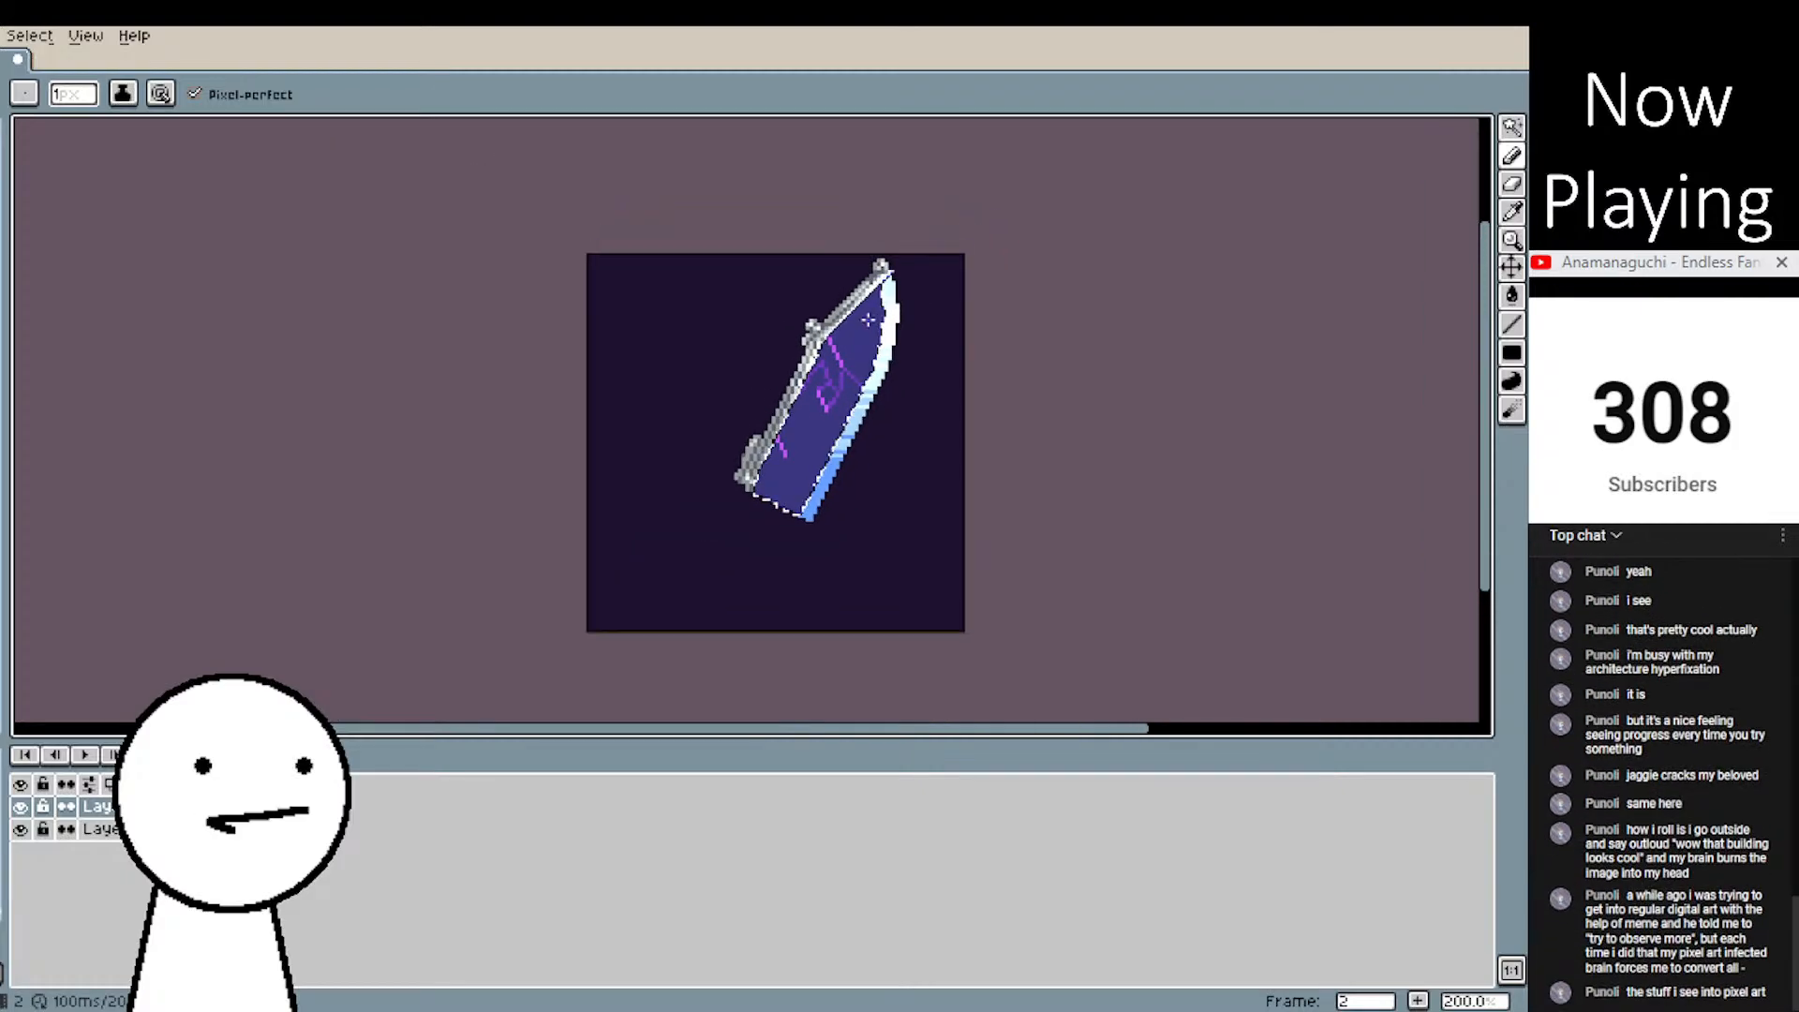
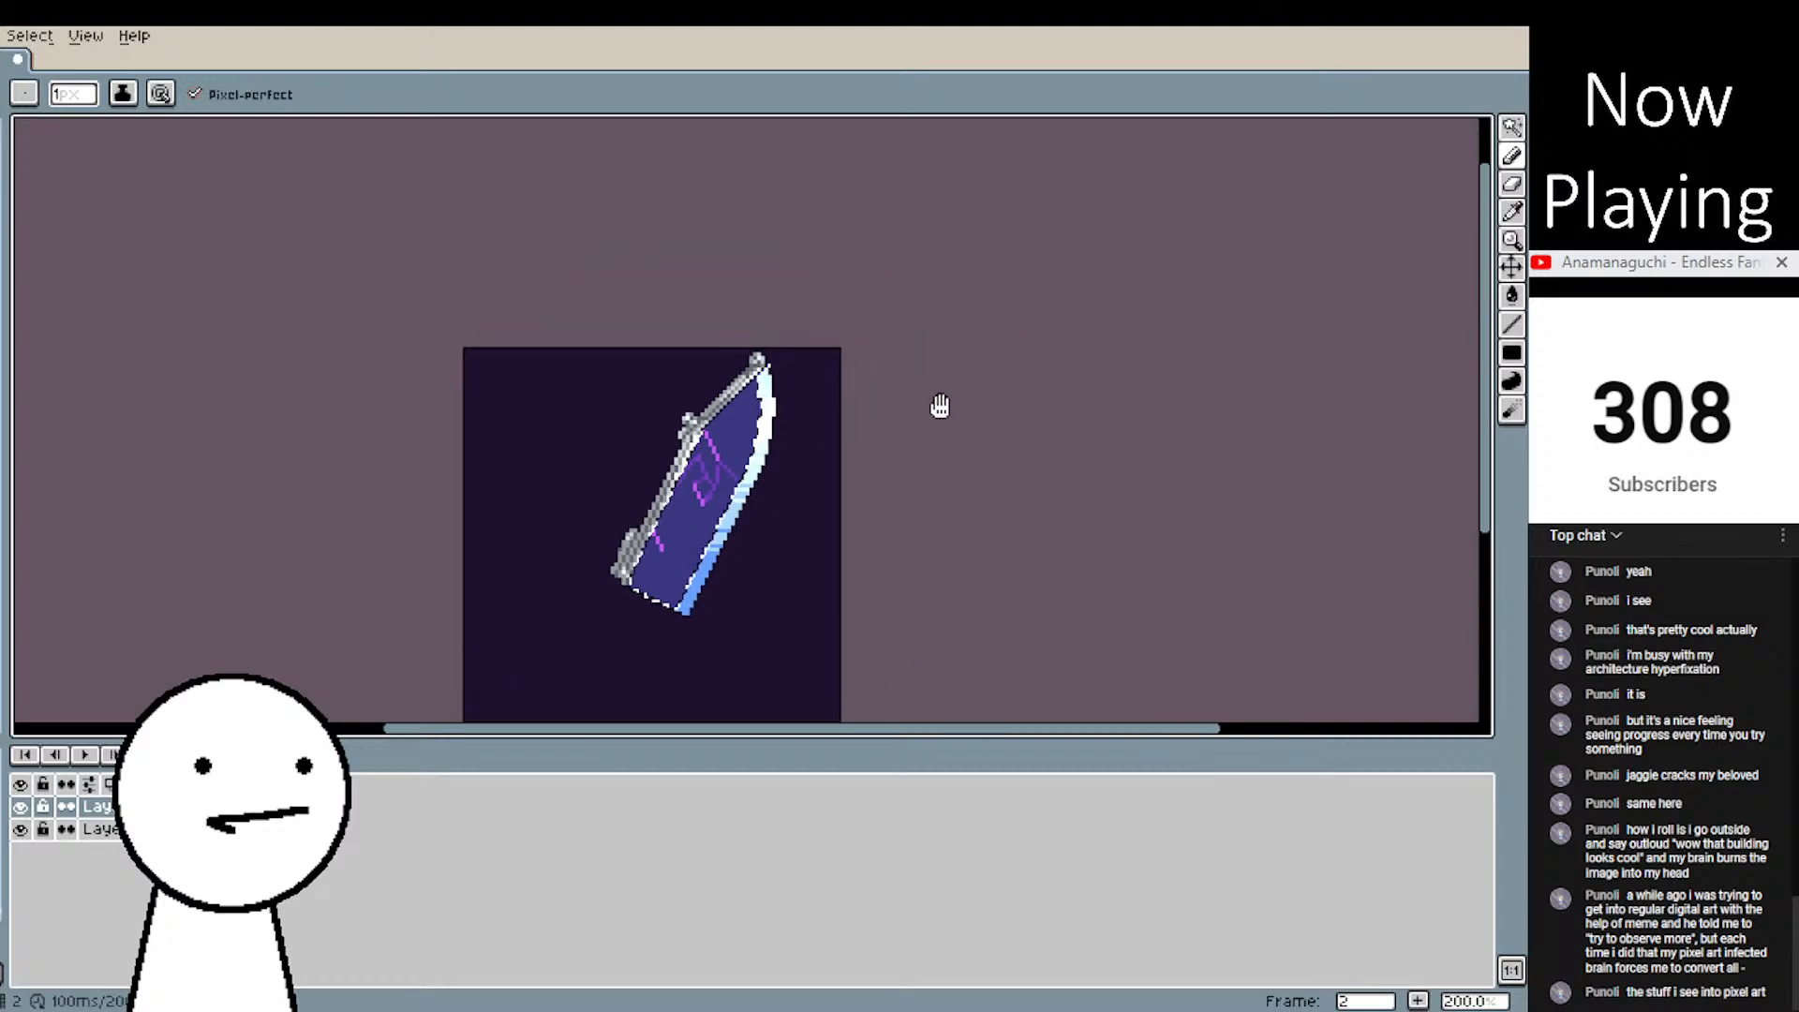
scroll(956, 390, up, 4)
scroll(566, 326, up, 5)
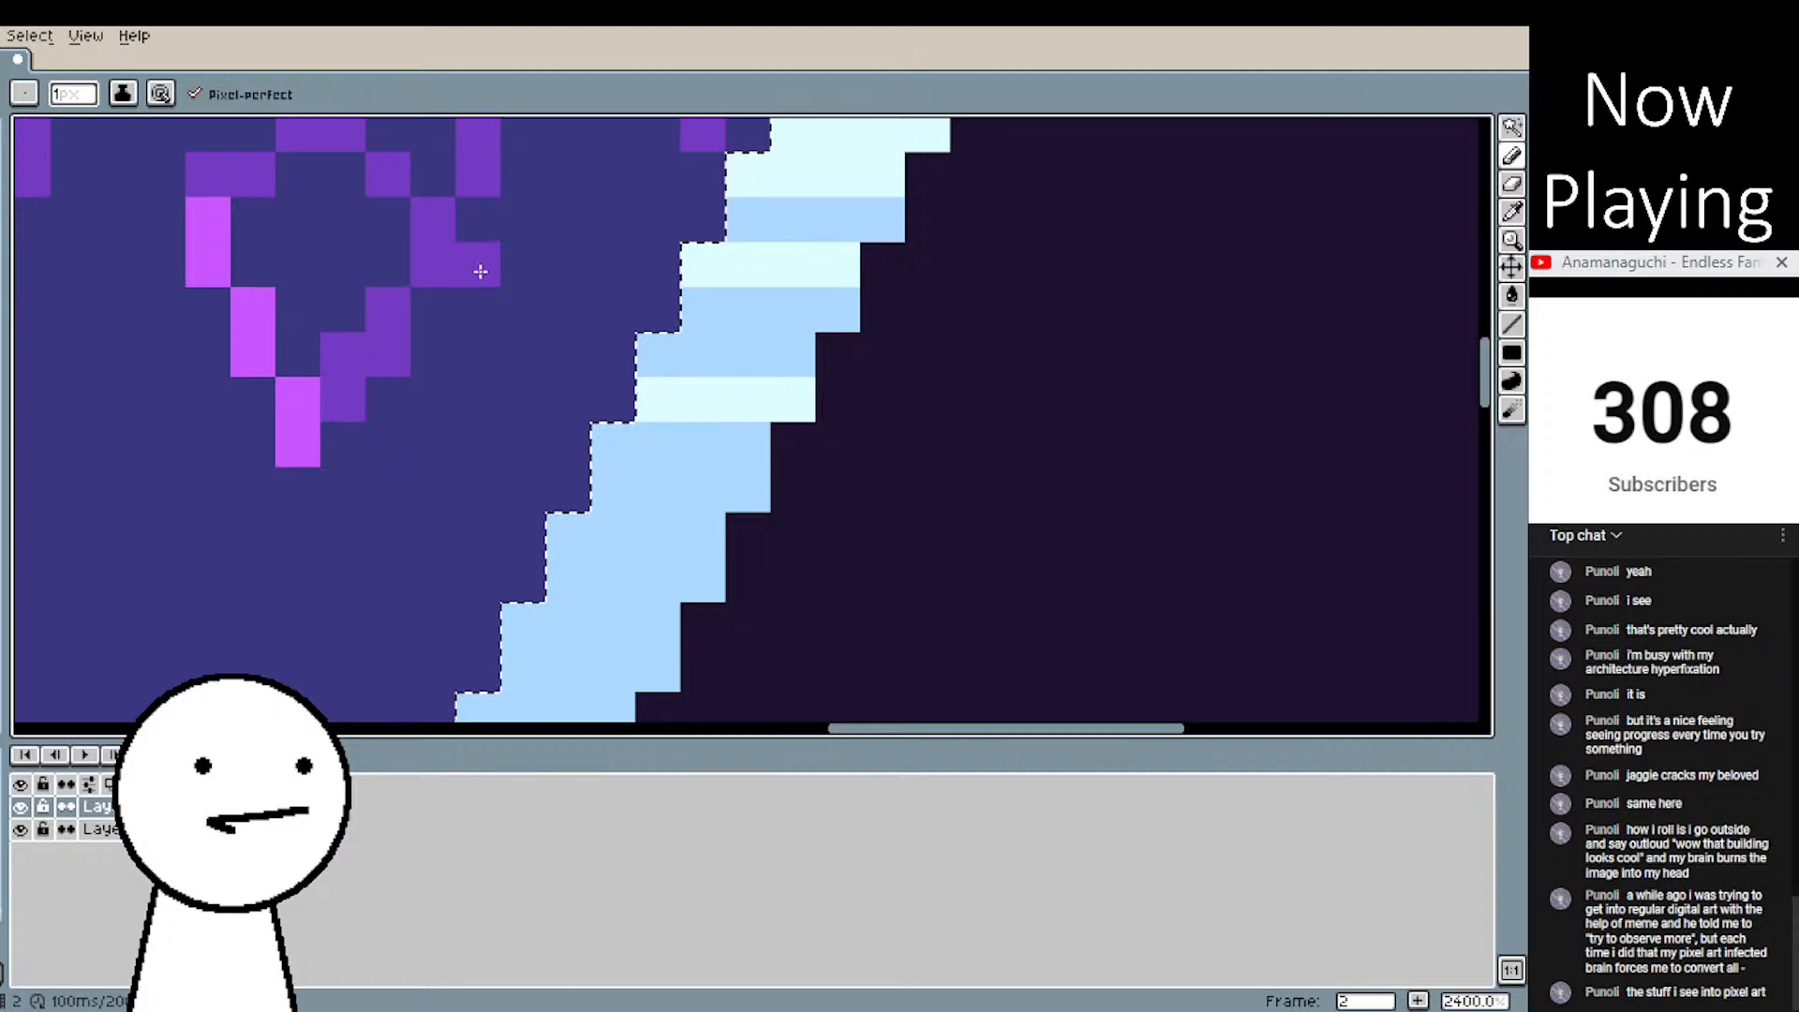
drag(628, 325, 999, 527)
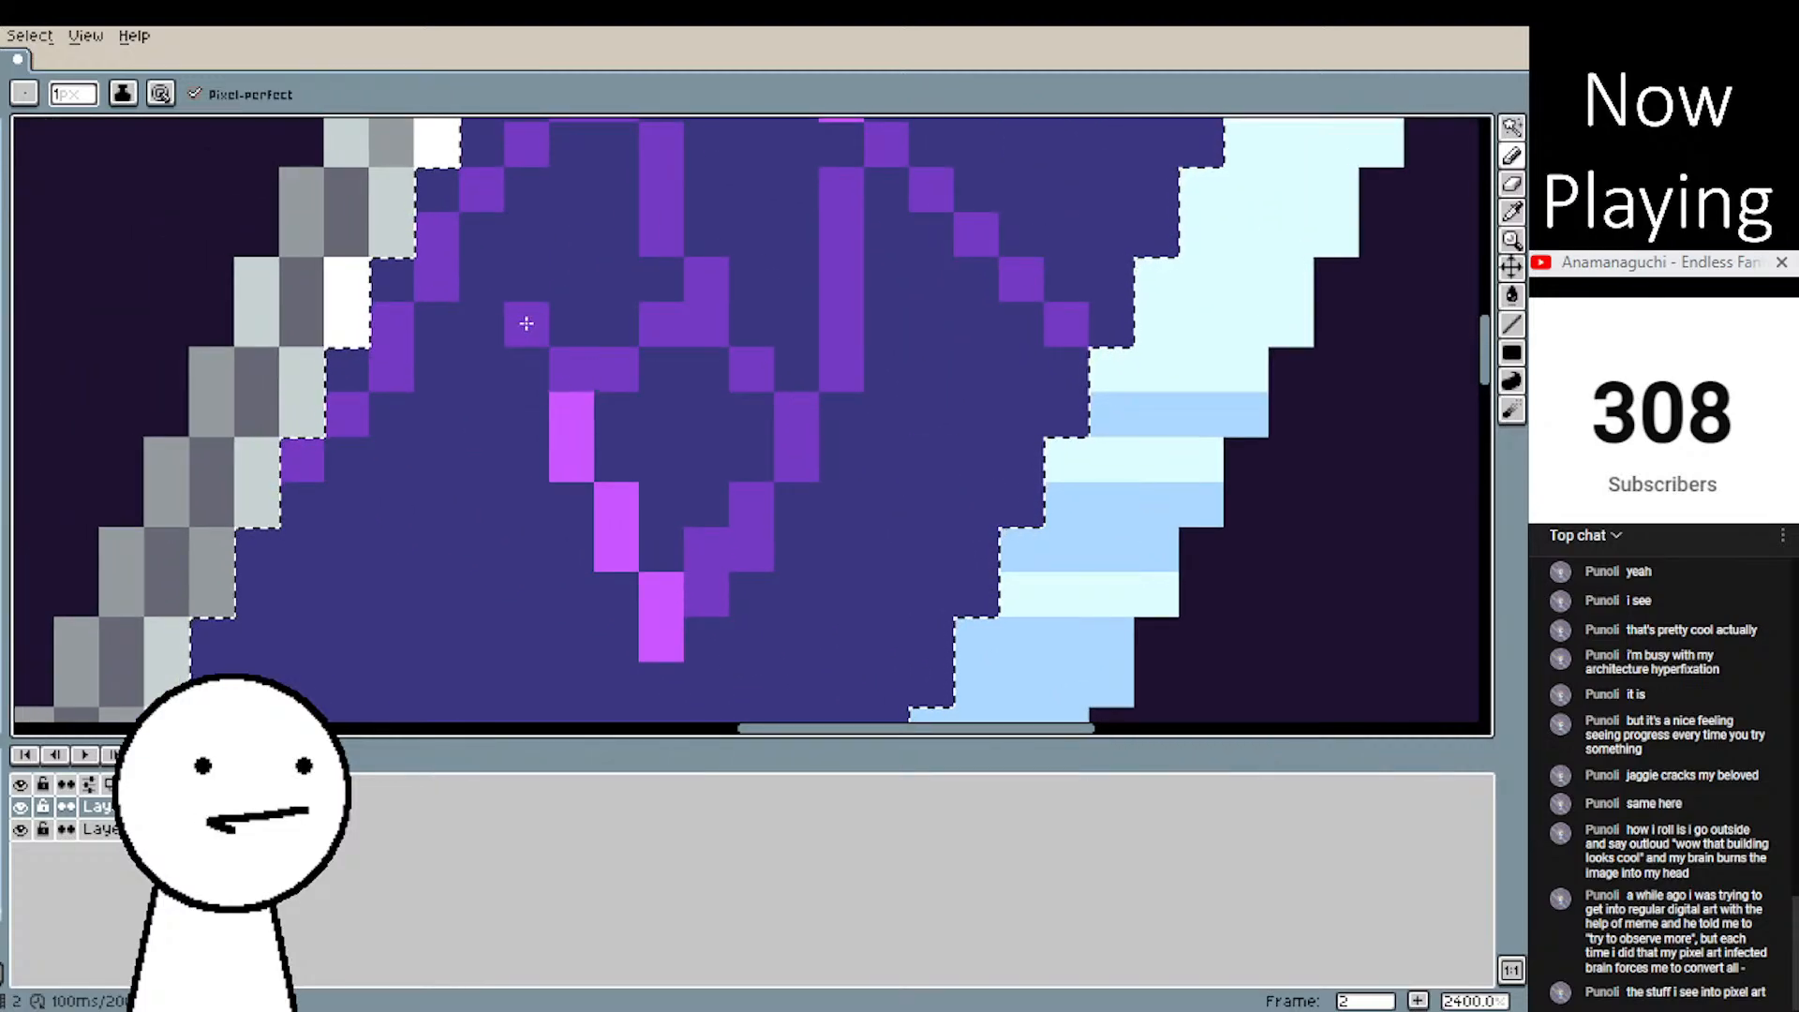
- Link the middle pink stroke's upper end to the crack along the grey spine and add a short dark purple tail below the stroke
click(482, 283)
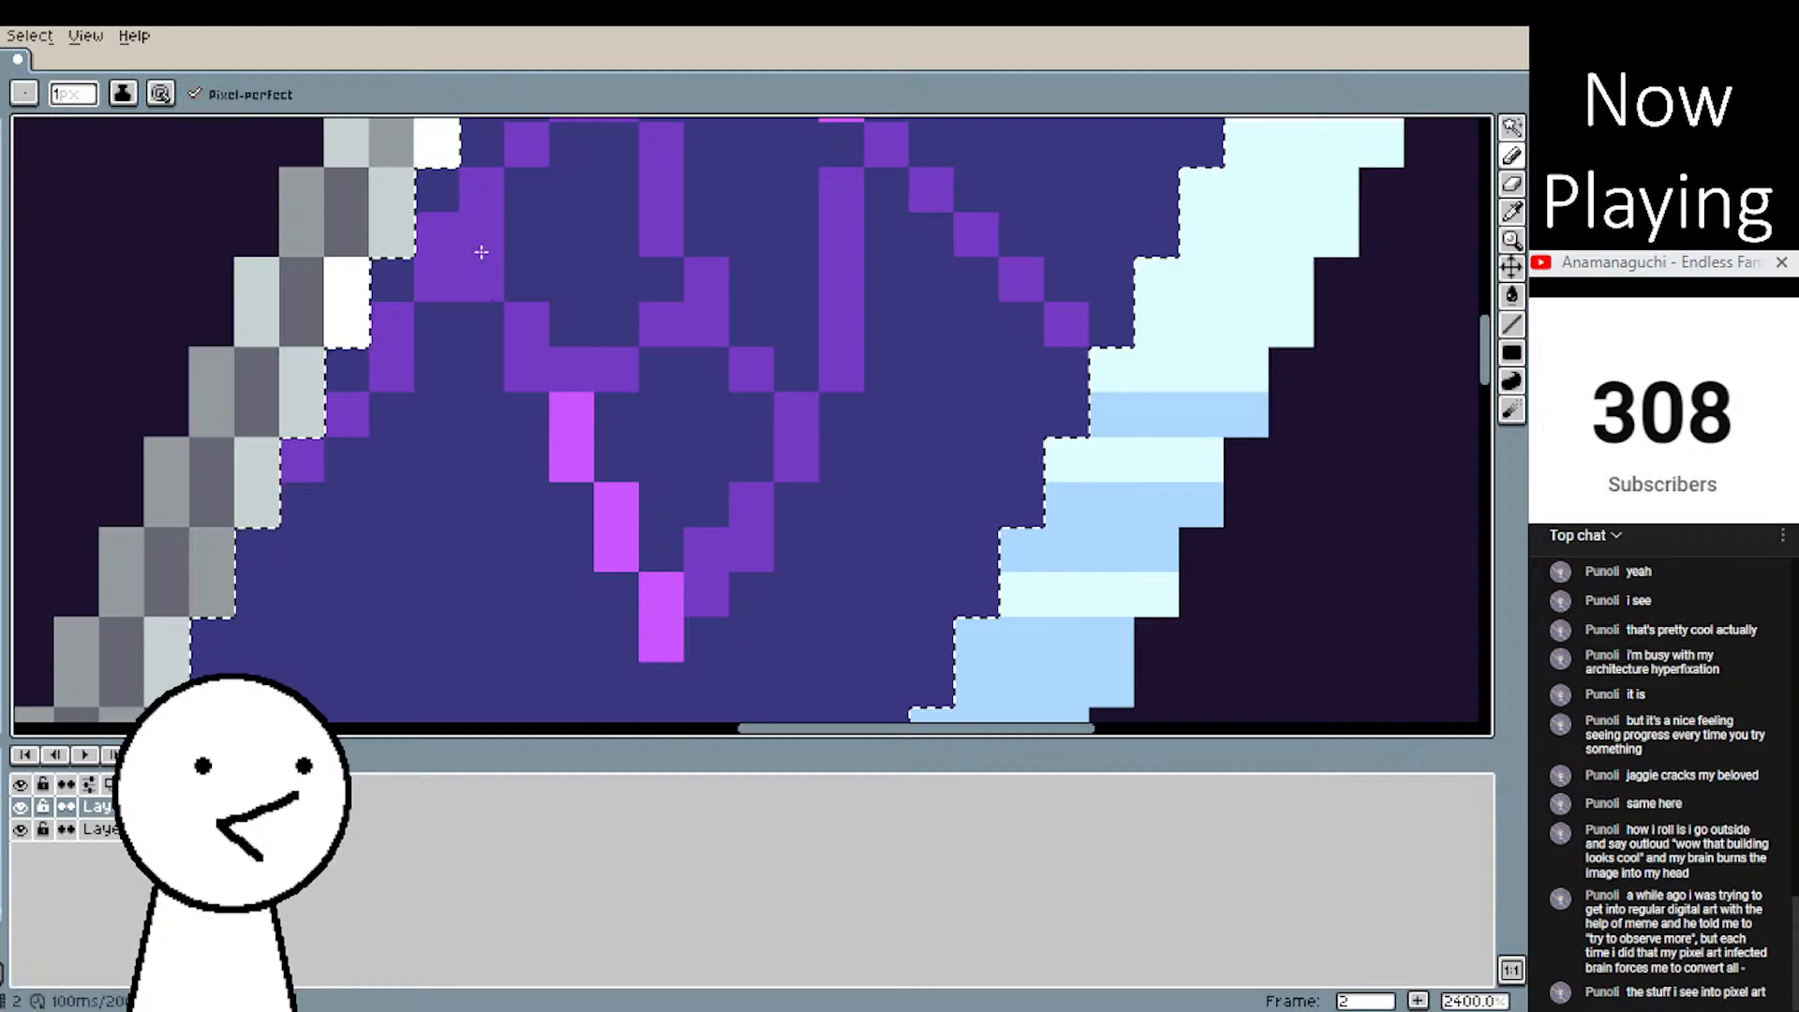
scroll(1037, 399, down, 3)
mouse_move(662, 380)
mouse_down()
mouse_move(743, 486)
mouse_move(723, 518)
mouse_up()
scroll(1110, 516, down, 9)
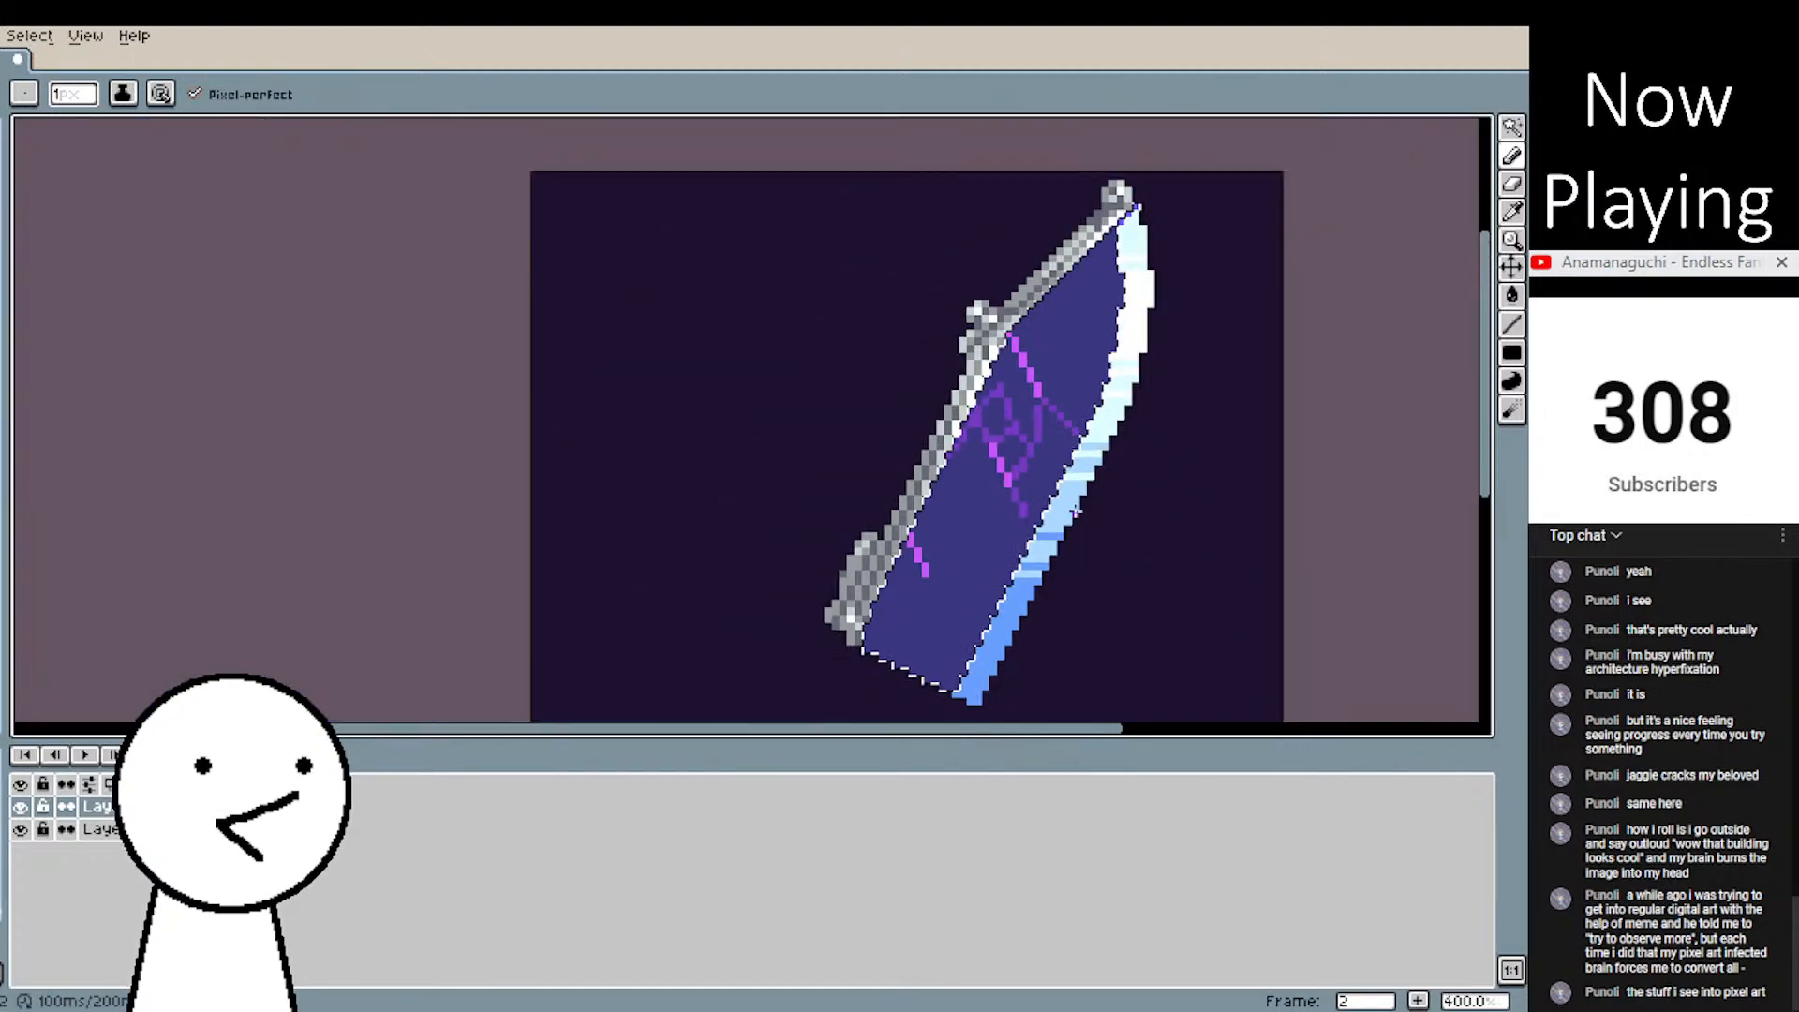
- Draw a stepped dark purple crack from the loop to the blade's light edge and fill its junction with the vertical crack
scroll(1072, 446, up, 10)
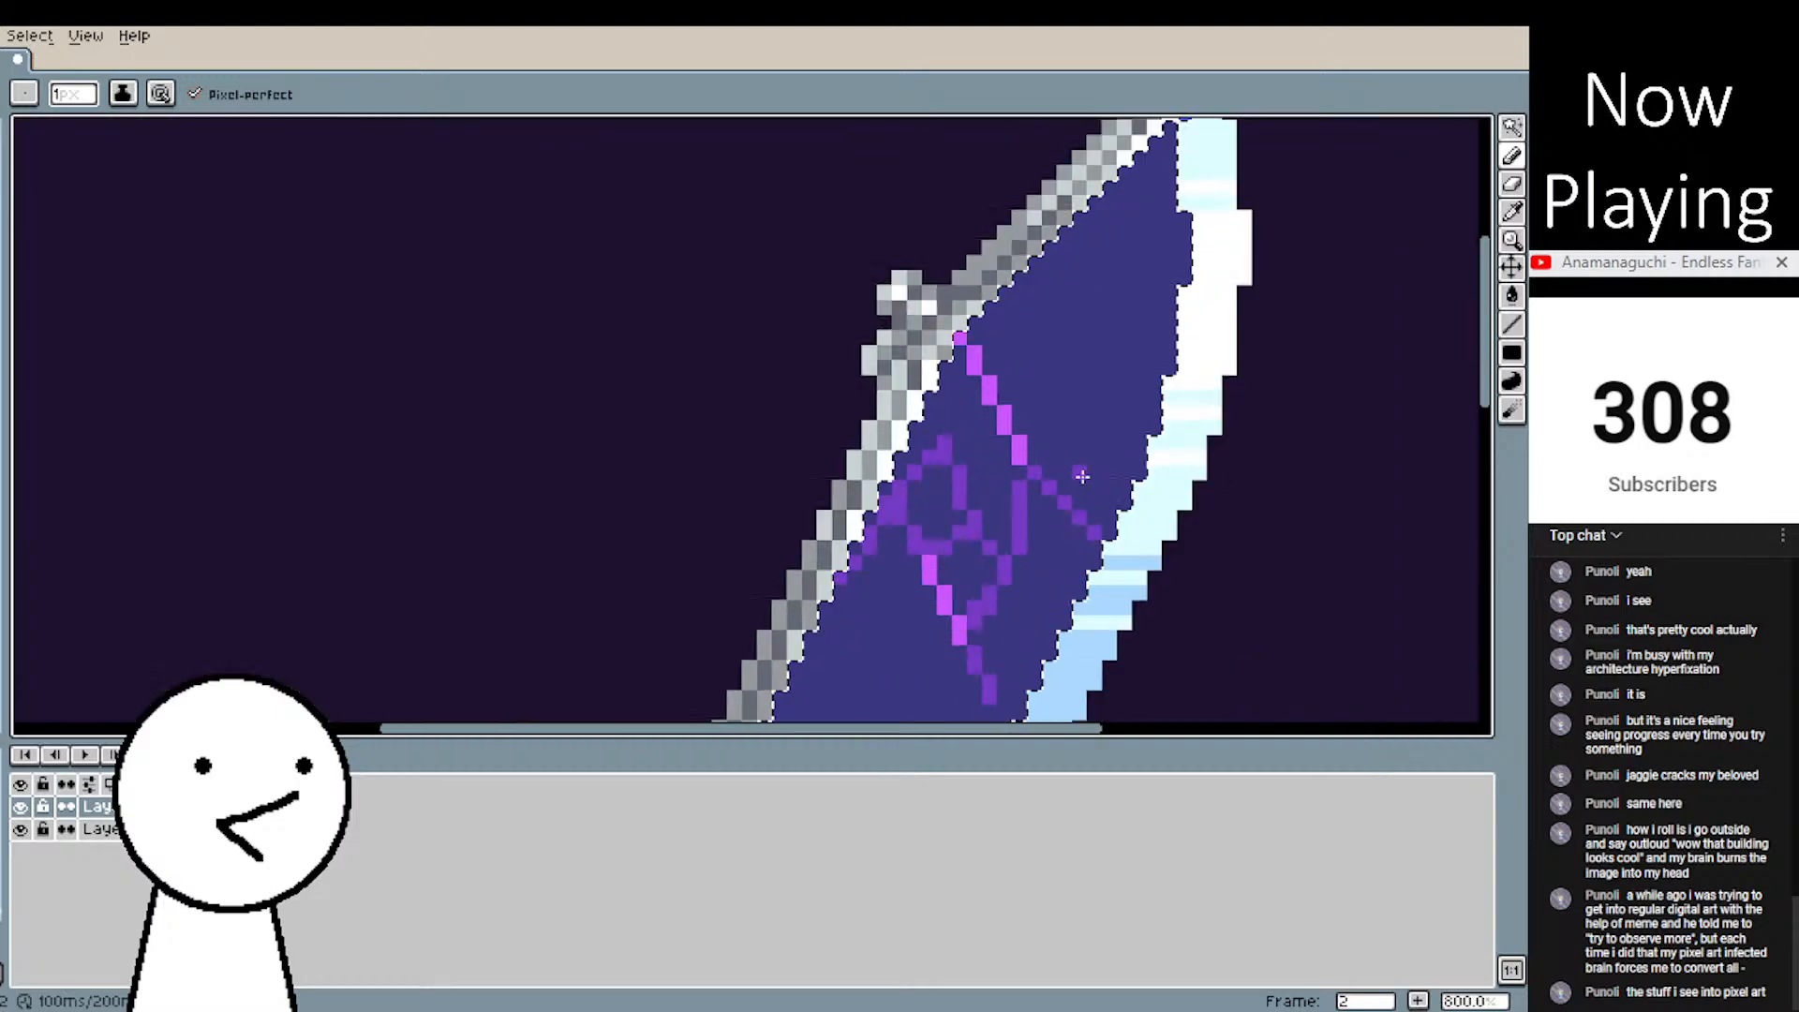
drag(764, 617, 749, 423)
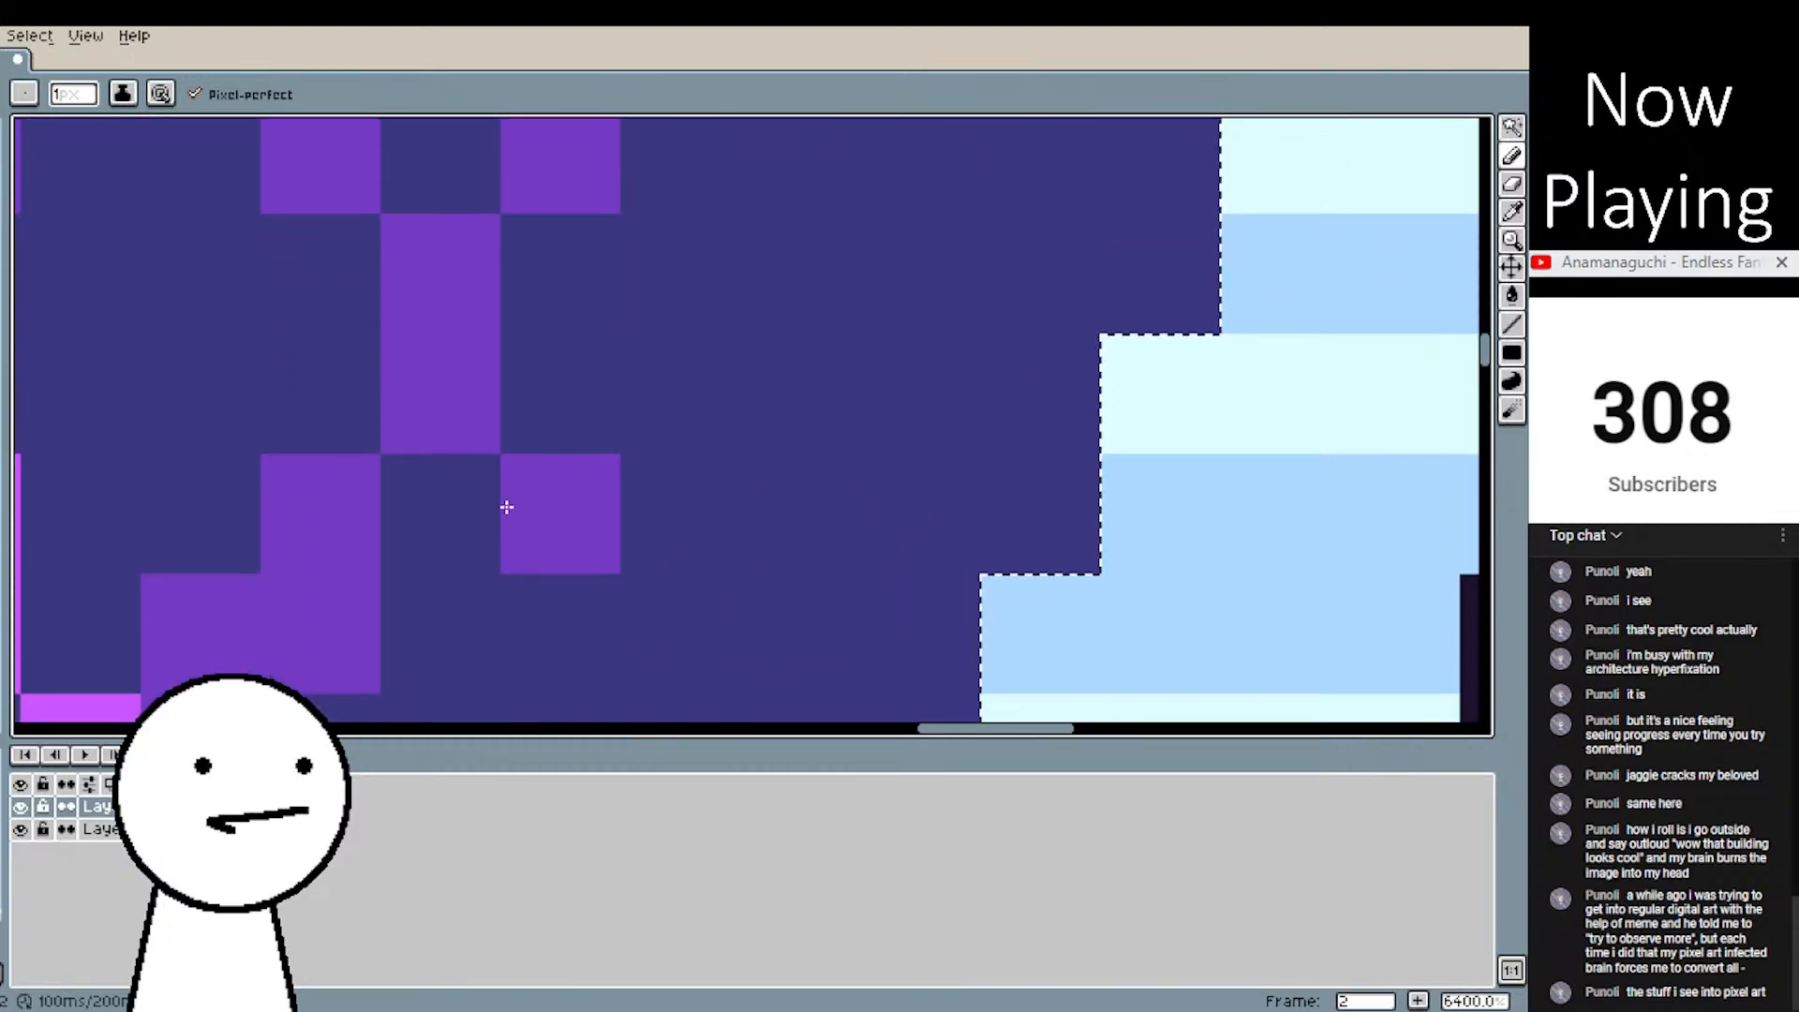
click(446, 510)
mouse_move(576, 431)
mouse_down()
mouse_move(758, 398)
mouse_move(700, 400)
mouse_move(836, 403)
mouse_move(966, 322)
mouse_move(910, 290)
mouse_move(1141, 257)
mouse_up()
scroll(1312, 337, down, 8)
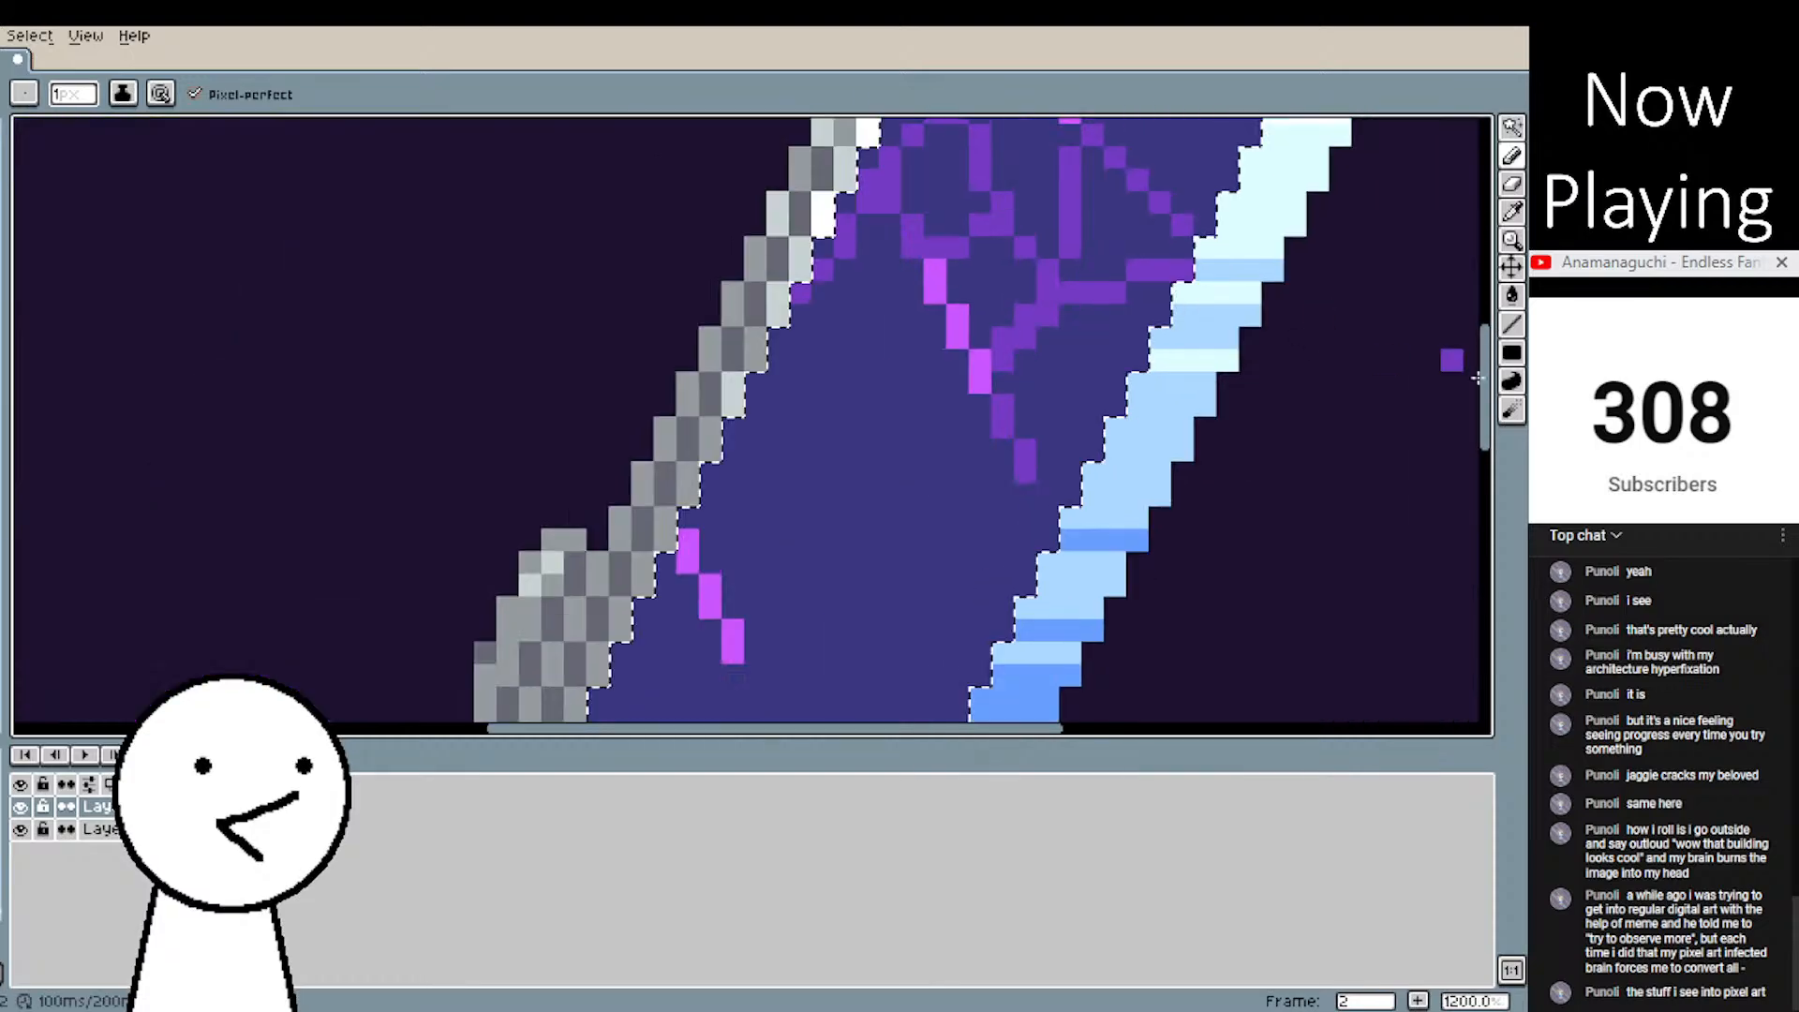
scroll(1308, 337, down, 4)
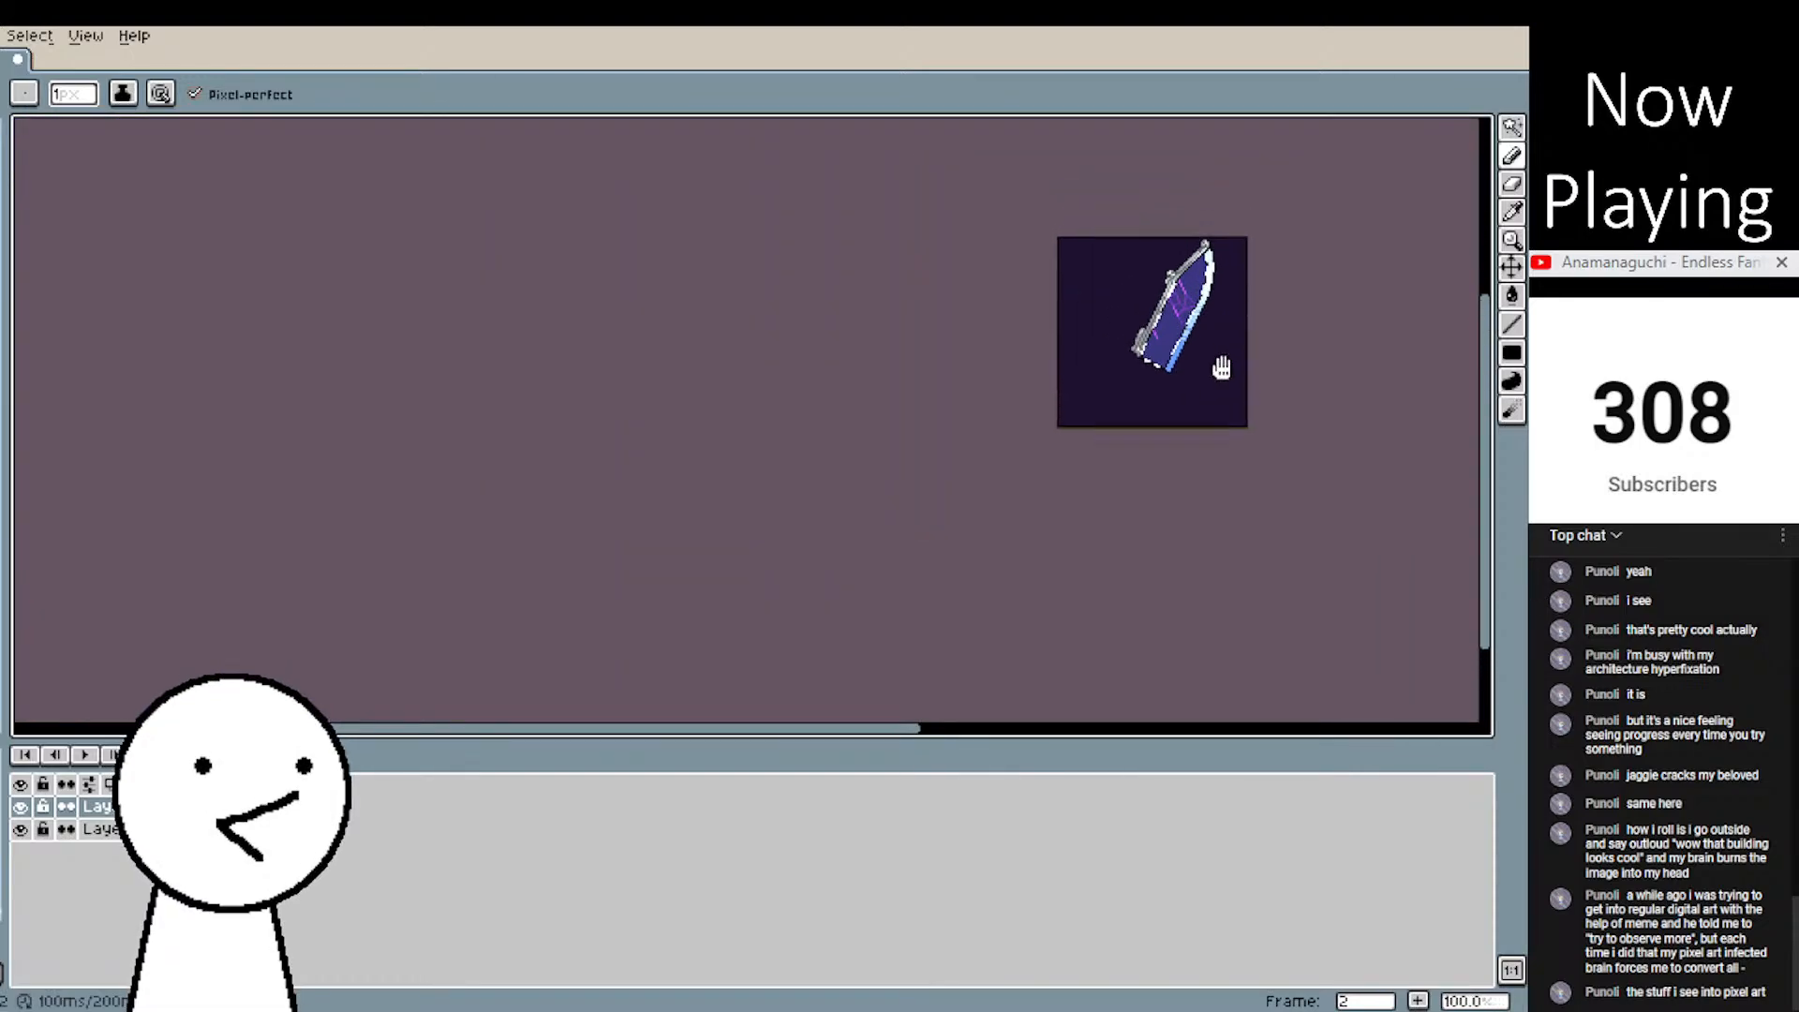
scroll(1200, 469, up, 2)
scroll(1190, 507, up, 6)
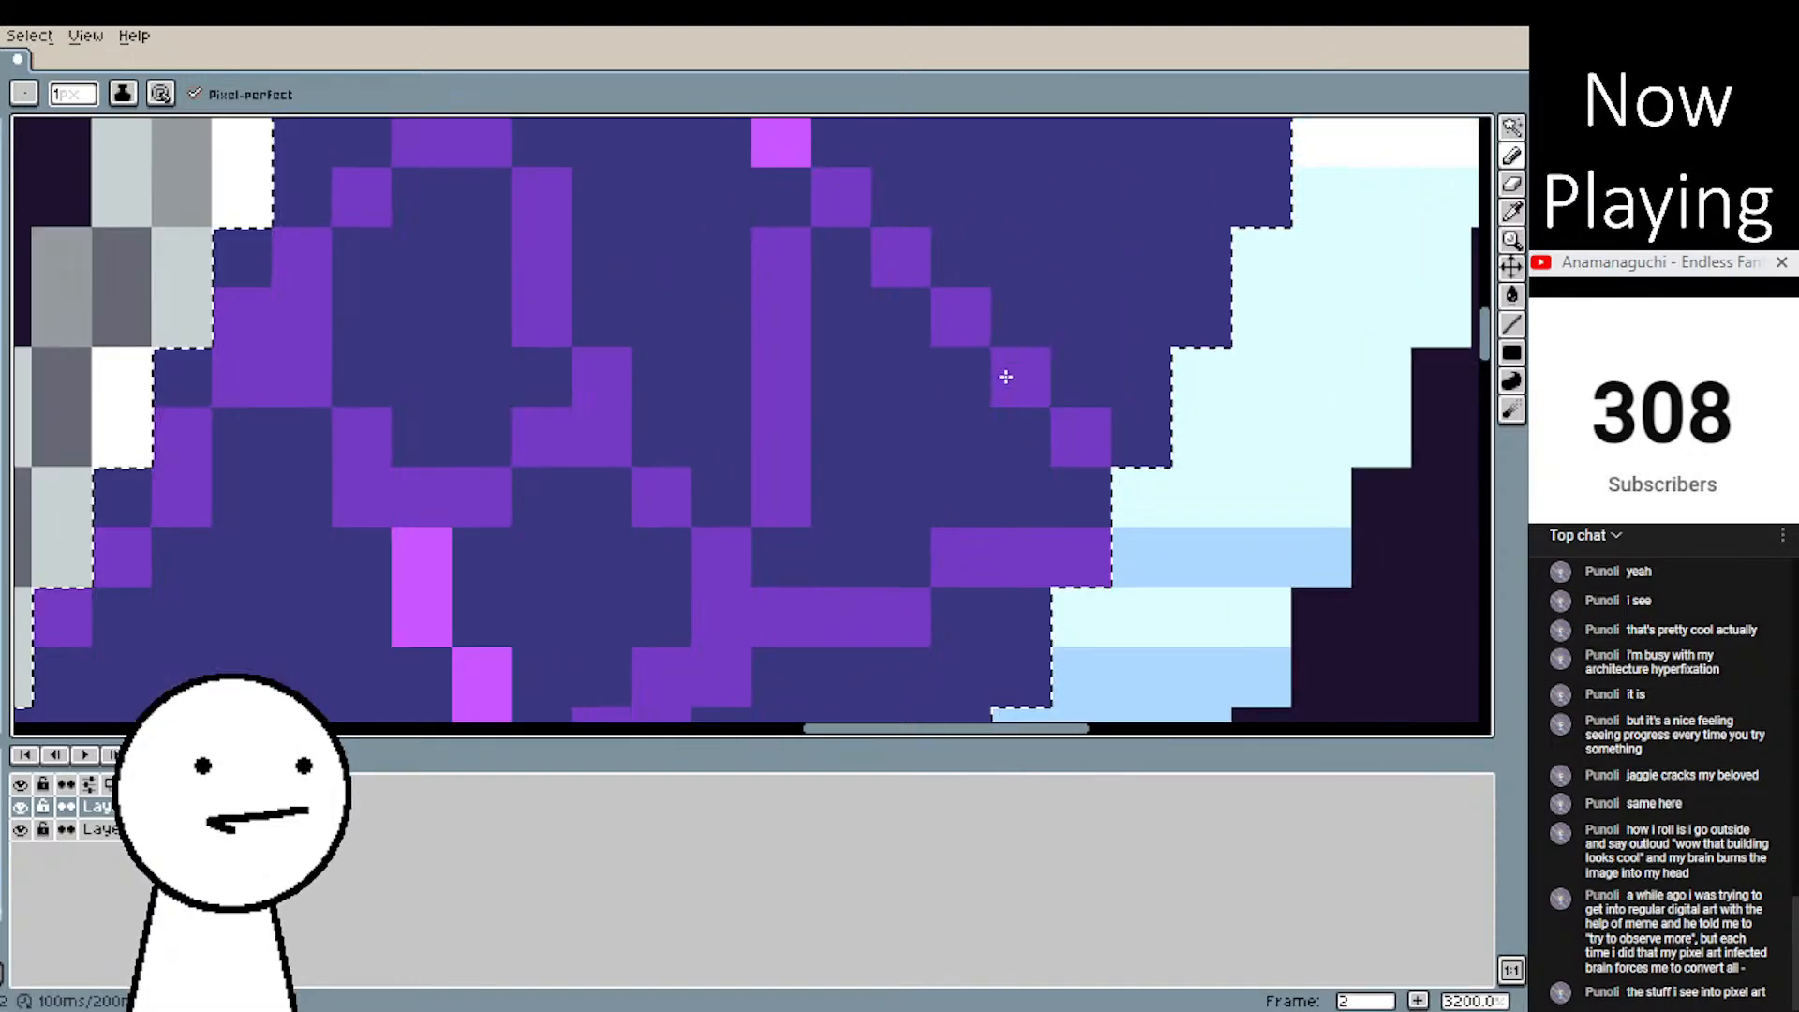
drag(808, 339, 757, 325)
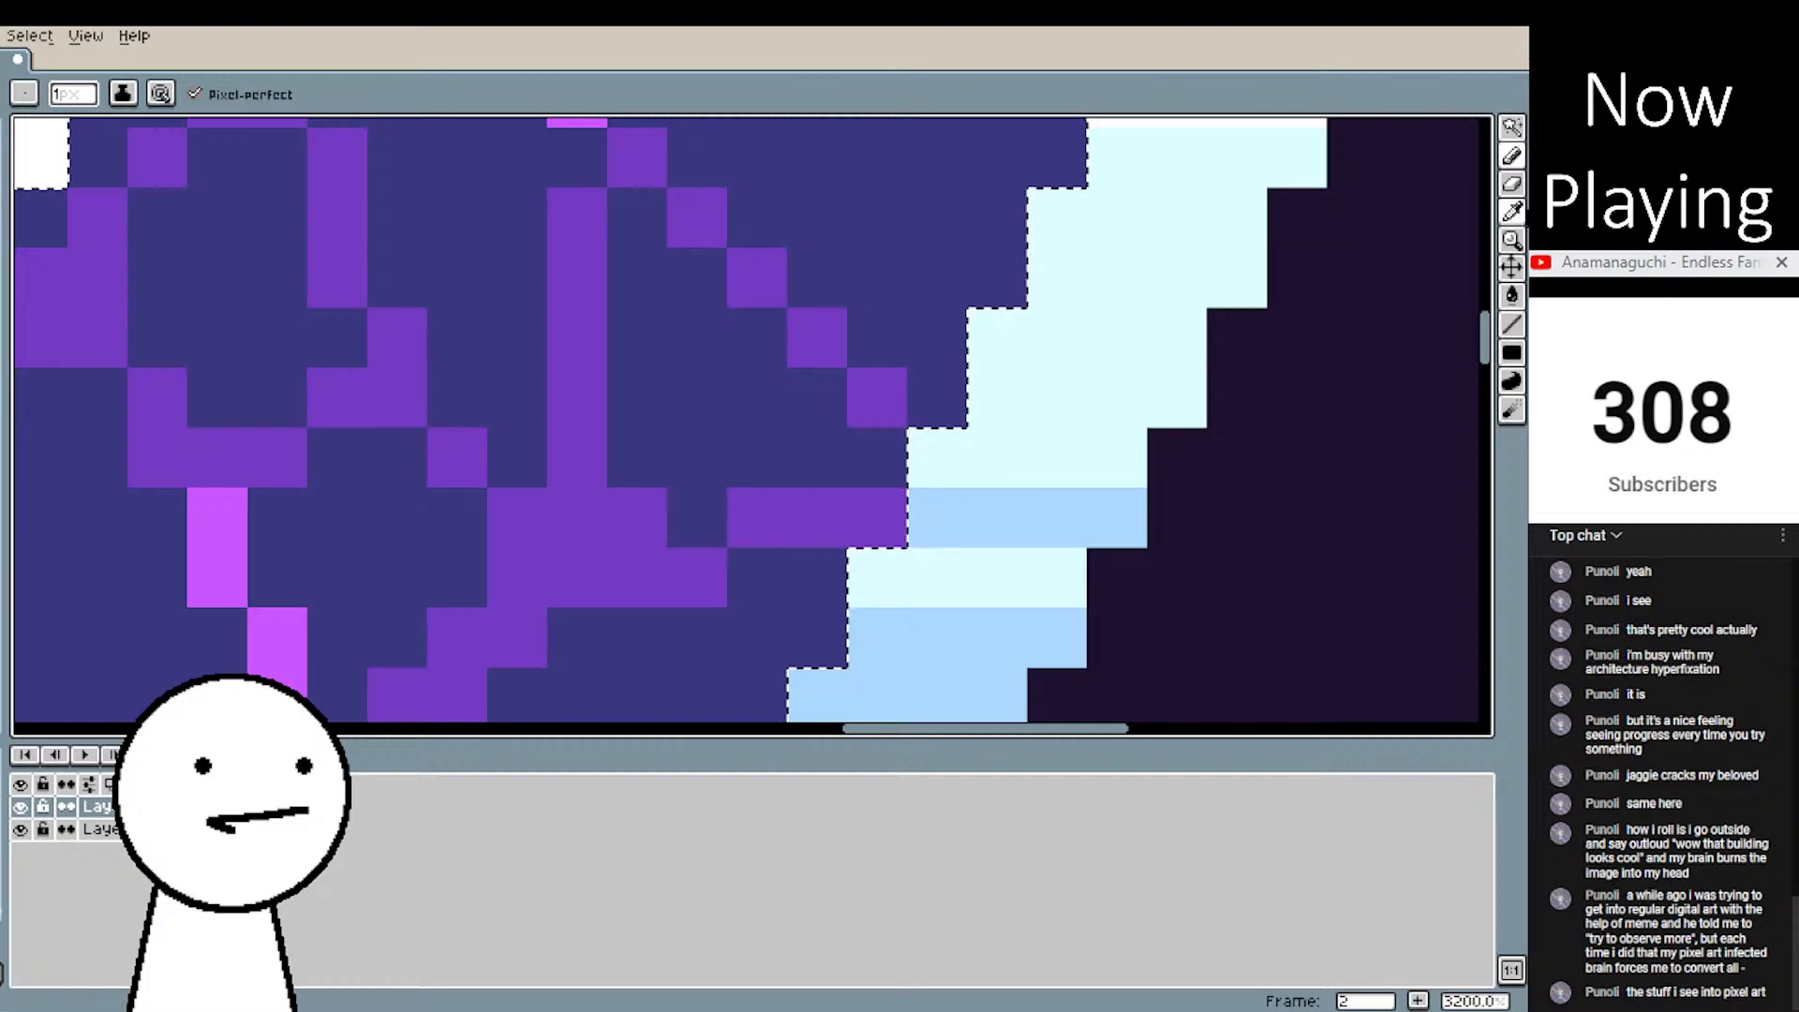
- Recolour the lower part of the vertical crack pink with the Line tool, ending in a short pink foot toward the light edge
key(i)
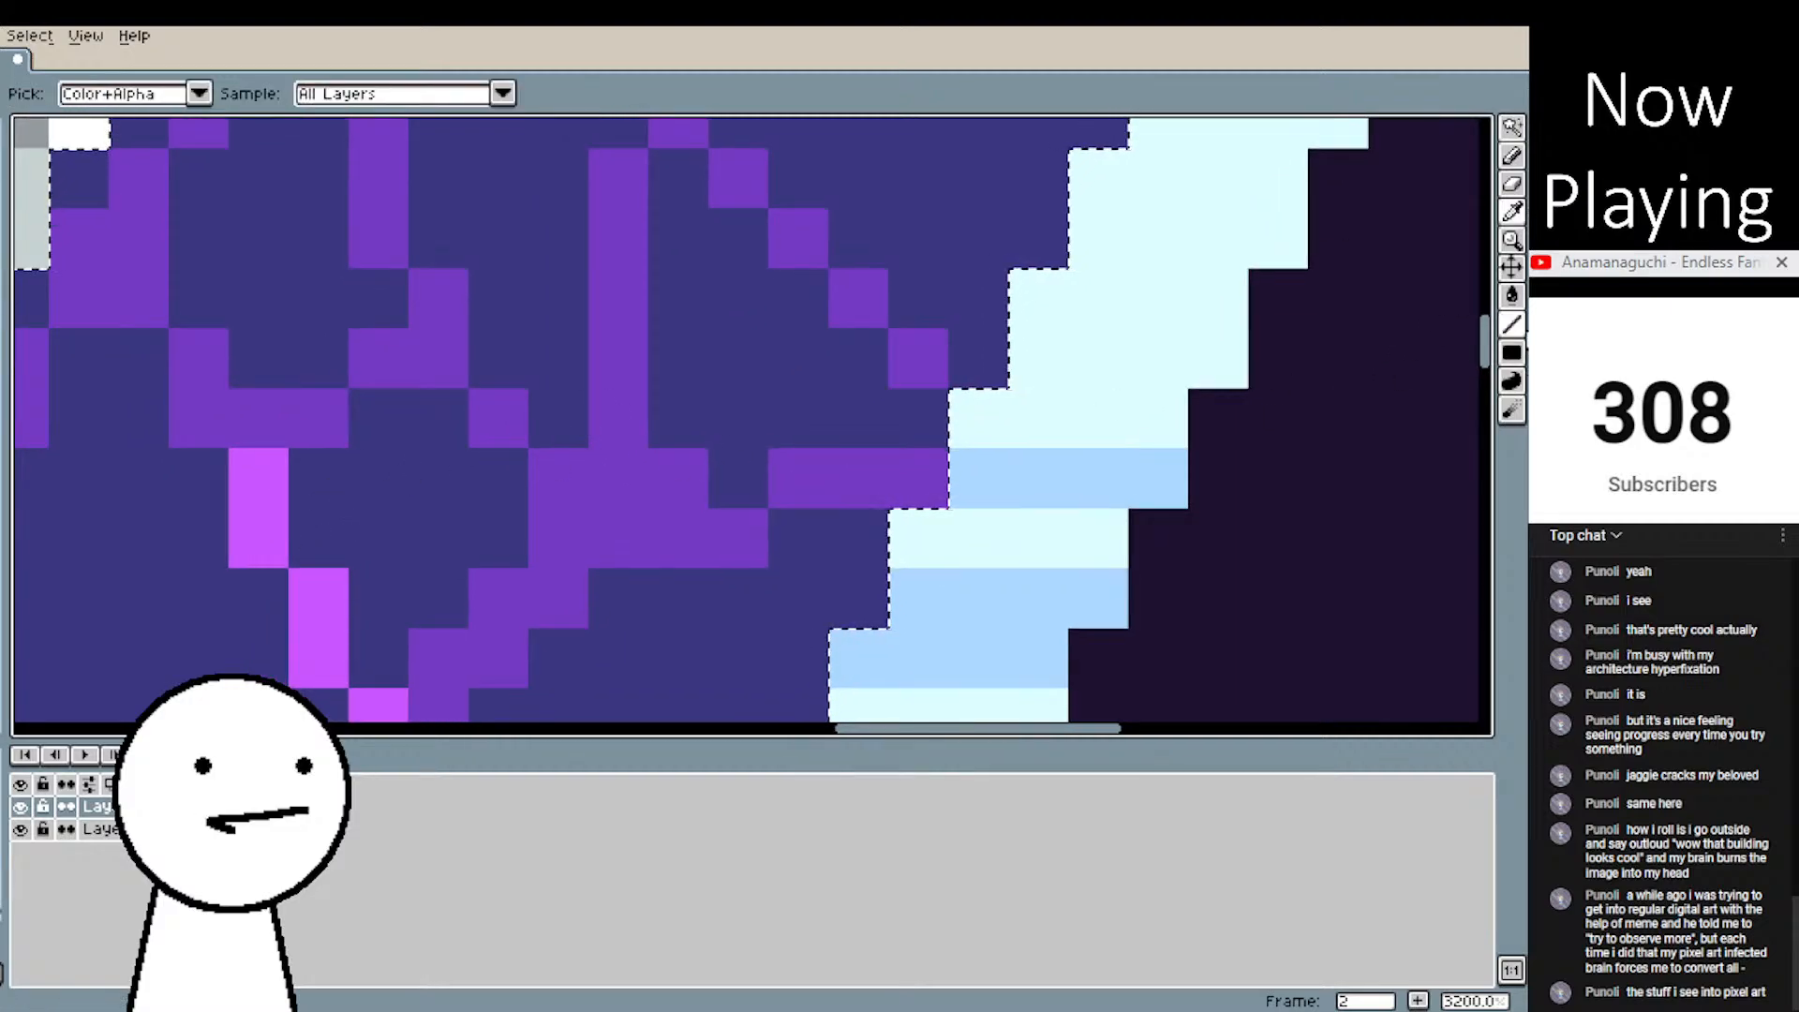
key(l)
drag(612, 429, 610, 460)
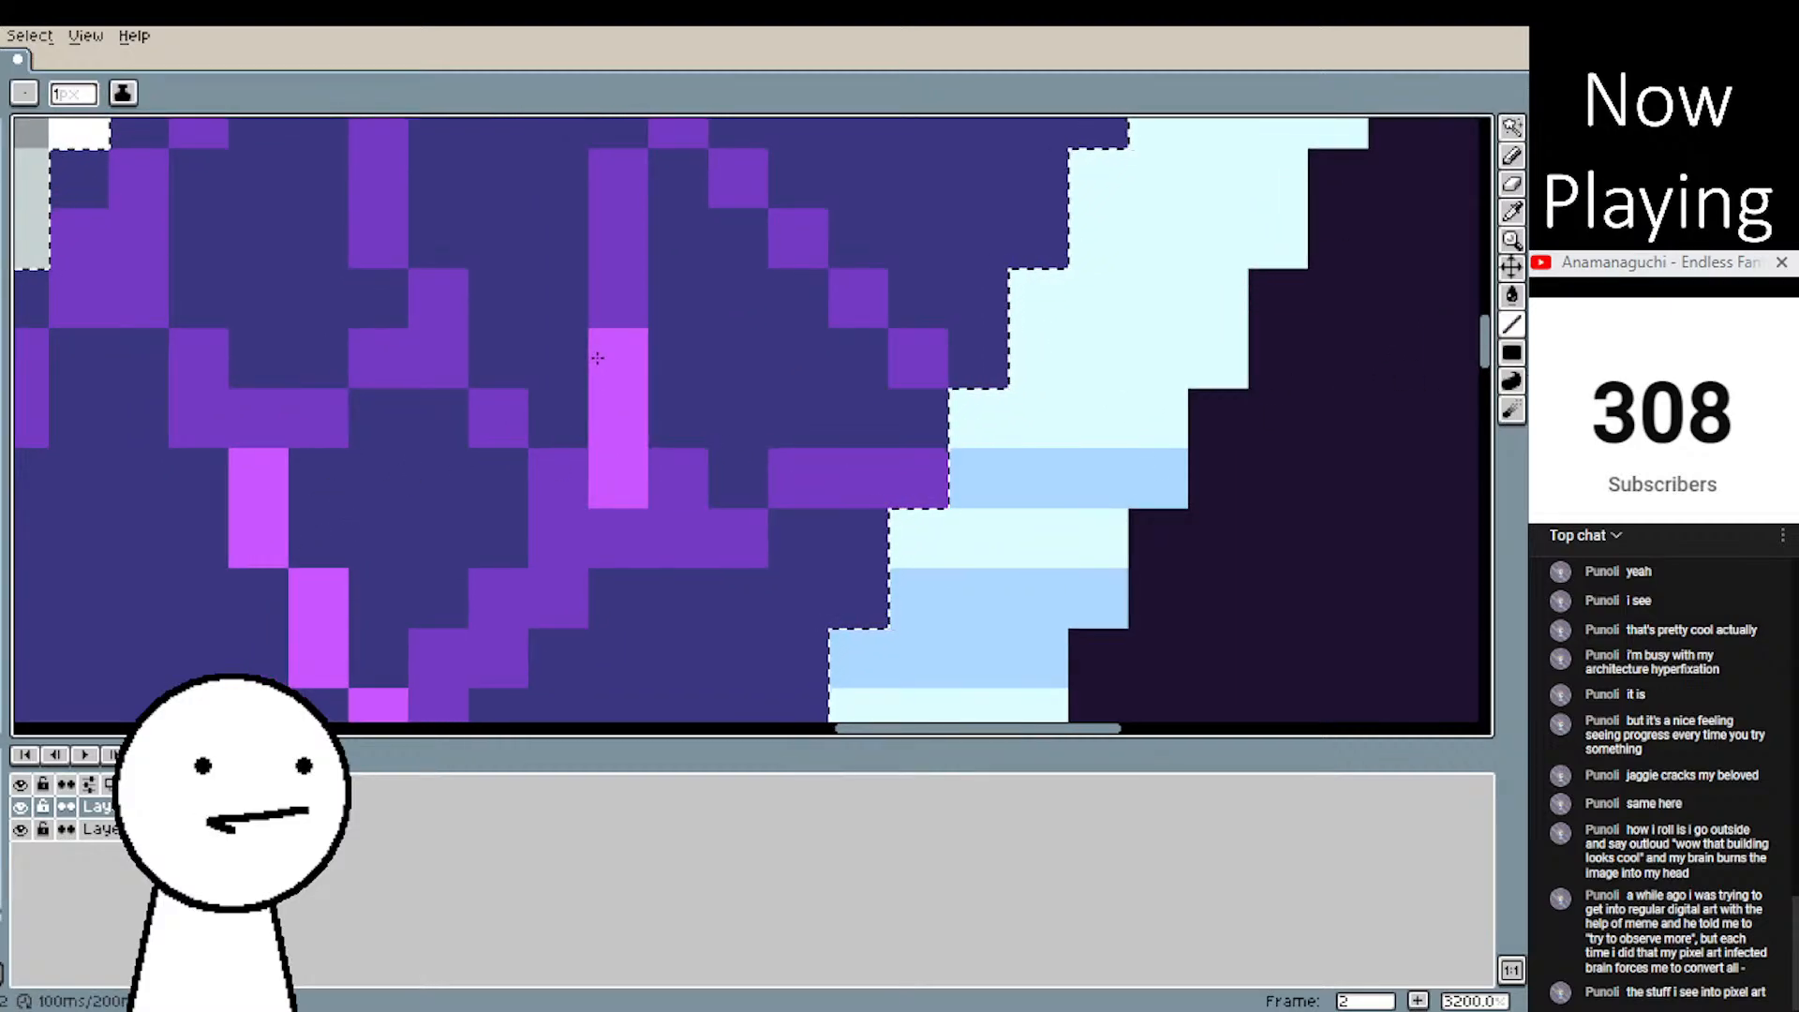
scroll(980, 430, down, 5)
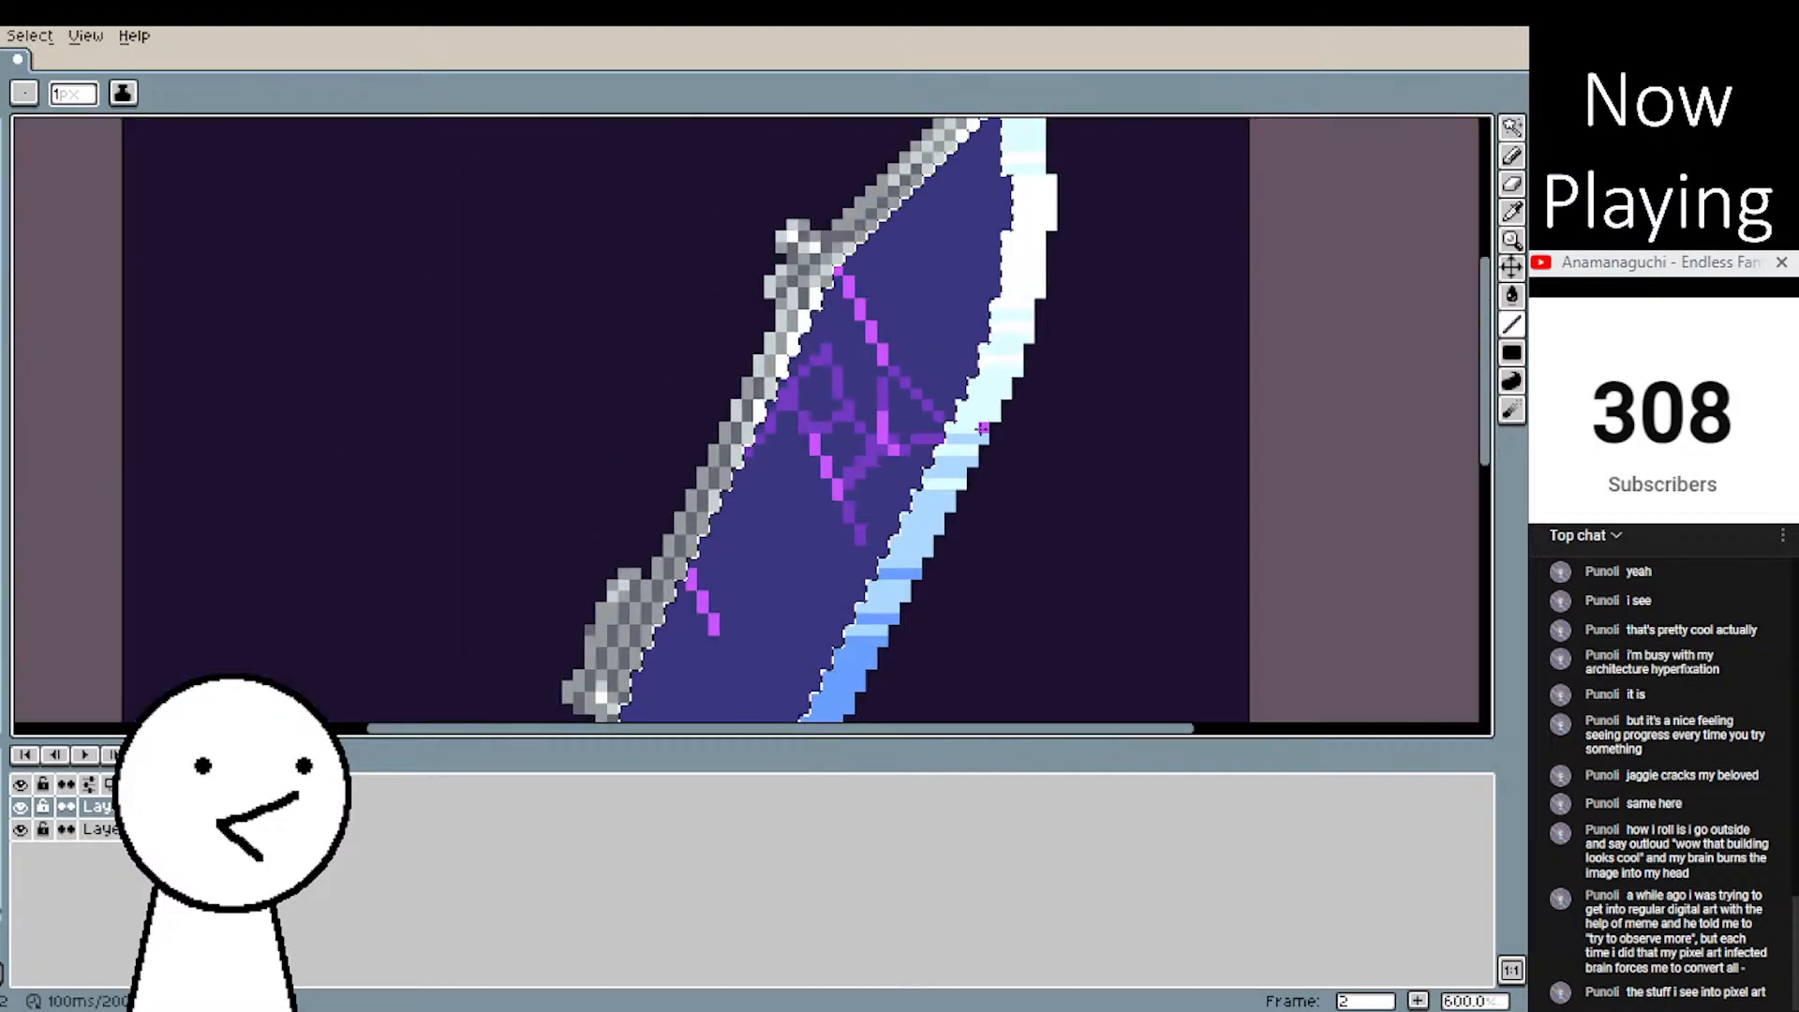
scroll(981, 429, up, 3)
scroll(845, 427, down, 5)
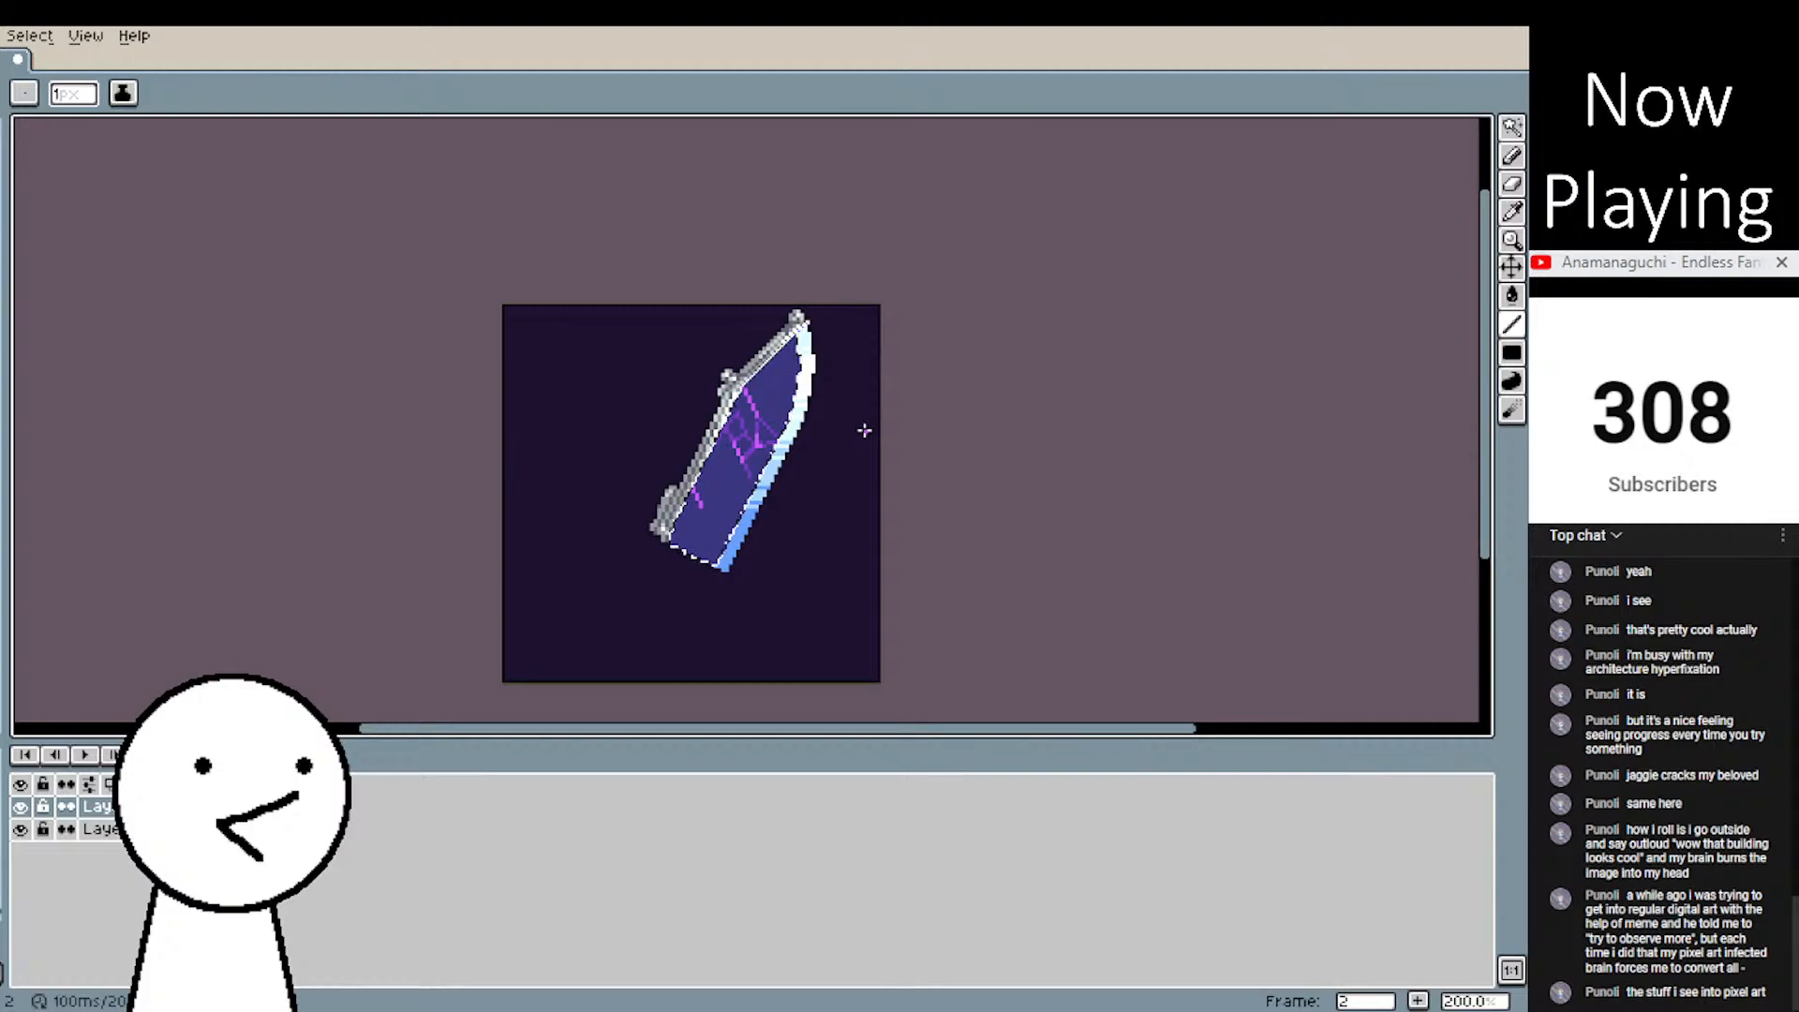
- Sample the dark purple and place shading pixels with the Line tool along the upper pink stroke's outer steps, facing the light edge
click(1512, 212)
scroll(833, 422, up, 5)
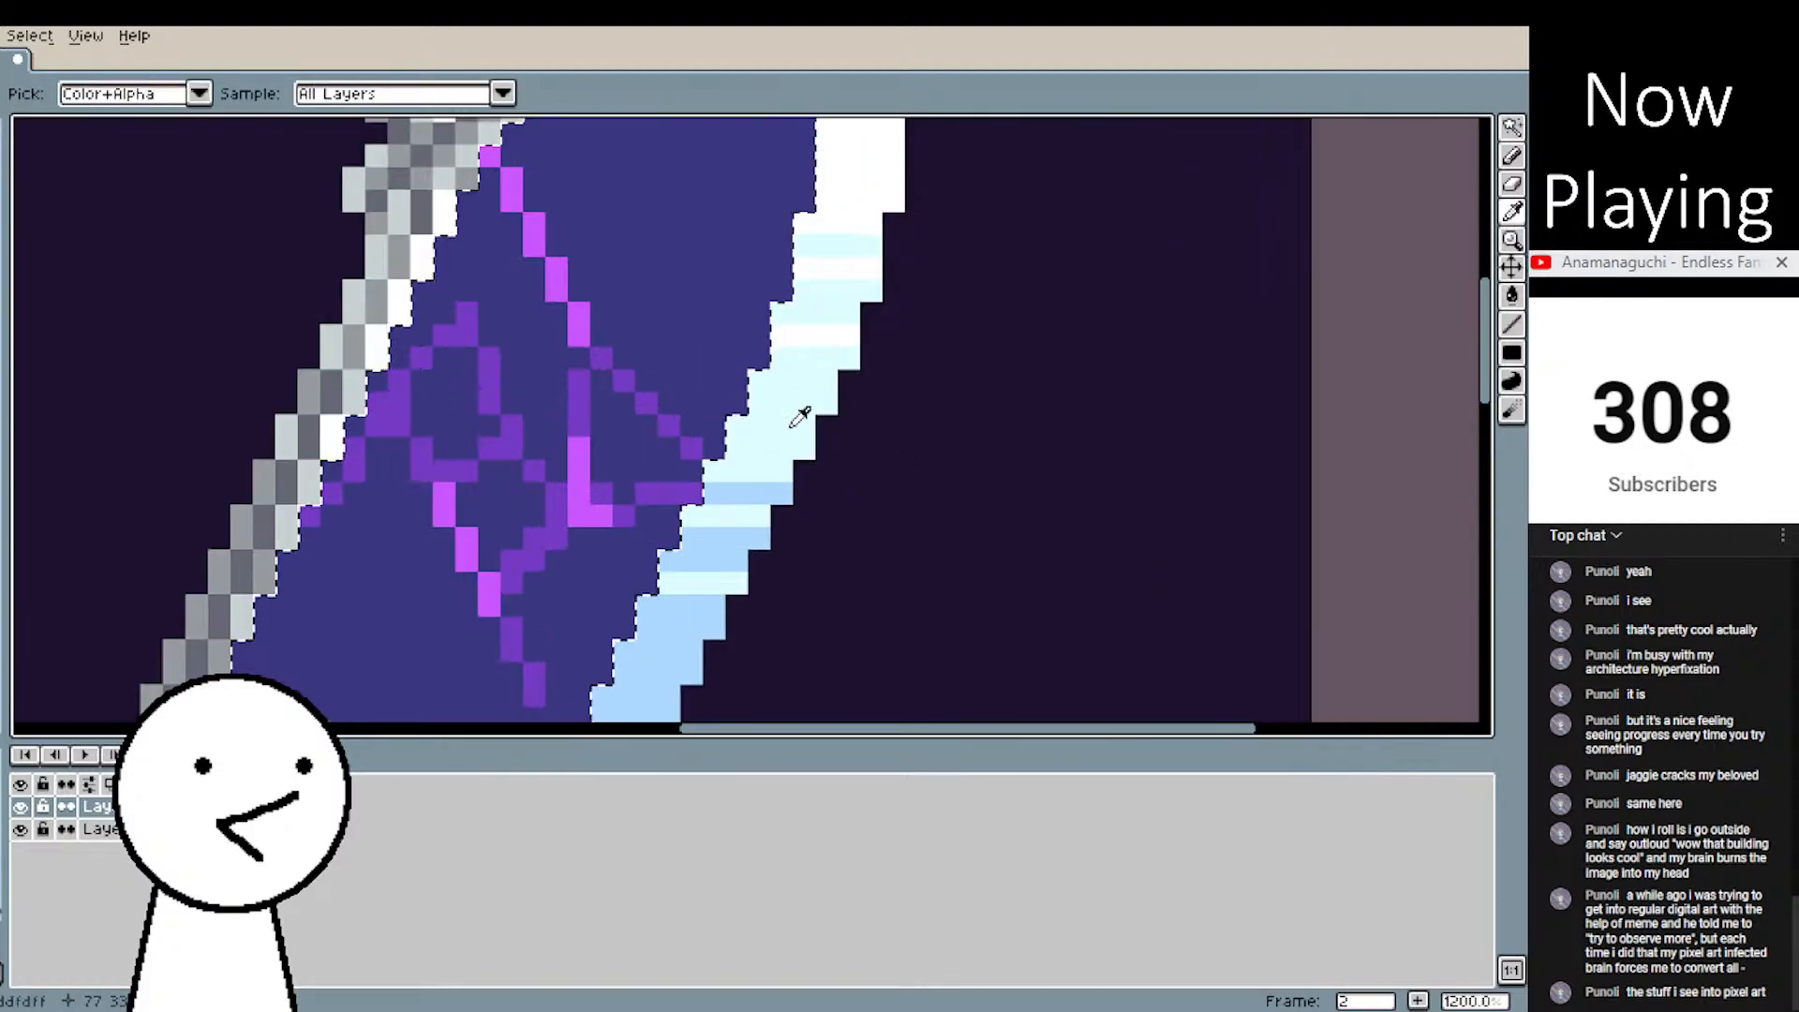
scroll(550, 337, up, 1)
click(1511, 324)
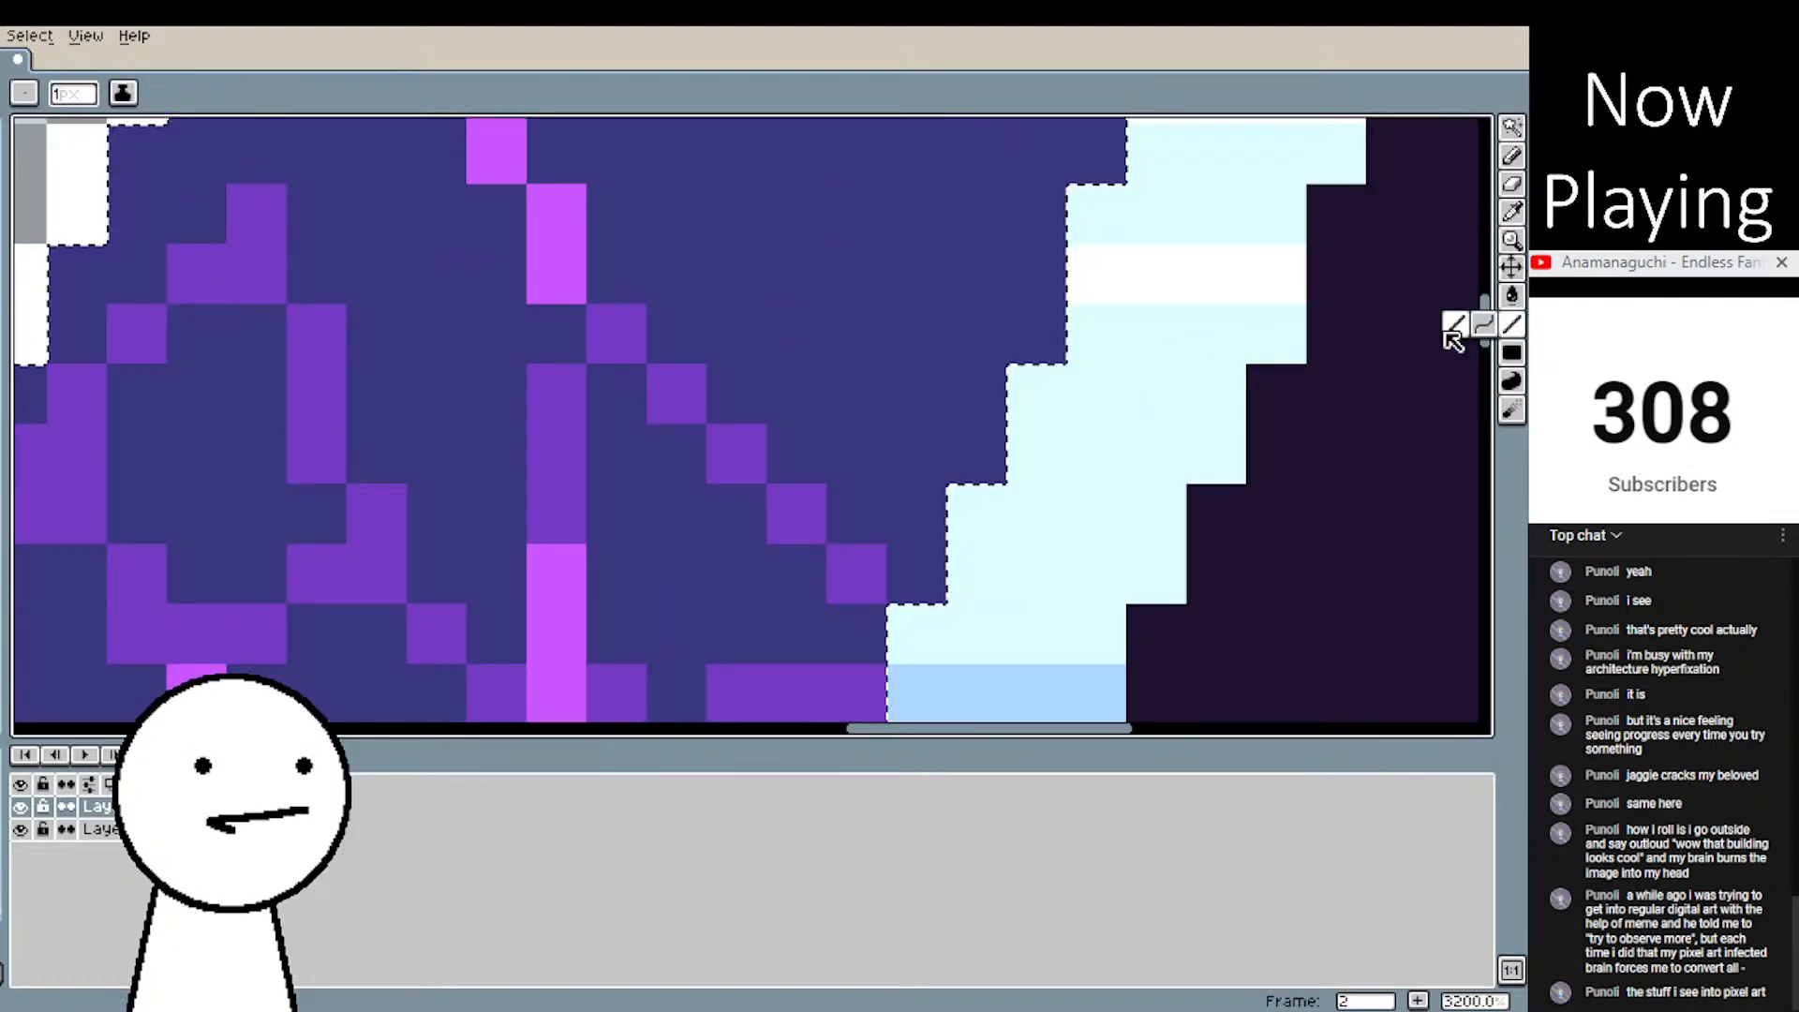
scroll(550, 350, left, 5)
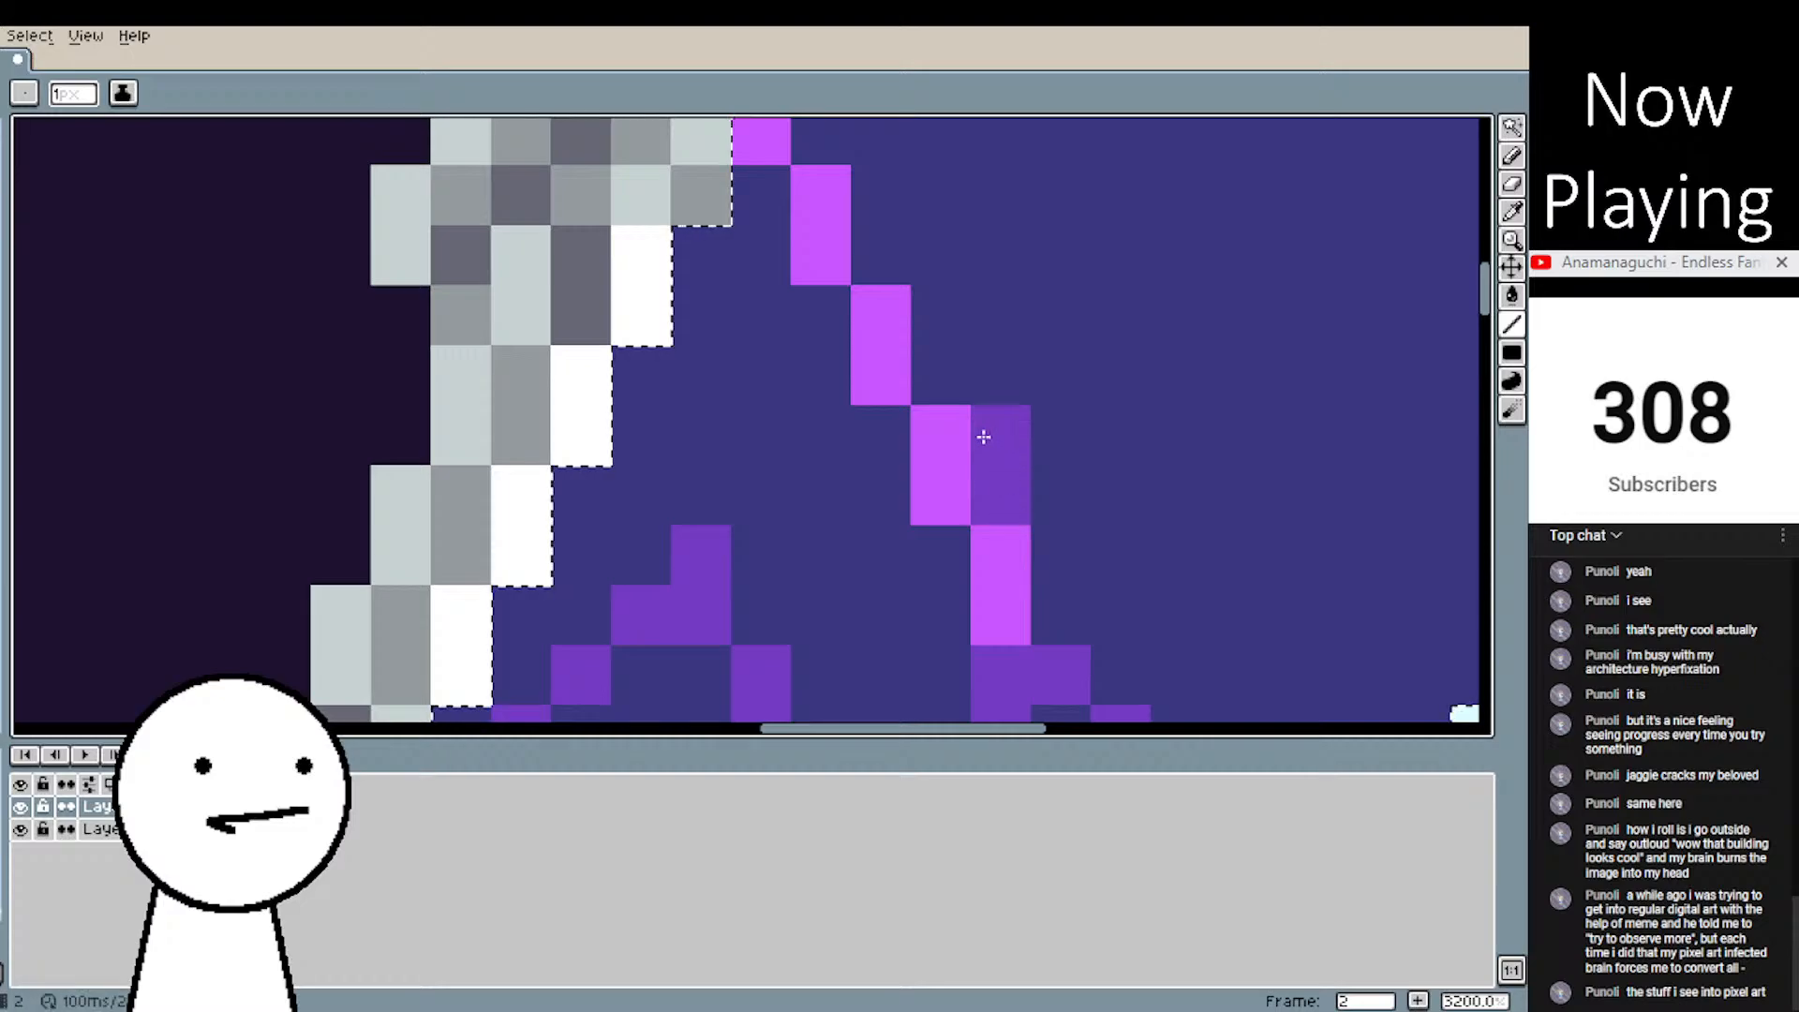
scroll(884, 267, down, 2)
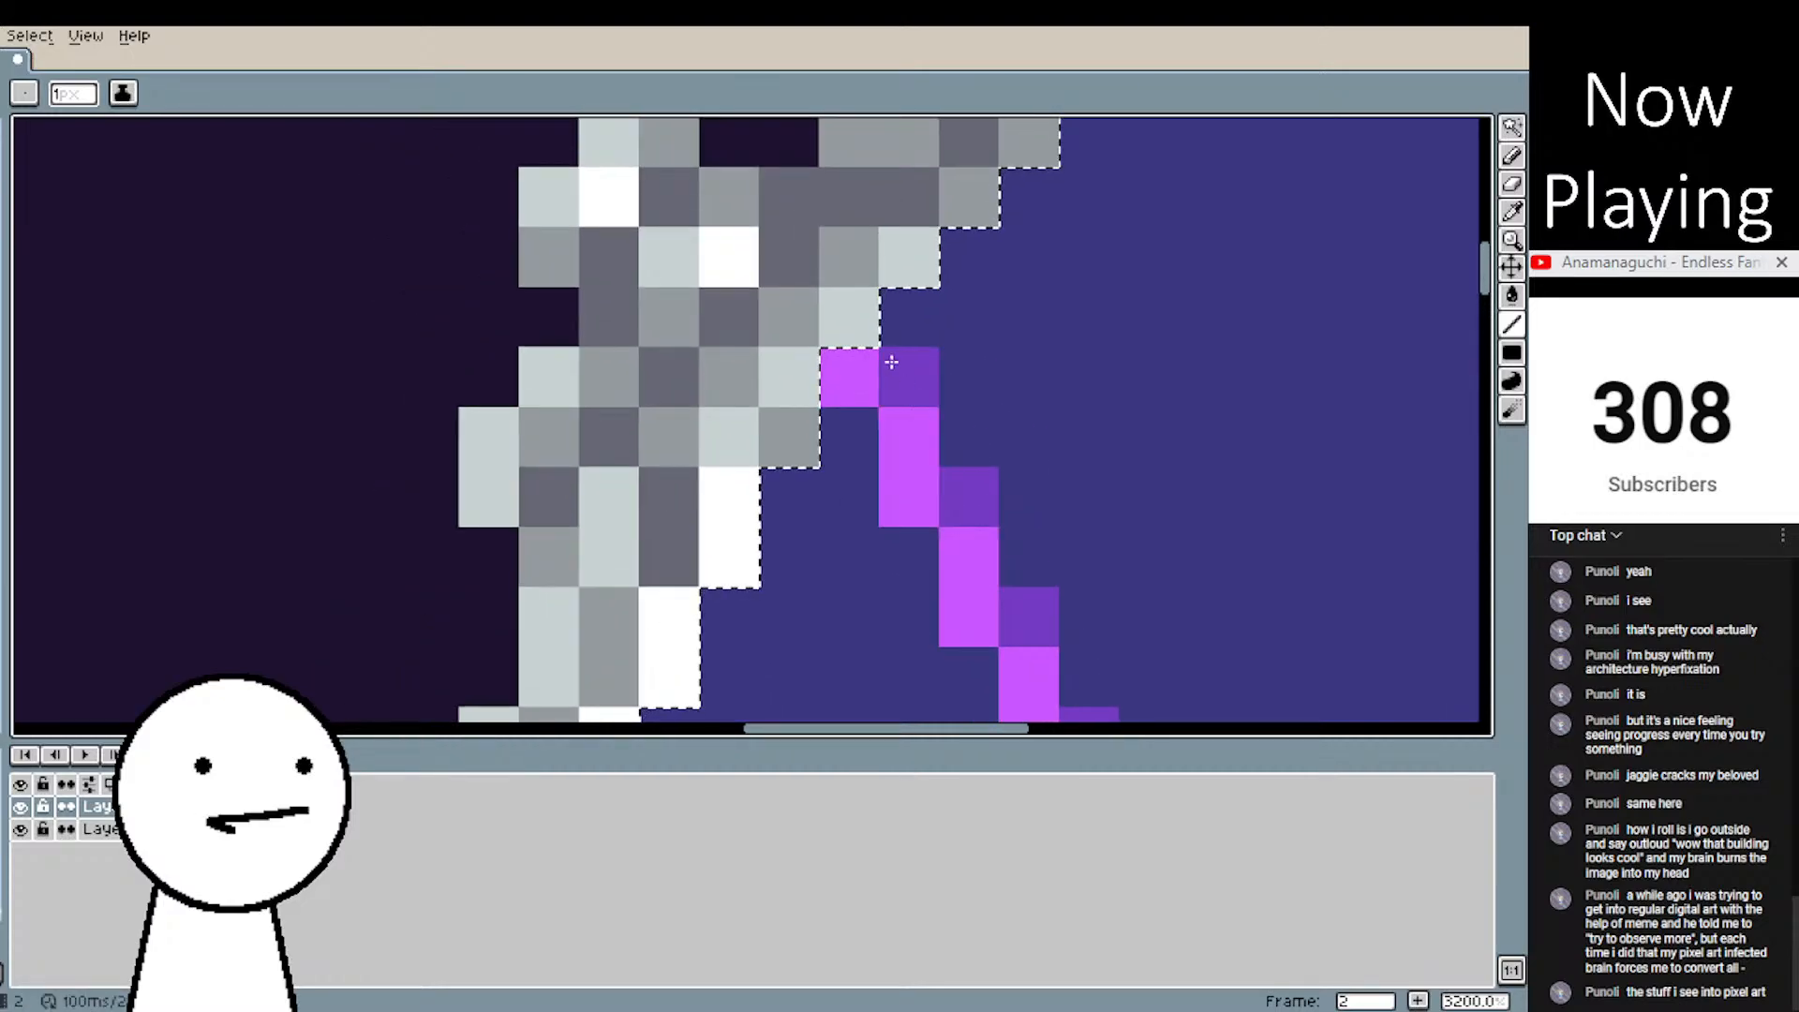
scroll(1206, 628, down, 4)
scroll(1207, 628, down, 1)
drag(1206, 628, 924, 512)
scroll(911, 510, up, 1)
scroll(778, 466, up, 3)
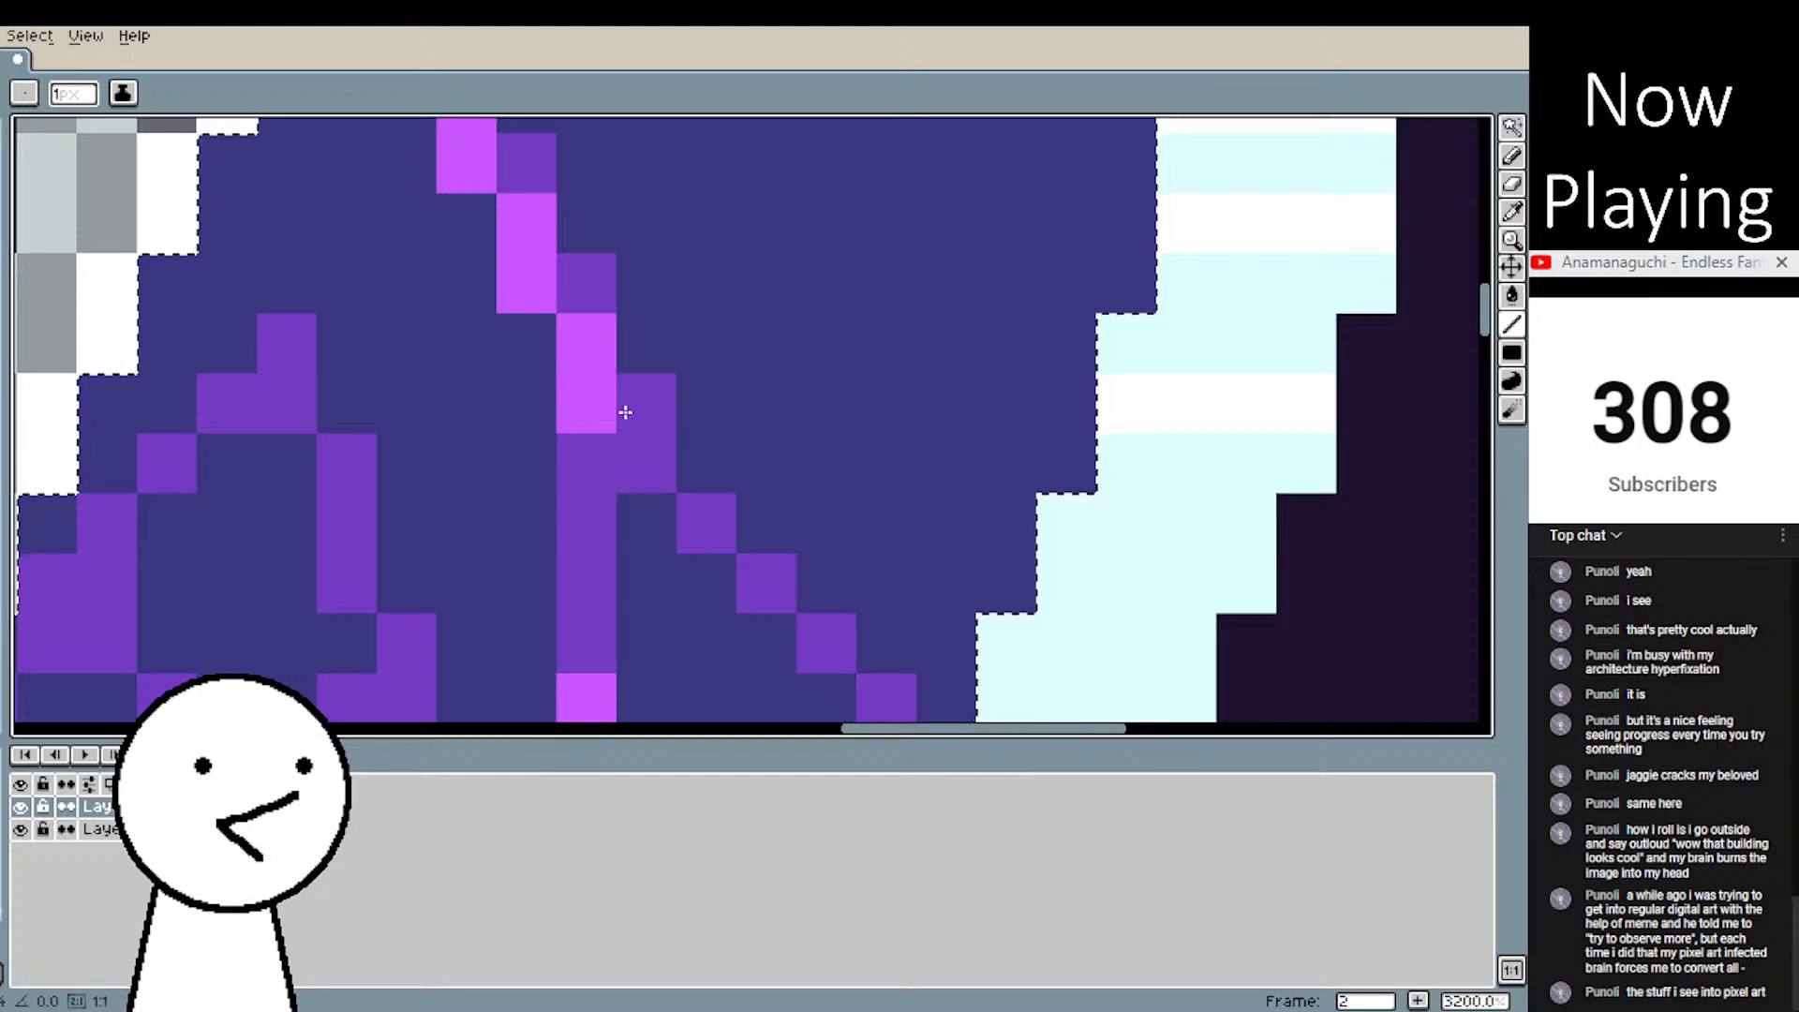
scroll(1153, 509, down, 5)
scroll(1153, 509, down, 3)
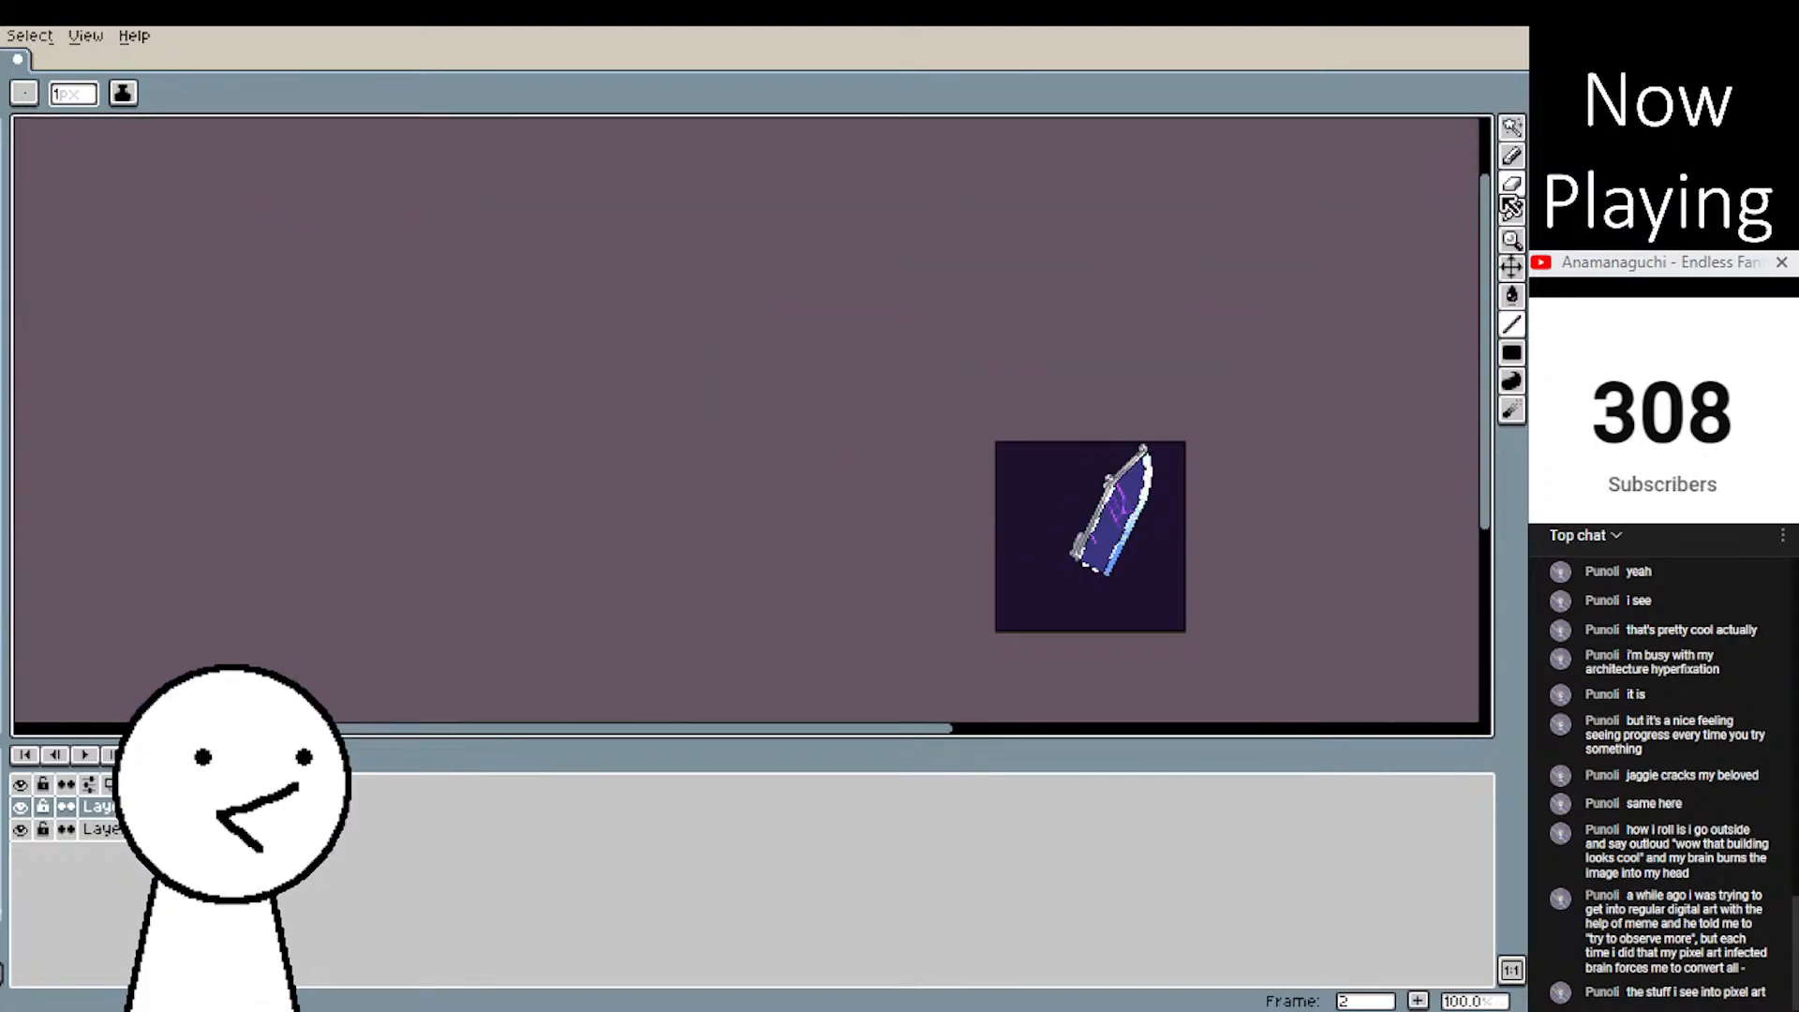
- Add dark purple shading pixels with the Line tool in the steps of the middle pink stroke
click(1510, 221)
scroll(1184, 521, up, 4)
scroll(806, 413, up, 5)
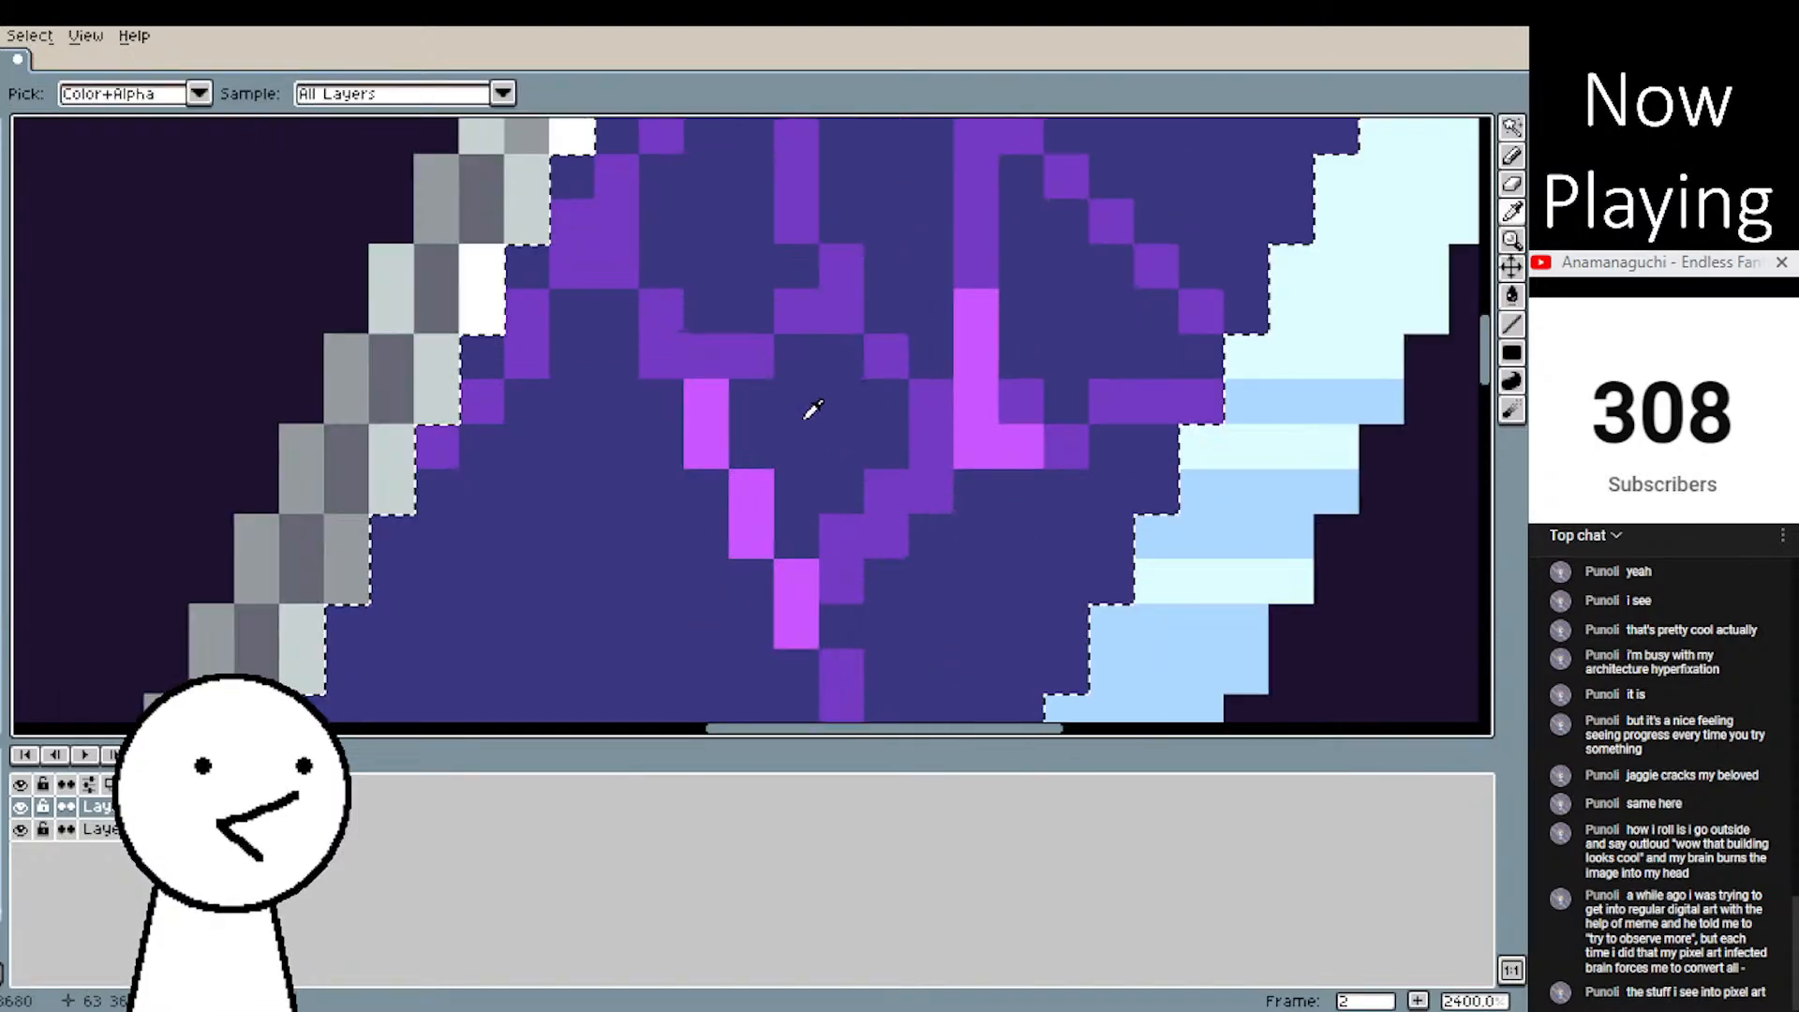
click(1512, 325)
click(703, 406)
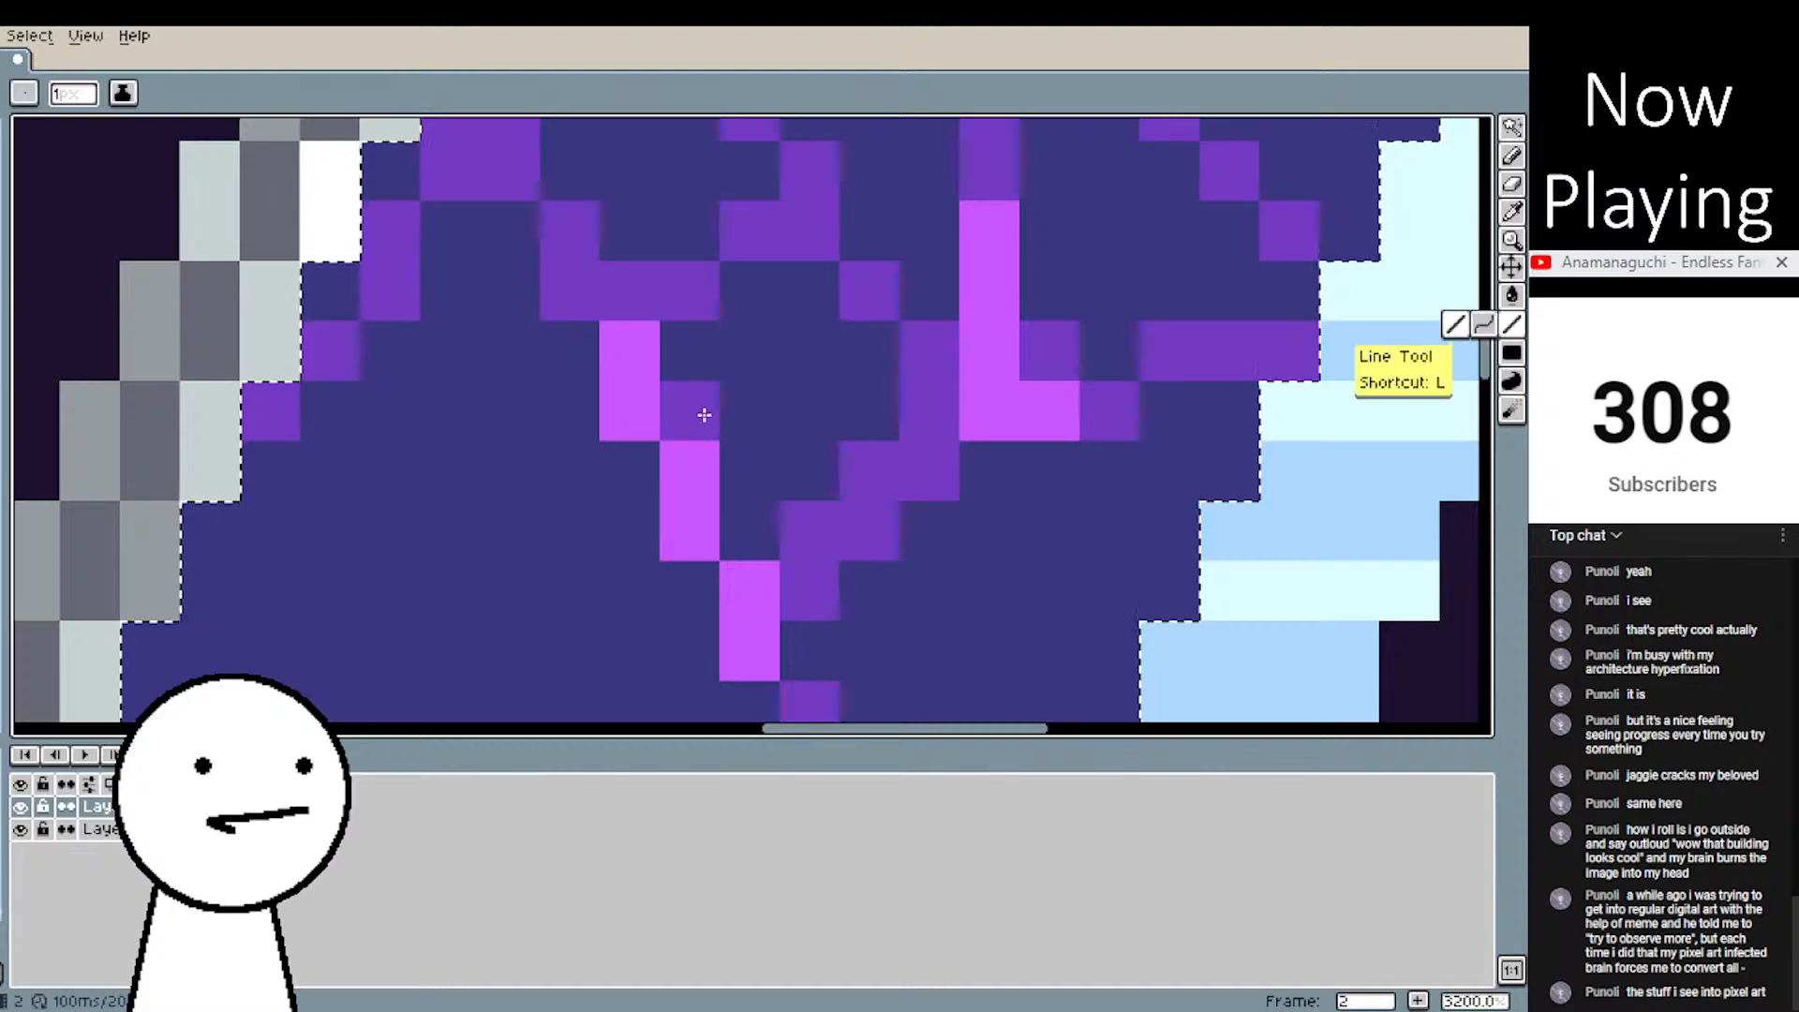
click(764, 527)
click(1005, 610)
- Add dark purple shading pixels to the steps and upper end of the lowest pink stroke
scroll(1005, 610, down, 4)
drag(917, 684, 734, 382)
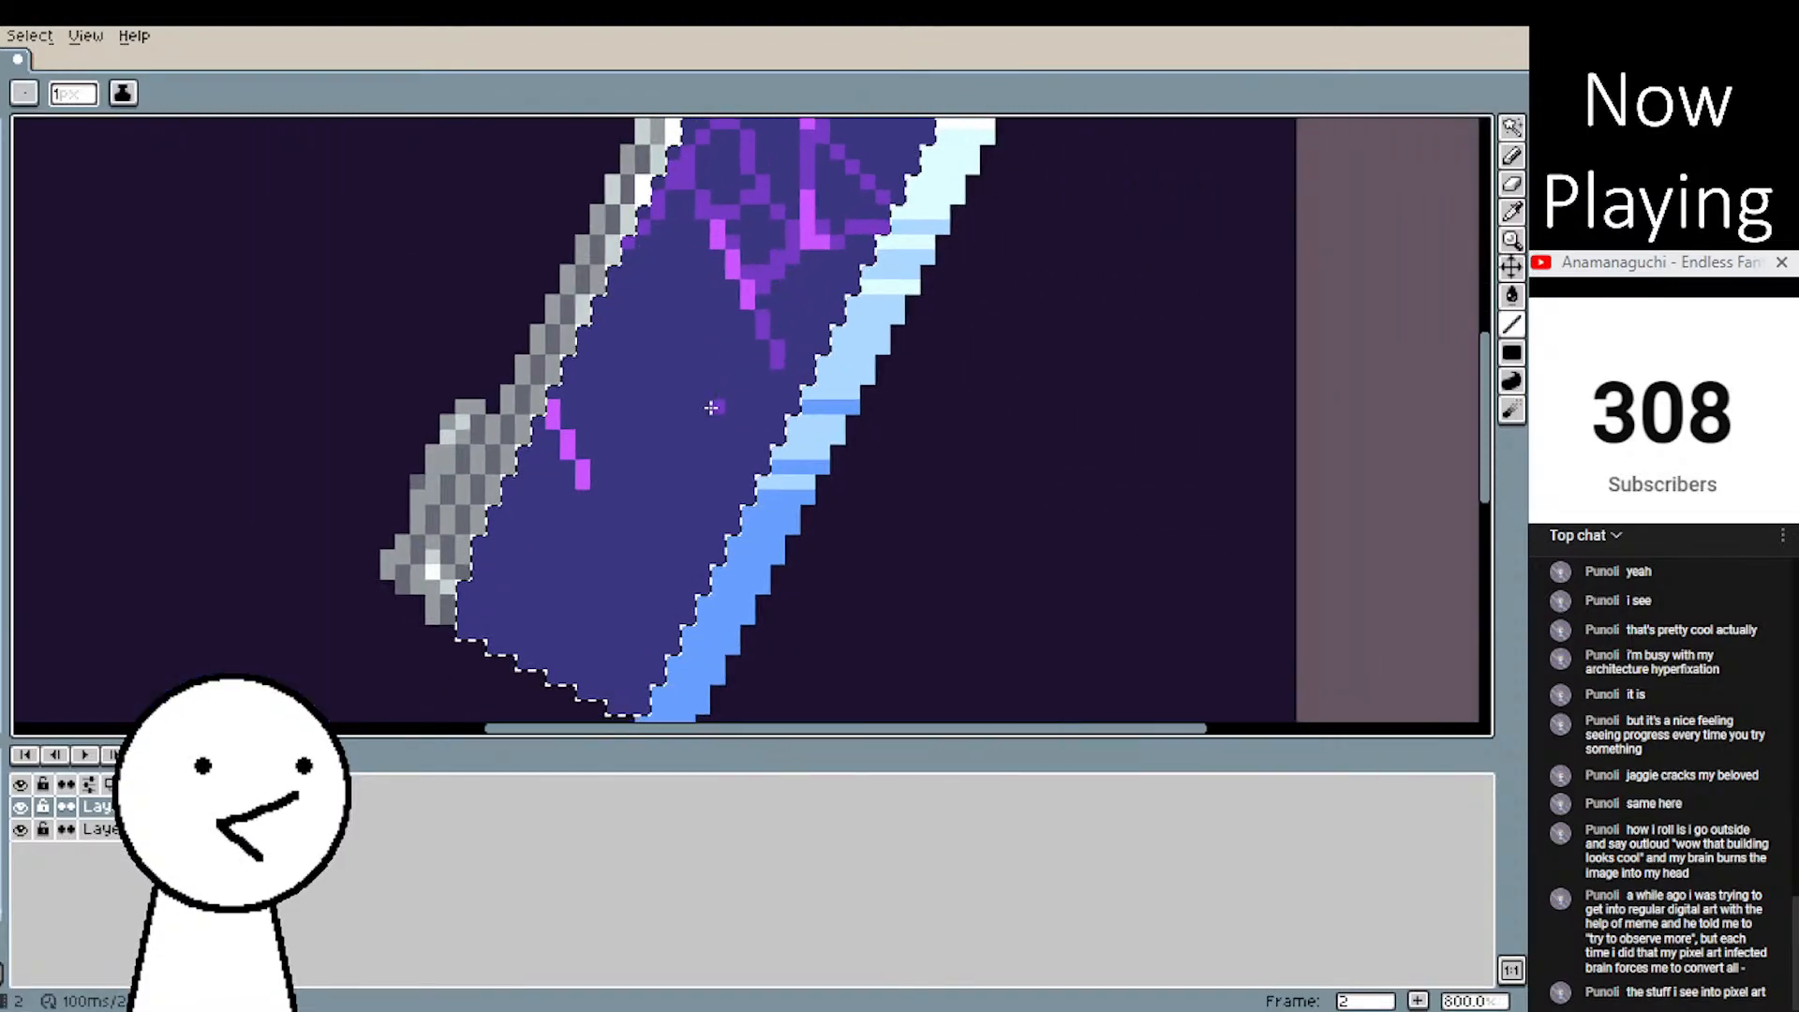
scroll(561, 453, up, 4)
click(614, 459)
click(562, 328)
click(515, 211)
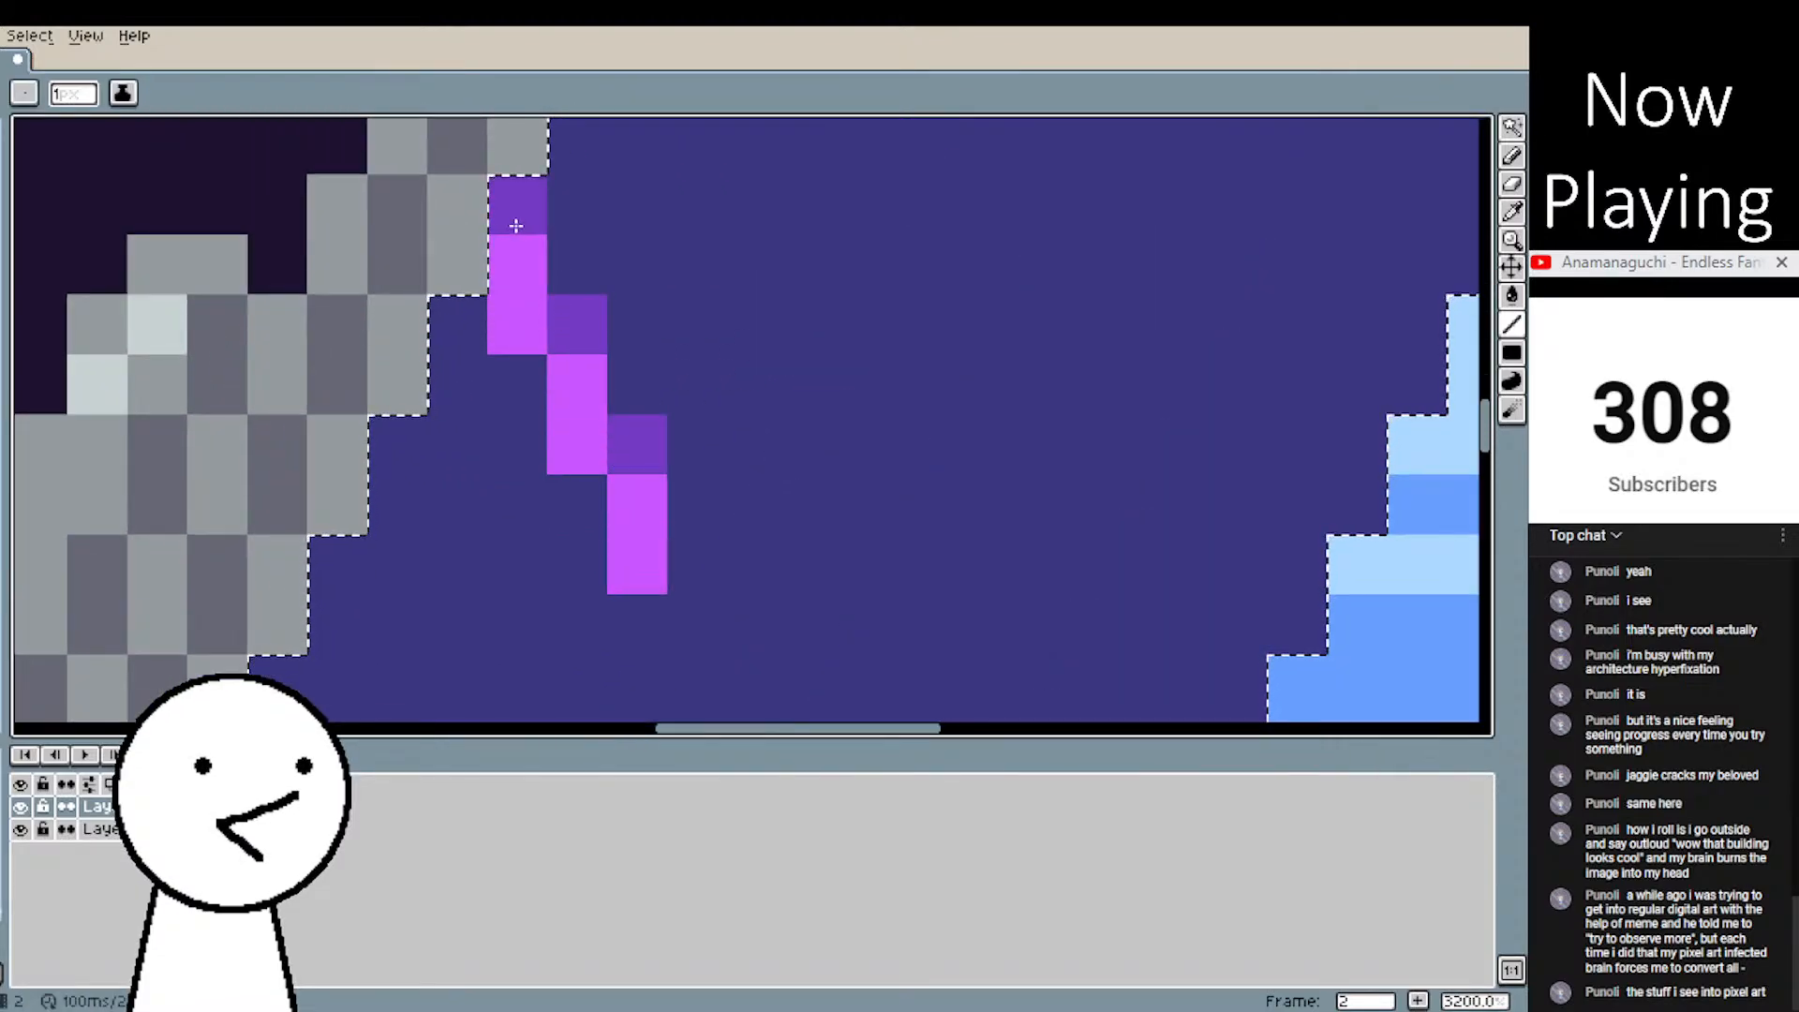
- Draw a bent dark purple crack from the lowest pink stroke's lower end across the blade to the light edge, redoing its last segment
drag(887, 473, 596, 407)
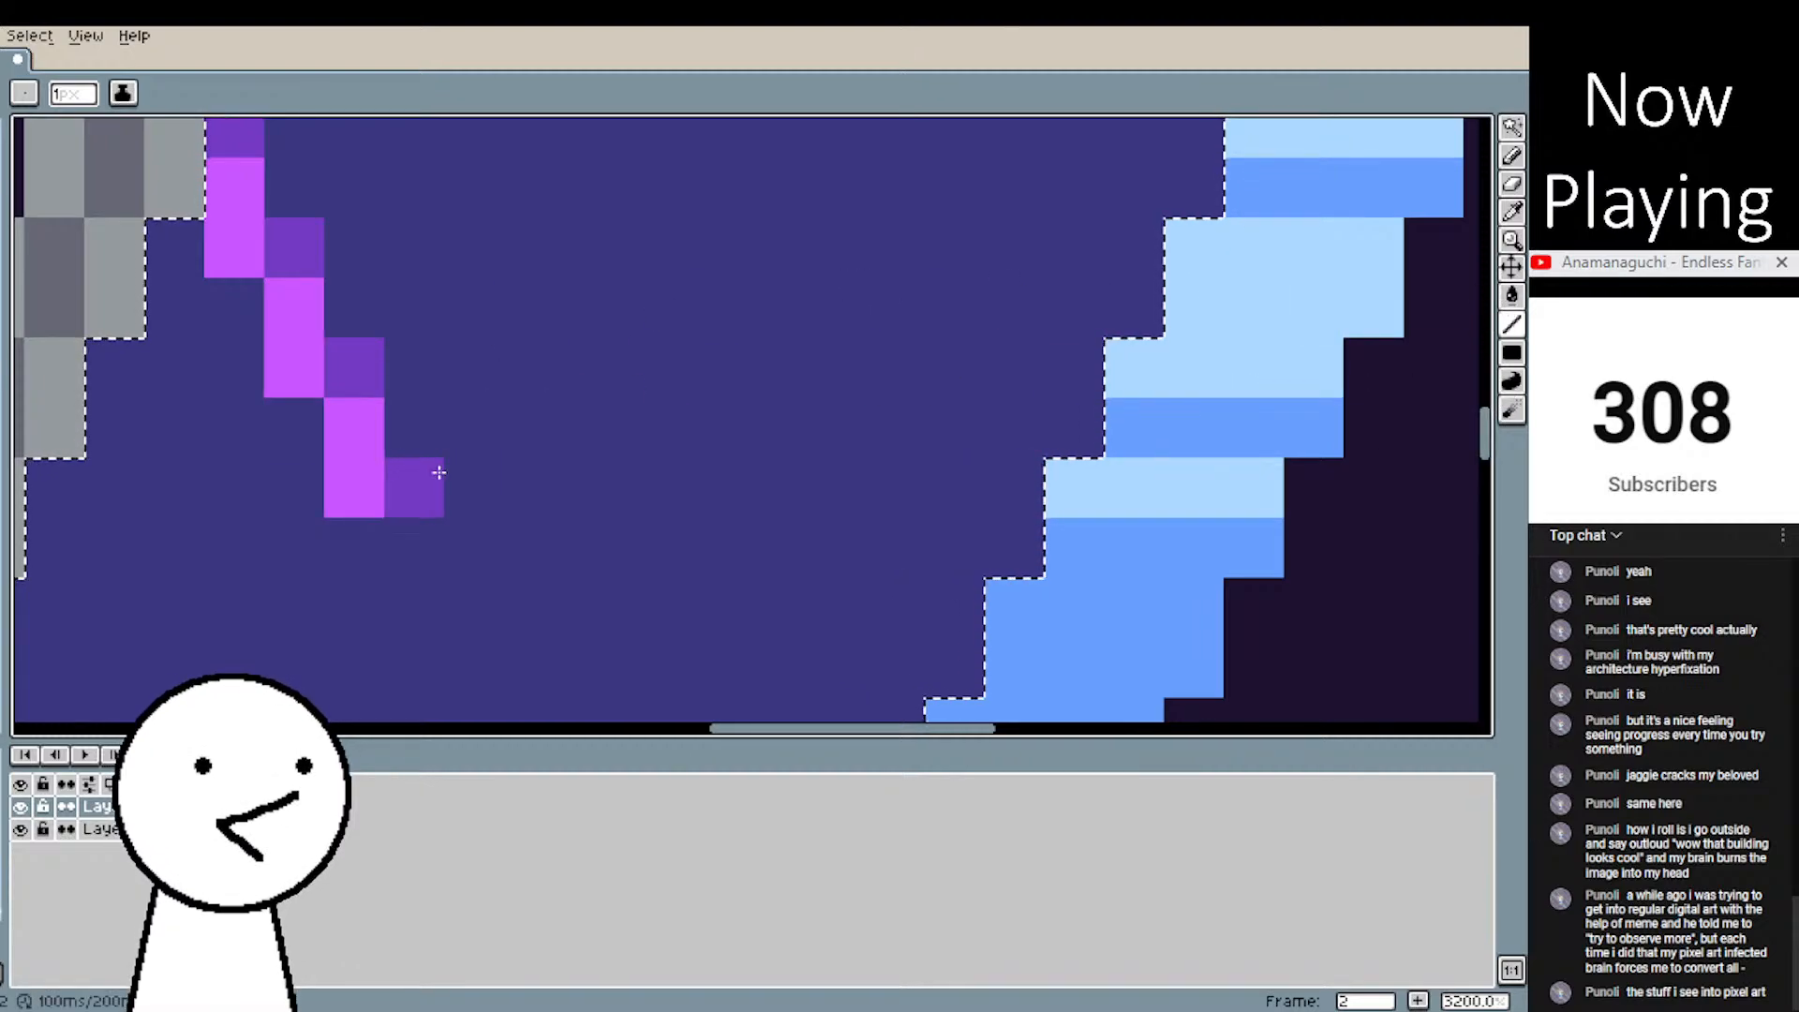
mouse_move(428, 476)
mouse_down()
mouse_move(861, 435)
mouse_move(880, 397)
mouse_move(936, 393)
mouse_move(960, 413)
mouse_move(916, 419)
mouse_move(976, 420)
mouse_move(807, 426)
mouse_move(929, 453)
mouse_move(864, 566)
mouse_up()
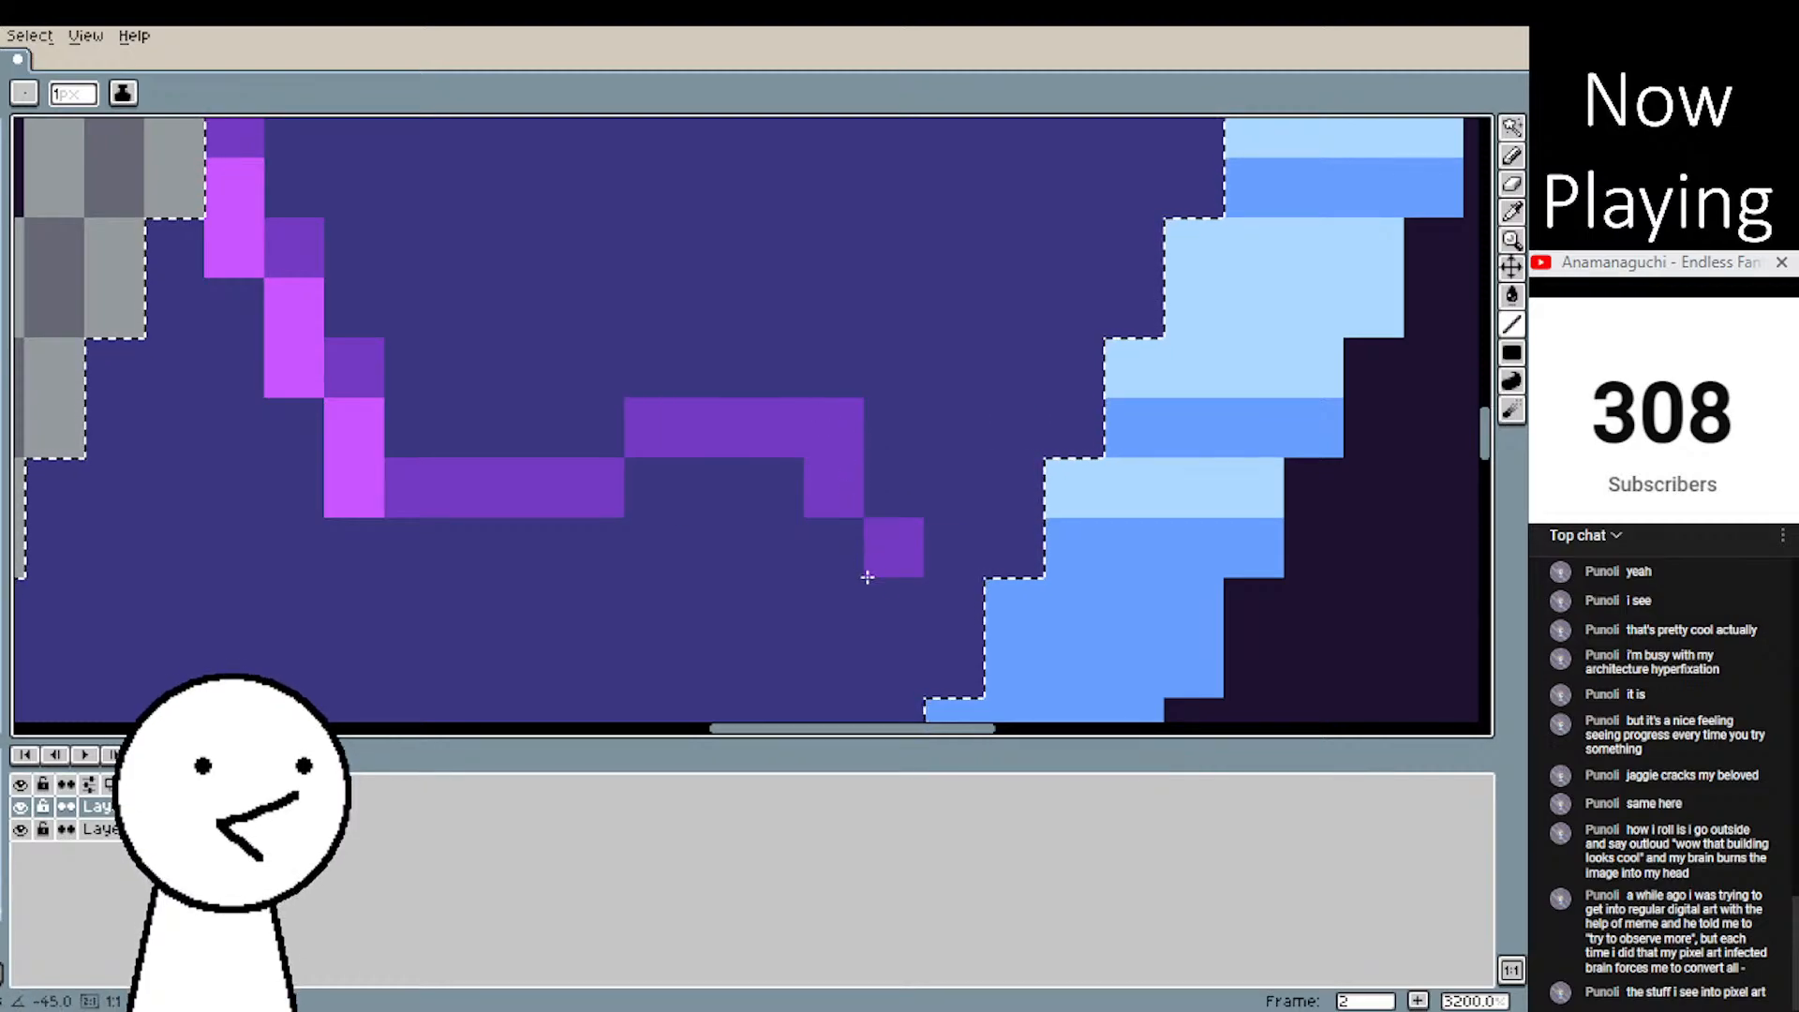
drag(904, 681, 909, 673)
scroll(926, 656, down, 4)
scroll(984, 647, up, 4)
scroll(1000, 652, down, 4)
scroll(1040, 670, up, 5)
key(ctrl+z)
drag(365, 178, 510, 494)
scroll(925, 475, down, 8)
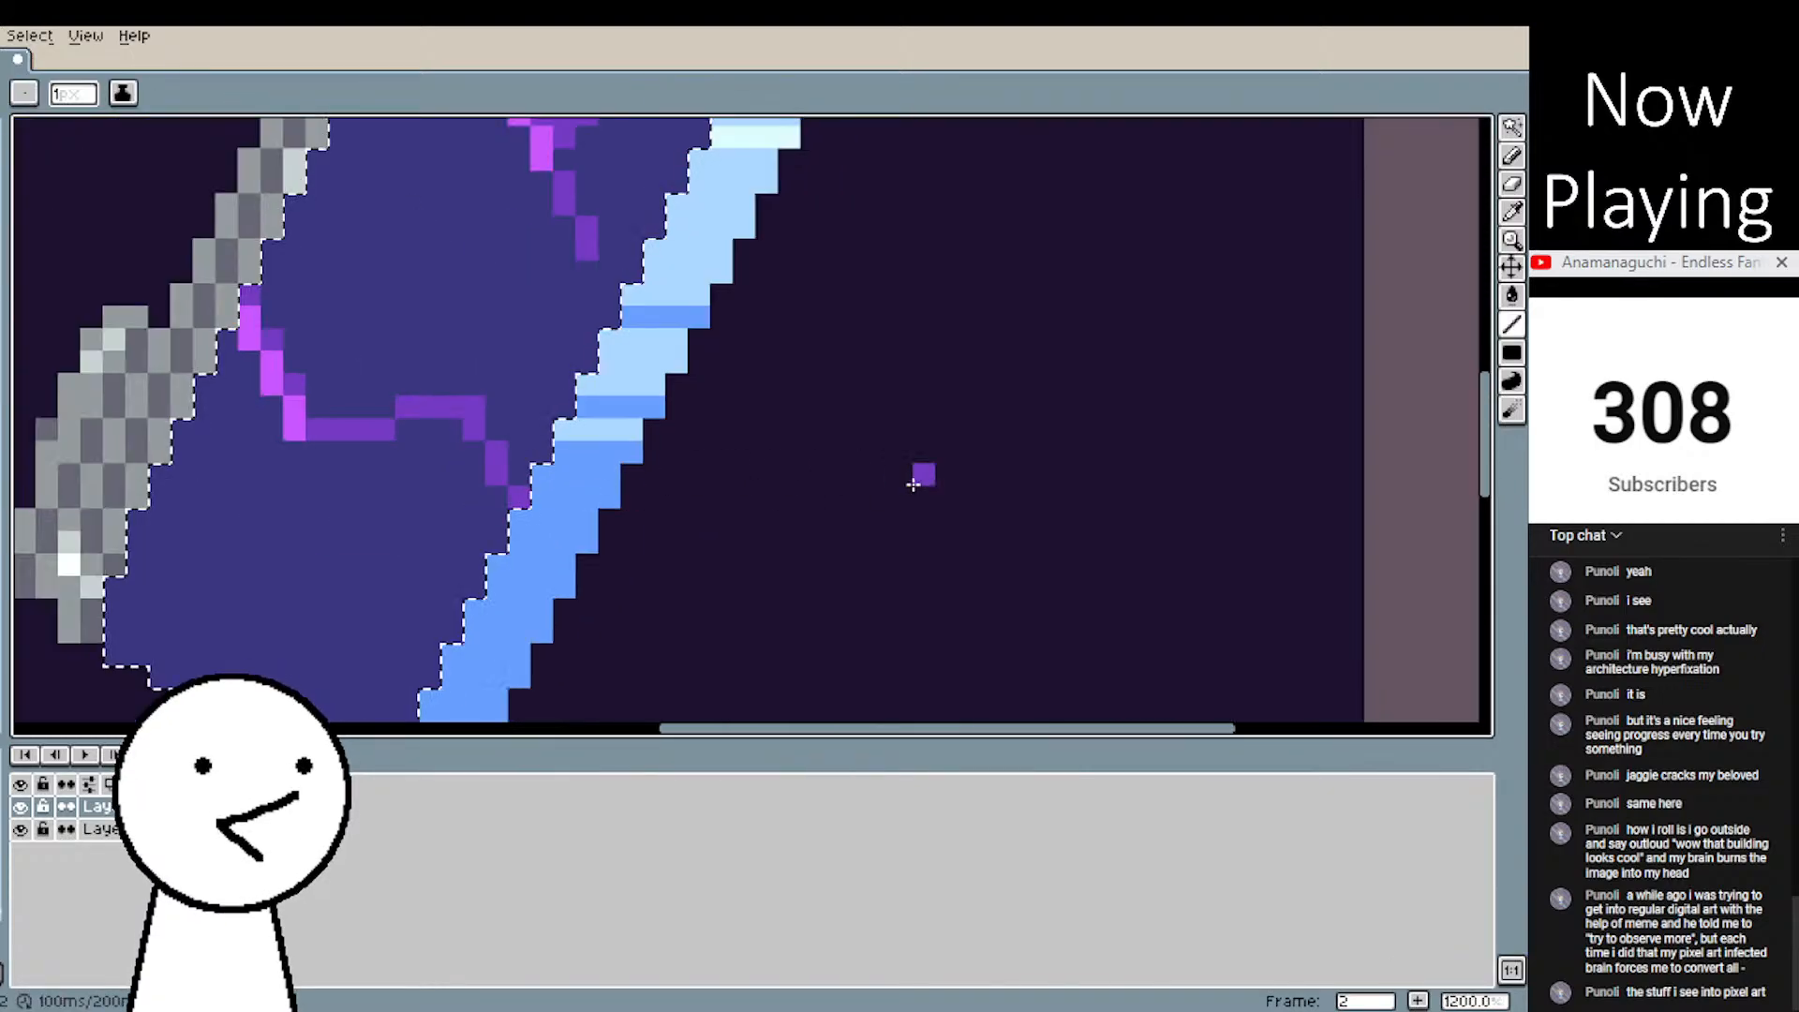
scroll(893, 466, up, 2)
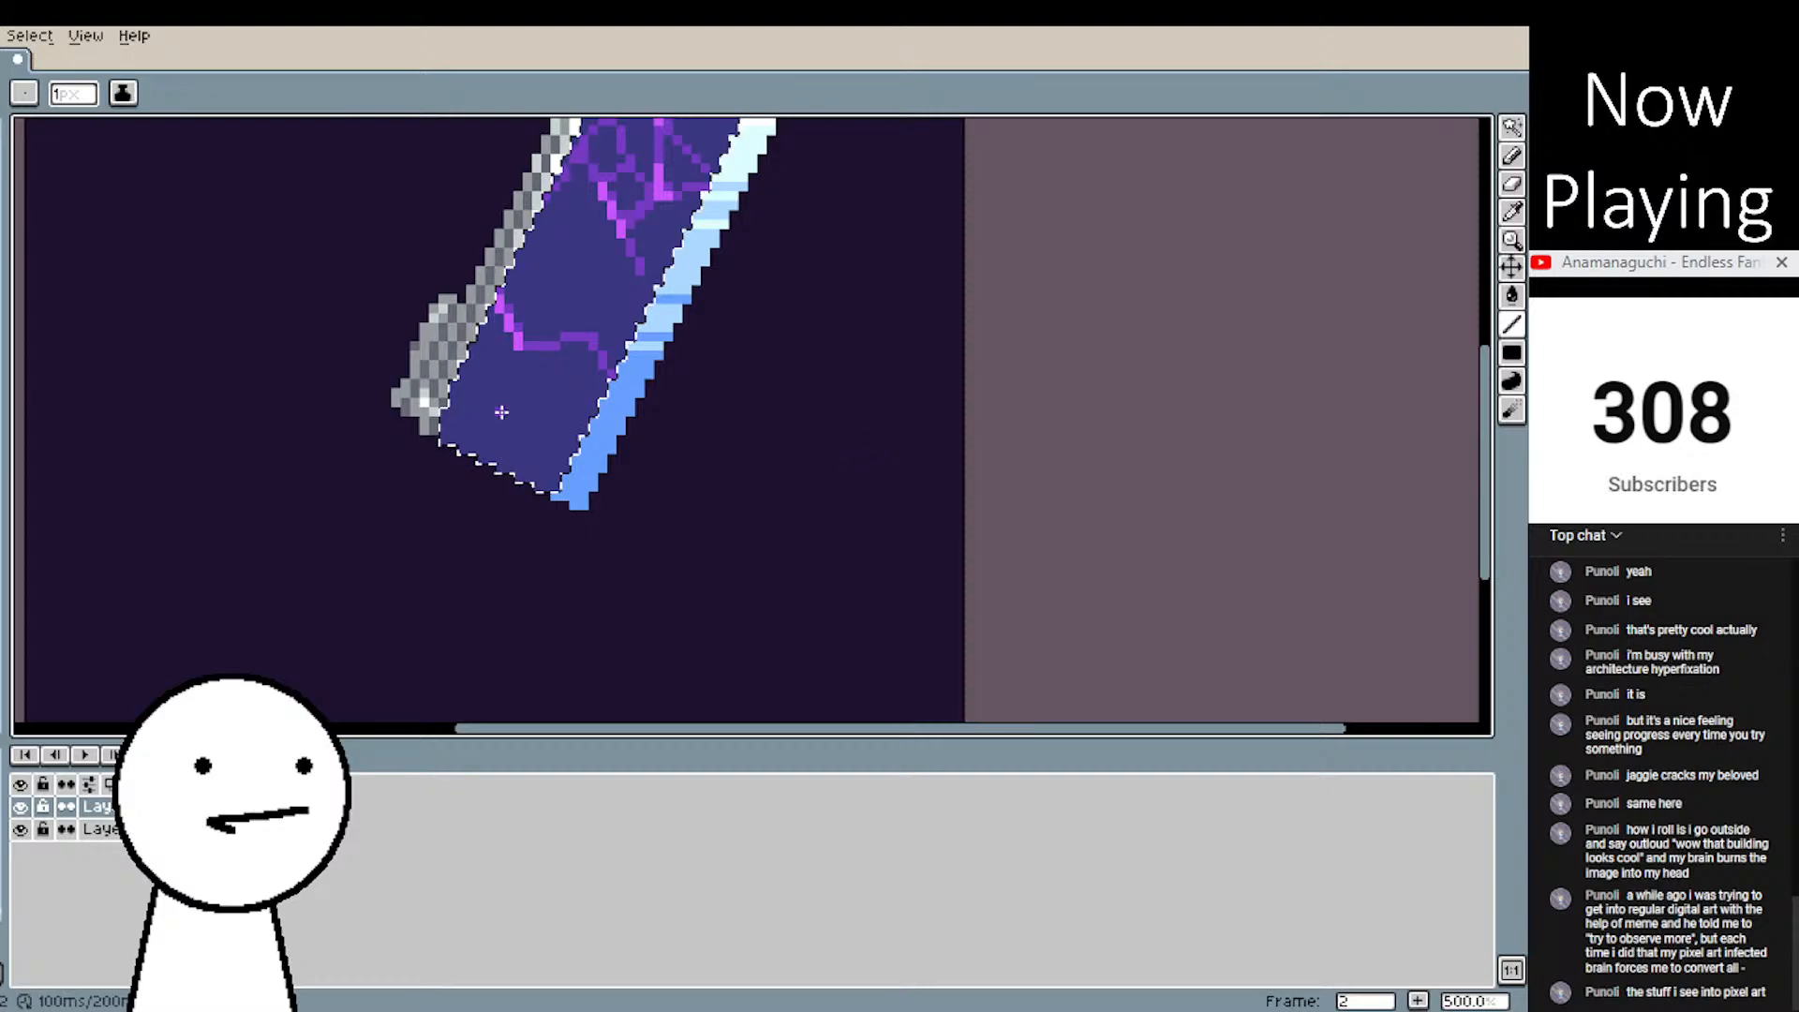
scroll(812, 418, up, 6)
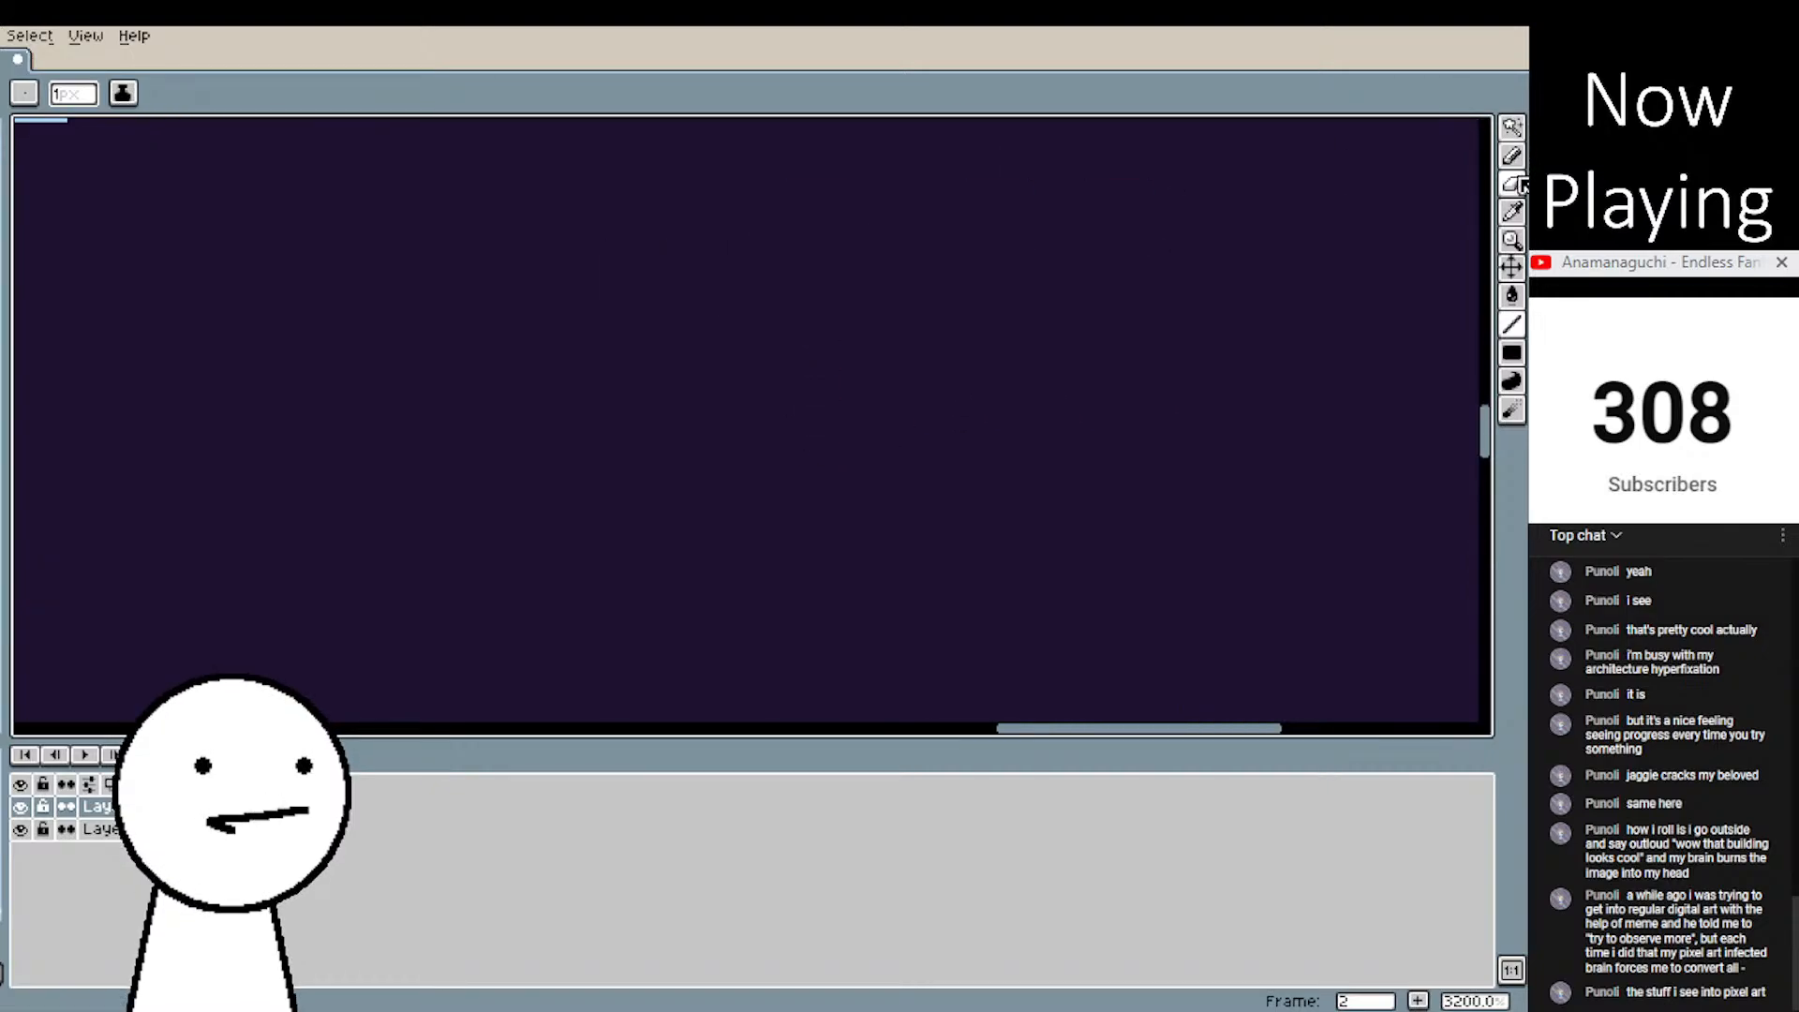
click(1512, 211)
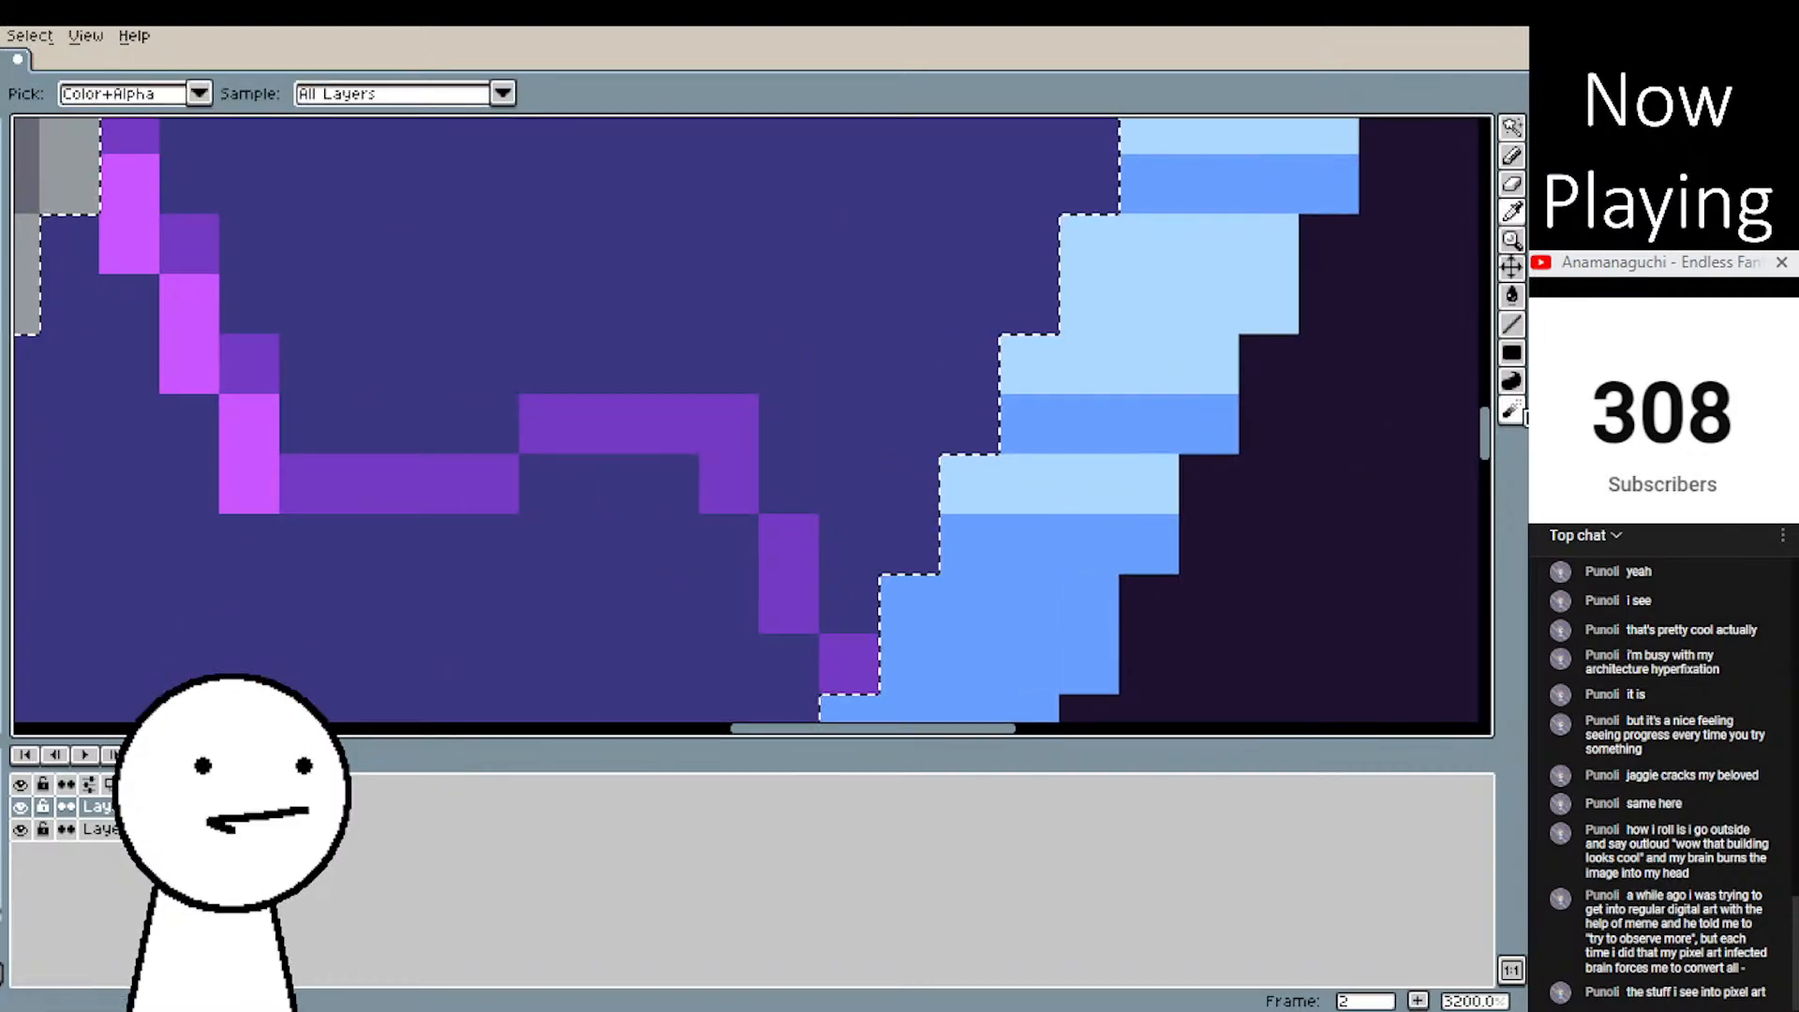
click(1506, 352)
drag(626, 654, 429, 474)
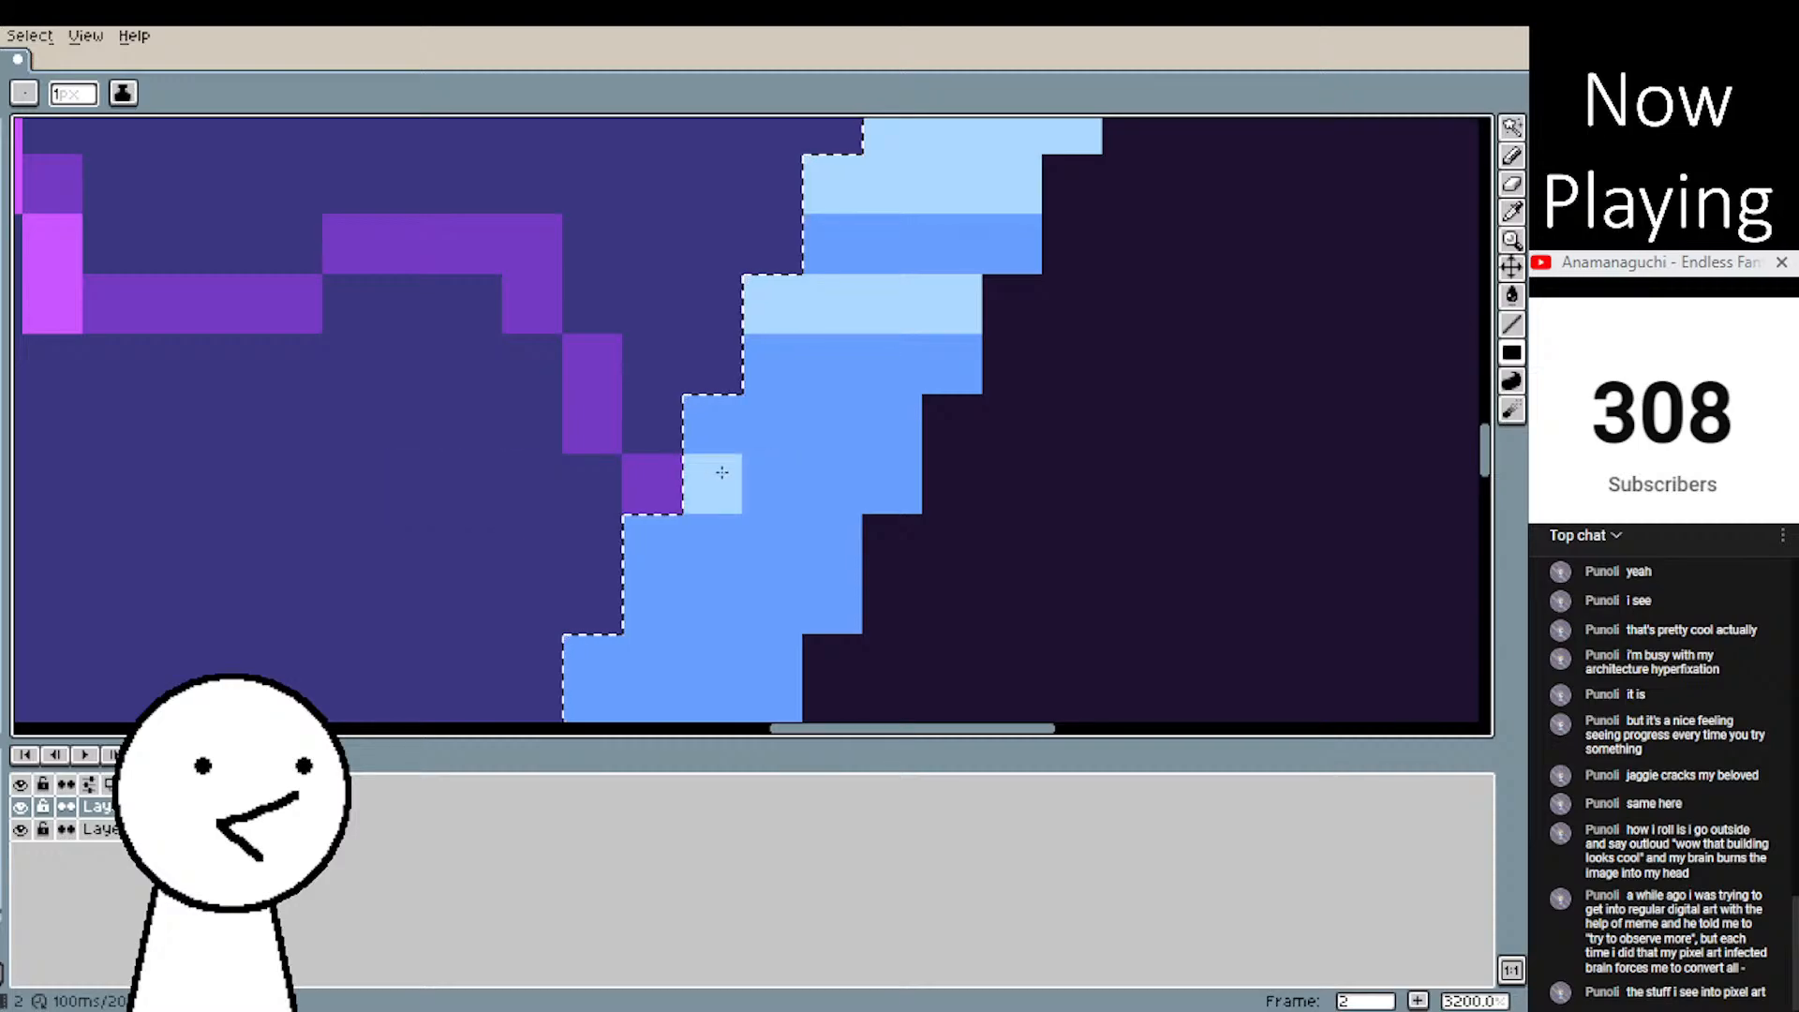
scroll(952, 480, down, 9)
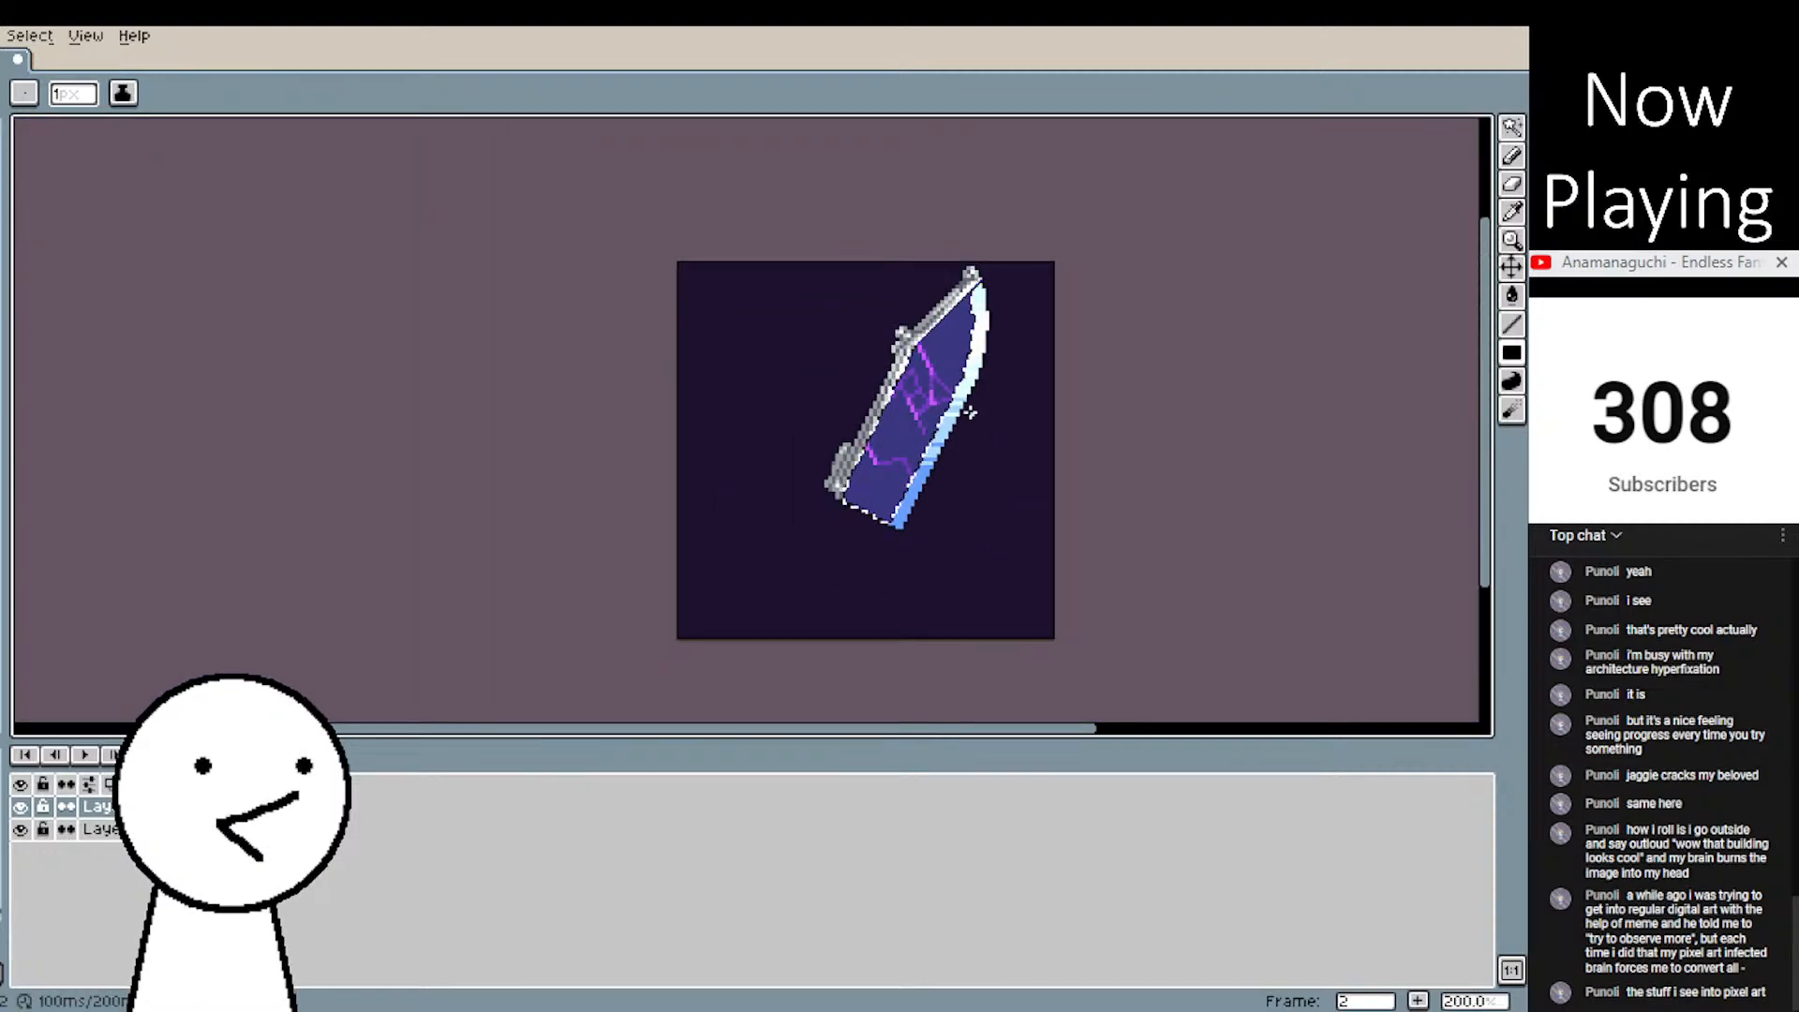
- Recolour the first two pixels of the horizontal crack beside the lowest pink stroke in pink with the Line tool
scroll(829, 450, up, 6)
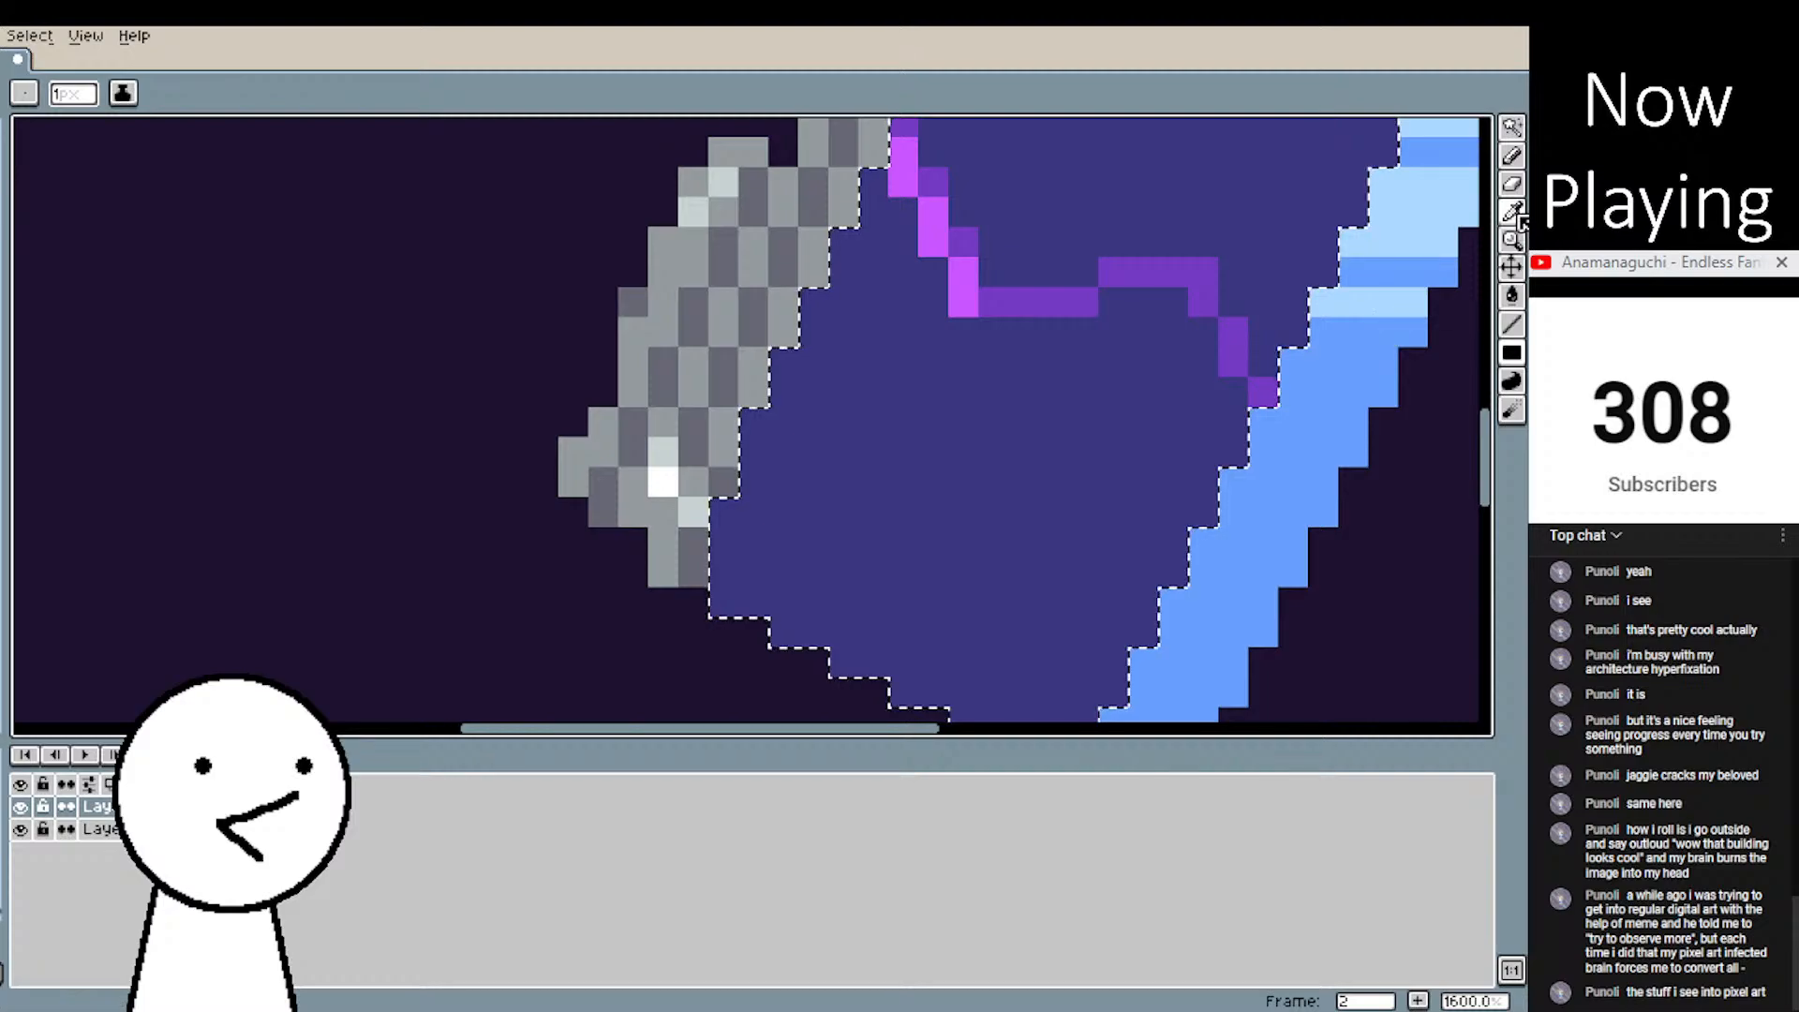
click(1516, 215)
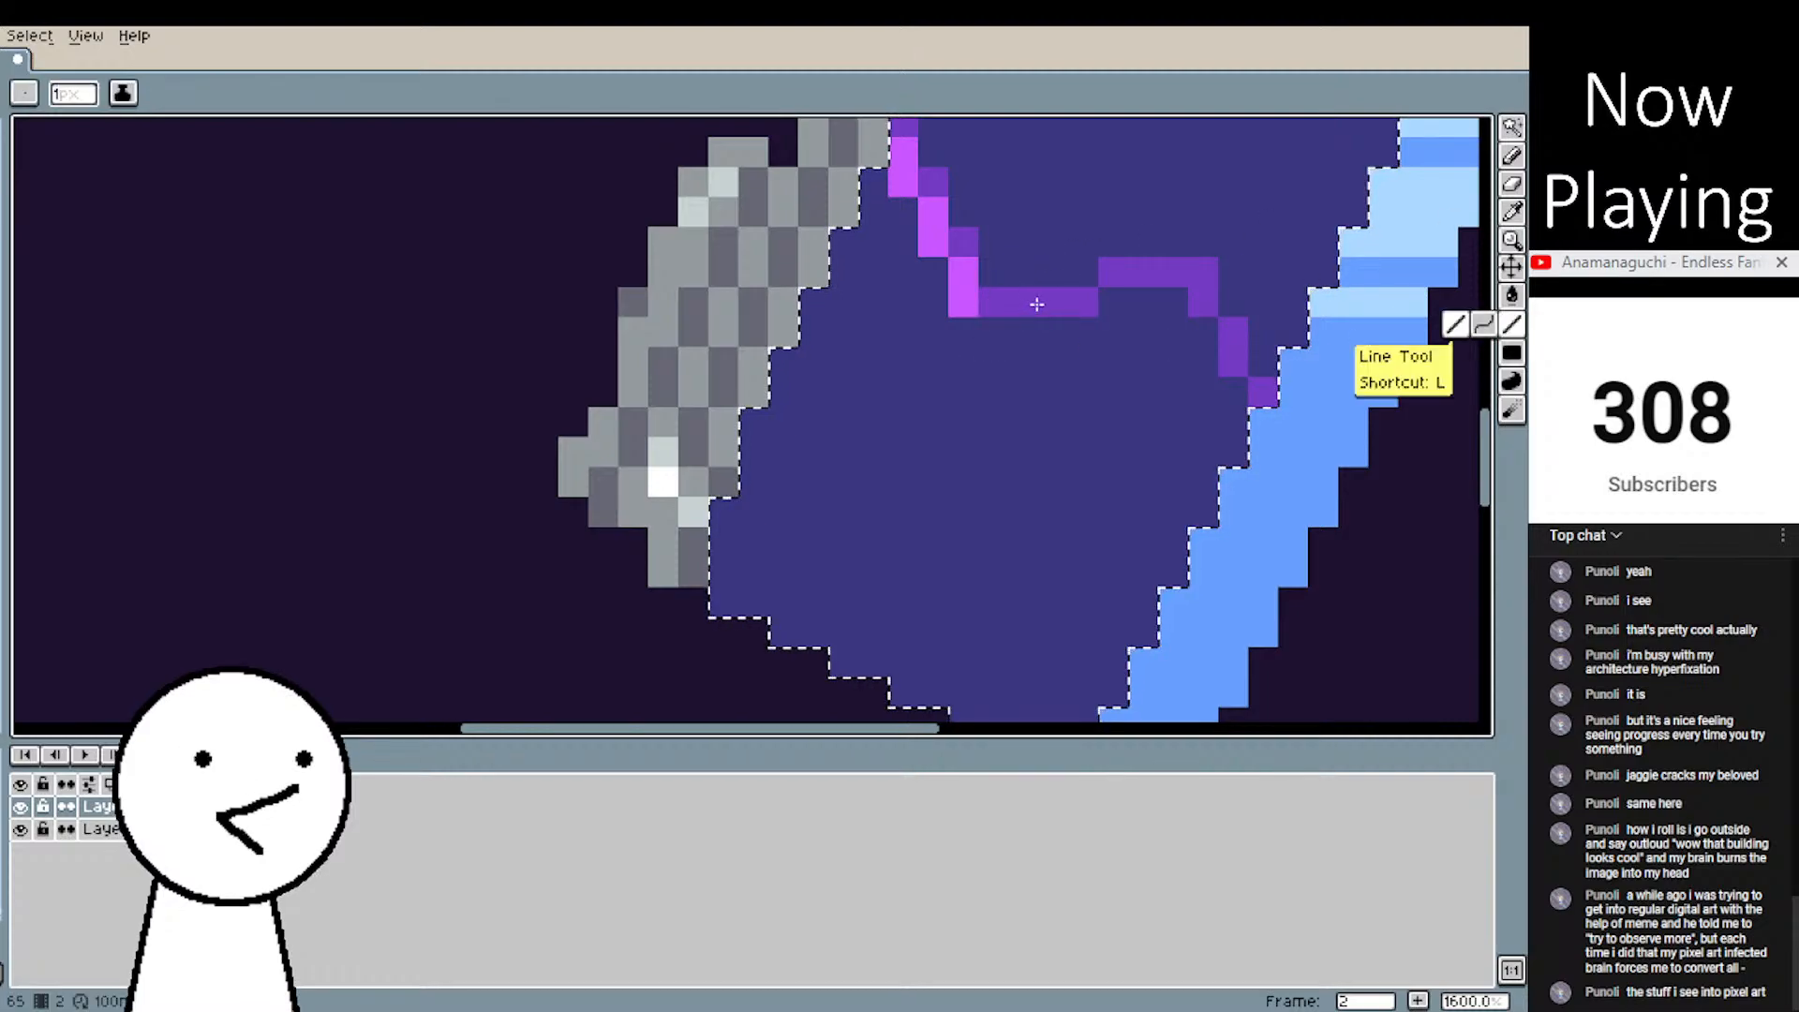
click(1513, 324)
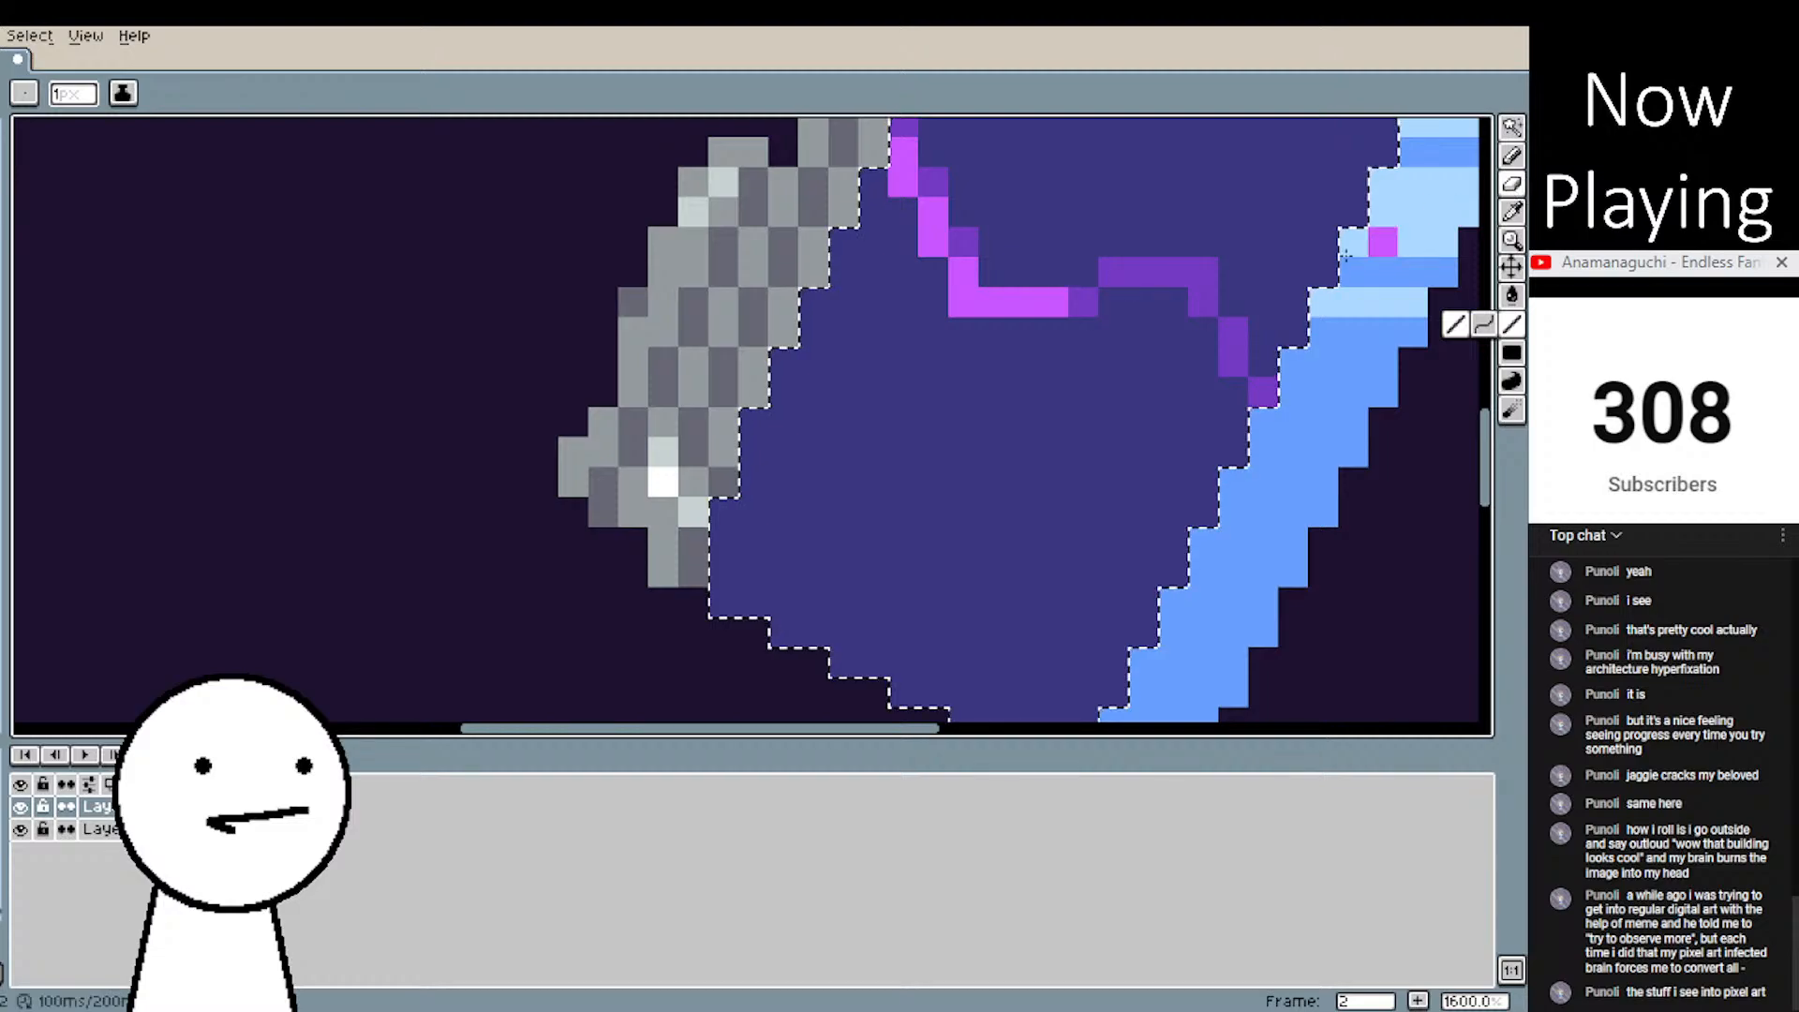
- Draw a stepped dark purple crack with the Line tool from the lowest pink stroke's corner down to the grey spine edge
click(1515, 215)
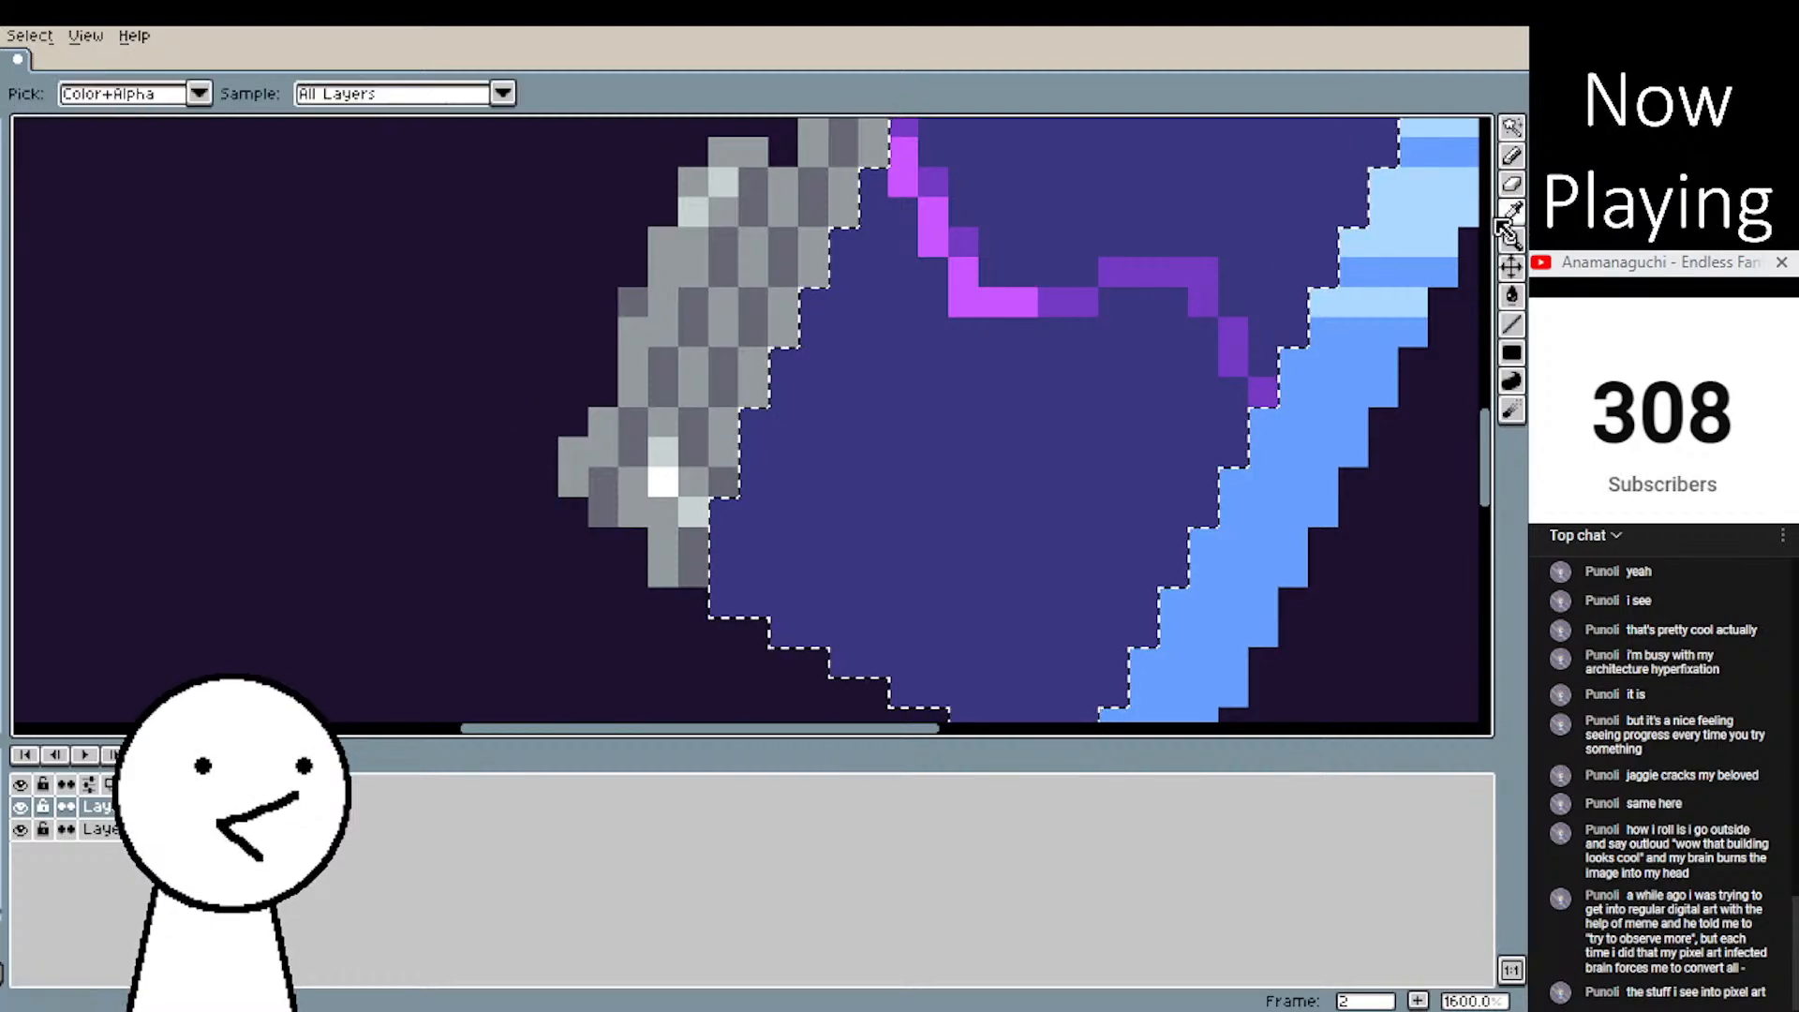
key(l)
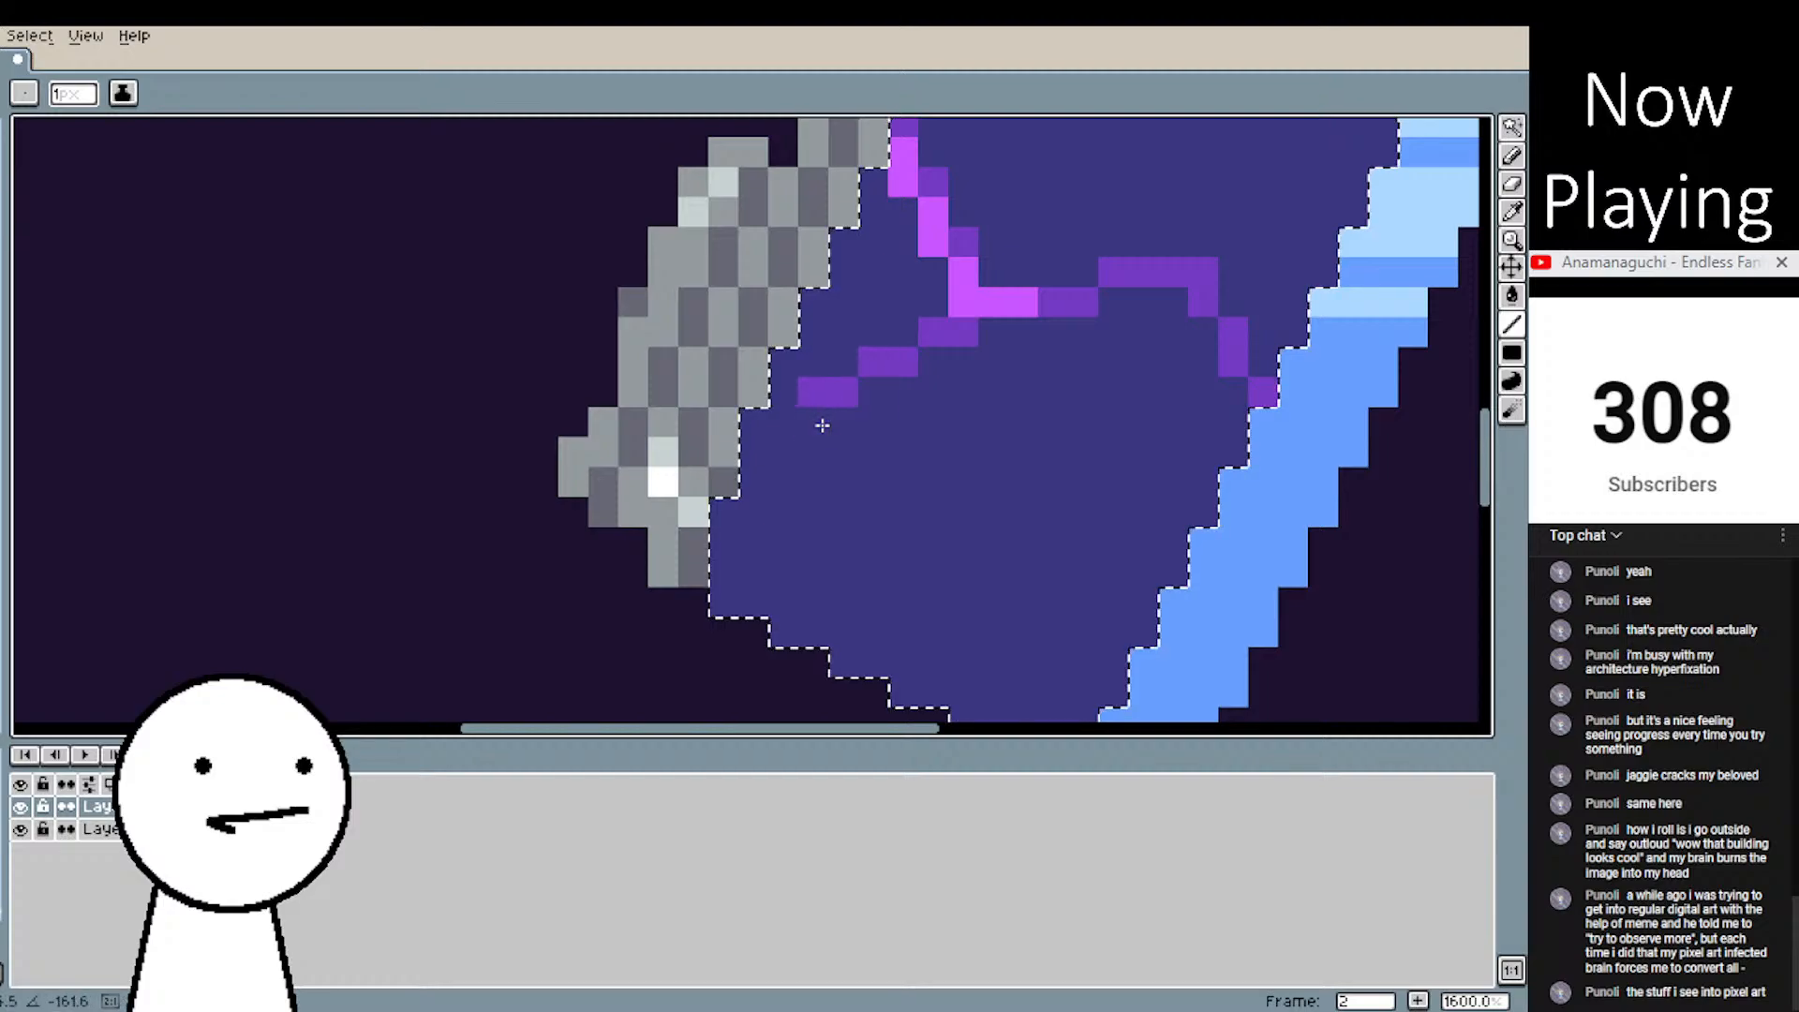
mouse_move(833, 410)
mouse_down()
mouse_move(851, 397)
mouse_move(770, 452)
mouse_up()
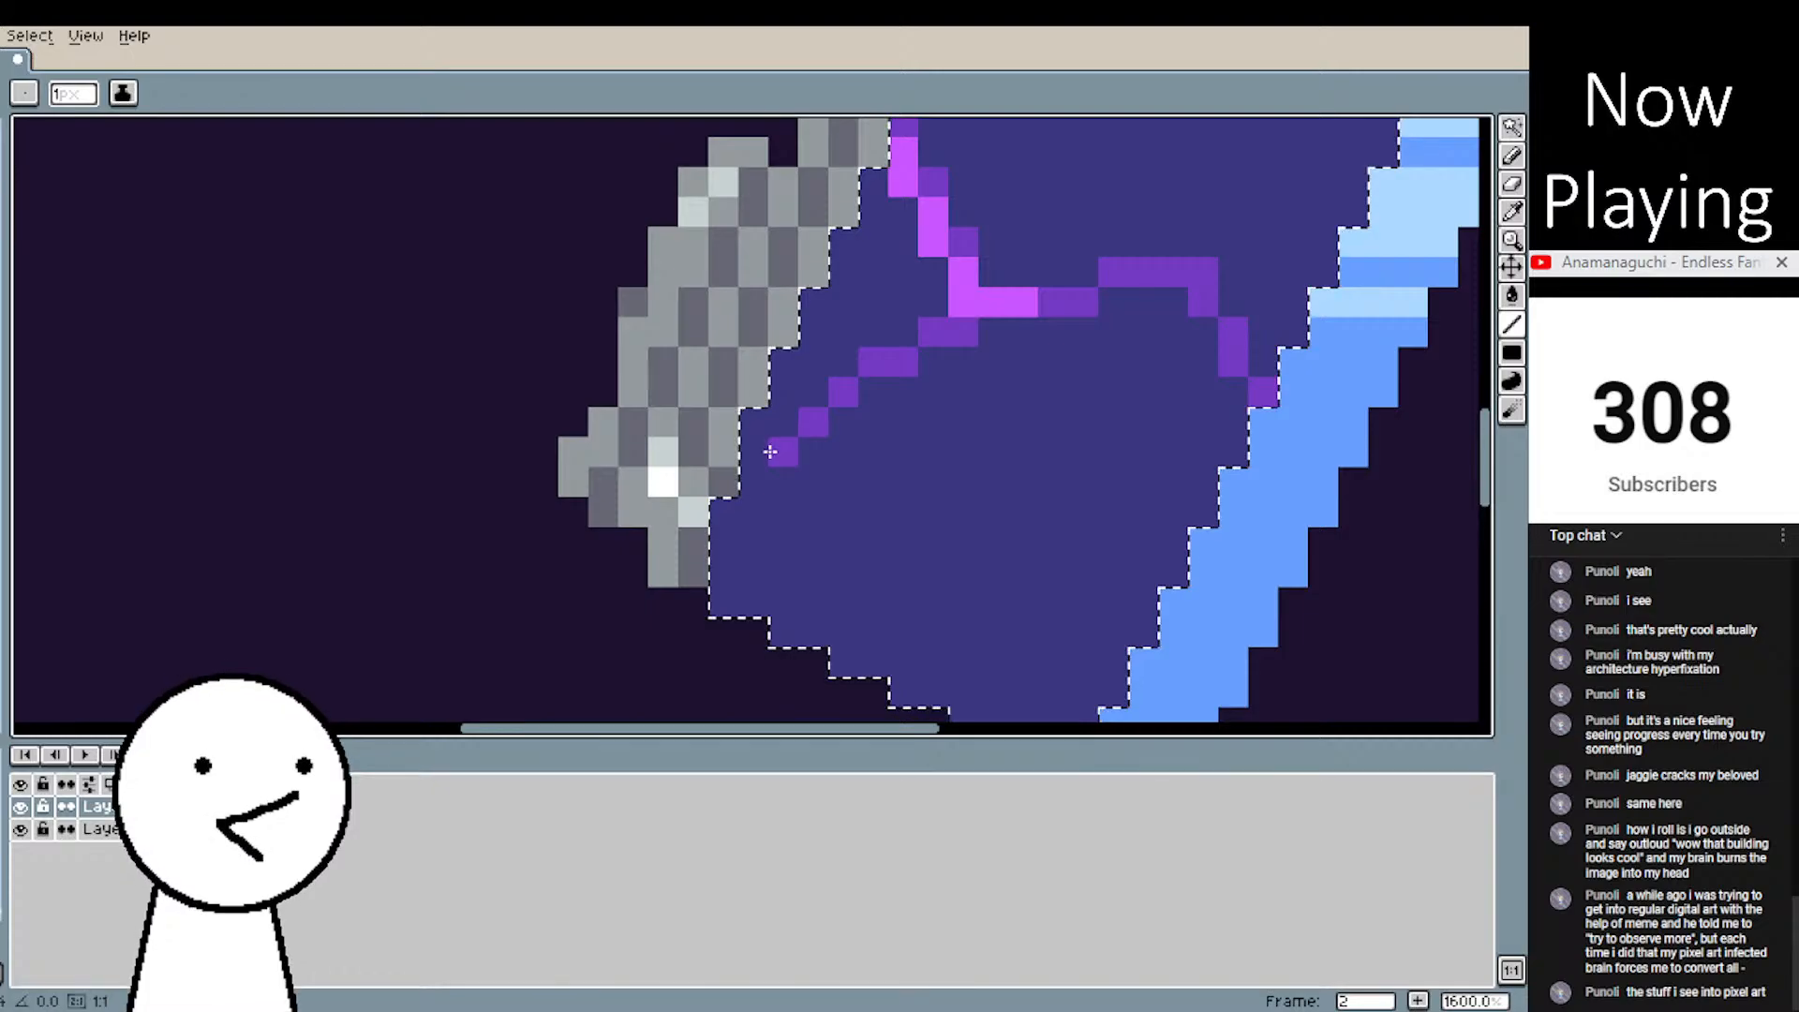
scroll(987, 424, down, 5)
scroll(1104, 402, down, 2)
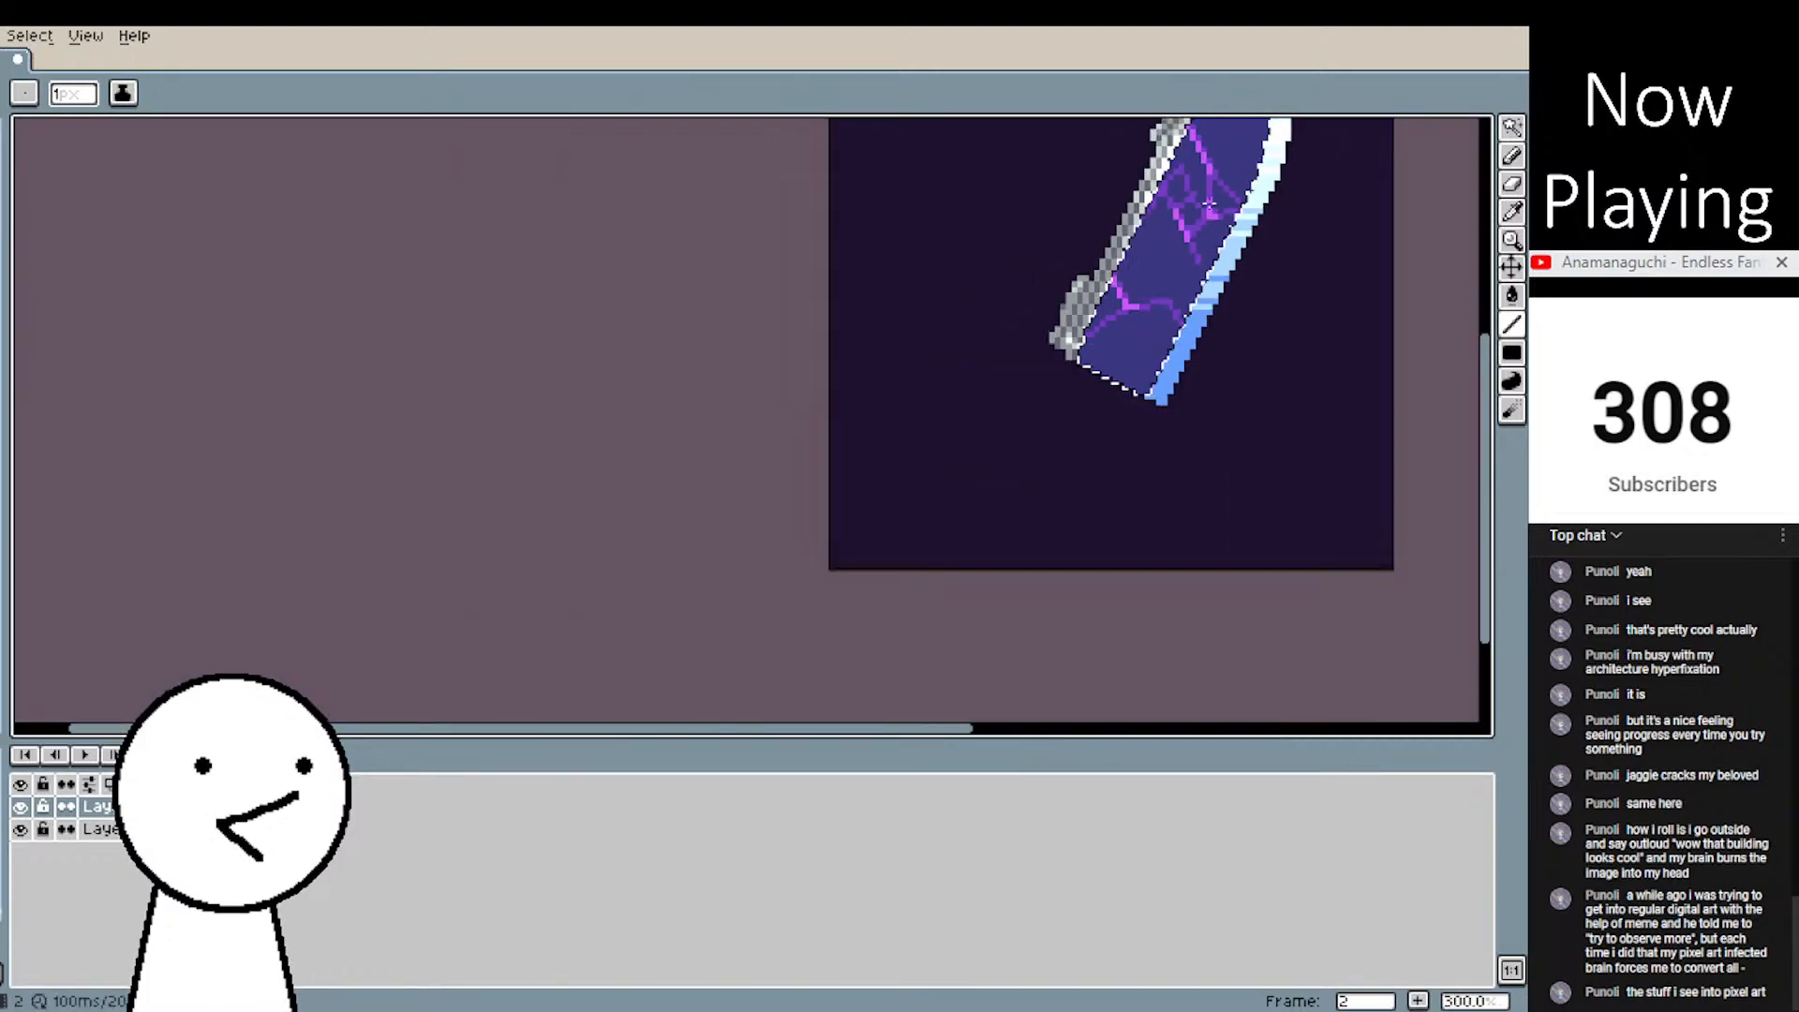
- Draw a bent dark purple crack linking the middle pink stroke's lower end to the horizontal crack beside the lowest pink stroke
scroll(926, 593, up, 4)
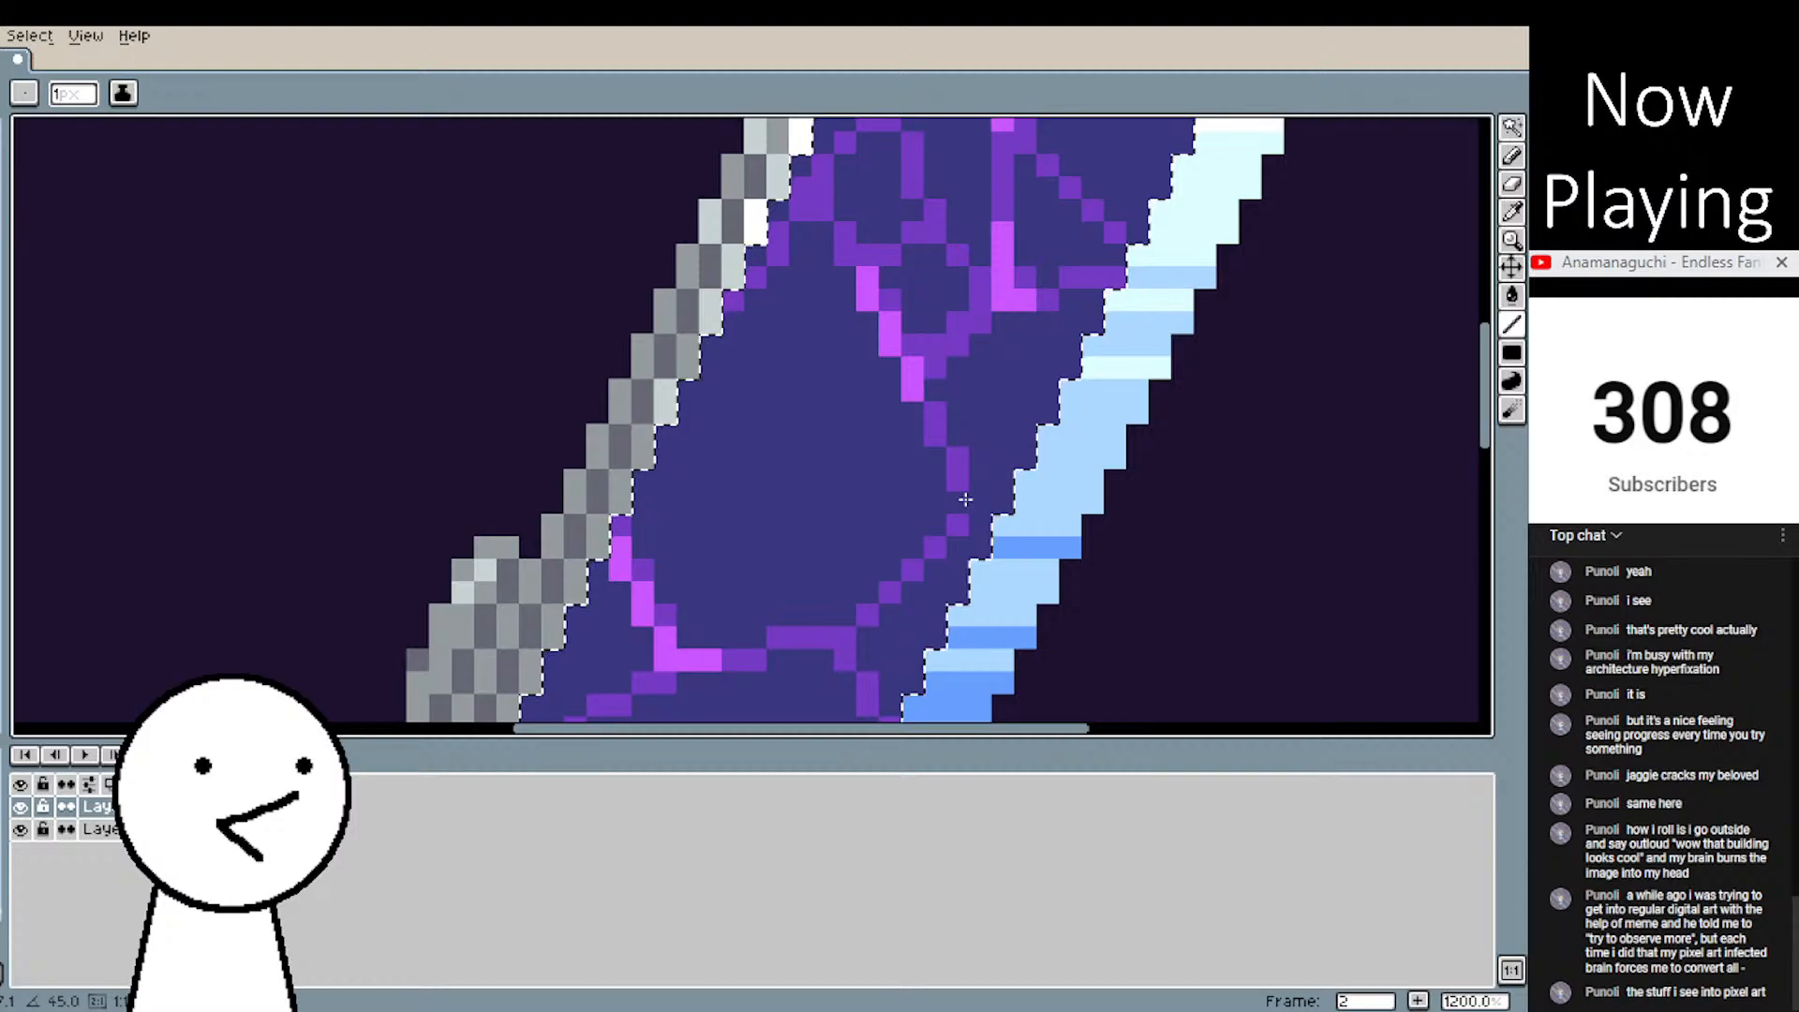
scroll(1254, 543, down, 3)
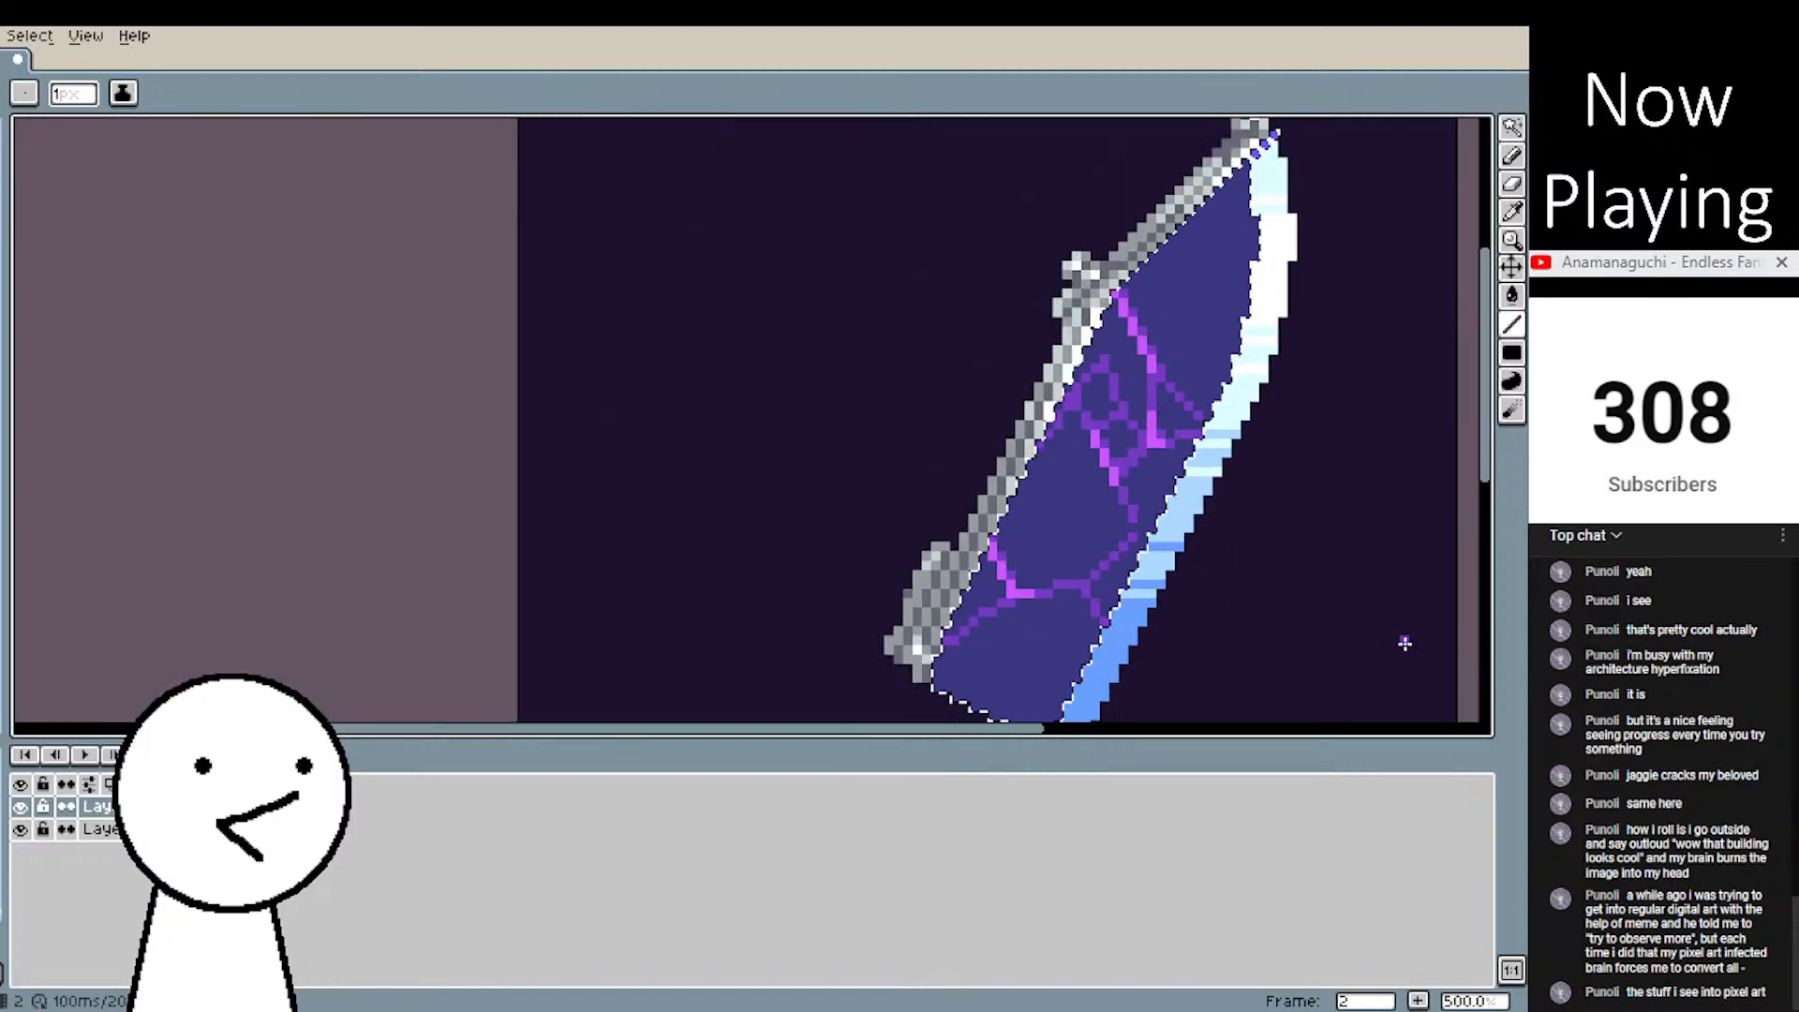
scroll(997, 465, down, 2)
scroll(602, 272, up, 5)
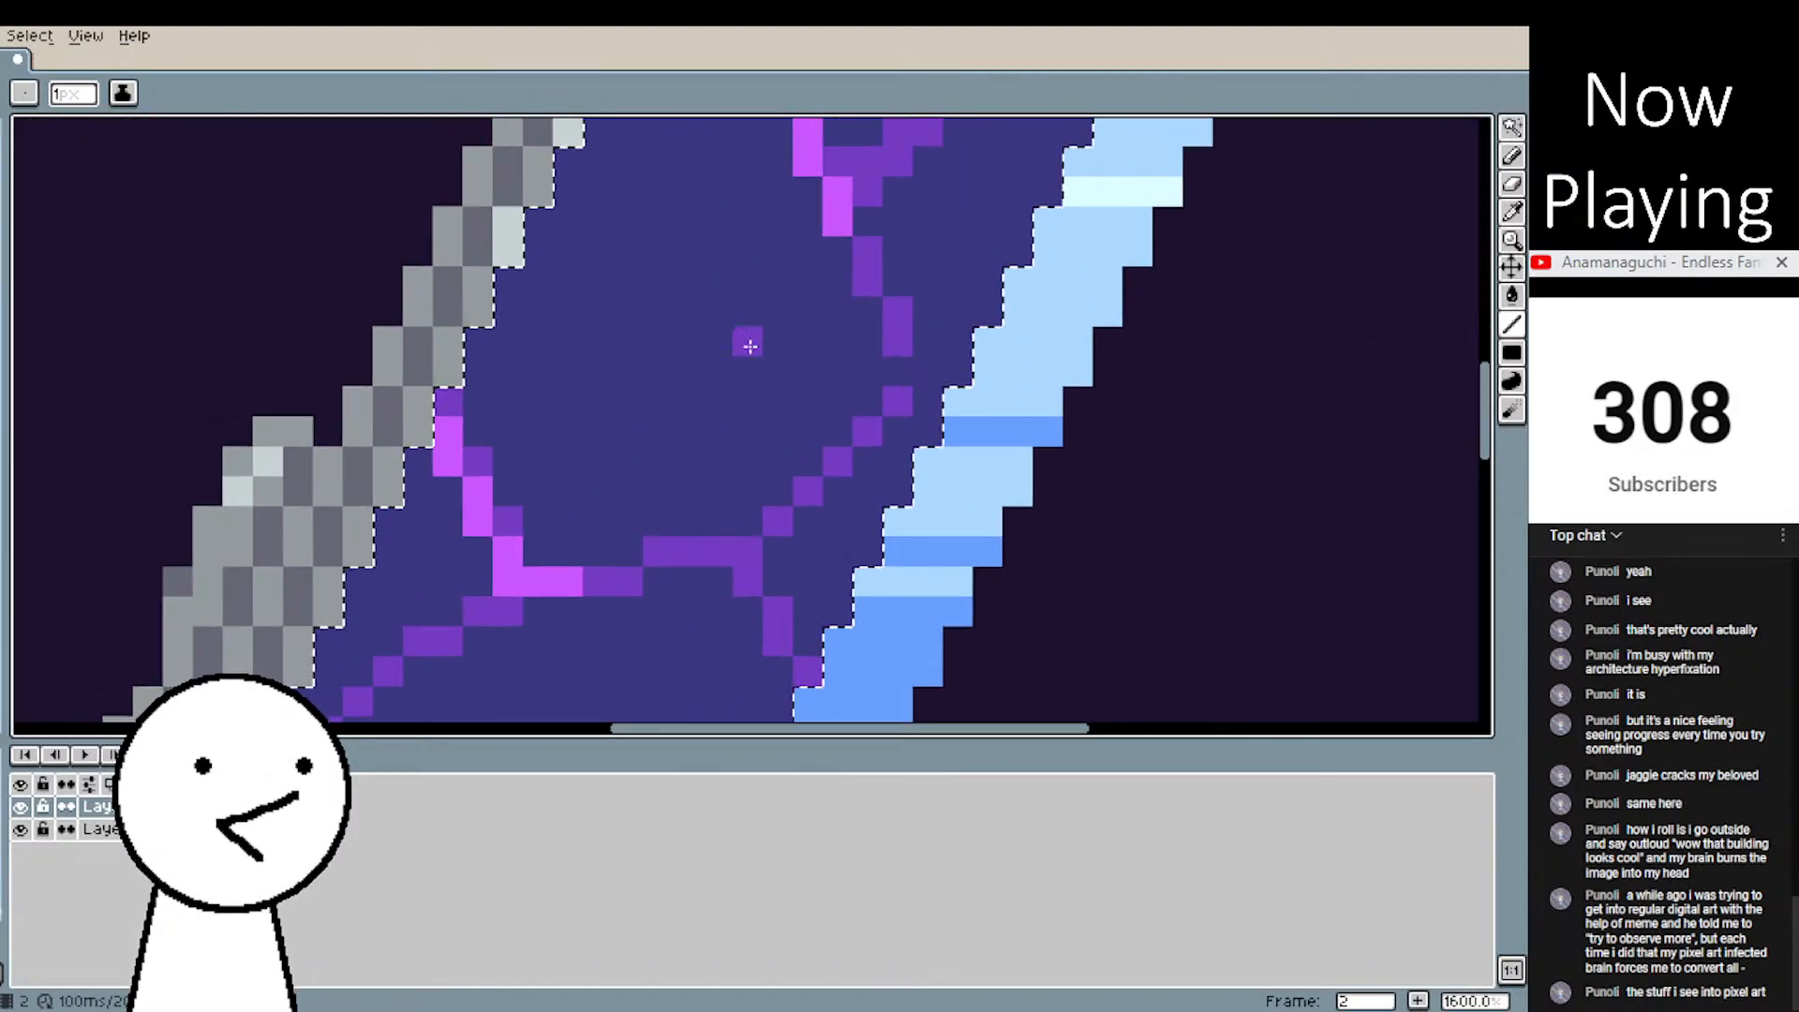
click(864, 520)
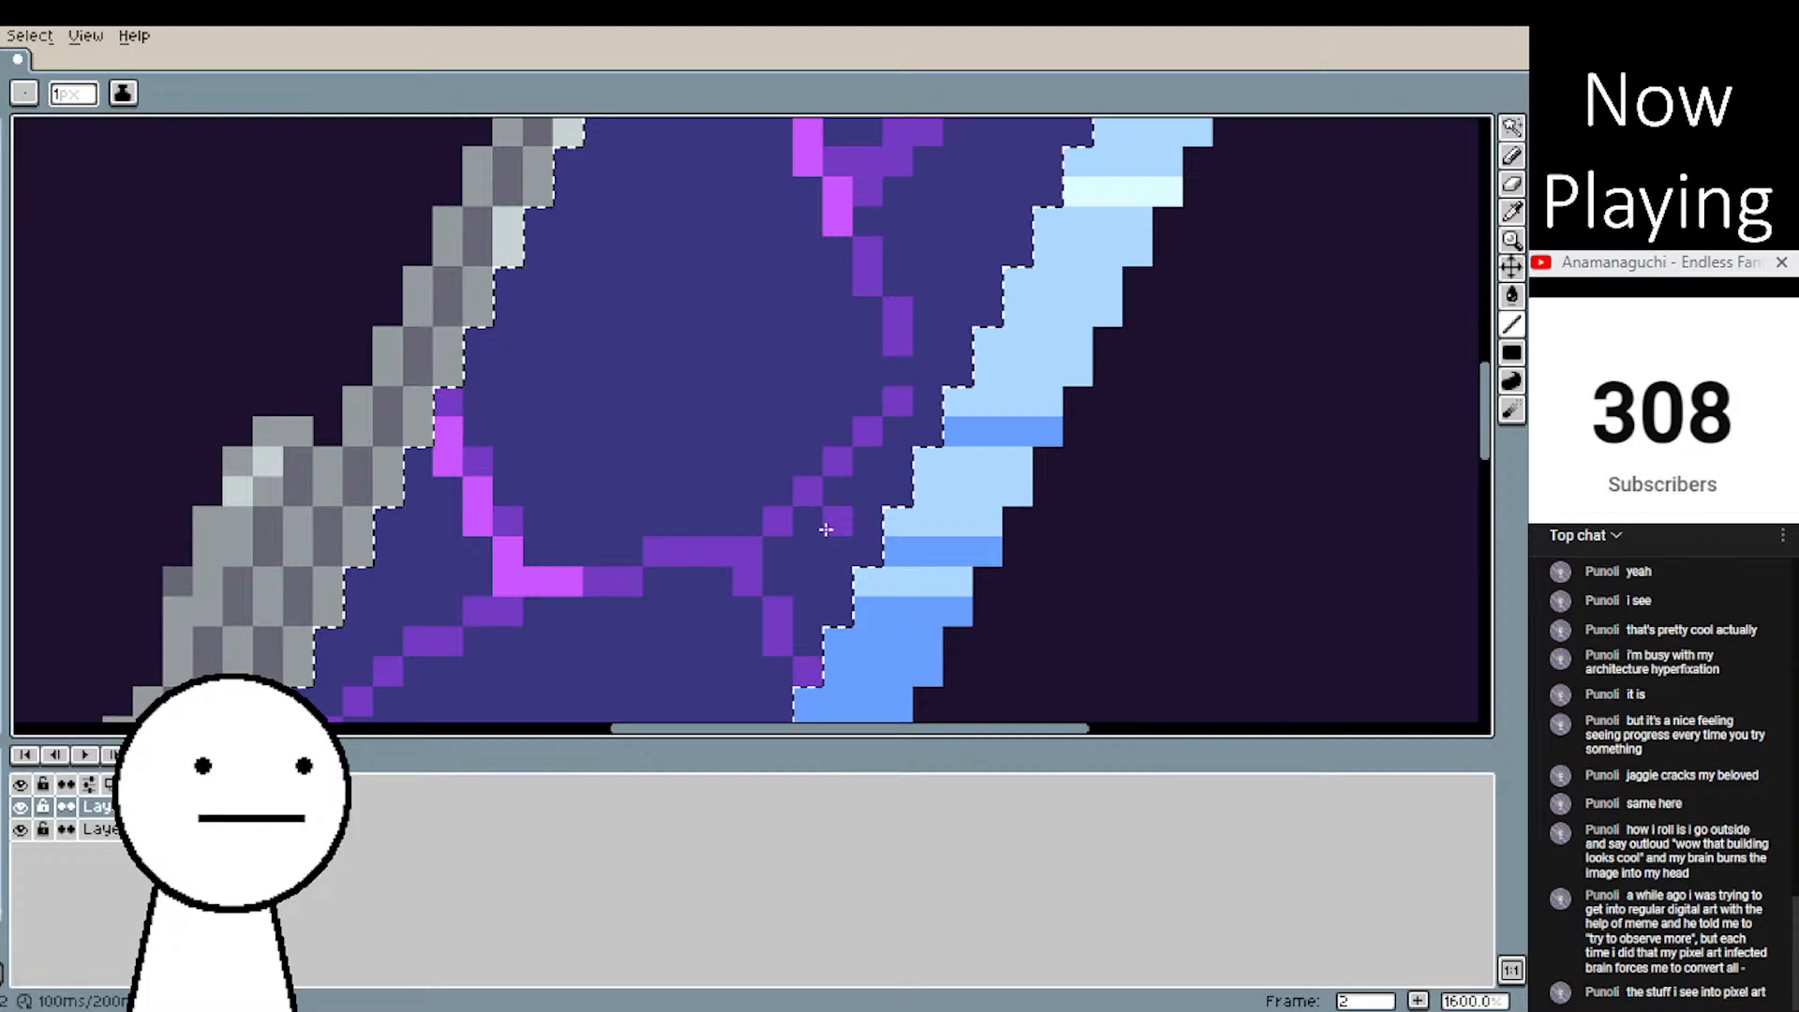
drag(826, 530, 769, 591)
scroll(804, 623, down, 6)
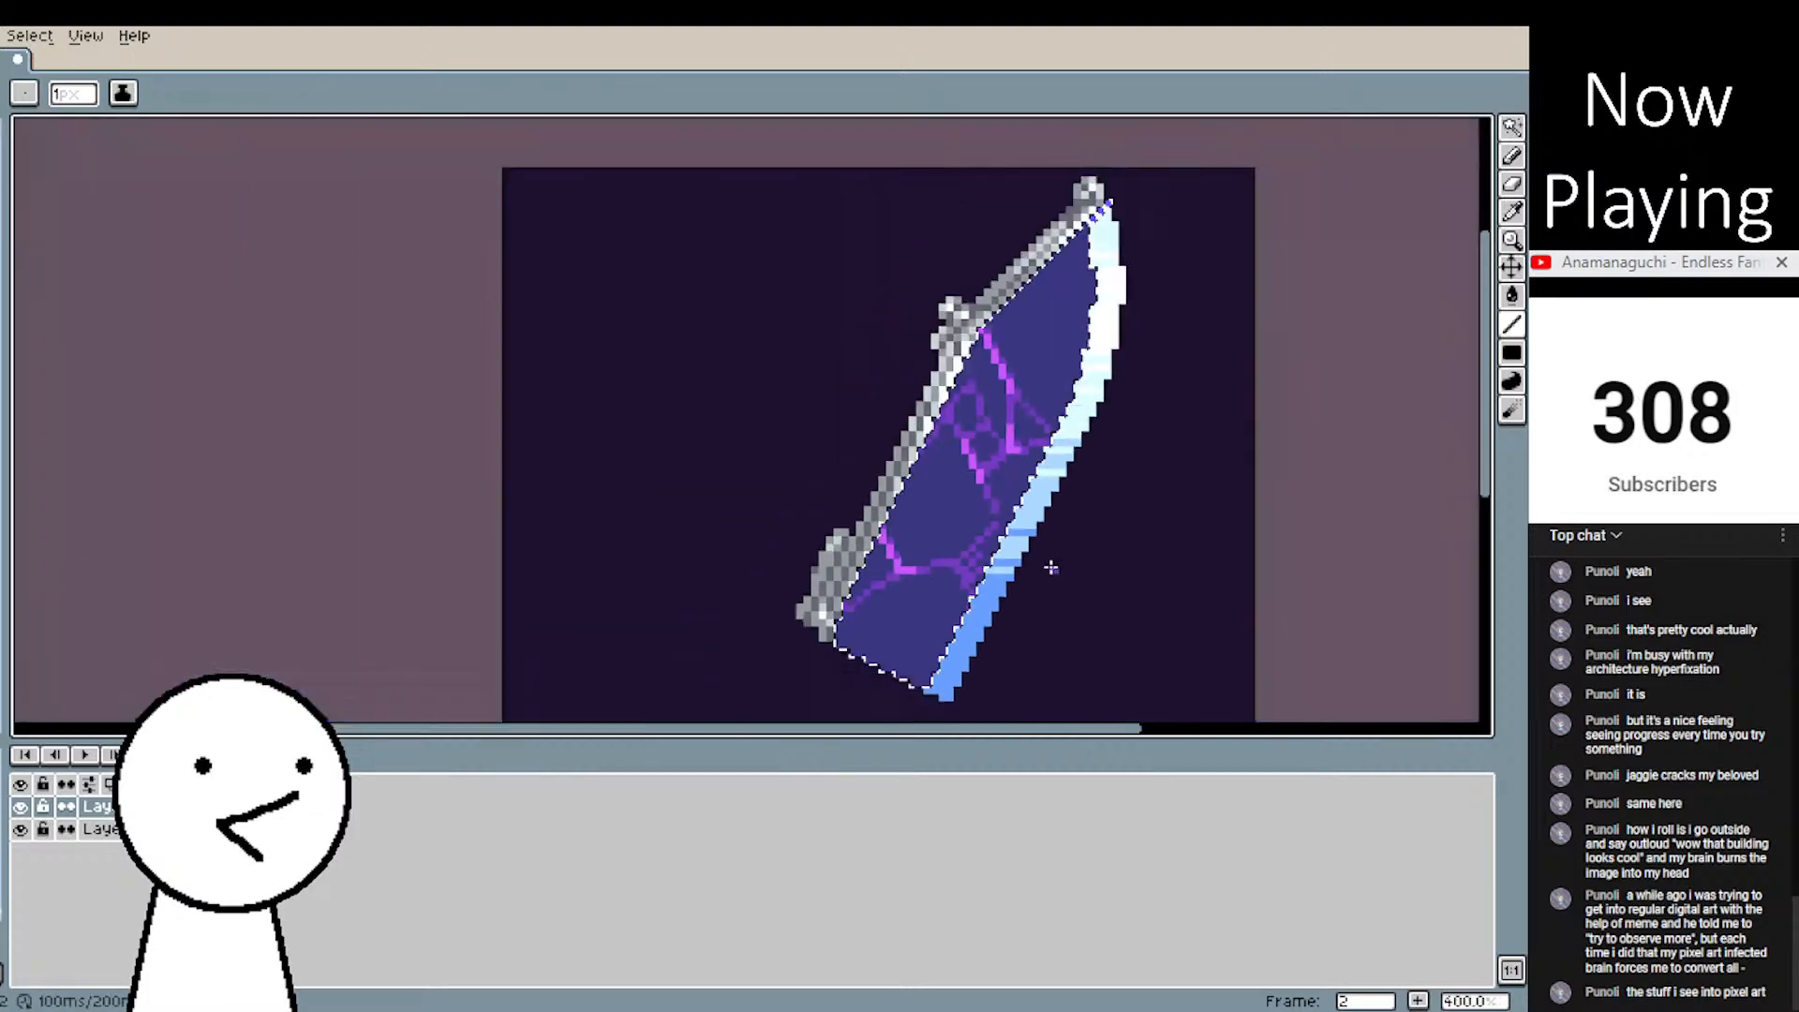
scroll(1082, 580, up, 2)
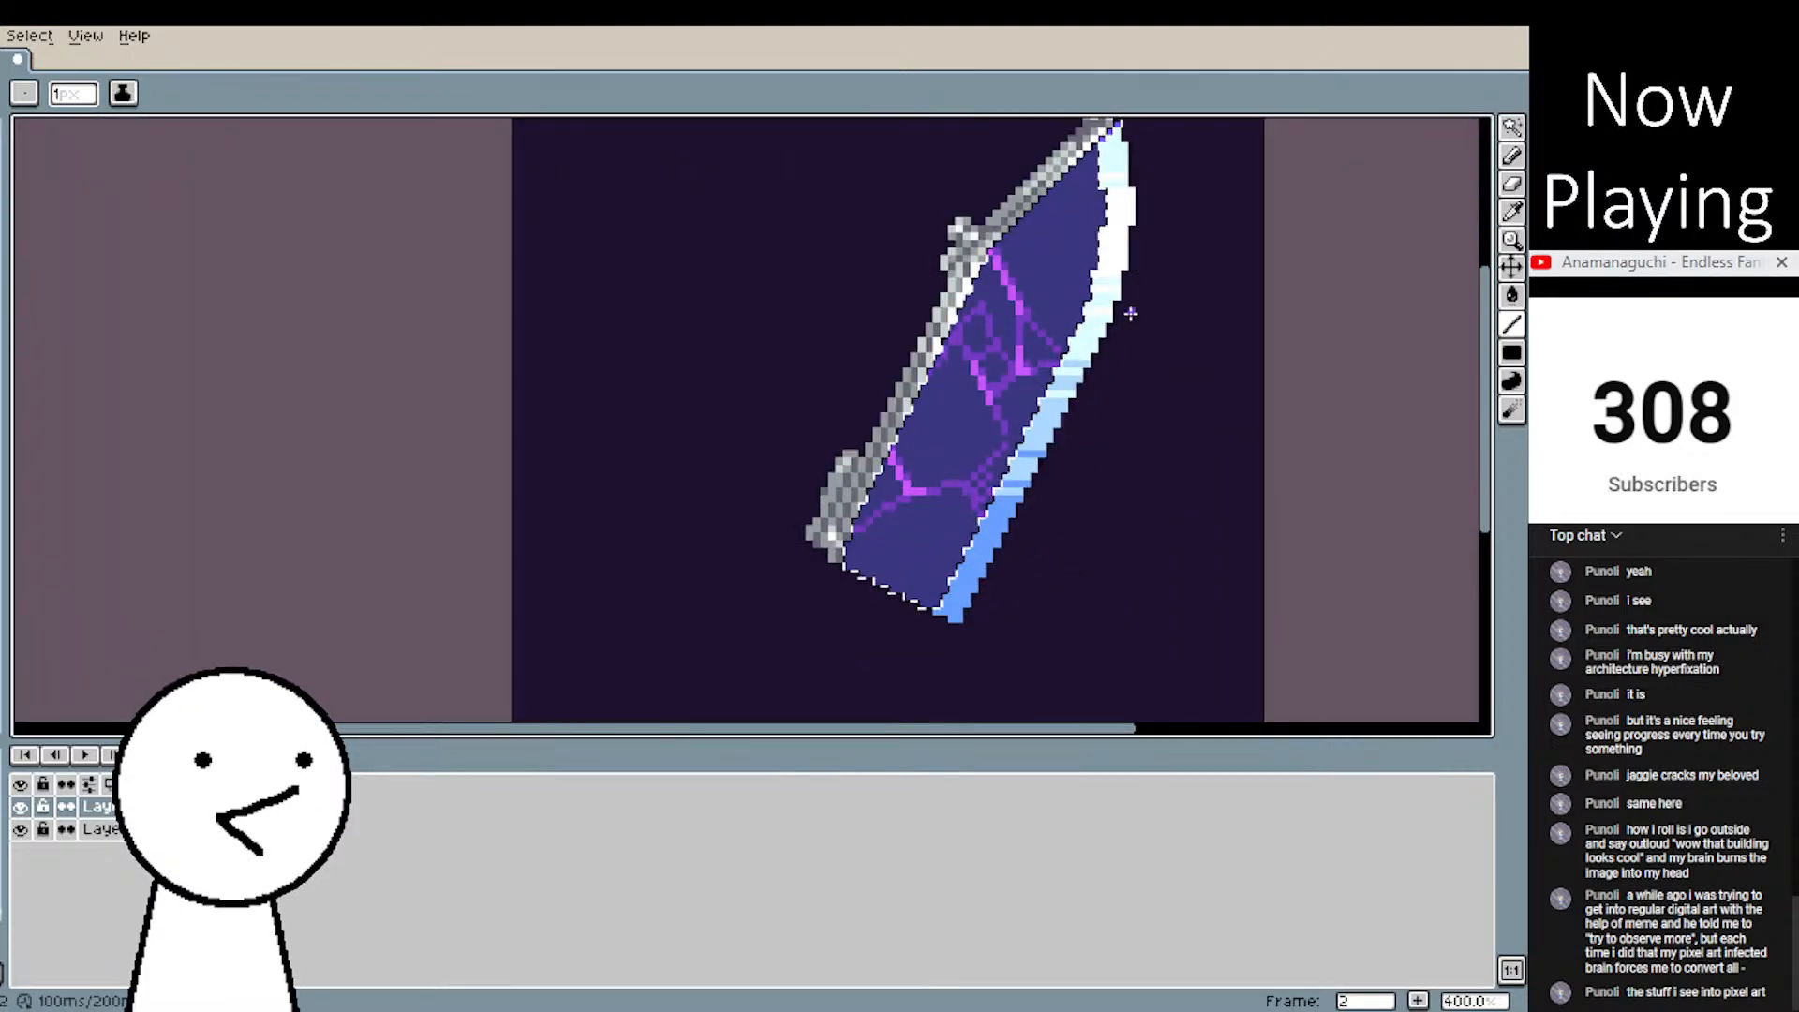
scroll(1114, 482, up, 4)
scroll(1113, 482, down, 3)
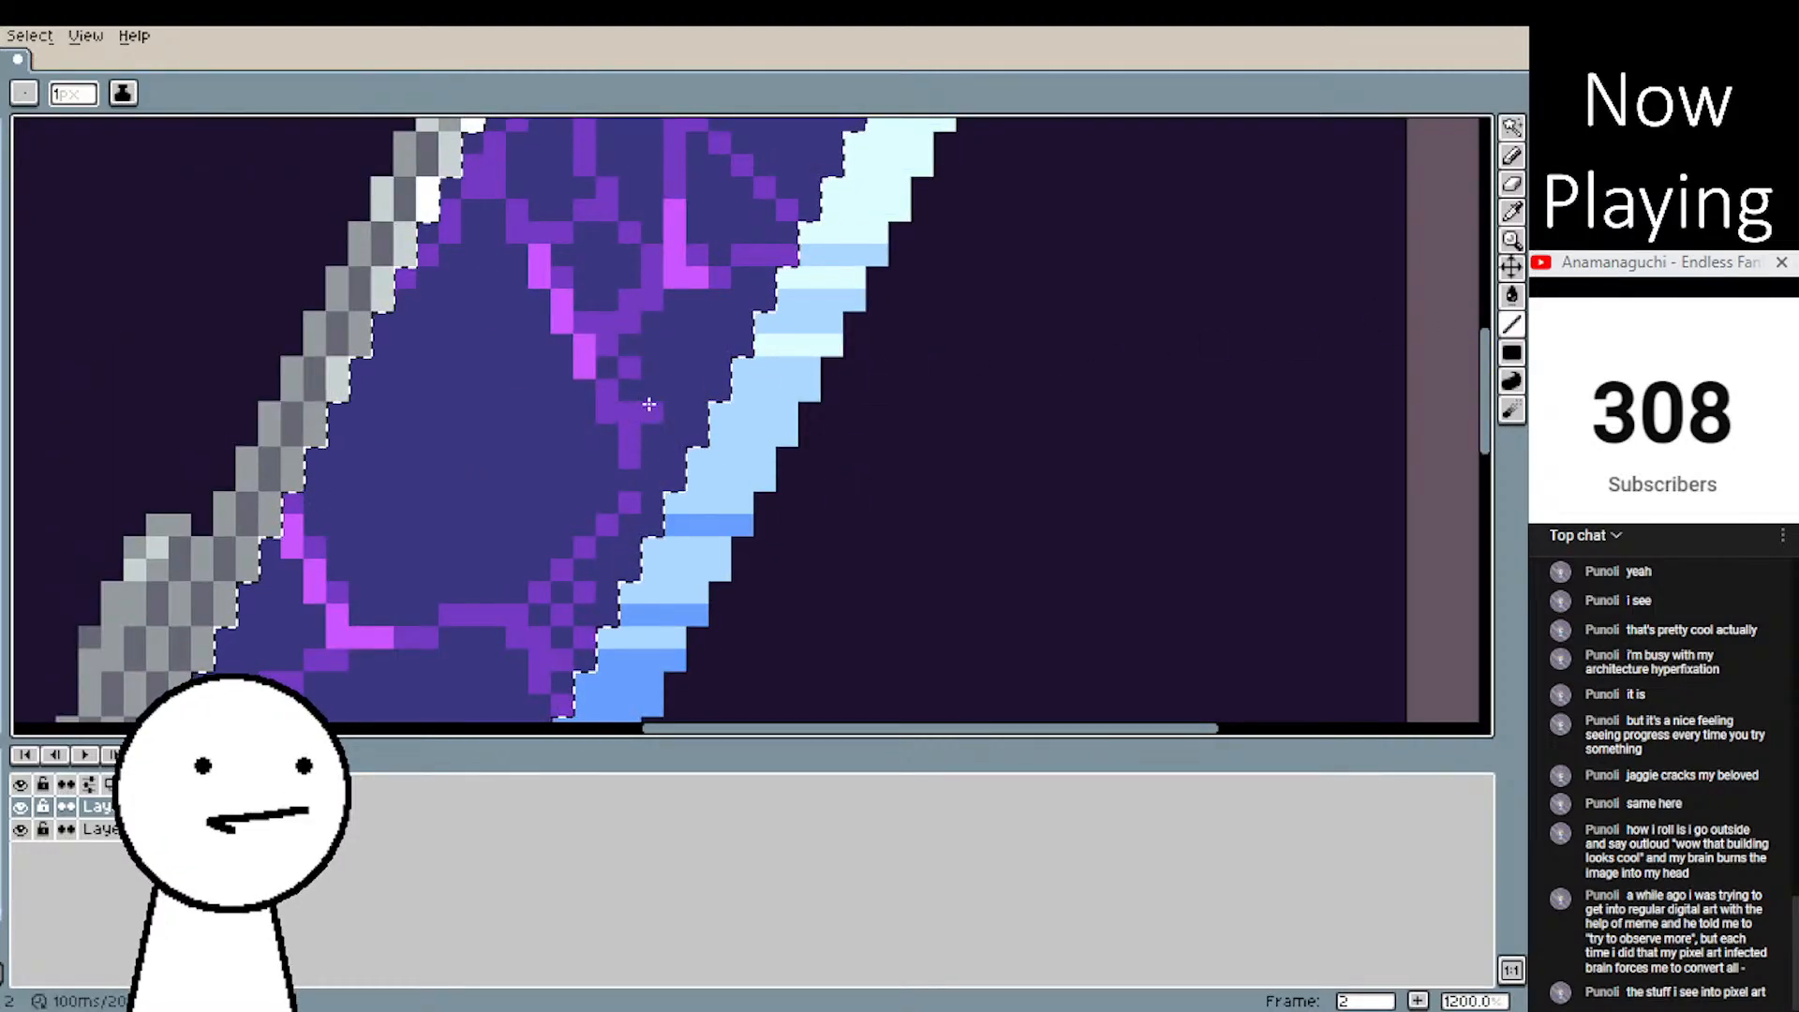
click(676, 322)
click(660, 391)
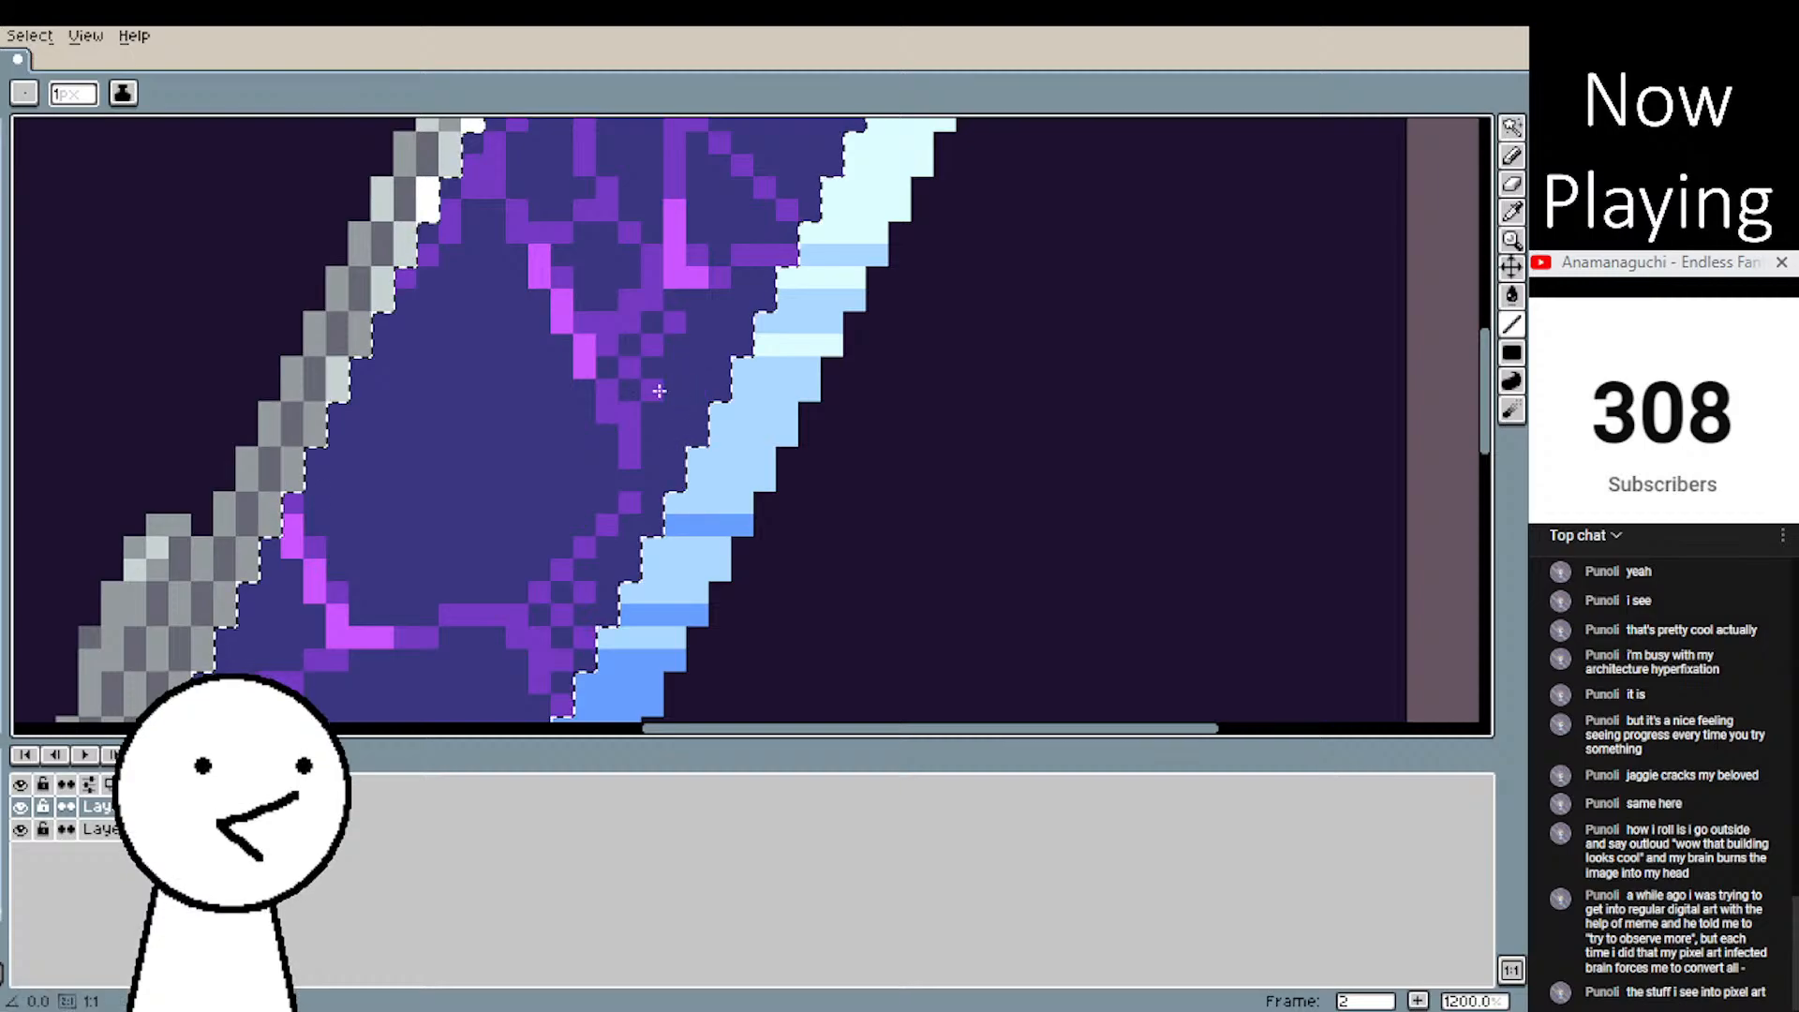
scroll(659, 429, down, 5)
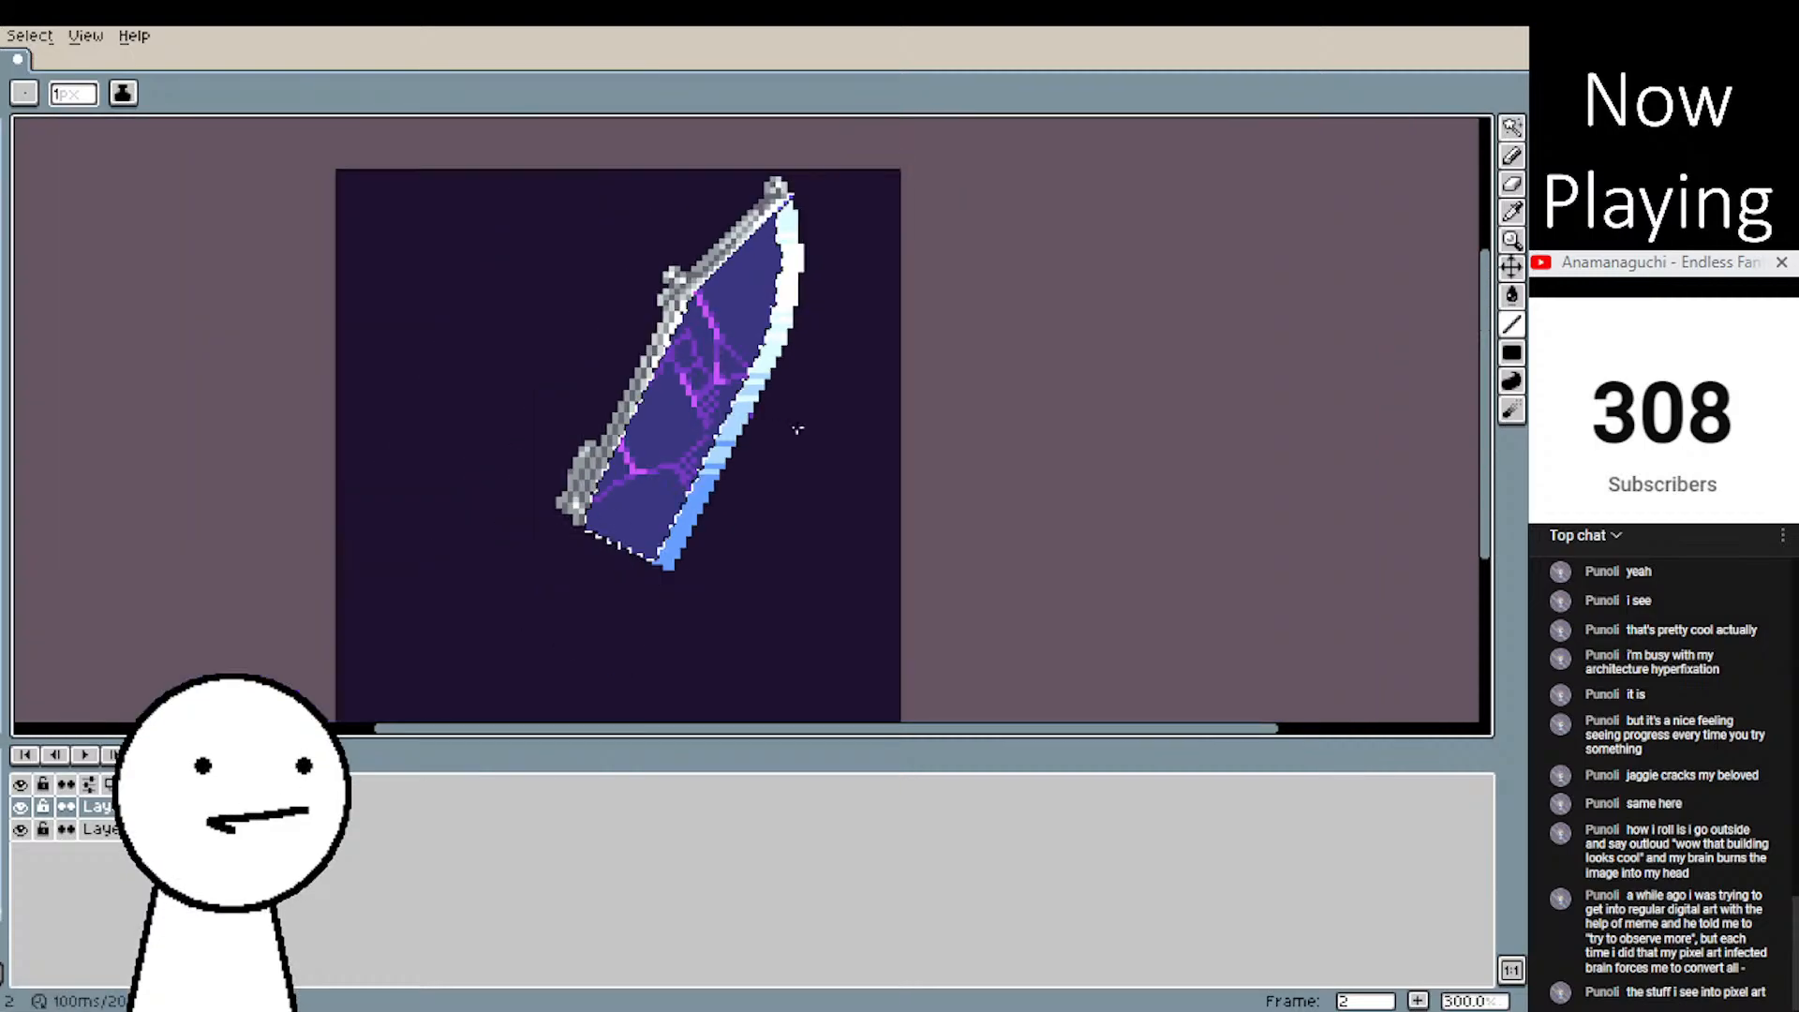
scroll(849, 426, up, 1)
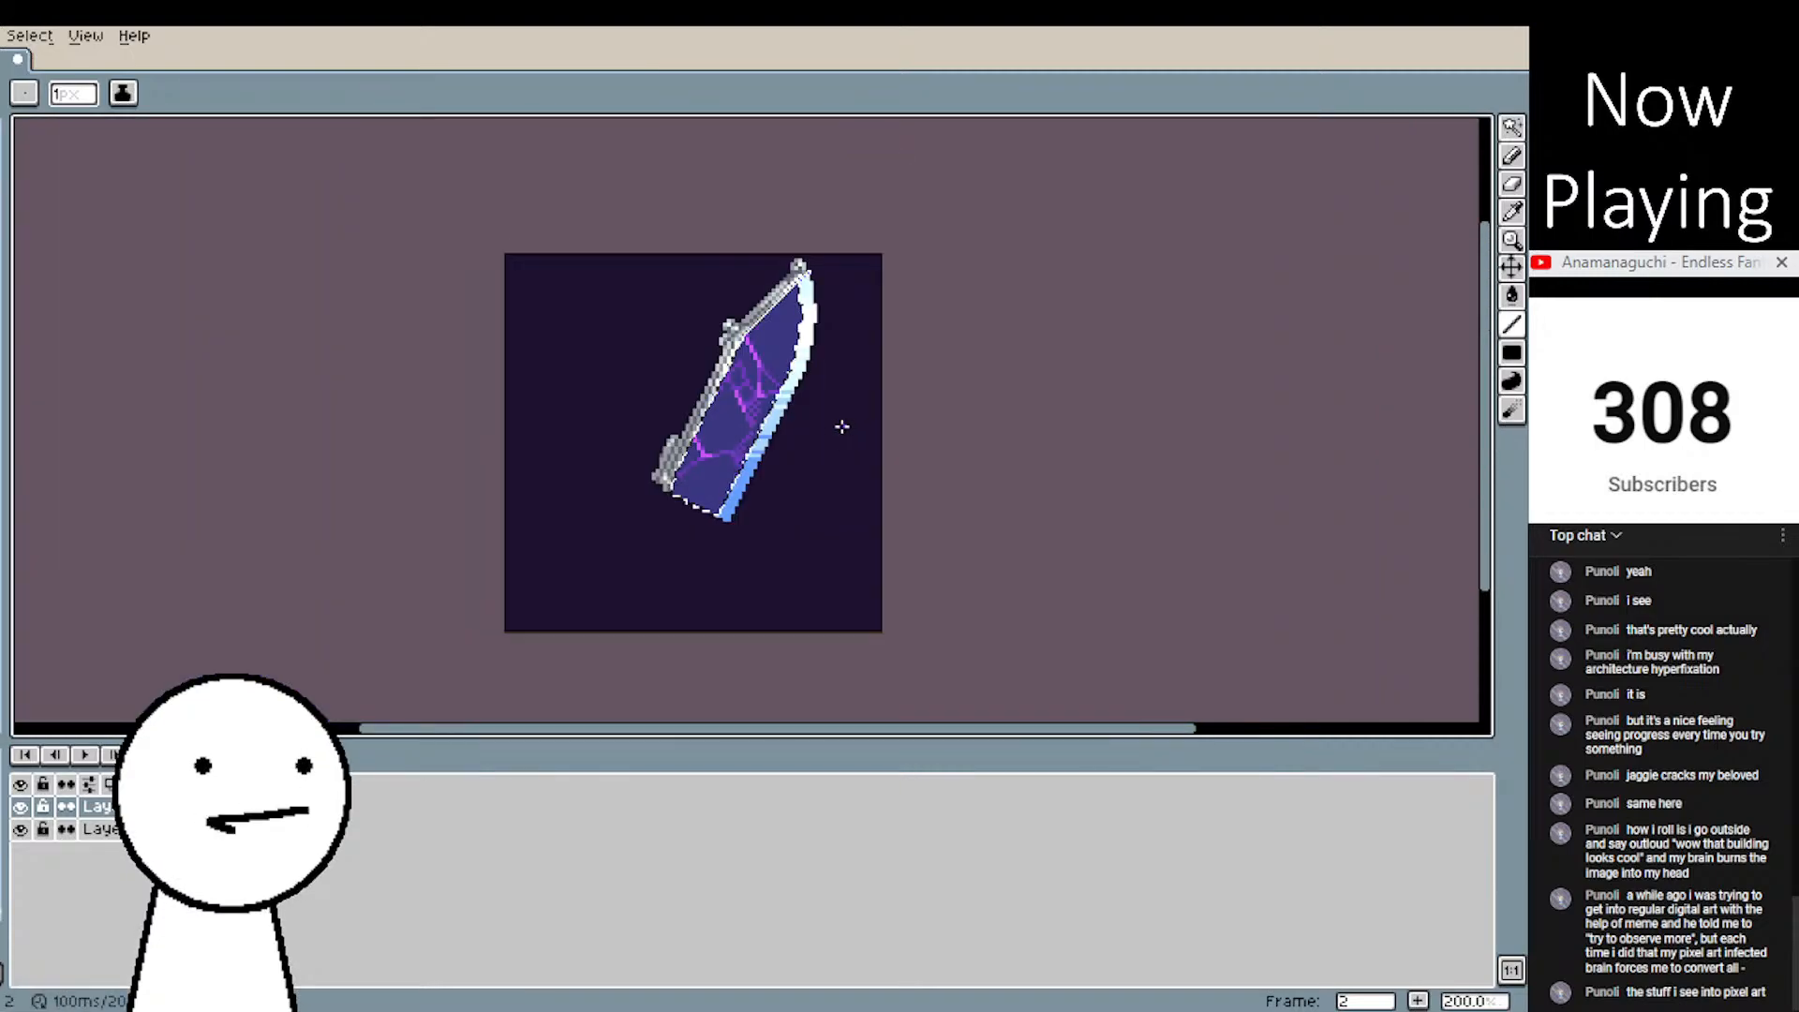
scroll(837, 426, up, 3)
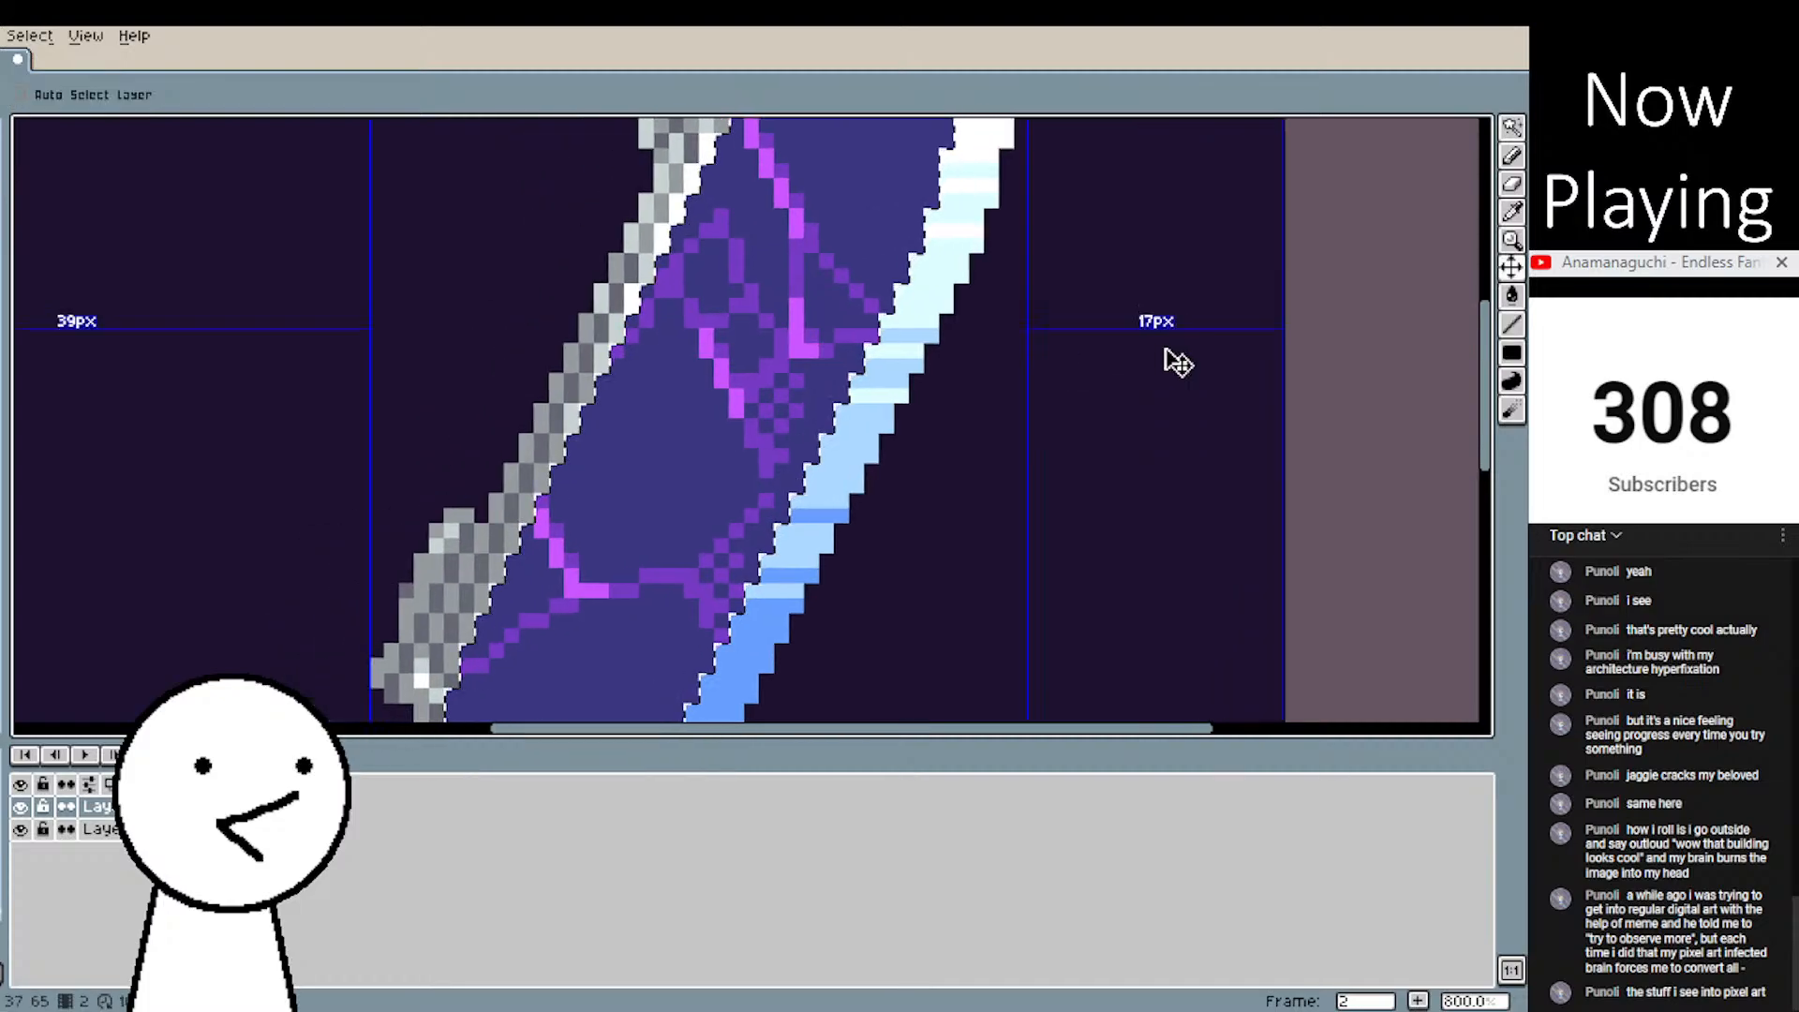
key(ctrl+z)
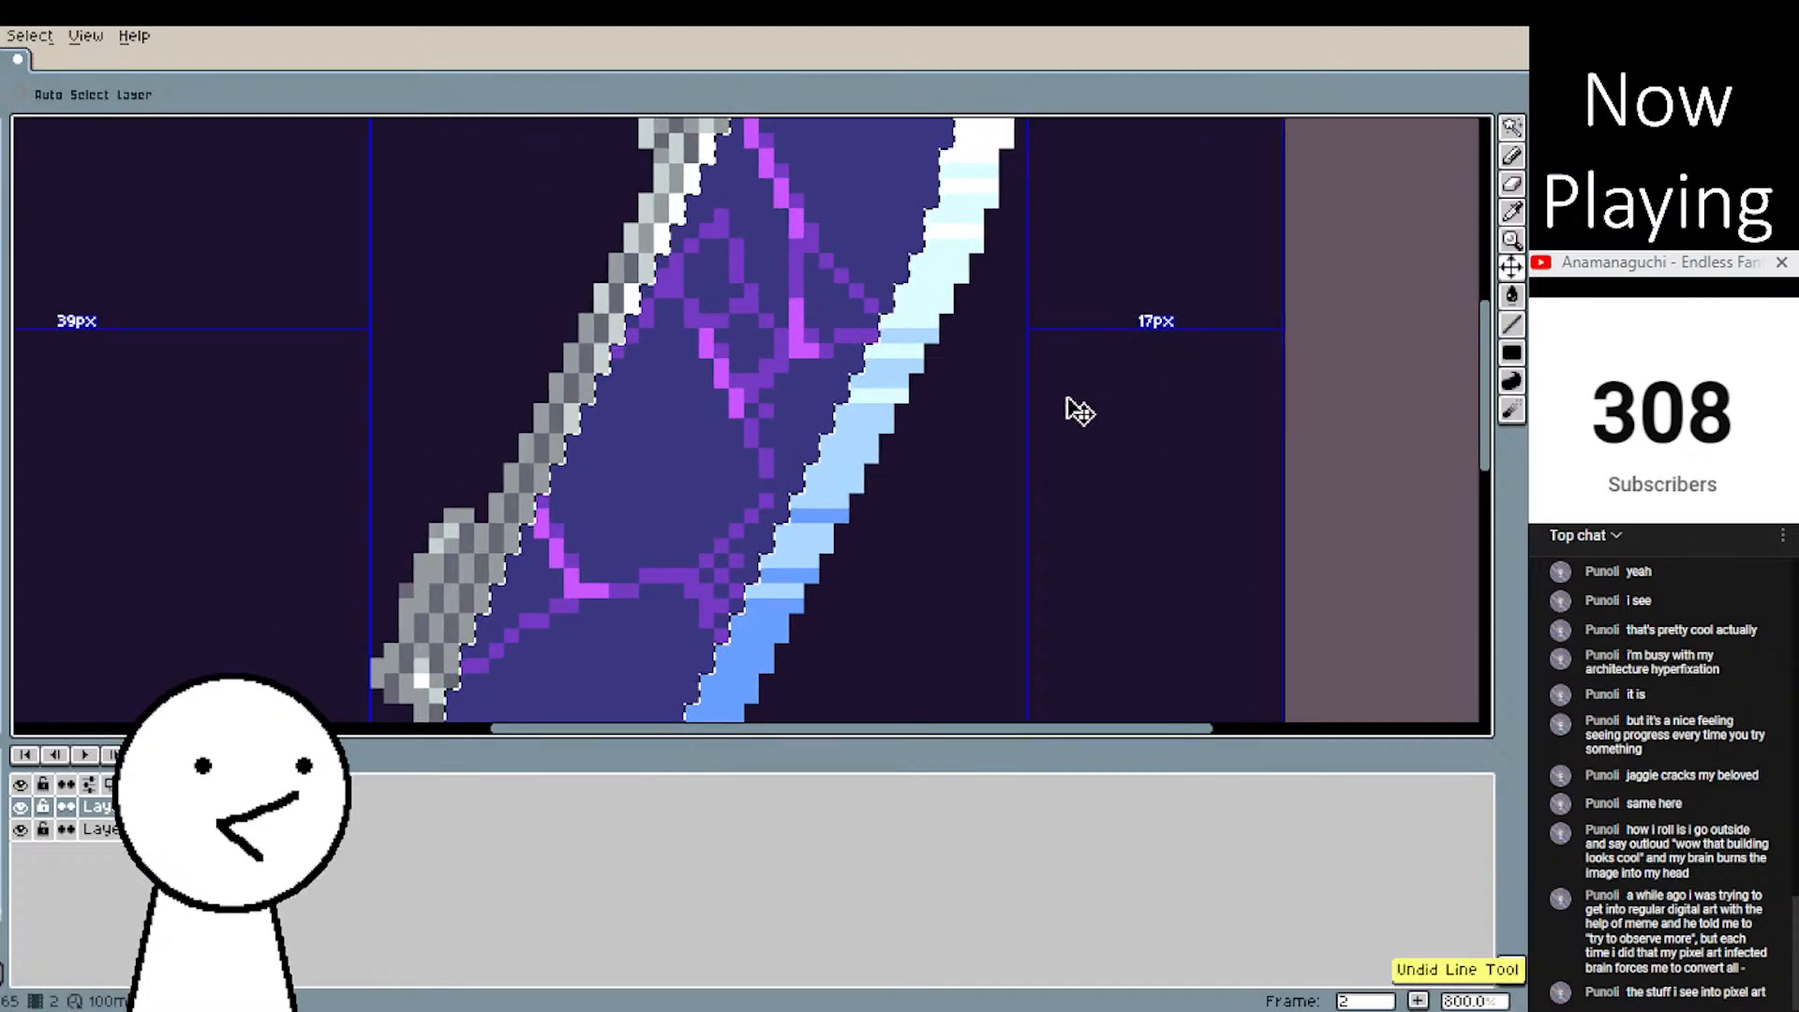
- Add two checkered dark purple pixels beside the diagonal crack where it meets the horizontal crack near the light edge
scroll(982, 172, up, 1)
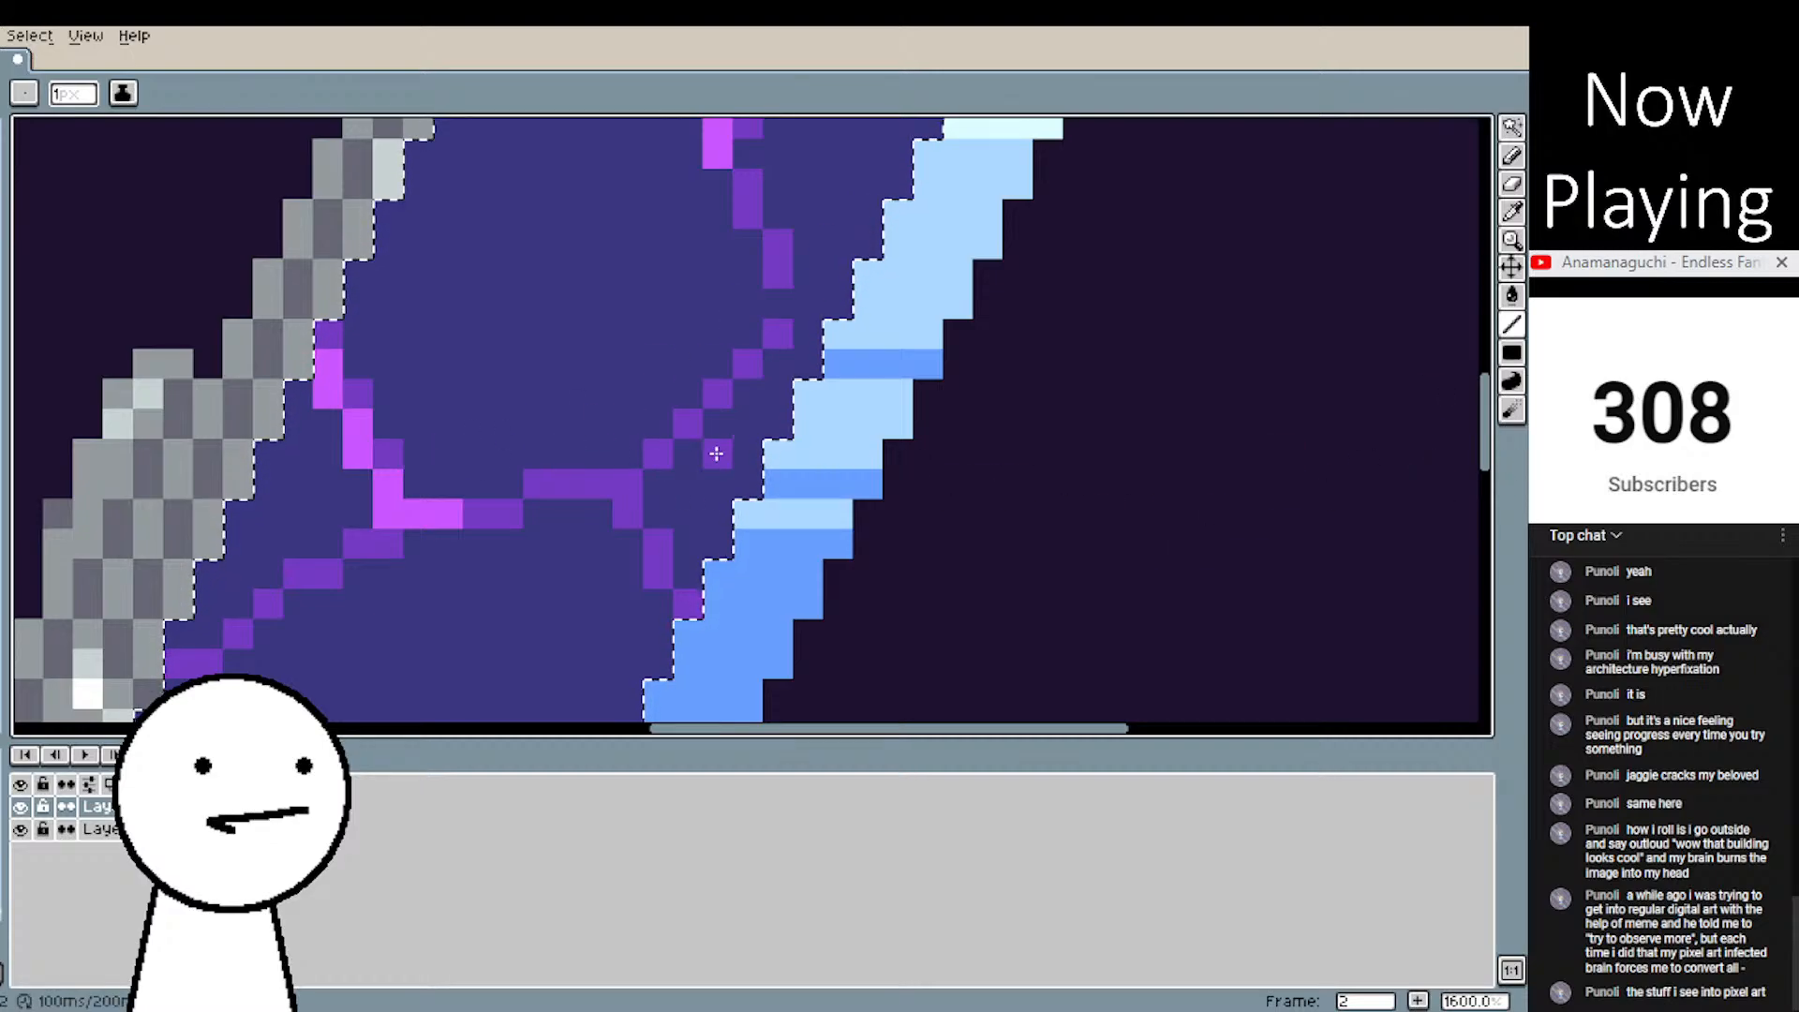
scroll(1004, 441, down, 2)
scroll(1024, 437, down, 1)
scroll(890, 284, up, 2)
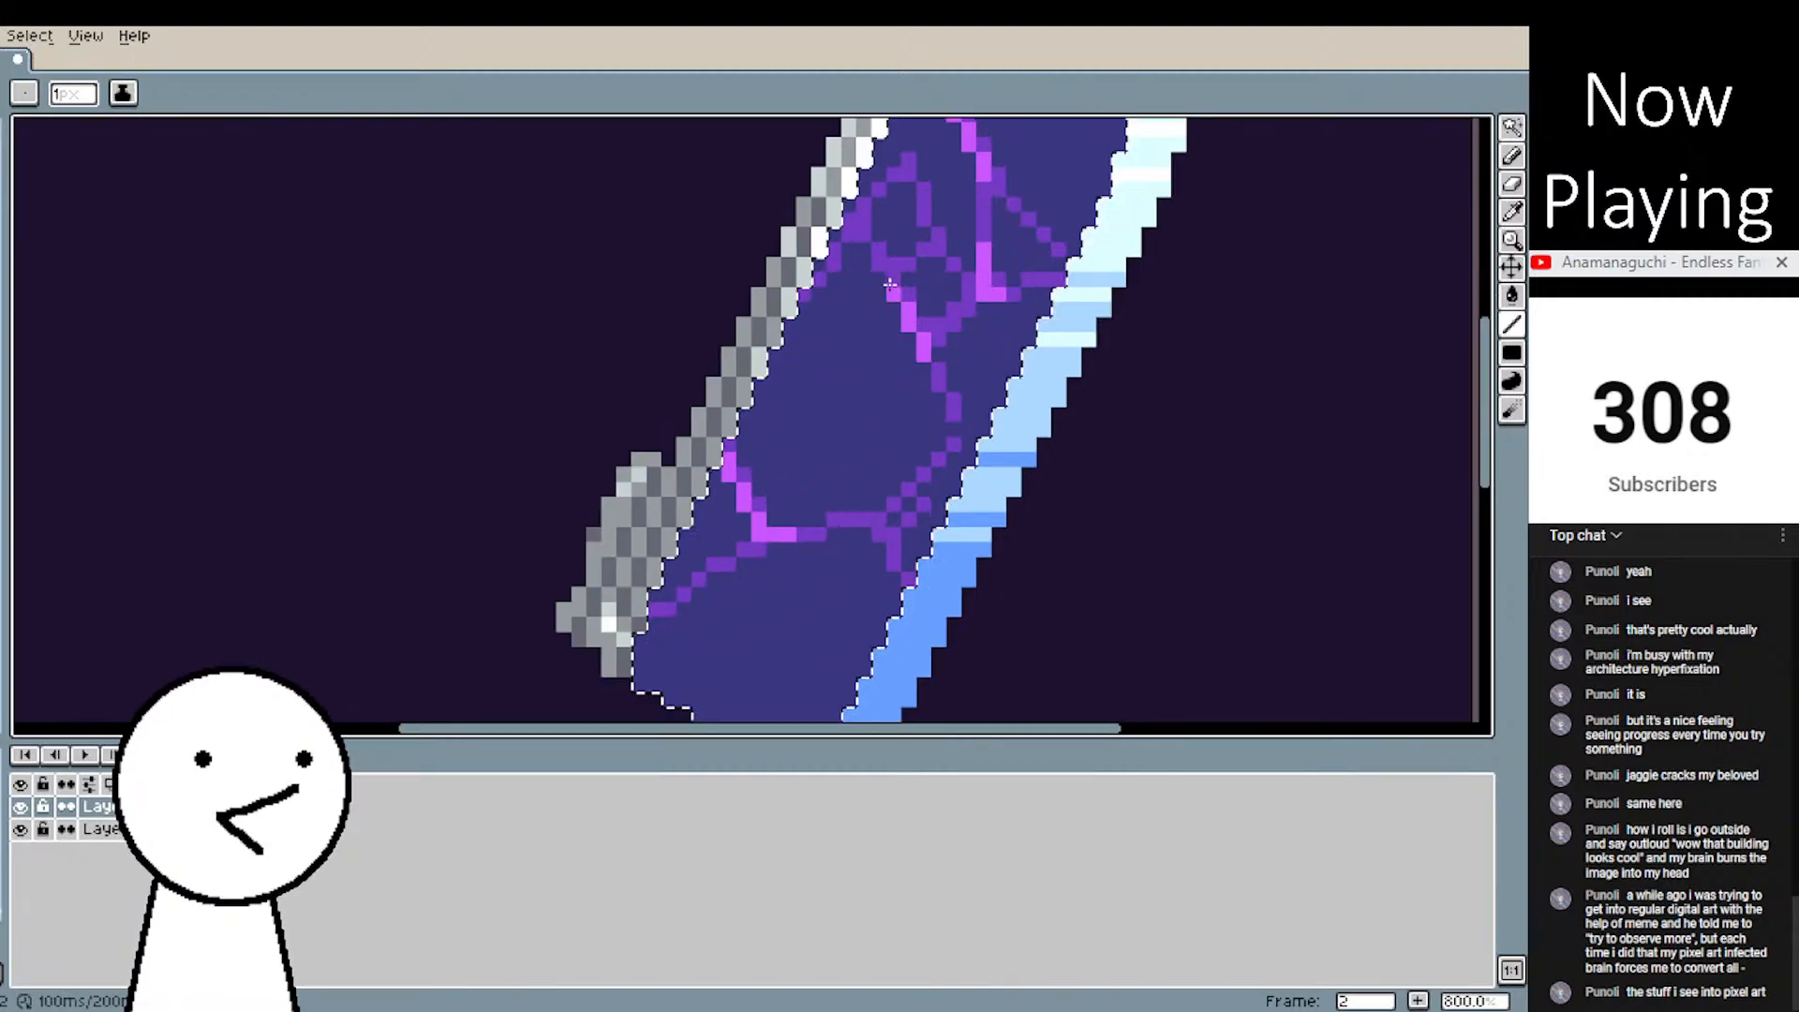
- Draw a dark purple crack with the Pencil tool down from the grey spine above the lowest pink stroke, hooking back to the spine
scroll(890, 474, up, 2)
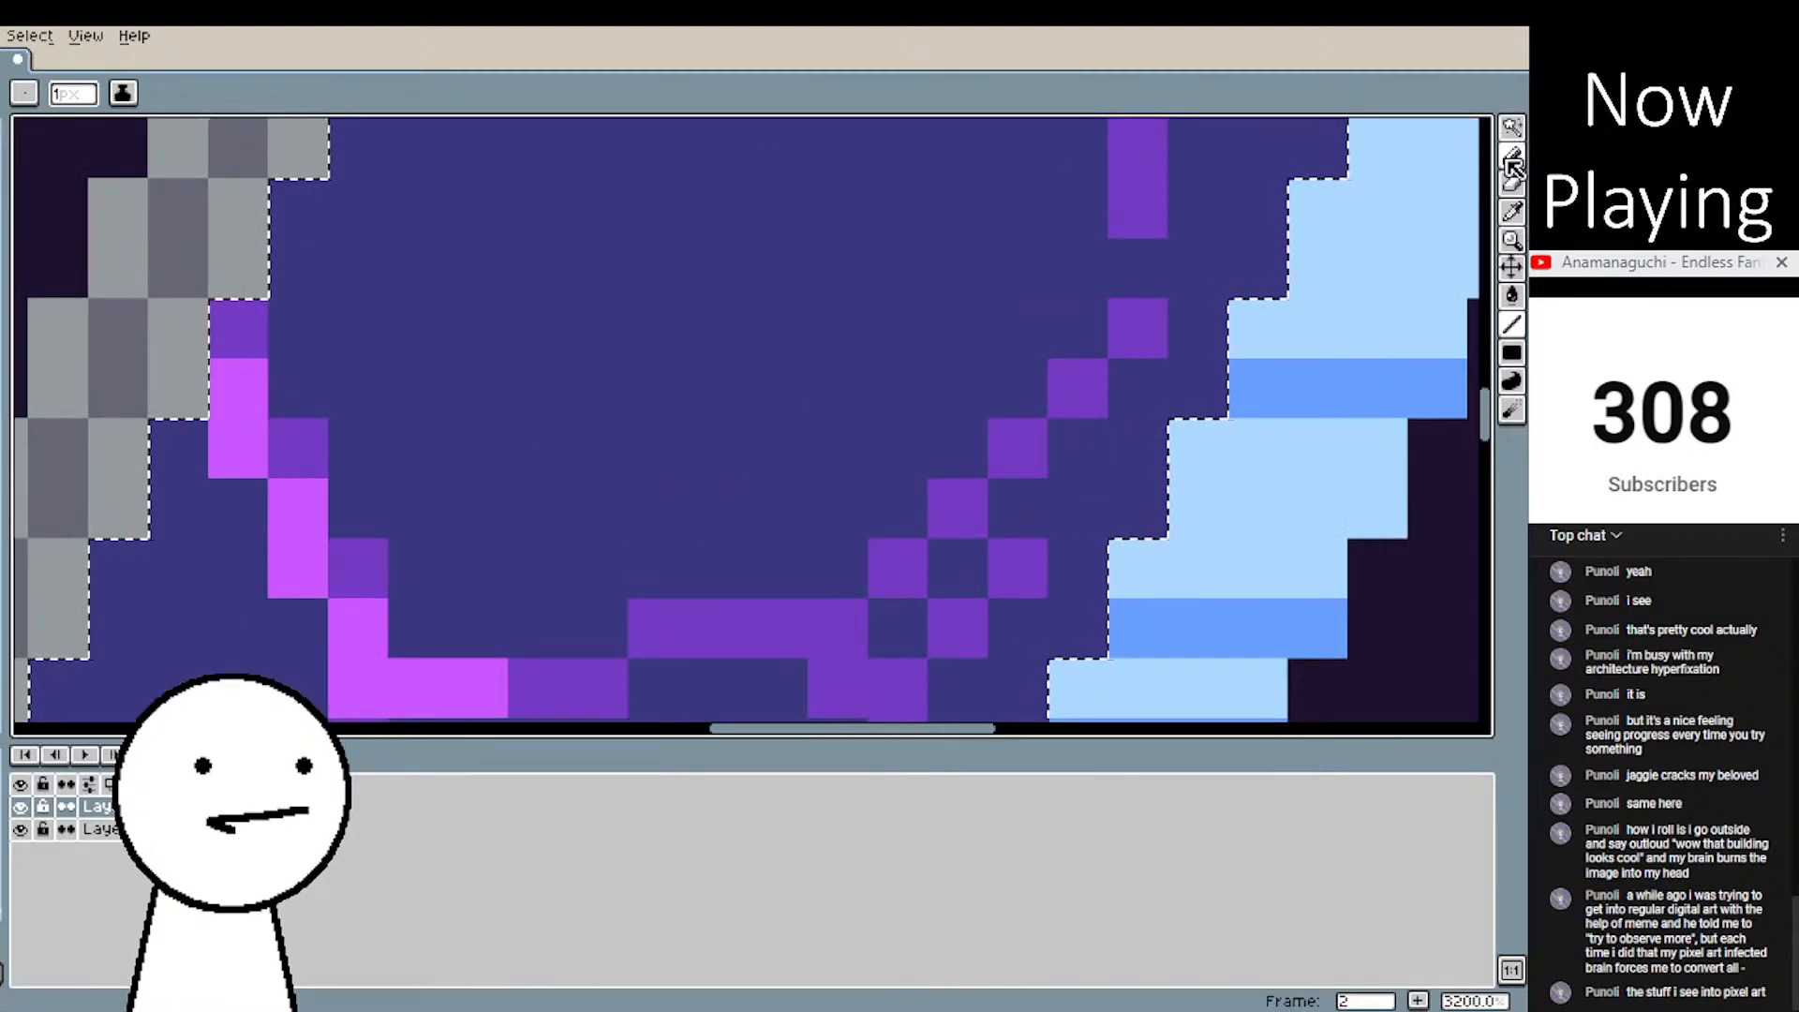
click(1513, 159)
scroll(723, 260, down, 2)
scroll(402, 474, up, 2)
mouse_move(465, 289)
mouse_down()
mouse_move(474, 414)
mouse_move(543, 503)
mouse_move(534, 614)
mouse_up()
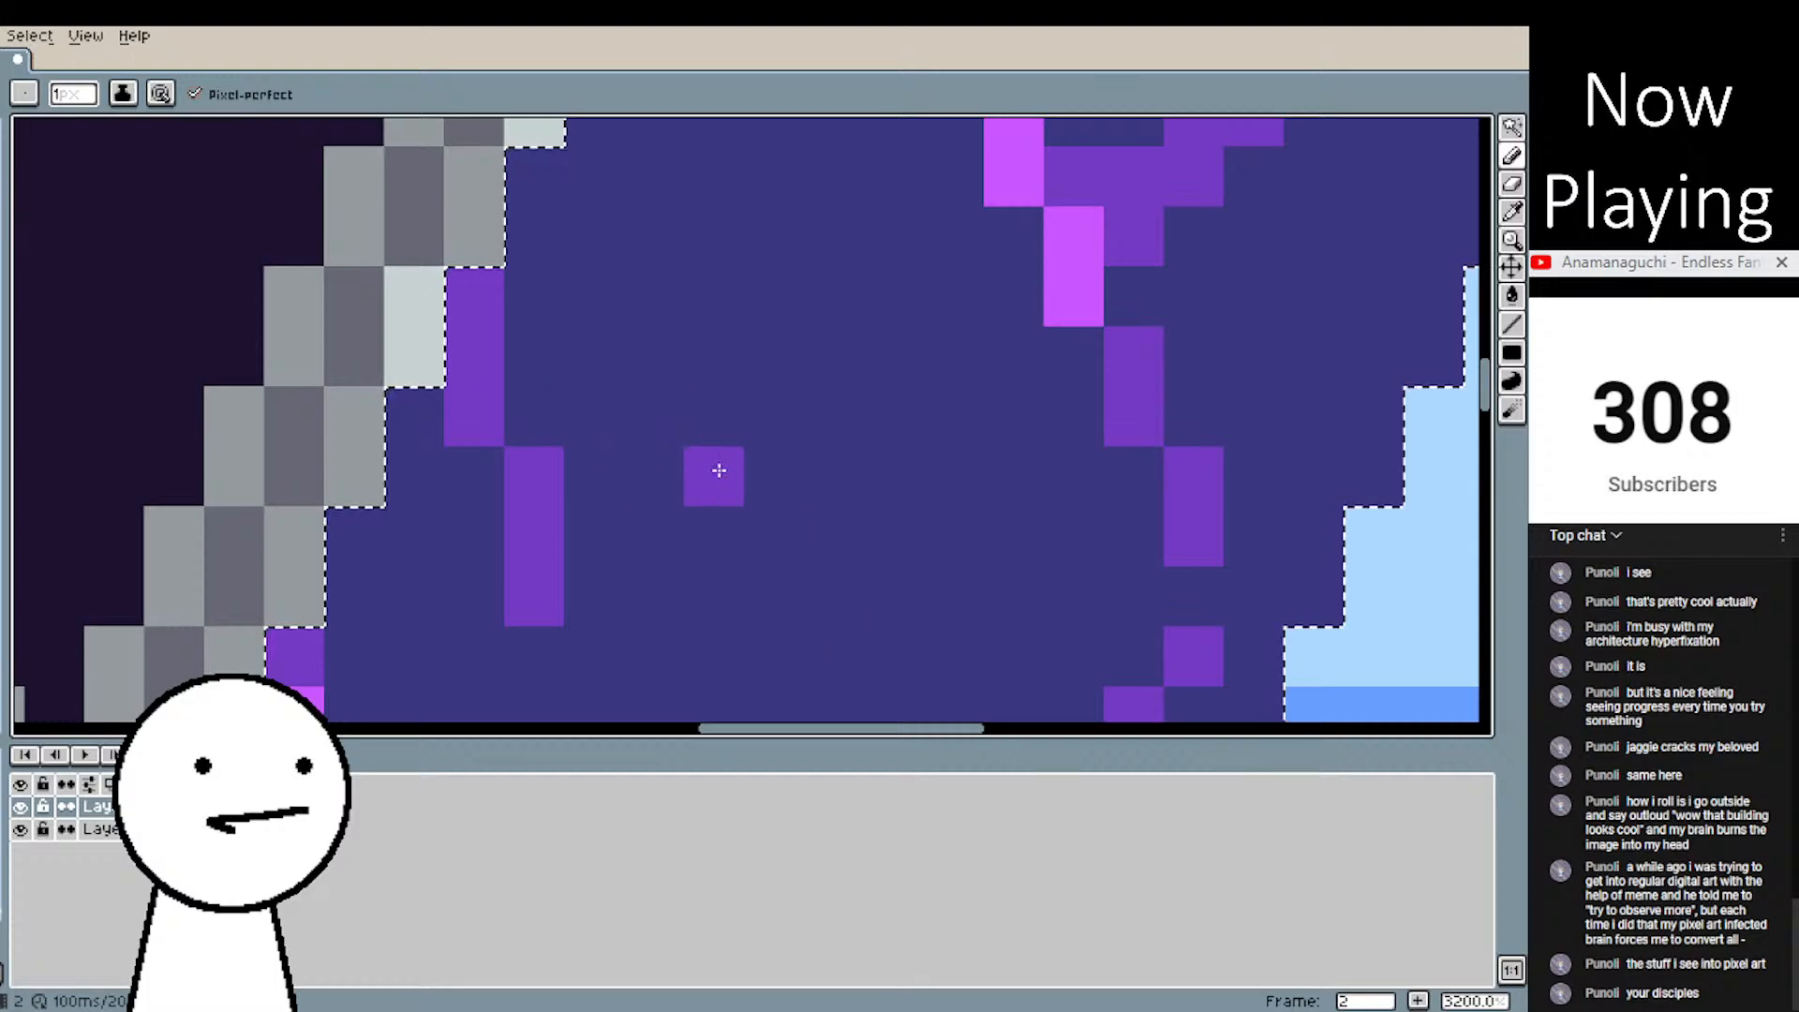
drag(560, 453, 385, 399)
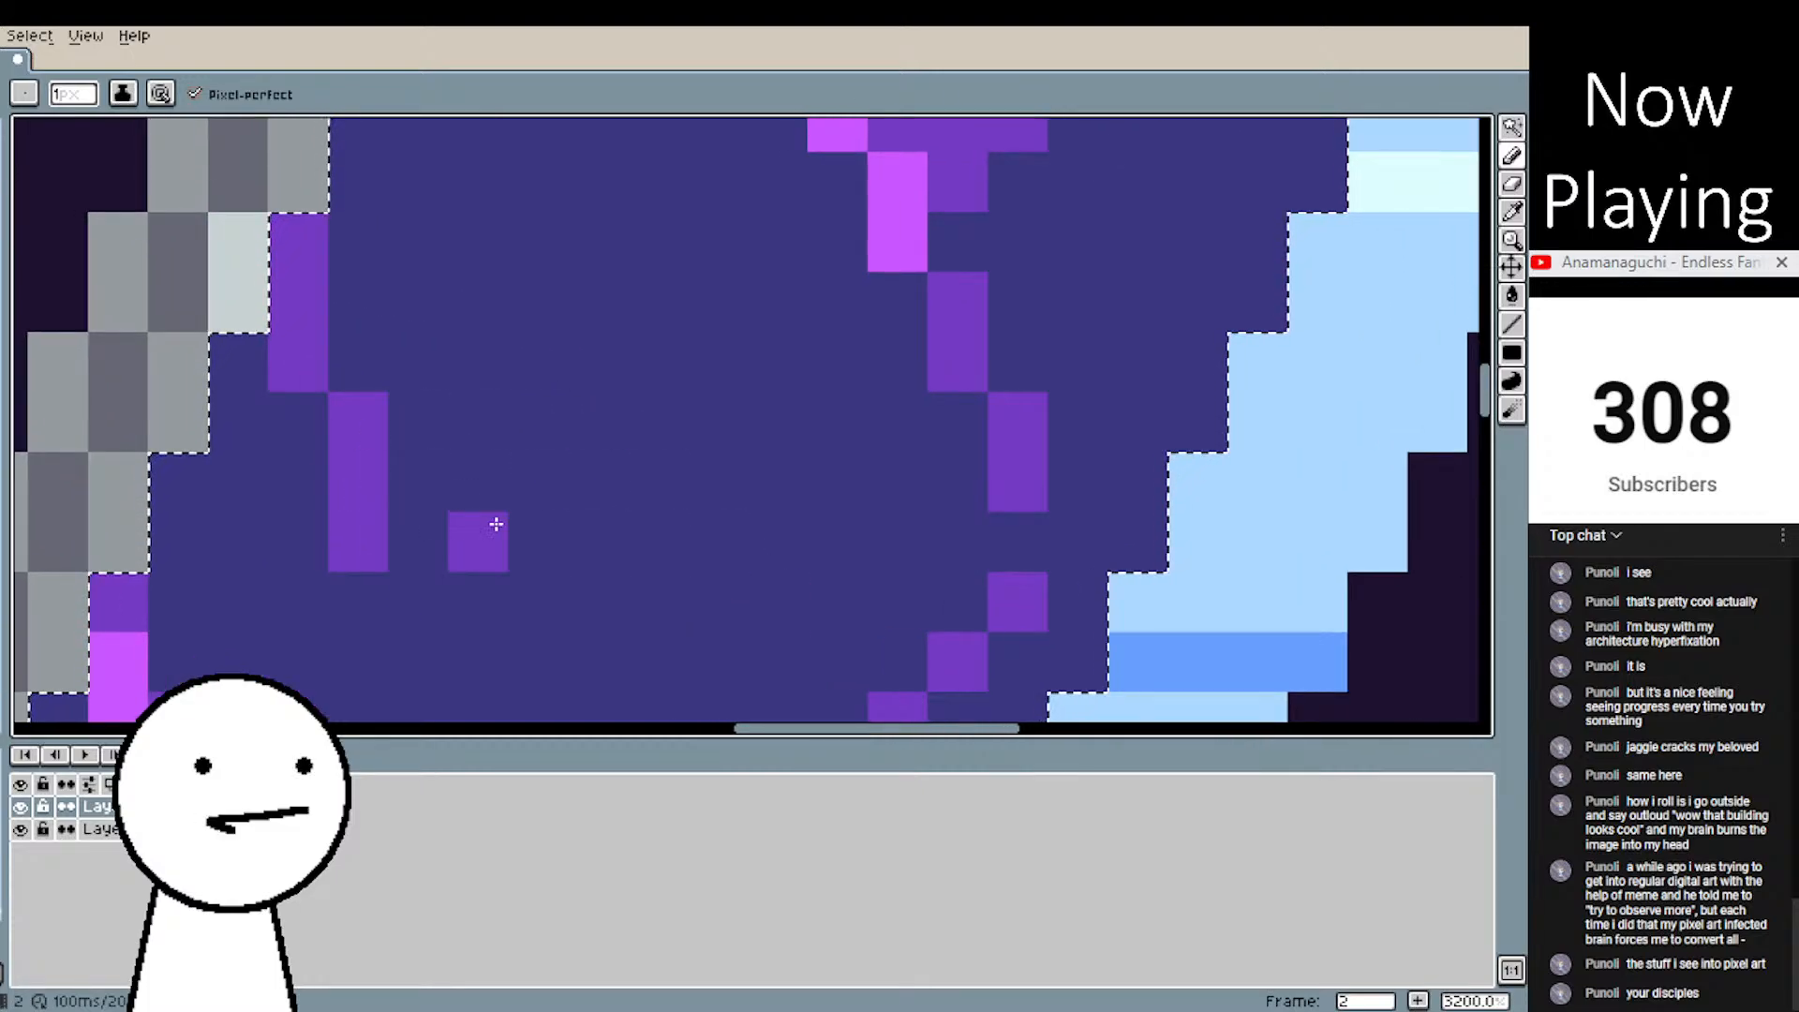
click(295, 530)
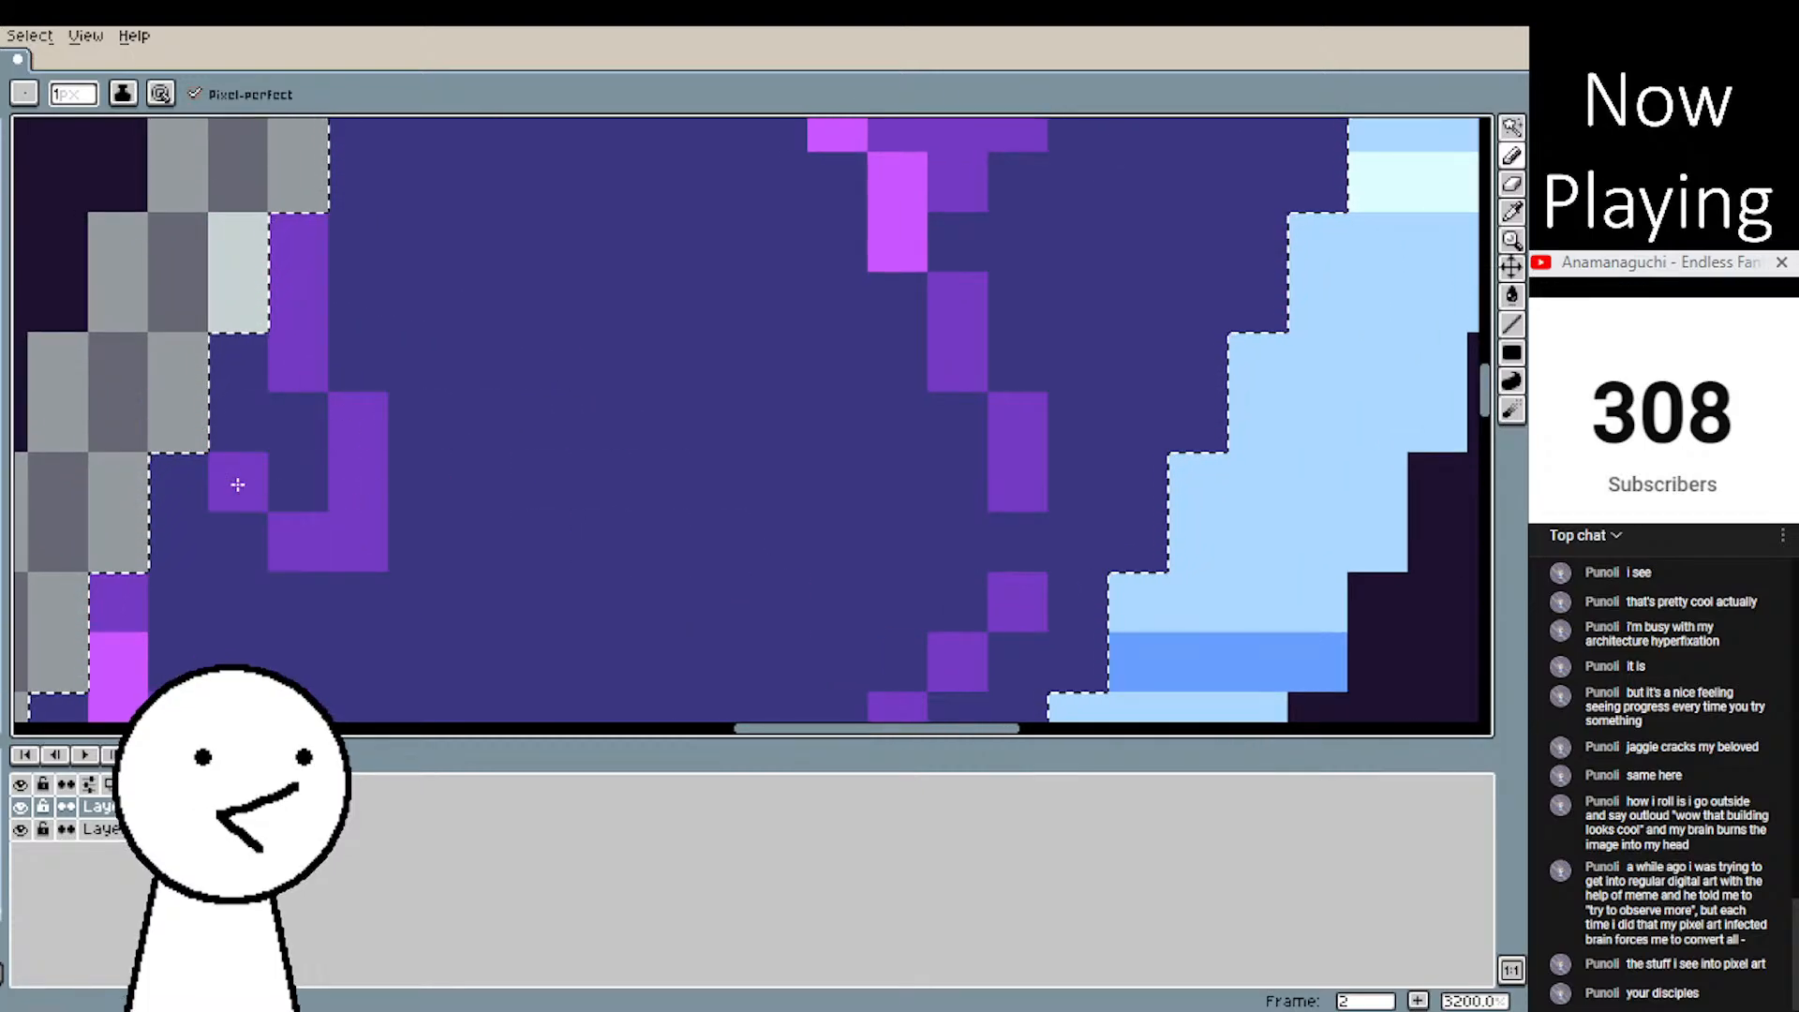
scroll(659, 482, down, 5)
scroll(628, 317, up, 3)
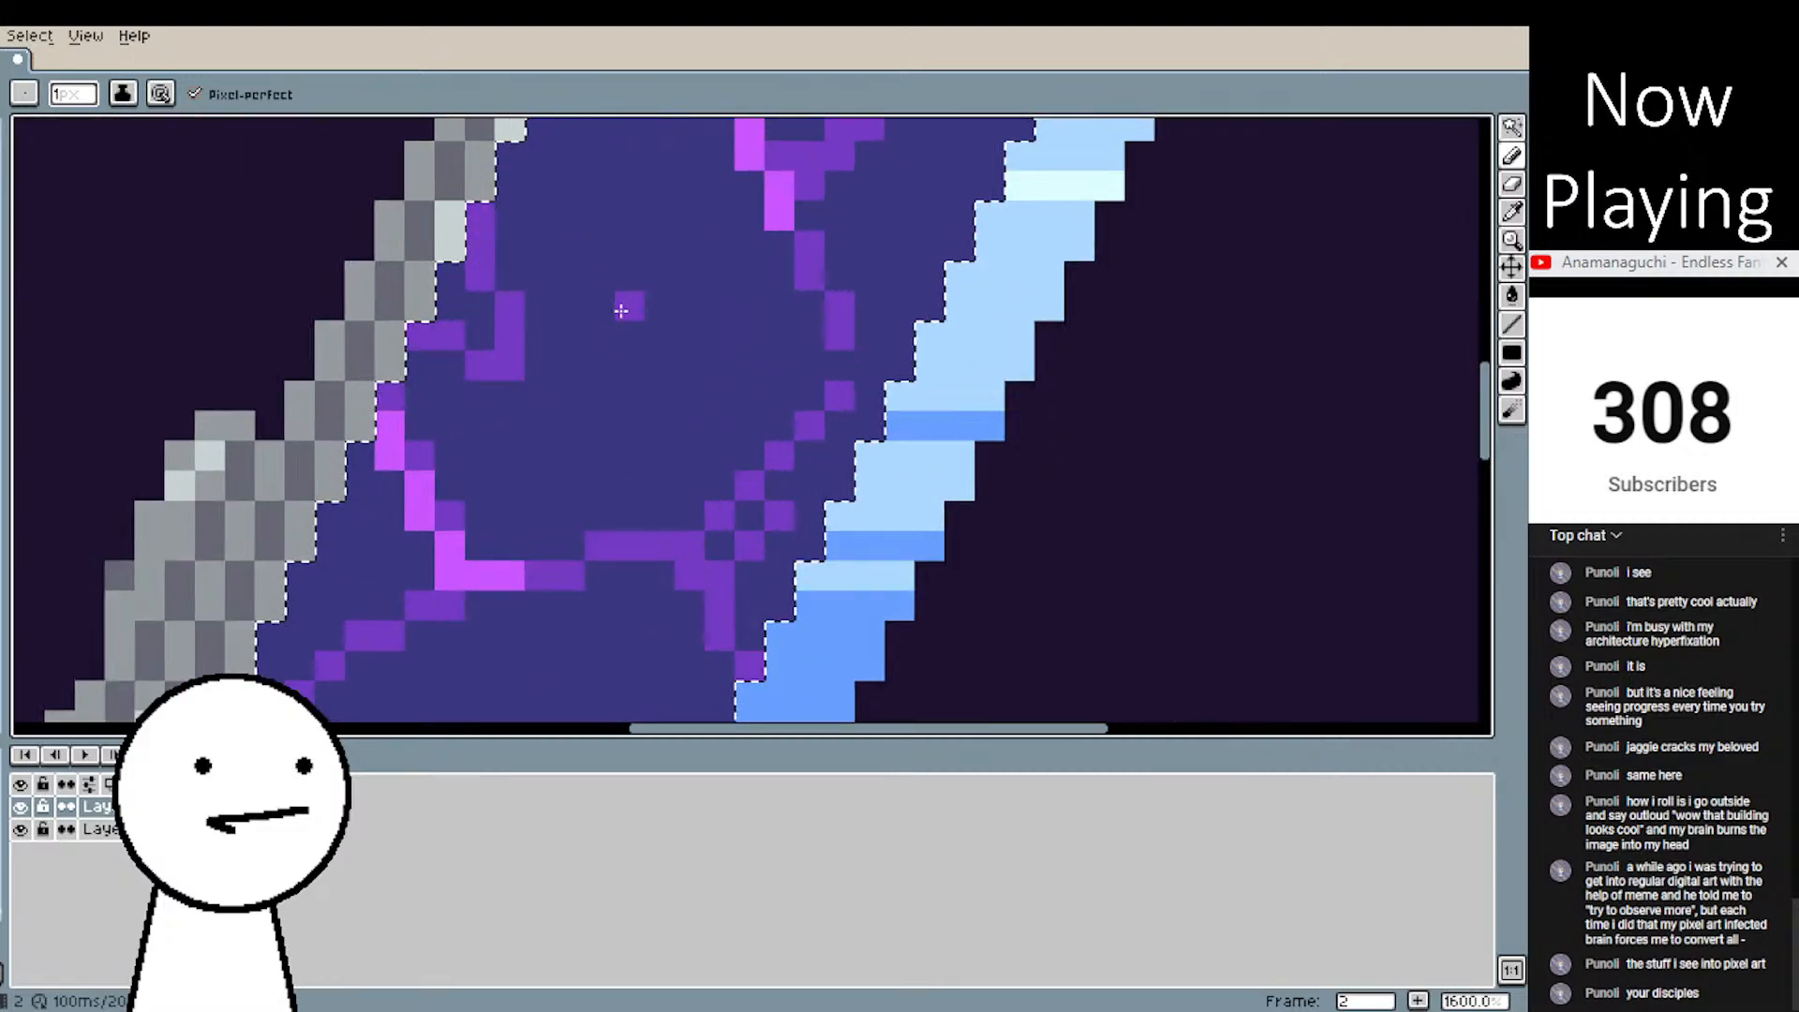
- Extend the hooked crack diagonally in dark purple down to the horizontal crack, redoing its first pixels below the hook
scroll(628, 316, up, 2)
click(609, 590)
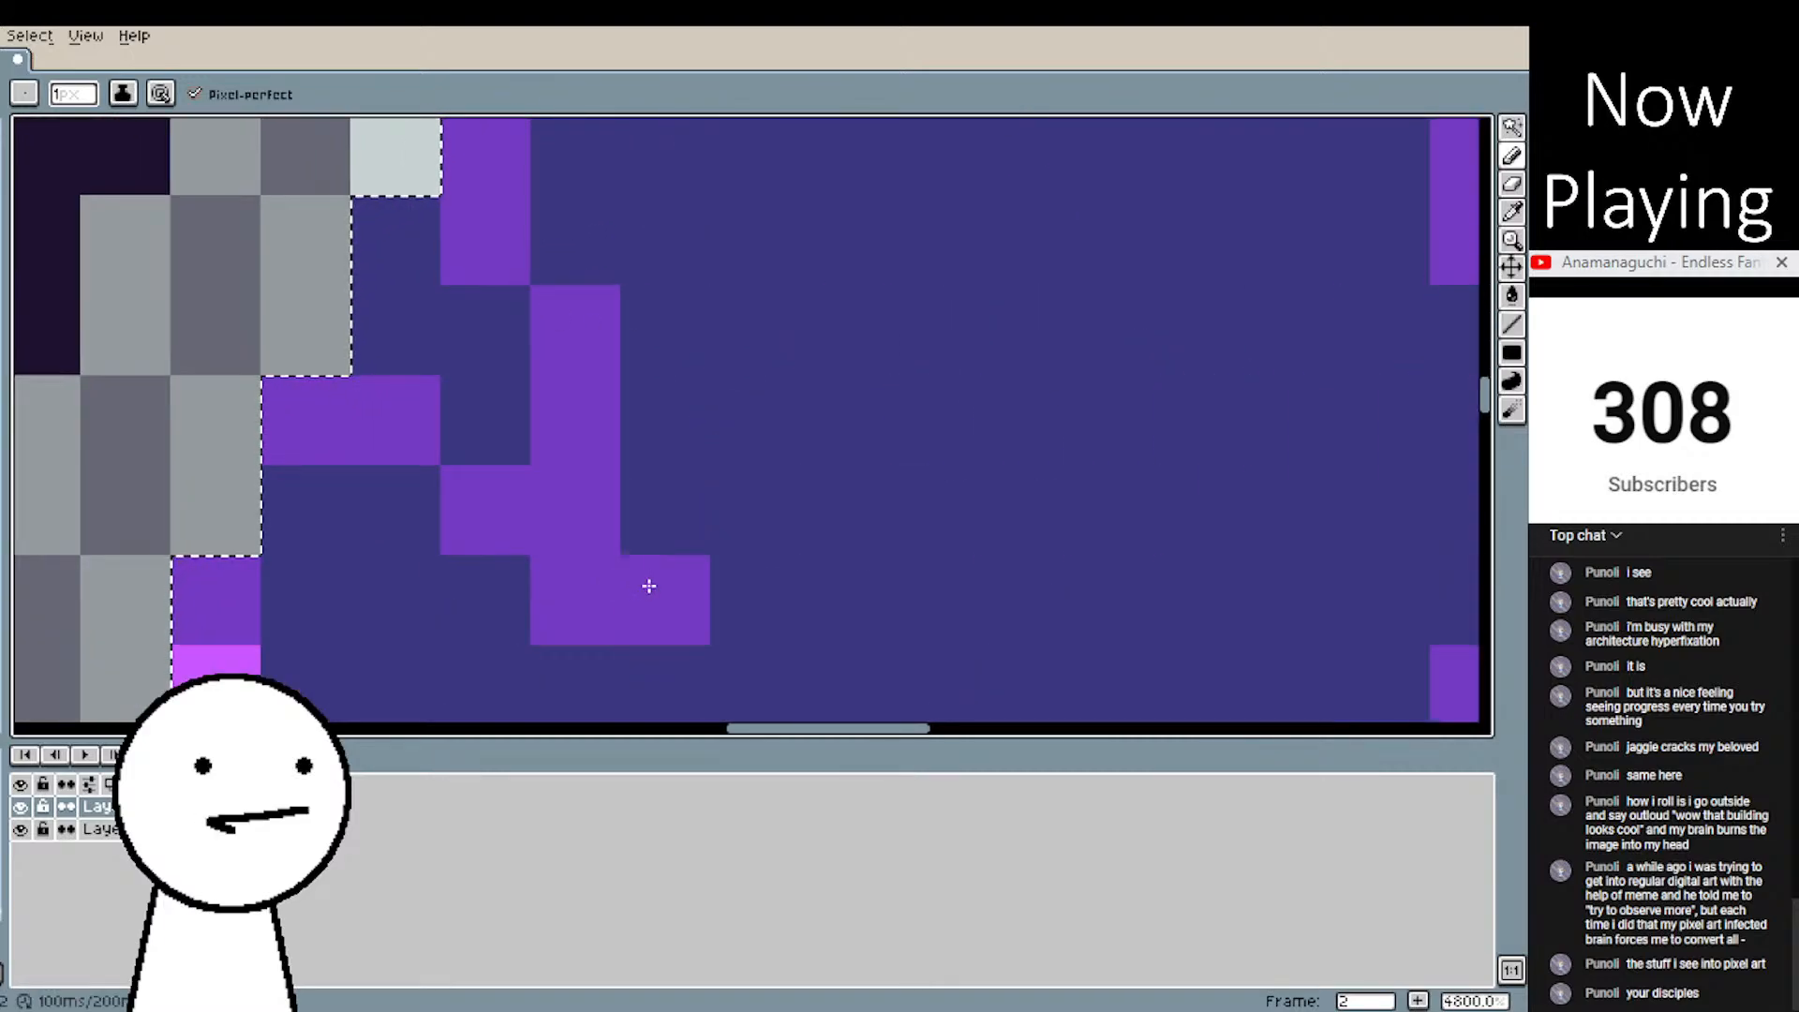
key(ctrl+z)
drag(643, 518, 677, 594)
scroll(960, 578, down, 5)
scroll(984, 623, up, 3)
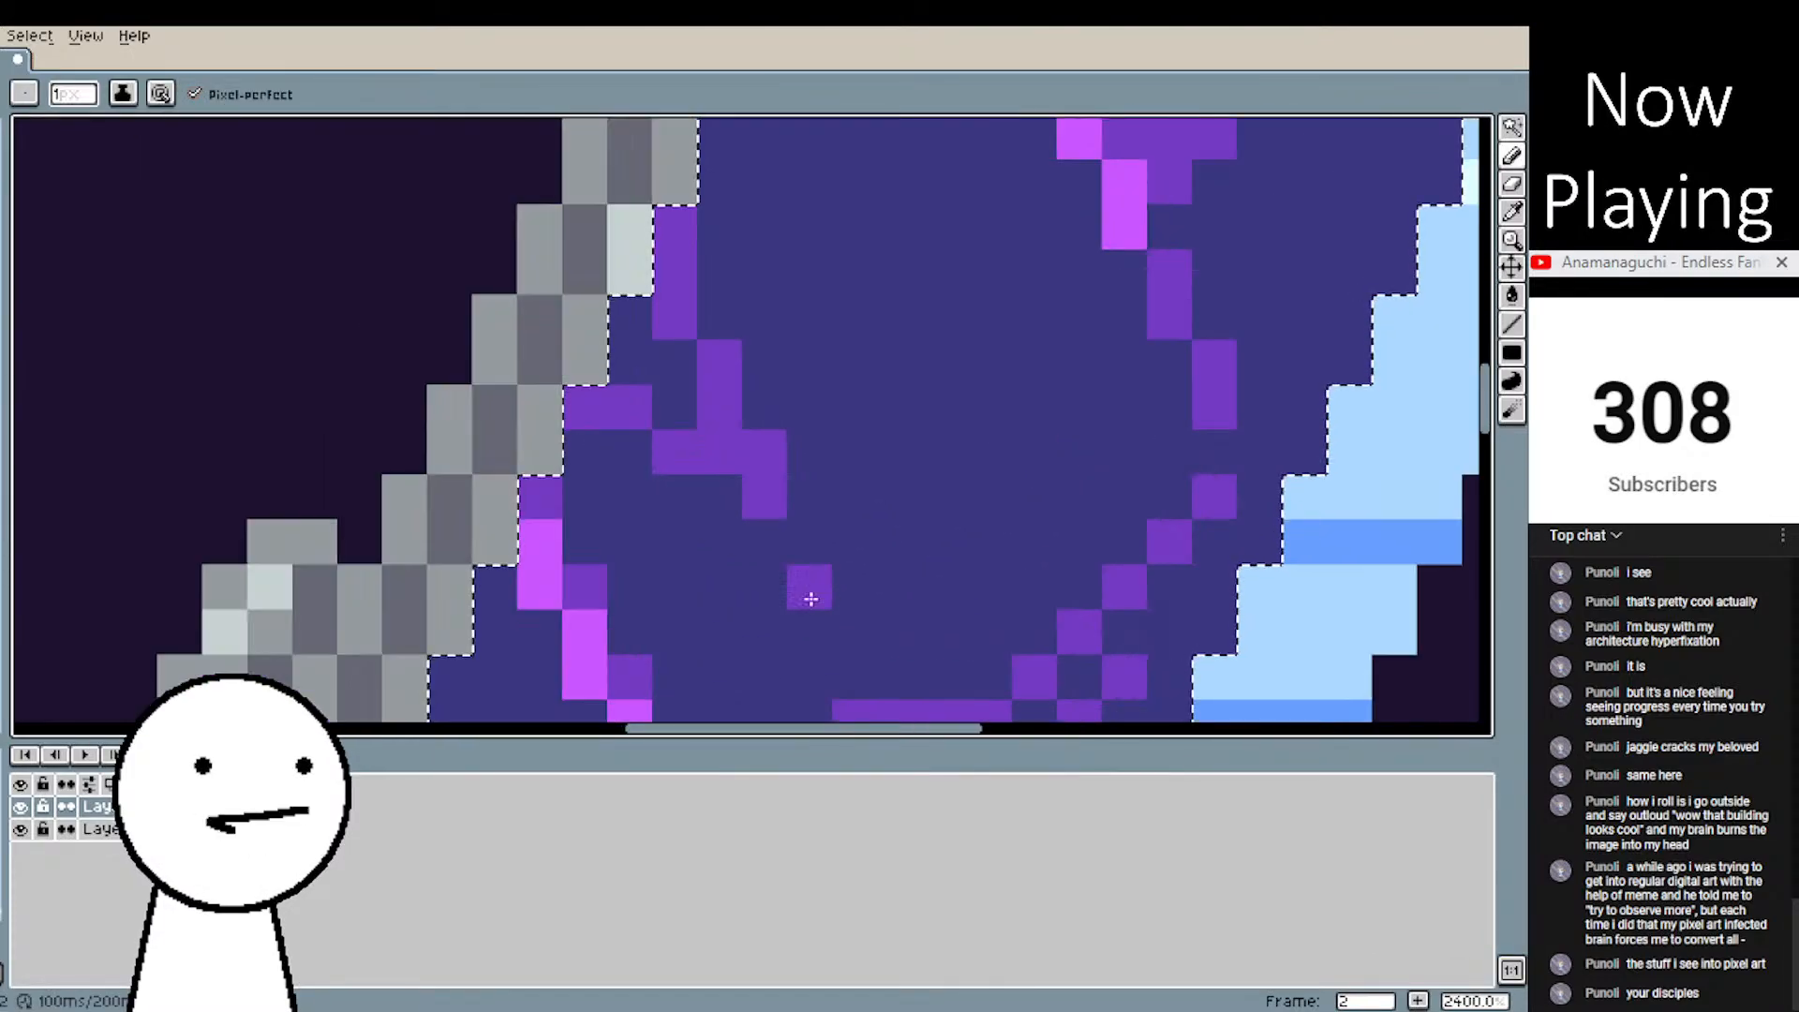
scroll(1004, 410, down, 7)
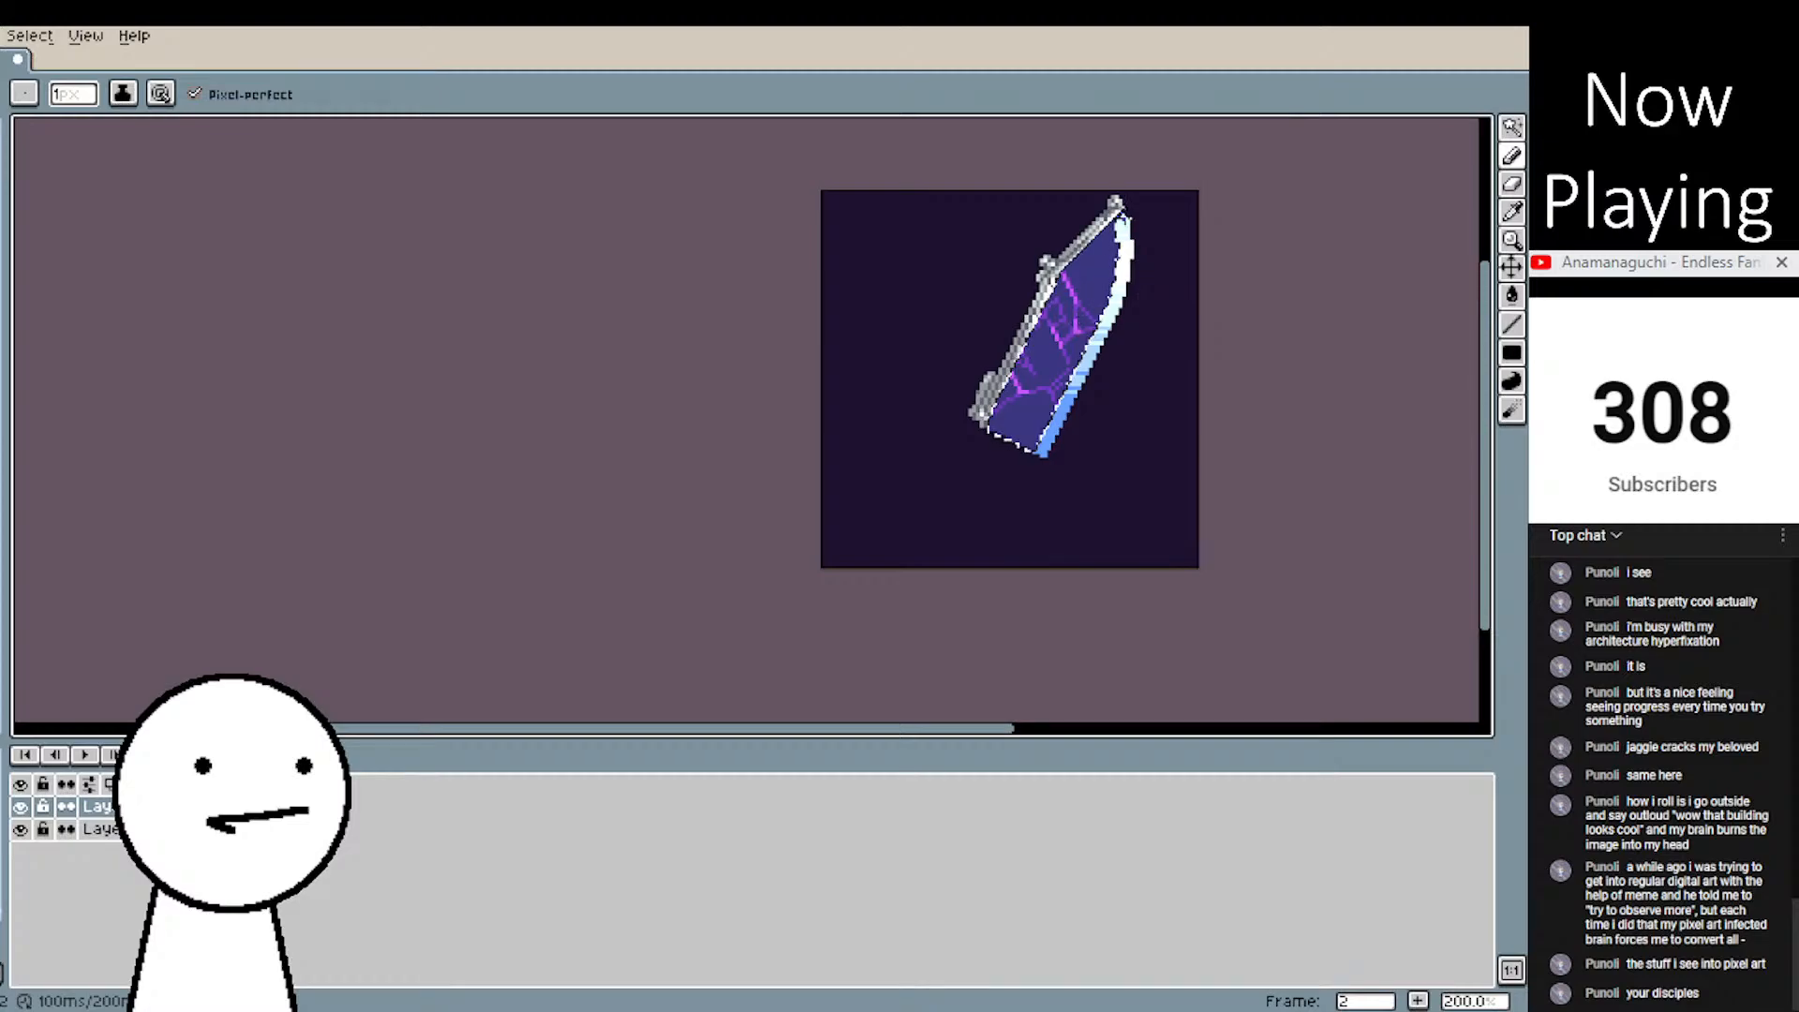
scroll(1049, 328, up, 8)
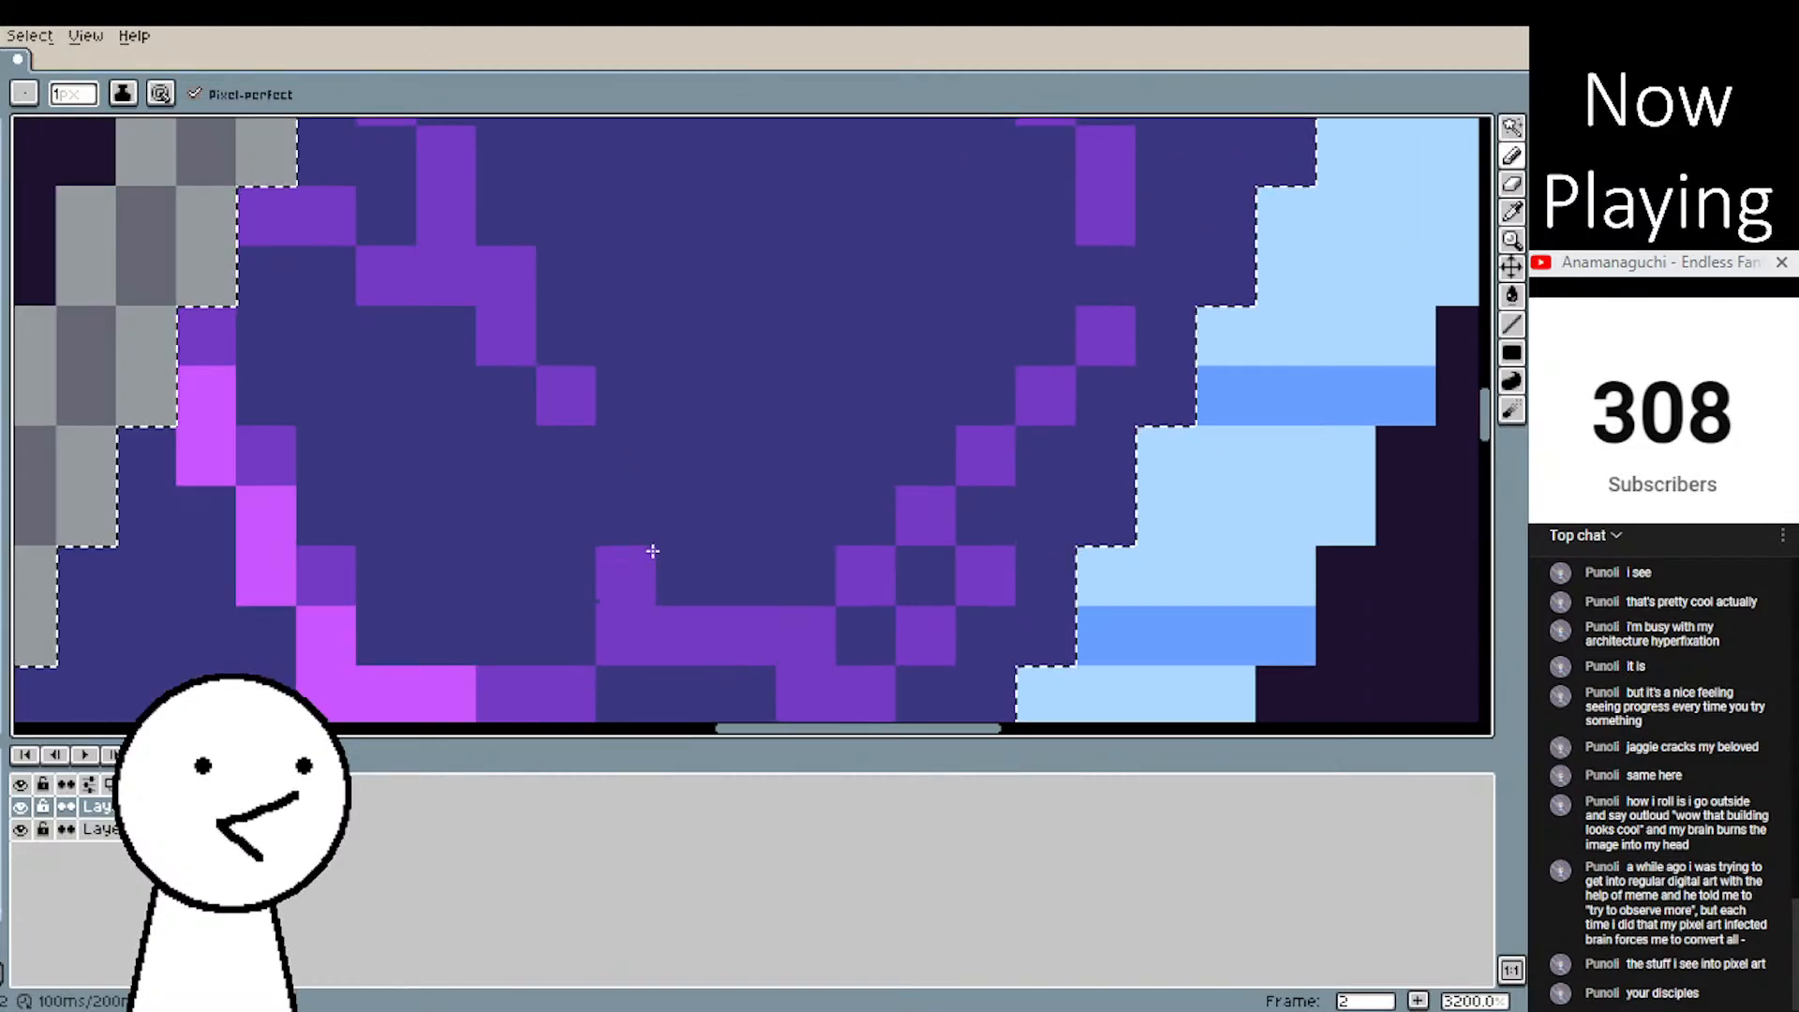
scroll(634, 574, down, 8)
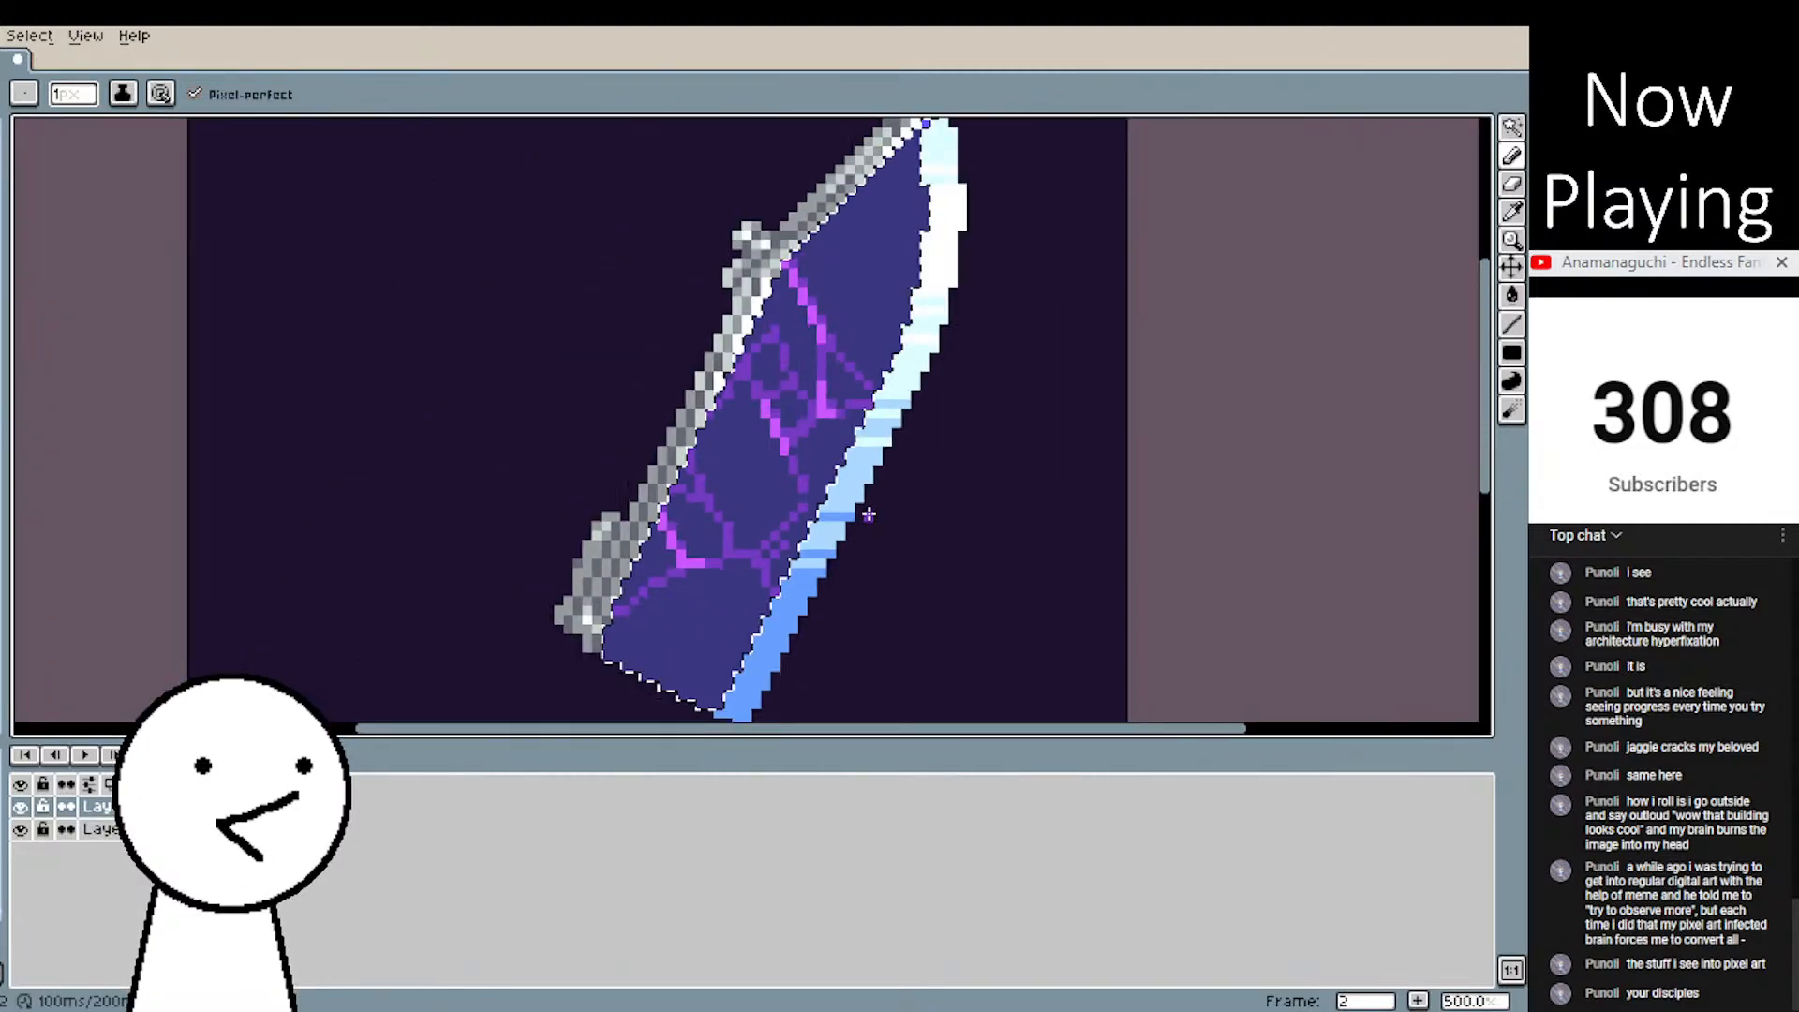
- Draw a short horizontal dark purple crack above the lower horizontal one, running from the new vertical segment towards the checkered pixels
scroll(1040, 463, down, 2)
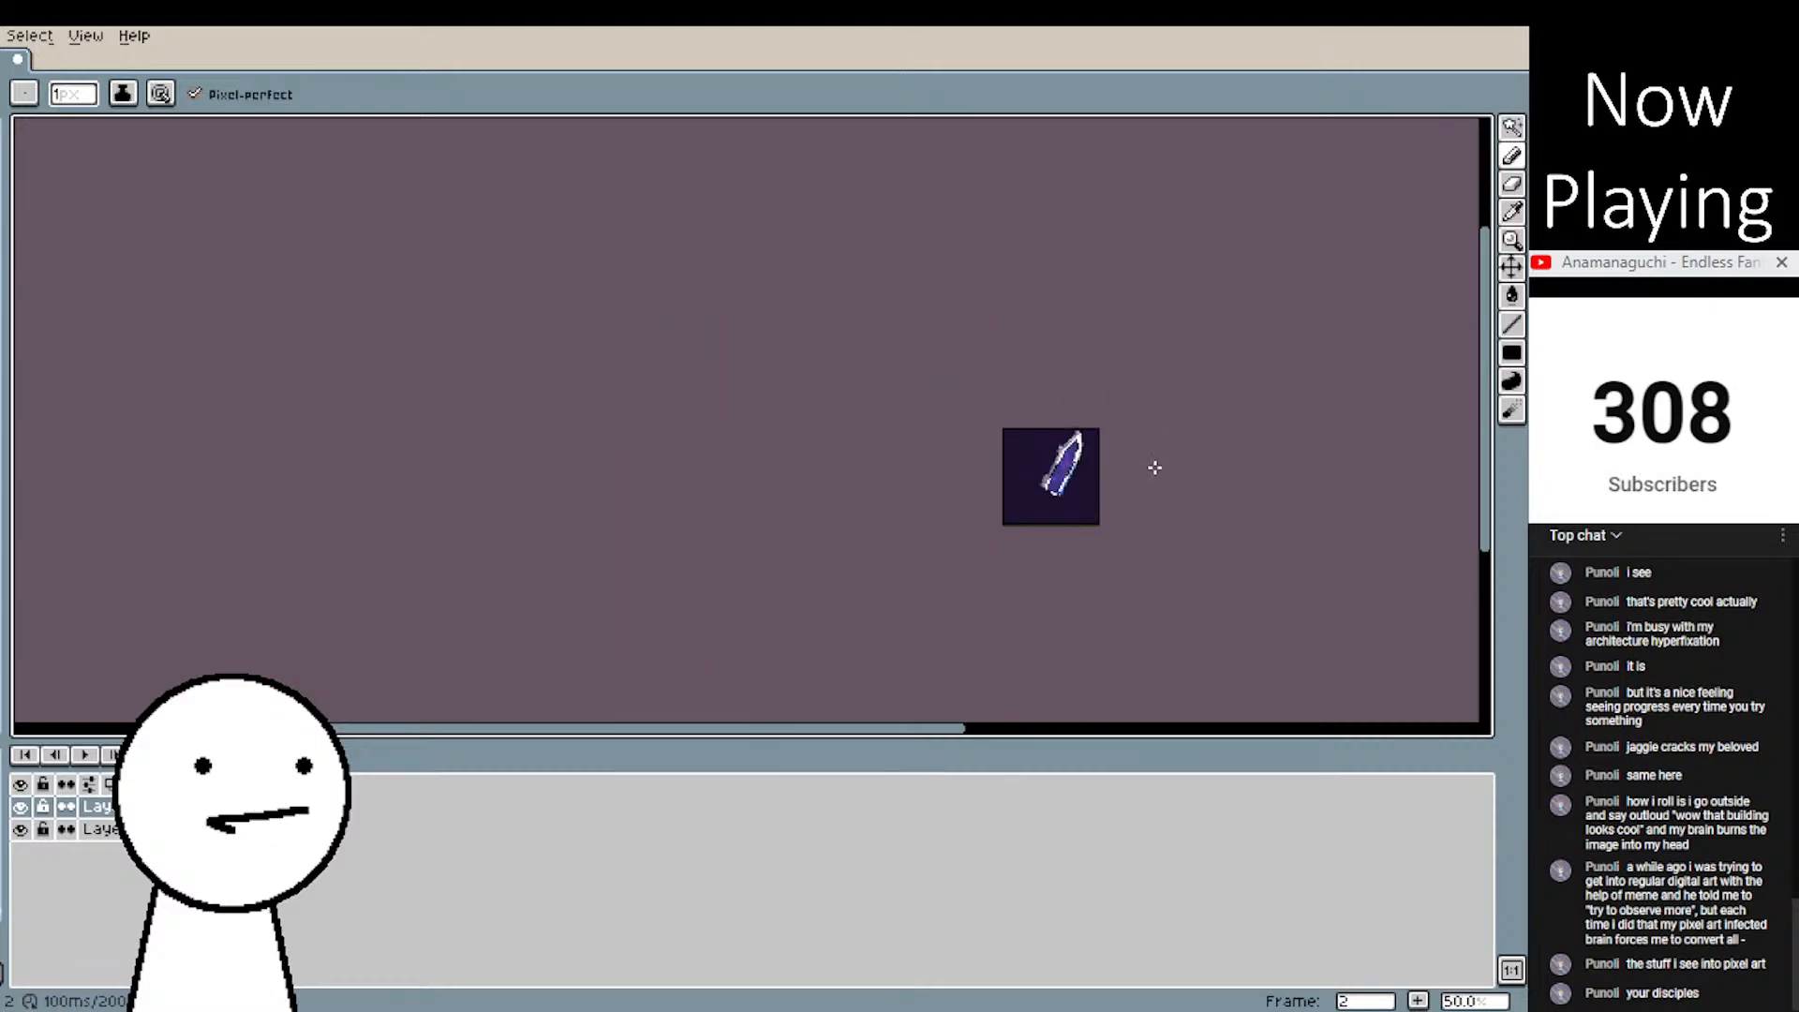
scroll(1109, 487, up, 7)
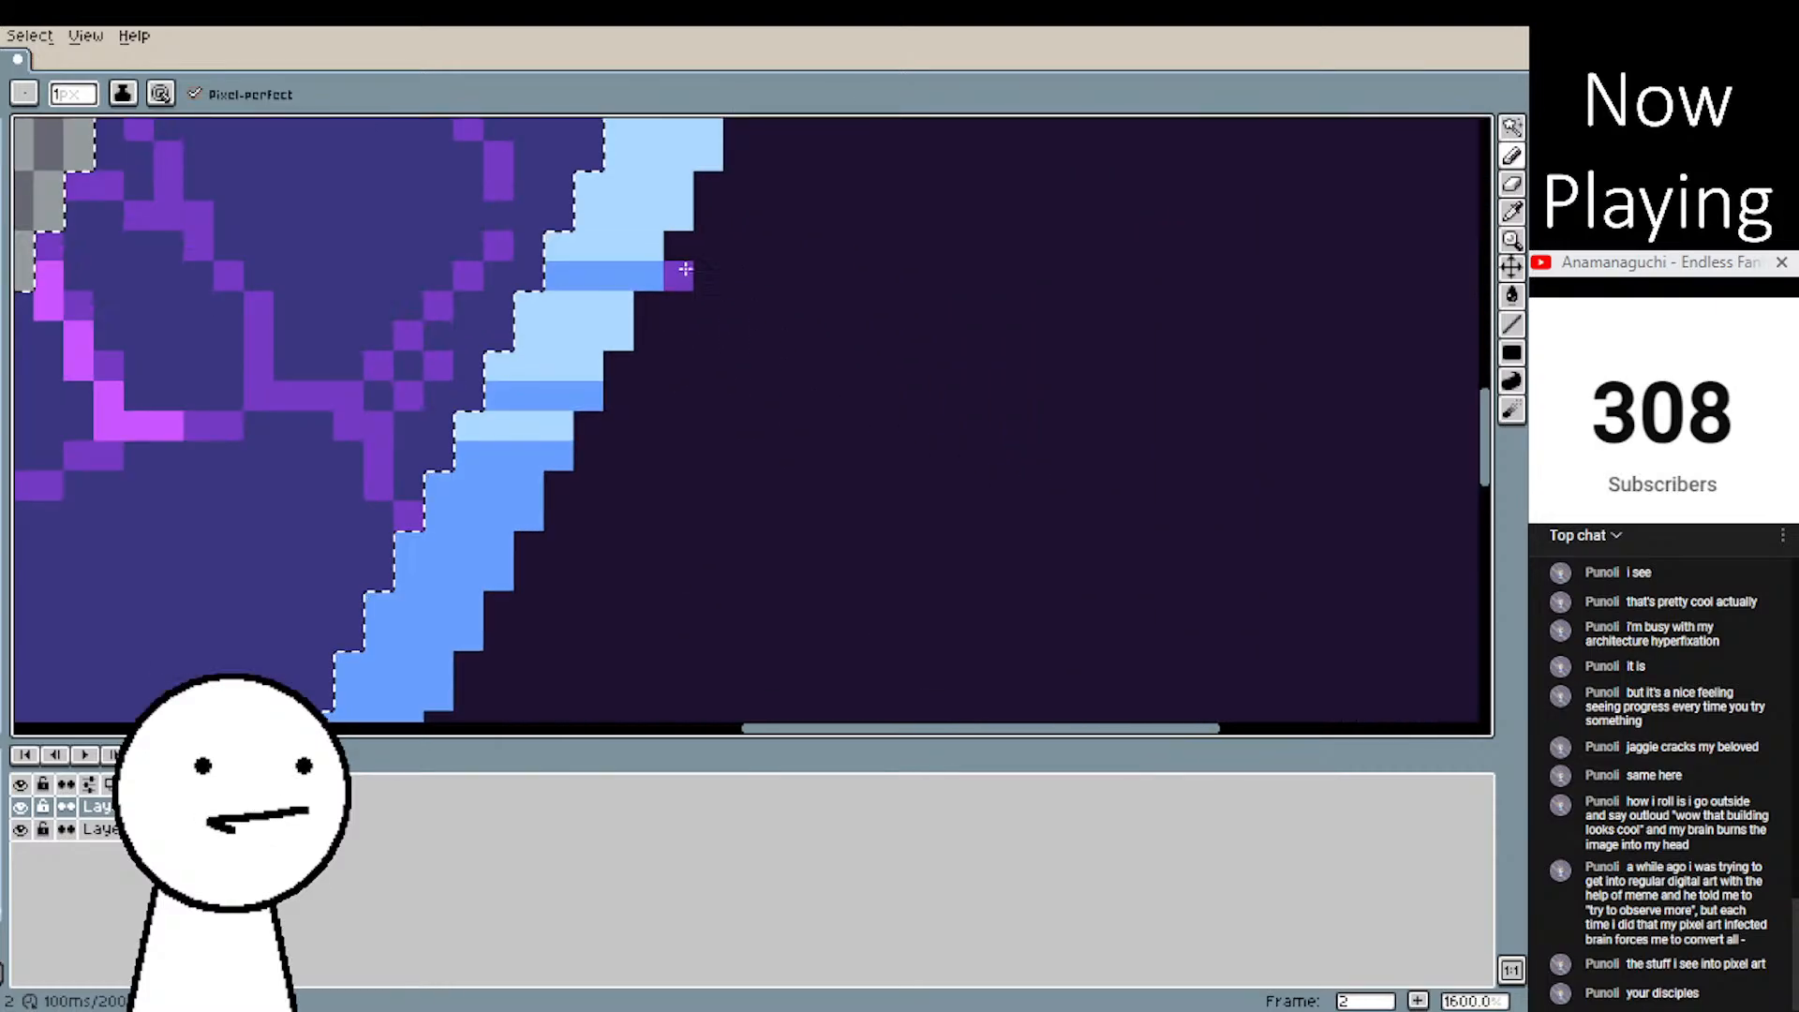
drag(764, 385, 1229, 487)
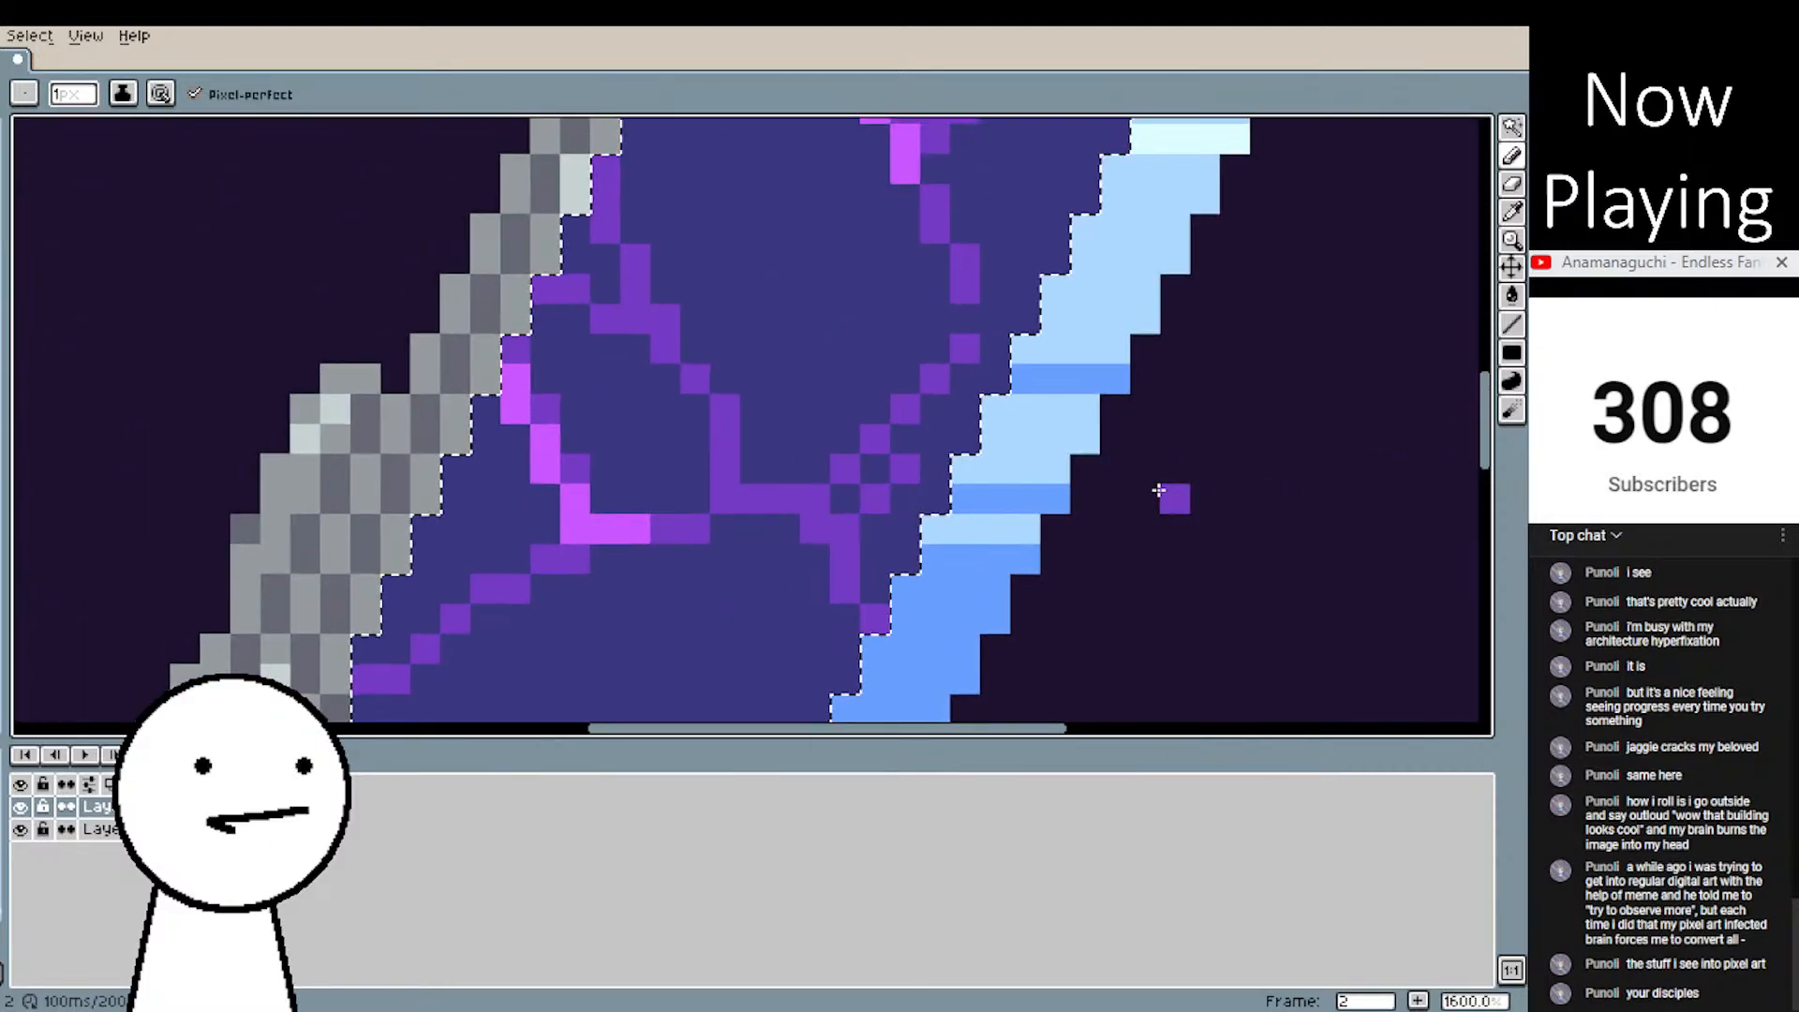
scroll(864, 445, up, 3)
drag(512, 392, 606, 458)
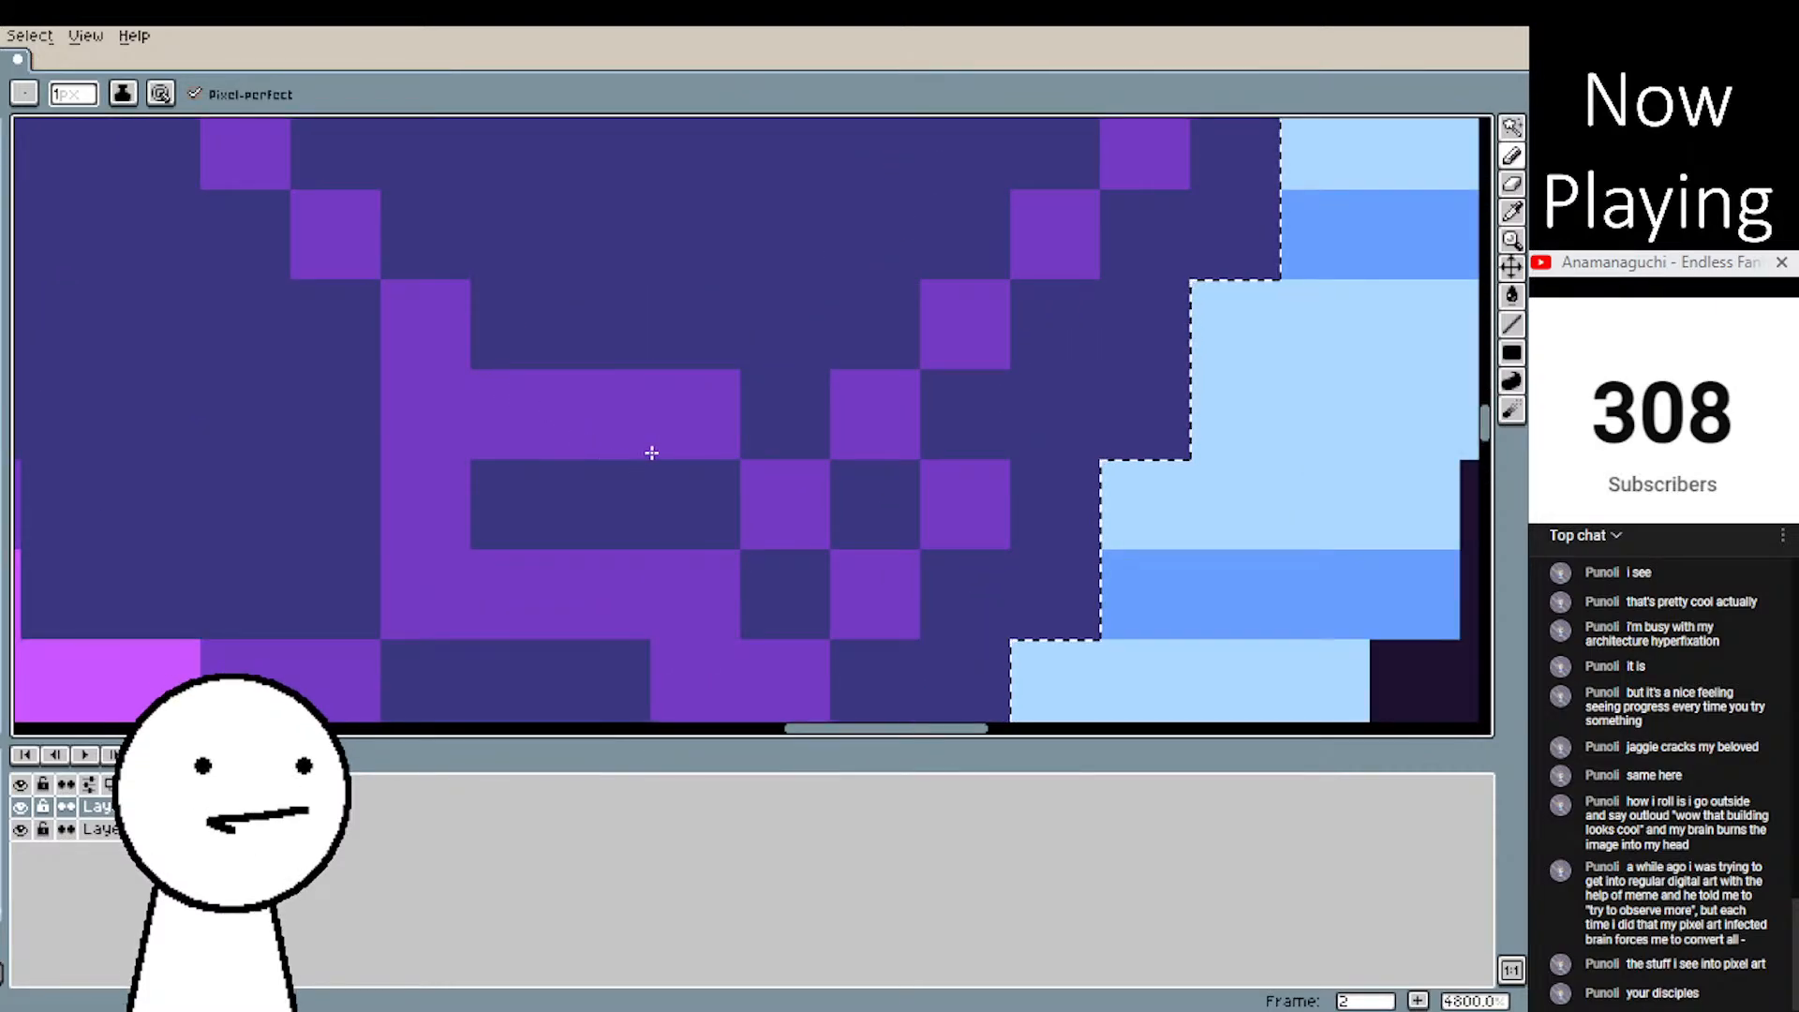
scroll(651, 452, down, 9)
- Examine the crack pattern across the whole blade and close up beside its light edge
drag(1298, 323, 1233, 360)
drag(1138, 414, 1016, 547)
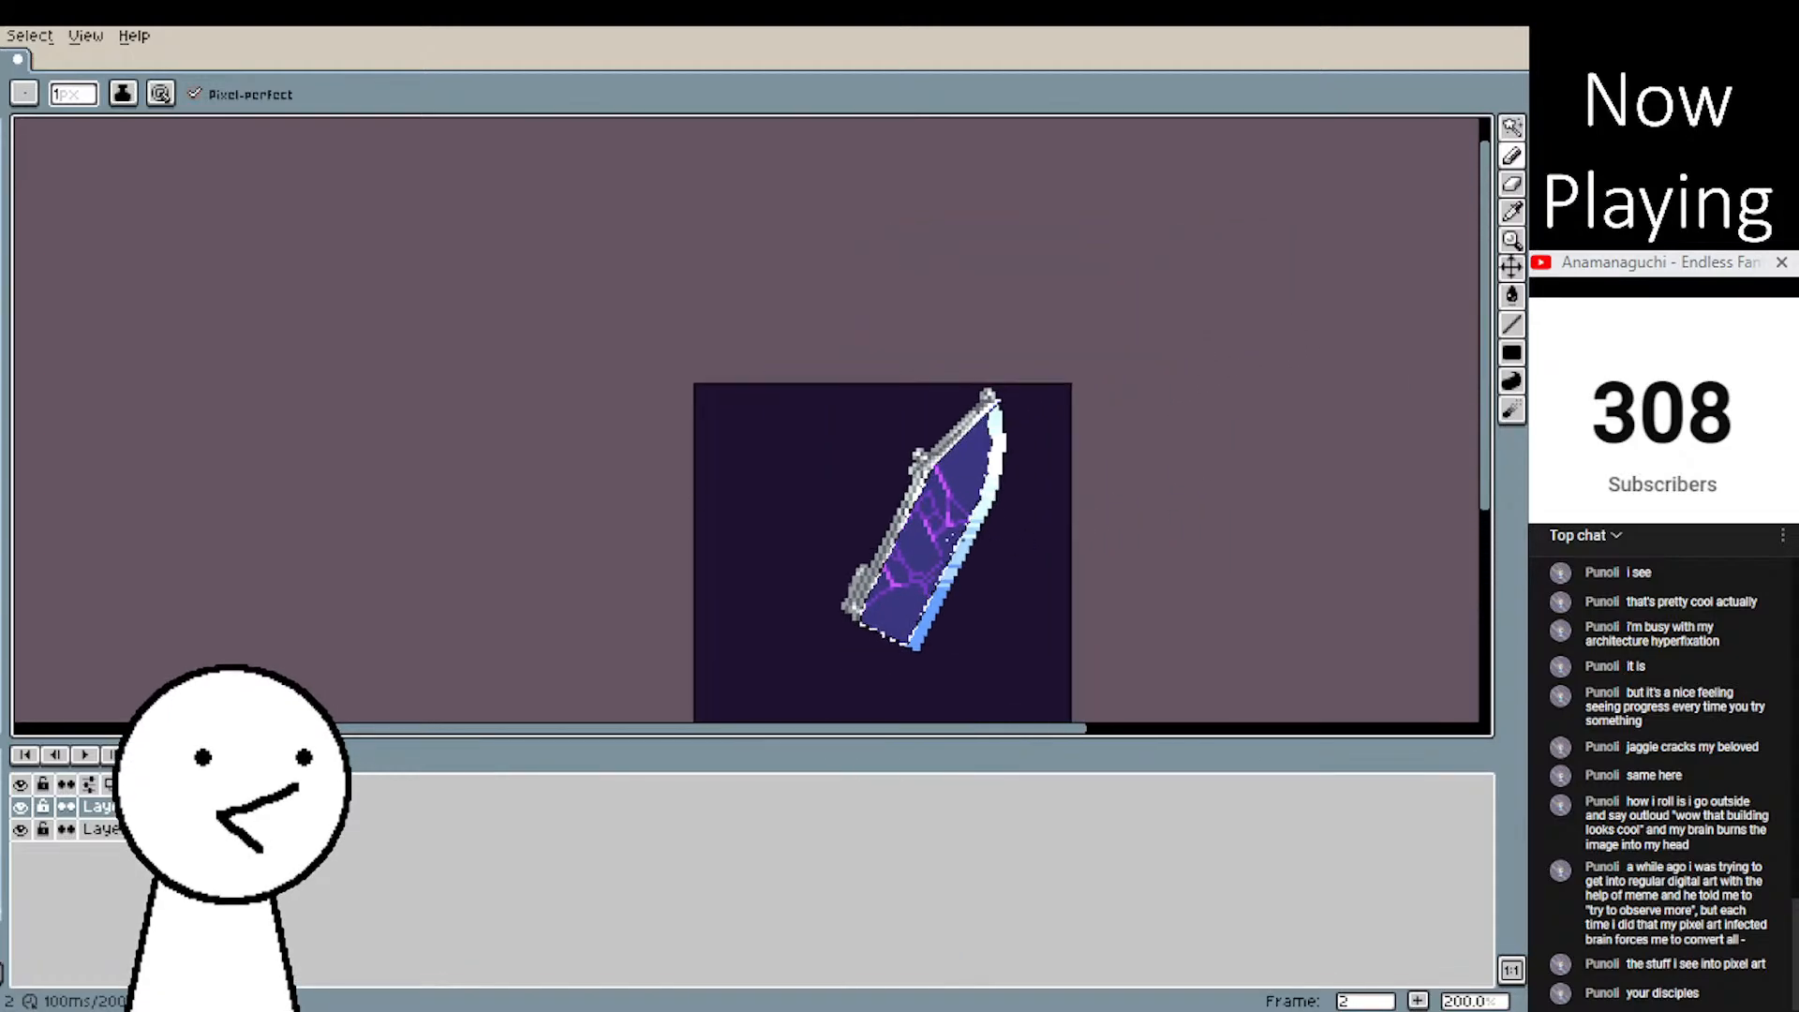
scroll(1009, 477, up, 5)
scroll(819, 543, down, 3)
drag(818, 539, 728, 362)
scroll(728, 361, down, 1)
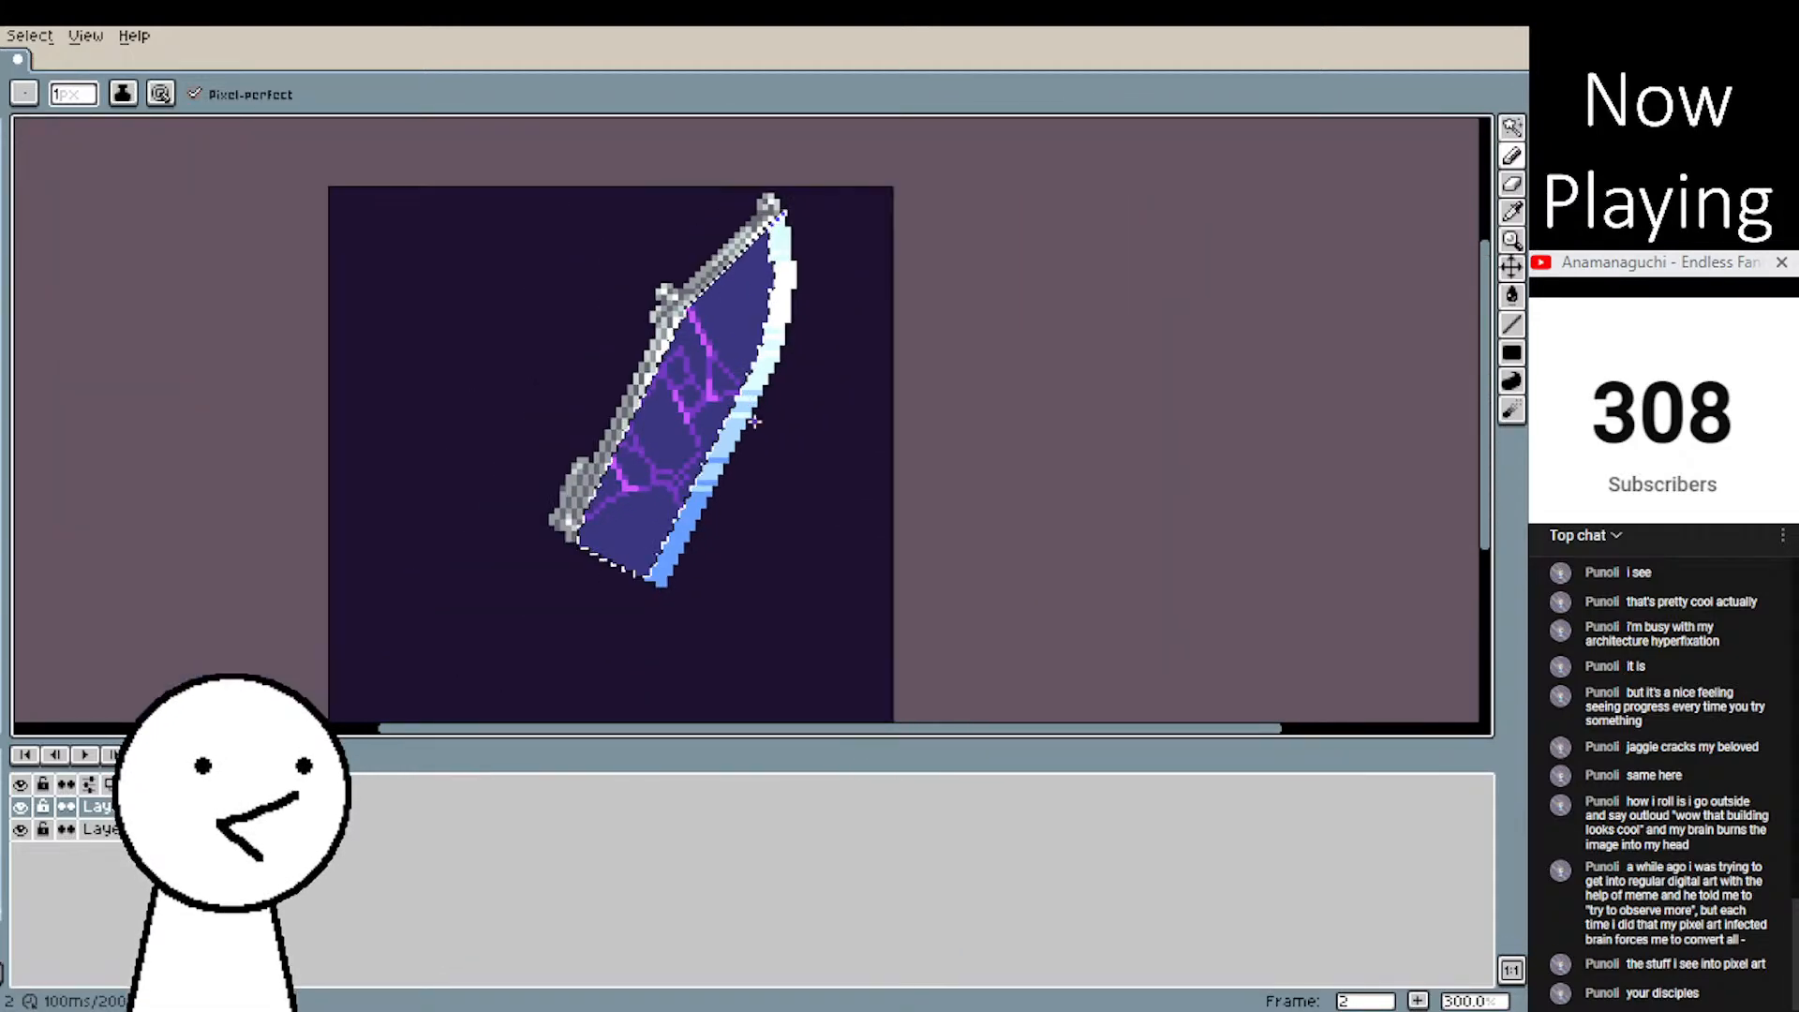
scroll(783, 474, up, 4)
scroll(742, 500, up, 3)
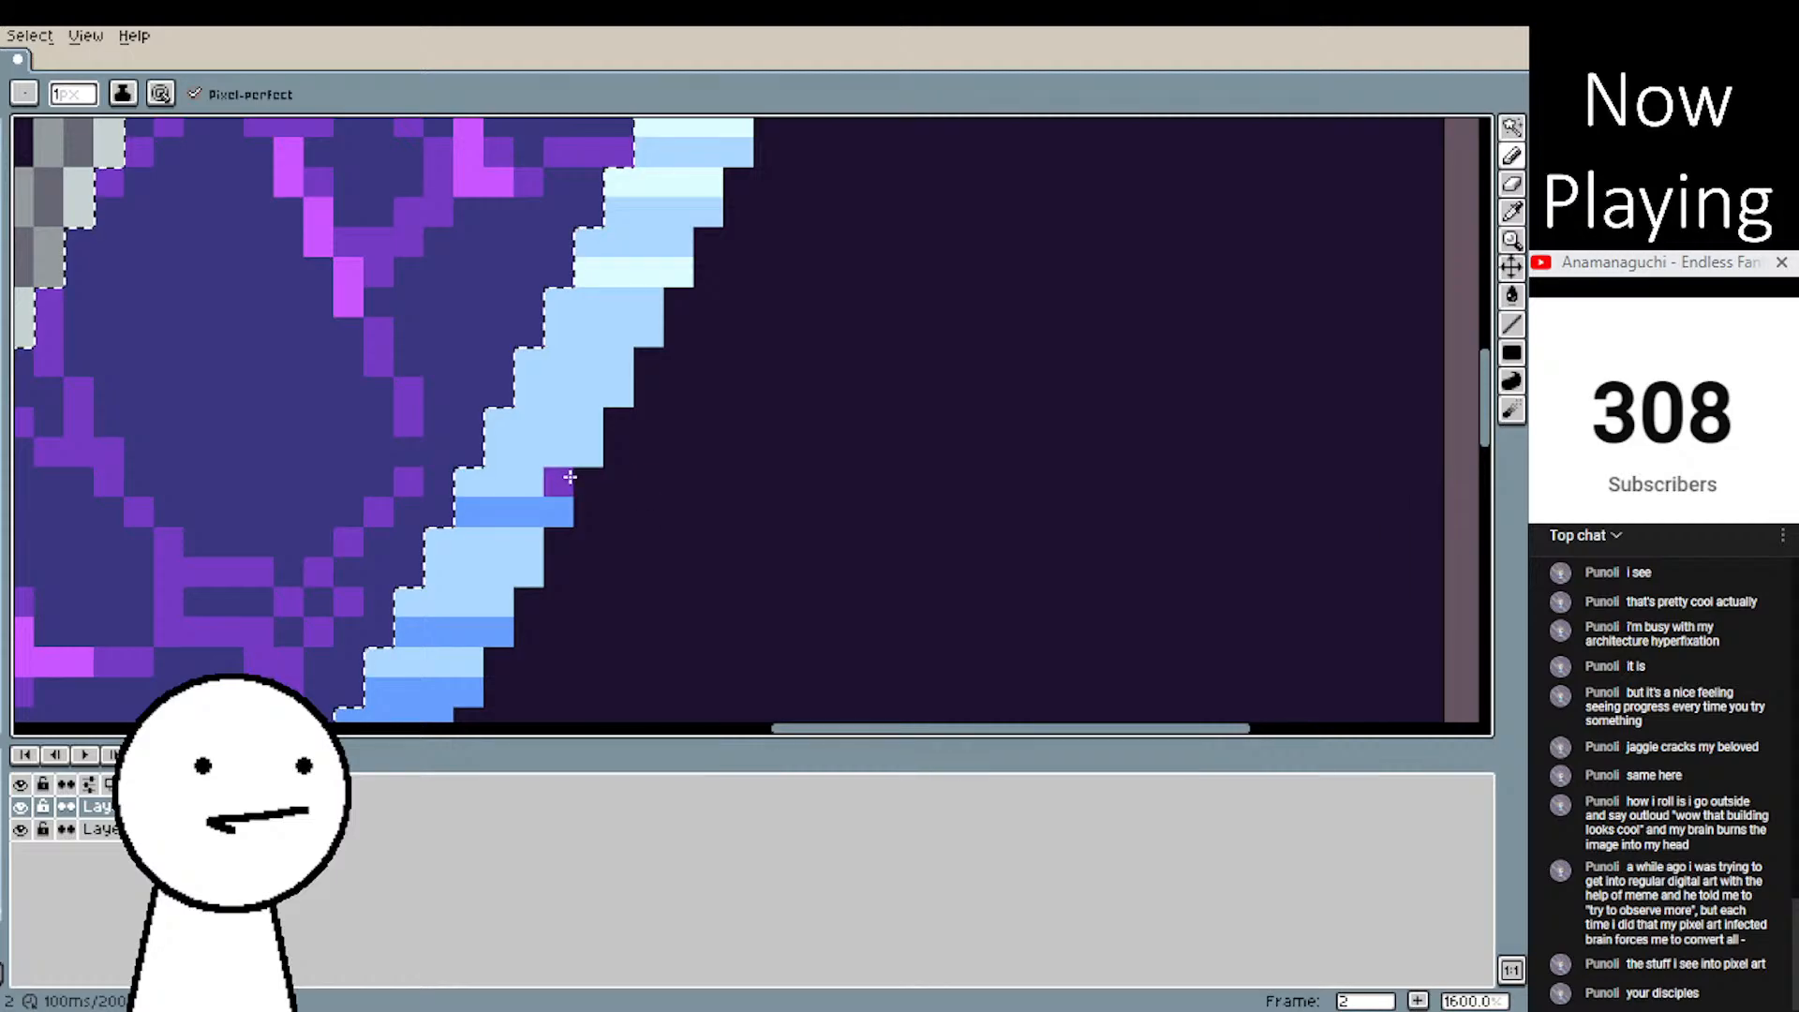
- Thicken the upper crack junction beside the grey spine with dark purple pixels, and add one beside the nearby pink stroke
drag(570, 478, 802, 496)
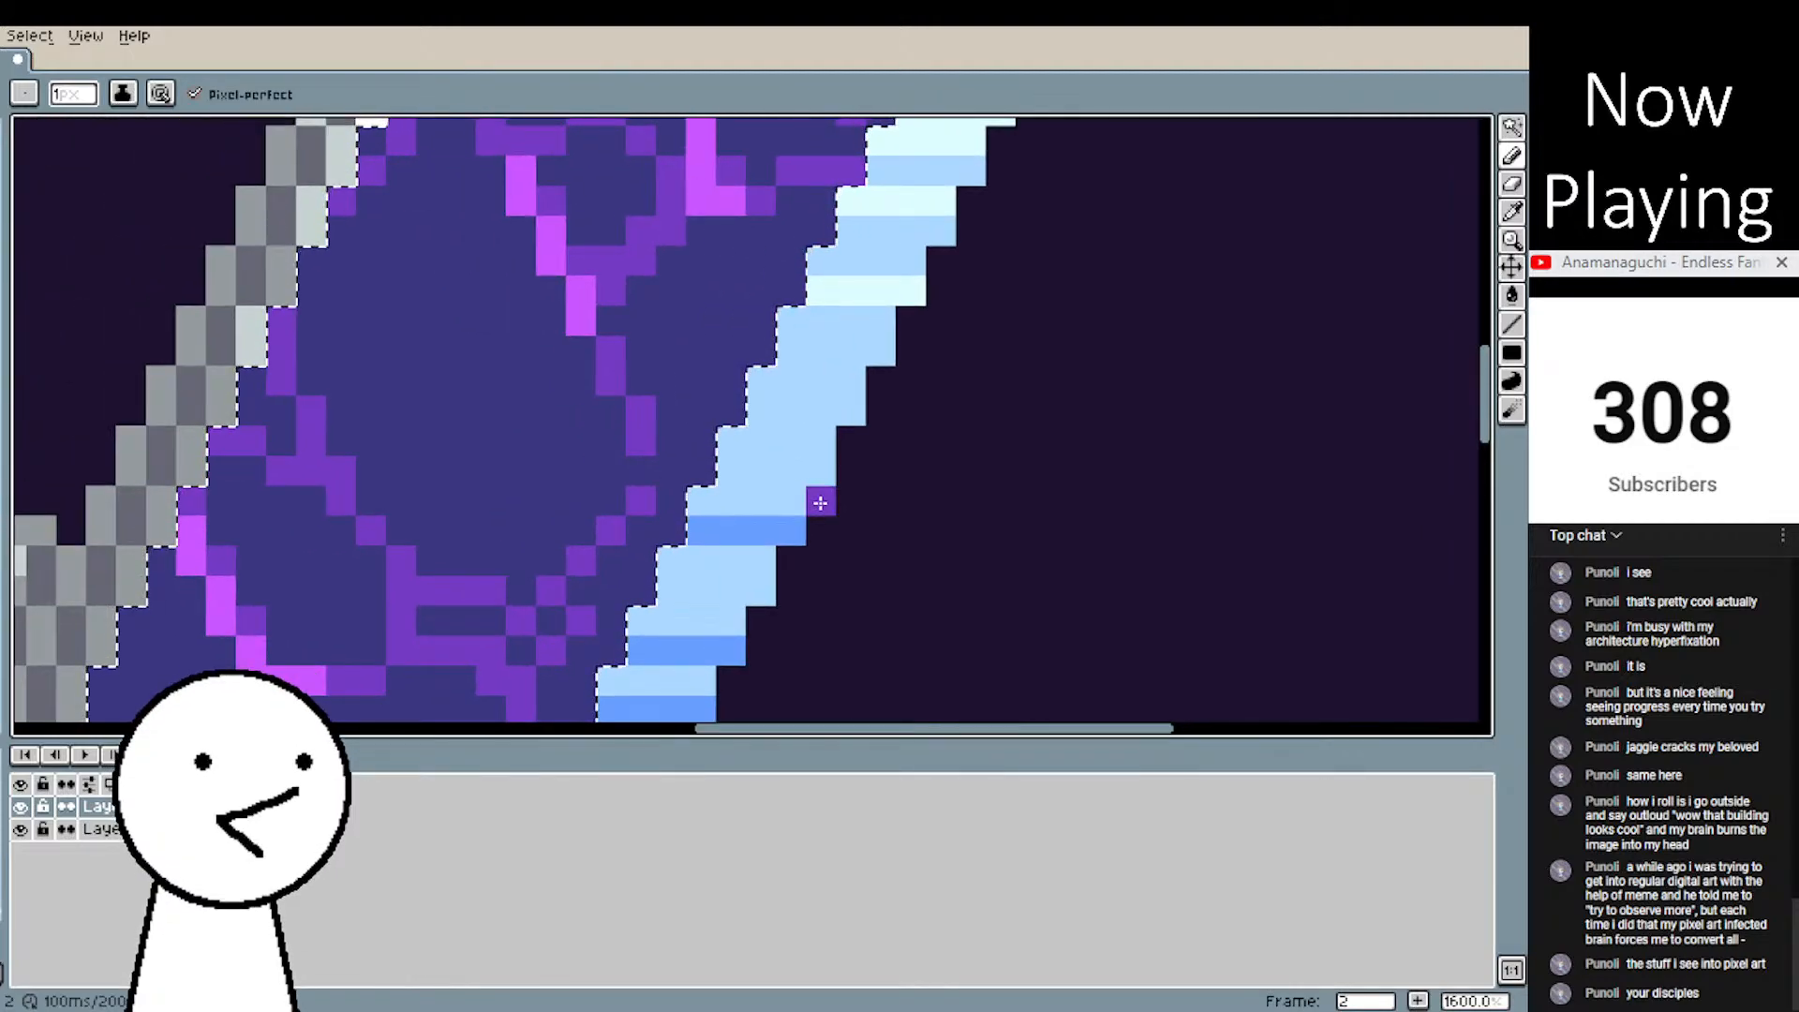
drag(471, 429, 929, 457)
scroll(929, 458, down, 3)
scroll(938, 427, up, 4)
click(1514, 220)
click(1512, 409)
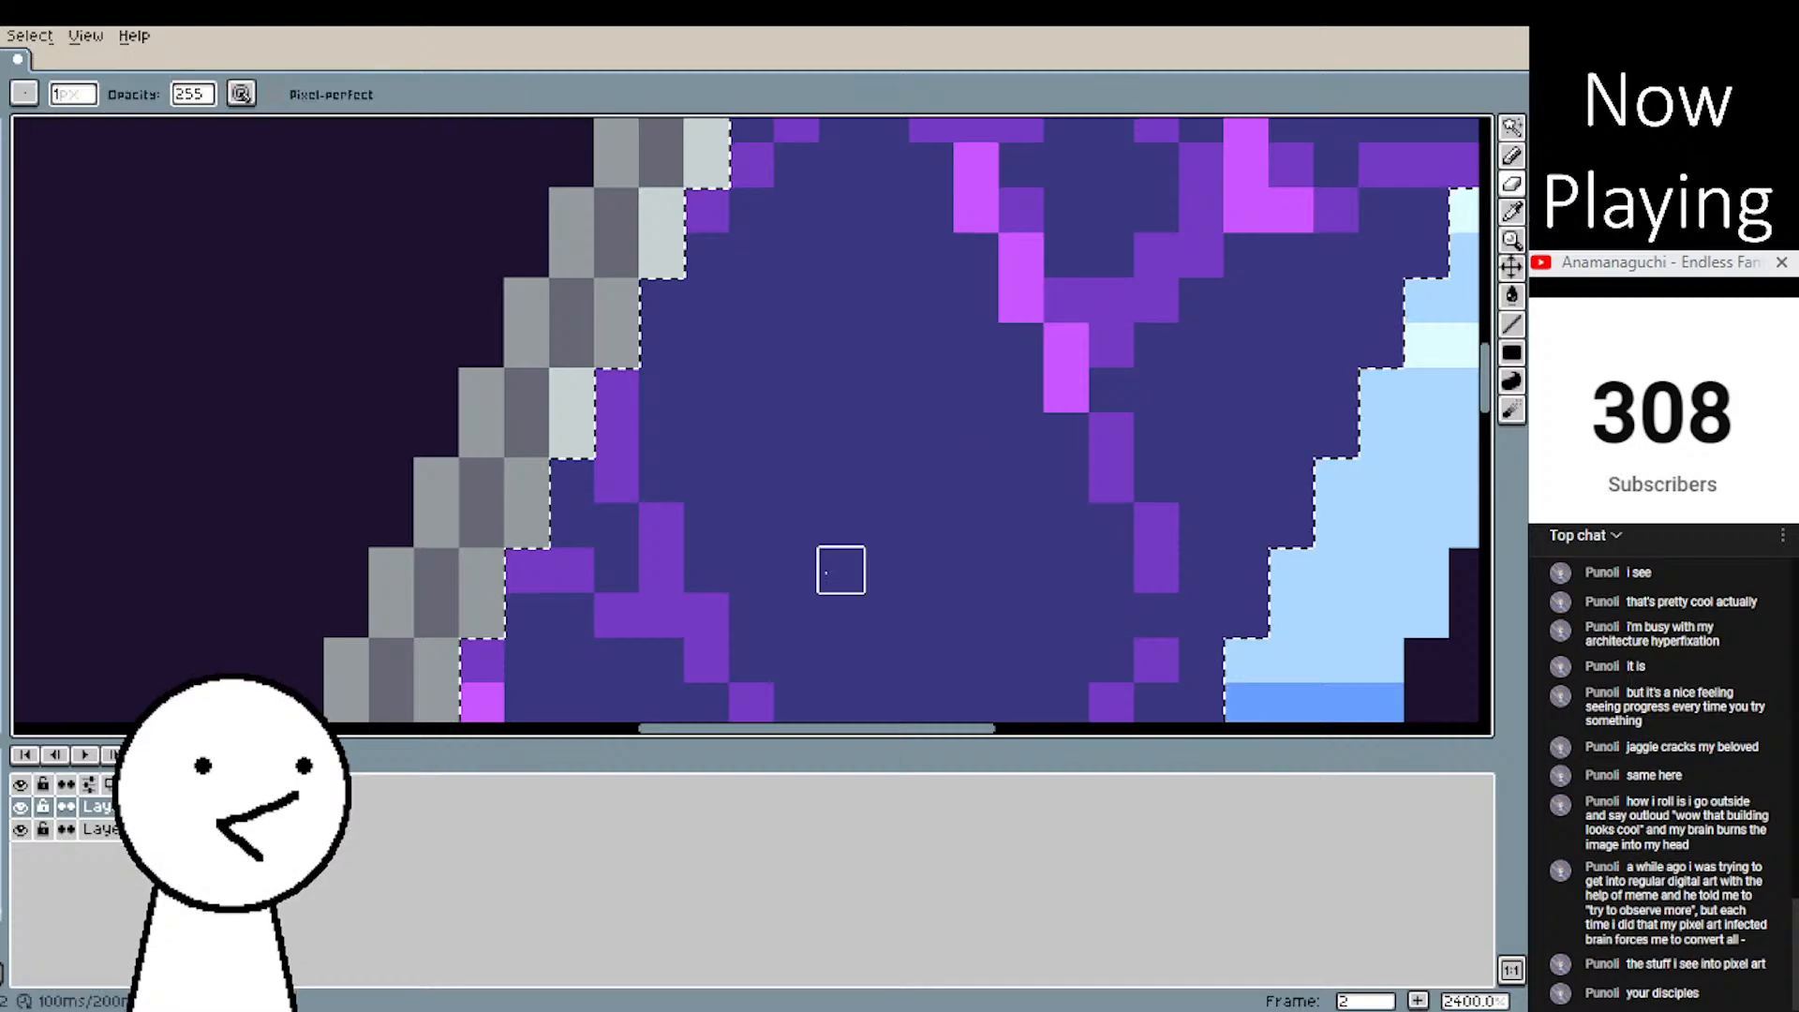
drag(840, 571, 507, 516)
click(1512, 214)
drag(551, 271, 907, 369)
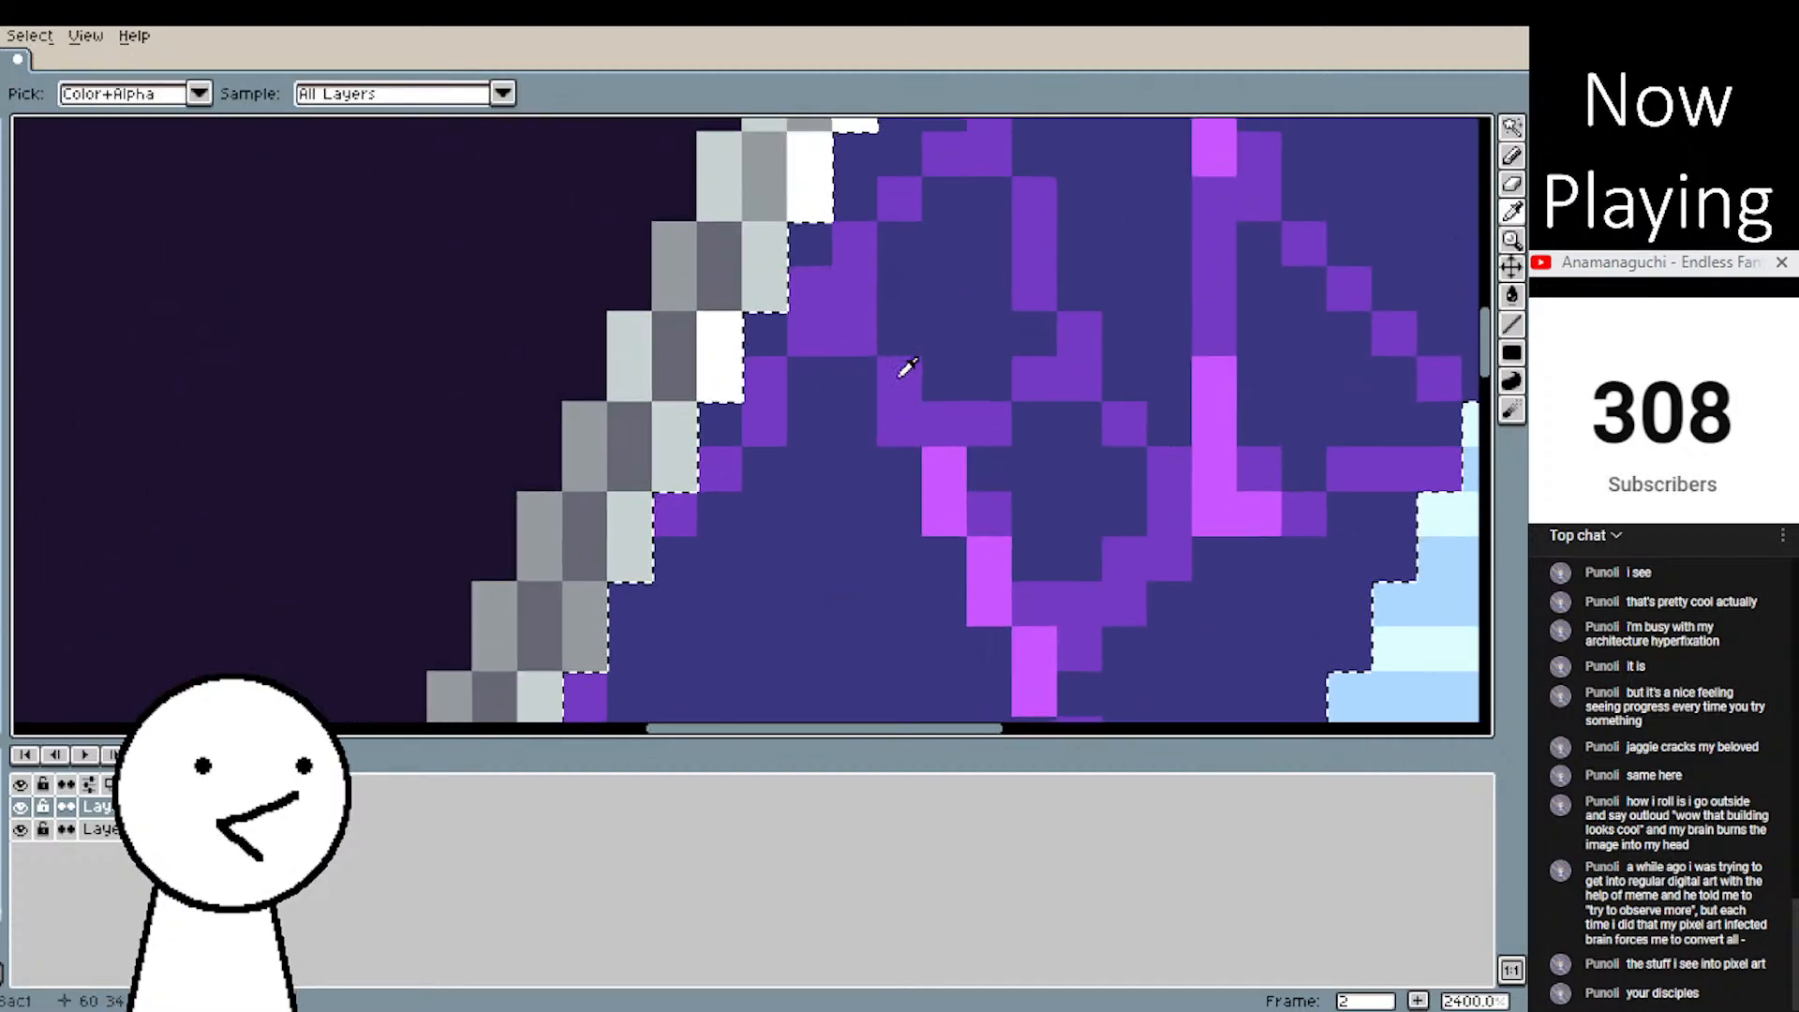
key(l)
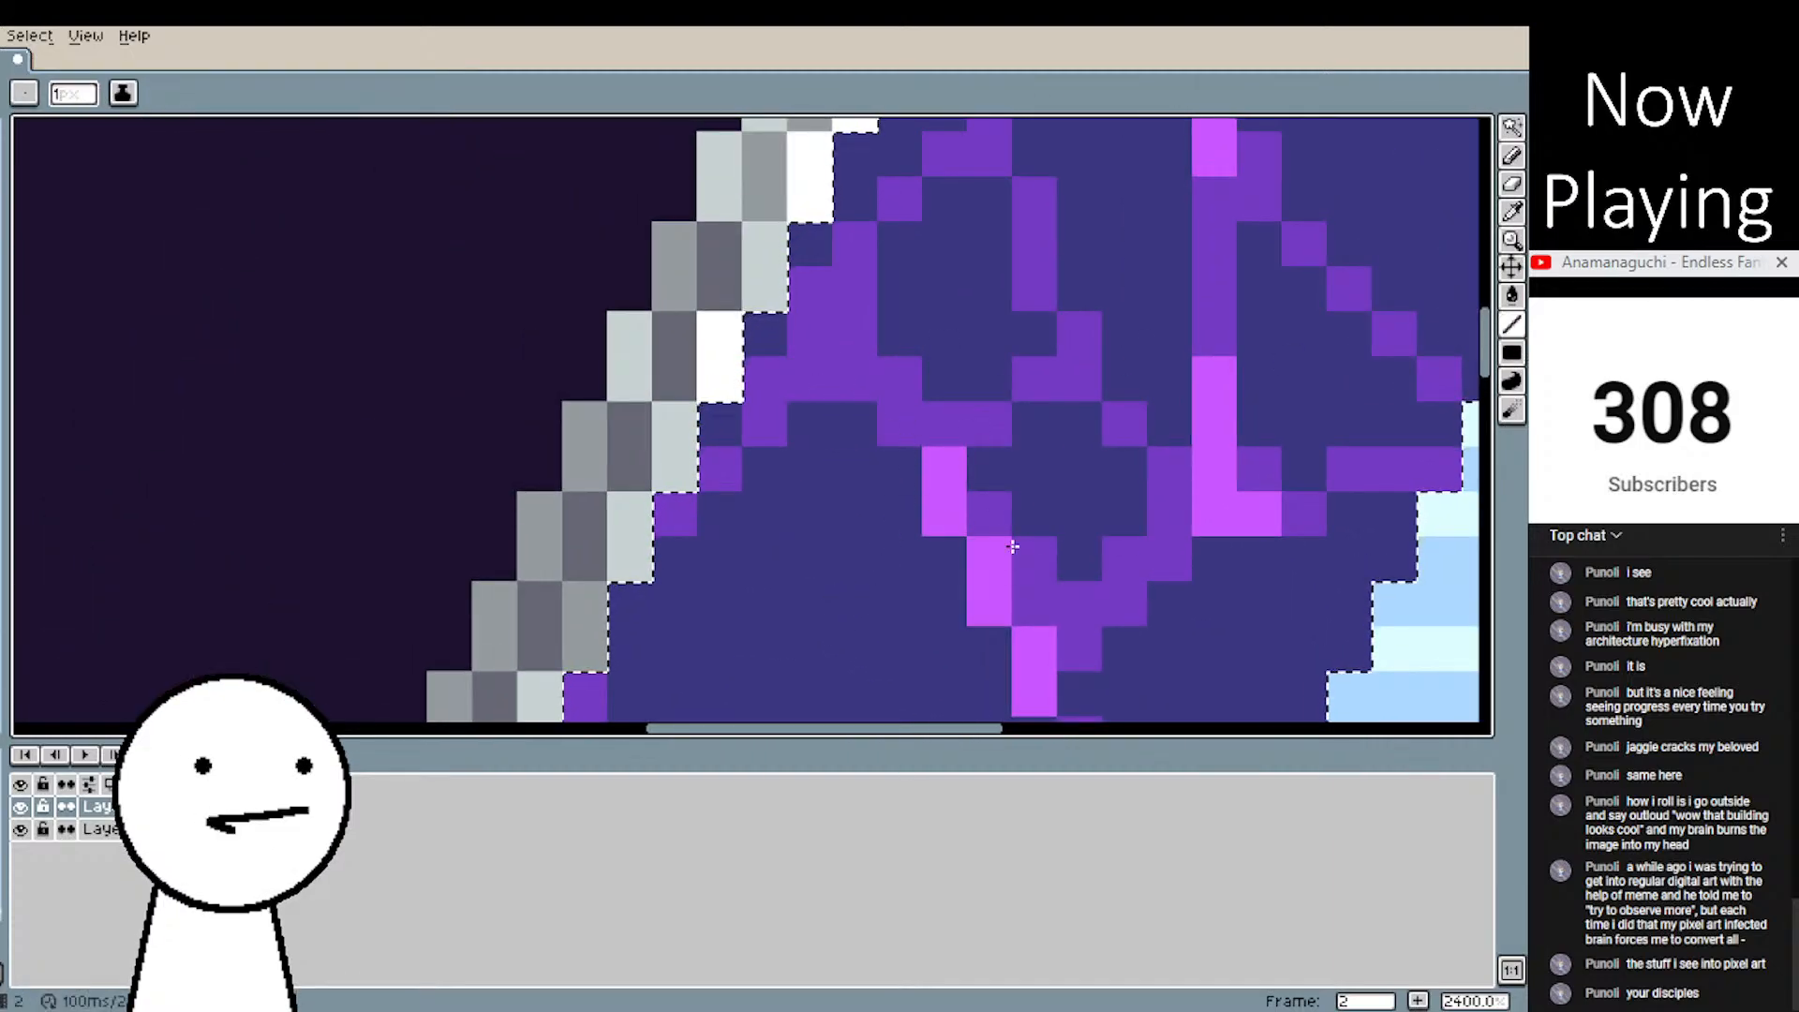
- Highlight the crack junction beside the upper spine with pink pixels using the Line tool
scroll(1003, 546, down, 6)
scroll(1244, 486, up, 2)
scroll(1172, 504, up, 1)
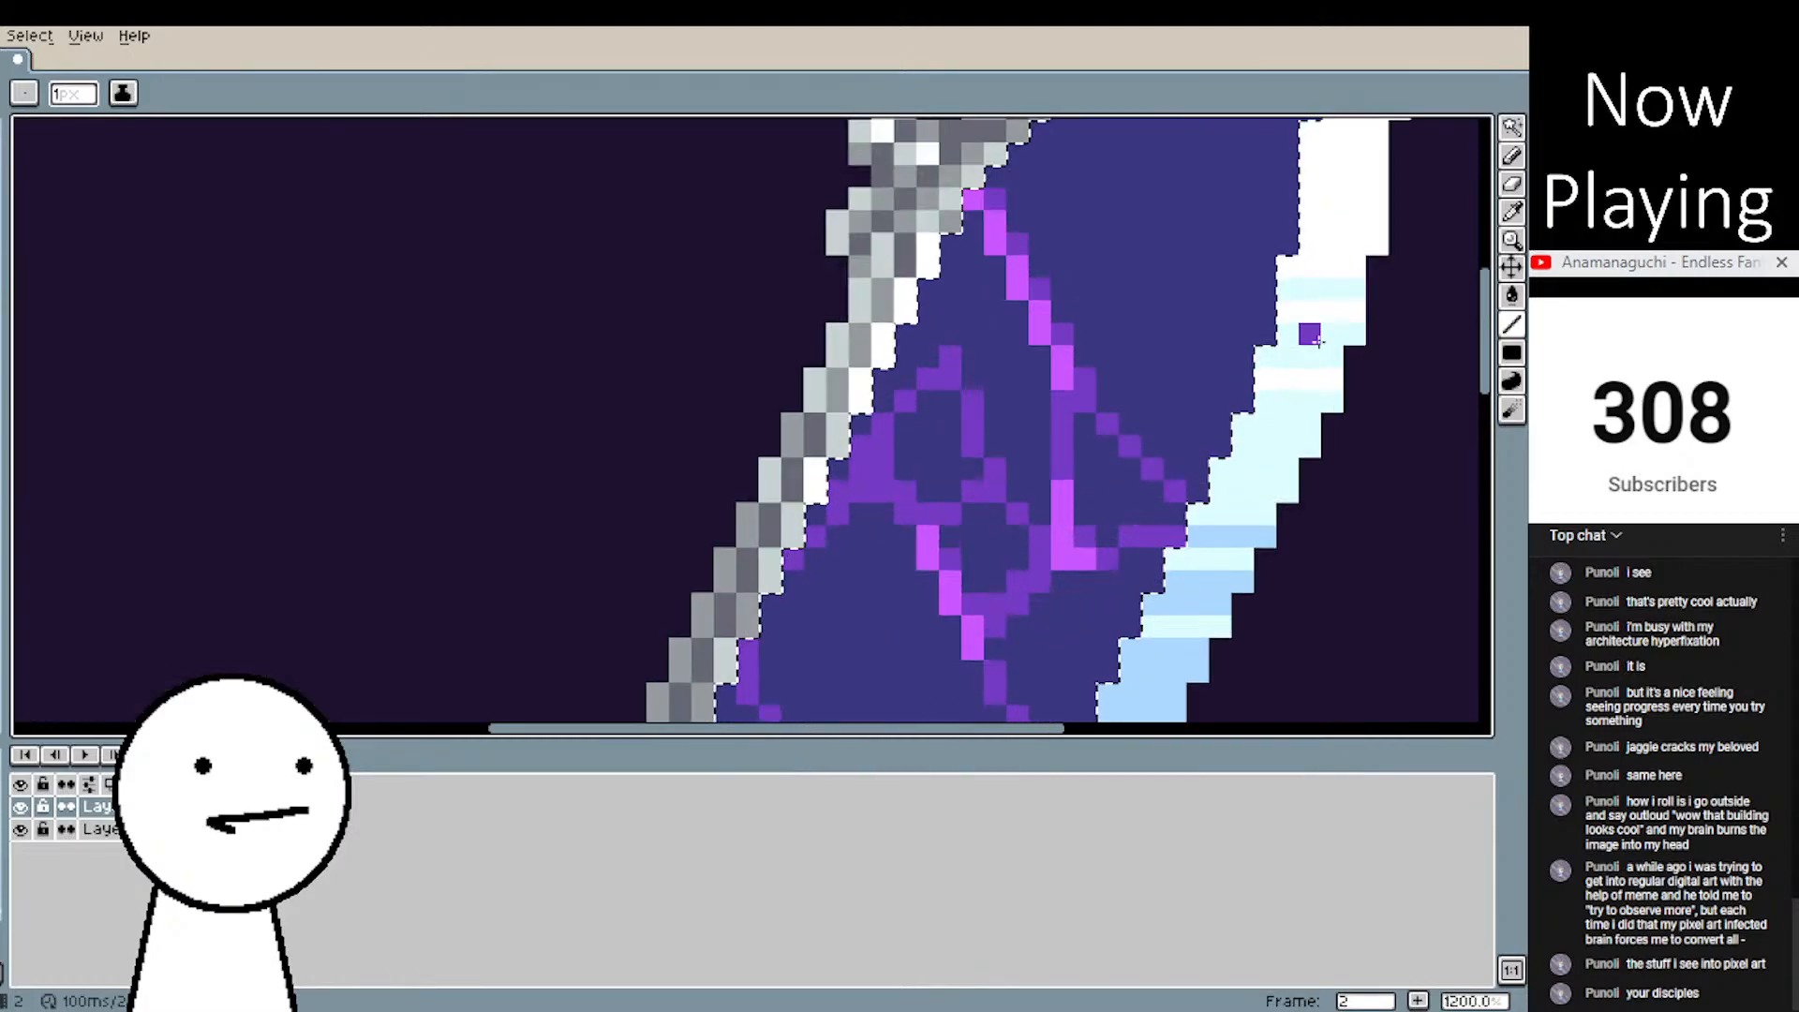
click(1512, 213)
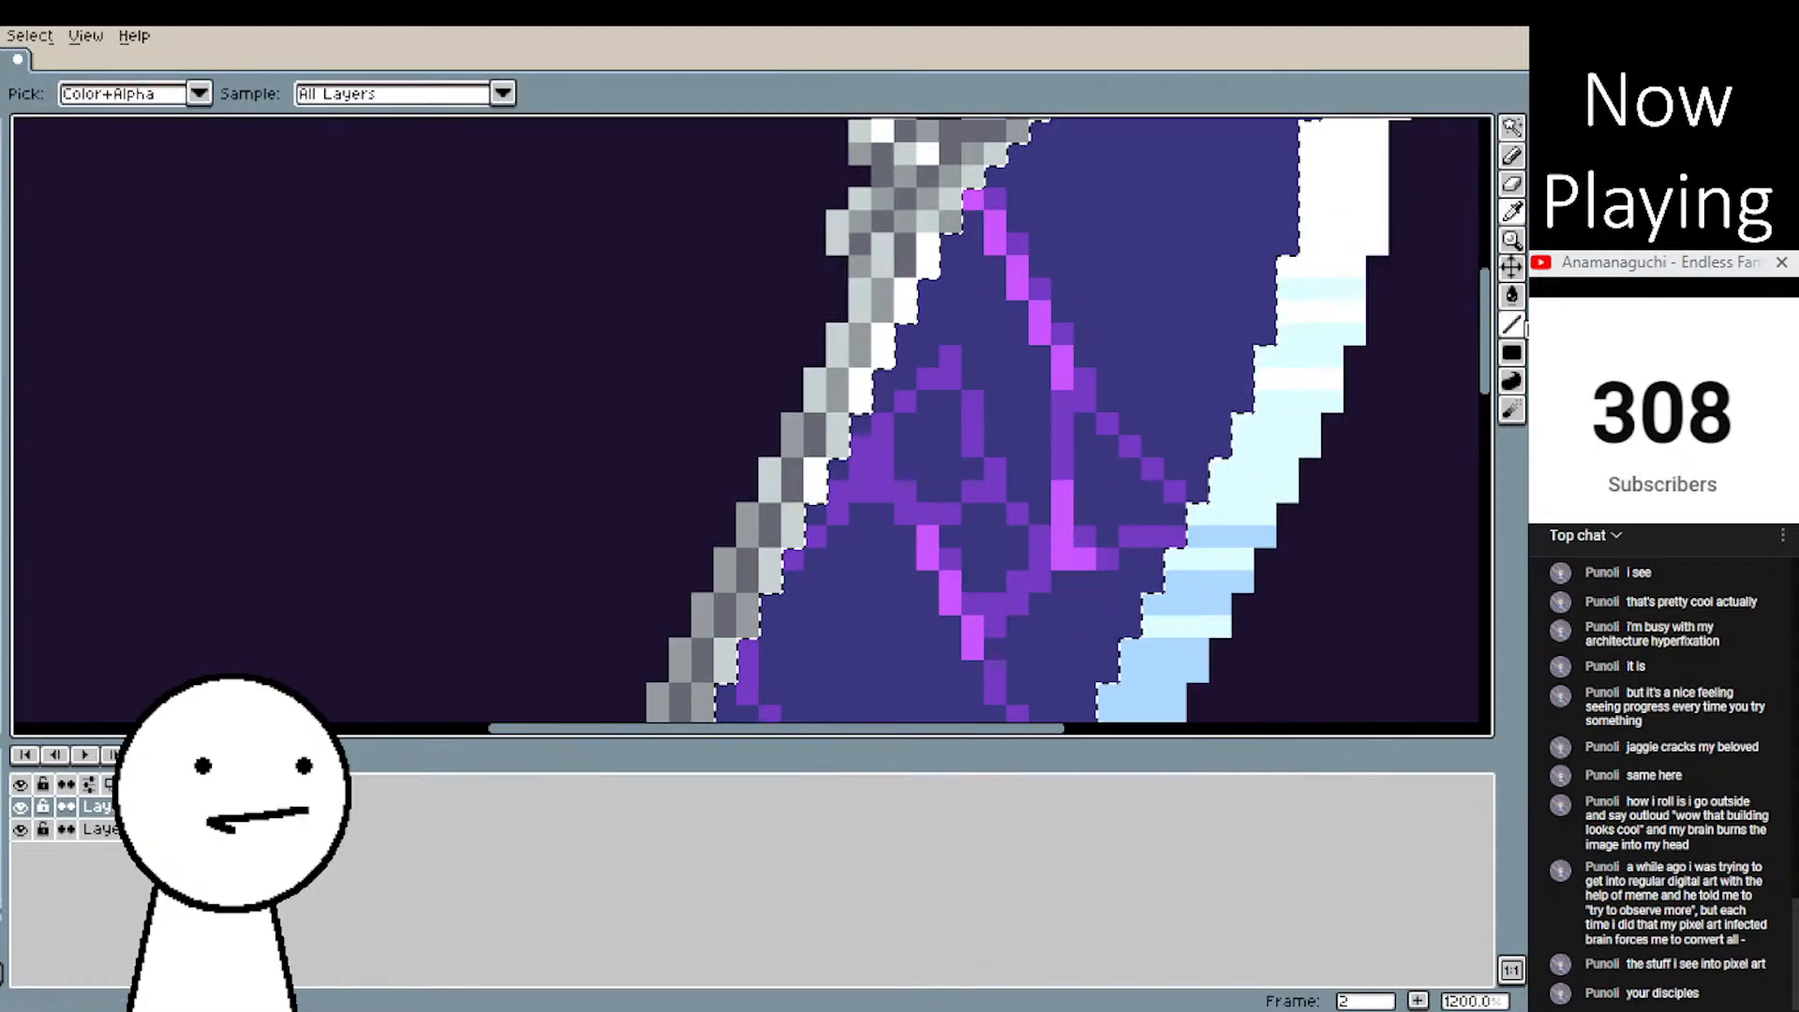
click(1512, 324)
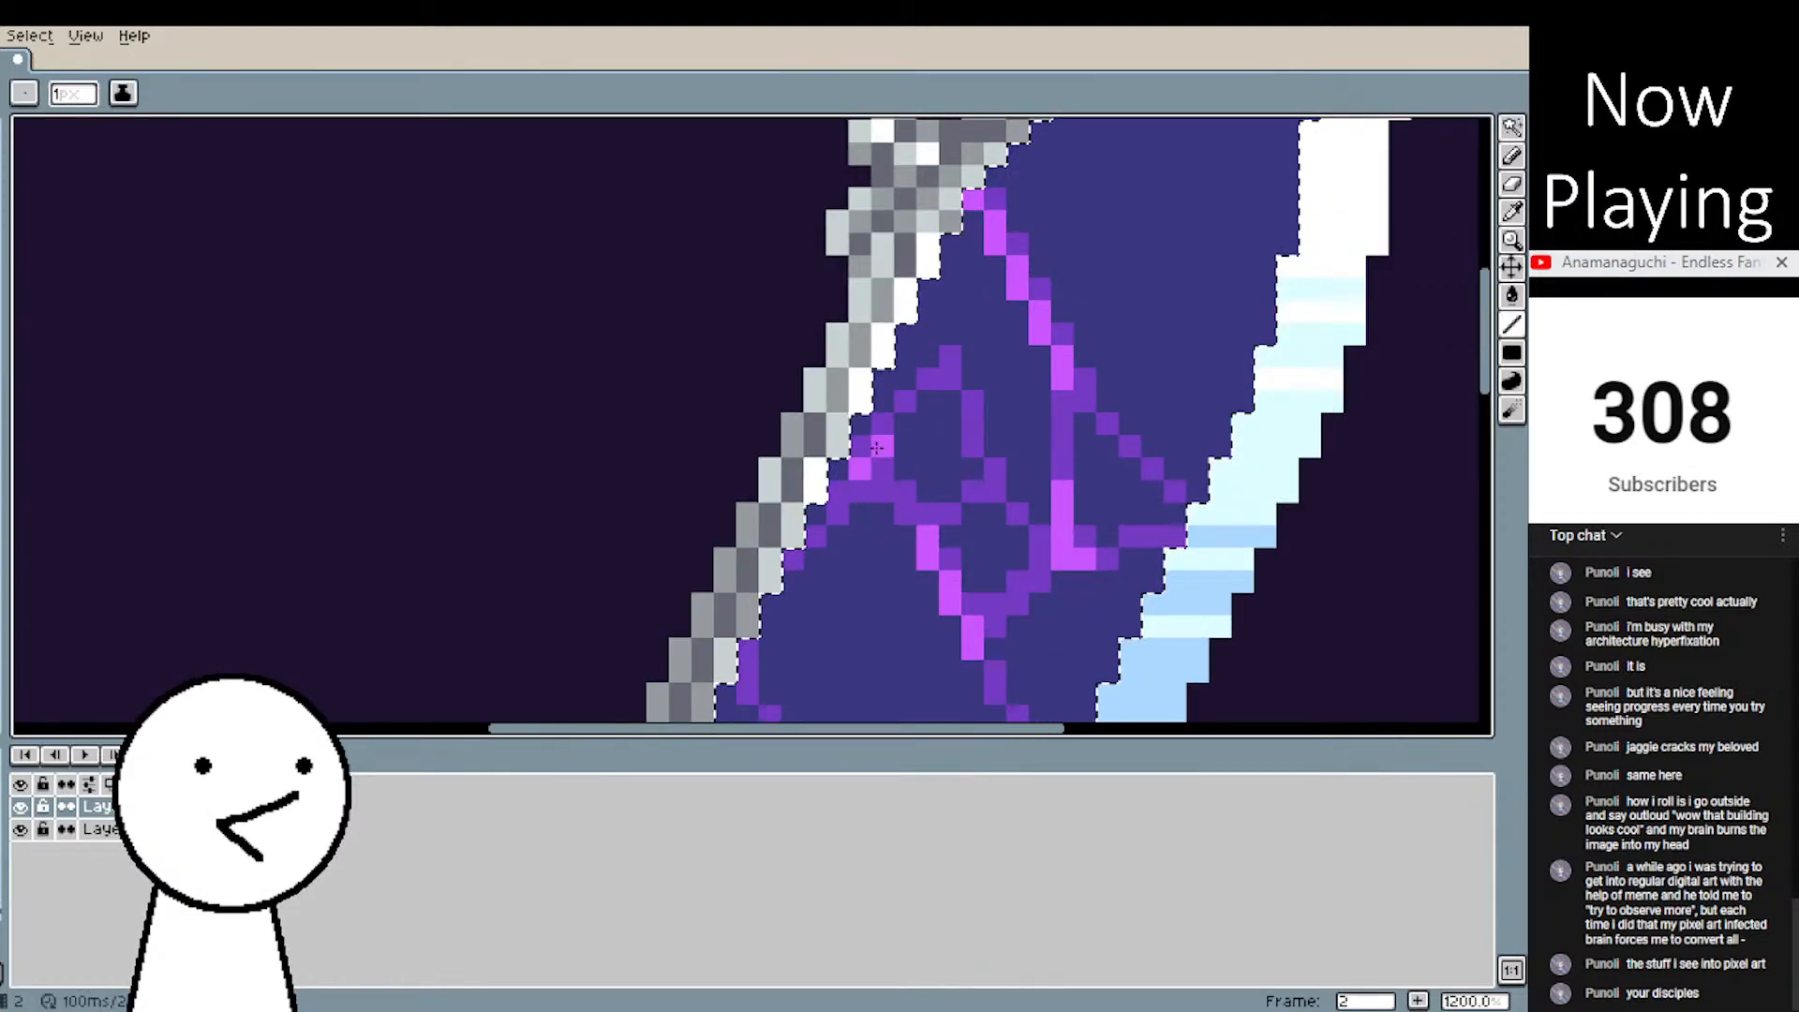
scroll(901, 487, down, 3)
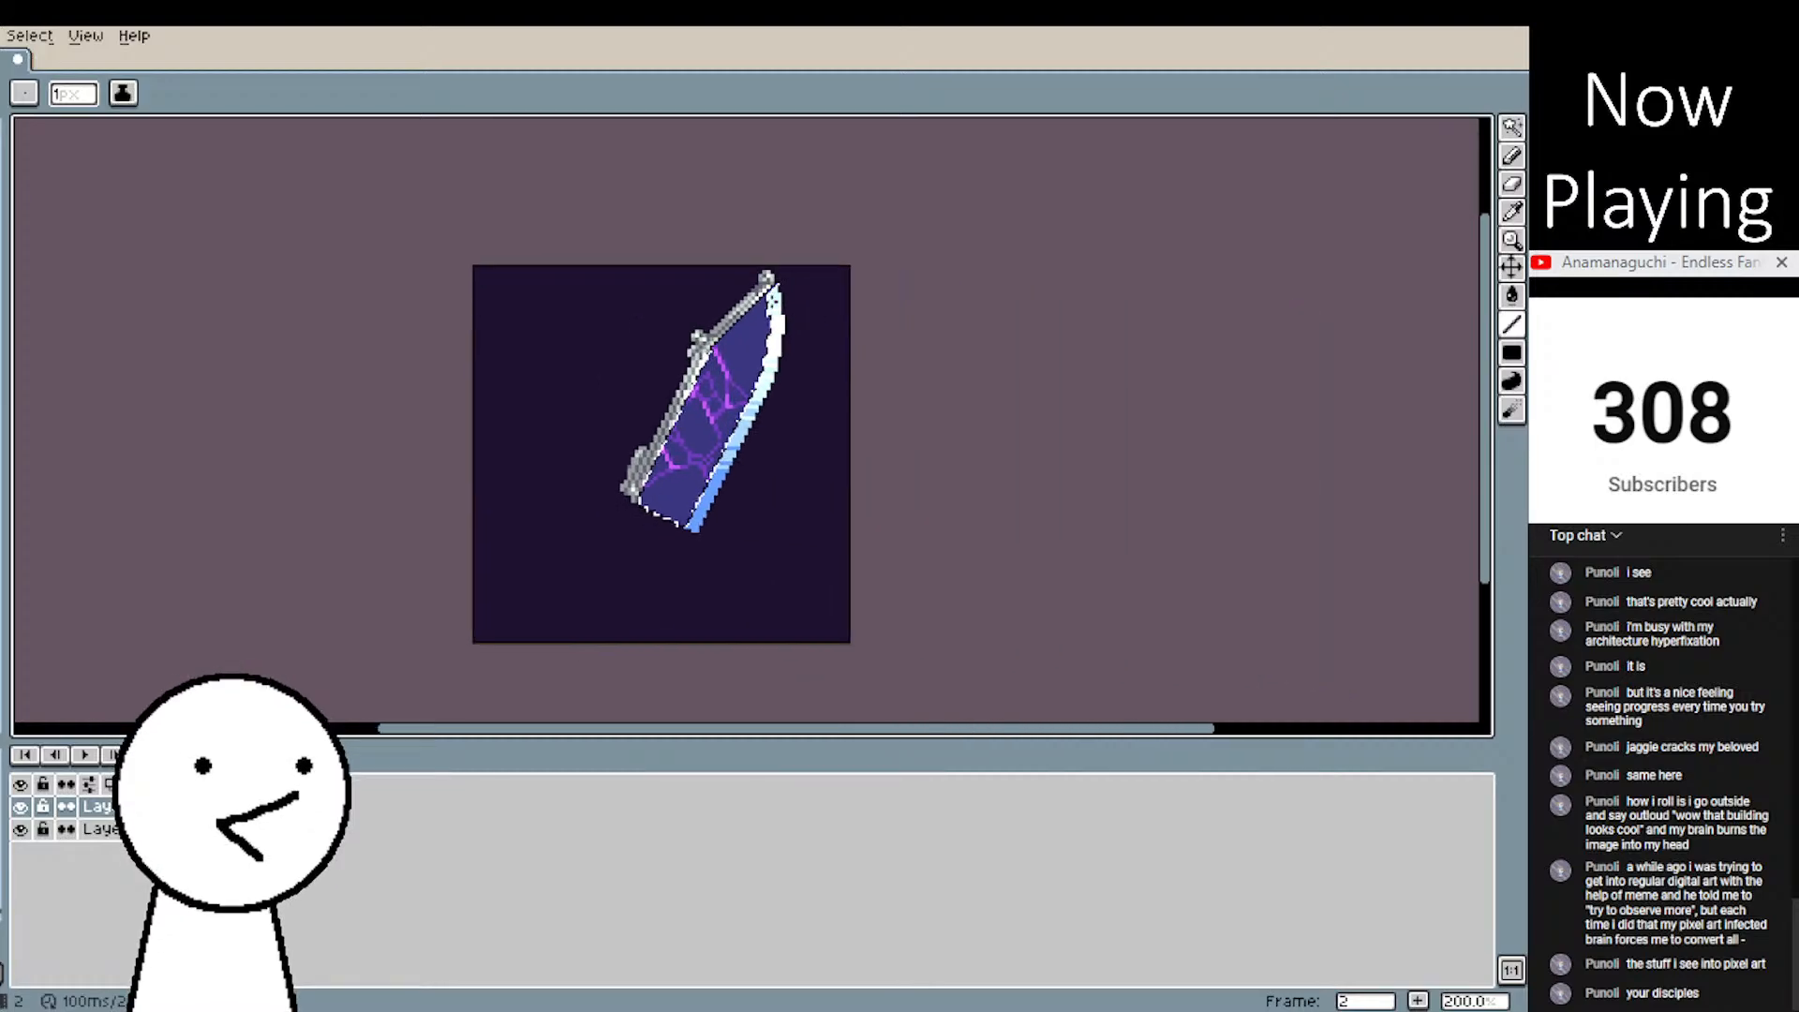
- Draw a long dark purple diagonal crack from the upper light edge down towards the spine with the Line tool
scroll(726, 271, up, 2)
click(1511, 213)
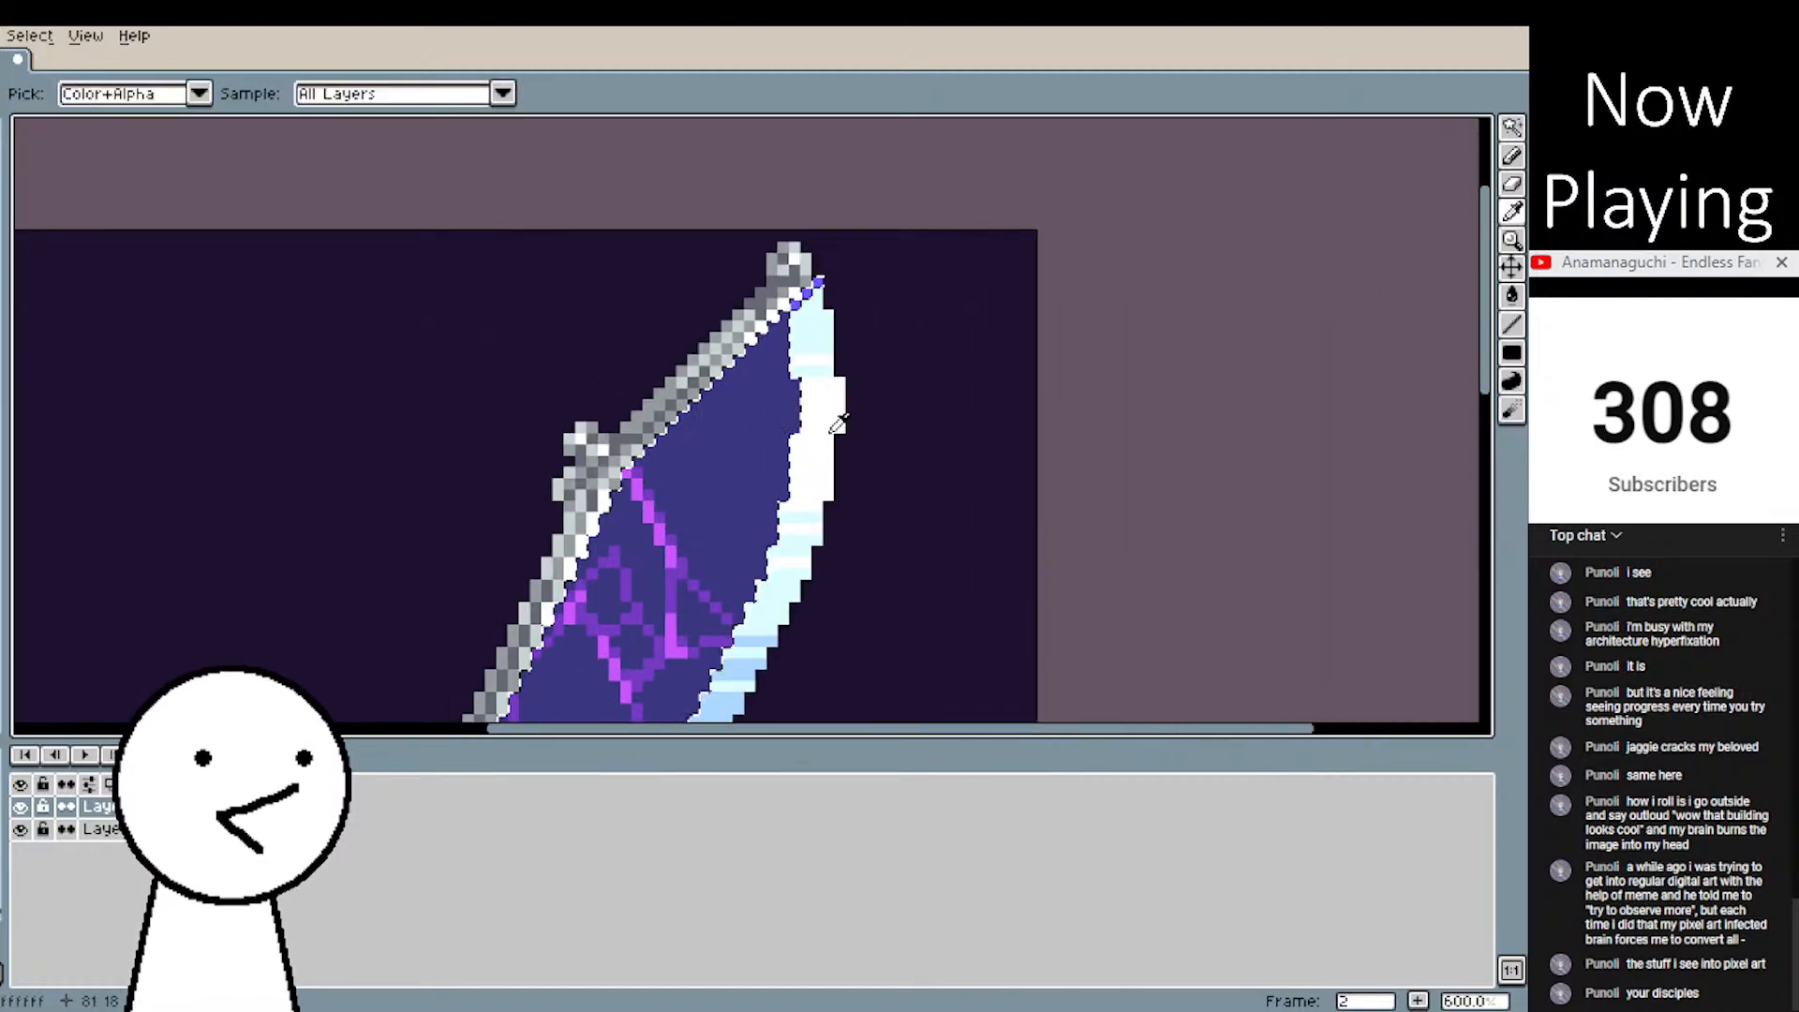
scroll(879, 497, up, 2)
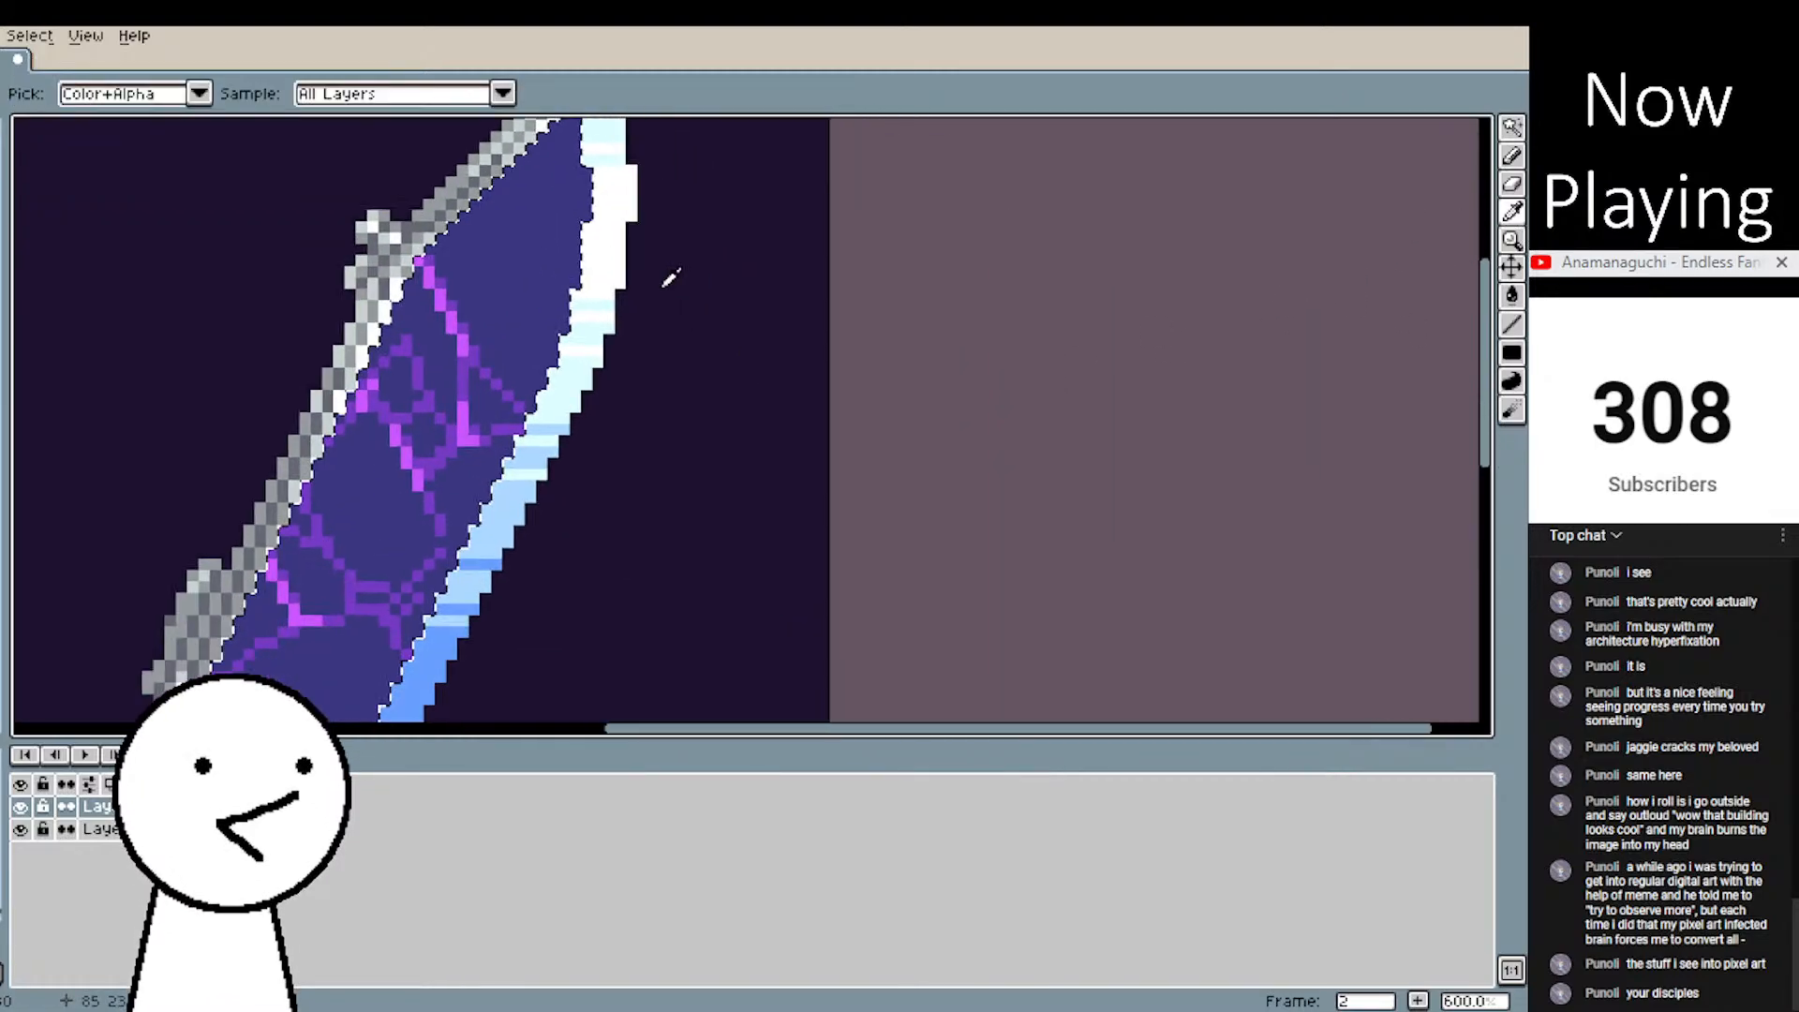
drag(366, 243, 1093, 469)
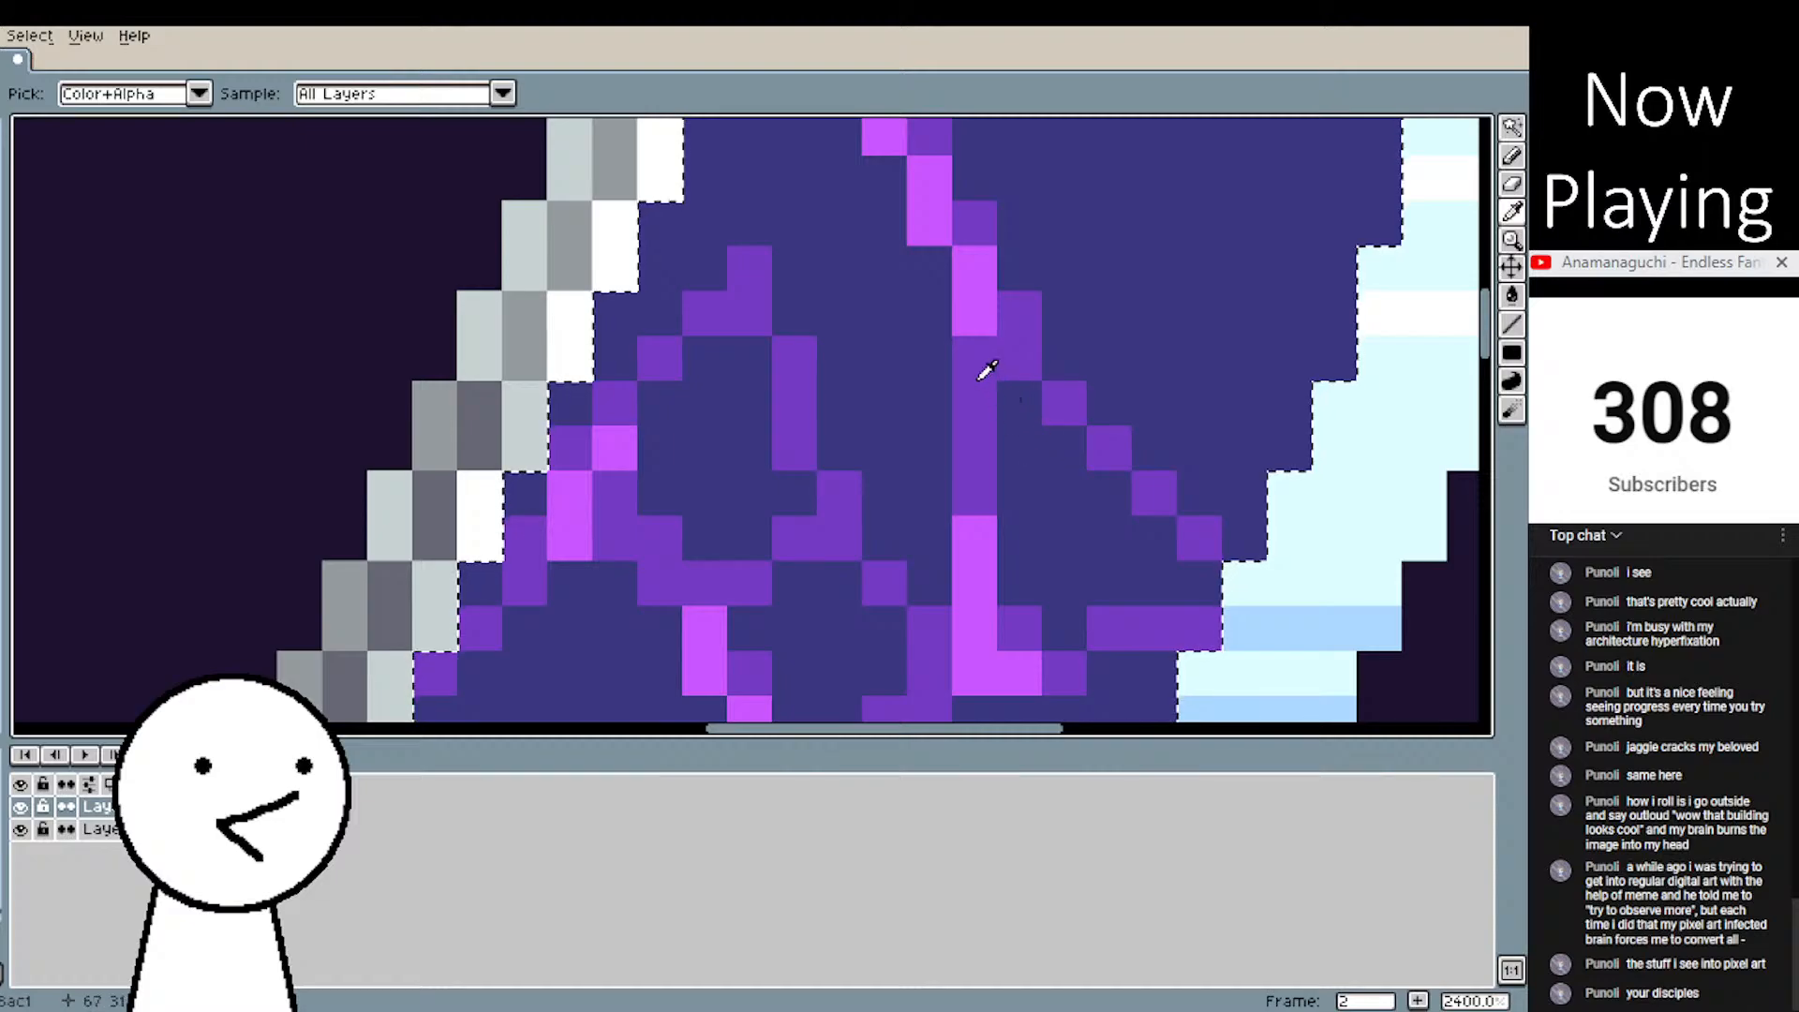
key(l)
drag(1212, 308, 758, 300)
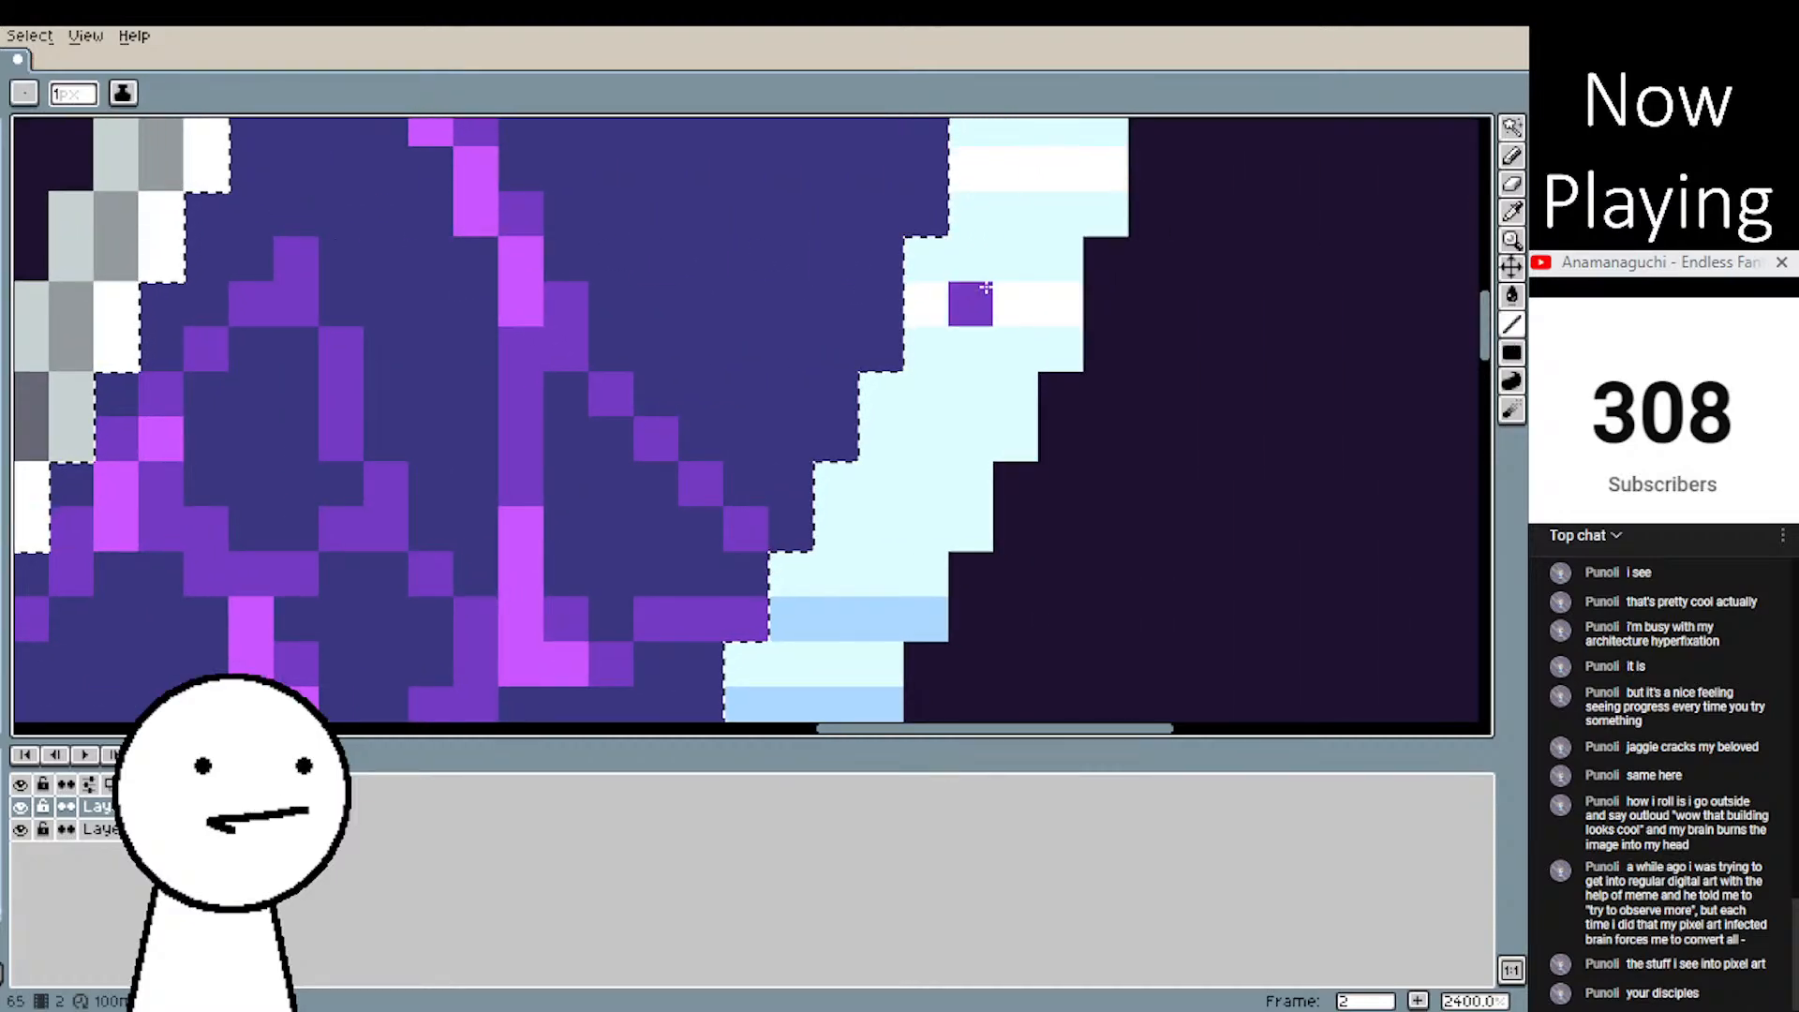
scroll(968, 301, down, 2)
drag(968, 300, 856, 571)
scroll(848, 535, down, 2)
scroll(826, 233, up, 3)
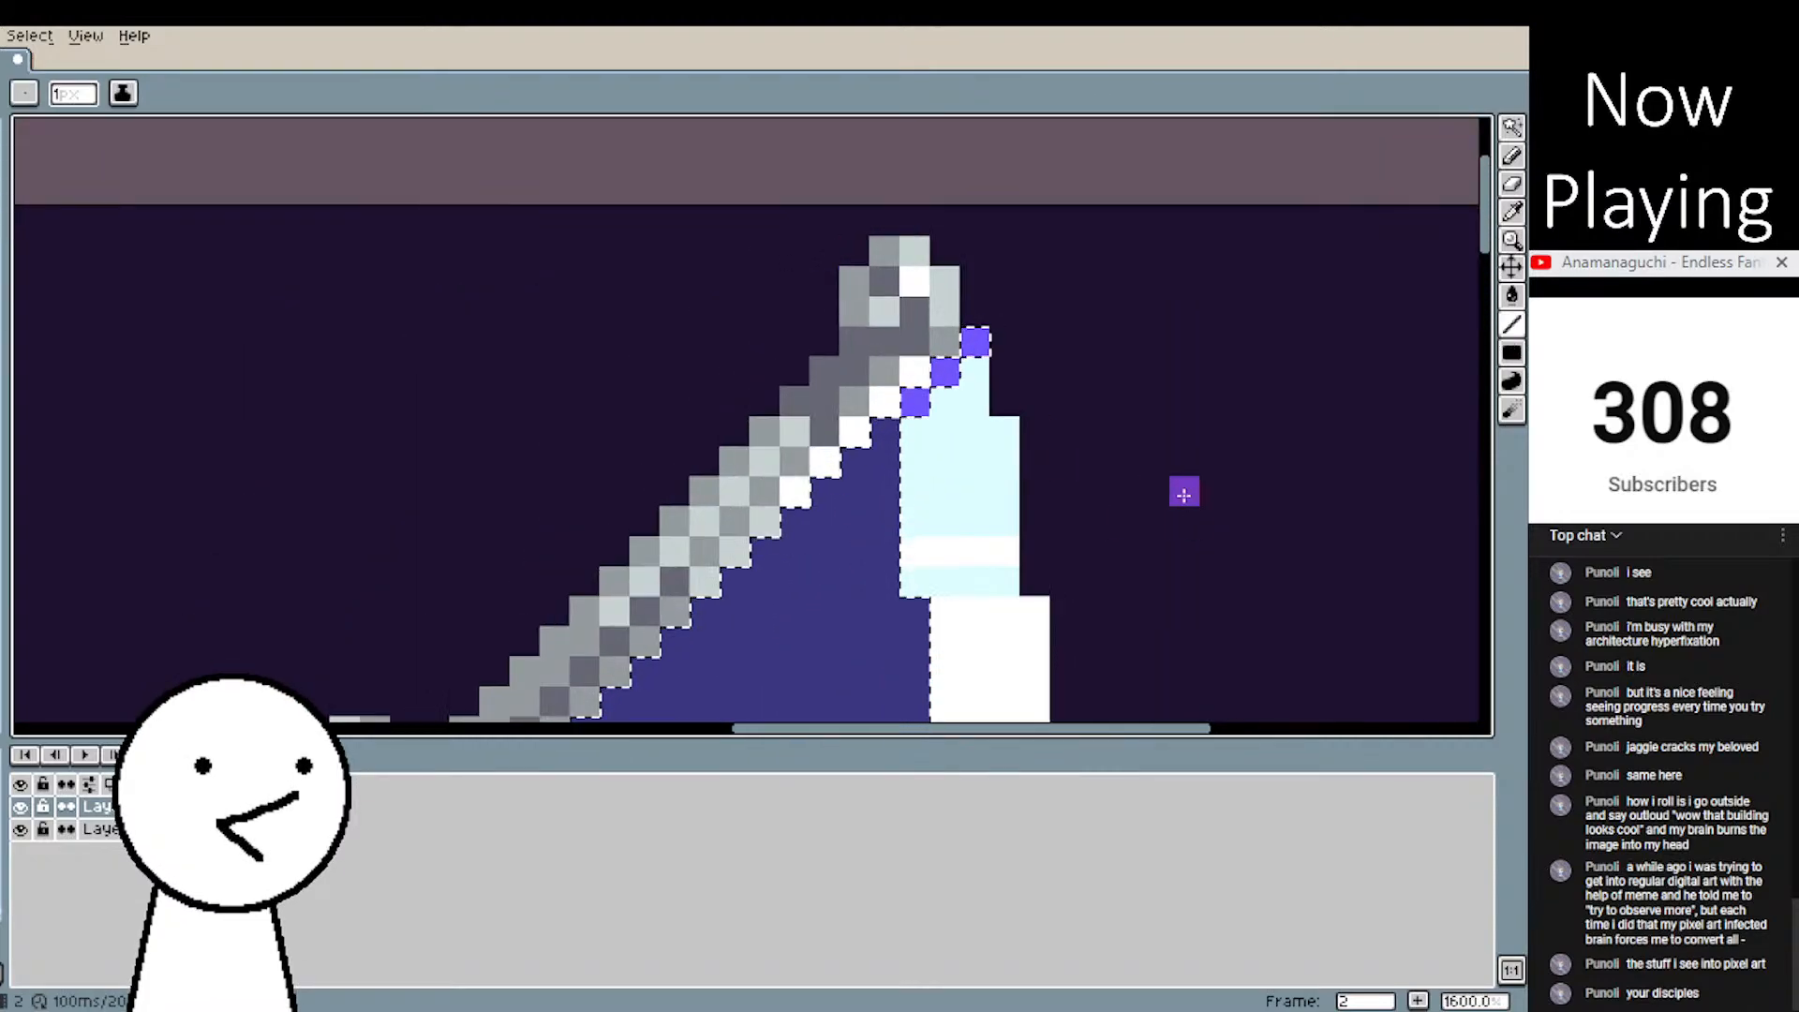
drag(1184, 490, 788, 157)
drag(541, 334, 929, 317)
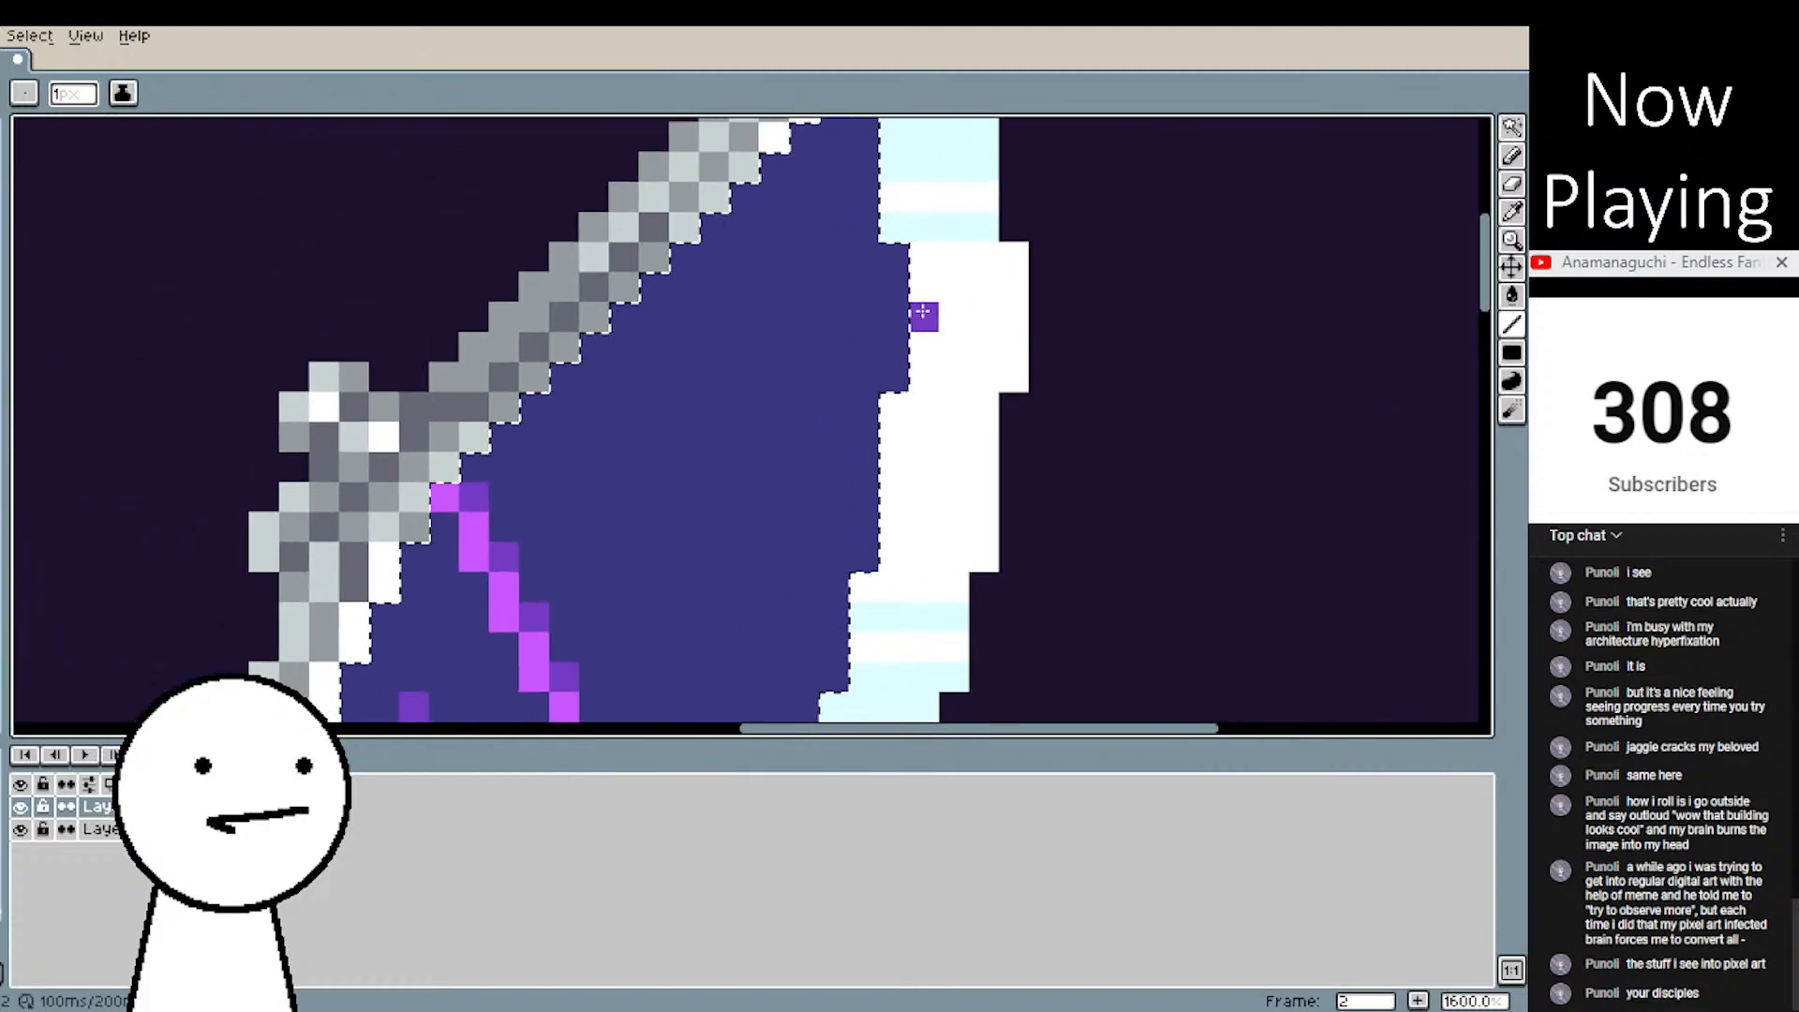
drag(881, 548, 810, 341)
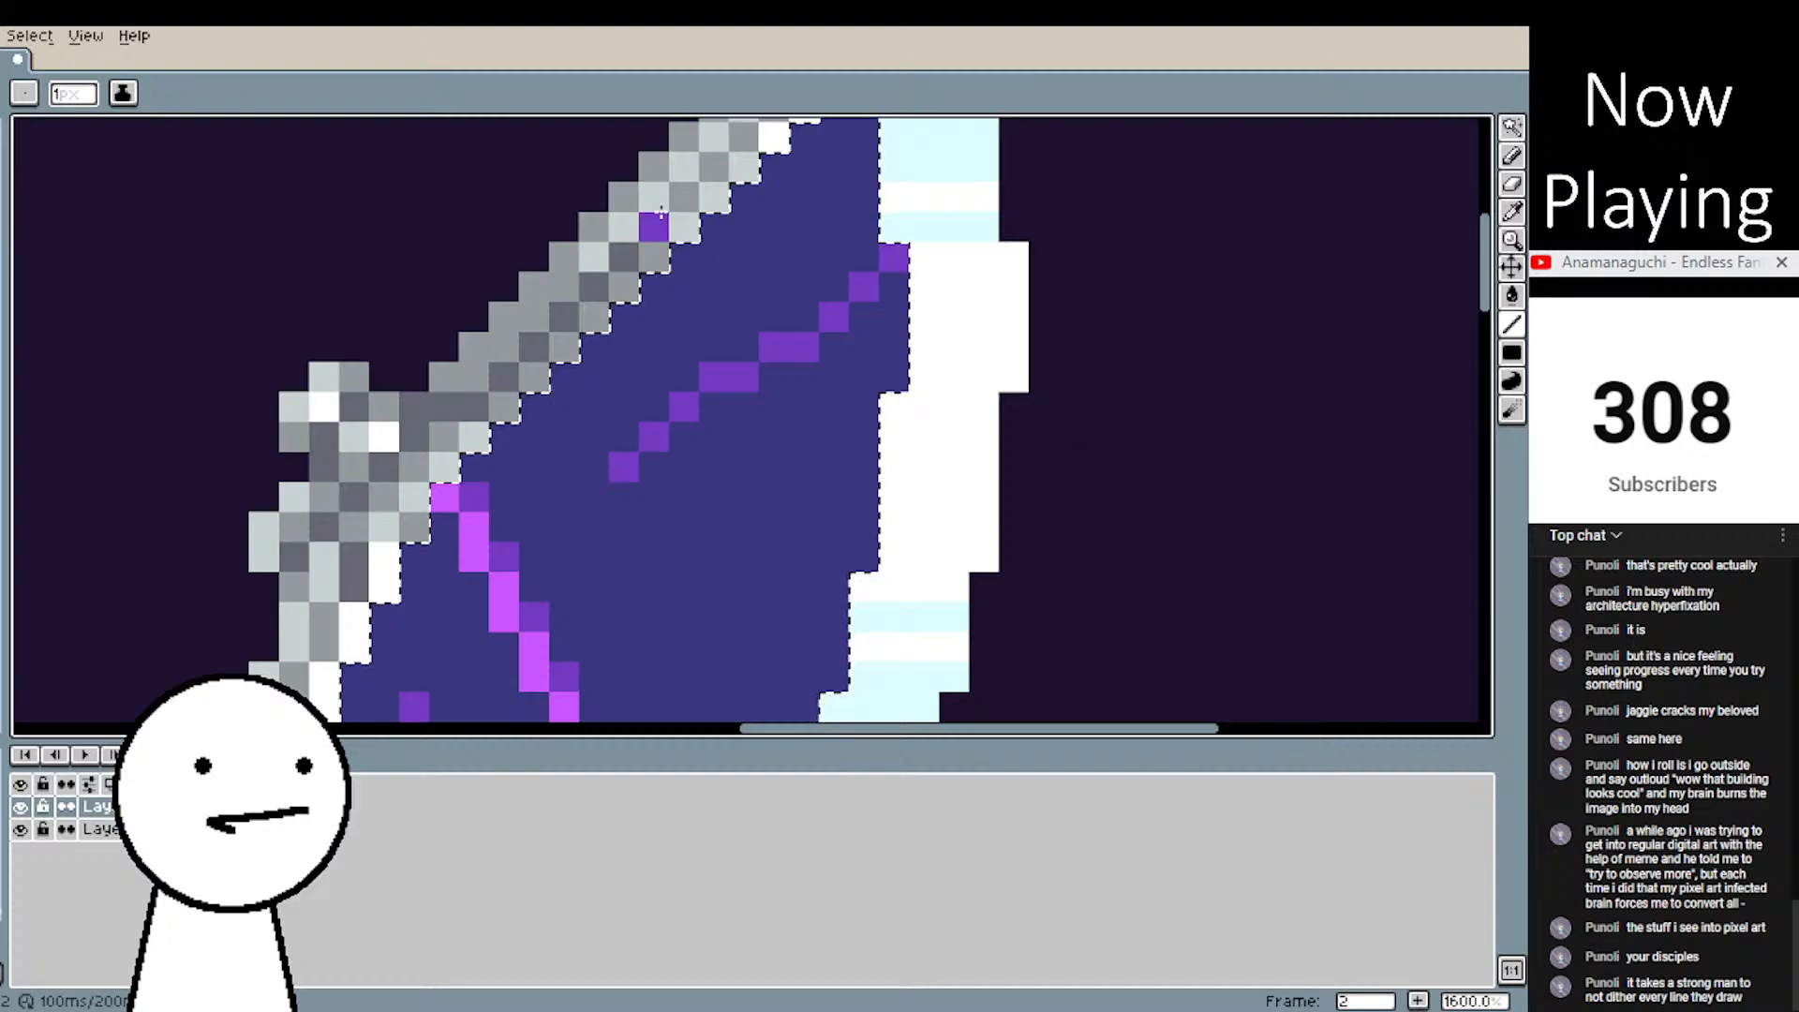
- Add a short dark purple branch from the middle of the new upper crack up towards the grey spine
scroll(664, 214, down, 2)
scroll(862, 328, up, 3)
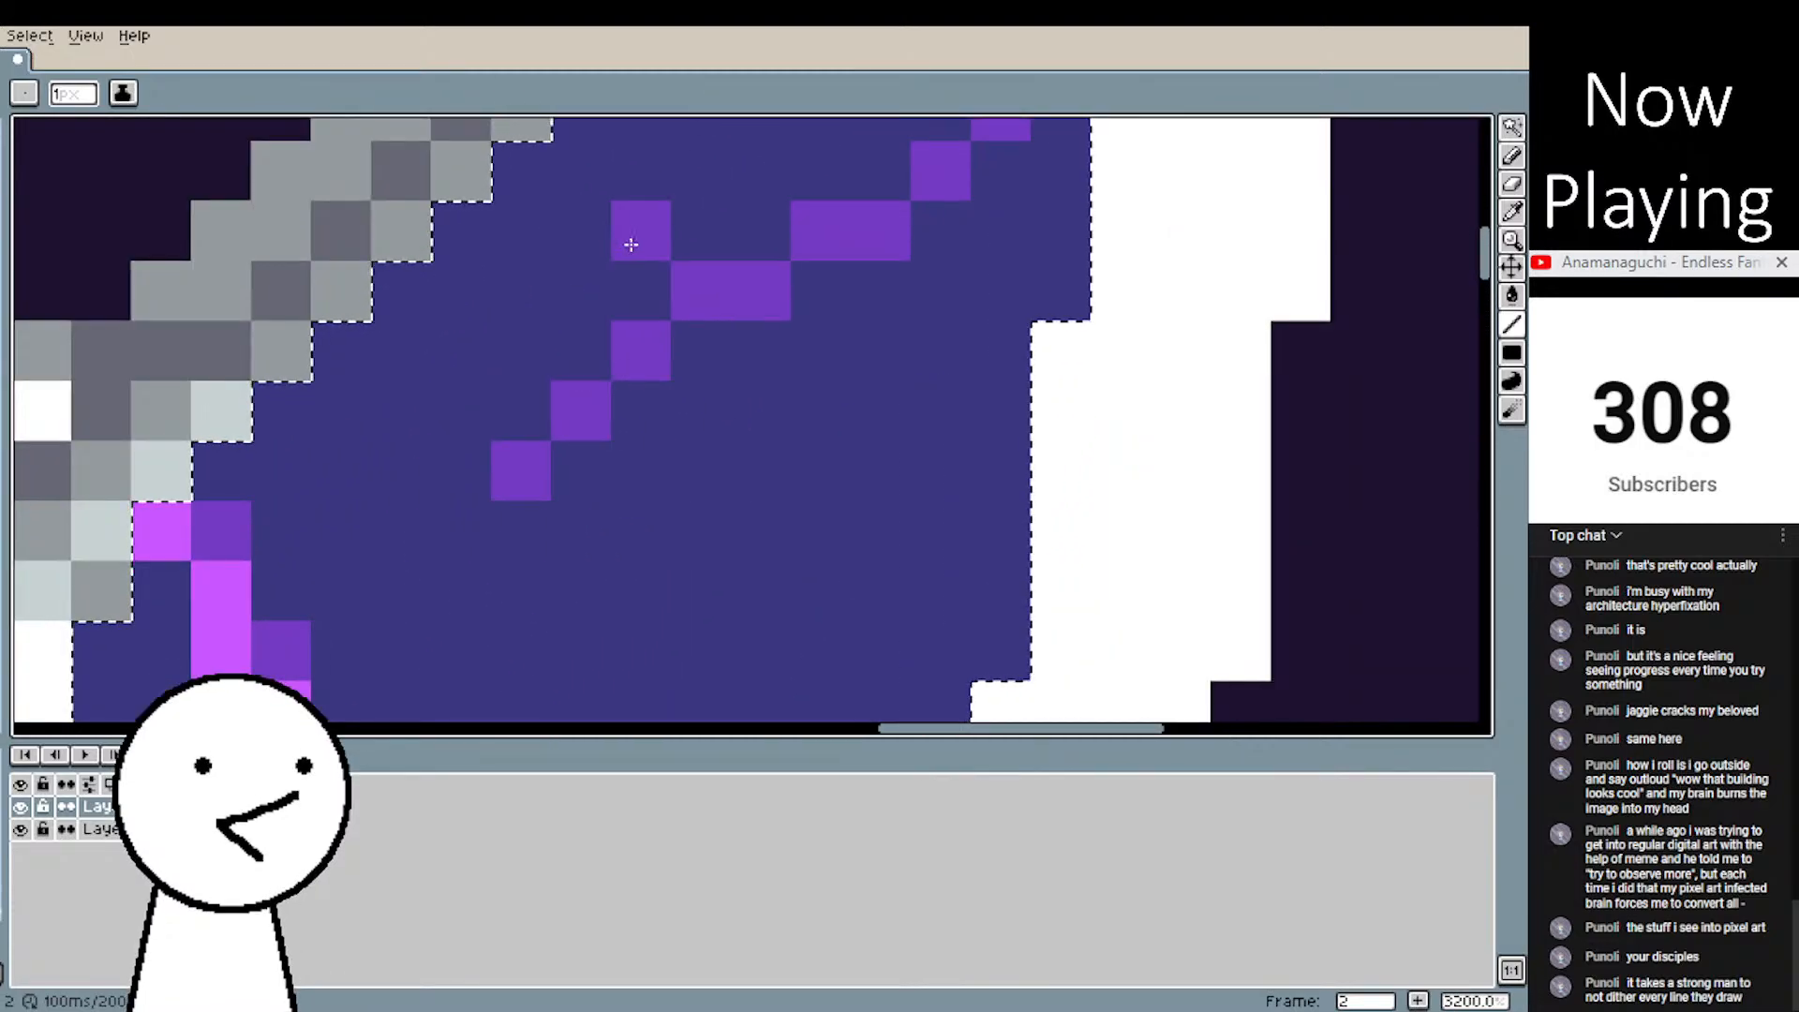
scroll(596, 184, down, 2)
scroll(797, 230, down, 5)
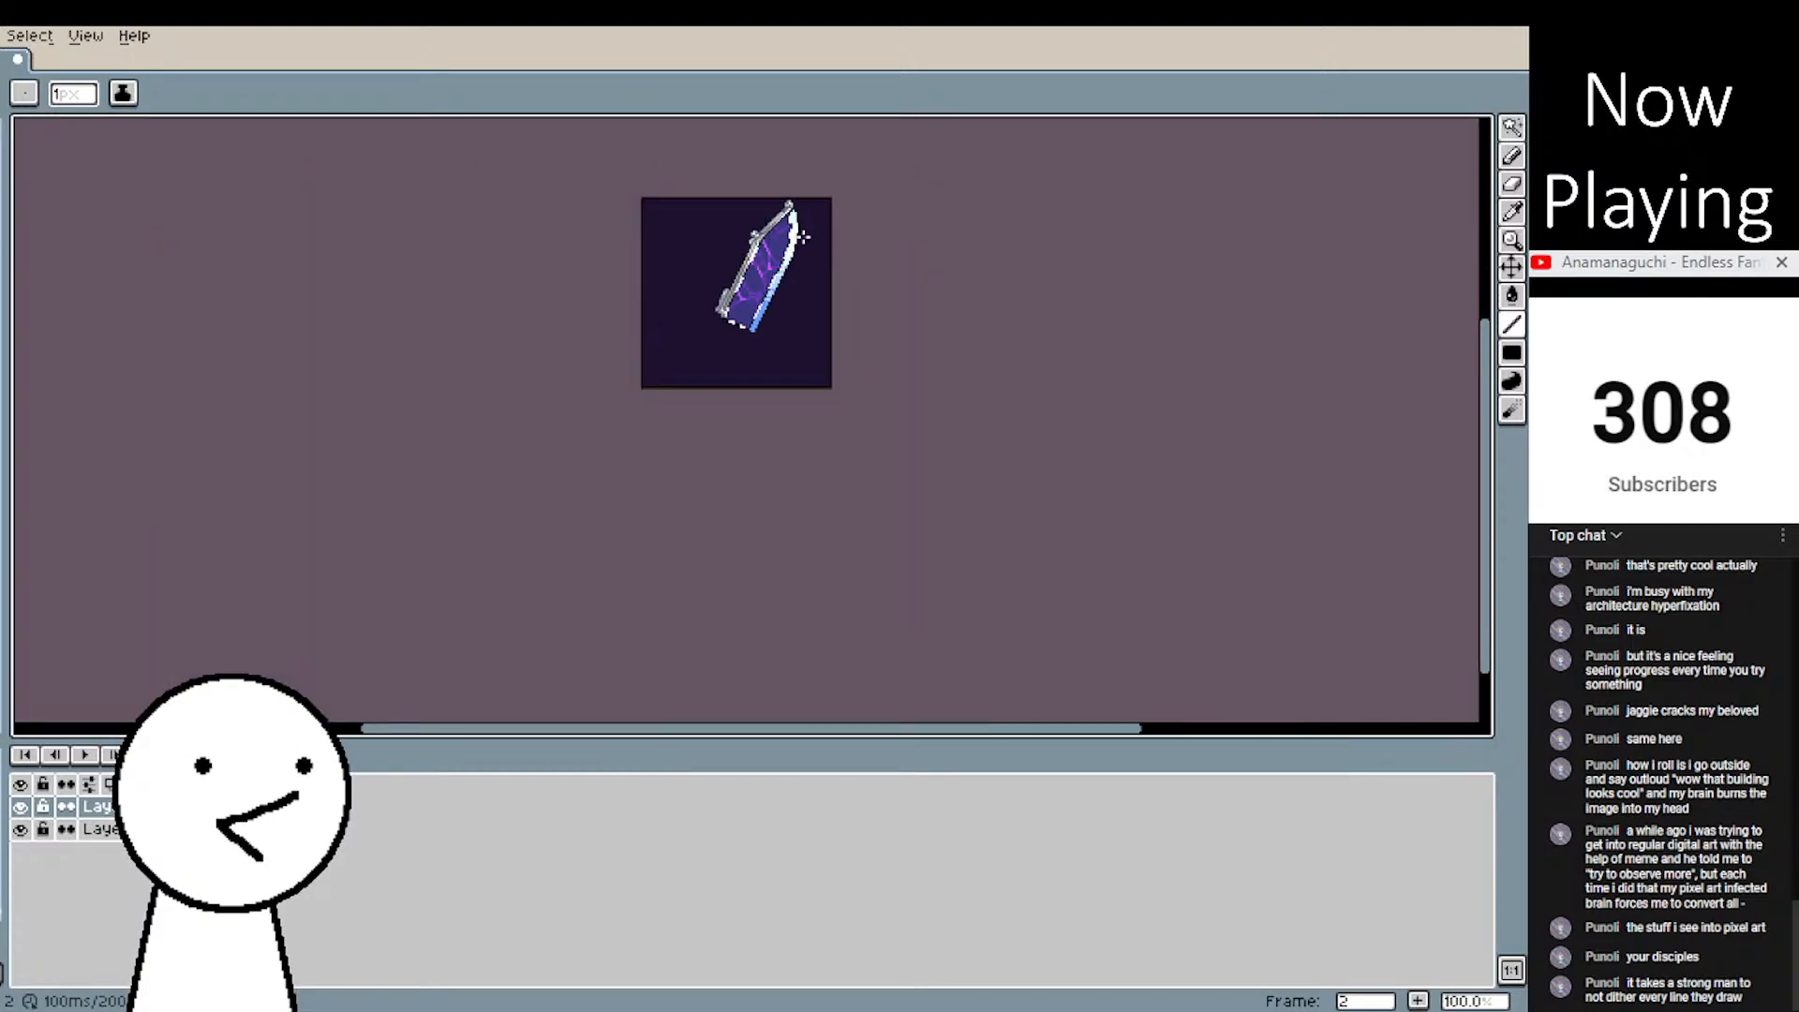
scroll(802, 236, up, 4)
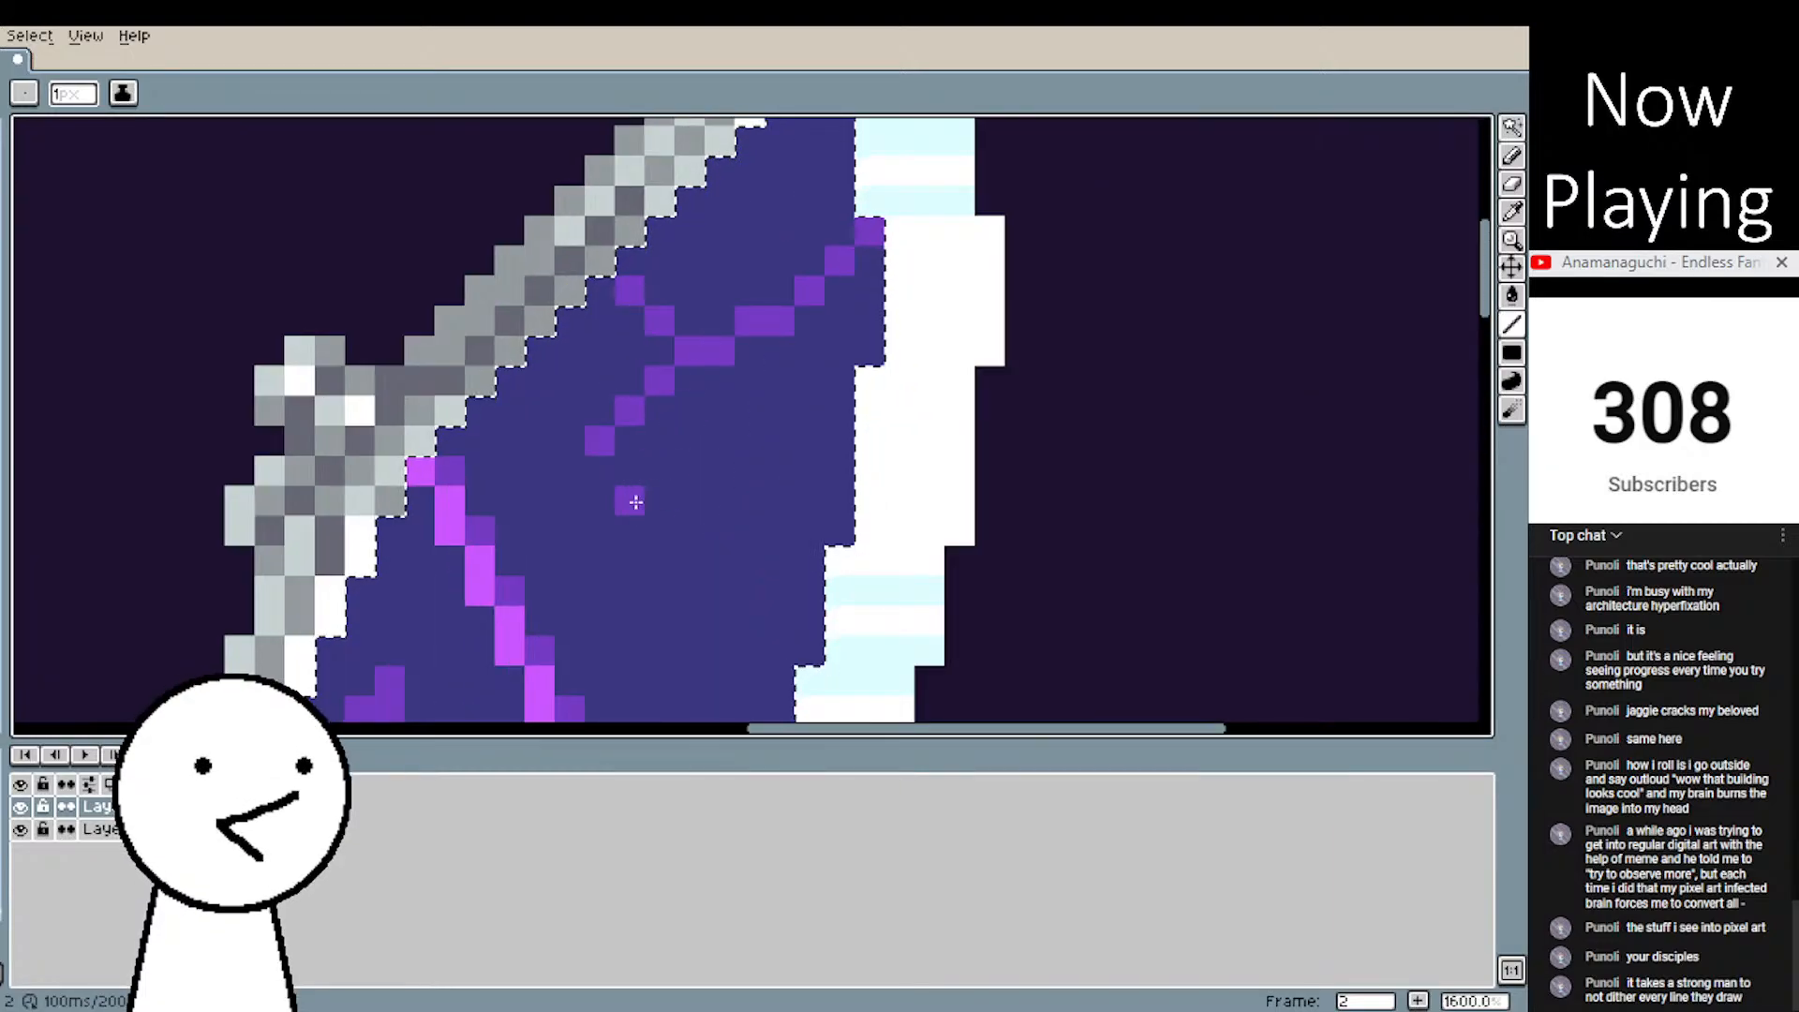
- Try a detached dark purple pixel beyond the lower end of the new upper crack, and undo it
click(573, 475)
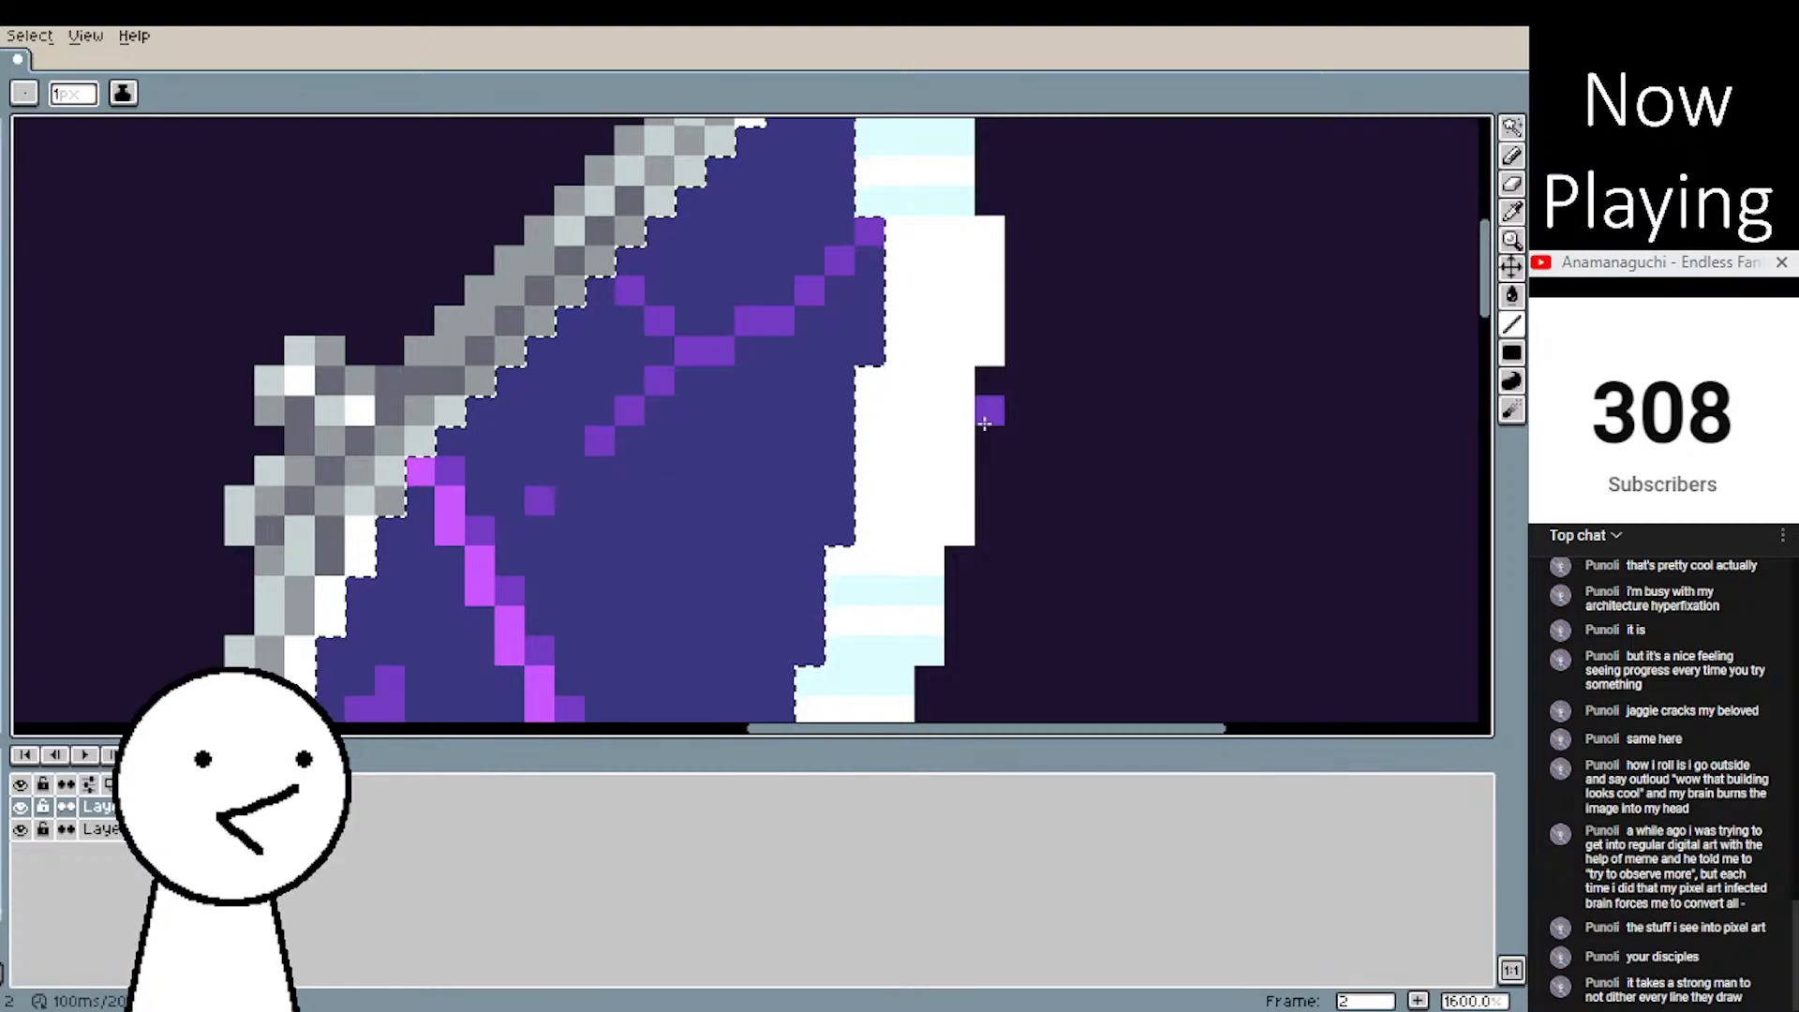
scroll(1004, 470, down, 5)
scroll(797, 412, up, 4)
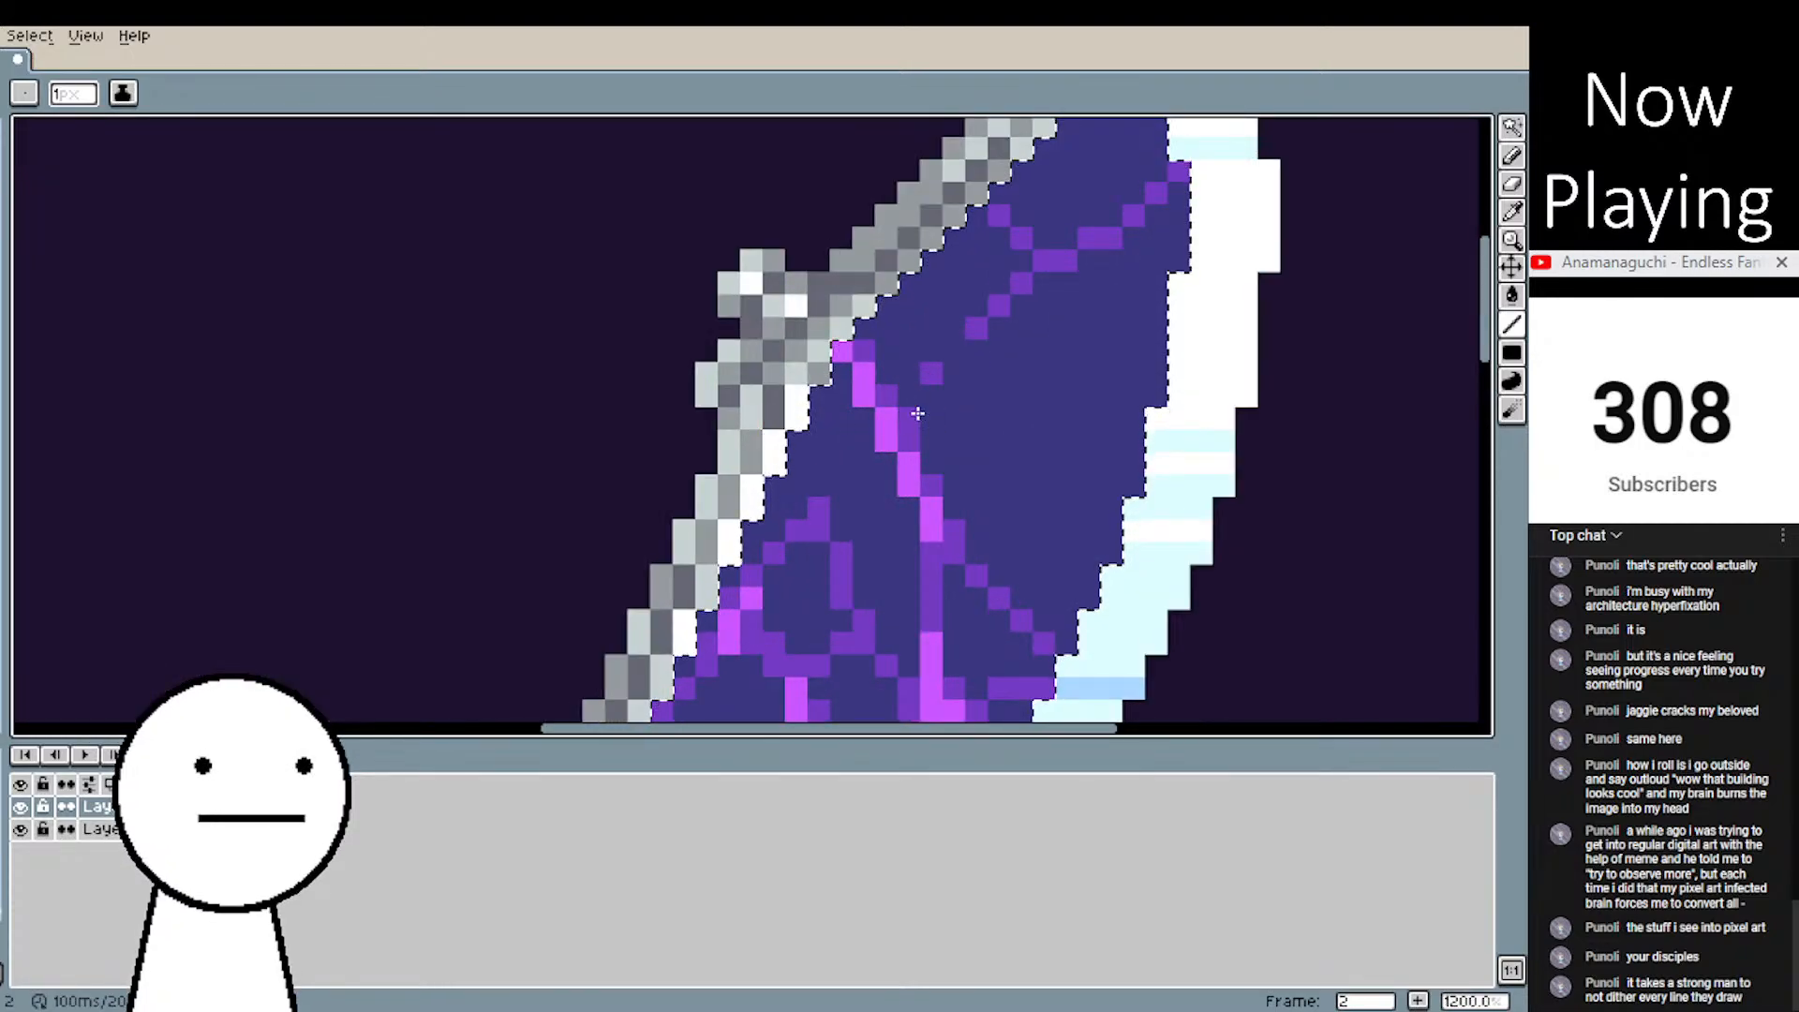
scroll(1361, 318, down, 2)
drag(1361, 318, 749, 375)
scroll(749, 375, down, 2)
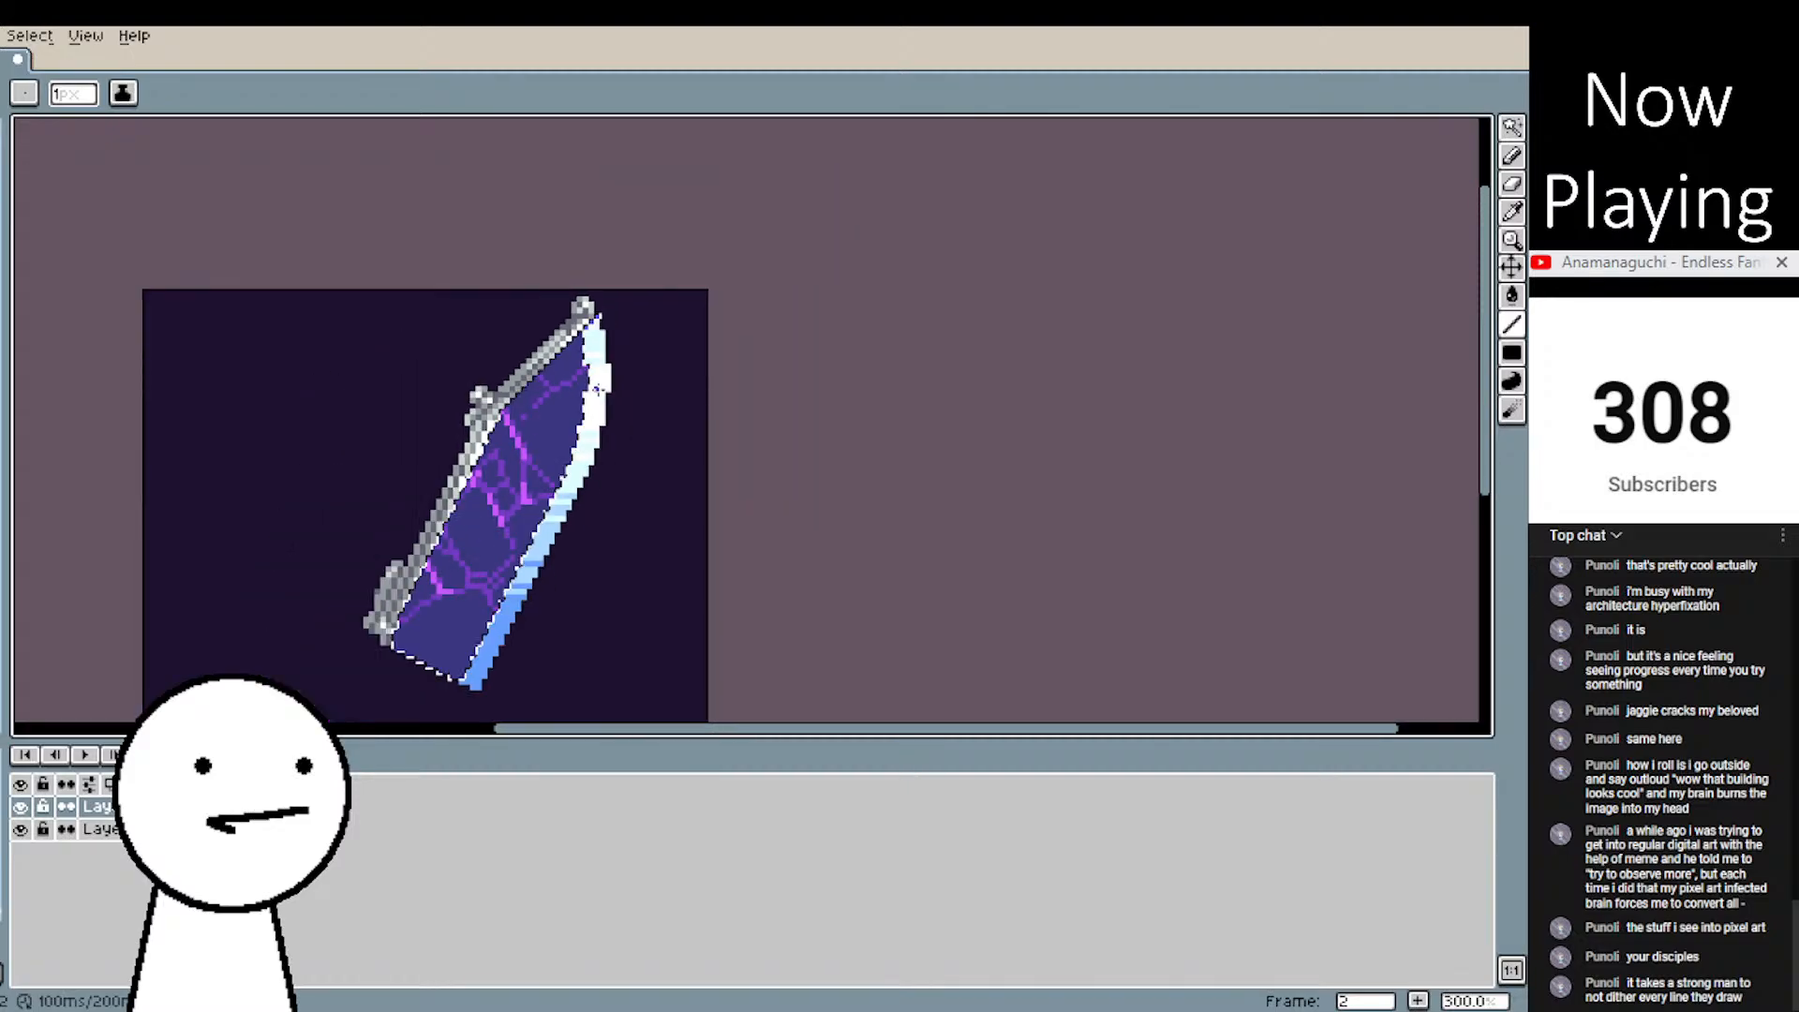
scroll(656, 356, up, 4)
scroll(589, 345, down, 8)
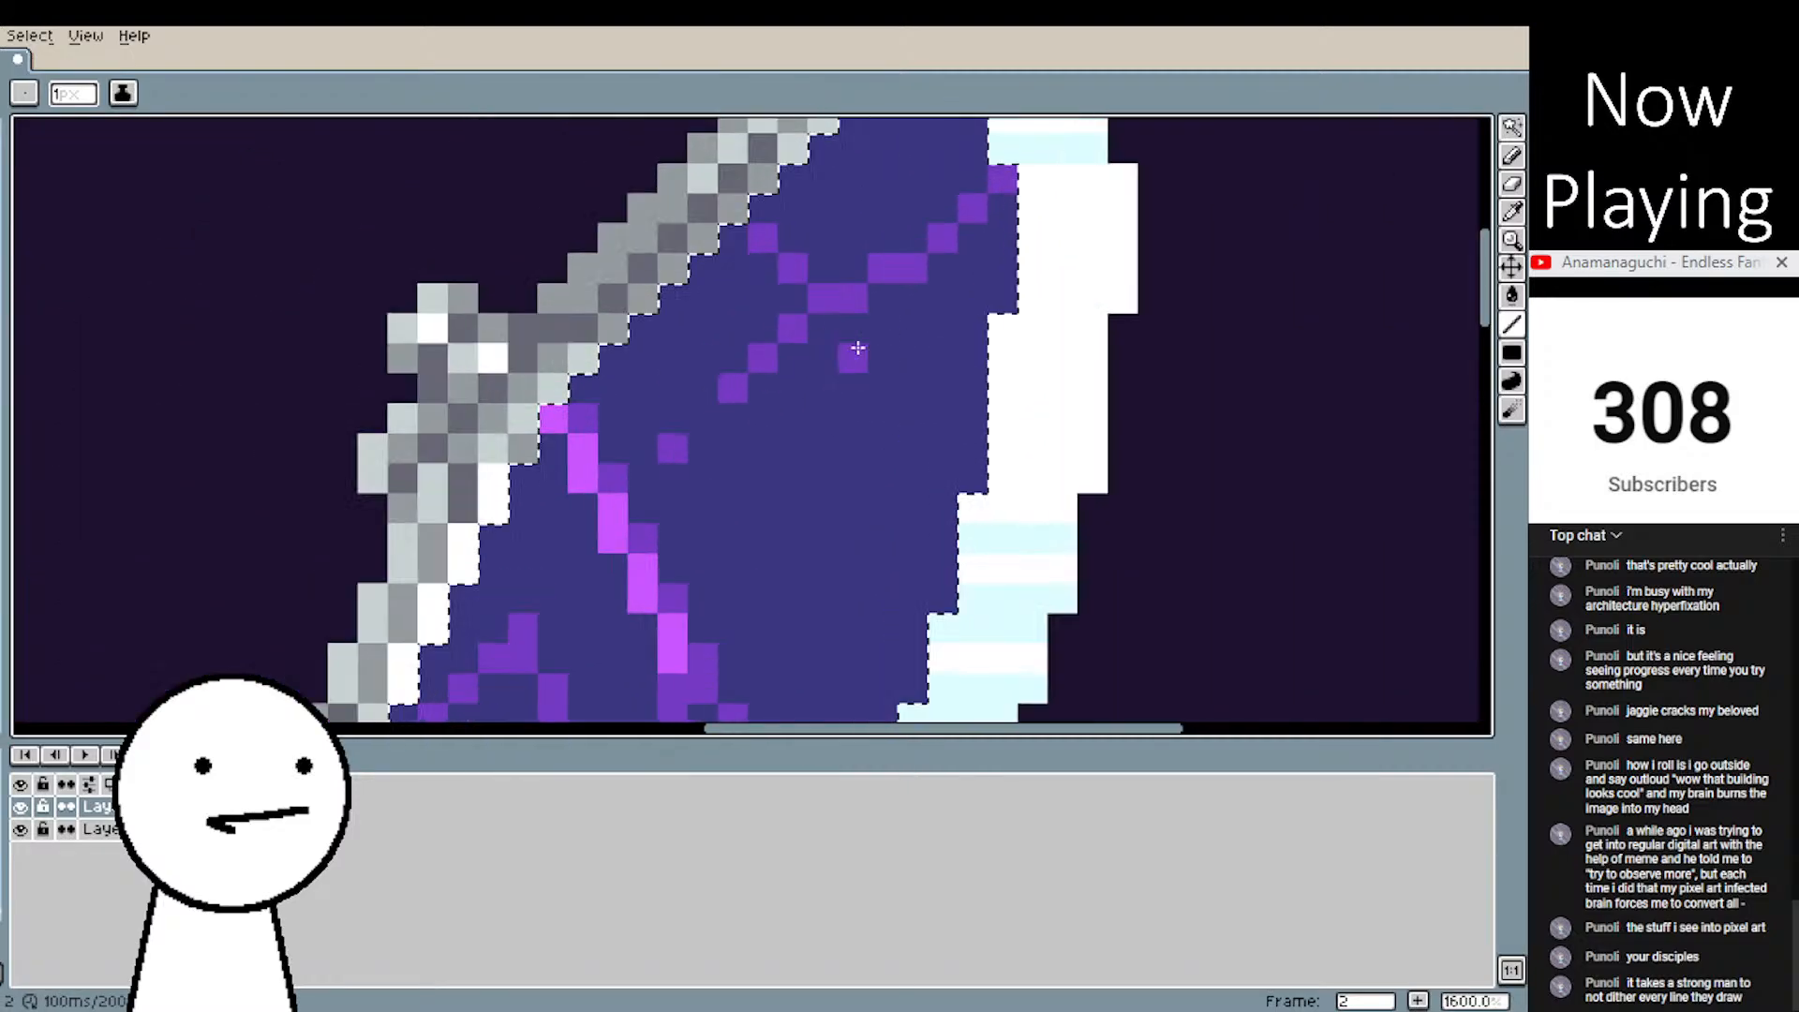
key(v)
key(ctrl+z)
key(b)
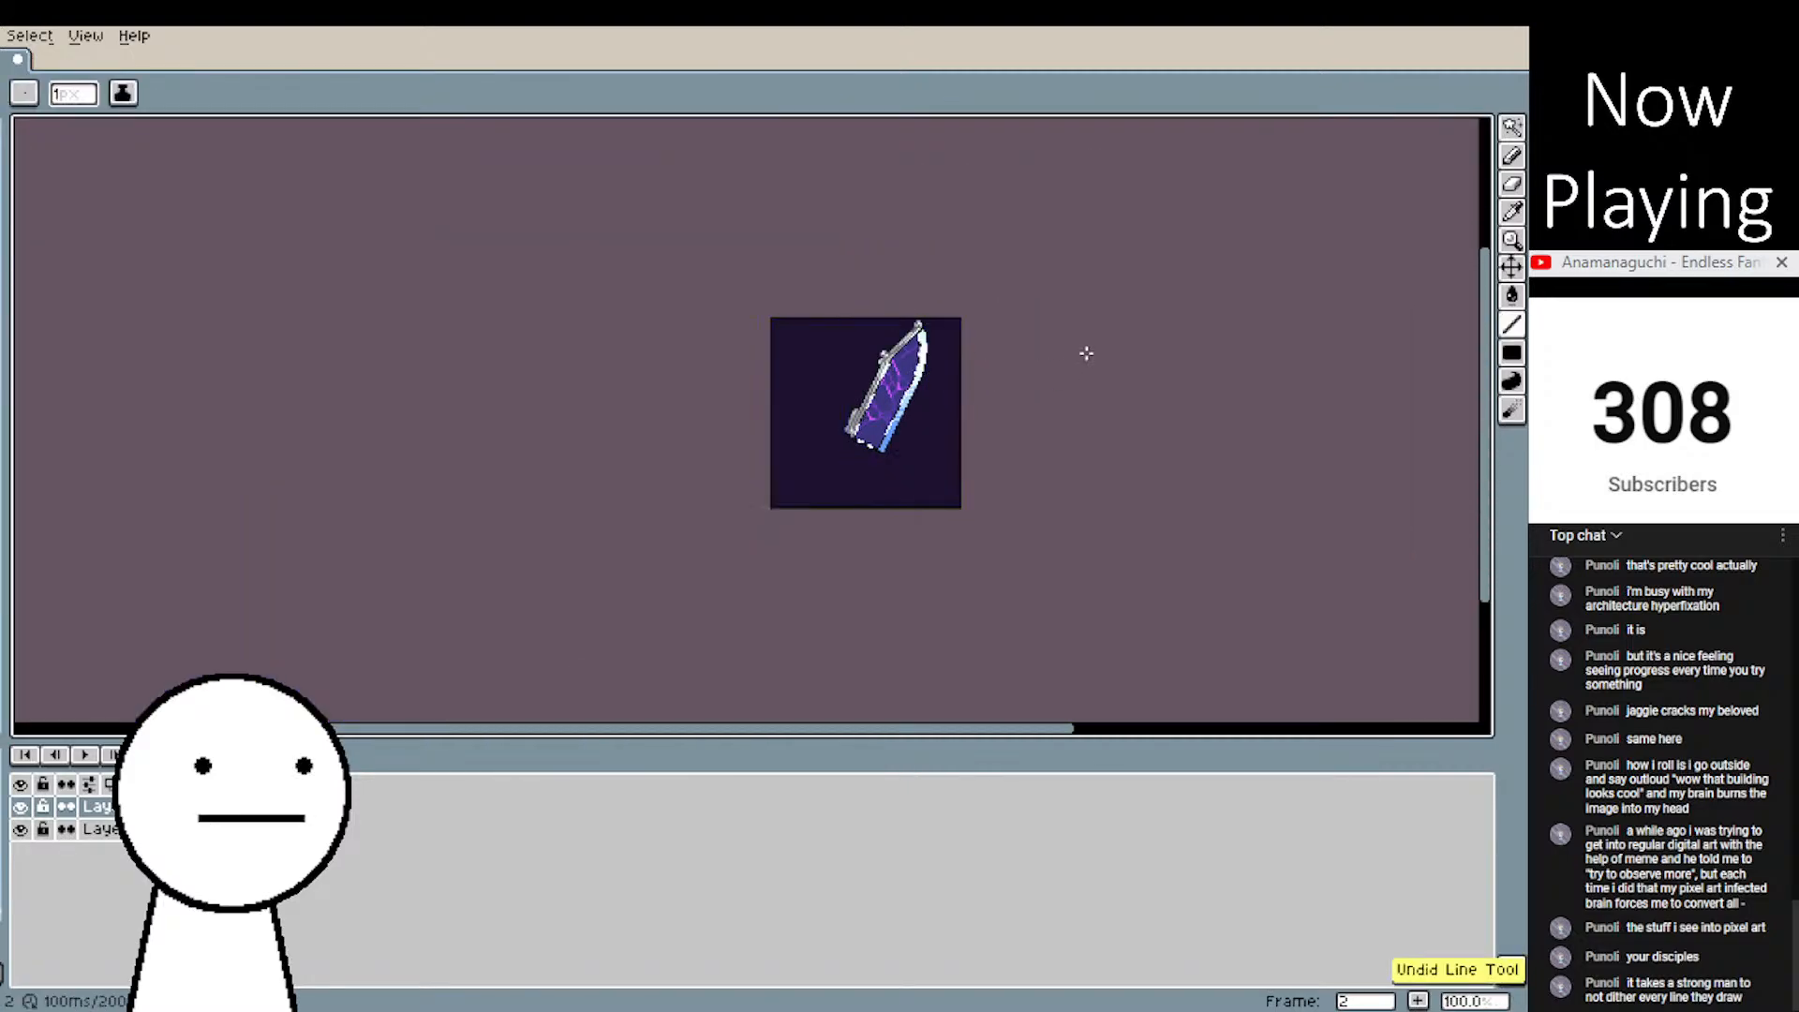
- Clear the selection around the blade's dark blue body
key(v)
key(b)
scroll(932, 441, up, 3)
scroll(926, 287, up, 4)
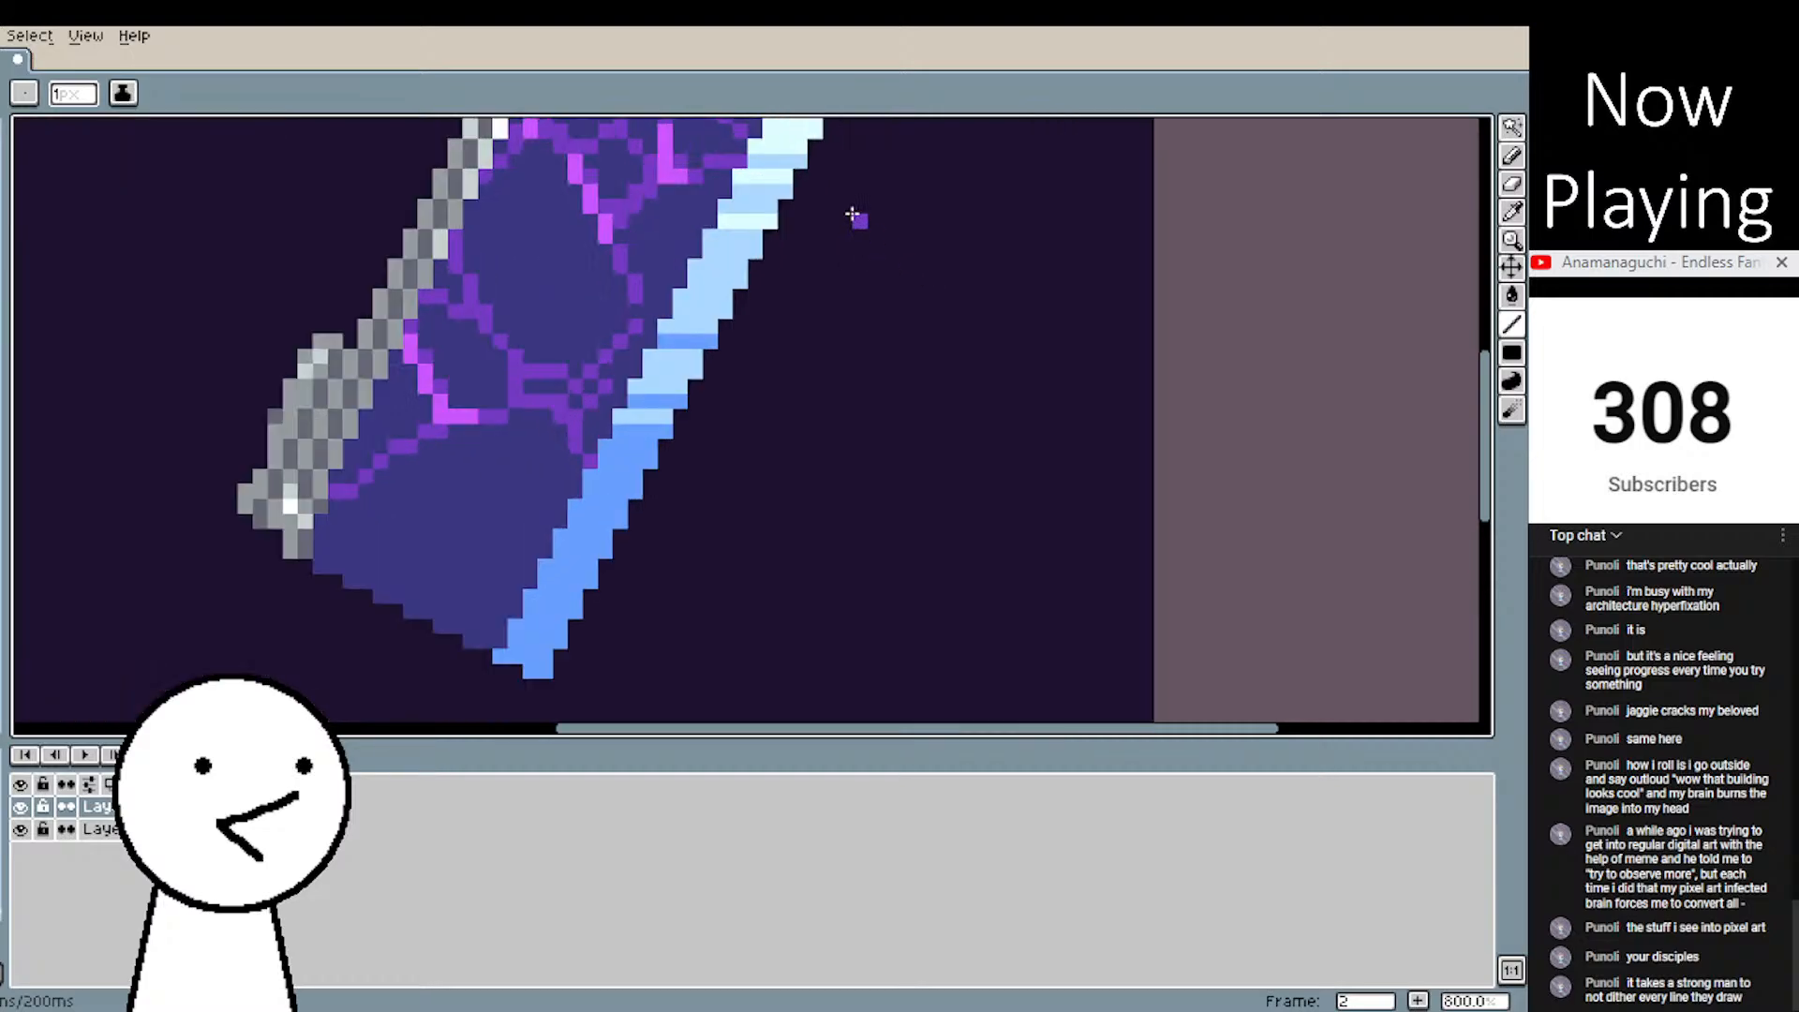
- Paint a light blue pixel where the two cracks meet the light edge, and a pale cyan one at the adjoining blue stripe's outer end
key(i)
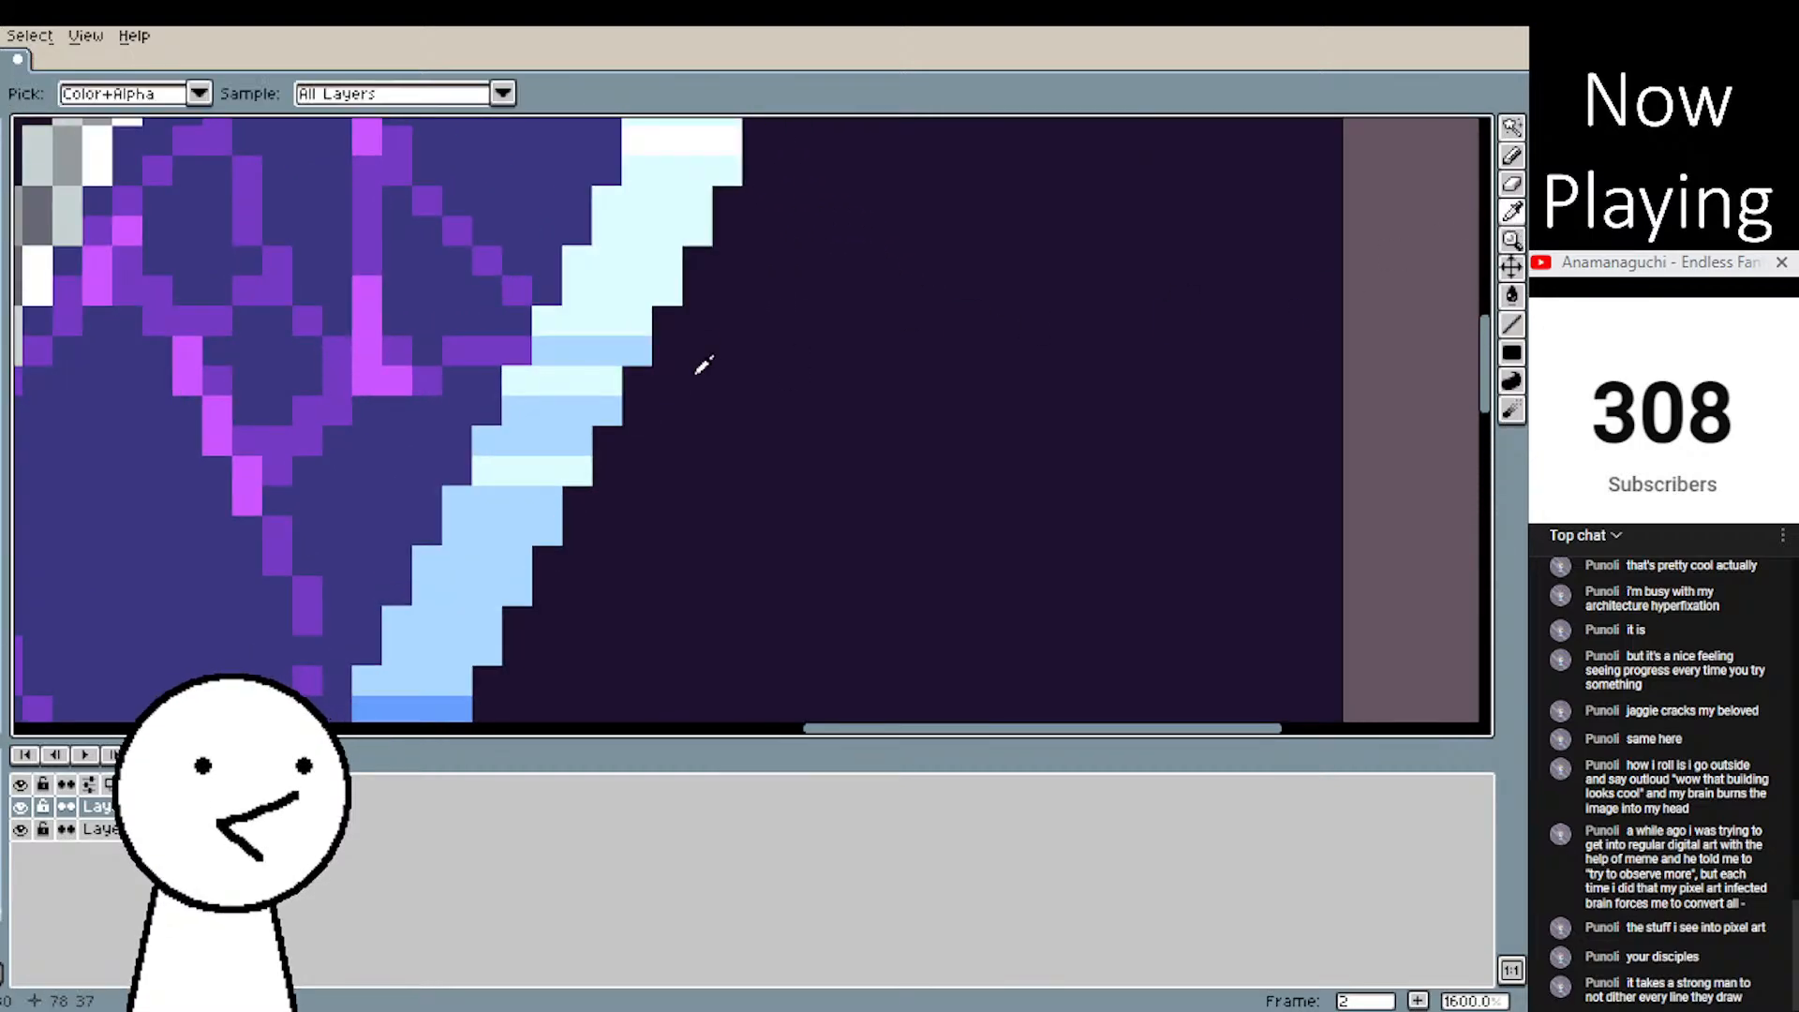
click(1503, 324)
scroll(527, 343, up, 1)
click(559, 316)
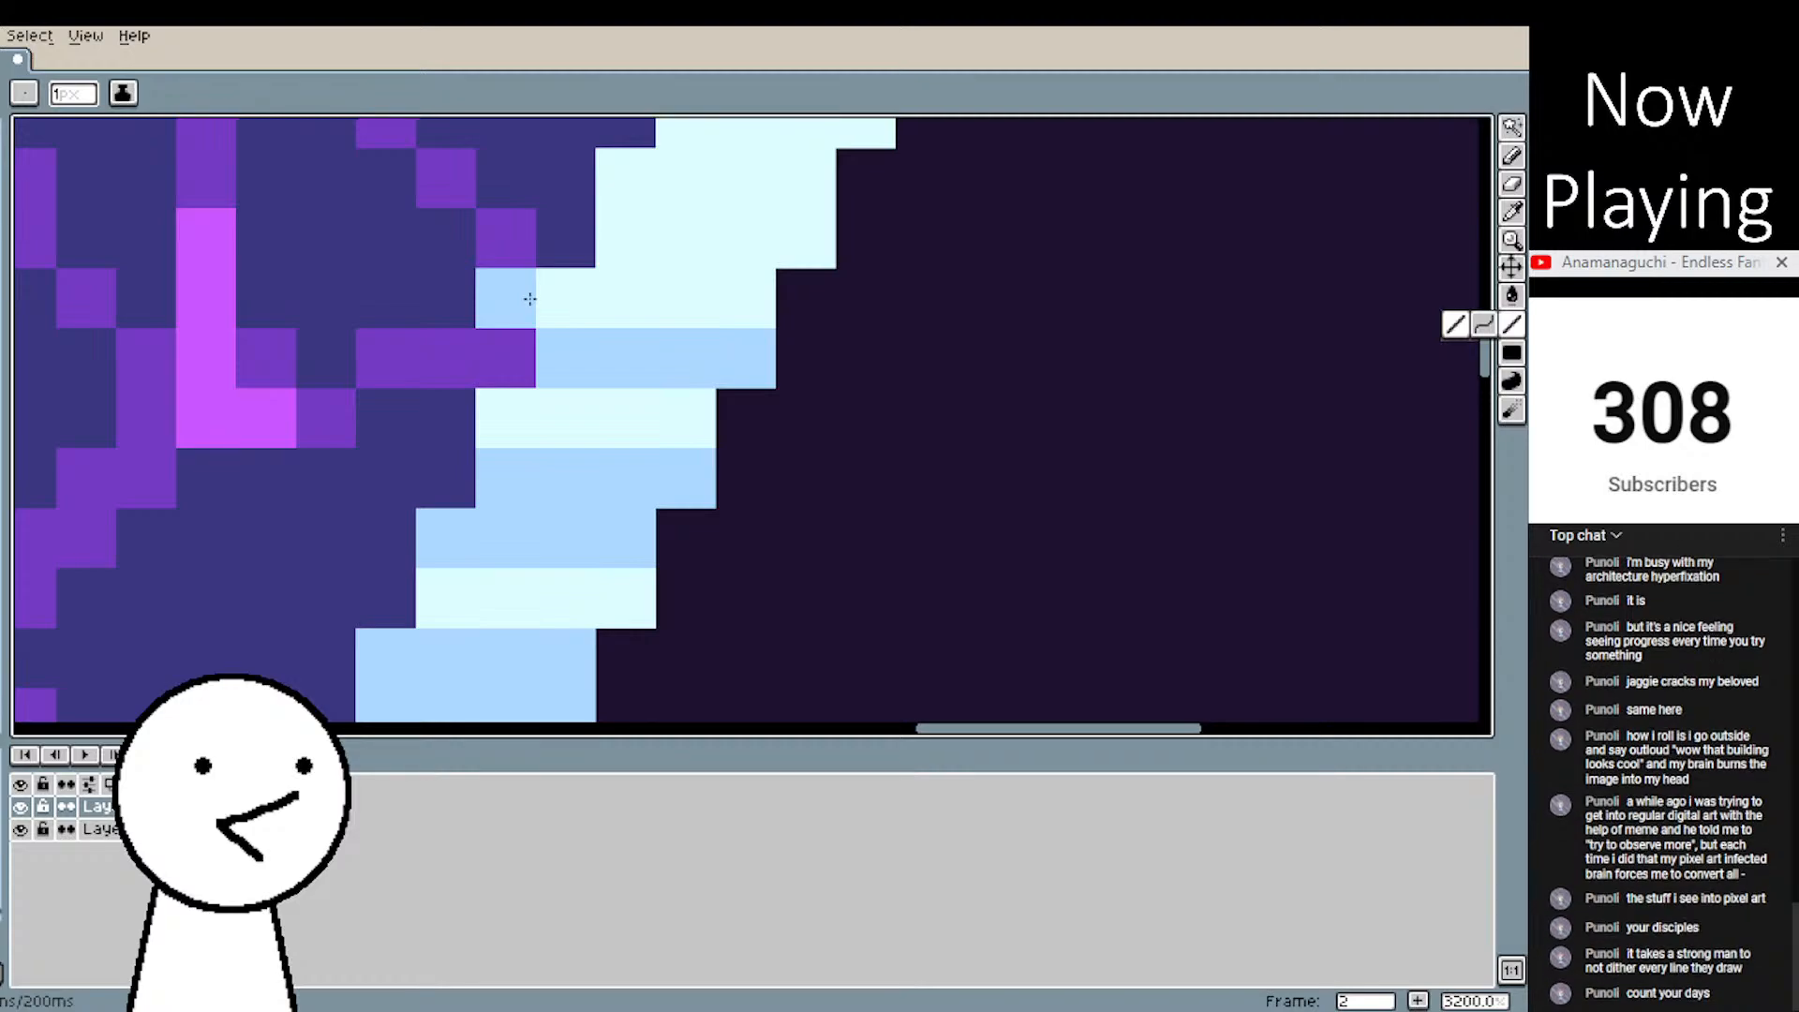
click(1509, 214)
key(l)
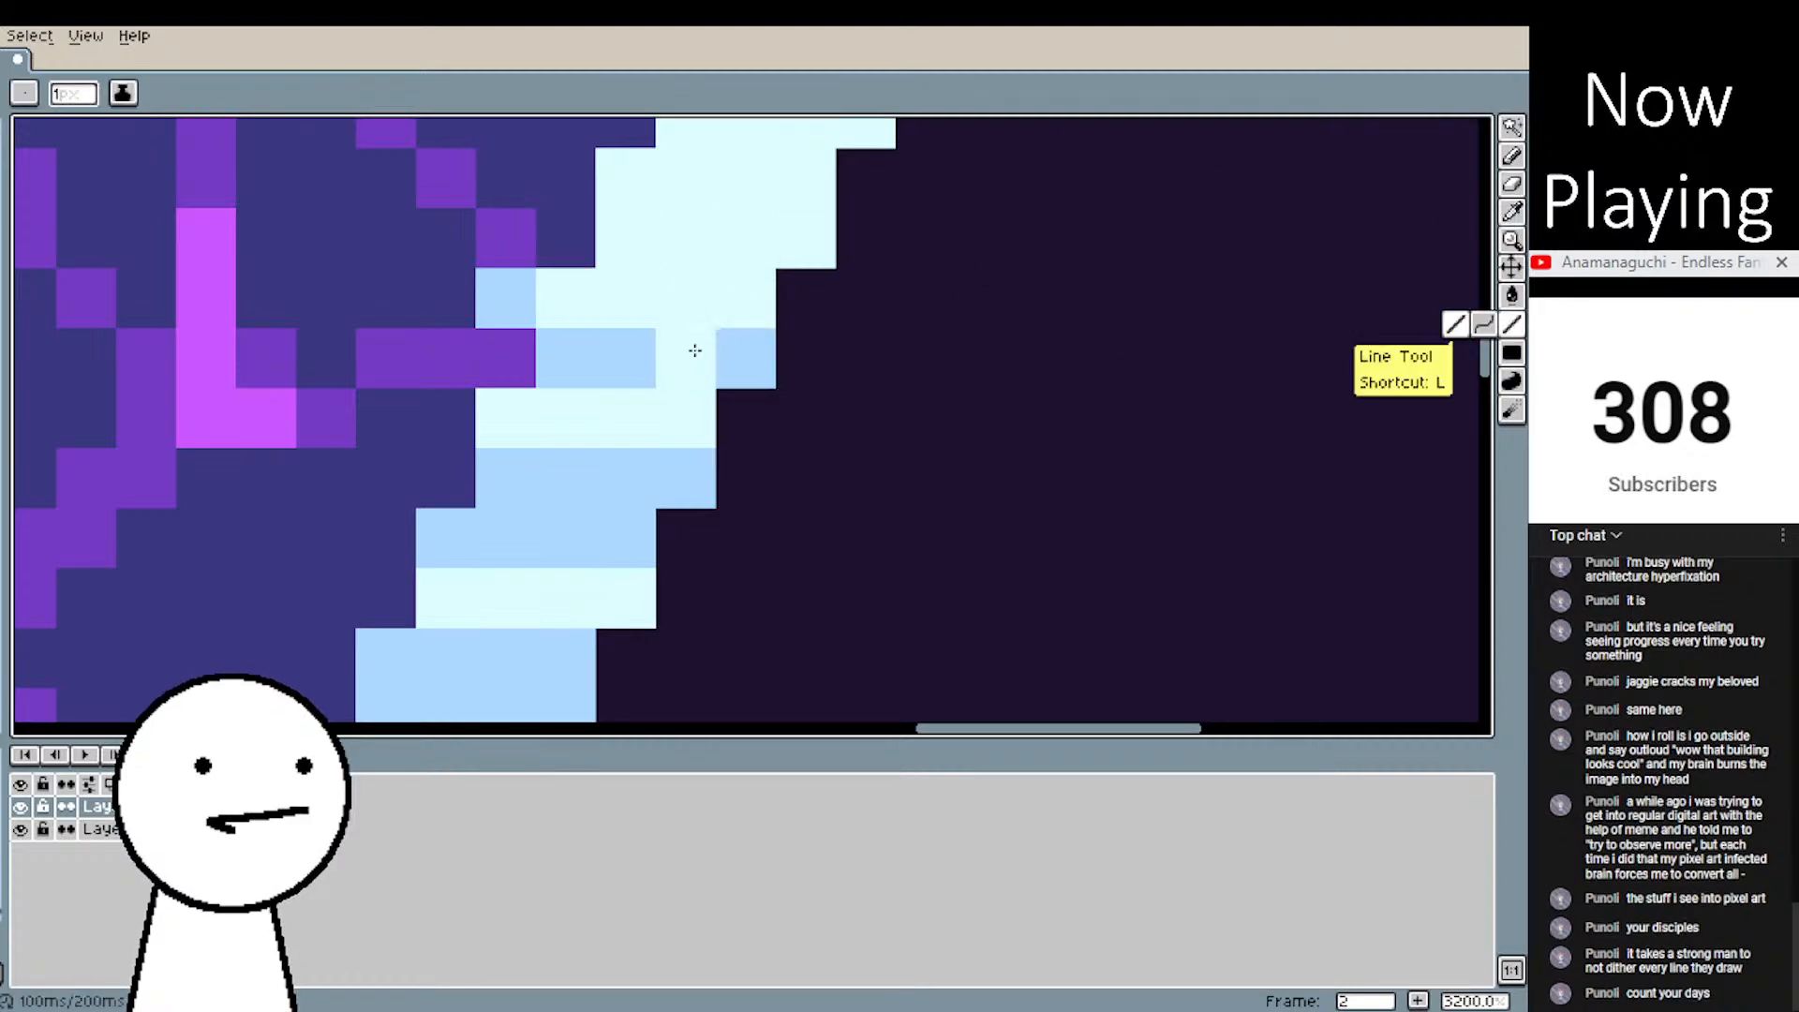
click(746, 357)
- Paint the two middle pixels of the pale cyan stripe just below the blue stripe white with the Line tool
click(1512, 214)
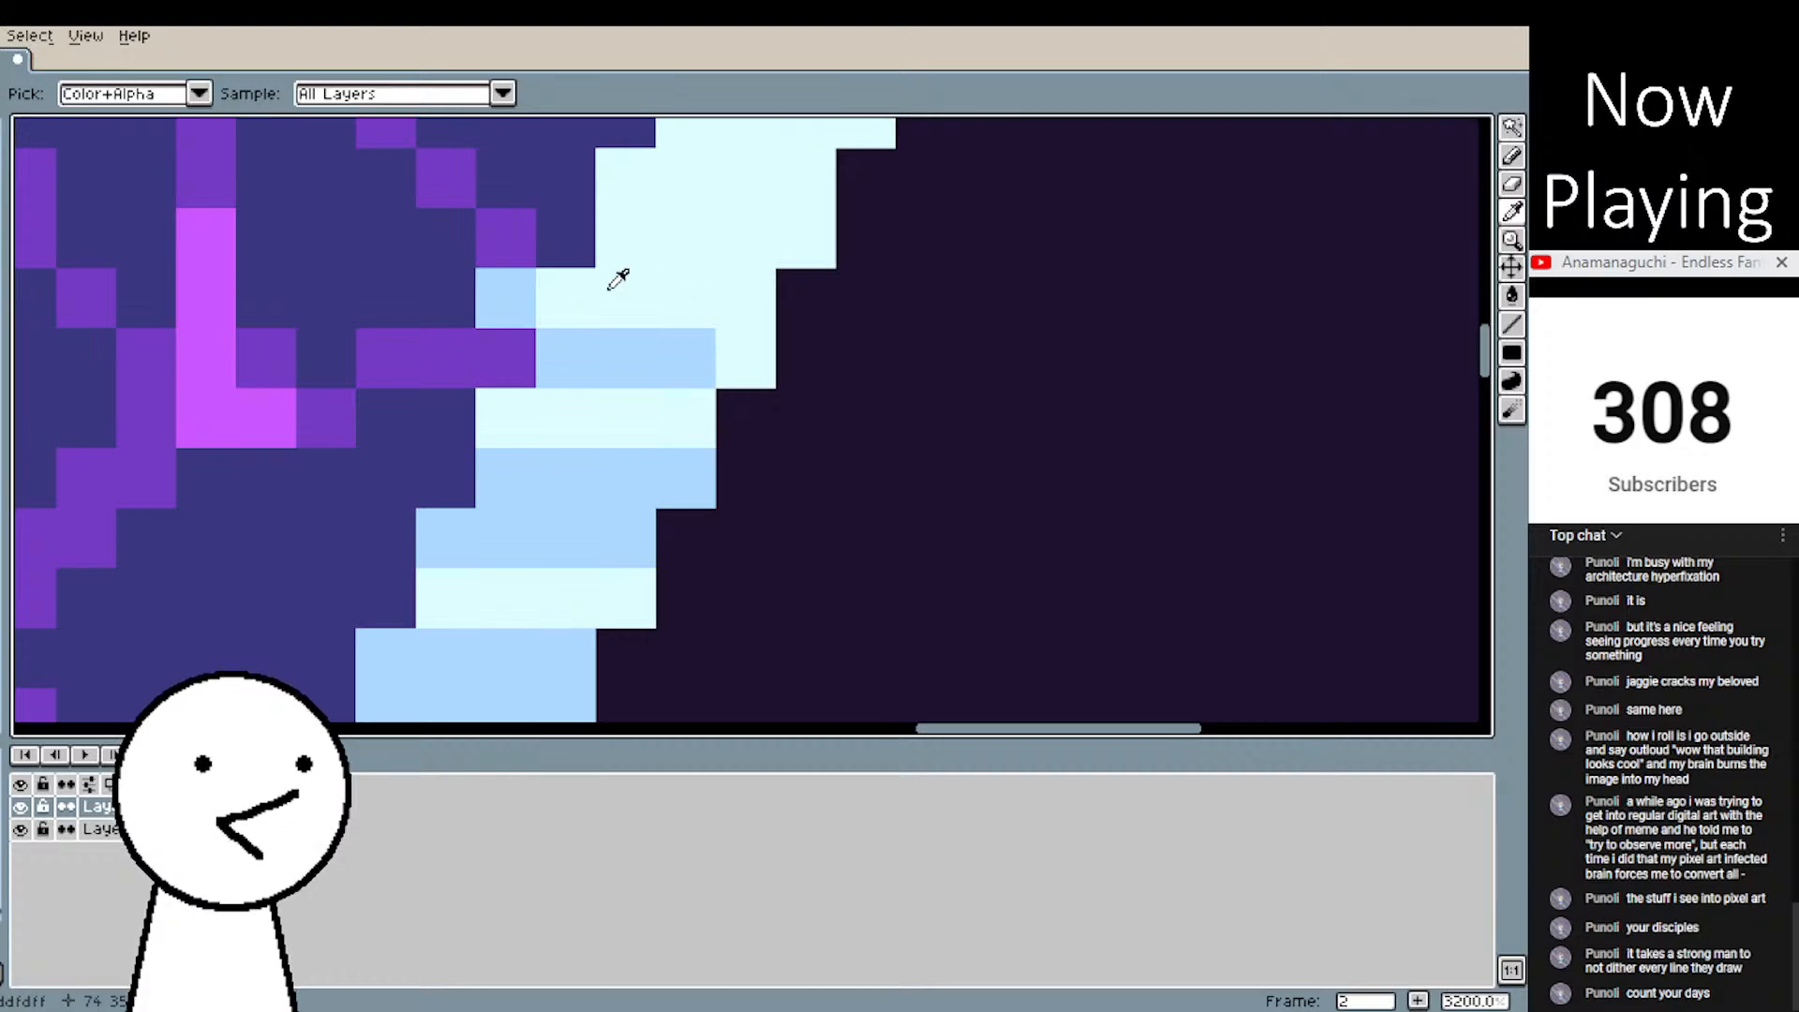
scroll(494, 421, right, 3)
scroll(493, 422, down, 2)
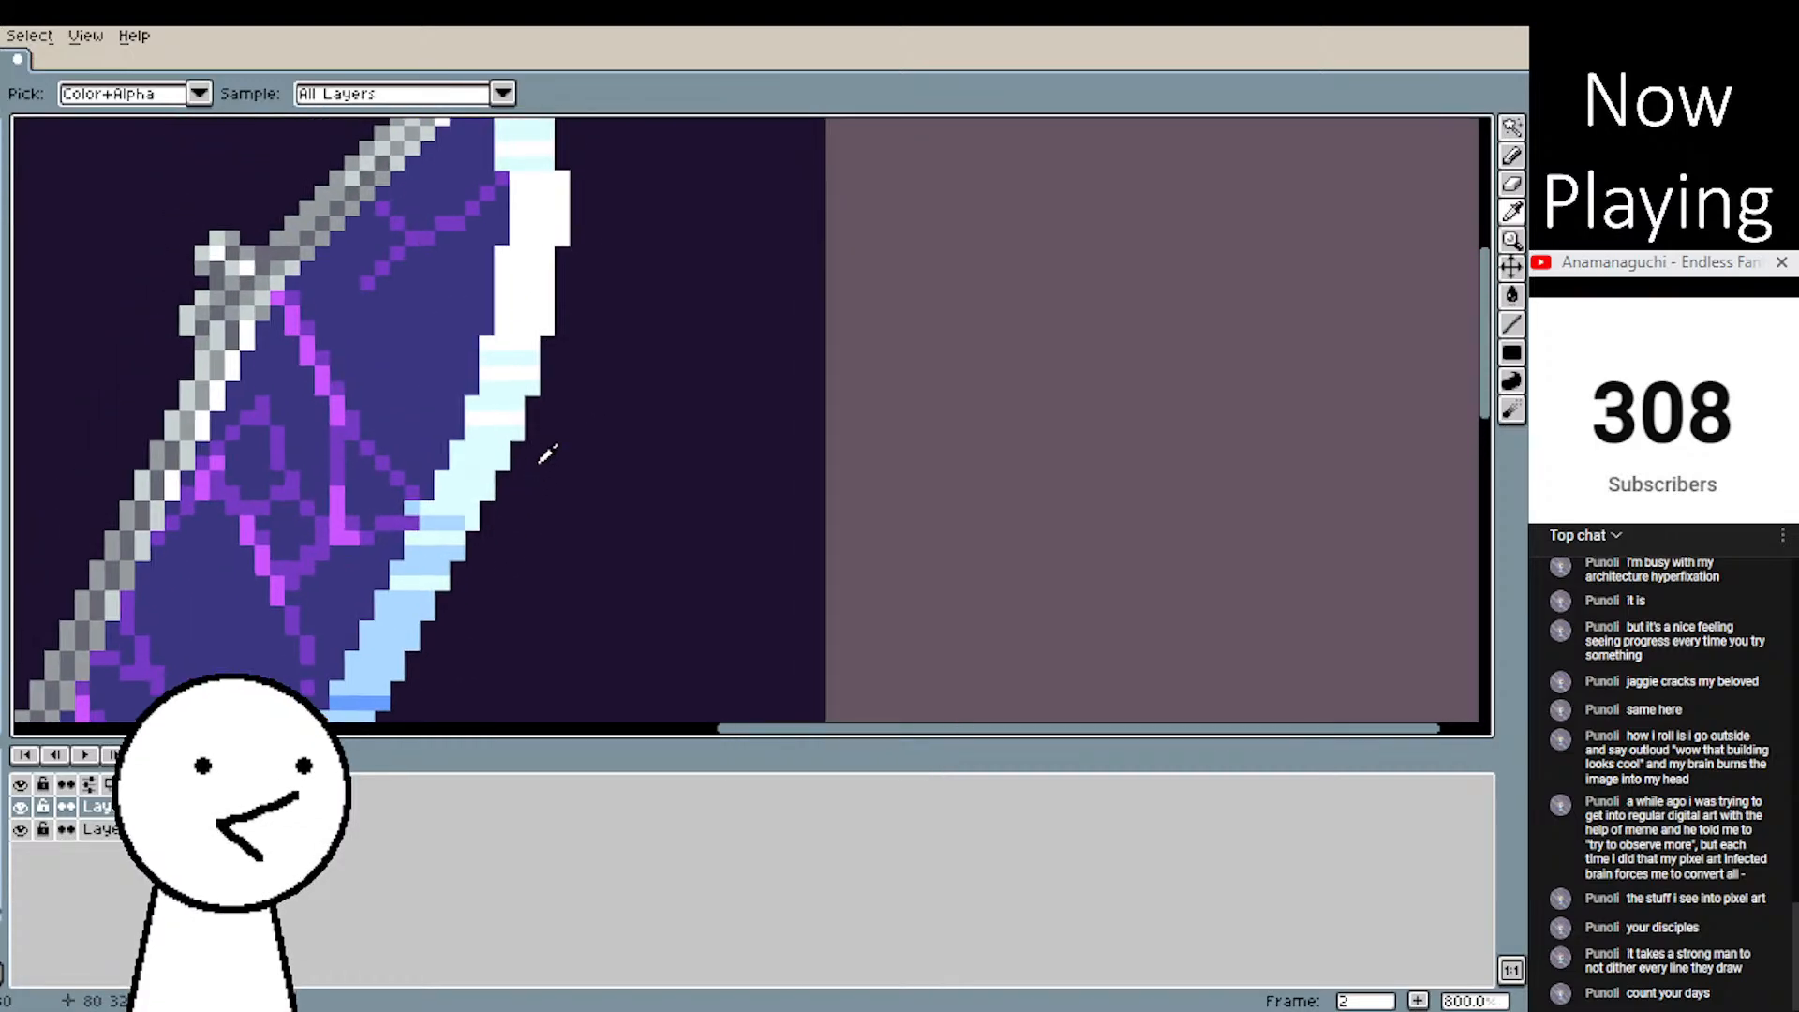
click(1512, 323)
scroll(663, 454, up, 2)
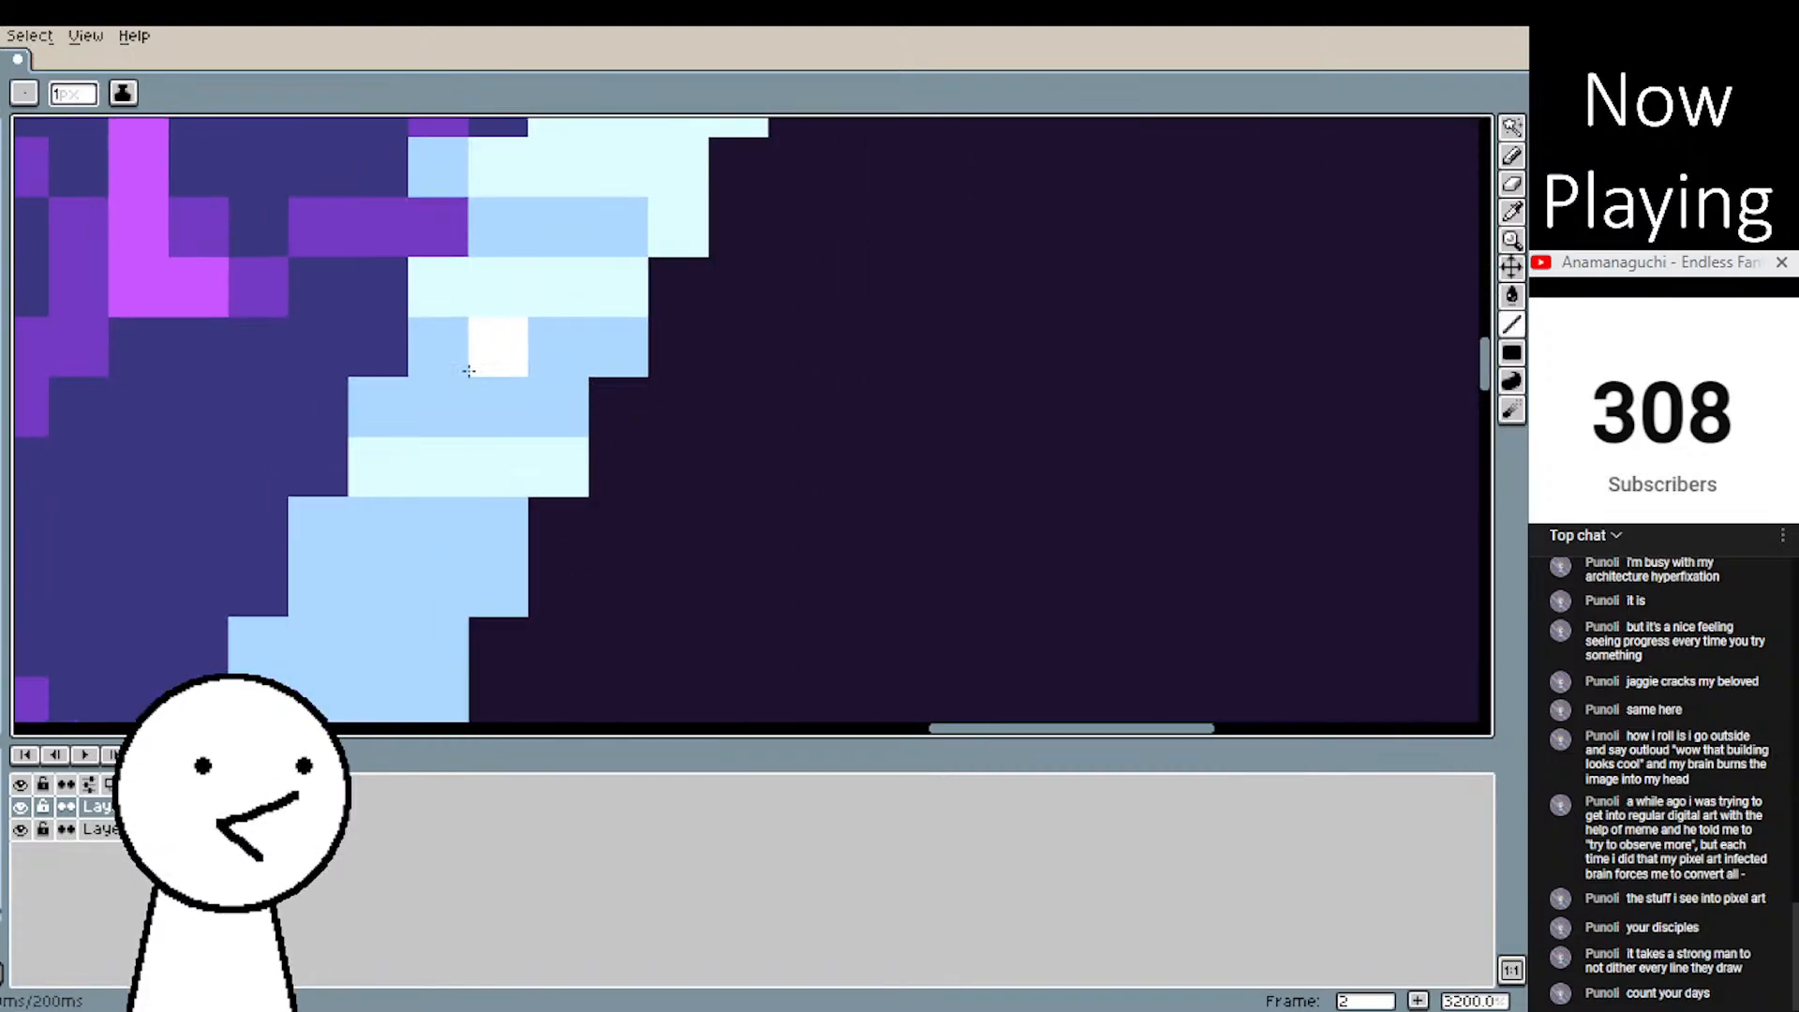
drag(477, 307, 621, 305)
scroll(564, 298, down, 3)
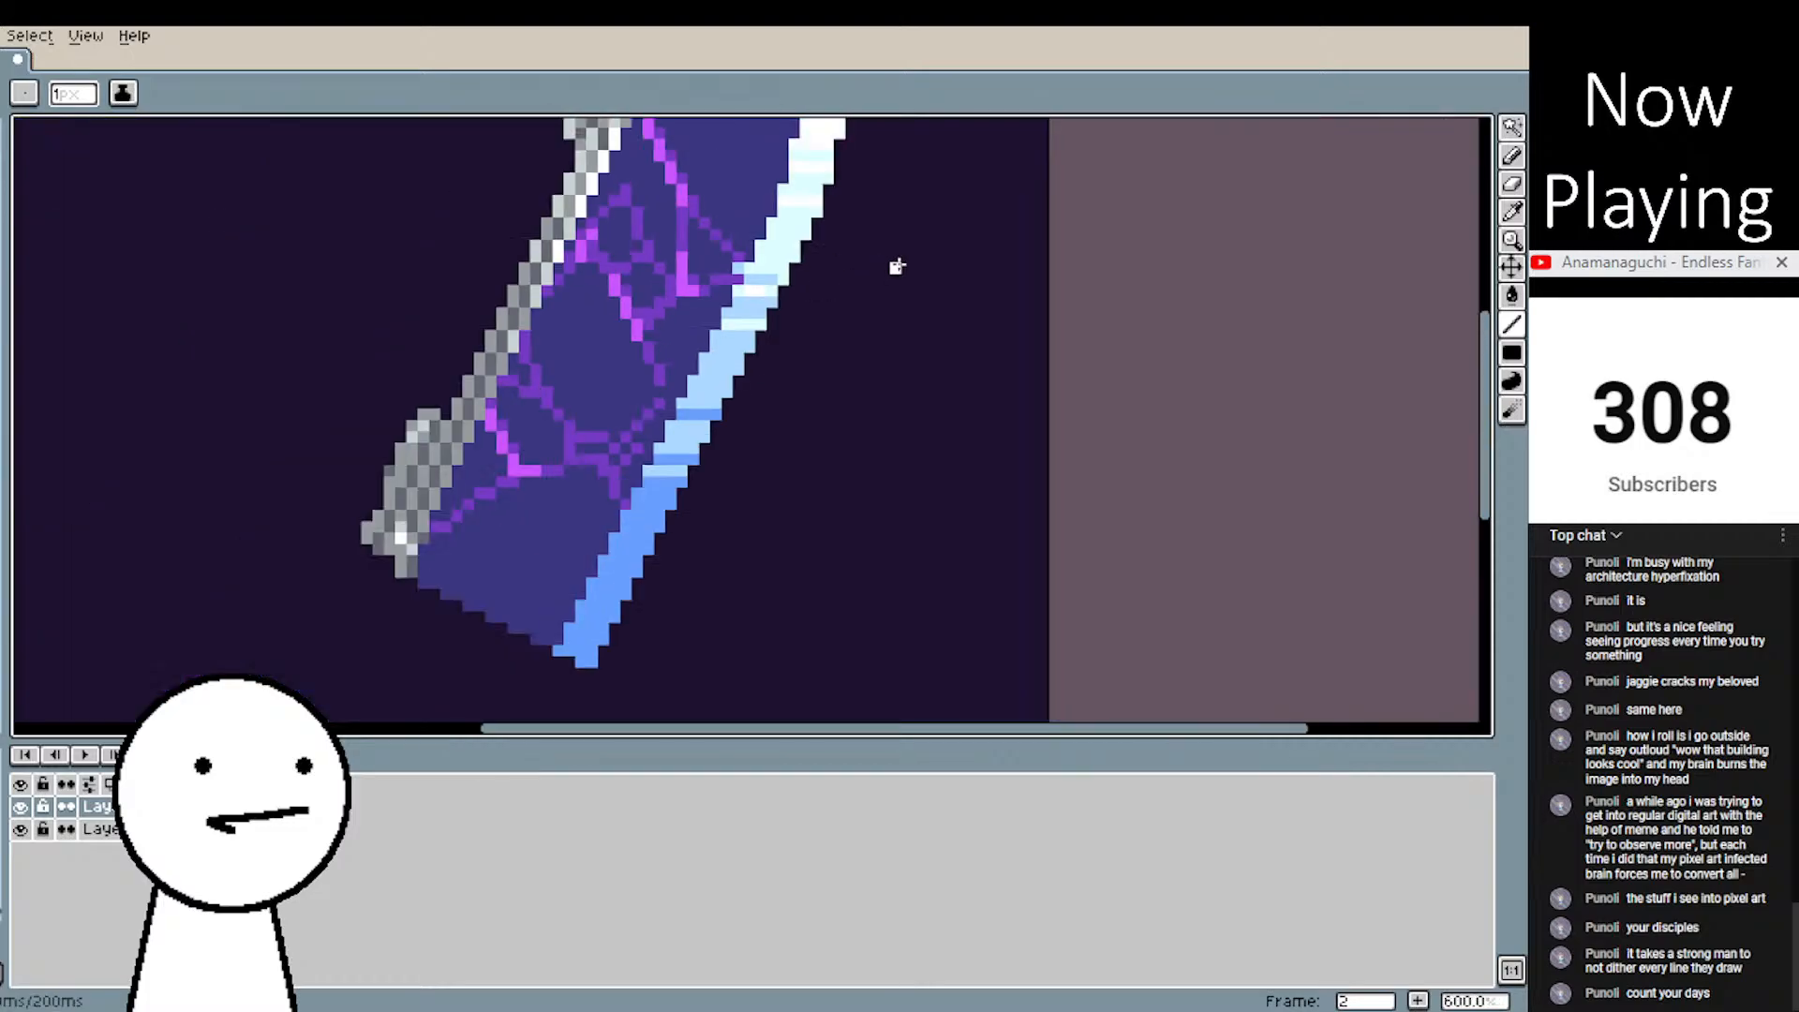
drag(904, 219, 882, 404)
scroll(817, 416, up, 7)
drag(622, 506, 682, 334)
scroll(838, 433, down, 3)
scroll(932, 494, up, 3)
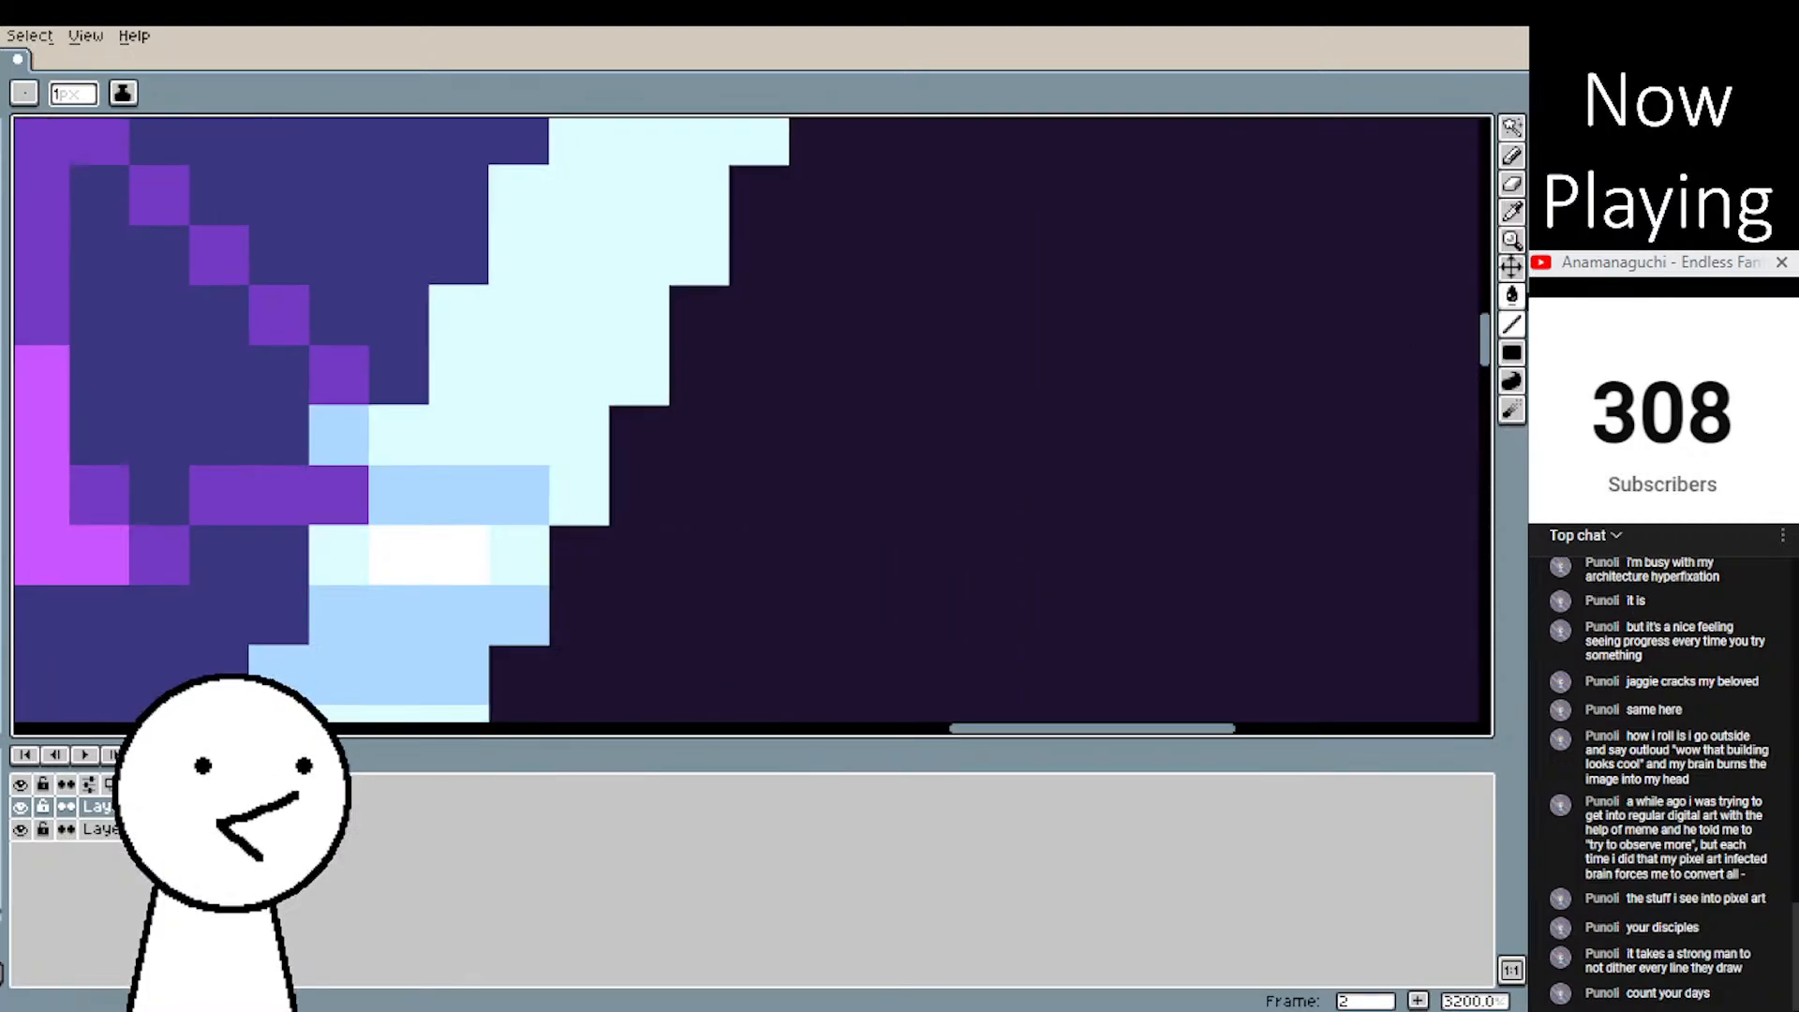
- Paint the upper crack's two lowest diagonal pixels and the edge pixel beside the junction light blue with the Line tool
click(1513, 212)
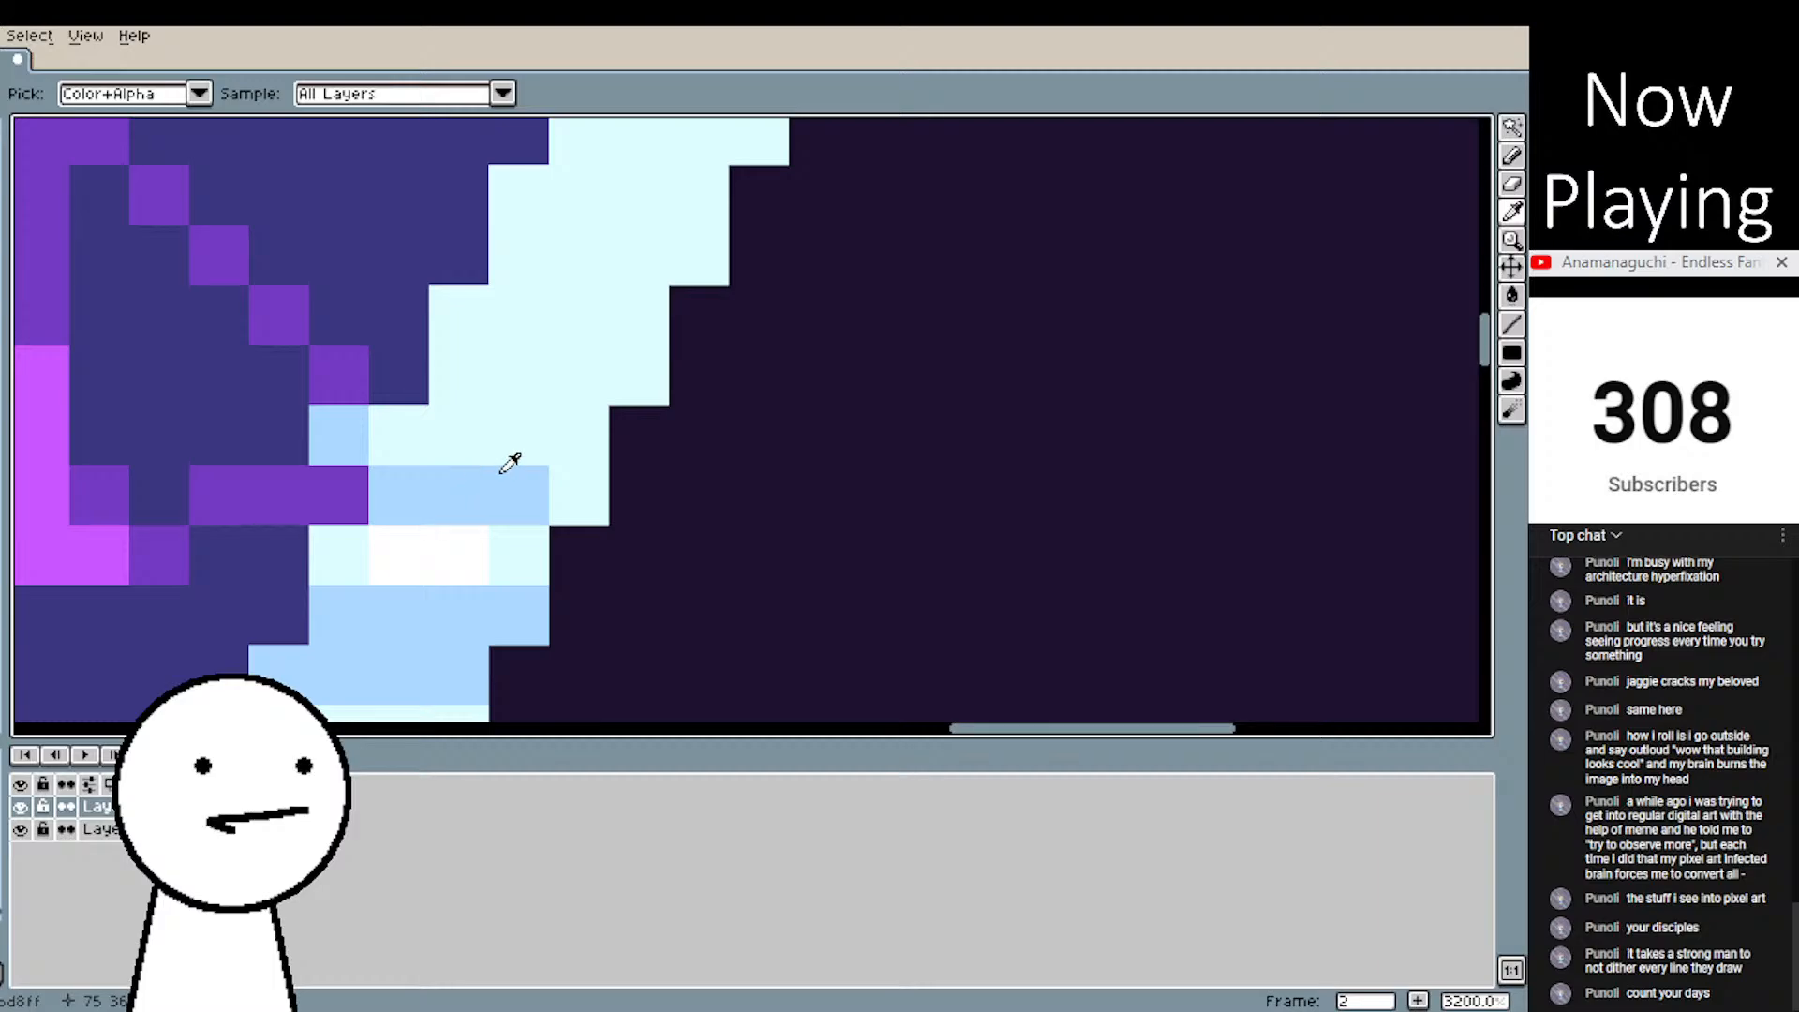
click(1512, 325)
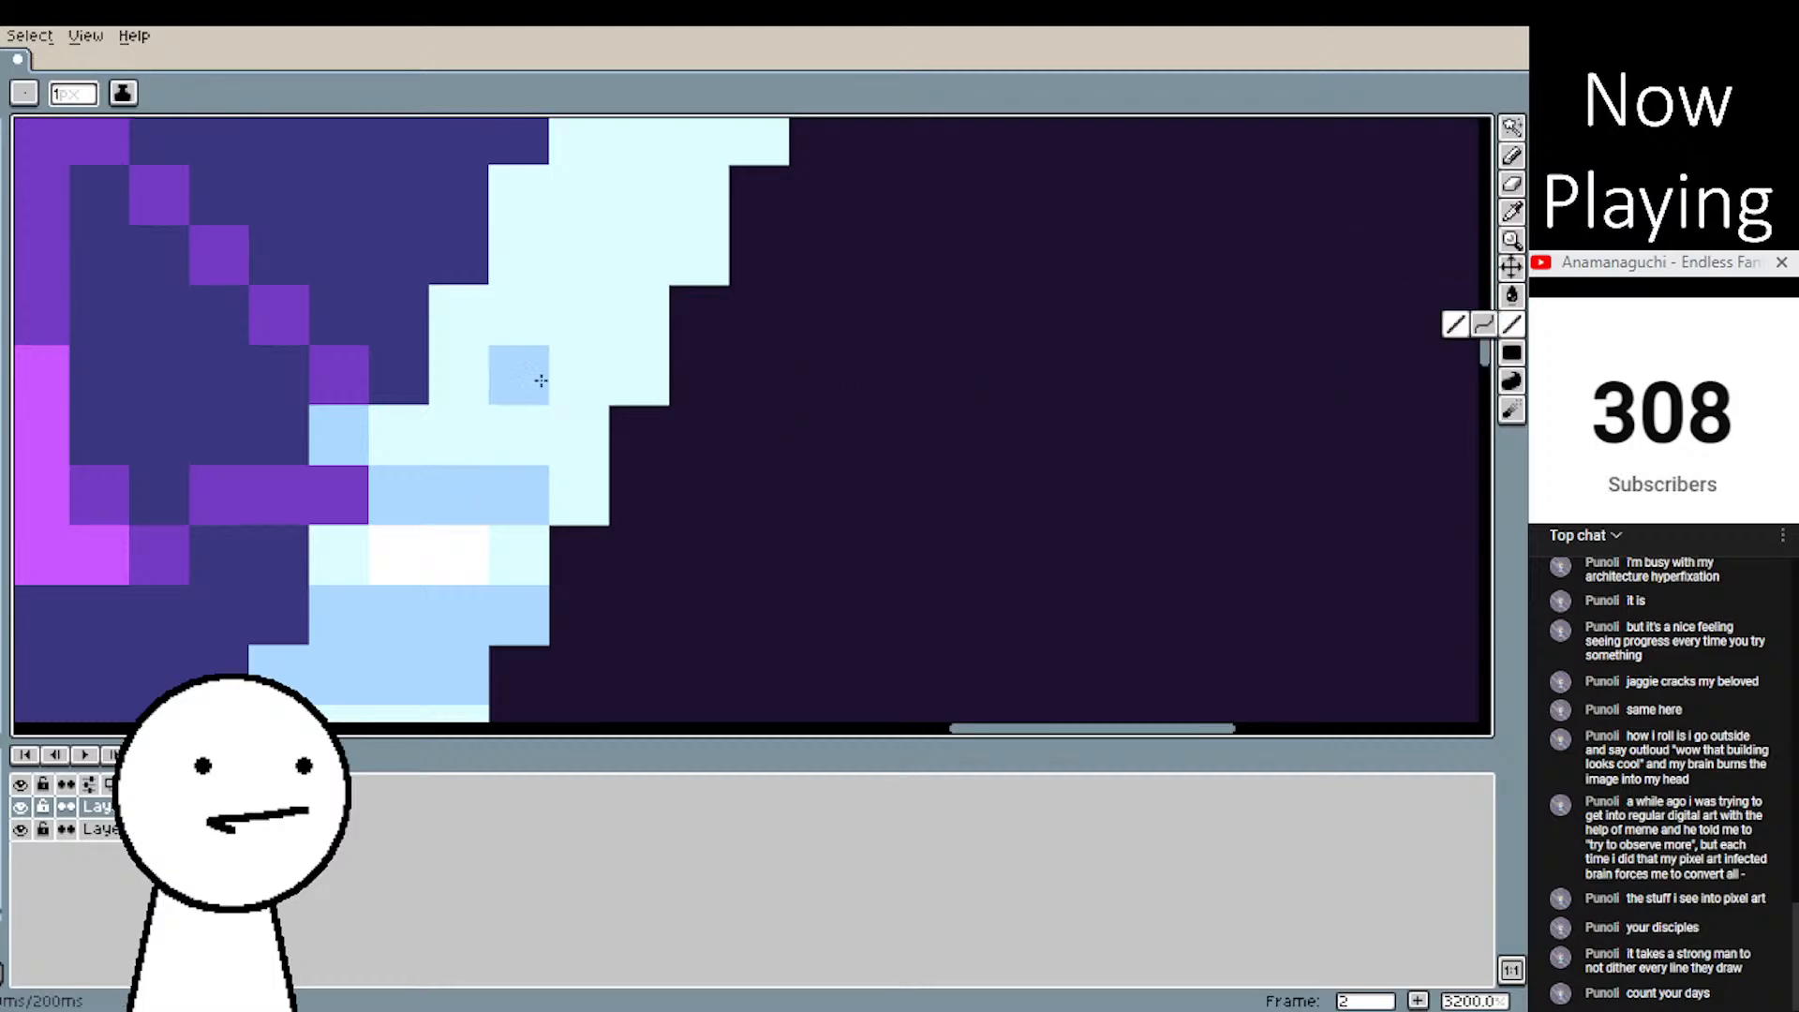
scroll(871, 421, down, 5)
scroll(839, 422, up, 3)
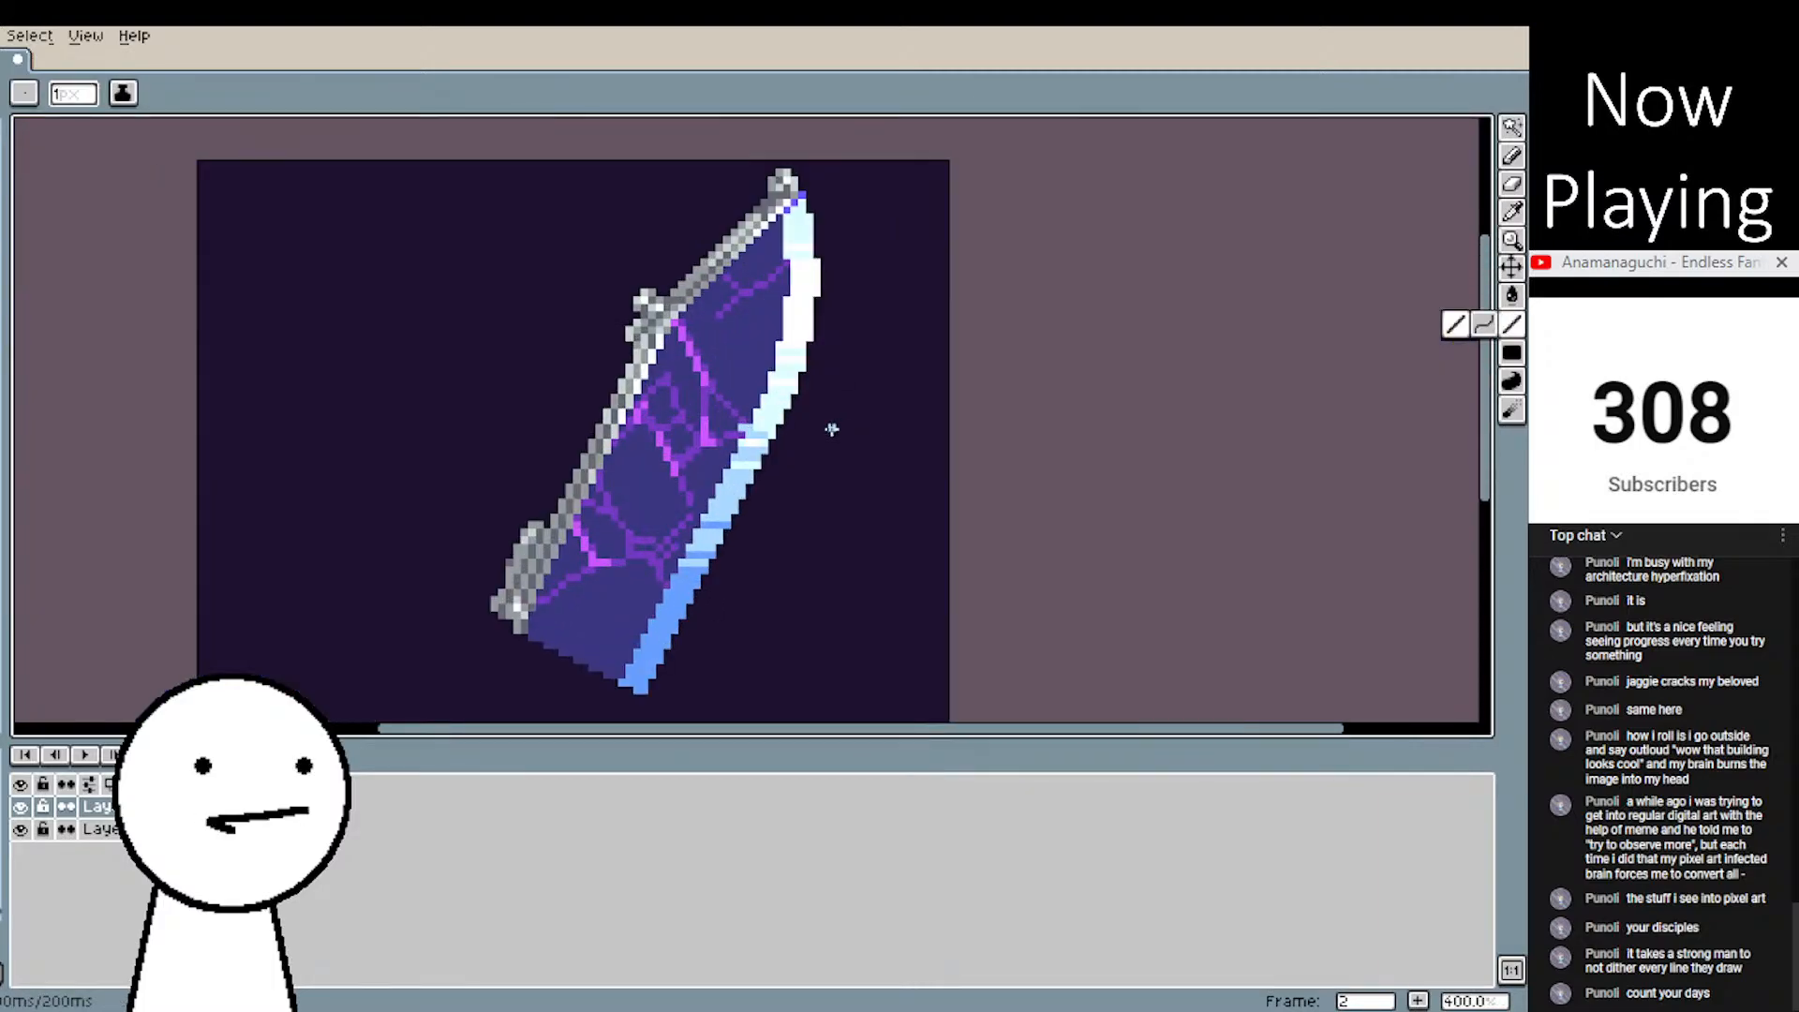
scroll(827, 460, up, 4)
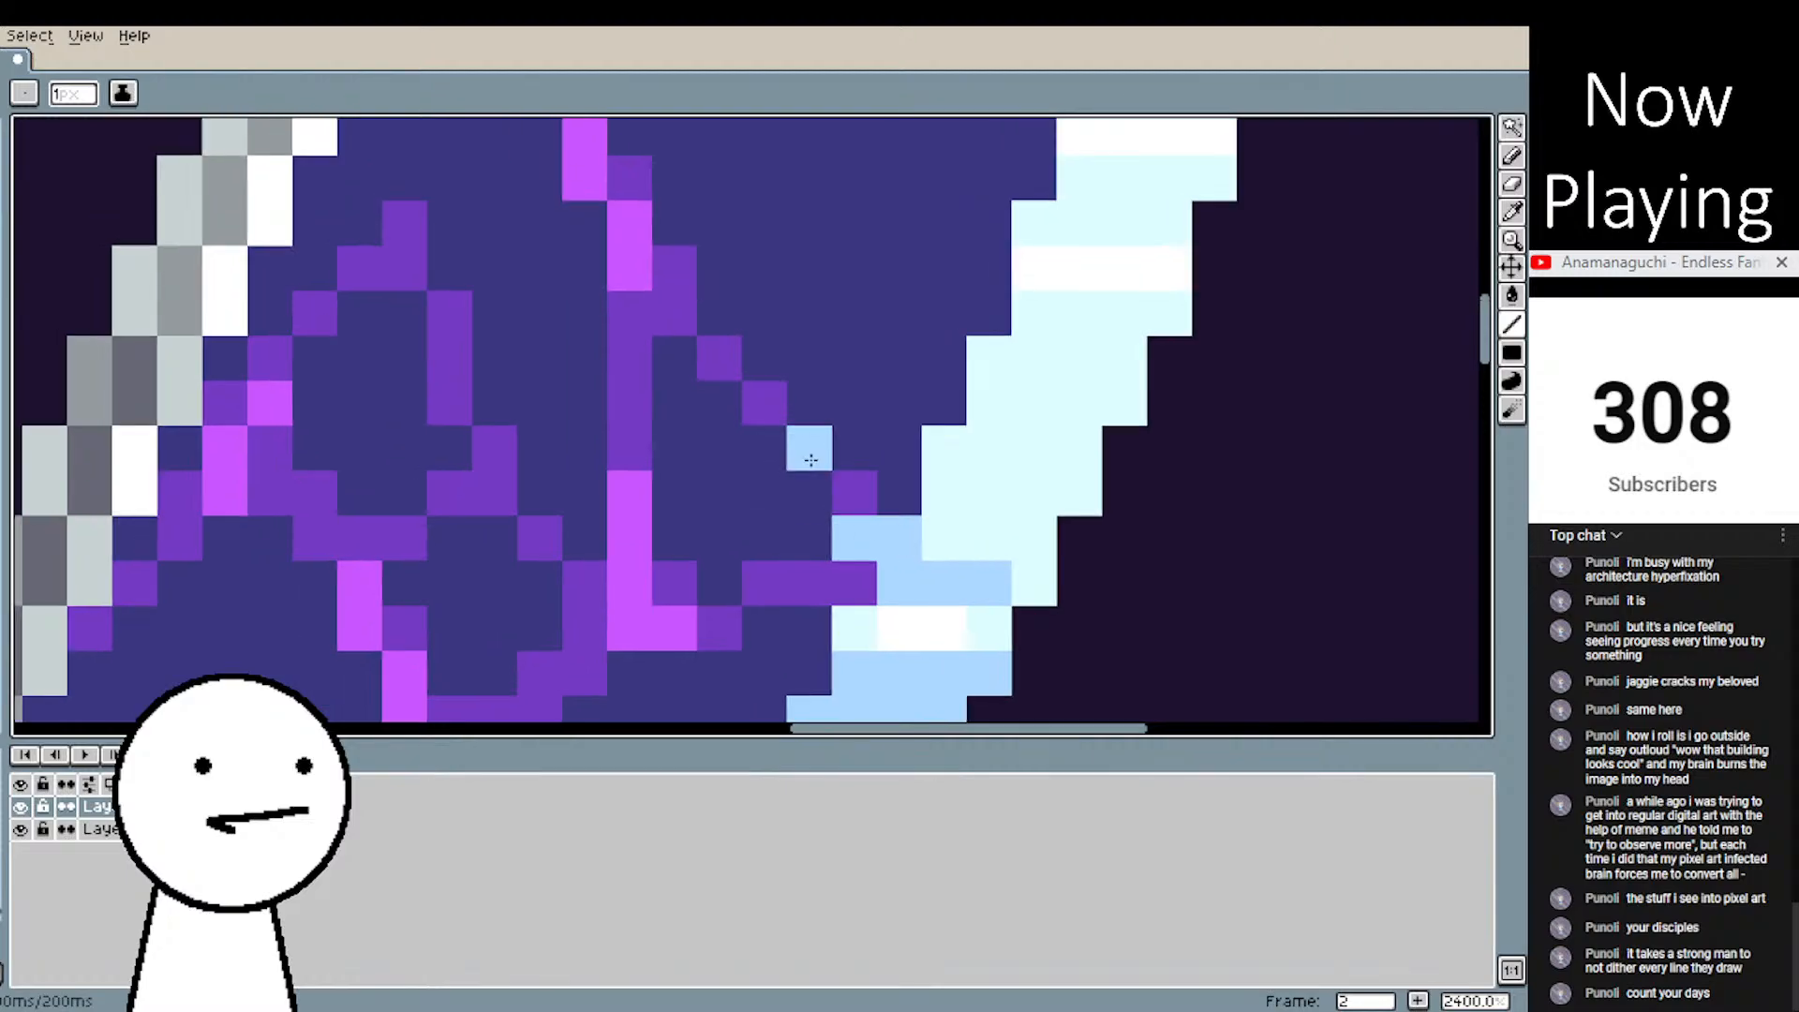
- Paint one bright pink pixel at the junction between the light blue crack end and the dark purple horizontal crack
click(1509, 217)
drag(1098, 458, 950, 428)
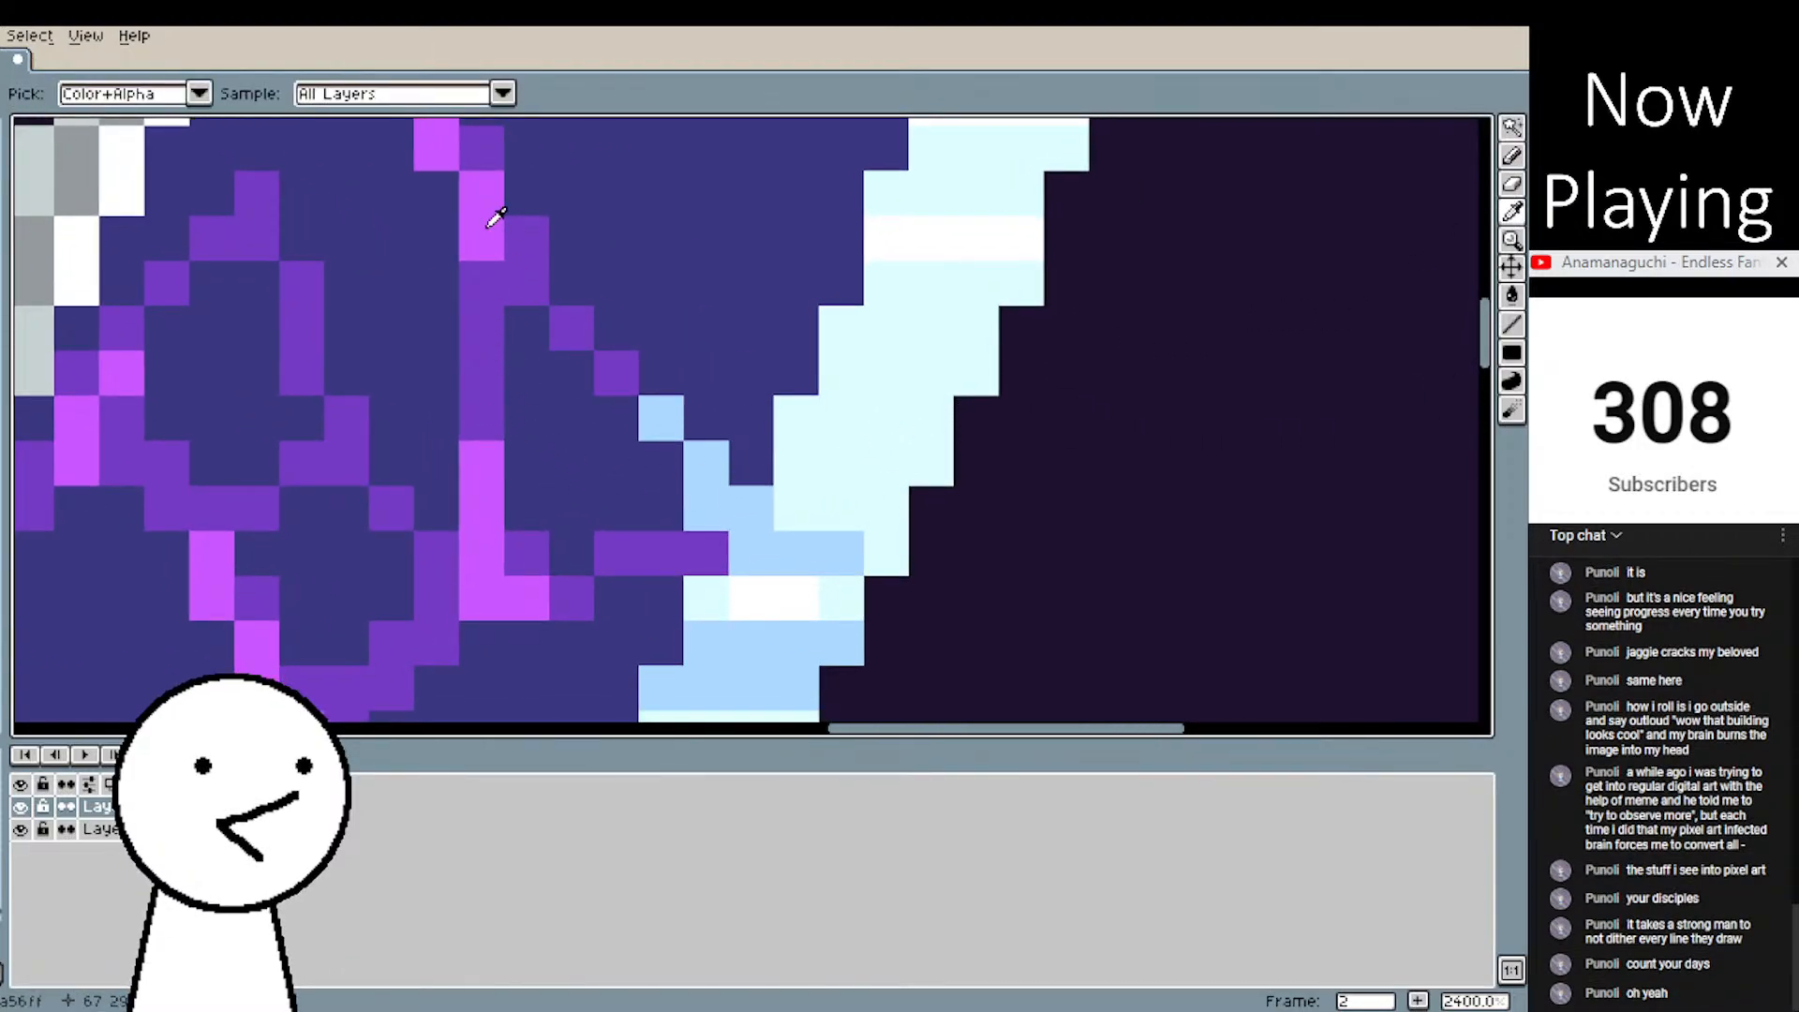
click(1517, 329)
click(710, 508)
scroll(1029, 451, down, 5)
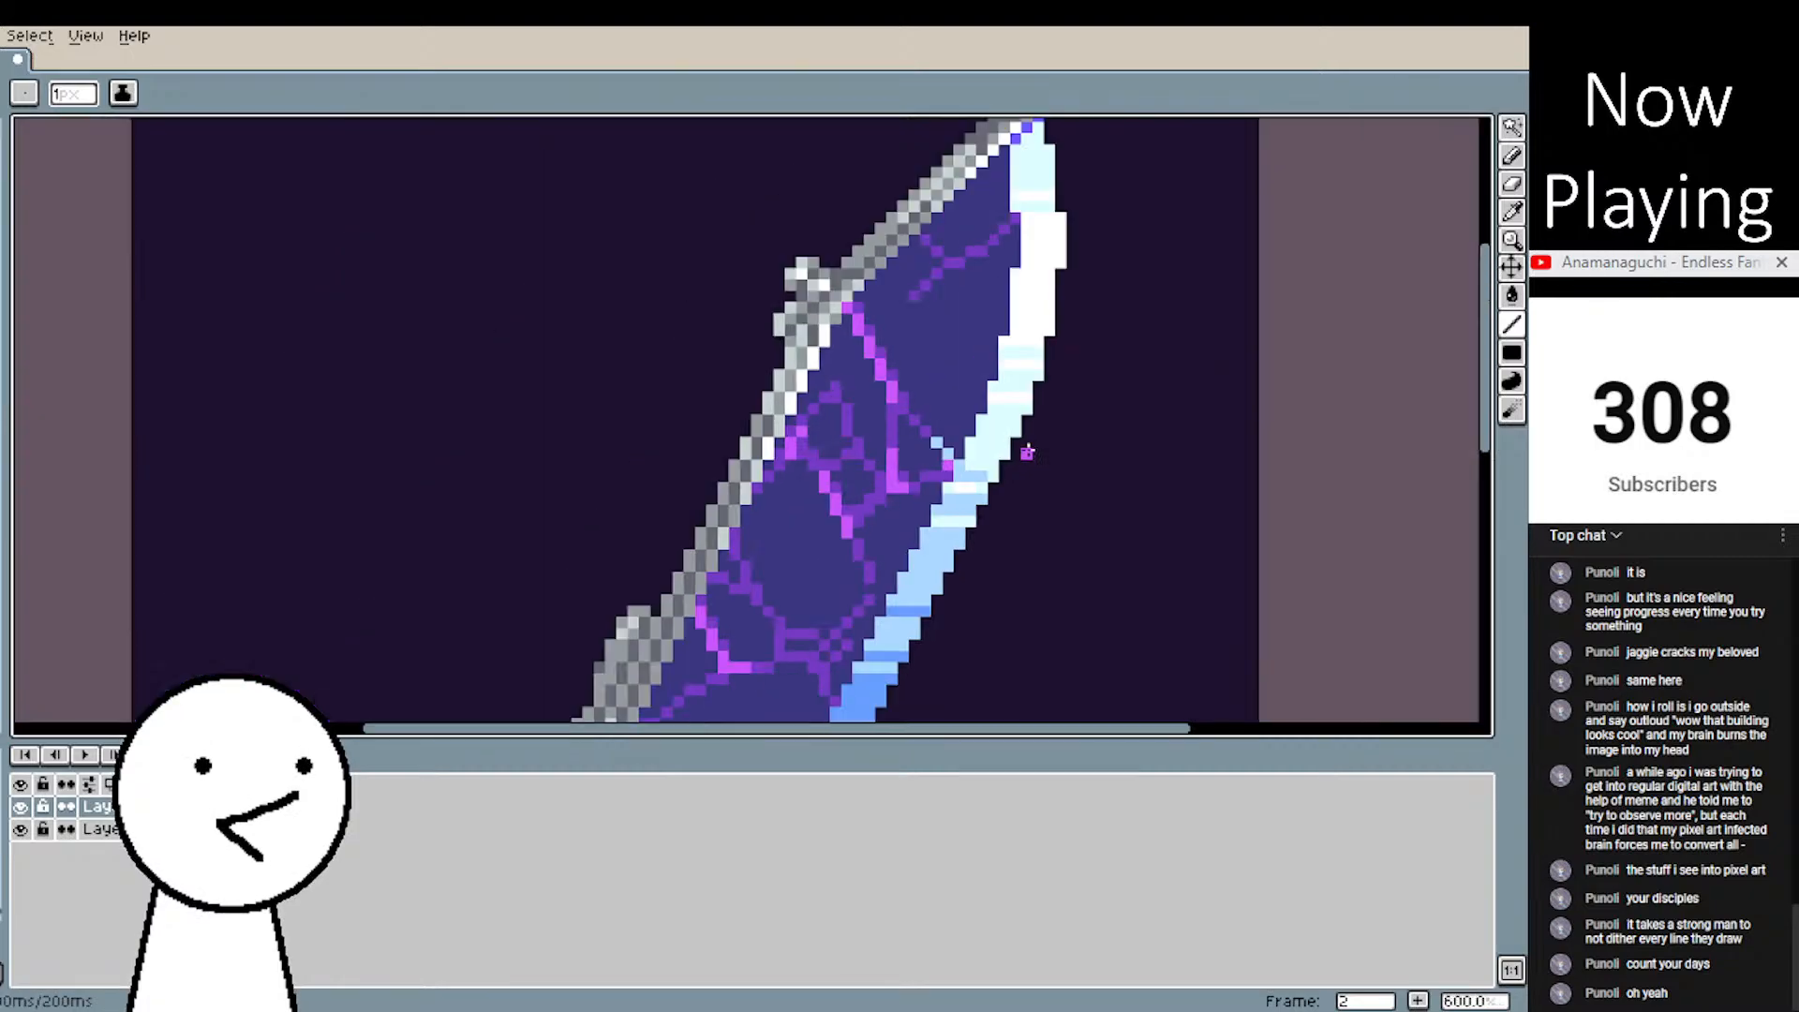
scroll(1050, 366, down, 4)
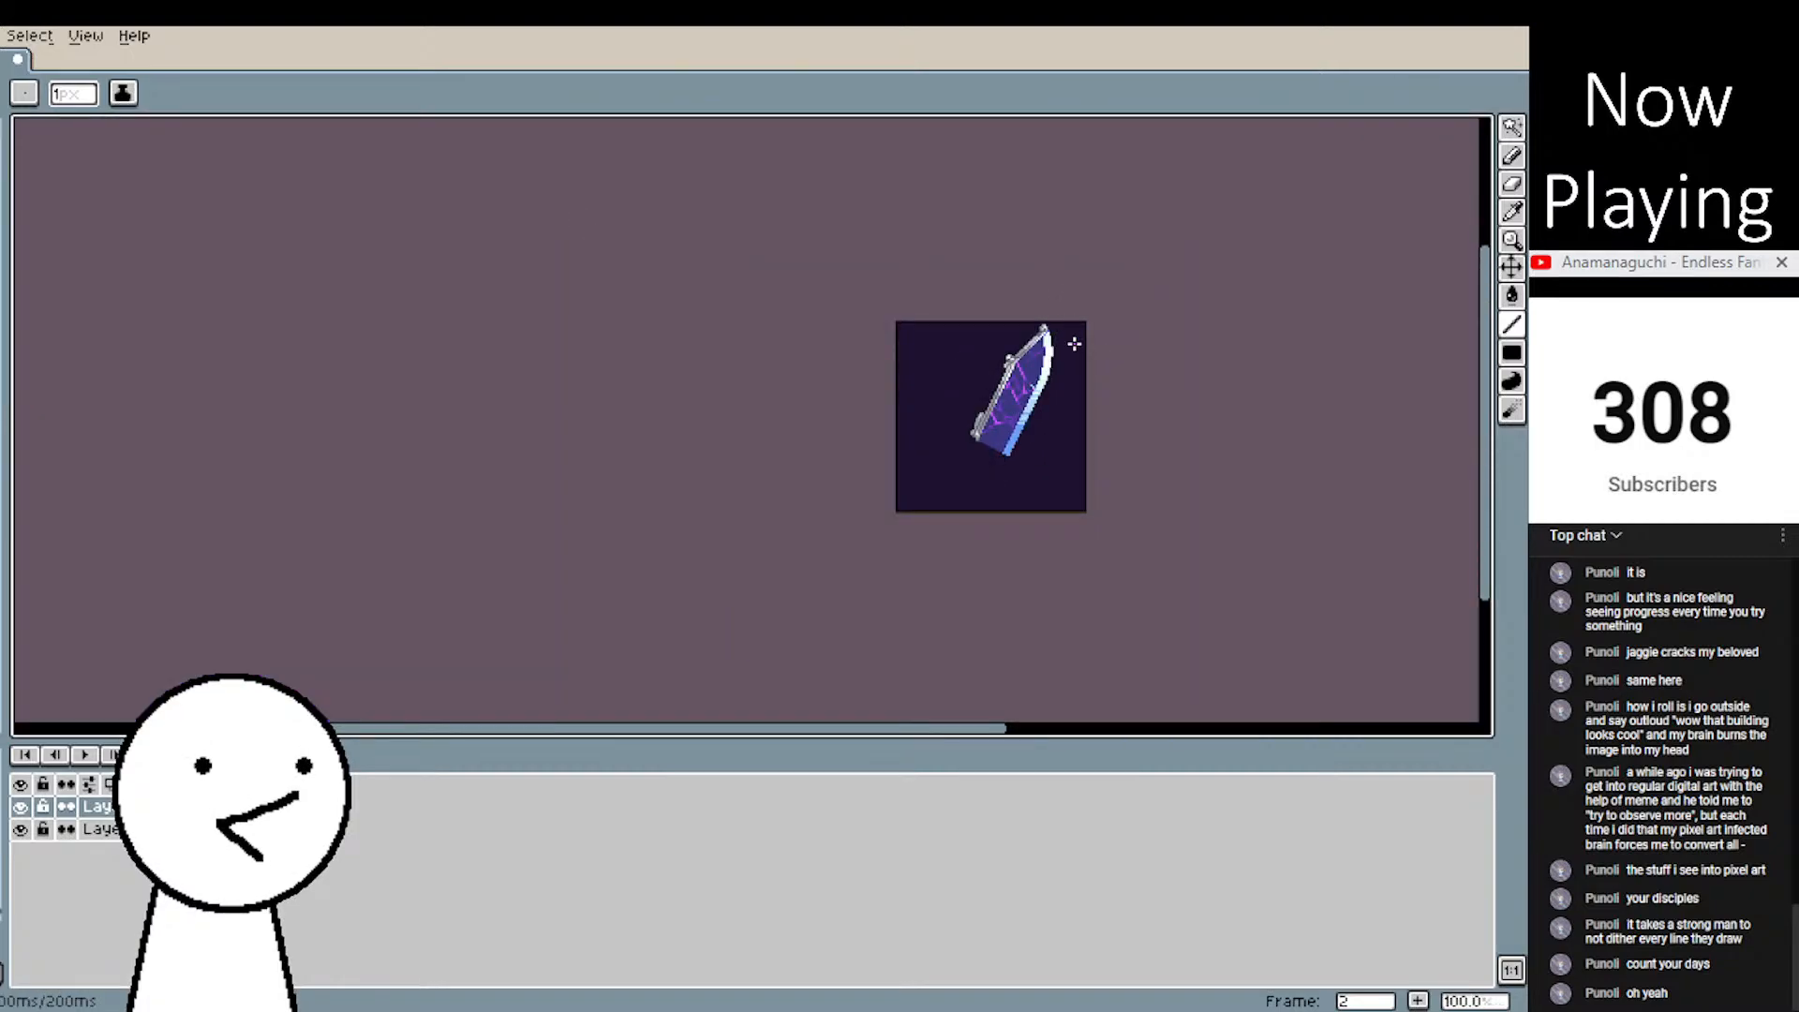
- Paint a dark purple pixel against the light edge's inner side, two rows above the upper of the two lower blue stripes
scroll(1026, 416, up, 1)
drag(1129, 459, 940, 437)
scroll(940, 438, up, 3)
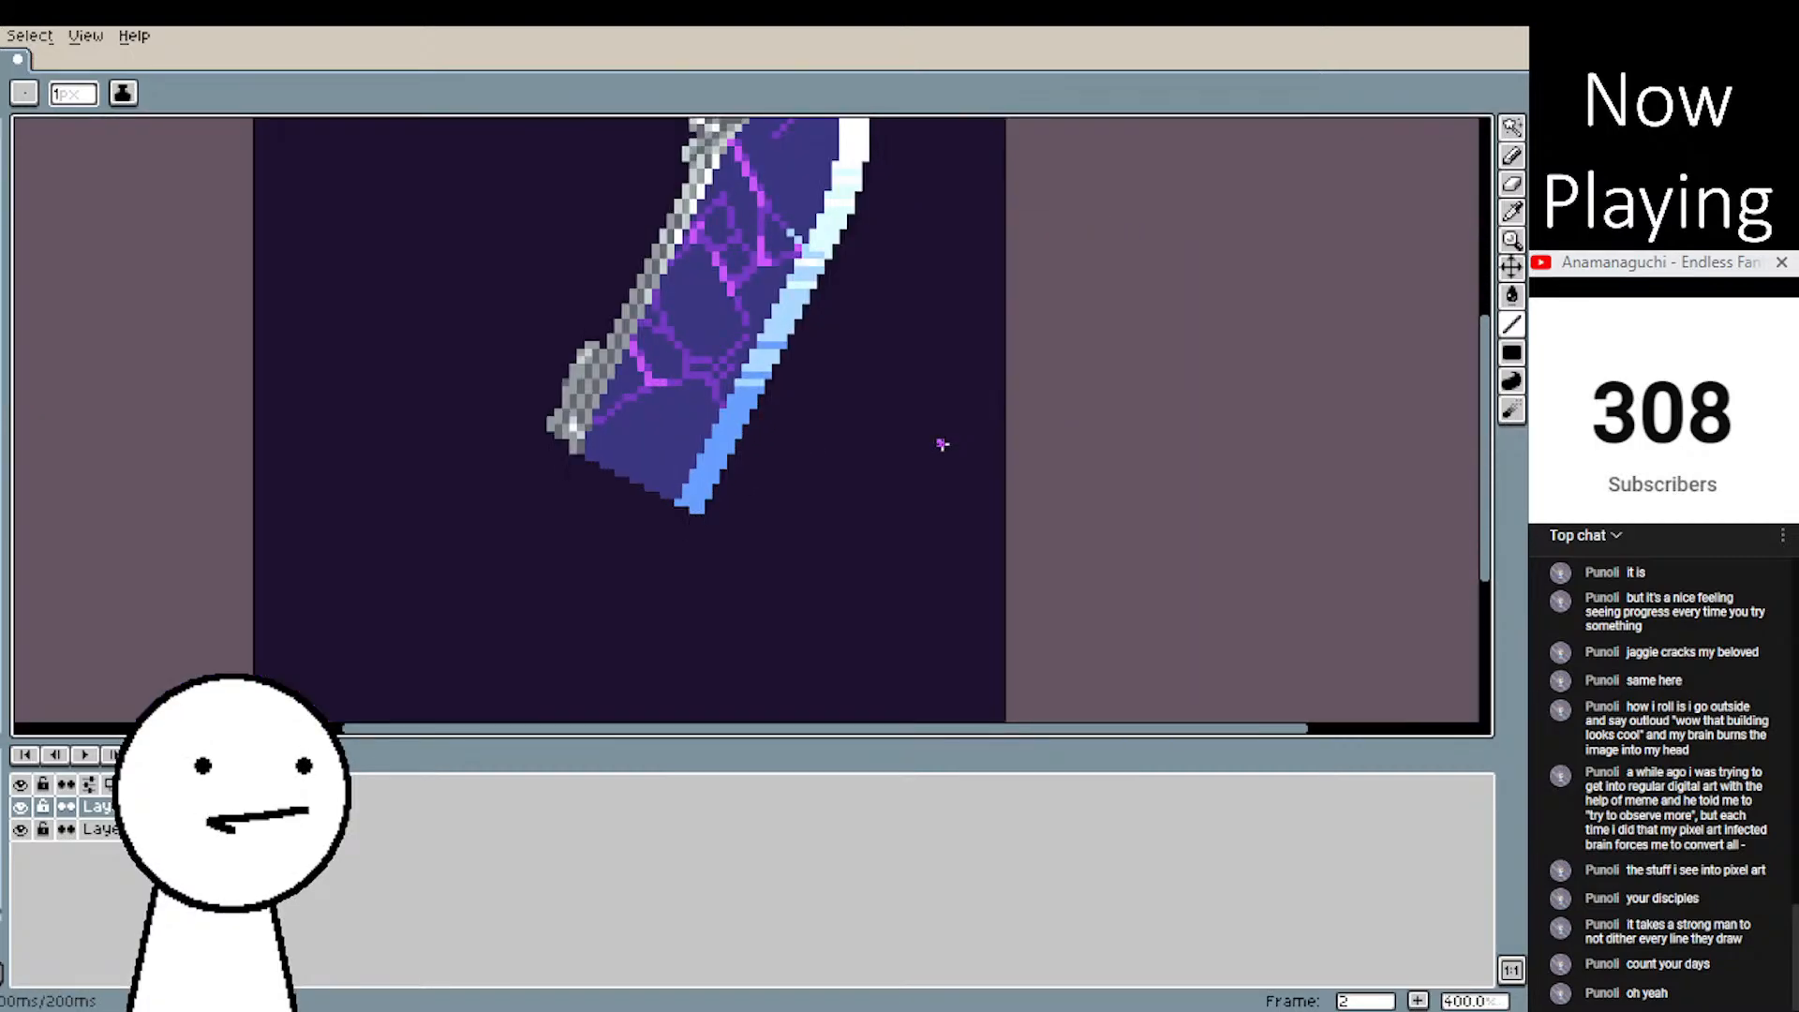
scroll(954, 451, up, 1)
drag(626, 394, 913, 401)
scroll(913, 401, down, 1)
click(1512, 213)
scroll(806, 422, up, 3)
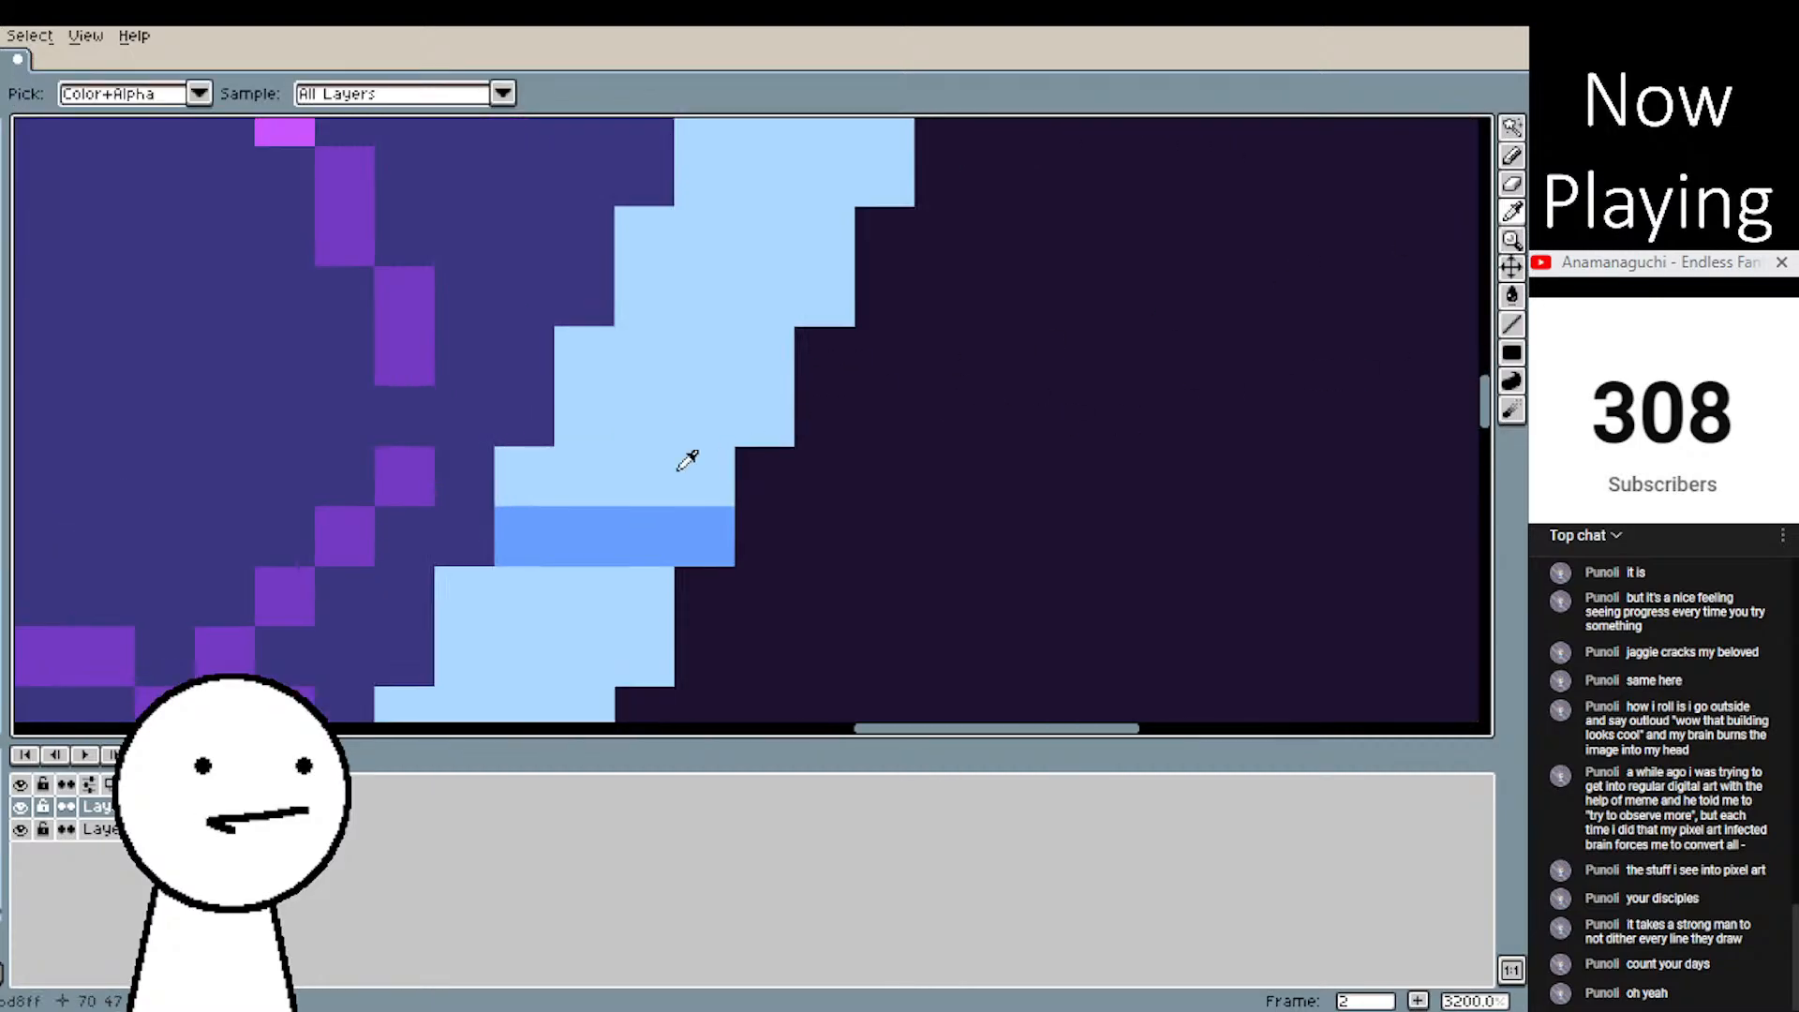
click(1512, 353)
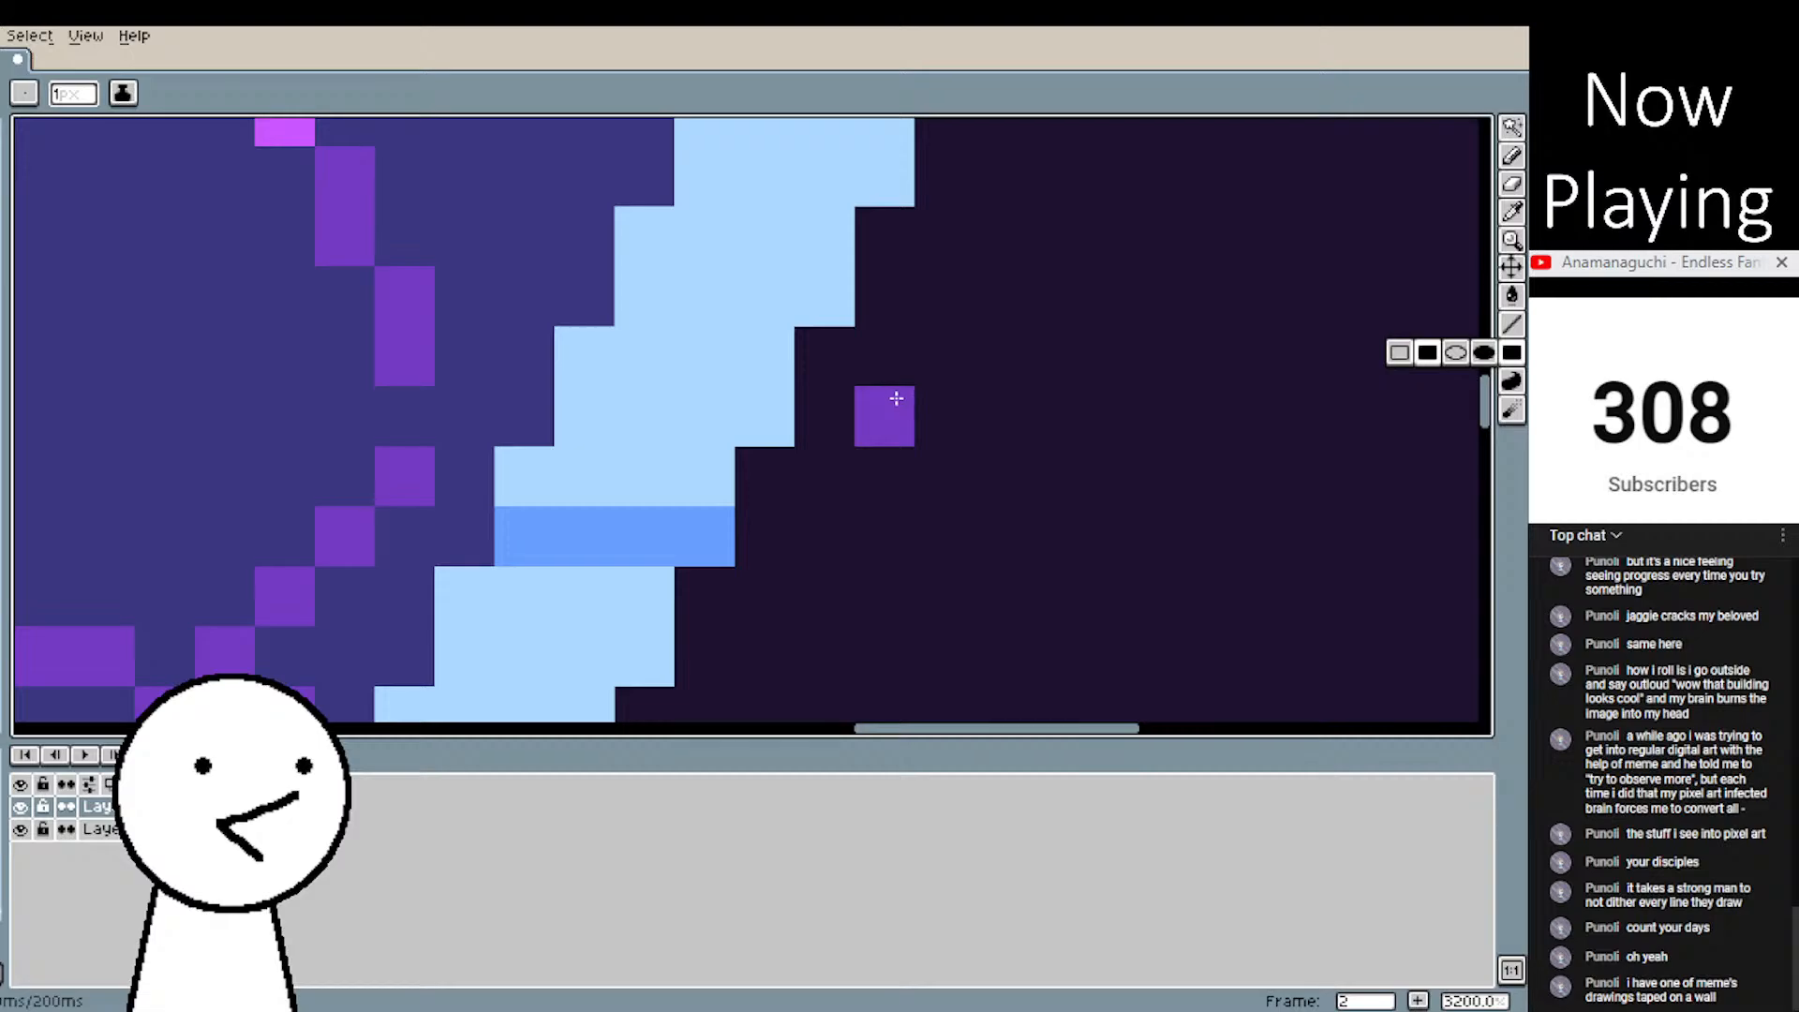
drag(888, 422, 449, 338)
scroll(450, 337, down, 5)
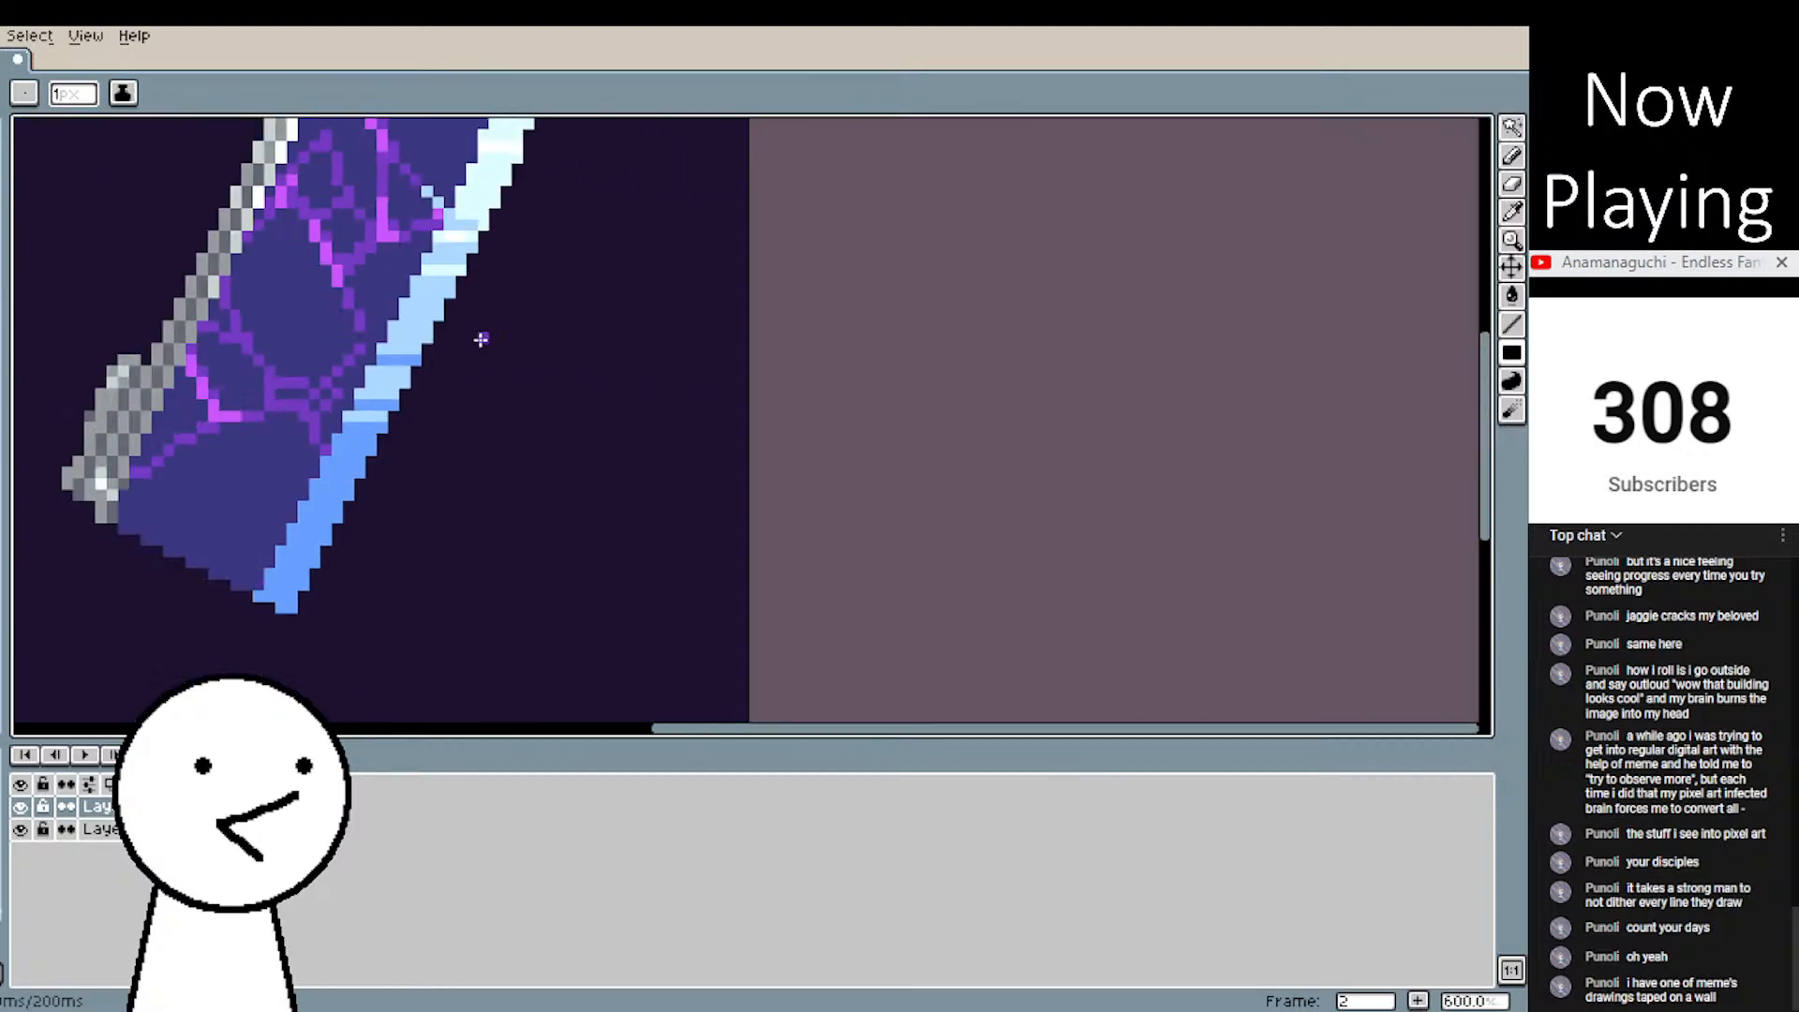
drag(574, 364, 775, 372)
scroll(775, 372, up, 5)
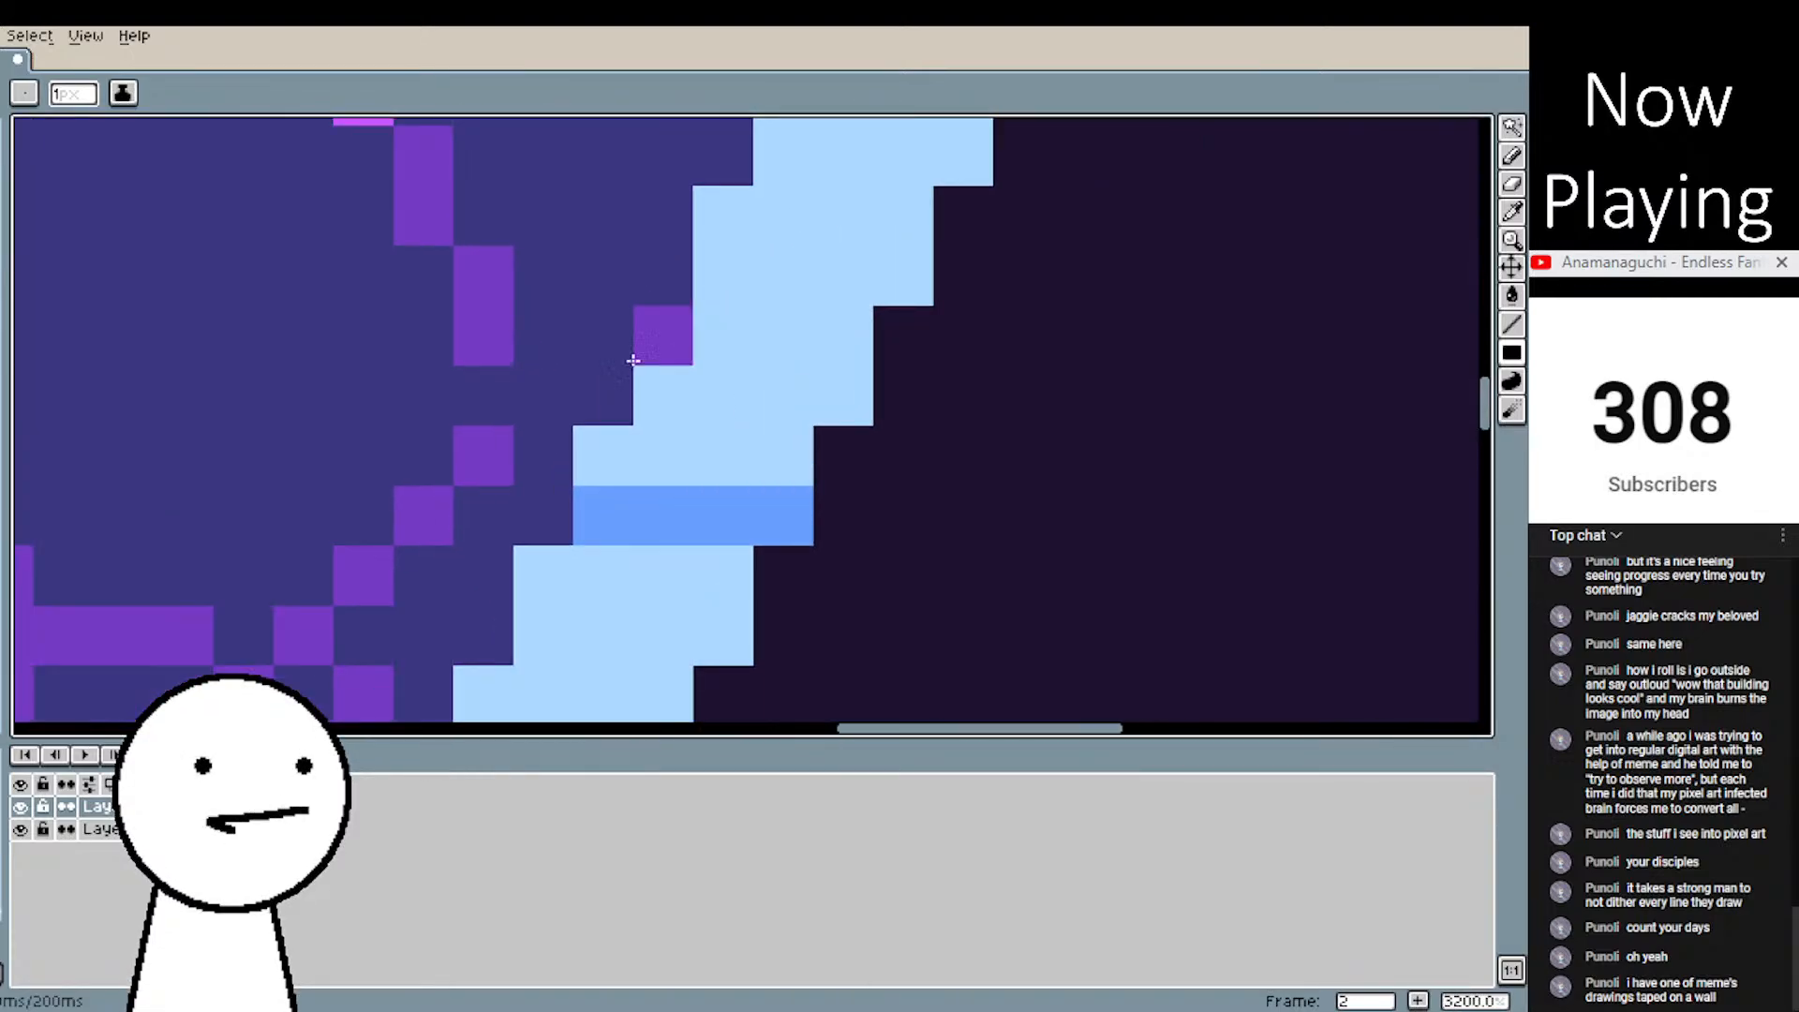
click(1515, 212)
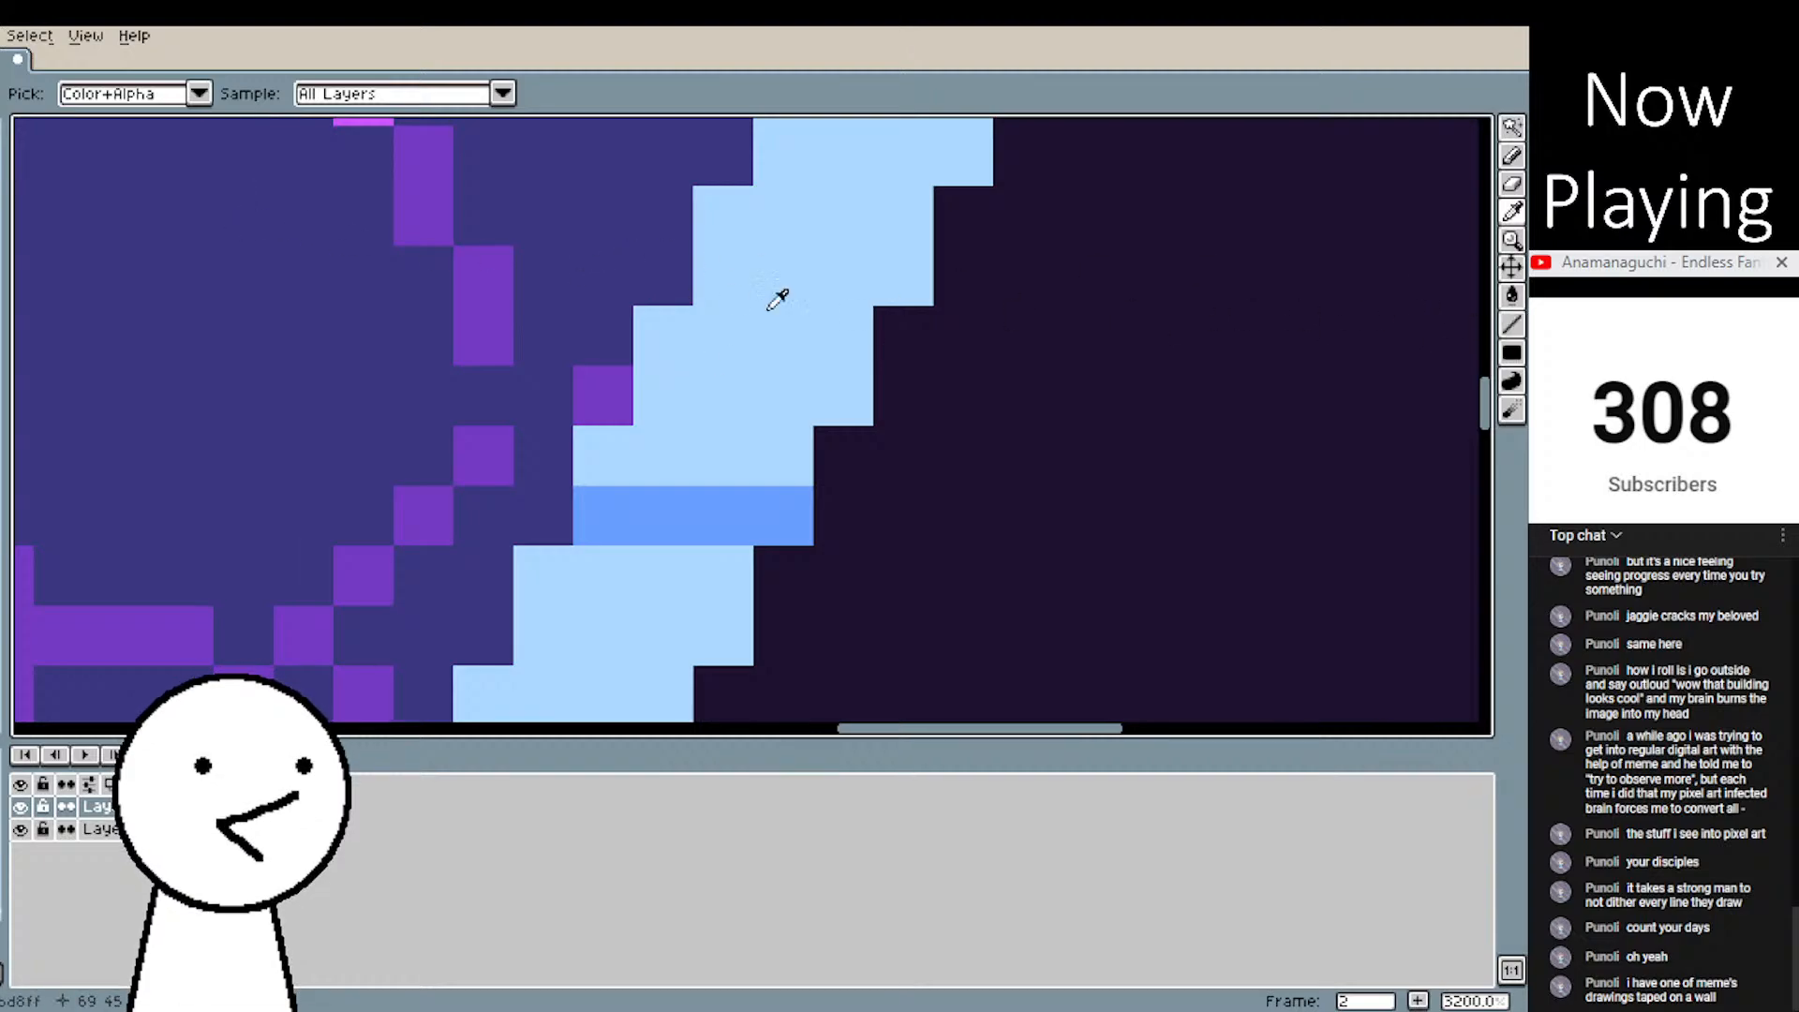
drag(416, 318, 618, 309)
scroll(487, 286, down, 4)
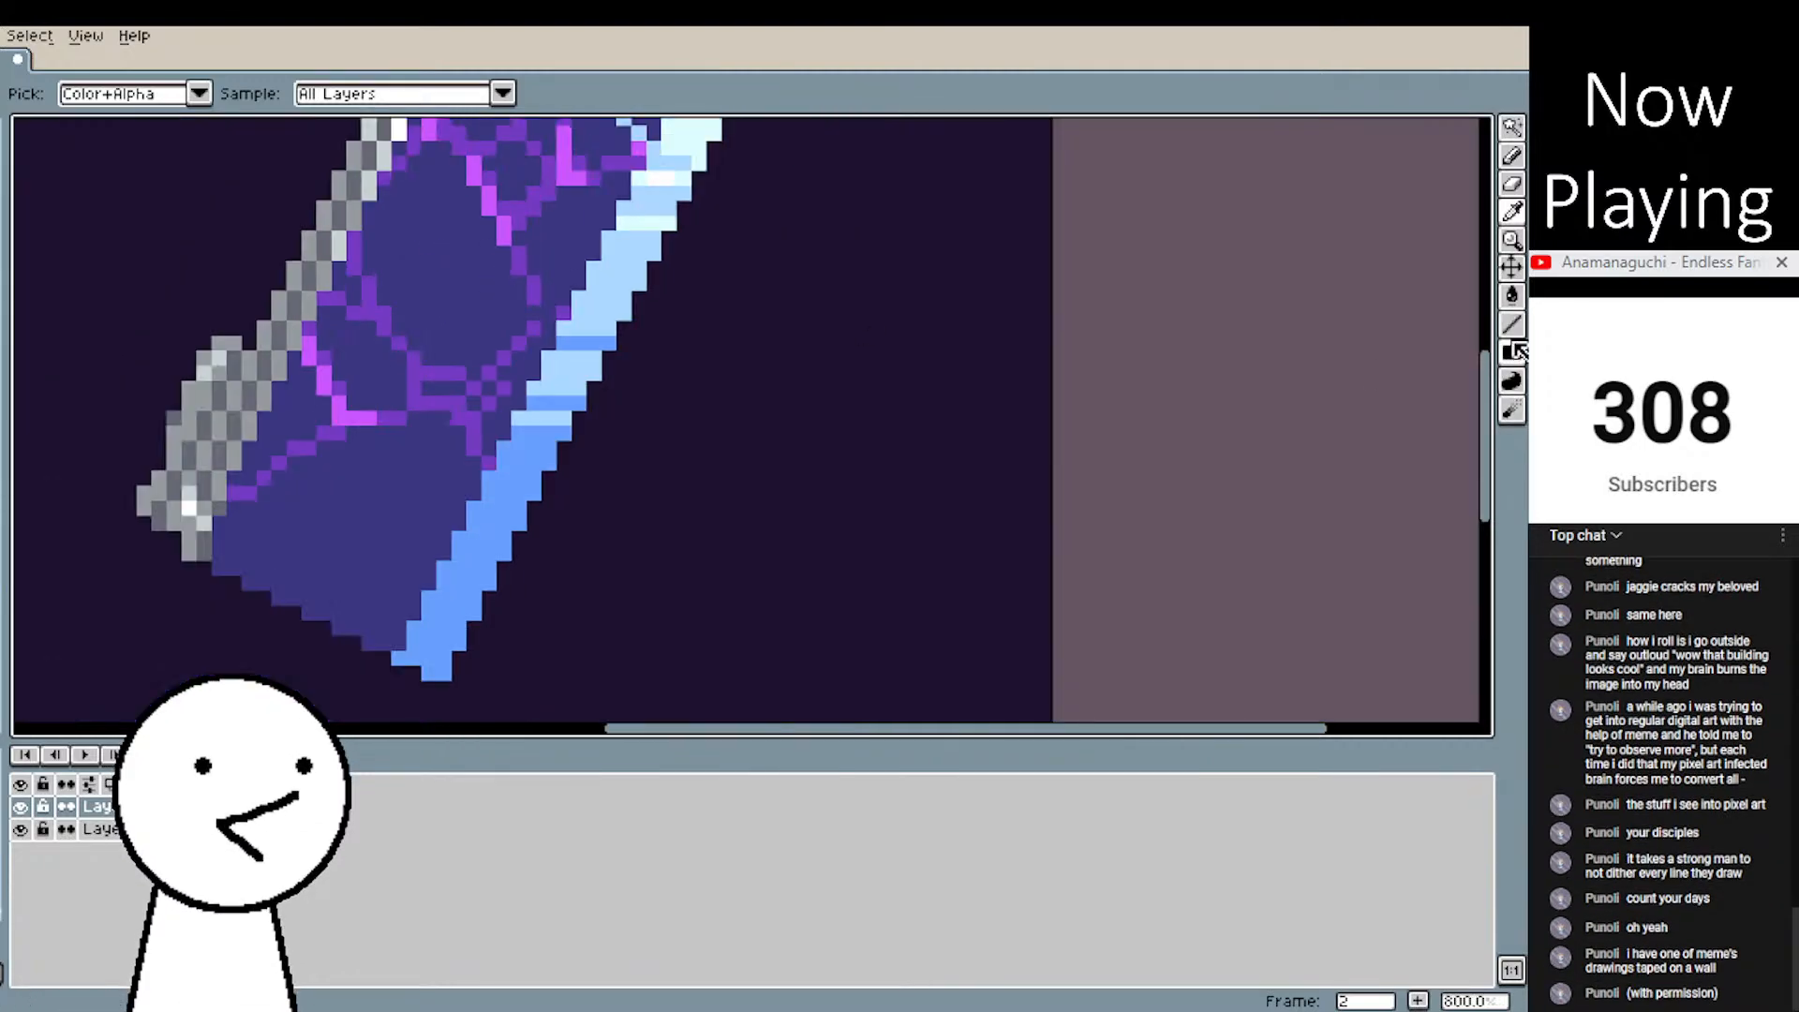
click(1512, 326)
scroll(615, 385, up, 3)
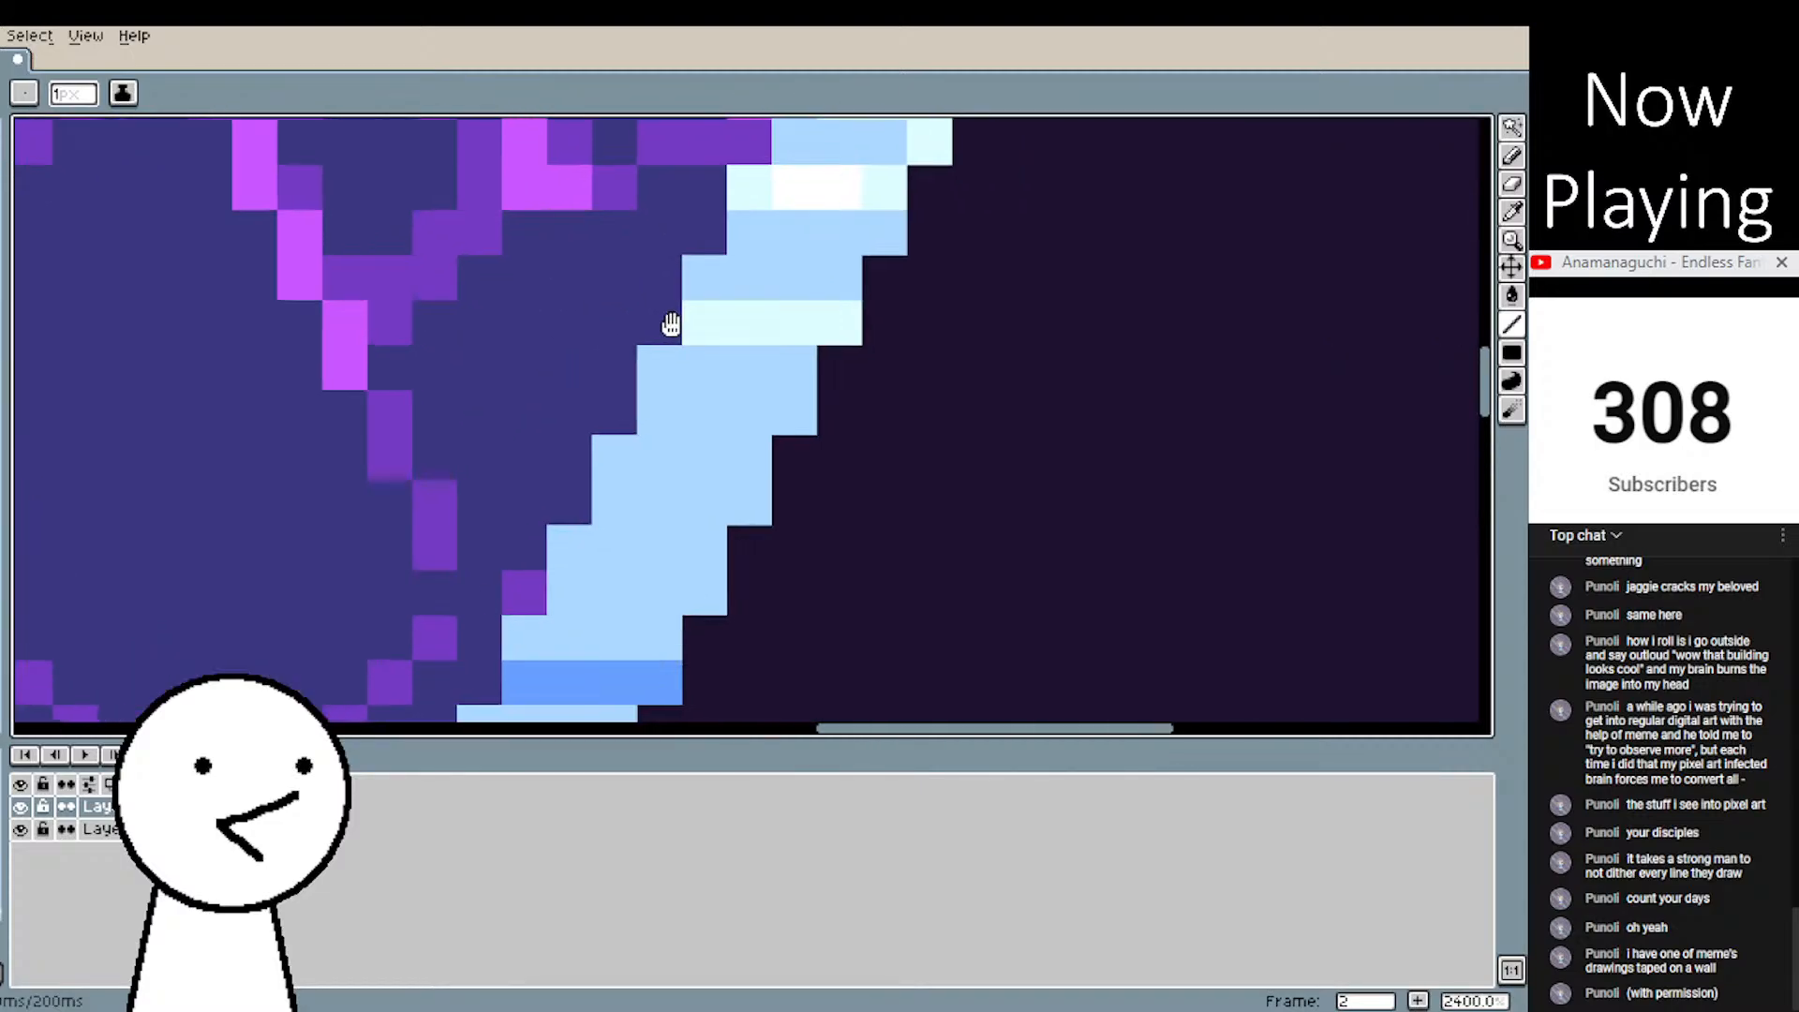
click(1512, 212)
drag(178, 433, 341, 349)
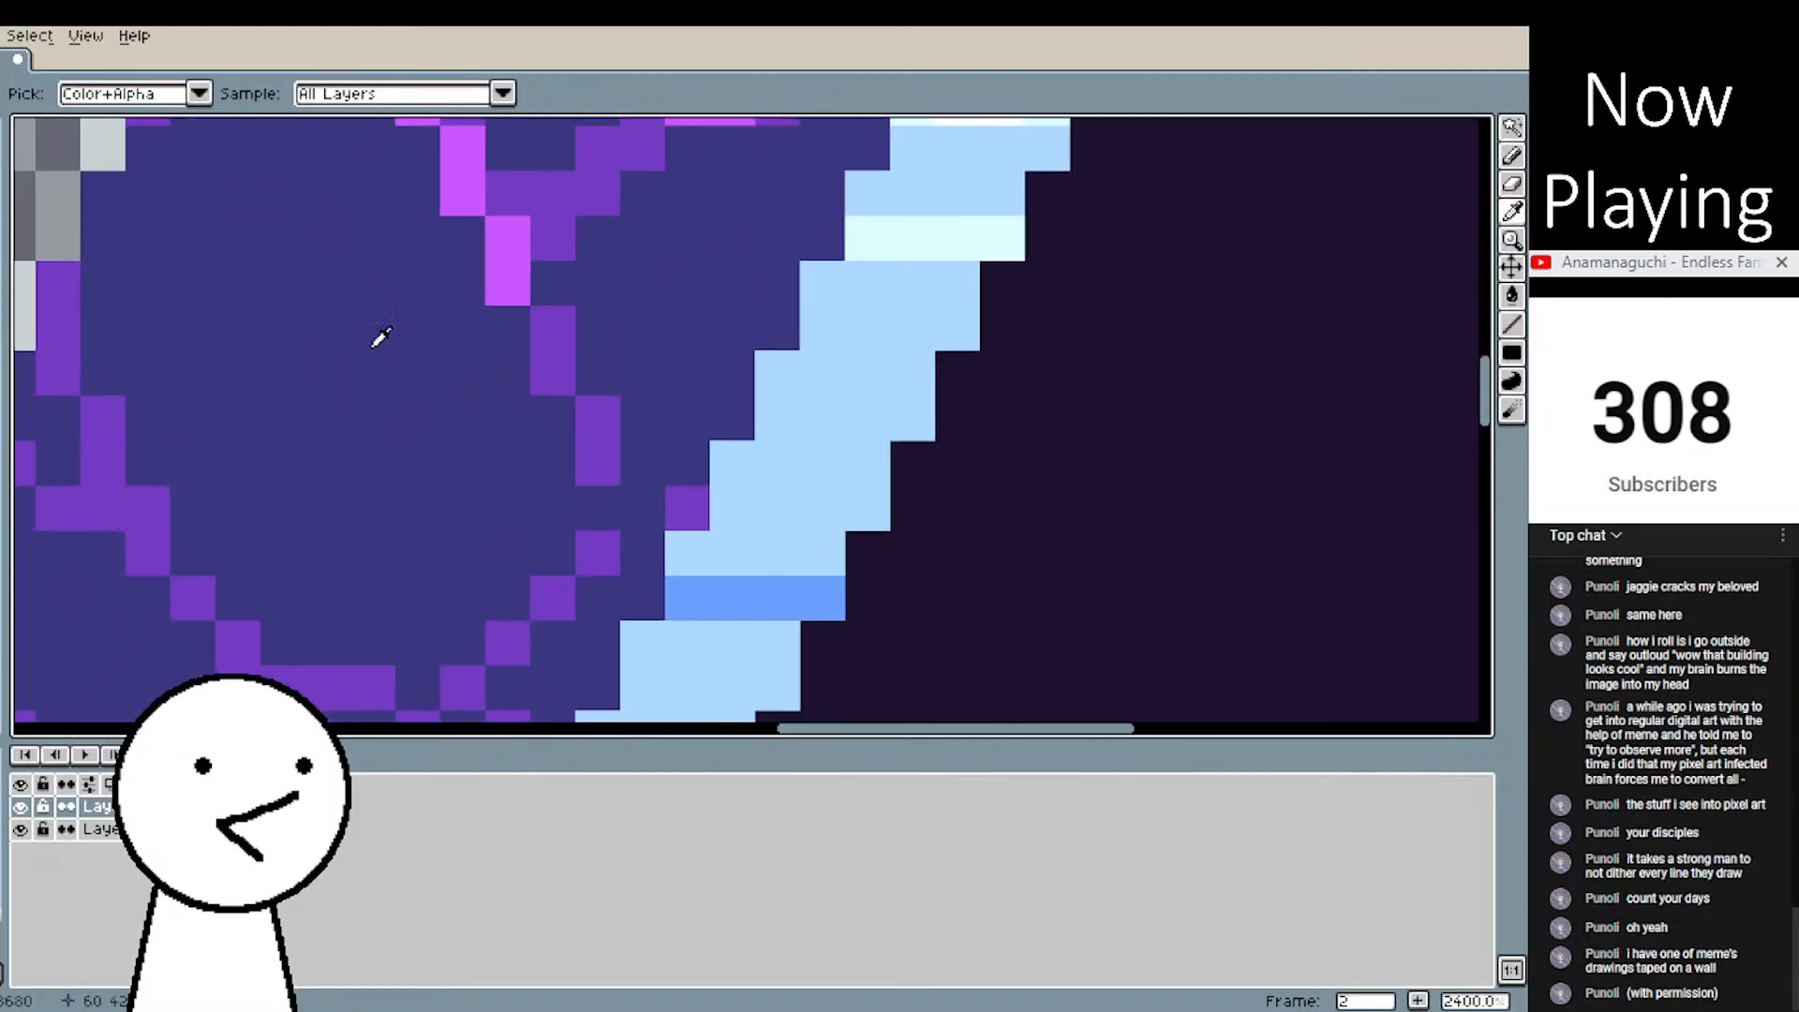
click(1513, 325)
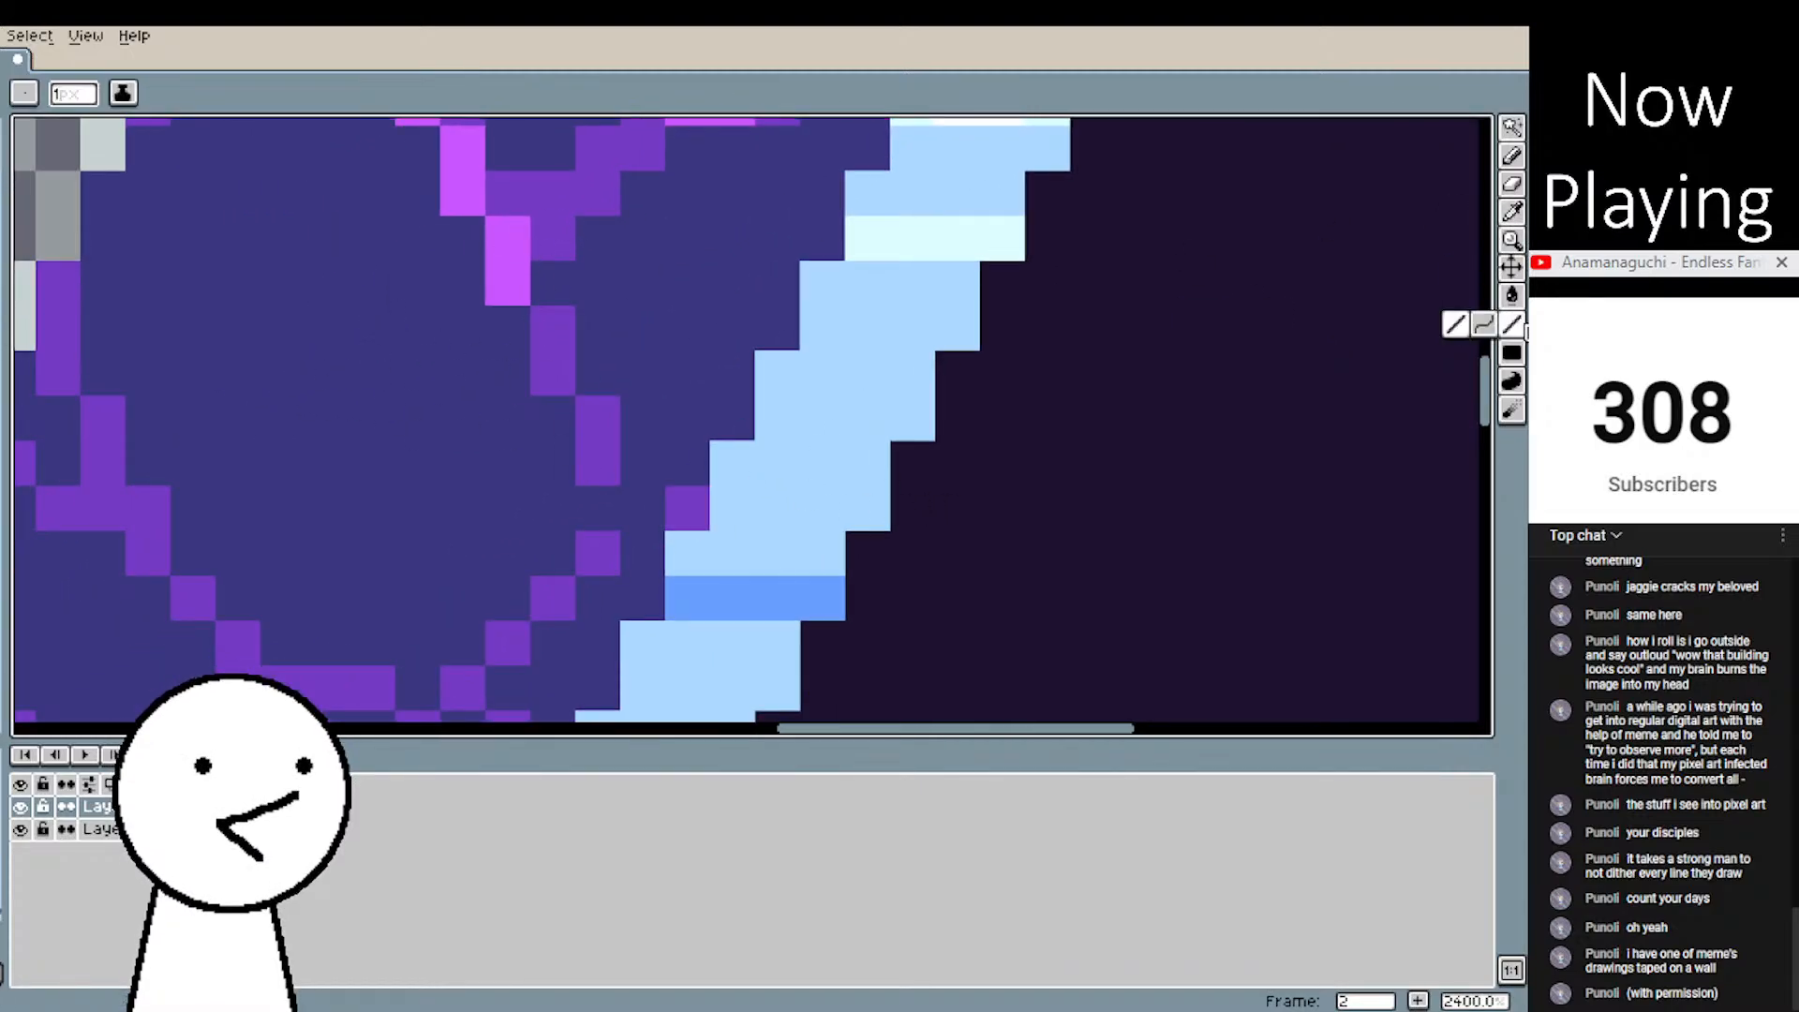
drag(643, 422, 594, 347)
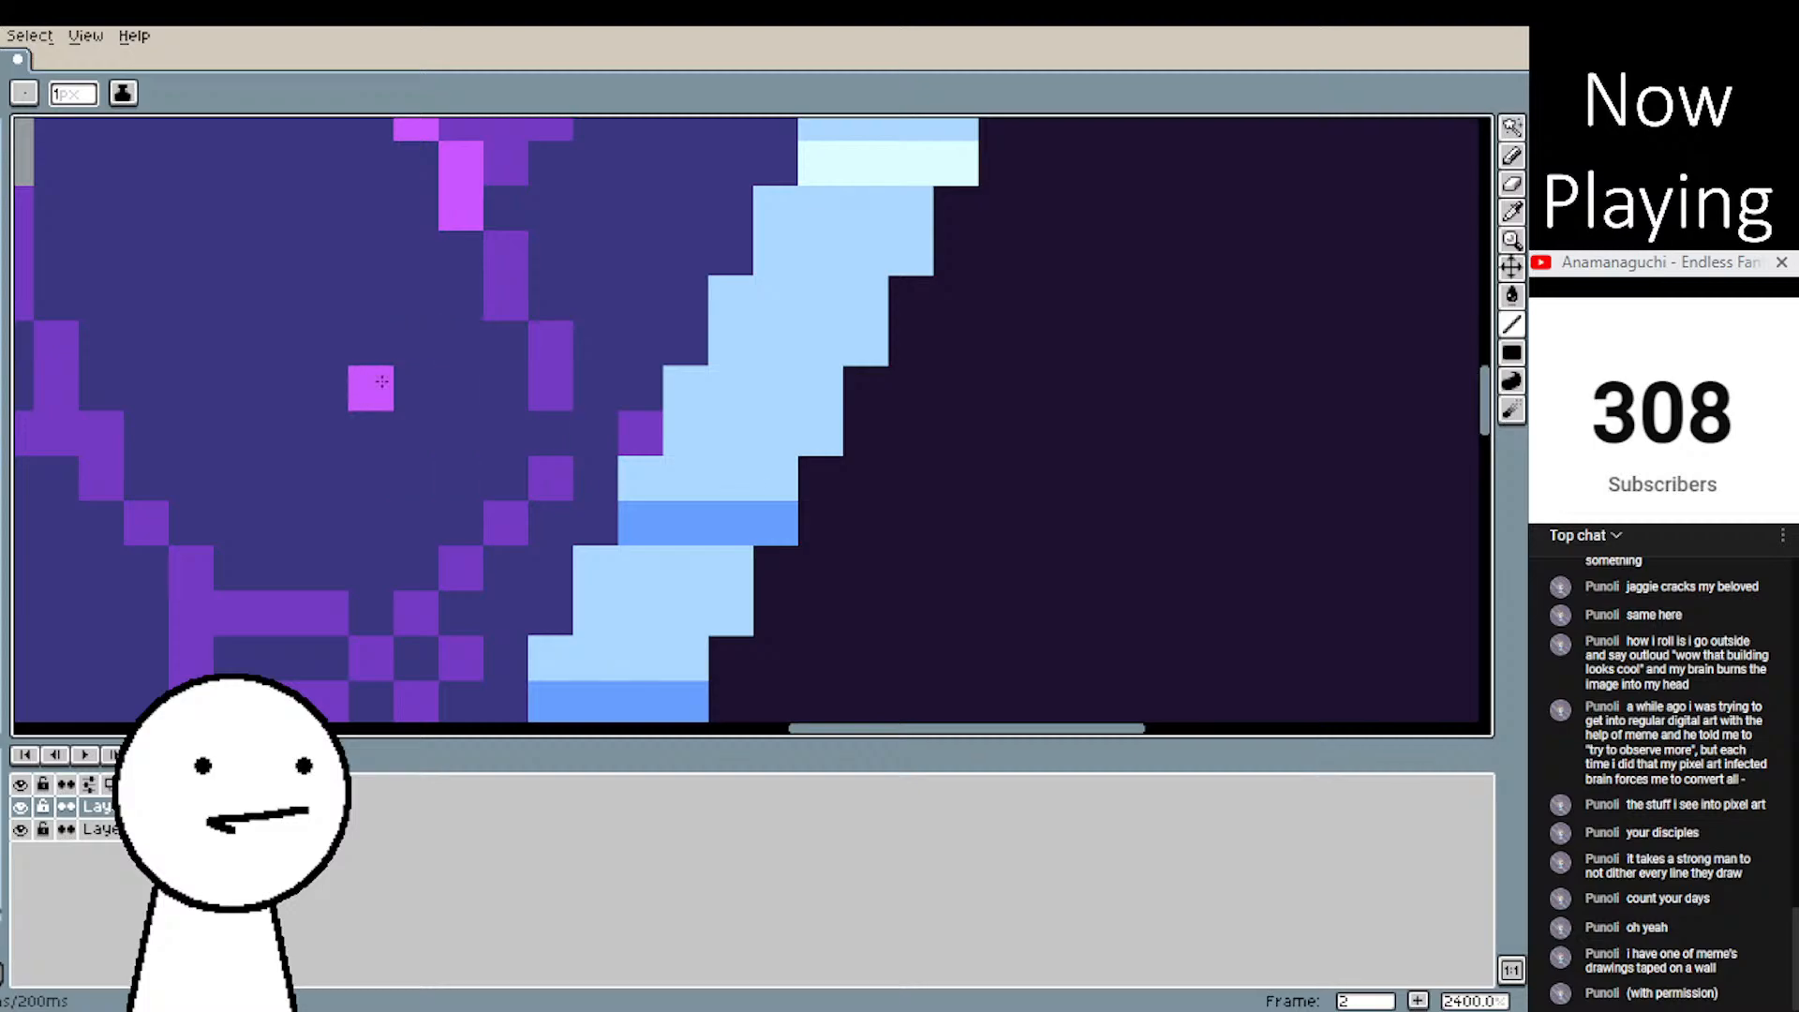
- Draw a branching medium blue crack across the light blue edge from the new purple pixel to the outer side with the Line tool
click(1515, 210)
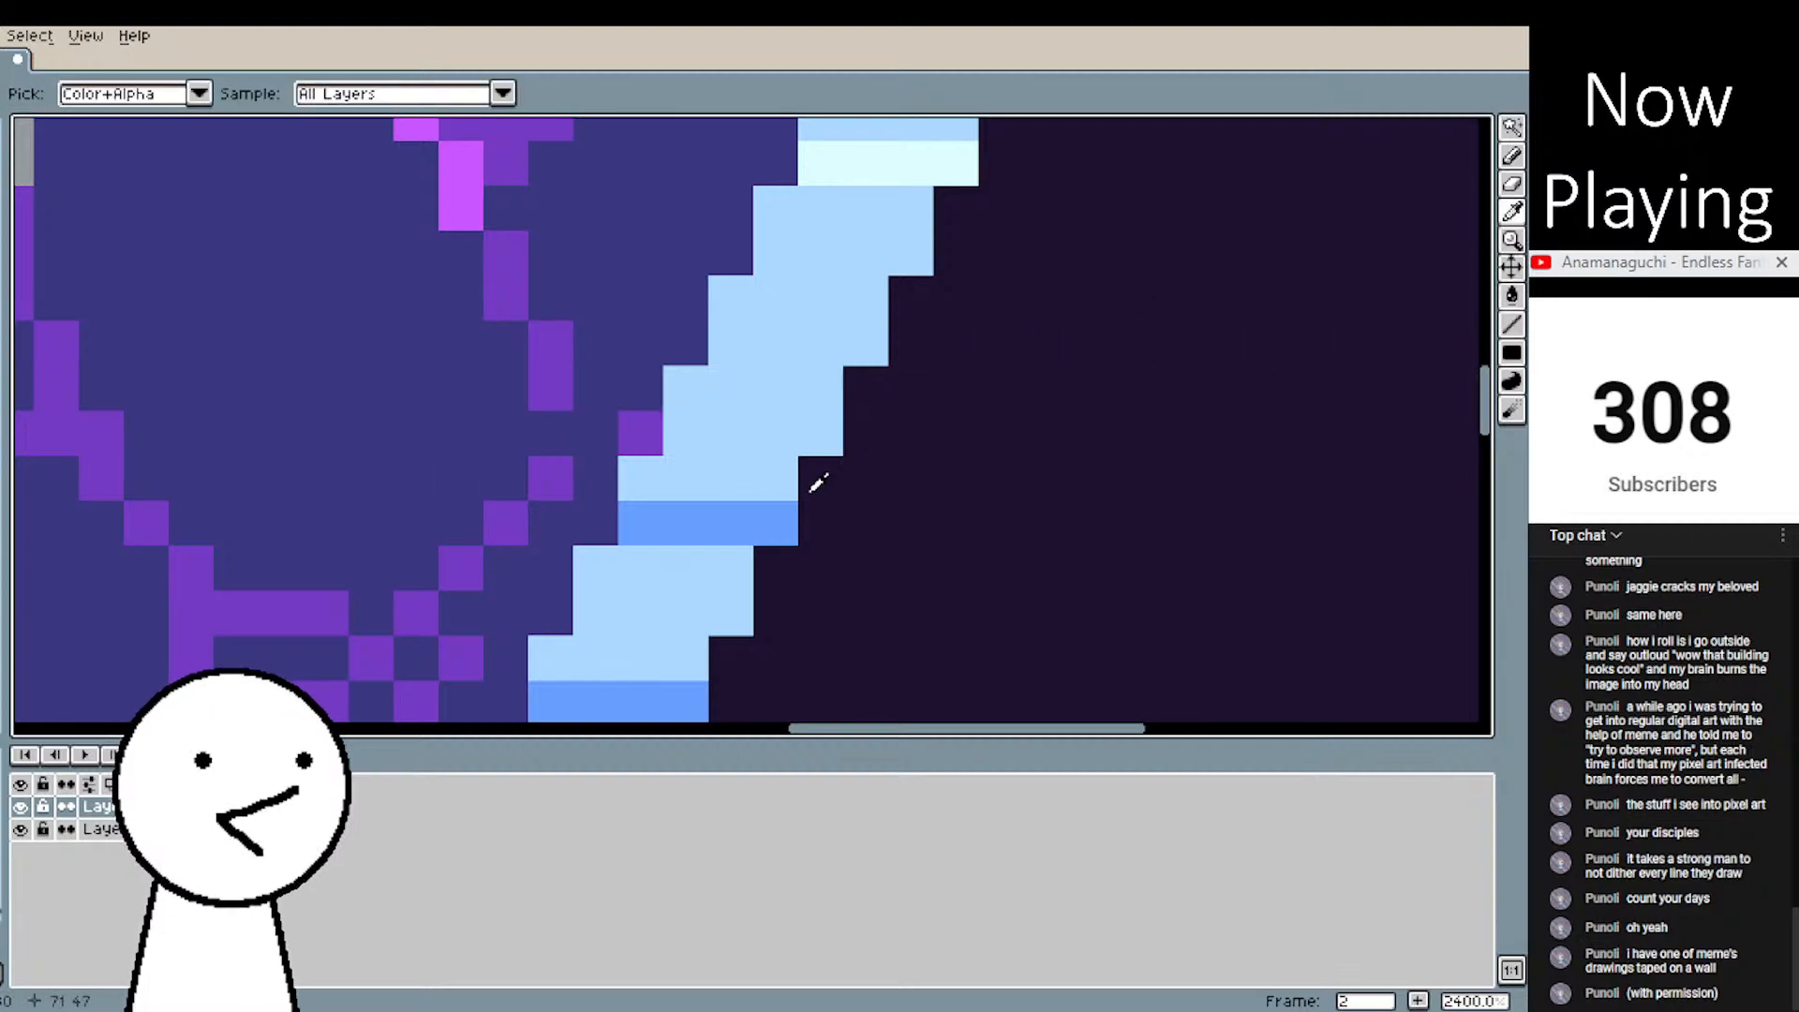
click(1512, 324)
click(722, 381)
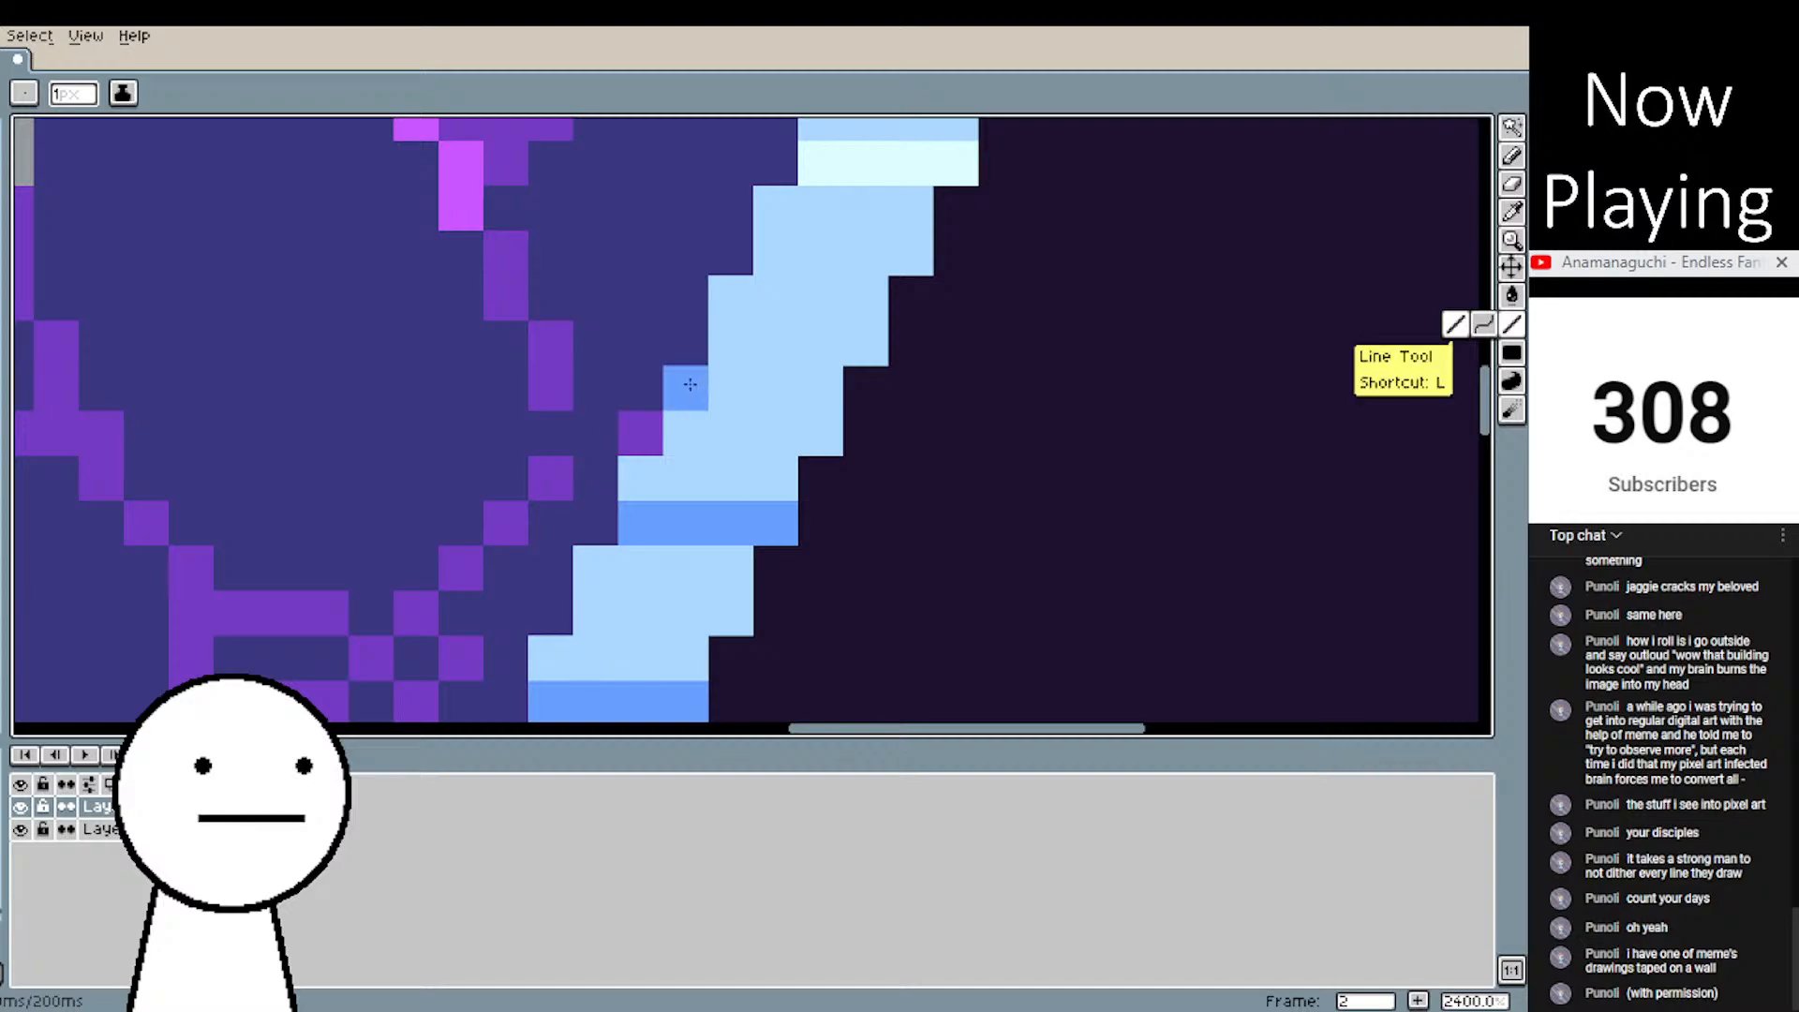
drag(690, 384, 782, 311)
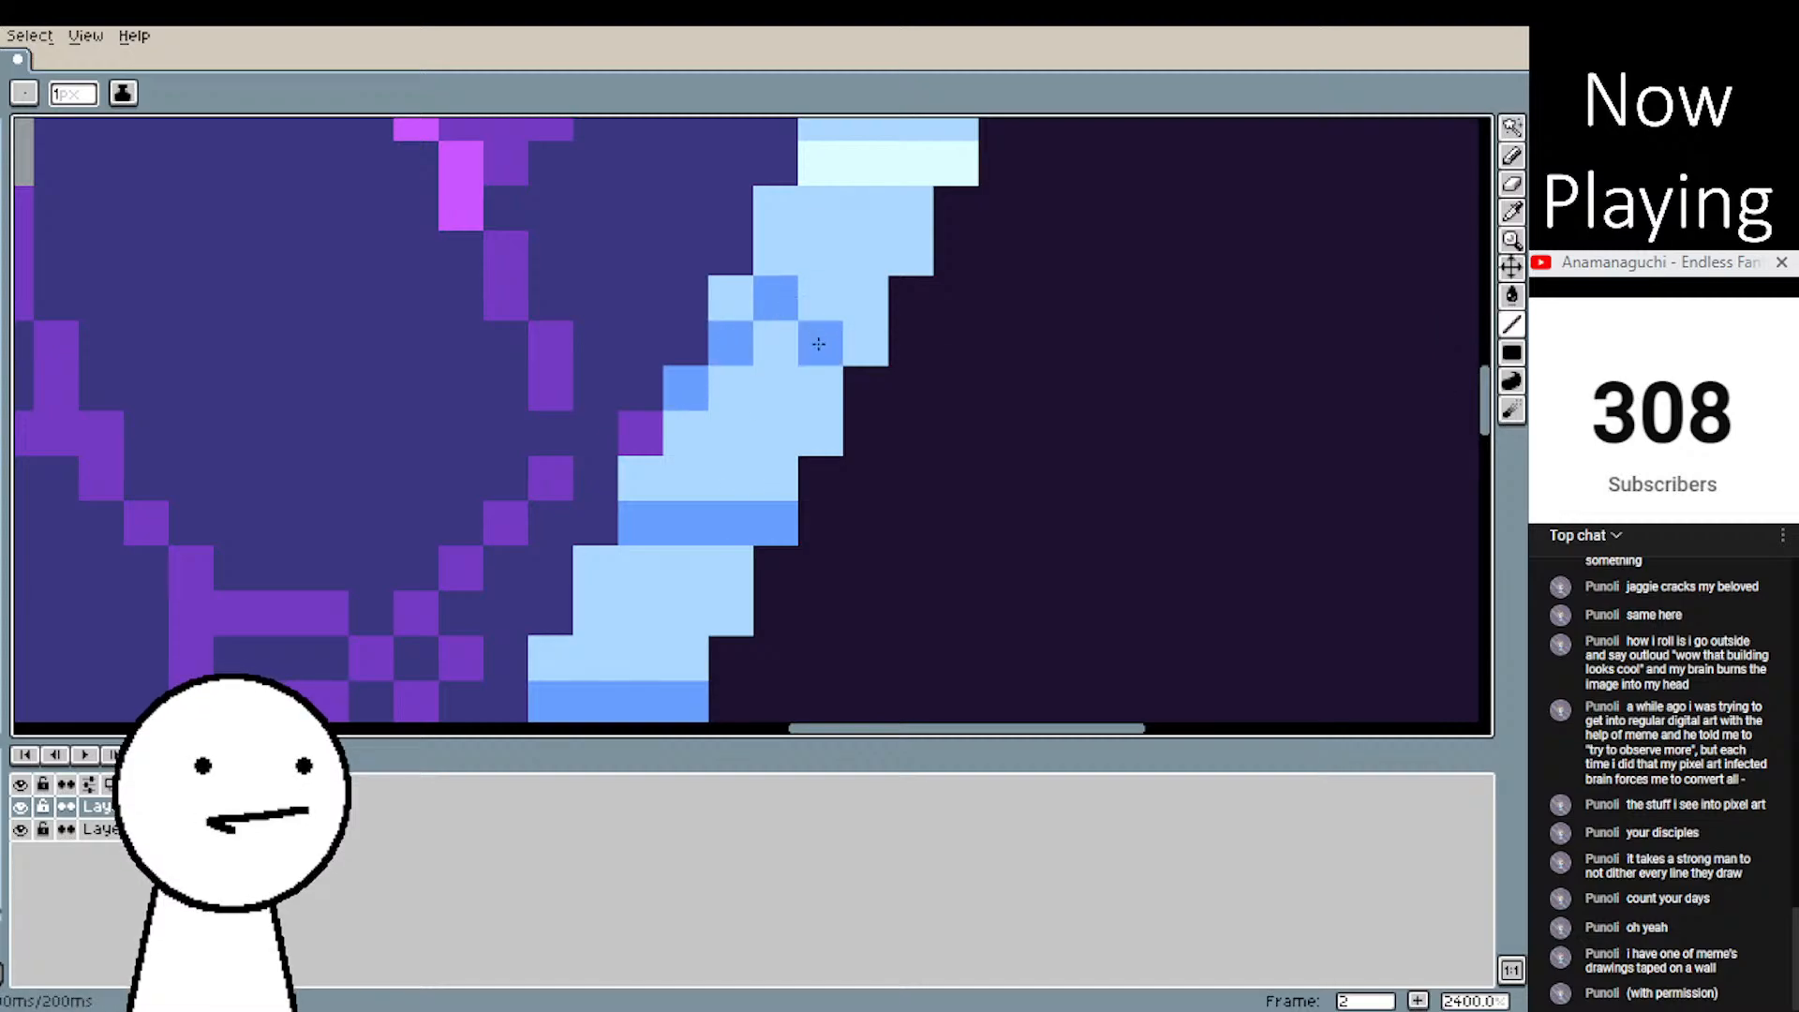
click(869, 324)
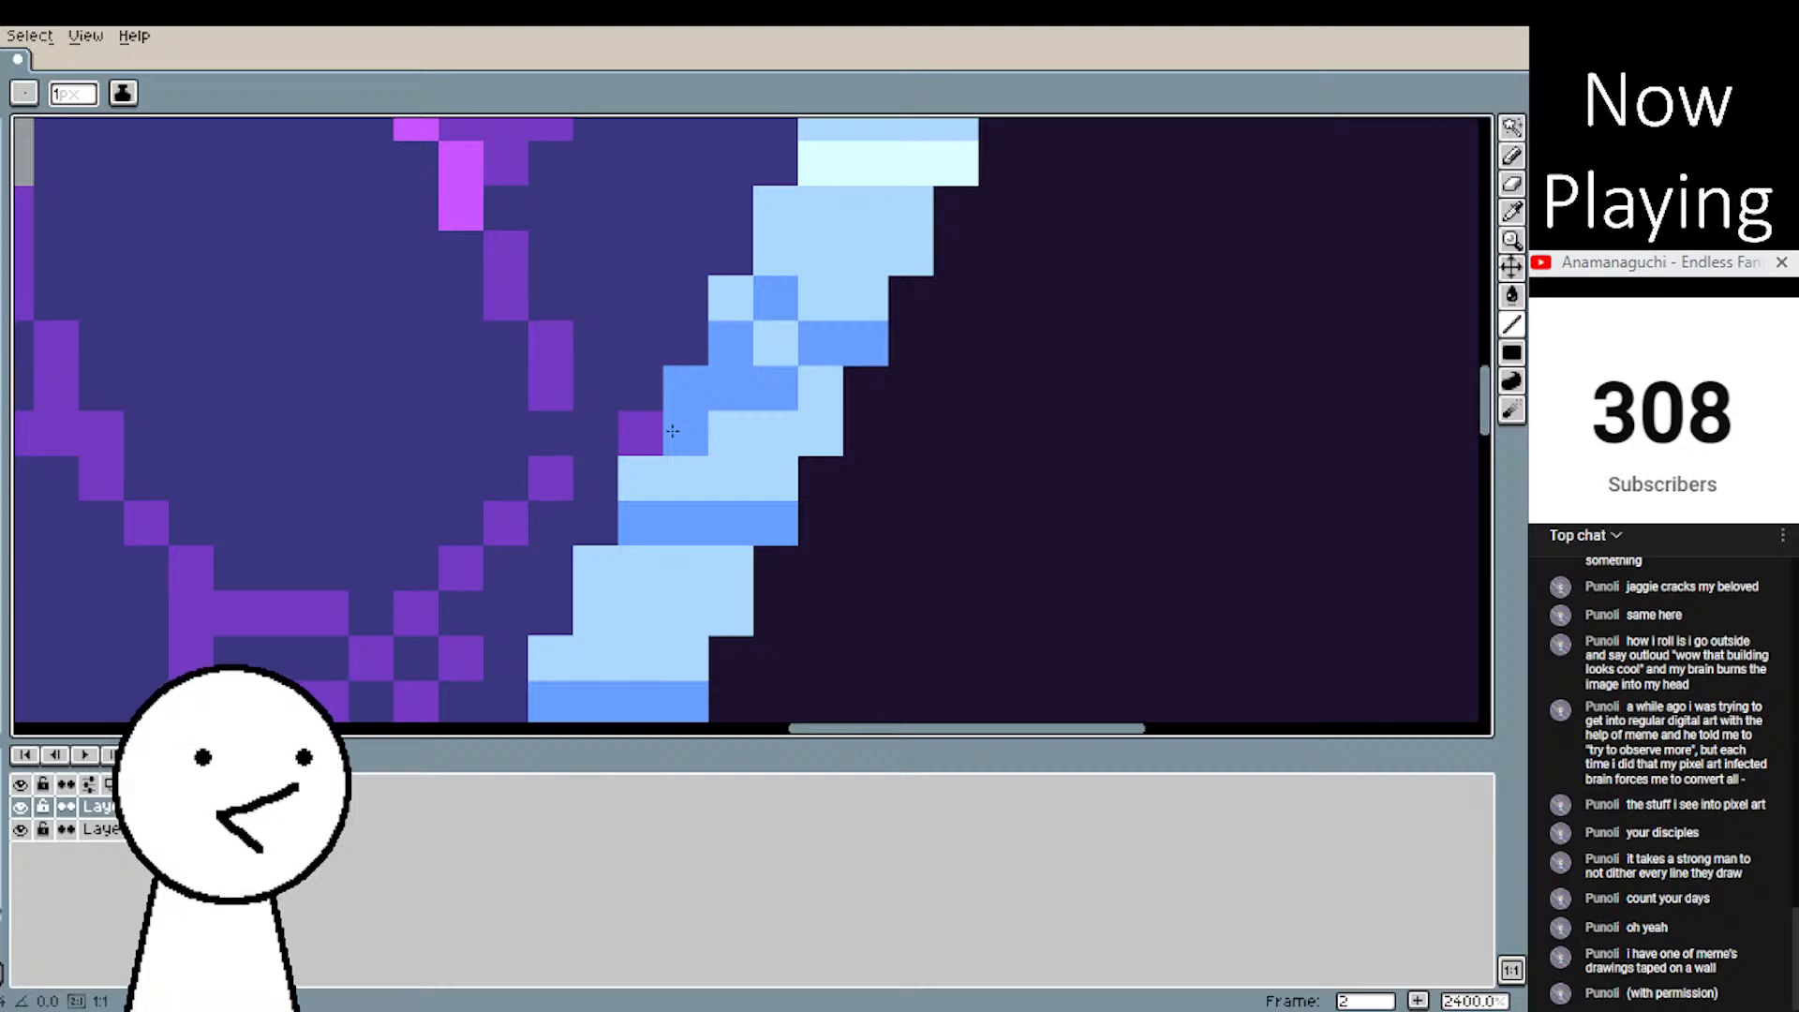
key(i)
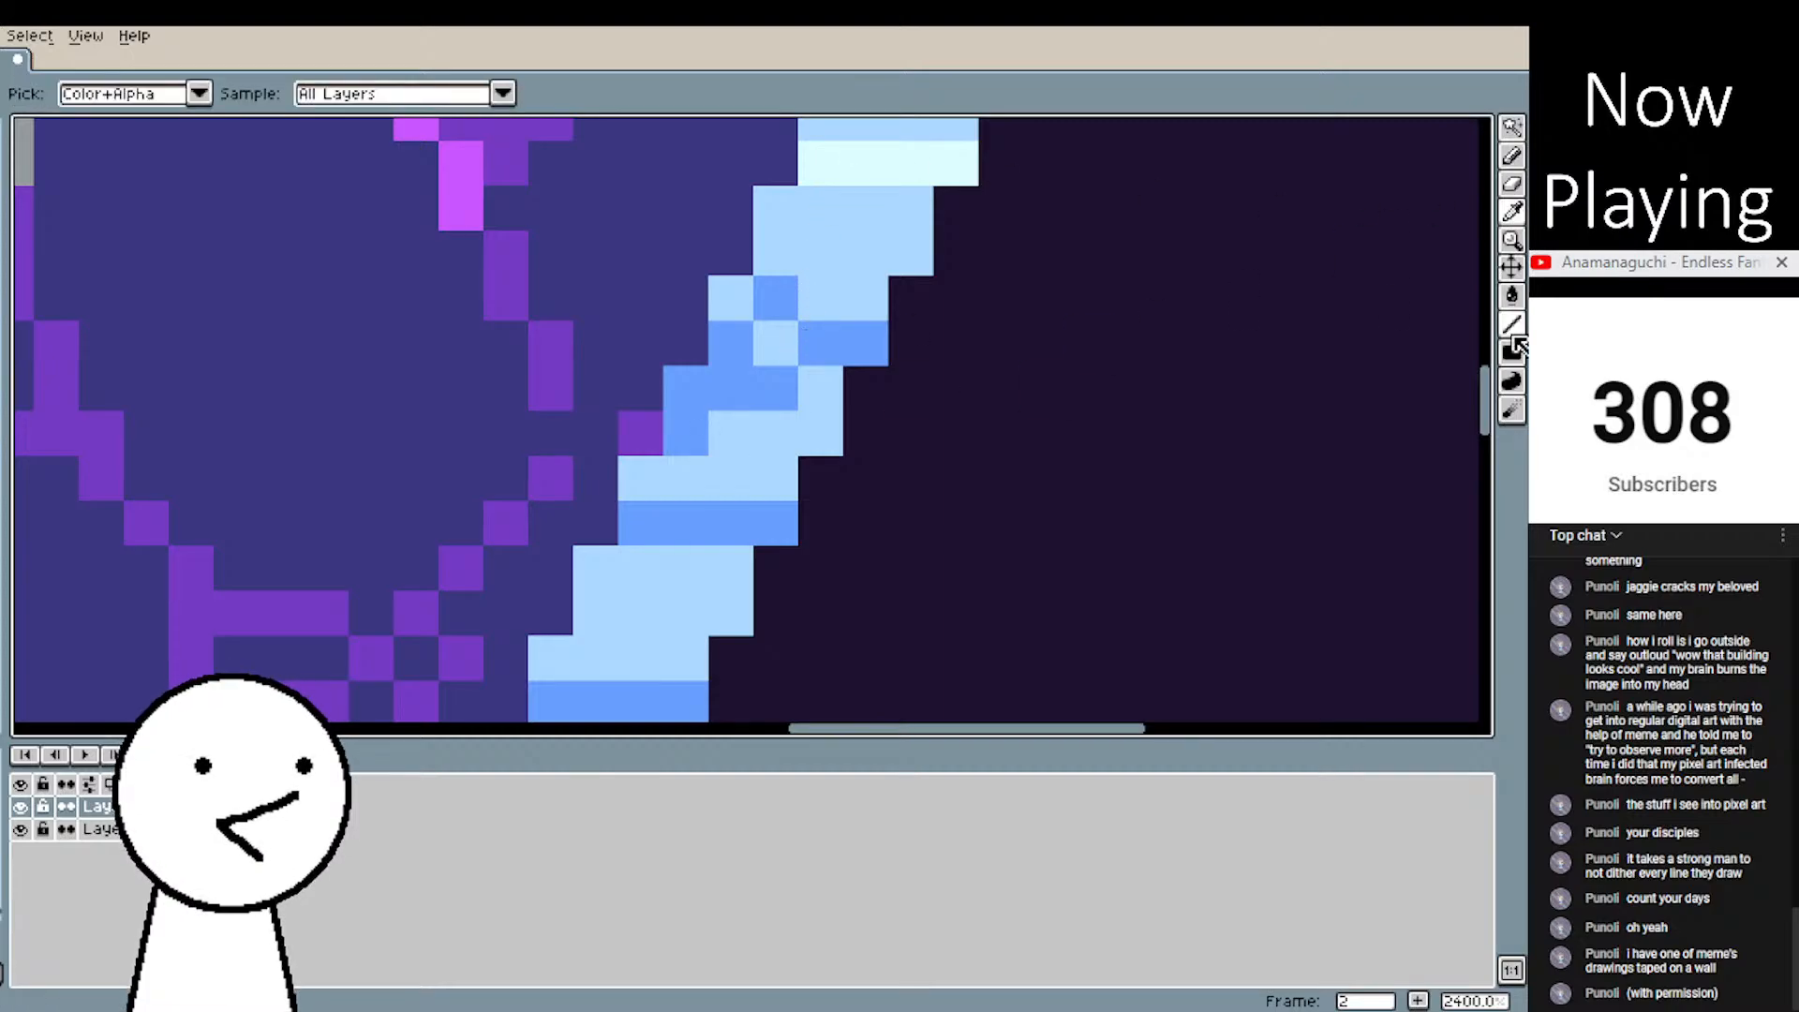
key(shift+l)
scroll(1247, 322, down, 8)
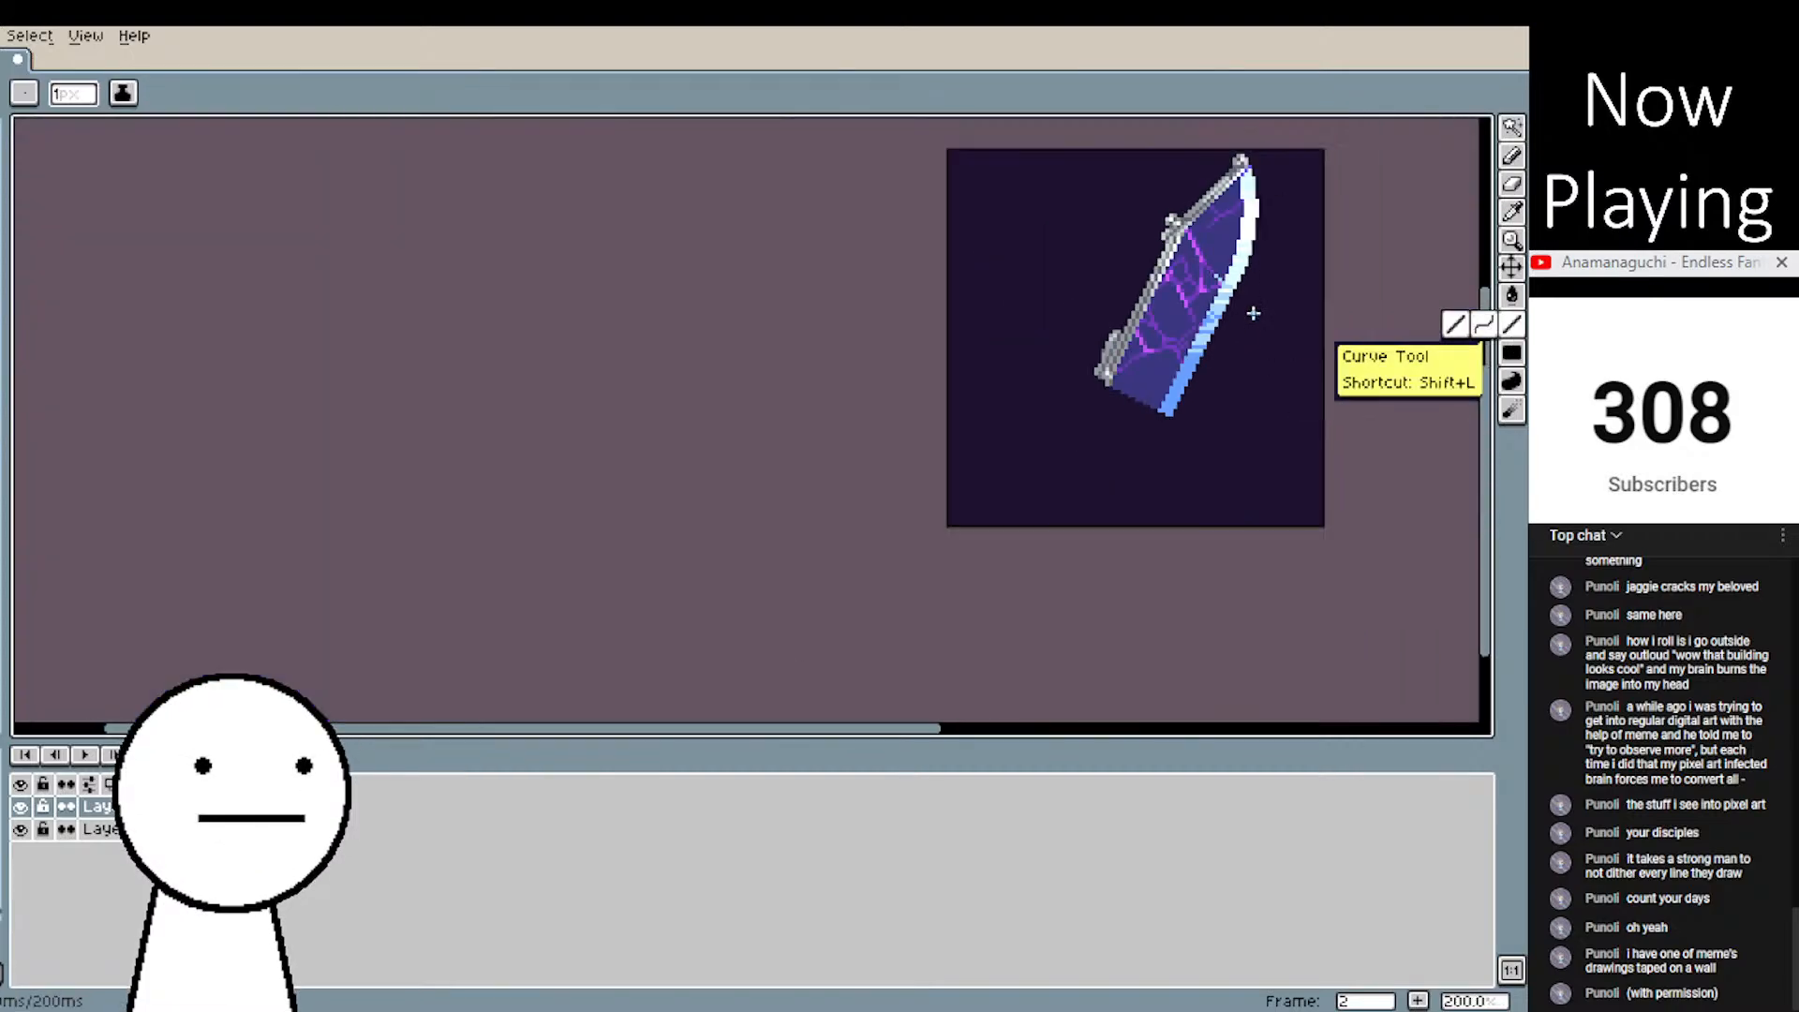
drag(1288, 247, 1003, 422)
scroll(1003, 422, up, 8)
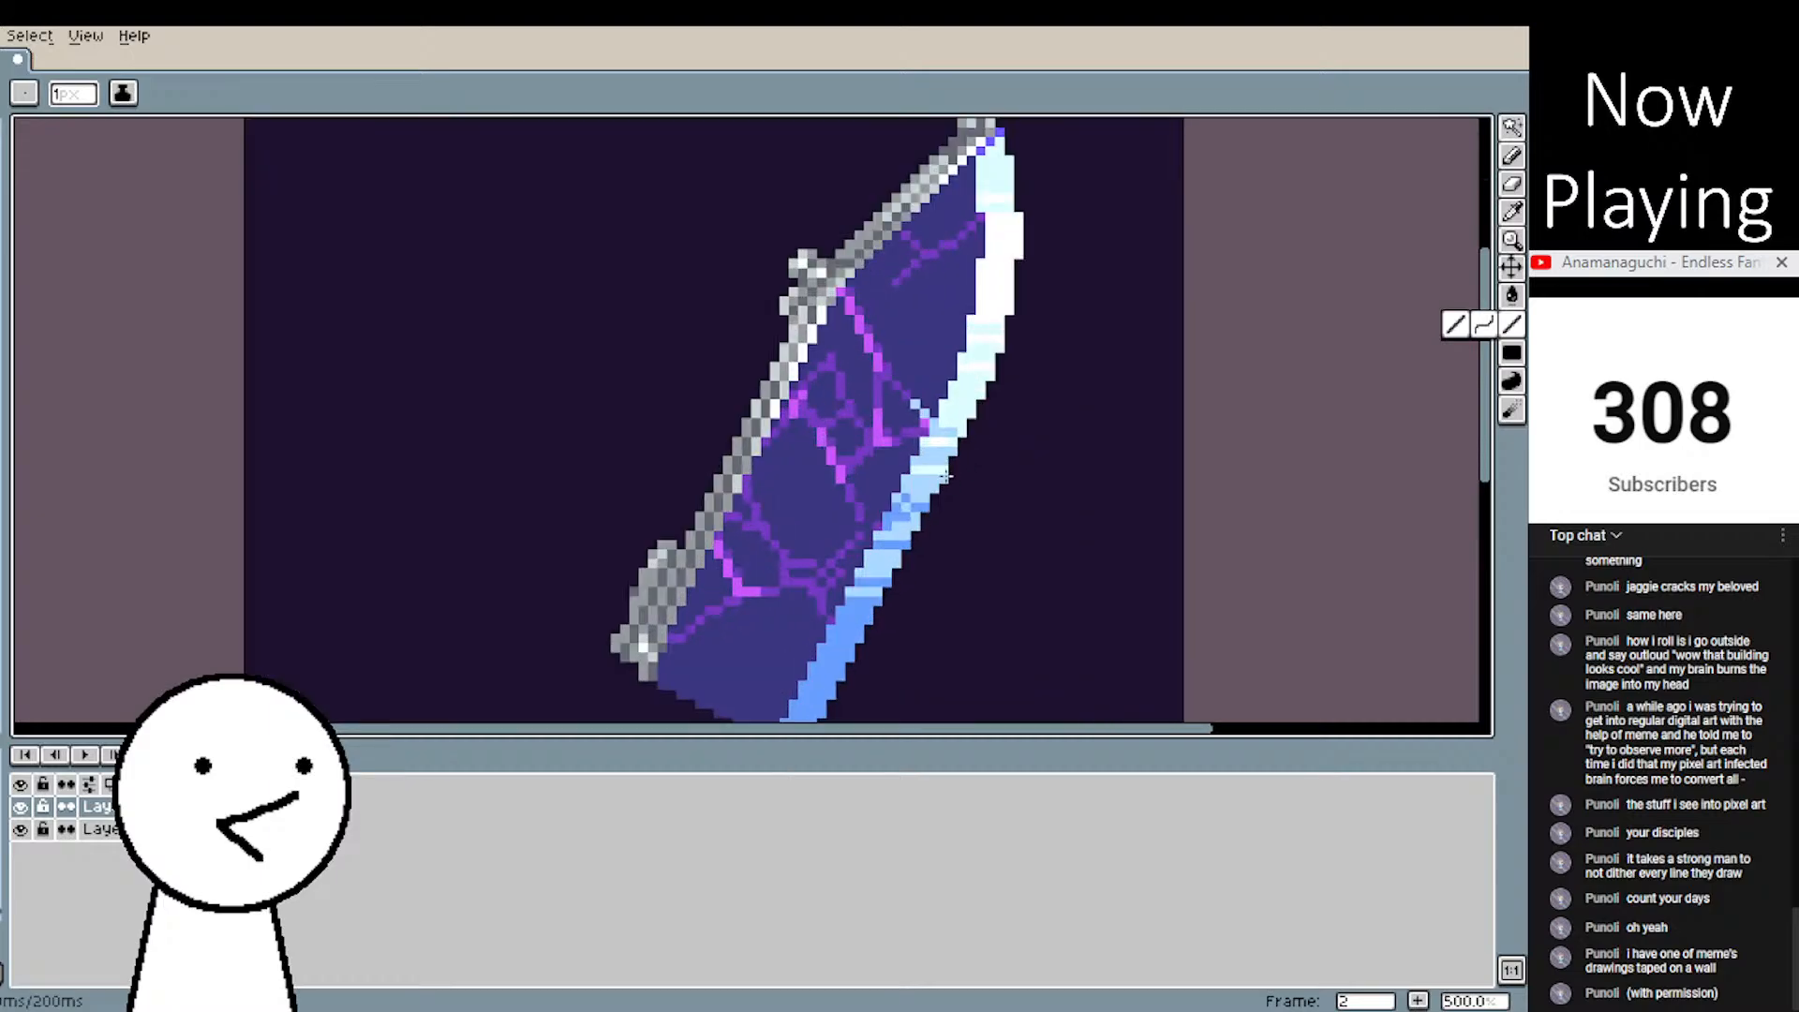
- Try two diagonal pale cyan pixels along the edge's outer side just above the blue crack, and undo them
click(1512, 214)
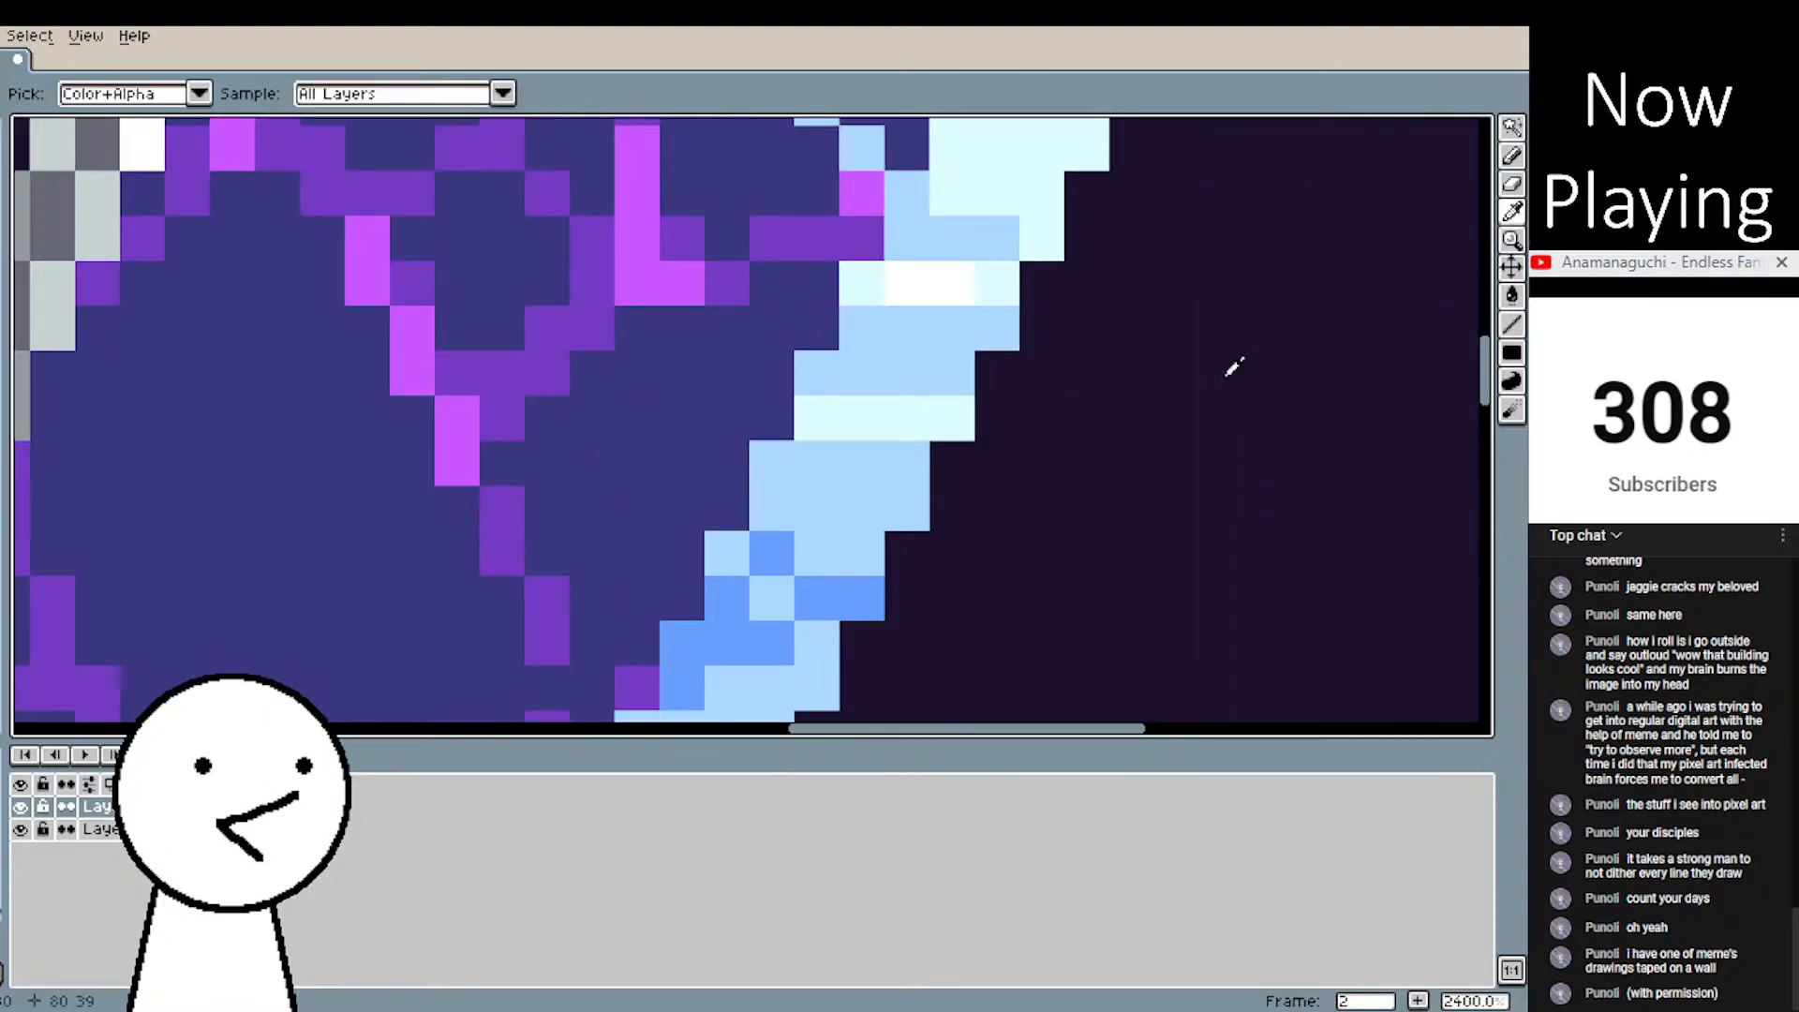
key(l)
drag(905, 509, 849, 564)
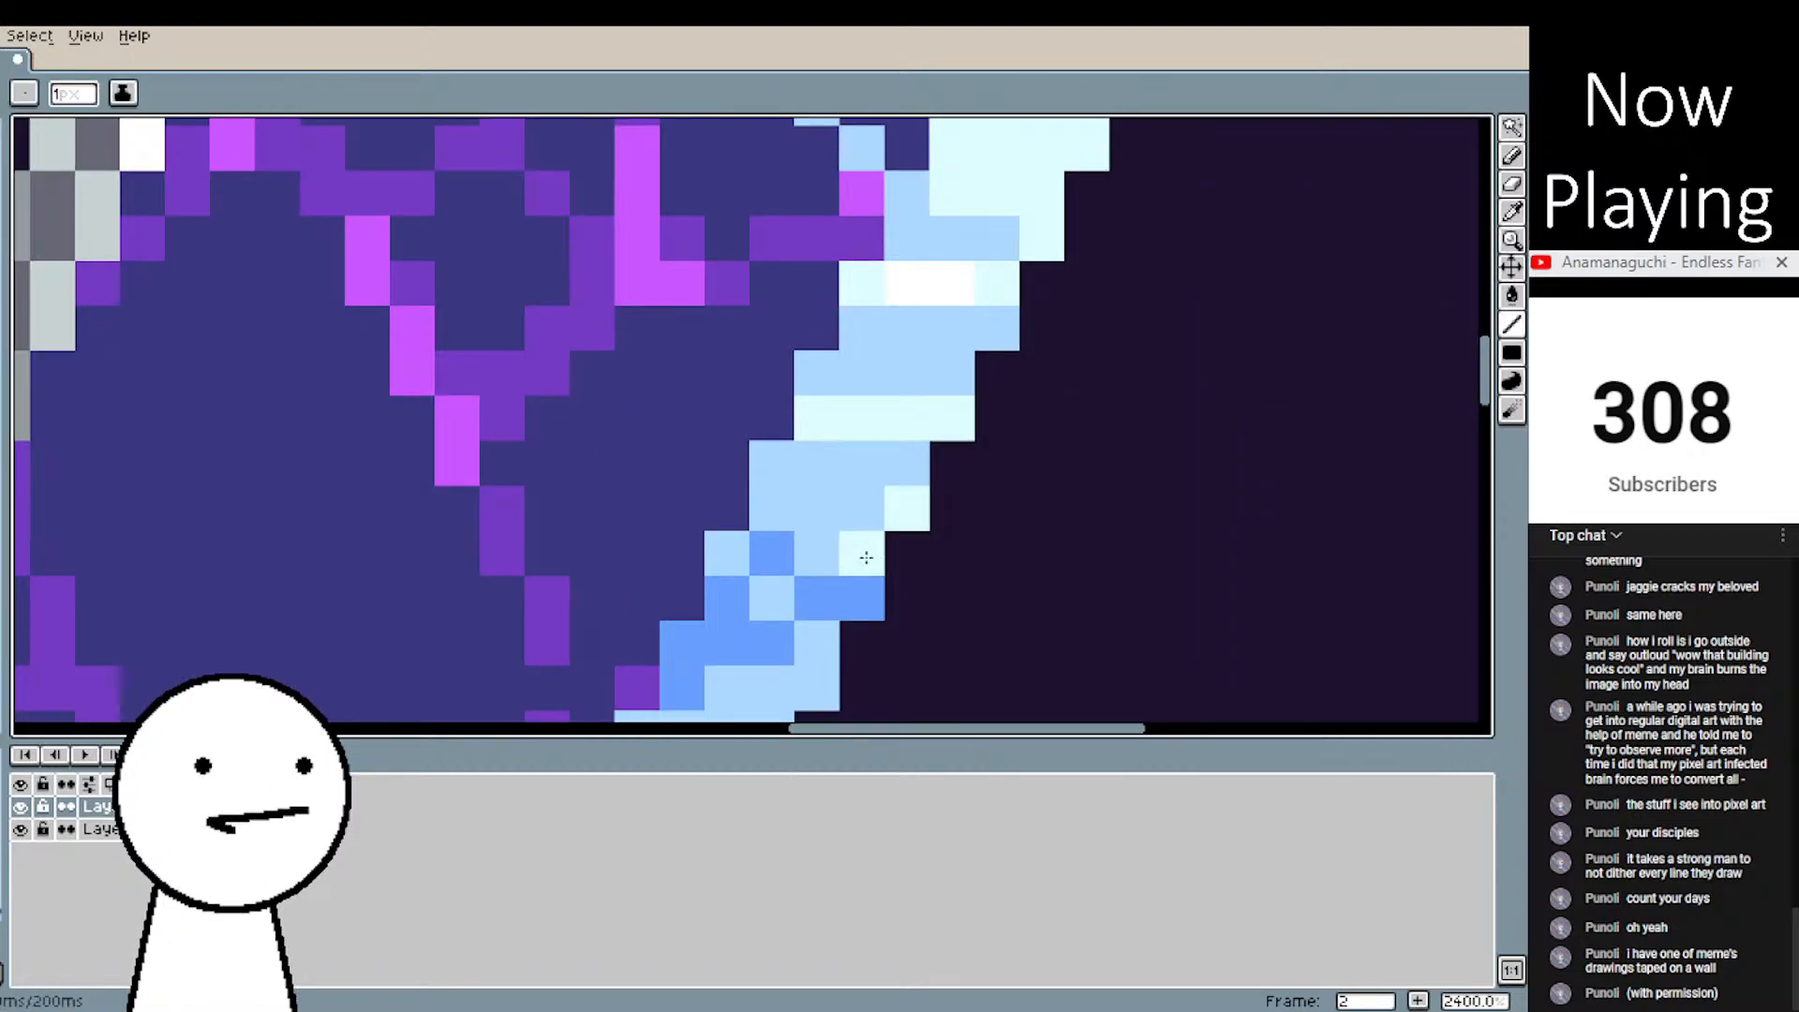
scroll(1112, 535, down, 5)
scroll(1026, 514, up, 3)
scroll(1018, 515, up, 4)
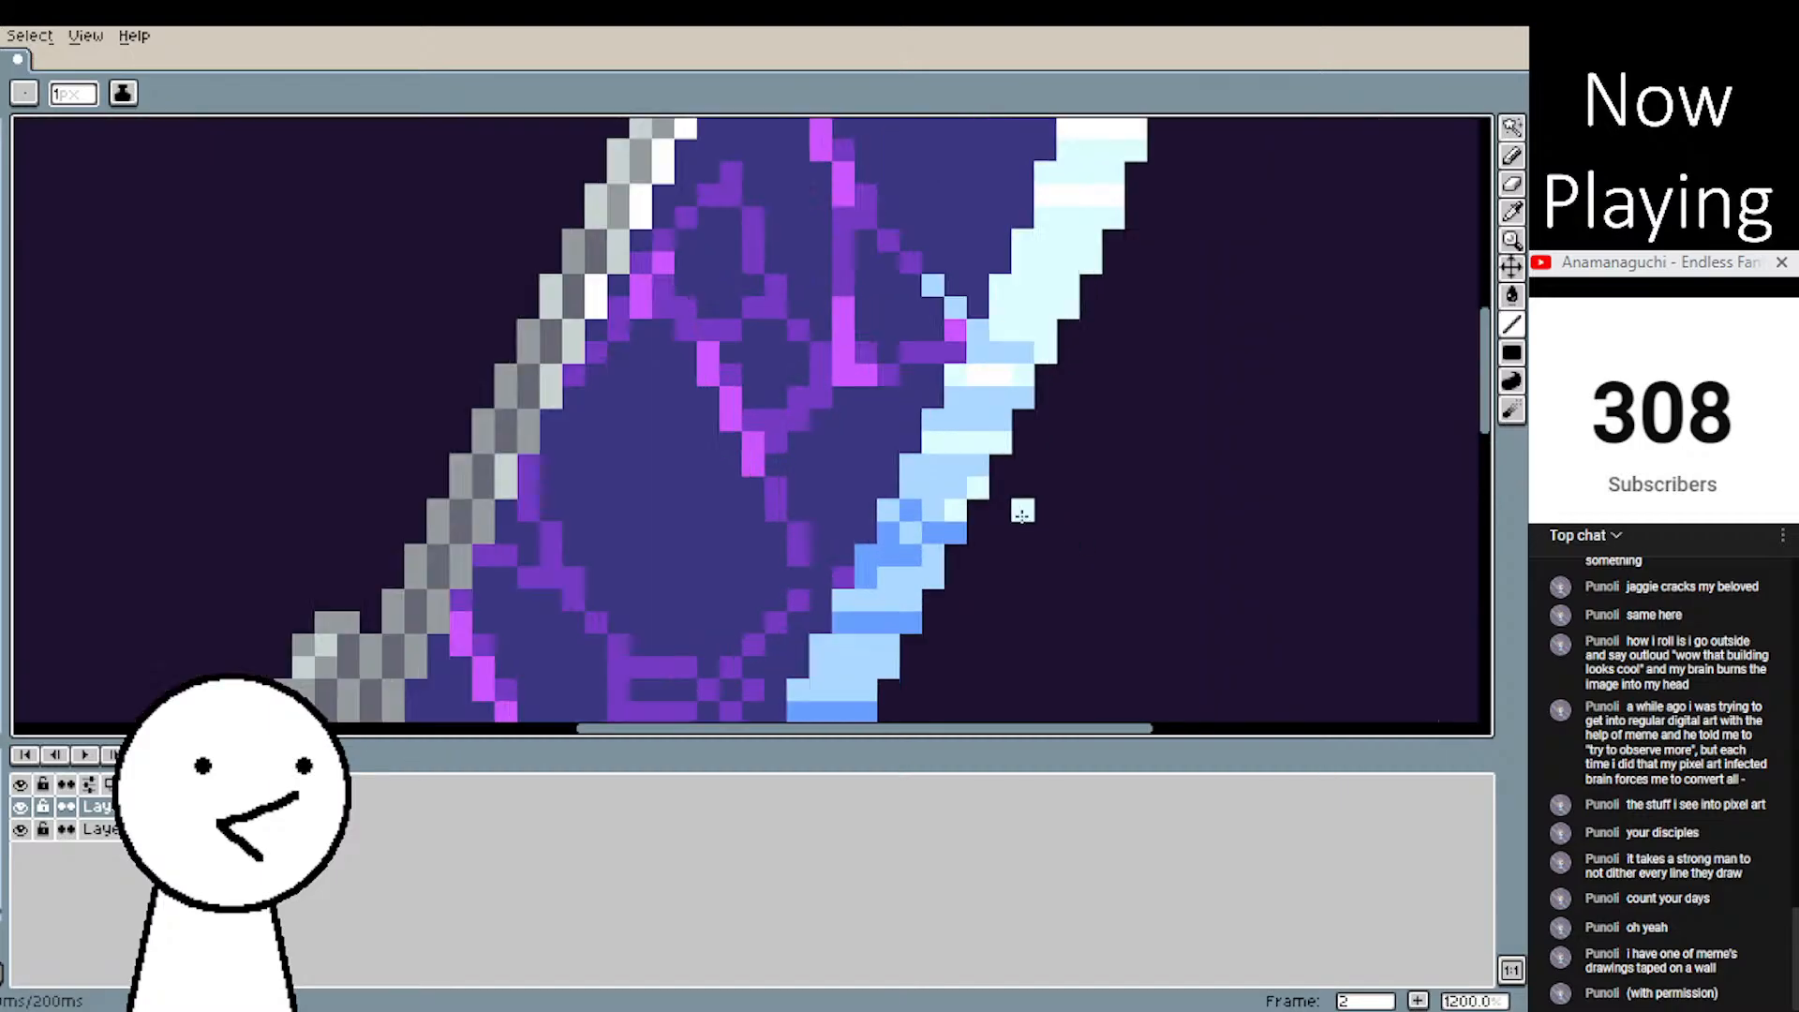
key(ctrl+z)
- Try three pale cyan pixels stepping down from the pale cyan stripe to the blue crack, and undo them
drag(903, 450, 898, 497)
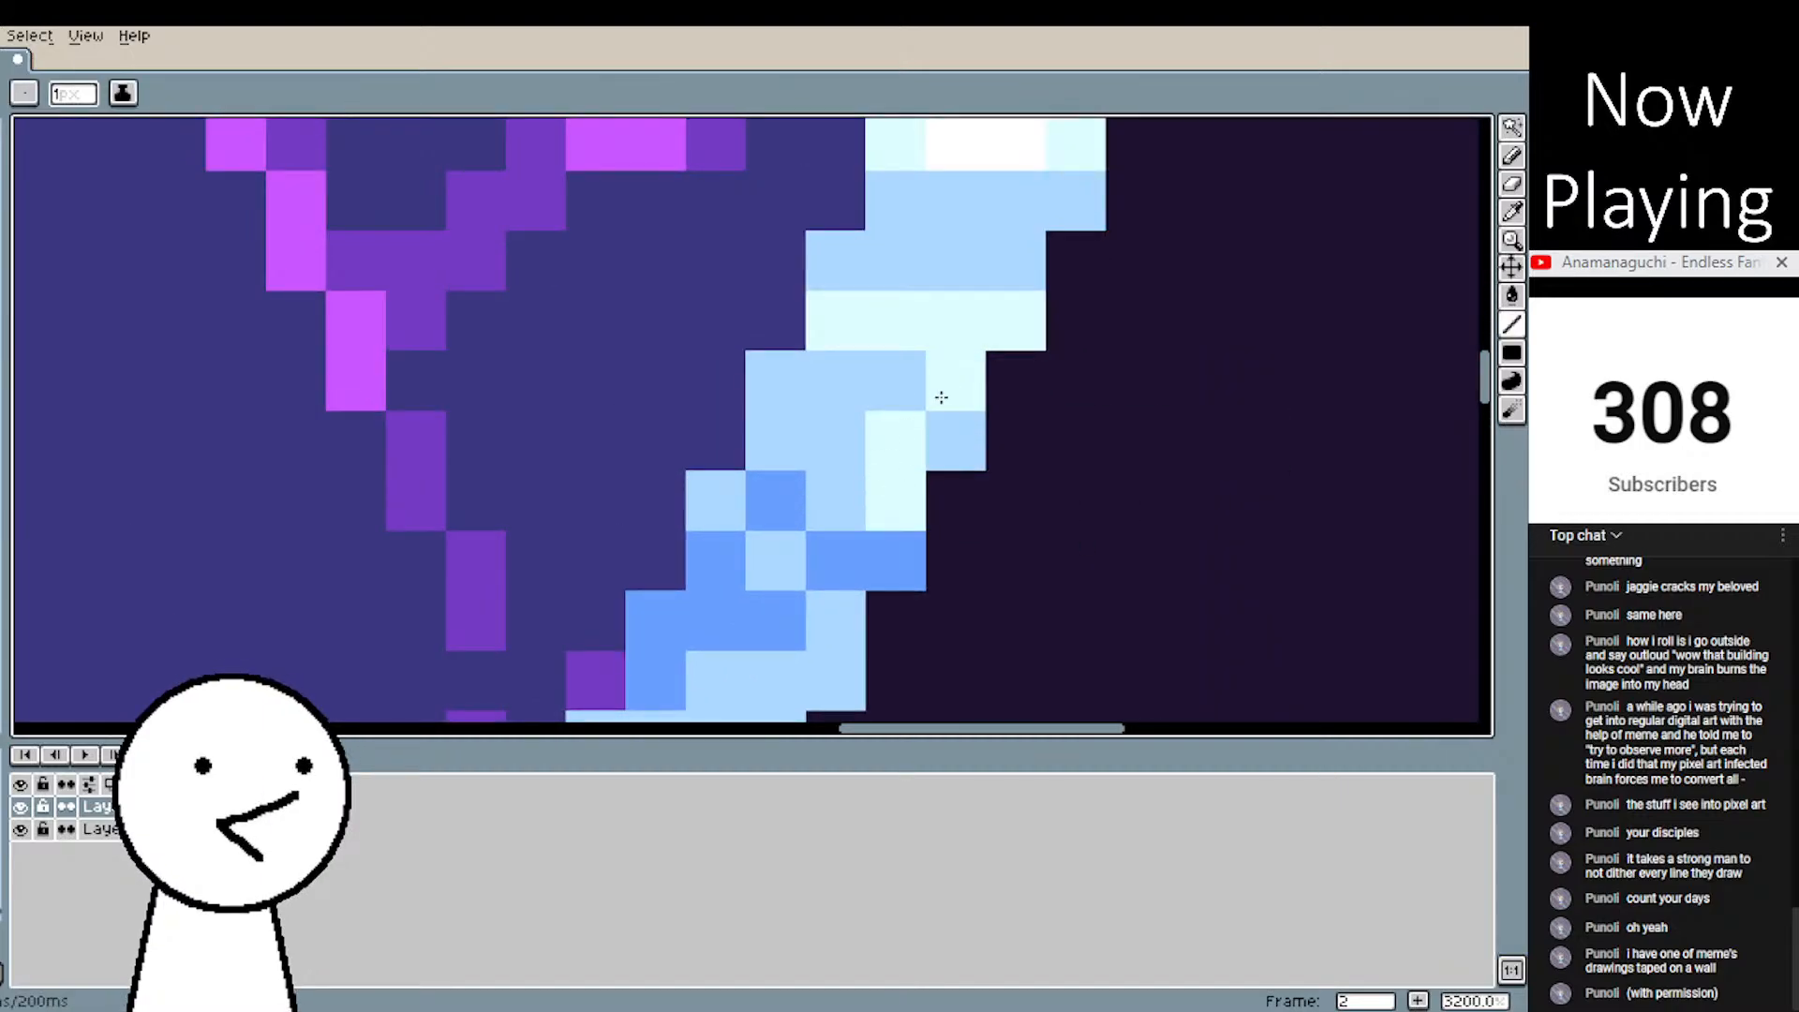
scroll(1183, 480, down, 4)
scroll(1200, 426, up, 3)
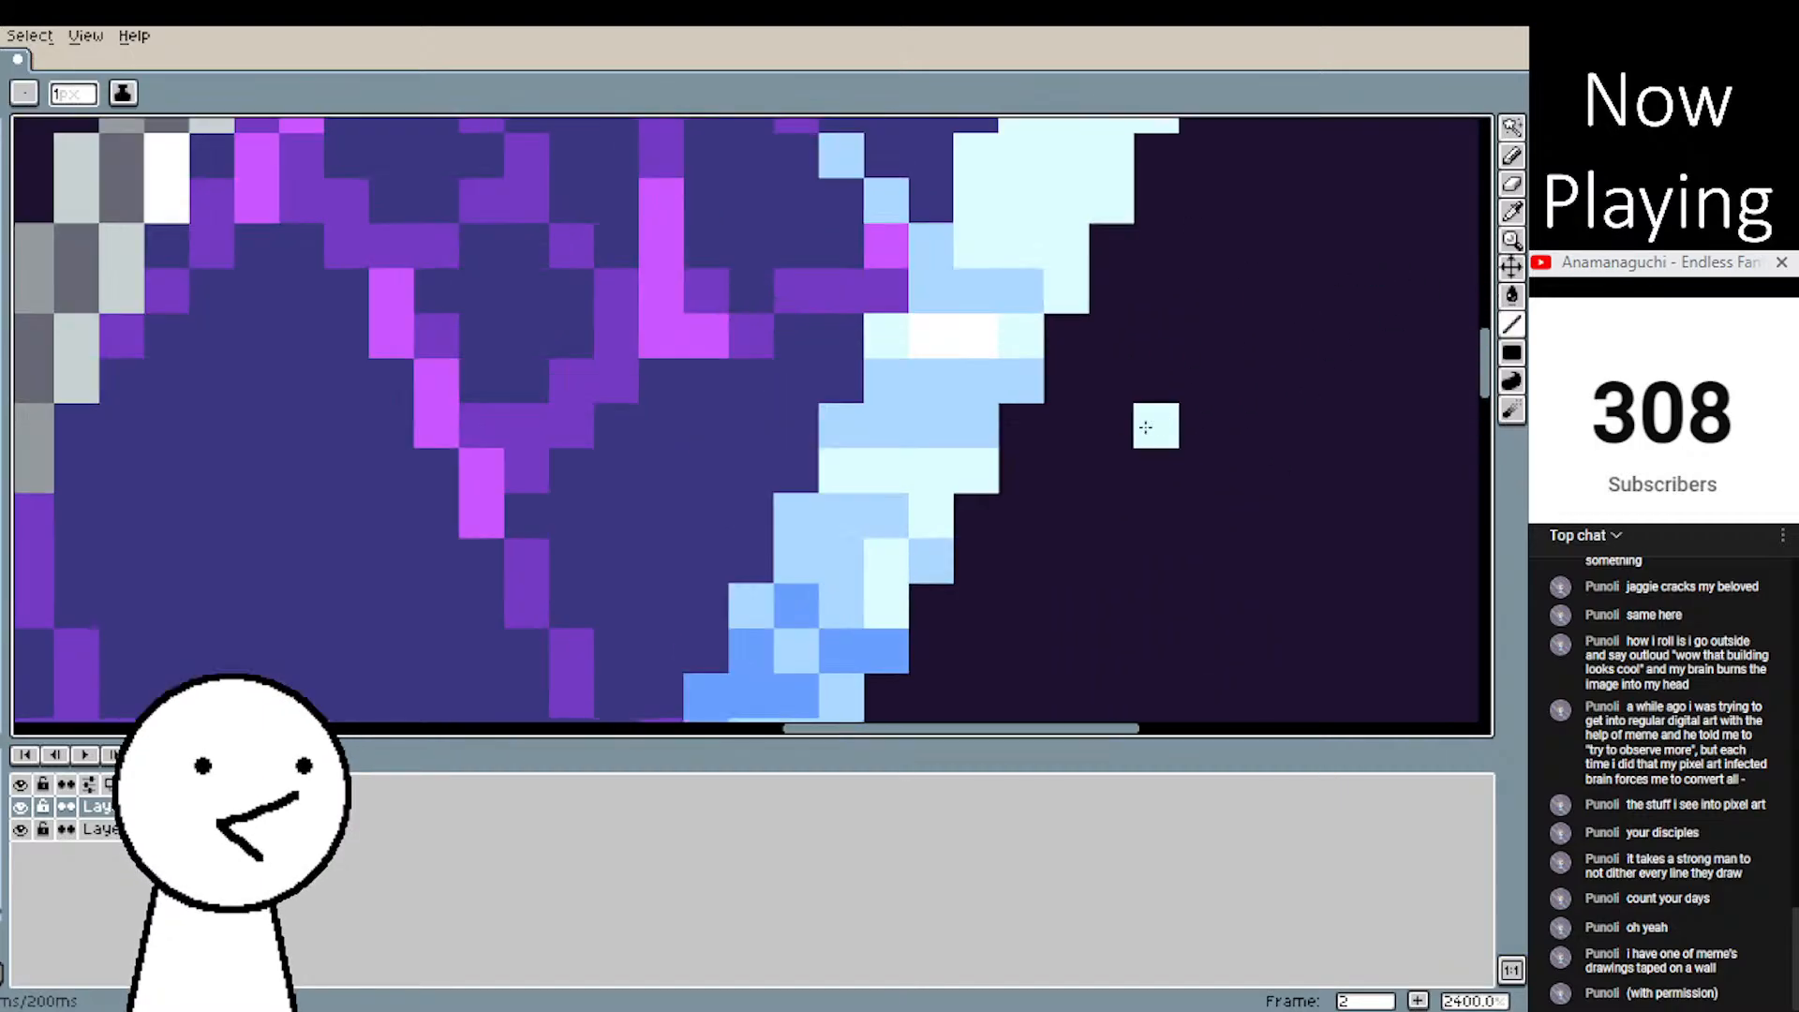
scroll(1297, 430, down, 6)
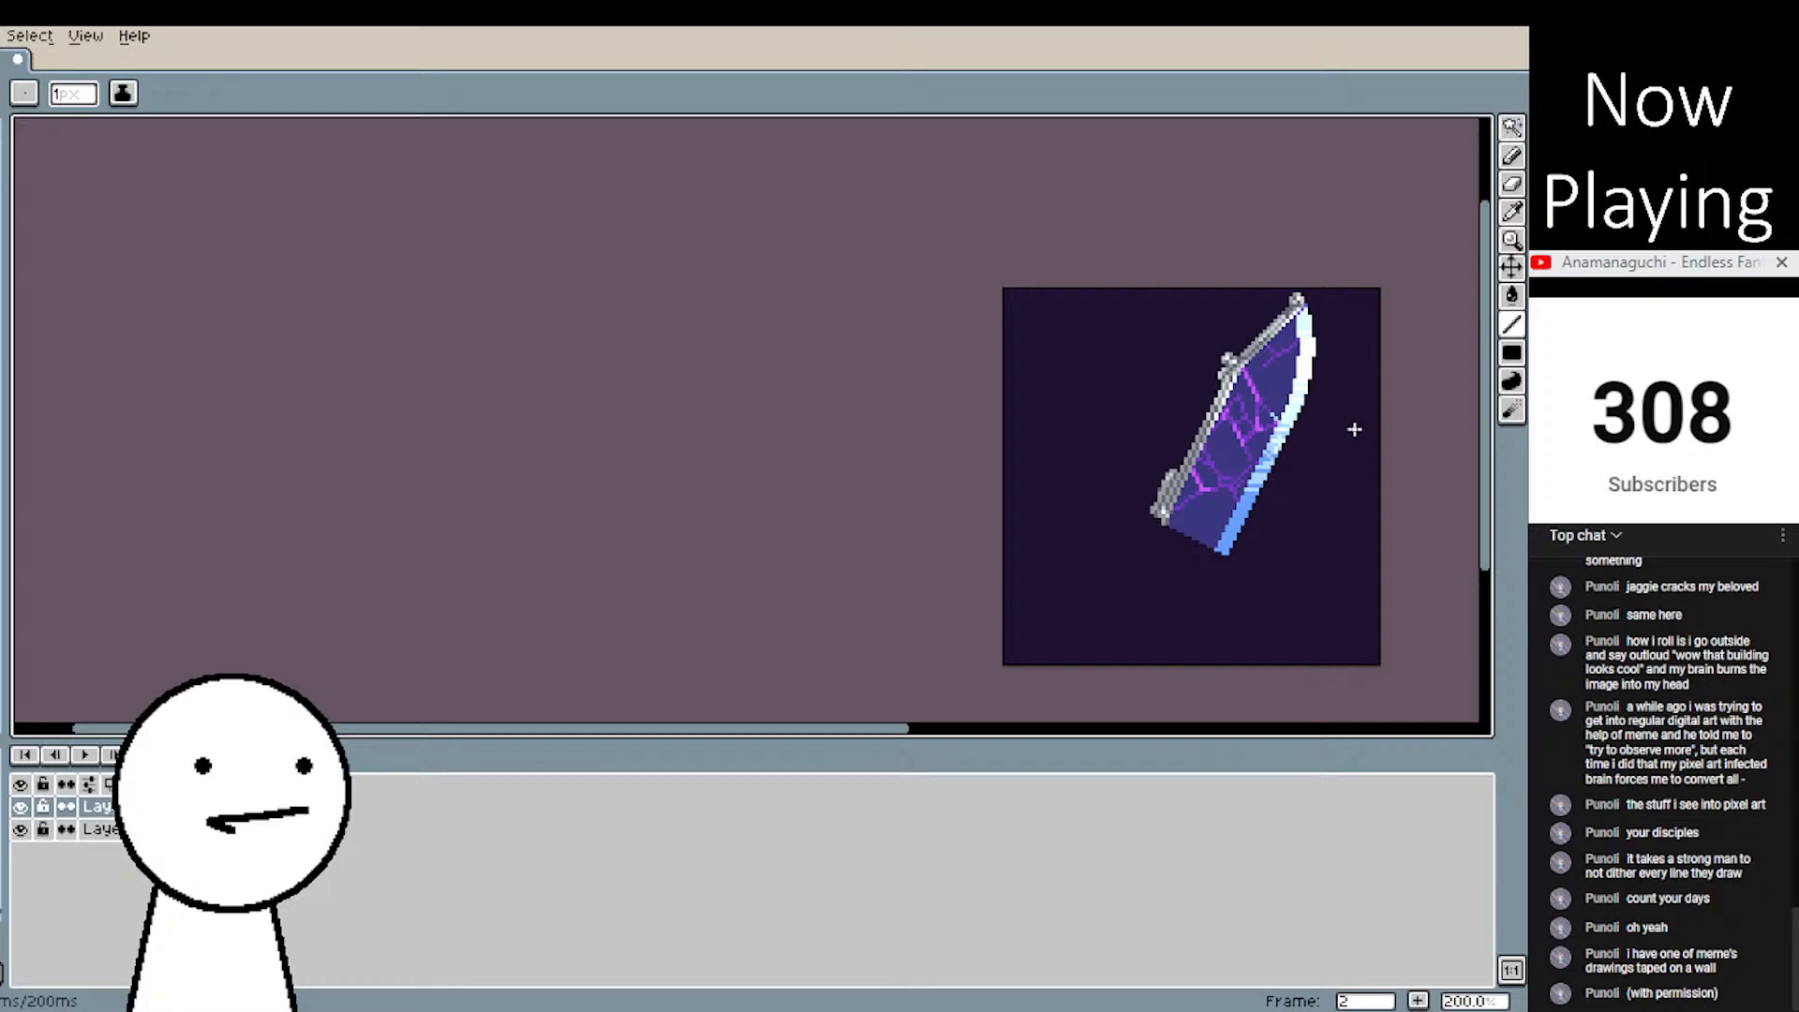
scroll(1364, 431, up, 1)
scroll(1312, 441, up, 2)
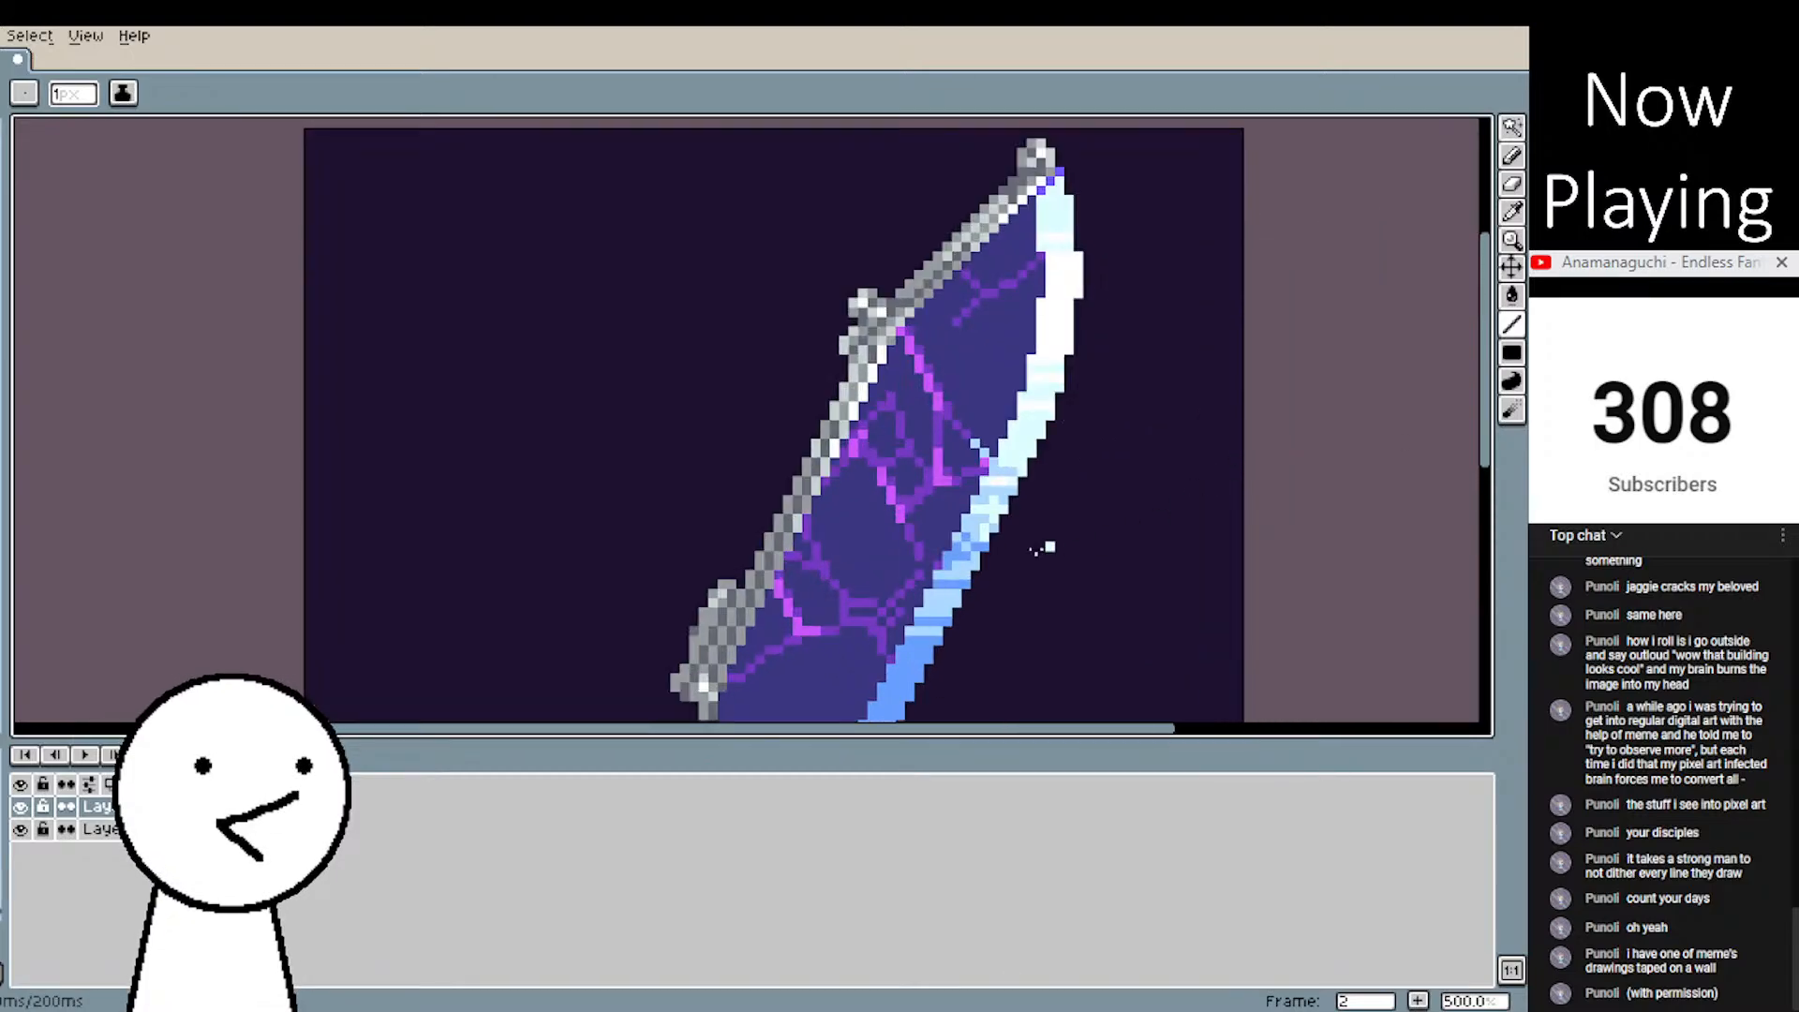
scroll(1075, 547, up, 5)
key(ctrl+z)
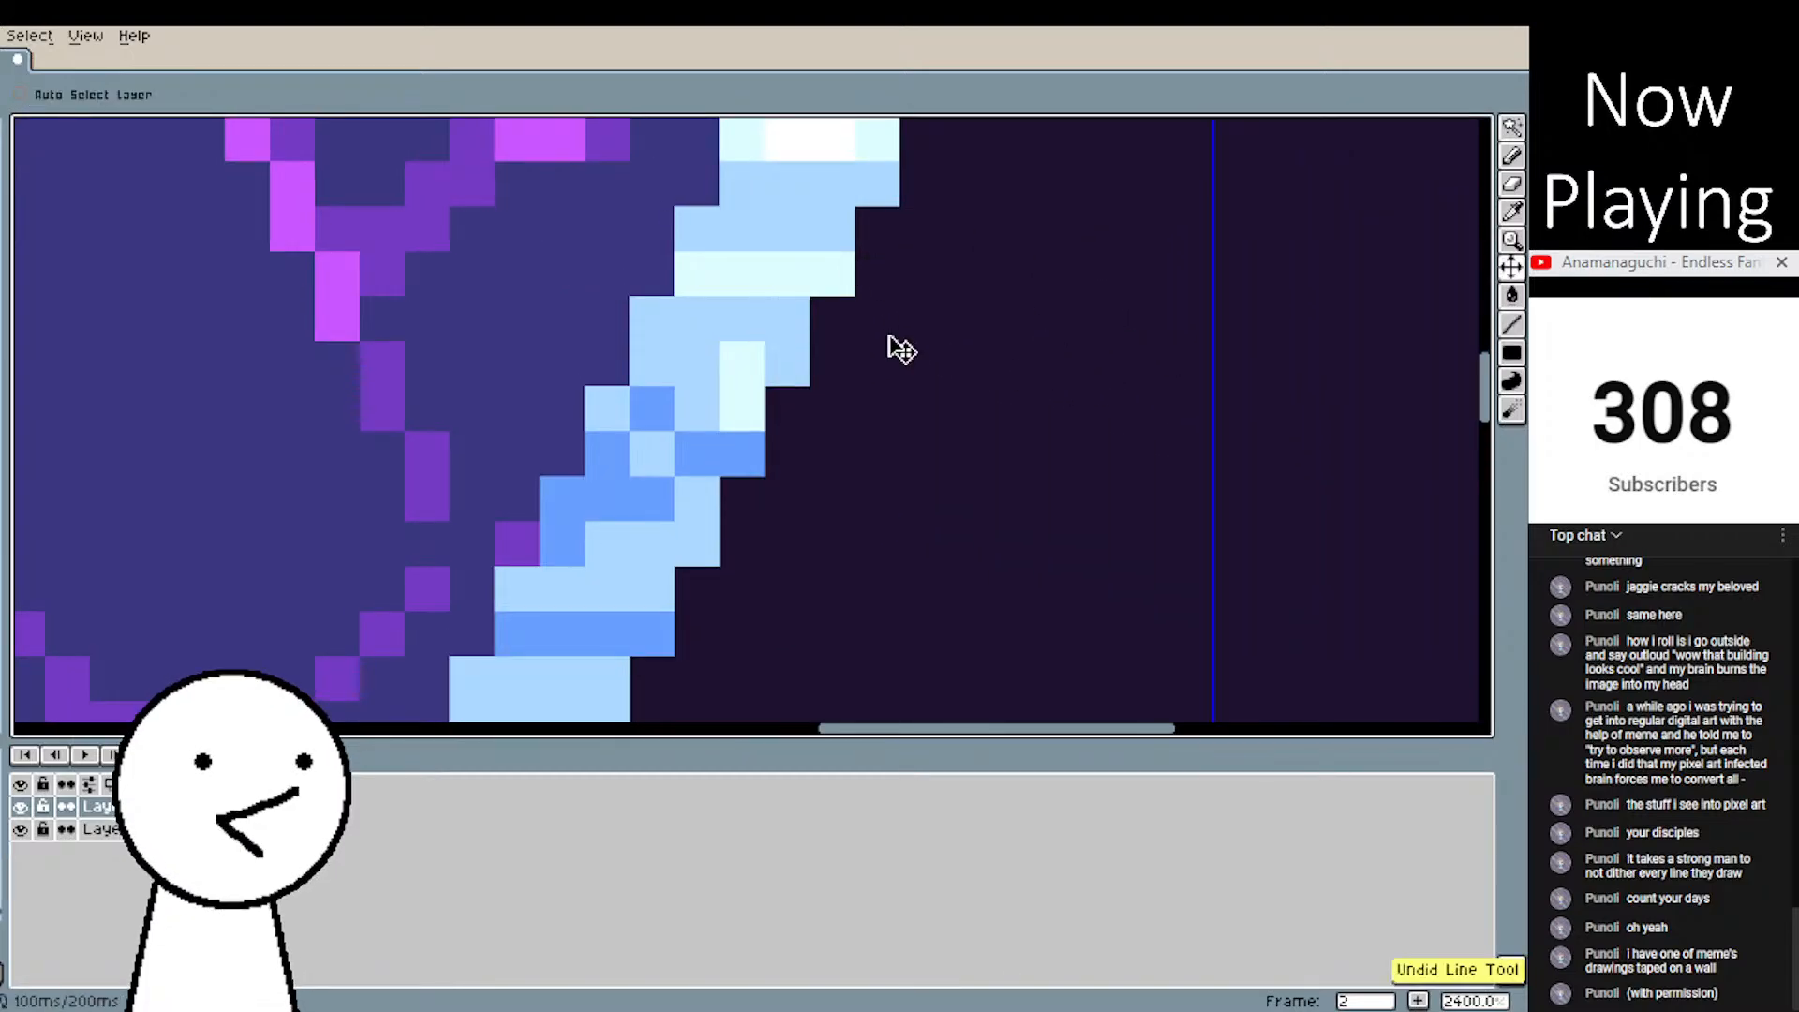
key(ctrl+z)
- Paint two short pale cyan segments stepping up to the light edge's outer side, between the medium blue crack and the stripe below it
drag(992, 411, 995, 395)
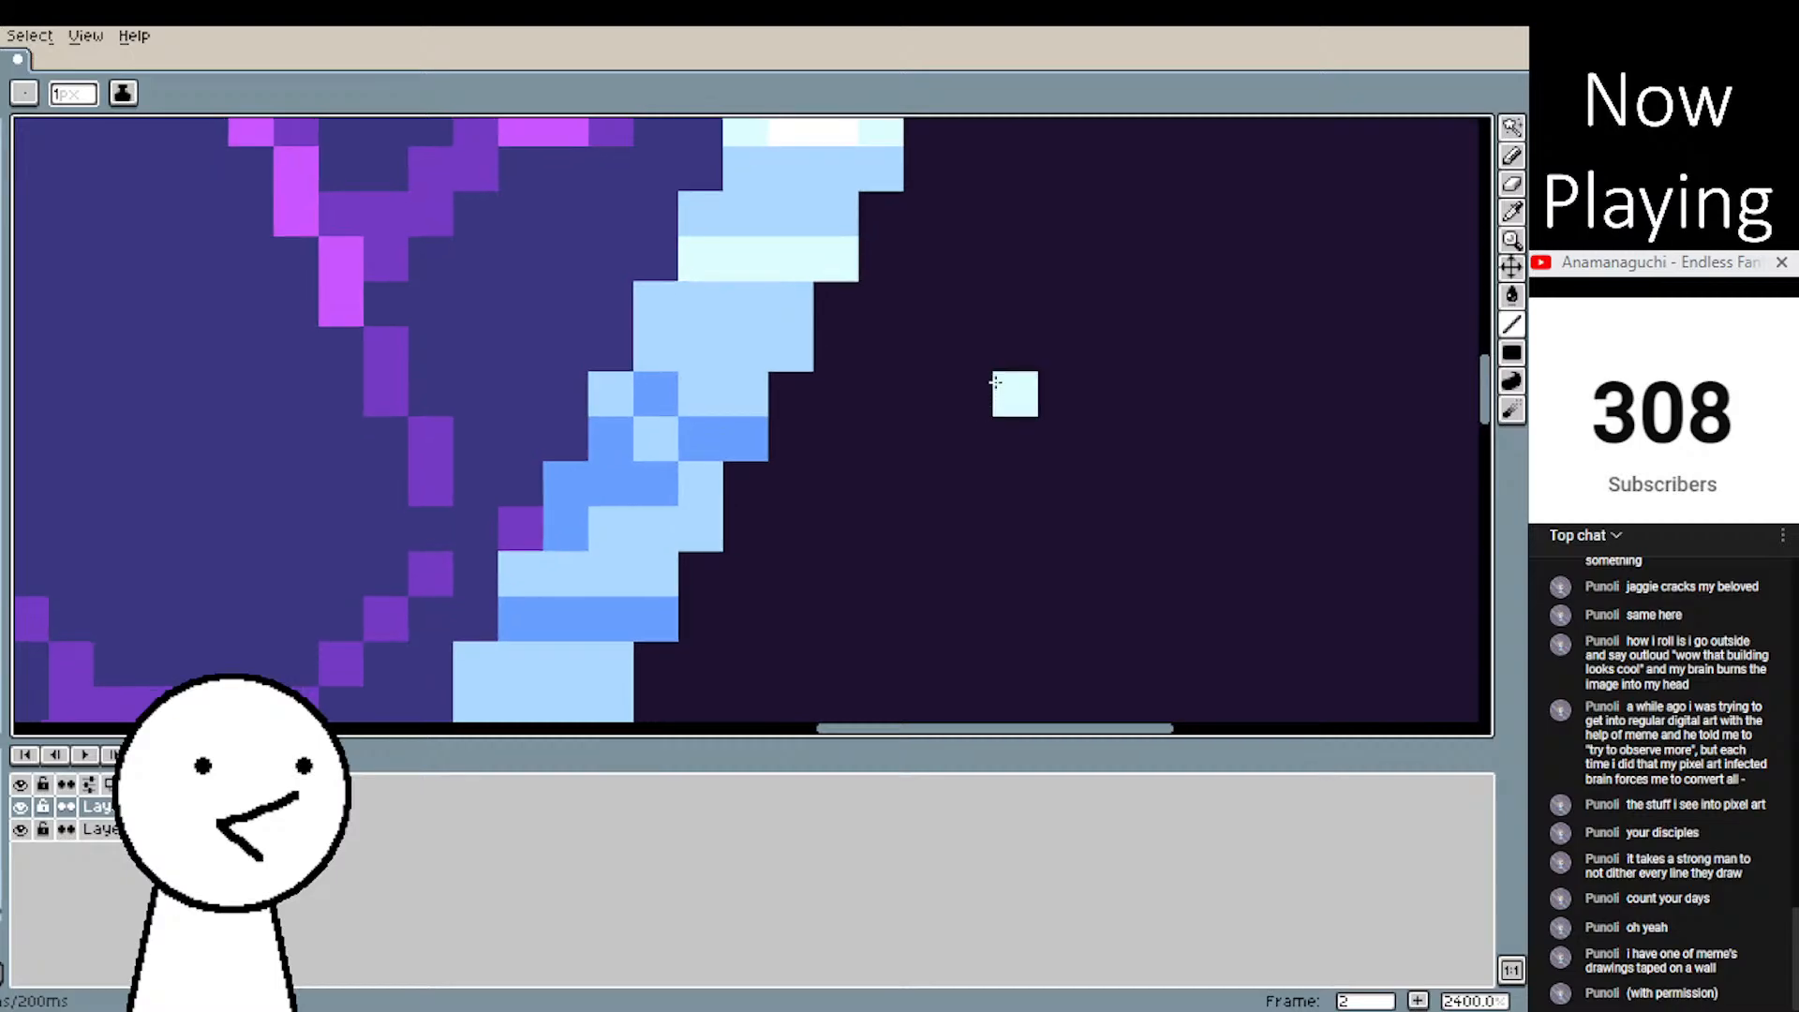
click(1514, 213)
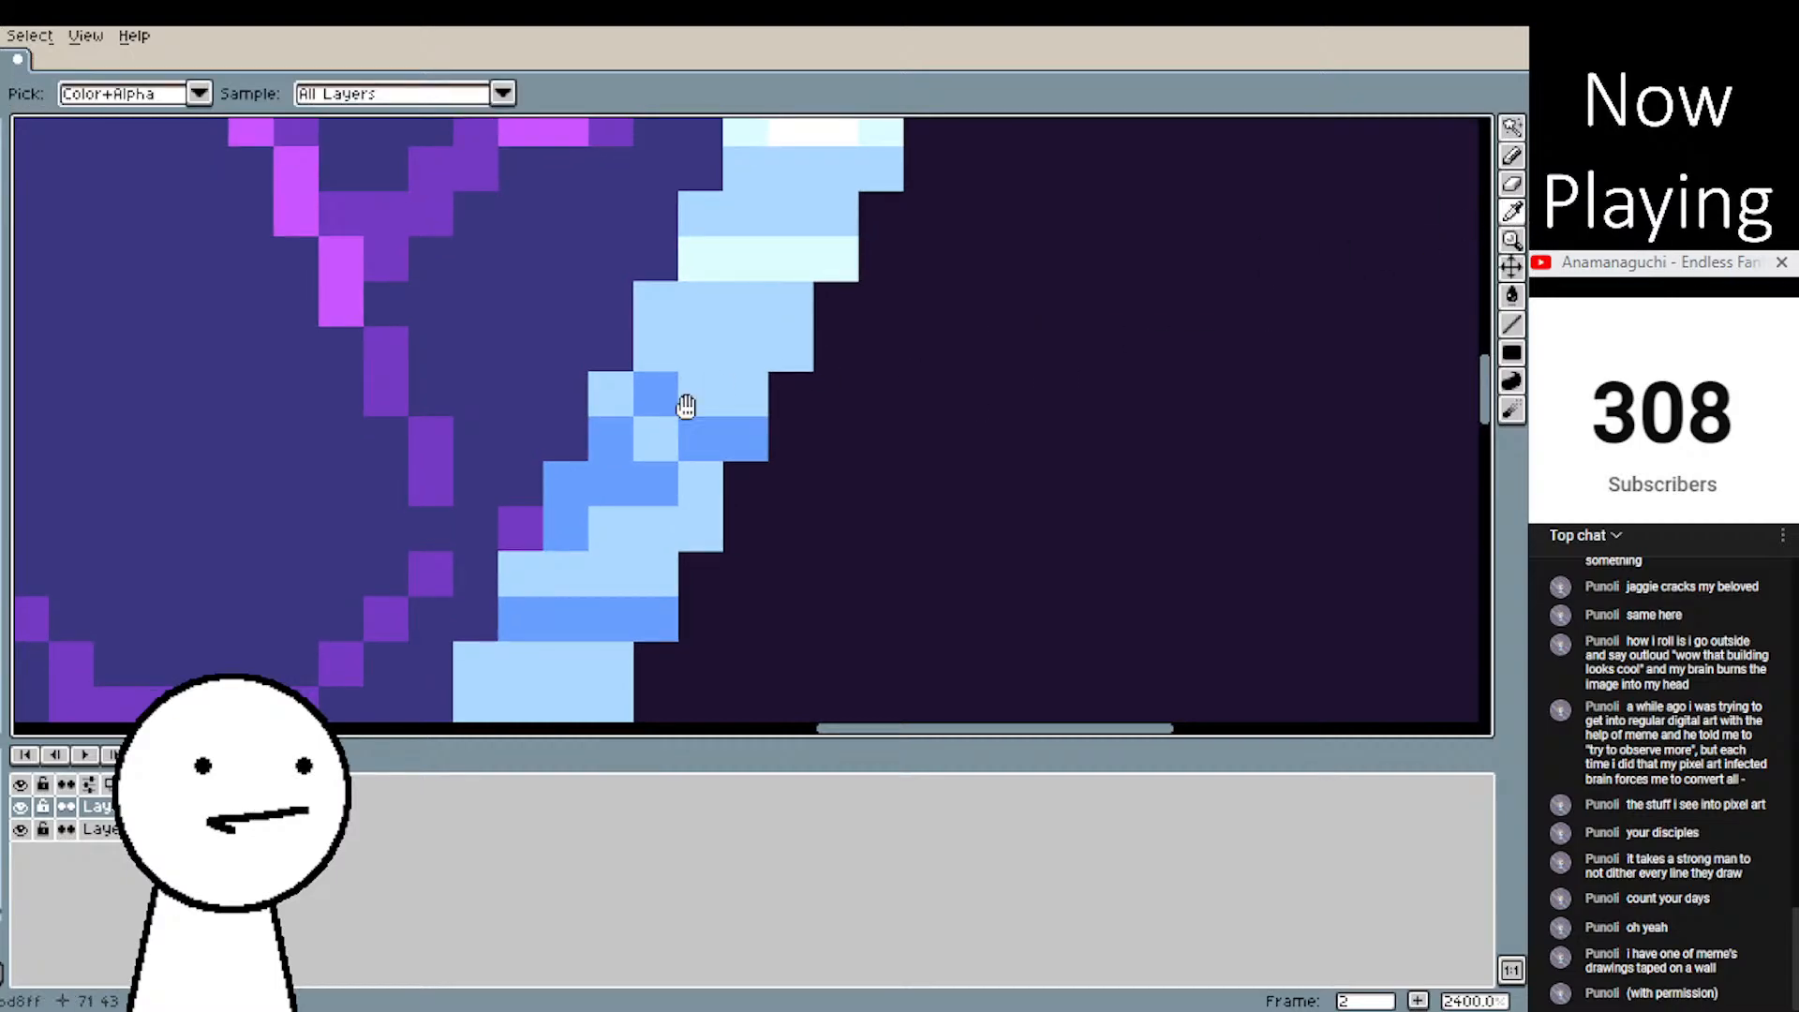
scroll(698, 397, down, 5)
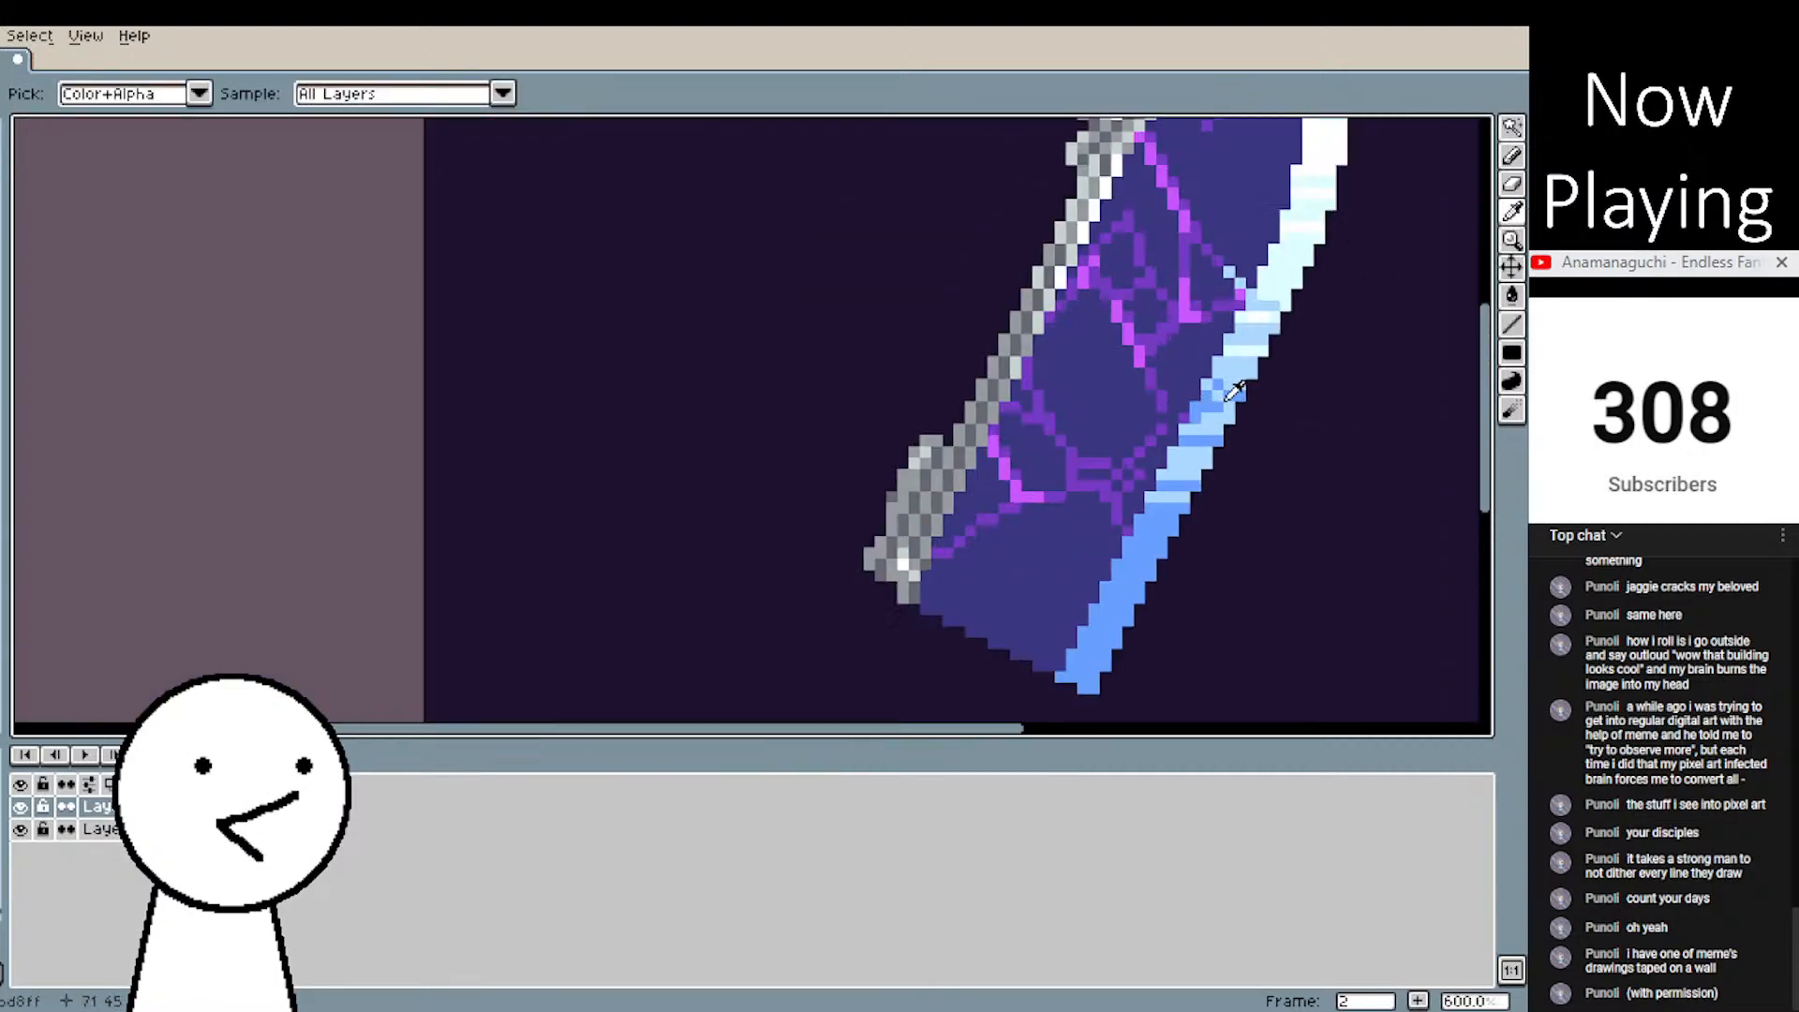
scroll(1235, 391, up, 4)
key(l)
click(1209, 489)
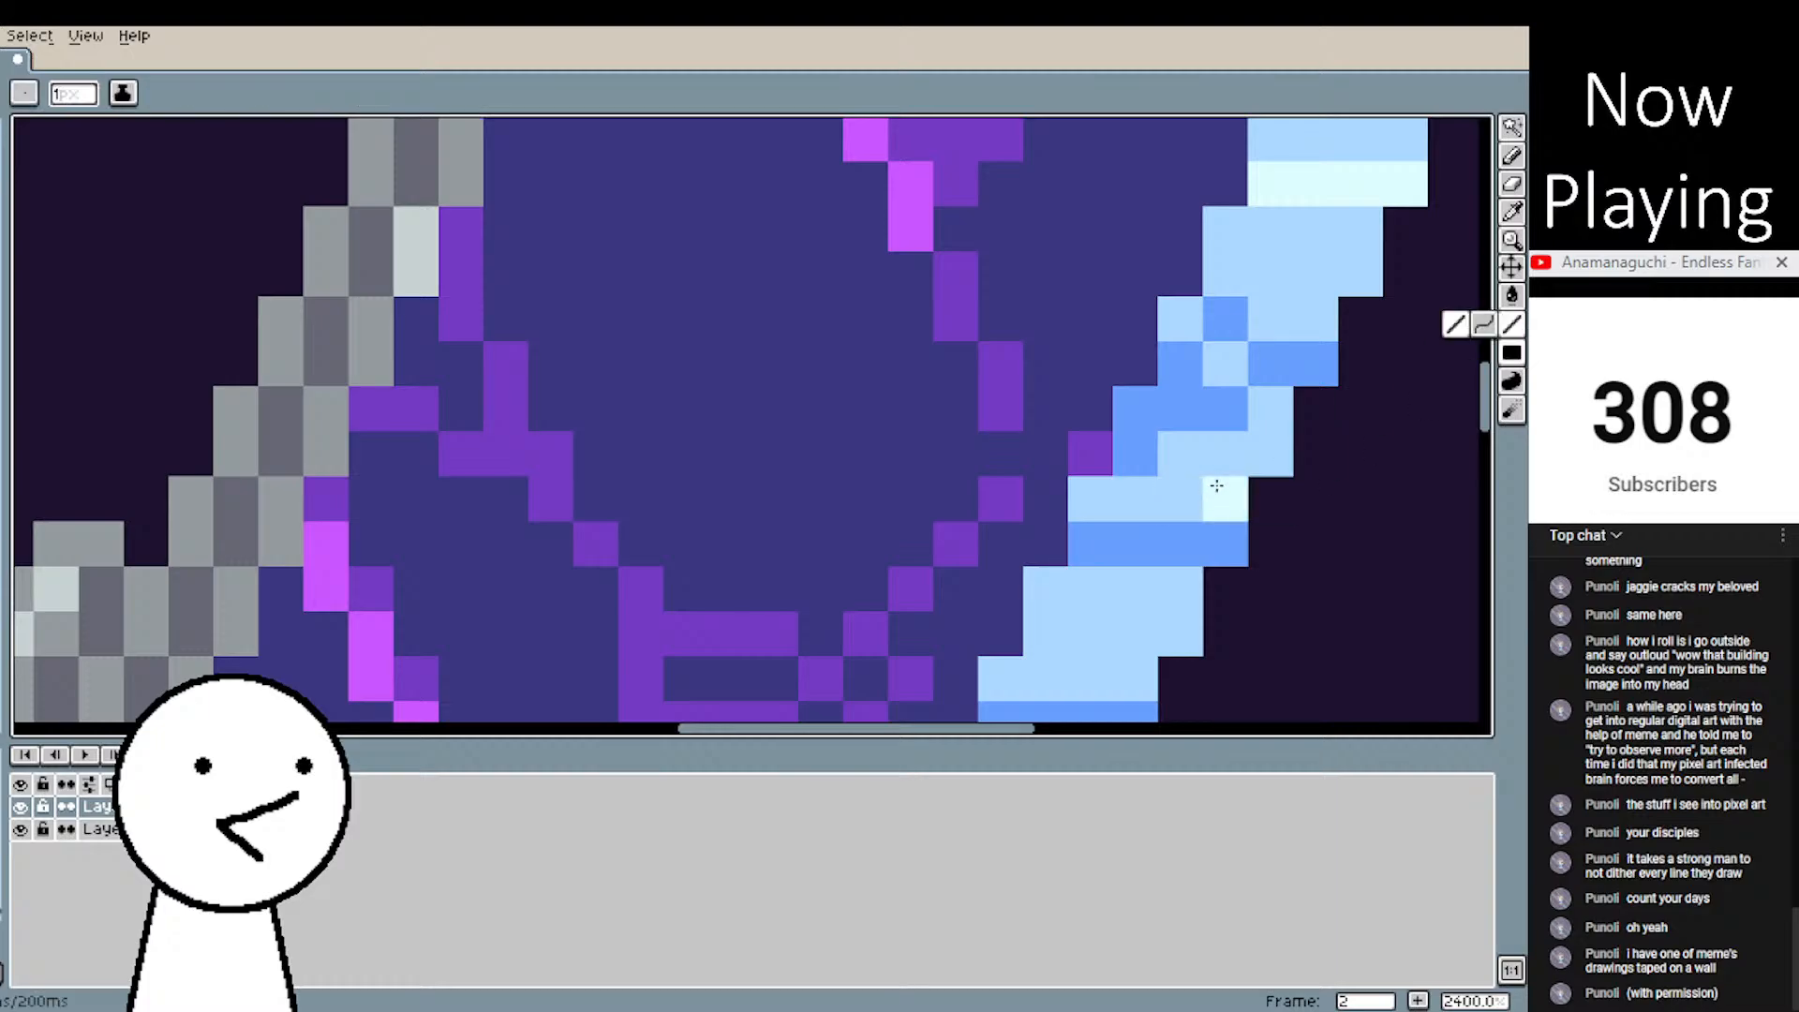
click(1257, 498)
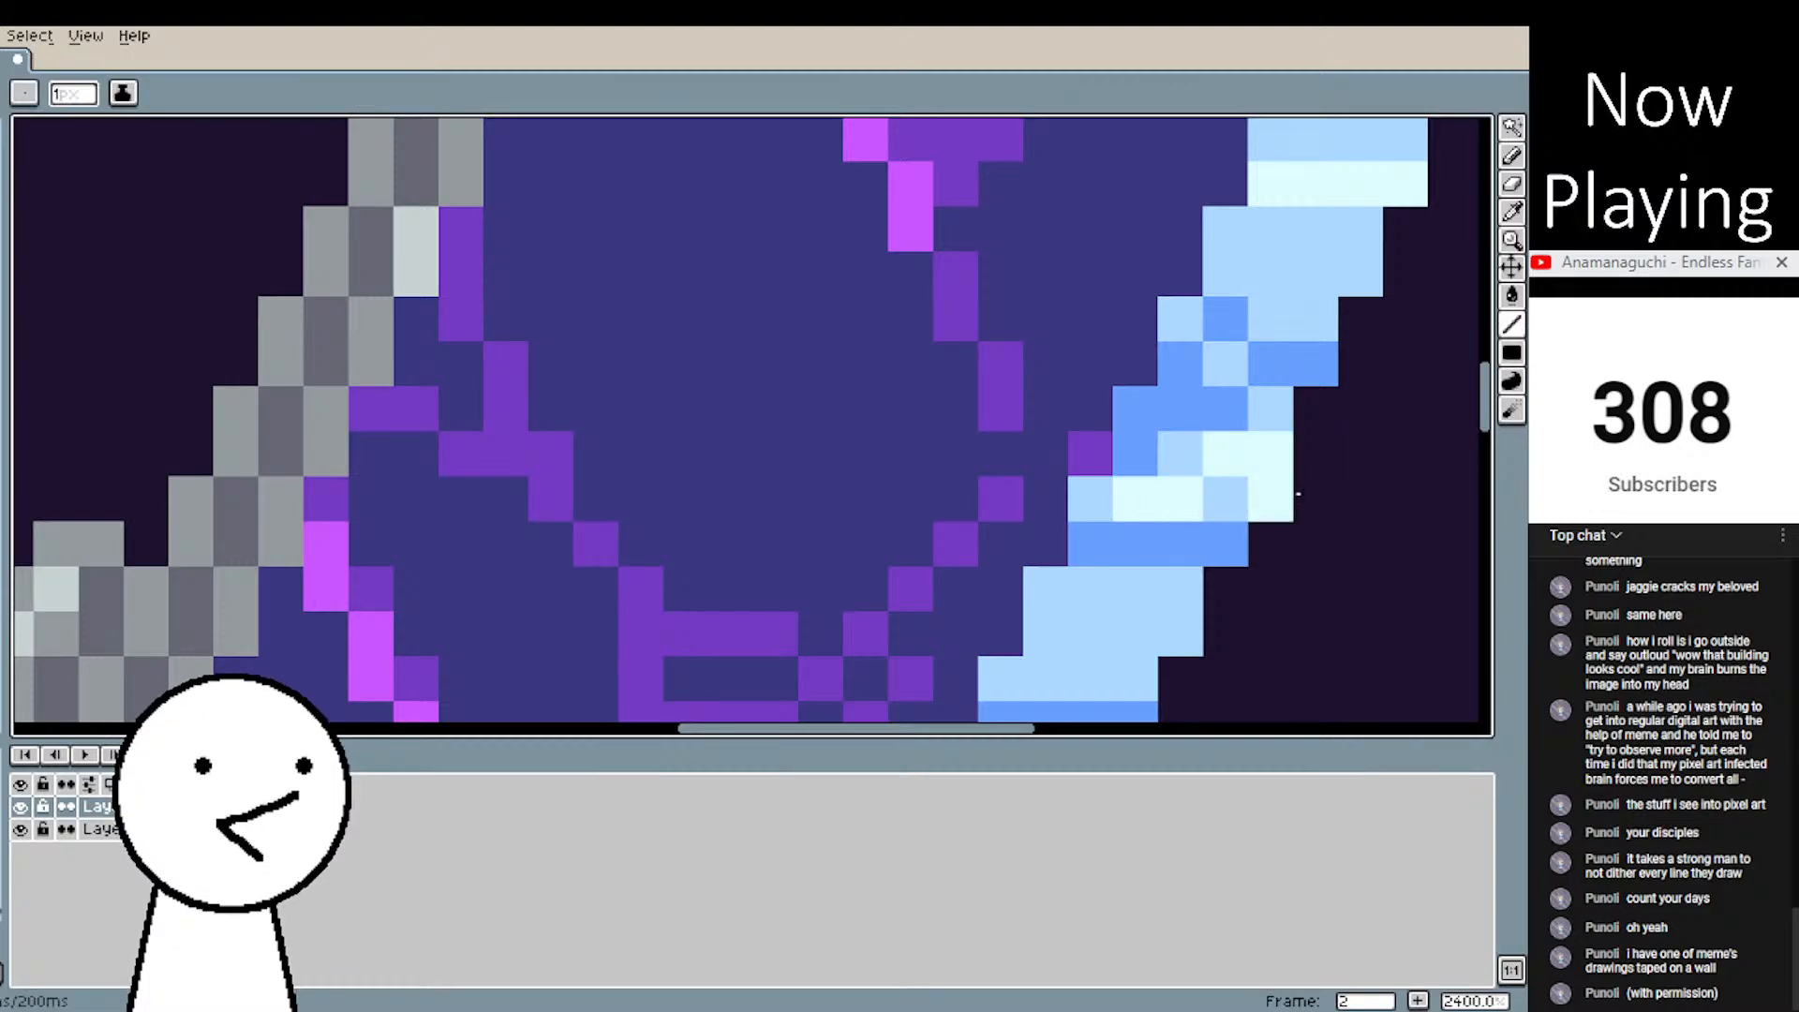
- Paint two diagonal pink pixels at the fork of the uppermost dark purple crack
scroll(1353, 487, down, 4)
scroll(1403, 463, up, 1)
scroll(1345, 463, down, 1)
drag(1302, 463, 757, 491)
drag(936, 346, 572, 428)
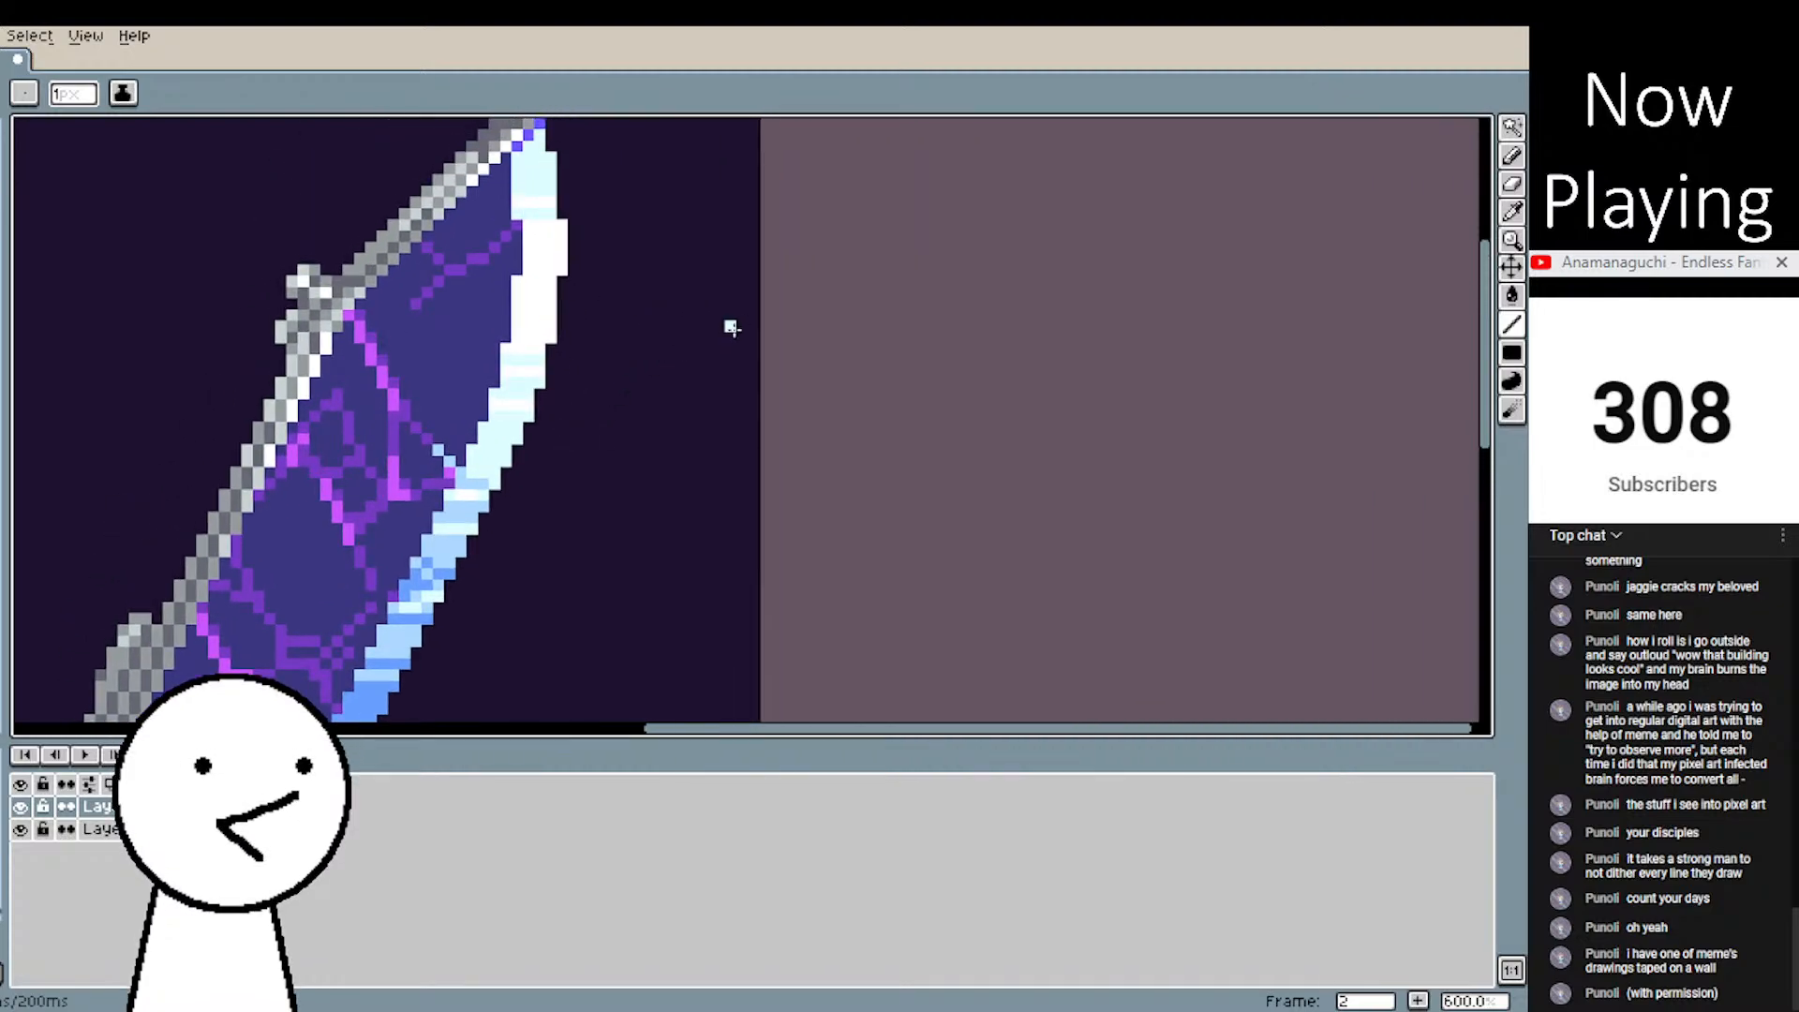
scroll(731, 327, down, 2)
scroll(844, 554, up, 5)
scroll(844, 554, up, 1)
click(1511, 216)
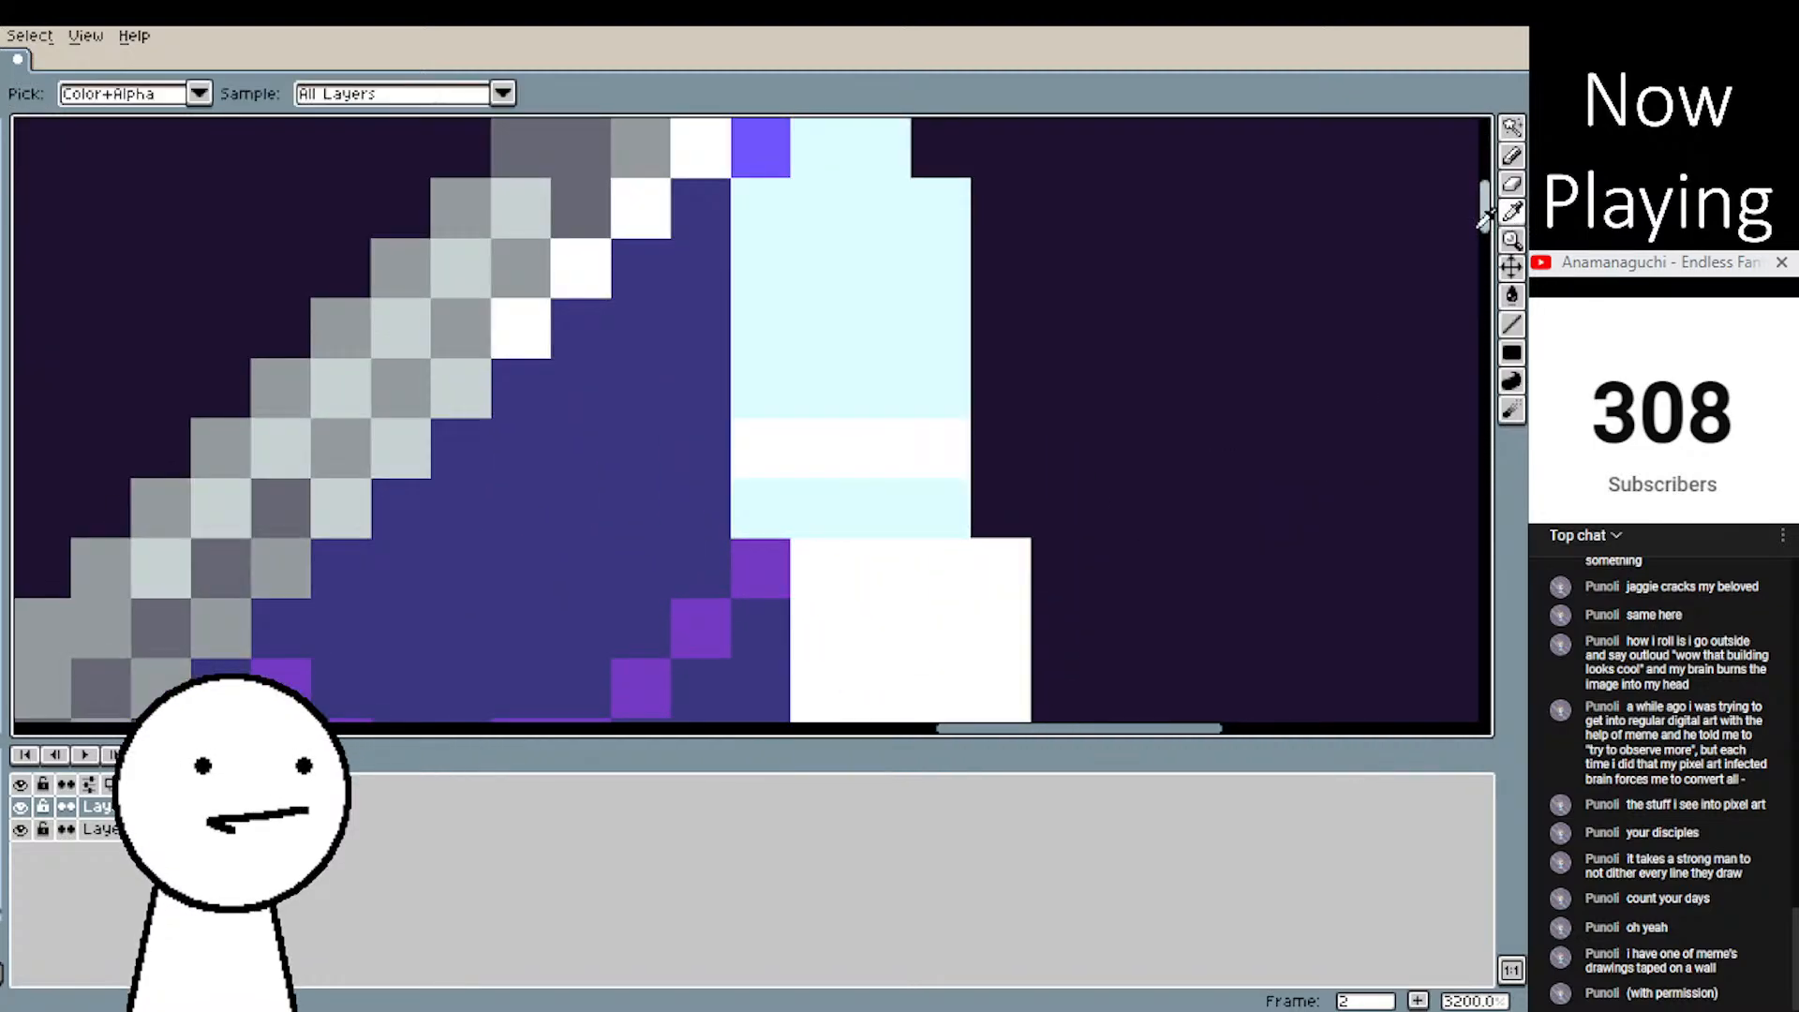
scroll(815, 397, down, 4)
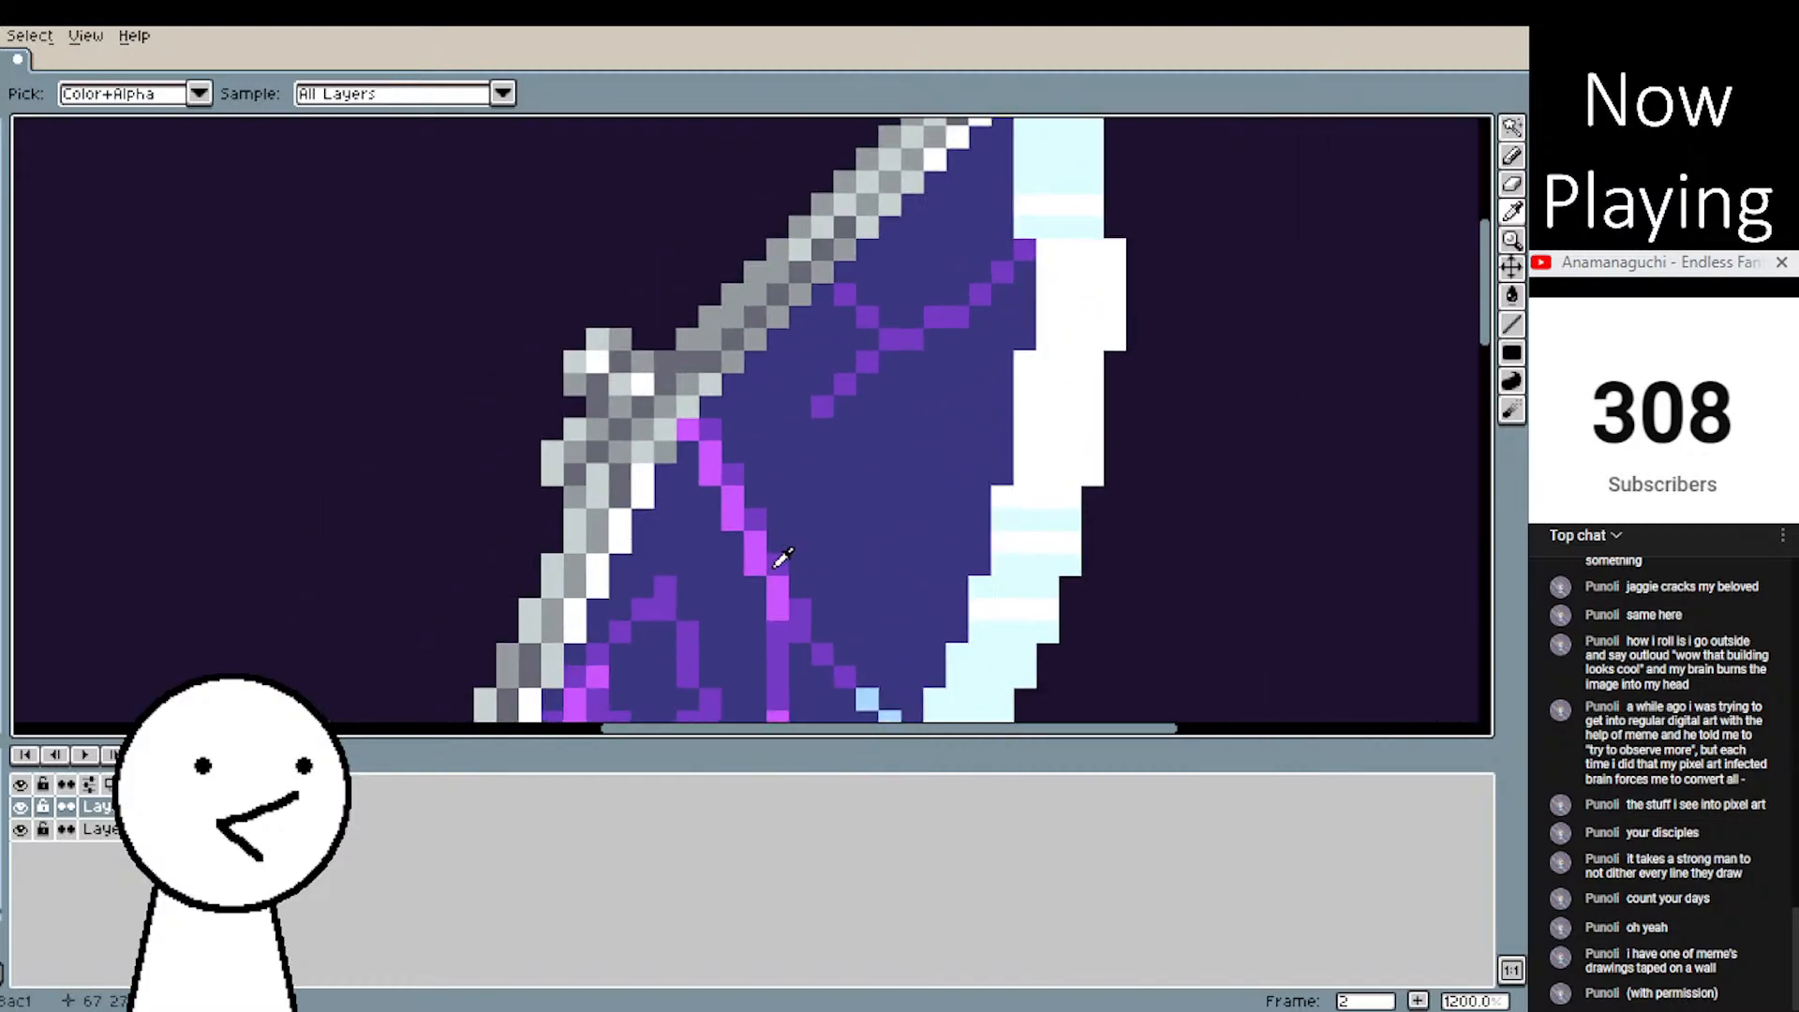
key(b)
scroll(792, 394, up, 6)
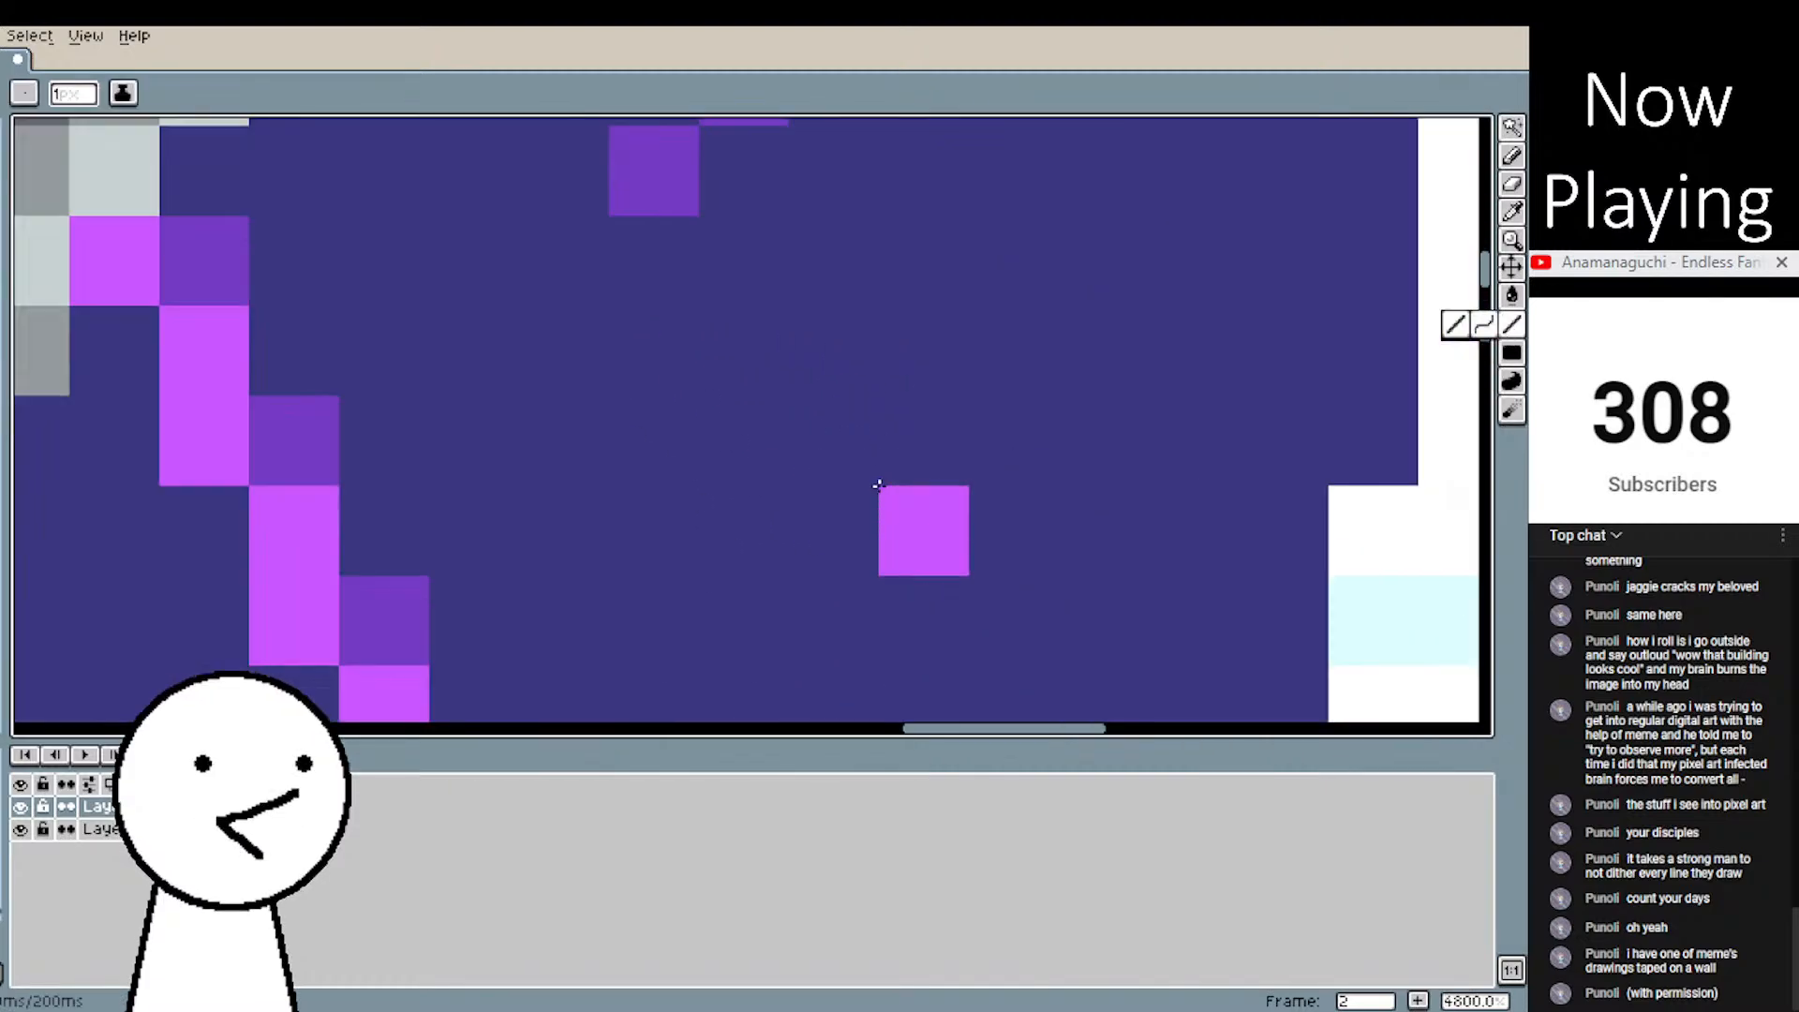
click(808, 315)
click(960, 374)
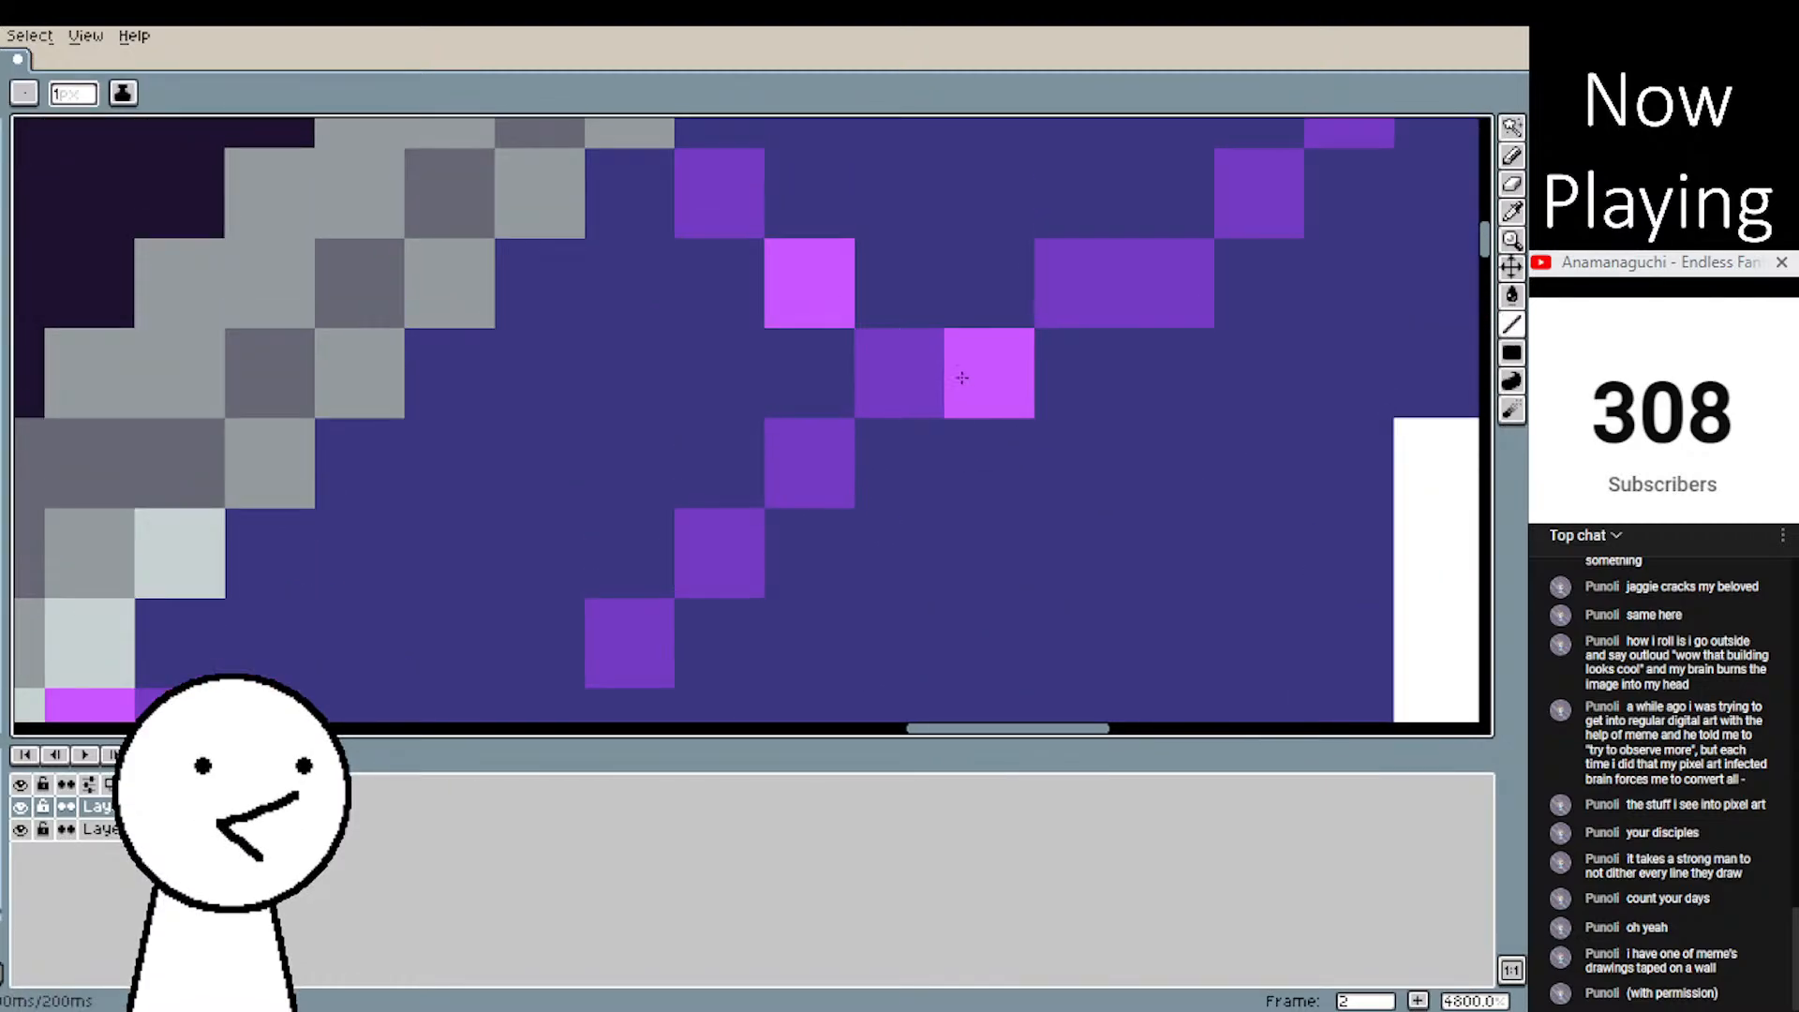
key(ctrl+z)
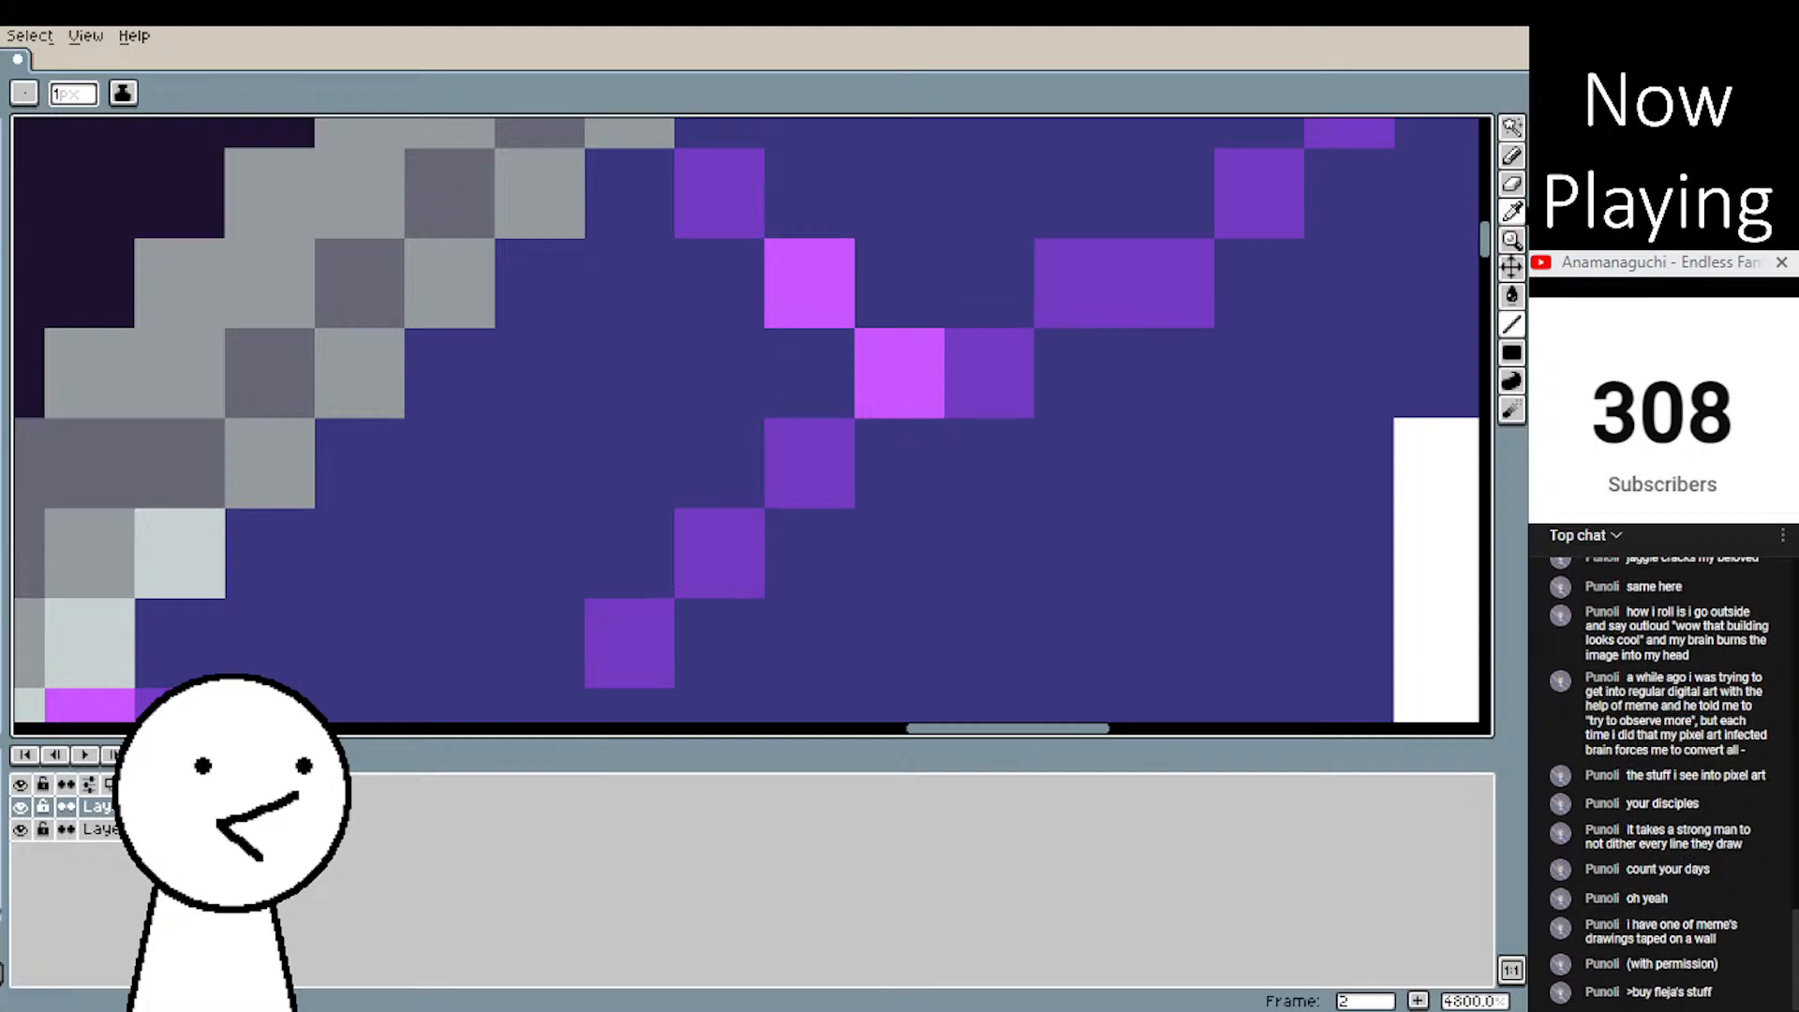
click(1512, 211)
click(1137, 273)
click(1512, 156)
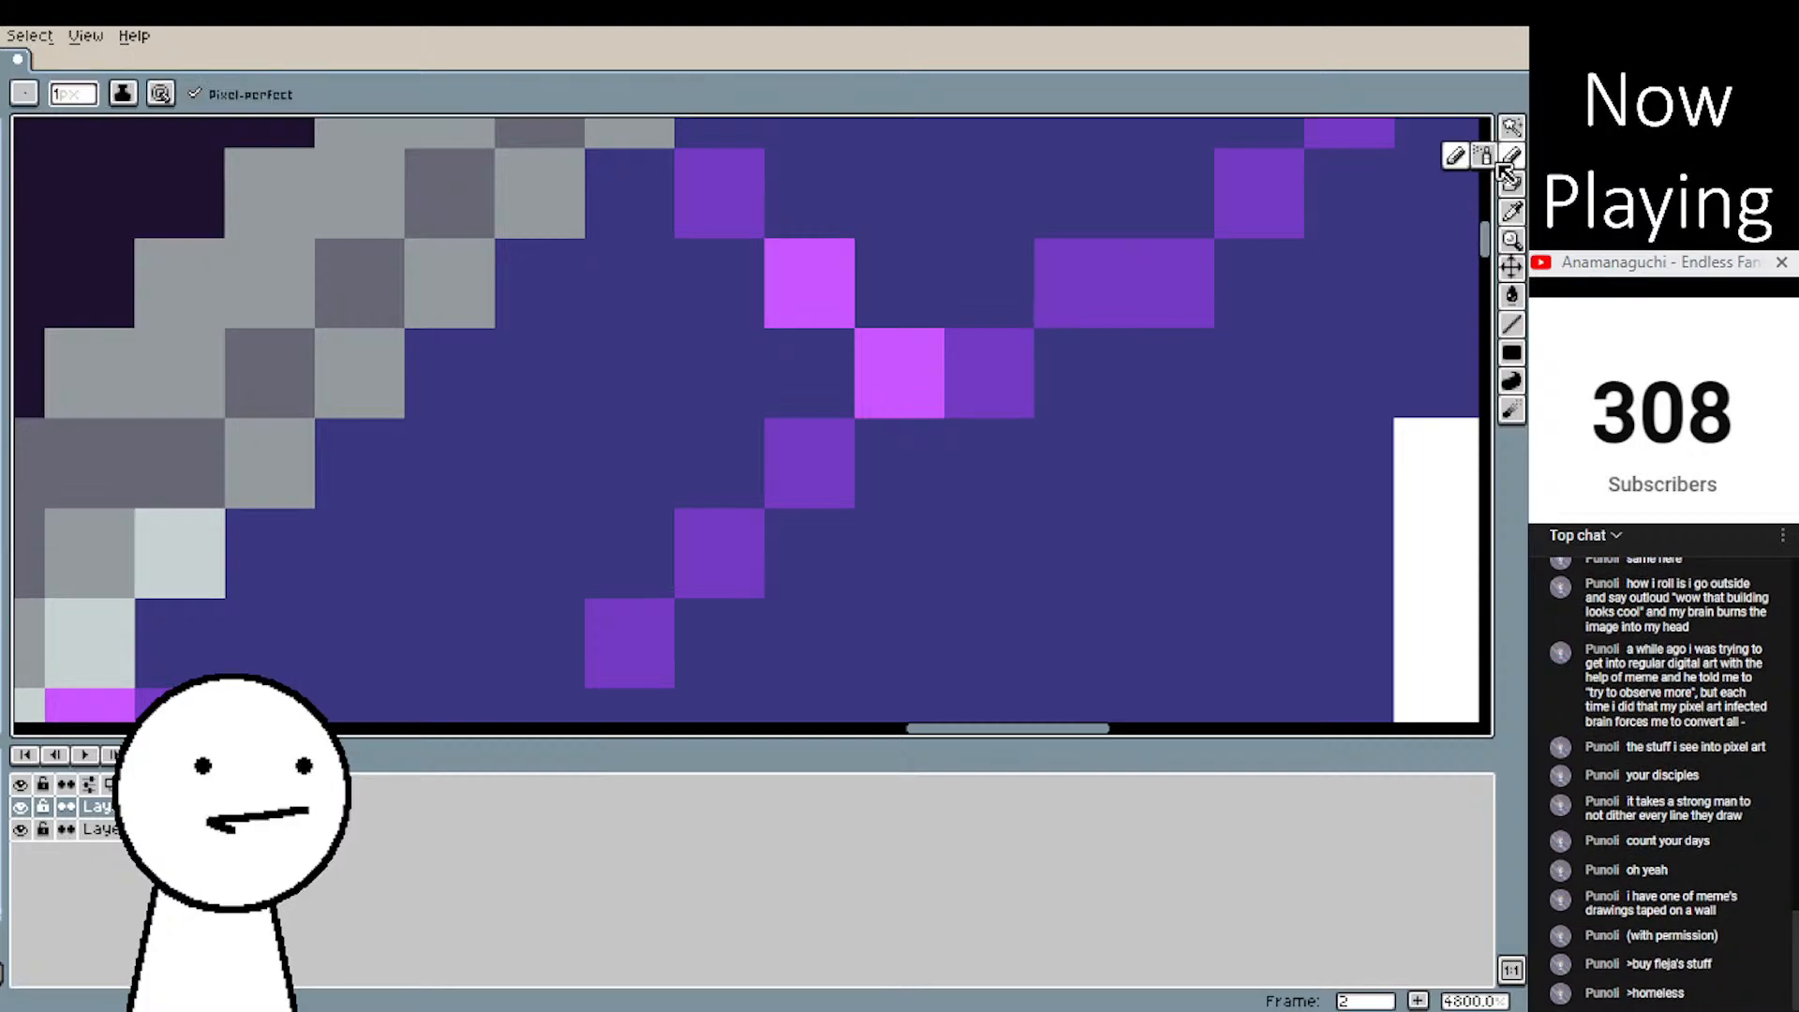
scroll(917, 263, down, 5)
scroll(997, 632, up, 4)
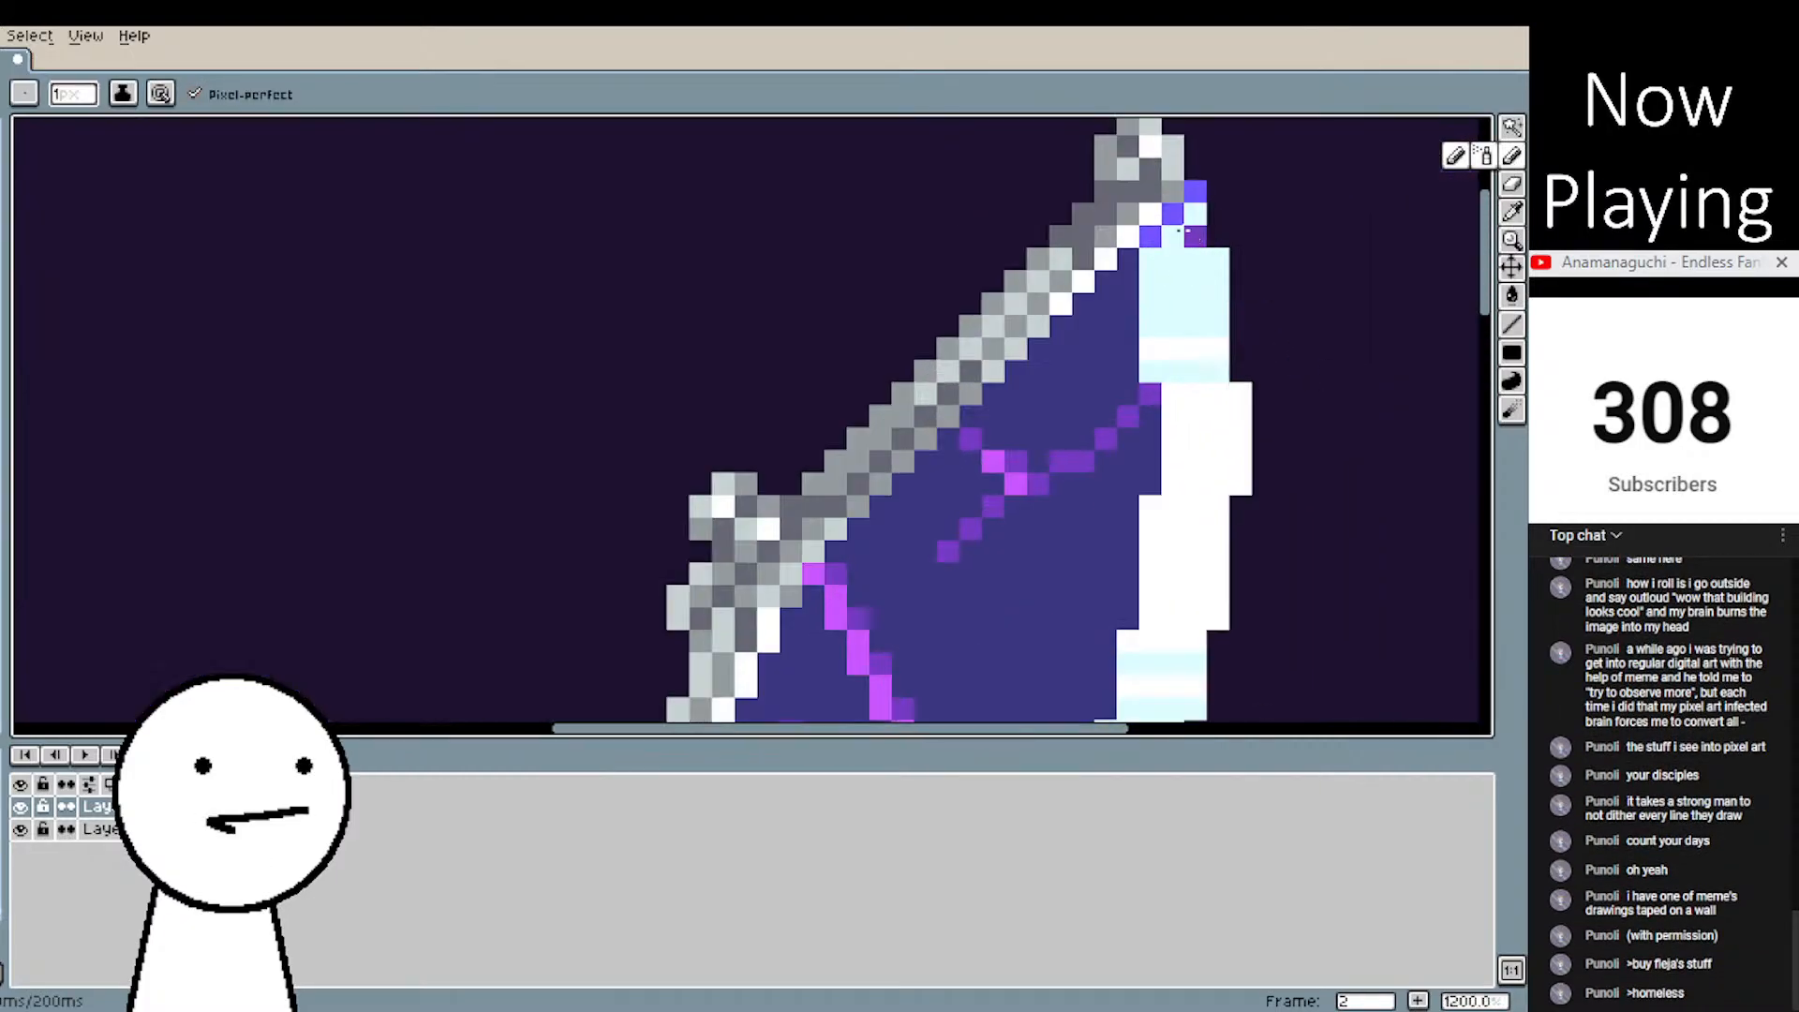
scroll(1247, 553, down, 8)
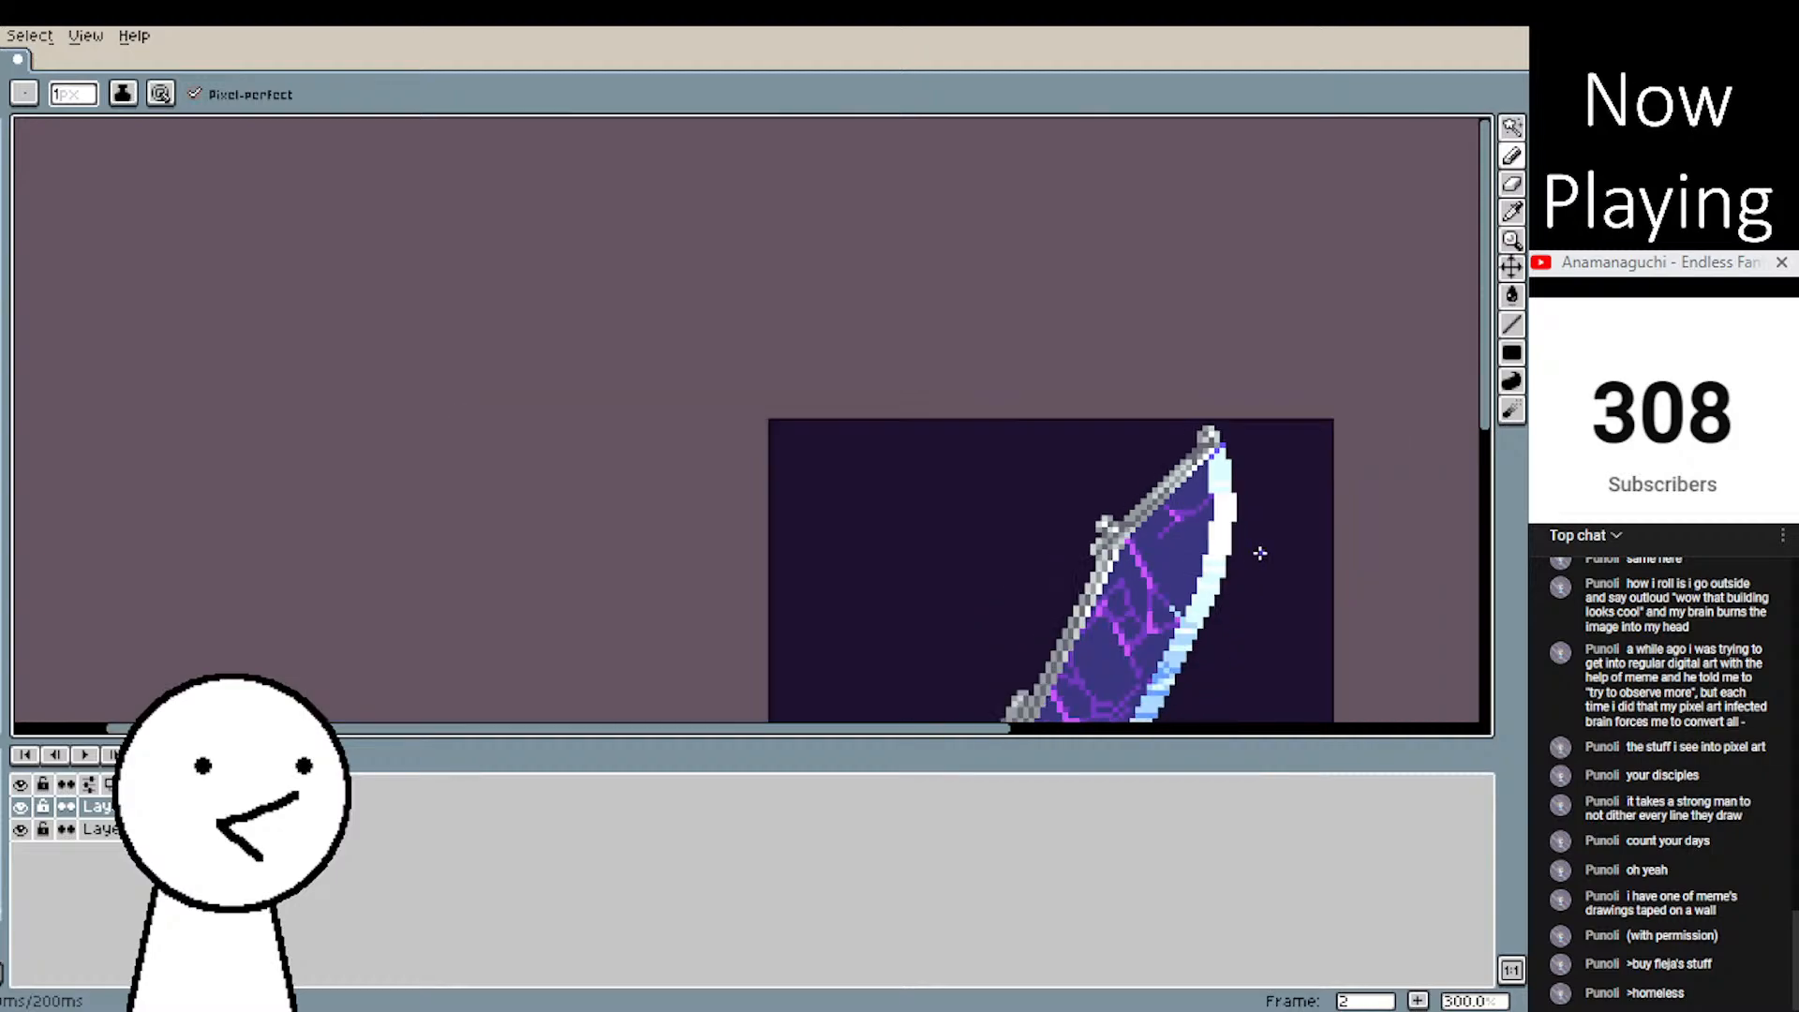
drag(1257, 550, 740, 421)
scroll(763, 390, down, 2)
scroll(767, 390, up, 4)
key(ctrl+z)
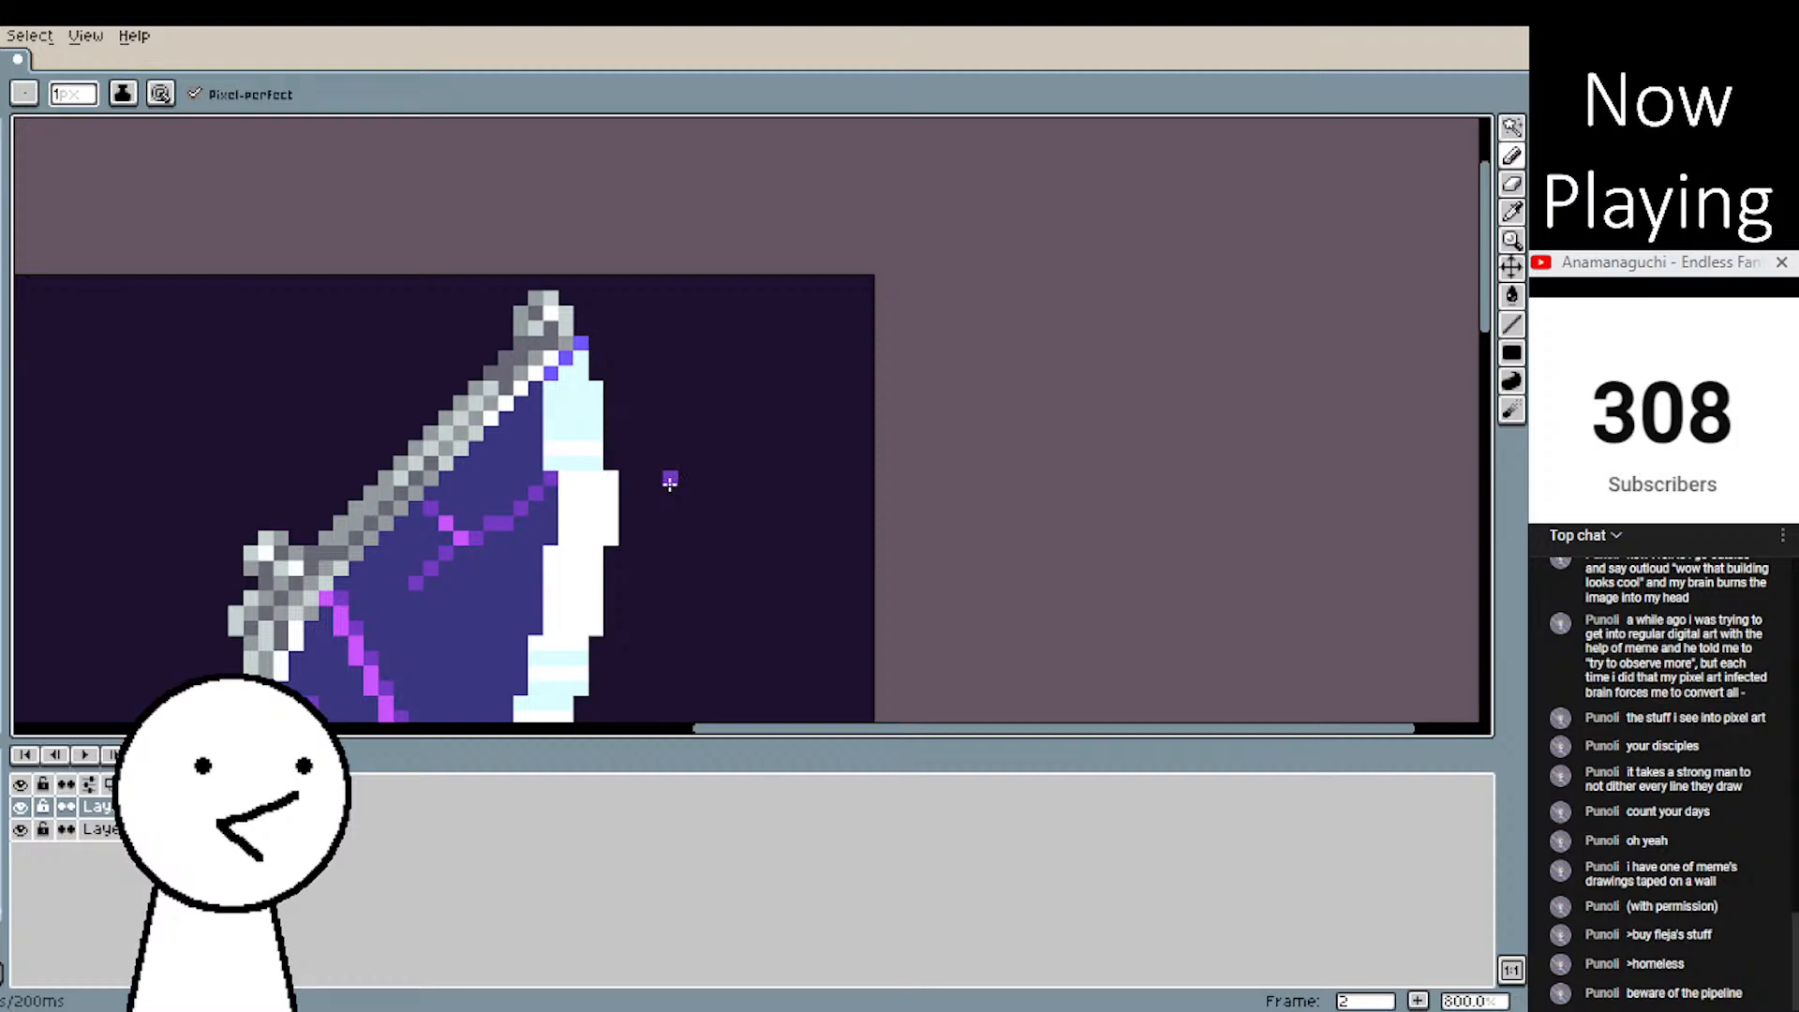
- Draw a three-pixel dark purple diagonal branch from the upper pink crack down towards the gray spine with the Line tool
click(1512, 212)
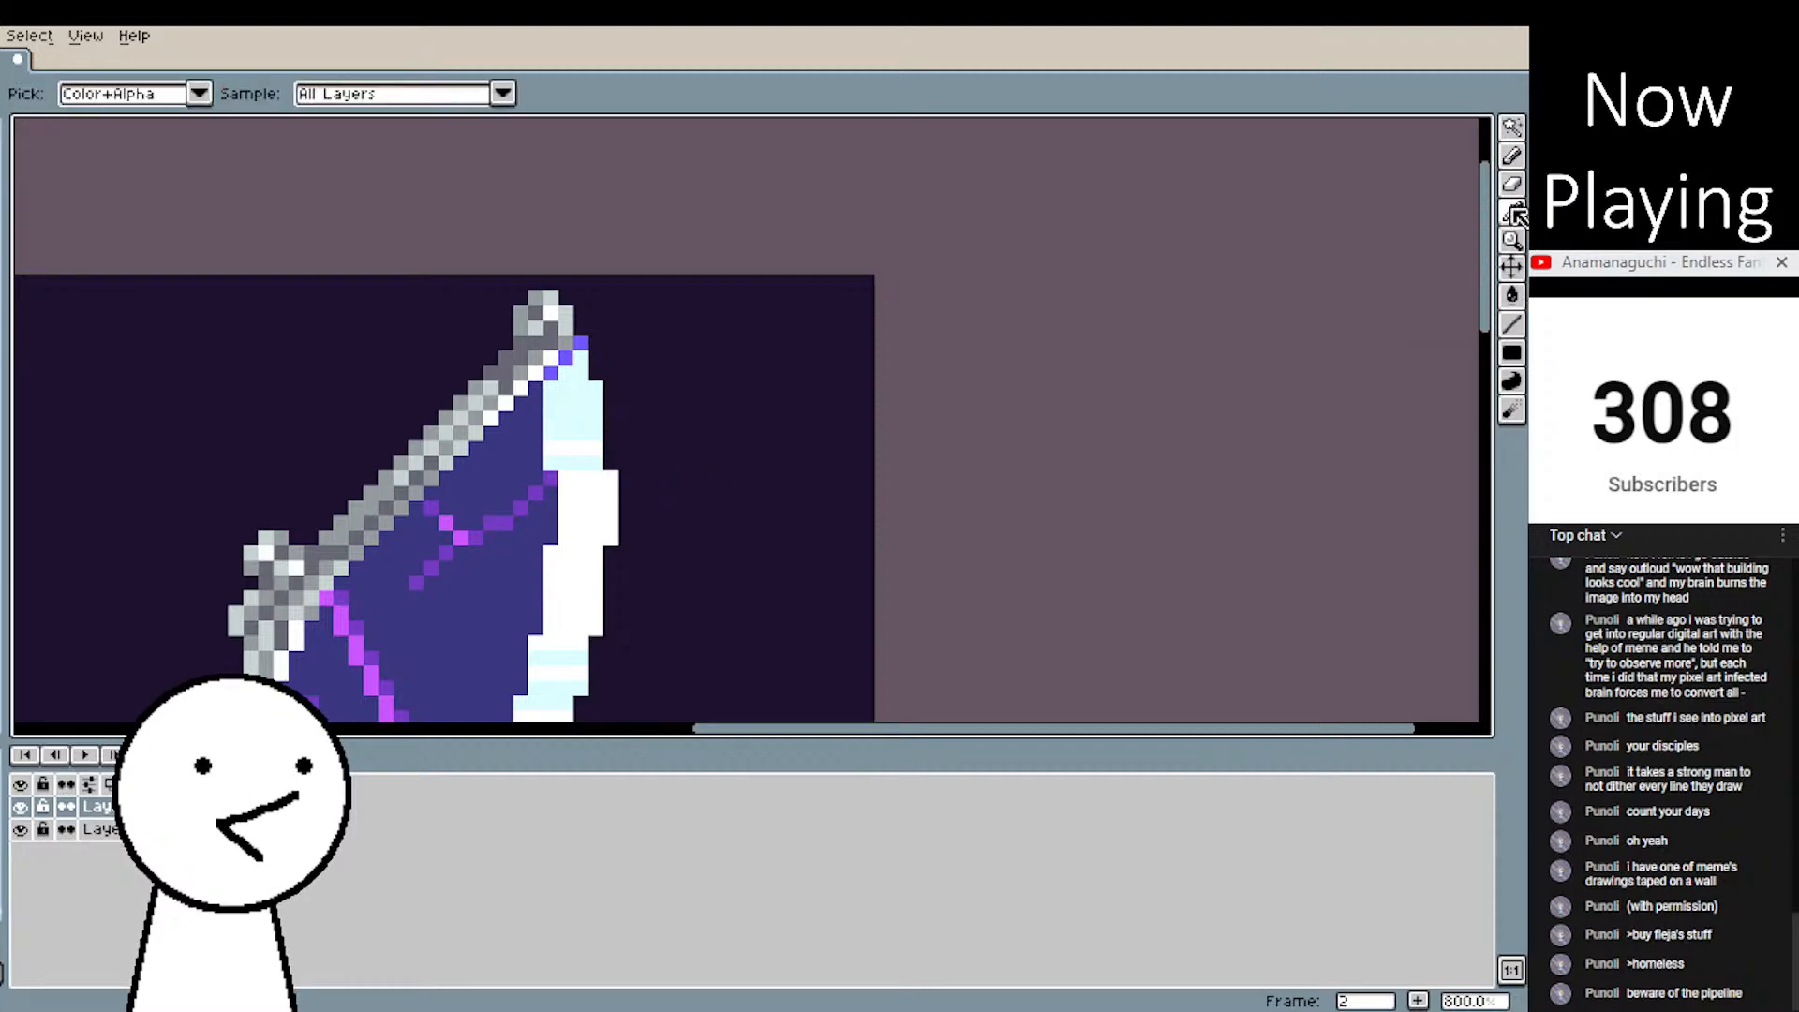
scroll(946, 263, up, 4)
scroll(1378, 563, down, 2)
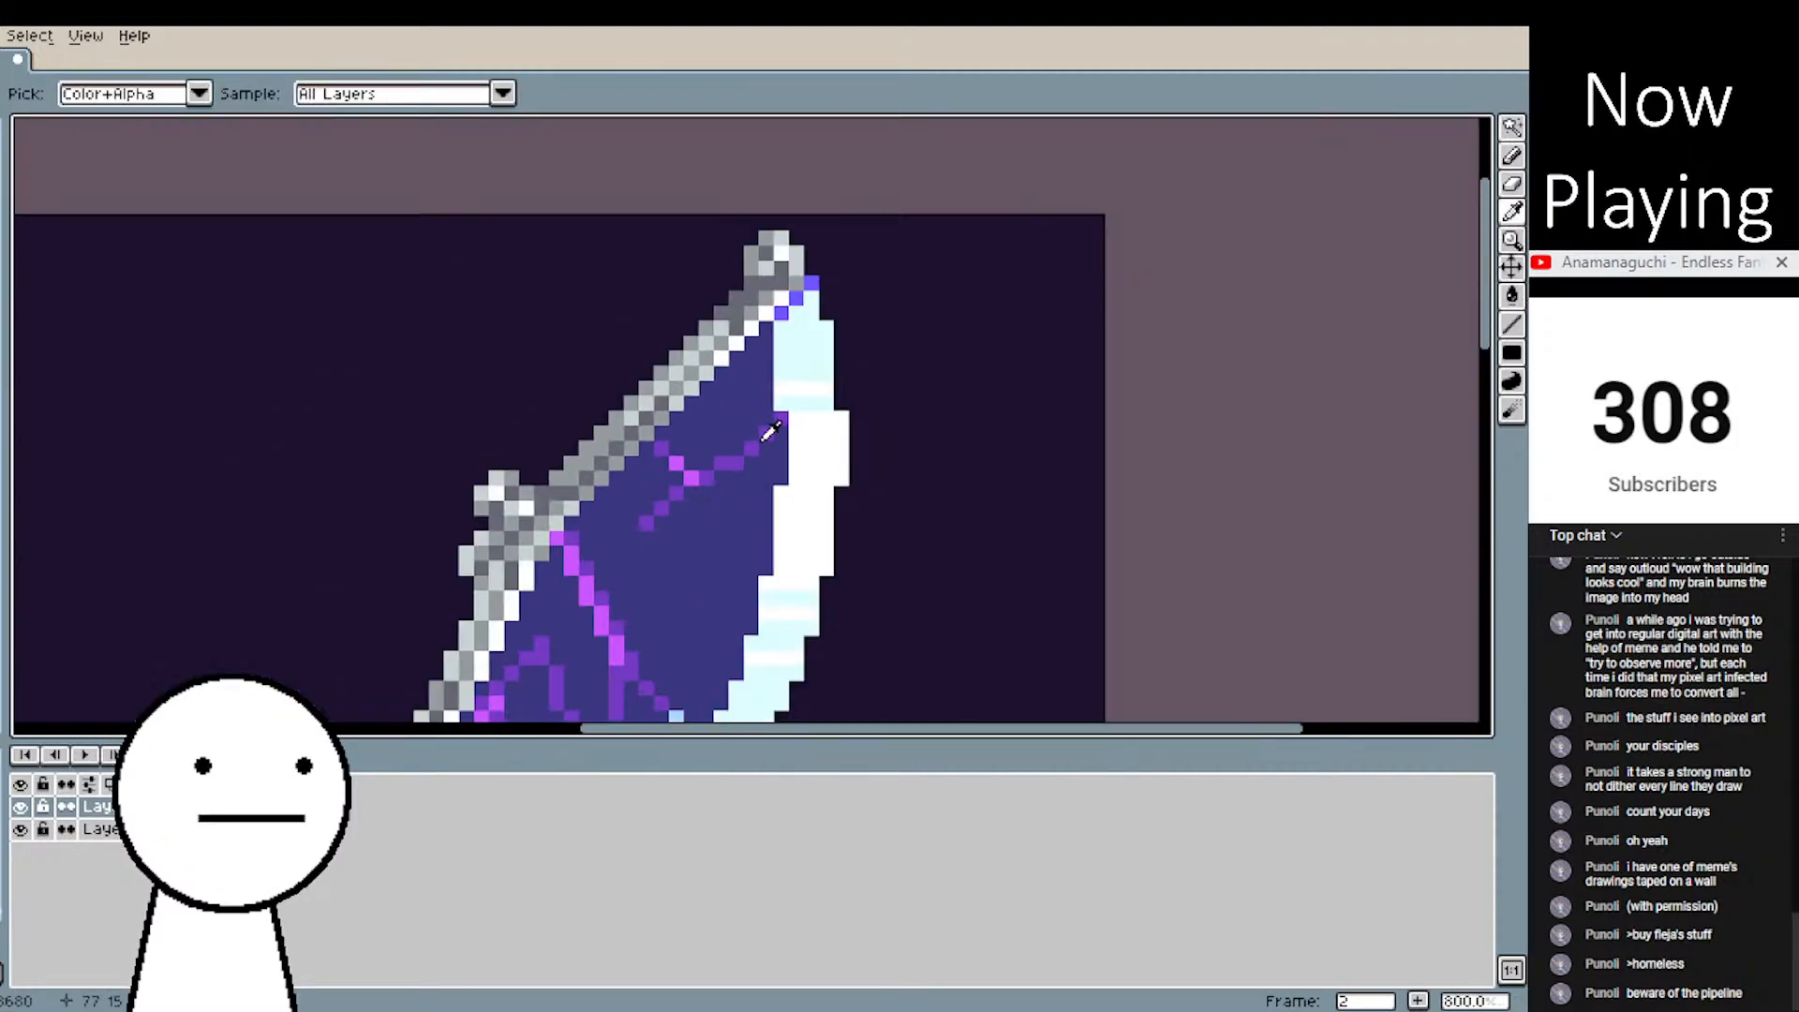
scroll(740, 460, down, 6)
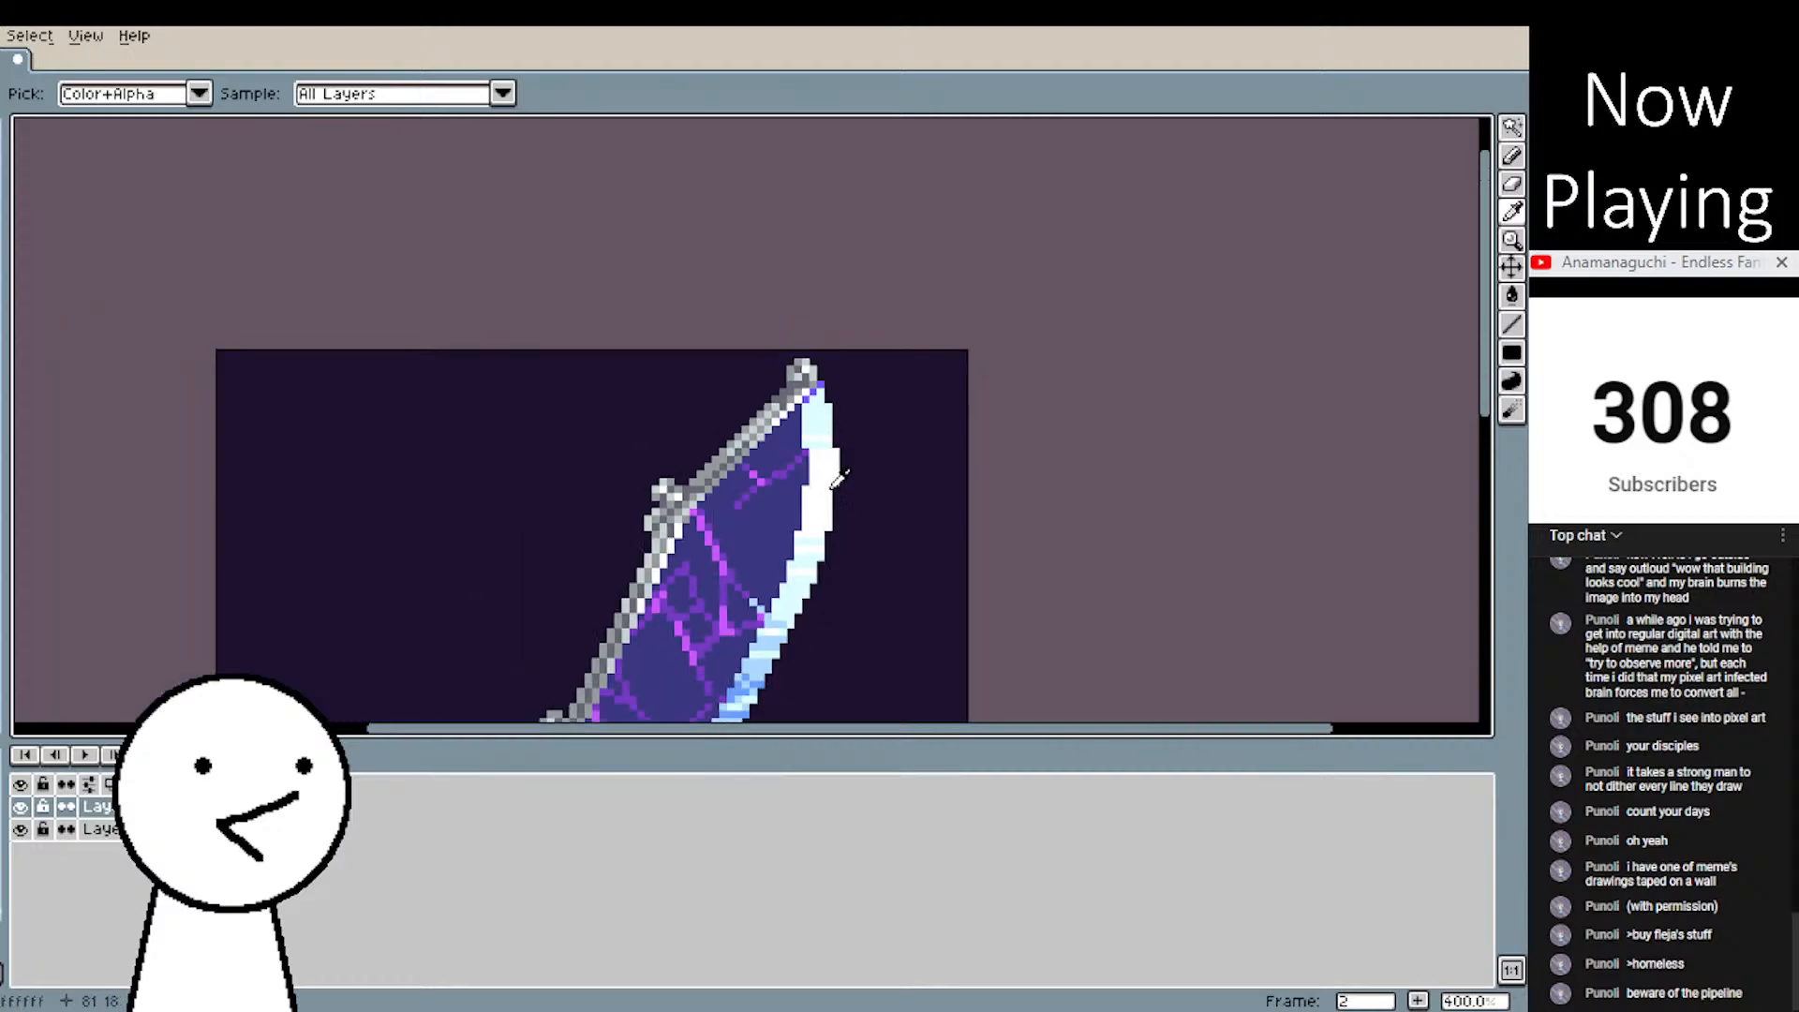
scroll(1105, 425, up, 3)
scroll(1019, 408, up, 1)
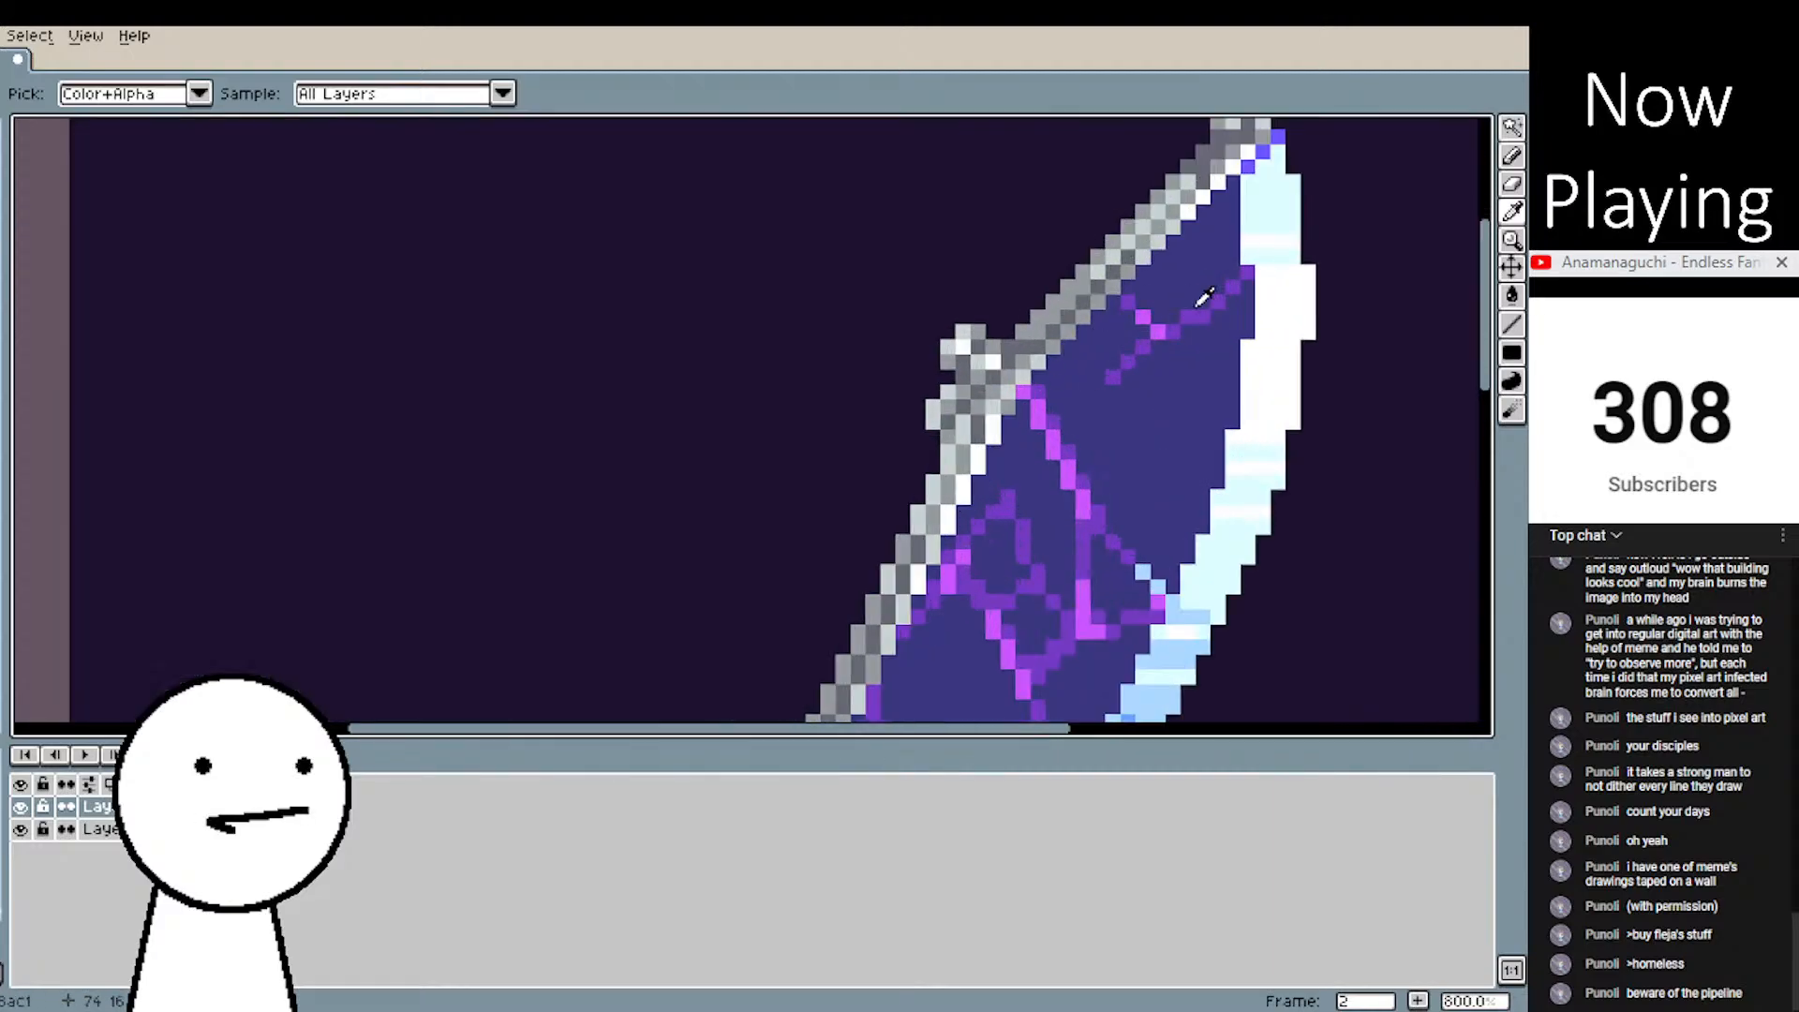
key(l)
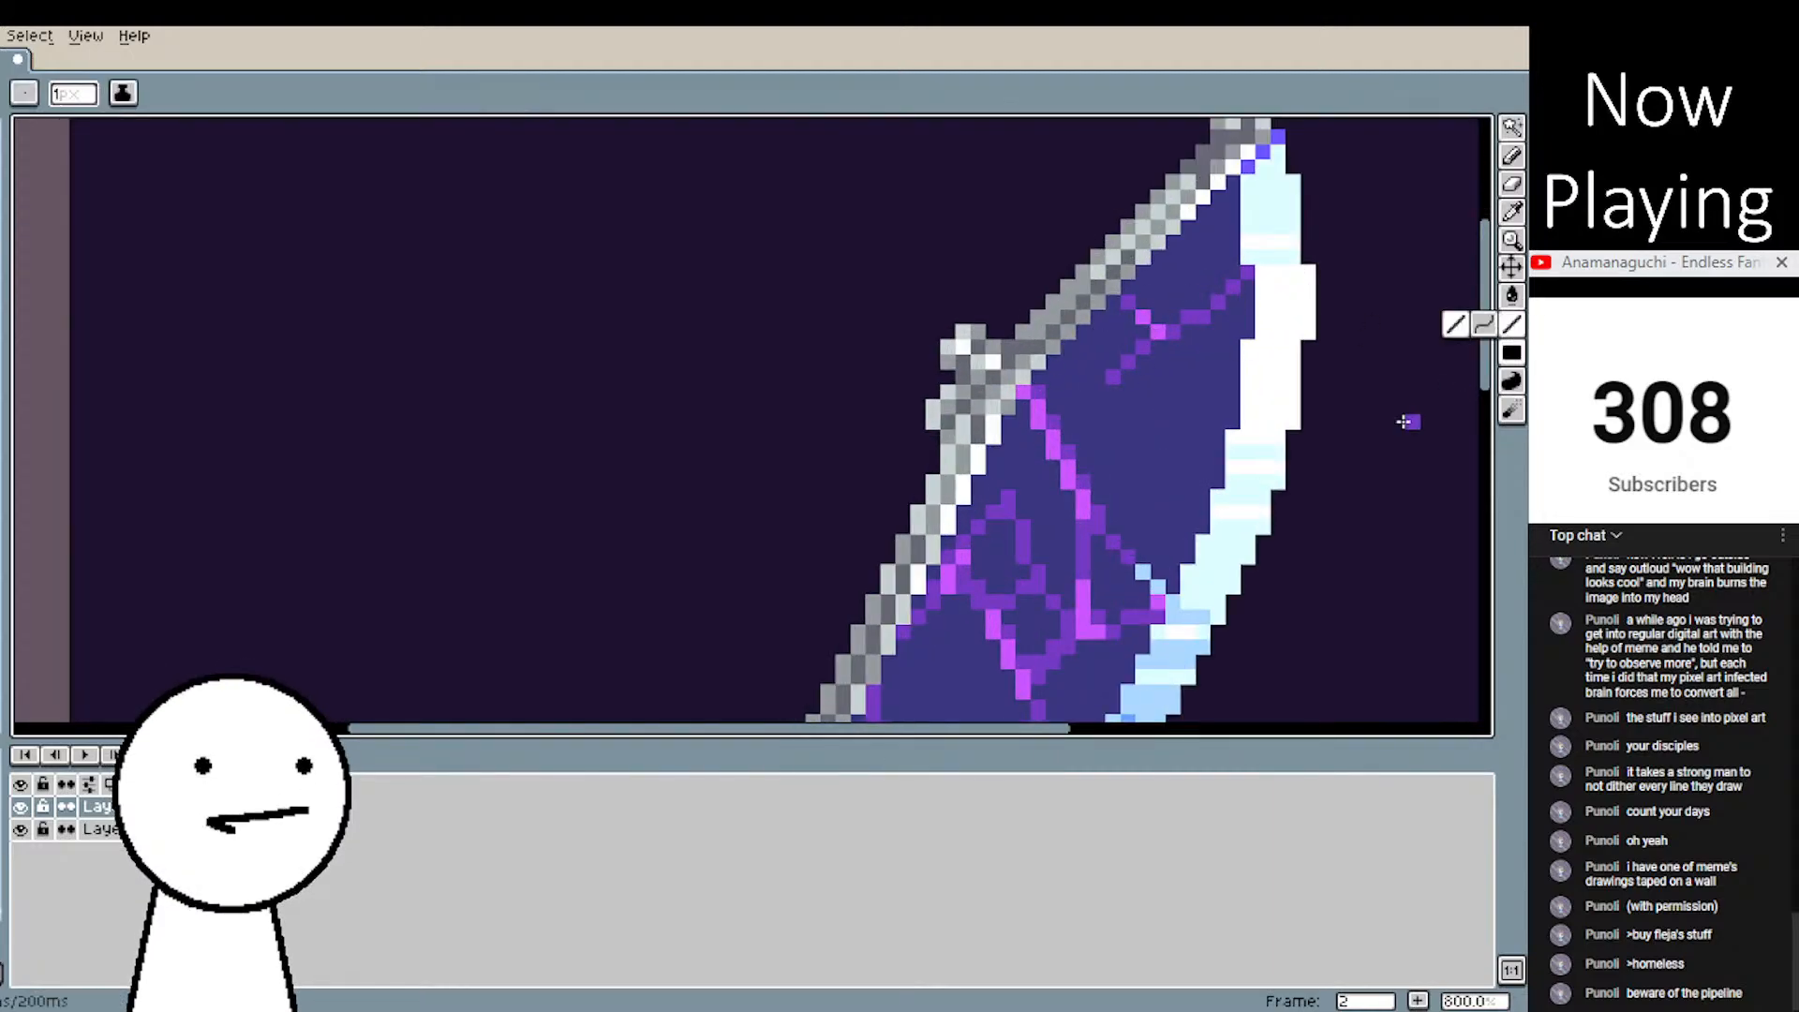
scroll(1201, 467, up, 1)
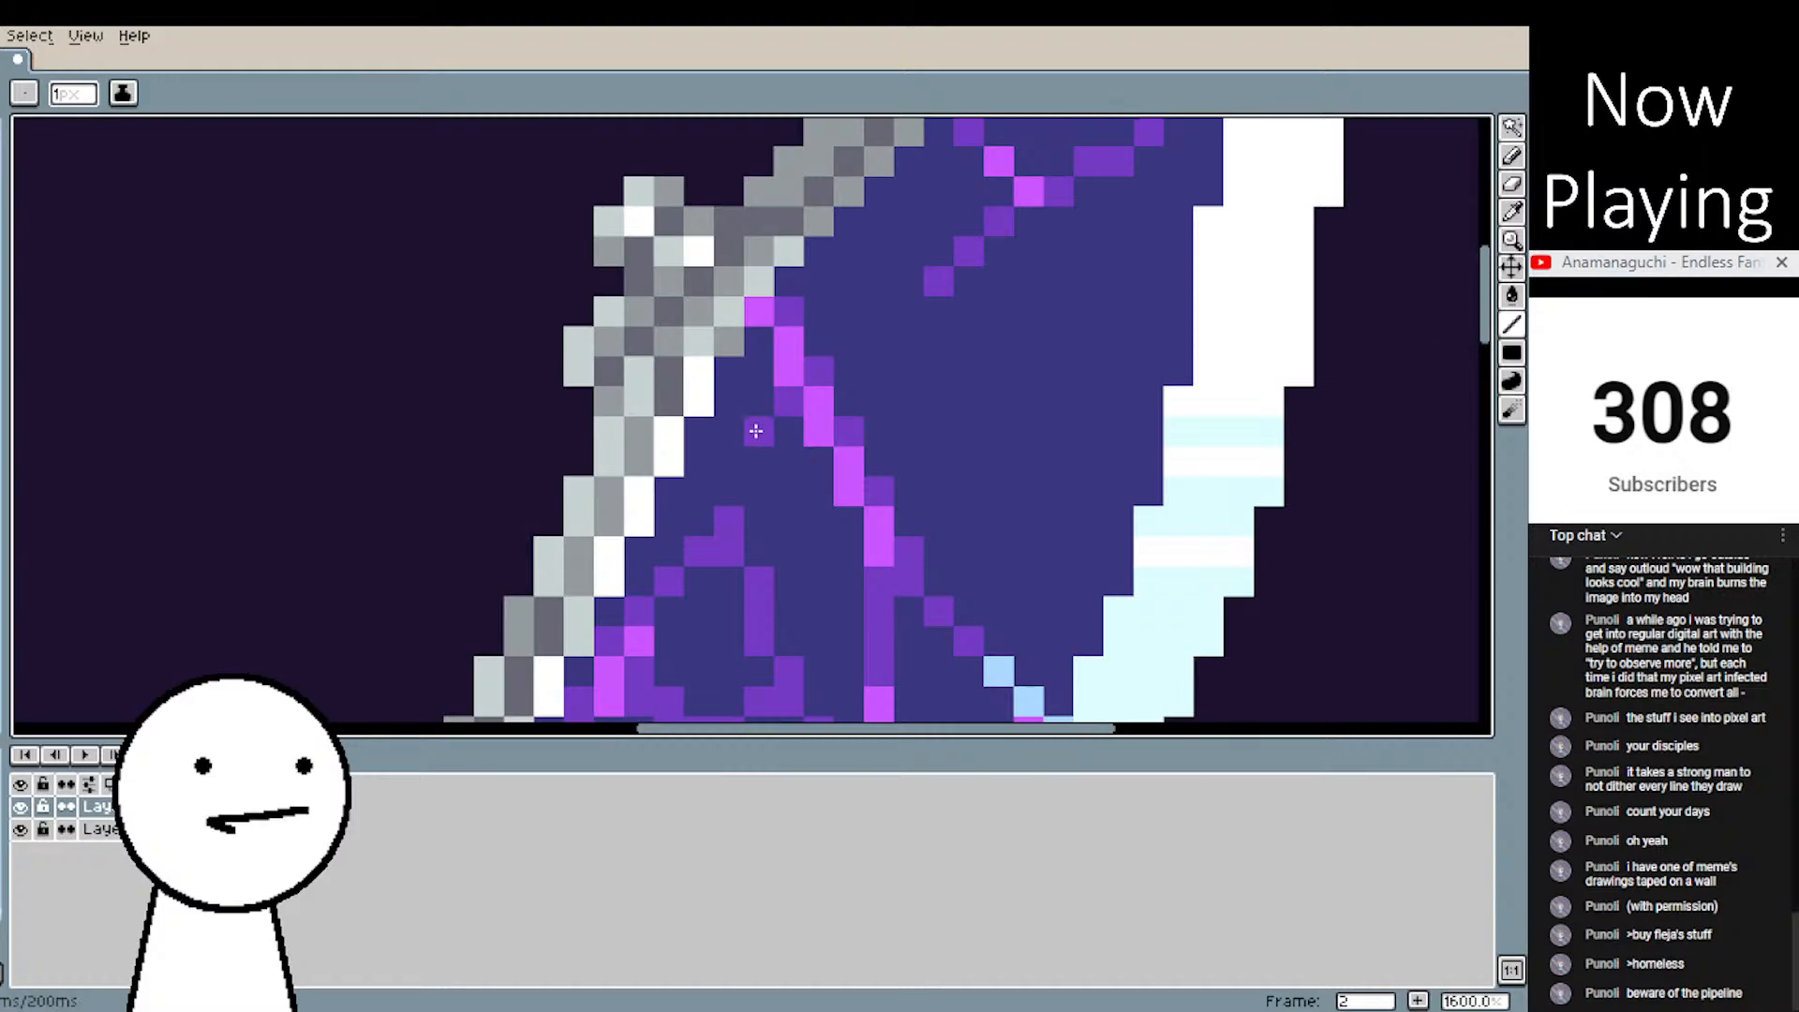
scroll(1327, 604, down, 3)
scroll(1076, 413, up, 4)
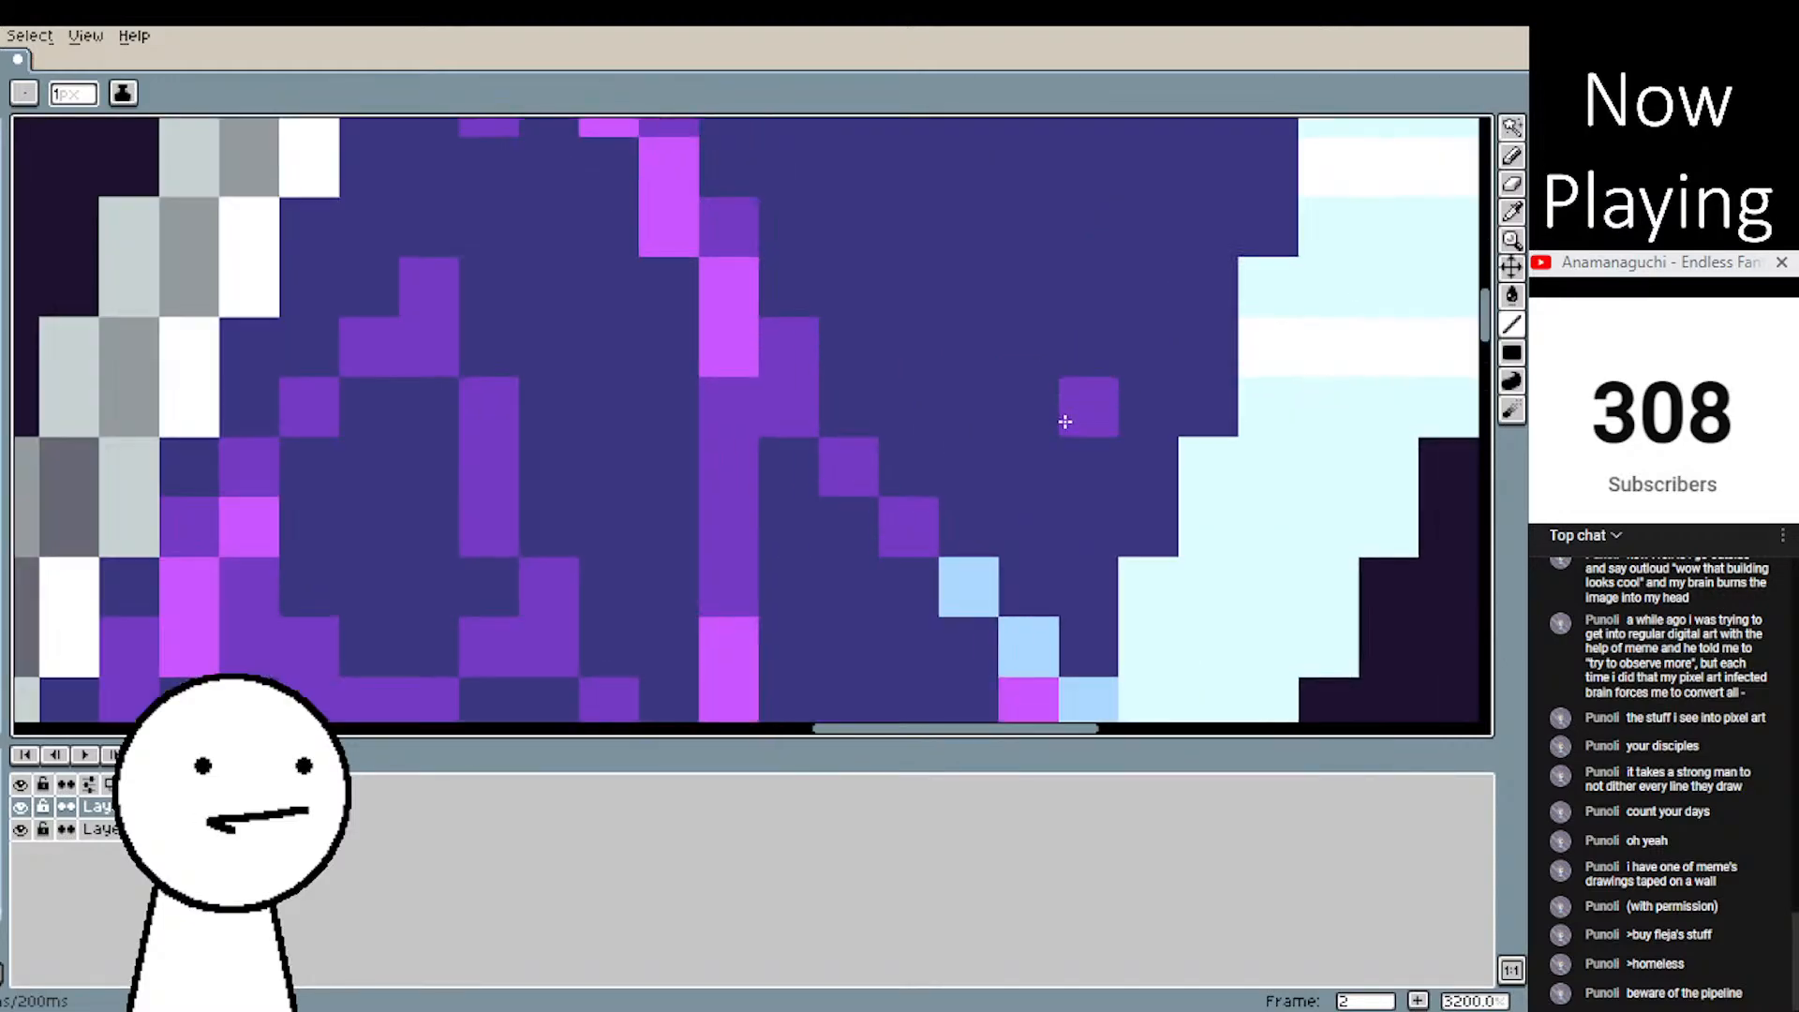
scroll(1048, 573, down, 3)
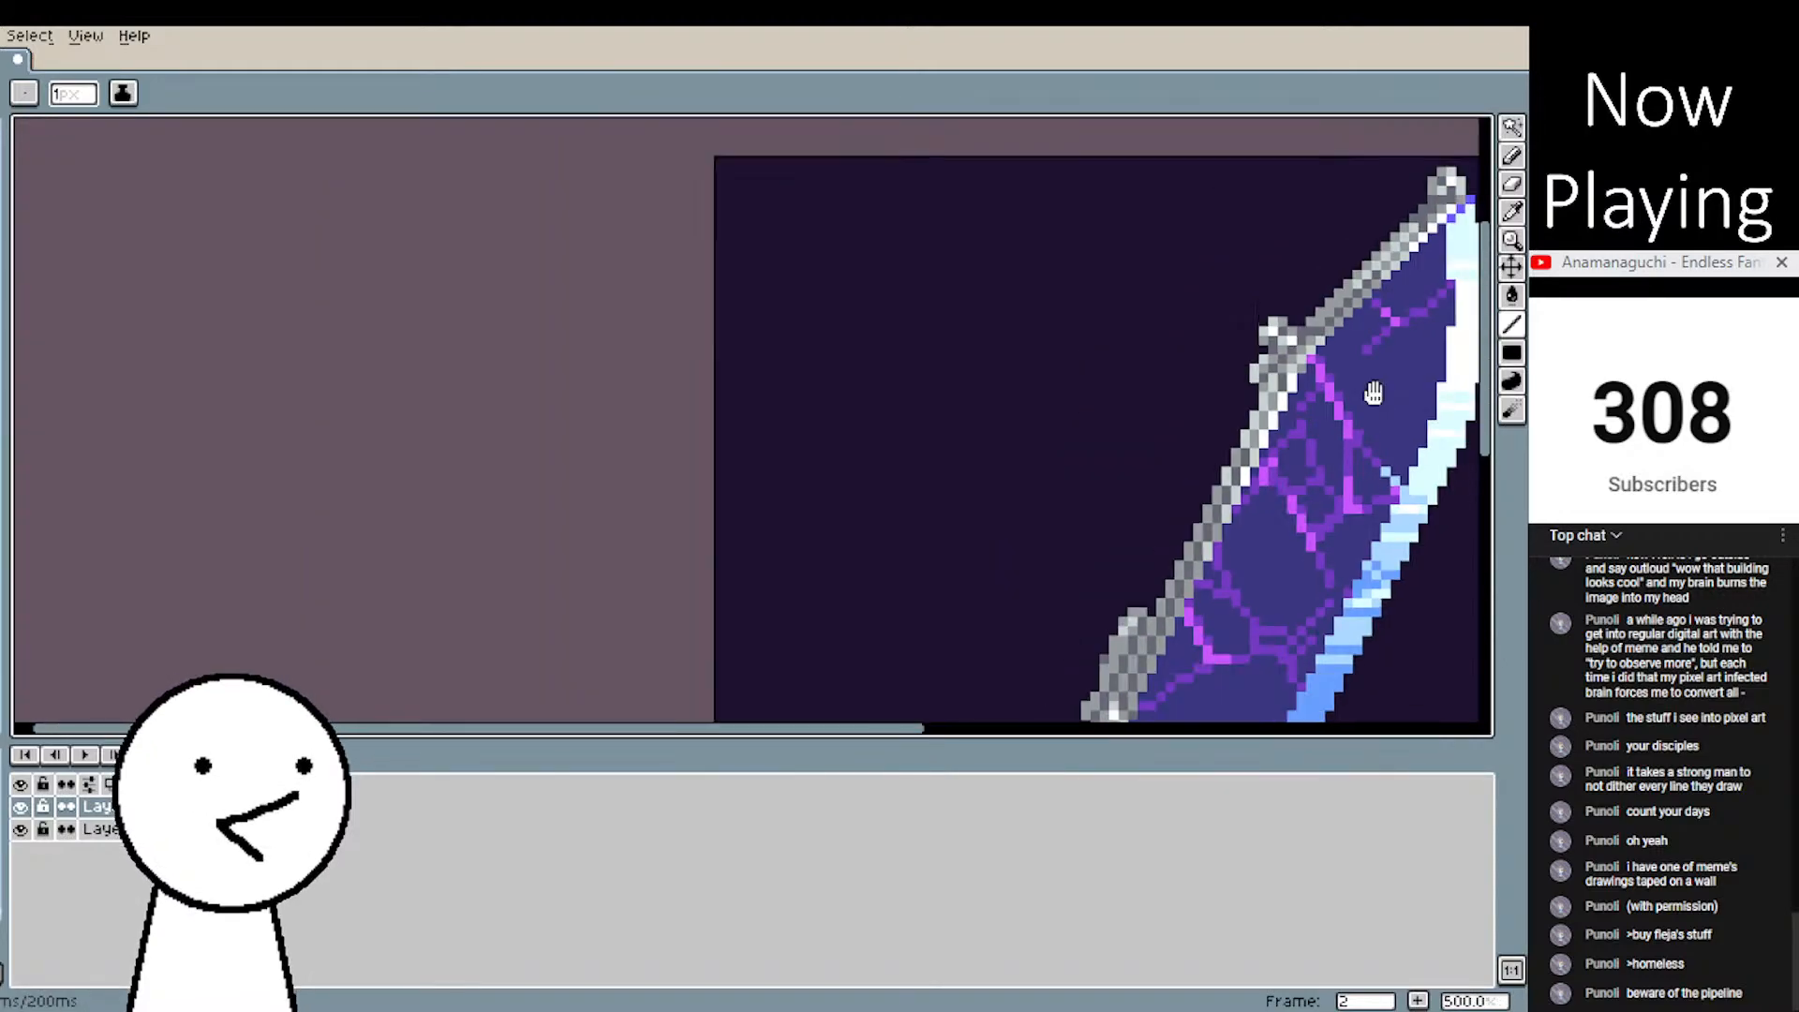
scroll(1022, 539, down, 1)
scroll(974, 502, up, 4)
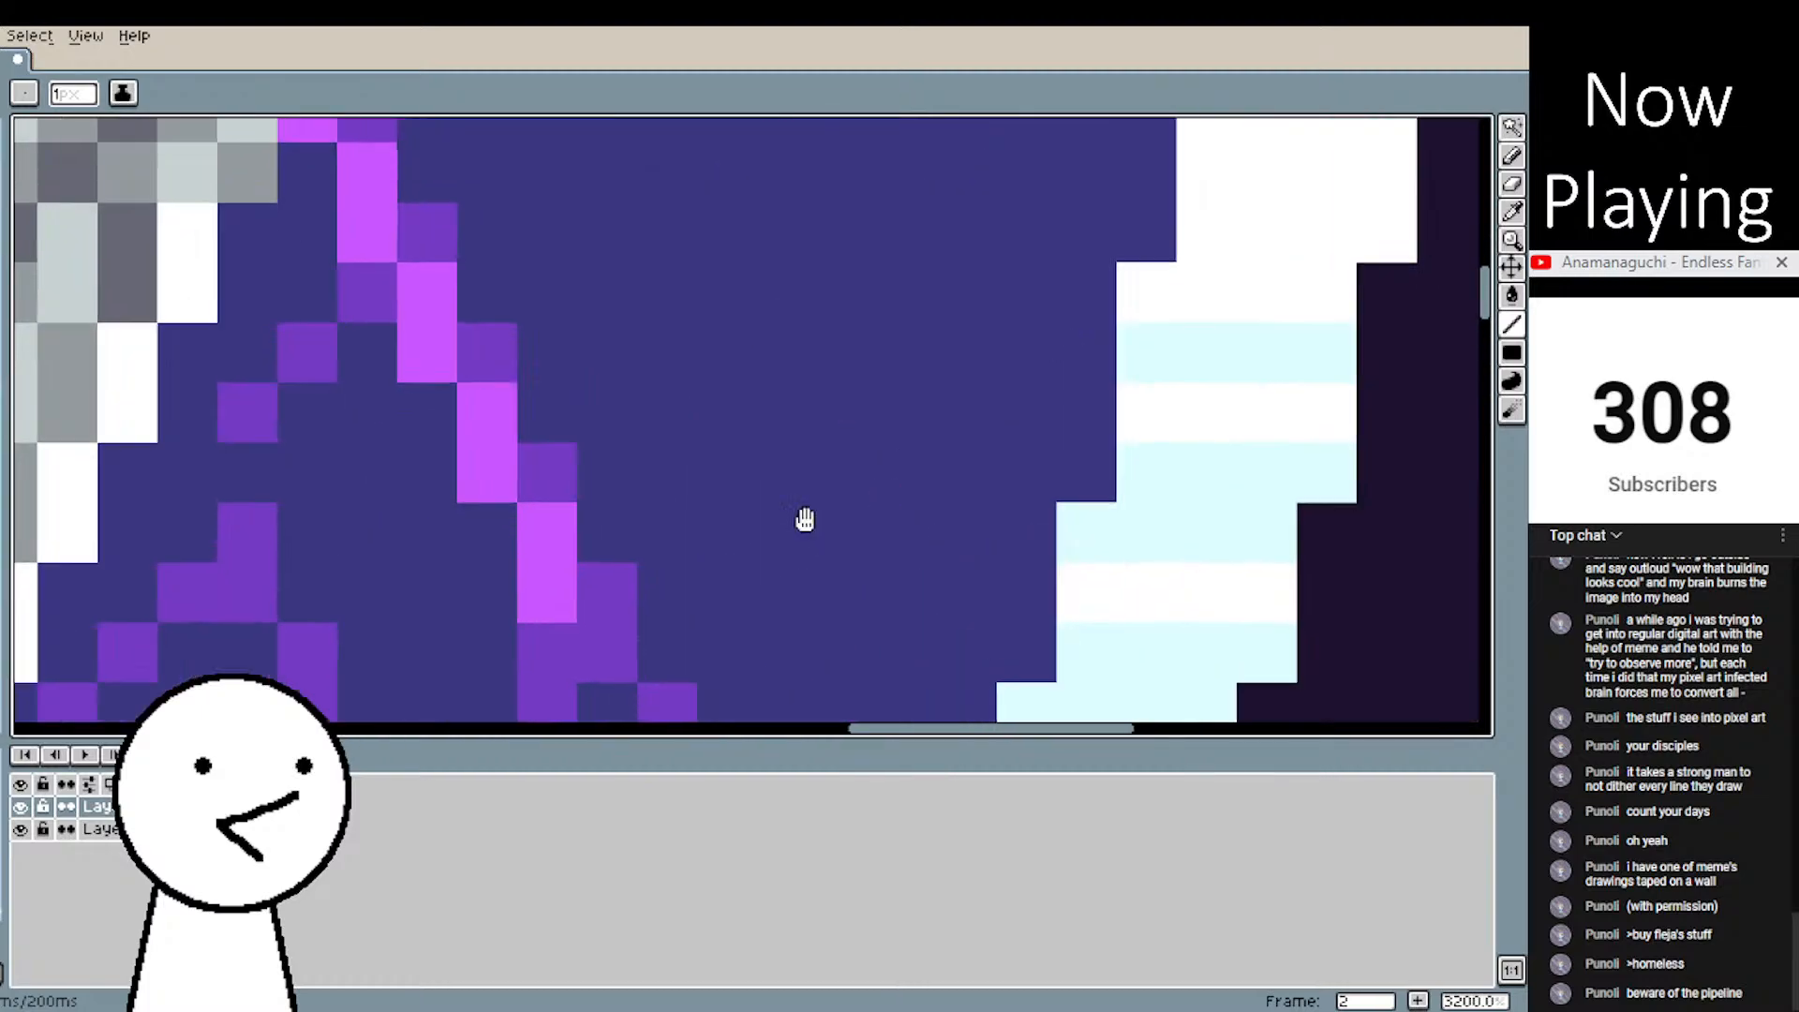
- Draw a stepped dark purple crack rising from the fork below the upper pink crack to the light edge's inner side
drag(805, 519, 458, 339)
mouse_move(307, 348)
mouse_down()
mouse_move(395, 348)
mouse_move(434, 290)
mouse_move(578, 273)
mouse_move(657, 225)
mouse_move(723, 149)
mouse_move(683, 153)
mouse_move(732, 146)
mouse_up()
scroll(731, 145, down, 4)
scroll(884, 152, up, 3)
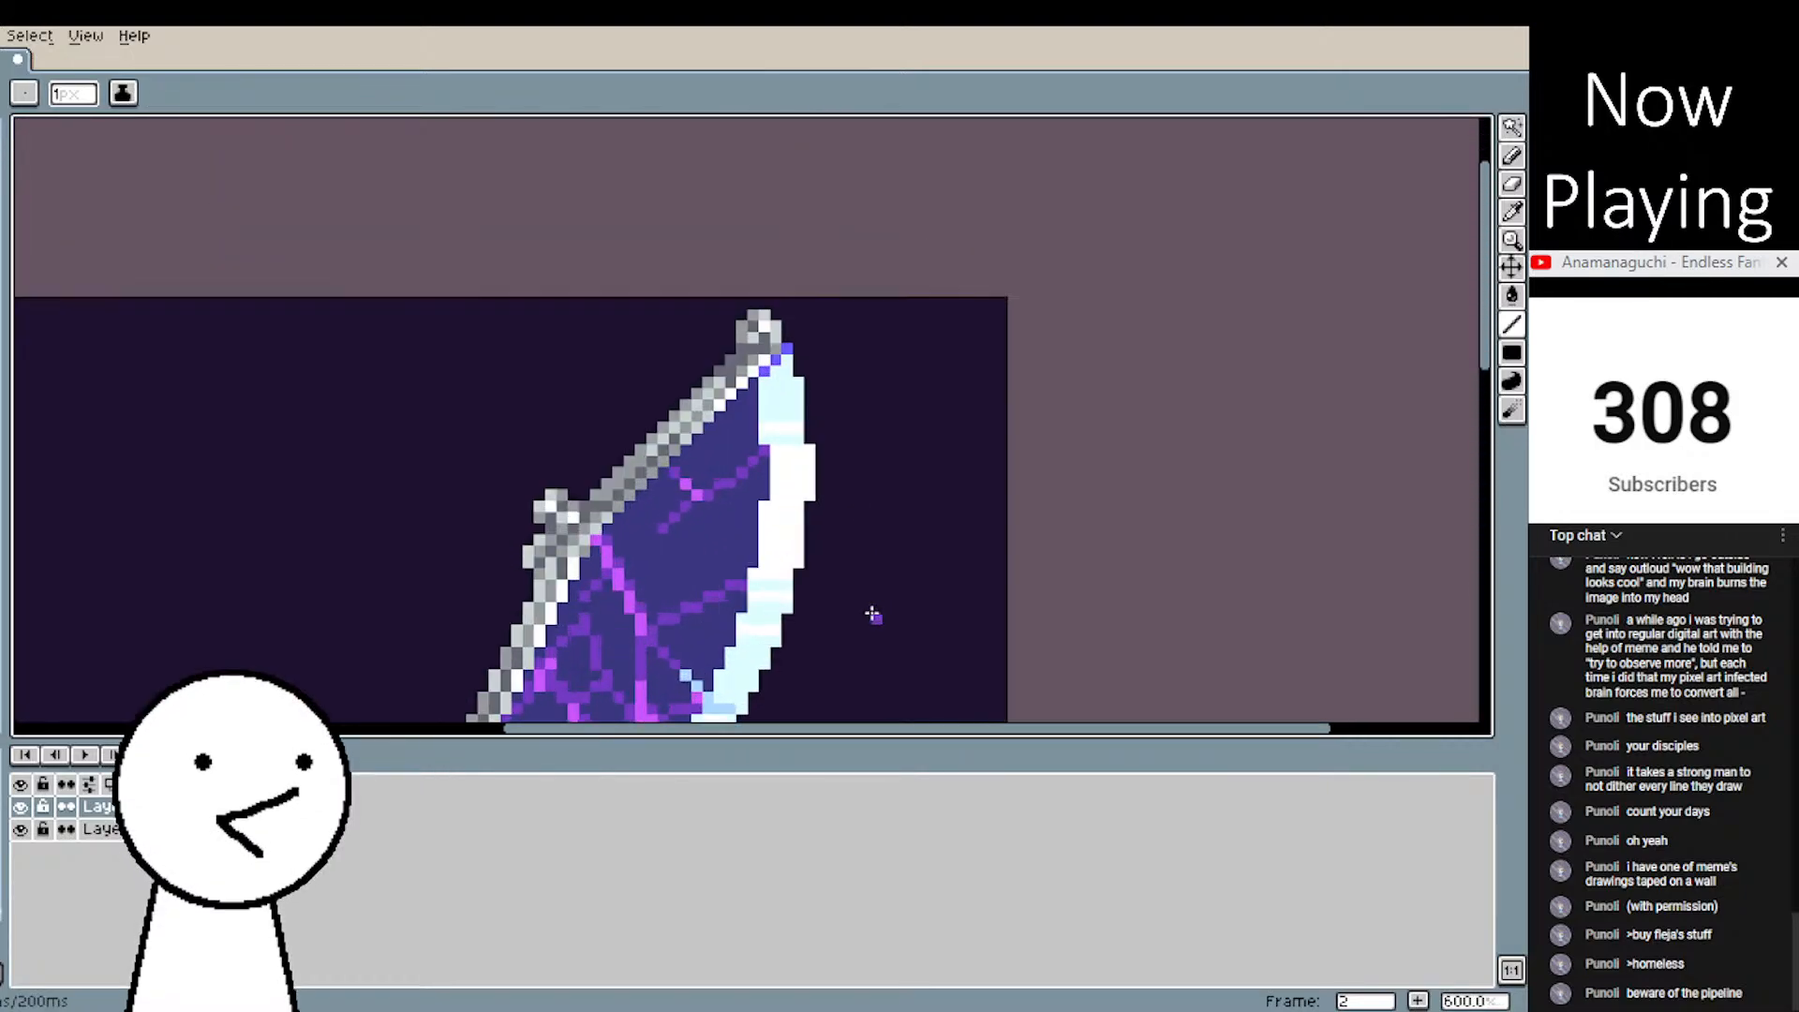
scroll(733, 575, up, 1)
drag(698, 567, 911, 414)
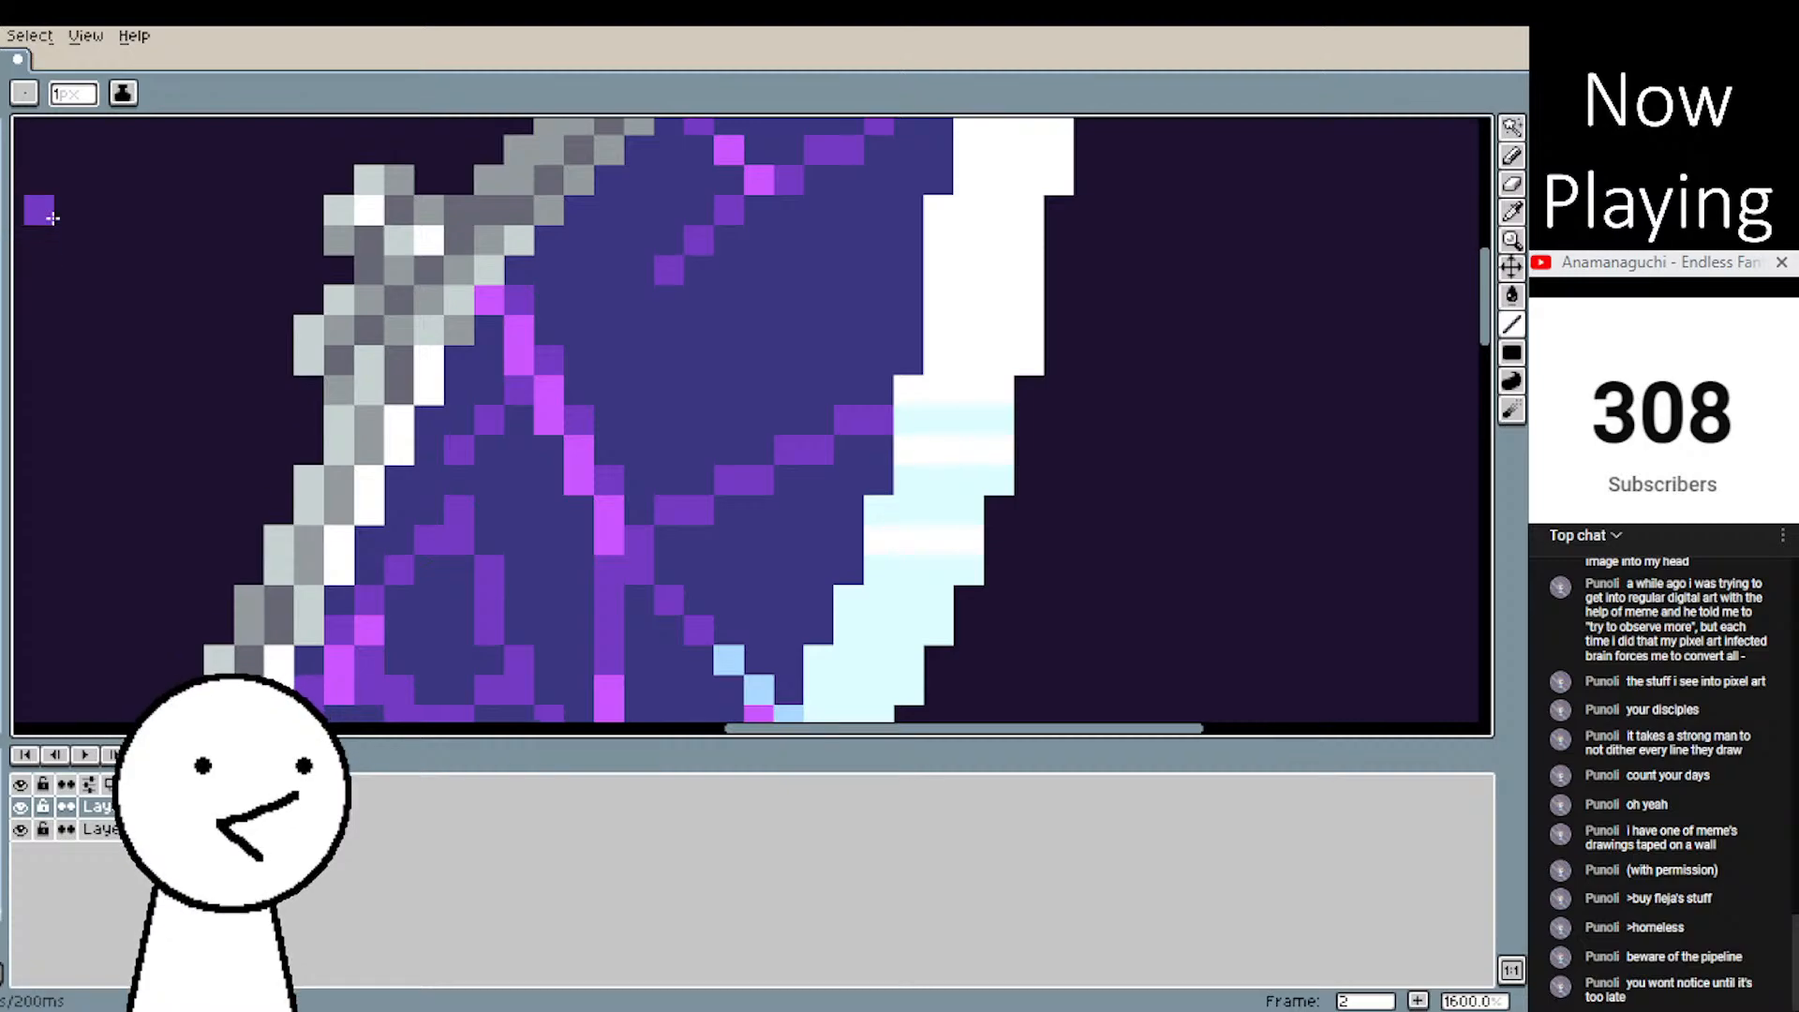
- Paint a dark purple pixel directly below the upper pink pixel of the uppermost crack's fork, joining it to the lower branch
drag(942, 245, 852, 283)
key(i)
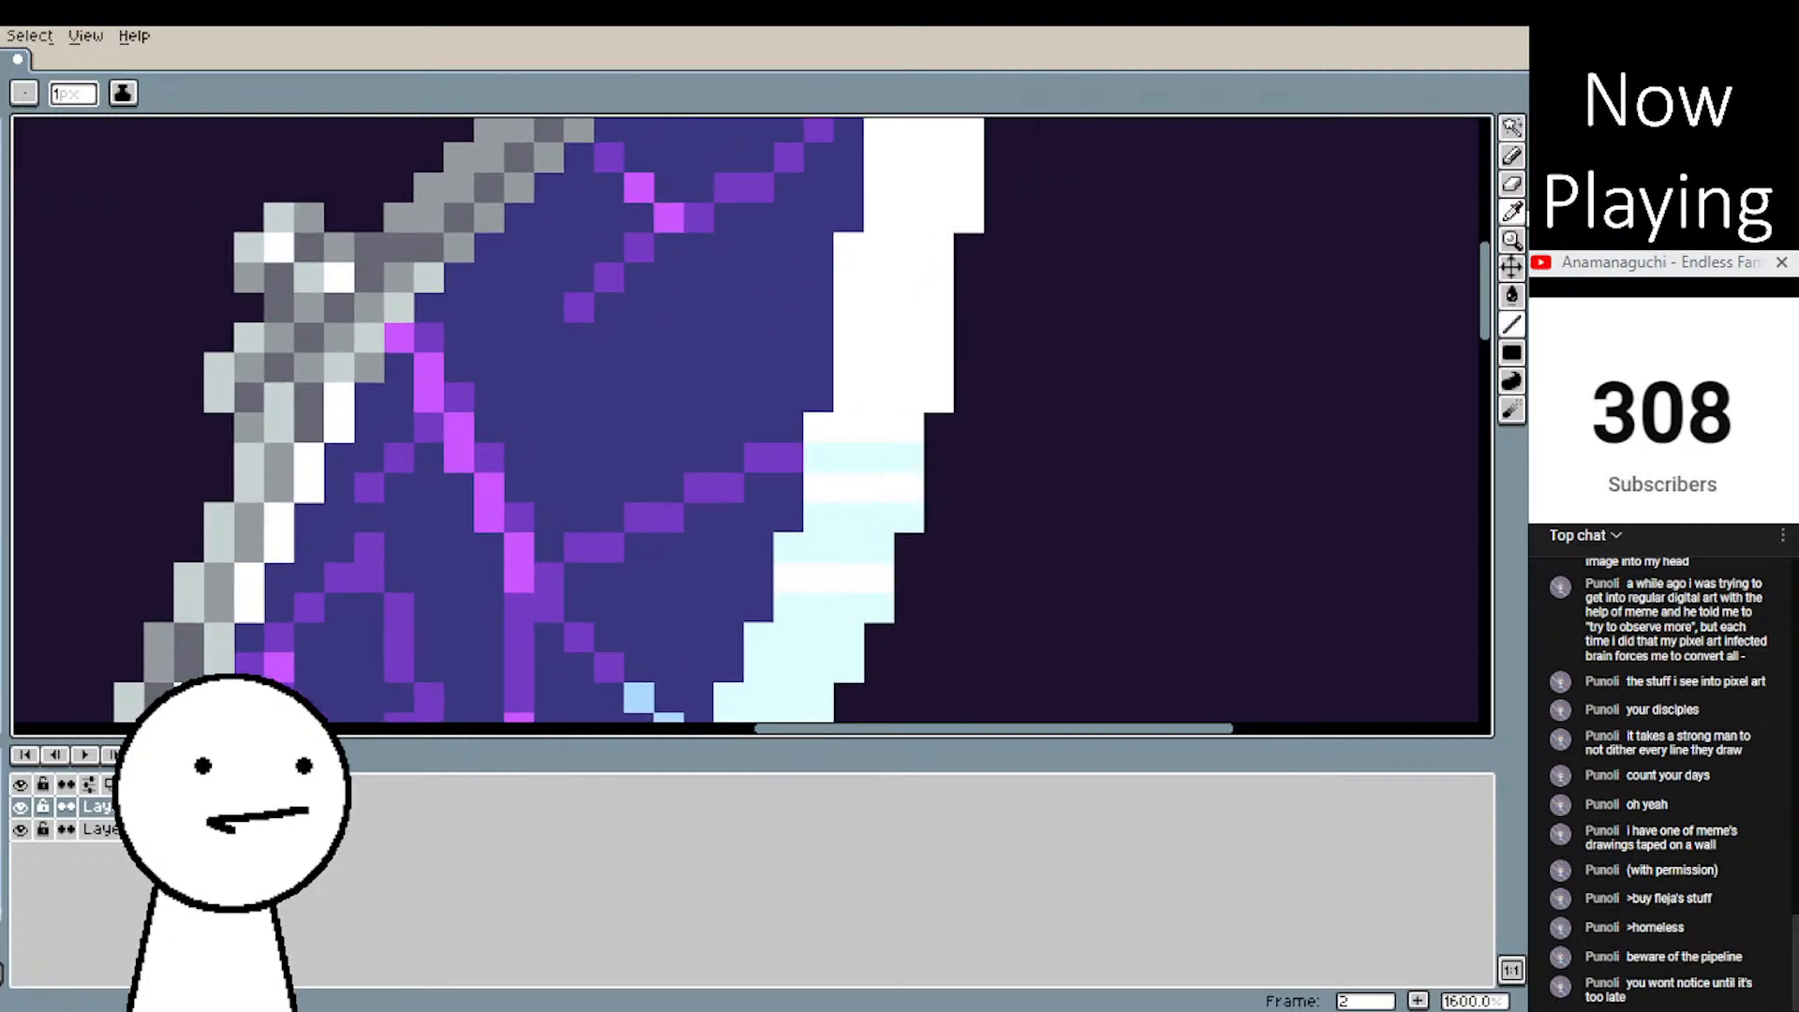
click(669, 210)
click(1512, 326)
mouse_move(636, 407)
mouse_down()
mouse_move(518, 429)
mouse_move(482, 412)
mouse_up()
click(1512, 221)
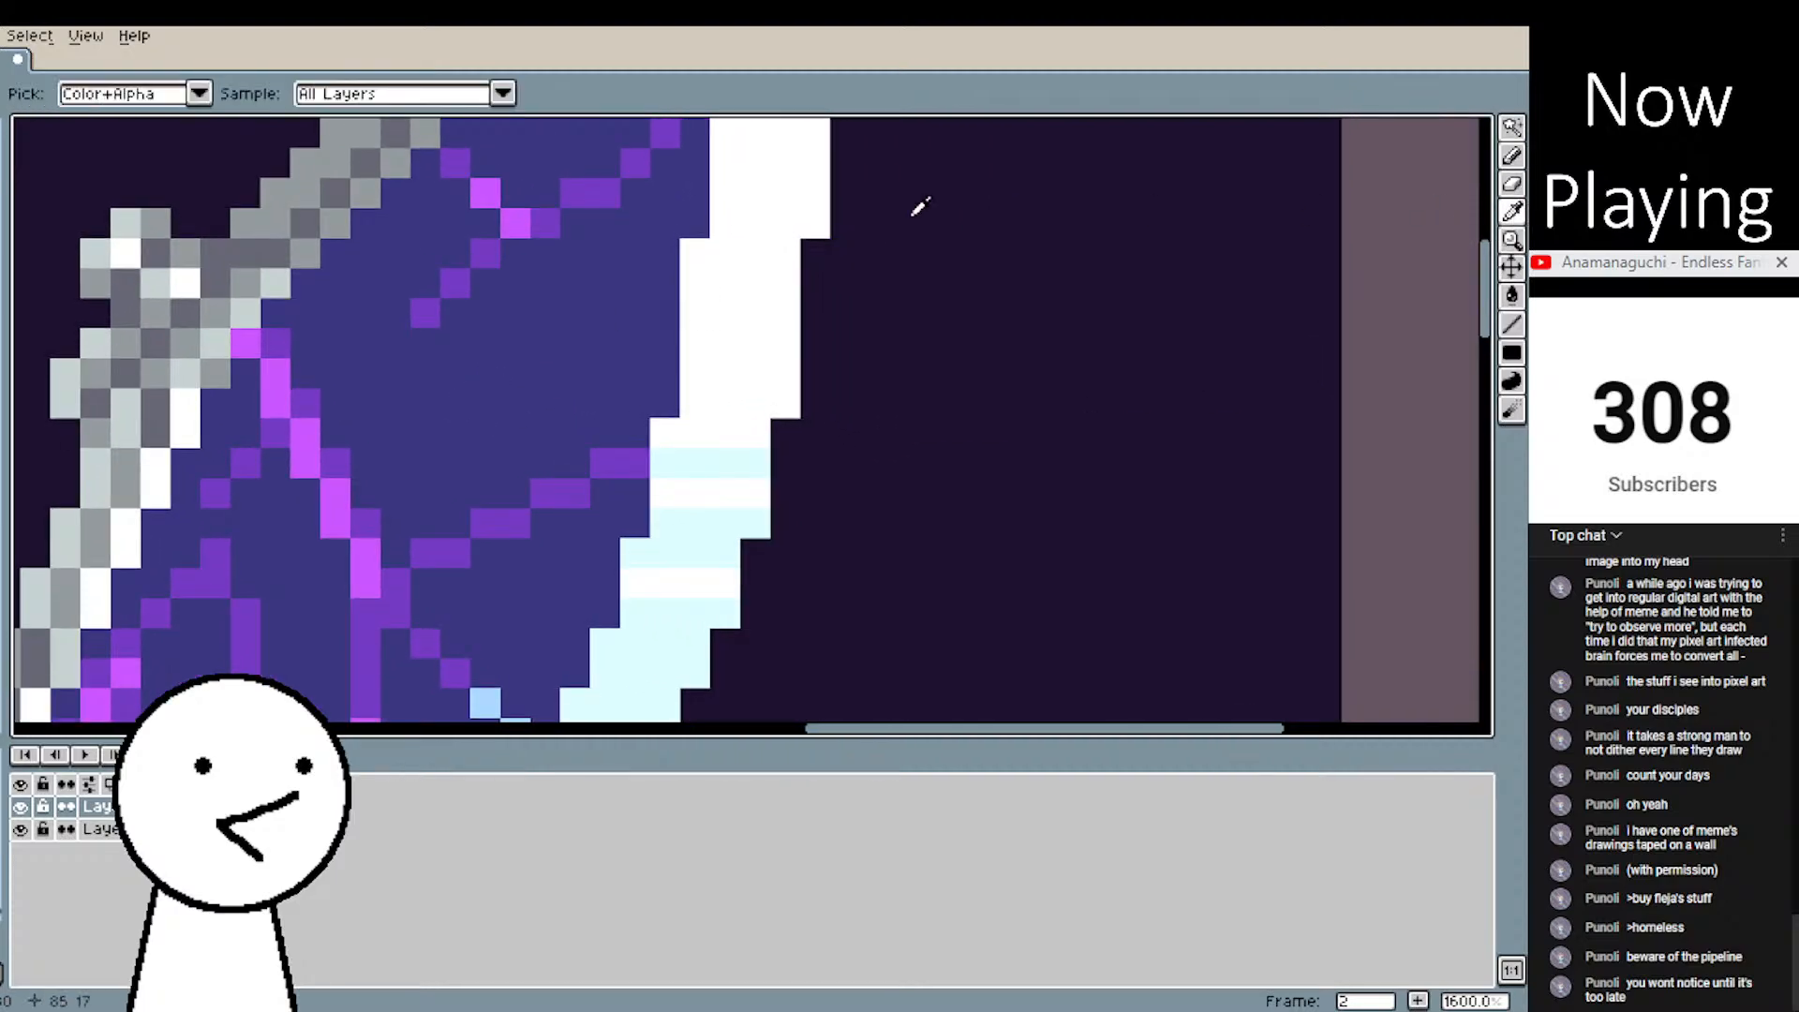
click(1511, 325)
click(485, 223)
click(937, 164)
click(1511, 212)
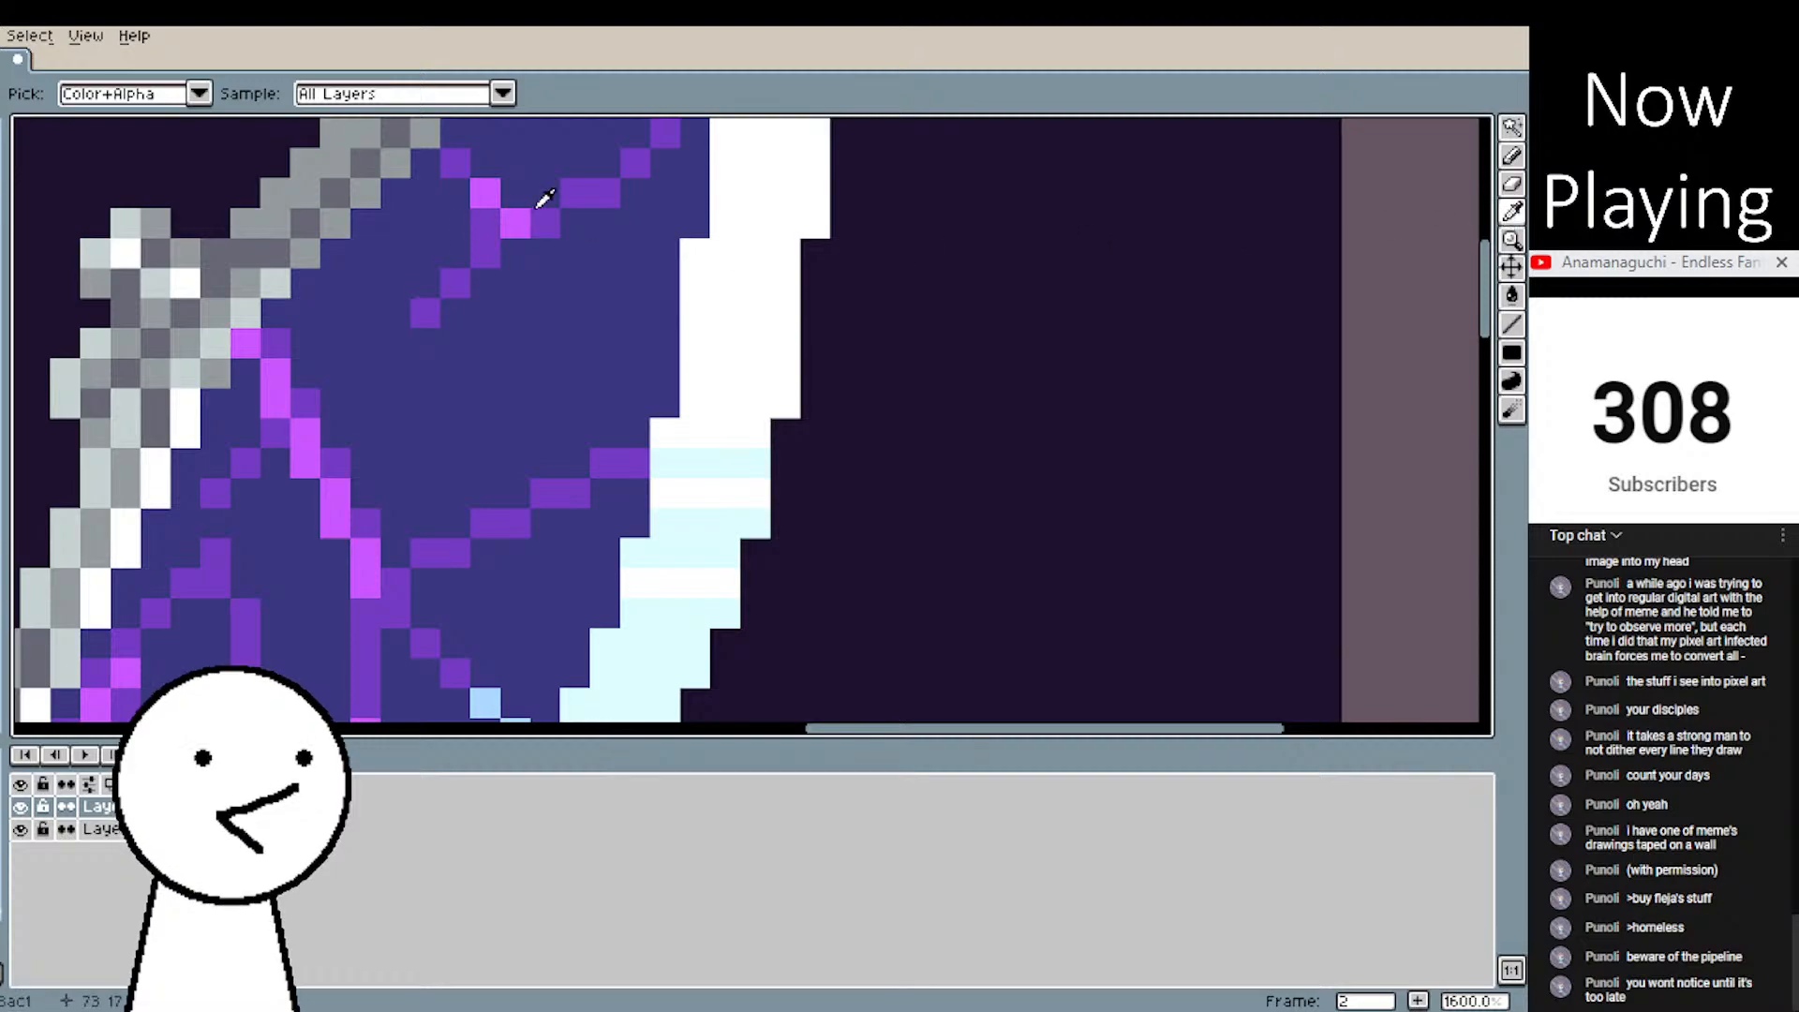
click(1512, 326)
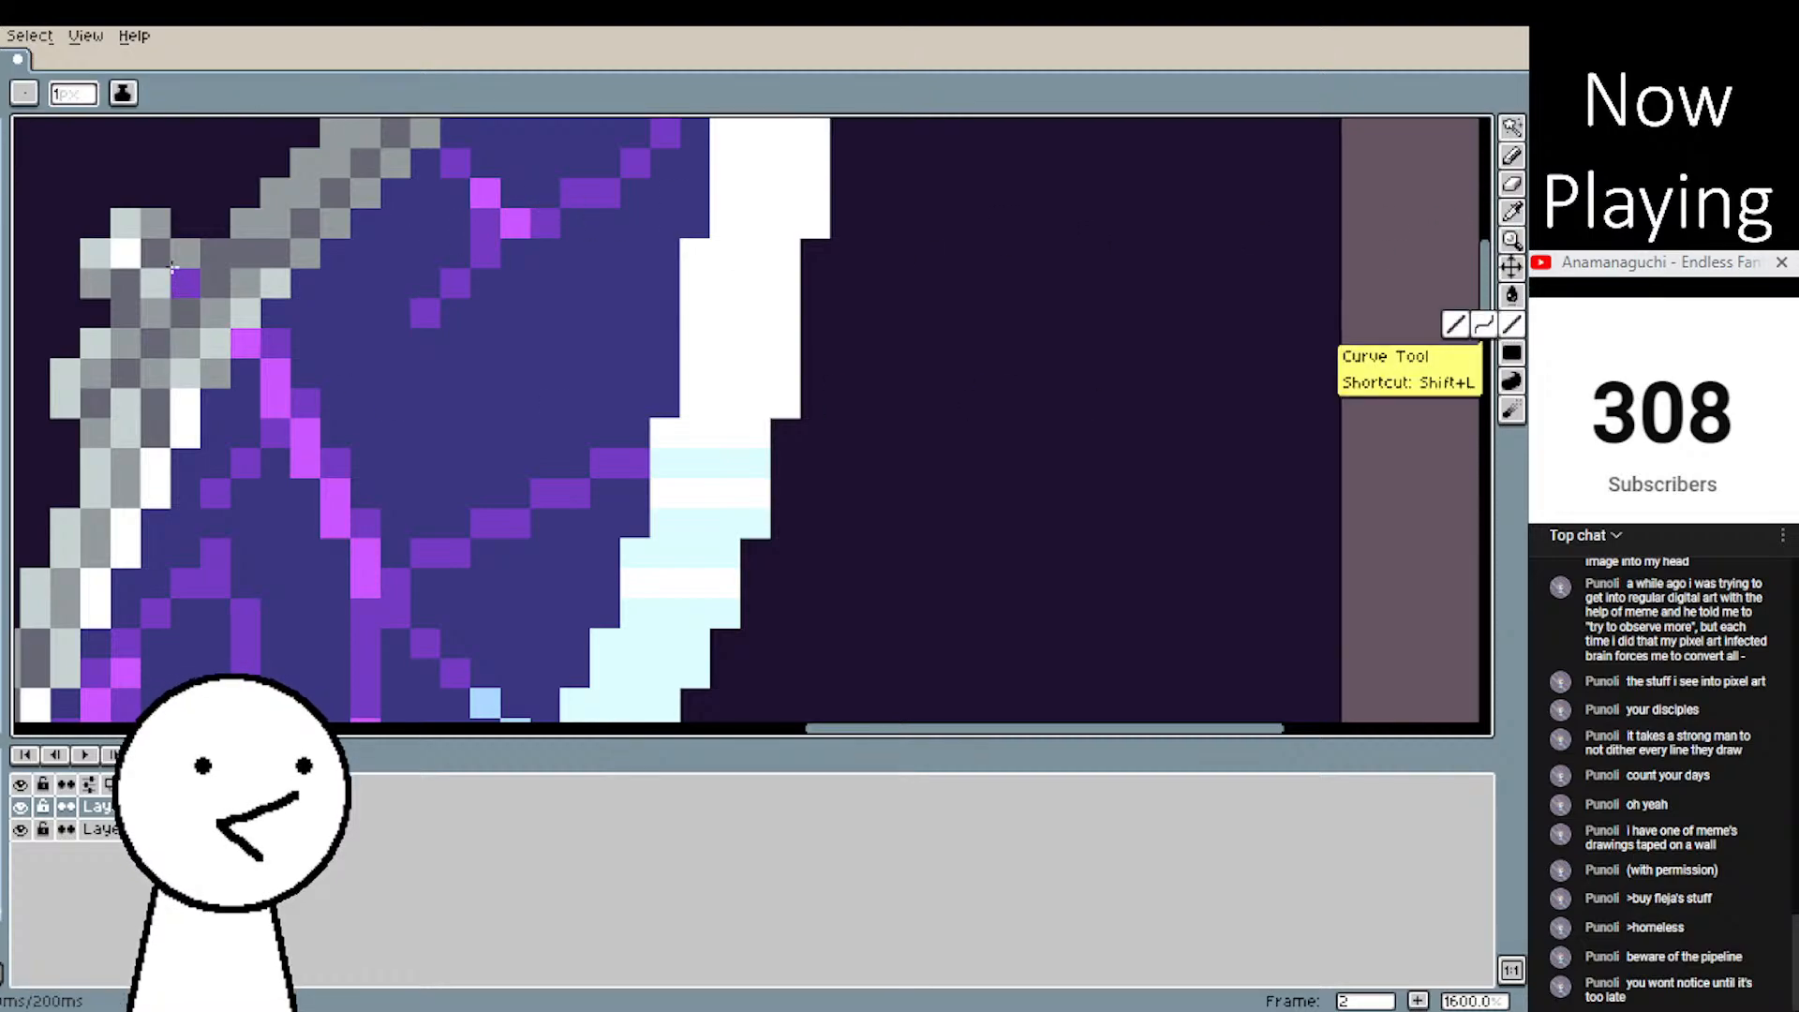
drag(687, 255, 568, 385)
scroll(568, 385, up, 1)
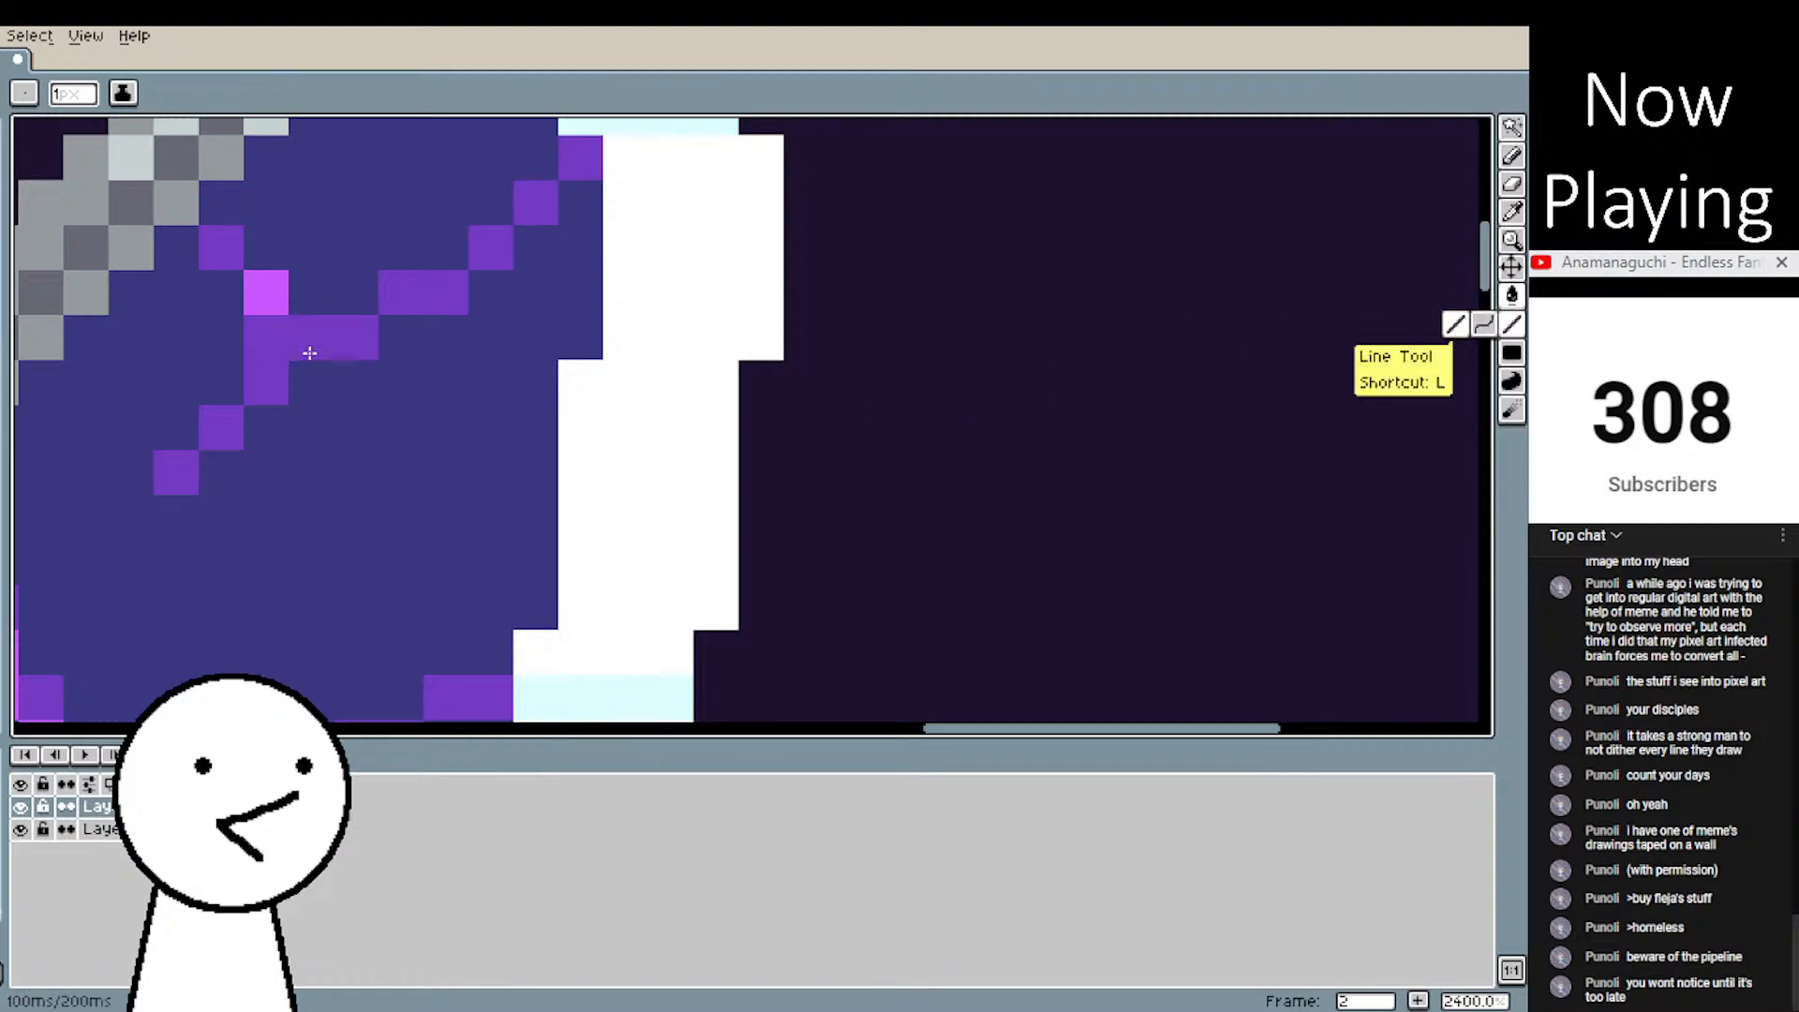
click(1516, 211)
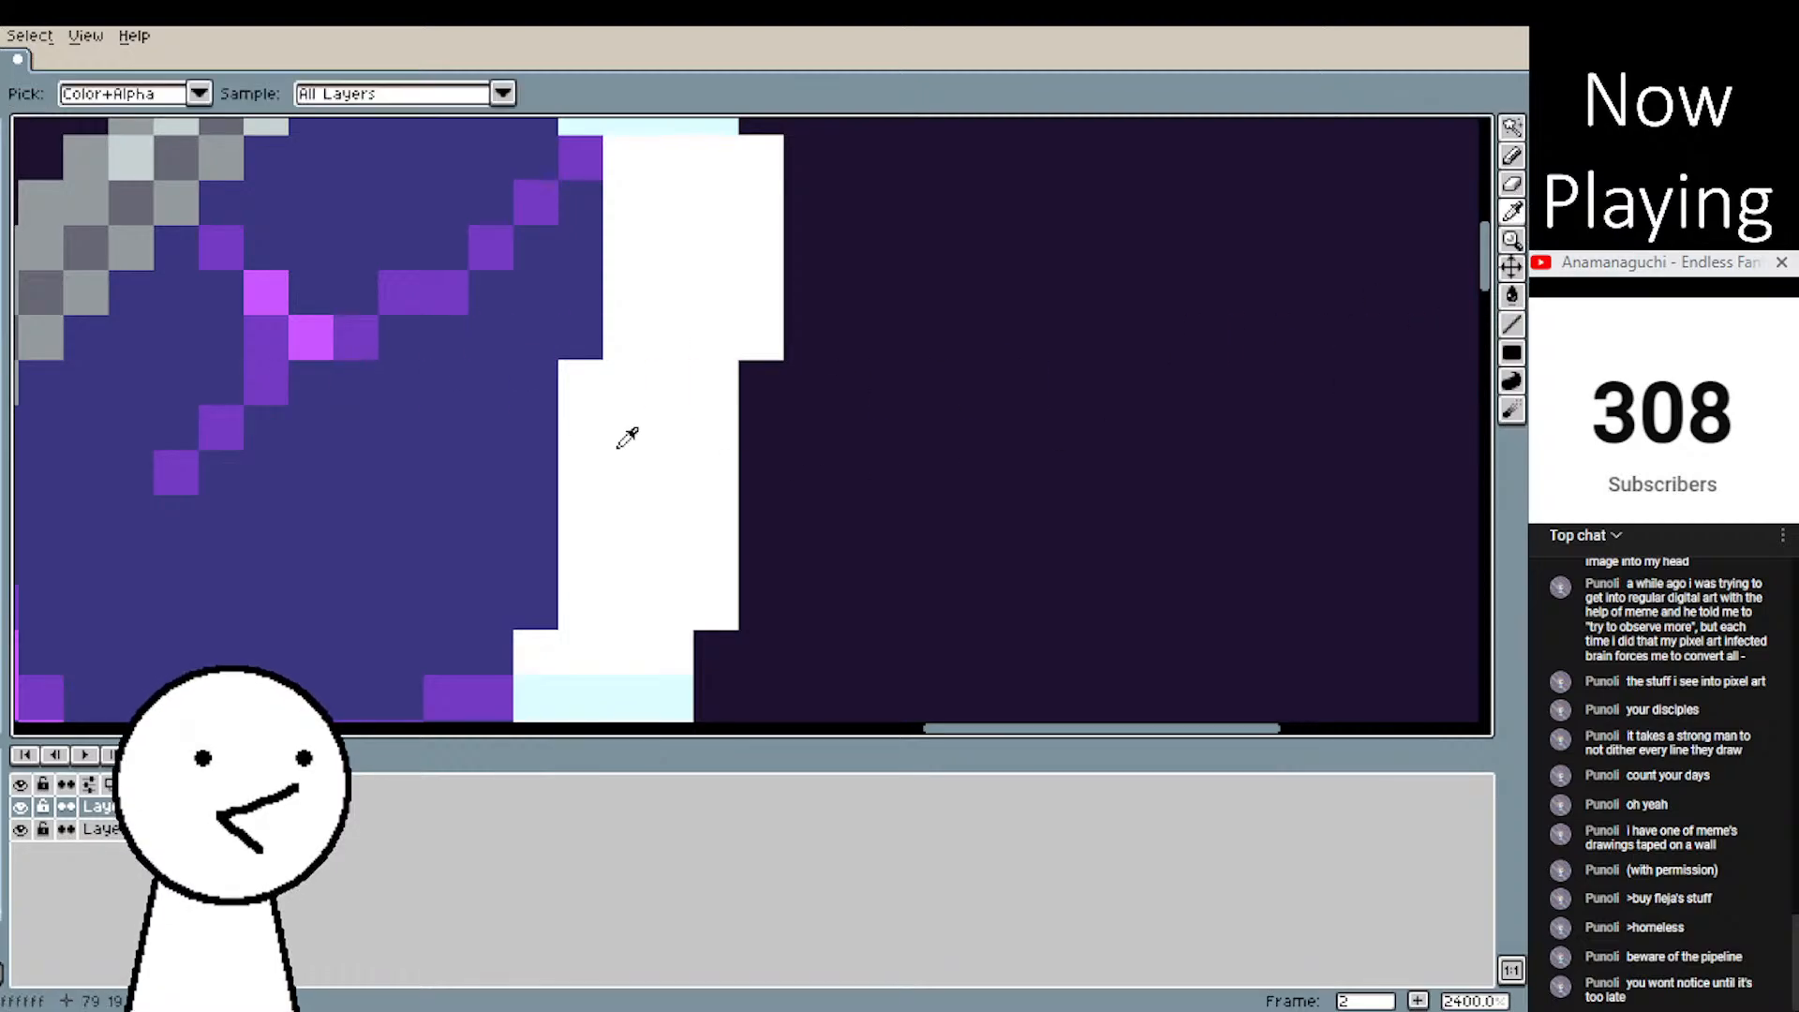
click(1513, 325)
drag(265, 442, 1193, 418)
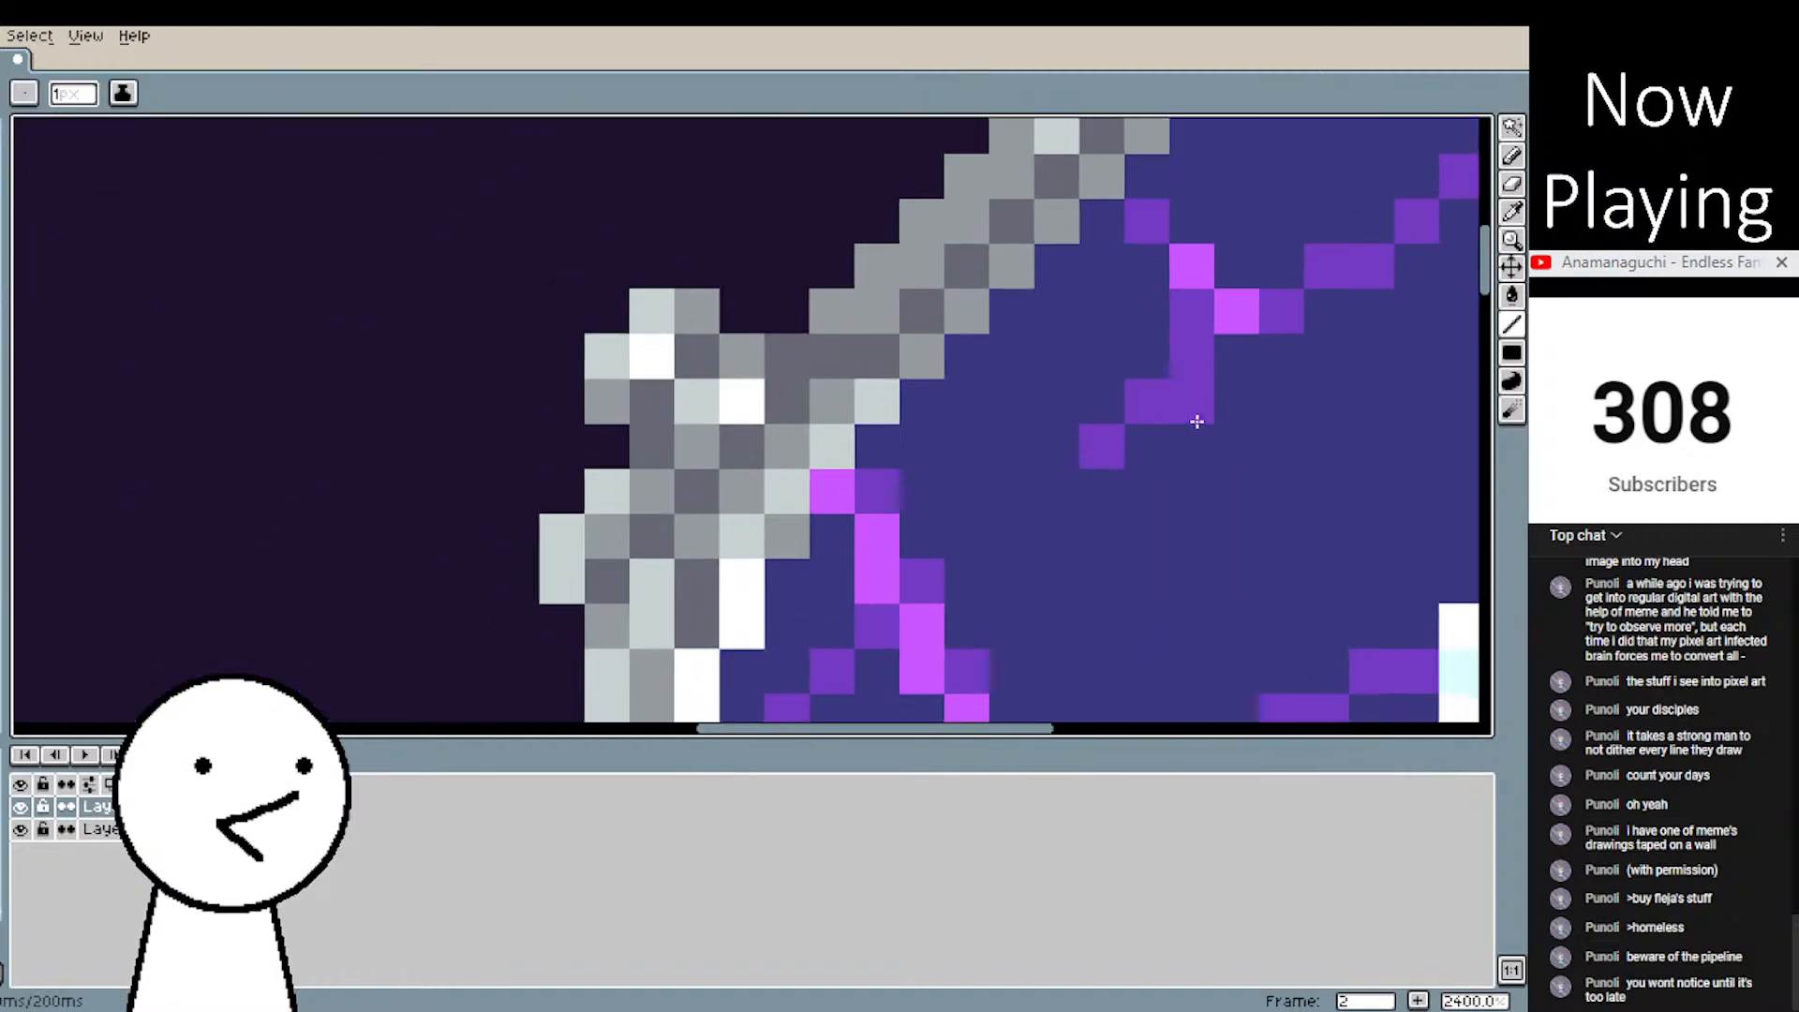
scroll(1113, 338, down, 3)
click(1518, 215)
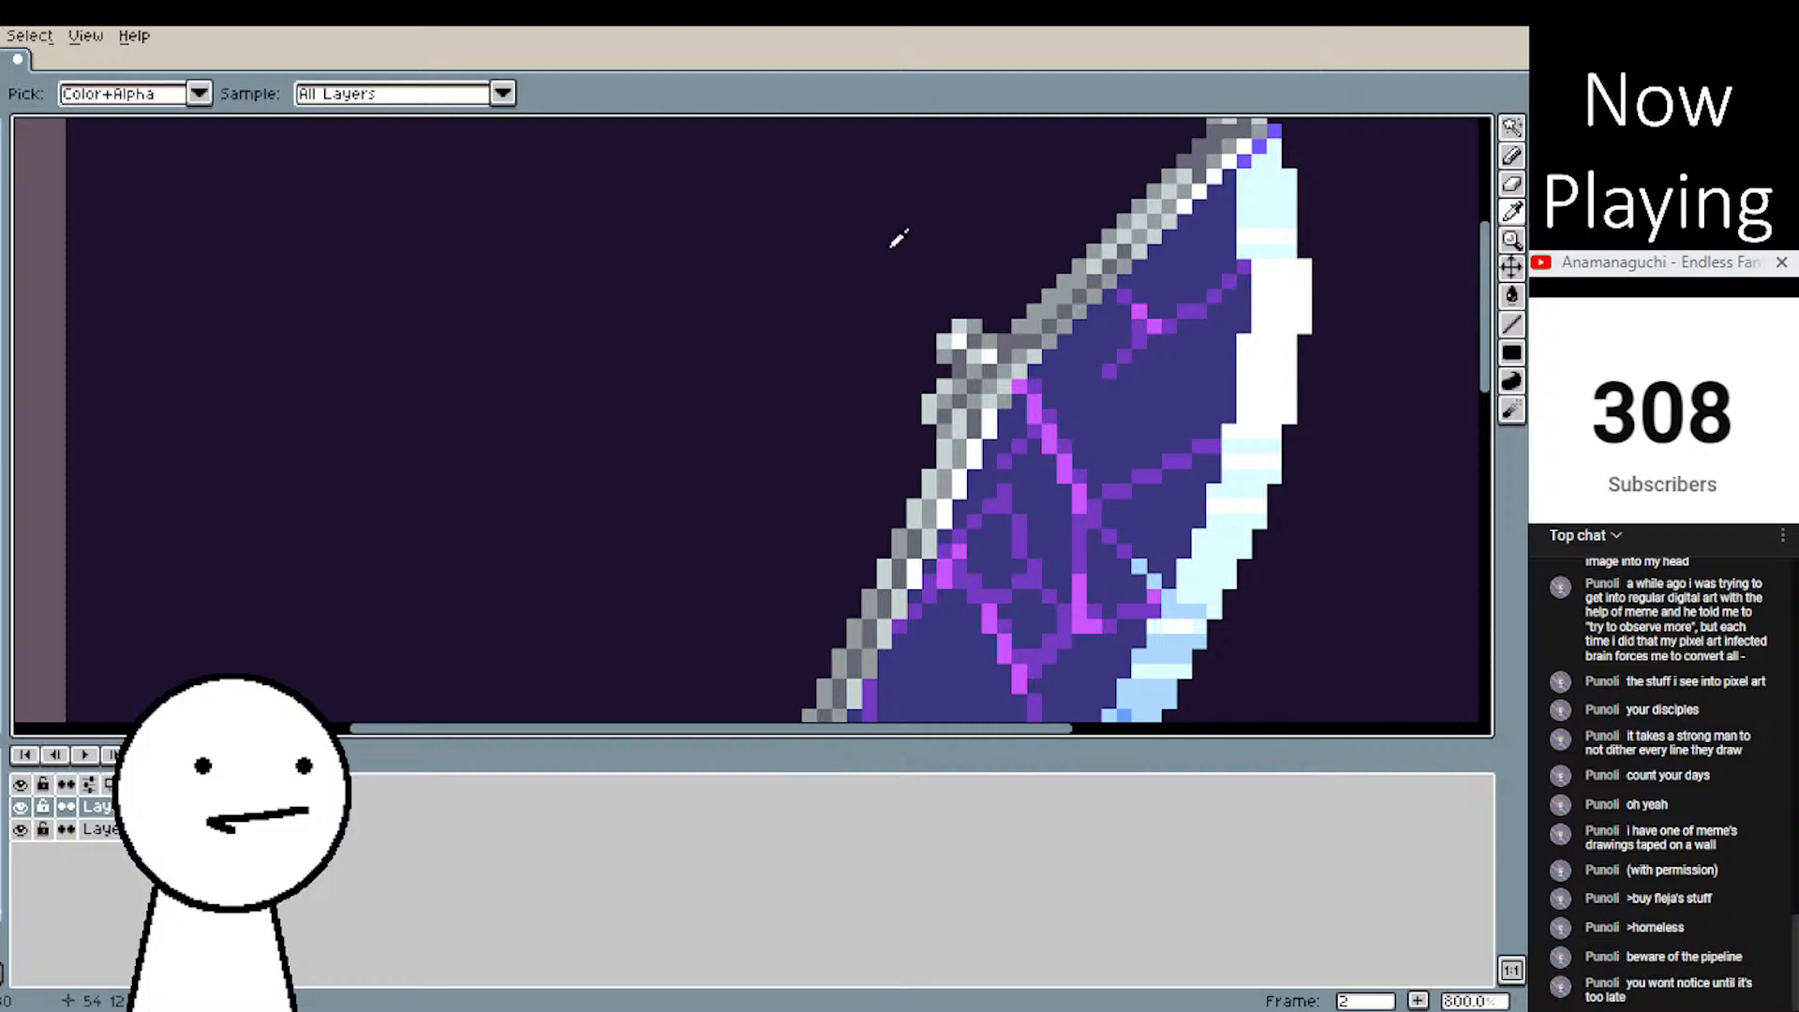
drag(1428, 333, 845, 416)
scroll(581, 354, down, 2)
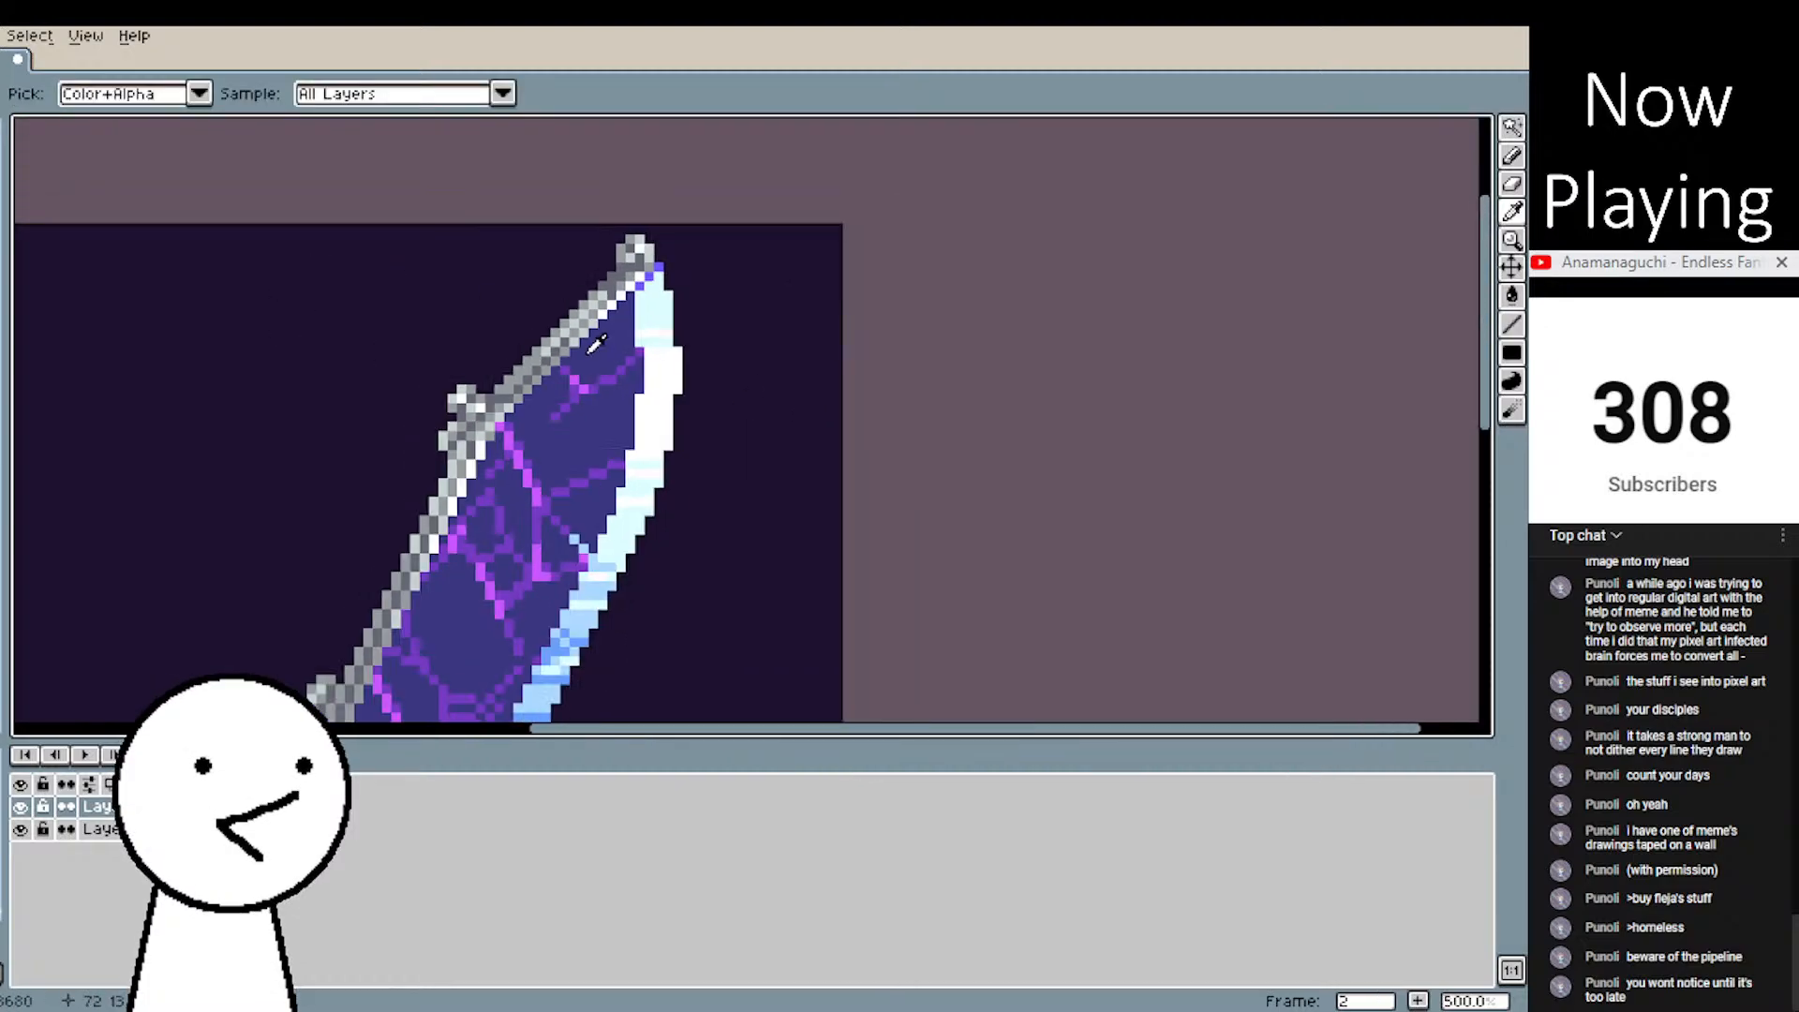
scroll(577, 357, up, 8)
drag(696, 381, 1169, 289)
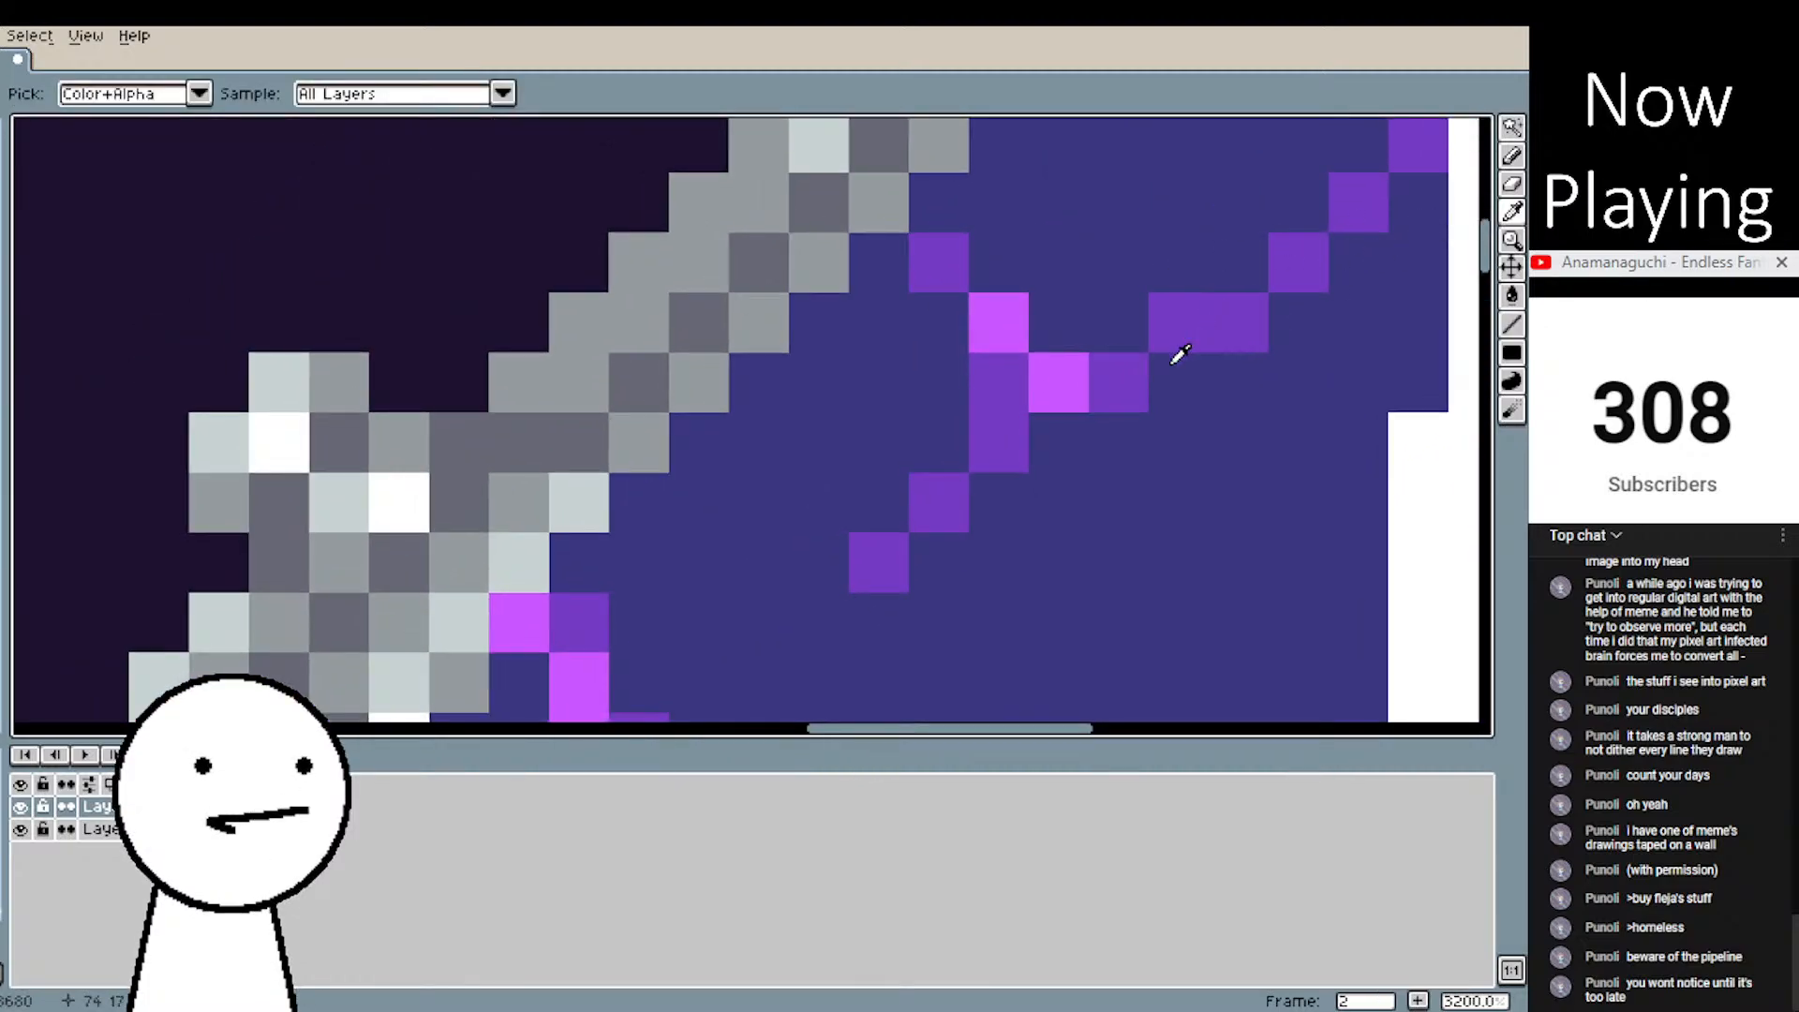
key(l)
drag(1040, 442, 931, 541)
scroll(956, 532, down, 5)
scroll(900, 553, up, 4)
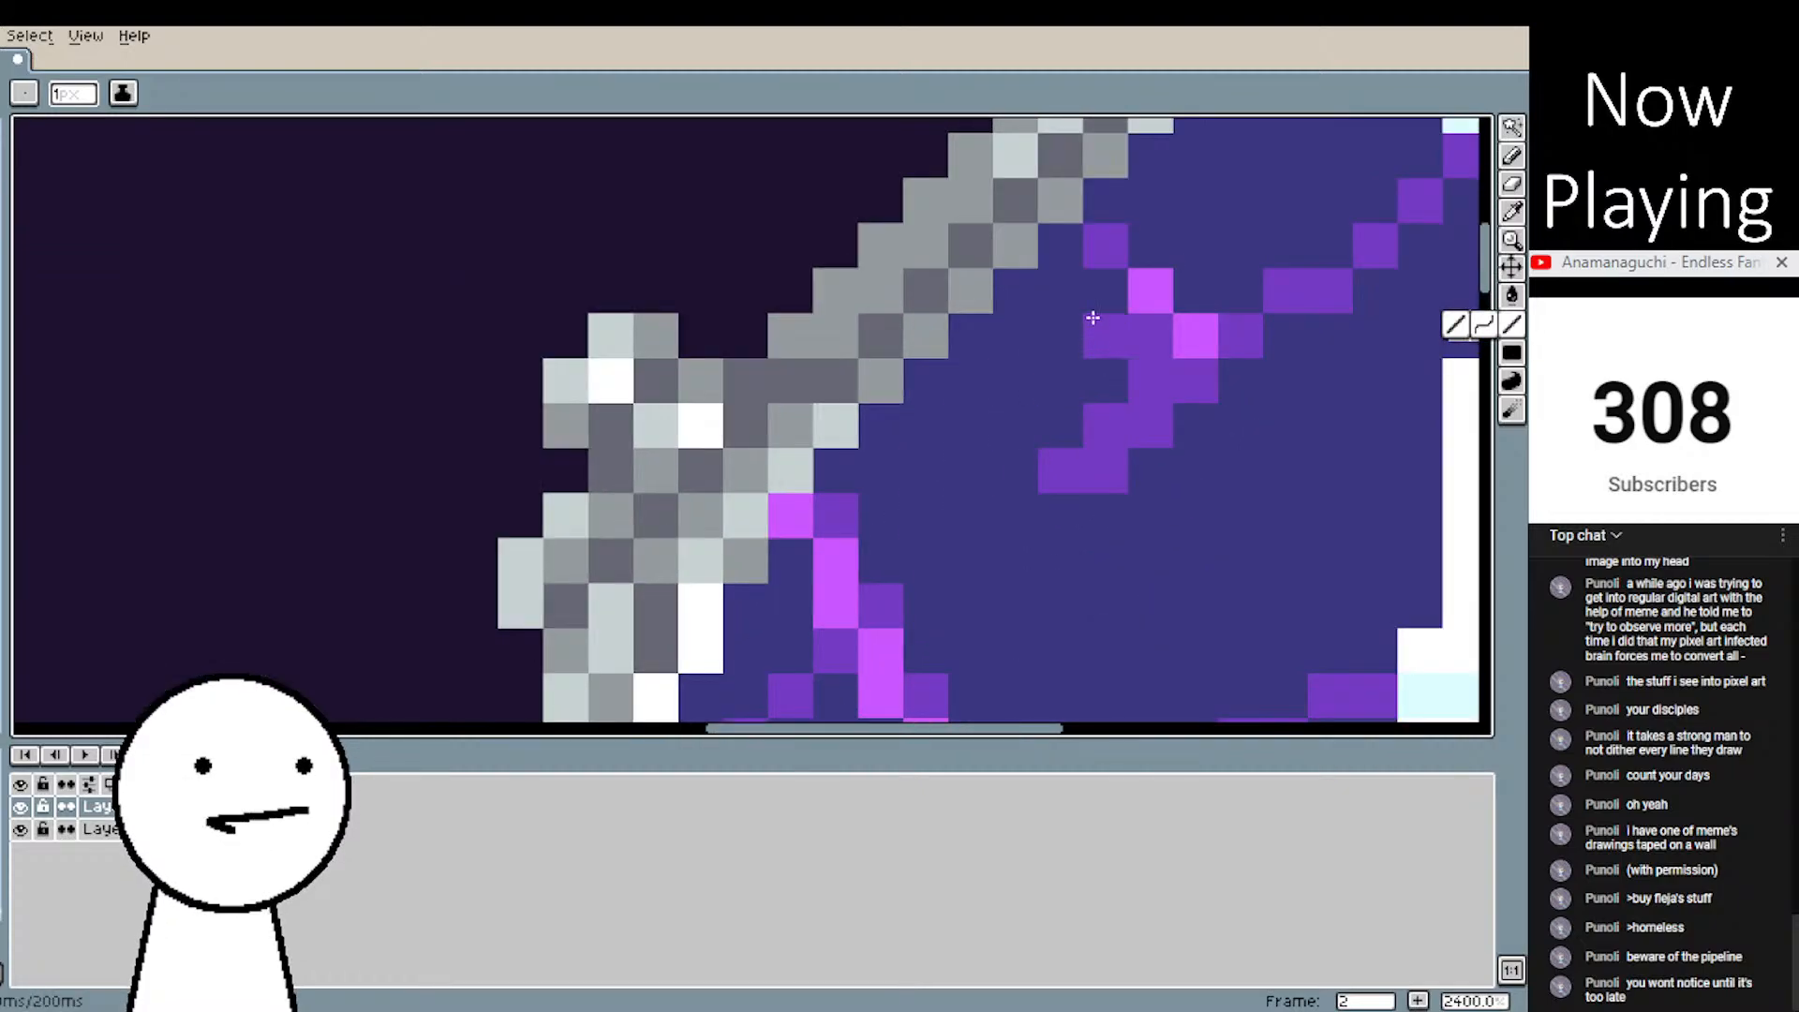
drag(1094, 321, 969, 467)
scroll(1279, 453, down, 8)
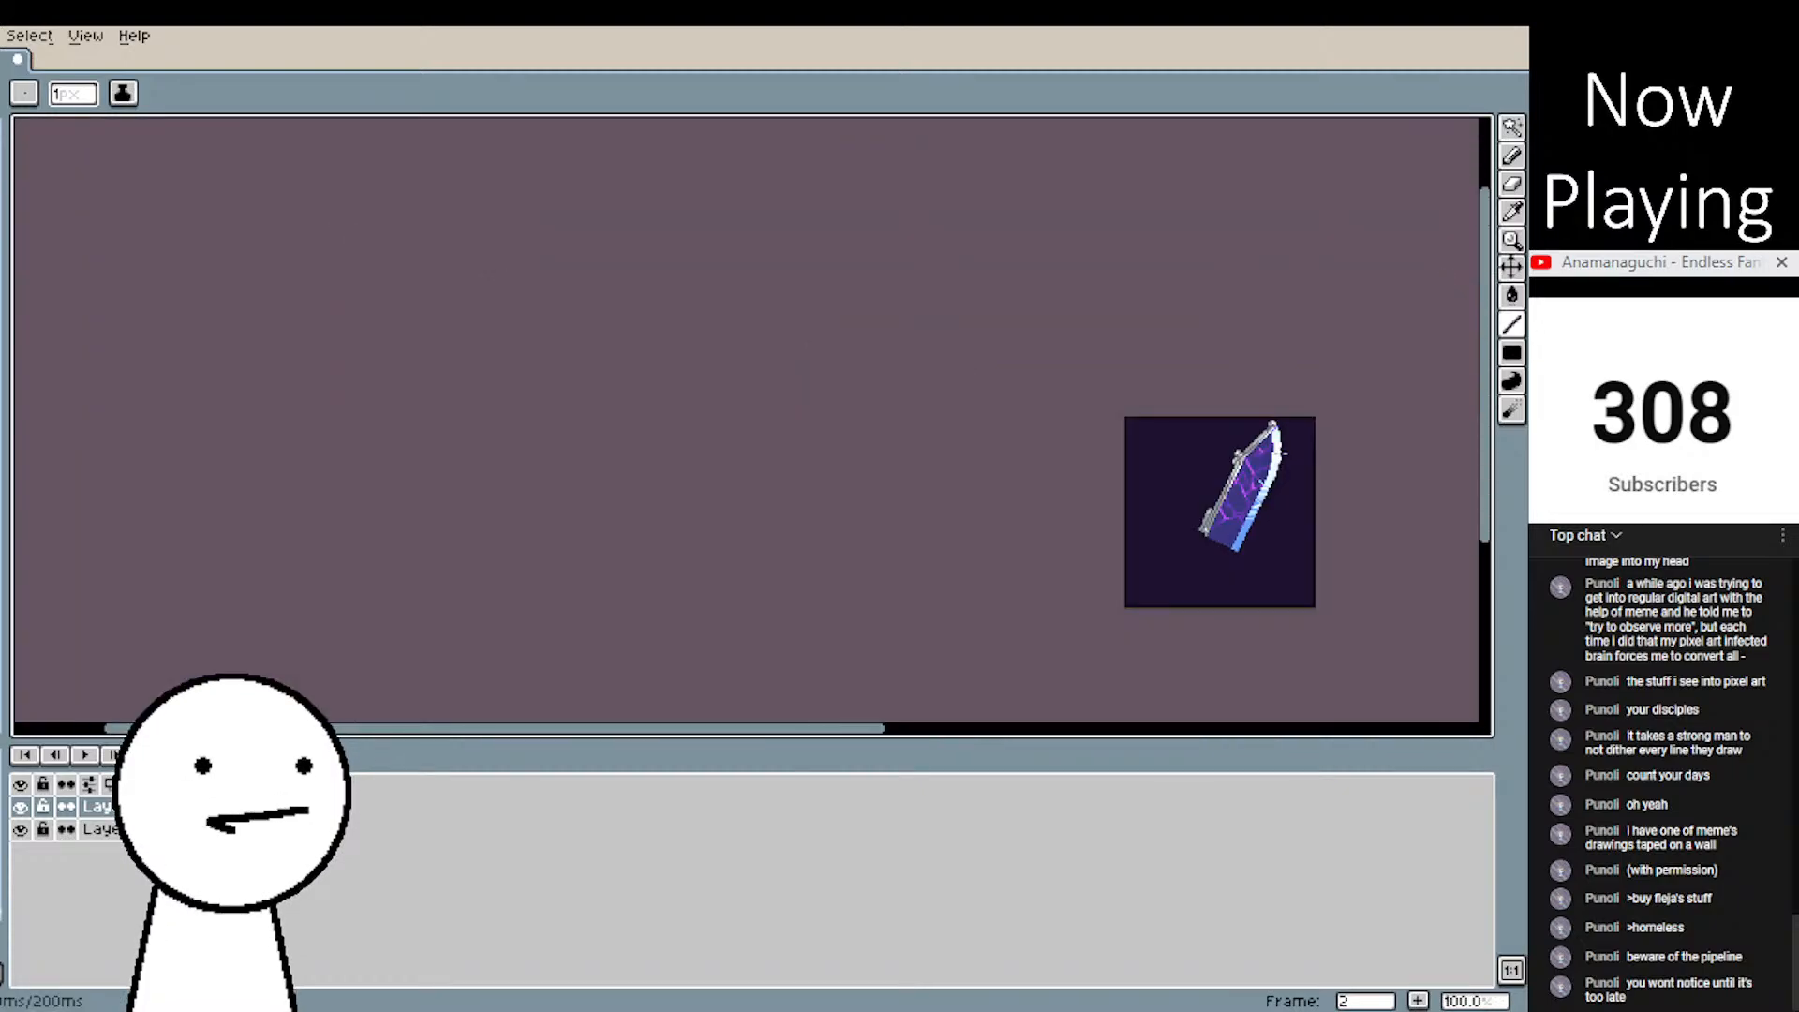
scroll(1279, 453, up, 9)
scroll(823, 506, right, 3)
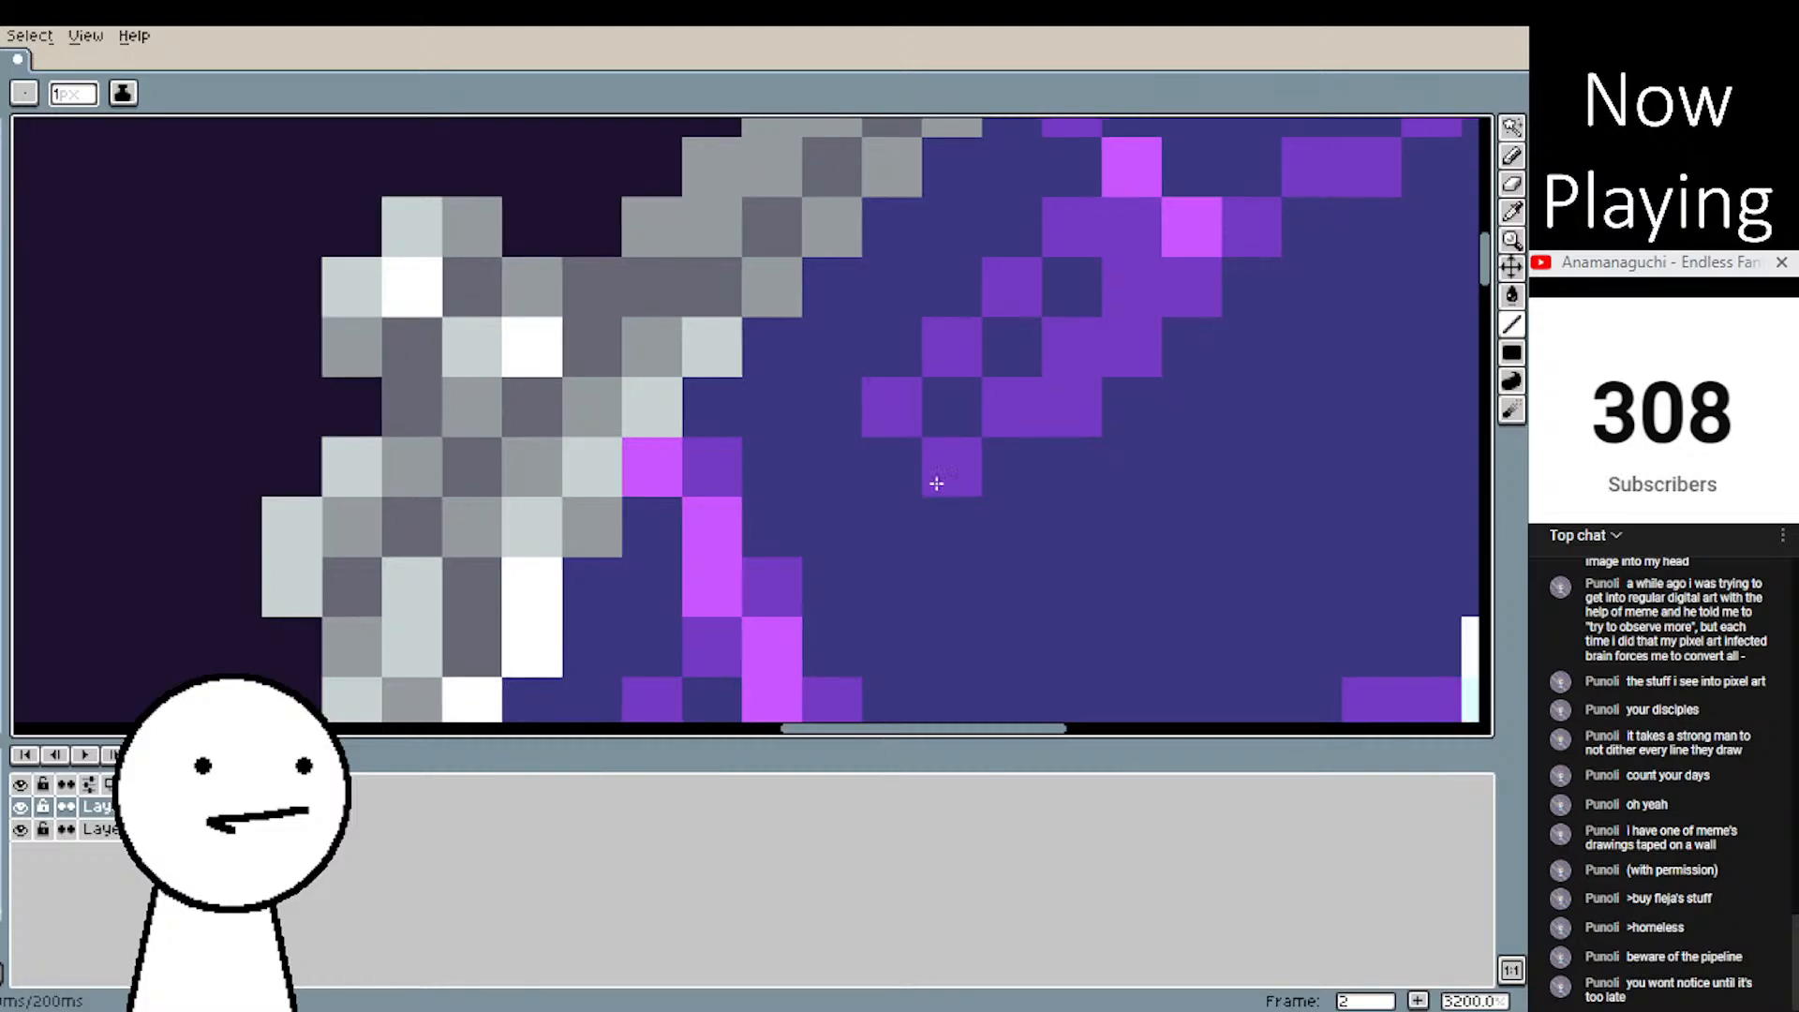
drag(896, 467, 759, 446)
scroll(830, 458, up, 1)
mouse_move(890, 514)
mouse_down()
mouse_move(831, 506)
mouse_move(696, 546)
mouse_up()
key(ctrl+z)
click(543, 535)
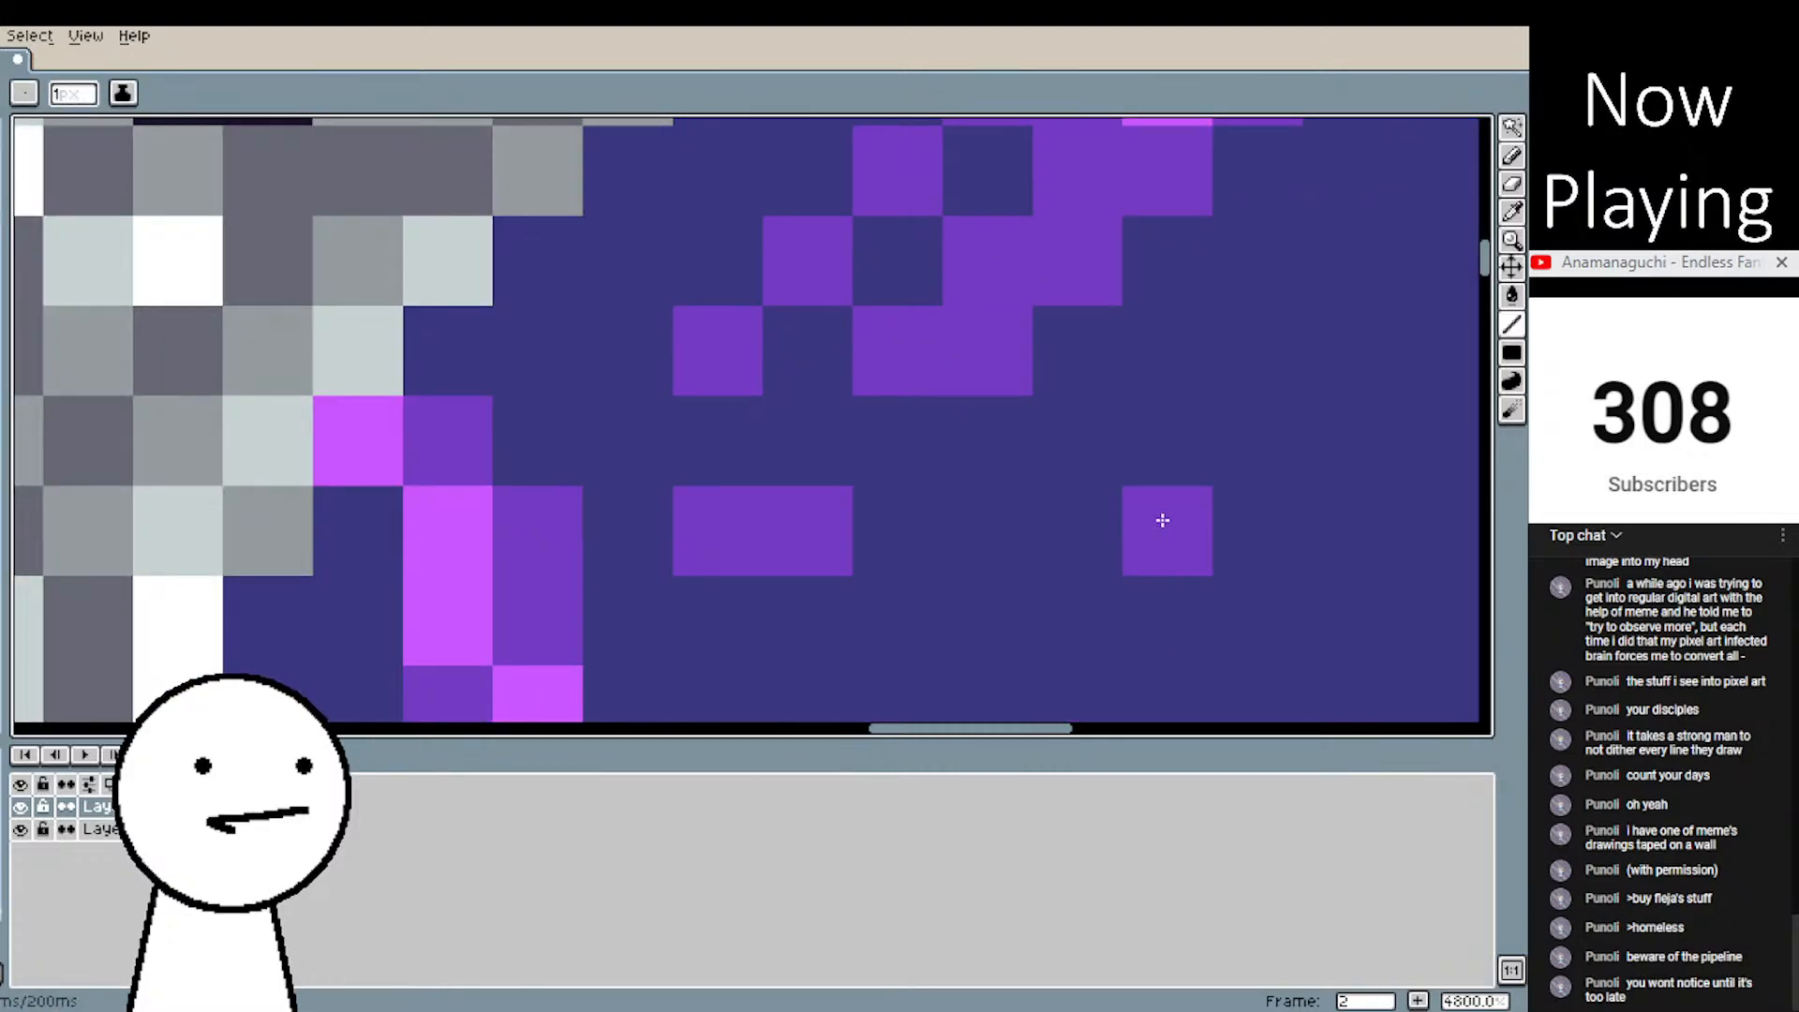
scroll(1269, 526, down, 8)
drag(1313, 515, 795, 478)
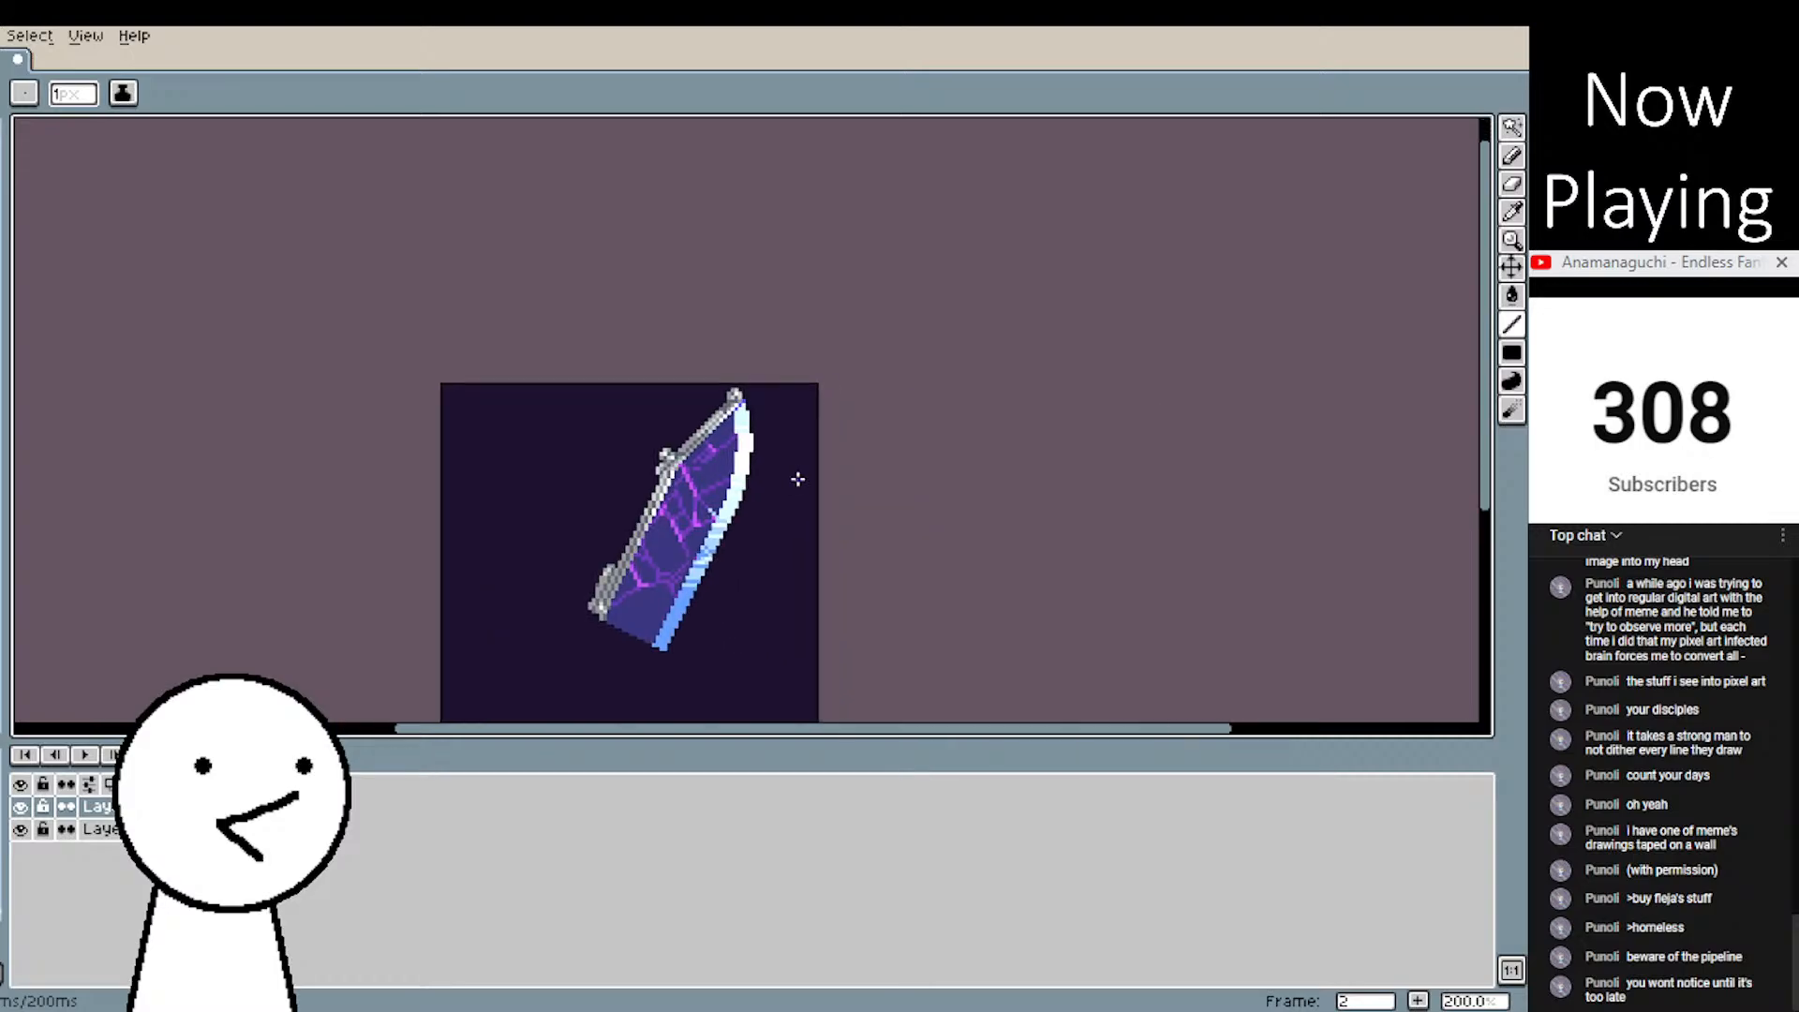
scroll(816, 495, up, 5)
drag(593, 422, 1274, 356)
key(ctrl+z)
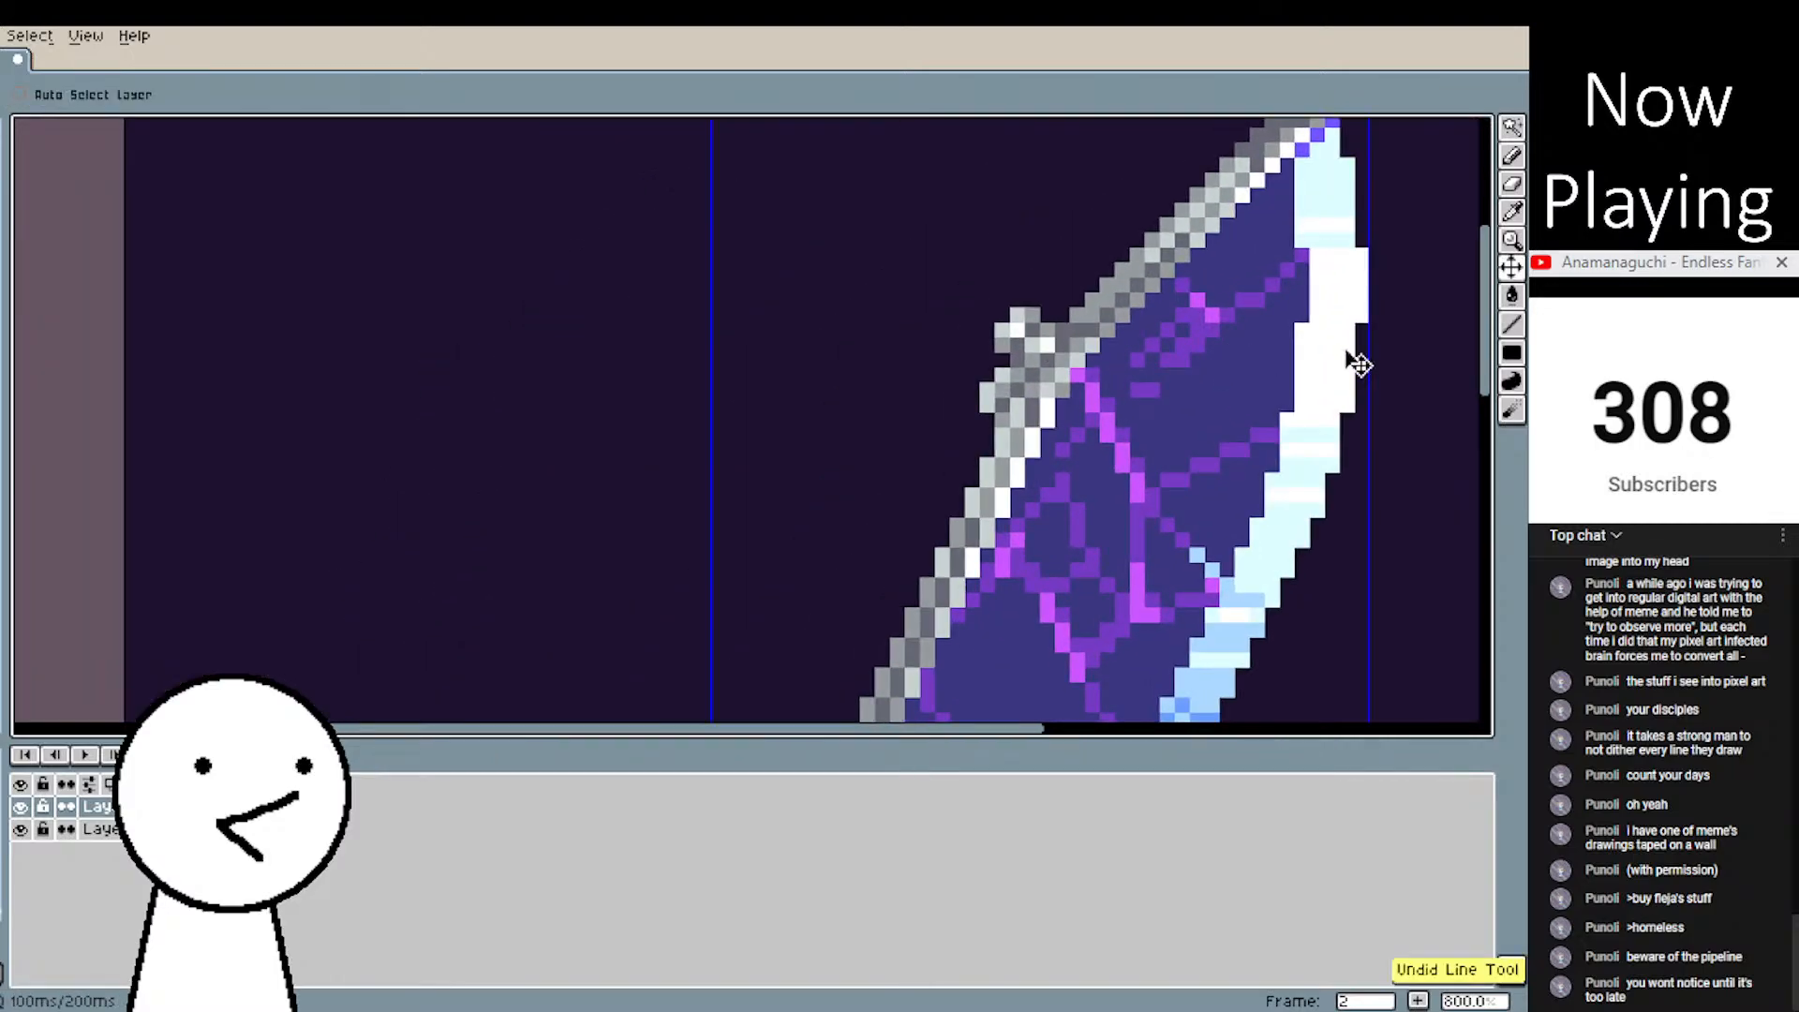
- Draw a short stepped dark purple segment from the pink crack below the spine's upper notch towards the uppermost crack's lower branch
click(1512, 211)
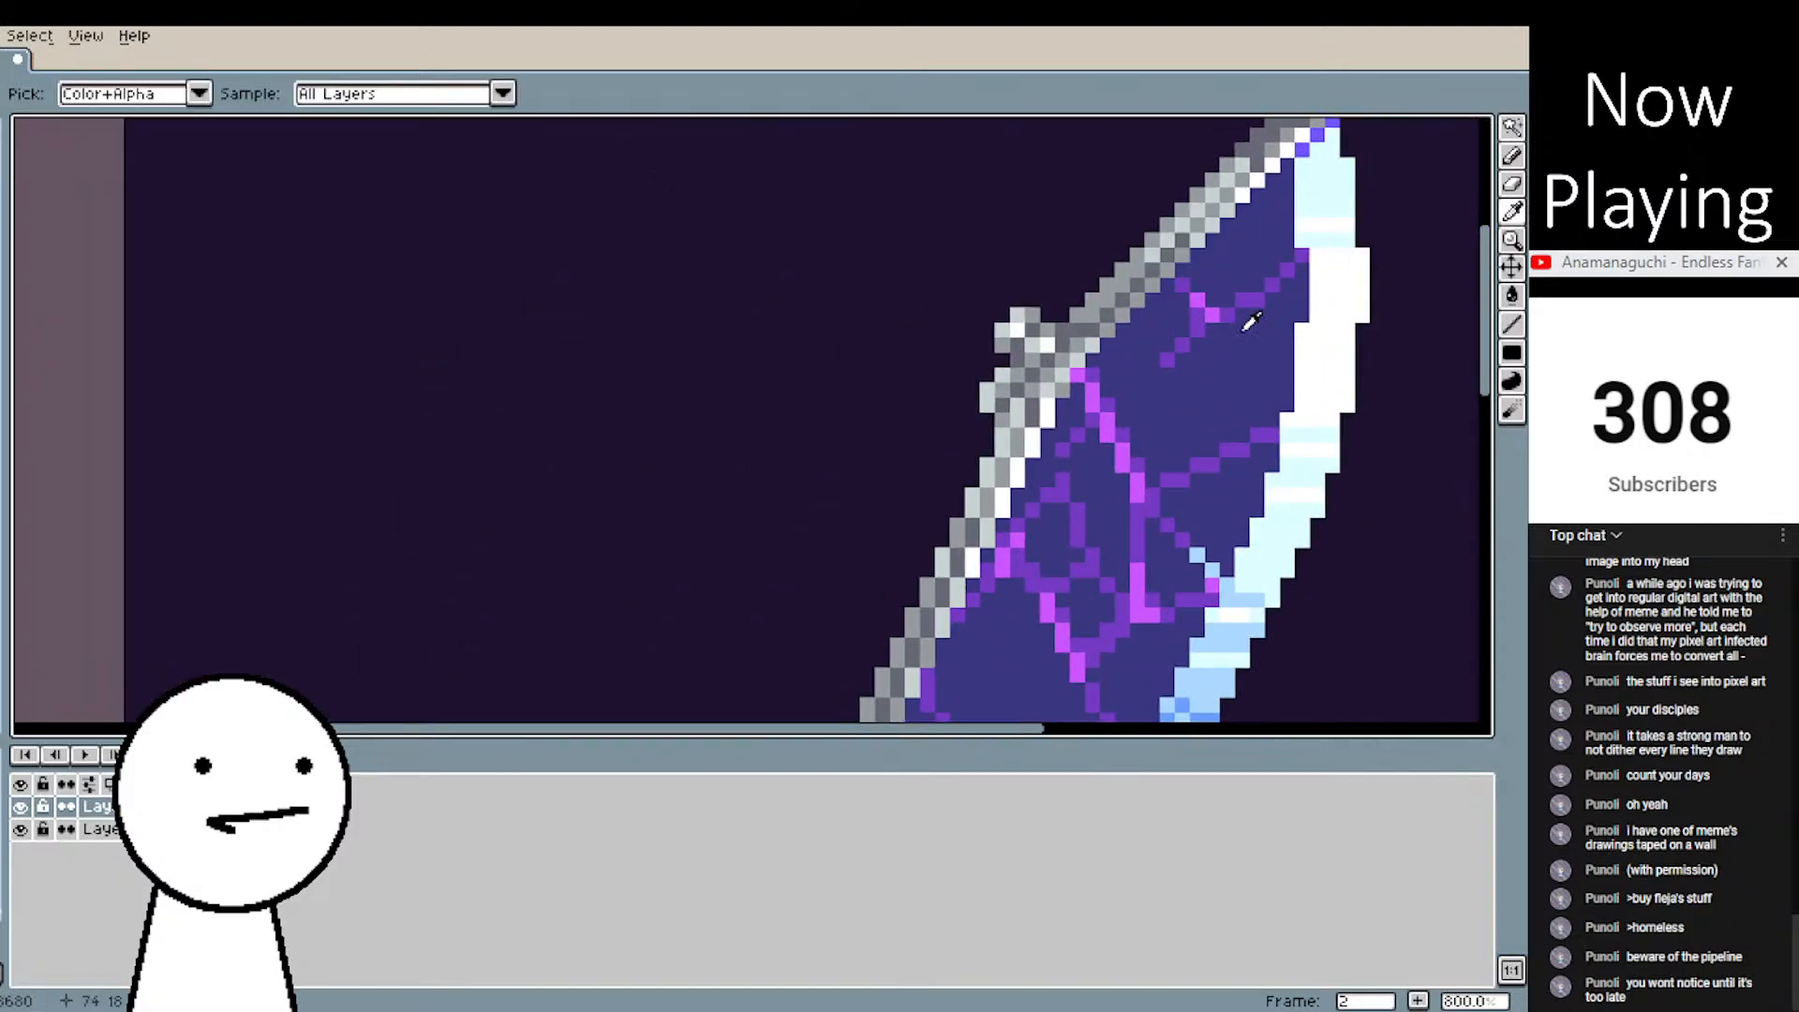
scroll(1322, 298, down, 4)
scroll(1322, 298, up, 8)
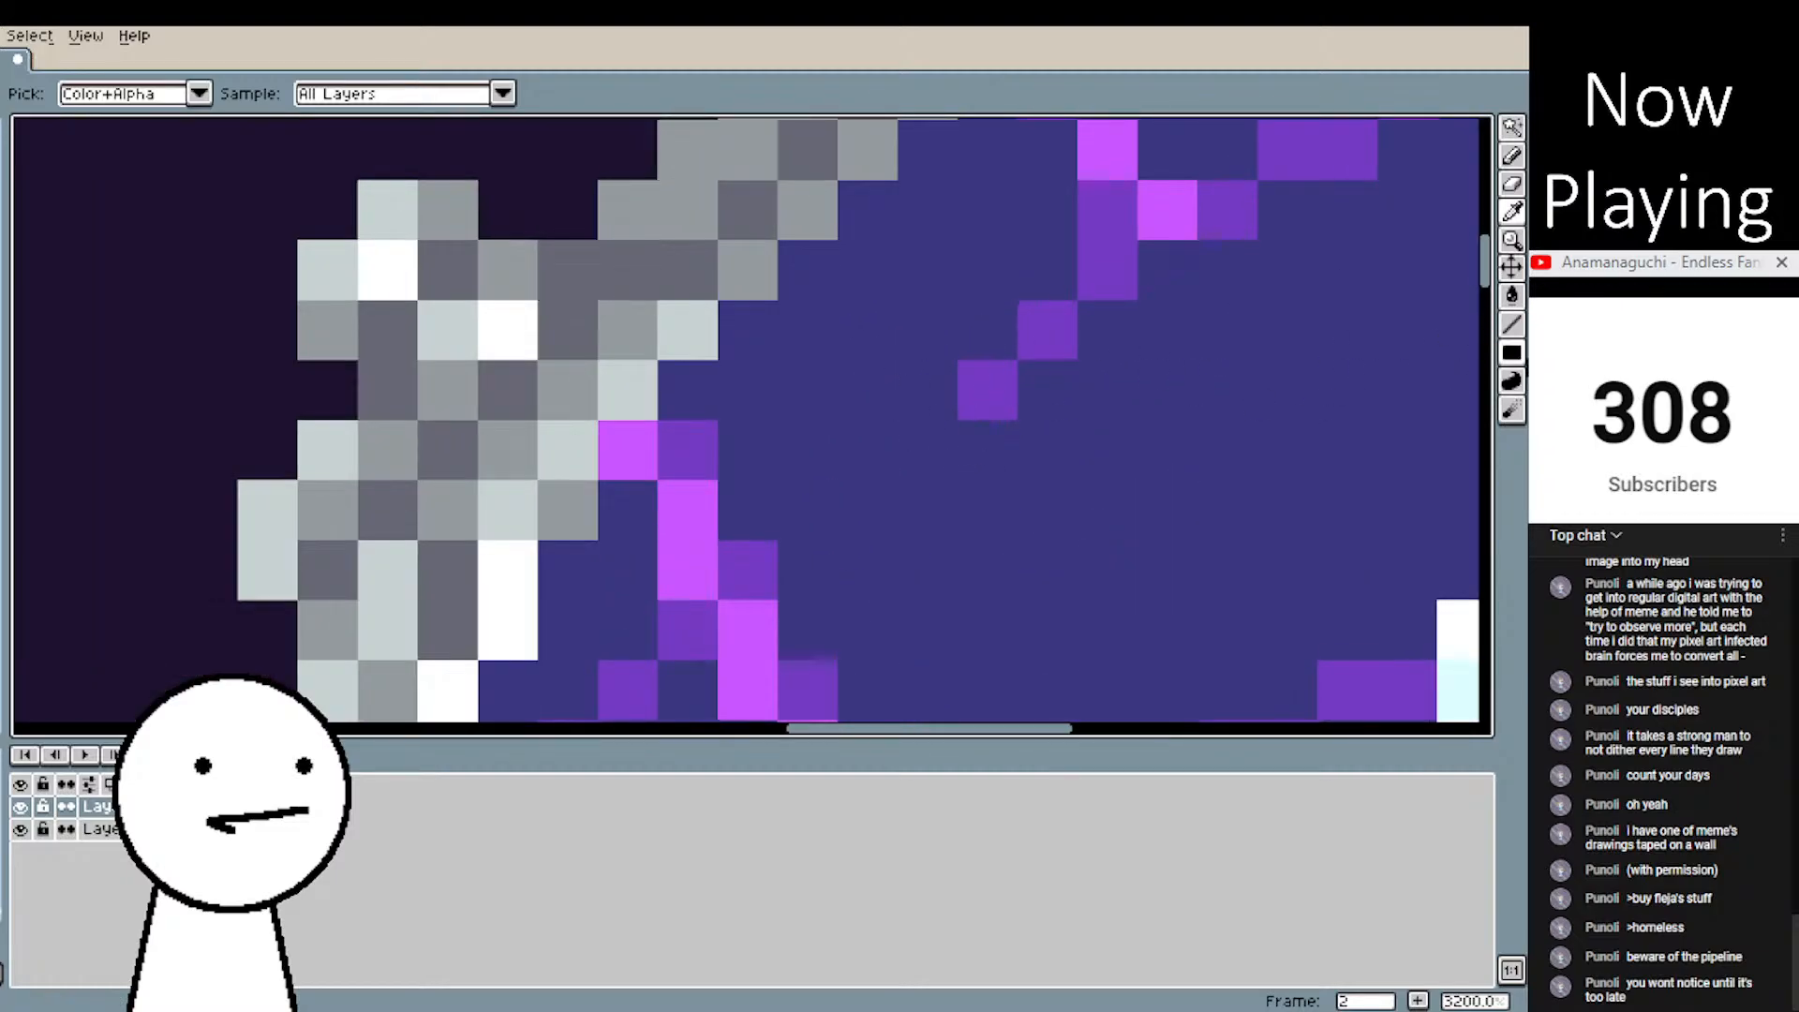
click(1512, 325)
drag(934, 469, 670, 506)
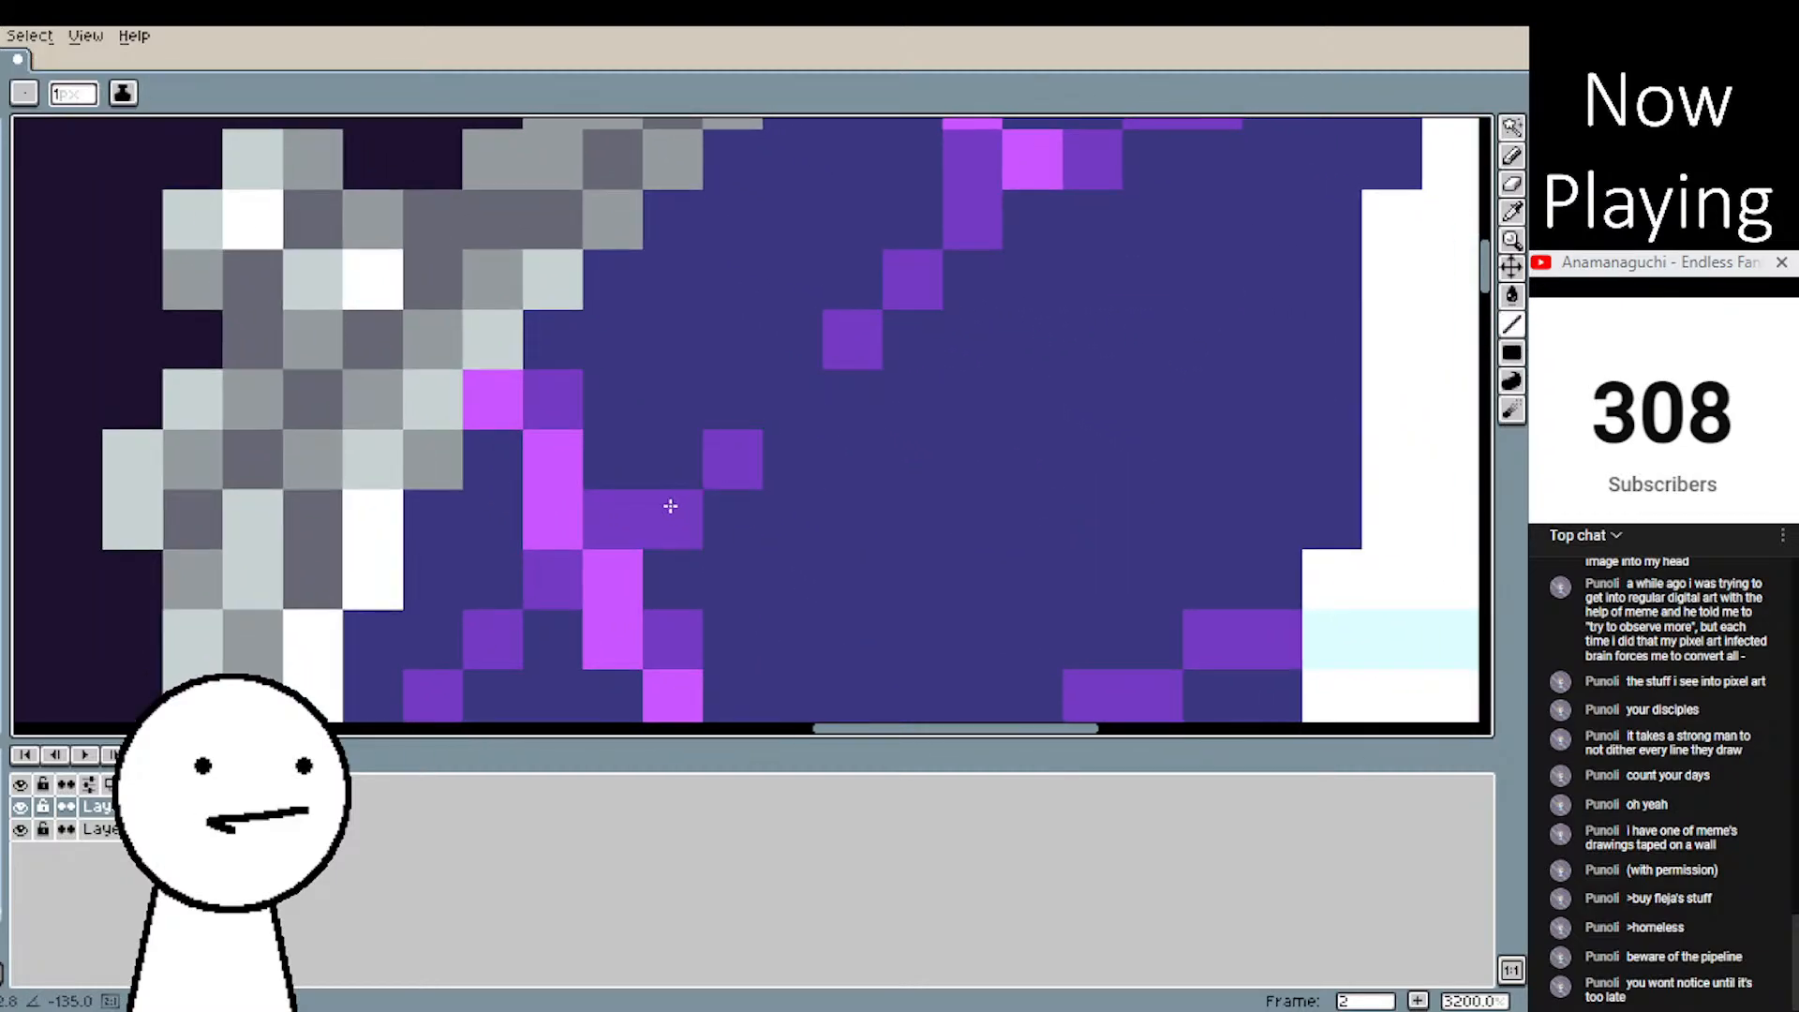
click(701, 463)
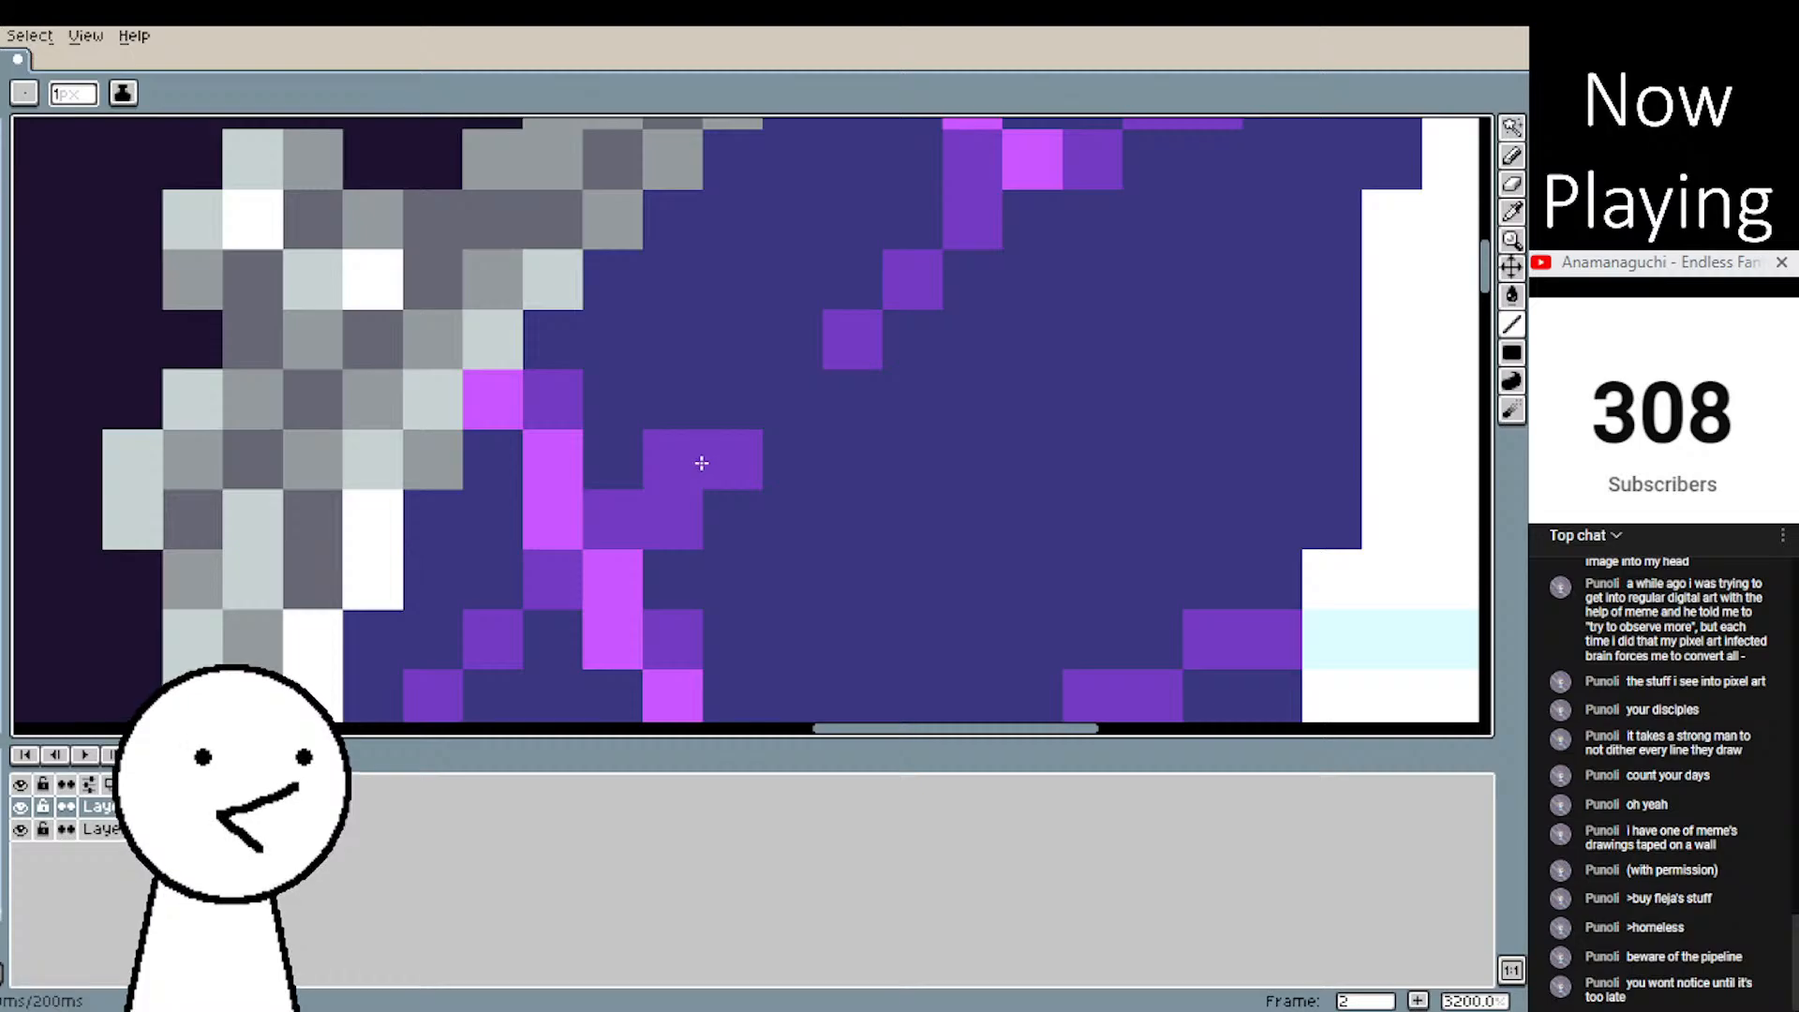
scroll(702, 463, down, 9)
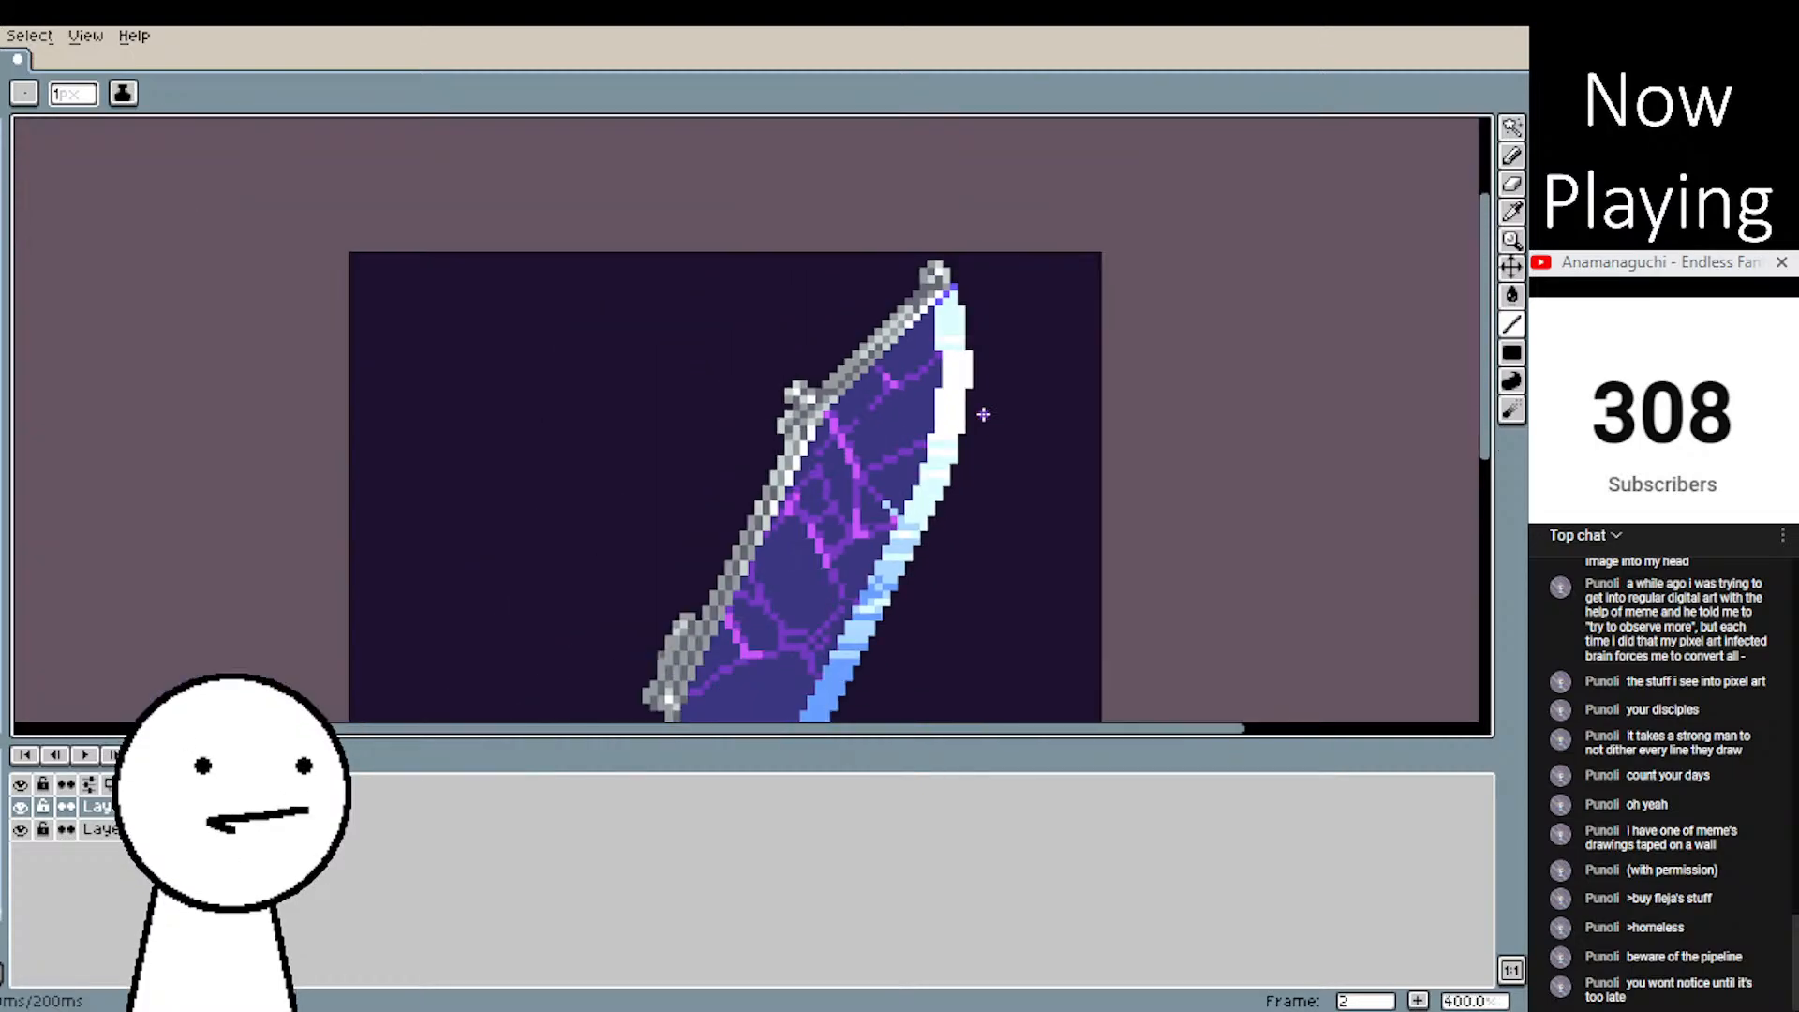
- Sample the blue-violet from the pixels at the blade's tip as the Line tool's drawing colour
scroll(1003, 412, up, 7)
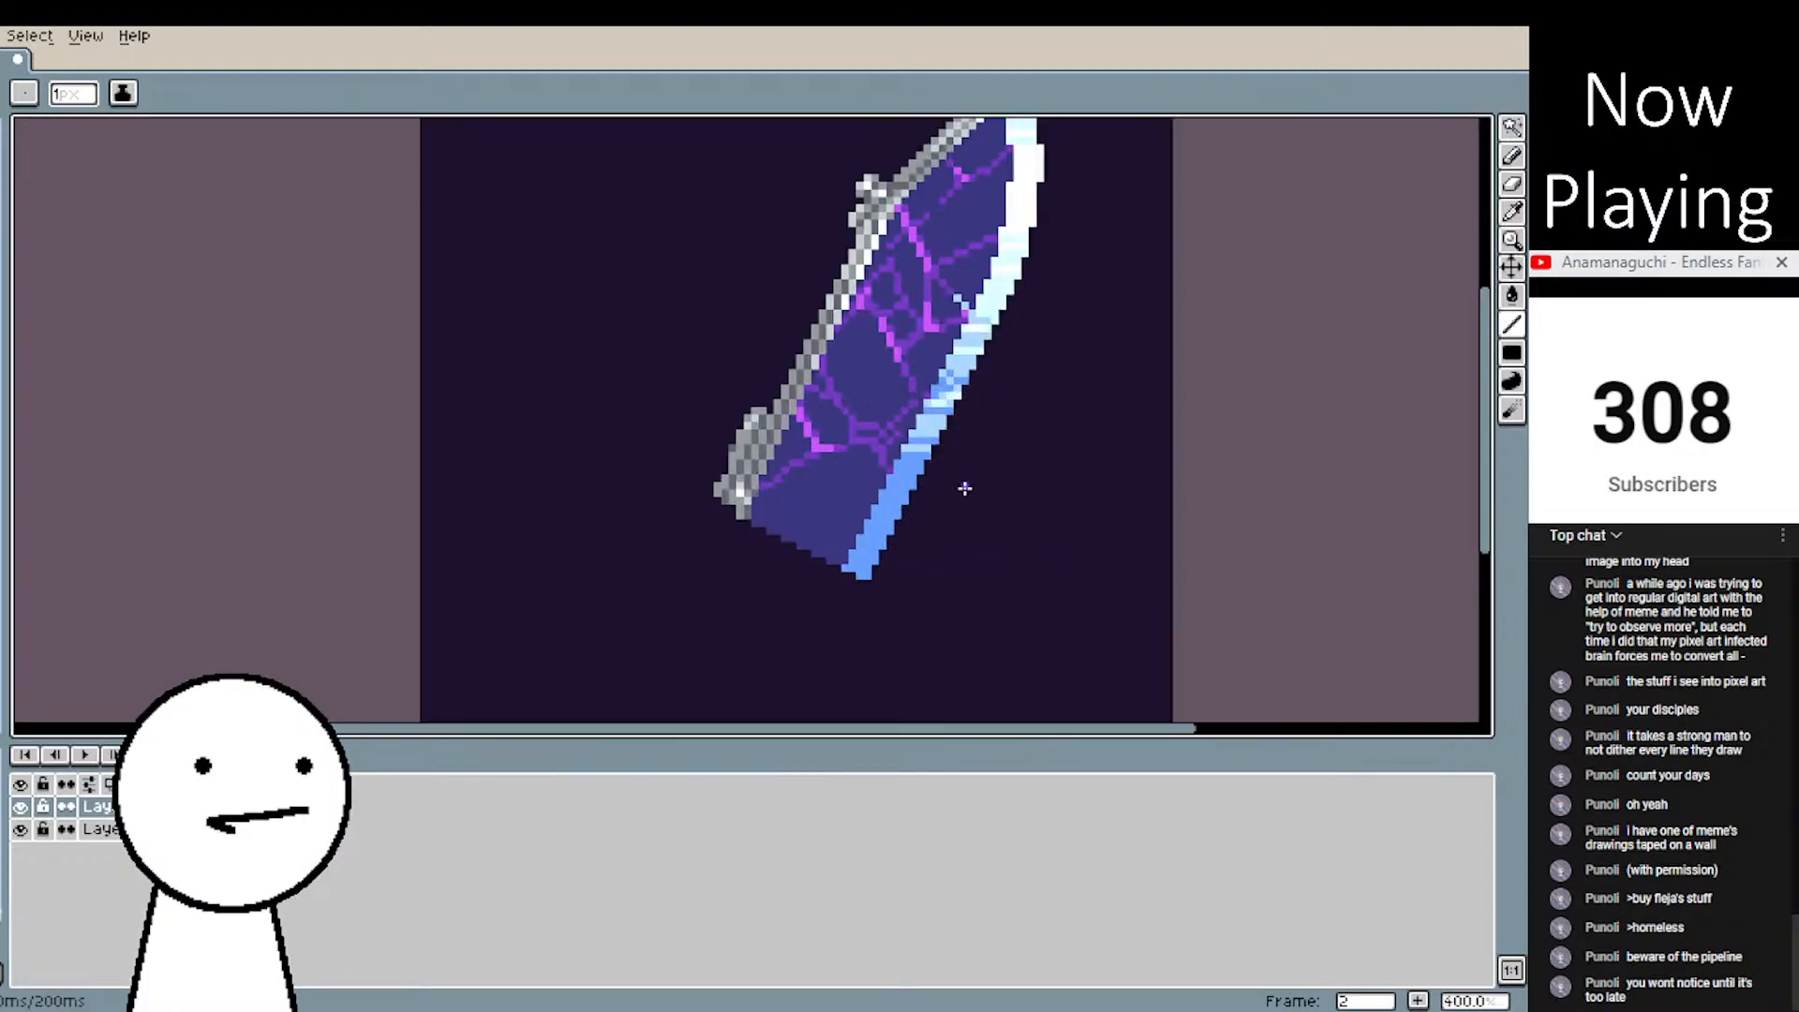
click(1512, 212)
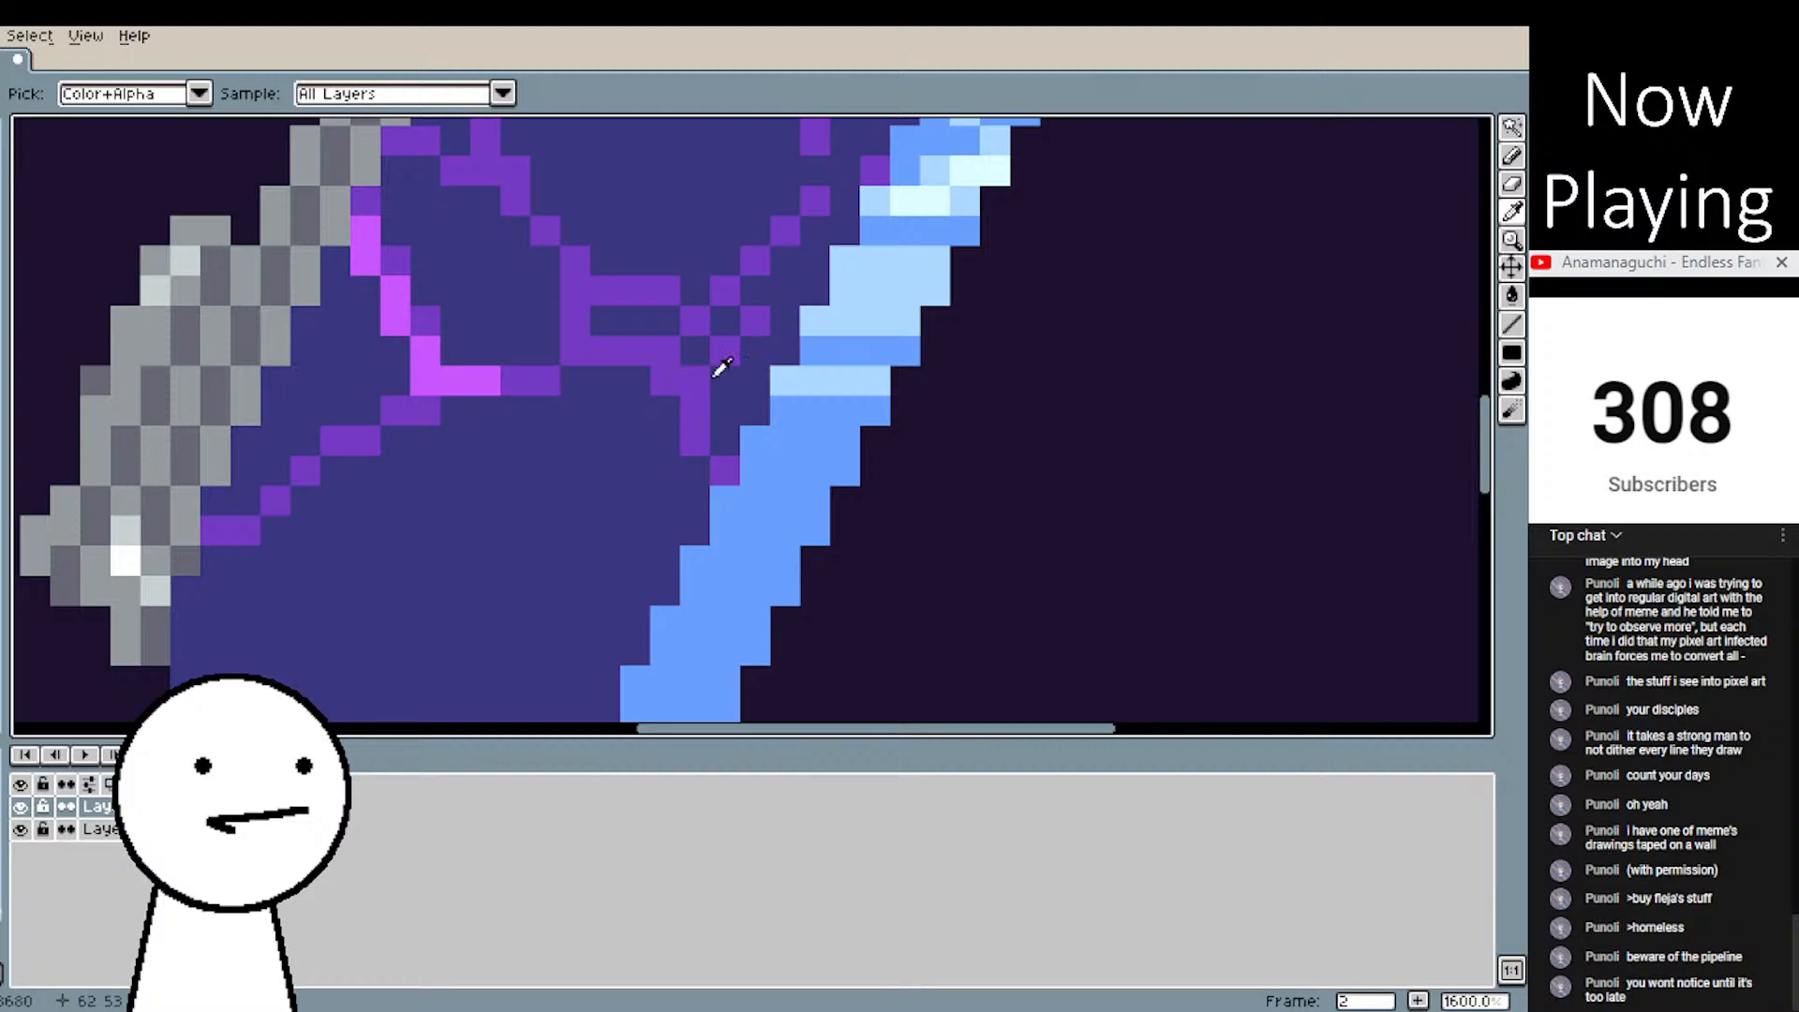
click(1513, 324)
scroll(1351, 326, down, 5)
drag(1277, 304, 939, 613)
scroll(1005, 312, up, 2)
scroll(1005, 312, up, 3)
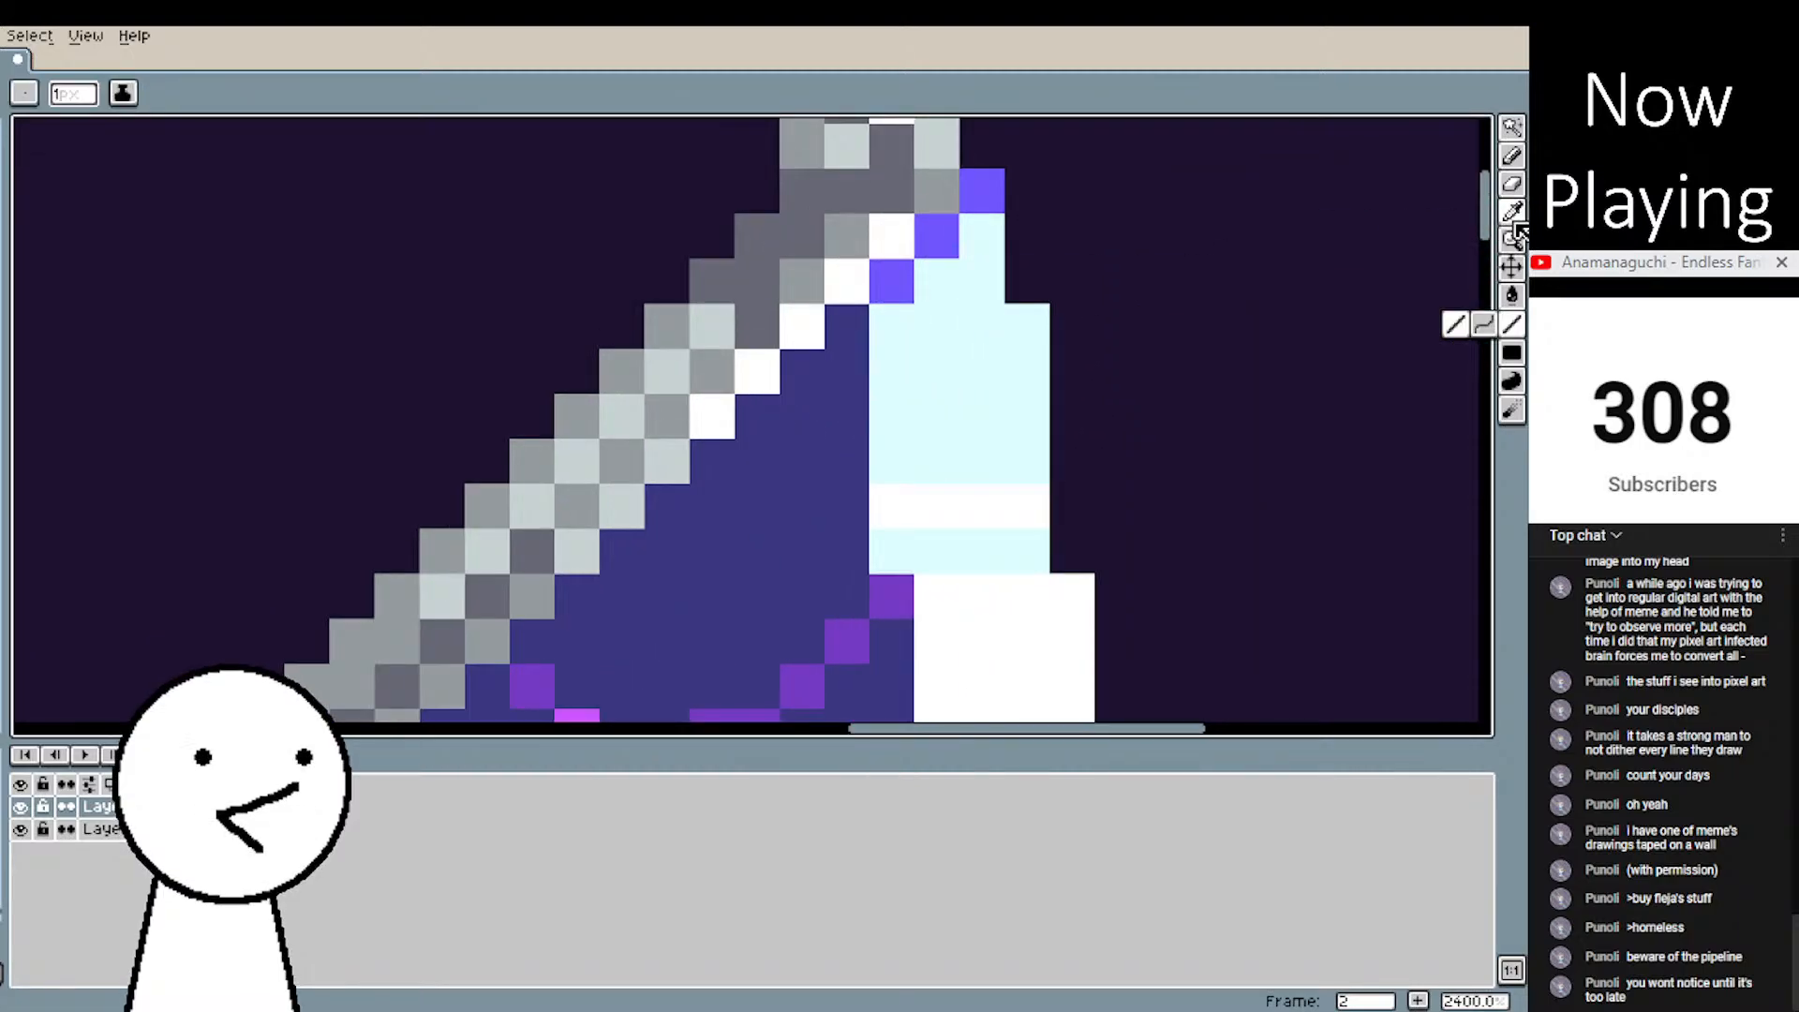
key(i)
click(1513, 324)
scroll(1162, 561, down, 4)
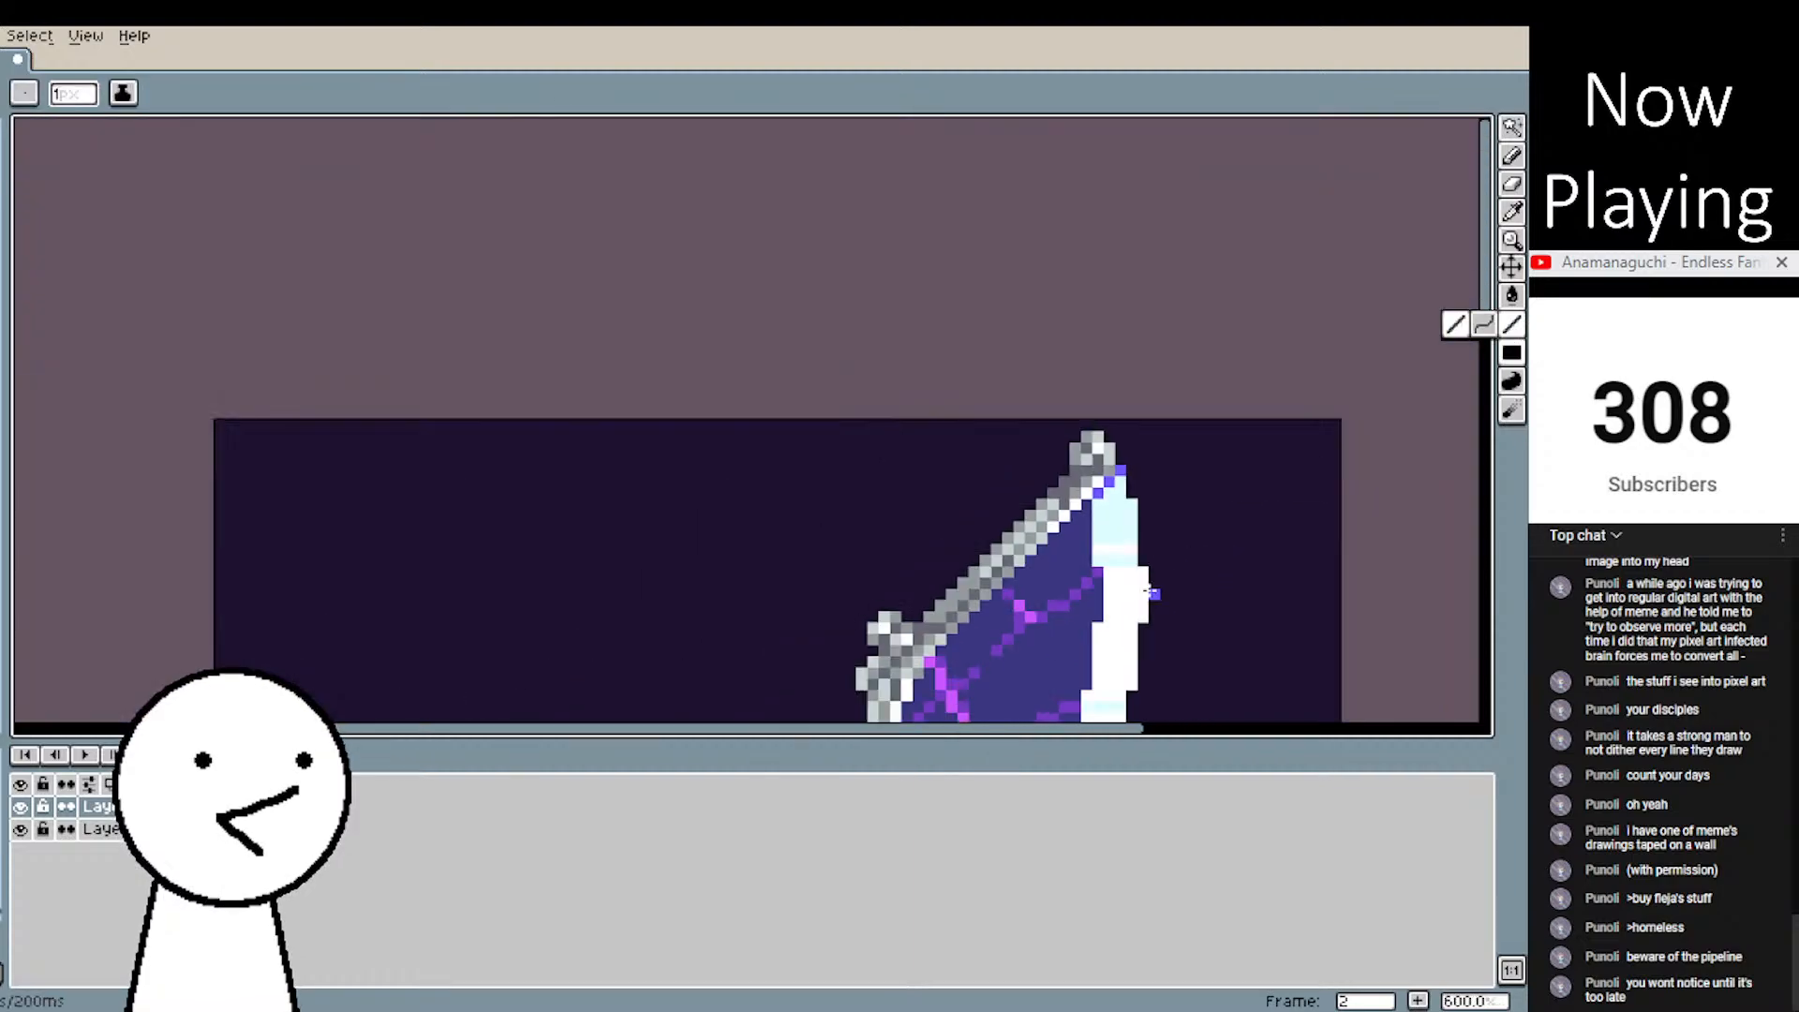
drag(1125, 576, 956, 145)
drag(956, 469, 964, 289)
scroll(749, 427, up, 2)
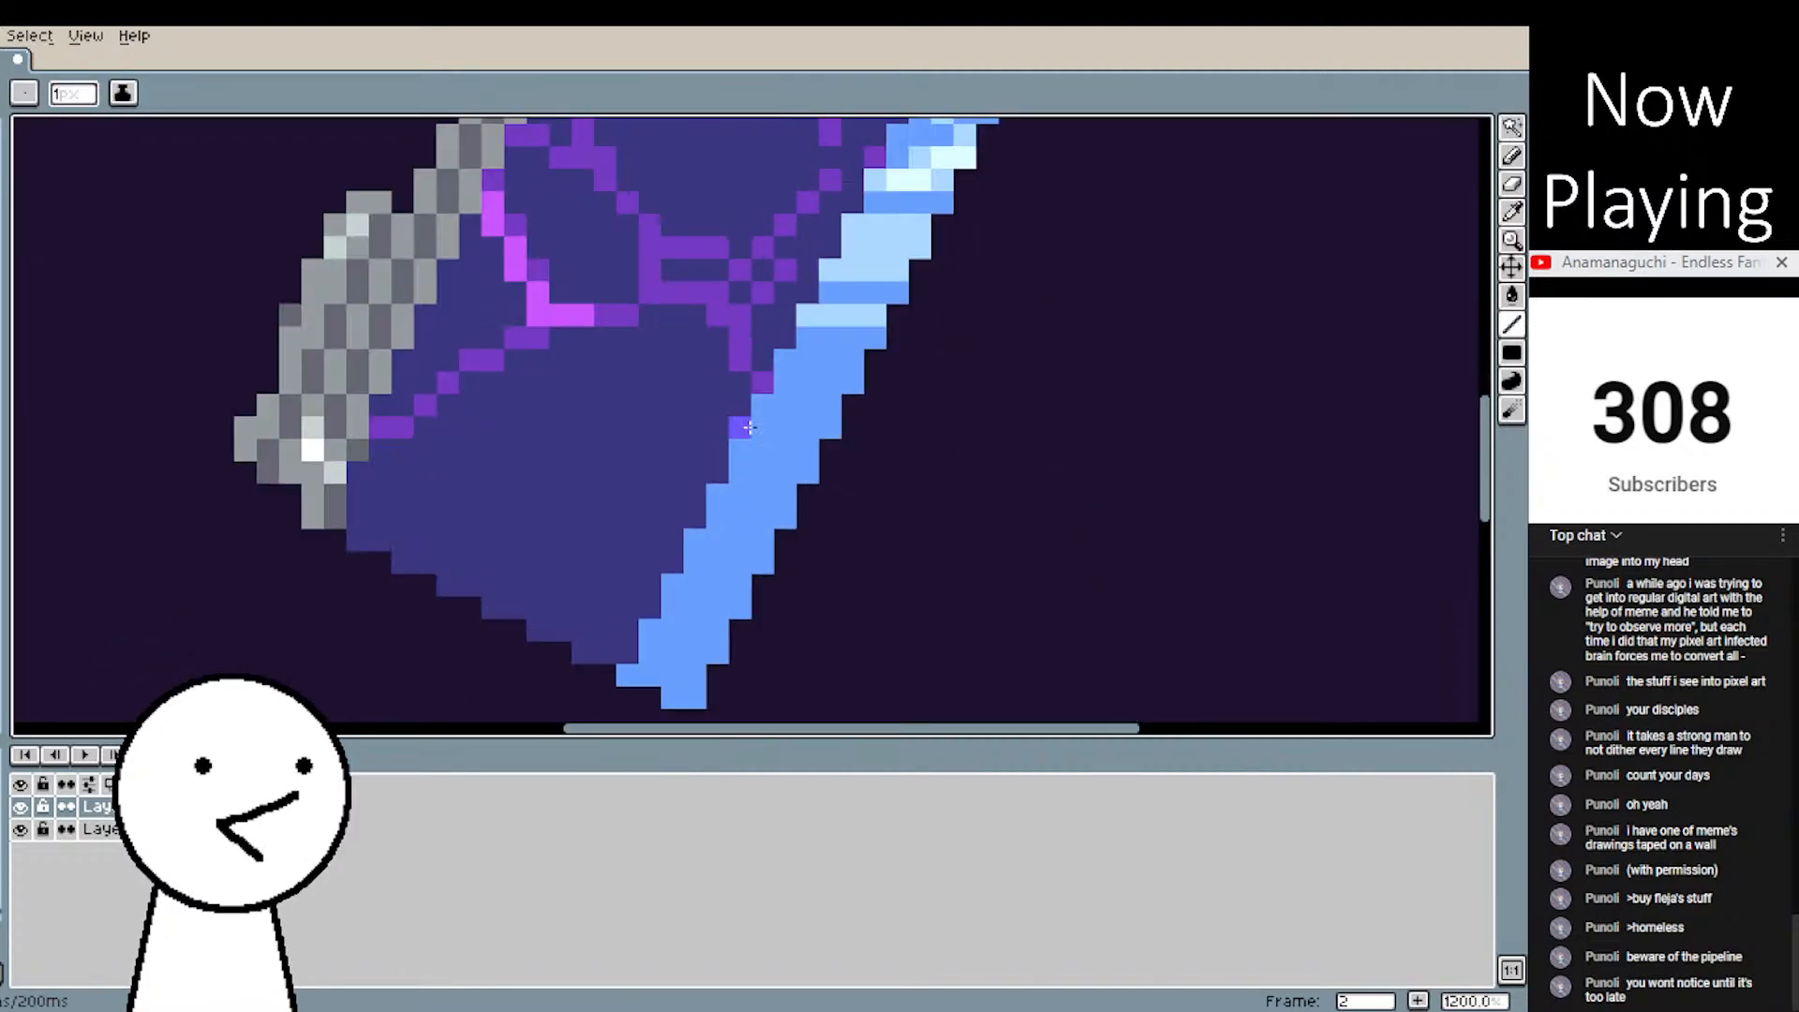
scroll(749, 426, up, 1)
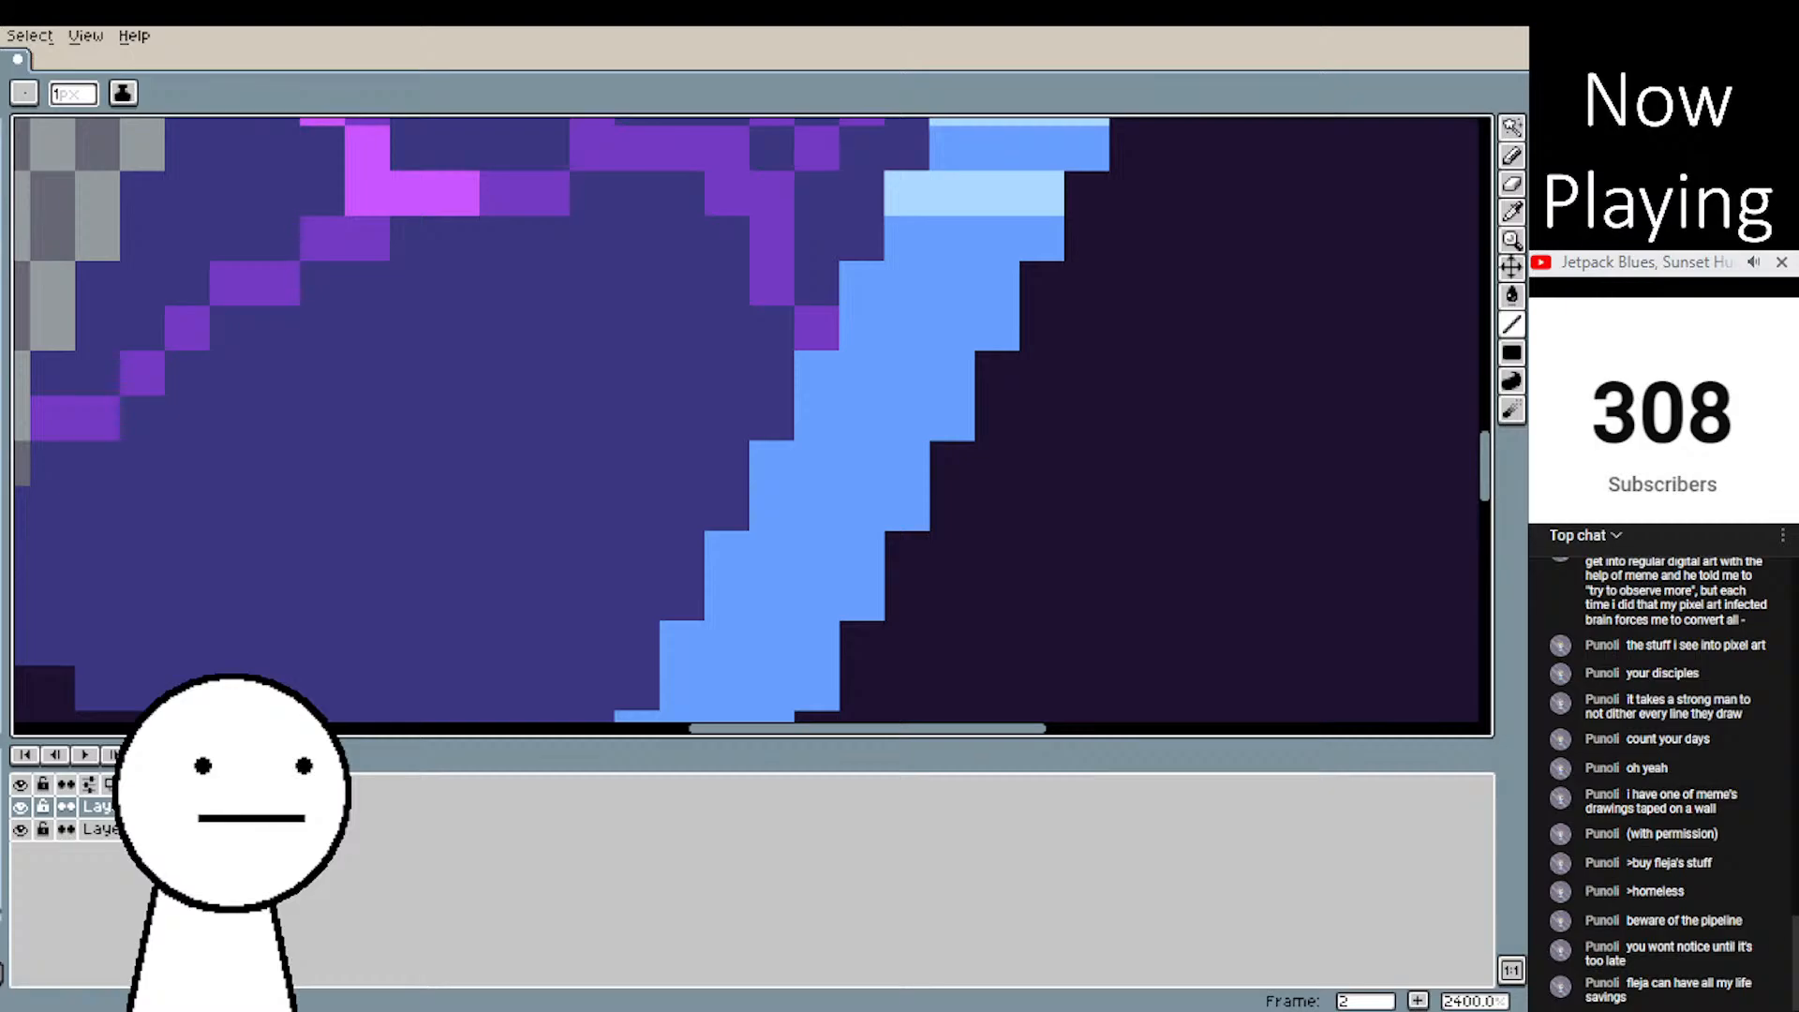
- Sample the medium blue of the blade's lower edge as the Line tool's drawing colour
scroll(552, 329, down, 5)
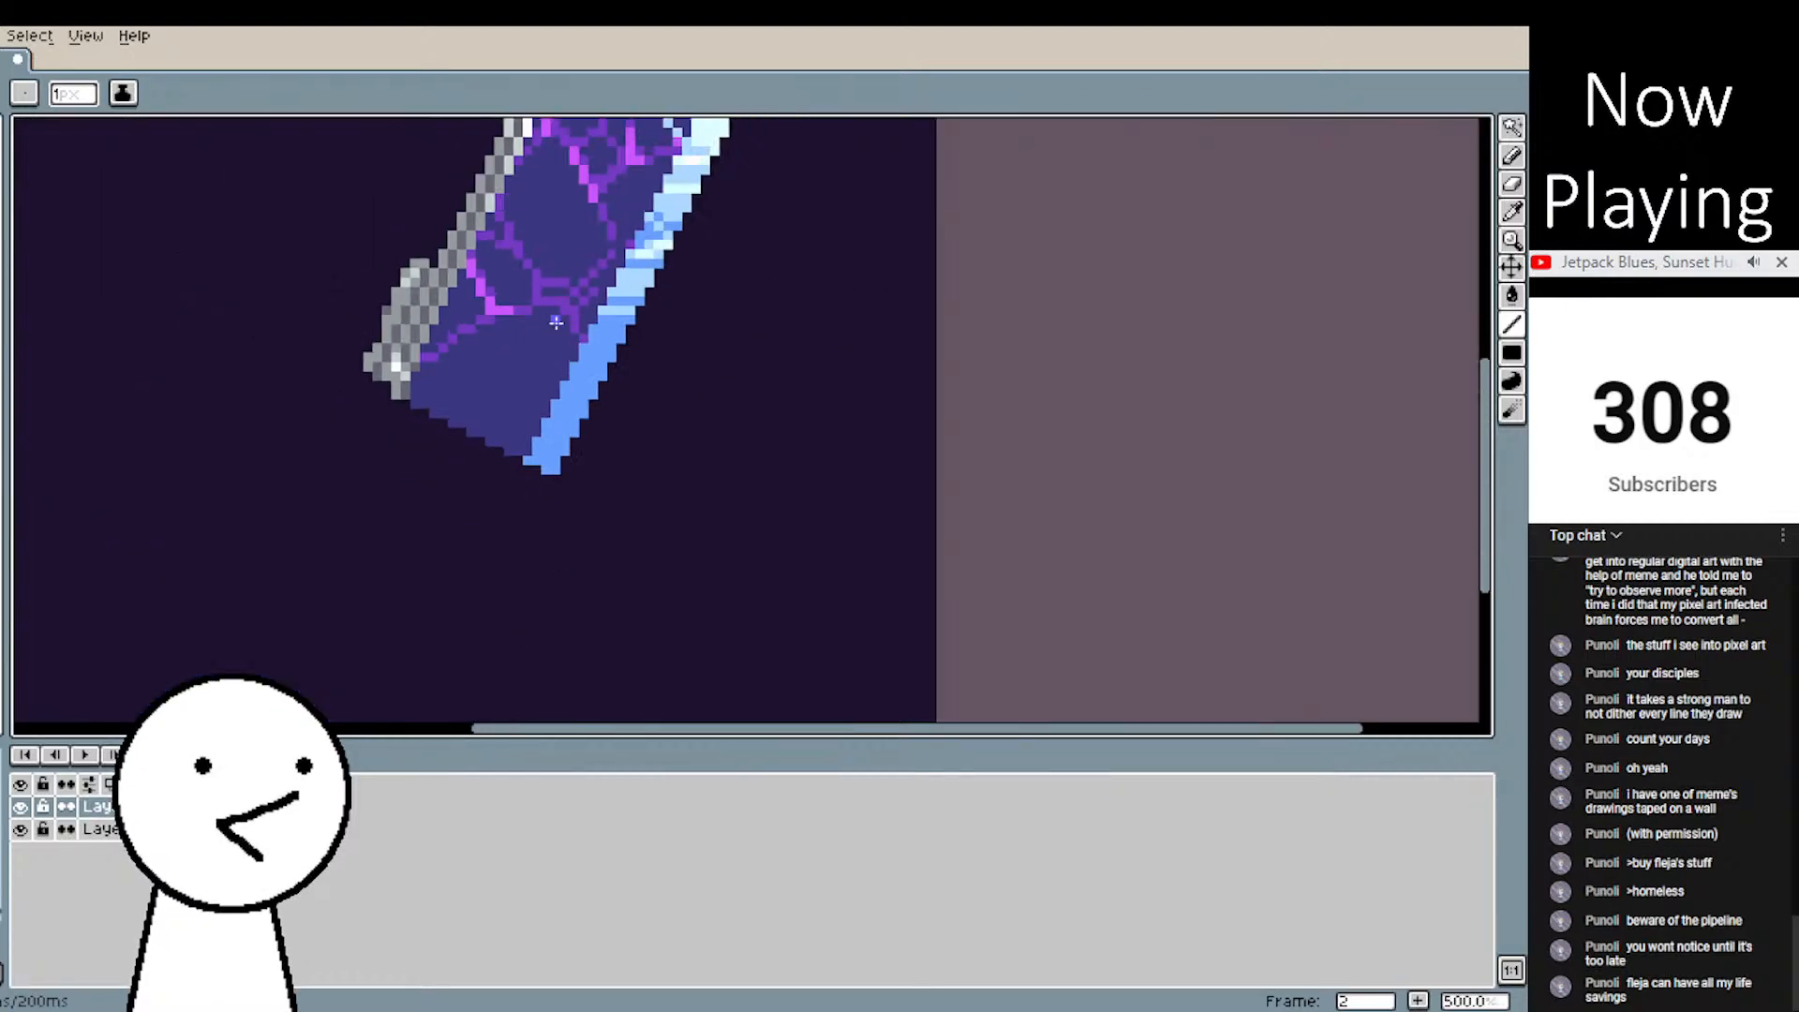
scroll(552, 329, down, 3)
drag(552, 328, 523, 626)
scroll(528, 642, up, 6)
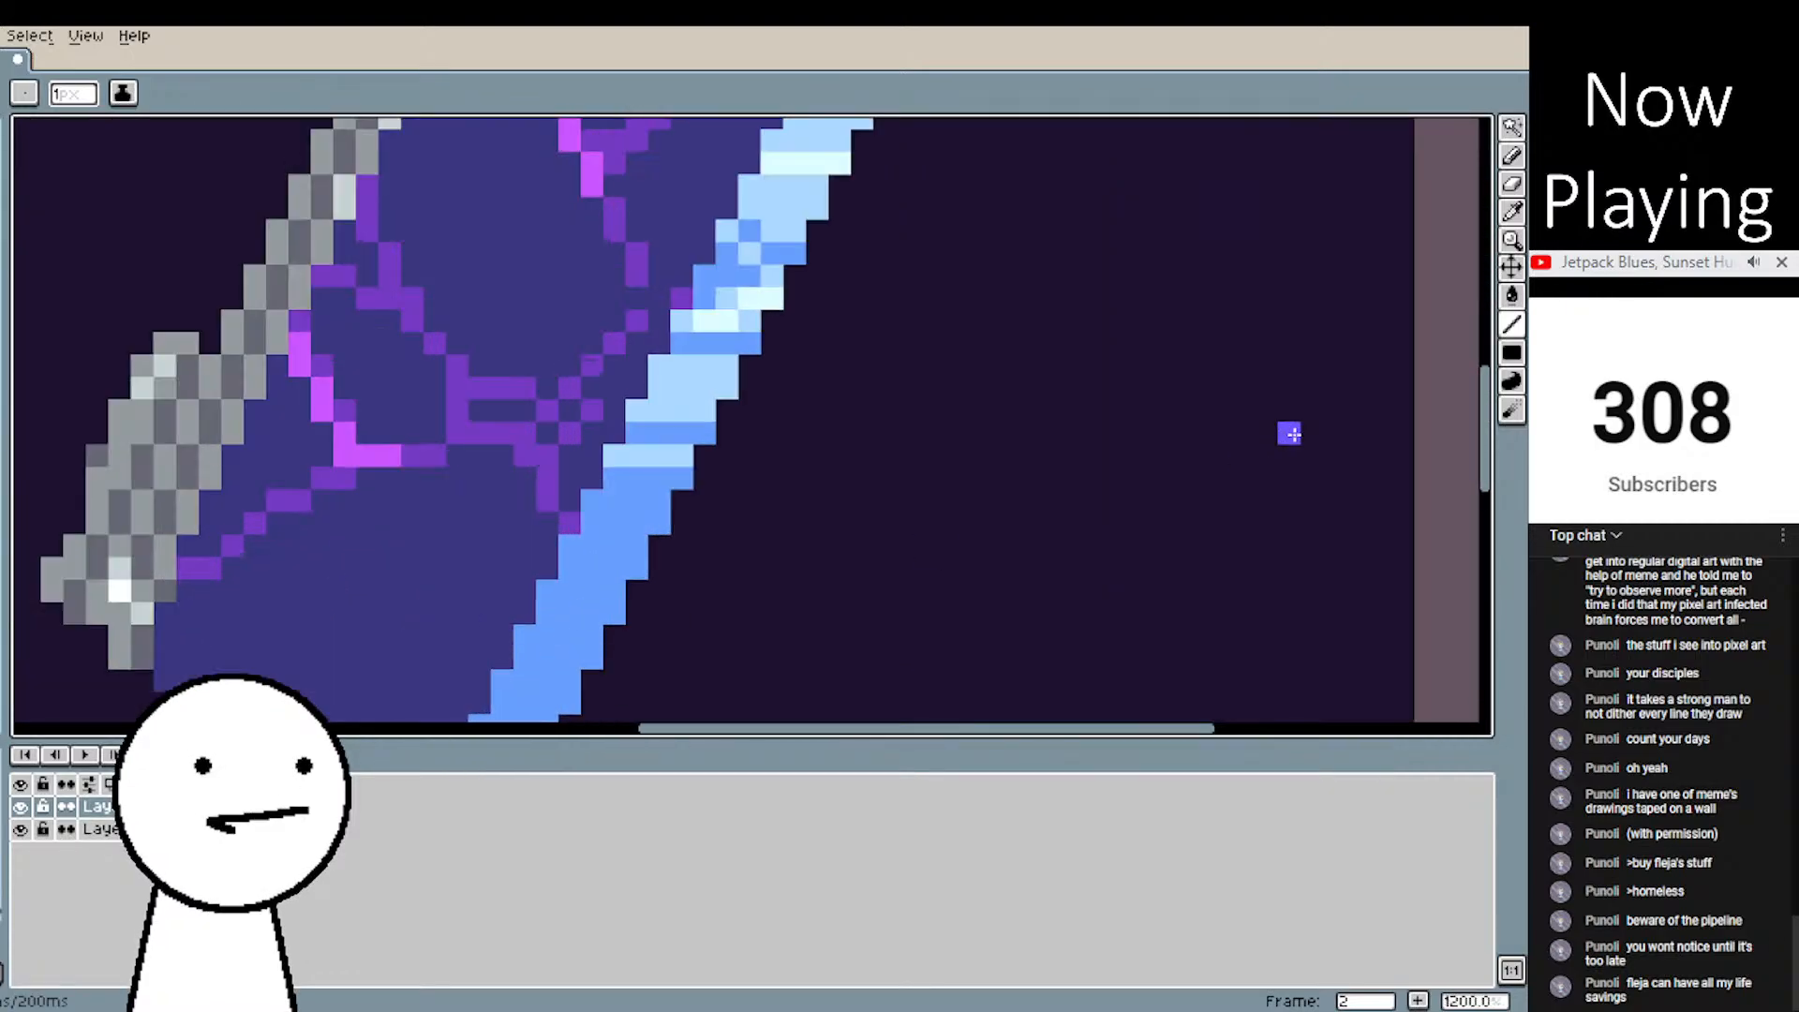
click(1520, 217)
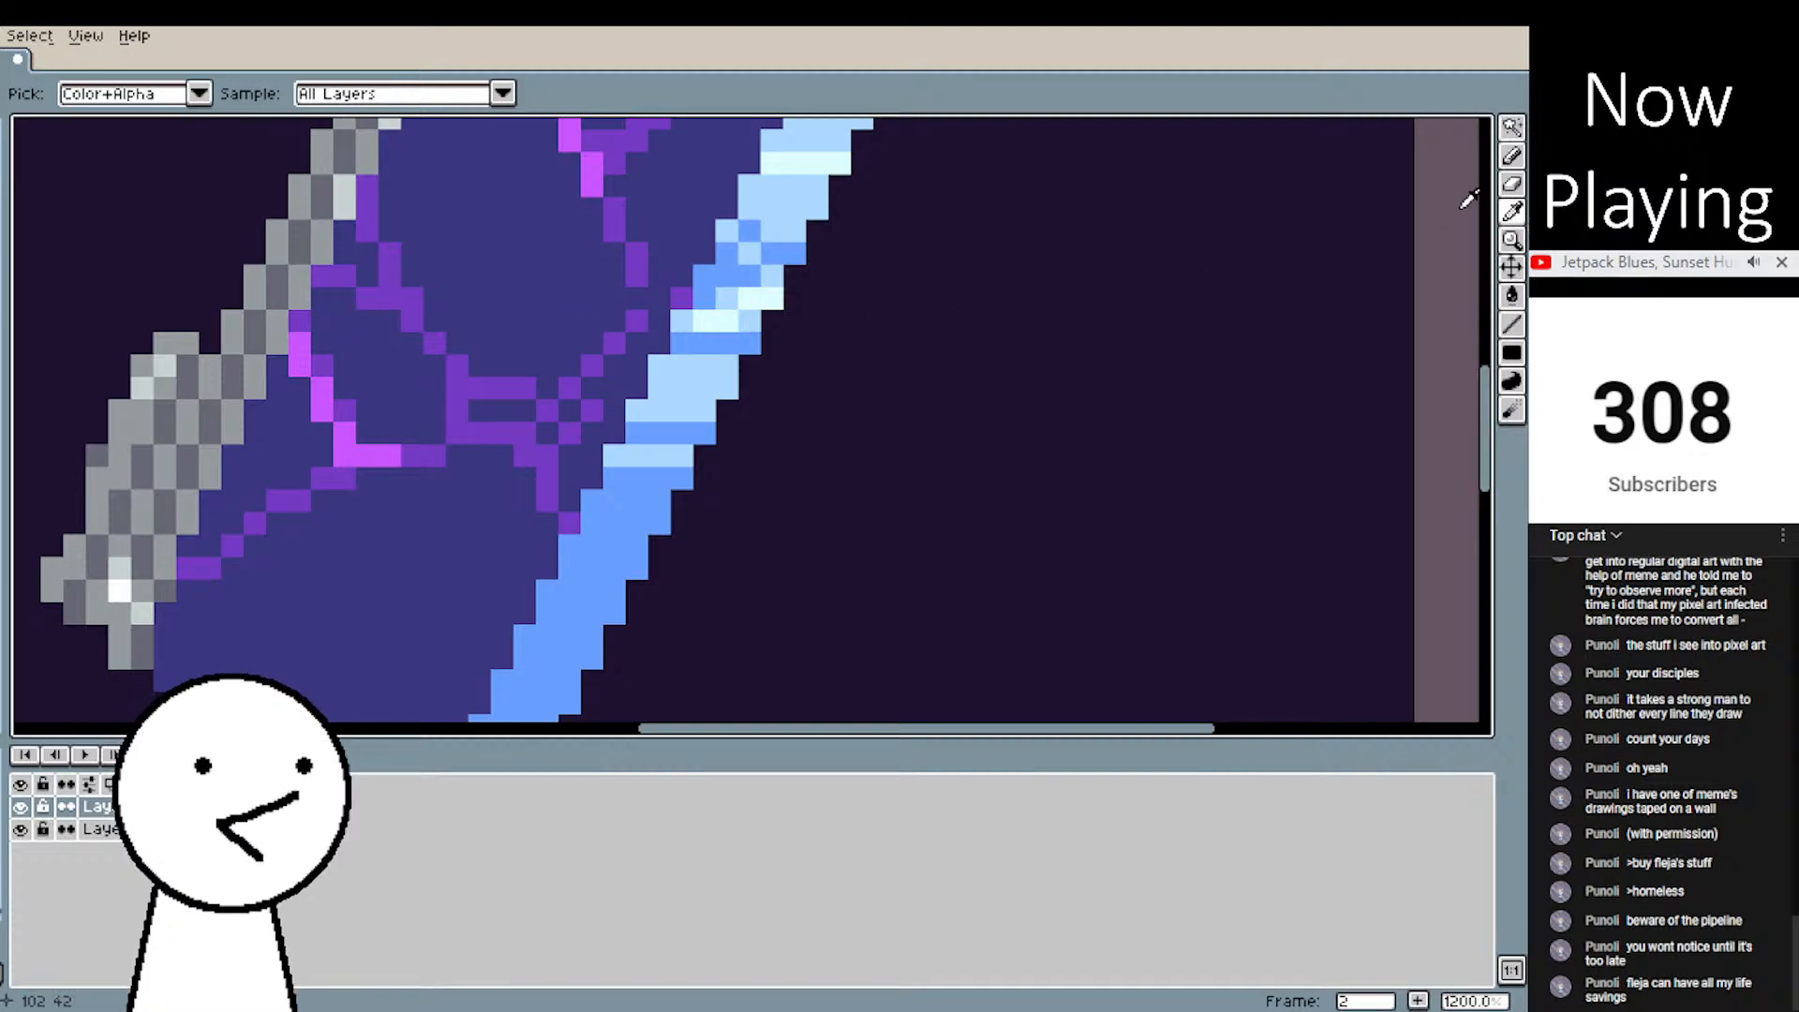
scroll(710, 312, down, 4)
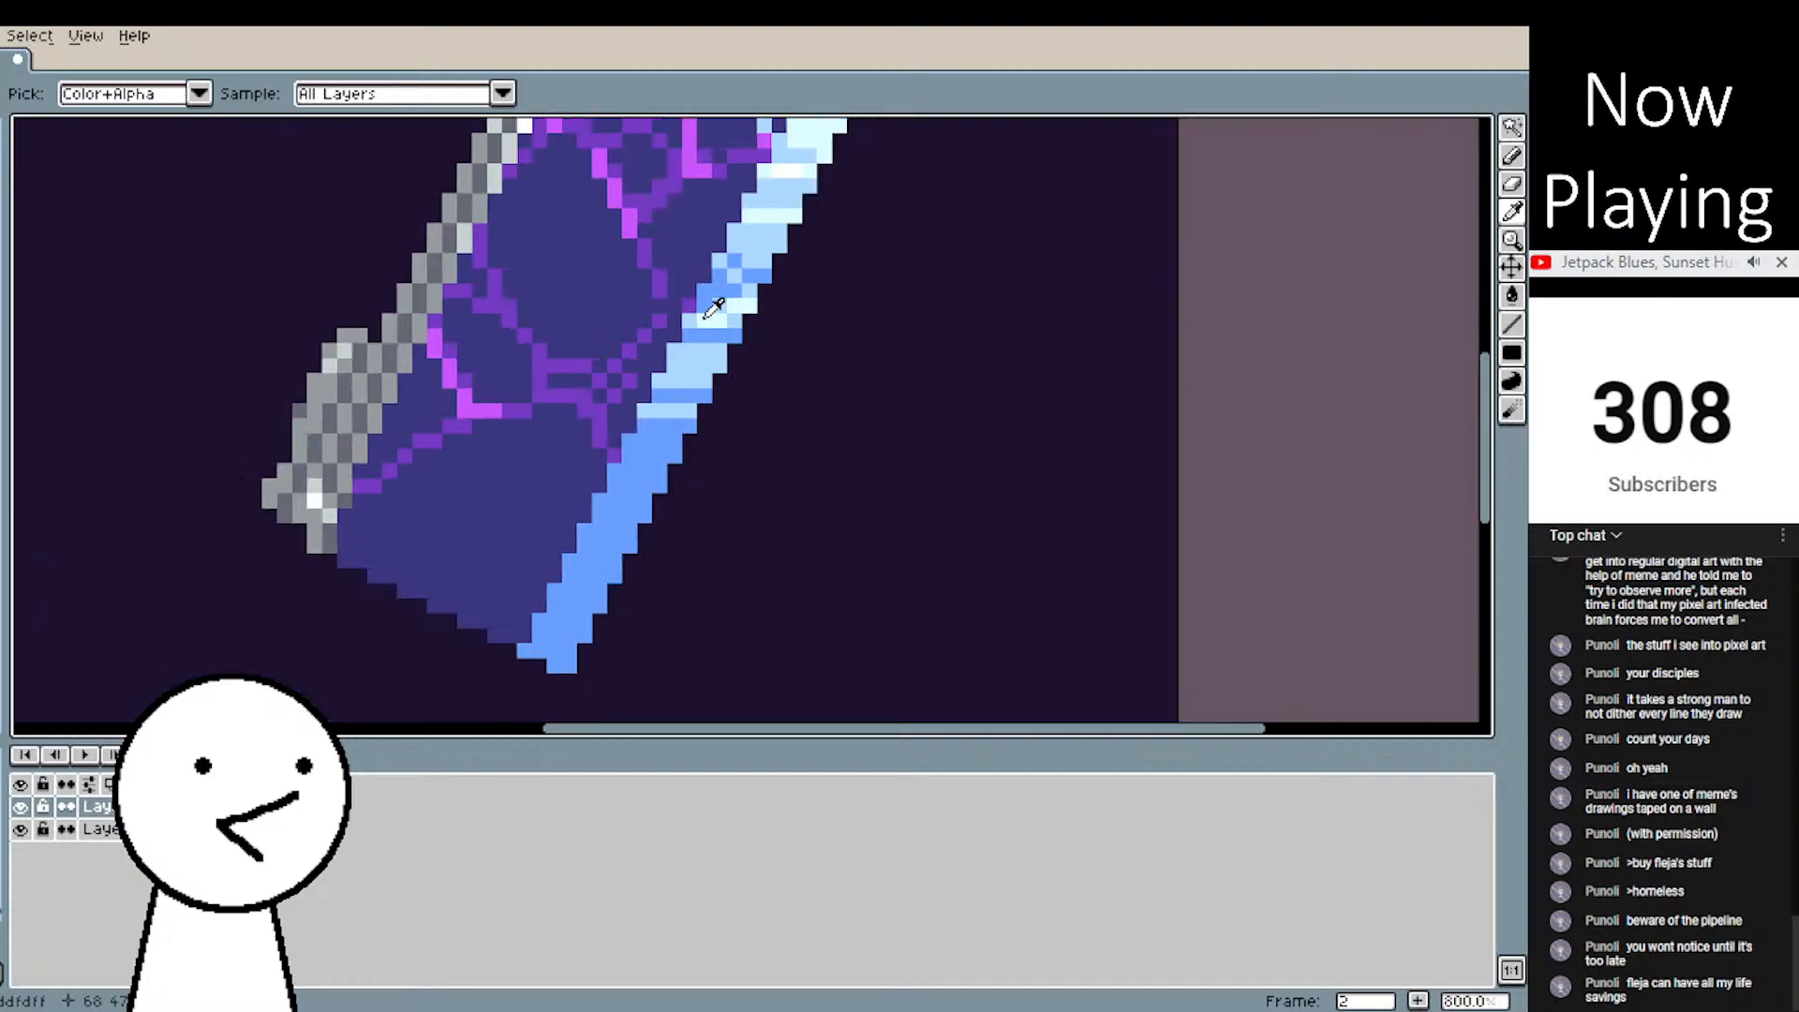
scroll(759, 594, up, 5)
scroll(466, 465, up, 1)
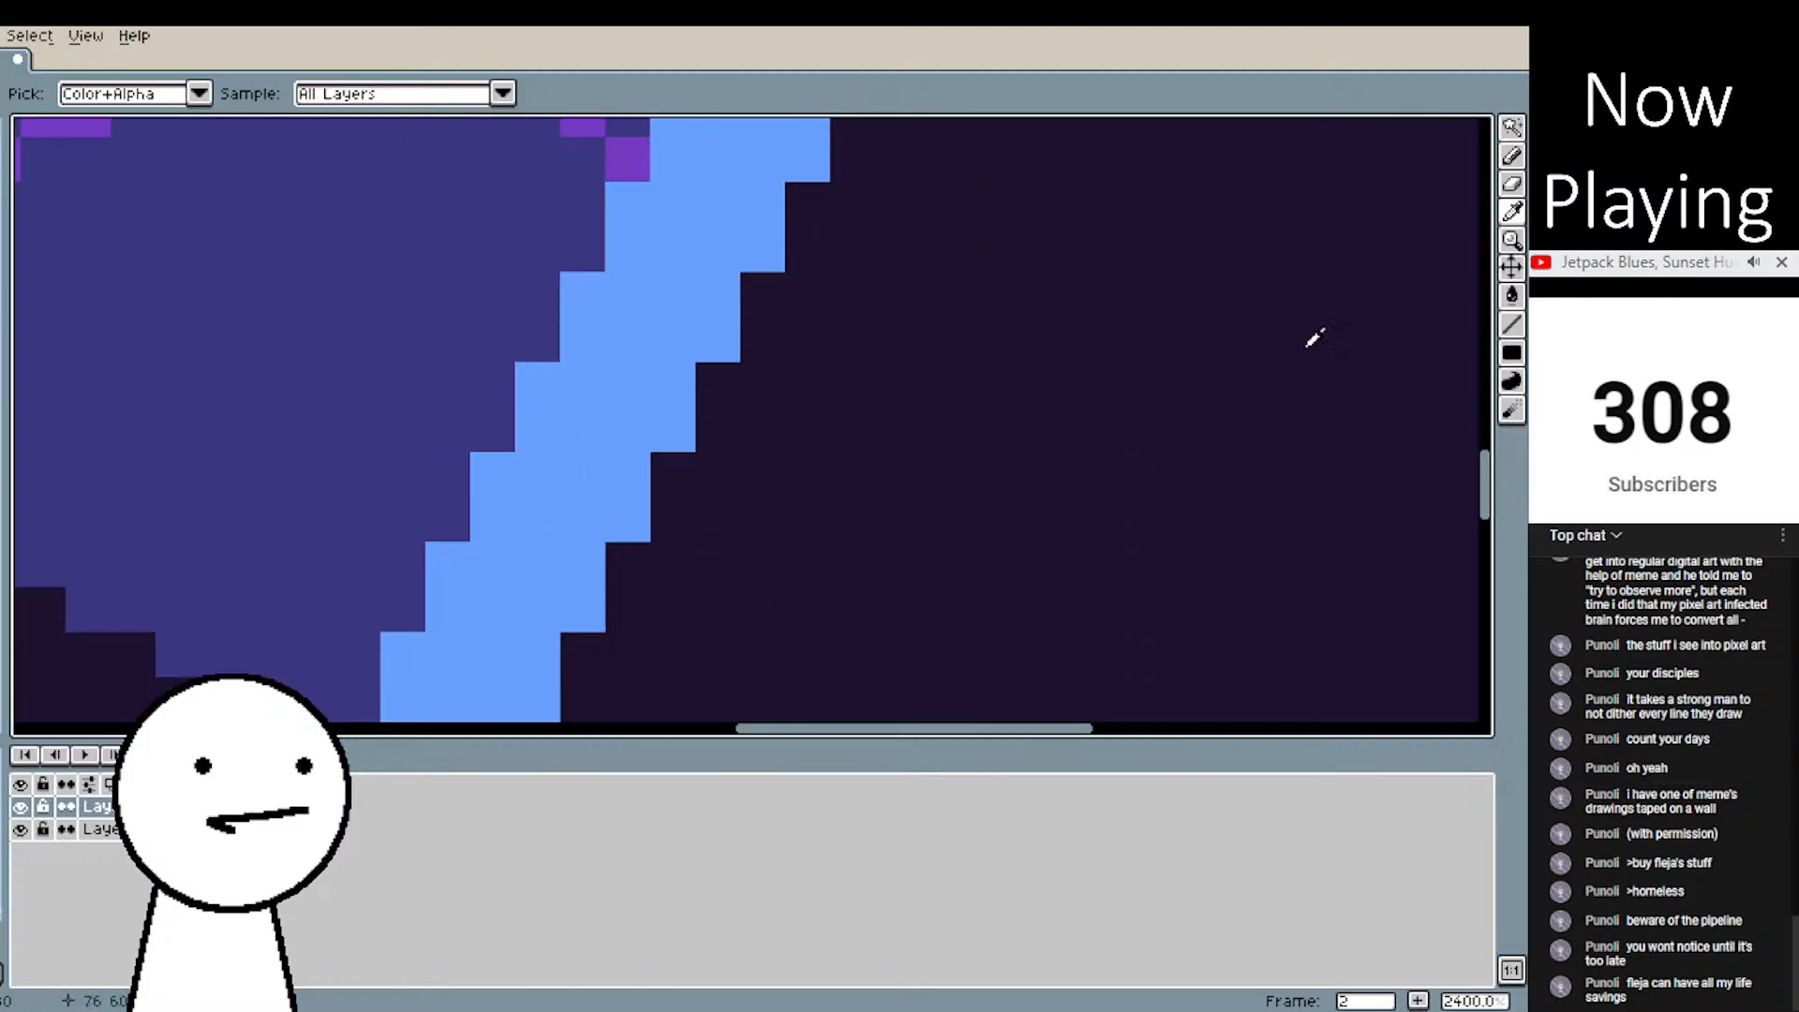
key(l)
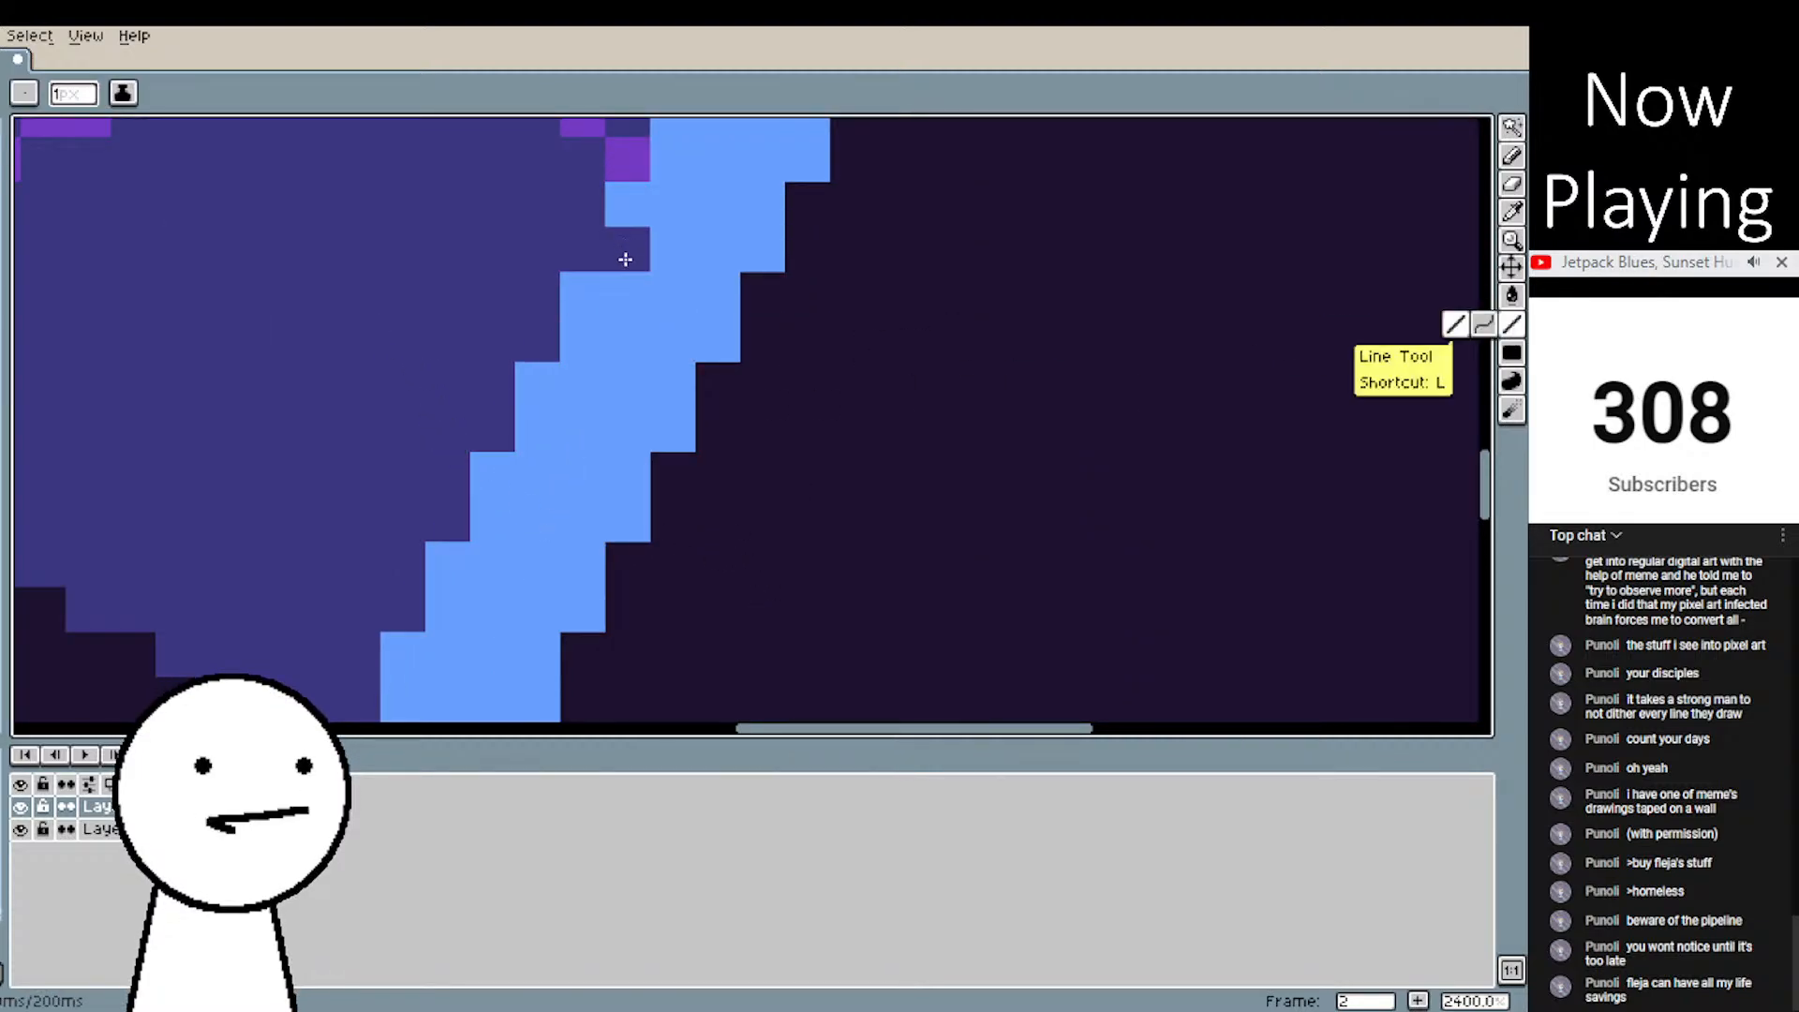
scroll(1076, 291, down, 4)
- Draw horizontal bands in the tip's blue-violet across the lower end of the blue edge, leaving blue gaps between them
click(1513, 212)
drag(1029, 241, 949, 543)
drag(1065, 331, 1021, 423)
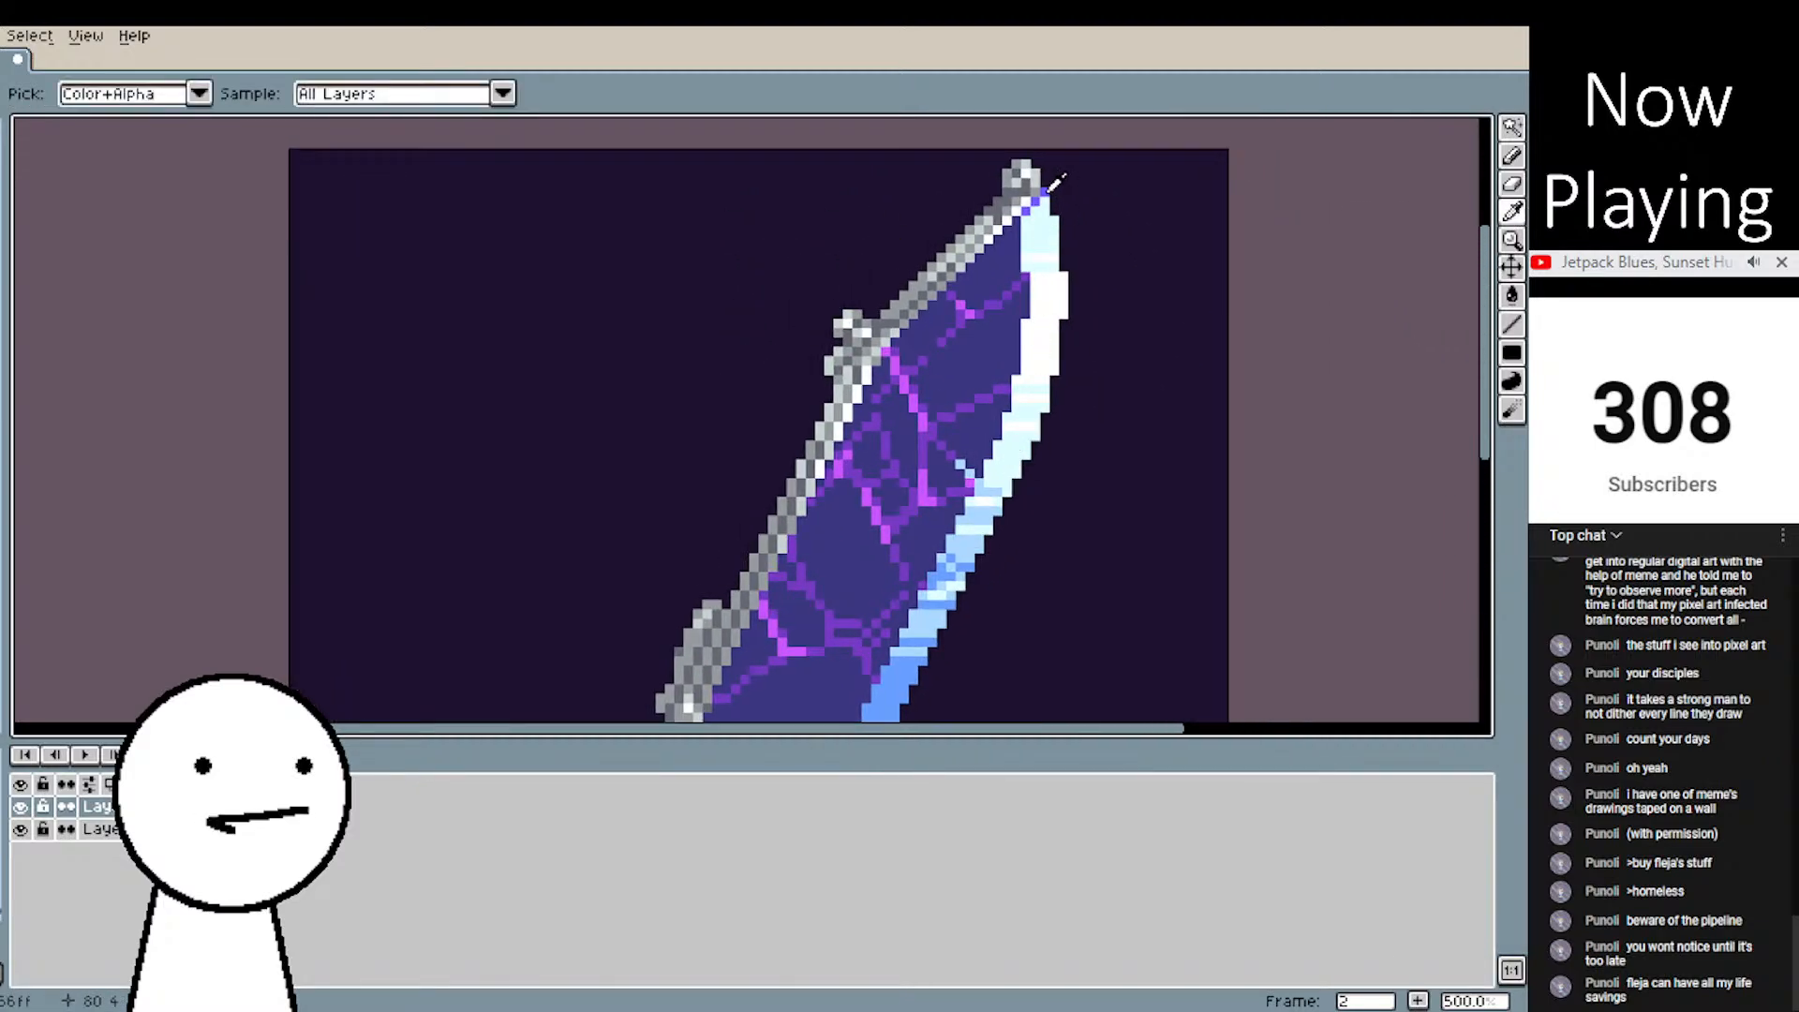
scroll(1058, 178, up, 6)
click(1514, 326)
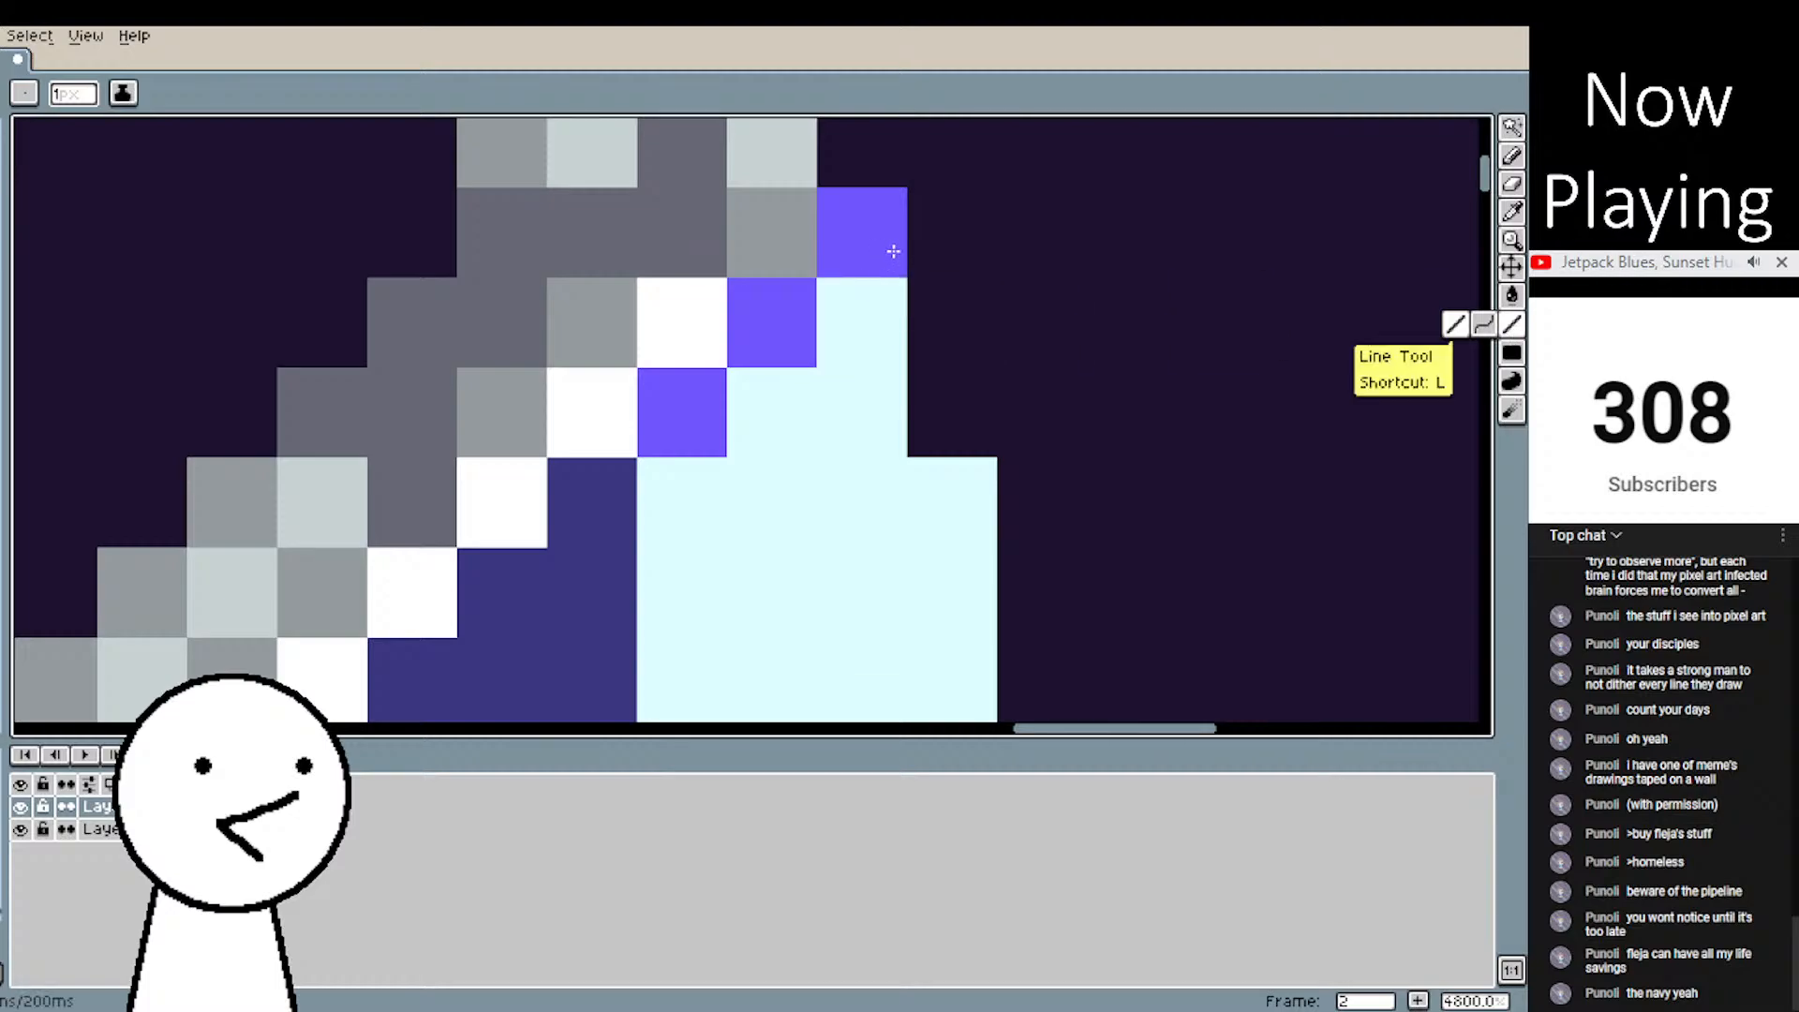
scroll(785, 360, down, 6)
scroll(874, 523, up, 5)
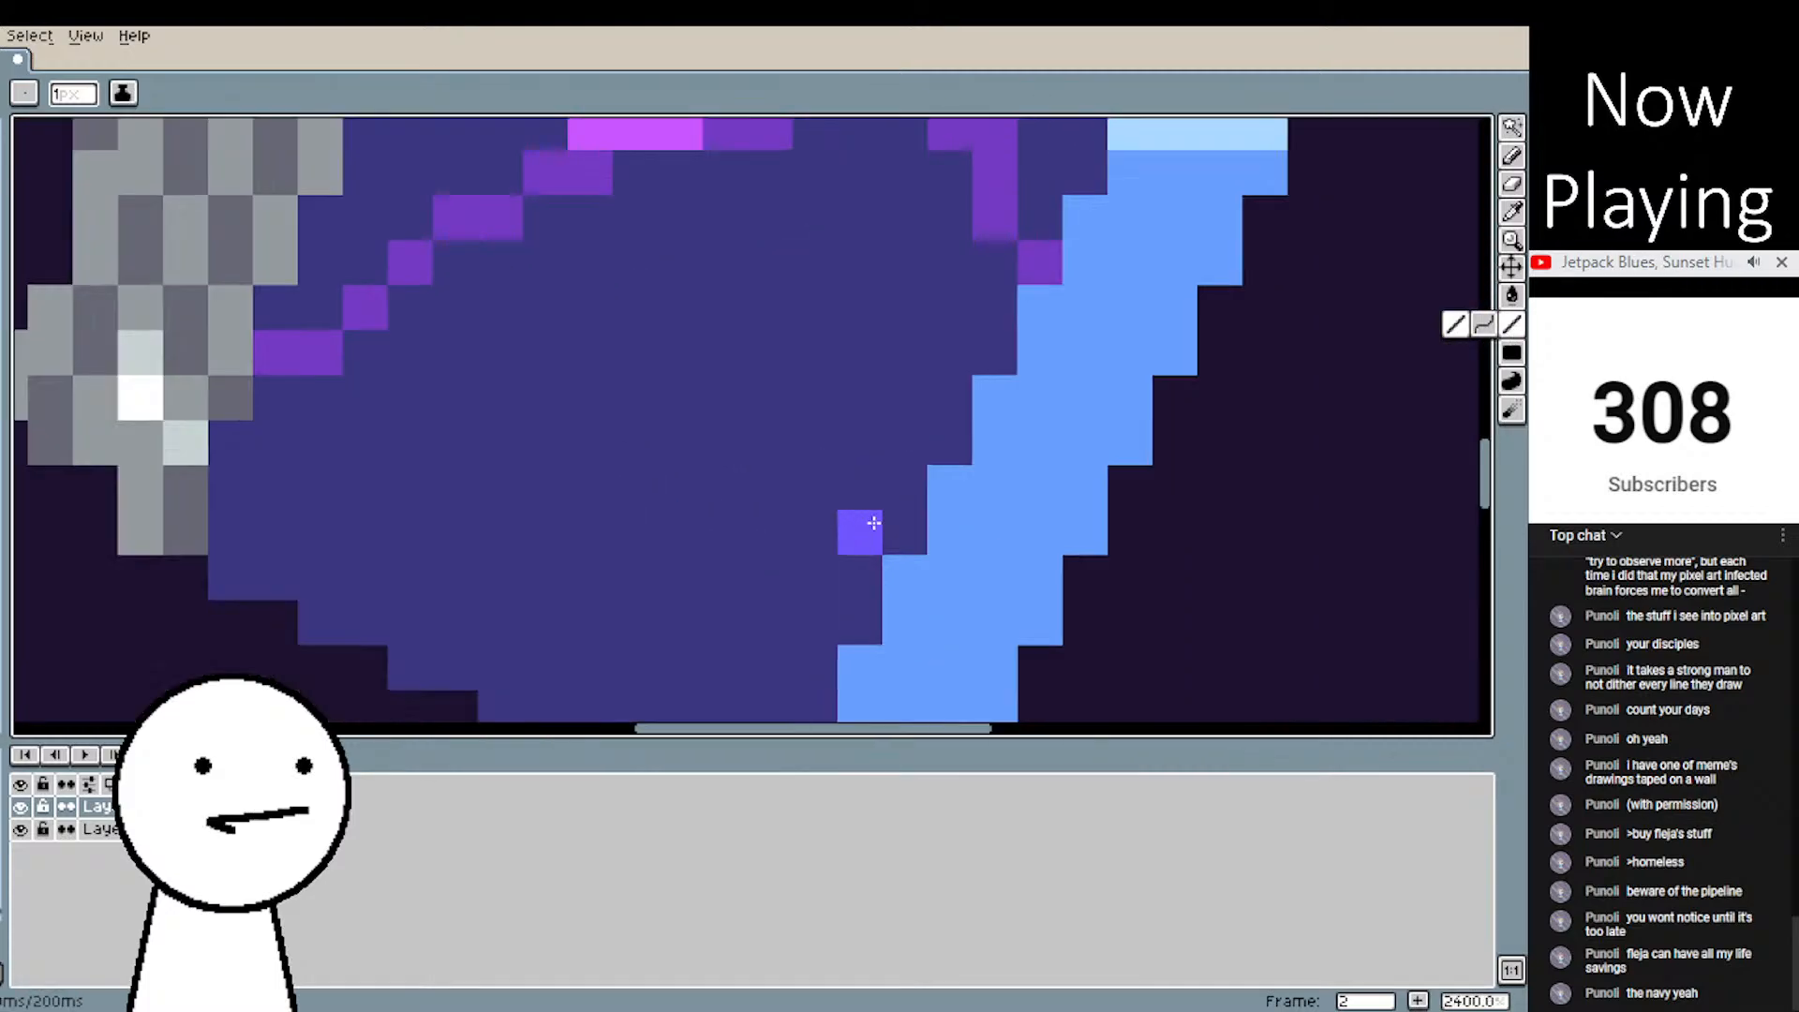
drag(1024, 510, 633, 414)
drag(483, 571, 594, 558)
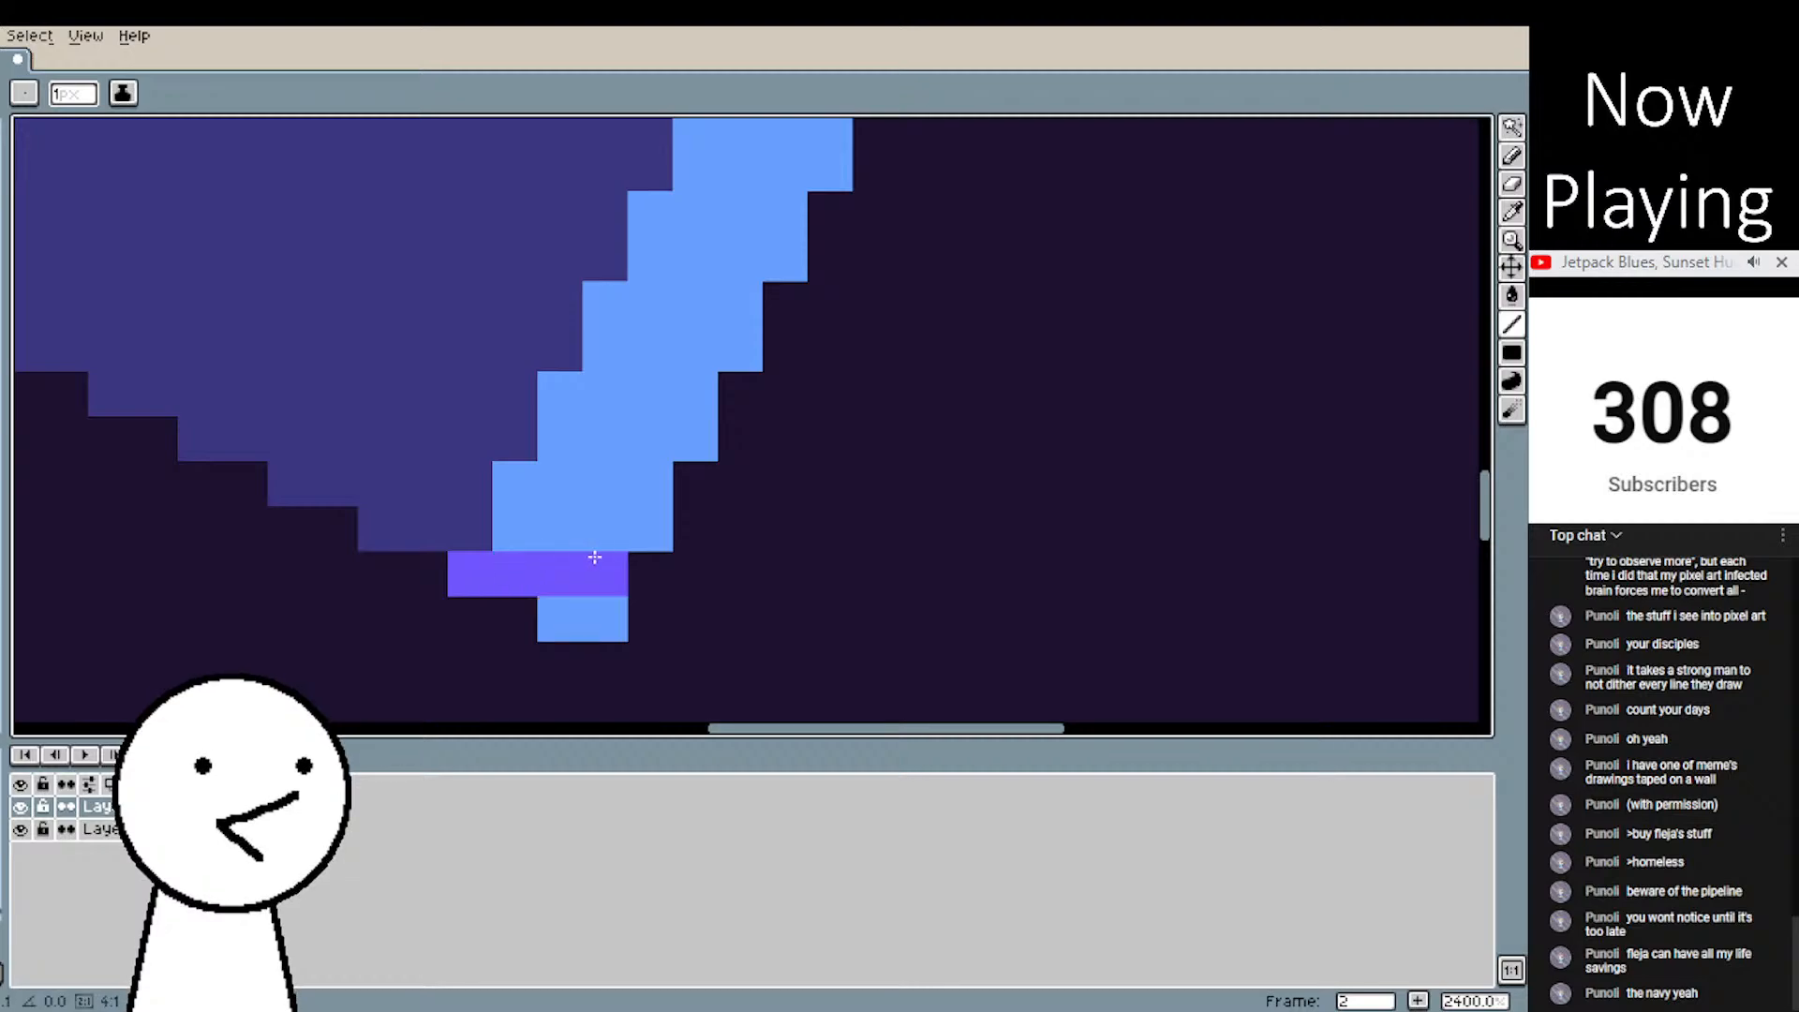
drag(607, 622, 544, 614)
drag(497, 507, 669, 476)
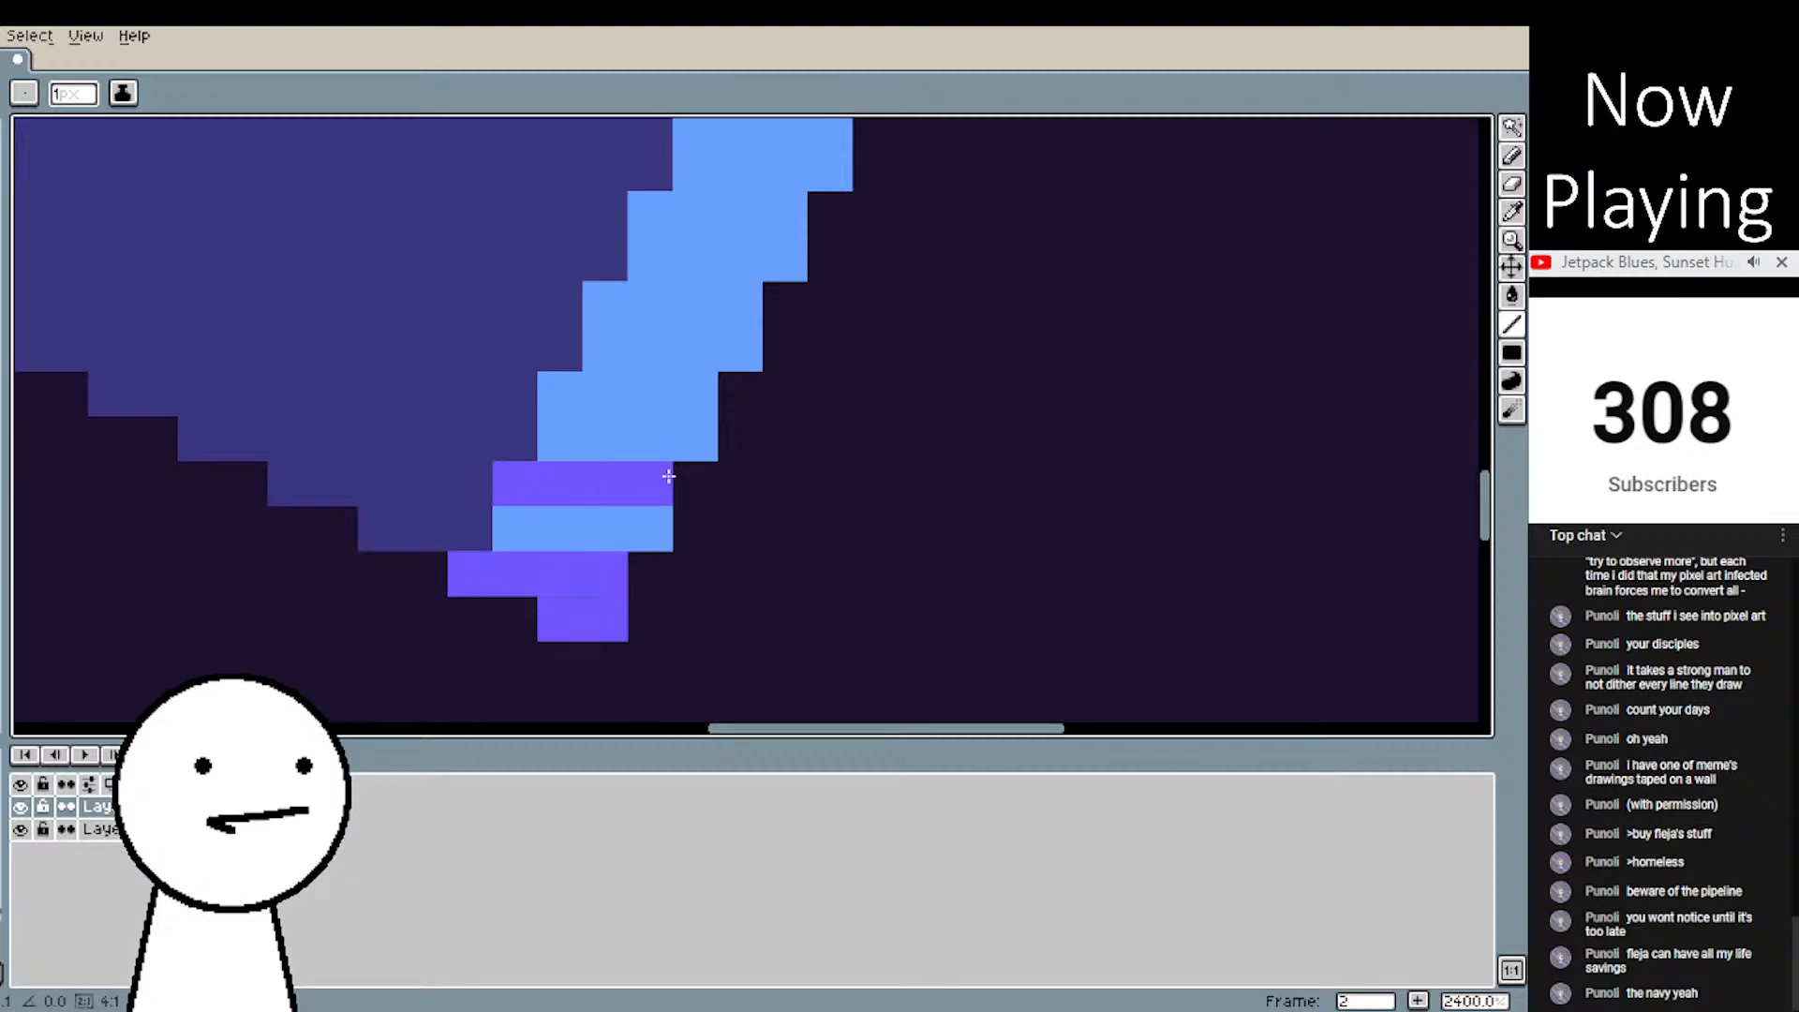
mouse_move(600, 353)
mouse_down()
mouse_move(739, 326)
mouse_move(737, 351)
mouse_up()
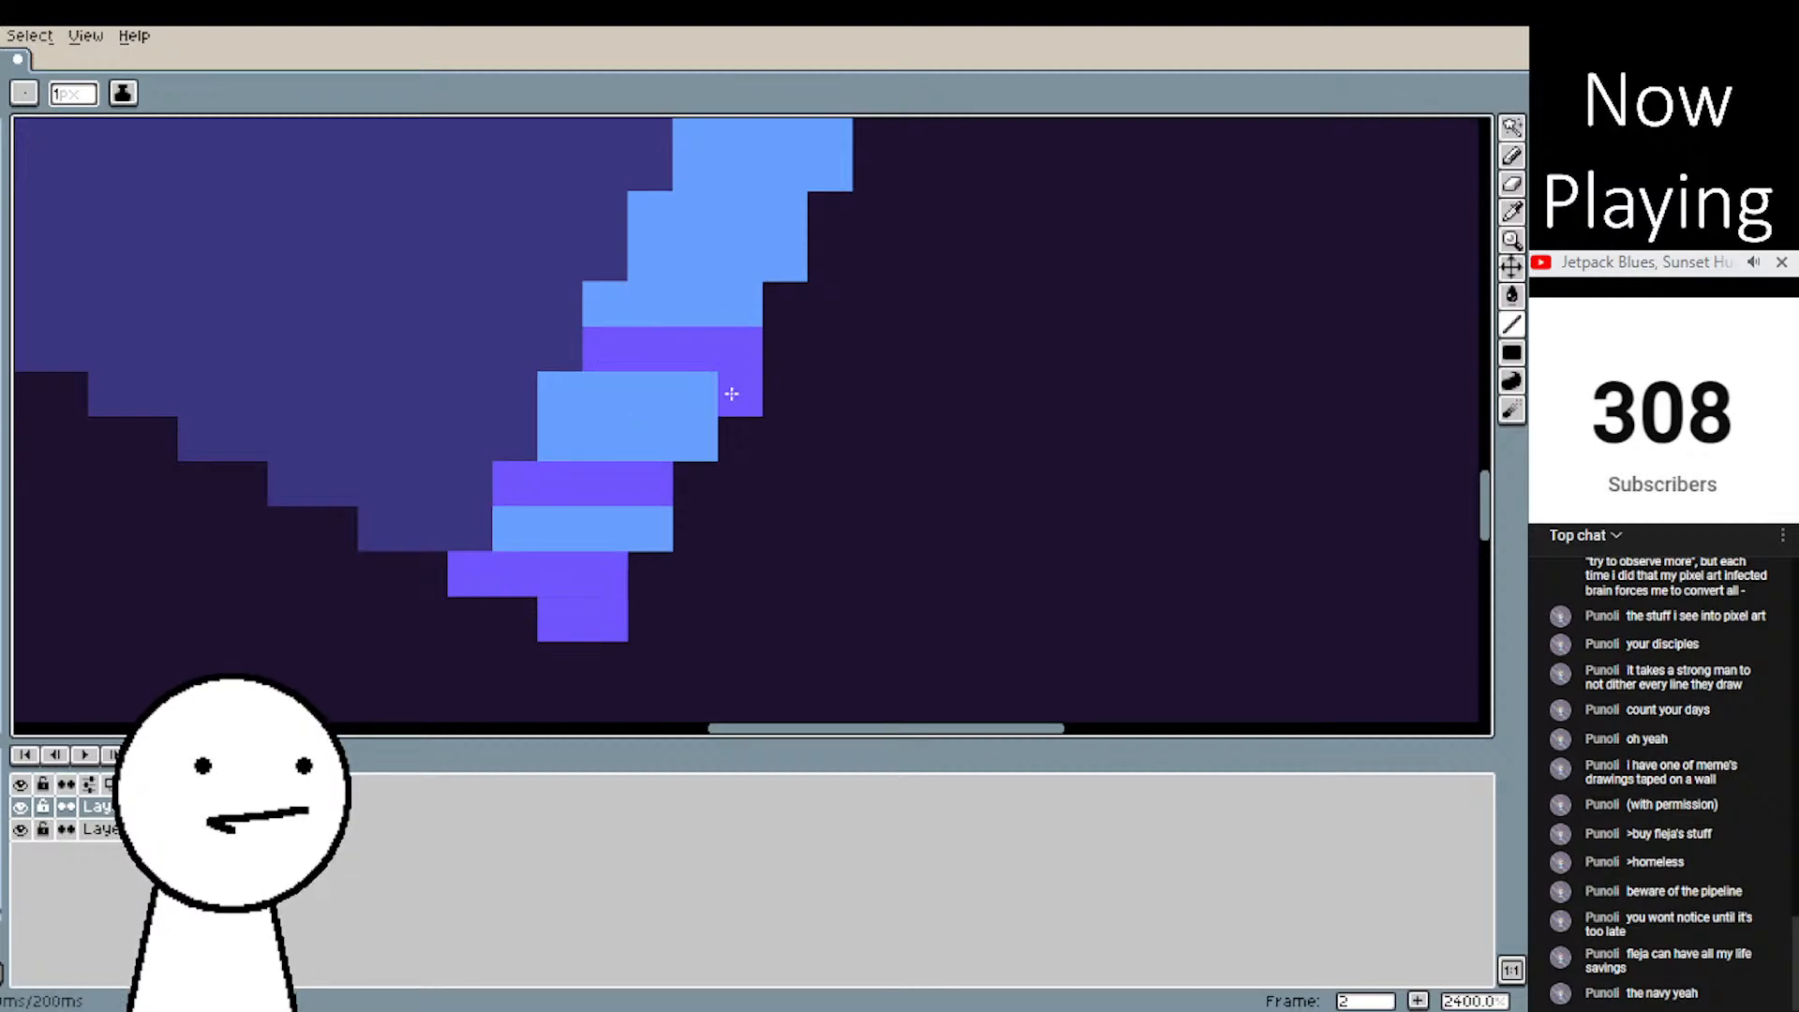
- Extend the lowest dark purple crack diagonally across the blue edge with a stepped blue-violet line
scroll(732, 395, down, 5)
scroll(914, 399, down, 4)
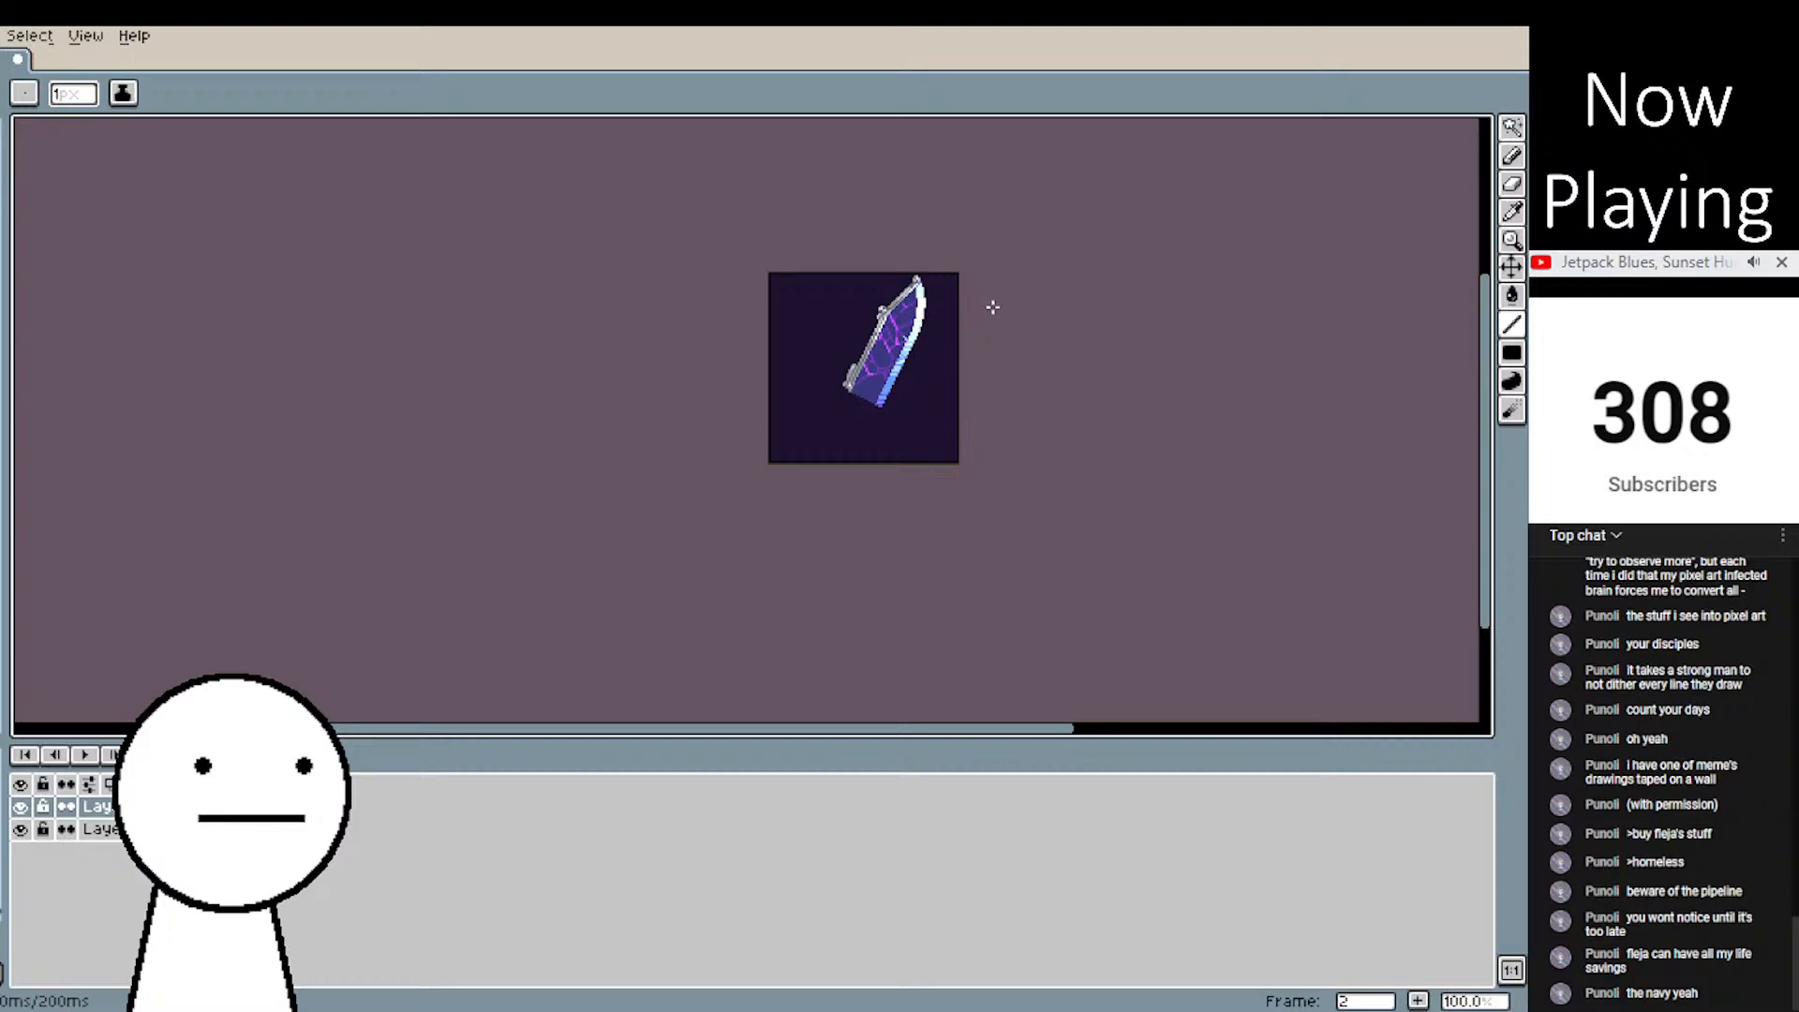
scroll(953, 478, up, 7)
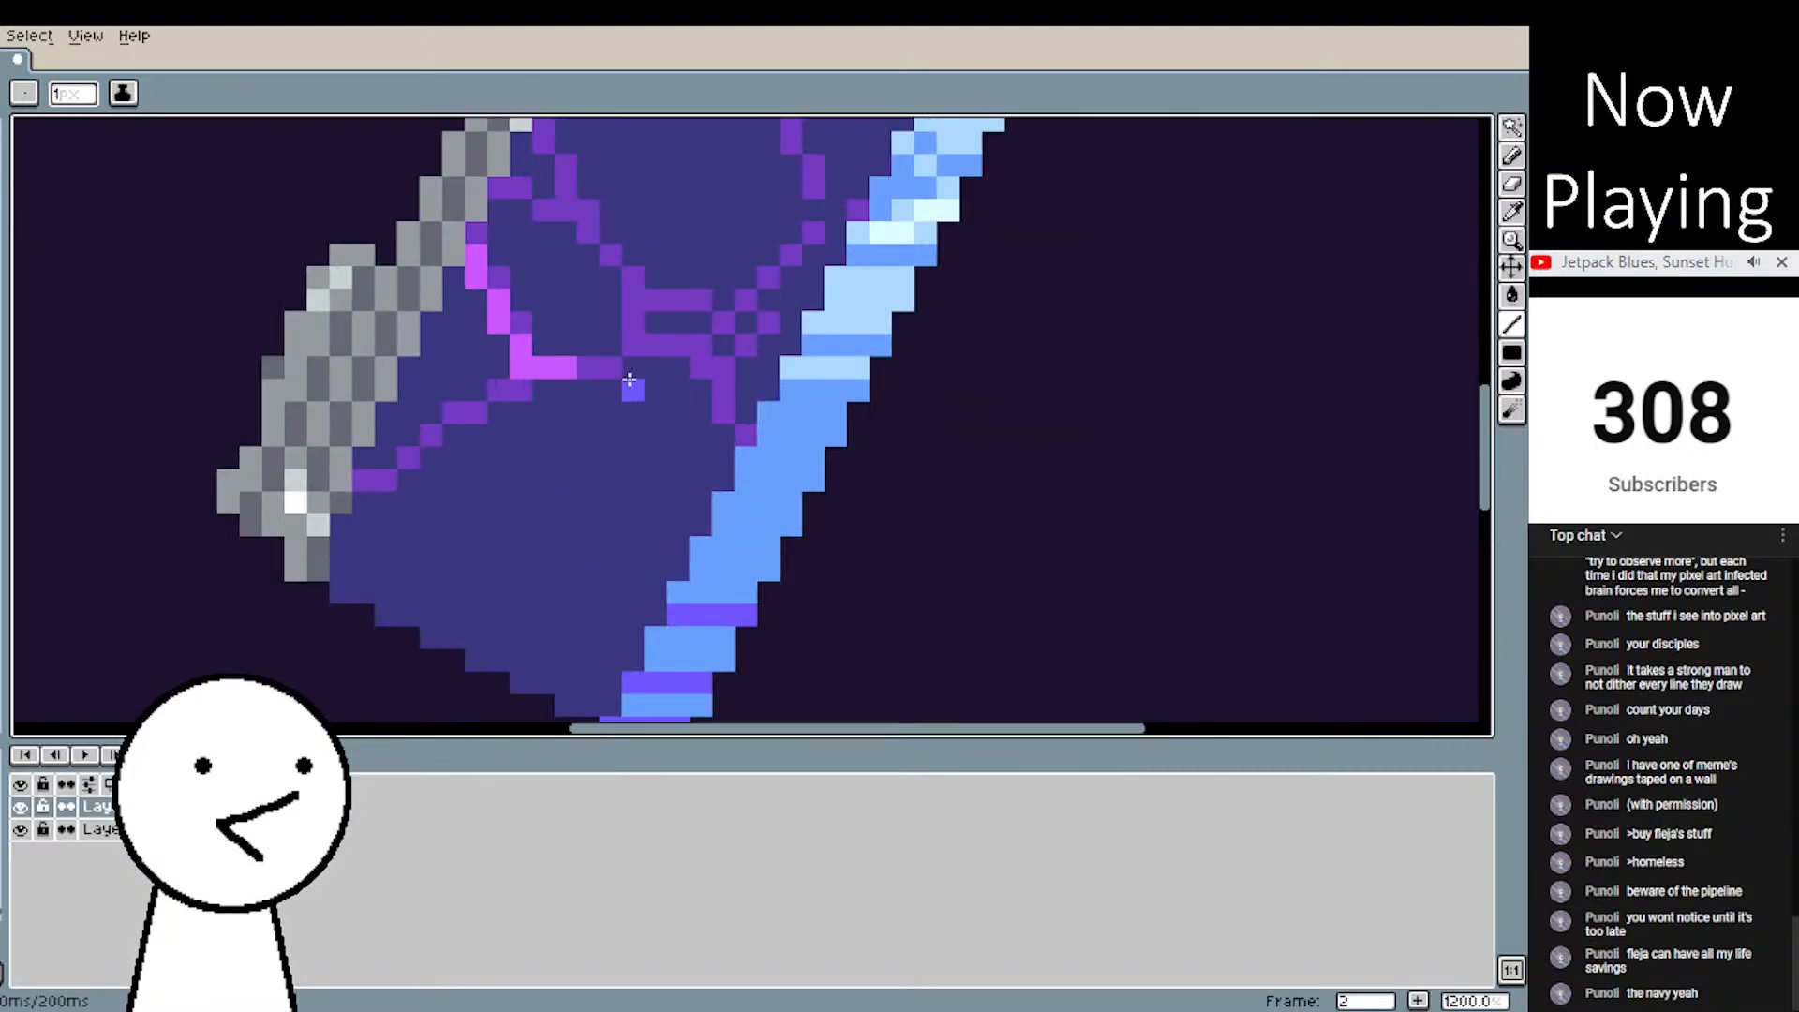
scroll(806, 450, up, 2)
drag(735, 460, 780, 496)
scroll(1054, 469, down, 3)
scroll(1040, 476, up, 2)
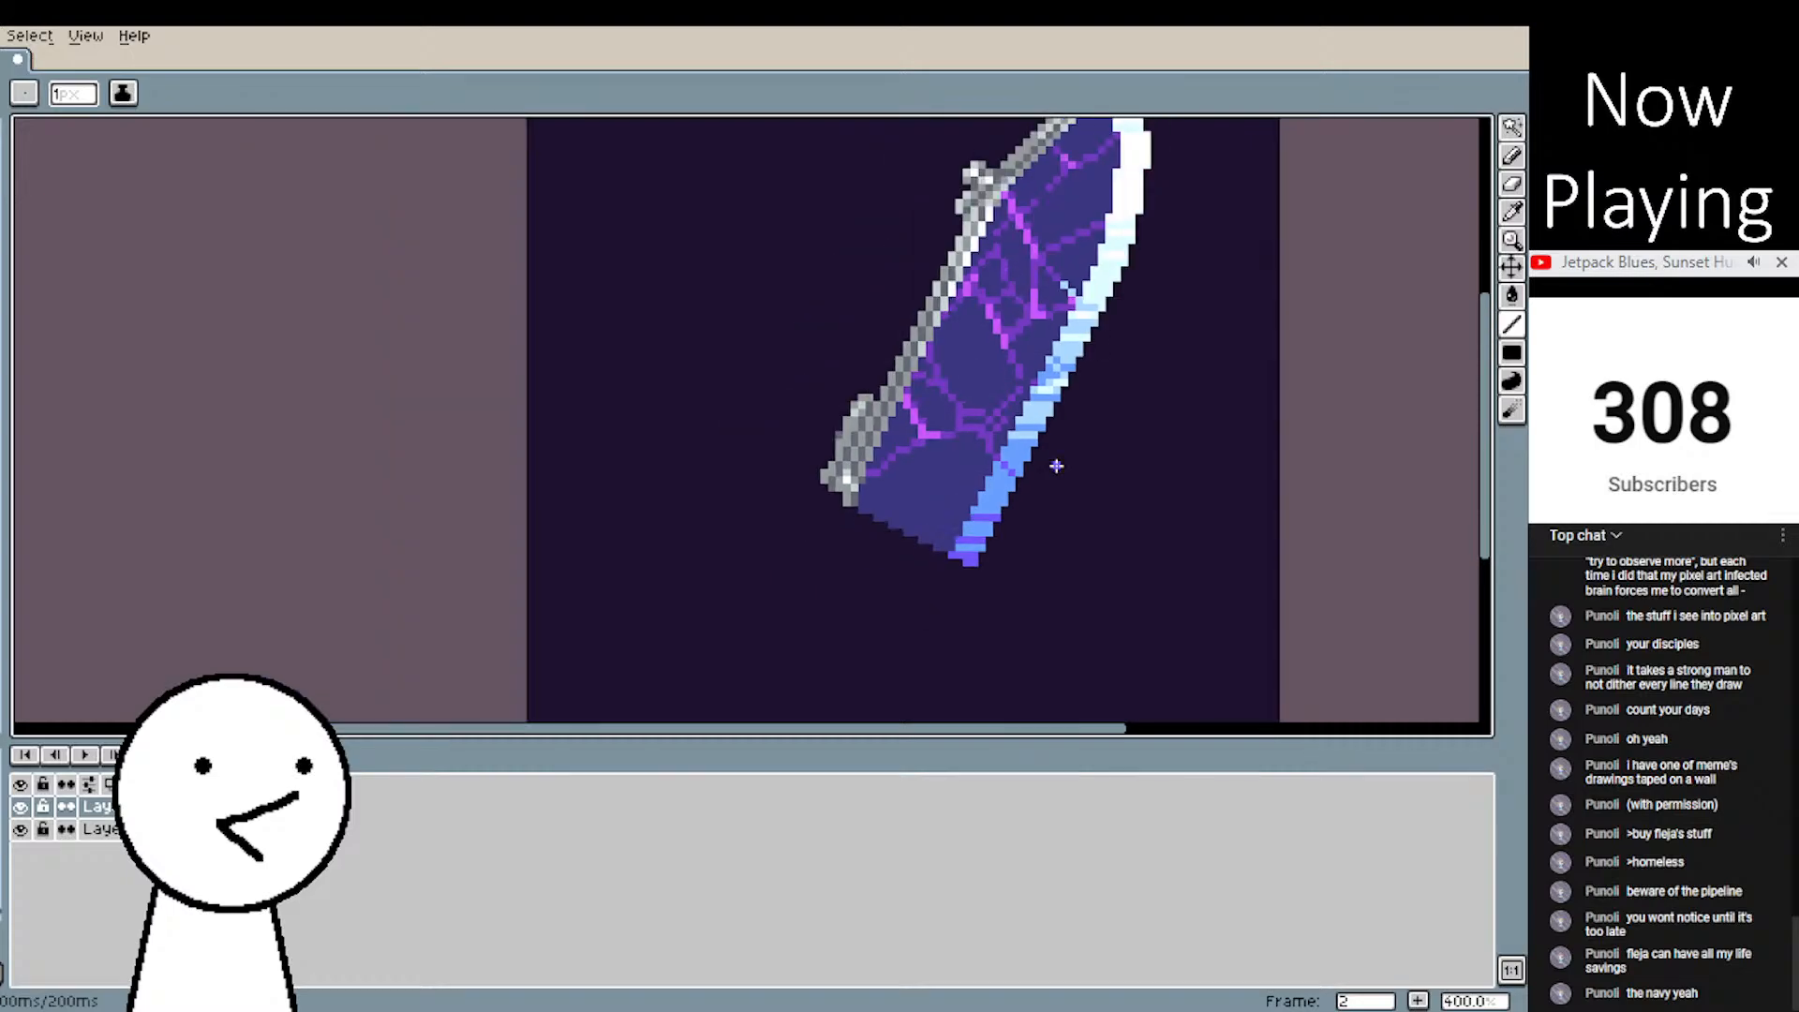
scroll(1031, 483, up, 2)
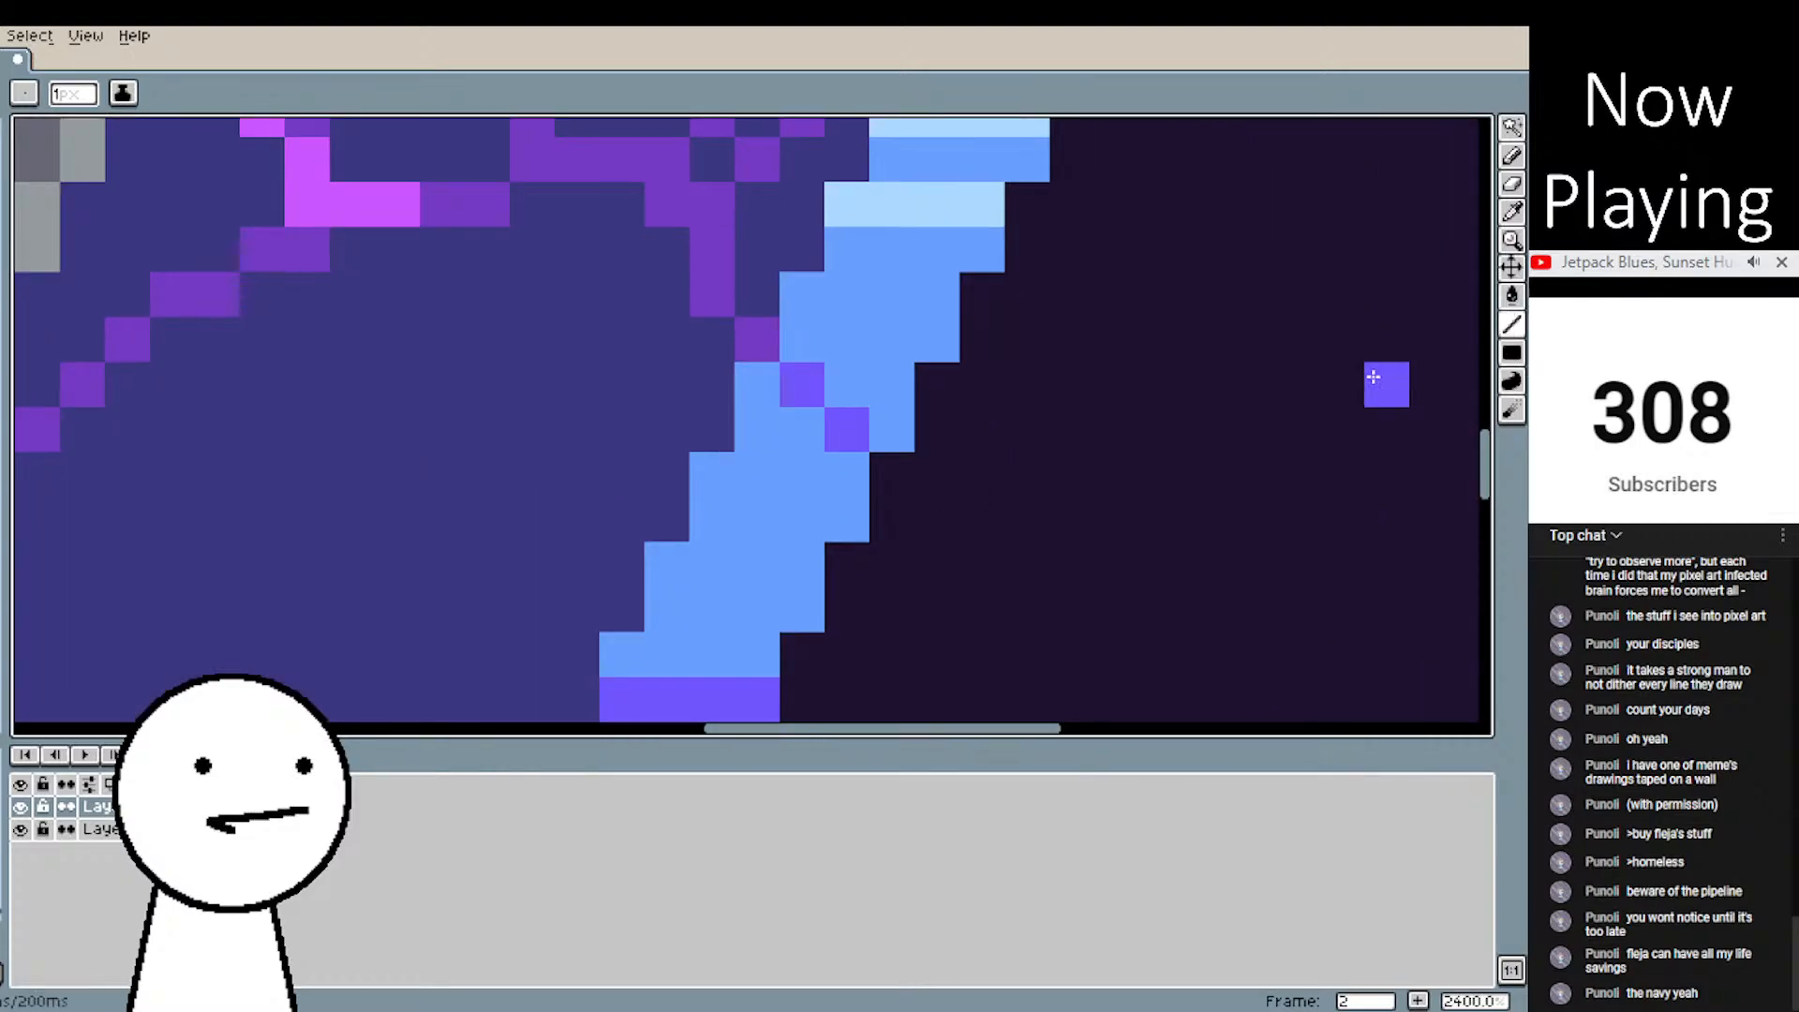
scroll(977, 464, down, 4)
scroll(977, 464, up, 3)
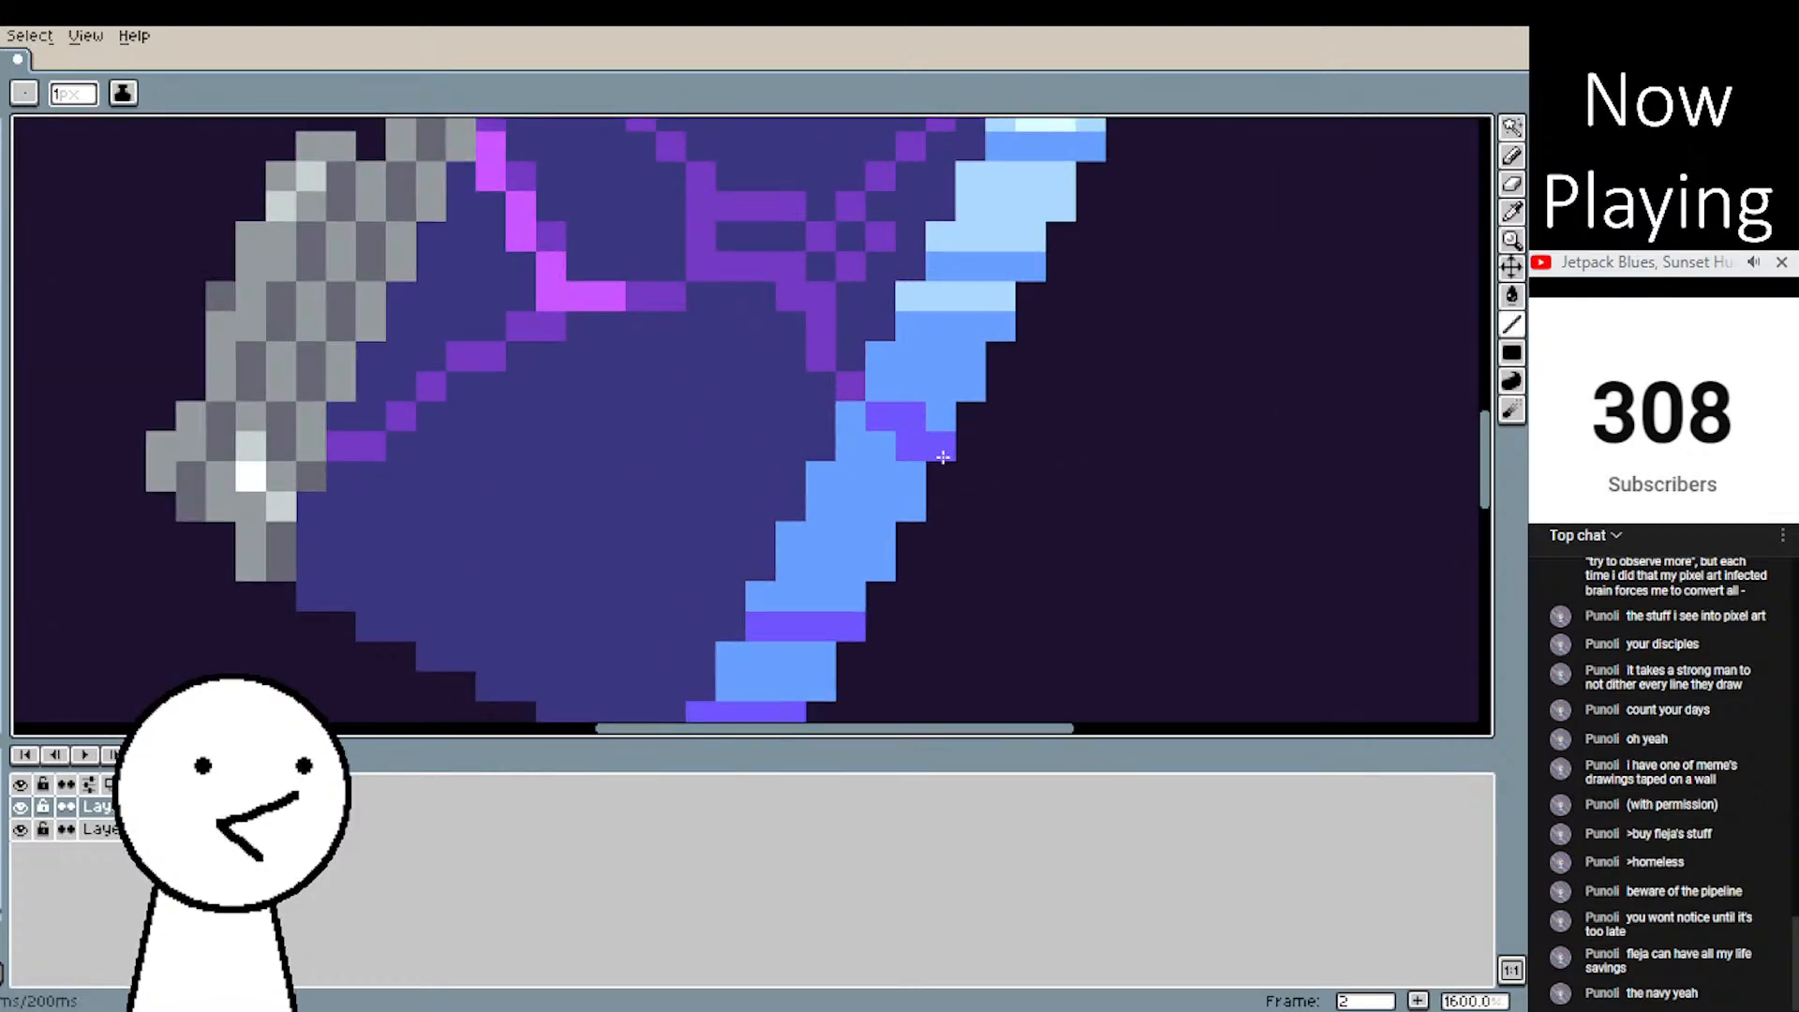
- Undo the last blue-violet line added to the crack extension across the lower blue edge
scroll(1137, 450, down, 5)
scroll(1158, 445, up, 3)
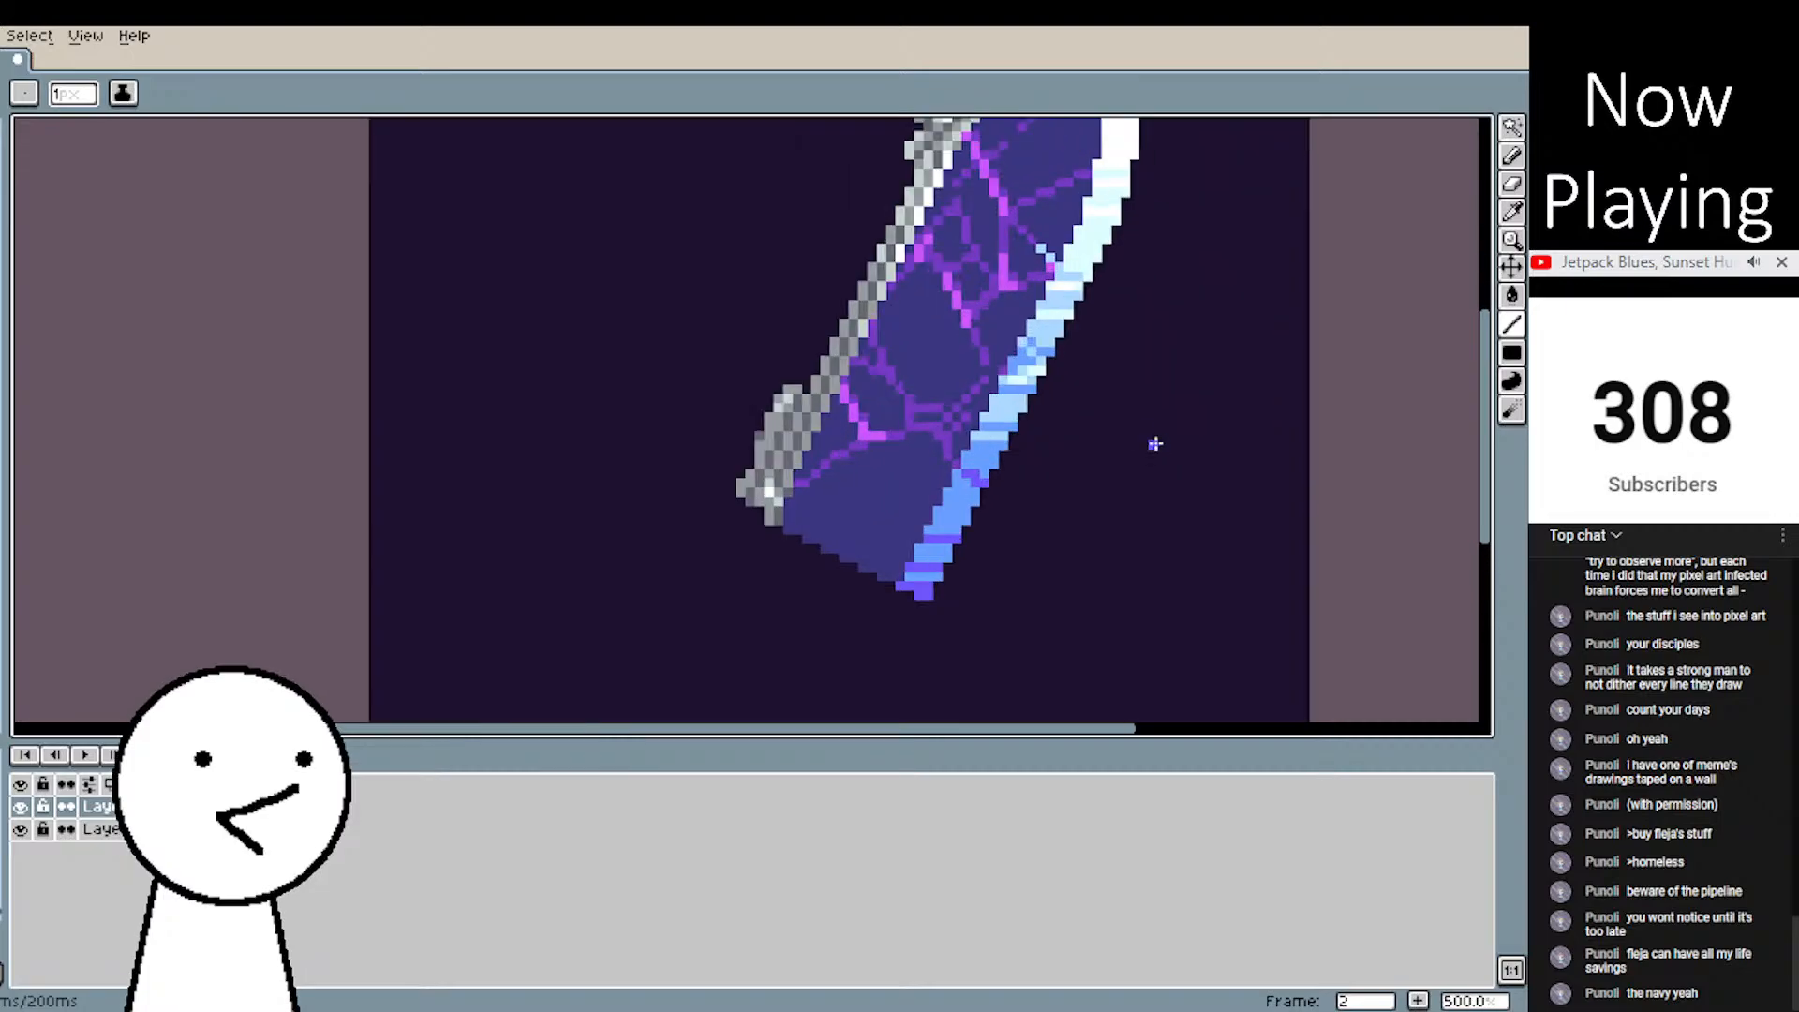
key(ctrl+z)
drag(1264, 237, 1026, 520)
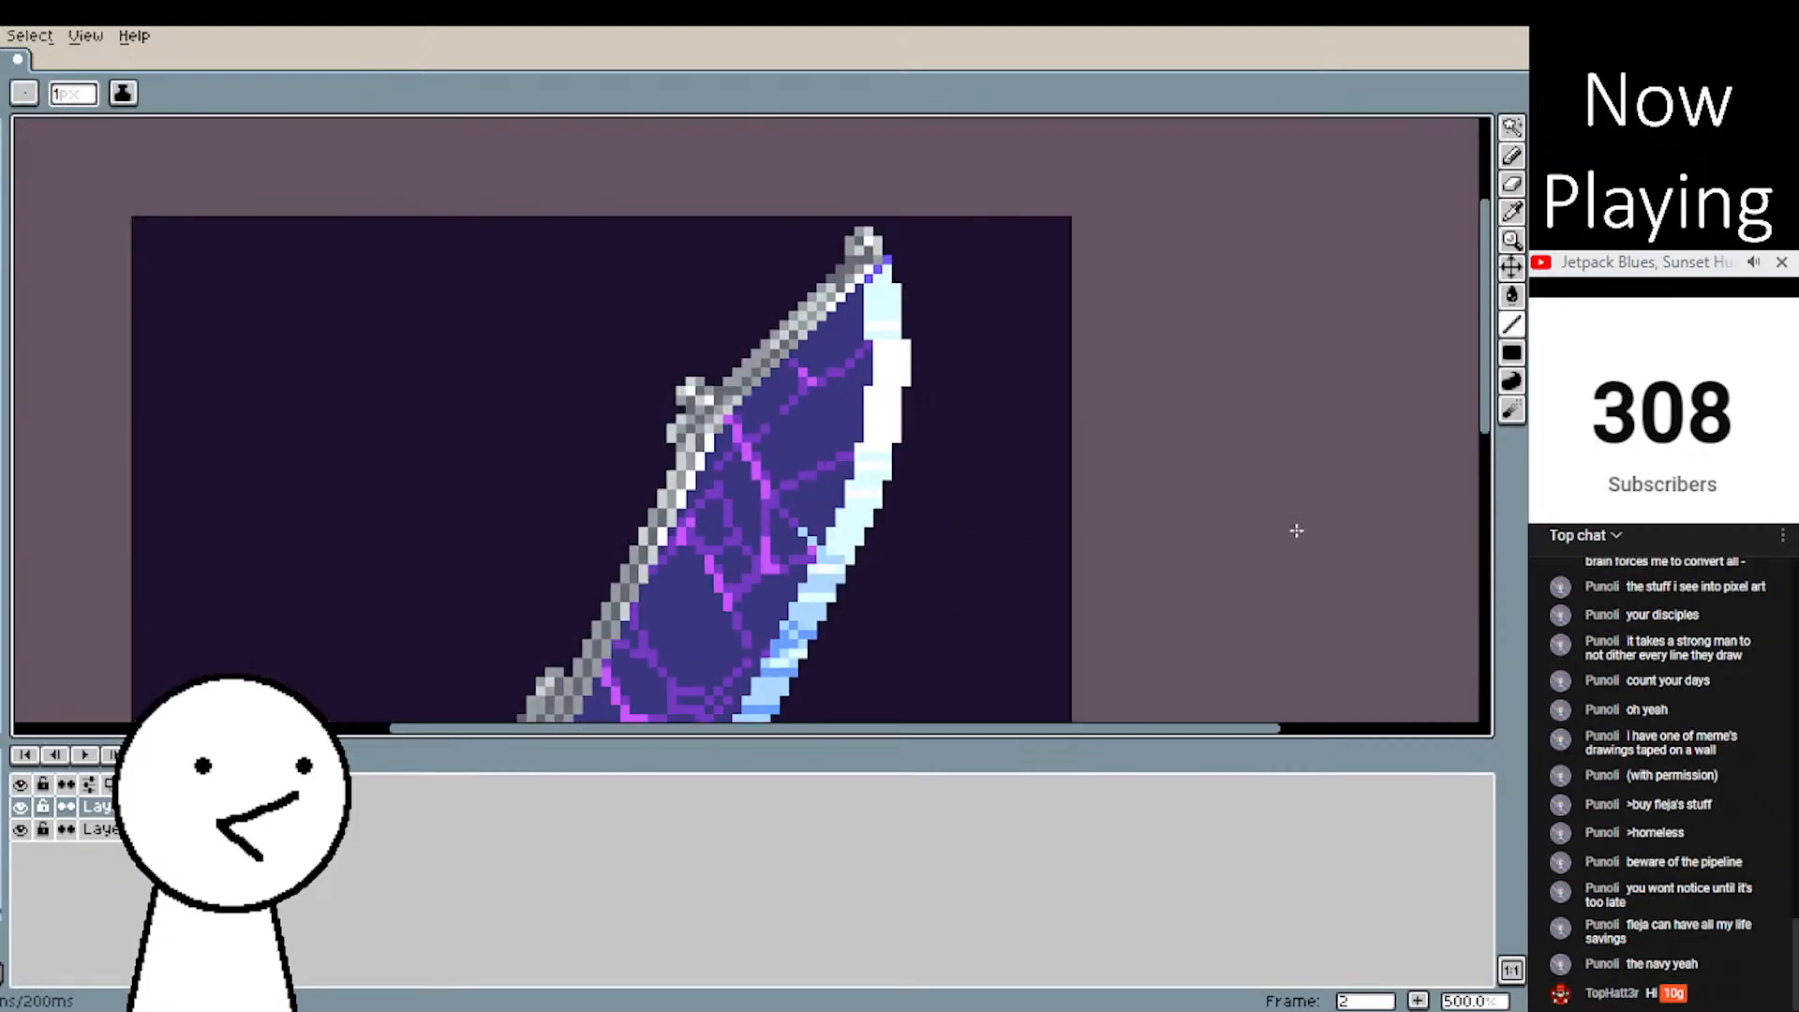
- Sample the edge's light blue and pencil pixels where the crack above the short light-blue segment meets the pale edge
scroll(965, 473, up, 5)
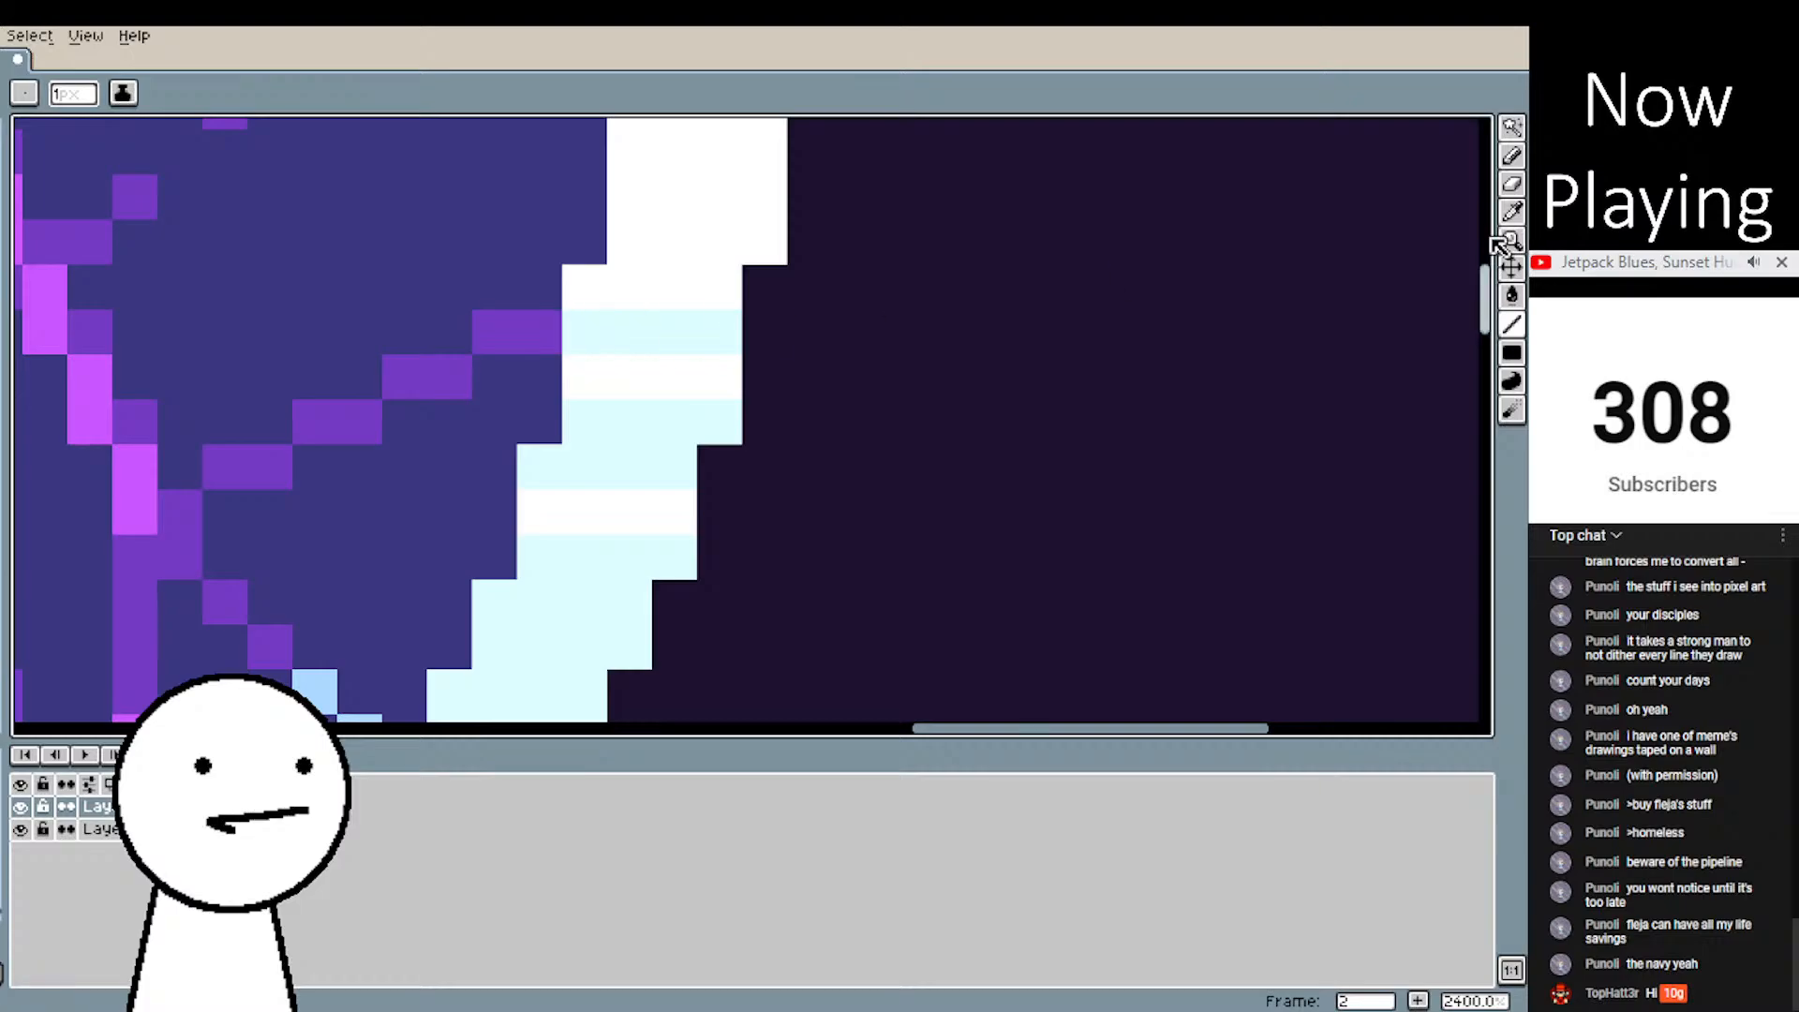
click(1512, 212)
scroll(1197, 354, down, 3)
scroll(683, 582, up, 2)
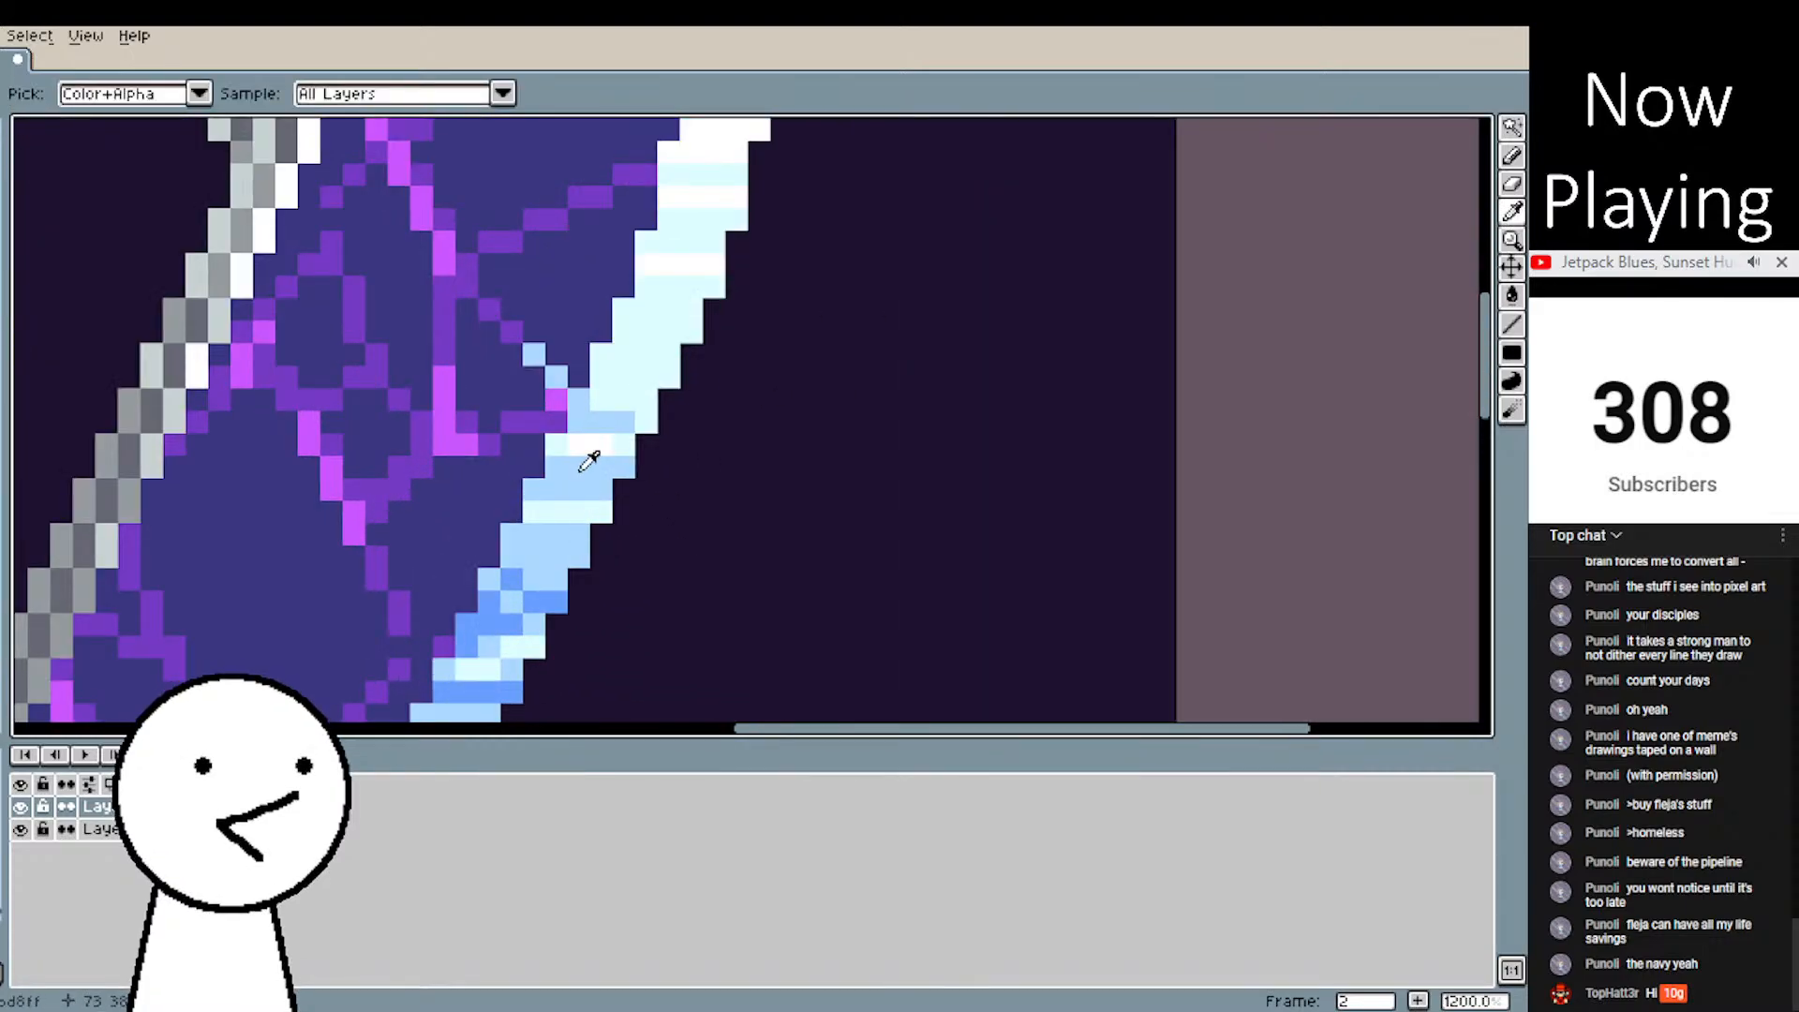
click(1512, 156)
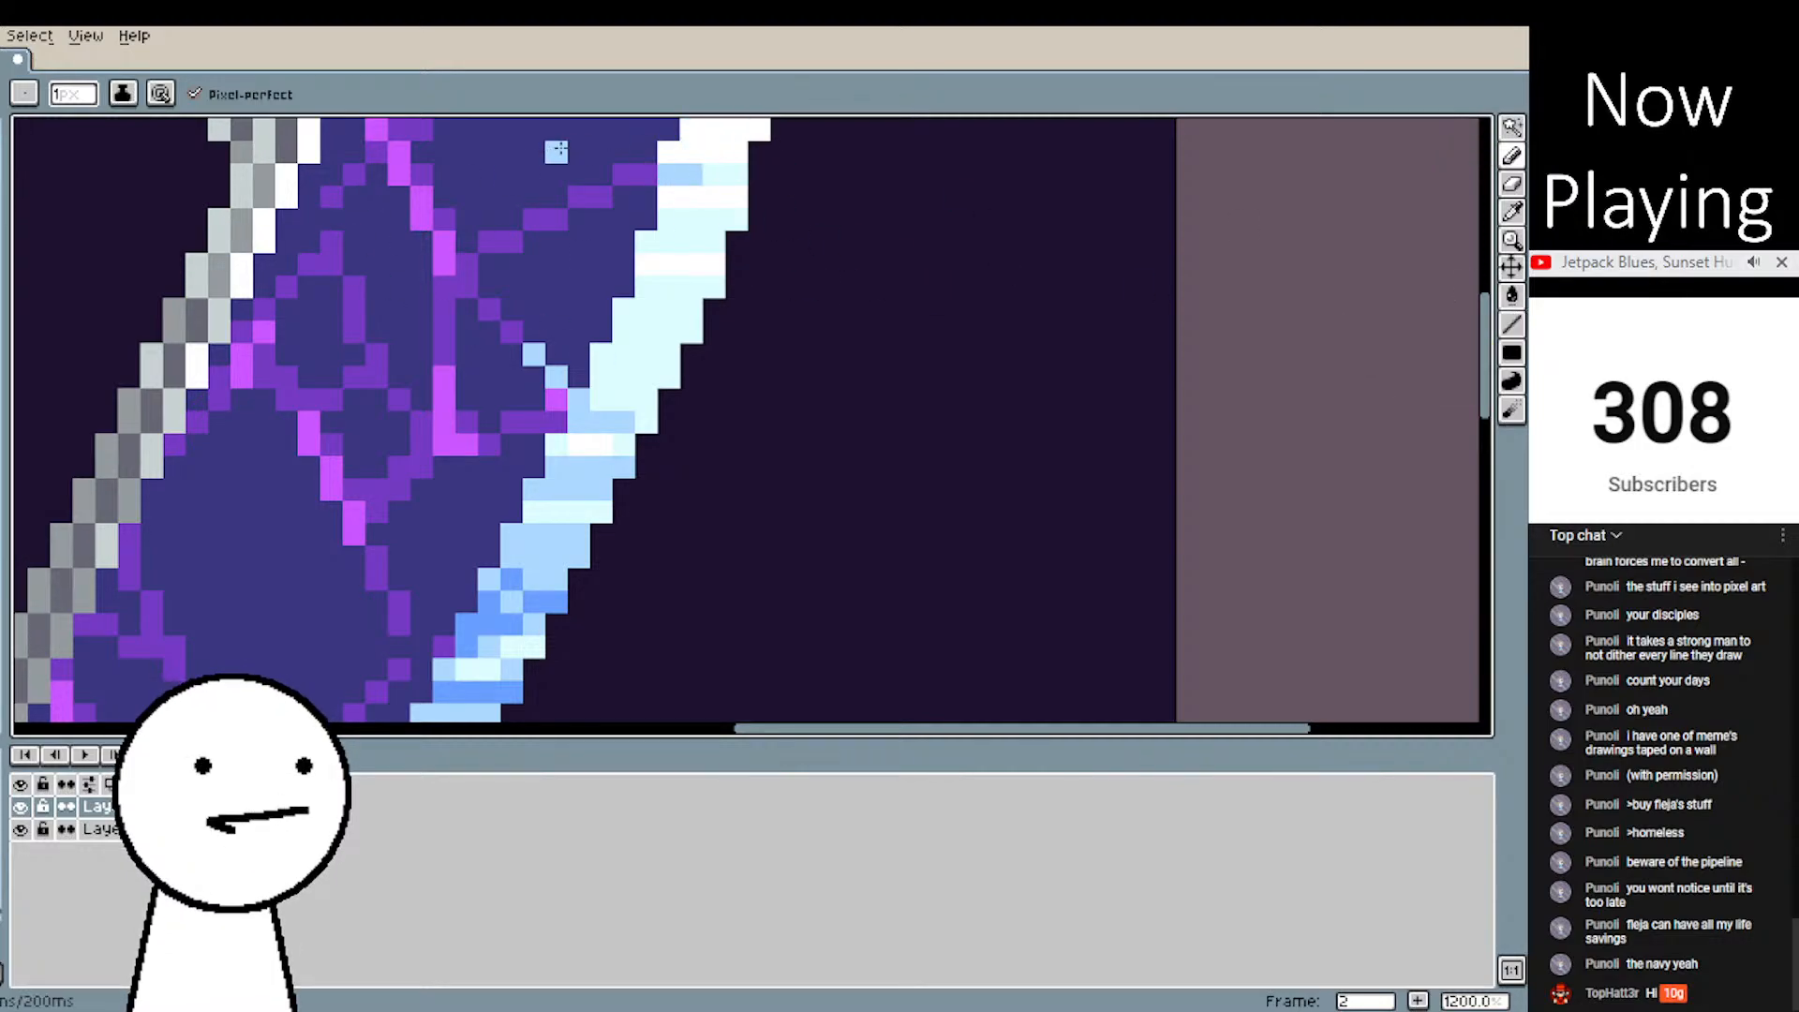
- Sample the edge's pale cyan and place a pixel just above the light-blue end of that crack
click(1512, 211)
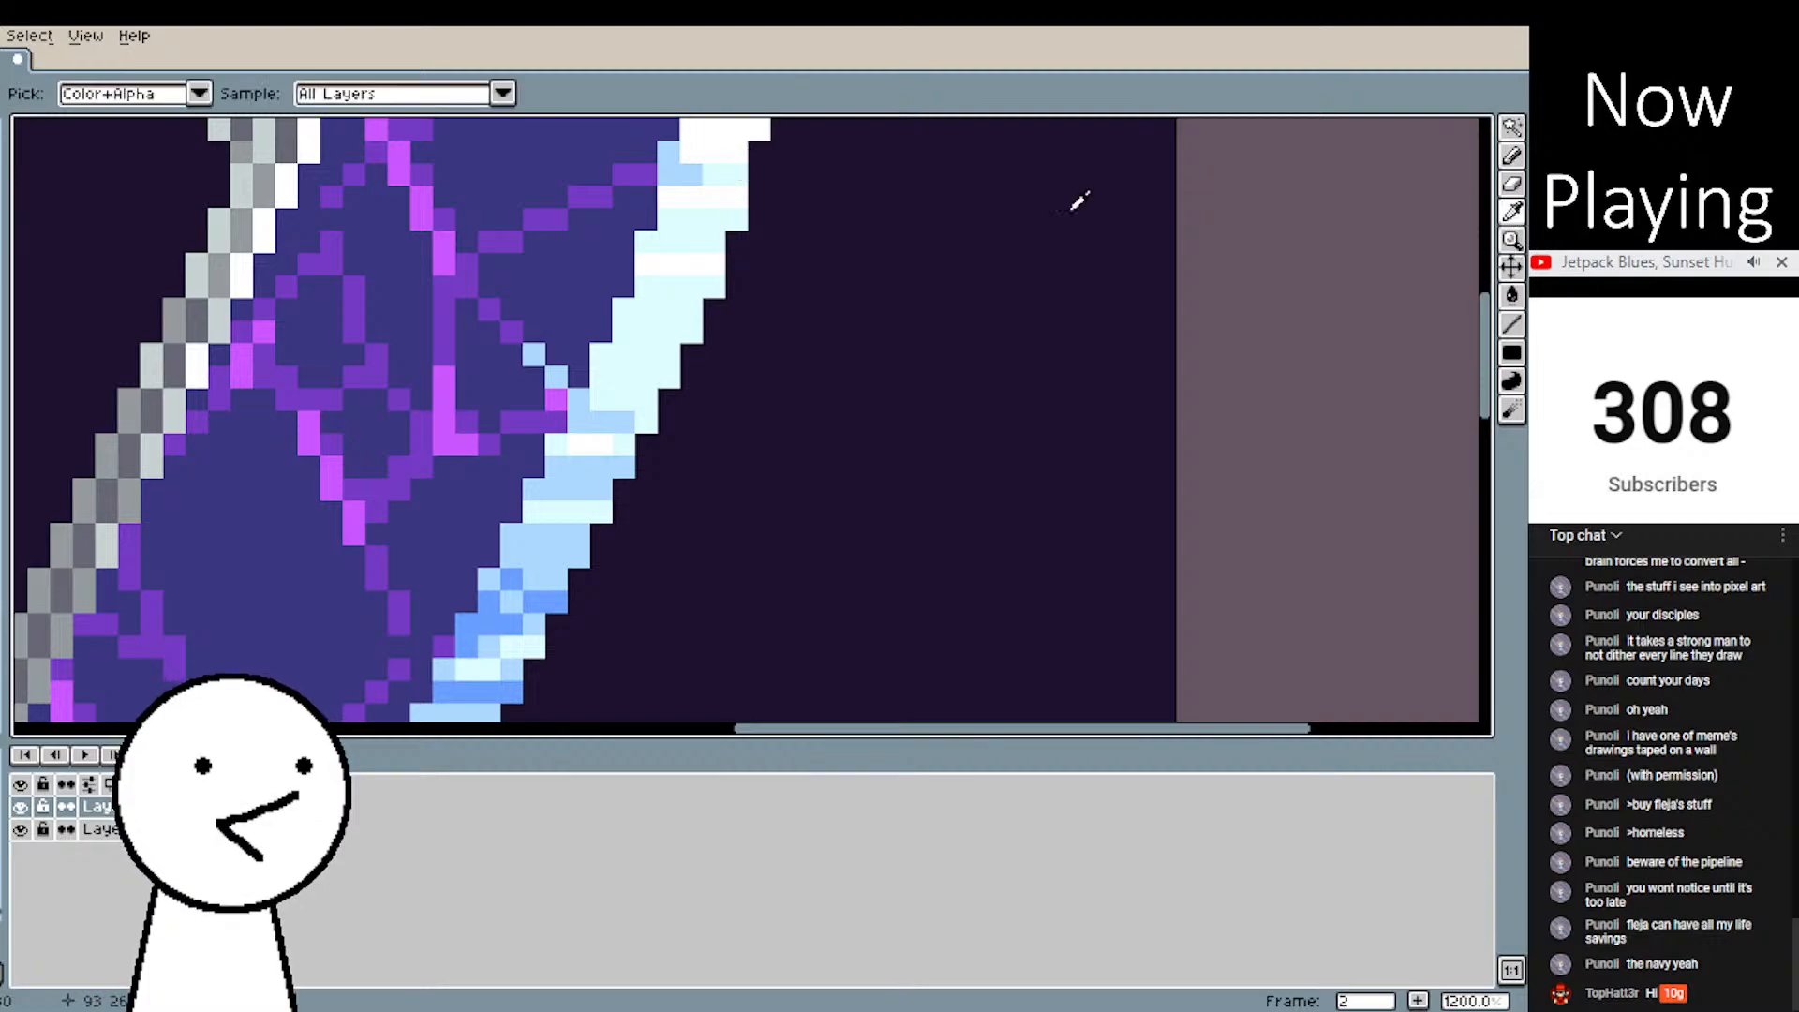
click(1512, 324)
drag(1188, 236, 1044, 353)
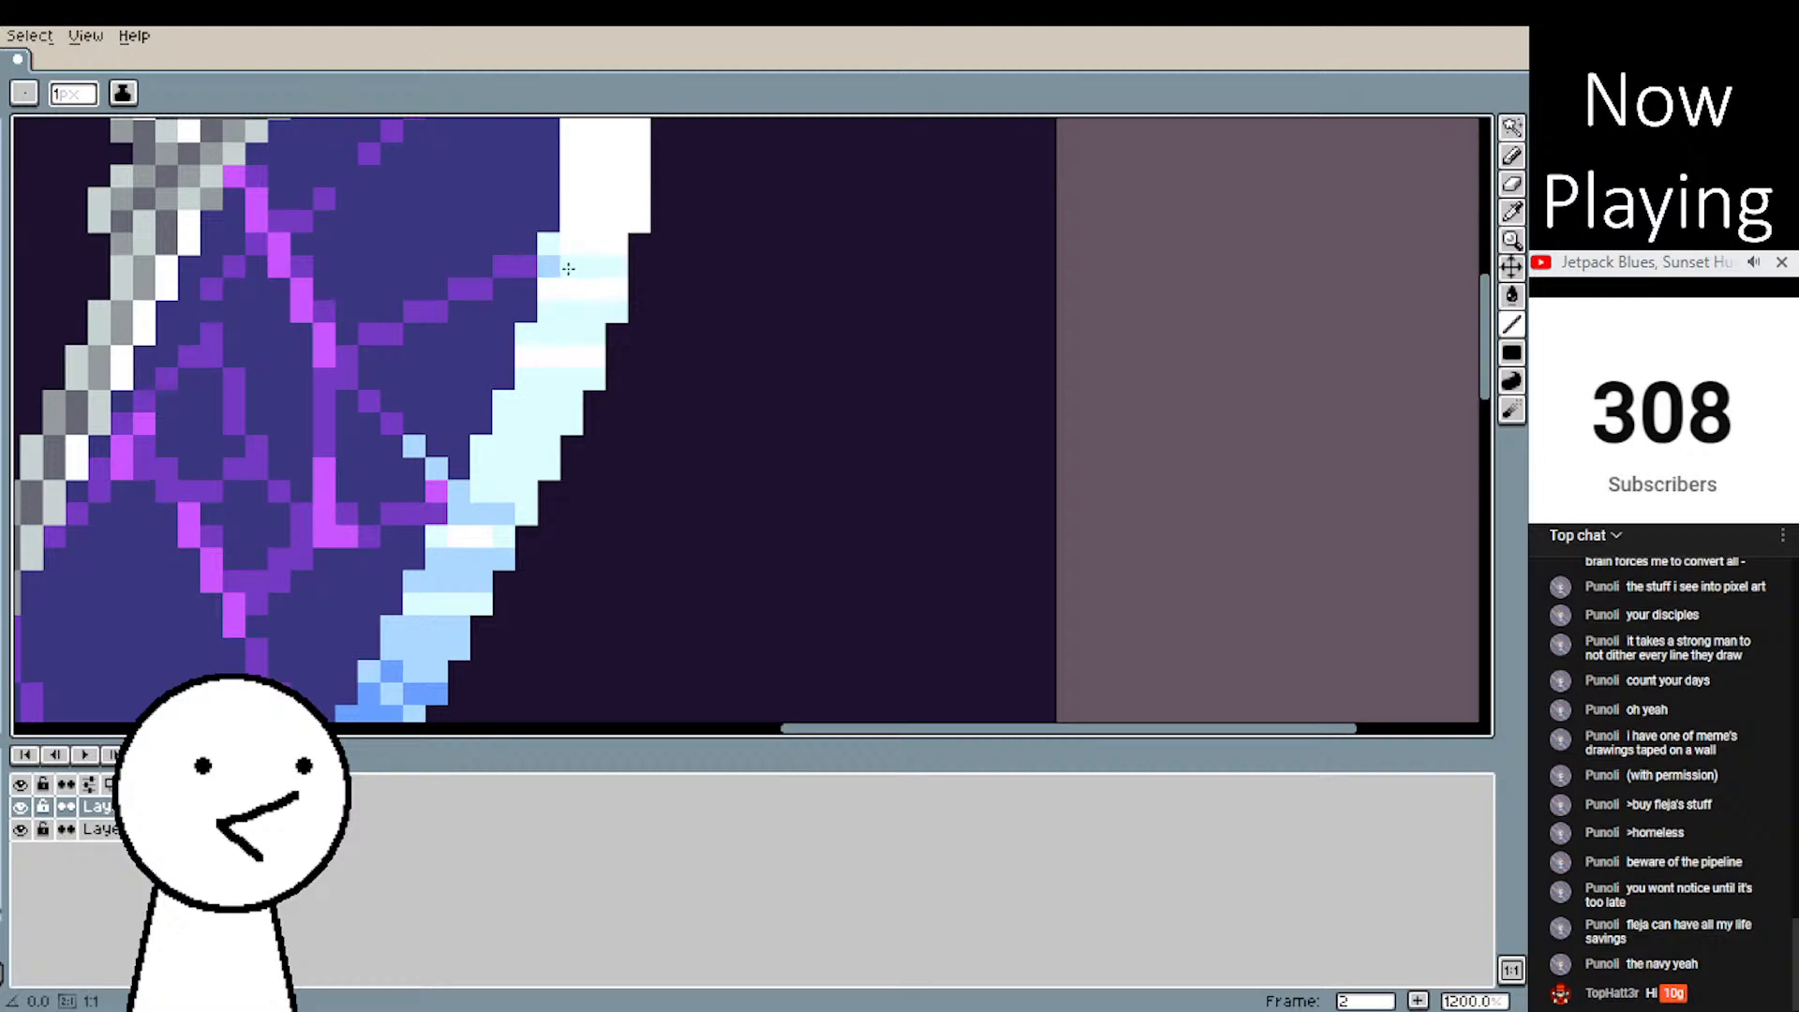
drag(919, 281, 906, 394)
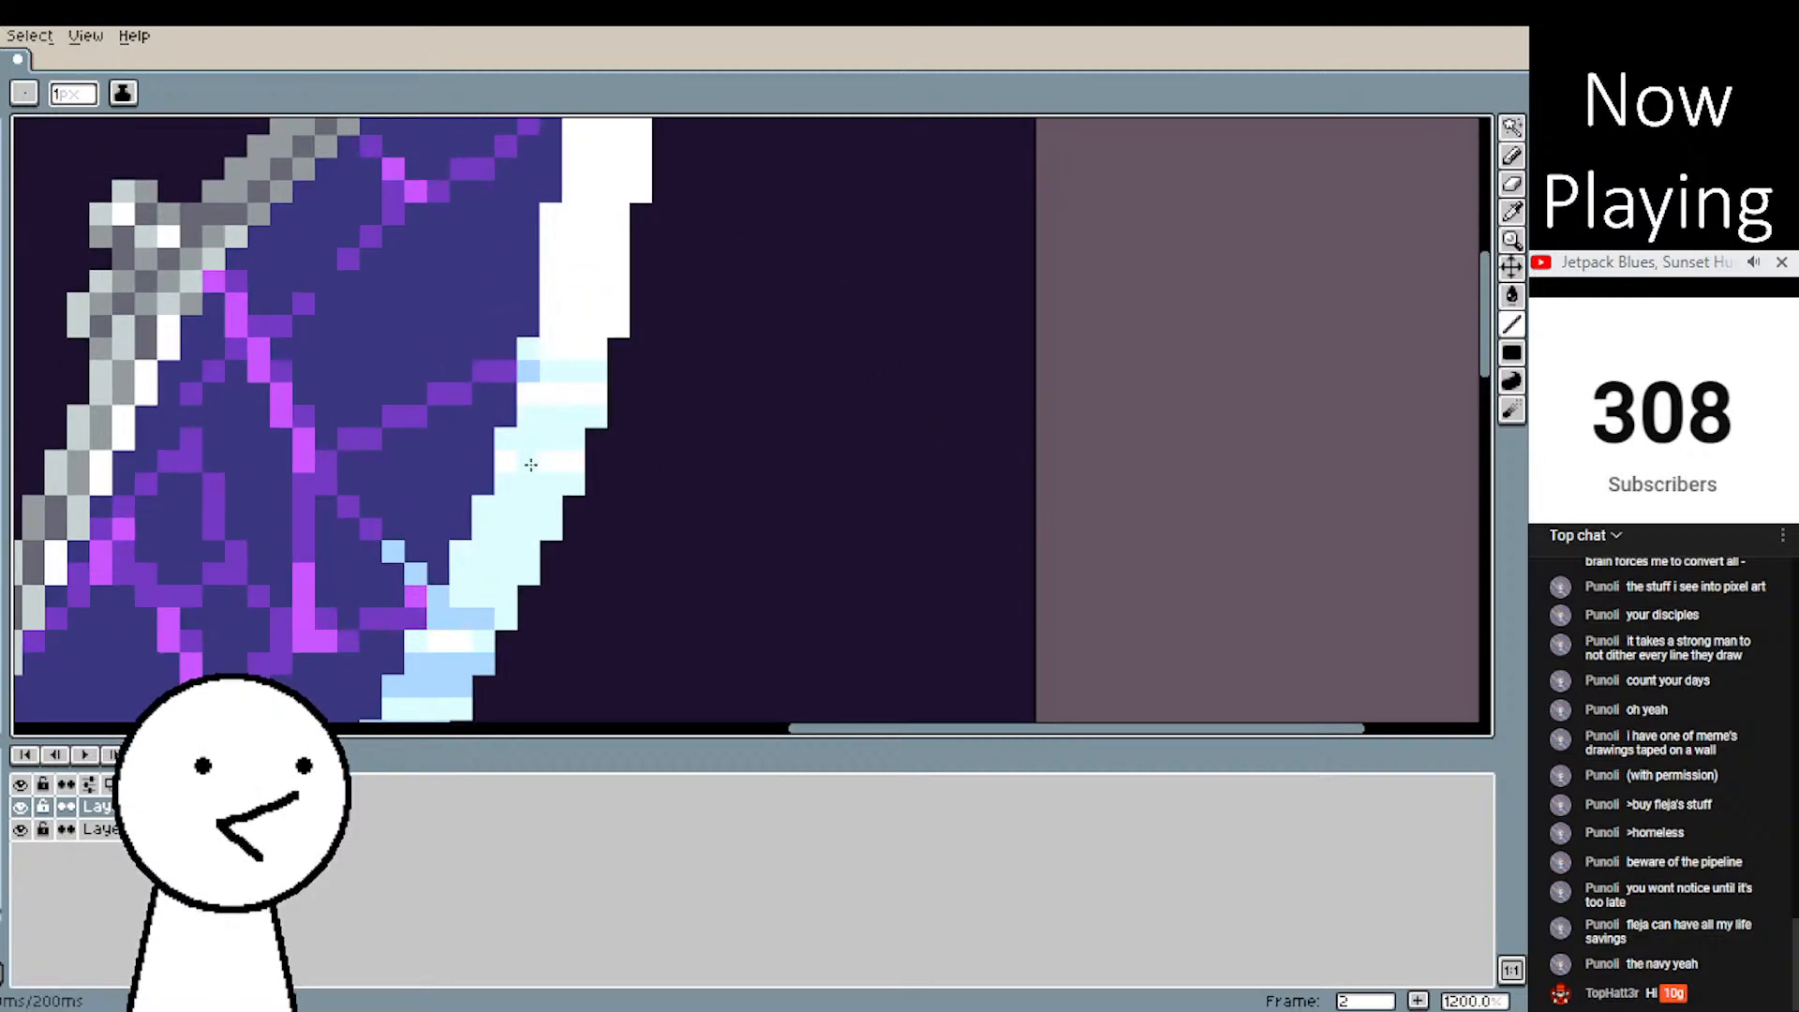
- Sample the pale cyan and place one pixel in the white band just below the crack's light-blue end
scroll(530, 465, up, 2)
click(1513, 237)
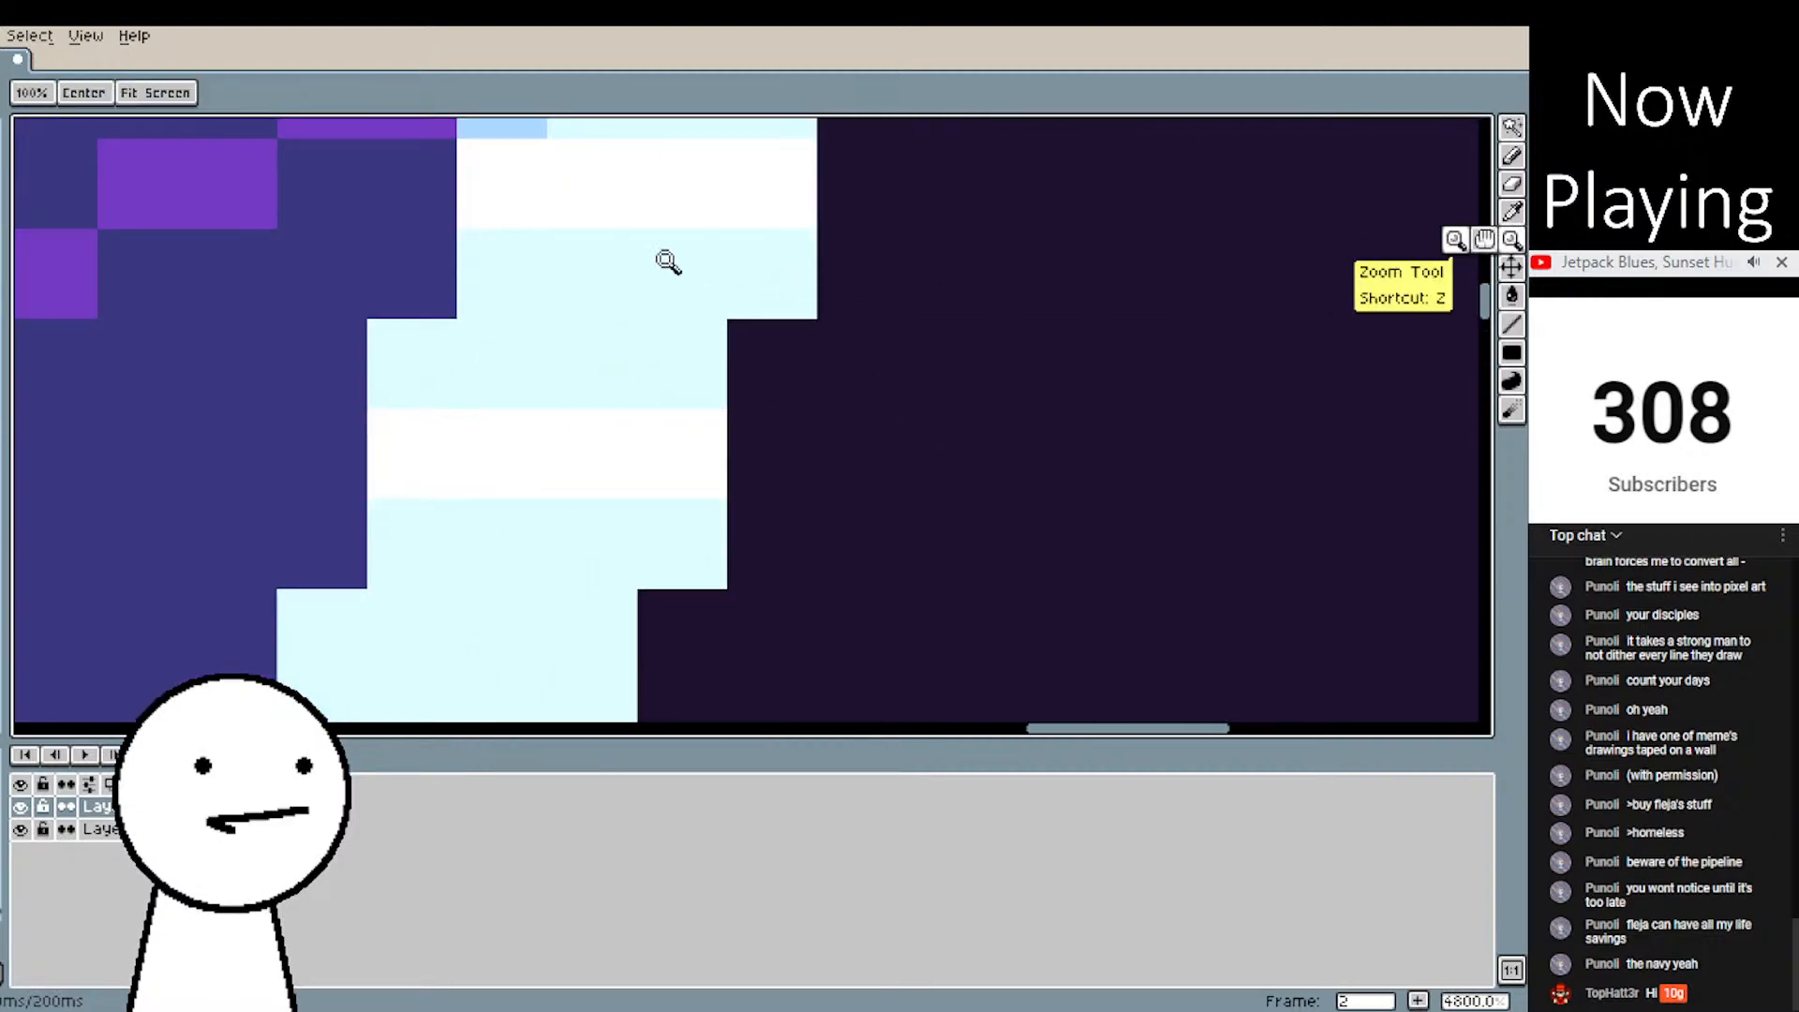
click(1510, 221)
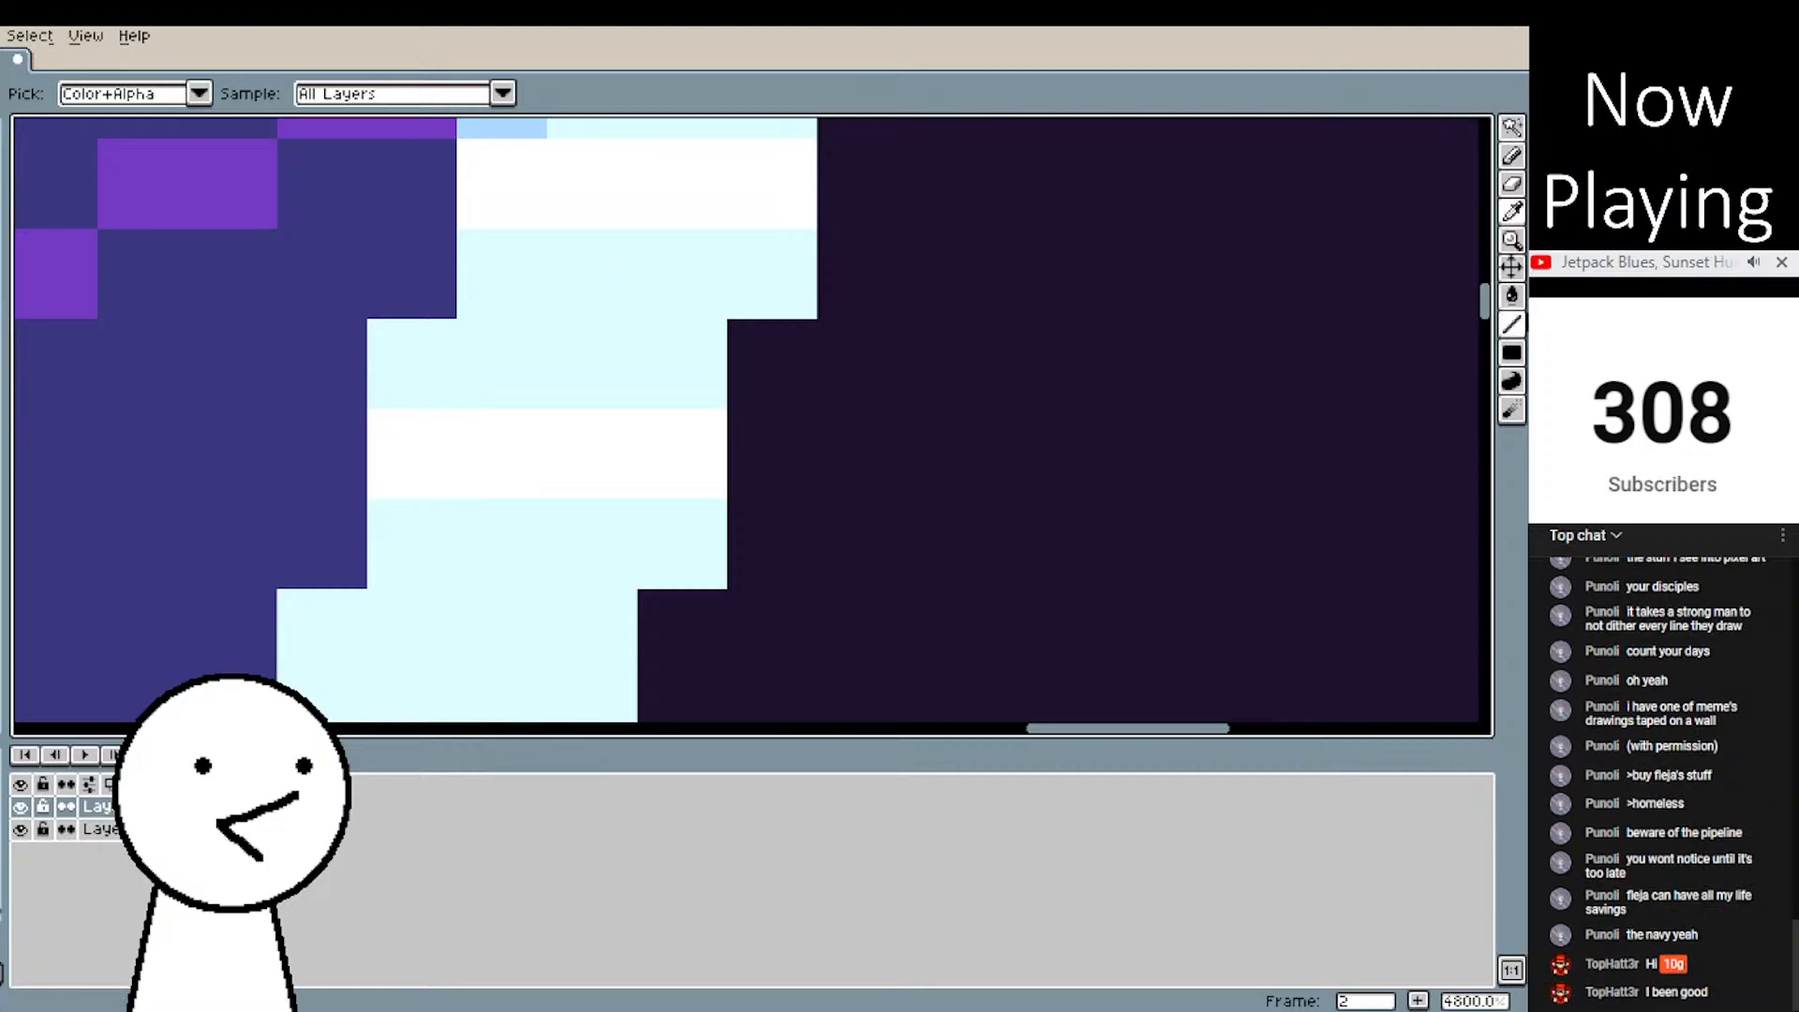
key(l)
click(593, 187)
- Sample white and place two pixels stepping diagonally down across the pale cyan bands of the edge
click(1514, 210)
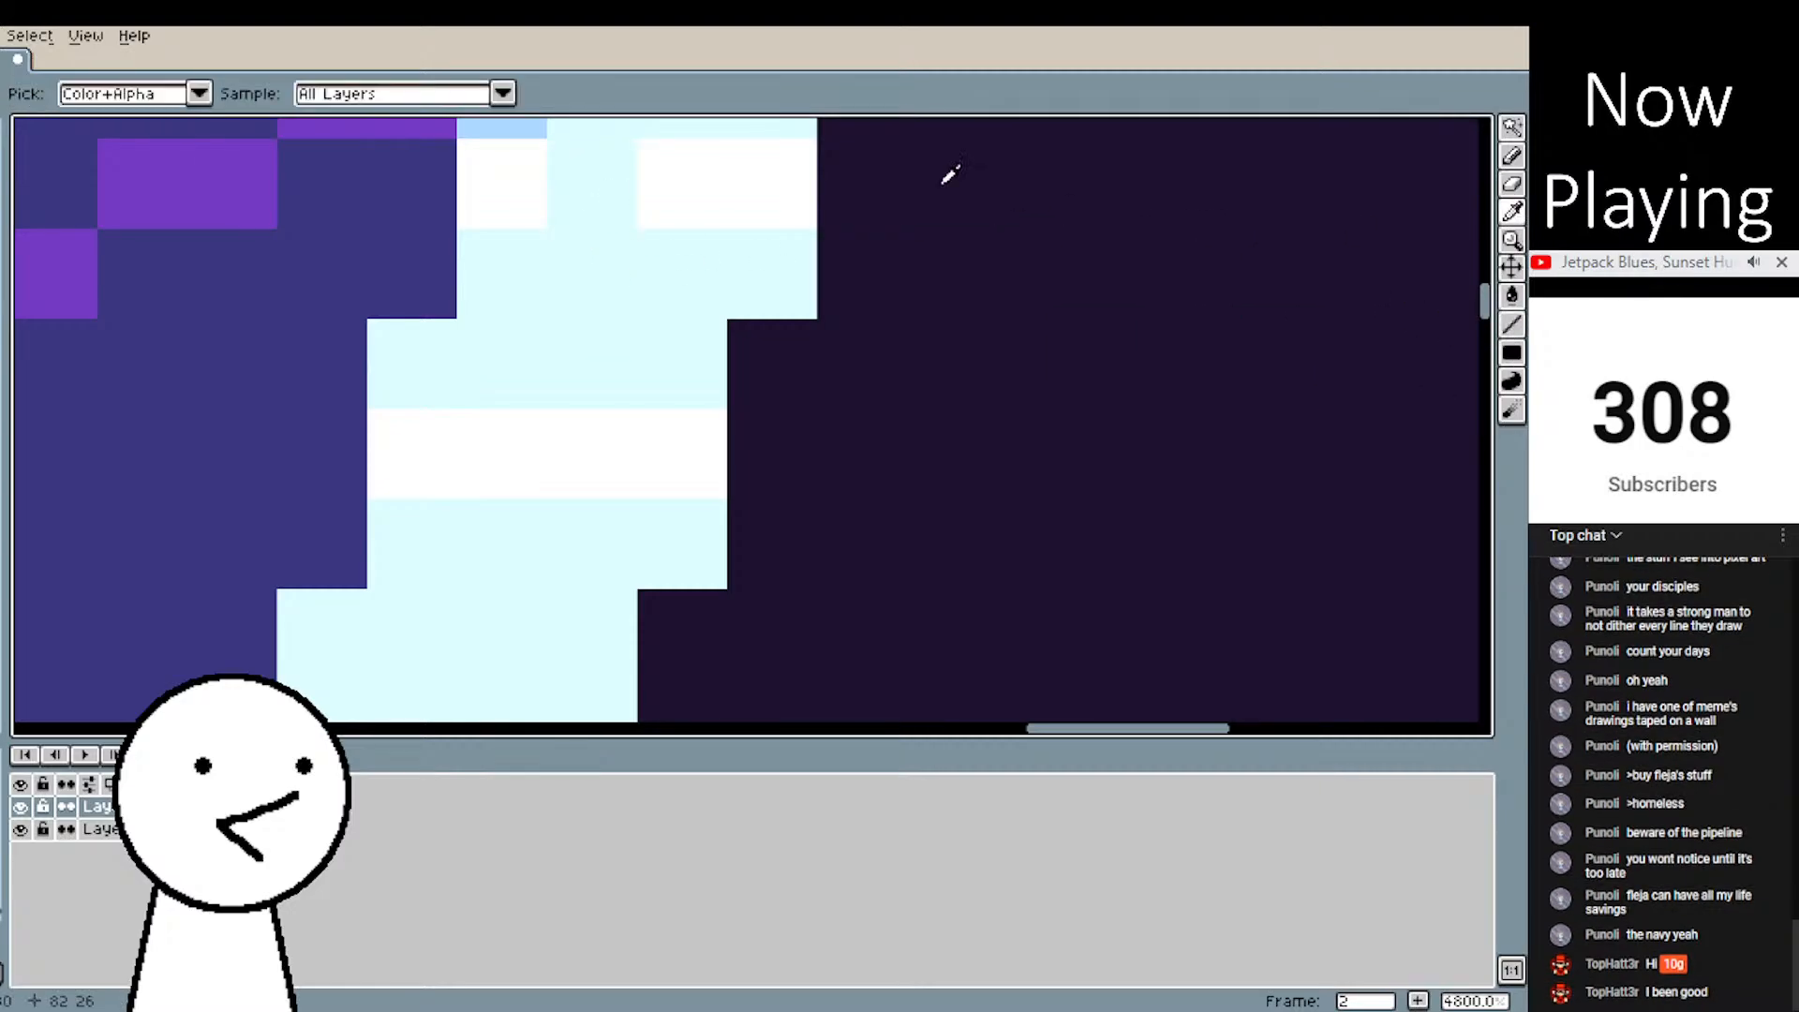
click(1511, 353)
click(593, 274)
click(722, 369)
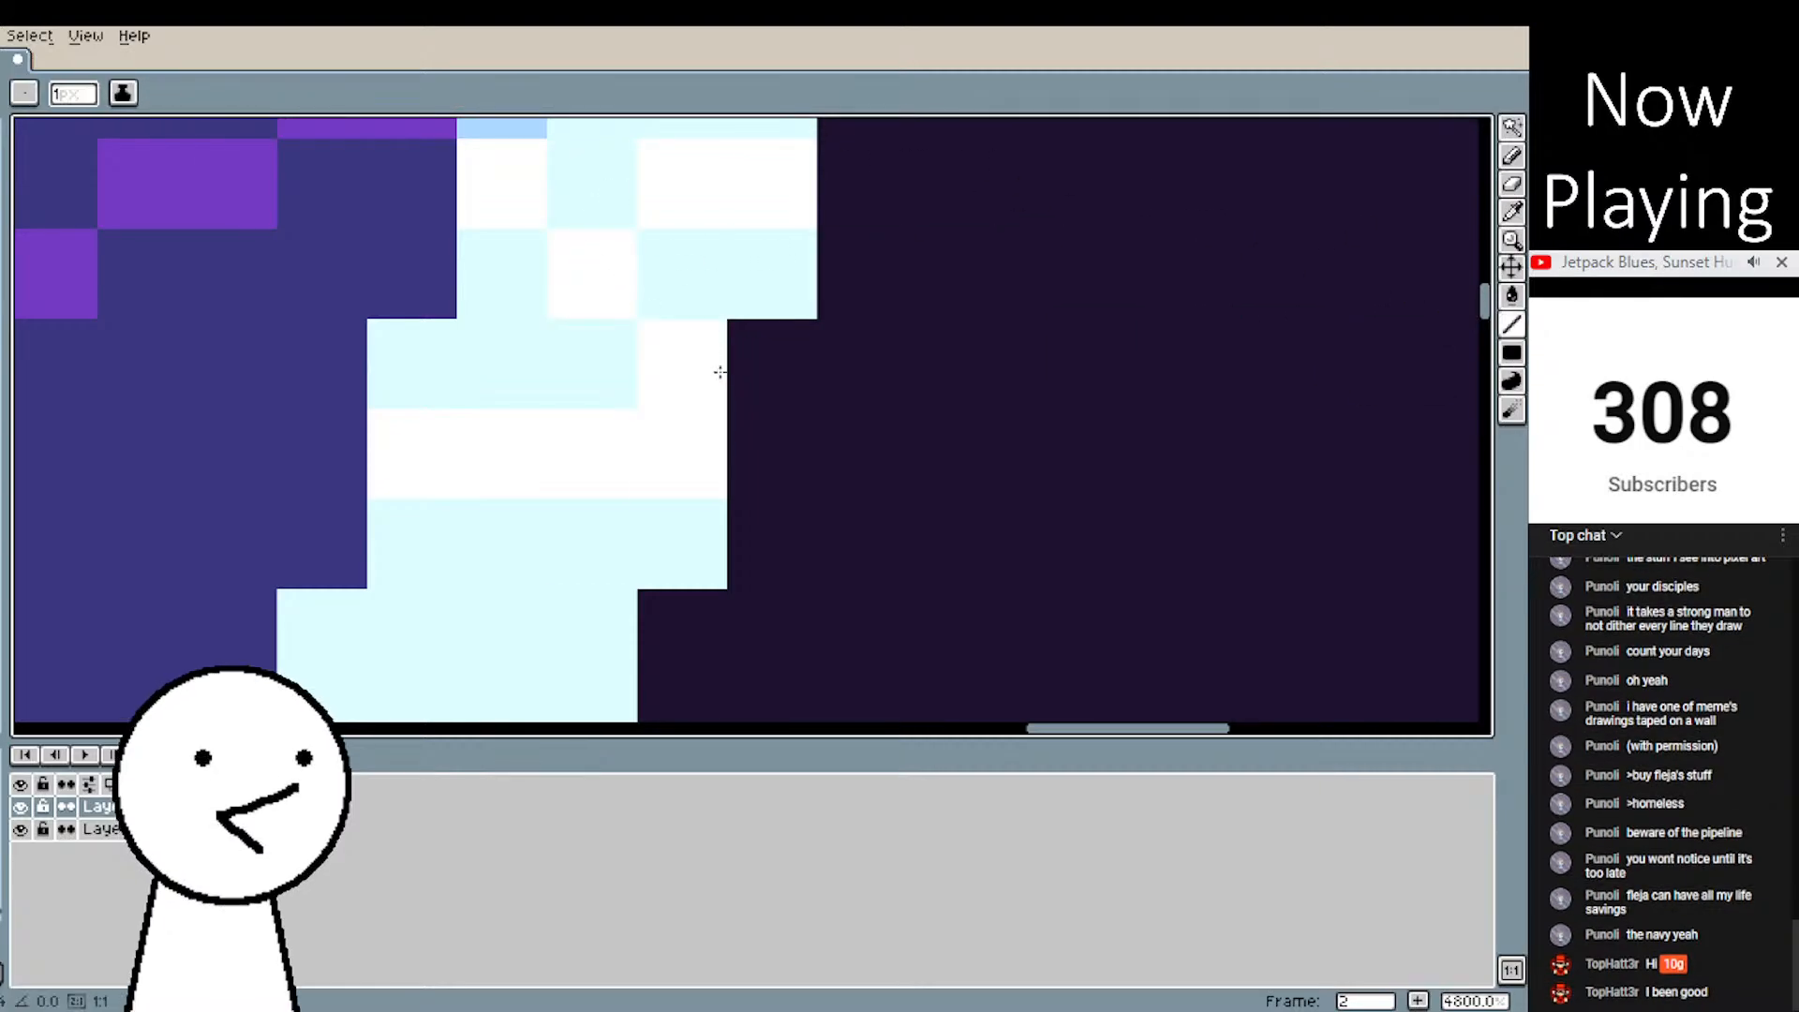
- Sample the crack end's light blue and extend it by one pixel into the pale edge with the Line tool
scroll(737, 372, down, 6)
scroll(737, 372, down, 3)
scroll(775, 361, up, 6)
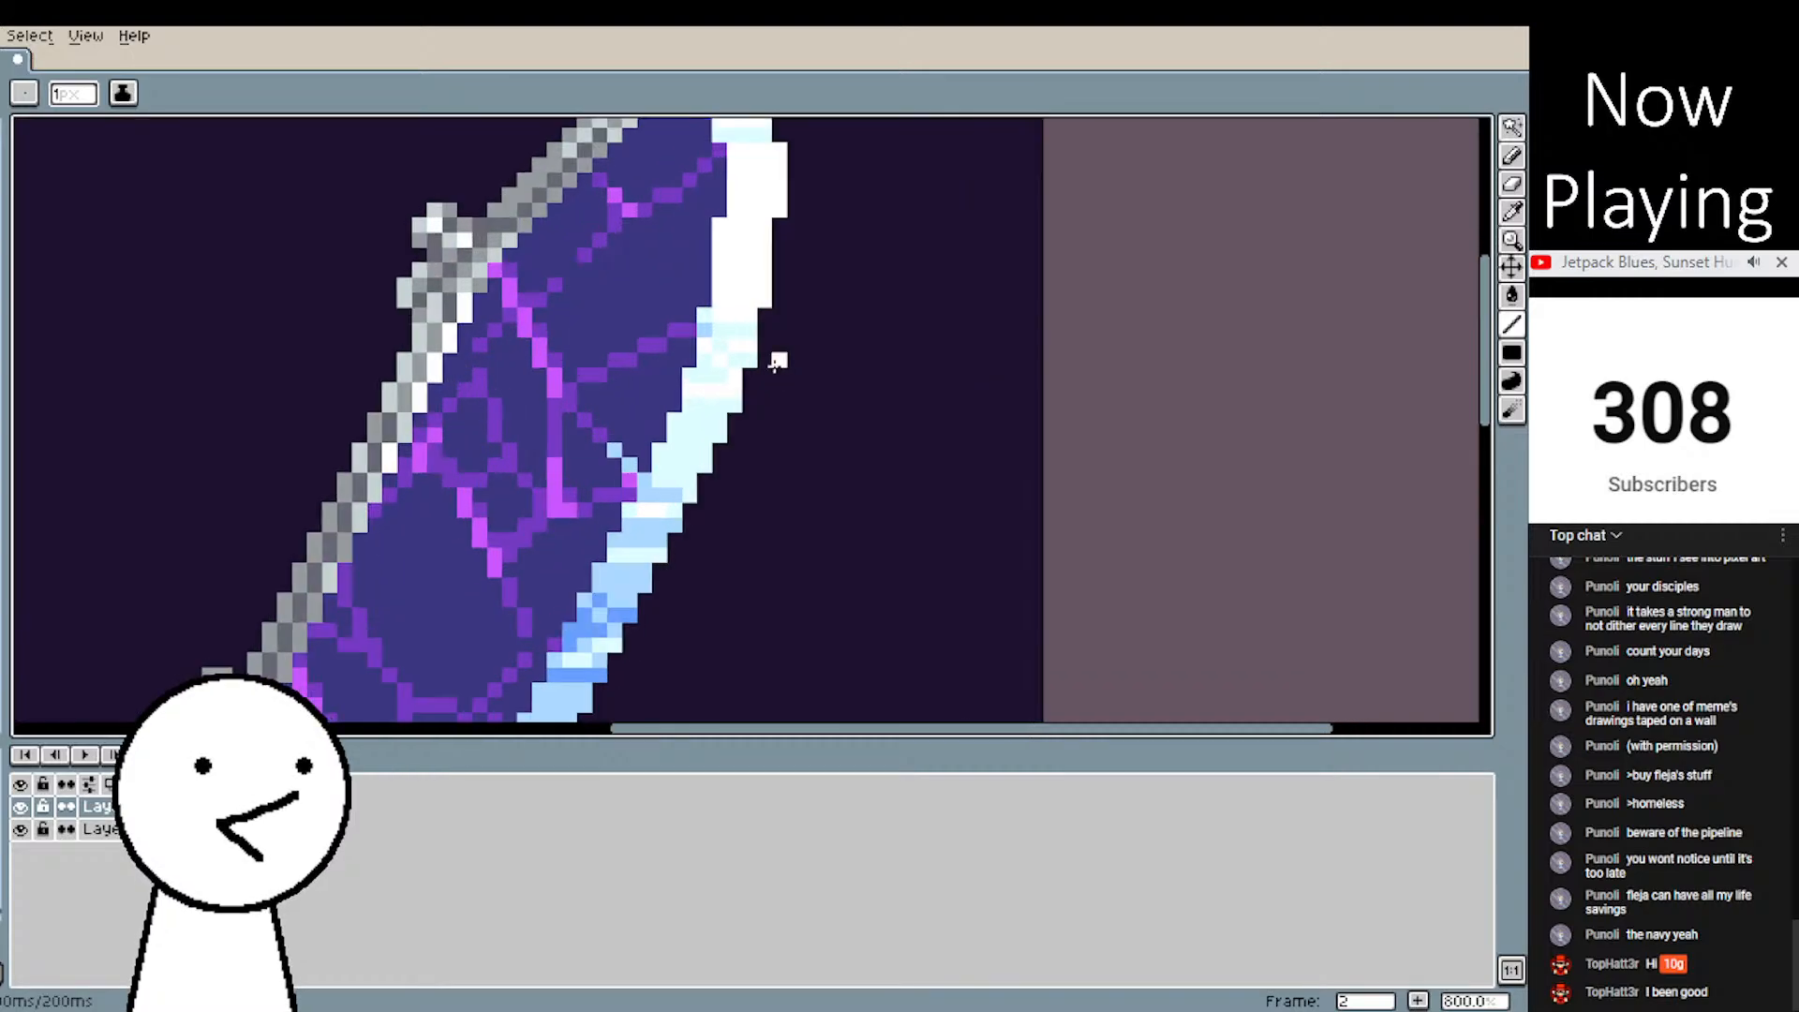
scroll(684, 314, up, 1)
click(1512, 210)
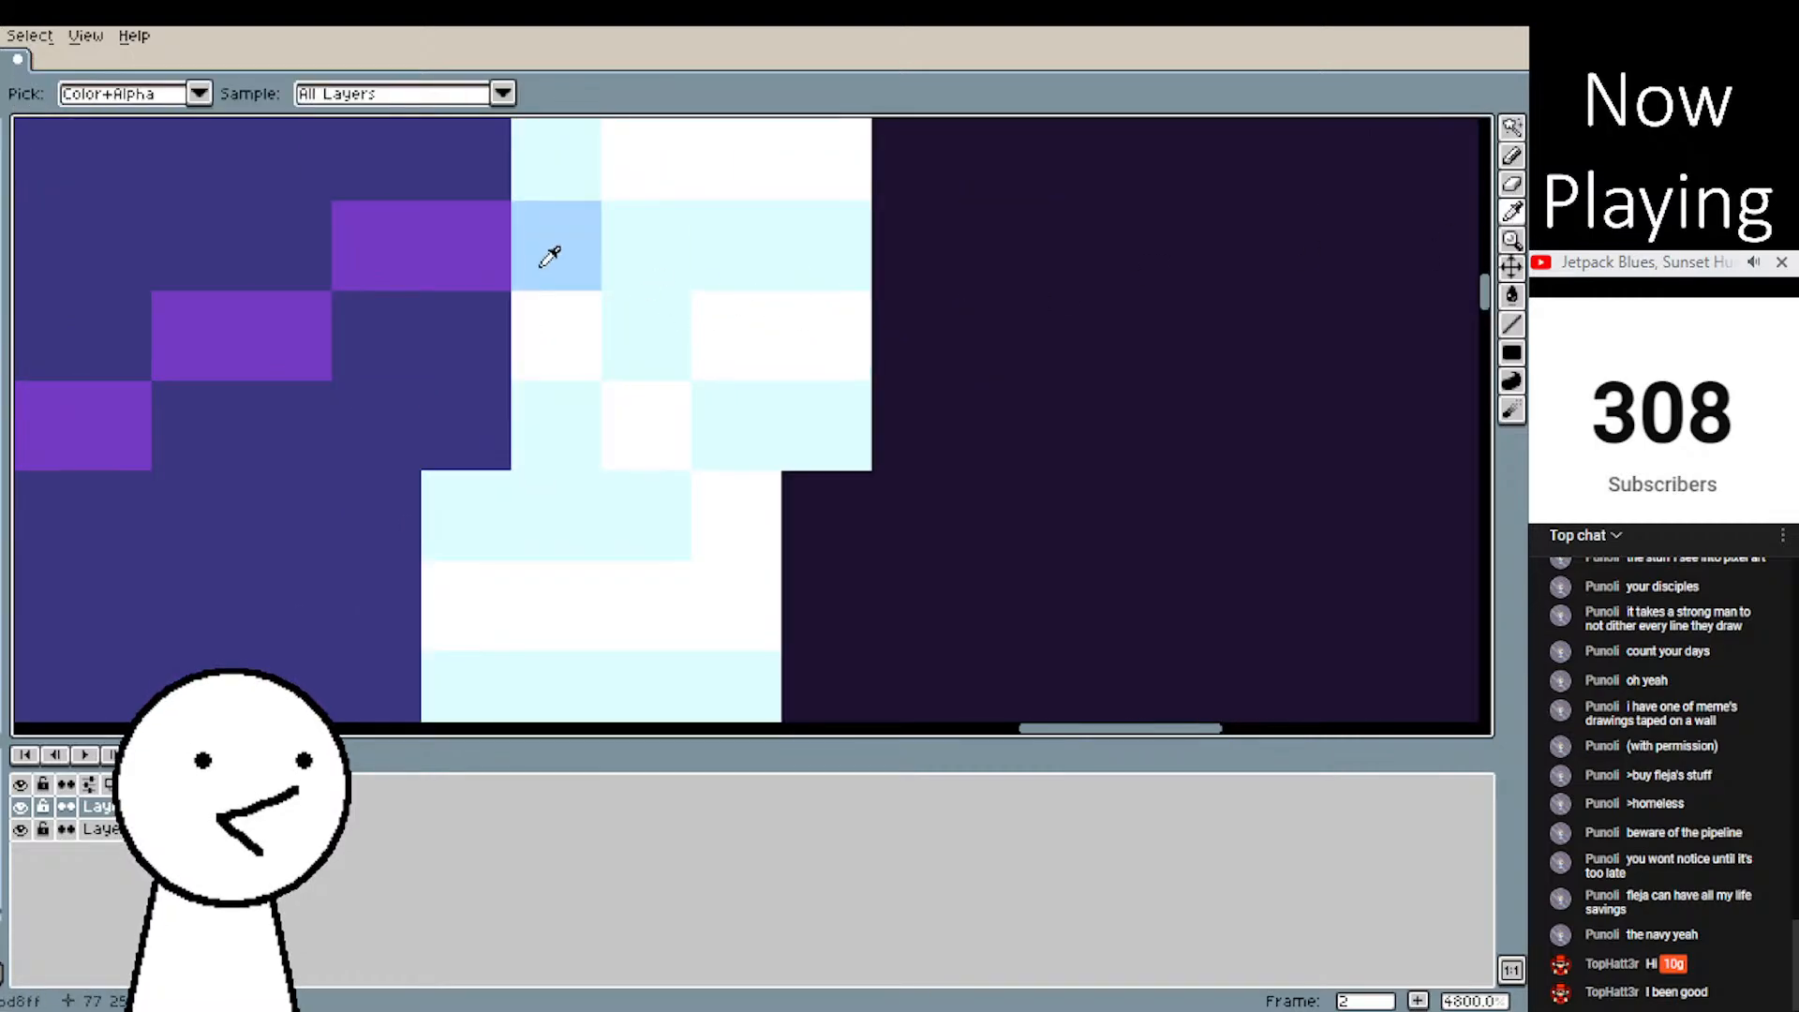
click(1512, 325)
scroll(1019, 333, down, 8)
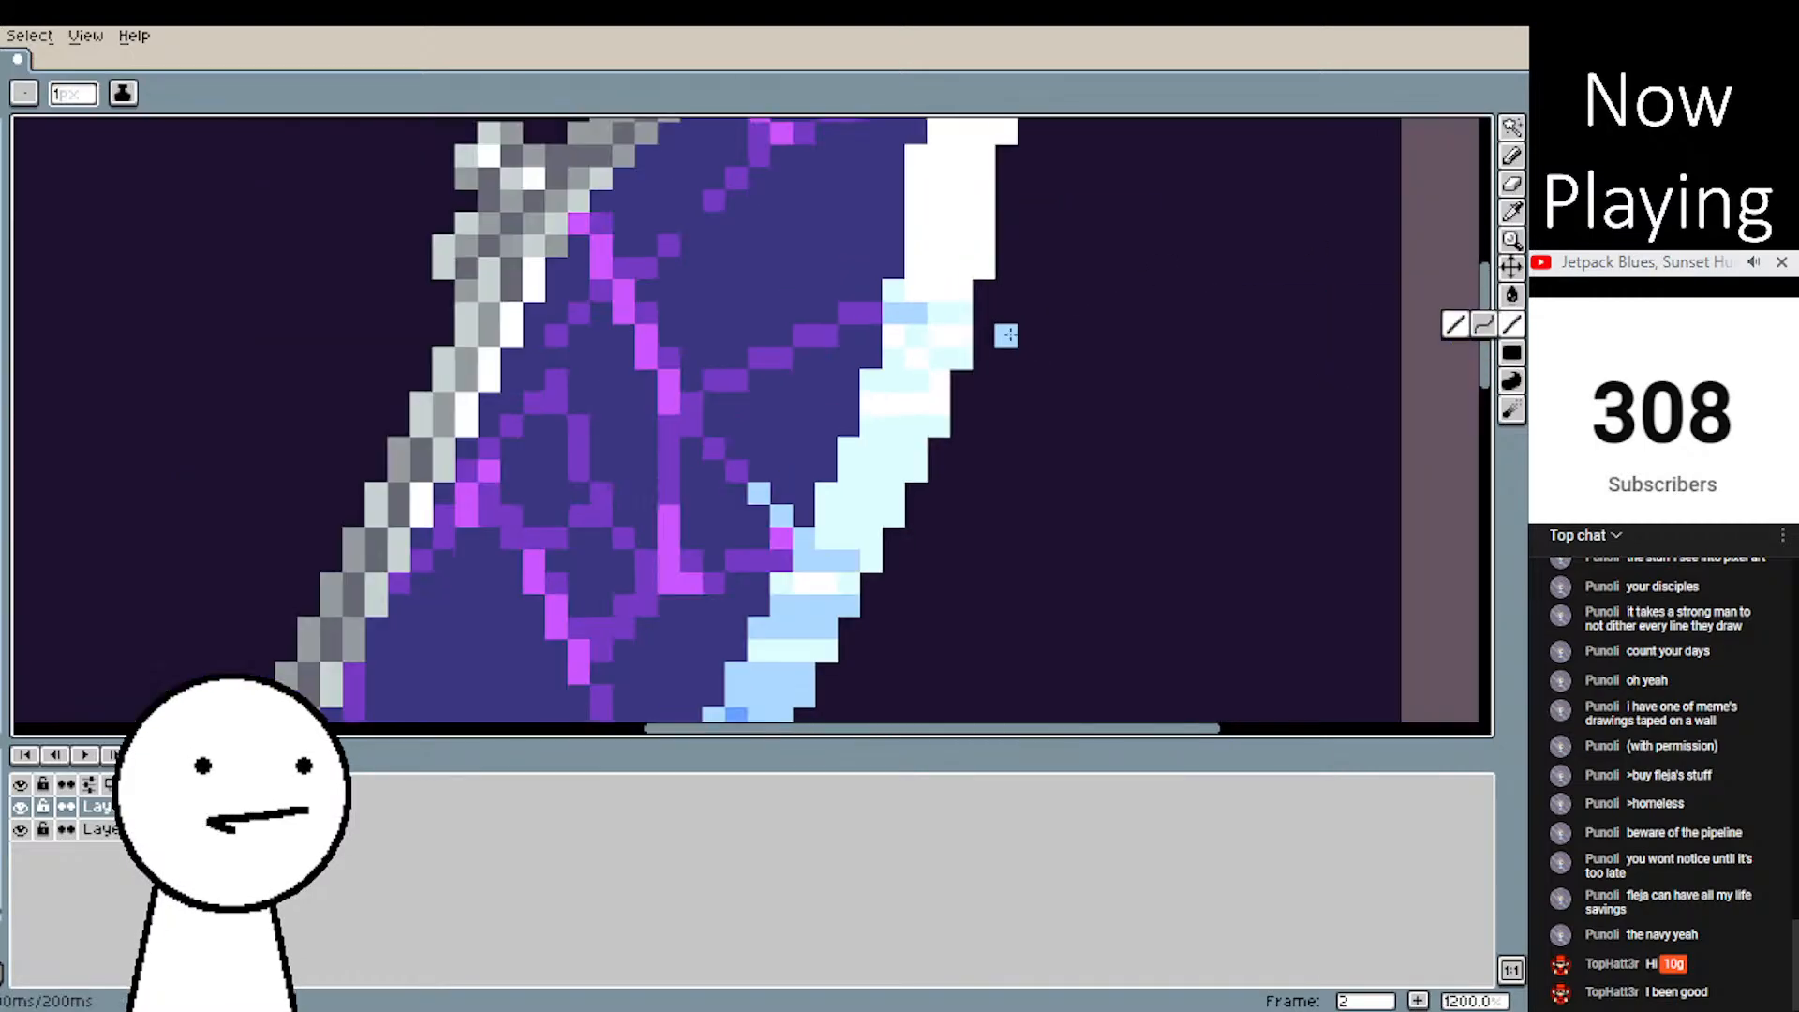
scroll(1019, 334, down, 1)
scroll(1026, 333, up, 7)
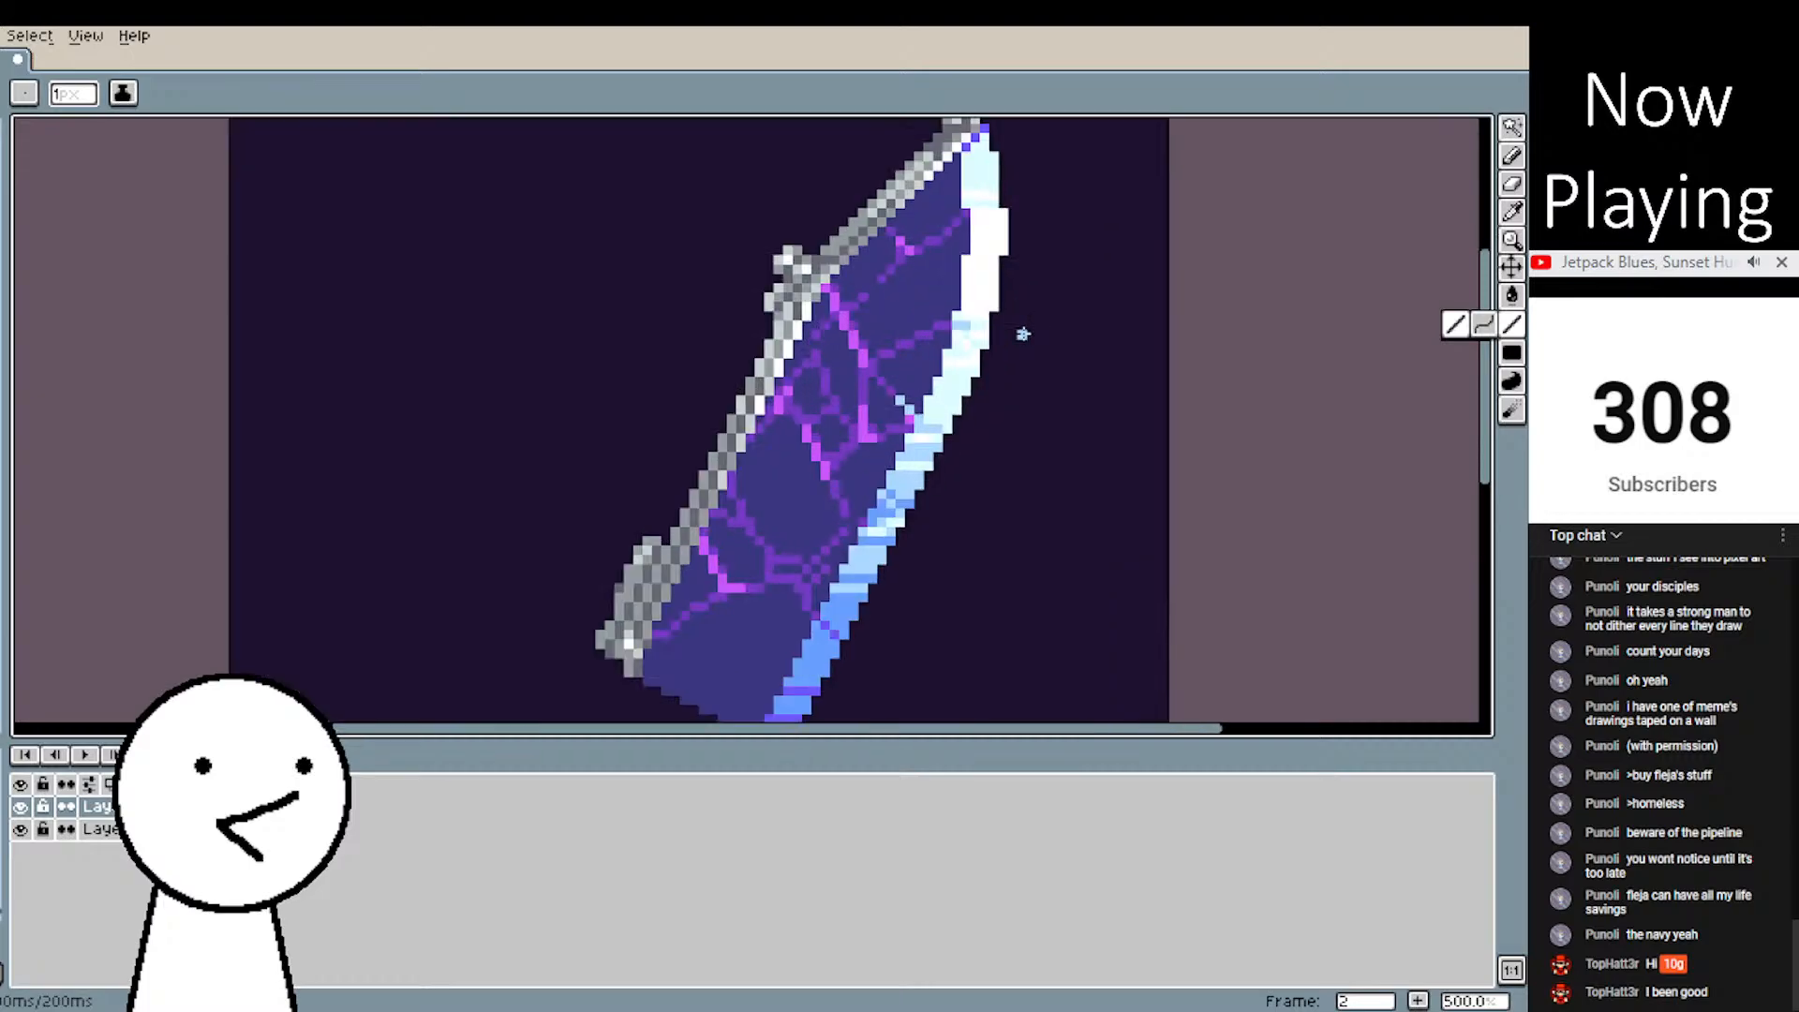
key(z)
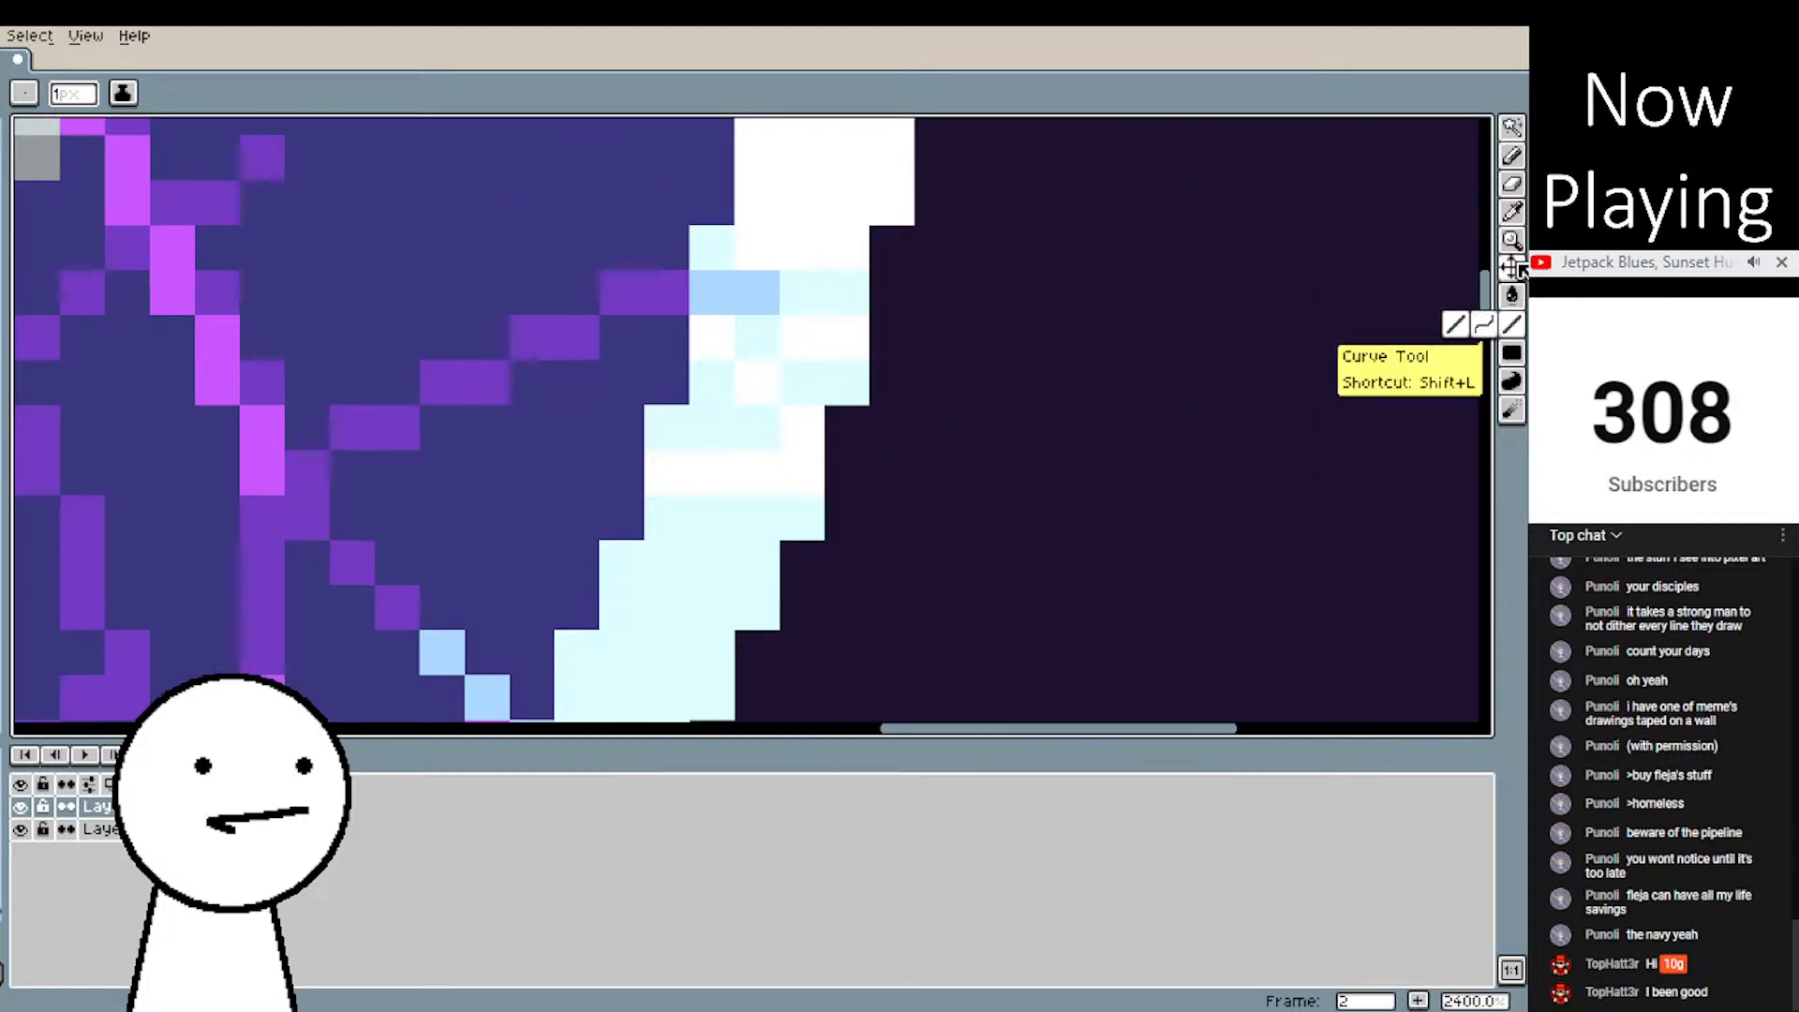
scroll(654, 582, down, 1)
scroll(1056, 398, down, 2)
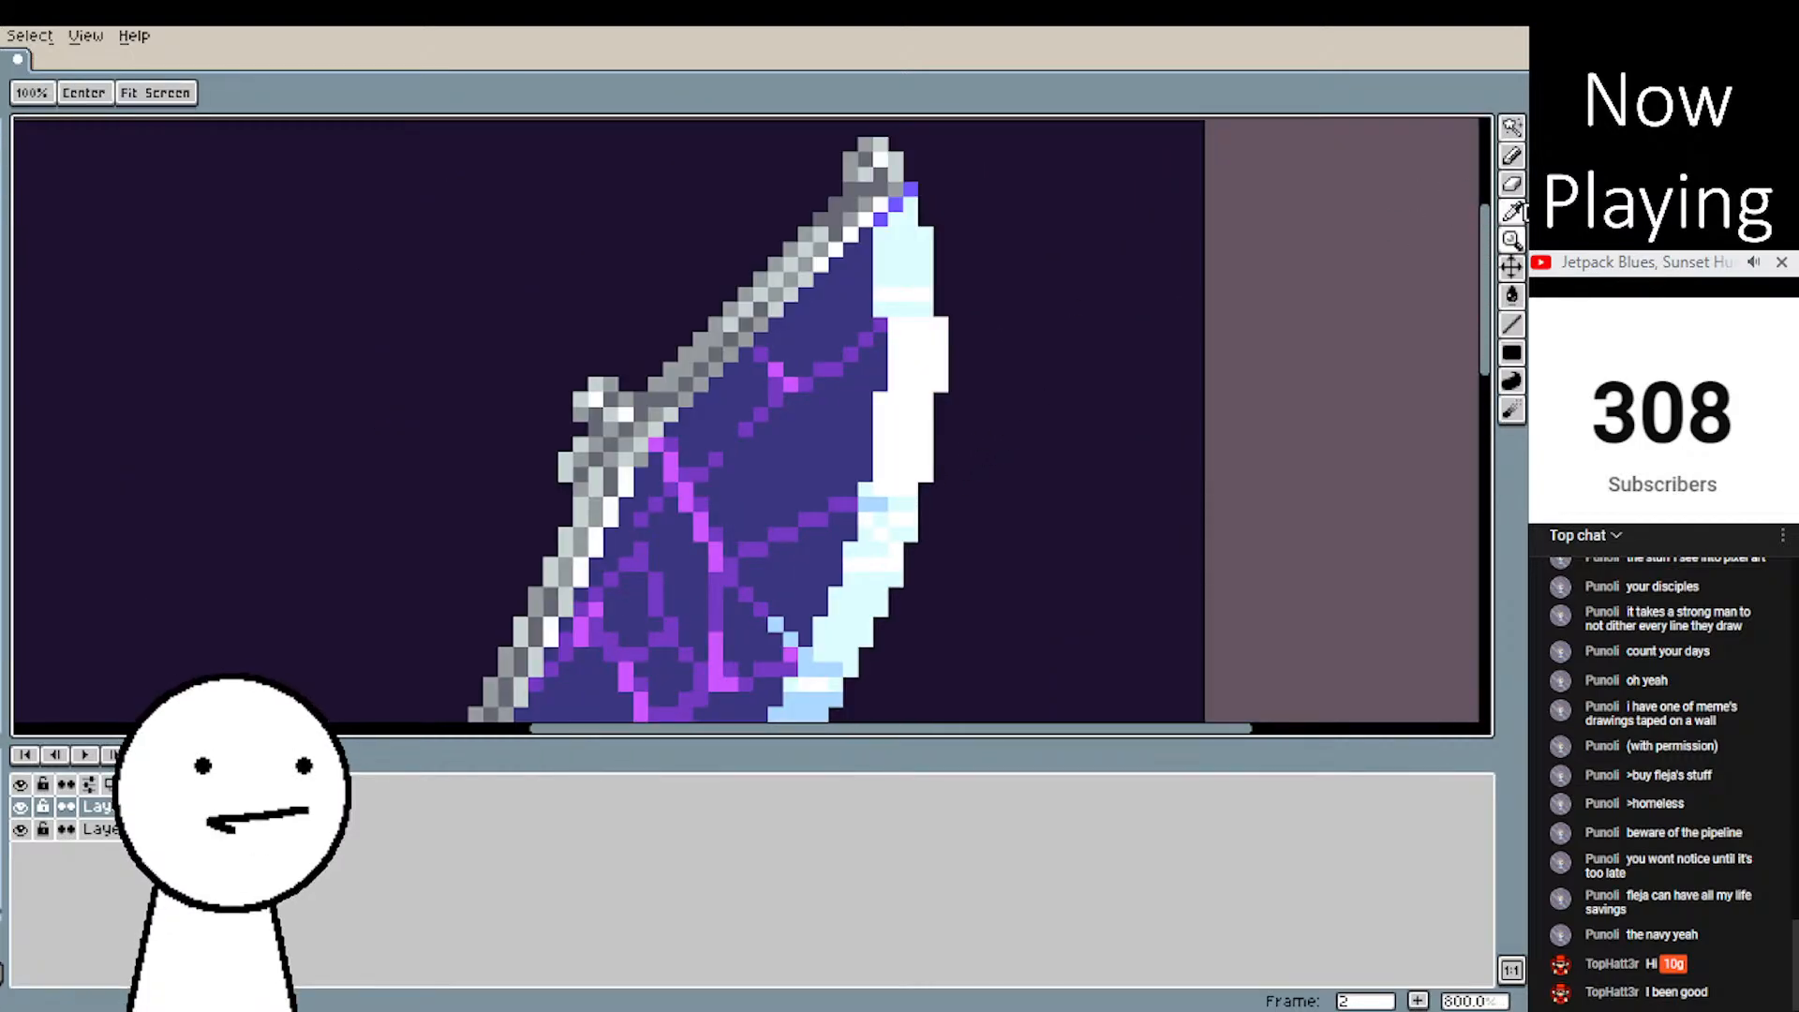
- Sample the tip's blue-violet and line the inner side of the white edge with it where the topmost crack ends
key(i)
scroll(645, 361, right, 5)
scroll(645, 361, down, 1)
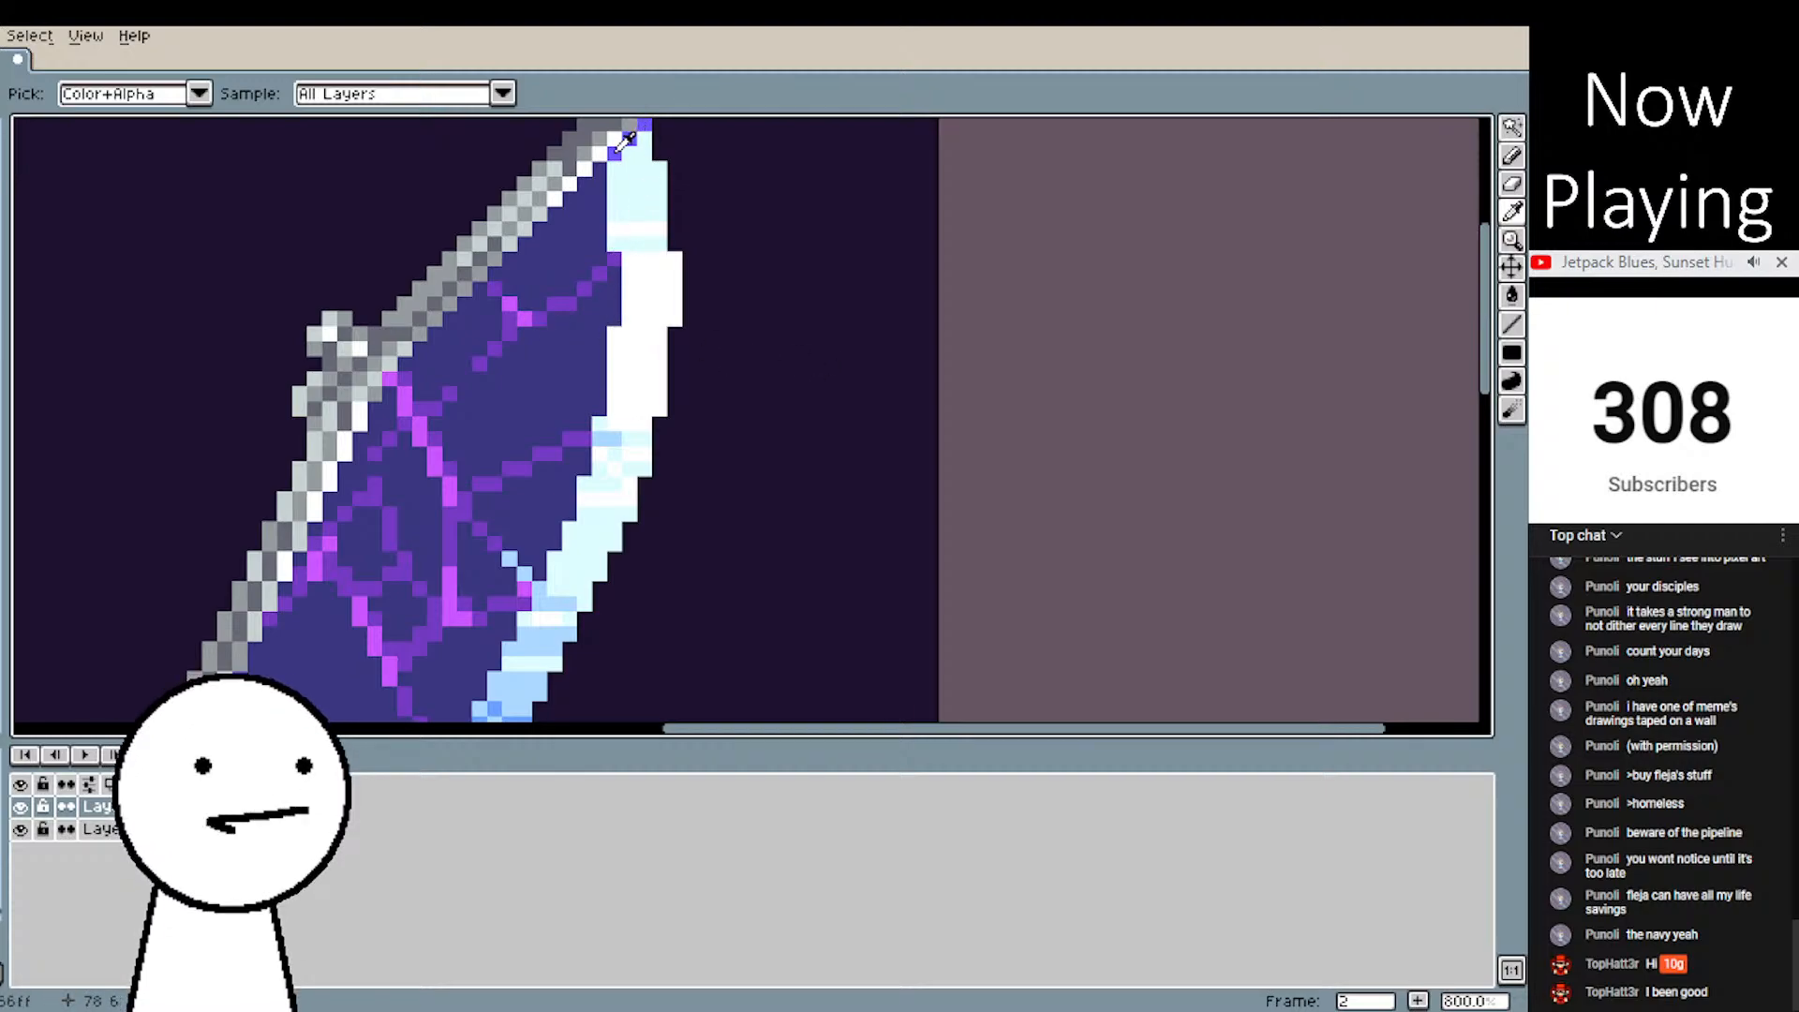
click(1513, 324)
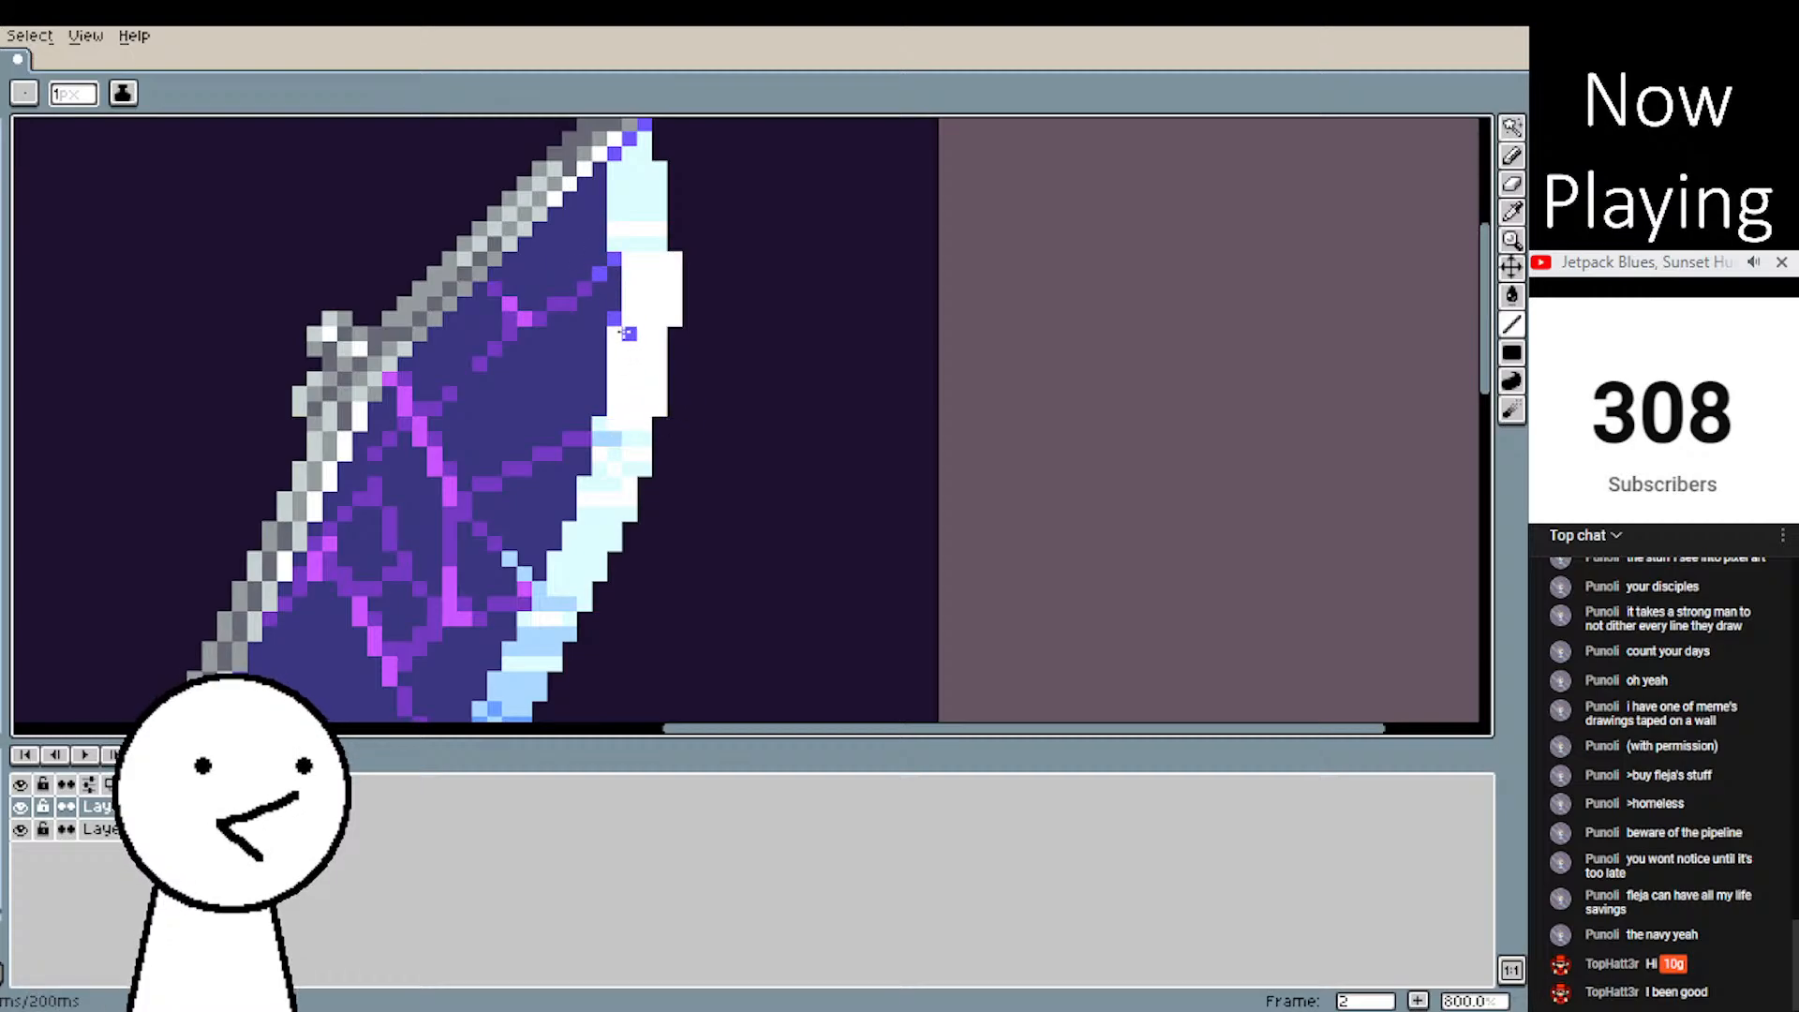
scroll(820, 342, down, 3)
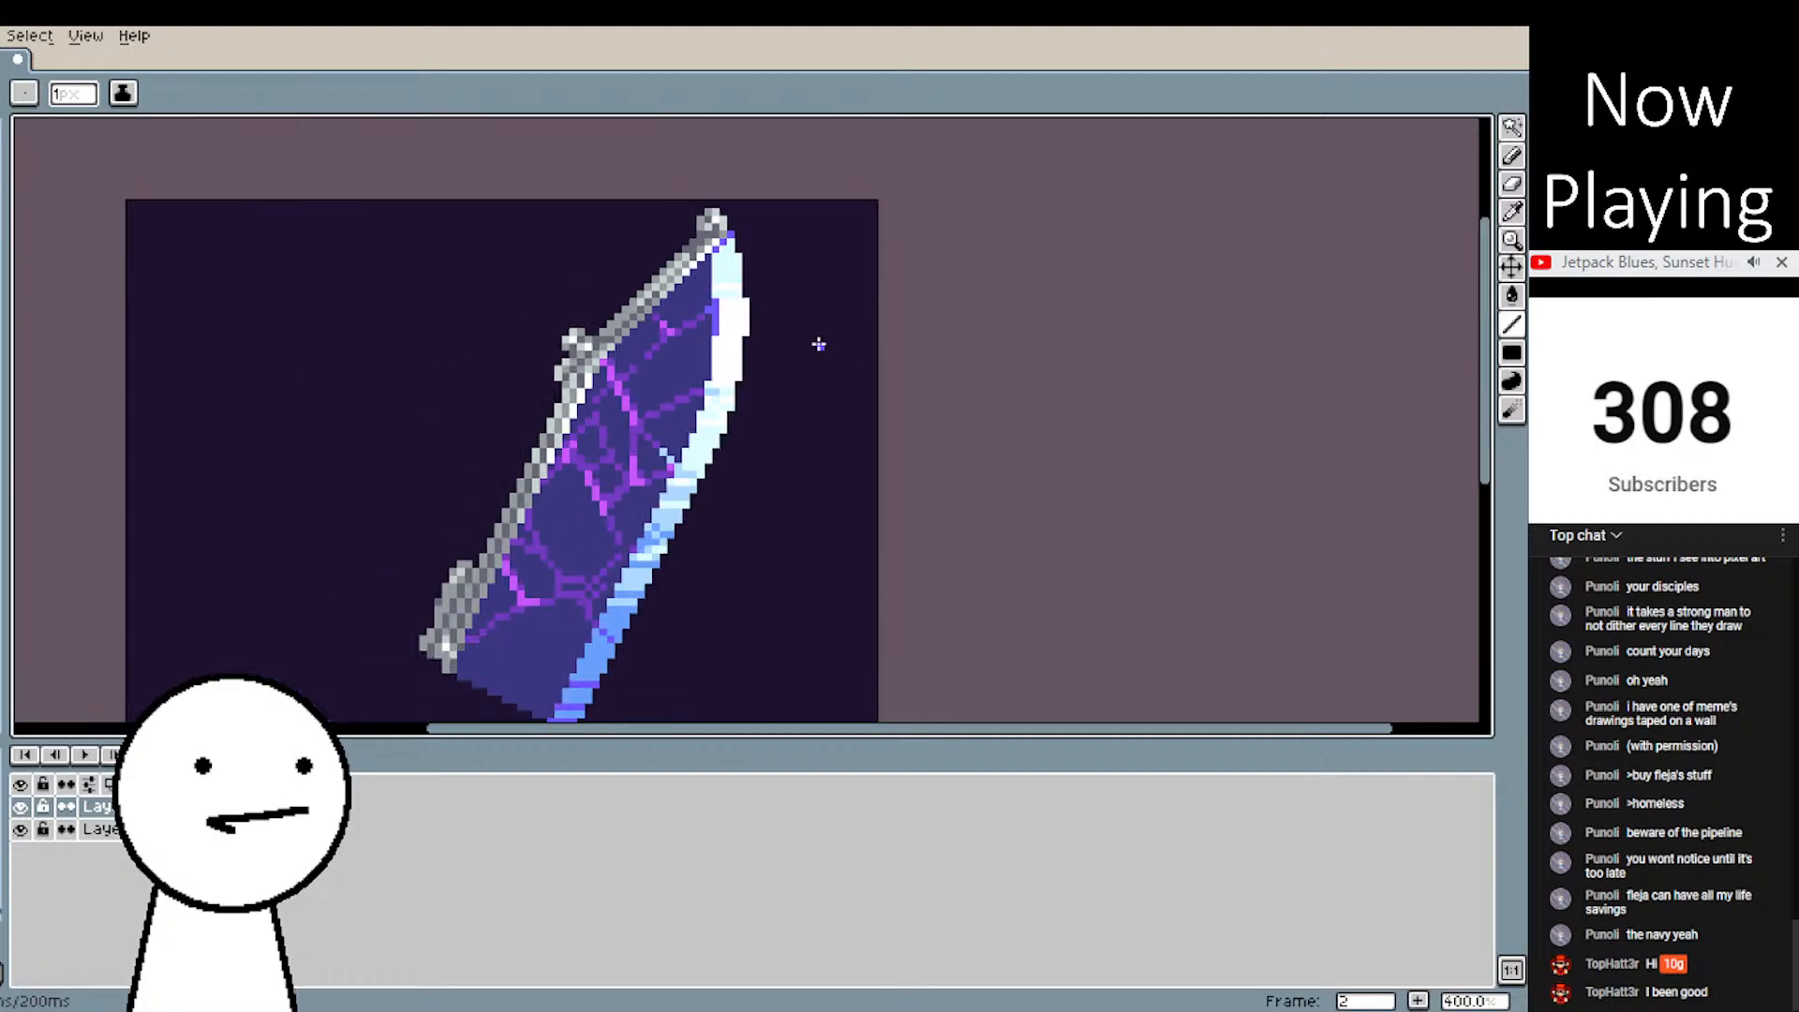
scroll(844, 341, up, 3)
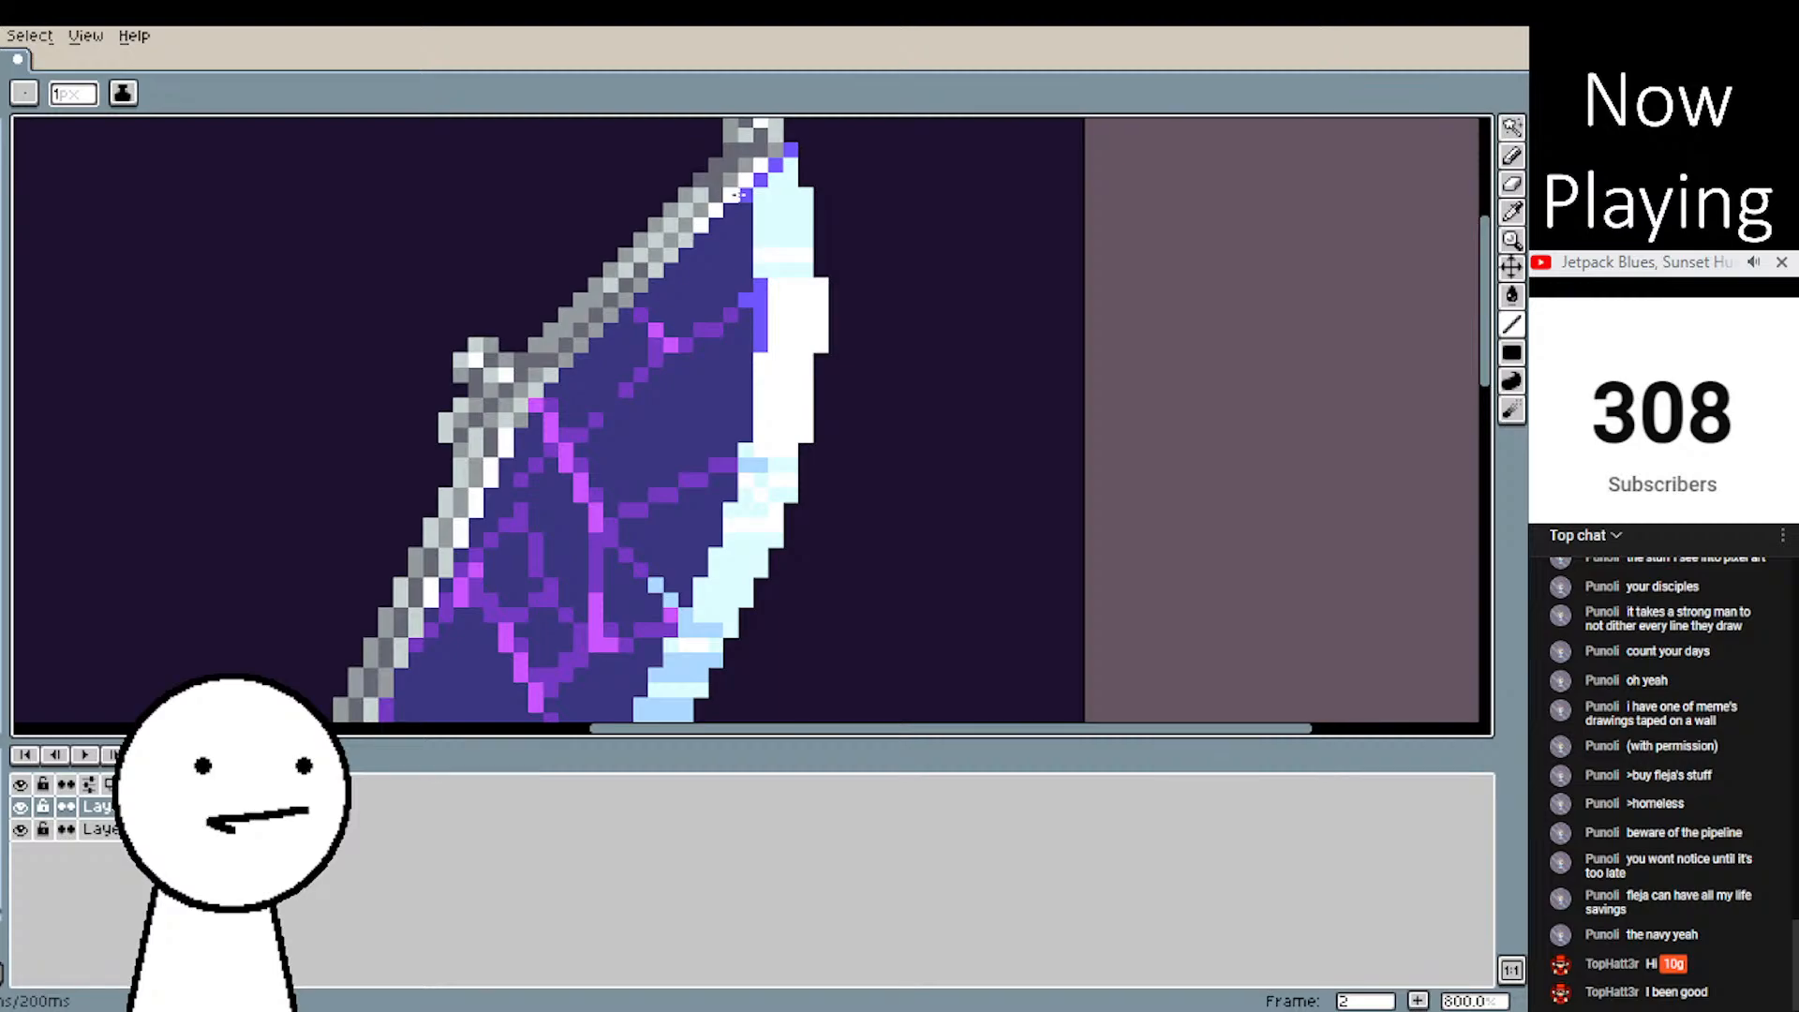
- Place blue-violet pixels at both ends of the short light-blue crack segment, undoing the extra stroke up the crack
drag(718, 495, 514, 309)
drag(664, 525, 724, 510)
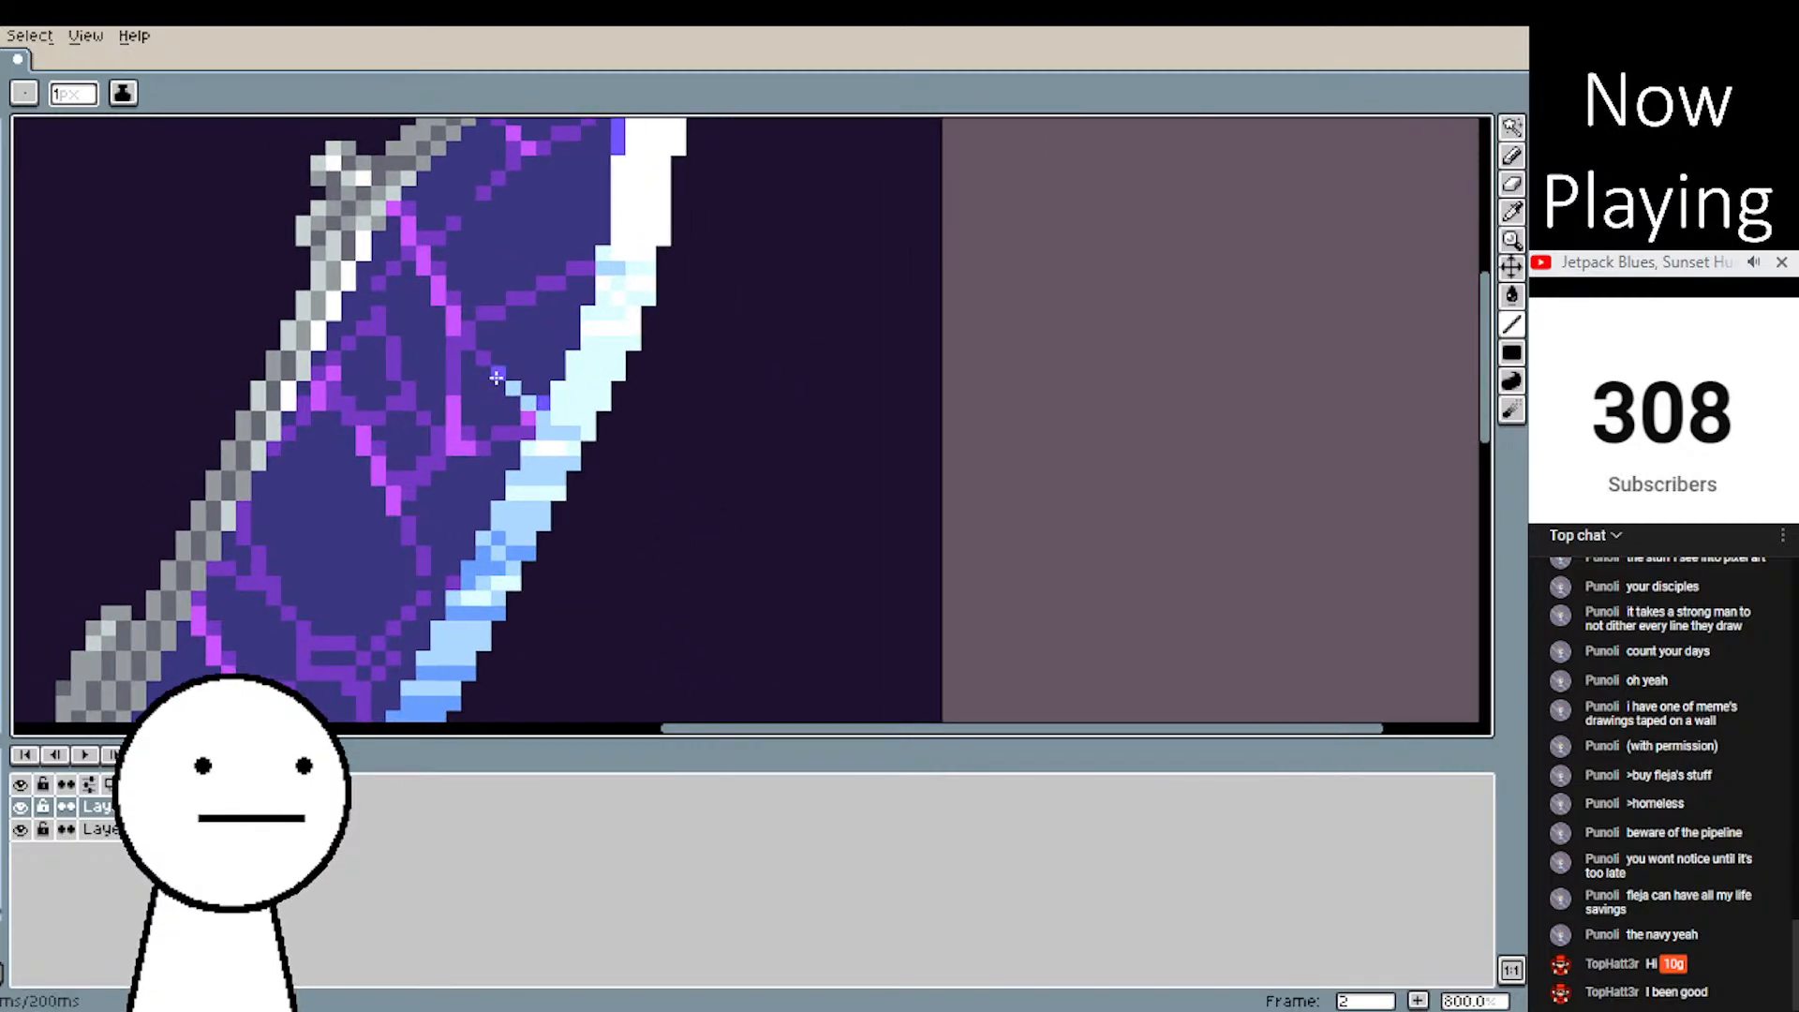
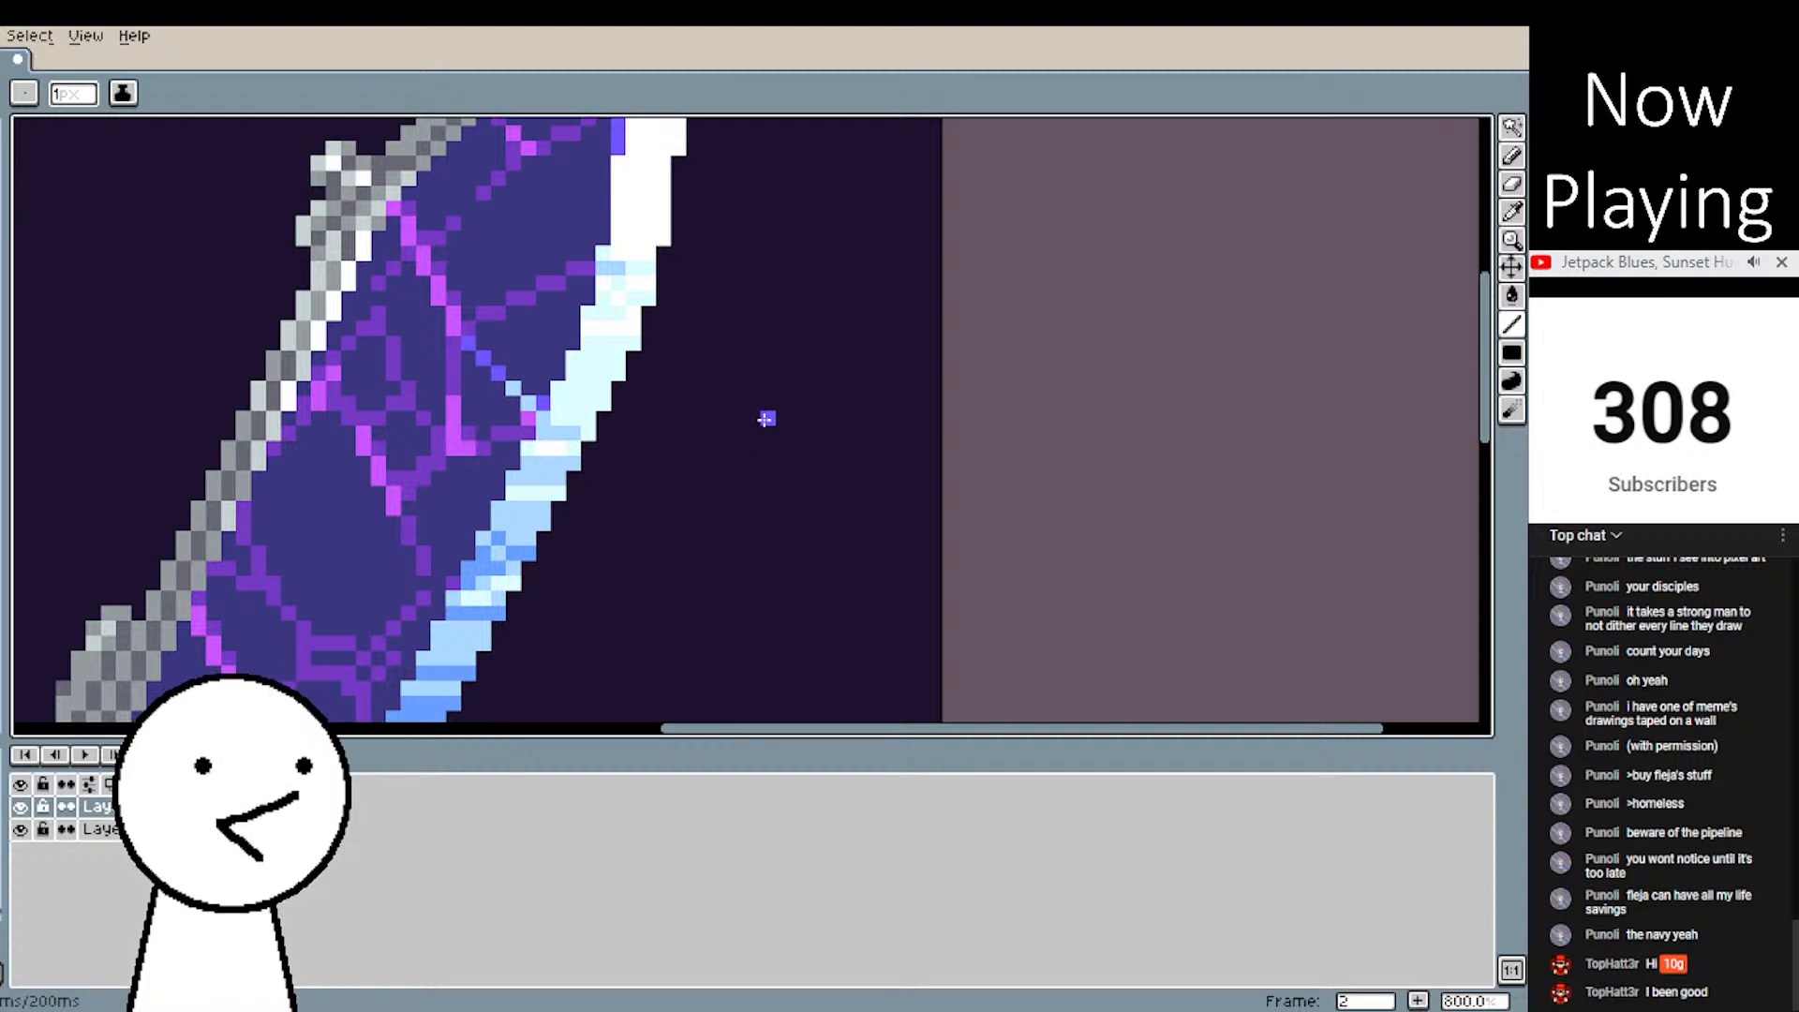
key(ctrl+z)
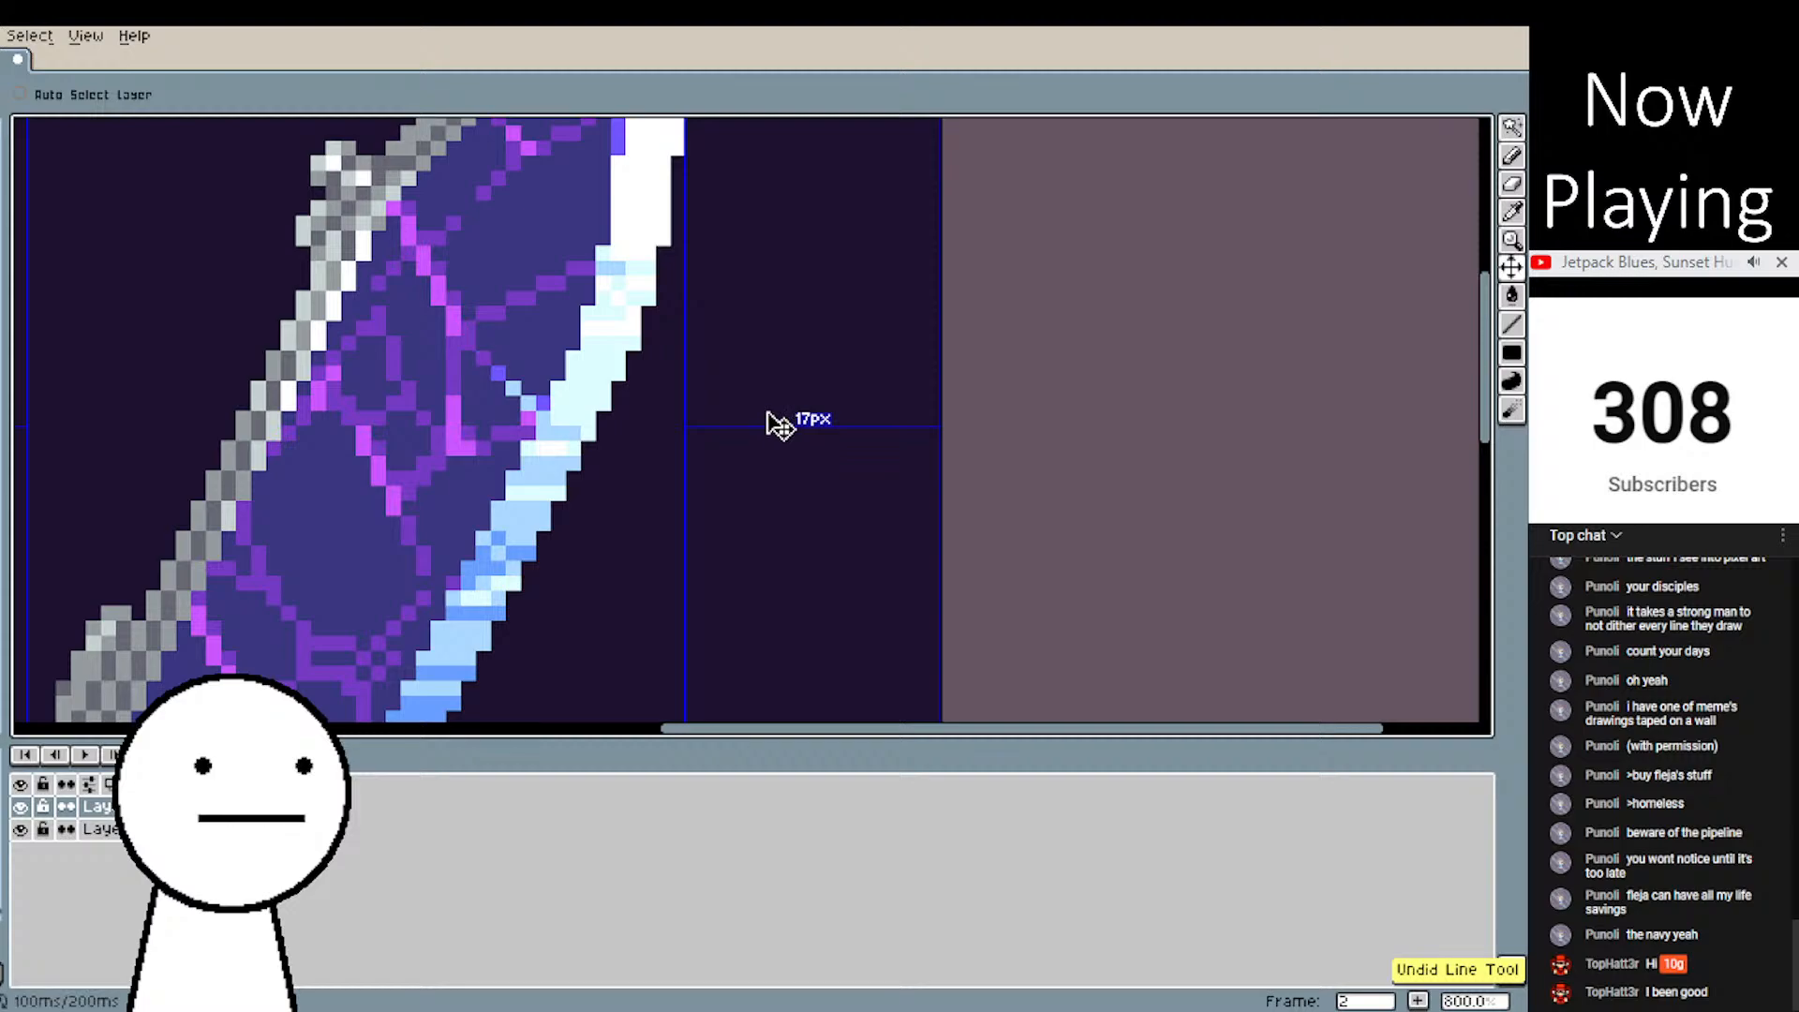
- Dot blue-violet accent pixels along the upper inner side of the light edge, with a short vertical run near the tip
drag(603, 397, 609, 398)
drag(641, 332, 658, 393)
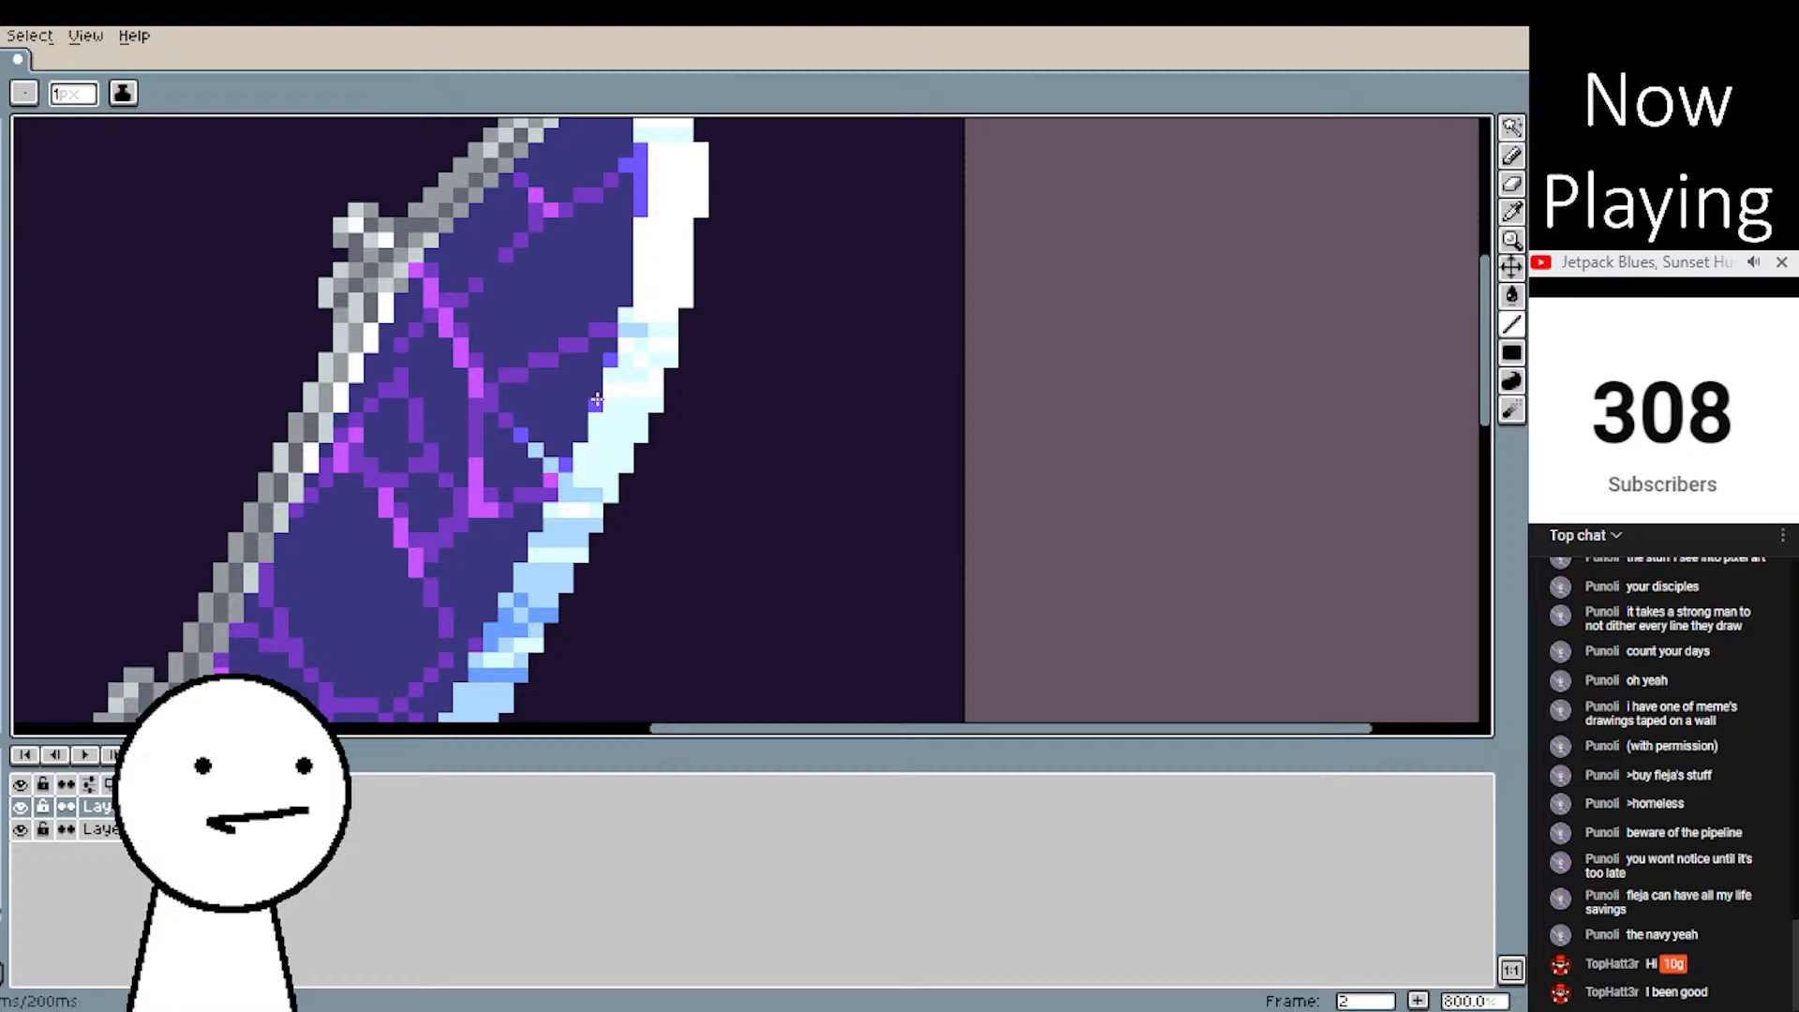
mouse_move(620, 298)
mouse_down()
mouse_move(620, 280)
mouse_move(730, 339)
mouse_up()
scroll(716, 256, down, 2)
scroll(704, 197, up, 2)
drag(649, 234, 647, 256)
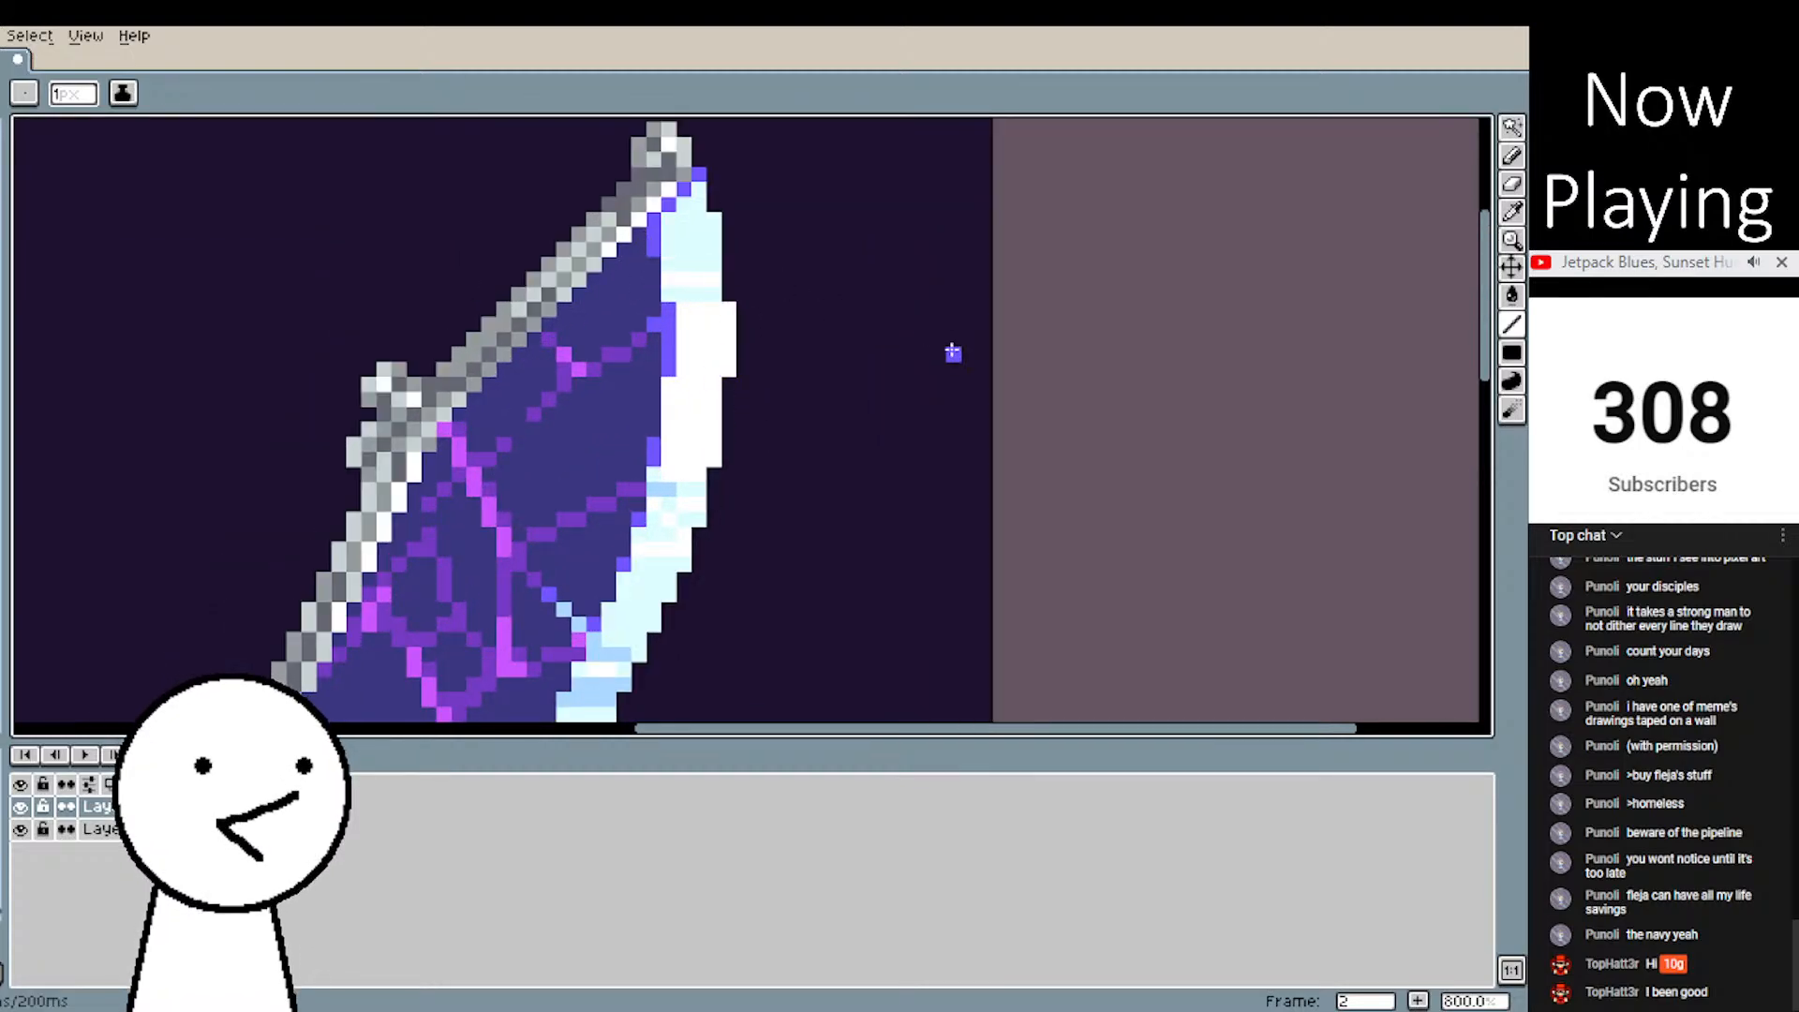
- Try recolouring the bars of the small purple crack junction near the lower blue edge in blue-violet
scroll(951, 349, down, 4)
scroll(897, 371, up, 5)
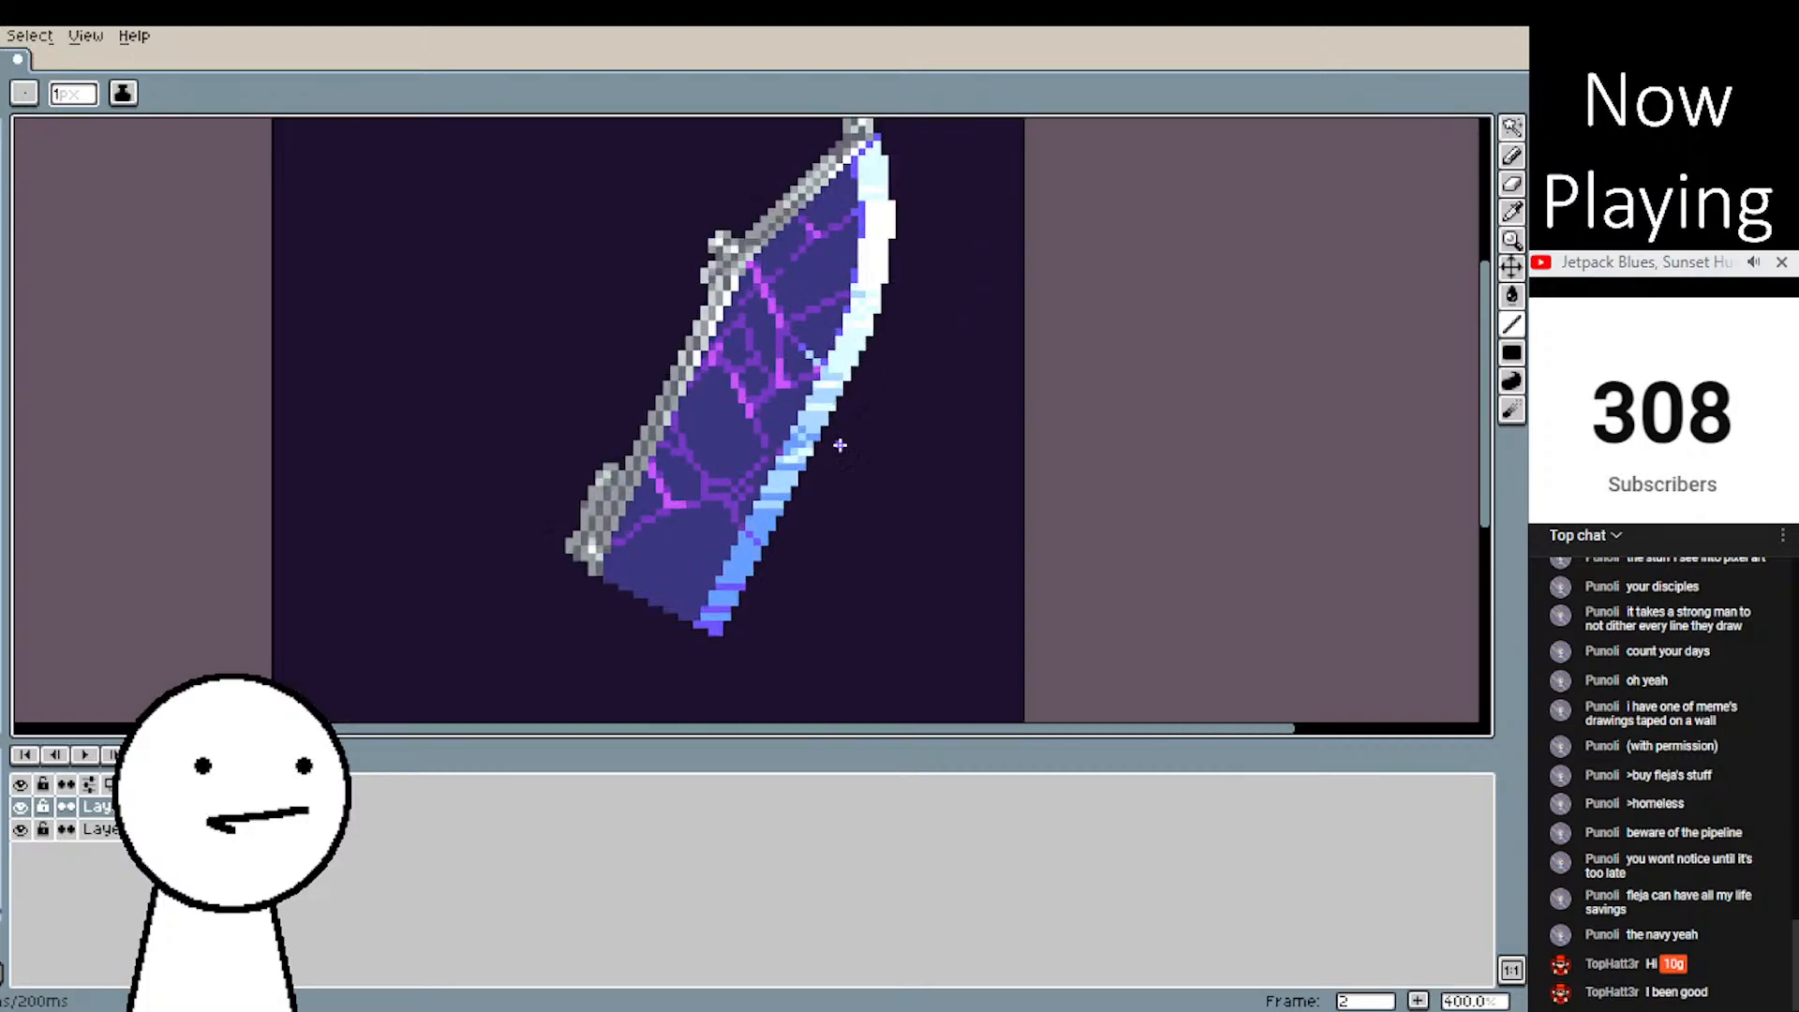
scroll(765, 559, down, 4)
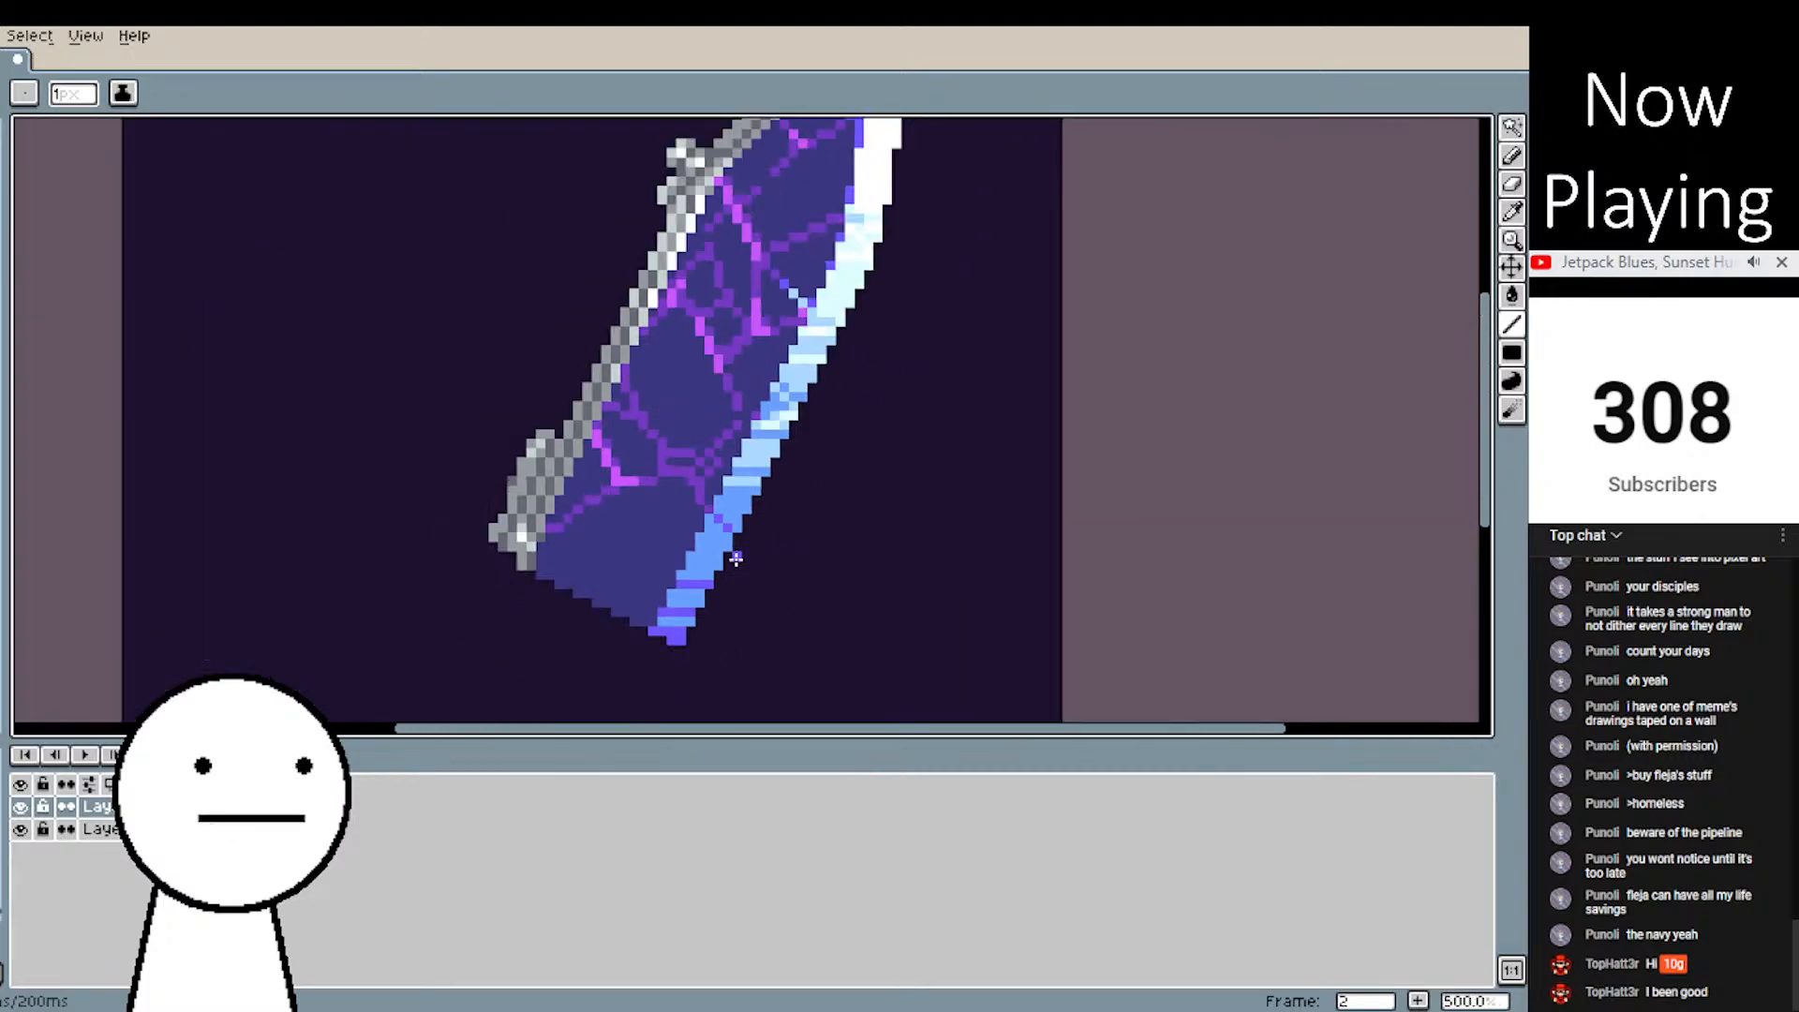
scroll(629, 559, up, 6)
scroll(803, 346, down, 4)
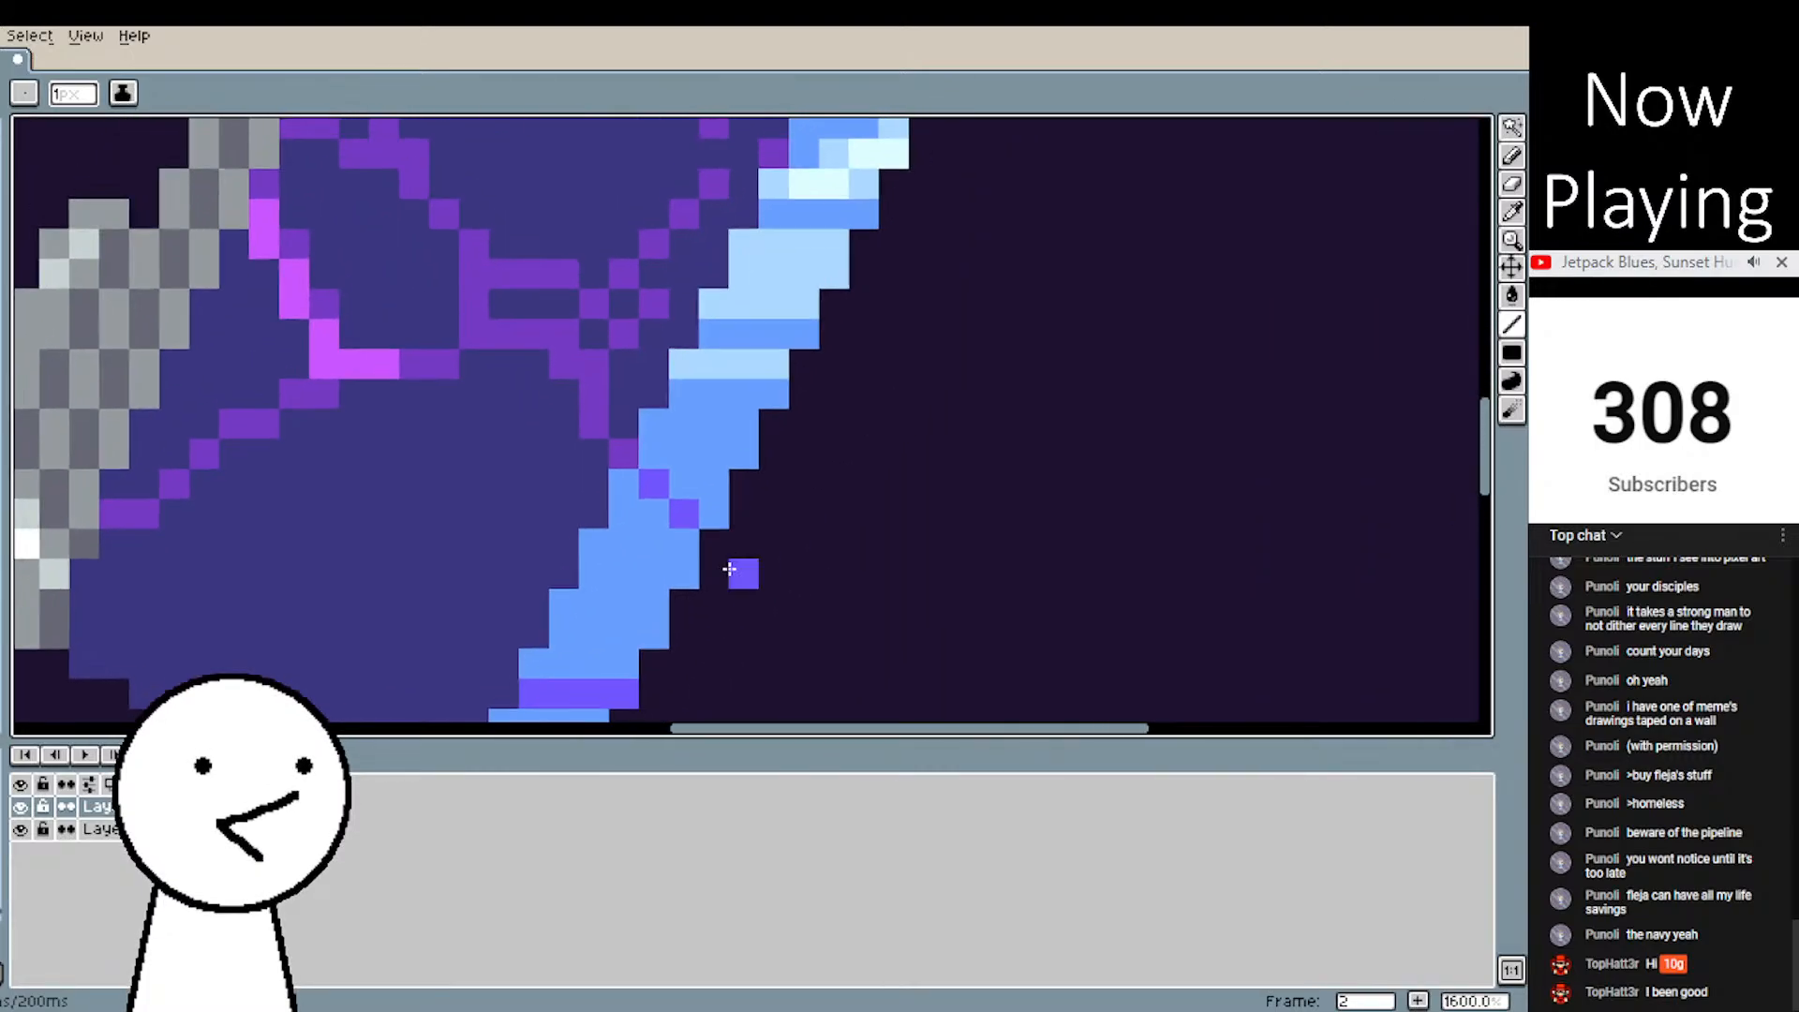
scroll(762, 448, up, 3)
scroll(803, 534, up, 2)
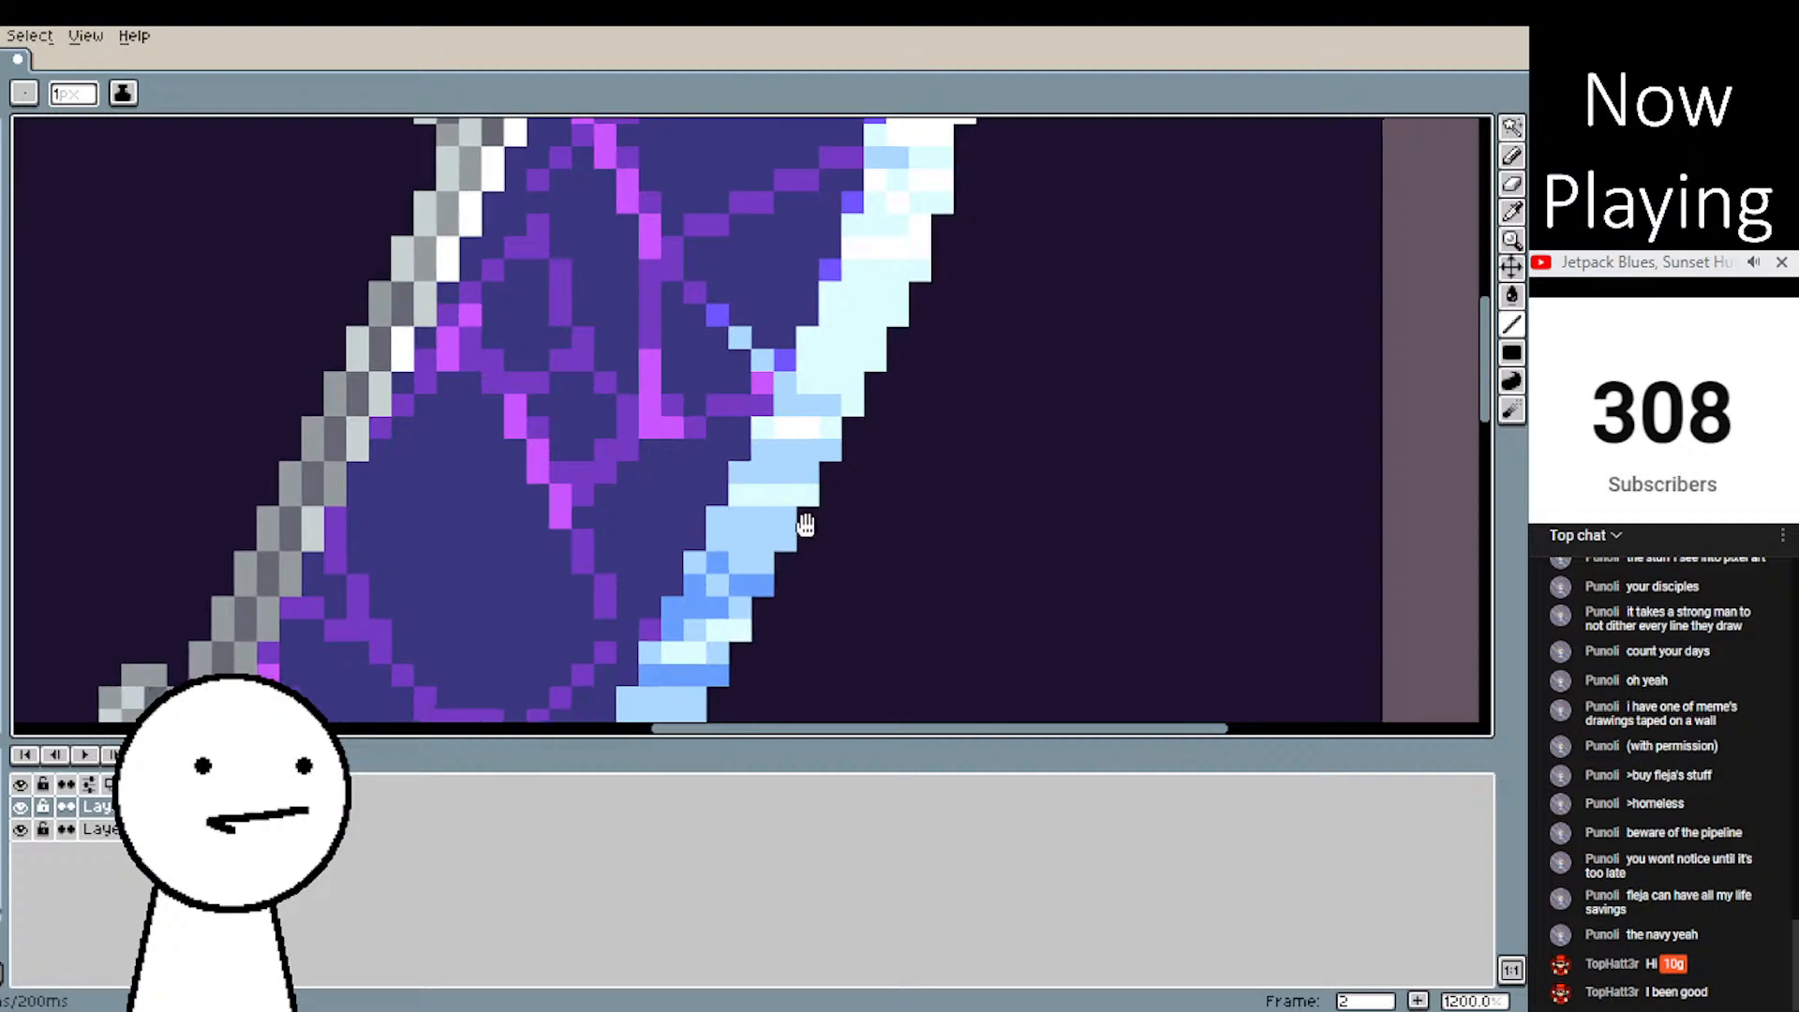
scroll(362, 458, up, 2)
drag(432, 426, 358, 413)
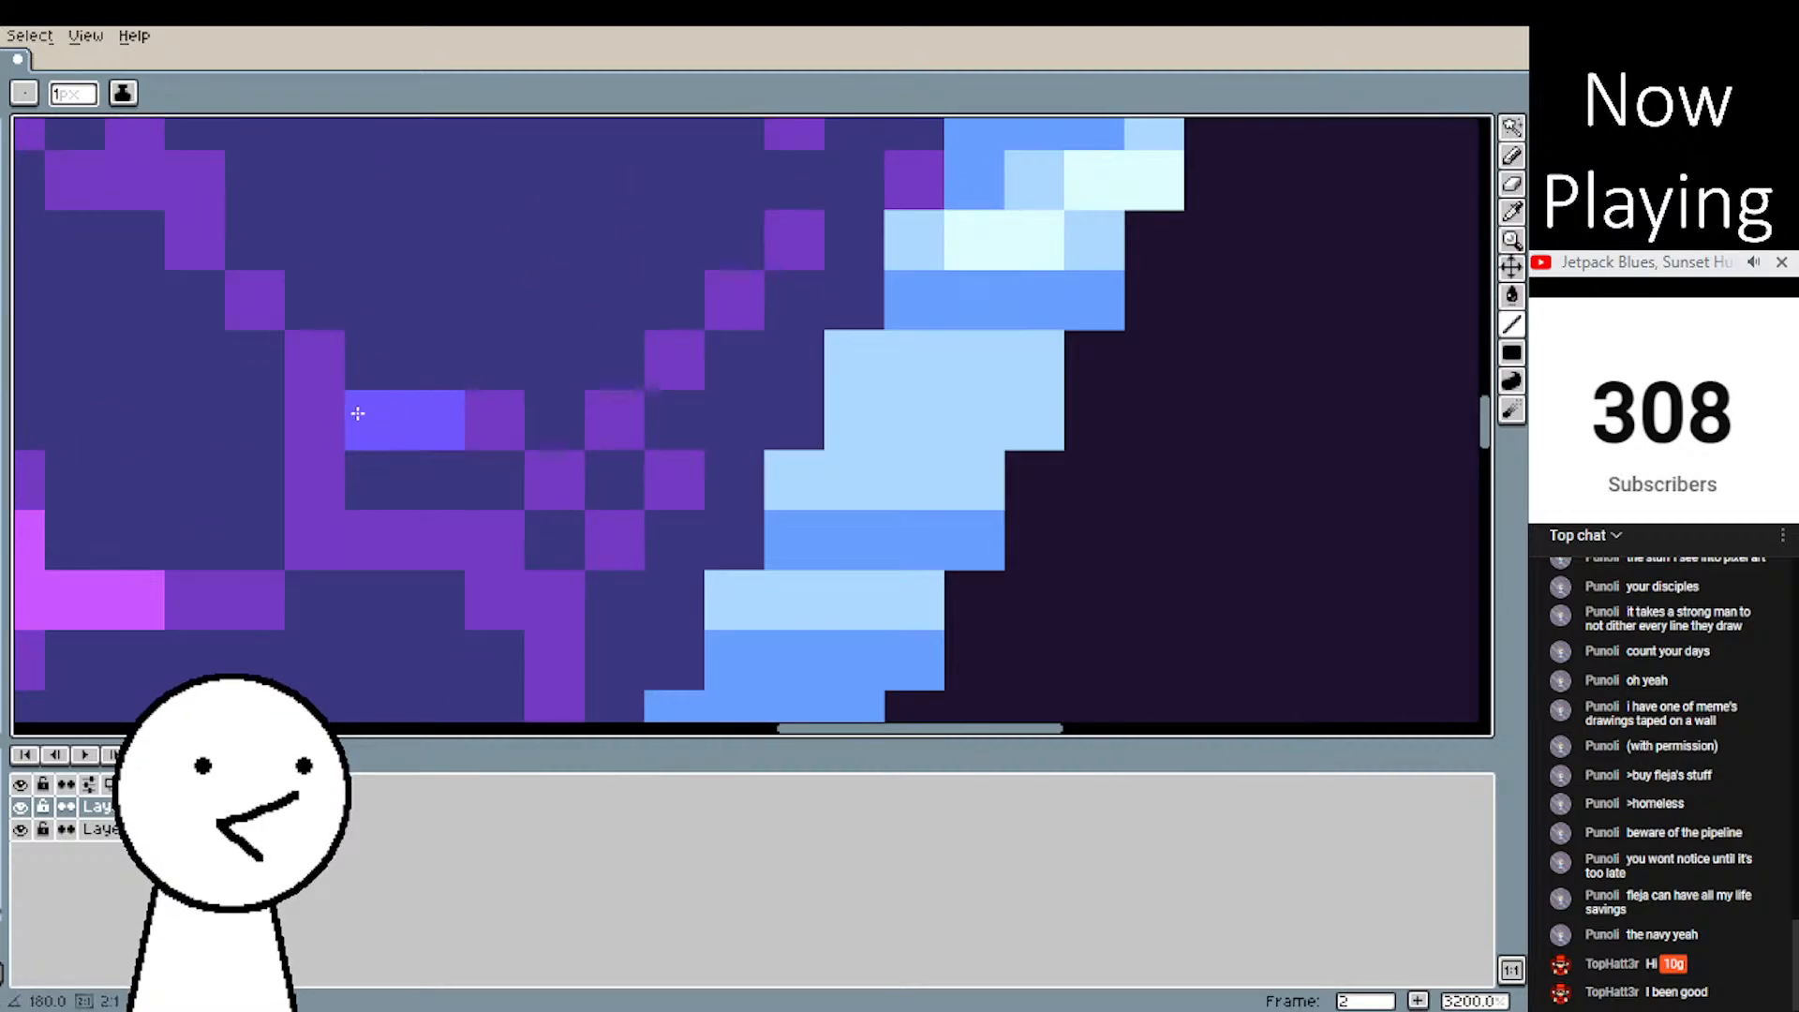
click(321, 482)
click(385, 526)
scroll(801, 560, down, 10)
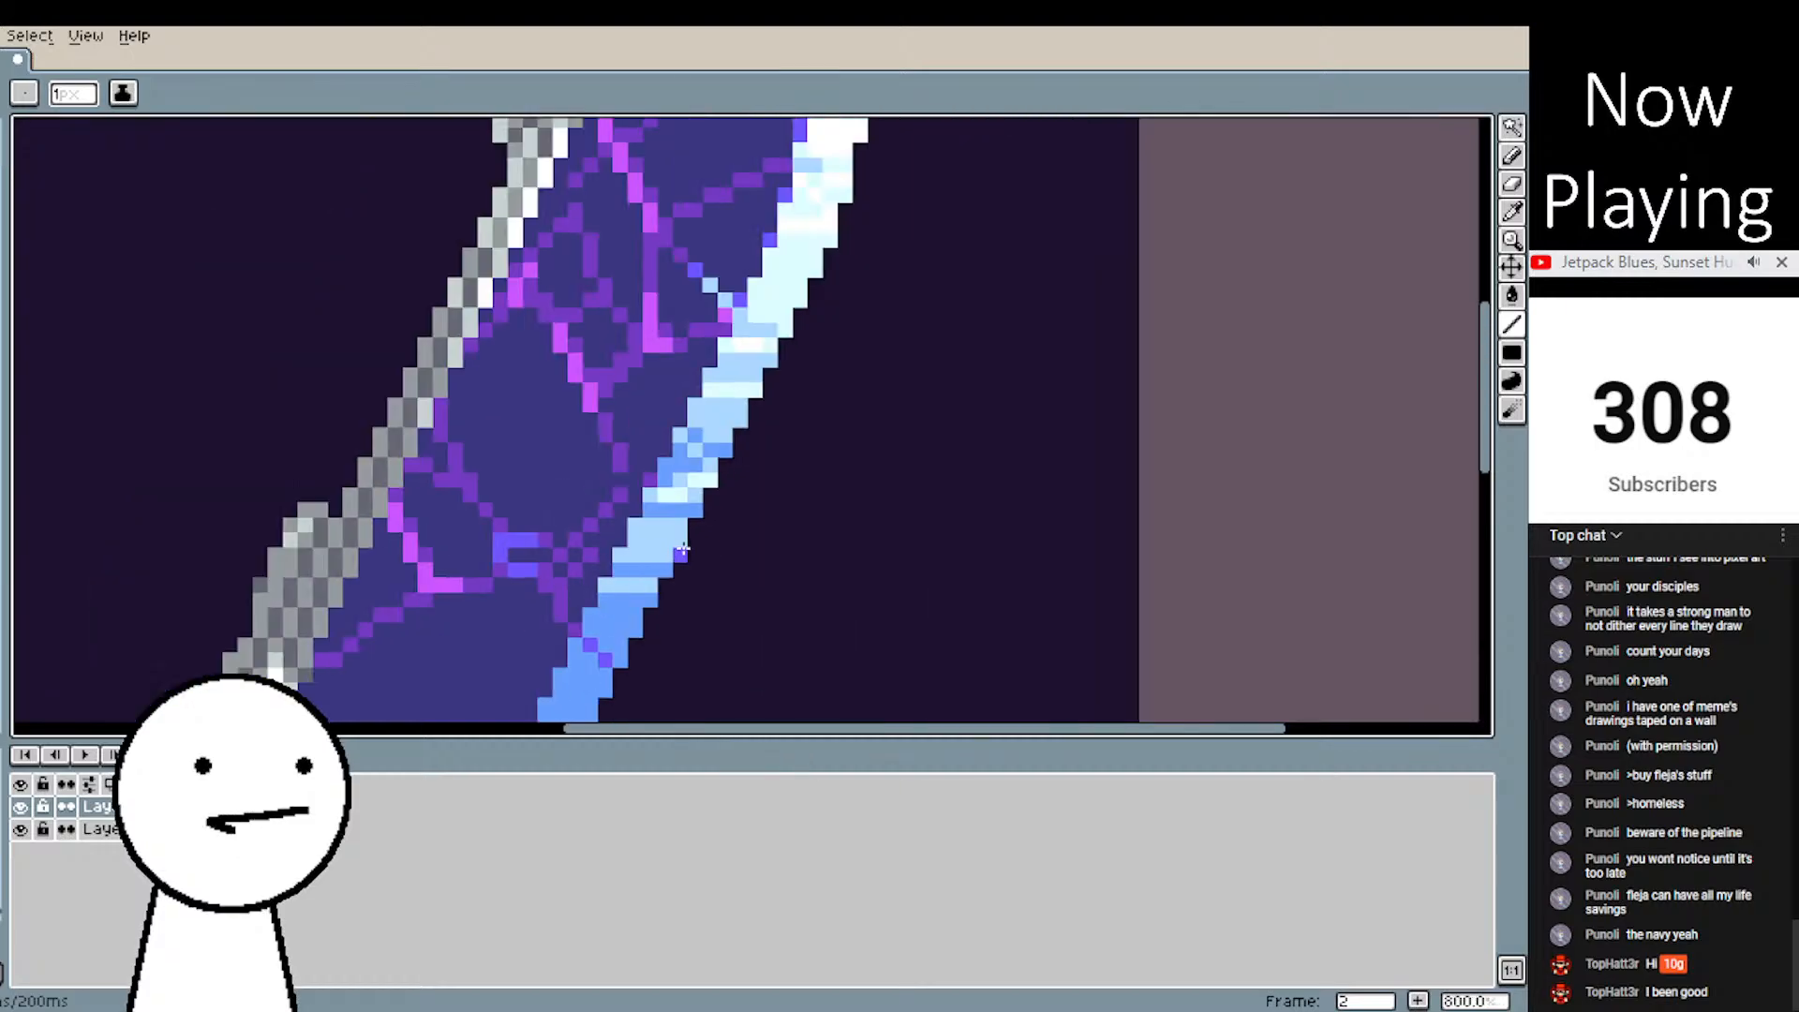
scroll(622, 566, up, 5)
- Undo the blue-violet recolouring of the purple crack junction
key(ctrl+z)
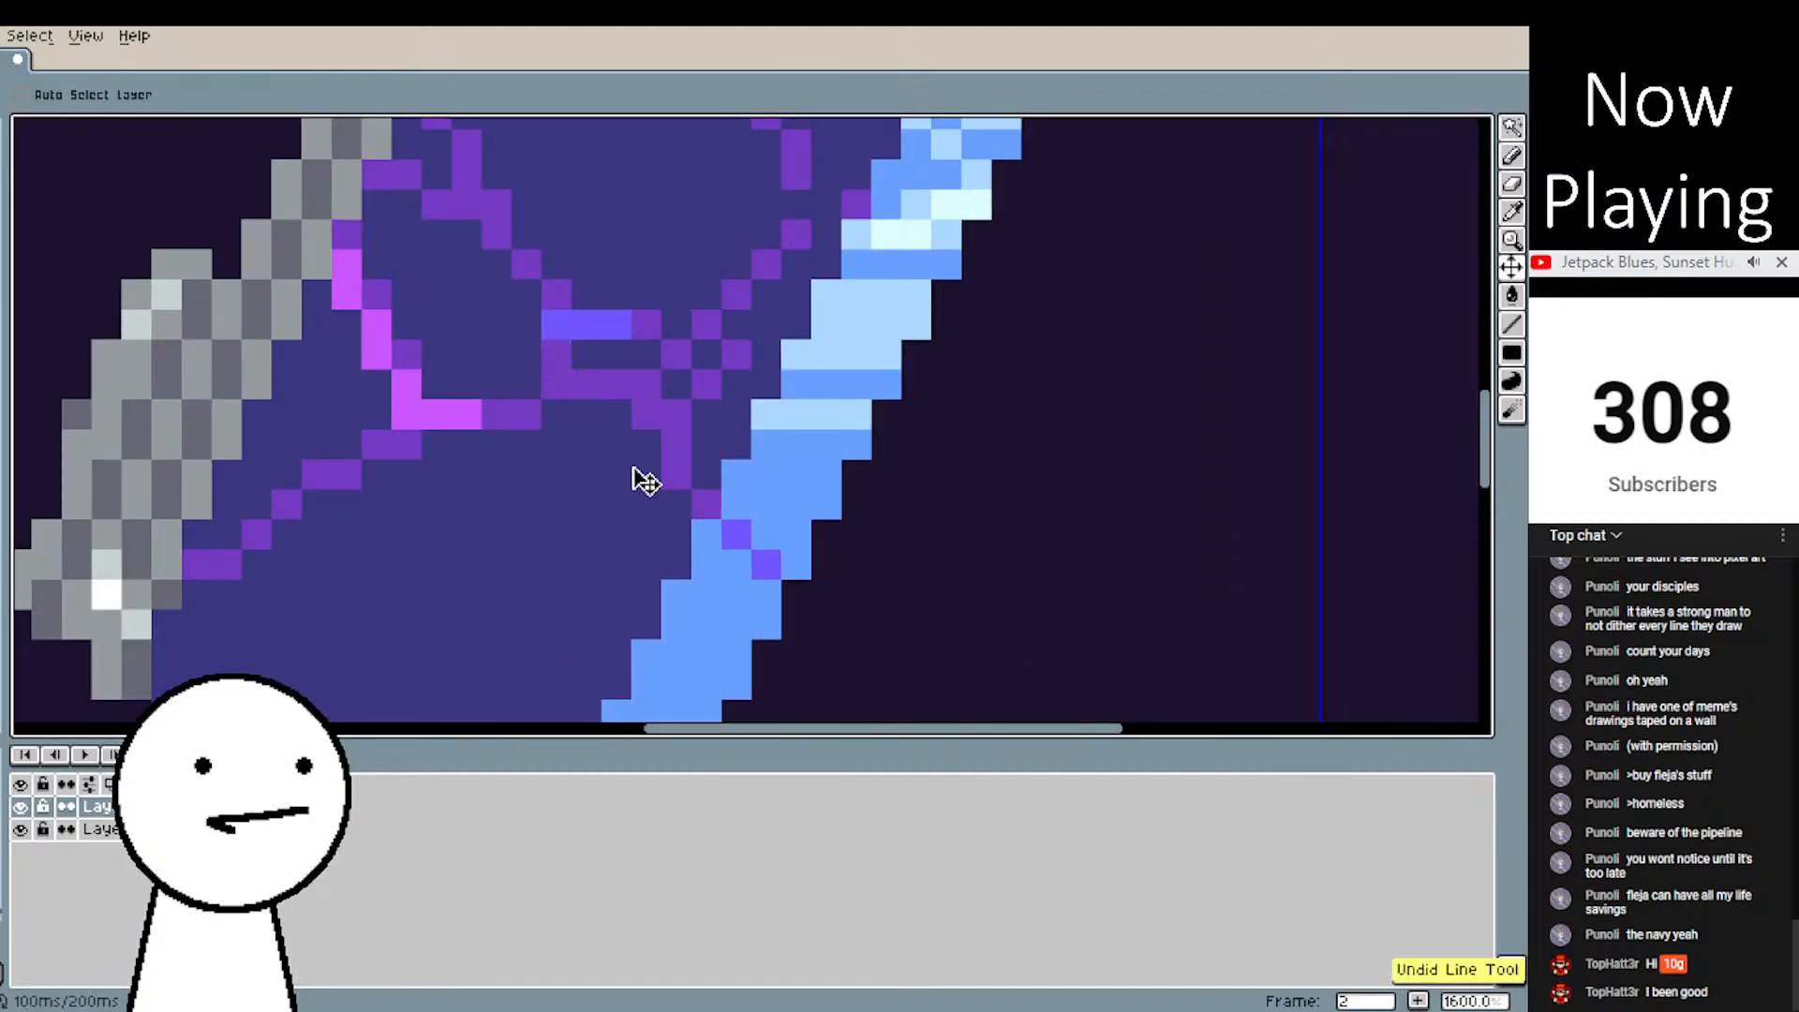
drag(616, 324, 563, 325)
key(ctrl+z)
scroll(749, 394, down, 5)
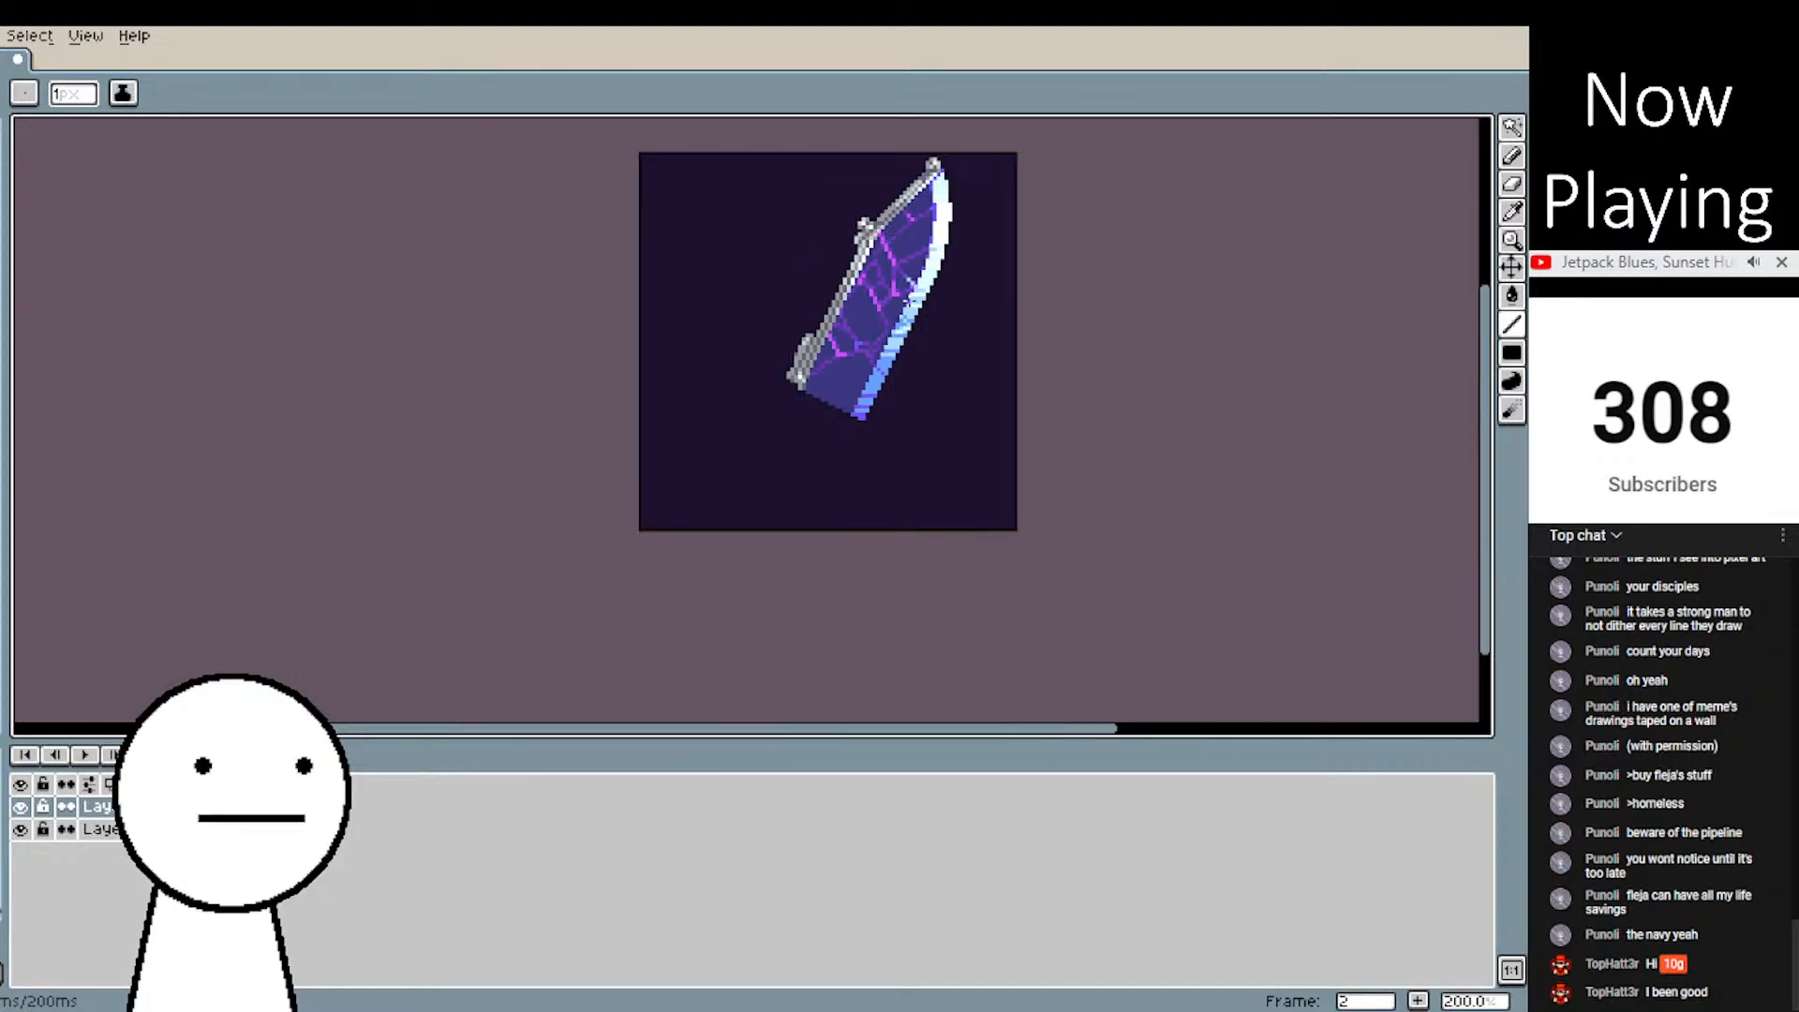
- Recolour the stepped purple link between the lower pink crack and the central crack in blue-violet, leaving single purple pixels beside it
scroll(824, 600, up, 3)
scroll(824, 600, up, 4)
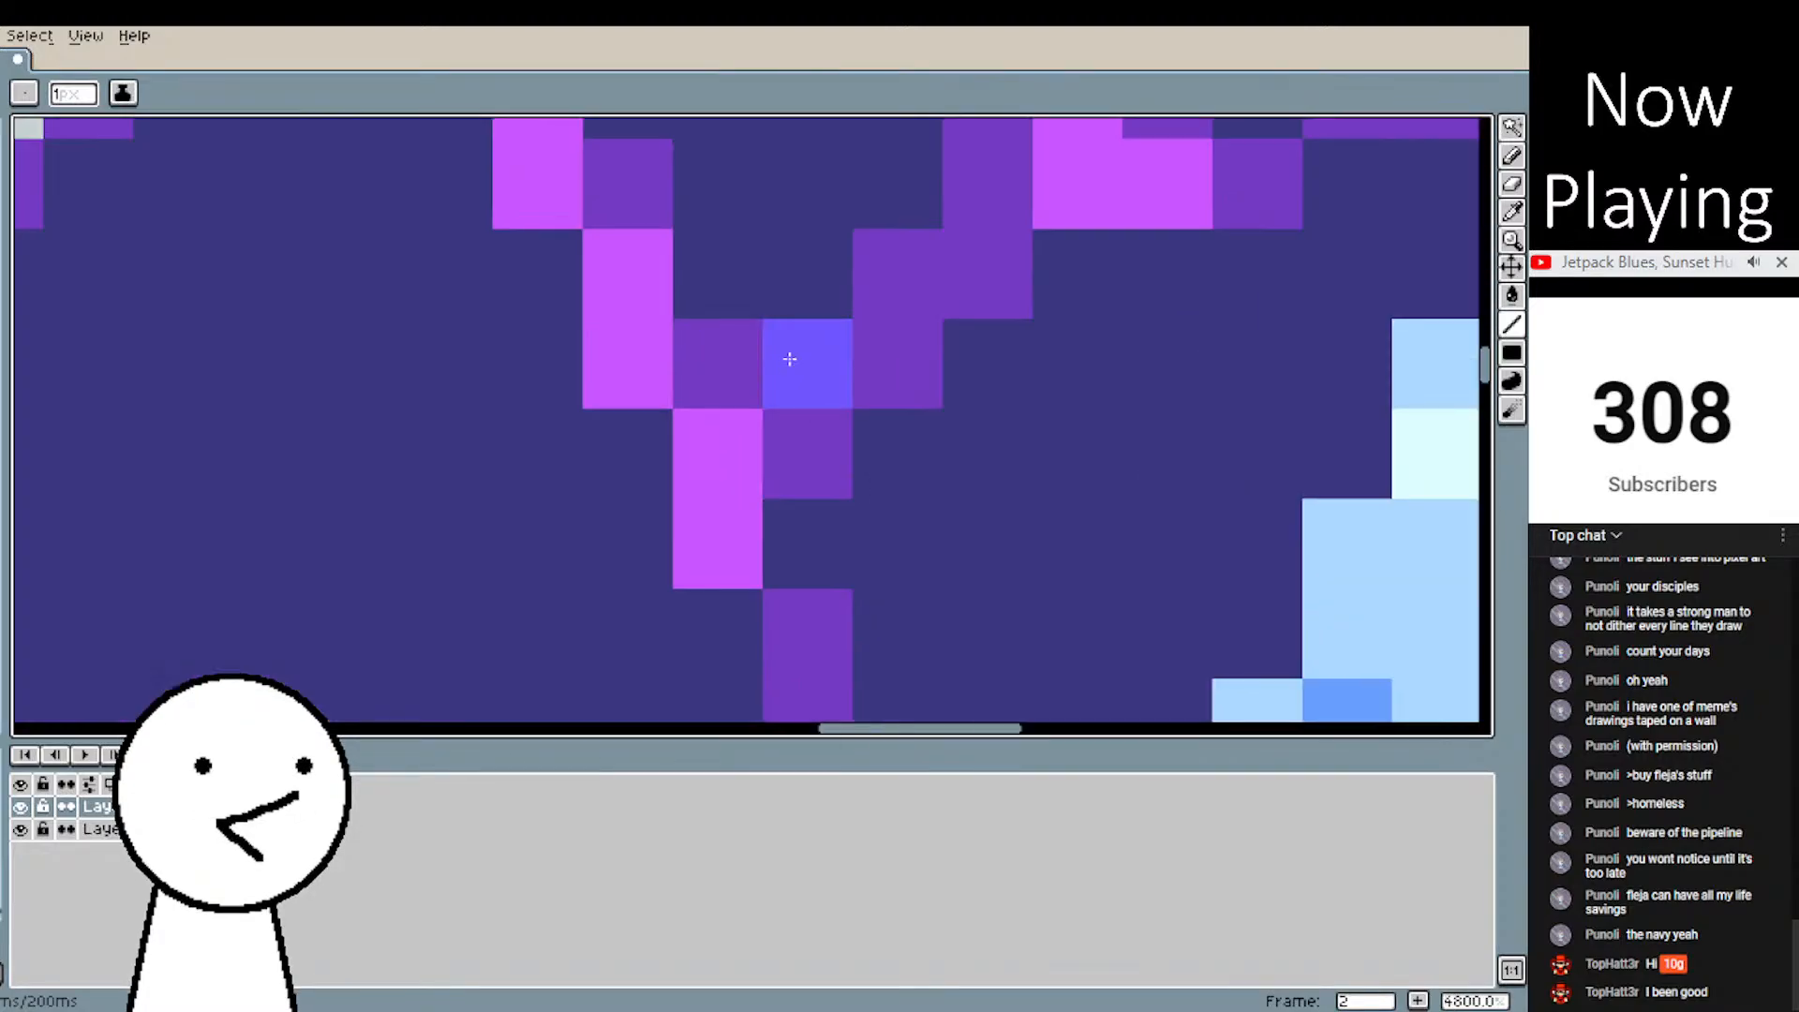
drag(800, 374, 792, 438)
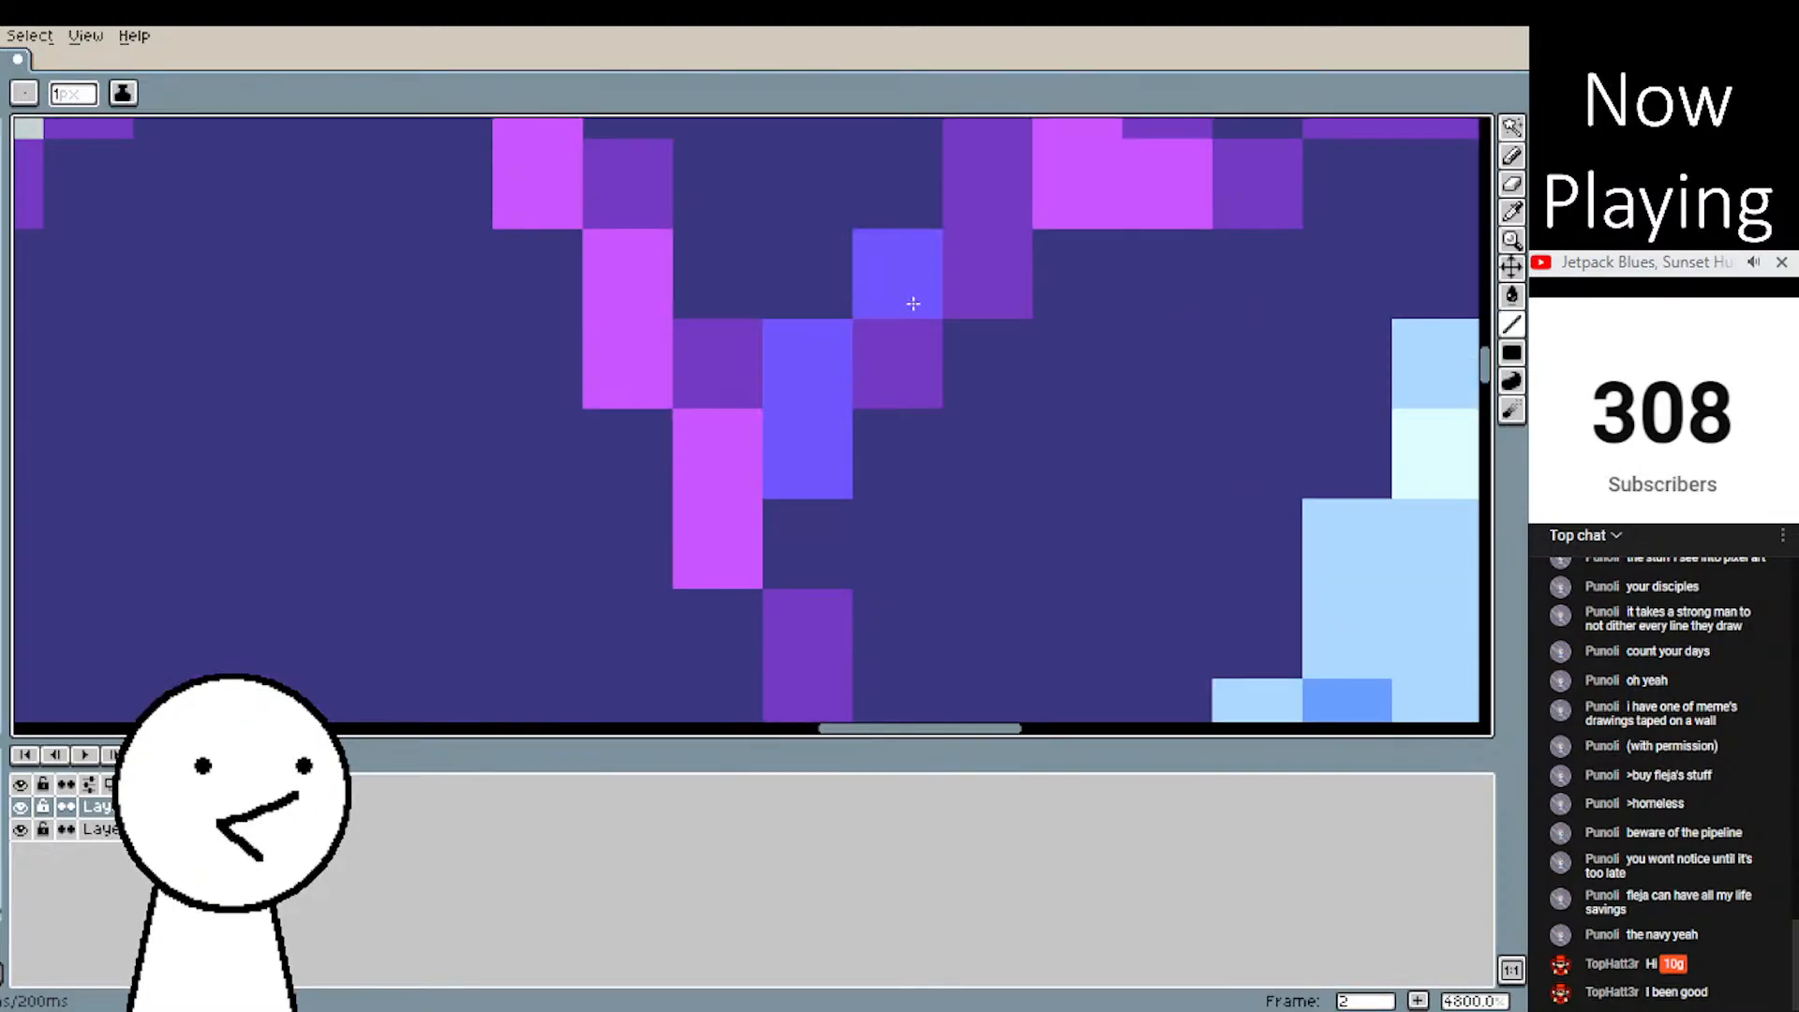
drag(960, 265, 911, 271)
scroll(1130, 395, down, 1)
scroll(1131, 396, down, 5)
scroll(1131, 396, up, 4)
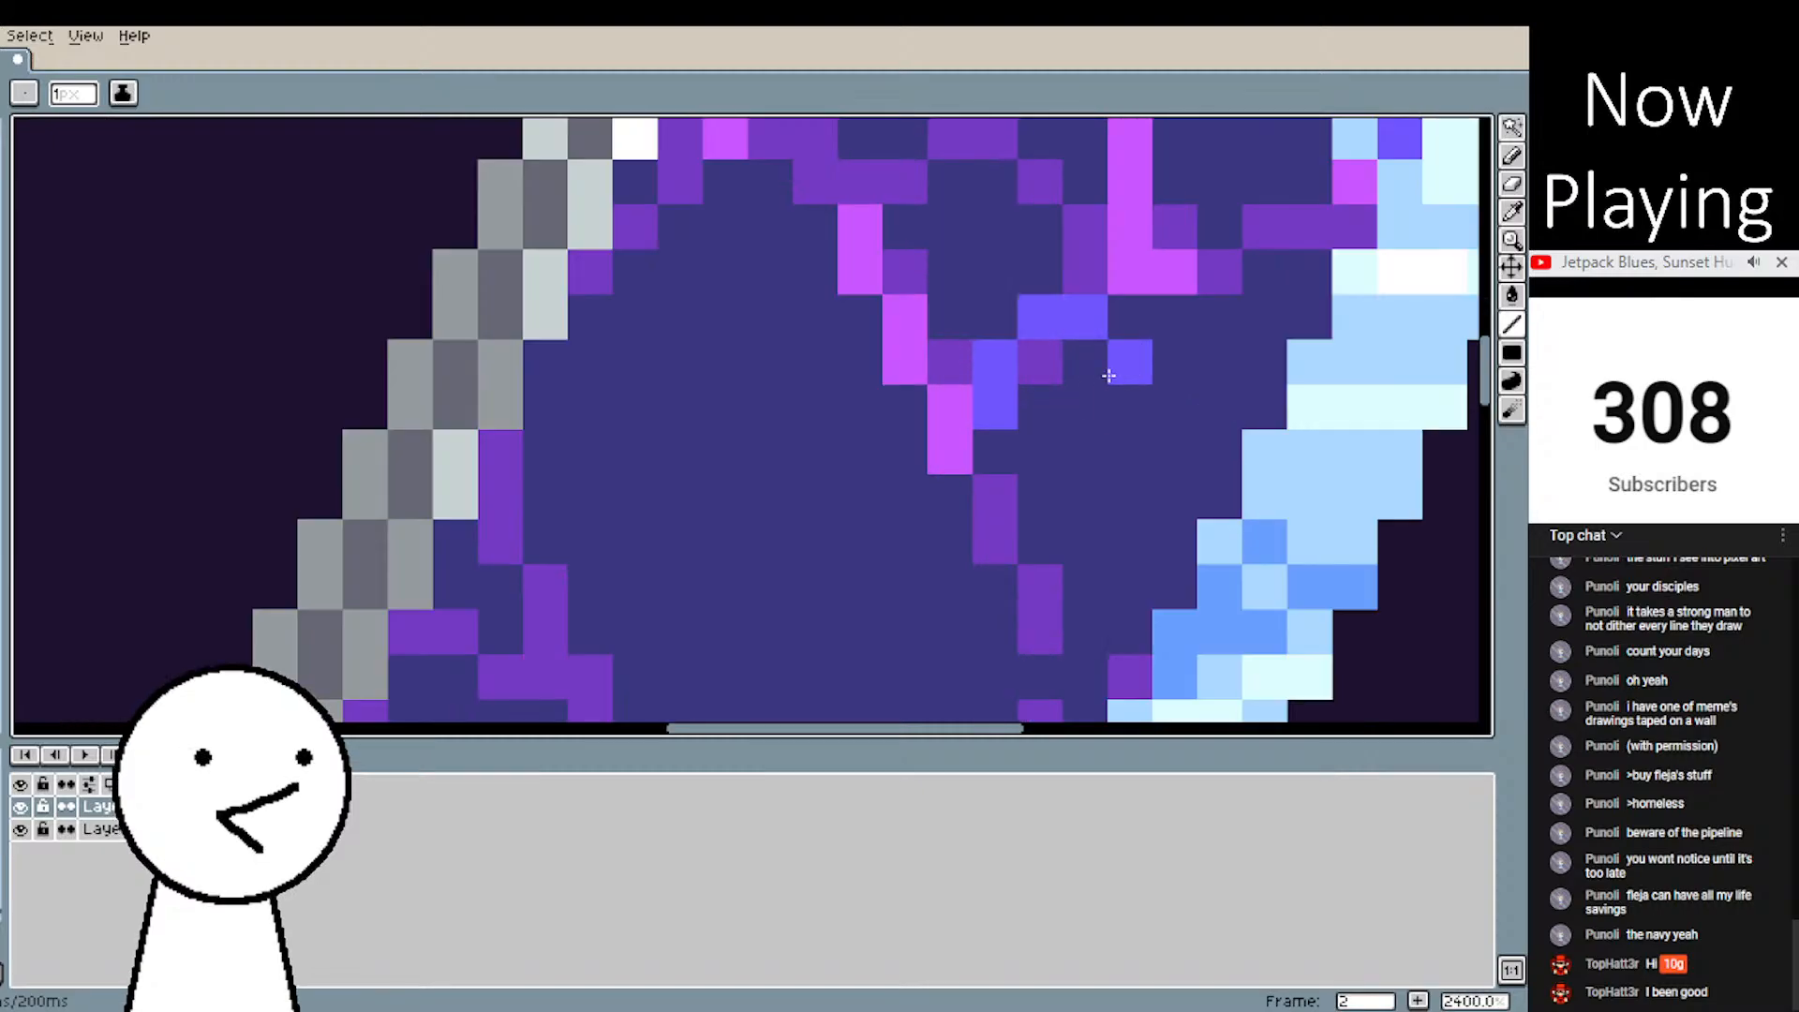
scroll(1075, 266, down, 4)
scroll(1153, 218, down, 1)
- Recolour the purple pixels at the central crack's branching point in blue-violet, including the start of the upper branch and the vertical bar
scroll(1148, 448, up, 6)
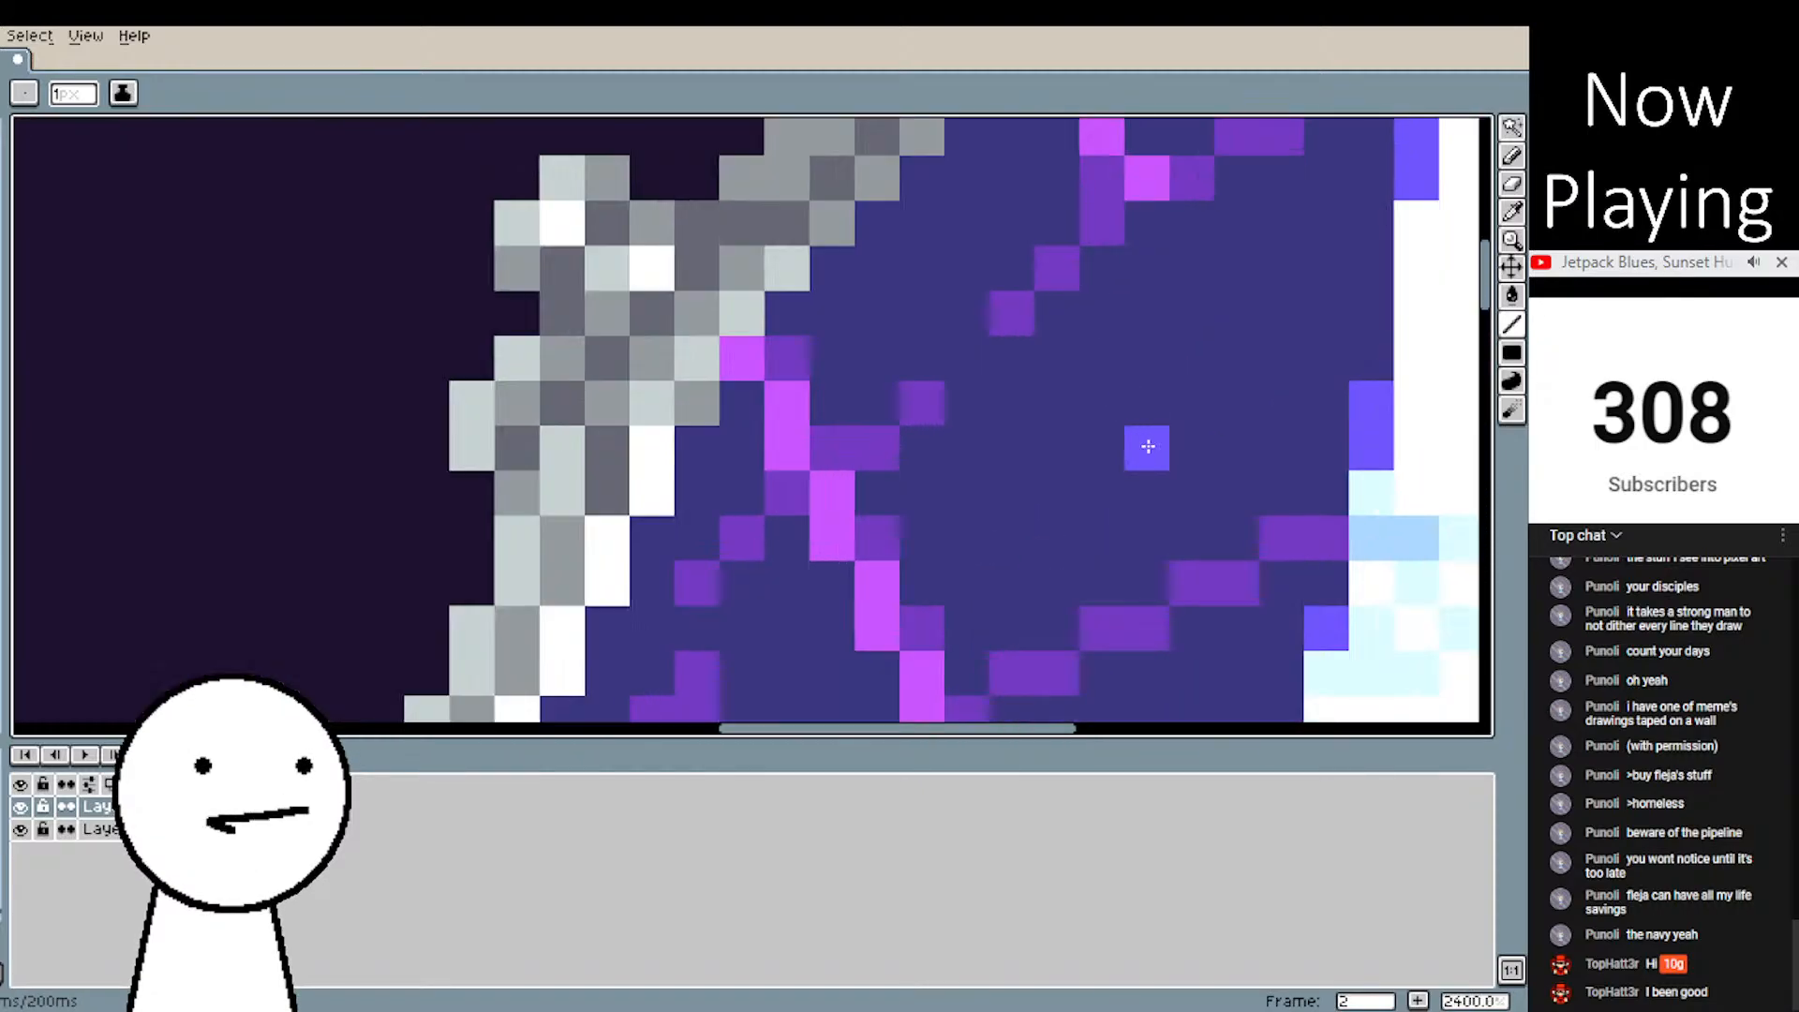
scroll(1149, 447, down, 1)
mouse_move(1148, 447)
mouse_down()
mouse_move(635, 304)
mouse_move(506, 309)
mouse_up()
scroll(562, 494, up, 2)
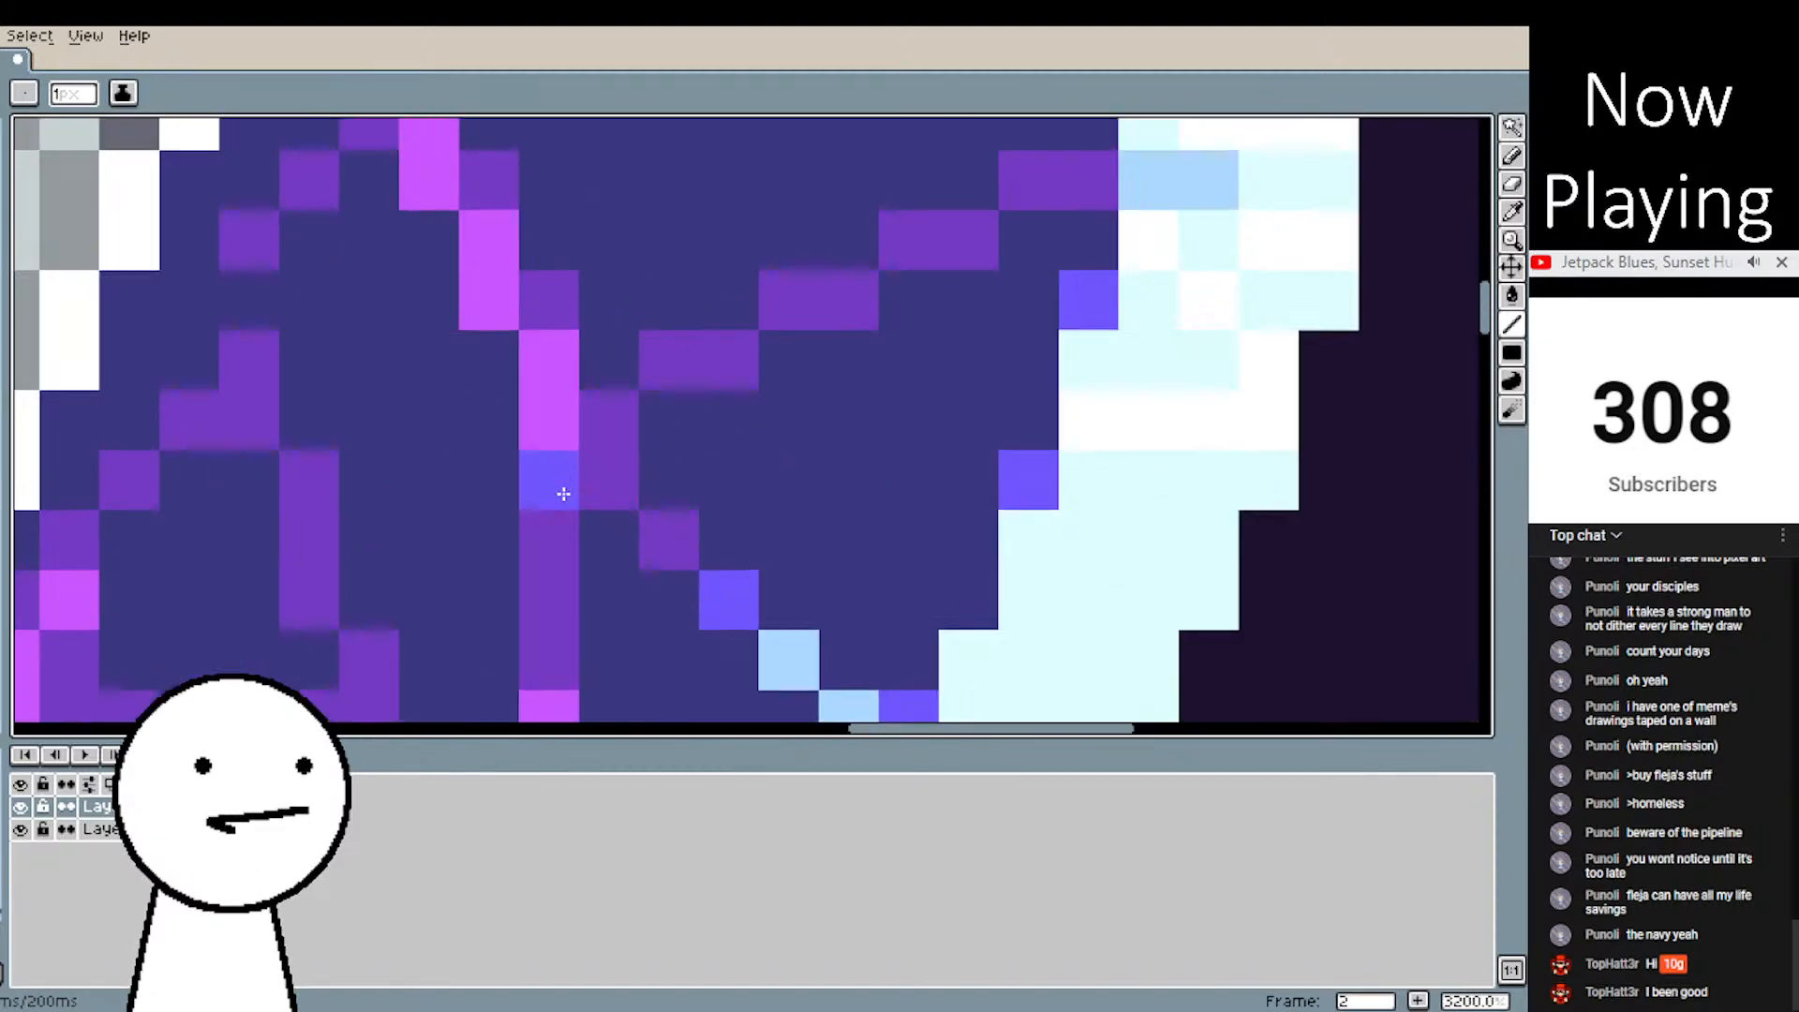
drag(619, 410, 705, 347)
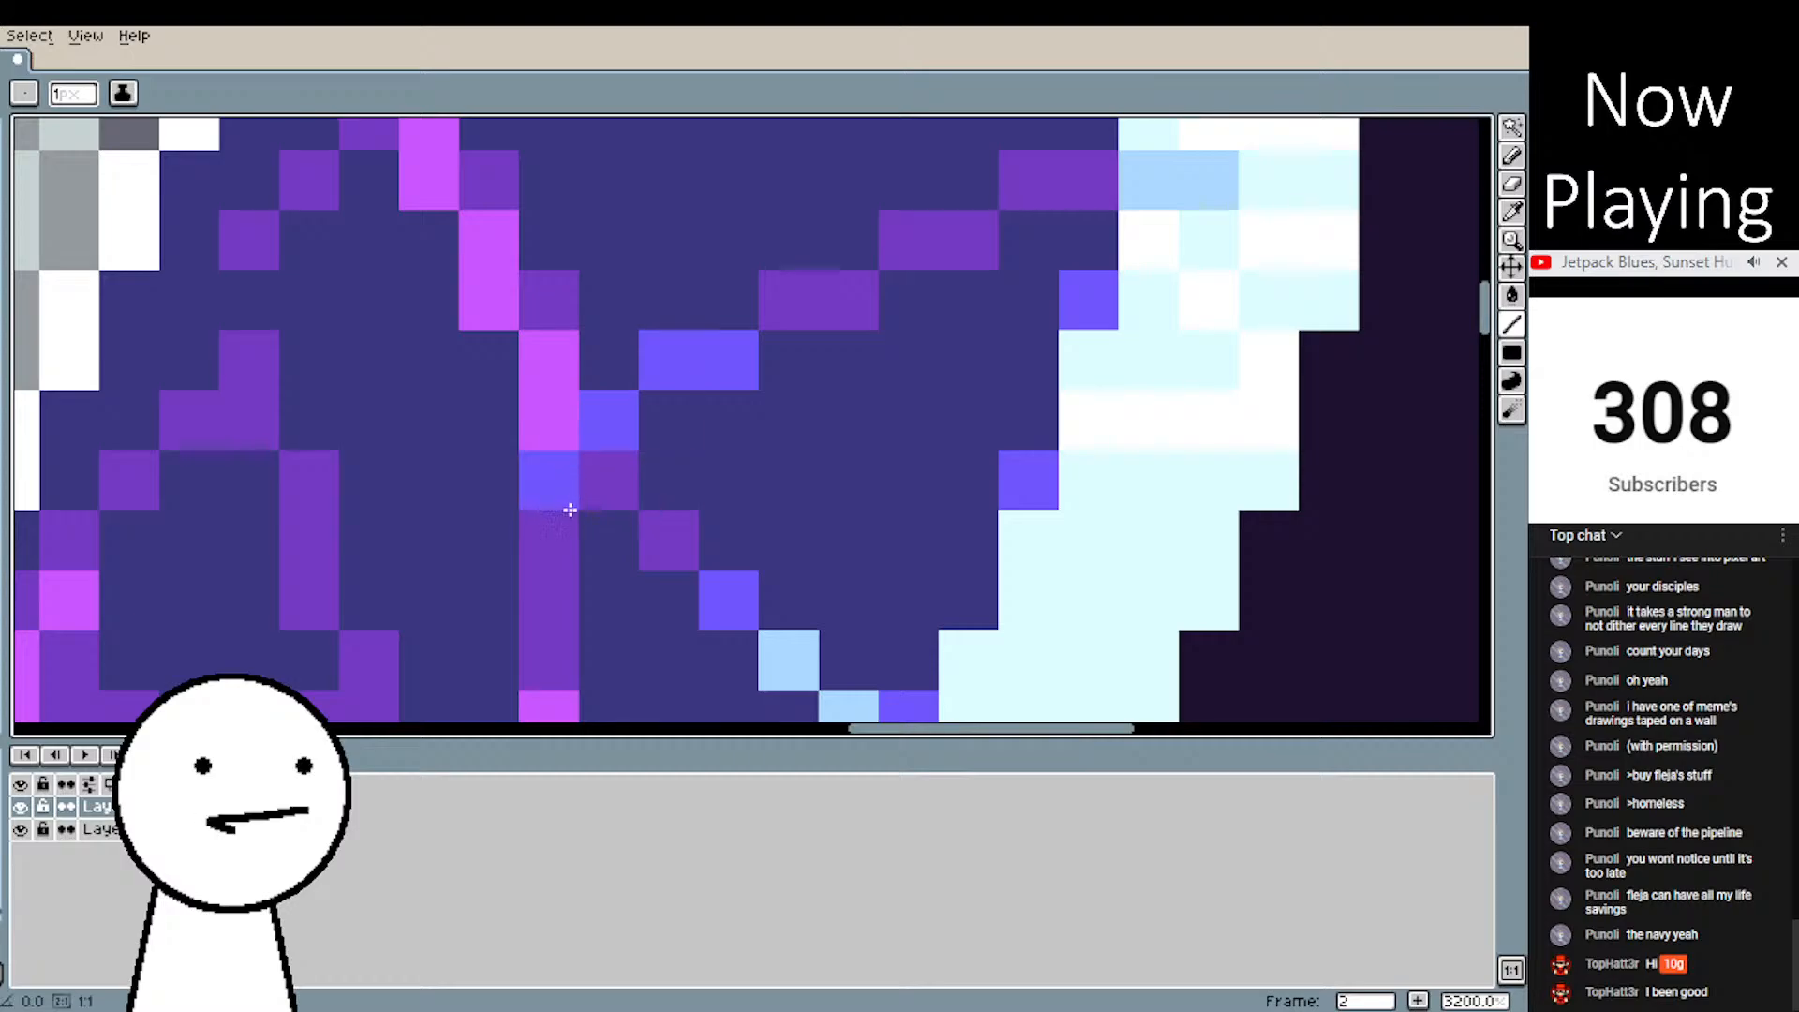
drag(568, 498, 561, 536)
scroll(888, 558, down, 7)
scroll(887, 559, down, 1)
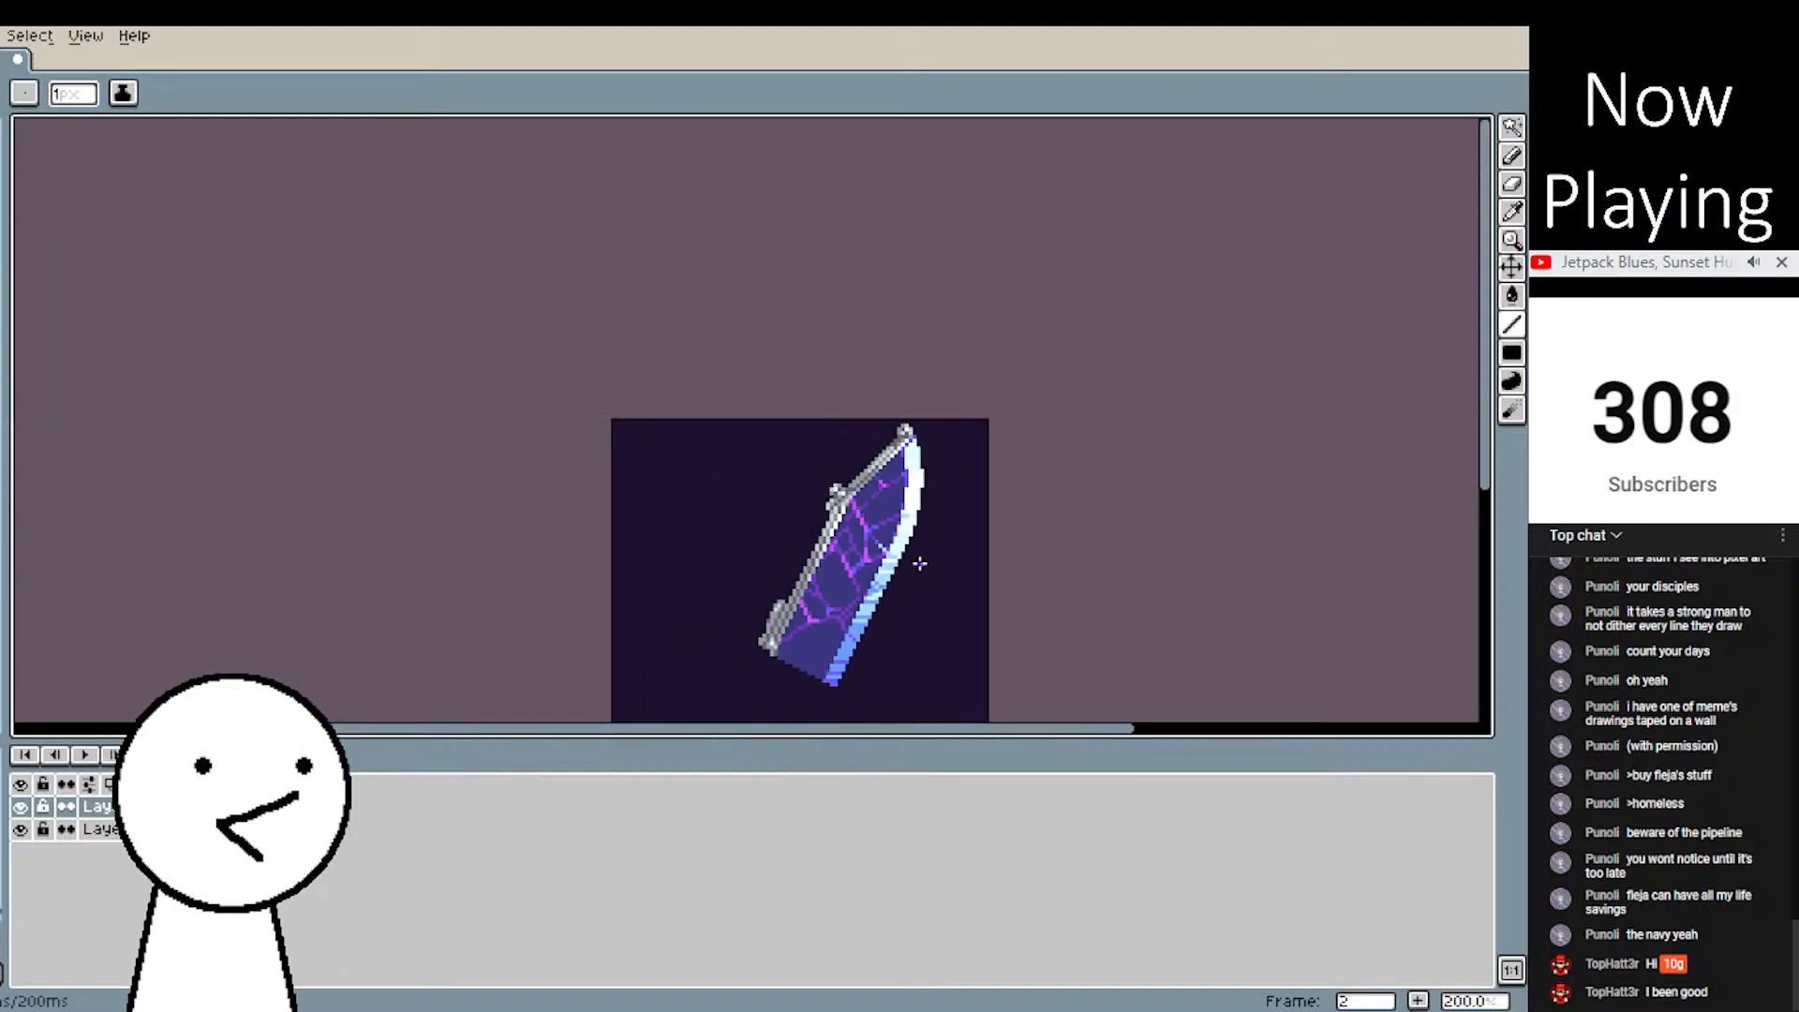
- Recolour the last two pixels of the purple crack meeting the light edge, just below the pink pixel, in blue-violet
scroll(900, 567, up, 3)
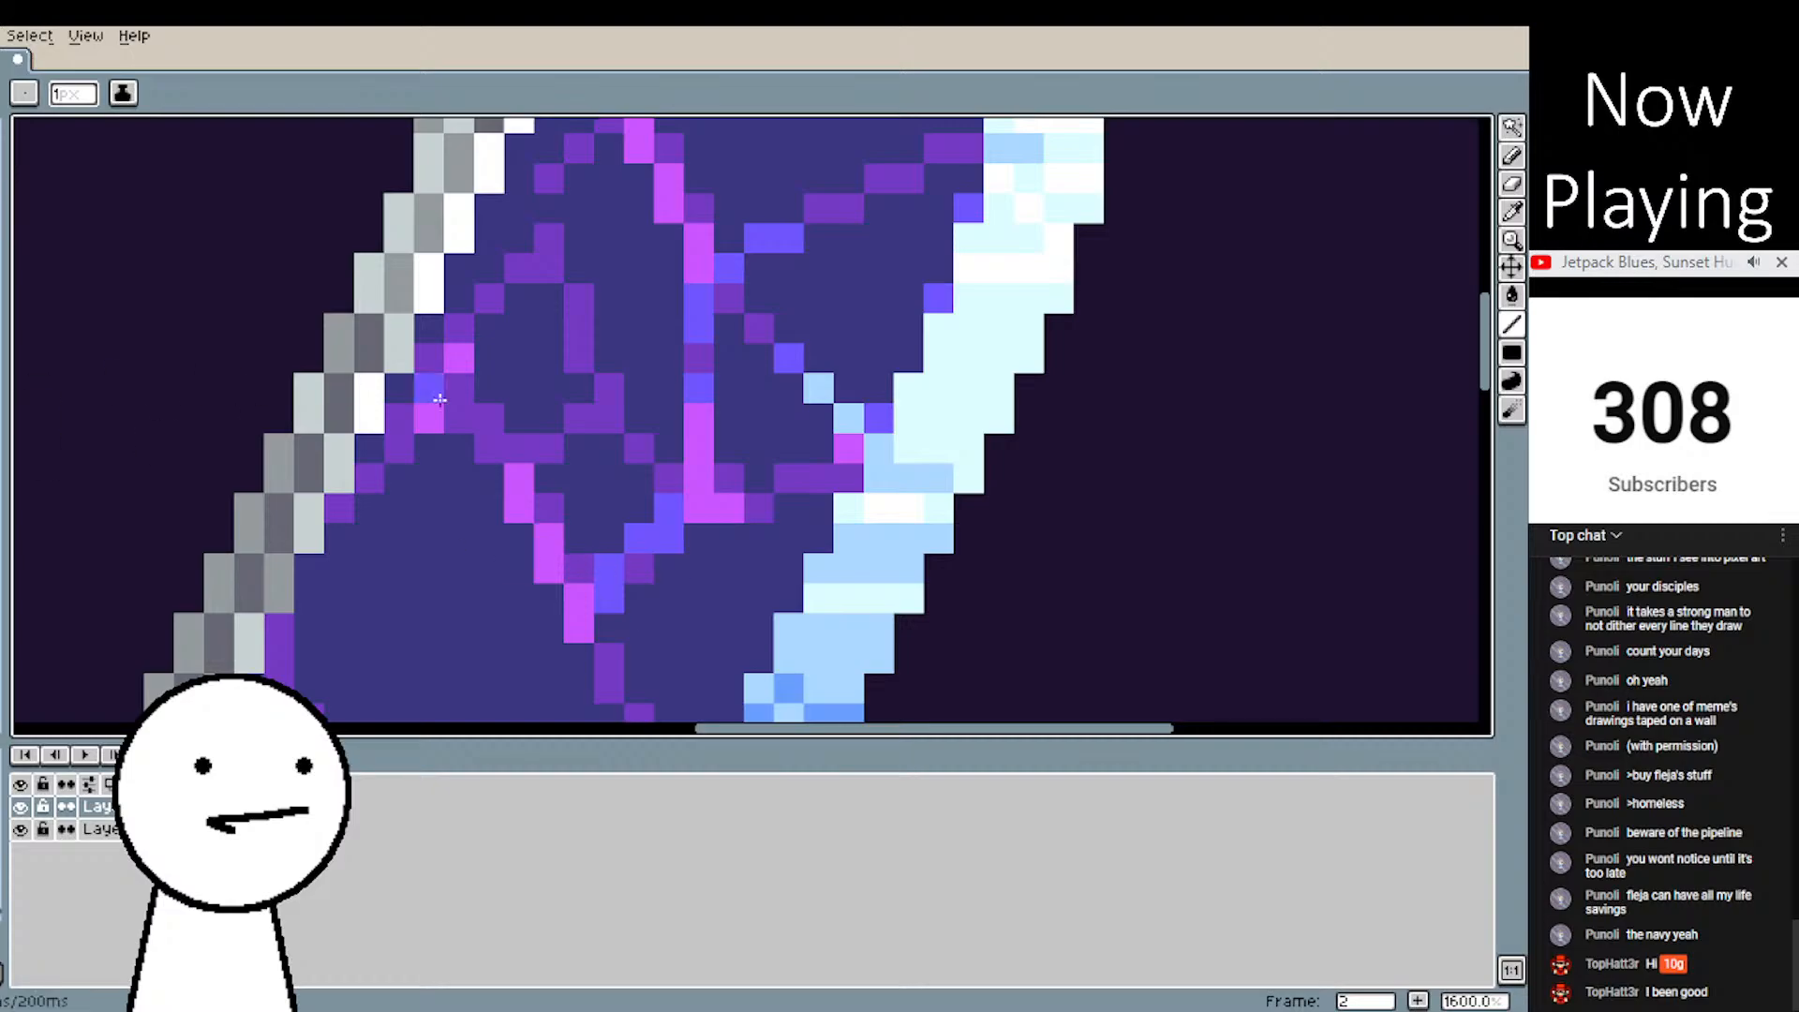
scroll(1000, 532, down, 2)
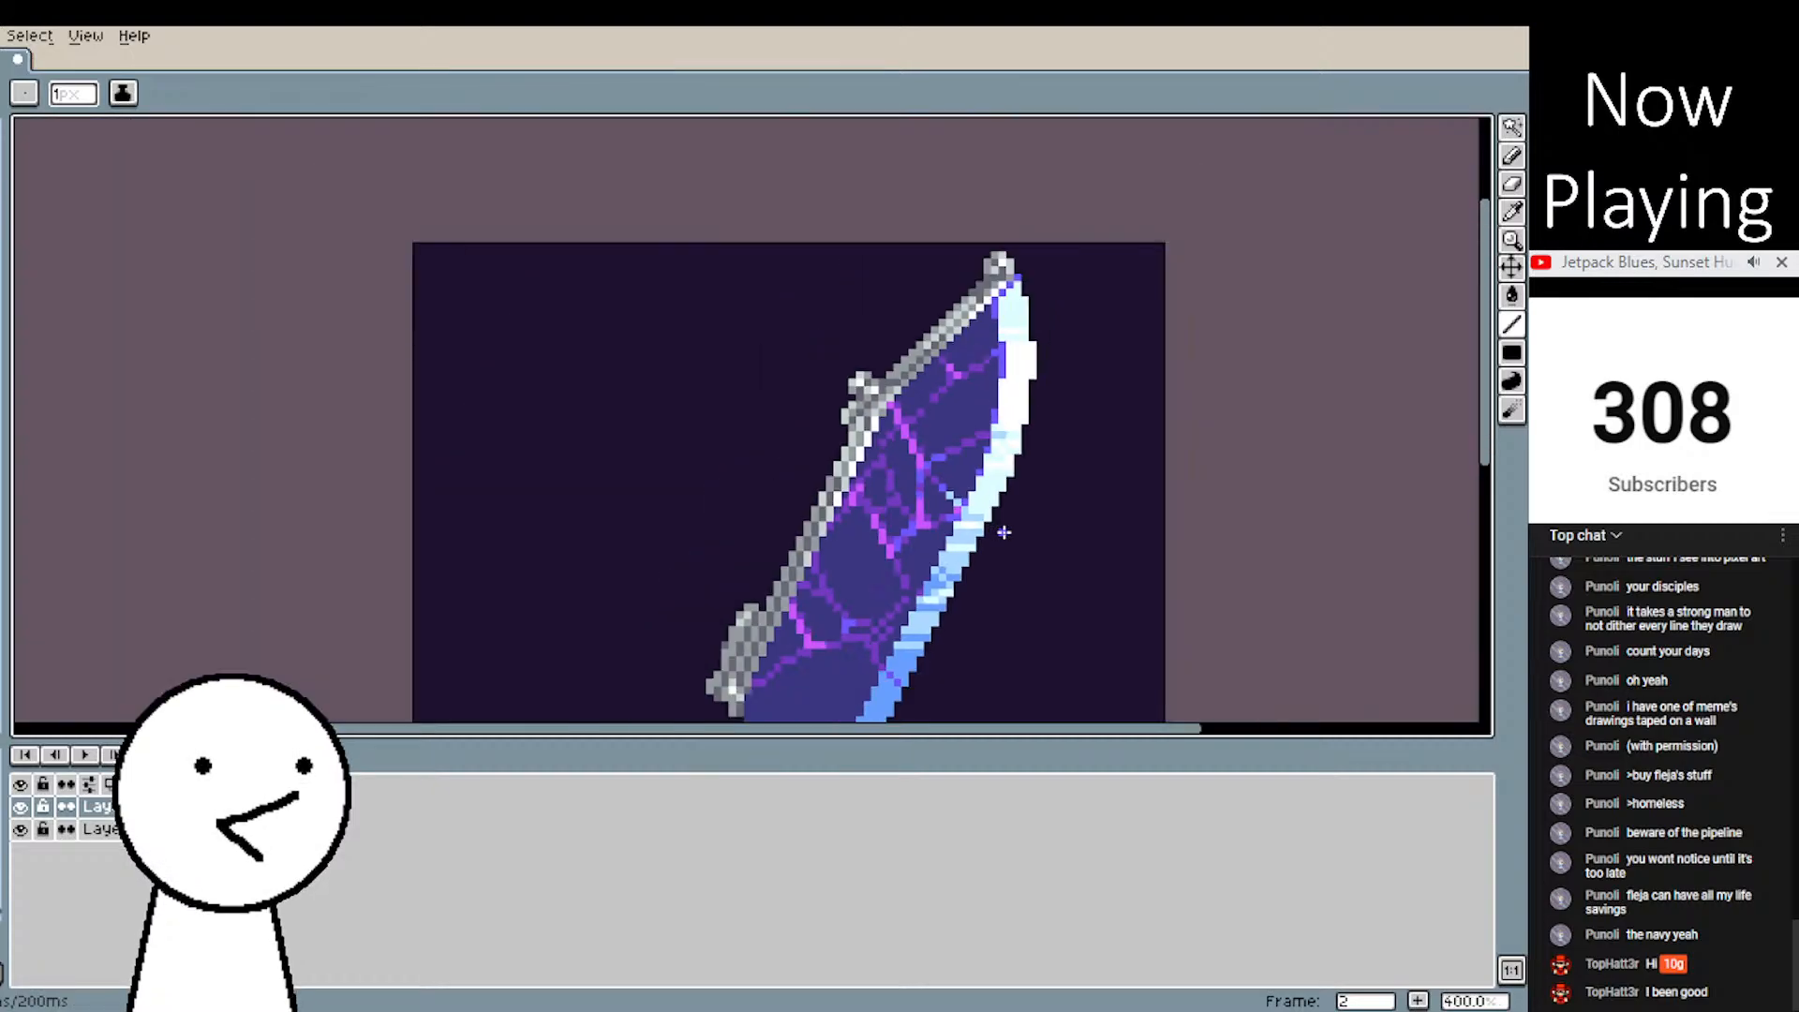
scroll(1134, 553, down, 1)
scroll(1134, 553, up, 5)
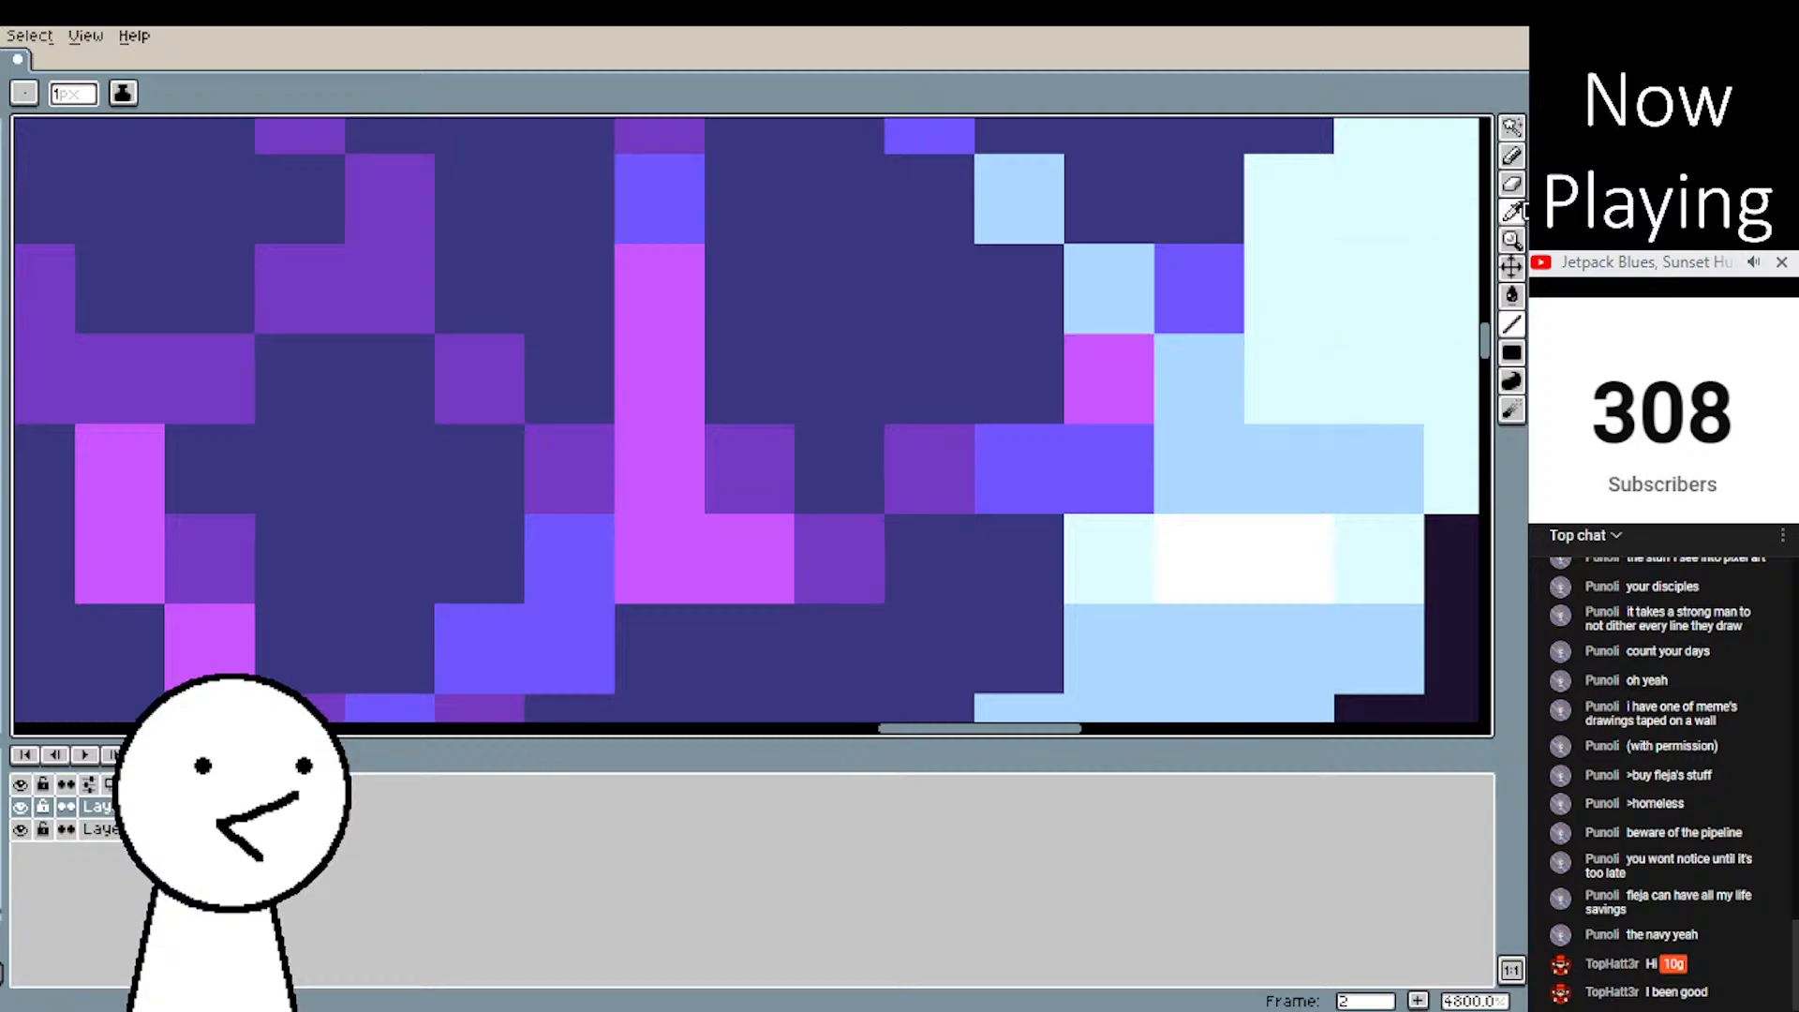
- Sample the pink crack colour and recolour the blue-violet pixel where the light-blue crack segment meets the light edge
click(1512, 212)
click(1511, 185)
click(1512, 210)
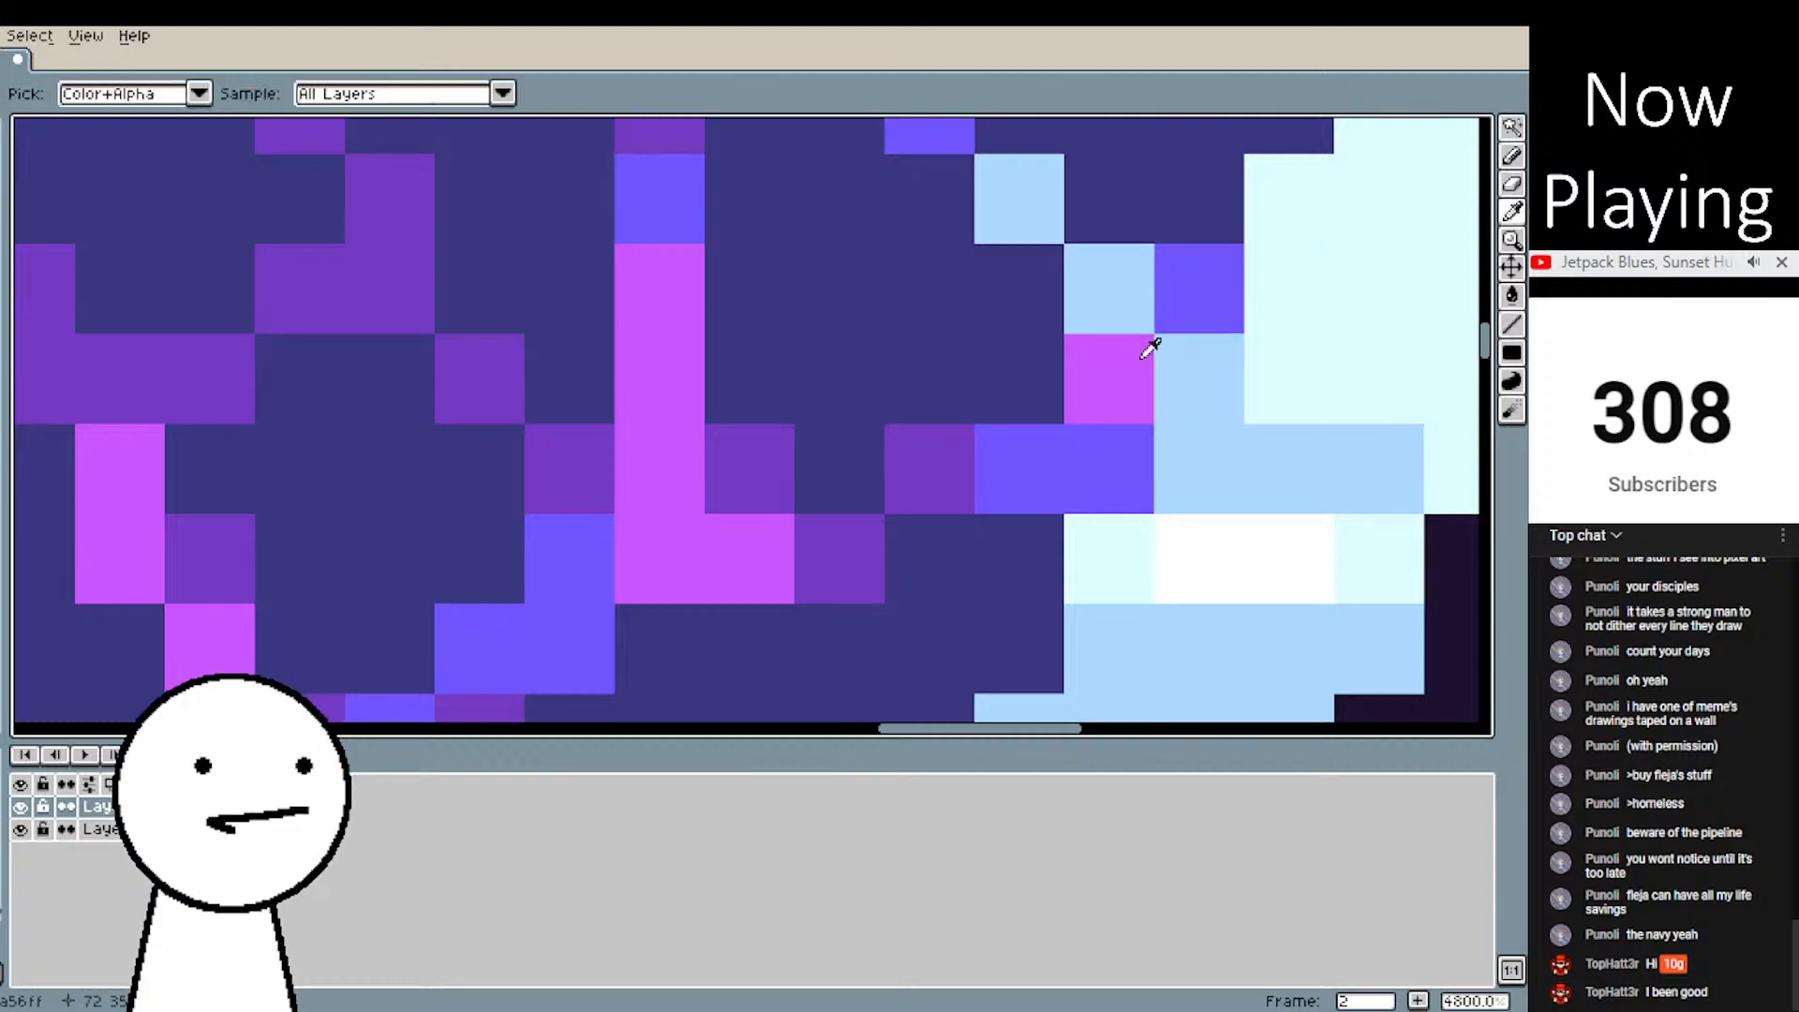
click(1512, 325)
click(1209, 290)
scroll(1218, 266, down, 7)
scroll(1349, 144, down, 2)
scroll(1253, 290, up, 6)
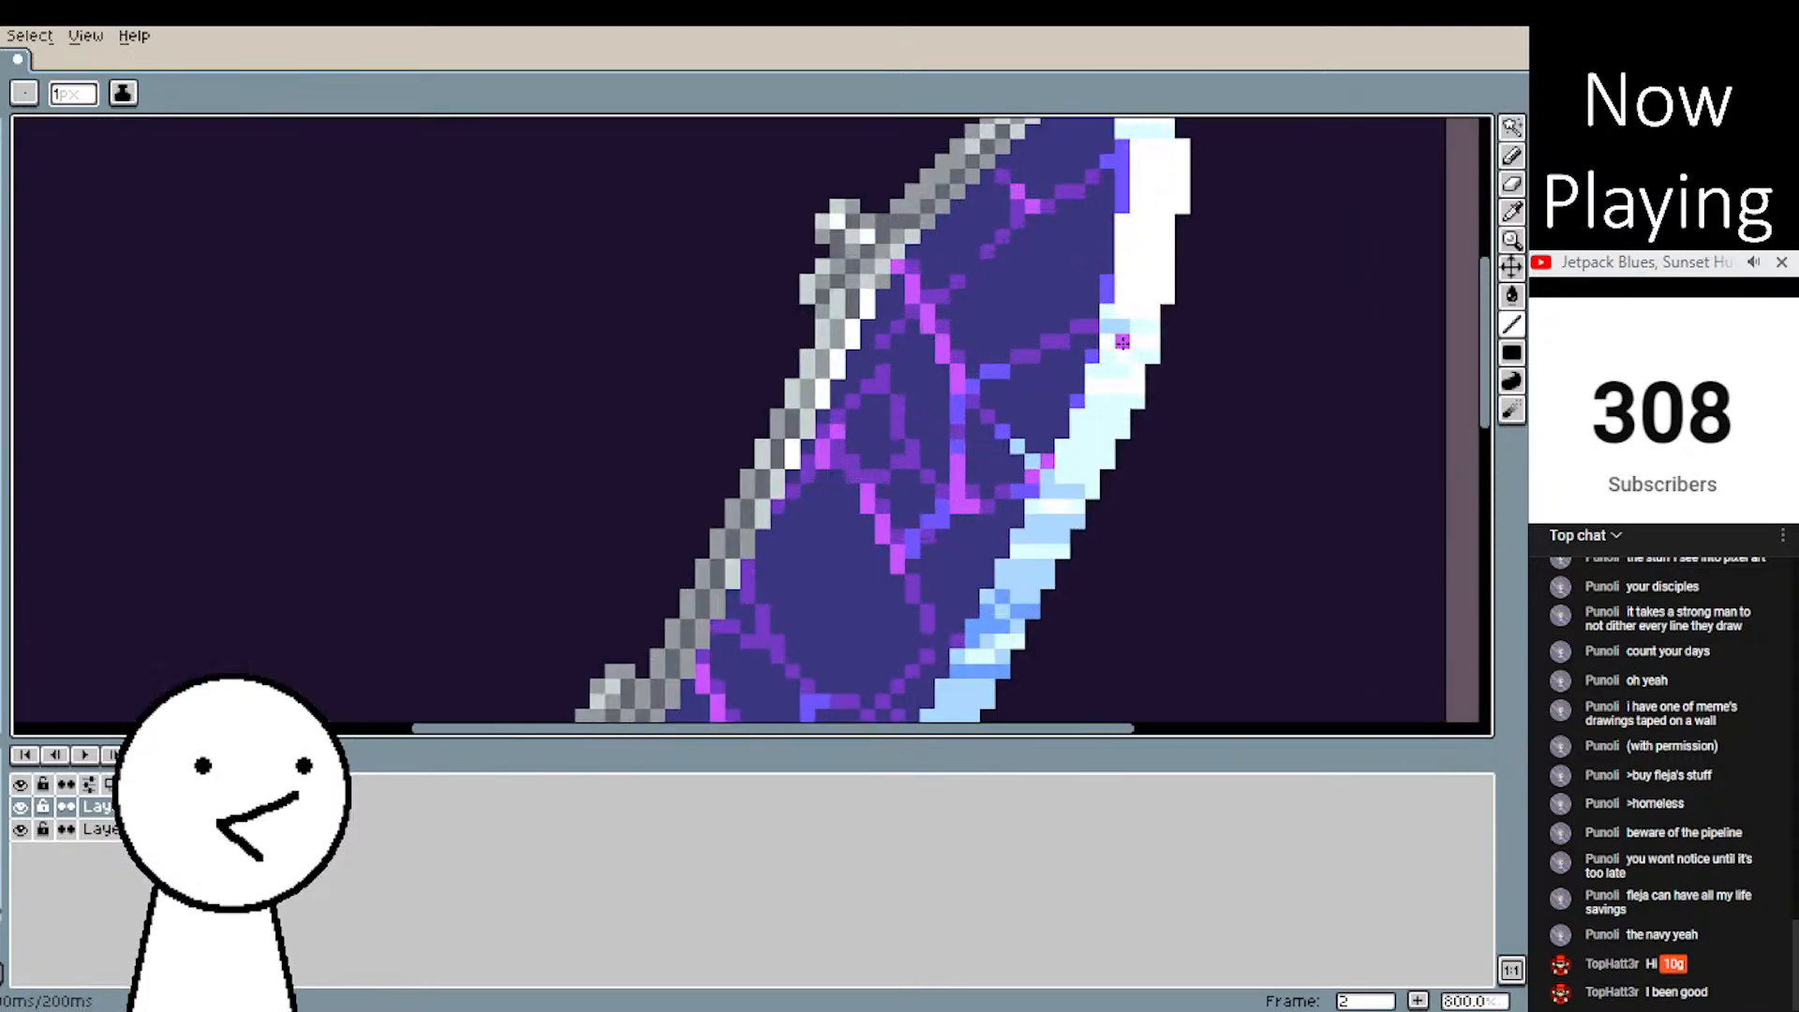
- Try adding blue-violet pixels beside the central crack's branching point and in the open blade area above it, undoing them
click(1519, 216)
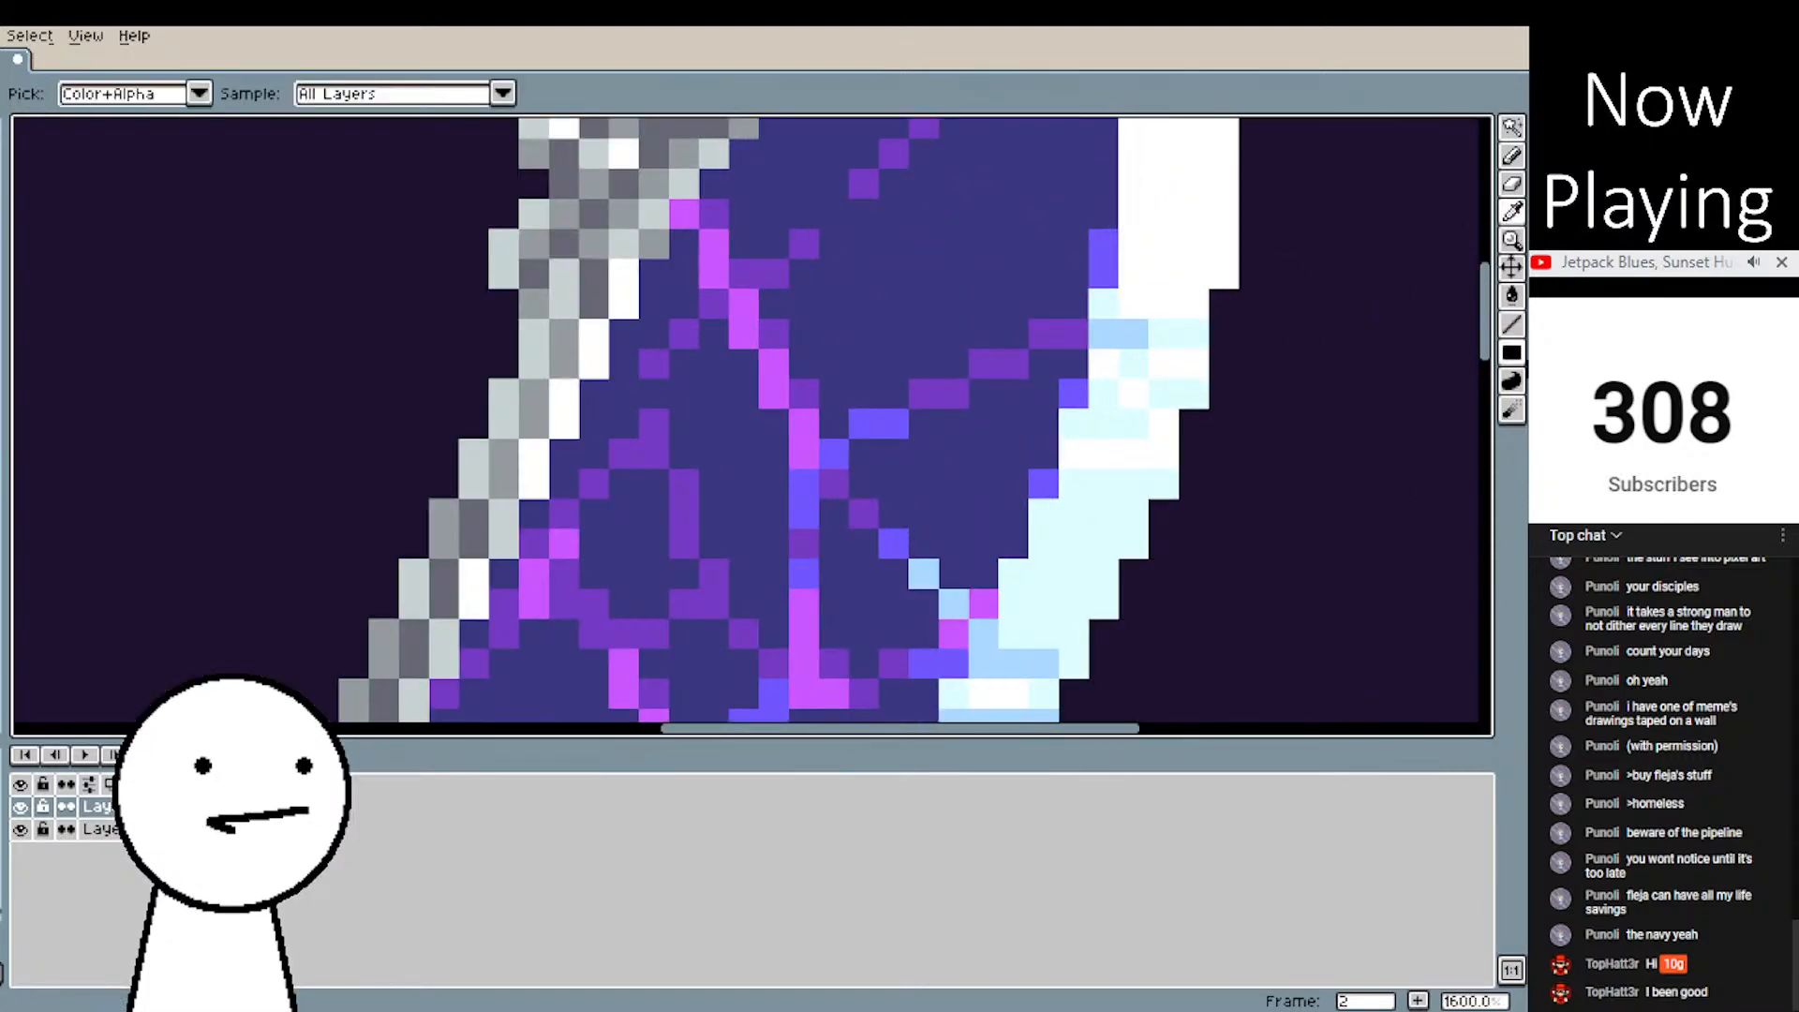
key(shift+l)
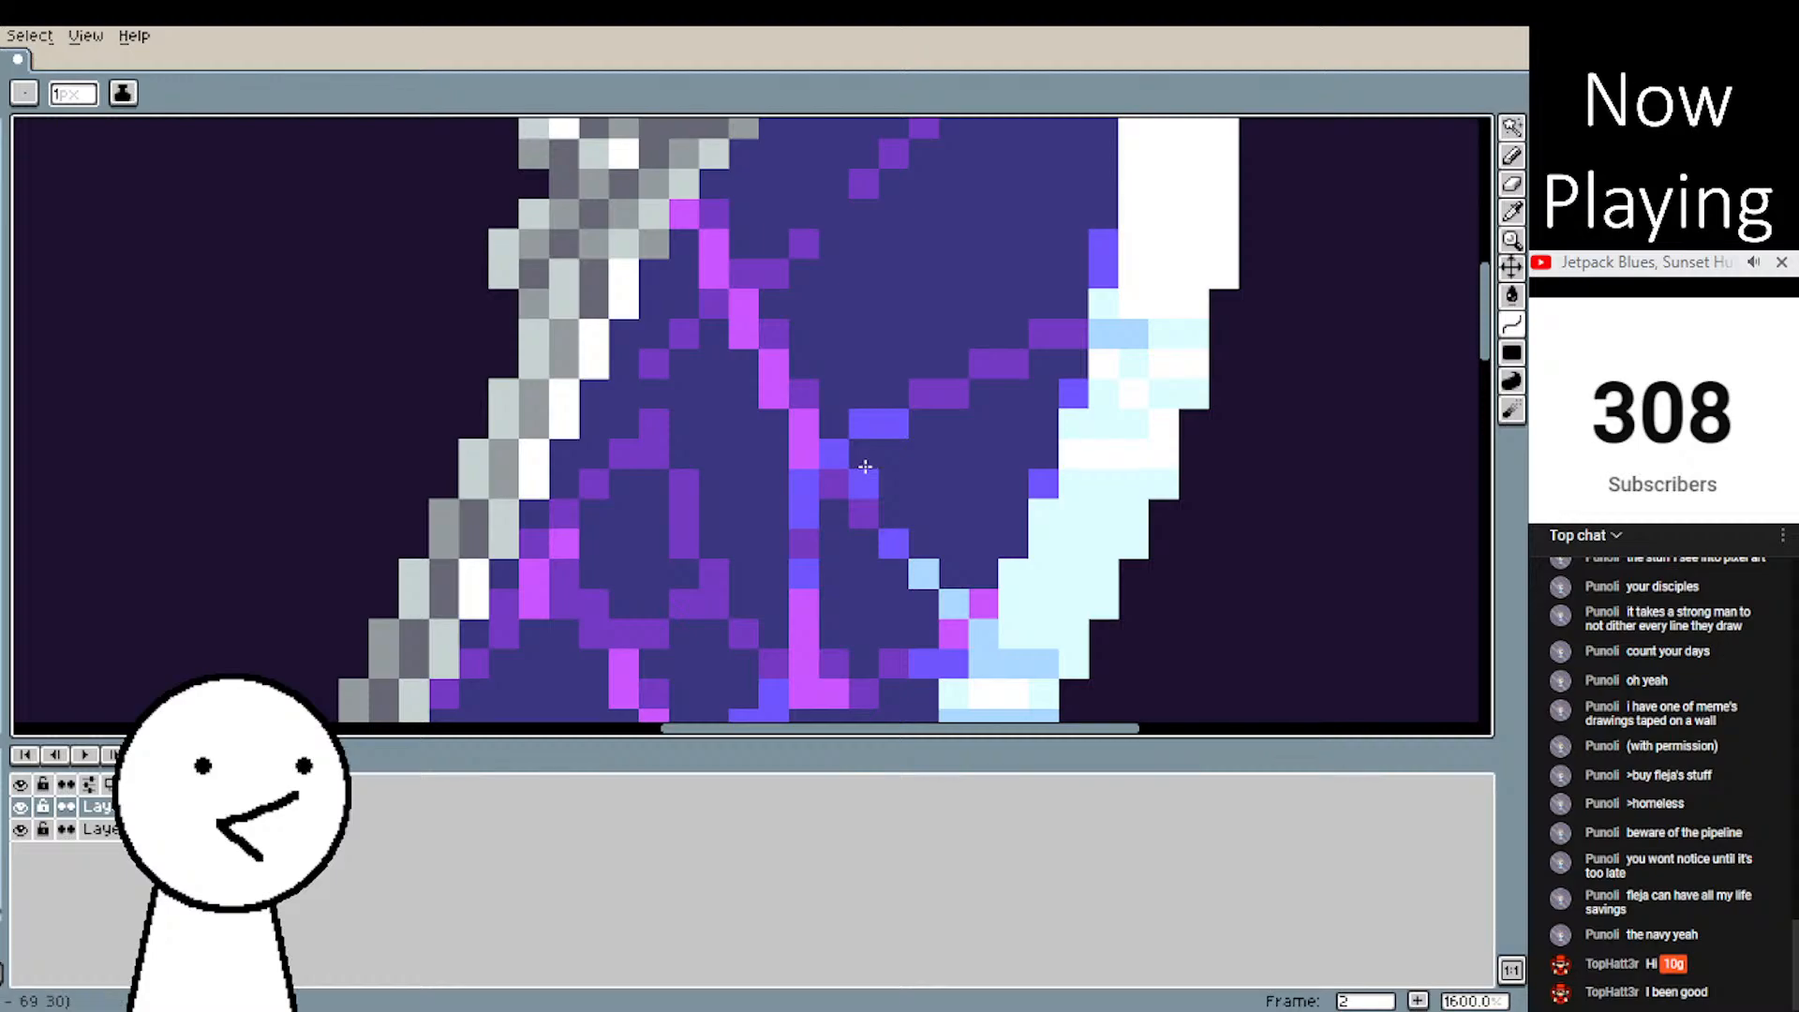
drag(865, 468, 865, 455)
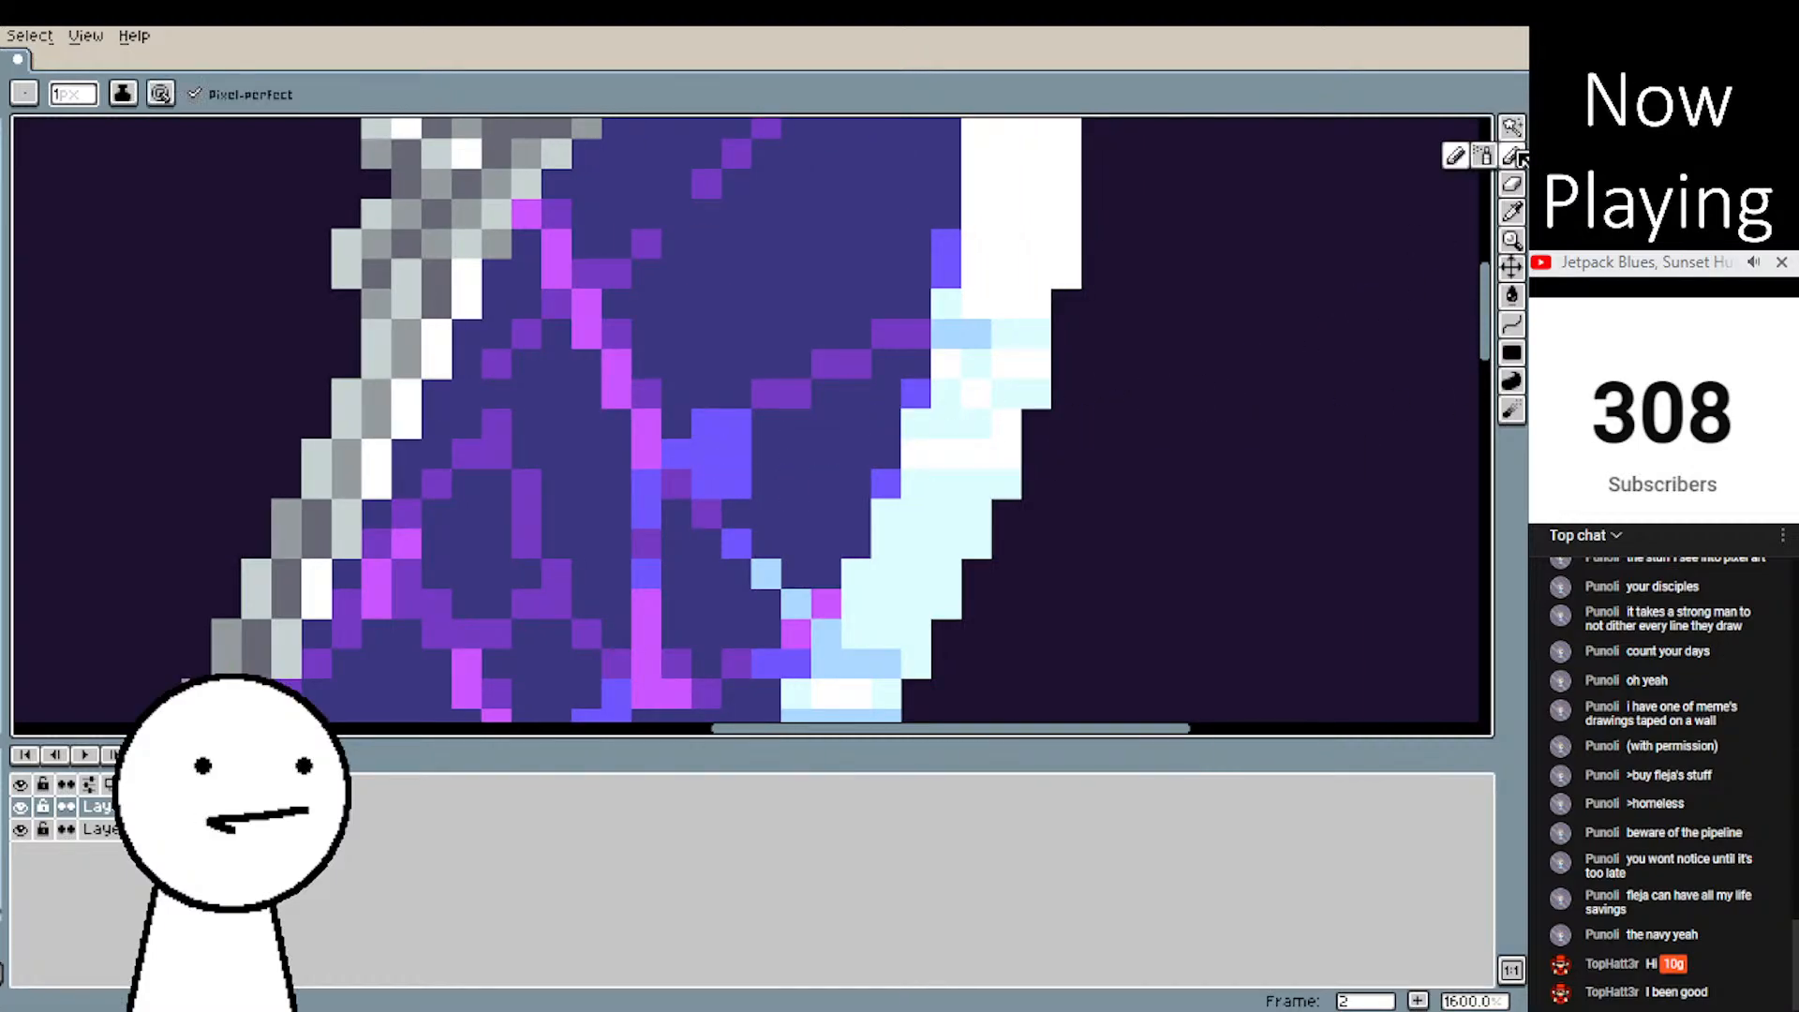
key(ctrl+z)
click(796, 244)
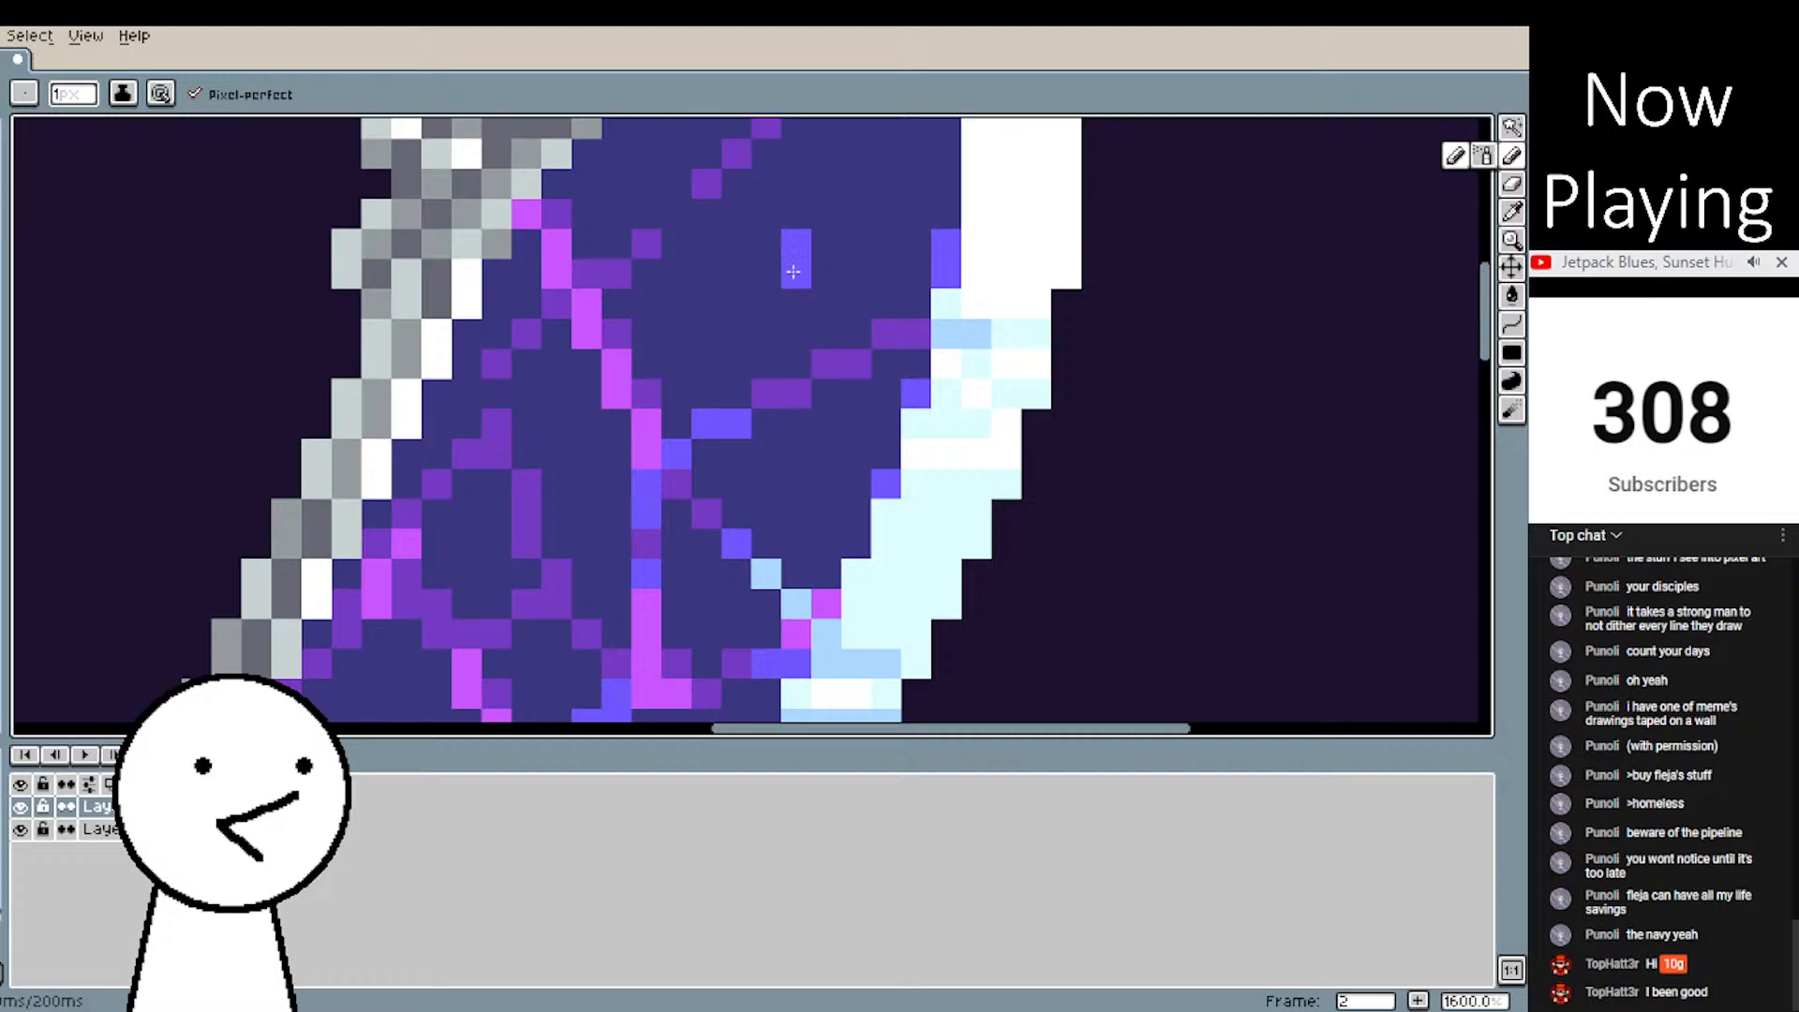
scroll(790, 277, up, 4)
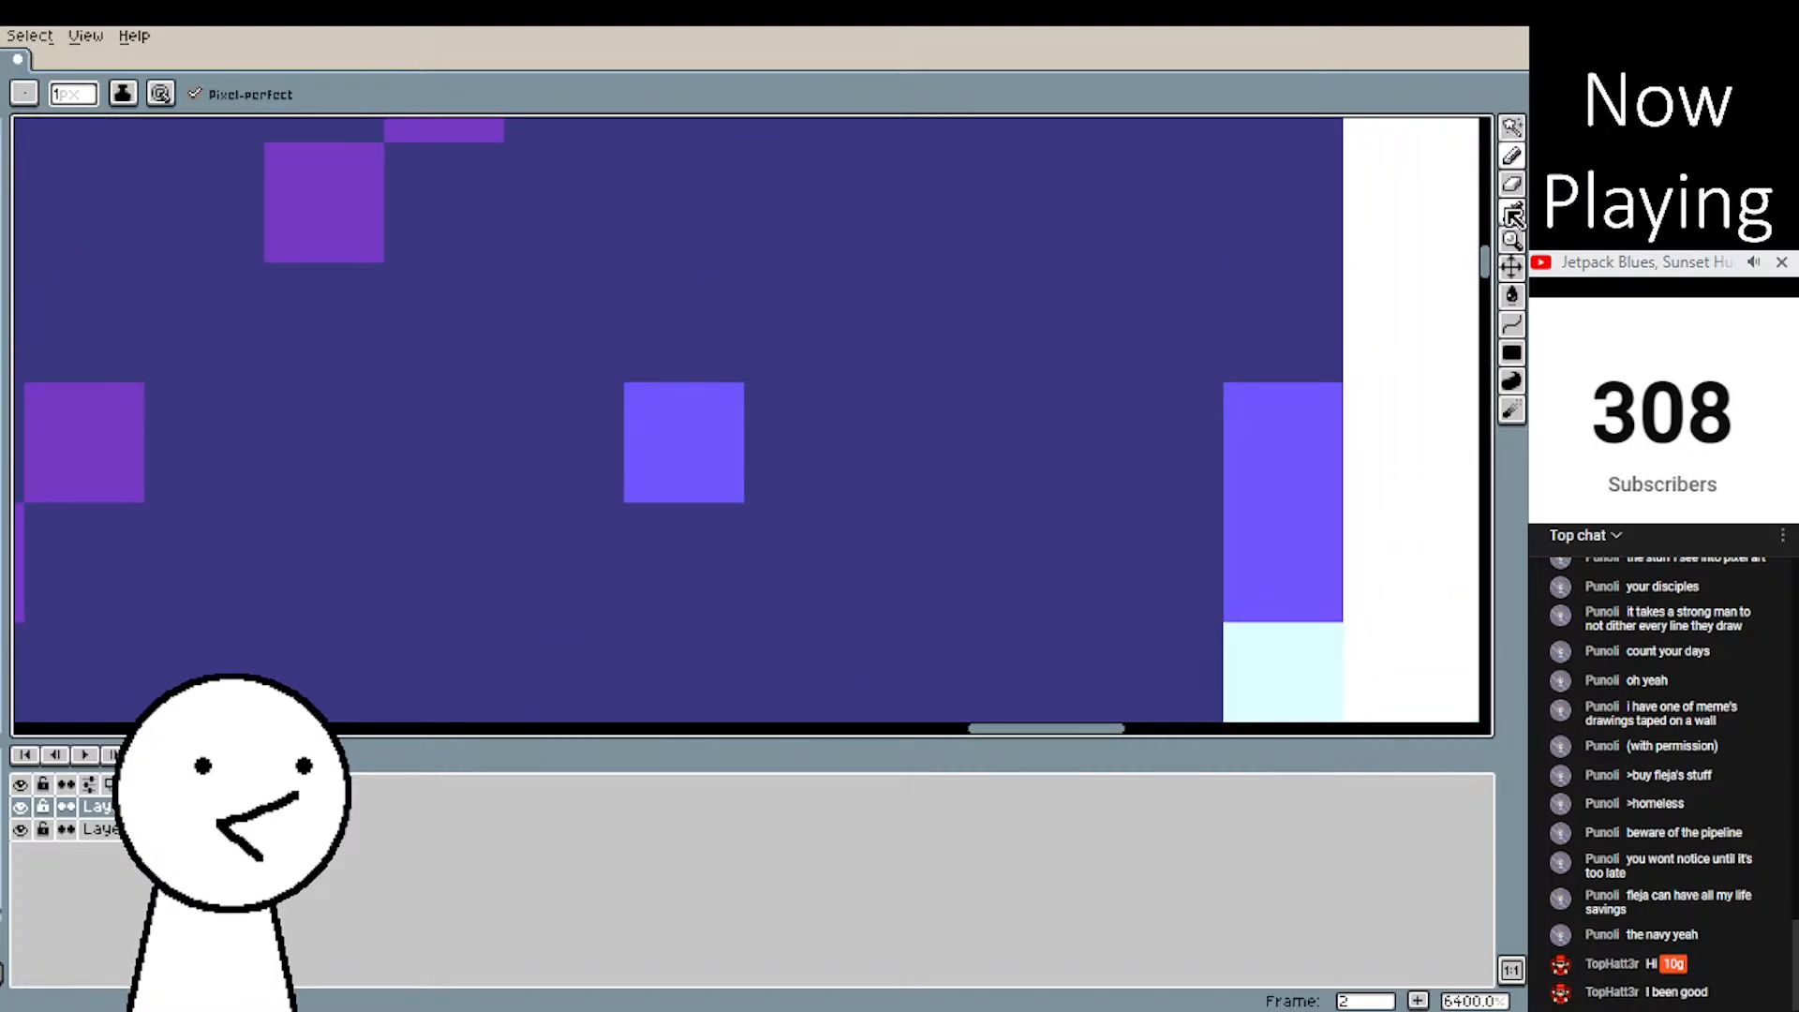
click(1511, 208)
key(b)
scroll(811, 350, down, 8)
click(1511, 211)
scroll(904, 409, up, 4)
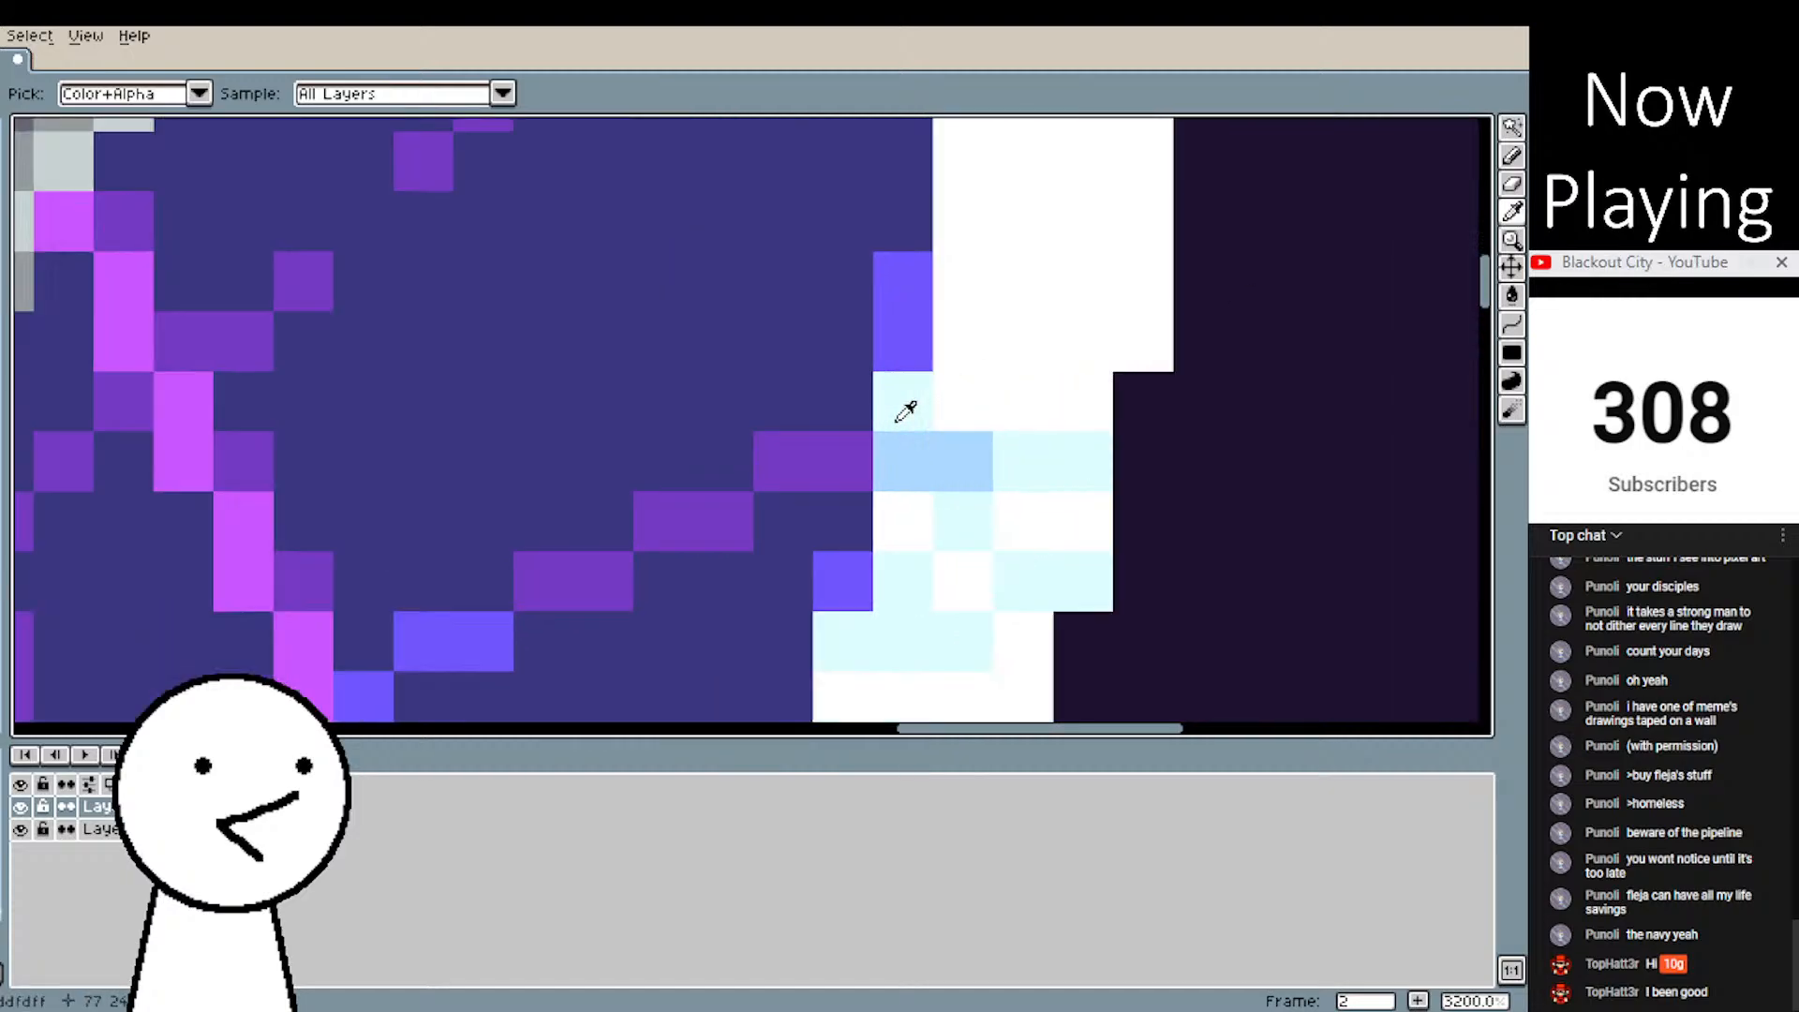
click(1512, 155)
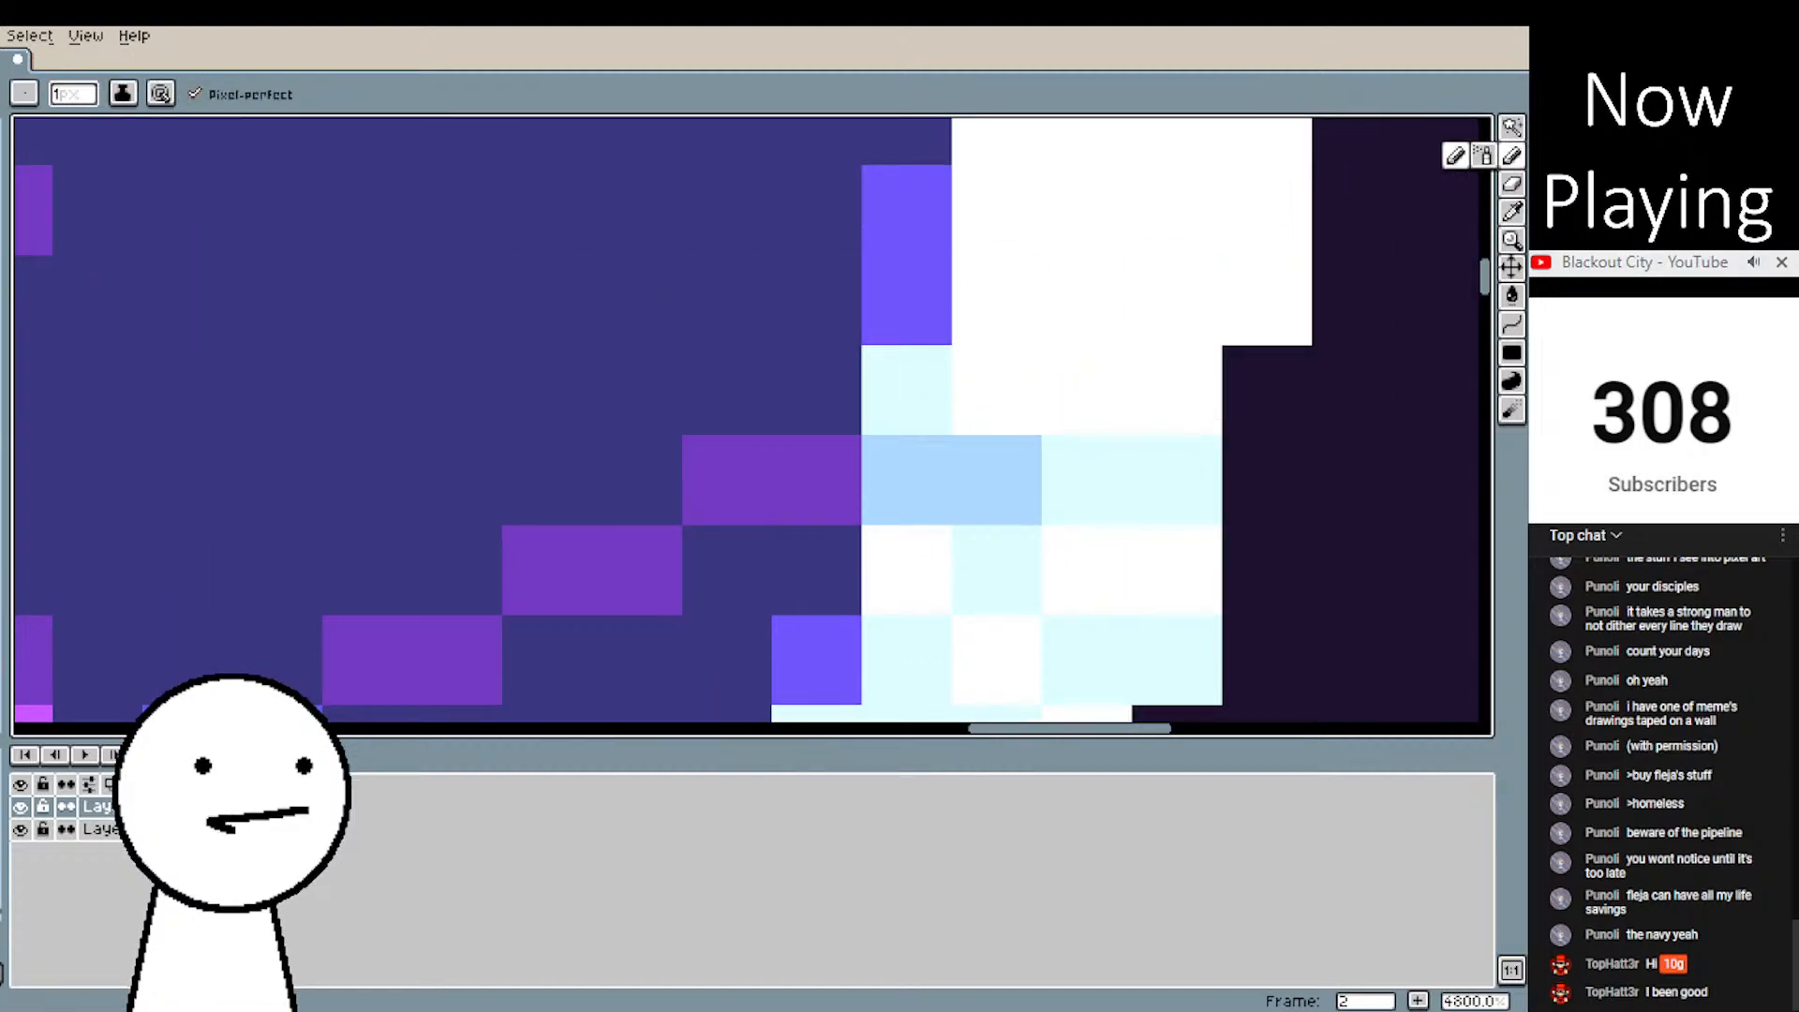
scroll(803, 595, down, 3)
- Try recolouring alternate pixels of the purple crack branch running to the light edge in blue-violet, and undo the strokes
click(1513, 212)
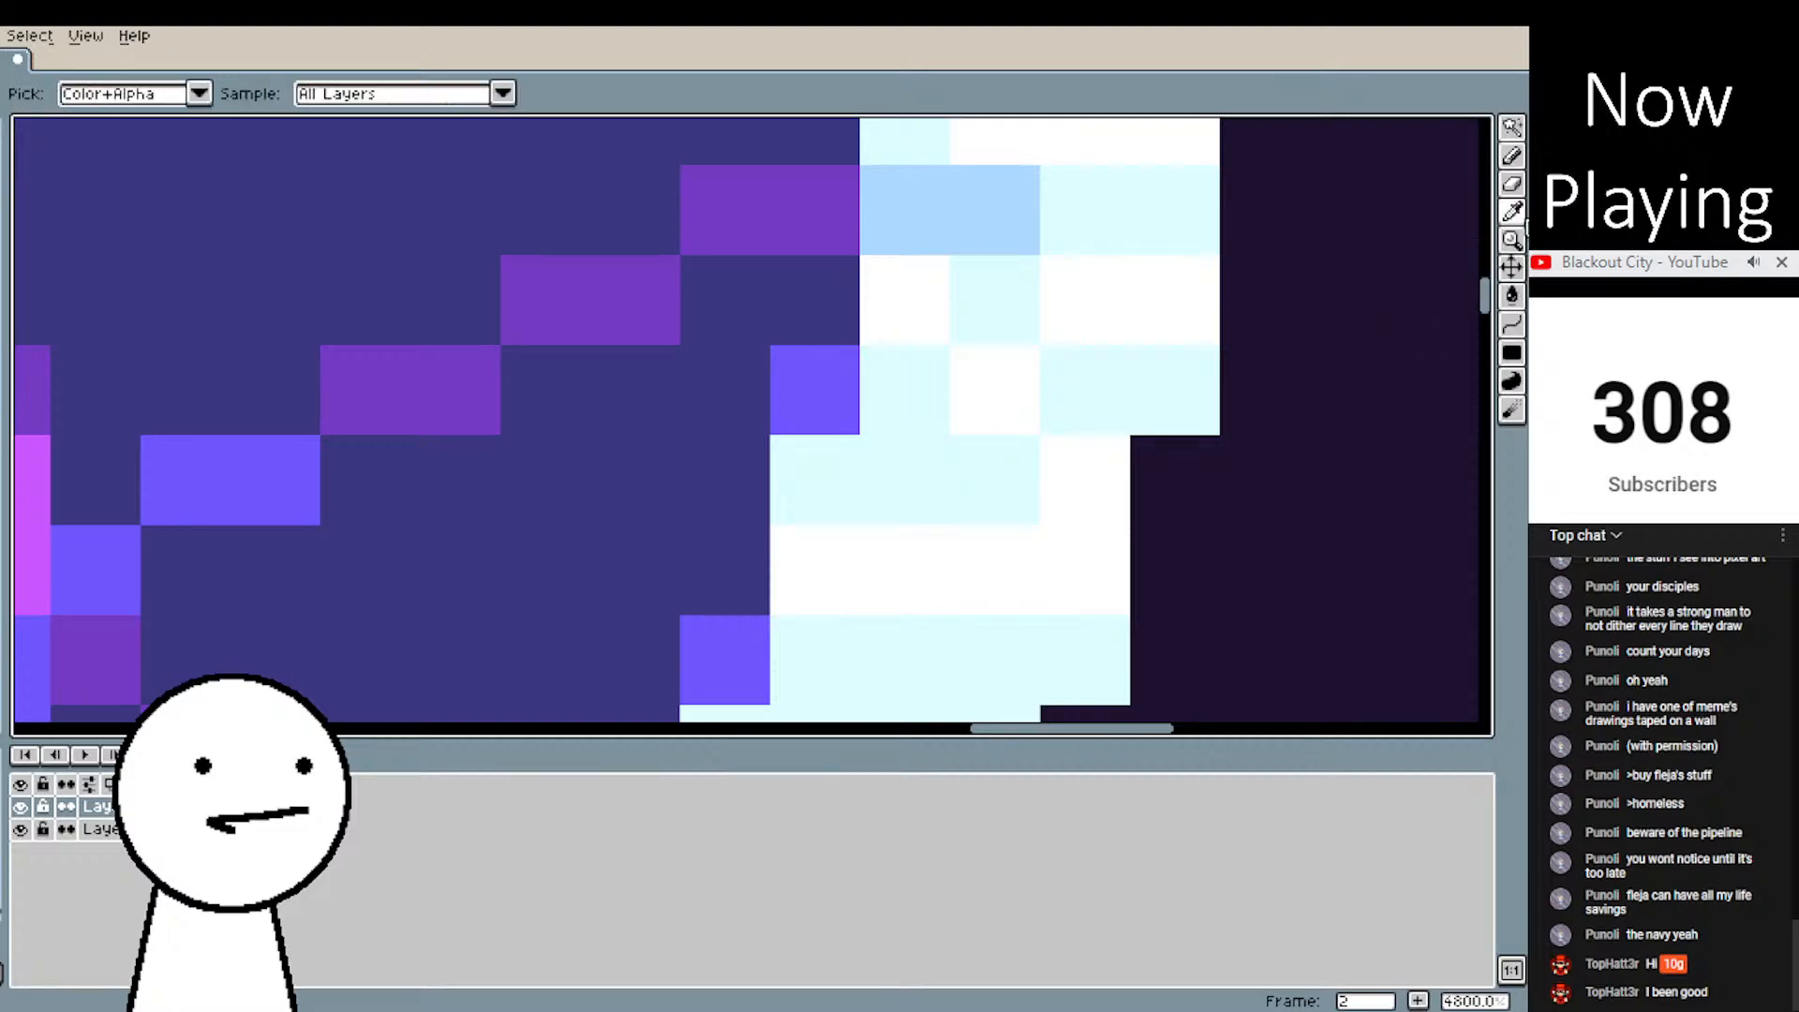
scroll(812, 429, down, 3)
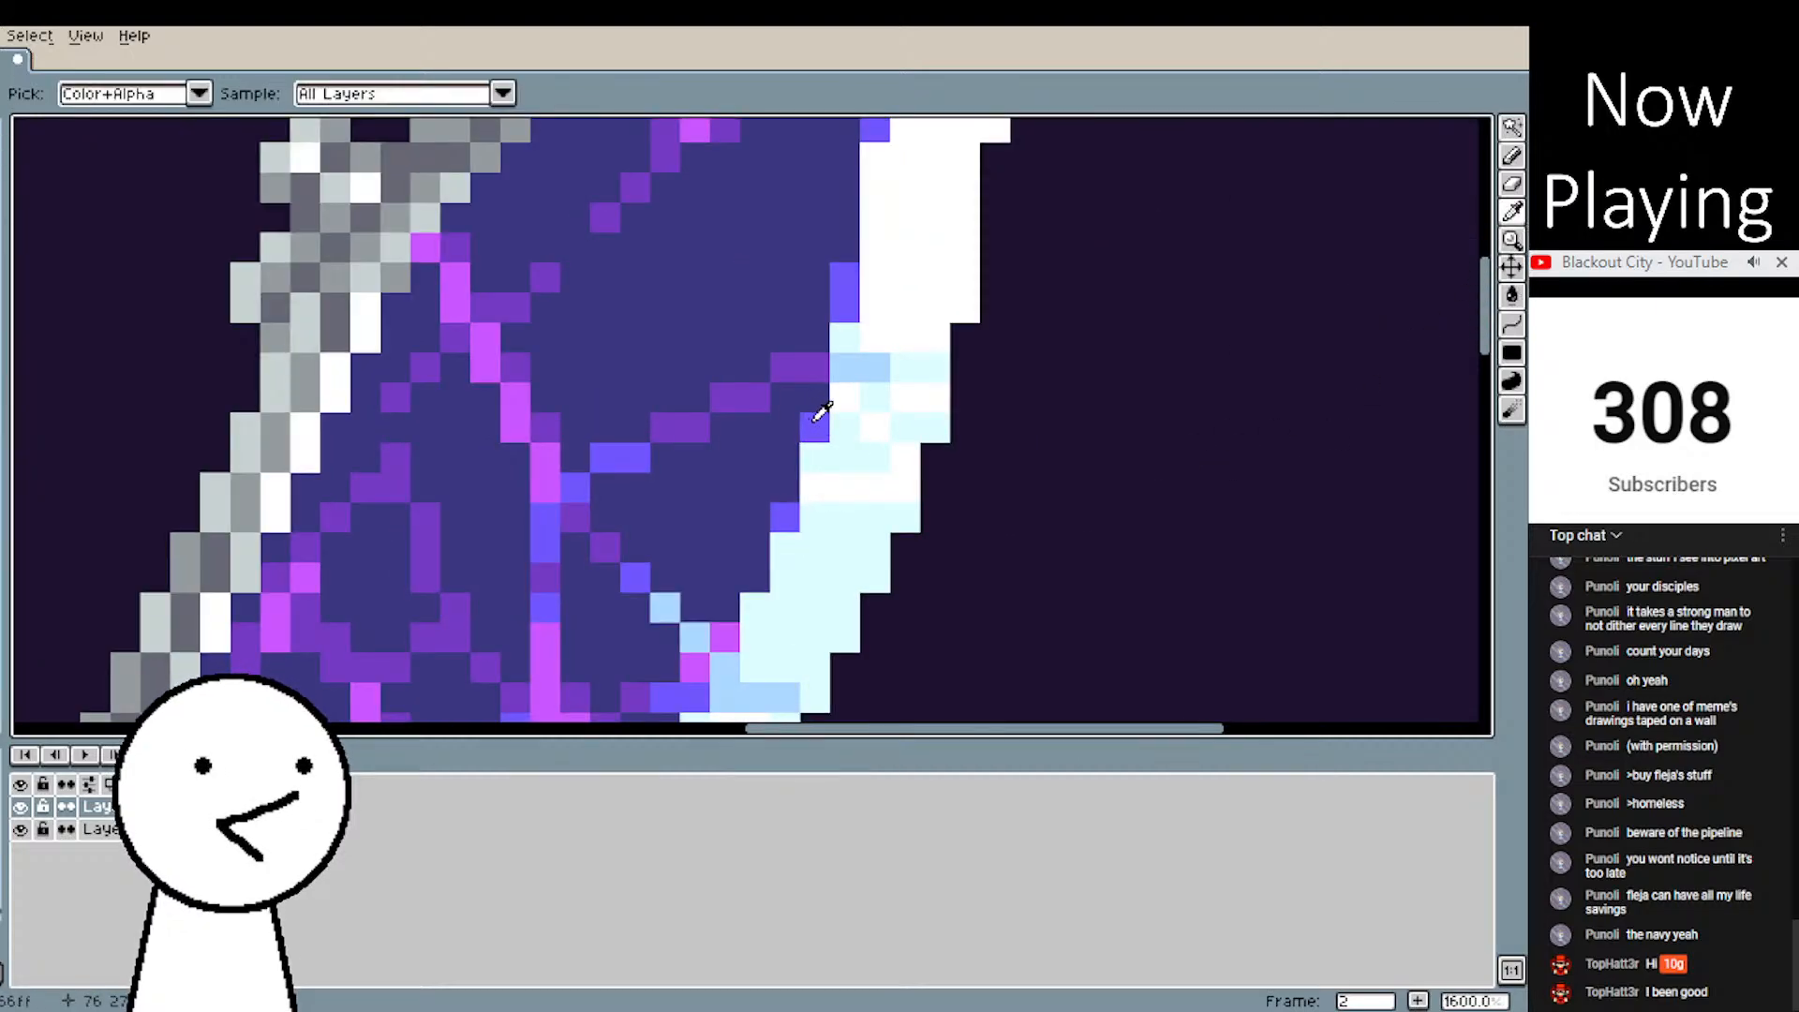
scroll(1365, 386, up, 1)
click(1512, 324)
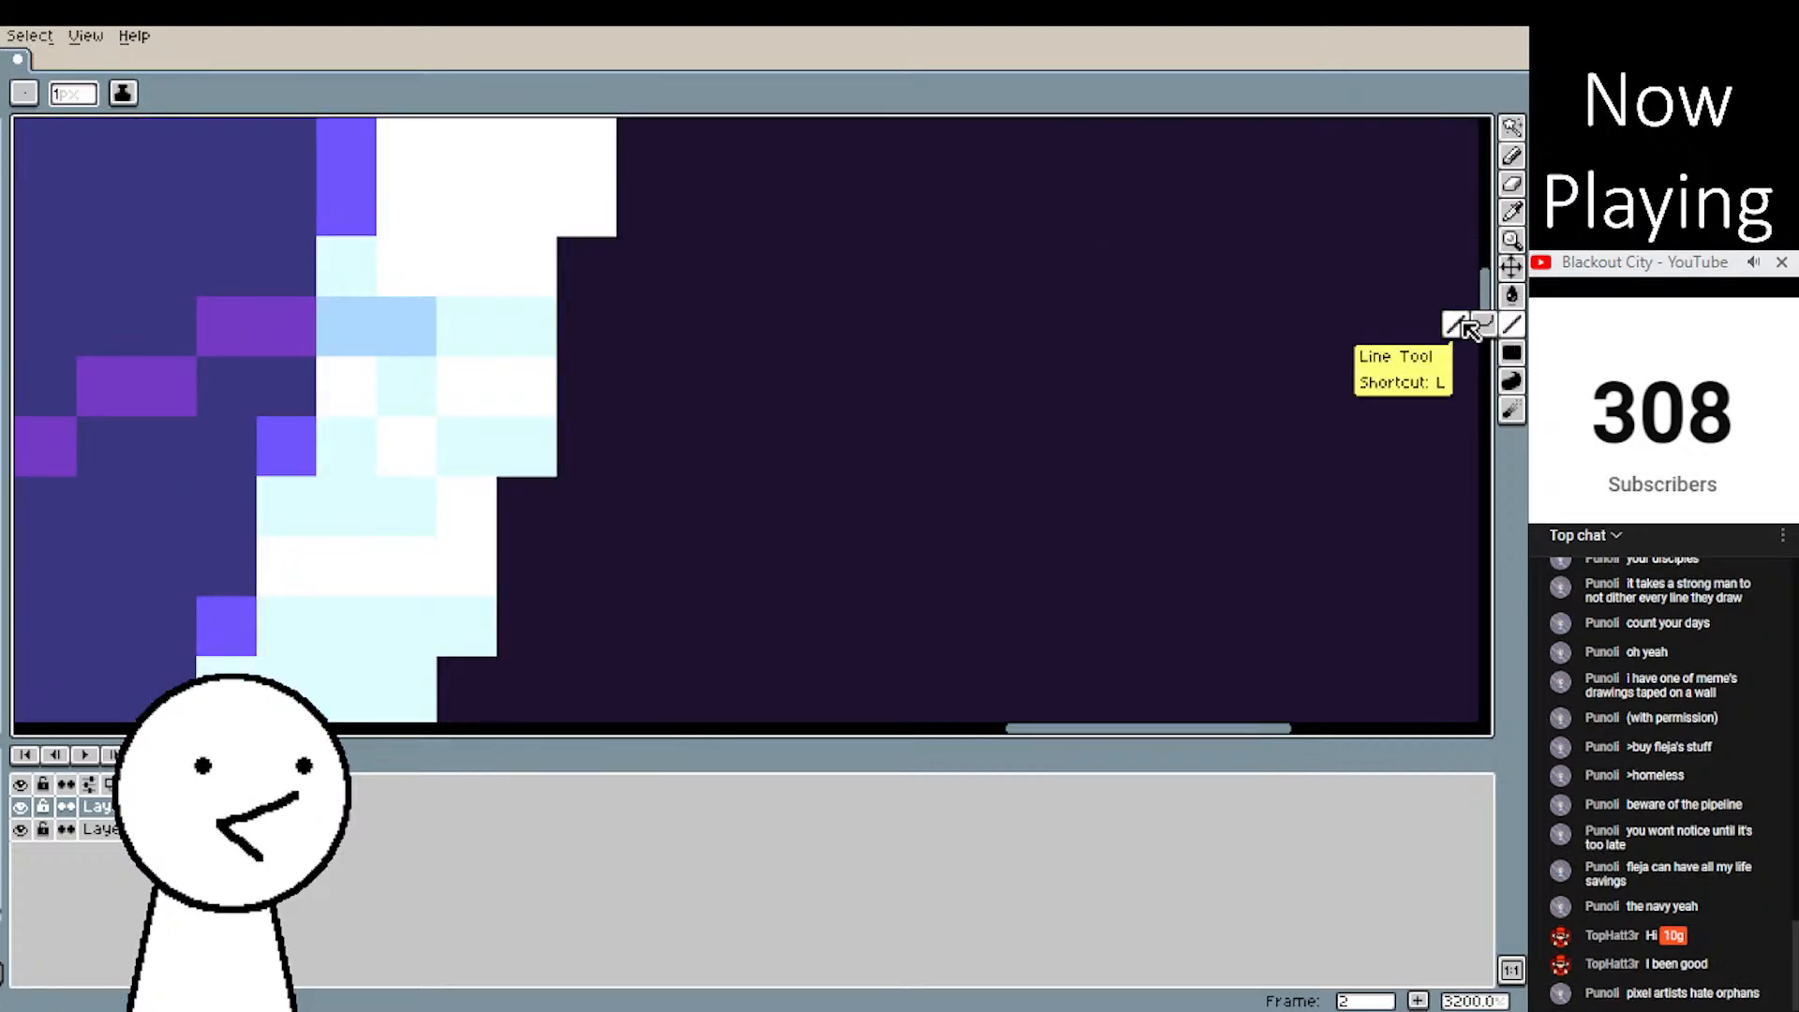
scroll(763, 596, down, 5)
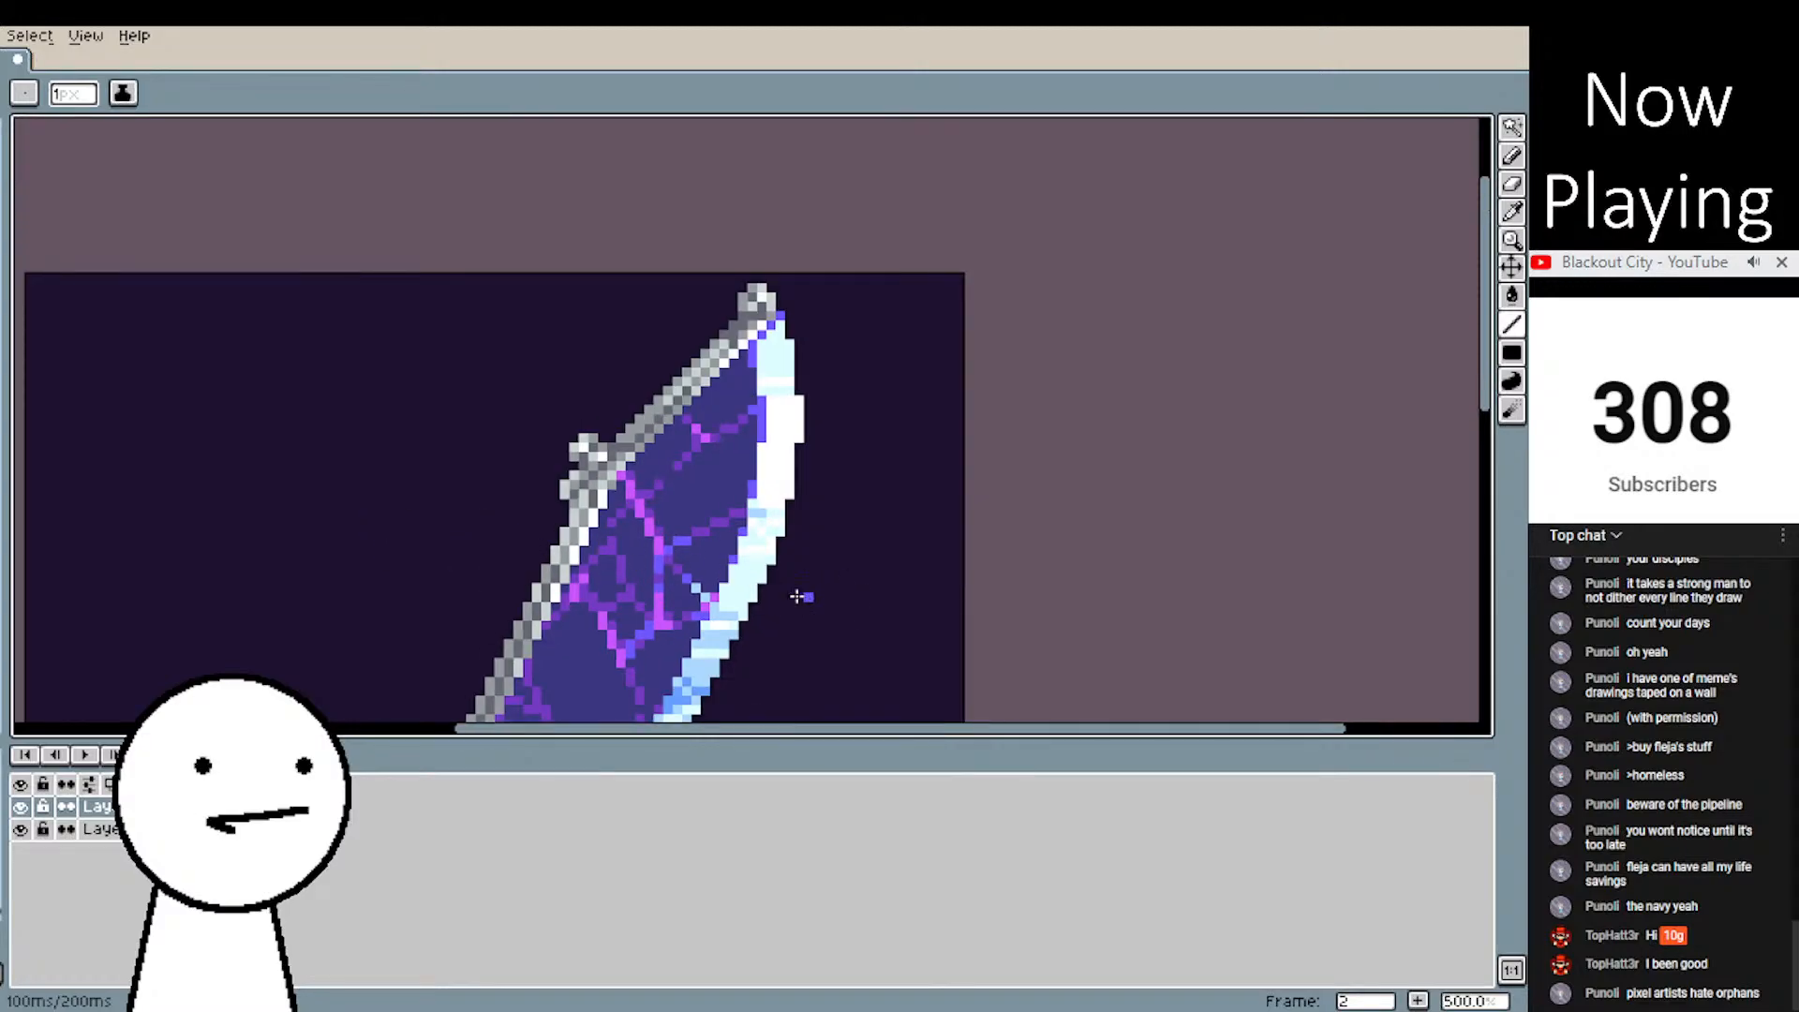
scroll(729, 520, up, 5)
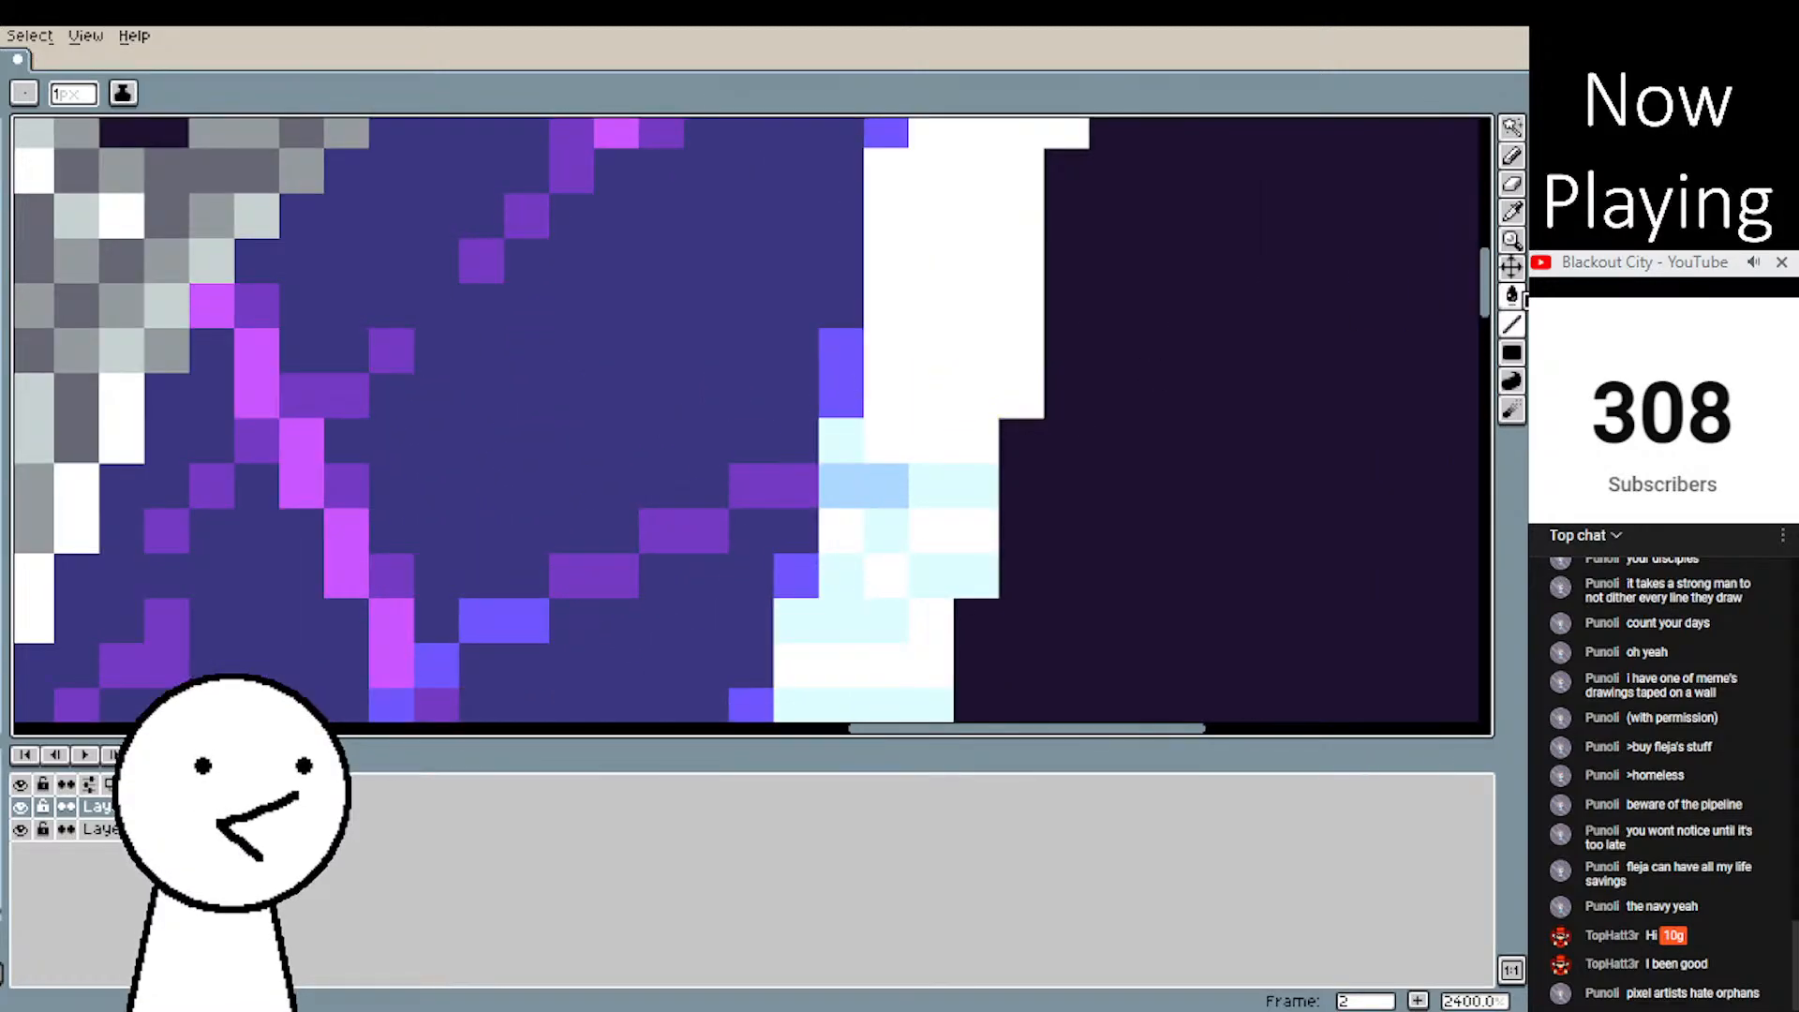
click(797, 486)
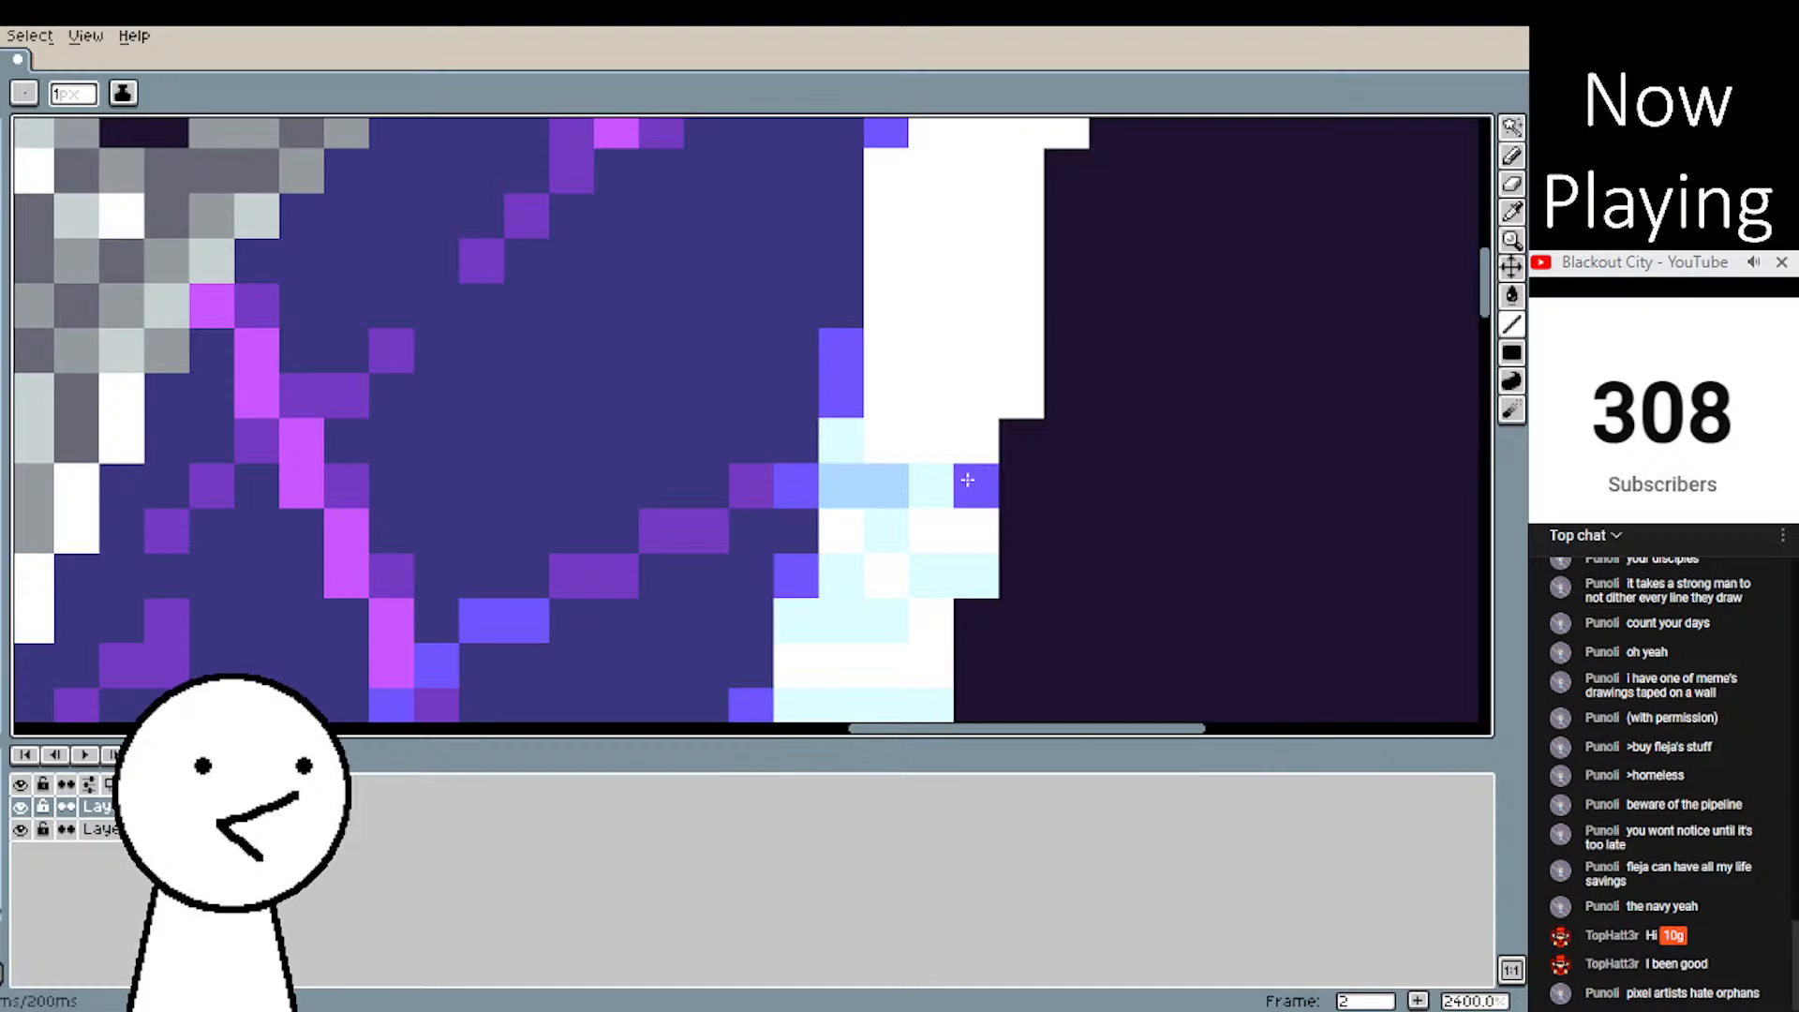
scroll(1116, 464, down, 8)
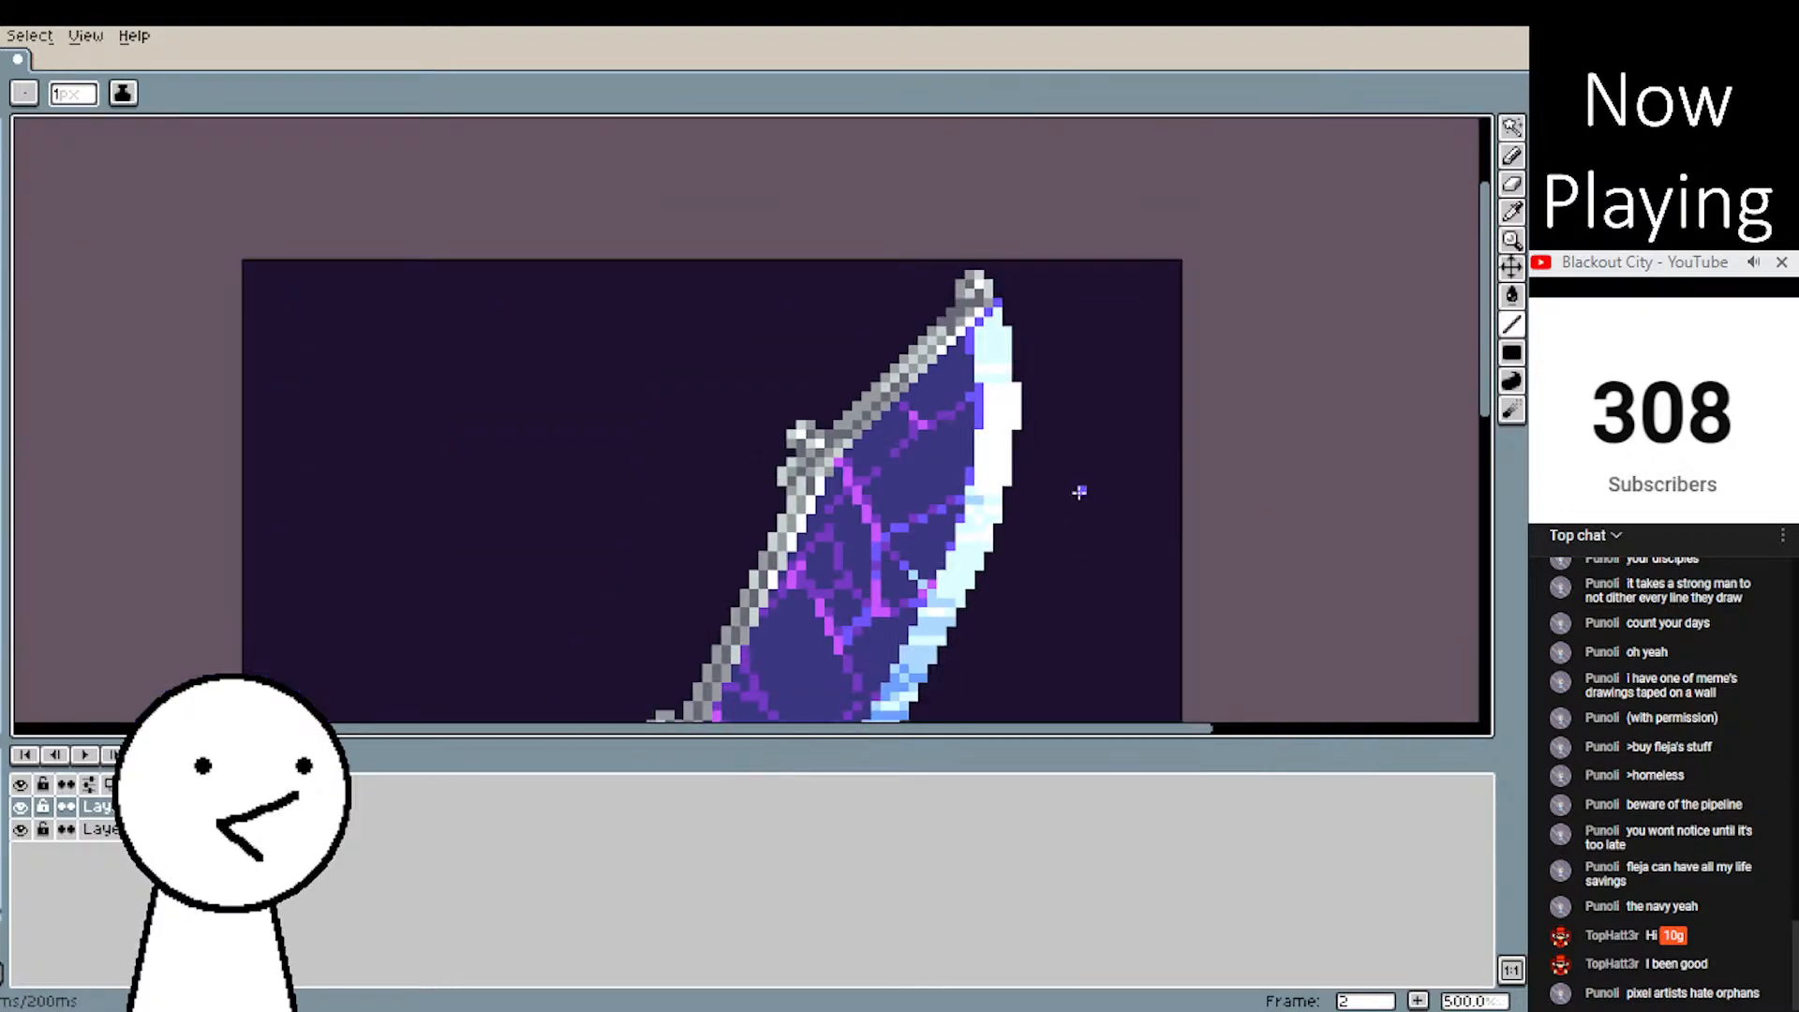
scroll(1117, 466, up, 8)
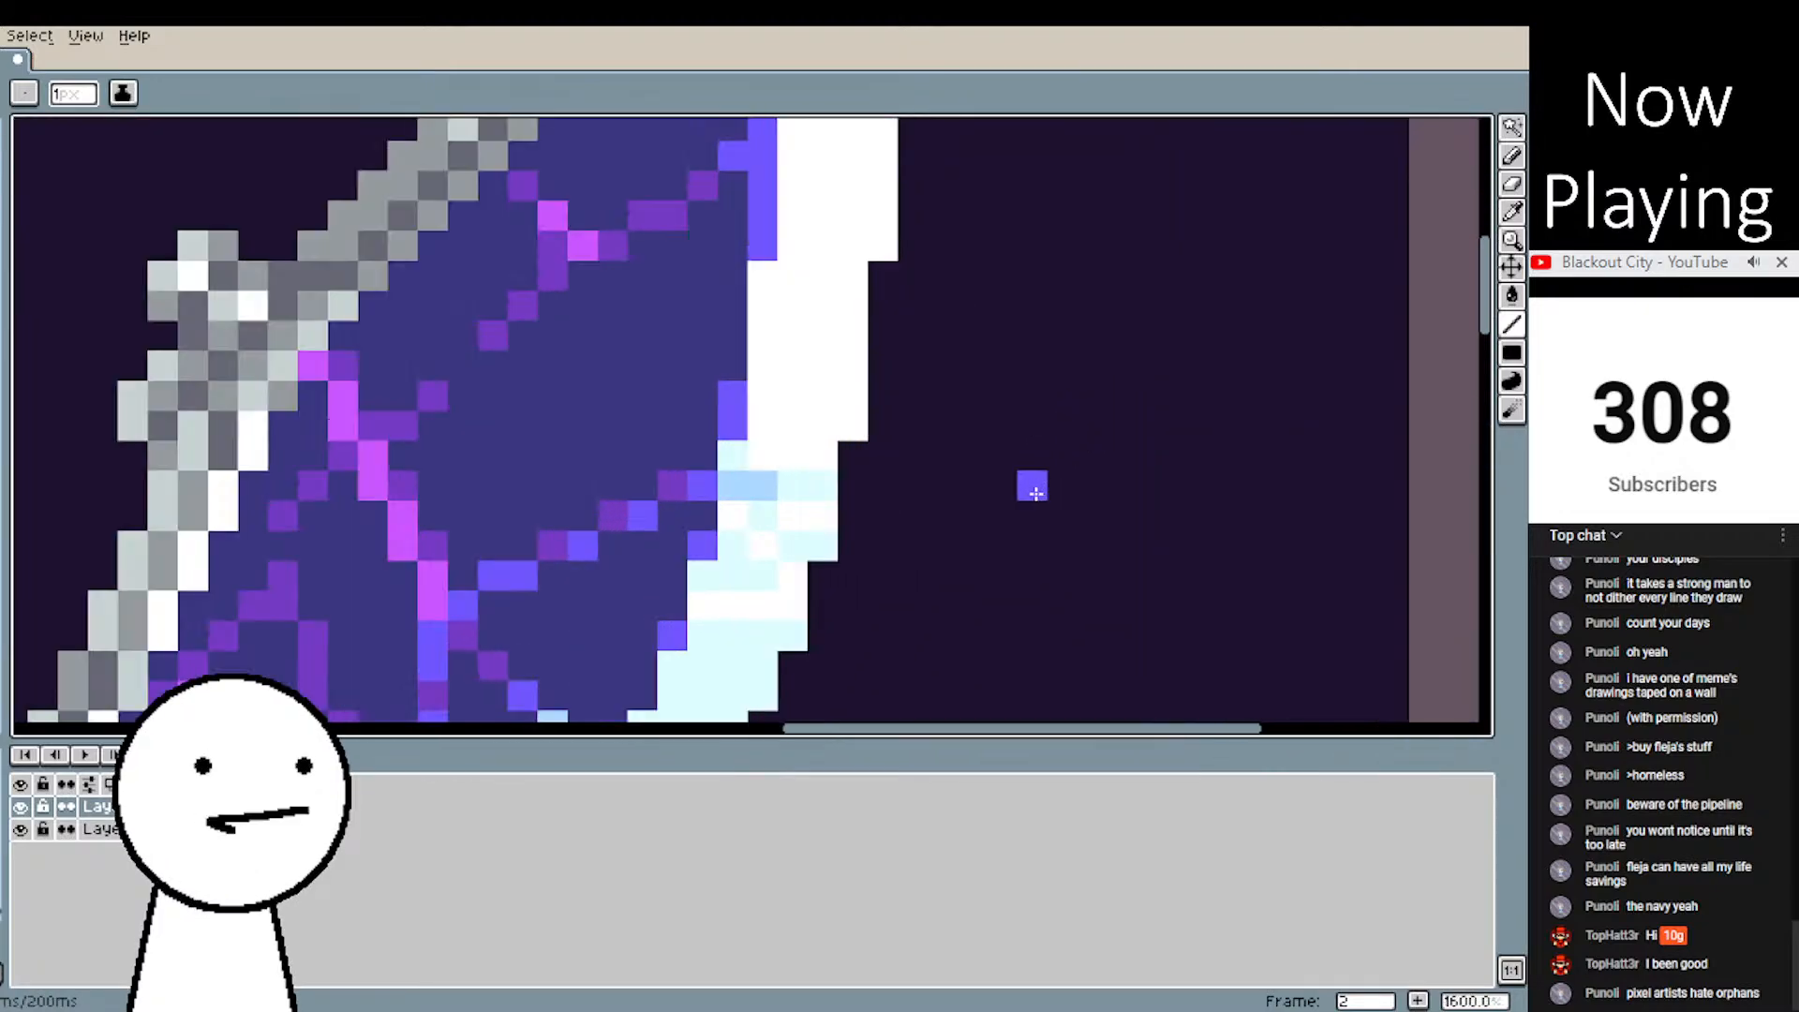
scroll(1034, 489, down, 3)
key(ctrl+z)
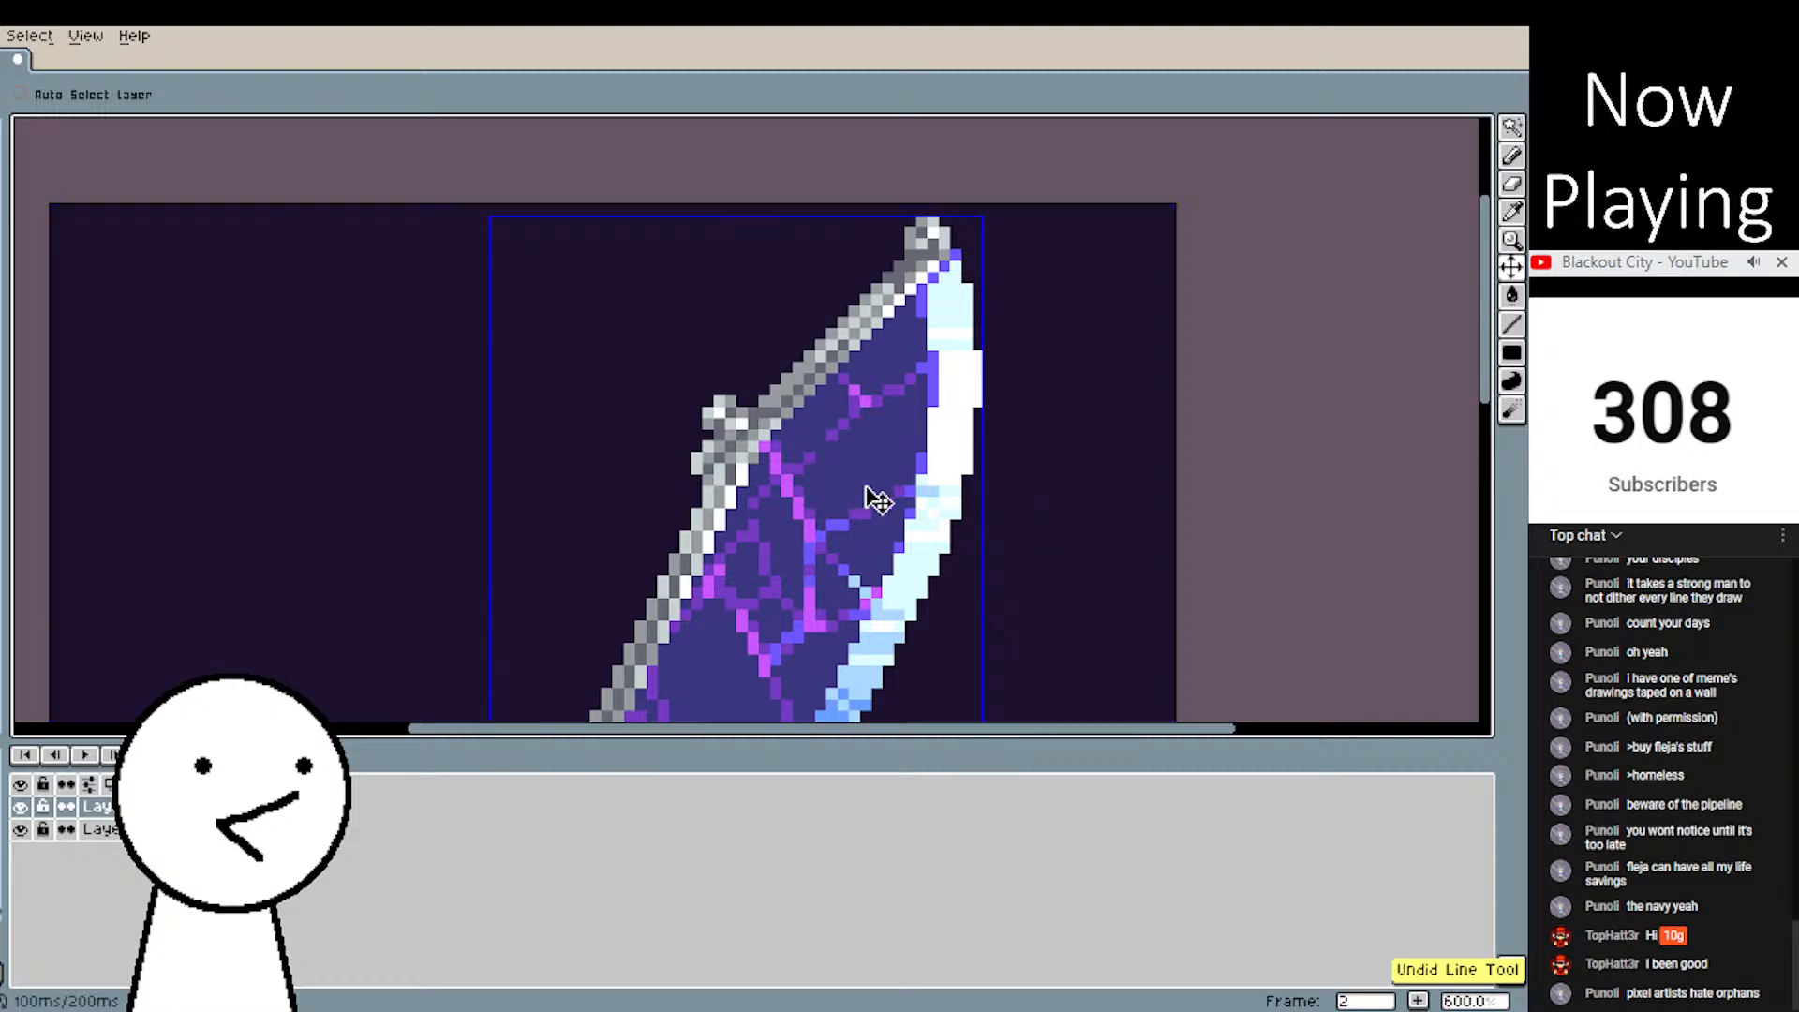
- Sample the blue-violet and recolour the two purple pixels flanking the upper end of the pink central crack
key(b)
scroll(903, 503, up, 4)
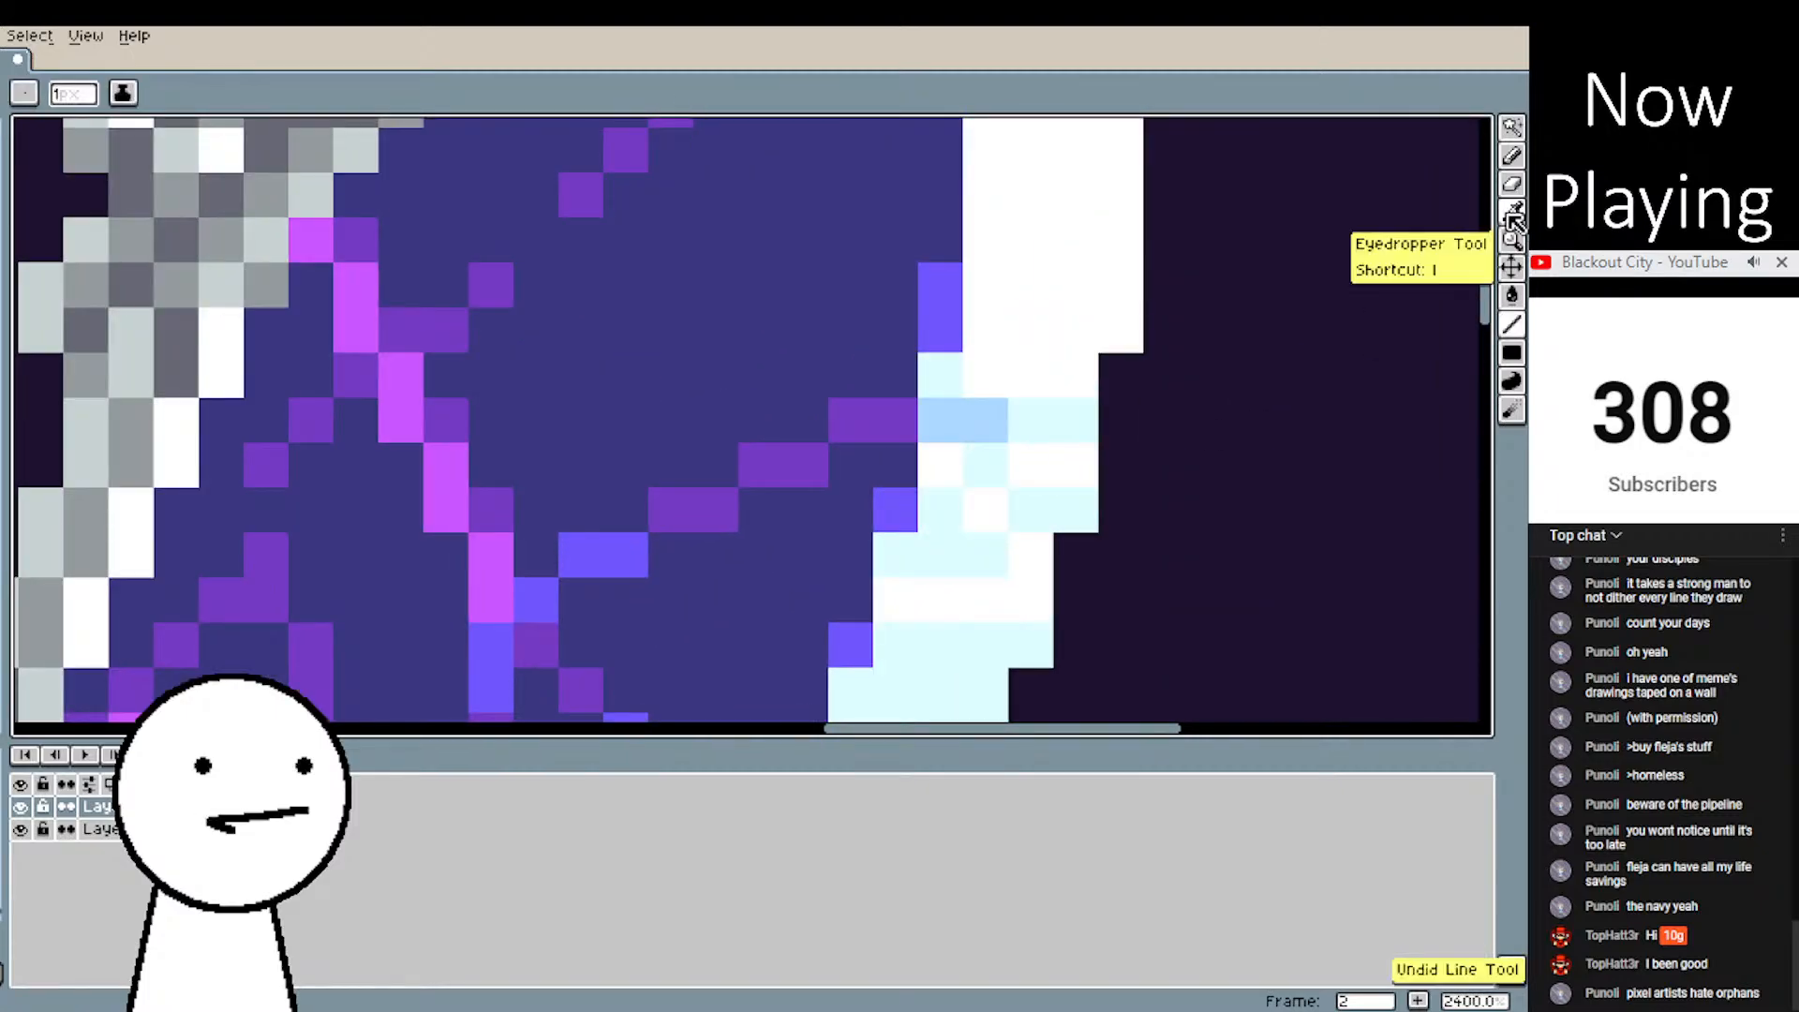
click(1512, 214)
click(923, 292)
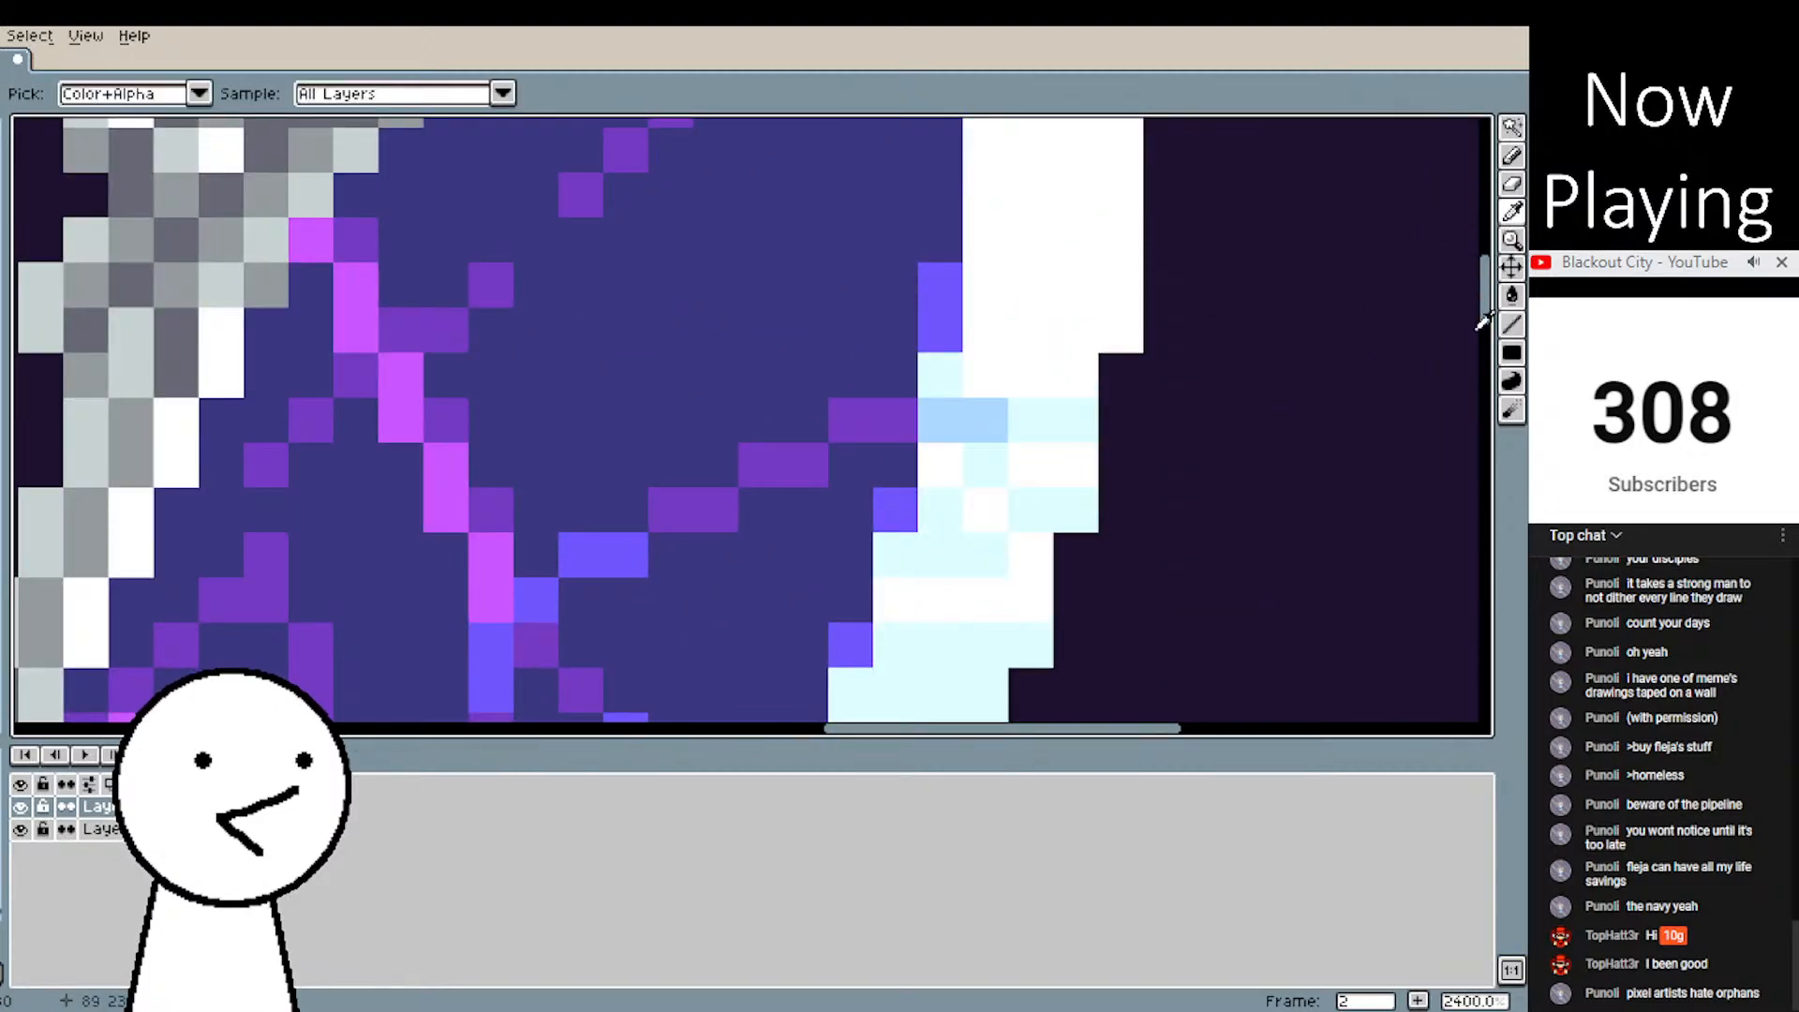
click(1511, 324)
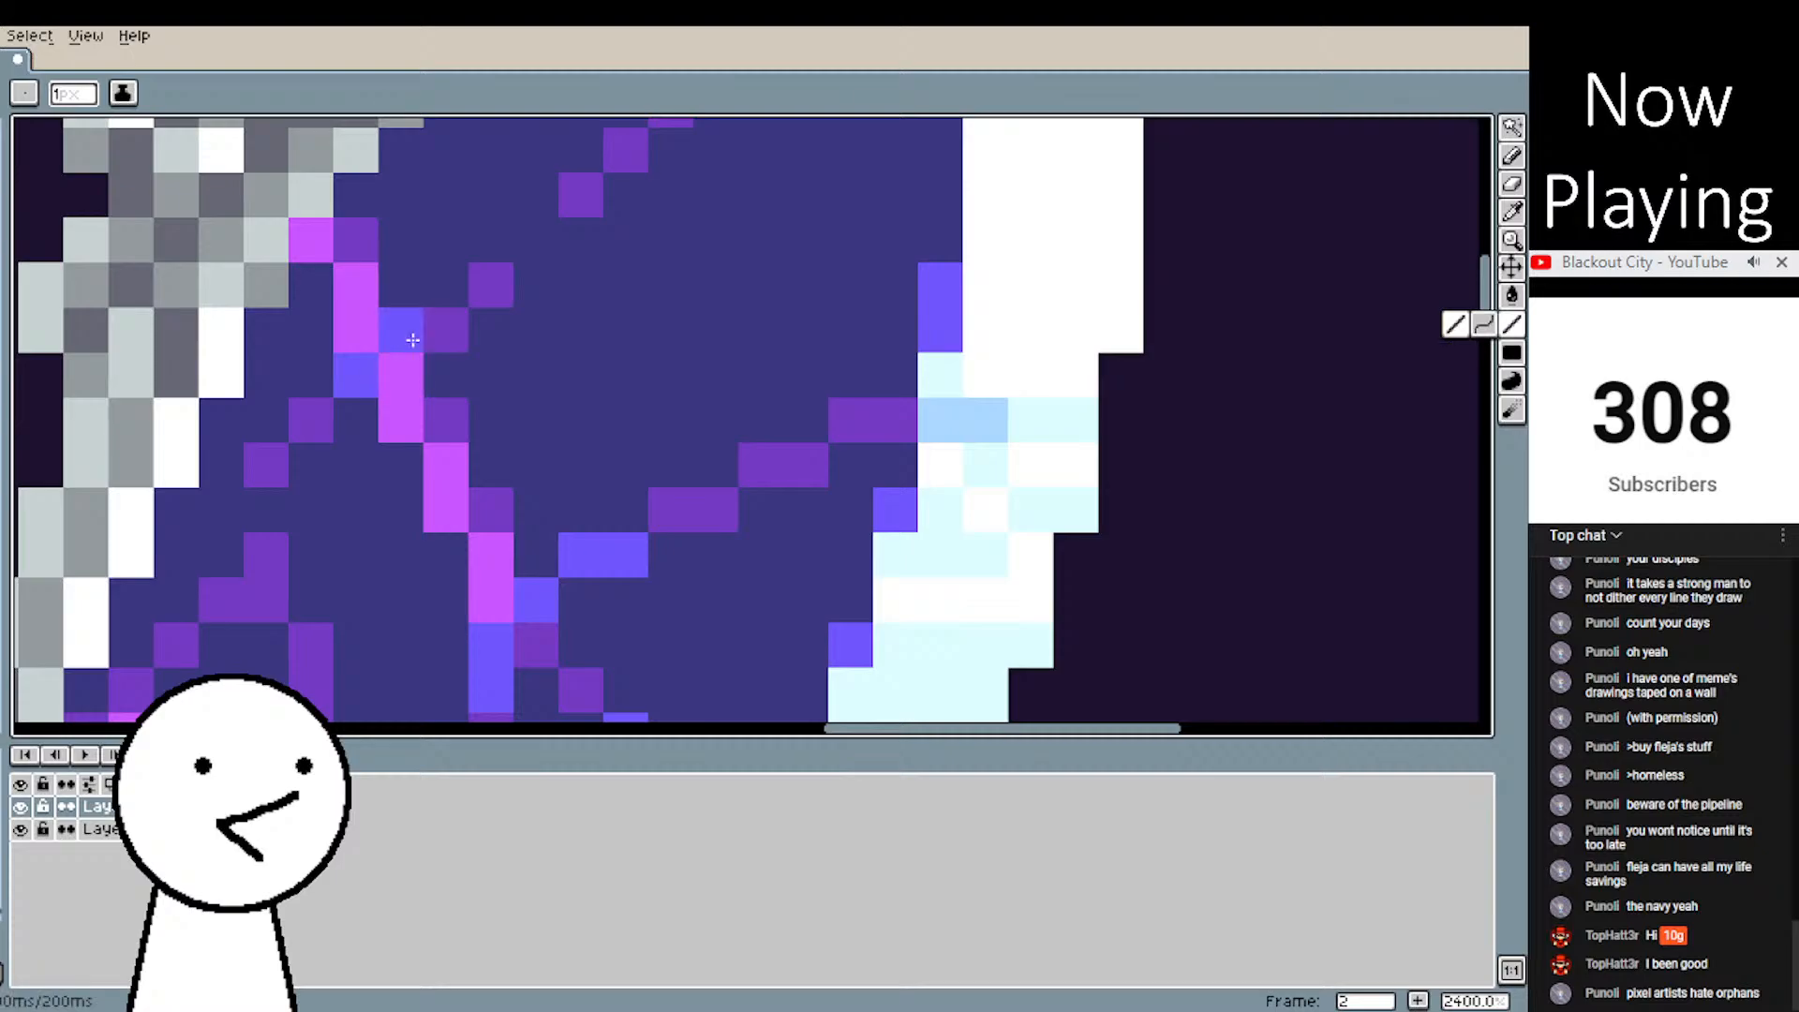
scroll(406, 343, down, 5)
- Recolour the short purple link between the pink segments near the grey spine in blue-violet
scroll(872, 476, up, 5)
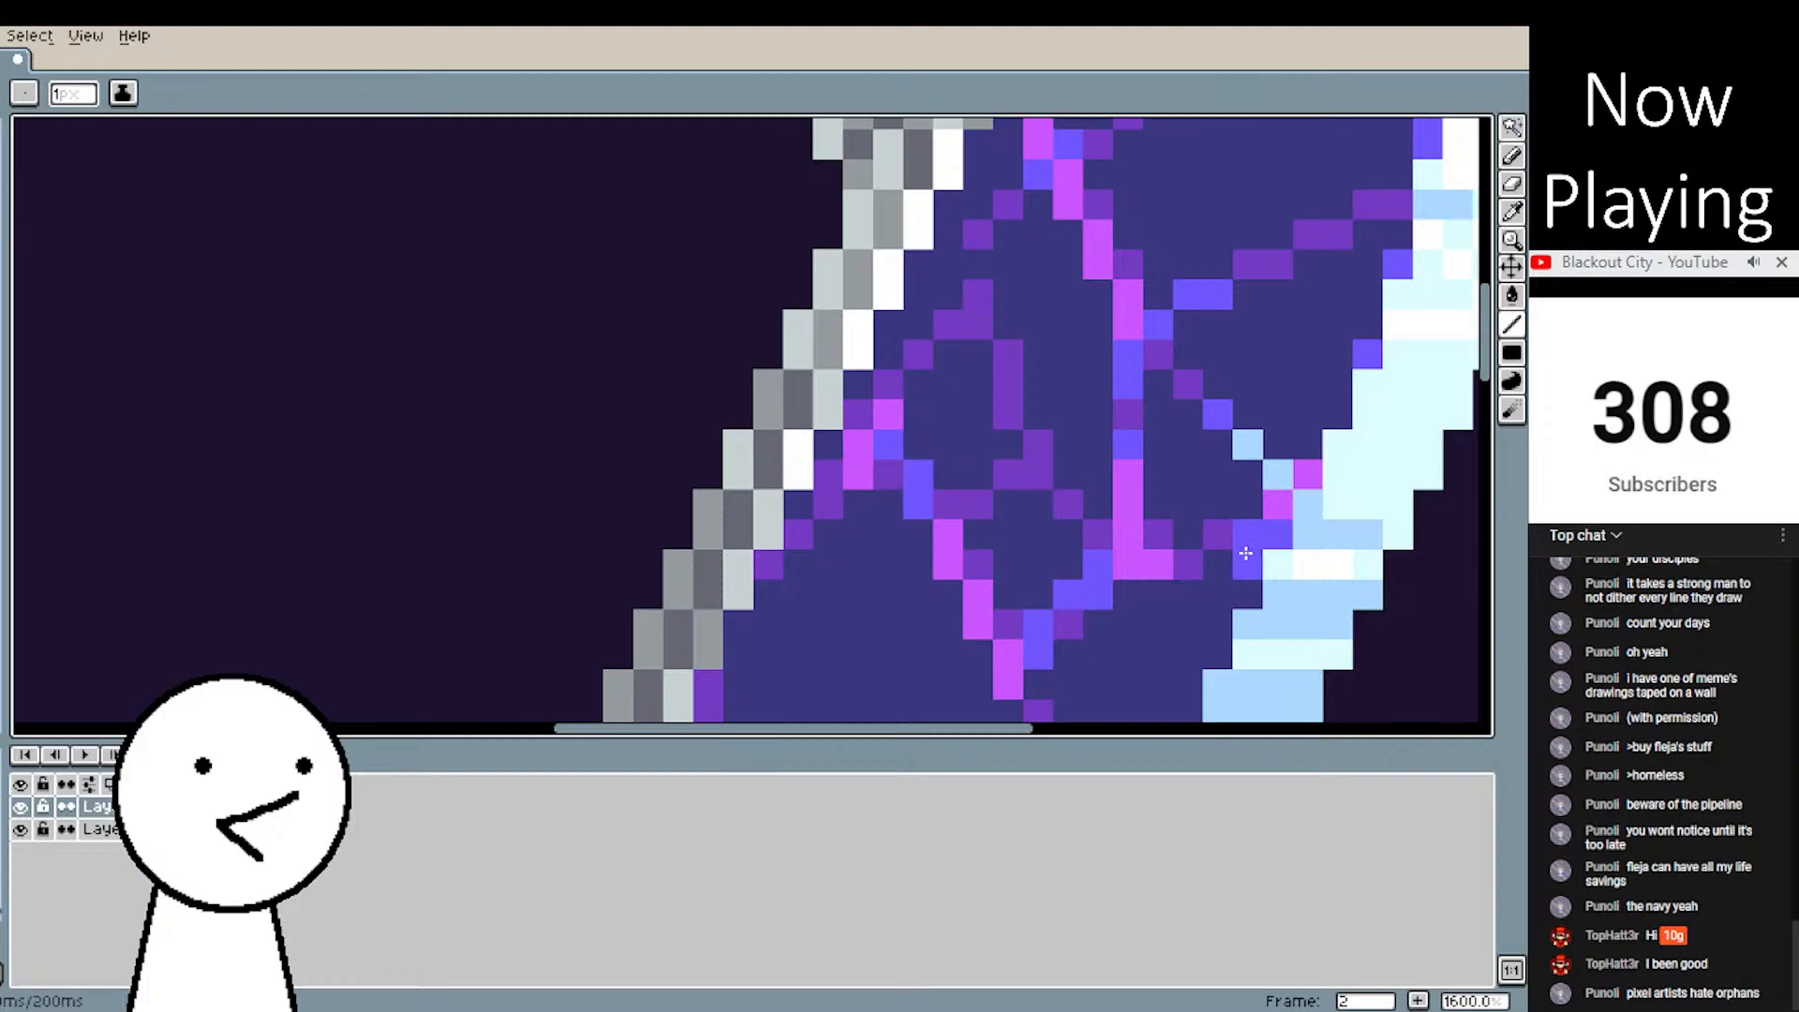
scroll(1246, 553, down, 3)
scroll(1237, 562, up, 4)
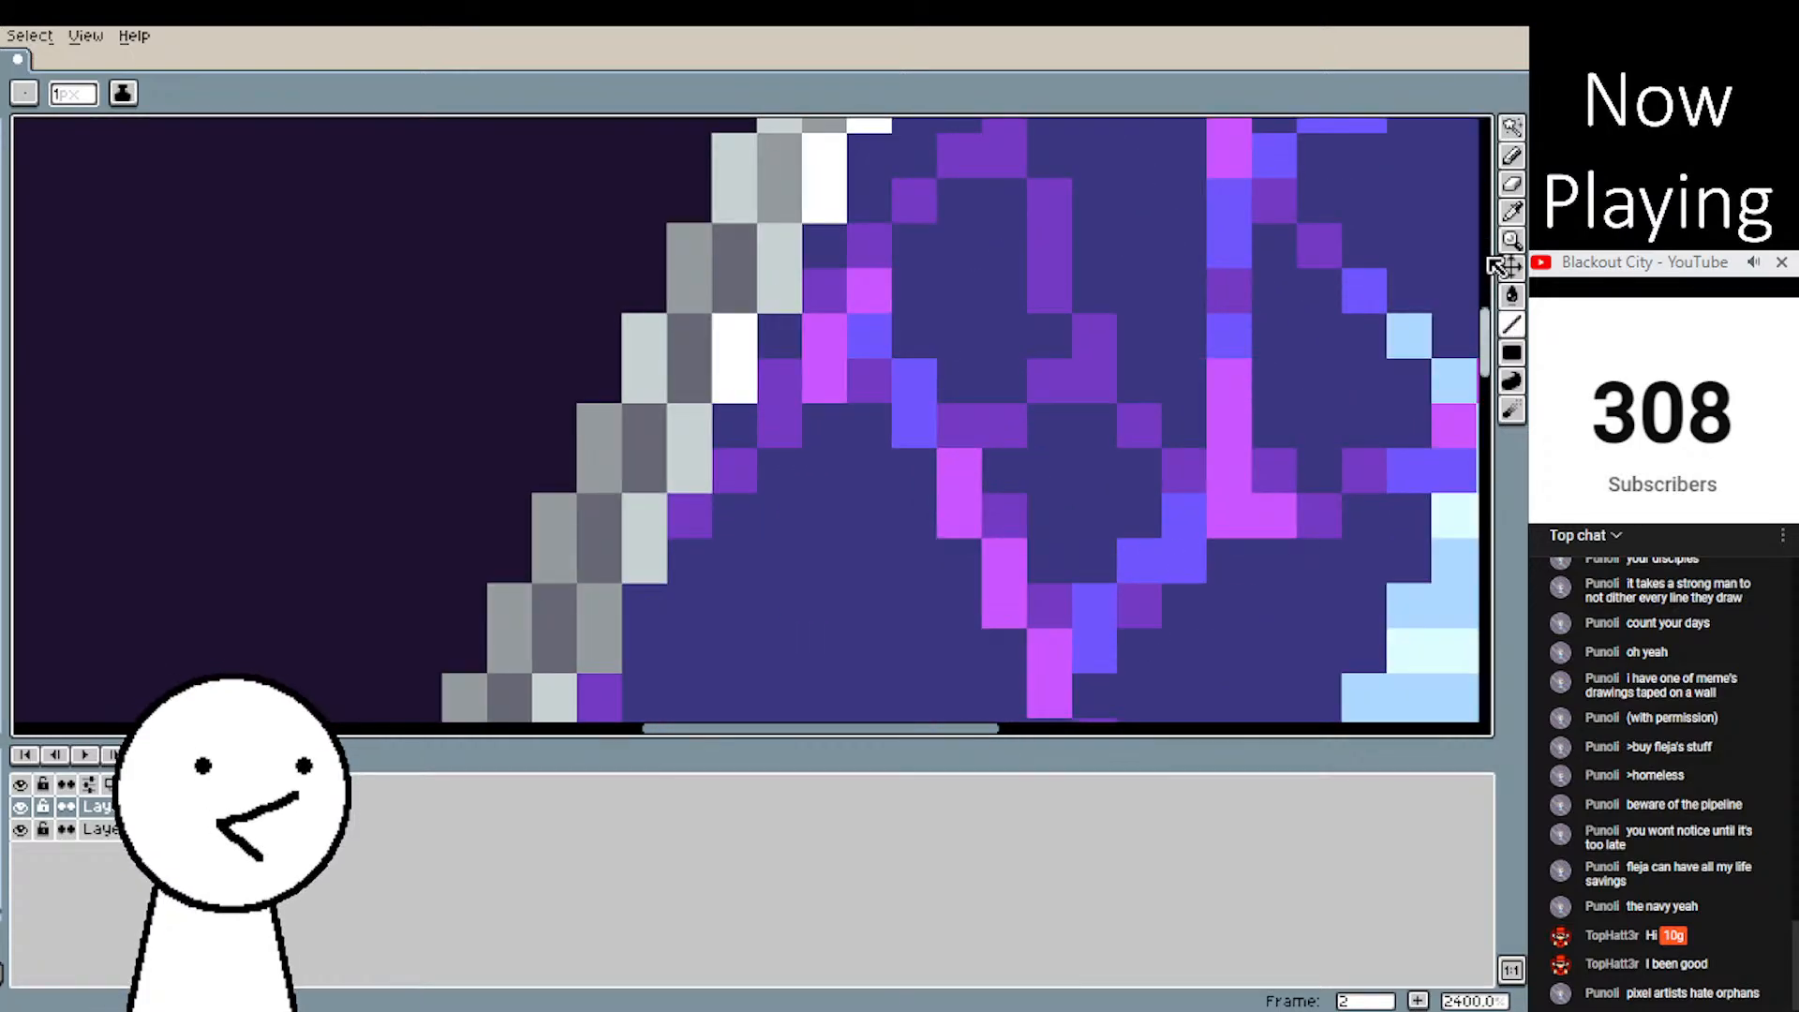
- Sample the blue-violet and recolour two stacked purple pixels at the lower crack junction beside the grey spine, undoing the extra pixel next to them
click(1513, 211)
scroll(562, 337, right, 5)
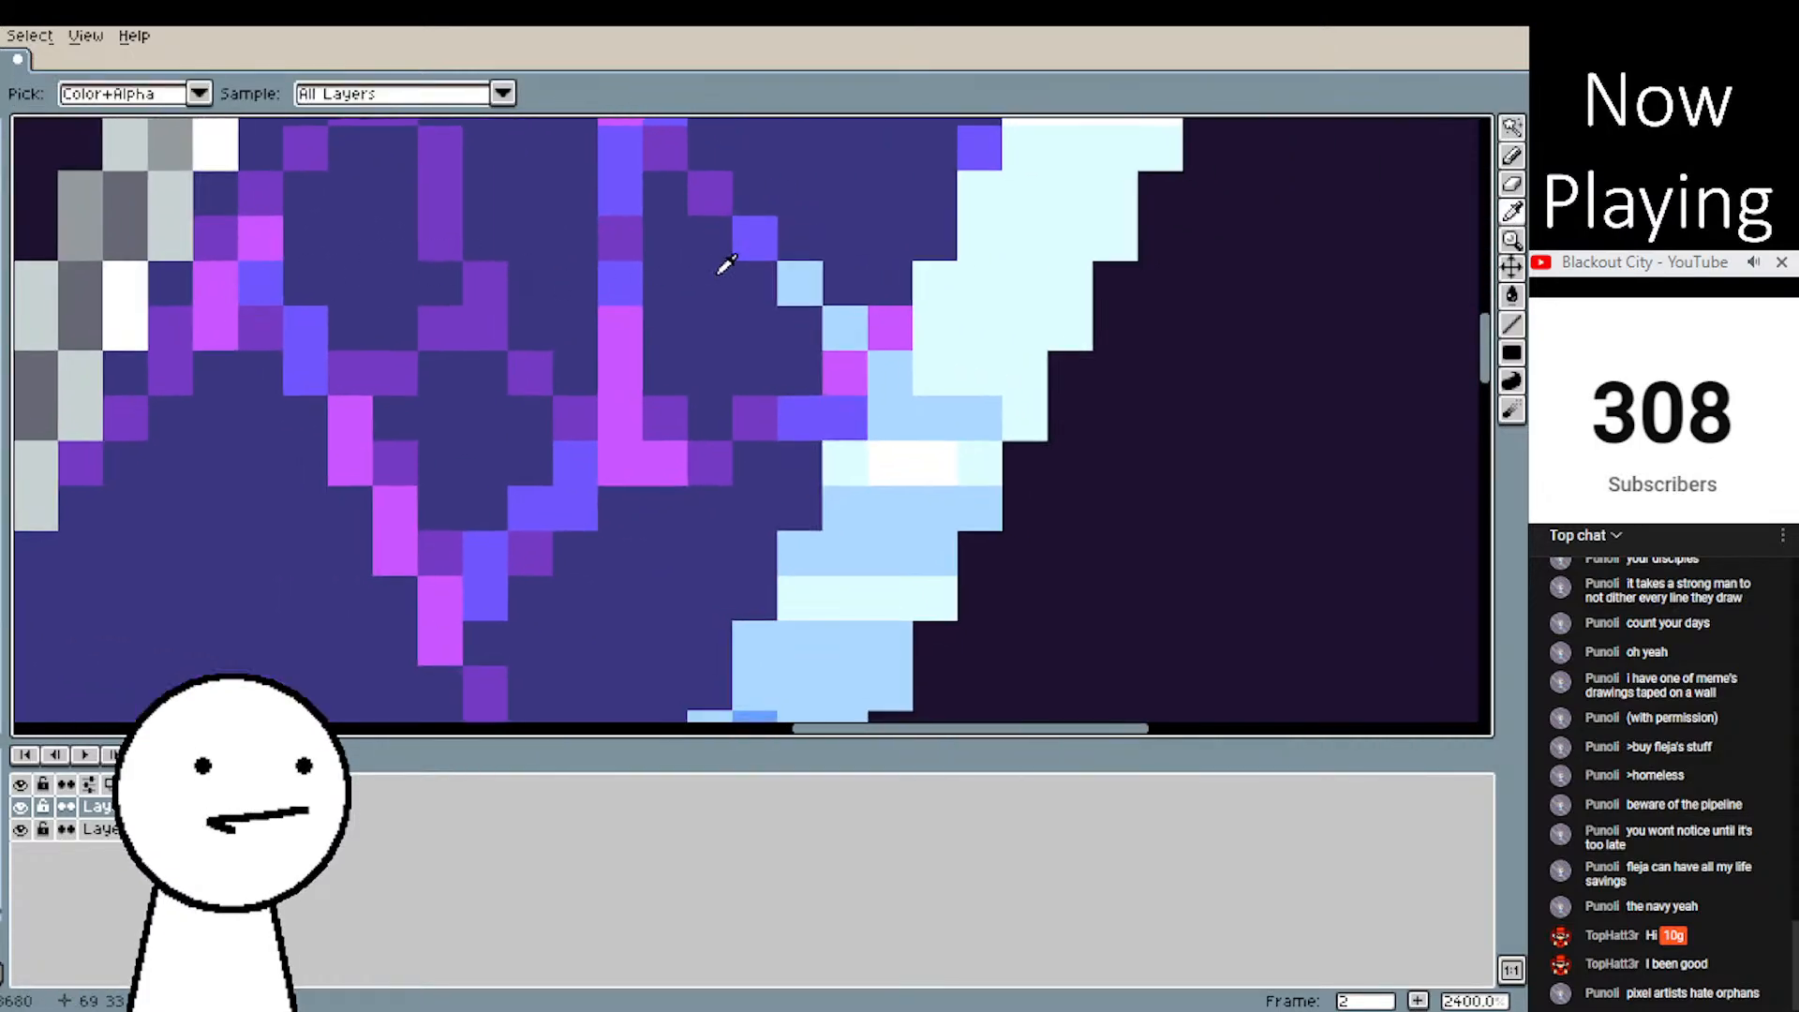
scroll(1265, 300, down, 3)
scroll(953, 402, up, 3)
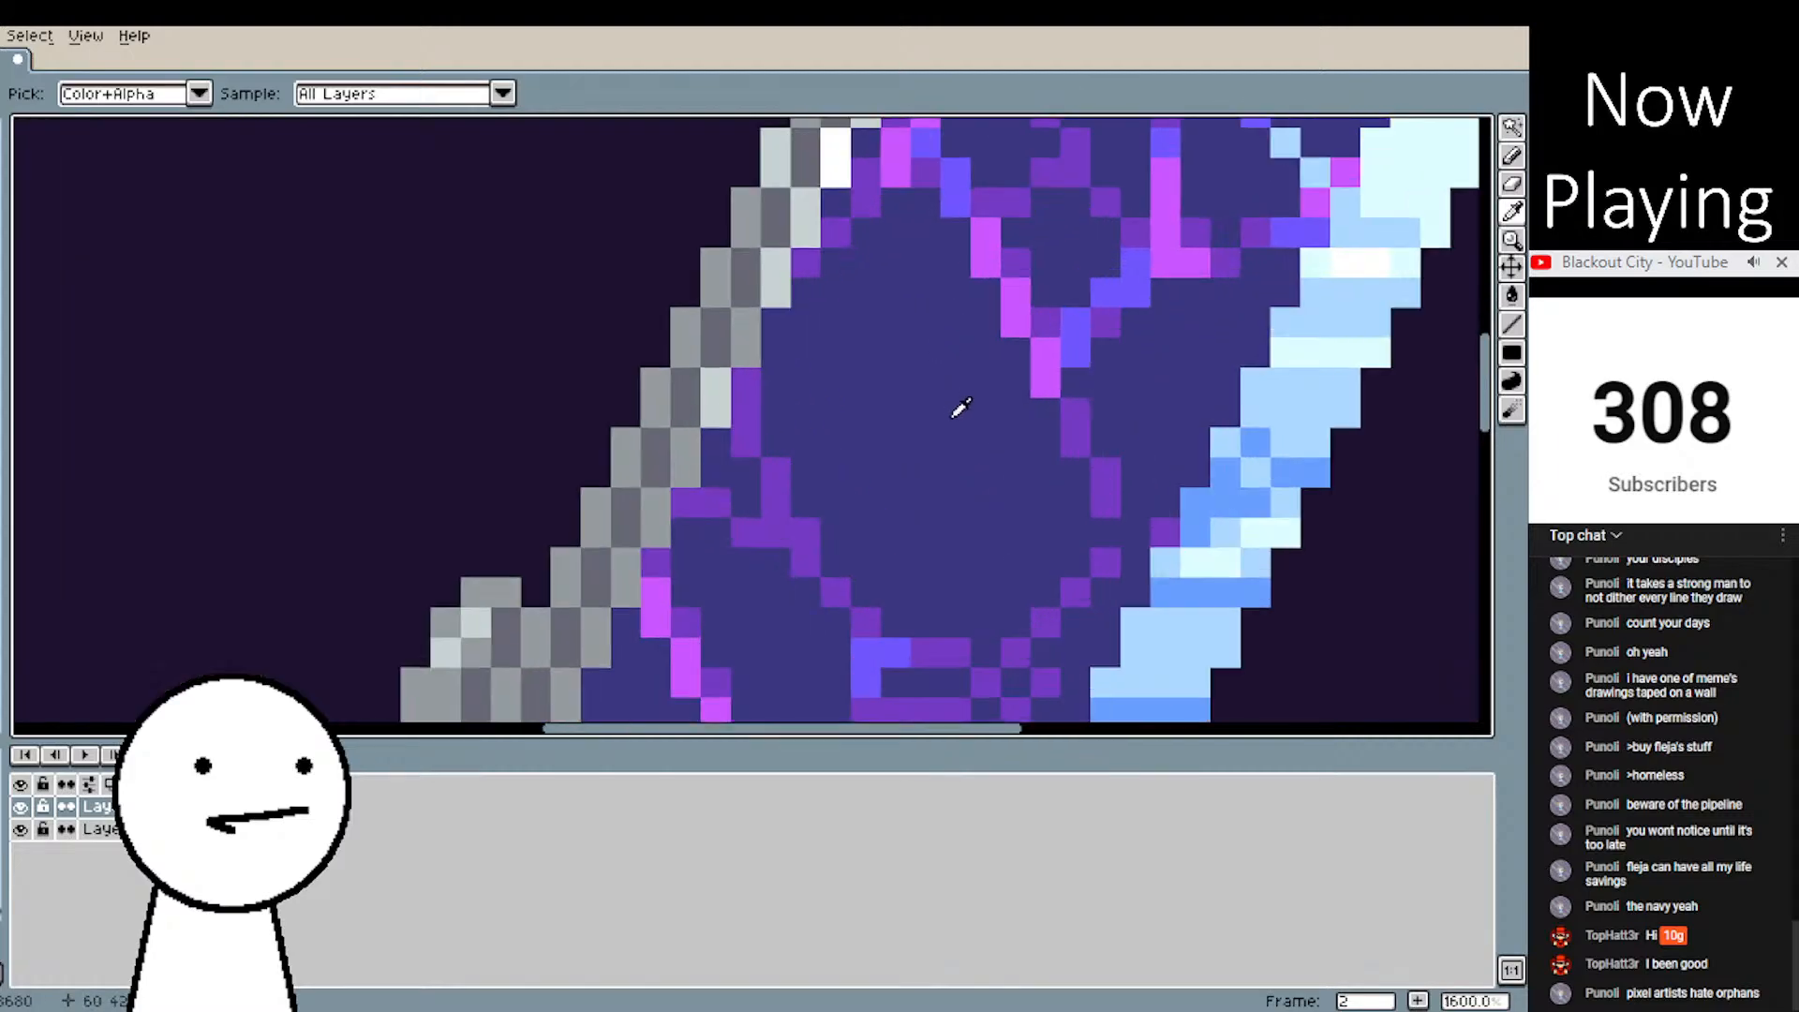
drag(1018, 443, 1041, 382)
click(1178, 223)
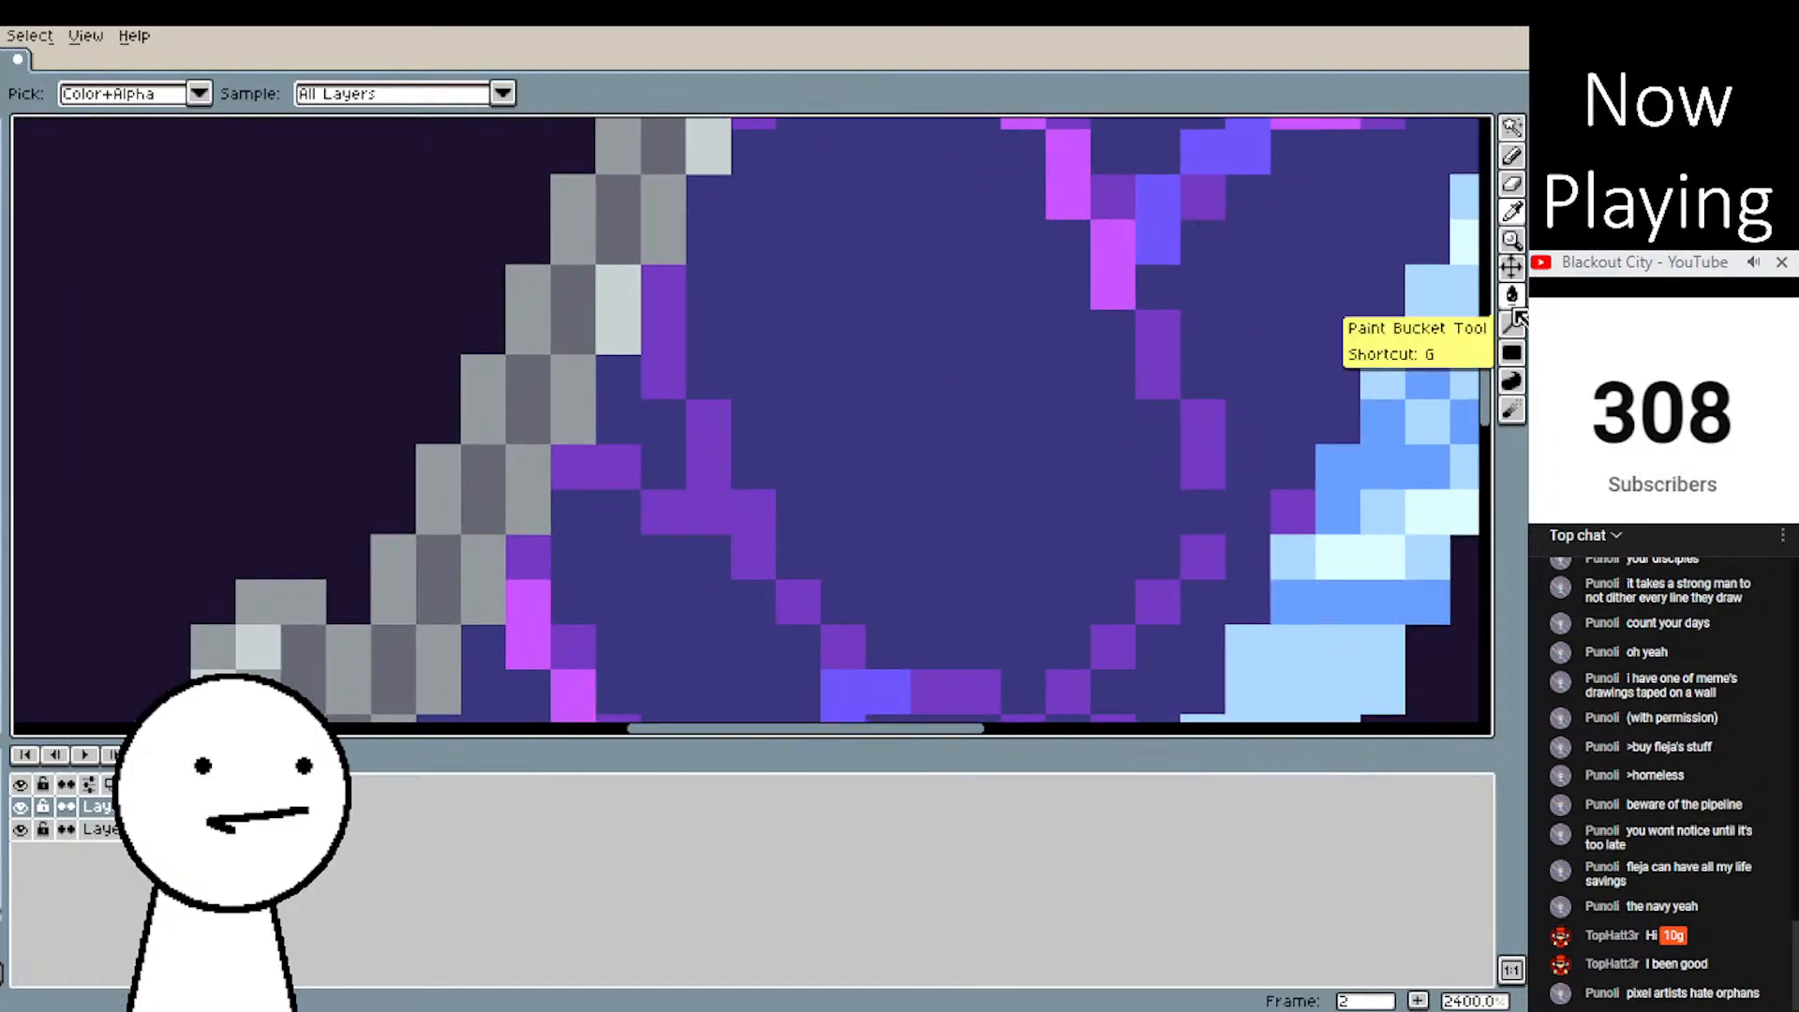
click(1512, 353)
drag(708, 511, 709, 474)
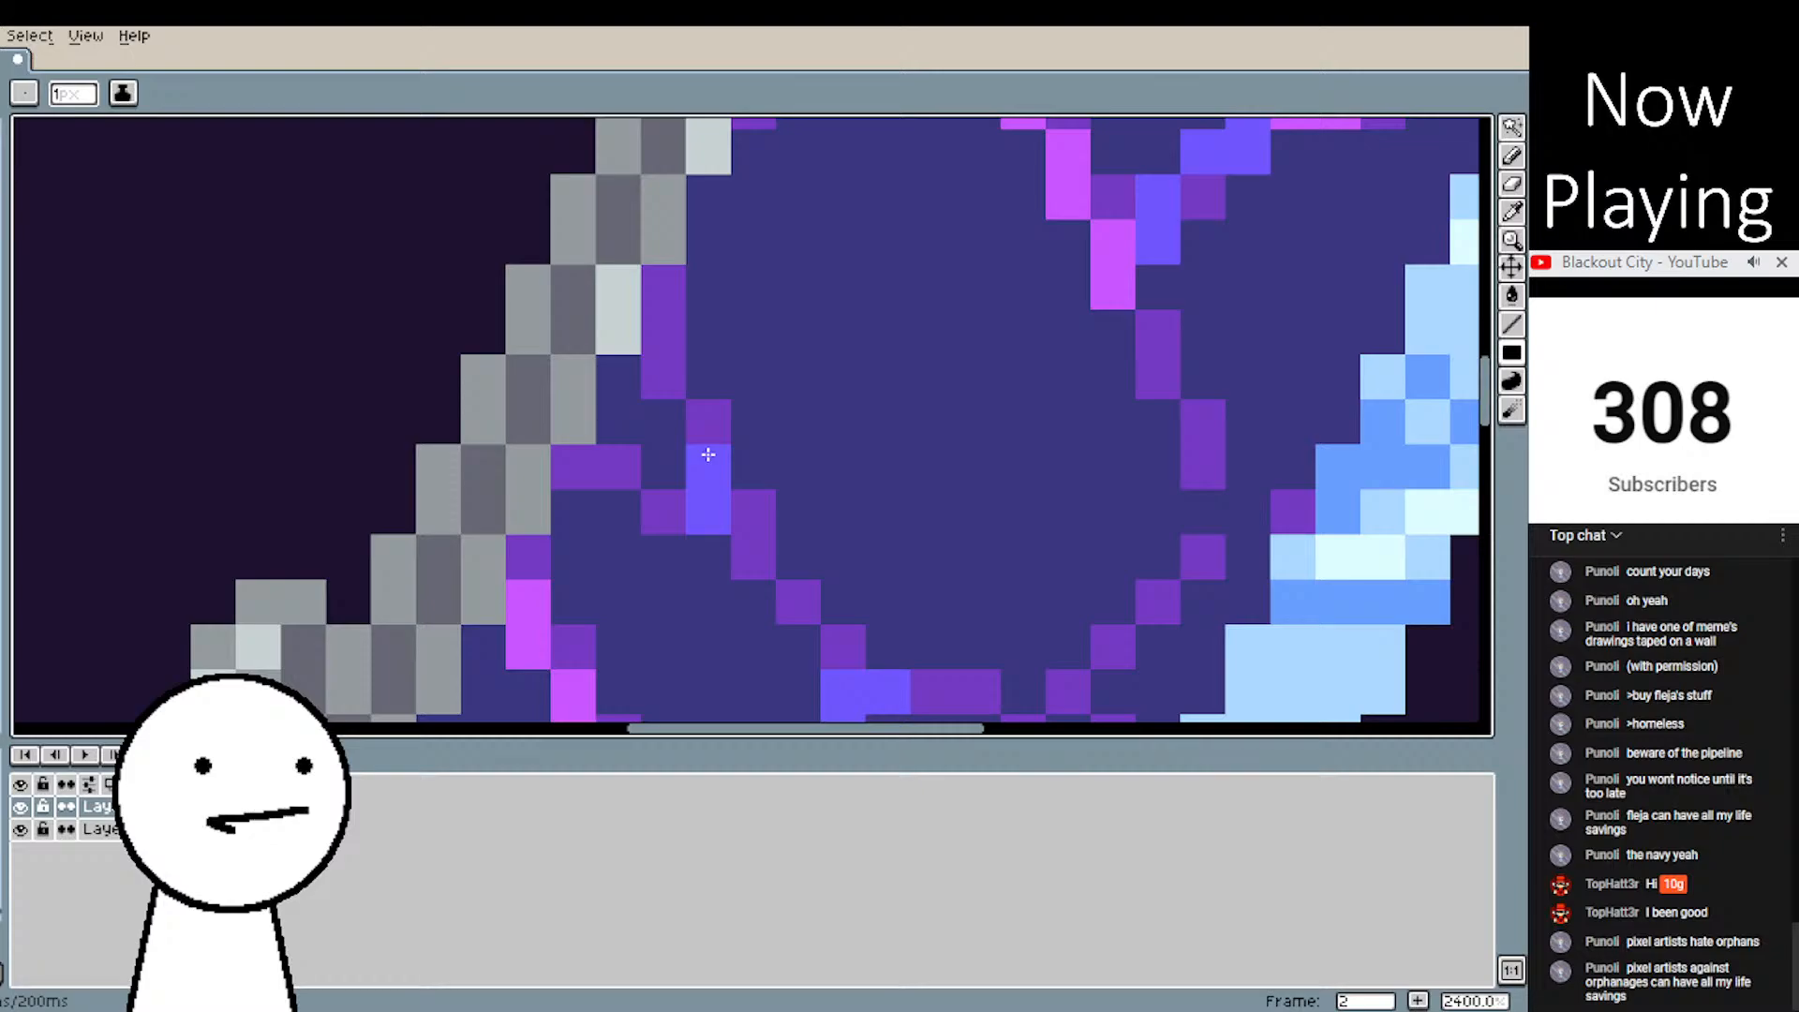
click(766, 528)
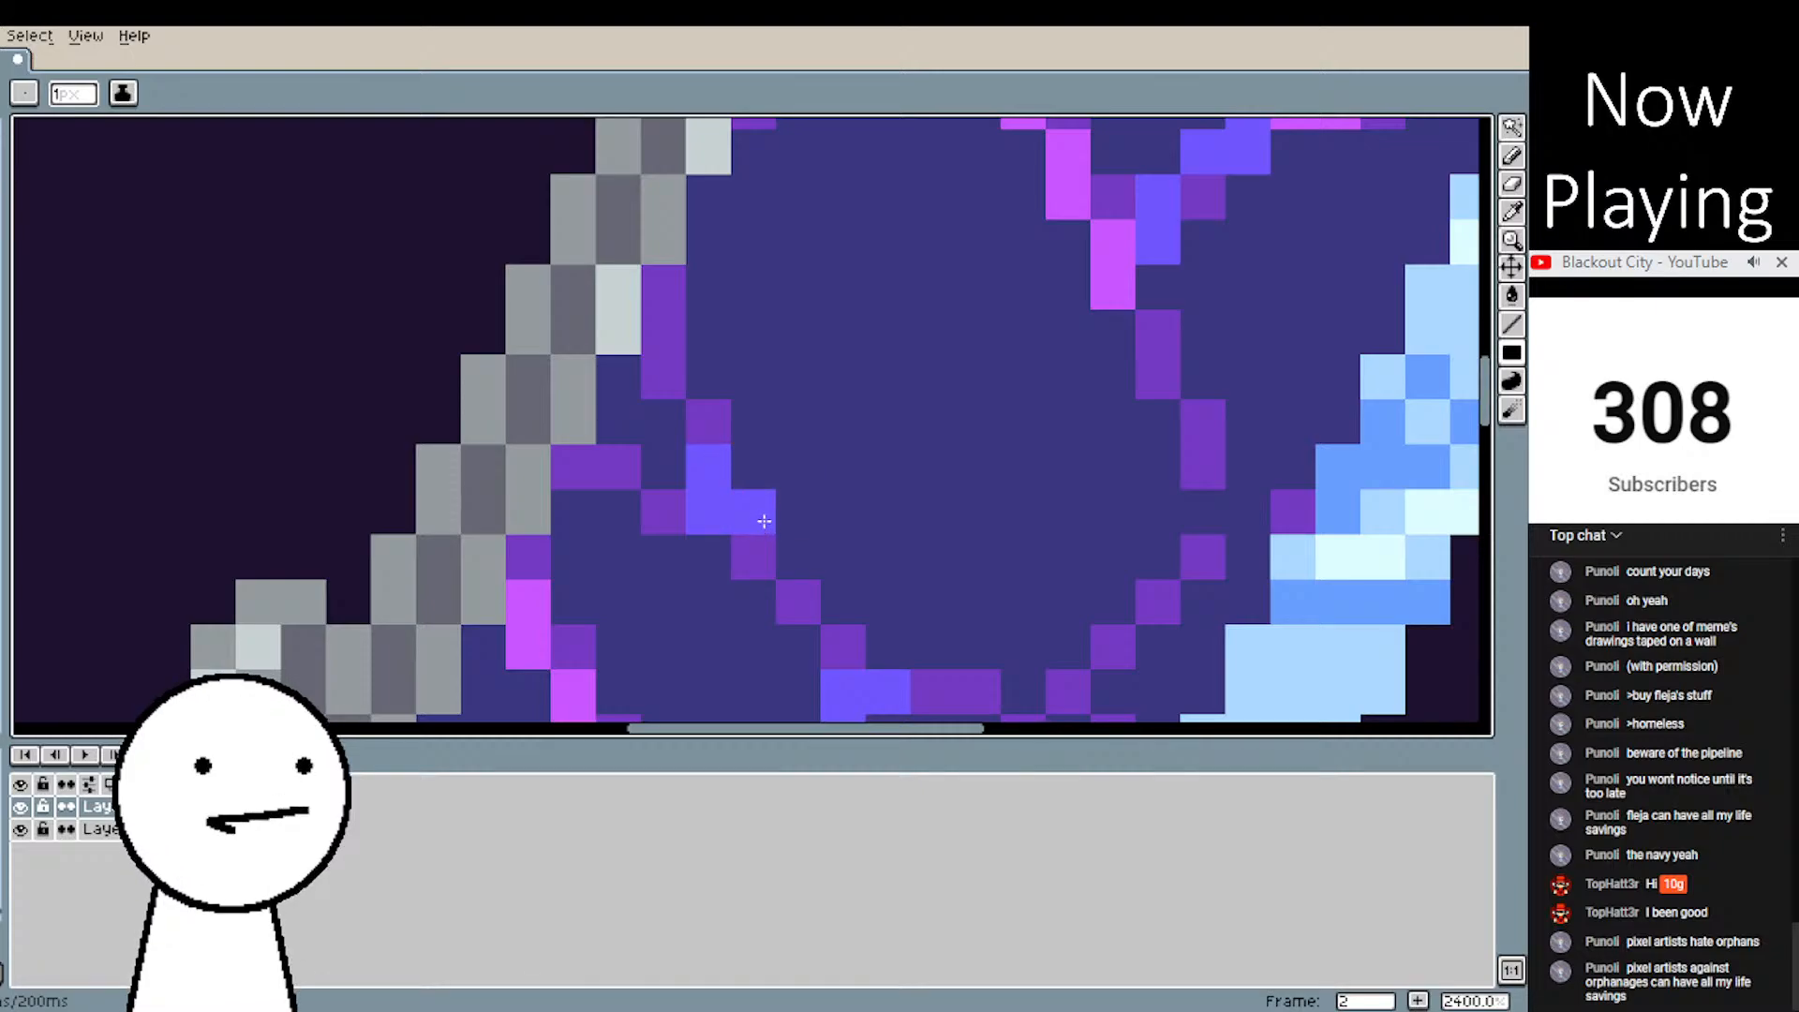
scroll(764, 518, down, 6)
key(ctrl+z)
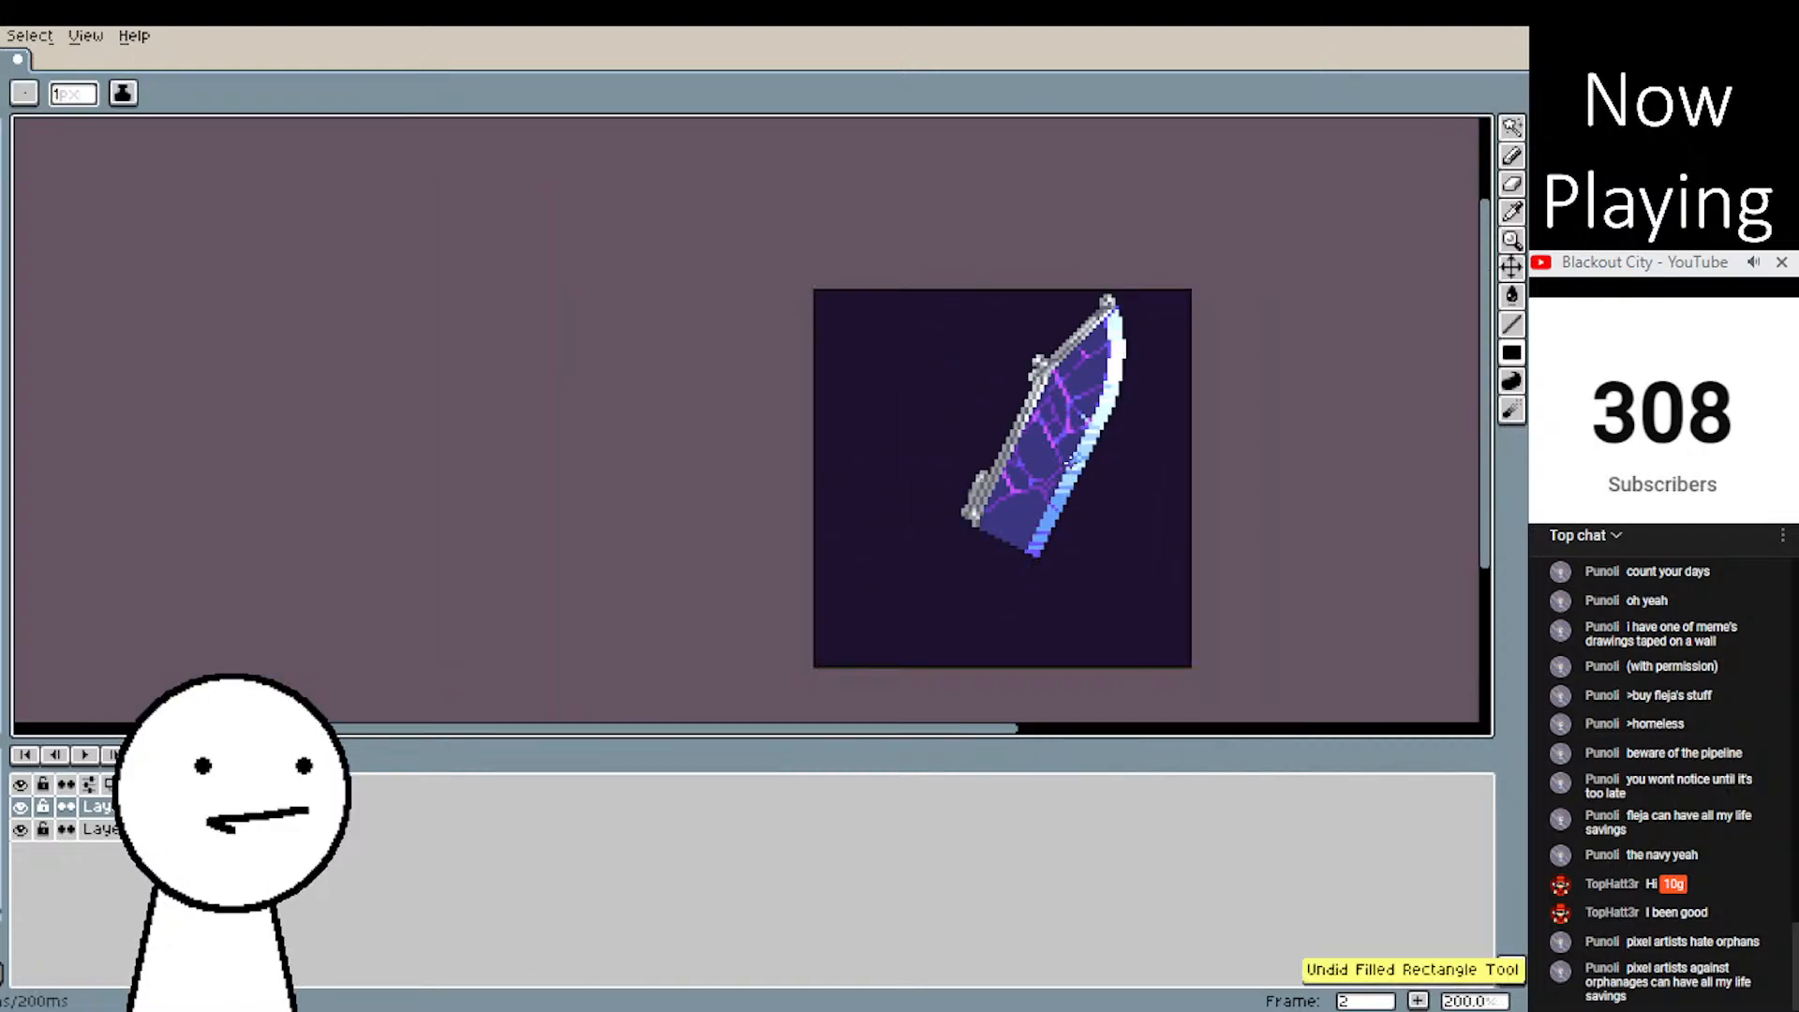
- Examine the crack accents across the whole blade at several magnifications
scroll(1069, 463, up, 2)
scroll(1069, 463, up, 6)
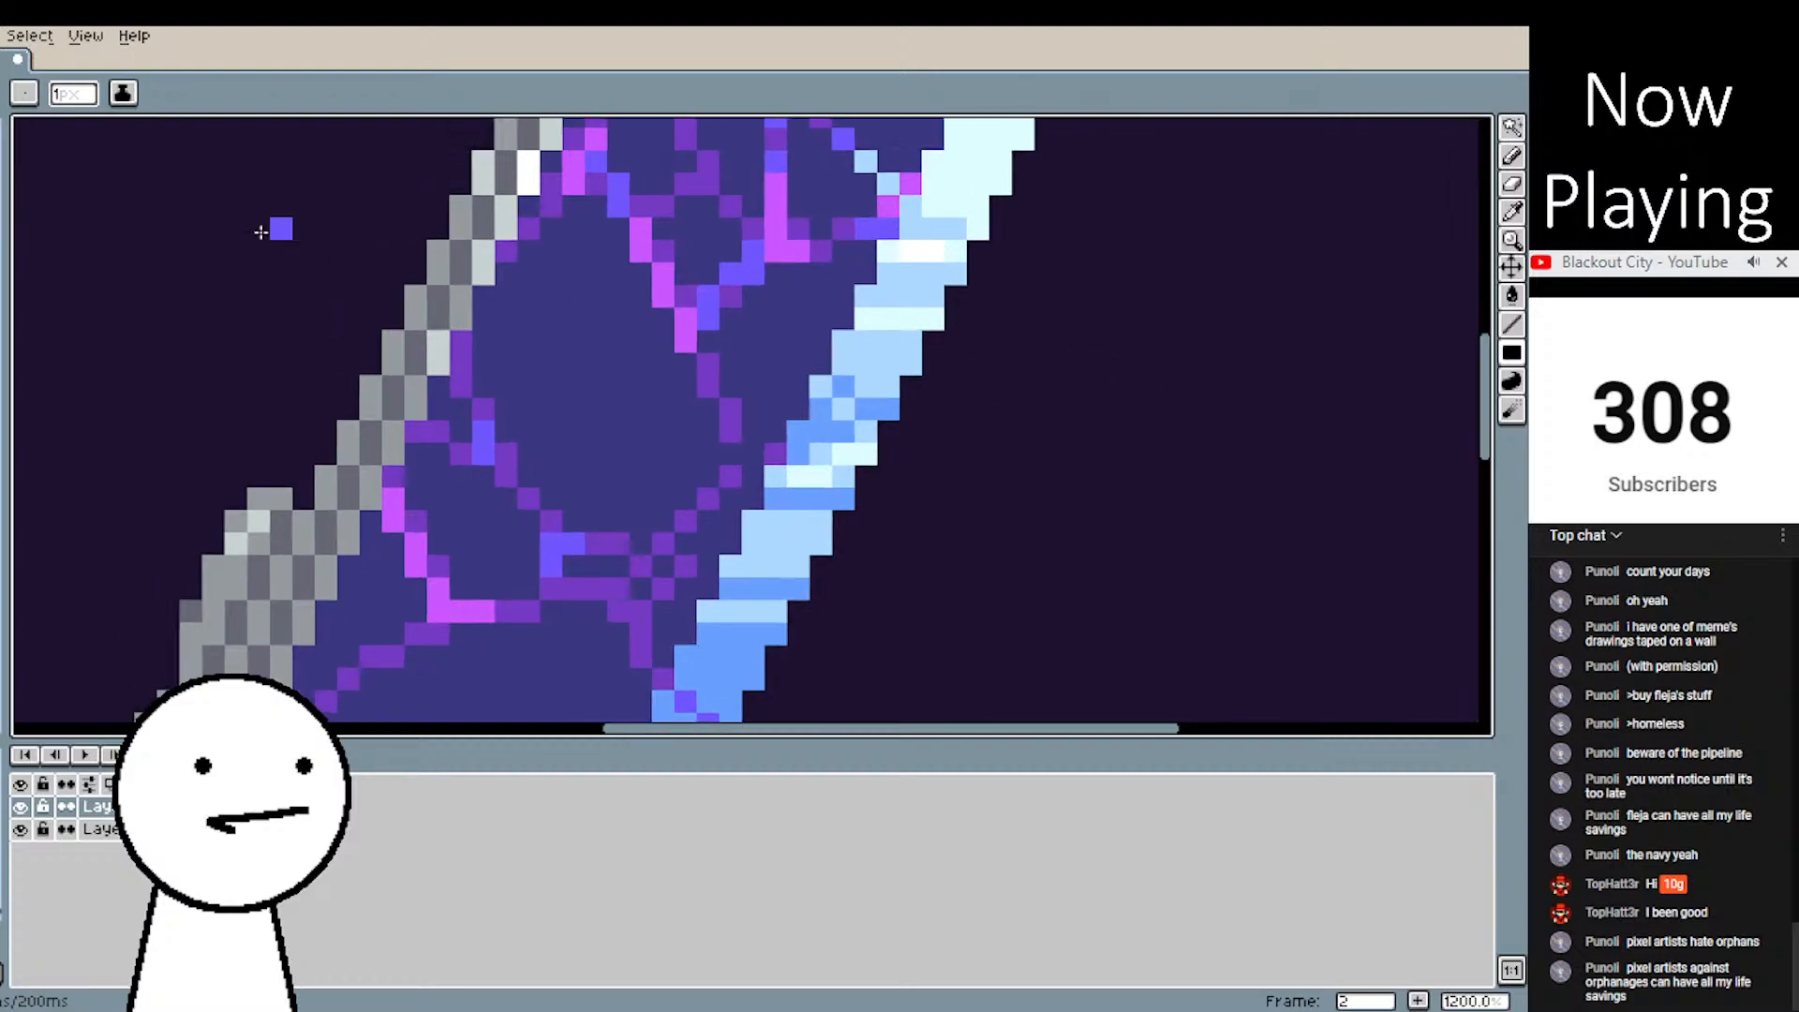
scroll(1448, 314, down, 7)
key(i)
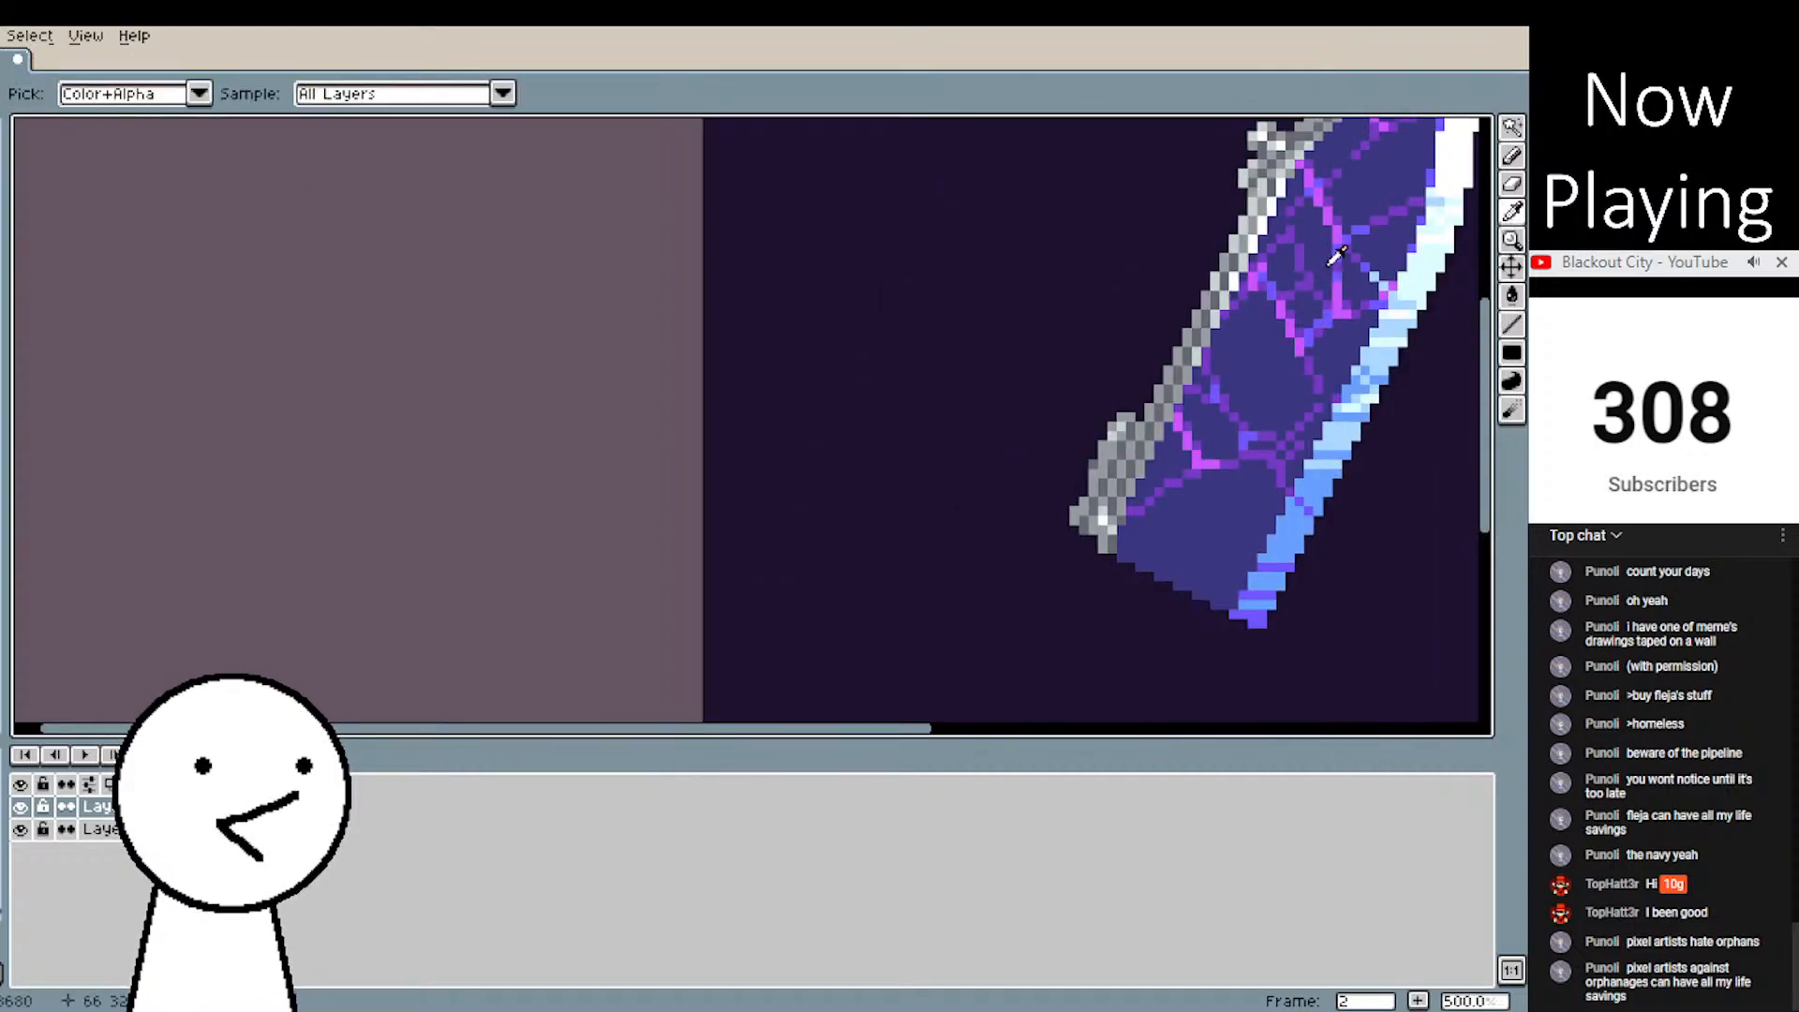
scroll(1359, 245, down, 3)
scroll(1181, 314, up, 4)
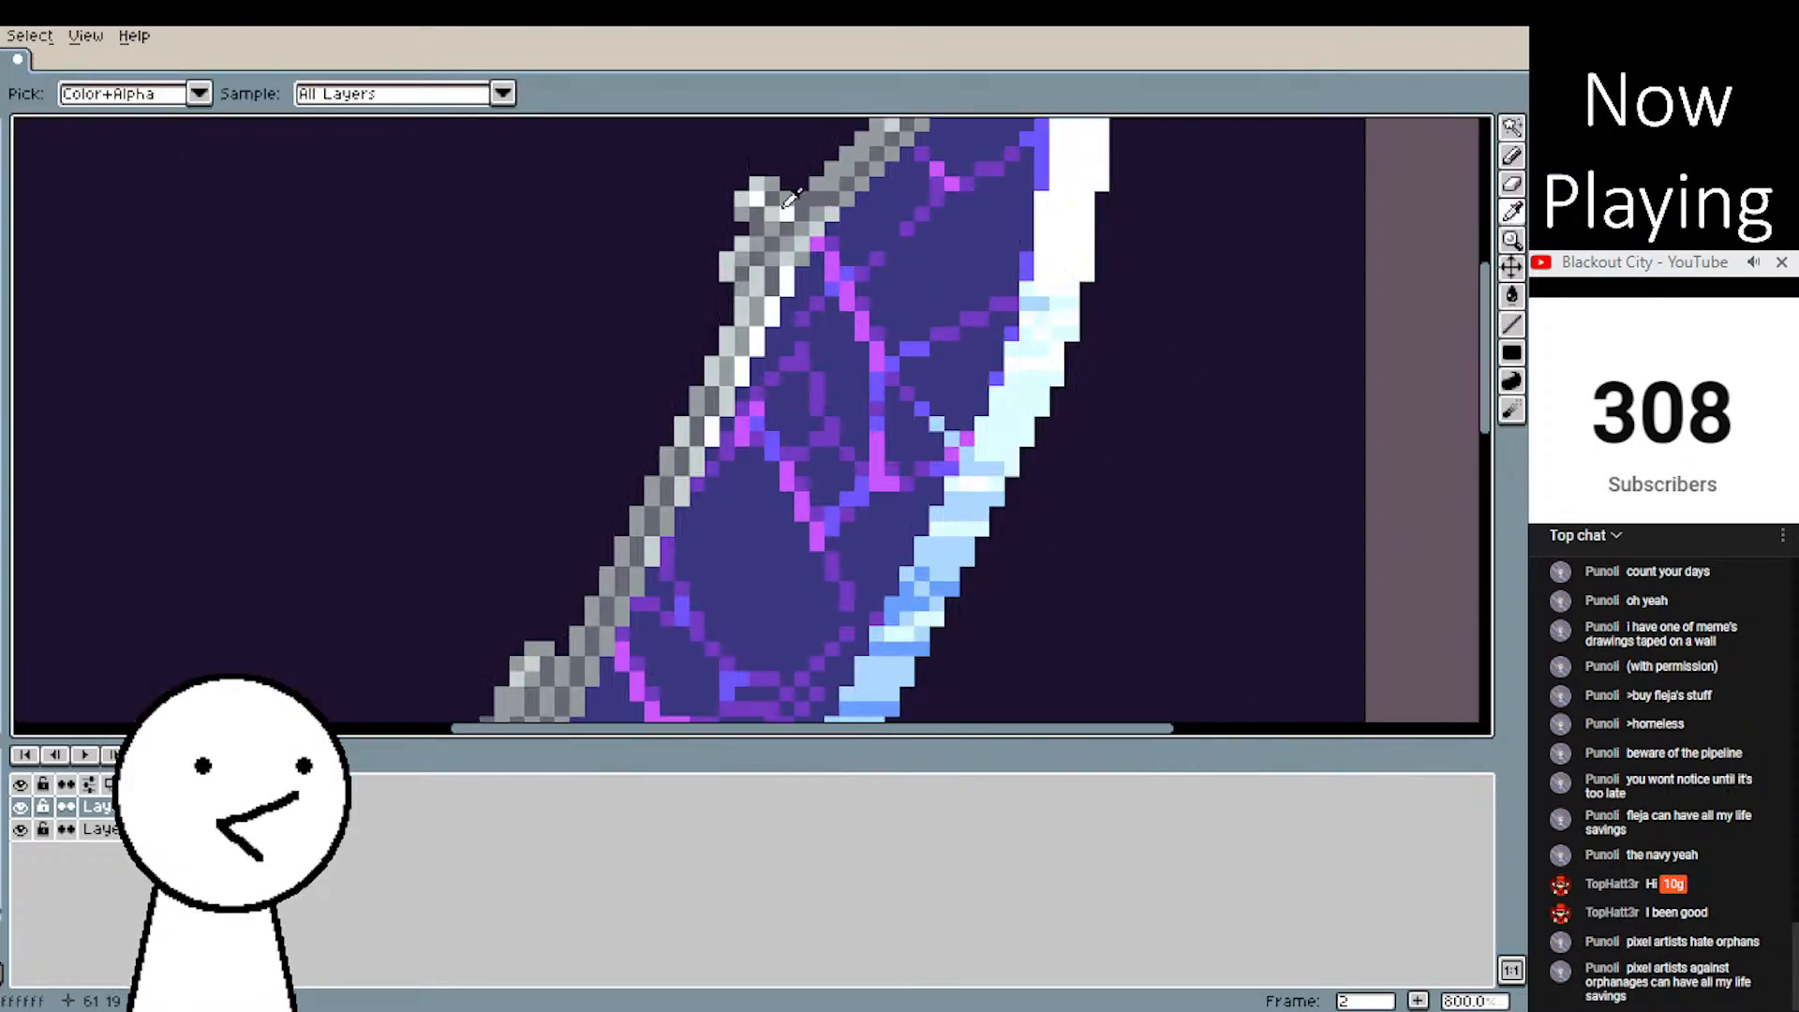
drag(775, 385, 607, 483)
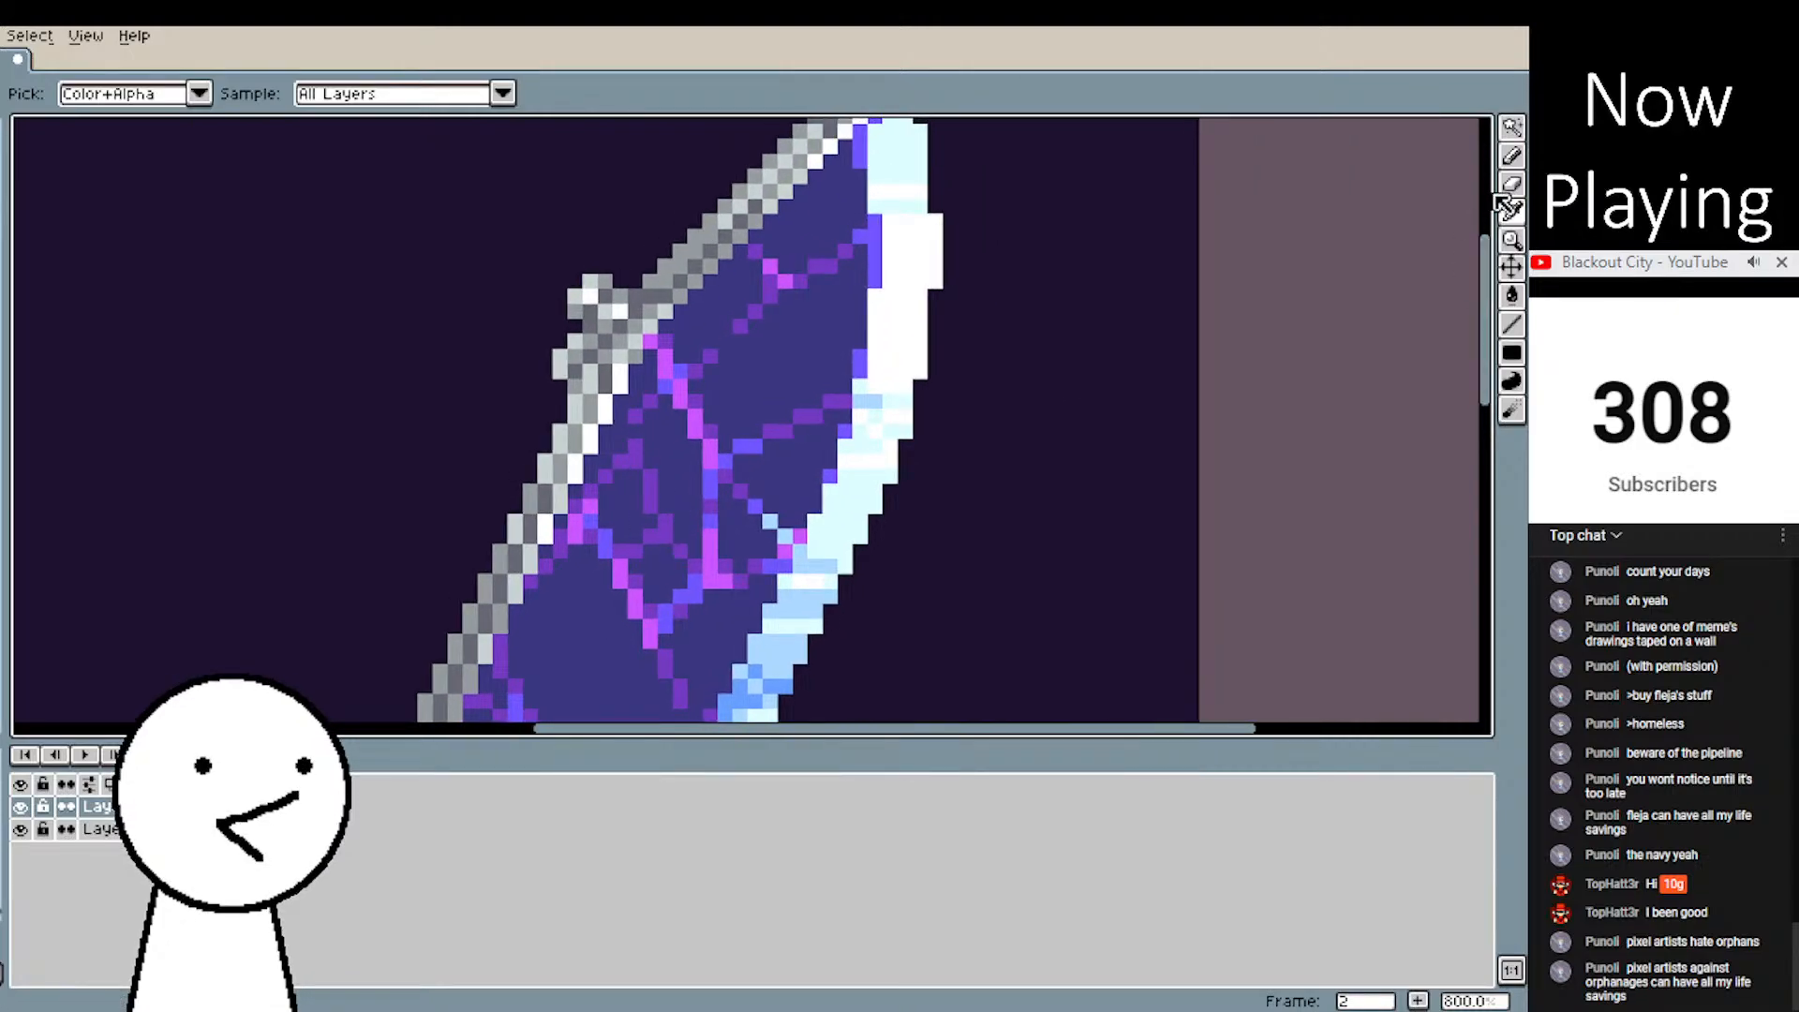
- Thicken the purple link between the inner loop and the pink central crack with purple pixels along its lower side
scroll(820, 515, up, 2)
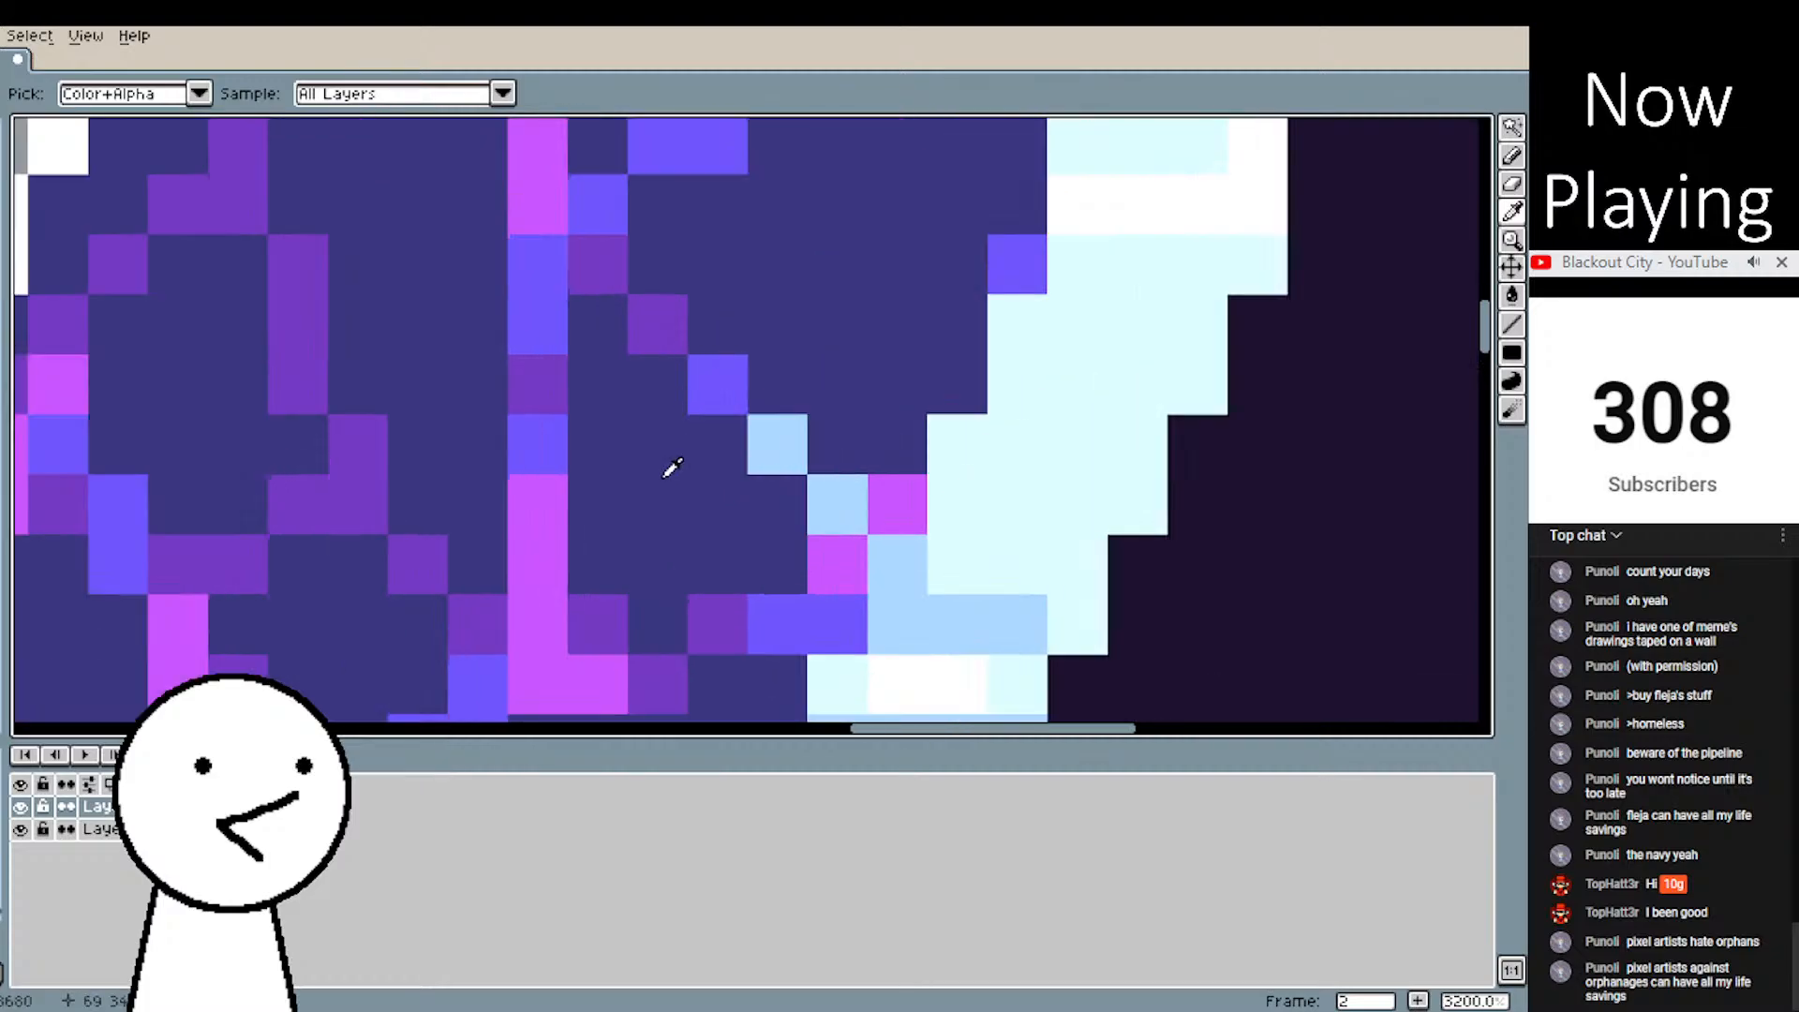
click(1514, 325)
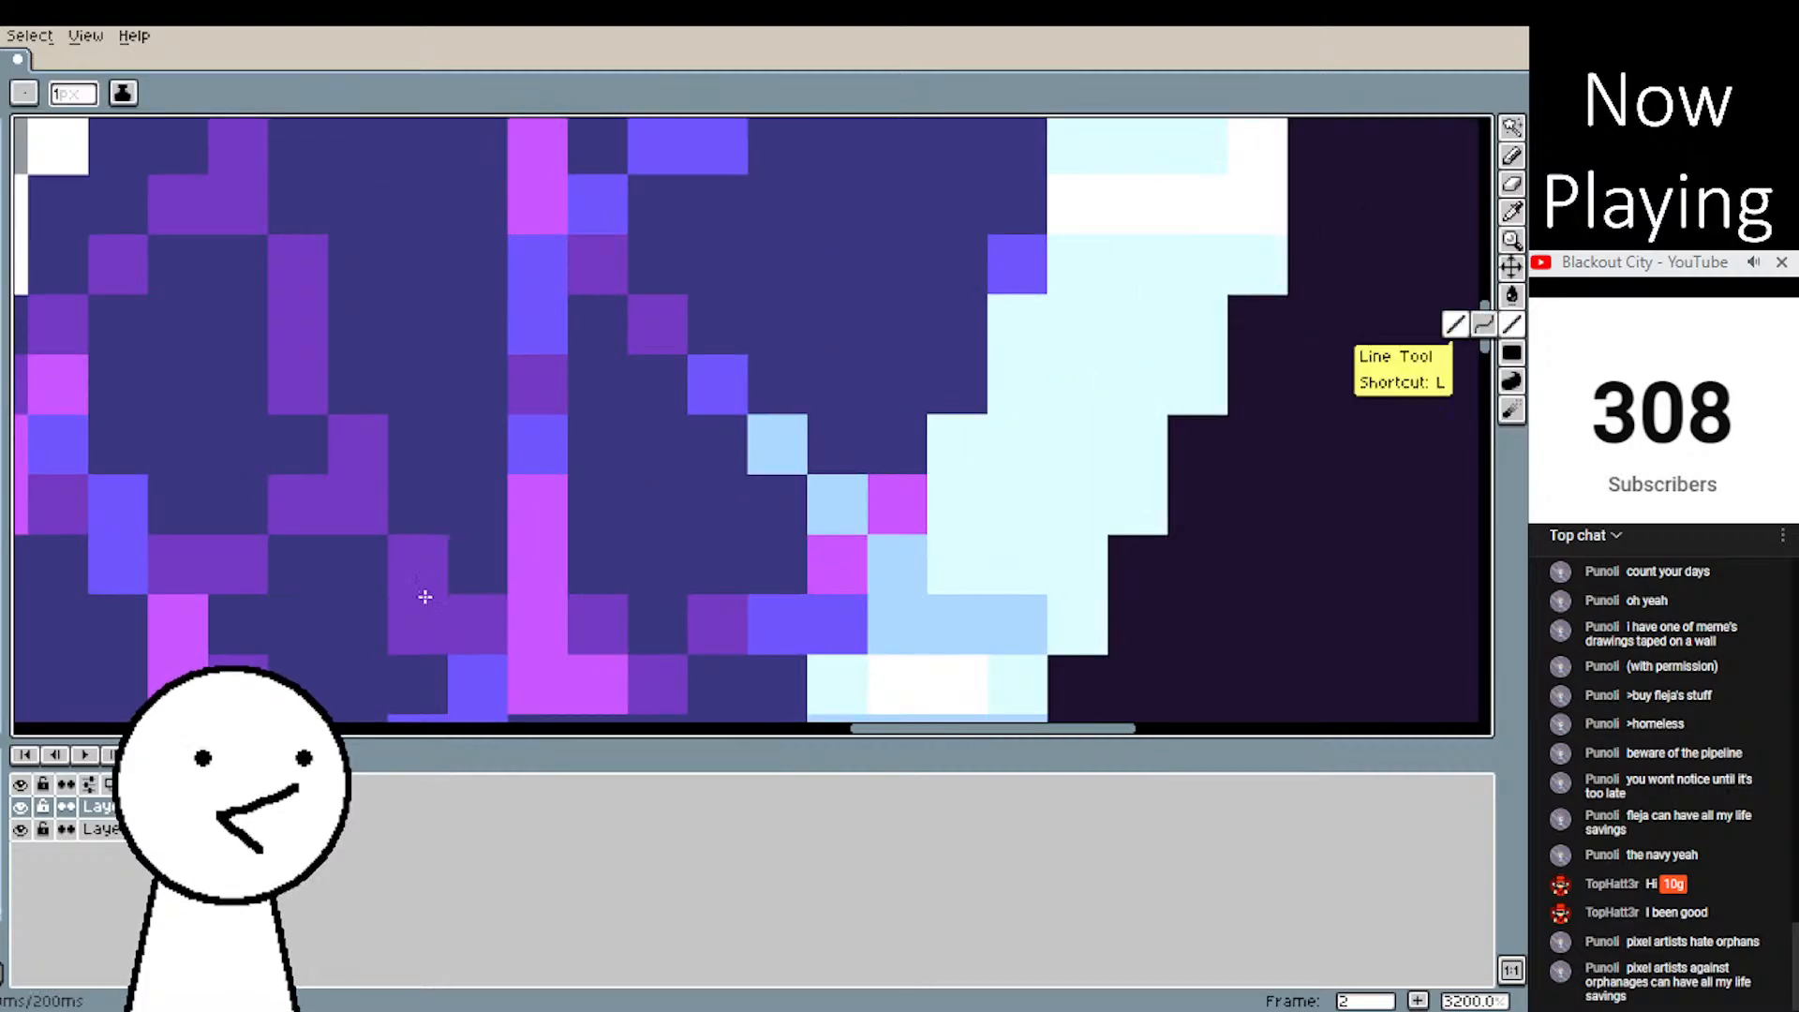
drag(691, 569, 702, 515)
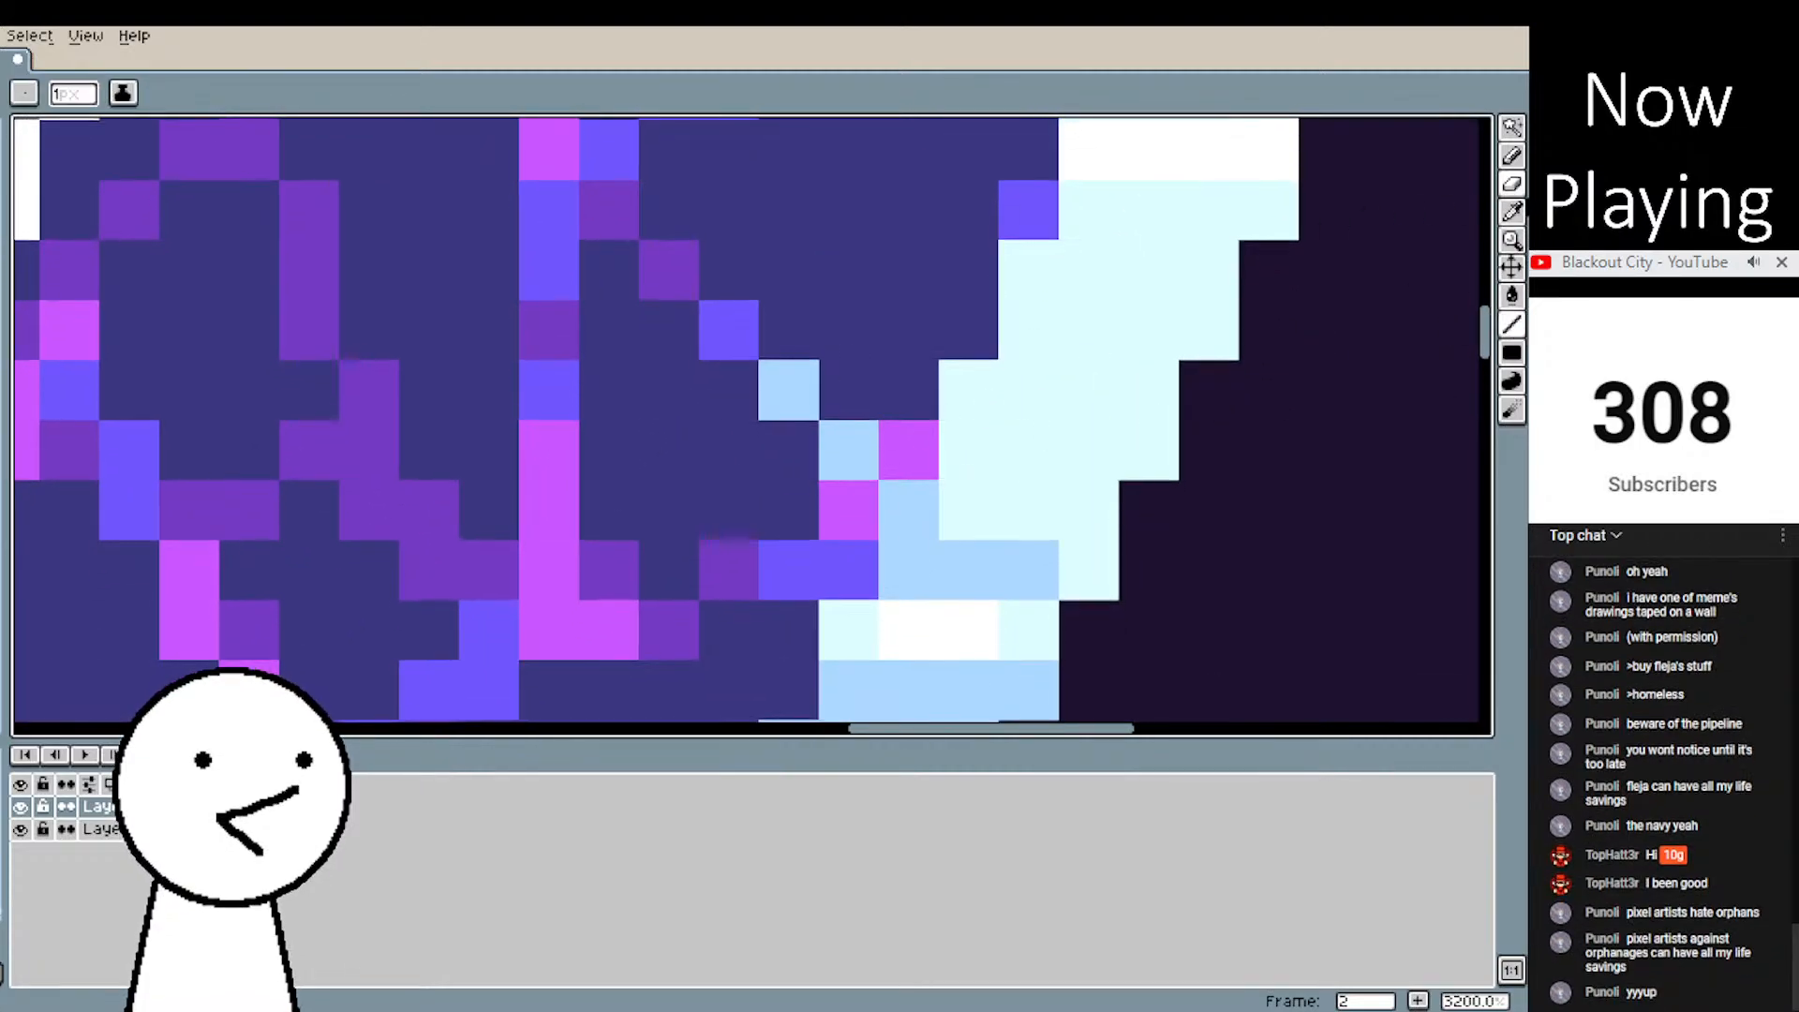
- Sample the blue-violet and recolour the diagonal pixels of the link between the inner loop and the pink central crack
click(1512, 212)
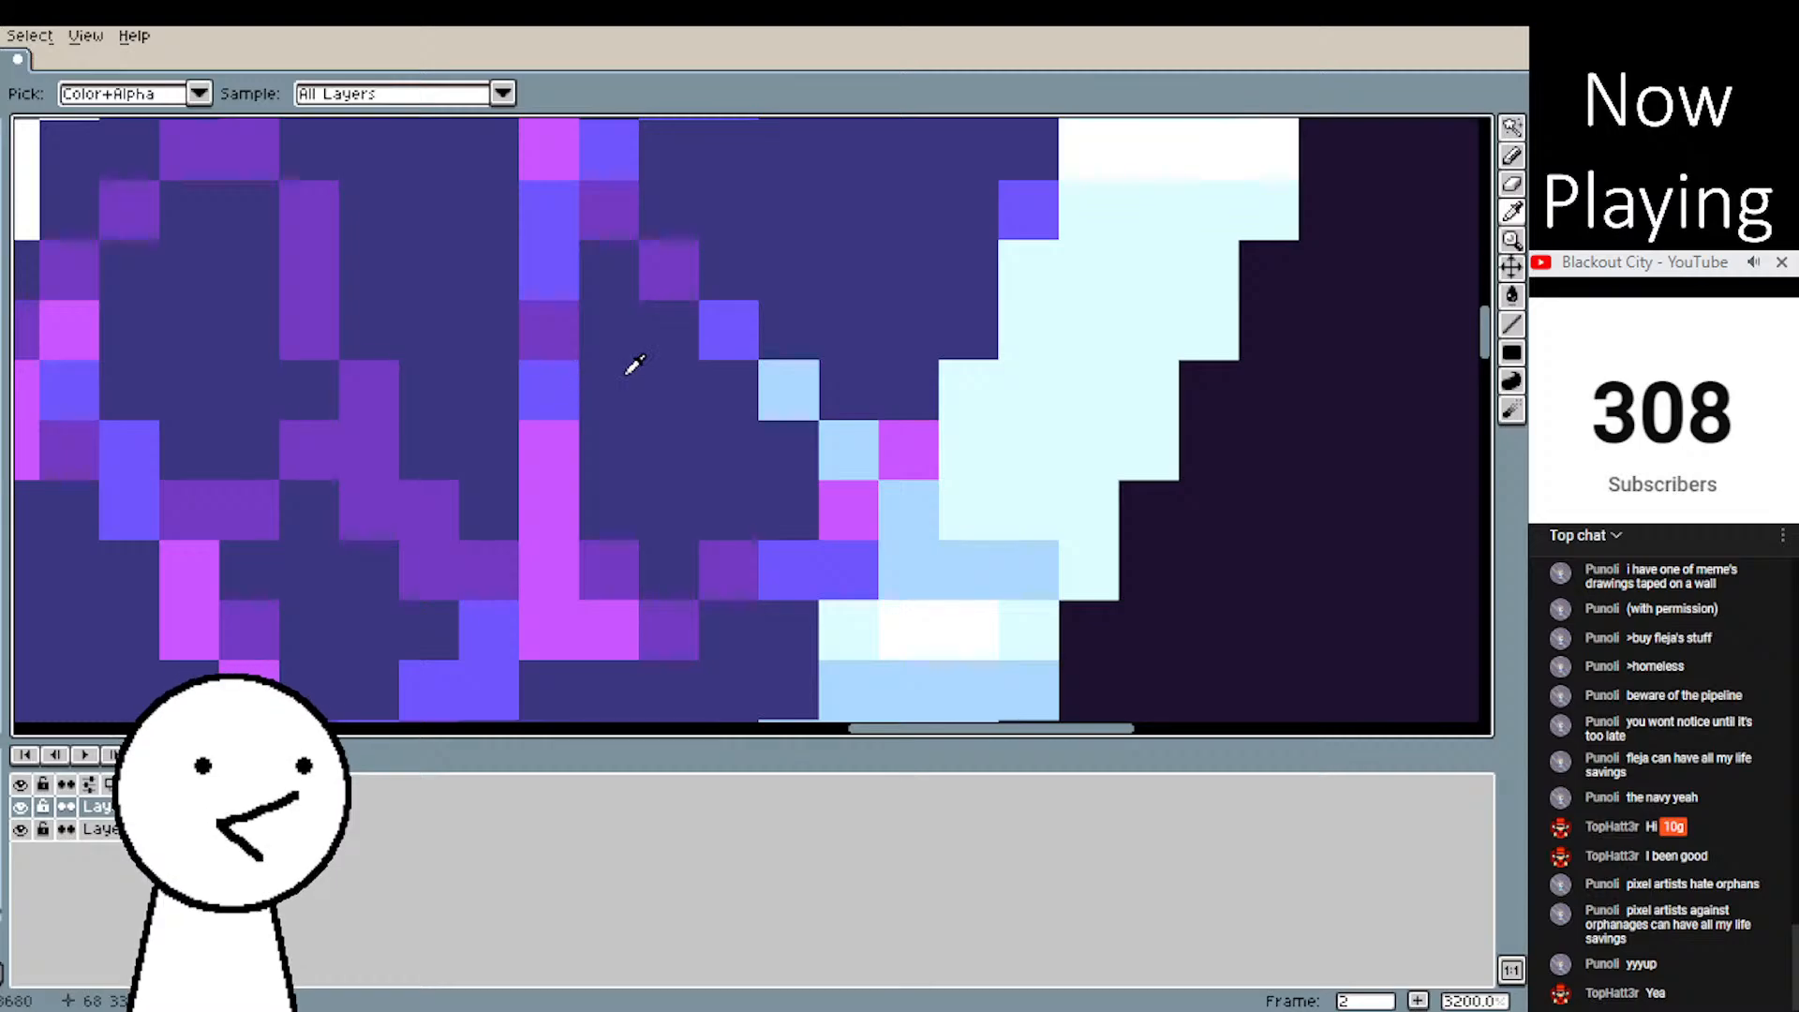
drag(997, 372, 883, 308)
click(1512, 325)
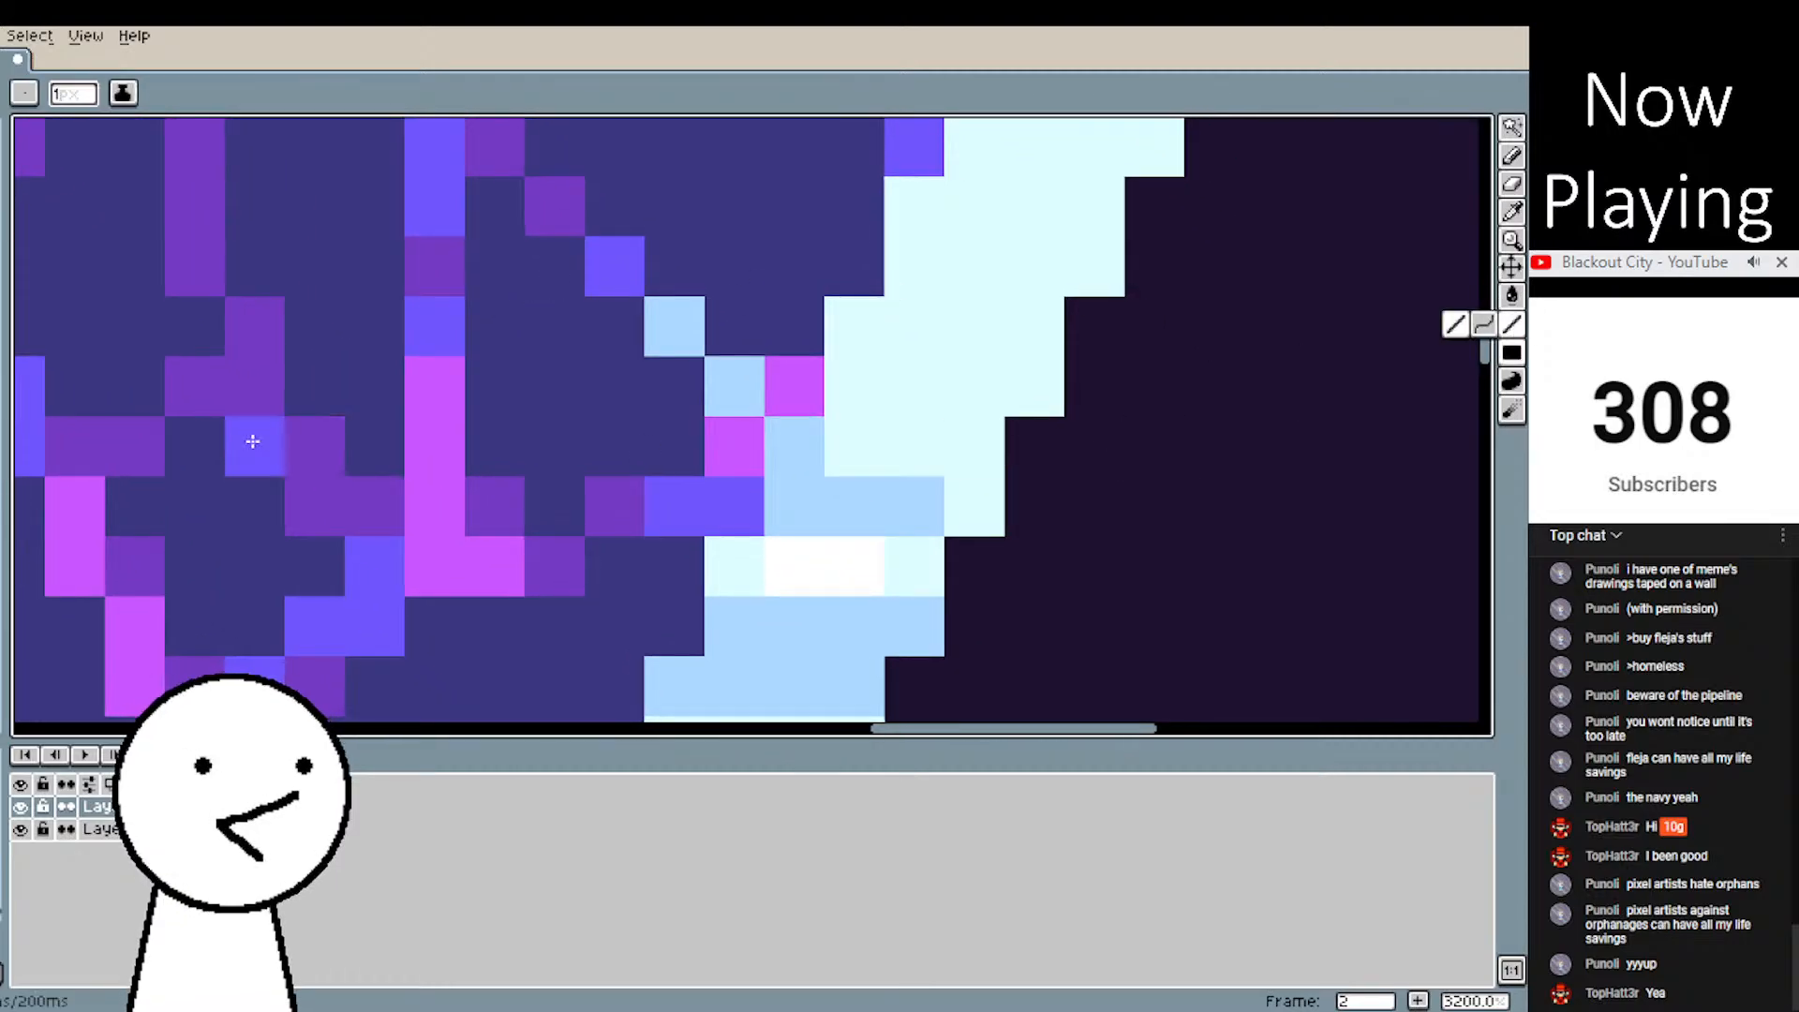
click(257, 389)
click(315, 448)
scroll(790, 511, down, 4)
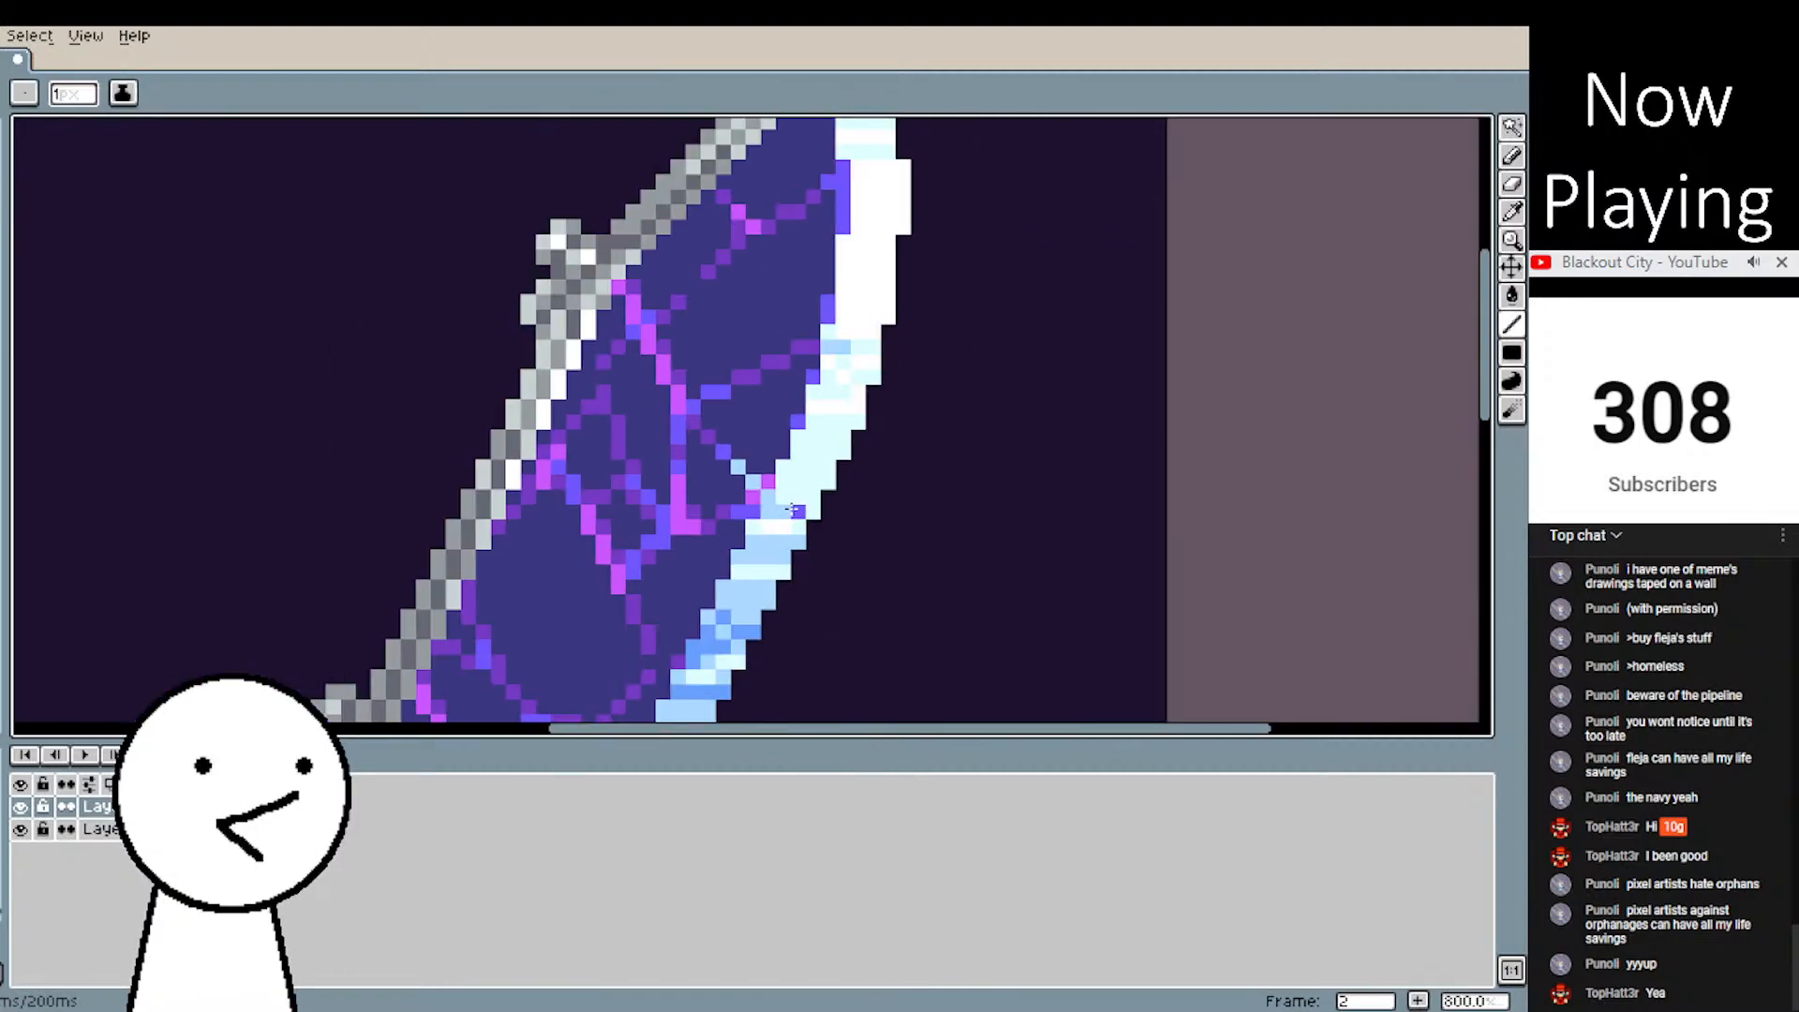
scroll(713, 431, up, 5)
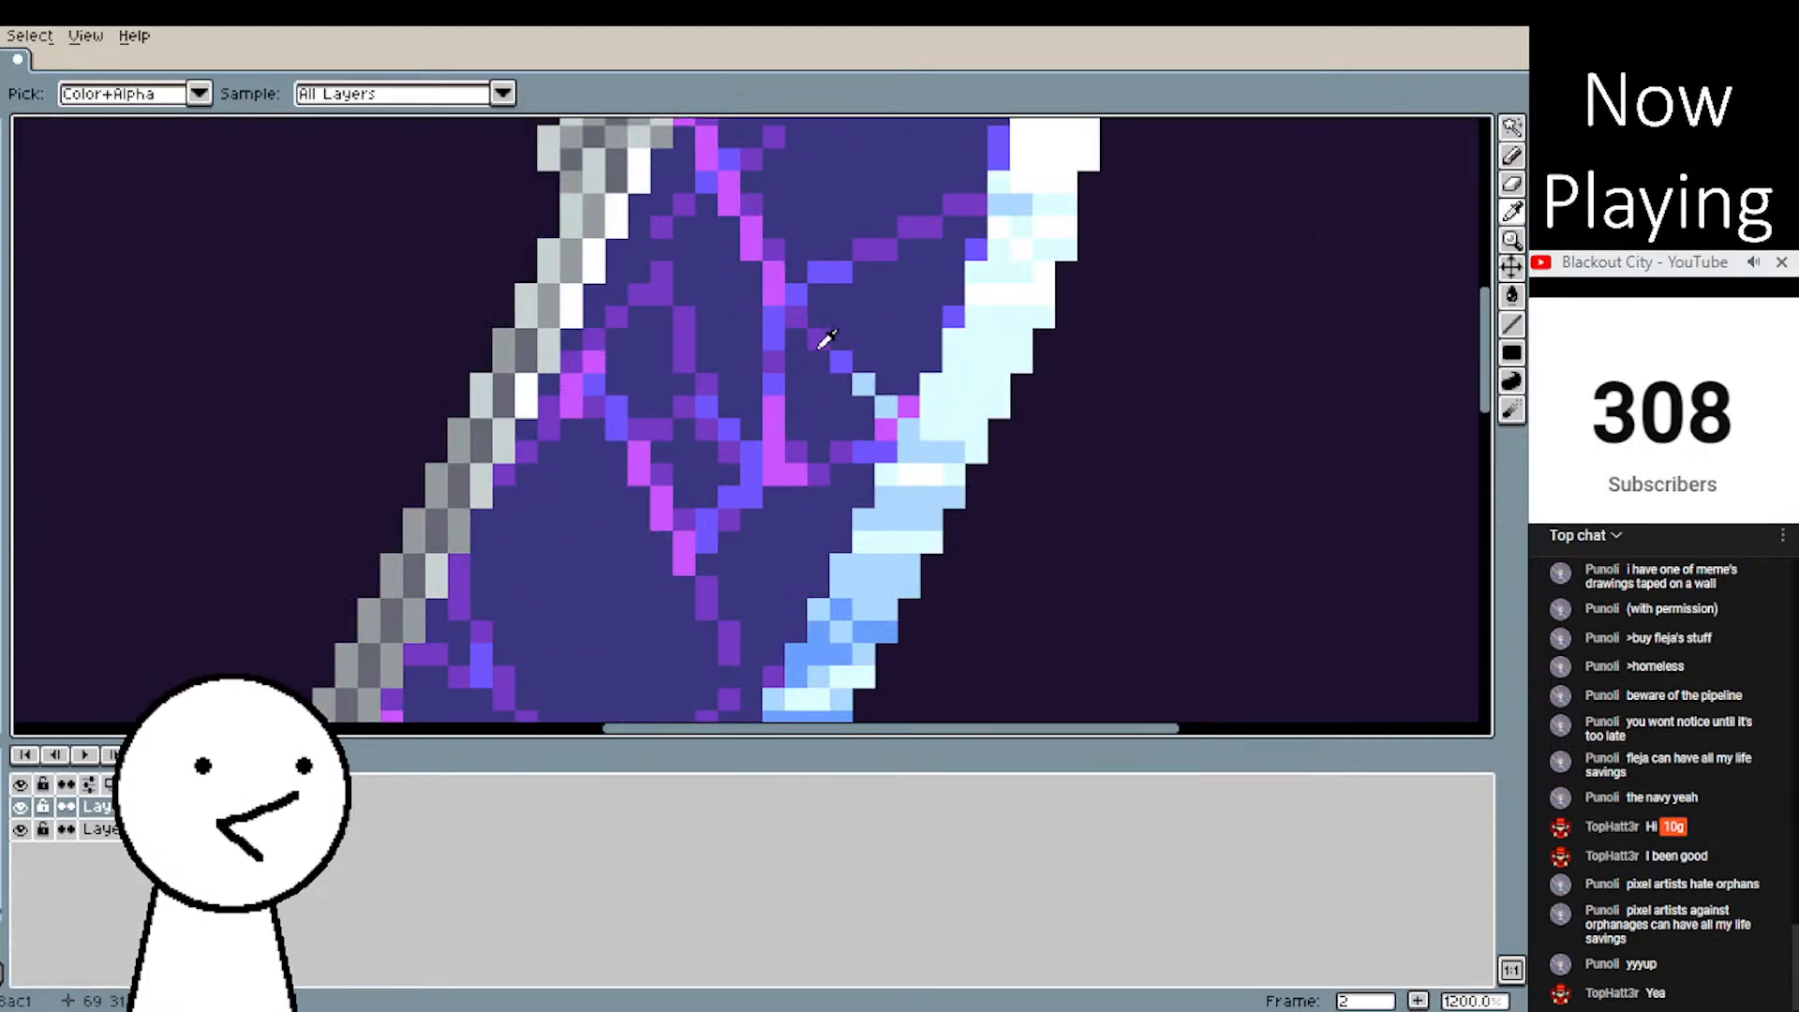
- Sample the crack purple and fill the one-pixel gap below the vertical stroke of the inner loop
key(l)
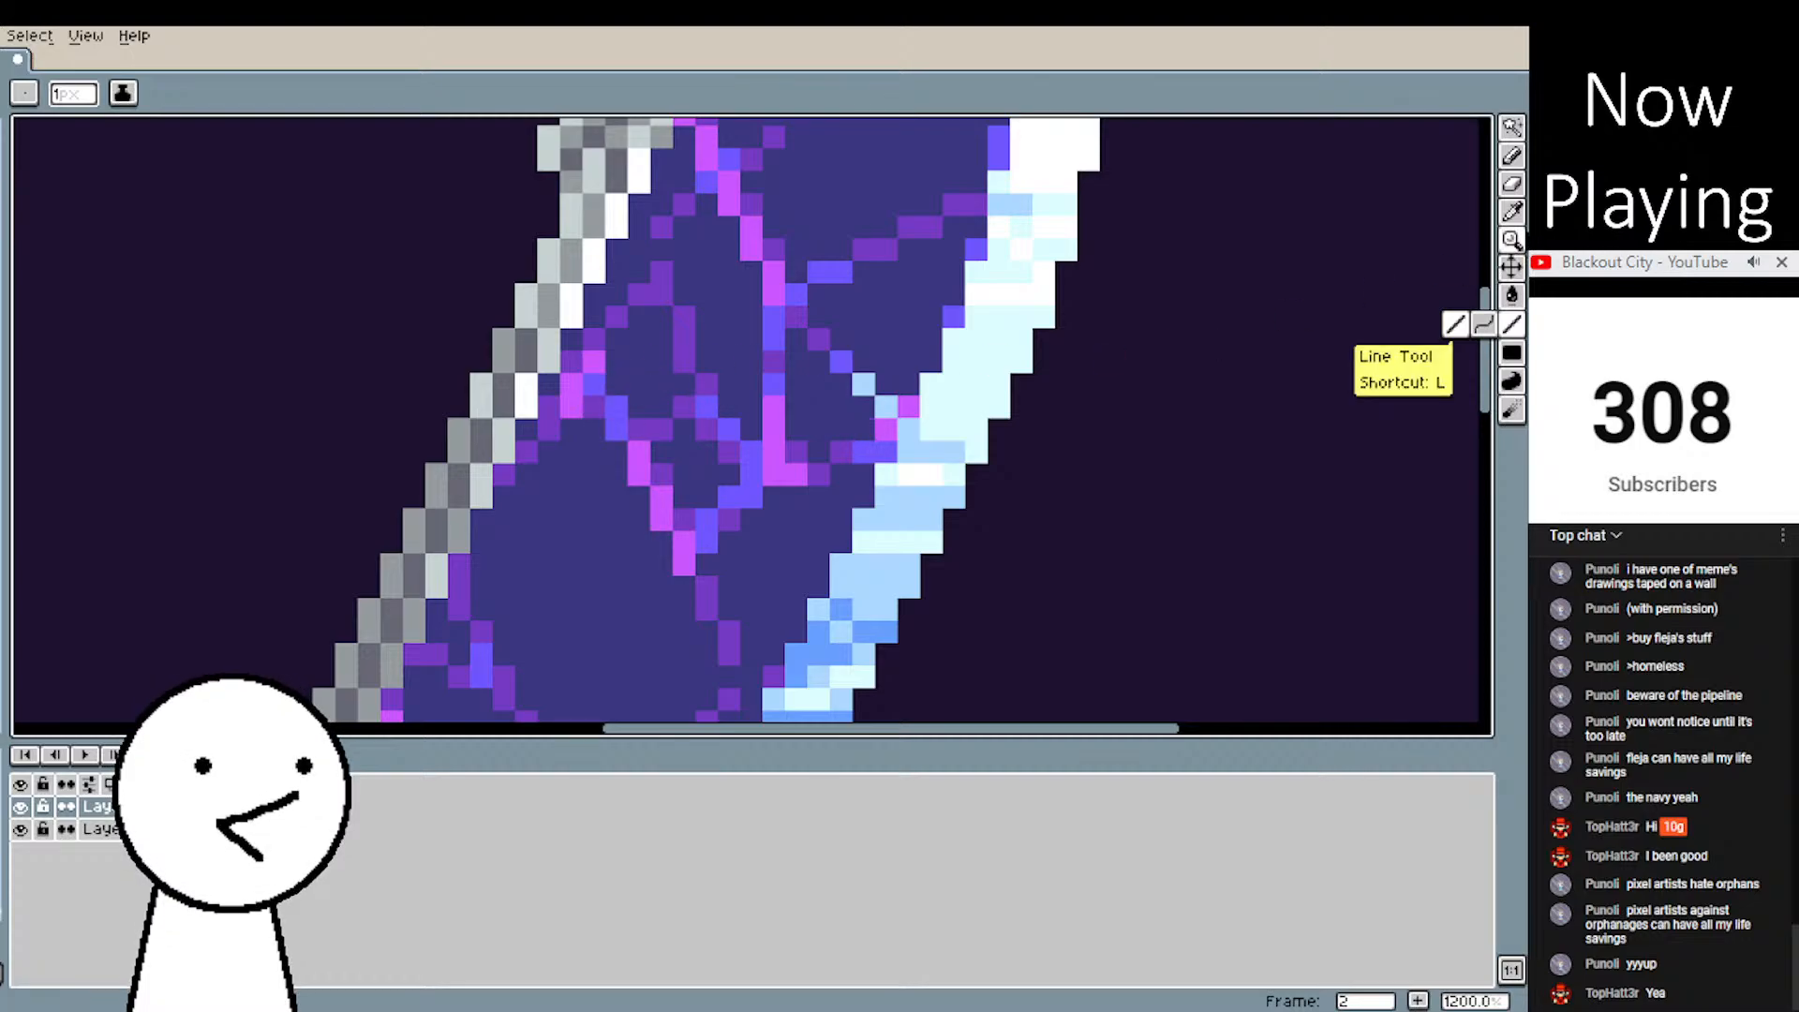
click(1512, 212)
scroll(804, 361, up, 4)
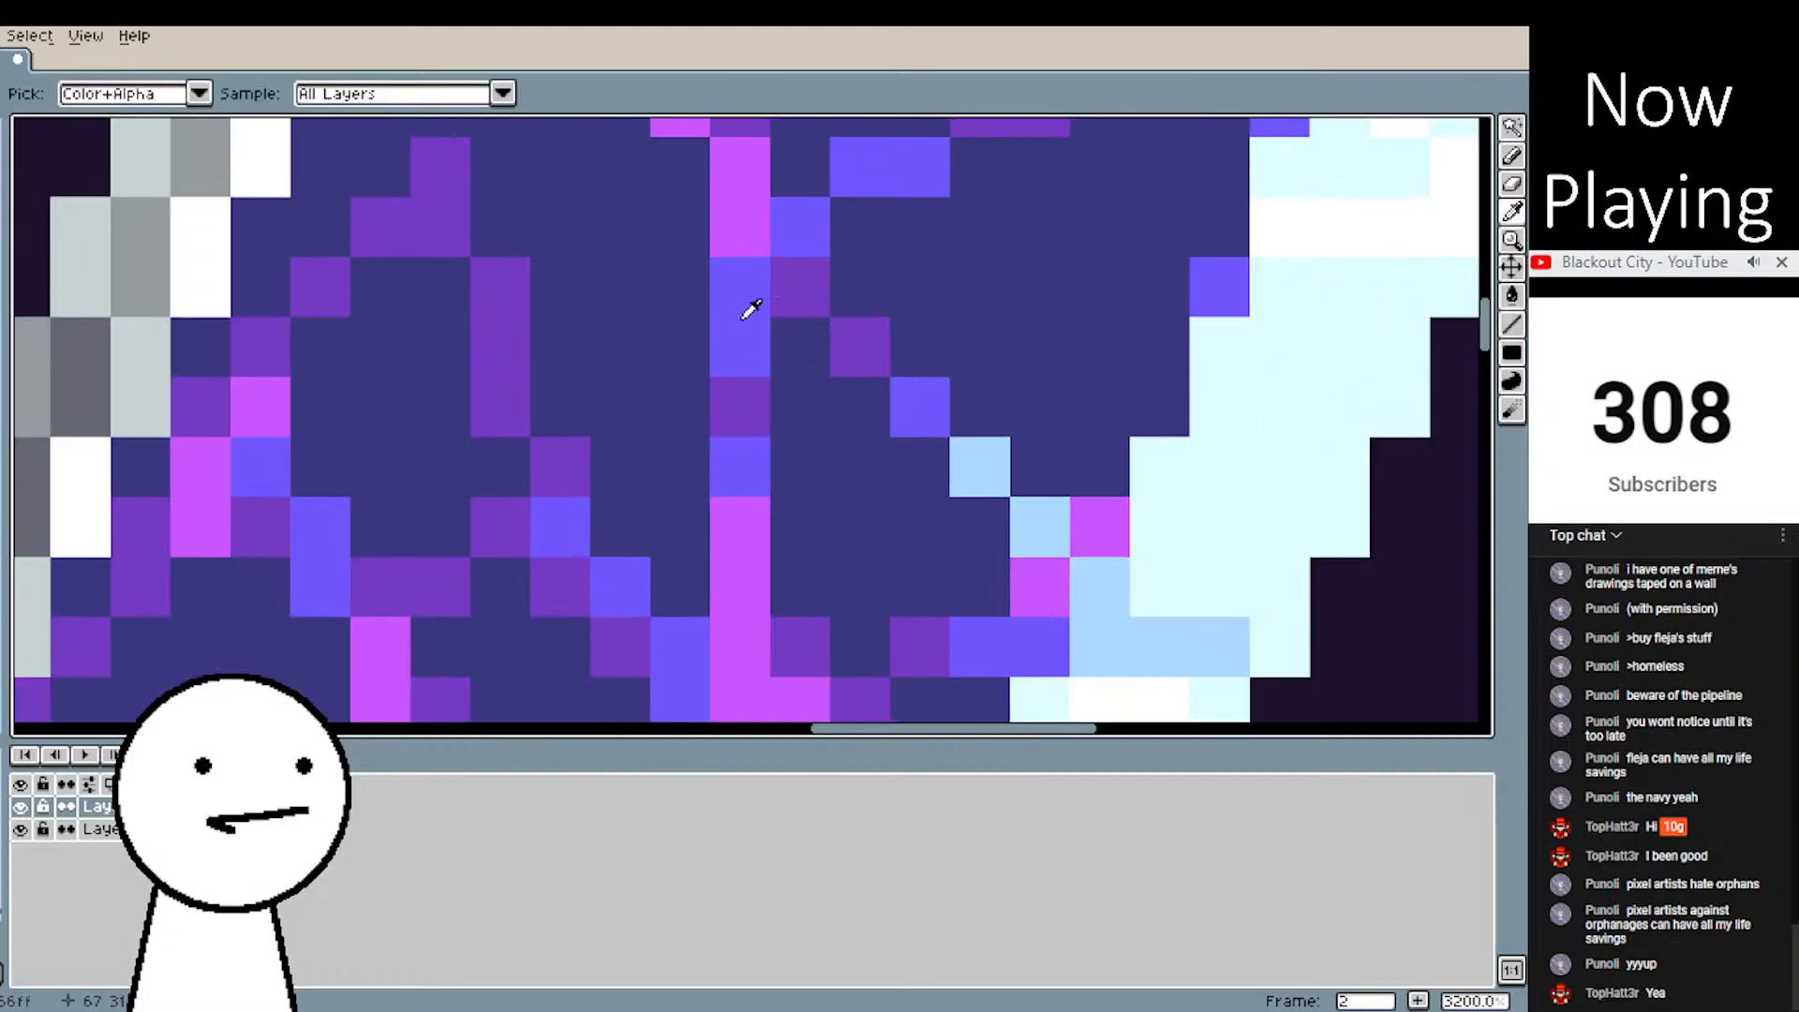
click(1512, 324)
click(1512, 212)
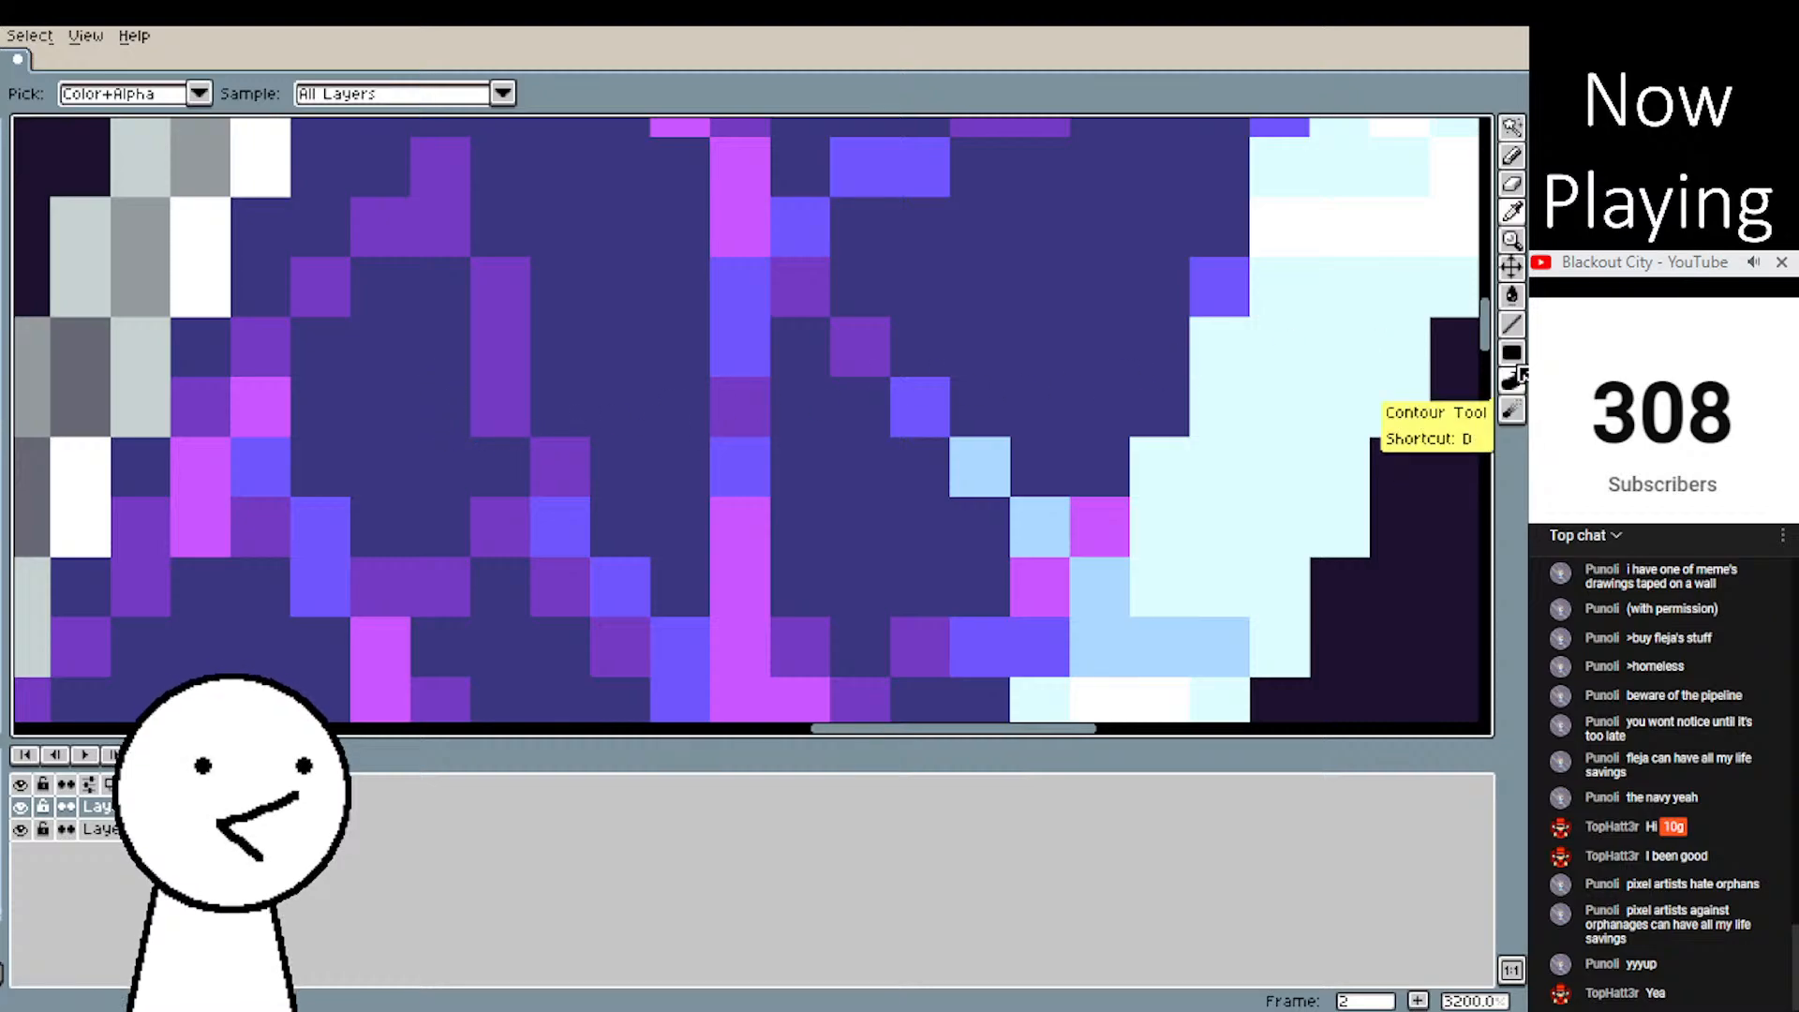
click(563, 447)
click(1511, 324)
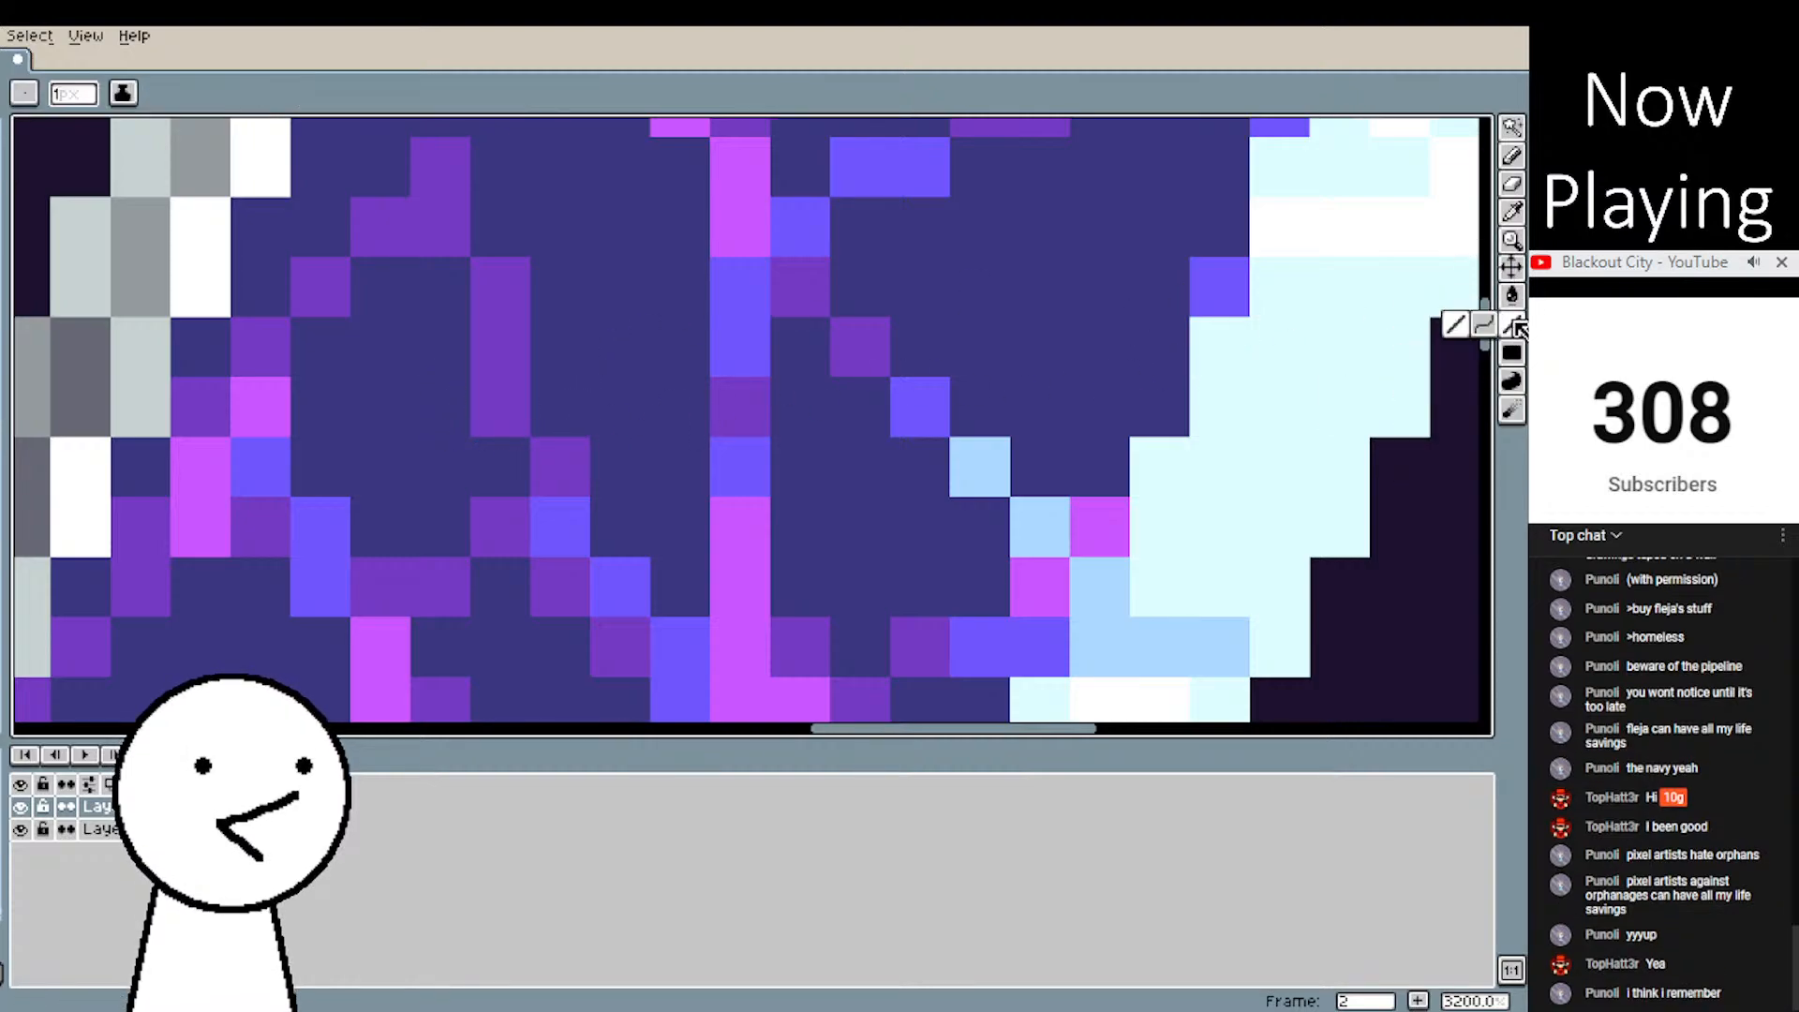
click(497, 467)
- Try recolouring the lower part of the inner loop's vertical stroke in blue-violet, and undo the recent line strokes around the loop
click(1511, 211)
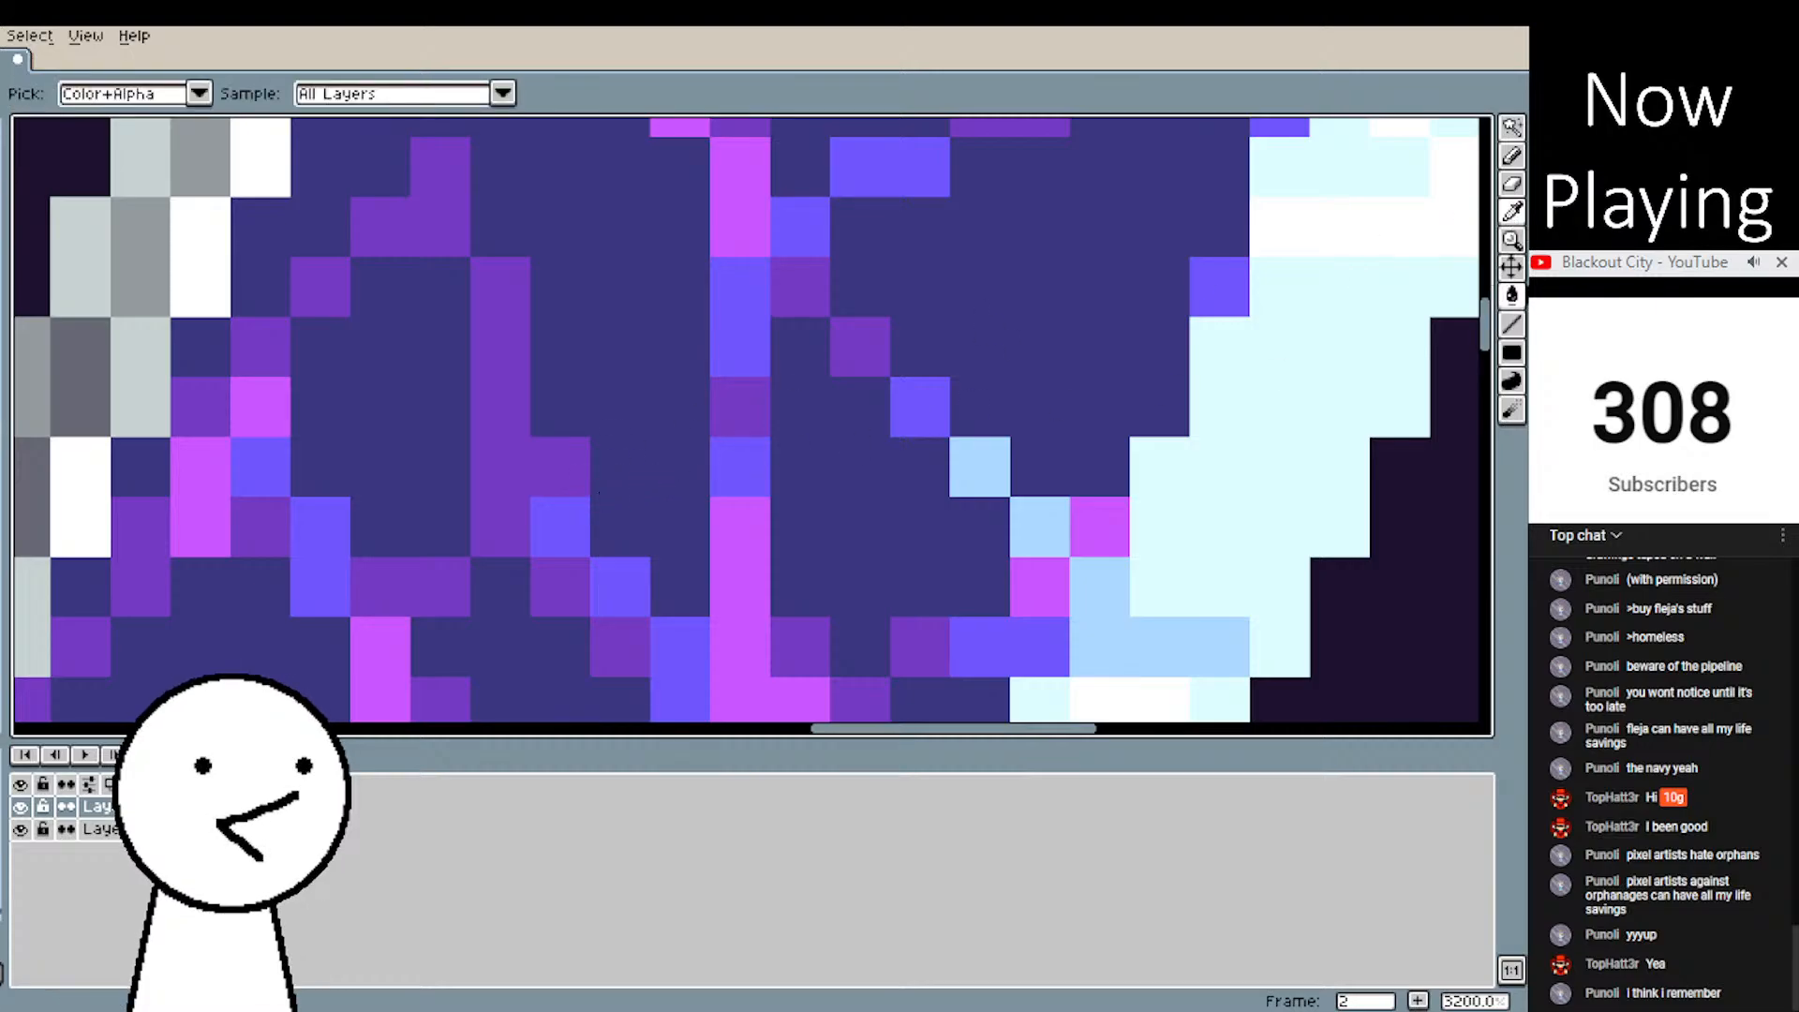
click(1512, 325)
drag(500, 466, 506, 366)
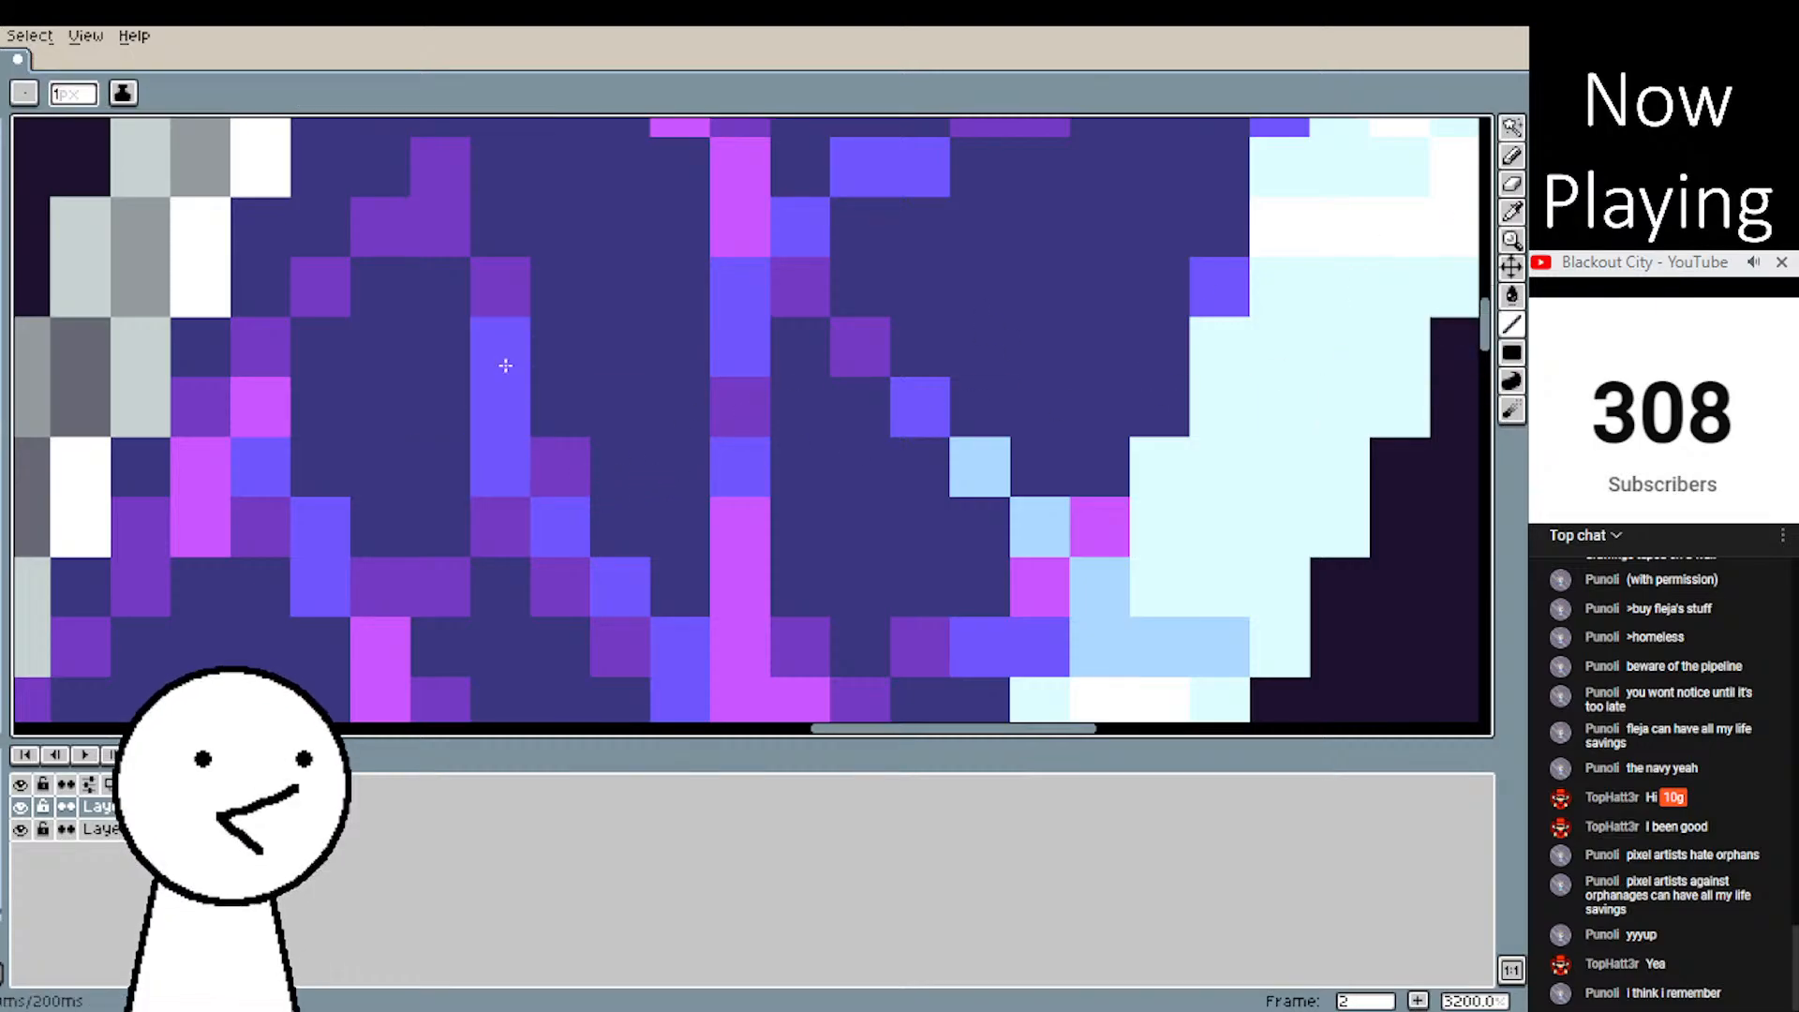
scroll(505, 365, down, 5)
scroll(1060, 418, up, 4)
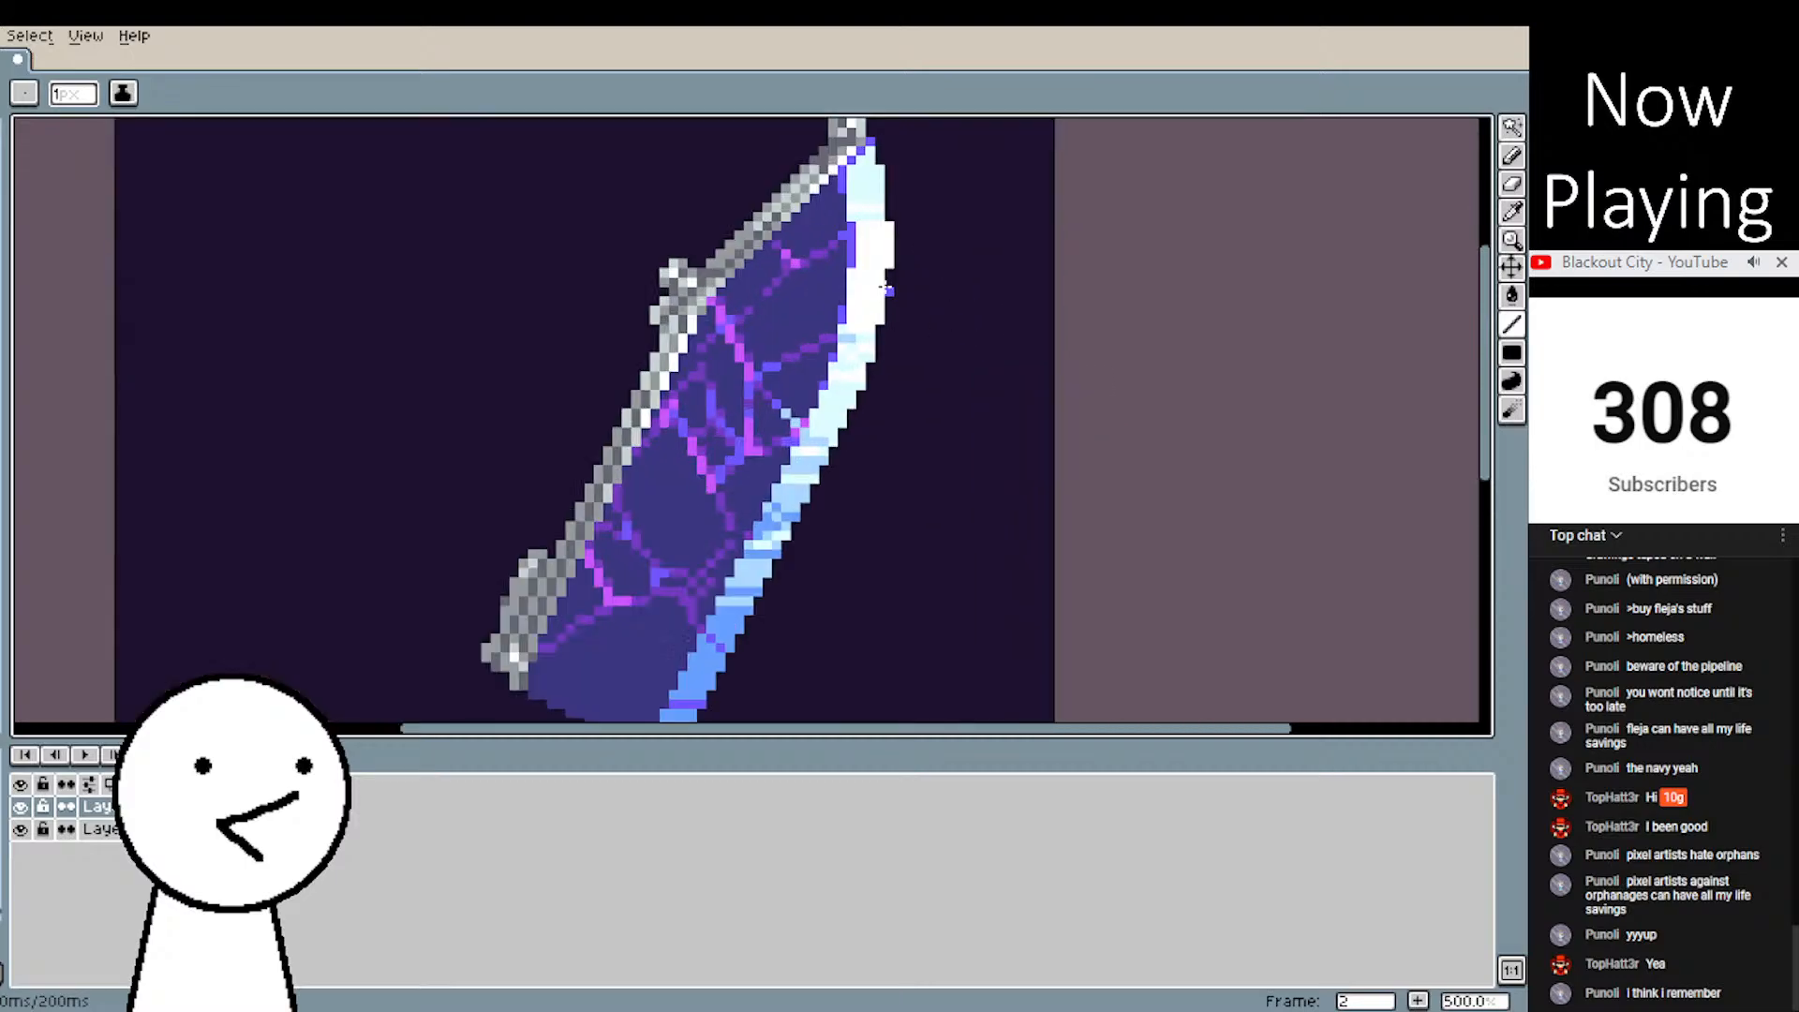
scroll(887, 289, up, 3)
key(ctrl+z)
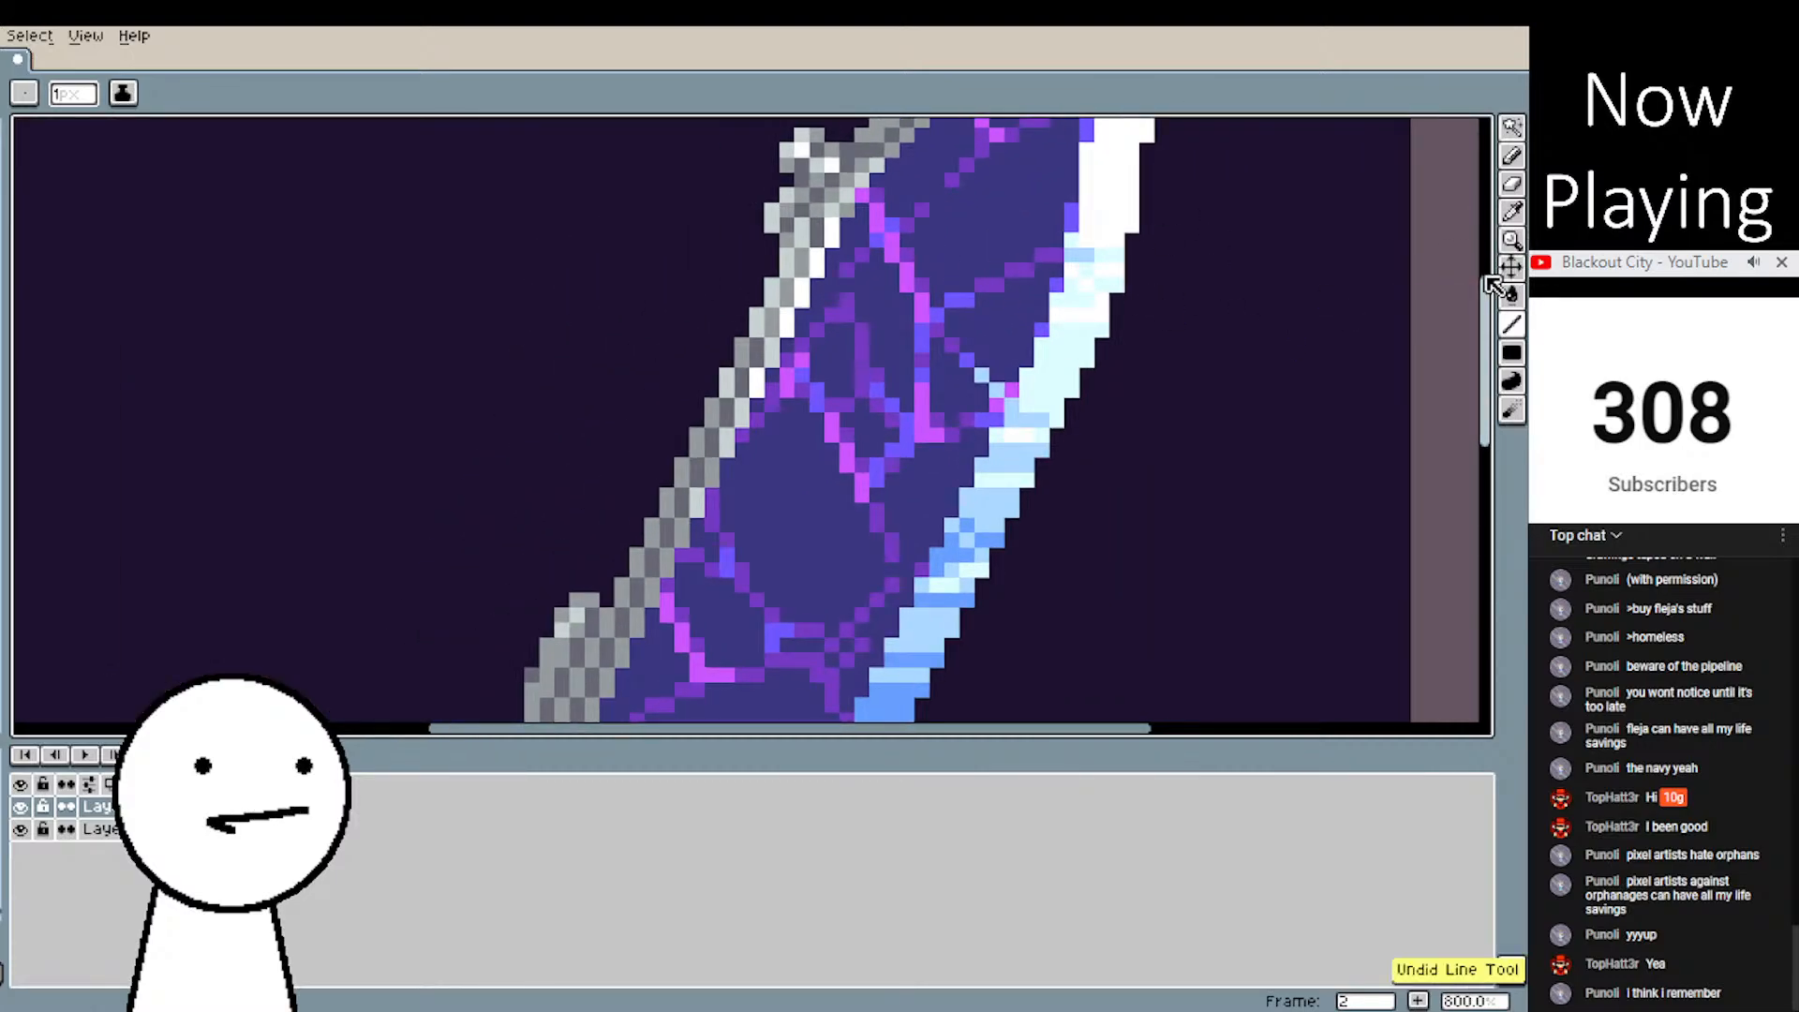
- Try recolouring the lower-side pixels of the blue-violet link between the two pink cracks in sampled purple, and undo the change
click(1511, 267)
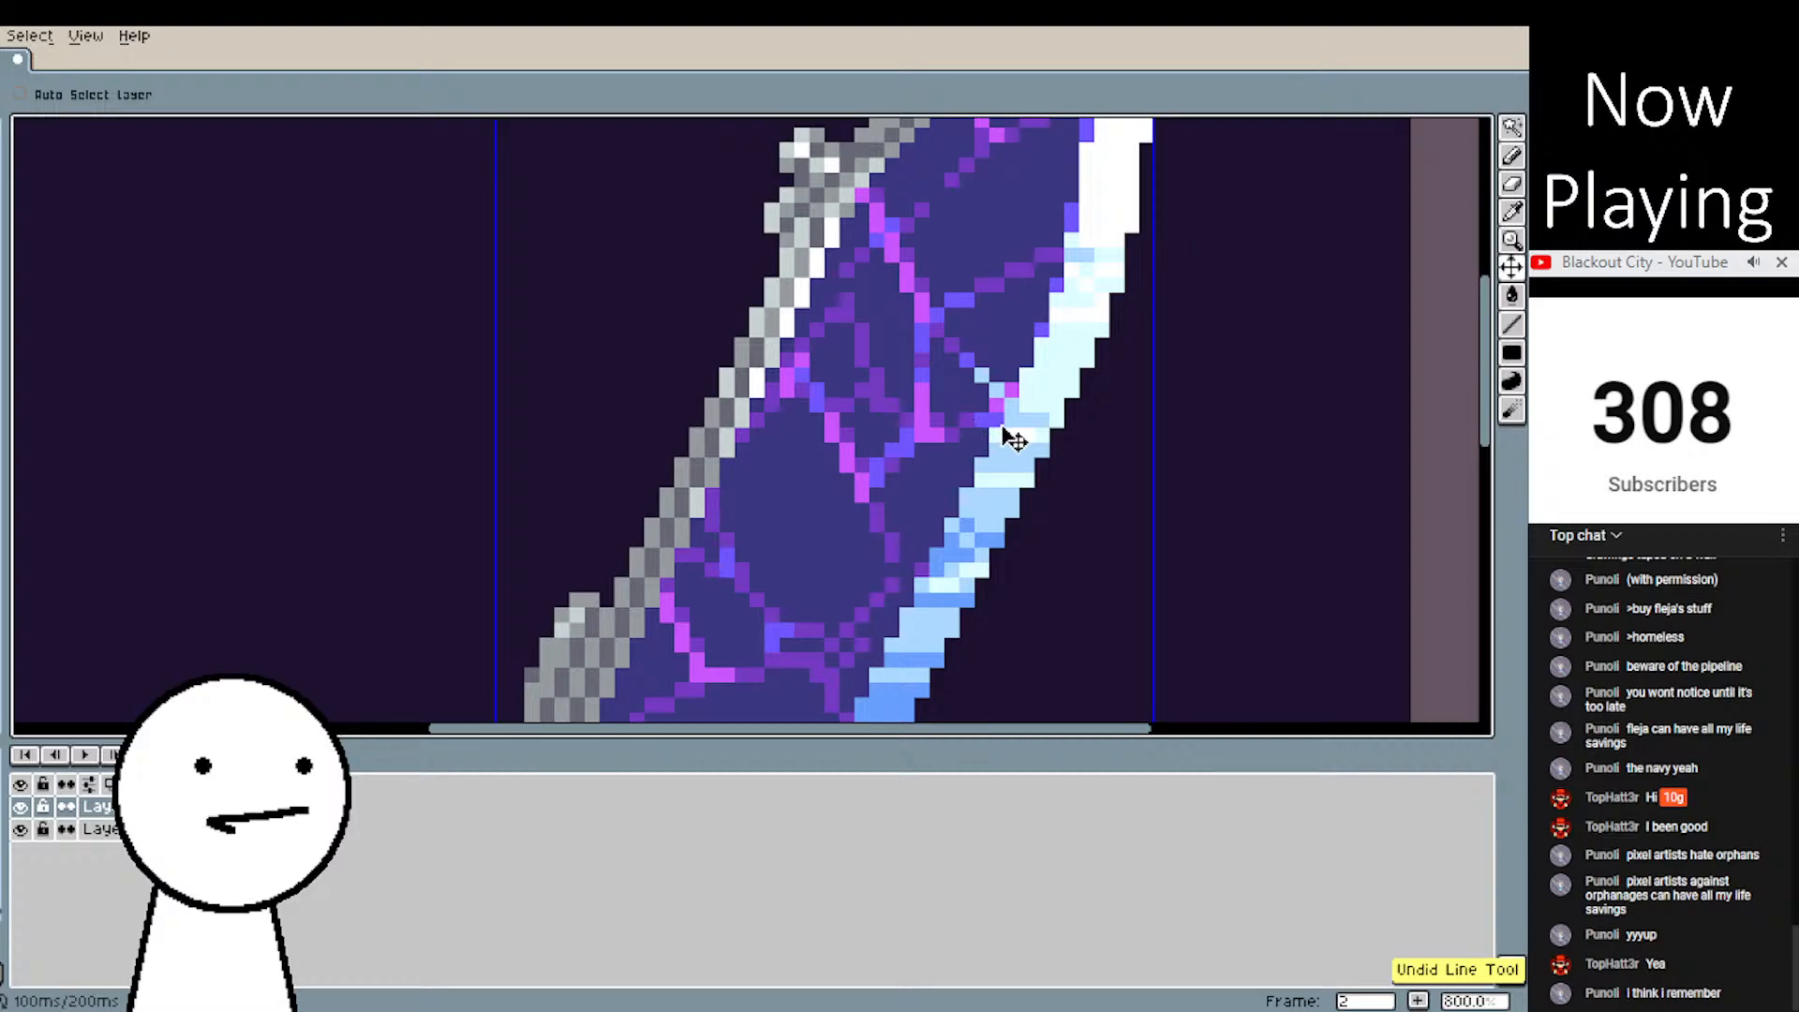
scroll(1016, 430, up, 3)
click(1510, 291)
click(1513, 212)
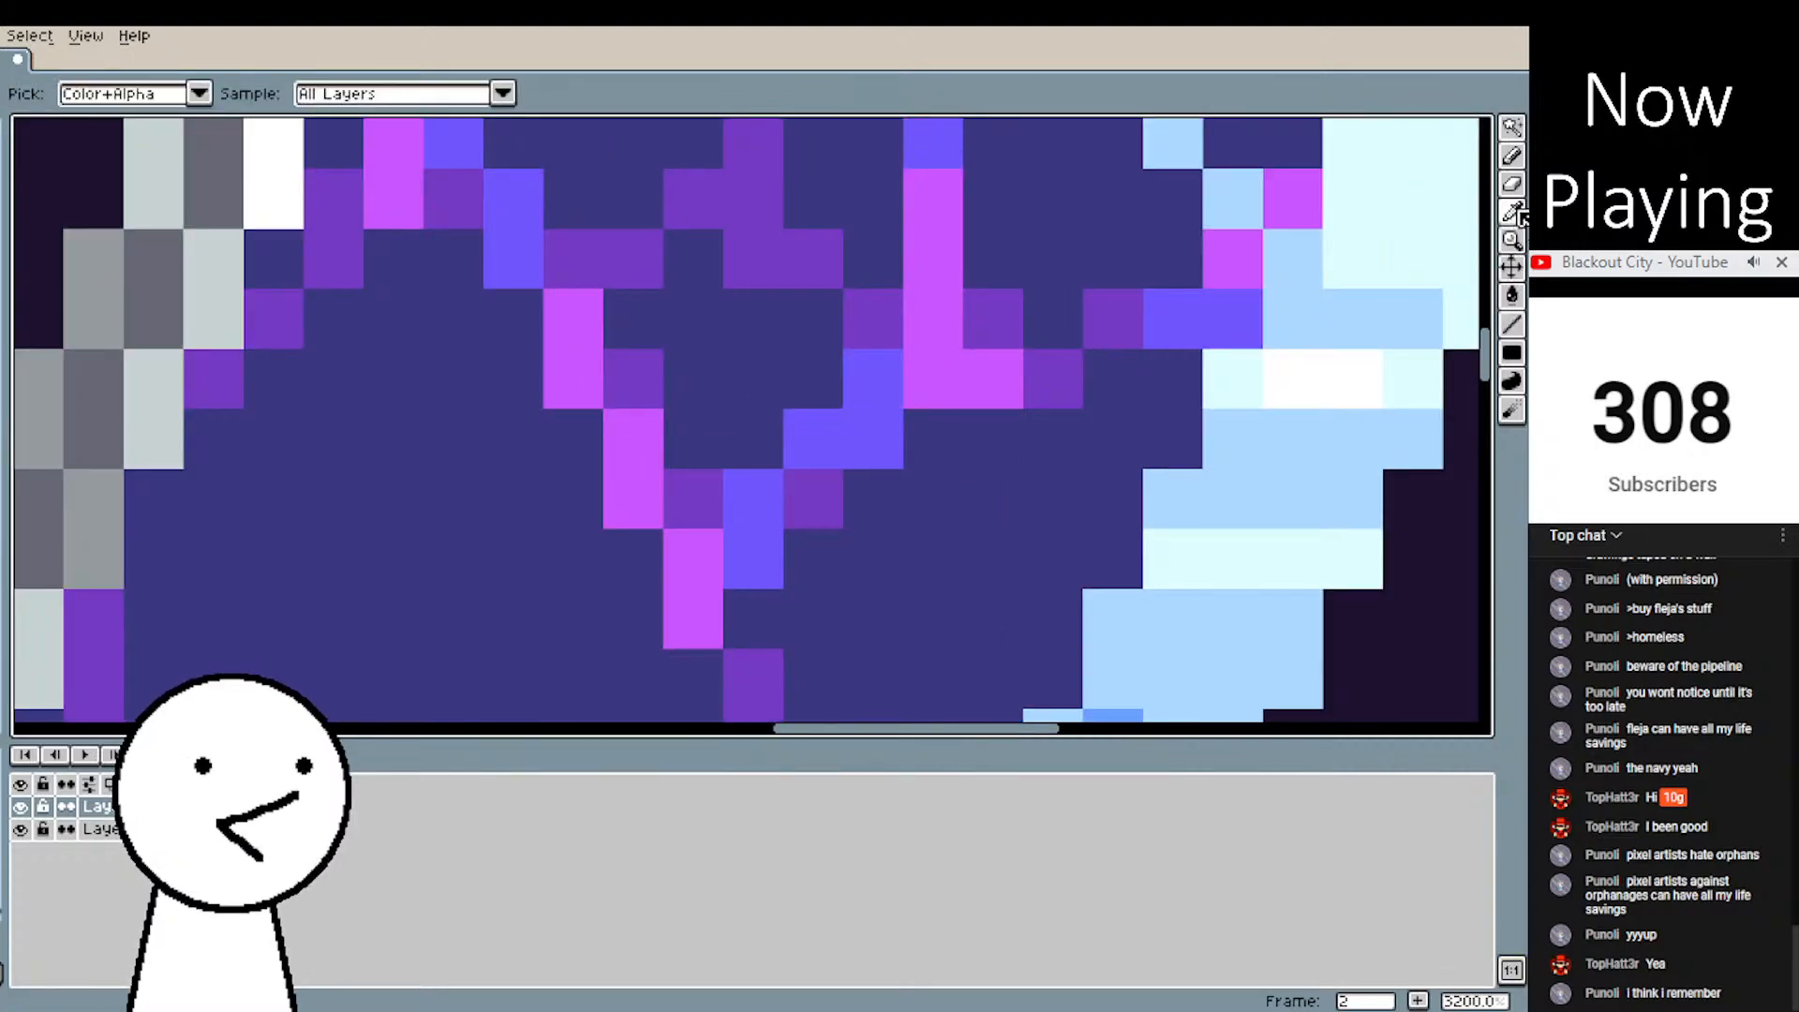
click(894, 309)
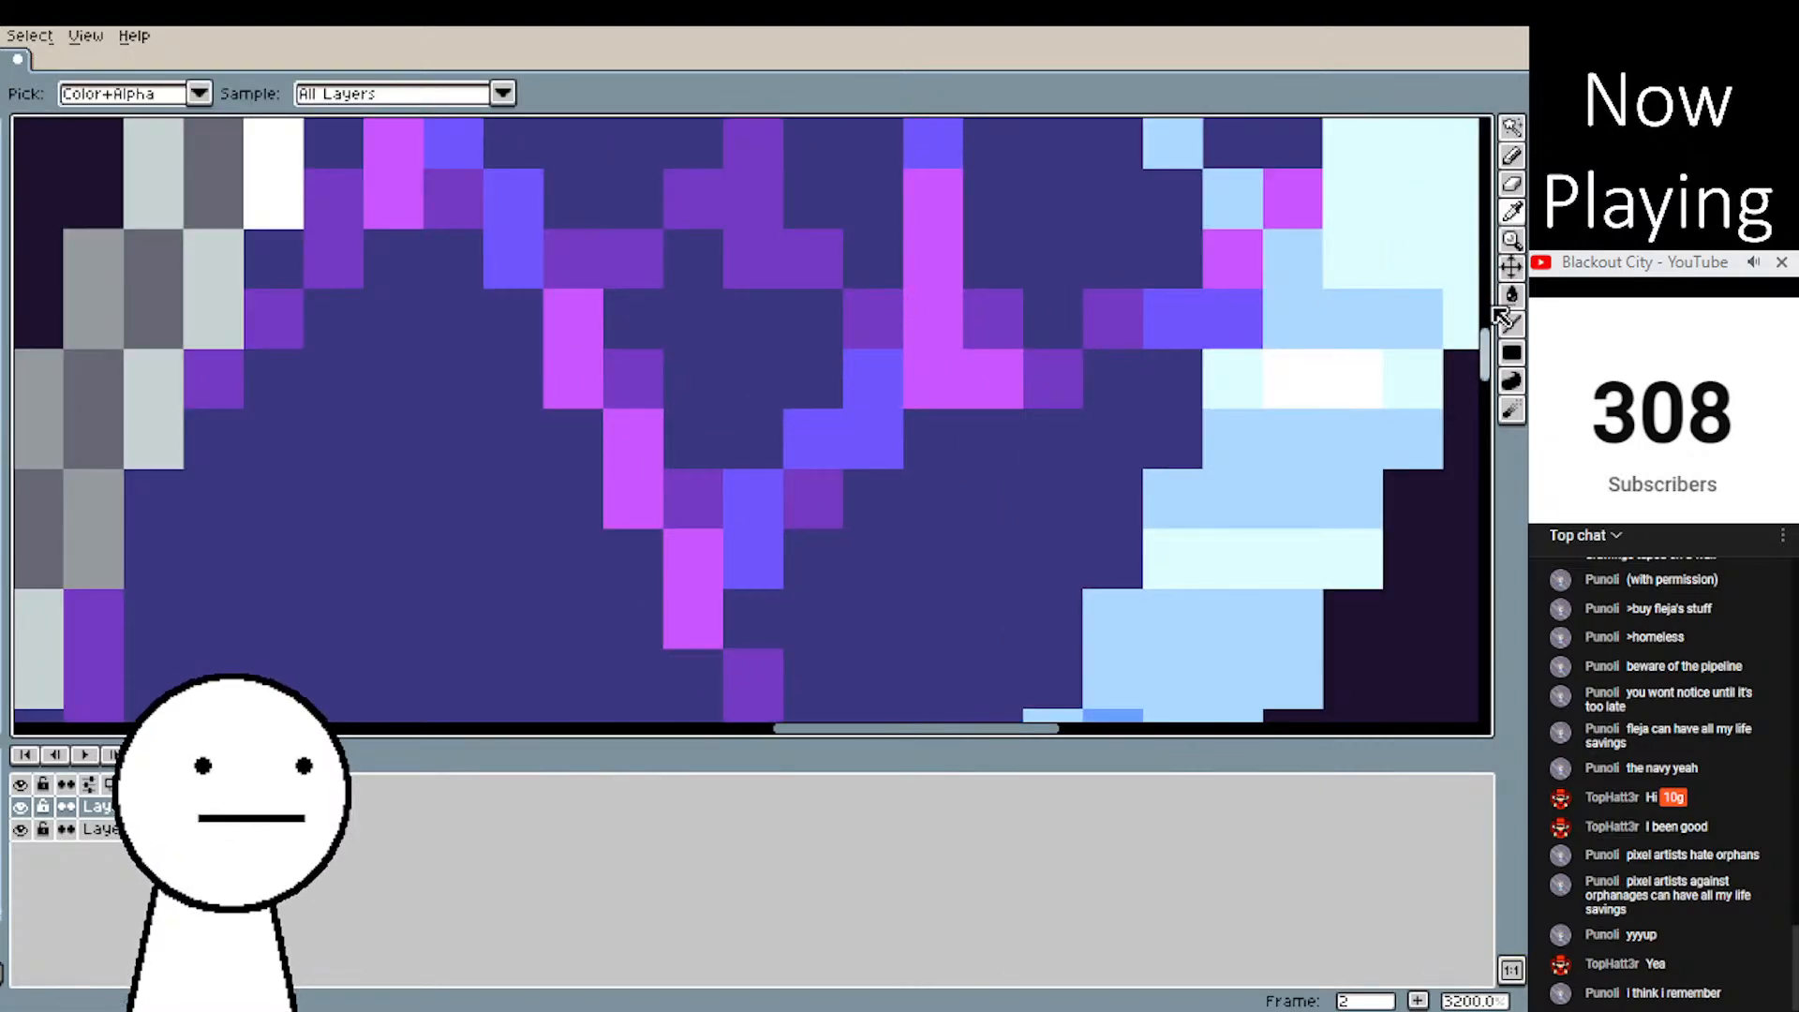
click(1510, 328)
click(770, 541)
click(856, 419)
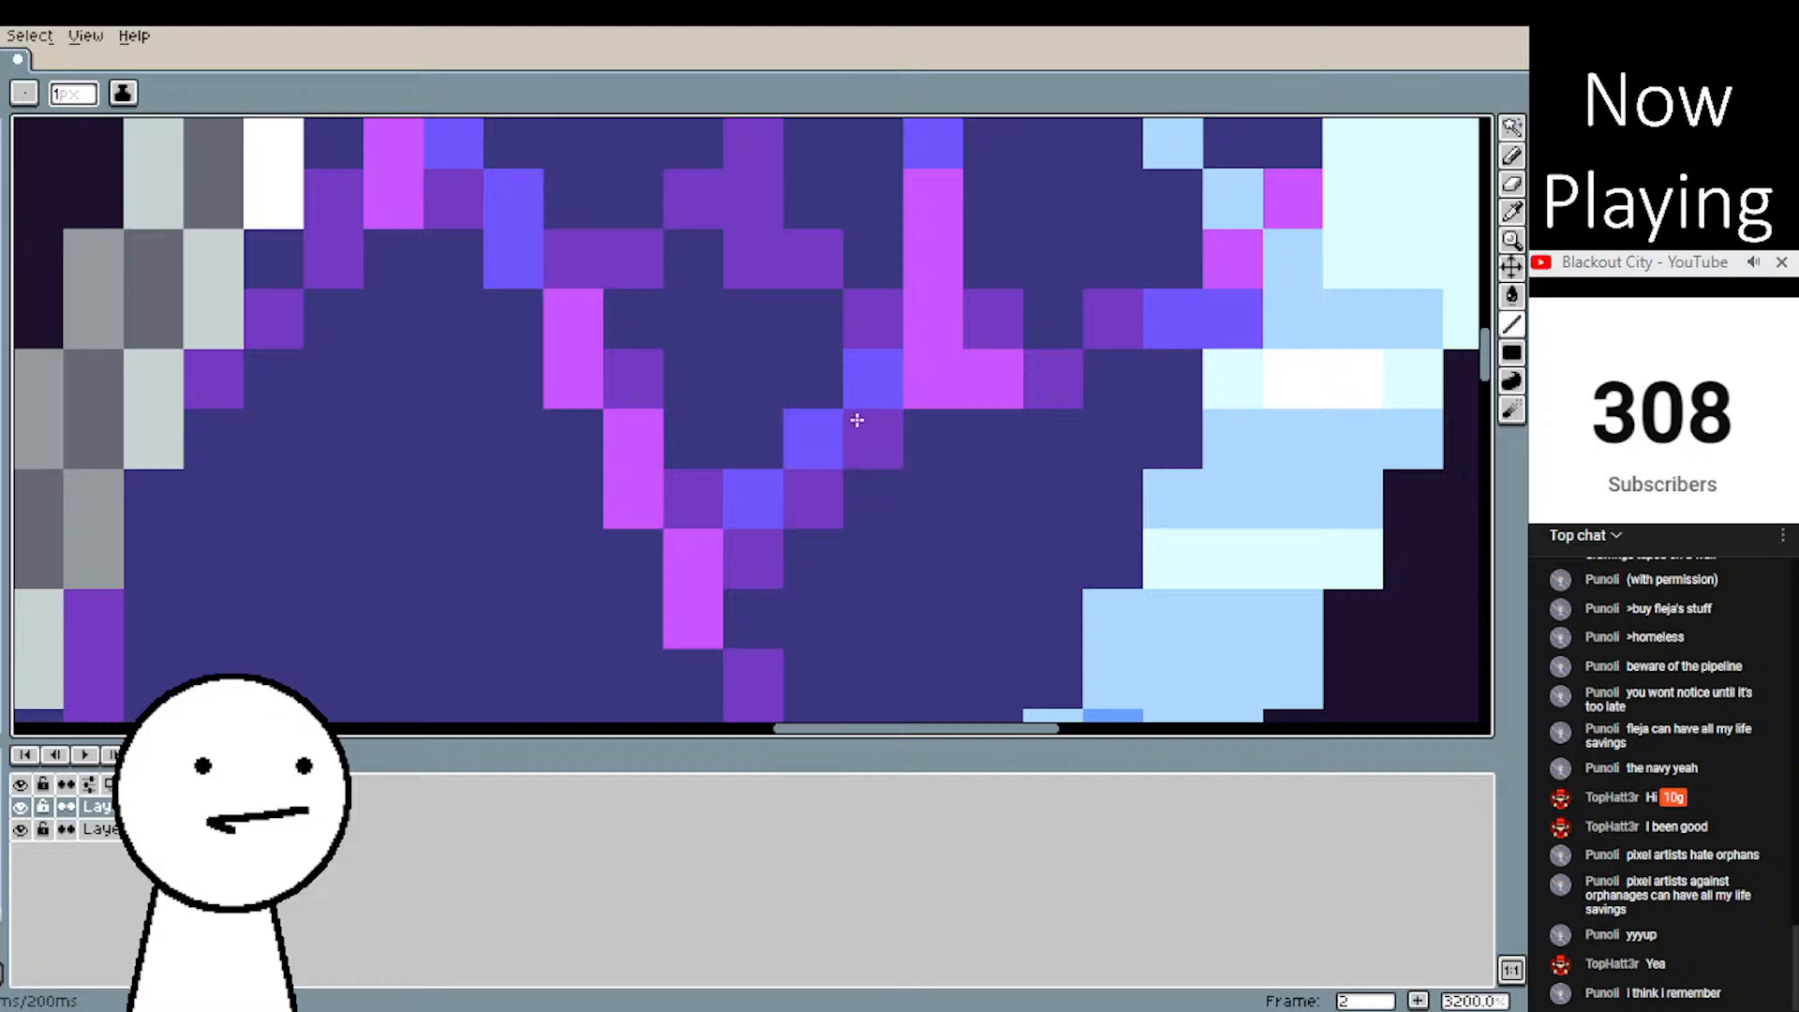
scroll(897, 416, down, 8)
scroll(944, 408, up, 4)
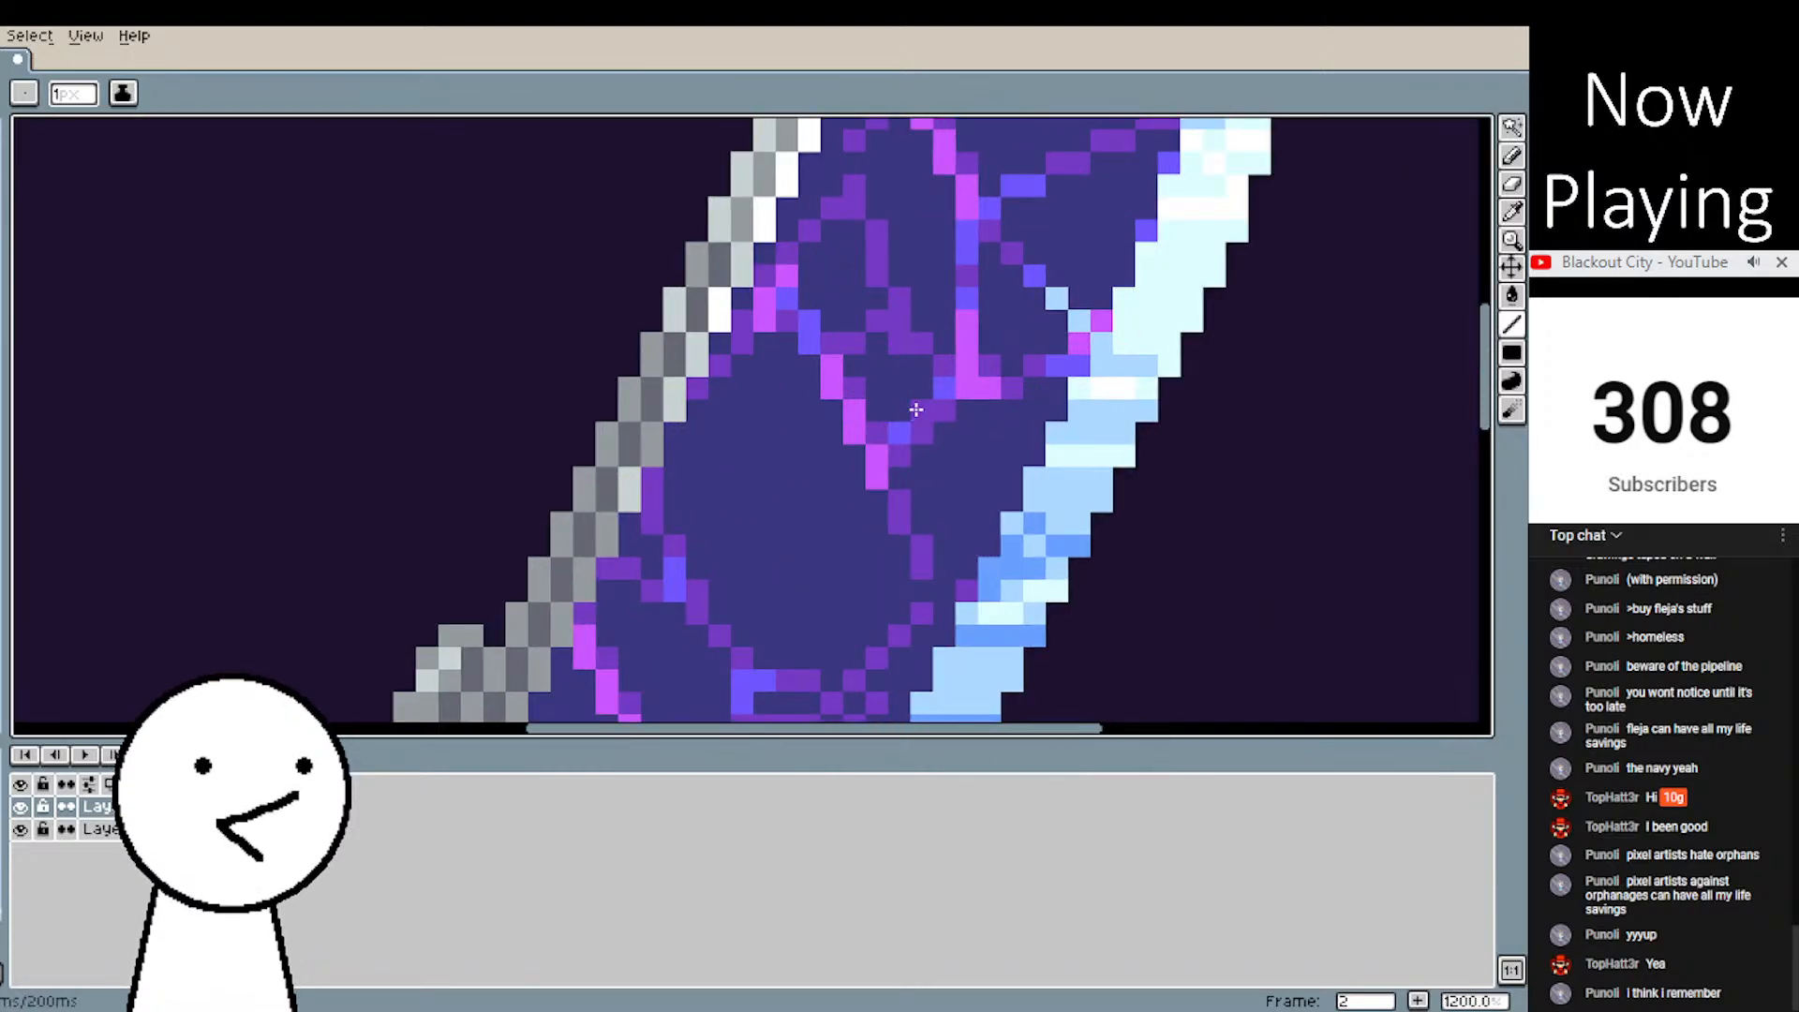
scroll(1081, 454, down, 3)
scroll(1081, 454, up, 2)
key(ctrl+z)
- Sample the spine's dark grey and line the inner edge of the upper diagonal spine with one-pixel strokes from tip to notch
click(1512, 223)
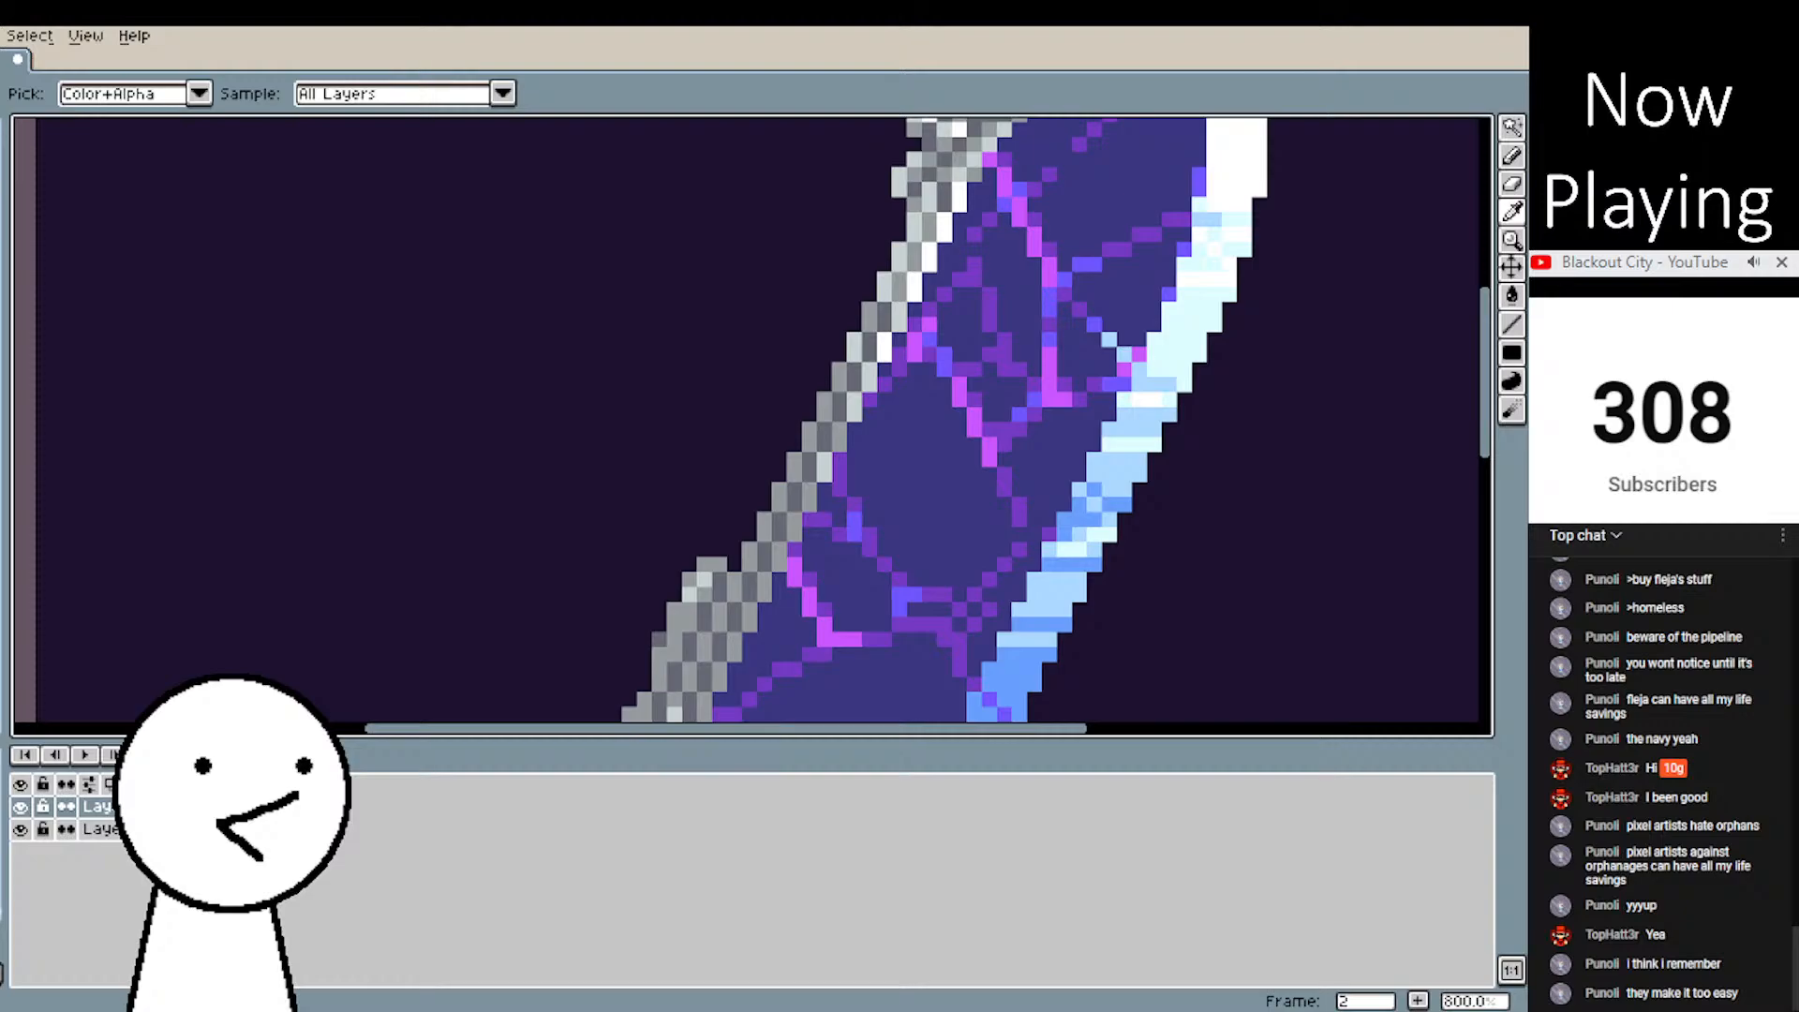
scroll(1329, 469, down, 2)
scroll(1329, 469, down, 4)
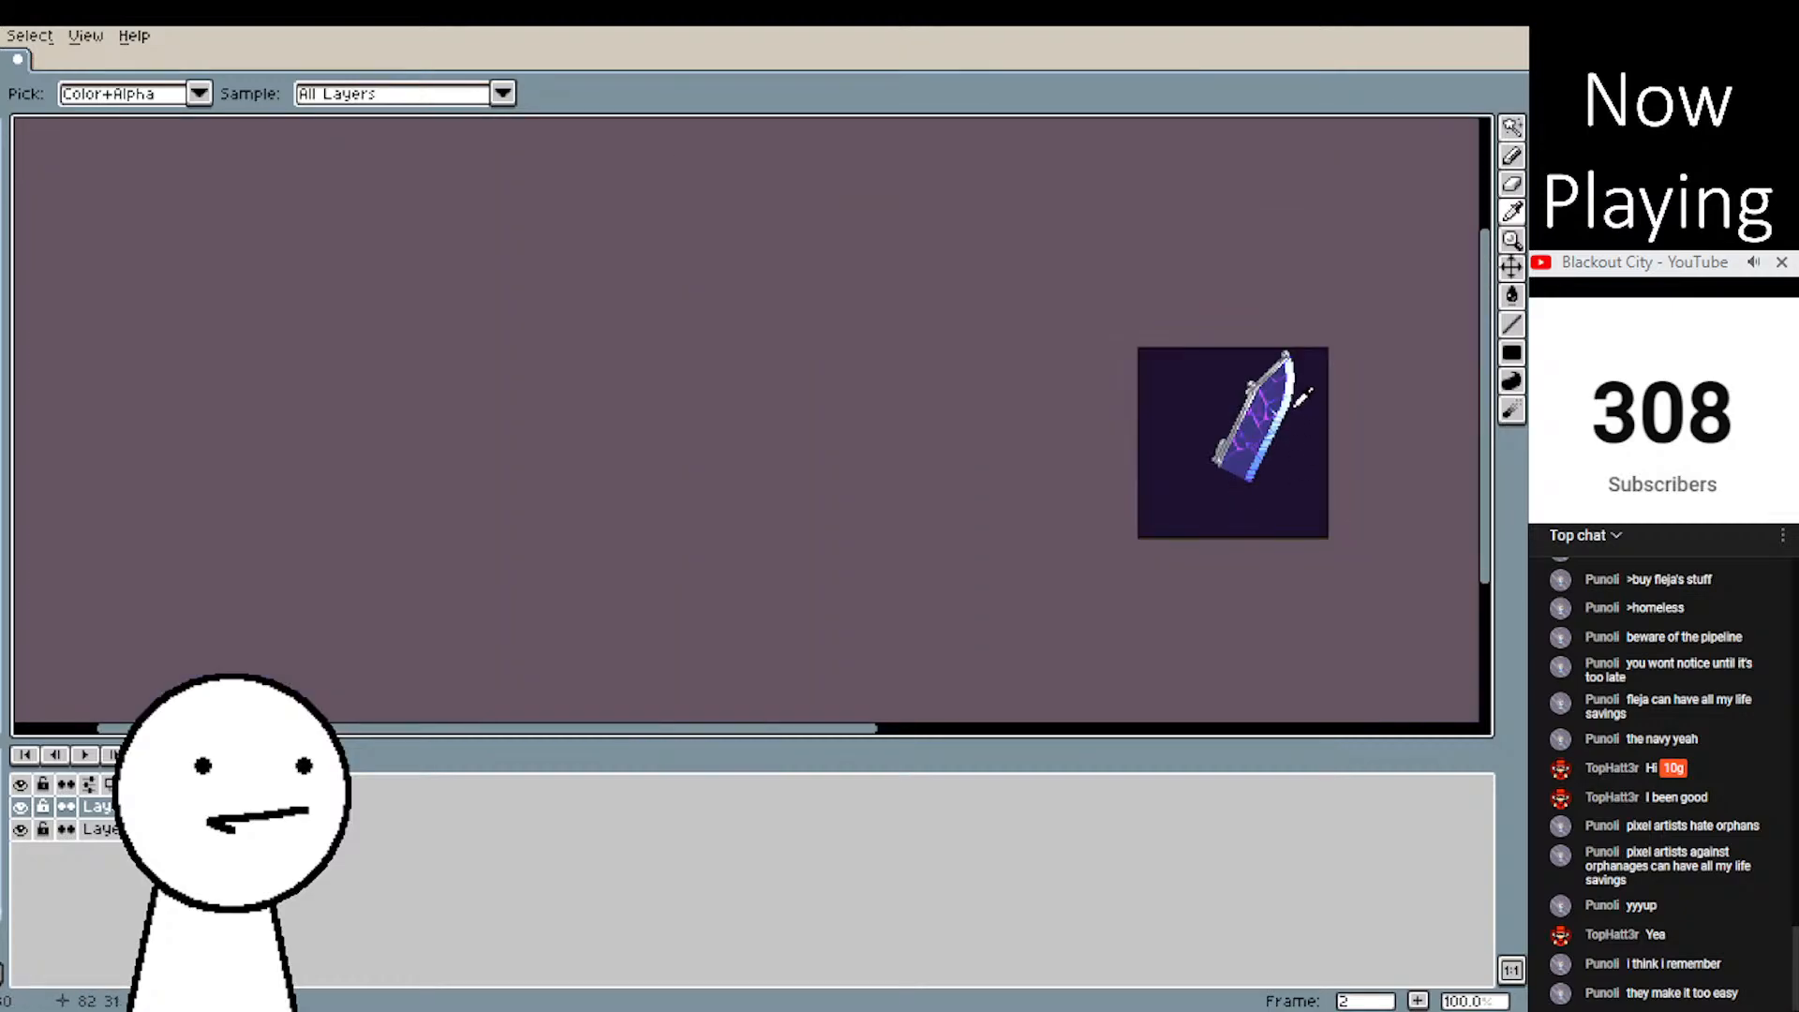
scroll(1012, 391, up, 2)
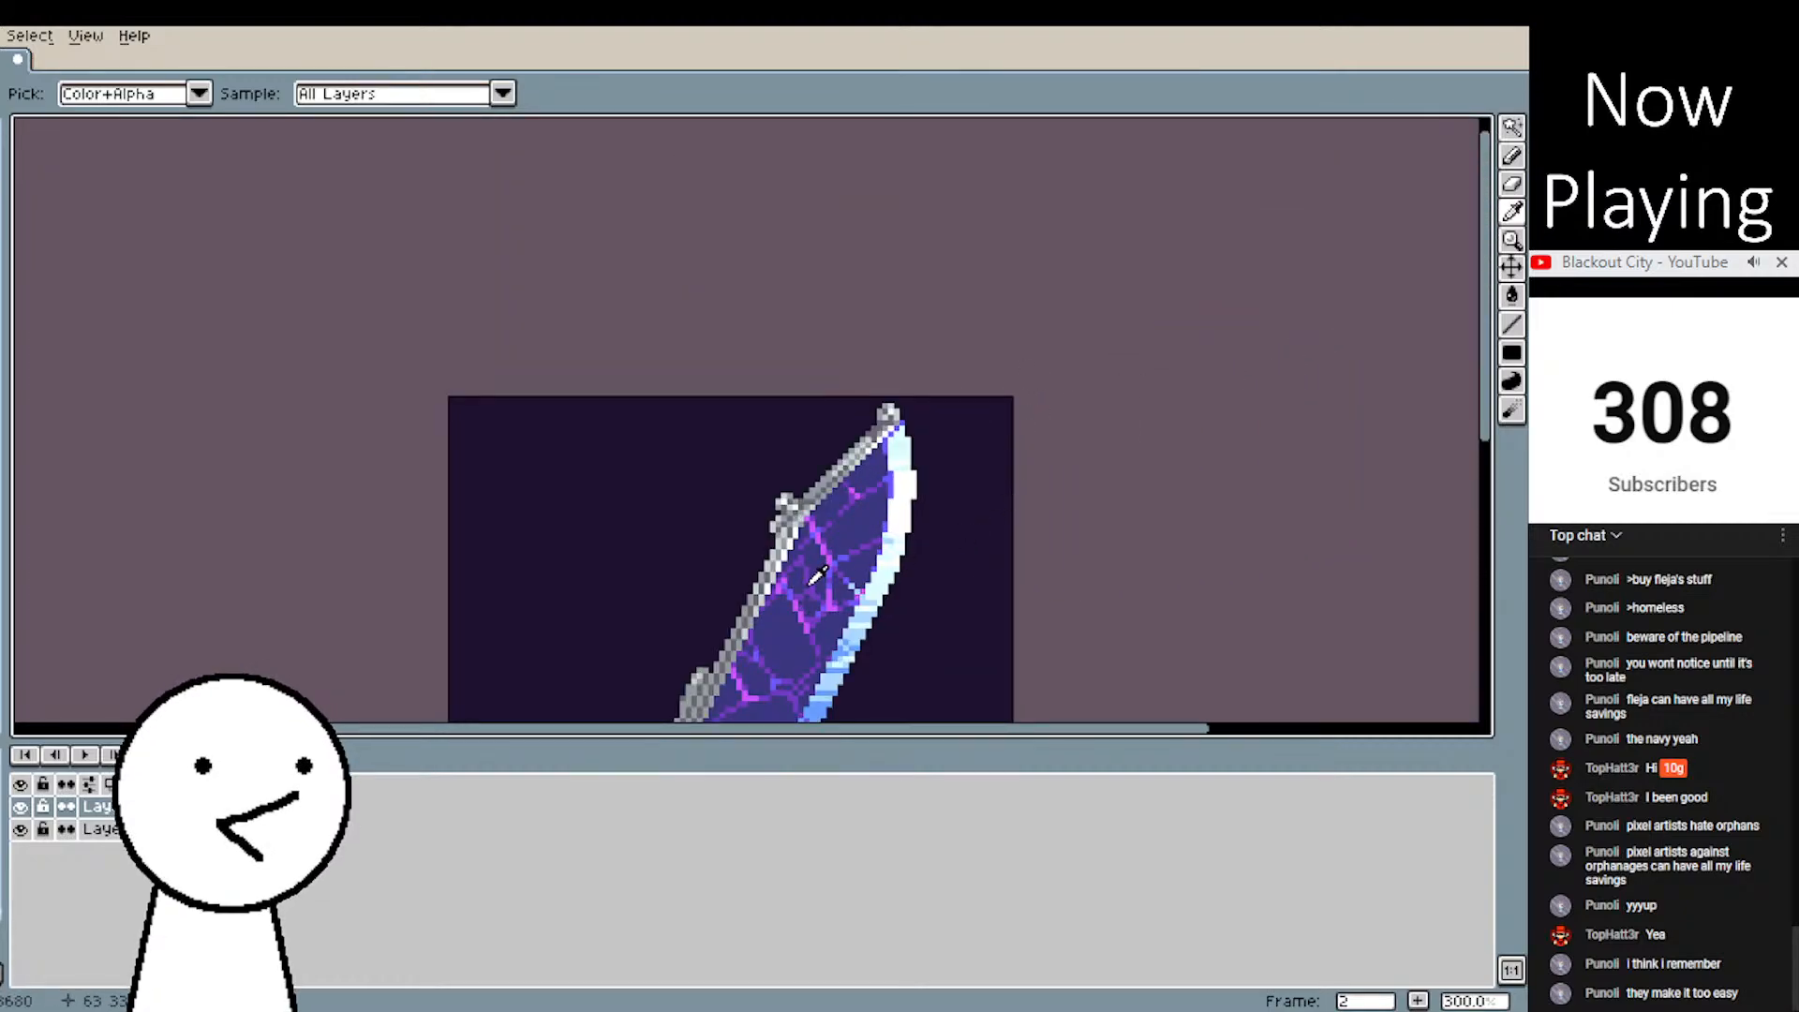
scroll(840, 495, up, 5)
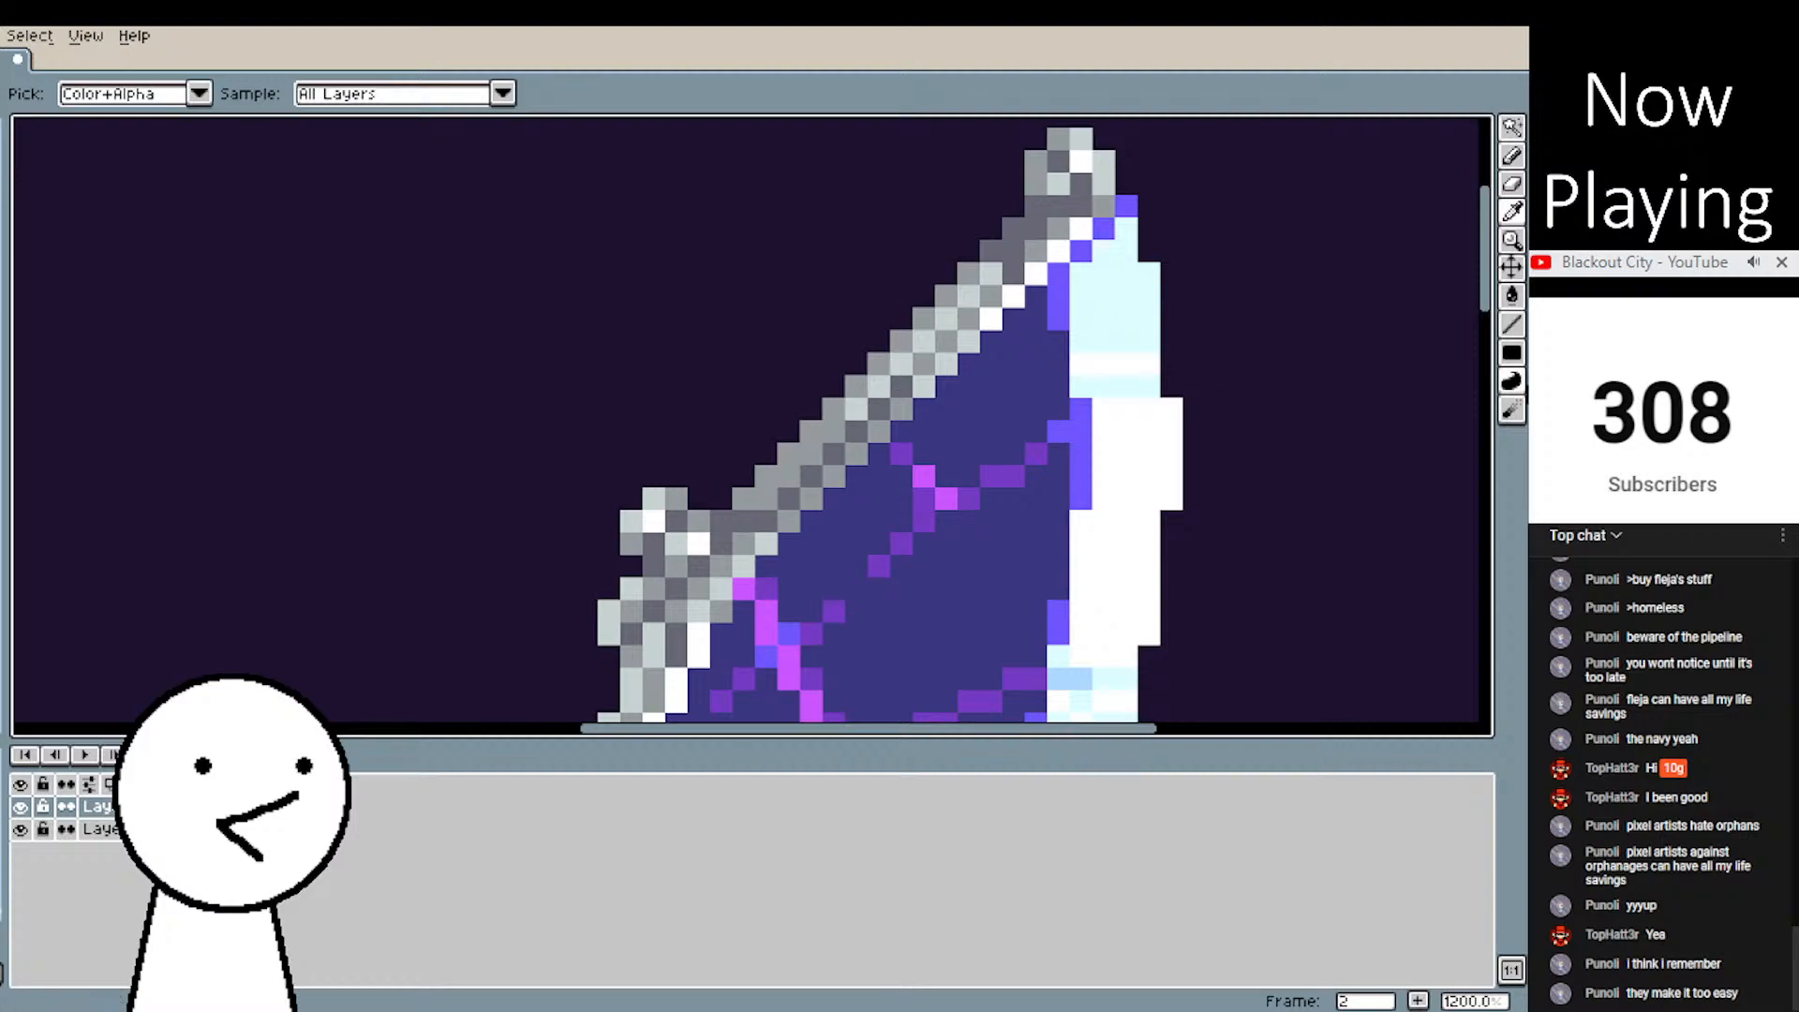
click(1511, 324)
drag(1040, 298, 898, 443)
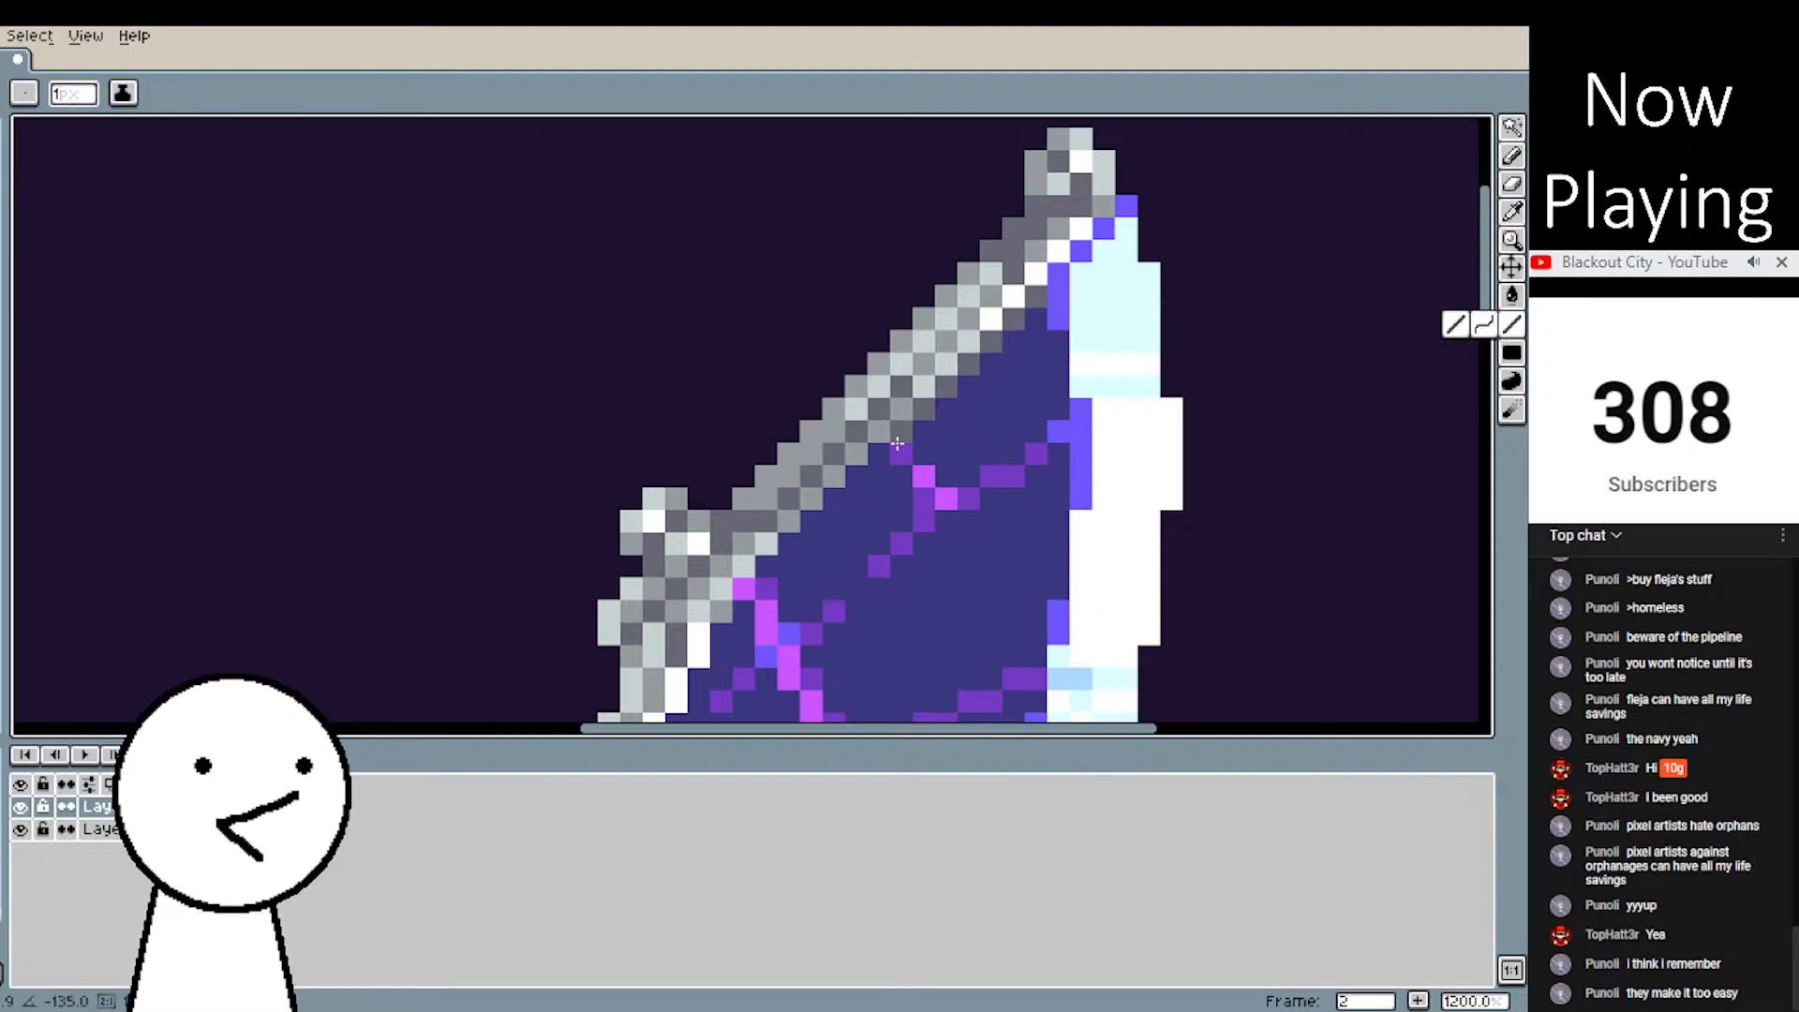
drag(759, 566, 761, 566)
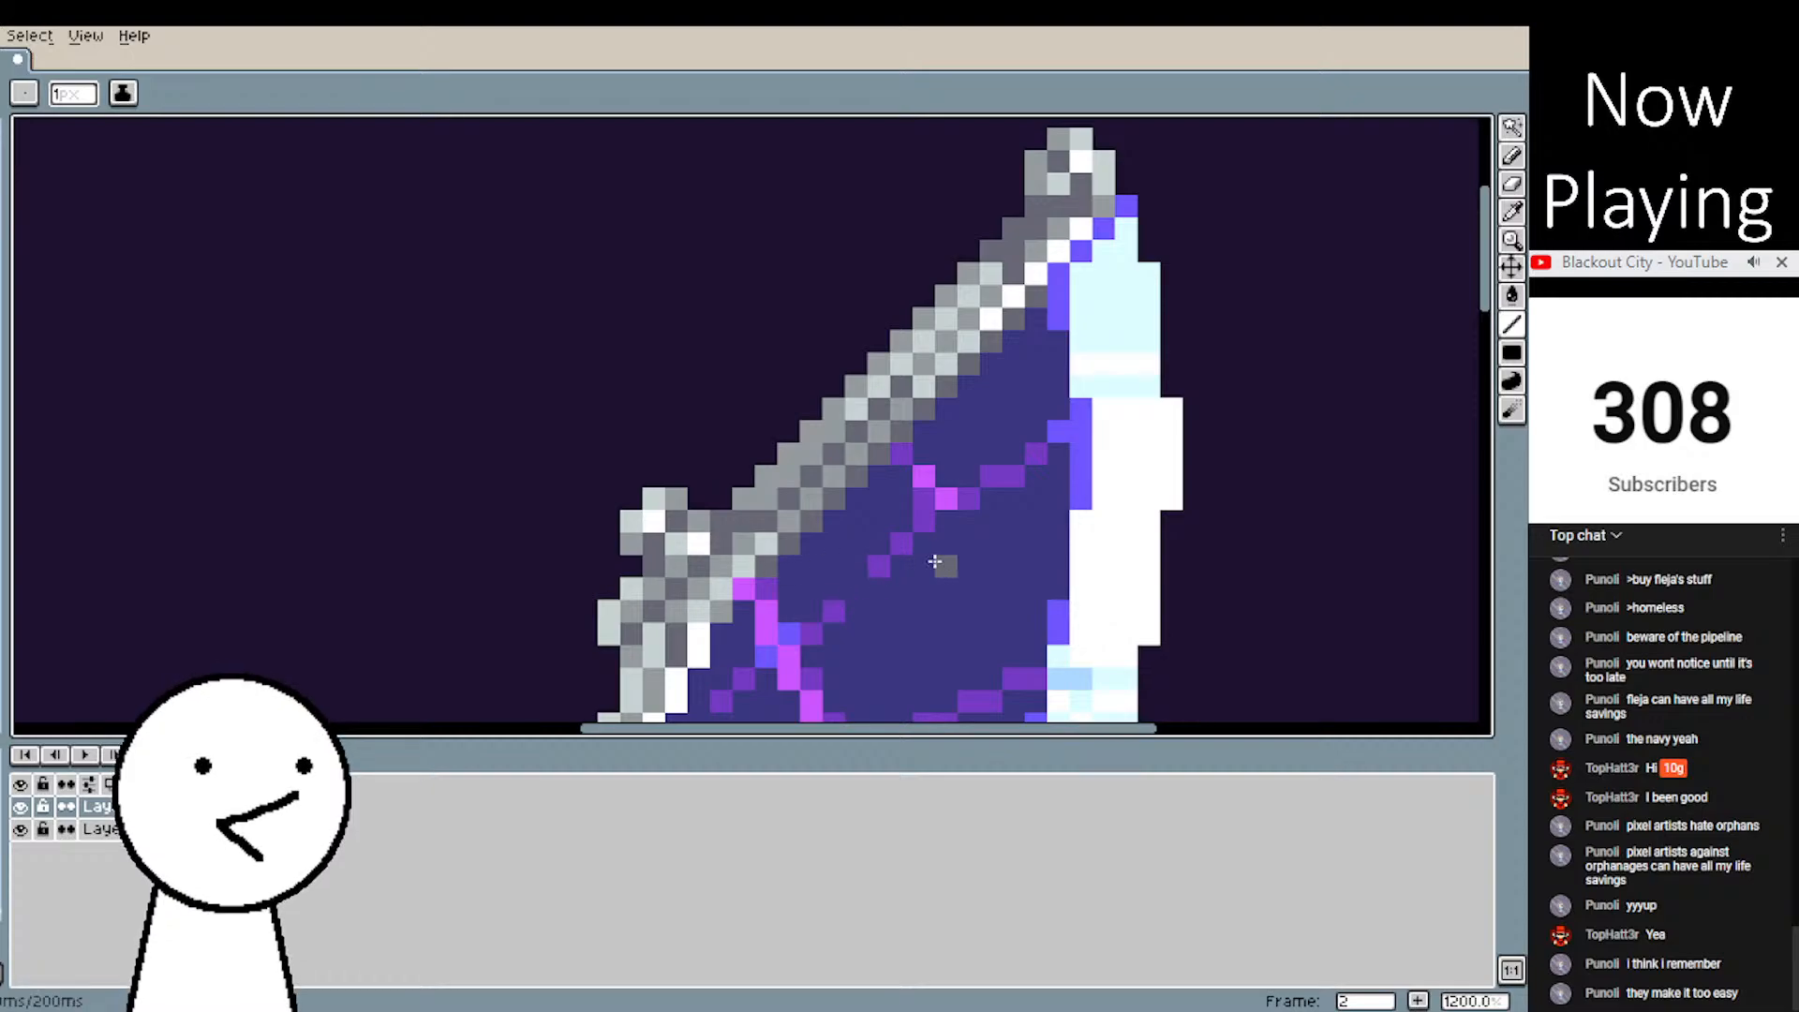
- Continue the dark grey edge along the inner side of the straight spine below the upper notch, leaving the crack pixels uncovered
drag(944, 565, 995, 441)
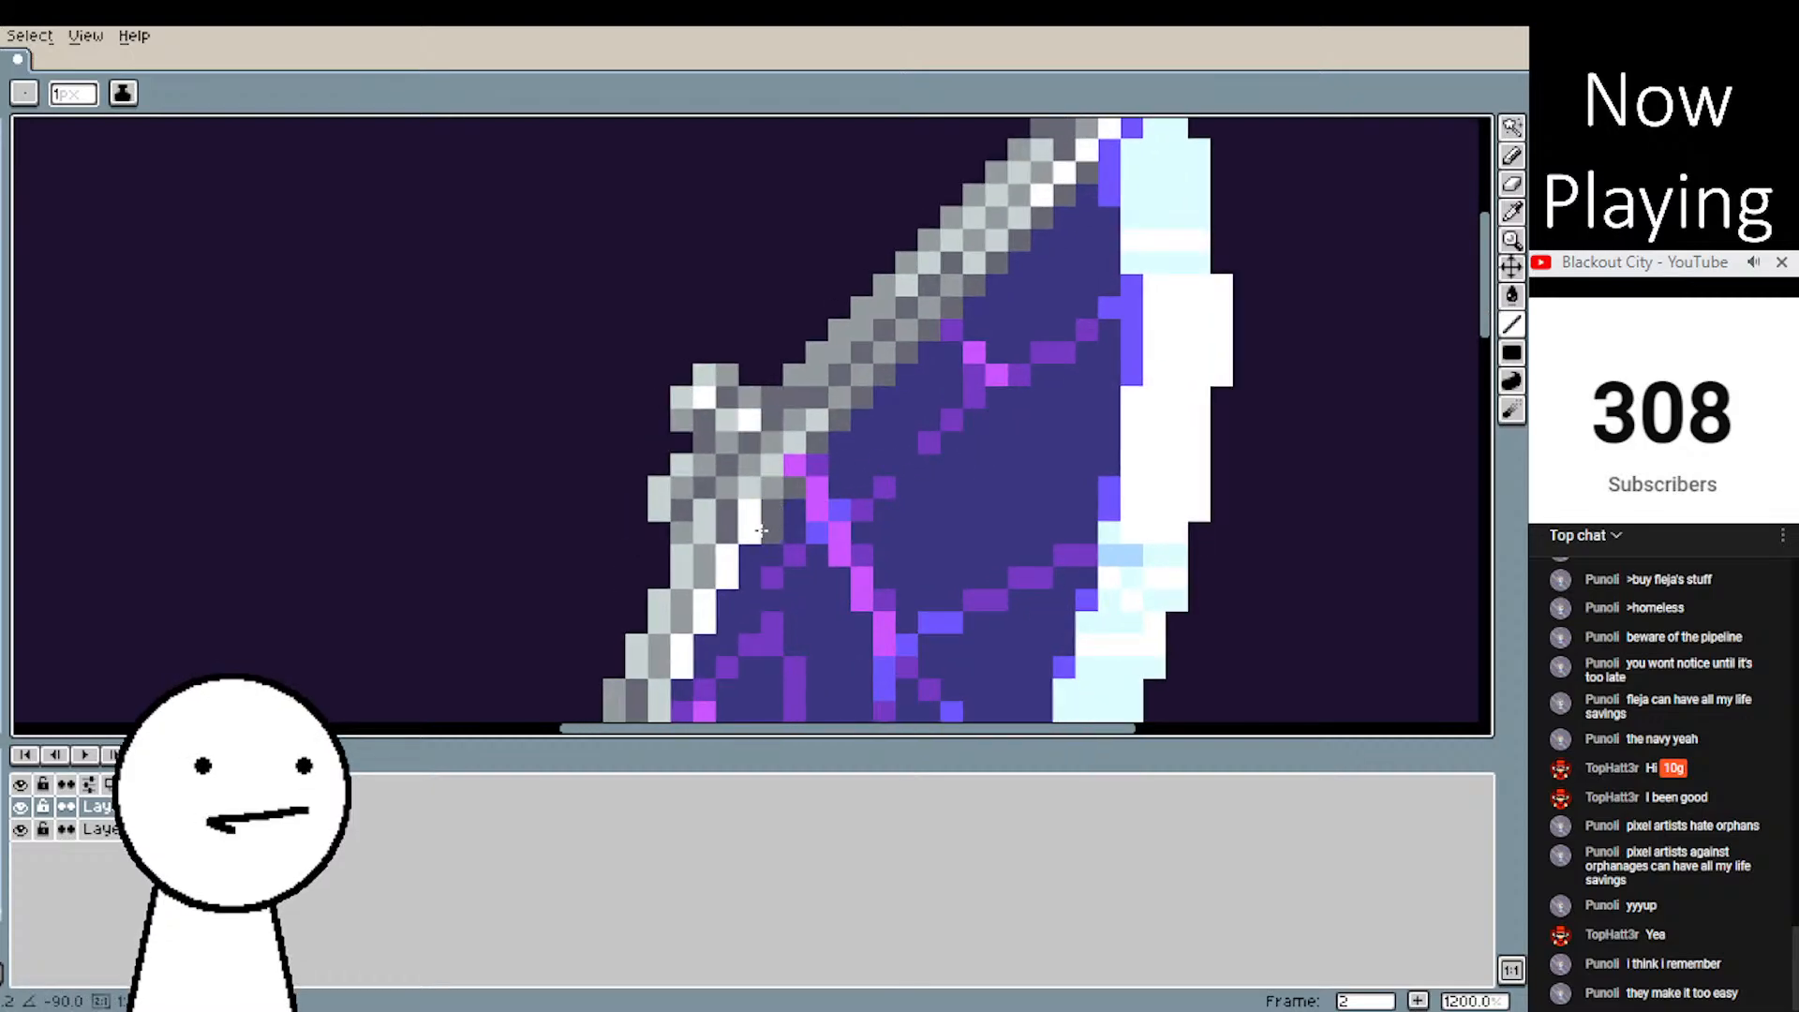
drag(745, 577, 682, 689)
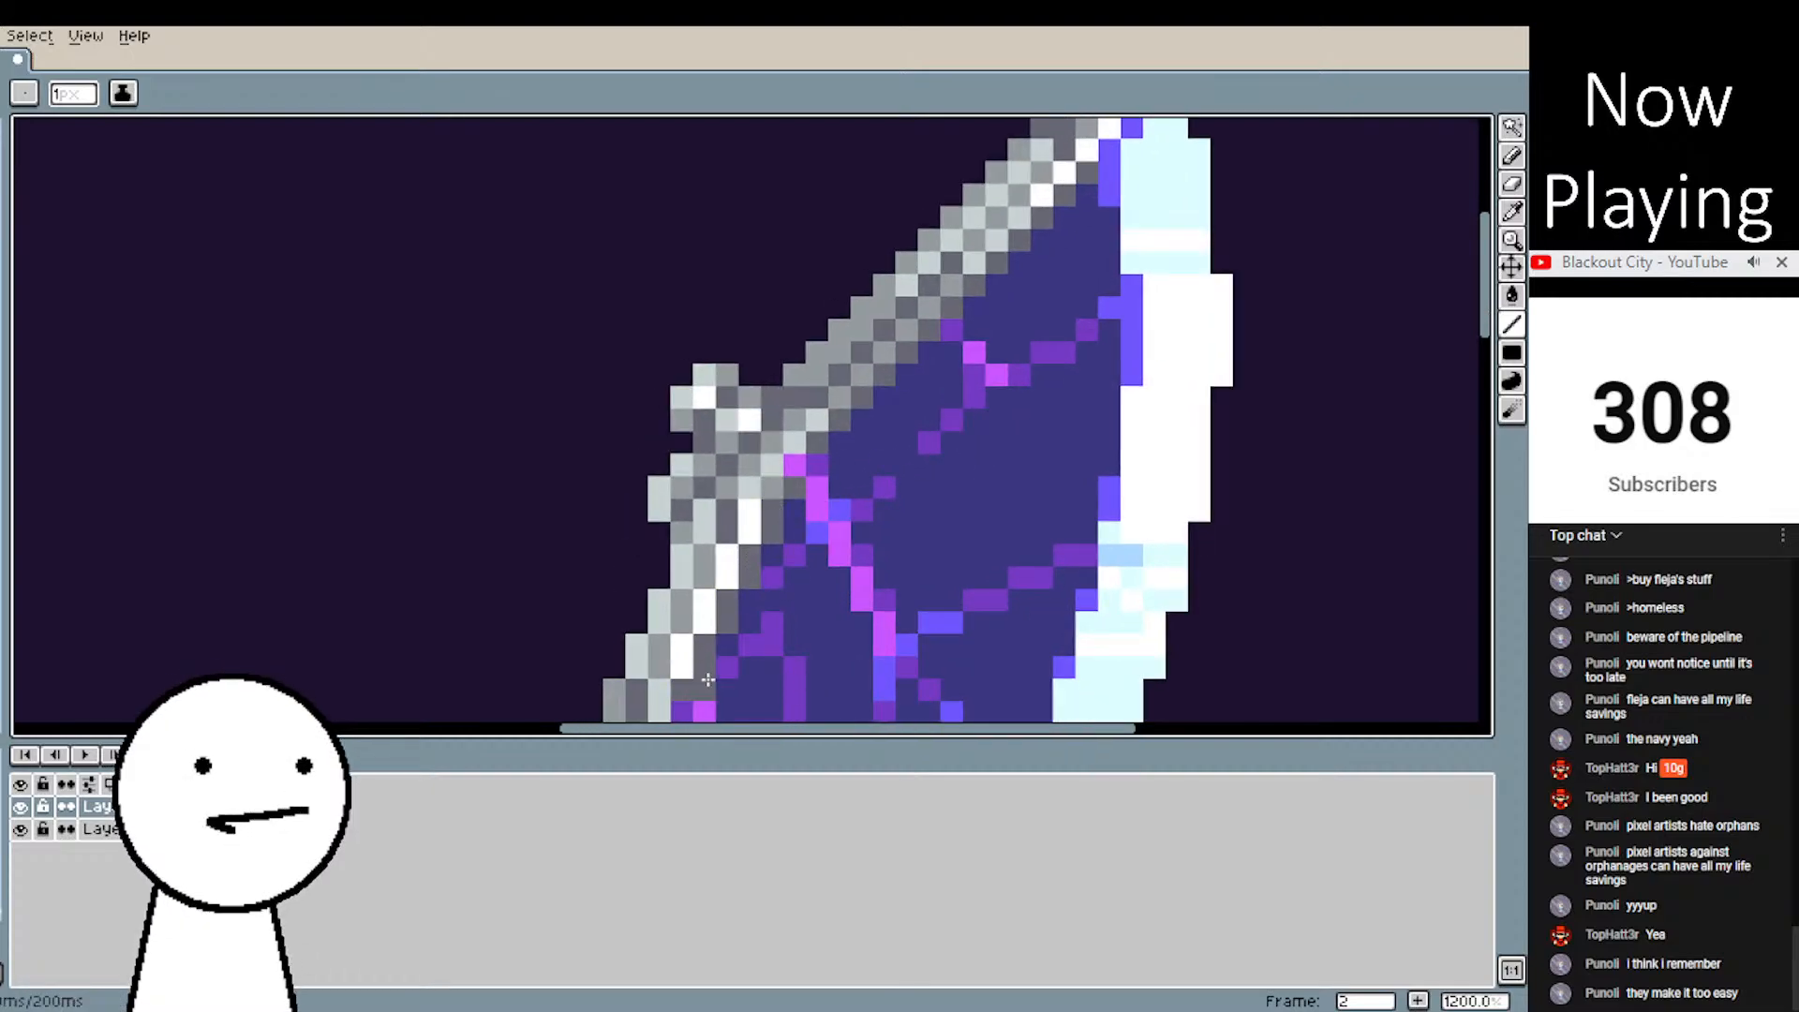
scroll(956, 638, down, 3)
drag(958, 636, 982, 373)
scroll(914, 514, up, 3)
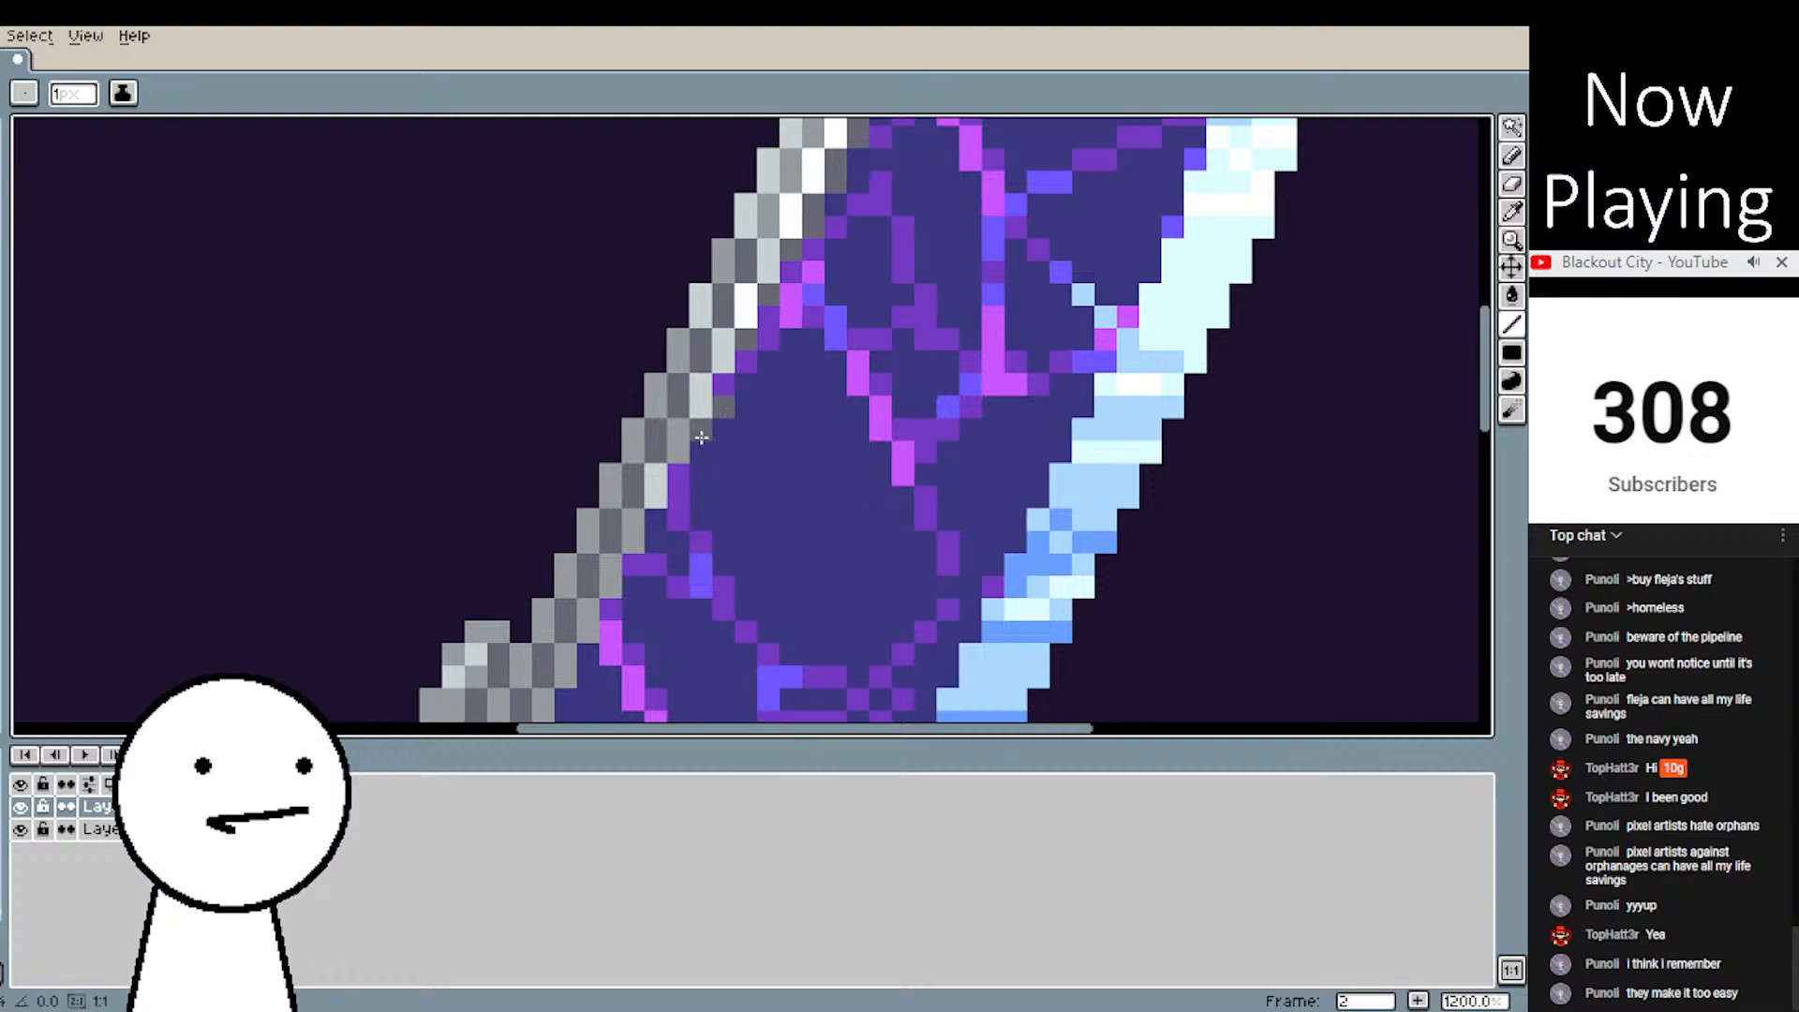
scroll(700, 446, down, 3)
scroll(1165, 309, down, 2)
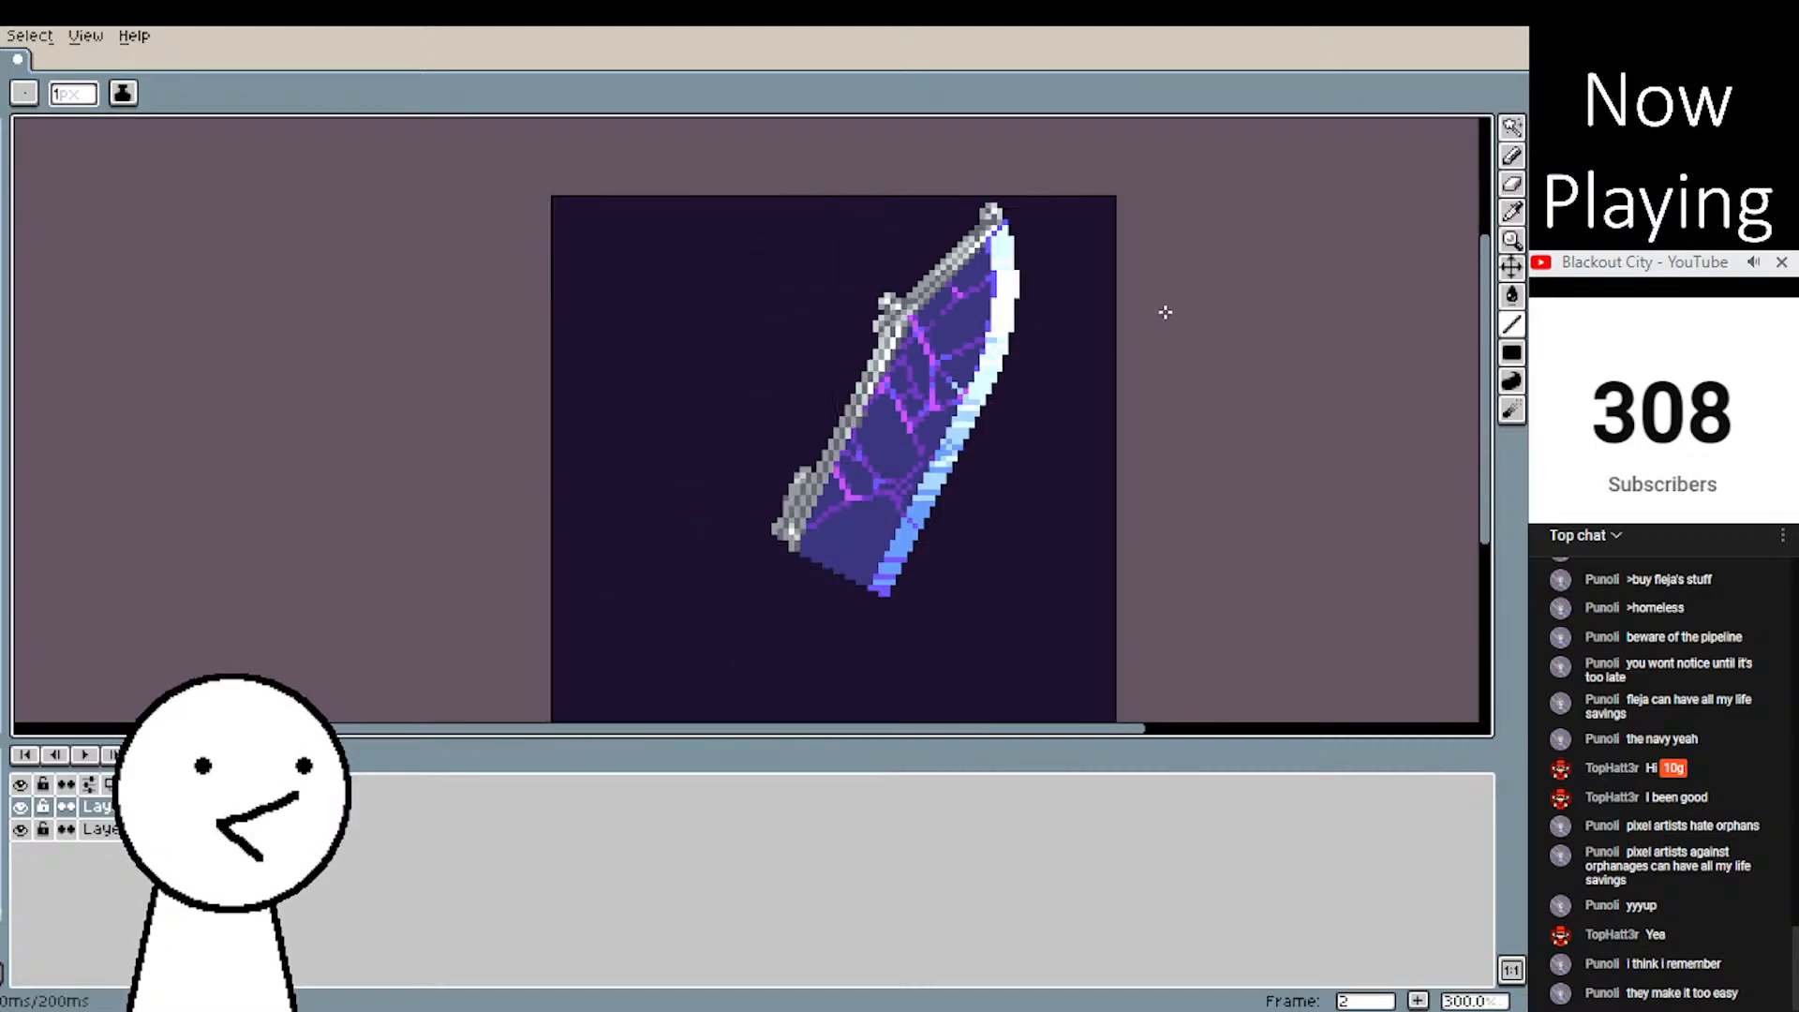
- Extend the one-pixel dark grey inner edge down the lower spine and its wide section to the base of the blade
scroll(978, 326, up, 4)
scroll(947, 441, up, 2)
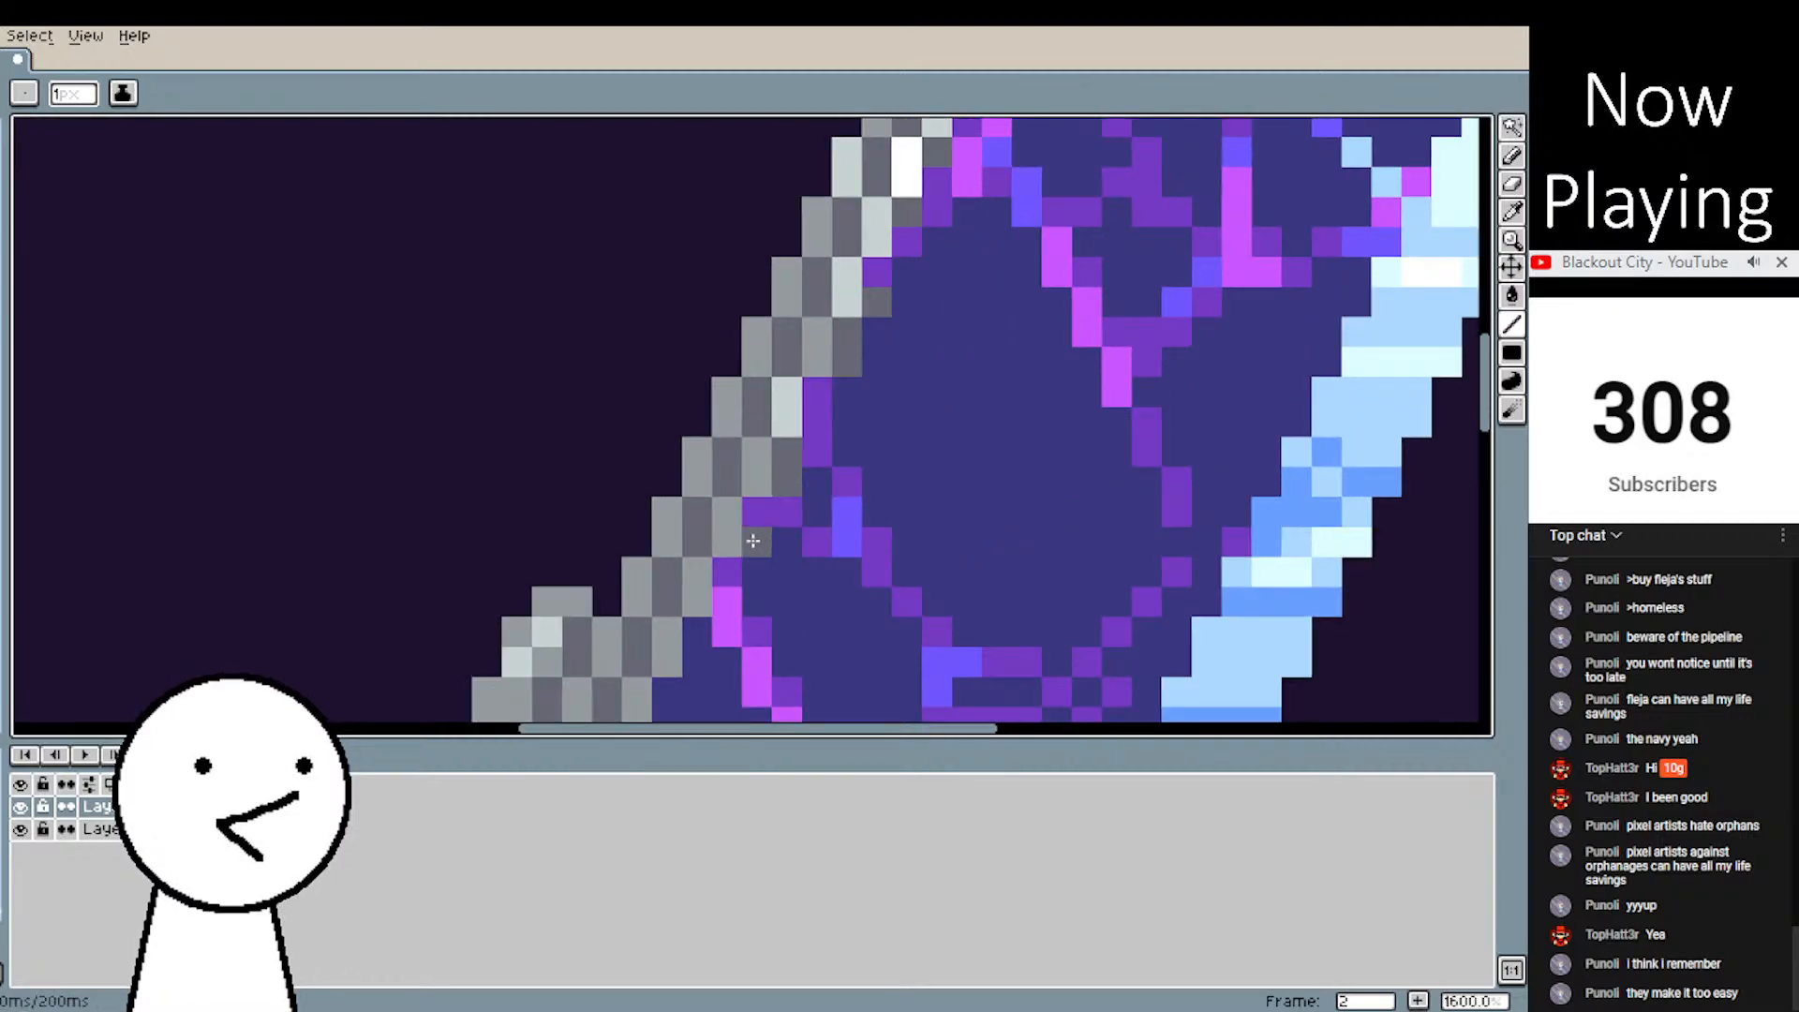
drag(939, 572, 1101, 429)
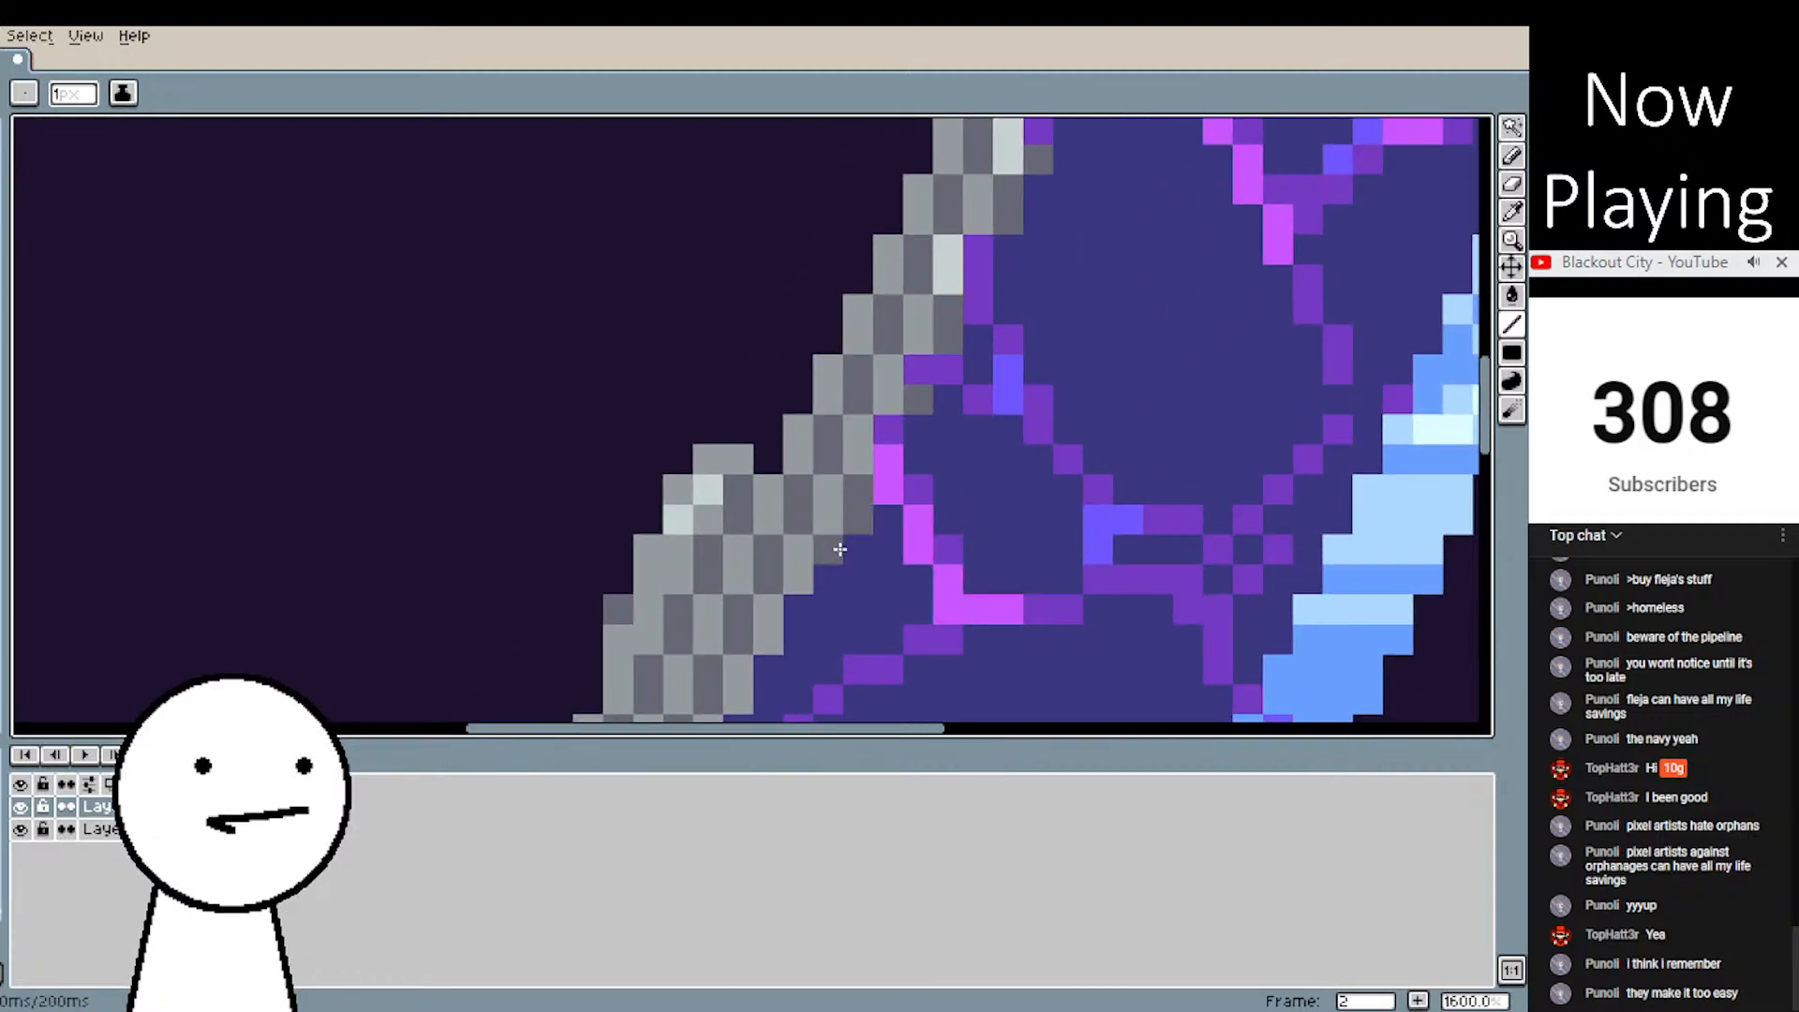
drag(799, 636, 812, 530)
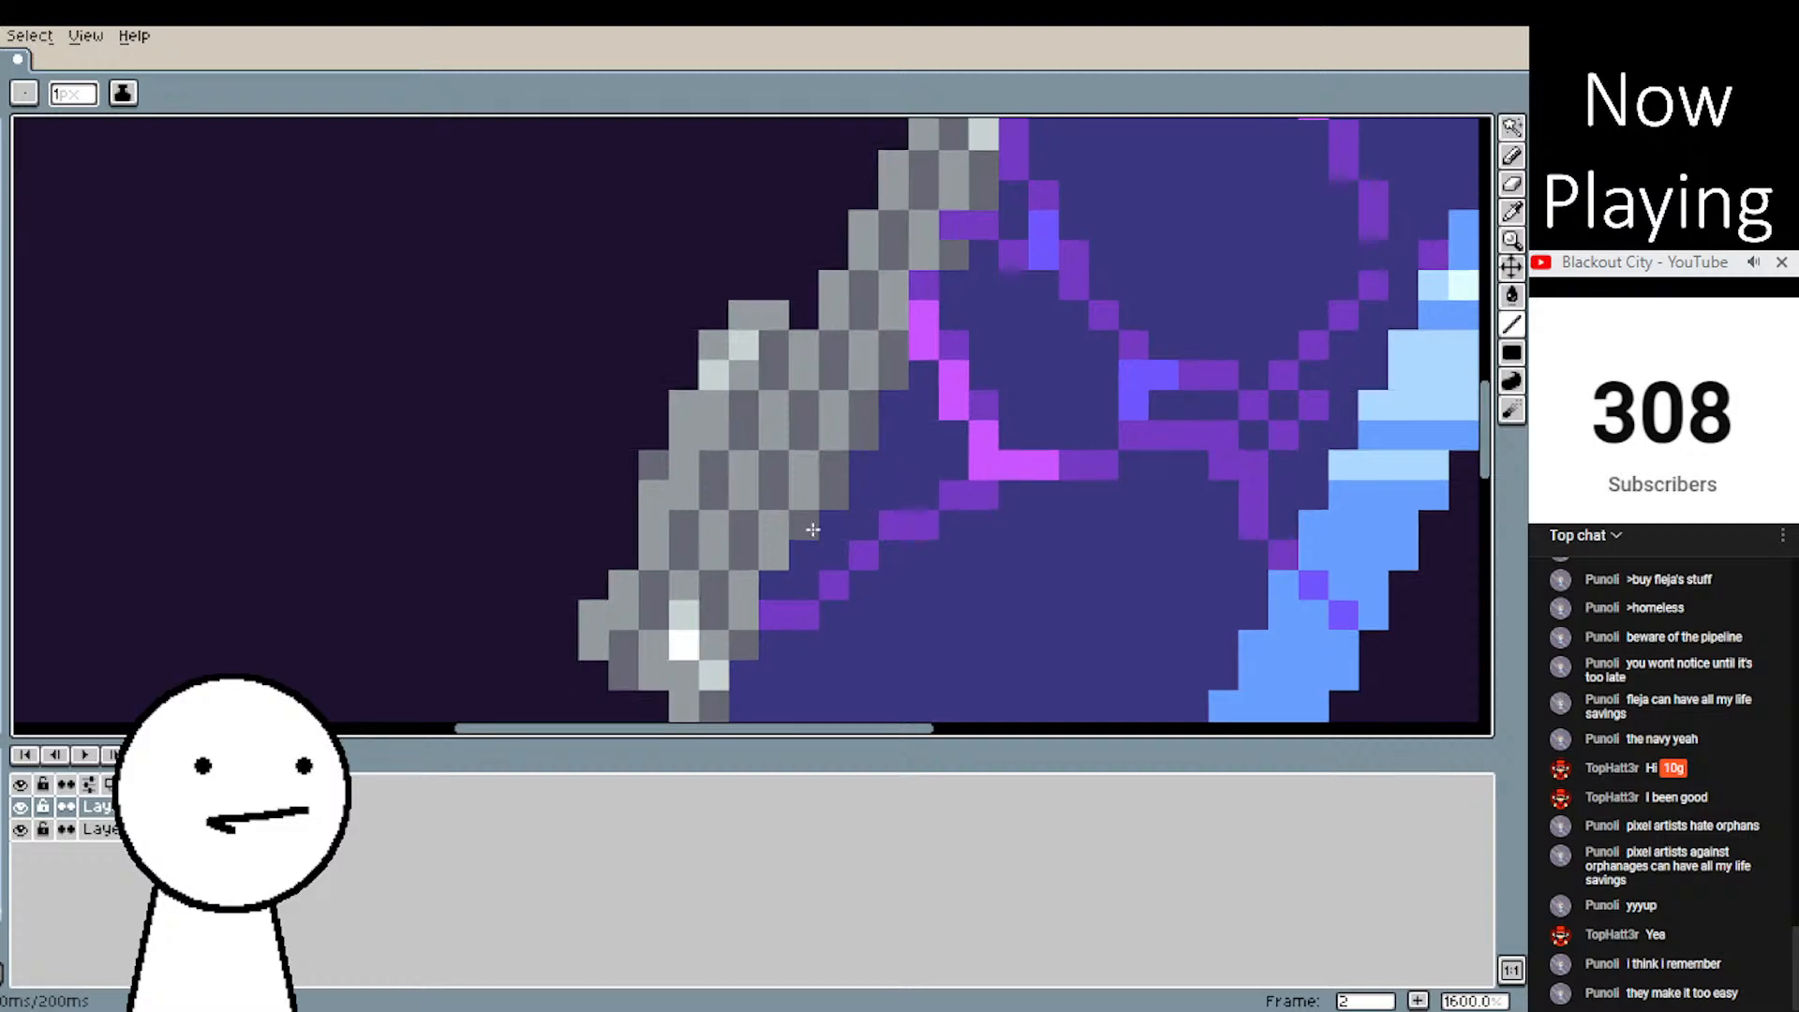
drag(779, 590, 794, 533)
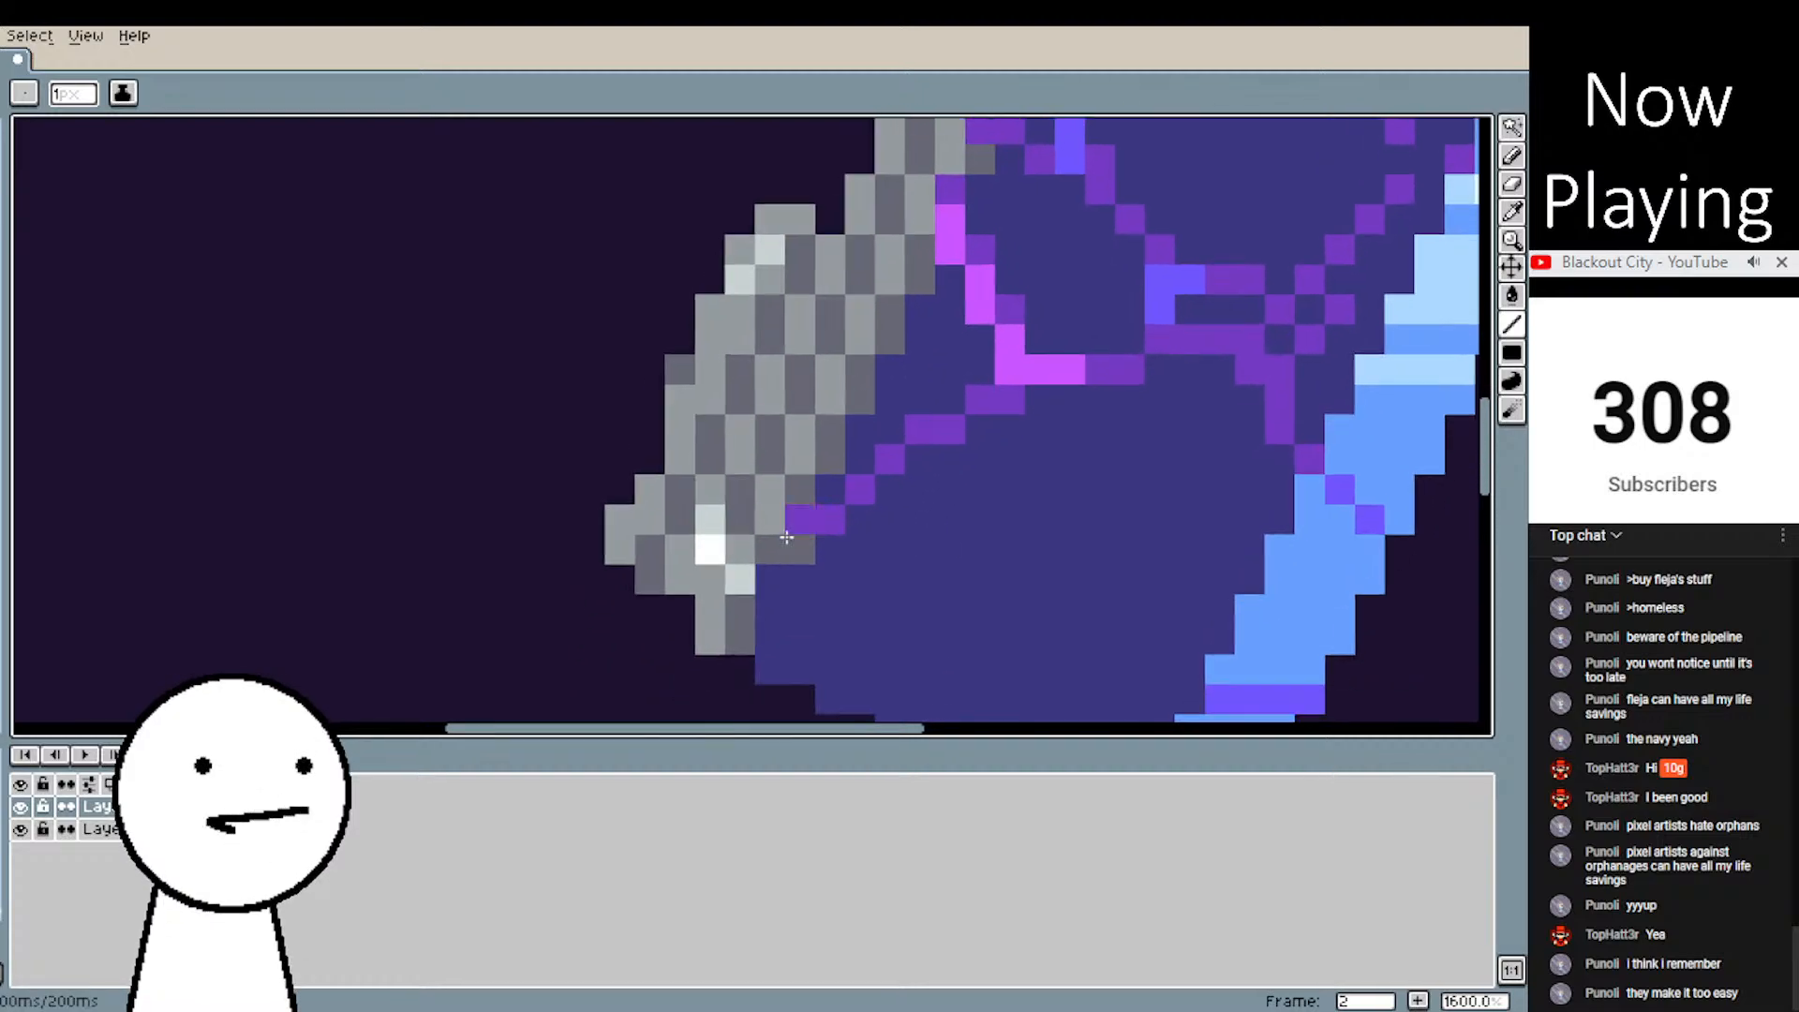
scroll(1243, 434, down, 5)
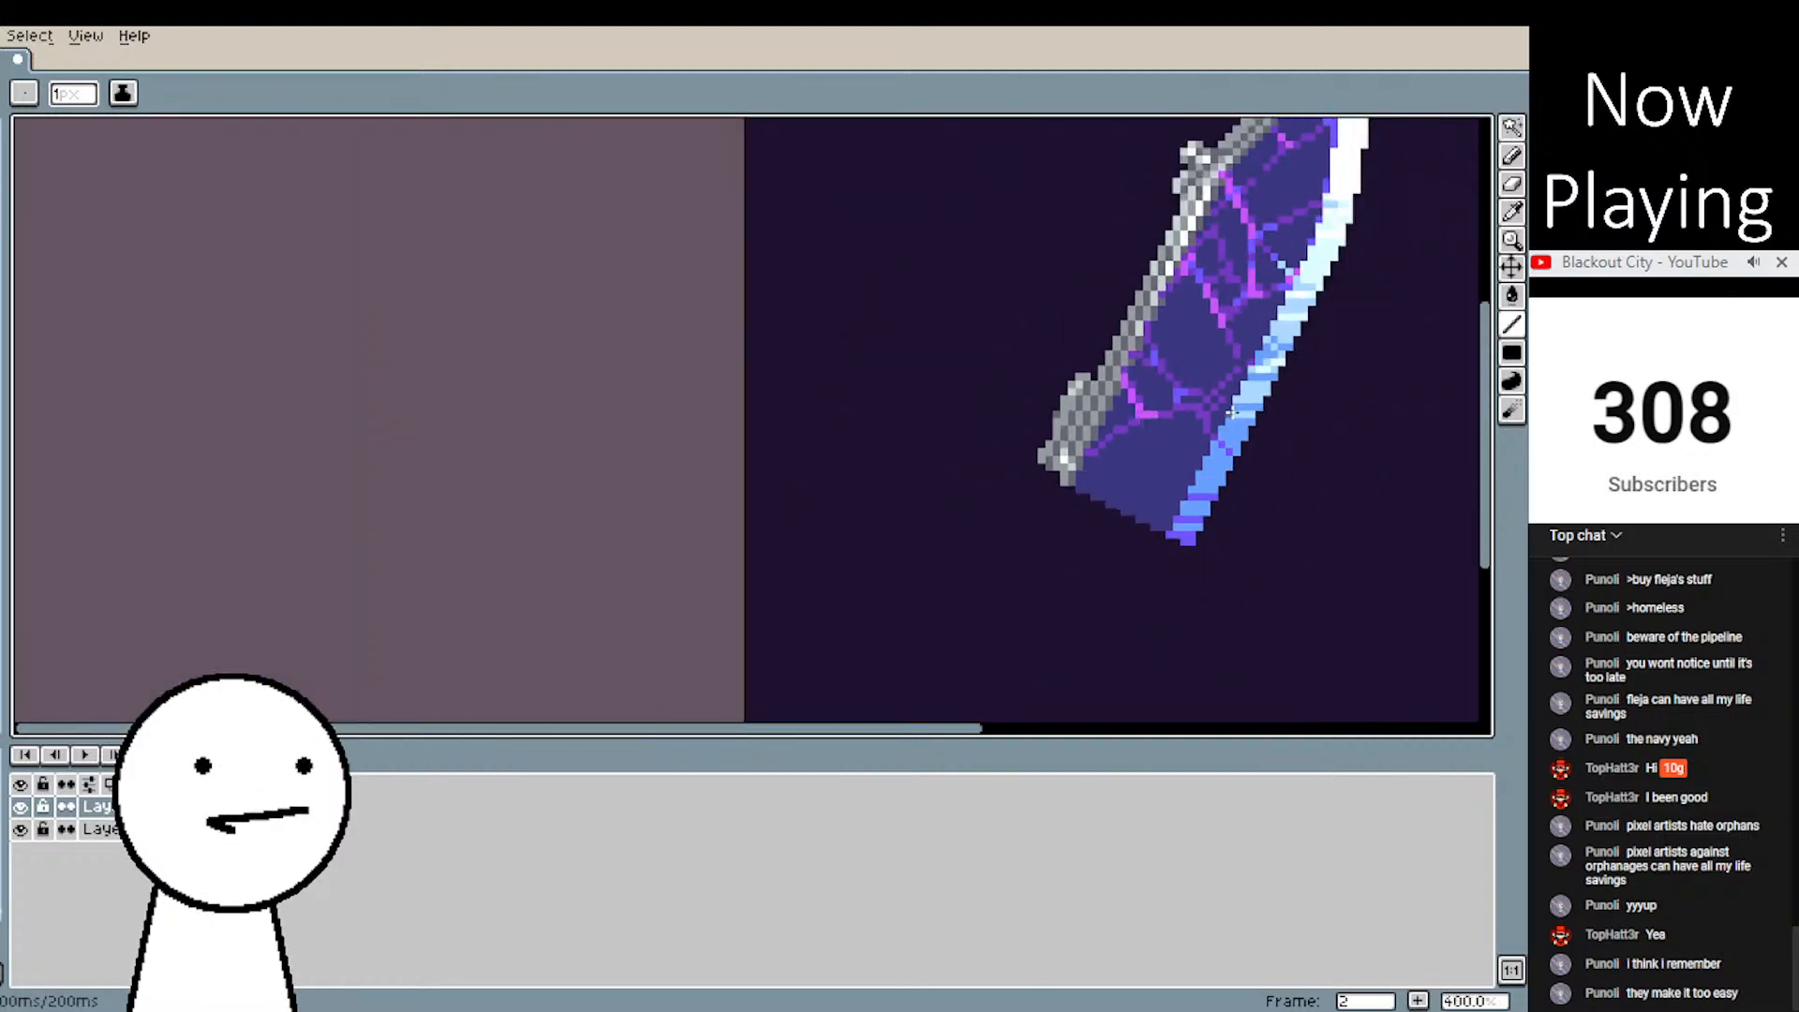
- Thicken the dark grey inner edge of the middle spine with a second row of pixels between the purple cracks
scroll(1313, 366, up, 2)
scroll(1121, 438, up, 1)
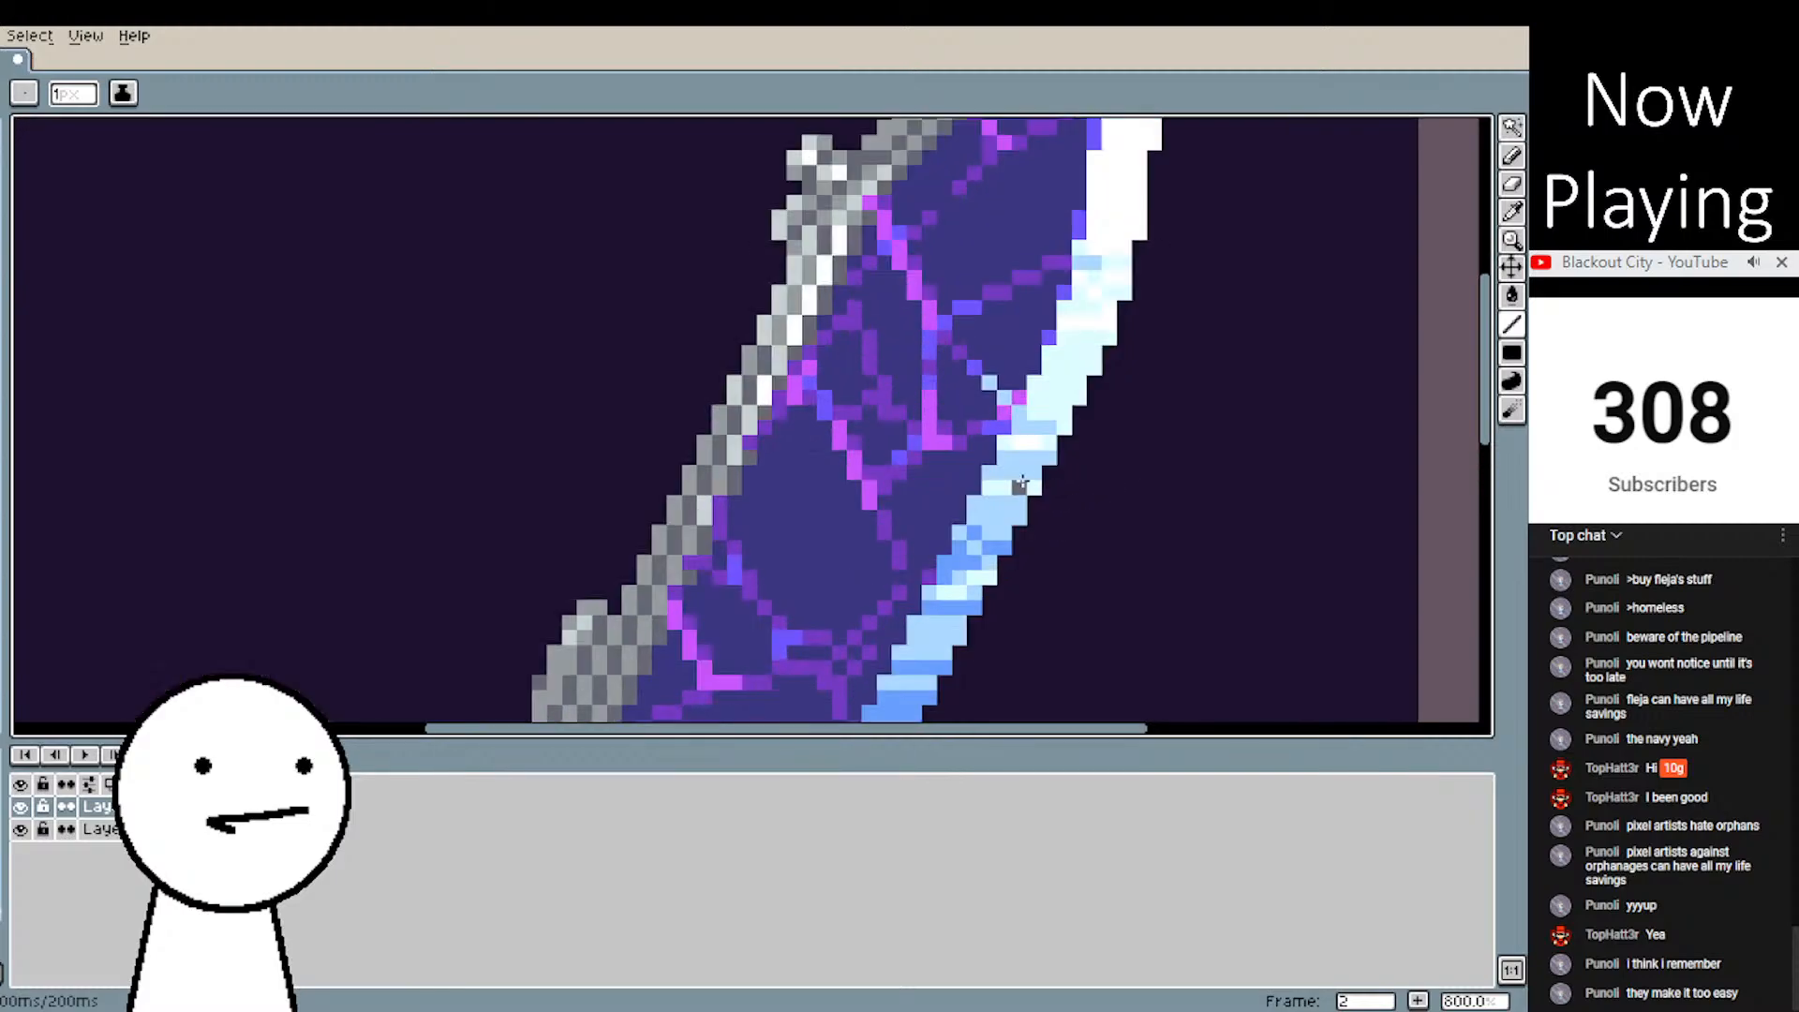
scroll(751, 487, up, 1)
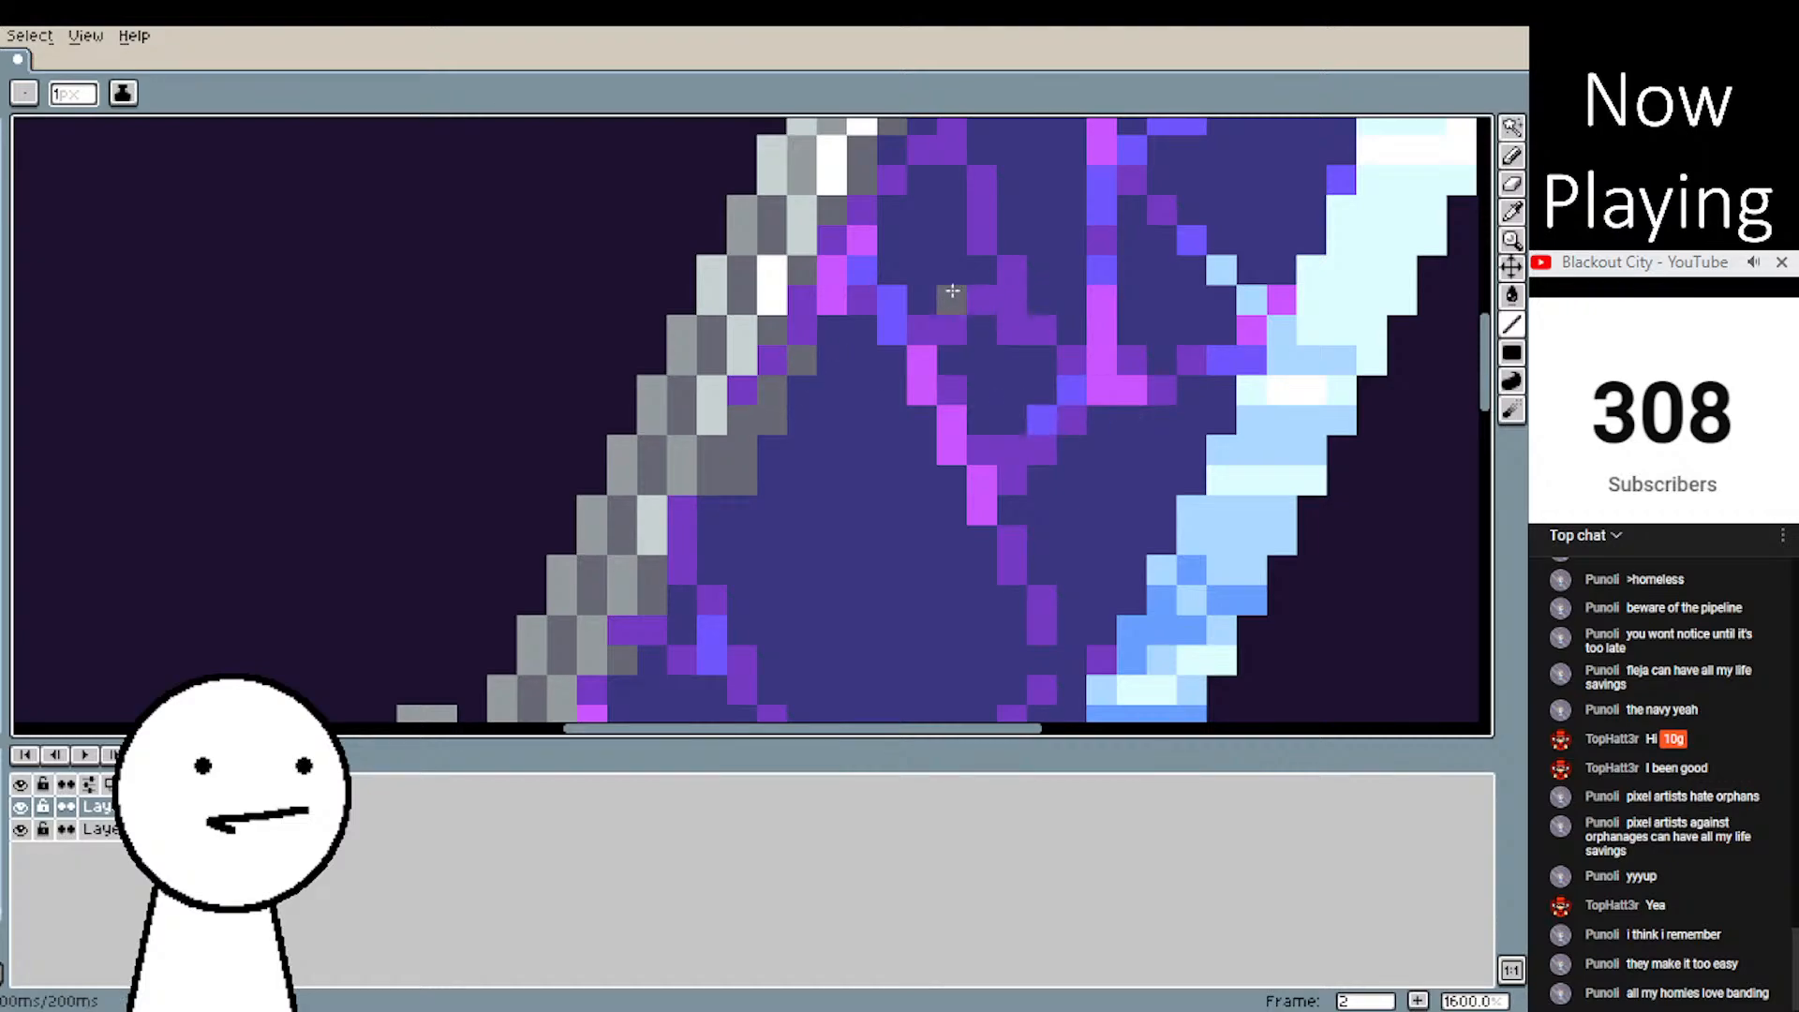
scroll(1075, 296, right, 3)
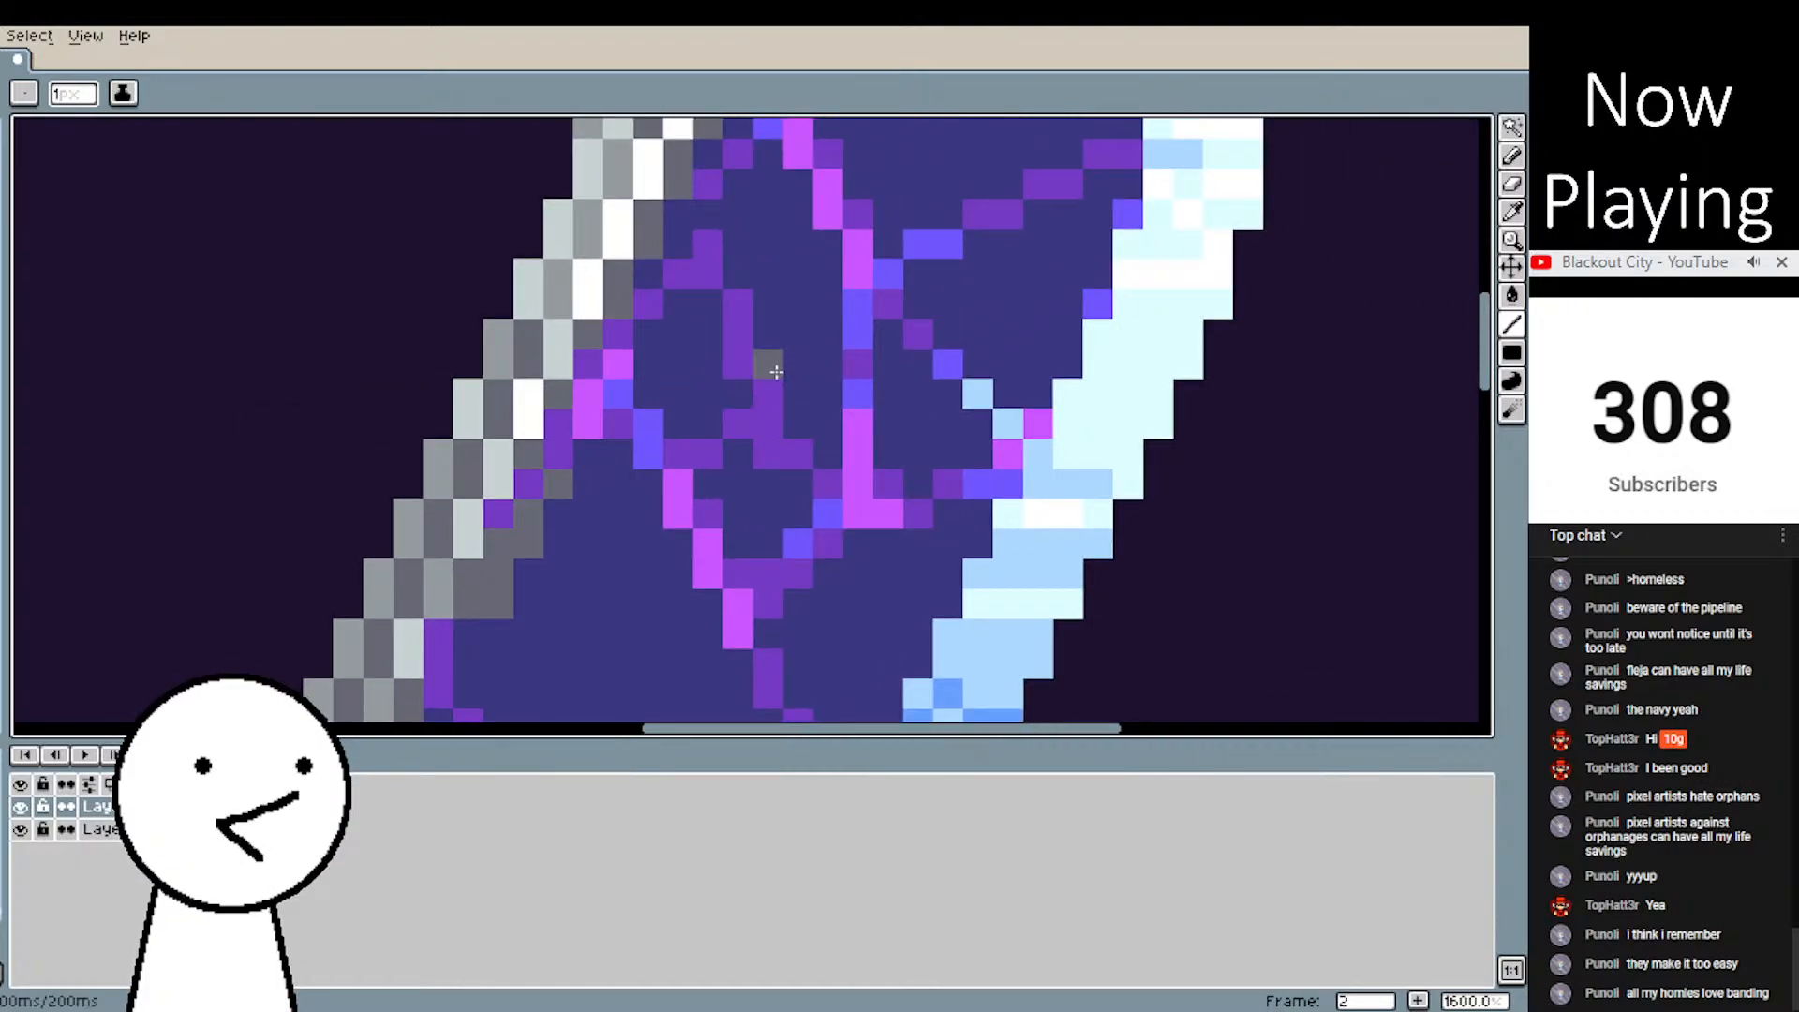
scroll(605, 450, up, 3)
scroll(578, 460, right, 1)
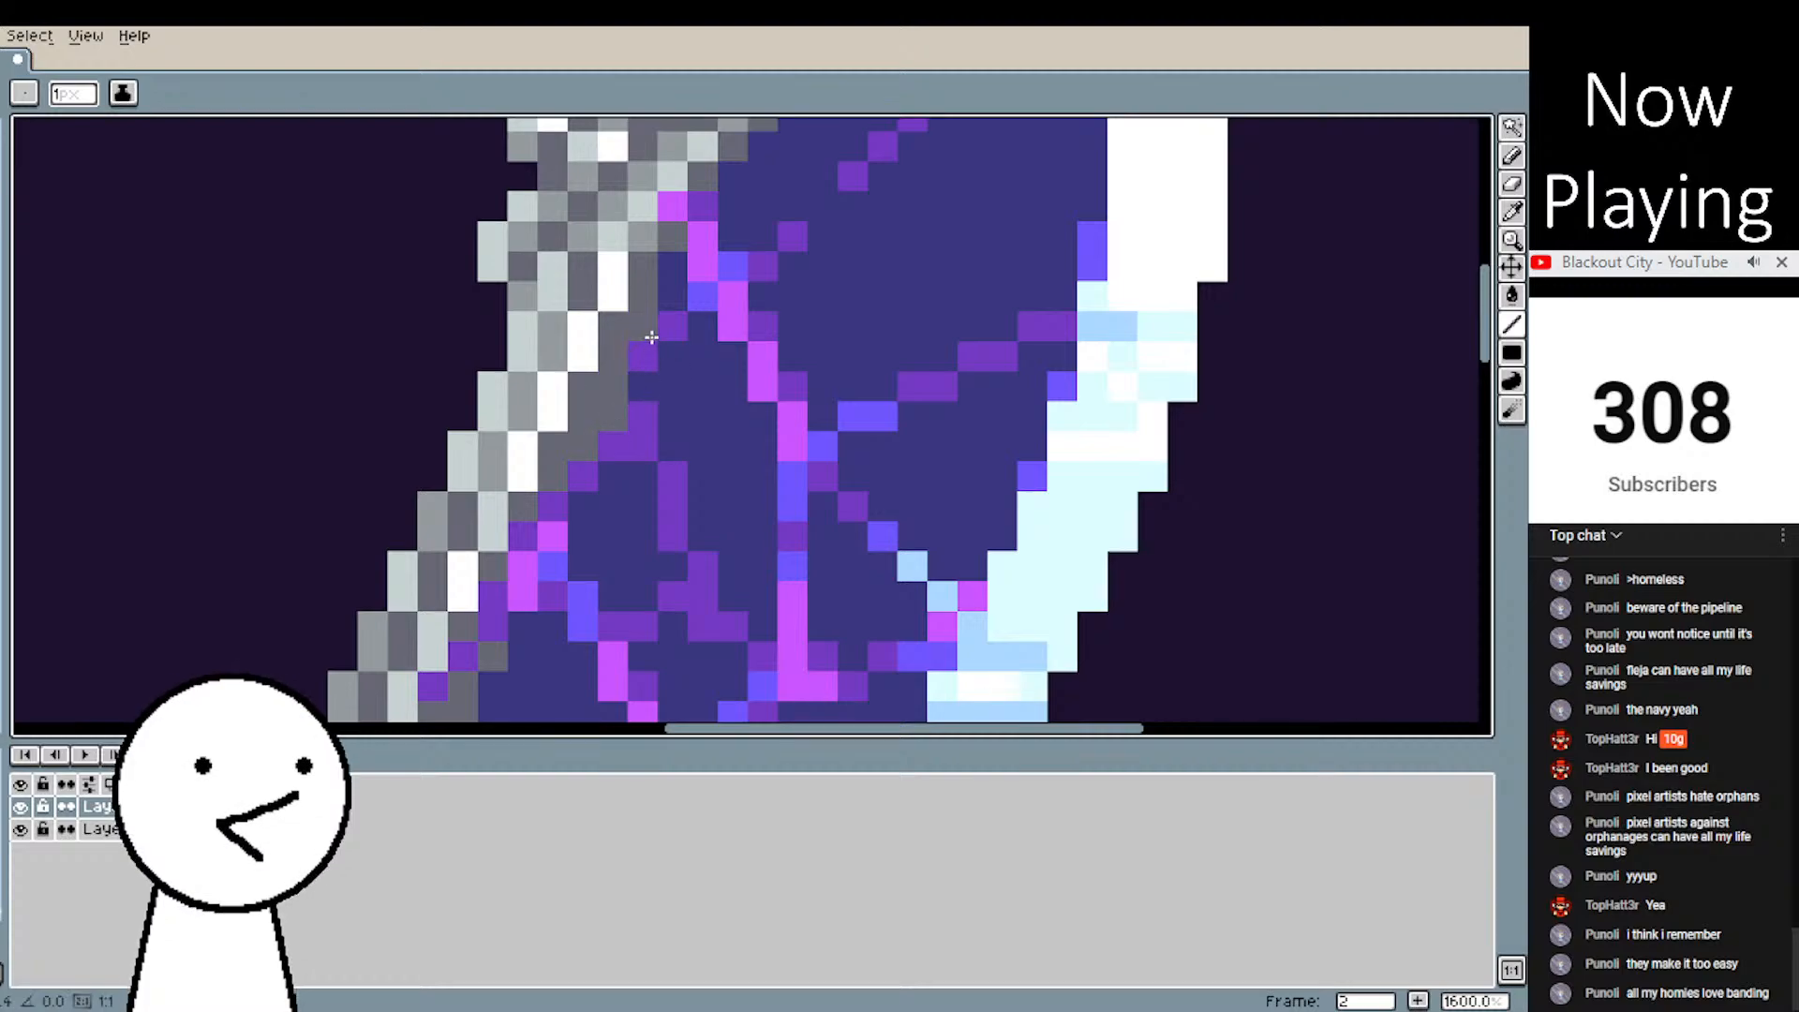
- Add a second row of dark grey pixels along the inner edge of the upper diagonal spine, up towards the tip
scroll(854, 266, up, 3)
scroll(778, 471, right, 1)
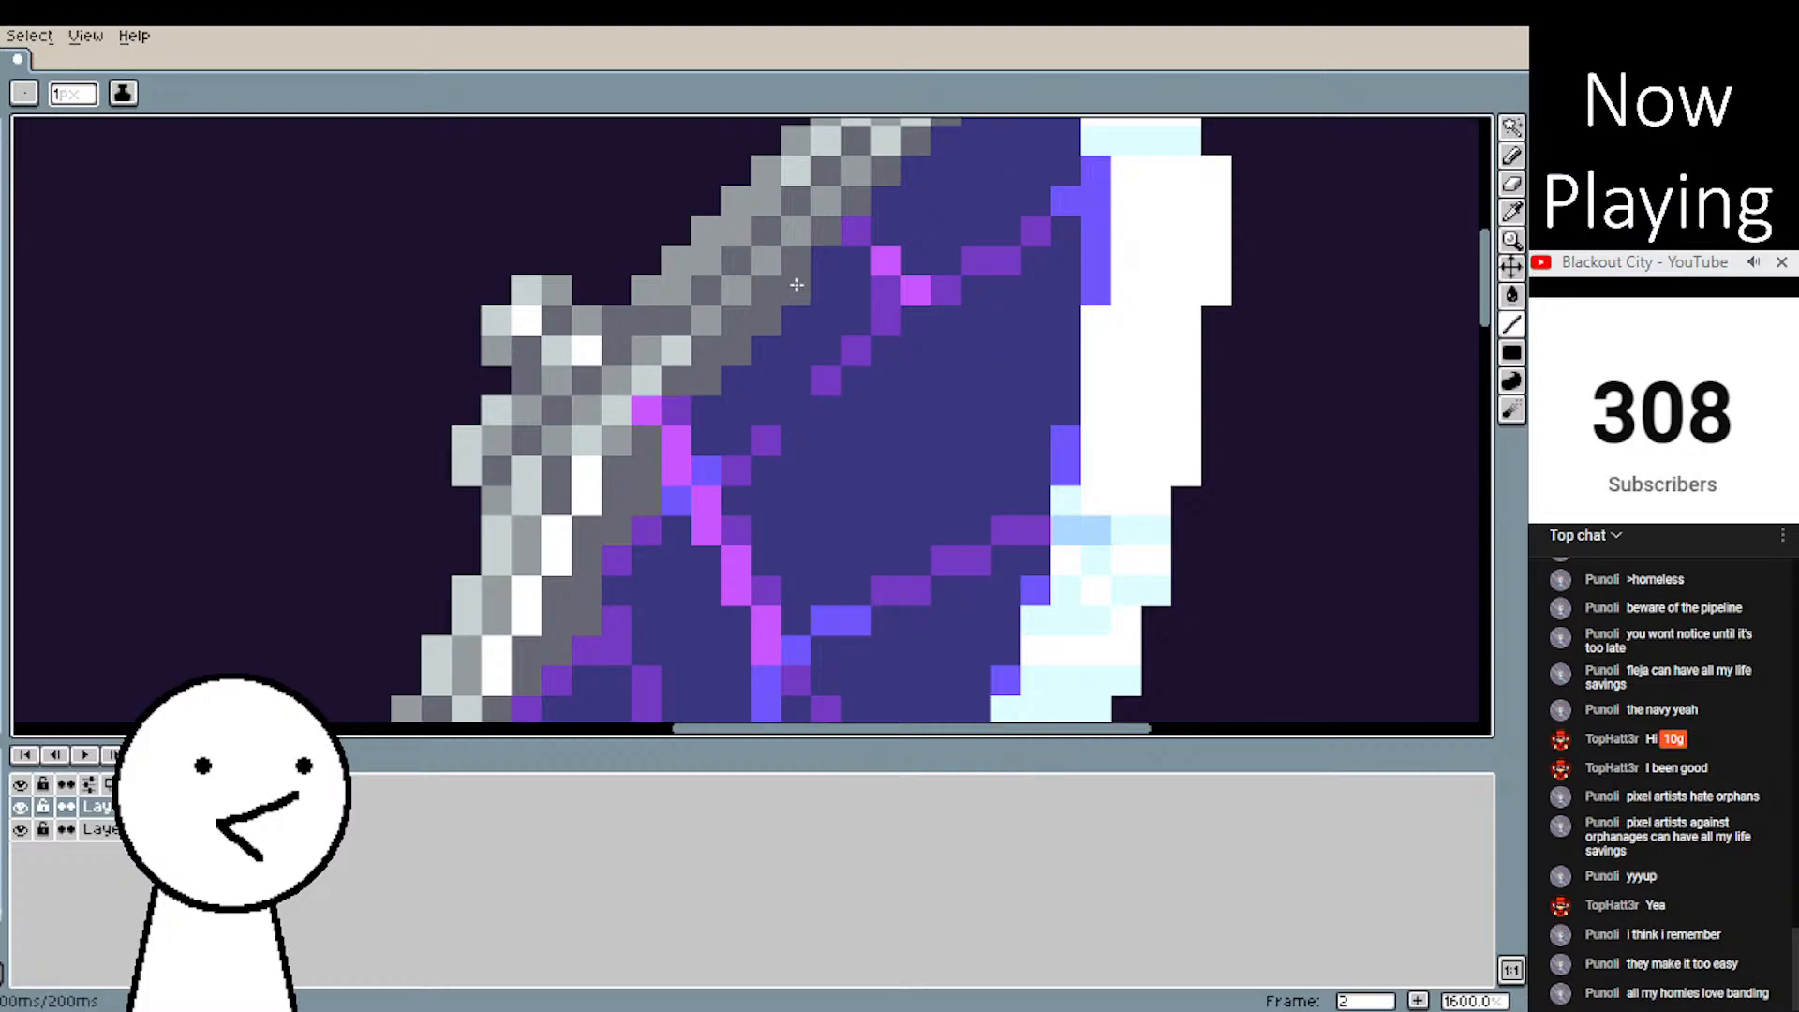
scroll(861, 483, up, 3)
scroll(862, 483, right, 2)
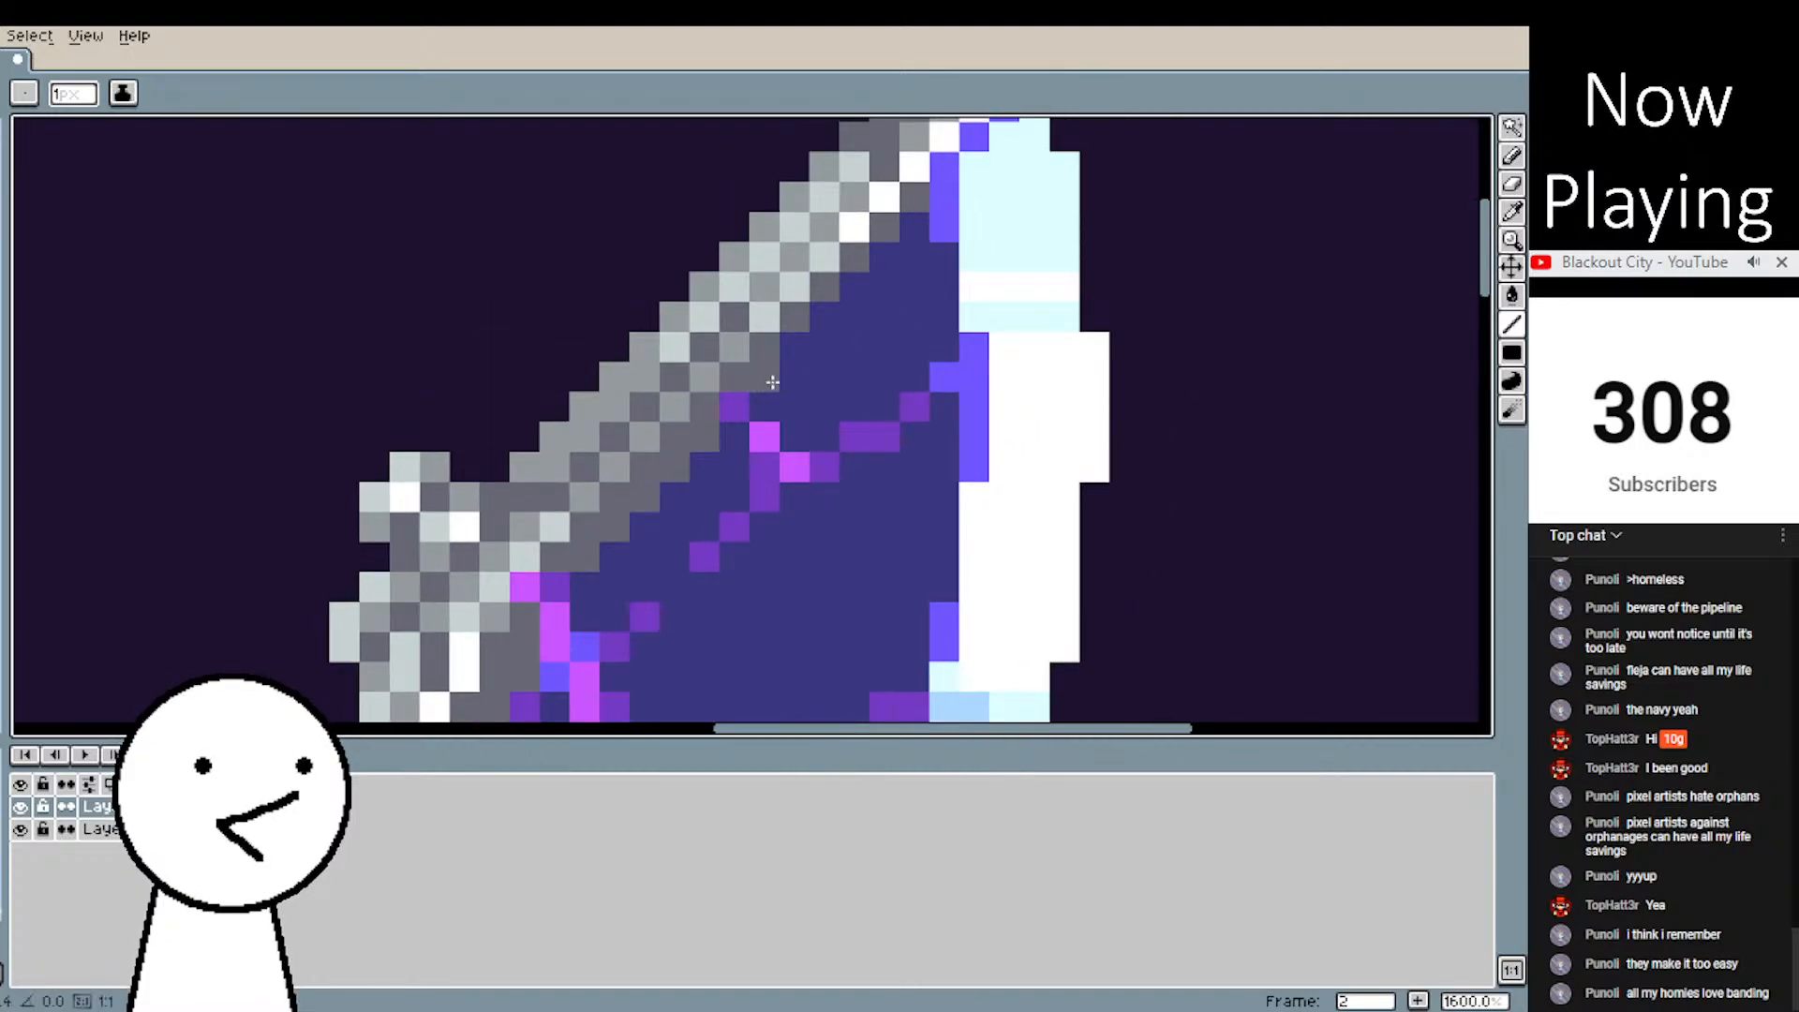
drag(795, 347, 916, 241)
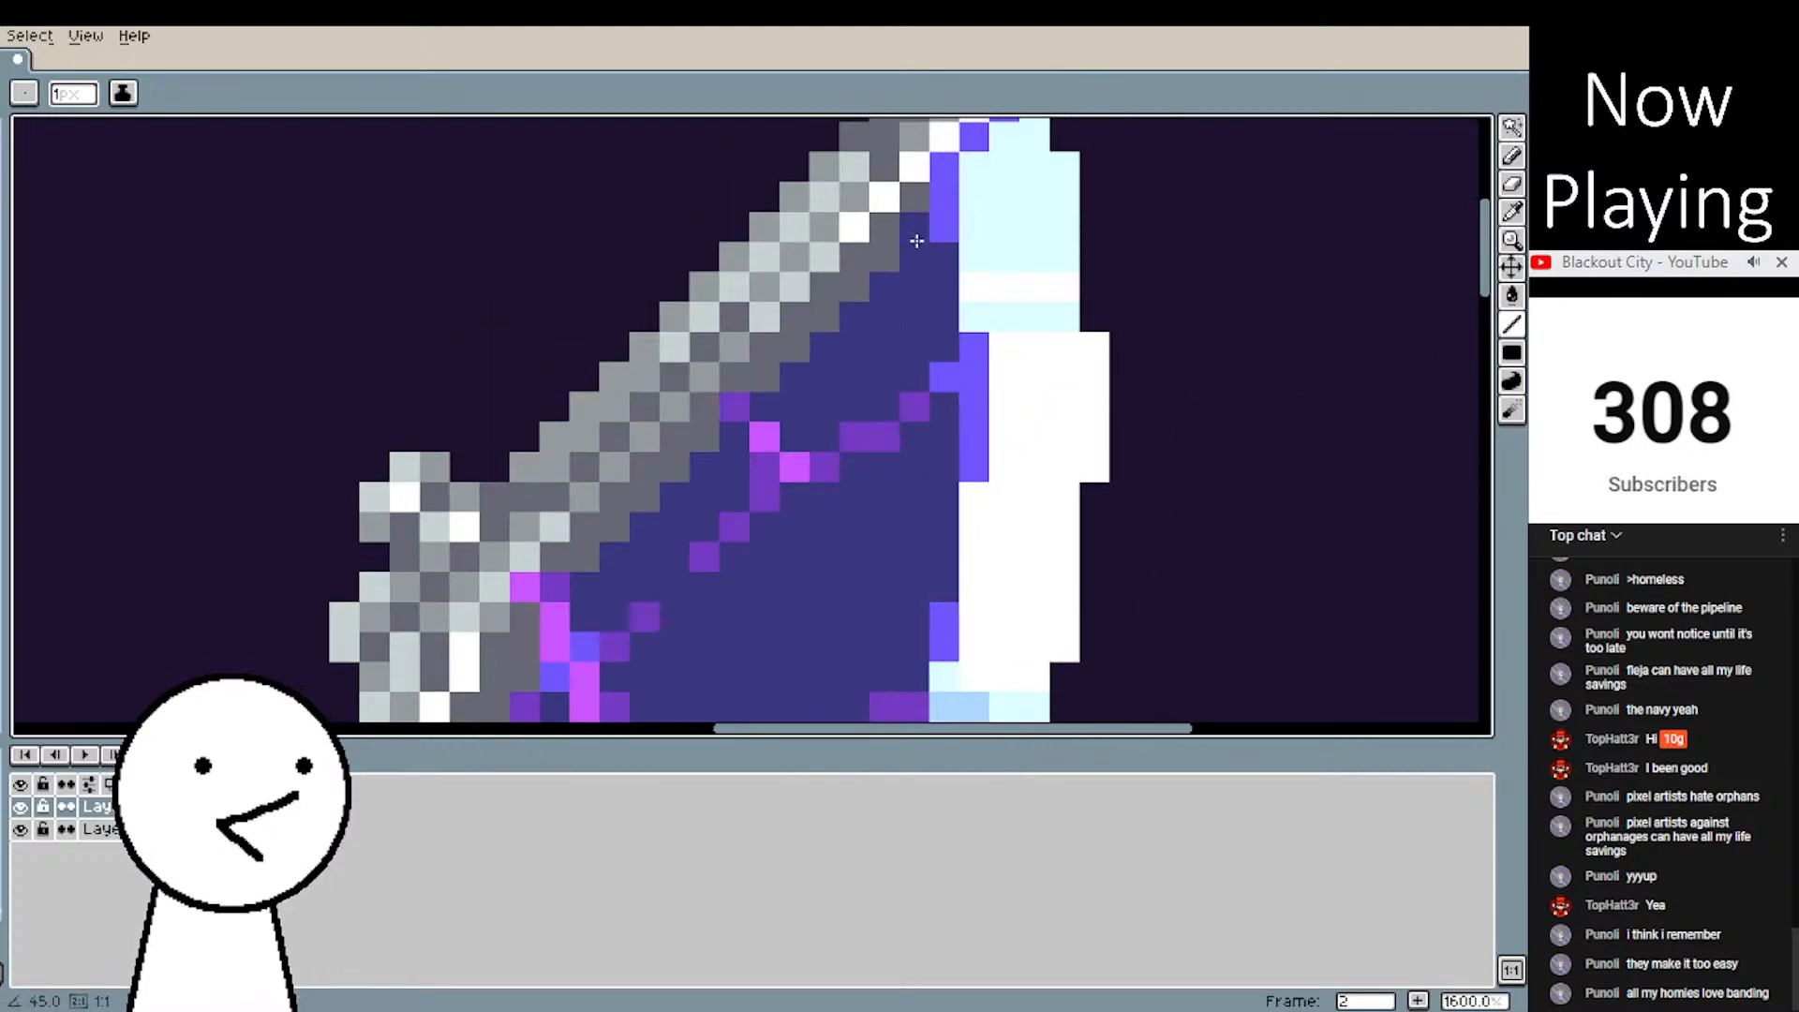
- Thicken the dark grey inner edge of the lower spine between the cracks and down its wide section to the base
scroll(924, 224, down, 4)
scroll(804, 453, up, 4)
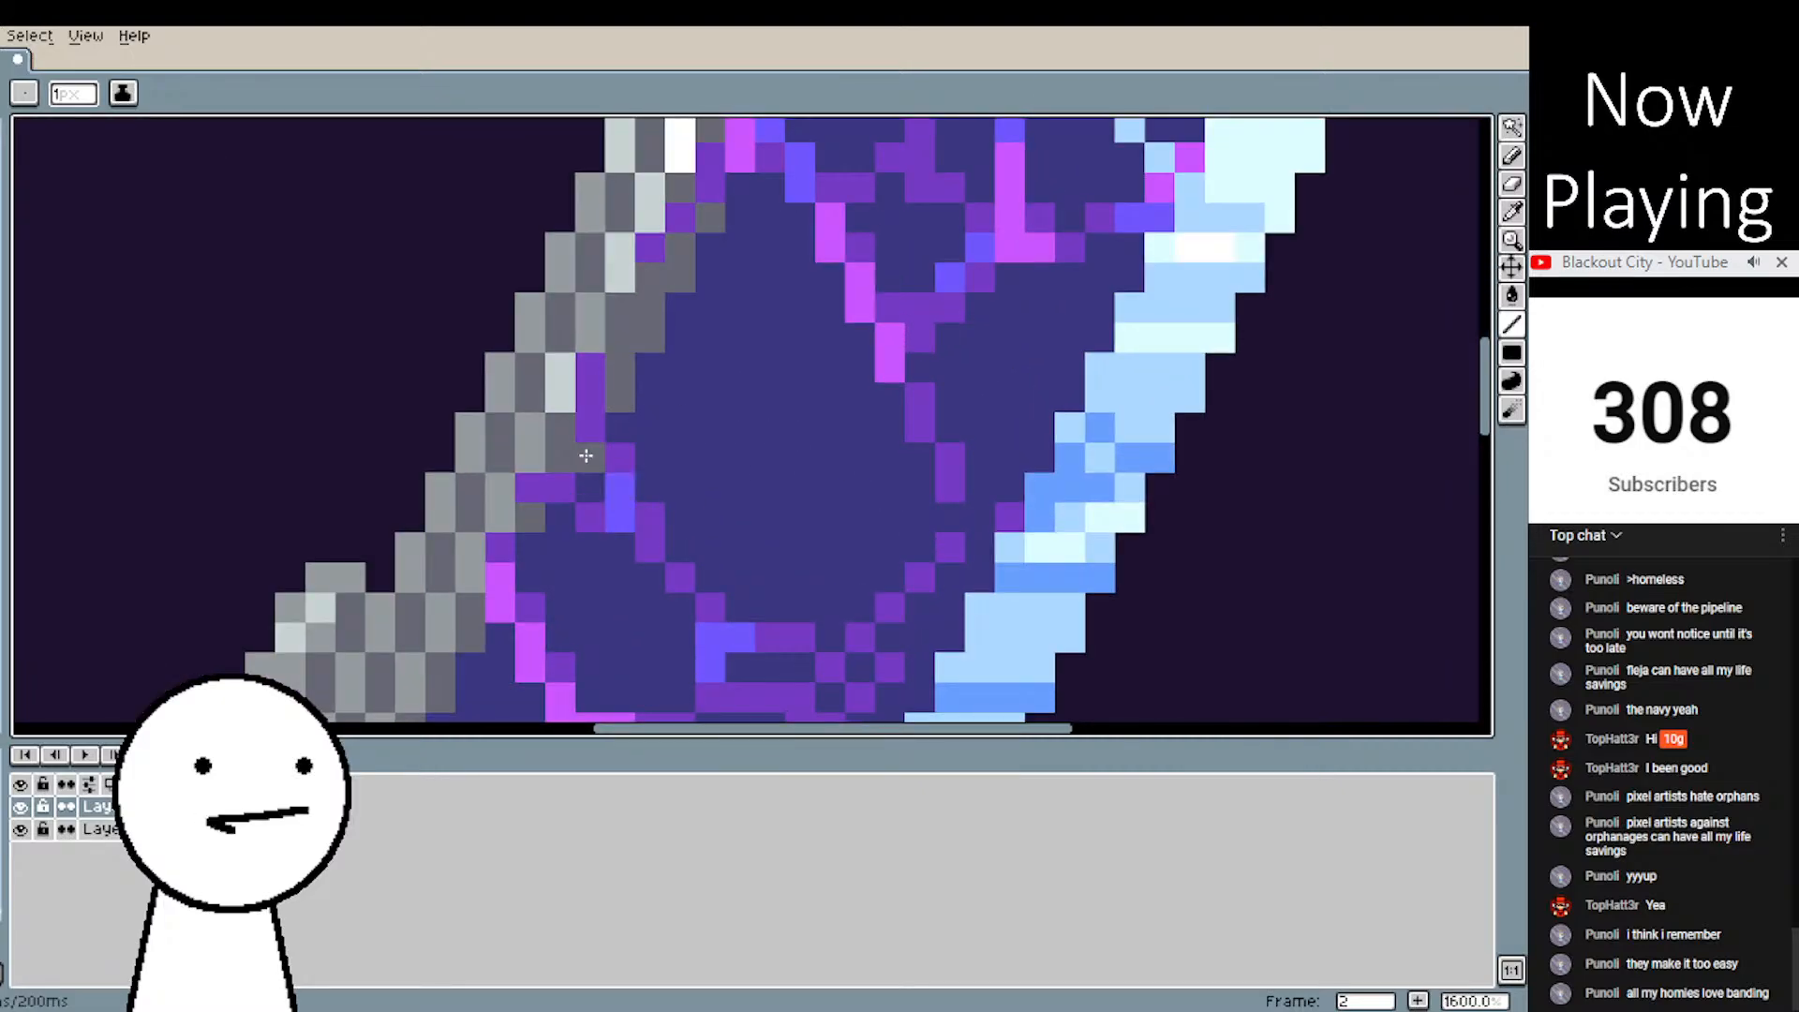
drag(693, 488, 892, 331)
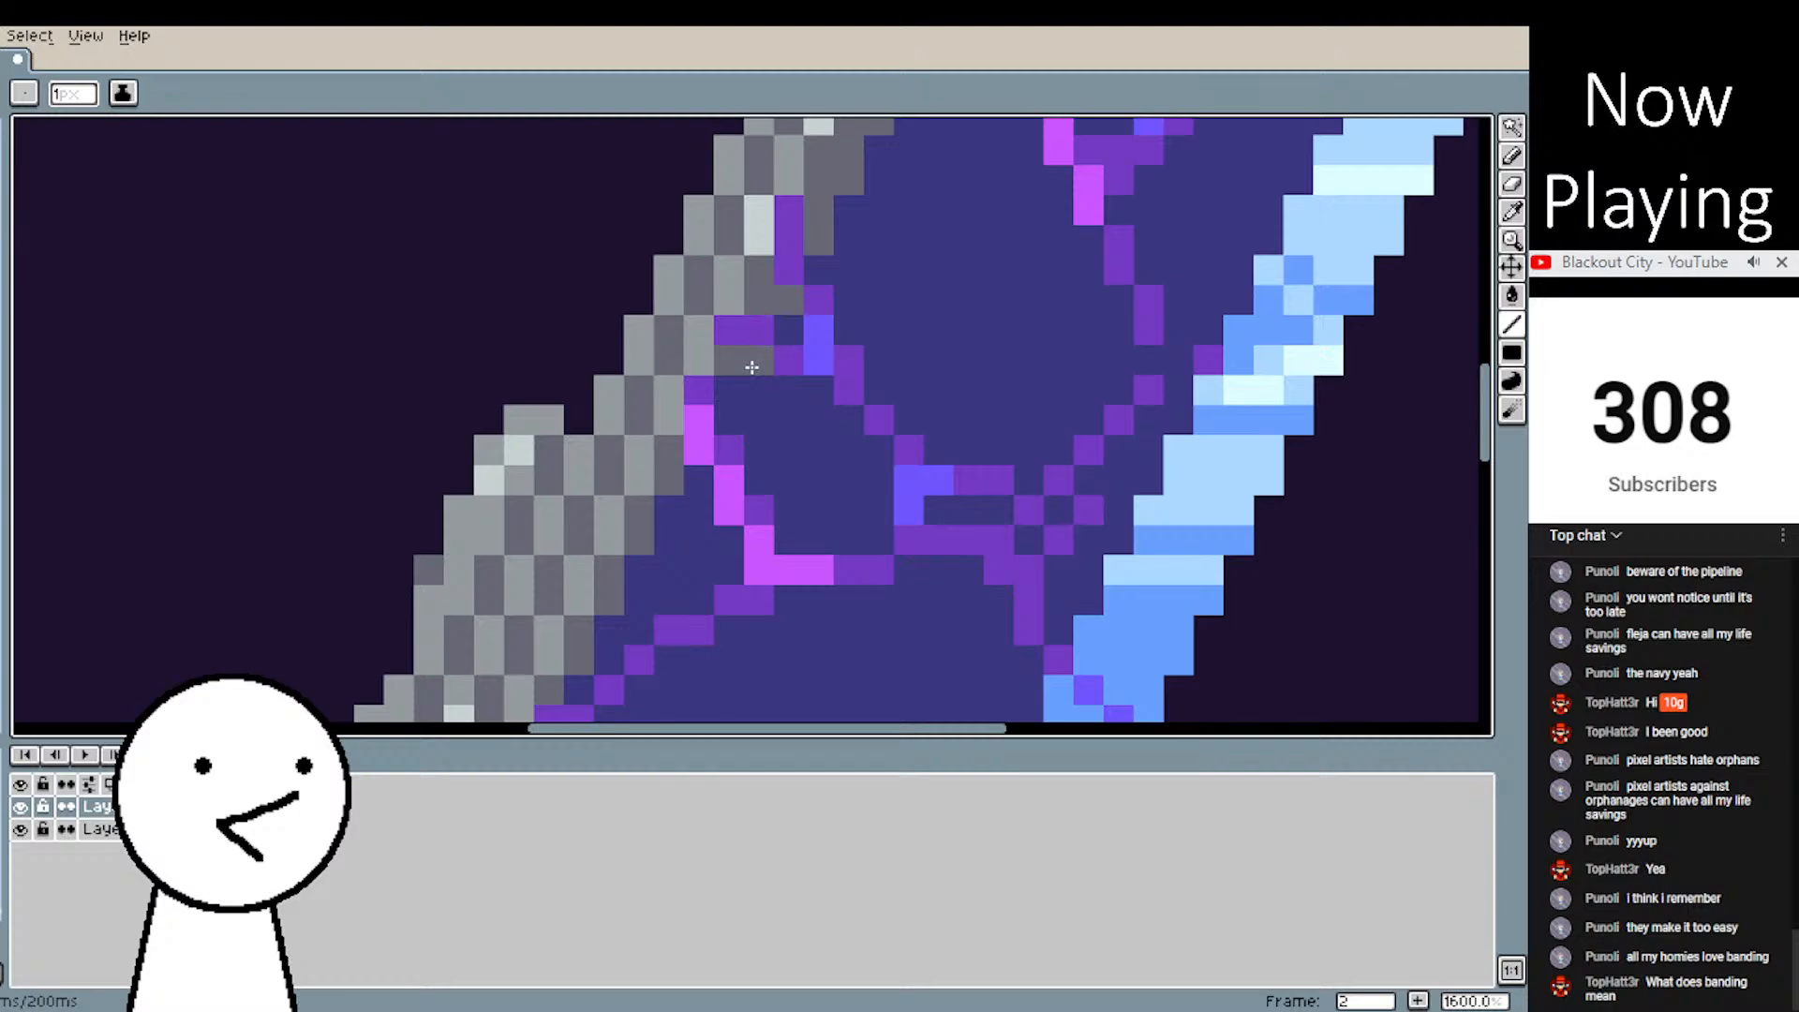
click(702, 479)
drag(961, 485, 1080, 411)
drag(1093, 476, 883, 412)
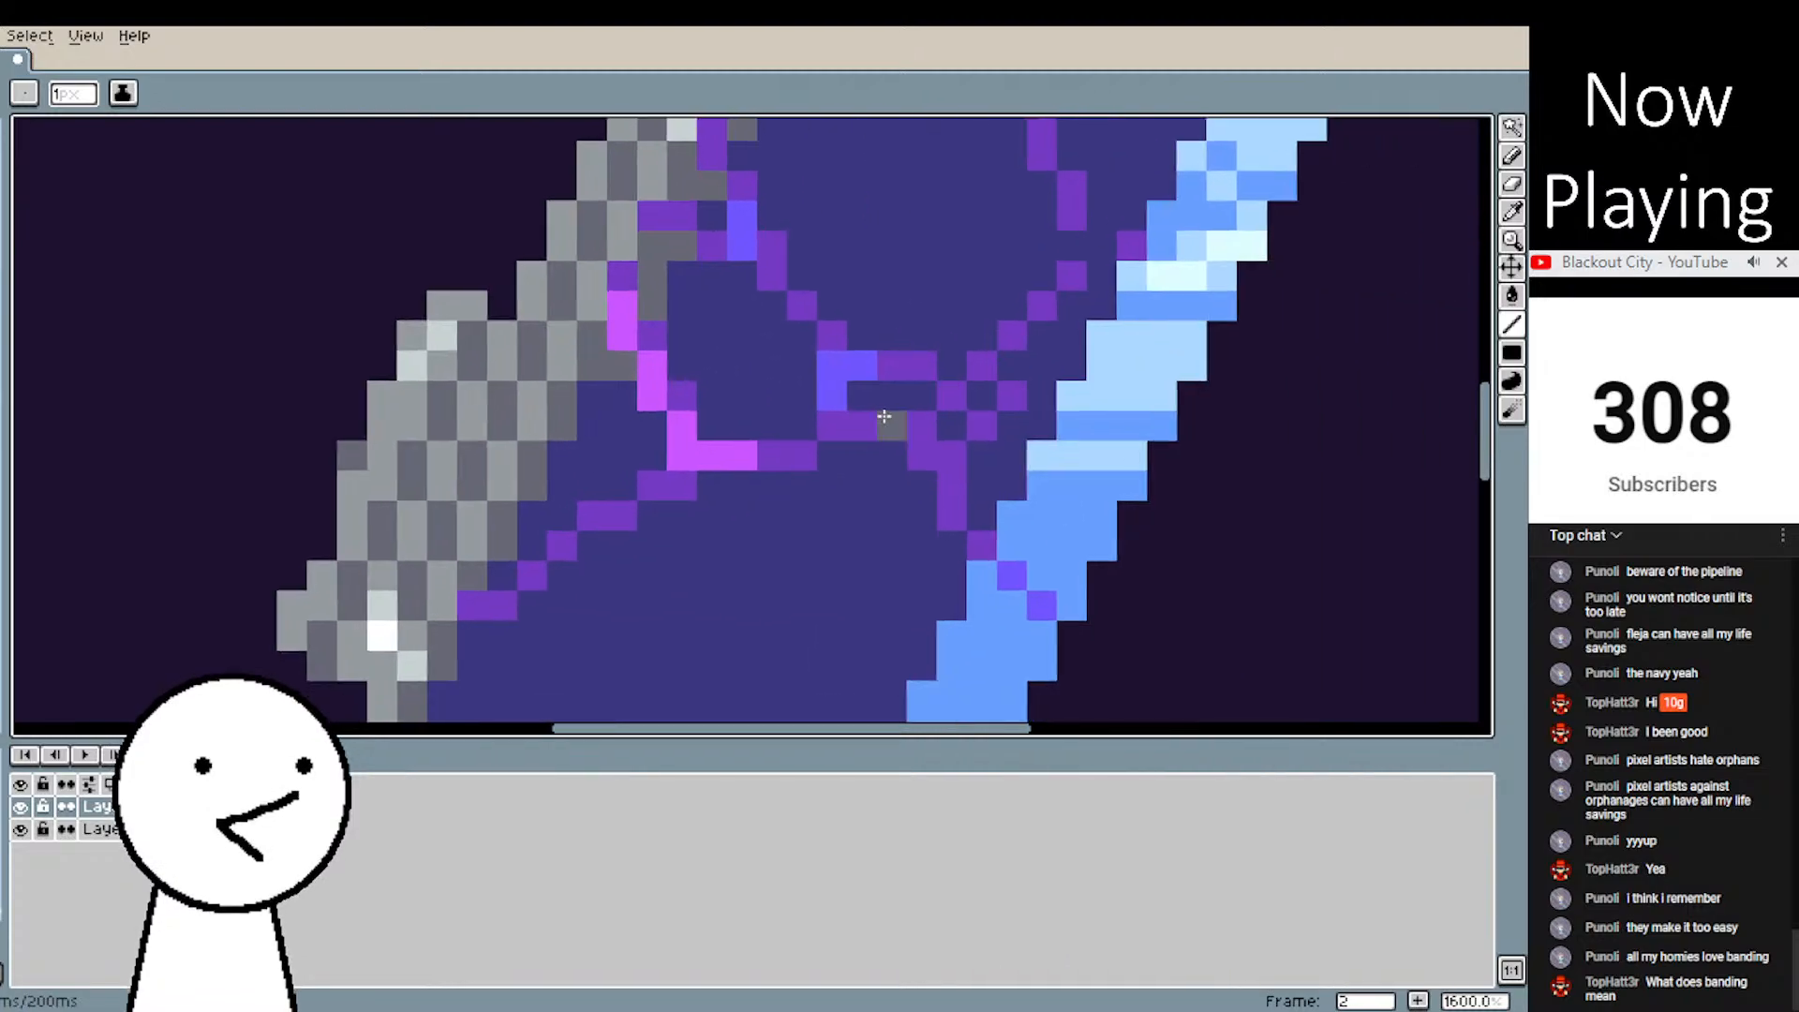
drag(603, 407, 562, 487)
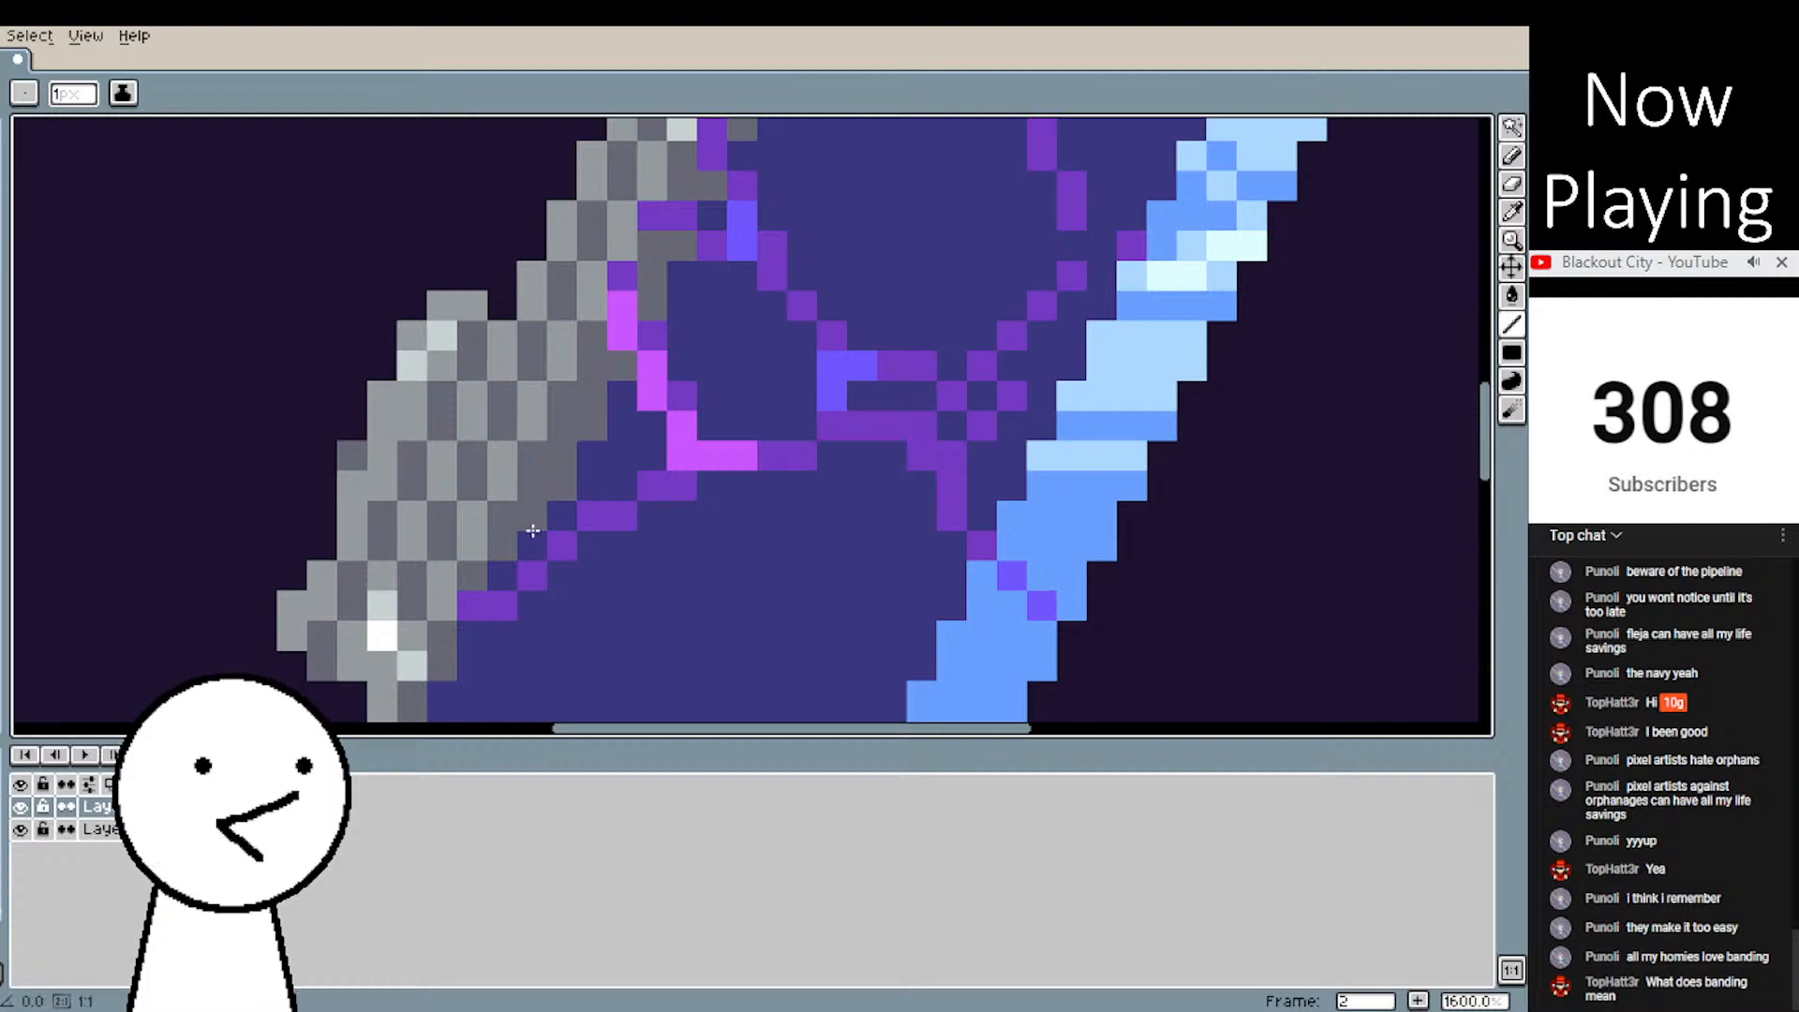
drag(462, 668, 507, 546)
scroll(839, 466, down, 5)
drag(737, 229, 1021, 339)
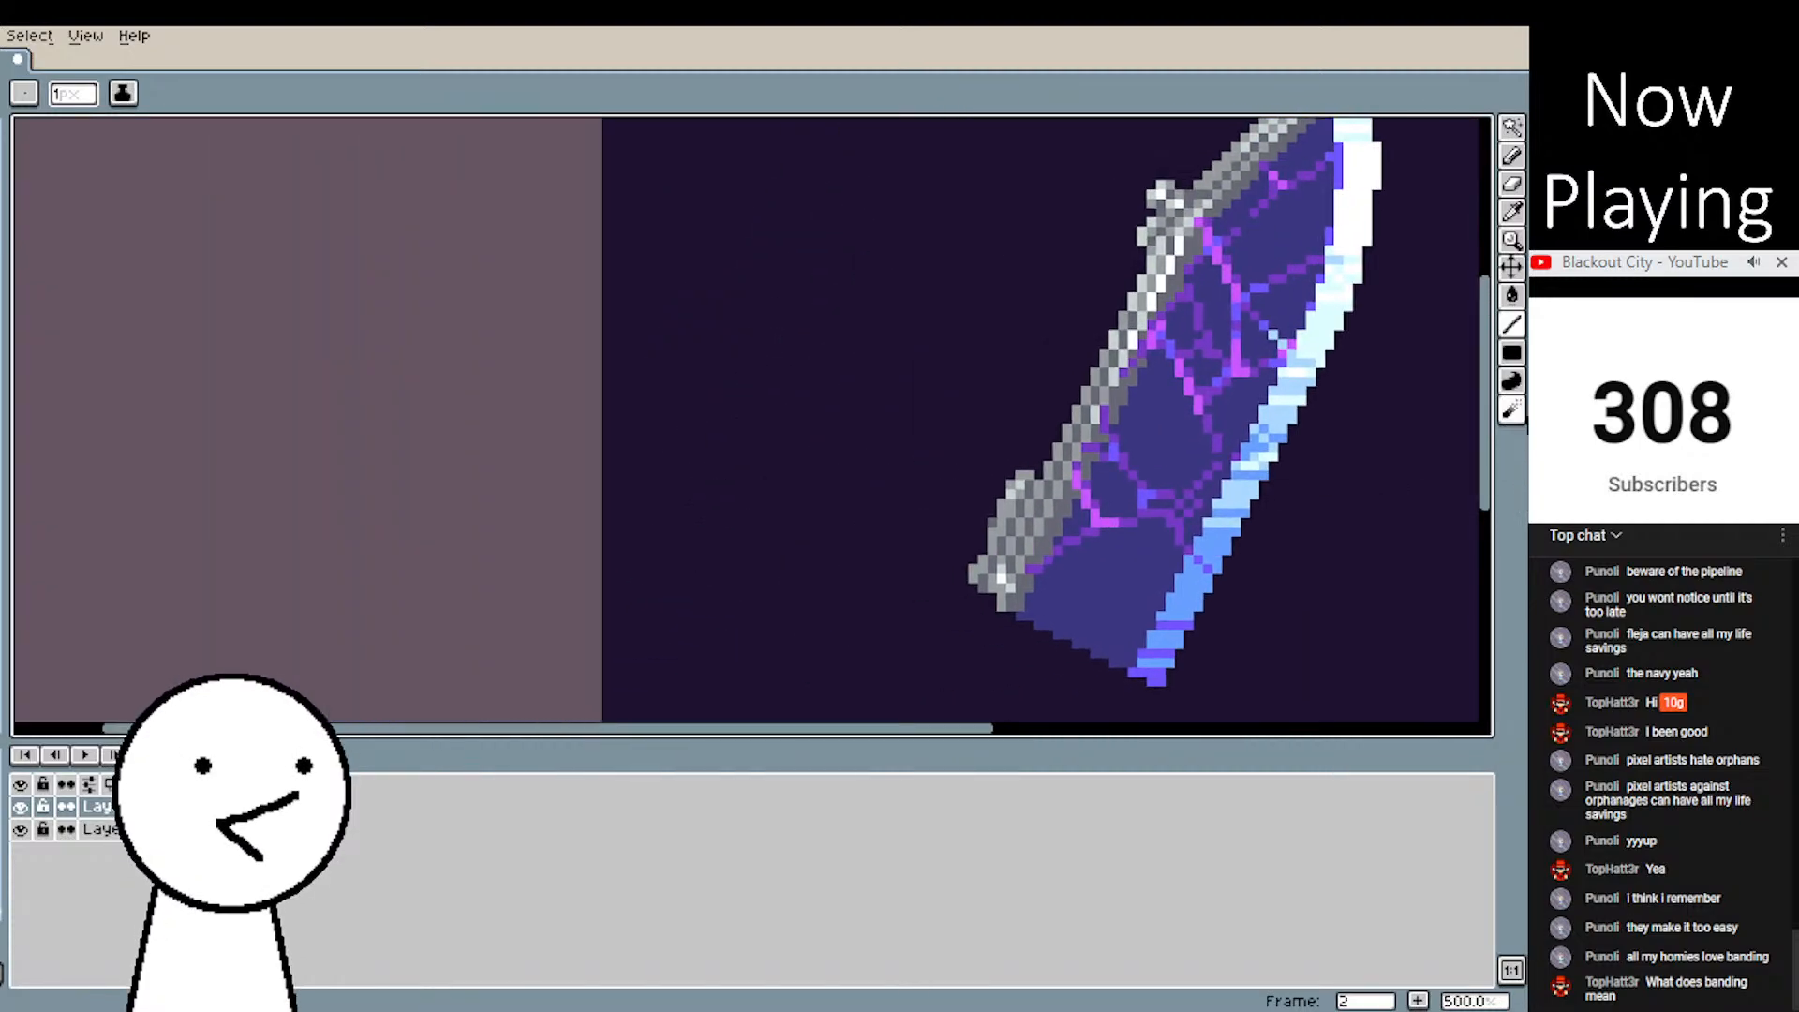
scroll(1021, 338, up, 4)
click(1514, 213)
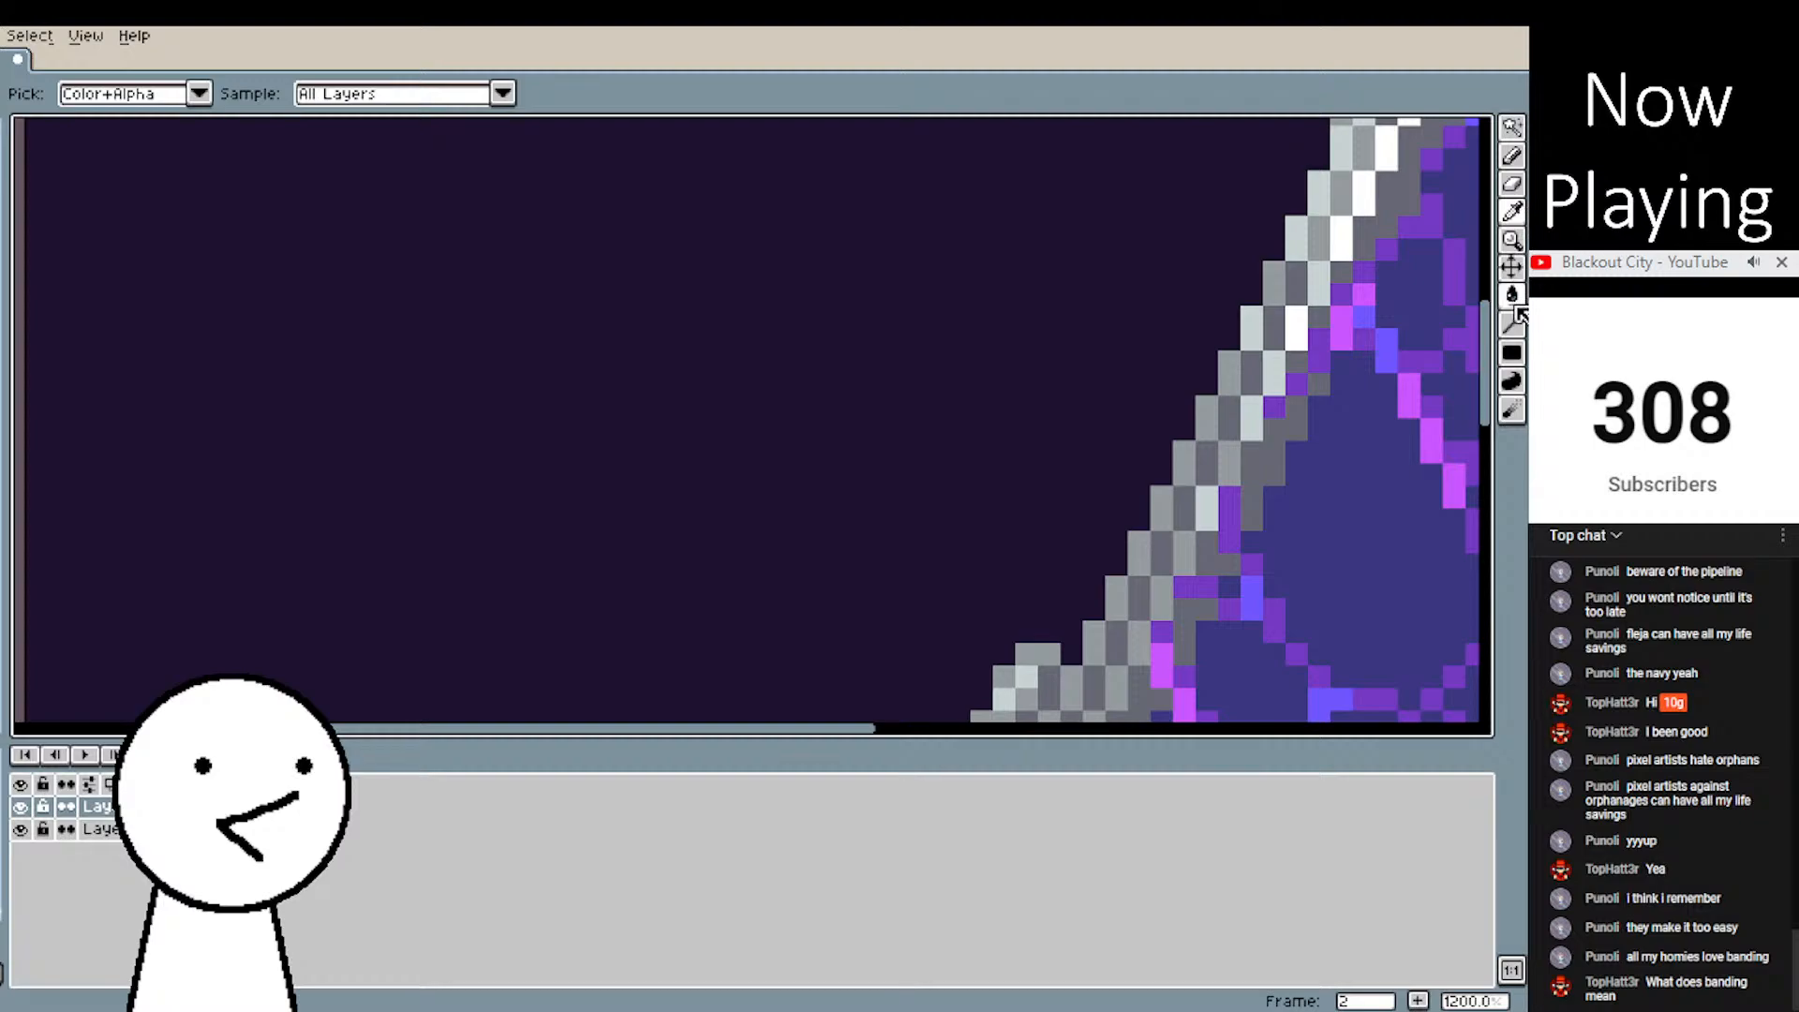
click(1515, 328)
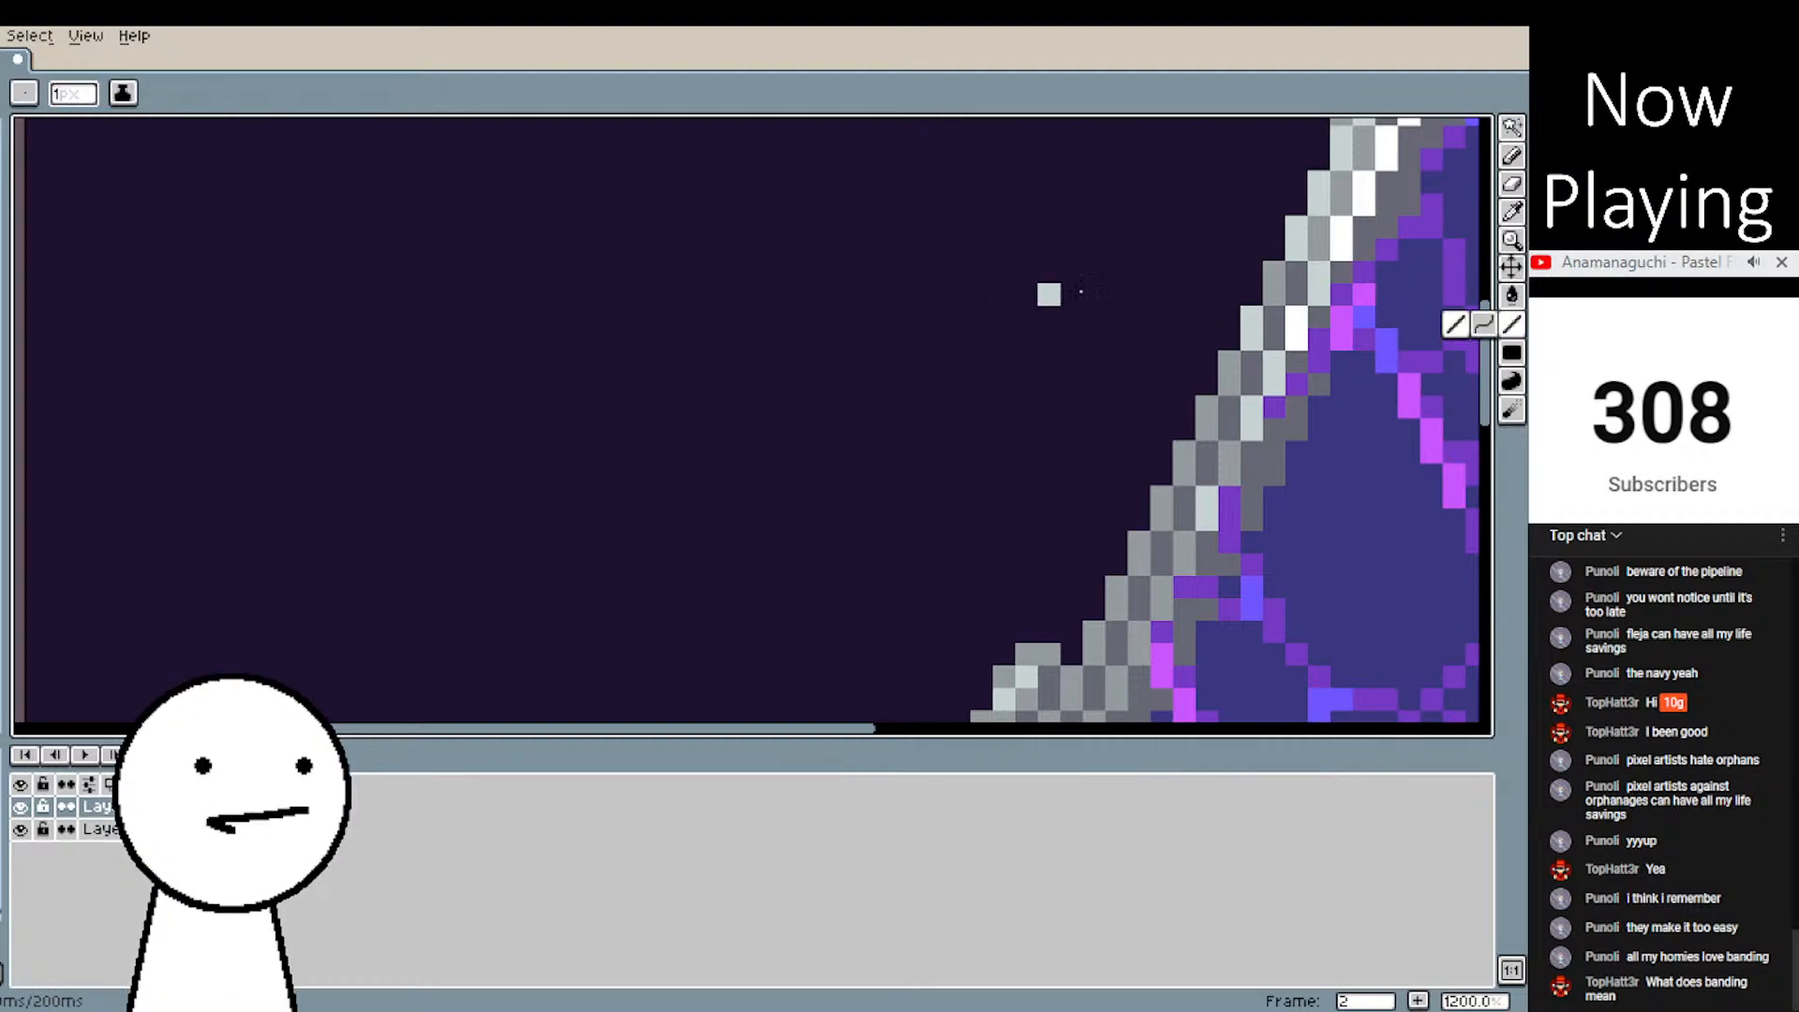
click(1516, 161)
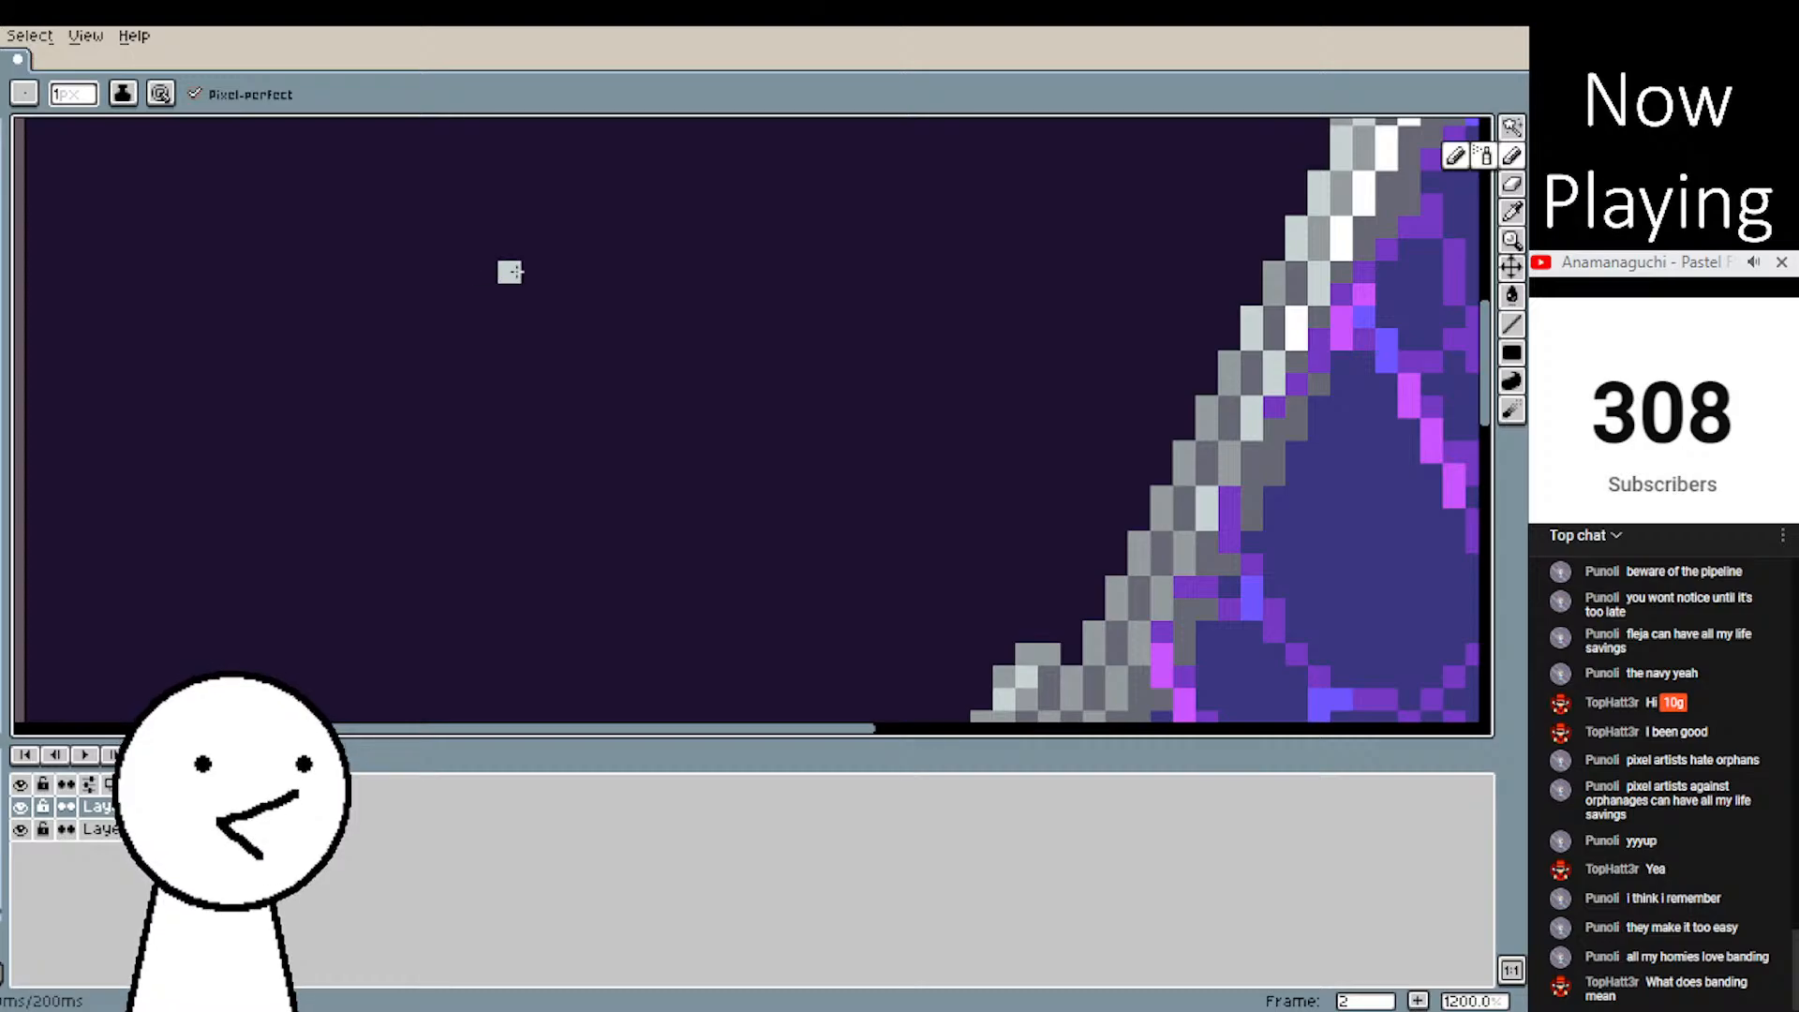
scroll(1106, 399, down, 4)
scroll(1274, 409, up, 6)
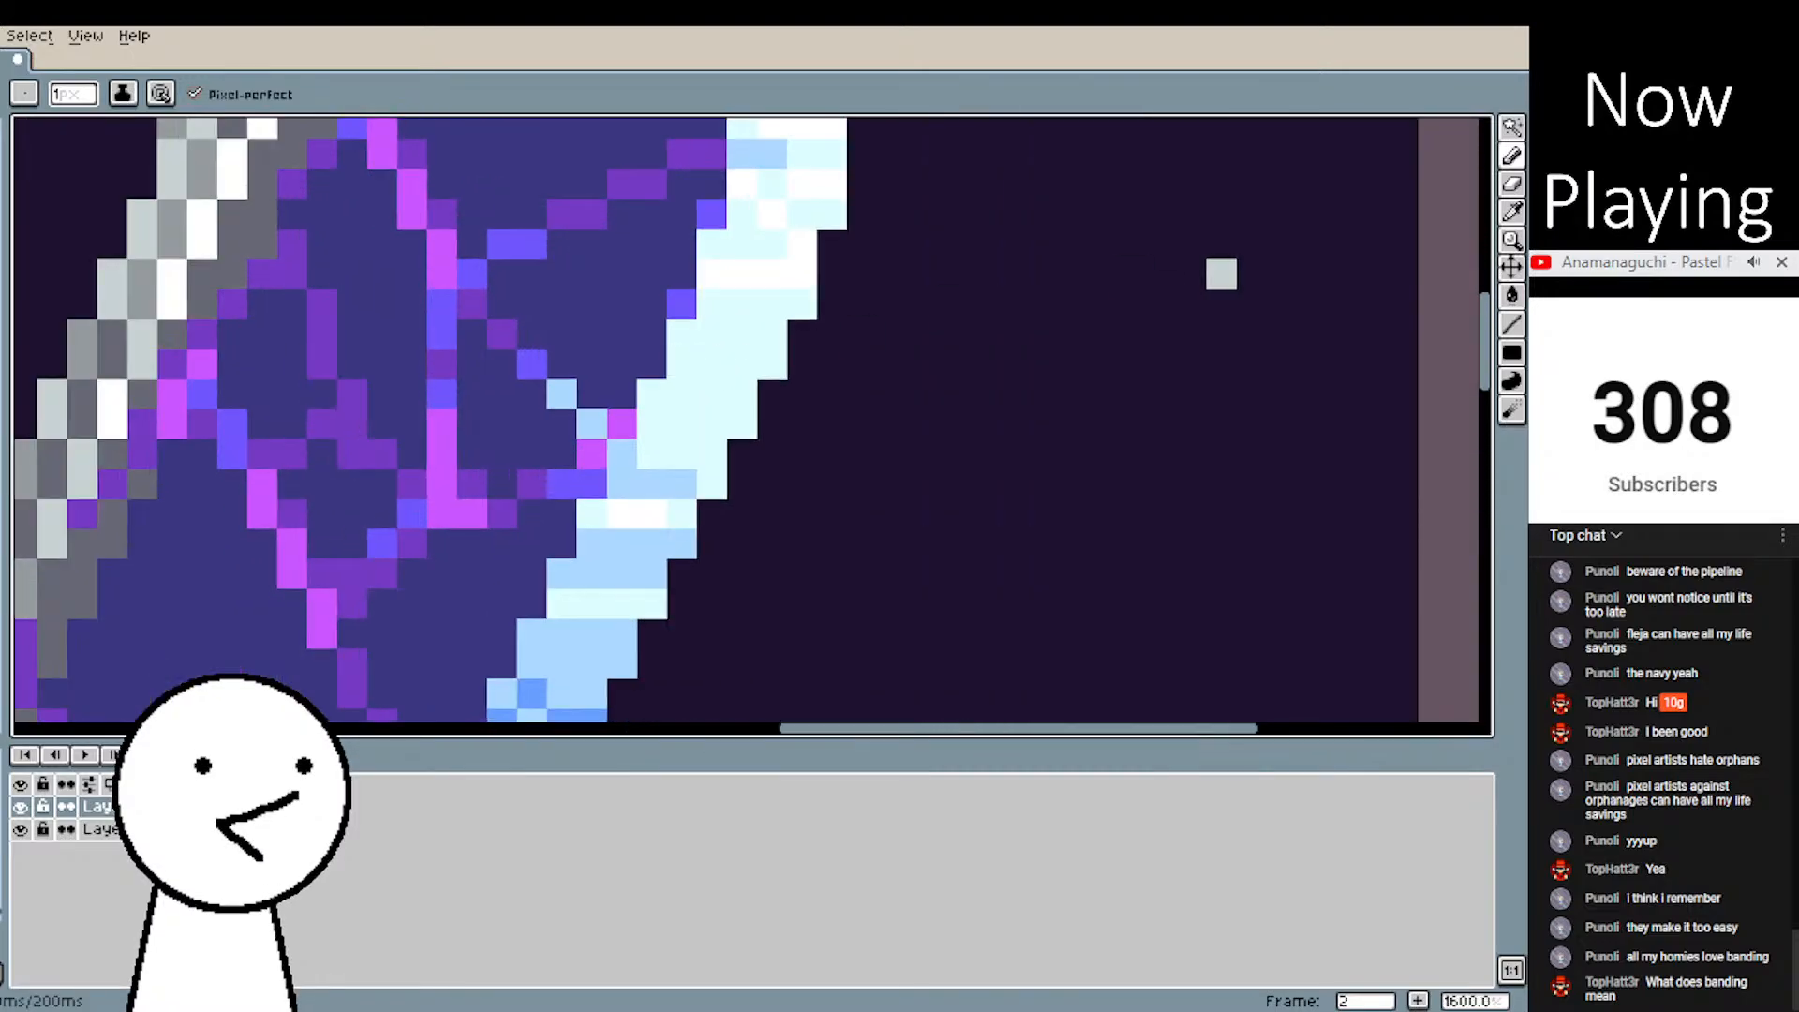
- Sample the pale cyan from the blade's bright cutting edge
click(1518, 214)
click(741, 368)
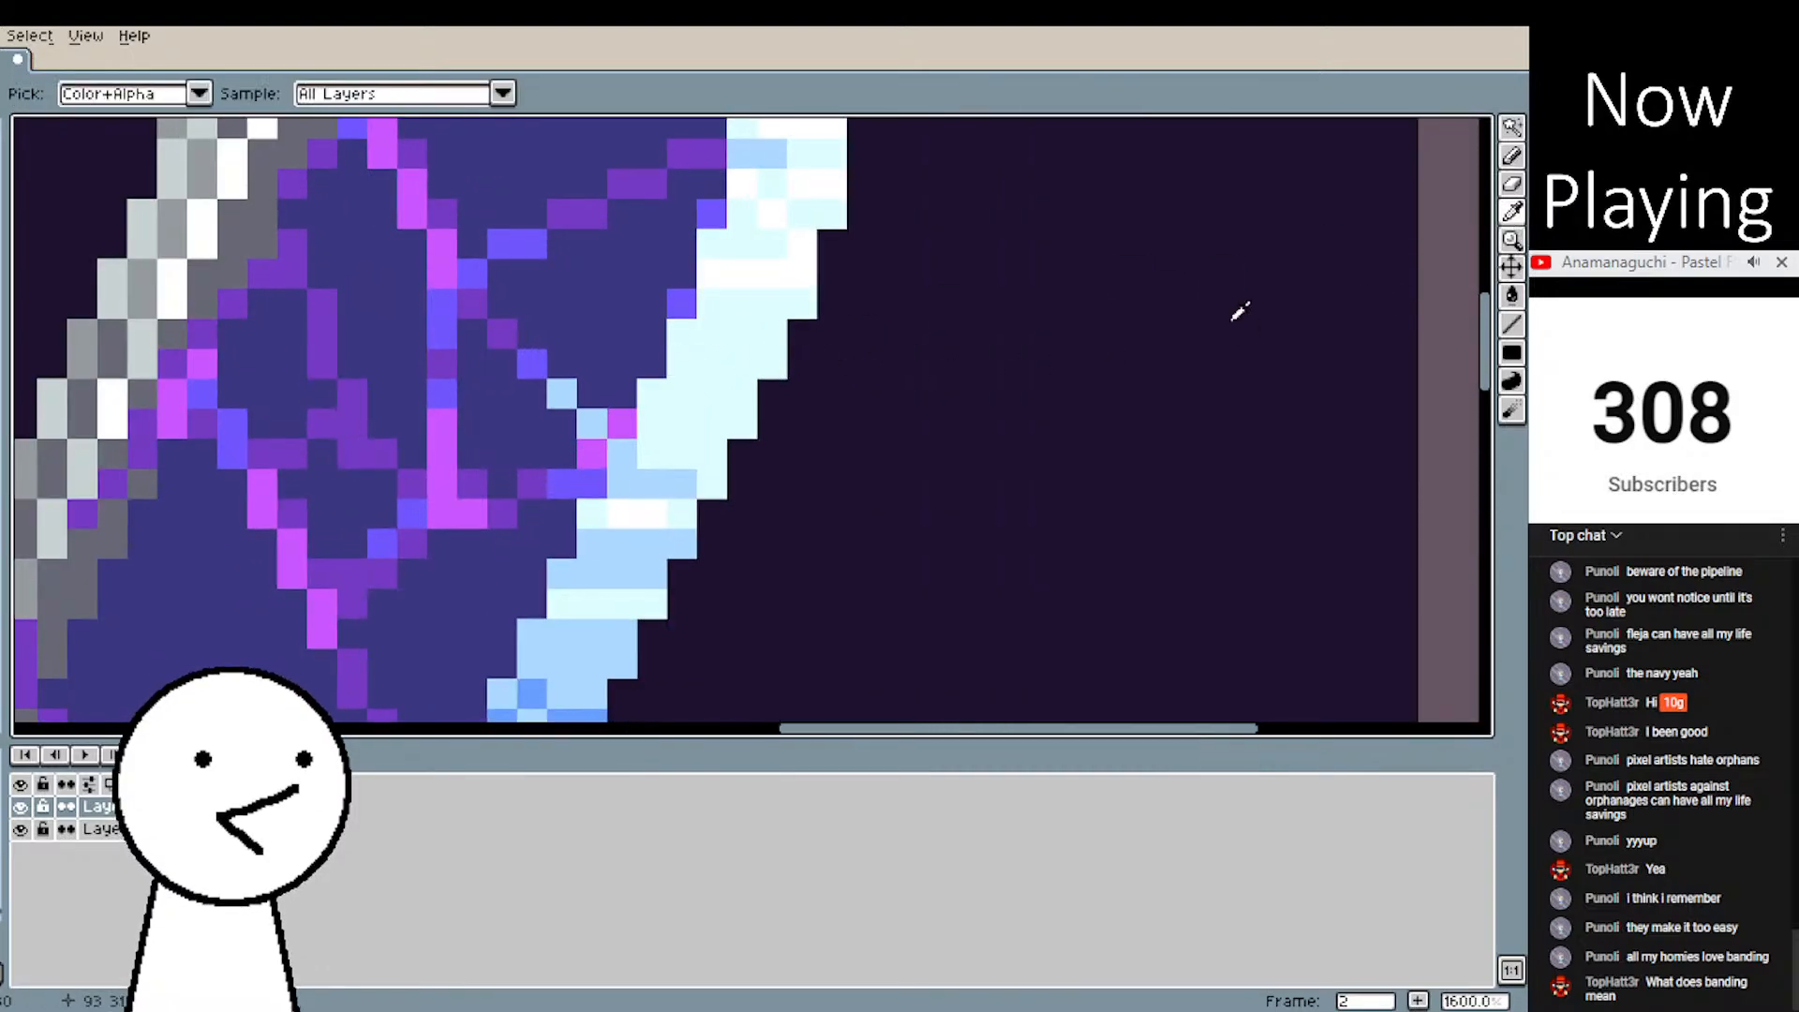
- Draw a pale cyan line 6 pixels long on the empty canvas beside the blade, with a matching white line directly above it
click(1516, 160)
drag(952, 363, 1115, 349)
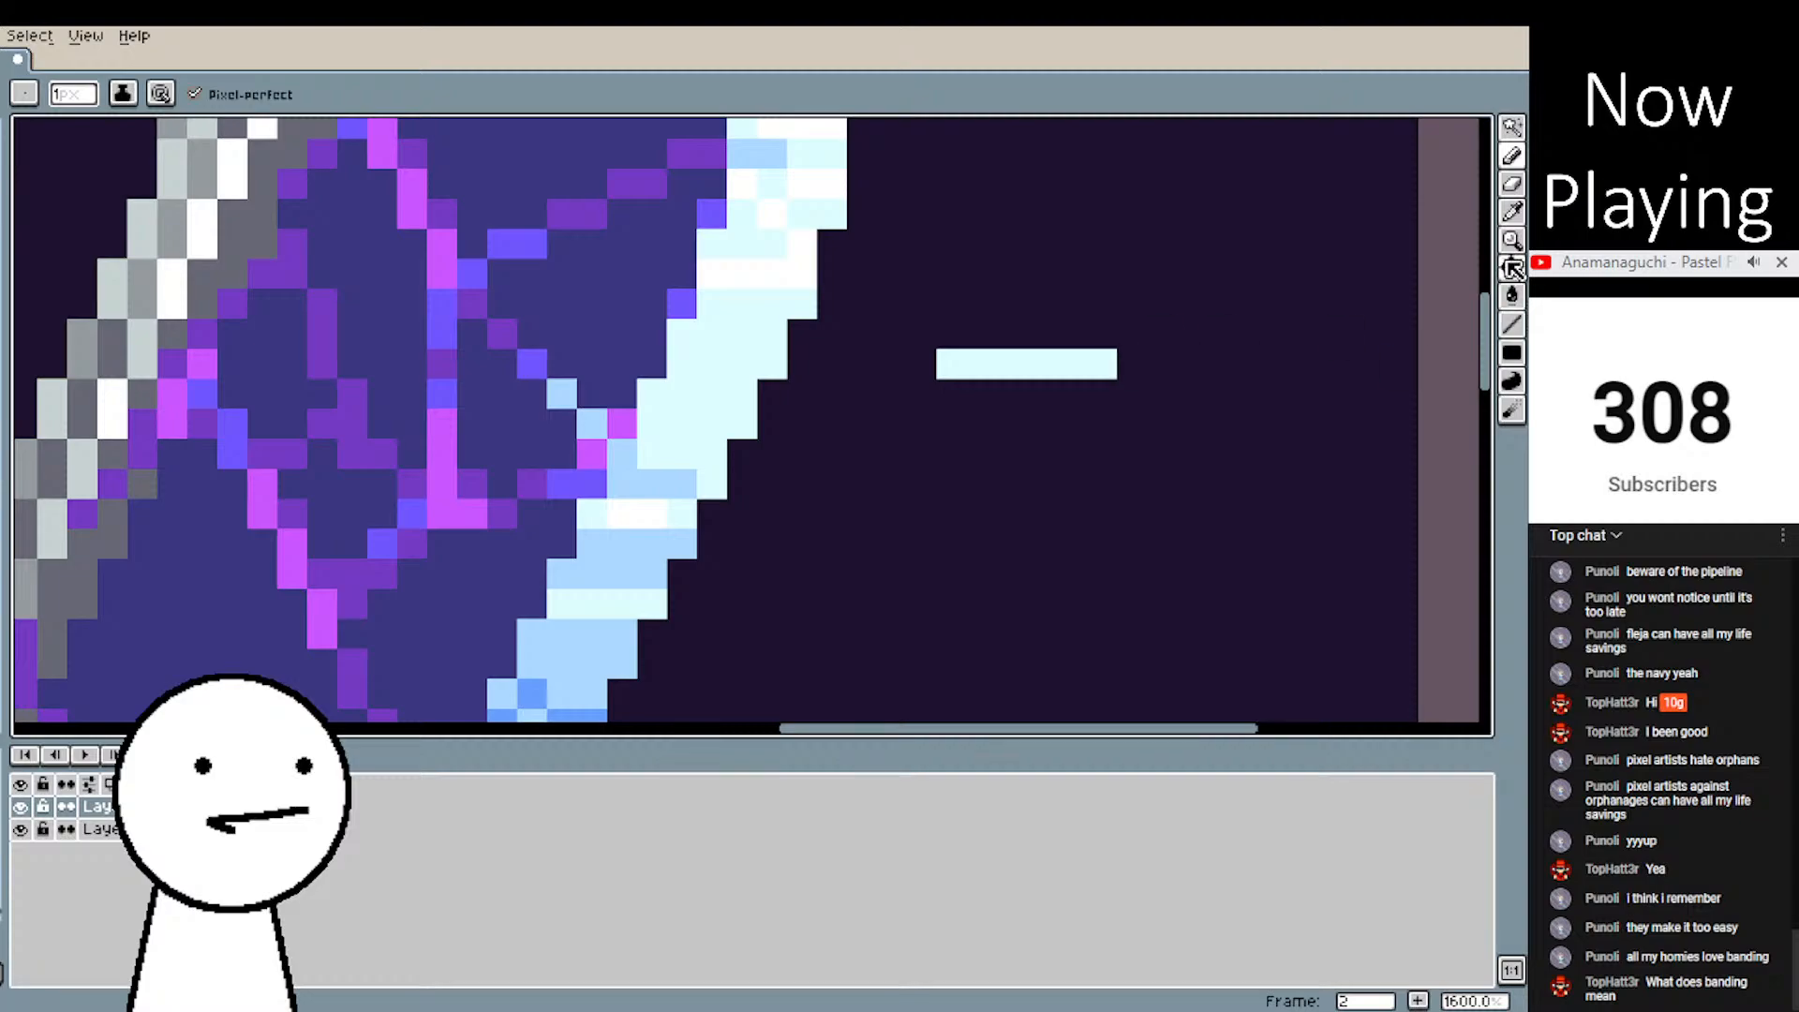
click(1515, 216)
click(1512, 325)
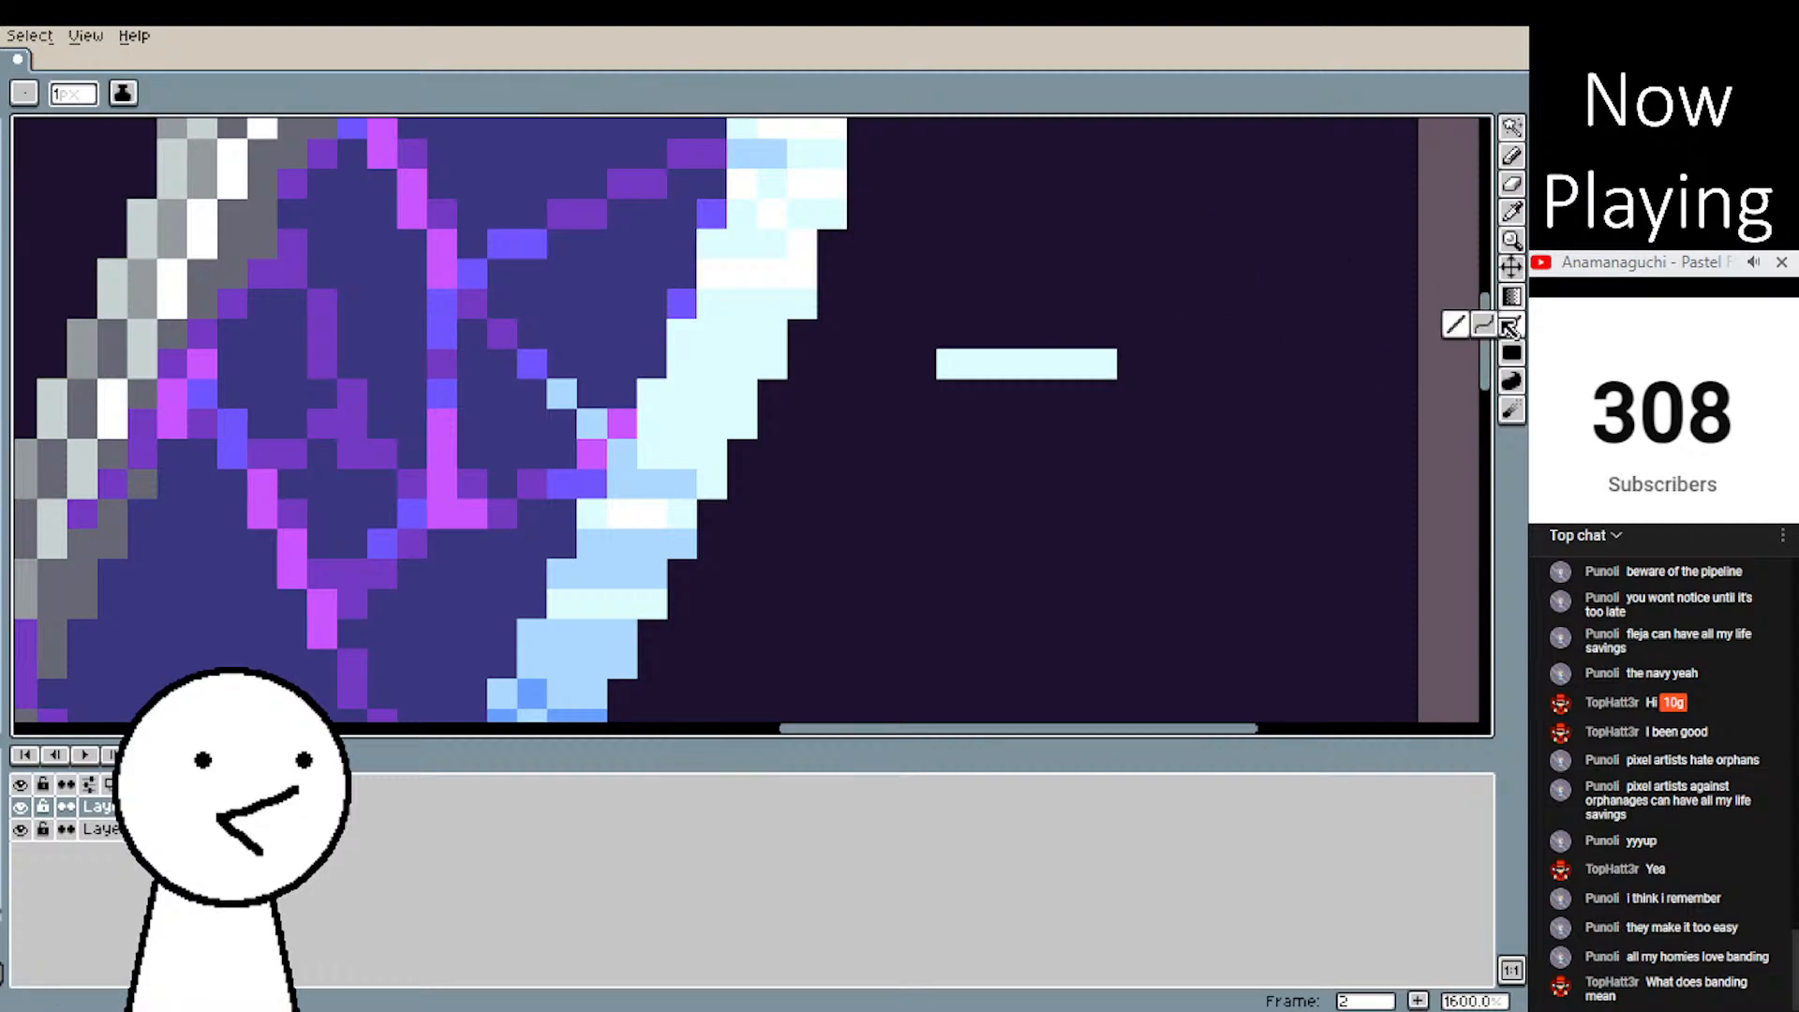
drag(1106, 333, 964, 344)
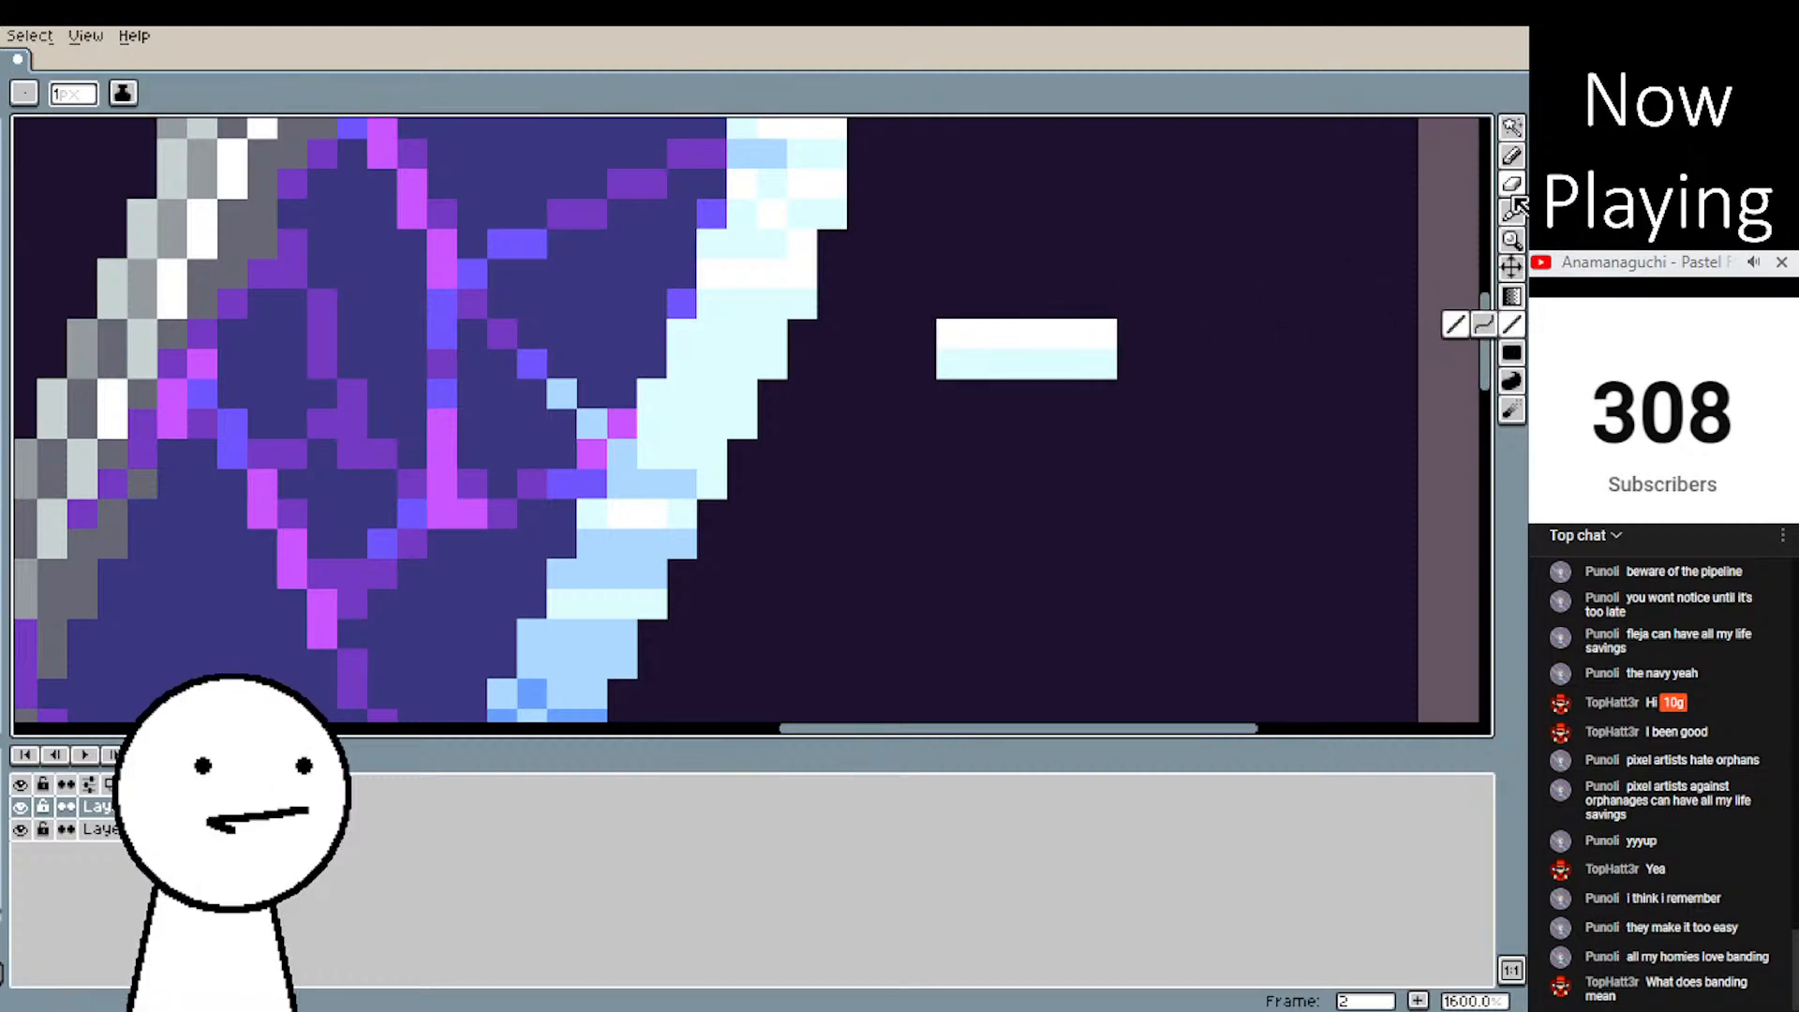
- Sample the light blue of the blade's edge and draw a matching 6-pixel line directly below the pale cyan one
click(1512, 212)
click(619, 579)
click(1512, 325)
drag(1104, 393, 989, 407)
scroll(1108, 378, up, 5)
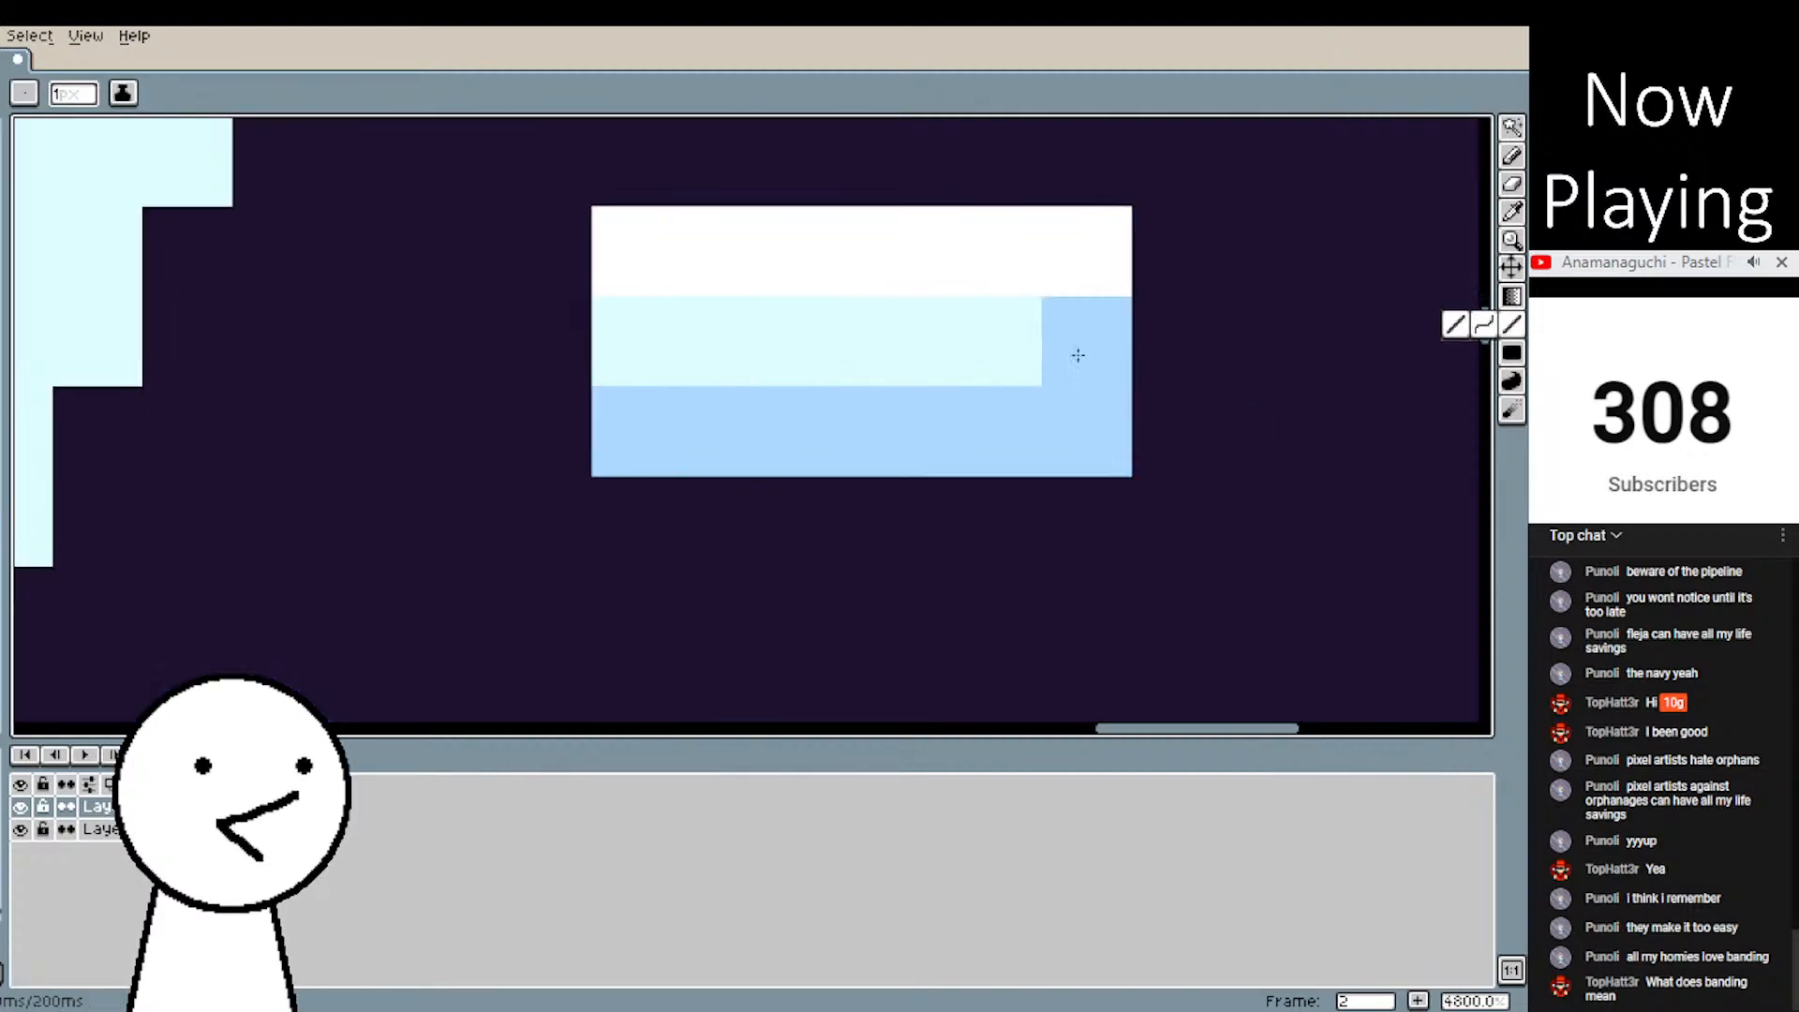
drag(1084, 353, 763, 434)
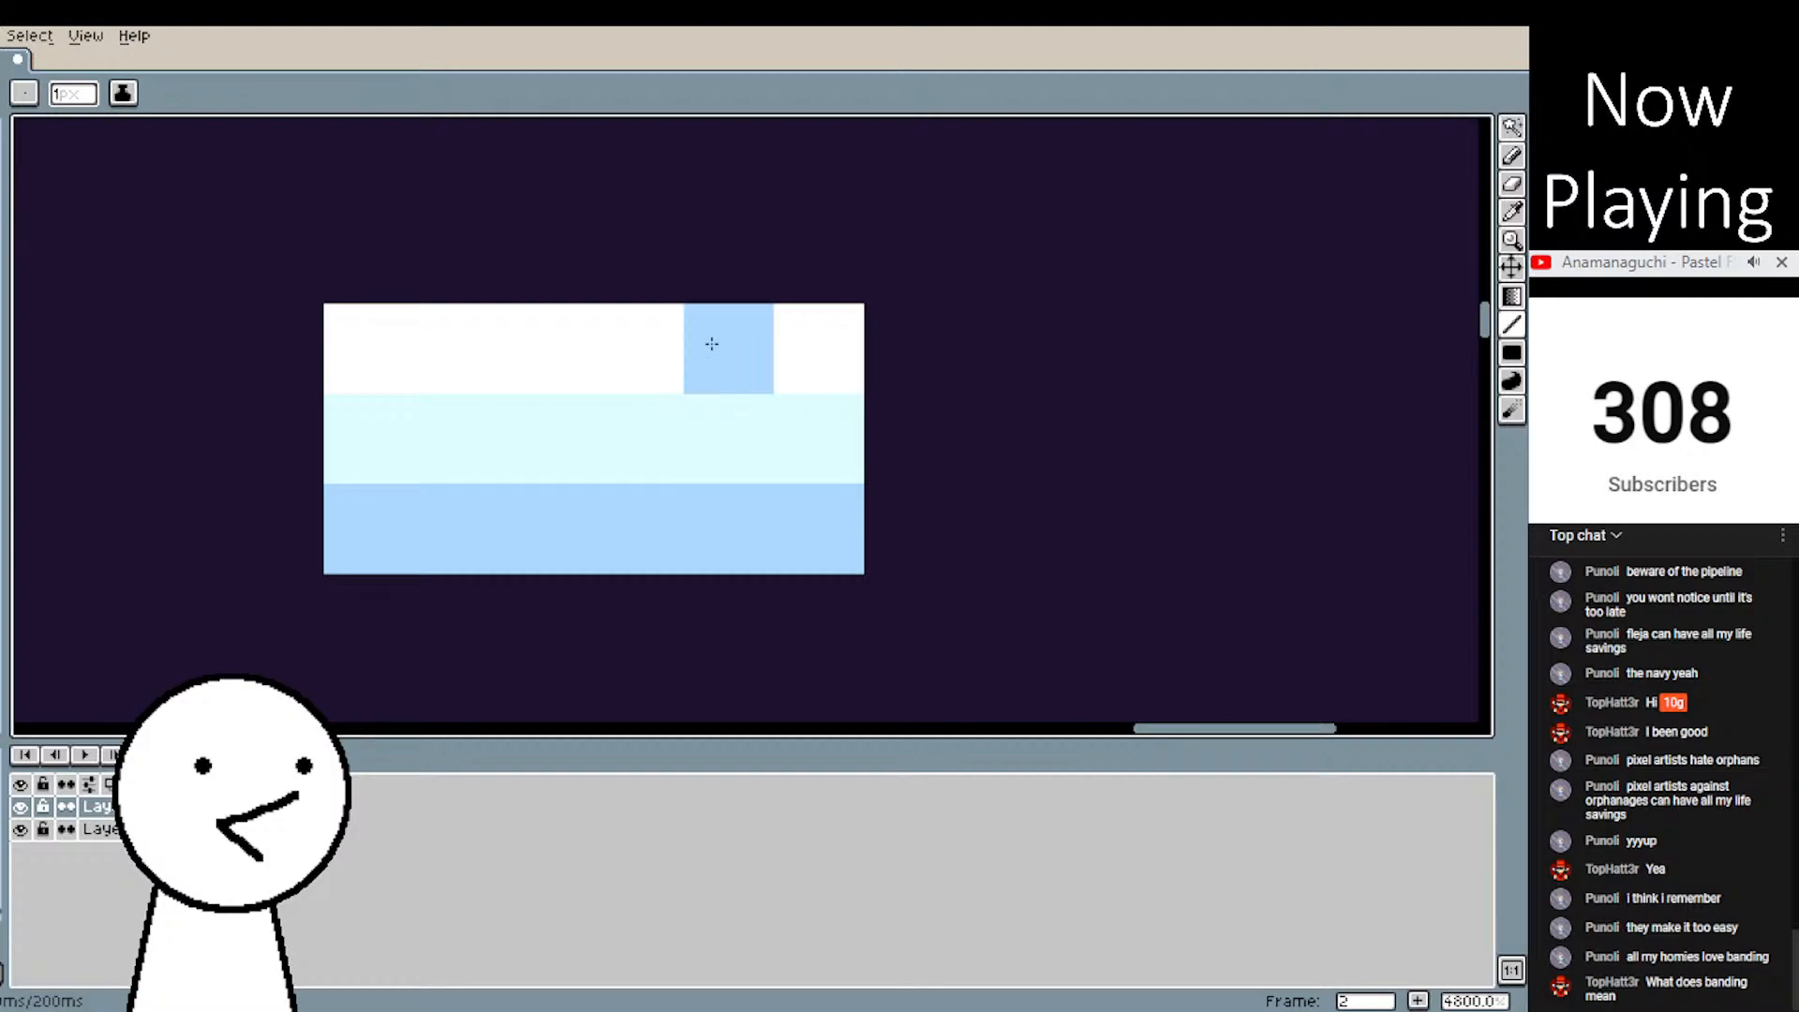
scroll(1350, 466, down, 3)
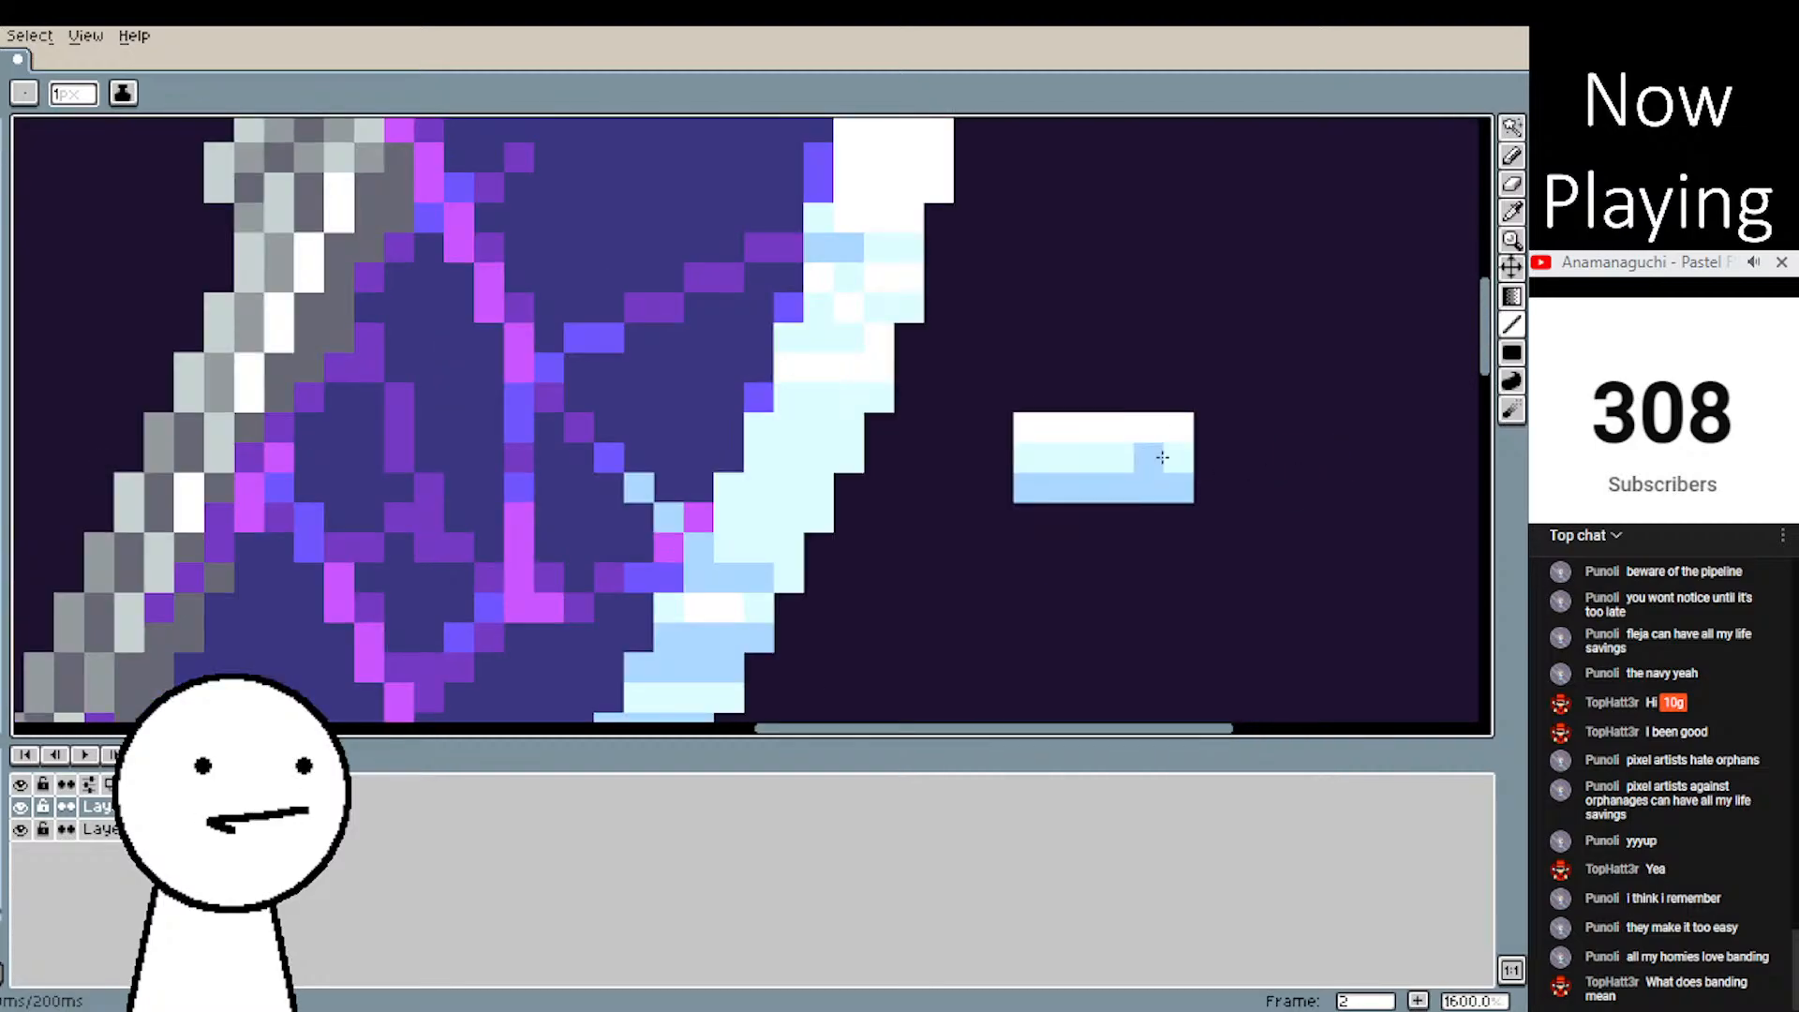
- Undo the three stacked lines drawn beside the blade
key(ctrl+z)
key(ctrl+z)
key(ctrl+z)
drag(1358, 293, 1097, 320)
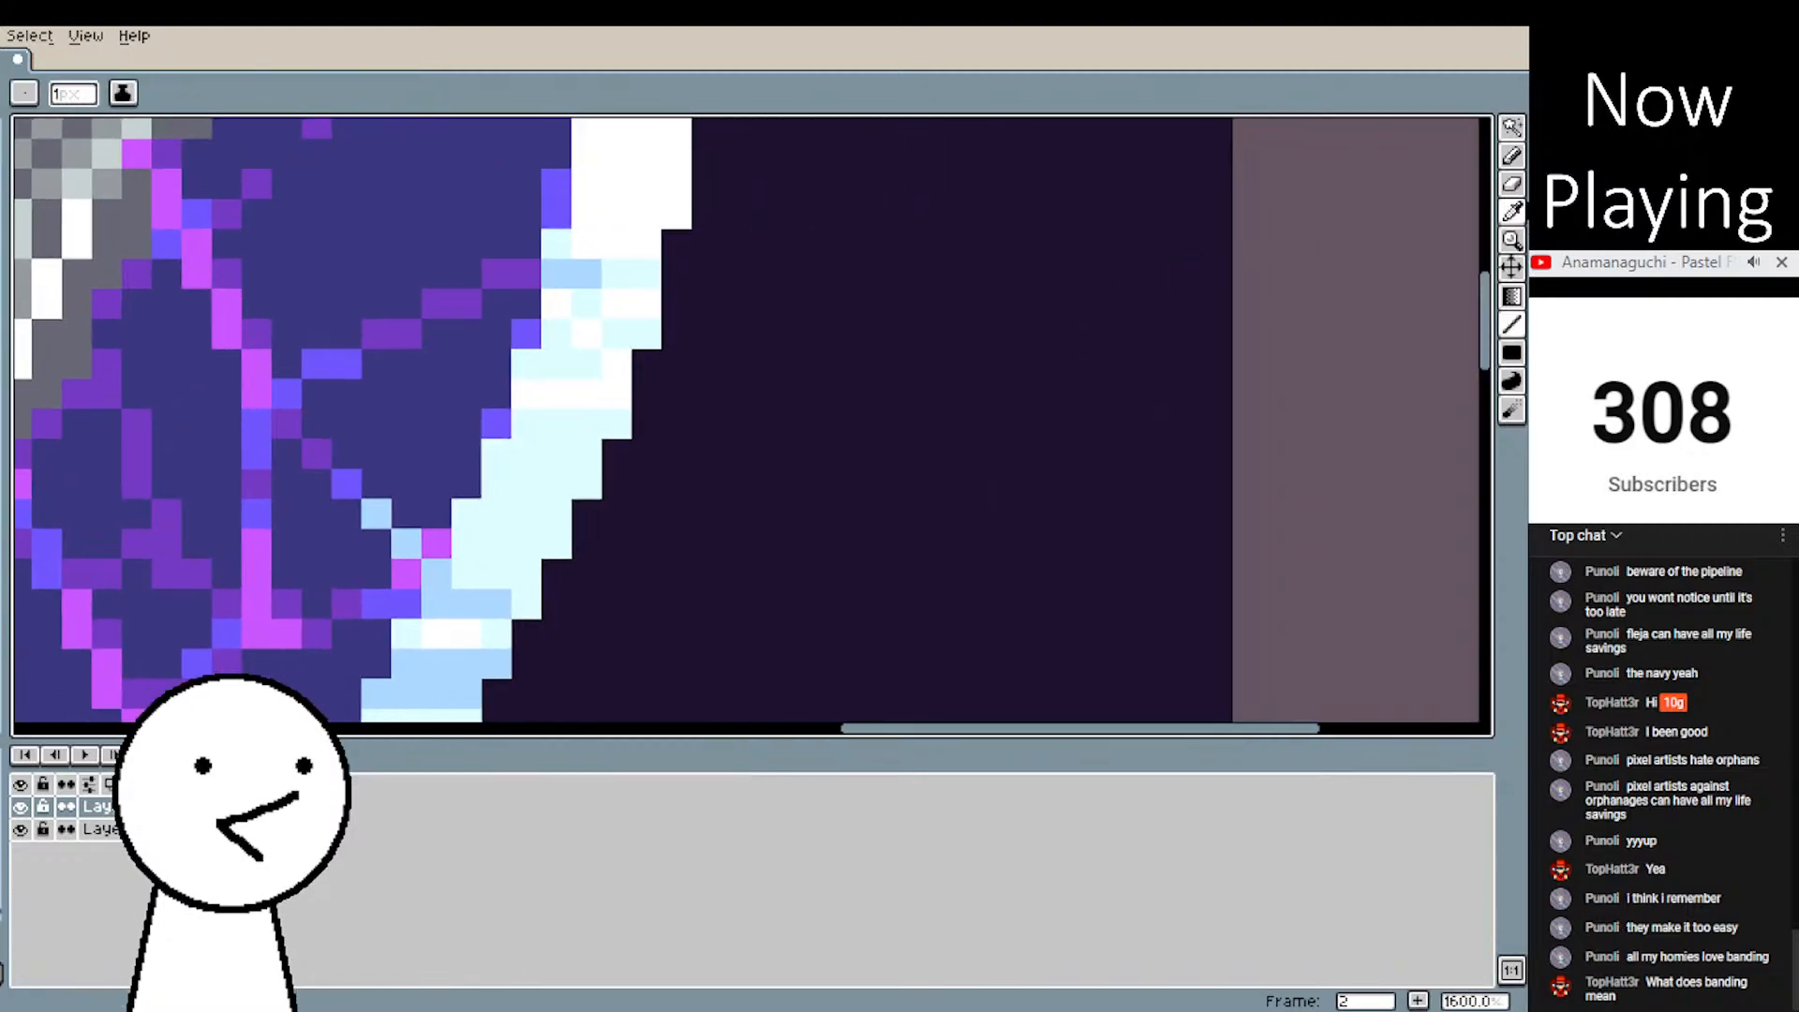
- Draw a filled light blue circle about 8 pixels wide on the empty canvas beside the blade
click(1513, 213)
click(1515, 379)
click(1513, 356)
click(1484, 357)
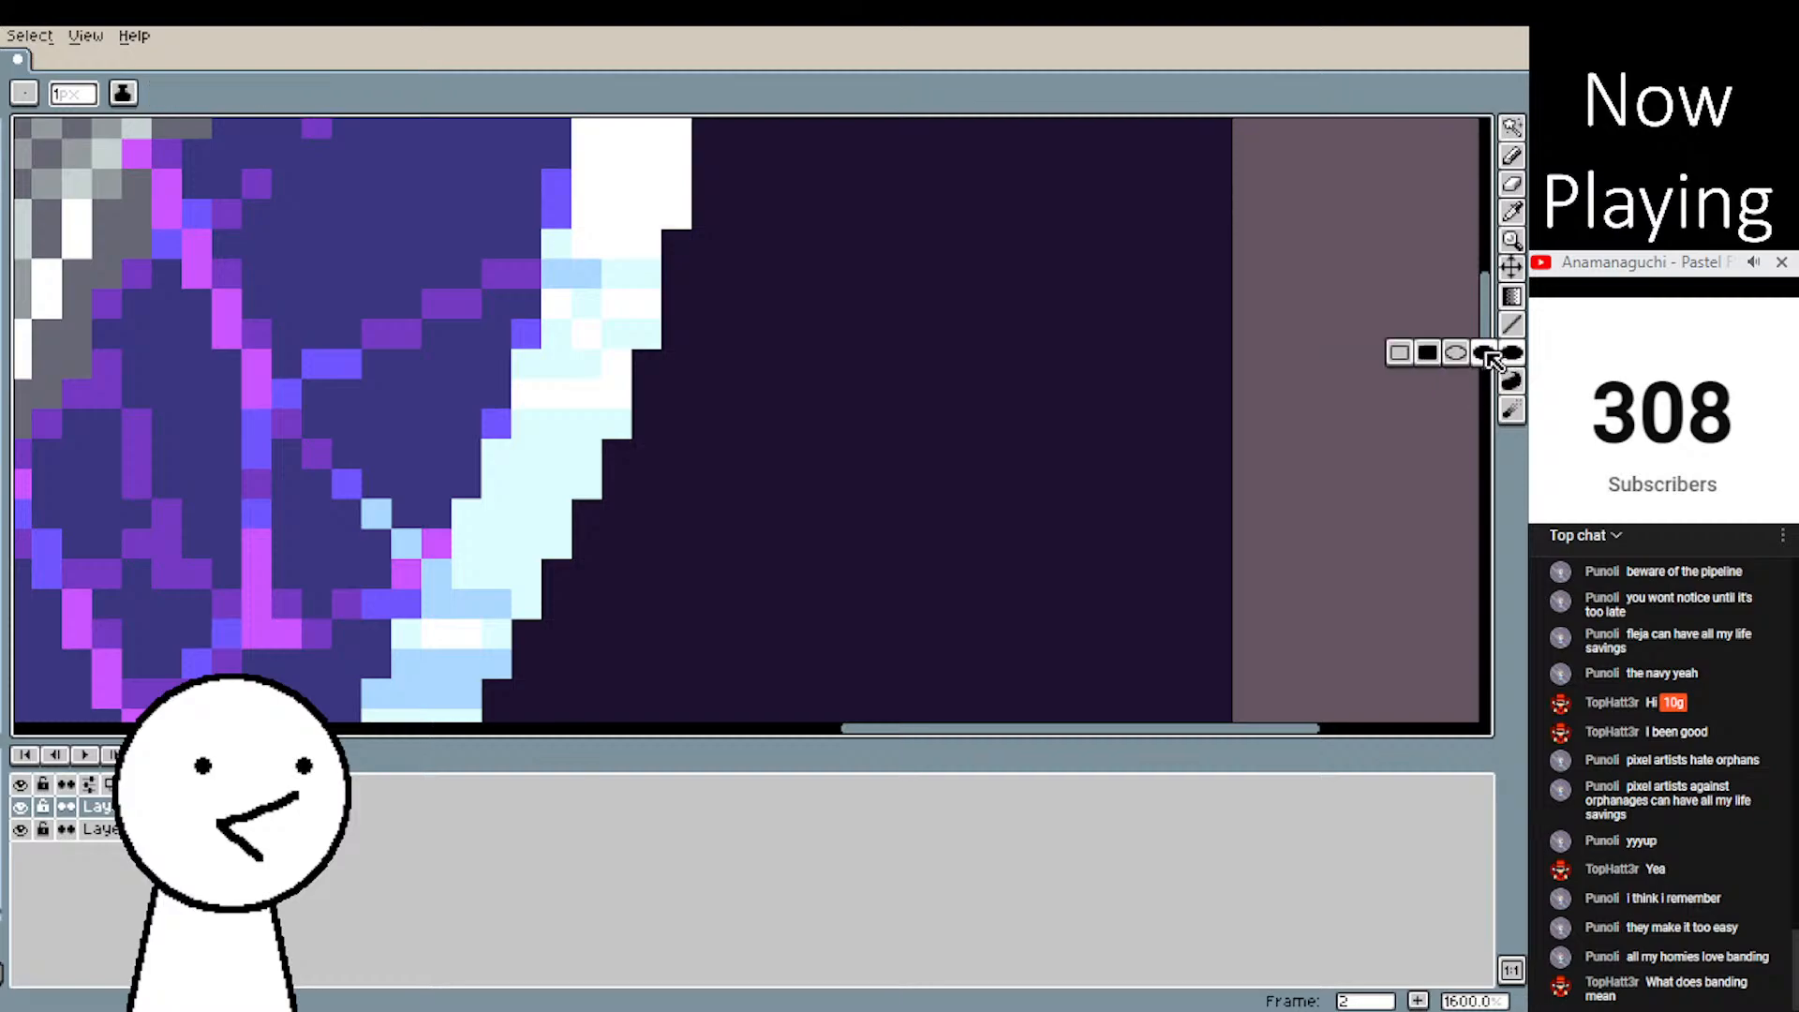
drag(975, 339, 753, 557)
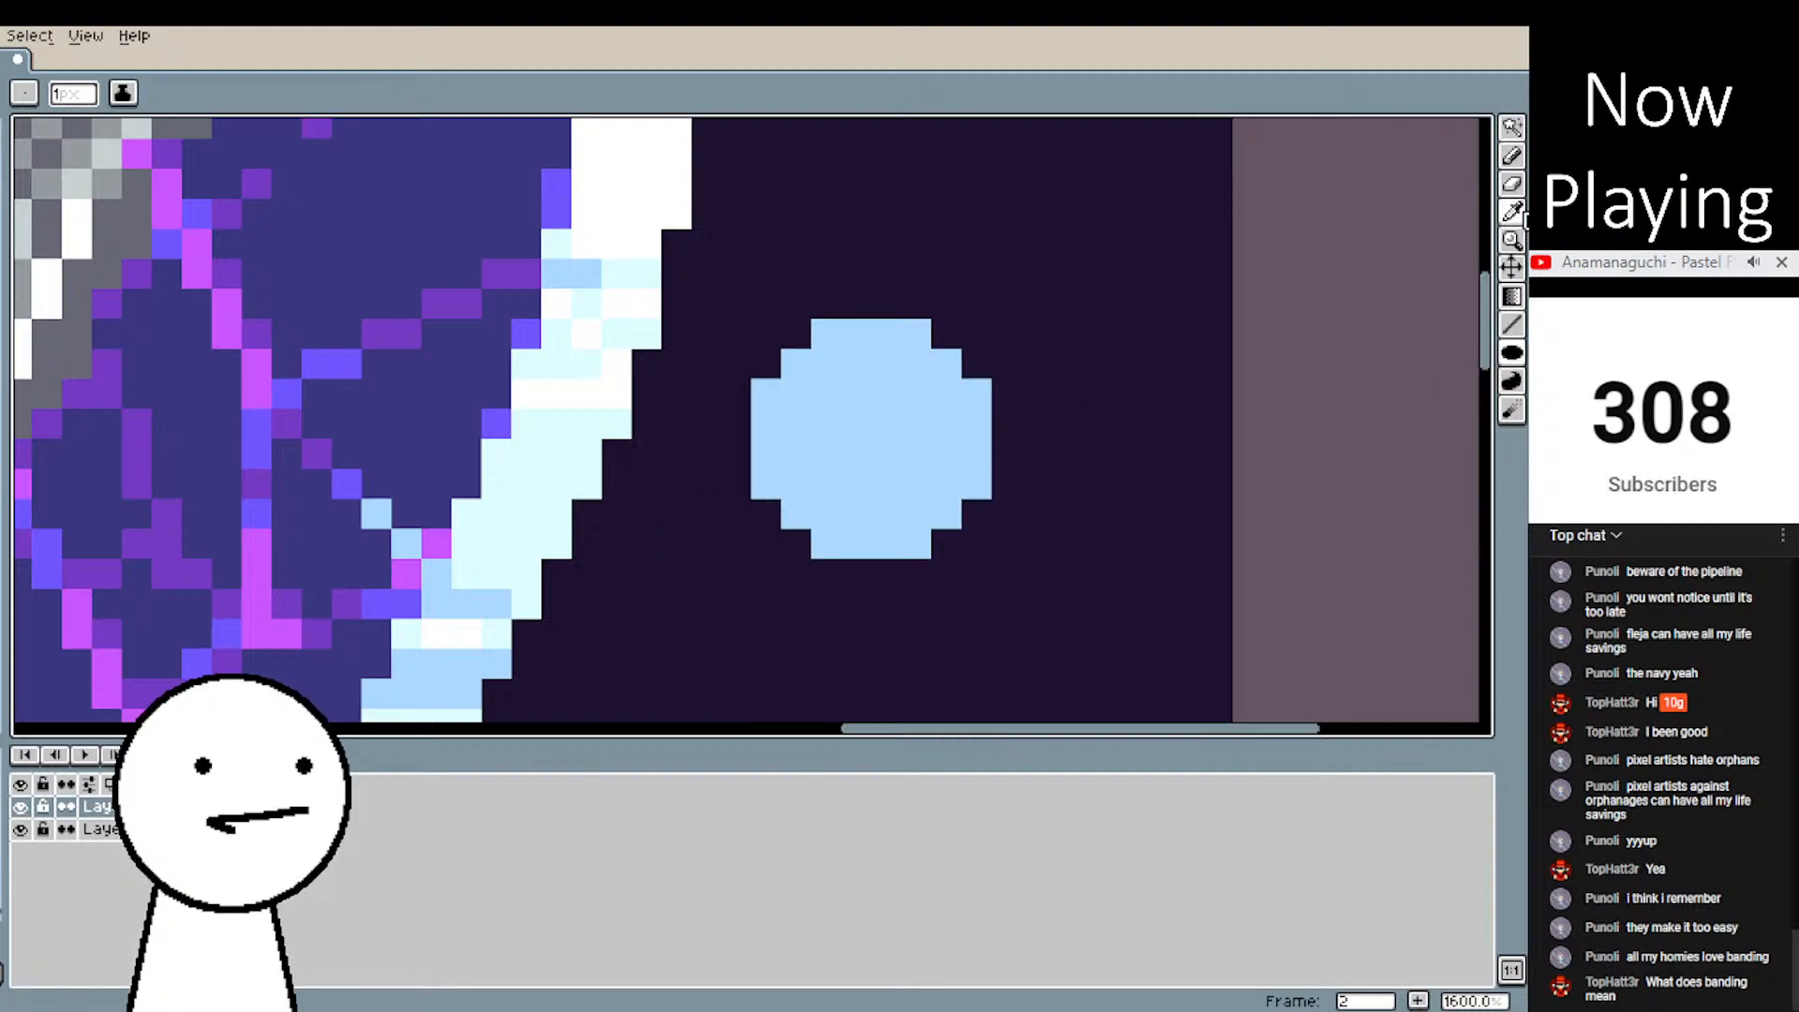
- Sample white from the blade's edge and add a filled highlight circle about 4 pixels wide in the ball's upper-right area
click(1523, 217)
click(582, 258)
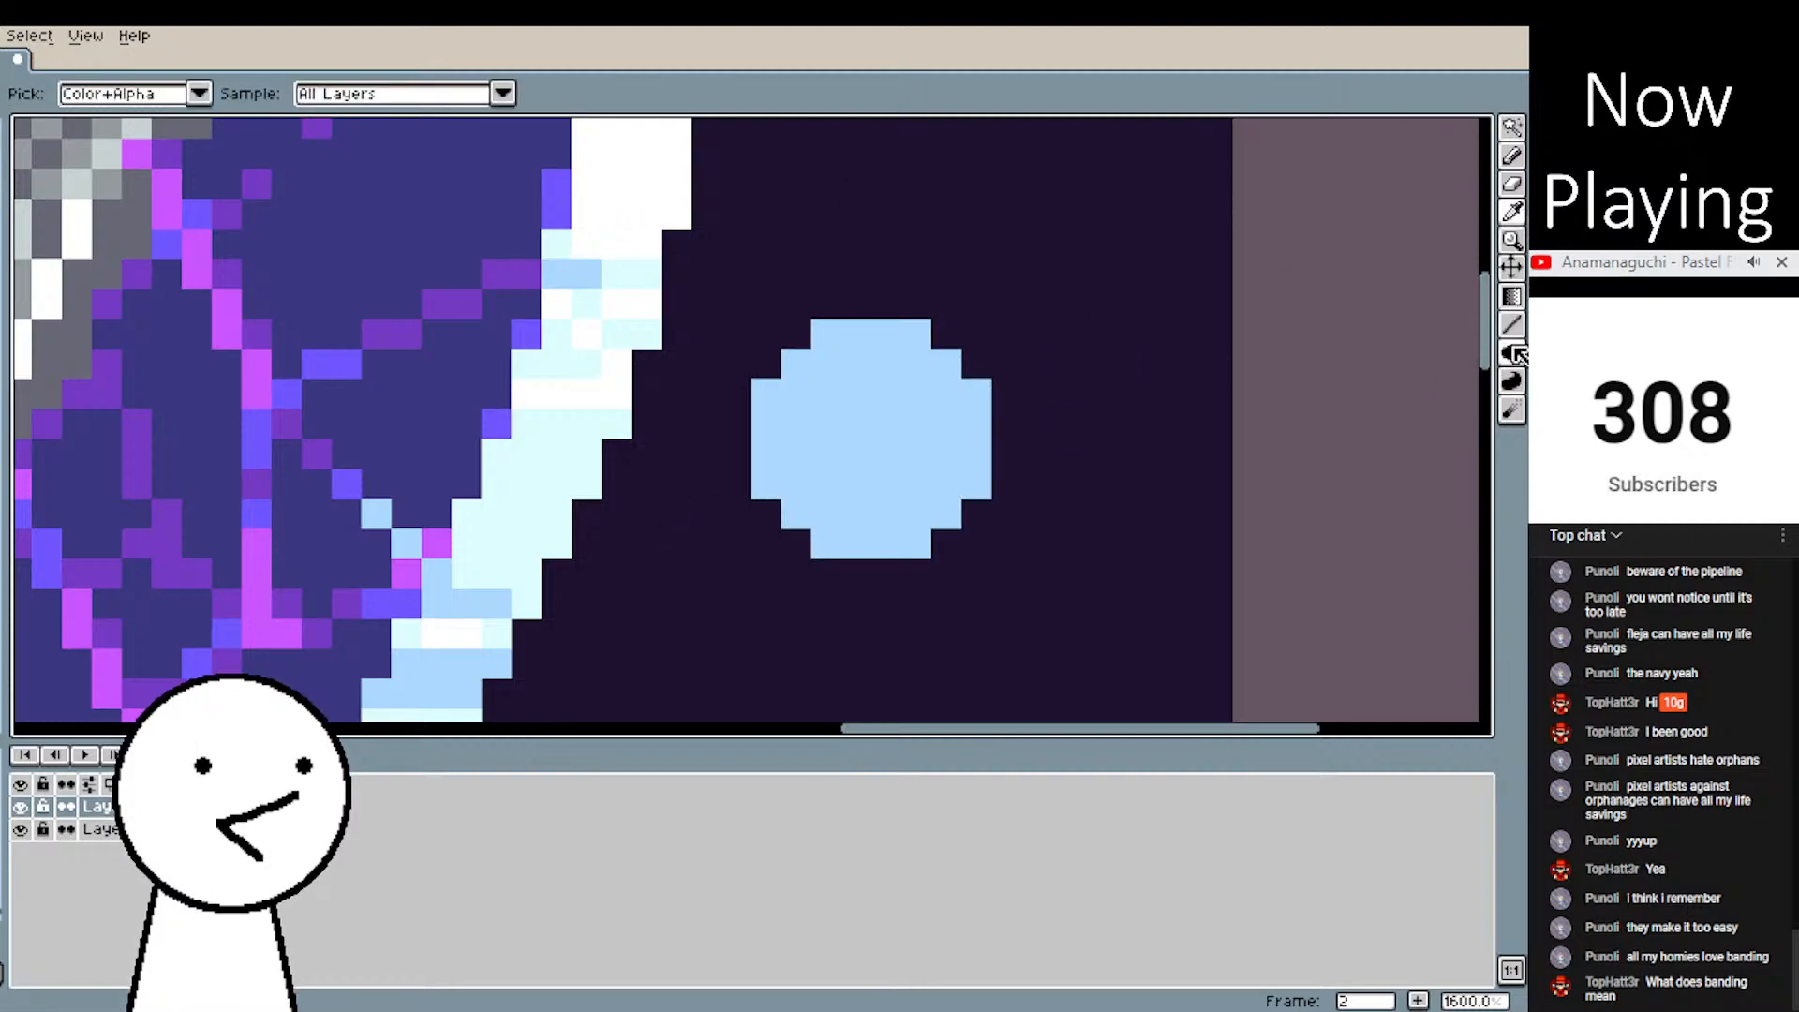
click(1513, 353)
drag(943, 356, 842, 450)
- Sample the pale cyan of the blade's edge and paint a midtone around the ball's white highlight with the Line tool
click(1513, 214)
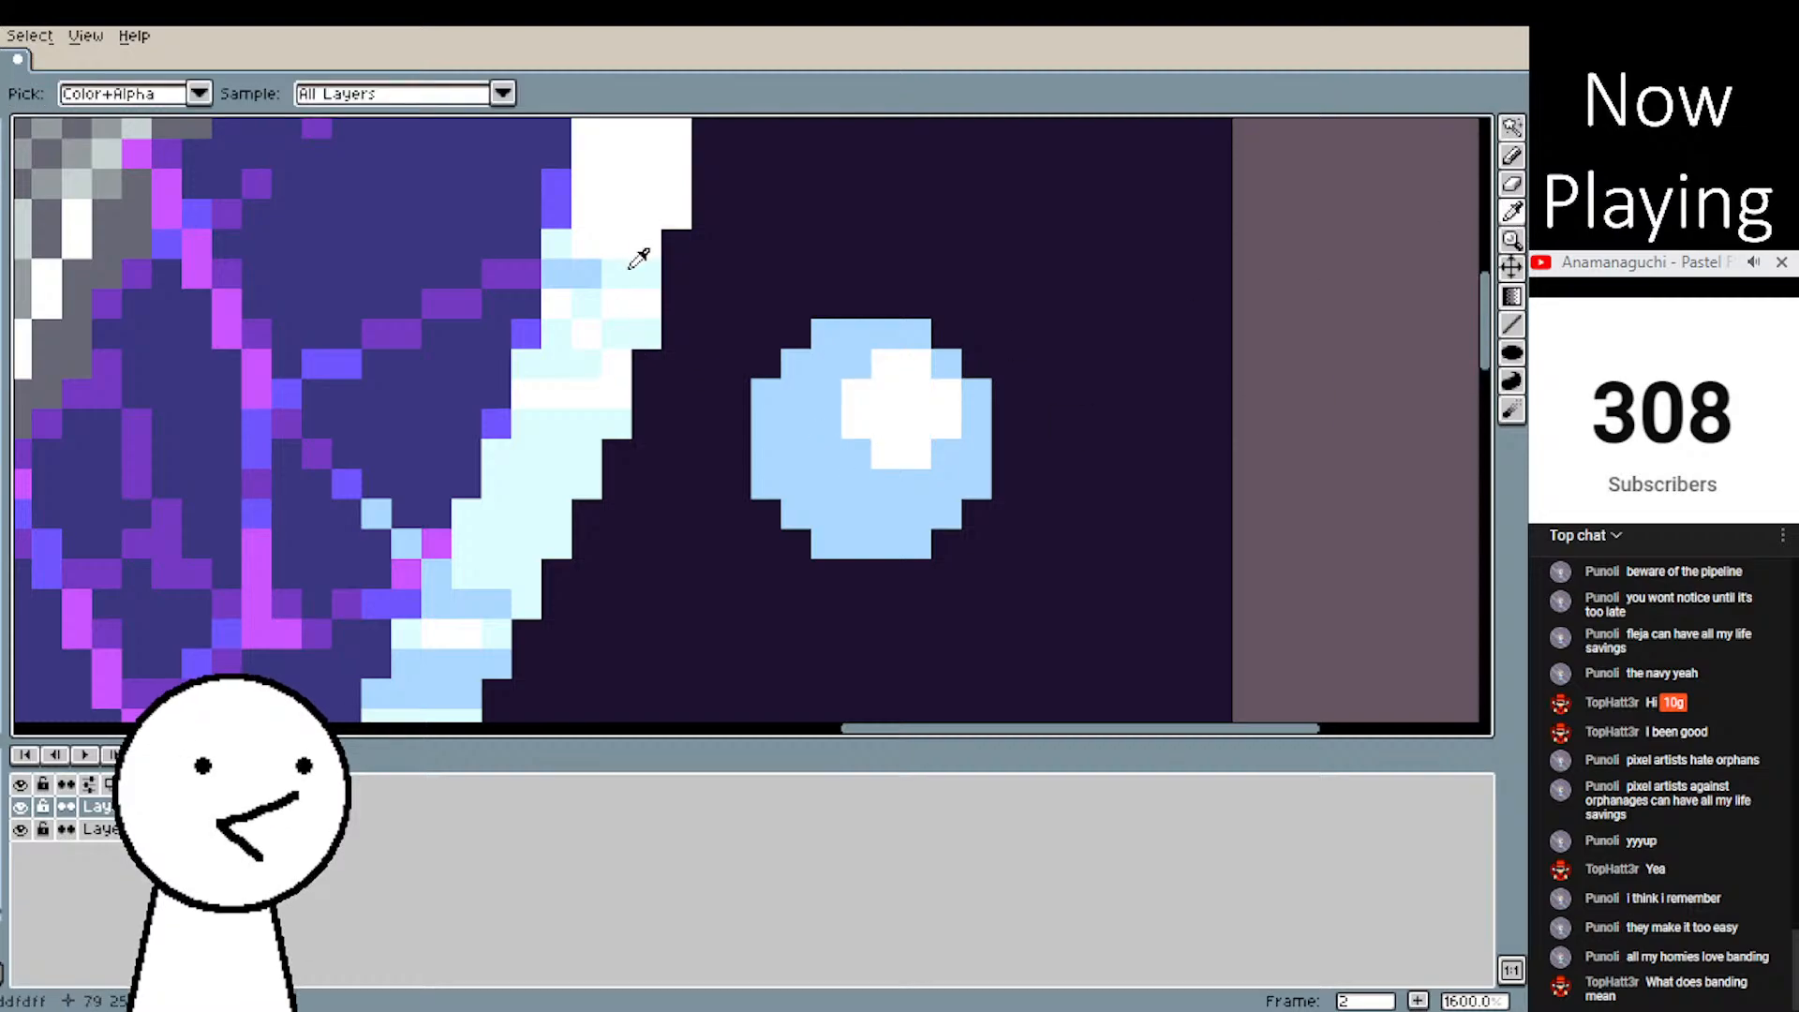
click(1513, 325)
scroll(938, 419, up, 1)
mouse_move(895, 255)
mouse_down()
mouse_move(801, 254)
mouse_move(781, 309)
mouse_move(743, 321)
mouse_move(705, 483)
mouse_move(808, 540)
mouse_move(784, 552)
mouse_move(945, 546)
mouse_move(1012, 443)
mouse_move(1018, 374)
mouse_up()
scroll(1090, 315, down, 2)
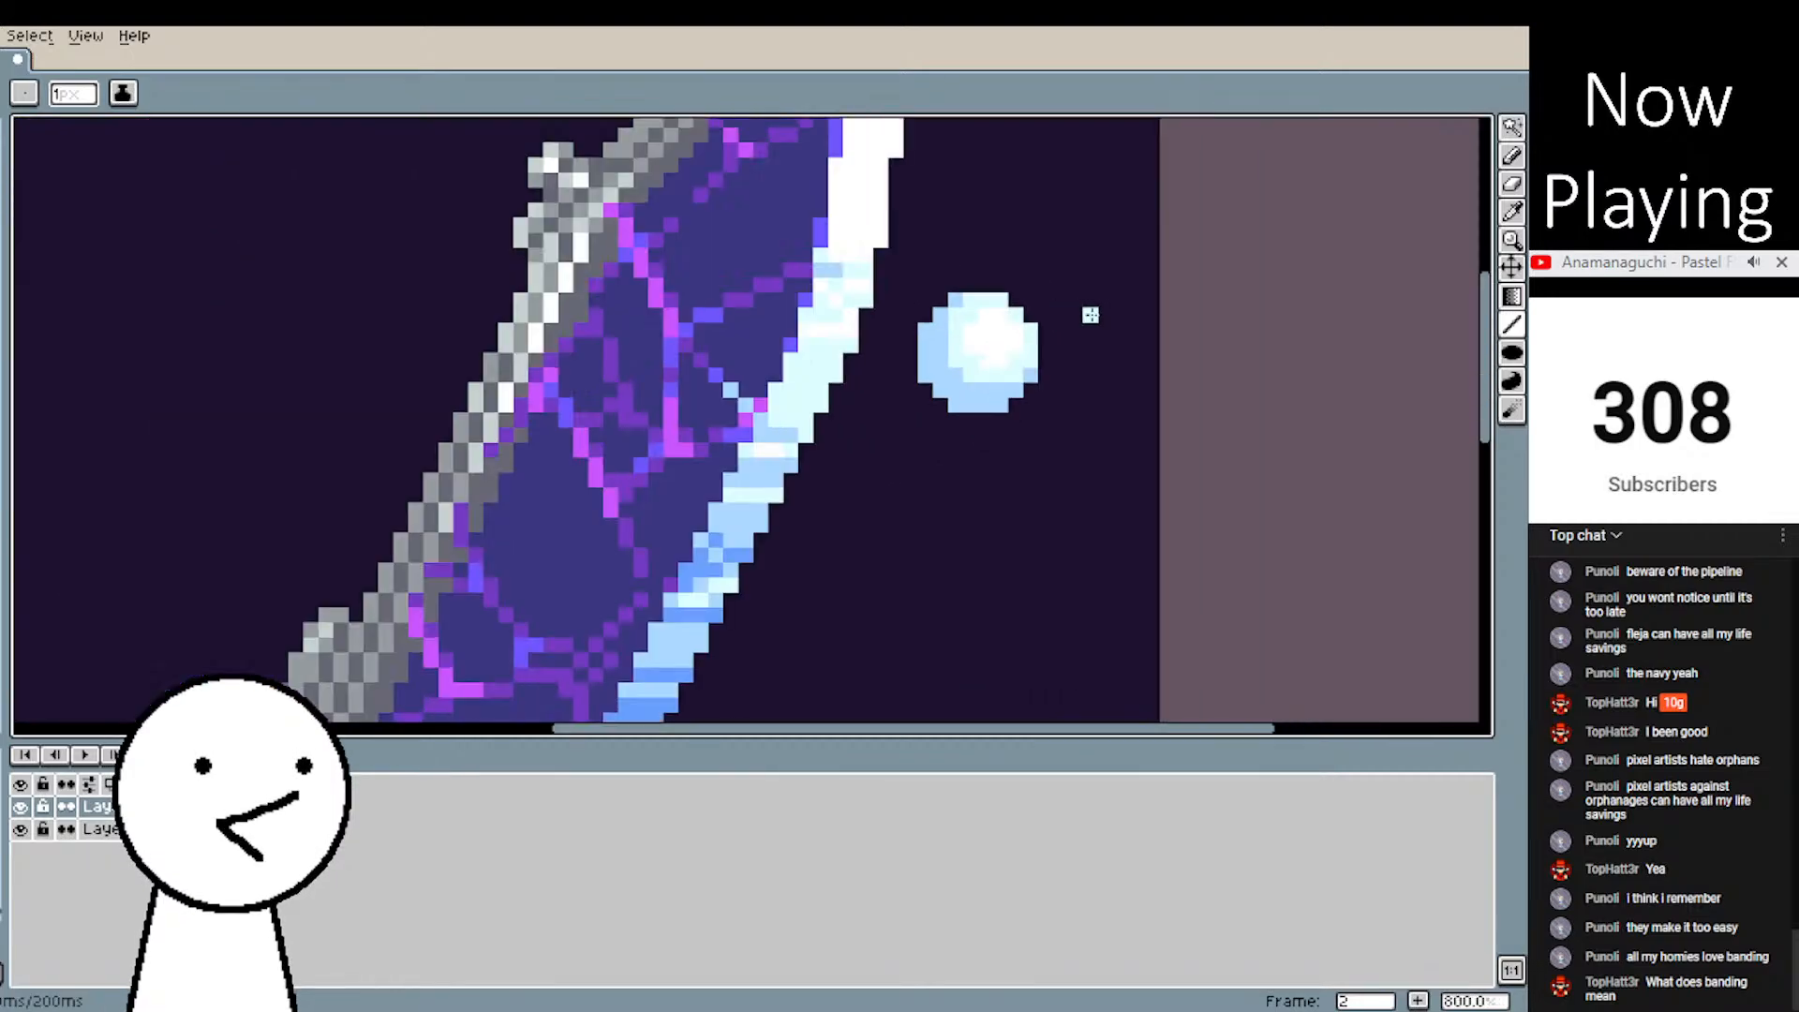
scroll(1090, 315, down, 3)
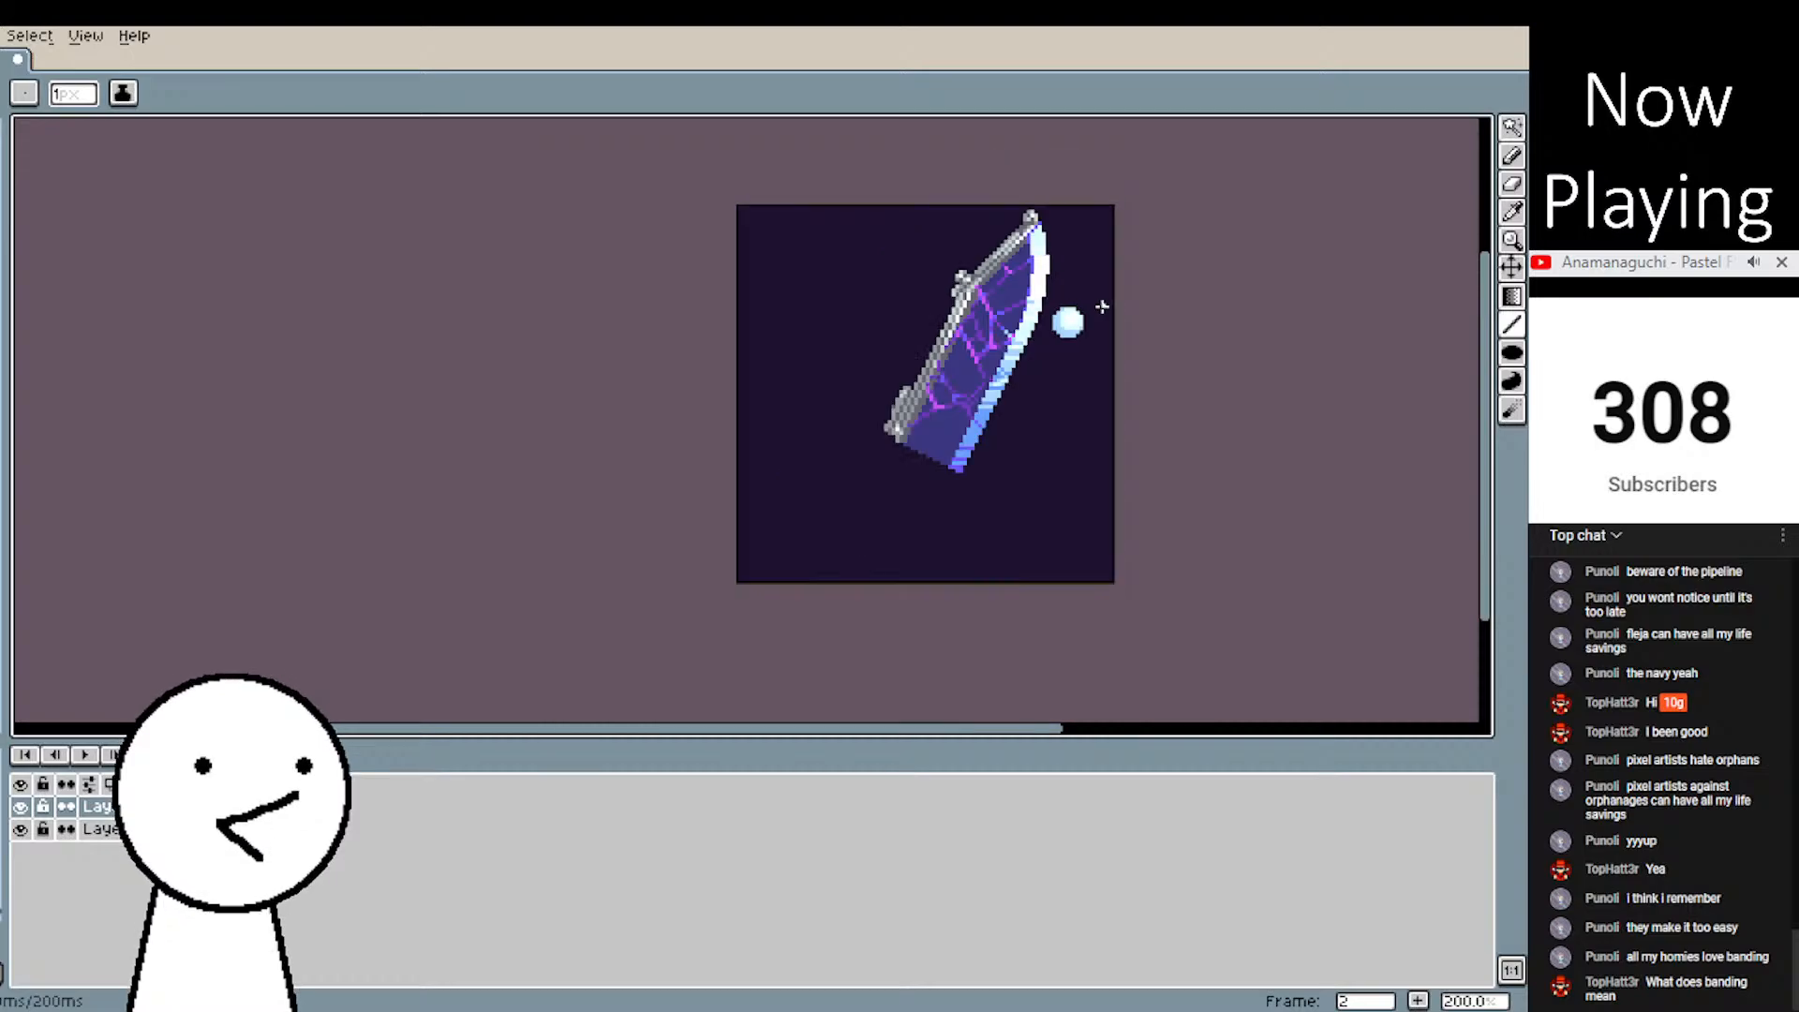
scroll(1095, 314, up, 5)
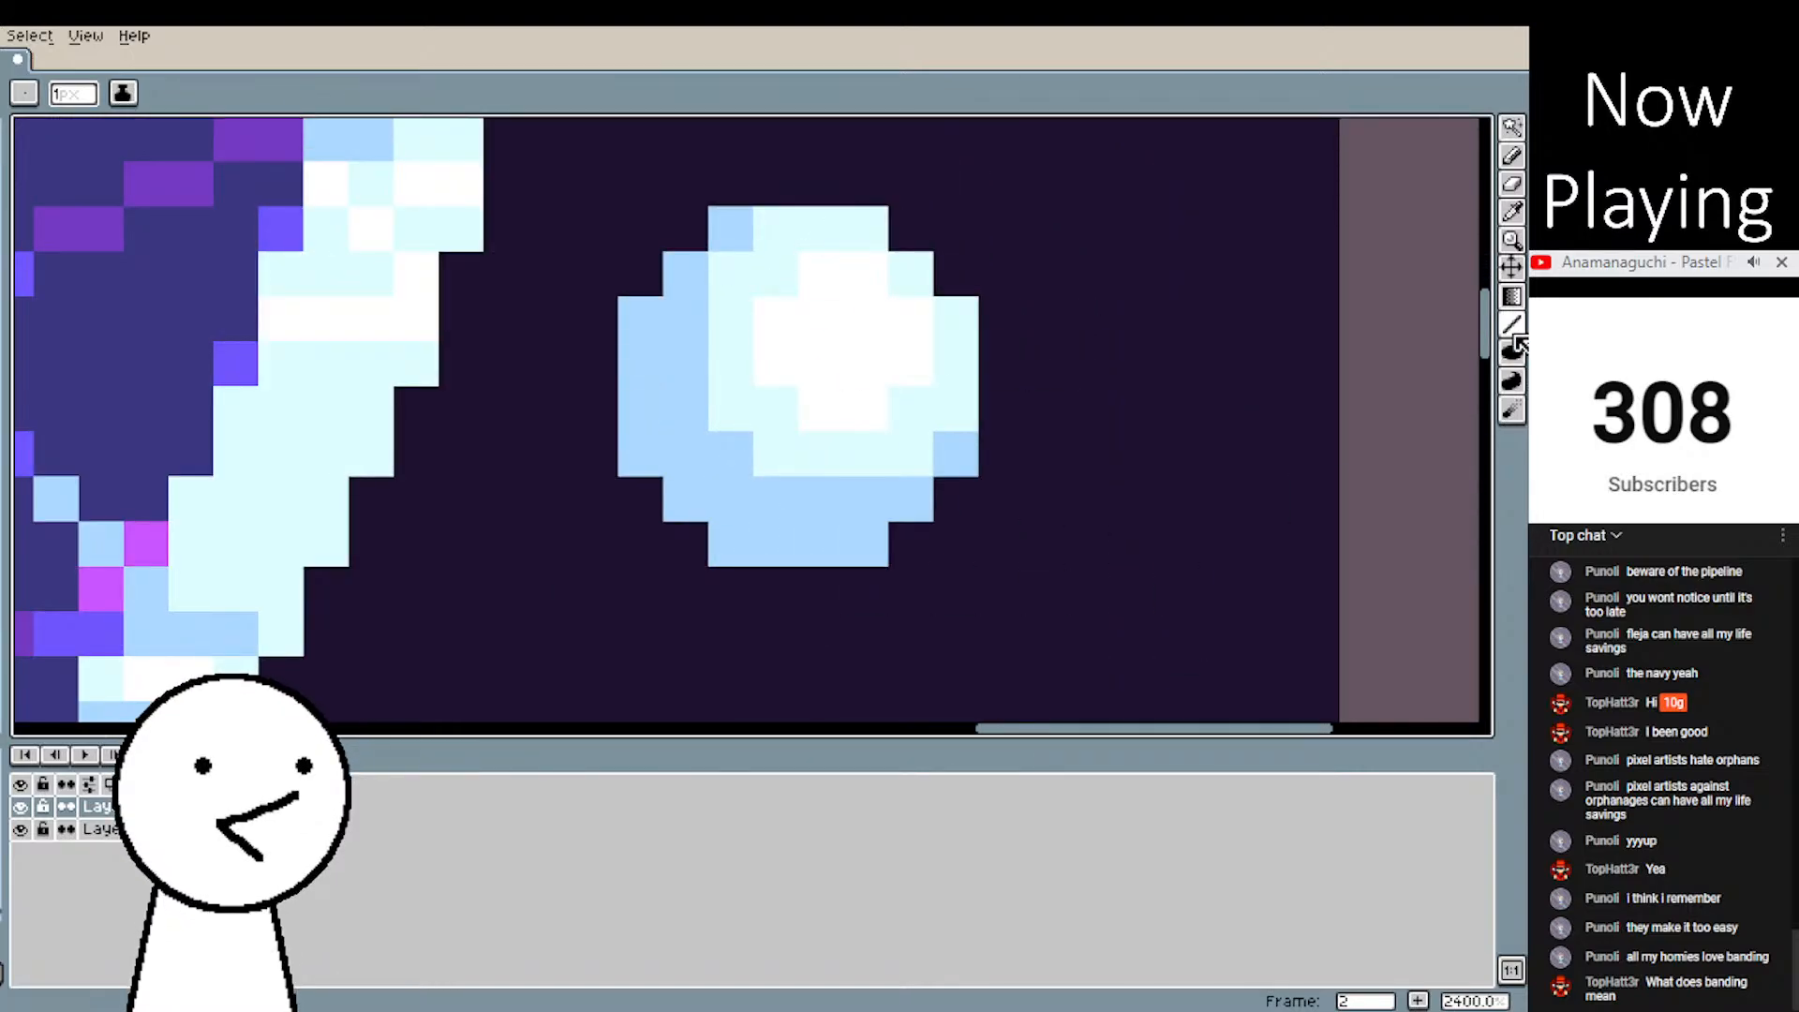
- Sample the blue-violet from the blade's cracks and paint a shadow along the ball's lower-left rim
click(1512, 216)
scroll(319, 356, down, 3)
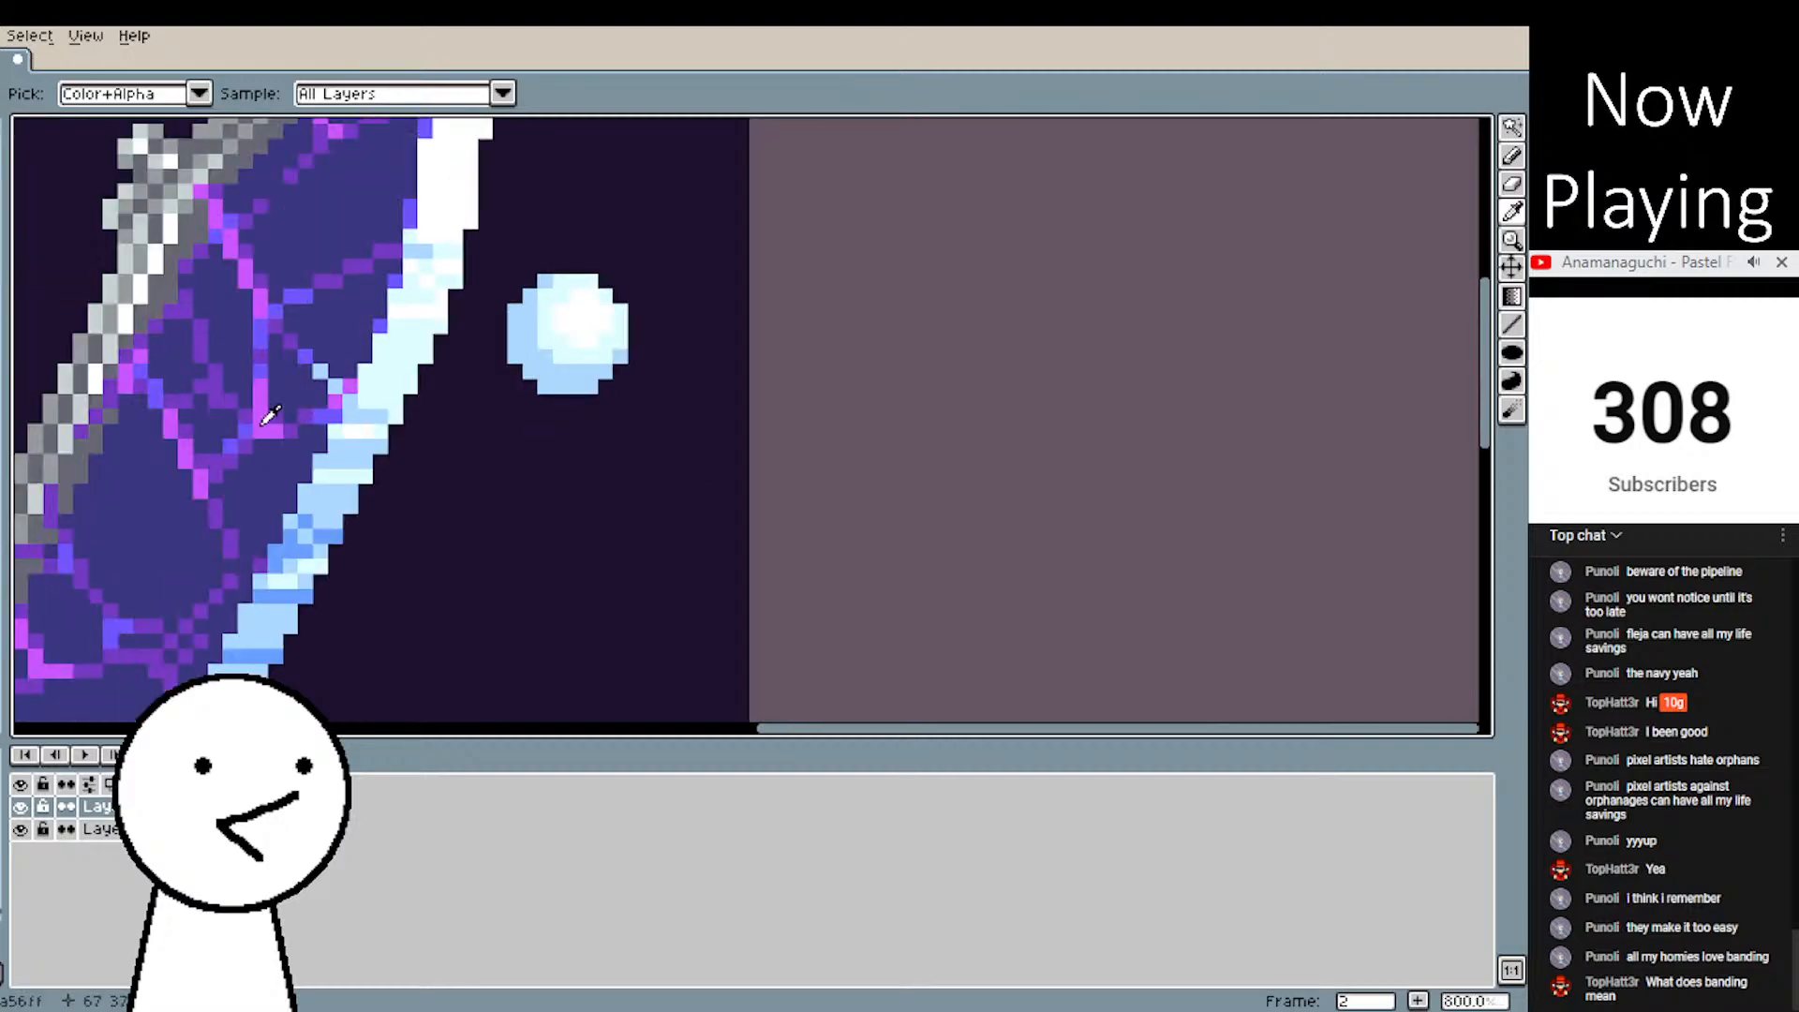
scroll(319, 412, up, 2)
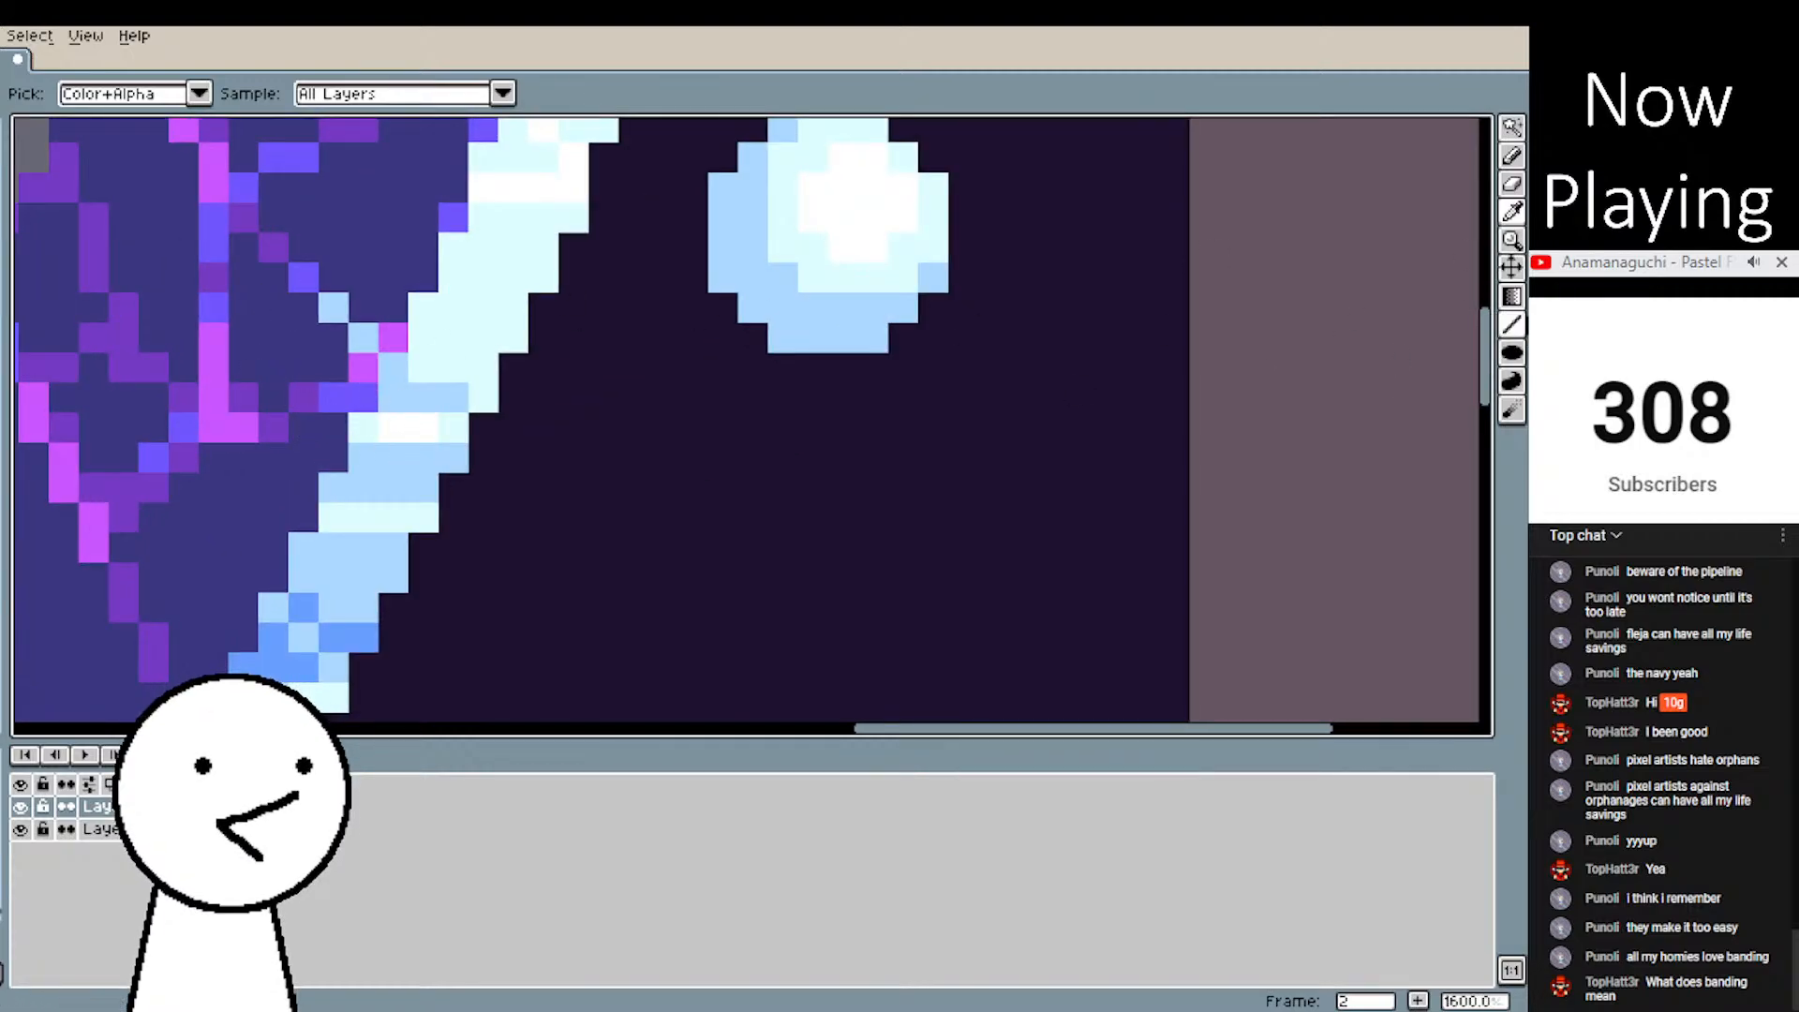
click(1513, 324)
mouse_move(723, 187)
mouse_down()
mouse_move(723, 278)
mouse_move(853, 330)
mouse_up()
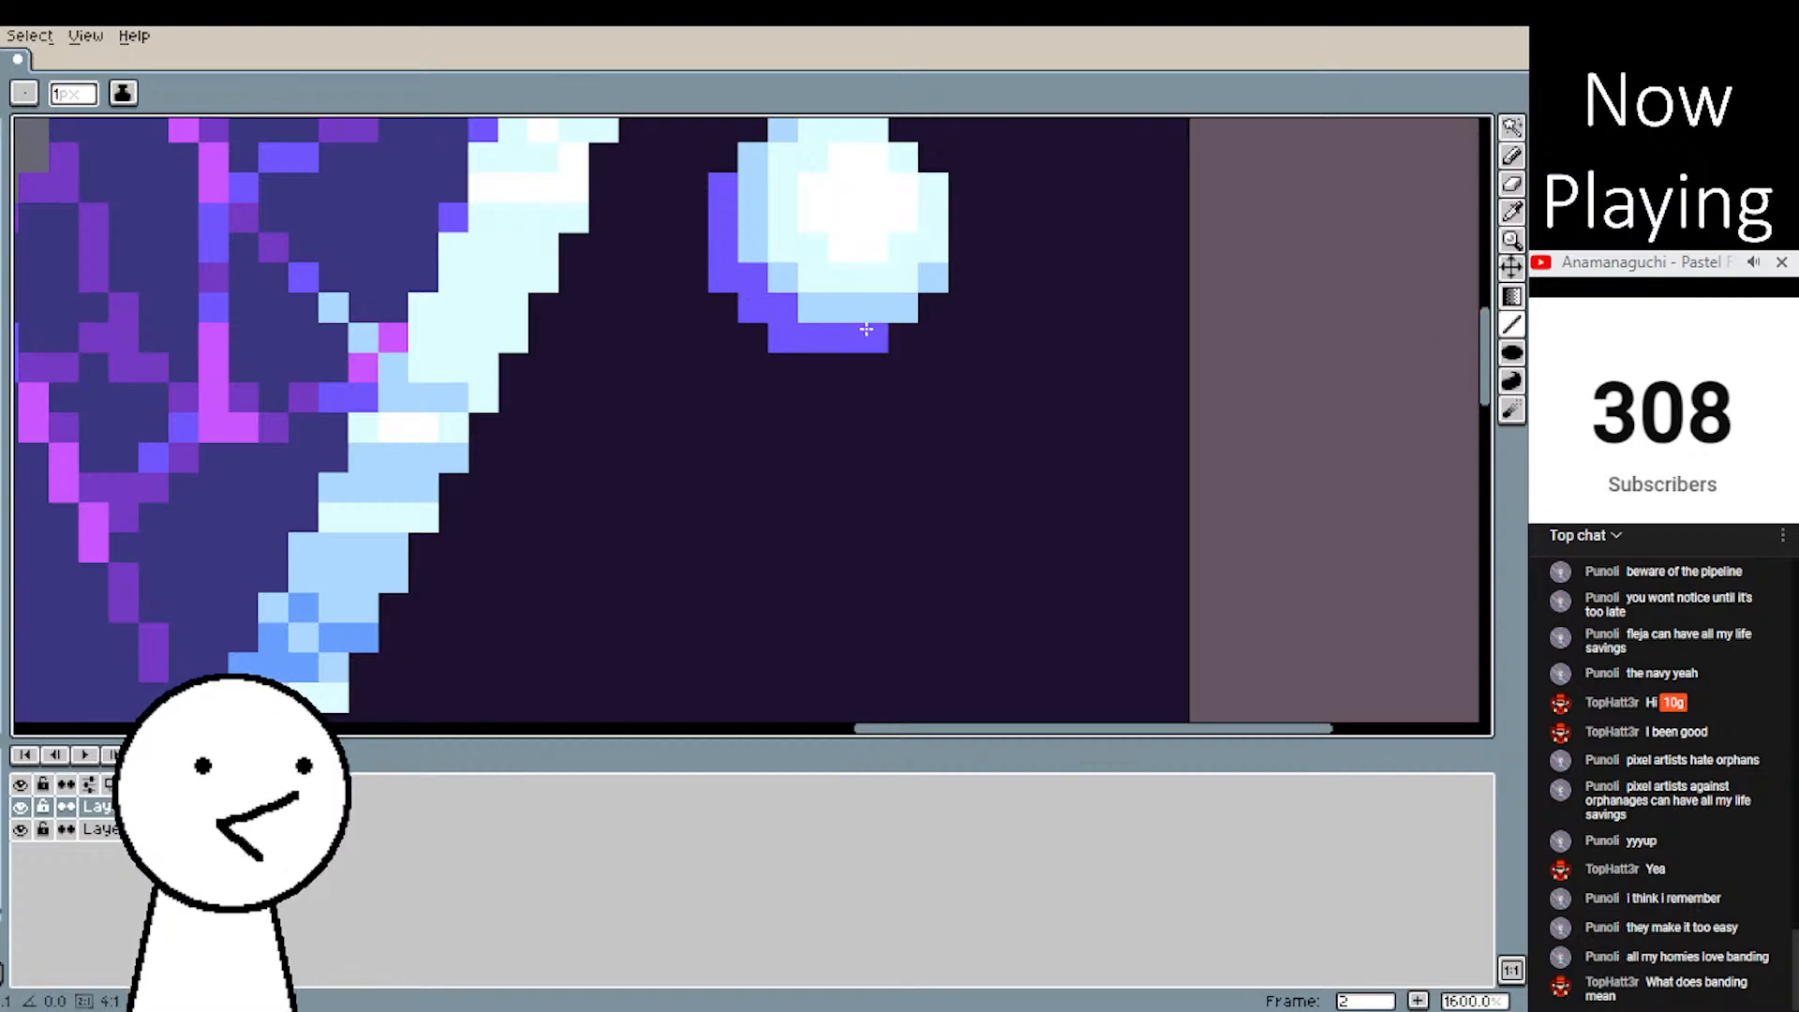
scroll(988, 313, down, 2)
scroll(907, 229, up, 3)
- Sample white from the ball's highlight and fill out the highlight's corners, extending it toward the lower-right rim
click(1517, 187)
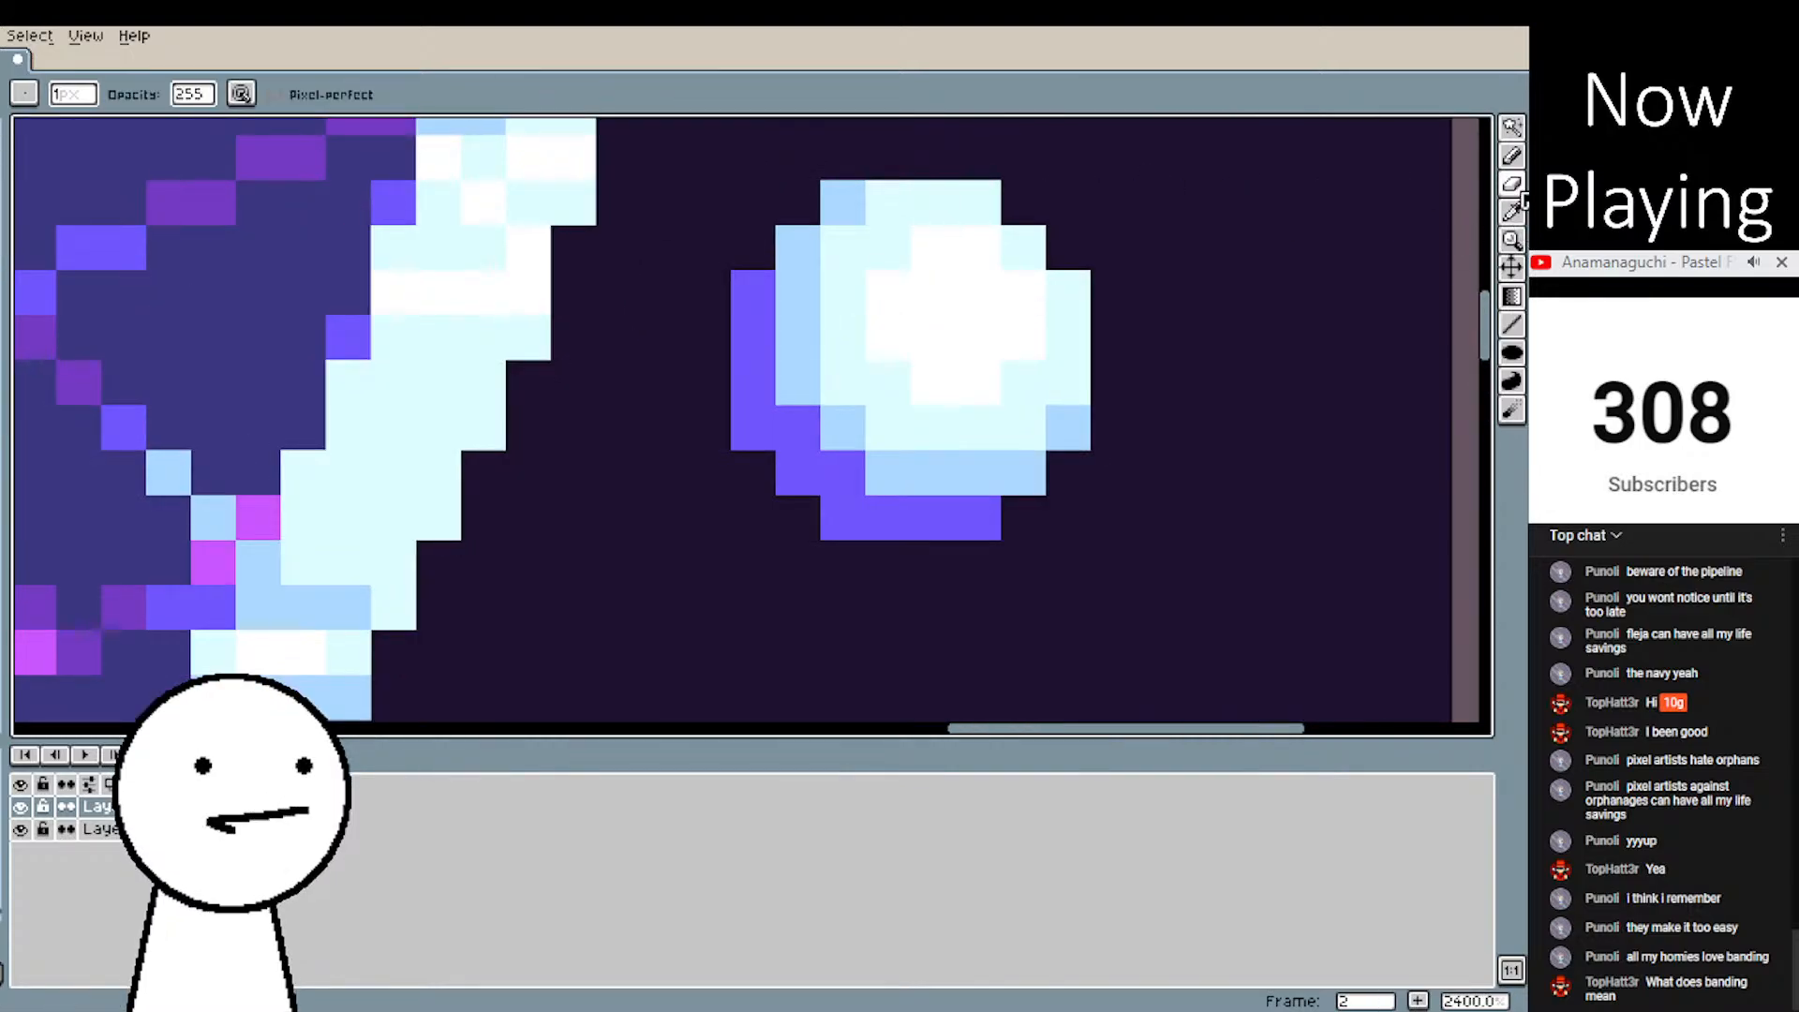
click(1513, 212)
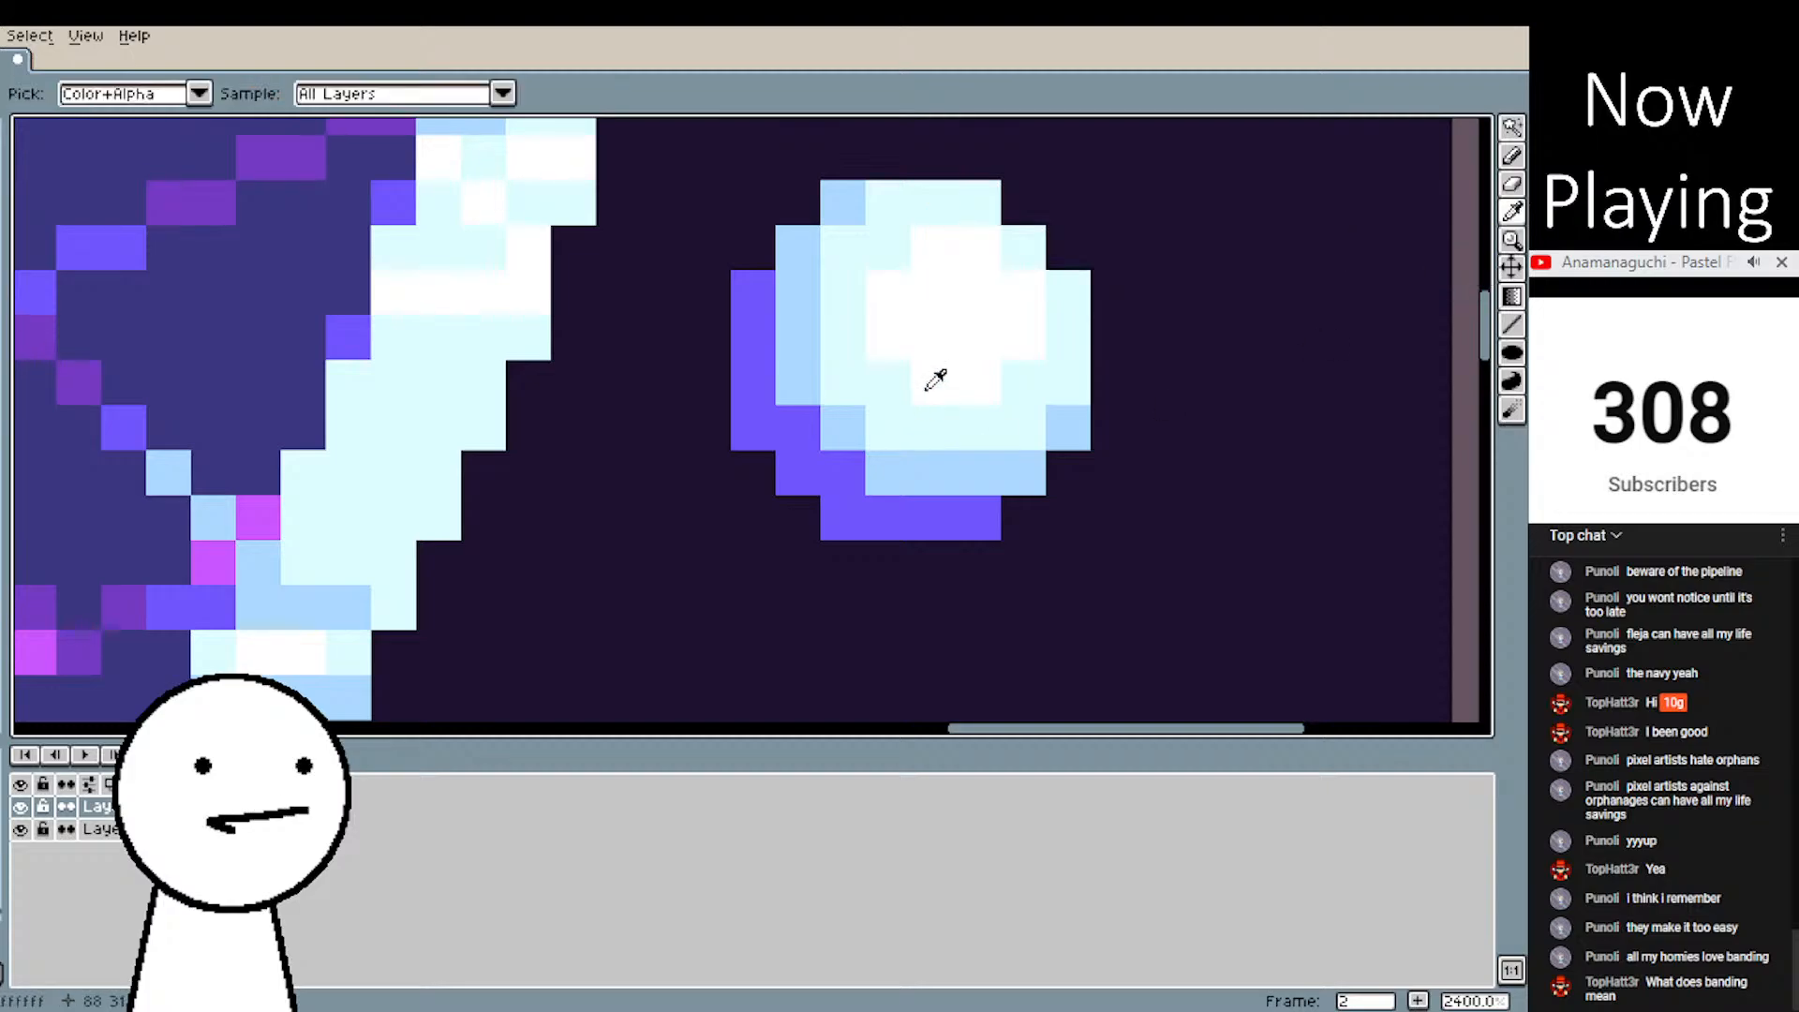
click(1513, 324)
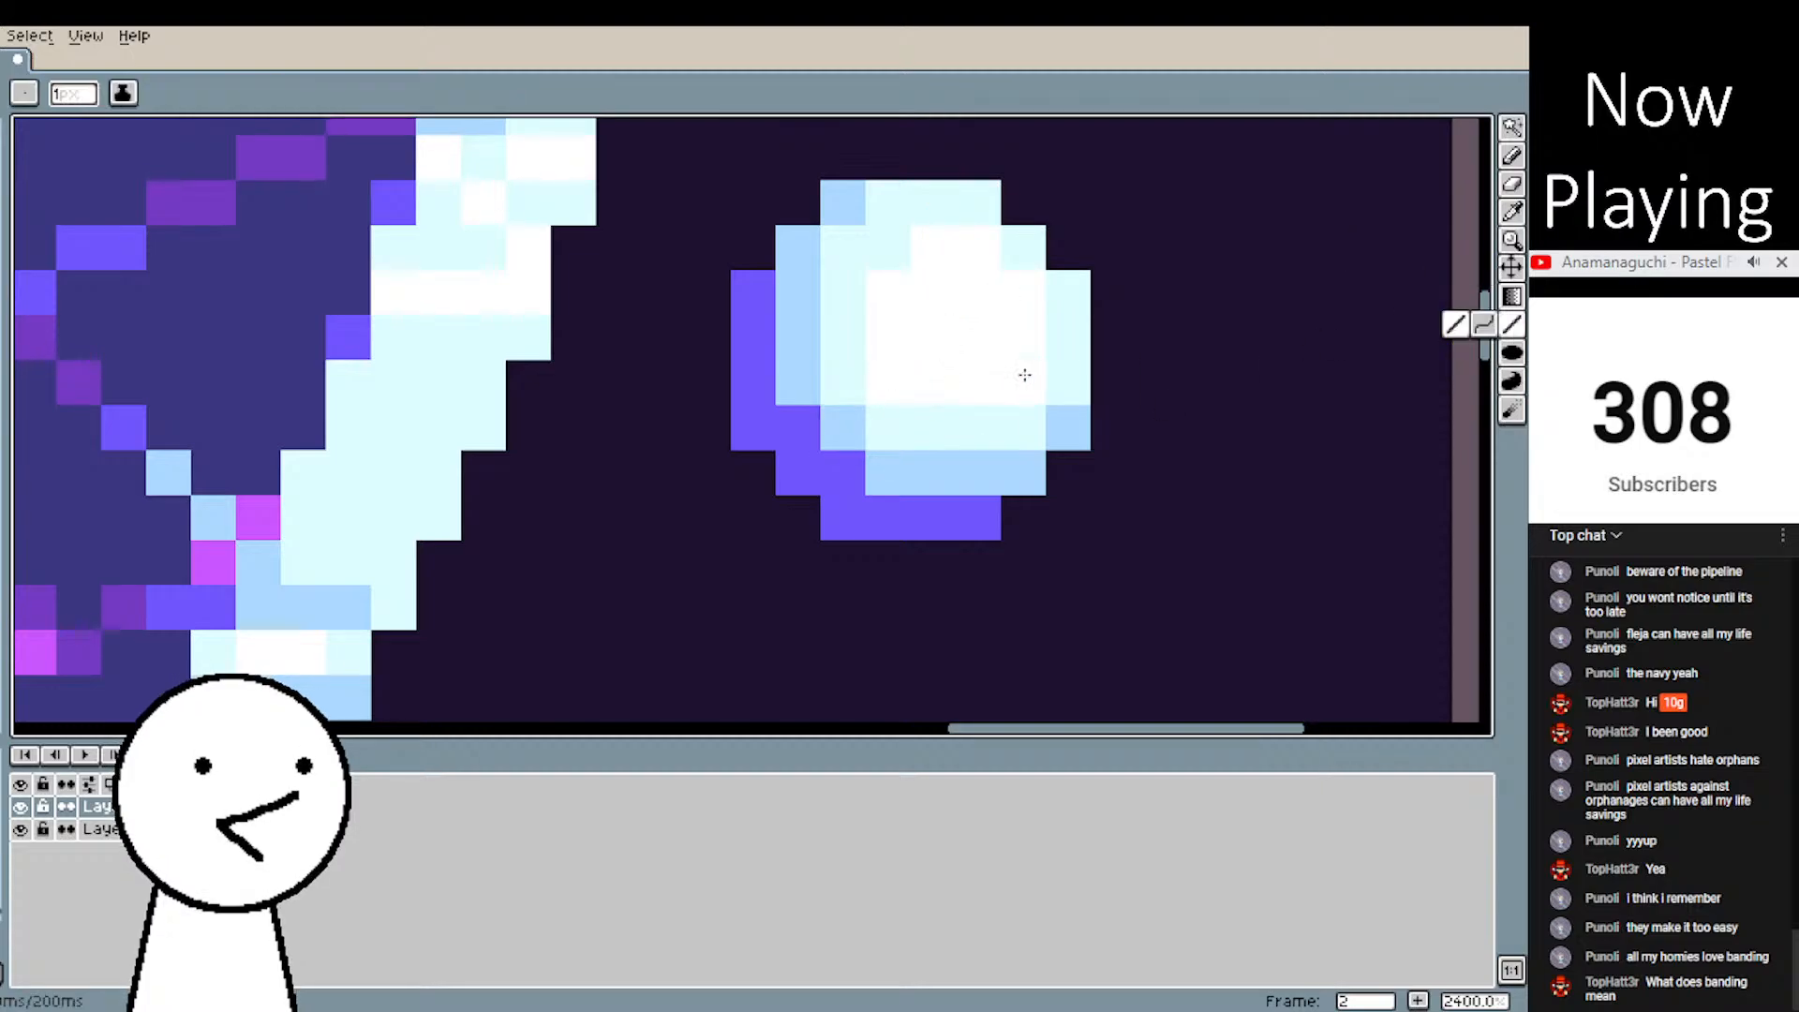
scroll(1025, 249, down, 6)
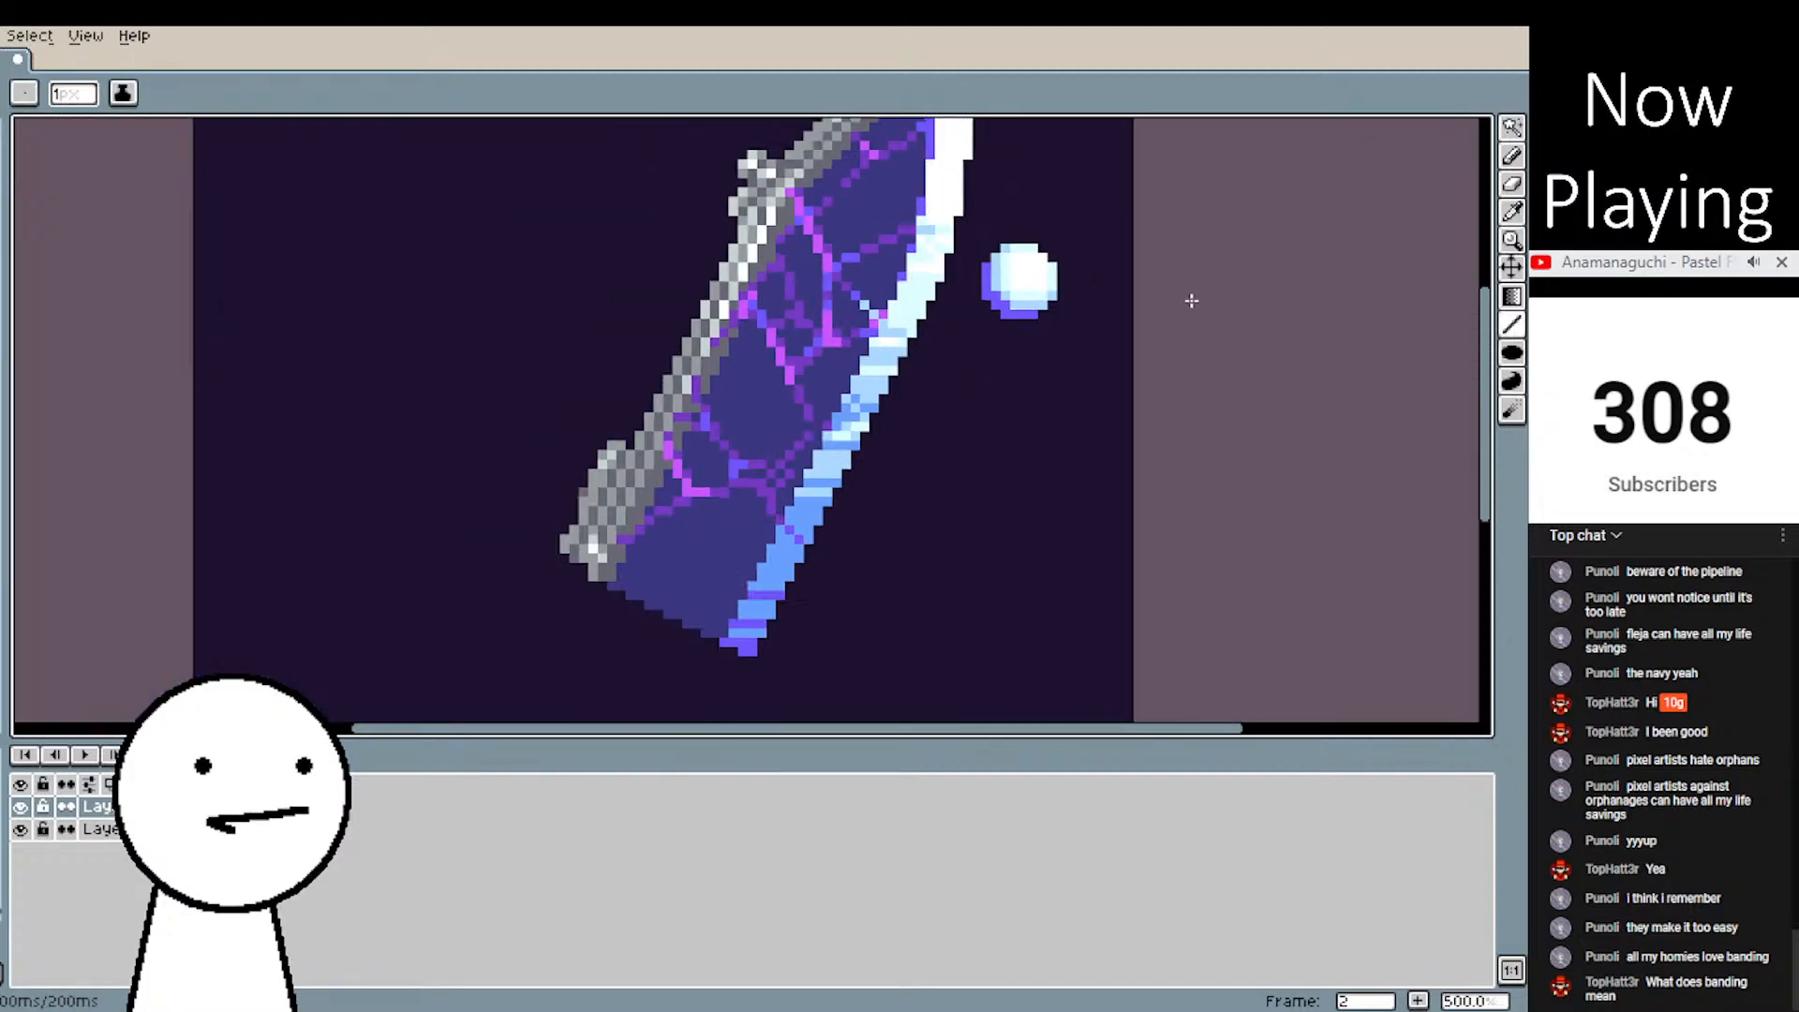
scroll(1078, 267, up, 2)
scroll(1062, 309, up, 2)
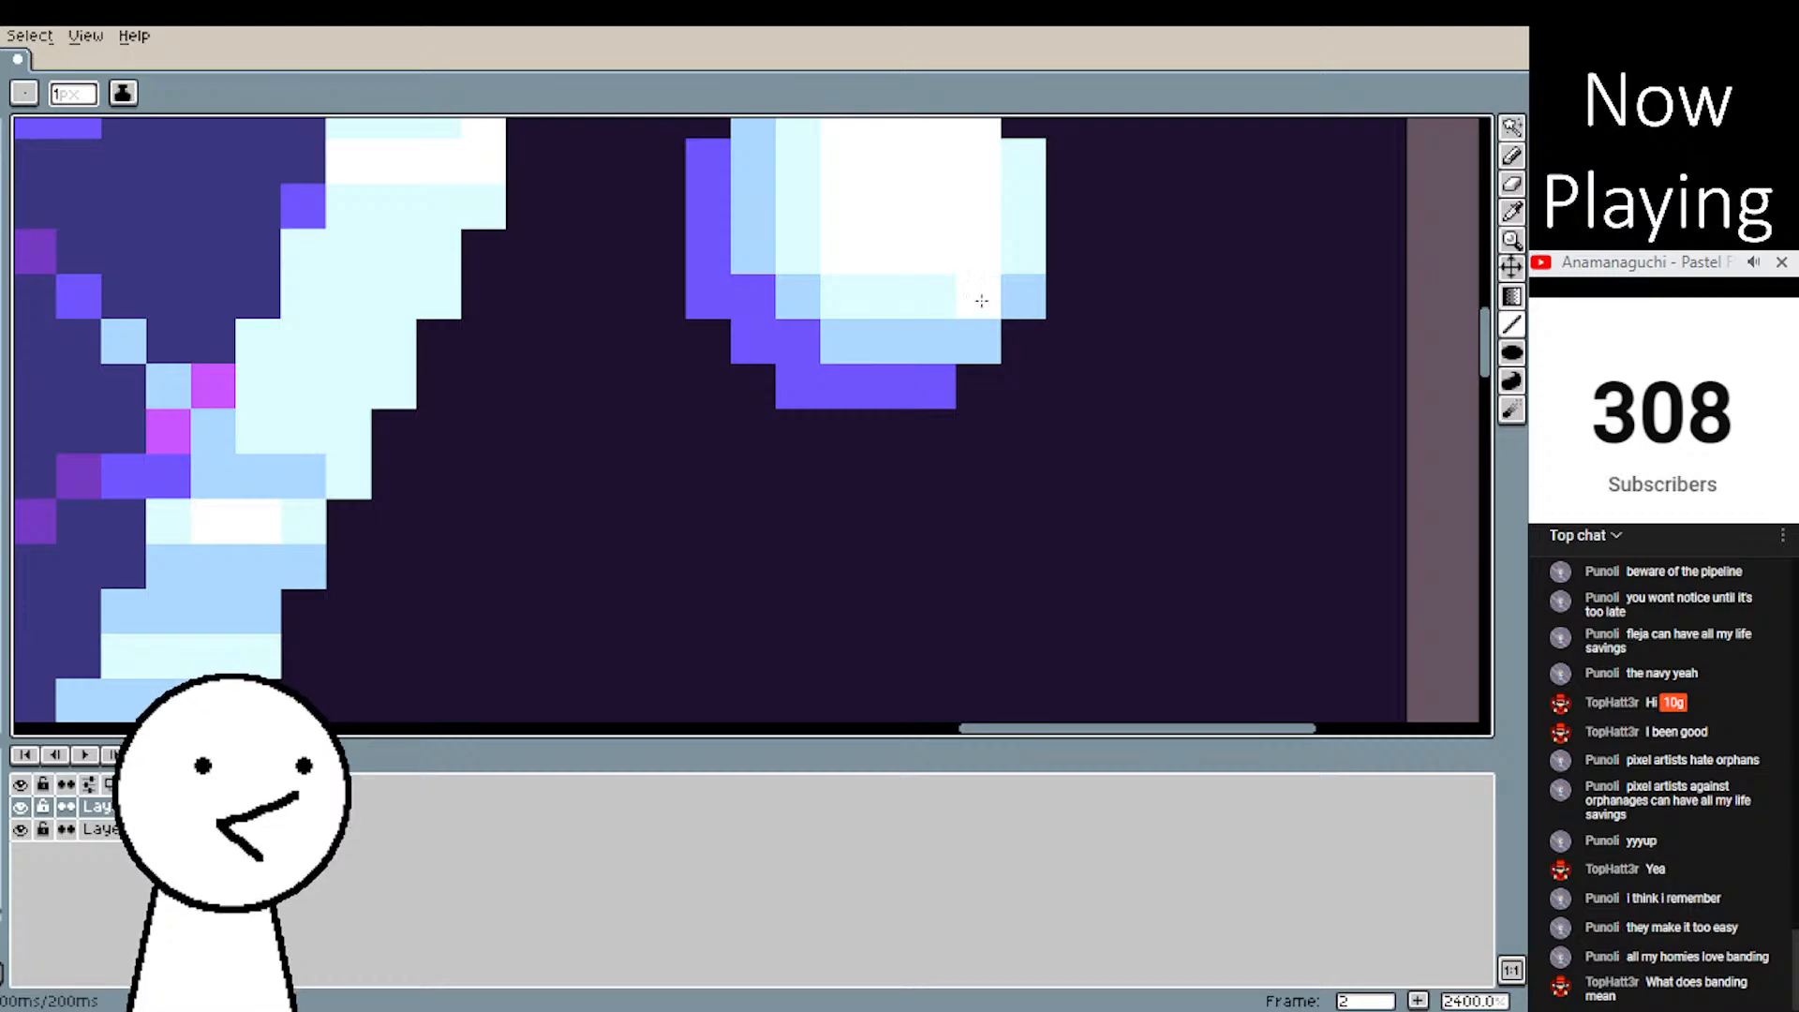
scroll(1031, 323, down, 3)
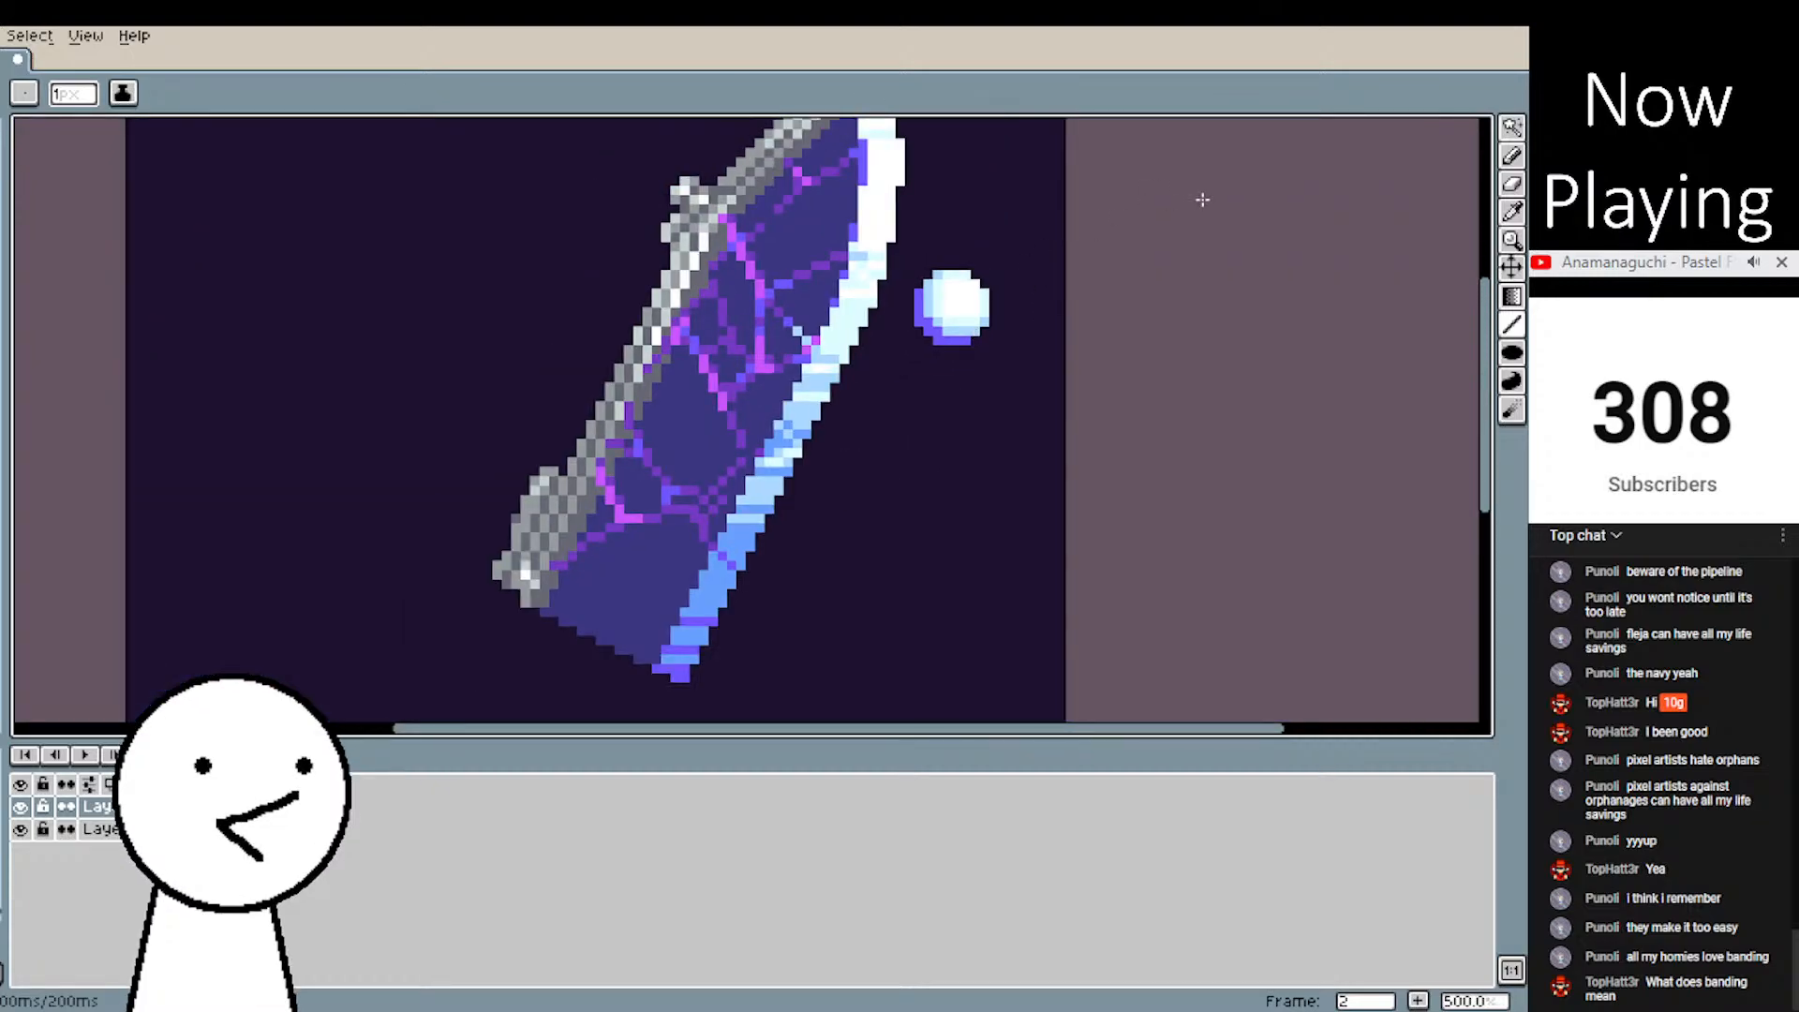
- Select the shaded ball with a rectangular marquee and delete it from the canvas
drag(1512, 127, 1358, 121)
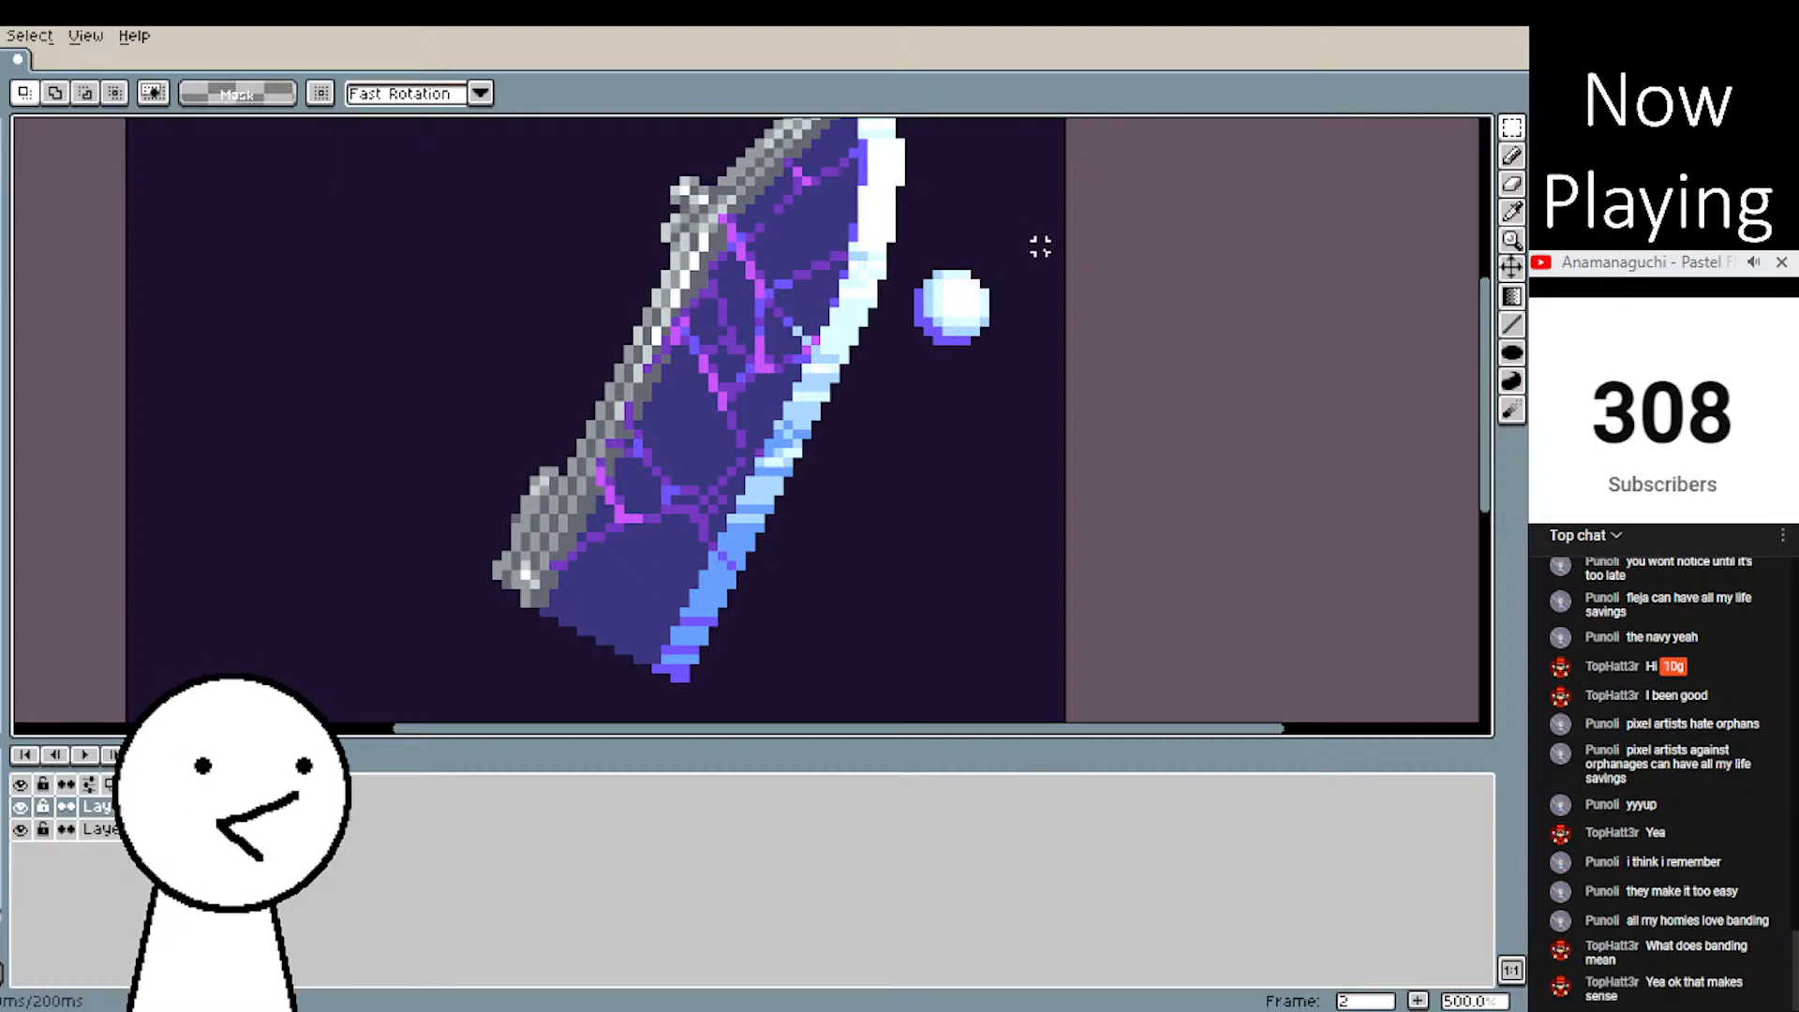
scroll(1028, 284, up, 2)
drag(1014, 239, 806, 416)
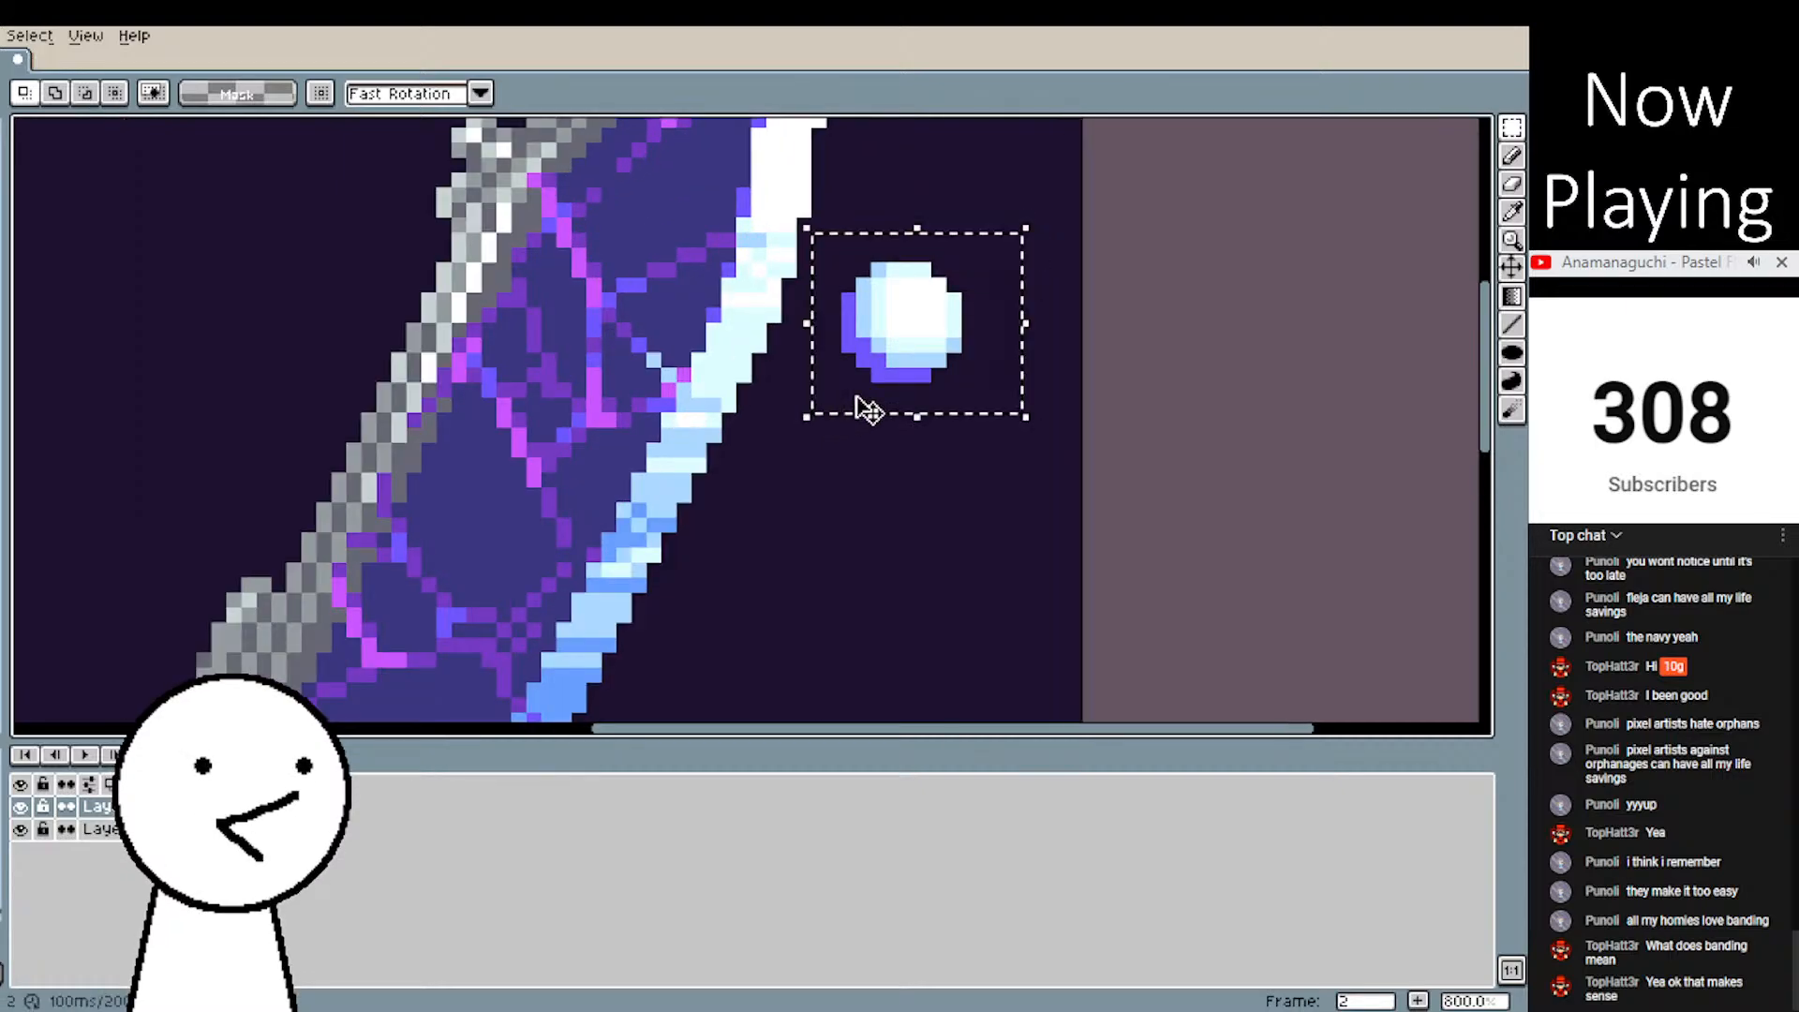
key(Delete)
scroll(893, 295, down, 4)
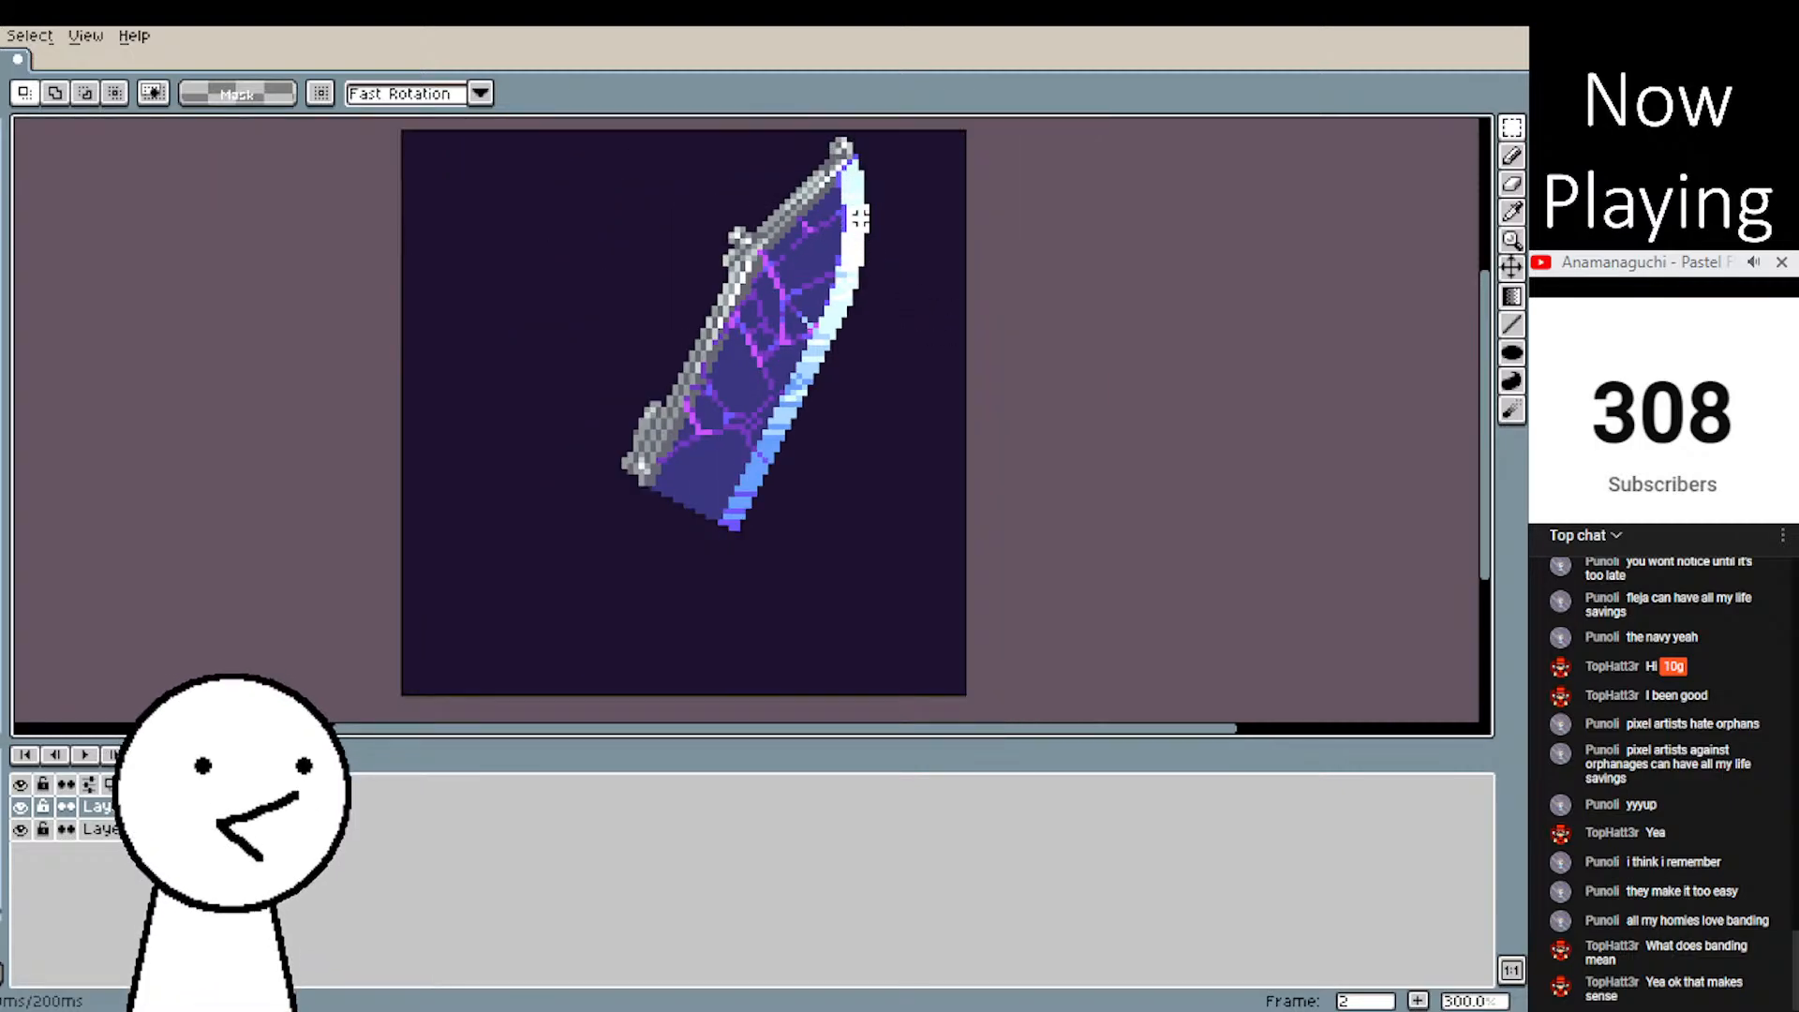
- Examine the blade's grey spine, purple cracks and bright cutting edge, both close up and as a whole
scroll(860, 217, up, 6)
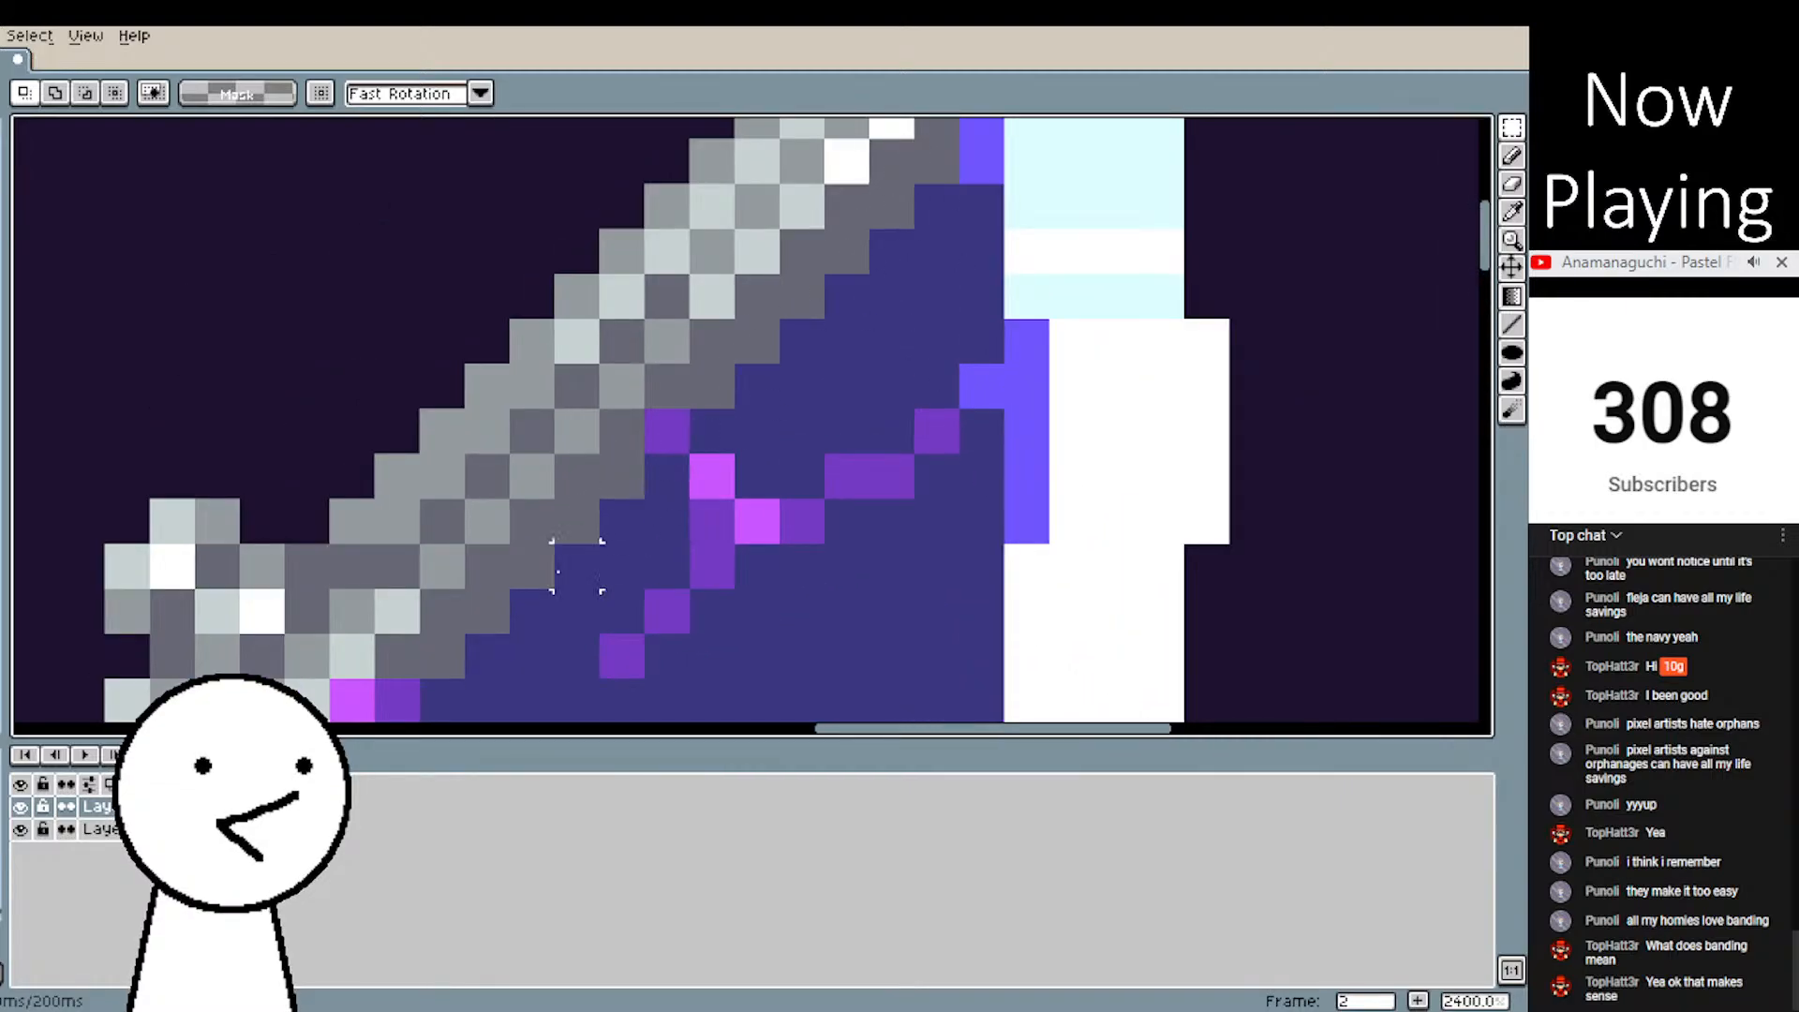
scroll(408, 654, down, 6)
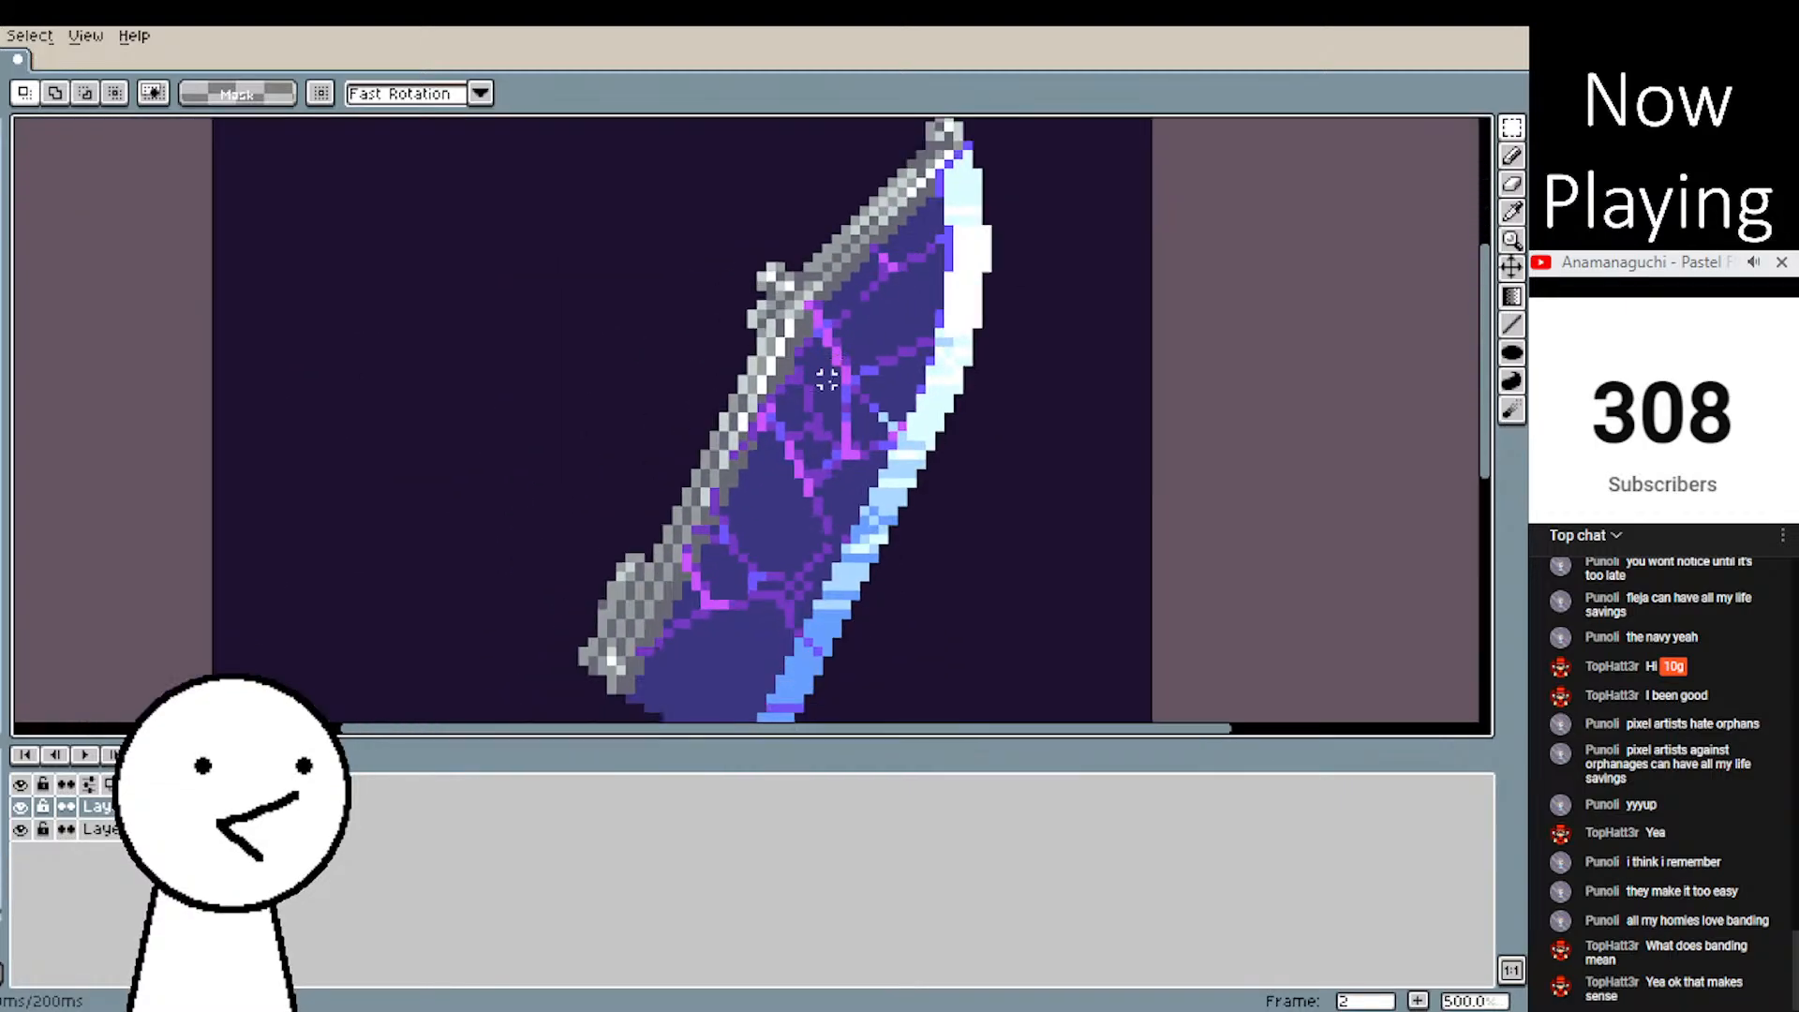
scroll(794, 499, up, 2)
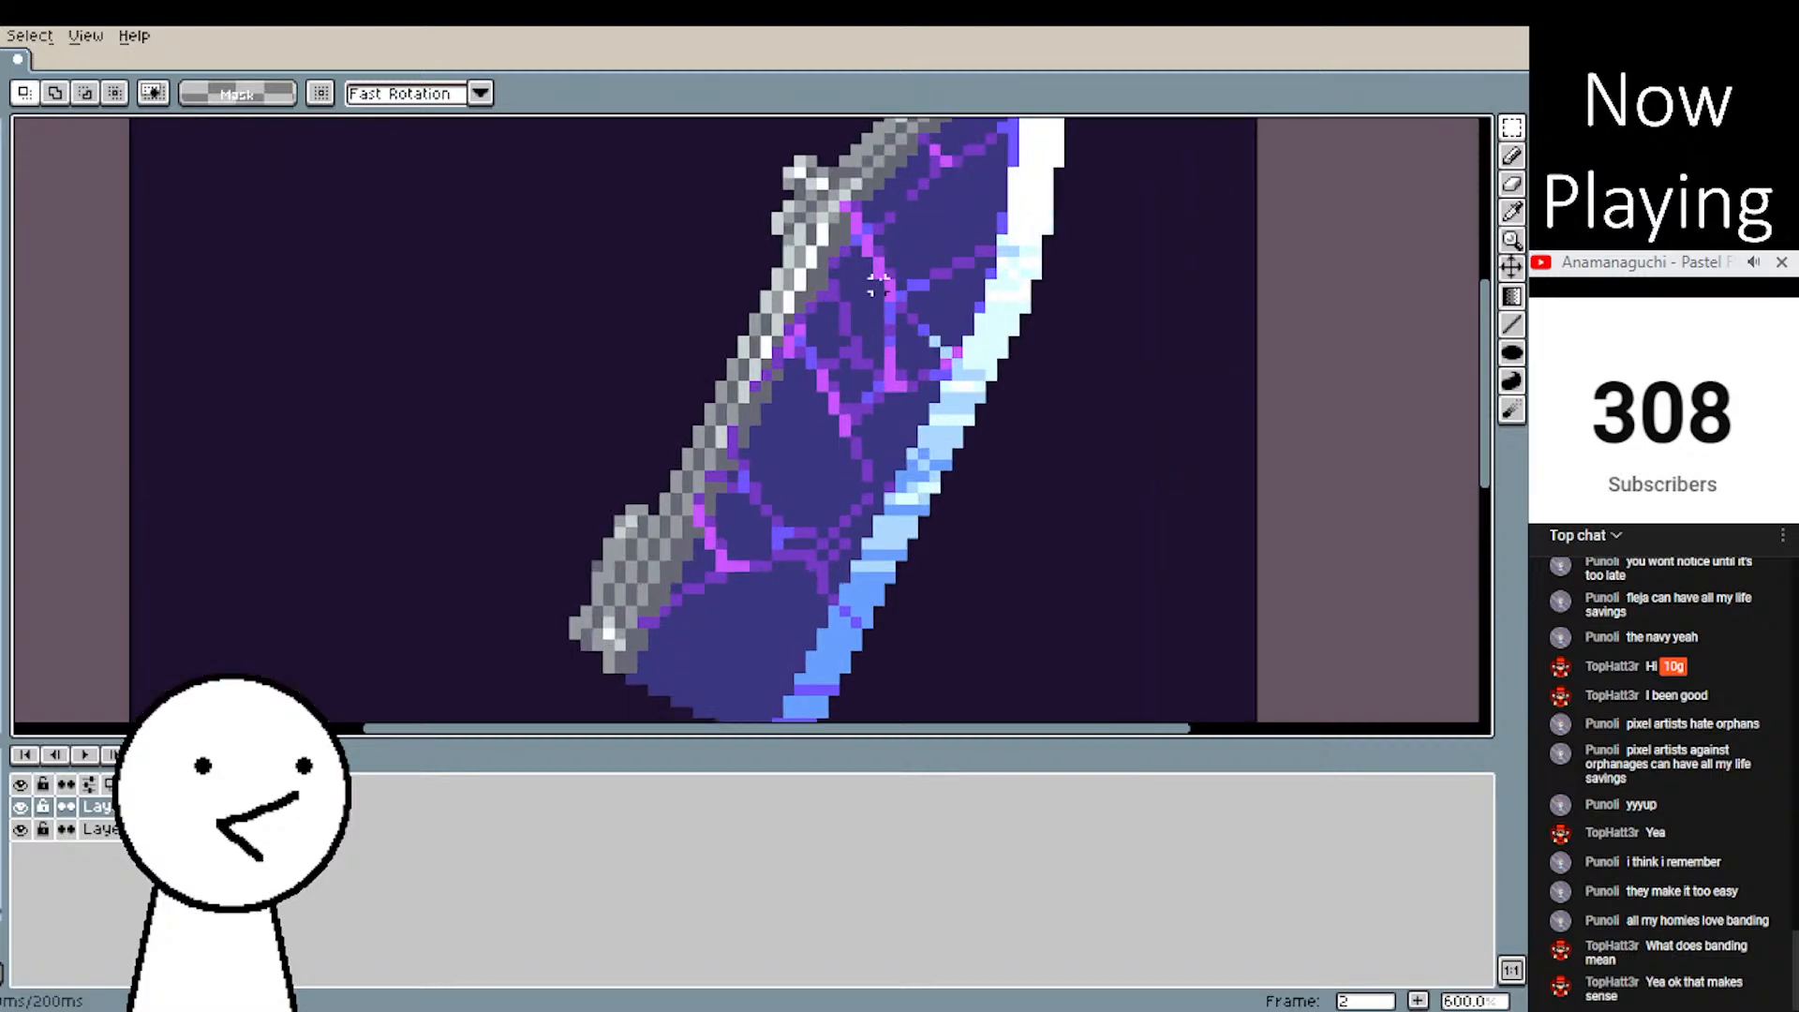
scroll(934, 272, down, 2)
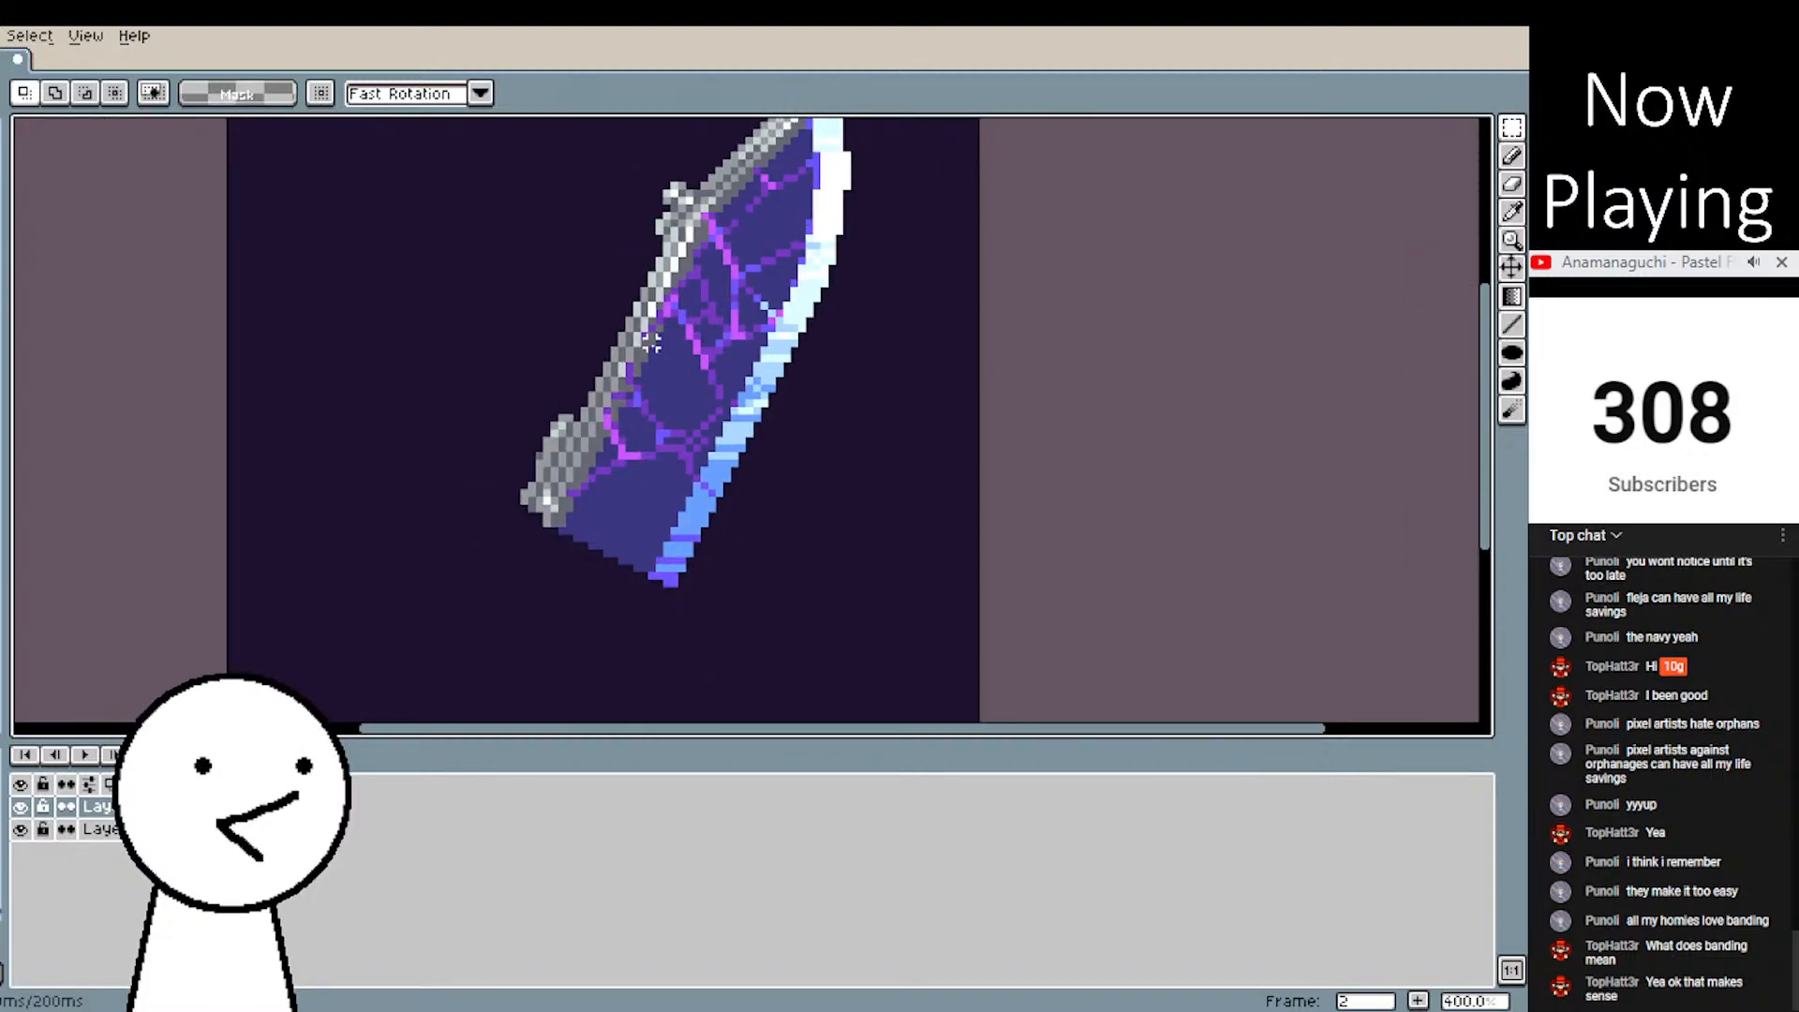
scroll(659, 398, up, 2)
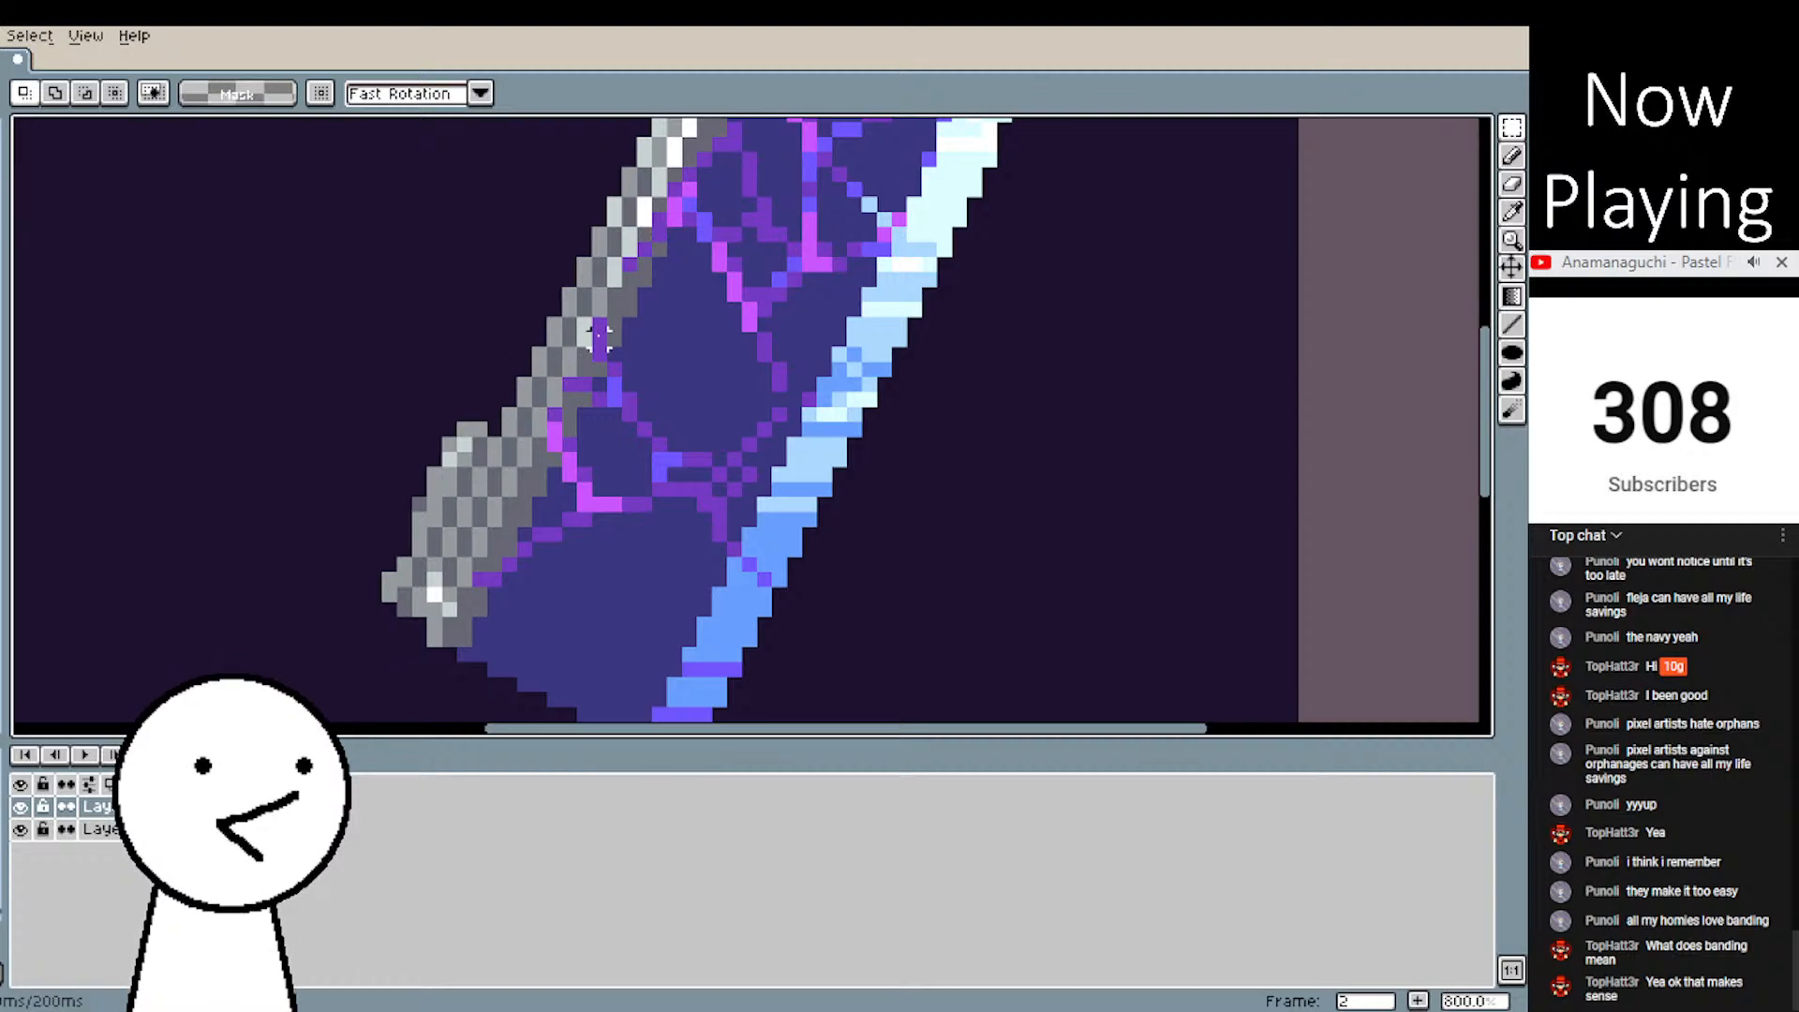
scroll(803, 221, down, 3)
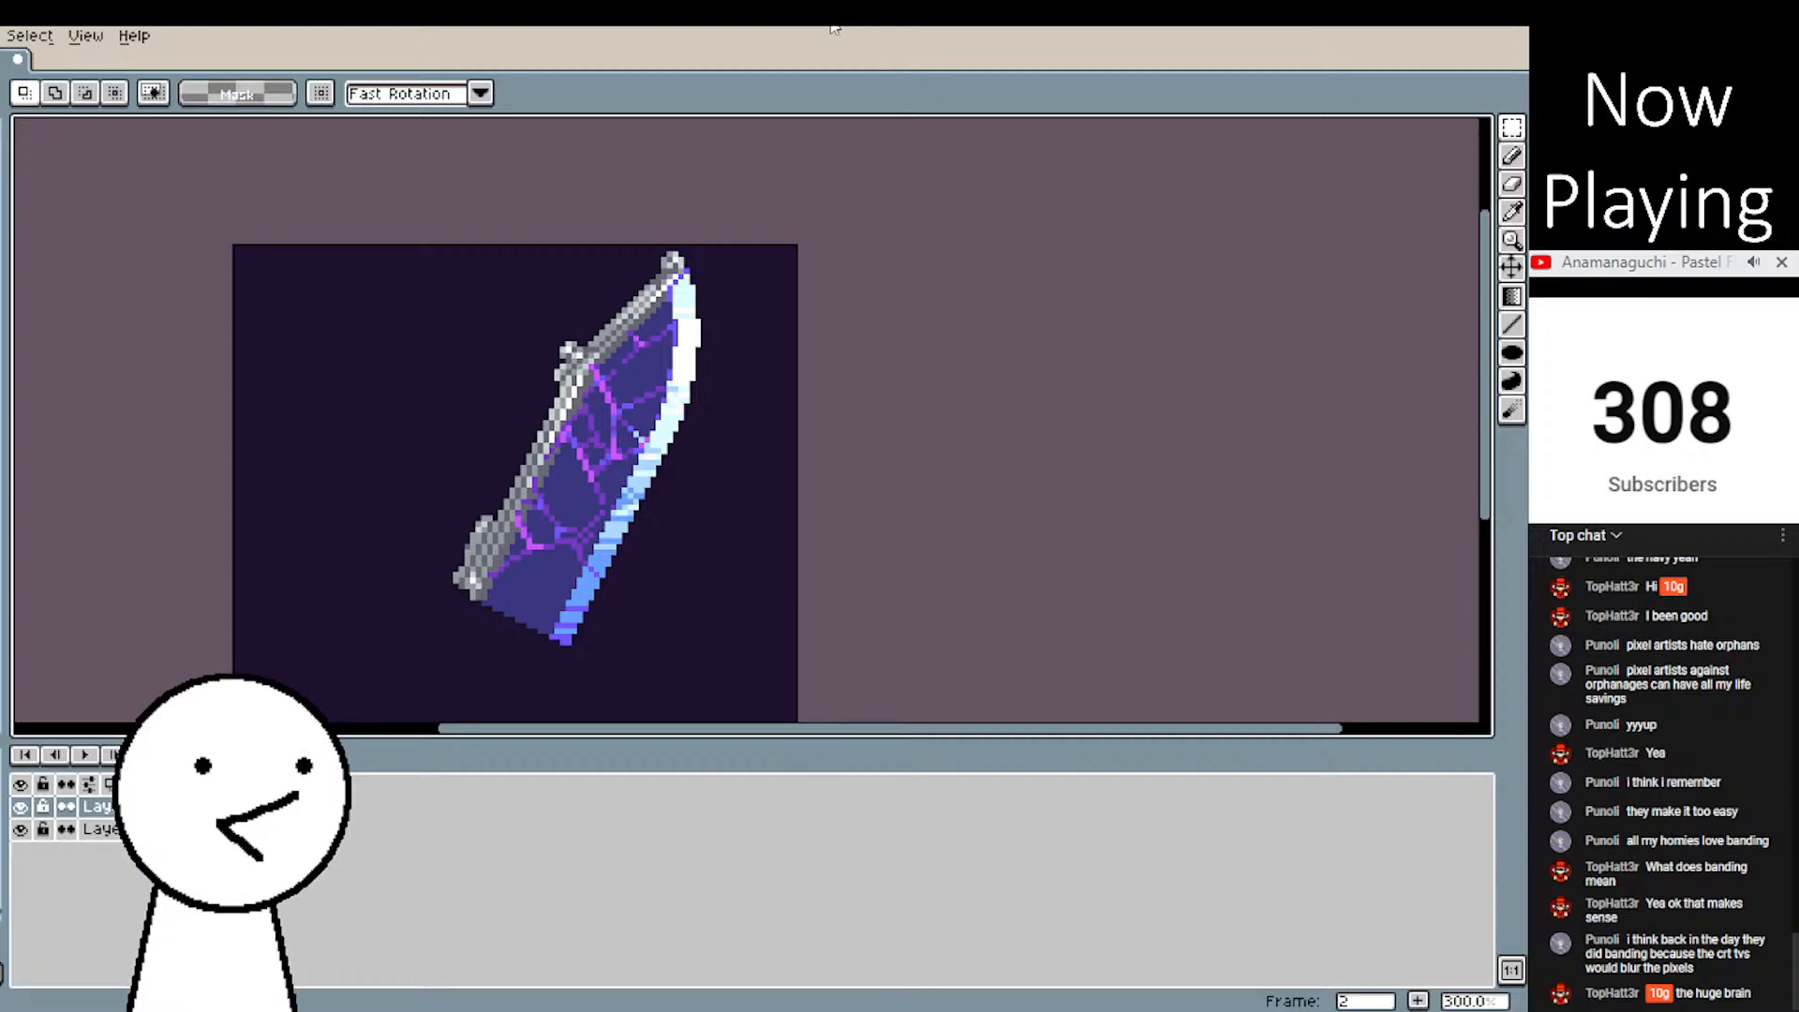
scroll(630, 424, up, 2)
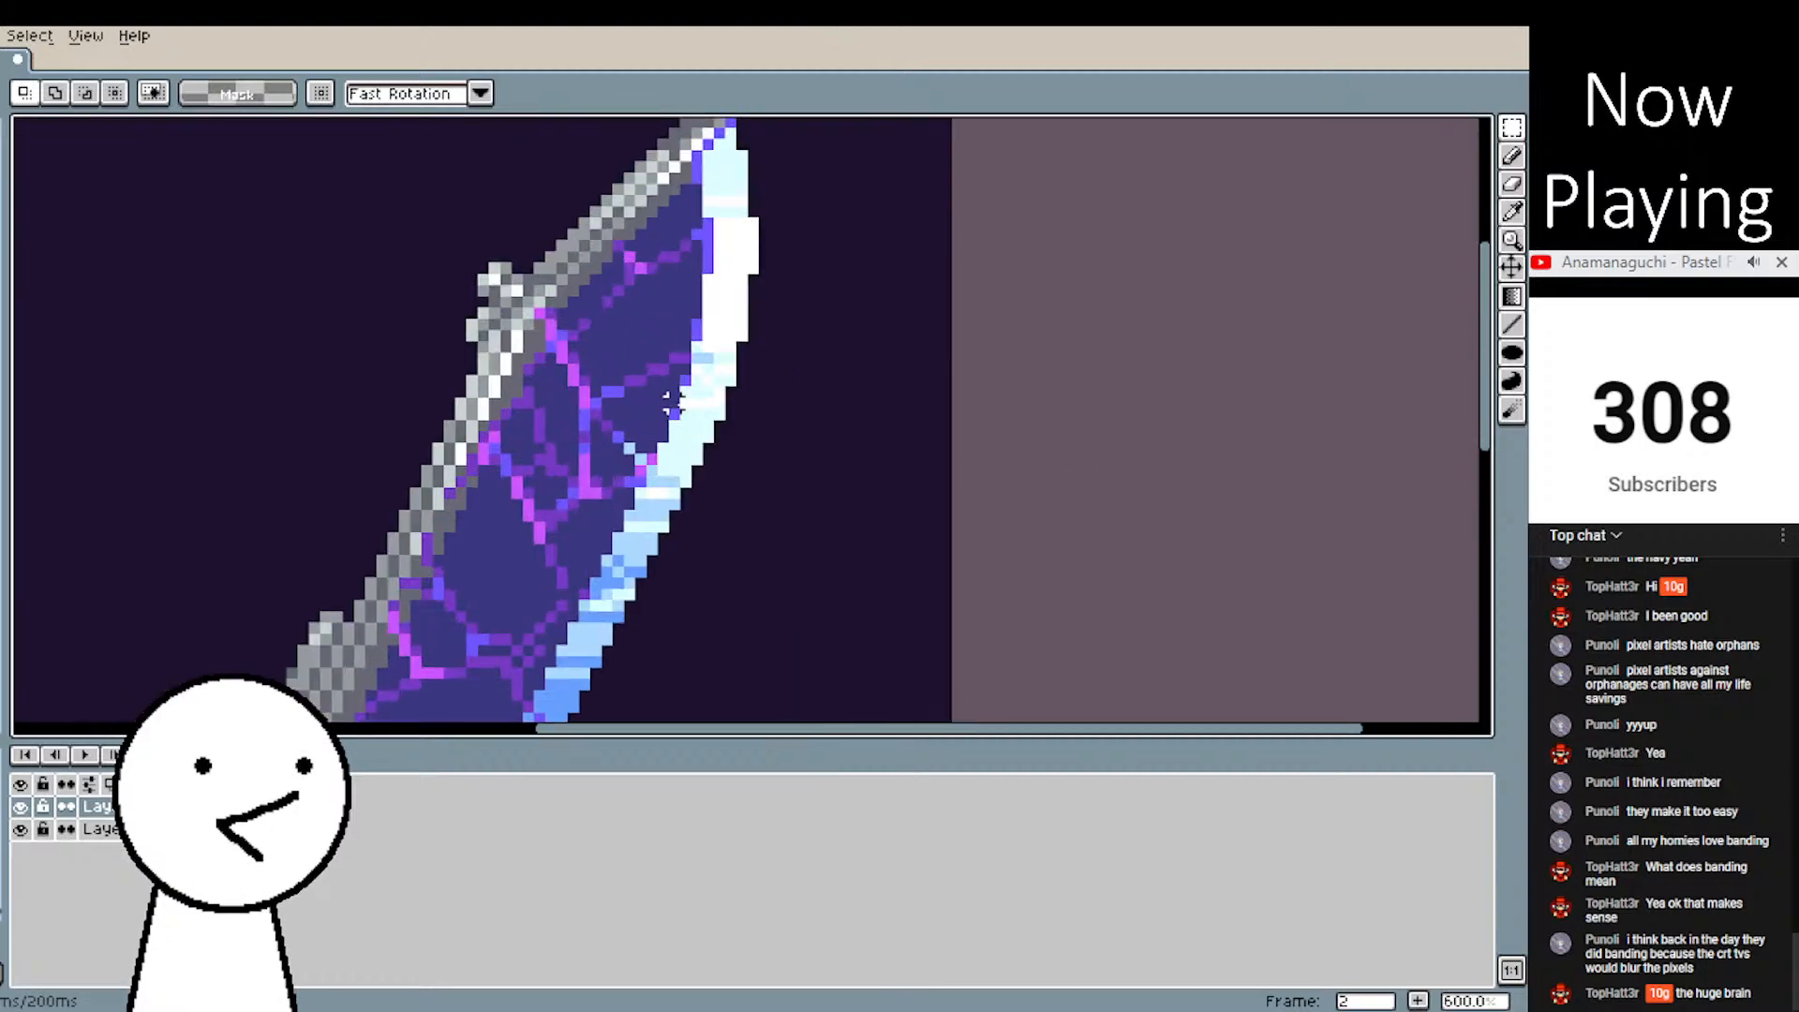
scroll(630, 423, down, 2)
drag(738, 396, 876, 422)
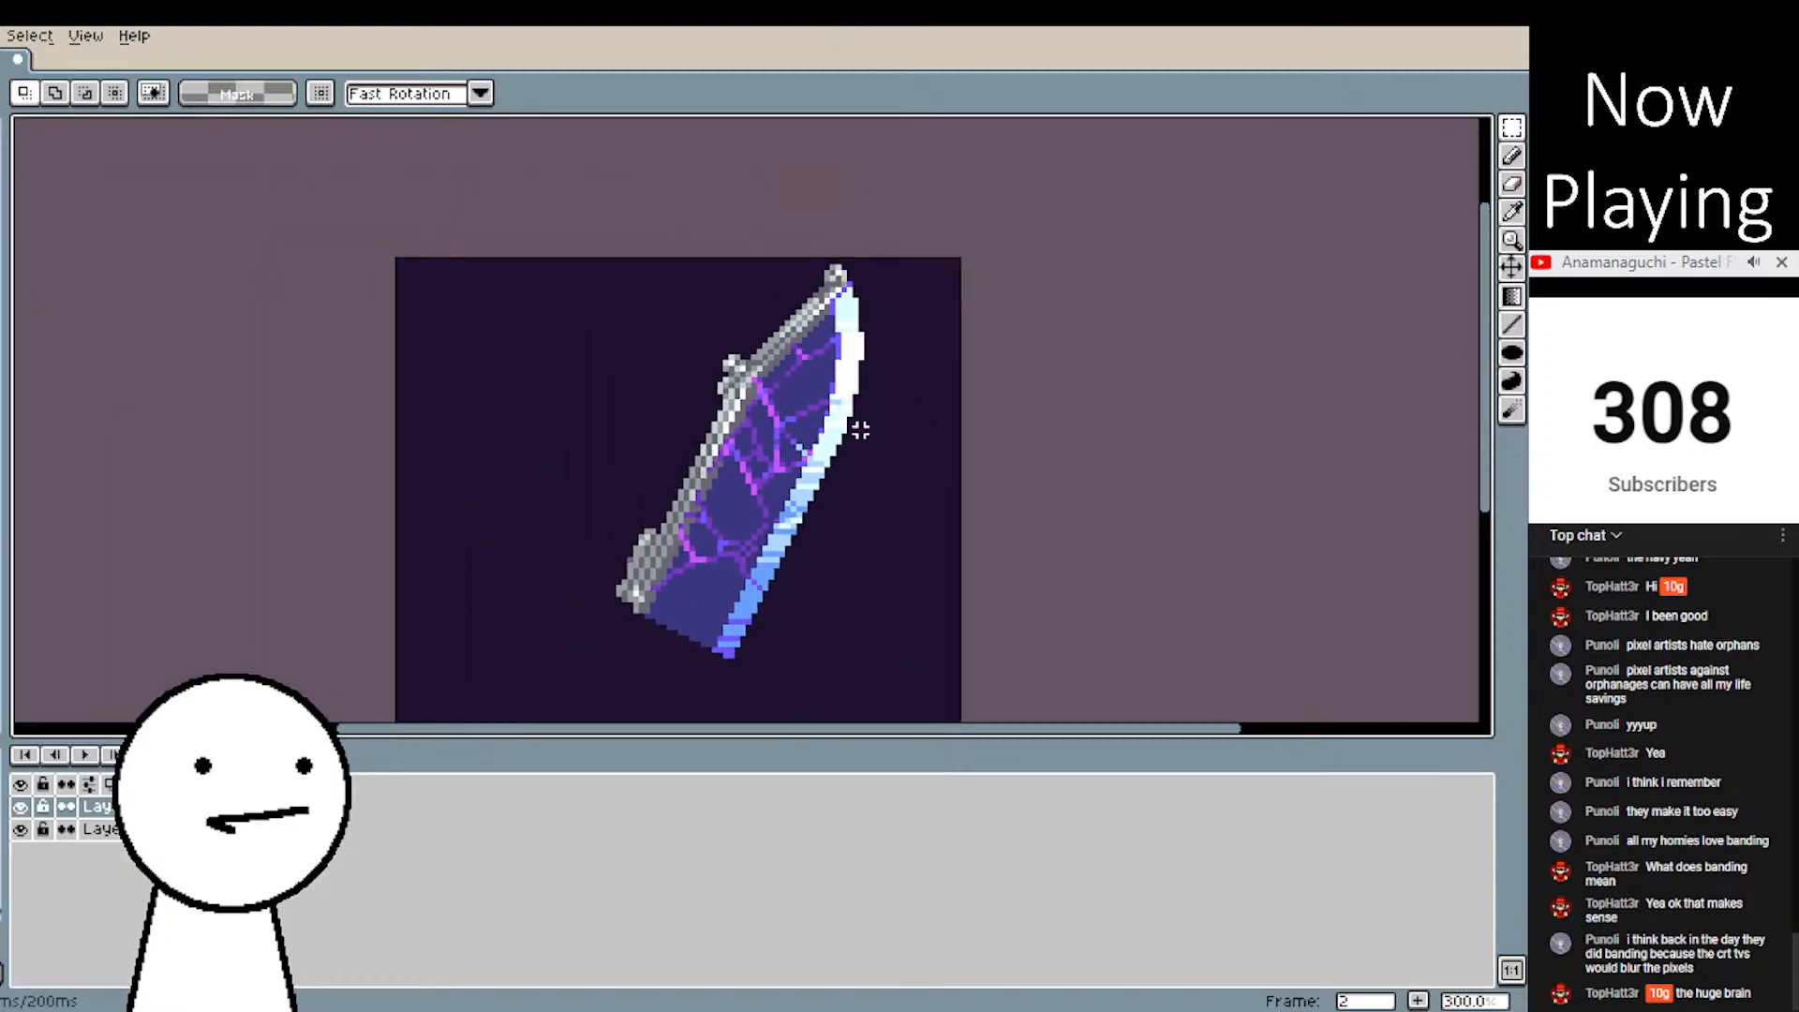
scroll(877, 421, up, 3)
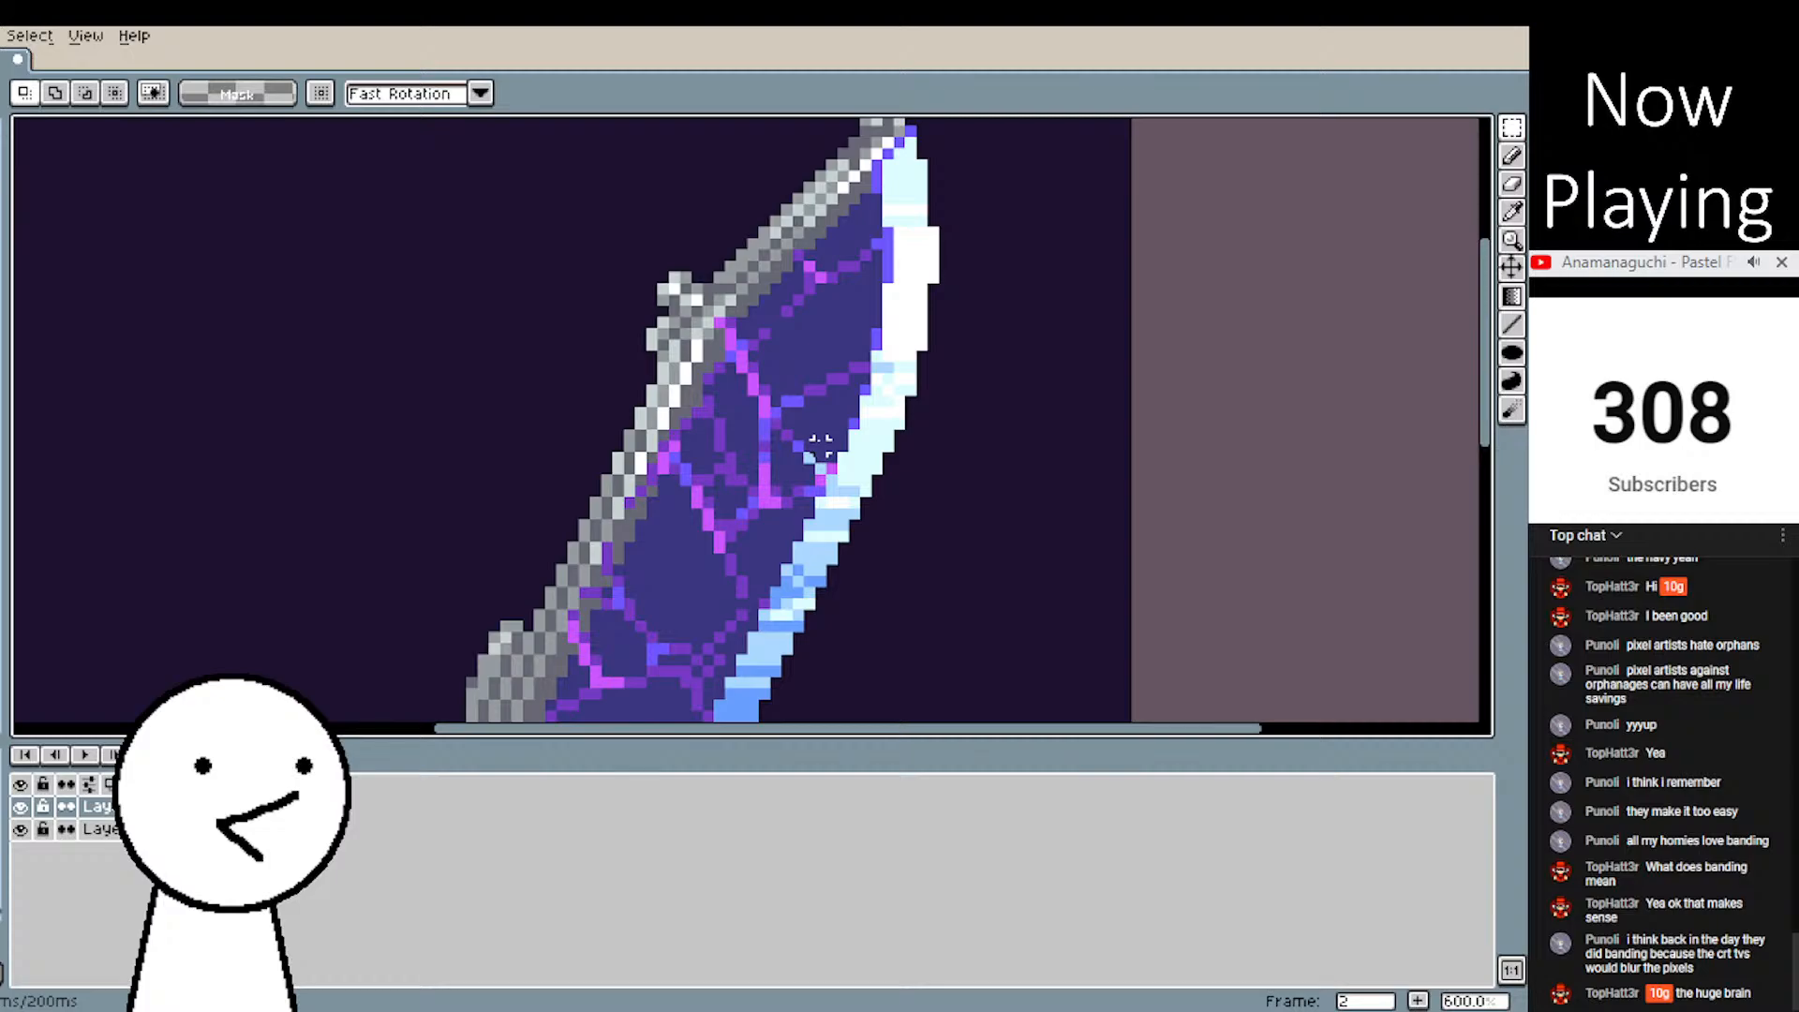
- Sample the dark purple from the cracks and fill the one-pixel gap in the crack beside the grey spine with the Pencil
scroll(602, 600, up, 5)
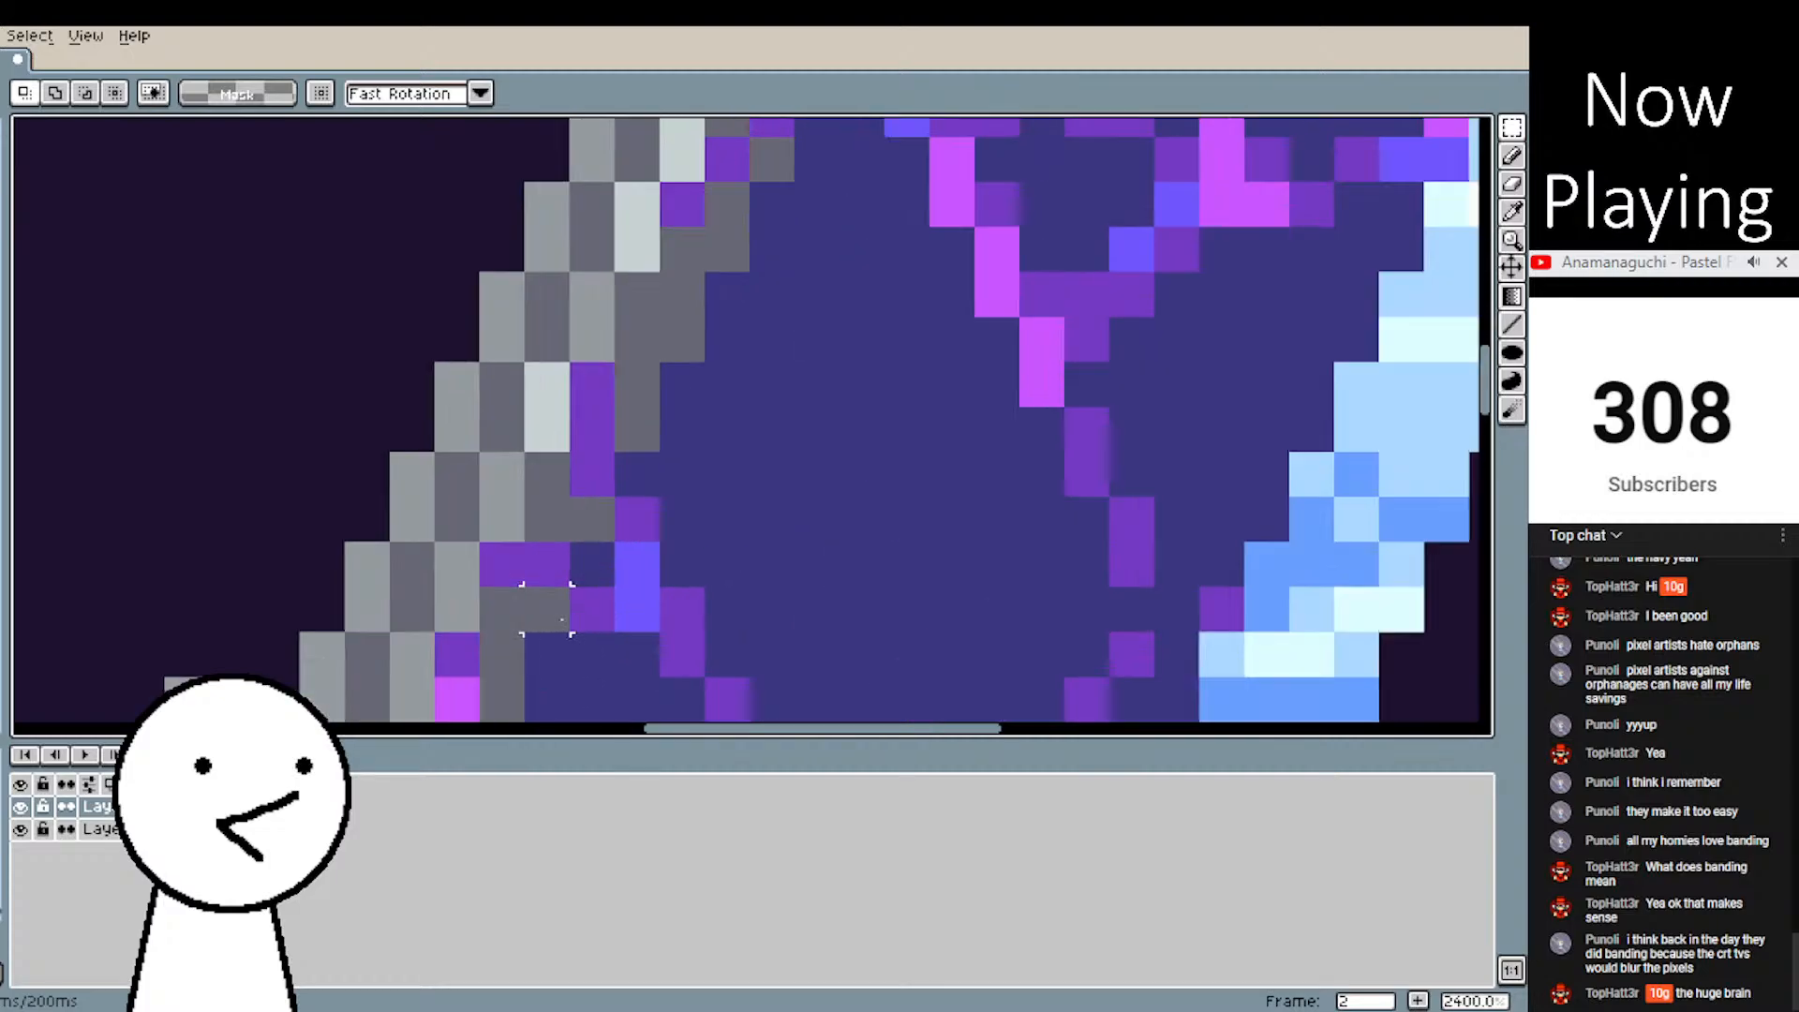
click(1512, 212)
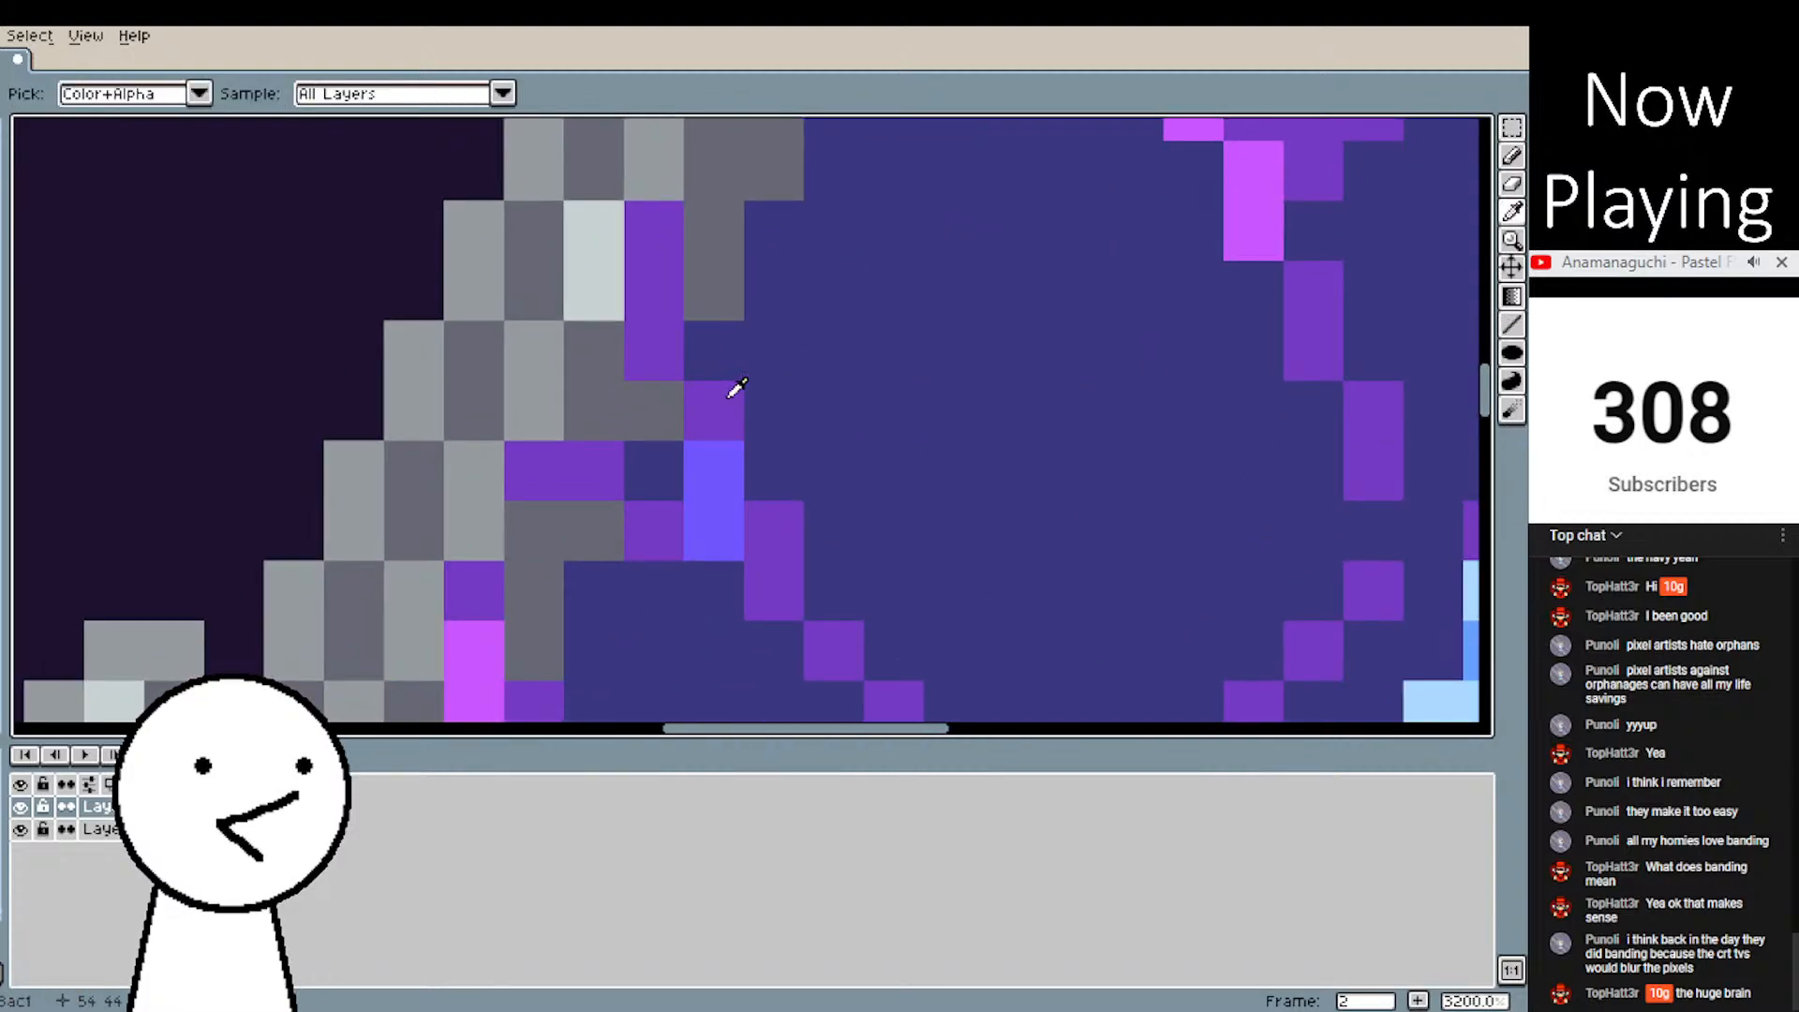
click(1511, 155)
scroll(656, 461, down, 6)
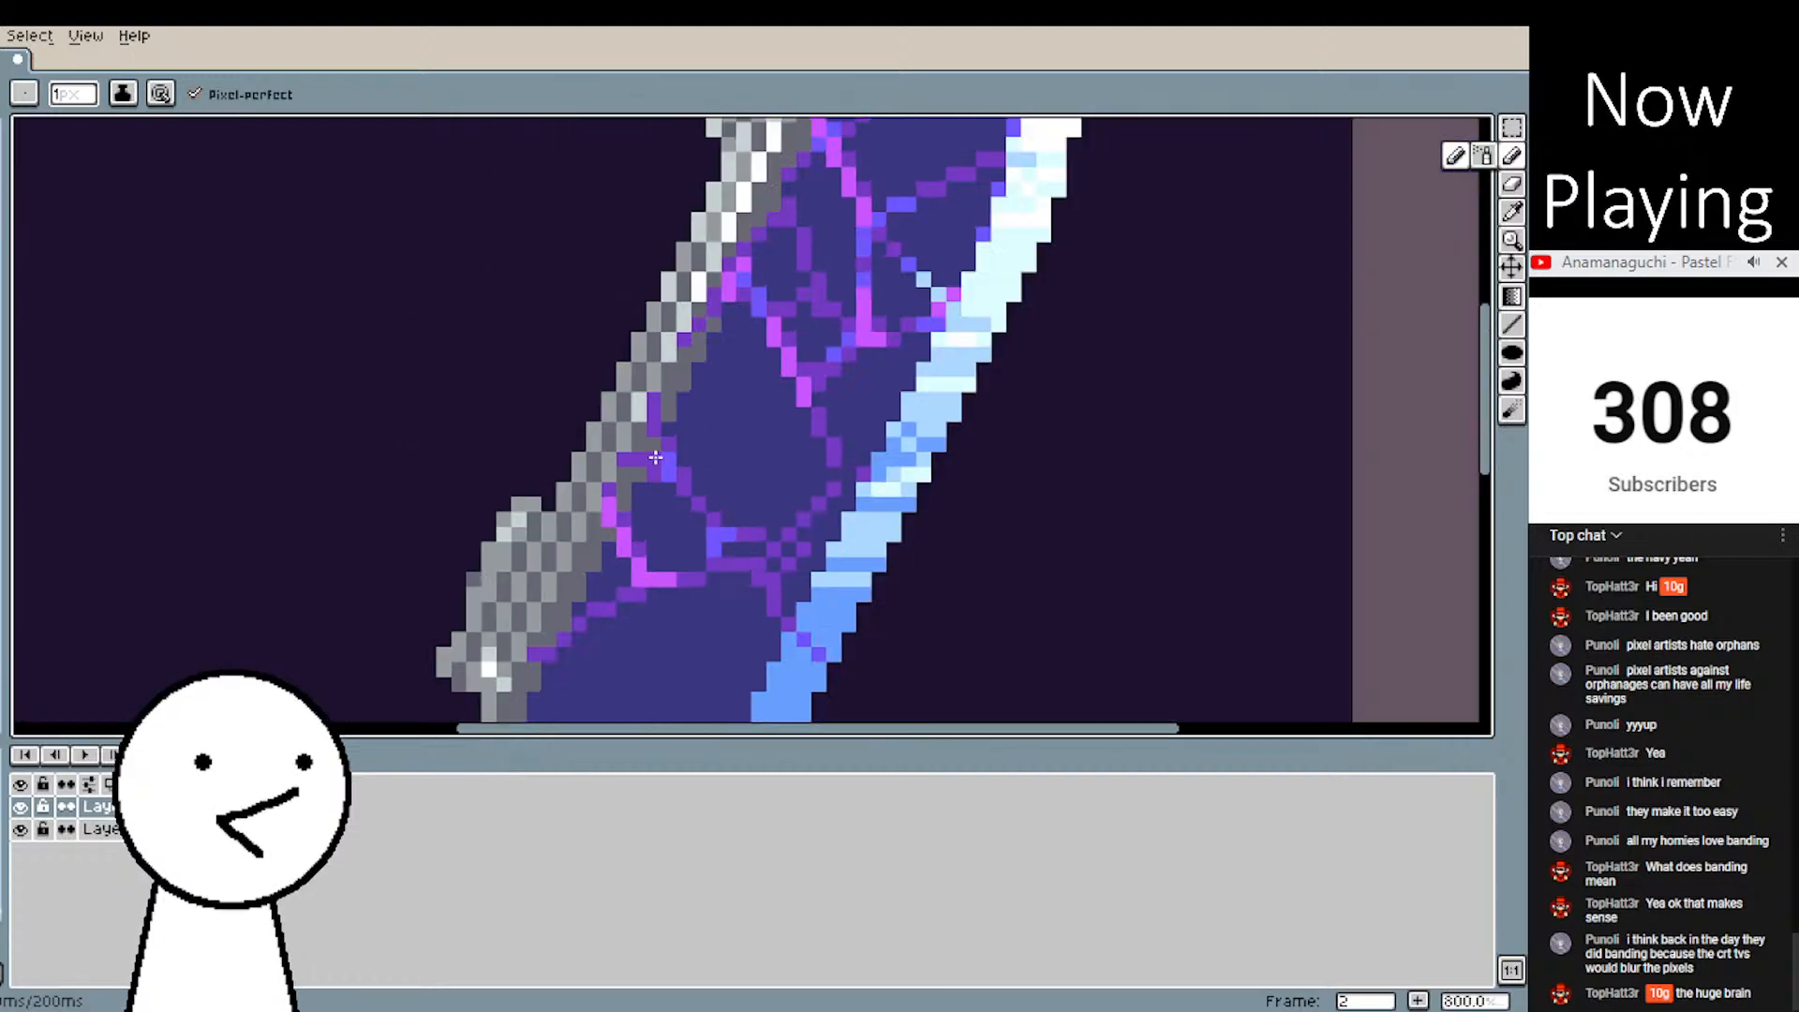
- Examine the purple cracks along the spine and near the blade's tip, both close up and as a whole
scroll(741, 375, up, 3)
scroll(656, 562, down, 2)
scroll(707, 446, down, 2)
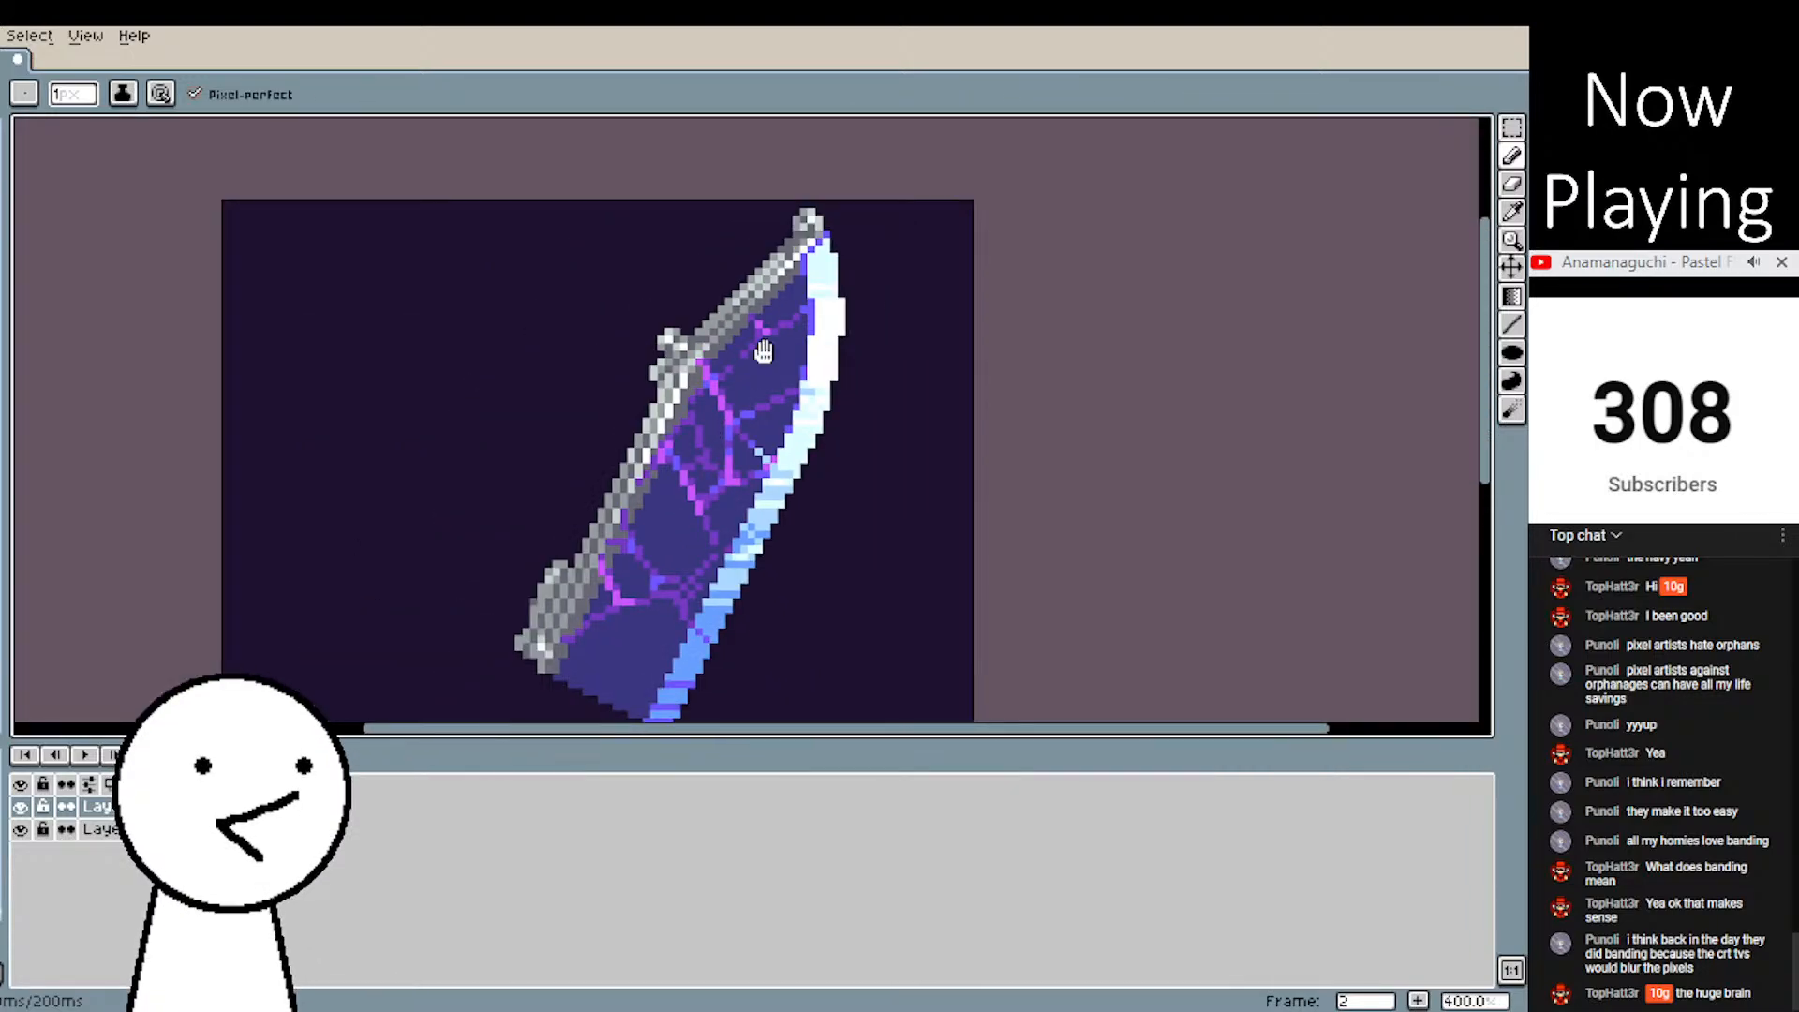
scroll(726, 417, up, 2)
scroll(732, 408, up, 1)
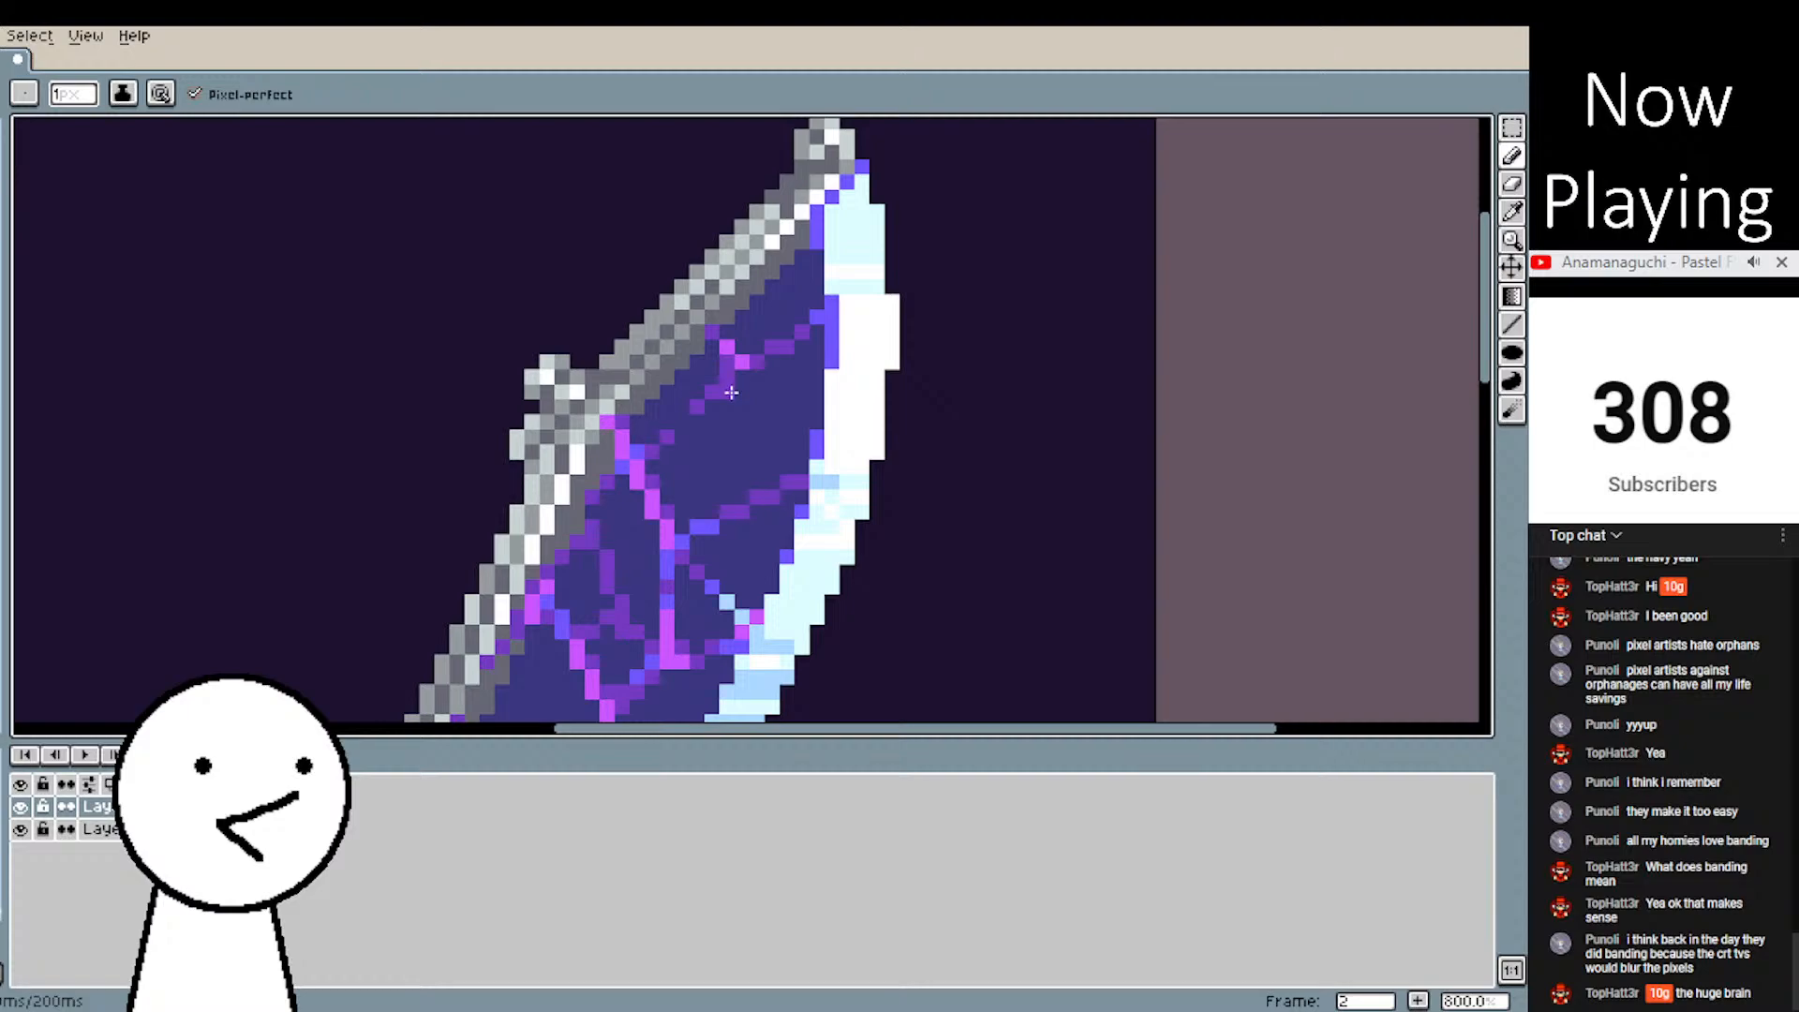
scroll(732, 392, down, 1)
scroll(581, 562, up, 4)
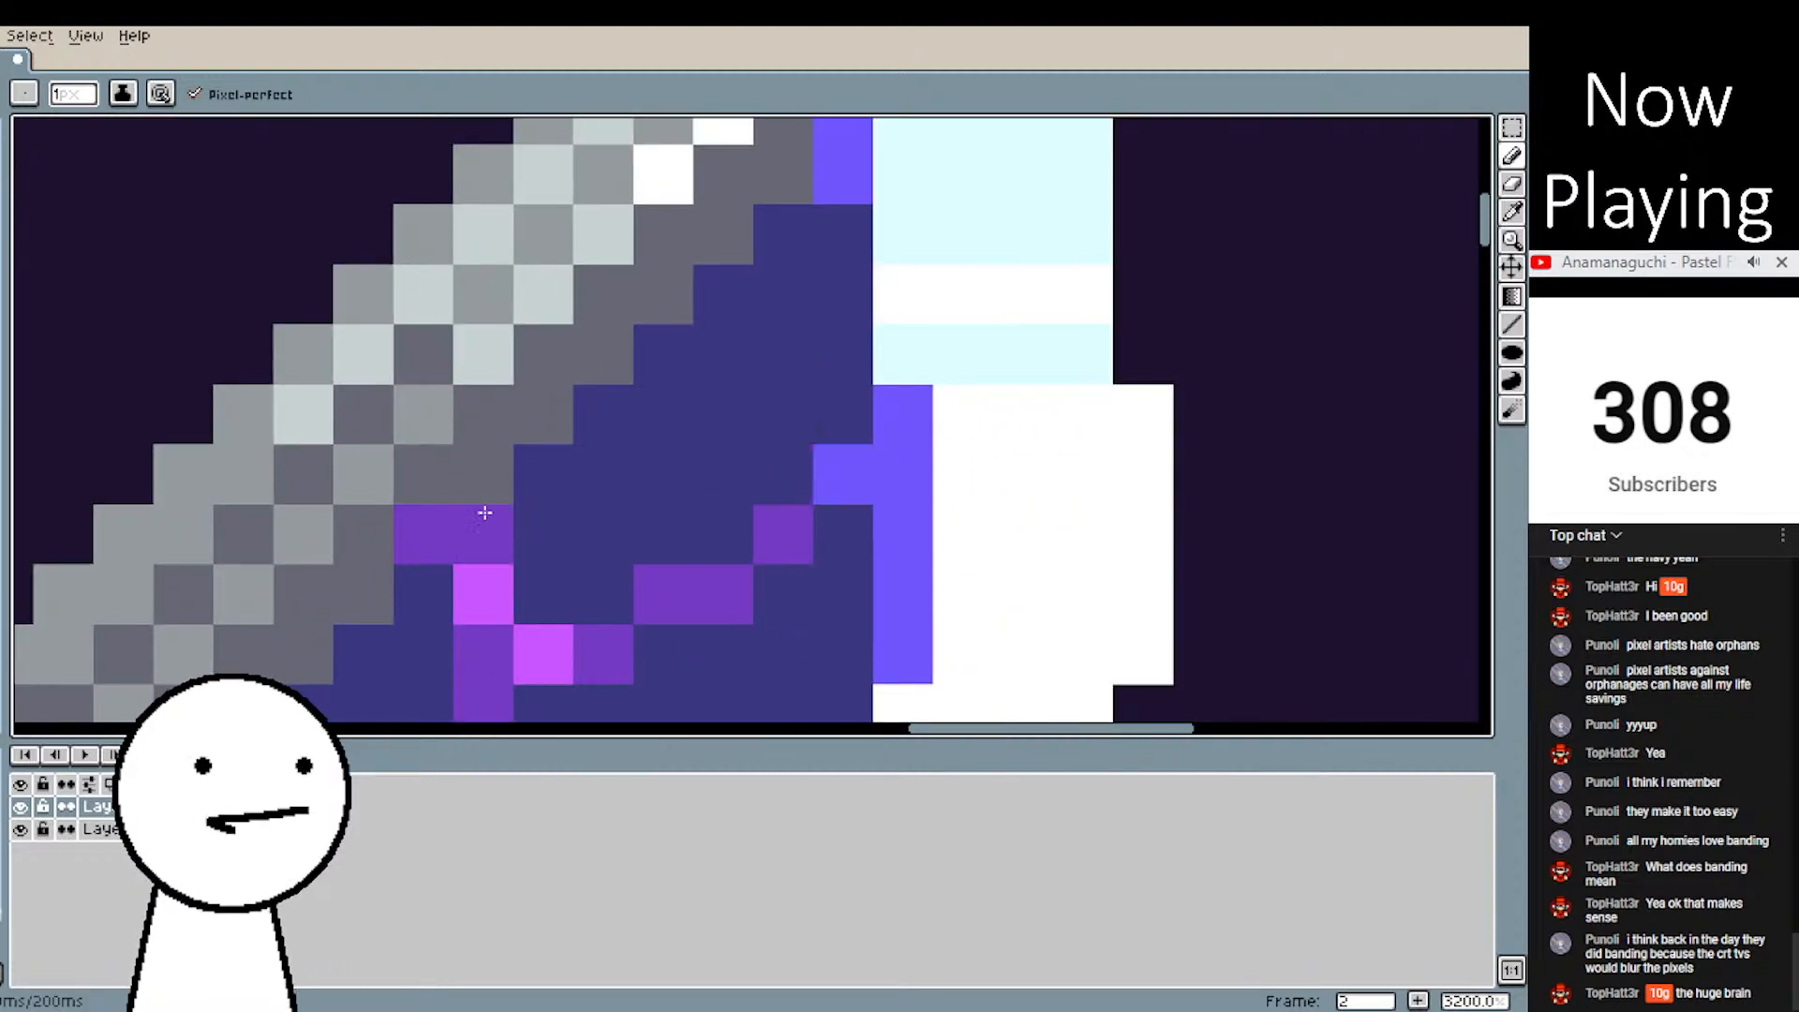
scroll(441, 487, down, 8)
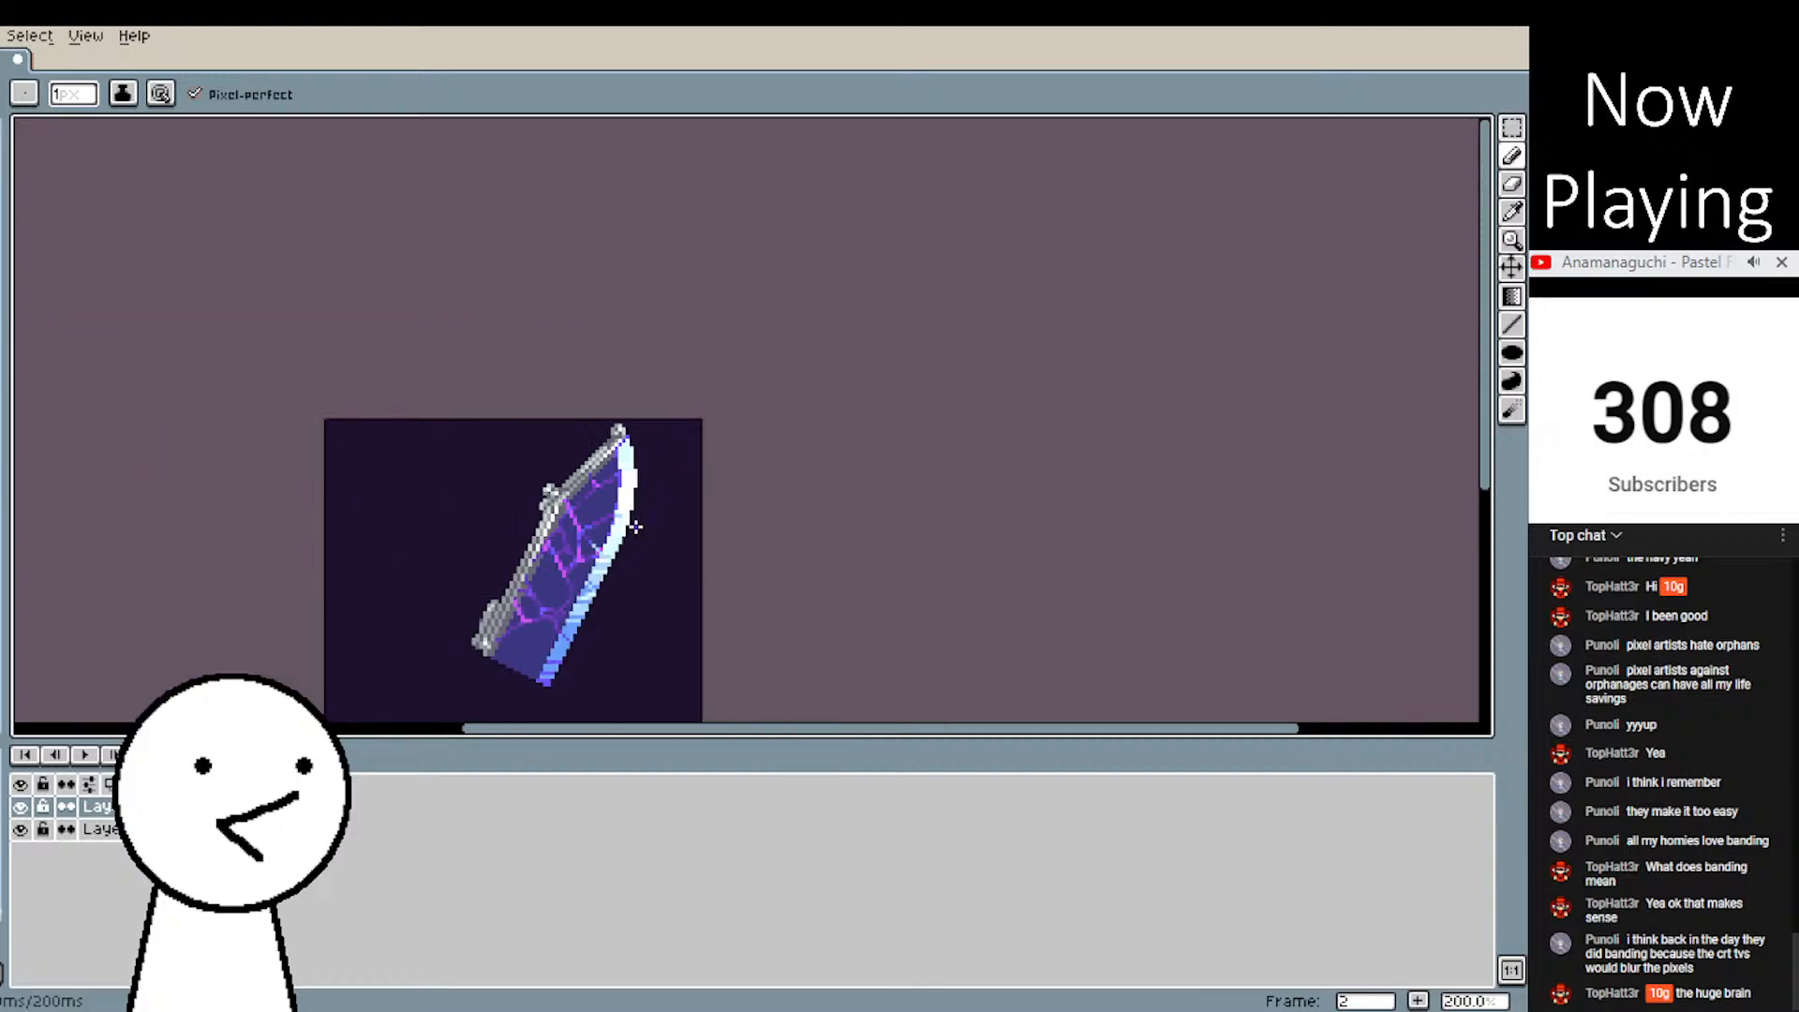
- Sample the light blue from the lower cutting edge and choose the Line tool for painting with it
scroll(656, 530, up, 1)
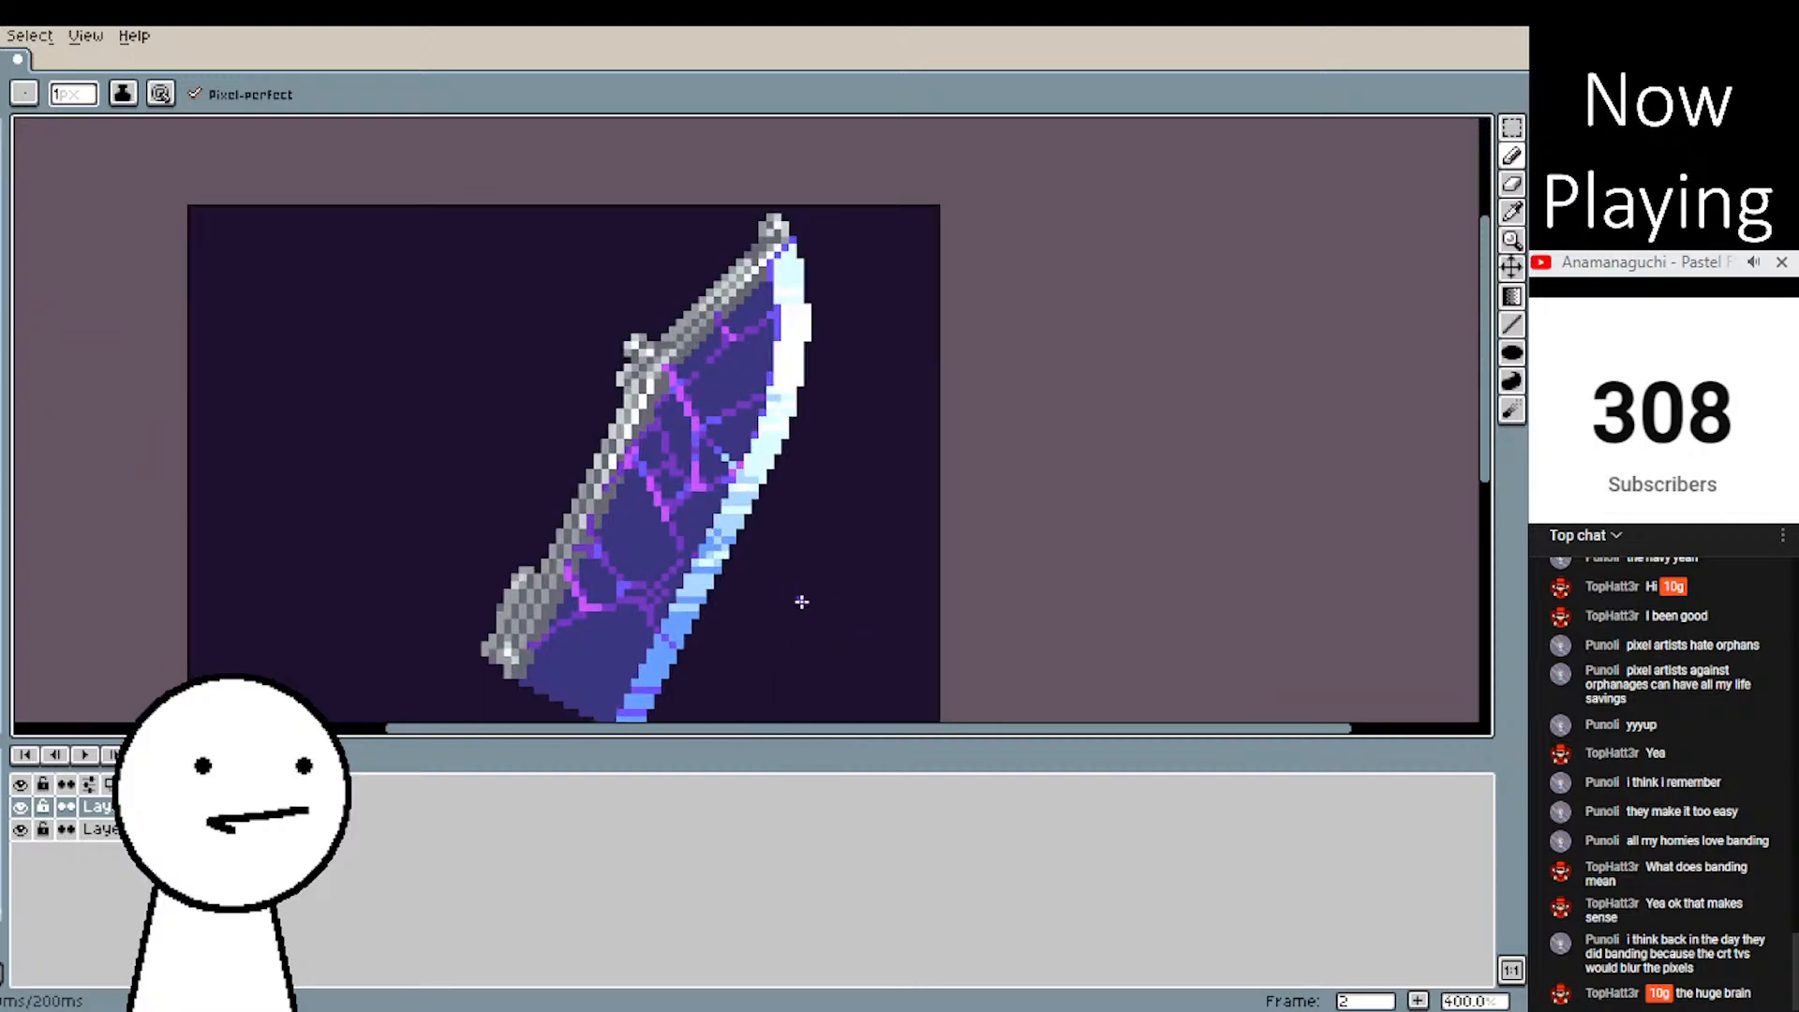
scroll(731, 581, up, 3)
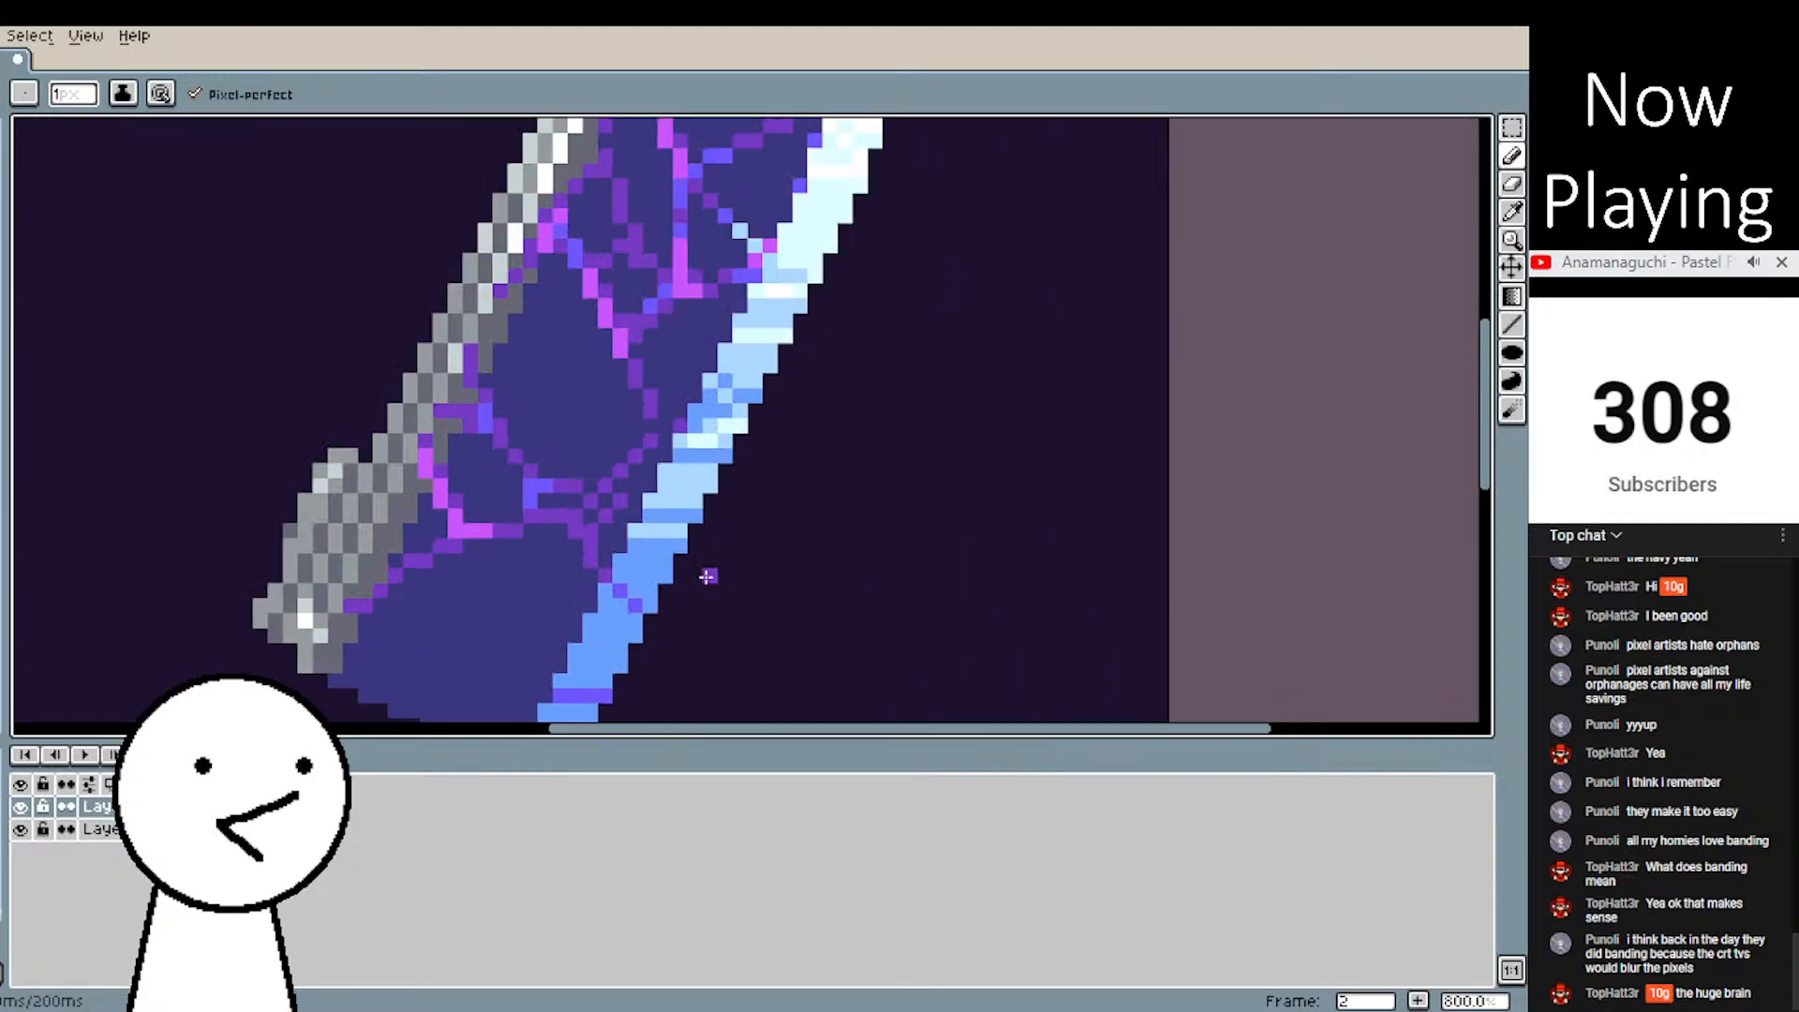
click(1511, 213)
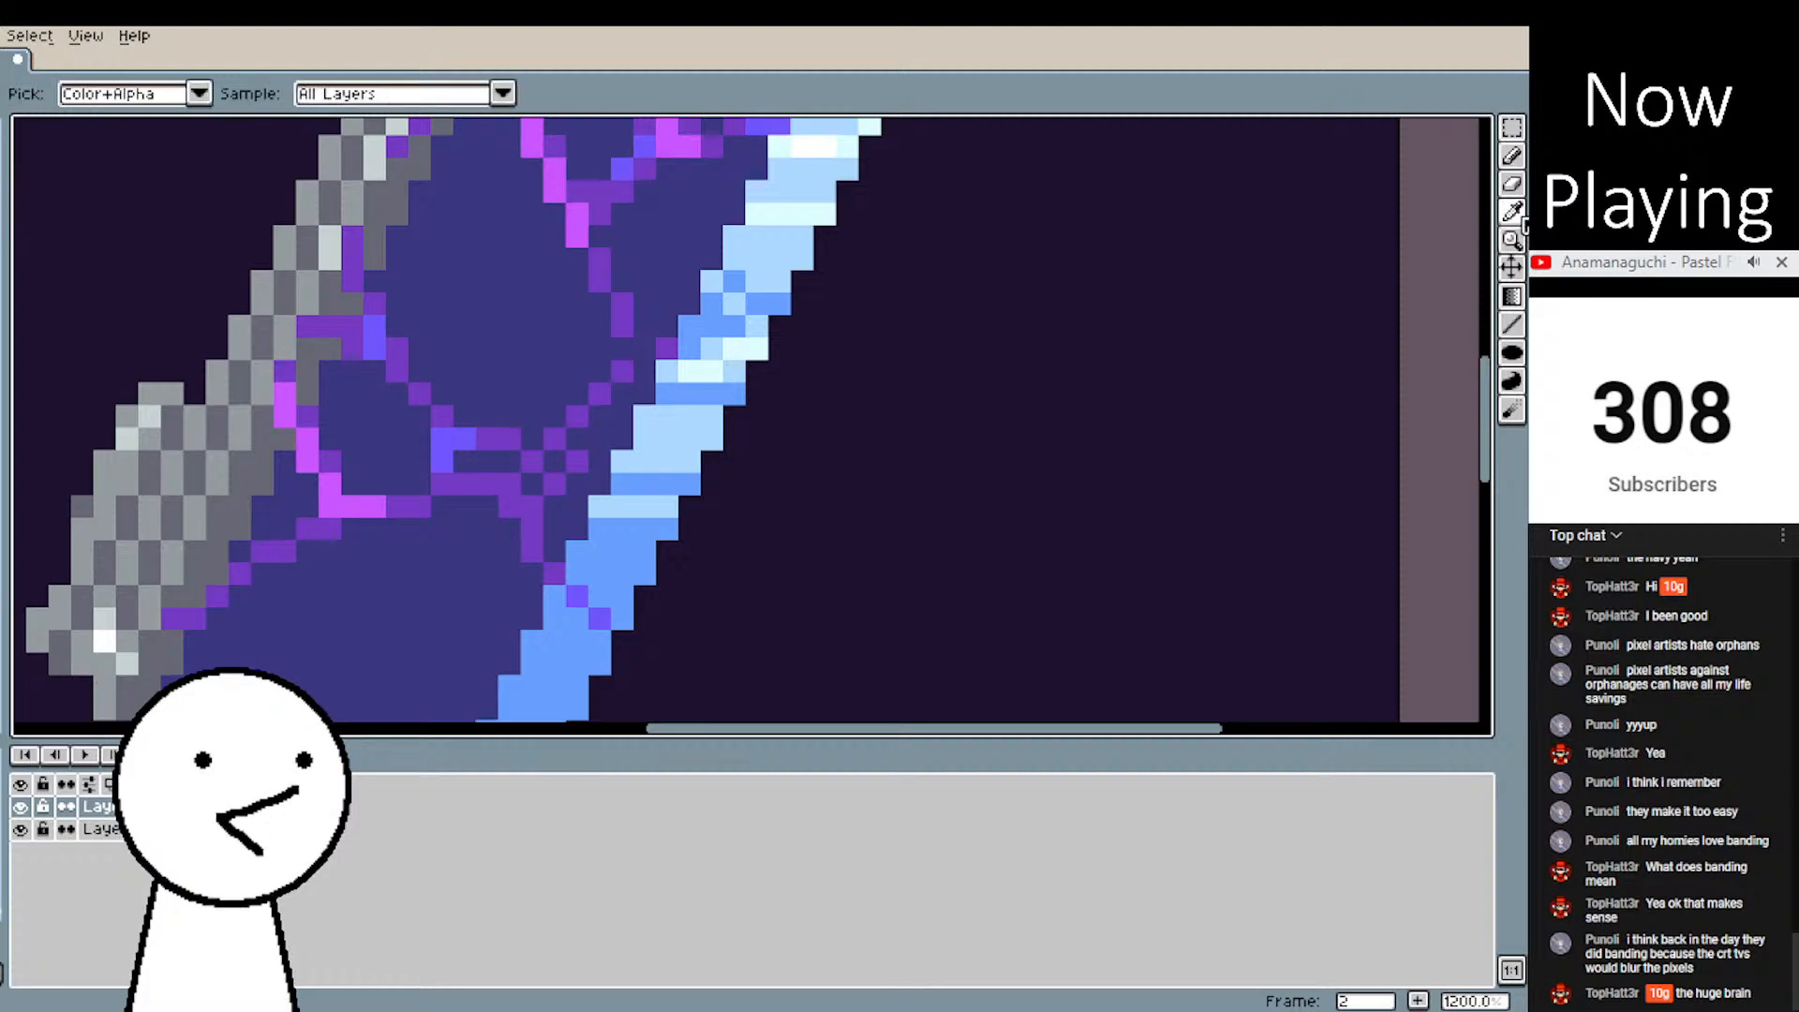
drag(672, 594, 708, 512)
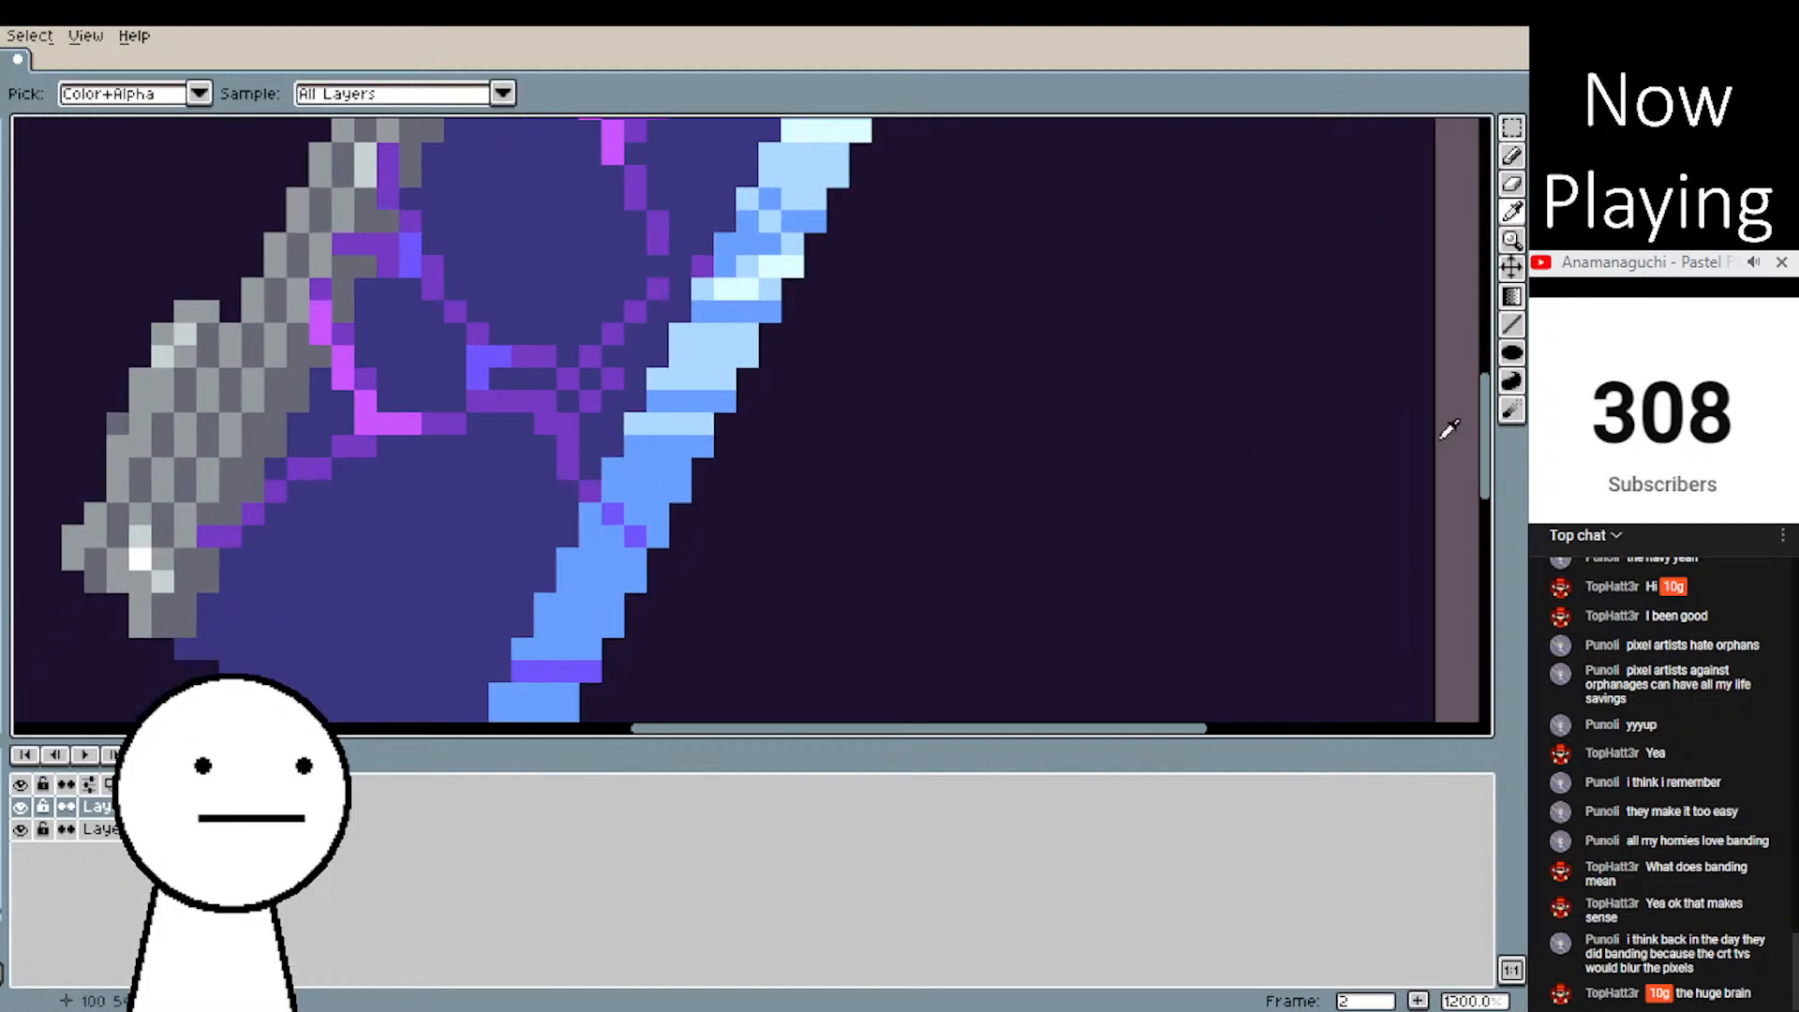
click(653, 417)
click(1512, 325)
- Try light-blue diagonal highlights just below the blue-violet crack pixels on the lower cutting edge, undoing each attempt
drag(594, 537, 605, 562)
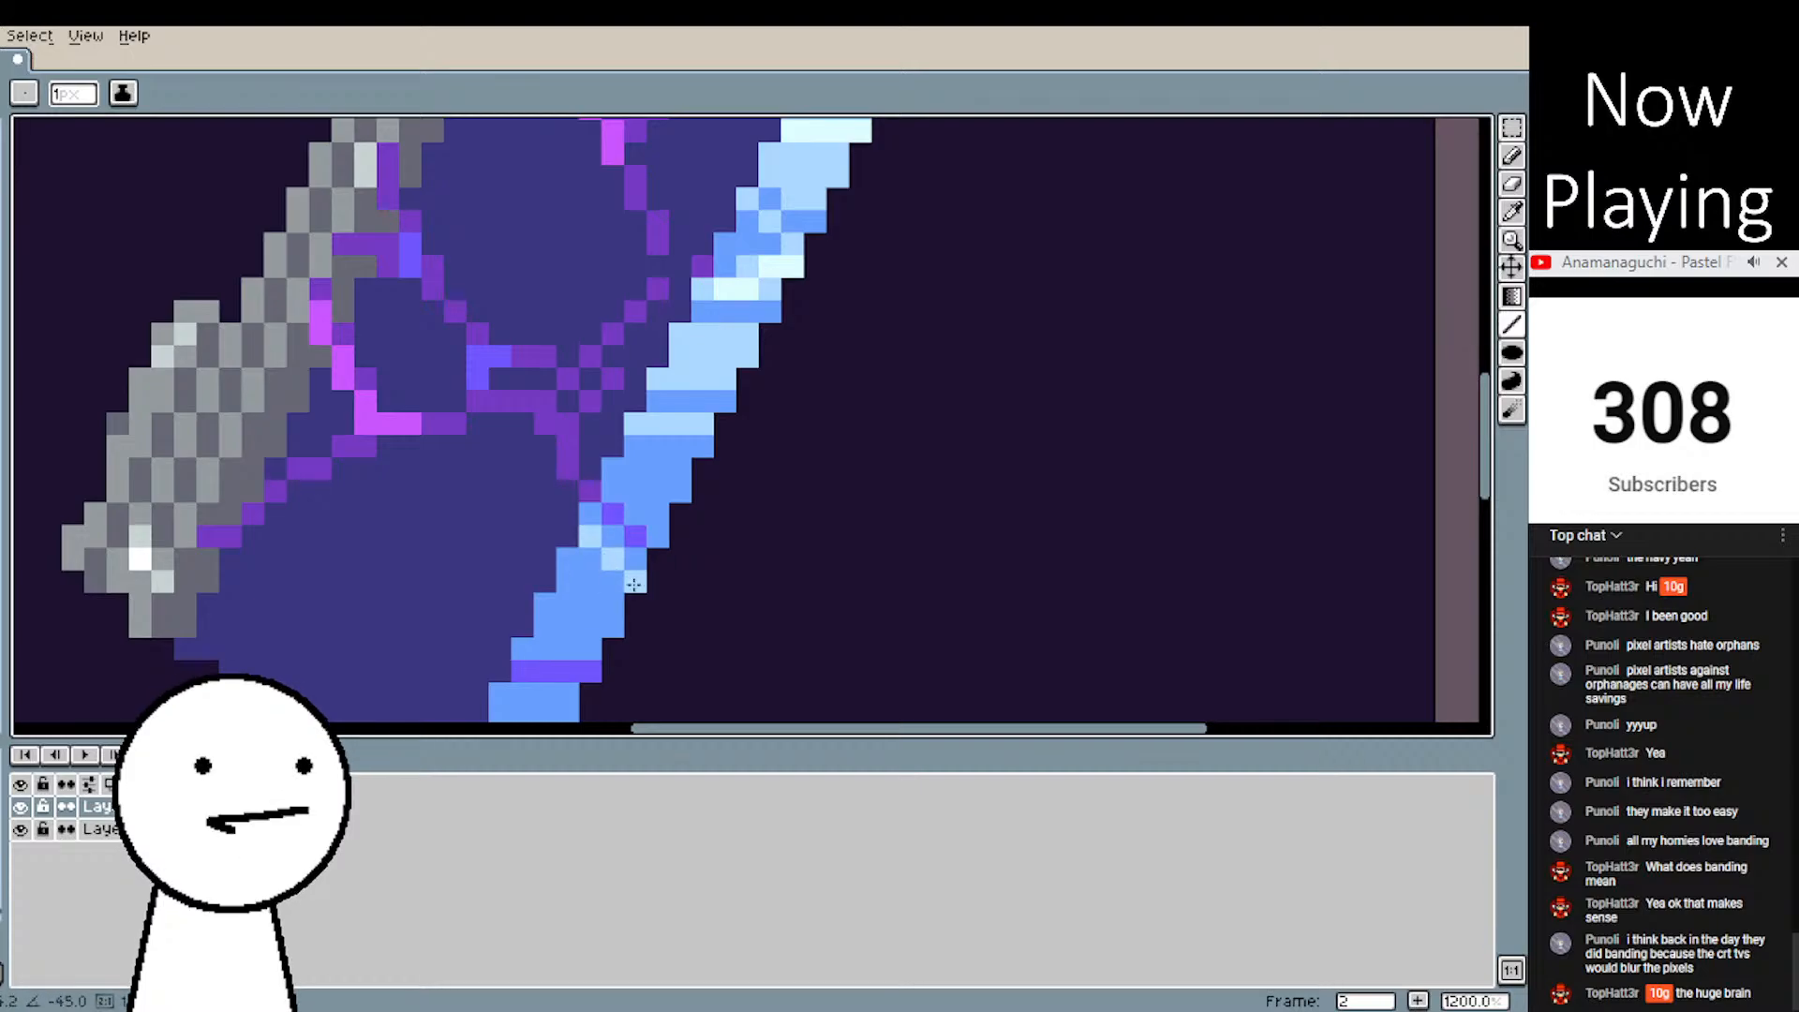
key(ctrl+z)
scroll(636, 556, down, 2)
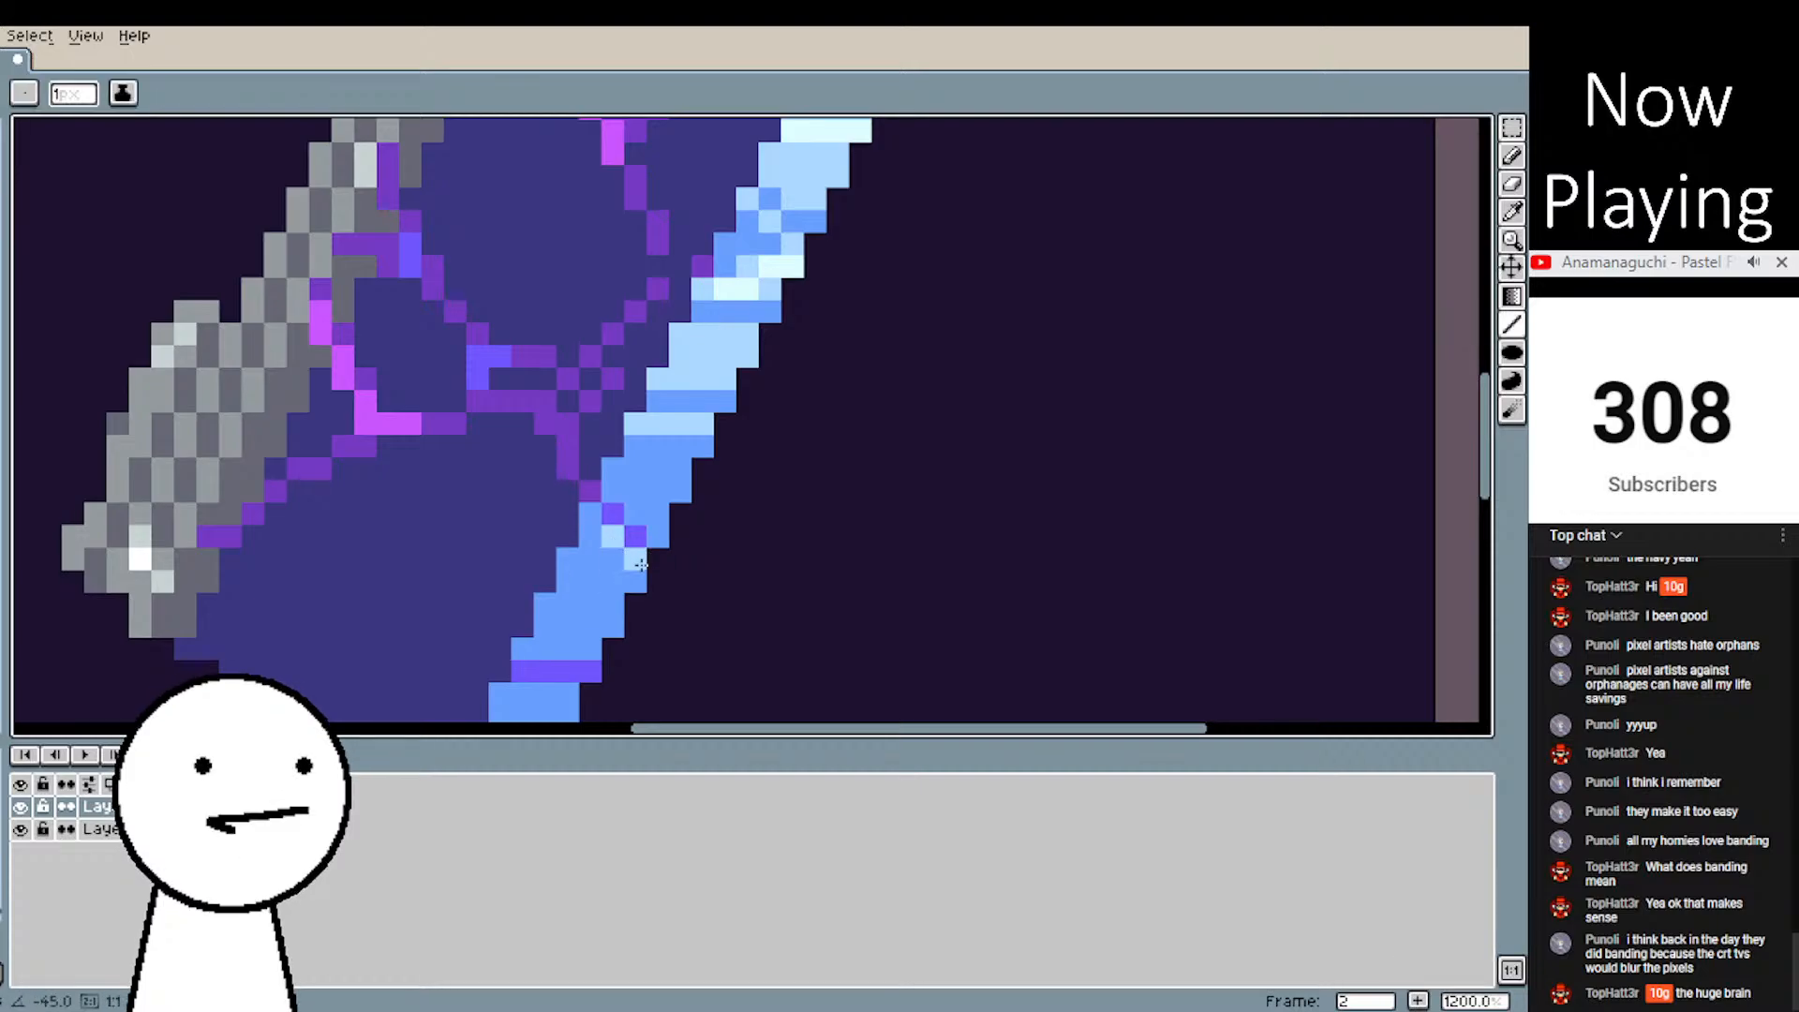
scroll(643, 563, down, 2)
scroll(790, 599, down, 1)
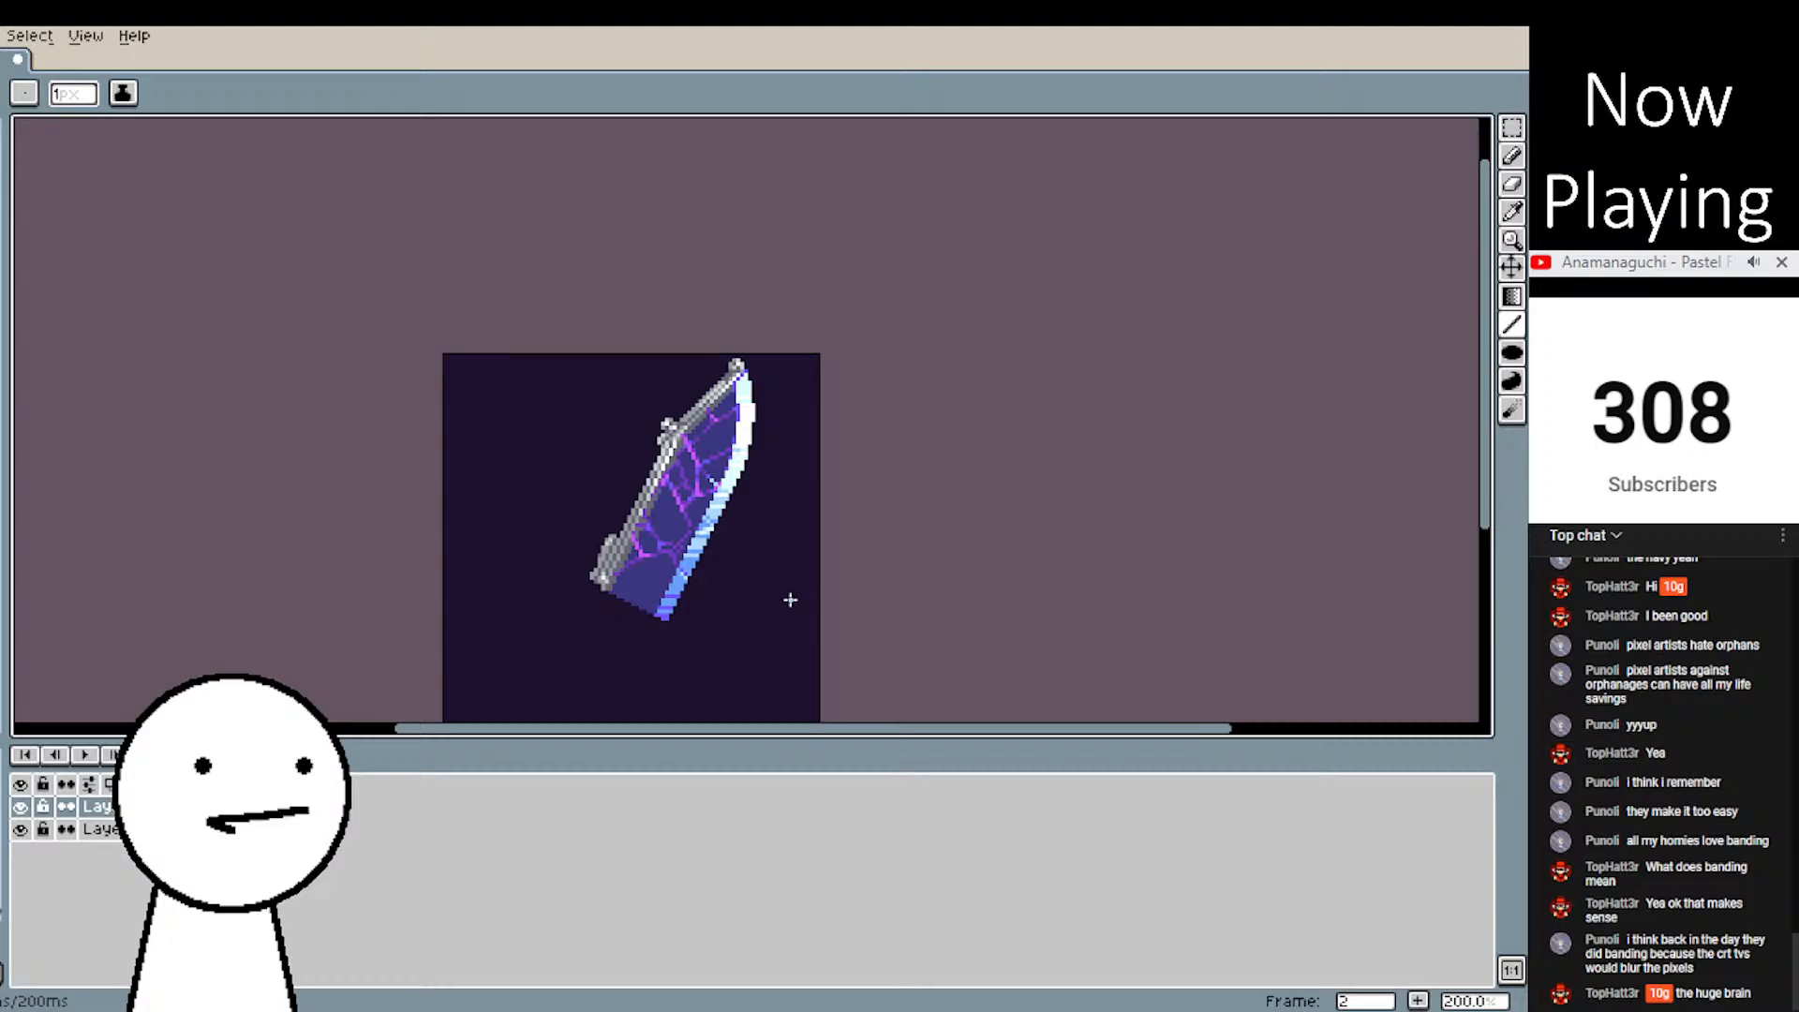
scroll(791, 600, up, 6)
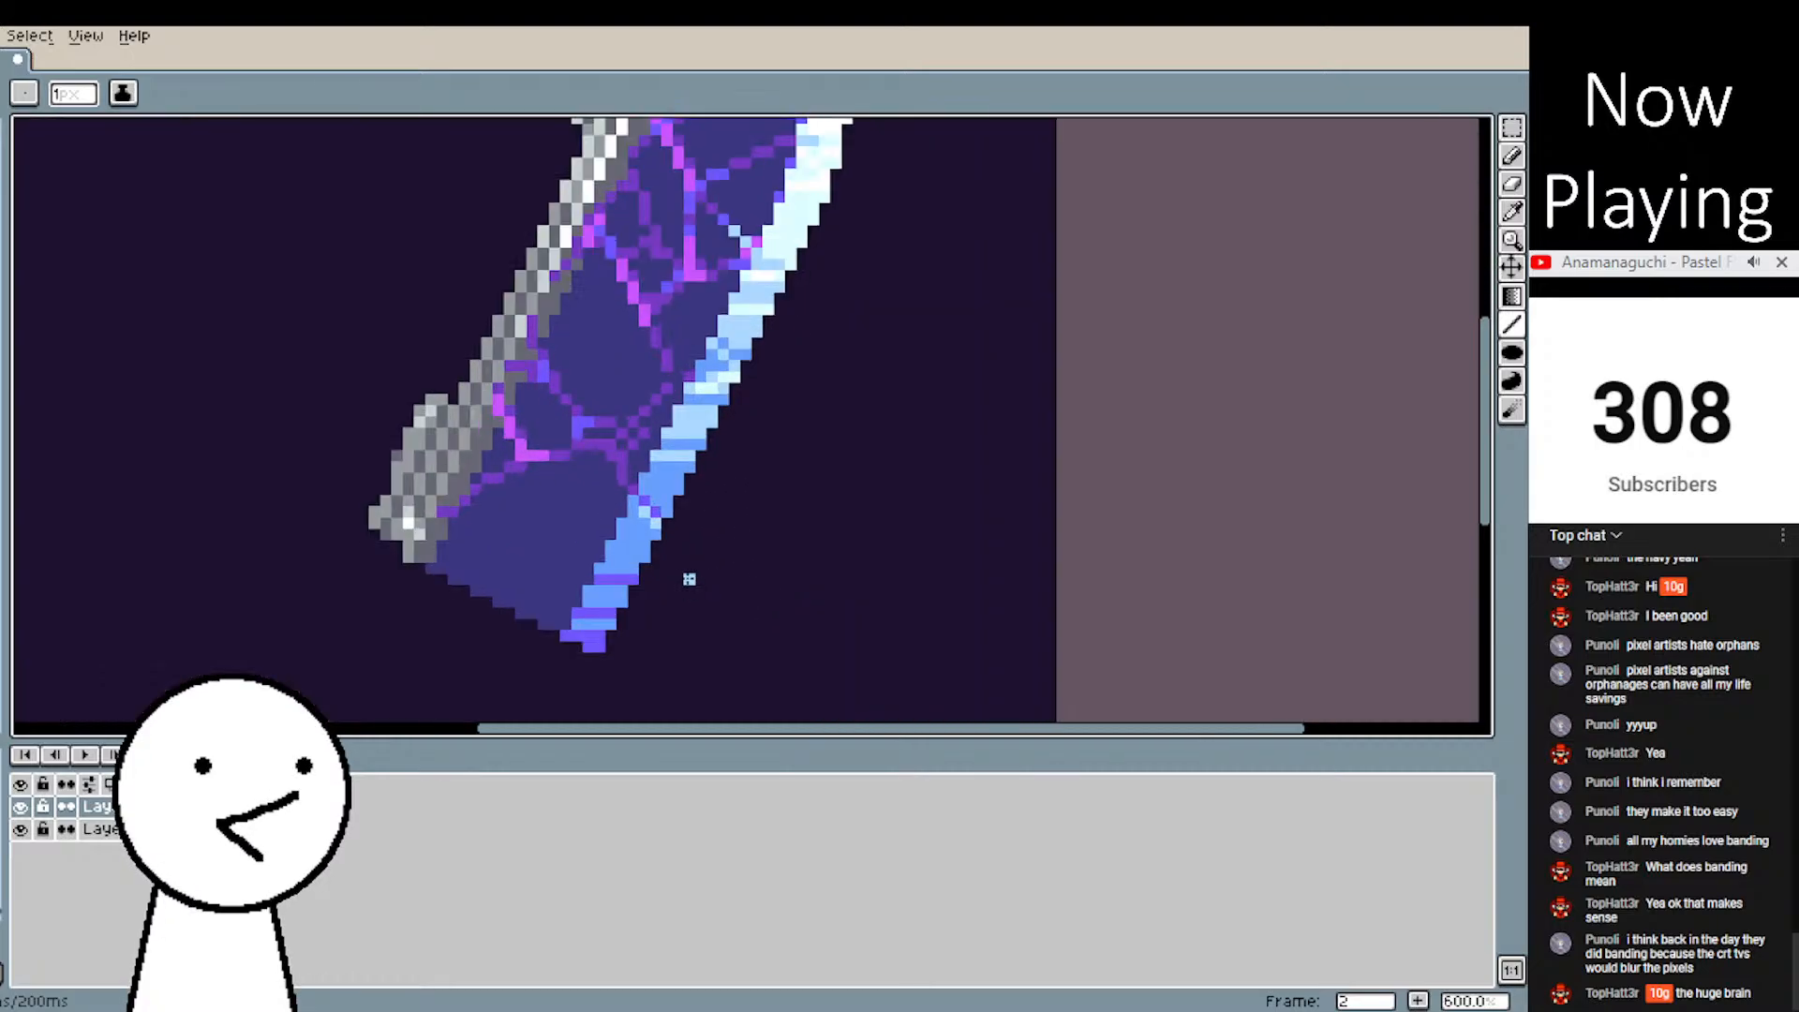
scroll(551, 401, down, 5)
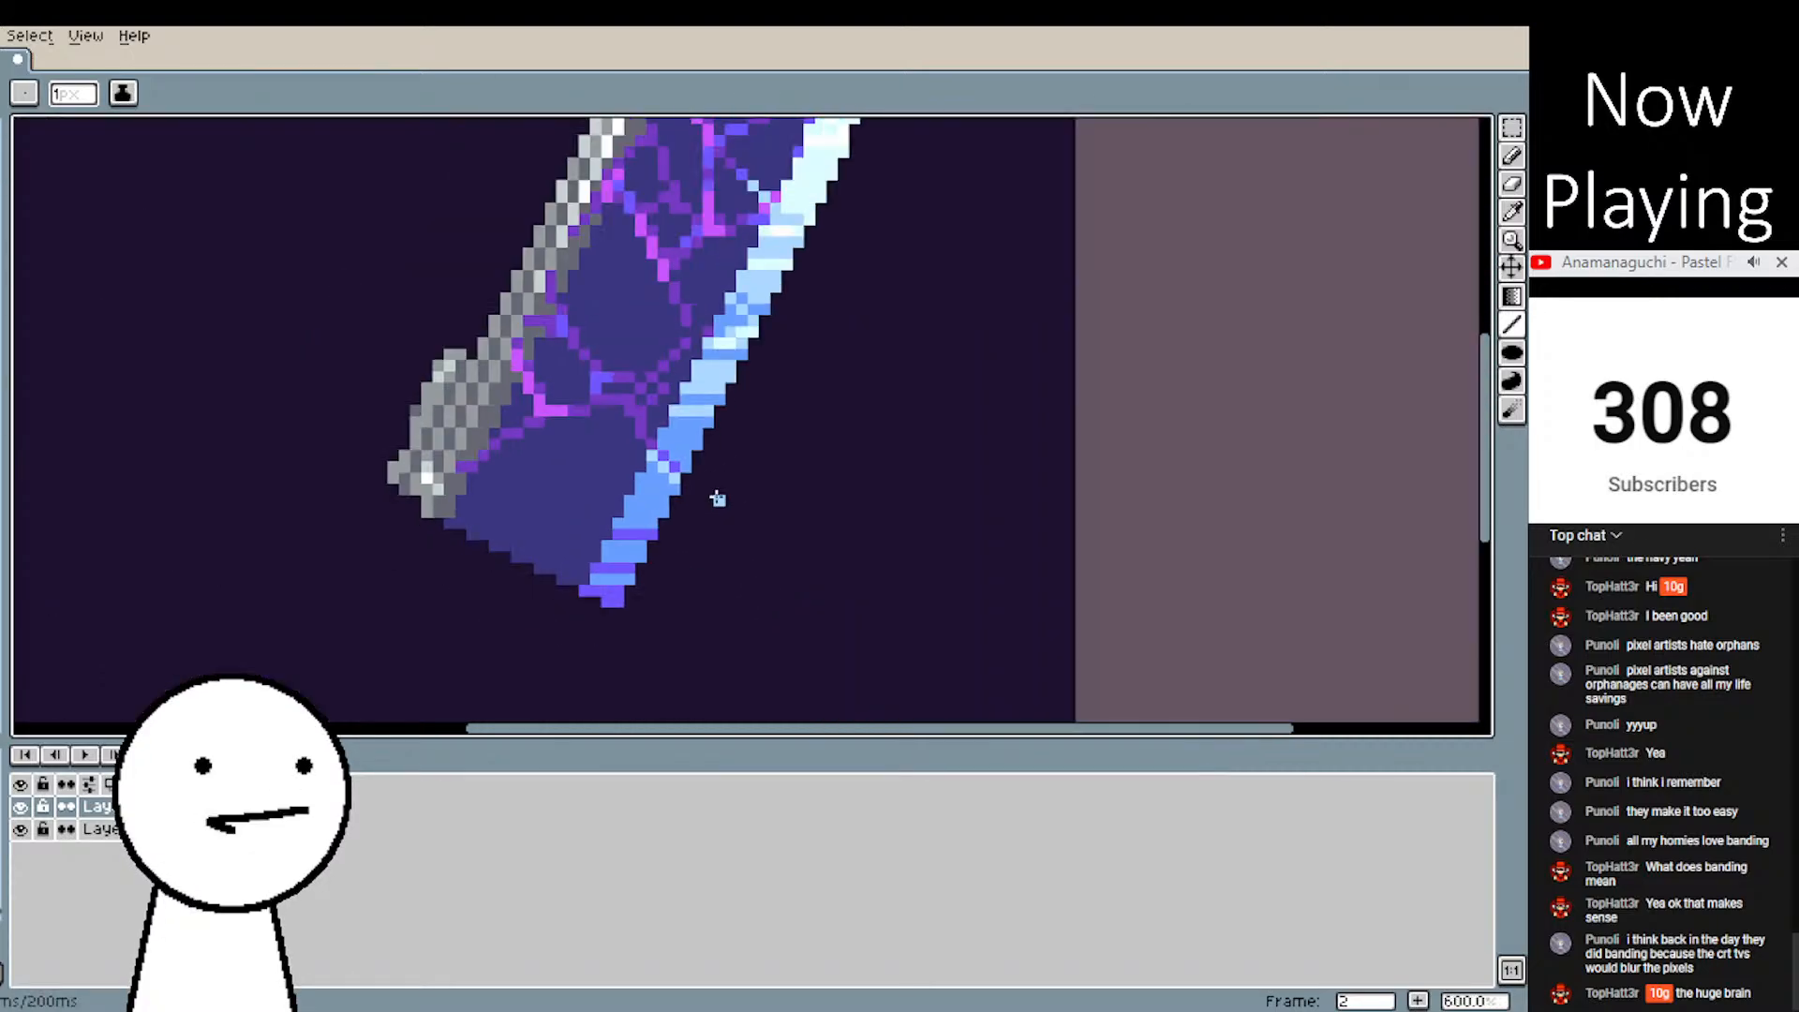
key(ctrl+z)
- Try a three-pixel light-blue diagonal along the upper side of the crack on the lower cutting edge, and undo it
scroll(687, 510, up, 4)
scroll(647, 456, up, 3)
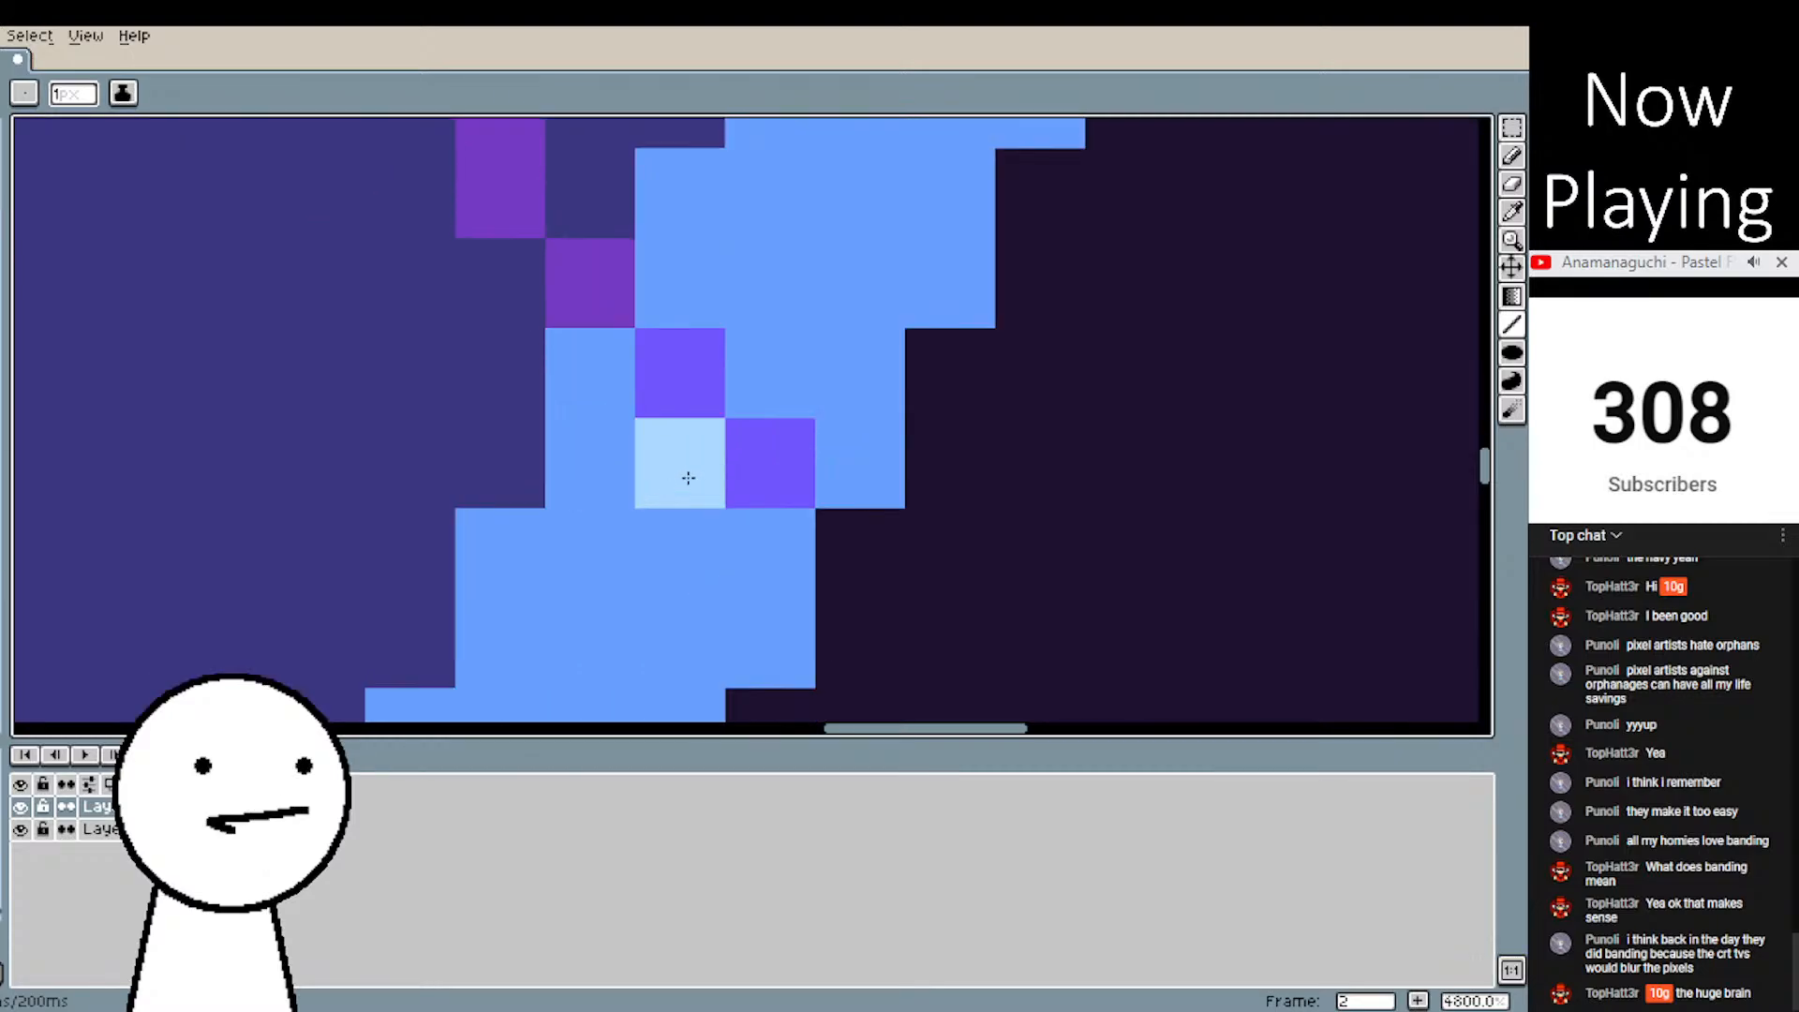
scroll(1090, 556, down, 8)
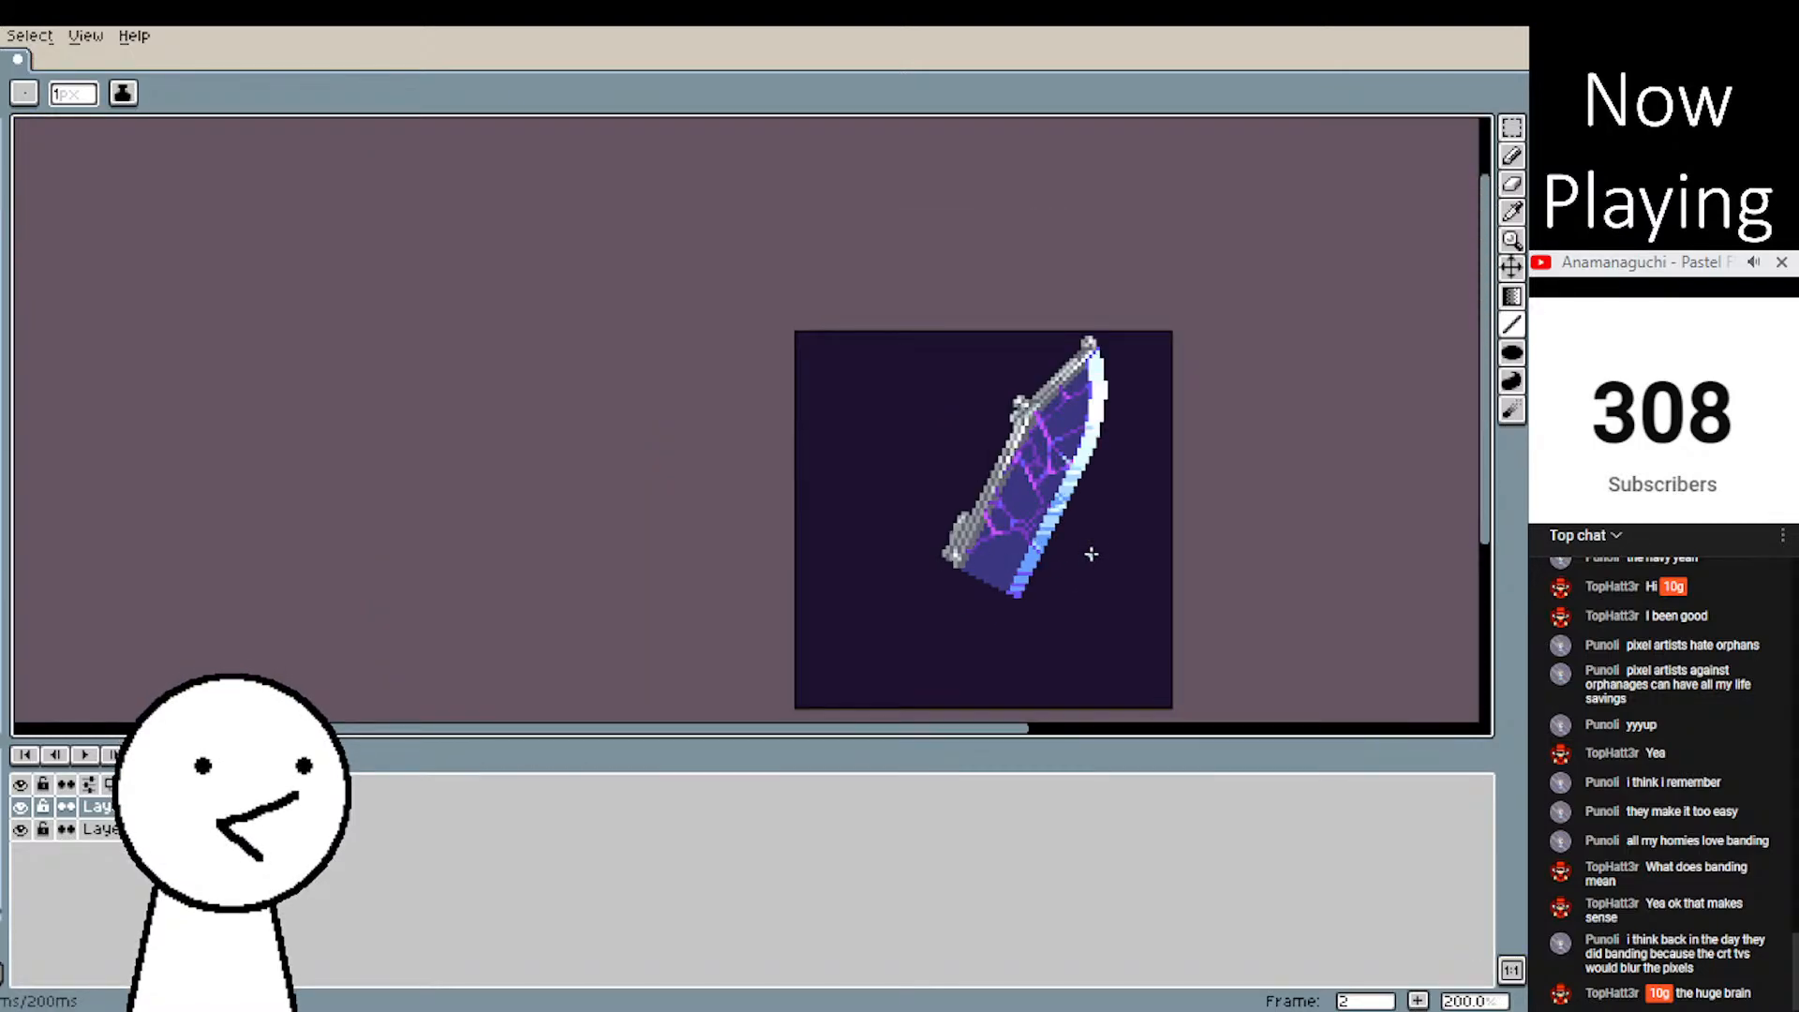
scroll(1092, 554, up, 6)
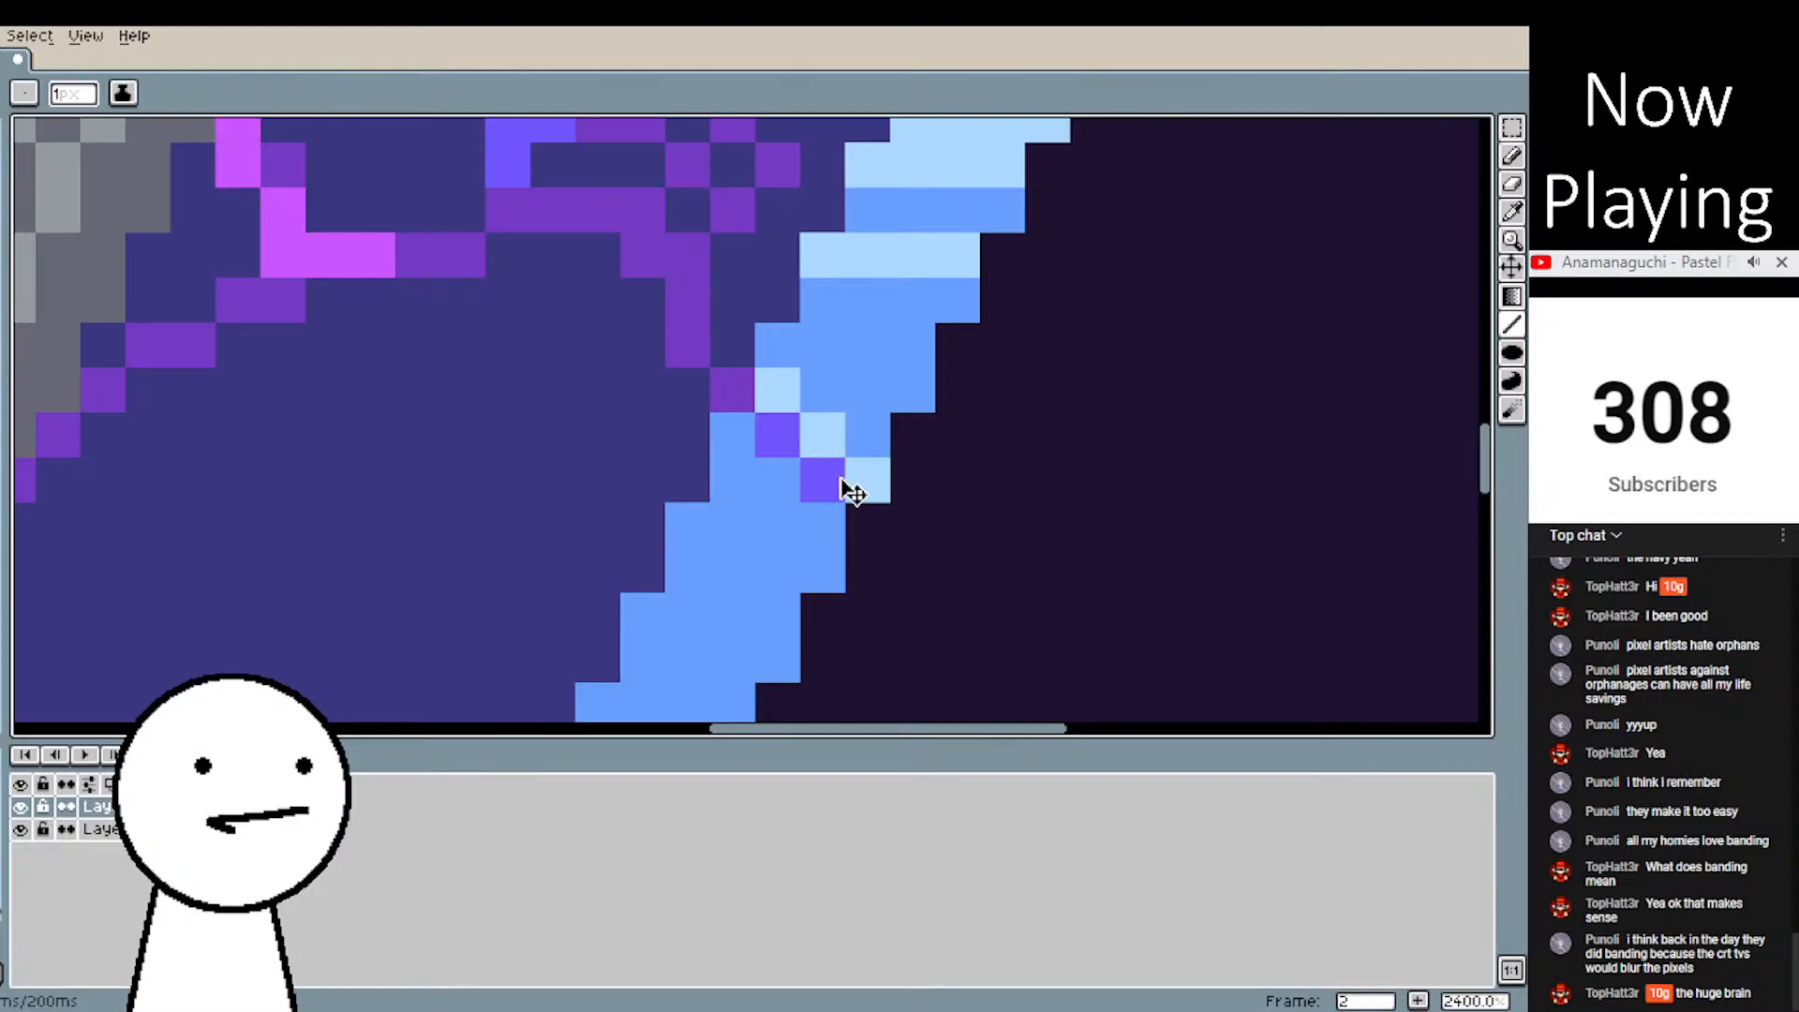
key(ctrl+z)
- Try a two-pixel light-blue diagonal directly beneath the crack's blue-violet pixels and check it against the whole blade
click(776, 479)
key(ctrl+z)
key(ctrl+z)
click(779, 482)
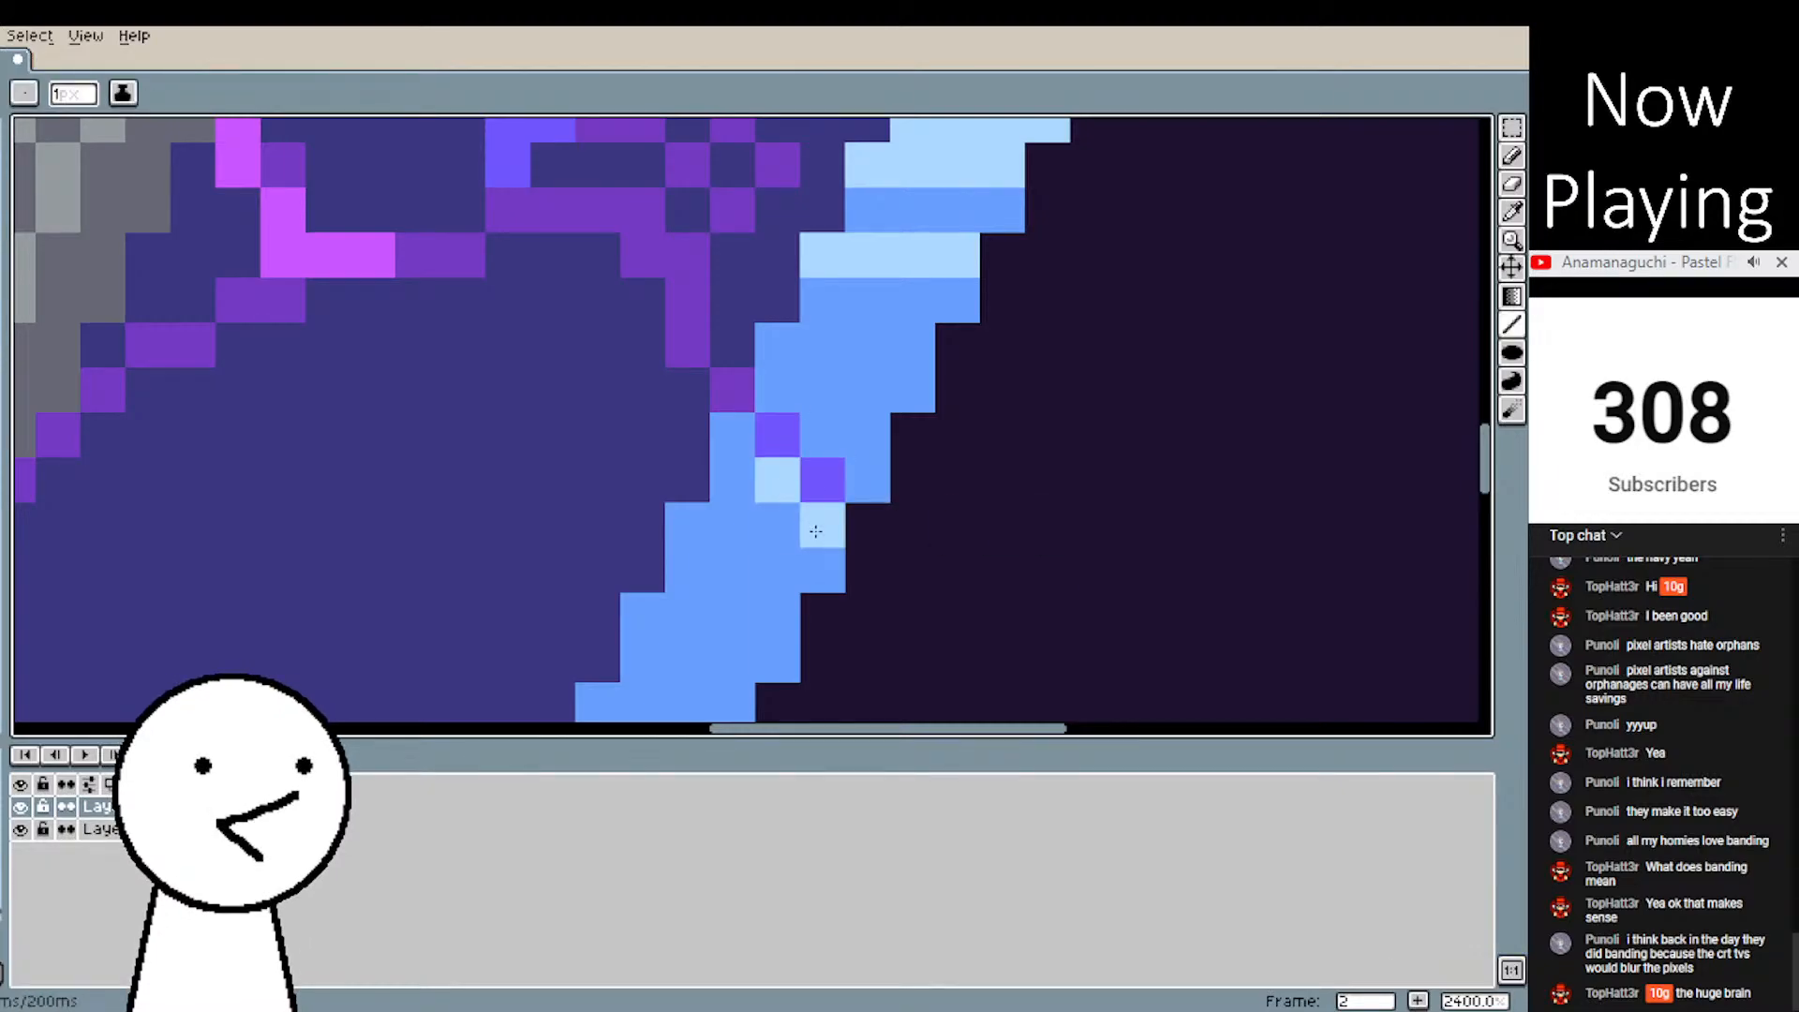
scroll(853, 563, down, 6)
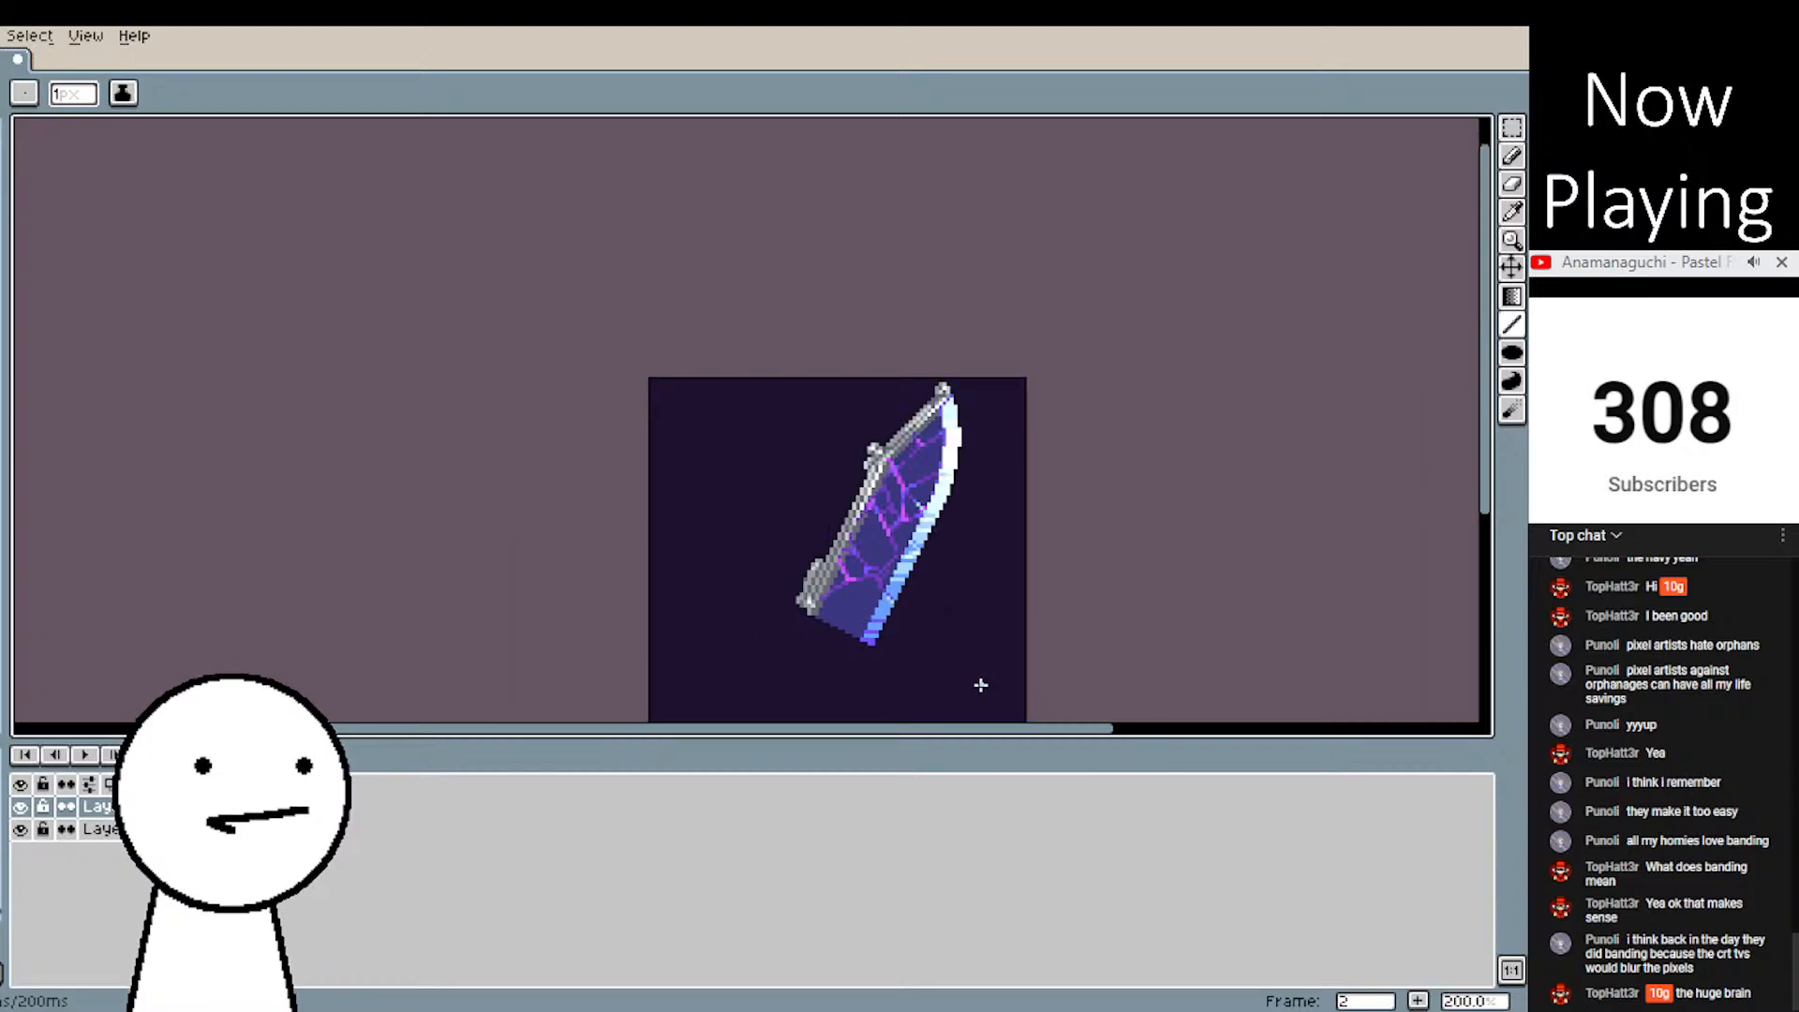
- Draw a two-pixel light-blue diagonal highlight along the upper side of the crack's blue-violet pixels on the lower cutting edge
scroll(965, 675, up, 5)
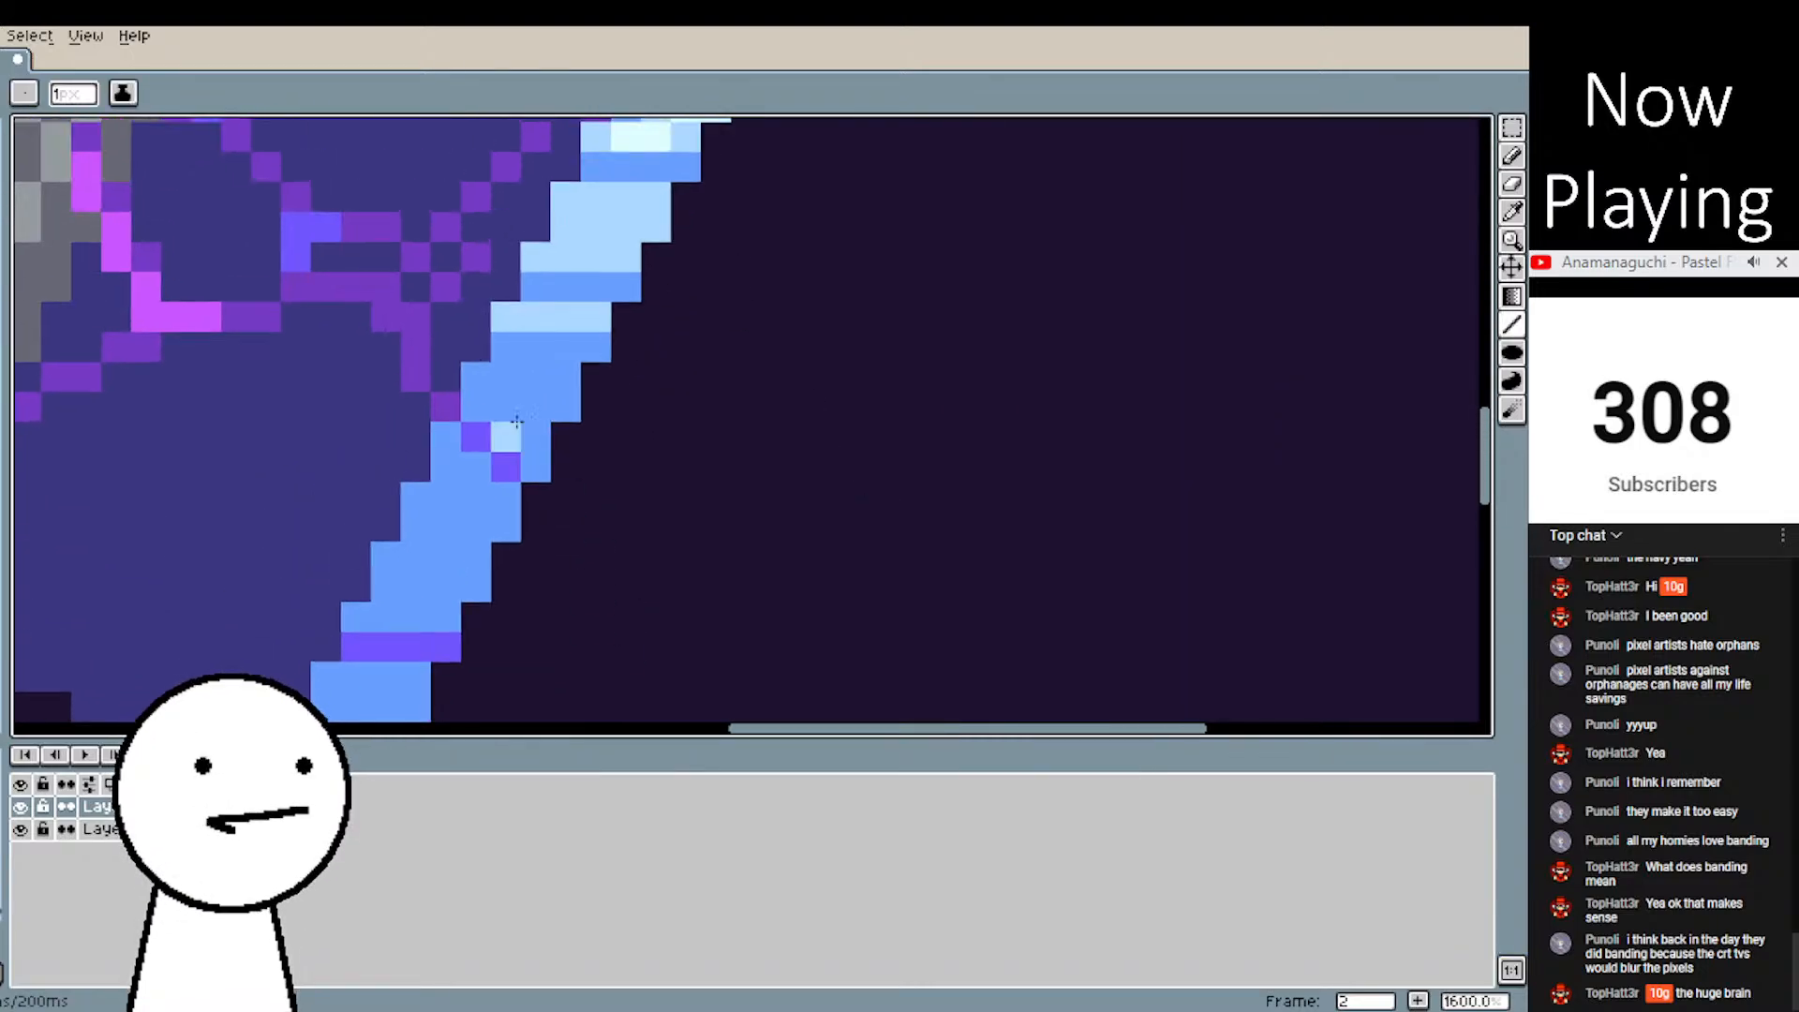
drag(506, 437, 536, 467)
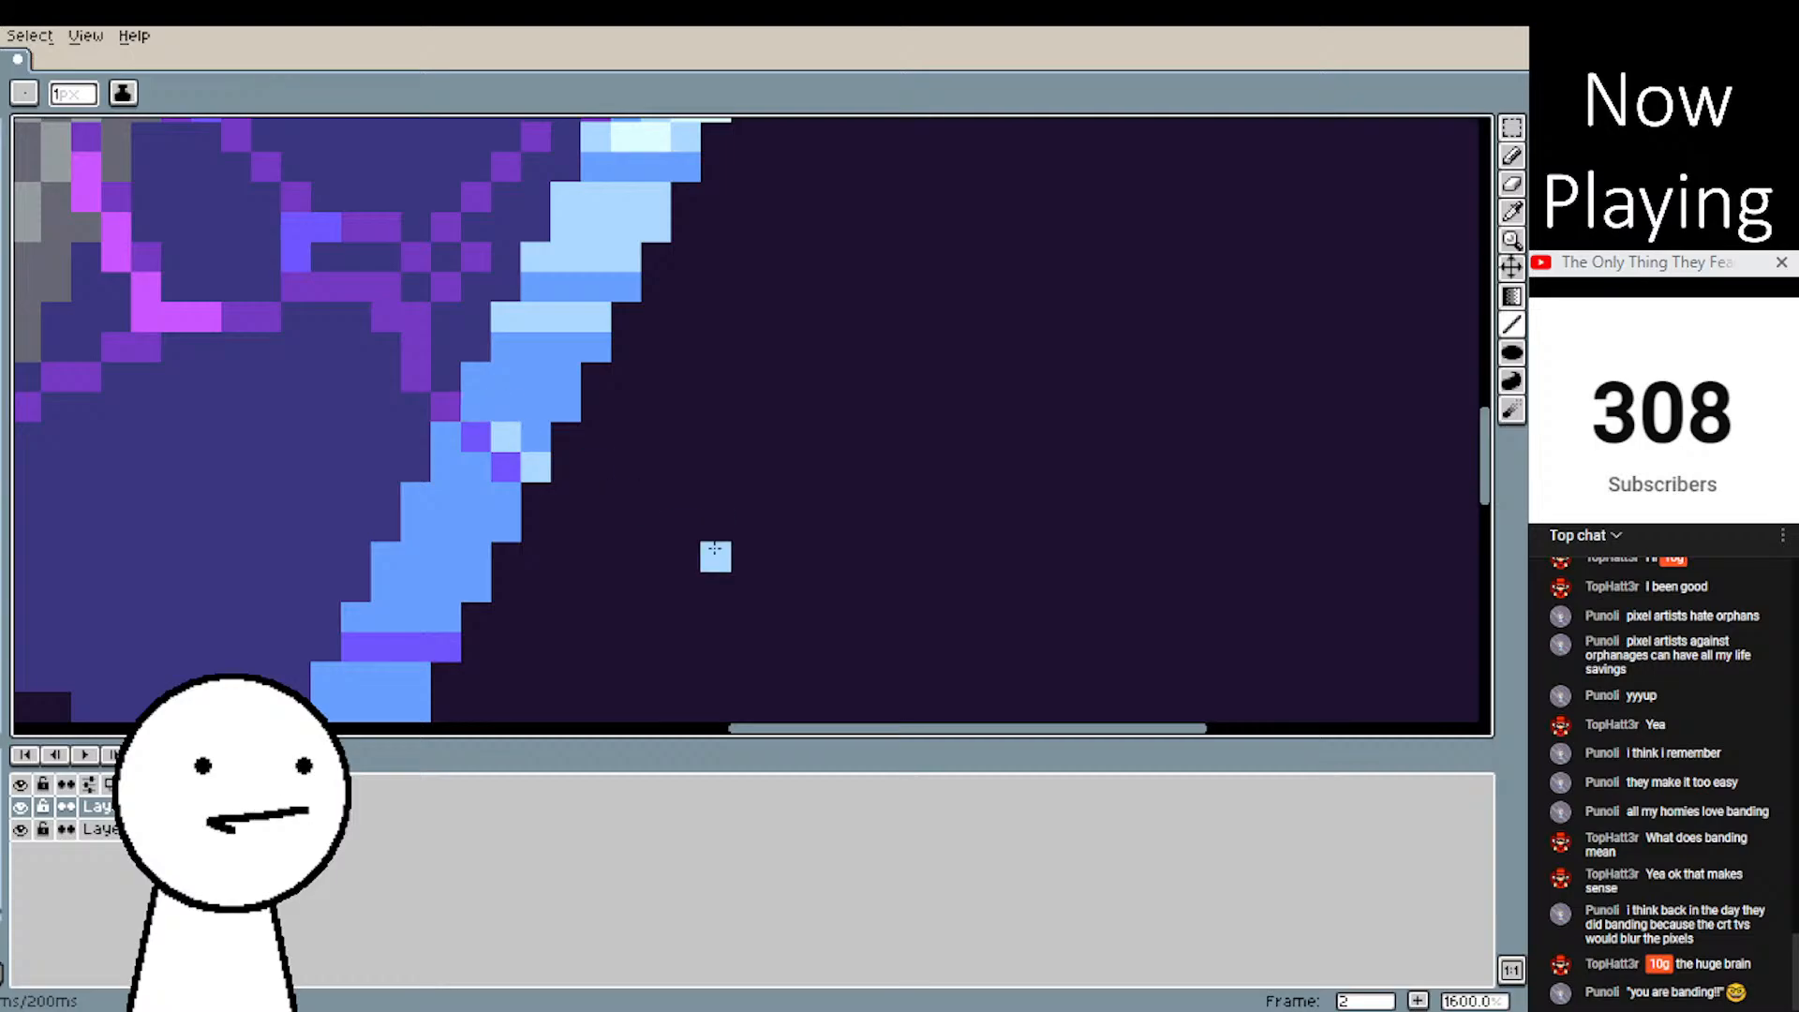
scroll(715, 549, down, 4)
scroll(750, 602, up, 1)
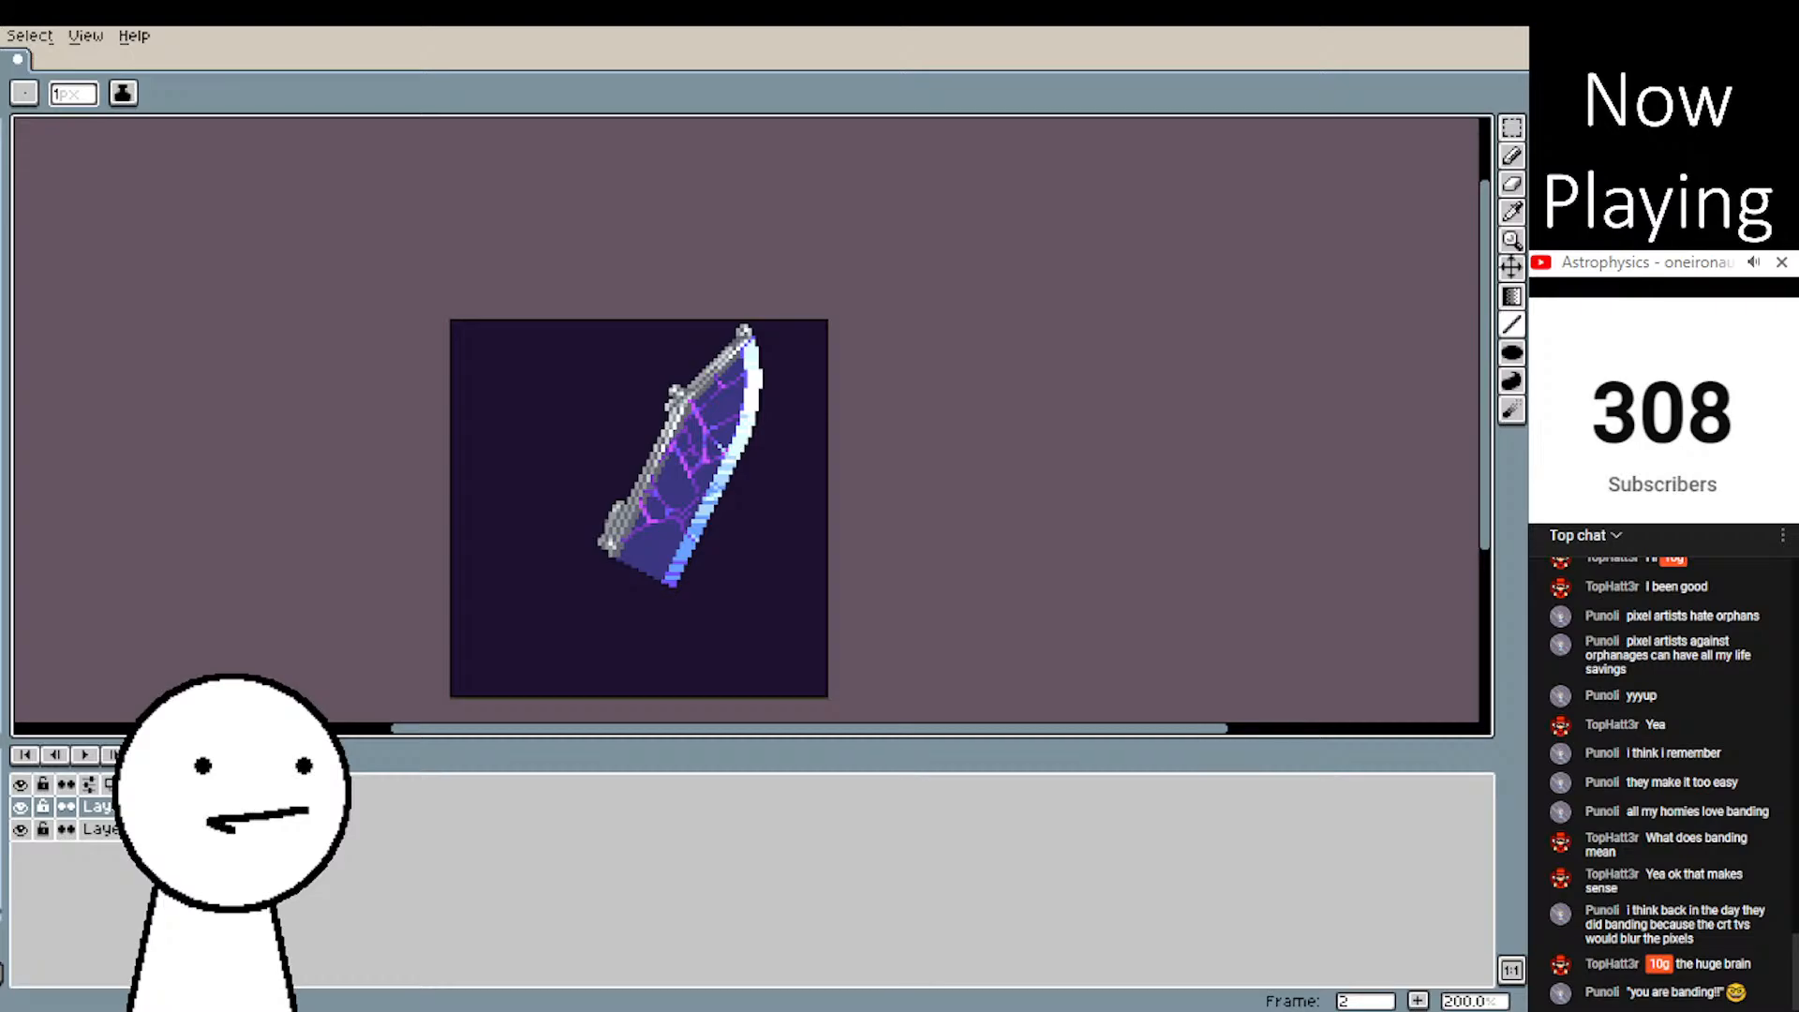
- Sample the blue-violet from the crack that meets the middle of the cutting edge
scroll(801, 430, up, 3)
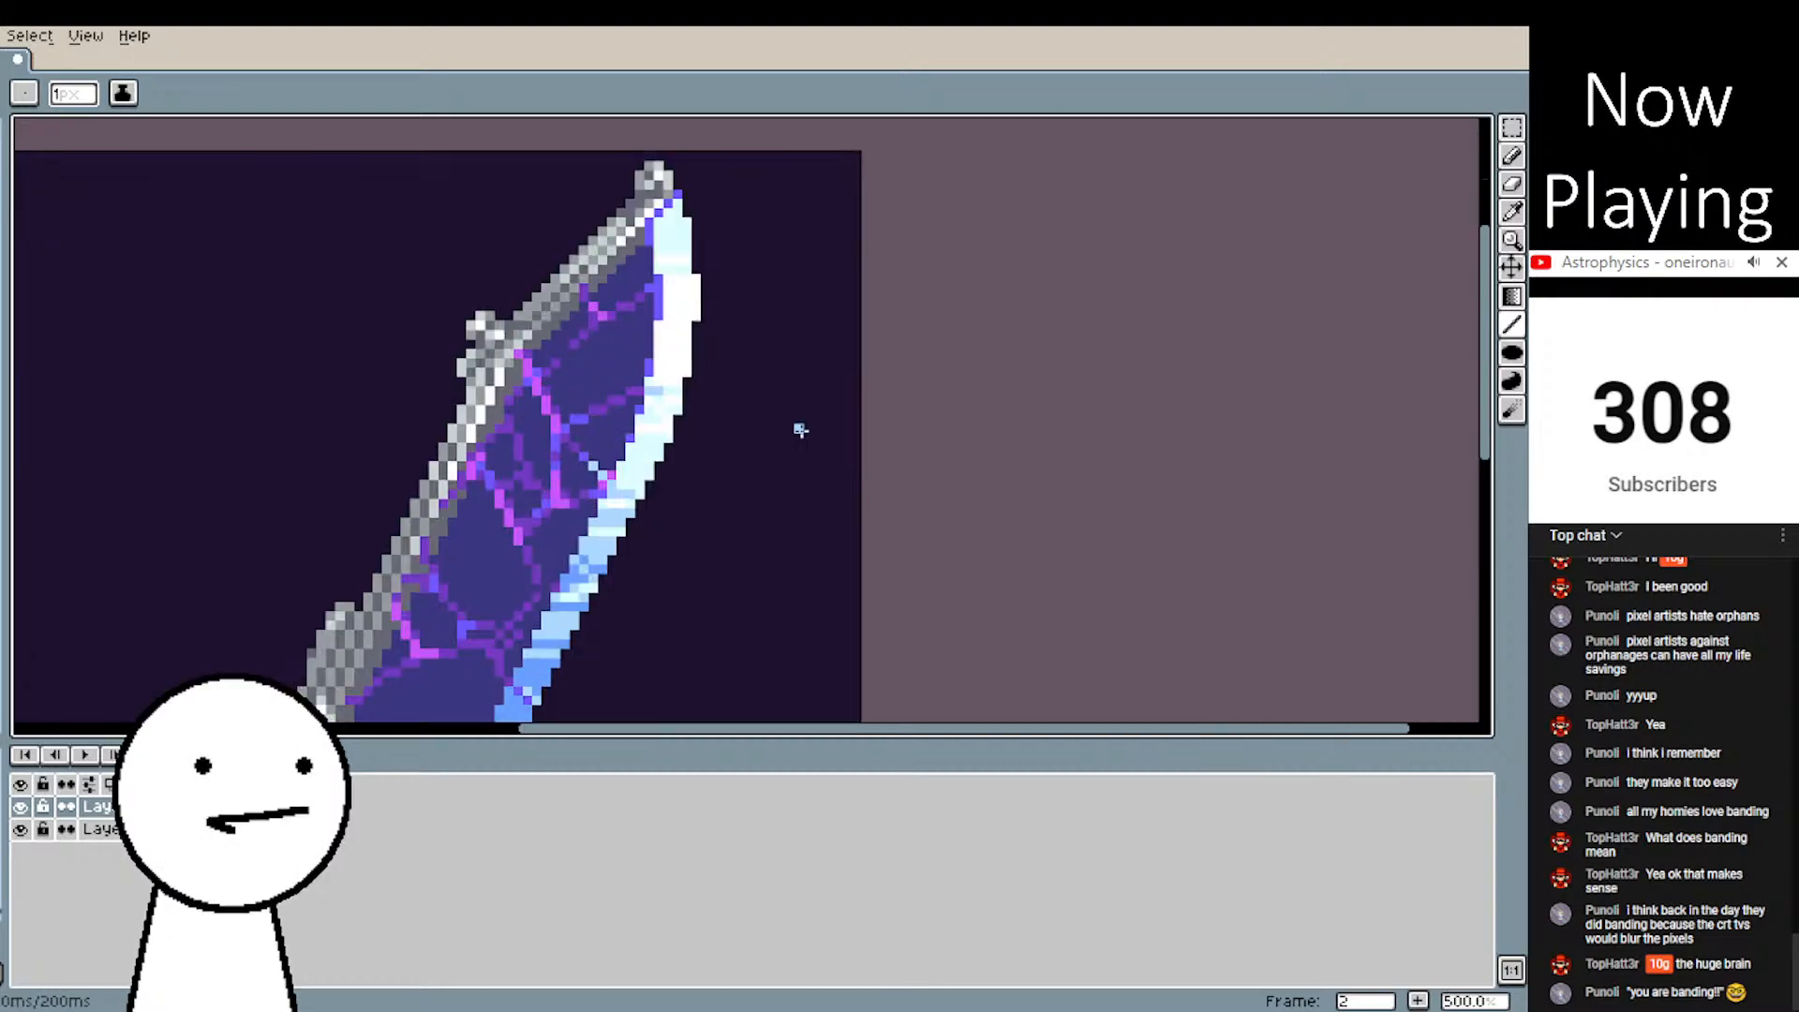
click(1512, 213)
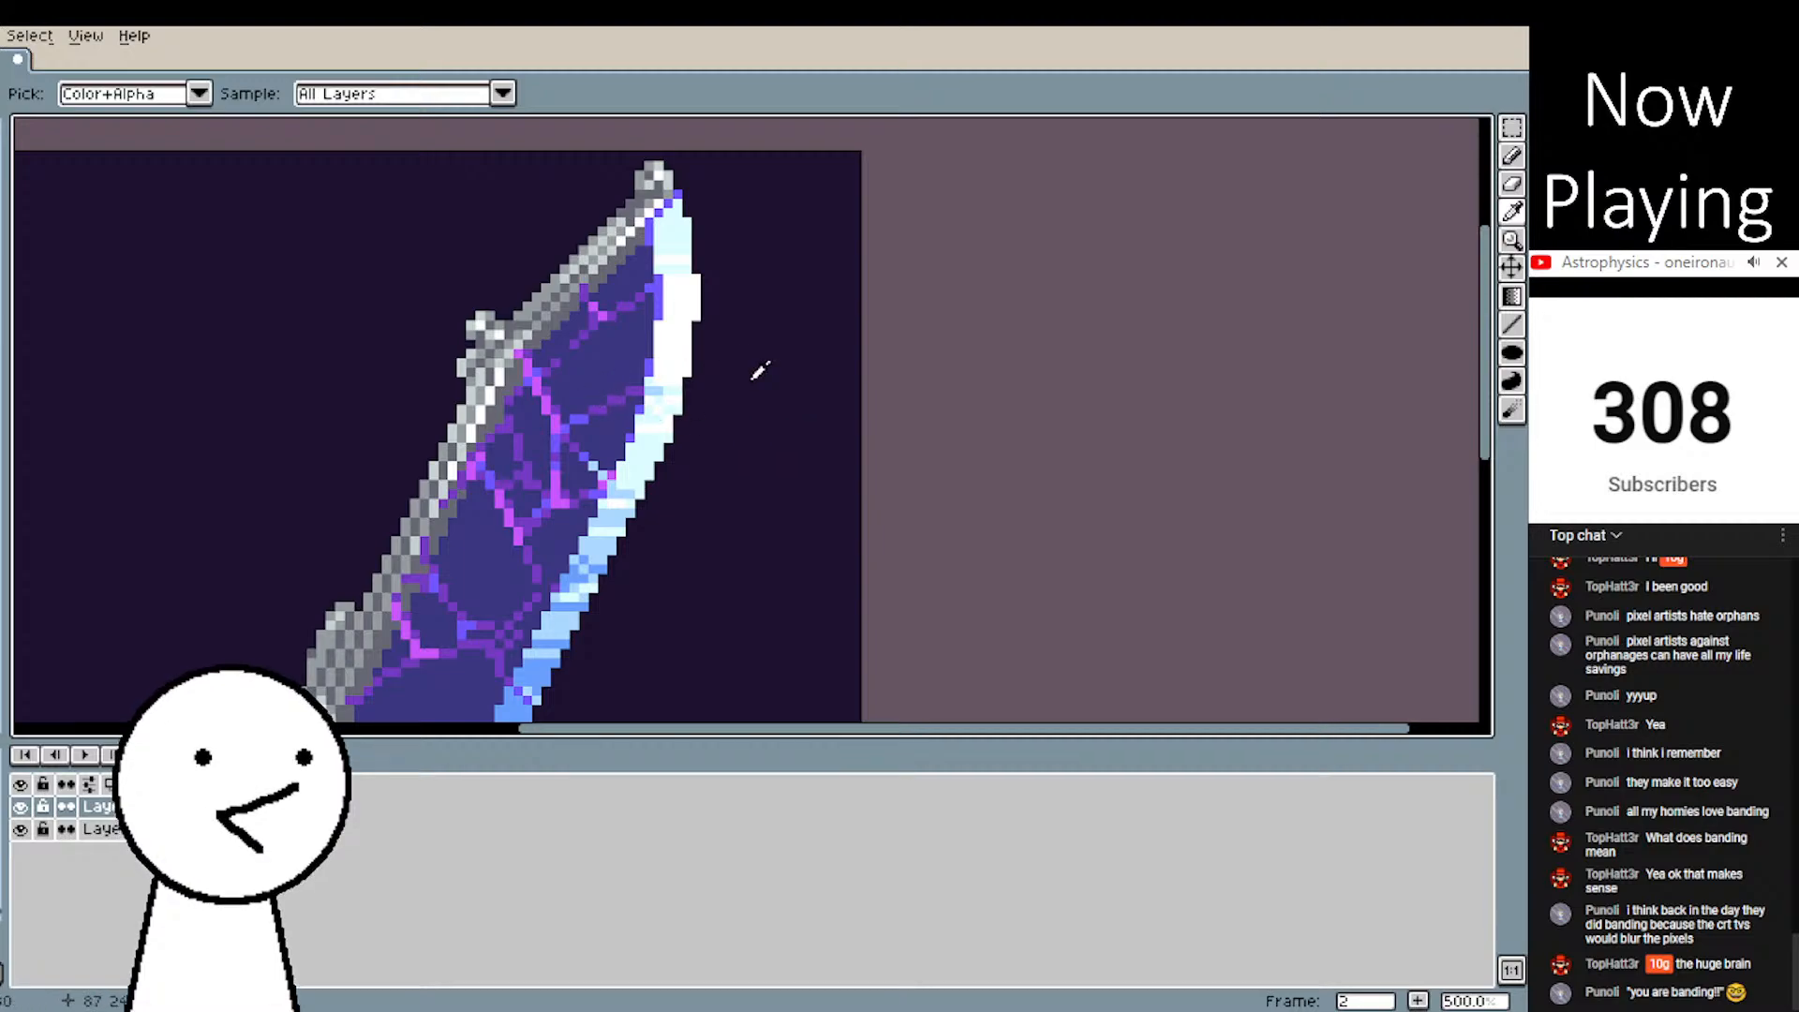
scroll(979, 380, down, 3)
scroll(1004, 373, down, 1)
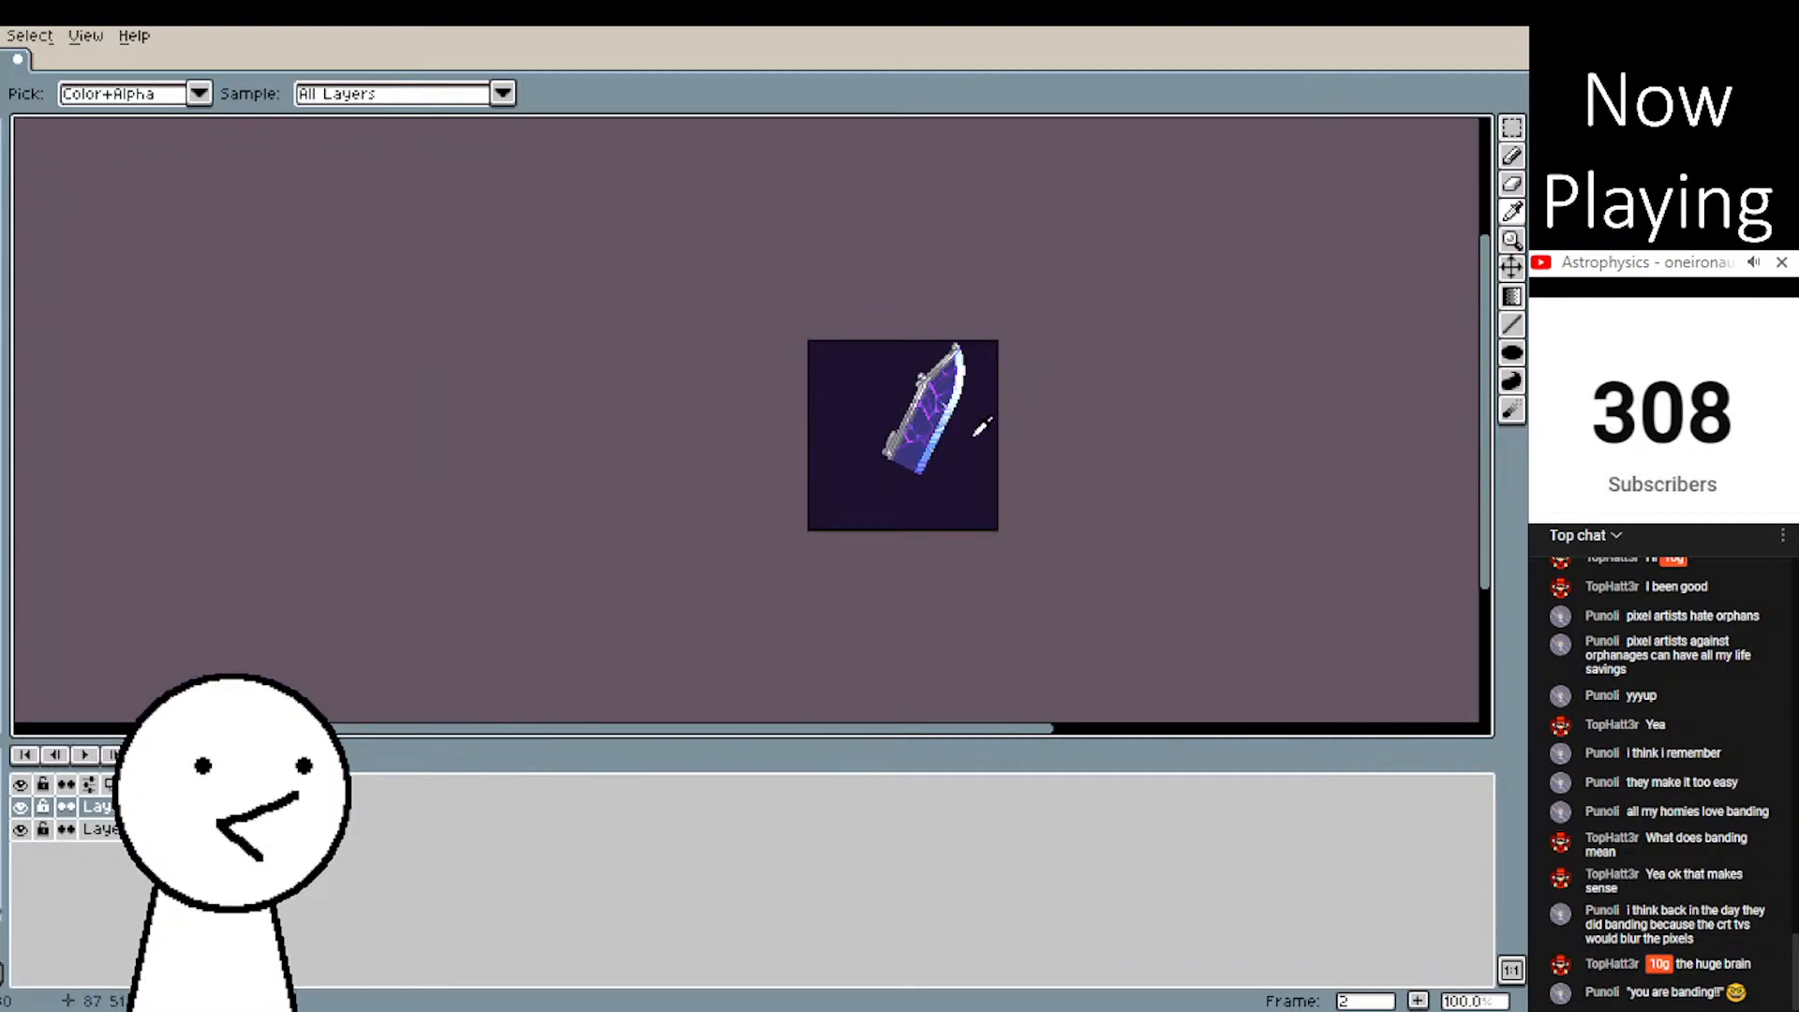
scroll(980, 429, up, 3)
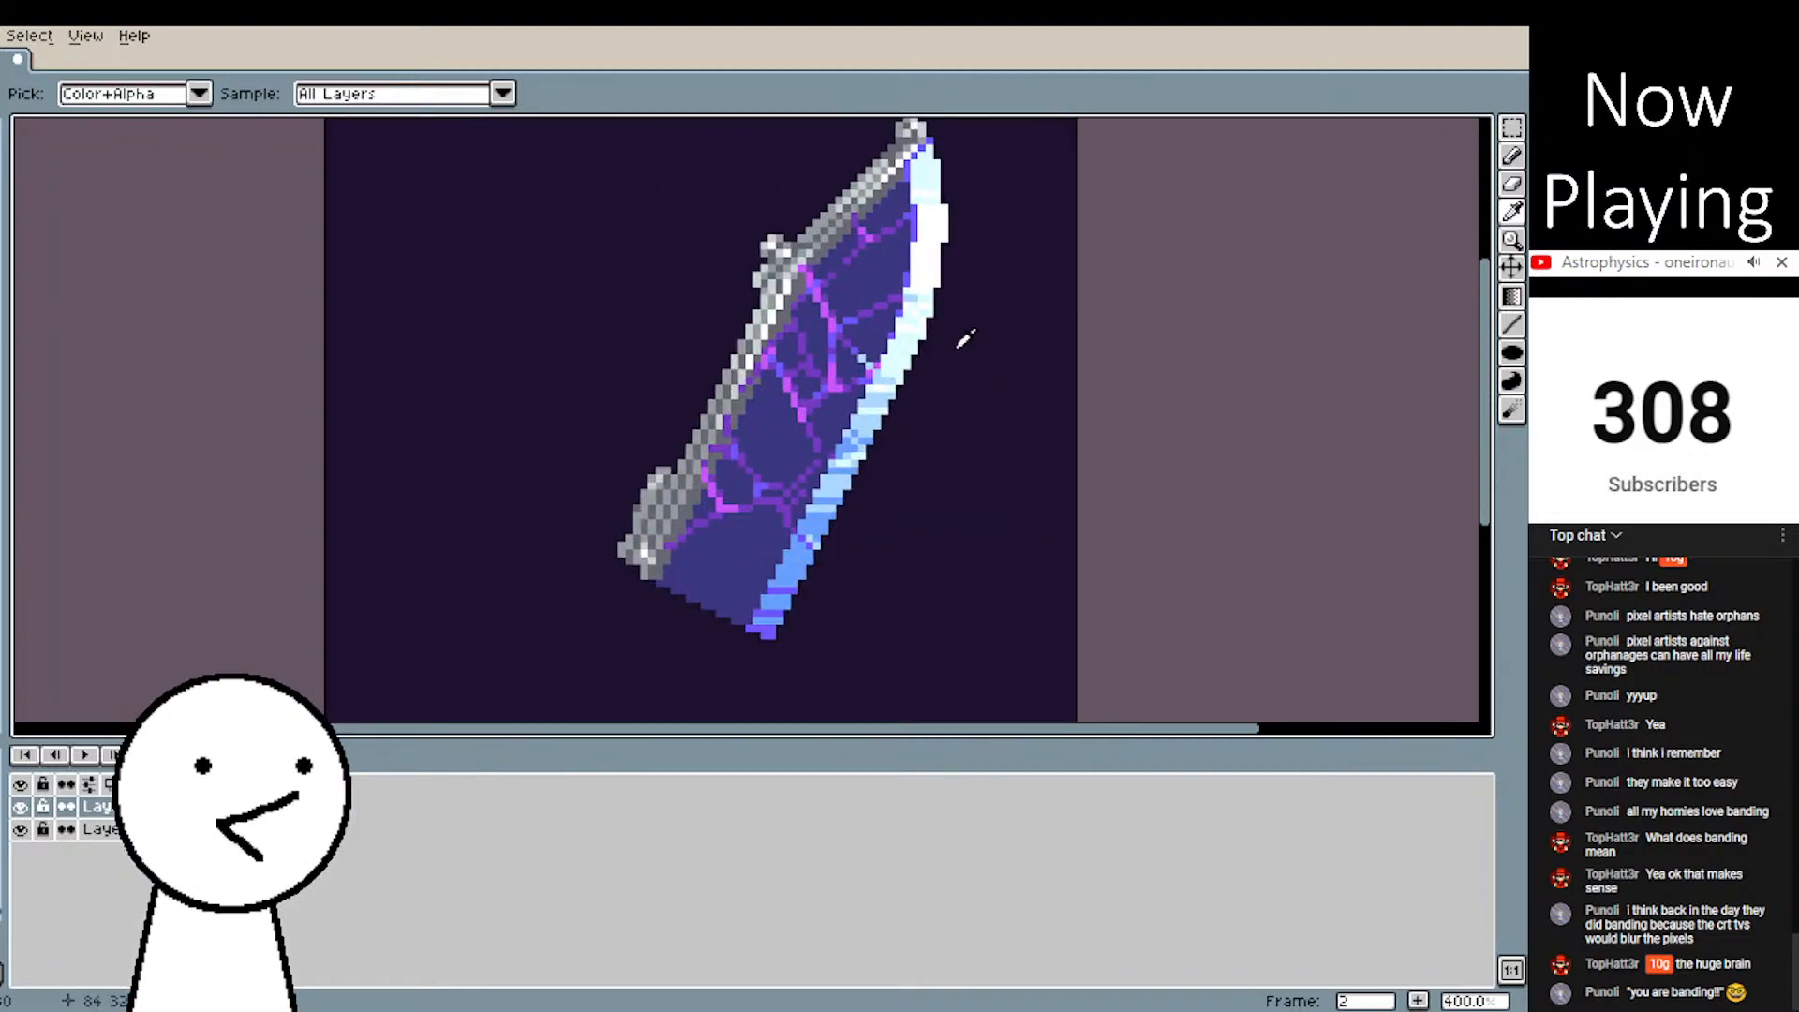
scroll(863, 319, up, 3)
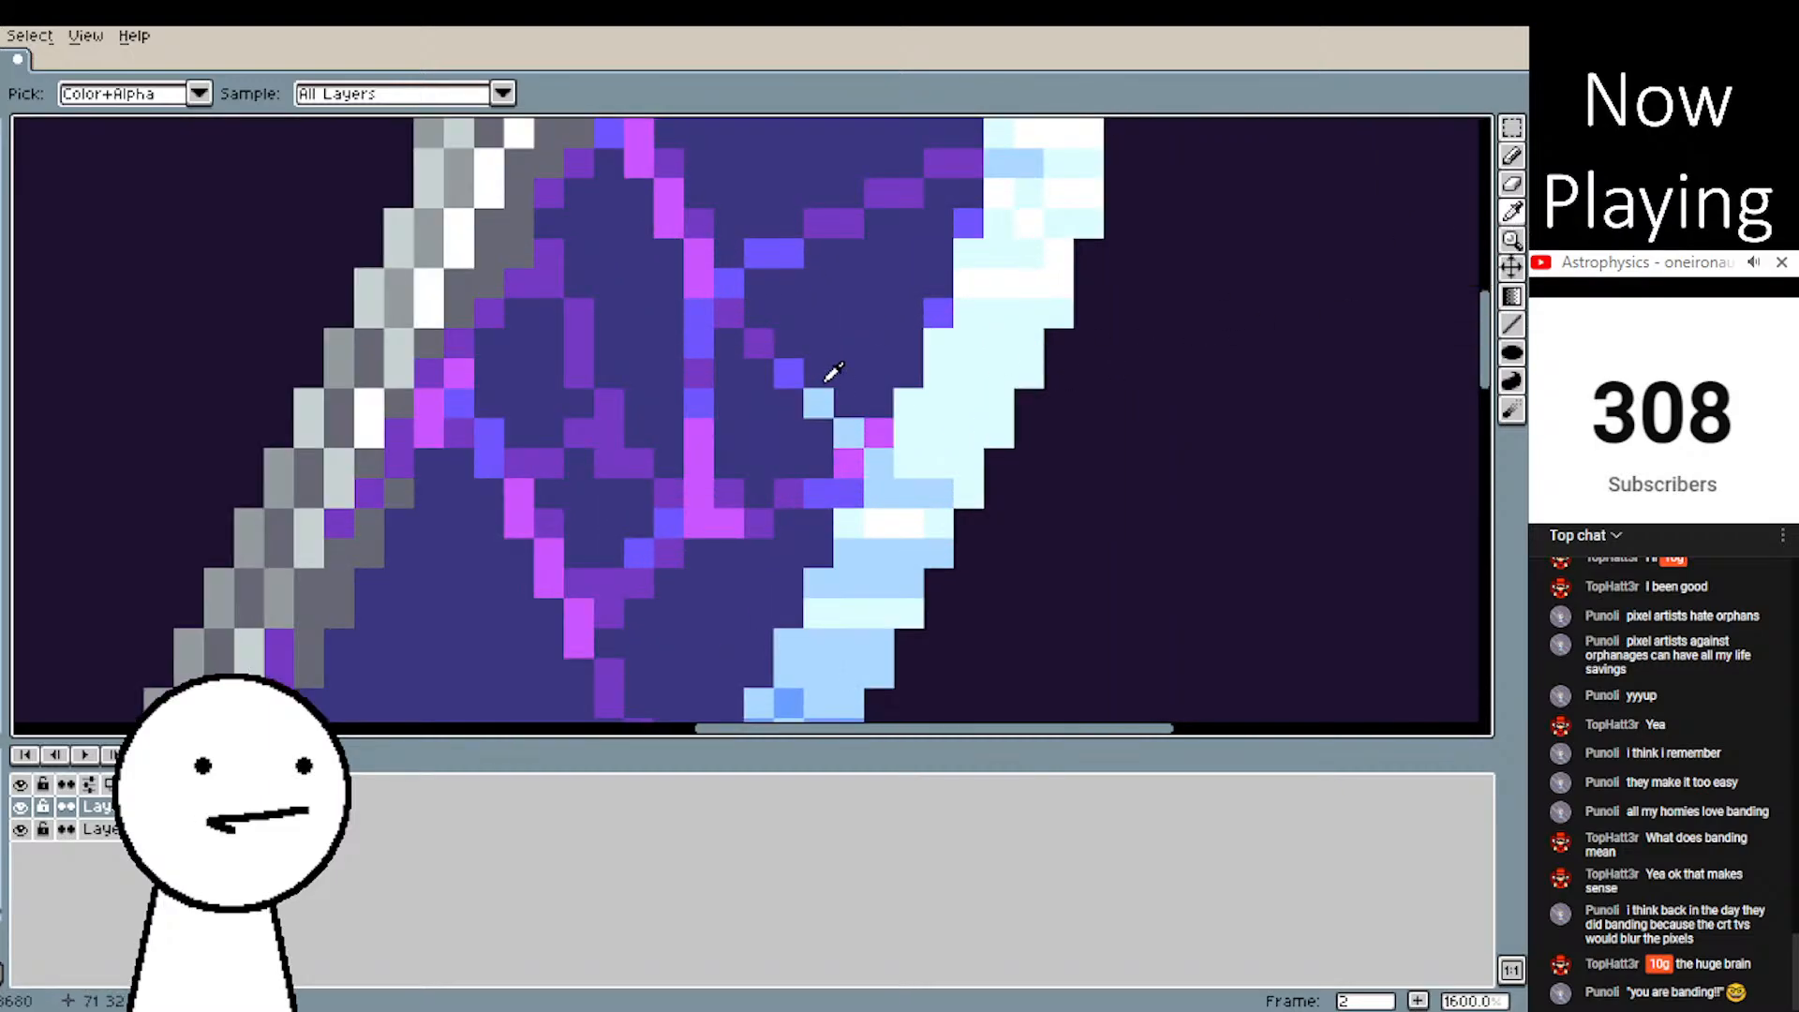
- Try to draw a blue-violet curve over the crack's light-blue pixels at the middle of the cutting edge, and undo it
click(1511, 325)
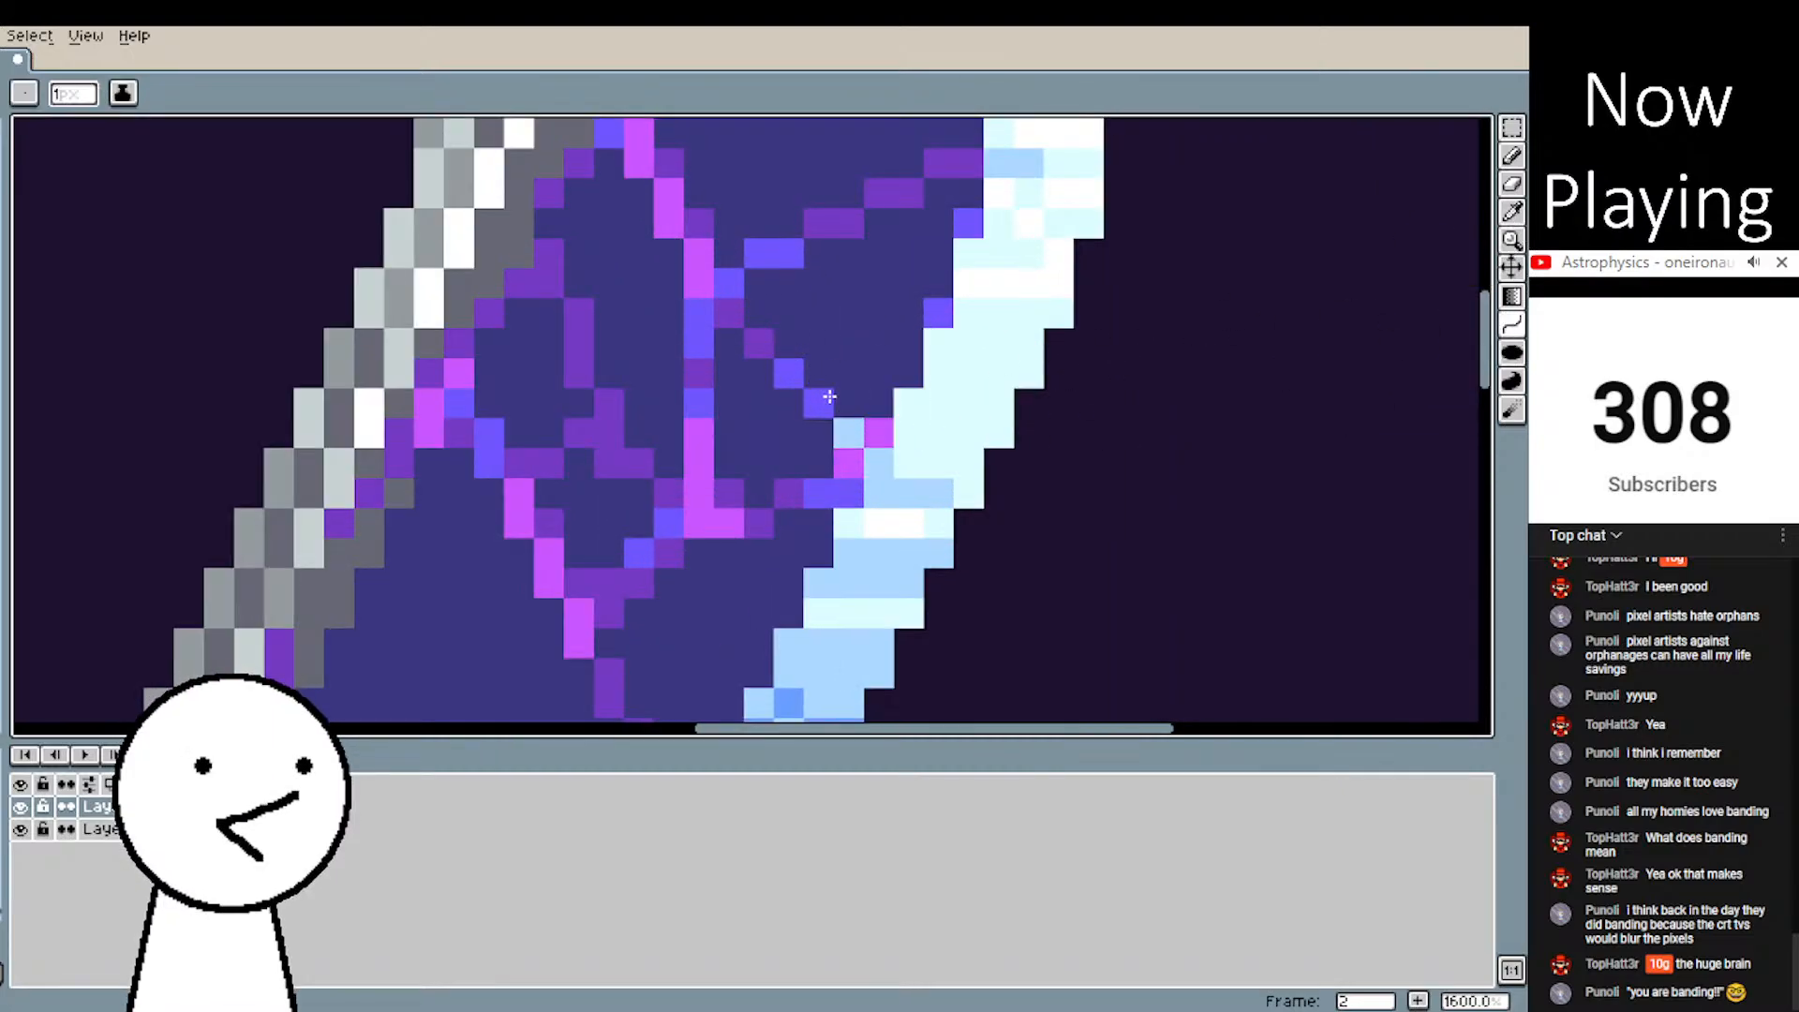
scroll(998, 402, down, 1)
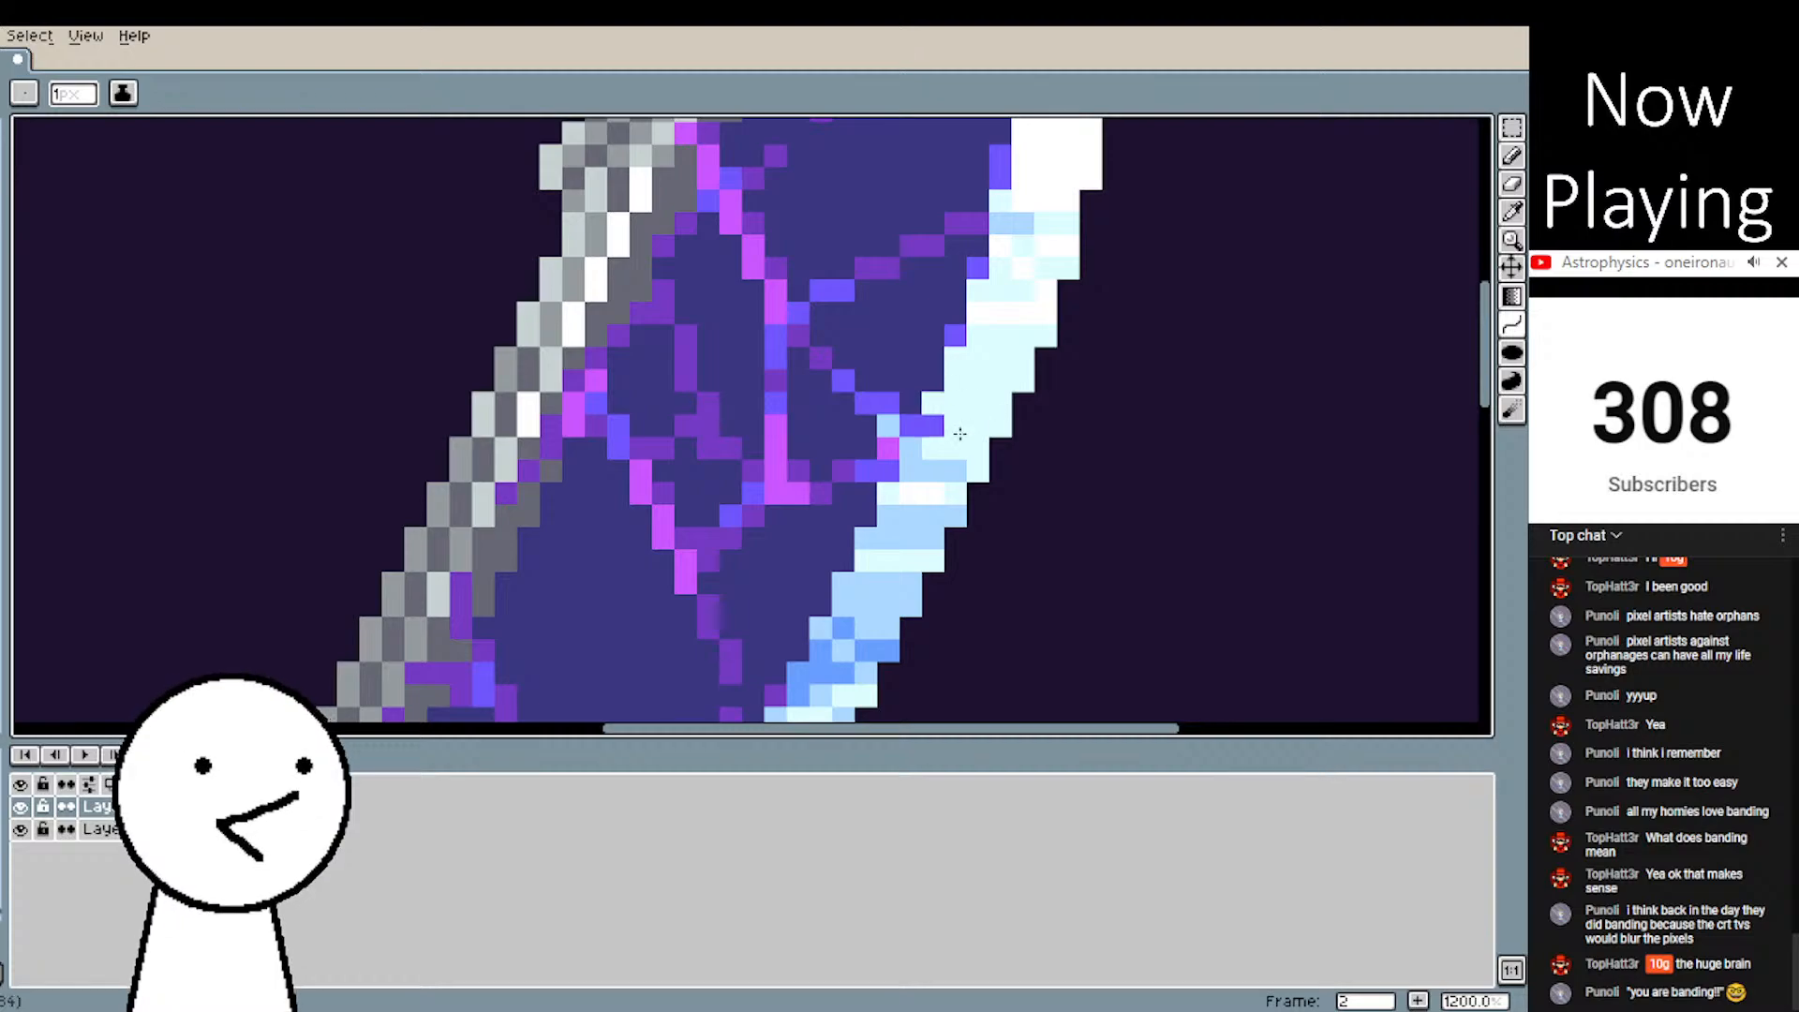
key(ctrl+z)
- Switch from the Curve tool to the straight Line tool and try a blue-violet pixel beside the crack's light-blue end
scroll(971, 443, right, 4)
click(1509, 336)
click(1468, 321)
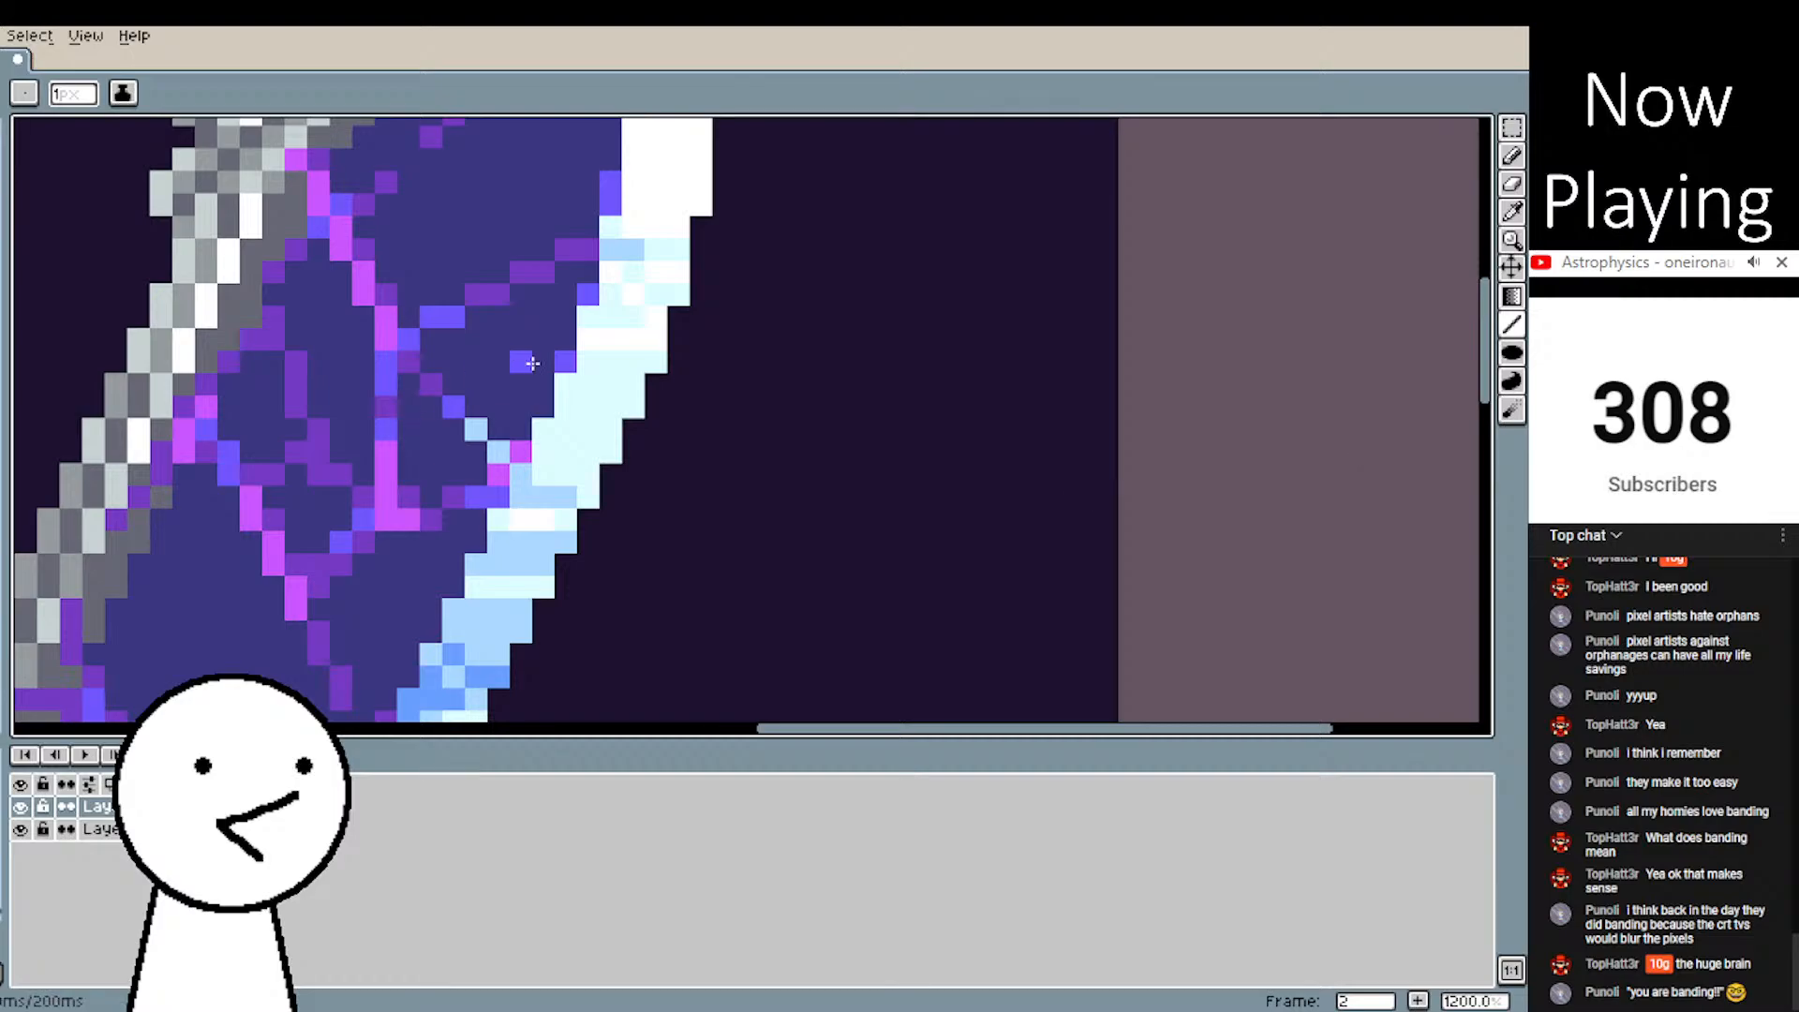
scroll(507, 372, down, 3)
scroll(520, 399, up, 4)
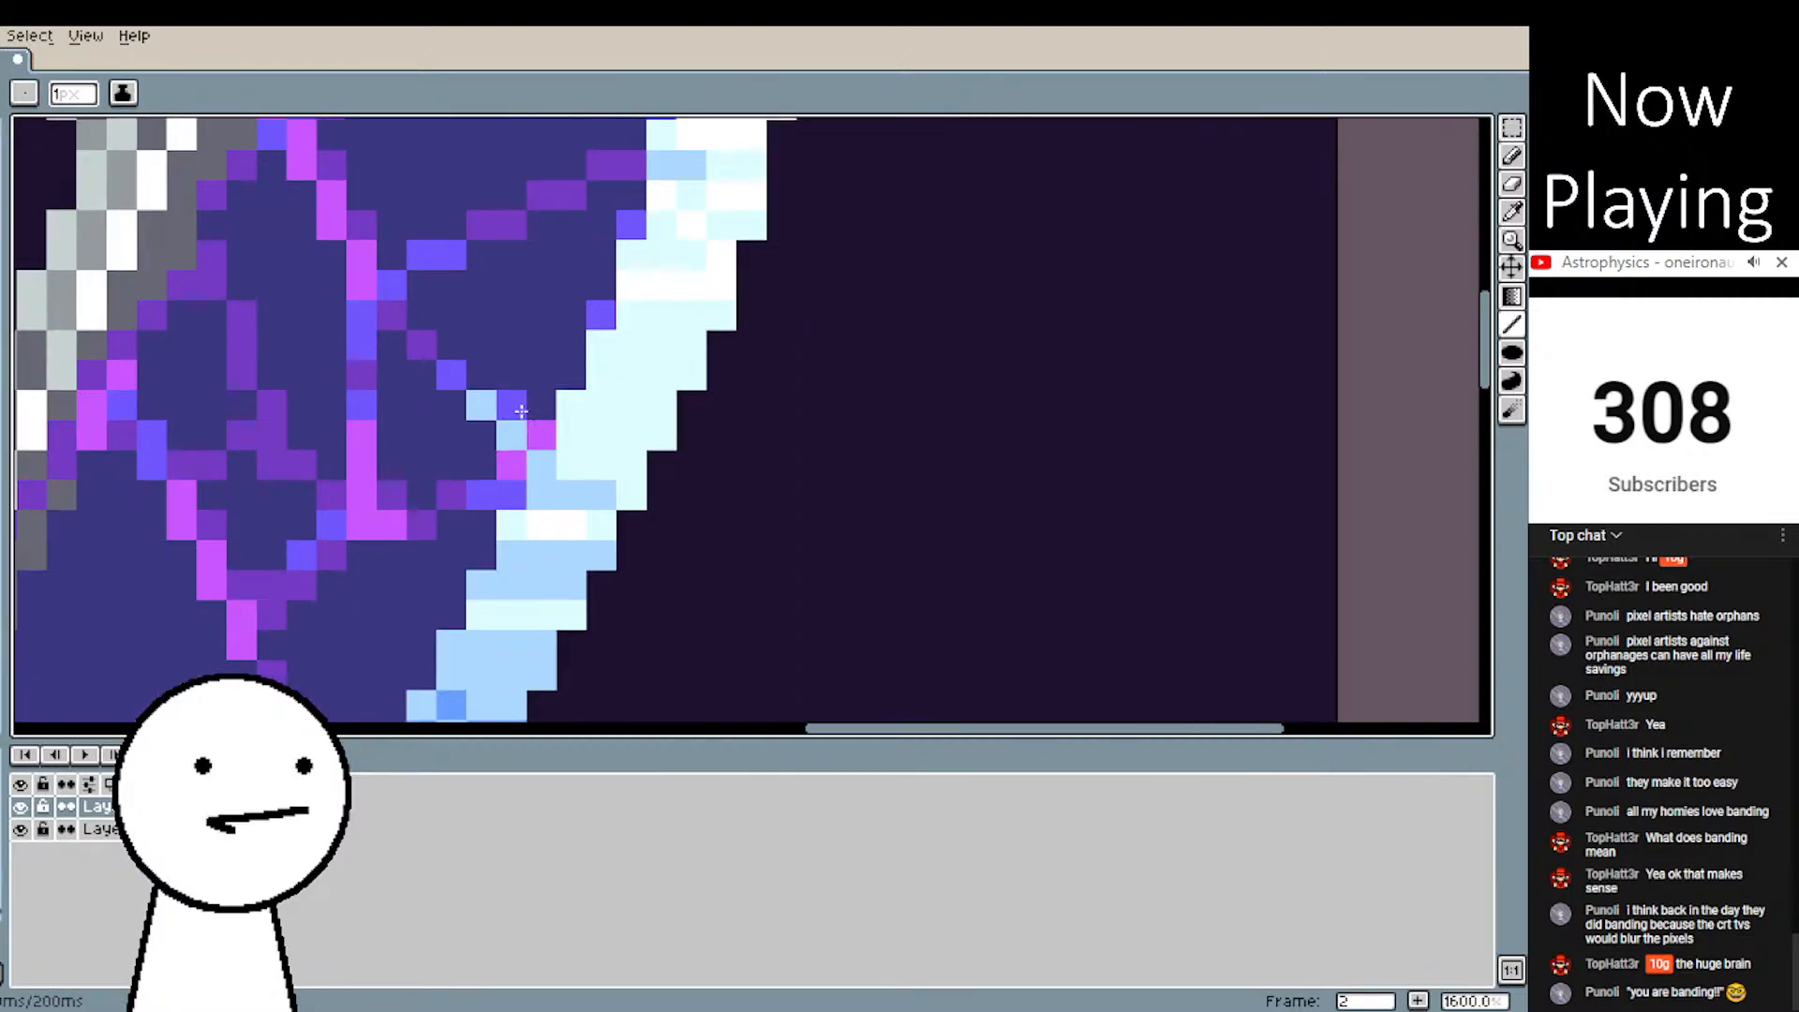
scroll(923, 473, down, 5)
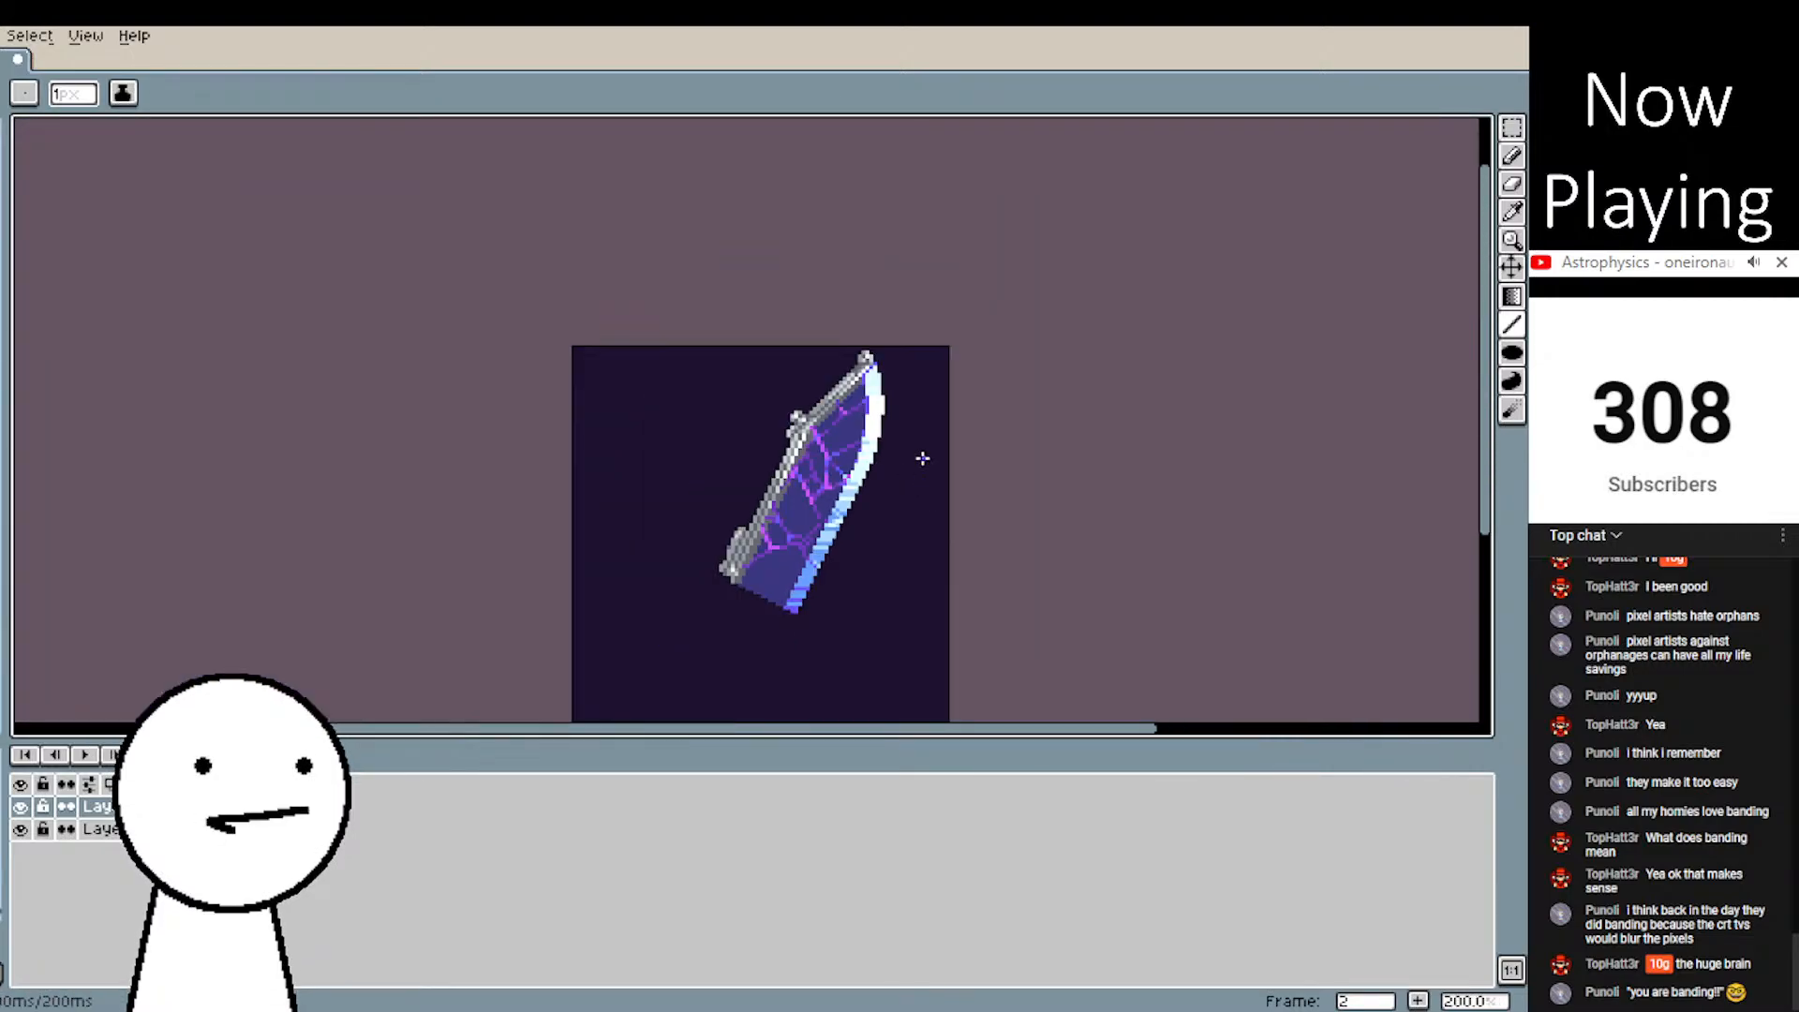
scroll(918, 444, down, 1)
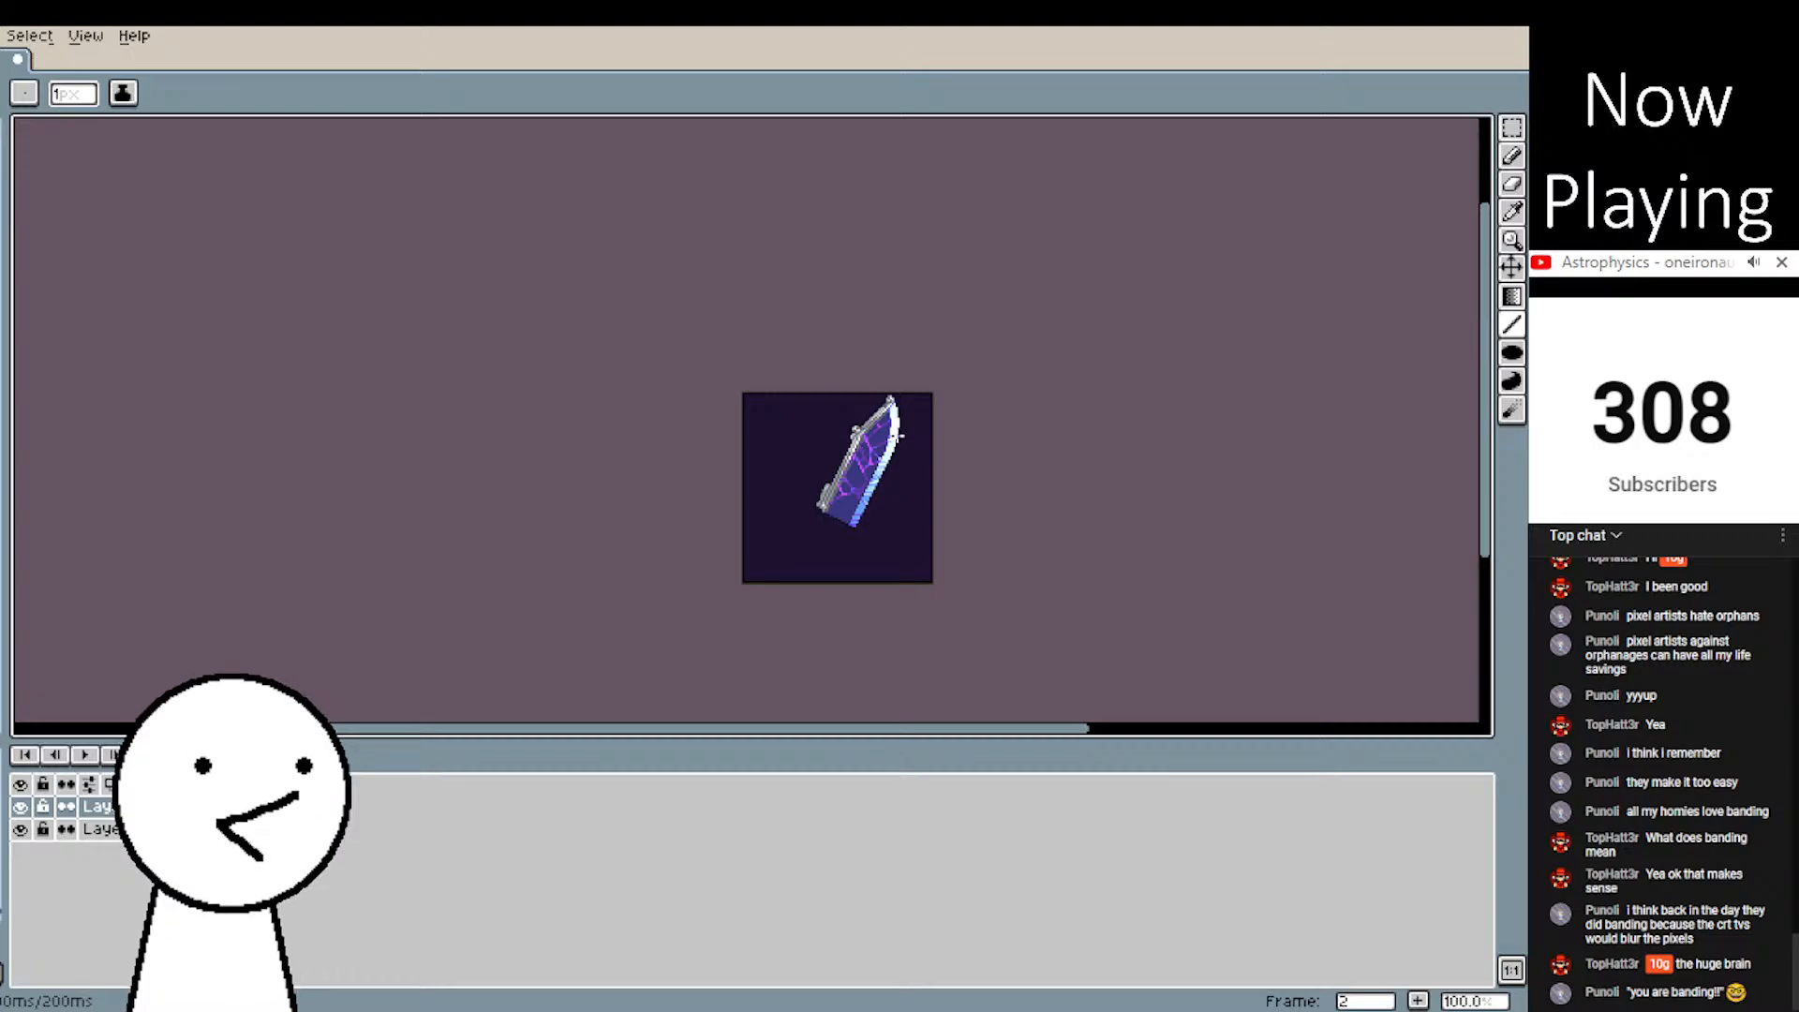
- Sample the dark grey from the lower part of the blade's spine and switch to the Pencil tool
scroll(907, 437, up, 3)
scroll(843, 607, up, 2)
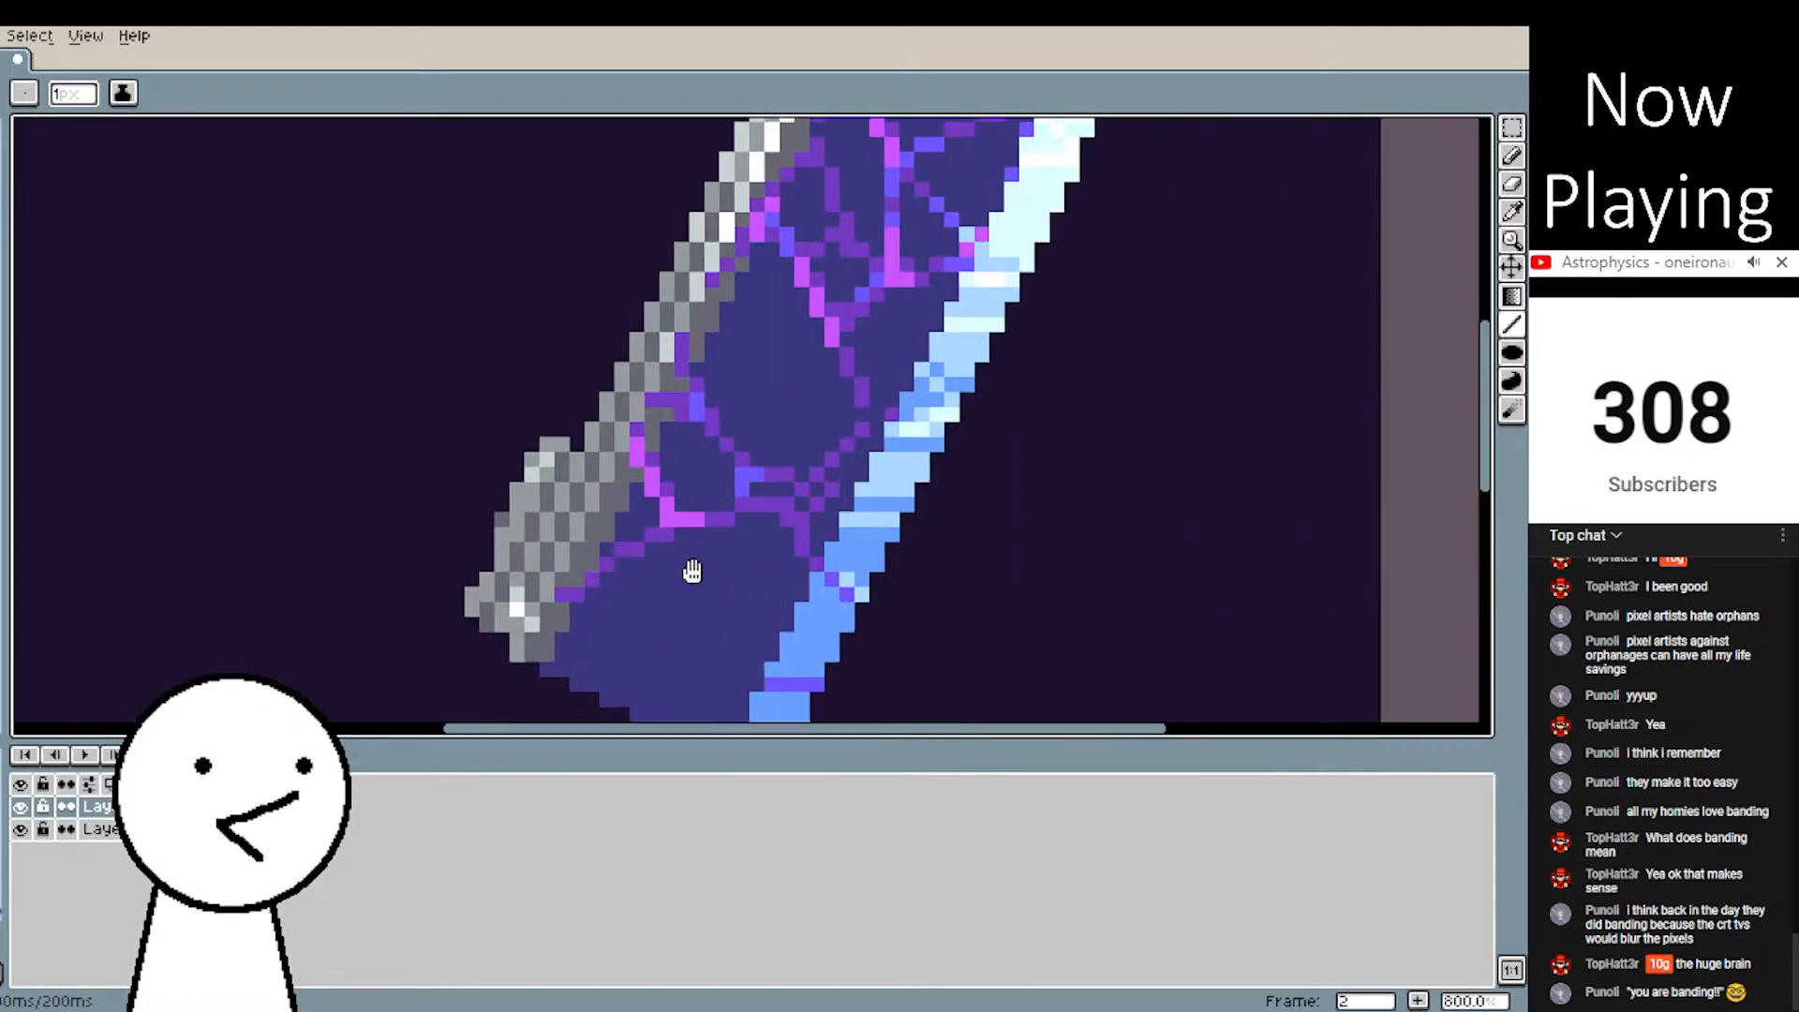
drag(1105, 208, 925, 131)
click(1514, 215)
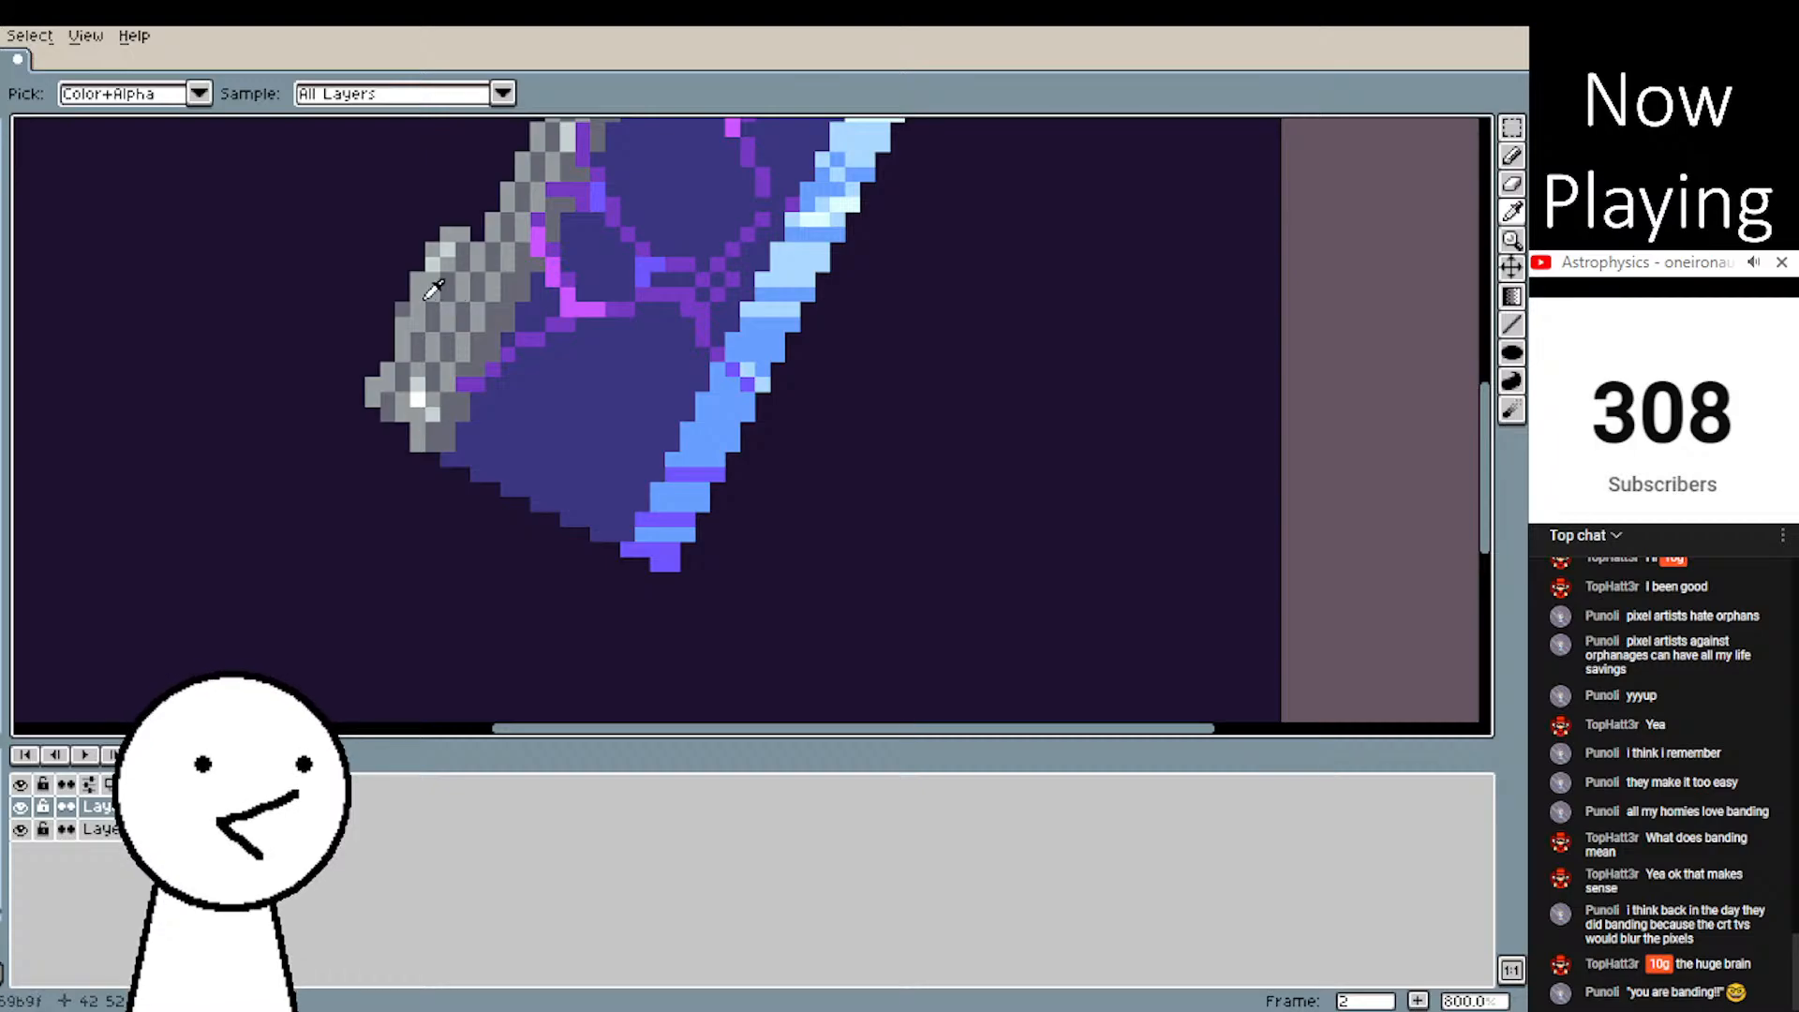
click(496, 288)
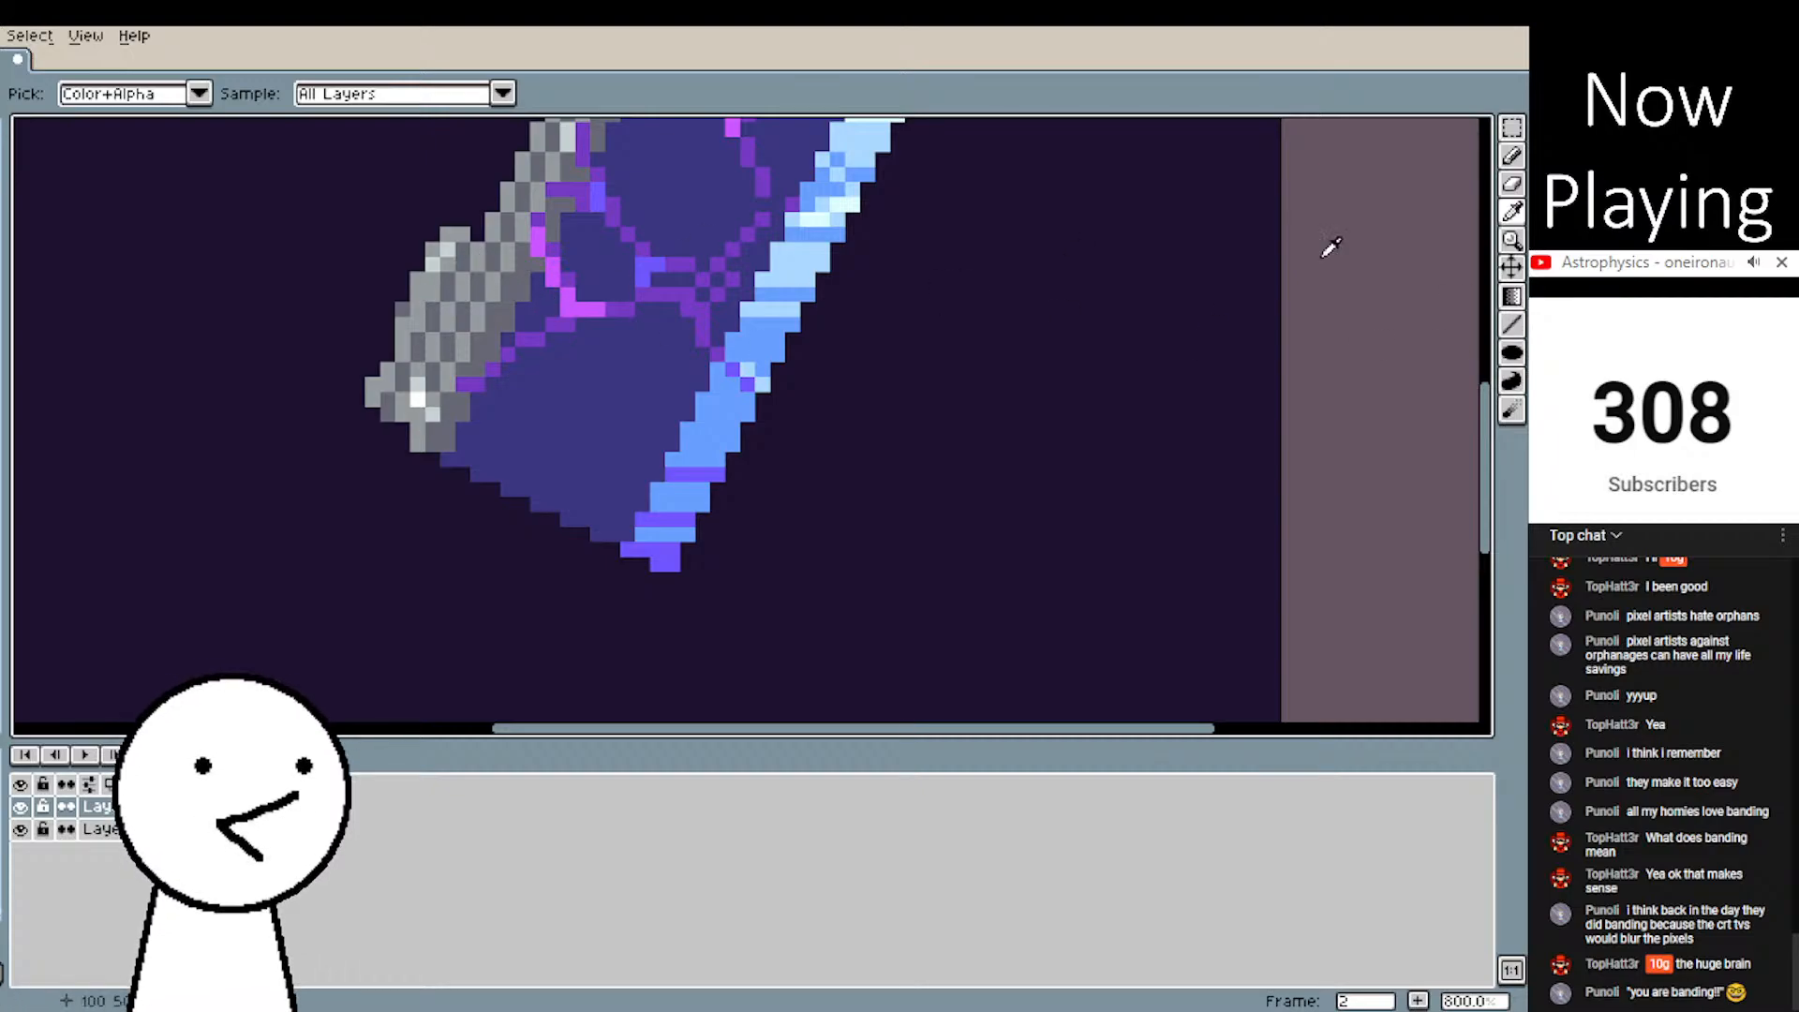
click(1512, 157)
mouse_move(515, 357)
mouse_down()
mouse_move(515, 438)
mouse_move(555, 296)
mouse_move(683, 141)
mouse_move(709, 166)
mouse_move(667, 189)
mouse_move(622, 419)
mouse_up()
- Examine the outer outline of the grey spine between the upper knob and the lower bulge at several zoom levels
scroll(515, 438, up, 6)
scroll(623, 419, down, 8)
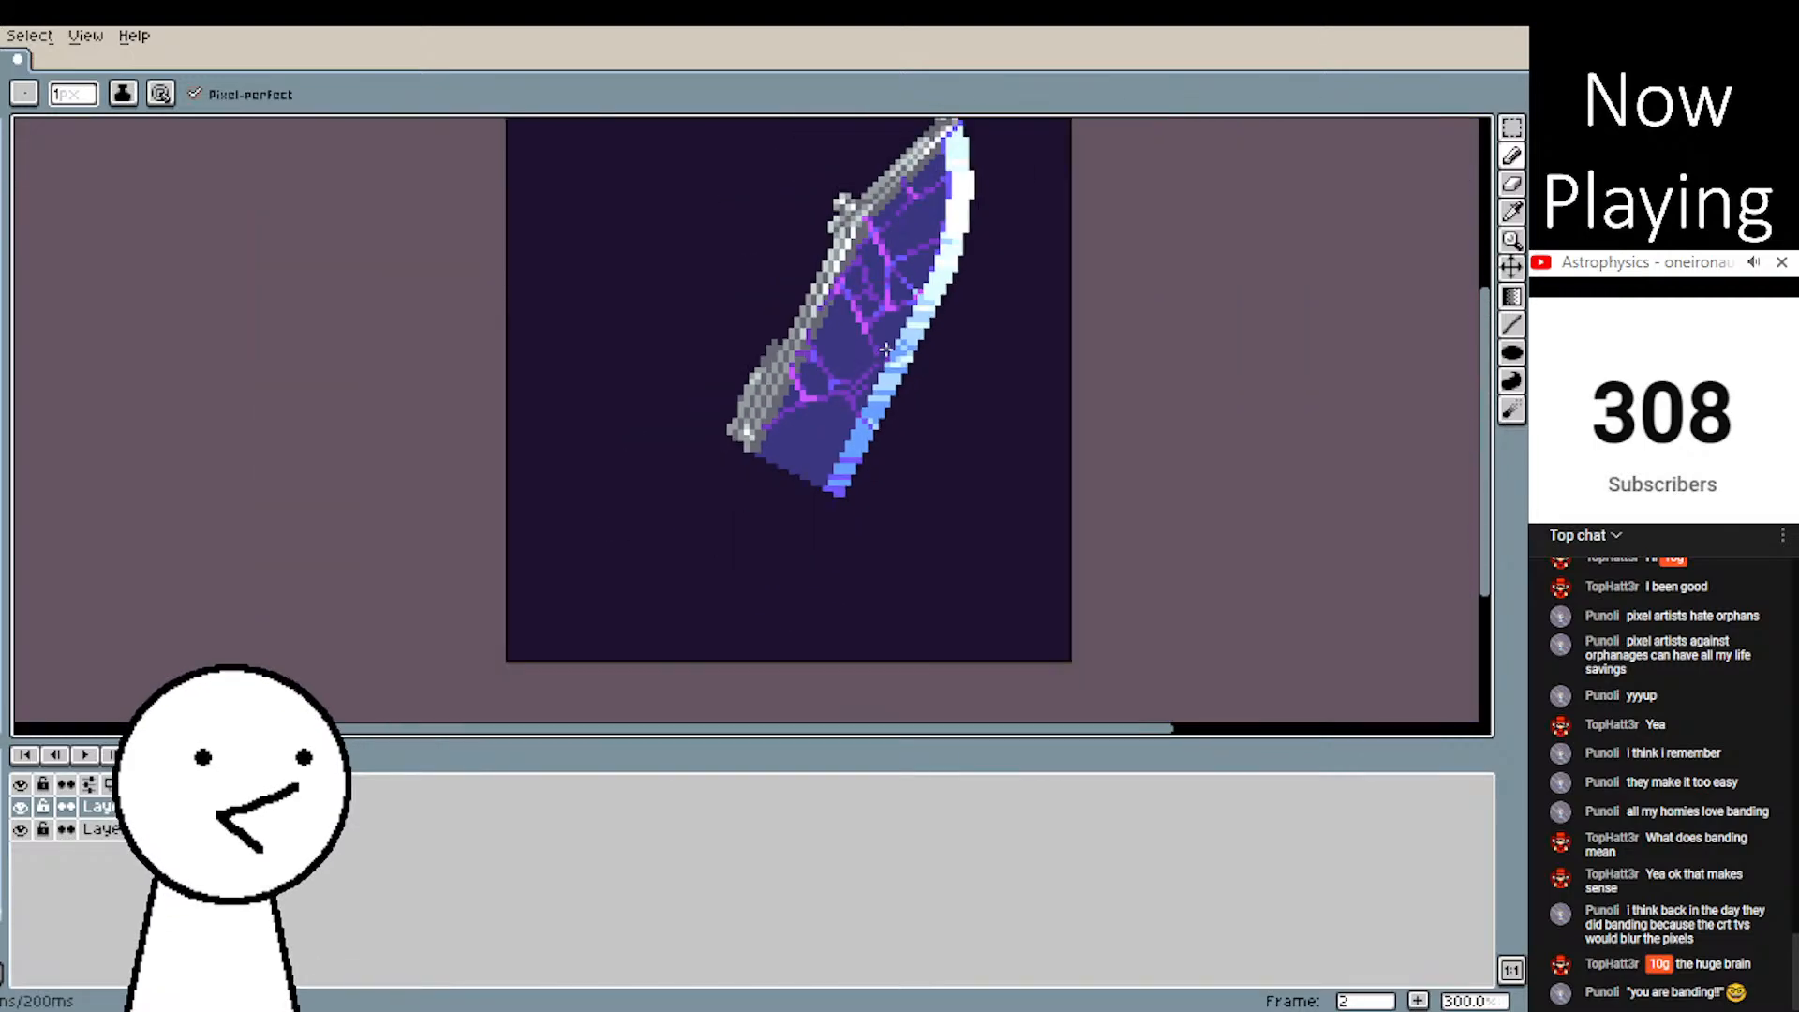
scroll(830, 323, up, 6)
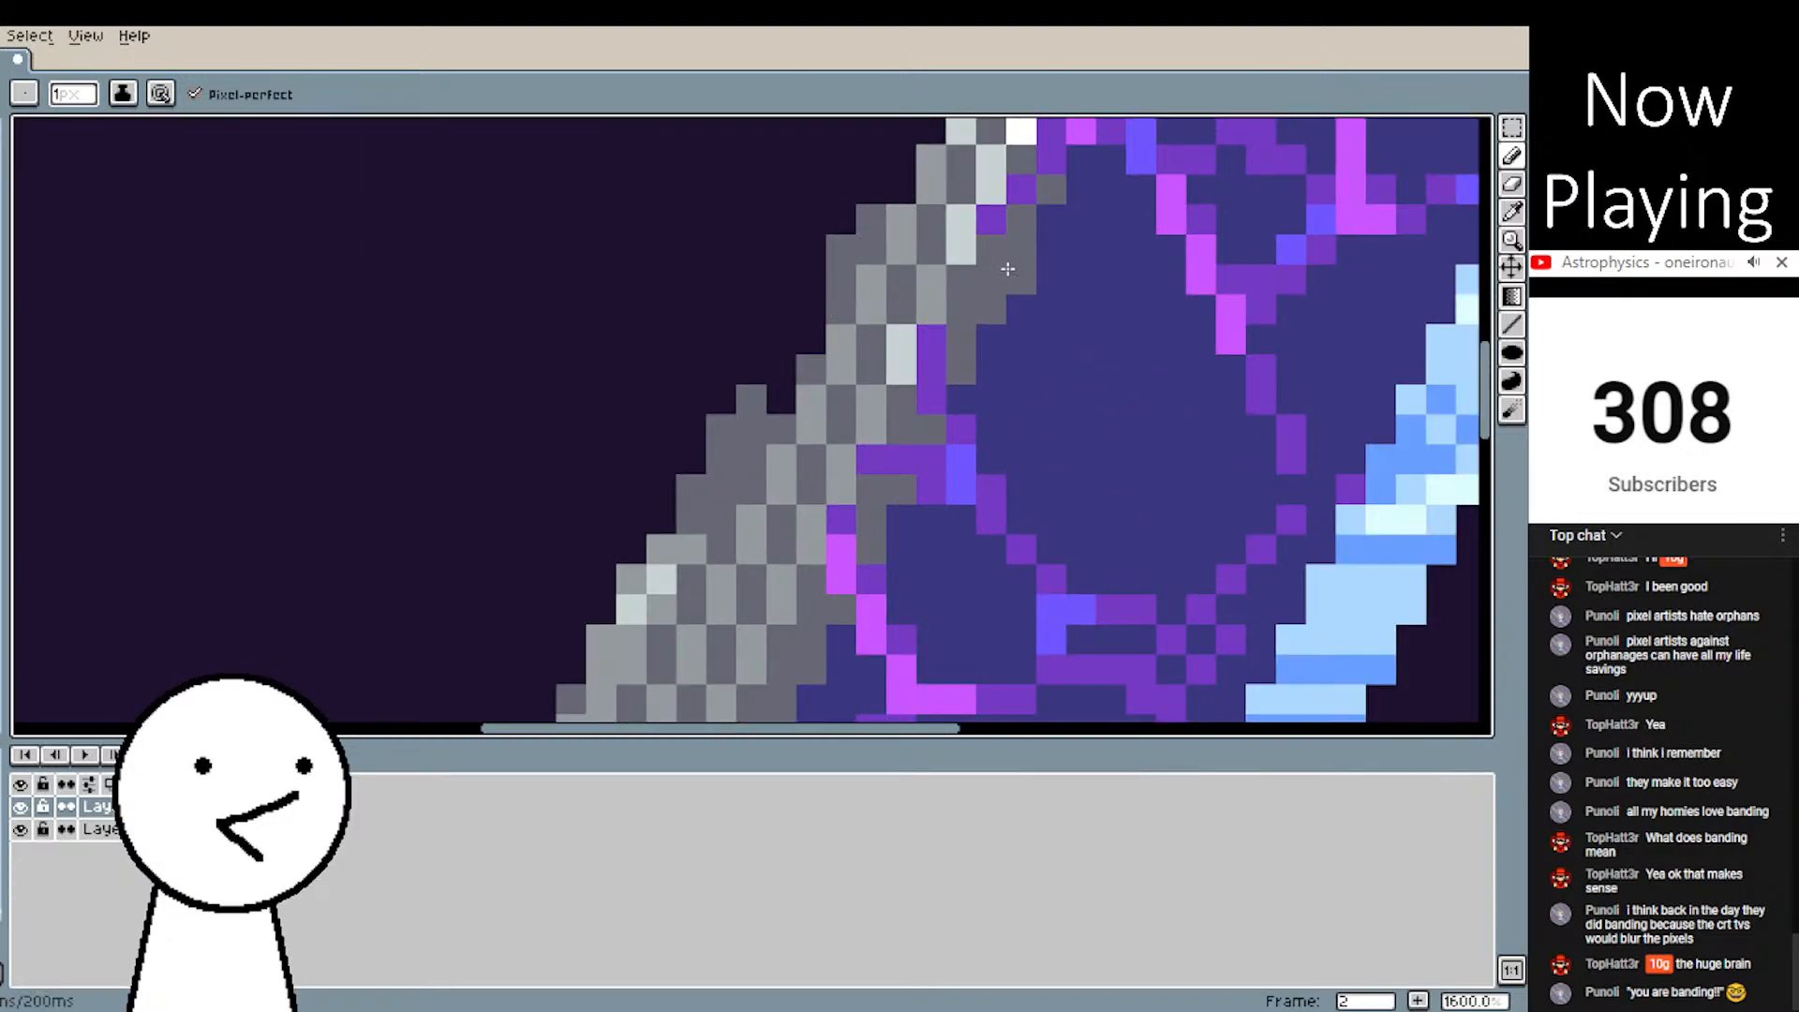
scroll(1008, 269, down, 6)
scroll(957, 419, up, 2)
scroll(957, 419, up, 4)
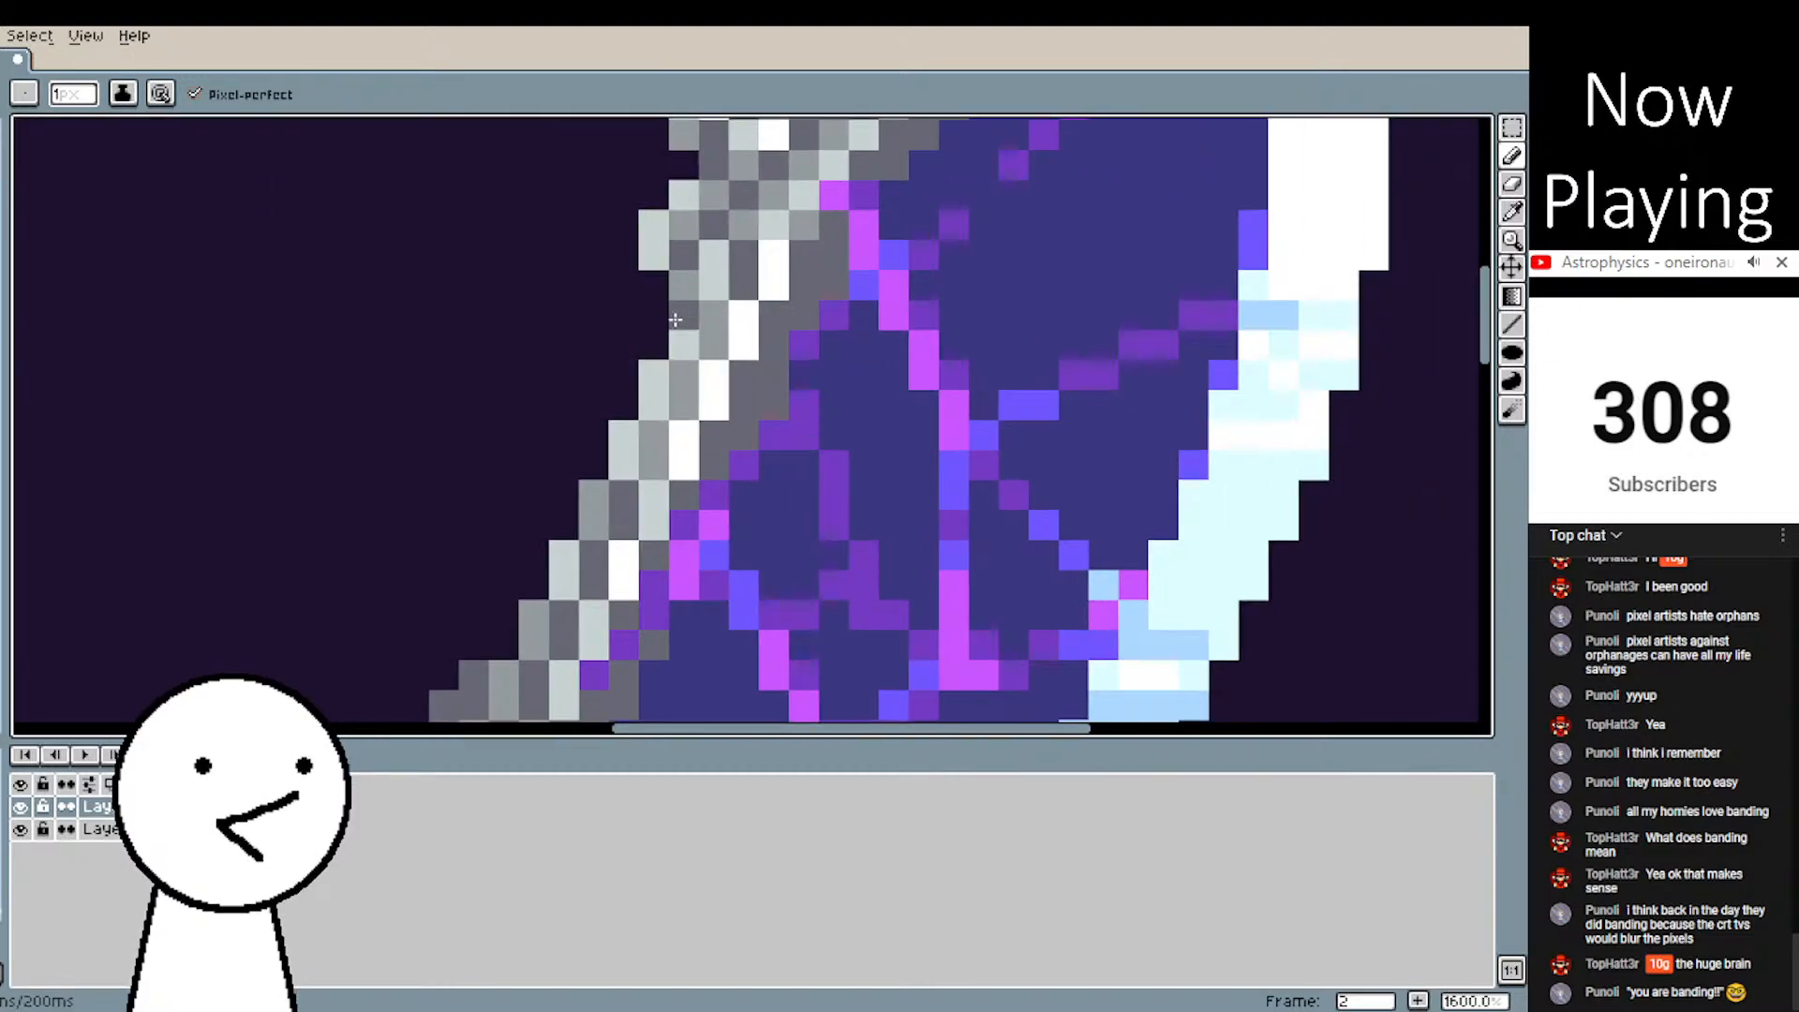
scroll(774, 449, down, 3)
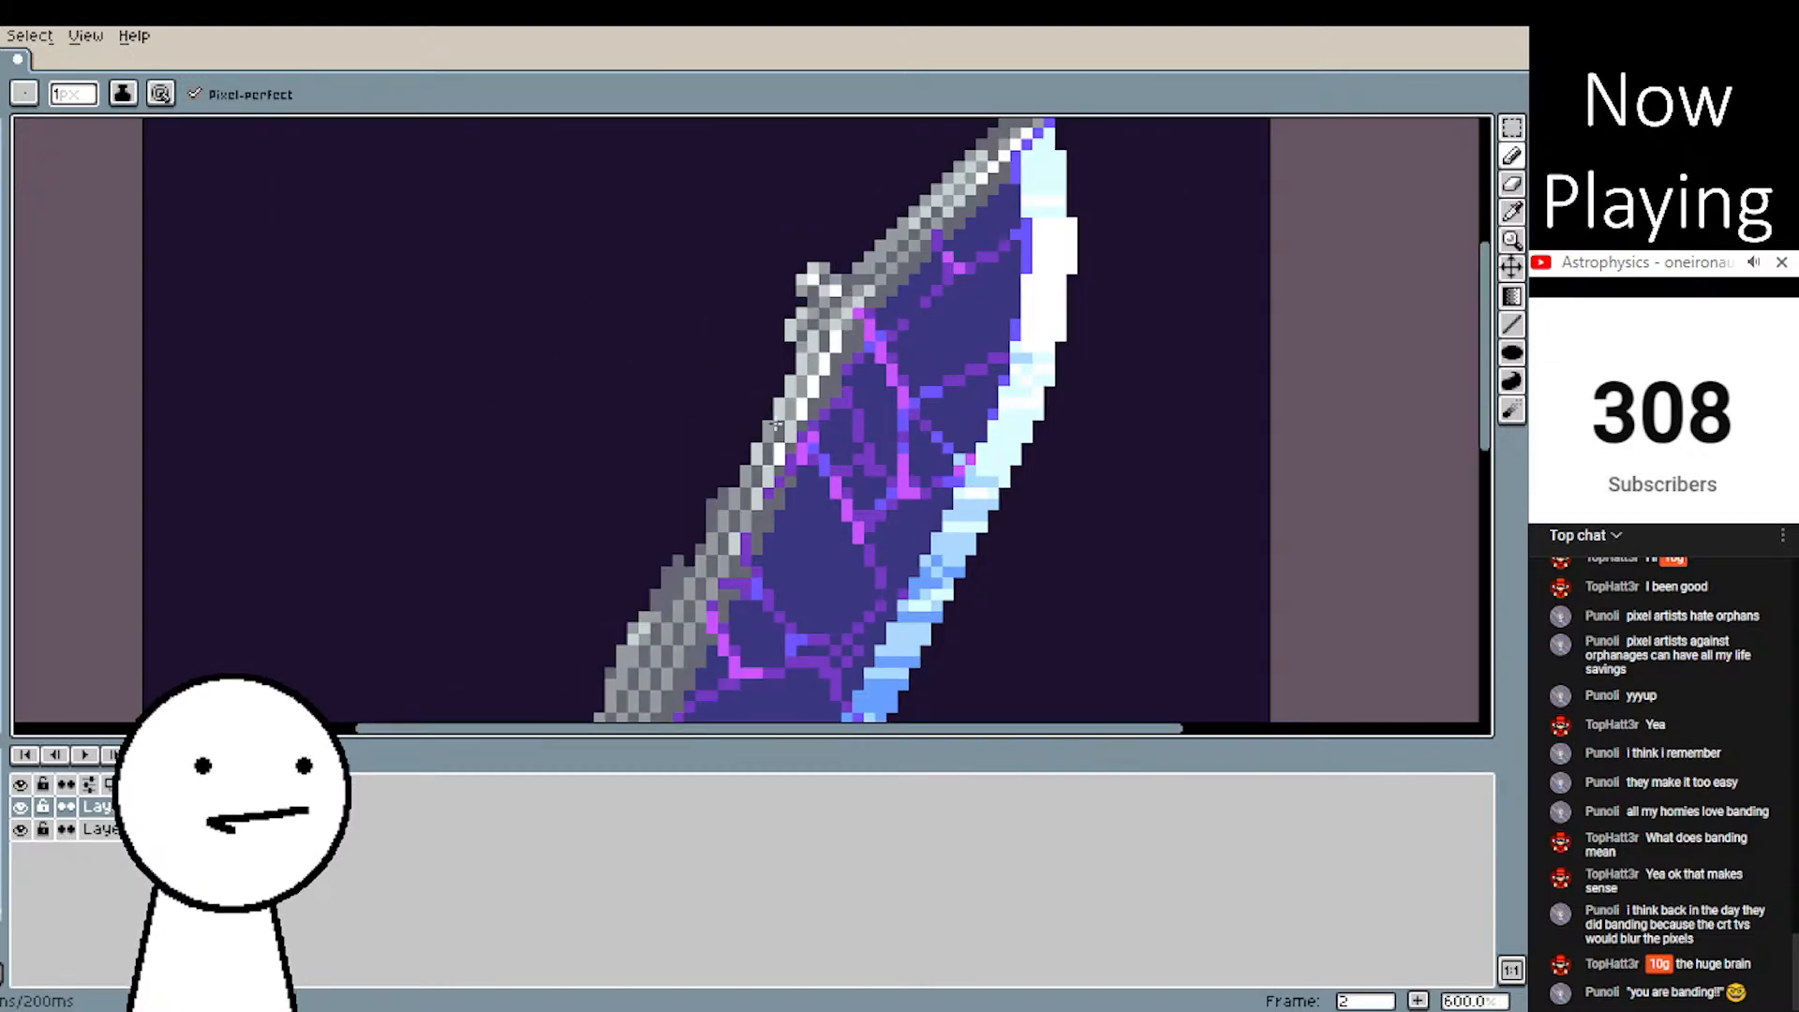
scroll(777, 424, up, 1)
scroll(777, 424, down, 4)
scroll(660, 606, up, 2)
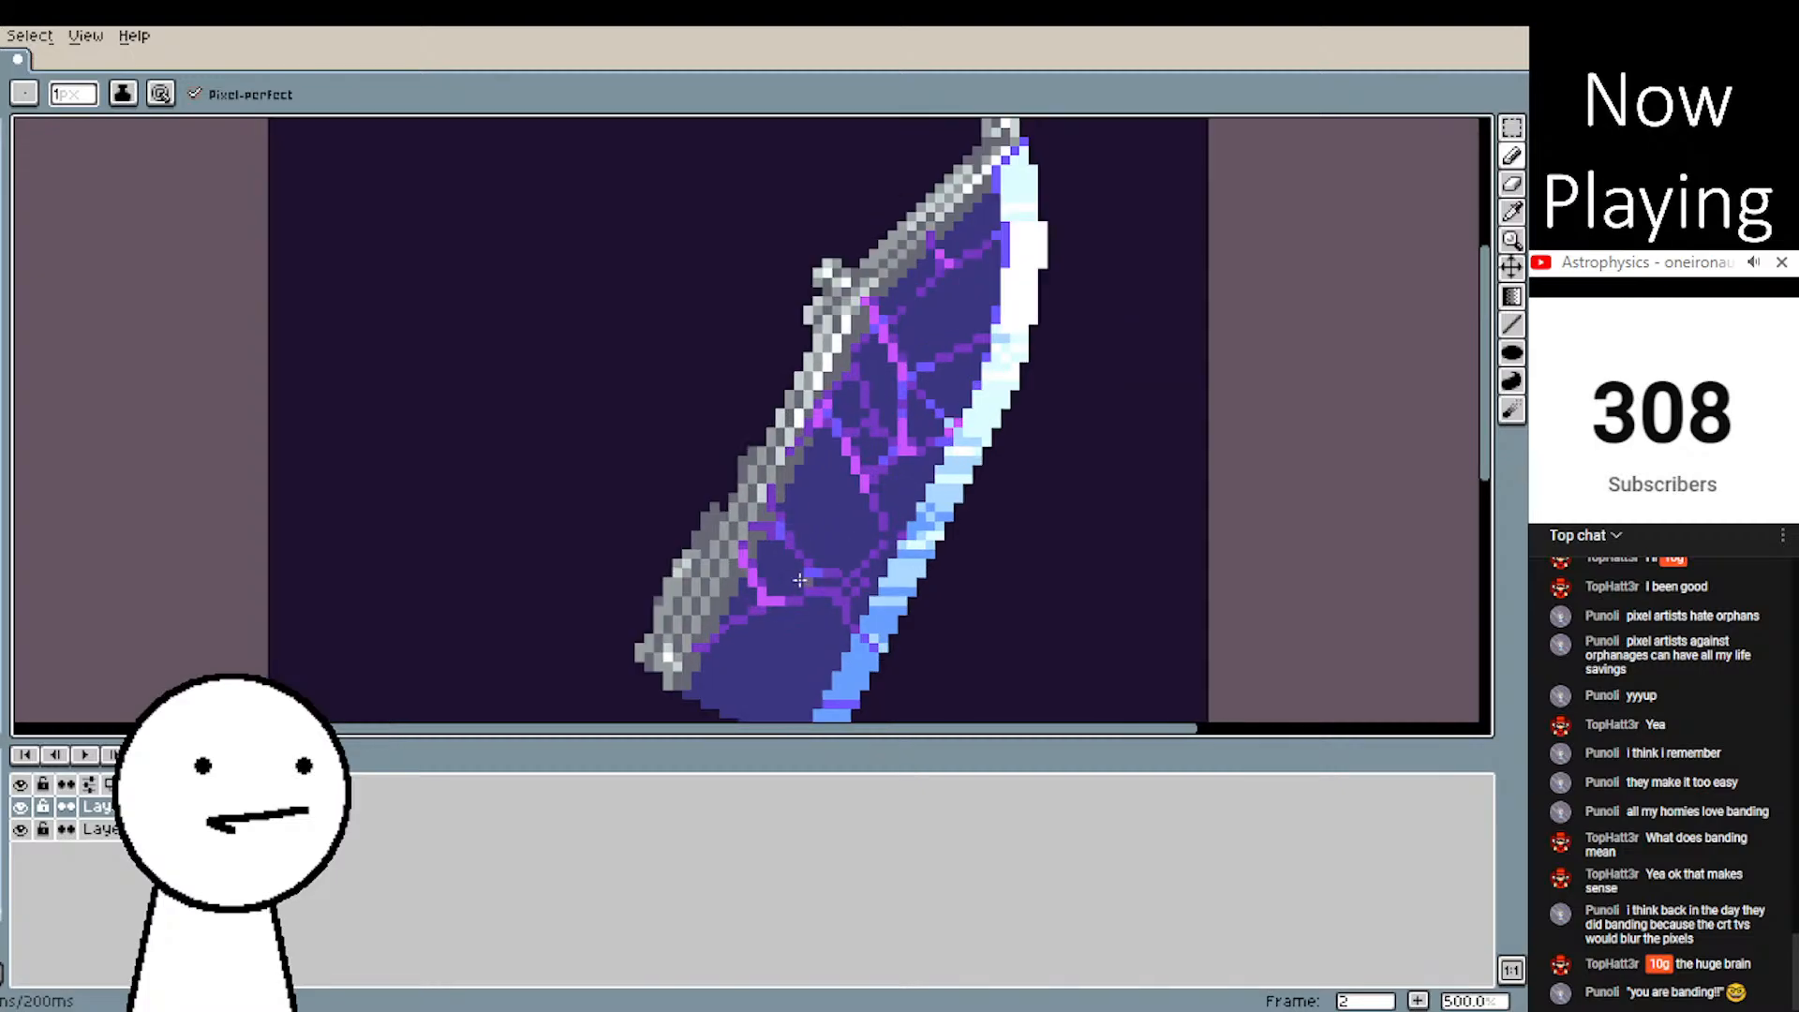
scroll(723, 418, up, 4)
- Try a freehand dark-grey stroke outside the spine below the upper knob, undo it and switch to the Line tool
drag(858, 335, 804, 385)
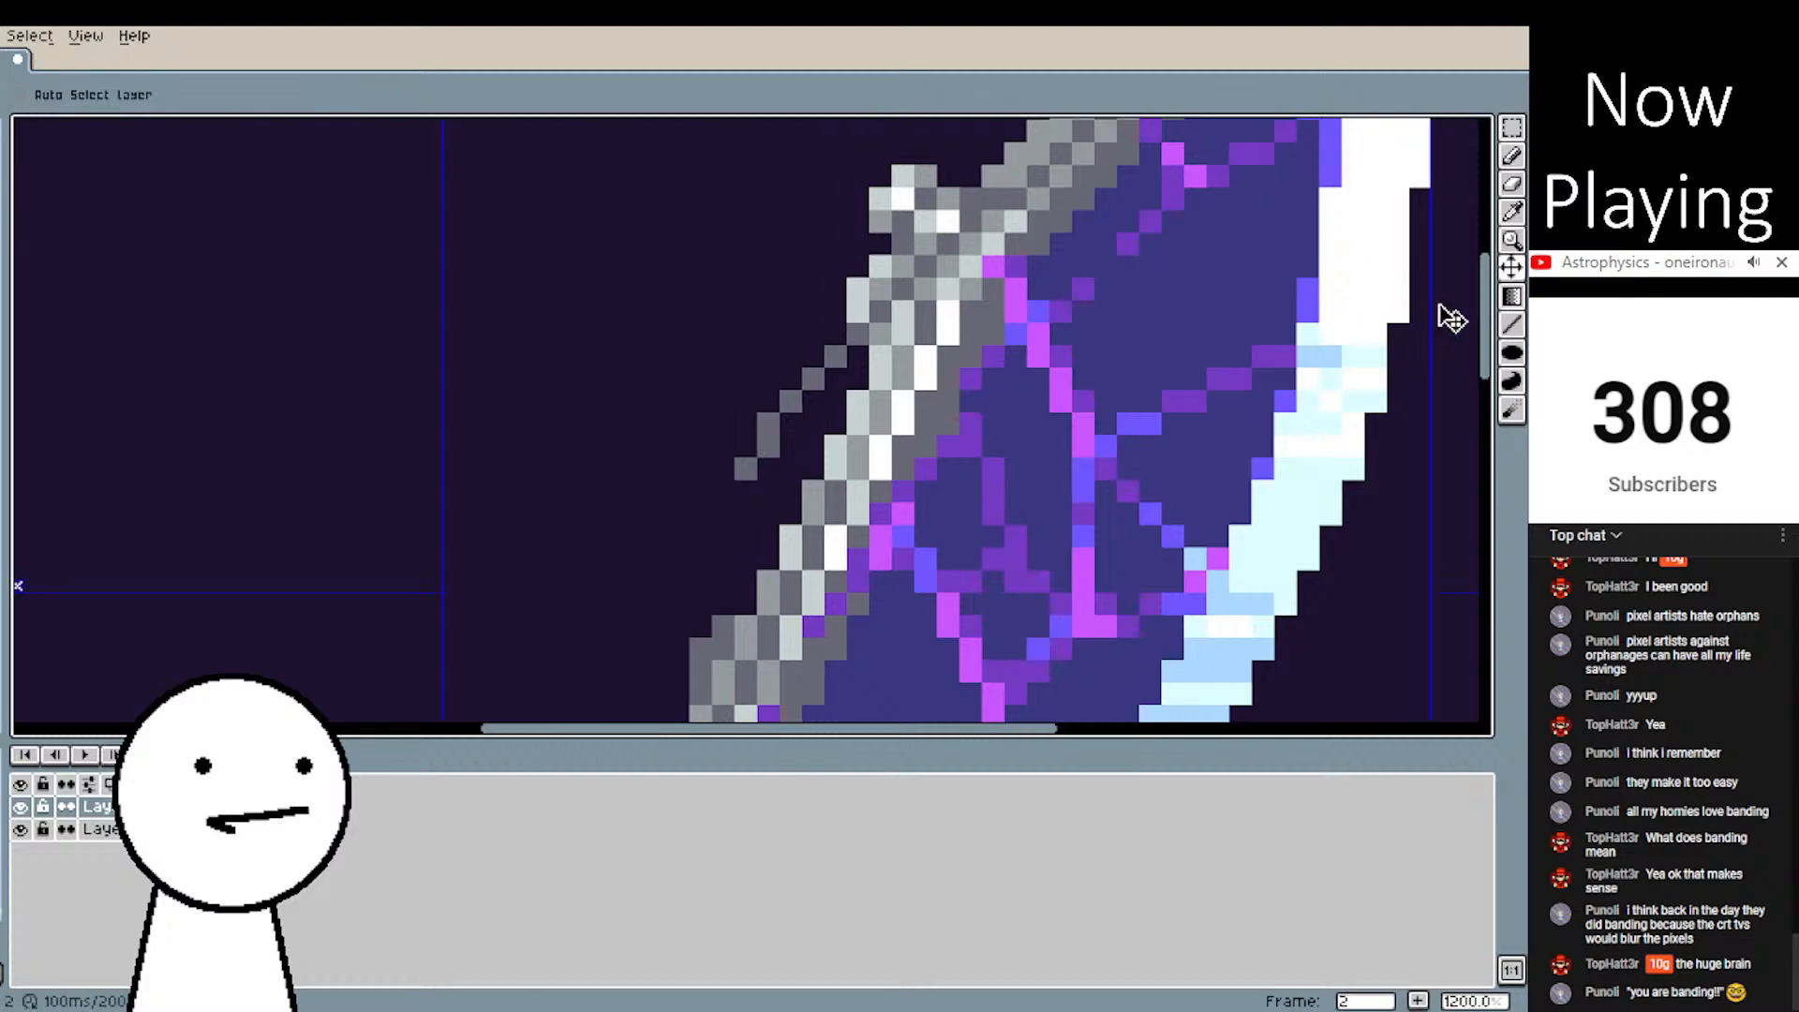
click(1511, 325)
key(ctrl+z)
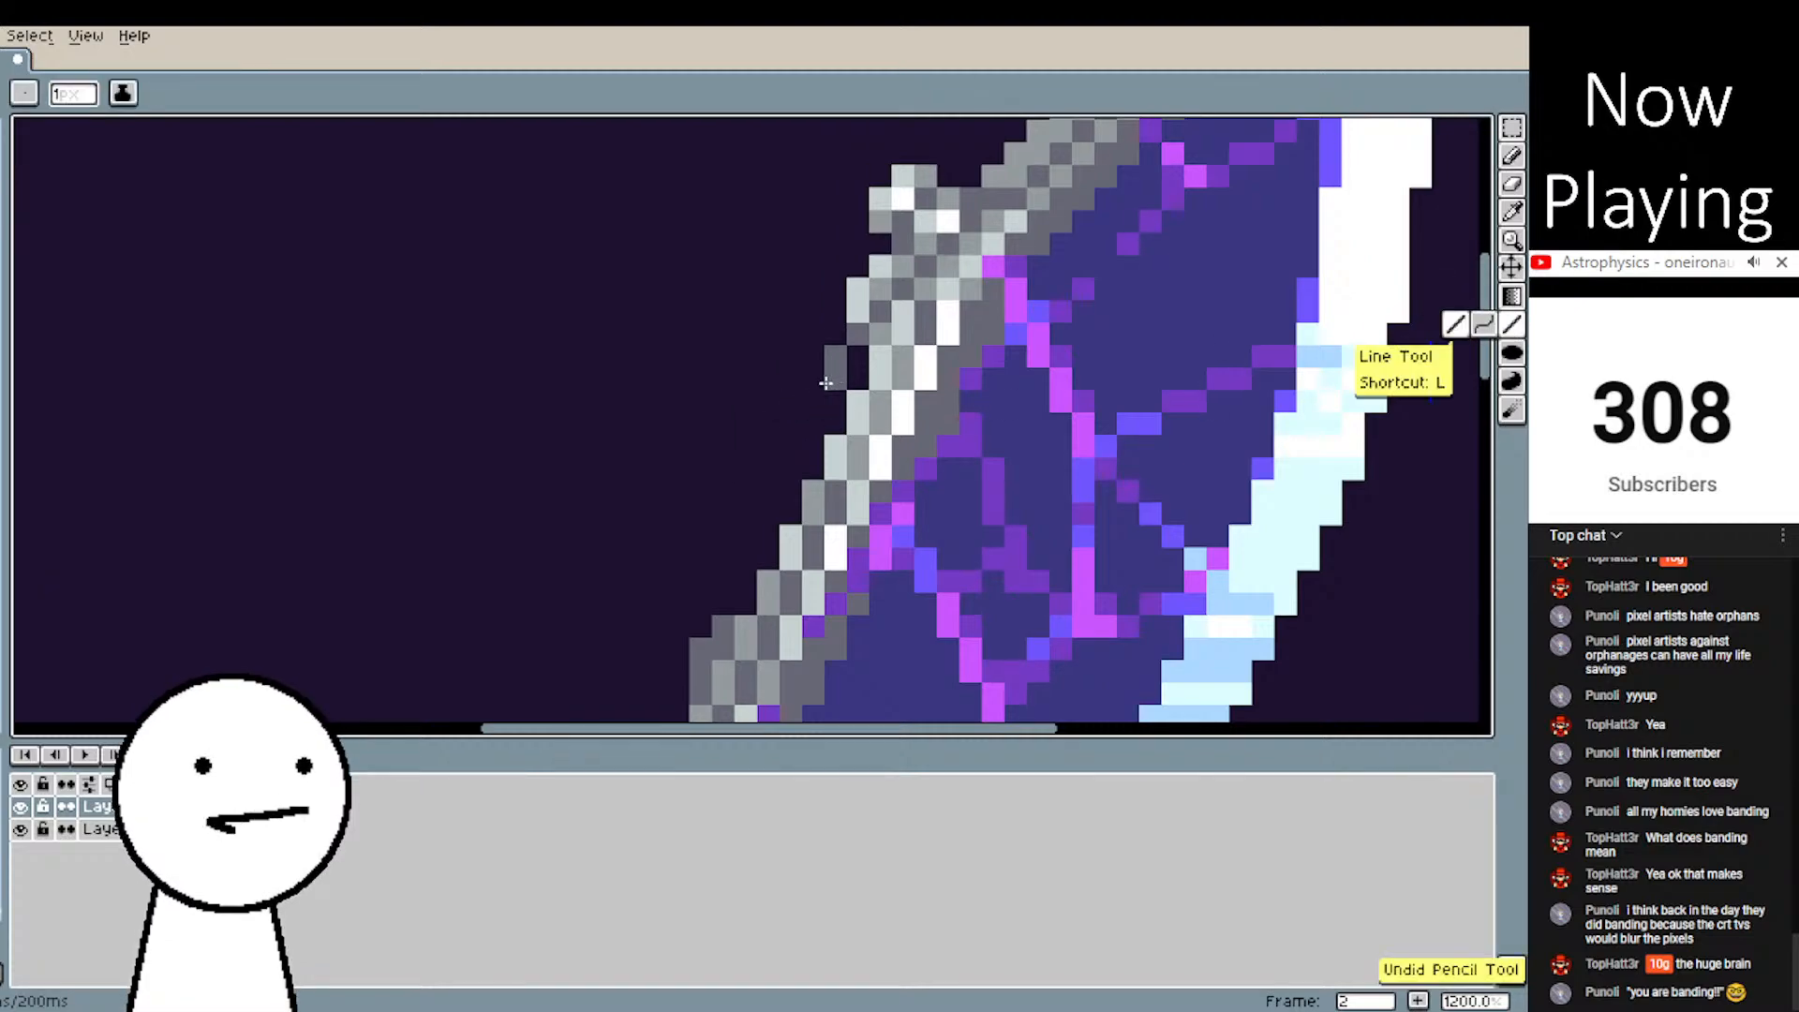
- Thicken the spine's outer side below the upper knob with dark-grey pixels, undoing the strokes that extend too far down
drag(803, 397, 800, 446)
click(838, 409)
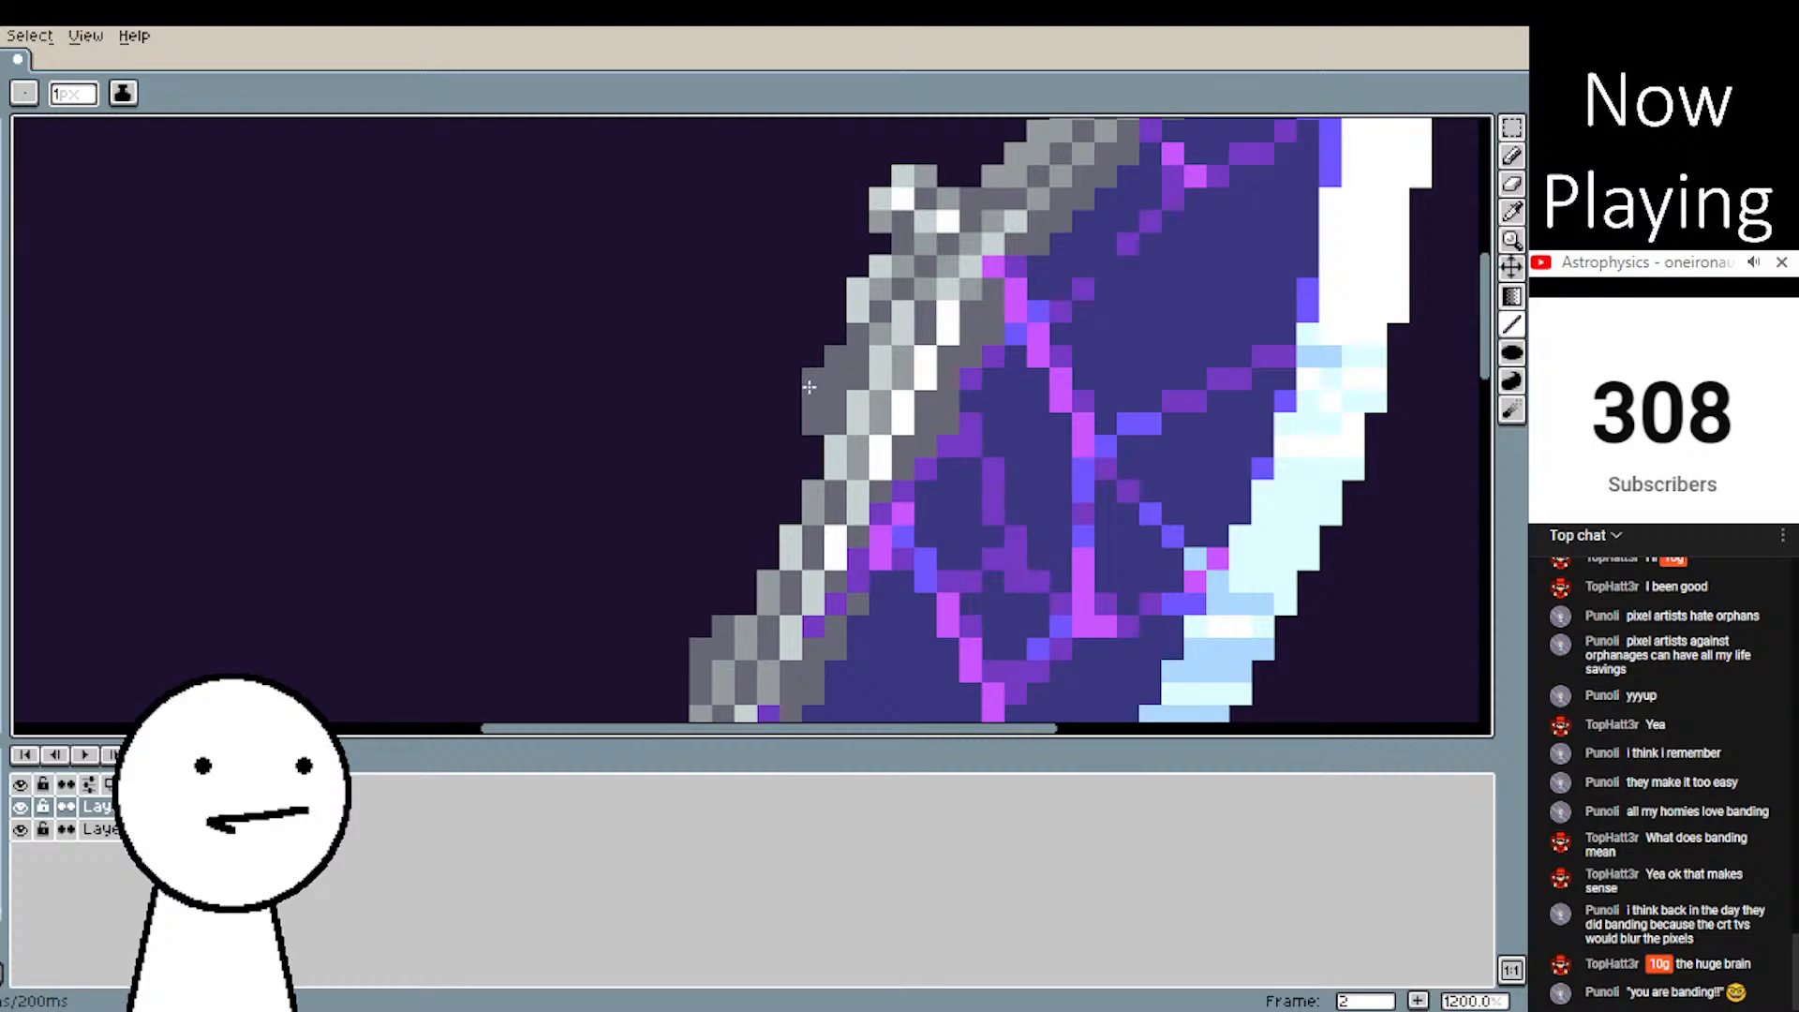
mouse_move(812, 460)
mouse_down()
mouse_move(771, 468)
mouse_move(769, 488)
mouse_up()
key(ctrl+z)
key(ctrl+z)
- Place single dark-grey pixels stepping down the spine's outer side from the new bulge and fill the gaps behind them
scroll(779, 516, down, 6)
scroll(824, 574, up, 3)
scroll(859, 317, up, 4)
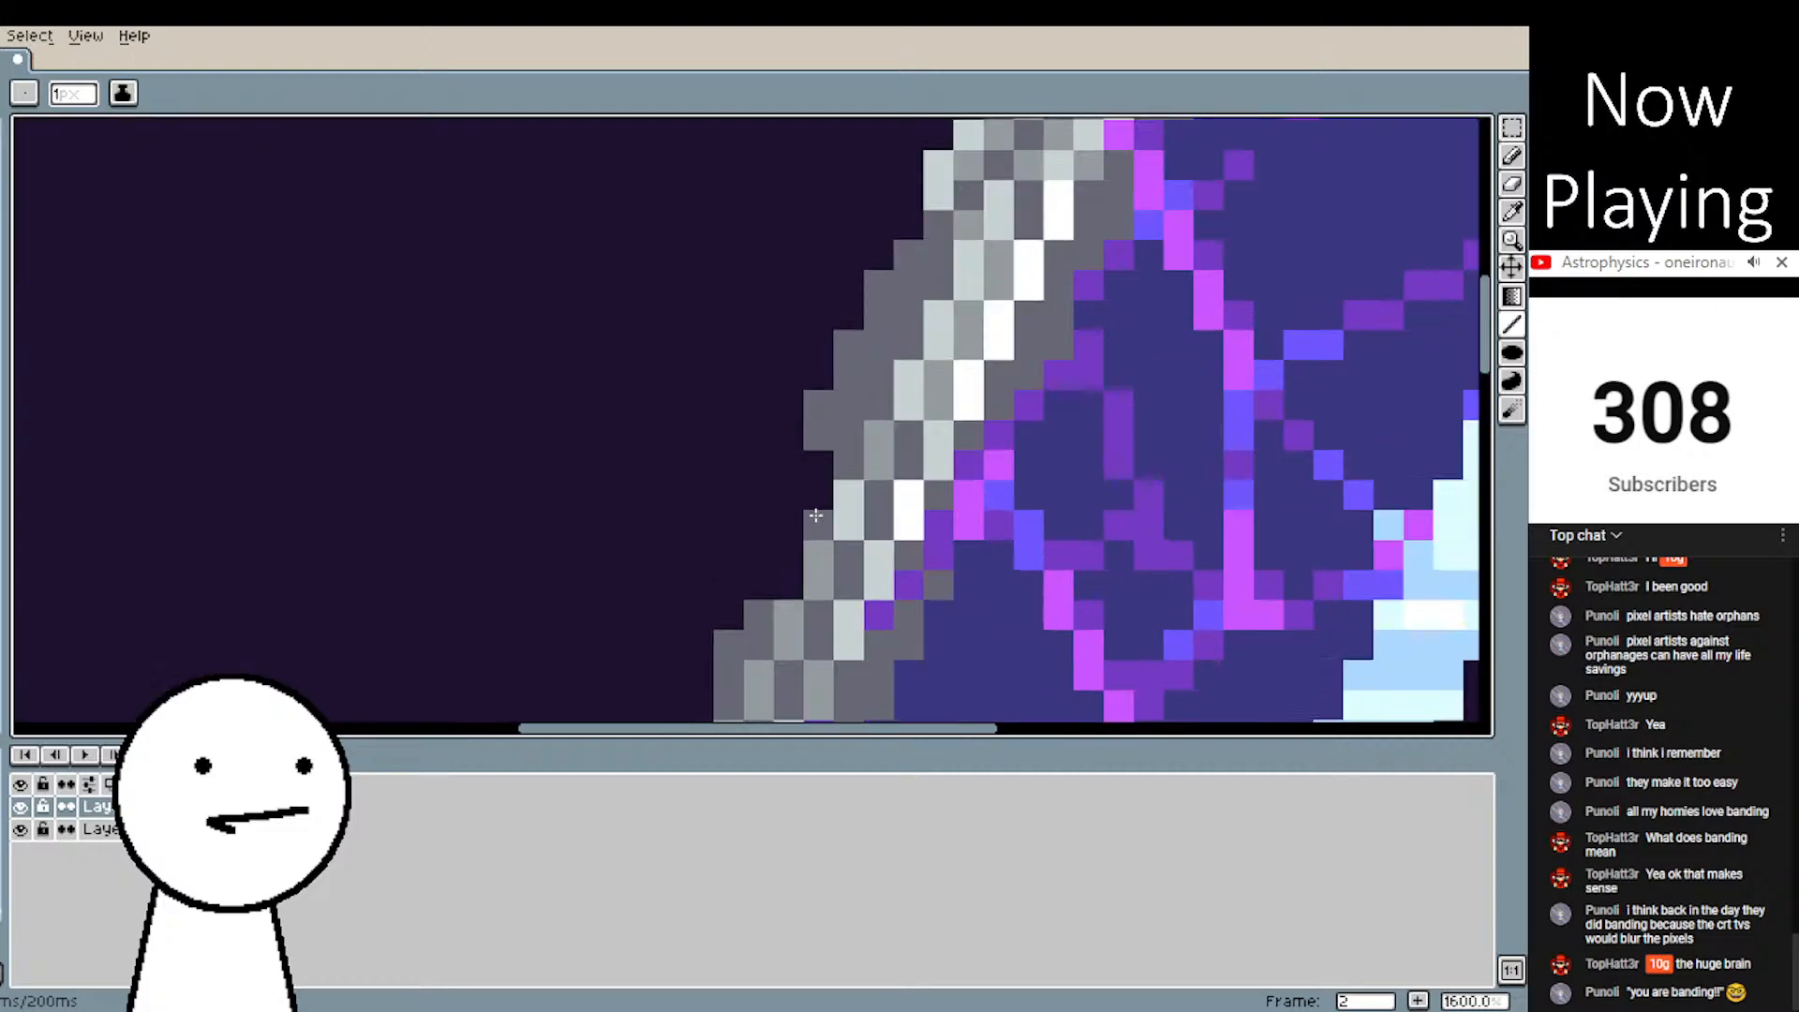
click(815, 495)
click(785, 521)
click(785, 553)
click(765, 583)
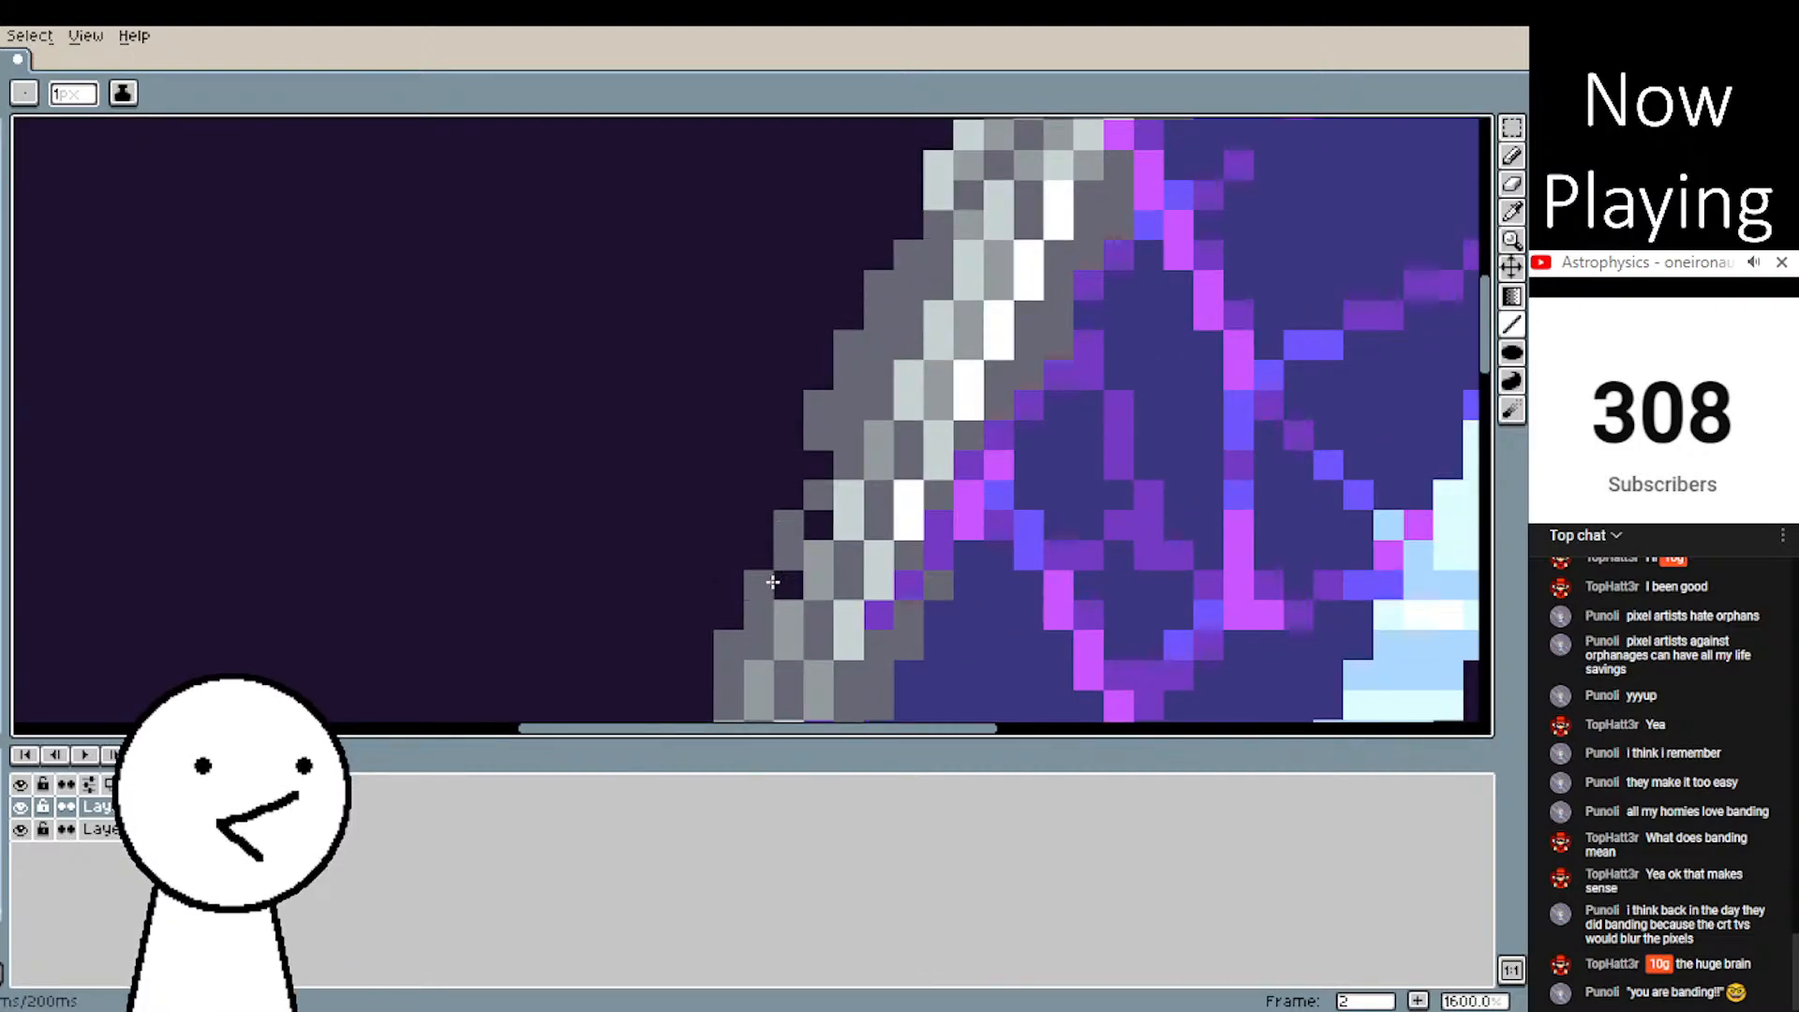
click(785, 583)
click(812, 529)
- Erase the dark-grey pixels along the spine's outer side between the upper bulge and the lower one
scroll(810, 539, down, 5)
scroll(982, 574, down, 2)
scroll(870, 548, up, 5)
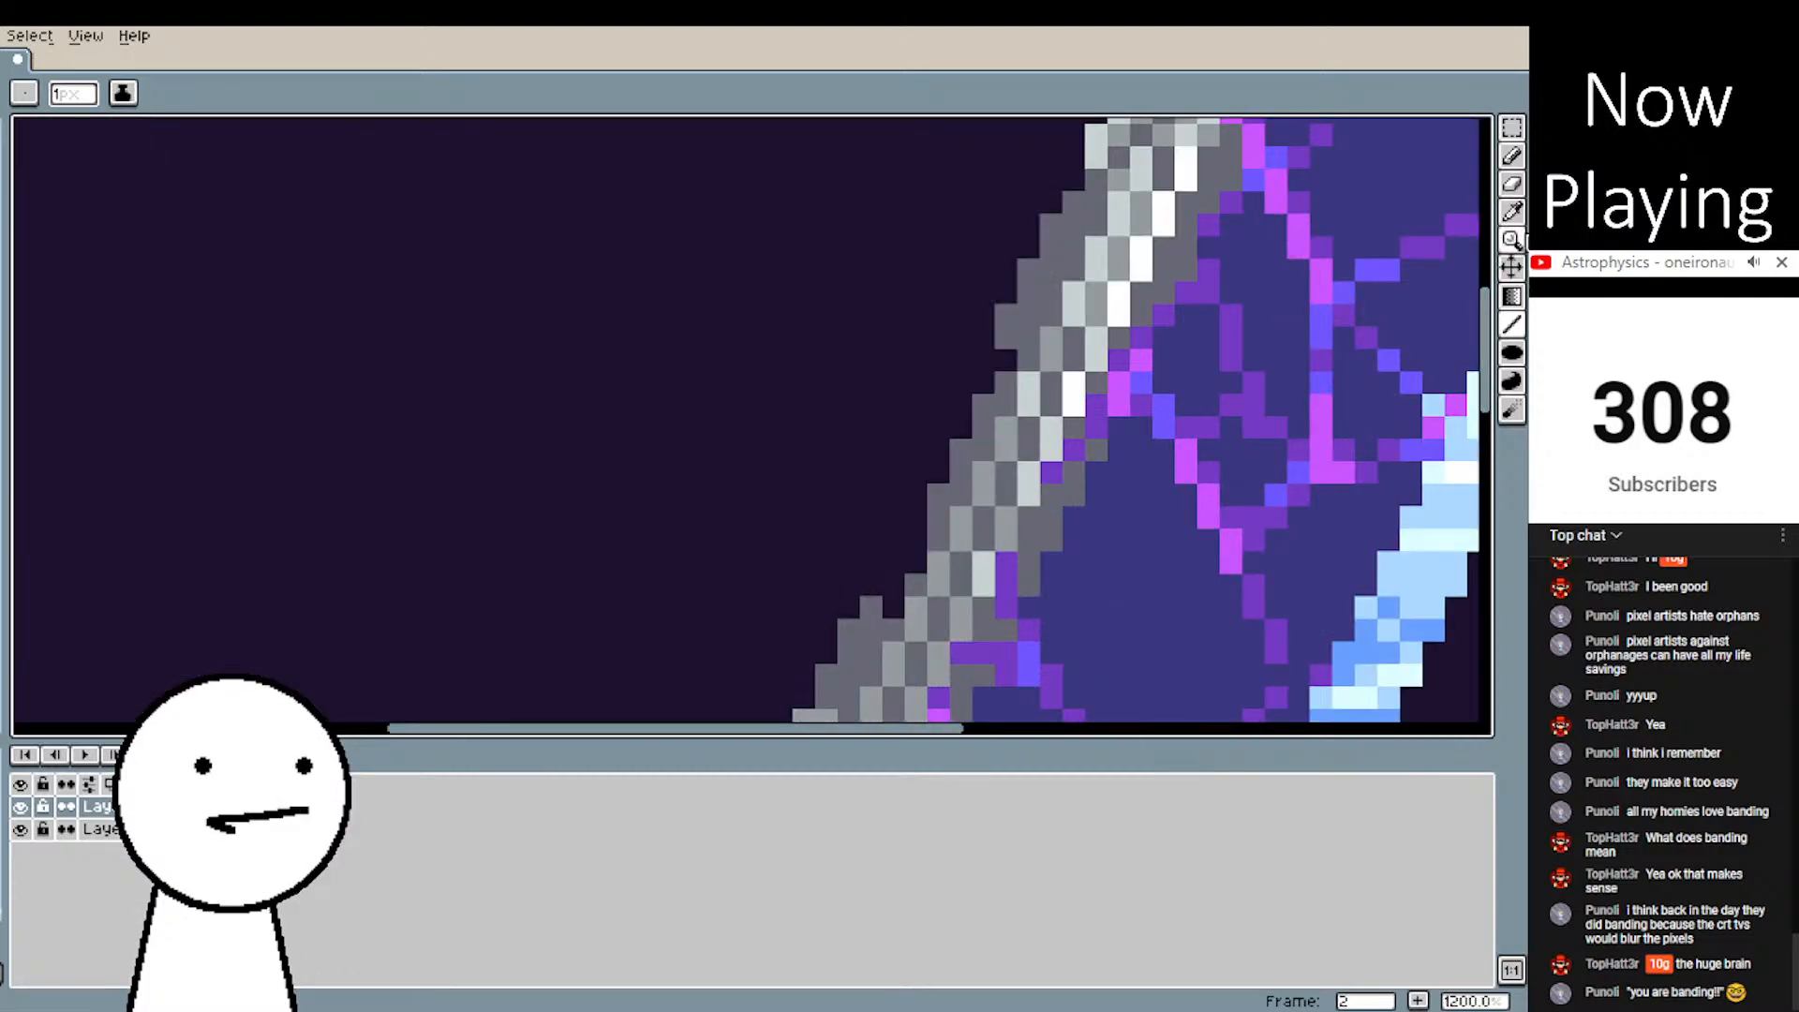
scroll(1069, 510, down, 3)
scroll(1068, 485, up, 5)
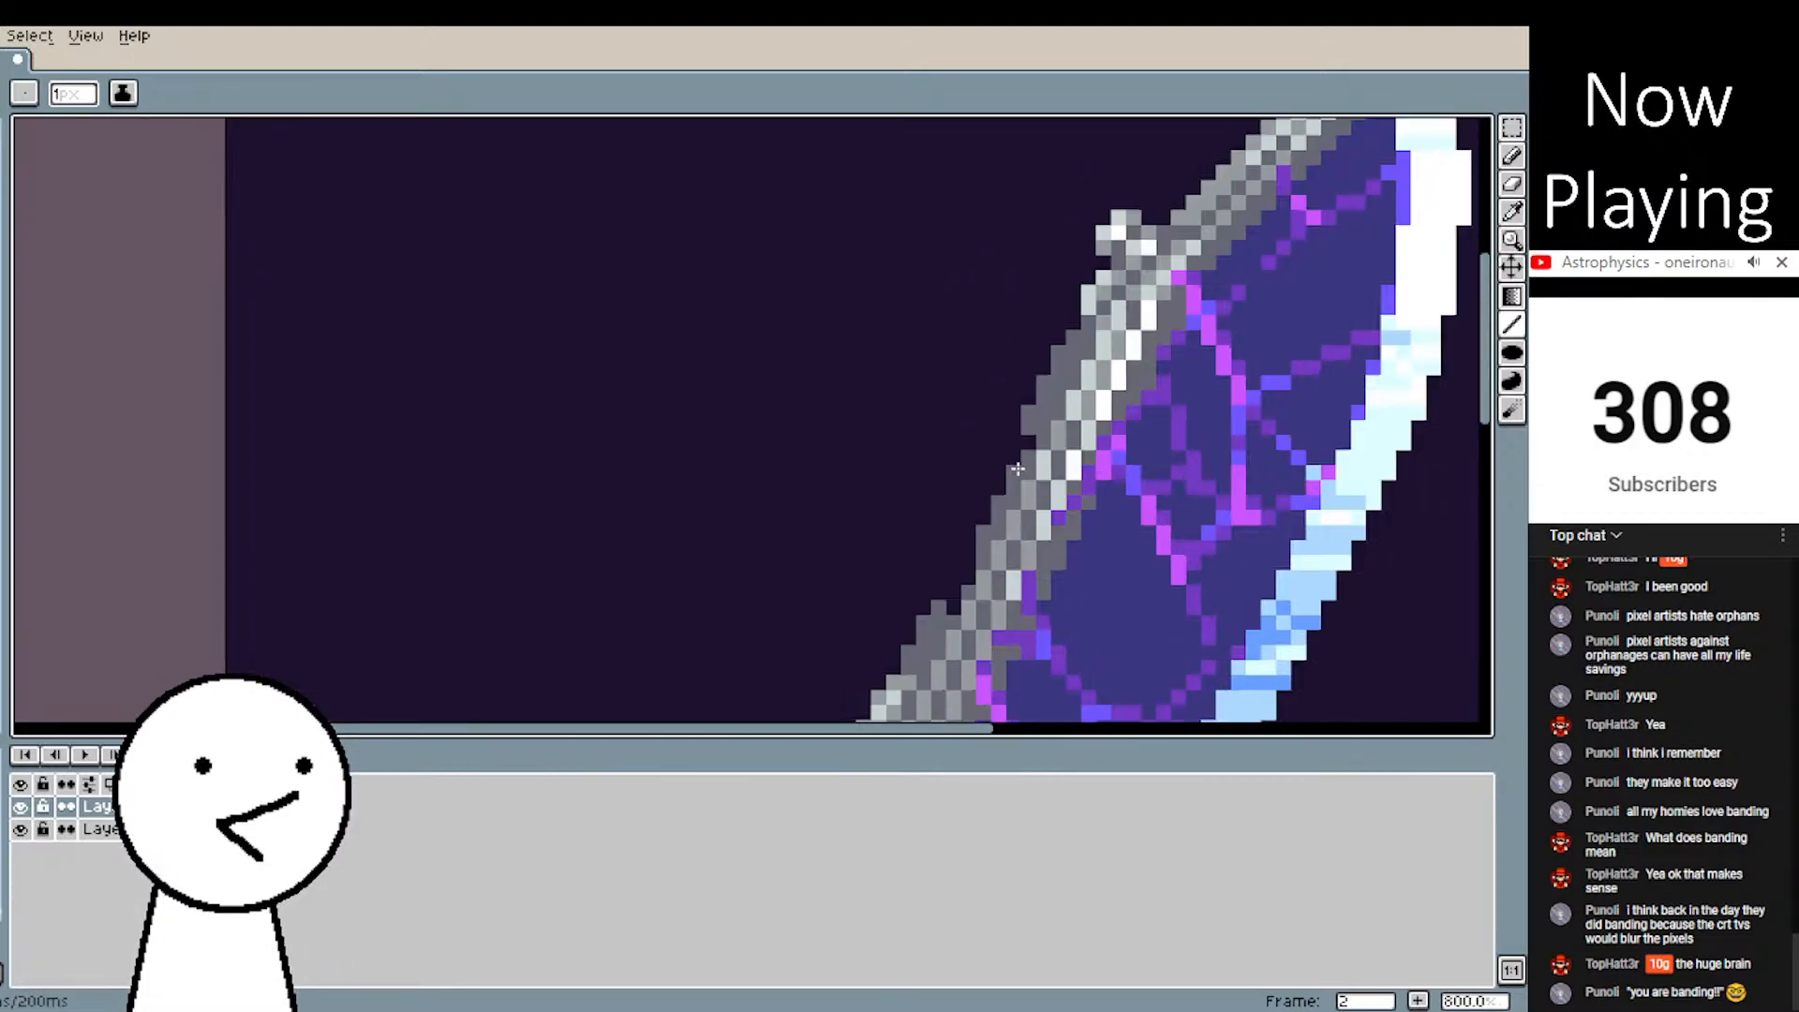
click(1511, 184)
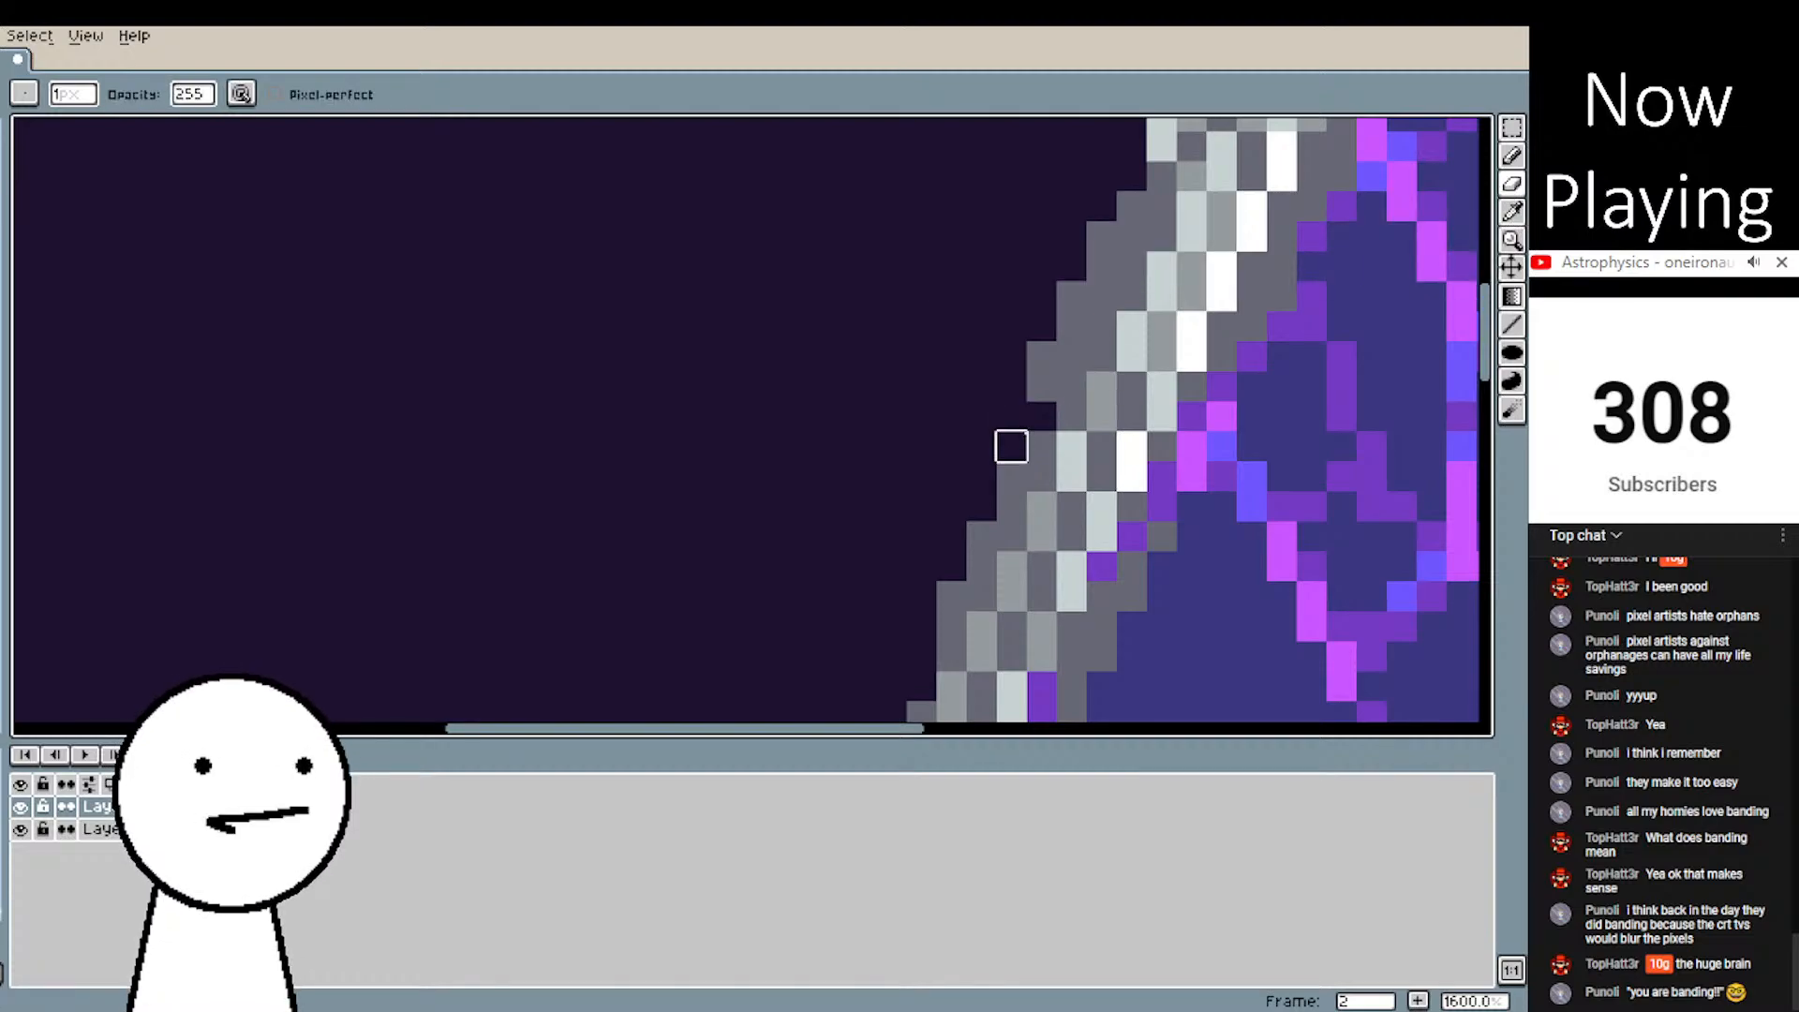
mouse_move(1036, 475)
mouse_down()
mouse_move(1011, 536)
mouse_move(990, 533)
mouse_move(961, 604)
mouse_up()
- Extend the upper bulge down the spine's outer side with two dark-grey stair steps using the Line tool
click(1512, 325)
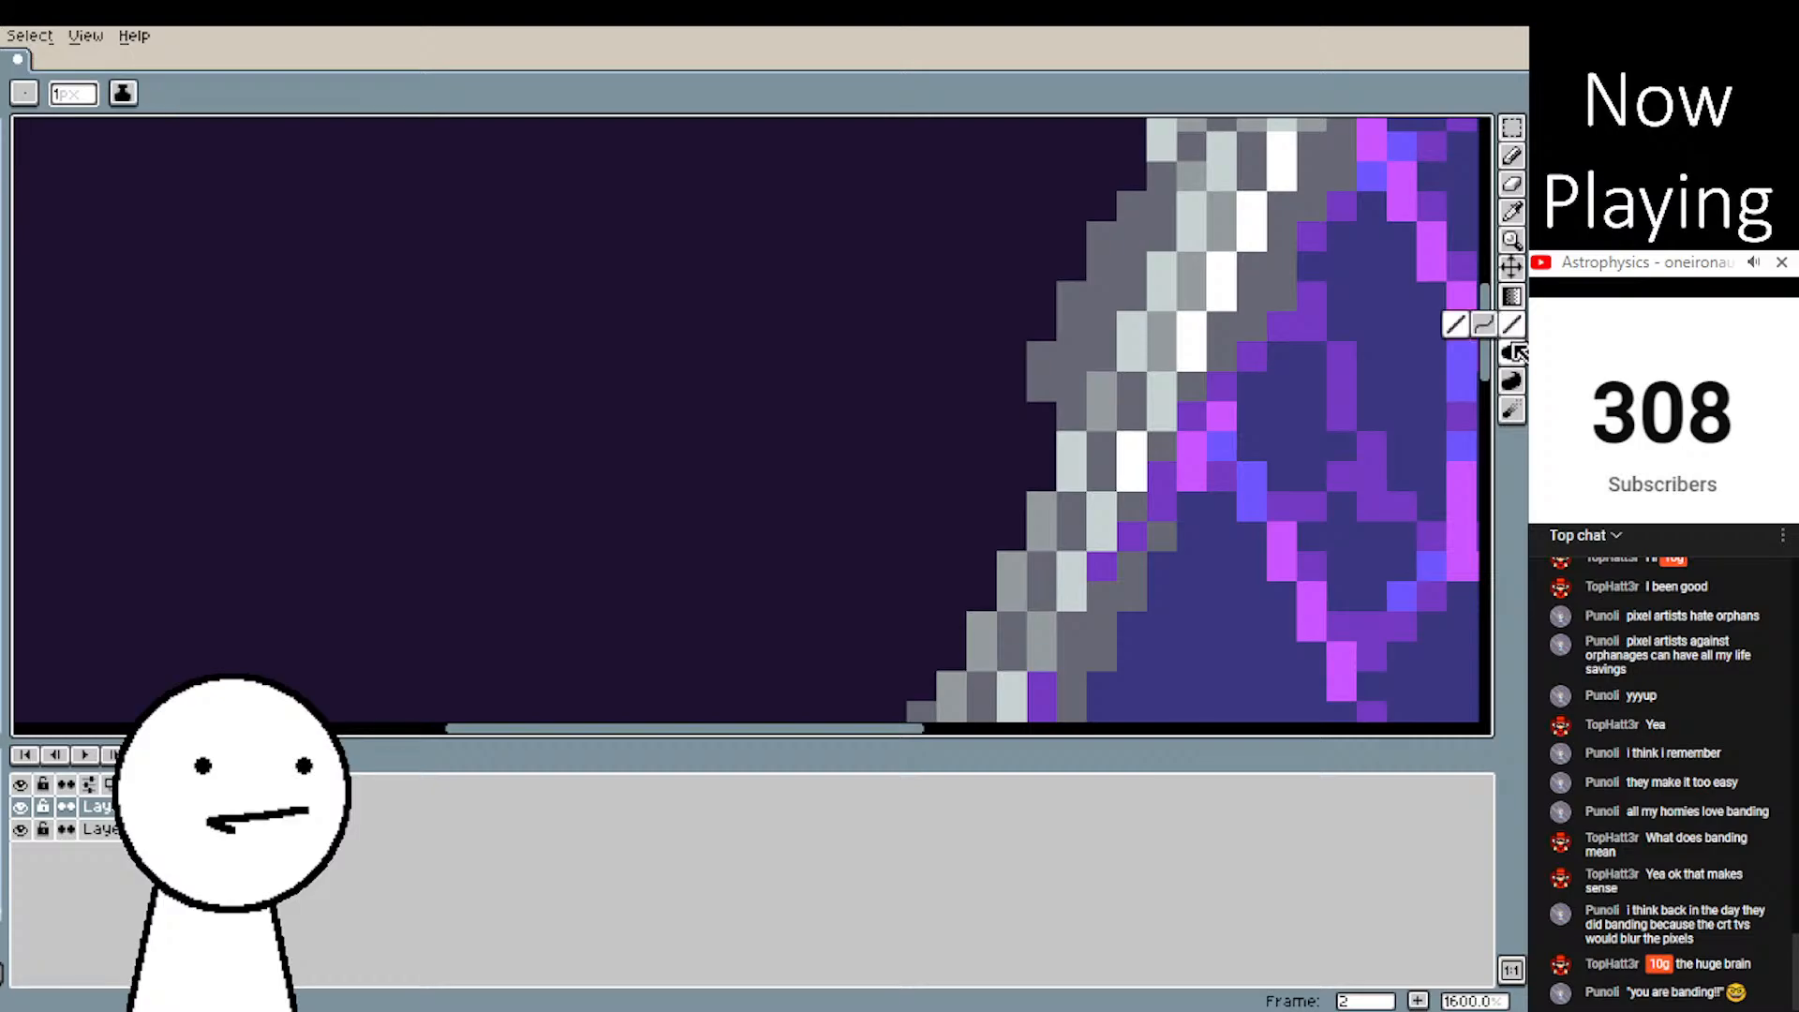
scroll(1184, 439, down, 3)
scroll(1184, 439, up, 3)
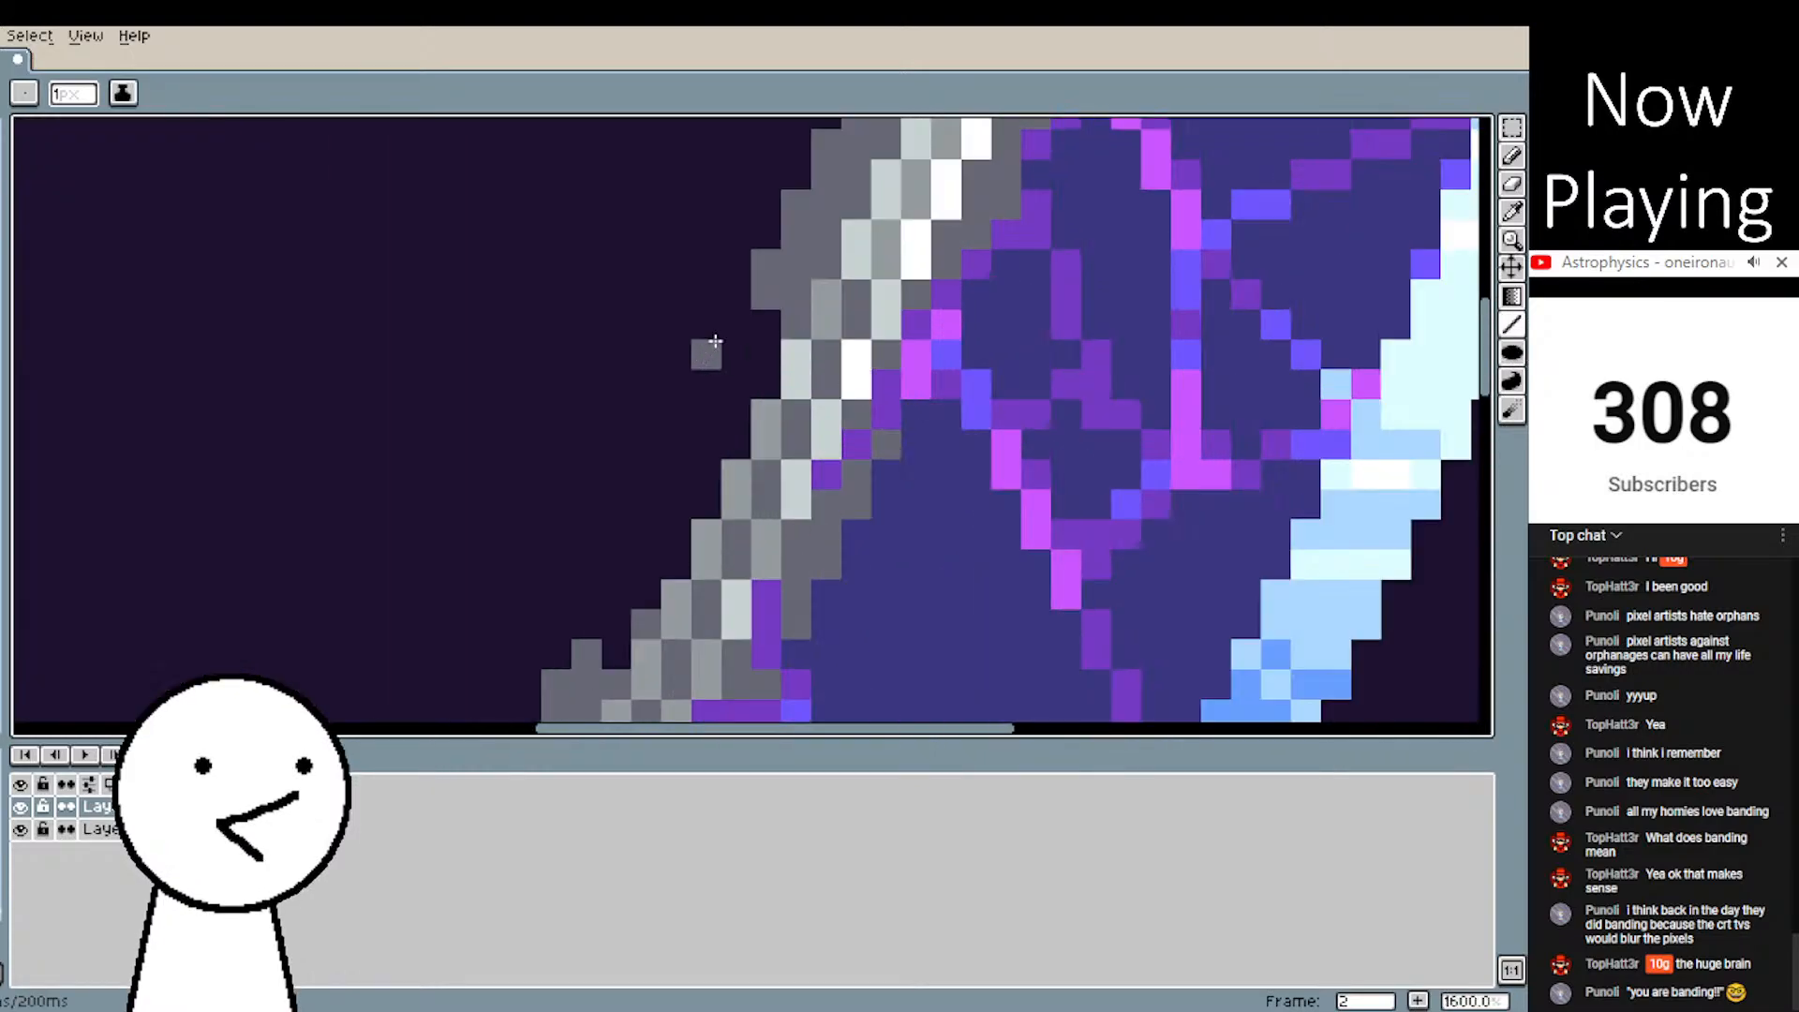
click(732, 394)
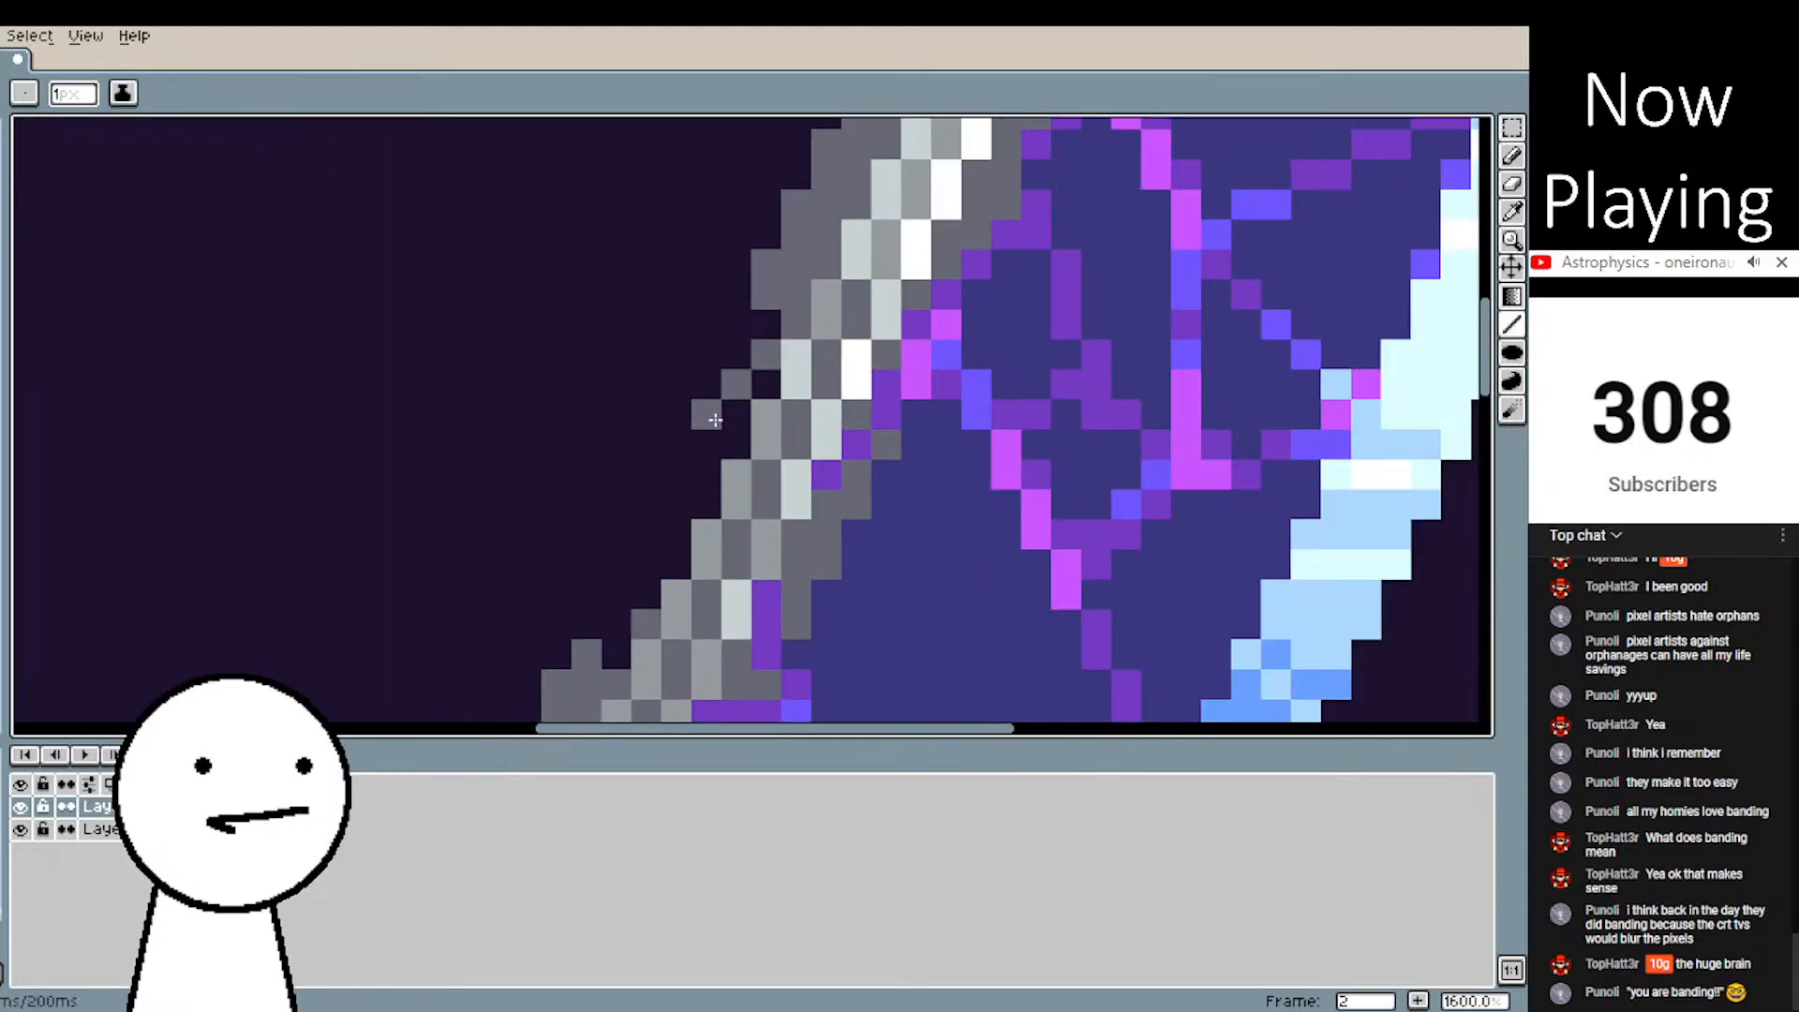
click(736, 354)
click(707, 443)
drag(735, 445, 767, 388)
drag(754, 480, 863, 405)
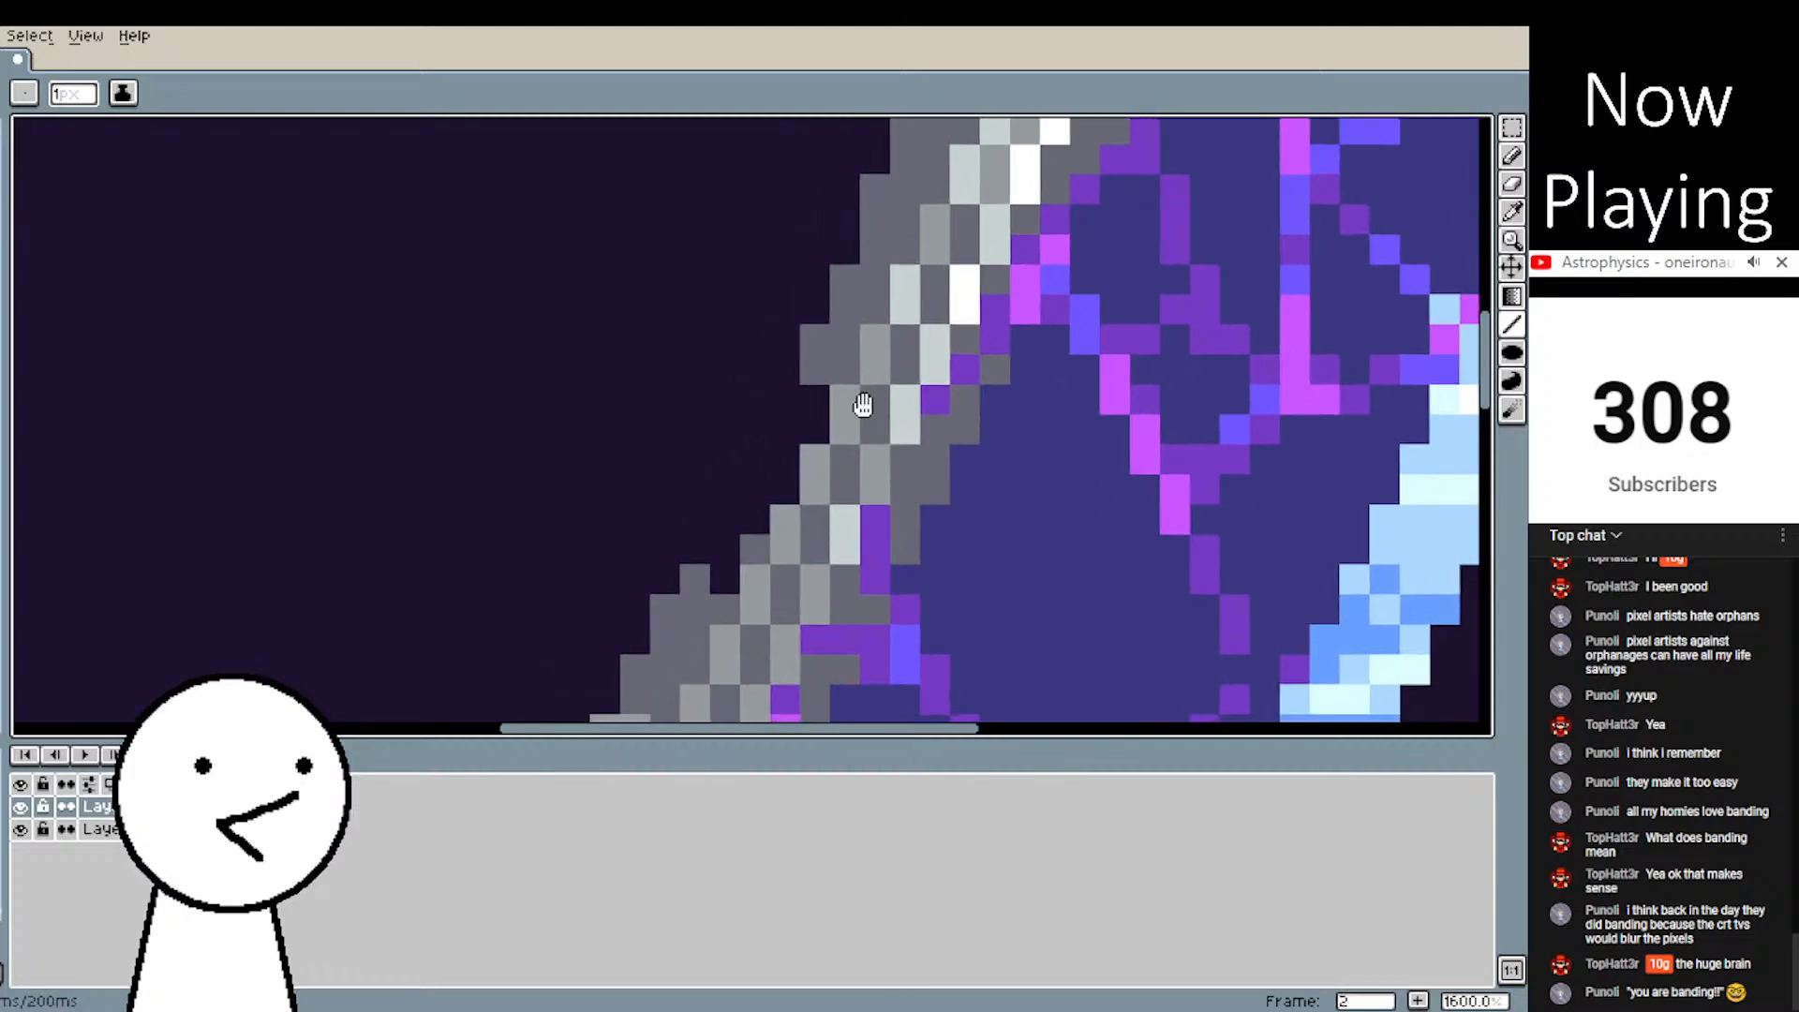
- Draw a second, small dark-grey bulge on the spine's outer side just below the extended one
click(748, 514)
drag(754, 460, 728, 521)
scroll(728, 521, down, 5)
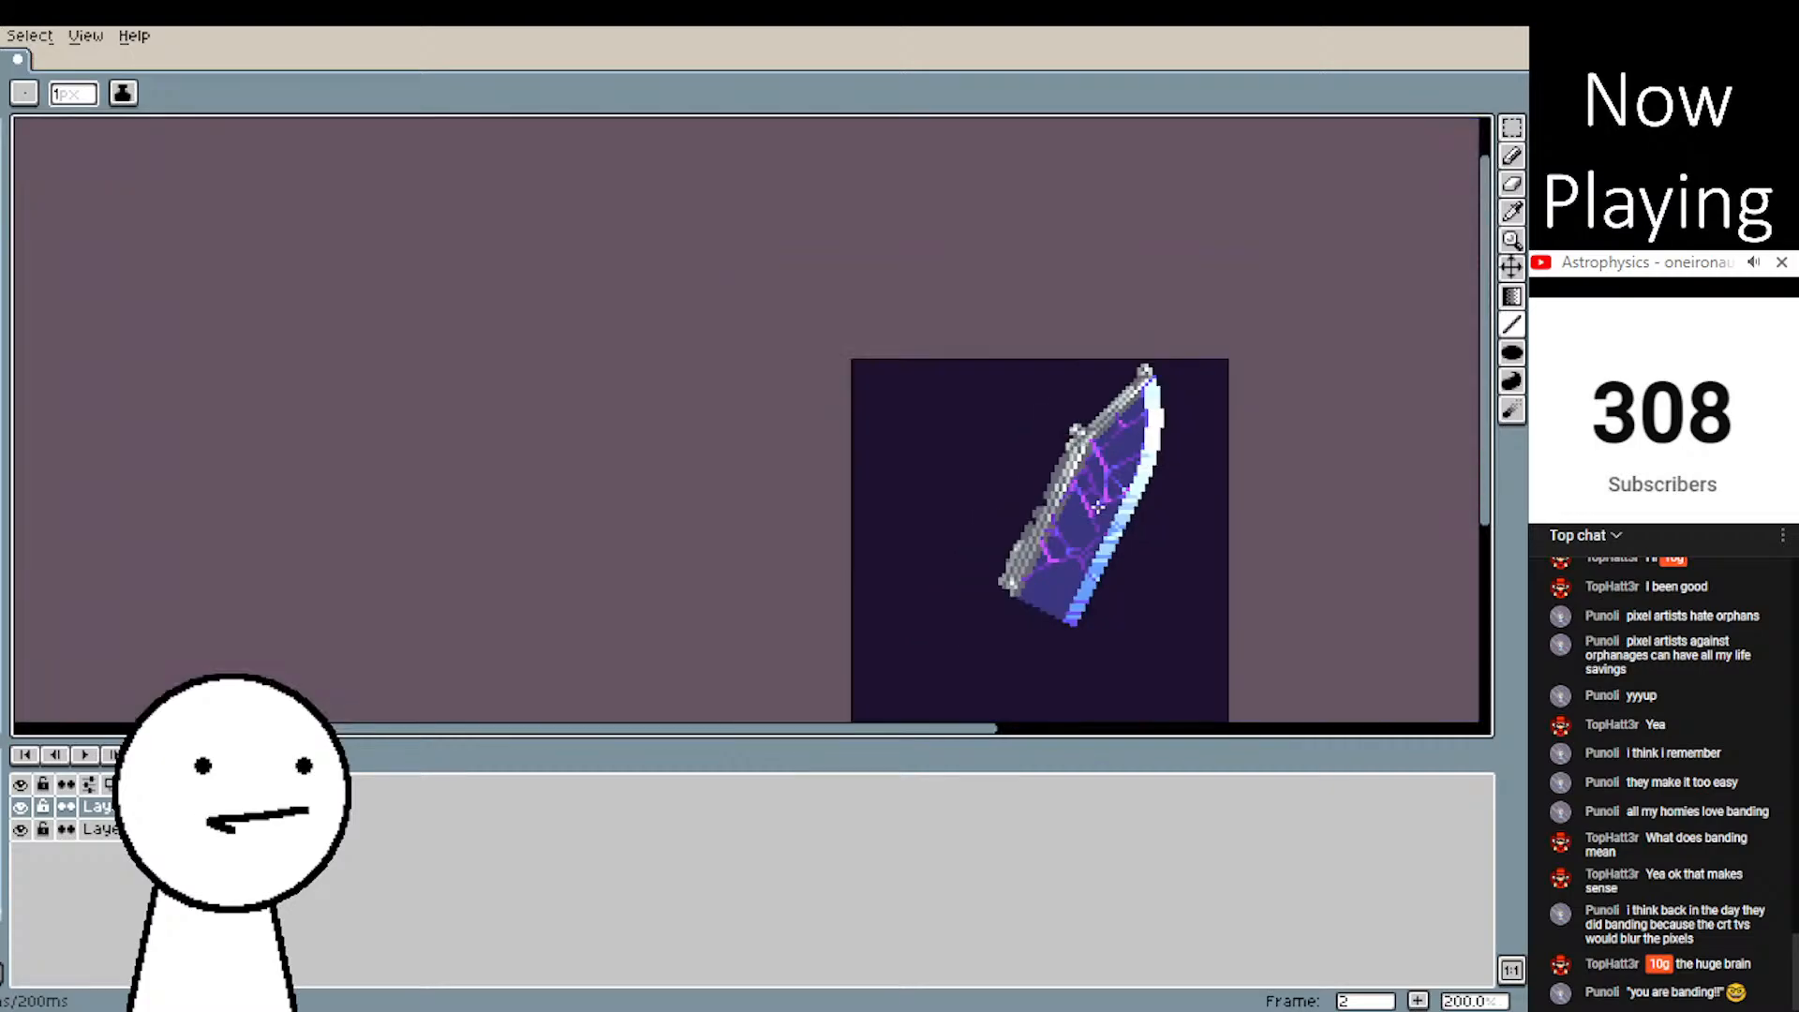
scroll(1033, 477, up, 4)
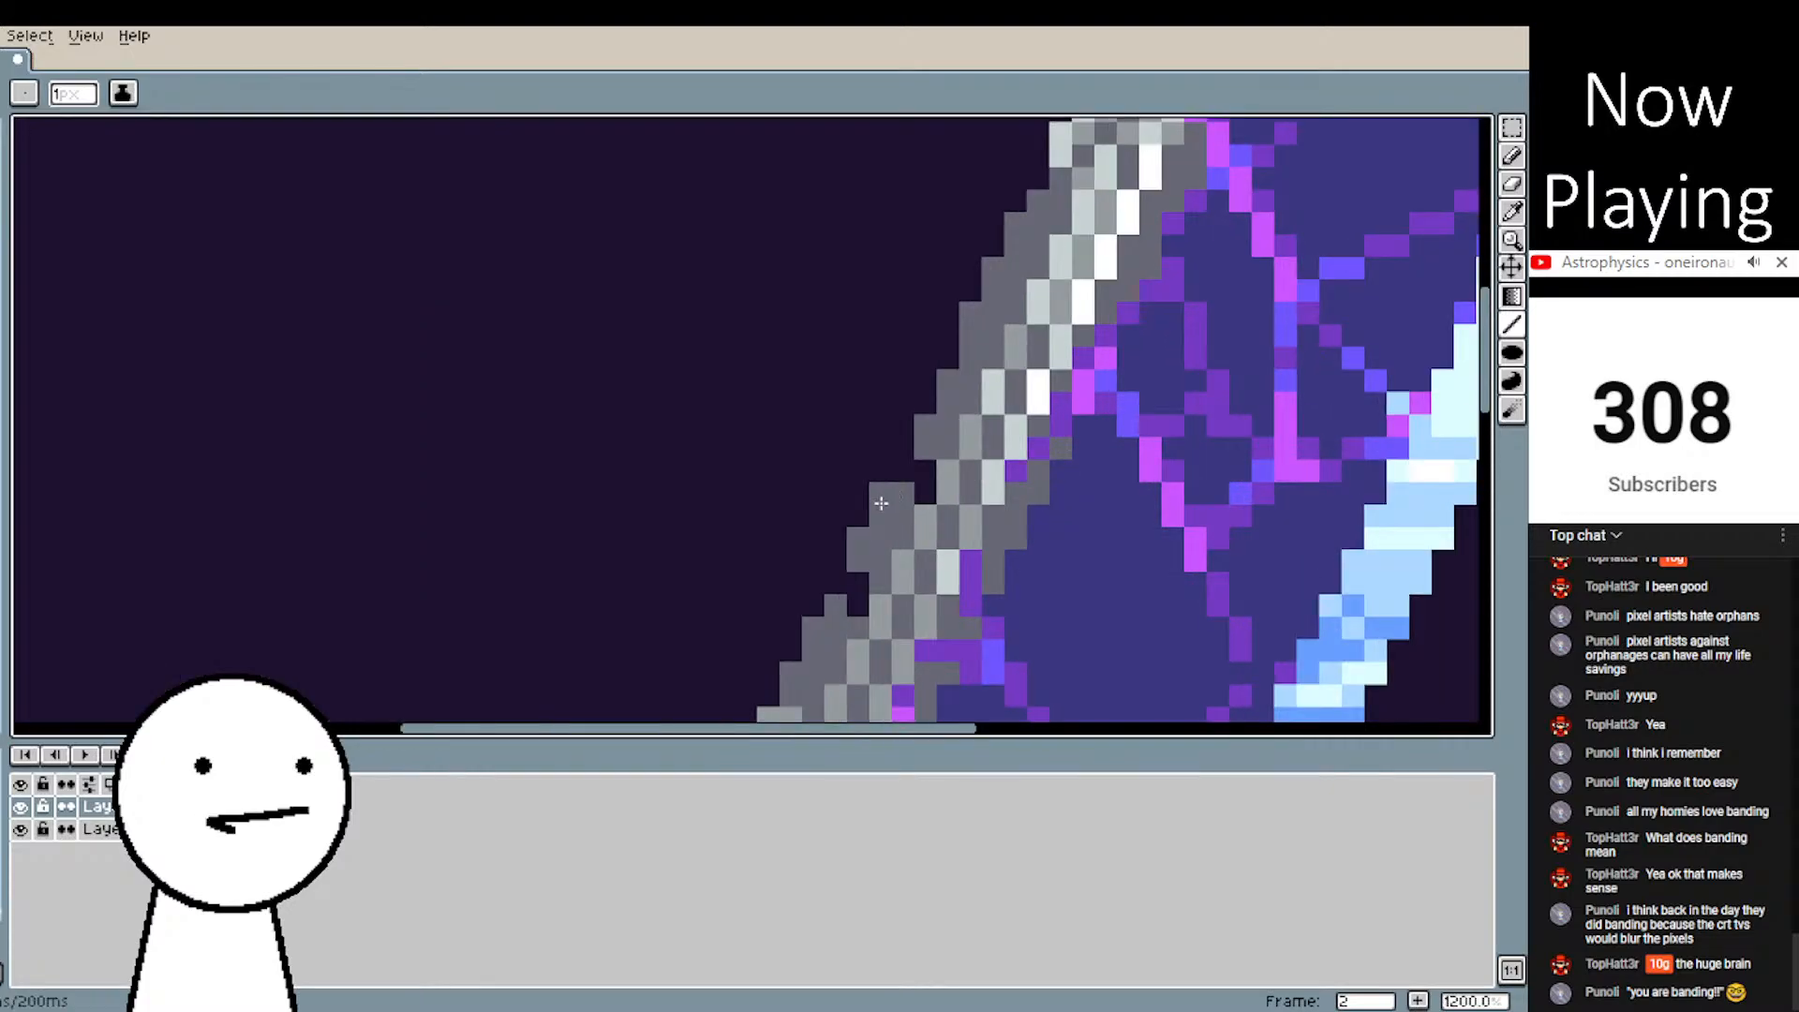
- Sample the spine's mid grey and draw a short highlight around the upper outer corner of the second bulge
scroll(1008, 468, up, 3)
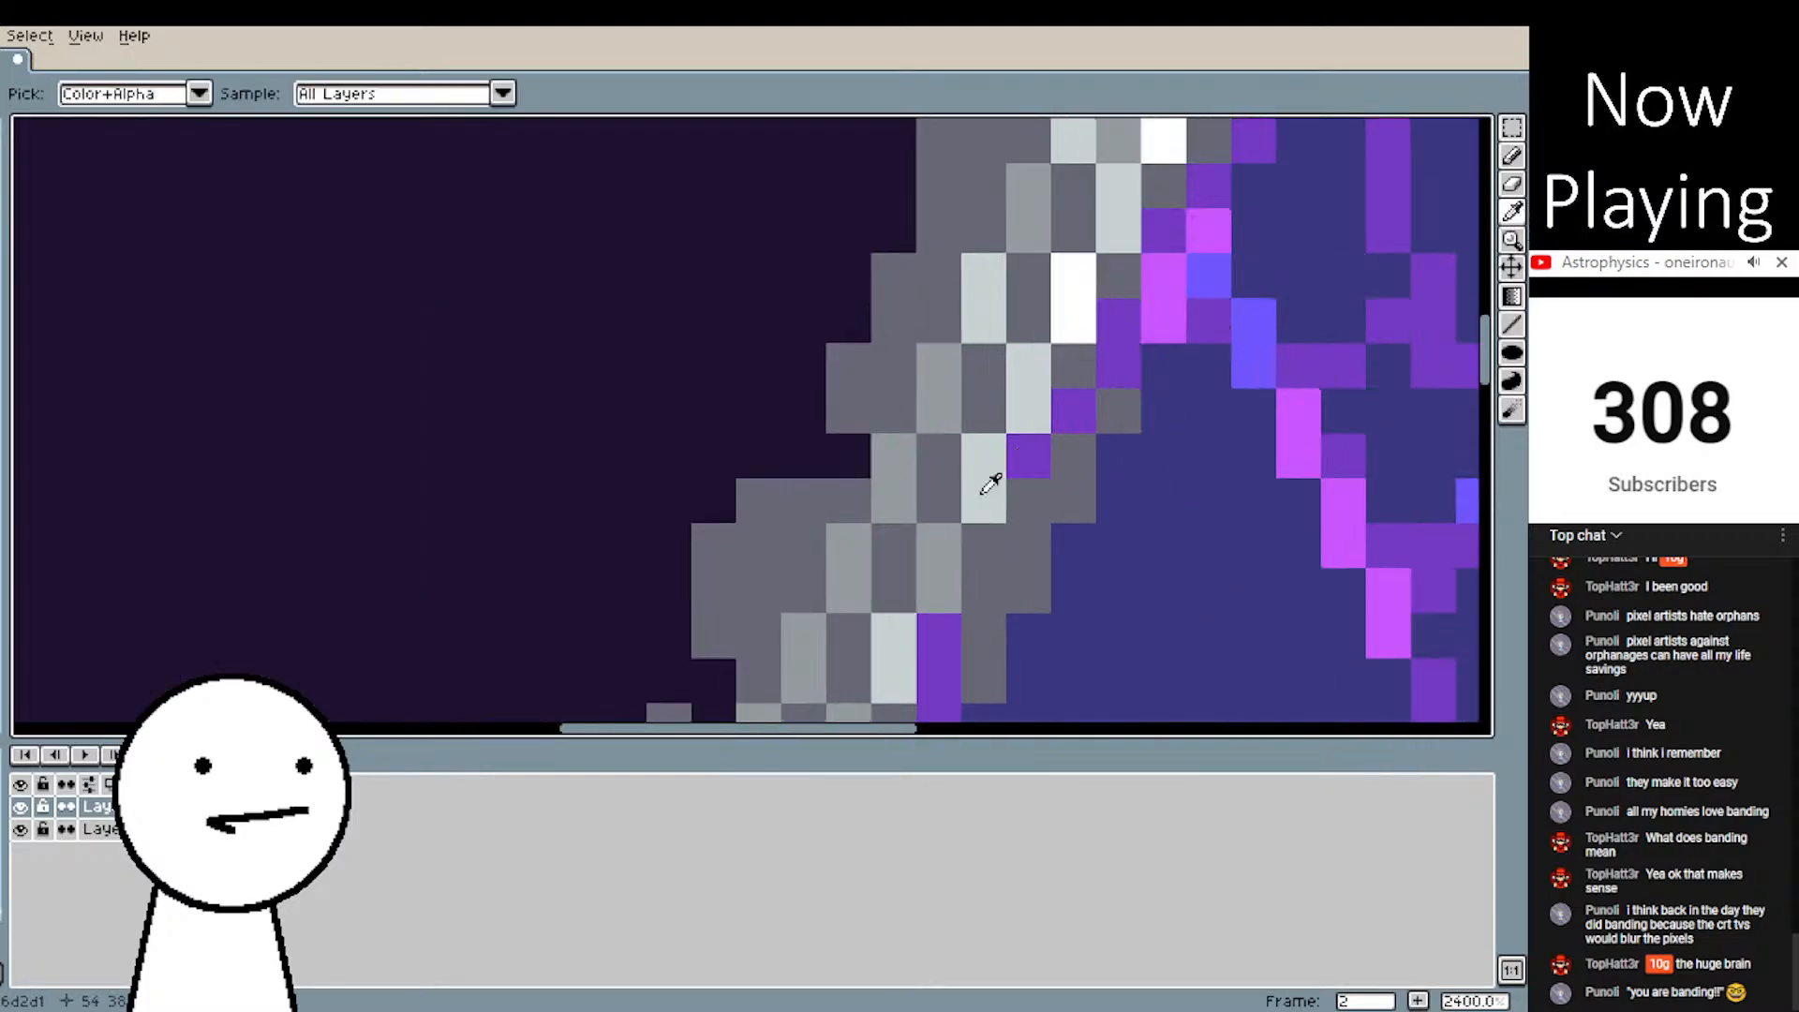
click(1513, 325)
mouse_move(778, 517)
mouse_down()
mouse_move(801, 418)
mouse_move(762, 401)
mouse_up()
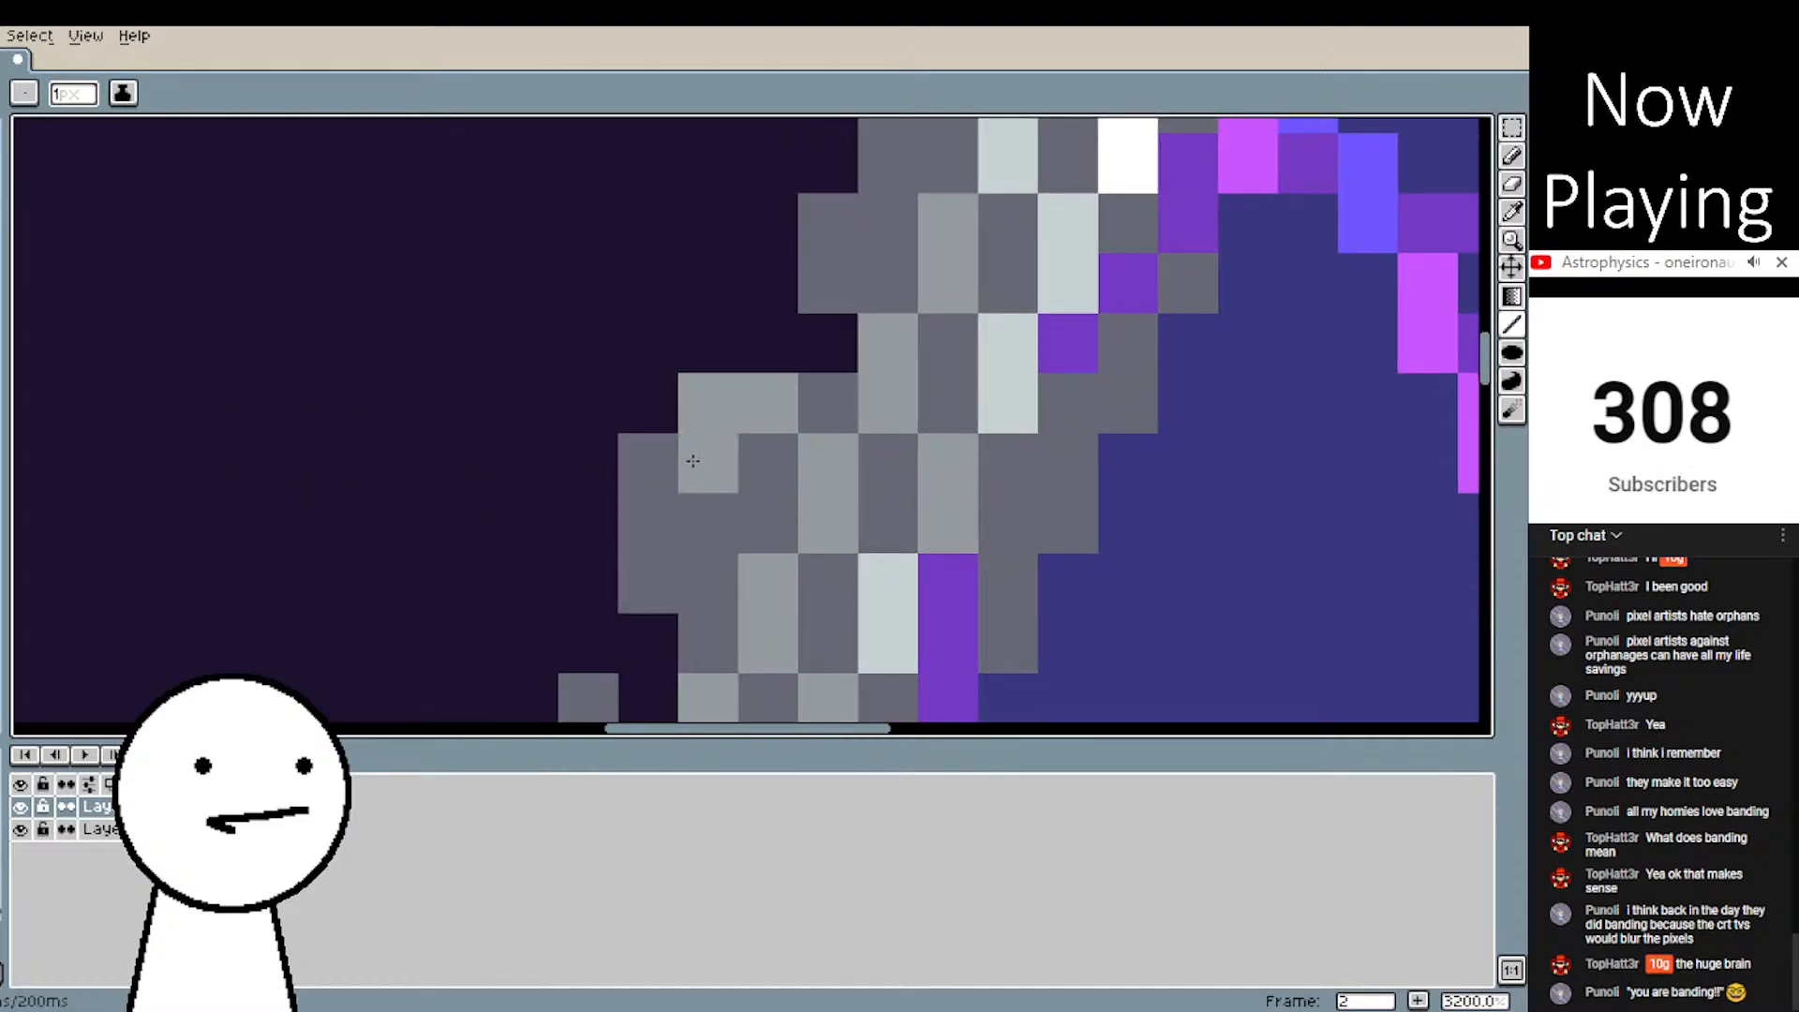
- Examine the whole blade's silhouette with the new spine bulges, then the spine near the blade tip
scroll(1063, 571, down, 5)
scroll(1057, 495, down, 1)
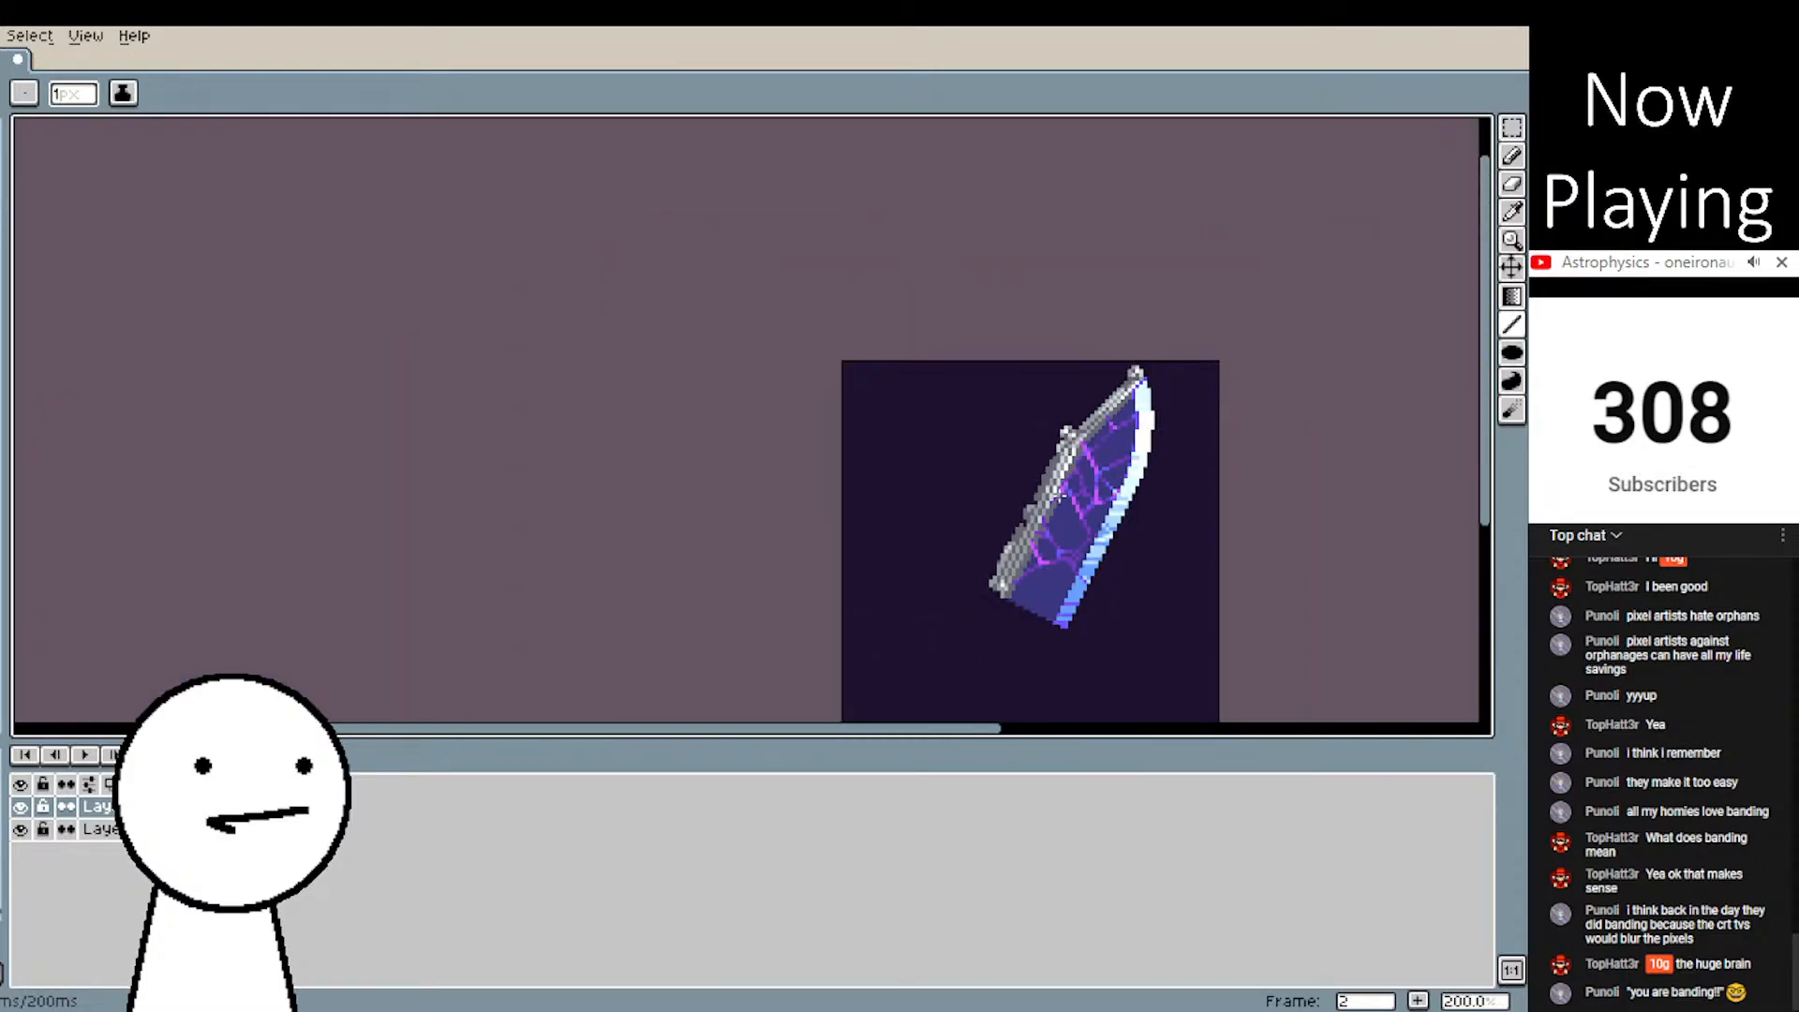
scroll(1181, 506, up, 4)
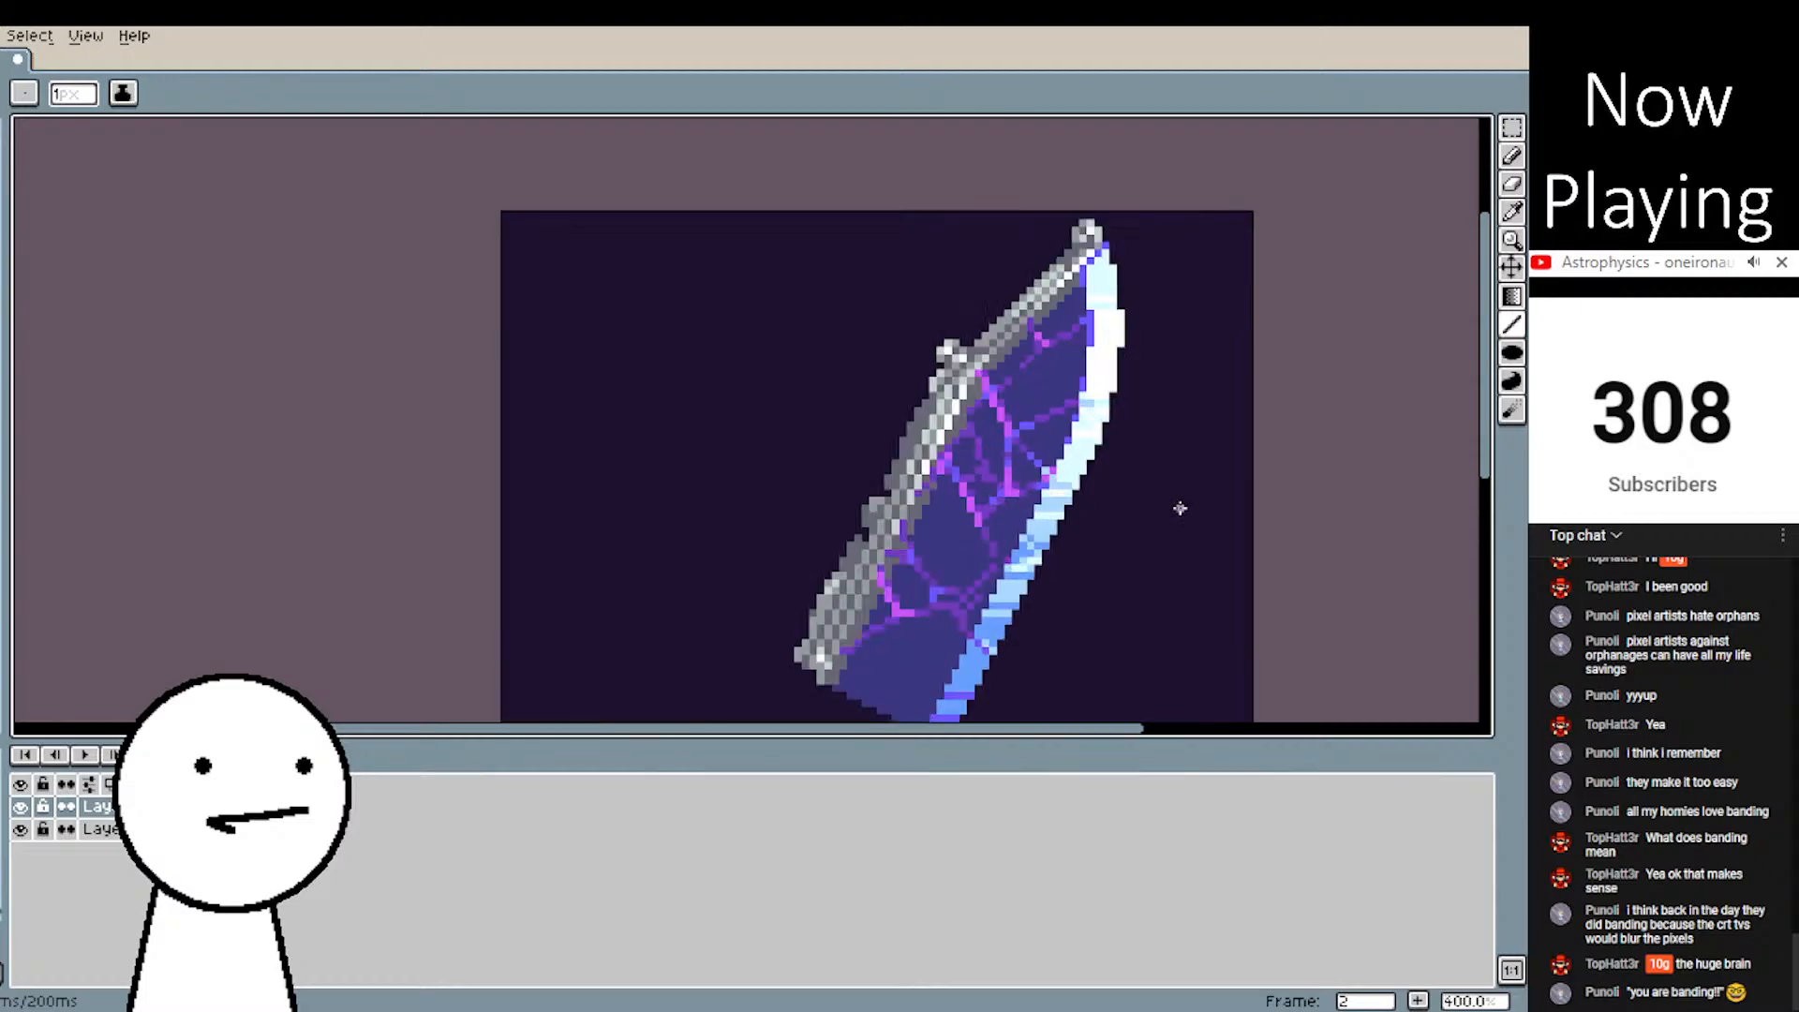
scroll(1030, 421, down, 2)
drag(1078, 425, 1051, 500)
scroll(773, 421, down, 2)
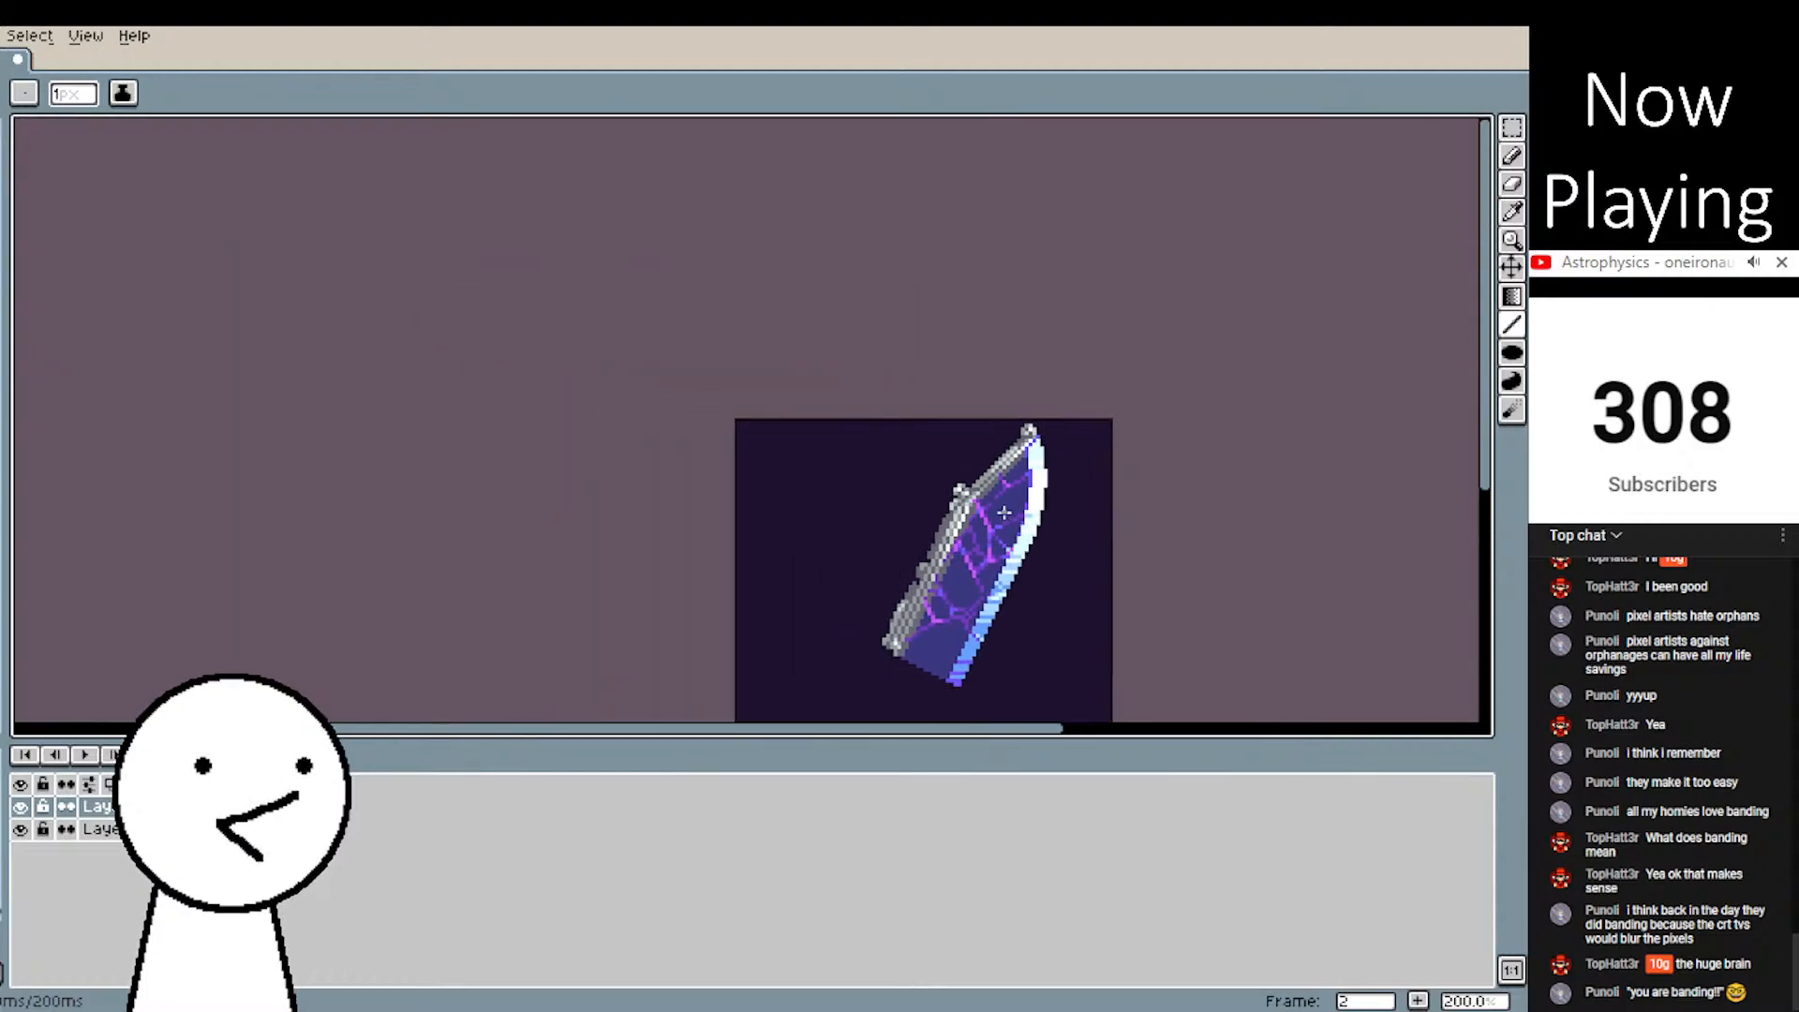
scroll(997, 492, up, 7)
drag(1003, 440, 634, 546)
- Sample the spine's dark grey and pencil a stair-stepped bulge rising from the upper knob along the upper spine
click(1513, 240)
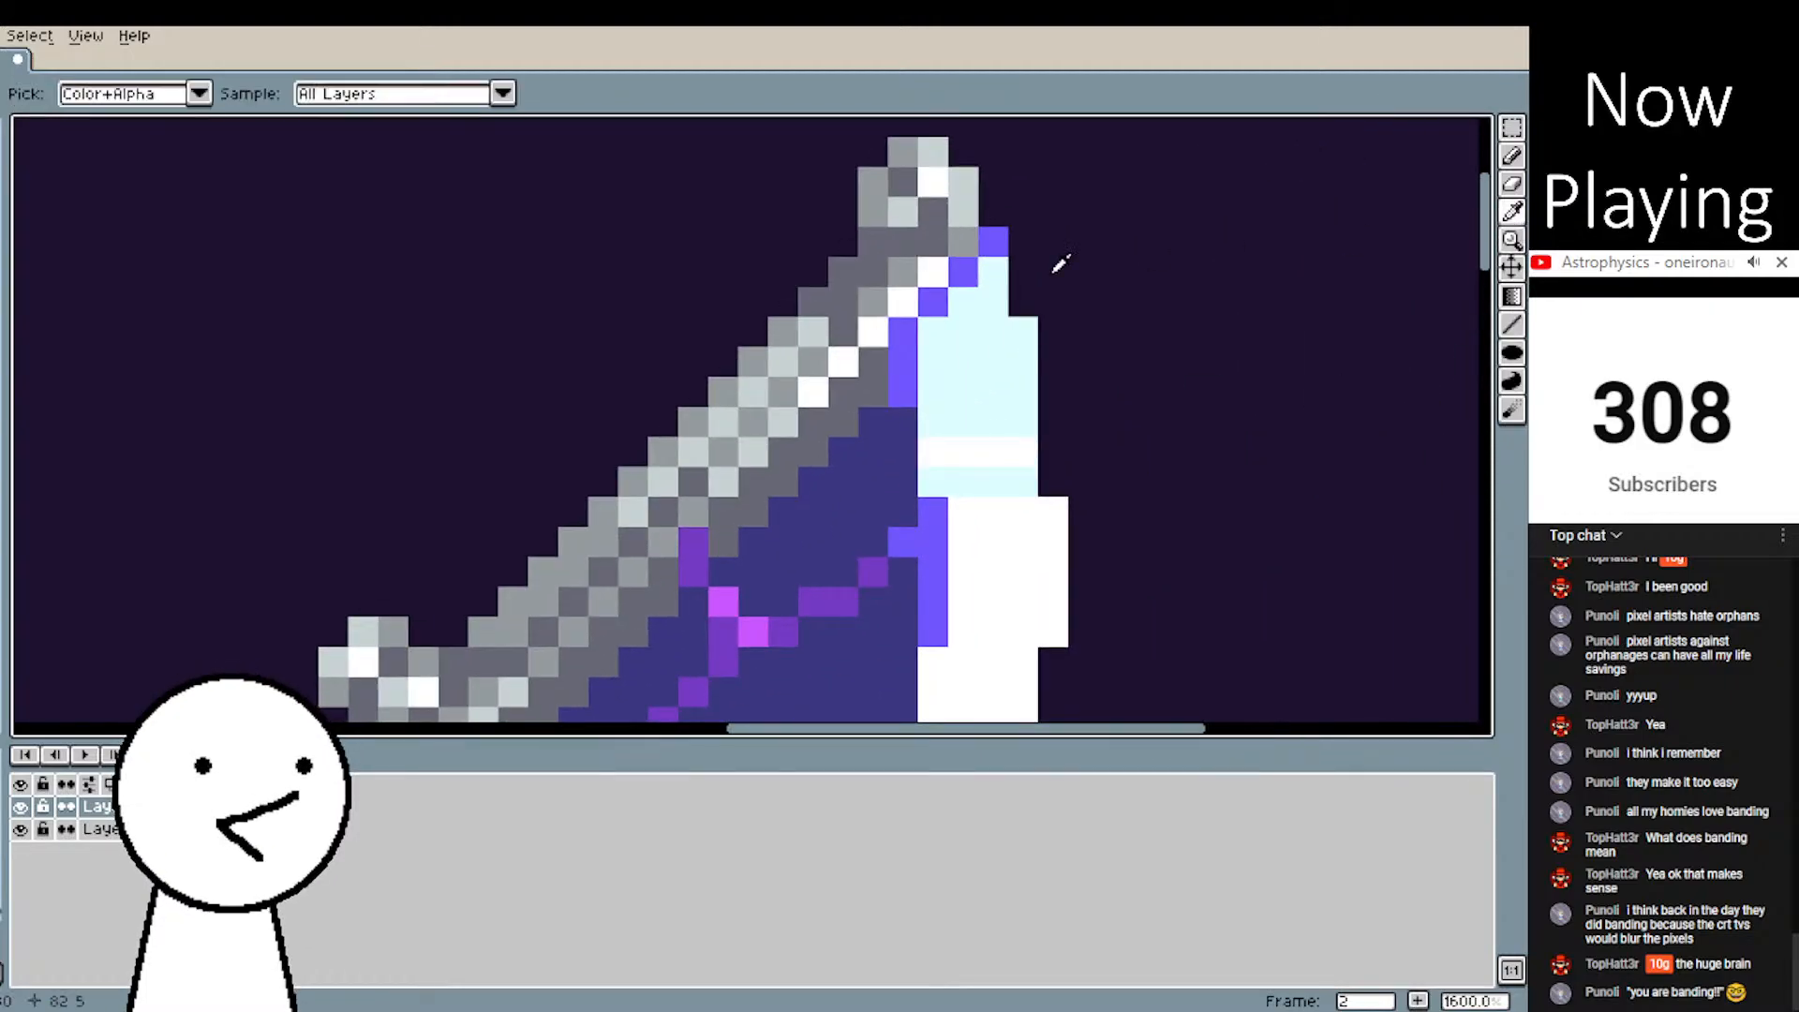
click(1517, 182)
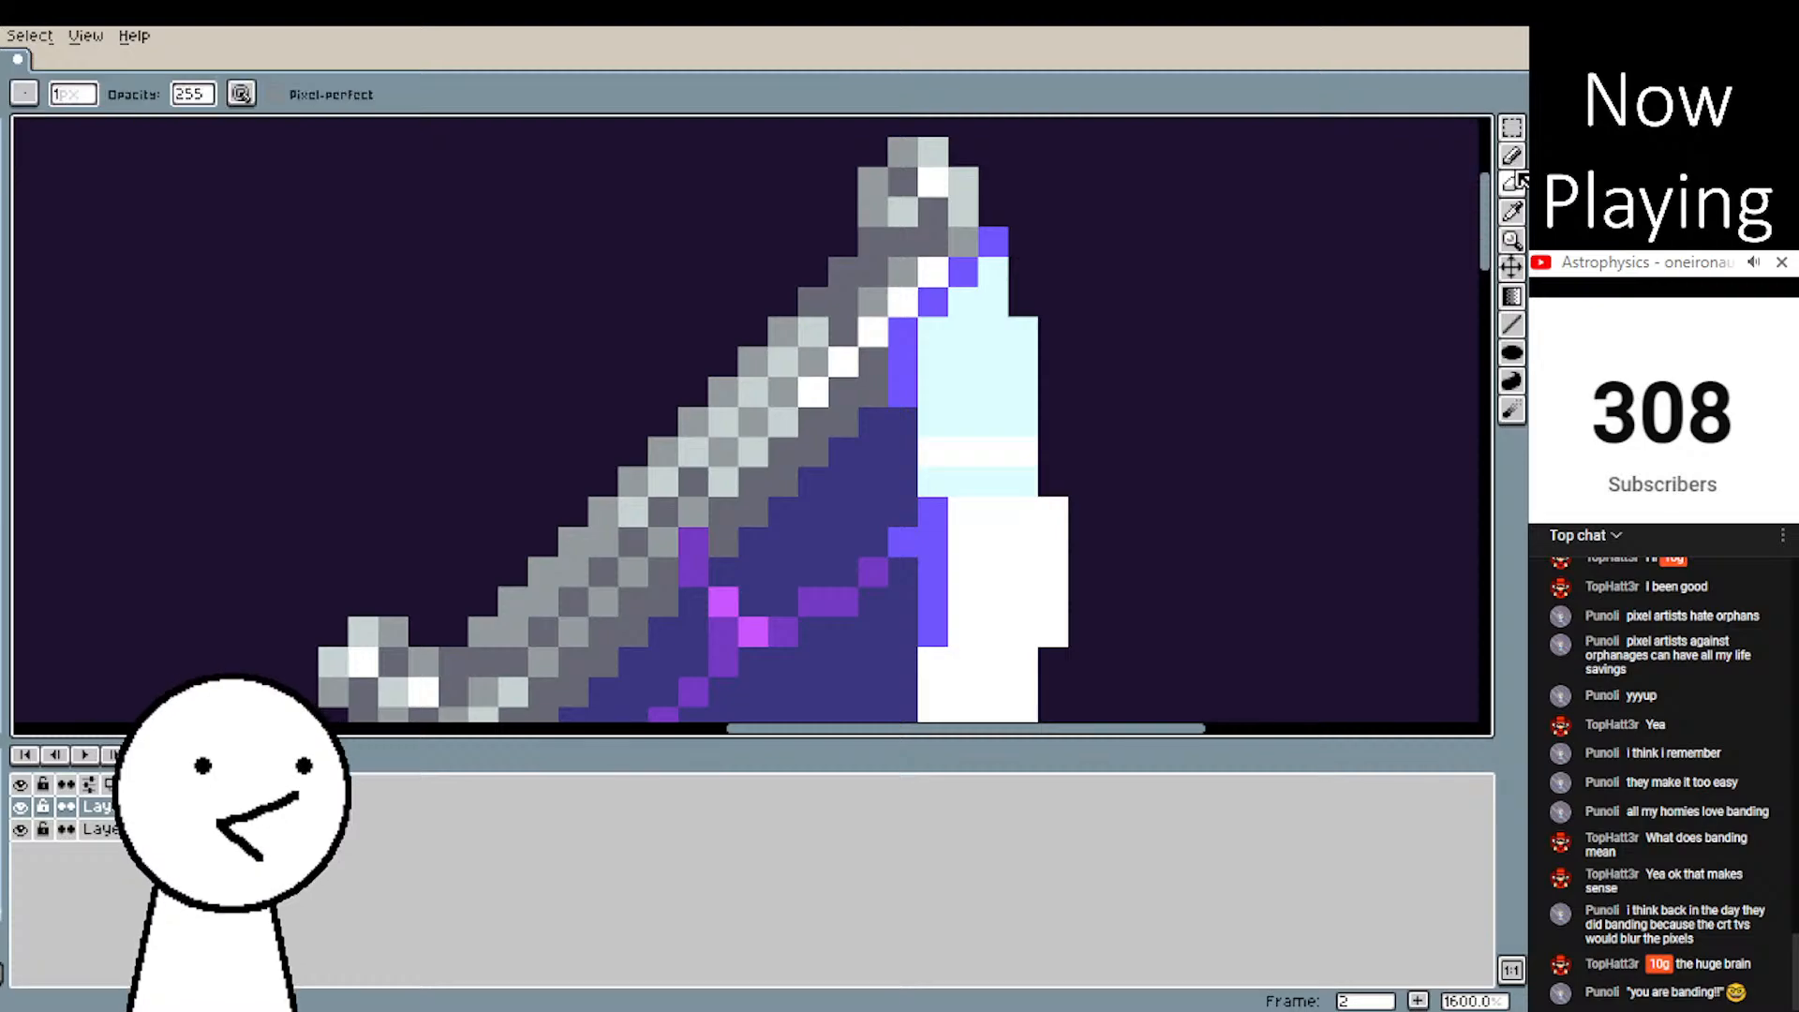
click(1512, 158)
scroll(519, 574, up, 3)
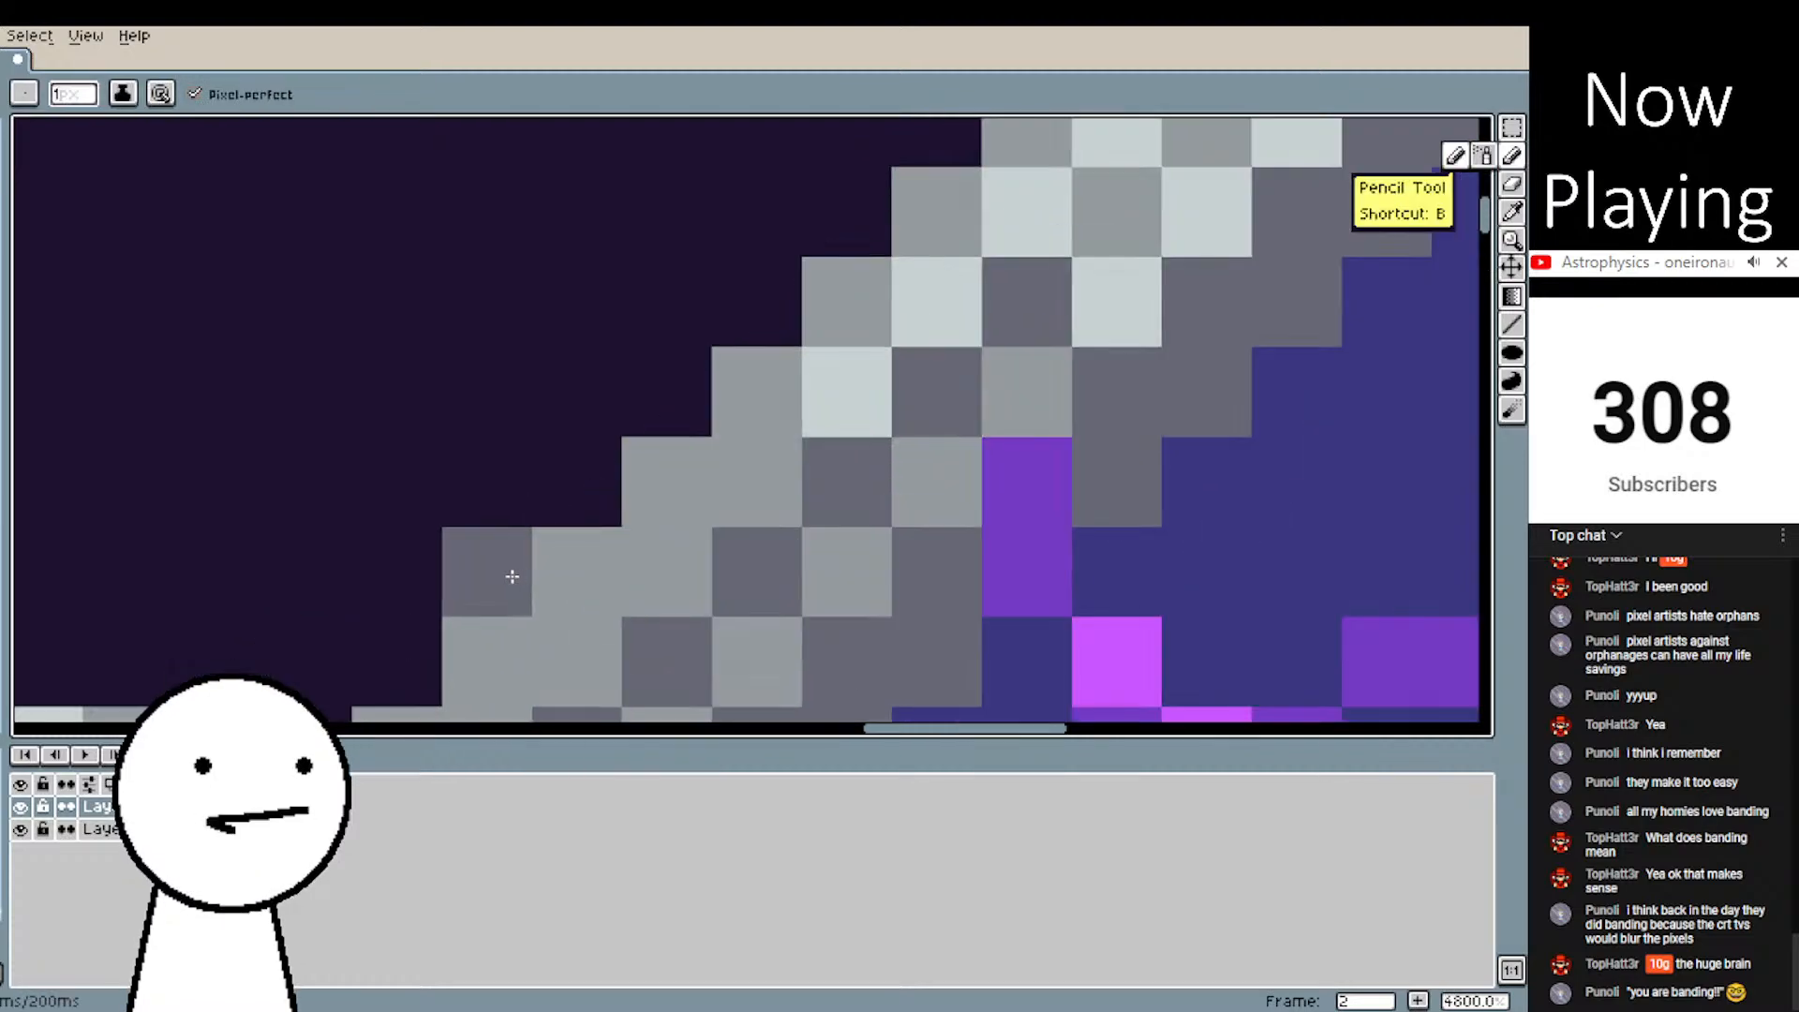
drag(509, 574, 1063, 444)
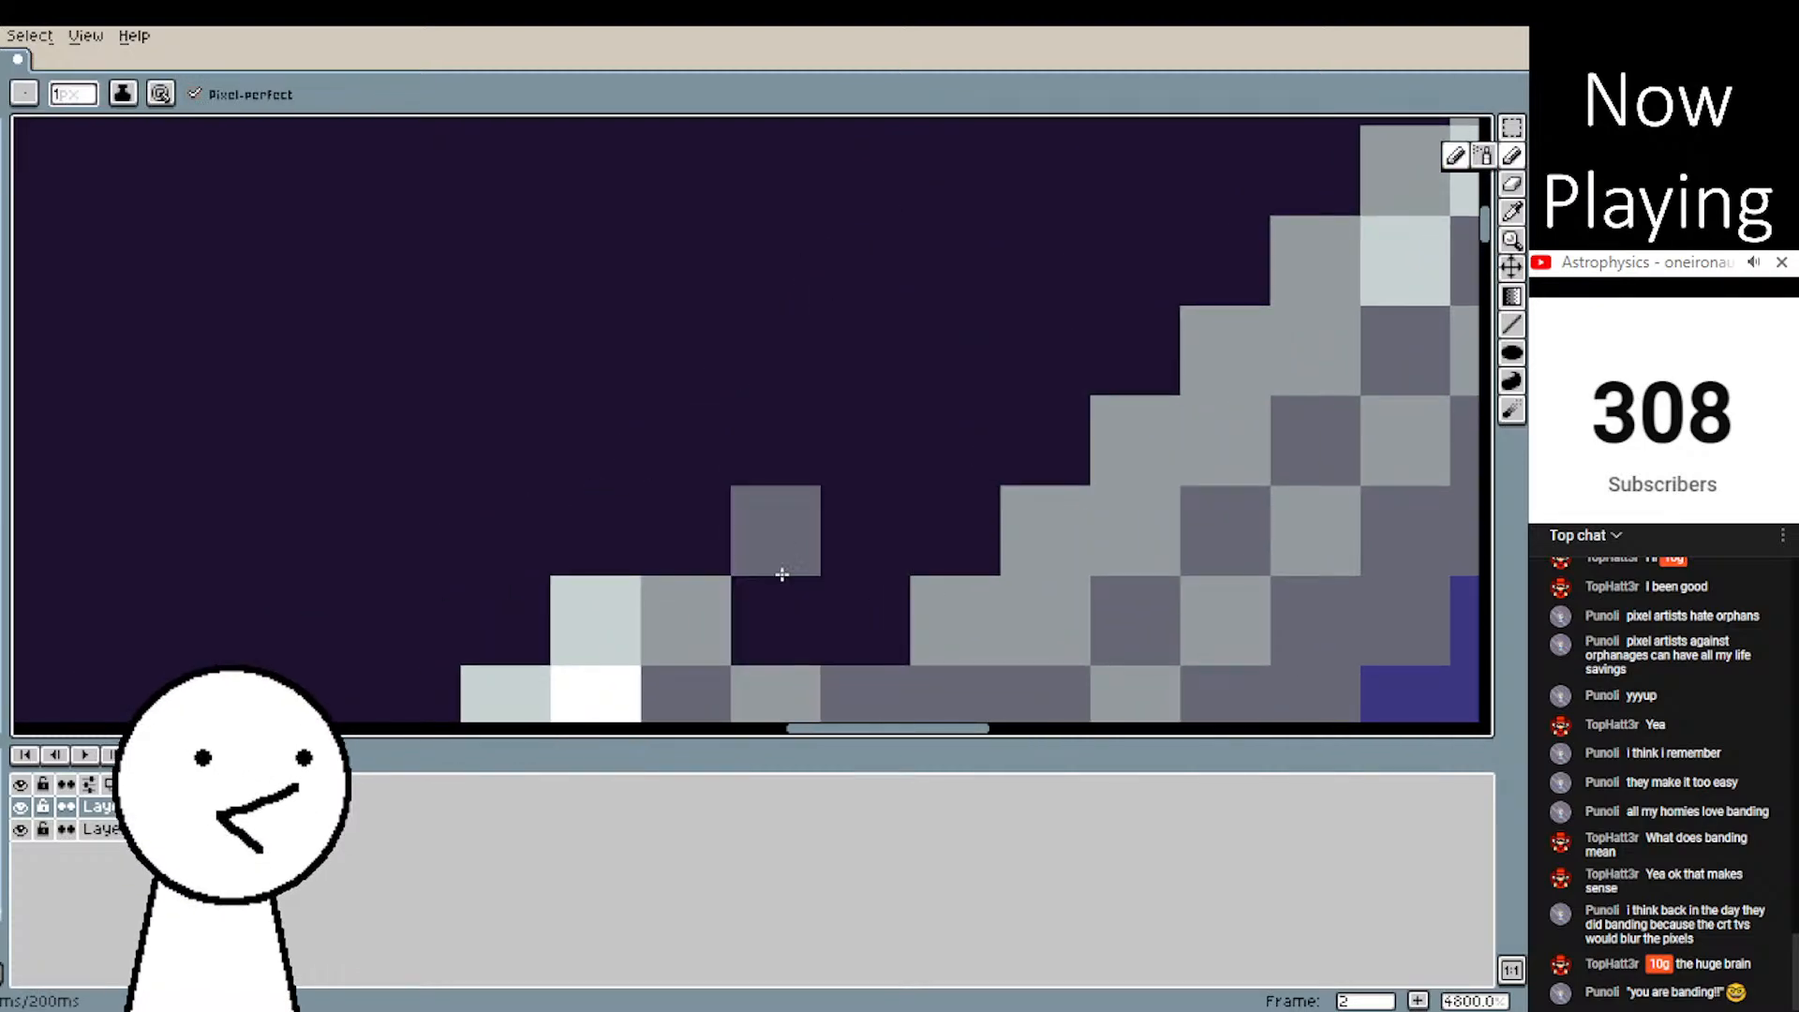
scroll(1016, 498, down, 5)
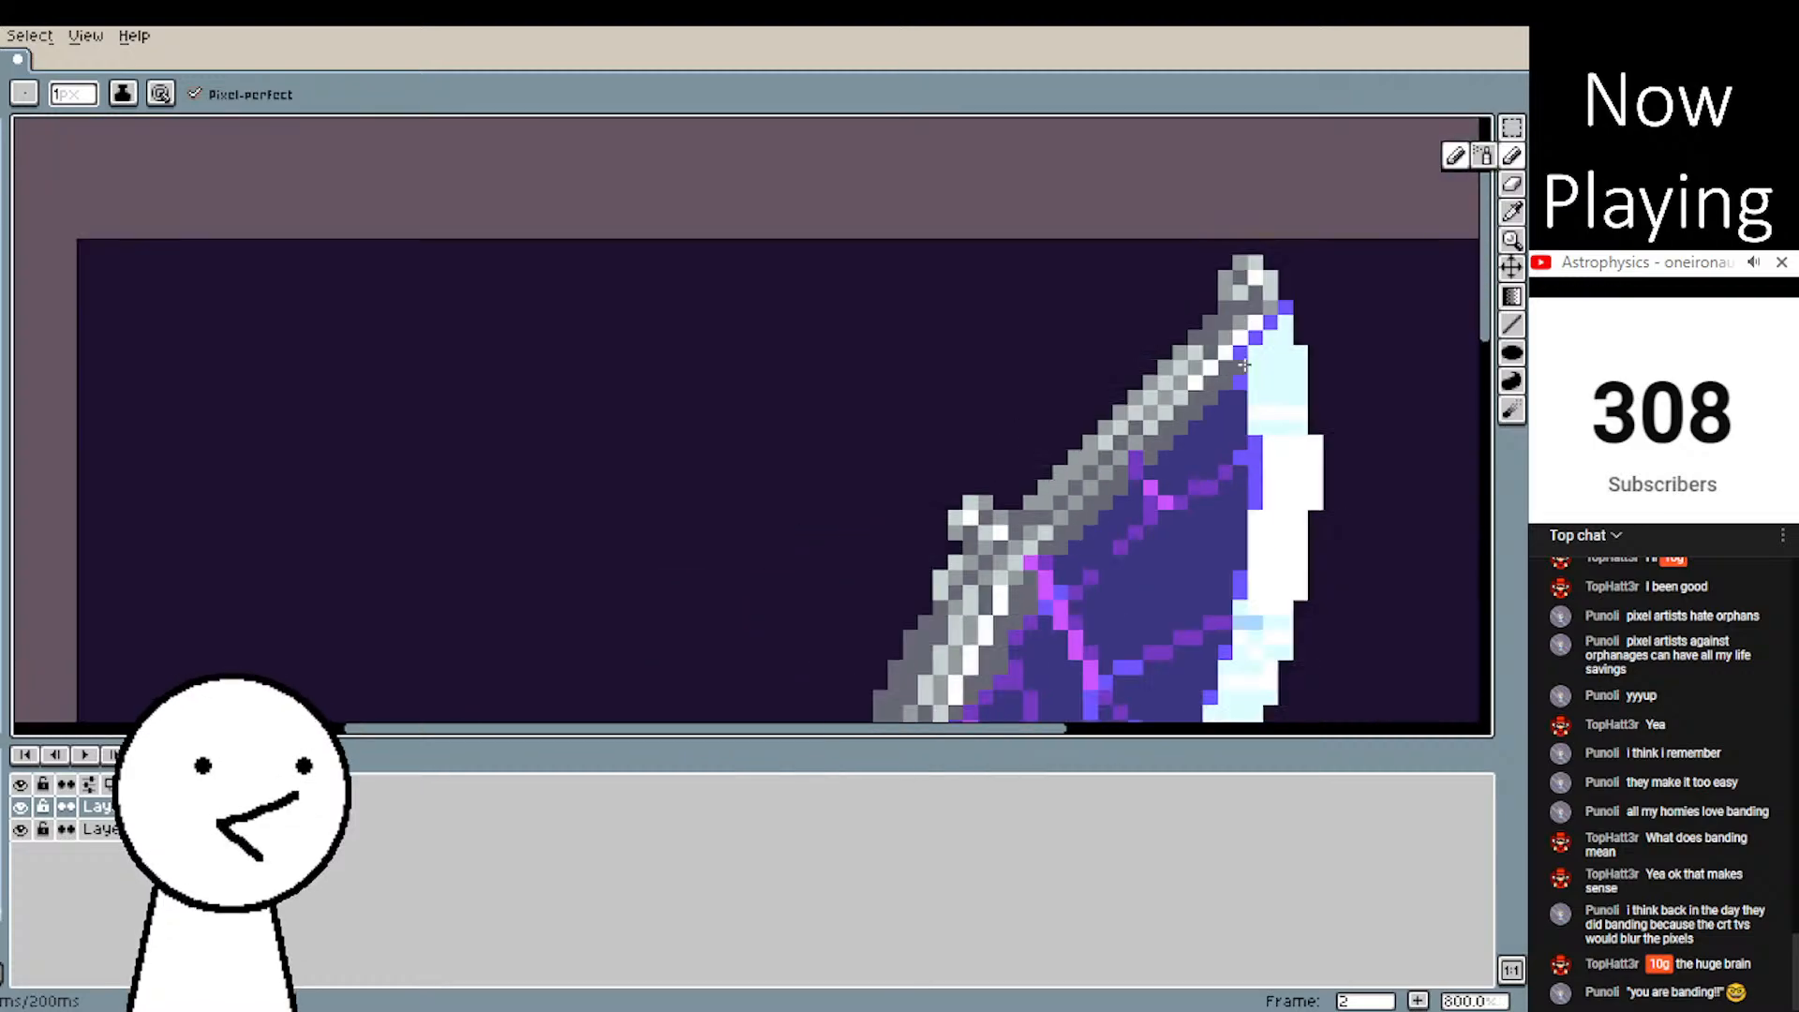
scroll(1075, 534, up, 3)
mouse_move(854, 395)
mouse_down()
mouse_move(976, 256)
mouse_move(1016, 276)
mouse_move(1013, 307)
mouse_move(978, 296)
mouse_move(1008, 330)
mouse_move(997, 350)
mouse_move(957, 357)
mouse_move(846, 437)
mouse_up()
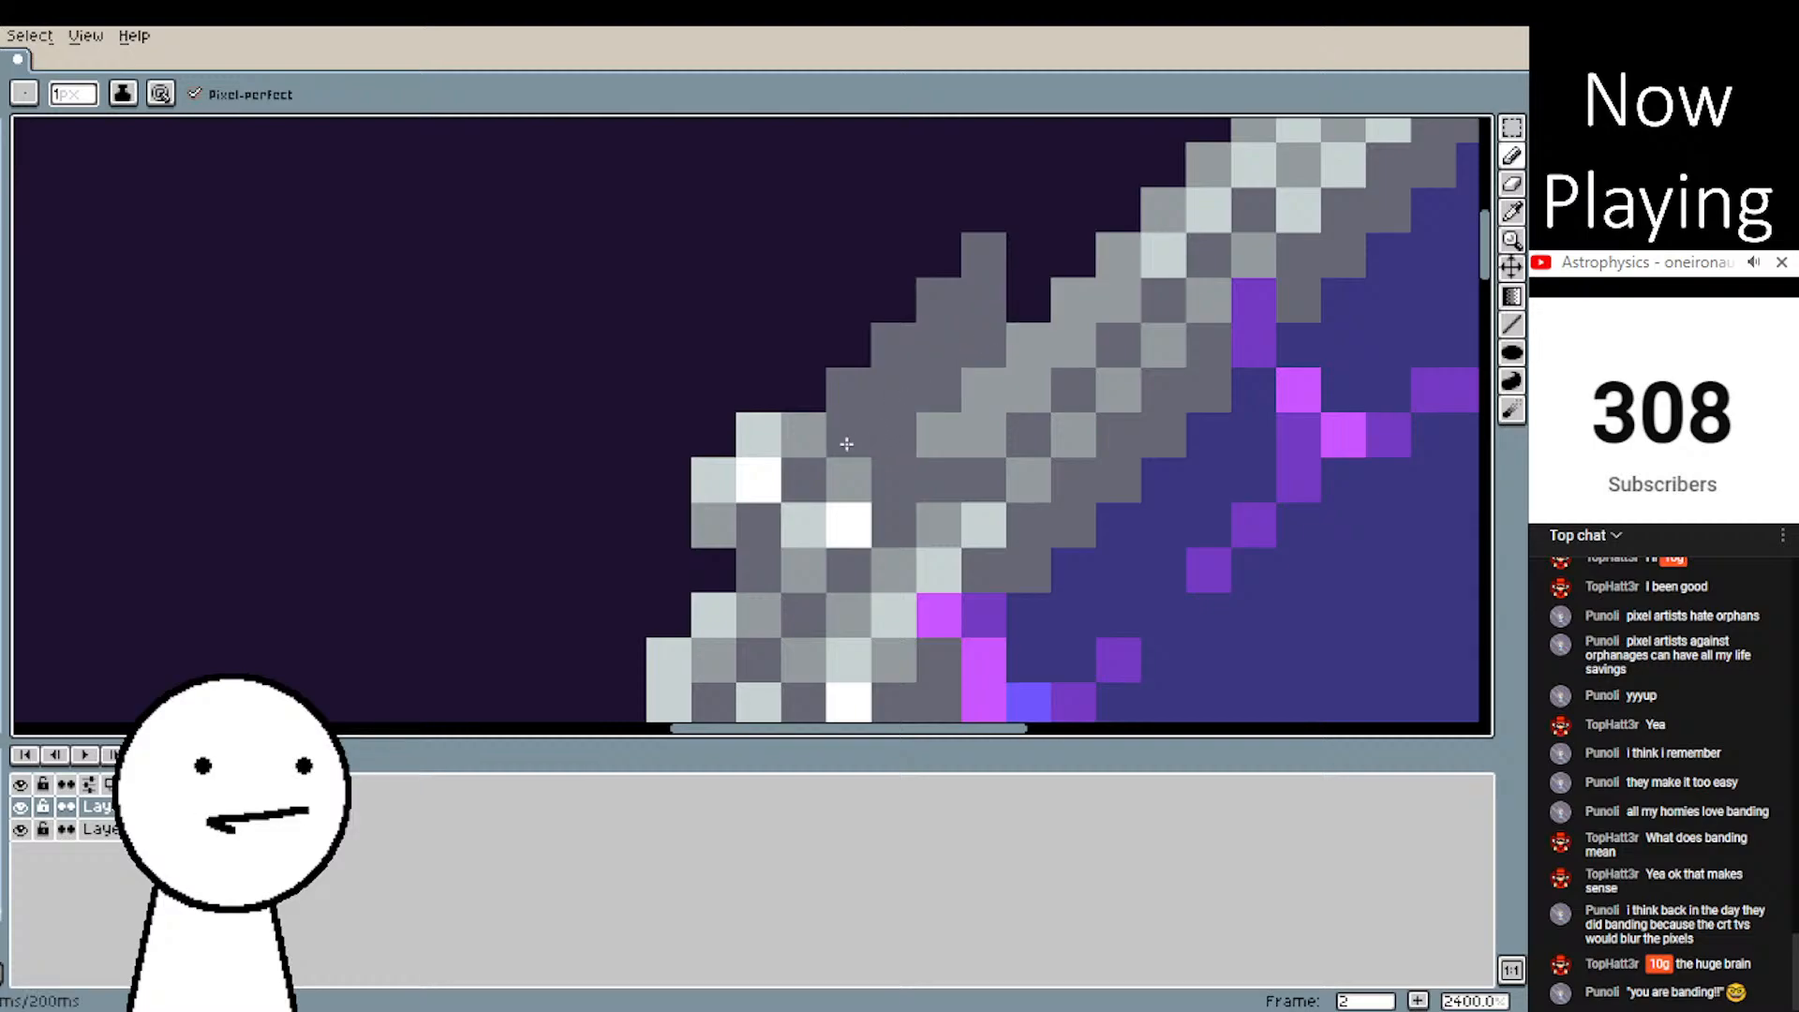
- Sample the spine's mid grey and fill the inside of the new stair-stepped bulge on the upper spine, leaving its dark-grey outer outline
scroll(1062, 436, down, 8)
scroll(1092, 433, up, 8)
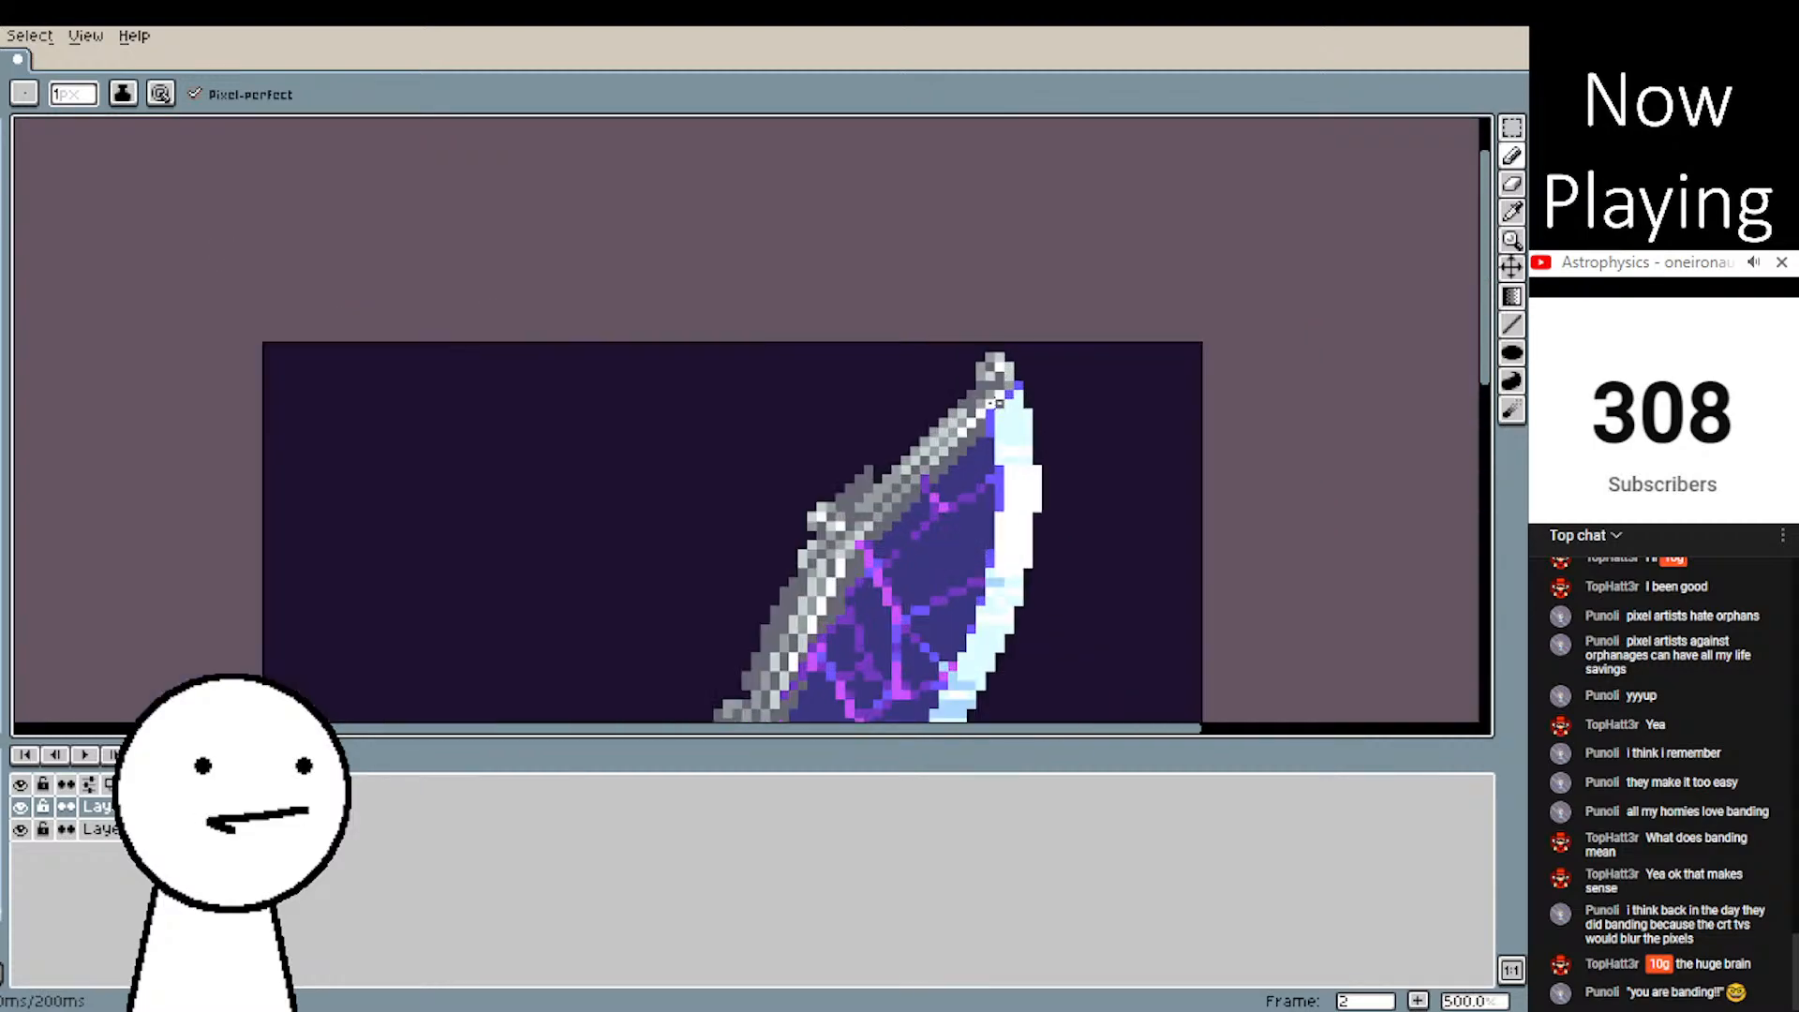
mouse_move(607, 587)
mouse_down()
mouse_move(613, 565)
mouse_move(916, 428)
mouse_up()
click(1512, 185)
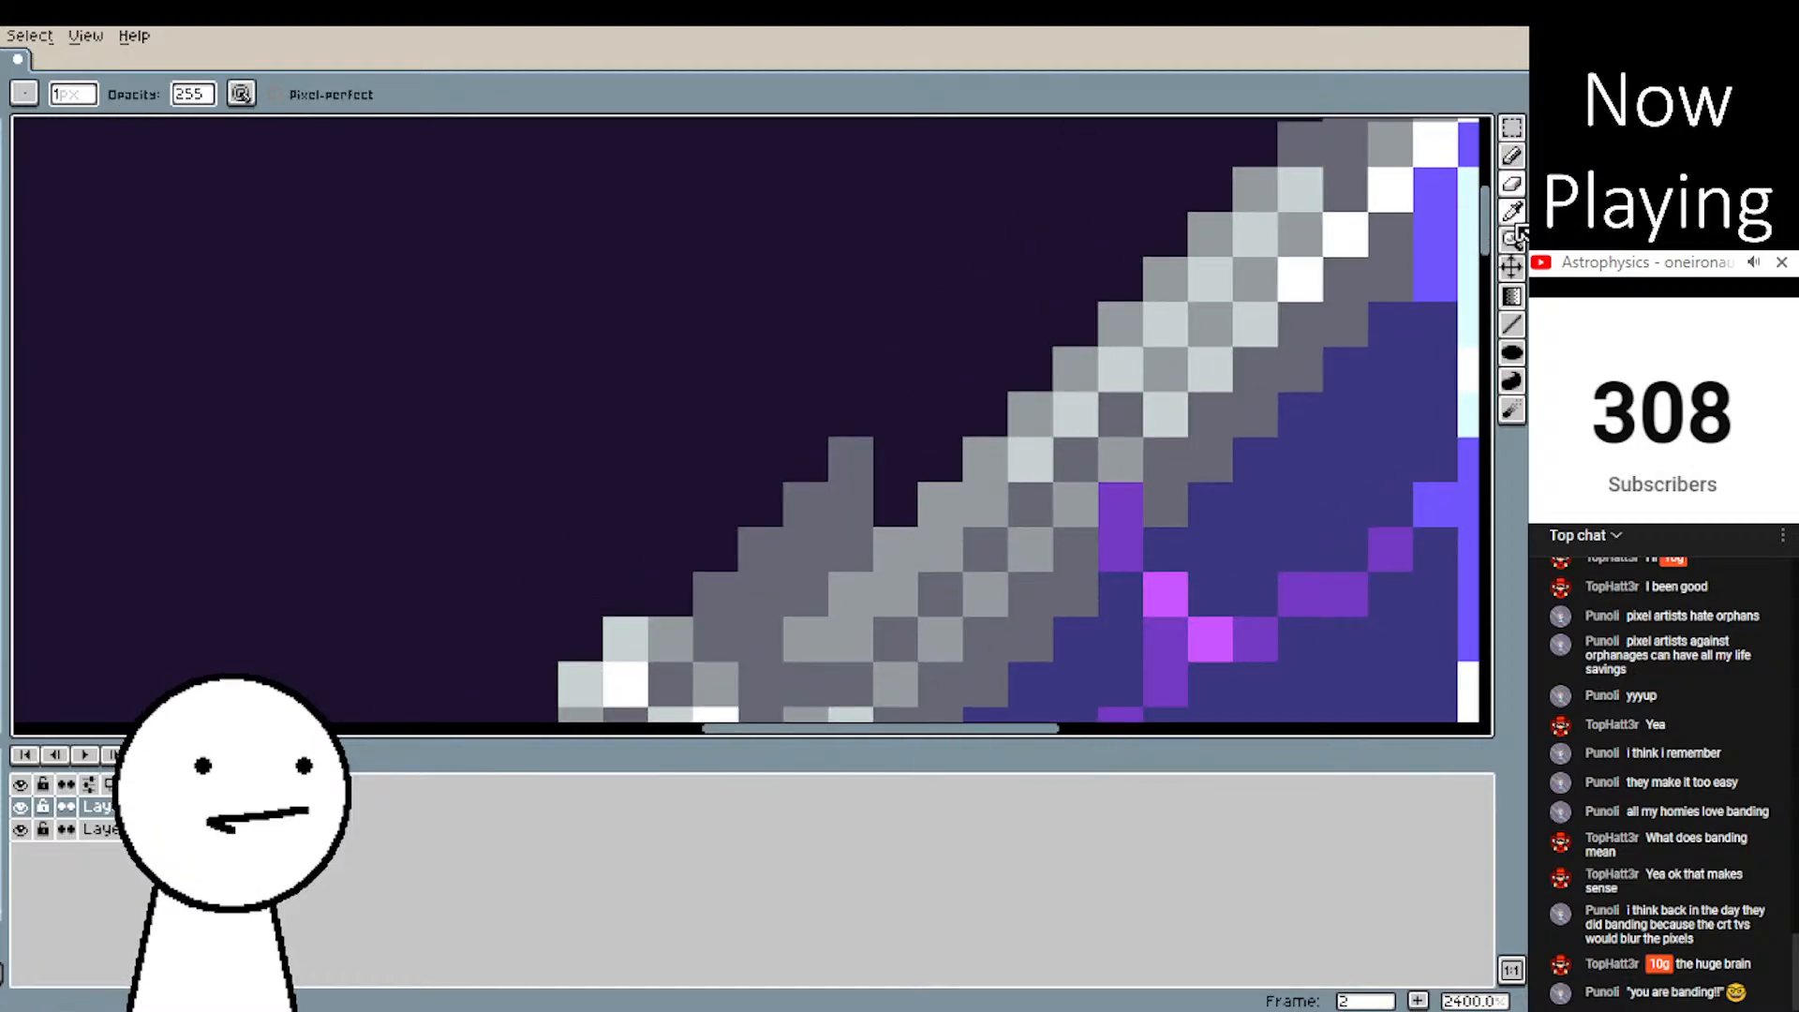
click(1513, 213)
click(1512, 325)
click(804, 504)
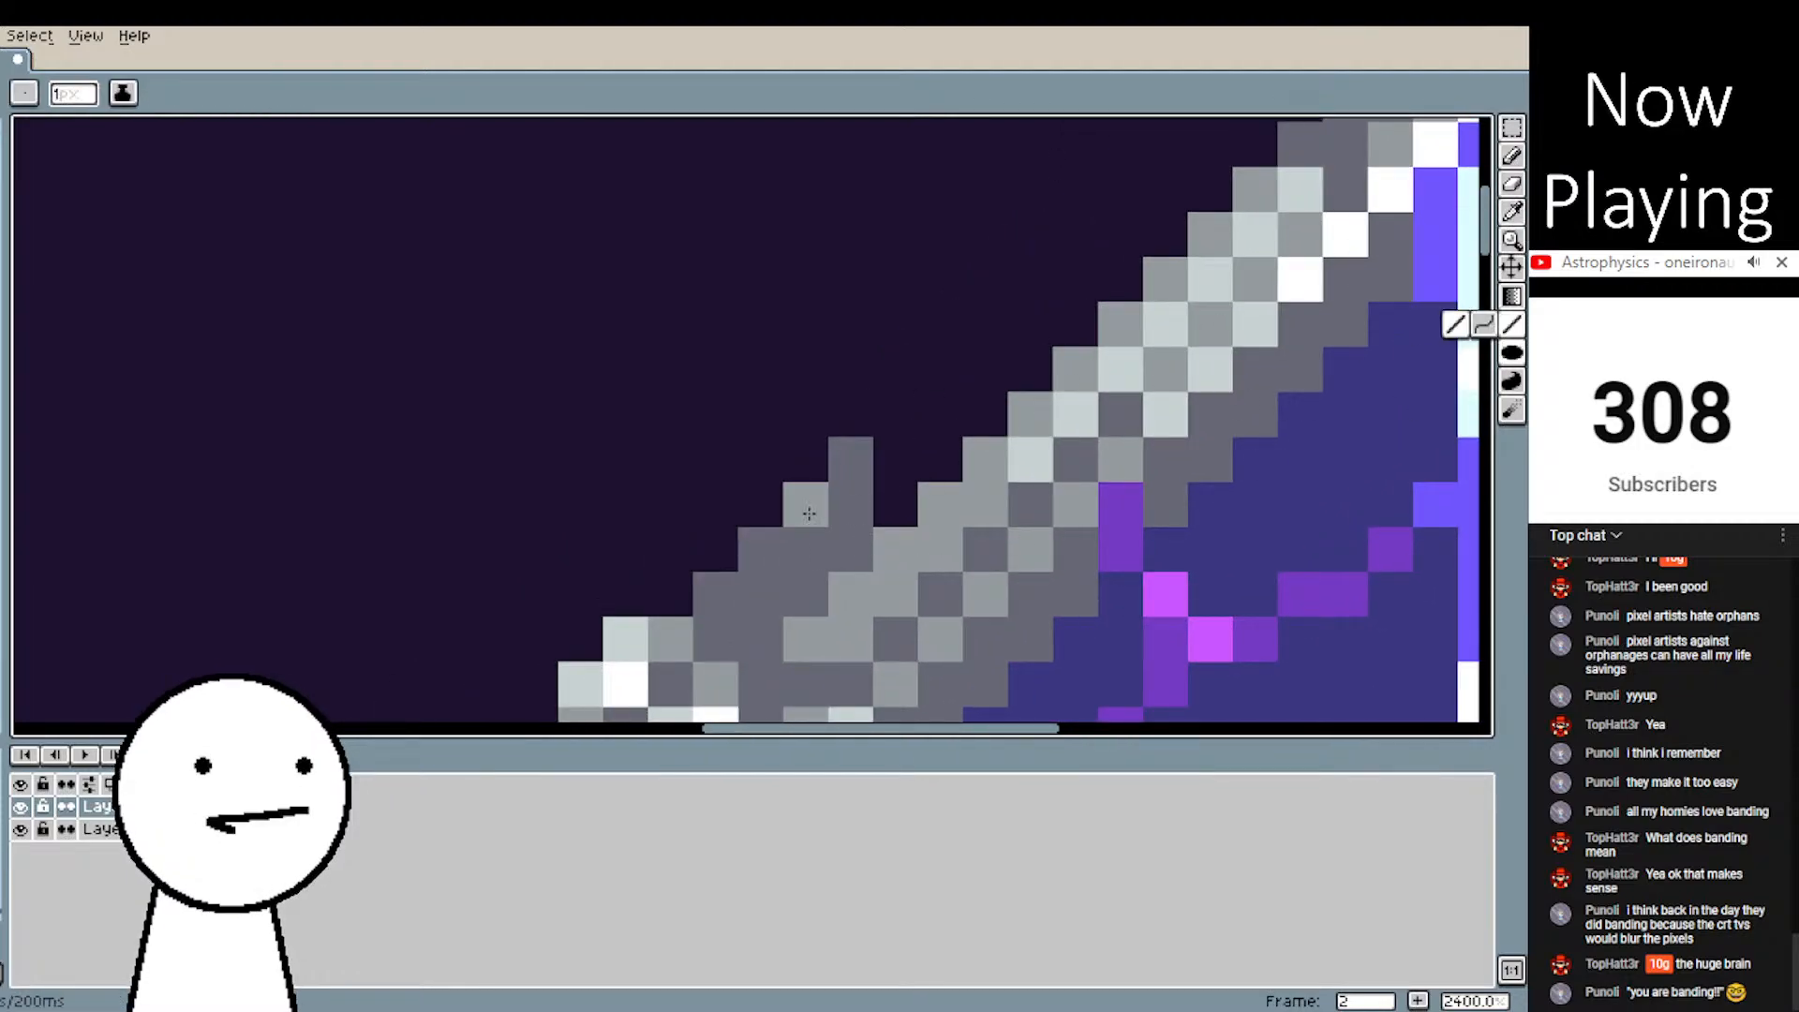
scroll(752, 603, down, 11)
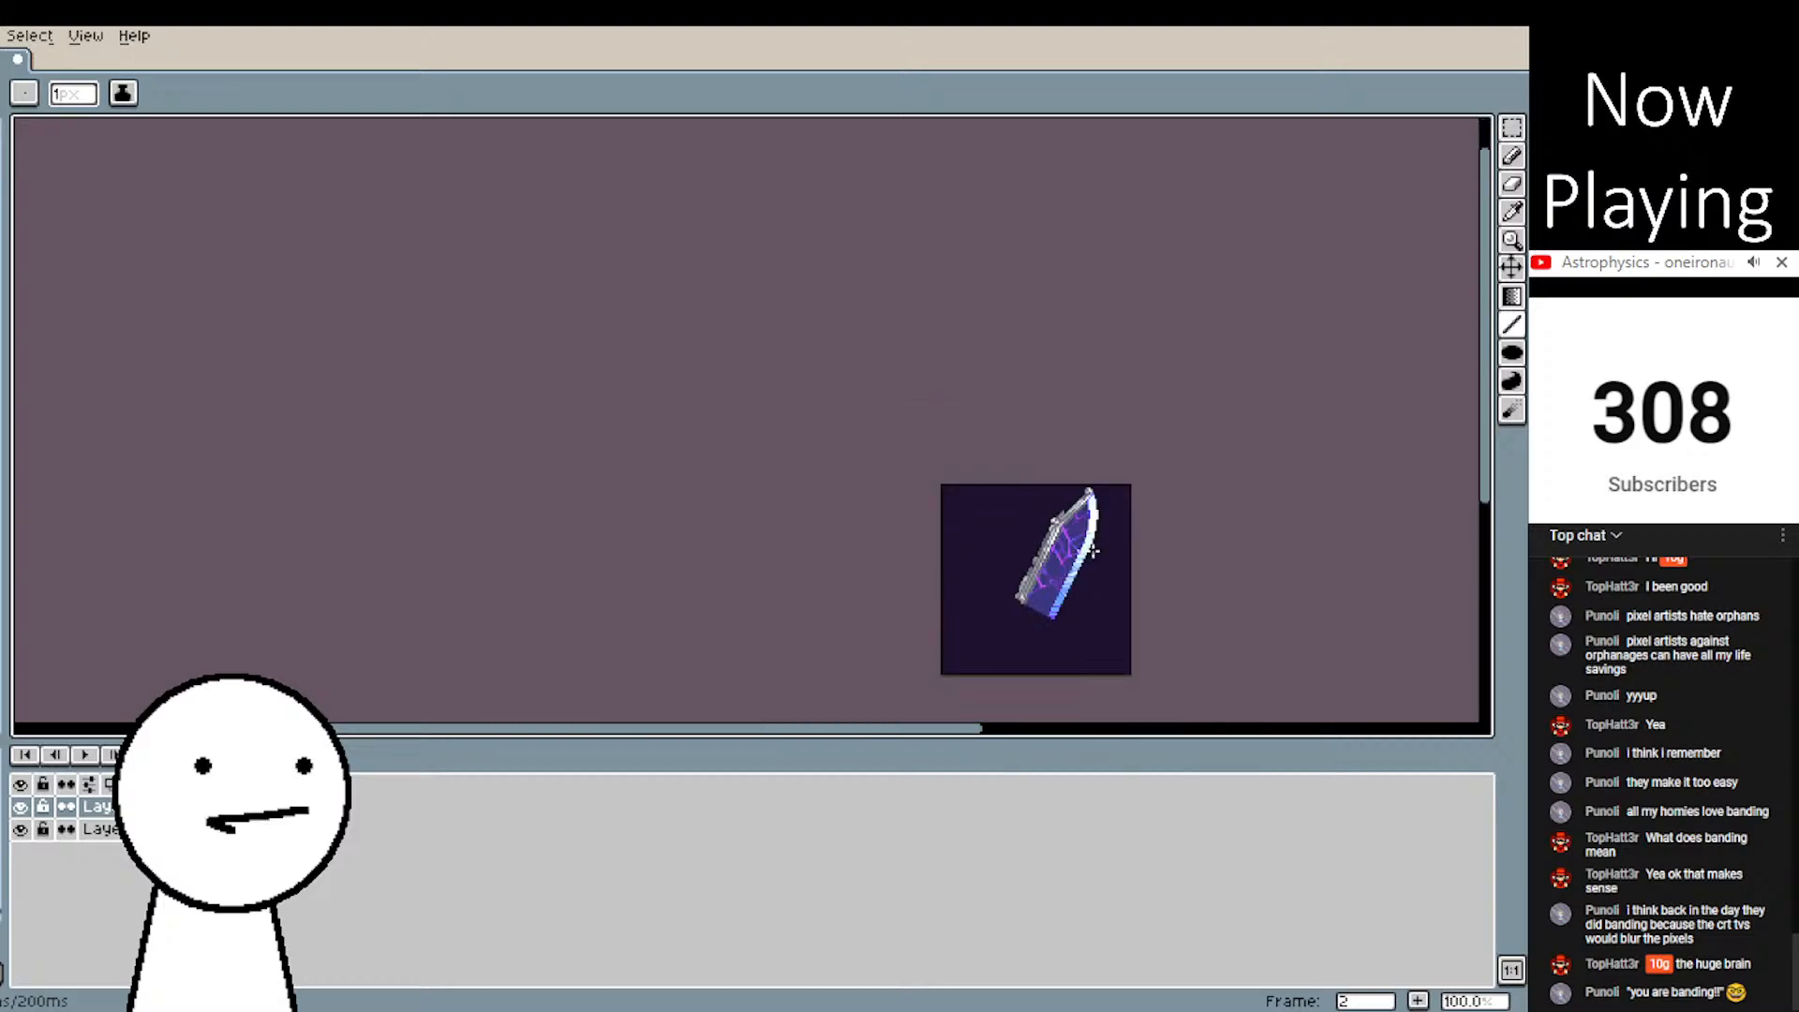
scroll(1036, 457, up, 5)
scroll(1035, 456, up, 3)
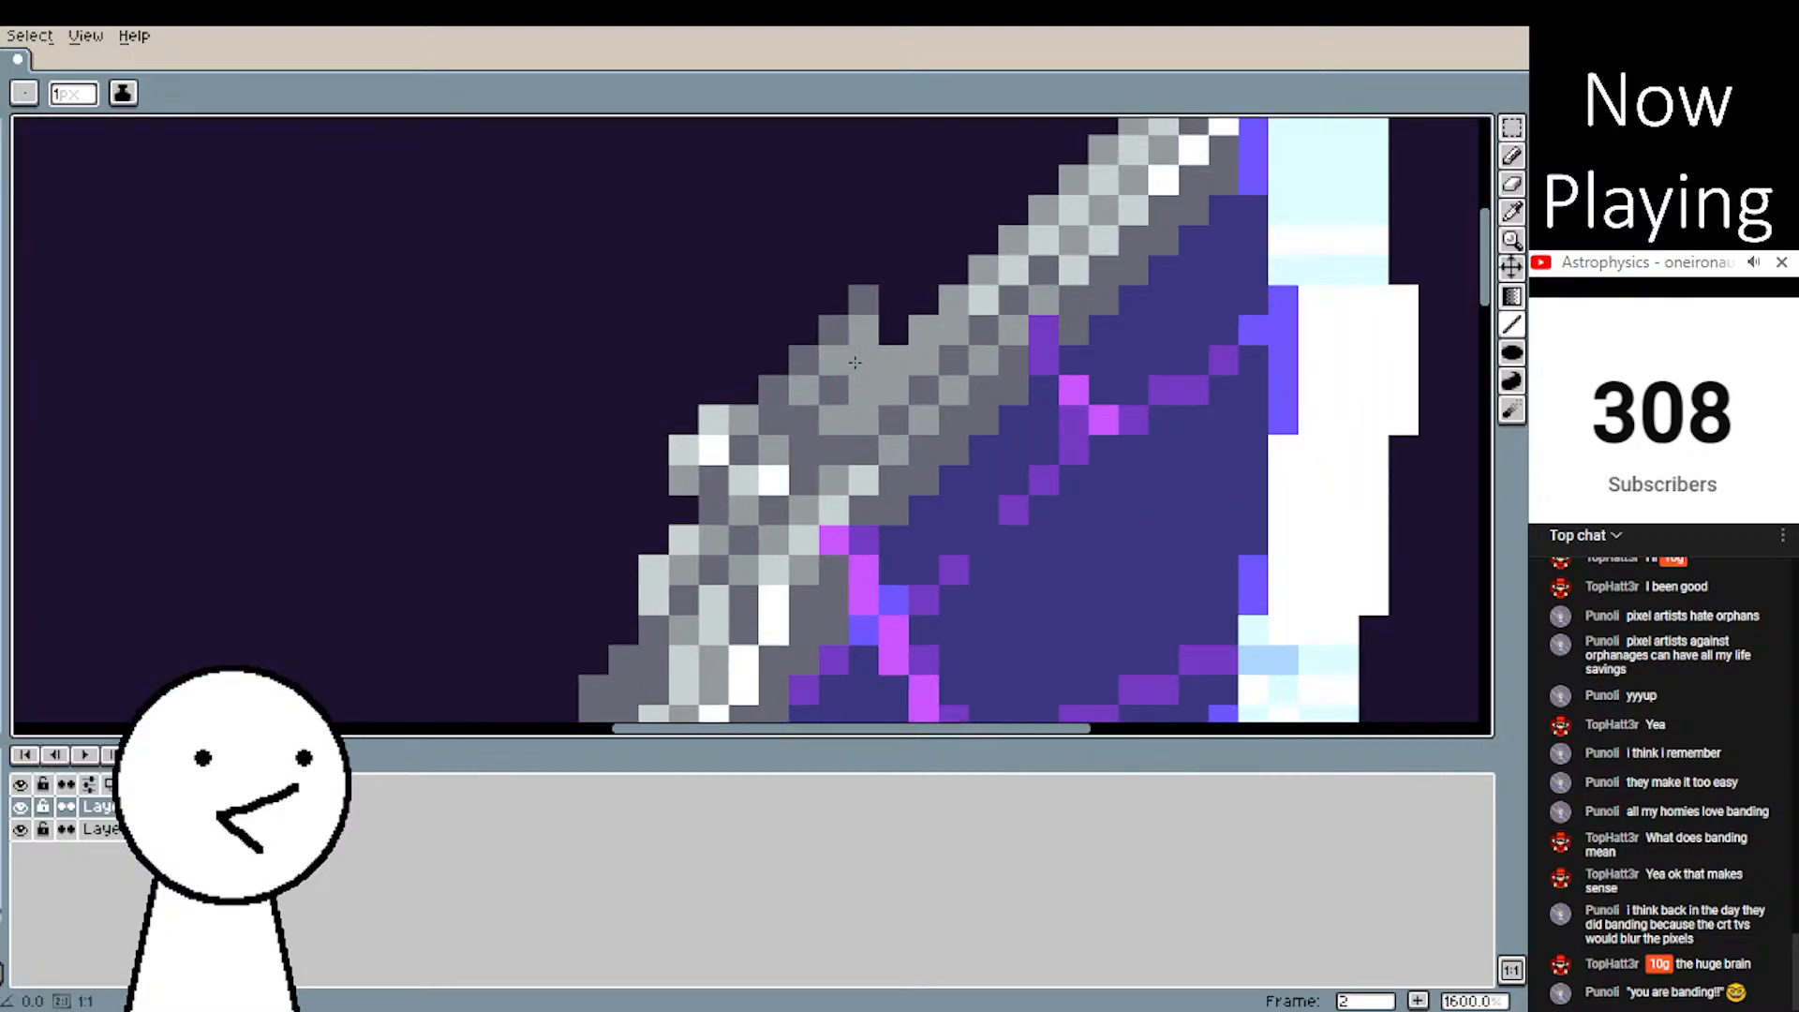
scroll(788, 428, down, 4)
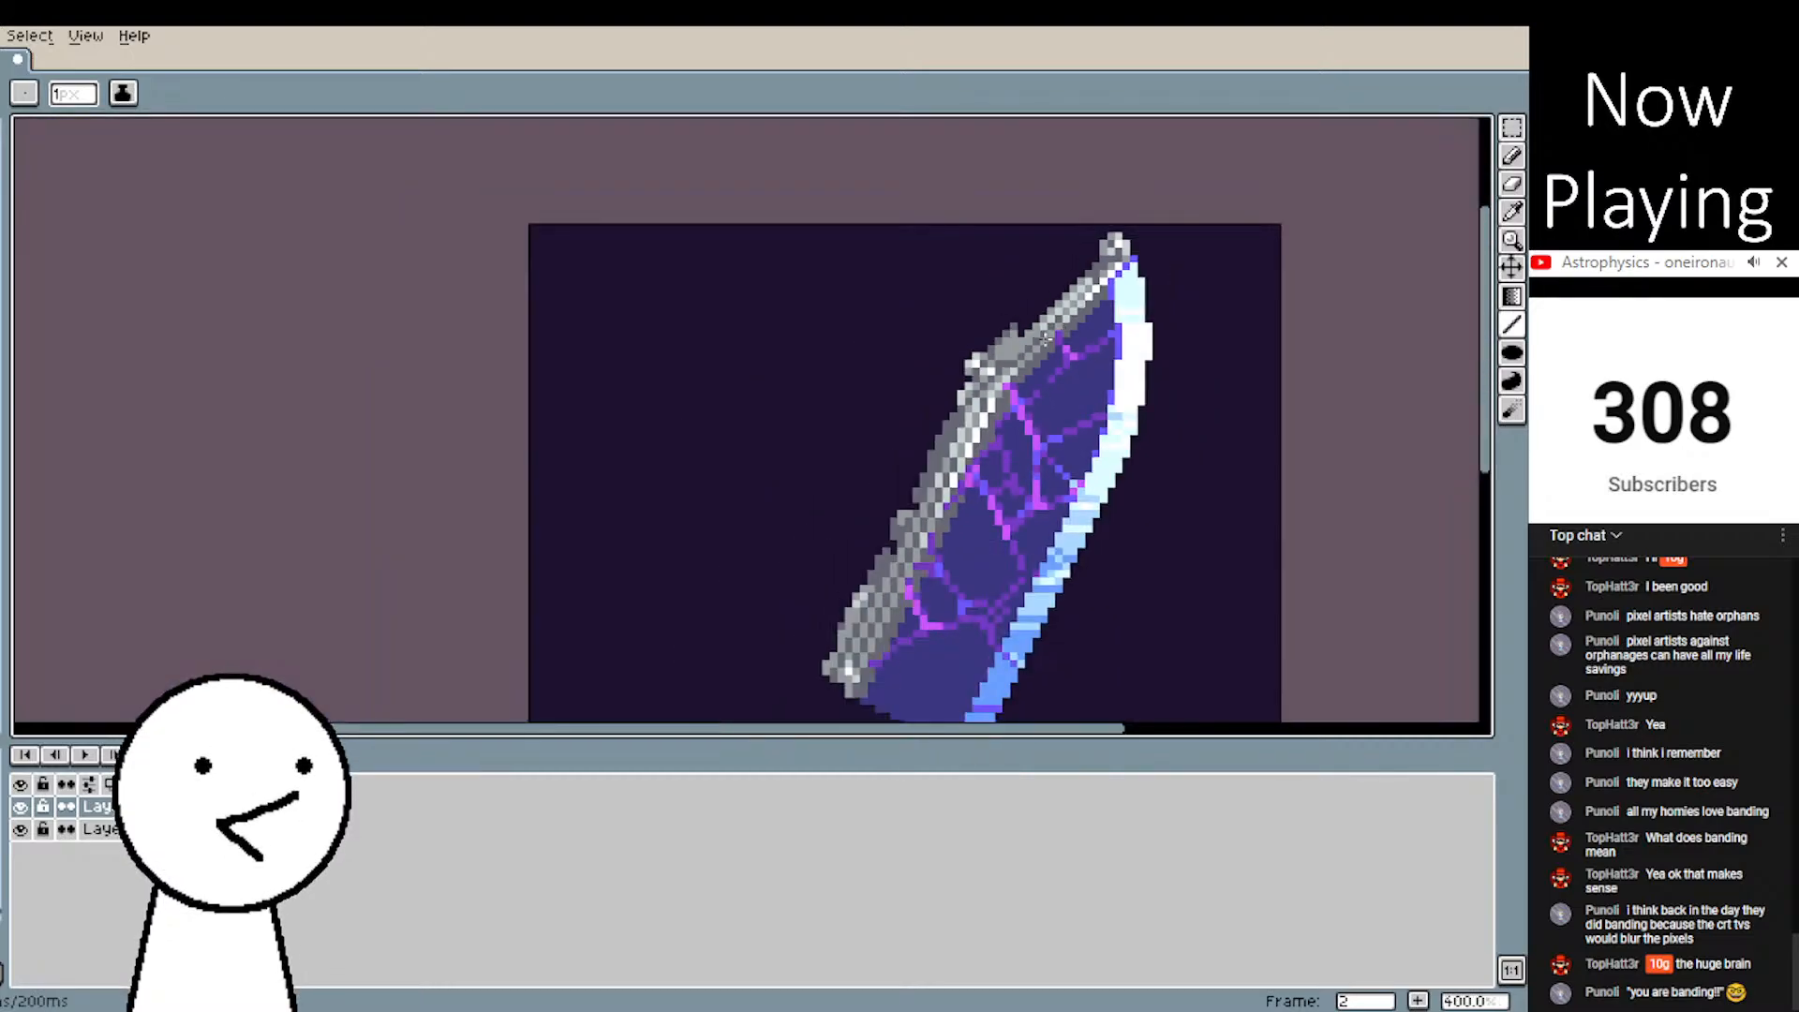
- Sample the spine's dark grey and dither single pixels along the seam between the upper bulge and the spine
scroll(771, 328, up, 5)
click(1512, 212)
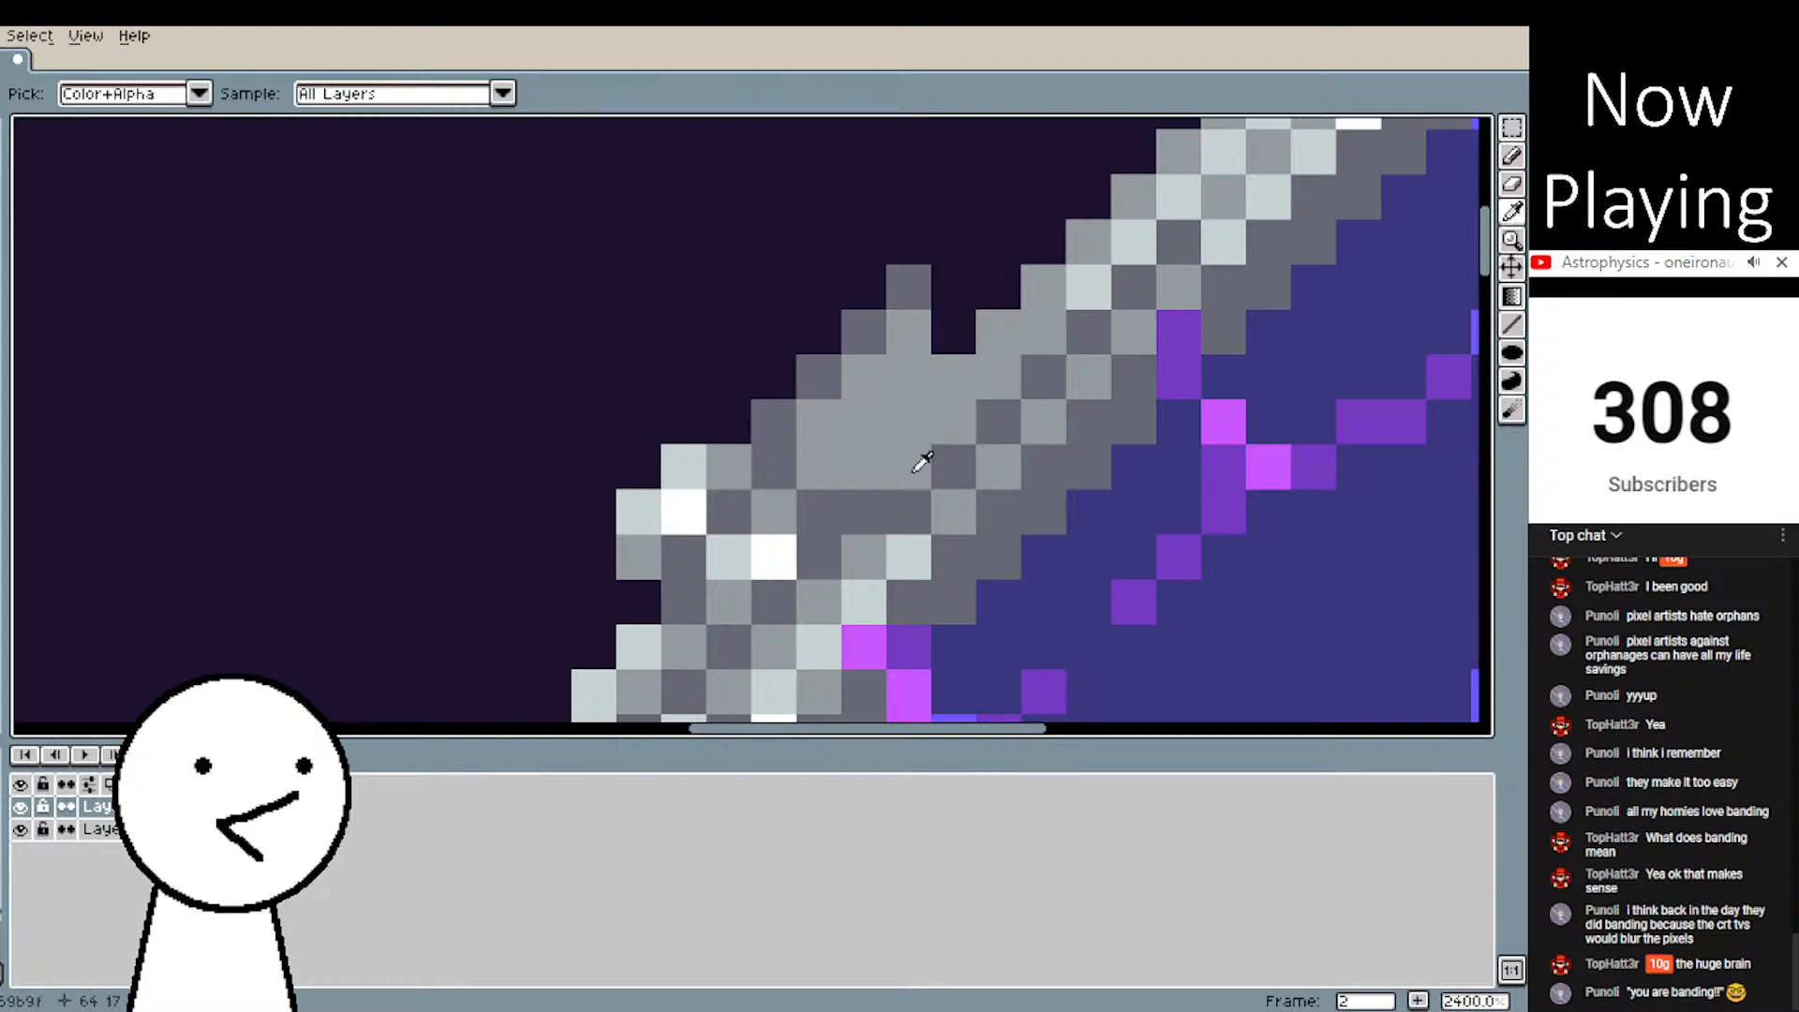
key(l)
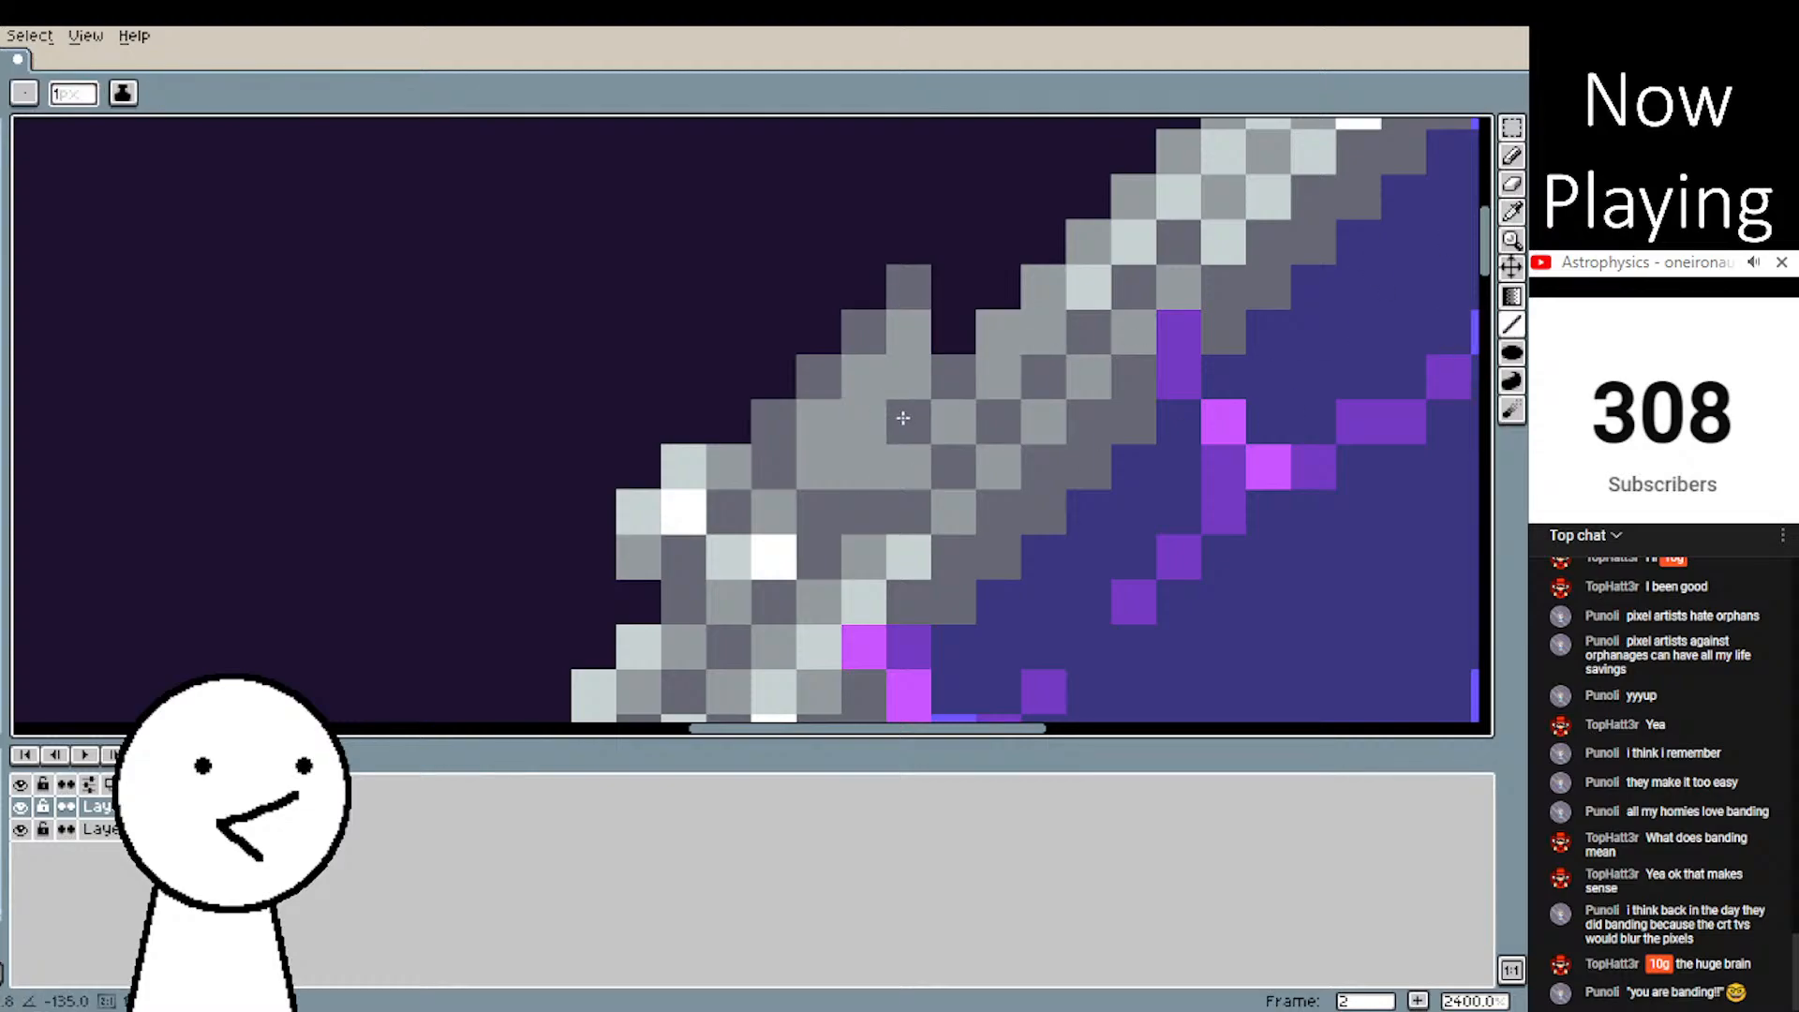
scroll(874, 425, down, 5)
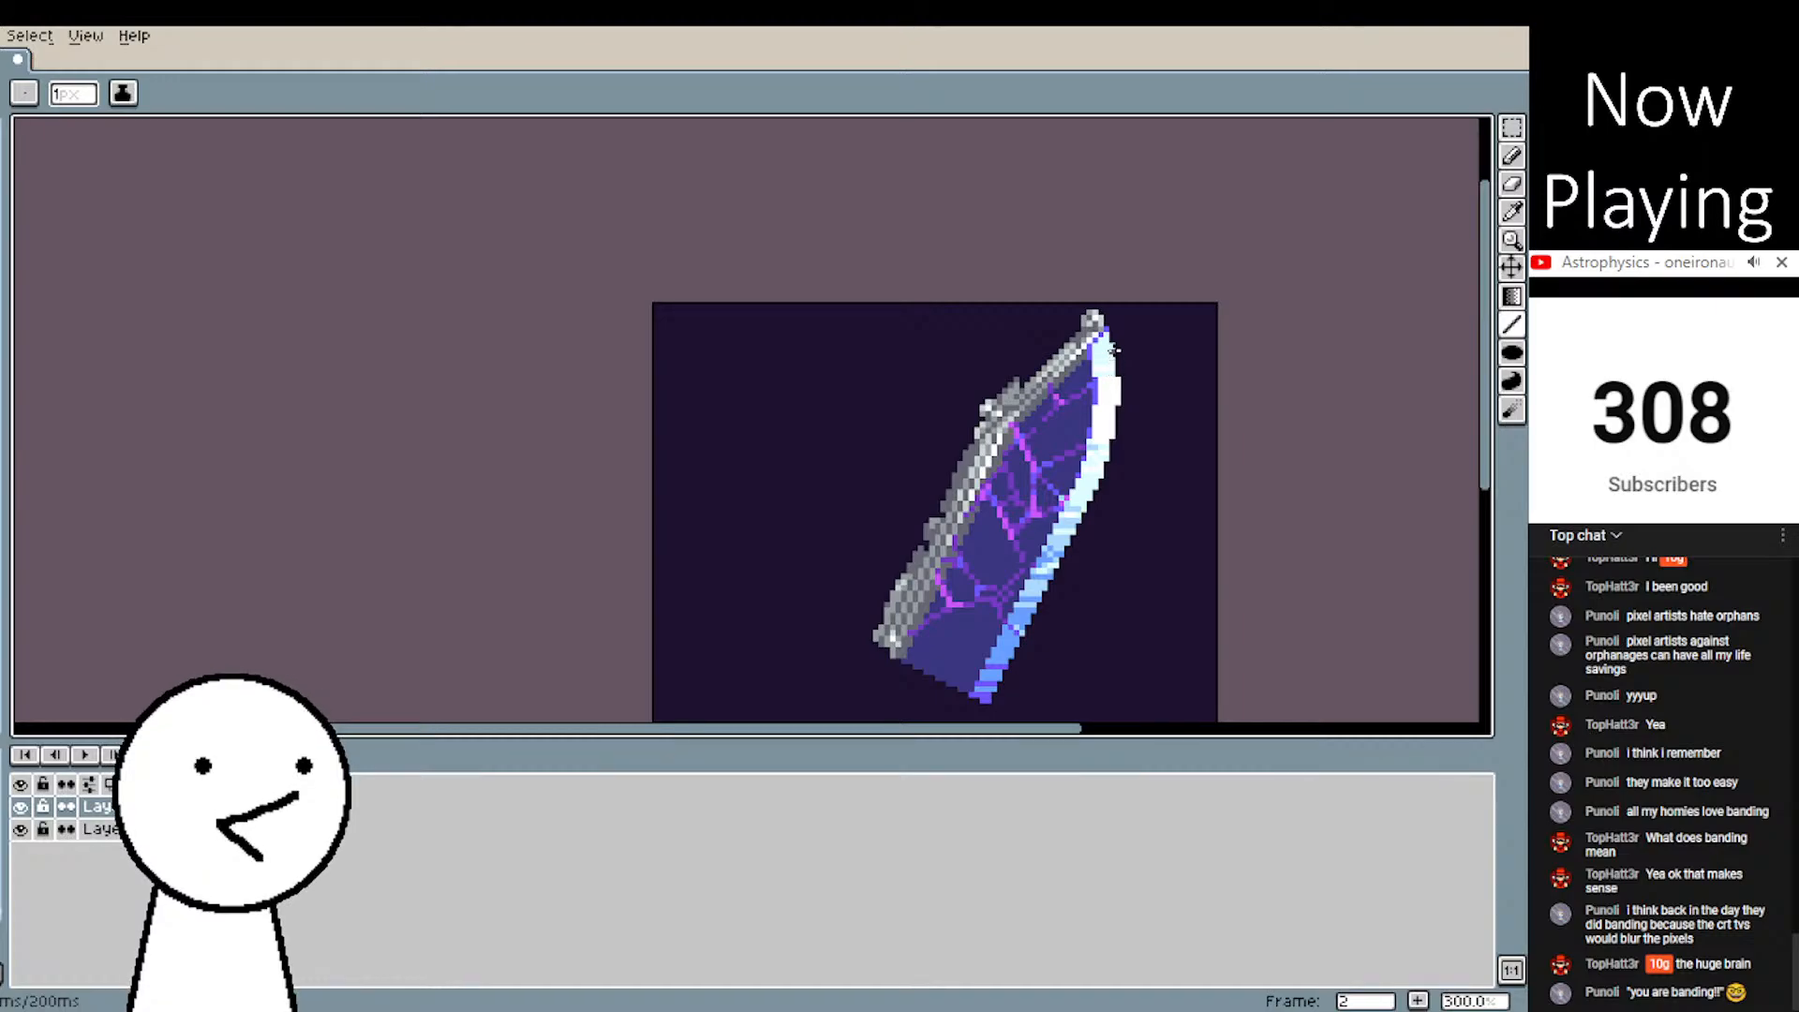
- Sample the spine's light grey and draw a two-pixel diagonal highlight inside the upper bulge
scroll(1056, 348, up, 3)
click(1511, 212)
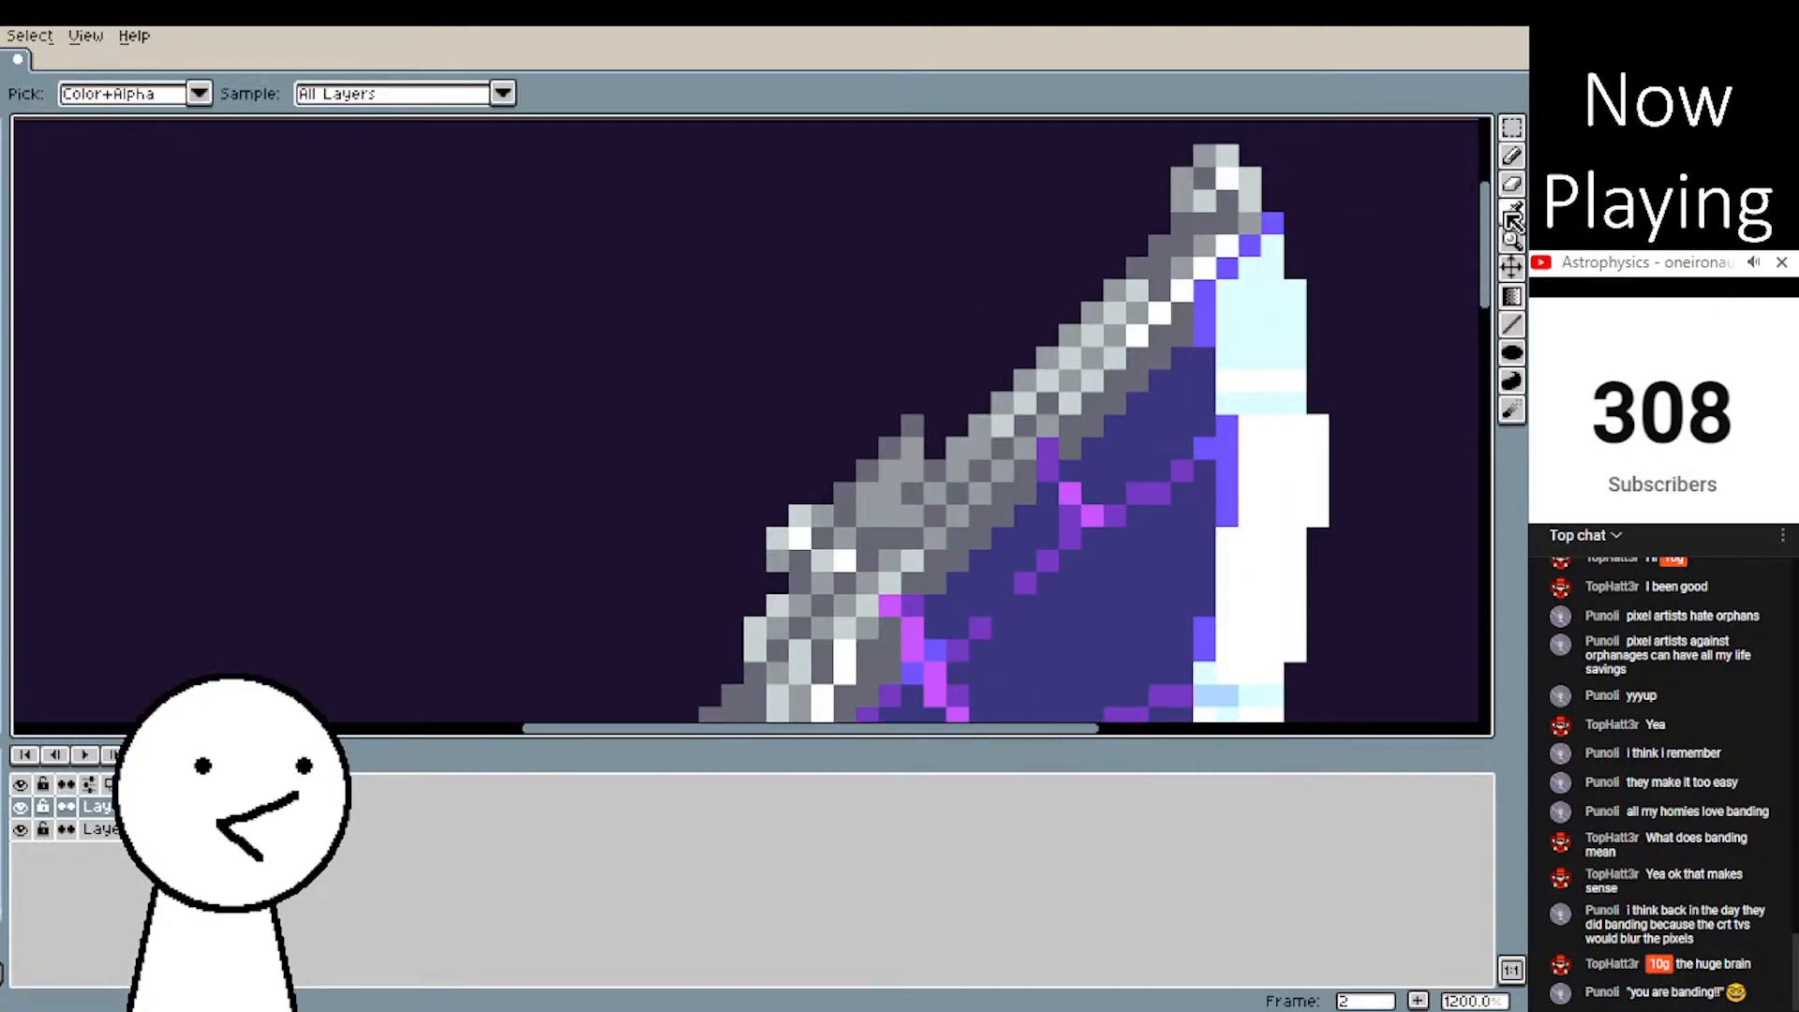
scroll(610, 281, right, 5)
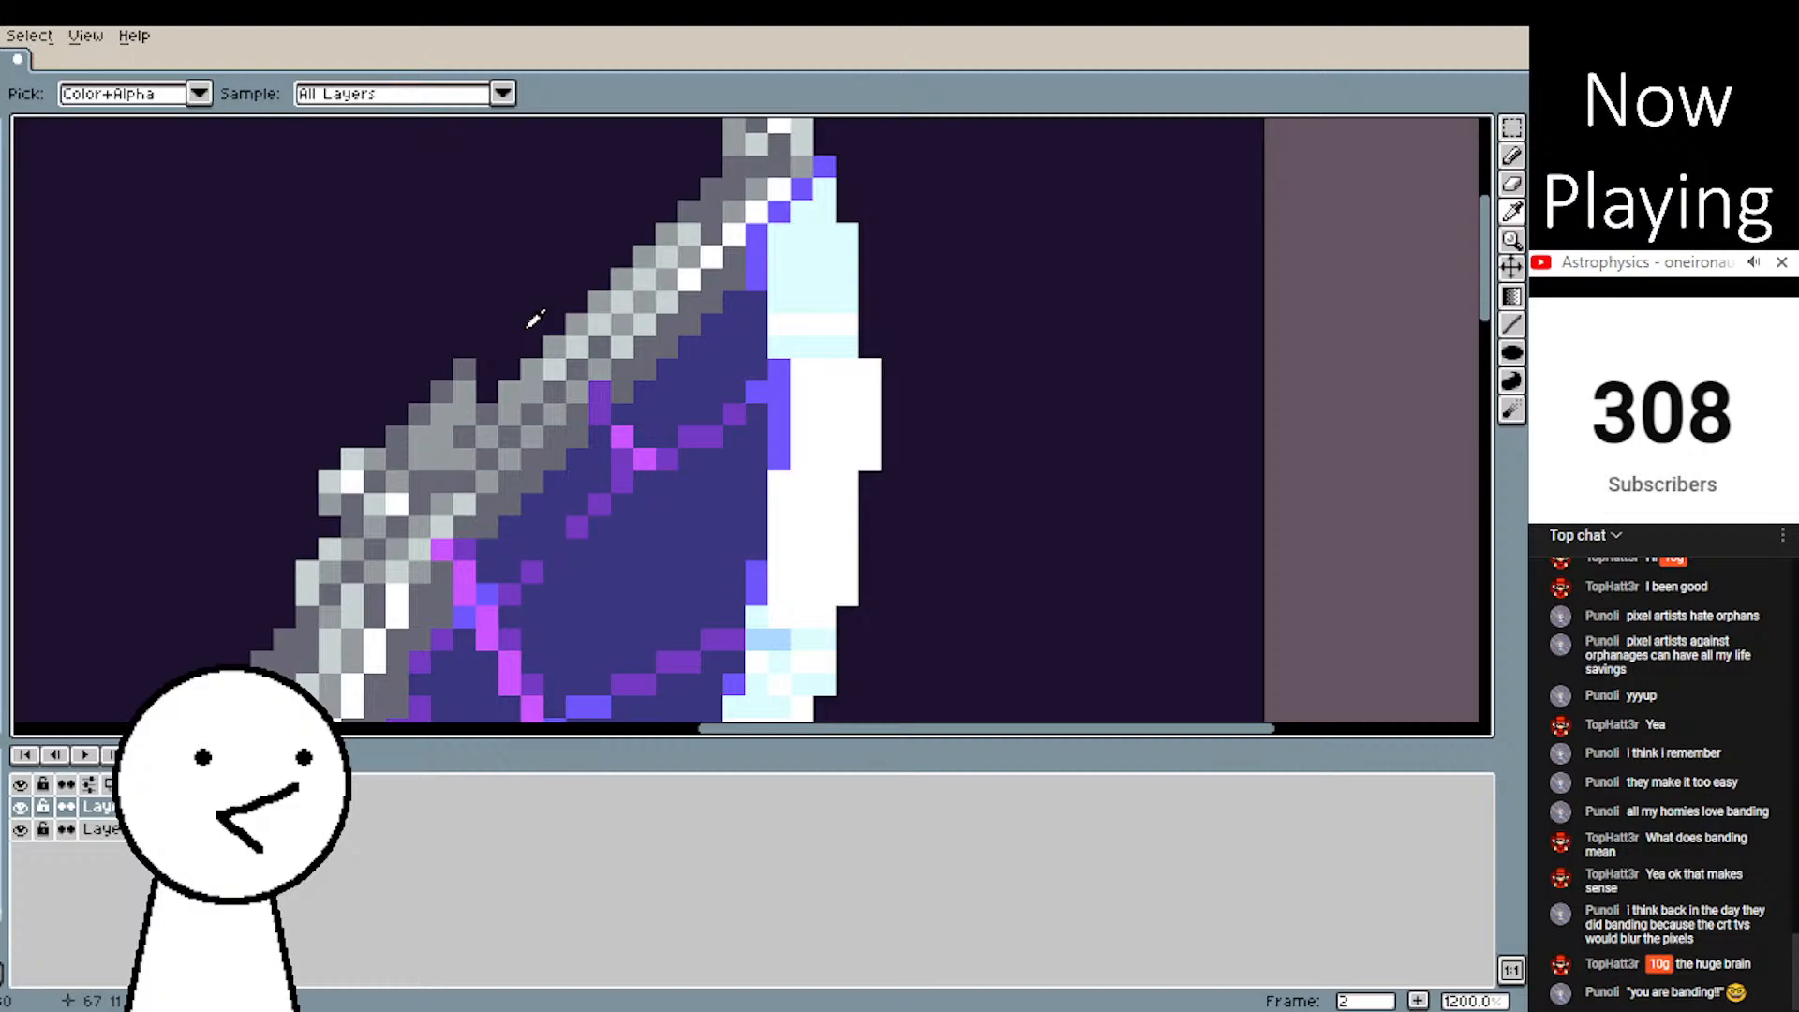
scroll(534, 319, up, 4)
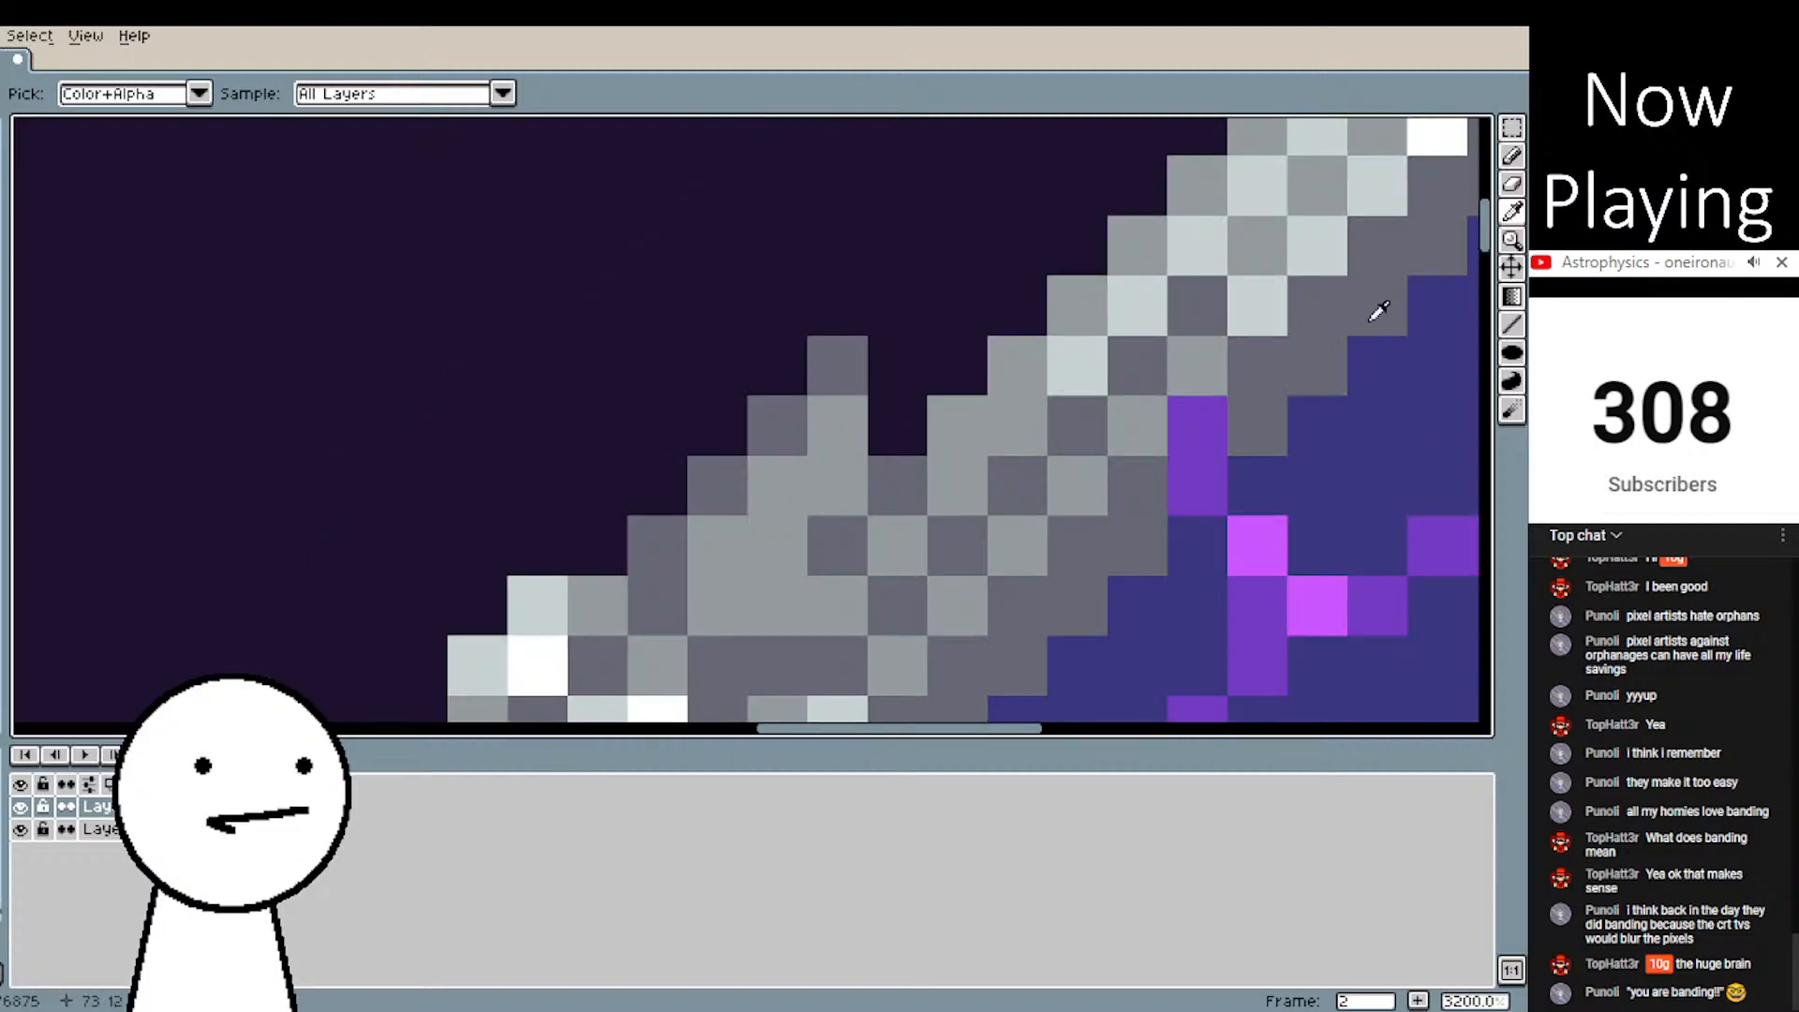
click(1513, 324)
mouse_move(820, 478)
mouse_down()
mouse_move(778, 485)
mouse_move(770, 536)
mouse_up()
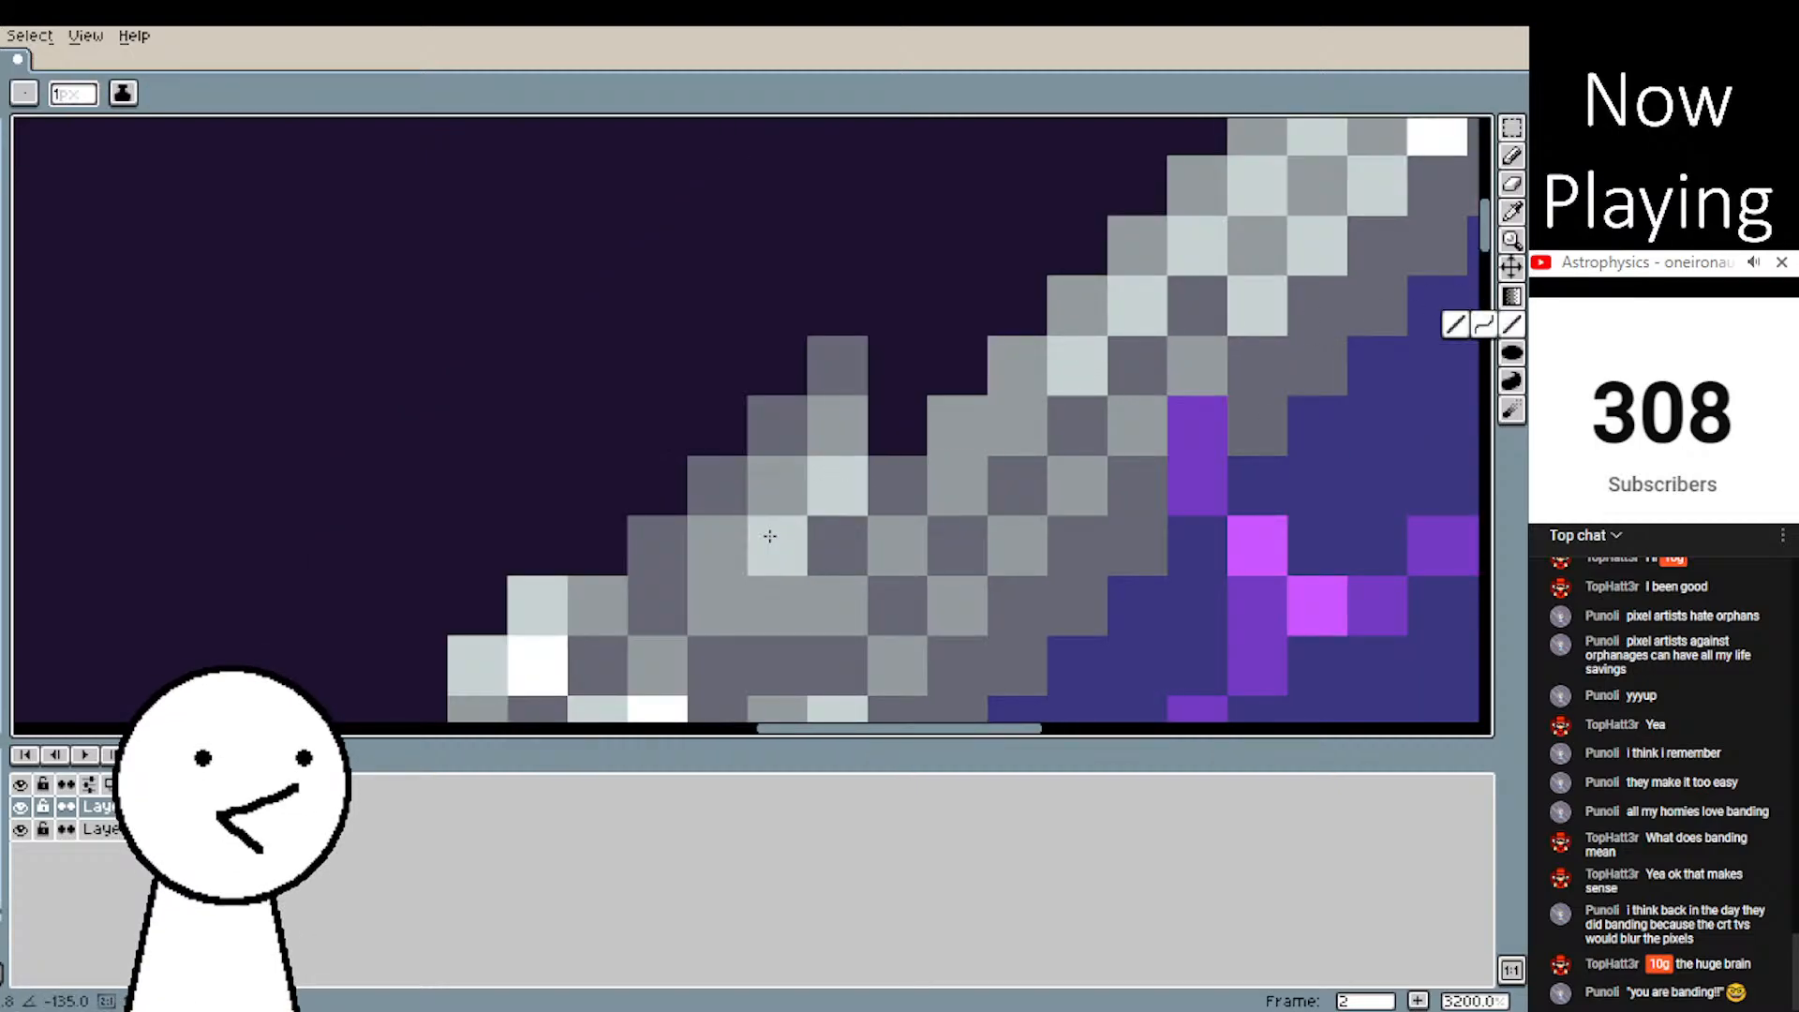
- Examine the whole blade's silhouette with the shaded upper bulge from different zoom levels
scroll(770, 536, down, 8)
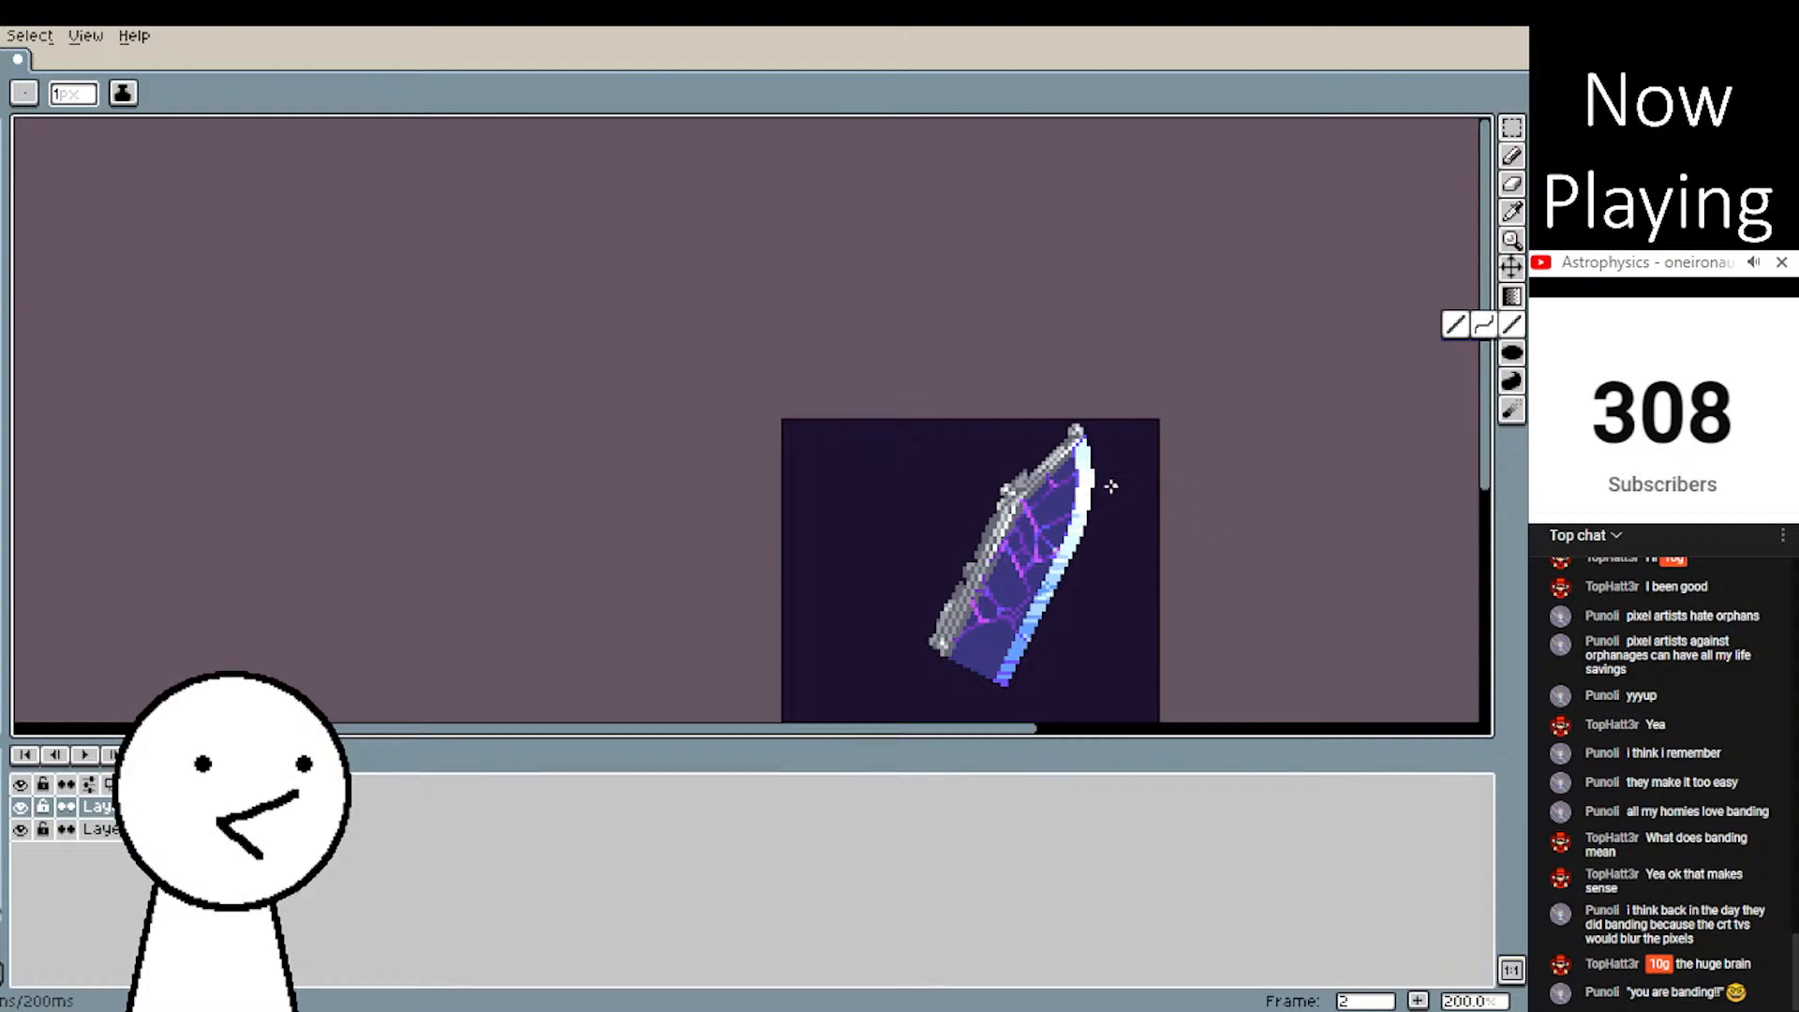
scroll(738, 378, down, 2)
scroll(627, 384, up, 3)
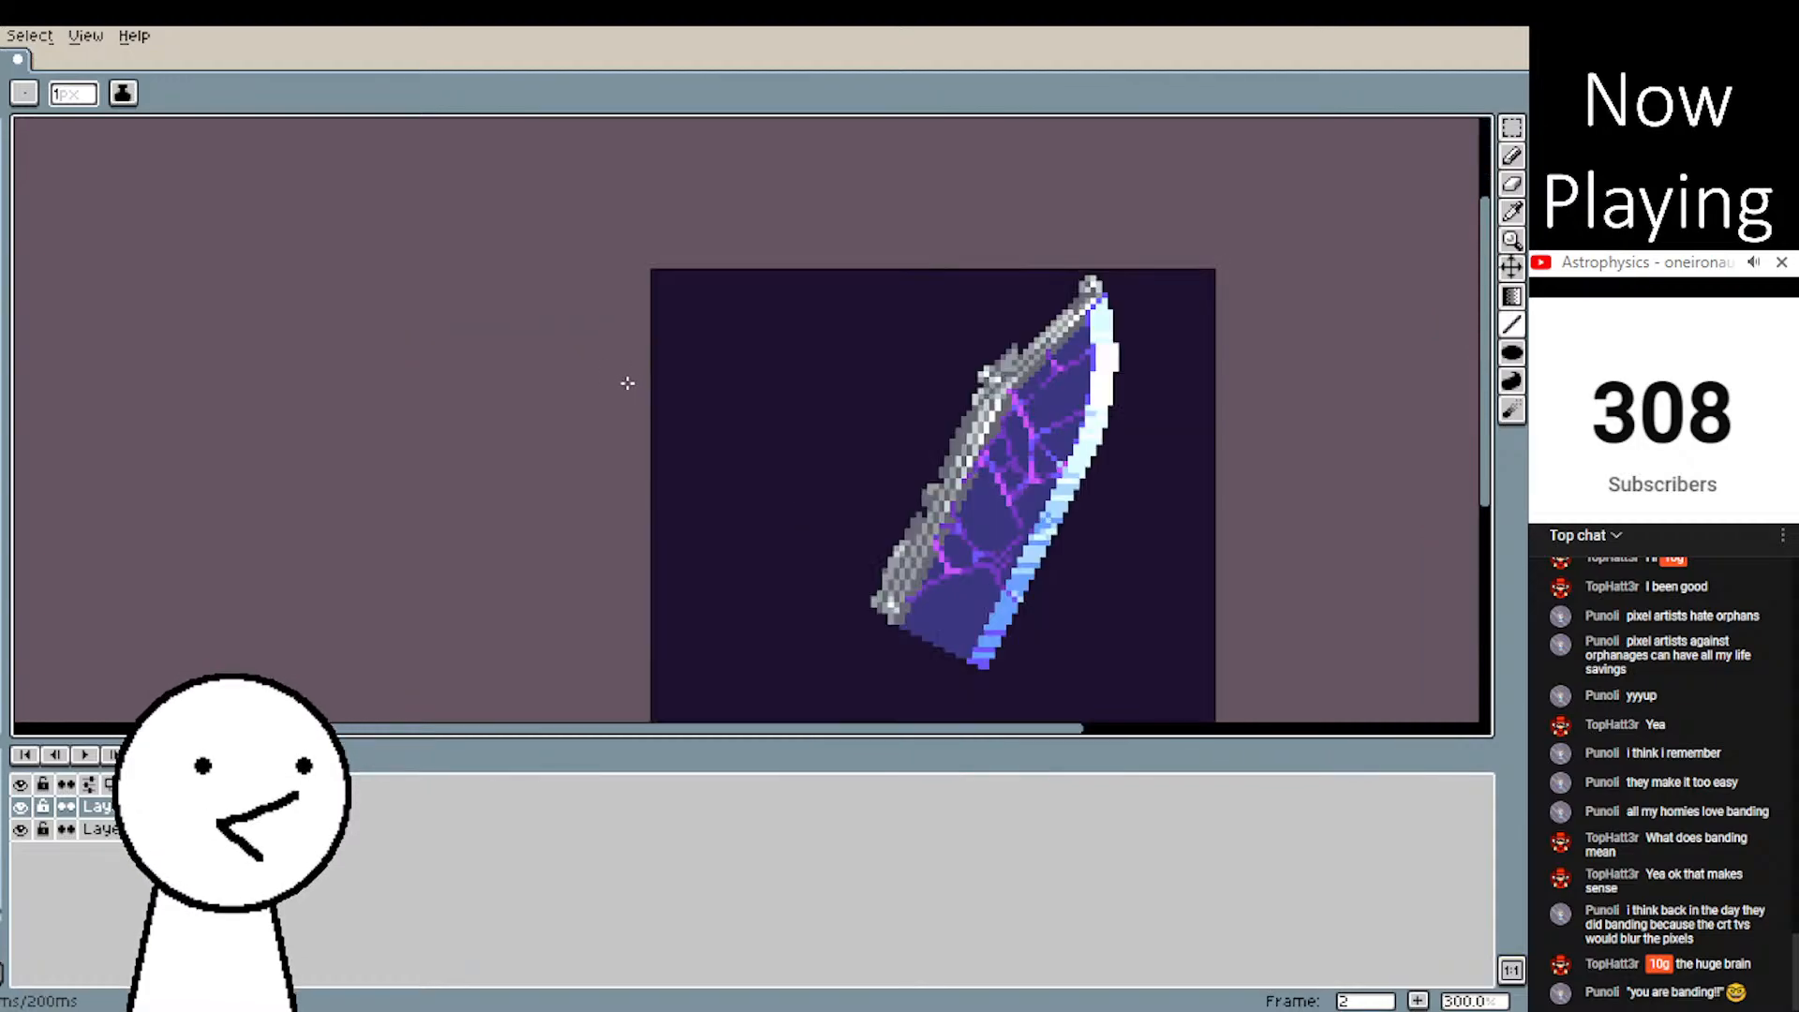
drag(1228, 450, 656, 442)
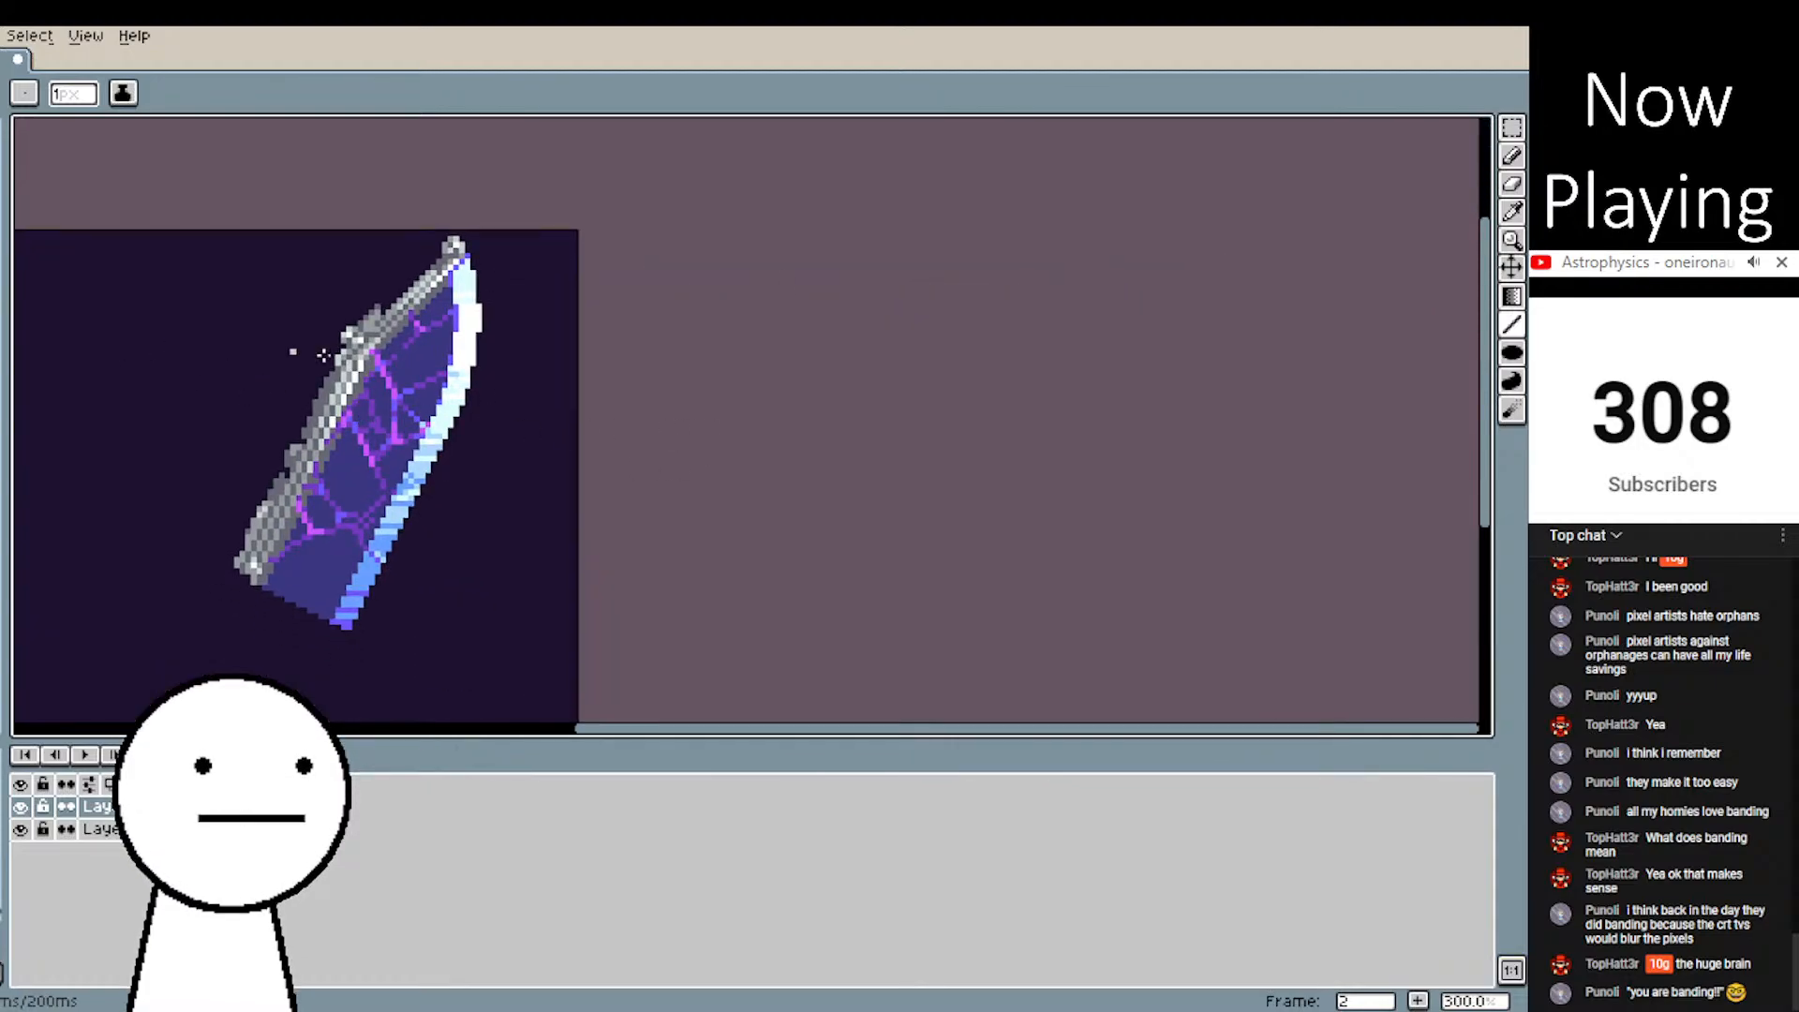
drag(521, 363, 756, 337)
scroll(763, 344, down, 1)
scroll(652, 394, up, 2)
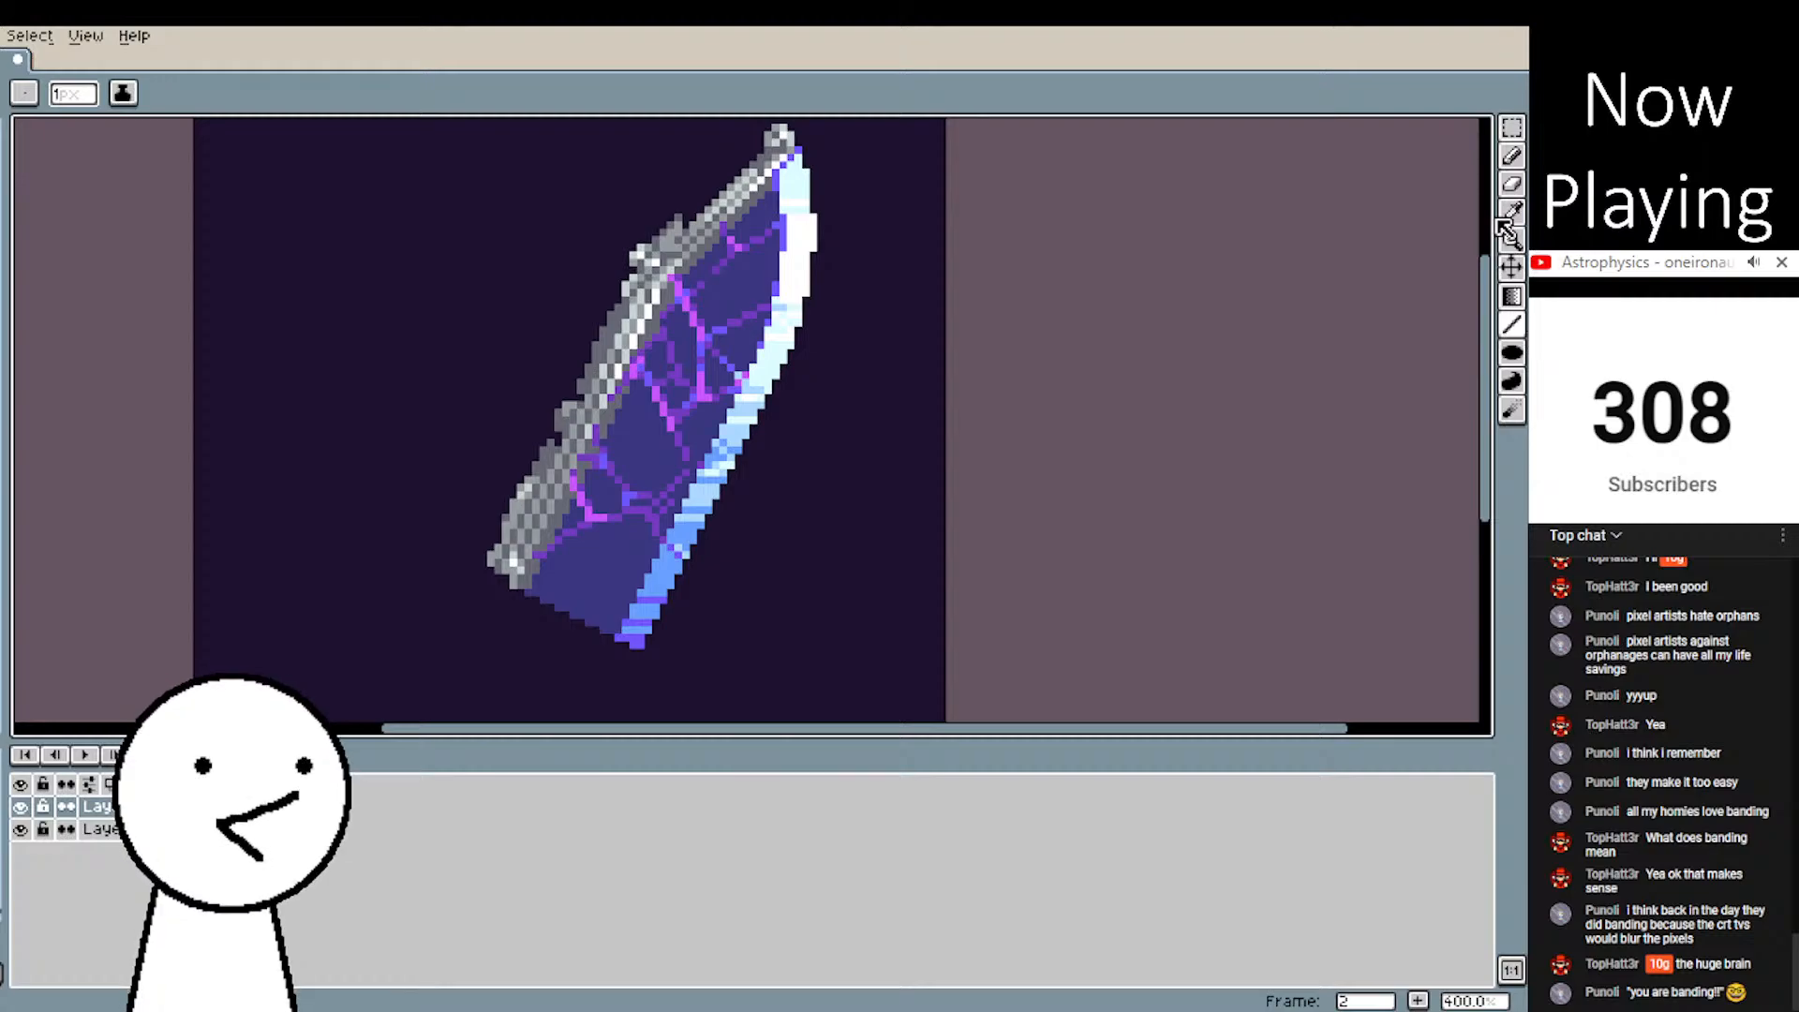
- Sample the spine's mid grey and draw a stair-stepped diagonal line just beneath the blade's lower edge, from the spine's base past the cutting edge
click(1509, 213)
scroll(586, 398, up, 3)
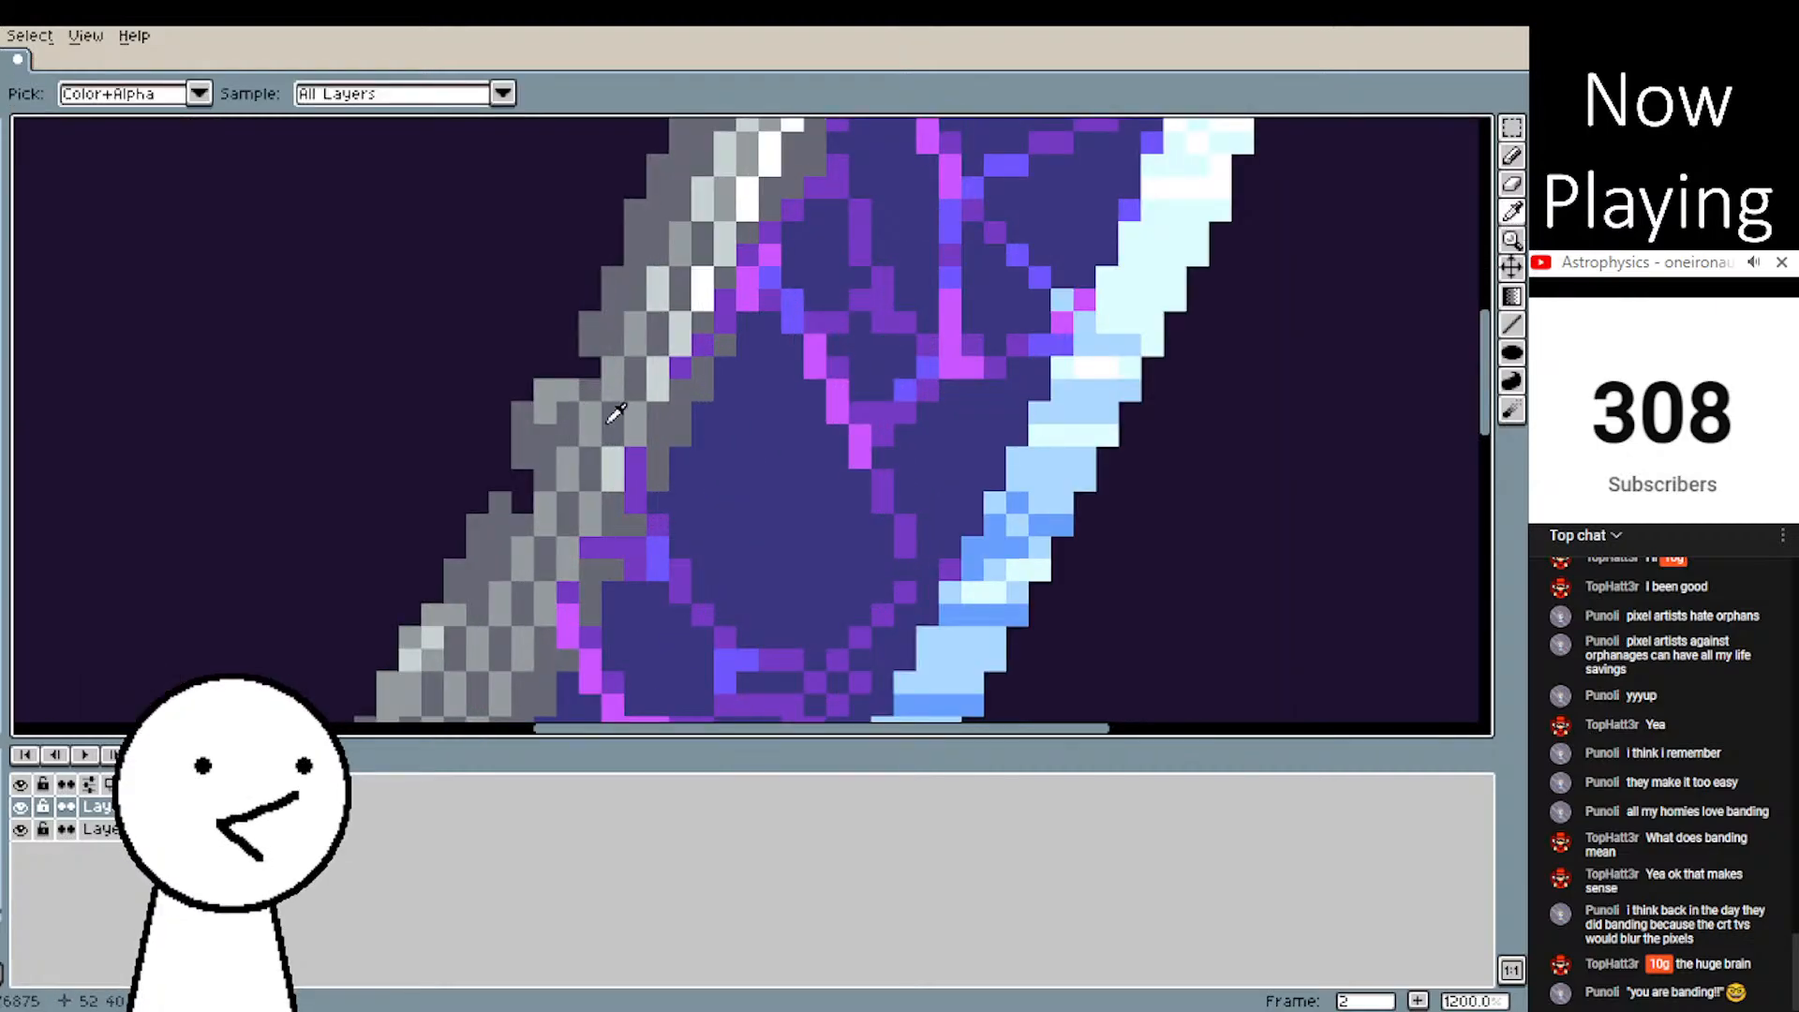
click(1515, 326)
drag(407, 592, 269, 159)
scroll(515, 497, up, 2)
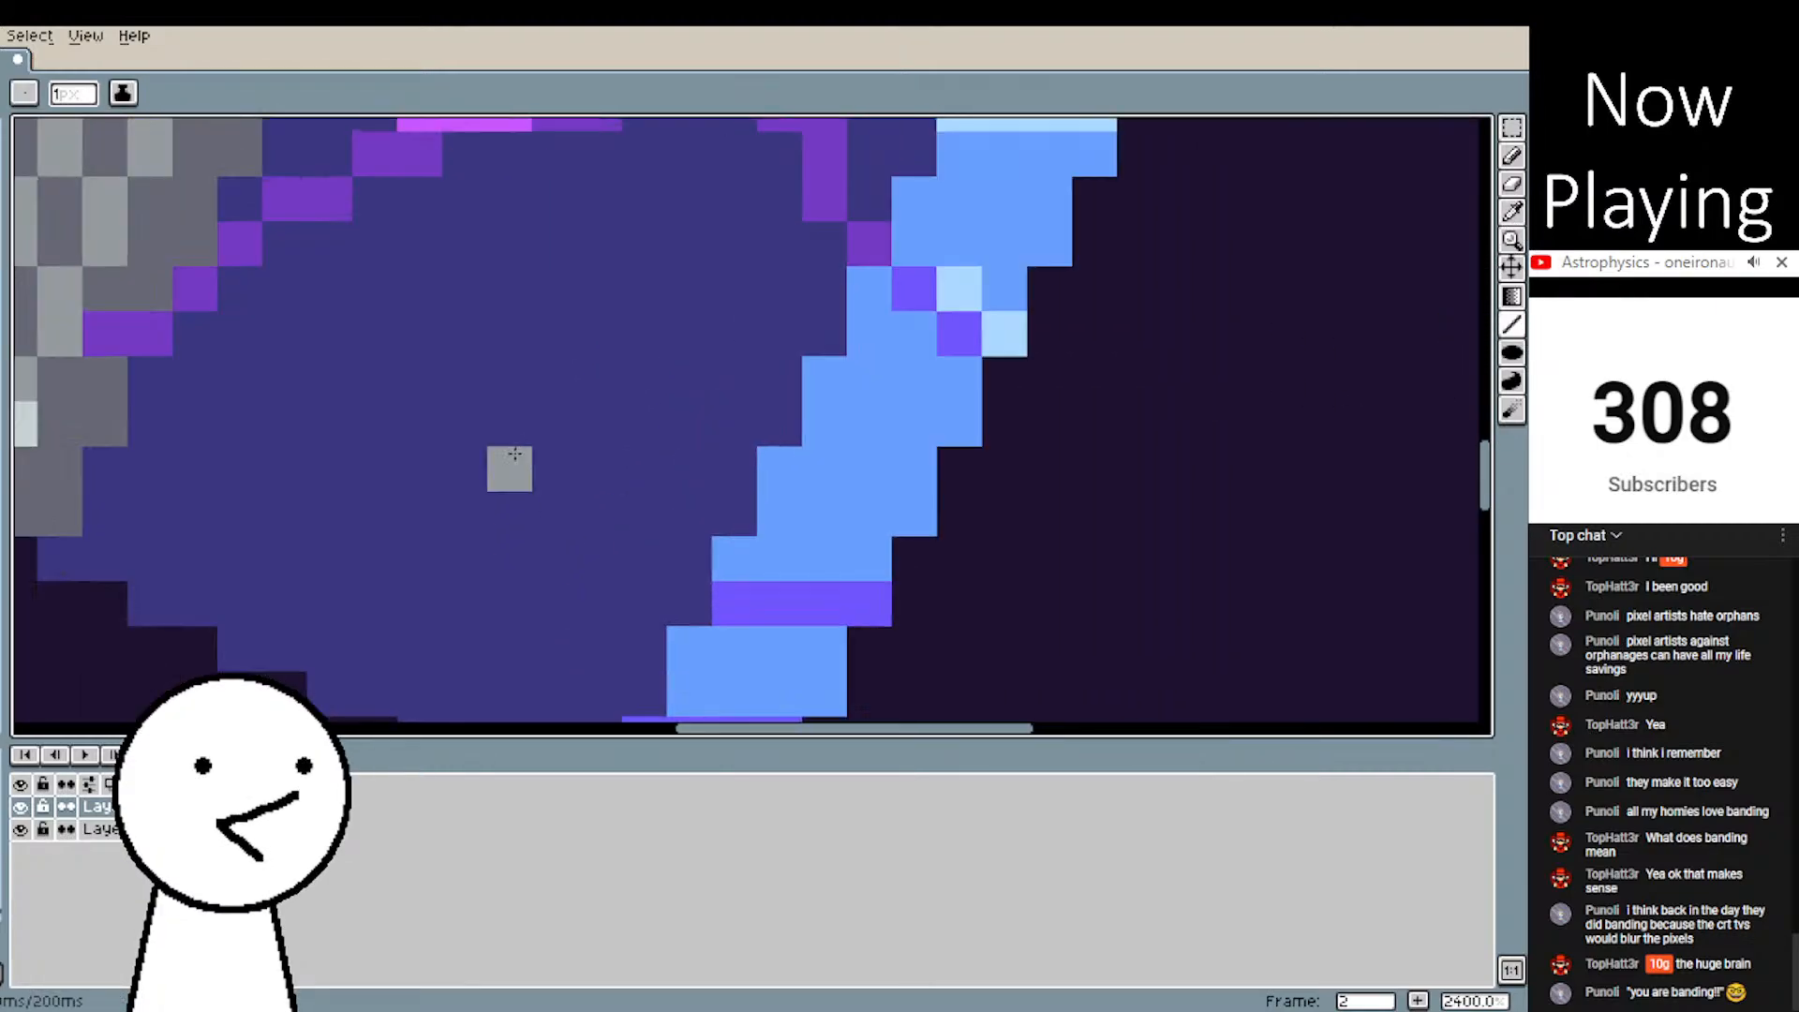
drag(506, 464, 821, 283)
scroll(328, 324, down, 1)
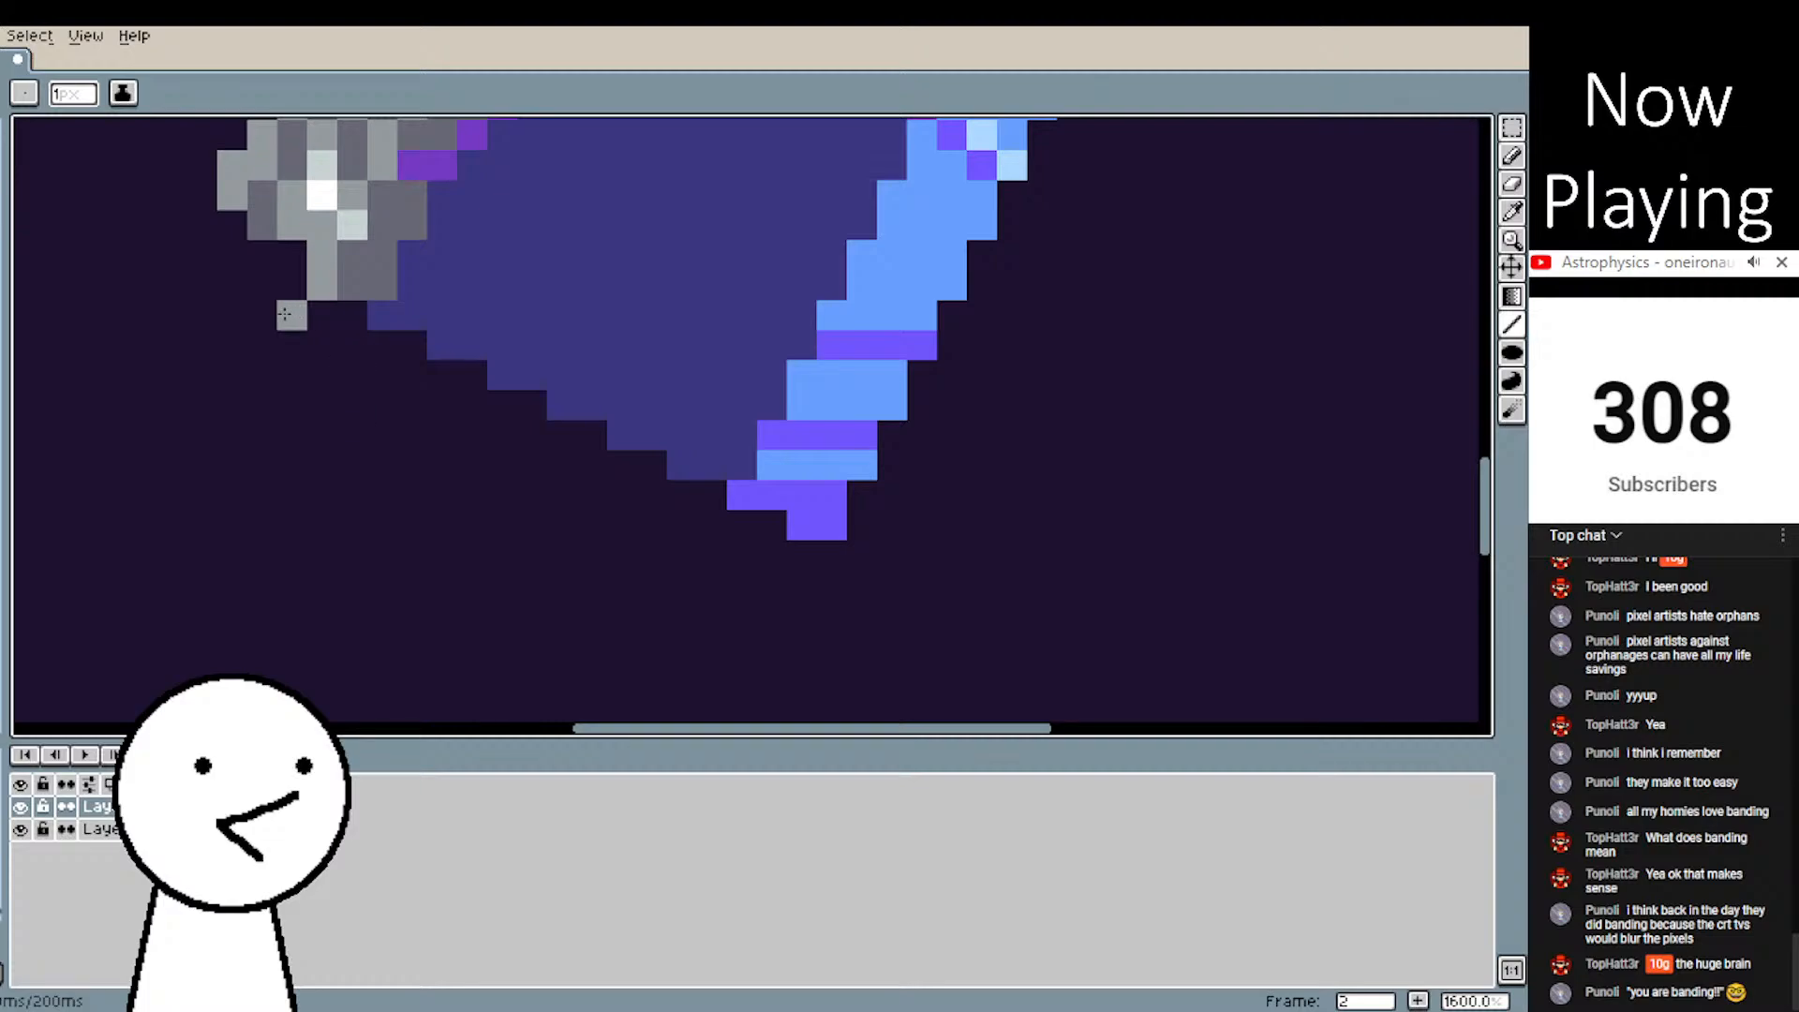
drag(279, 312, 923, 602)
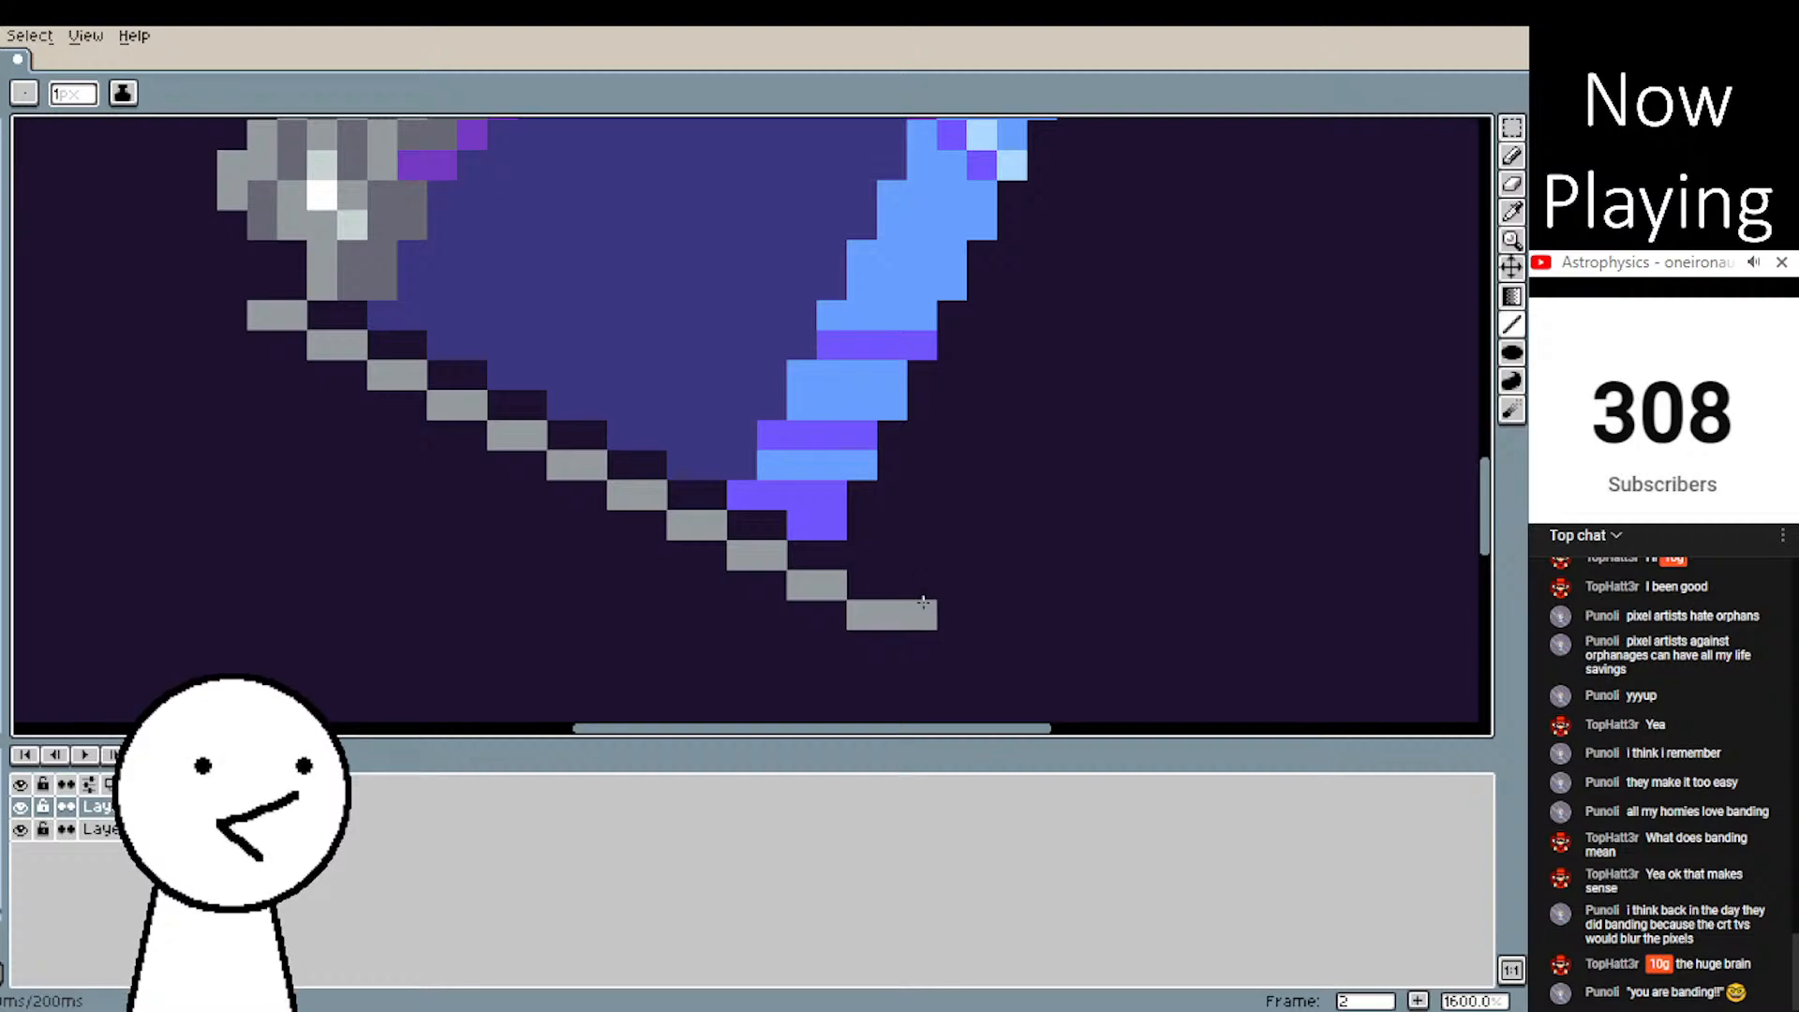
- Draw a solid mid-grey pointed tip at the end of the diagonal line, extending outward from the cutting edge's lower corner
scroll(933, 595, right, 3)
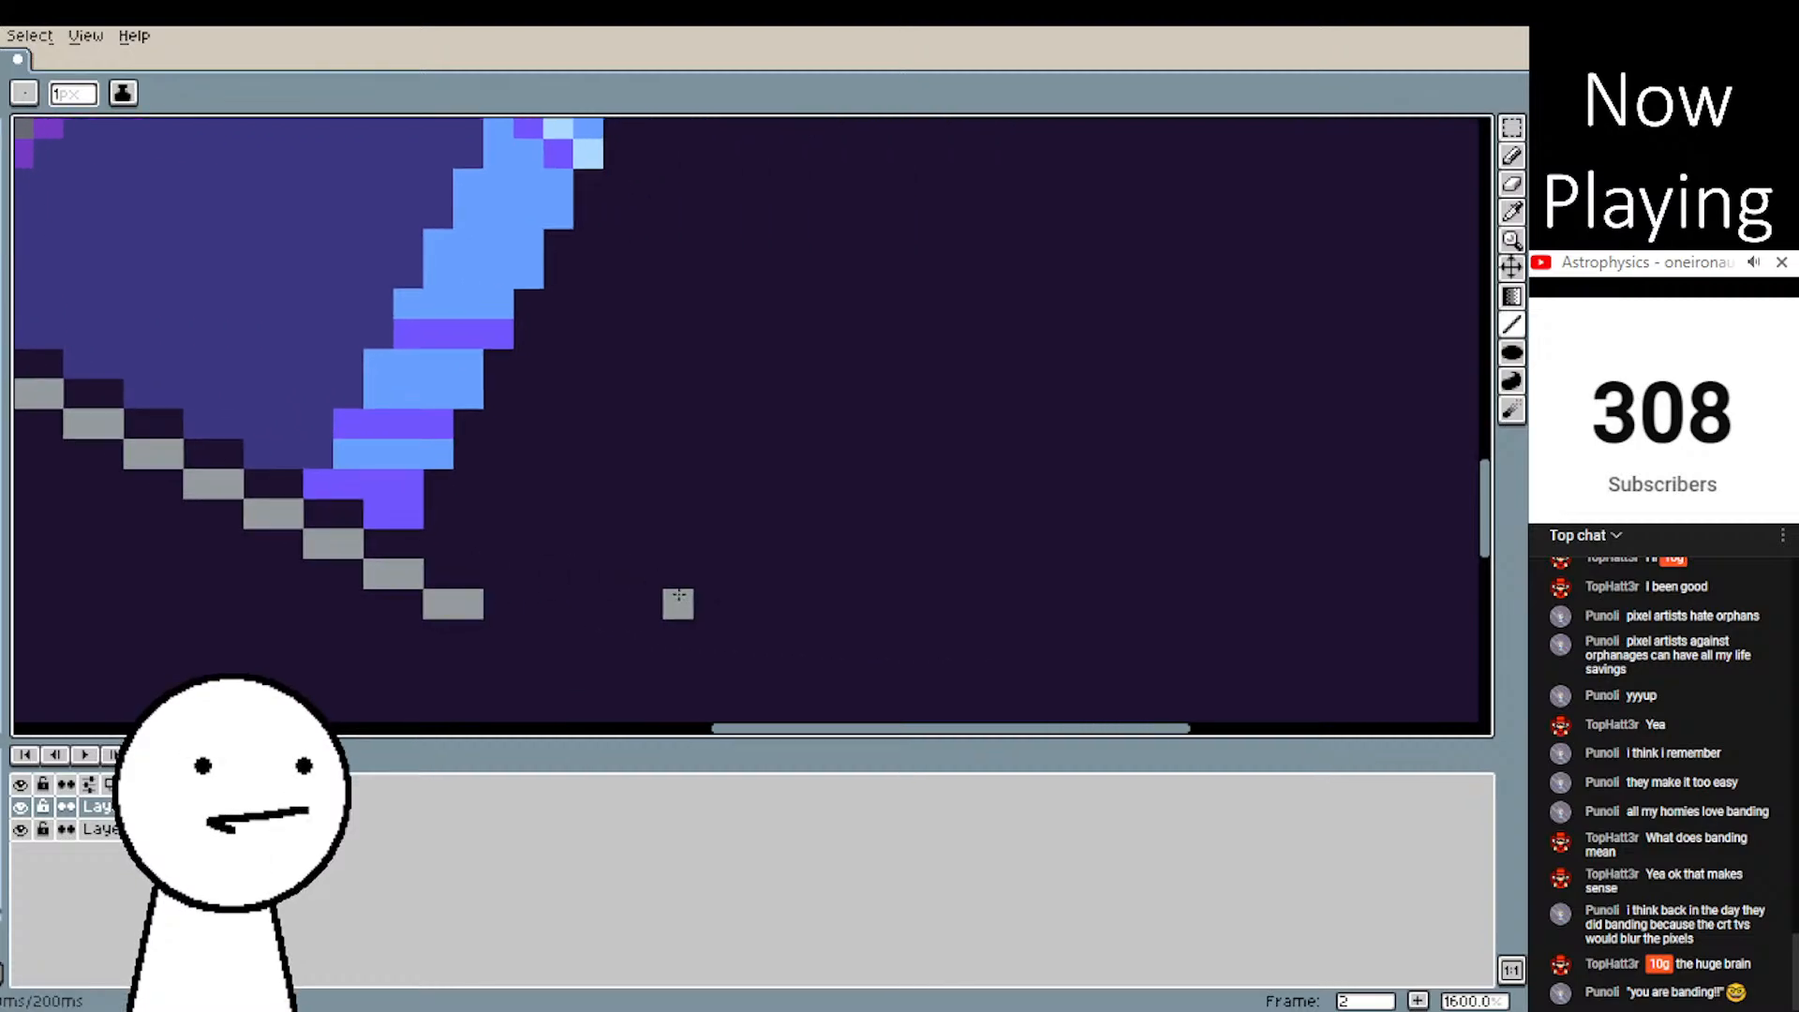
drag(559, 603, 642, 601)
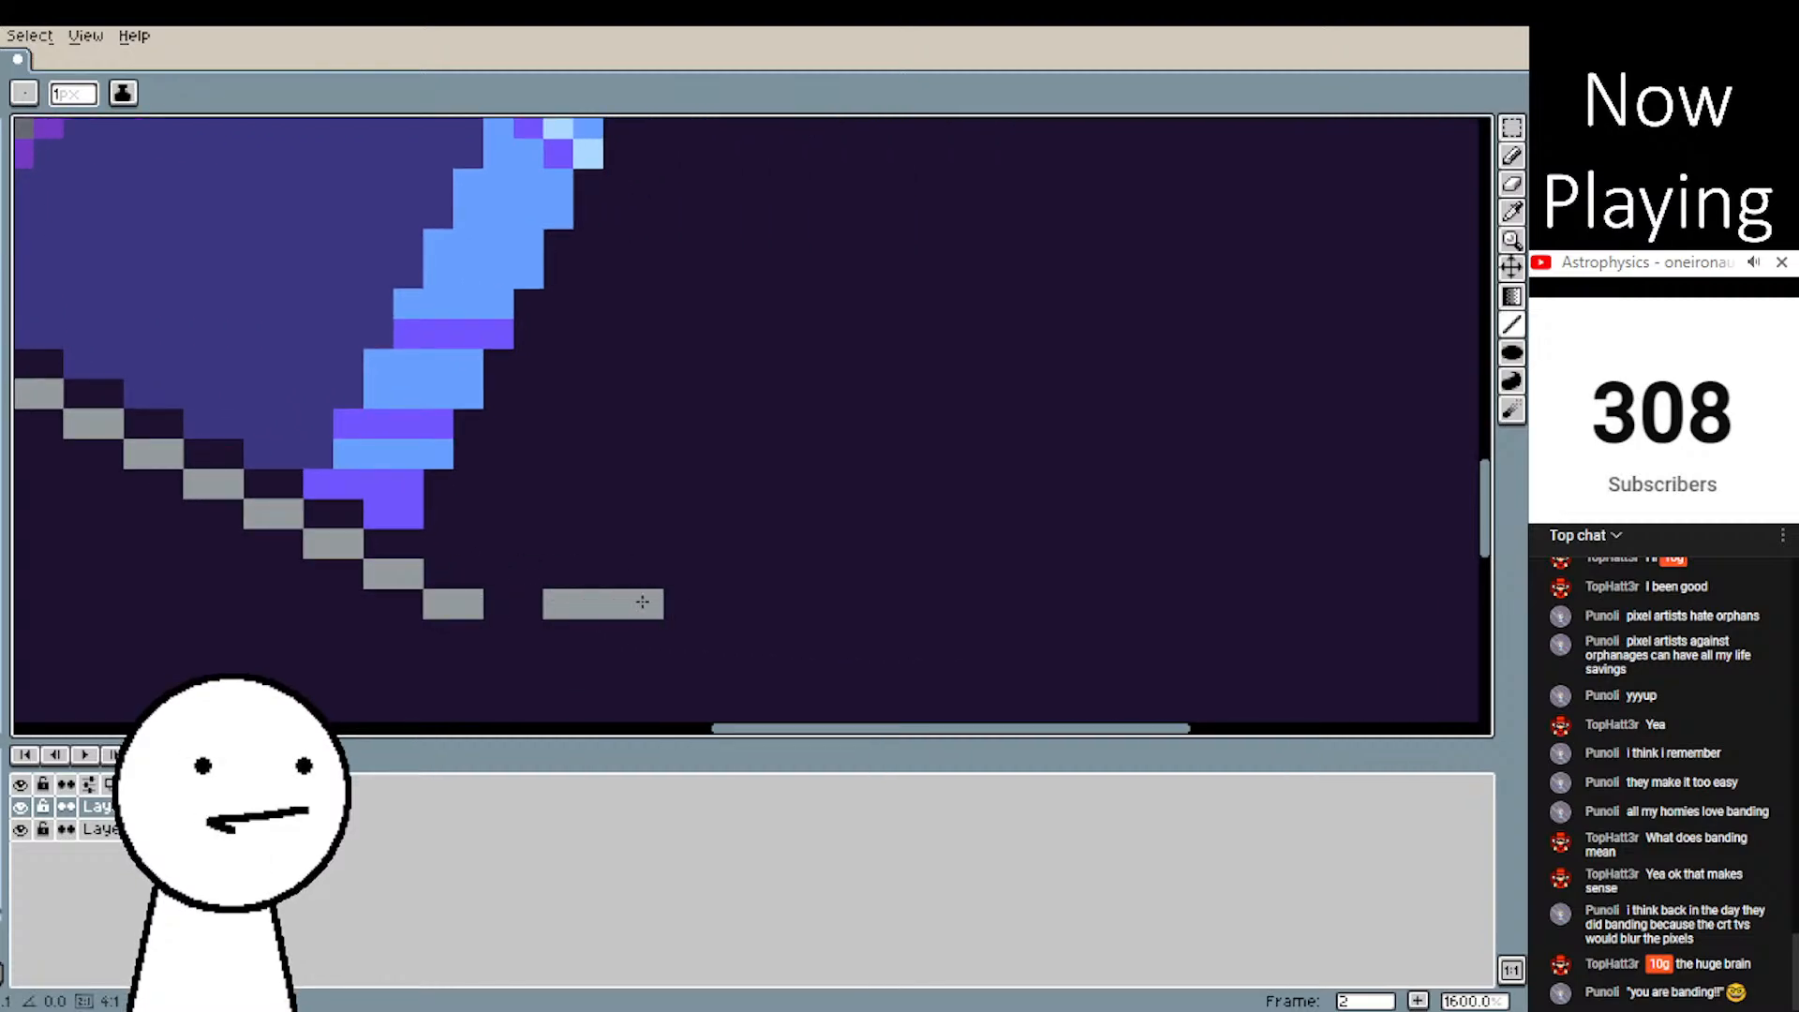
mouse_move(527, 573)
mouse_down()
mouse_move(437, 541)
mouse_move(477, 512)
mouse_move(654, 605)
mouse_up()
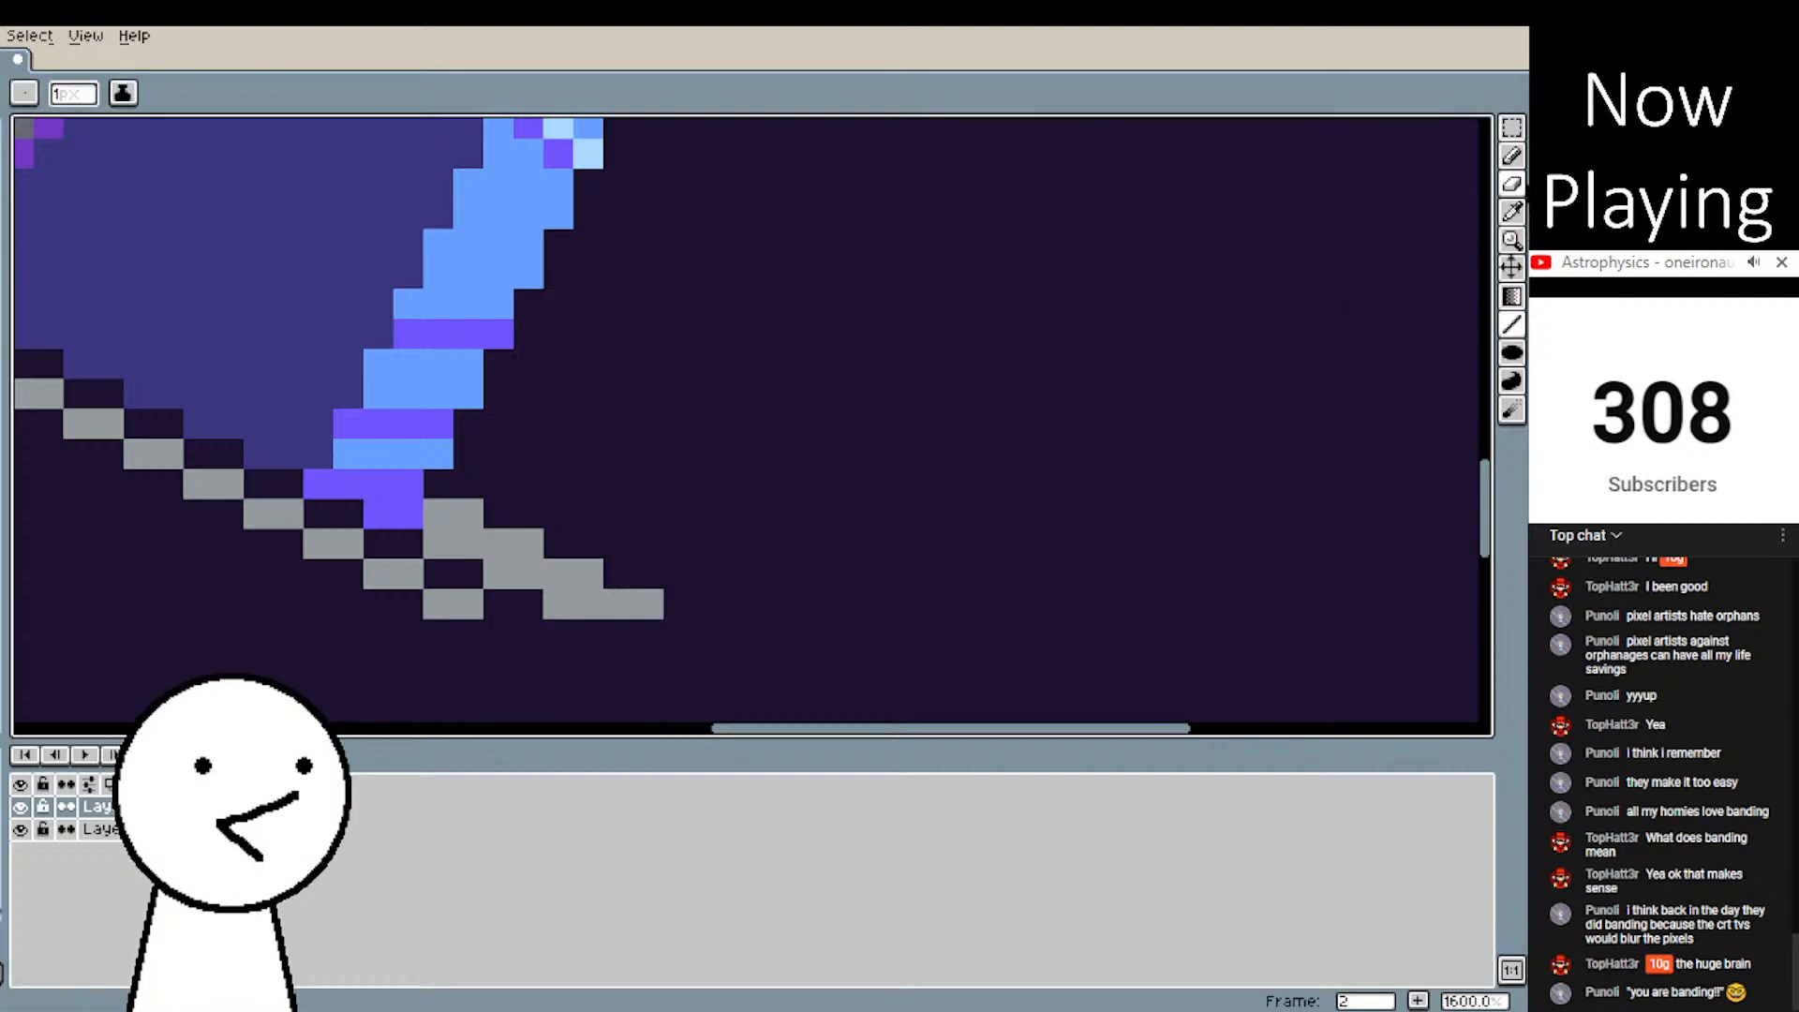
click(1512, 185)
click(1512, 324)
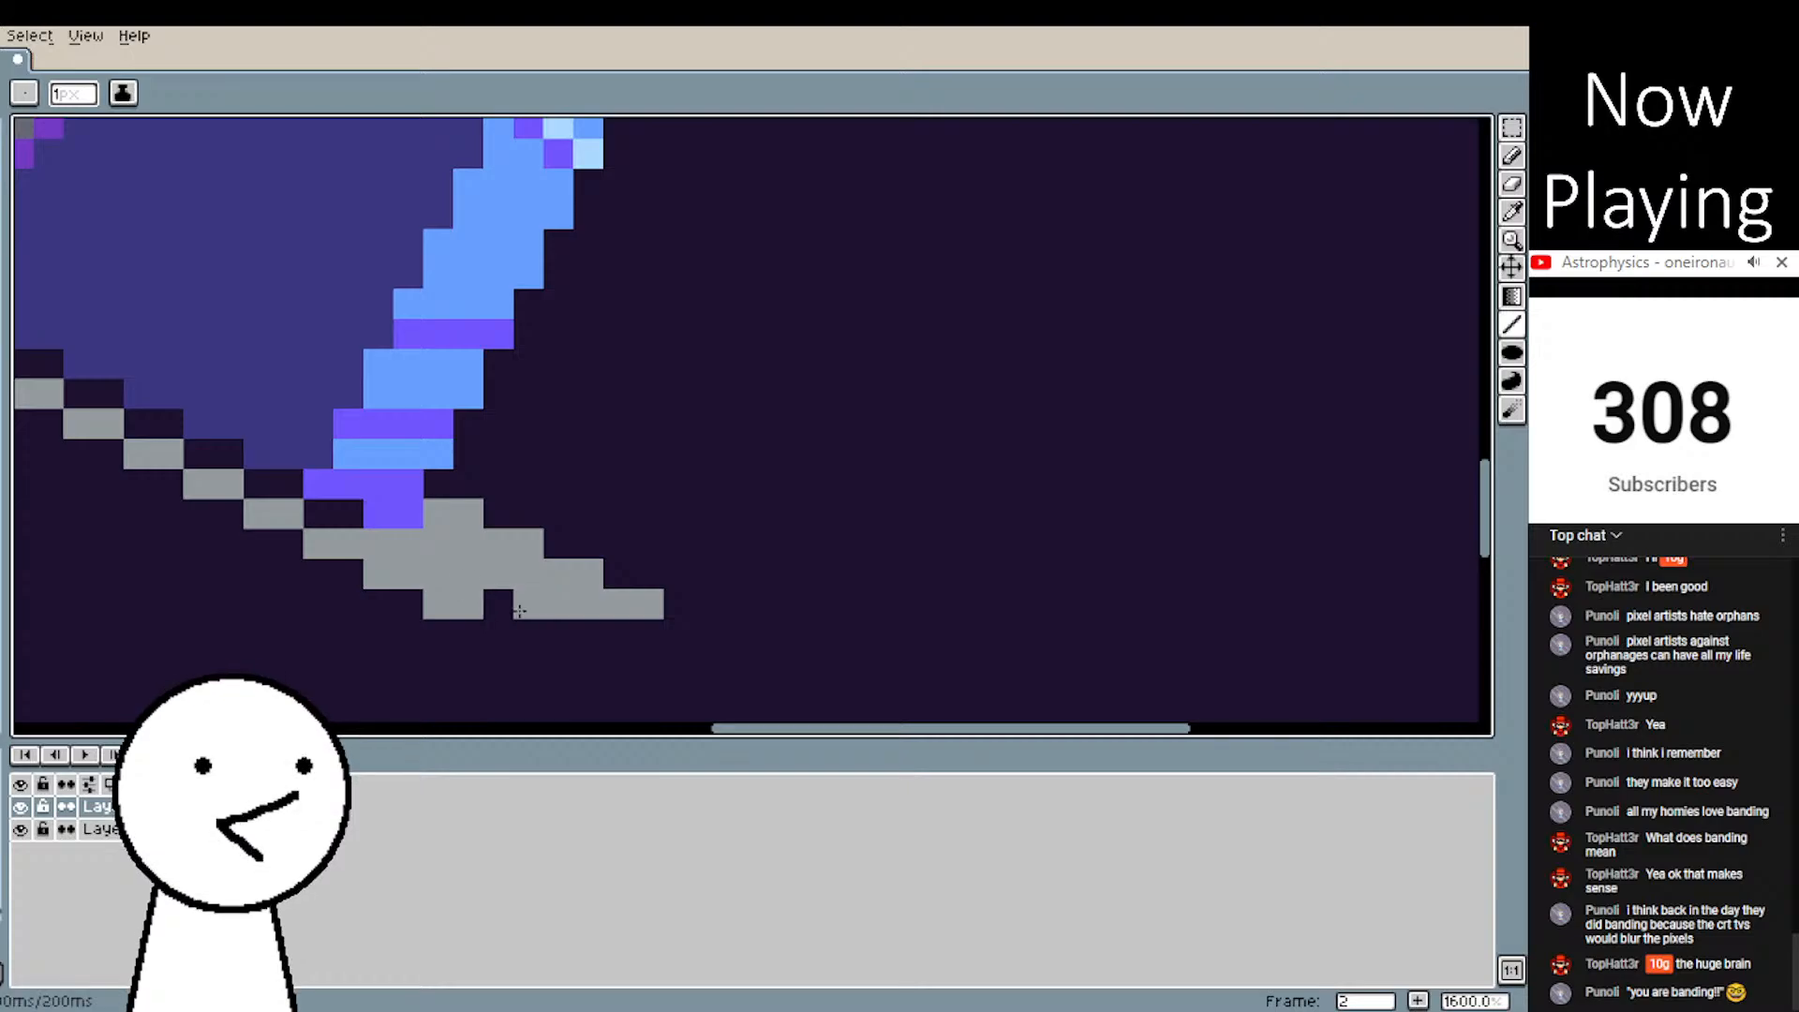
scroll(823, 603, down, 5)
scroll(707, 510, down, 2)
scroll(707, 510, up, 4)
scroll(1125, 539, down, 2)
scroll(1124, 609, up, 1)
scroll(1124, 609, up, 1)
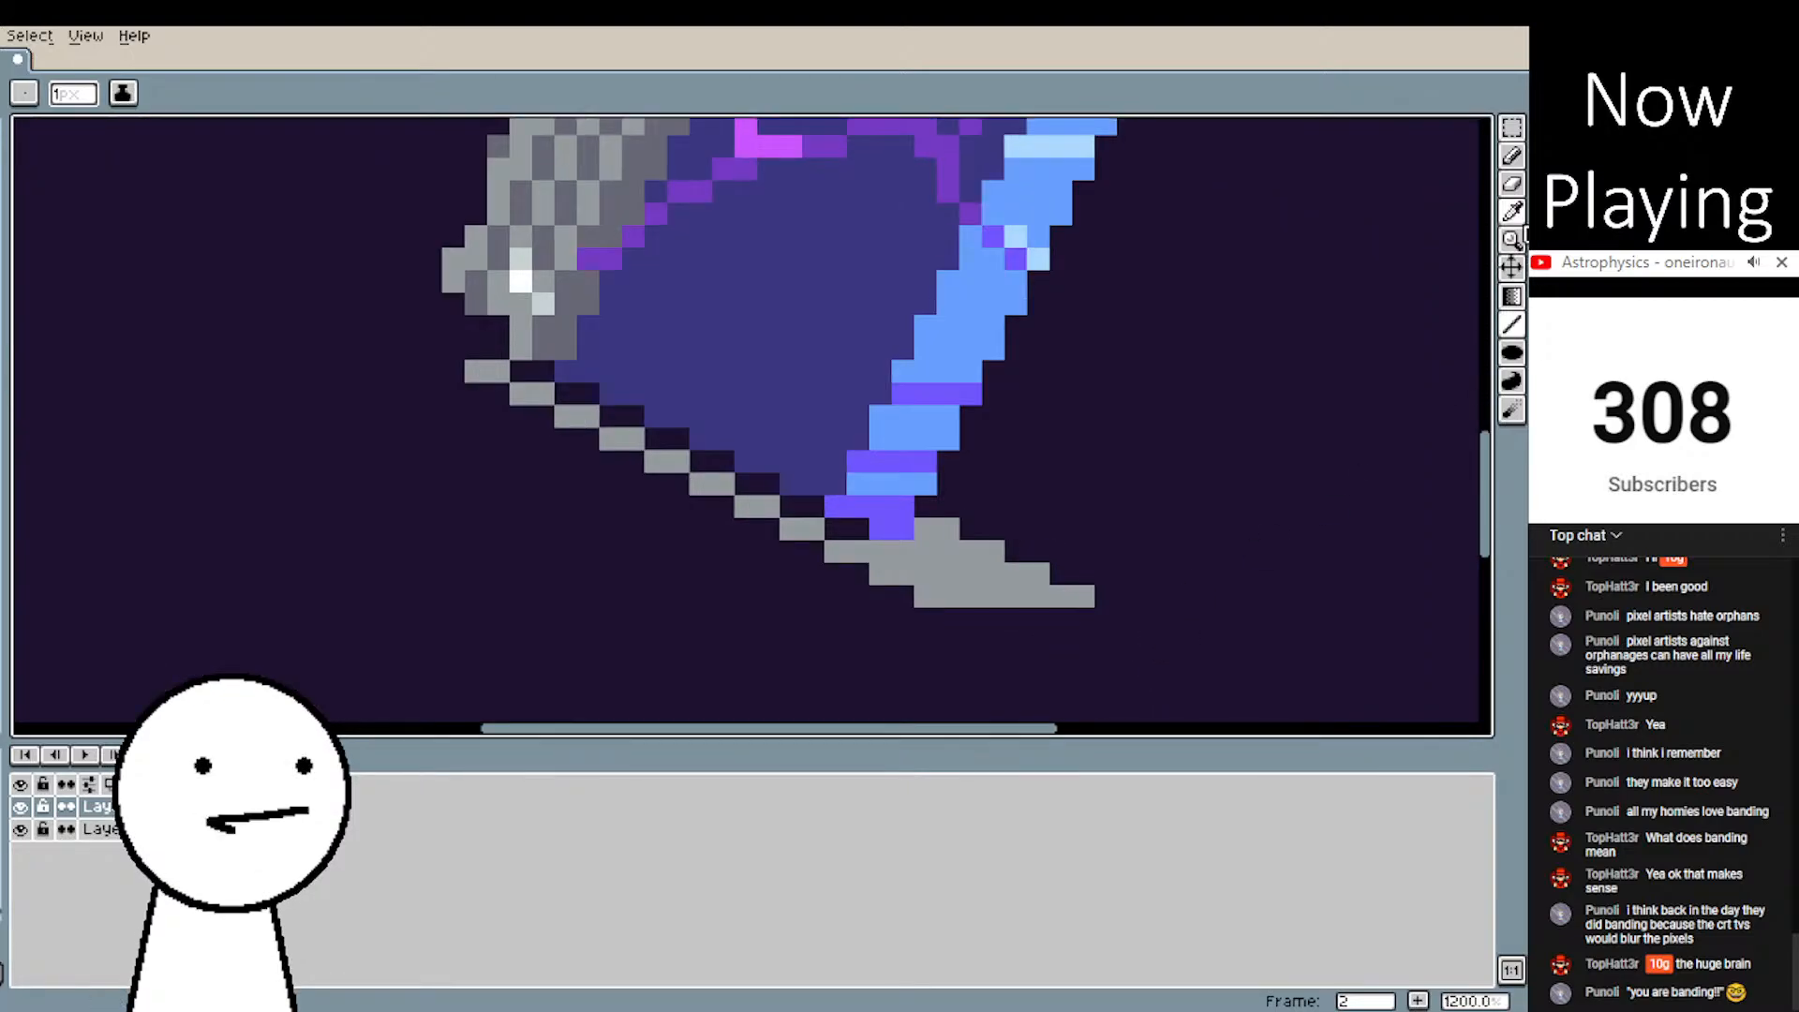
- Erase the lowest rows of the grey tip and redraw it as a shorter point with a flat underside
click(1504, 192)
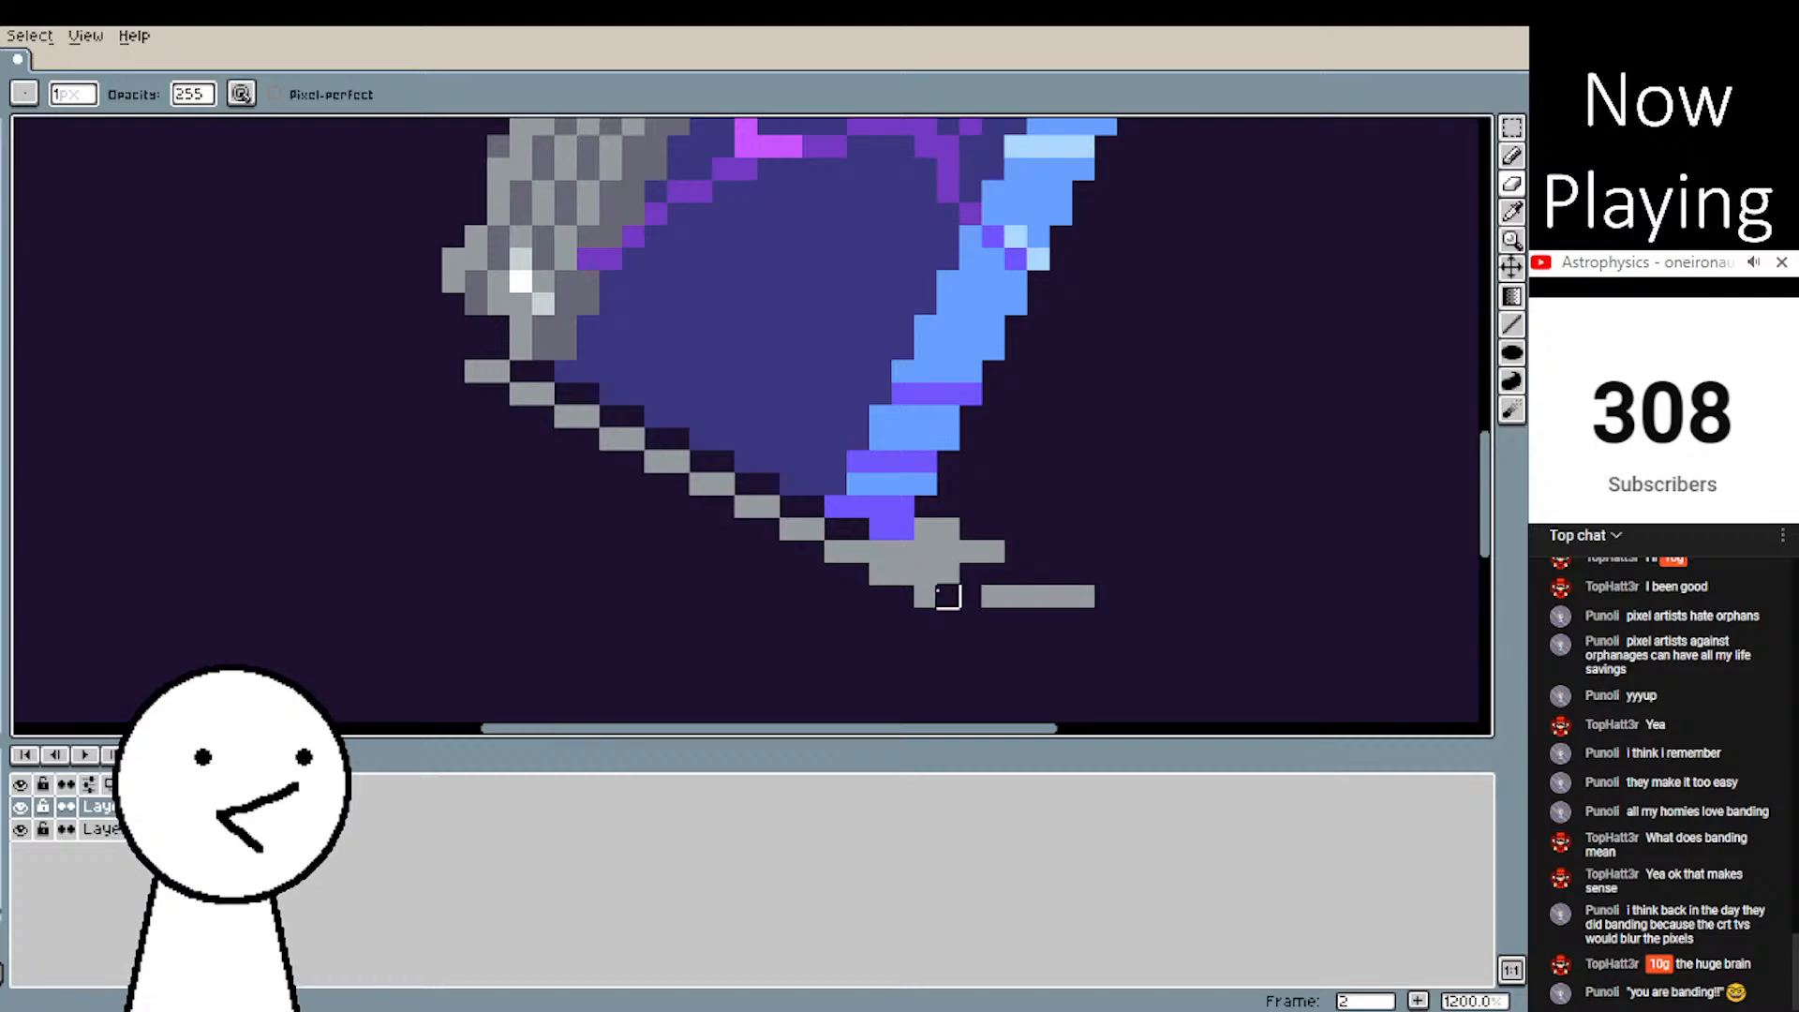
drag(943, 594, 1083, 596)
click(1512, 325)
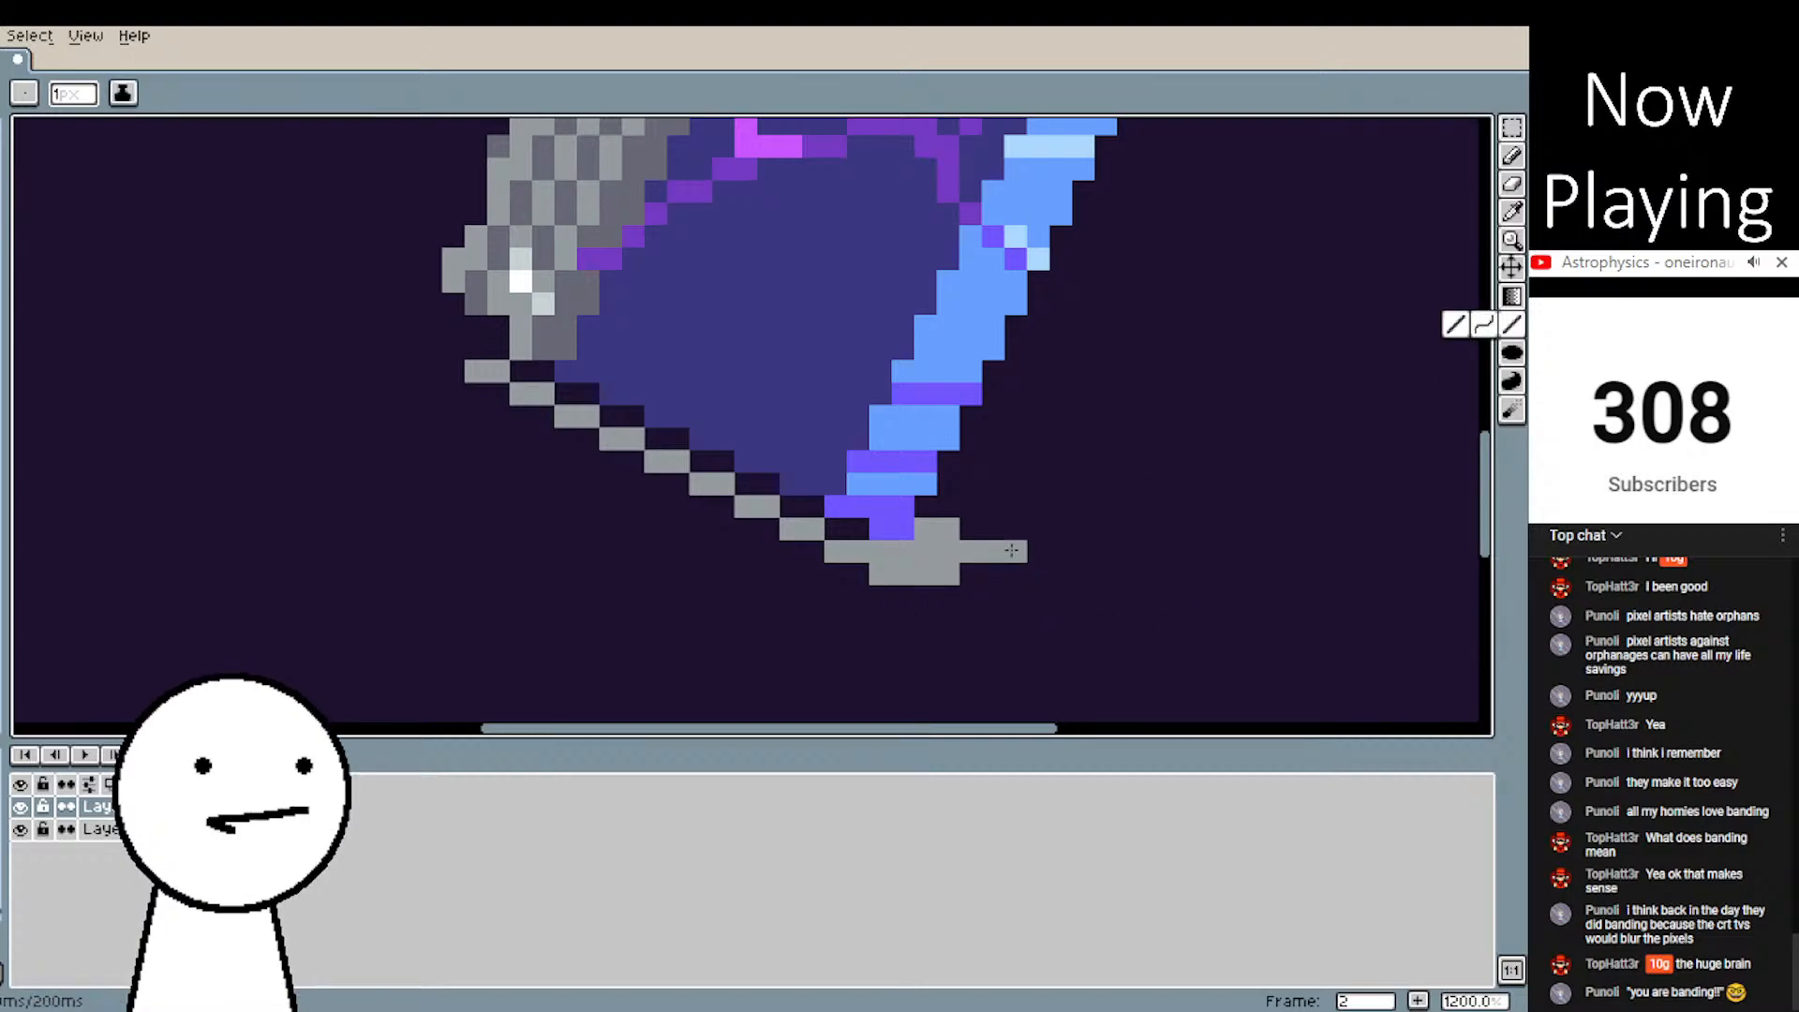
drag(971, 573, 1027, 570)
scroll(1140, 542, down, 7)
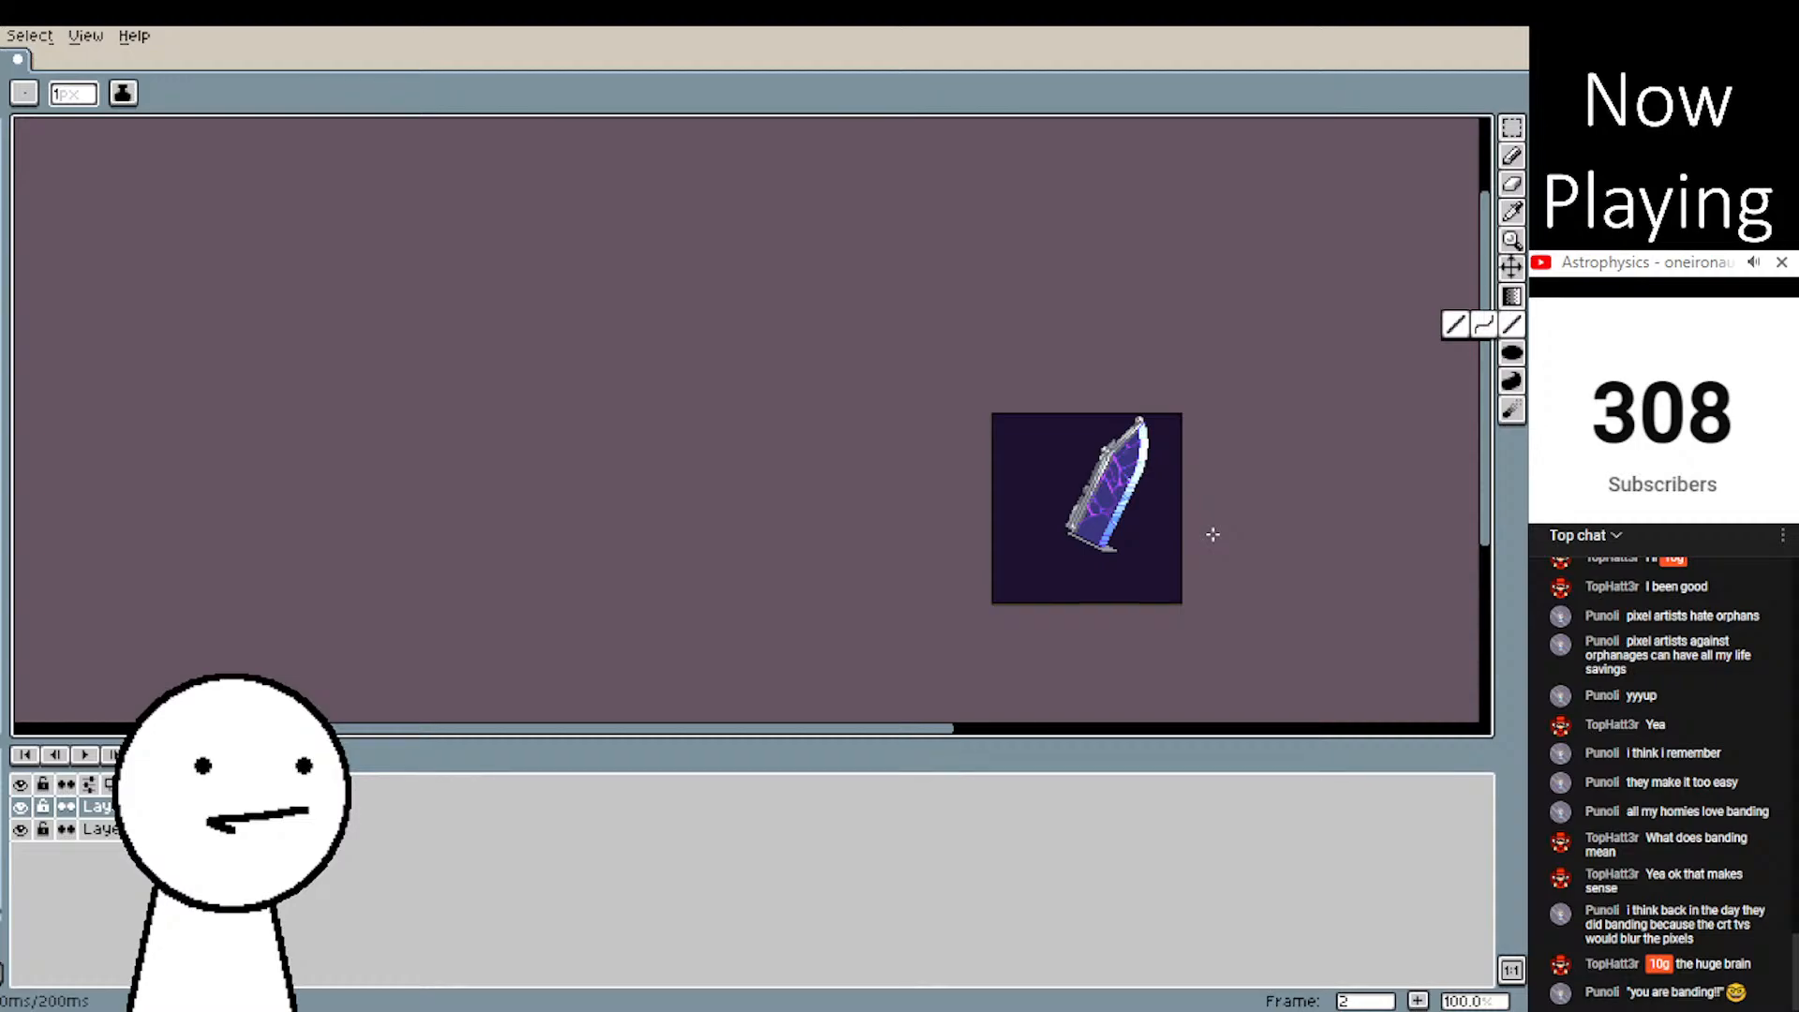
scroll(1203, 534, up, 7)
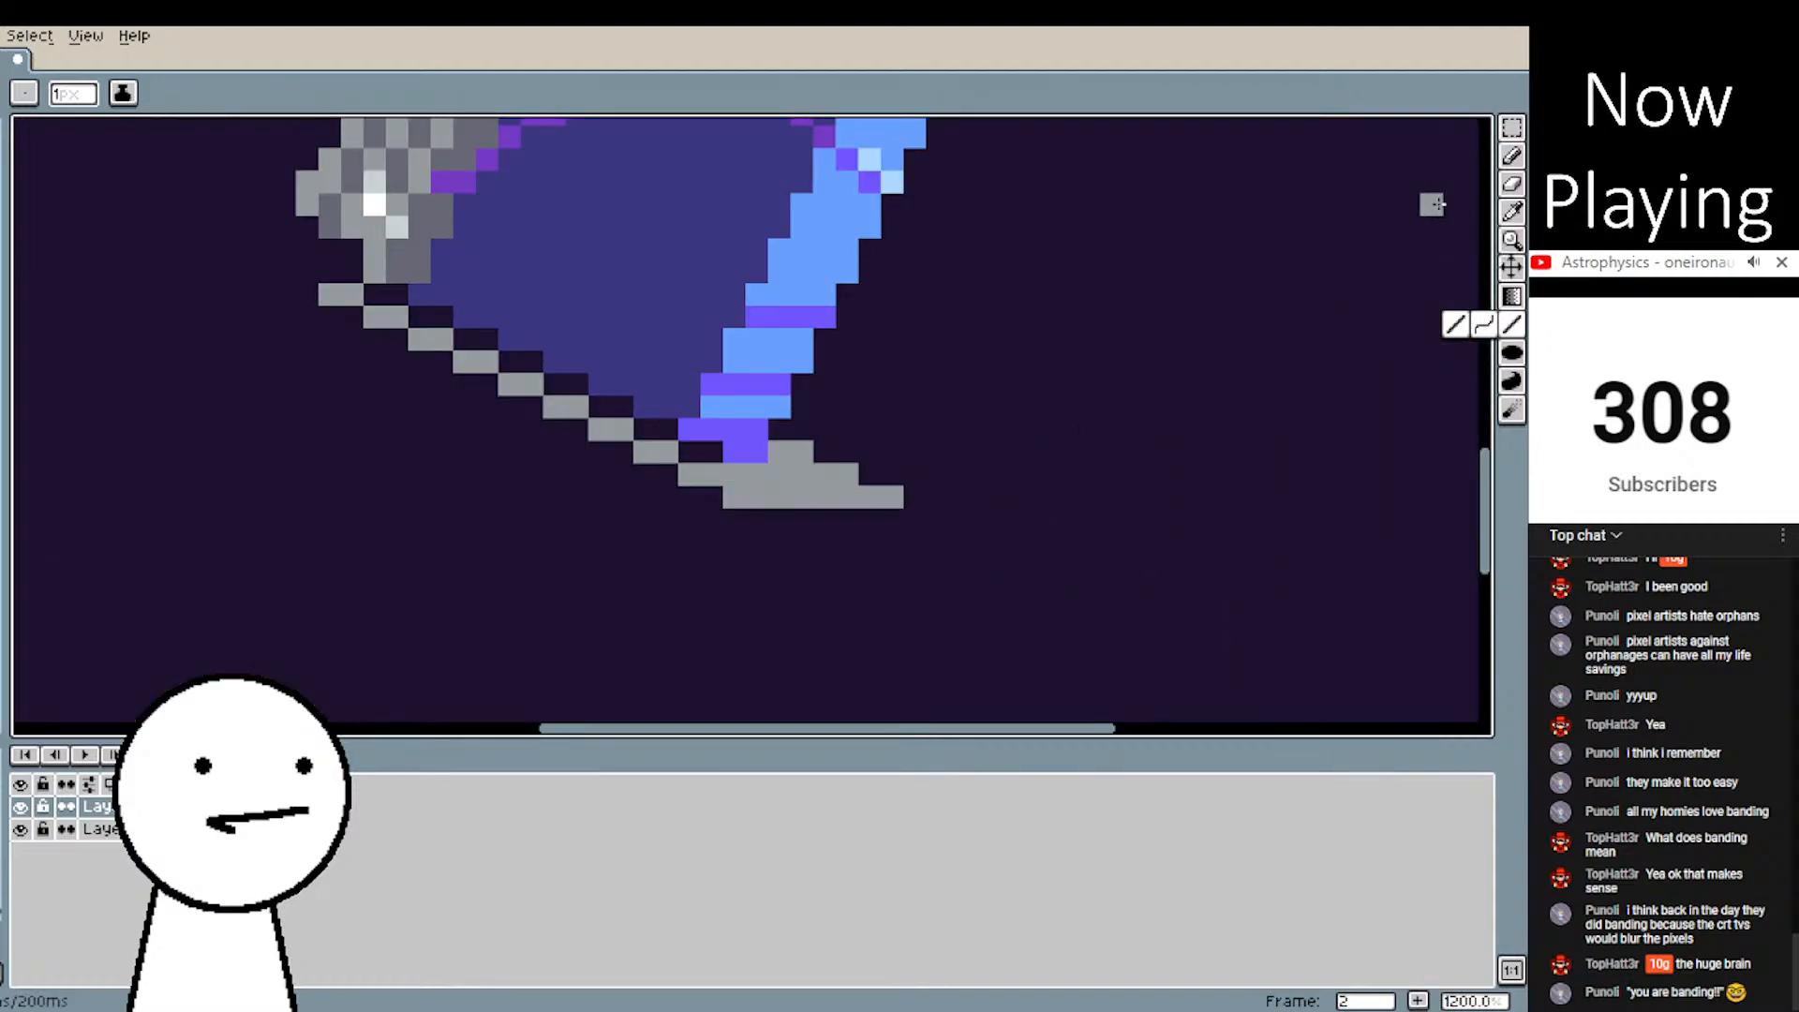
- Draw two vertical mid-grey lines down from the underside of the pointed tip as the upper sides of a handle
click(1512, 212)
click(353, 275)
click(1512, 324)
drag(744, 629, 759, 521)
scroll(759, 521, up, 2)
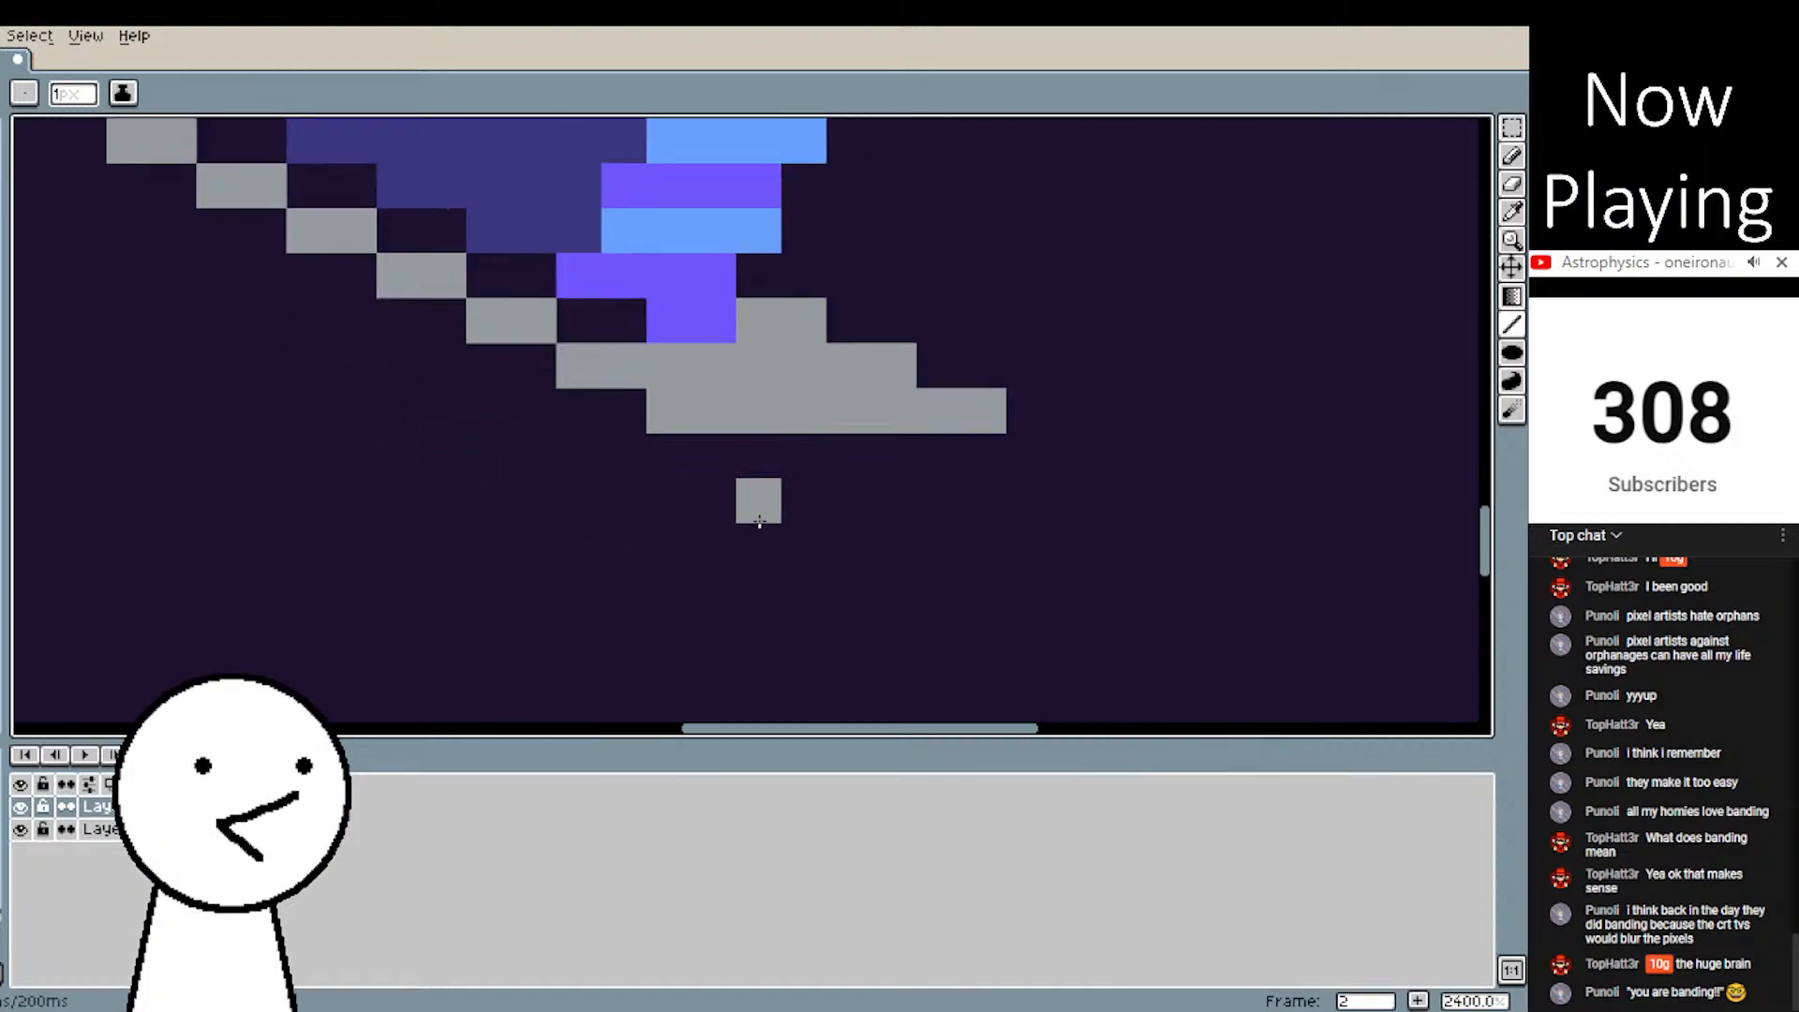
drag(713, 454, 713, 549)
mouse_move(998, 458)
mouse_down()
mouse_move(984, 549)
mouse_move(1061, 342)
mouse_up()
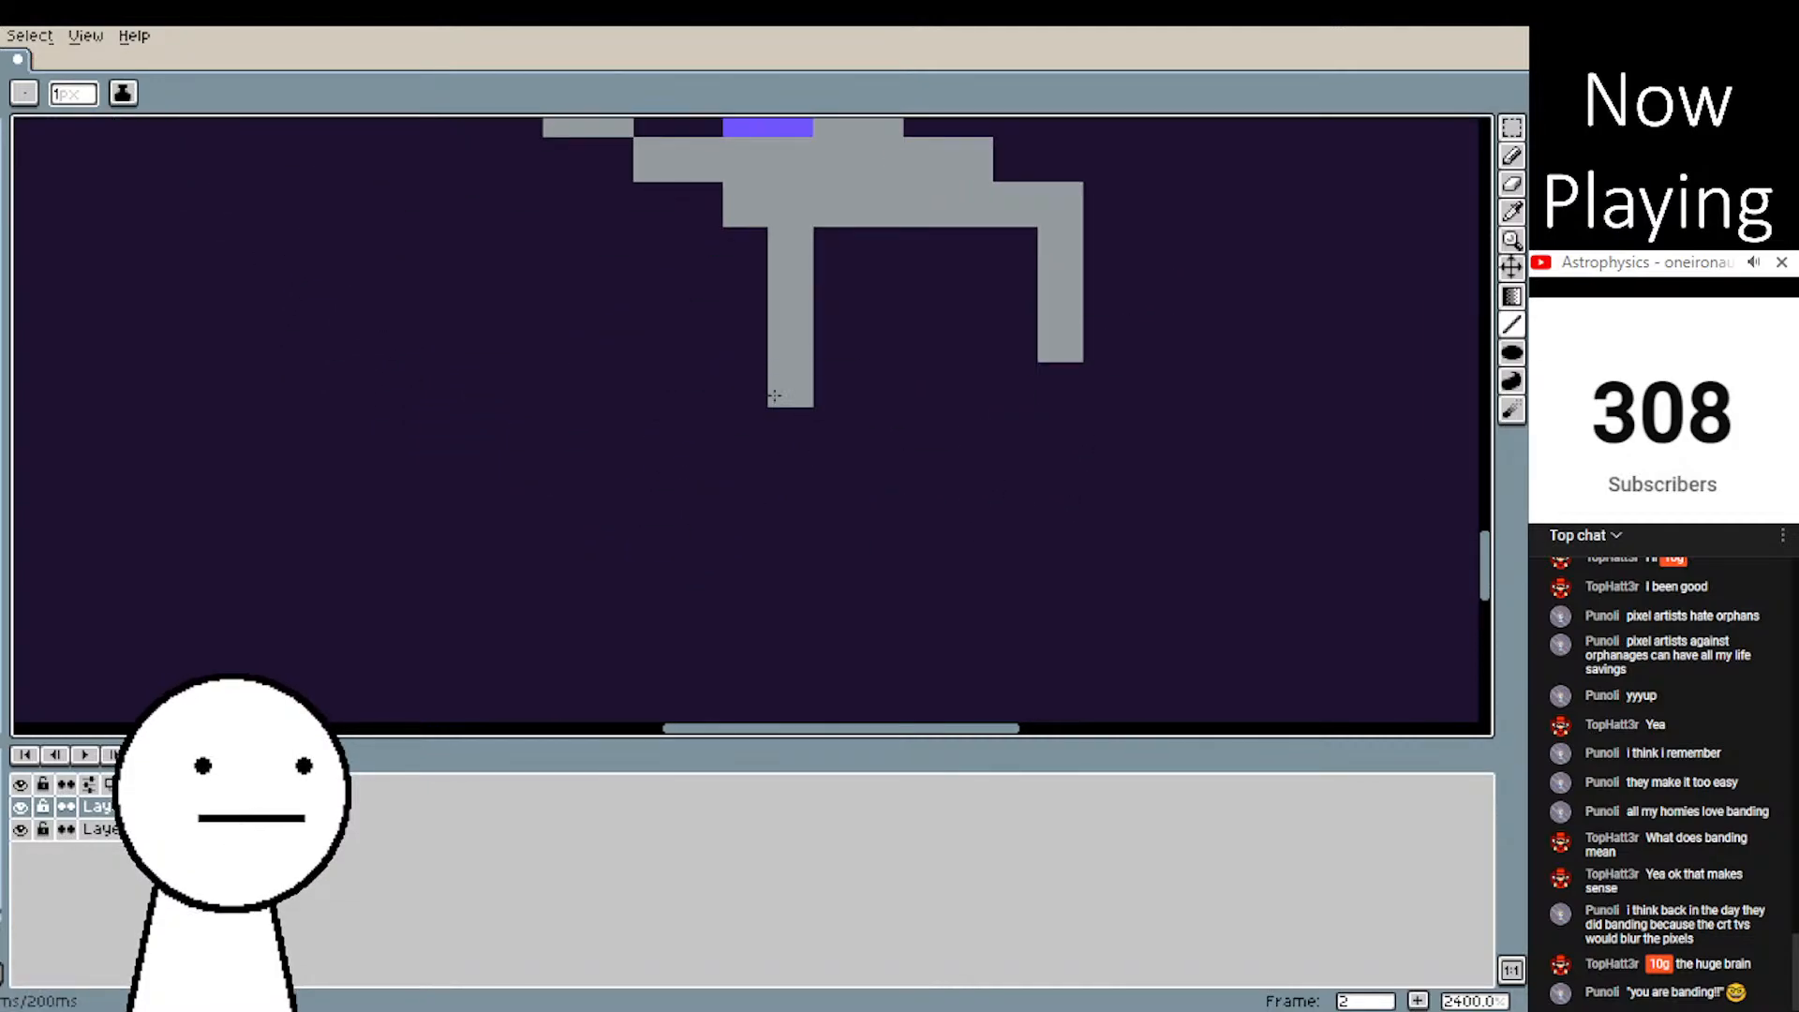
- Extend both handle sides diagonally down toward the spine side in stair steps and close the outline with a flat bottom edge
mouse_move(740, 390)
mouse_down()
mouse_move(660, 453)
mouse_move(647, 439)
mouse_move(574, 476)
mouse_move(605, 474)
mouse_move(566, 574)
mouse_move(583, 626)
mouse_up()
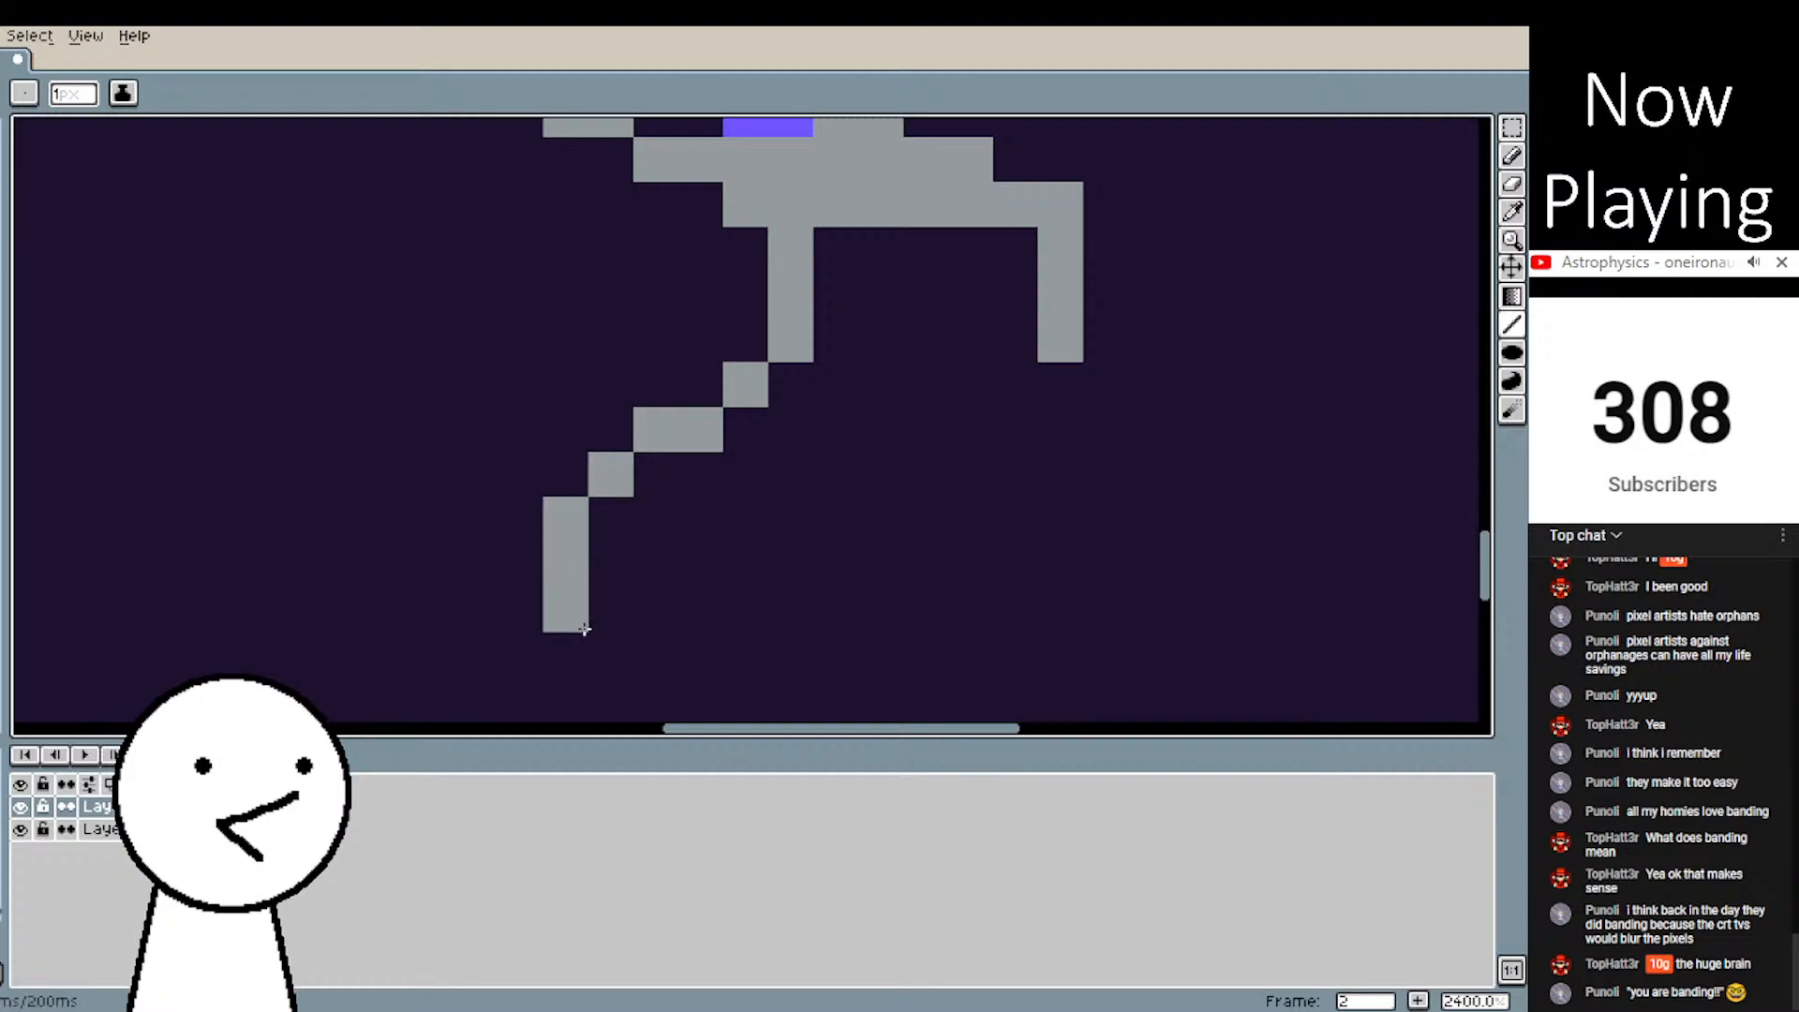
mouse_move(1002, 367)
mouse_down()
mouse_move(942, 413)
mouse_move(969, 416)
mouse_move(871, 451)
mouse_move(809, 500)
mouse_move(834, 506)
mouse_move(825, 605)
mouse_move(607, 607)
mouse_up()
scroll(837, 507, down, 9)
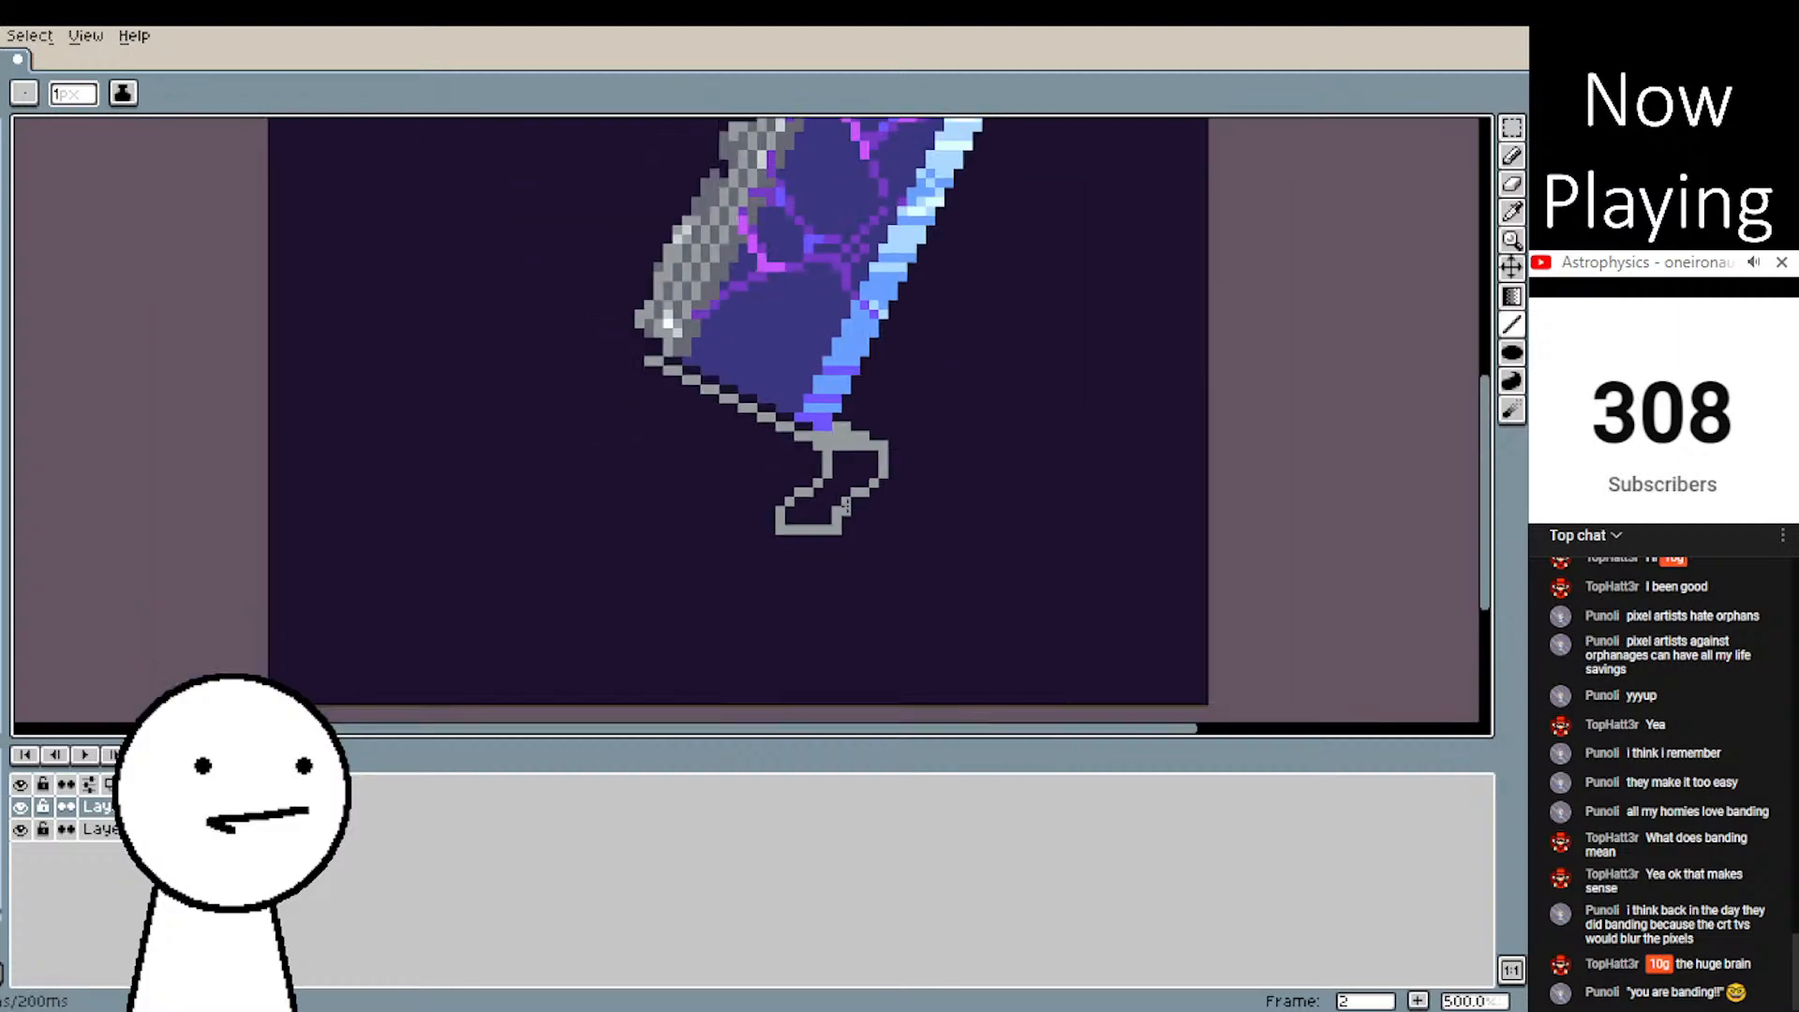
scroll(939, 475, up, 5)
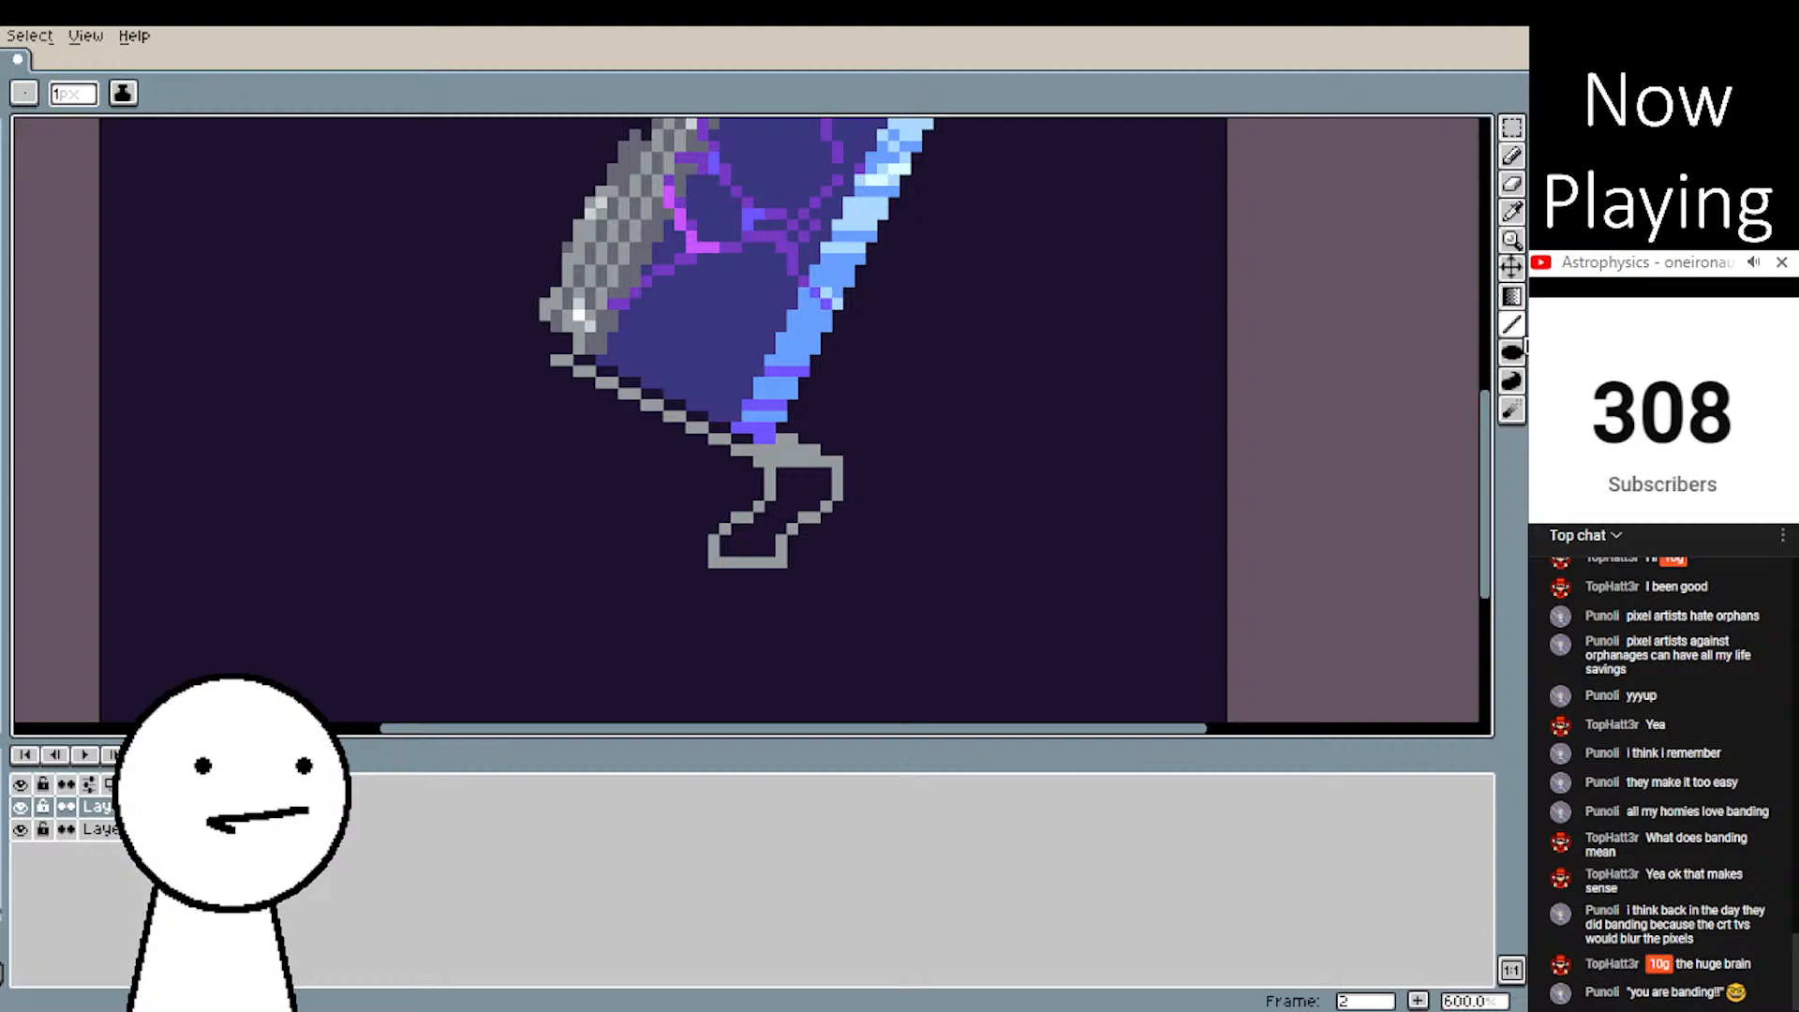
- Fill the inside of the bent handle outline with the same mid grey
click(1513, 296)
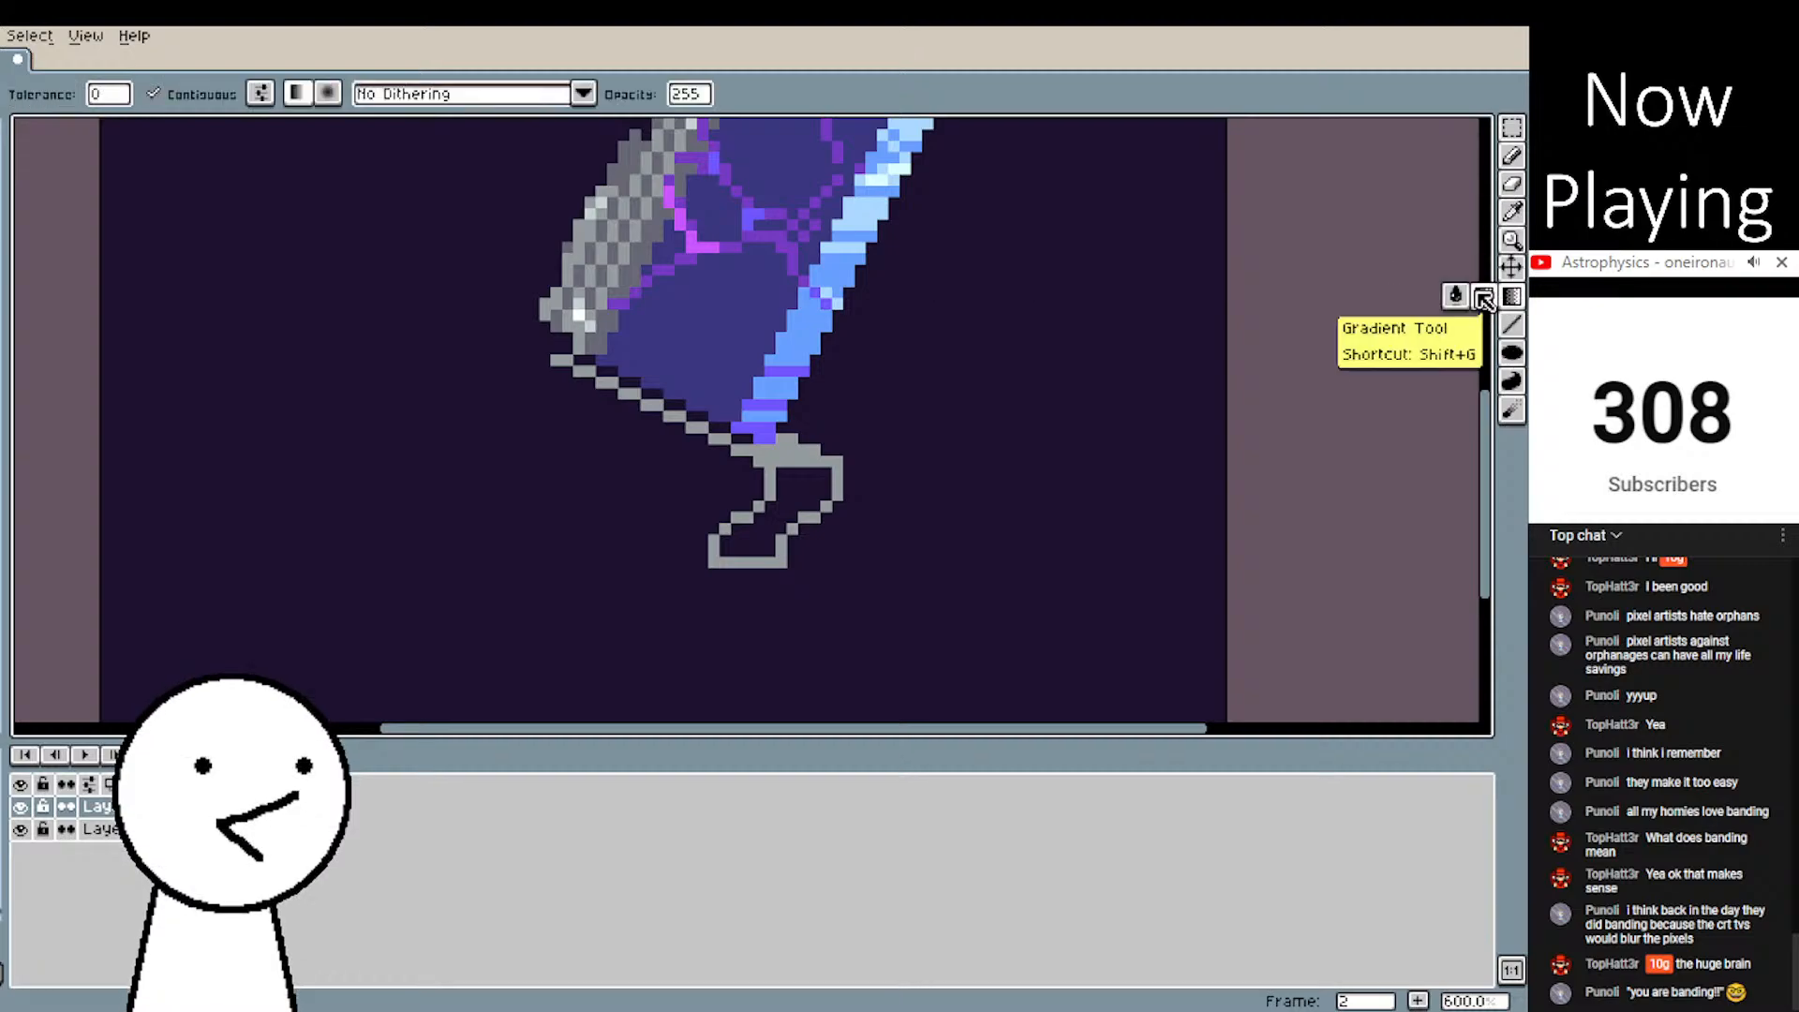
click(1456, 297)
click(750, 542)
scroll(1031, 413, down, 5)
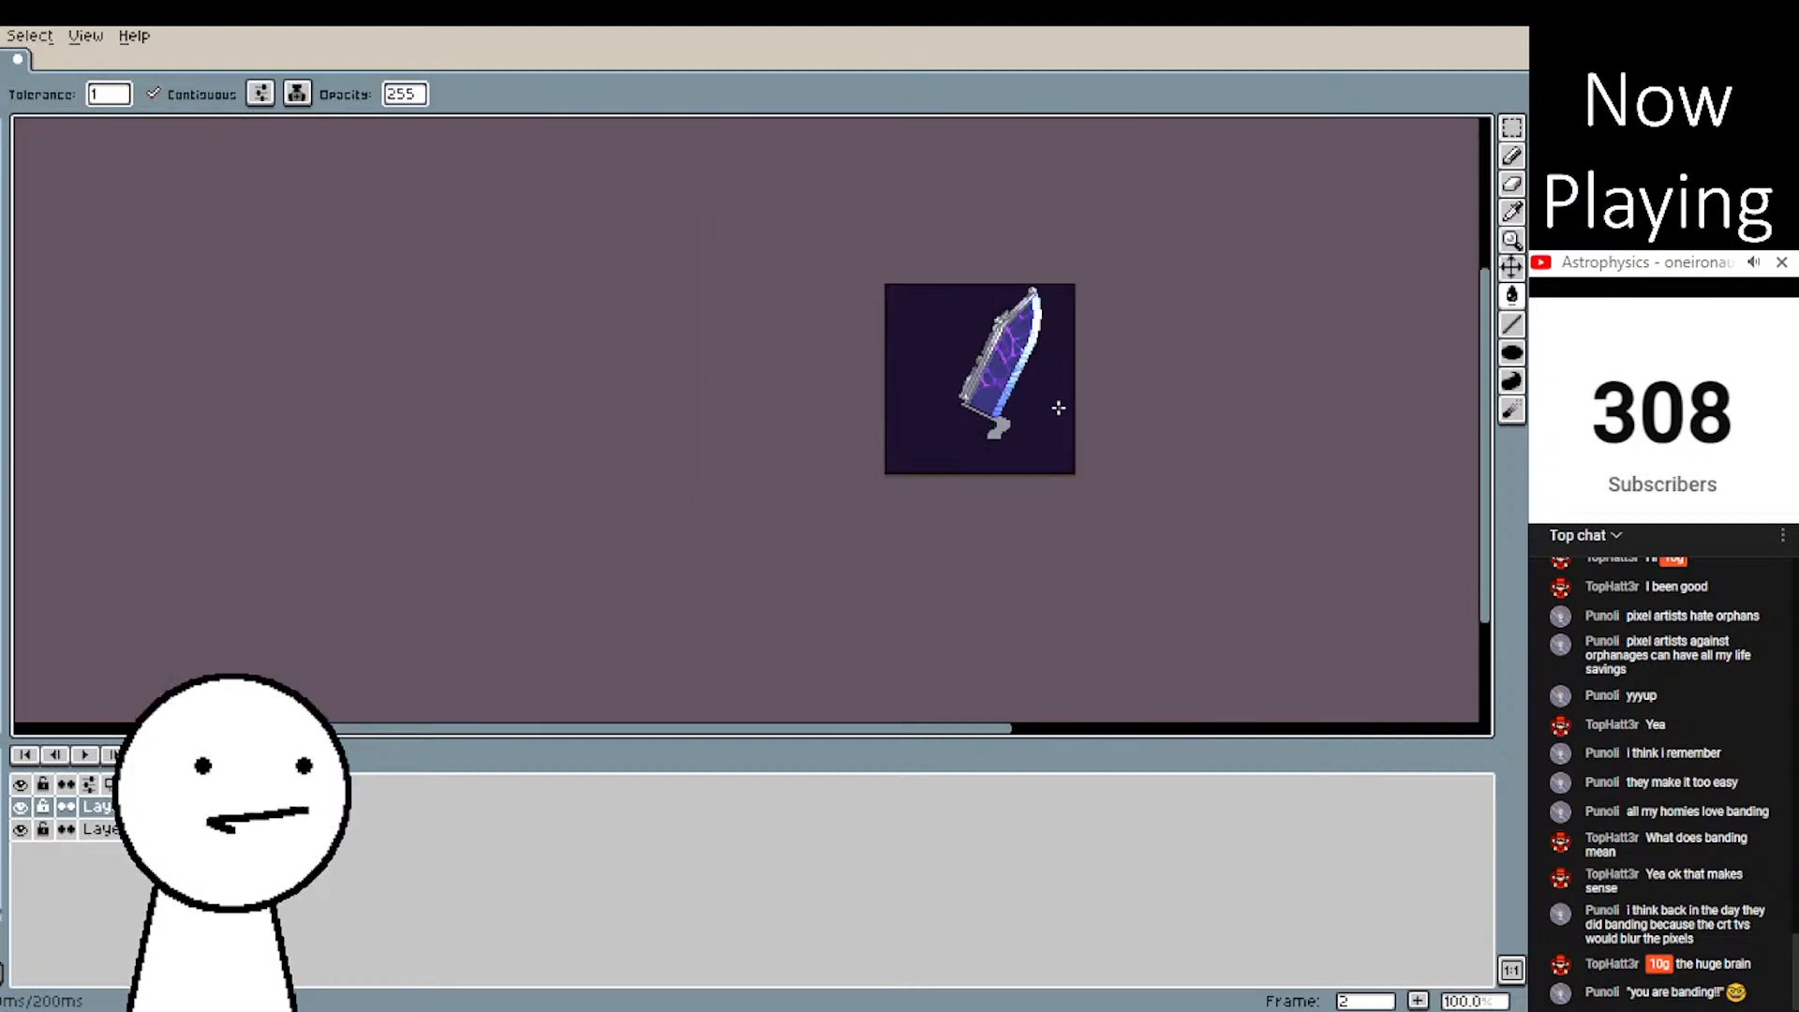
scroll(1085, 376, up, 5)
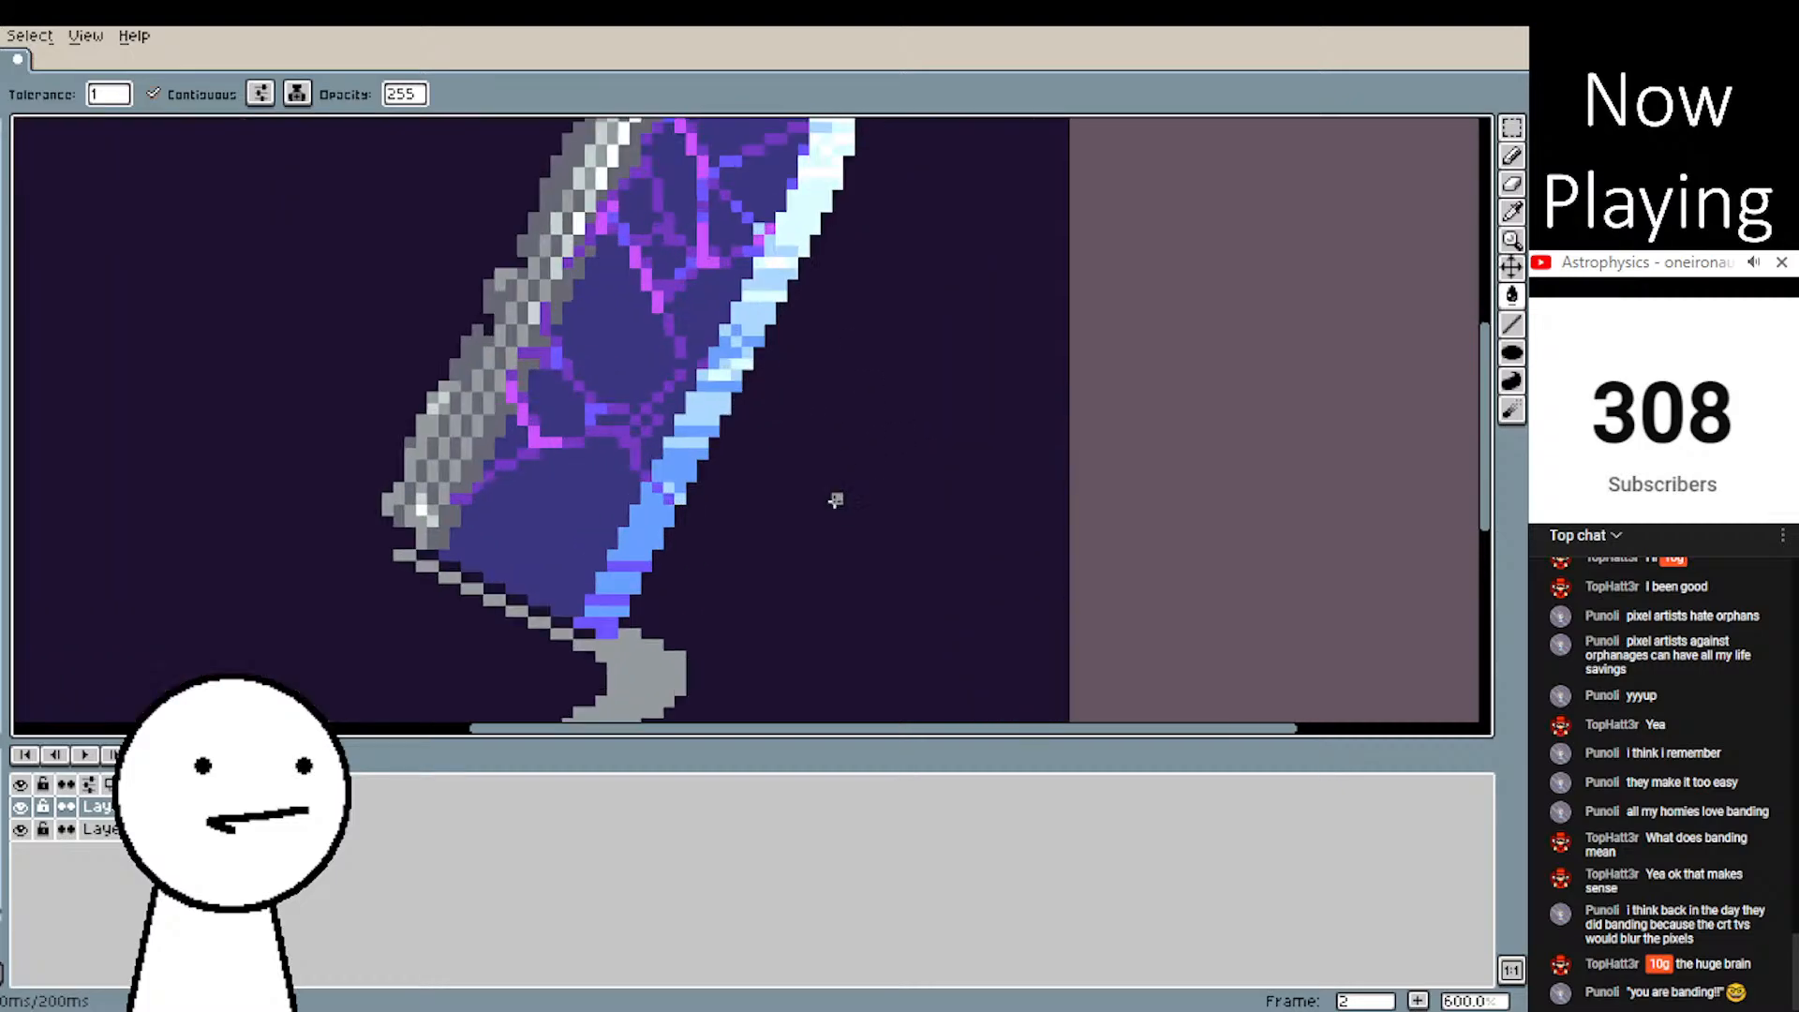
- With the spine's dark grey, outline a slanted block from the spine's lower end to the handle's bottom corner and fill it solid
click(1515, 210)
drag(588, 211, 652, 323)
click(1511, 324)
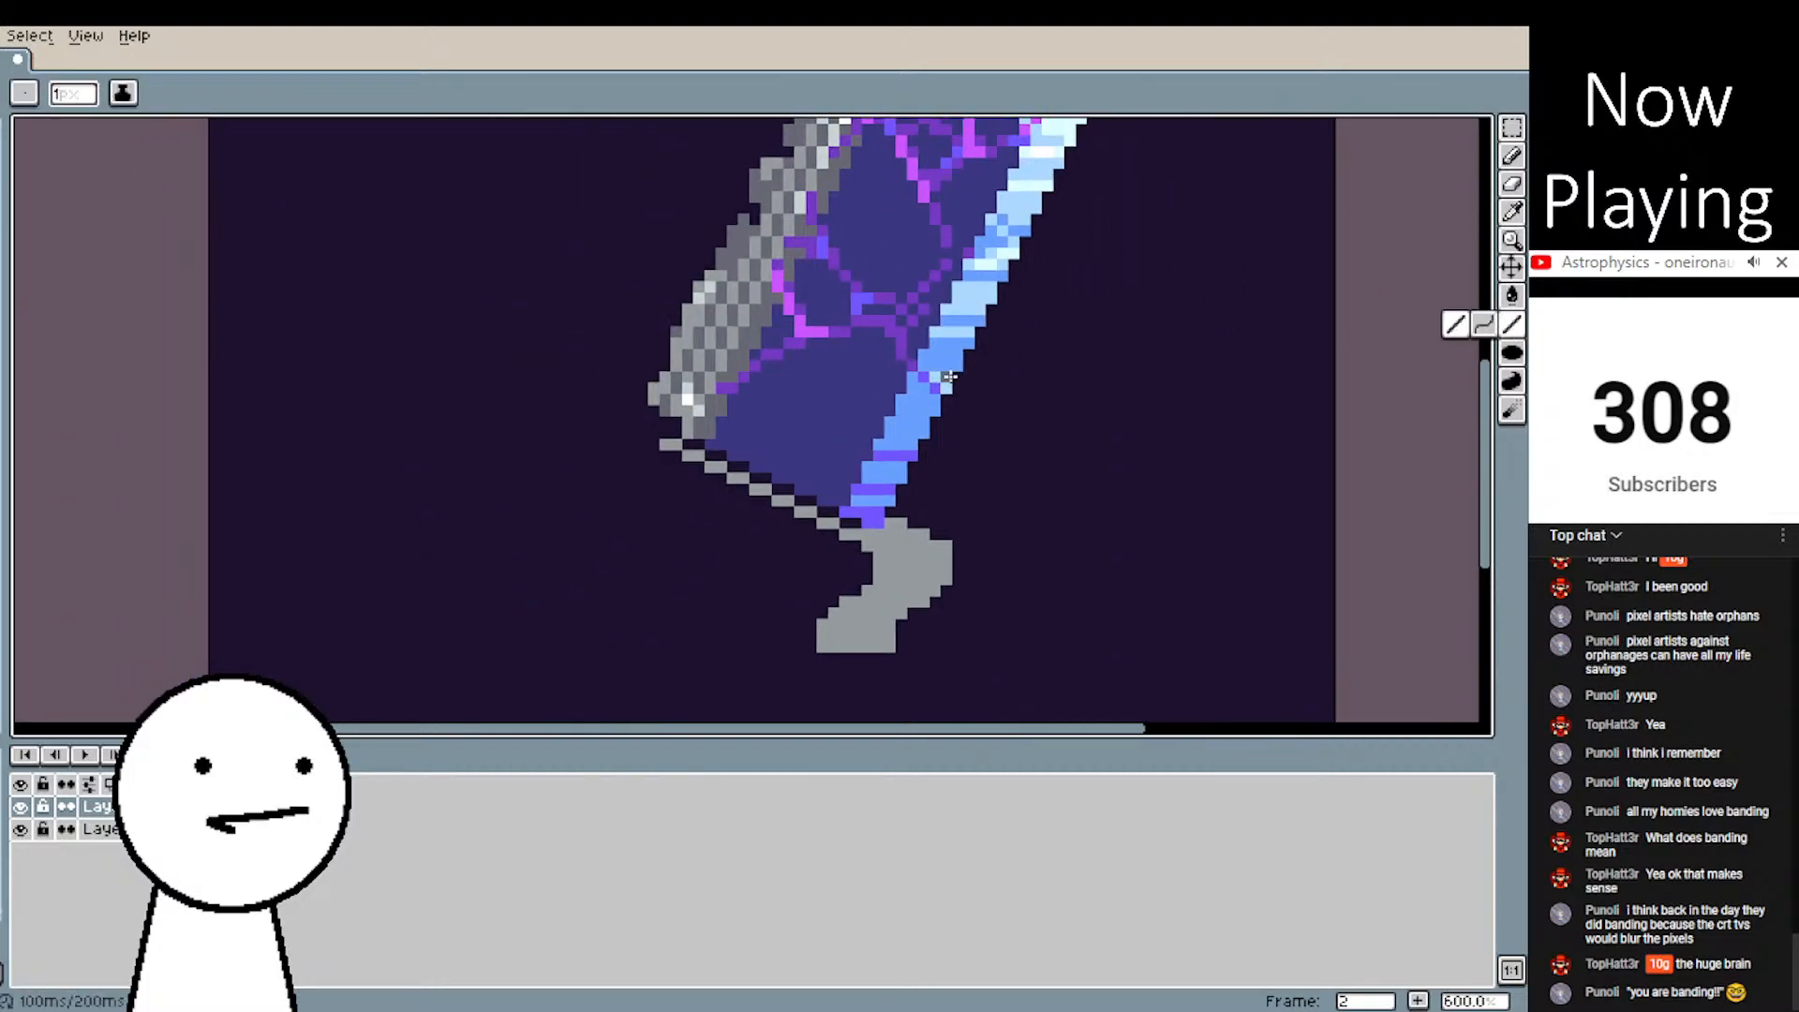
scroll(599, 272, up, 2)
mouse_move(535, 237)
mouse_down()
mouse_move(494, 168)
mouse_move(405, 336)
mouse_move(363, 476)
mouse_move(385, 425)
mouse_up()
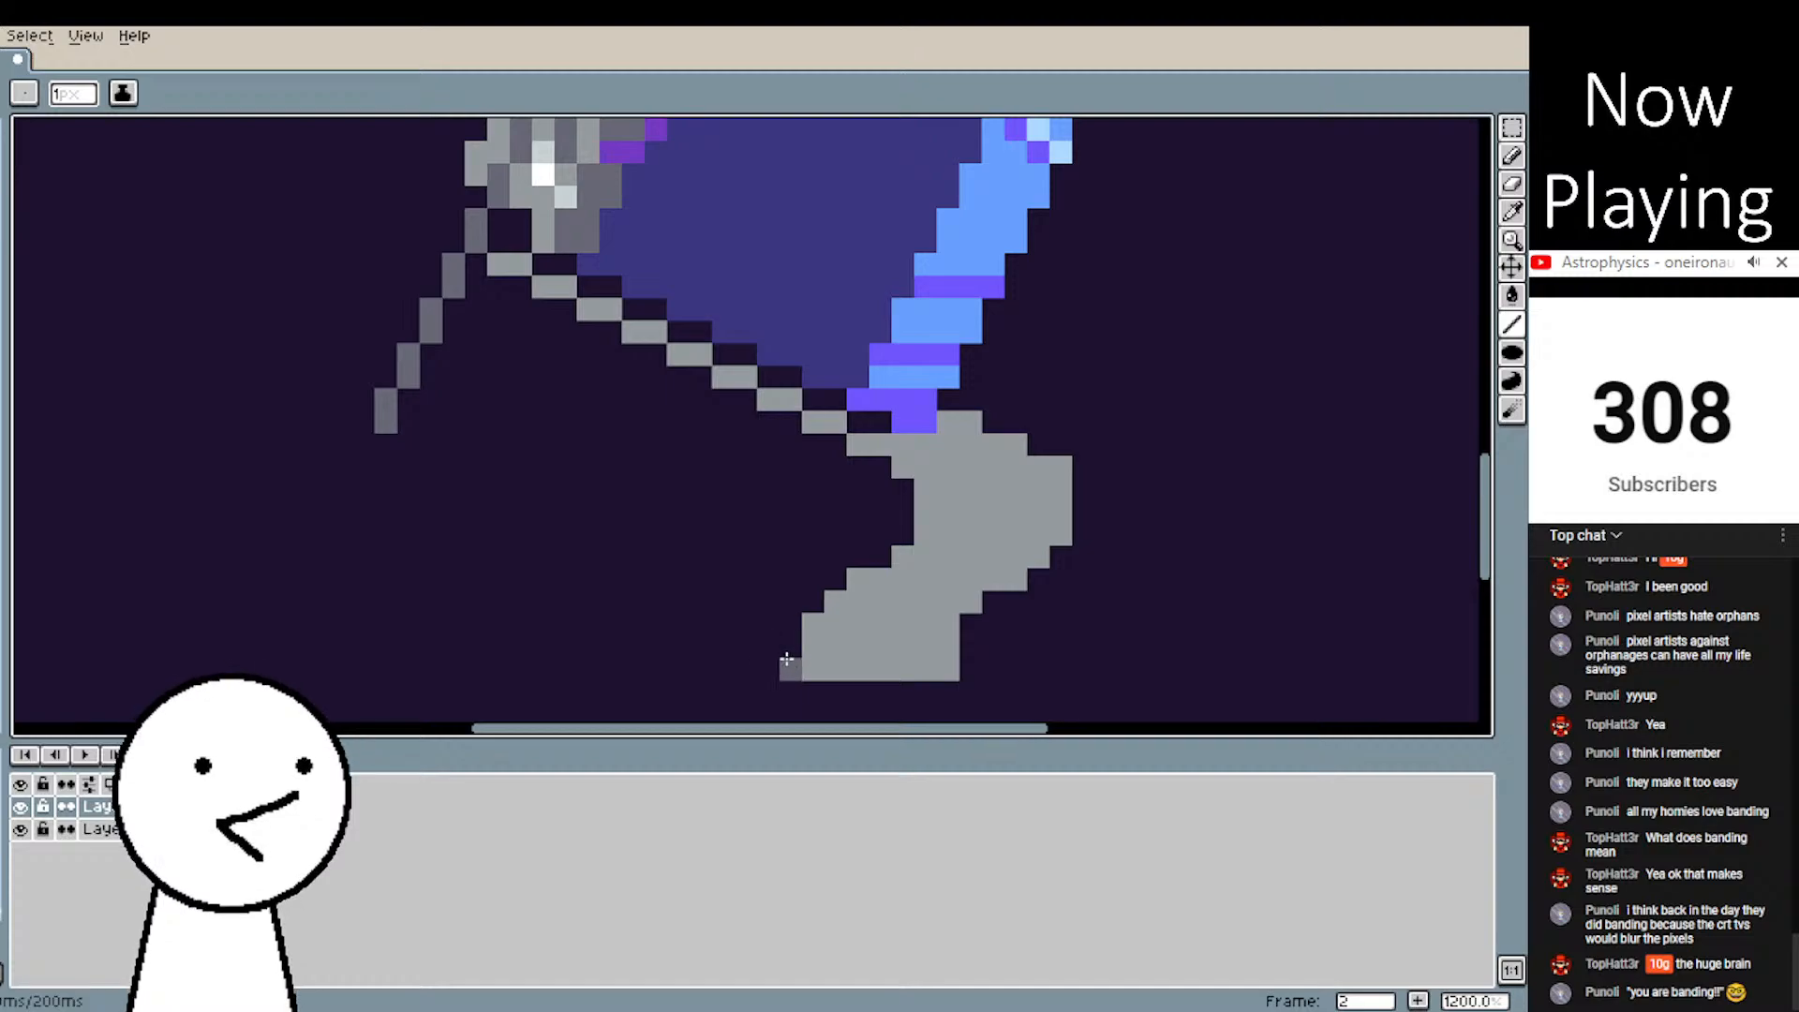
drag(784, 638, 379, 459)
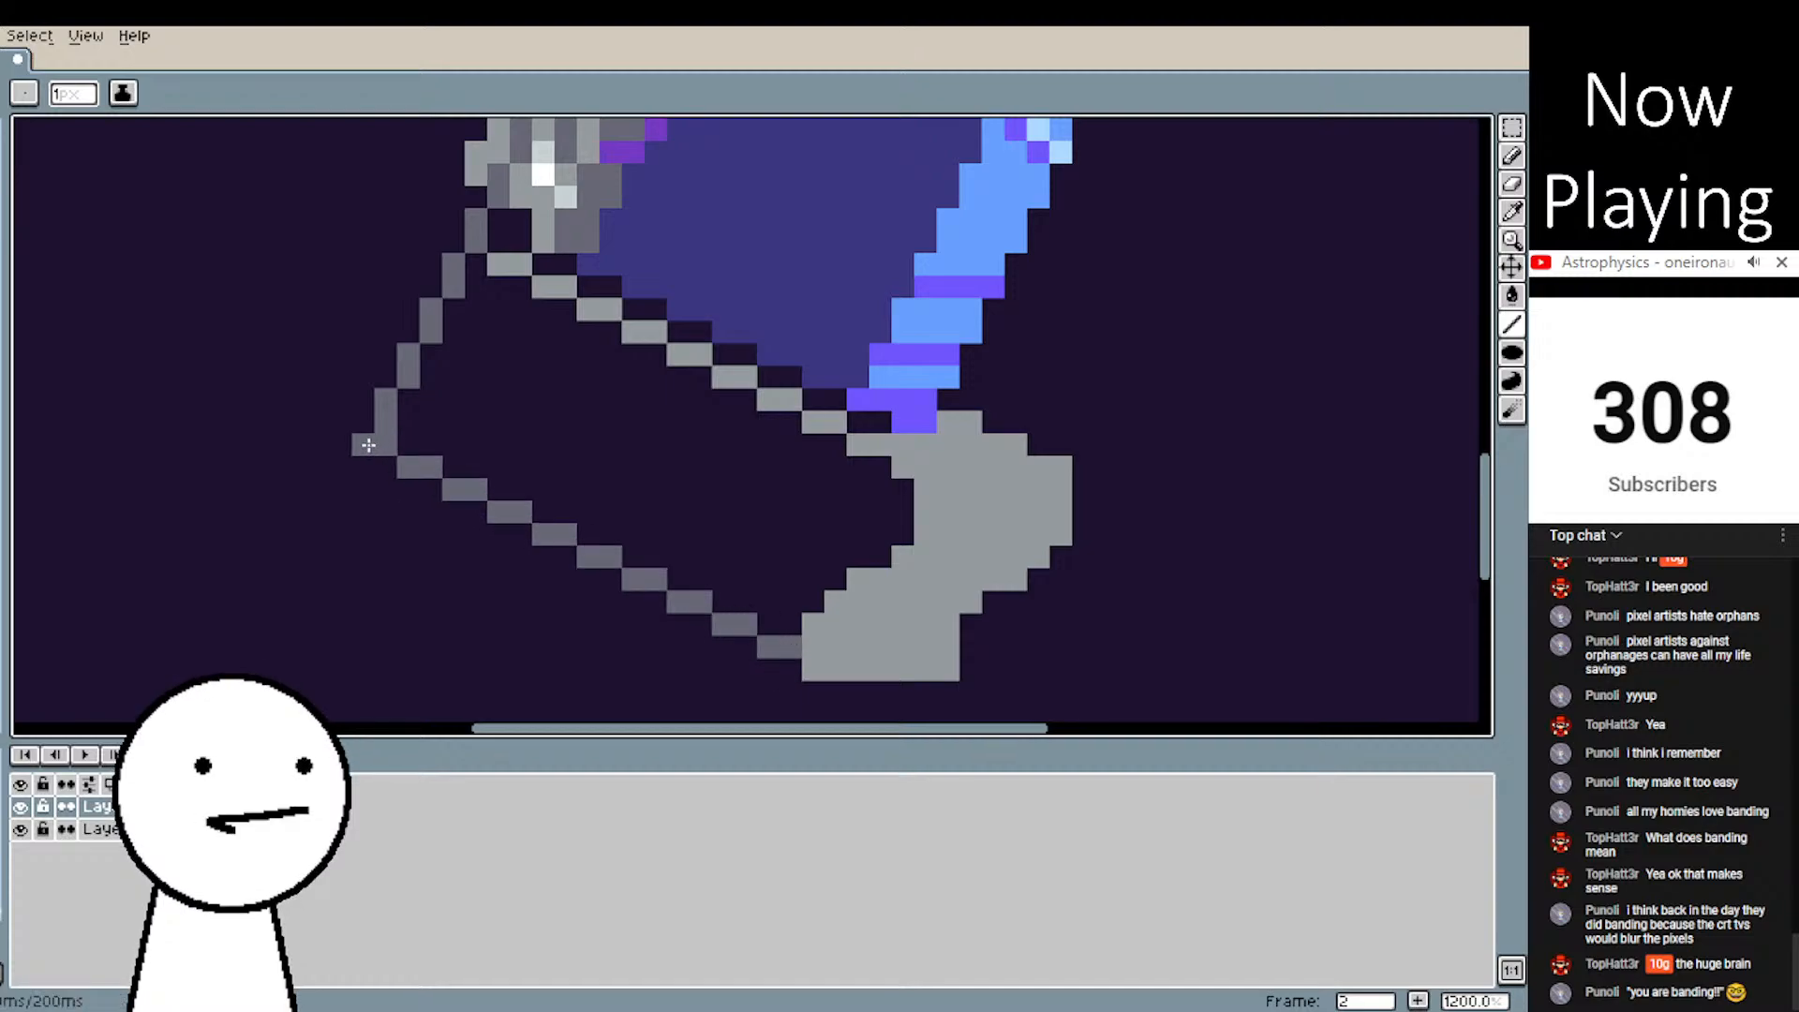
click(1512, 296)
click(562, 384)
scroll(600, 206, down, 8)
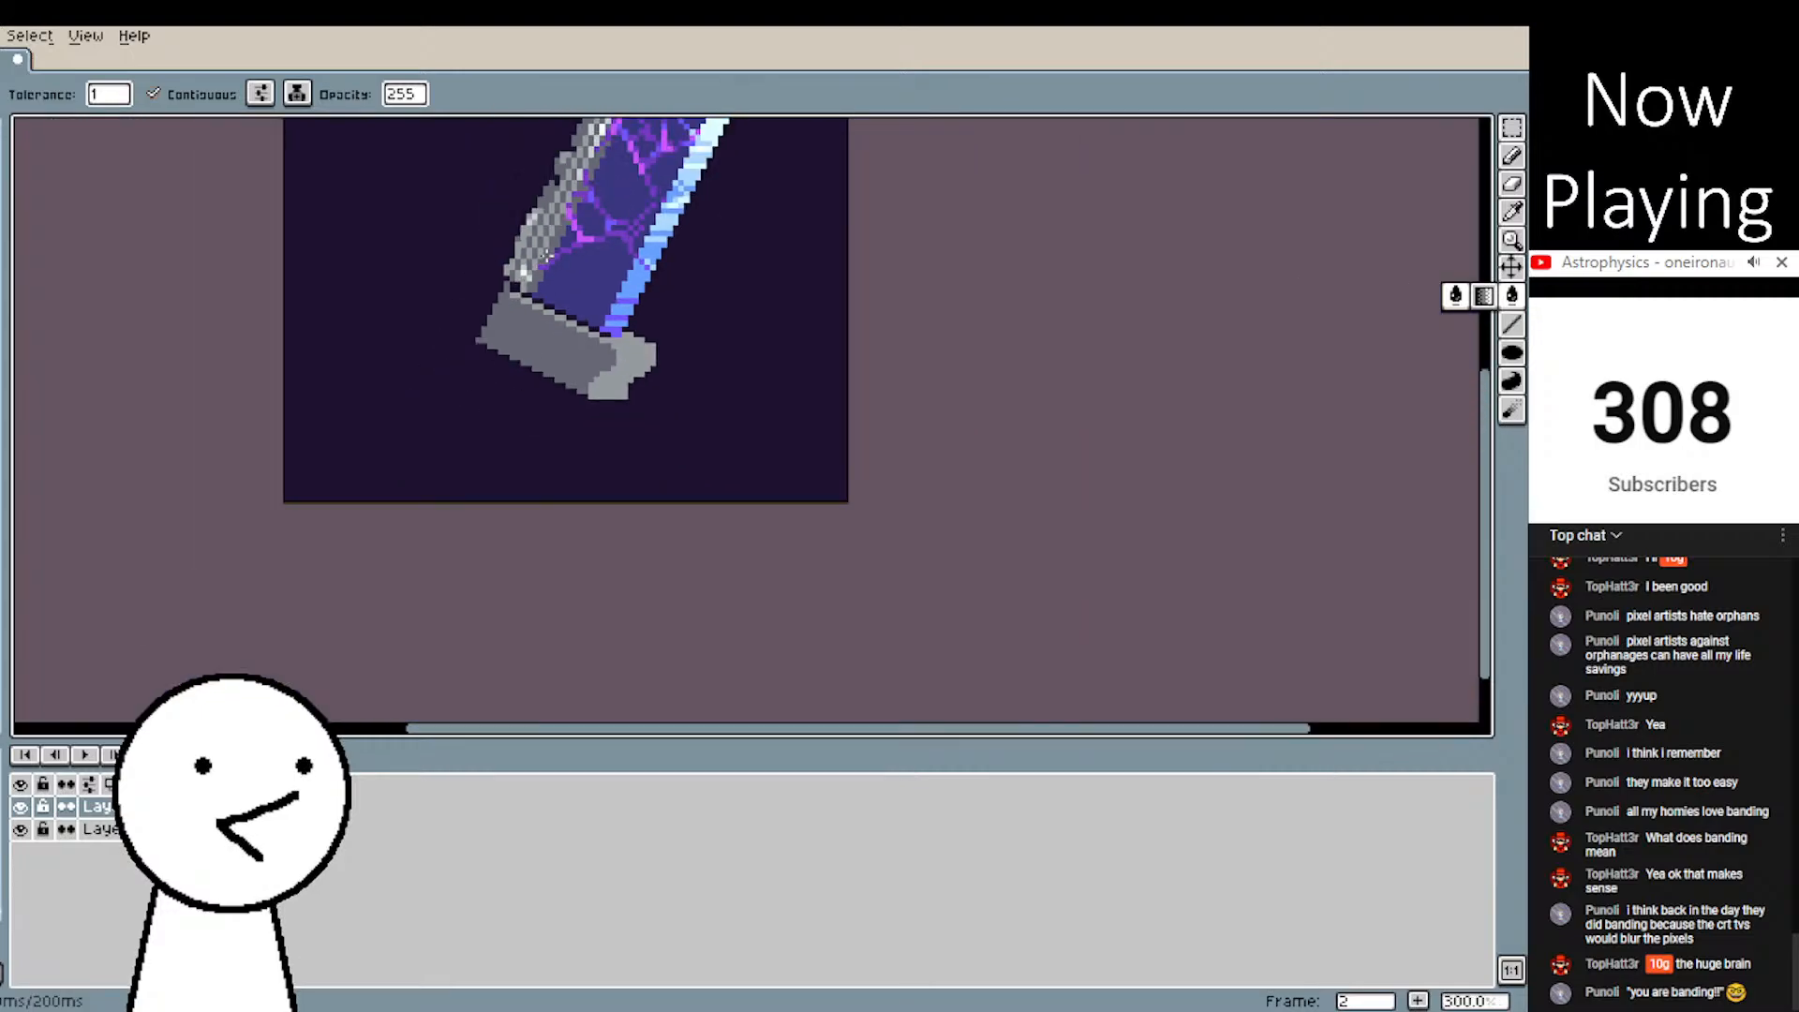
- Widen the dark-grey block's outer slanted edge with parallel lines and fill the small hole beneath the spine's lower end
scroll(646, 205, up, 4)
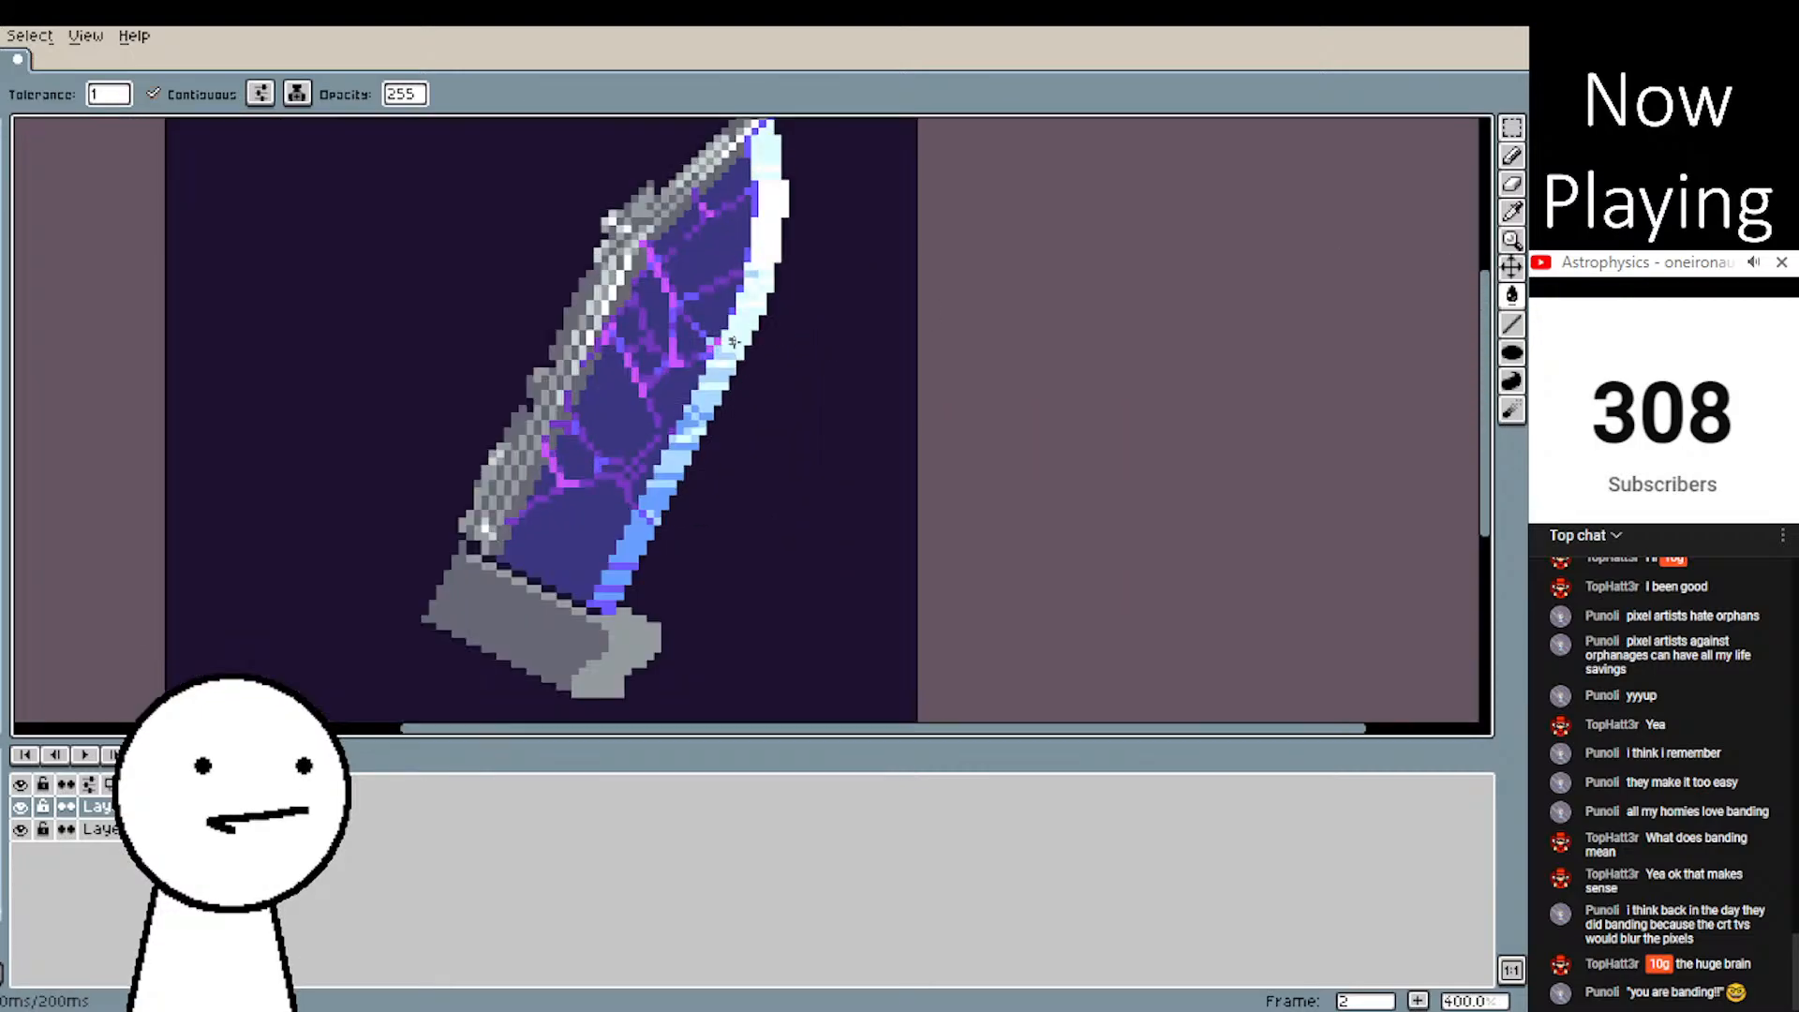
scroll(910, 347, down, 2)
scroll(784, 453, up, 4)
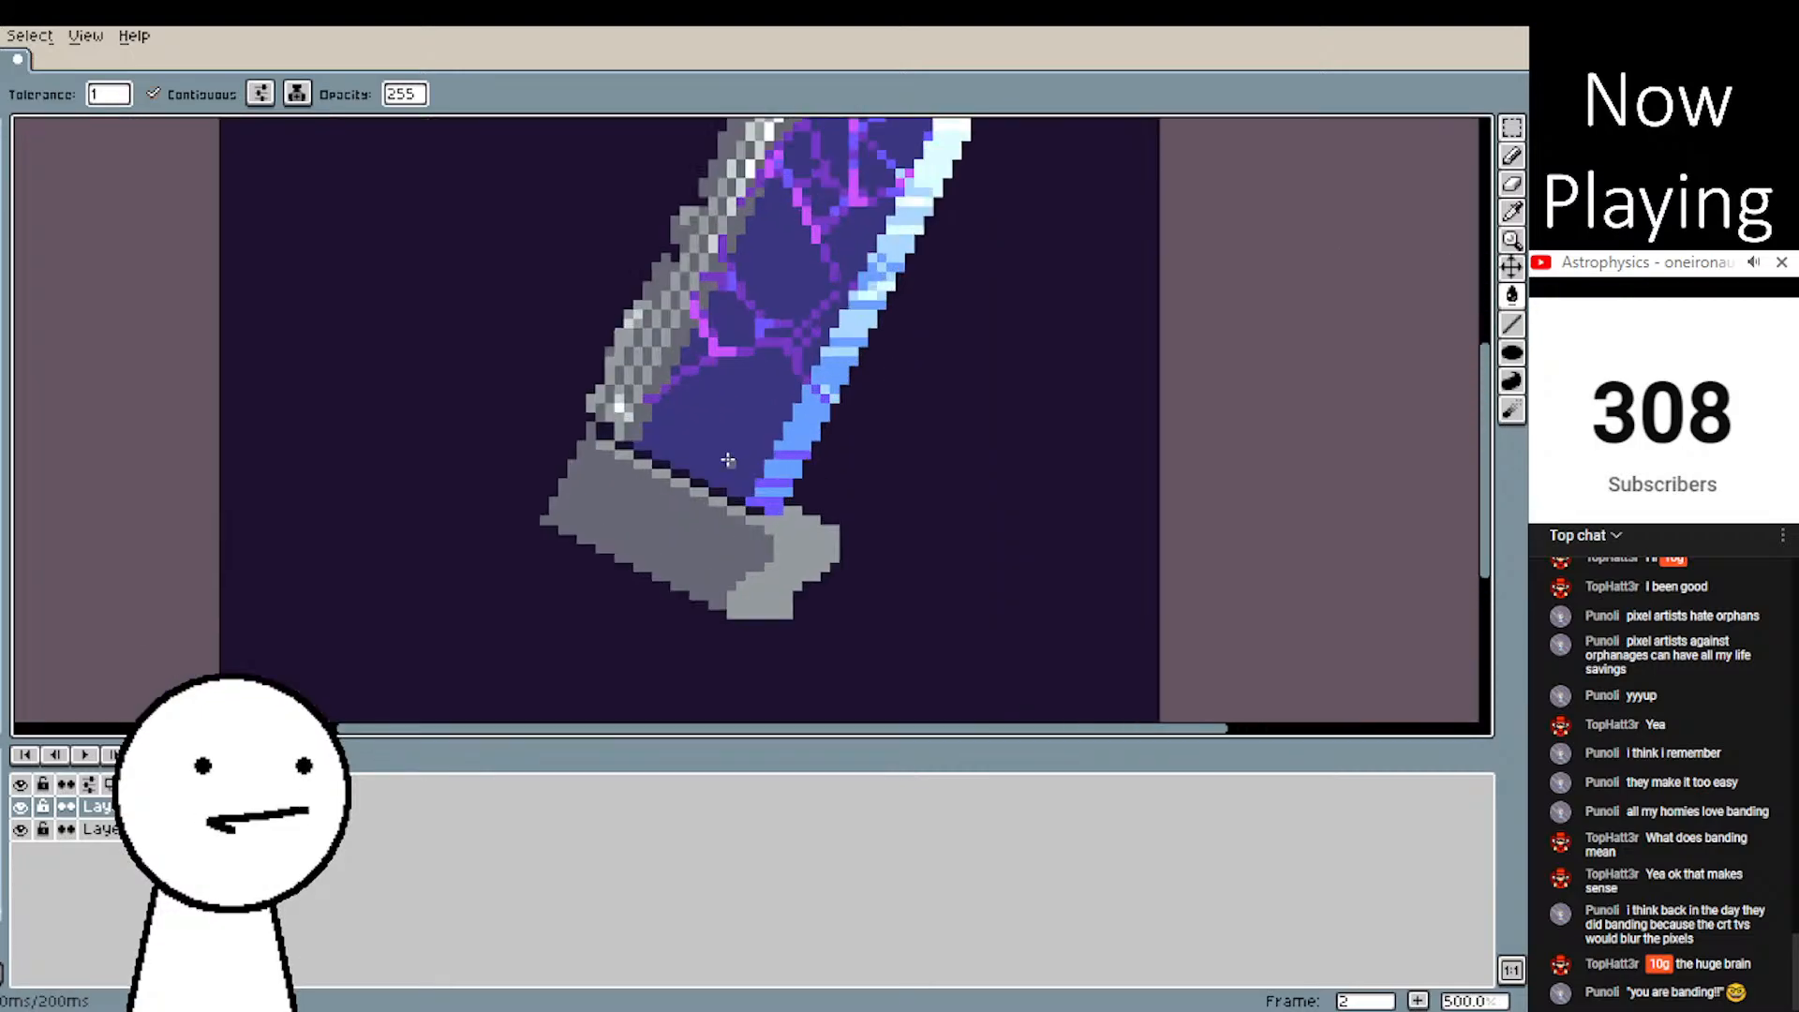
scroll(683, 441, up, 2)
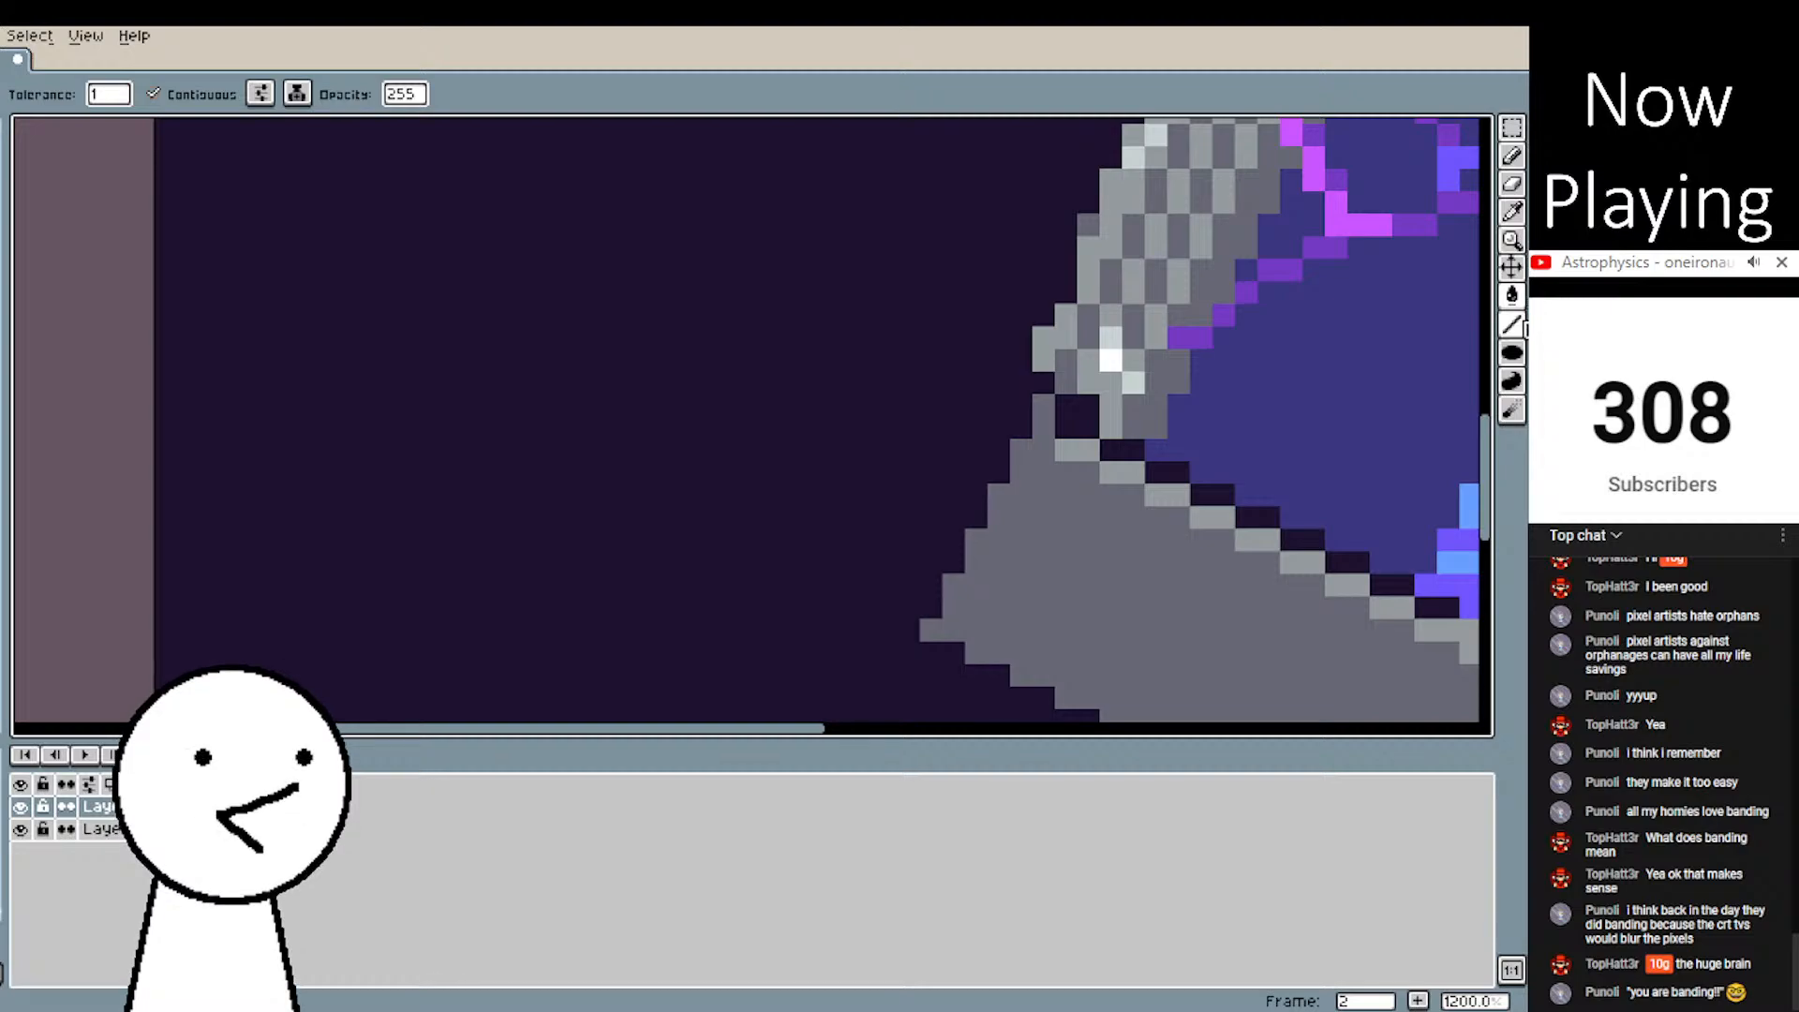
click(1511, 325)
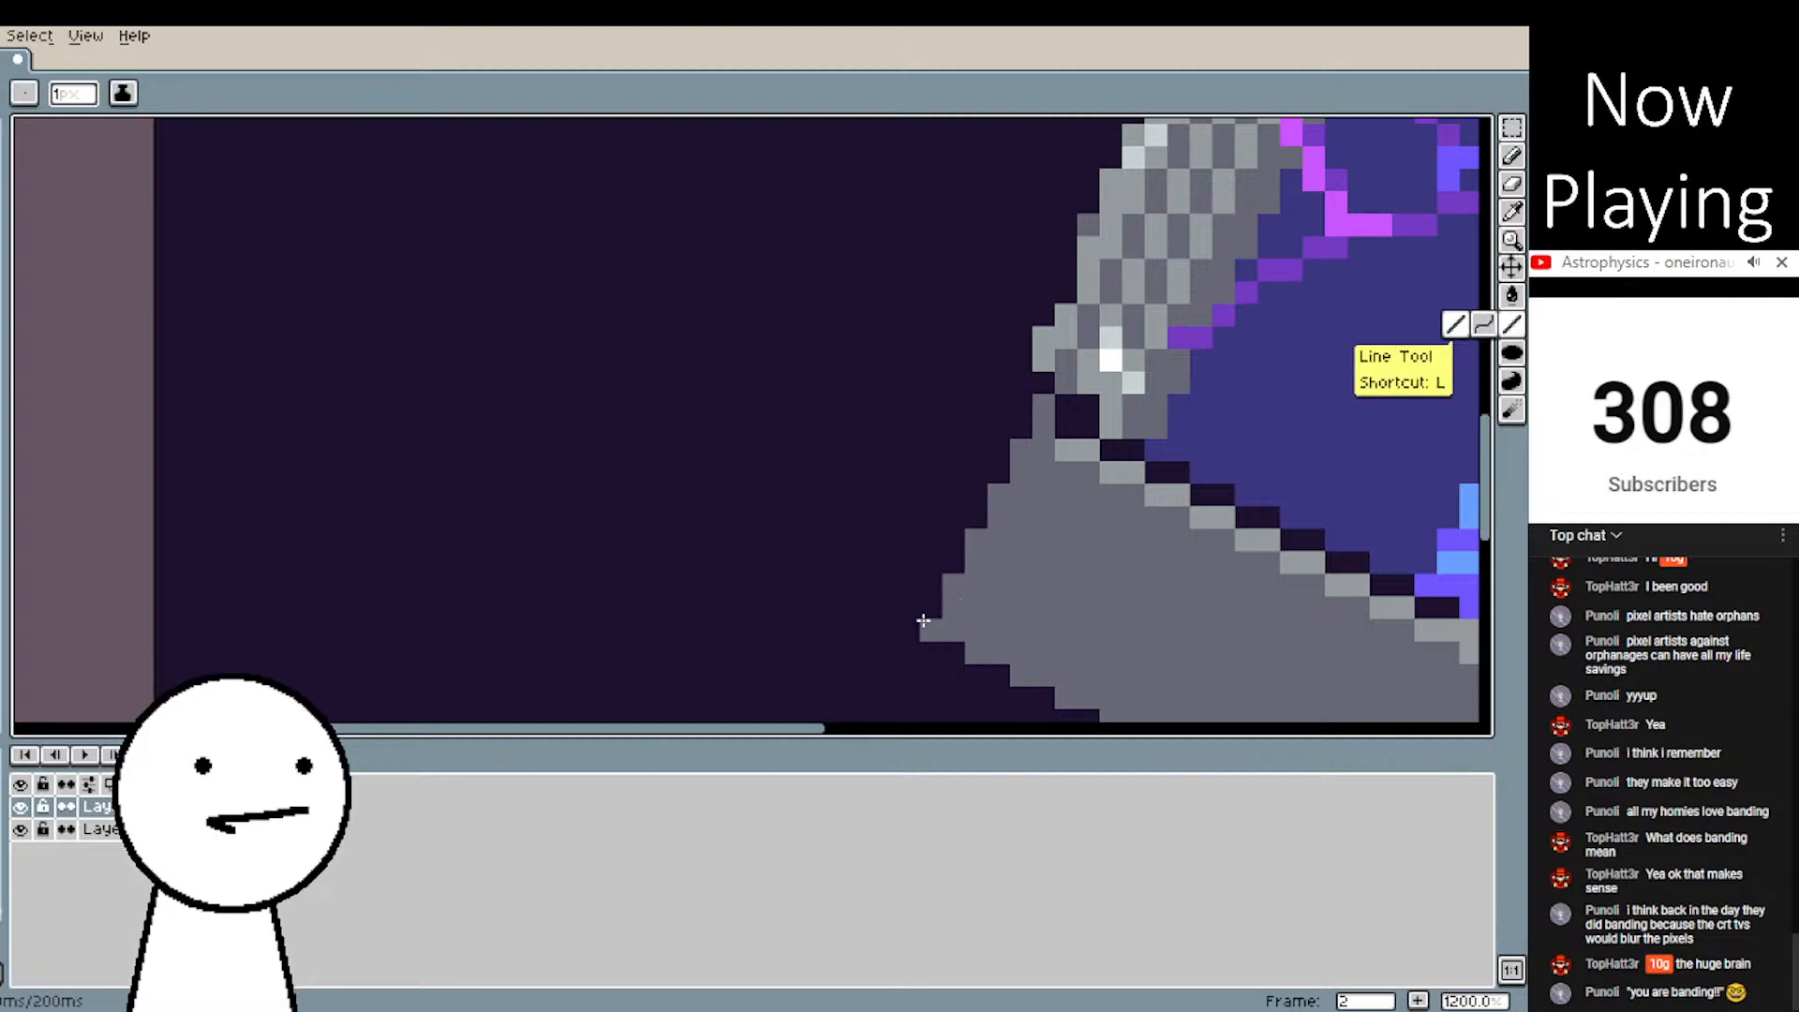
drag(928, 604, 1035, 401)
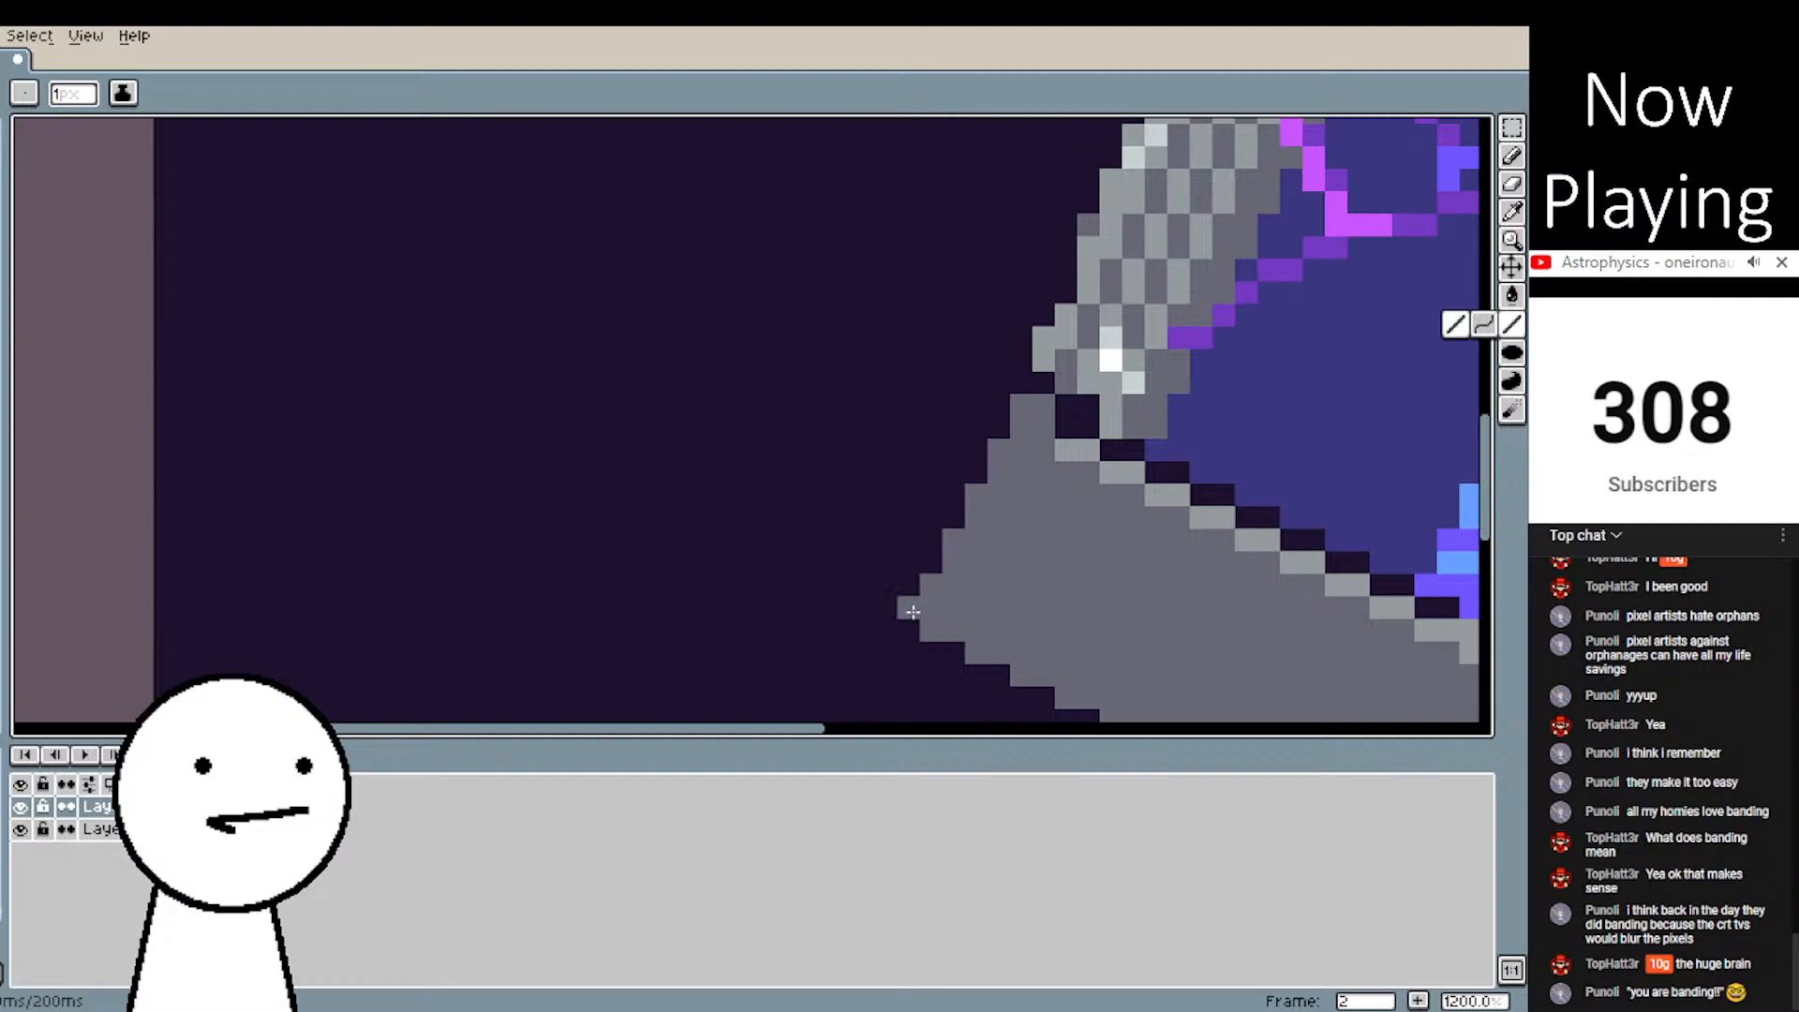
drag(897, 605, 884, 606)
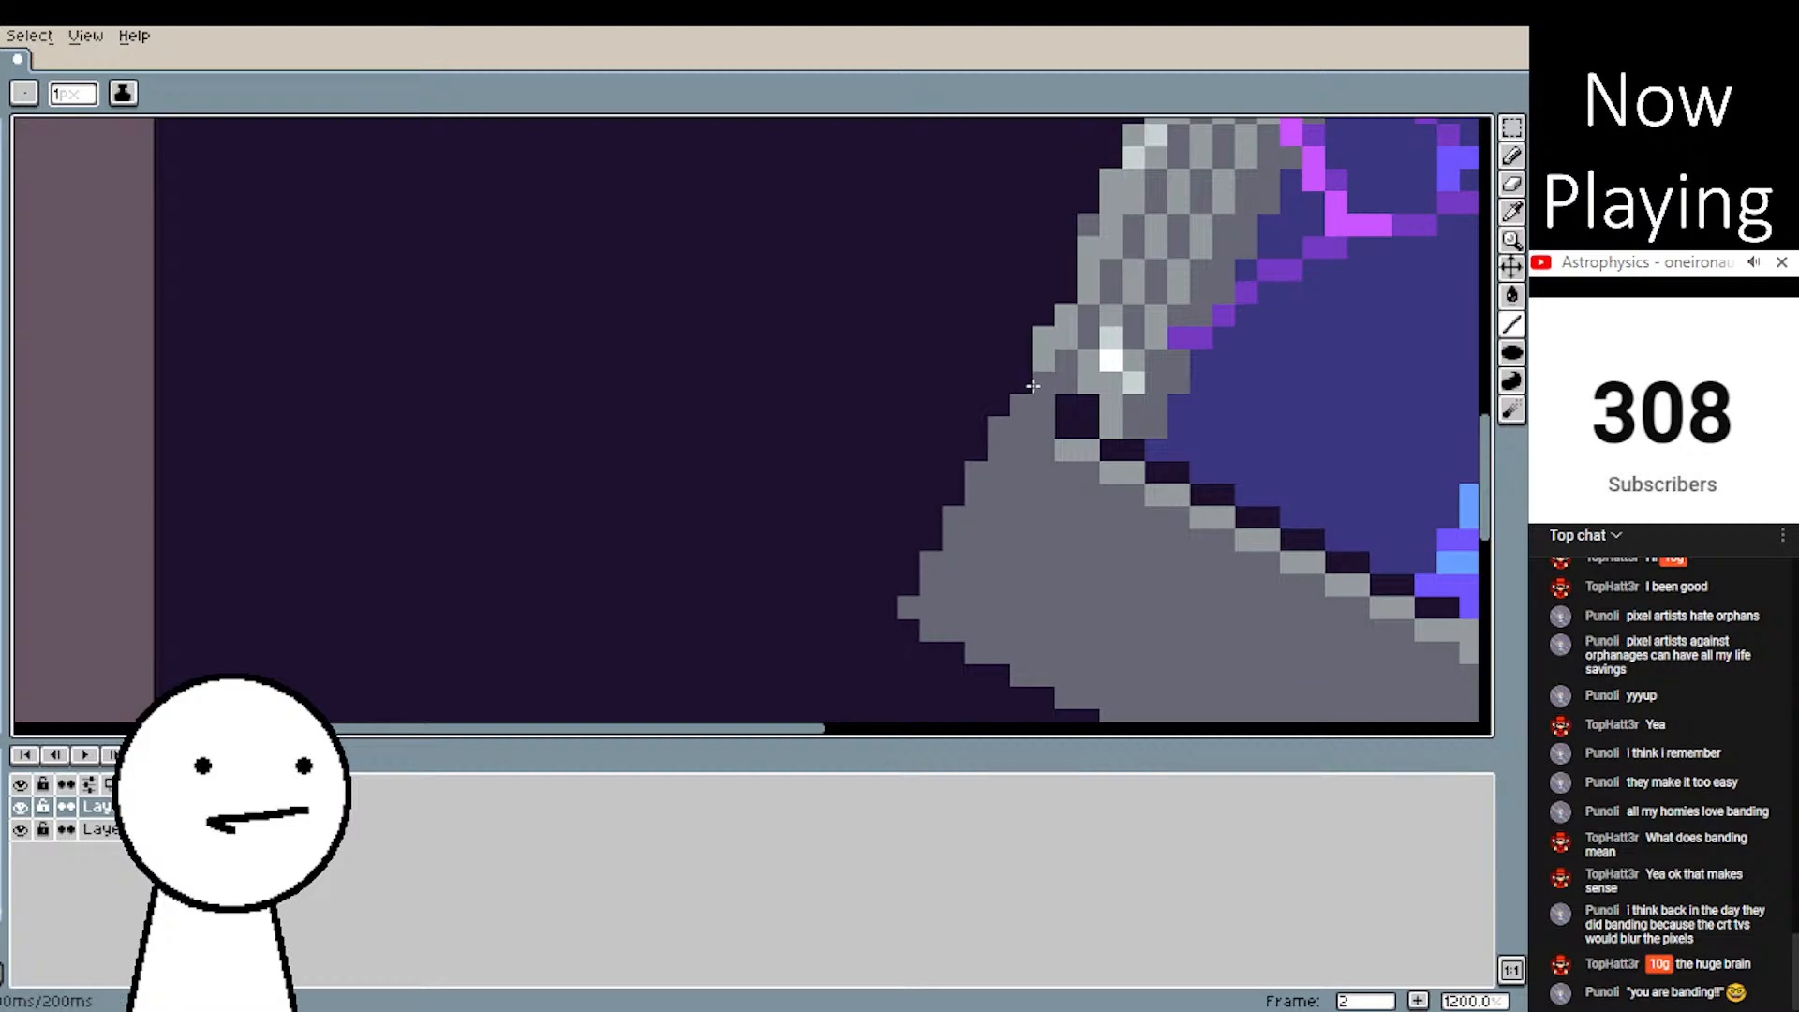
drag(1068, 426, 1088, 408)
click(1068, 406)
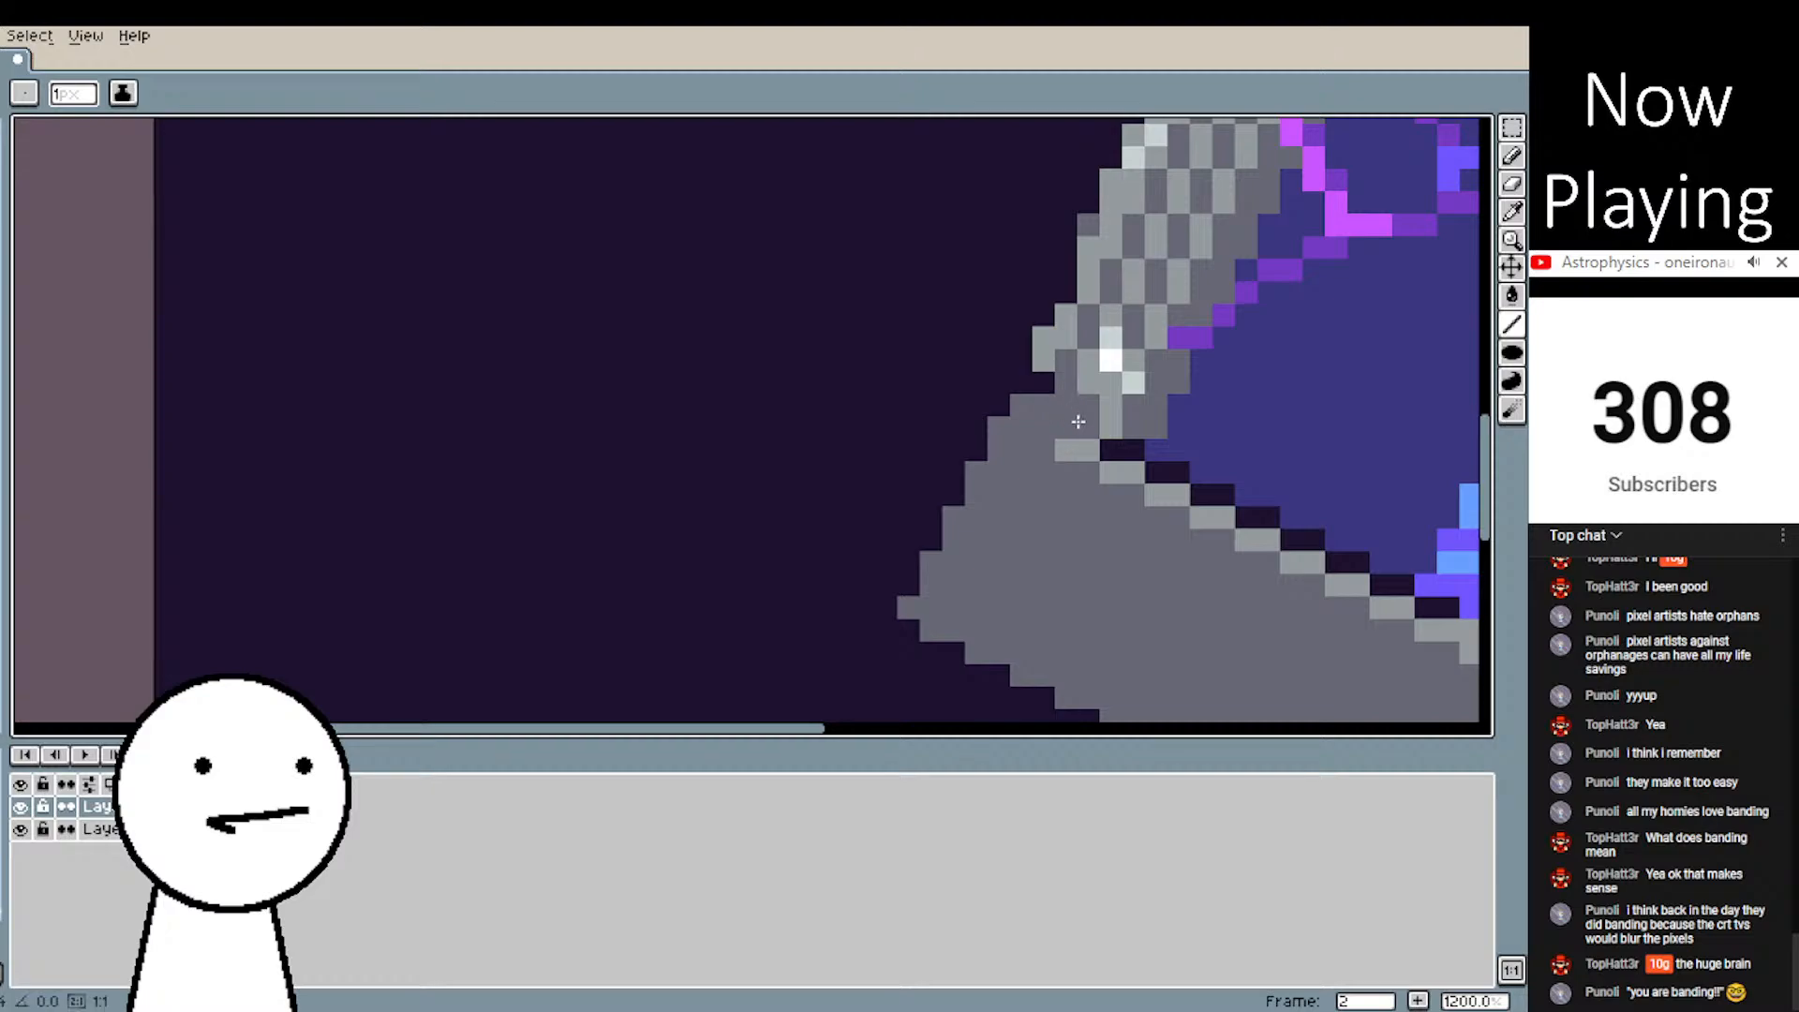
- Draw a dark-grey diagonal line along the gap between the blade's lower edge and the mid-grey guard line
scroll(1079, 422, down, 4)
scroll(1052, 486, up, 3)
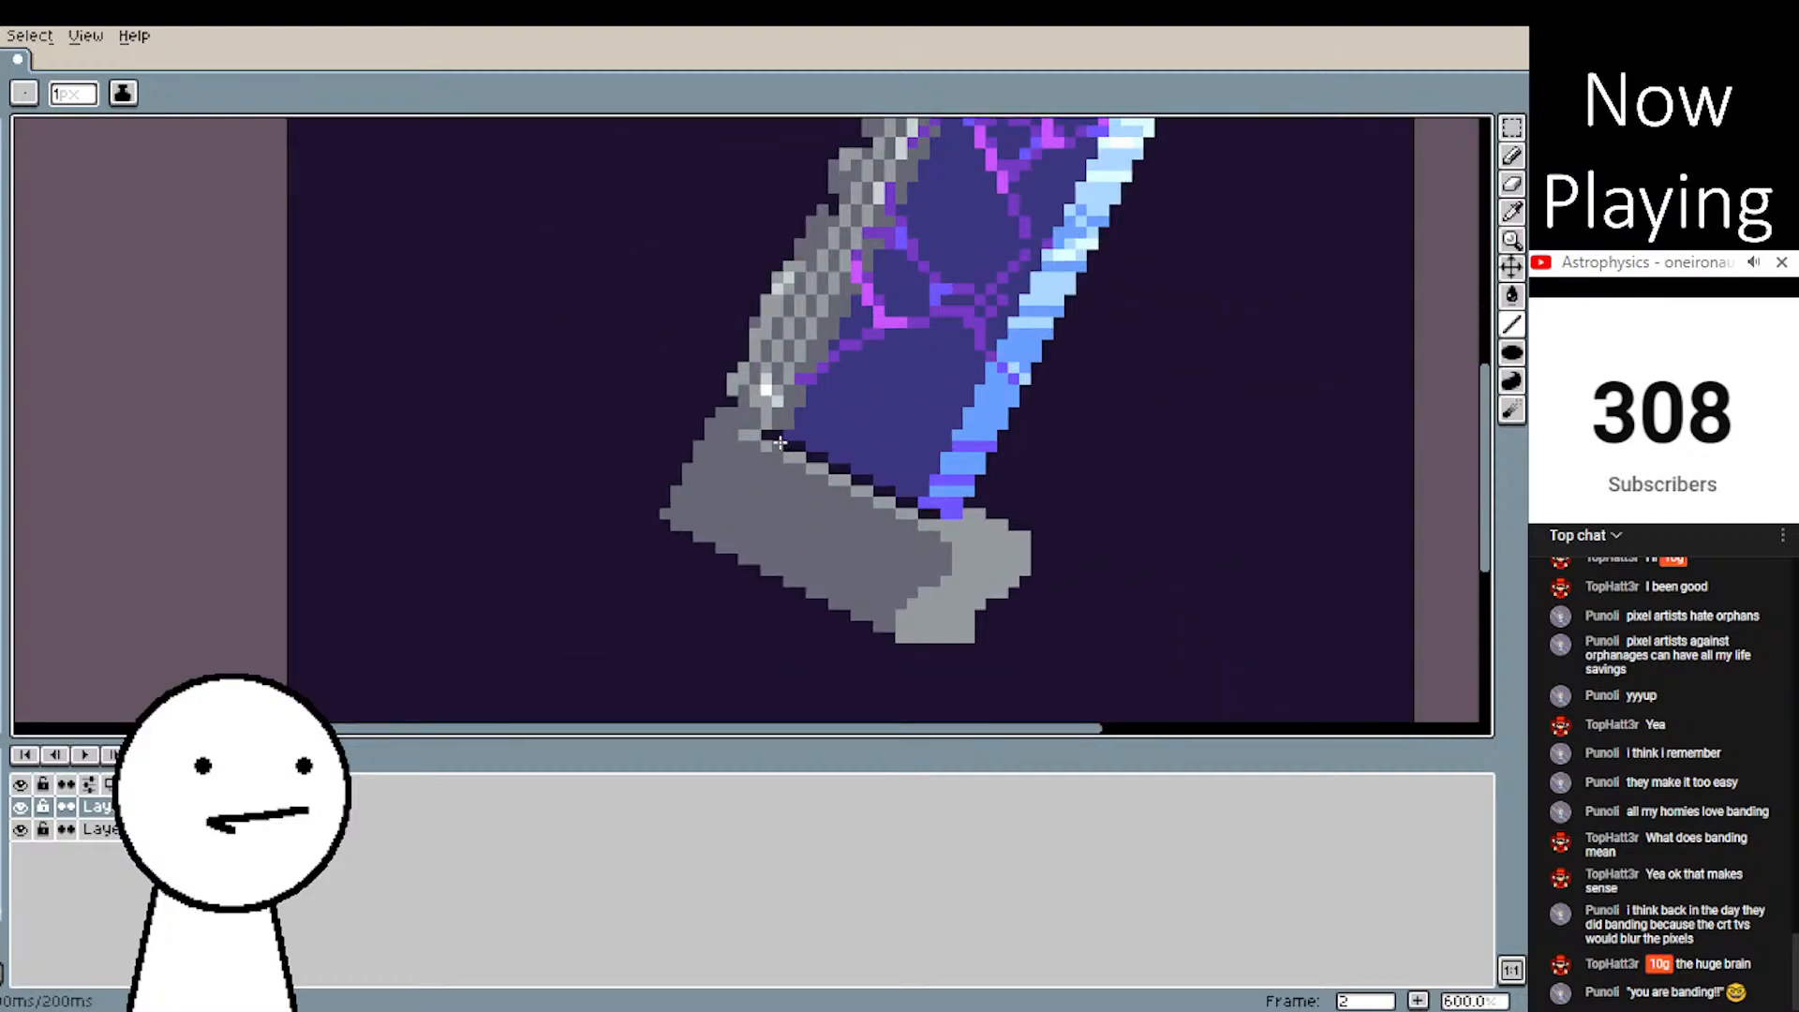
drag(780, 443, 907, 486)
scroll(907, 485, down, 4)
scroll(1051, 454, down, 1)
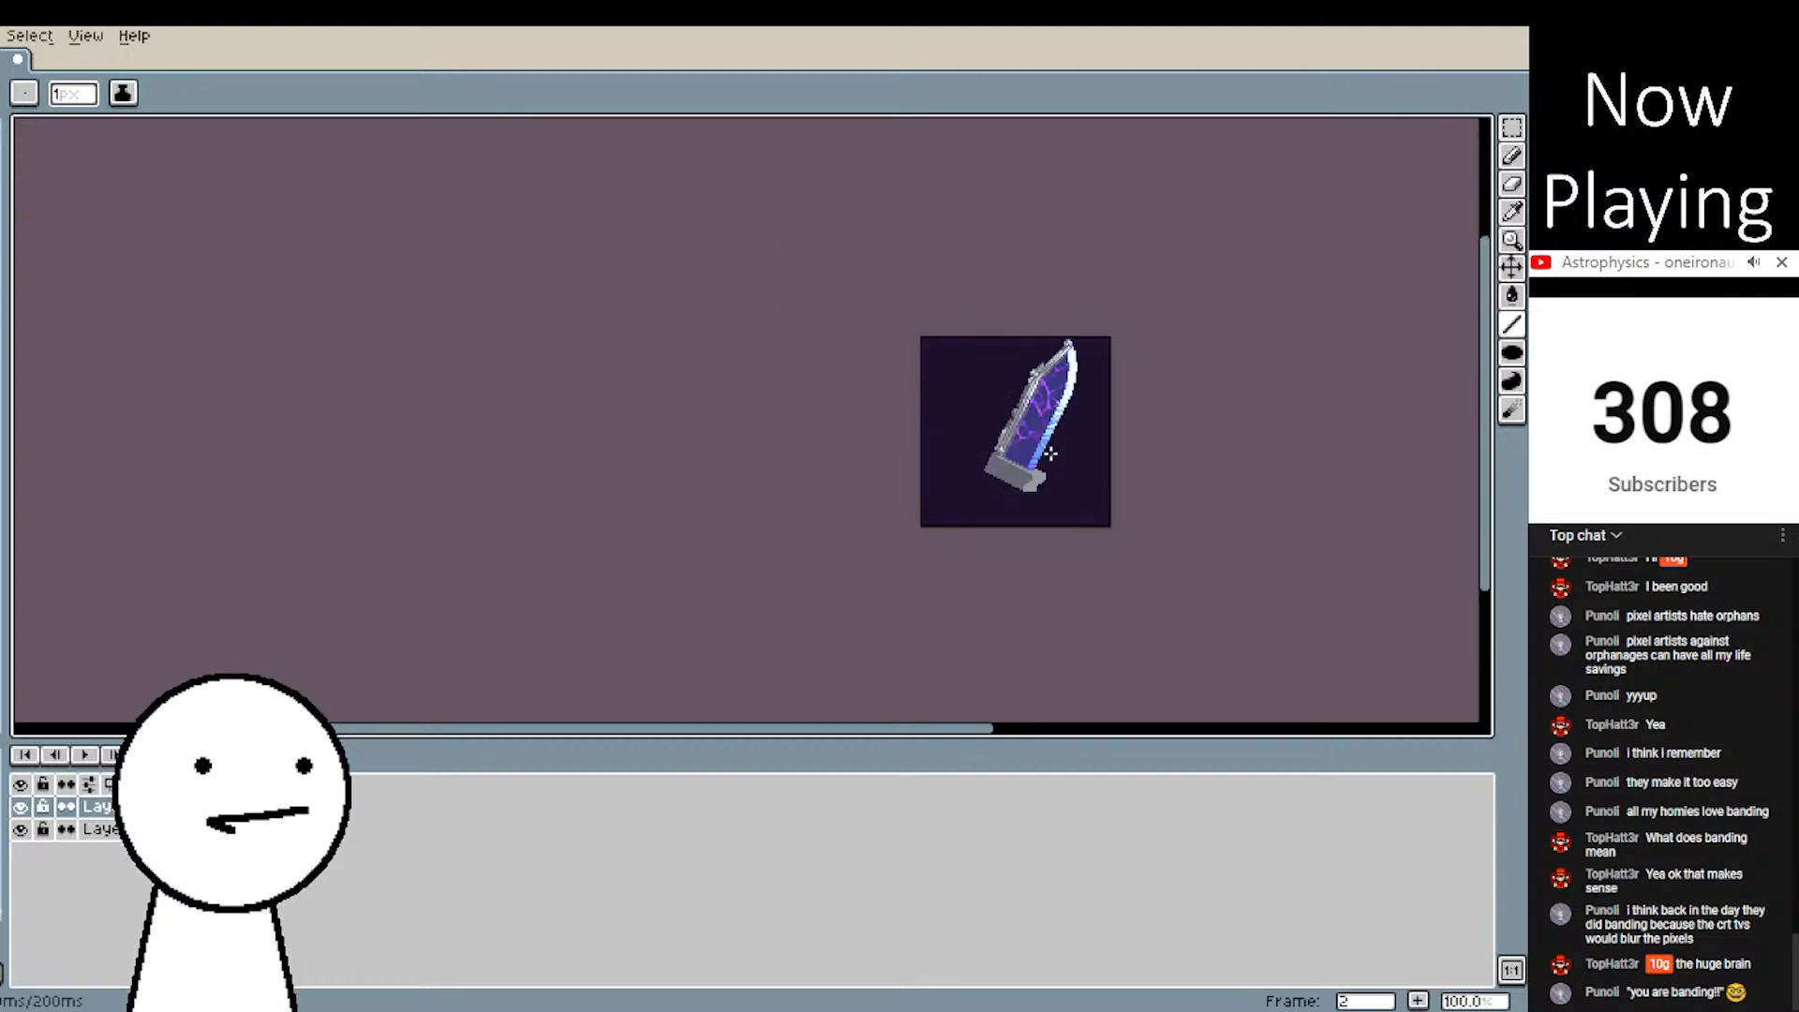
- Examine the blade with its new grey guard block and handle, both as a whole sprite and close up
scroll(1054, 444, up, 2)
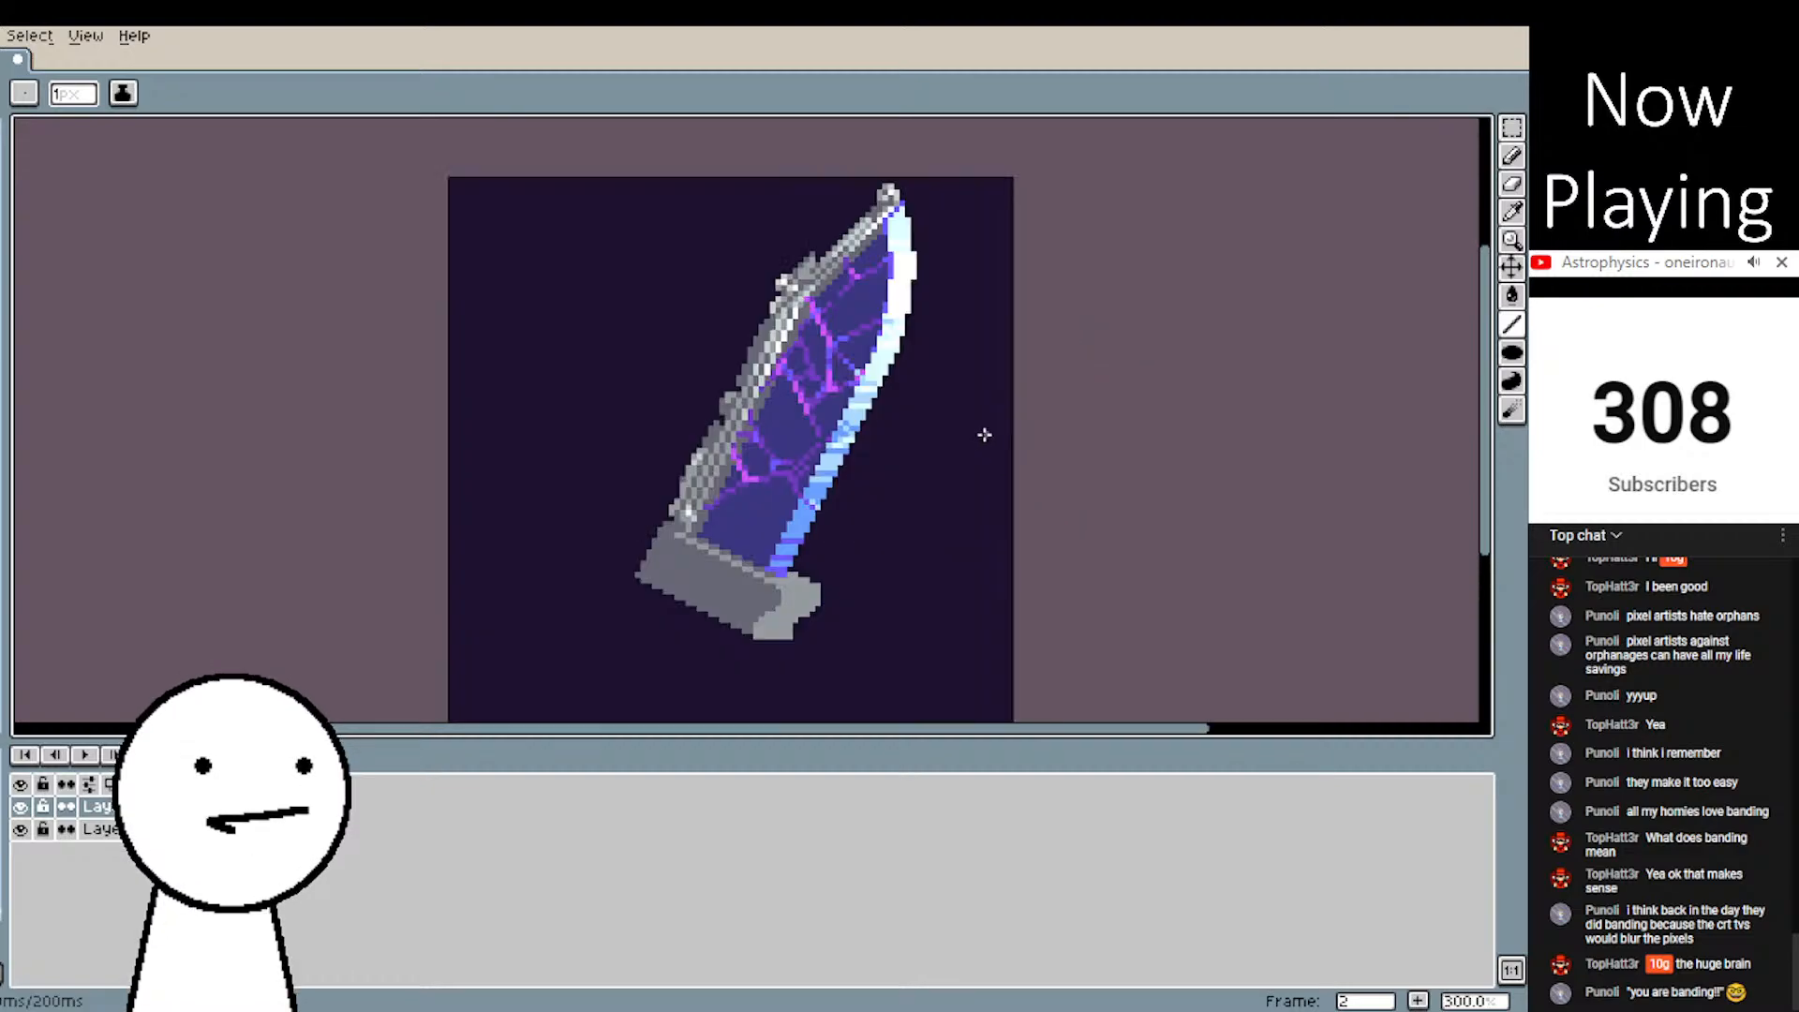
scroll(589, 463, down, 2)
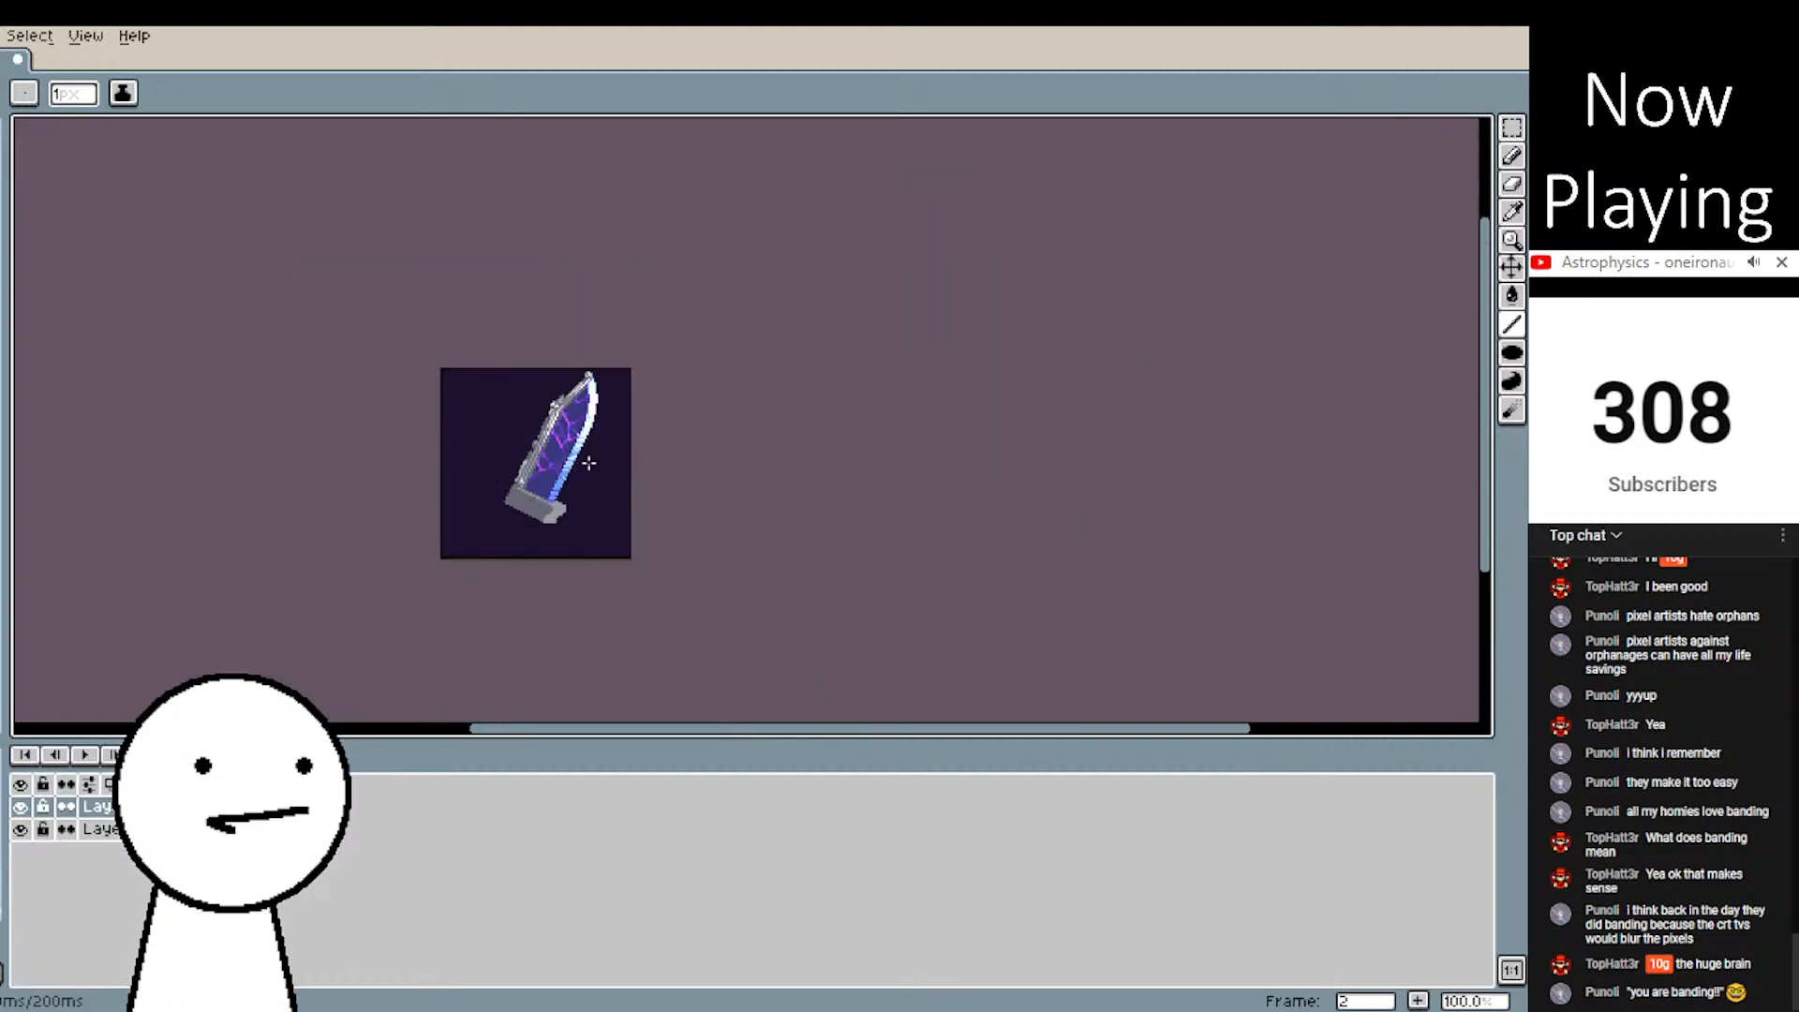
scroll(589, 501, up, 8)
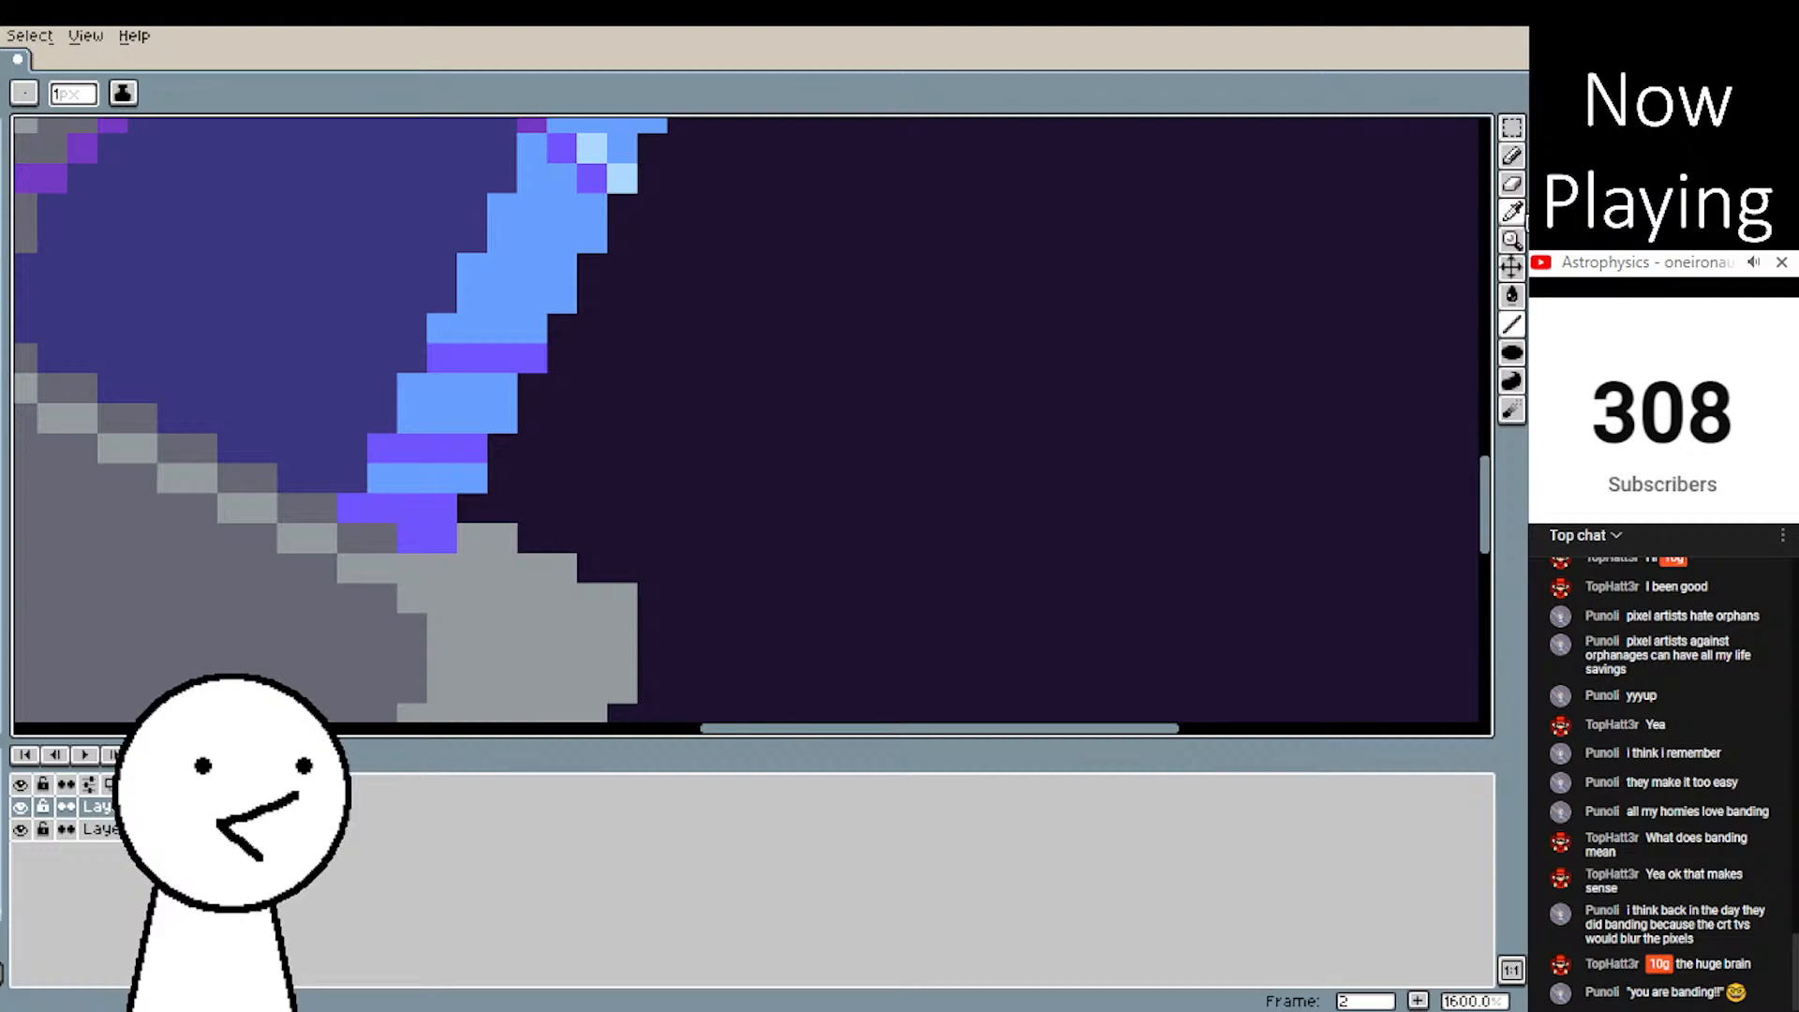
key(i)
scroll(666, 290, down, 3)
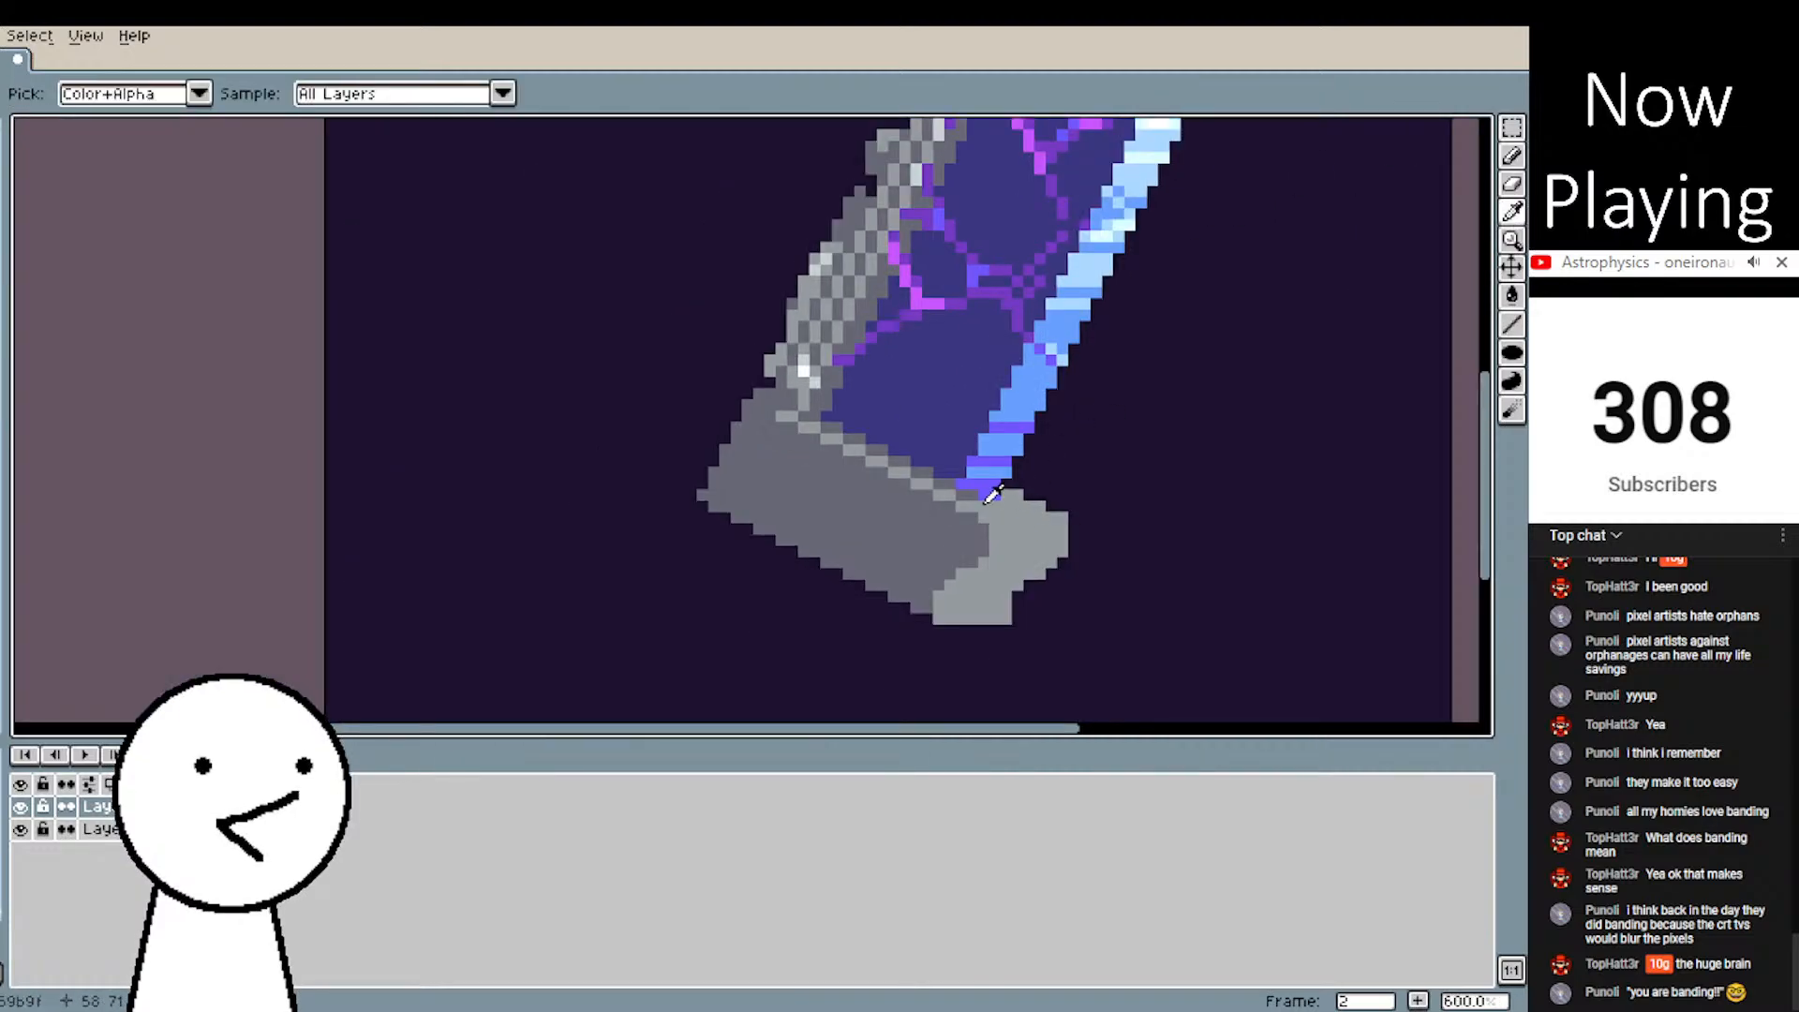
scroll(643, 312, down, 4)
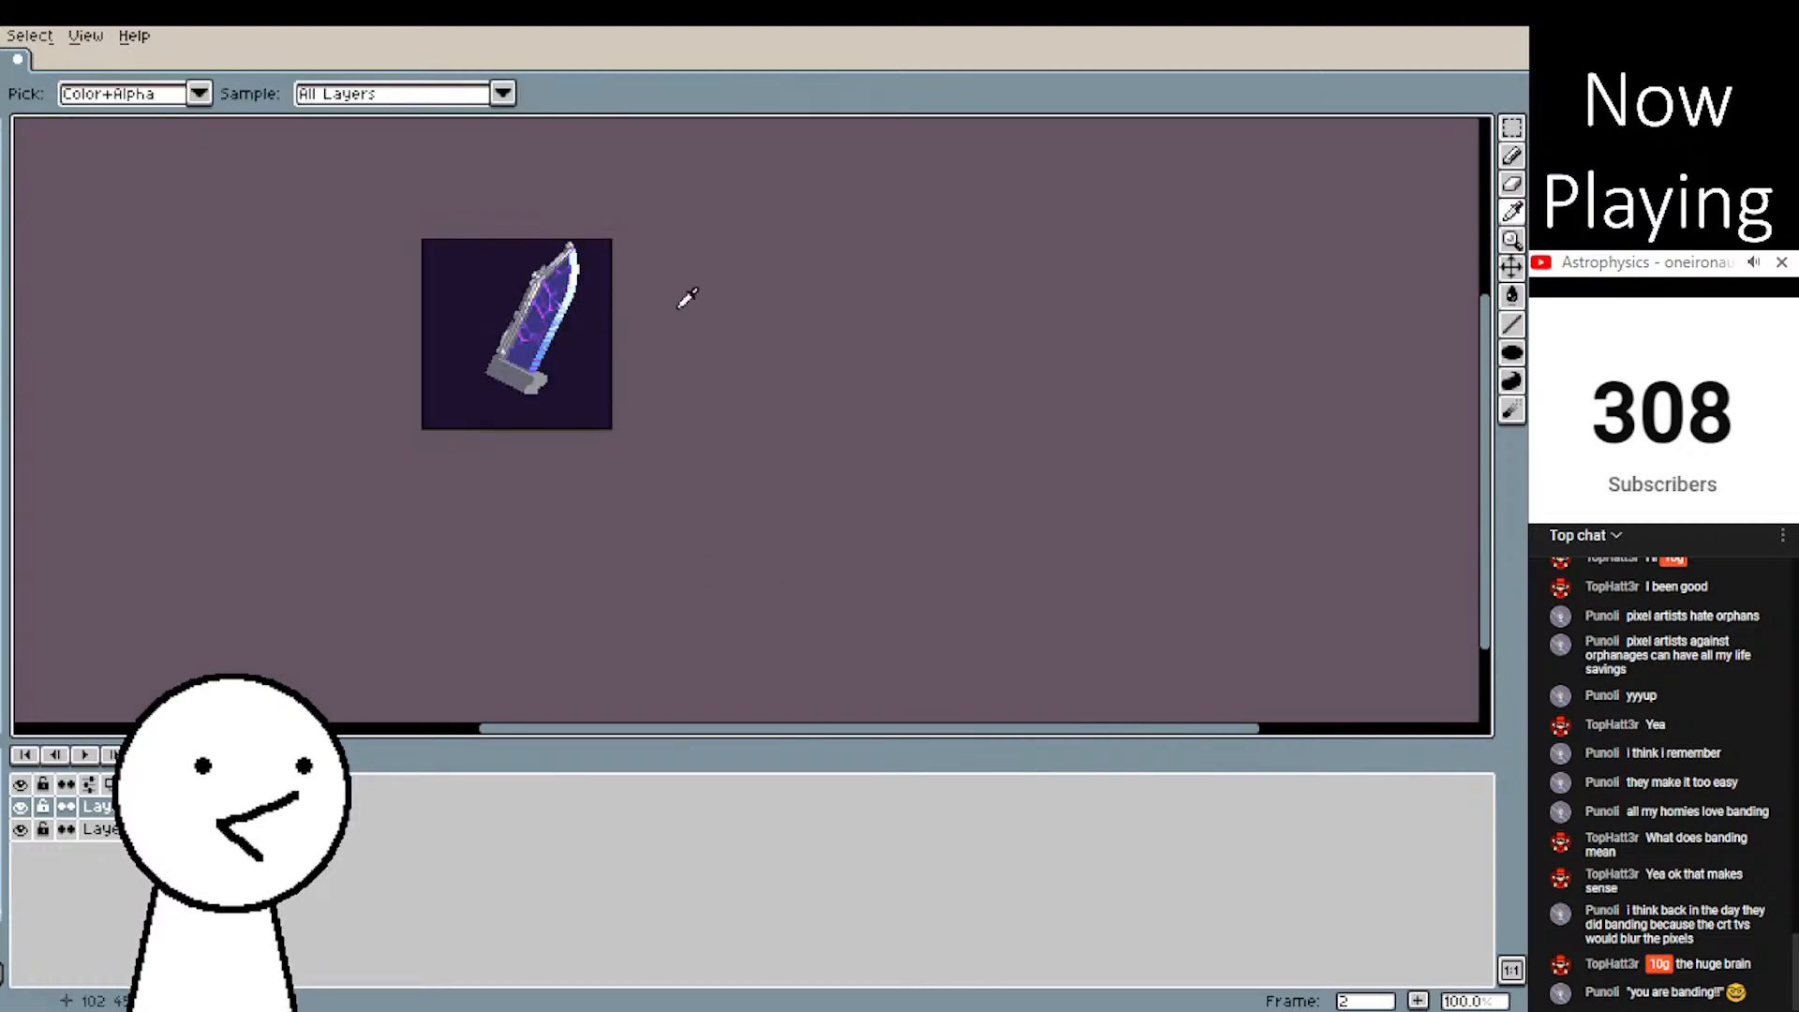
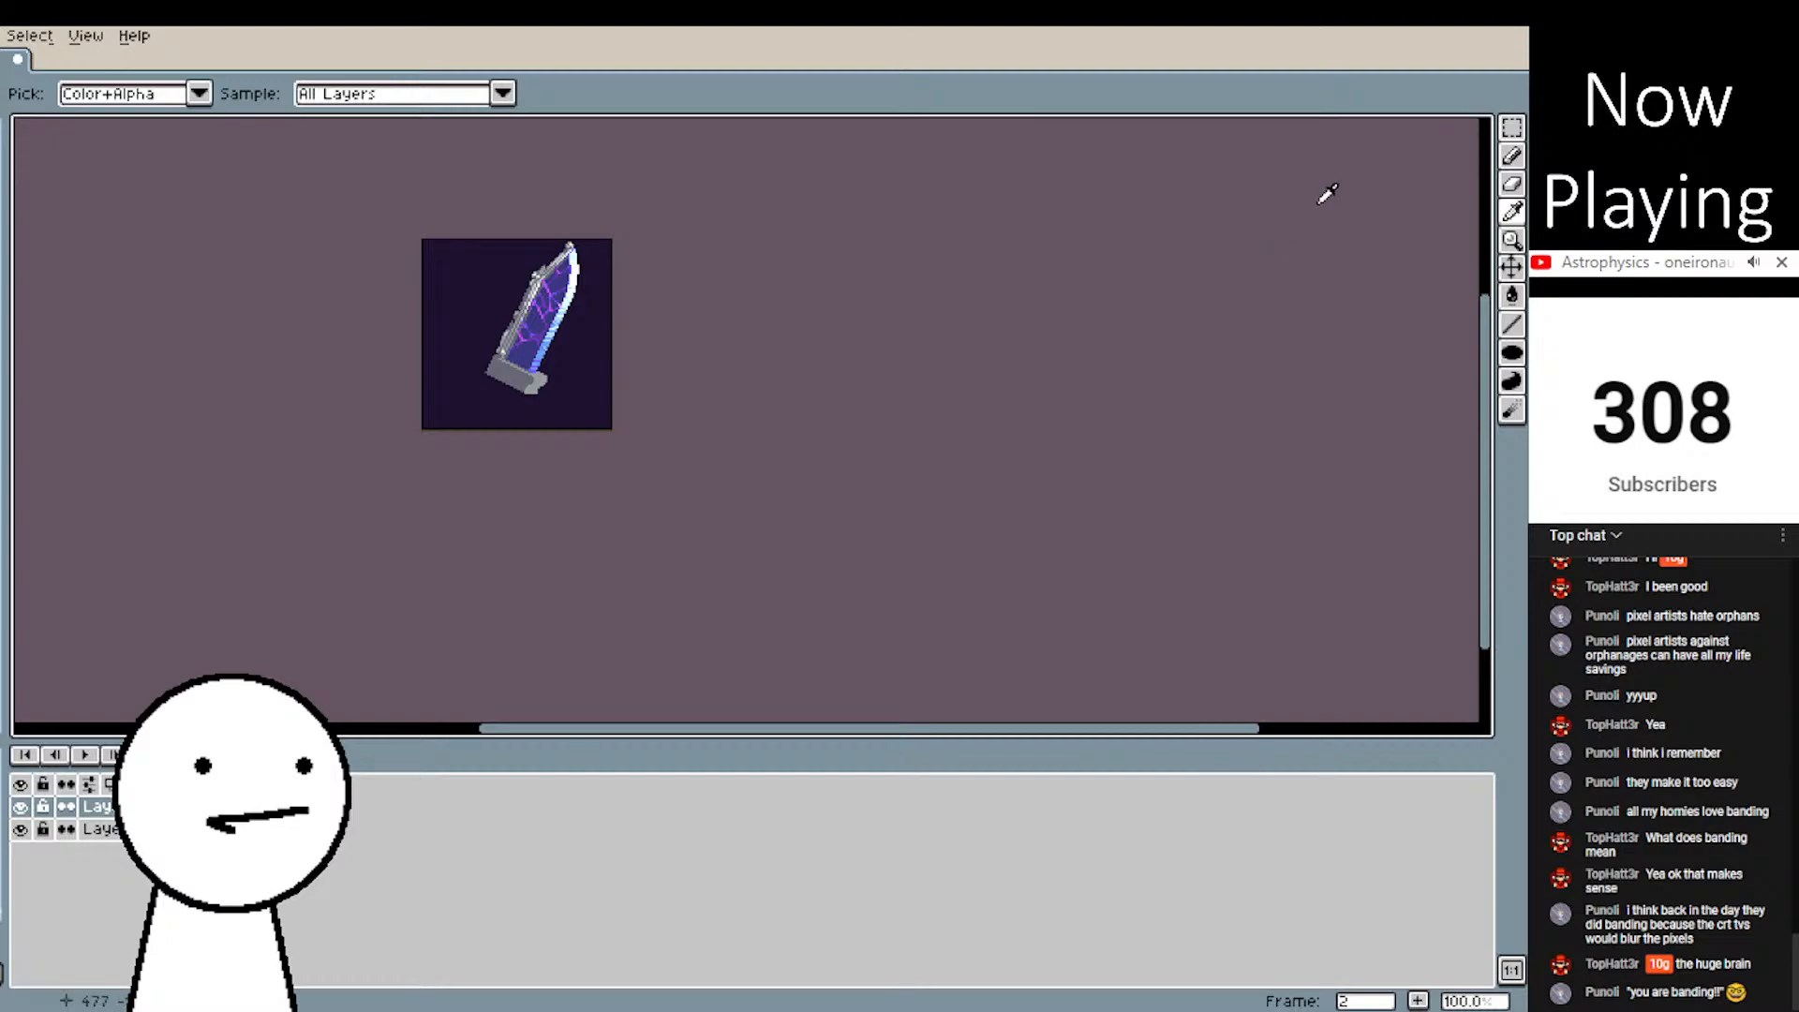
scroll(501, 318, up, 4)
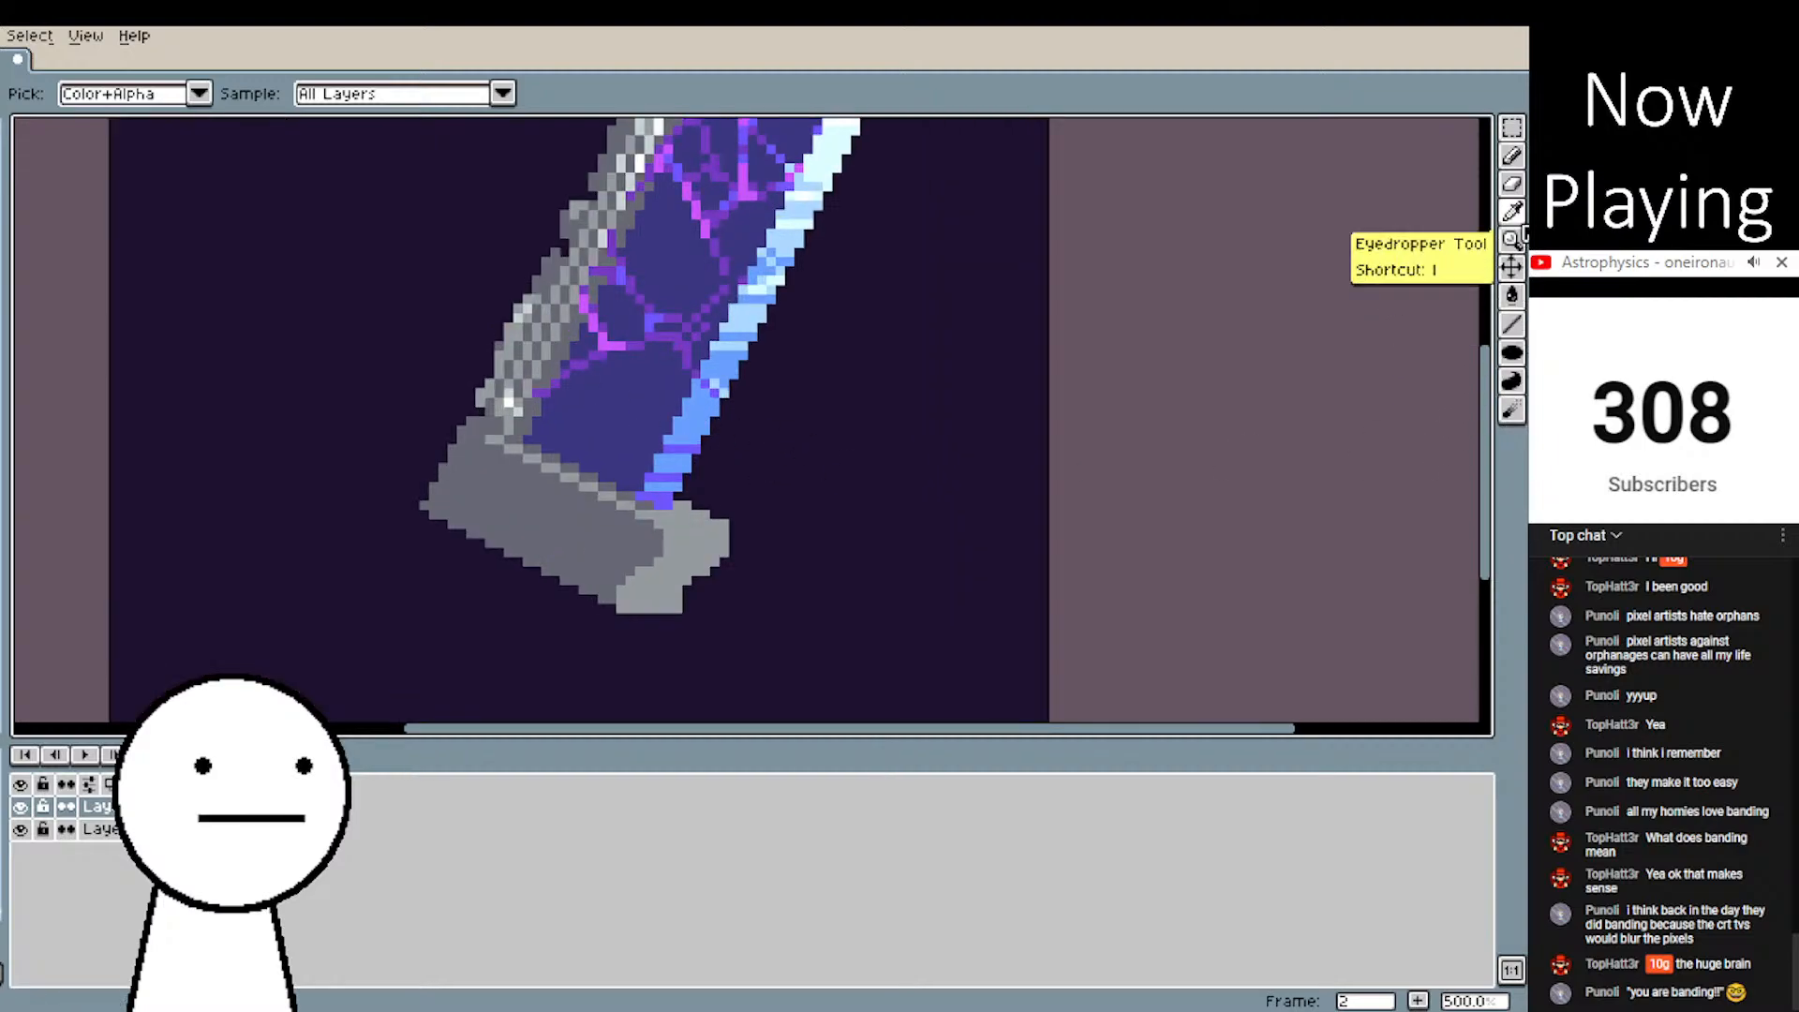
drag(931, 390, 933, 391)
scroll(757, 505, down, 2)
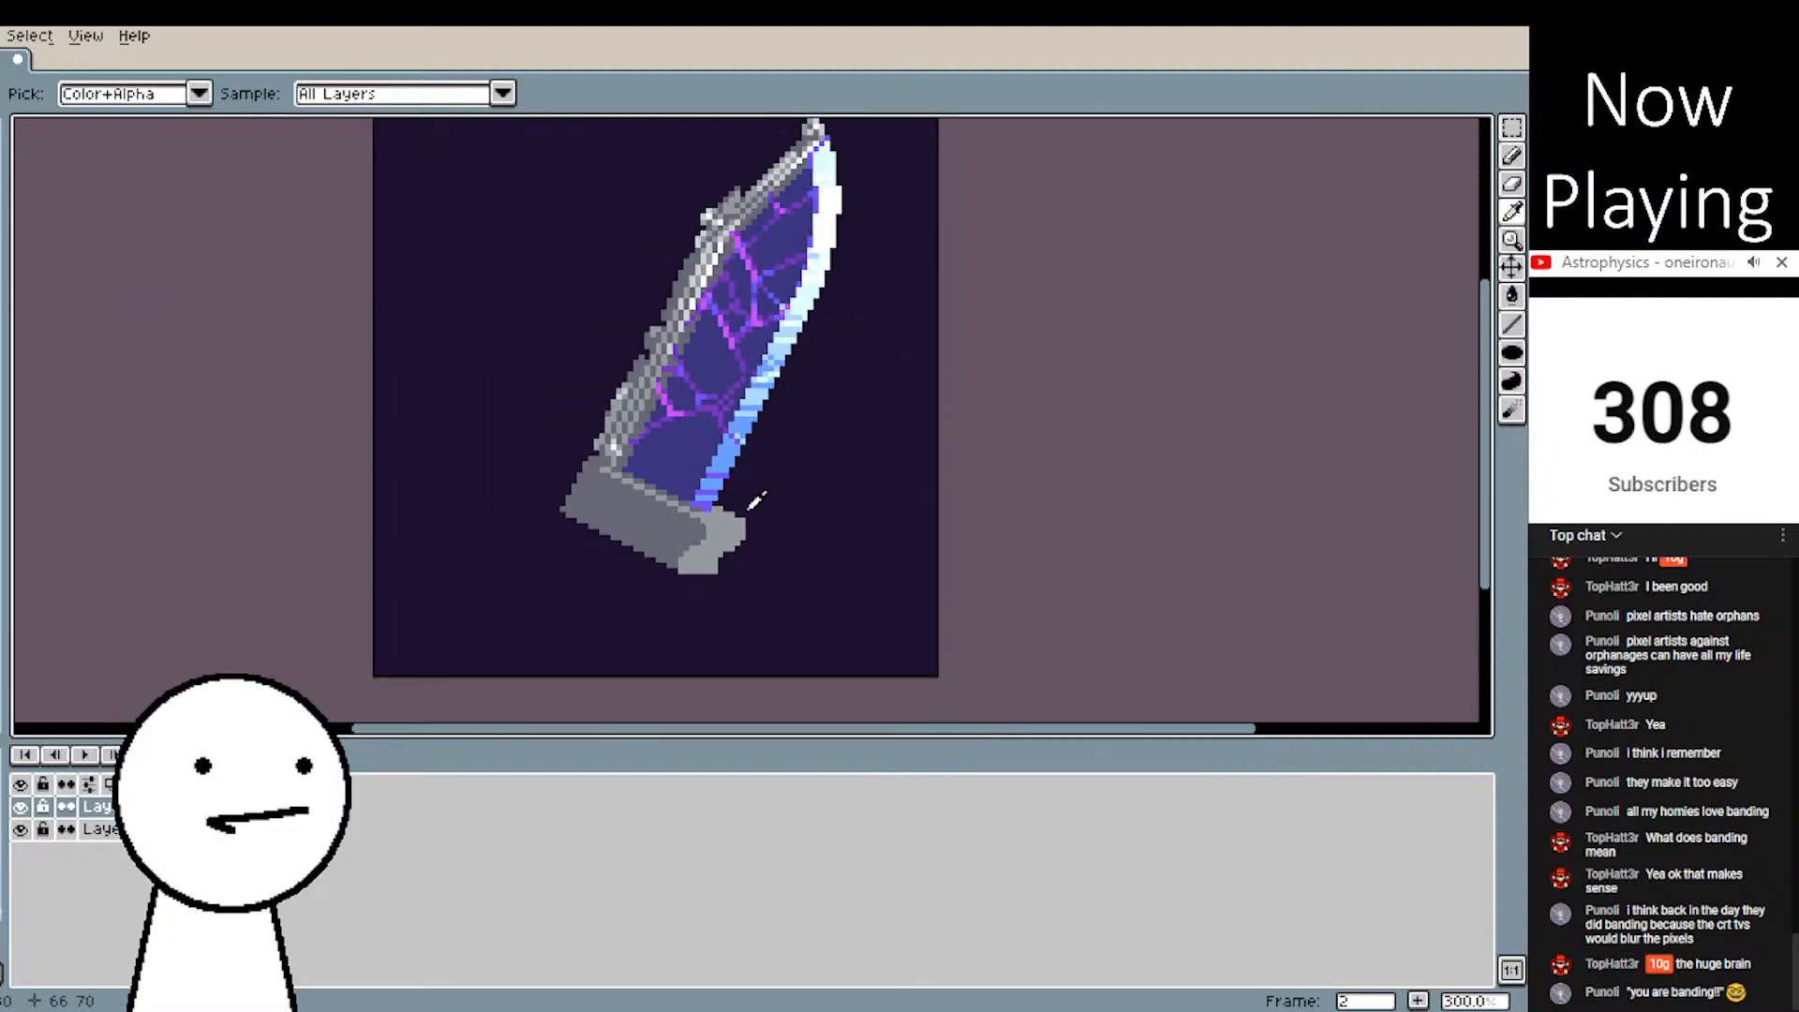
scroll(752, 506, up, 3)
drag(643, 504, 670, 476)
drag(1152, 500, 967, 375)
scroll(667, 337, down, 4)
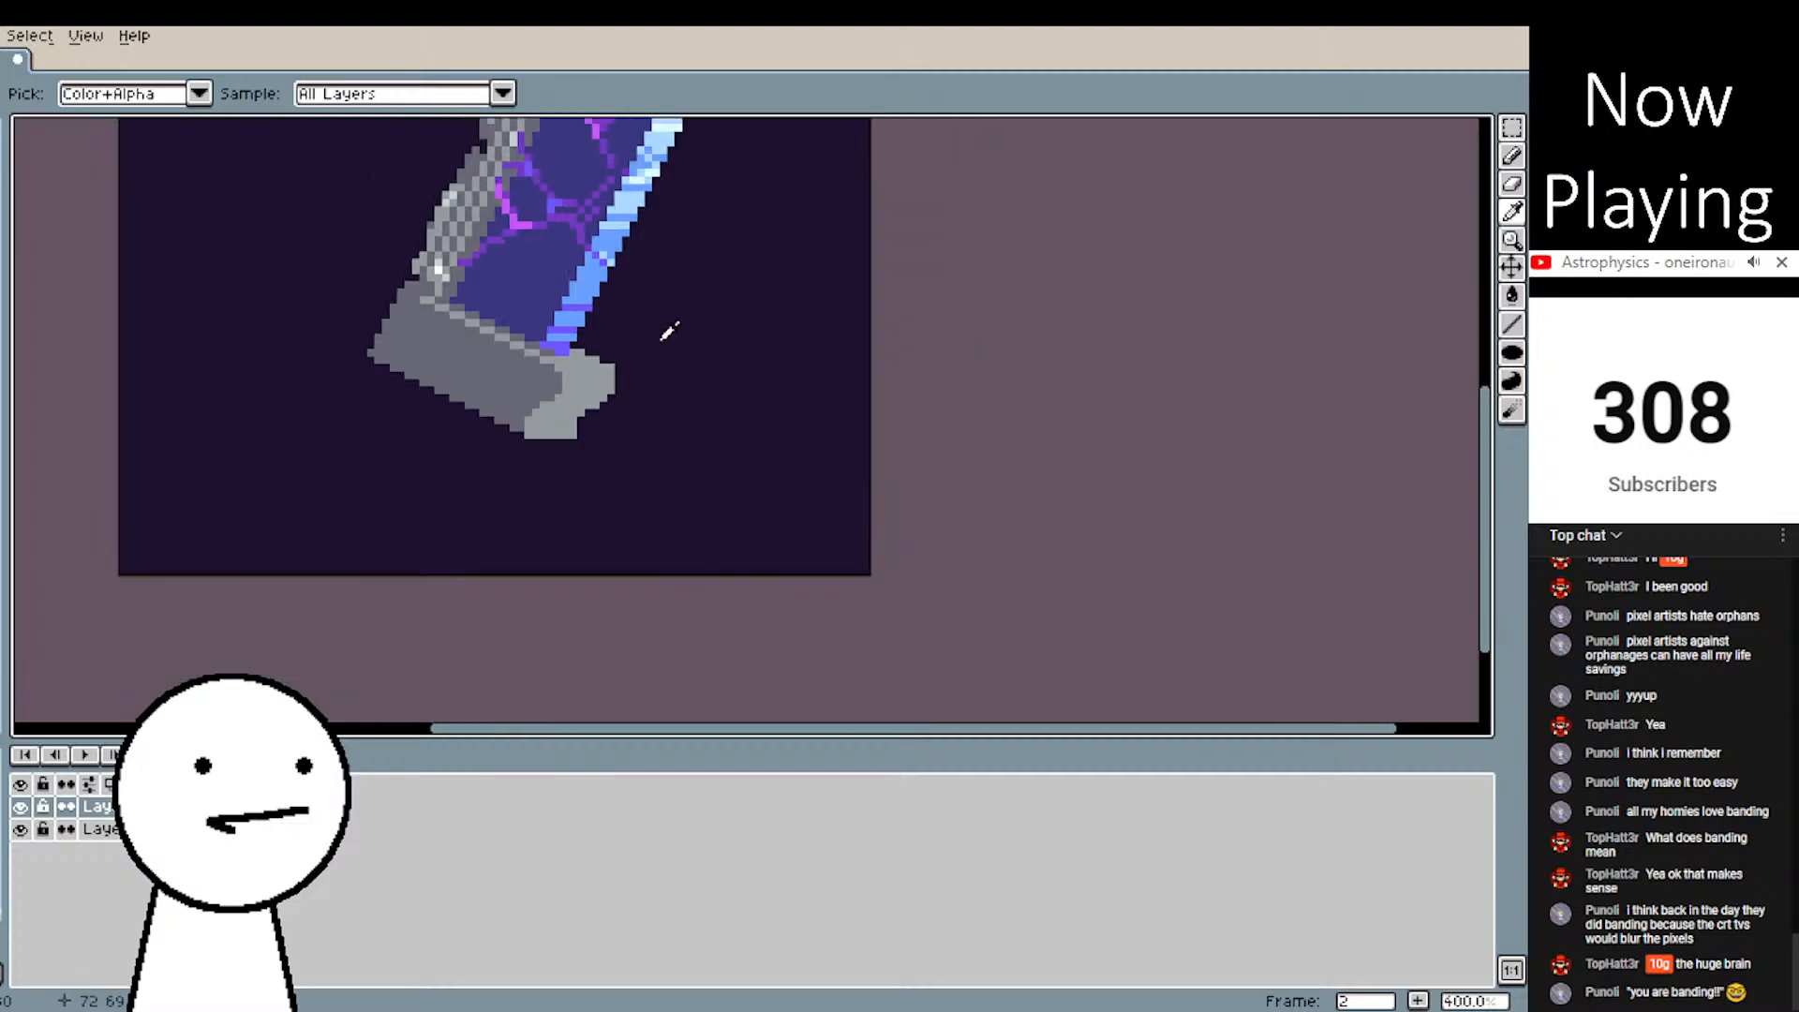
scroll(671, 281, up, 3)
drag(769, 438, 781, 275)
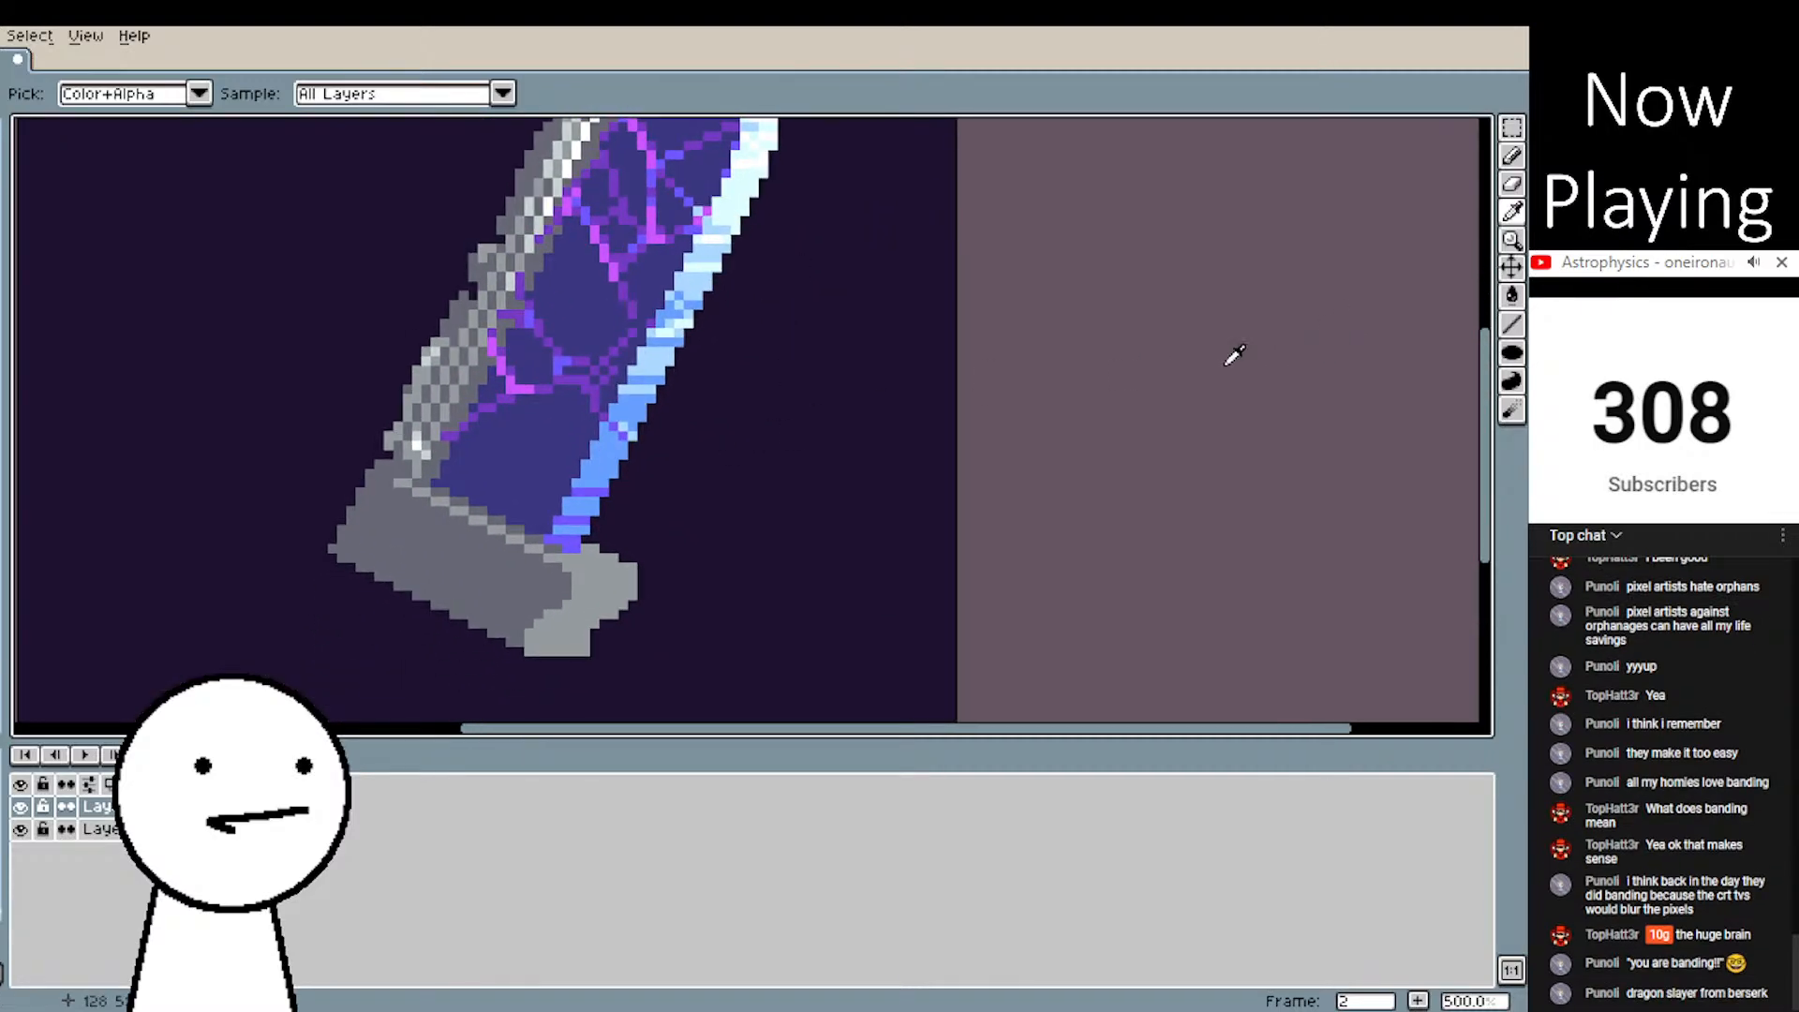
drag(1155, 460, 1068, 375)
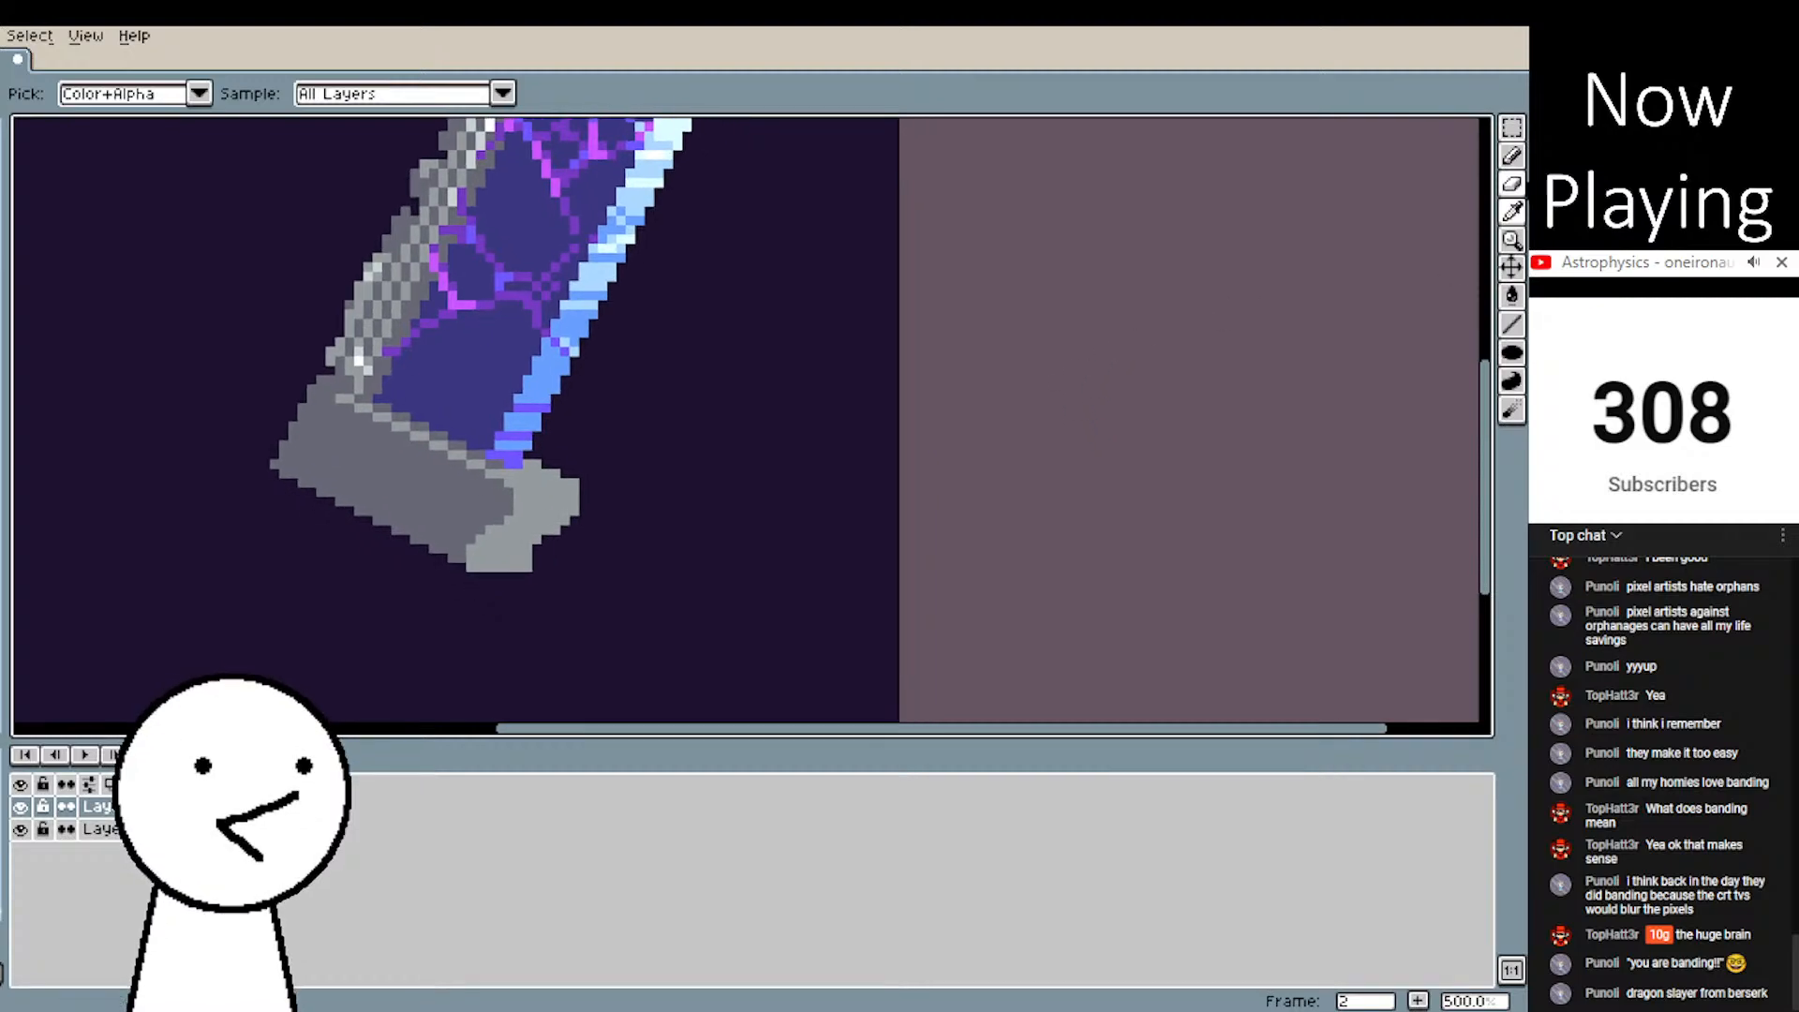
scroll(1277, 413, up, 2)
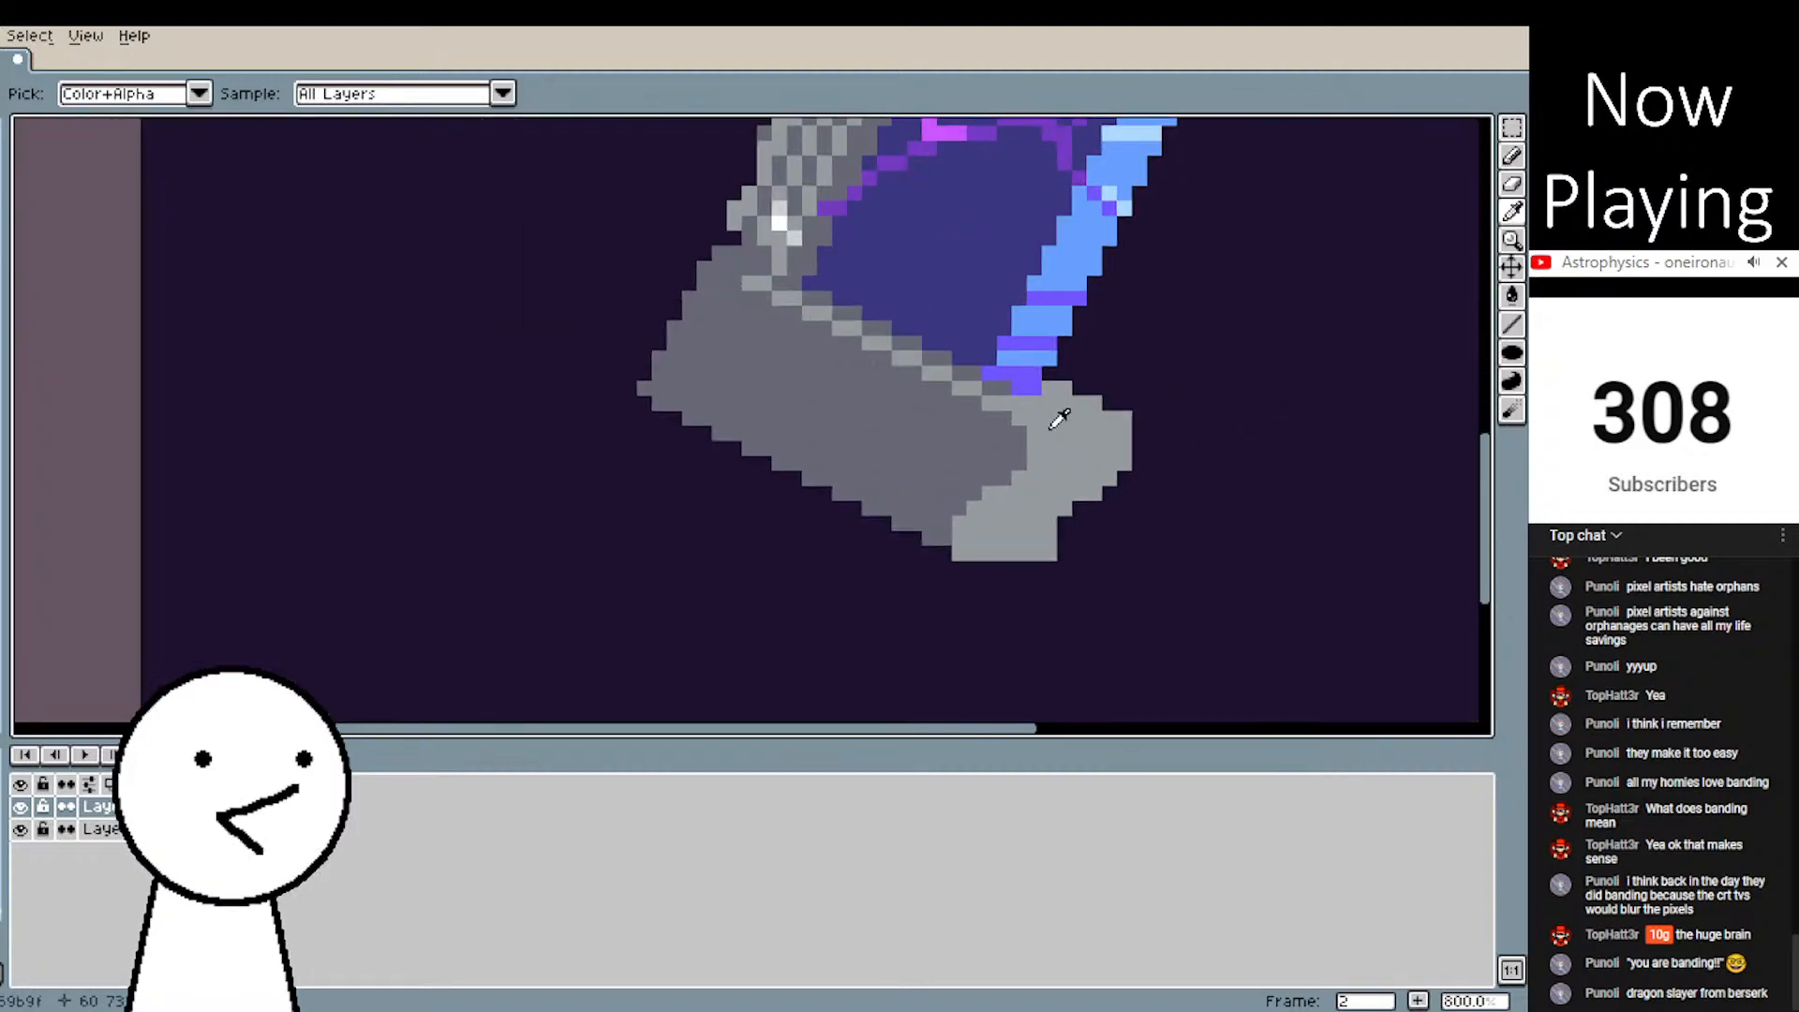
- Try to erase the upper outer corner pixel of the mid-grey handle
click(1511, 324)
drag(1209, 433, 960, 442)
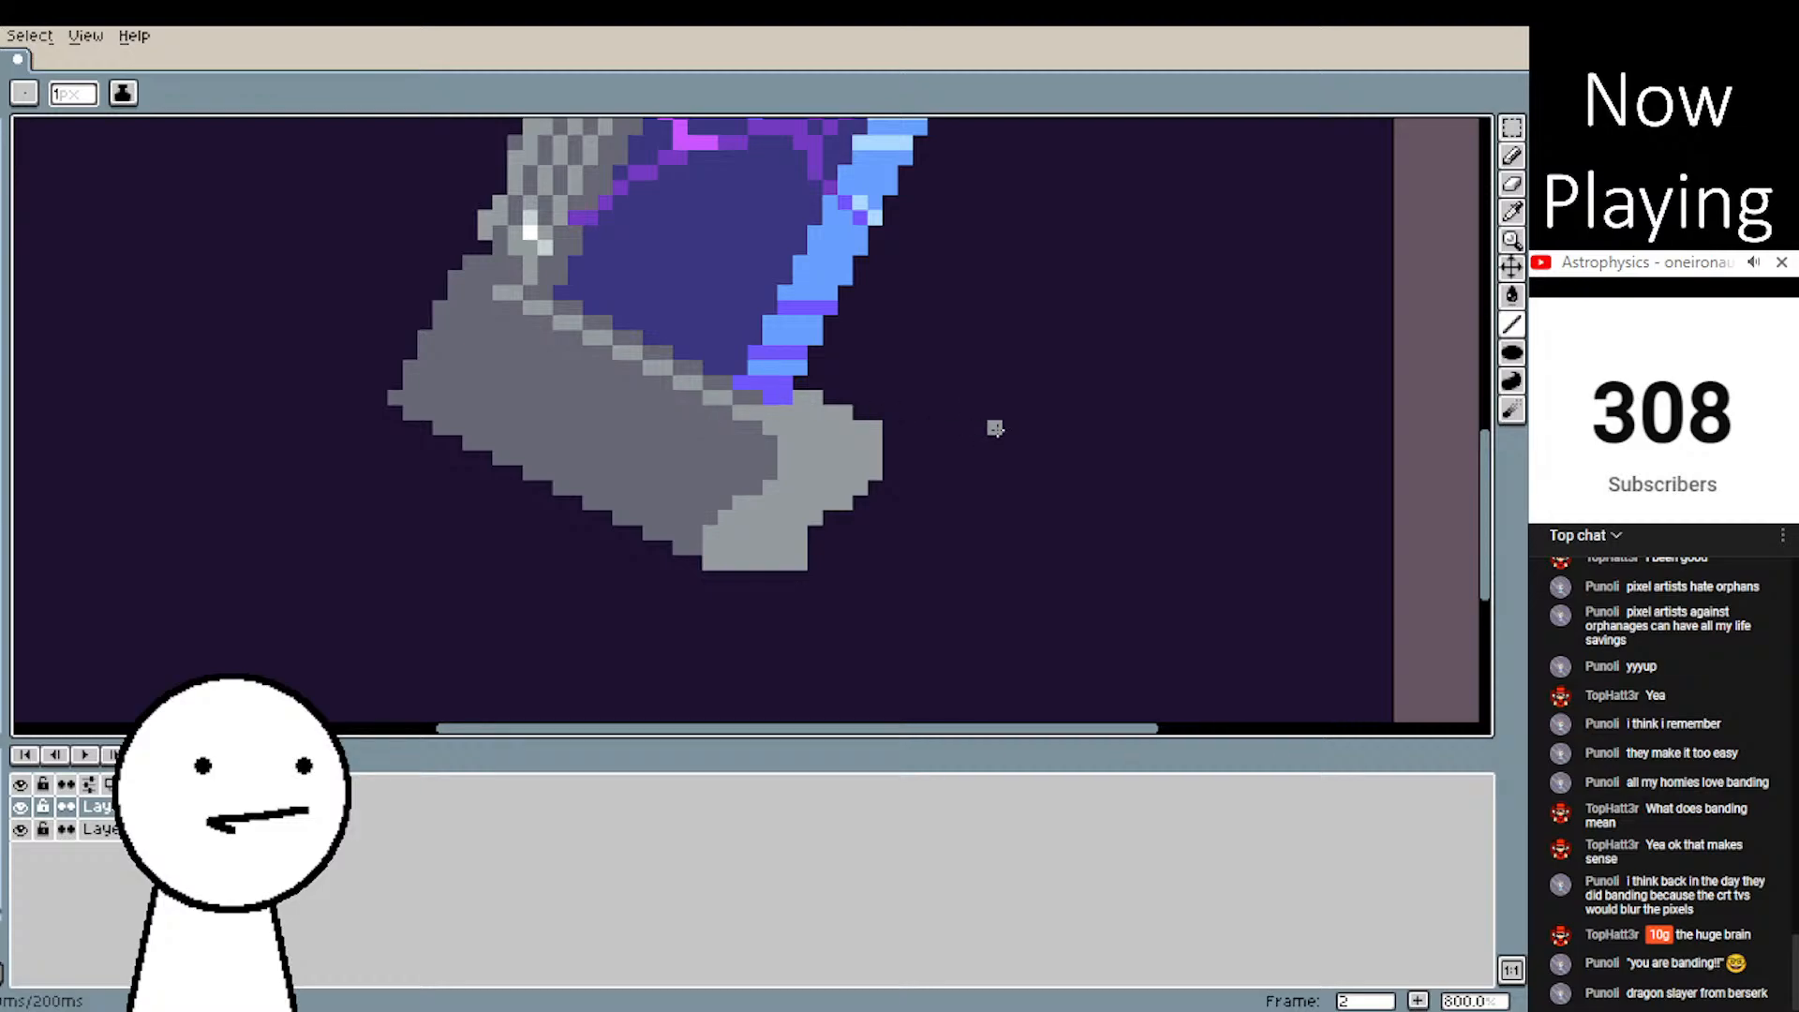
scroll(836, 470, up, 5)
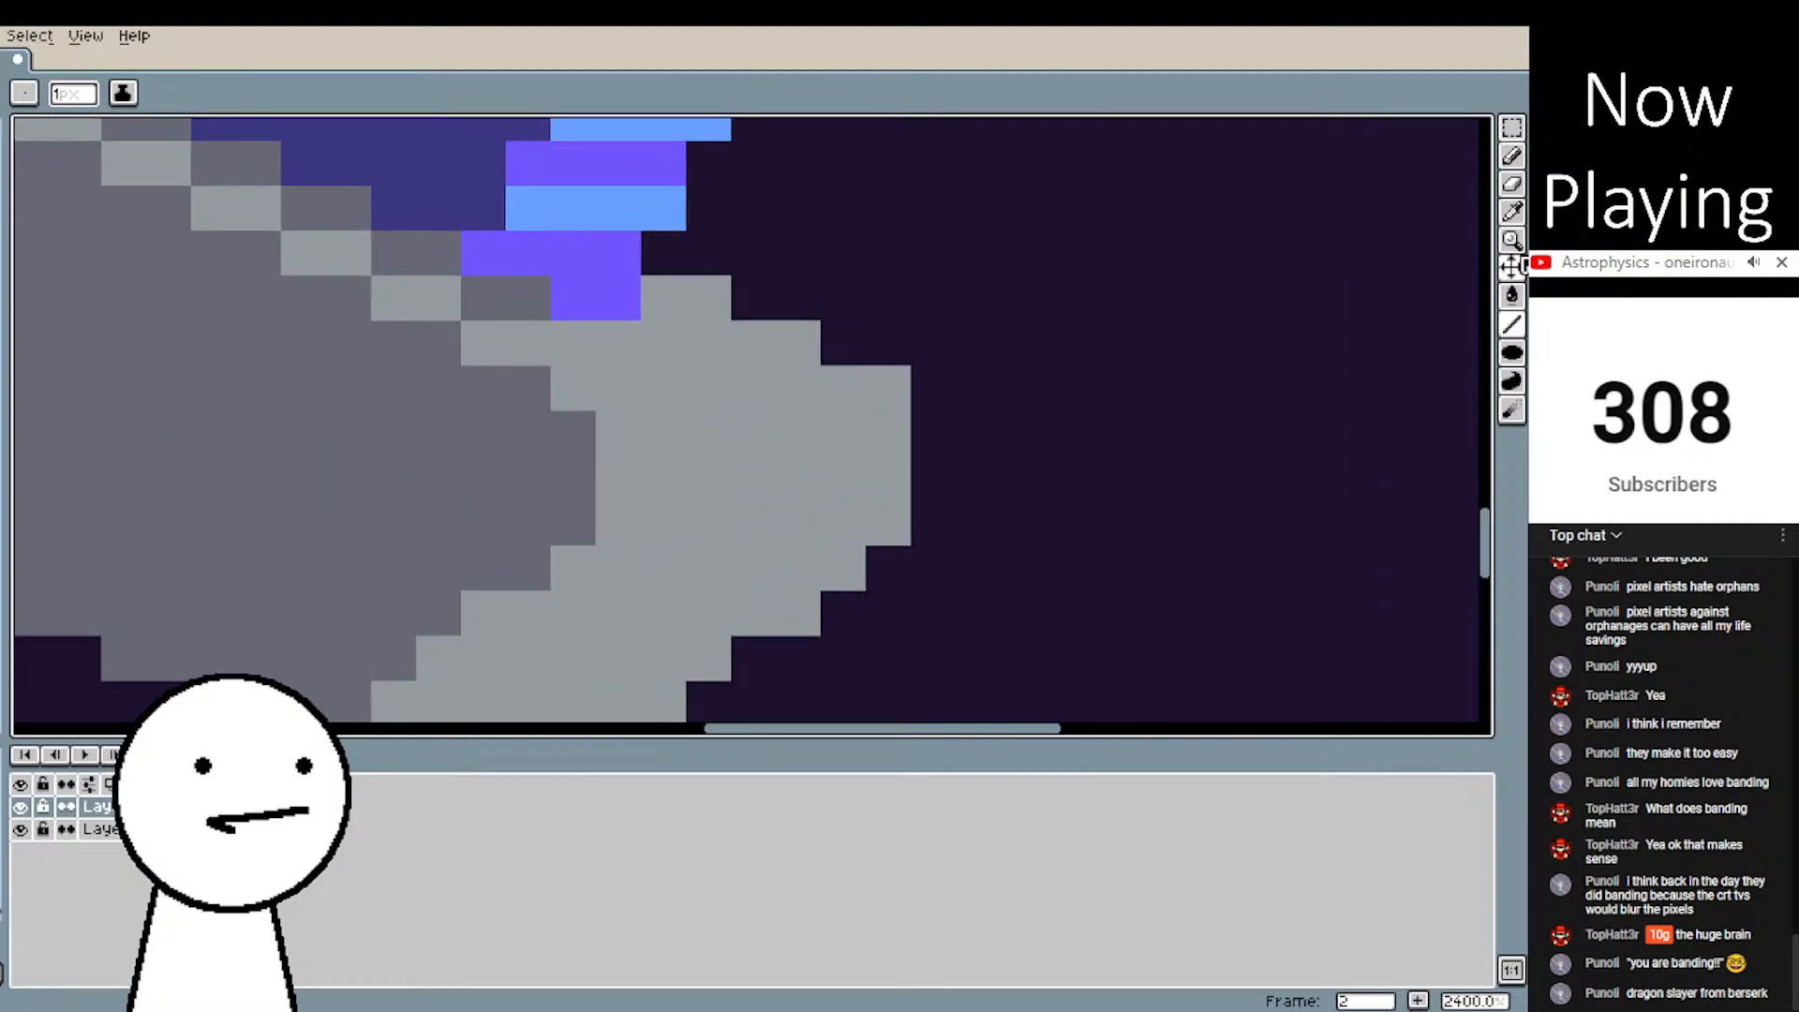
click(1519, 187)
click(889, 388)
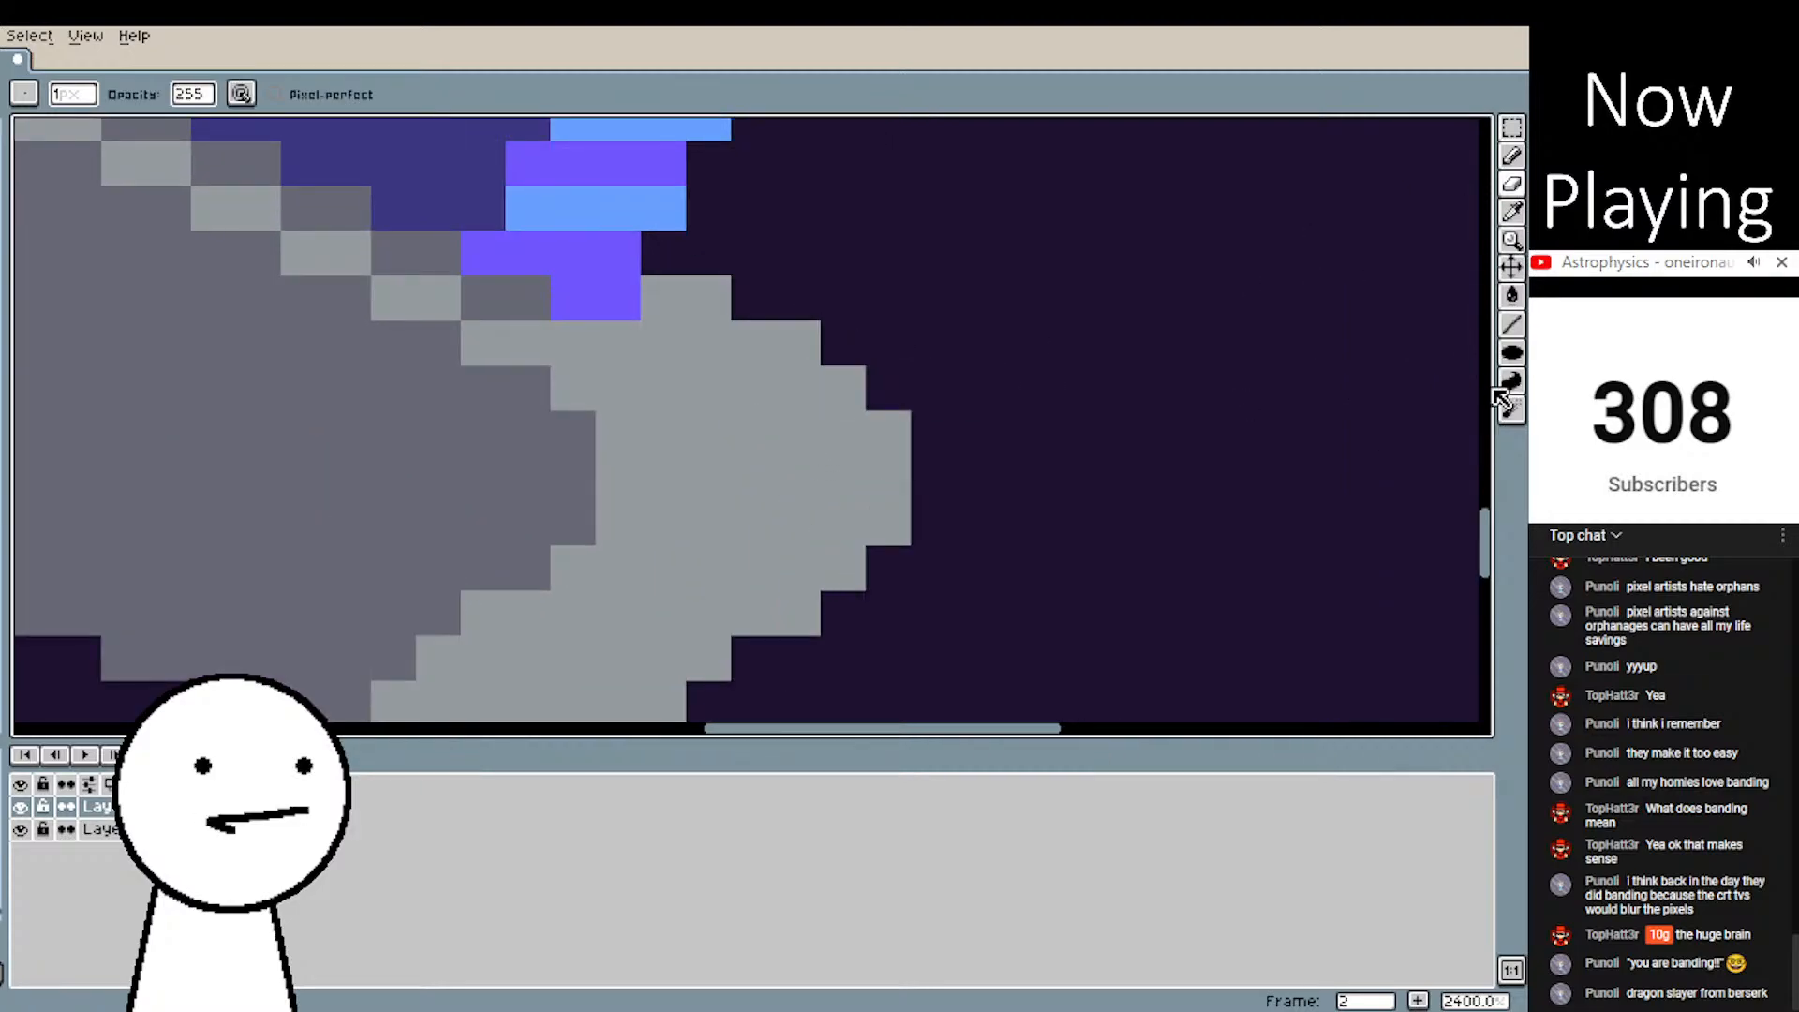
key(ctrl+z)
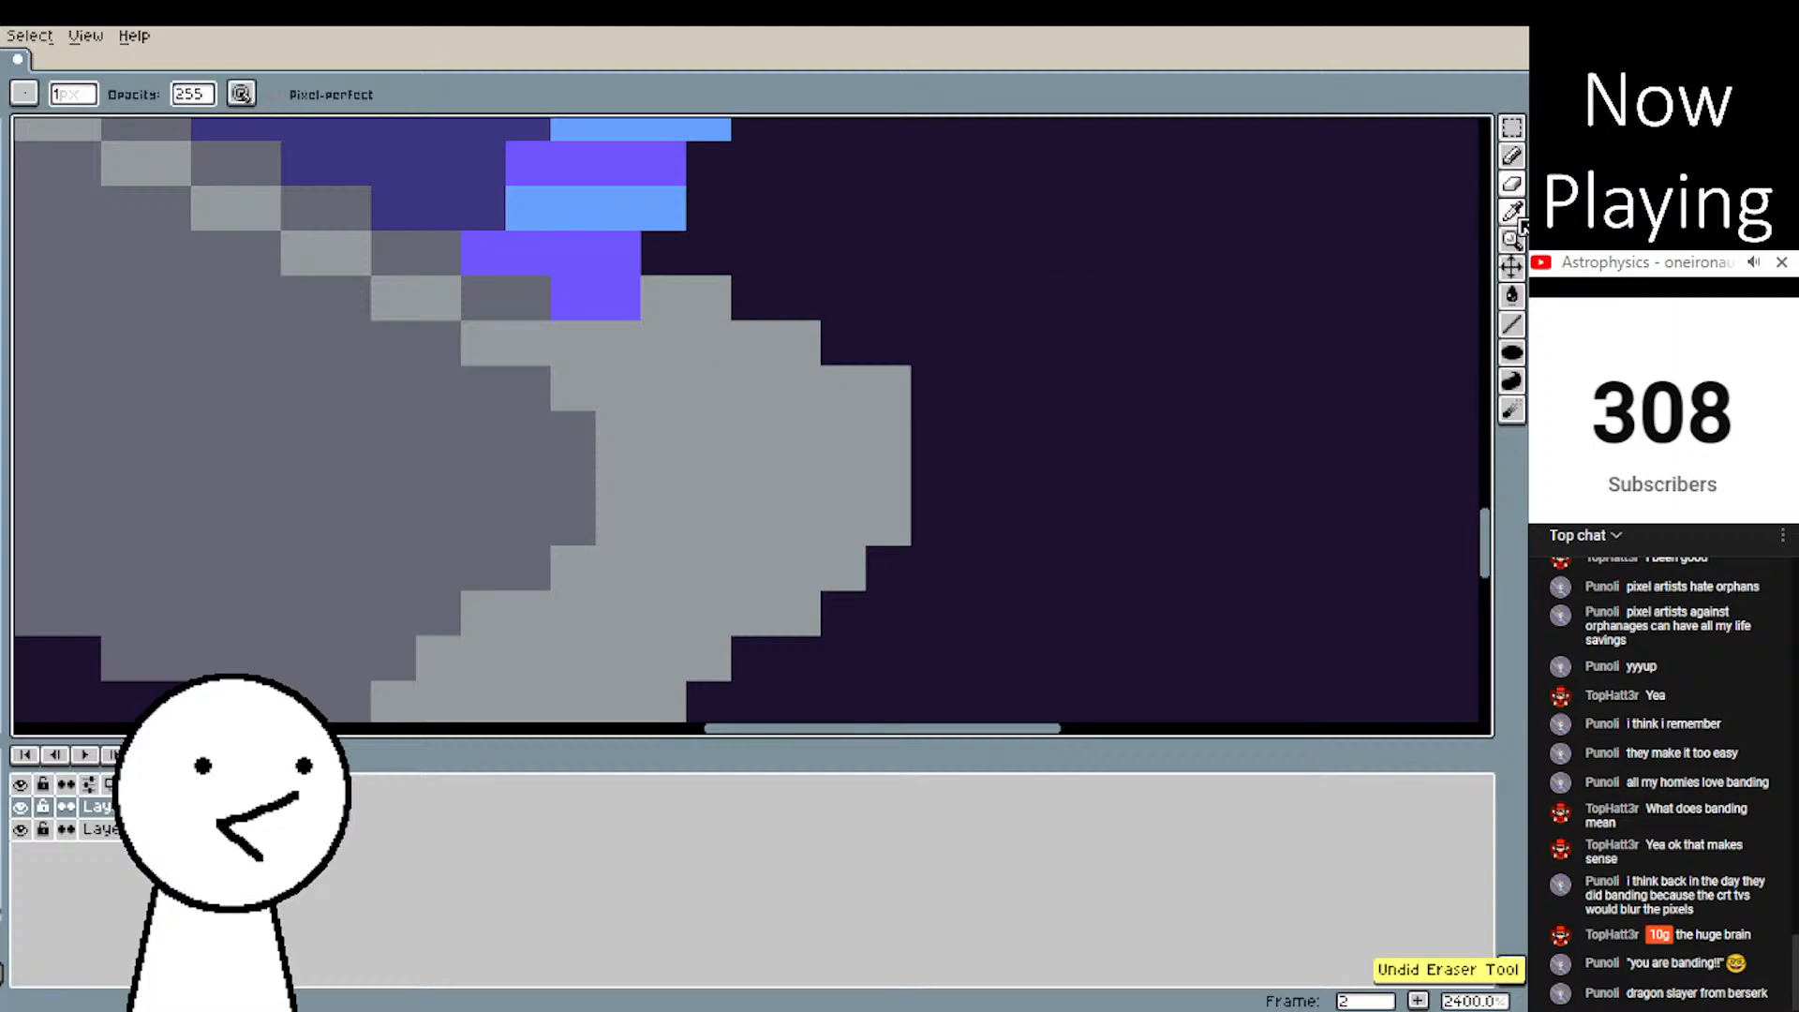
- Sample the pale grey from the spine's highlights and draw highlight lines across the upper edge of the mid-grey handle
key(i)
click(1511, 325)
scroll(666, 225, down, 6)
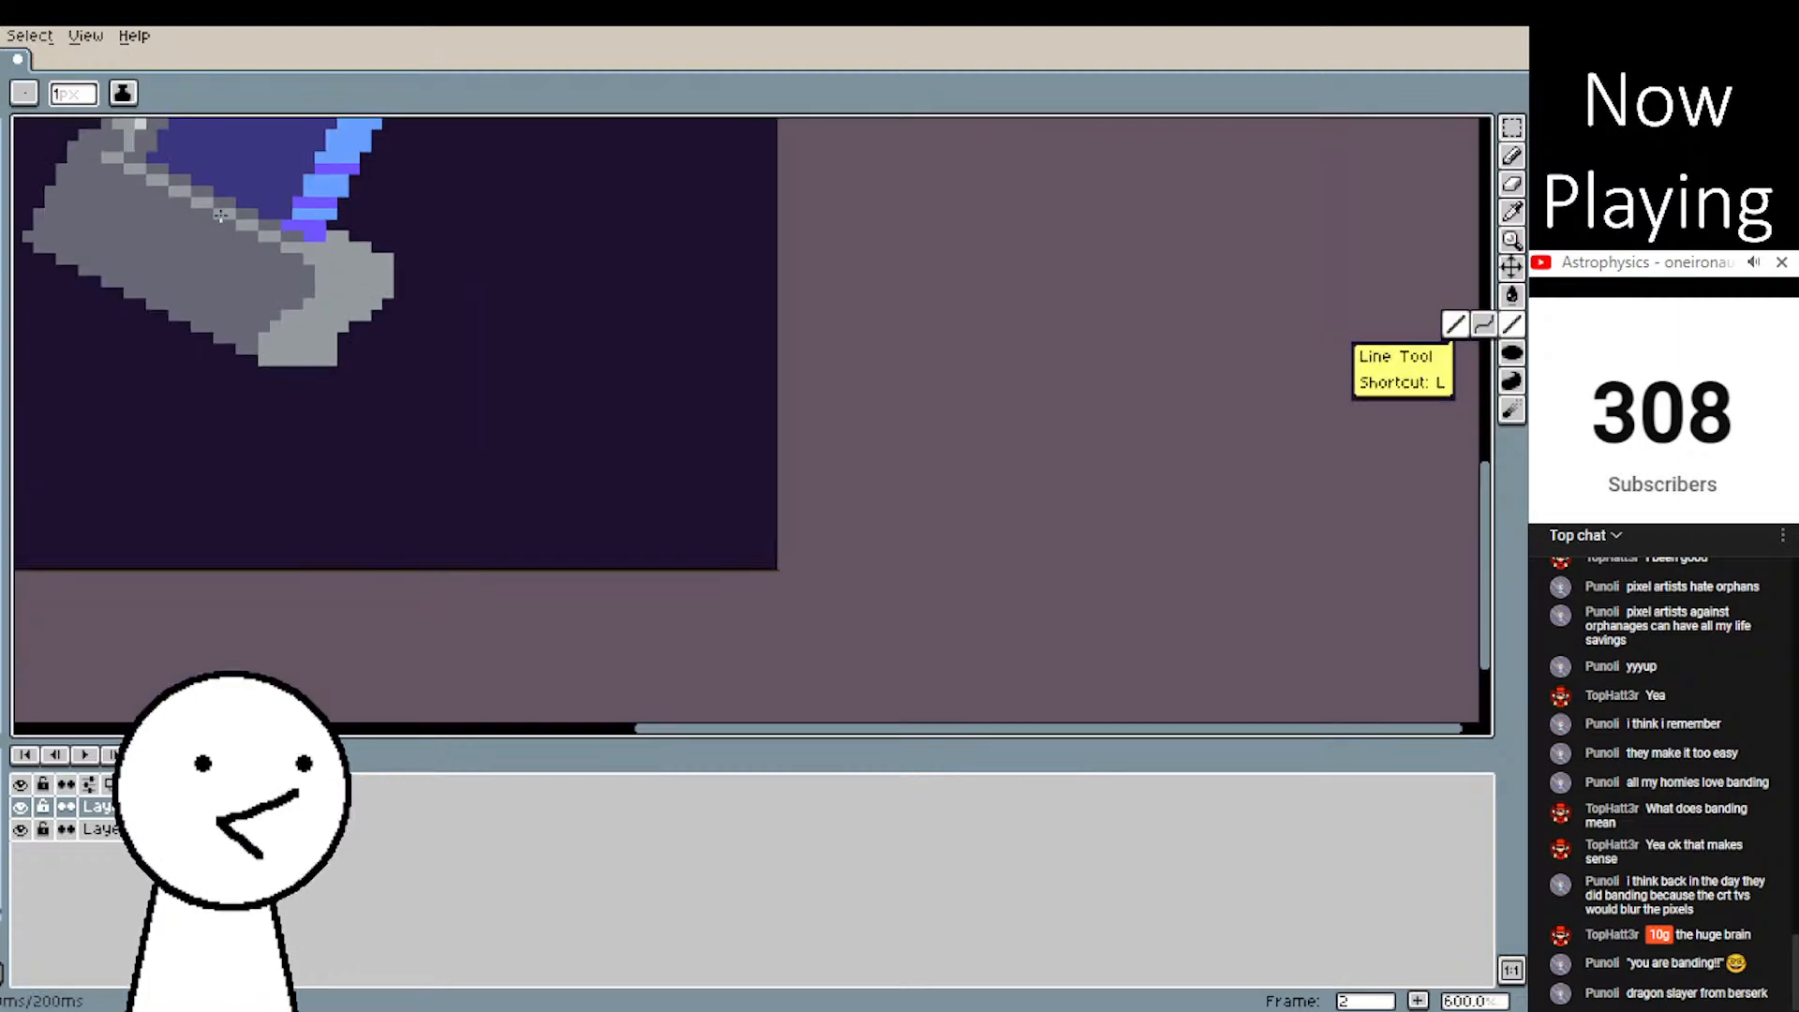
drag(666, 225, 937, 476)
click(1512, 213)
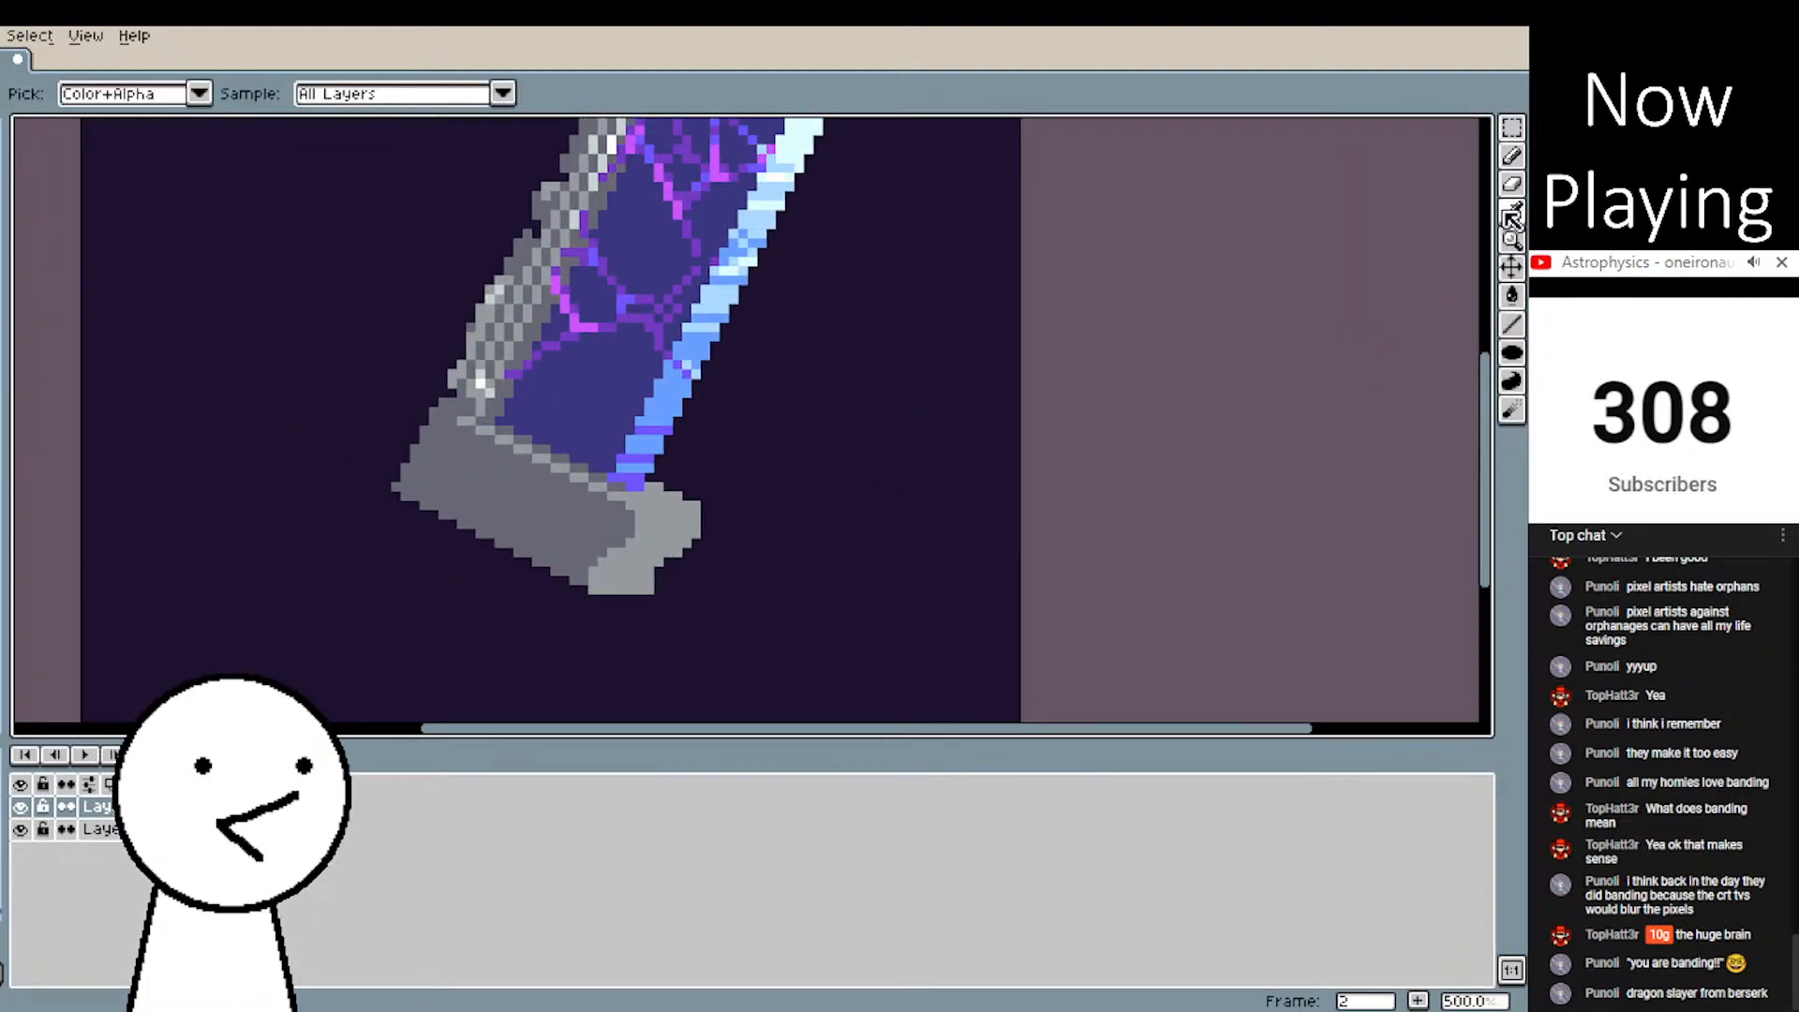
drag(684, 220, 689, 286)
scroll(656, 440, up, 4)
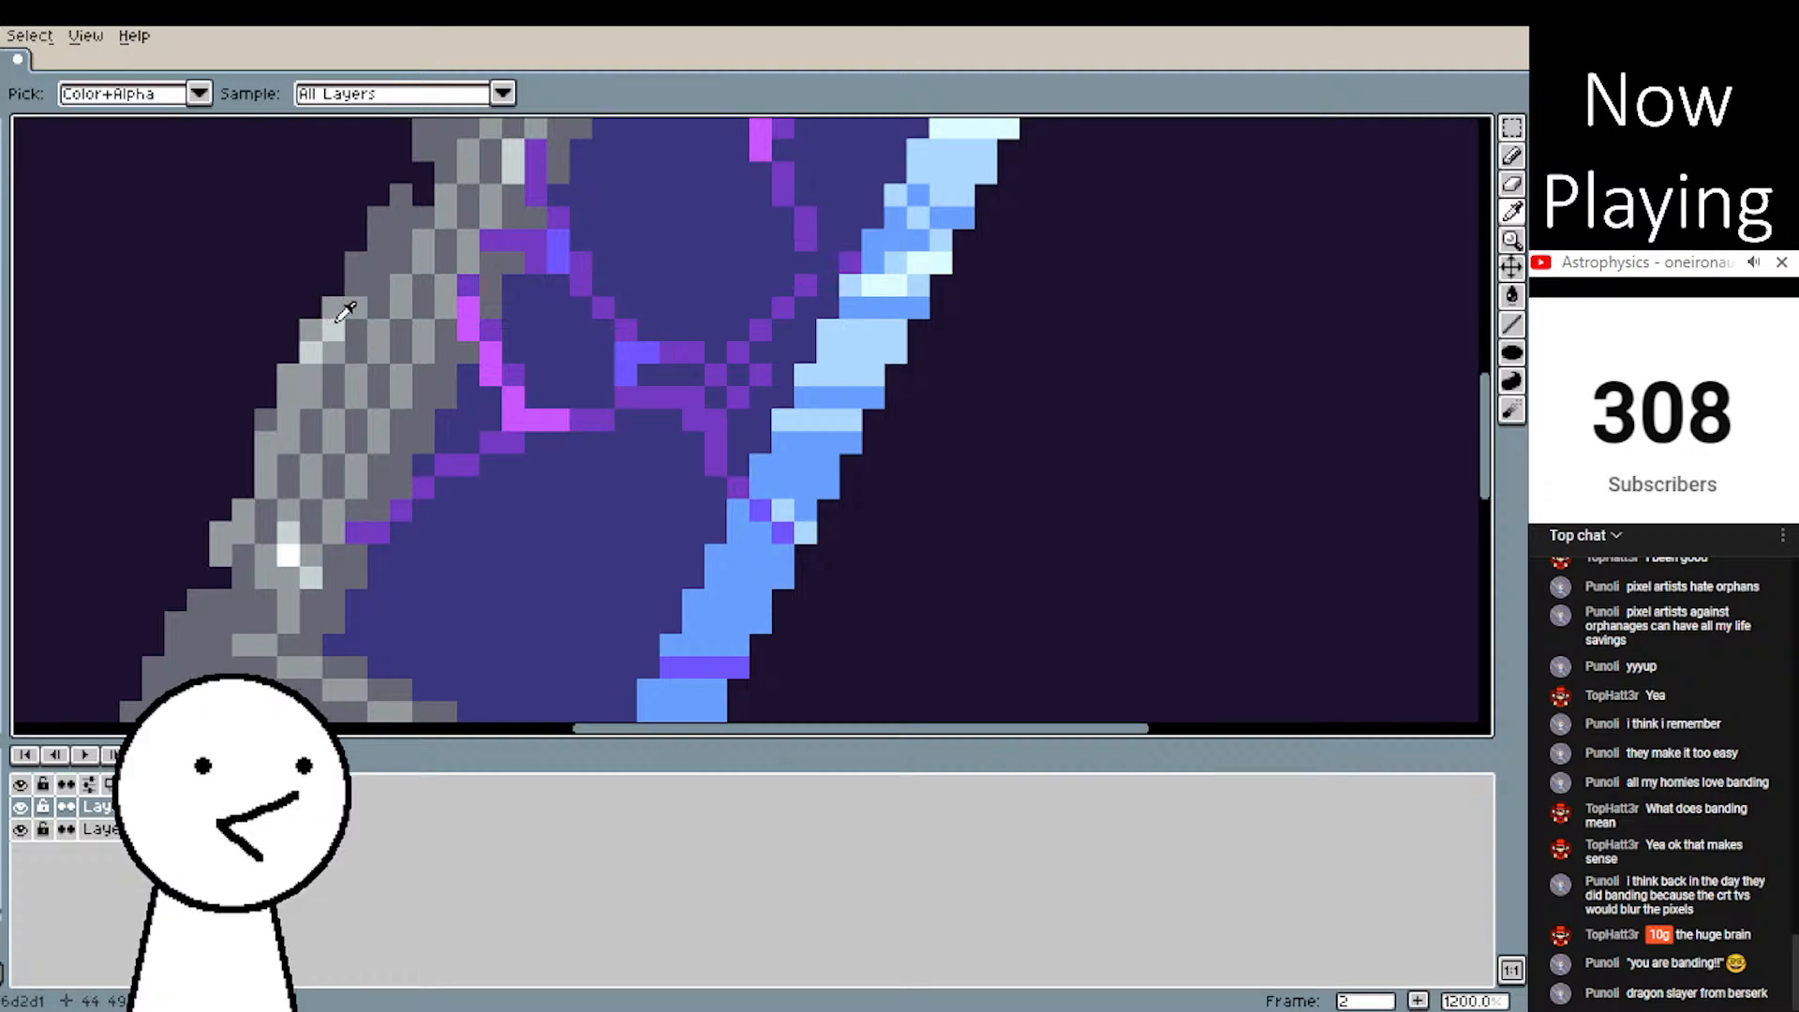
click(1512, 328)
drag(1116, 442, 779, 293)
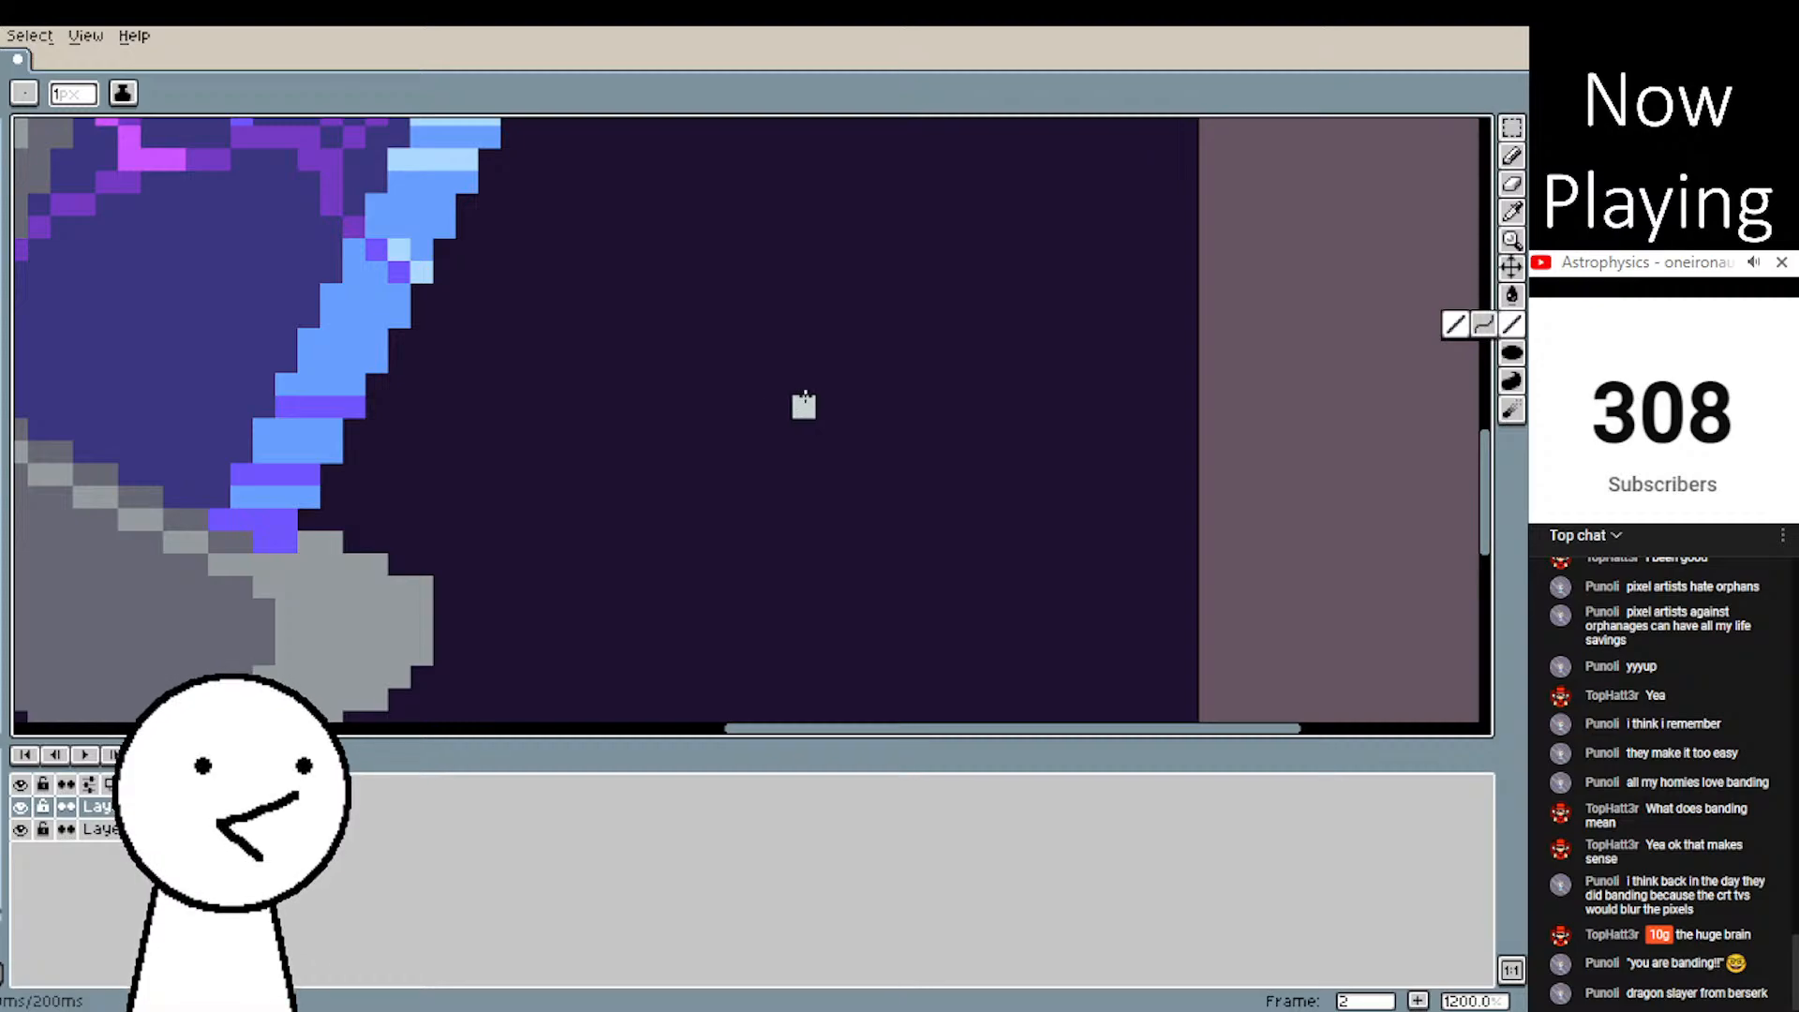
scroll(656, 454, left, 3)
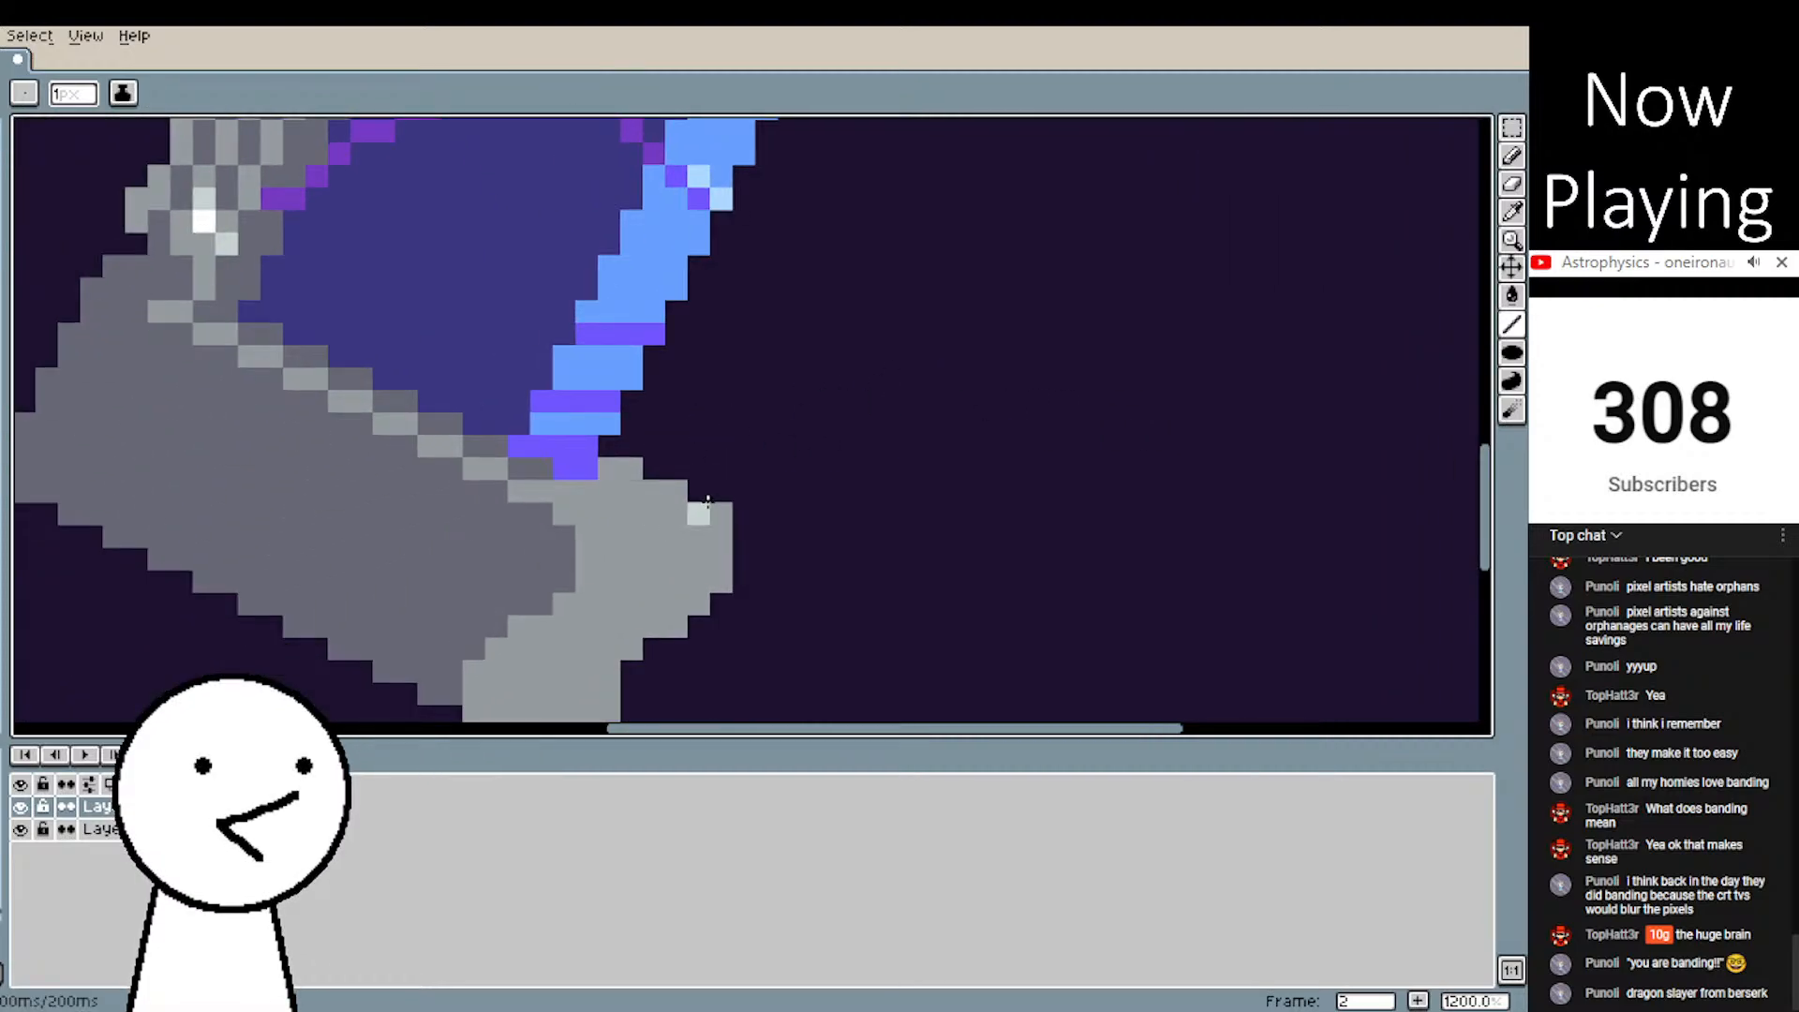
drag(698, 510, 611, 475)
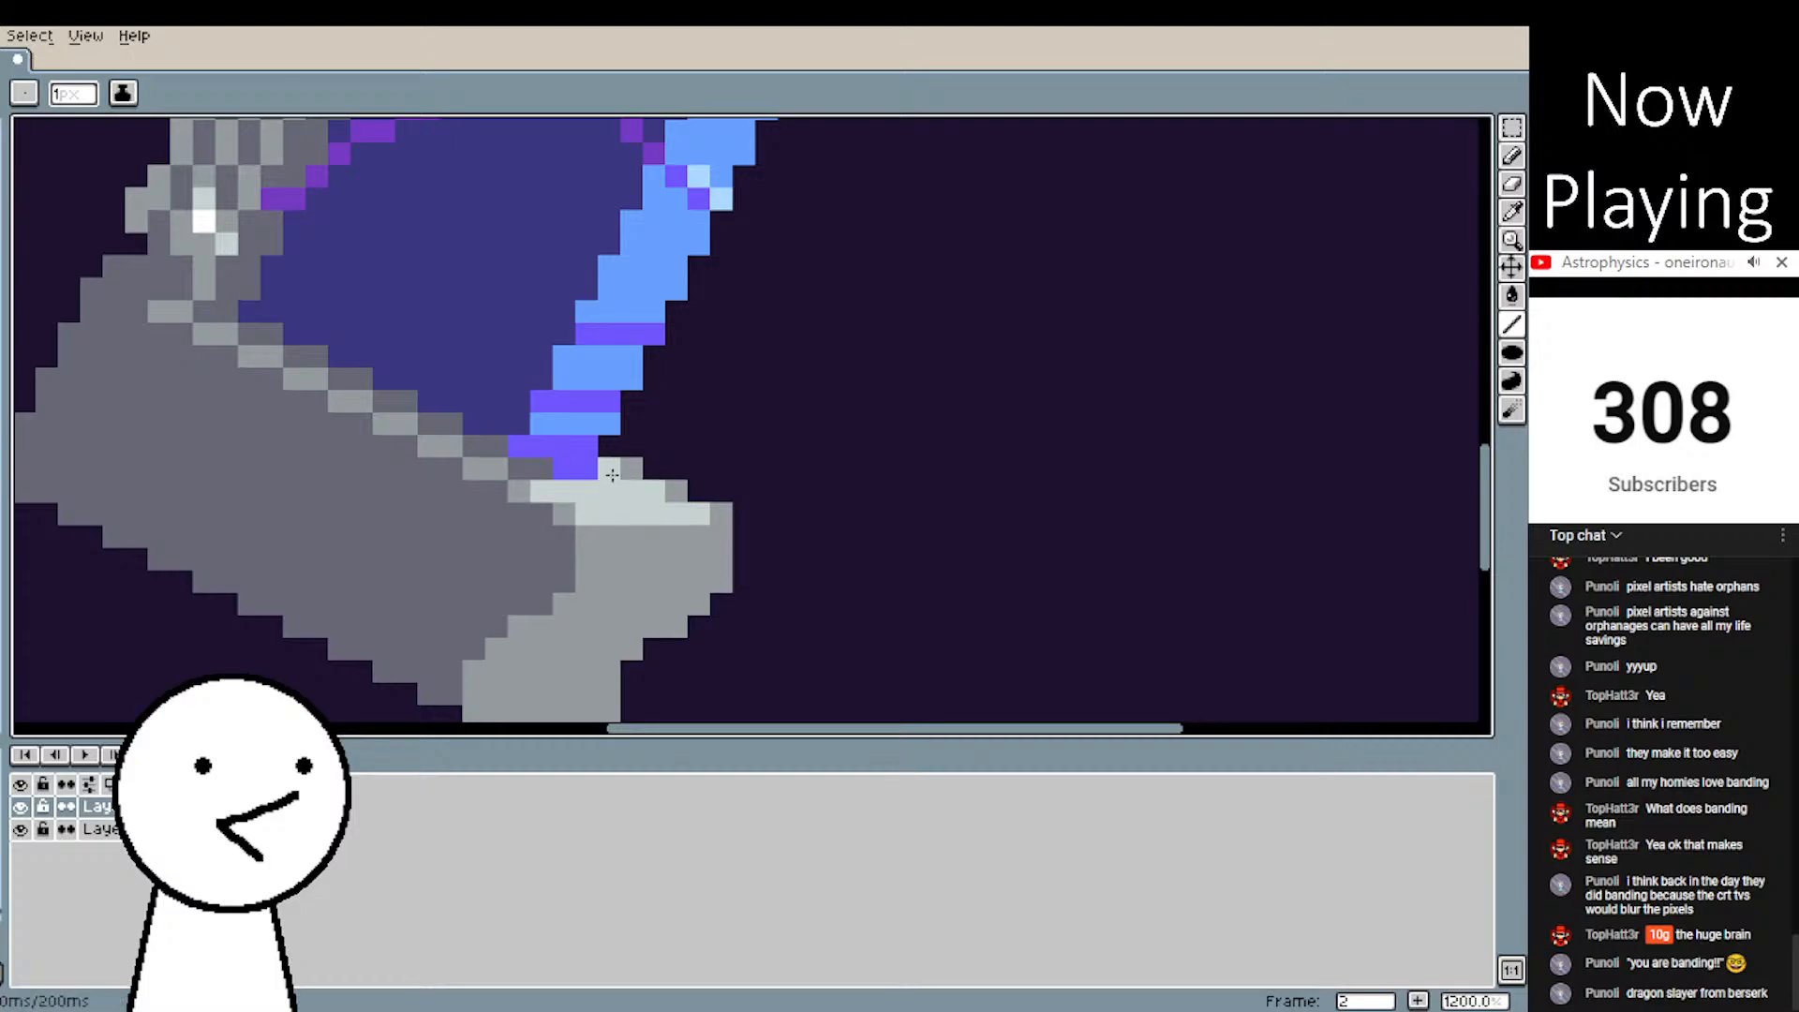
- Examine the handle's pale-grey highlight close up and against the whole blade sprite
scroll(823, 512, down, 5)
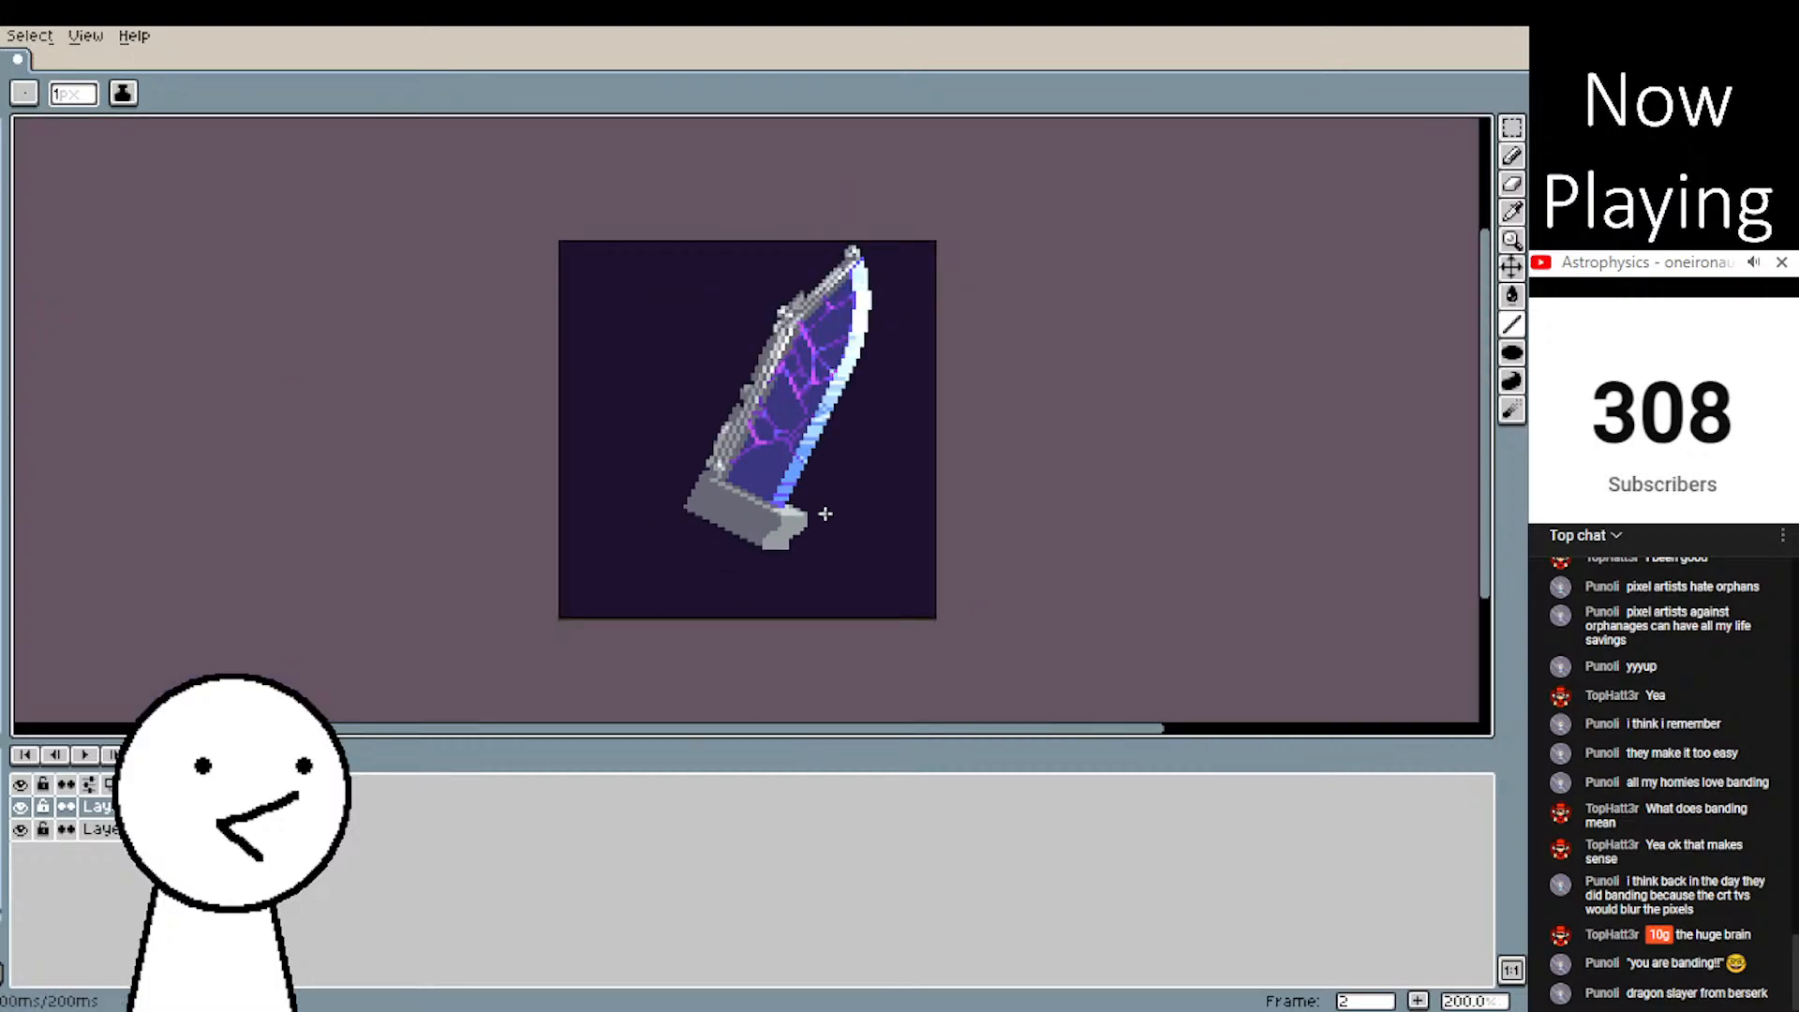
scroll(825, 514, up, 8)
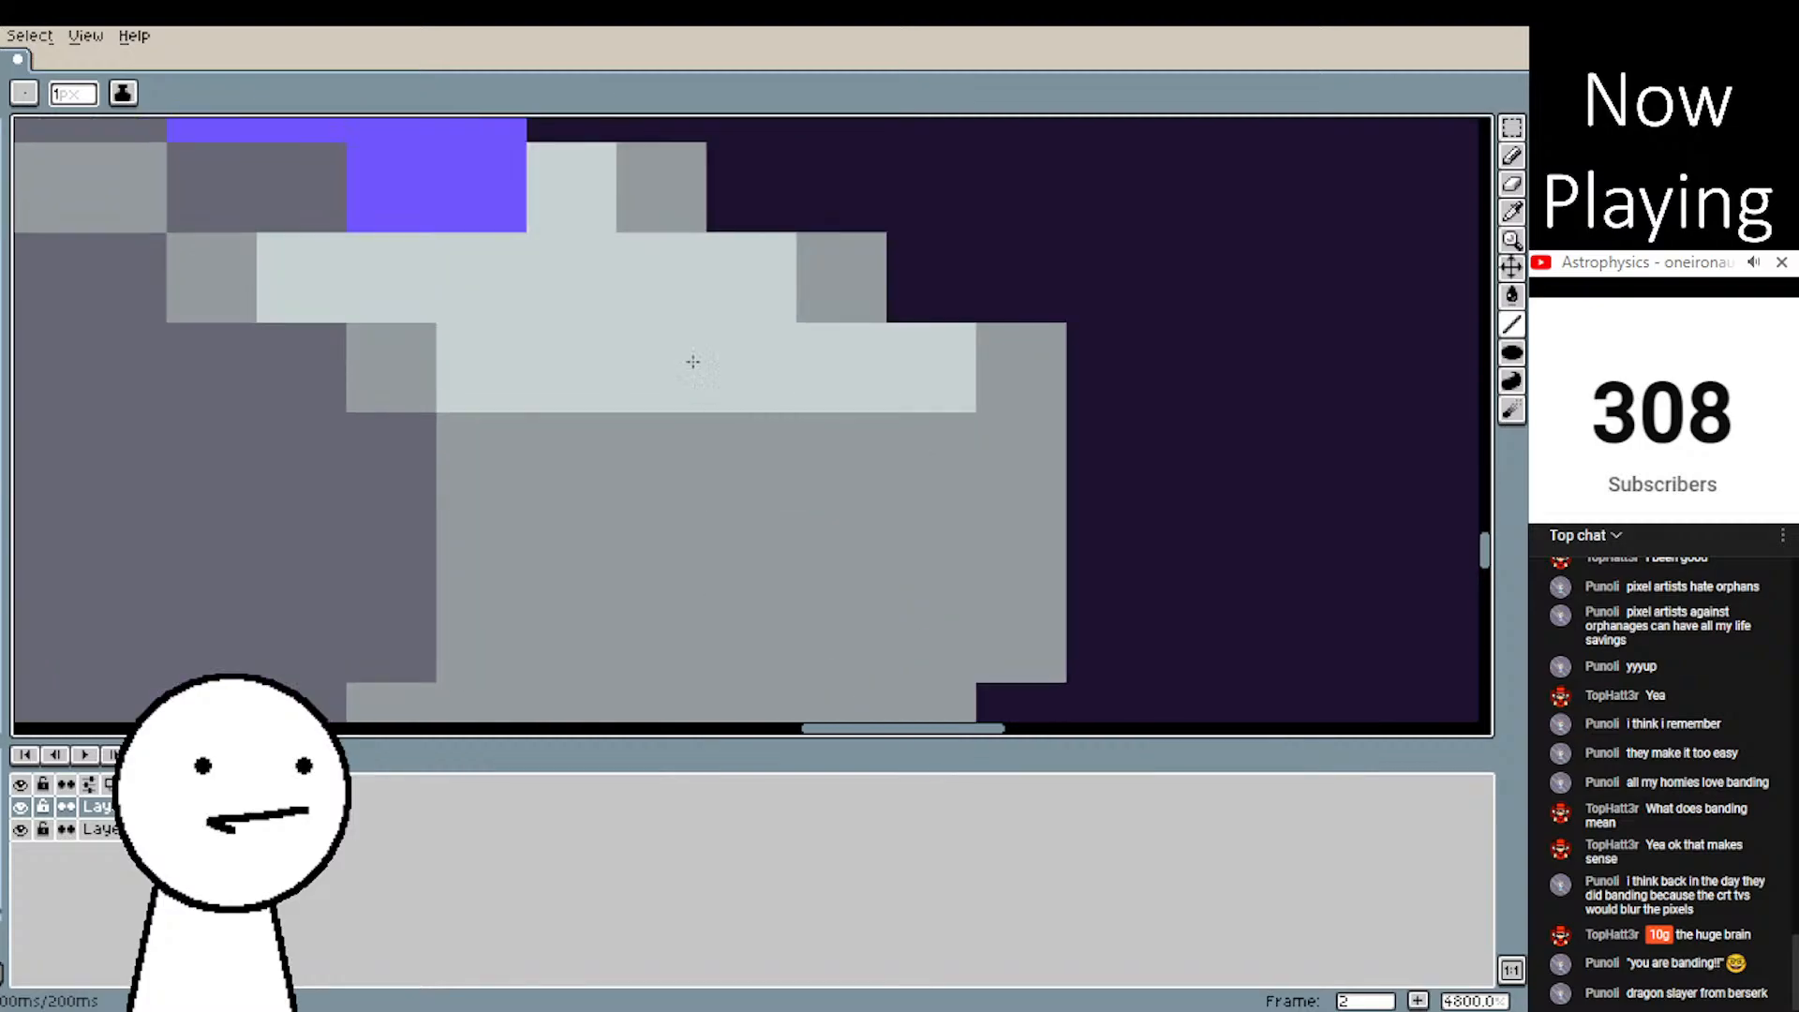
scroll(1129, 547, down, 4)
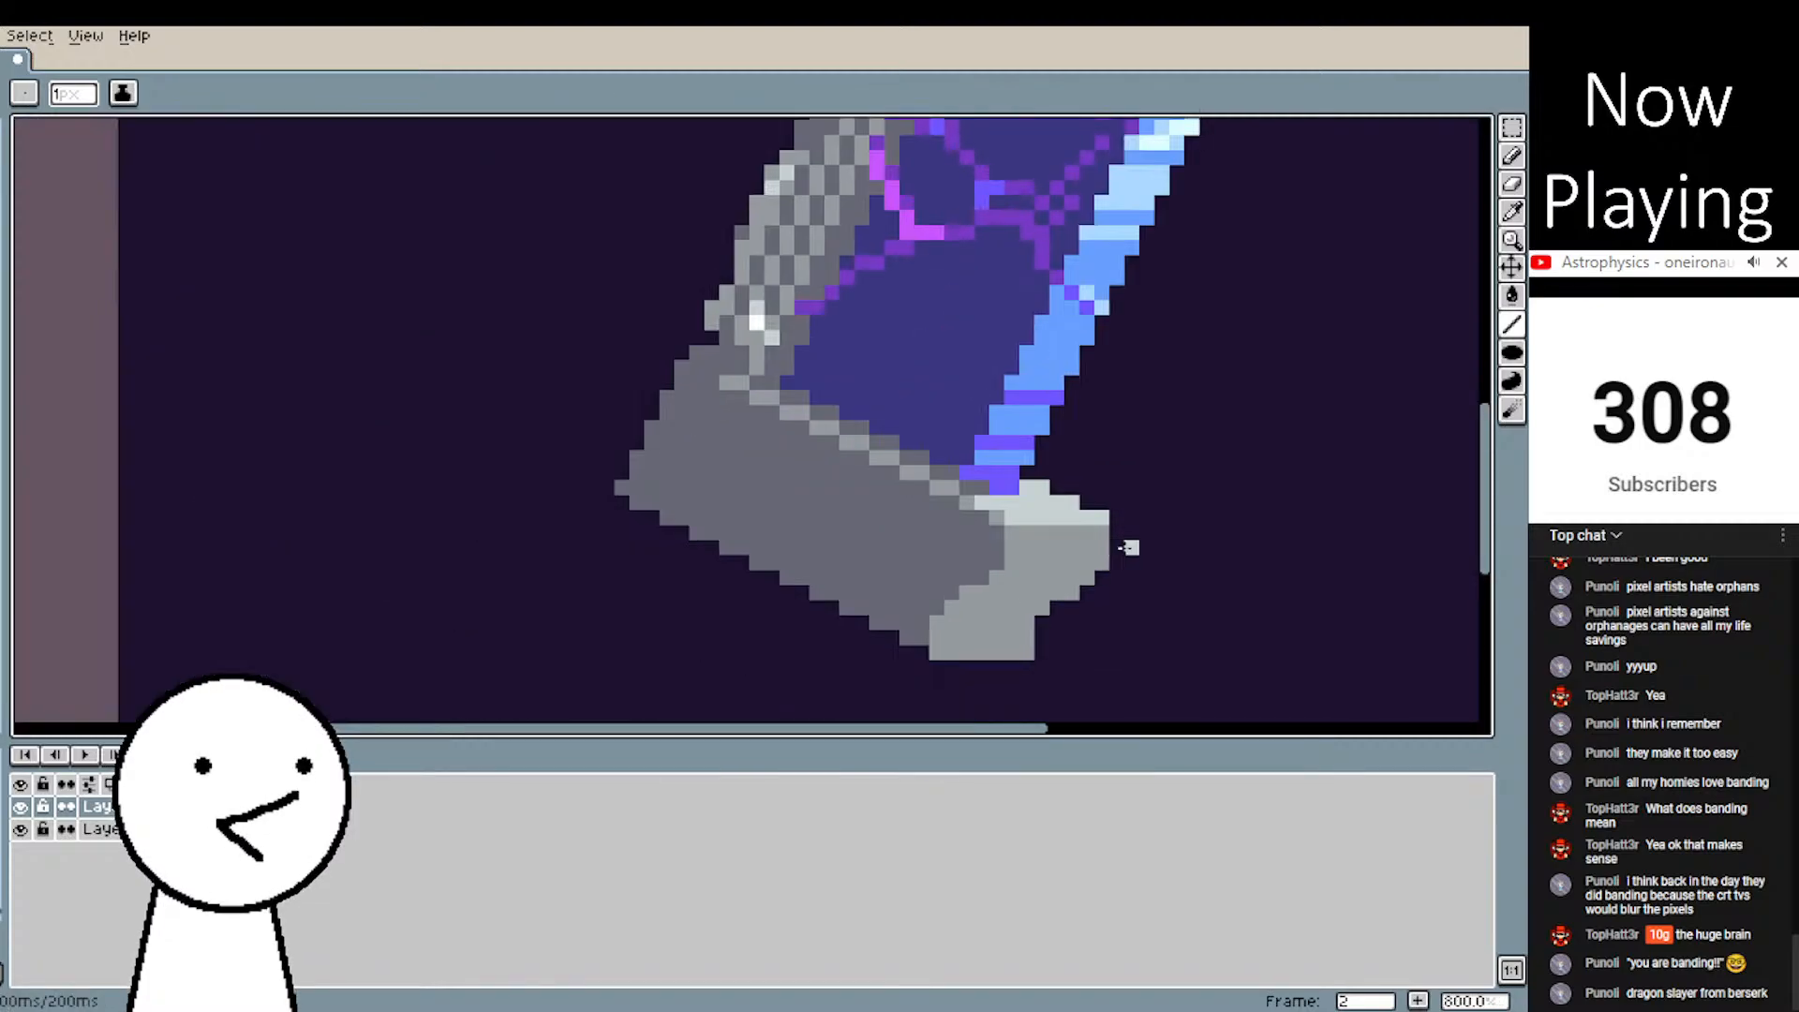
scroll(1188, 574, down, 5)
drag(1233, 585, 1000, 610)
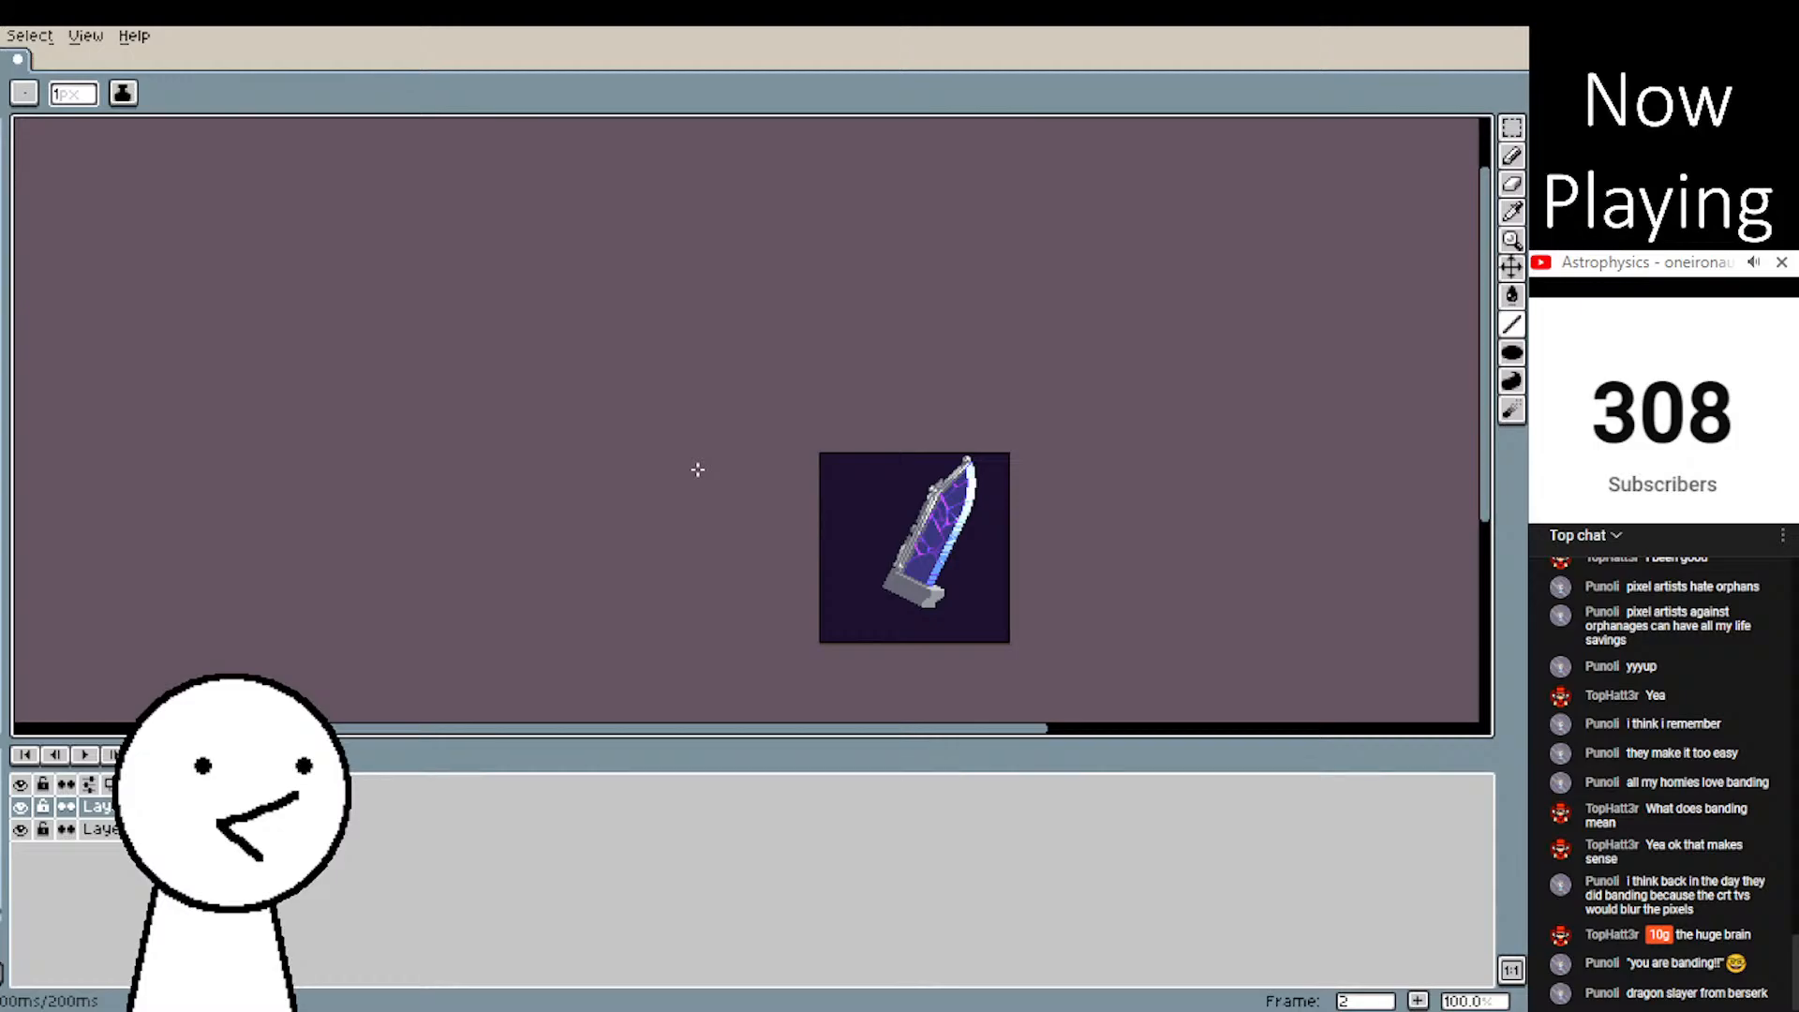
scroll(737, 462, up, 1)
drag(1289, 454, 948, 503)
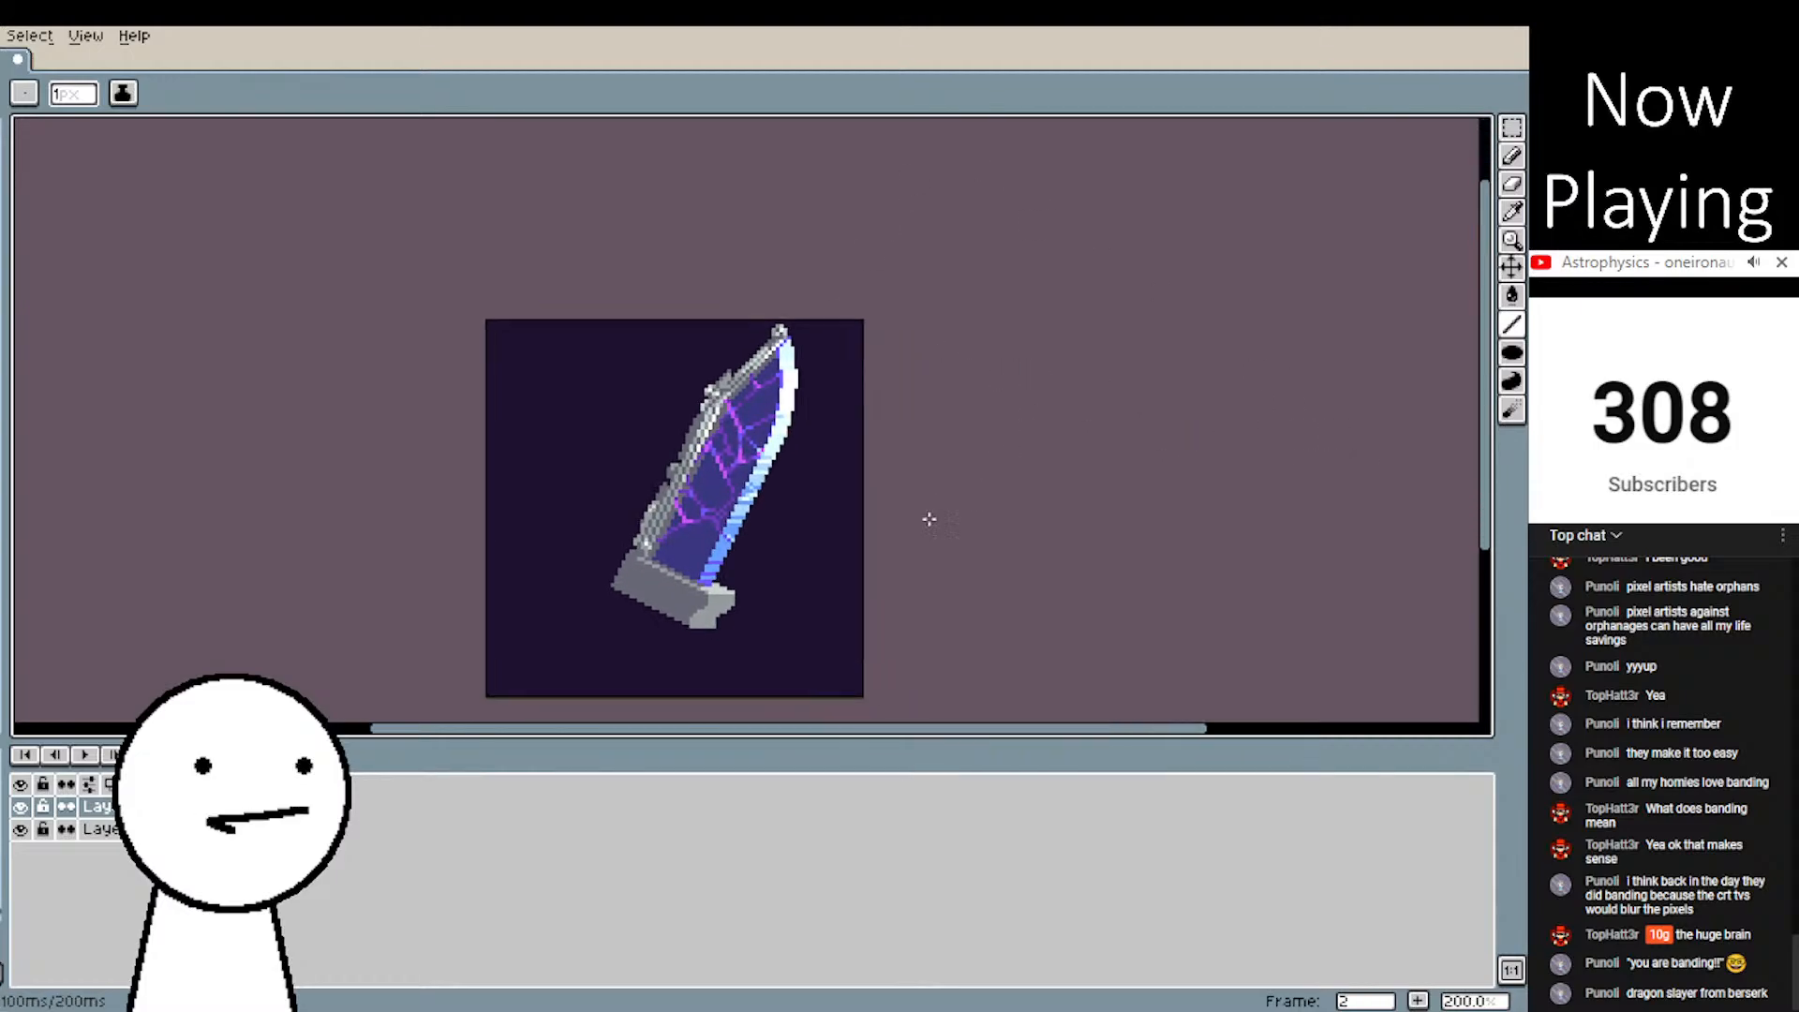
scroll(797, 581, up, 3)
scroll(720, 610, up, 2)
drag(754, 689, 1116, 125)
drag(1207, 199, 1228, 553)
scroll(1049, 488, up, 1)
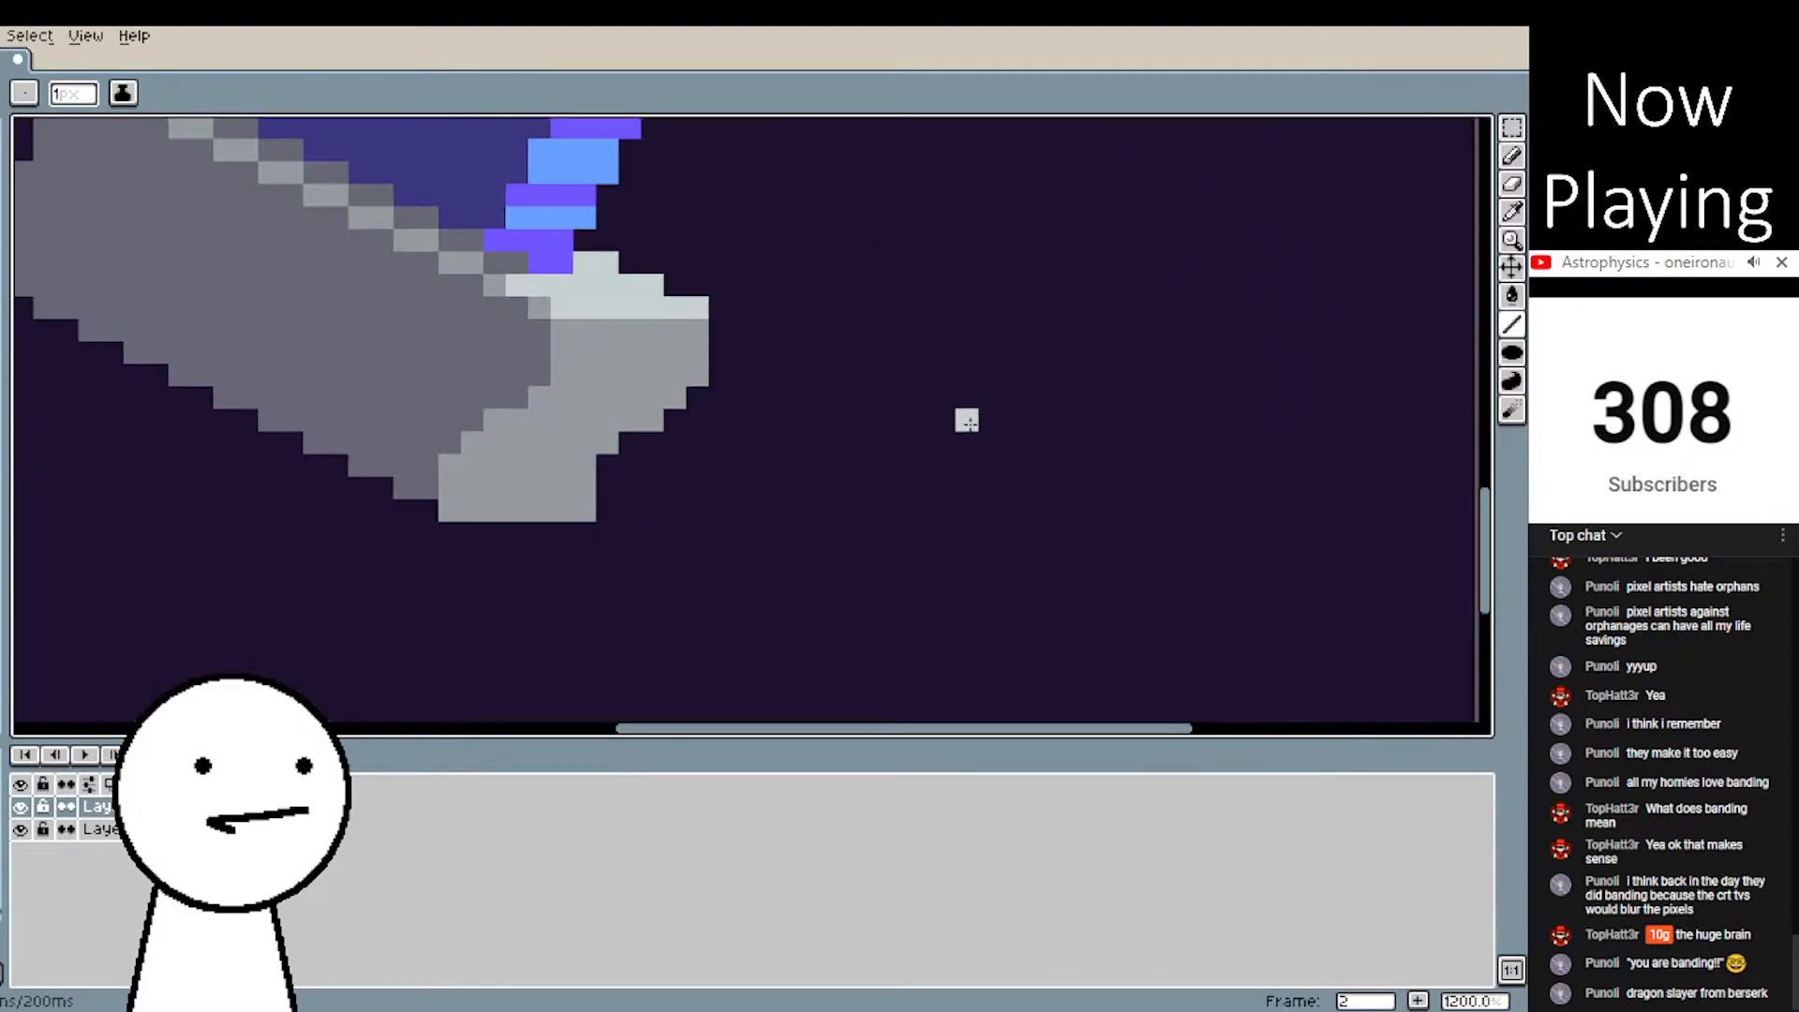
- Draw a short horizontal pale-grey line across the handle, one pixel row below its upper highlight
scroll(980, 419, up, 2)
drag(208, 281, 436, 282)
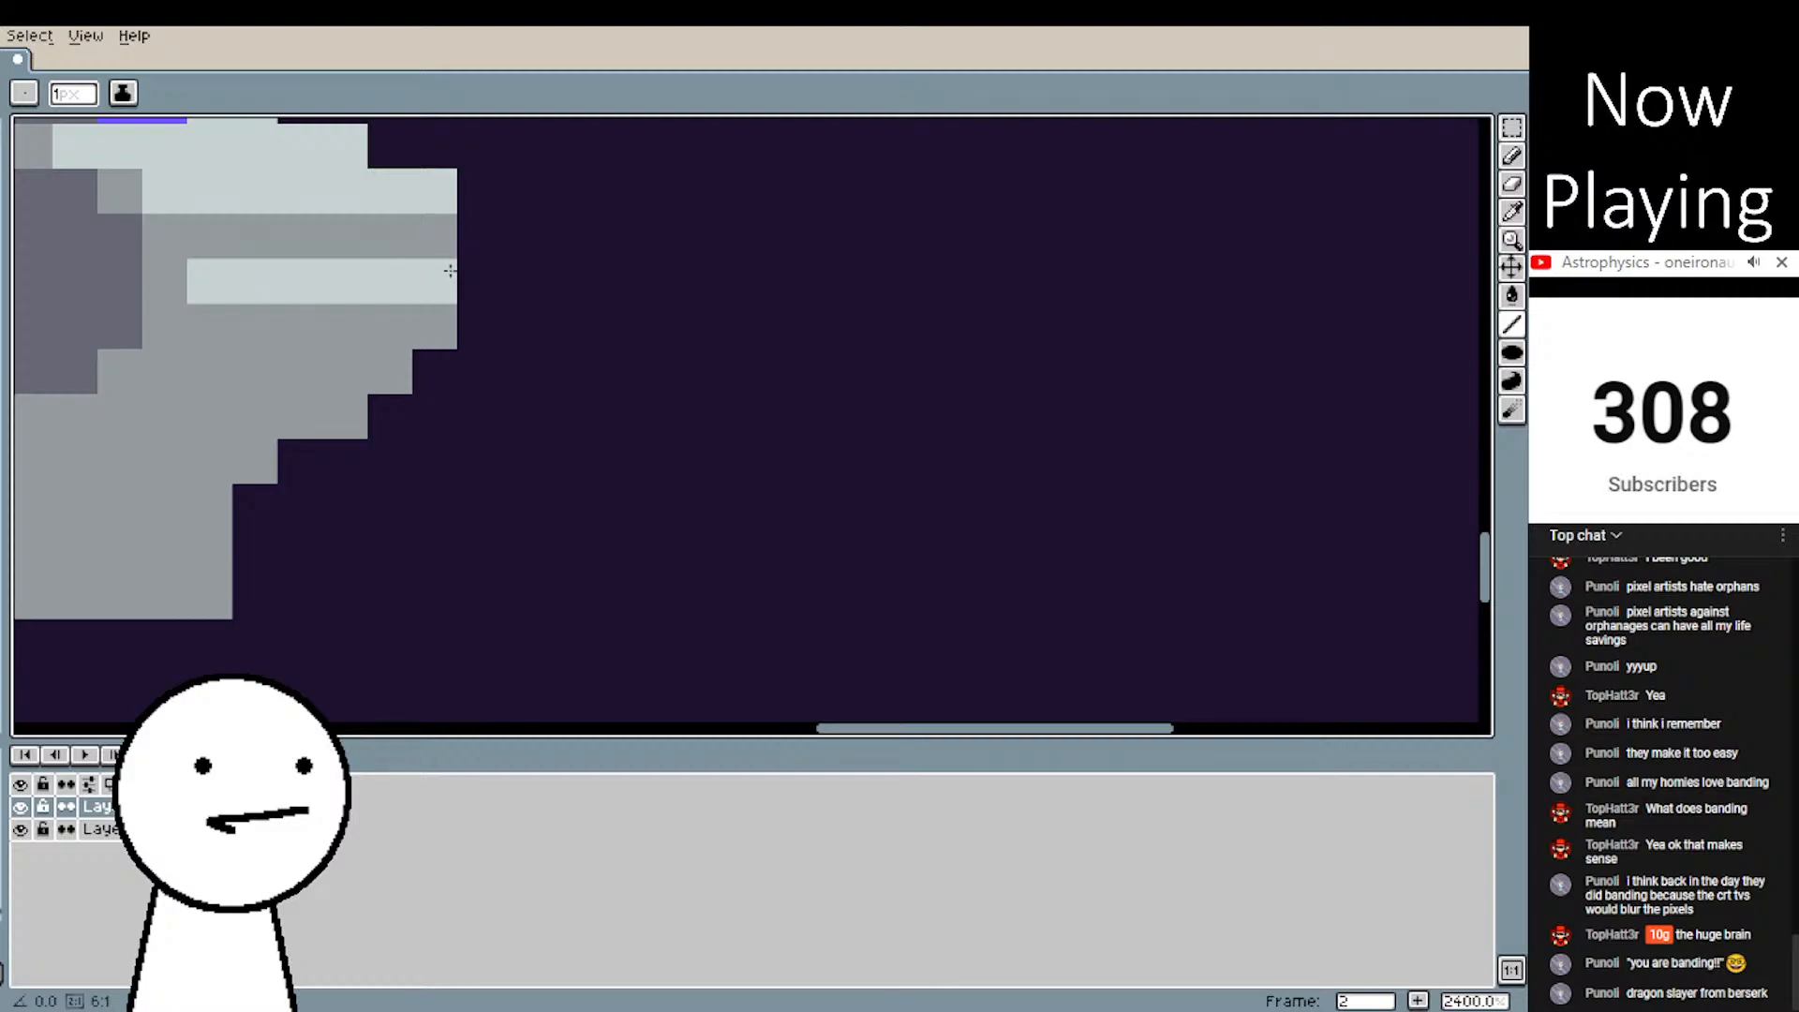
scroll(816, 400, down, 7)
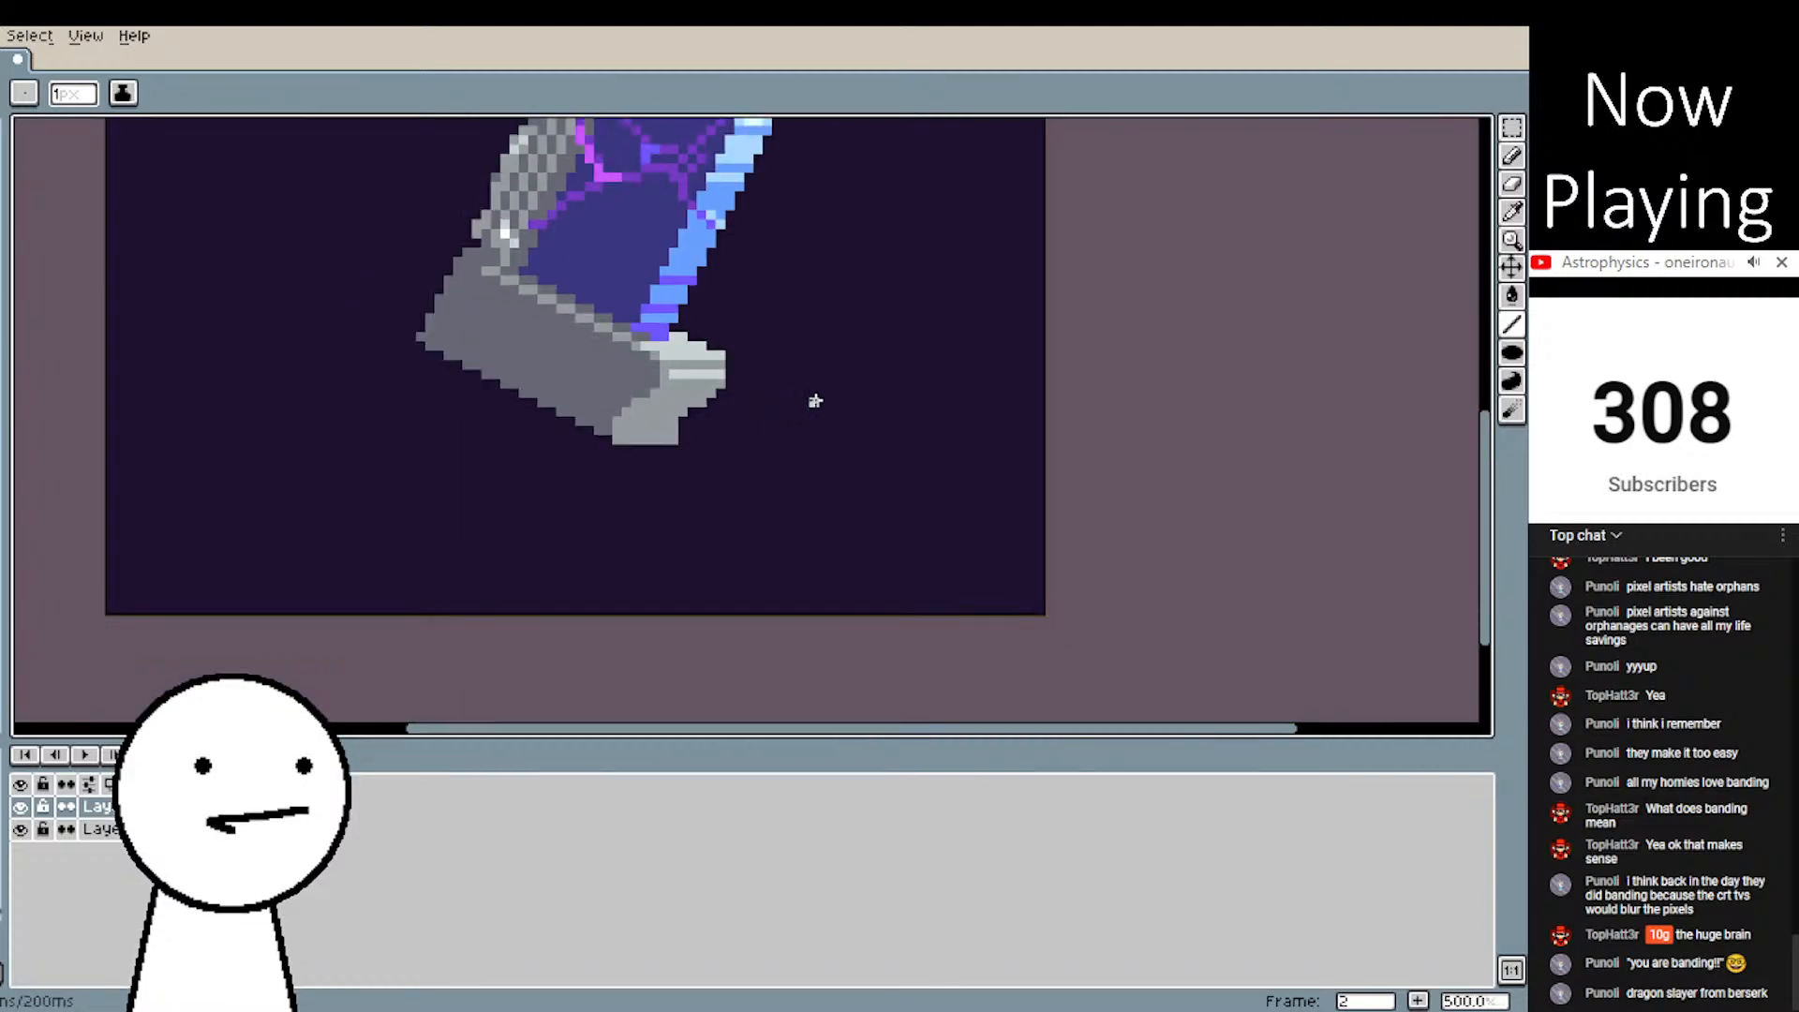
scroll(816, 400, down, 1)
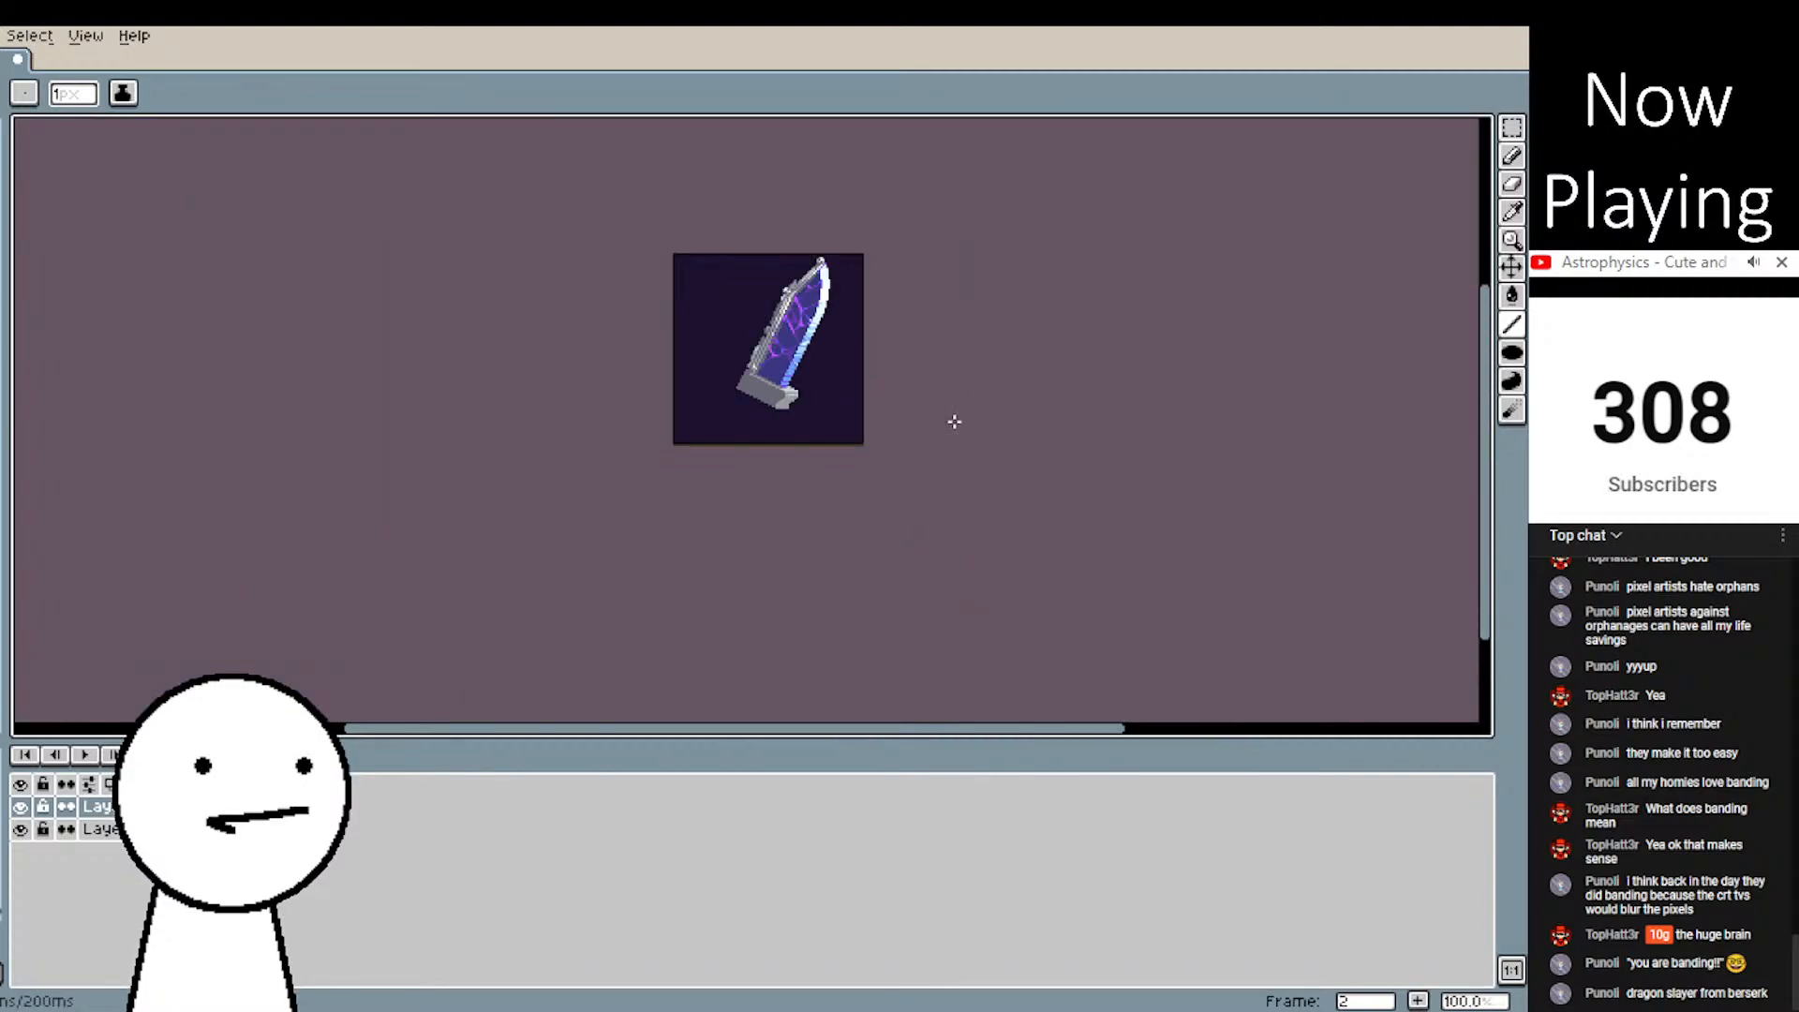
scroll(731, 413, up, 3)
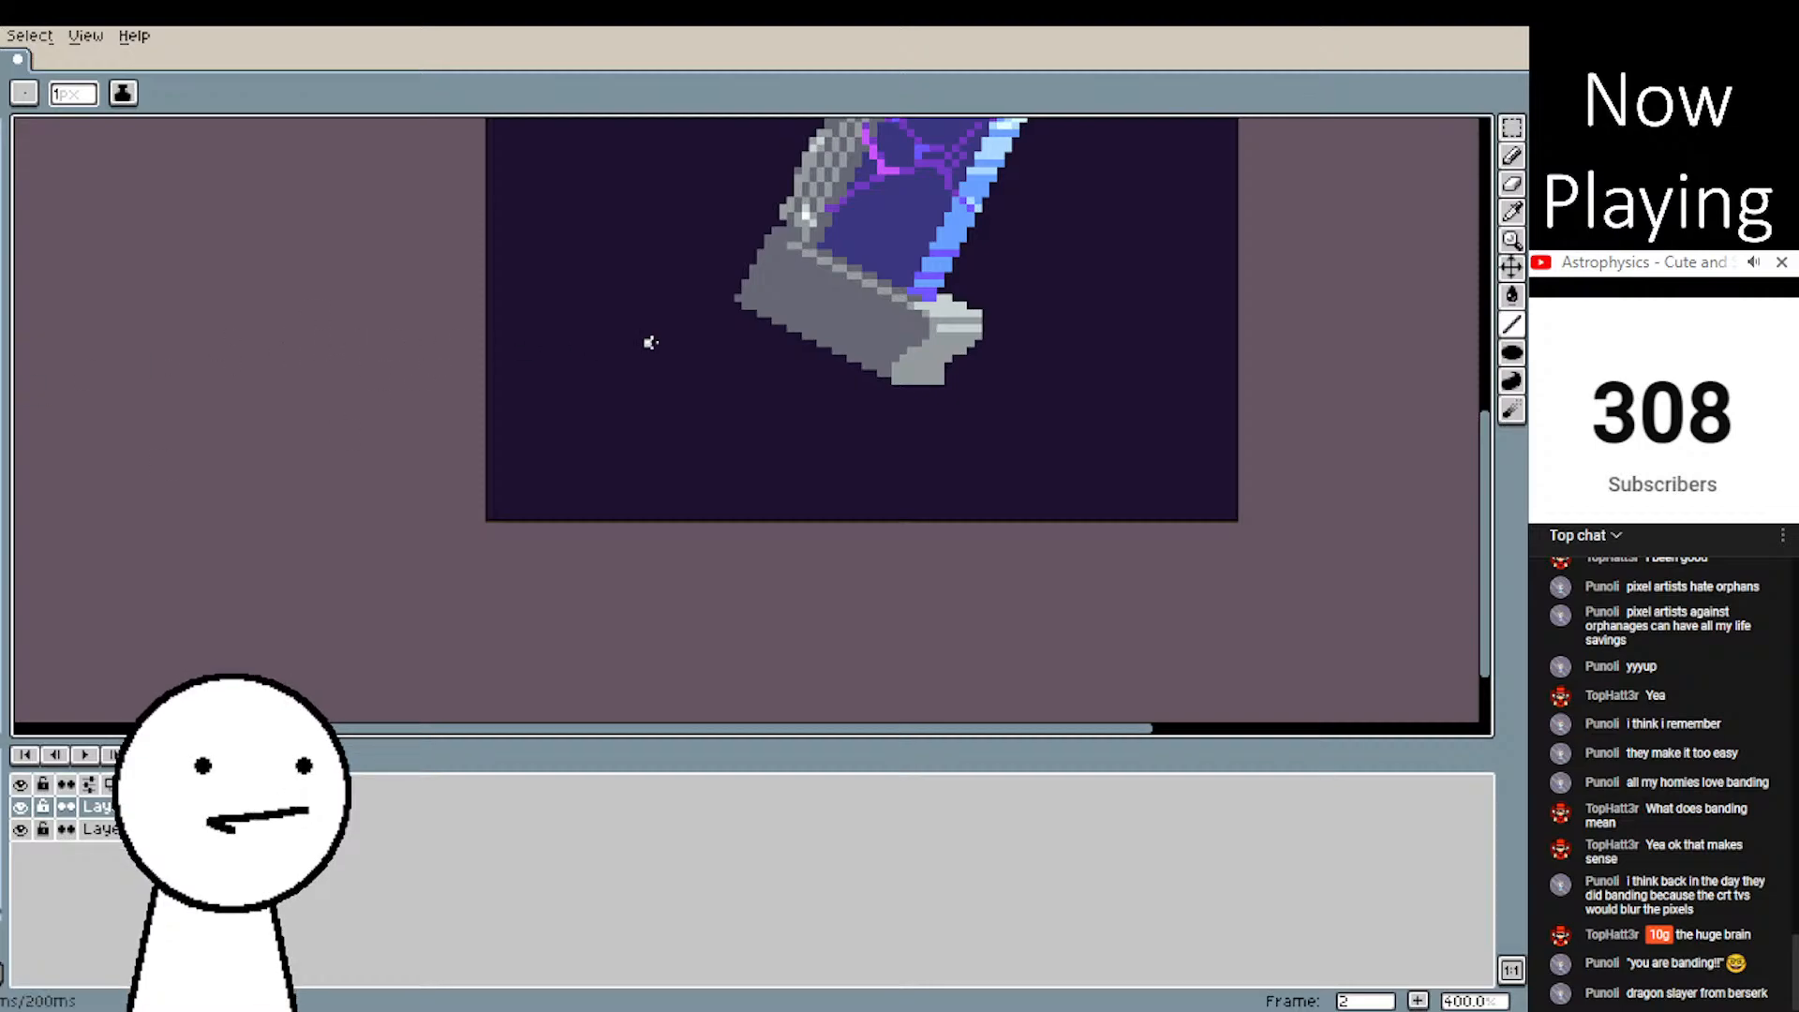
drag(848, 309, 571, 484)
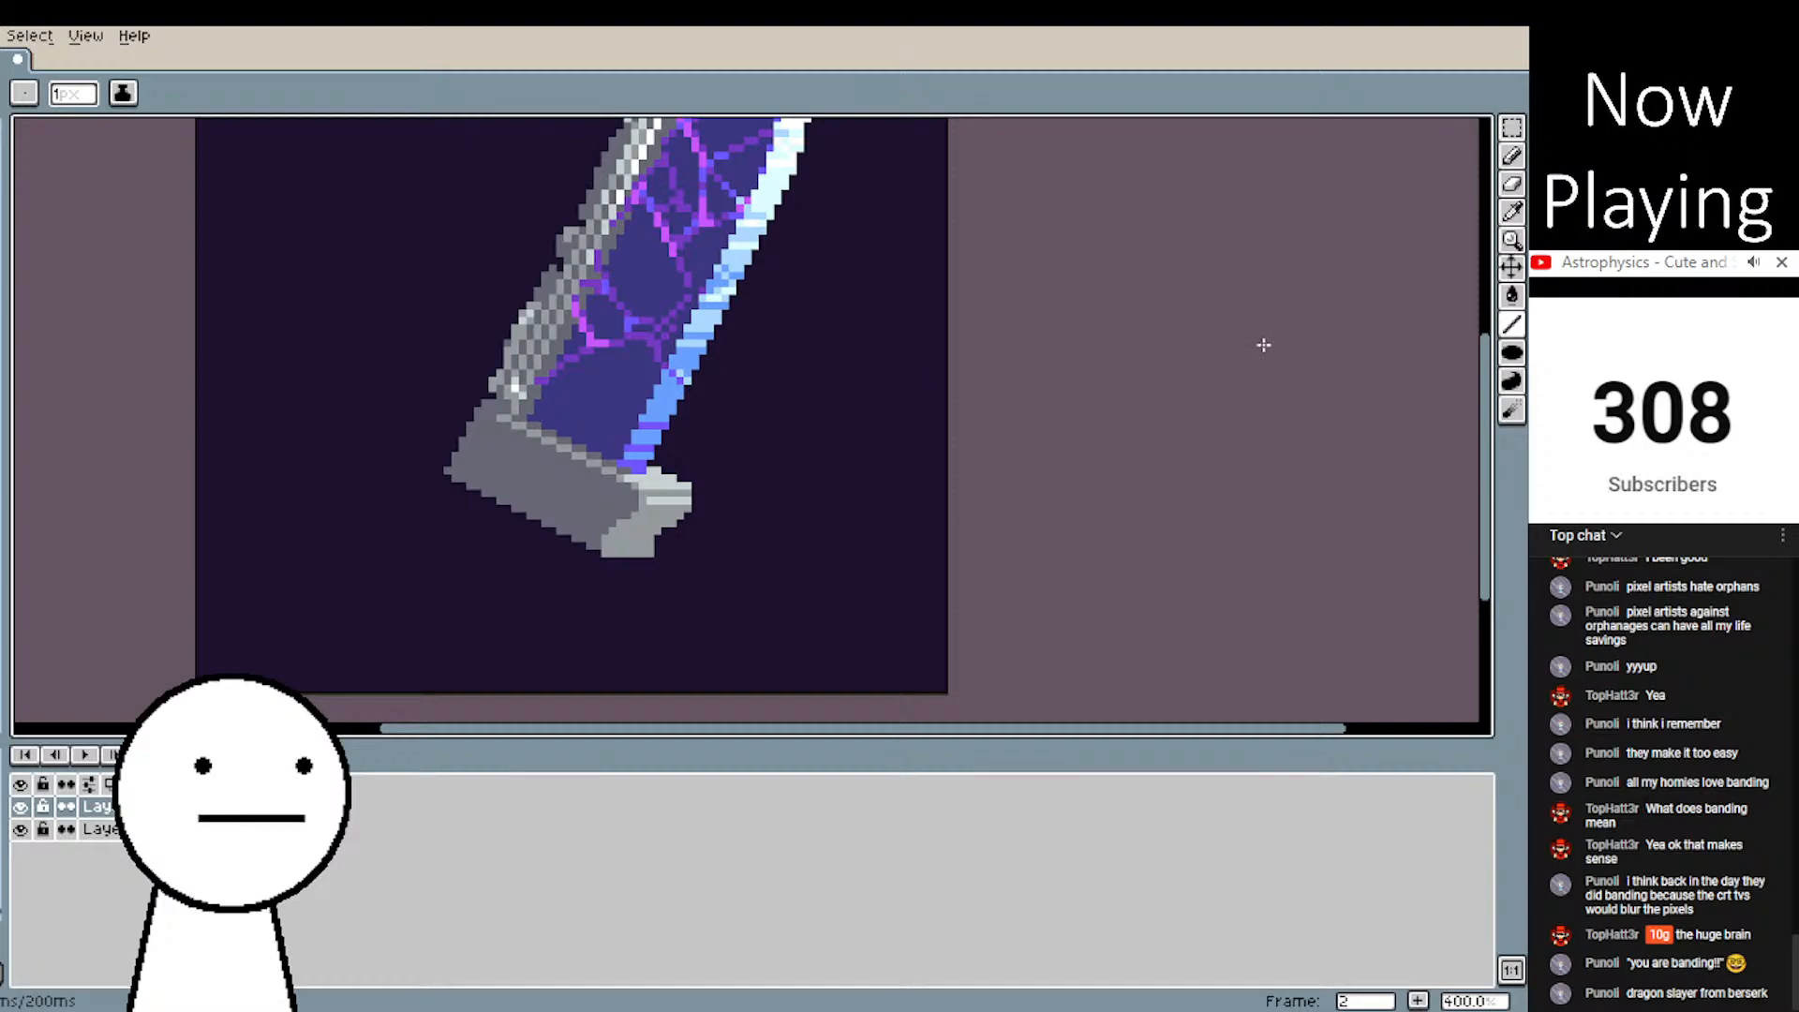
- Sample the dark background purple and outline an inset panel on the dark-grey guard block, leaving its lower side open
key(i)
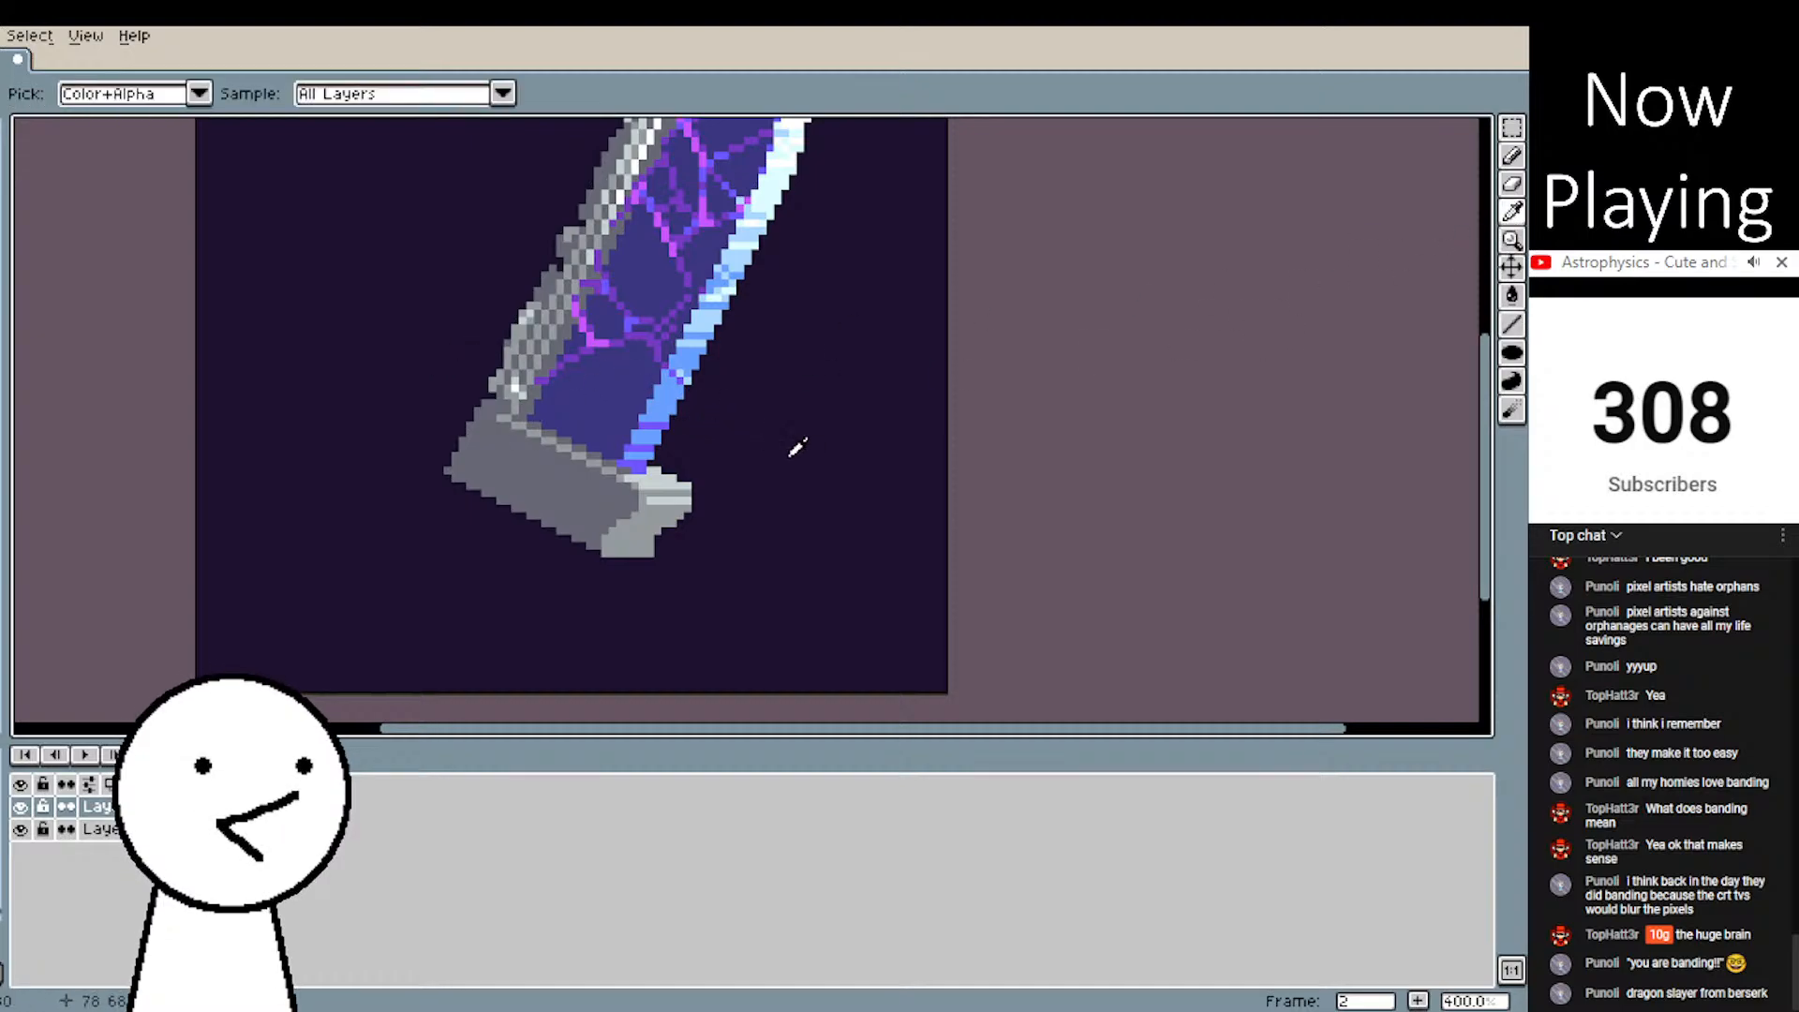
key(l)
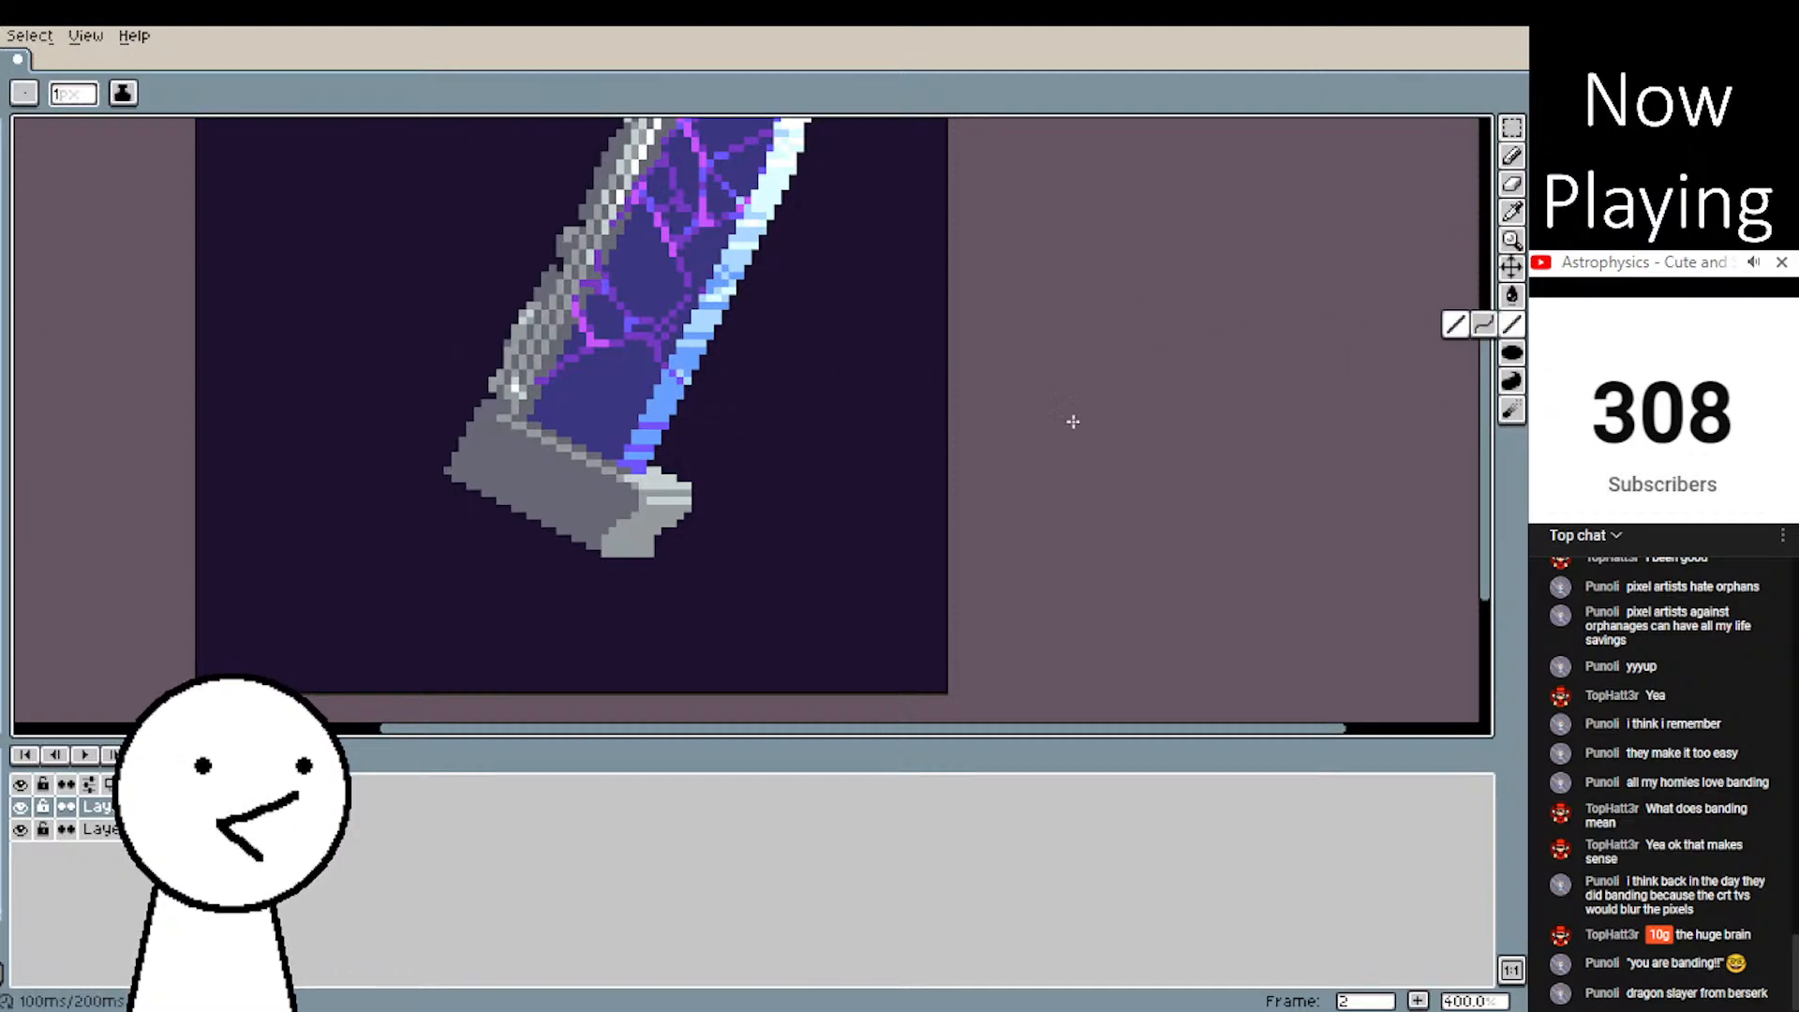
scroll(444, 540, up, 1)
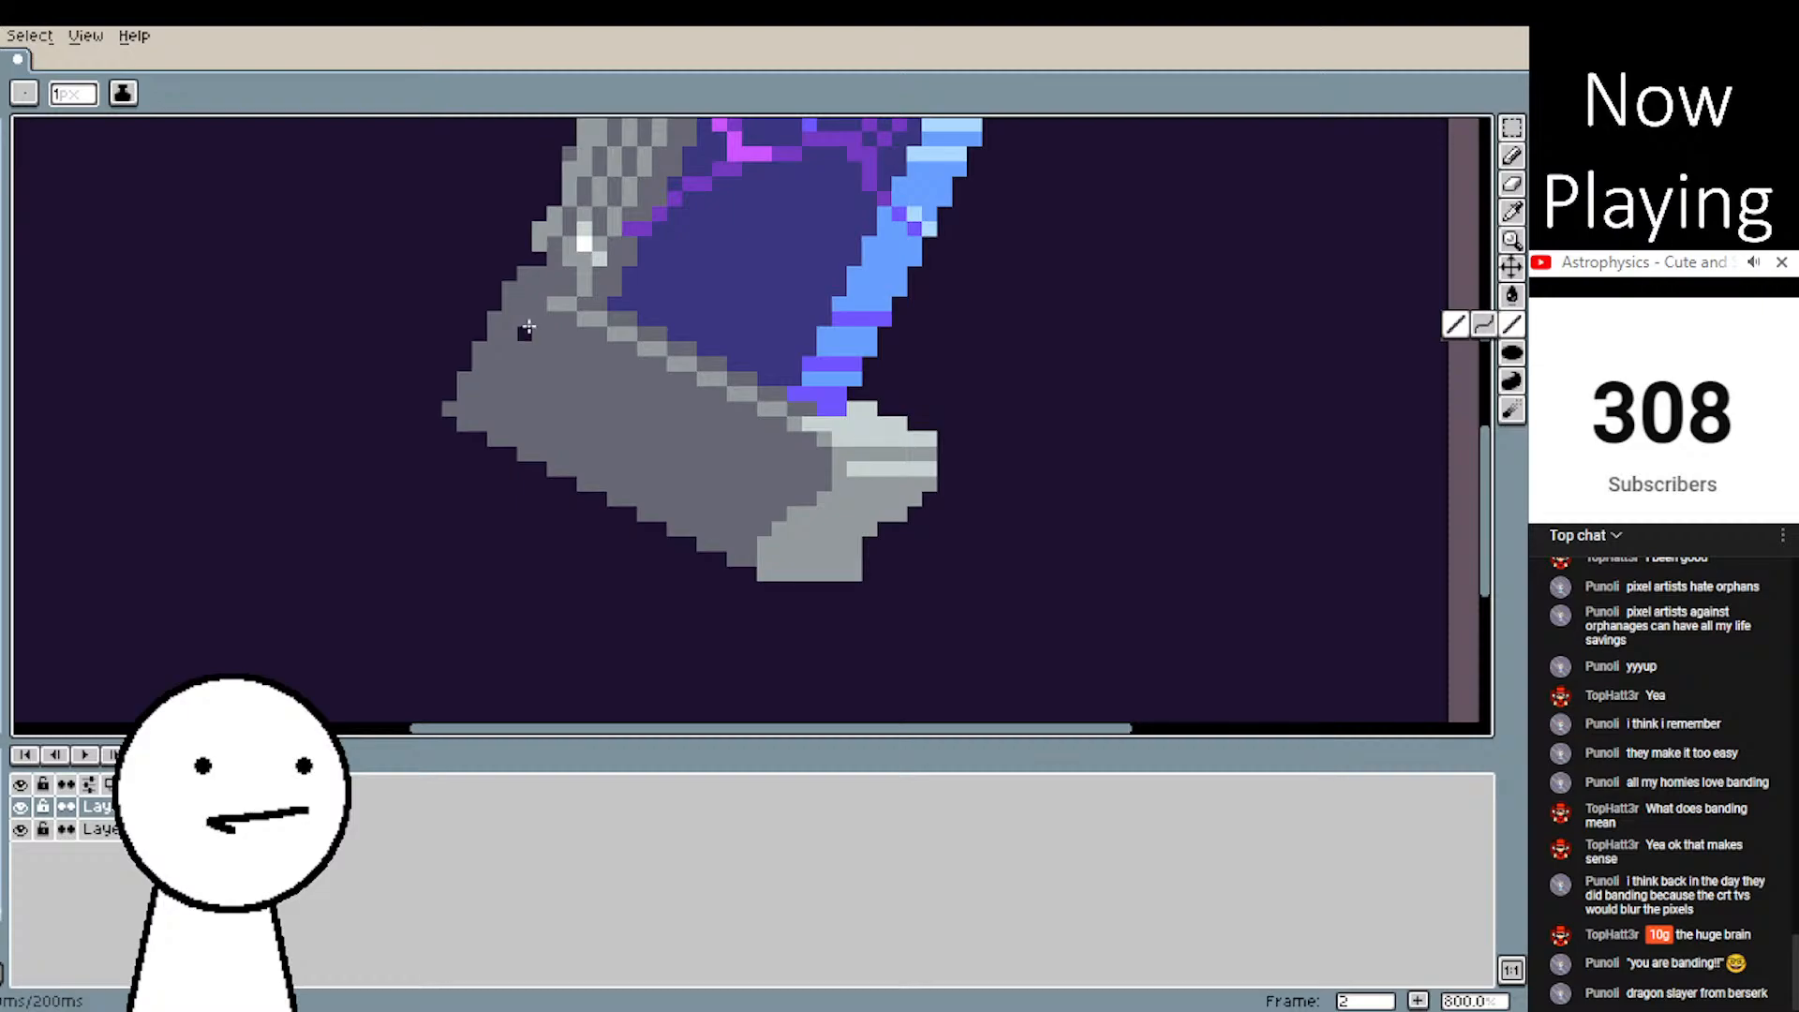
drag(540, 337, 495, 426)
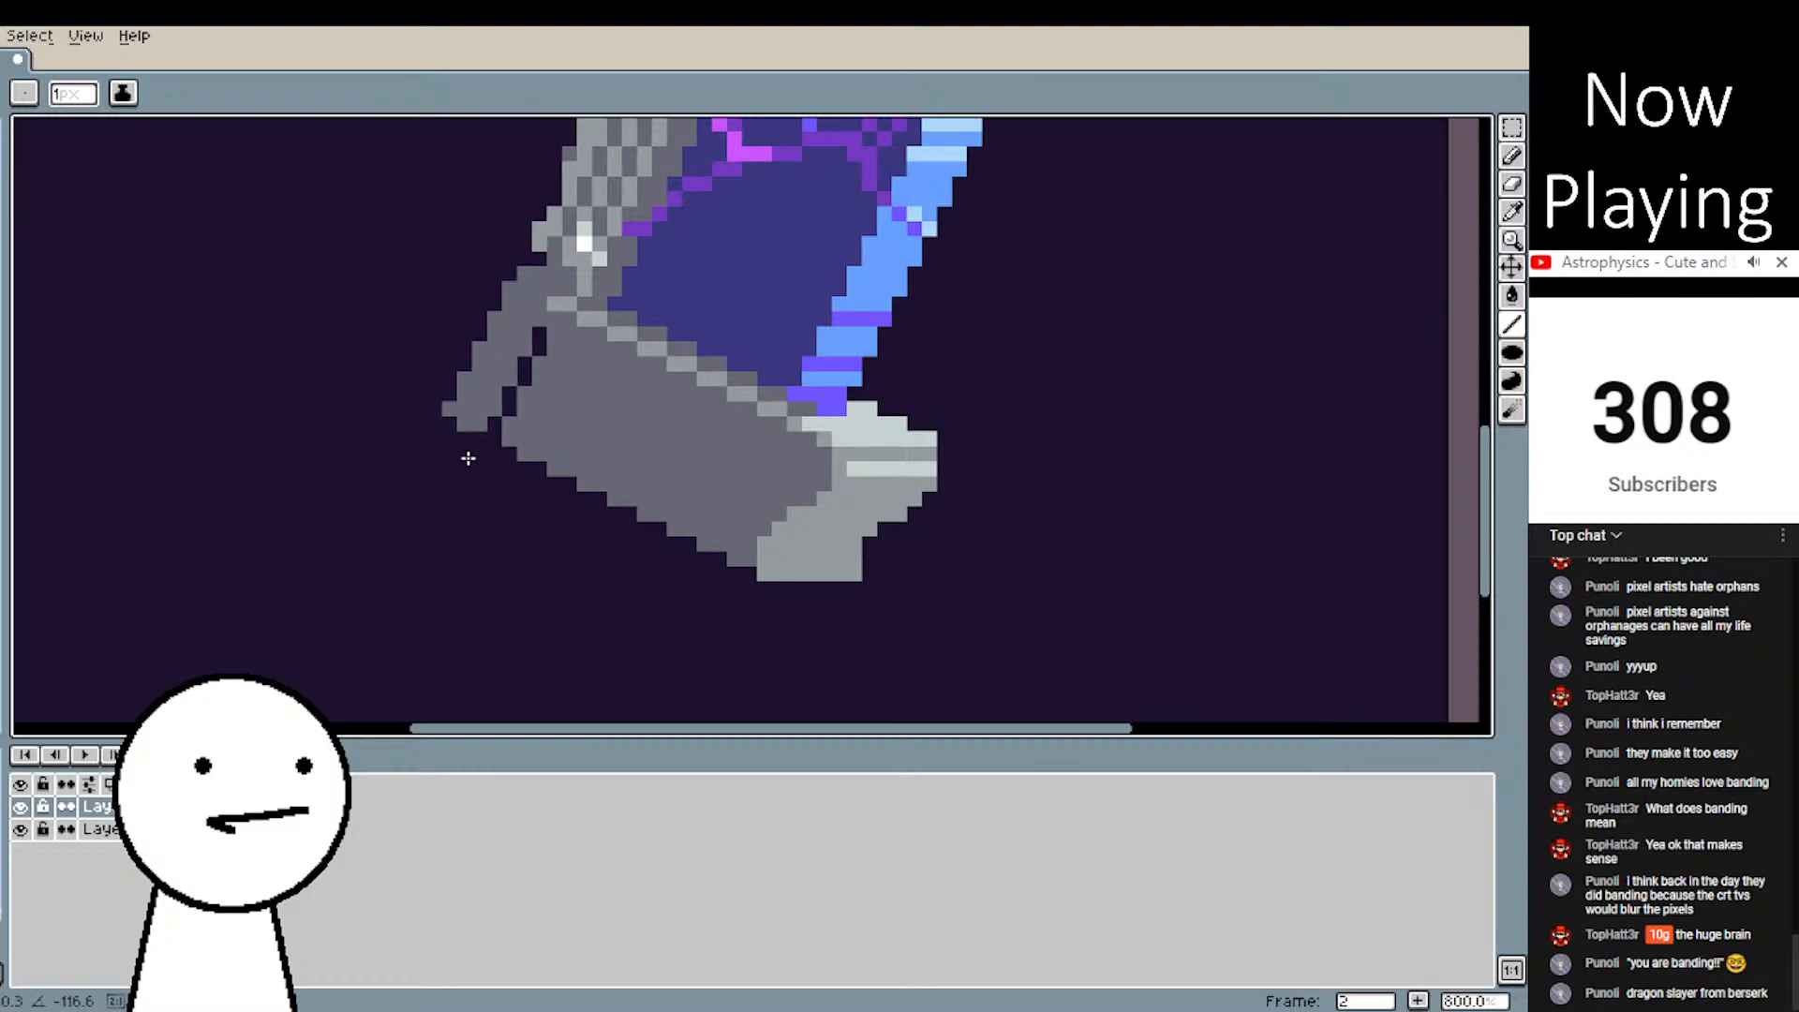
key(ctrl+z)
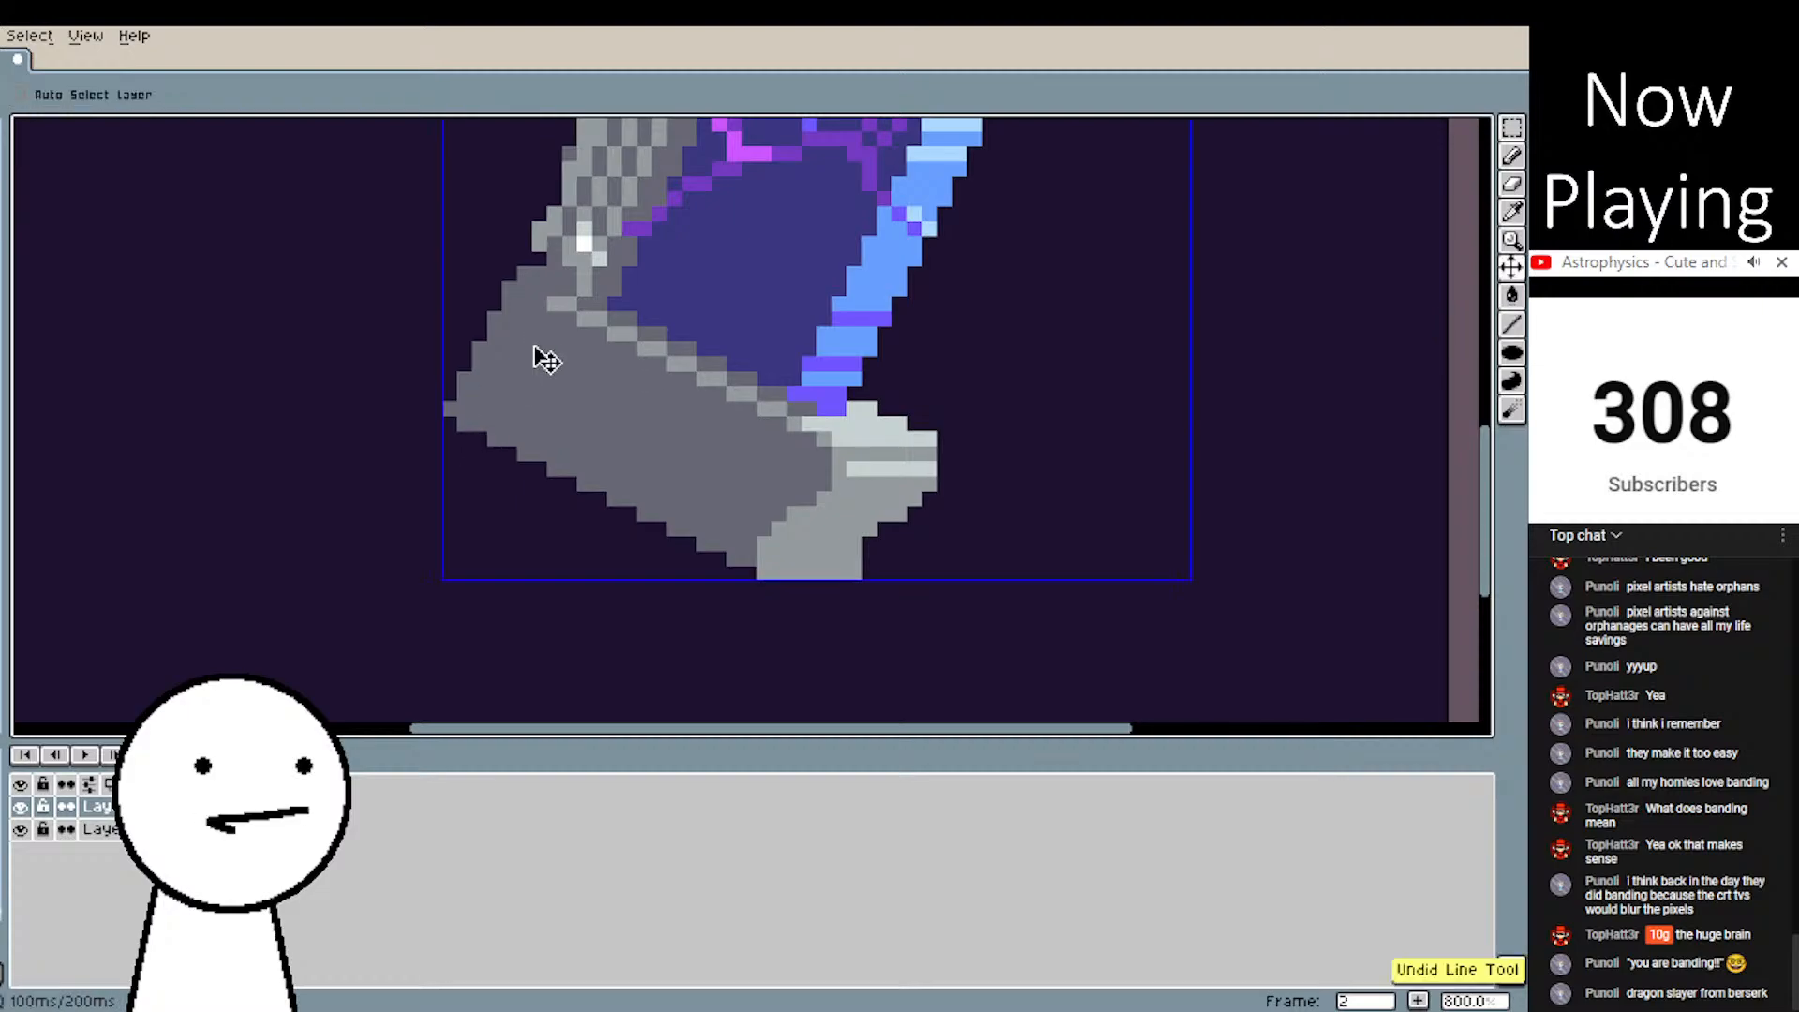
drag(539, 348, 464, 457)
drag(539, 348, 780, 468)
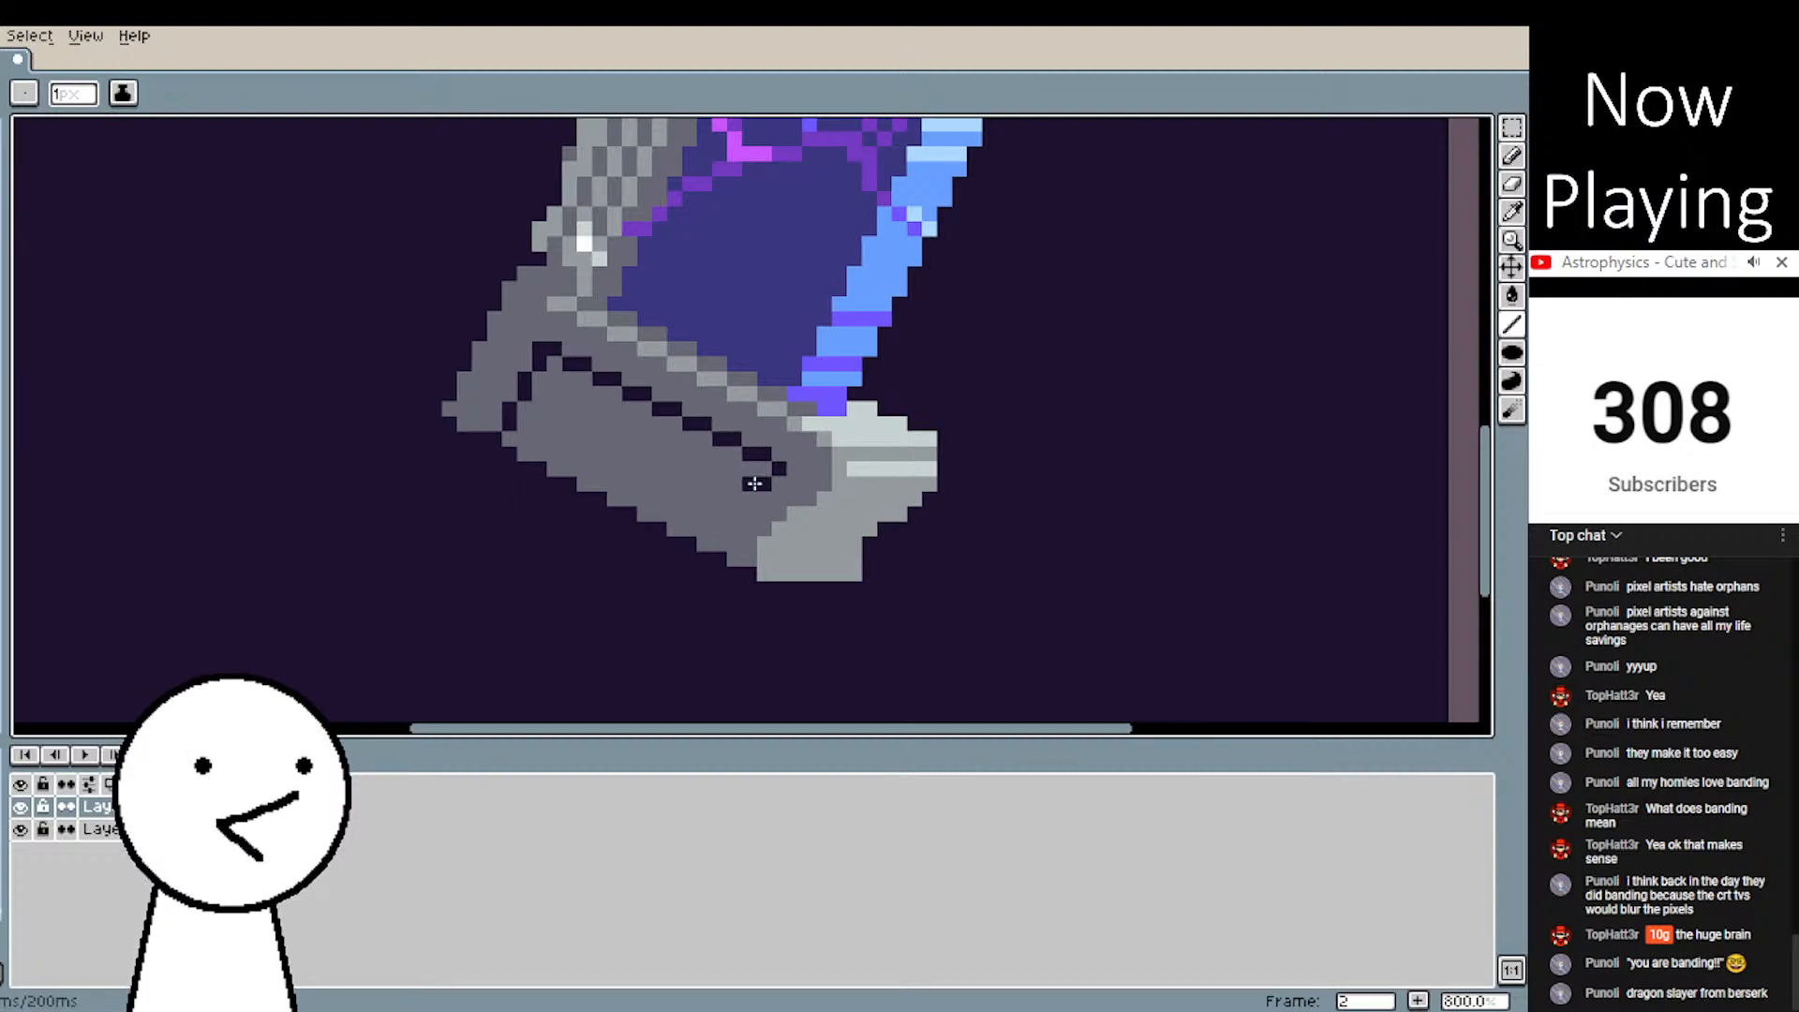
drag(720, 510, 710, 557)
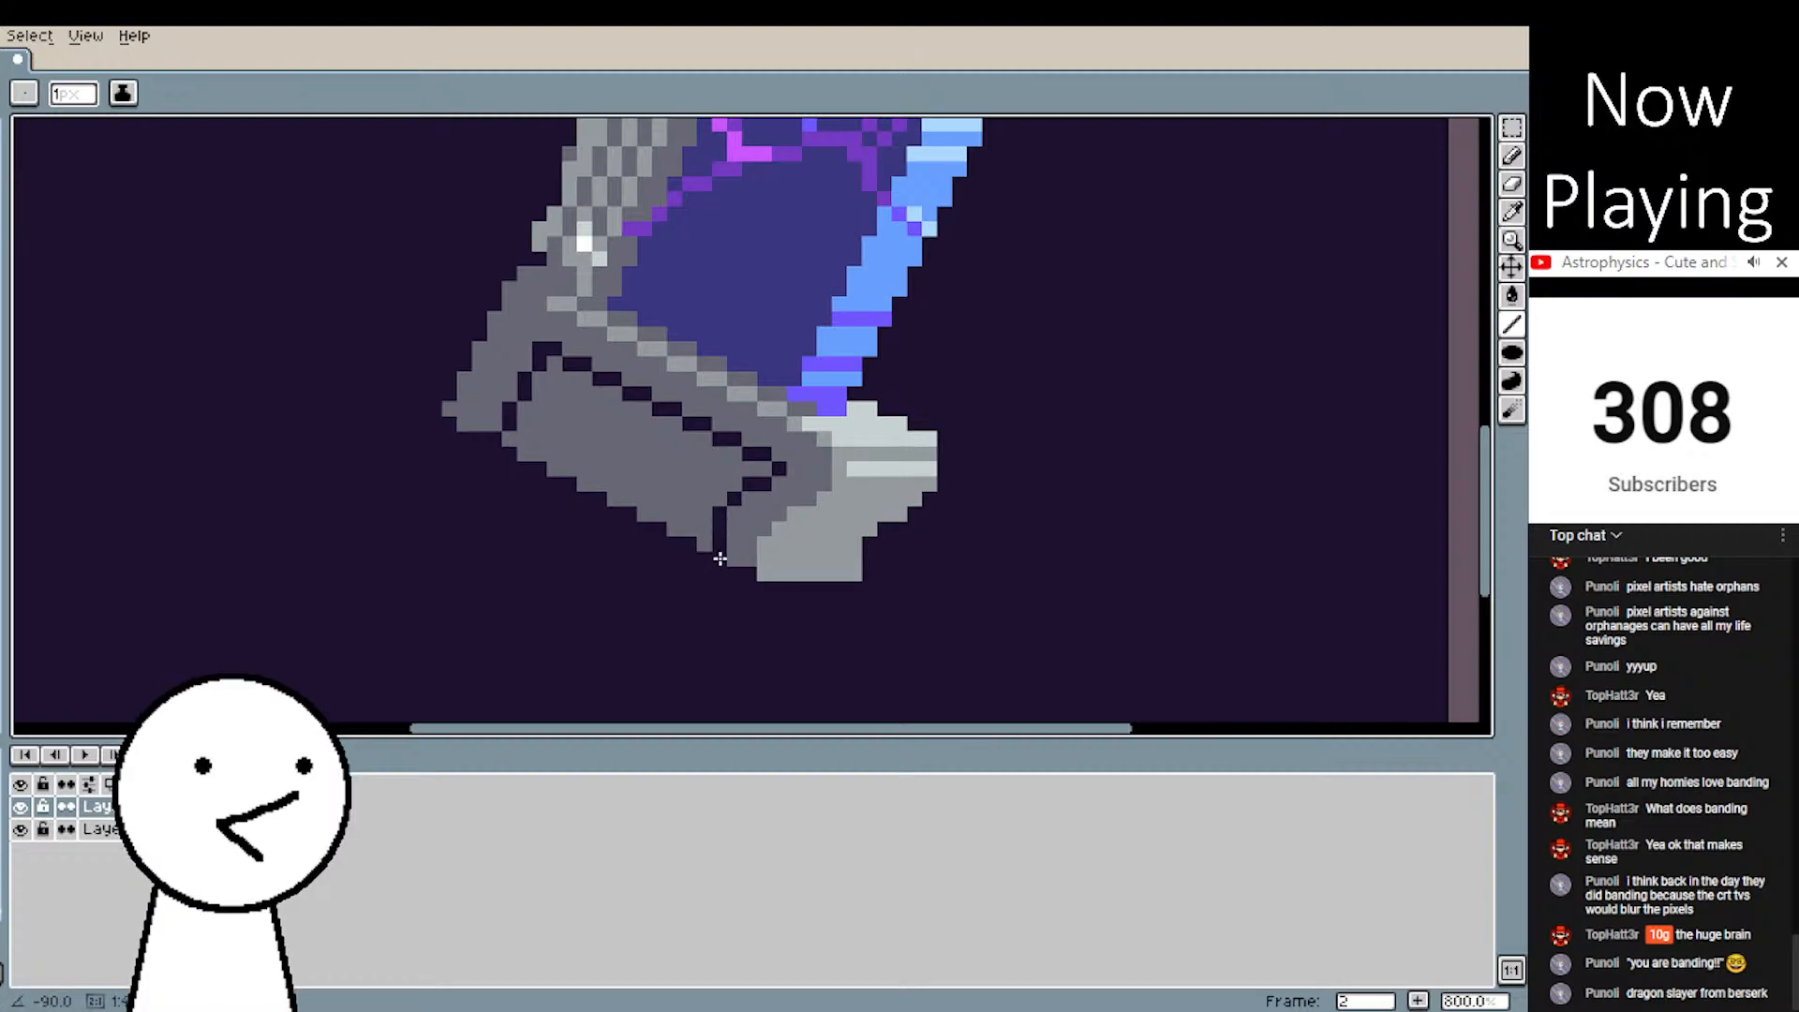
- Fill the outlined panel inside the guard block with the same dark background purple
click(1511, 296)
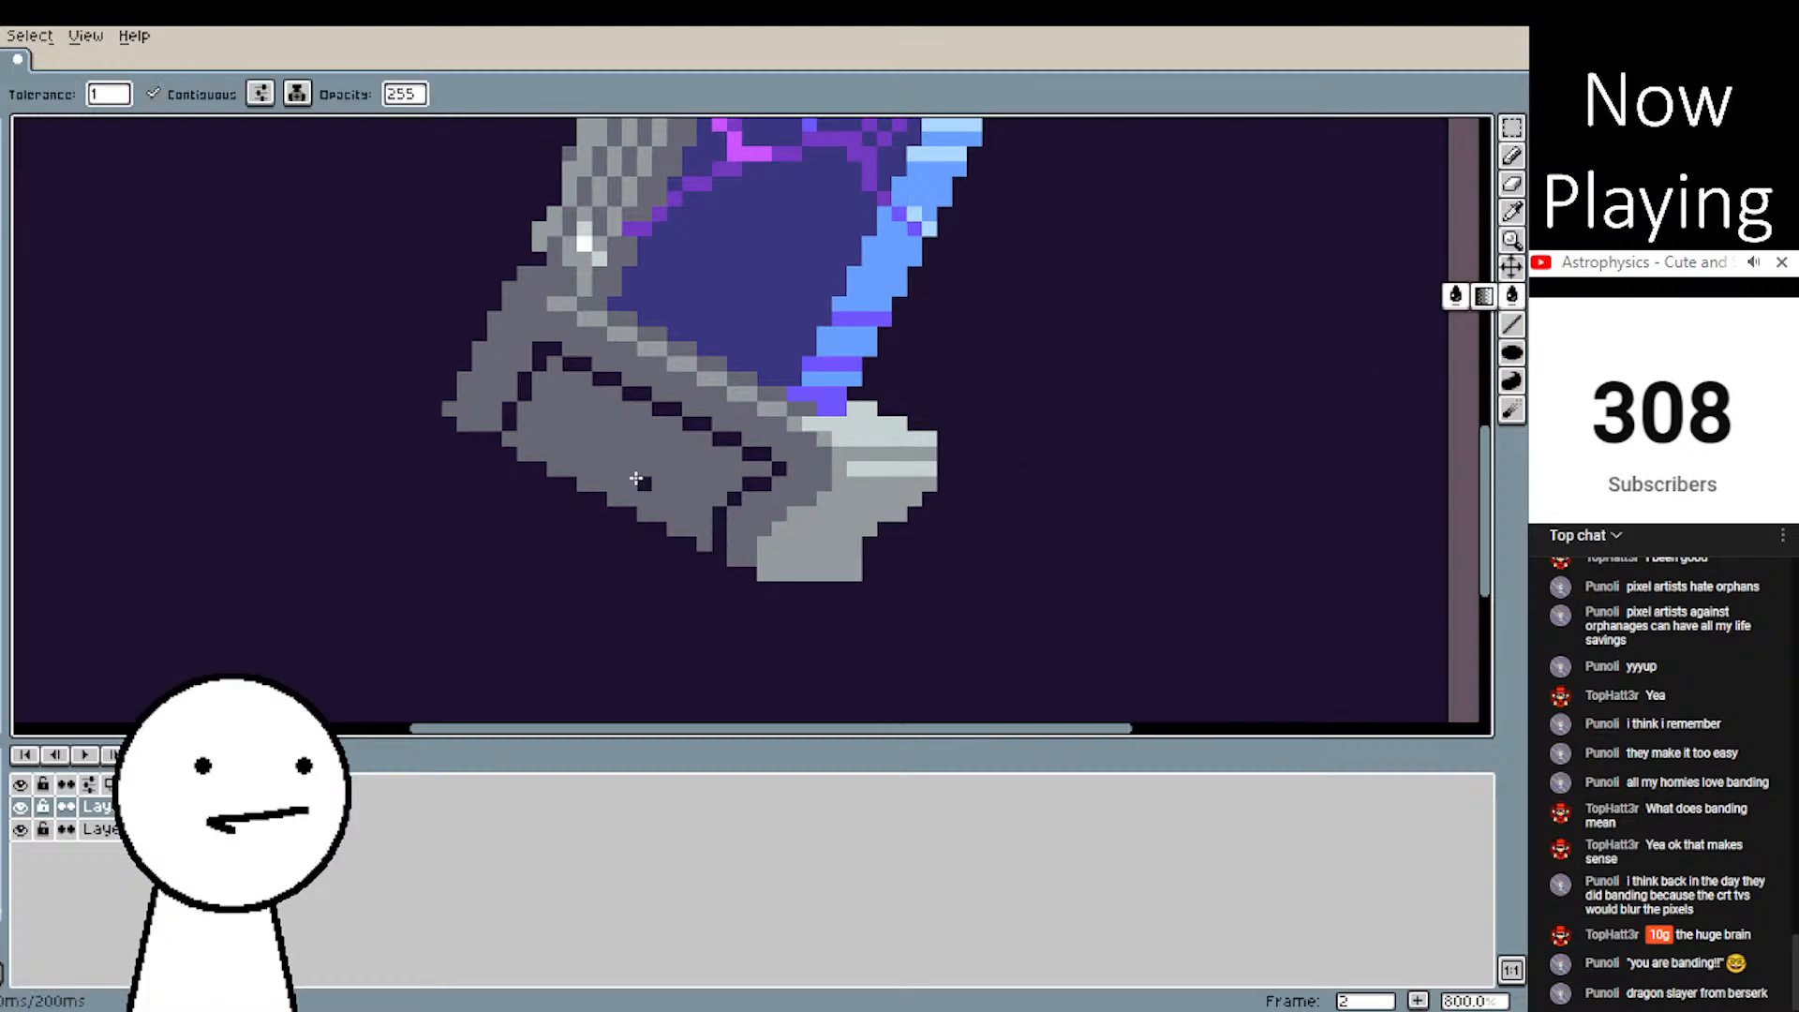
click(643, 466)
scroll(823, 436, down, 5)
scroll(869, 421, down, 1)
scroll(840, 466, up, 4)
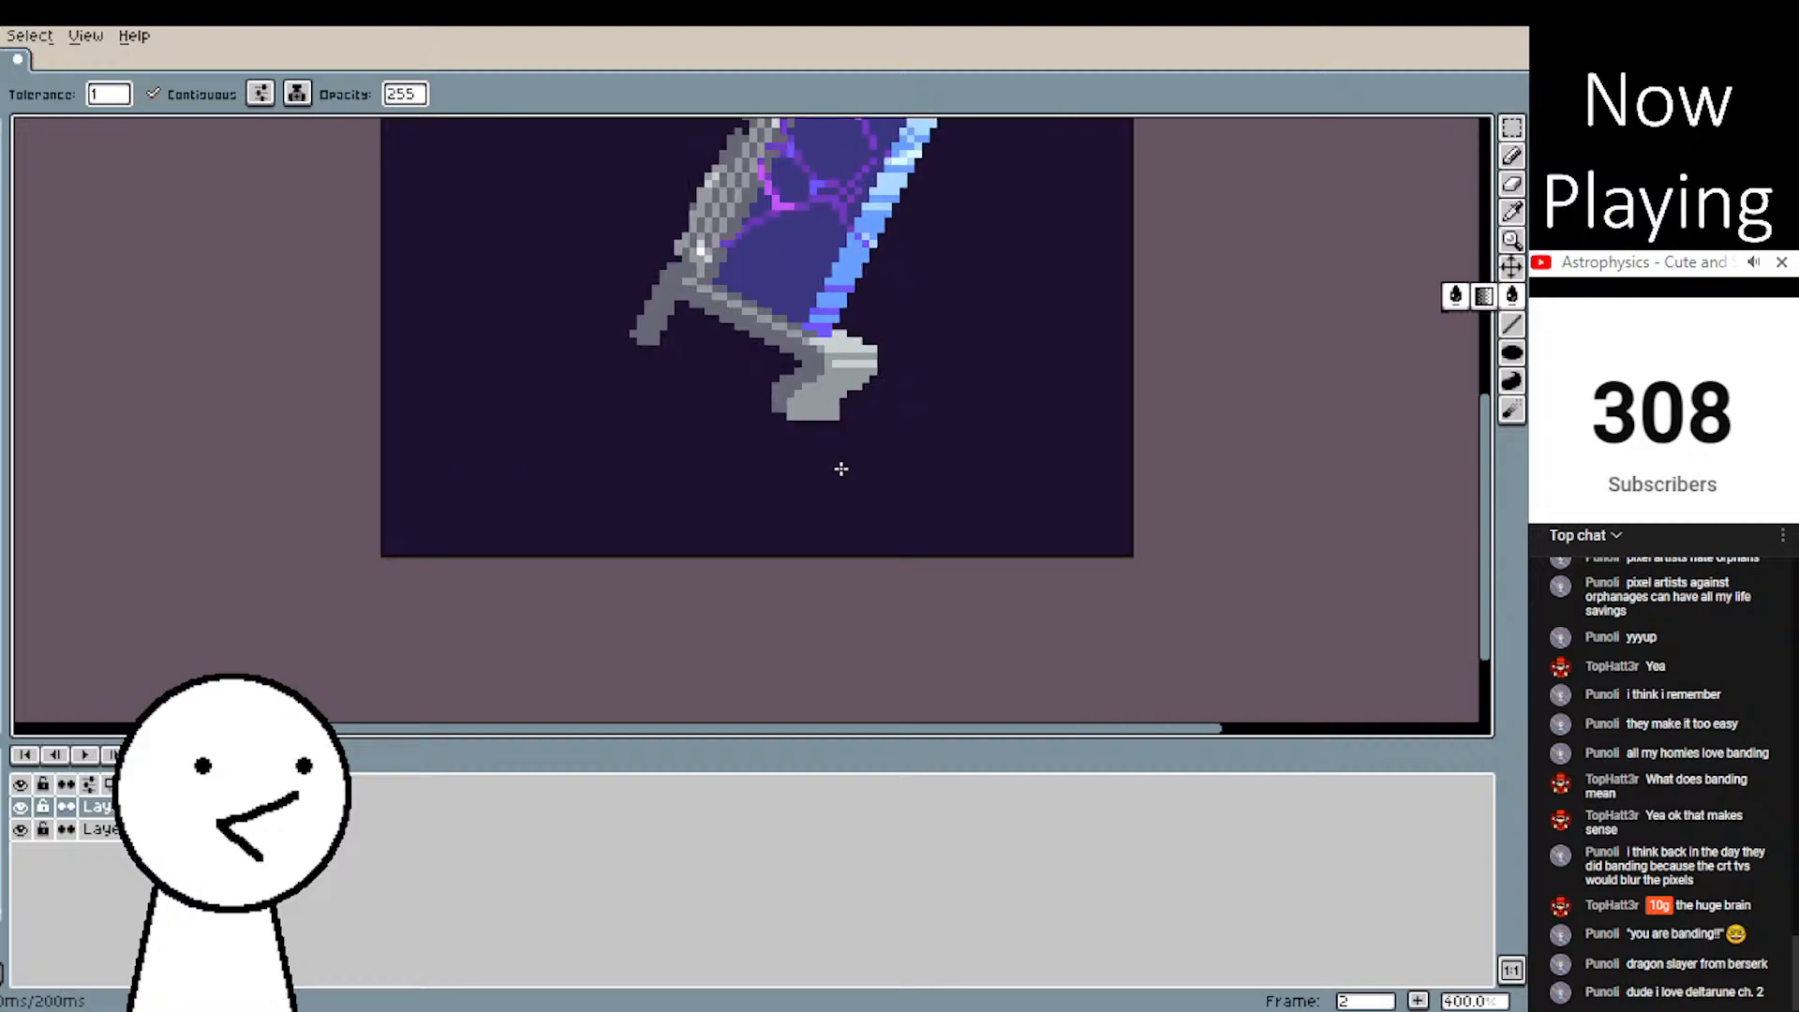
- Sample the block's dark grey and draw a one-pixel diagonal line along its lower edge to close off the cut-out panel
click(1512, 212)
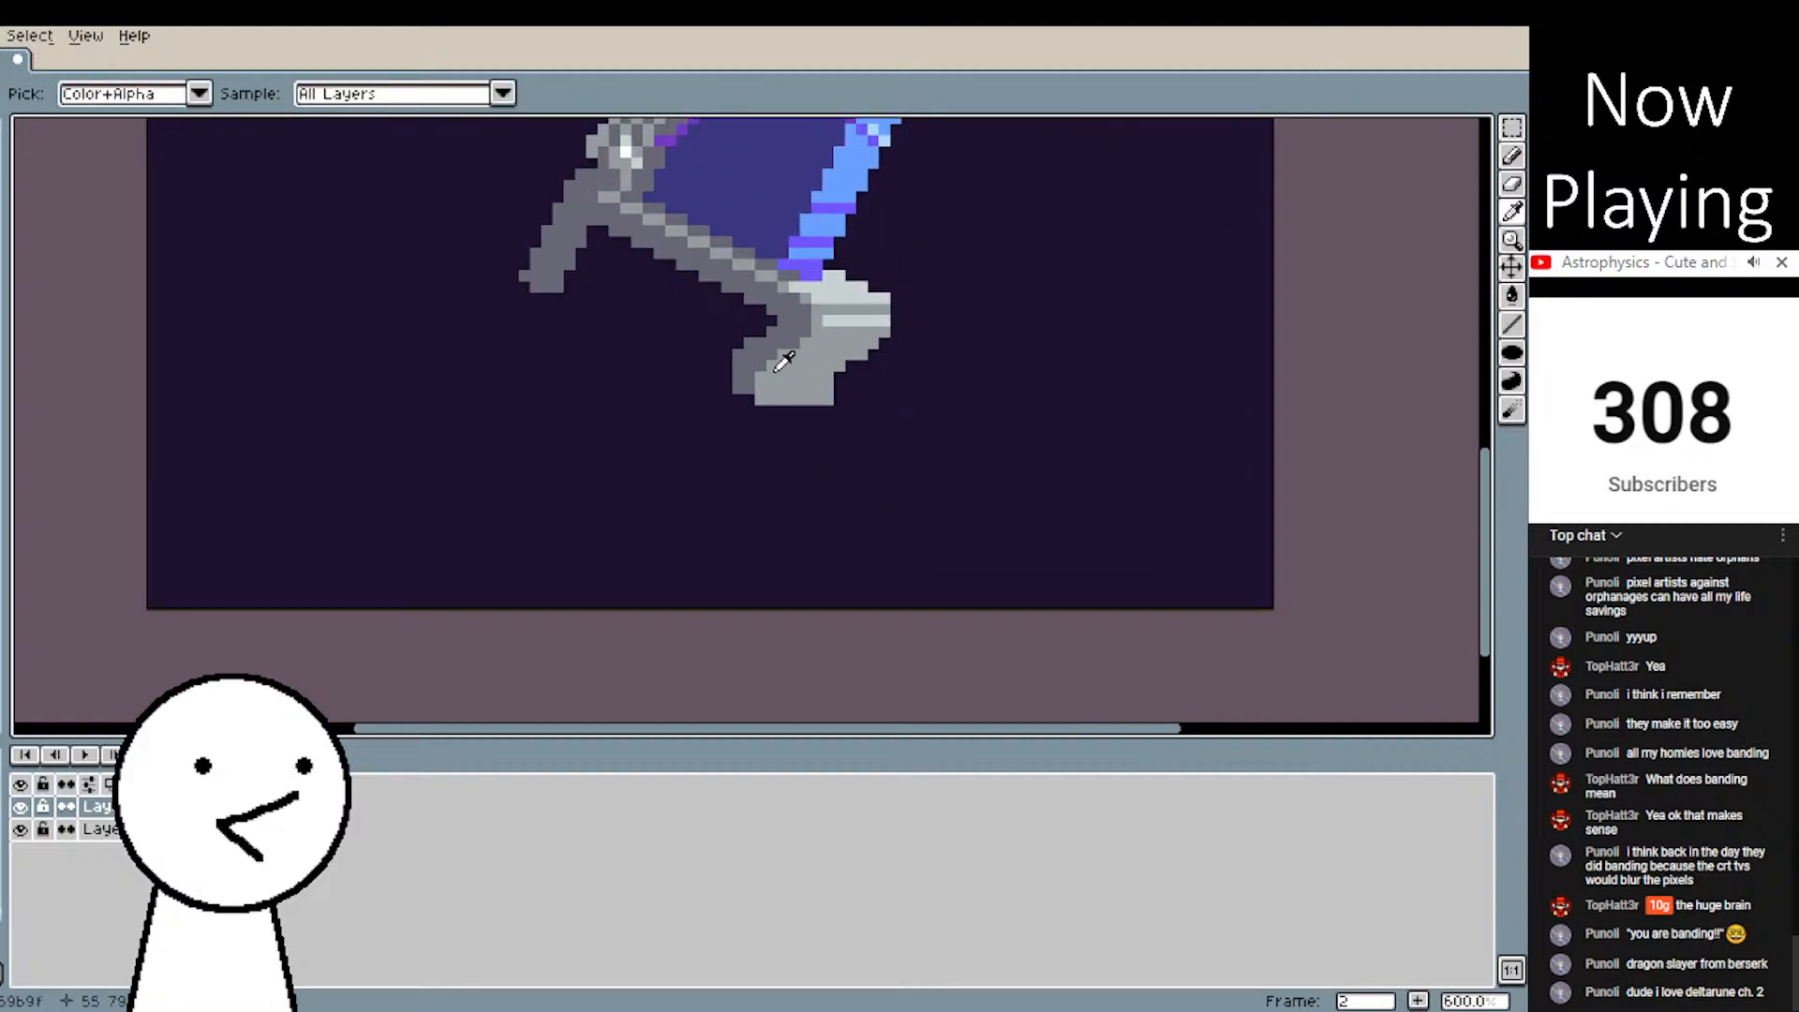
click(1512, 325)
scroll(551, 342, up, 3)
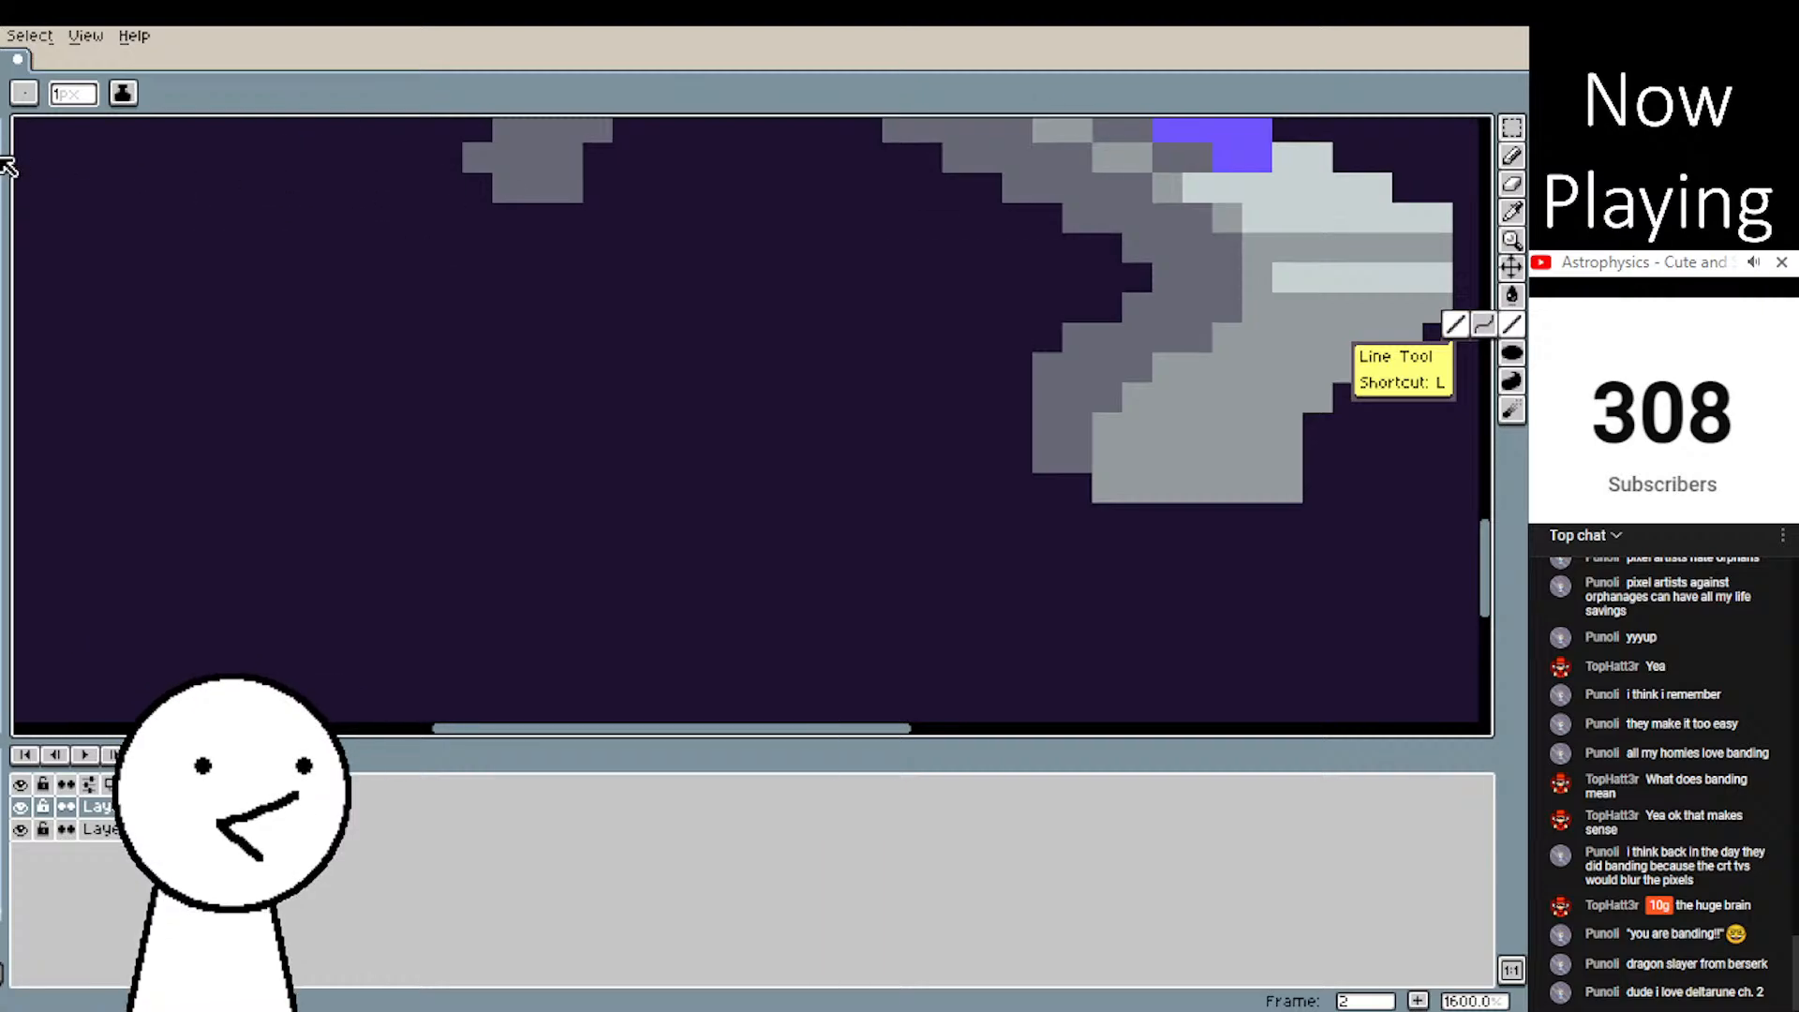
drag(825, 338, 214, 353)
drag(406, 274, 902, 441)
drag(441, 392, 874, 582)
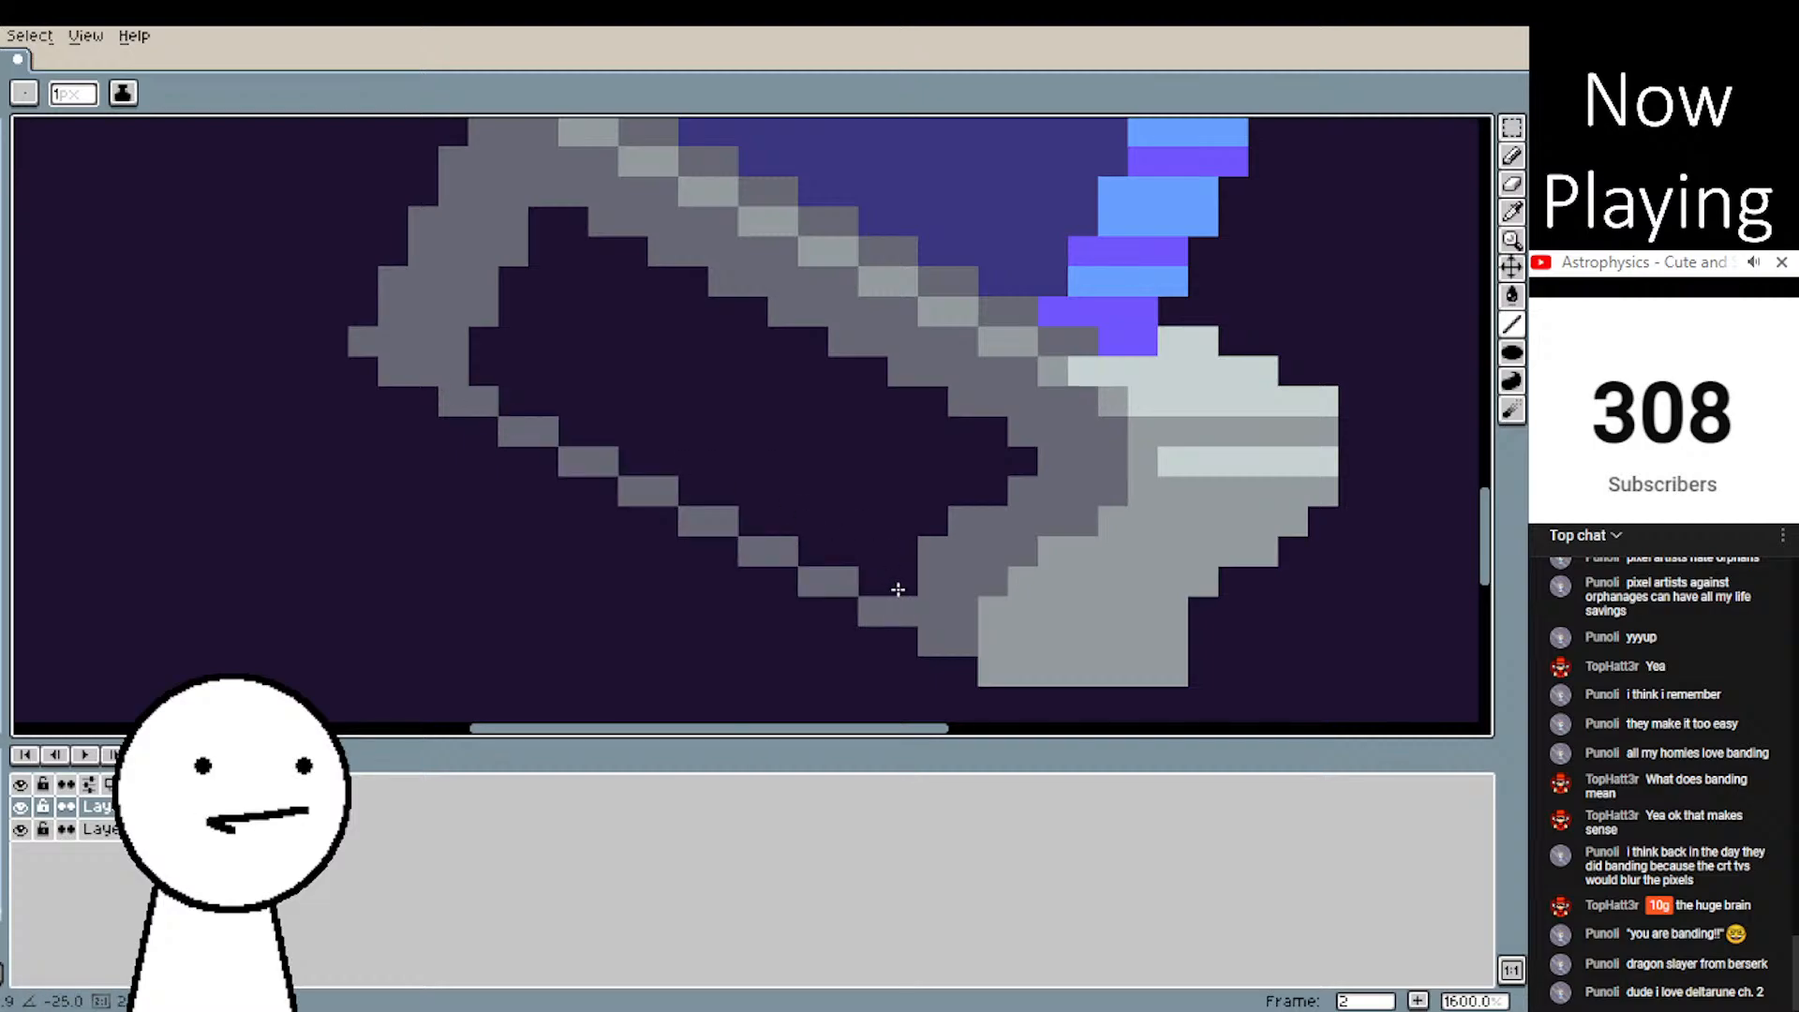
scroll(887, 581, down, 3)
drag(1098, 429, 778, 433)
scroll(819, 454, down, 2)
scroll(770, 434, up, 2)
scroll(683, 524, up, 5)
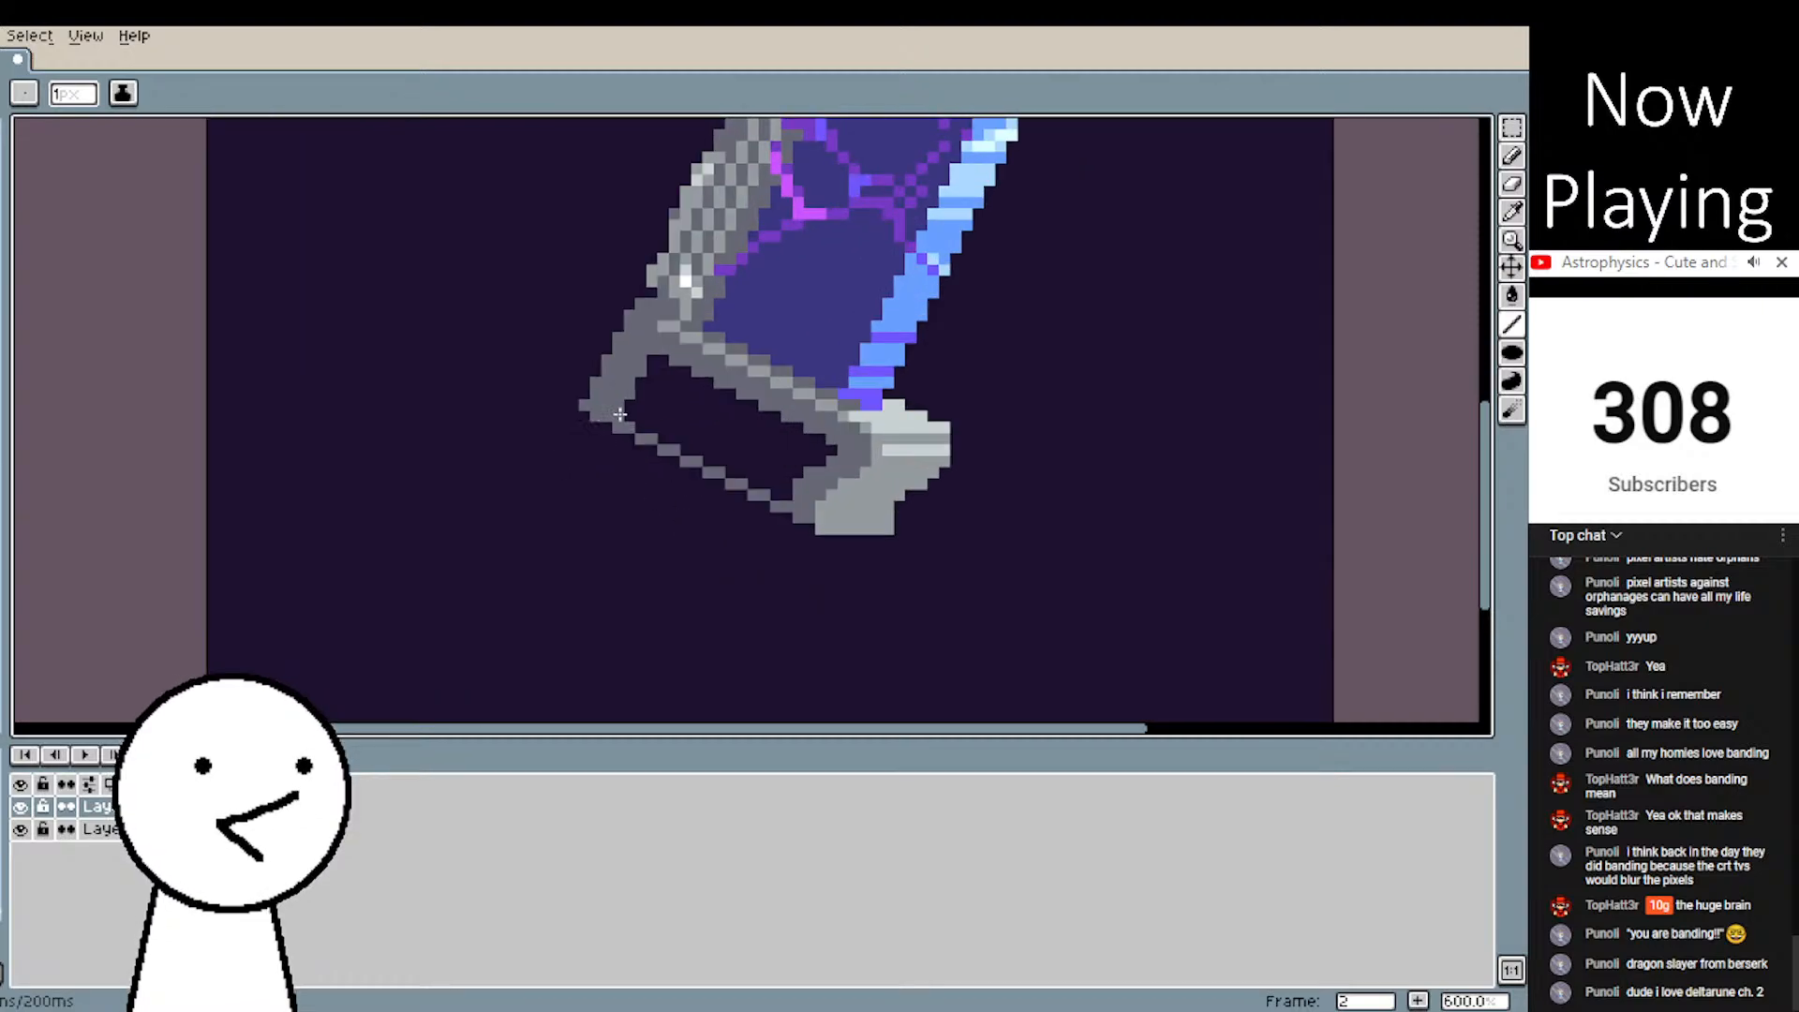
- Fill the guard block's enclosed cut-out panel with a dark blue-grey, darker than its frame
key(e)
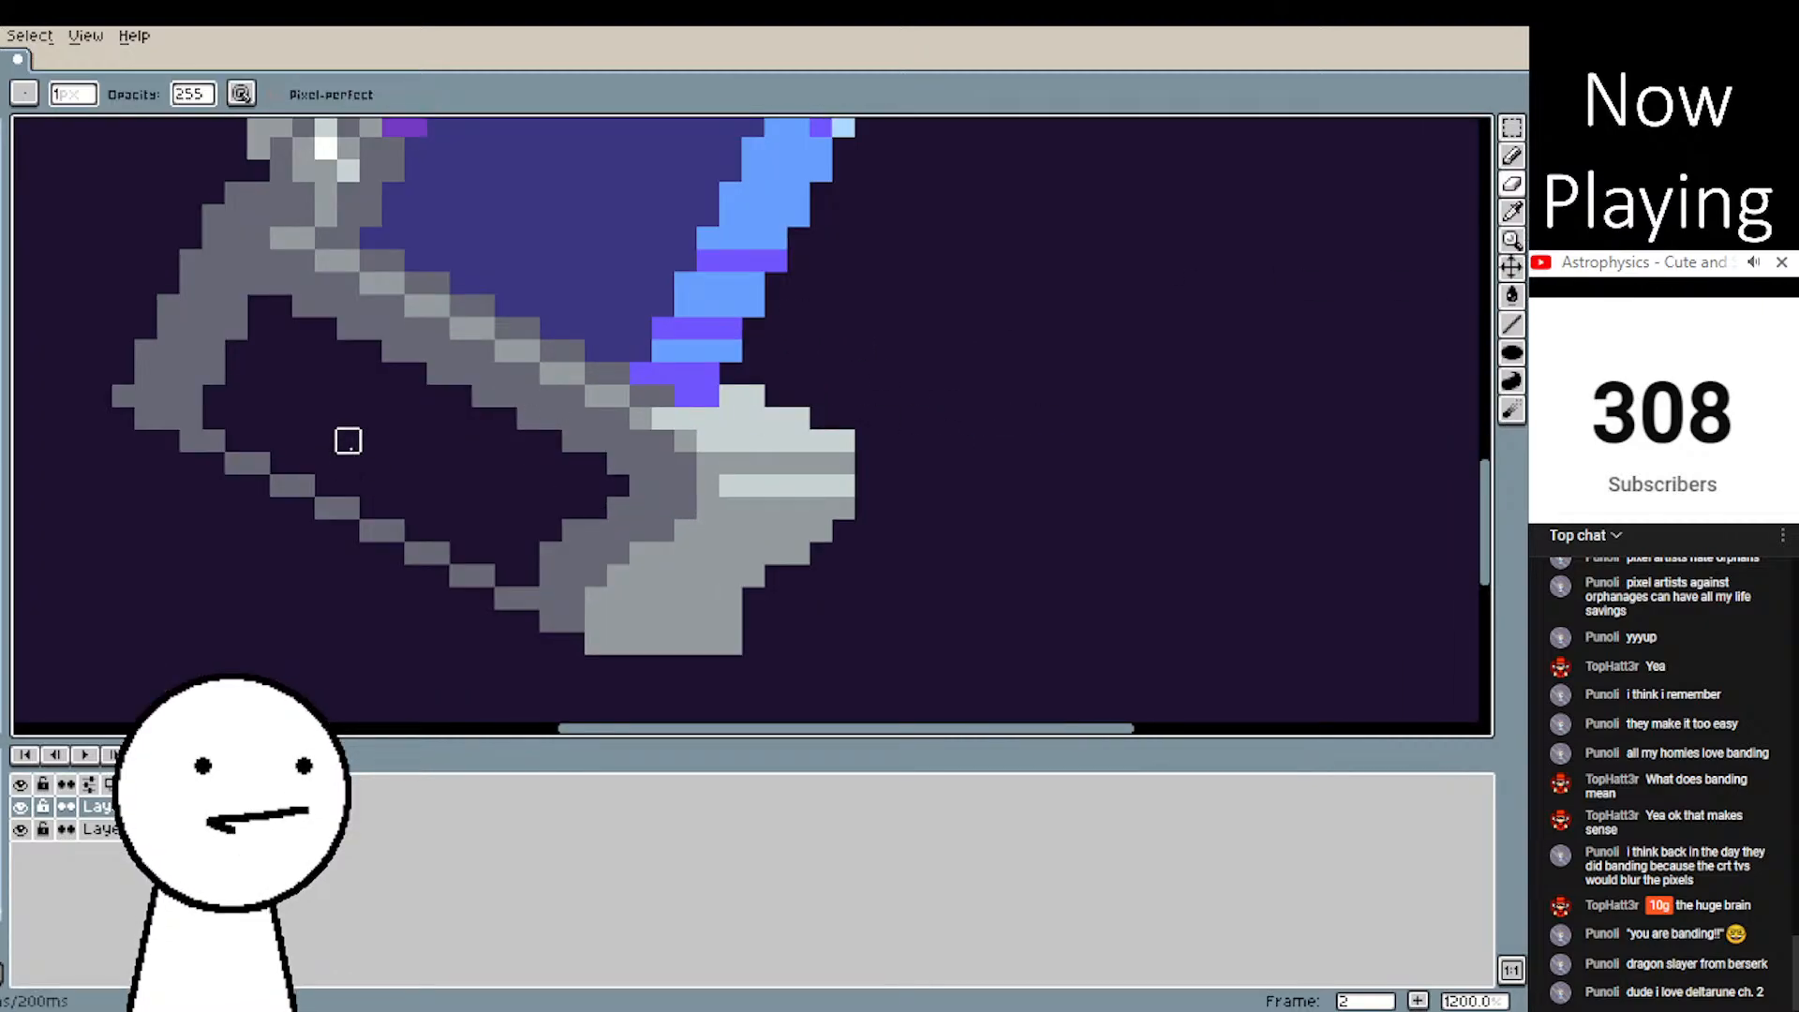
drag(348, 439, 873, 464)
click(1512, 214)
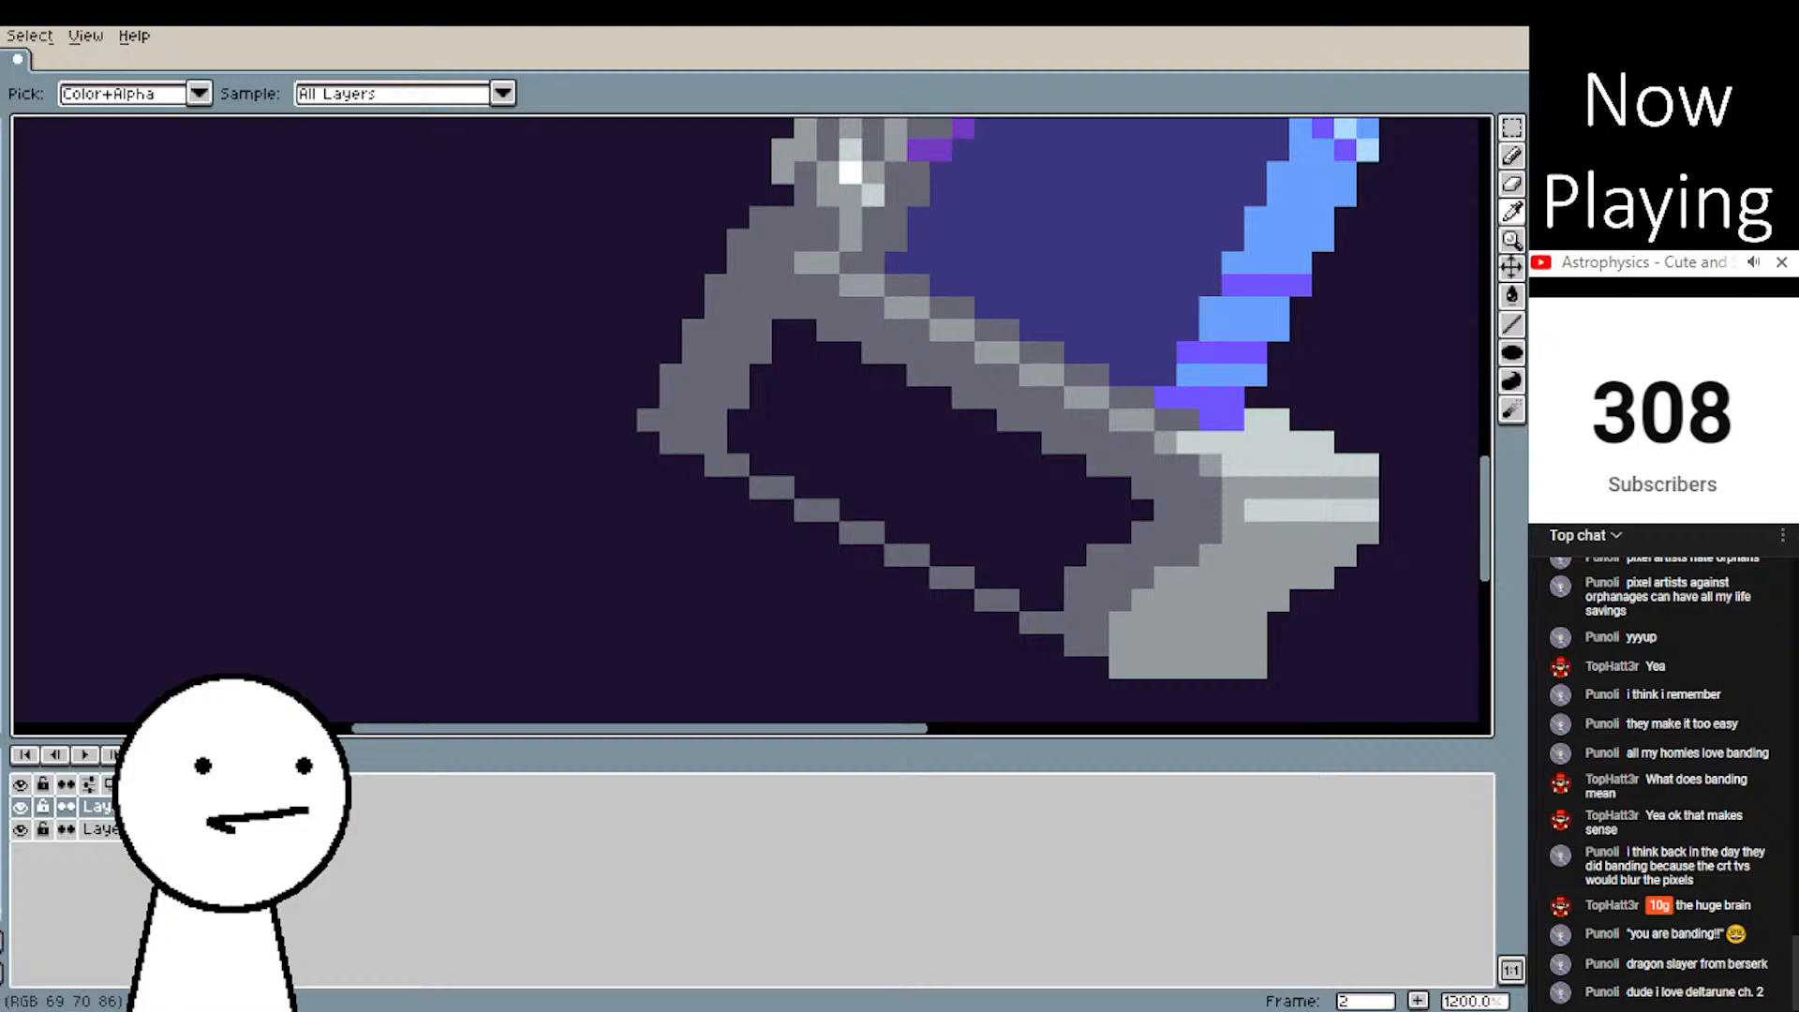
click(1512, 297)
click(892, 463)
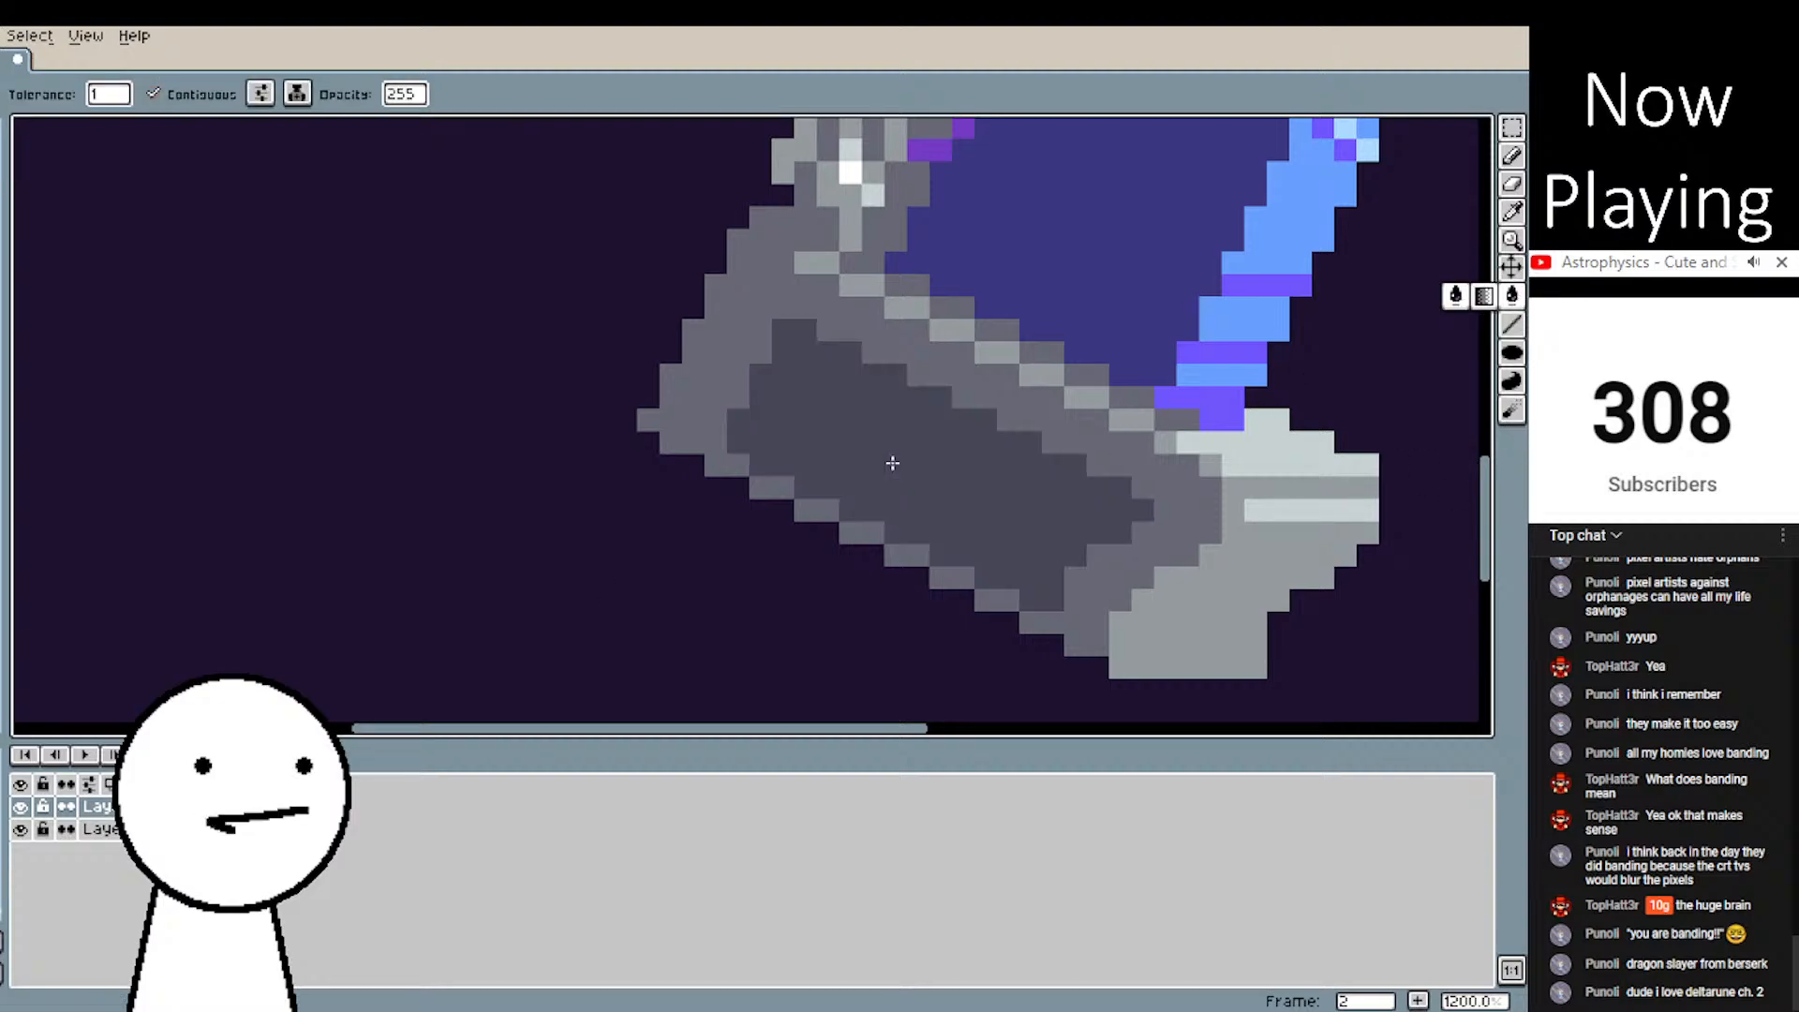
scroll(918, 452, down, 9)
scroll(1031, 430, up, 3)
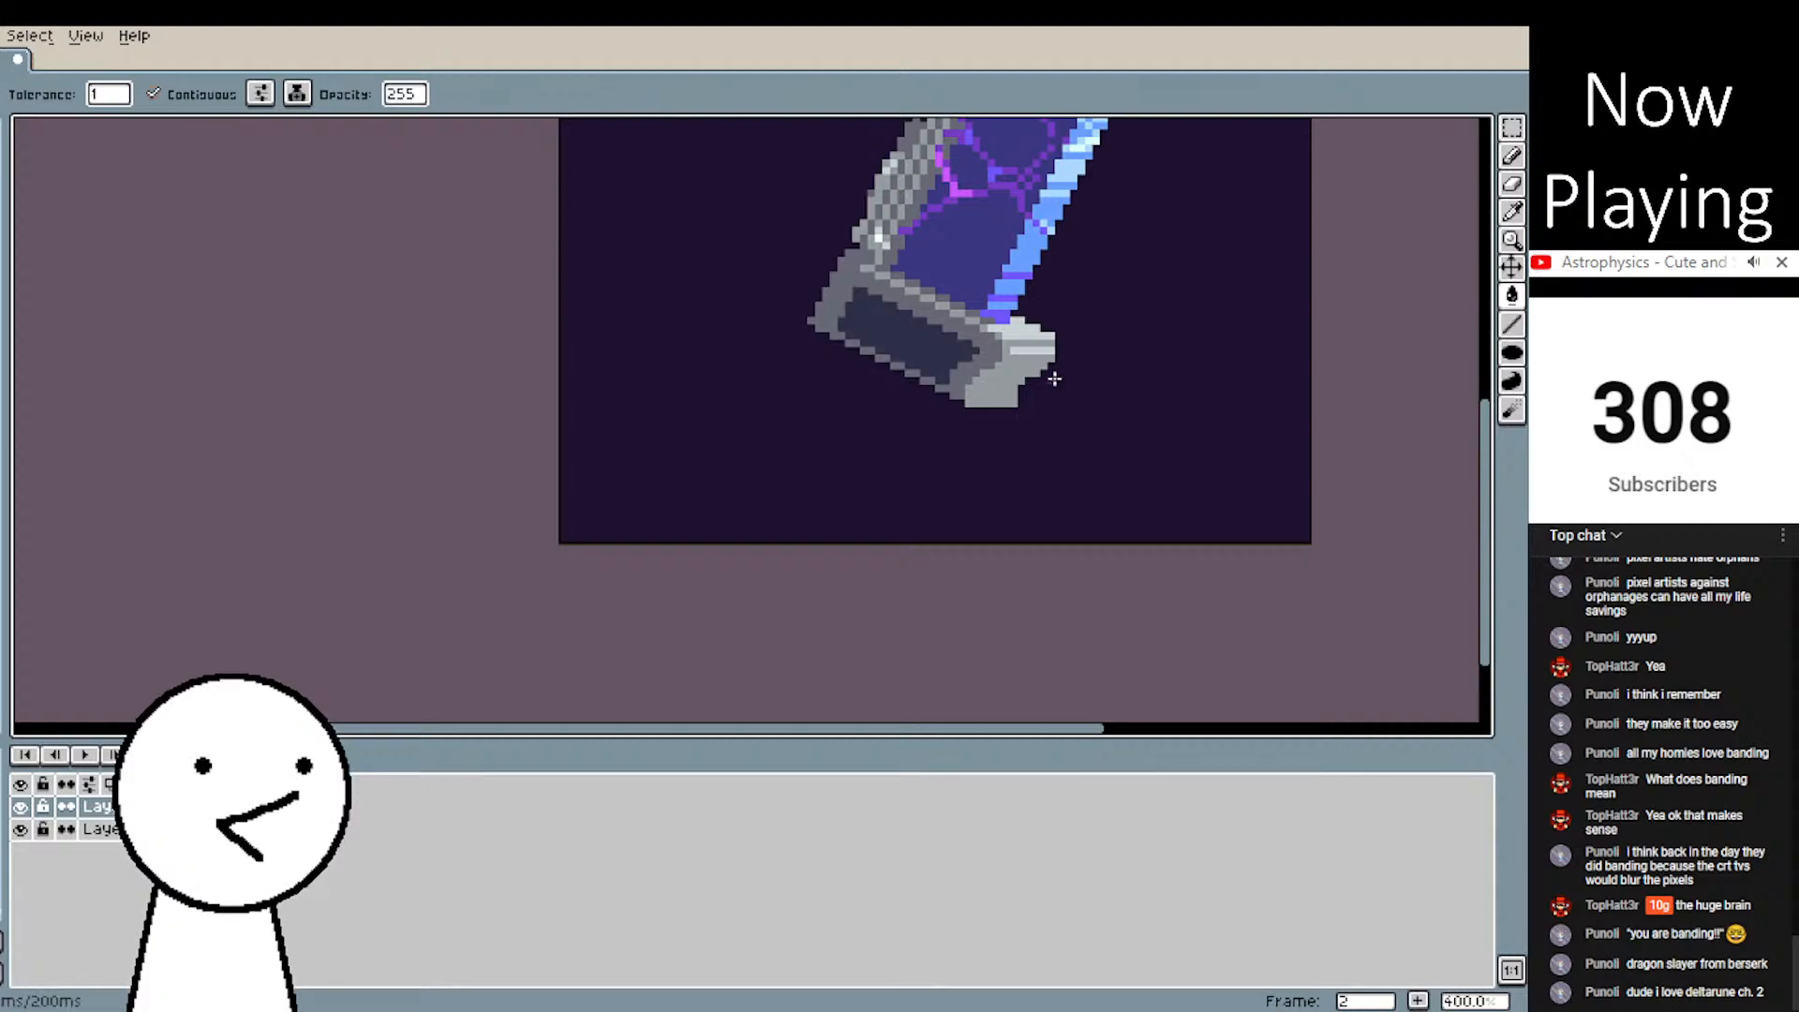
scroll(1040, 346, down, 3)
scroll(1044, 343, up, 2)
scroll(1047, 345, up, 1)
drag(1044, 339, 820, 535)
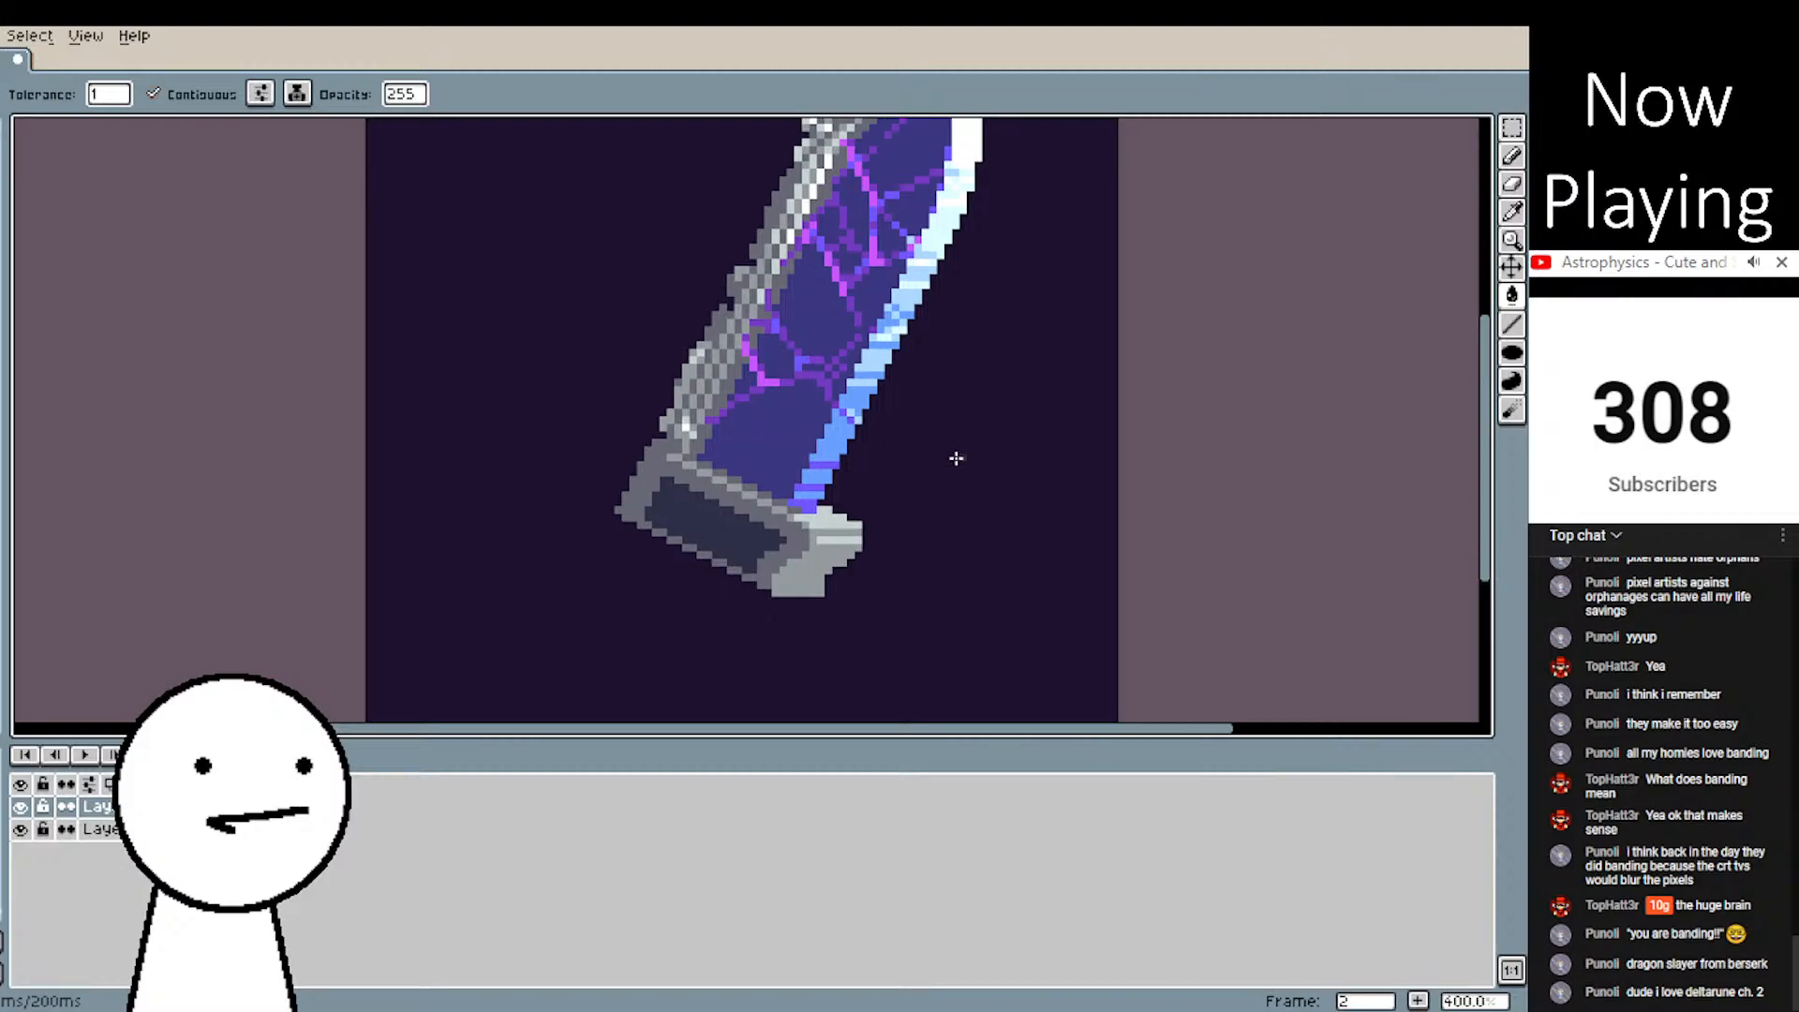
- Draw a short dark blue-grey line at the guard block's upper corner and fill the grey frame with the same colour
scroll(905, 480, down, 3)
scroll(906, 480, up, 5)
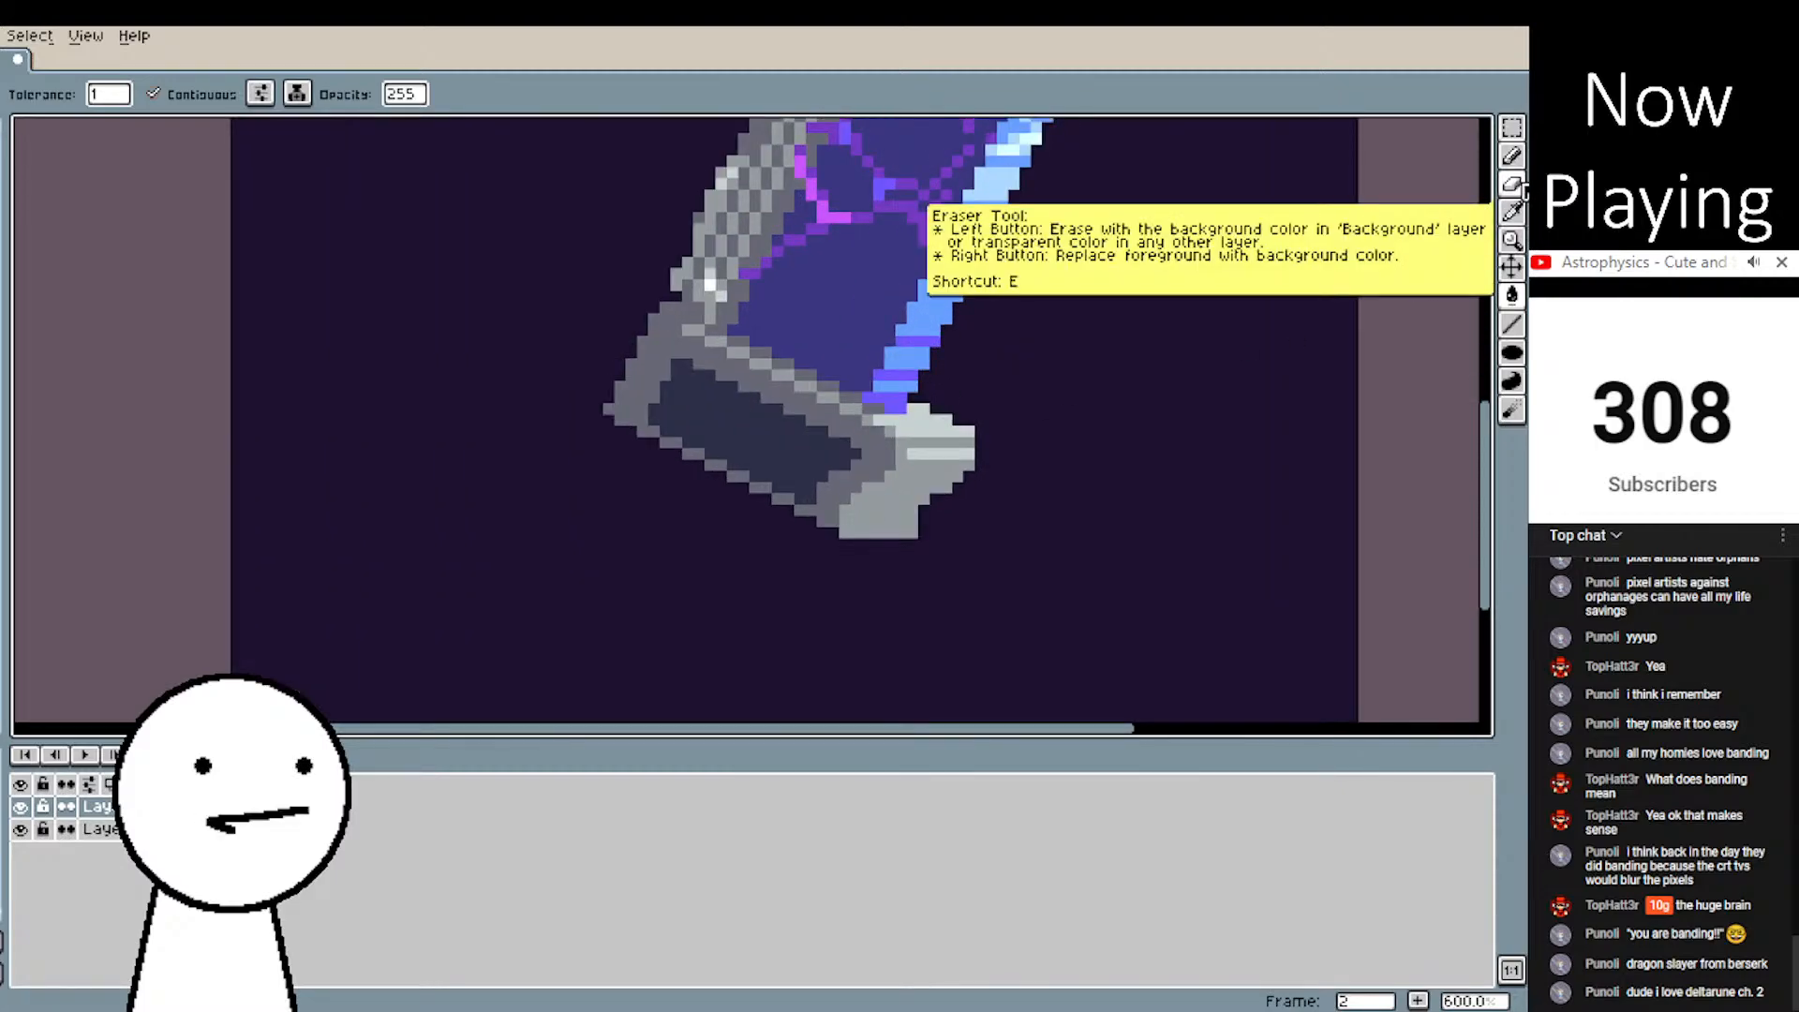
click(1511, 324)
scroll(669, 321, up, 3)
drag(691, 371, 617, 371)
click(1511, 296)
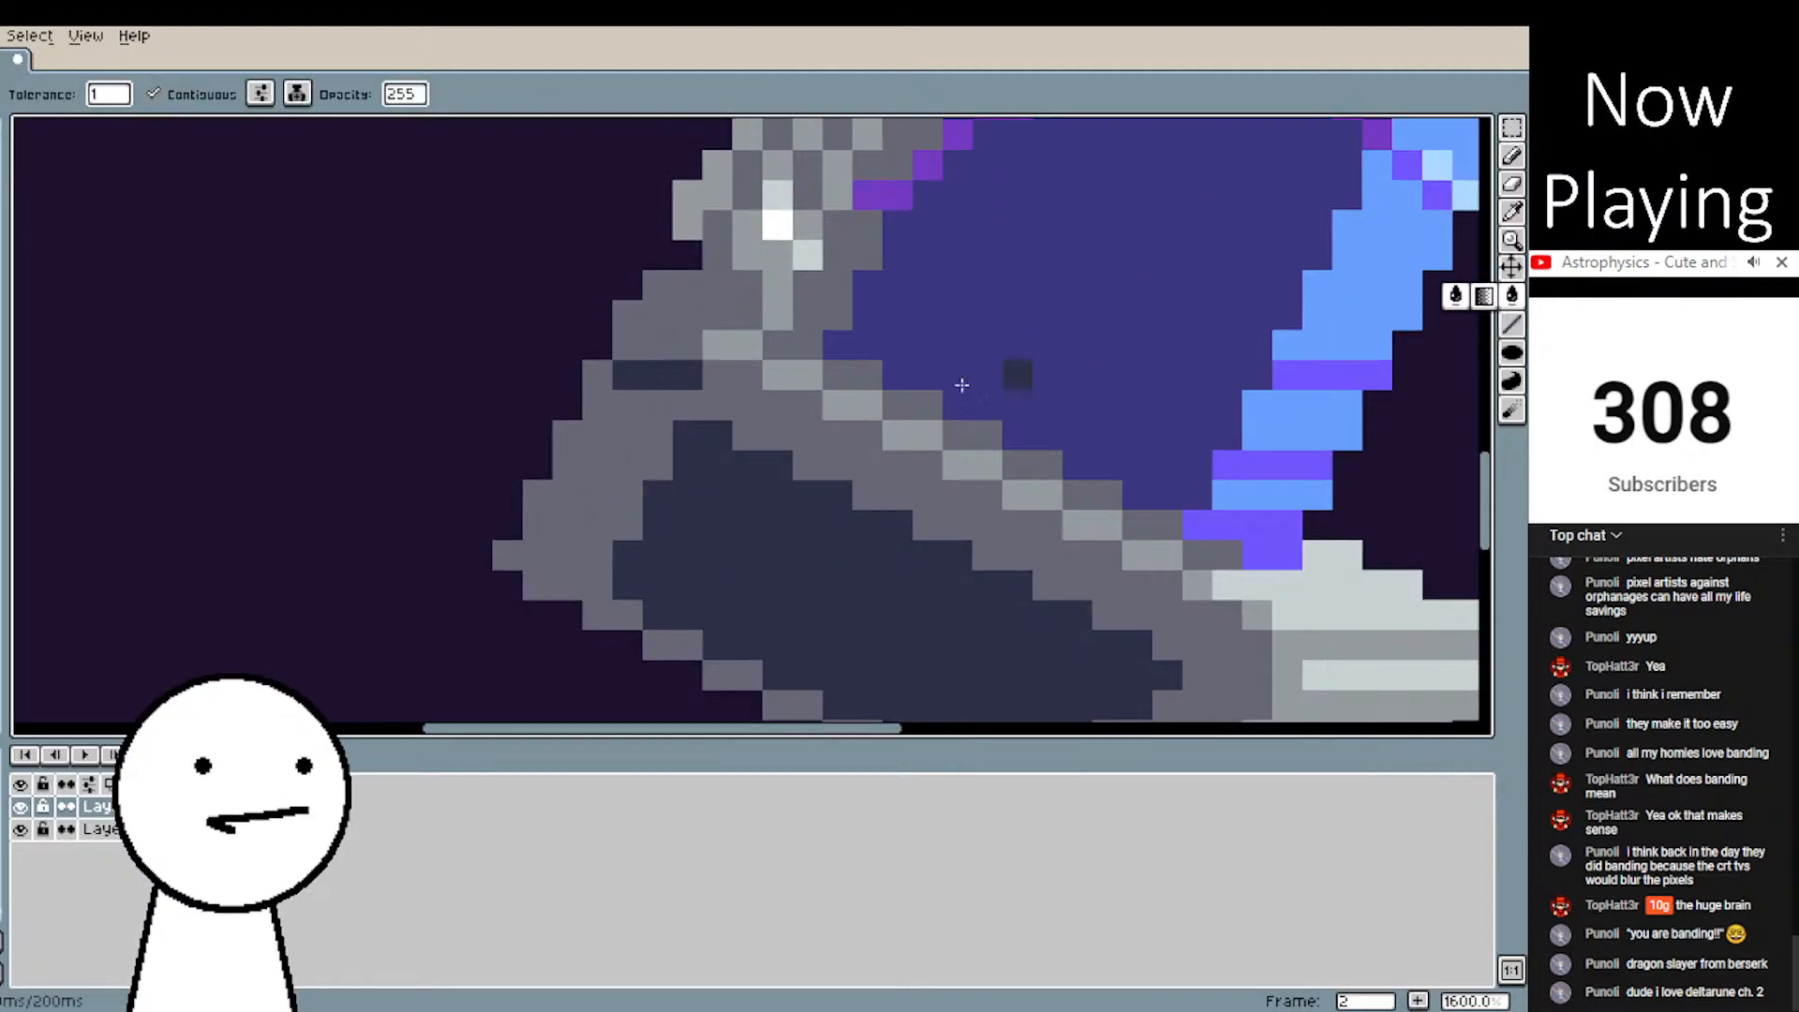
click(807, 434)
scroll(966, 469, down, 3)
scroll(966, 469, down, 3)
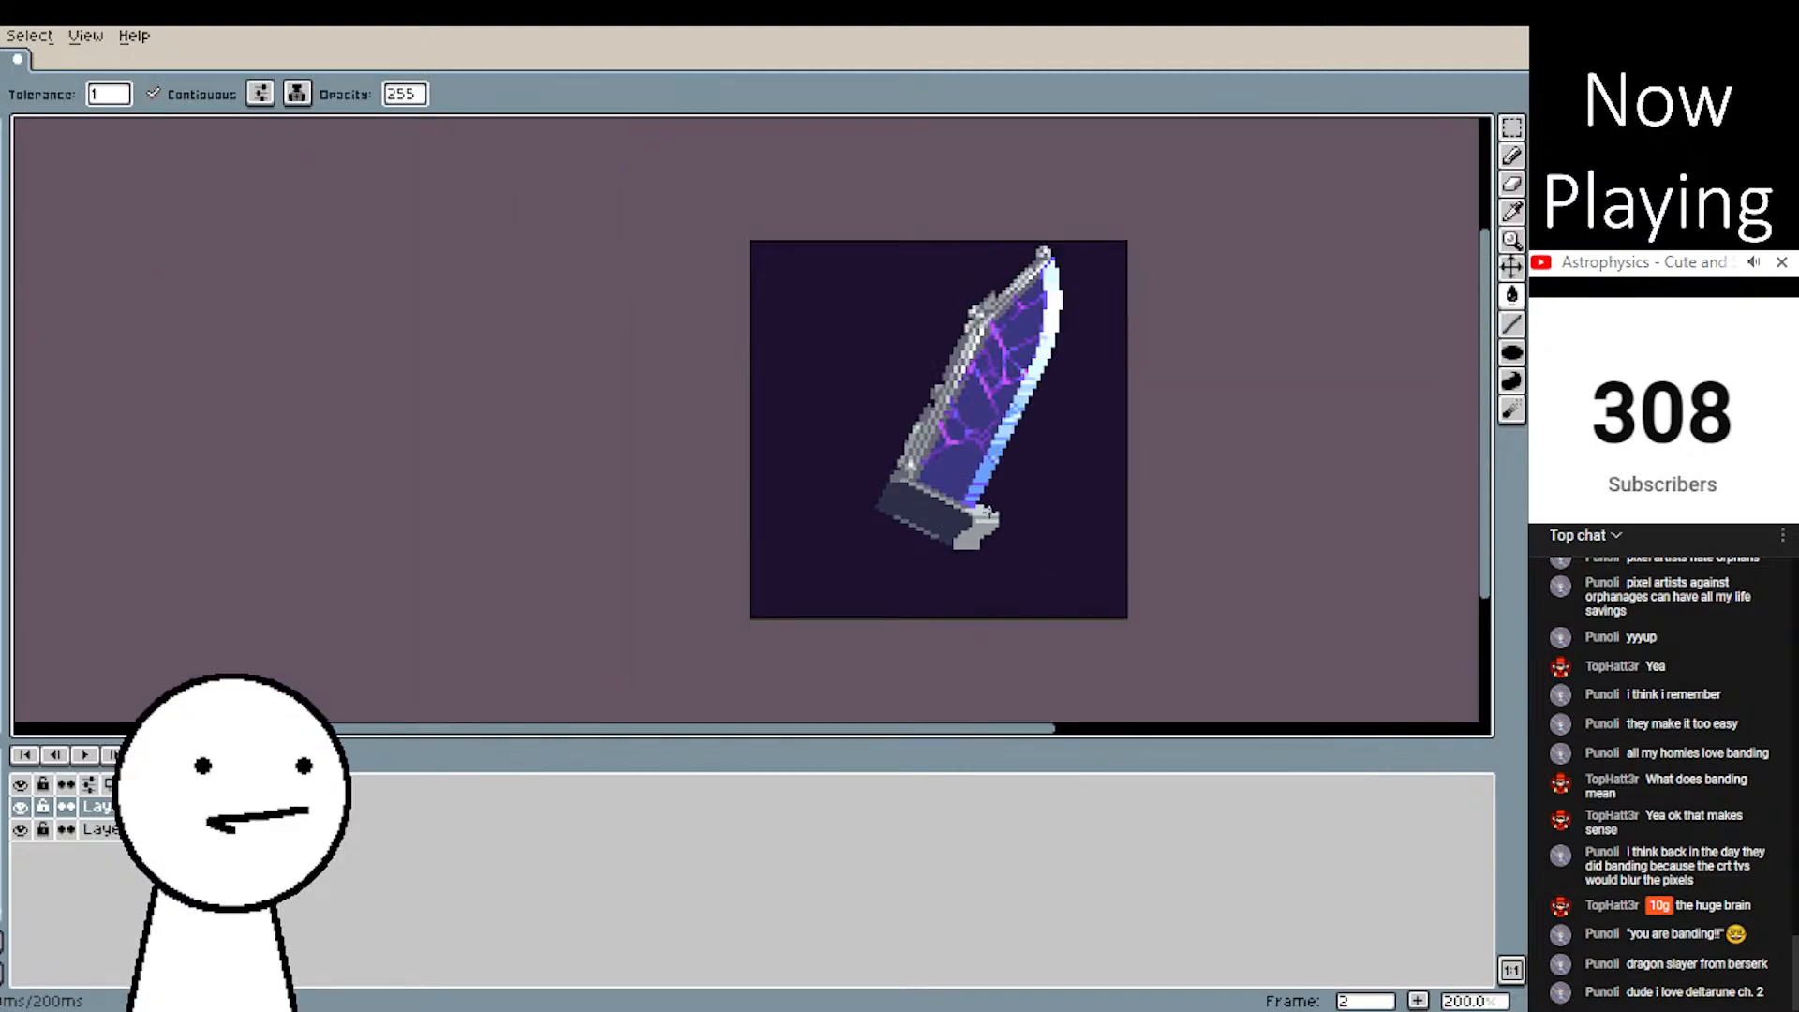
- Sample the block's dark blue-grey and paint over the grey pixels left along its lower edge
scroll(965, 468, up, 4)
click(1512, 216)
click(1511, 324)
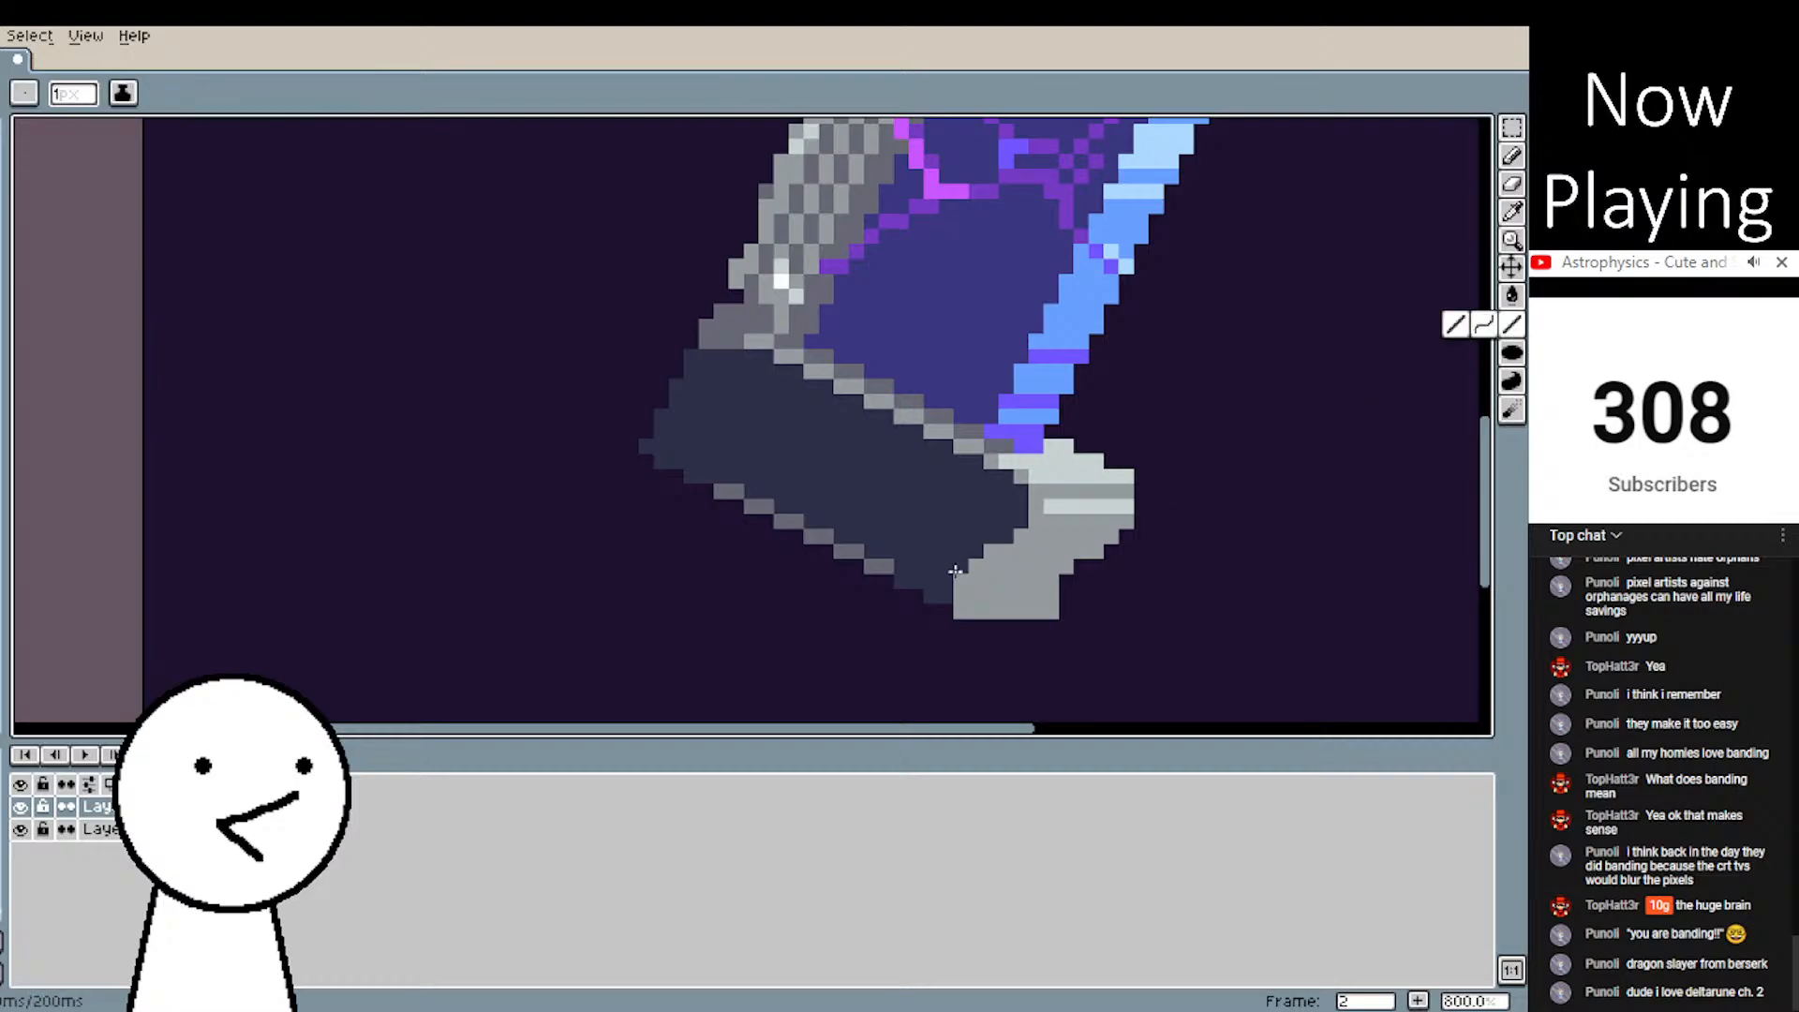
scroll(951, 577, up, 3)
scroll(699, 273, down, 4)
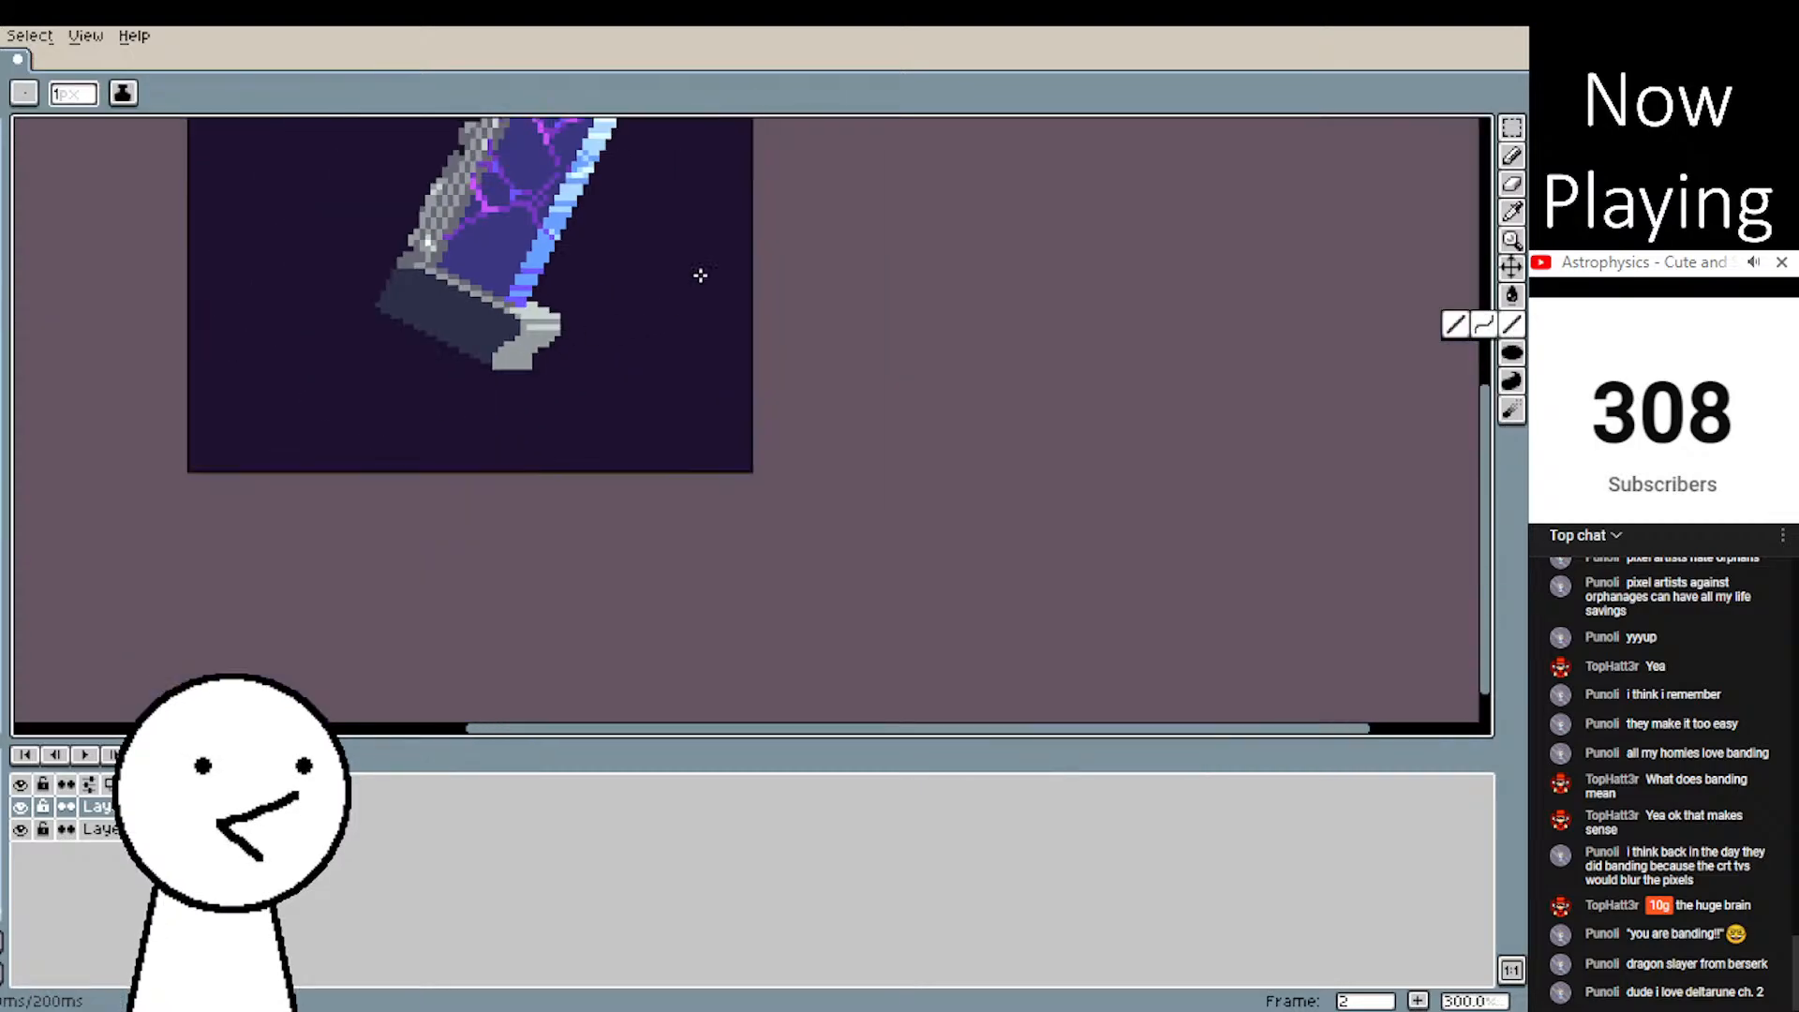
- Add a short diagonal of dark blue-grey pixels to the grey joint just above the guard block
scroll(1037, 498, up, 5)
click(789, 405)
mouse_move(837, 346)
mouse_down()
mouse_move(783, 394)
mouse_move(722, 408)
mouse_up()
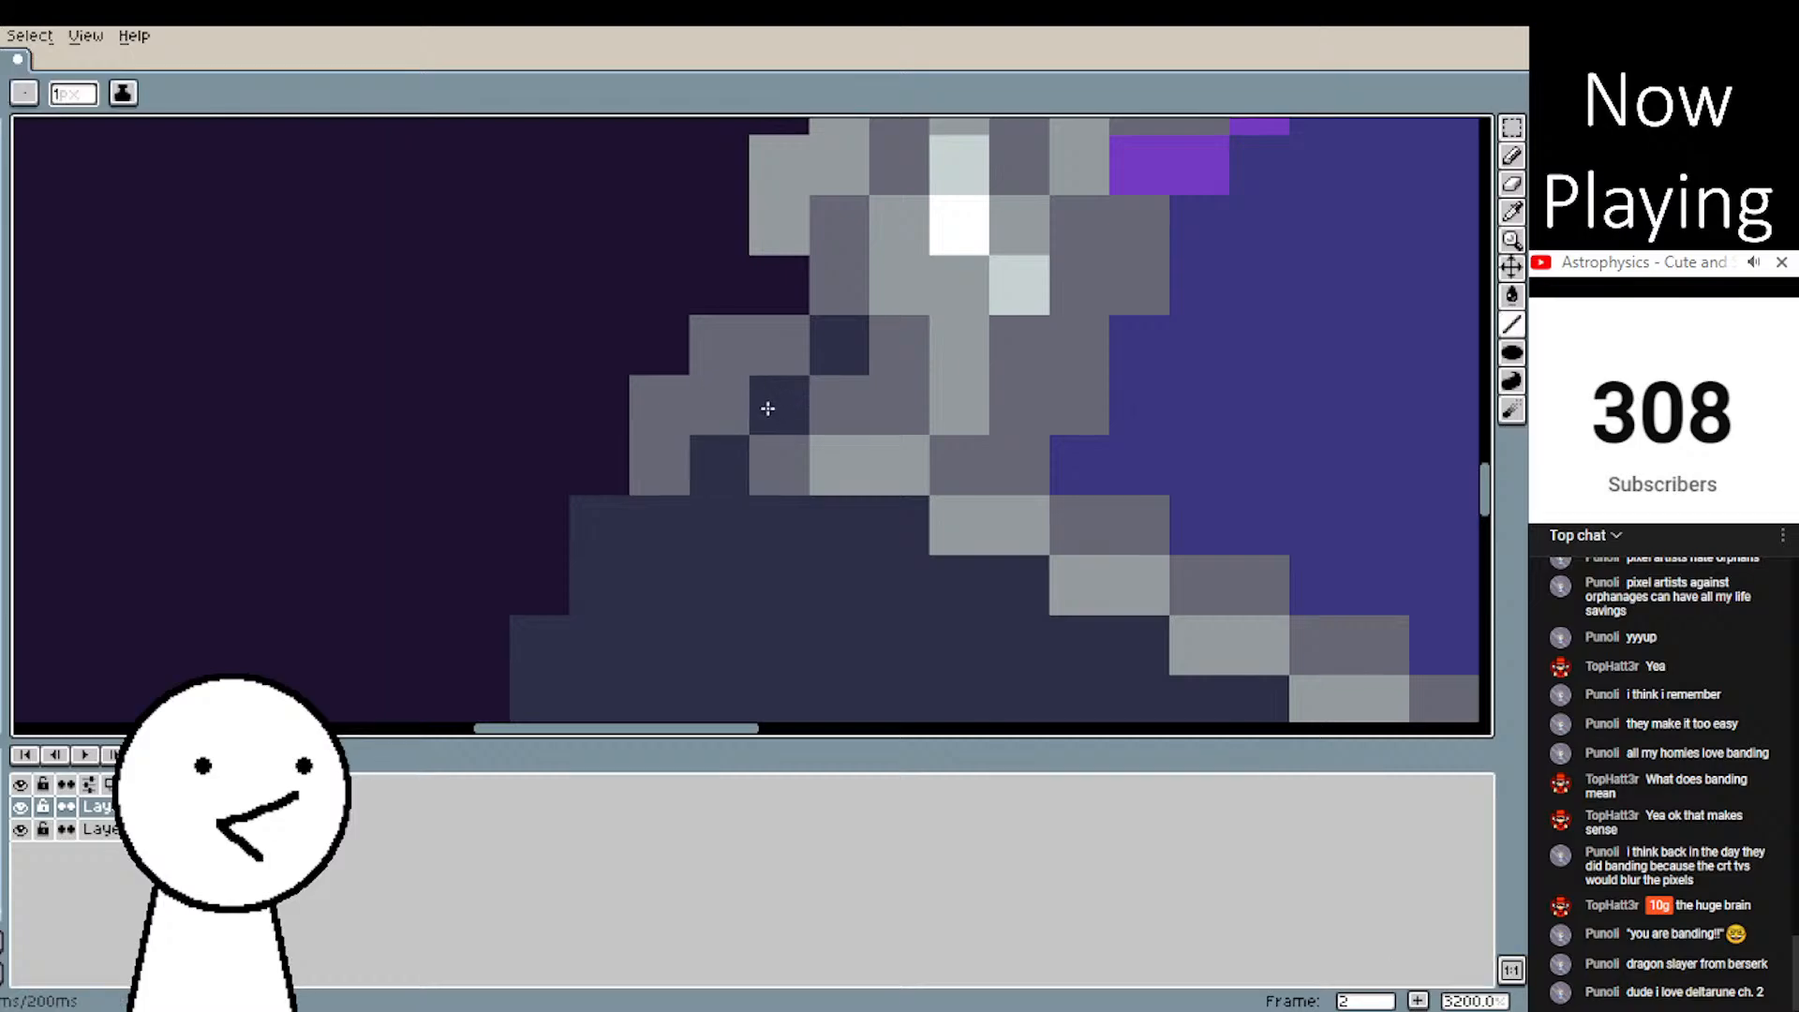
- Place two dark blue-grey pixels in the small bump on the blade's grey spine and undo the last one
scroll(764, 403, down, 3)
scroll(1121, 349, up, 3)
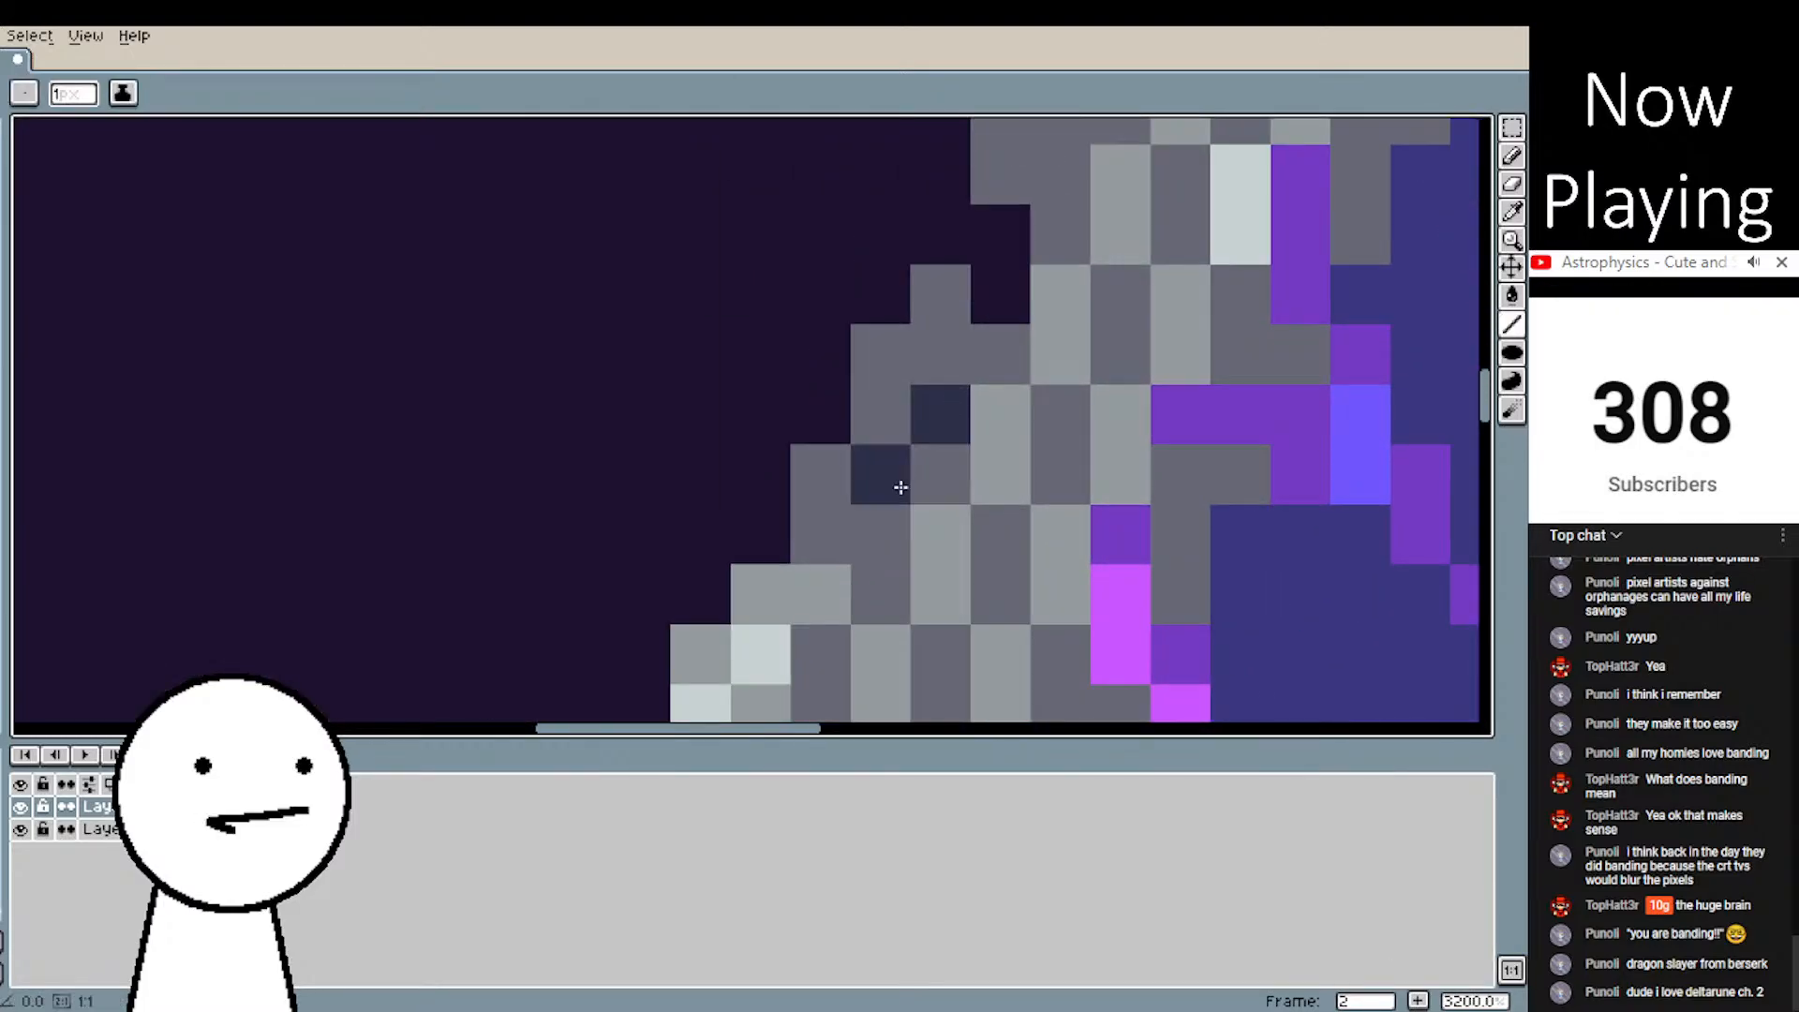
scroll(913, 534, down, 5)
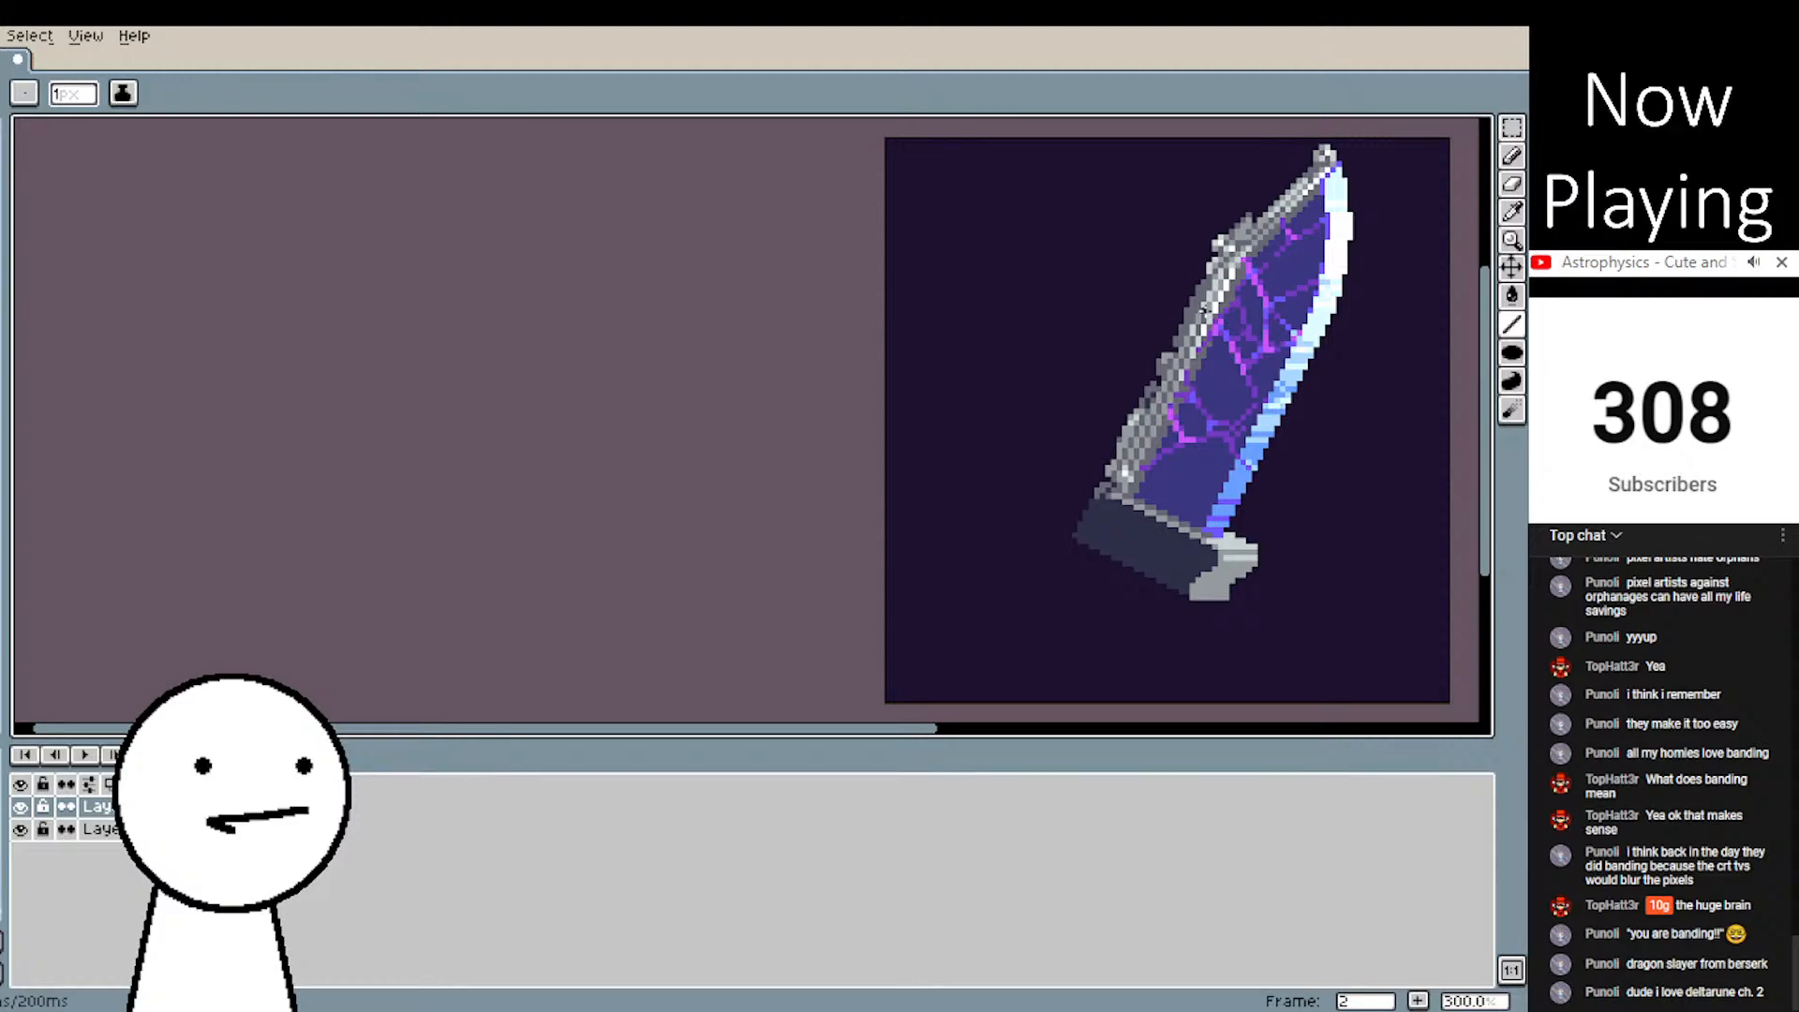
scroll(1233, 303, up, 2)
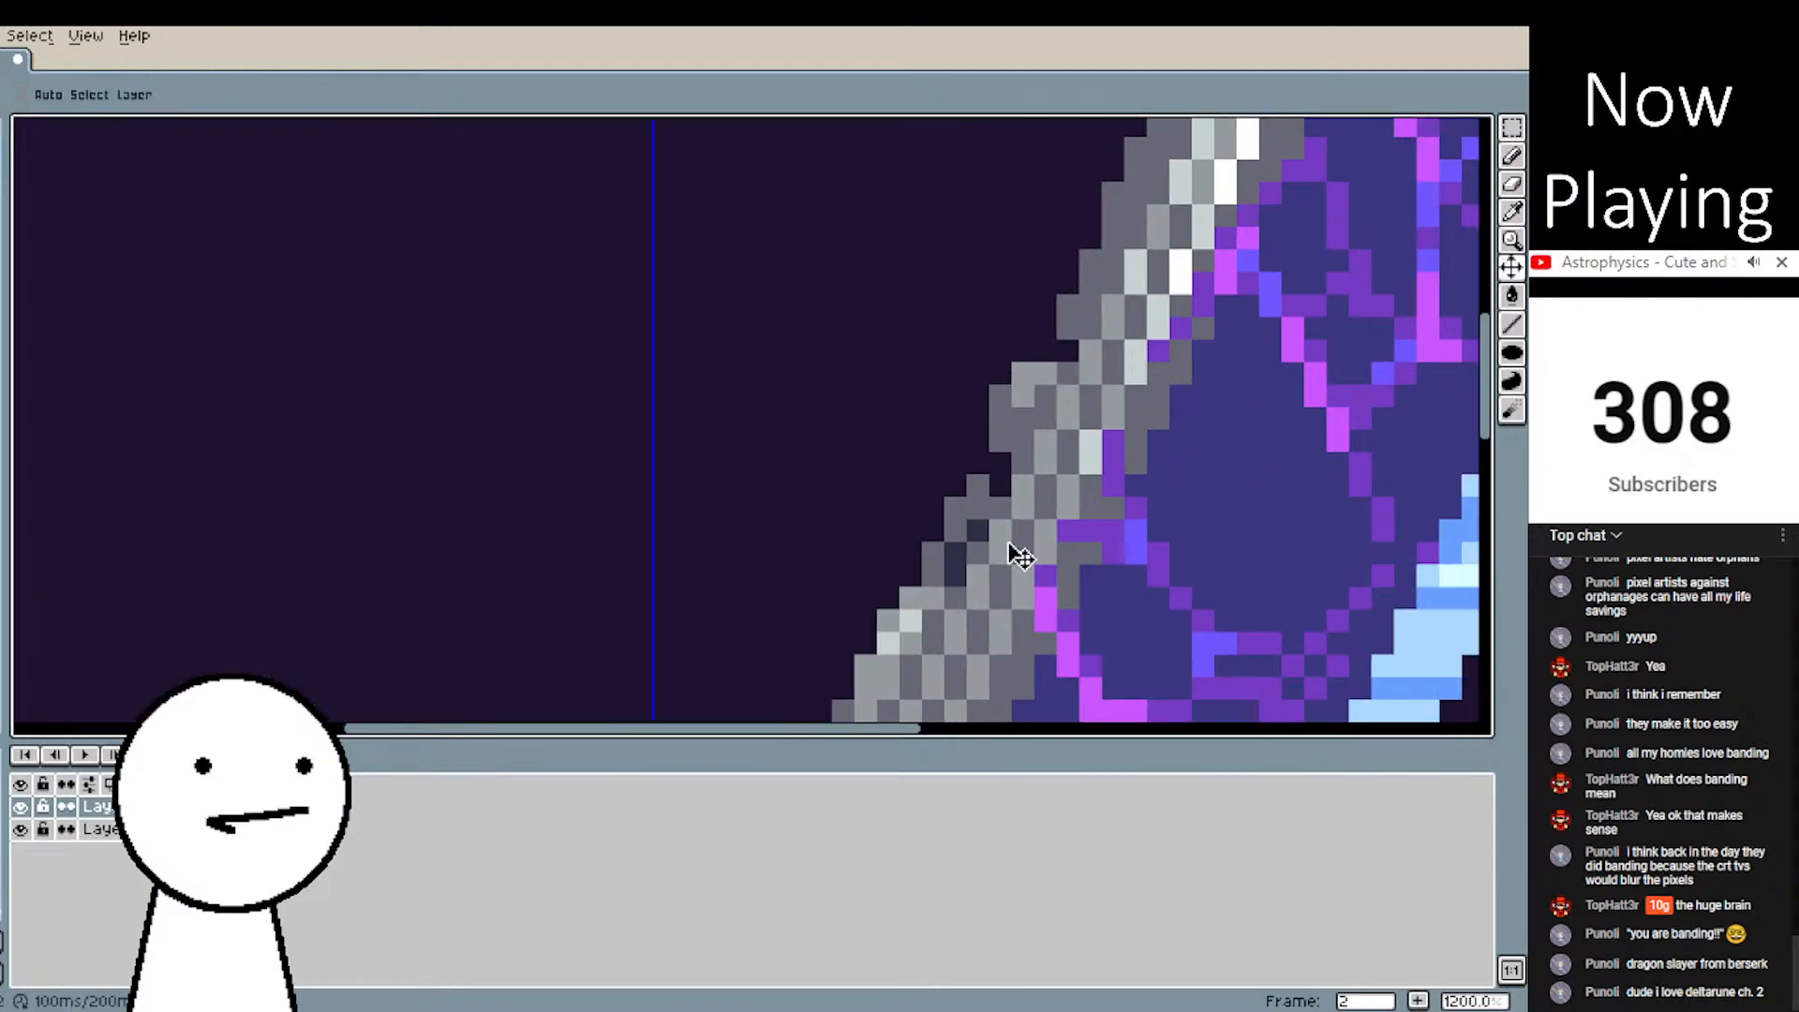
key(ctrl+z)
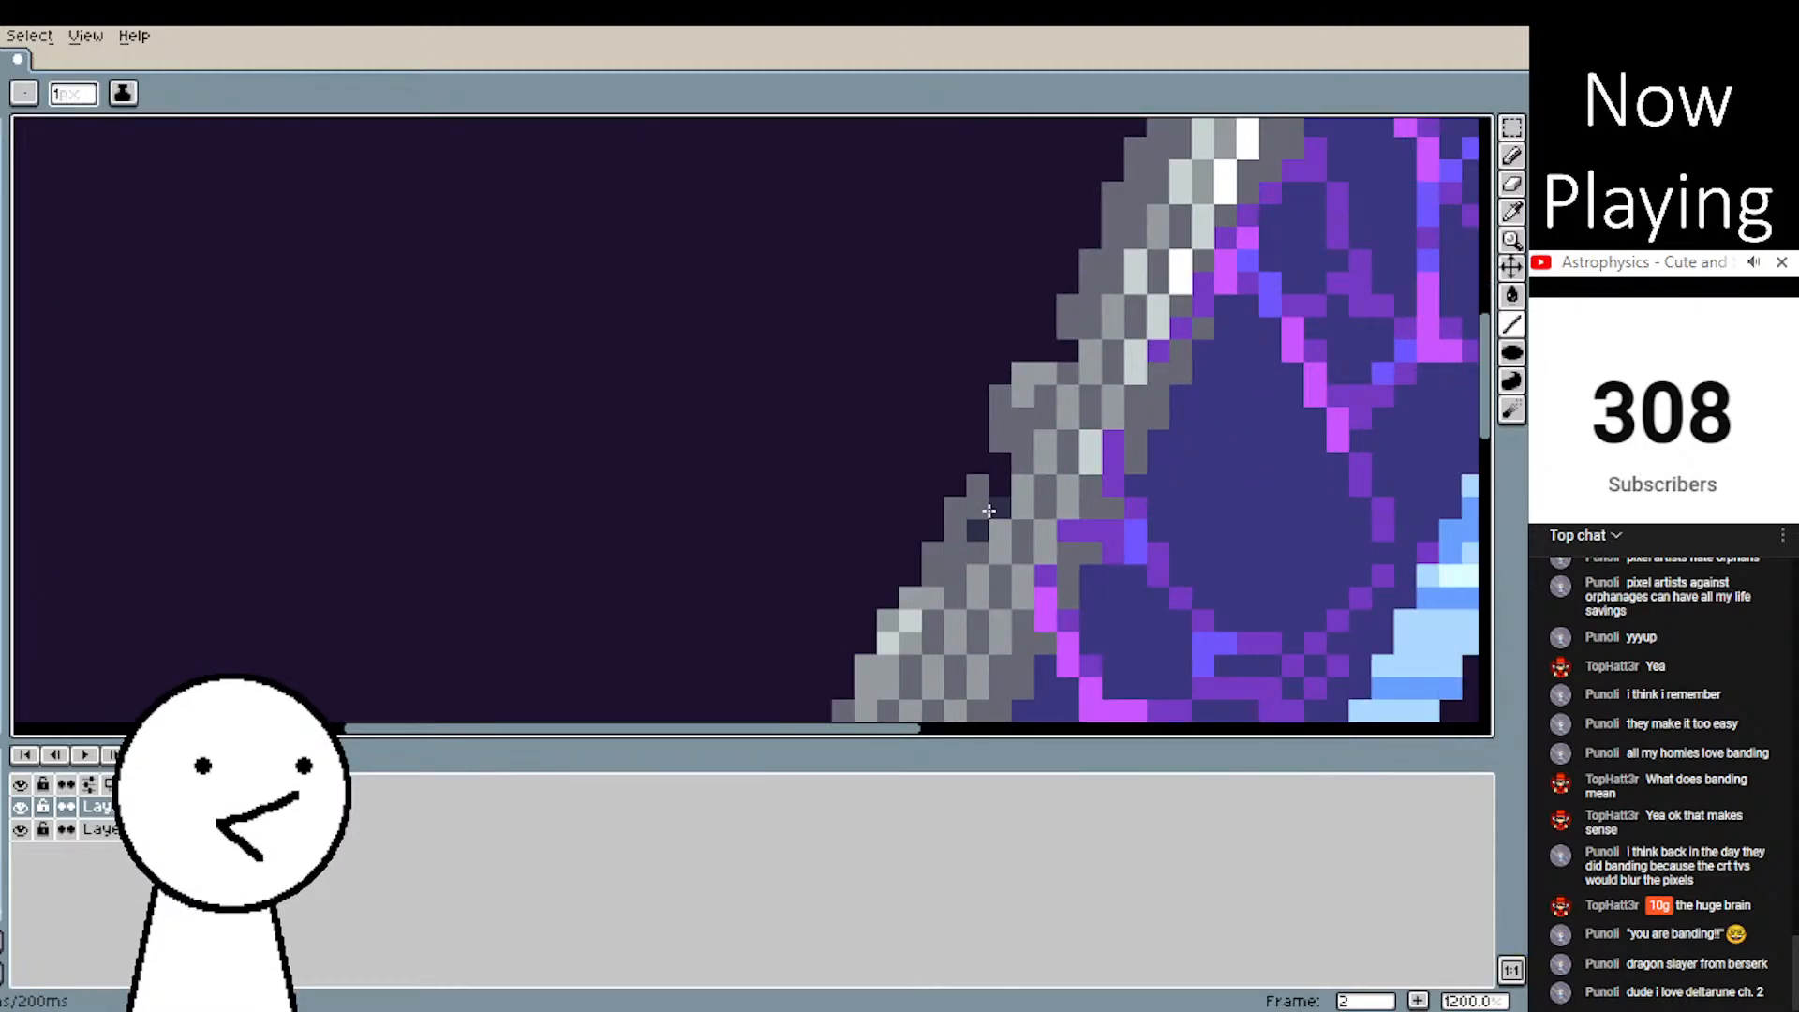
- Recolour the guard block and all matching dark pixels with a lighter slate blue-grey using a non-contiguous fill
scroll(1105, 553, down, 4)
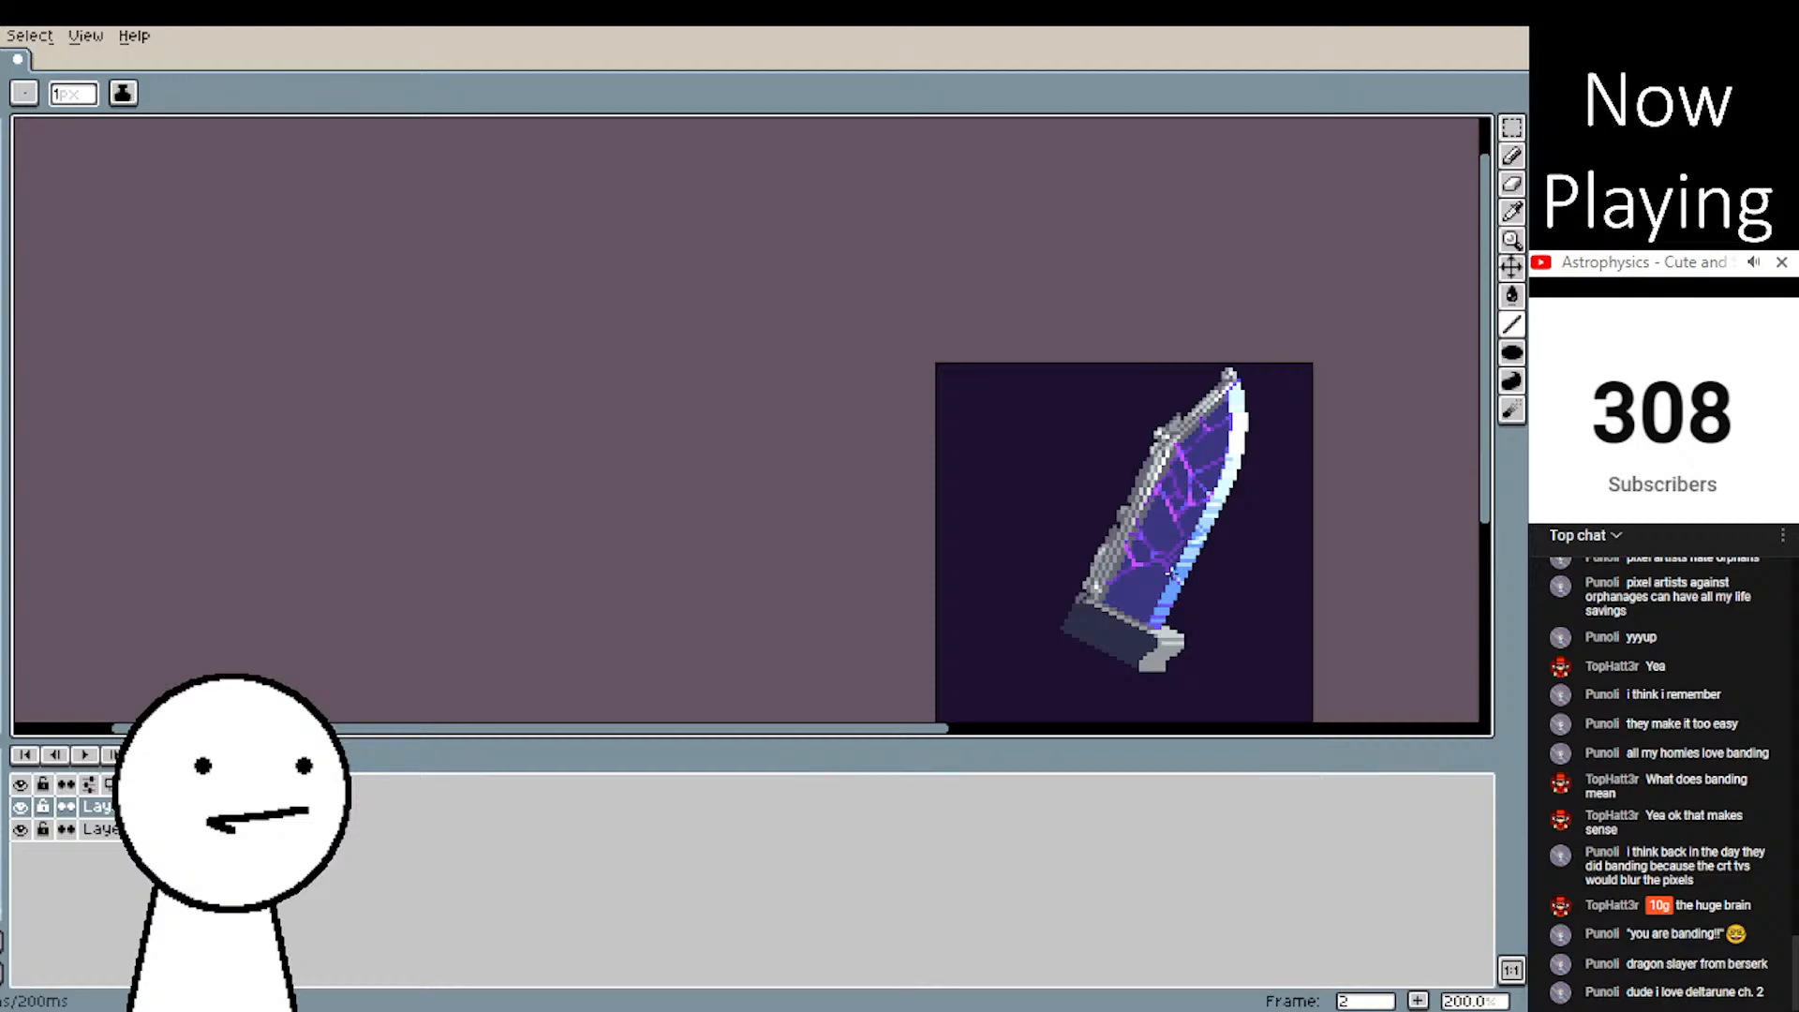
scroll(1171, 570, up, 3)
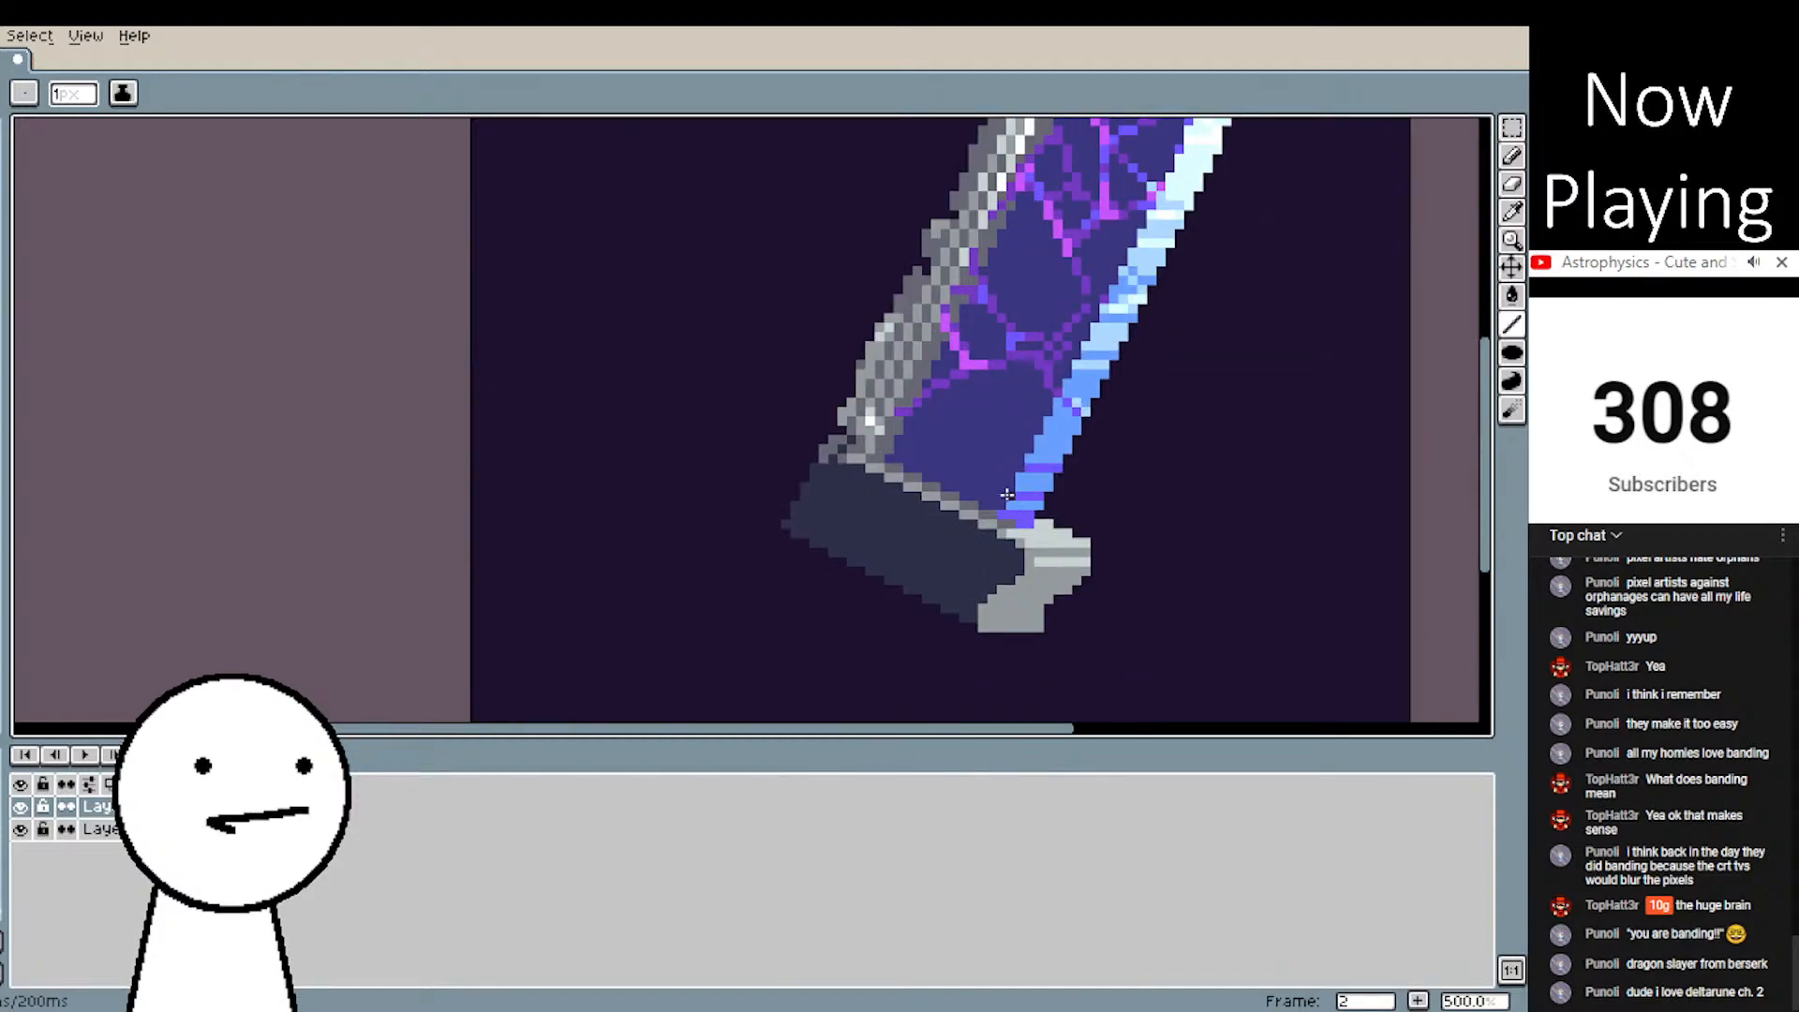
scroll(1007, 494, down, 3)
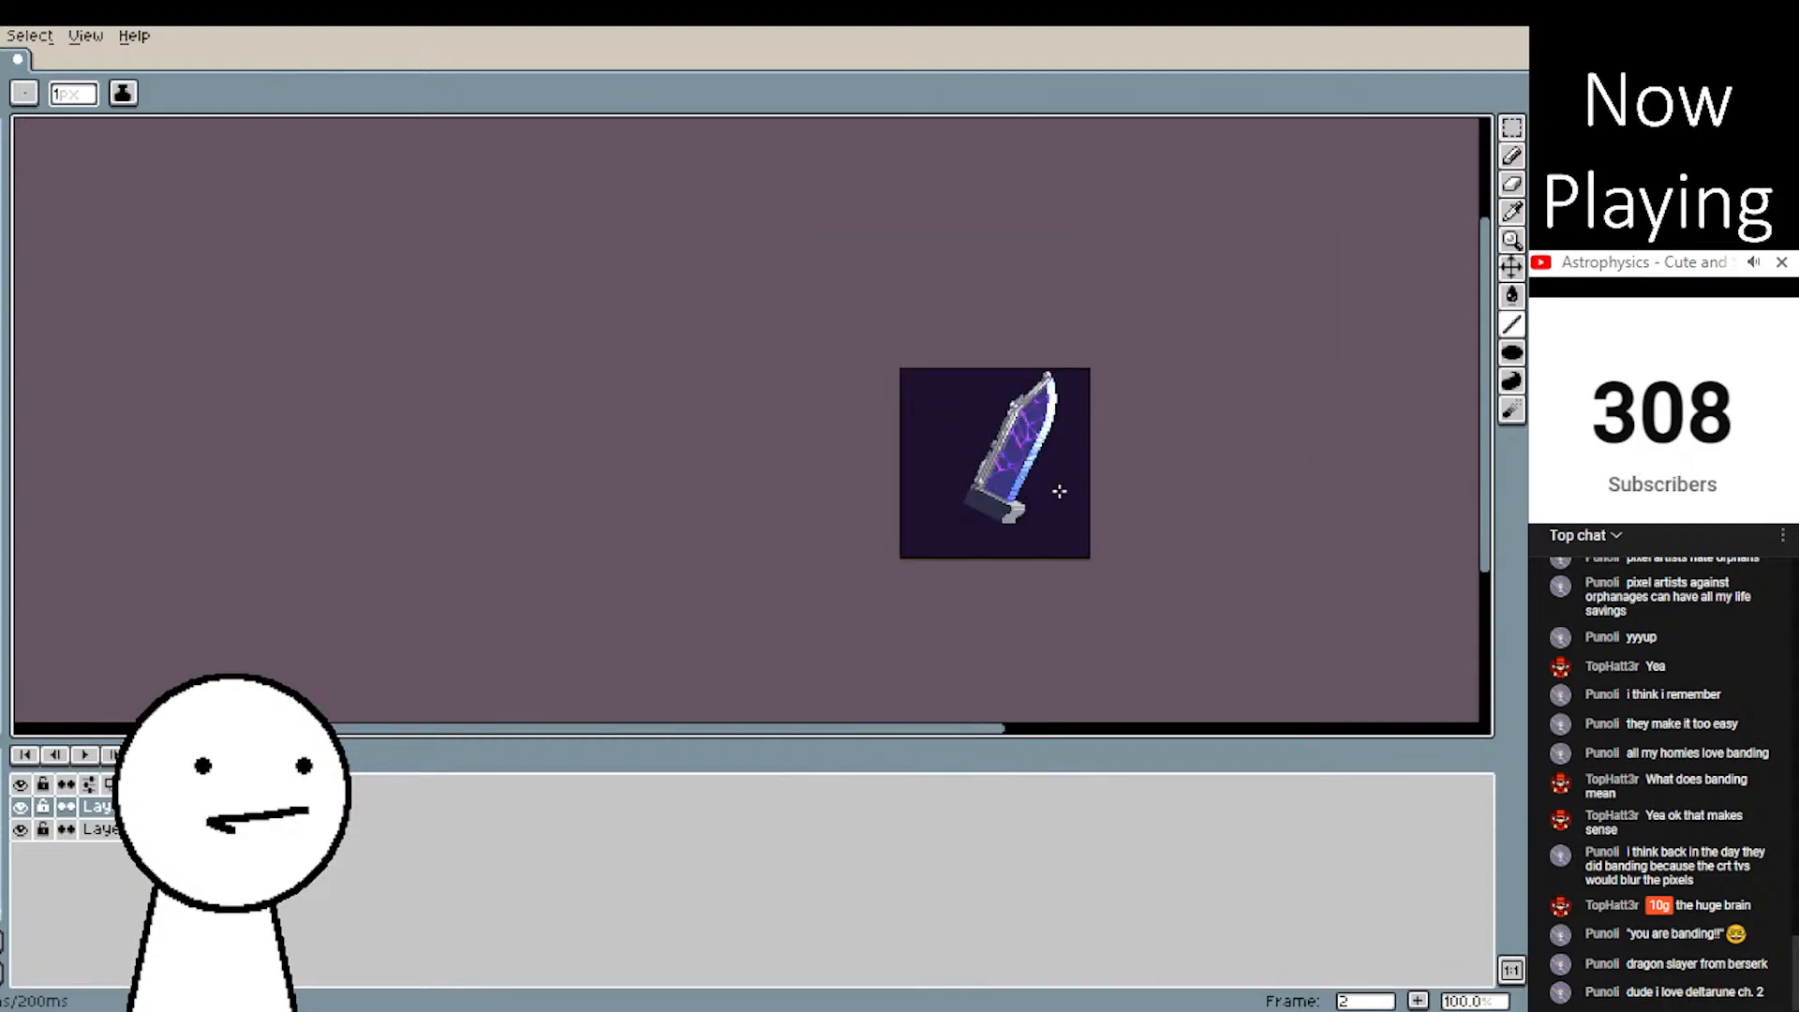
scroll(851, 429, up, 5)
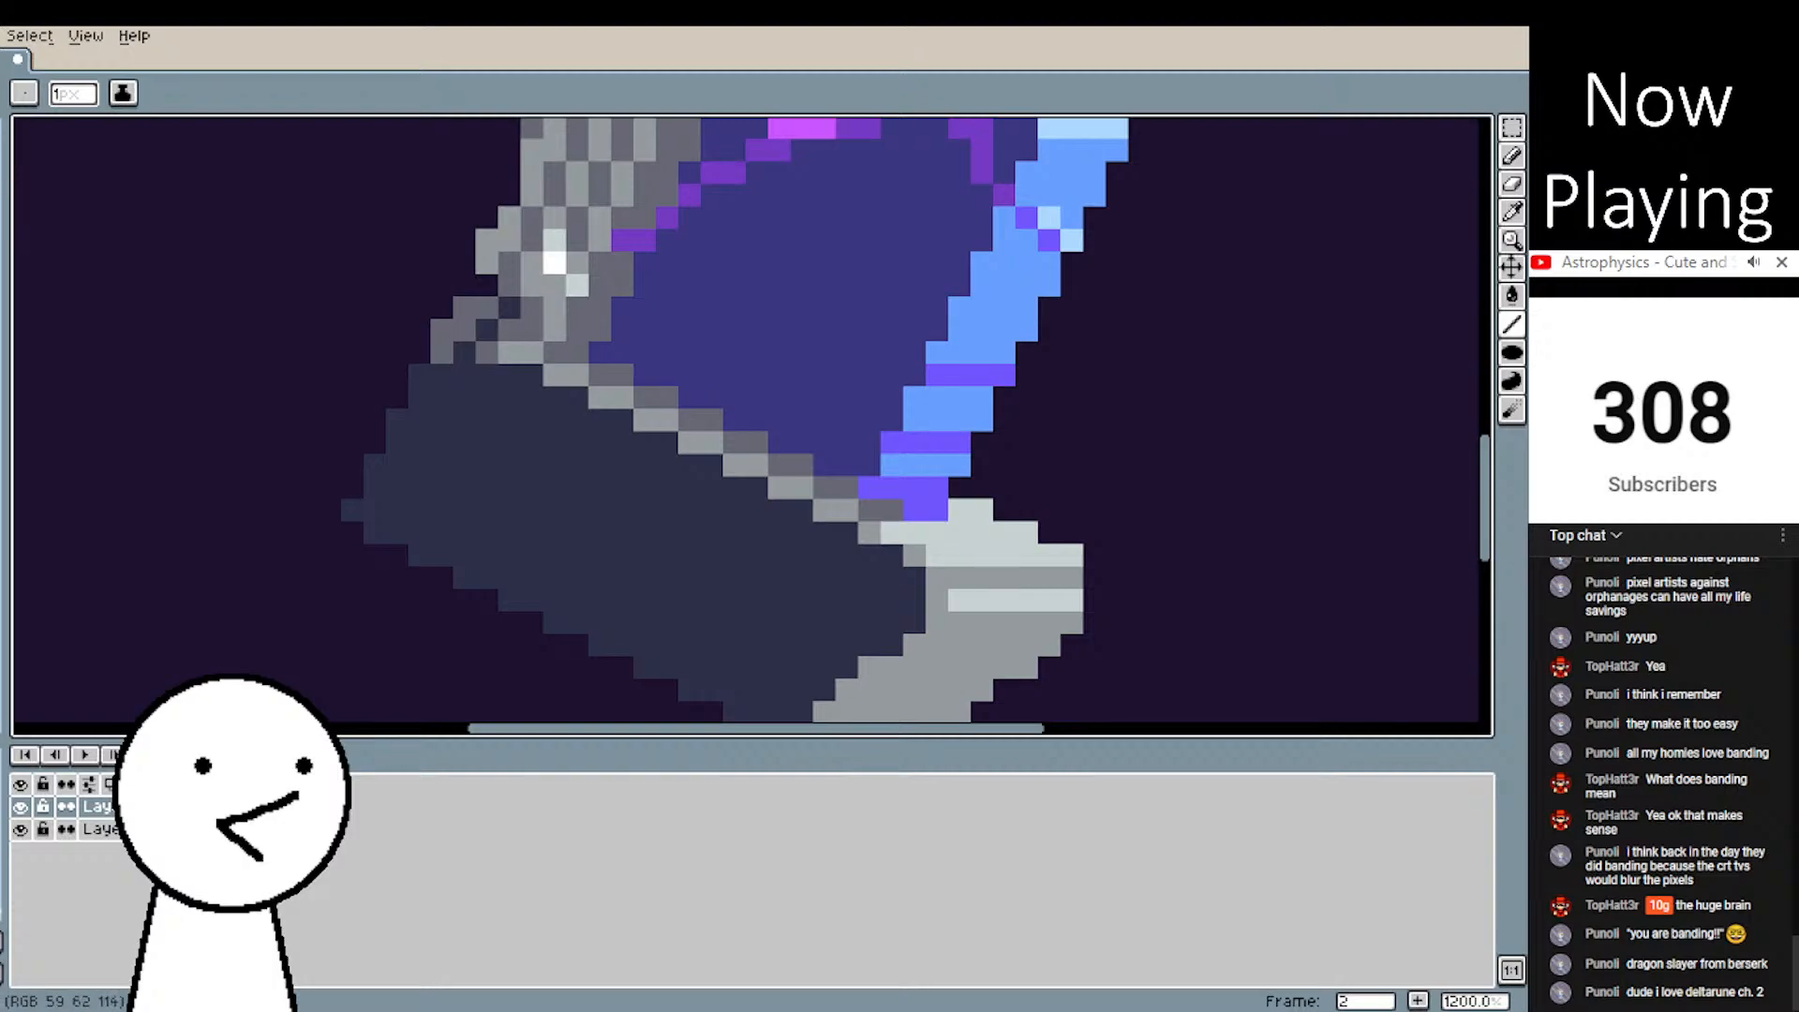
click(1512, 296)
click(603, 471)
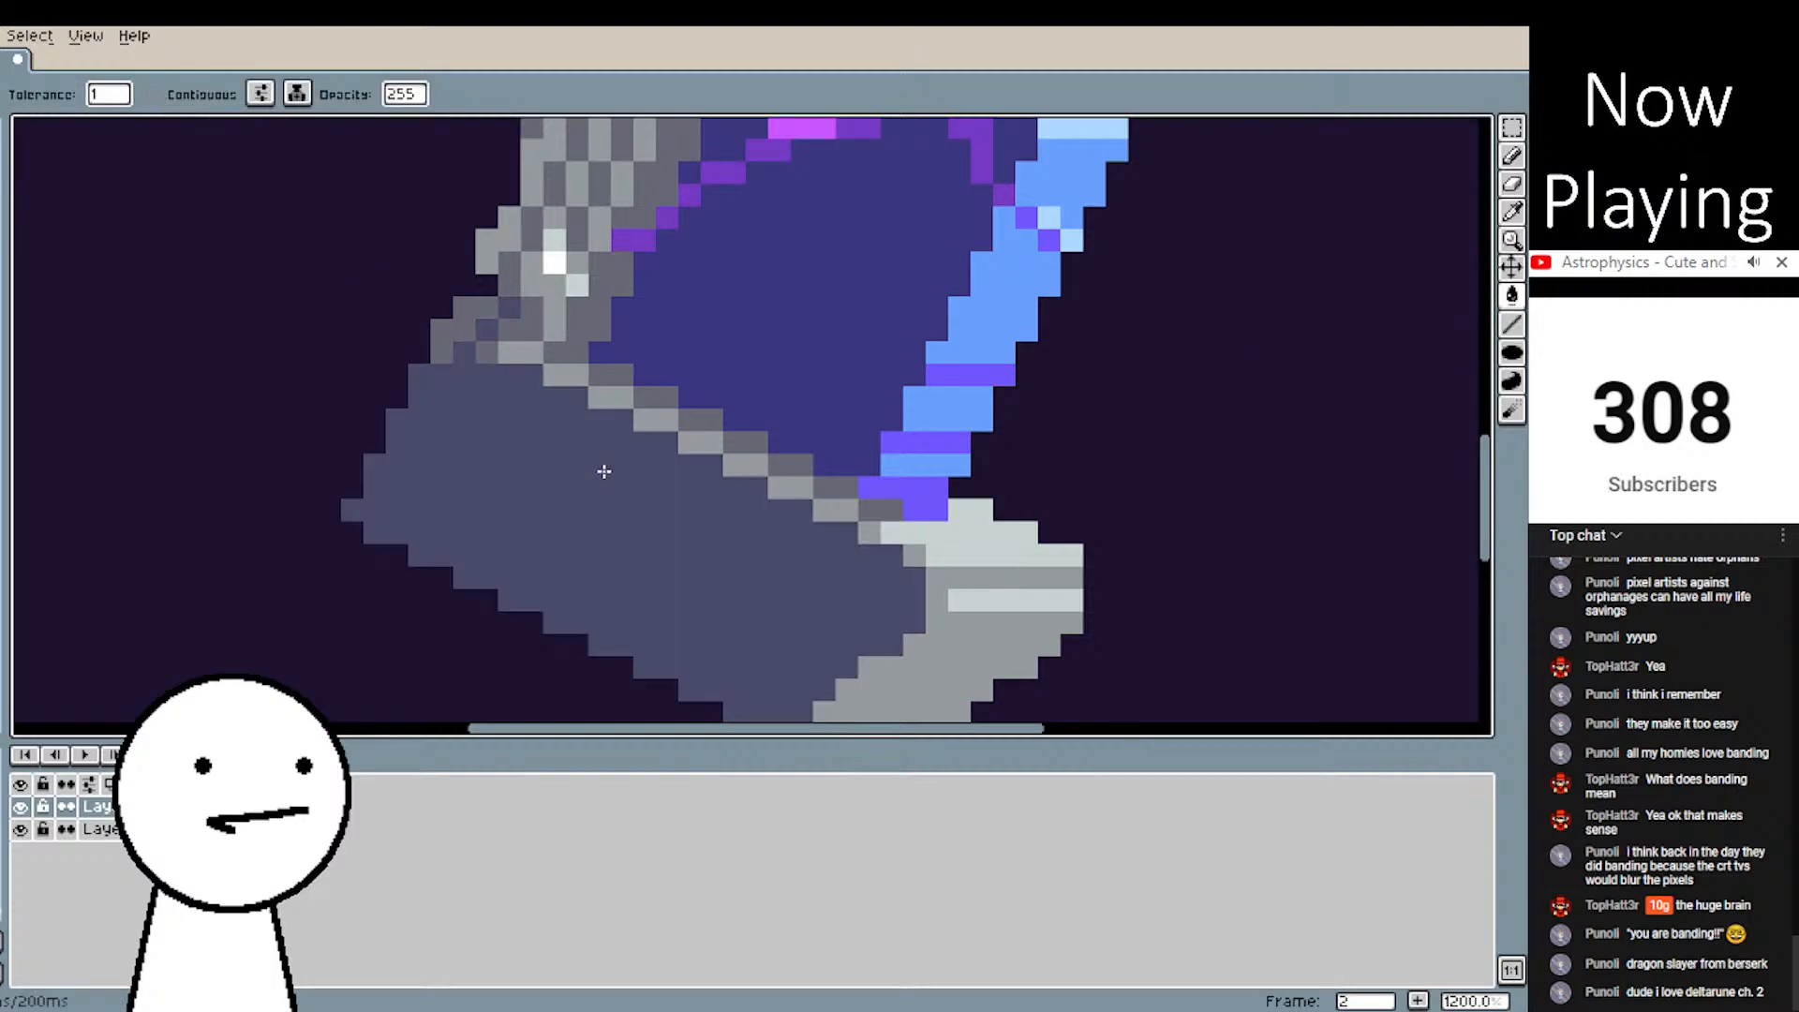
scroll(758, 408, down, 3)
scroll(757, 408, down, 2)
scroll(843, 347, up, 1)
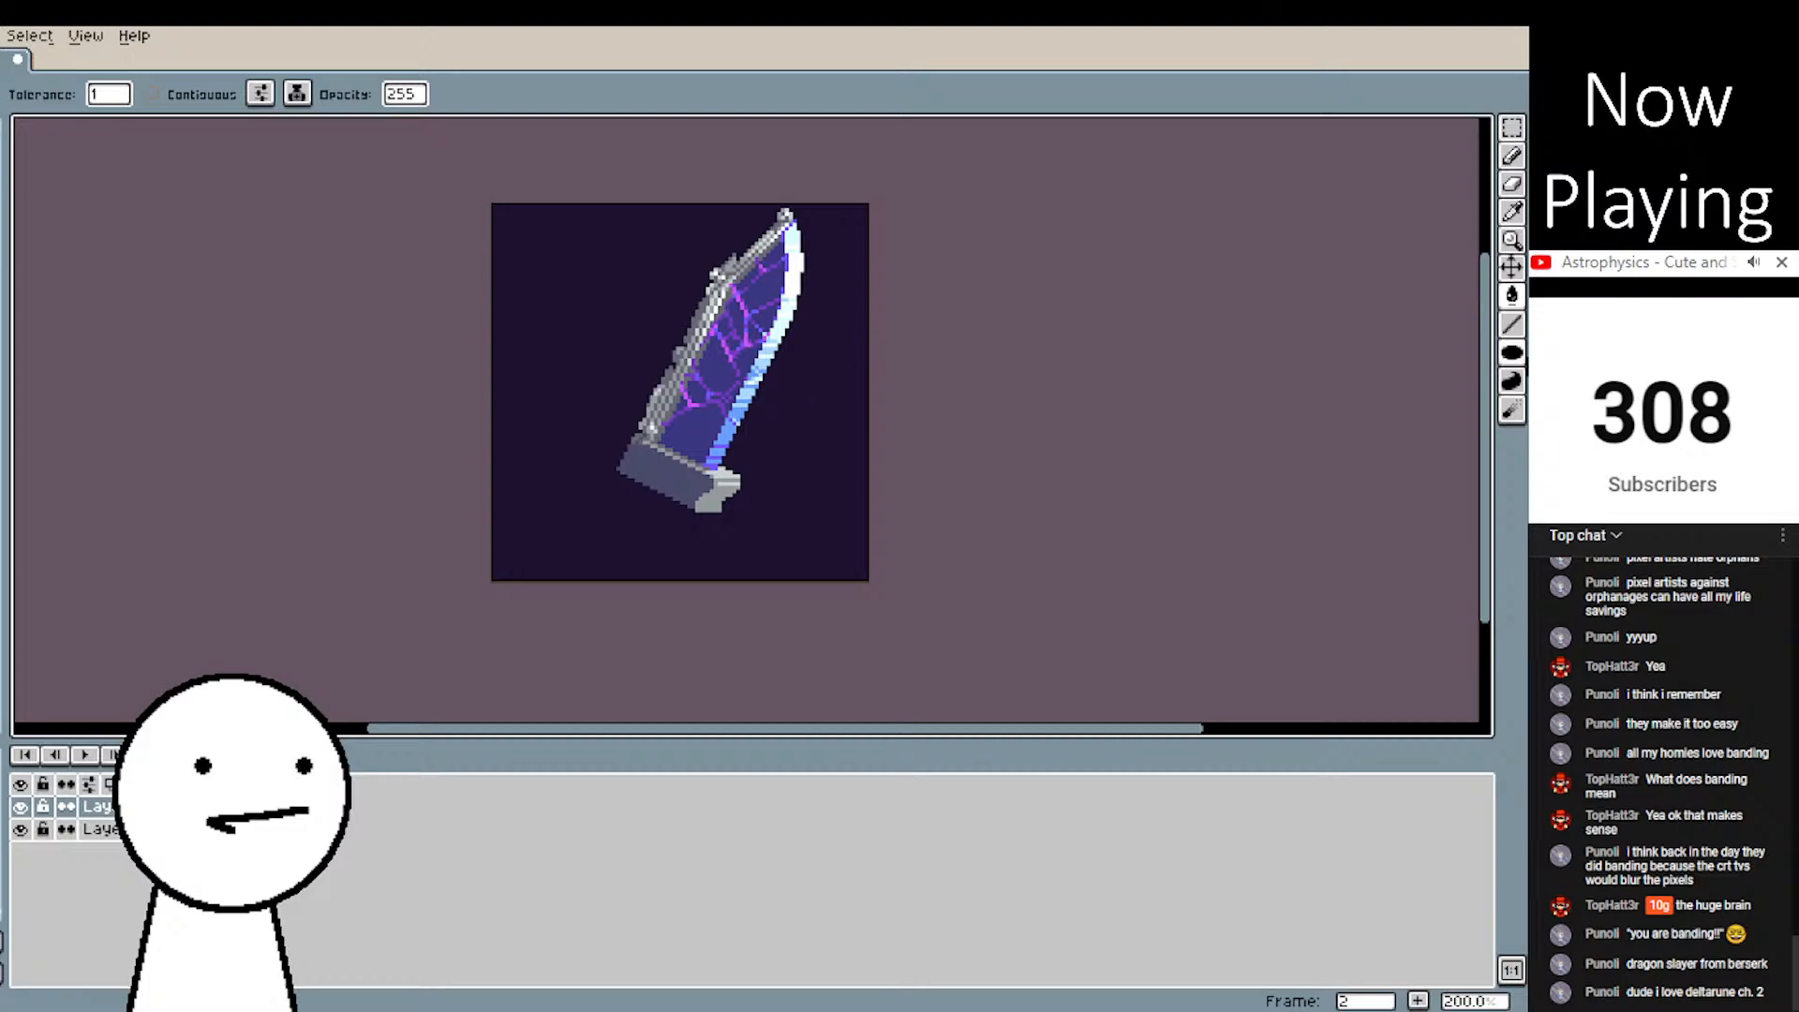
- Draw a short vertical slate blue-grey line in the small bump on the blade's grey spine
click(1512, 324)
scroll(807, 424, up, 4)
drag(668, 278, 893, 516)
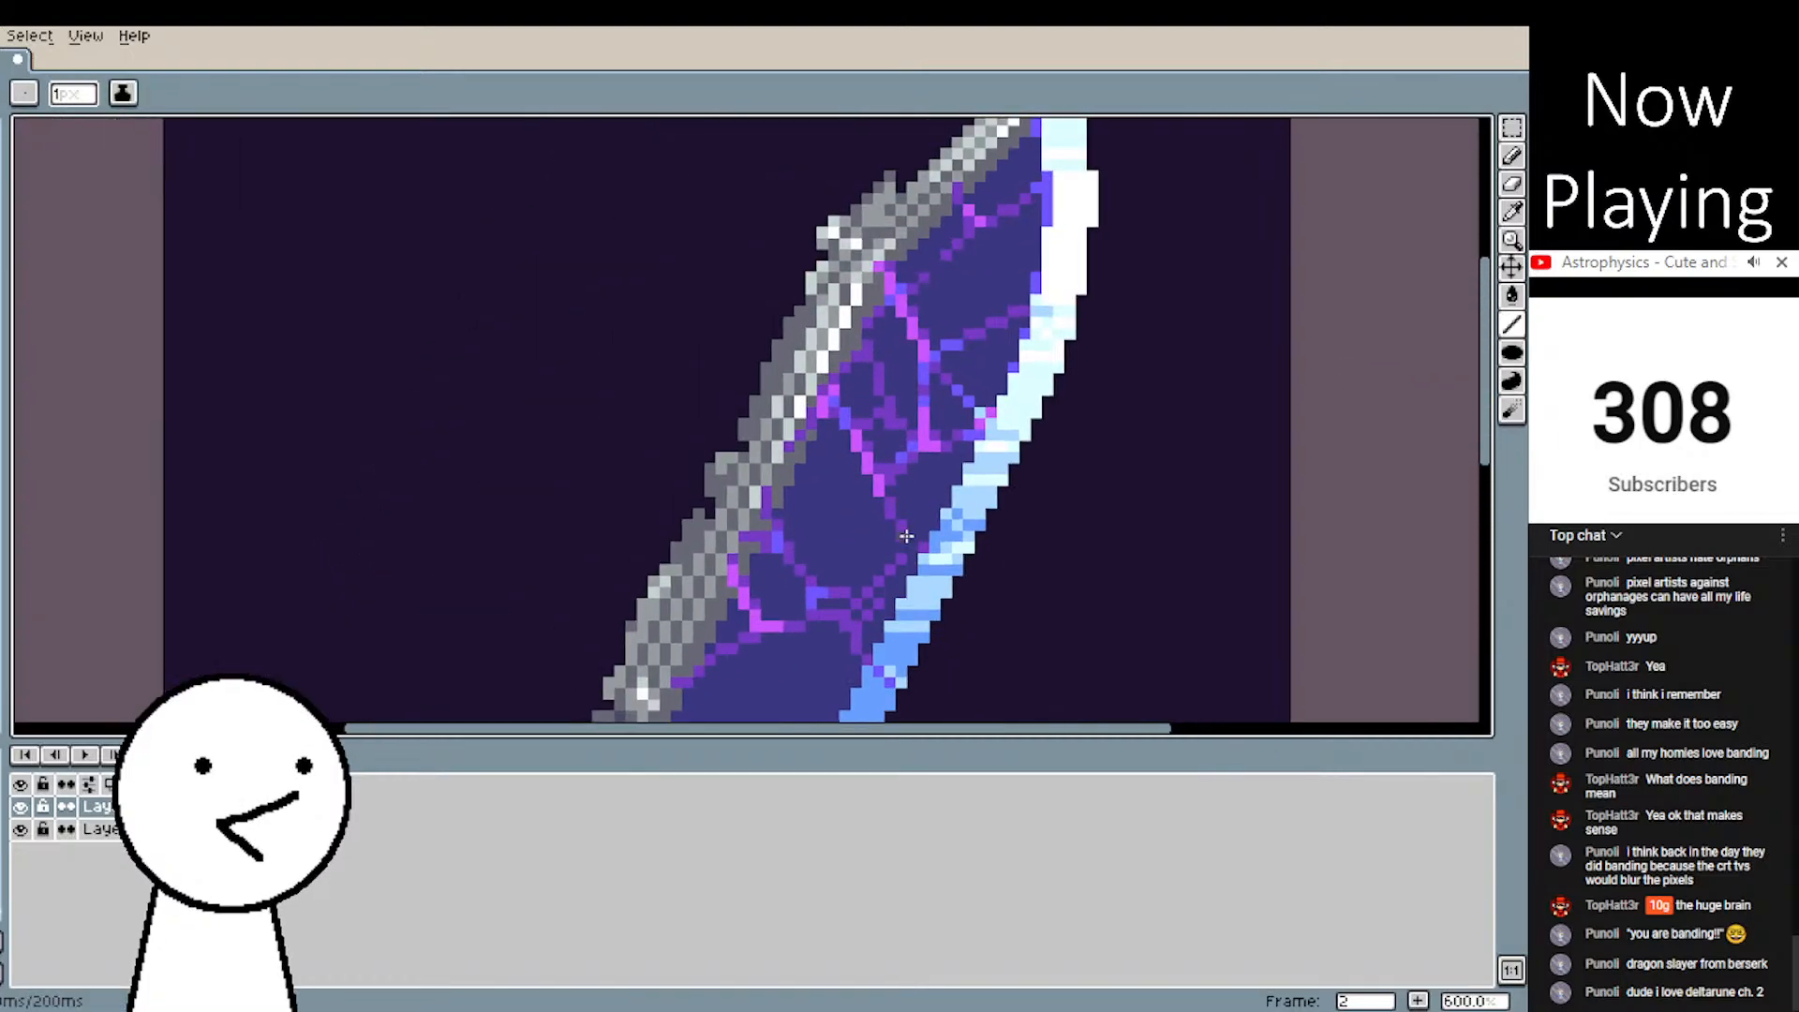
scroll(691, 523, up, 3)
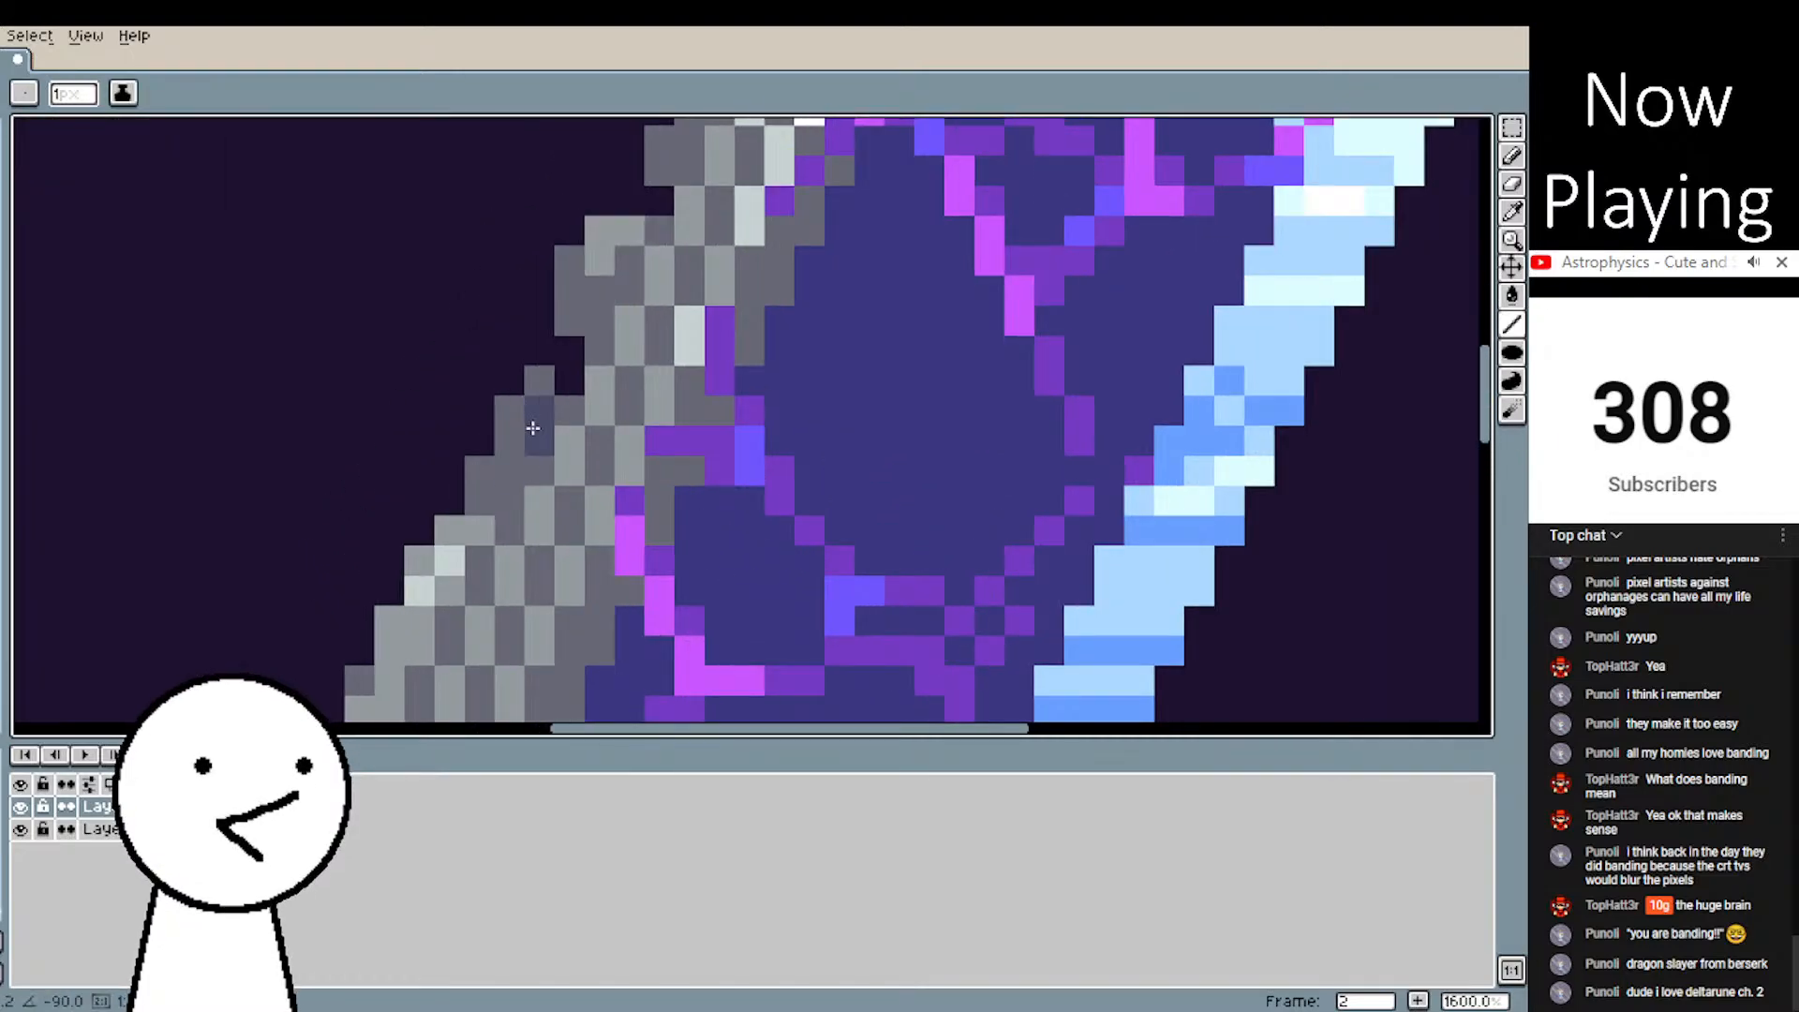
scroll(511, 495, down, 5)
scroll(652, 425, down, 1)
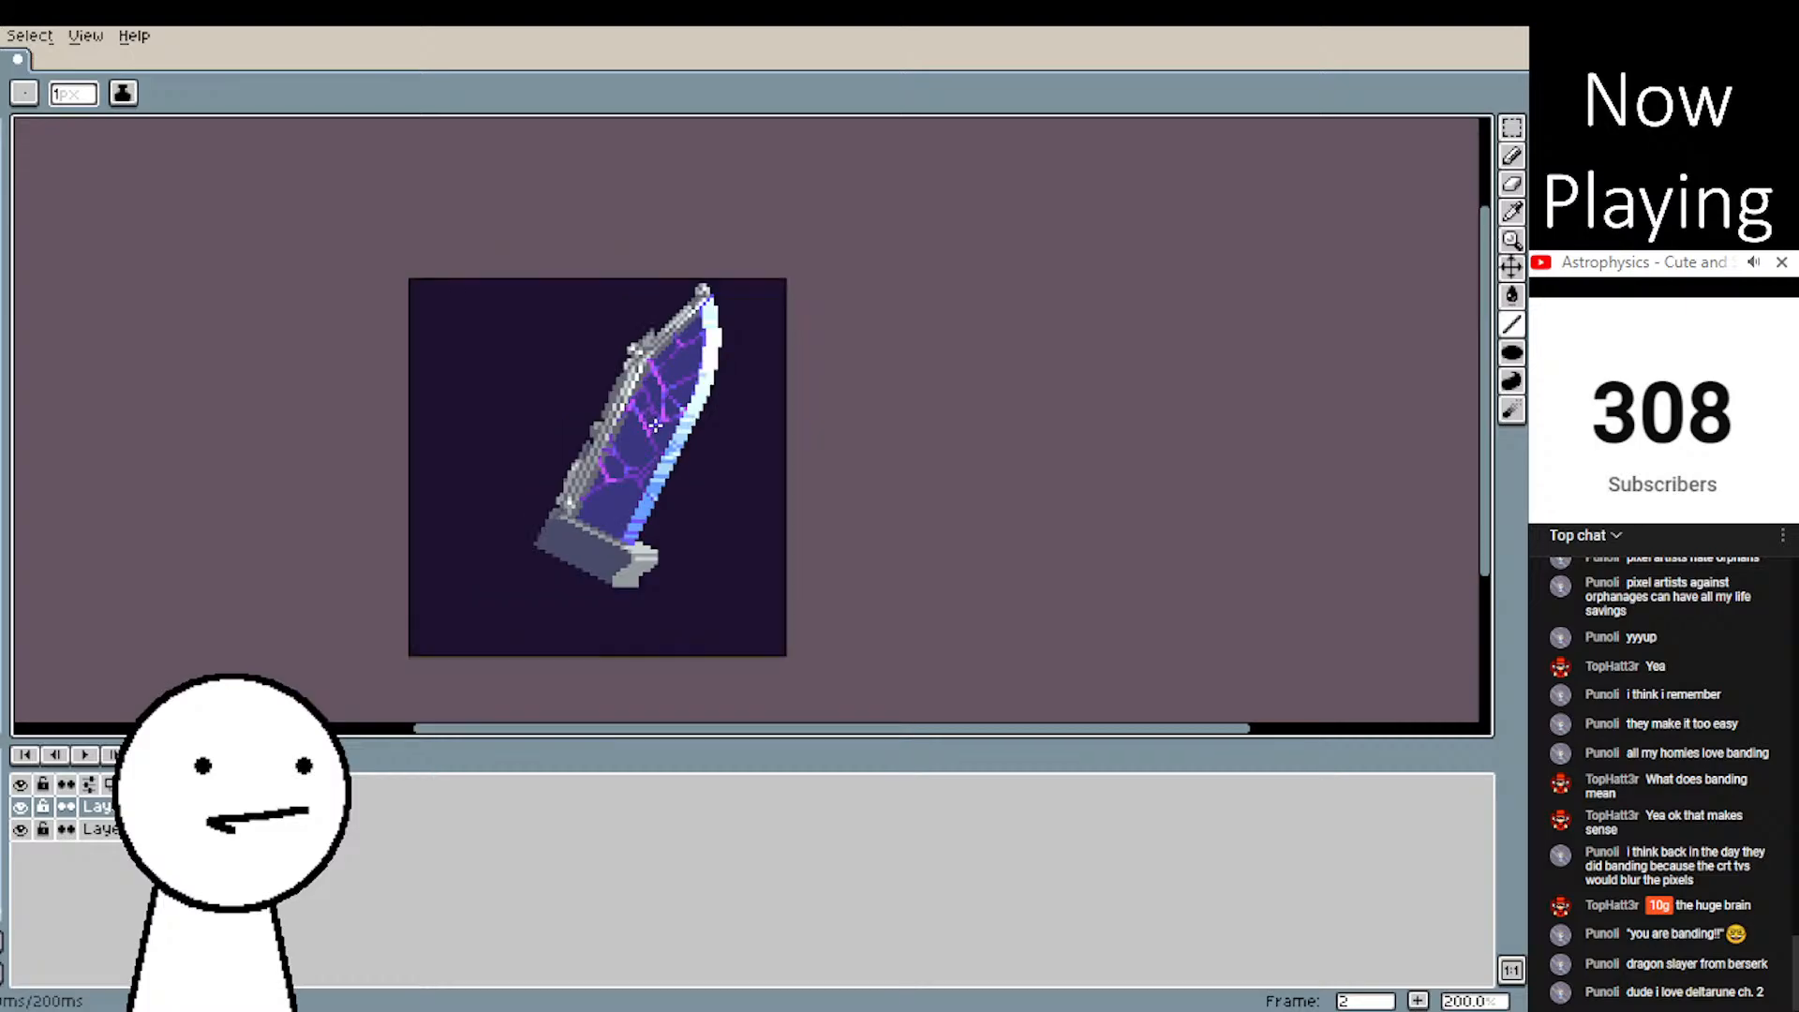
- Shade the outer edge of the blade's upper grey spine with a stepped line of slate blue-grey pixels
scroll(694, 424, up, 7)
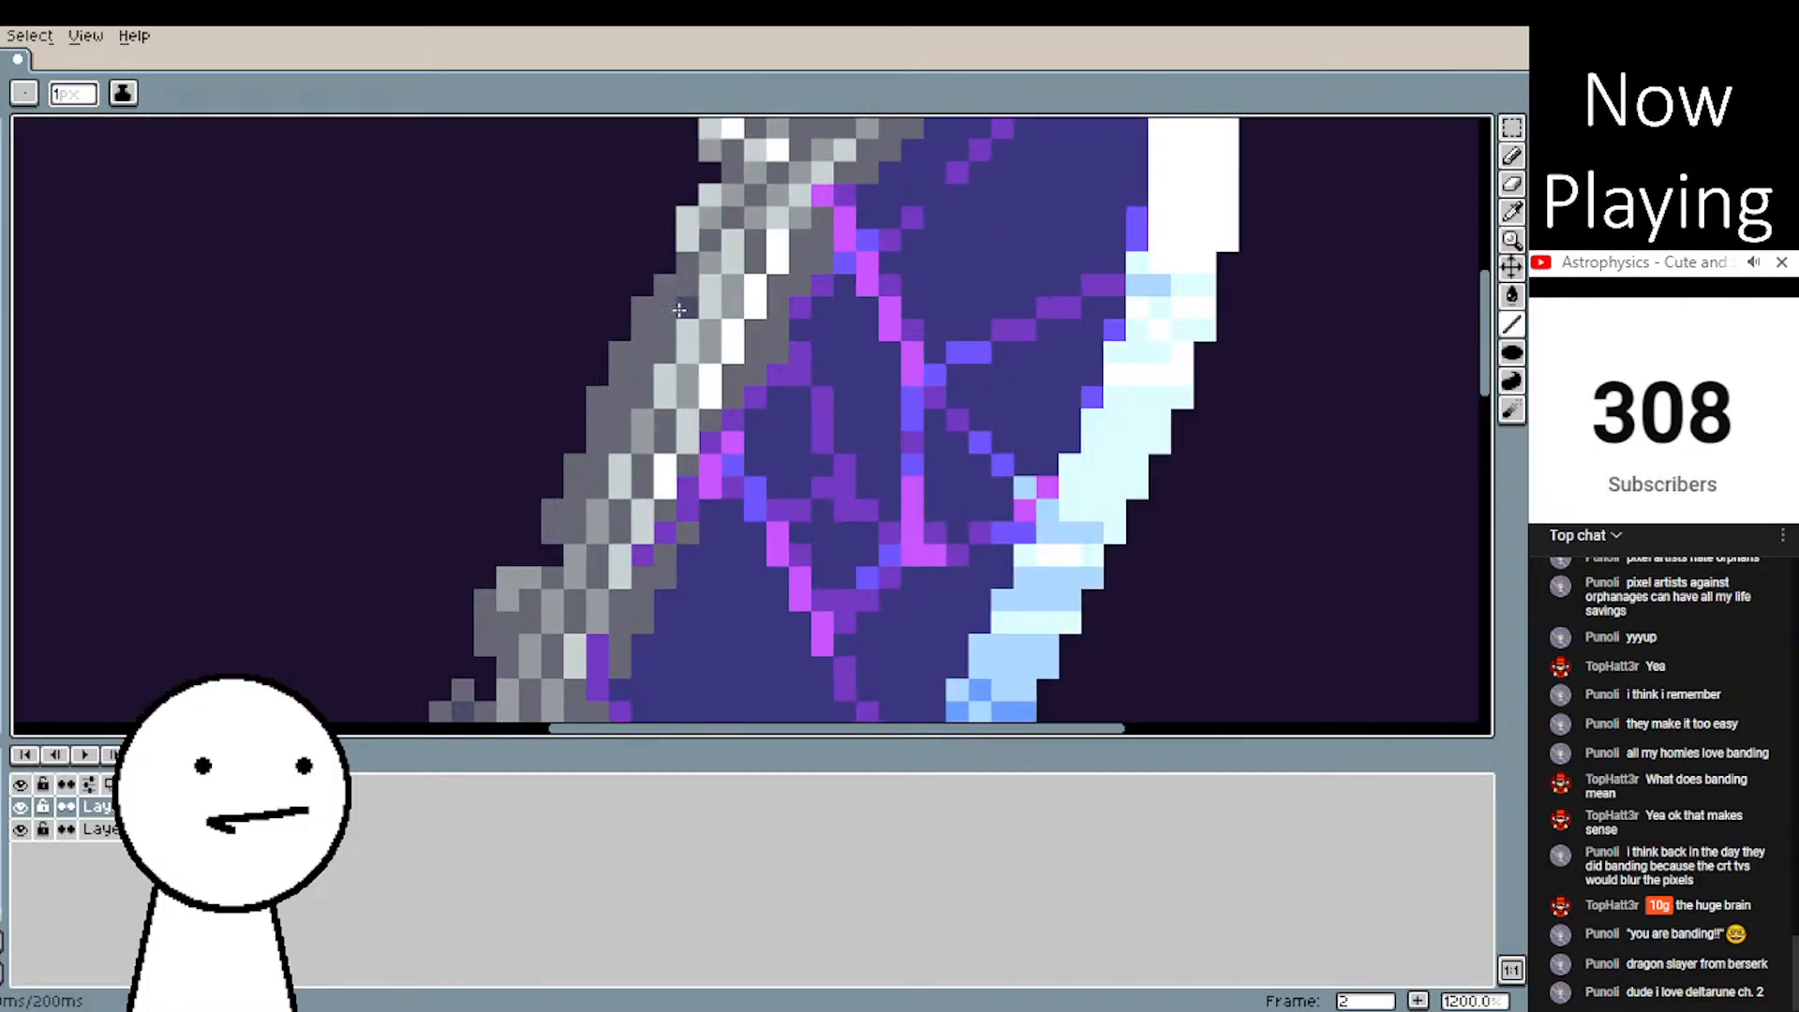
mouse_move(578, 308)
mouse_down()
mouse_move(582, 273)
mouse_move(543, 434)
mouse_move(469, 530)
mouse_move(469, 571)
mouse_up()
drag(829, 566, 1187, 419)
mouse_move(768, 482)
mouse_down()
mouse_move(768, 522)
mouse_move(956, 322)
mouse_up()
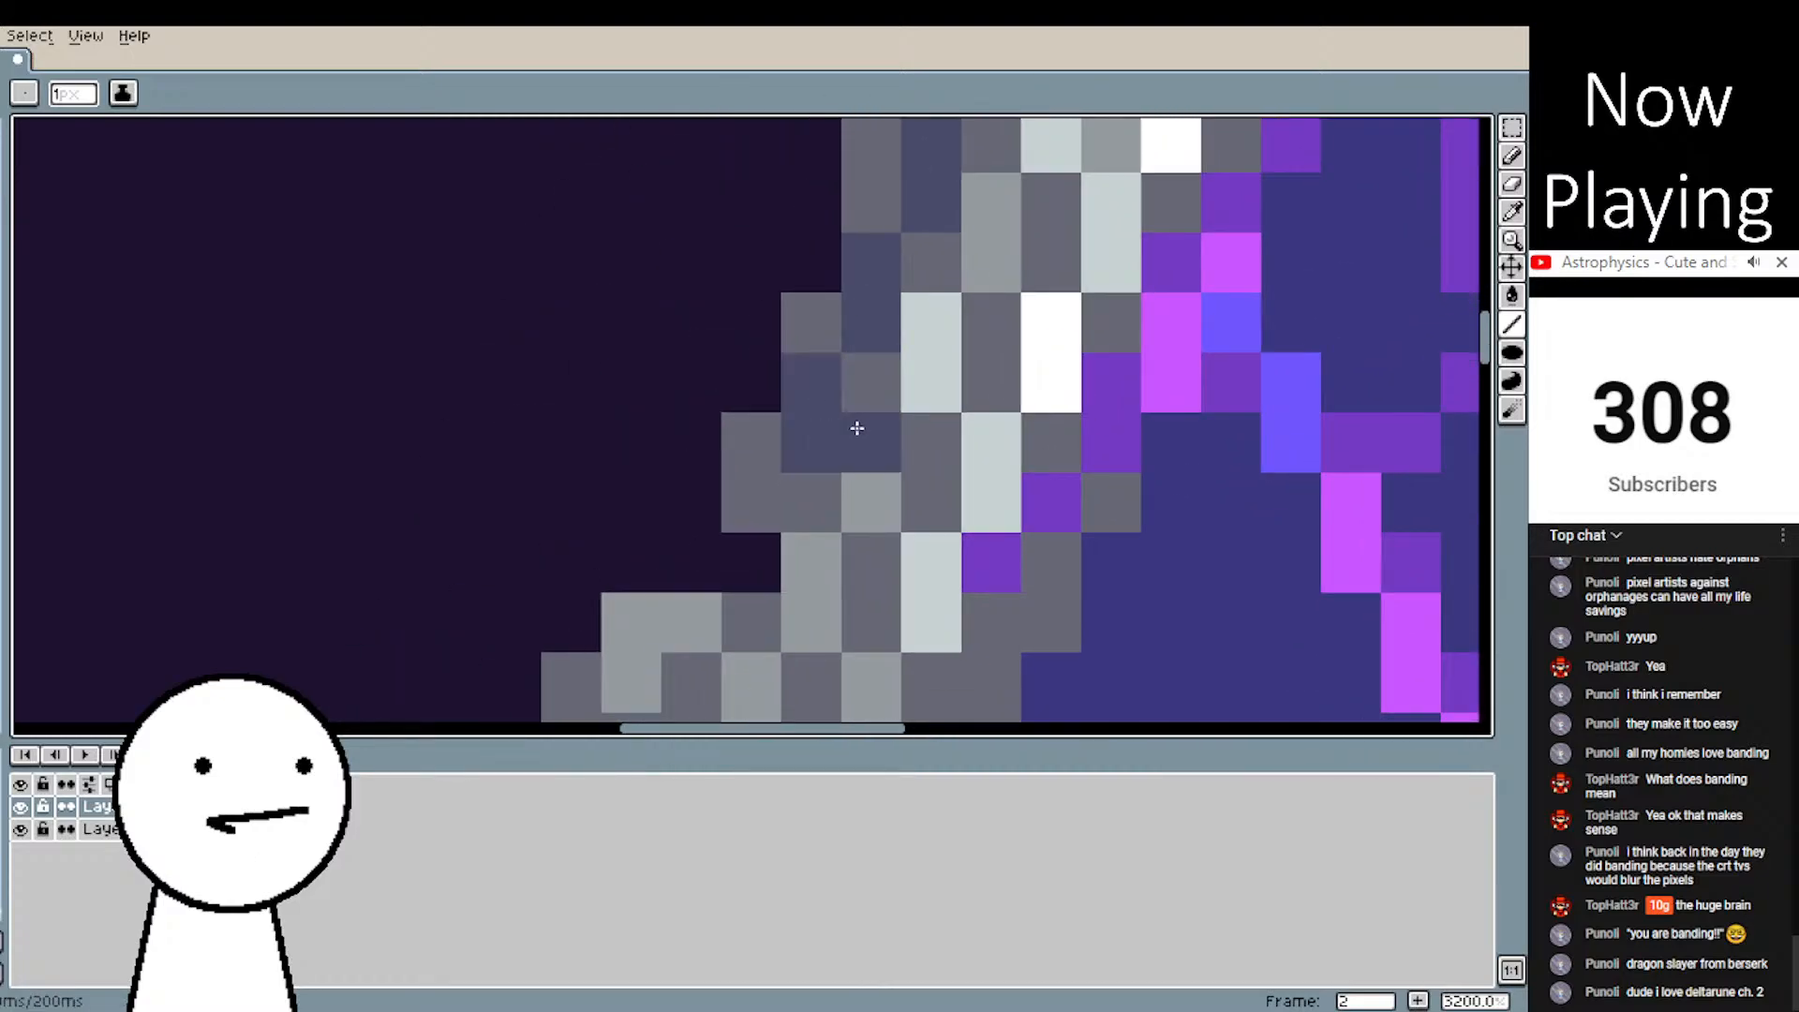
scroll(815, 424, down, 6)
scroll(1341, 248, down, 1)
- Examine the spine's upper section and the whole sword for the balance of its shading
drag(1341, 251, 884, 417)
scroll(883, 417, up, 4)
scroll(993, 351, down, 1)
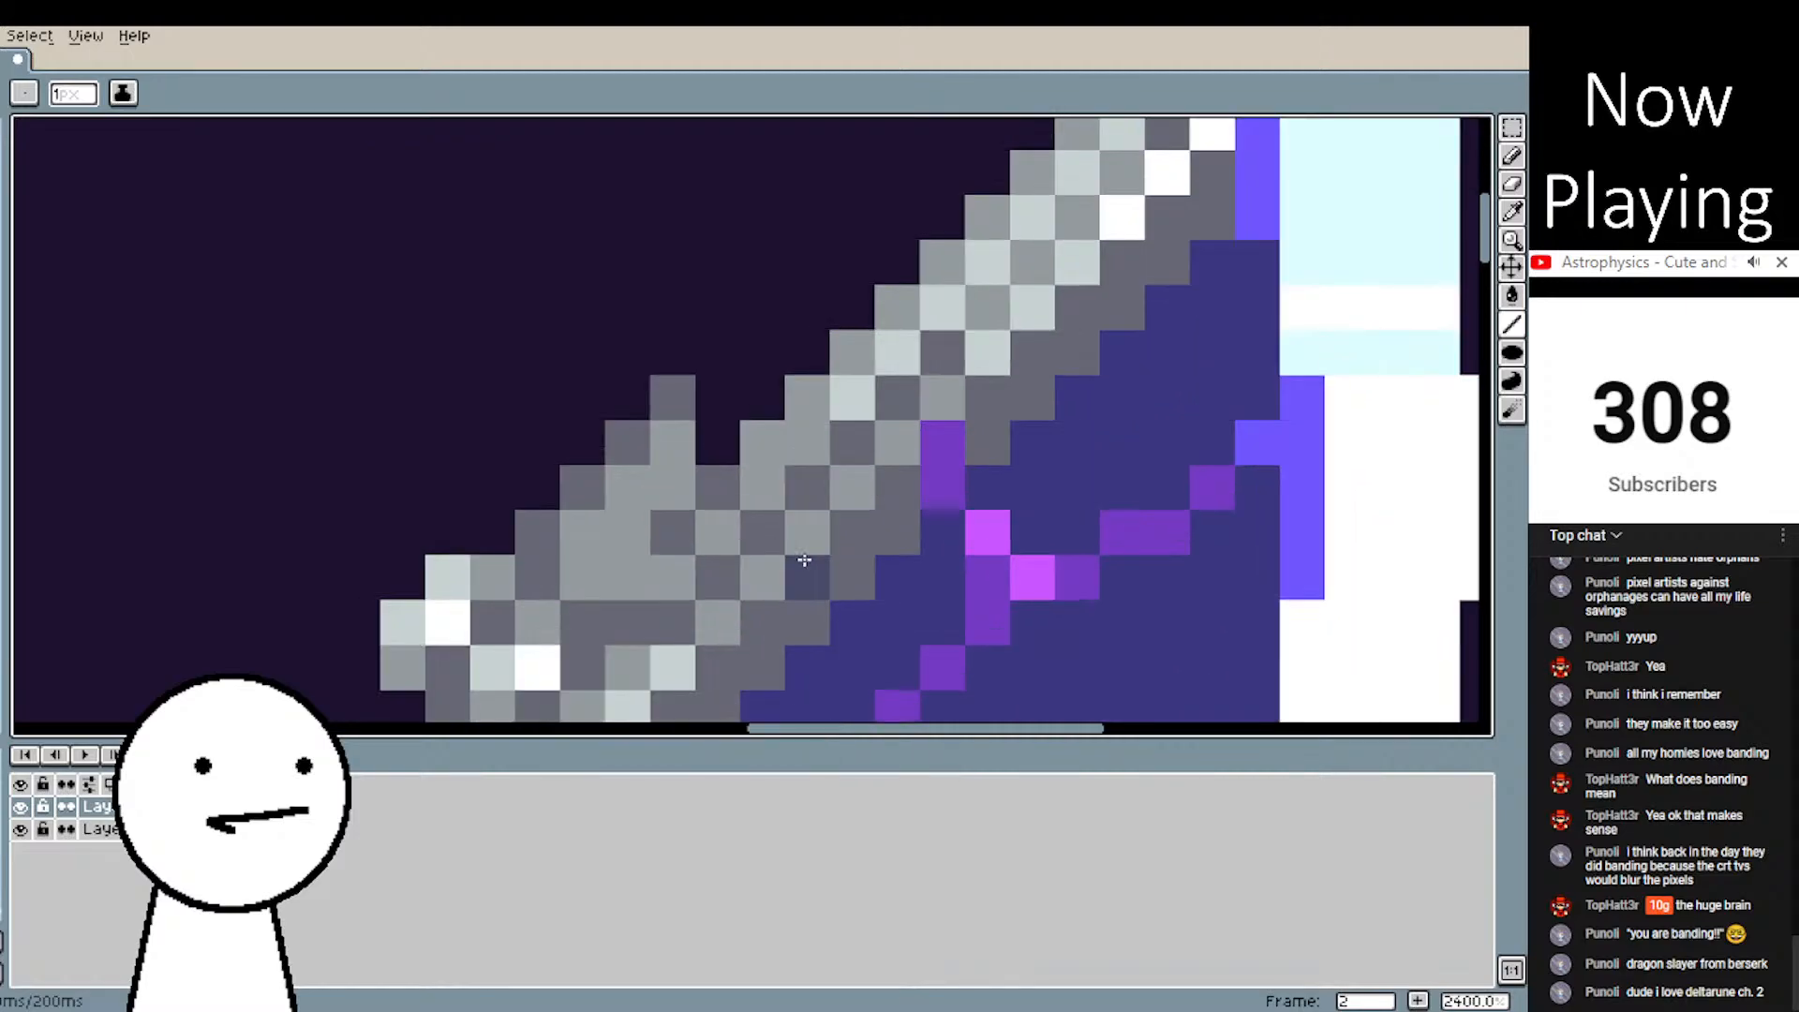
scroll(702, 494, down, 1)
scroll(843, 511, down, 2)
scroll(976, 529, down, 2)
drag(985, 560, 1000, 522)
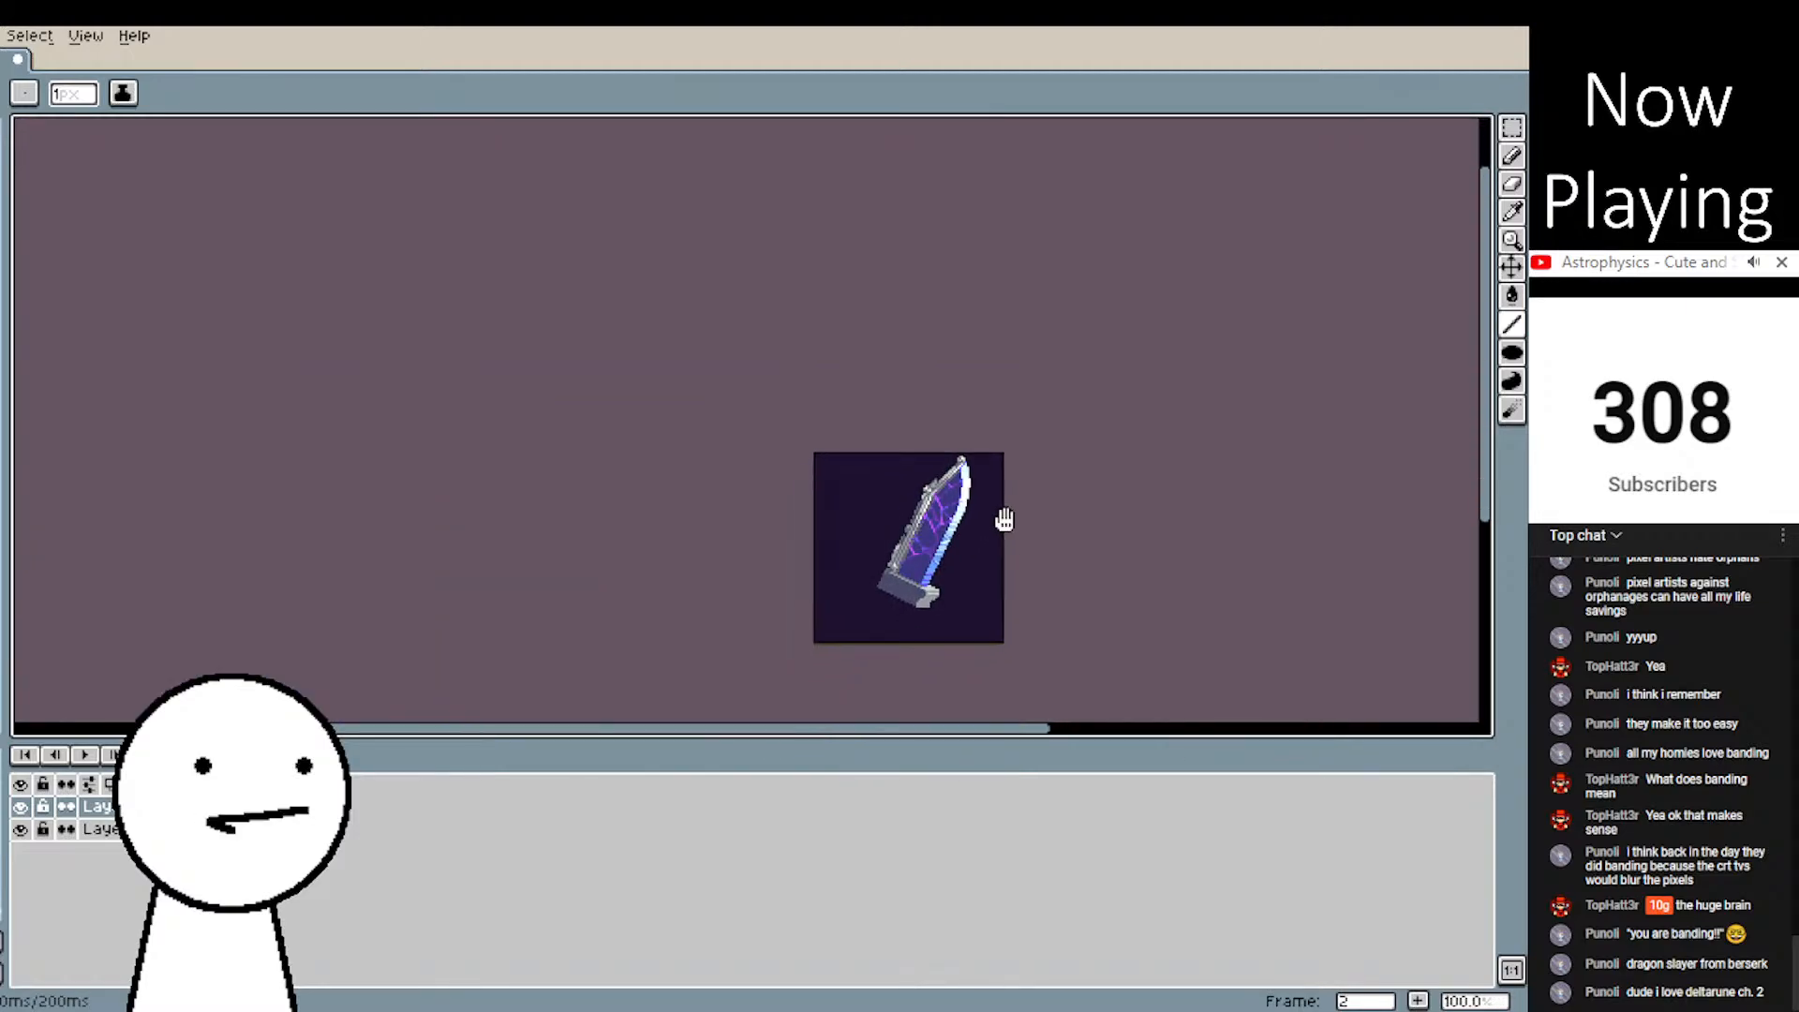
scroll(998, 539, up, 2)
drag(948, 583, 979, 512)
scroll(935, 539, down, 2)
scroll(943, 534, up, 1)
scroll(931, 559, up, 1)
- Sample the trim's dark grey and draw a curved border on the guard block beside its light-grey end cap
scroll(1115, 475, up, 2)
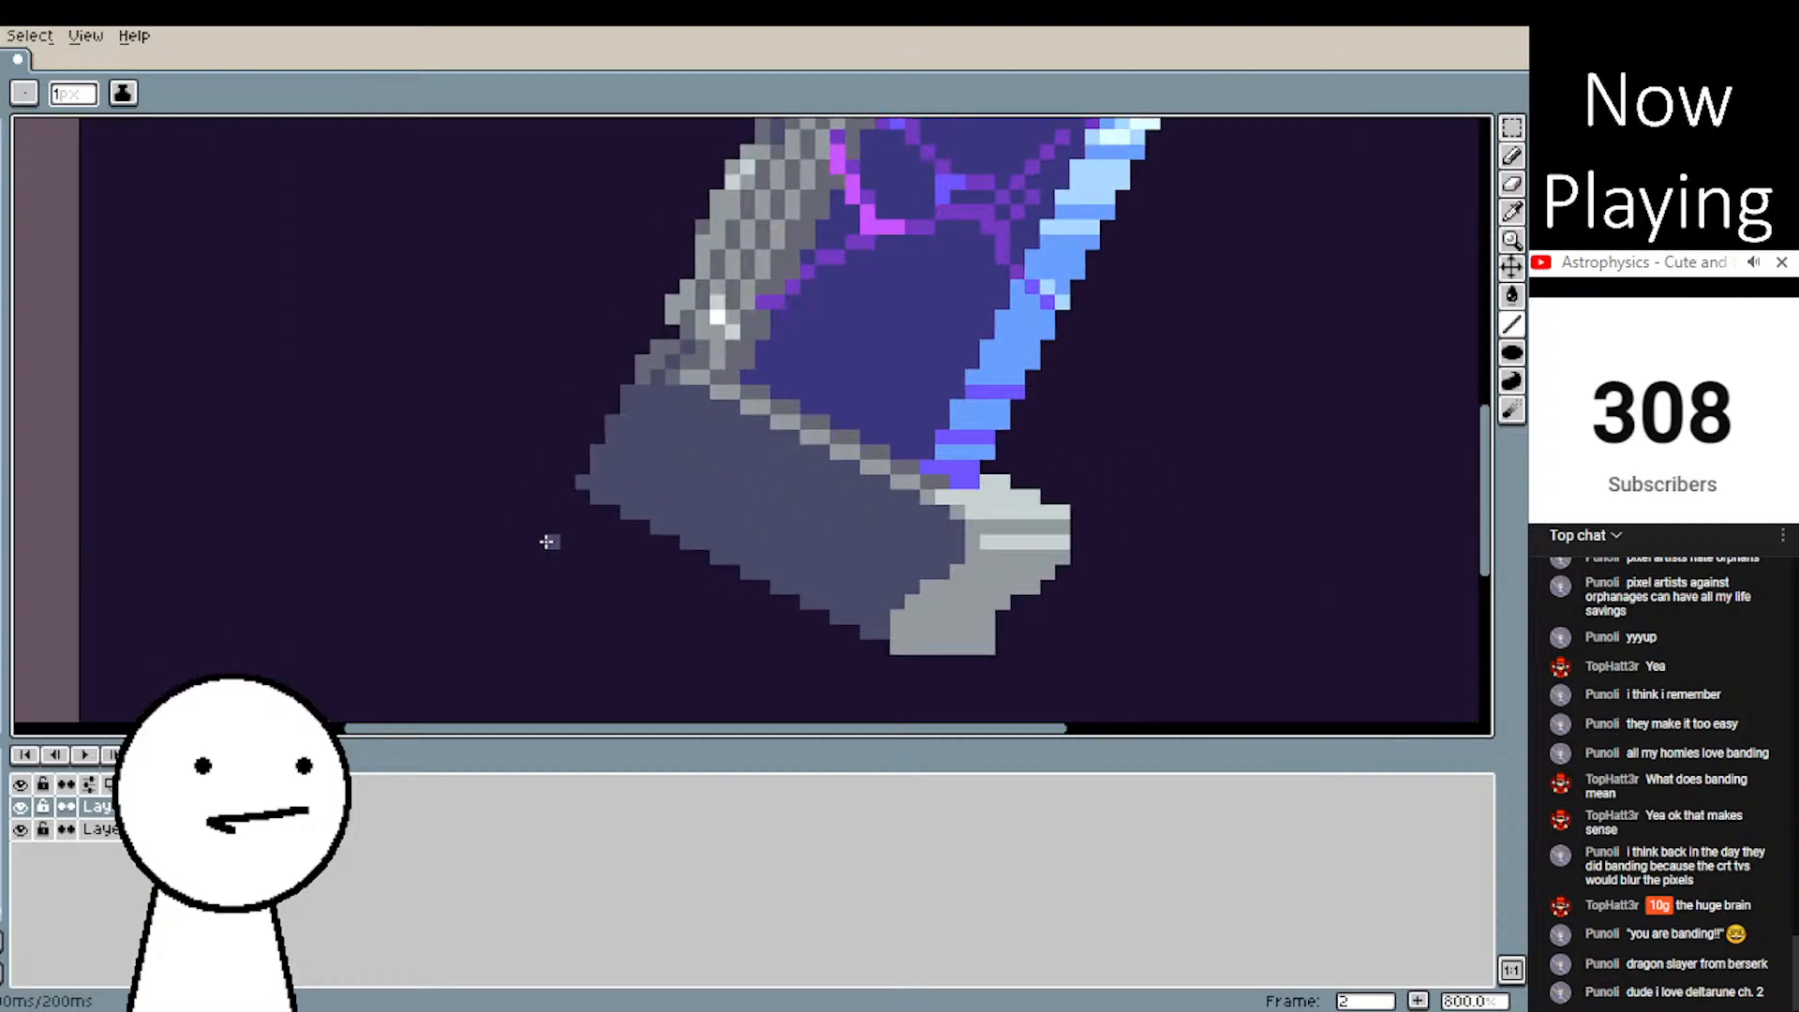
scroll(551, 542, up, 2)
scroll(253, 288, down, 3)
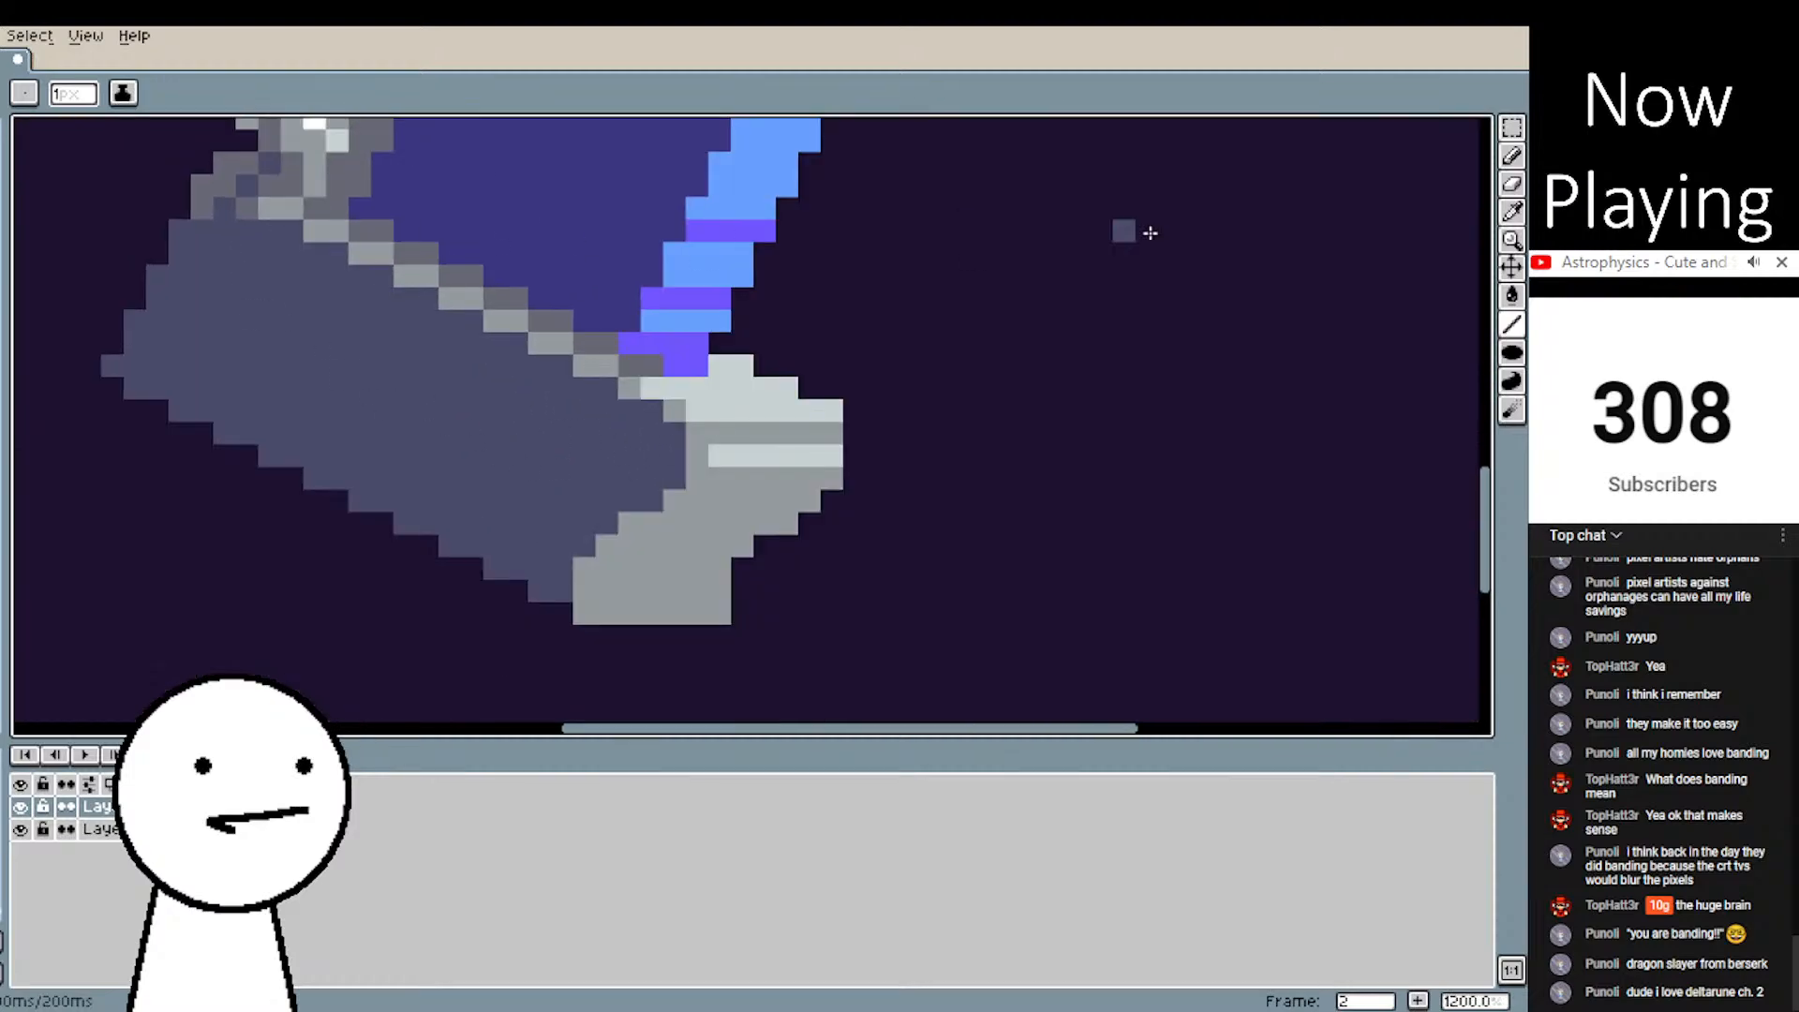
click(1511, 212)
scroll(622, 431, up, 3)
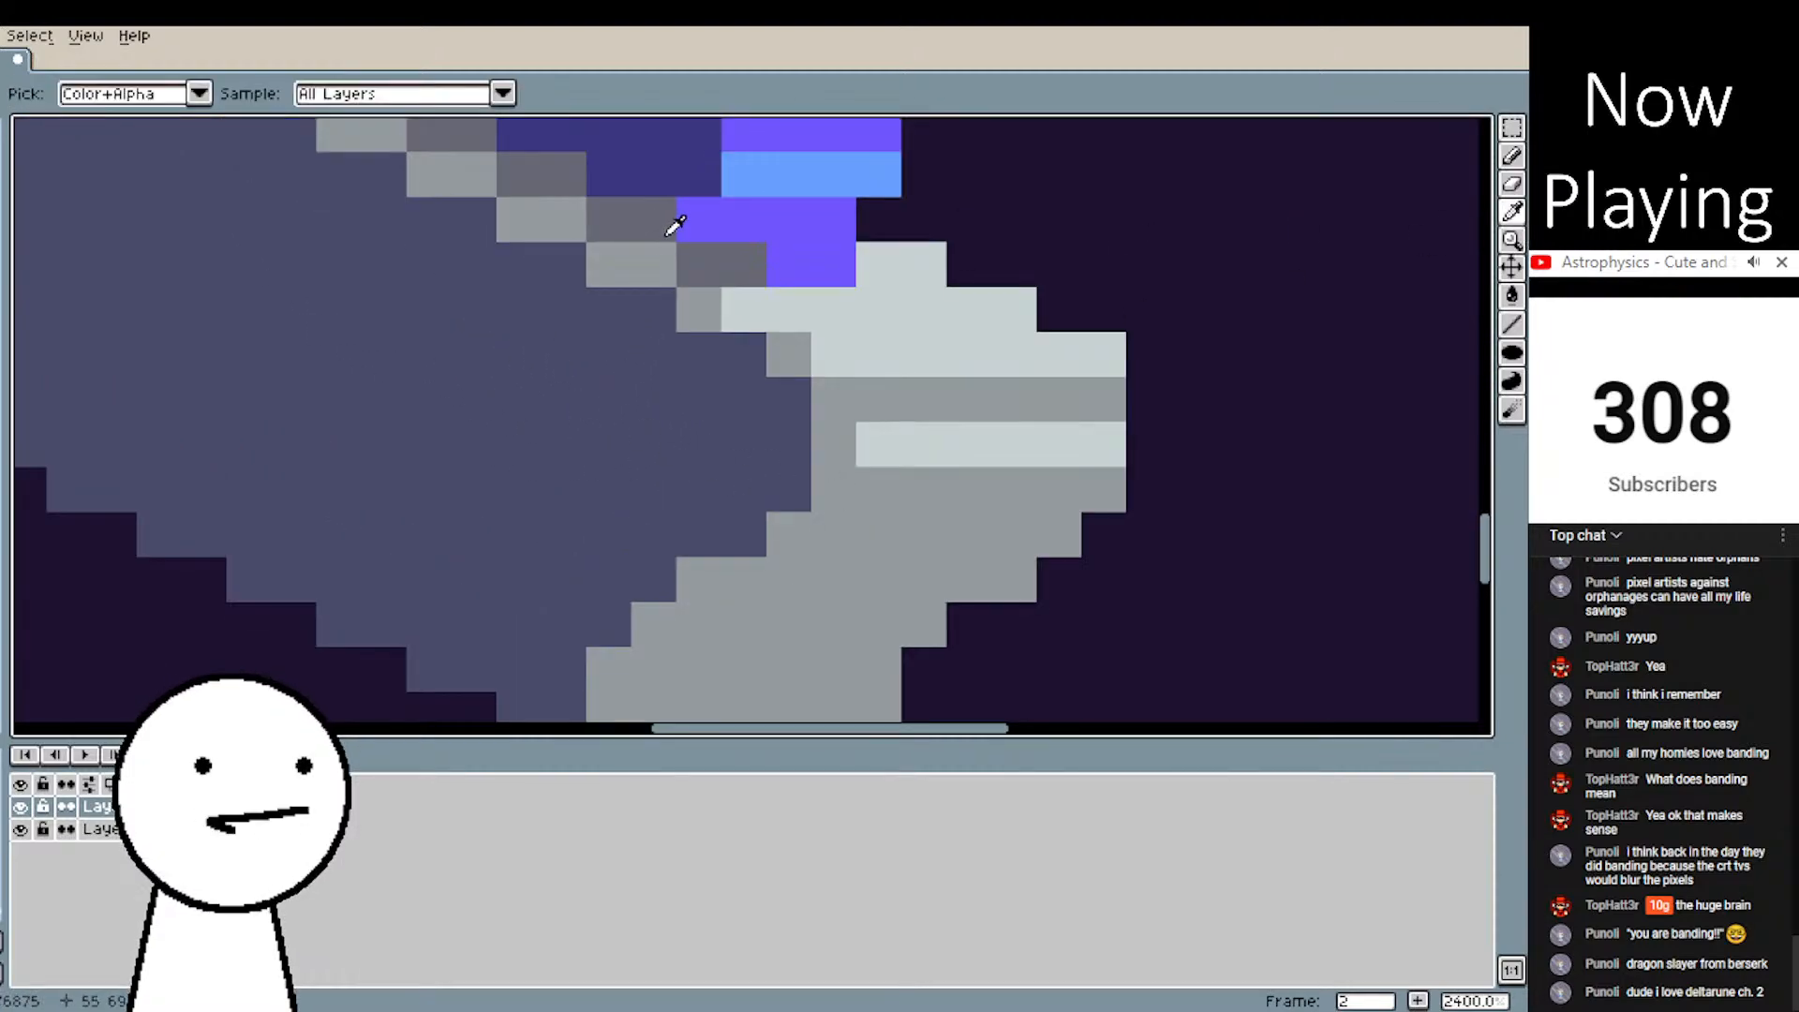
click(1512, 324)
mouse_move(778, 400)
mouse_down()
mouse_move(776, 479)
mouse_move(699, 538)
mouse_up()
click(761, 493)
click(744, 351)
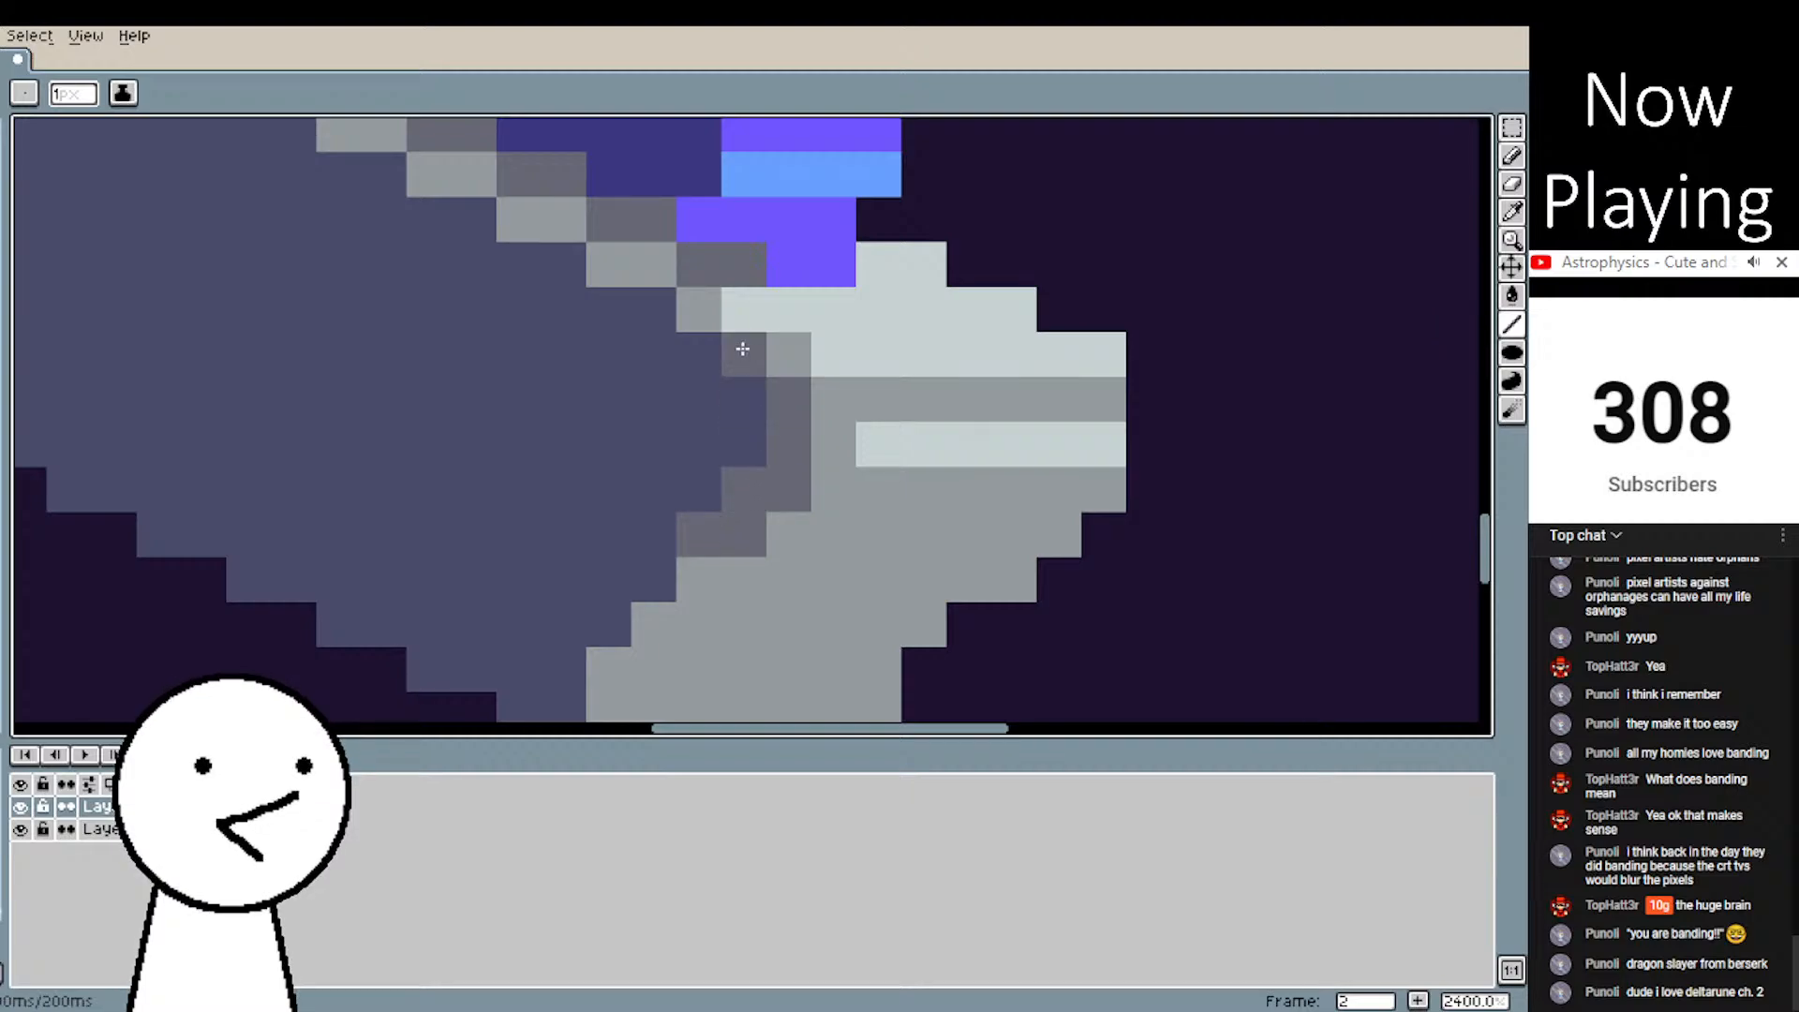
drag(748, 403, 755, 437)
click(707, 354)
- Draw a dark-grey stepped line along the guard block's upper edge, directly beneath the light-grey trim
drag(615, 309, 700, 329)
scroll(924, 594, down, 2)
scroll(1001, 612, up, 1)
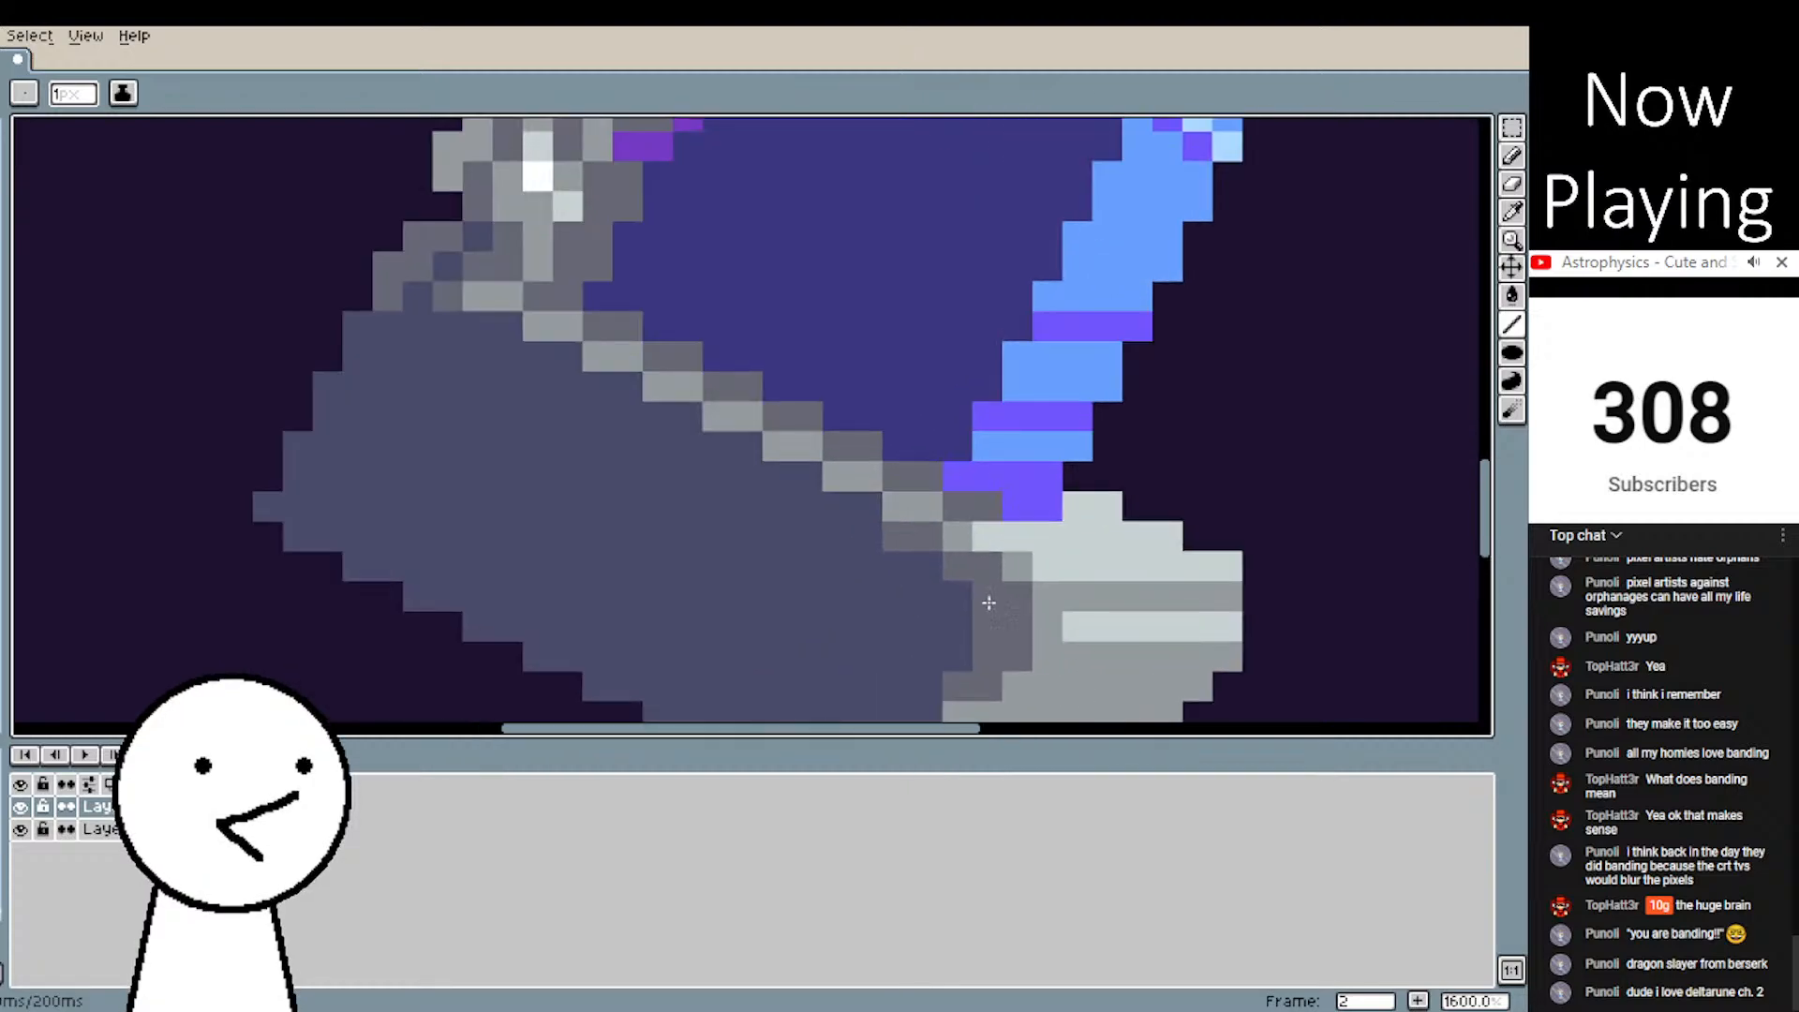
drag(865, 517, 456, 340)
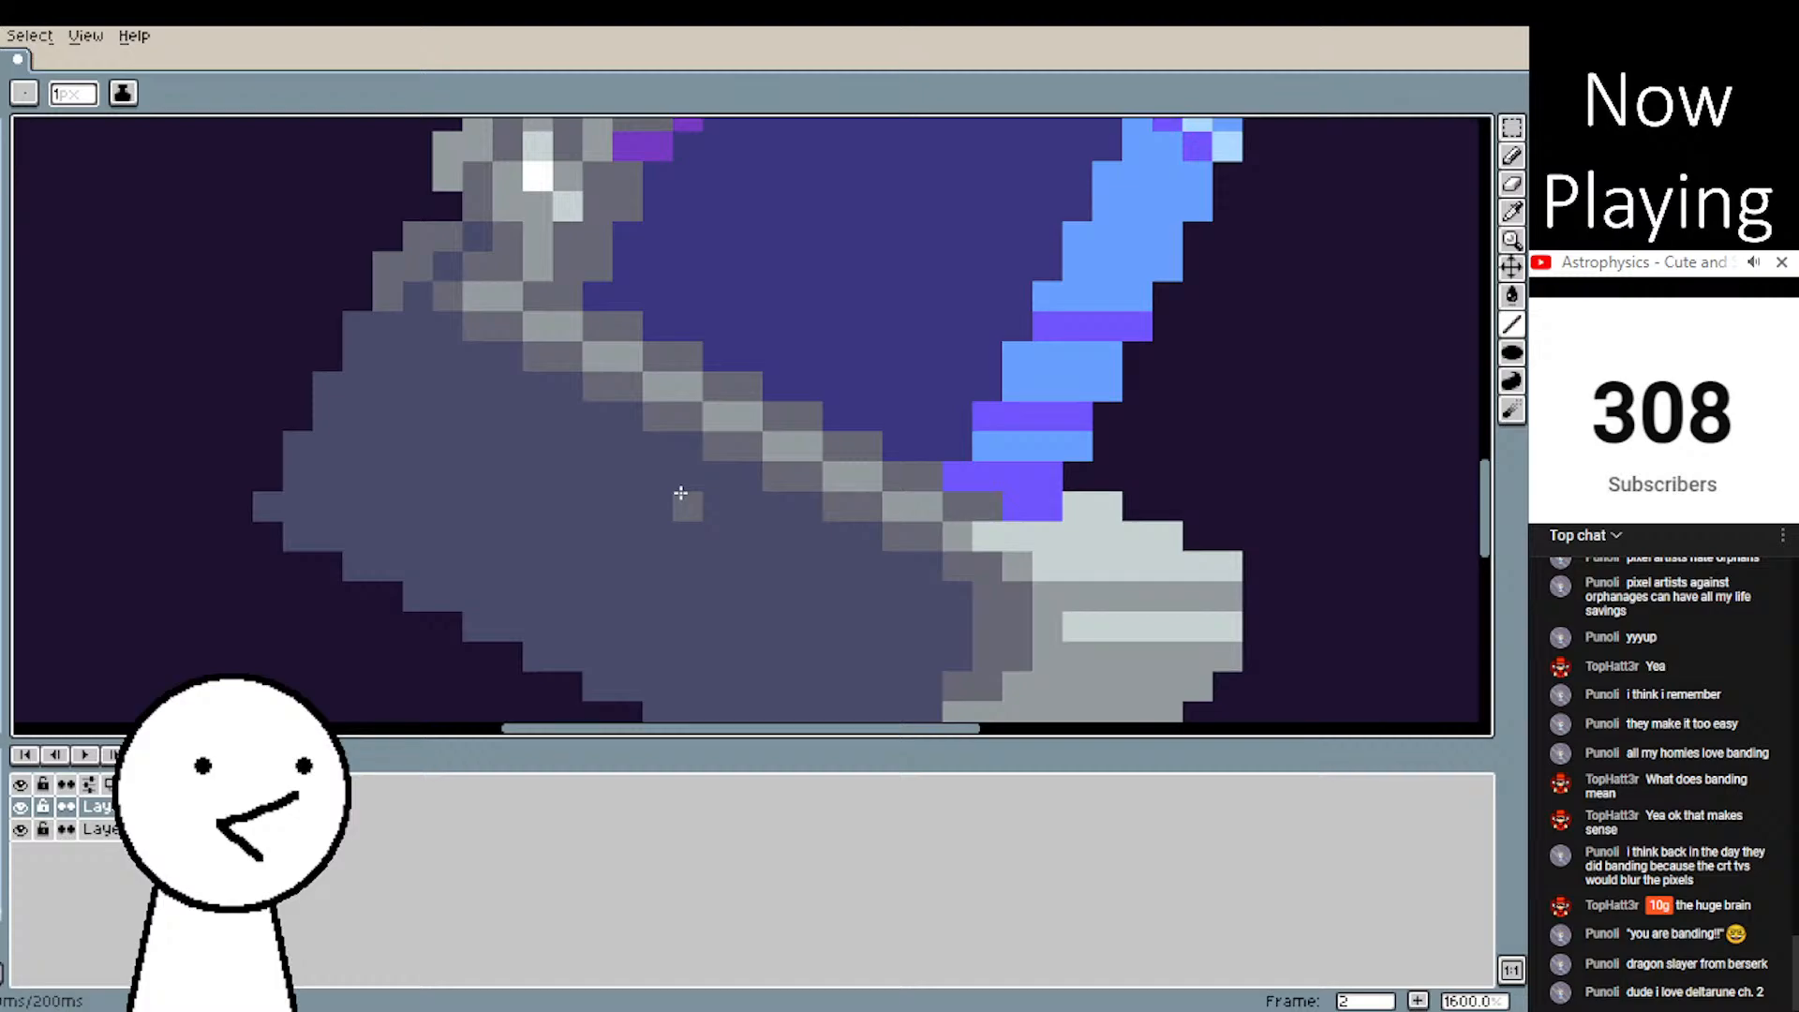
- Extend the dark-grey border beside the light-grey end cap down to the guard block's lower corner
drag(689, 493, 662, 221)
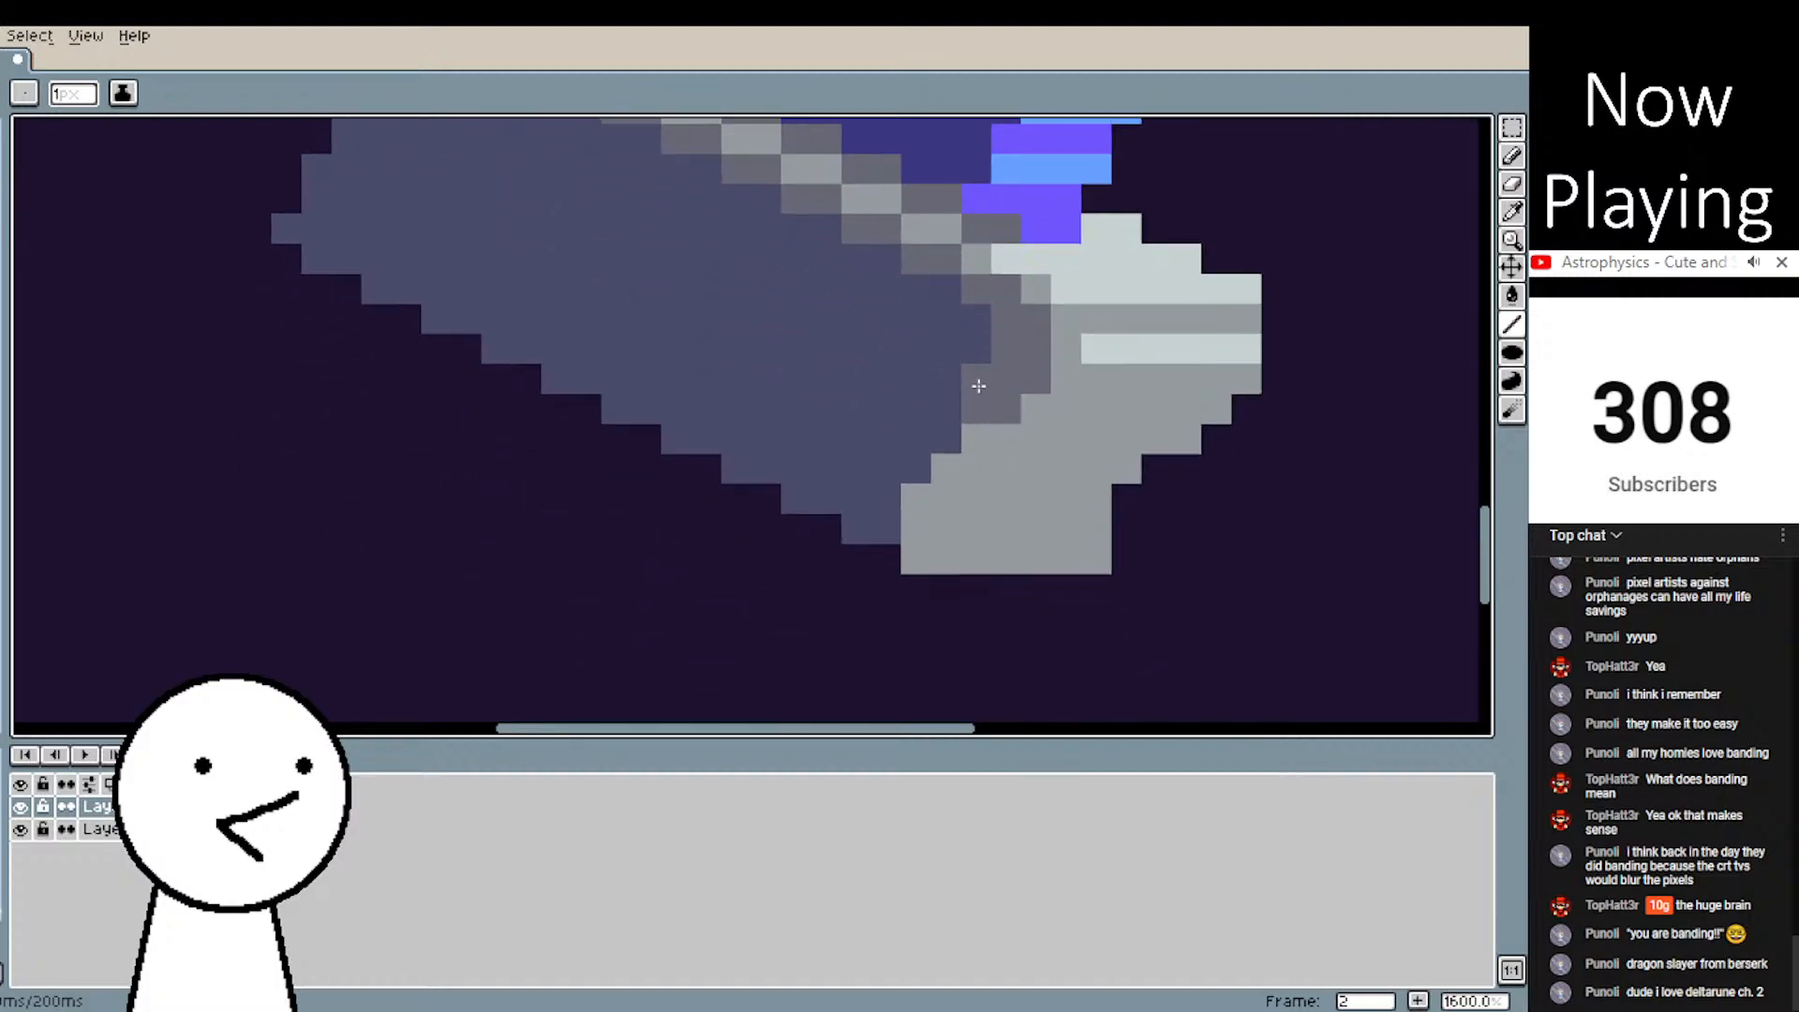
click(918, 455)
click(915, 438)
click(876, 472)
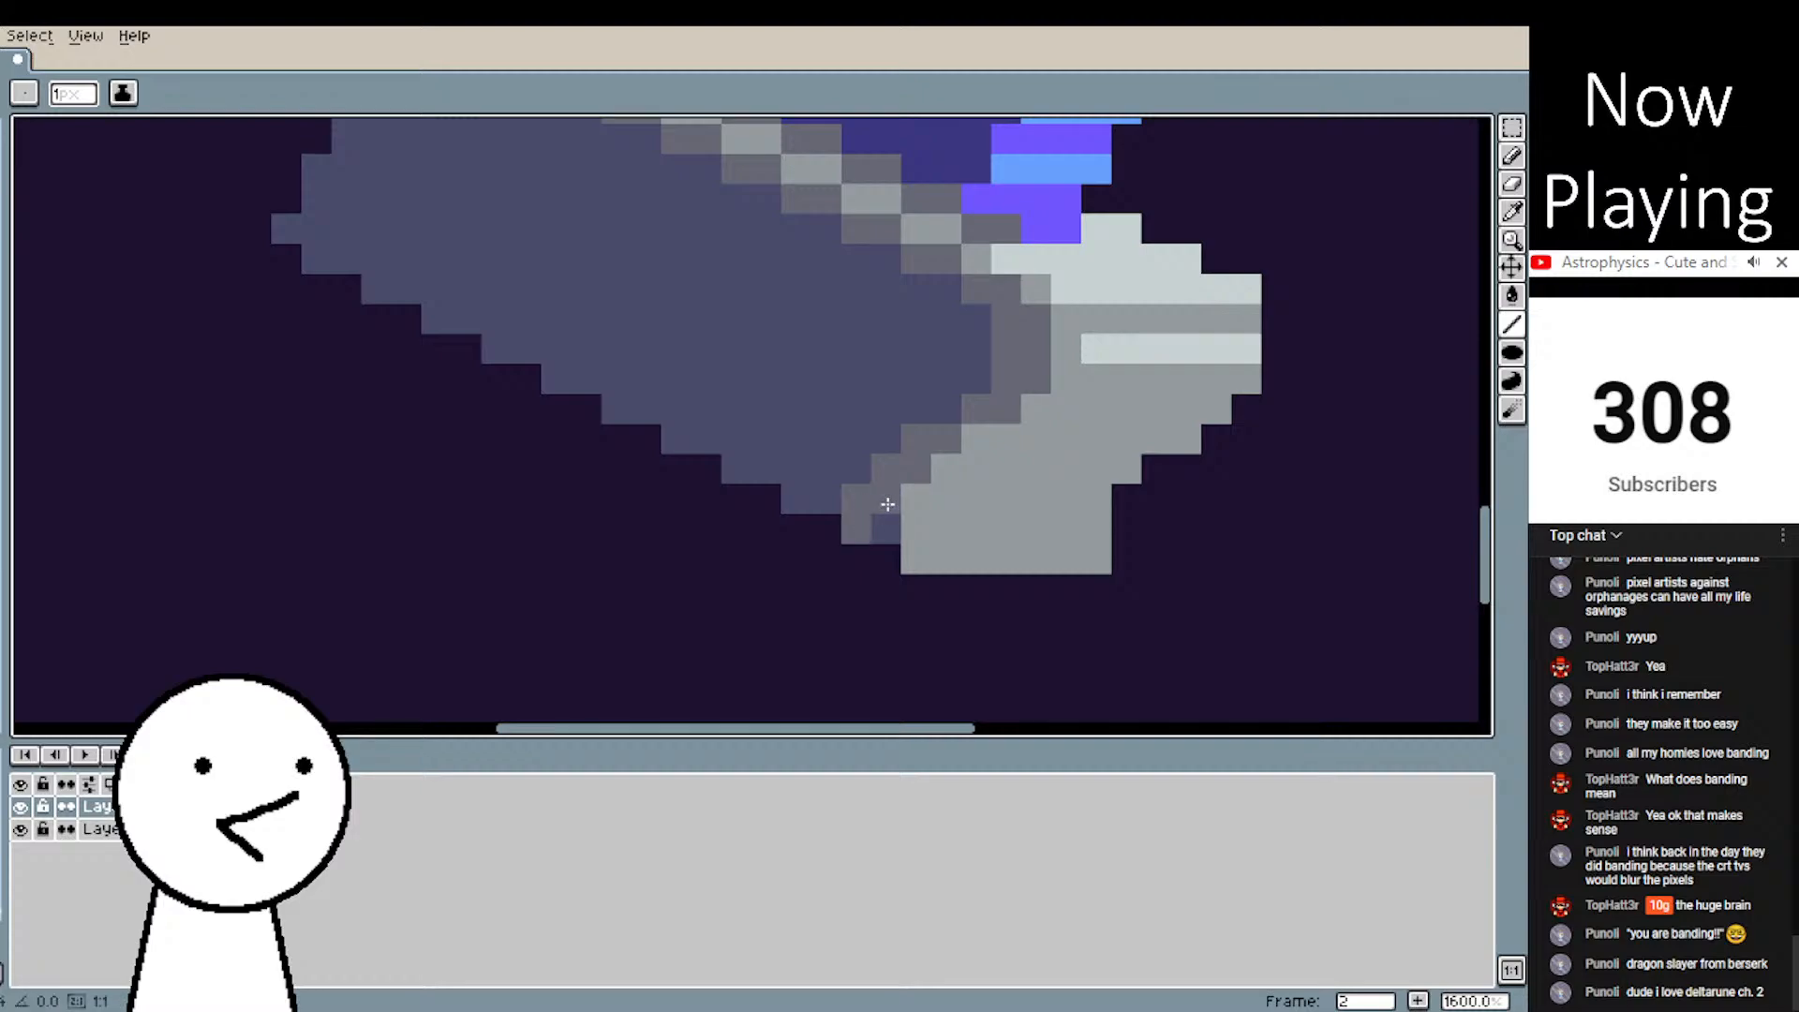
scroll(913, 511, down, 8)
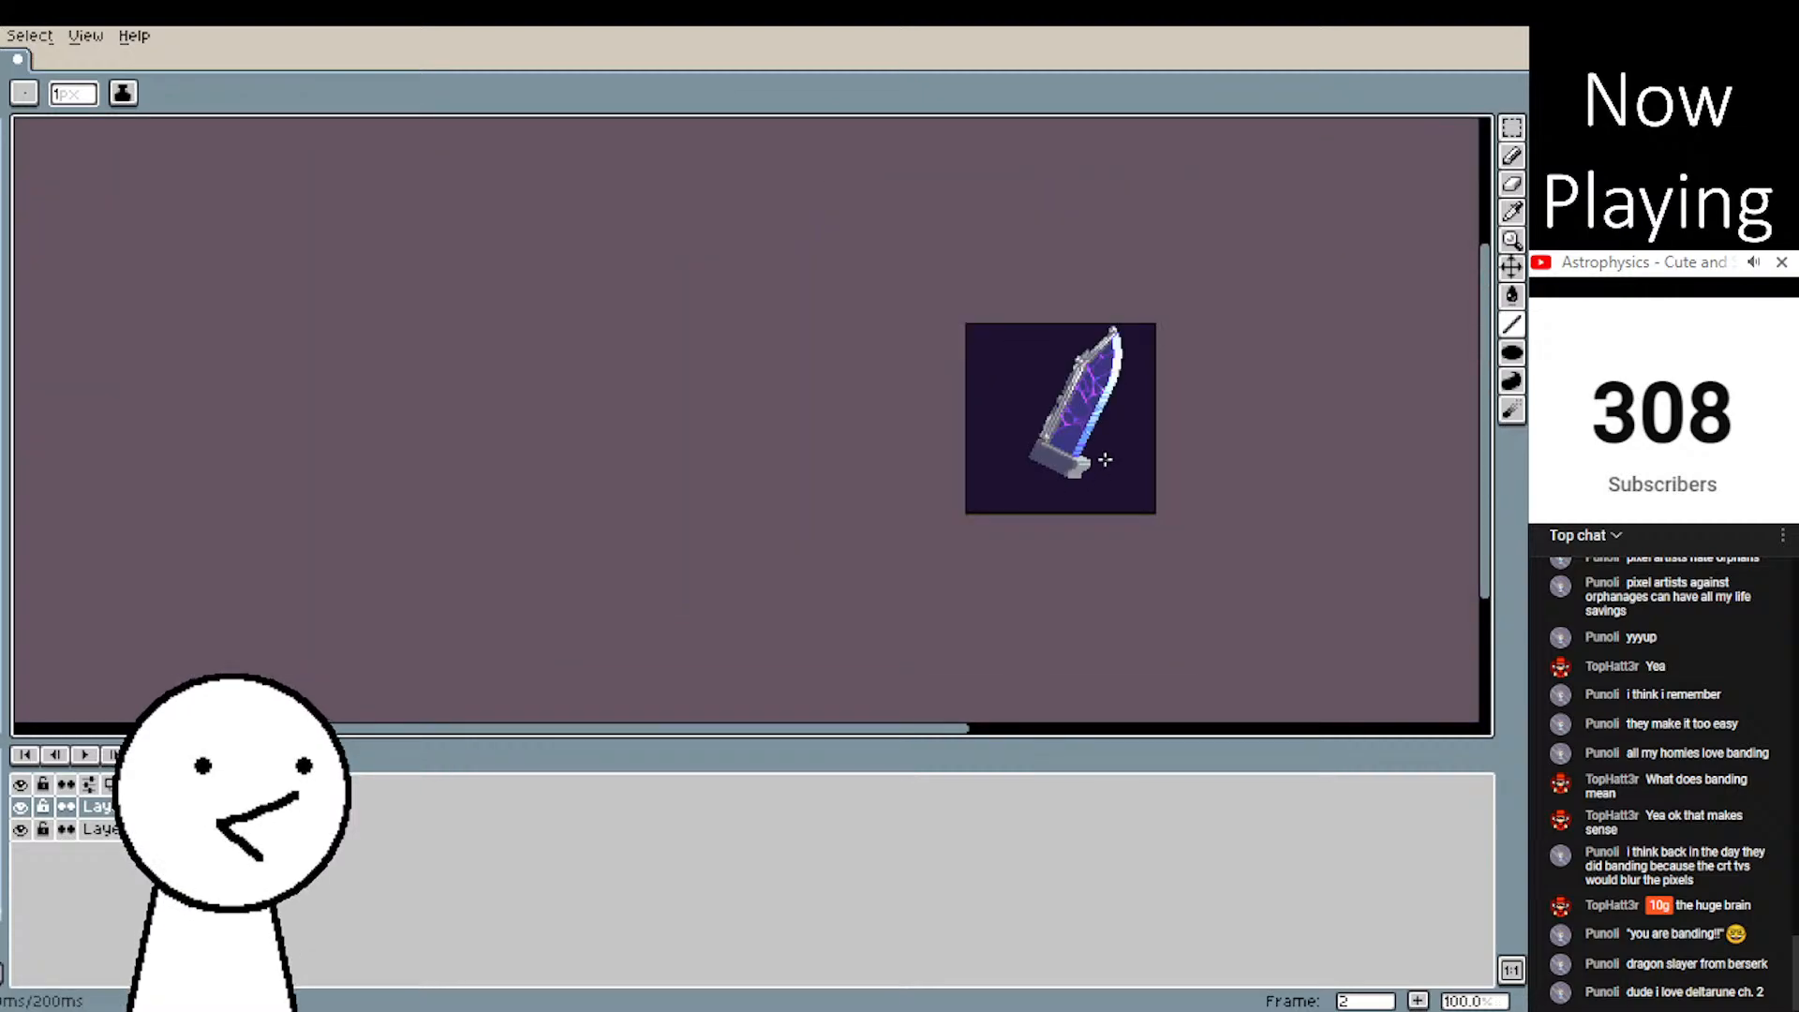
- Draw a dark-grey border along the guard block's short outer edge, opposite the light-grey end cap
scroll(1050, 417, up, 3)
scroll(1048, 415, up, 1)
scroll(789, 341, up, 1)
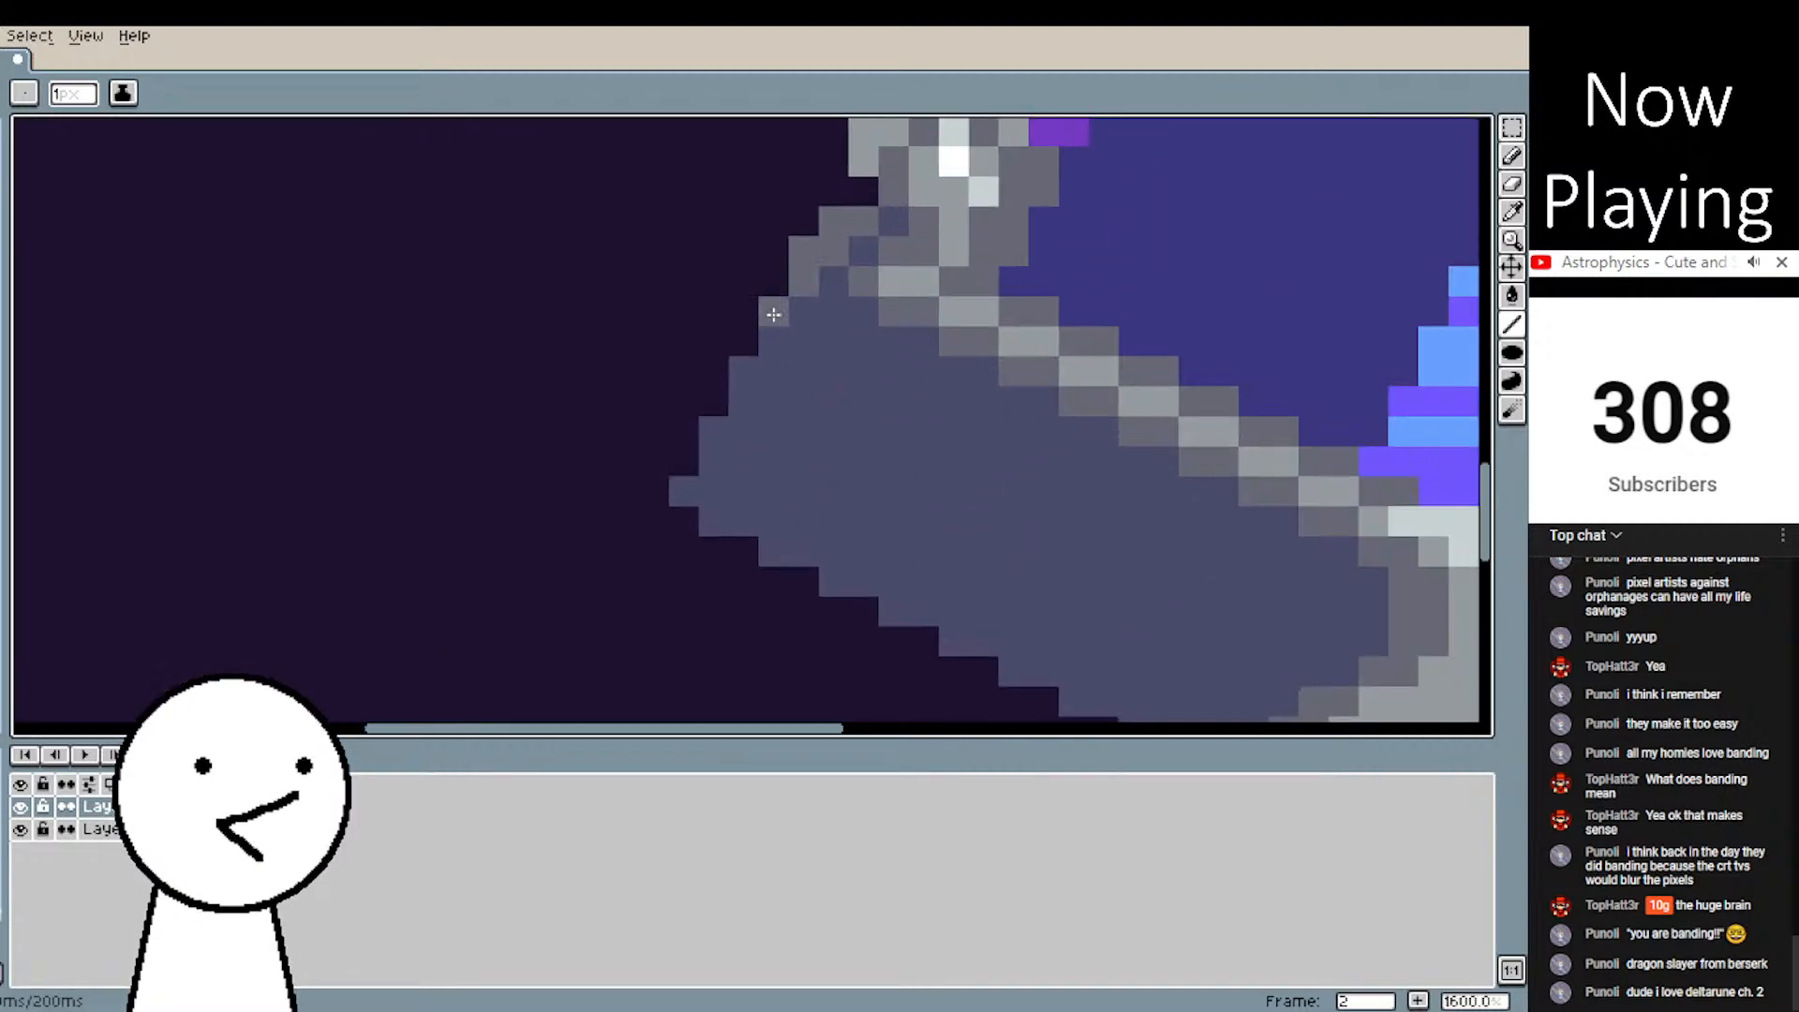
scroll(1050, 401, down, 5)
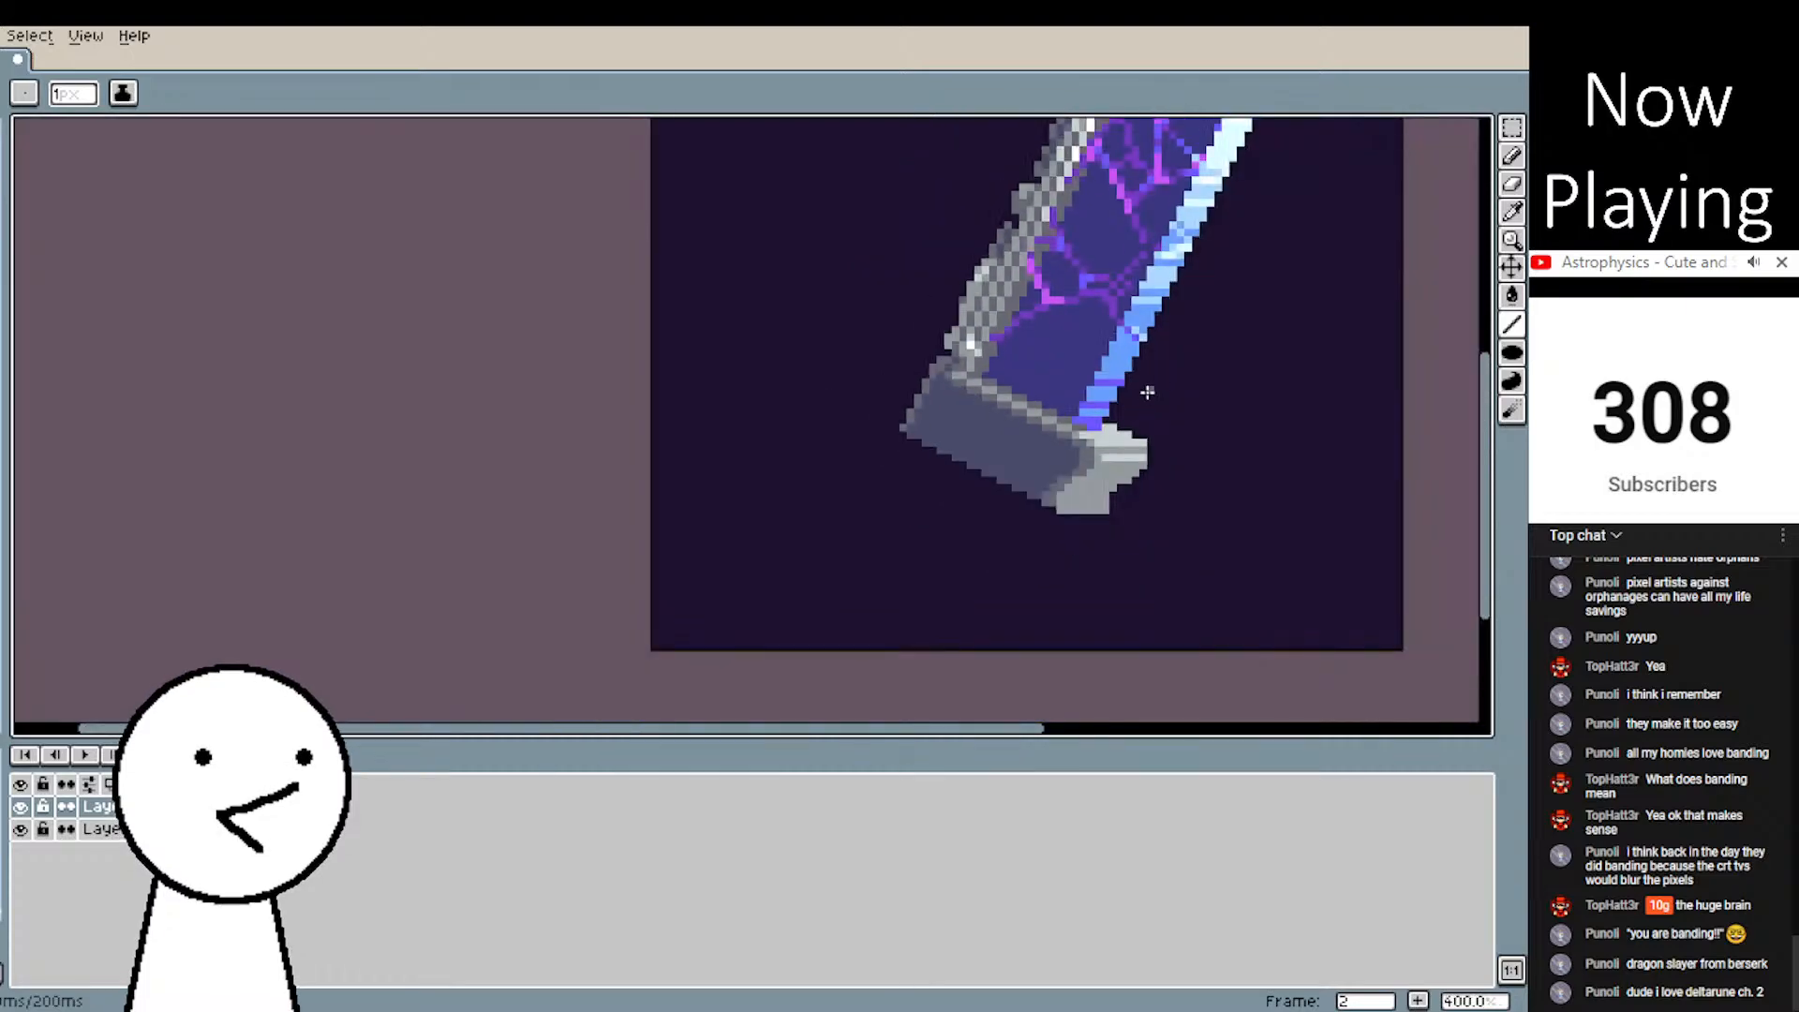
scroll(1218, 379, up, 3)
scroll(1130, 383, up, 3)
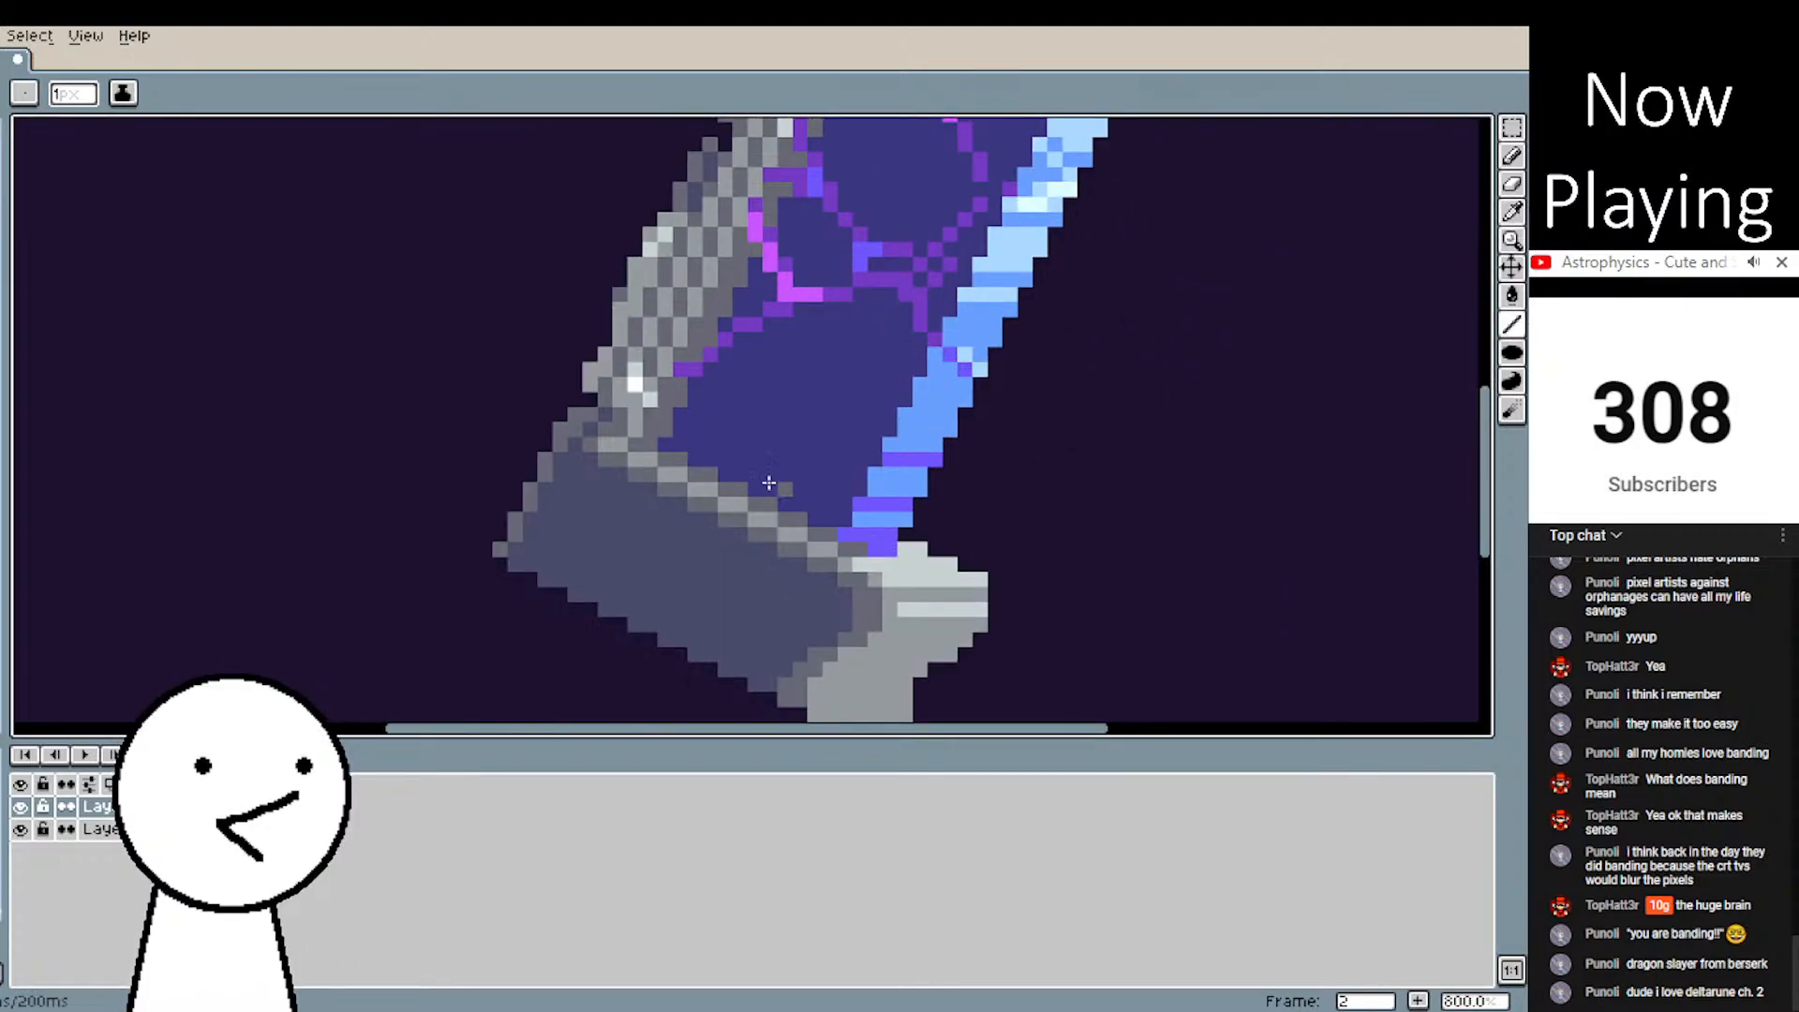
- Sample the guard block's slate blue and paint over the inner pixels of the dark-grey border beside the end cap, thinning it to one pixel
scroll(562, 441, up, 2)
drag(406, 328, 328, 345)
click(525, 412)
mouse_move(536, 419)
mouse_down()
mouse_move(1152, 678)
mouse_move(908, 295)
mouse_up()
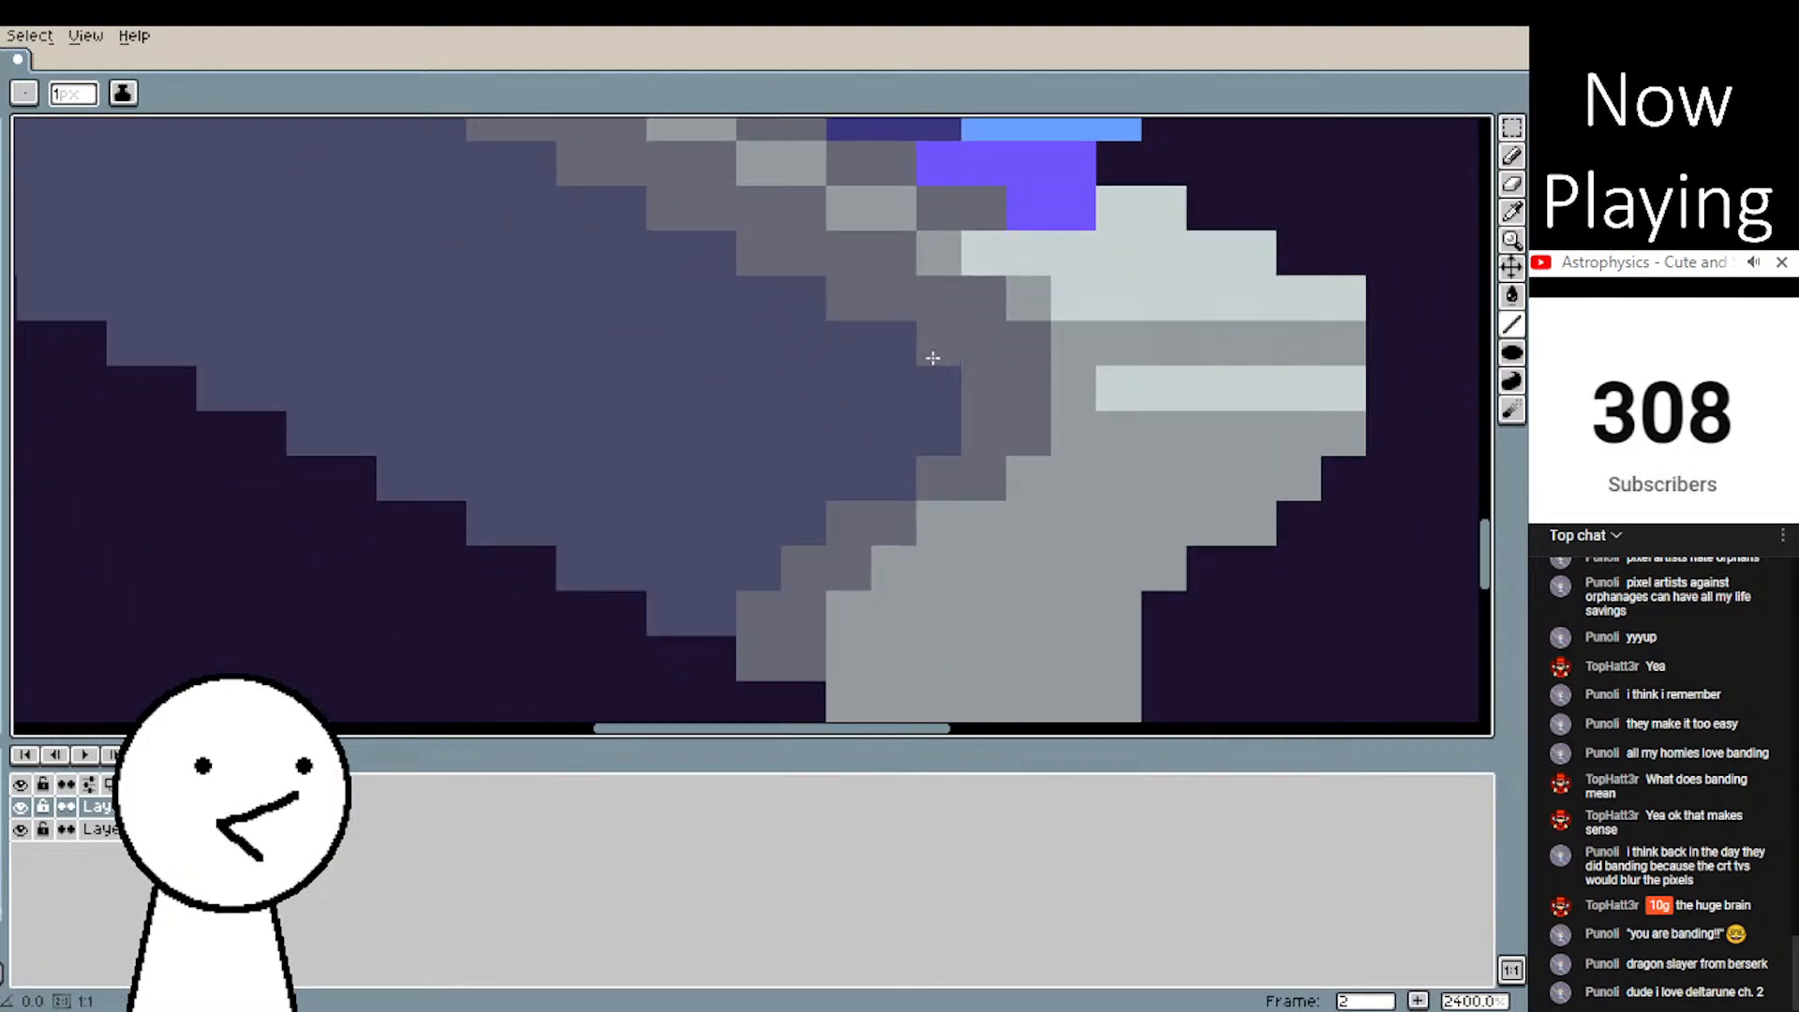
scroll(932, 358, down, 8)
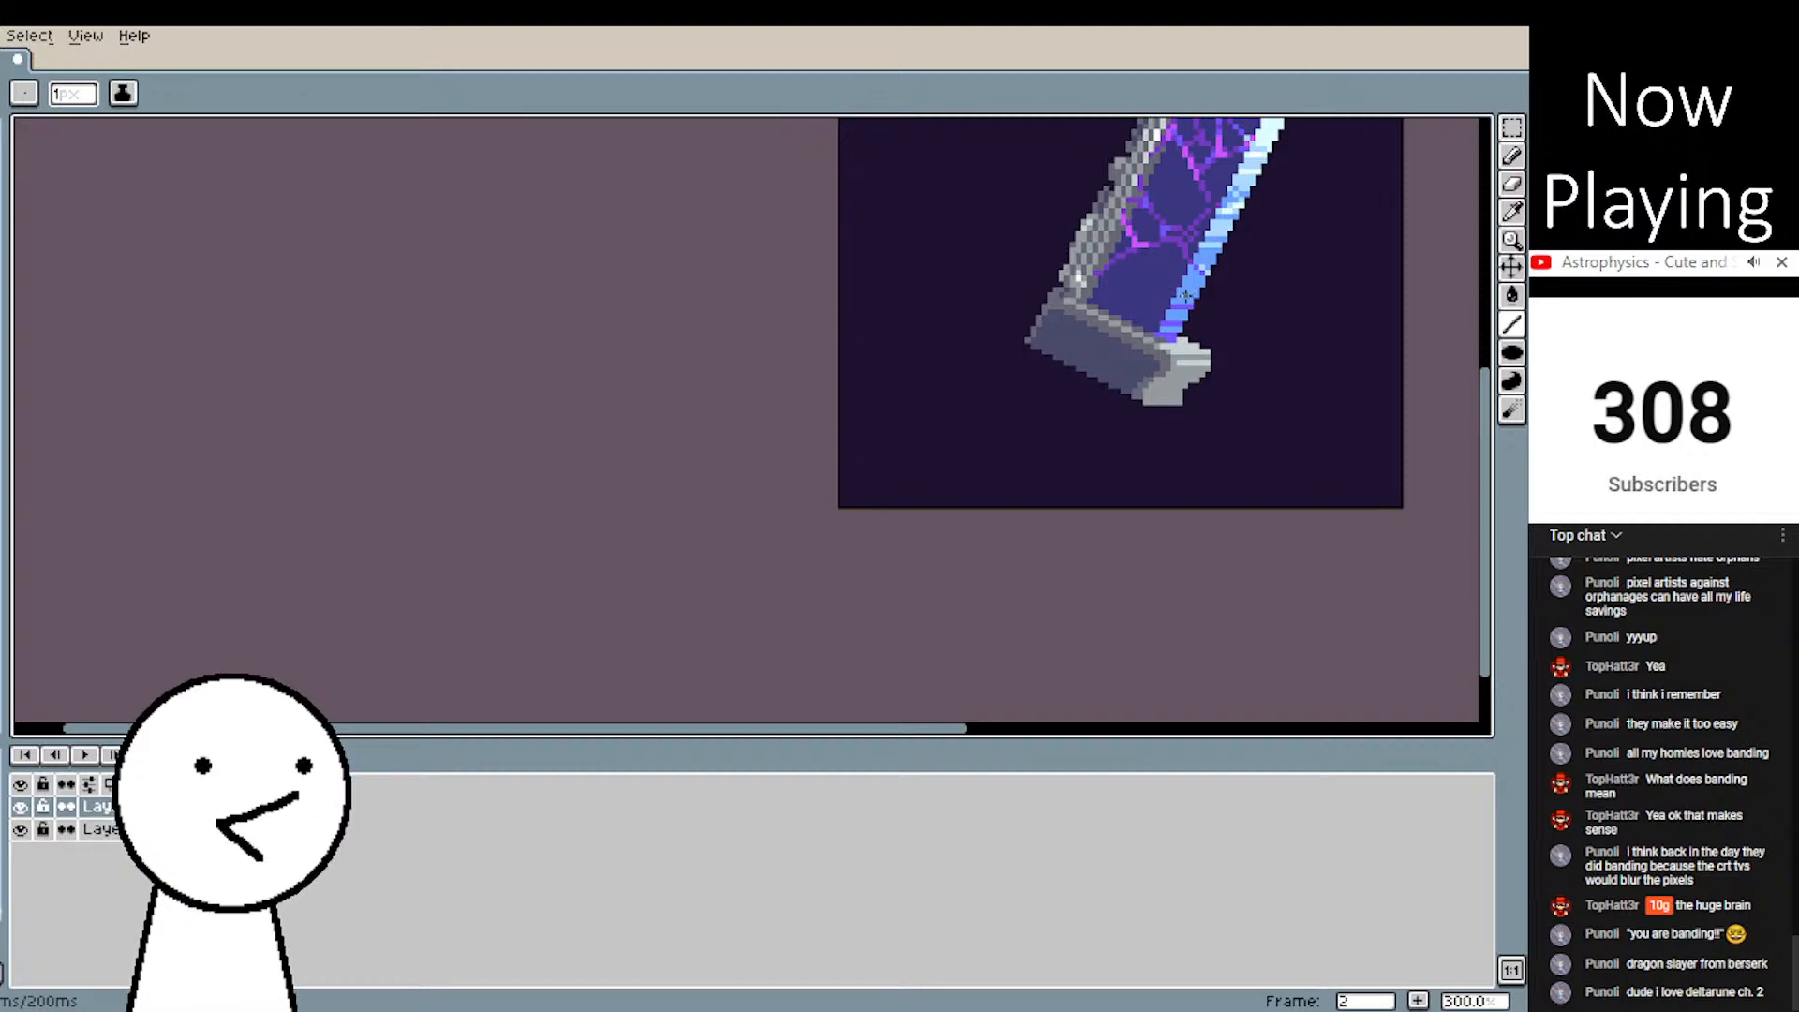
scroll(1188, 295, up, 4)
drag(826, 427, 581, 389)
key(i)
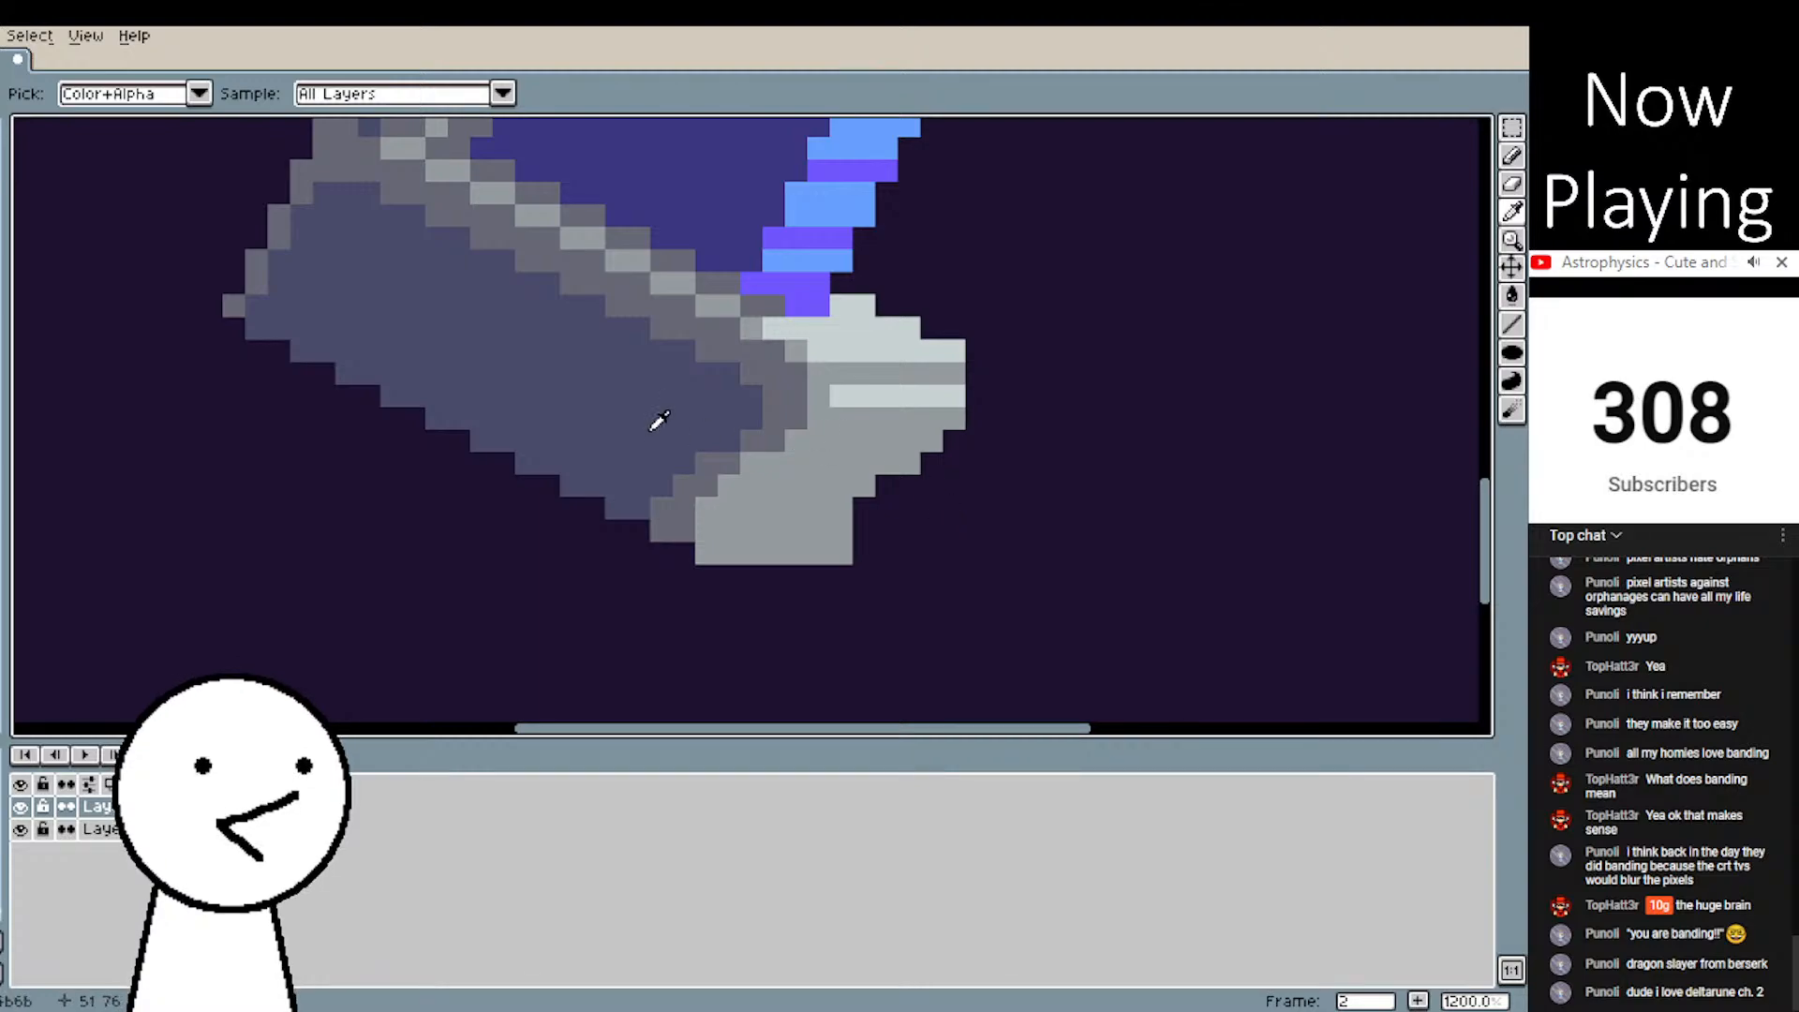
click(1519, 324)
drag(710, 468, 675, 505)
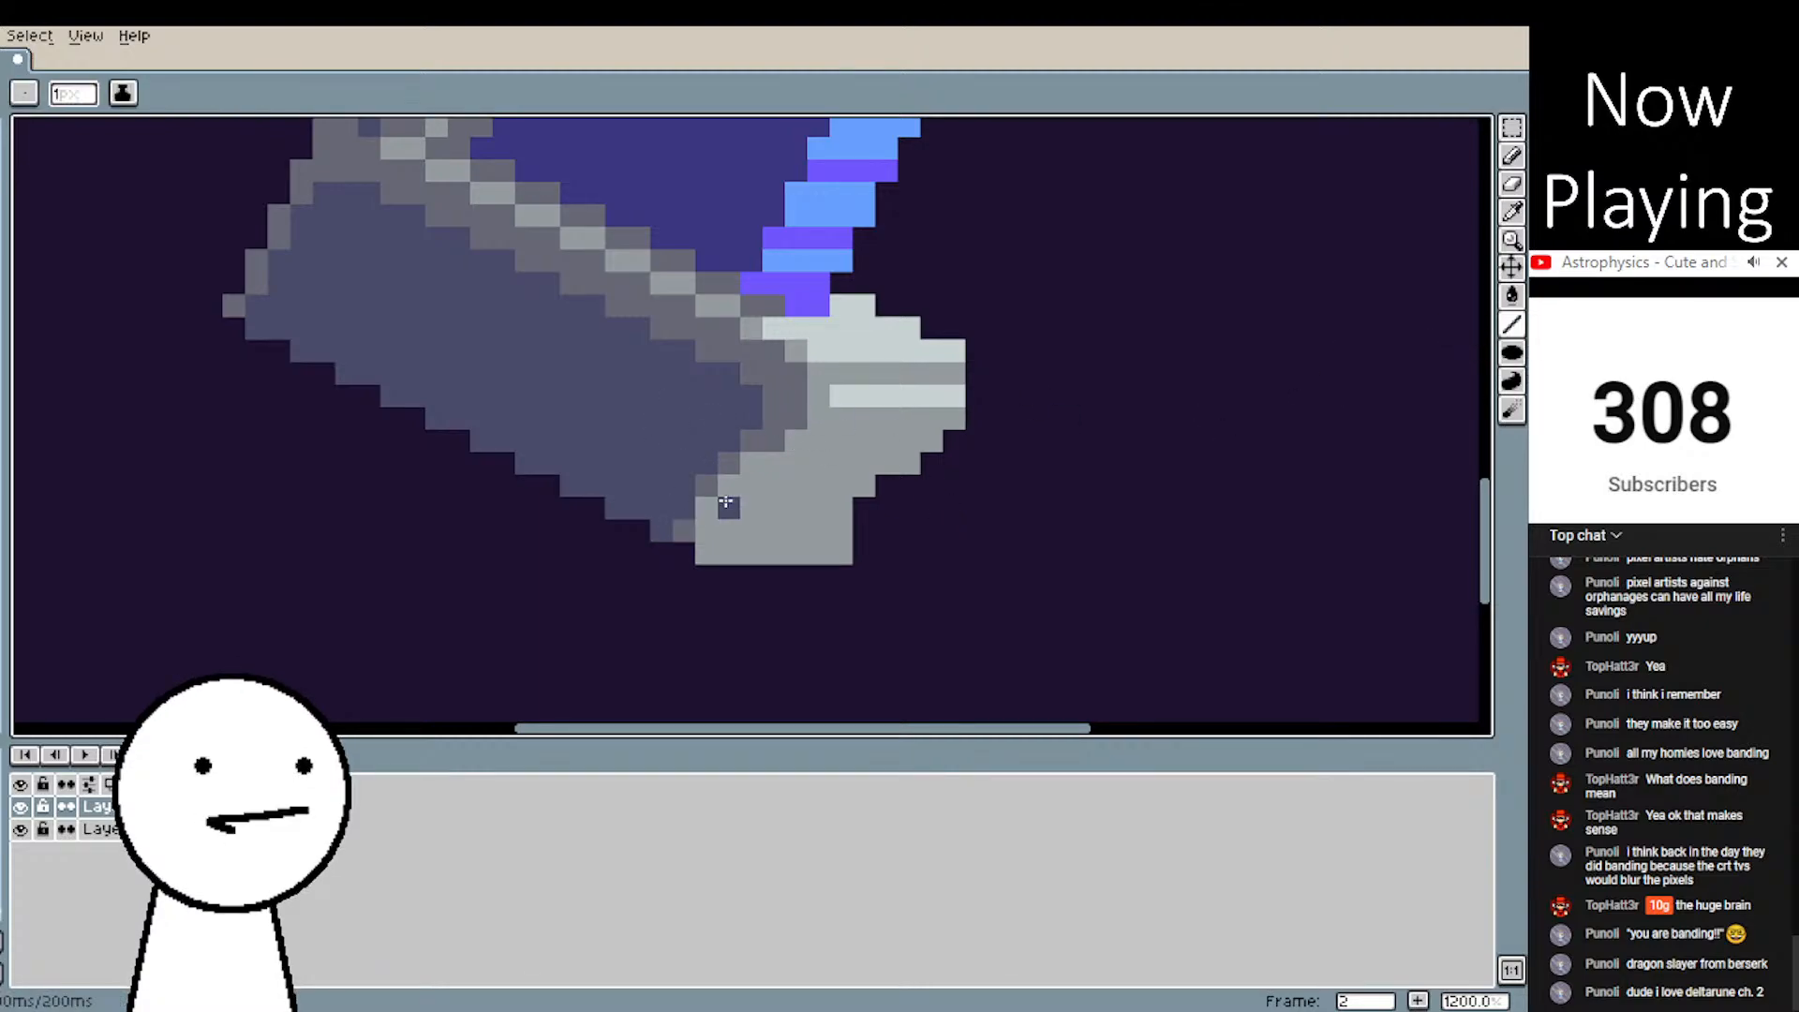
scroll(1166, 422, down, 5)
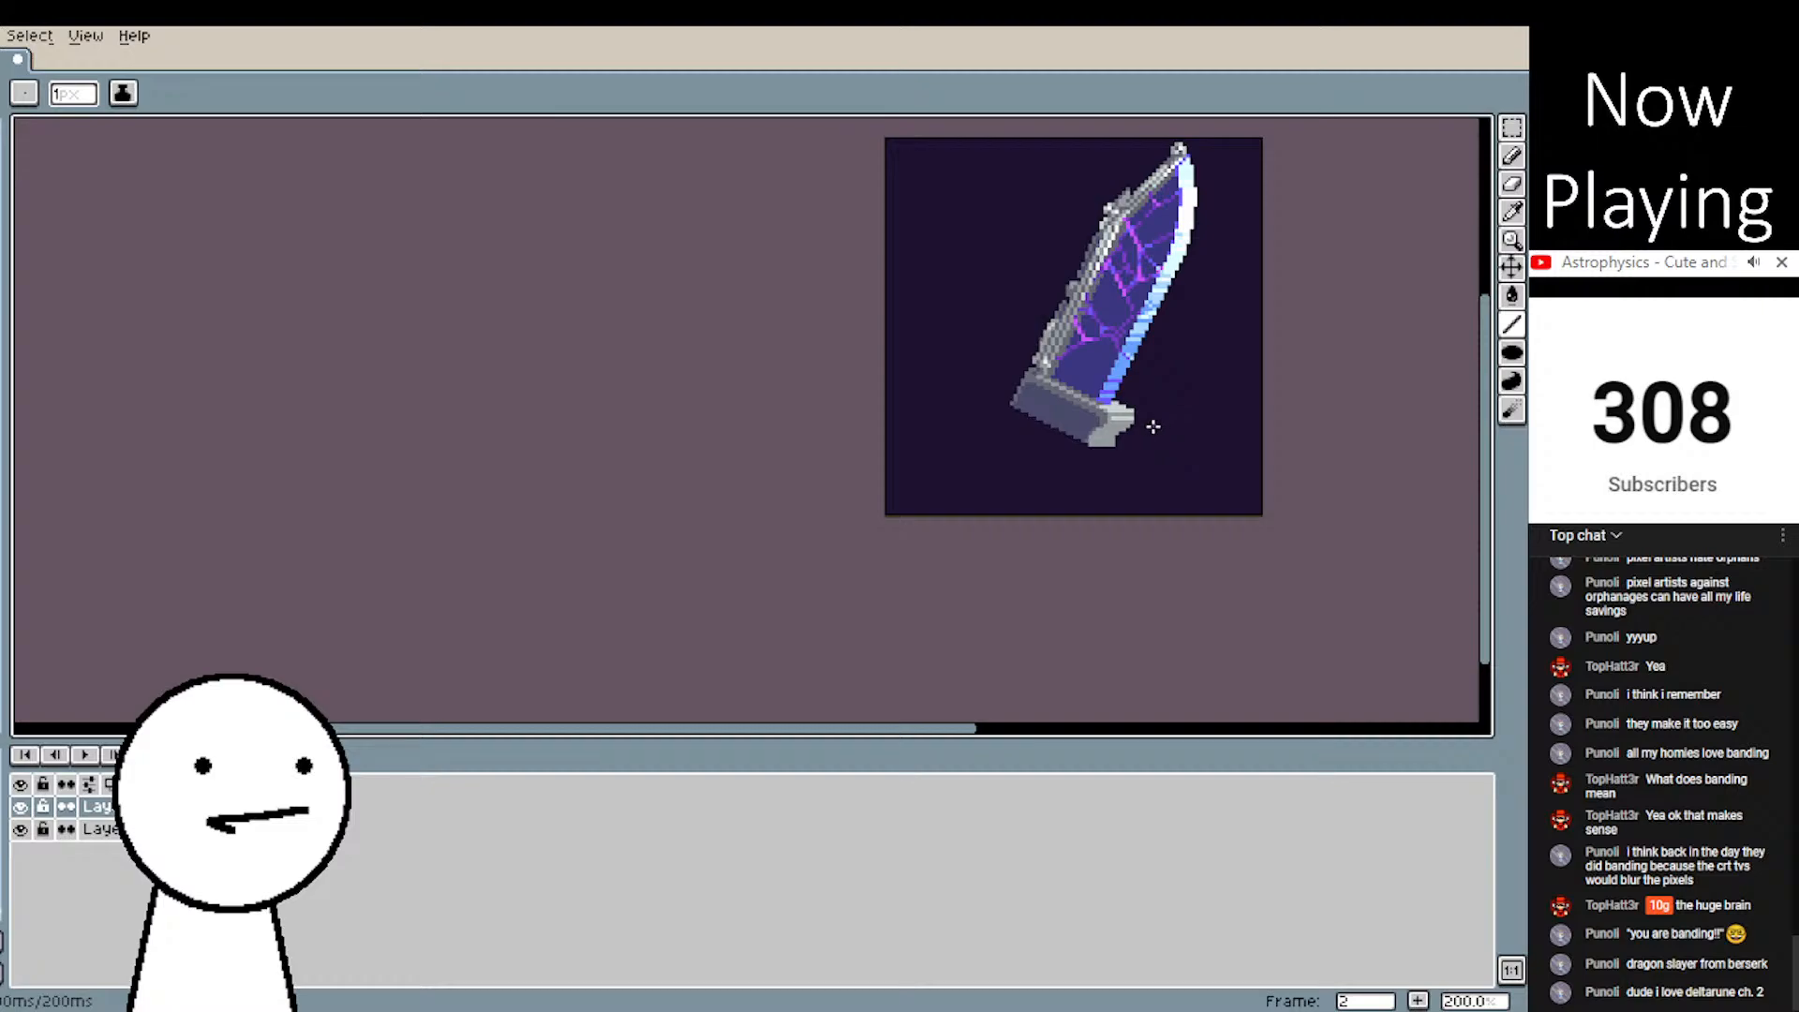
scroll(1154, 427, up, 4)
mouse_move(884, 343)
mouse_down()
mouse_move(892, 318)
mouse_move(803, 285)
mouse_move(1164, 615)
mouse_up()
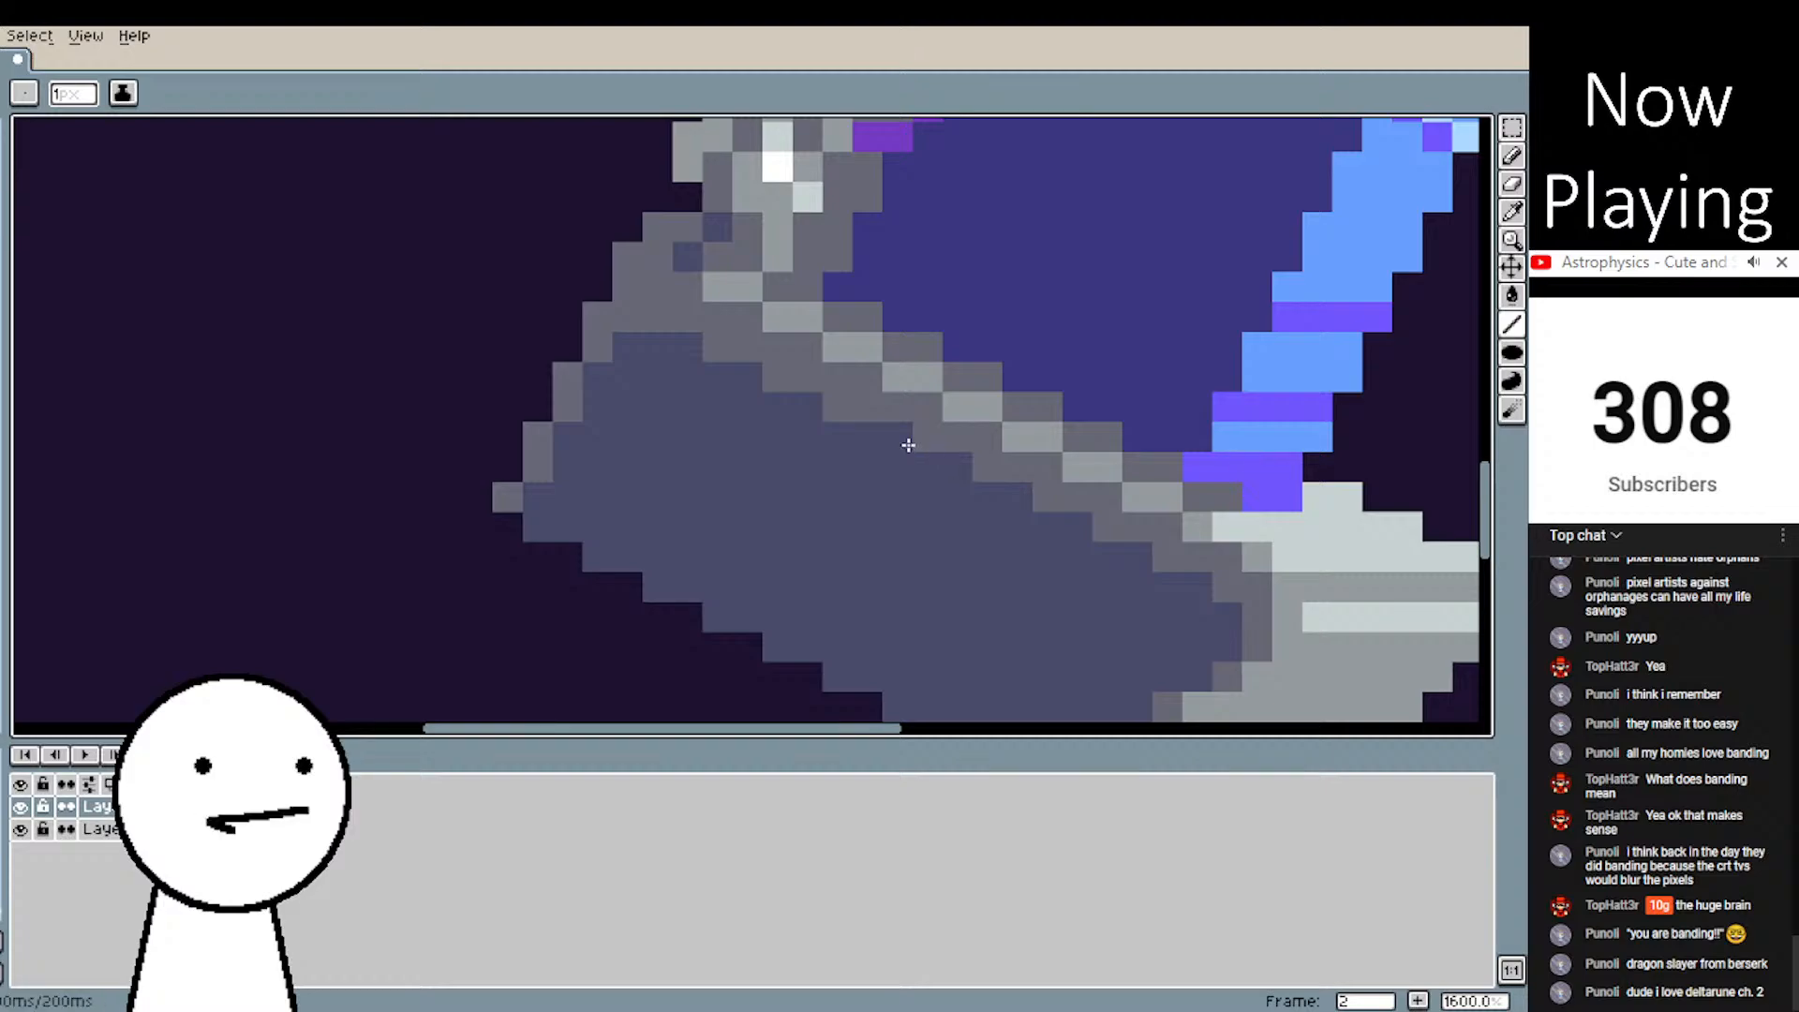
- Sample the border's dark grey and draw a small bracket-shaped cluster on the slate face, just inside the border beside the end cap
scroll(719, 361, down, 4)
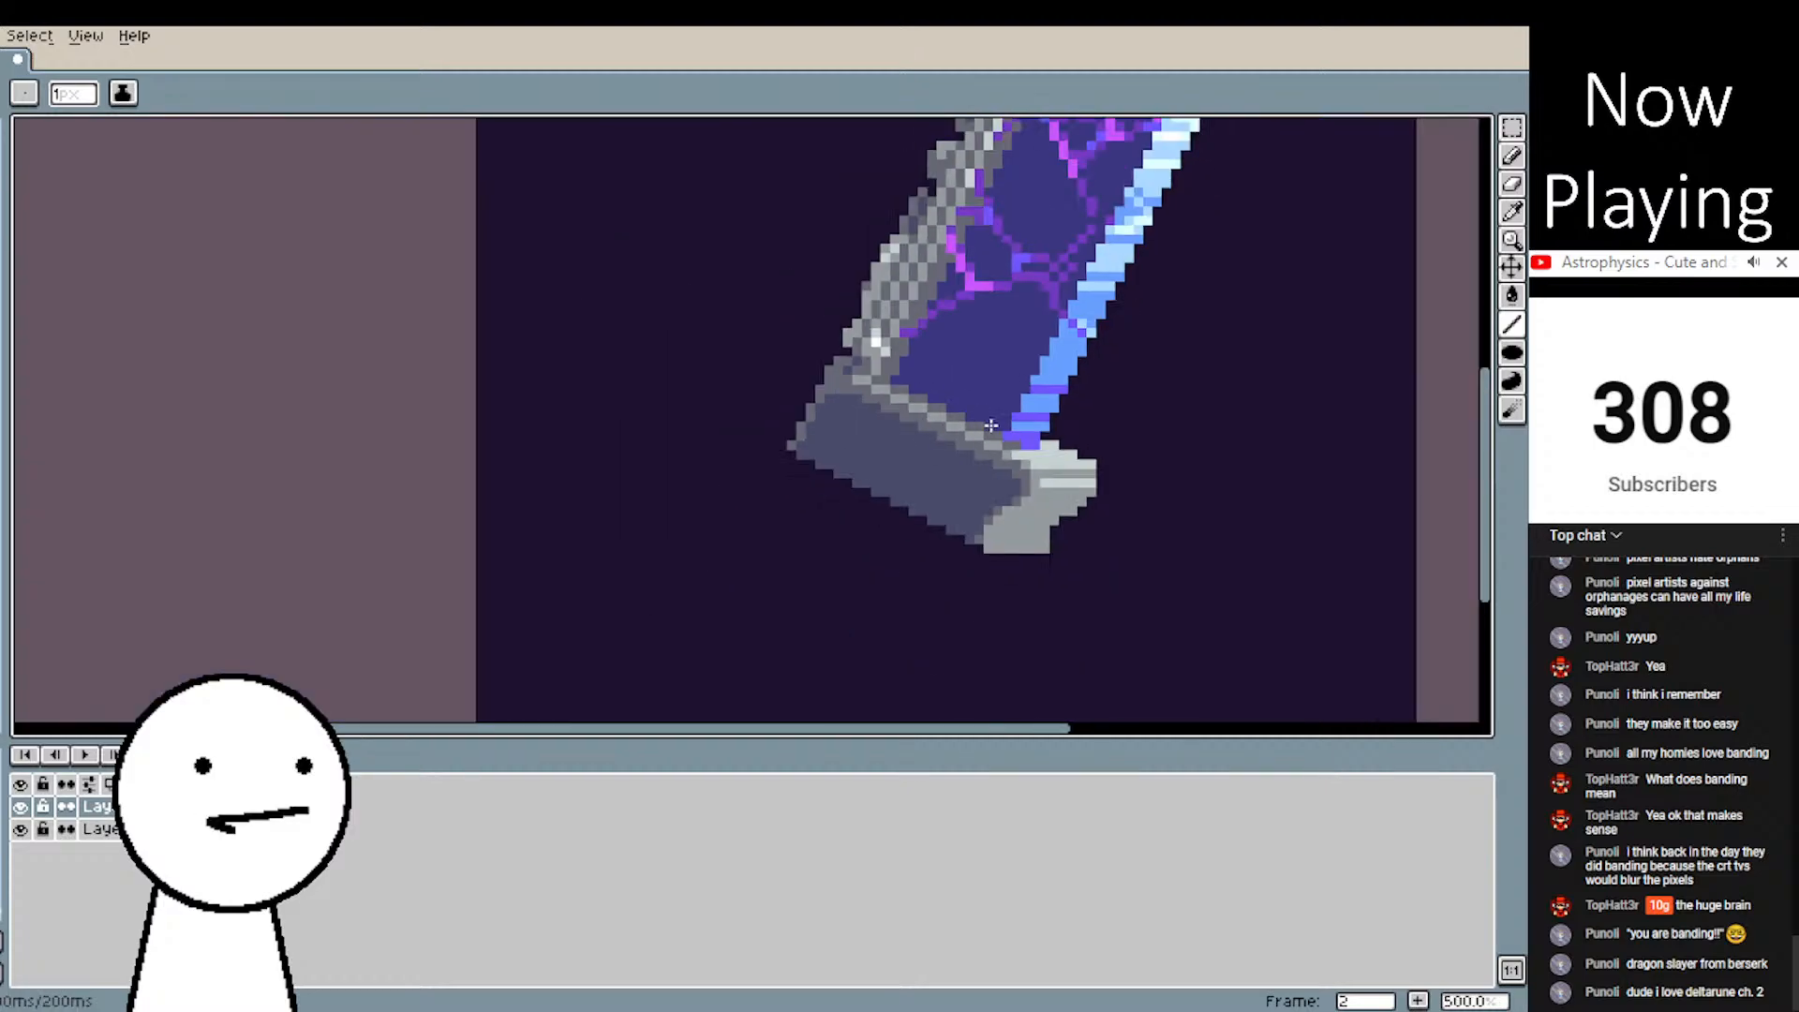
scroll(1053, 459, up, 2)
scroll(1047, 459, up, 8)
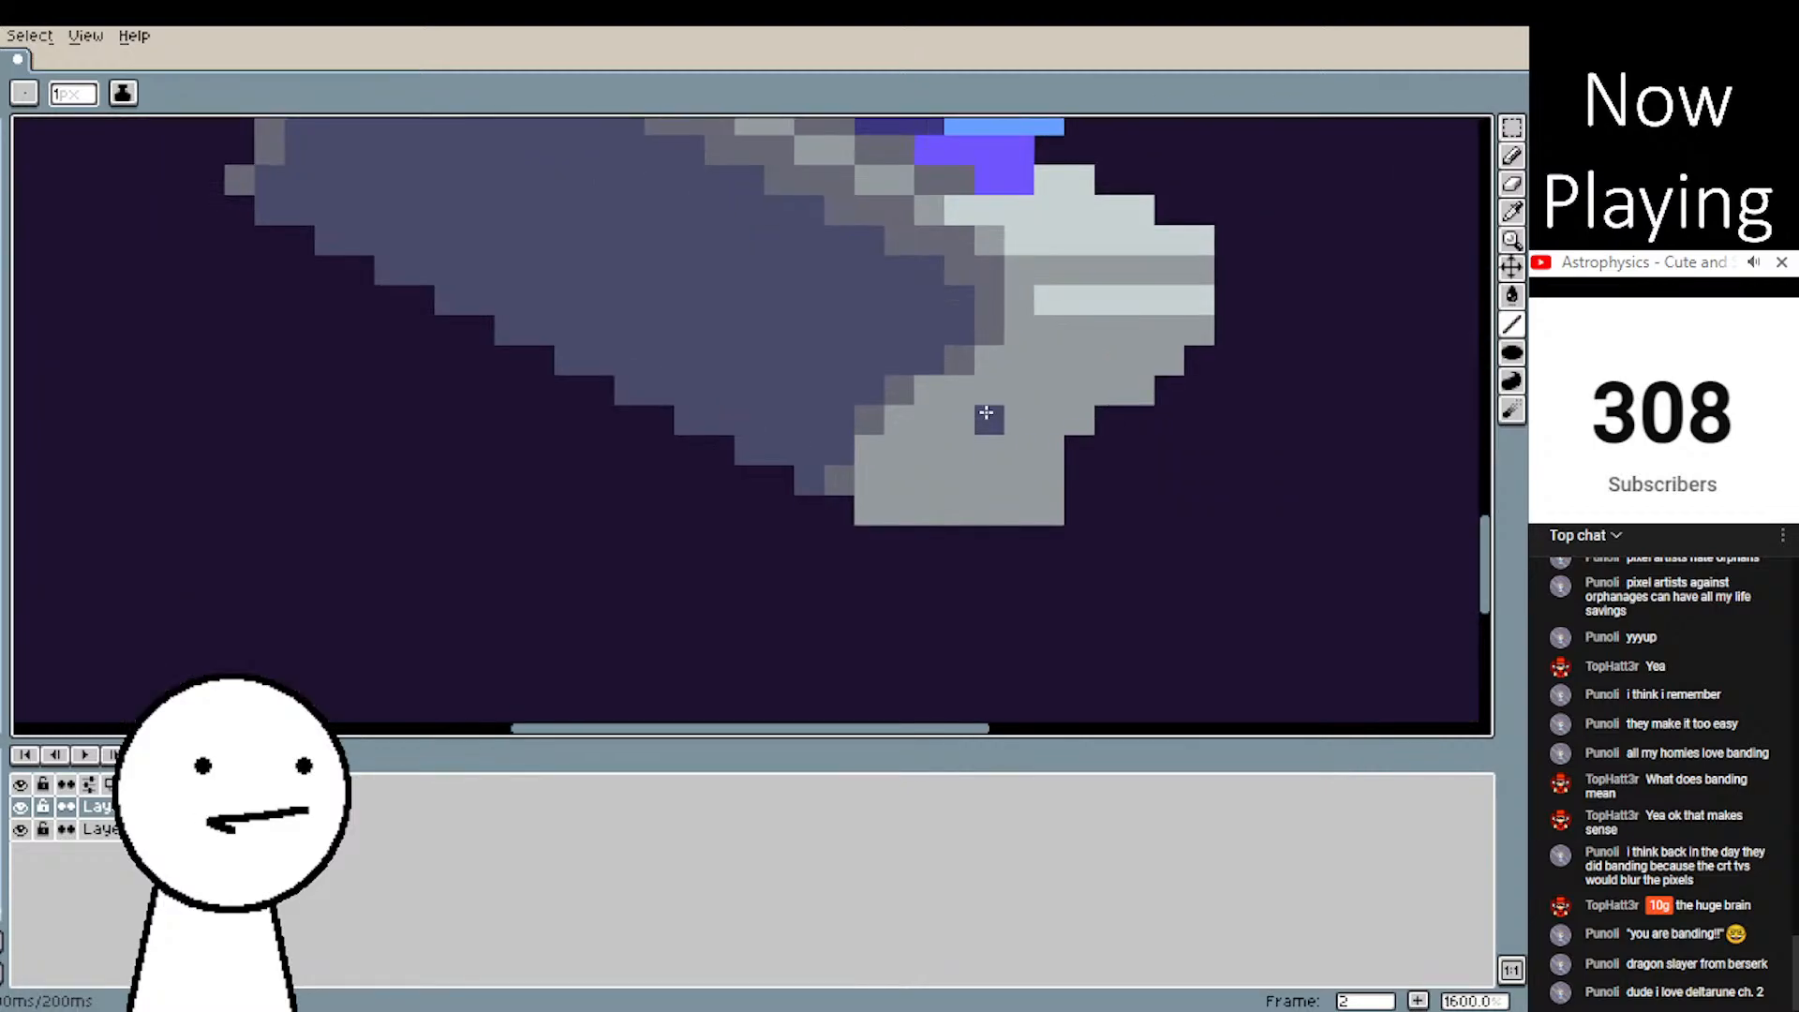
click(1518, 216)
drag(646, 295, 940, 621)
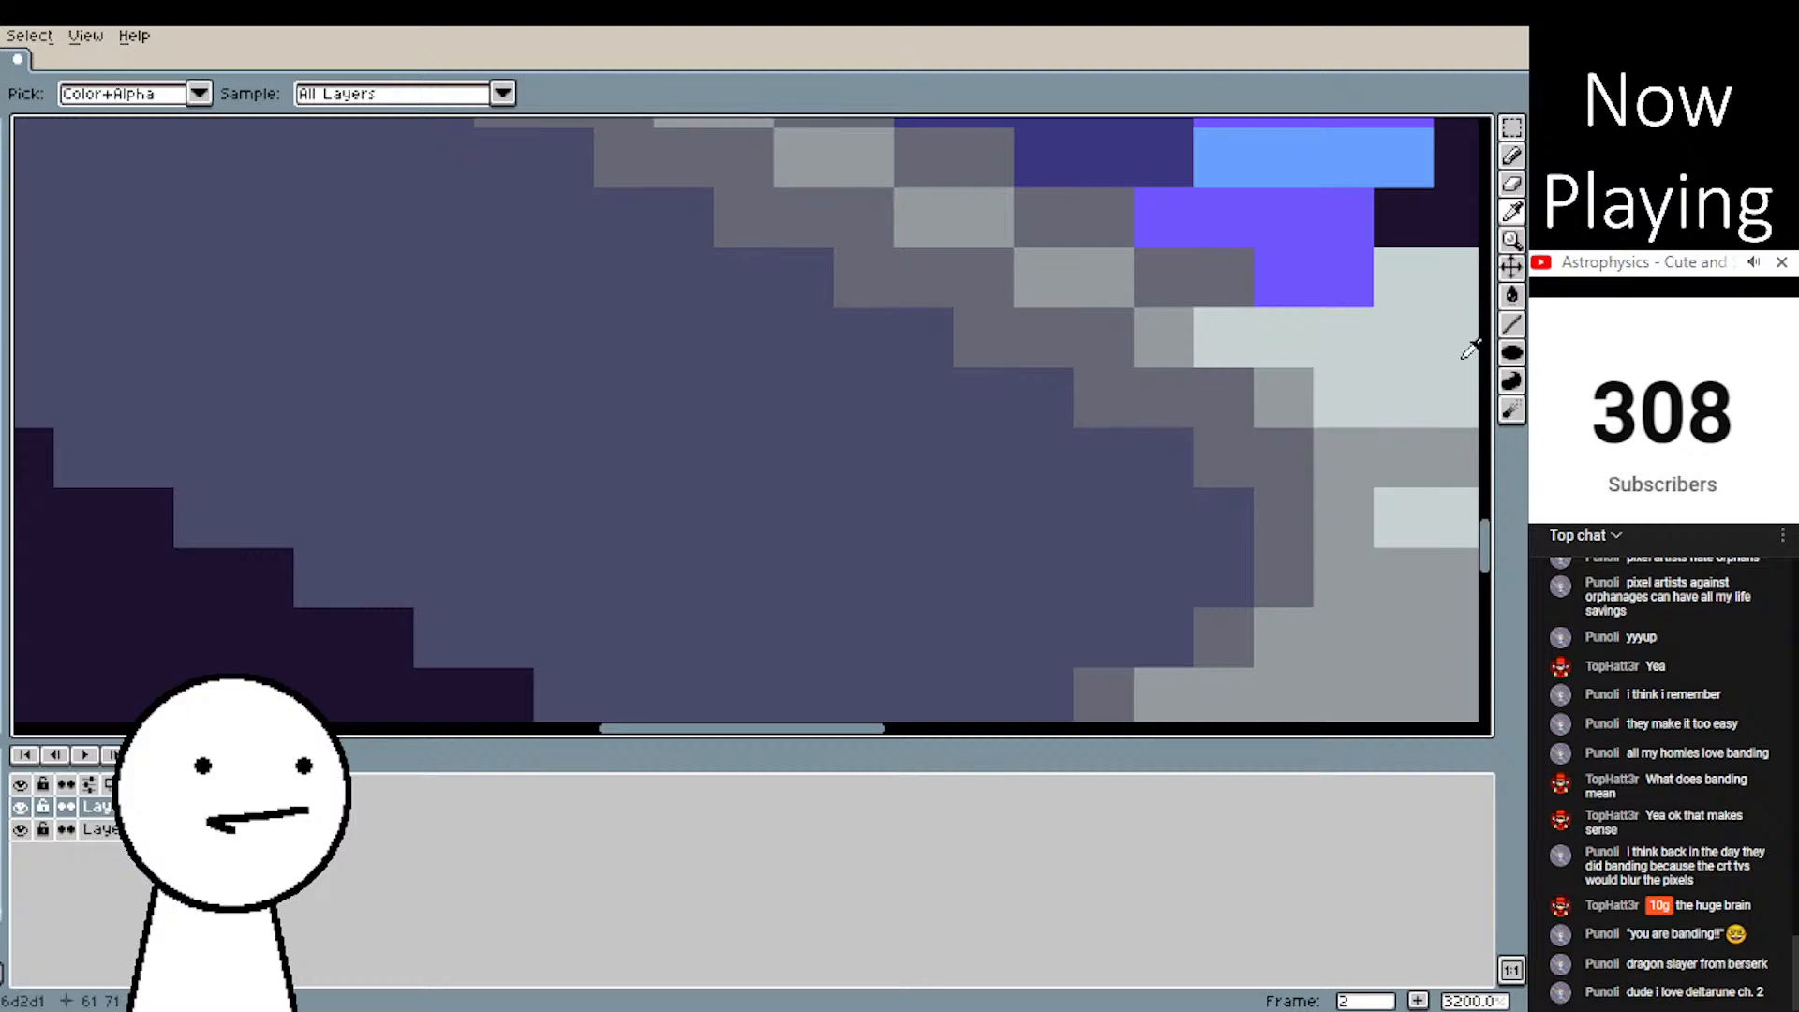
click(1511, 325)
drag(1230, 482, 827, 366)
mouse_move(589, 324)
mouse_down()
mouse_move(690, 353)
mouse_move(785, 466)
mouse_up()
drag(690, 510, 602, 503)
click(691, 470)
click(651, 462)
click(641, 391)
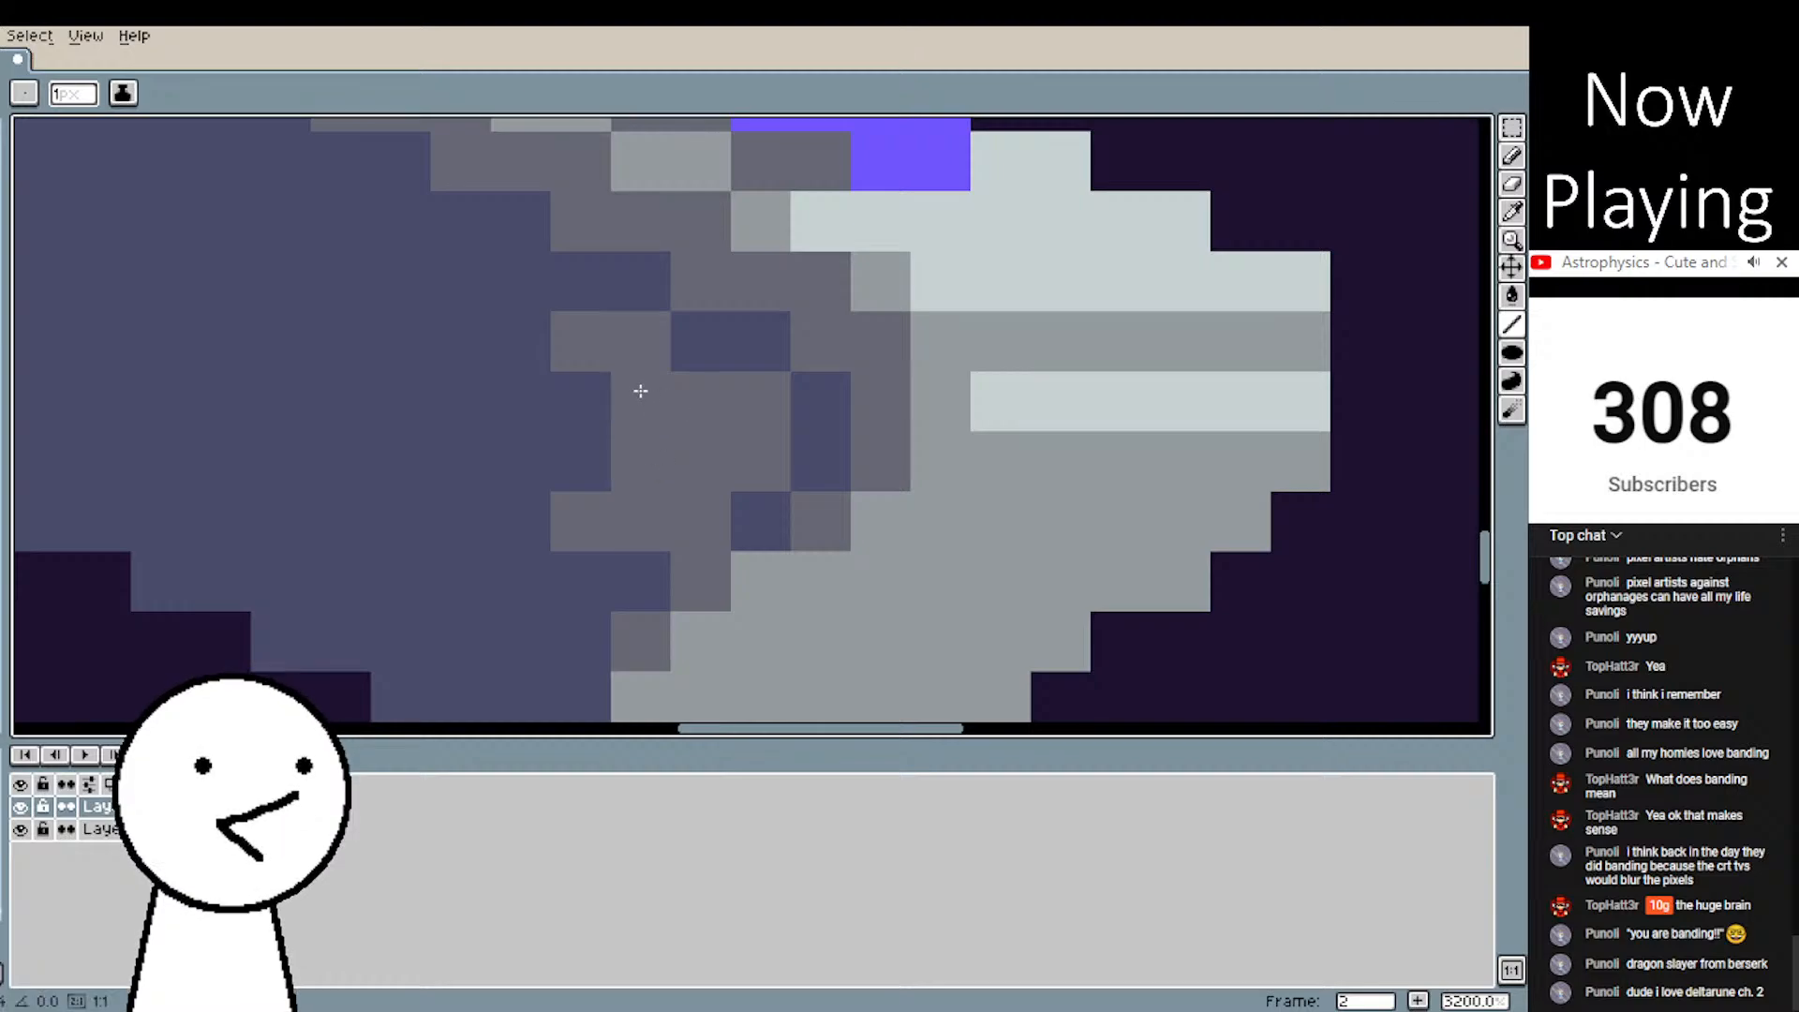
scroll(641, 391, down, 8)
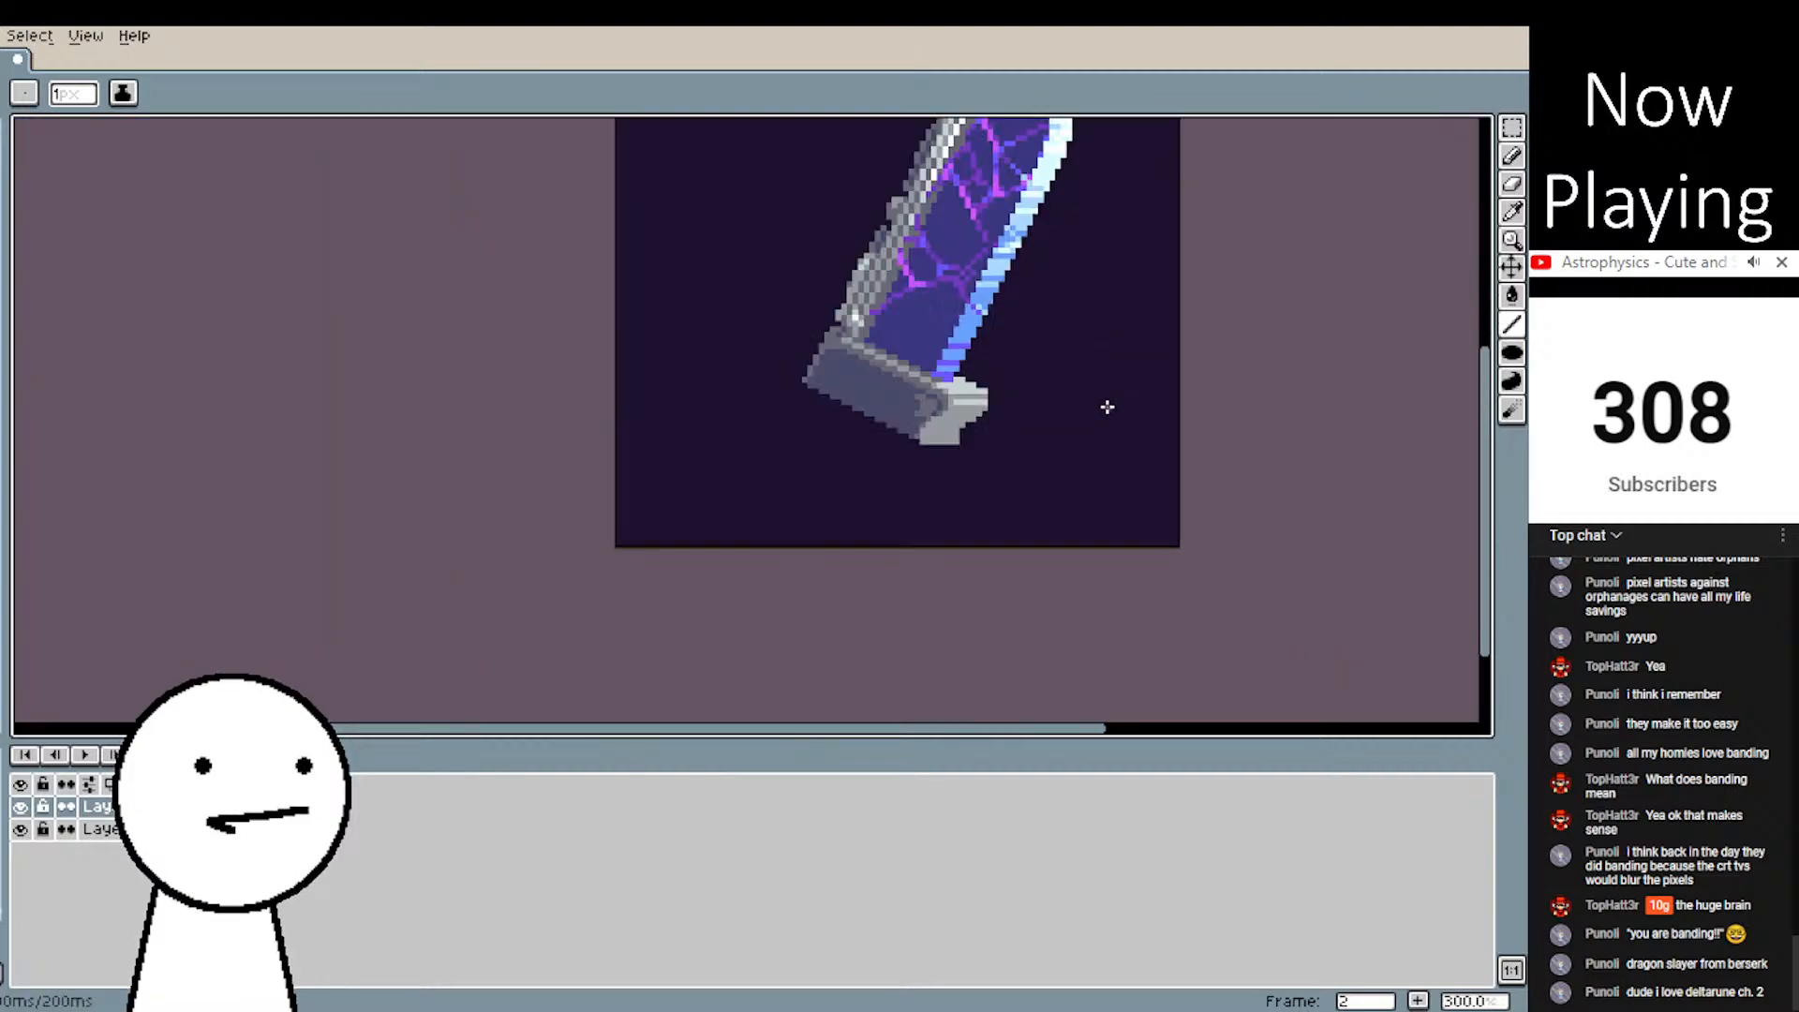
- Link the dark-grey cluster to the border with one more pixel and add two diagonal light-grey highlight pixels on it
scroll(1107, 407, up, 7)
click(1515, 212)
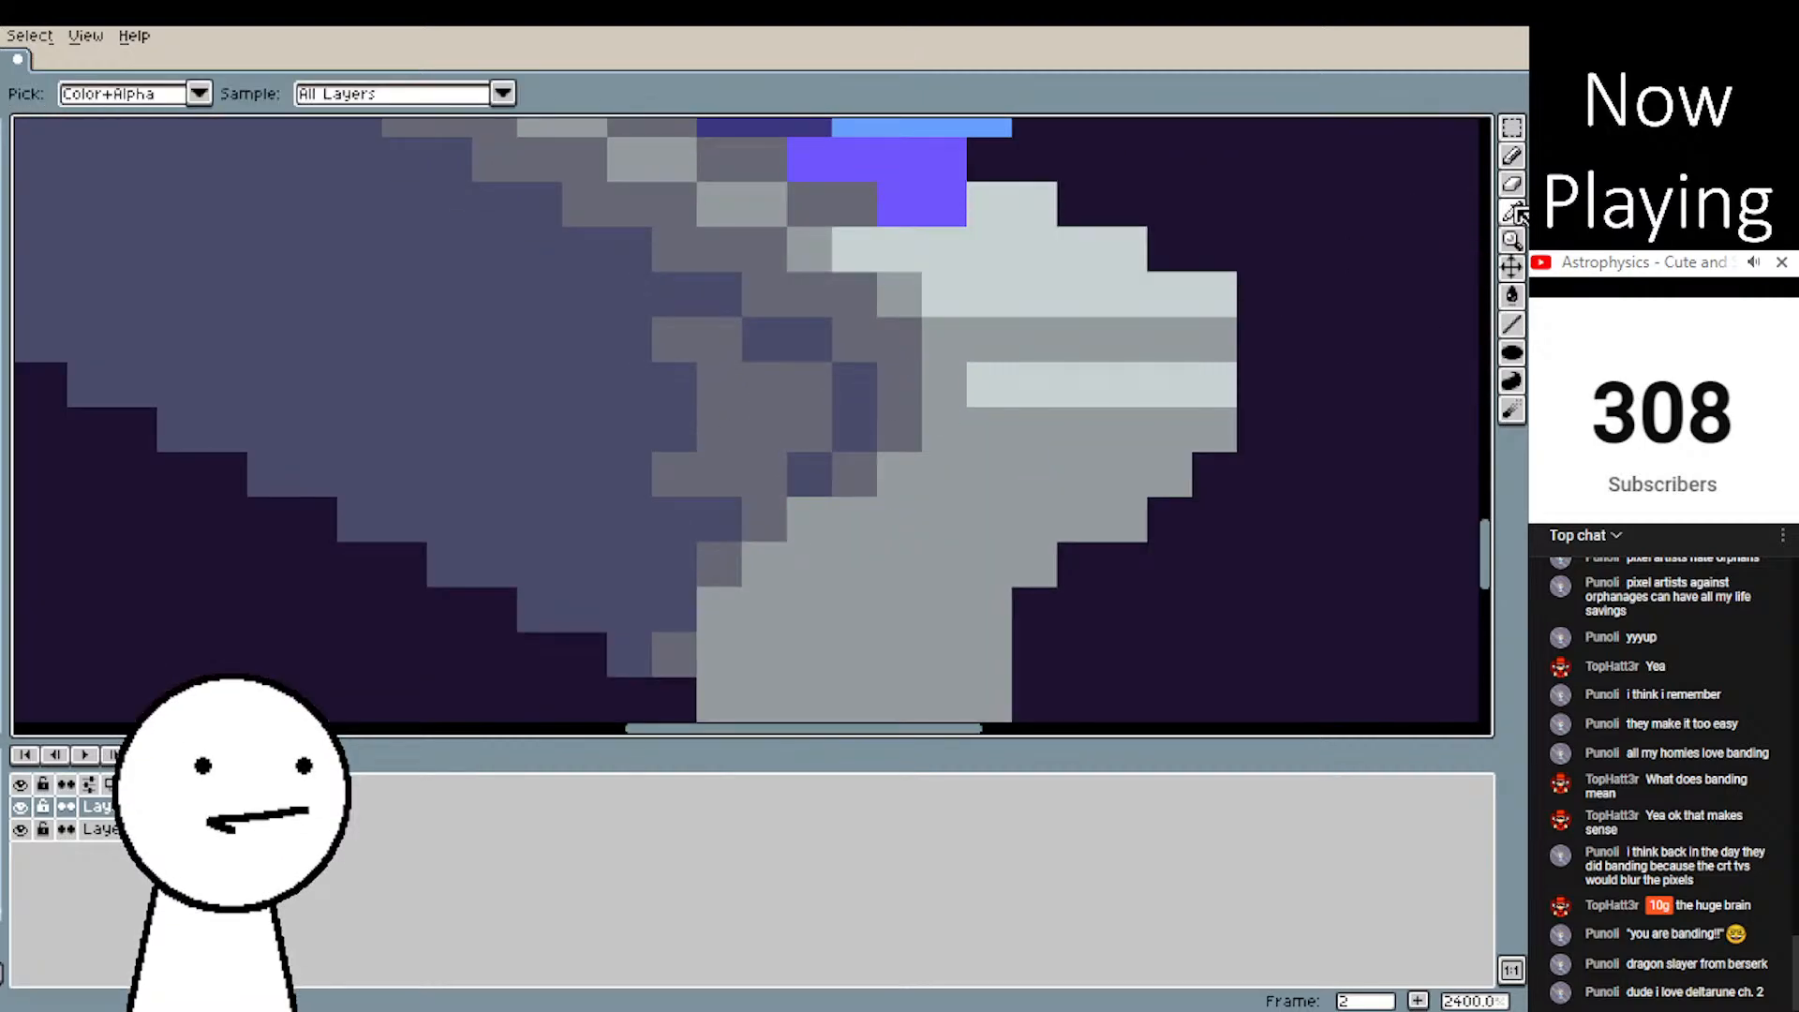
click(1511, 156)
click(761, 337)
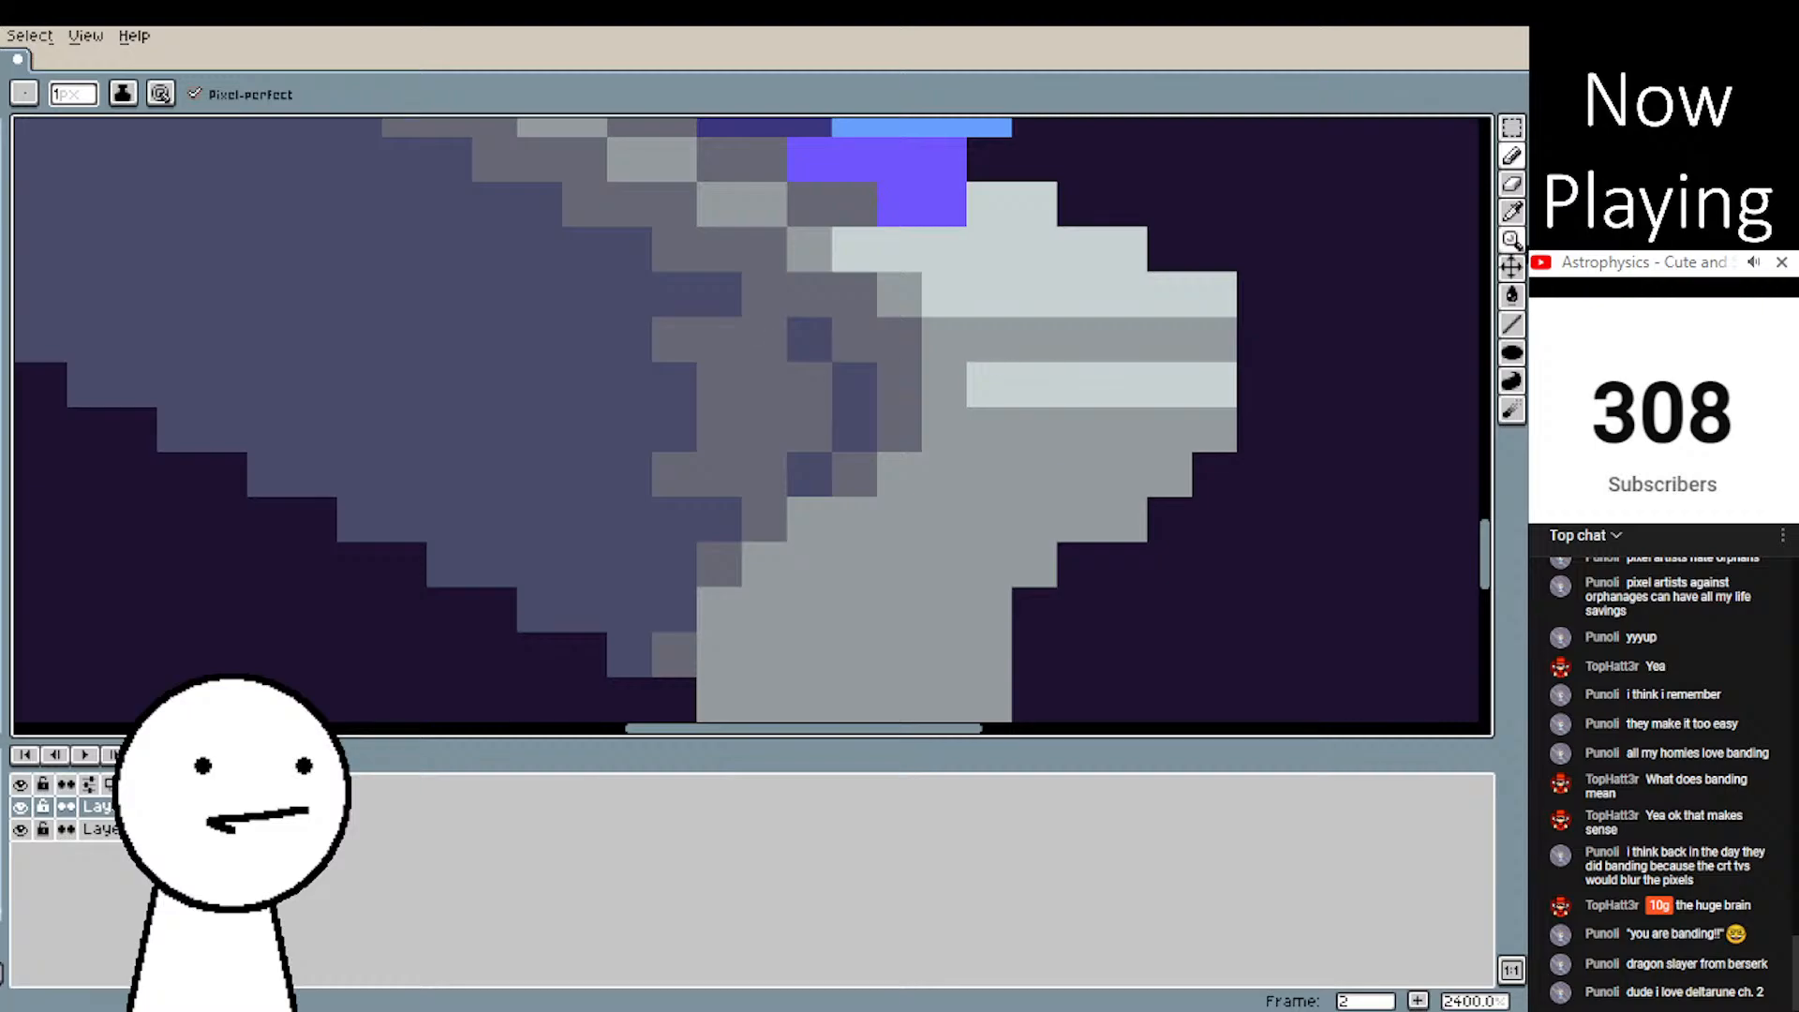
click(1510, 210)
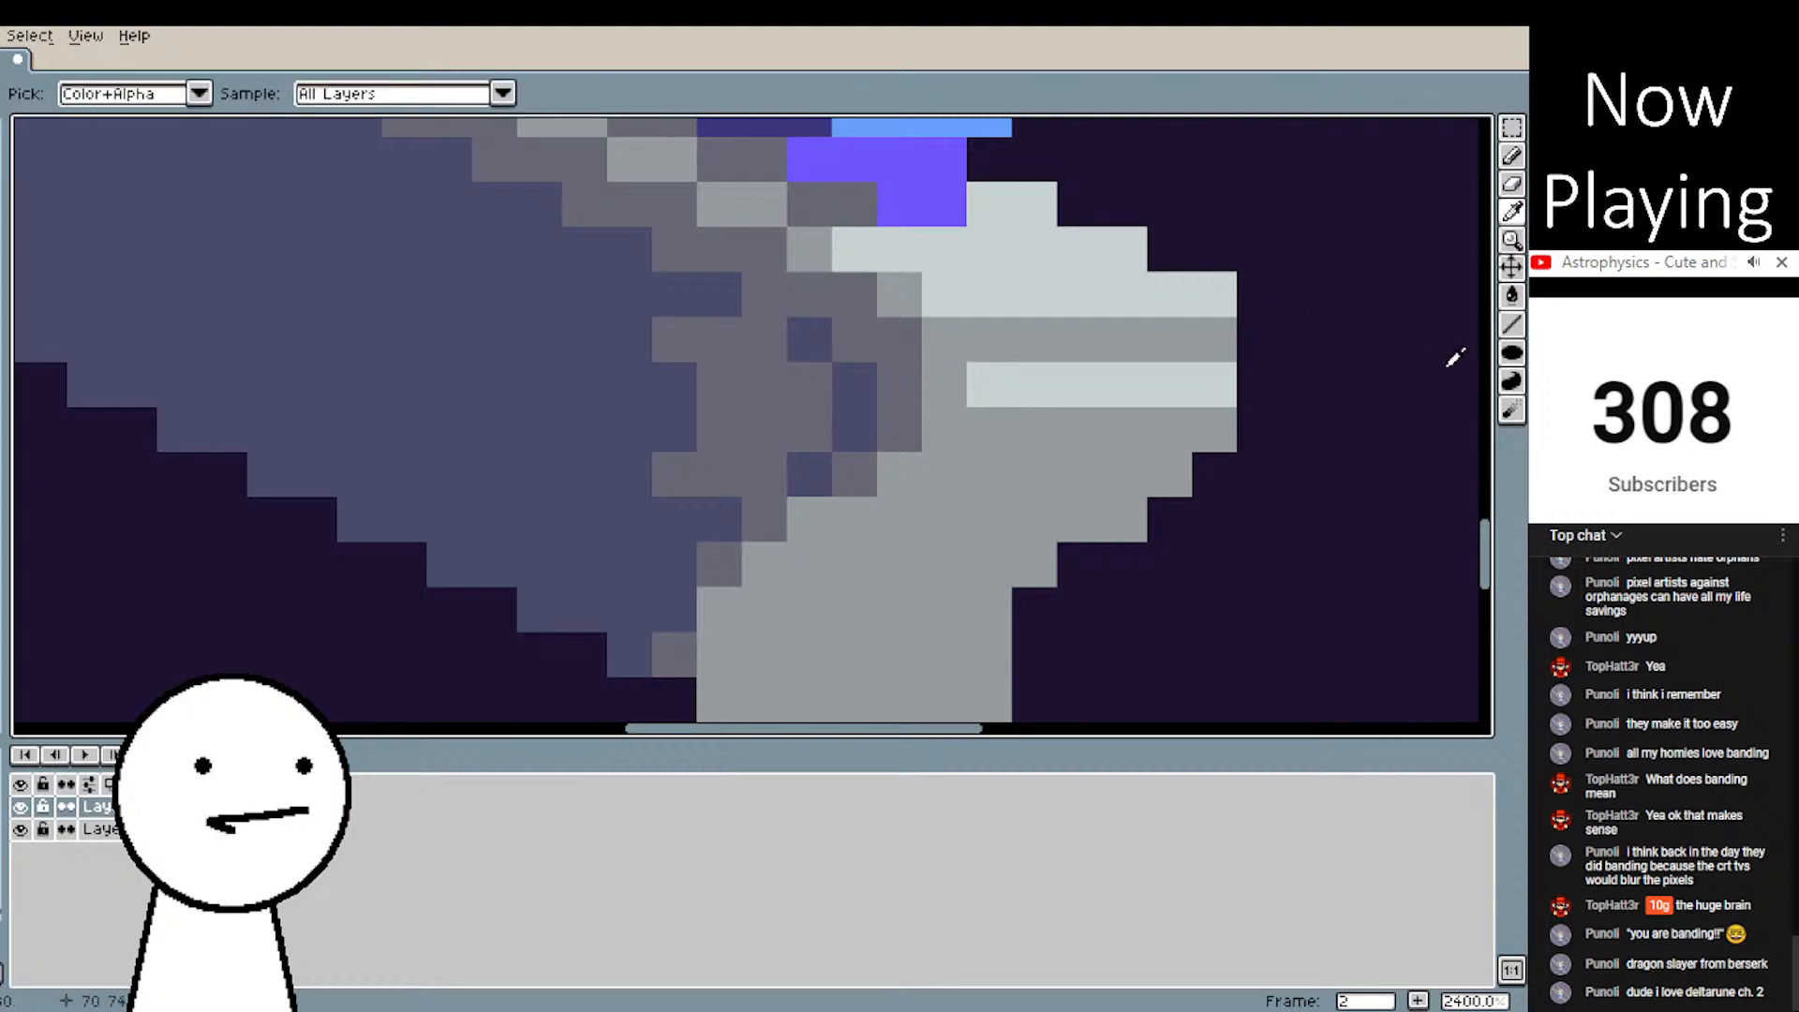
click(1511, 327)
click(718, 339)
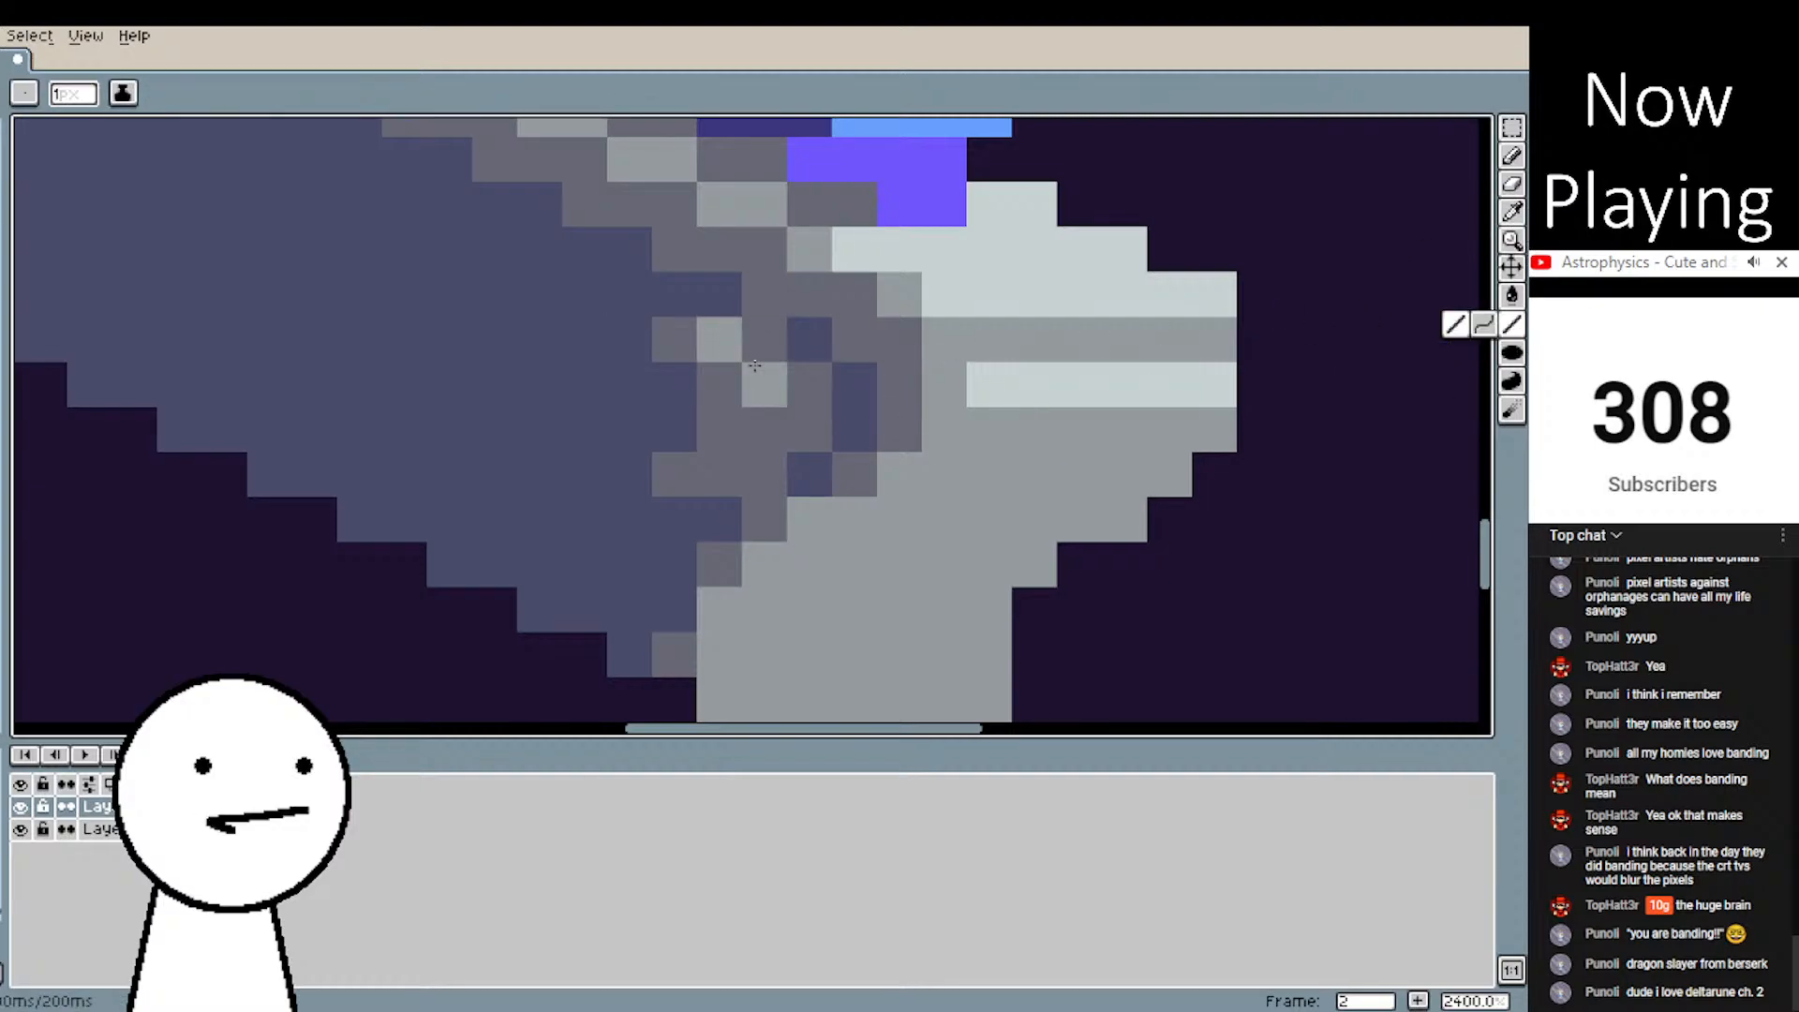
scroll(1072, 277, down, 8)
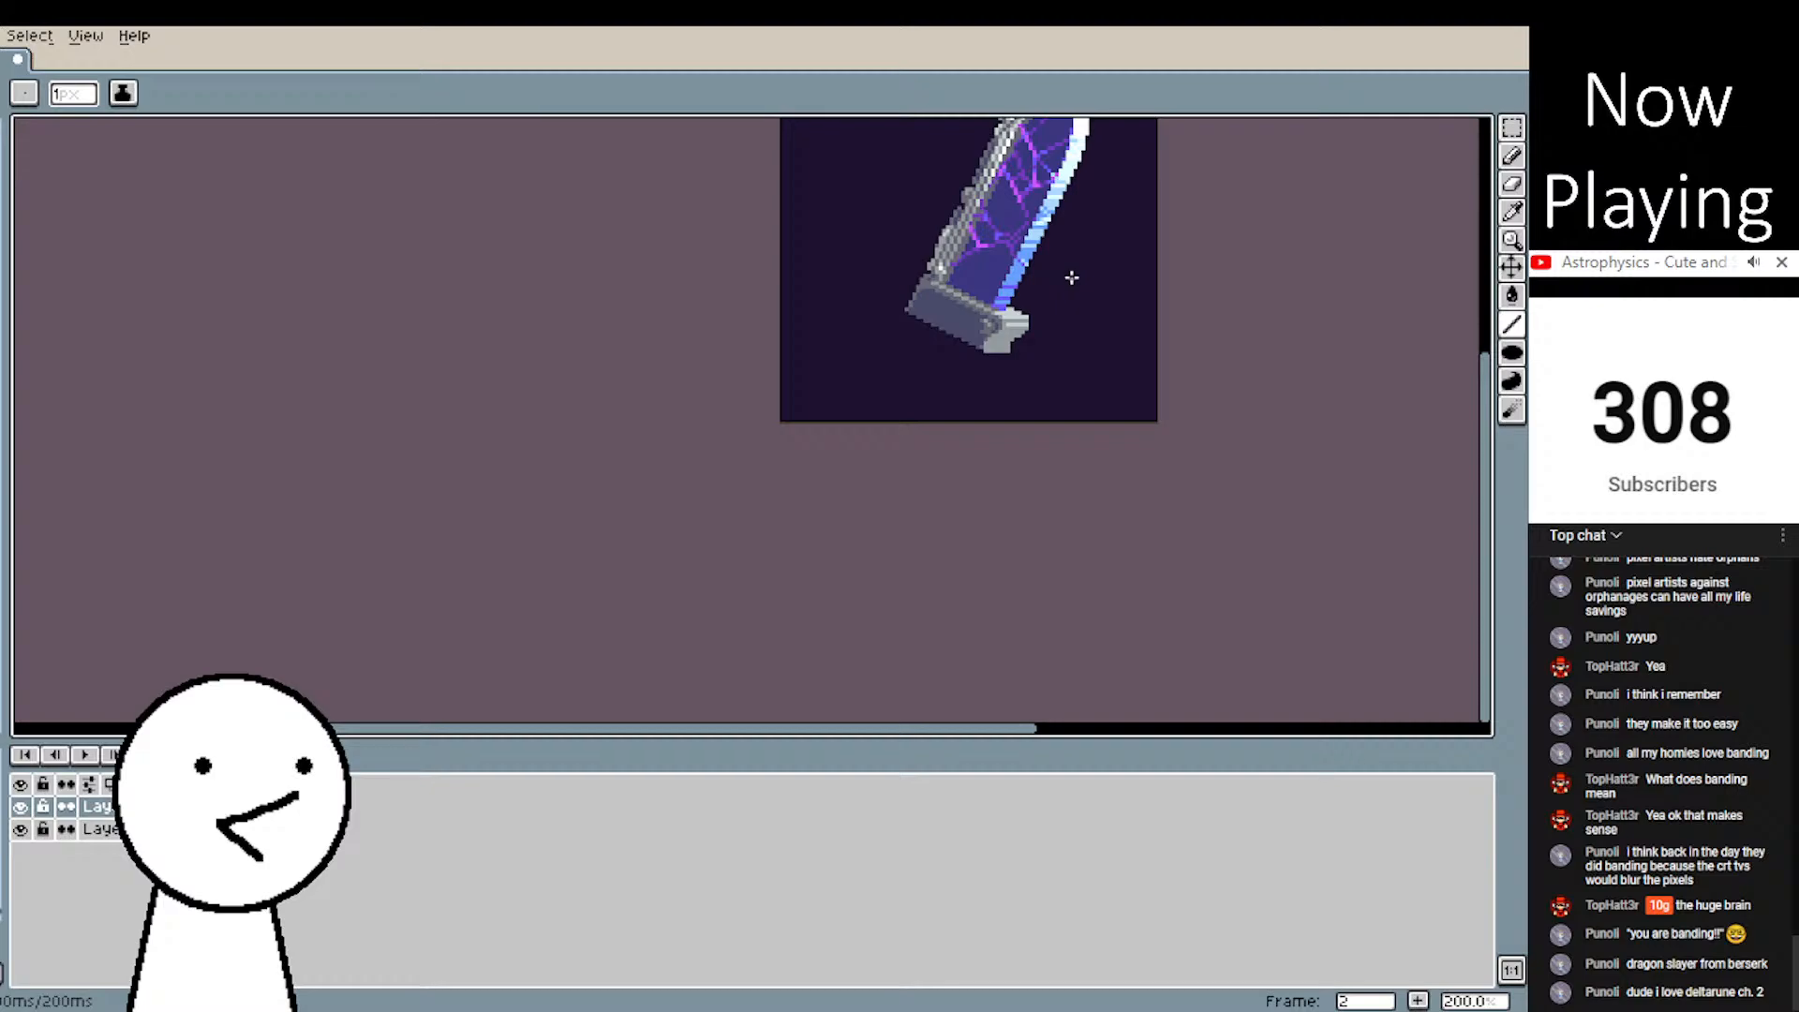
scroll(1072, 277, down, 1)
- Draw a dark-grey stepped line across the slate face, parallel to the upper border, from the highlighted cluster towards the outer edge
scroll(1064, 273, up, 6)
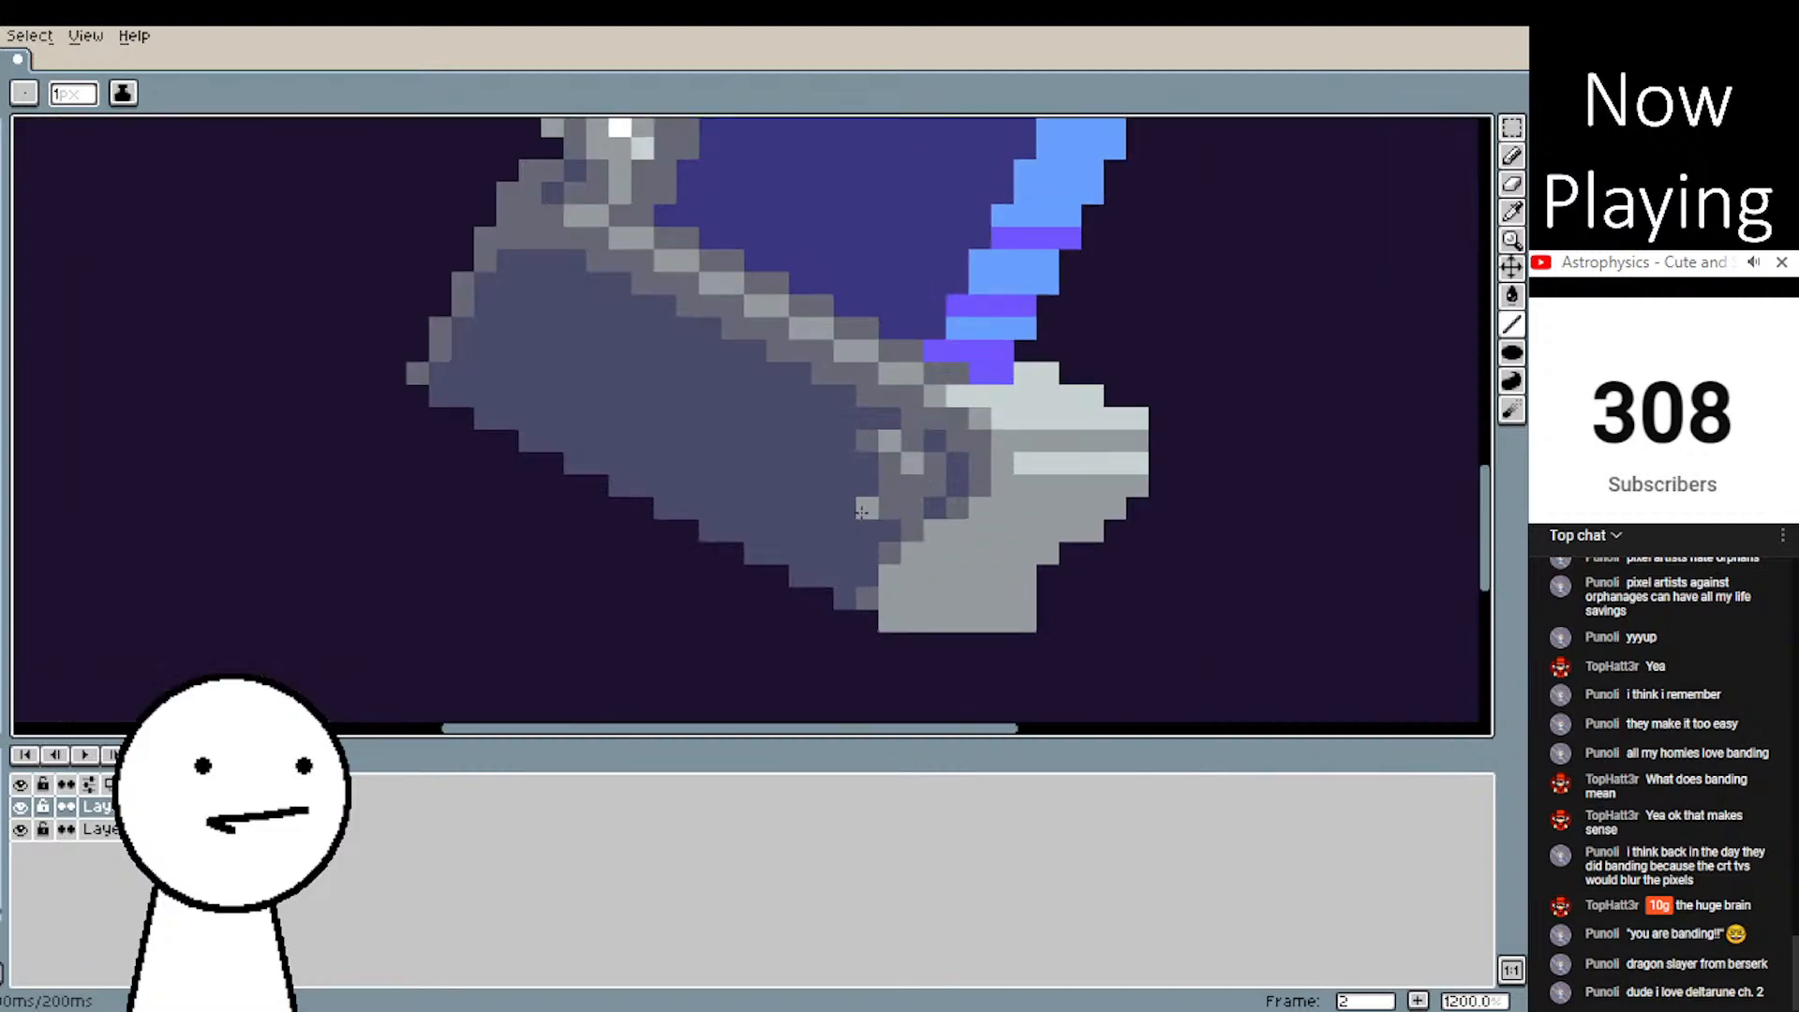
click(1511, 217)
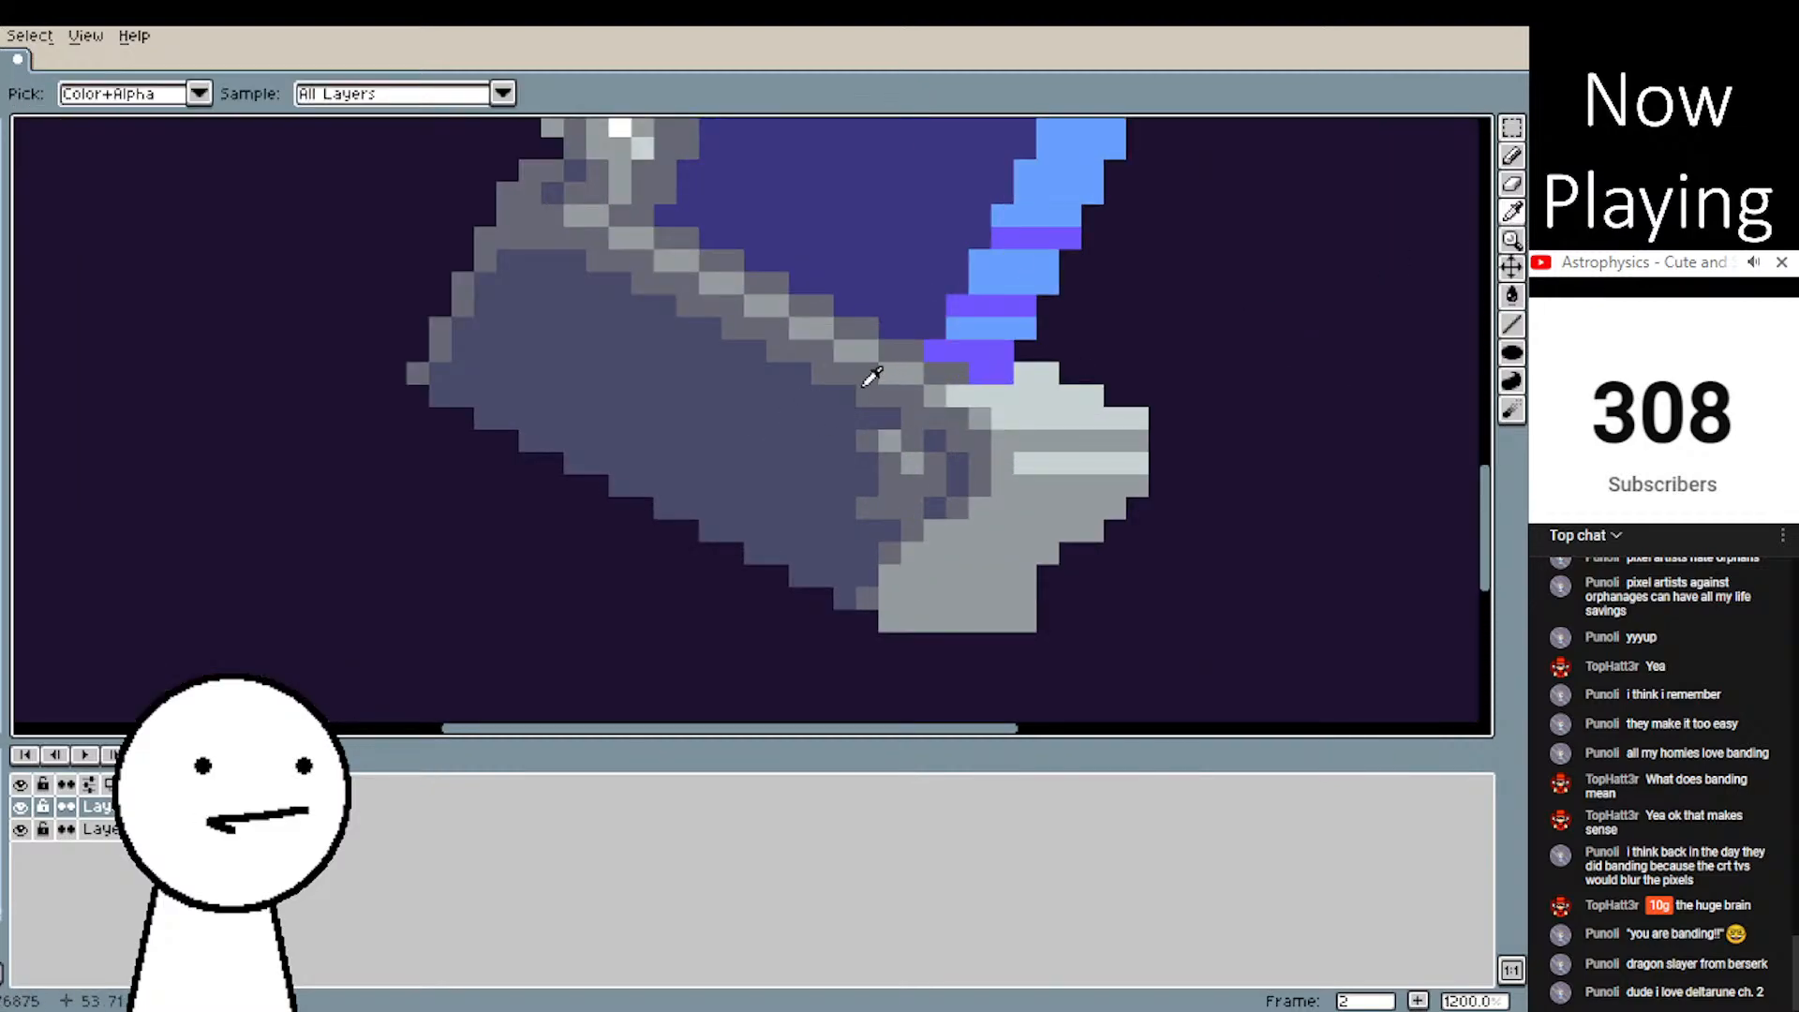
click(1512, 155)
scroll(763, 390, up, 3)
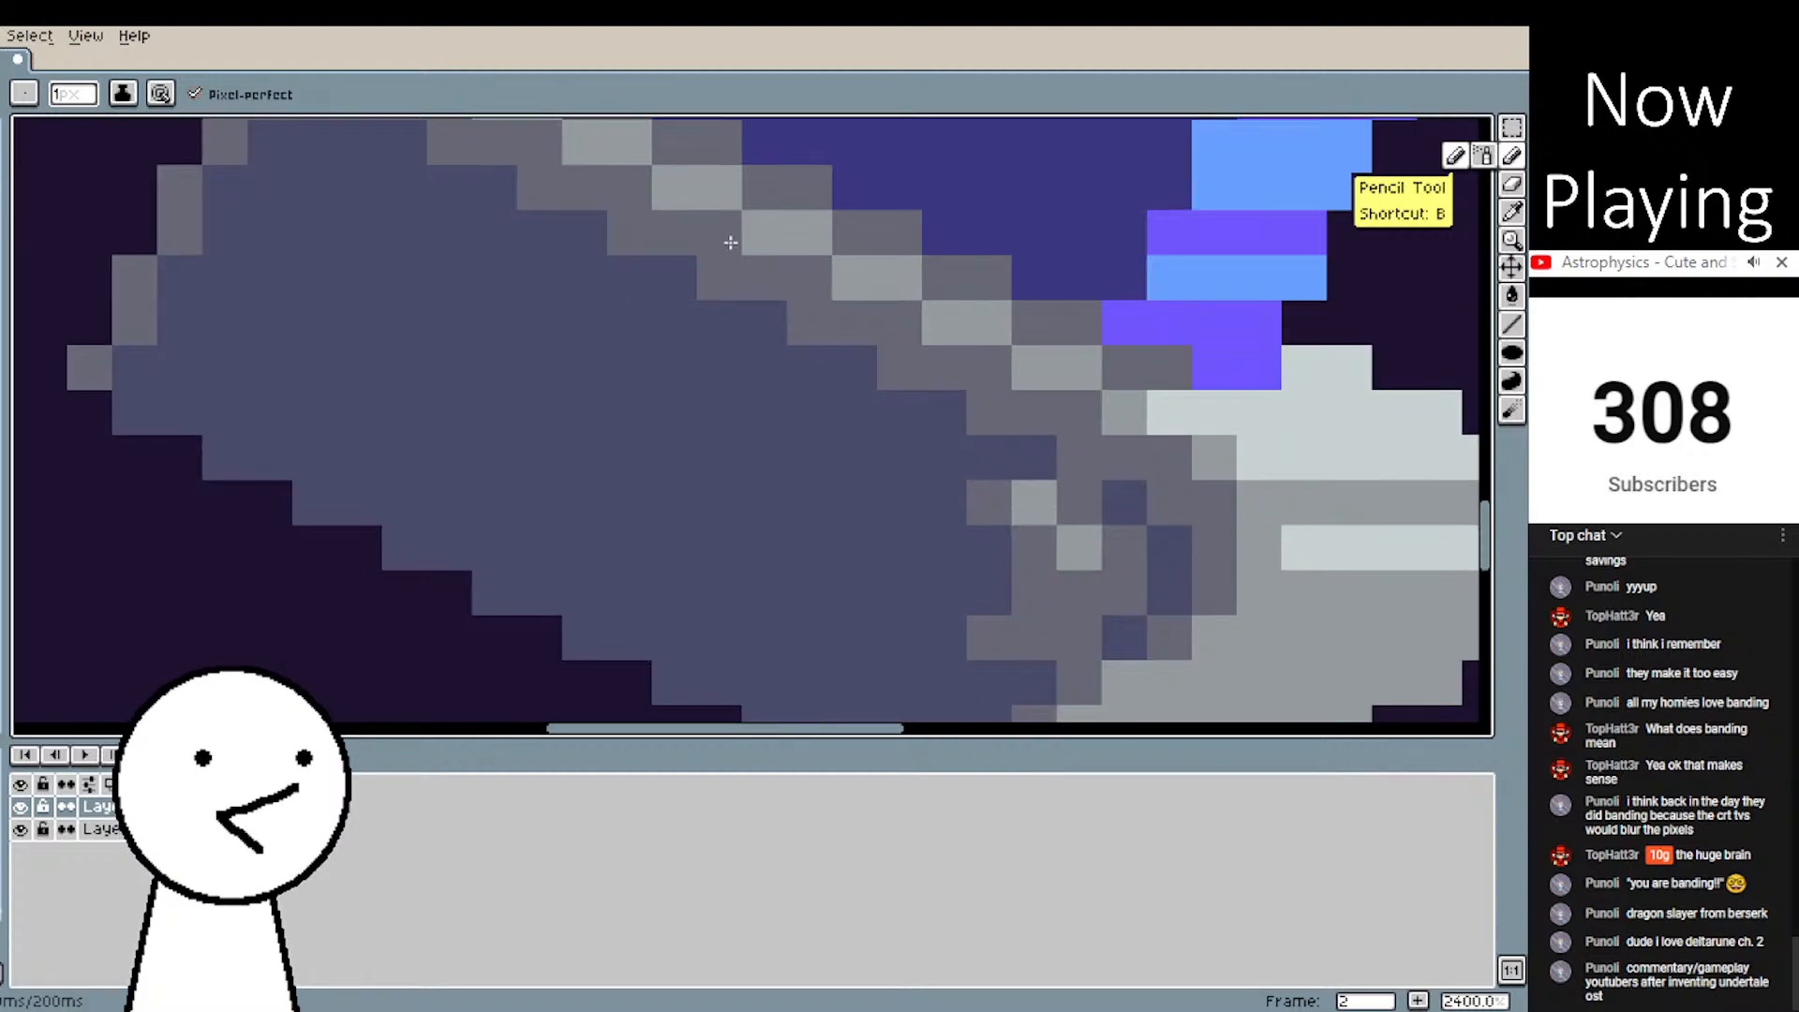
mouse_move(907, 451)
mouse_down()
mouse_move(803, 402)
mouse_move(755, 402)
mouse_move(656, 340)
mouse_up()
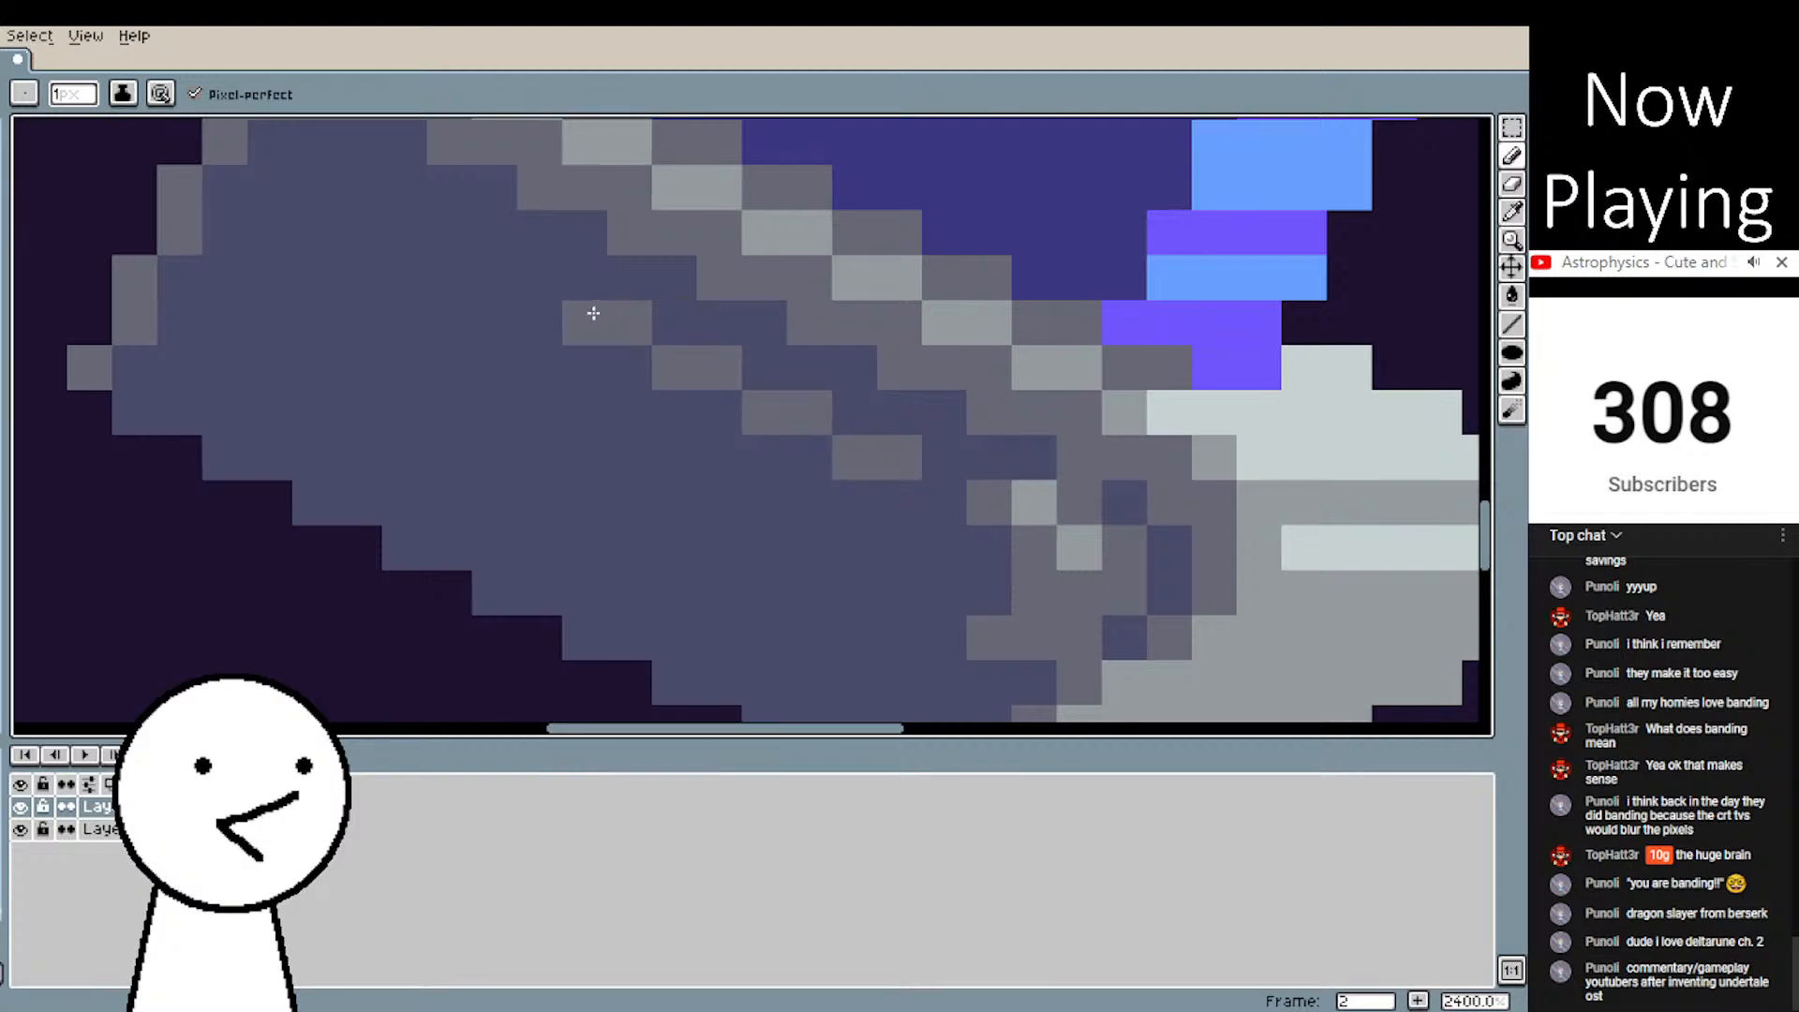
scroll(986, 322, down, 8)
scroll(986, 321, up, 6)
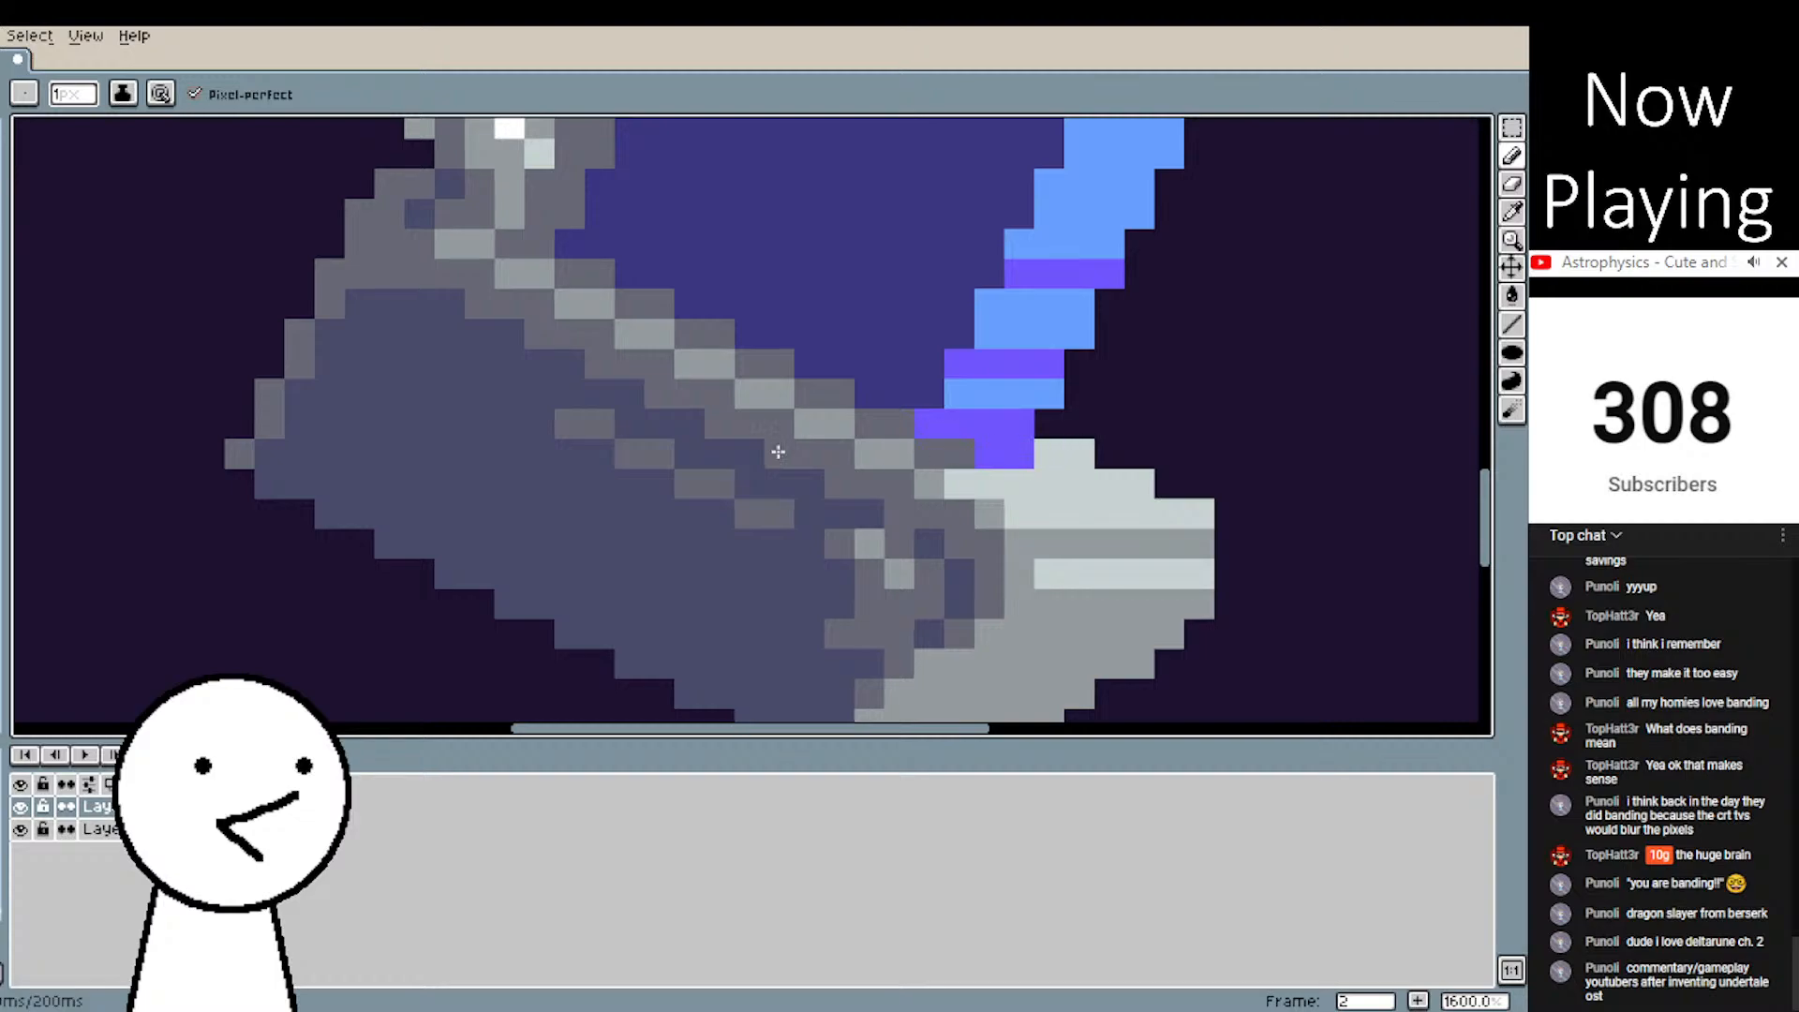
drag(534, 398, 489, 387)
key(ctrl+z)
click(455, 343)
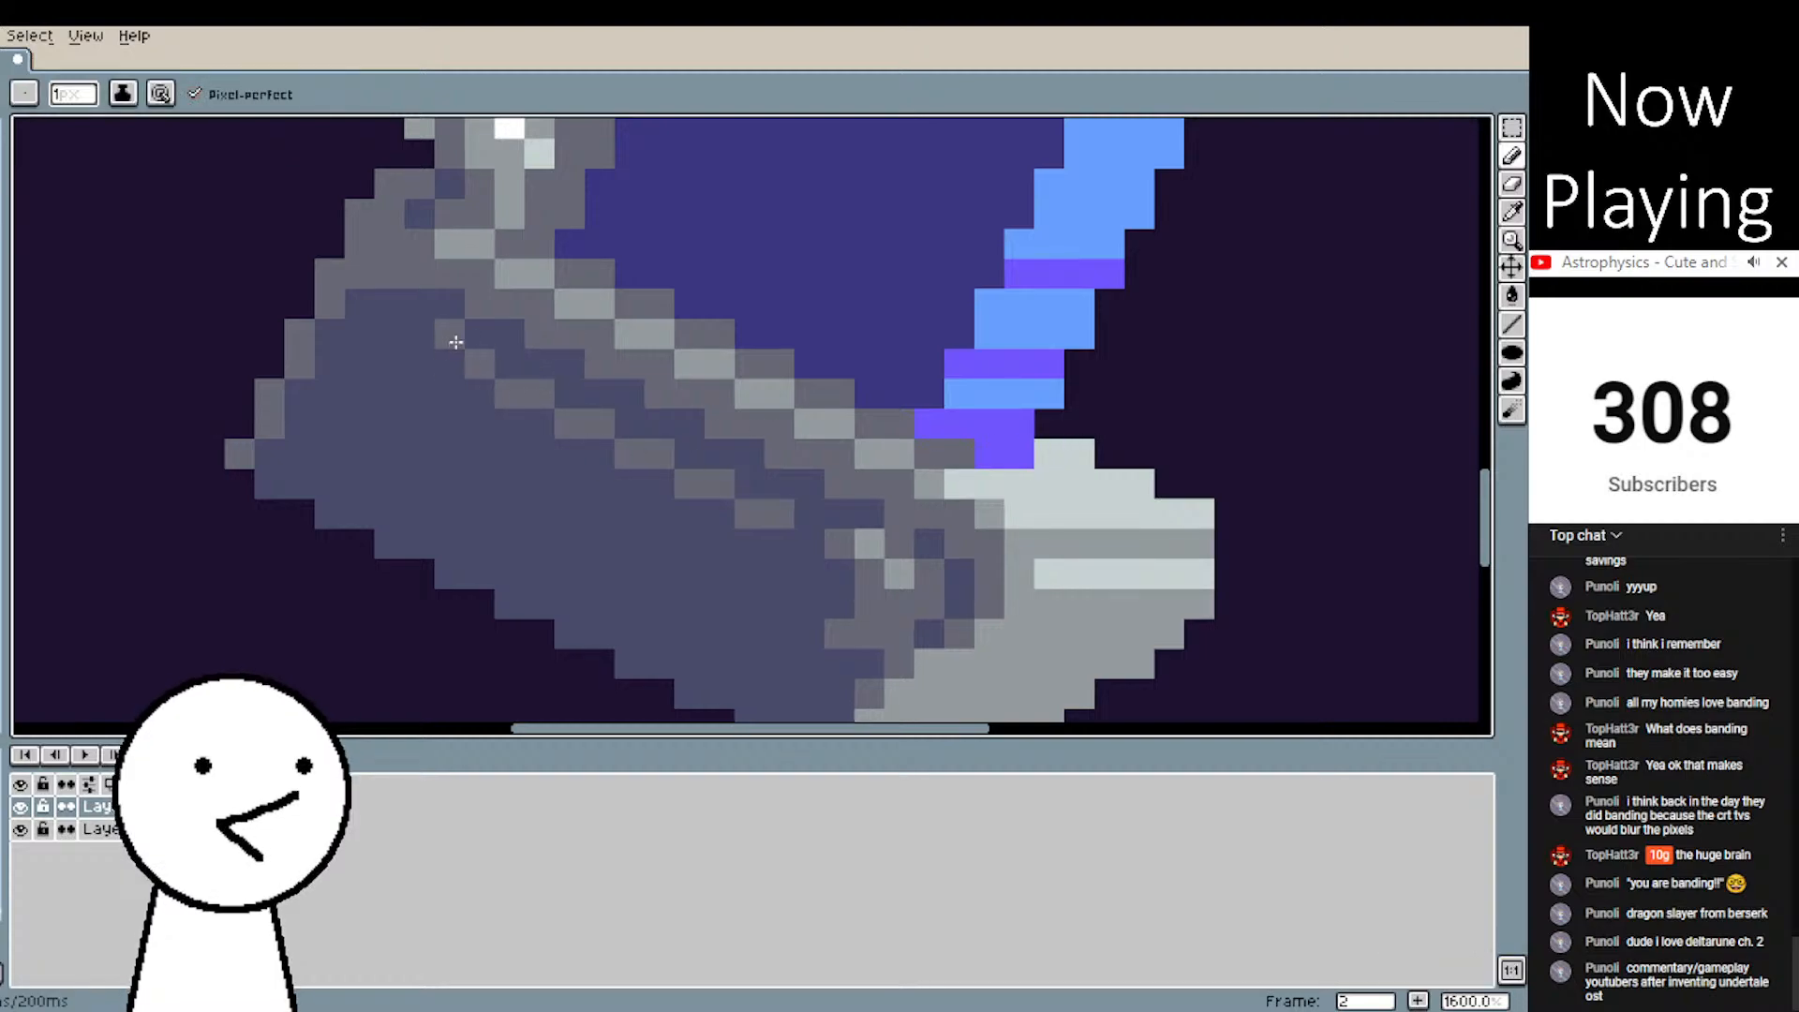
- Thicken the inner dark-grey stepped line with extra pixels at its steps and a short downward hook near the highlighted cluster
scroll(1084, 422, down, 8)
scroll(1064, 430, up, 7)
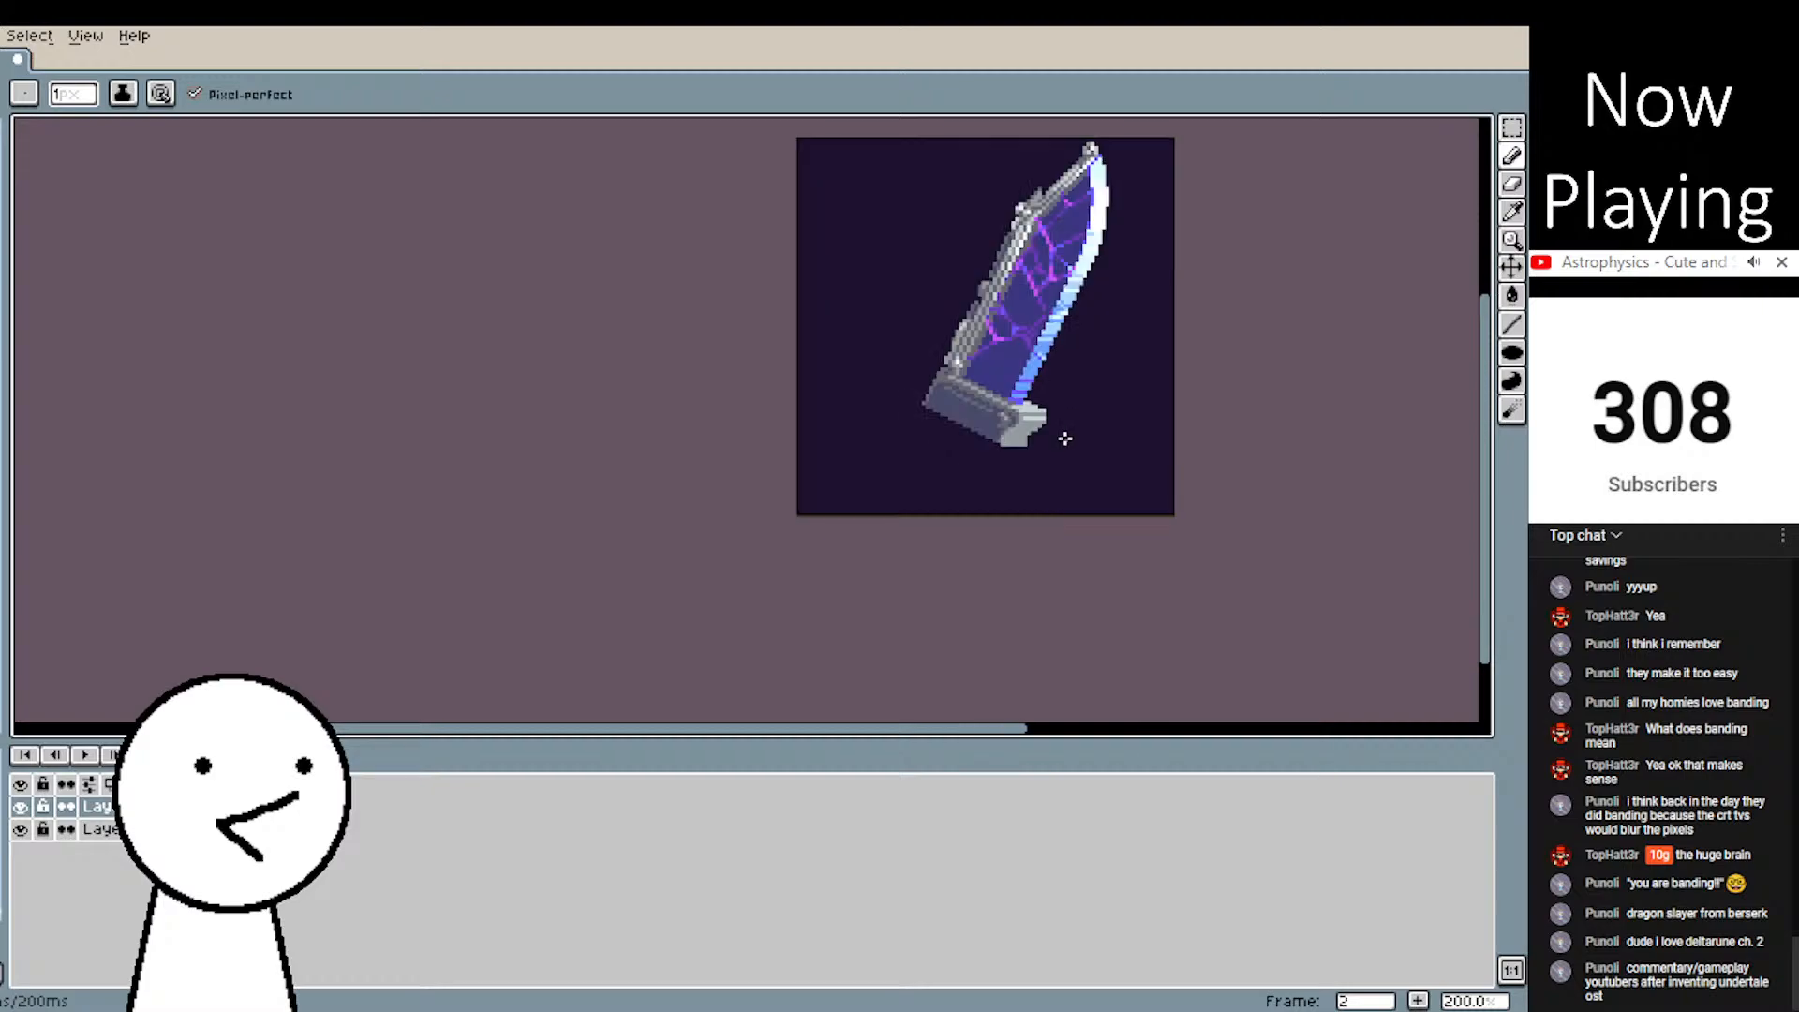
scroll(862, 303, up, 3)
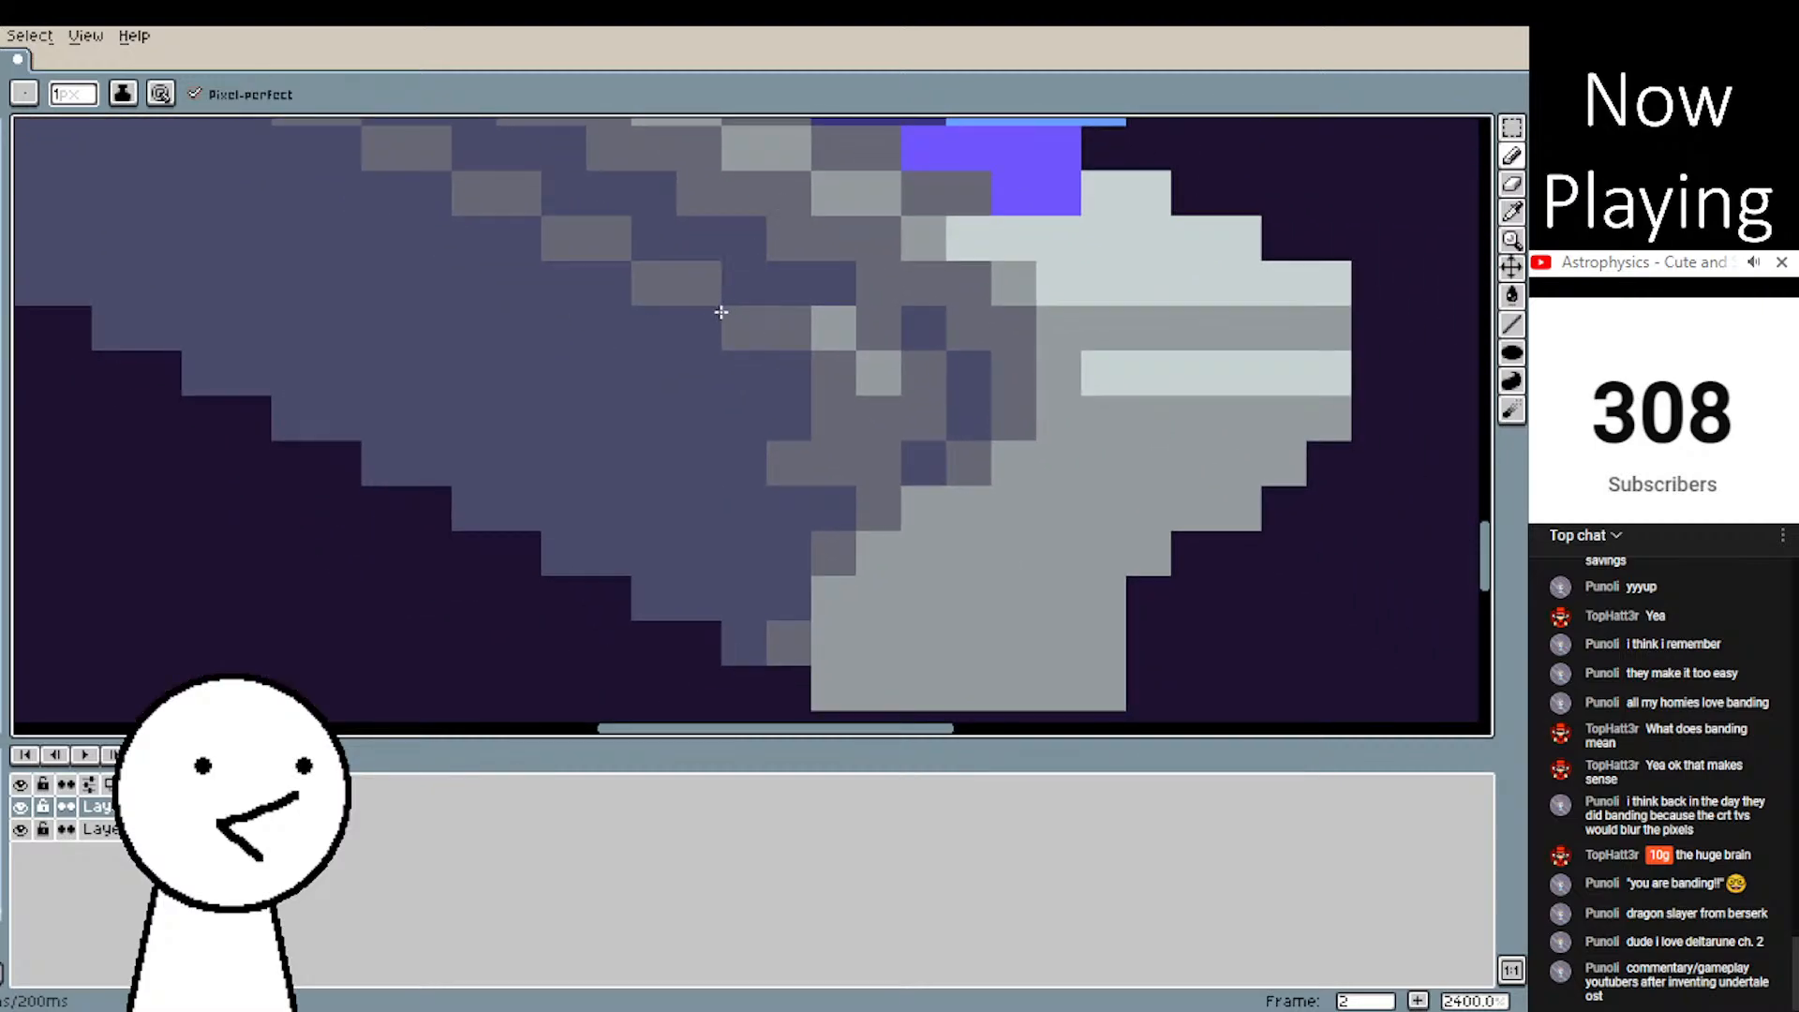
click(709, 324)
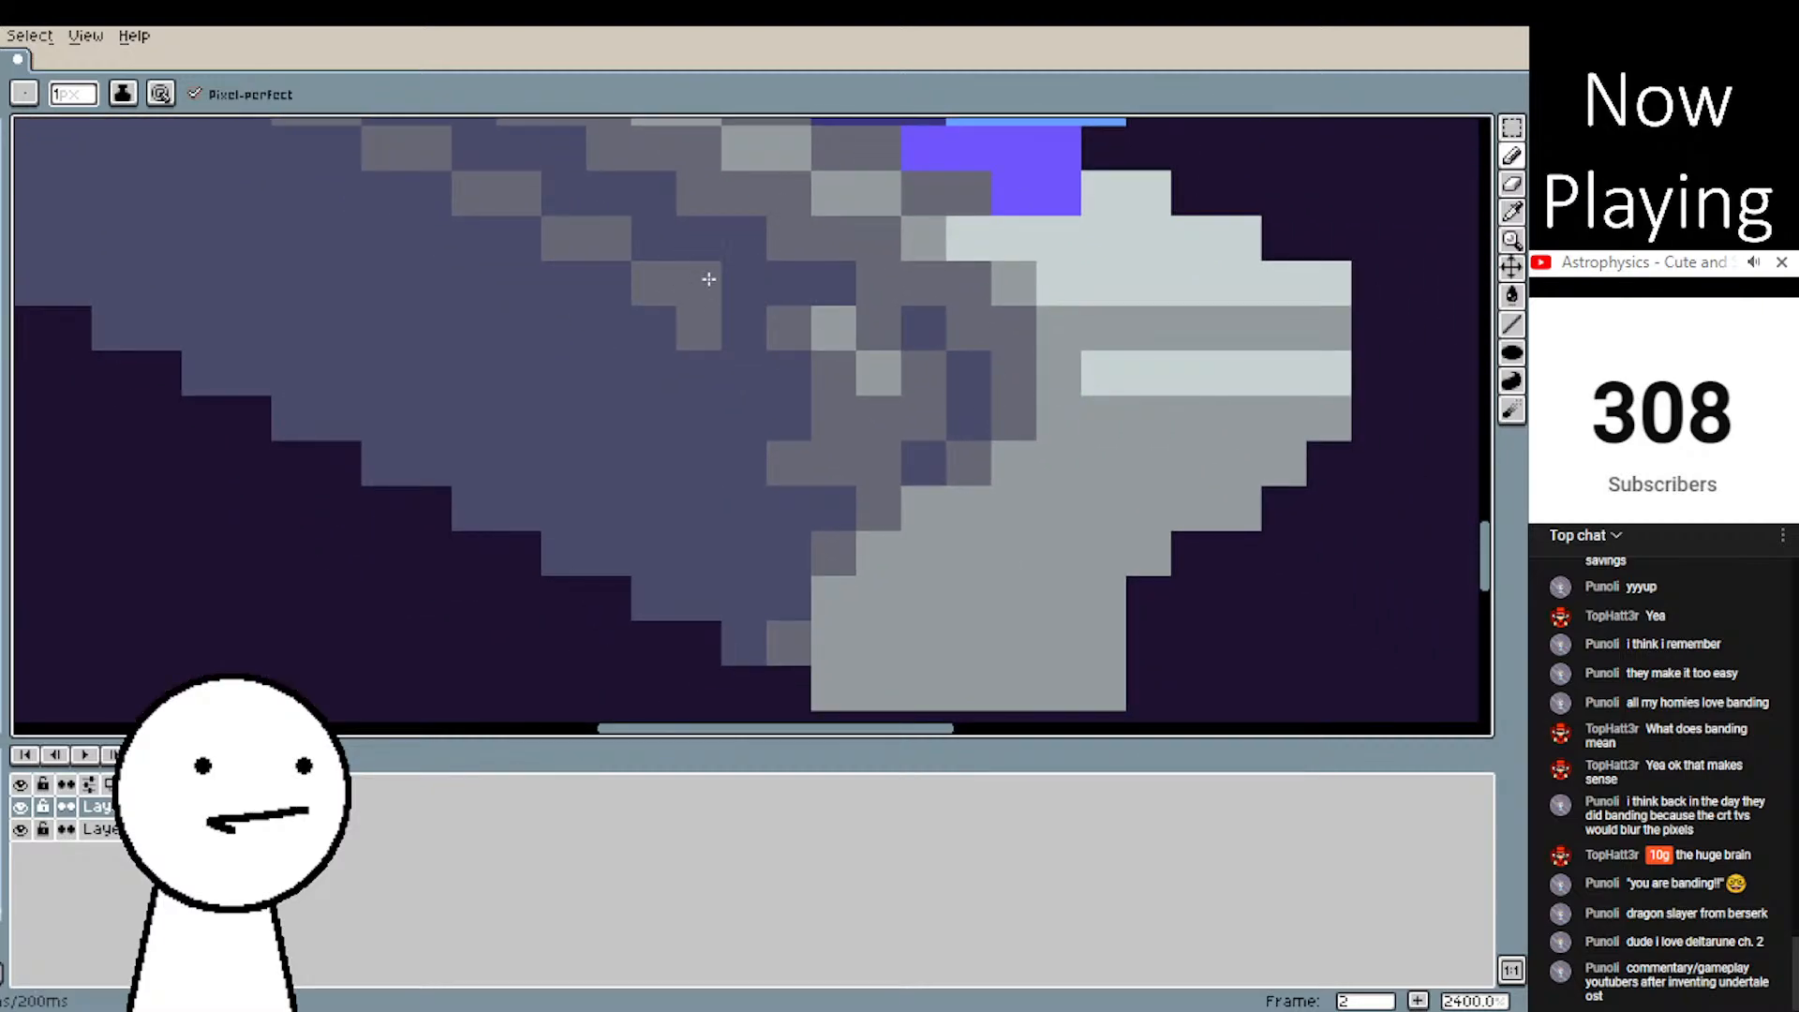
scroll(1129, 337, down, 8)
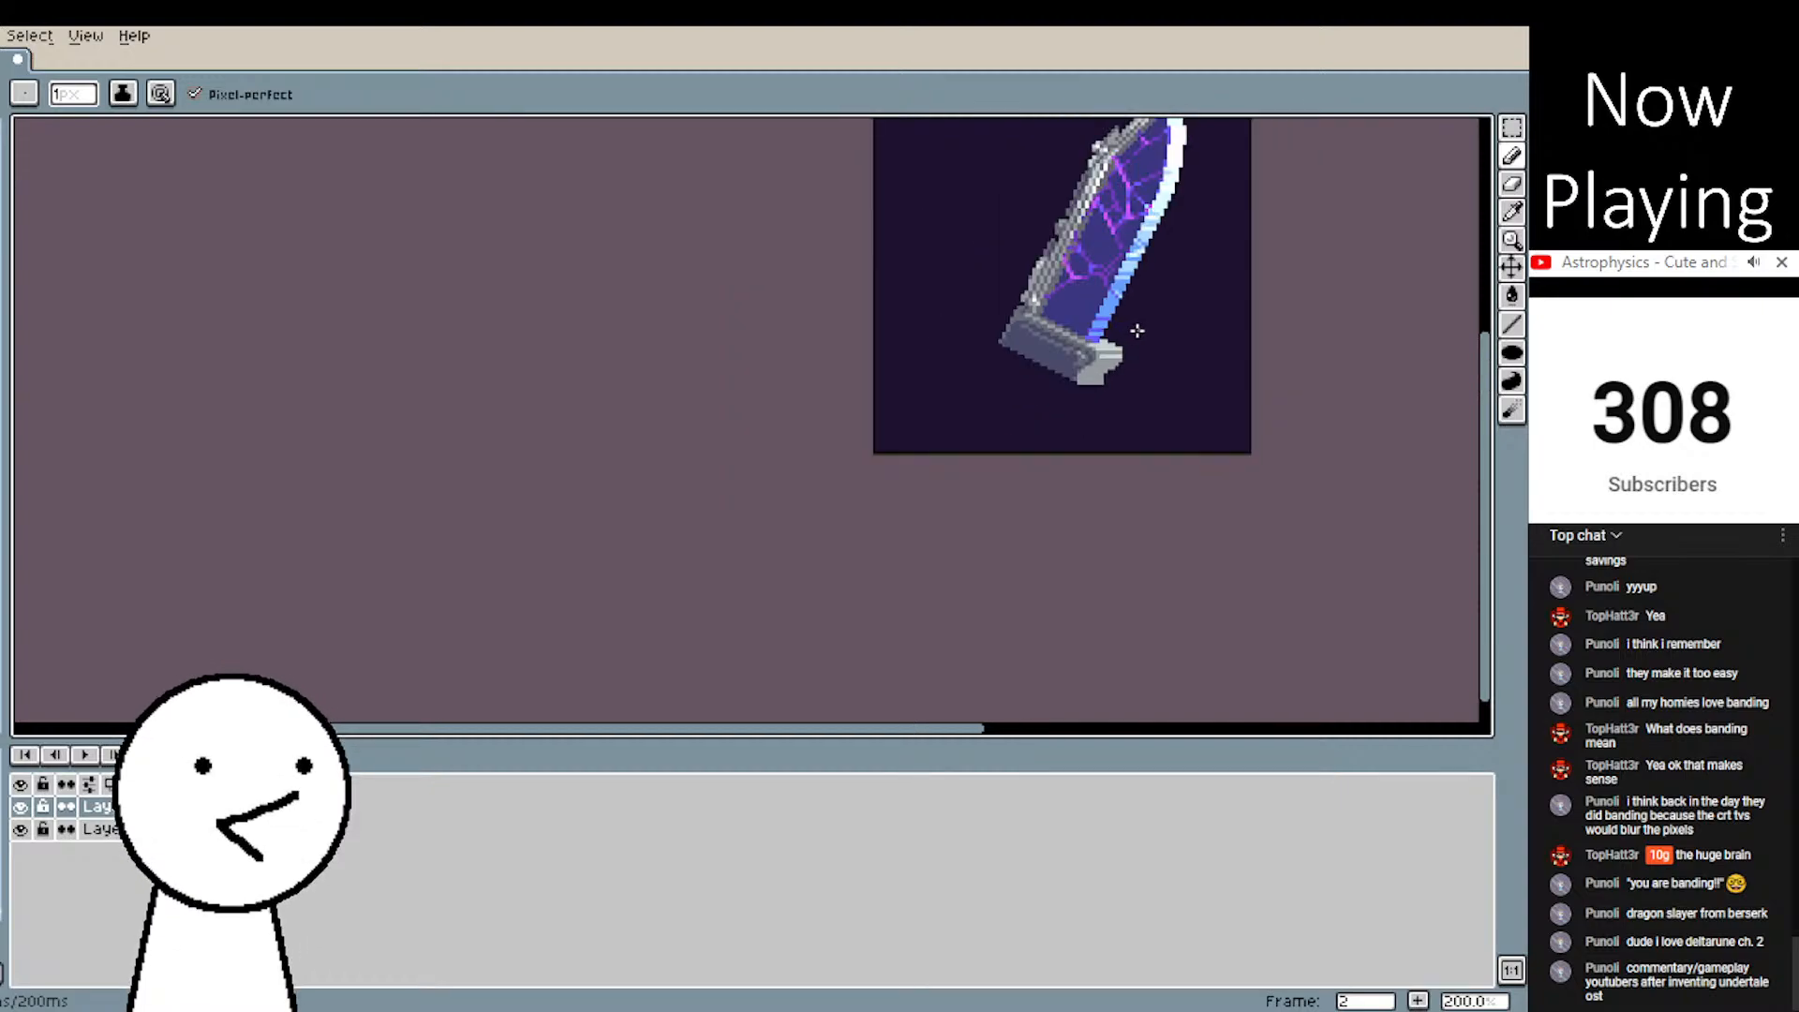
scroll(1137, 331, up, 10)
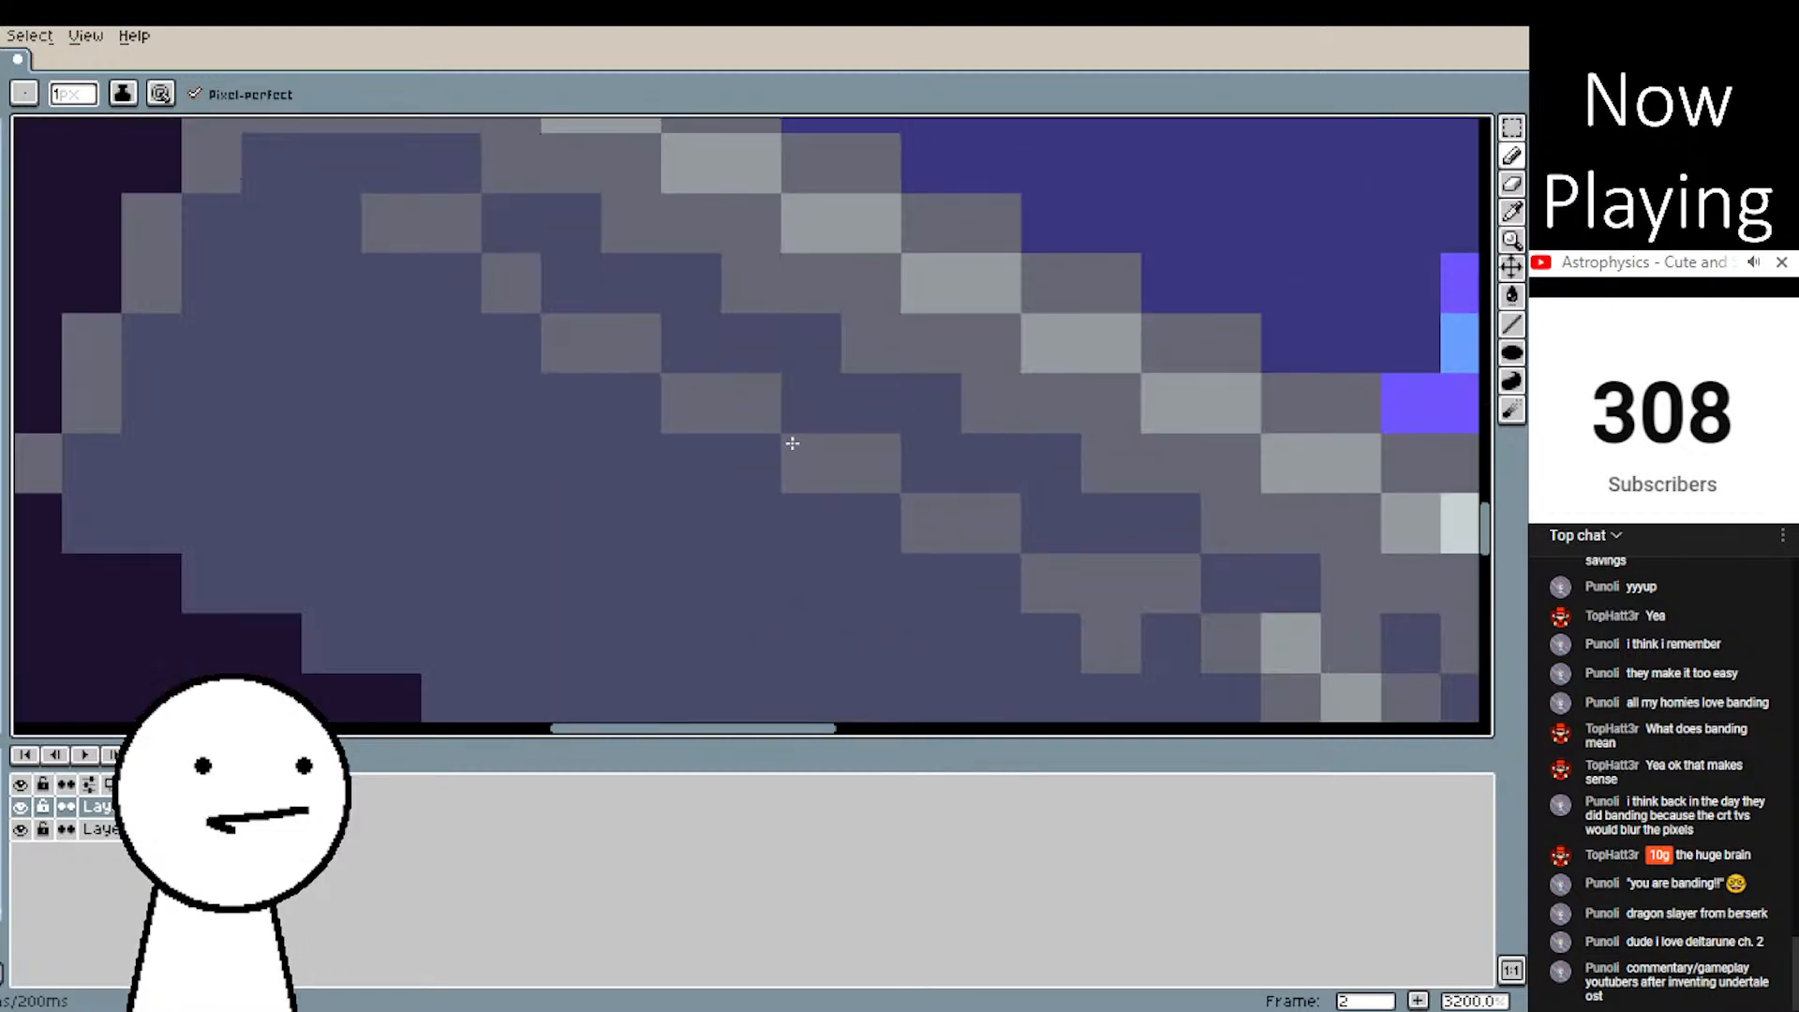
click(566, 362)
click(687, 412)
click(796, 482)
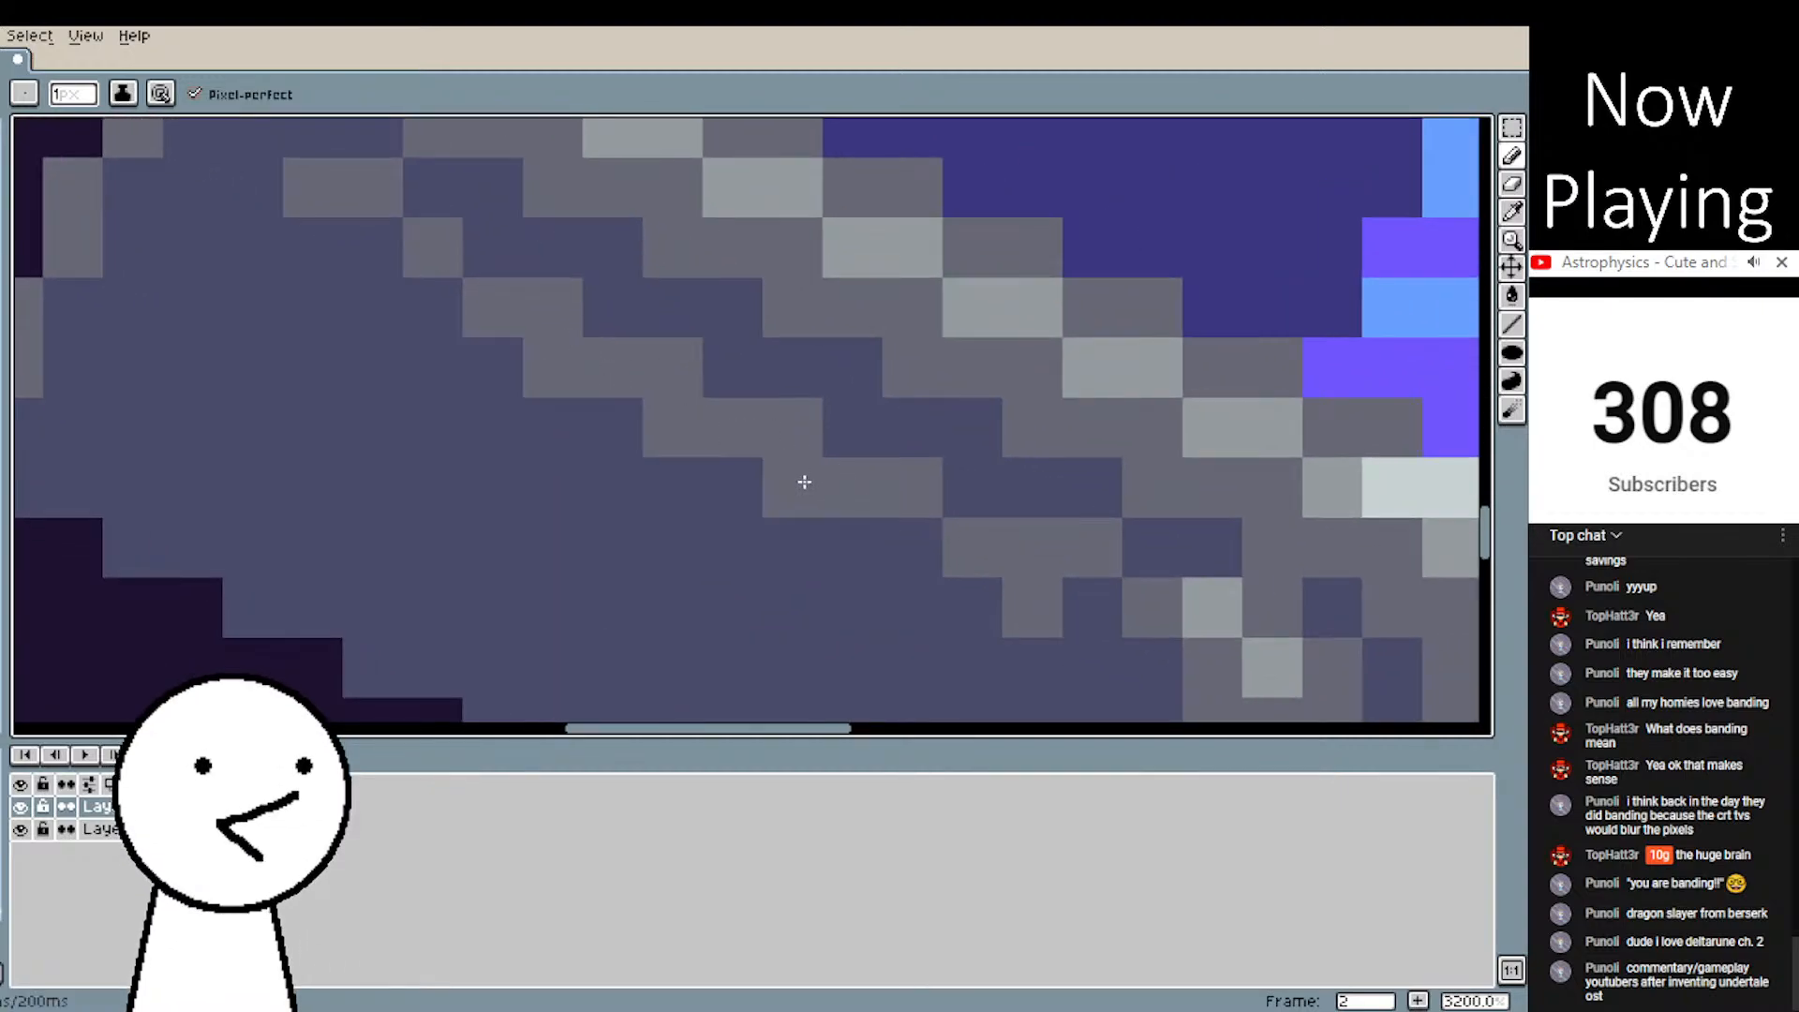
click(914, 549)
click(979, 511)
scroll(1280, 355, down, 10)
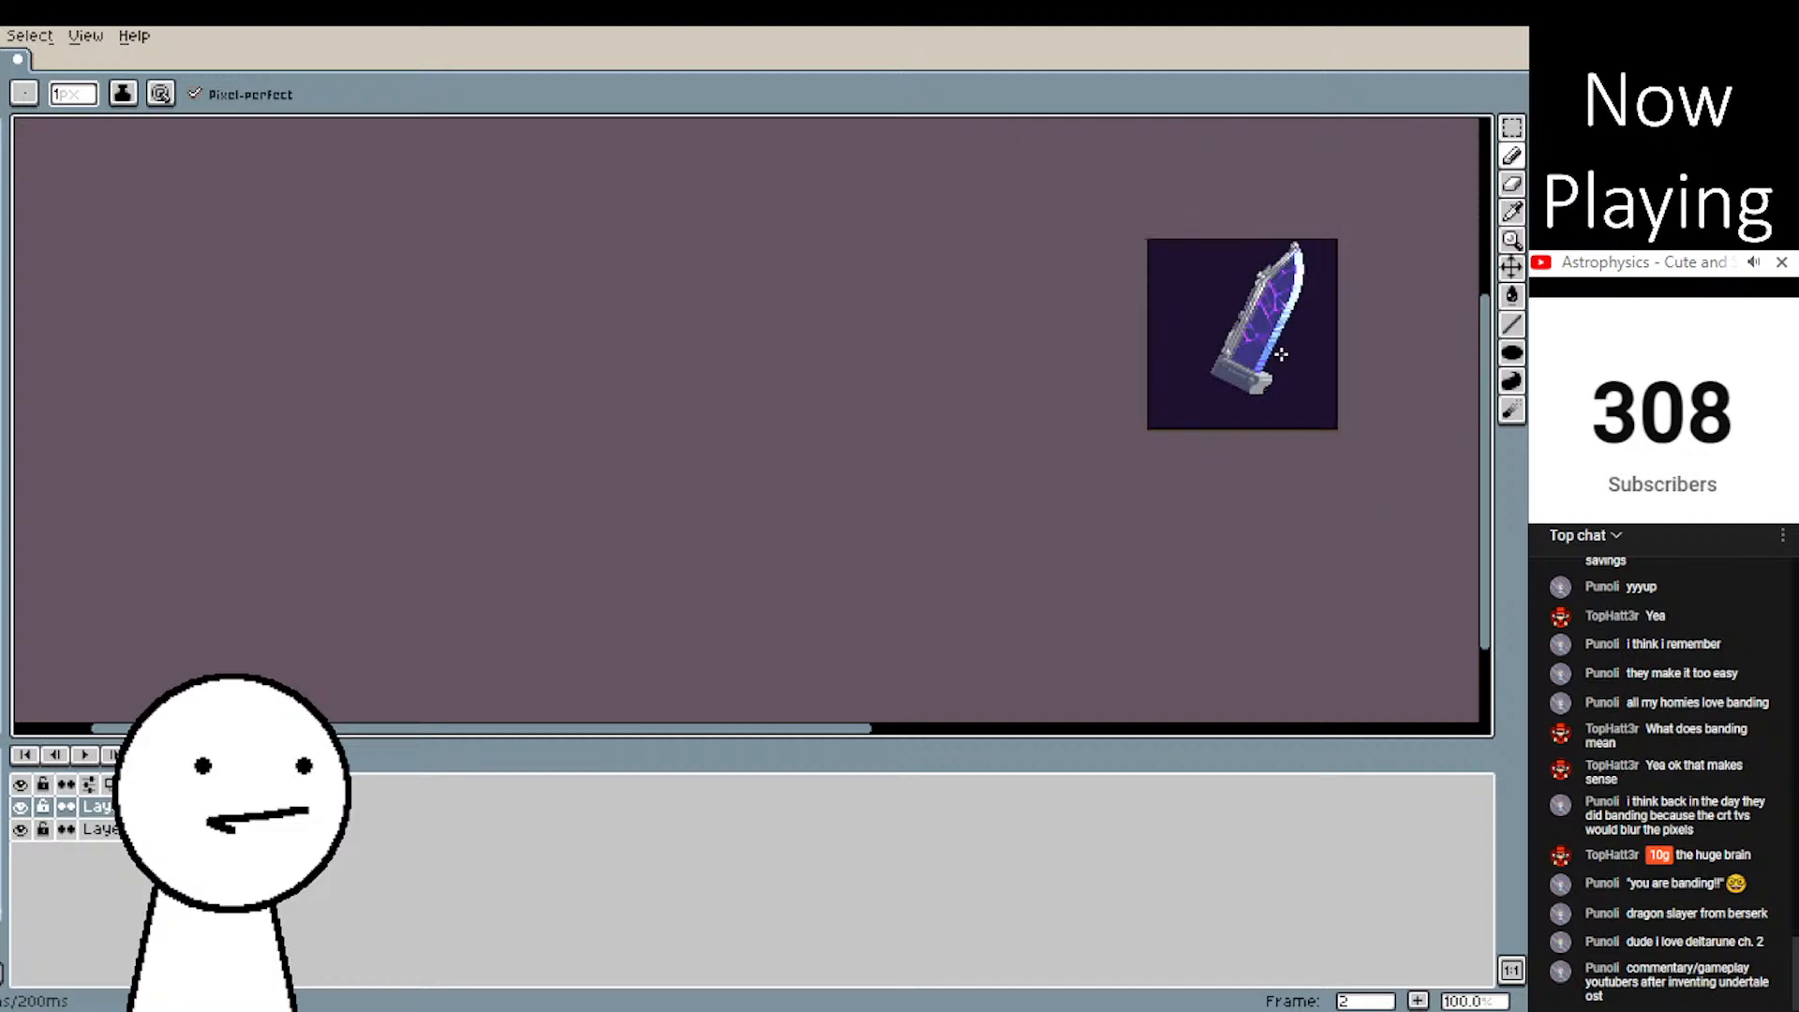
- Sample the trim's light grey and draw a stepped line over the dark-grey pixels where the trim meets the blade
scroll(1281, 354, up, 8)
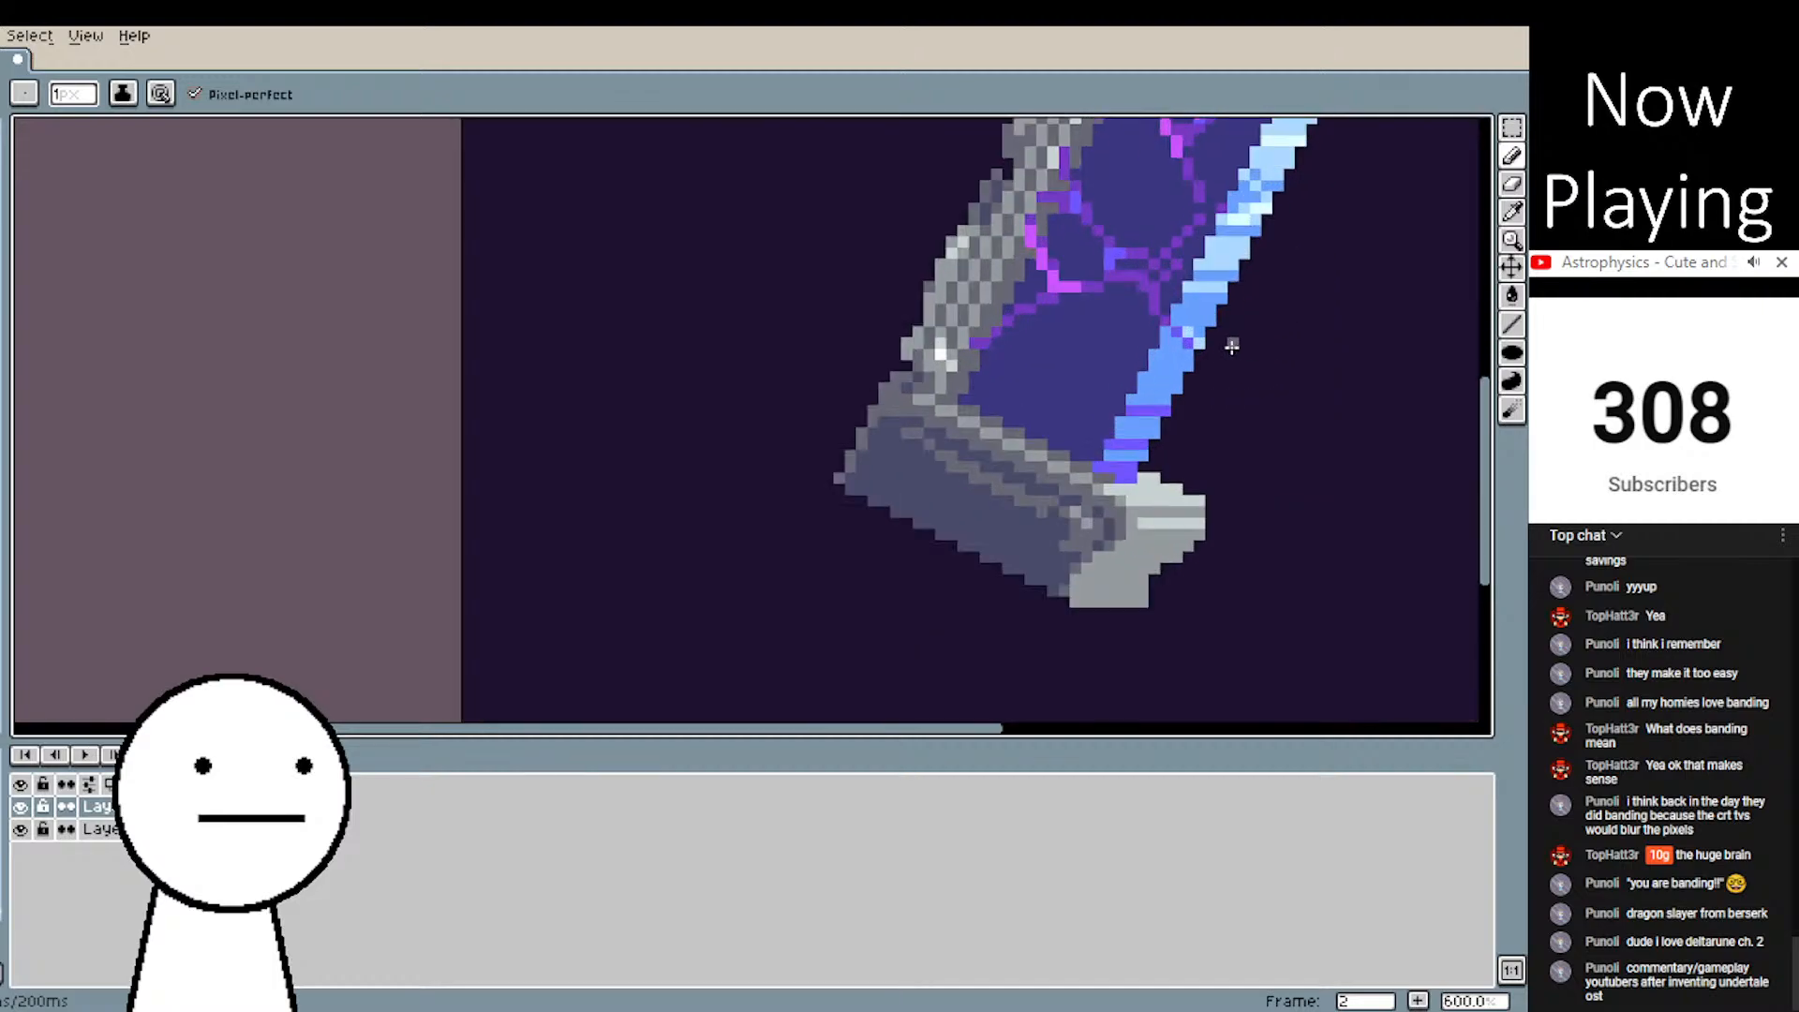
scroll(1088, 329, down, 8)
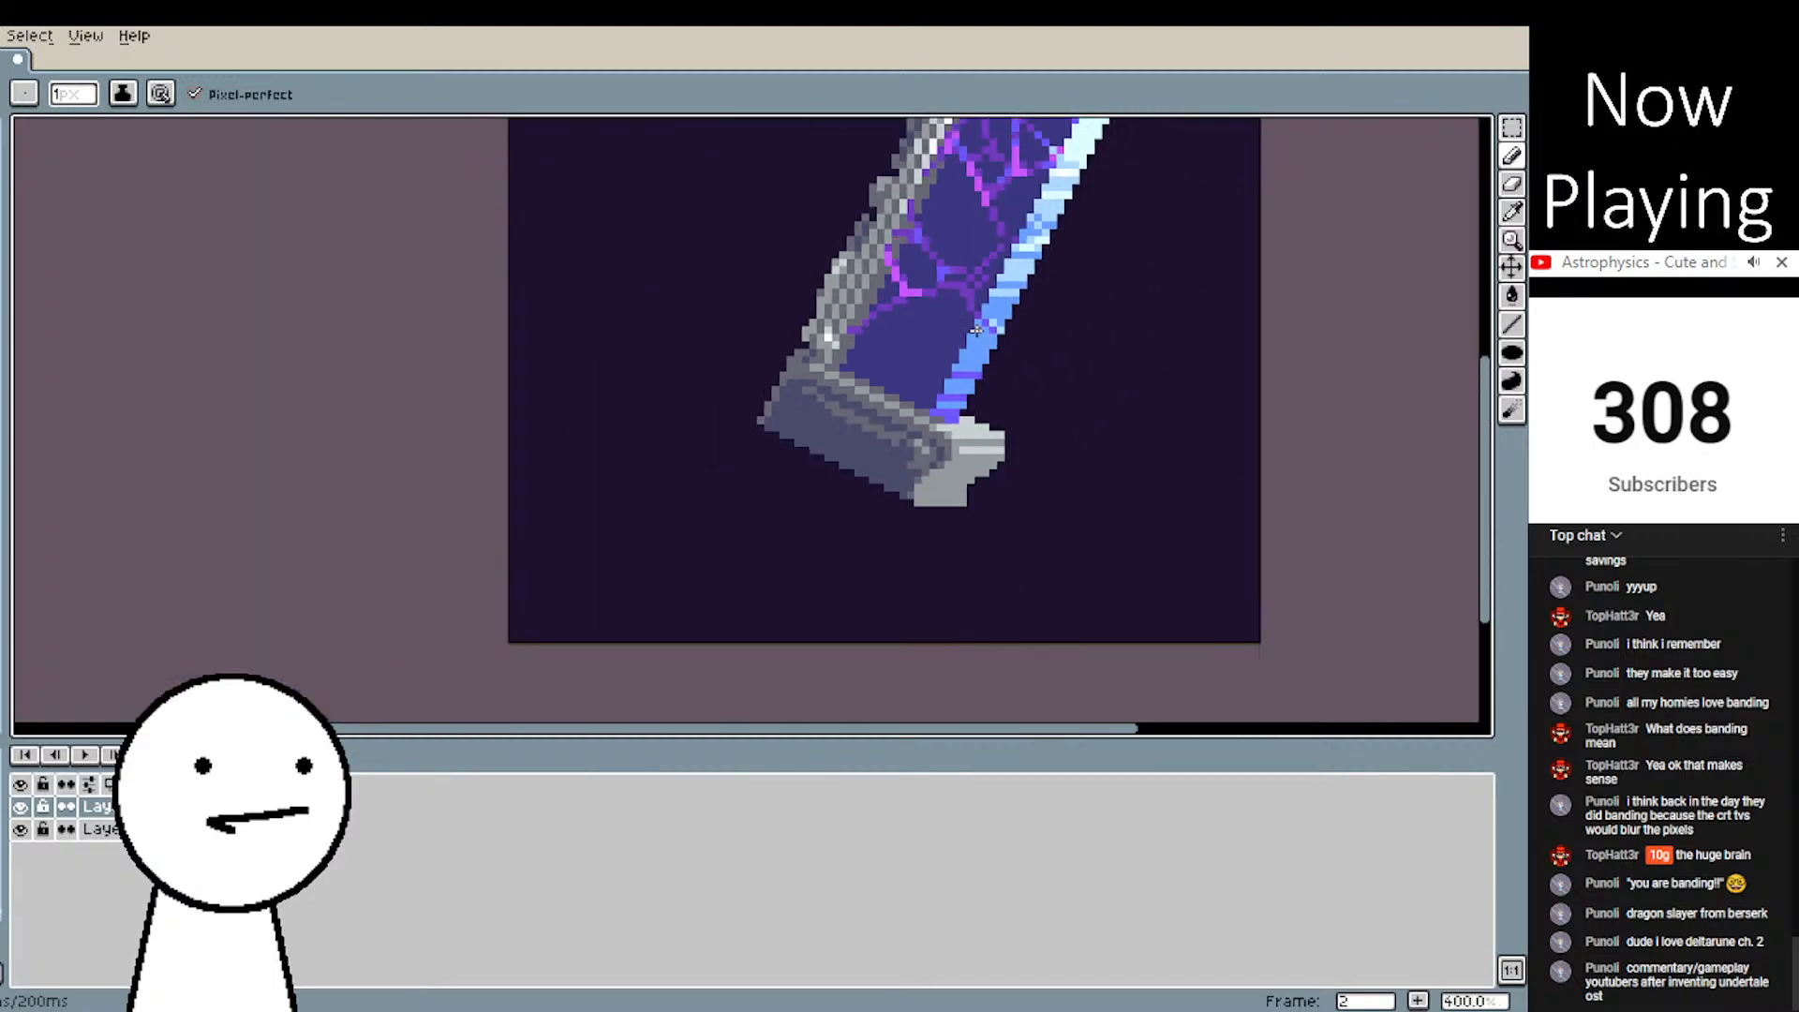
scroll(1005, 322, up, 9)
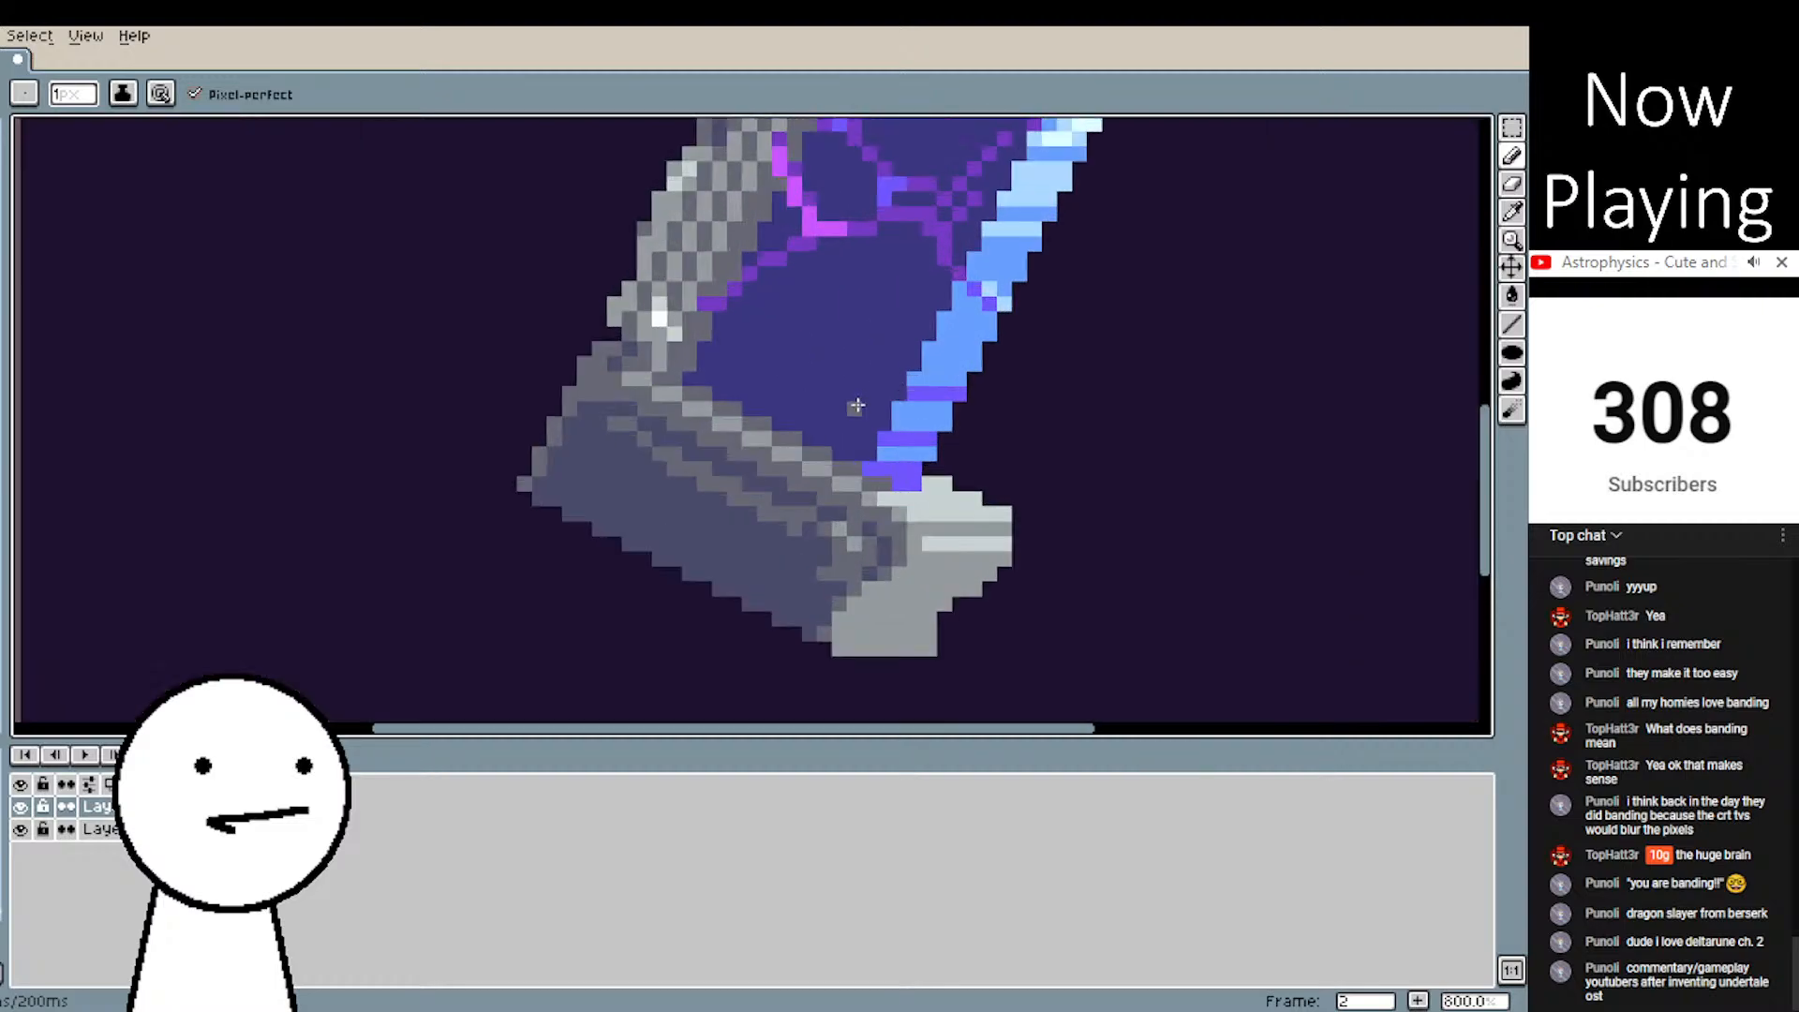
click(1512, 212)
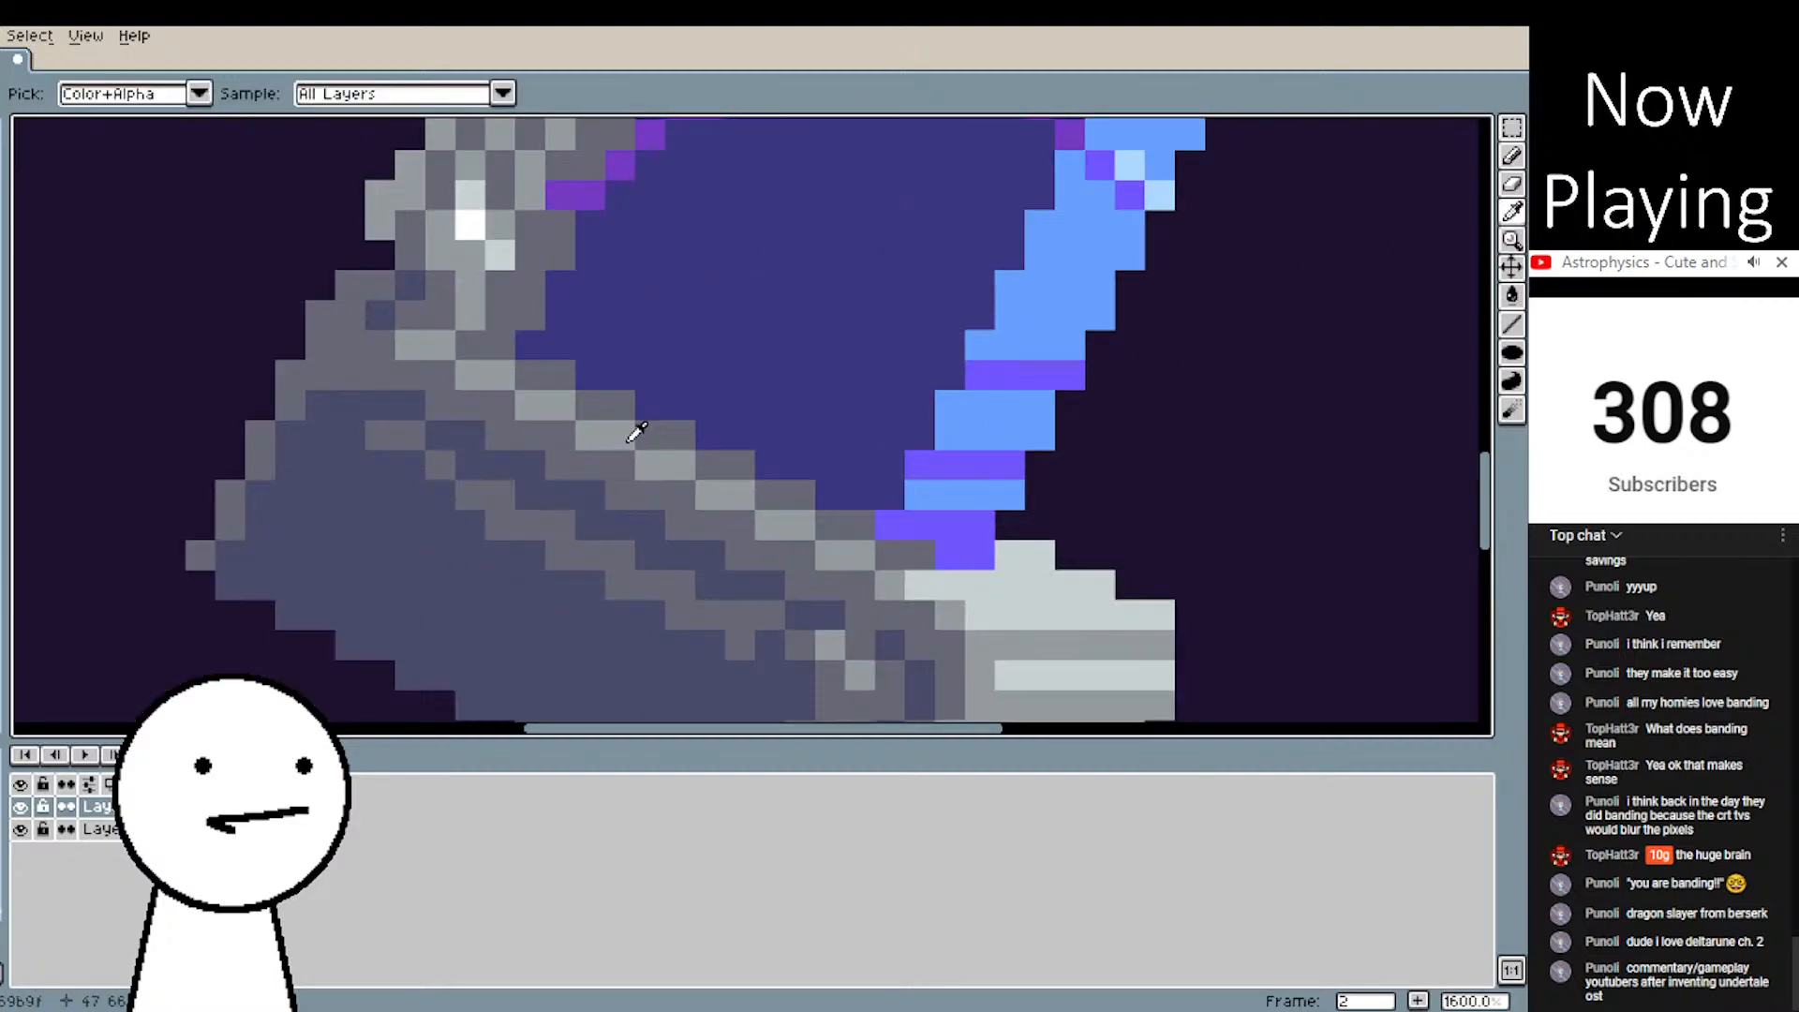
click(1512, 324)
scroll(603, 407, up, 1)
mouse_move(514, 344)
mouse_down()
mouse_move(678, 461)
mouse_move(798, 490)
mouse_move(995, 583)
mouse_up()
scroll(1234, 543, down, 6)
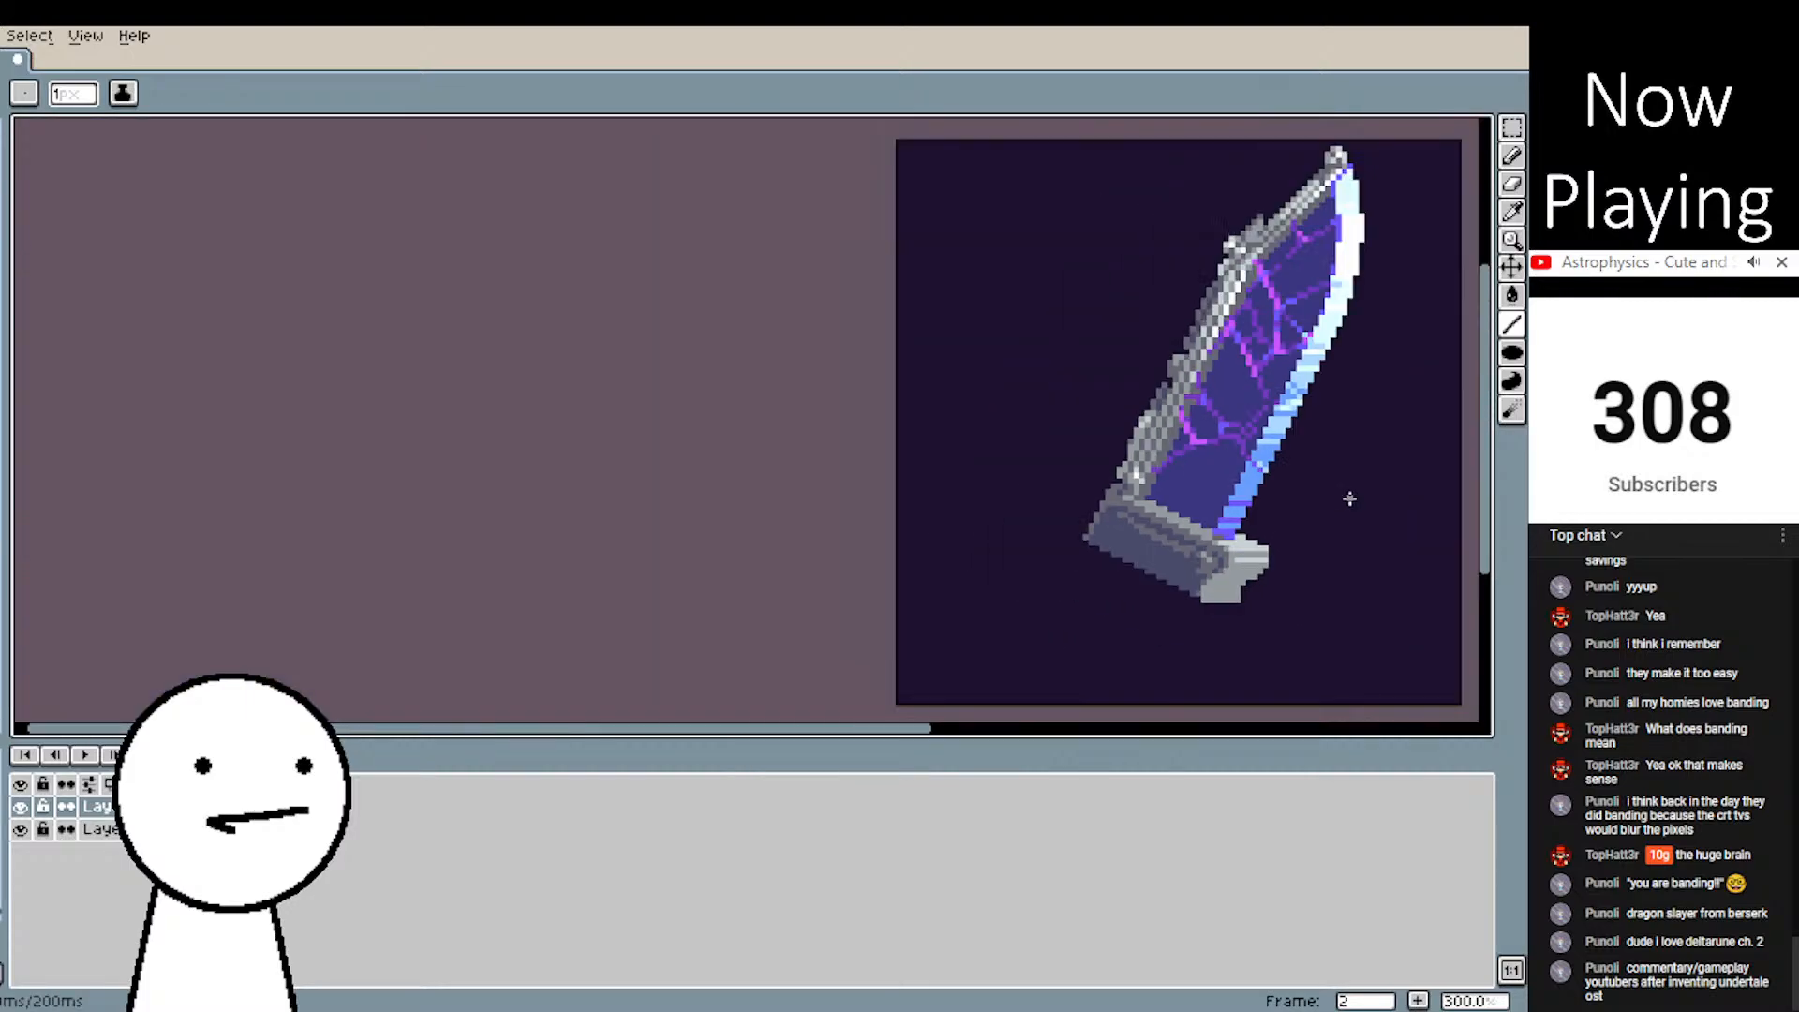
- Sample the dark grey and draw a stepped border line along the blade side of the guard's light-grey trim
scroll(1349, 498, up, 3)
key(i)
scroll(831, 442, up, 3)
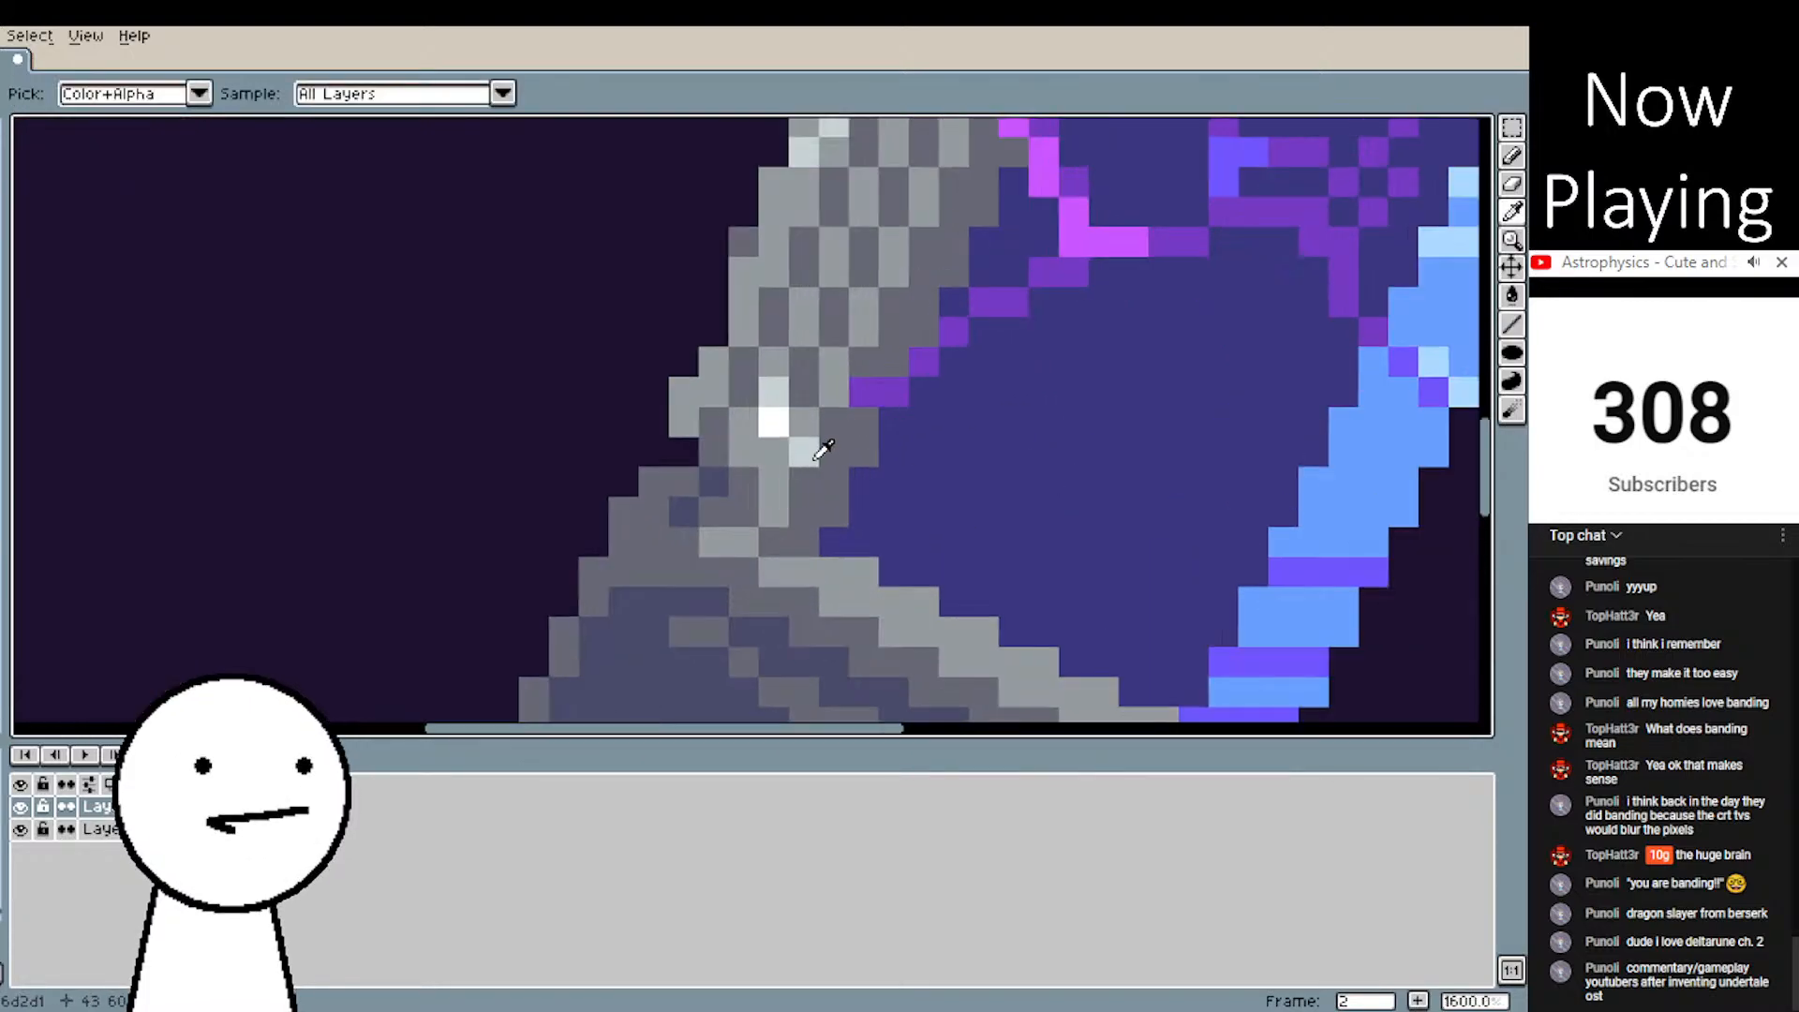
click(1514, 324)
drag(1075, 450, 720, 379)
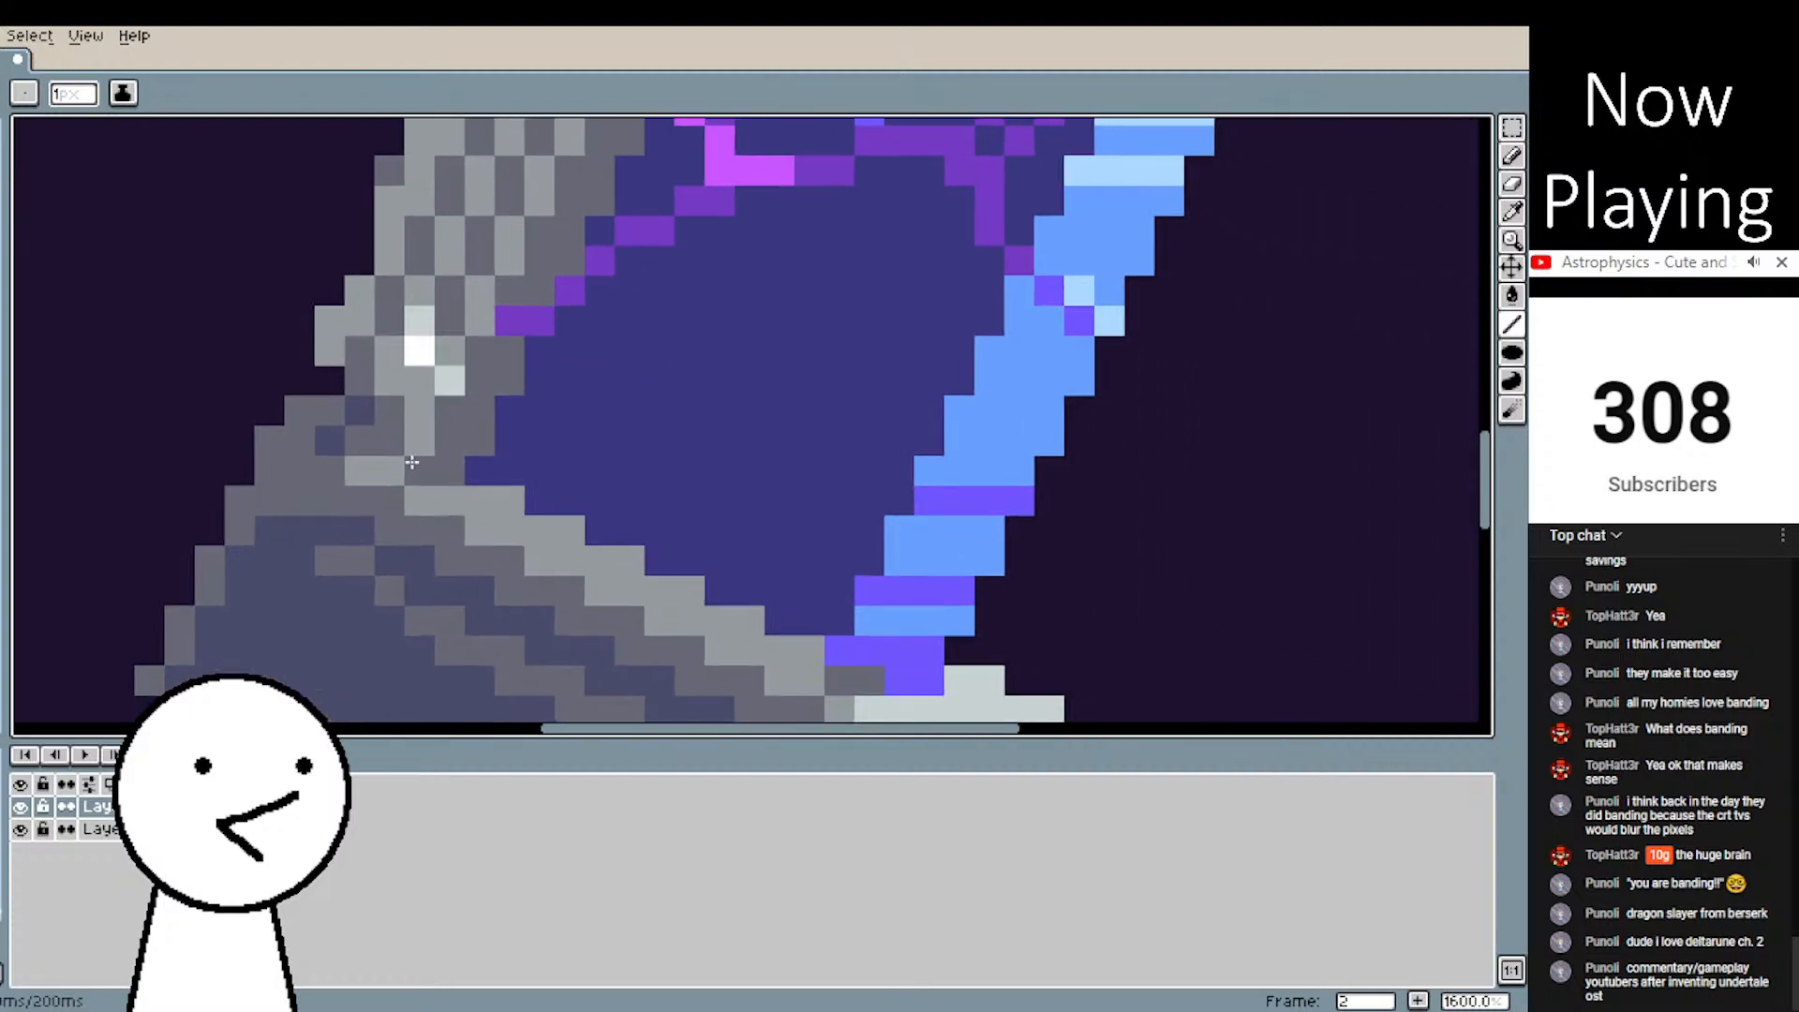
drag(538, 490, 499, 468)
key(ctrl+z)
click(549, 500)
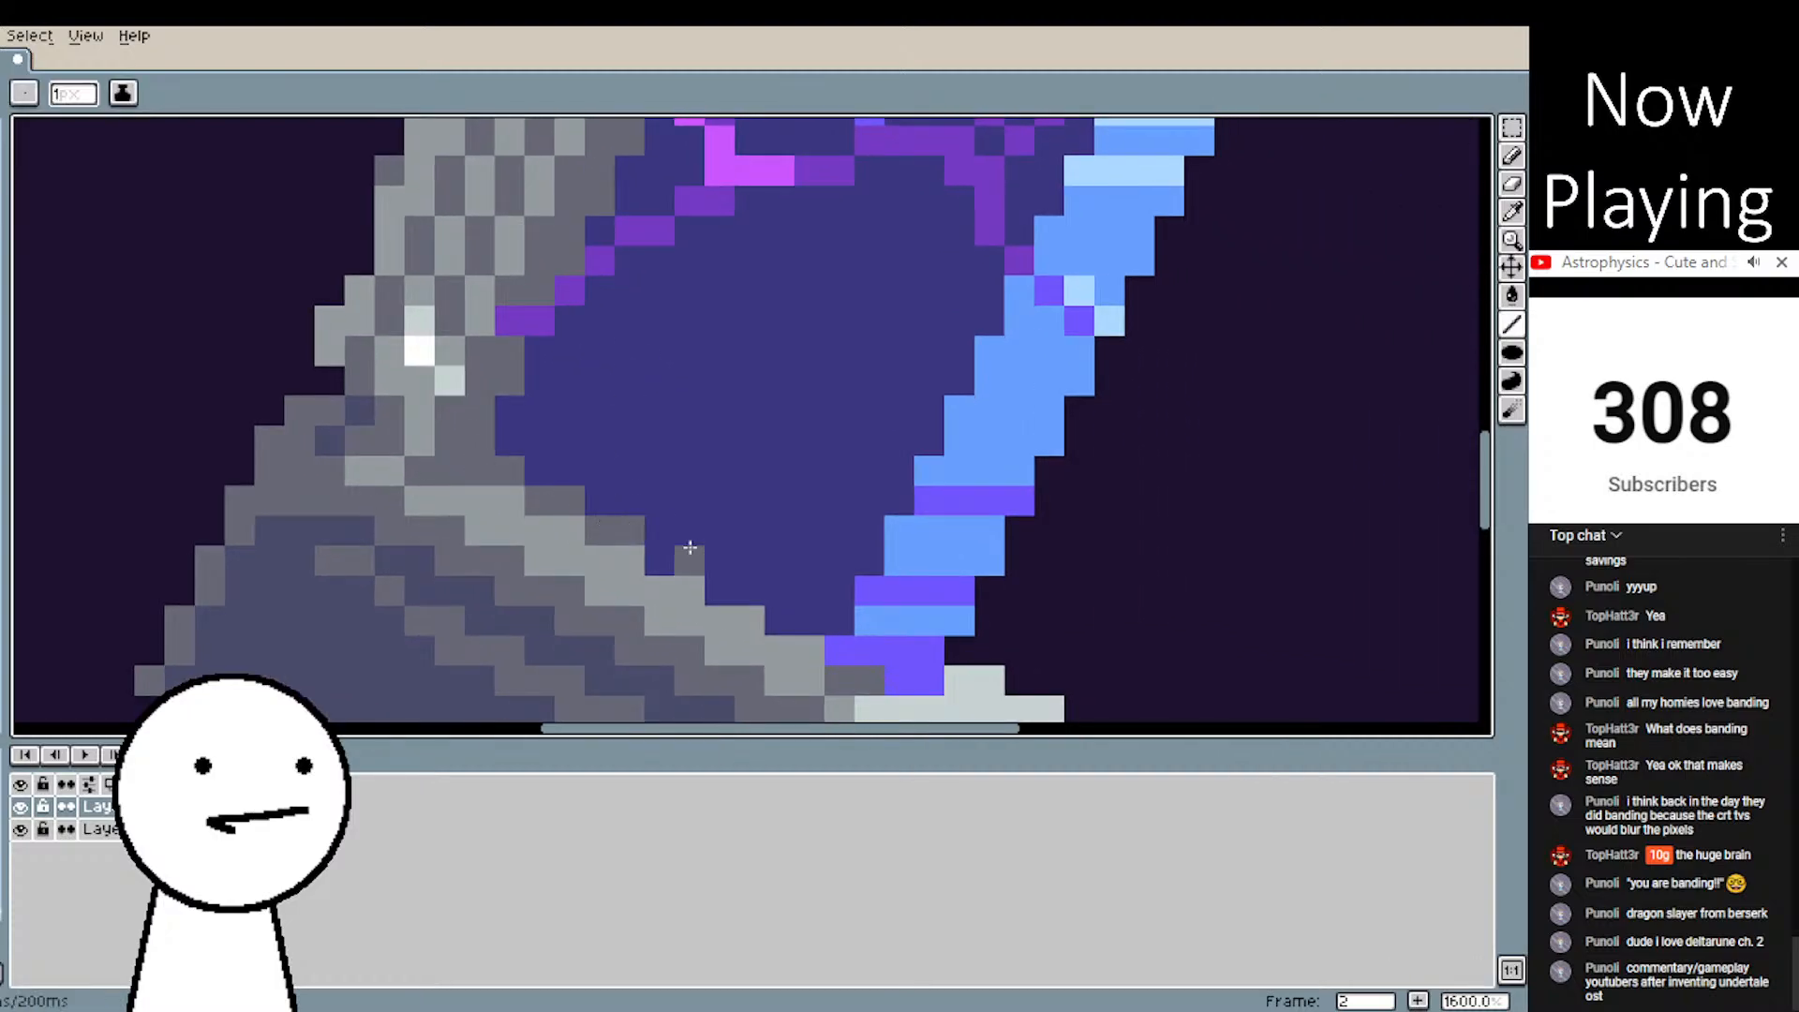
drag(665, 563, 692, 562)
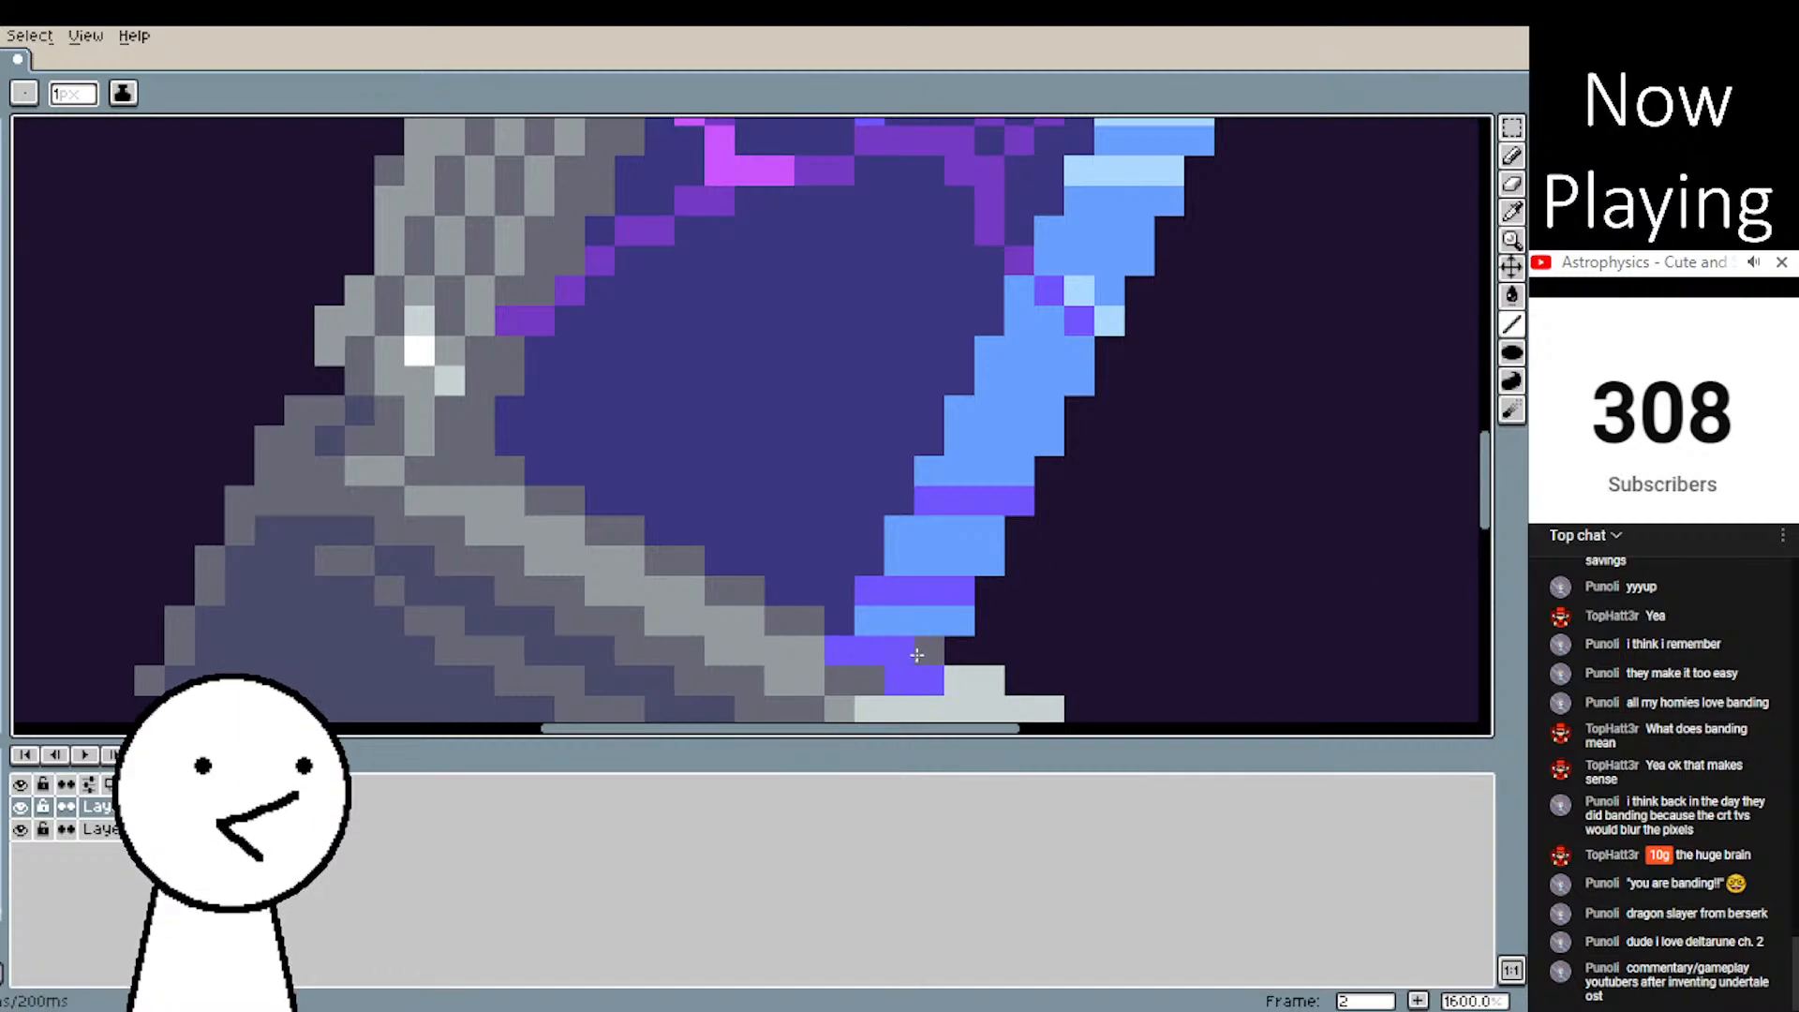
- Thicken the dark-grey stepped border with a second row of pixels towards the purple blade face
drag(837, 622, 472, 469)
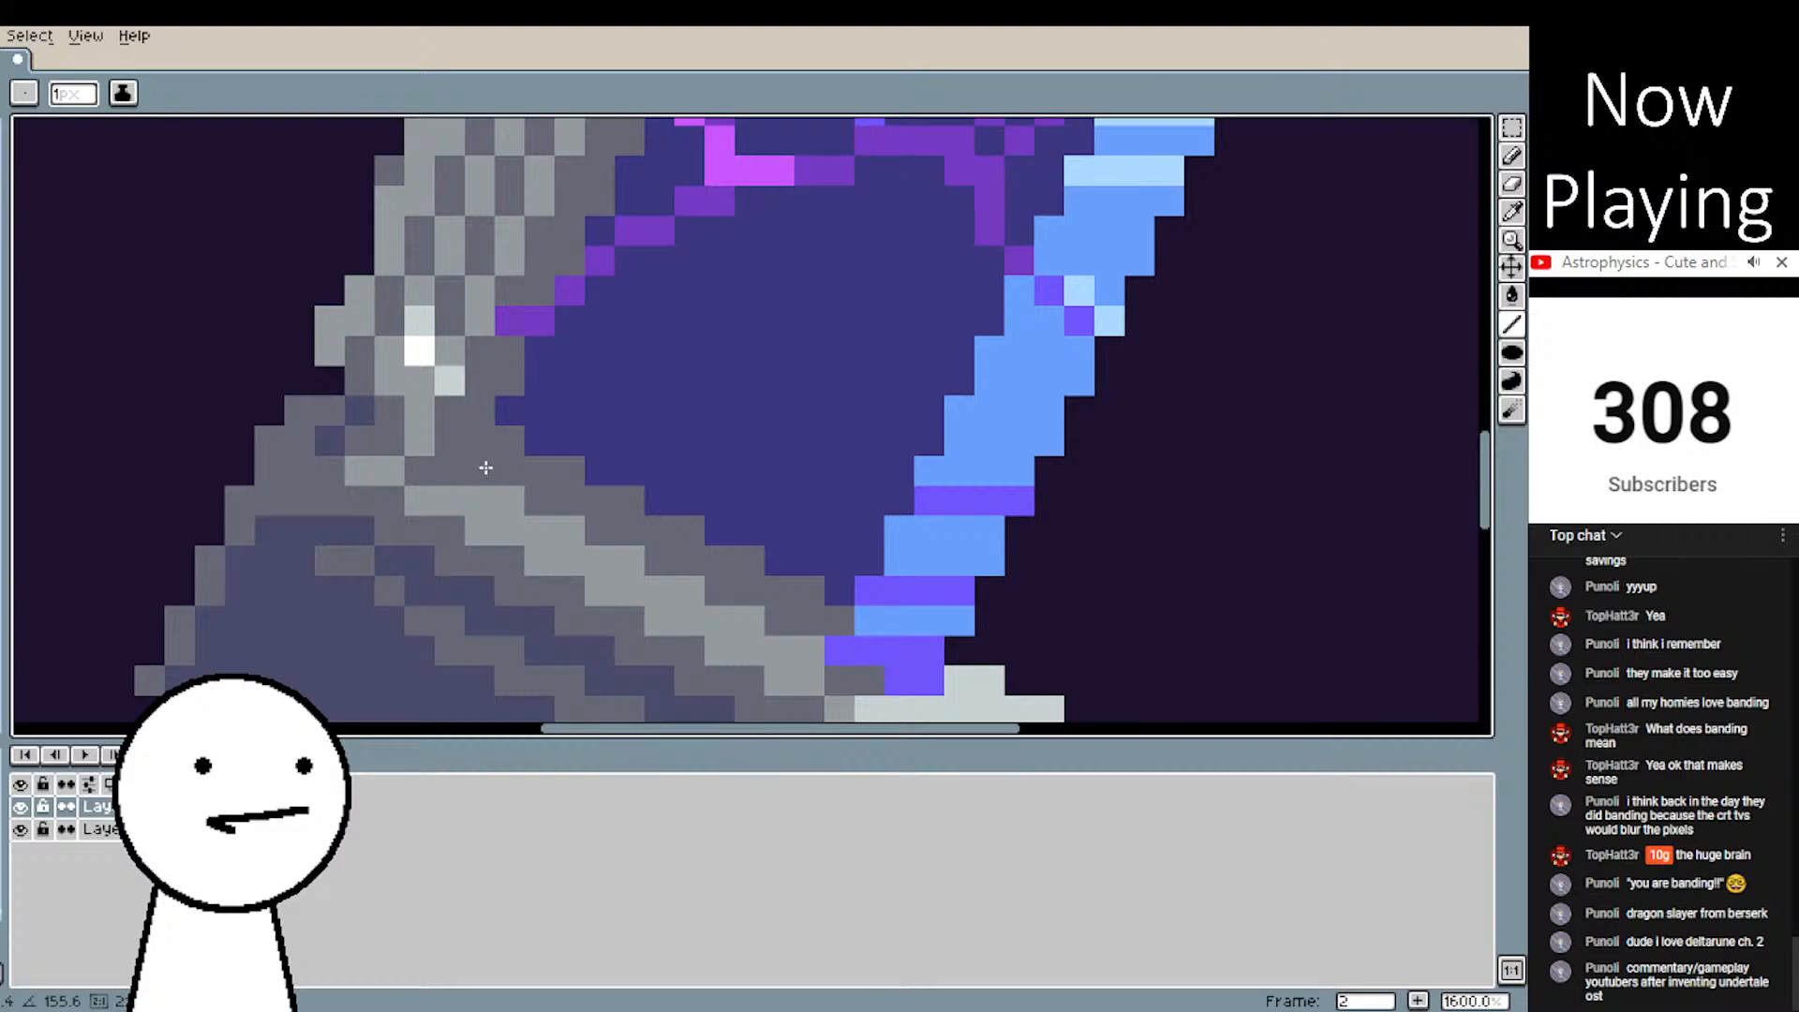
scroll(485, 467, down, 6)
scroll(1288, 494, down, 1)
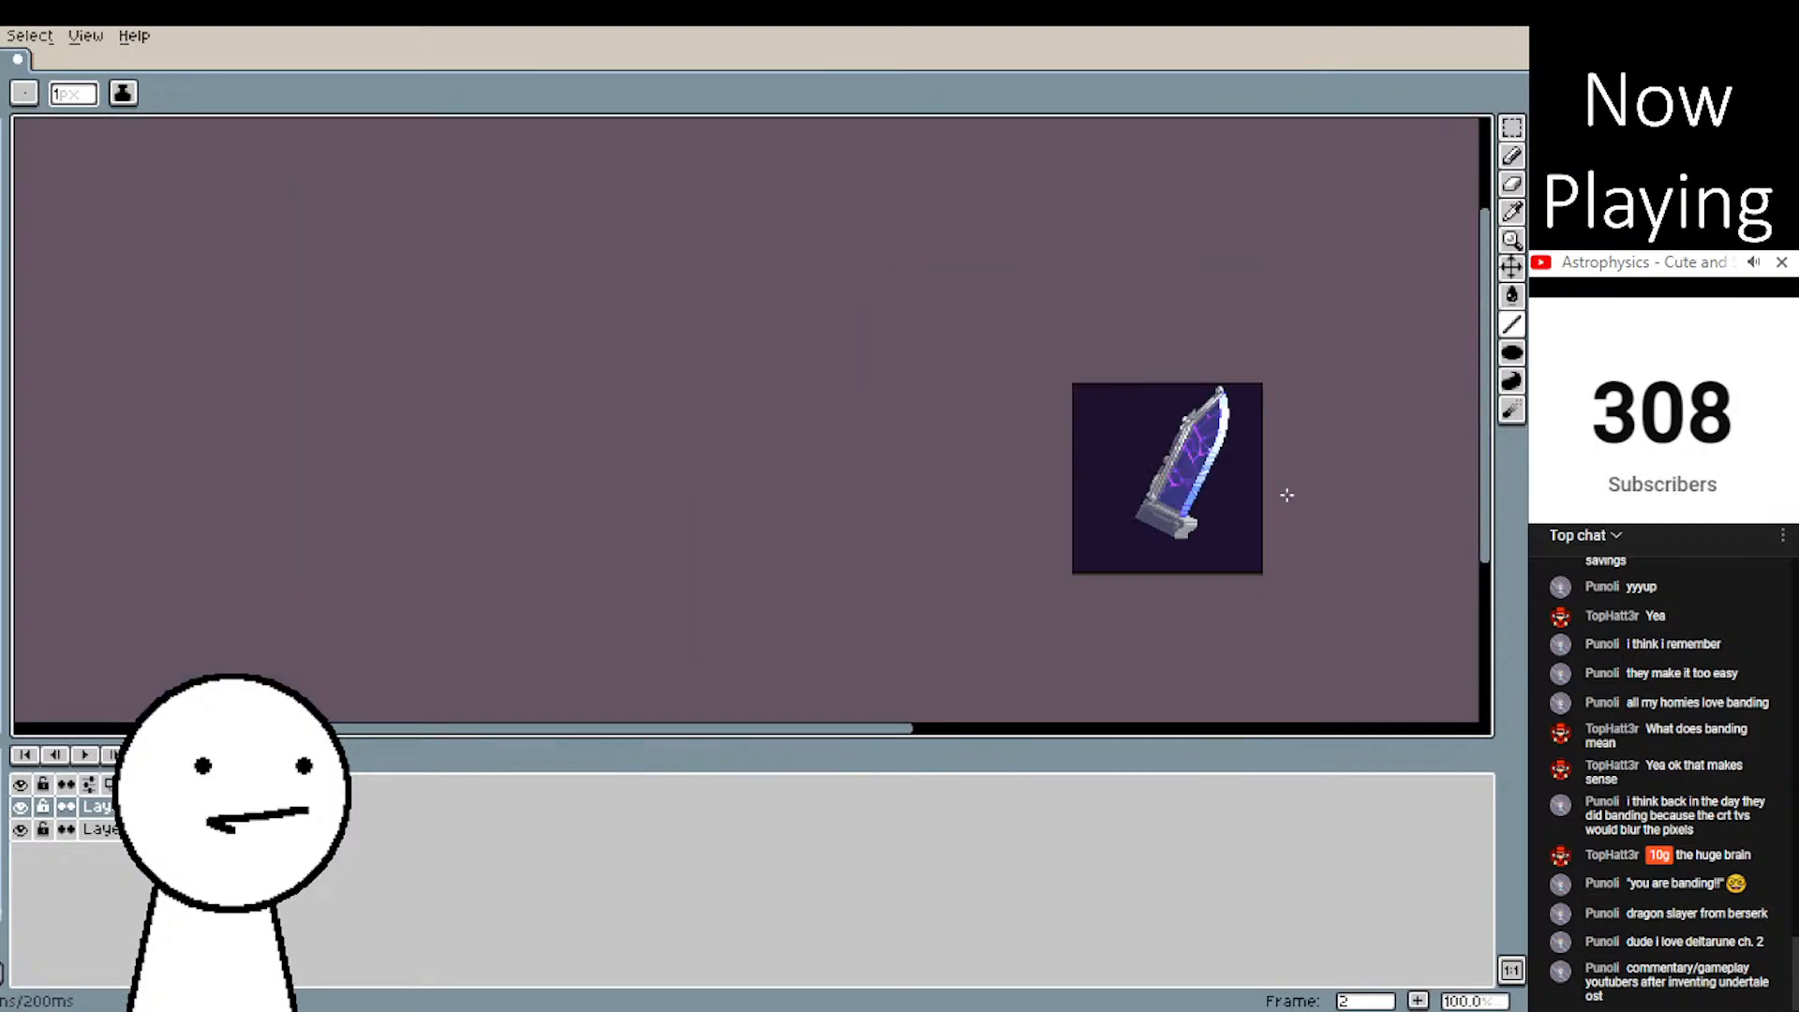
scroll(1091, 489, up, 4)
scroll(1093, 546, up, 3)
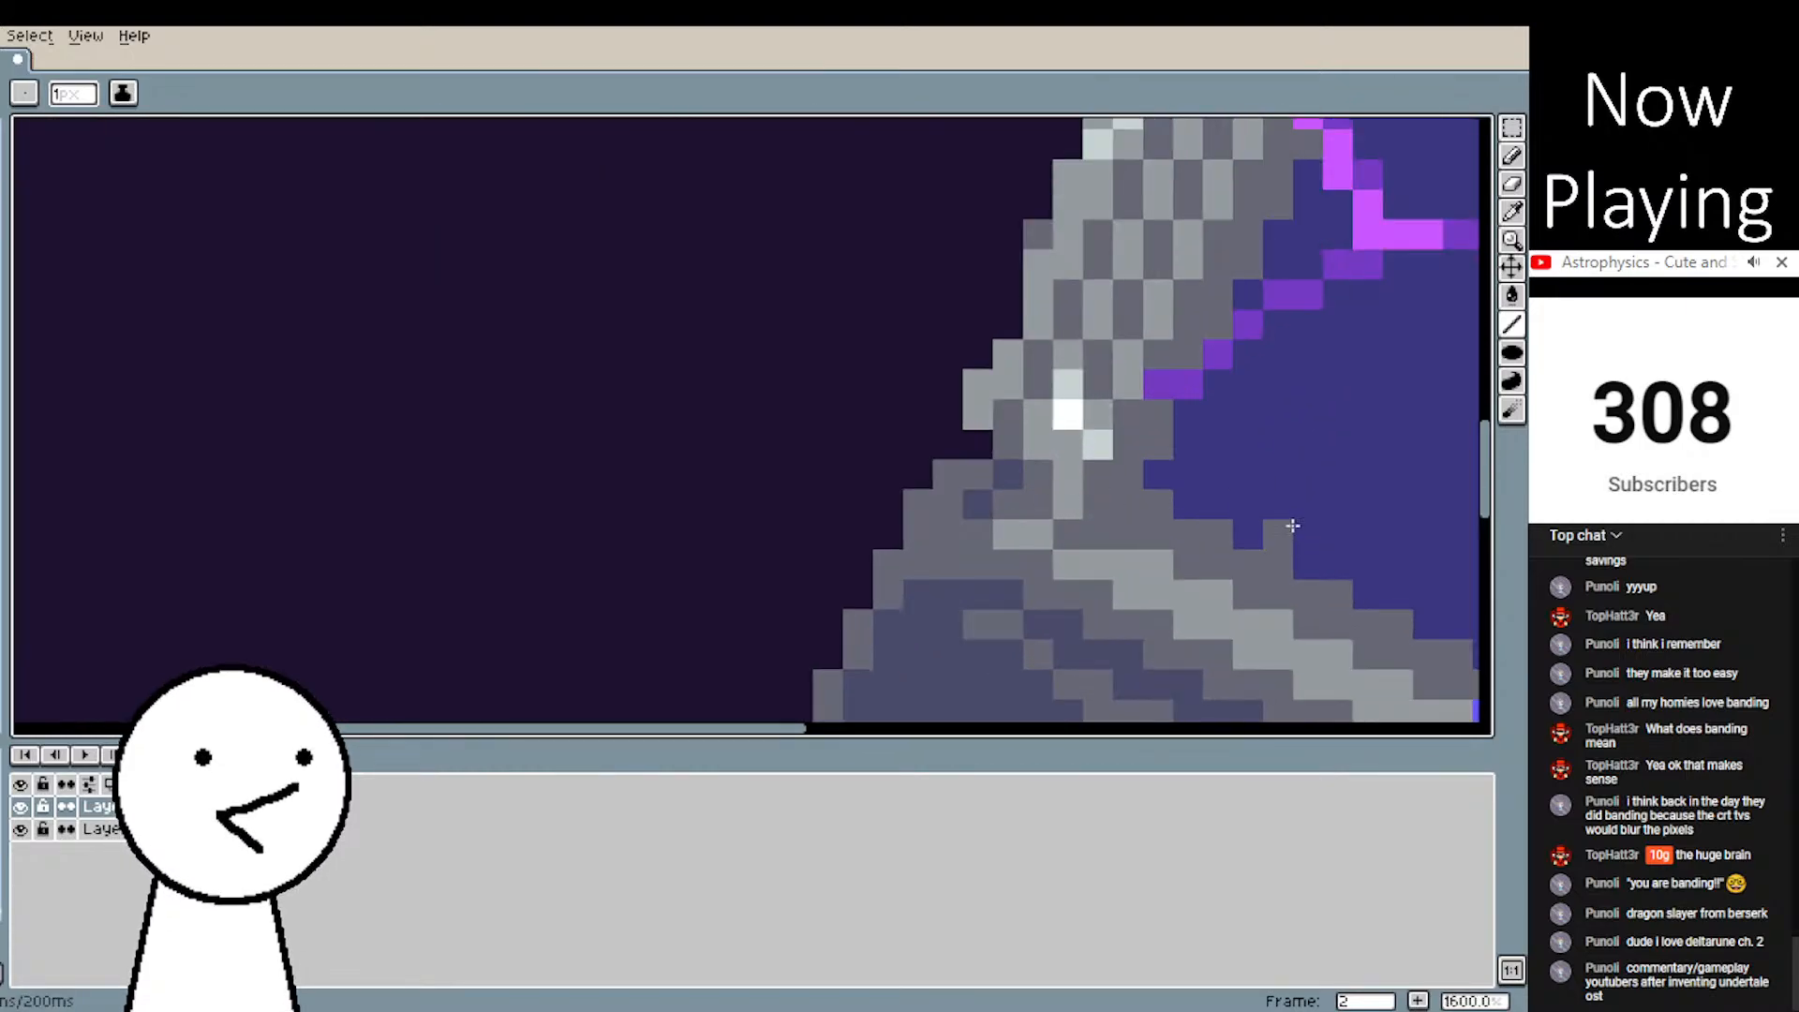
- Sample the trim's light grey and fill the dark gap at the trim's corner below the white highlight
click(1512, 213)
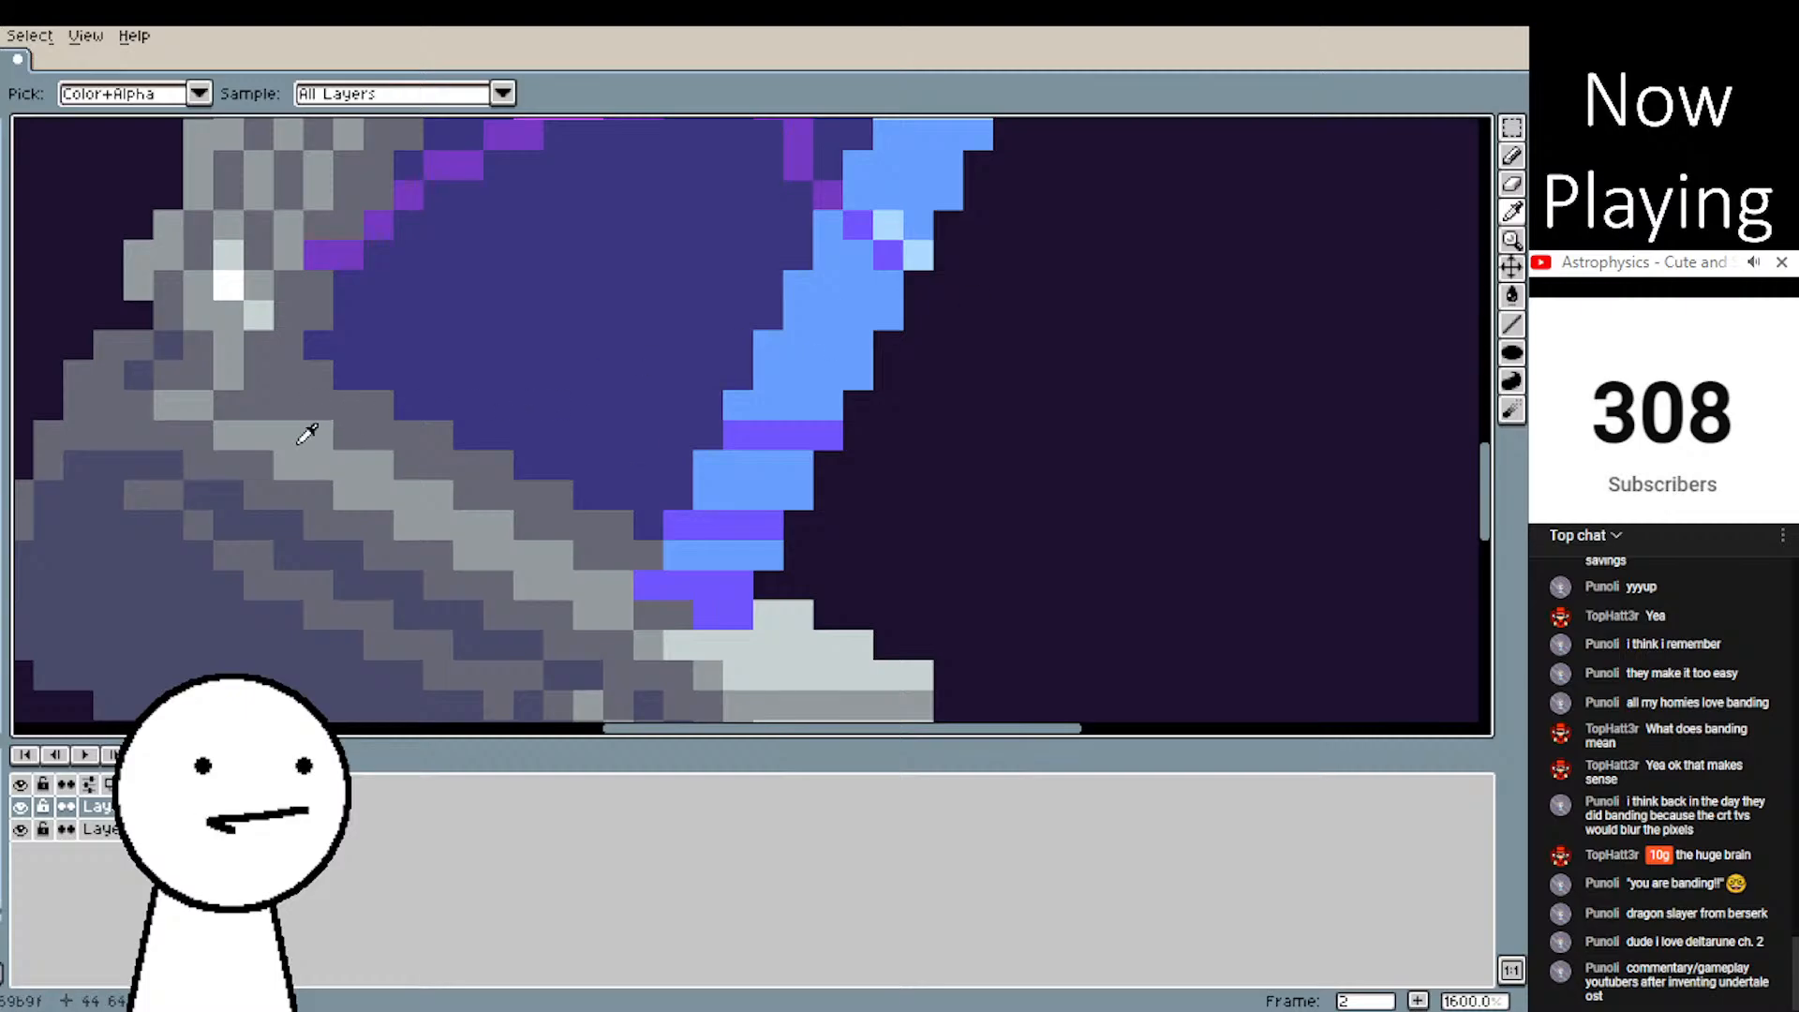
click(1512, 325)
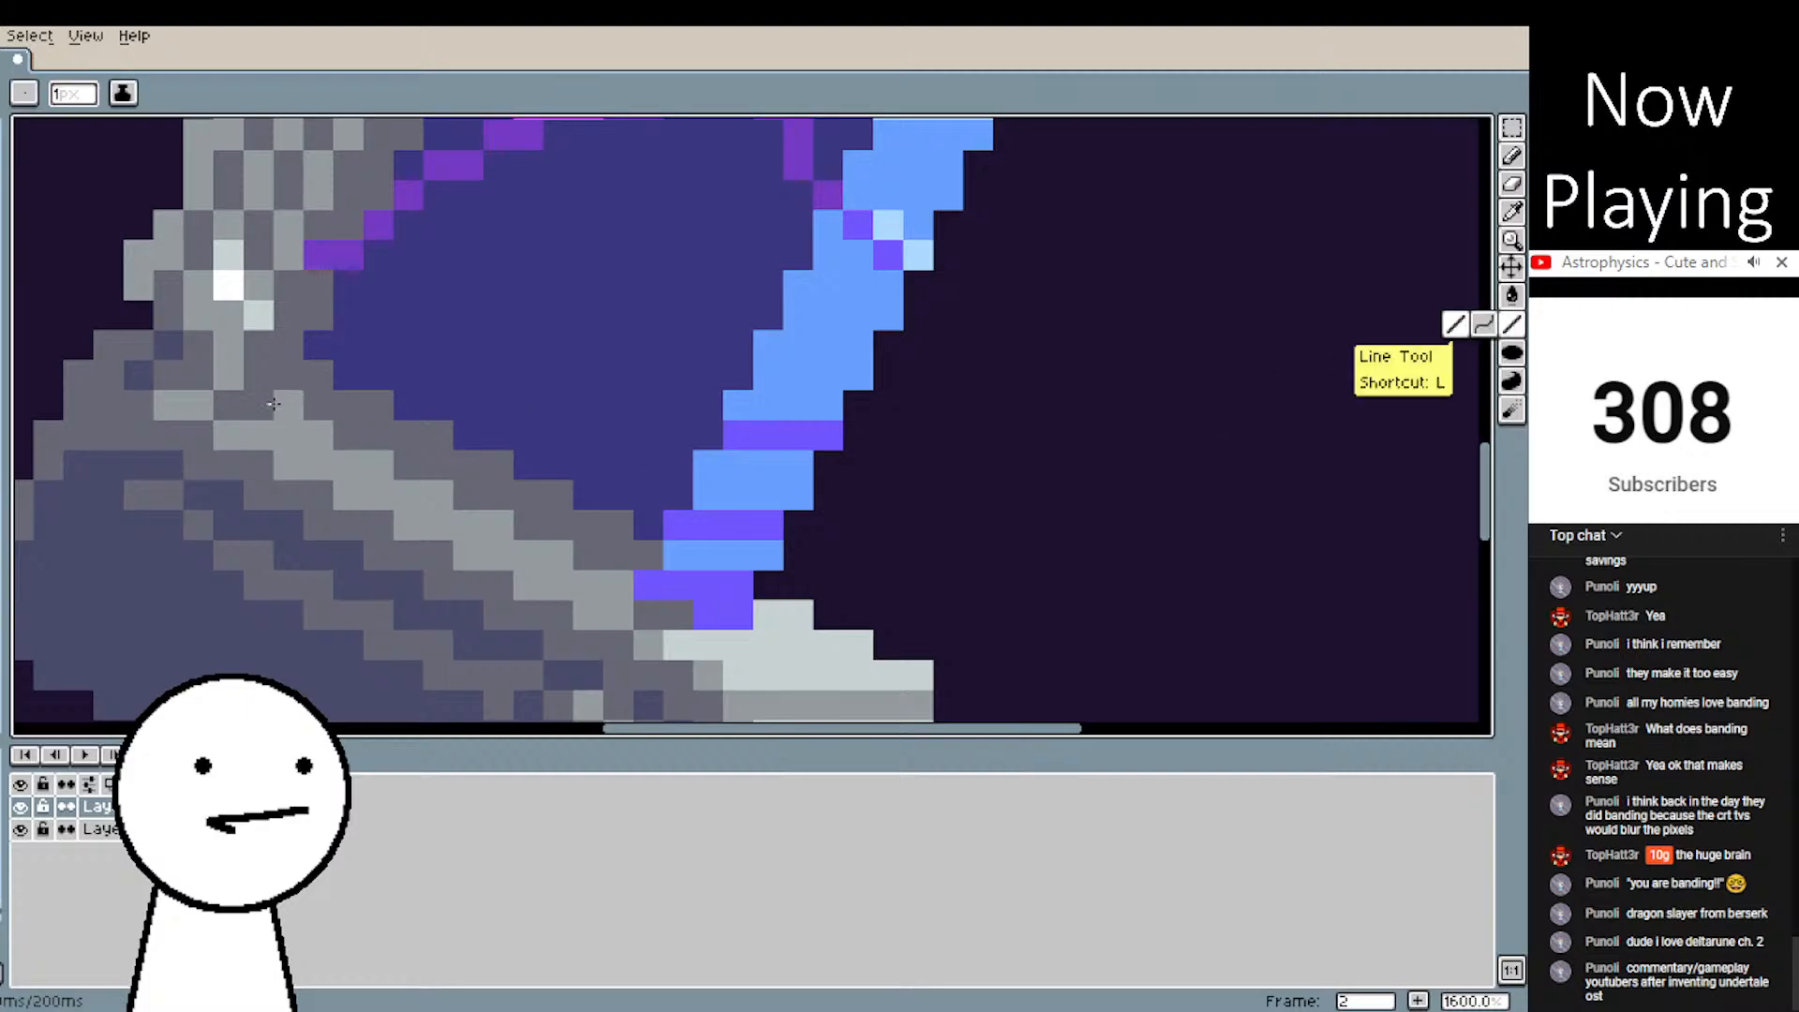
scroll(806, 469, down, 5)
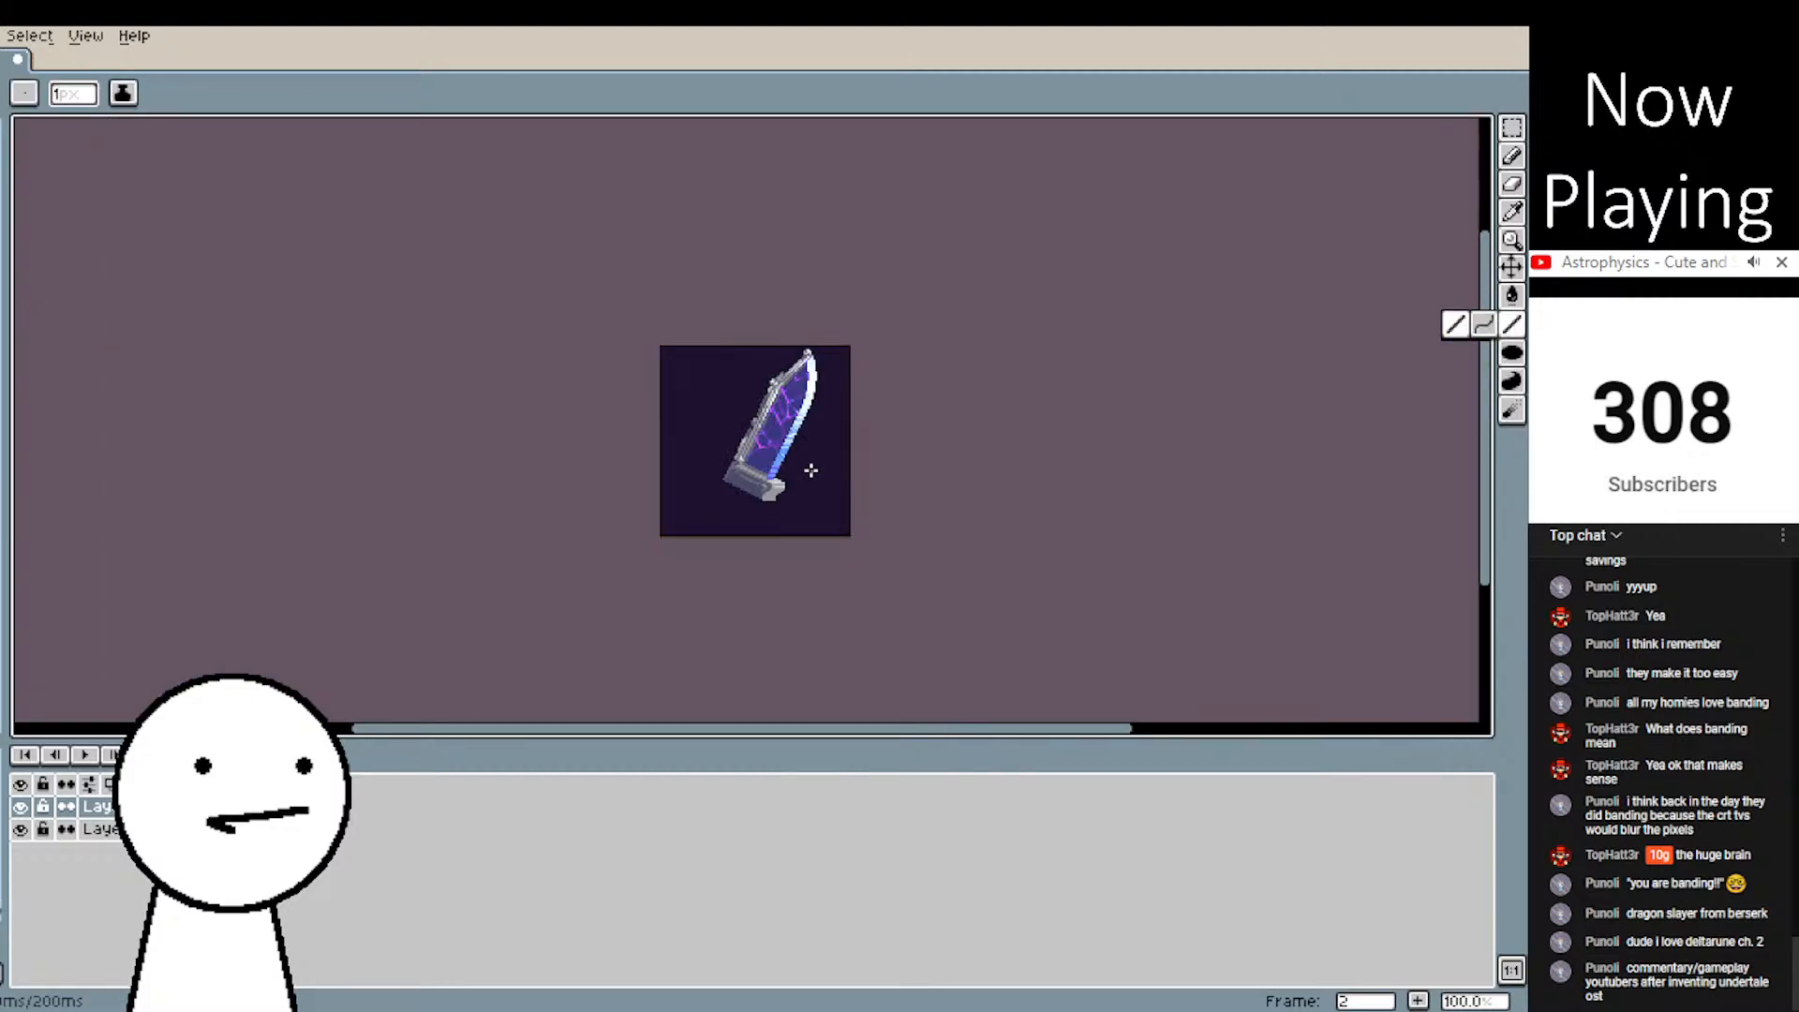
scroll(797, 466, up, 3)
scroll(787, 462, down, 2)
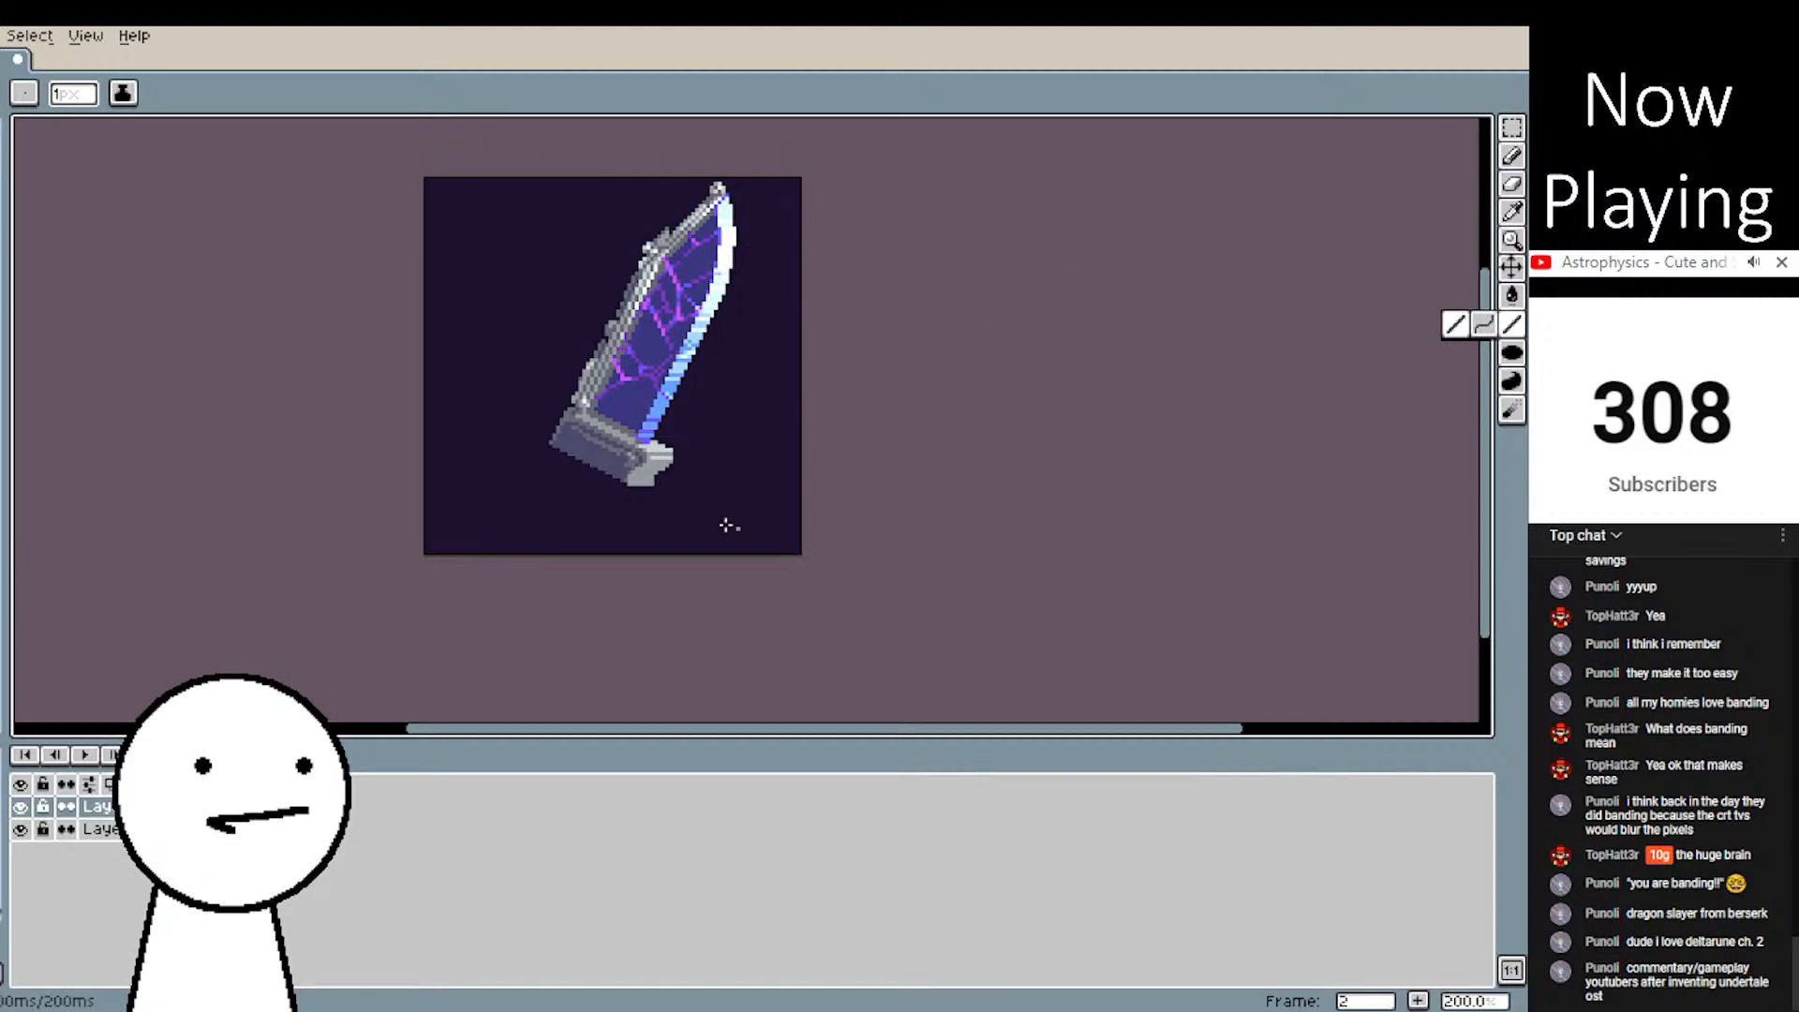
scroll(755, 534, up, 5)
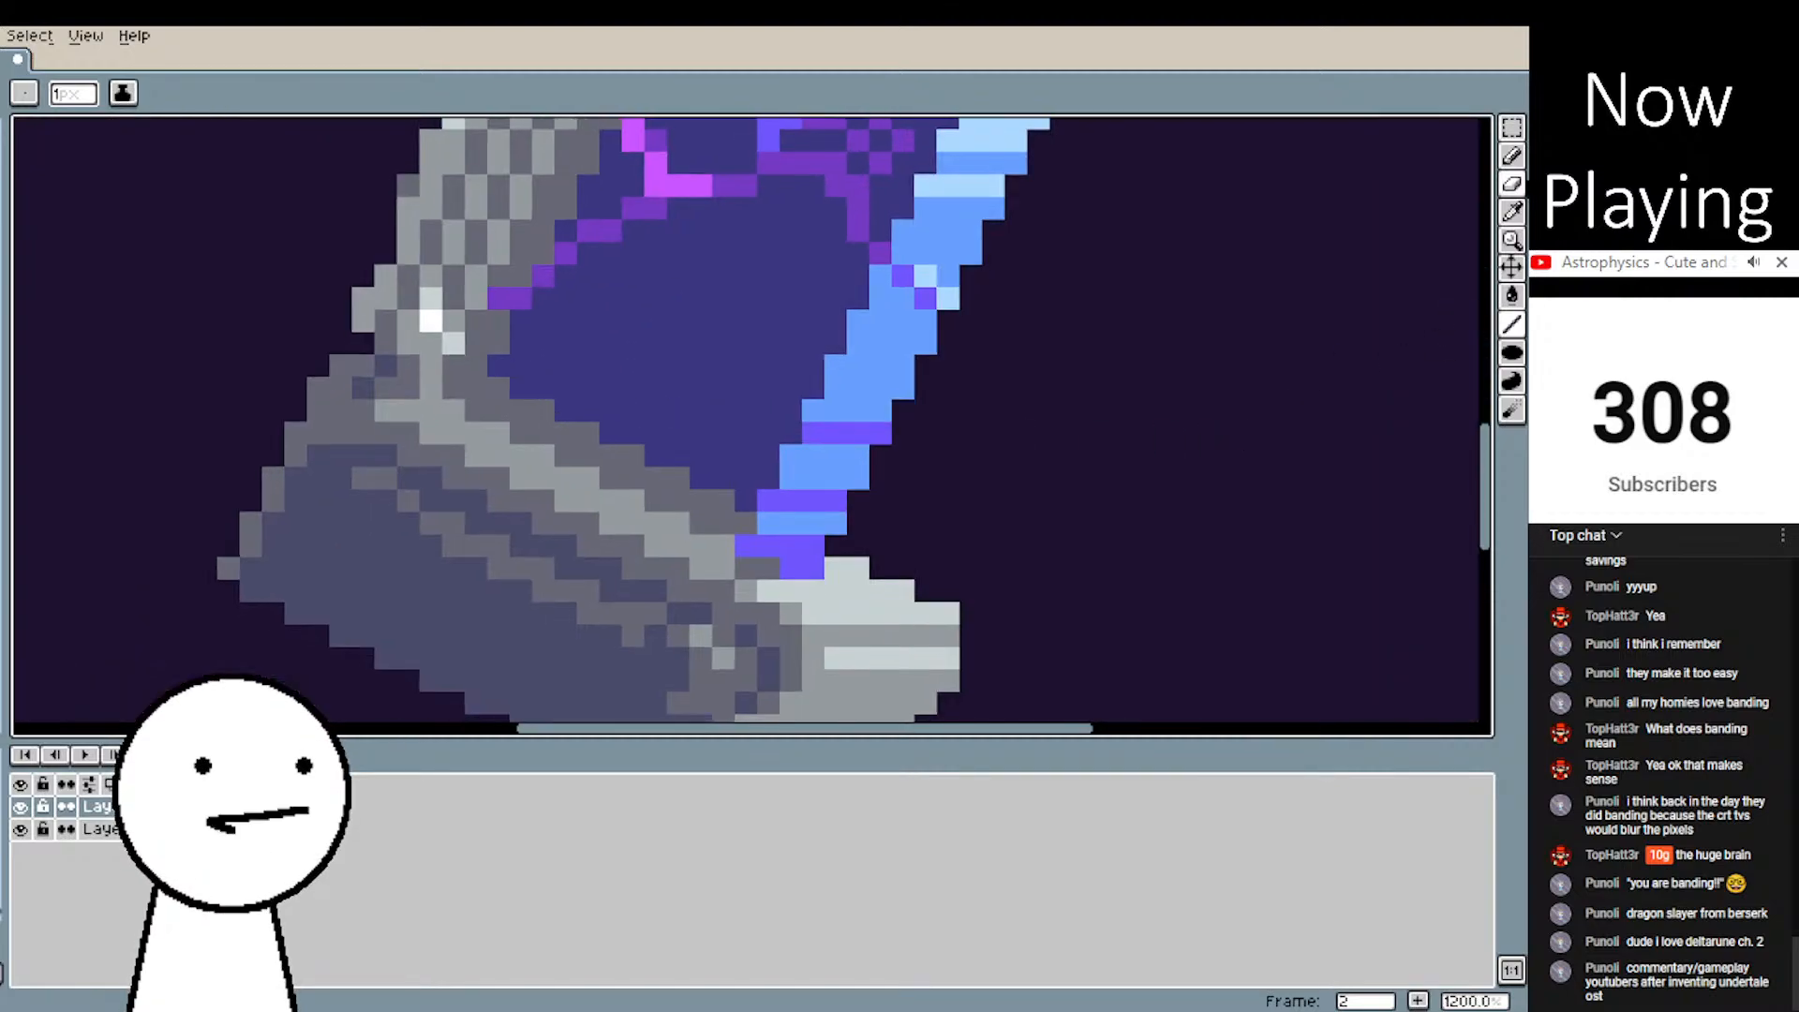
- Sample the pale grey and draw a stepped highlight of two-pixel segments along the middle of the light-grey trim
click(1512, 212)
drag(728, 418, 1061, 521)
scroll(1067, 514, up, 4)
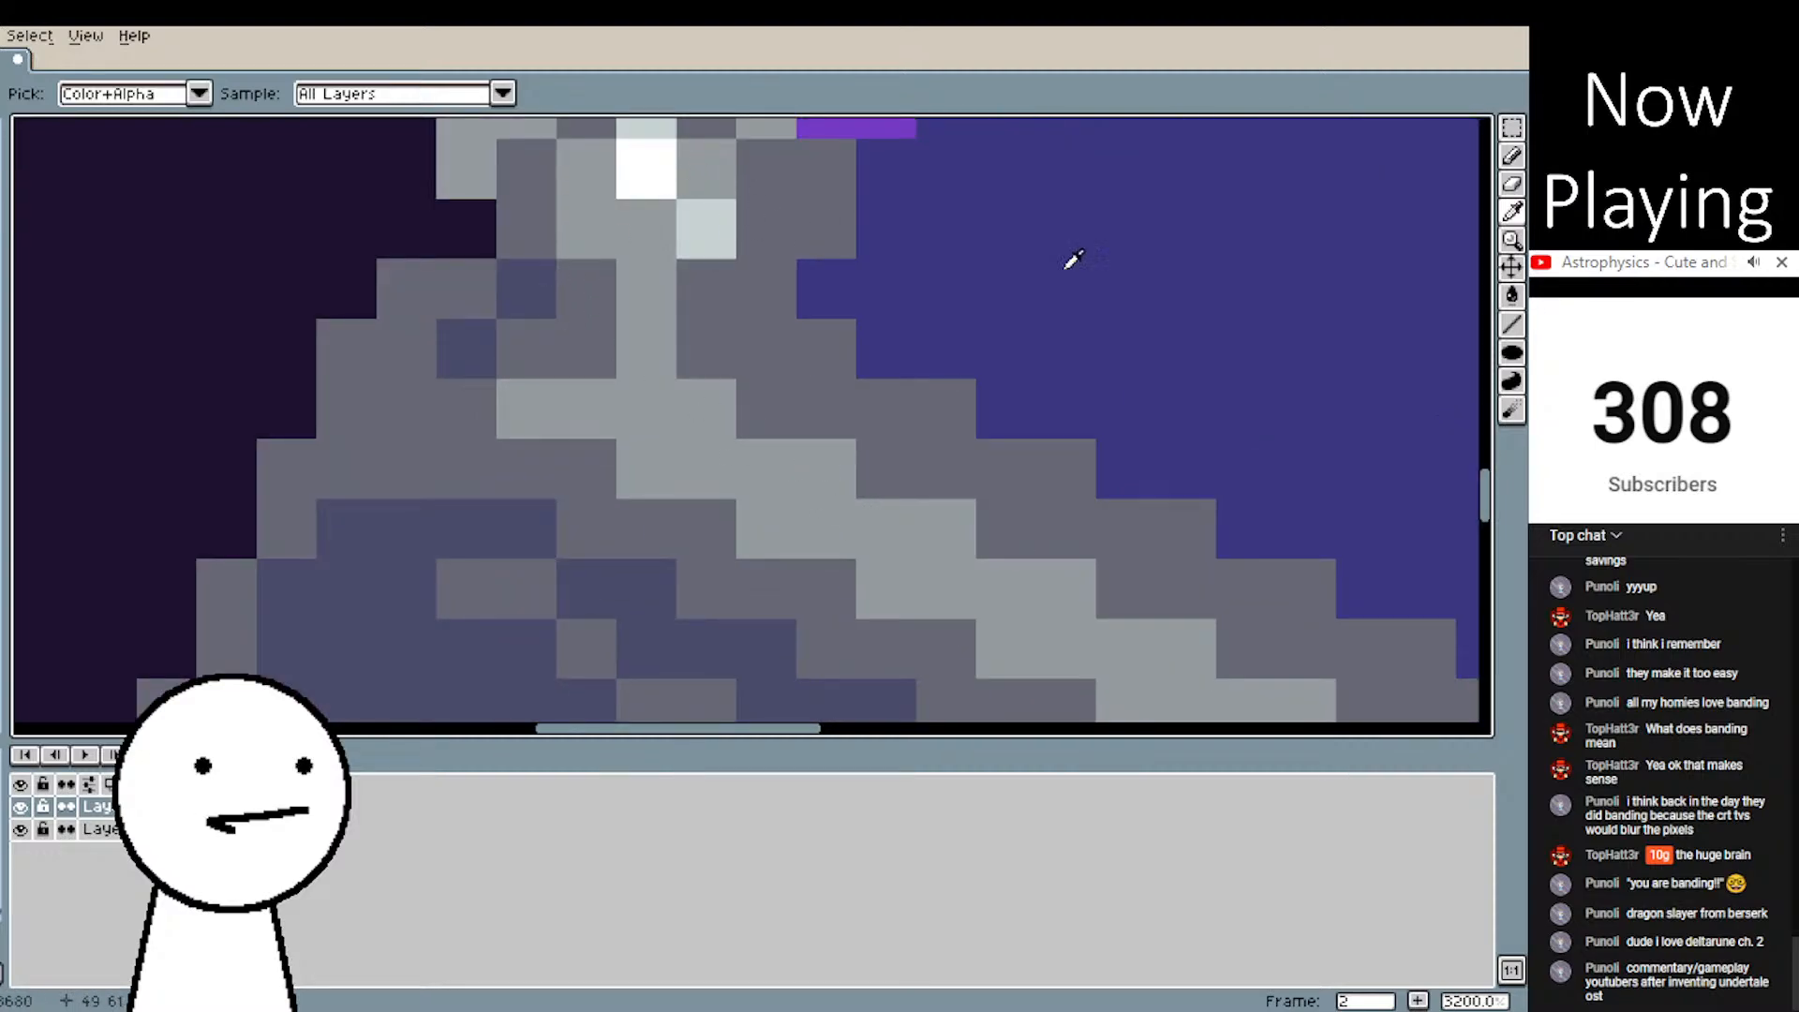
click(1512, 352)
scroll(1003, 468, down, 1)
mouse_move(541, 442)
mouse_down()
mouse_move(574, 431)
mouse_move(631, 474)
mouse_move(727, 487)
mouse_move(780, 517)
mouse_up()
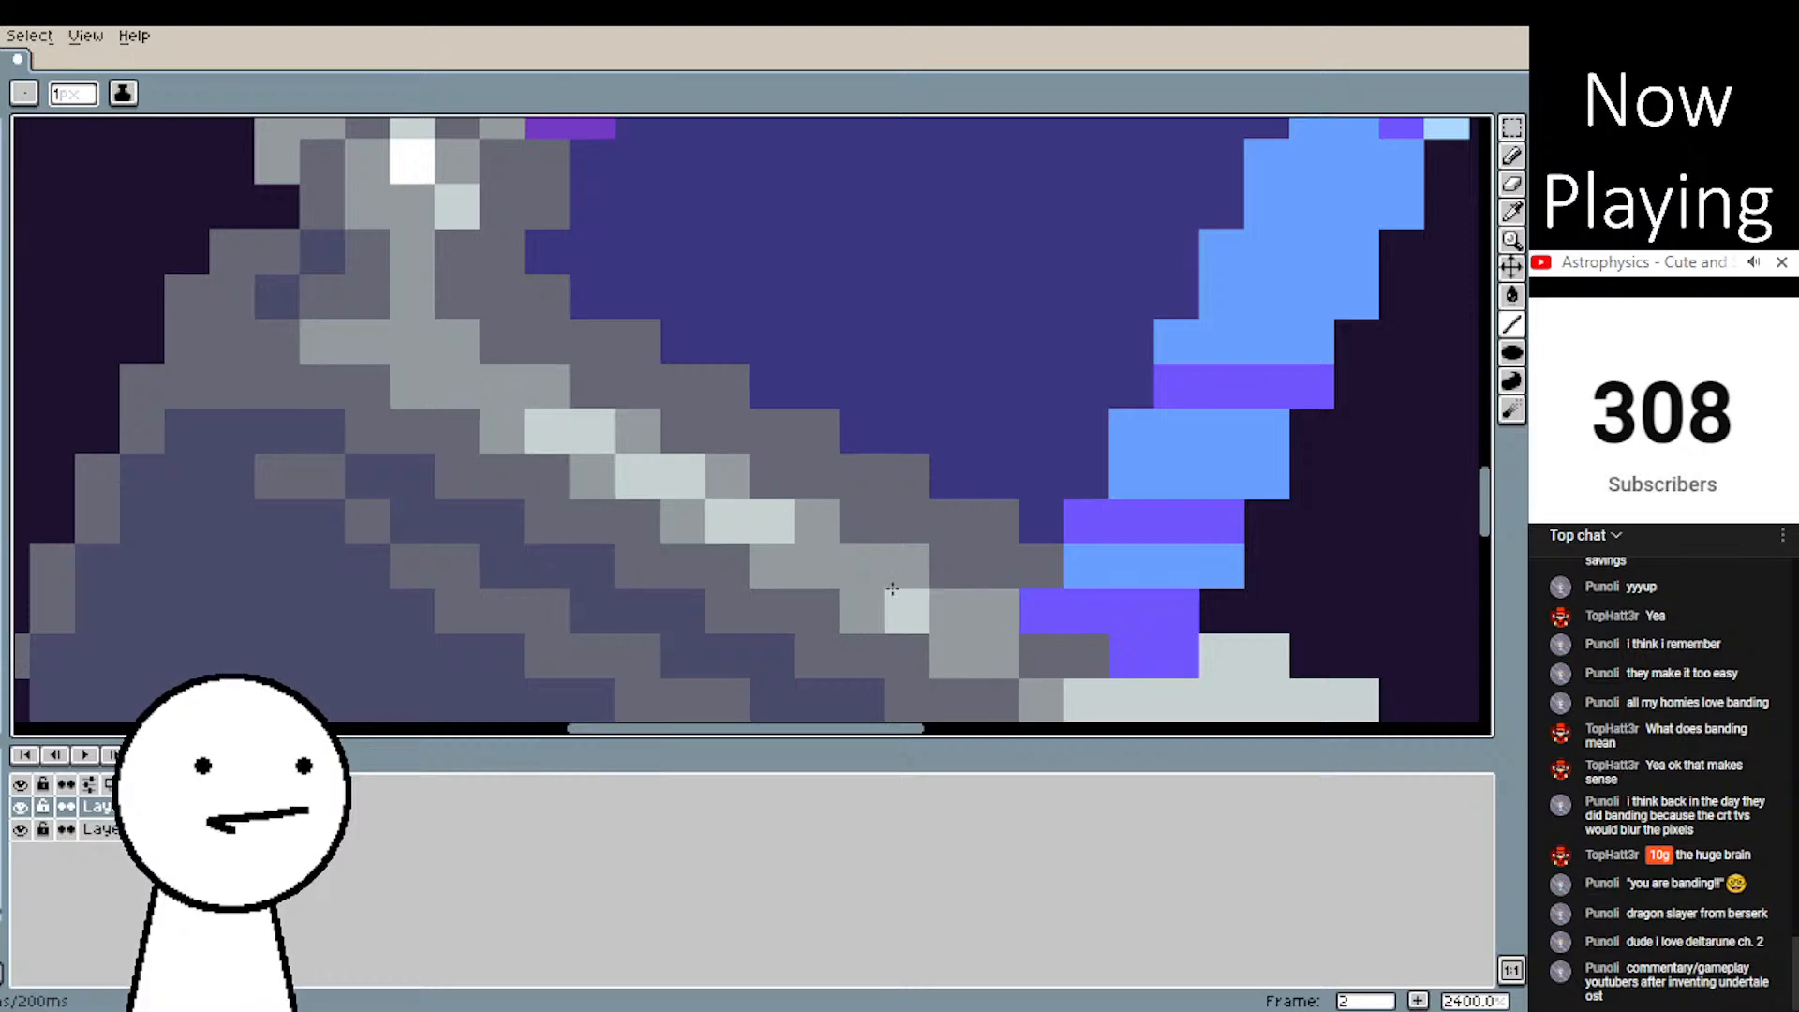
scroll(815, 562, down, 8)
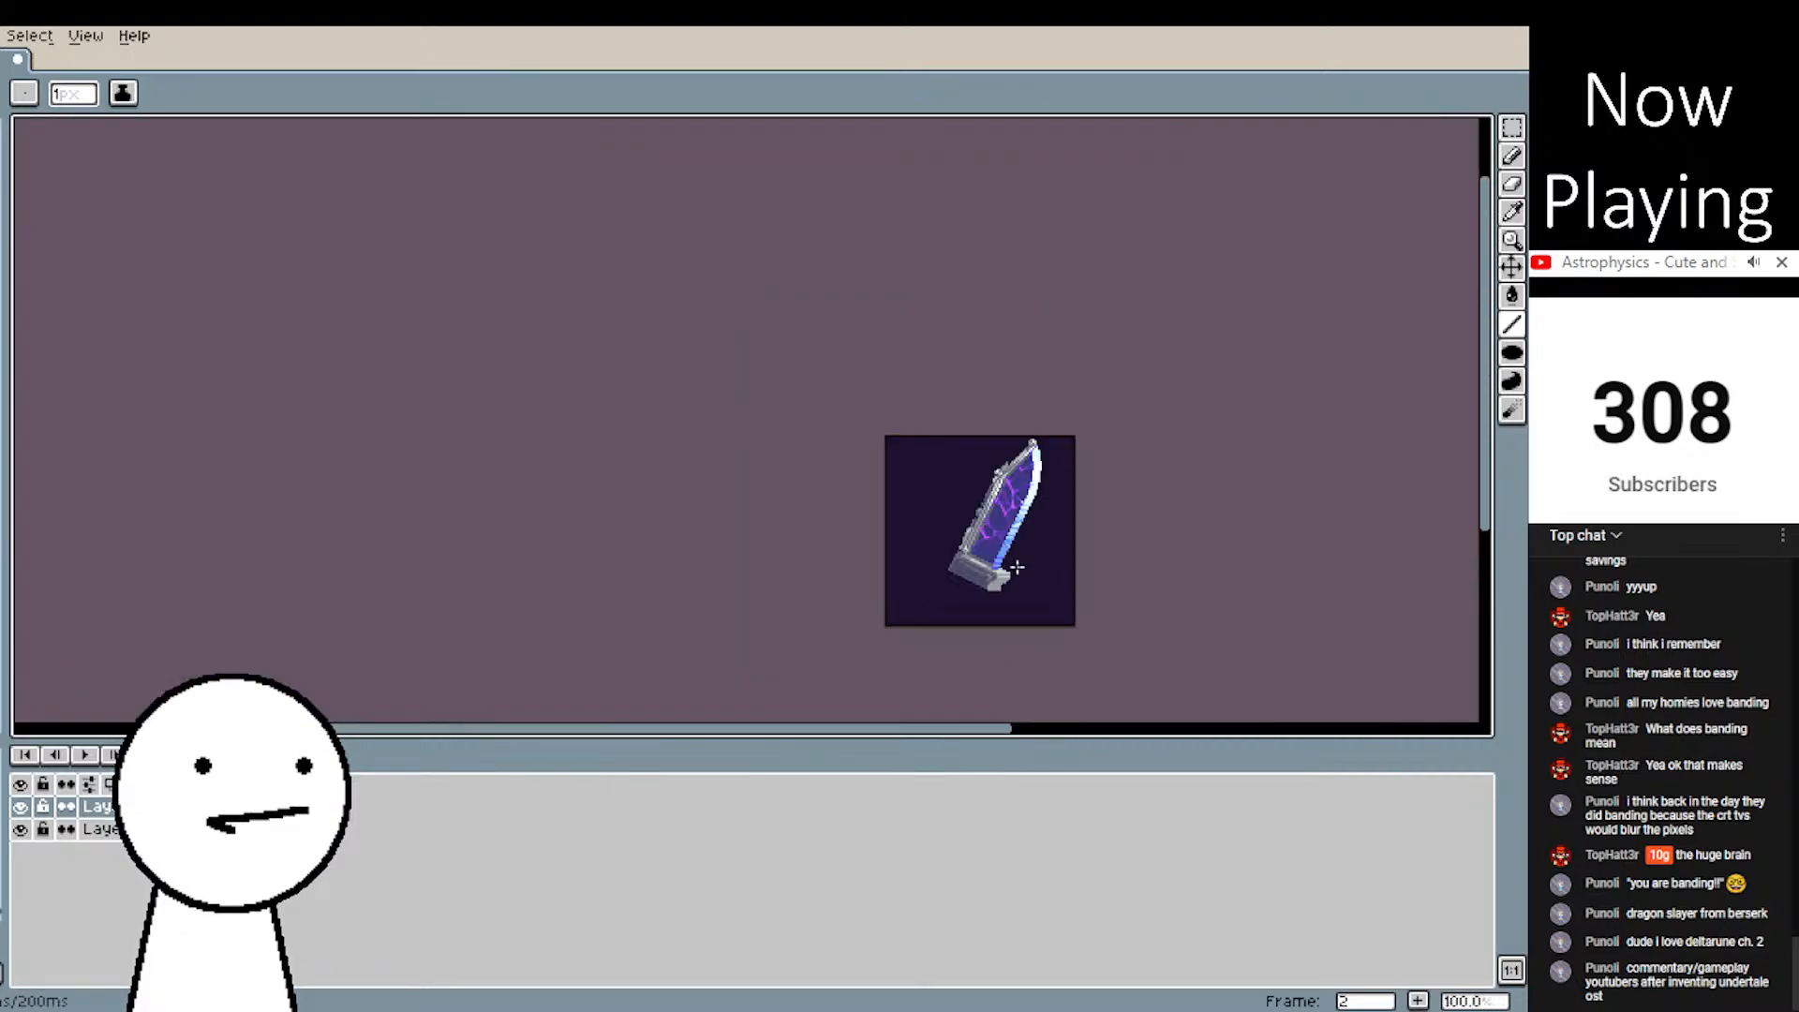
scroll(1056, 593, up, 10)
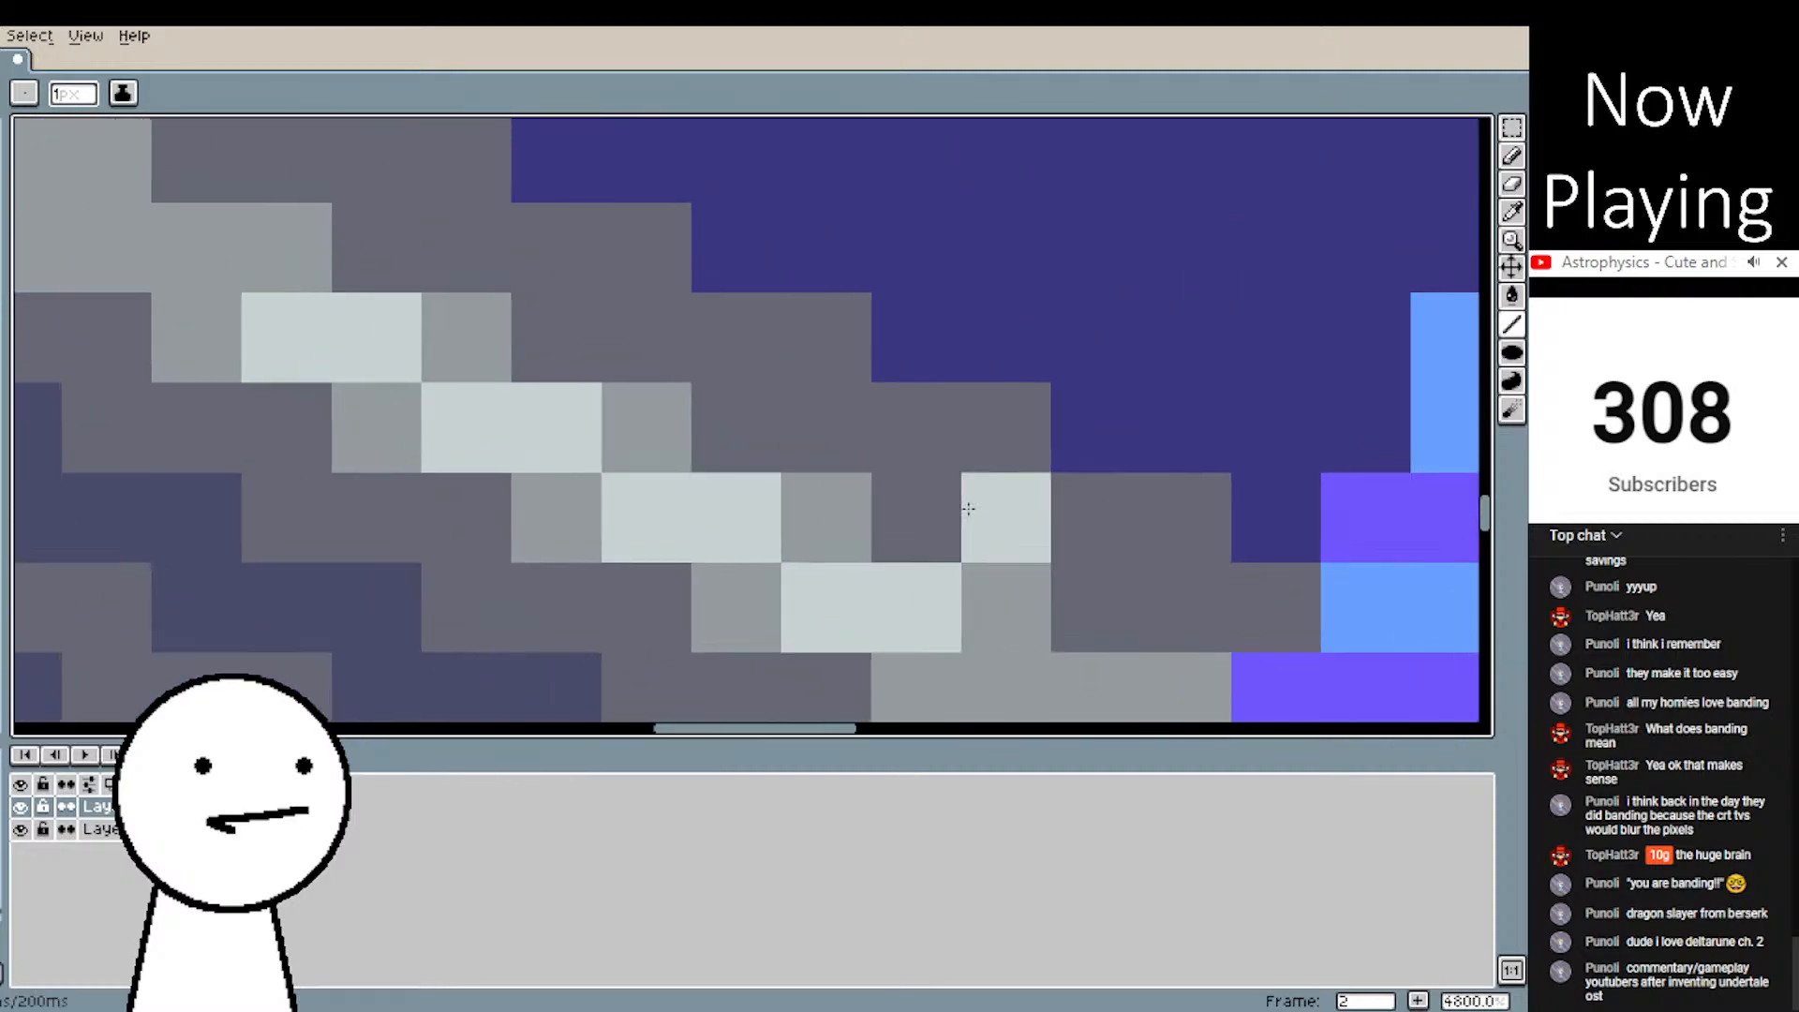
- Try further pale-grey strokes along the stepped highlight on the trim
drag(473, 389, 919, 605)
mouse_move(619, 474)
mouse_down()
mouse_move(450, 390)
mouse_move(379, 385)
mouse_up()
scroll(869, 410, down, 5)
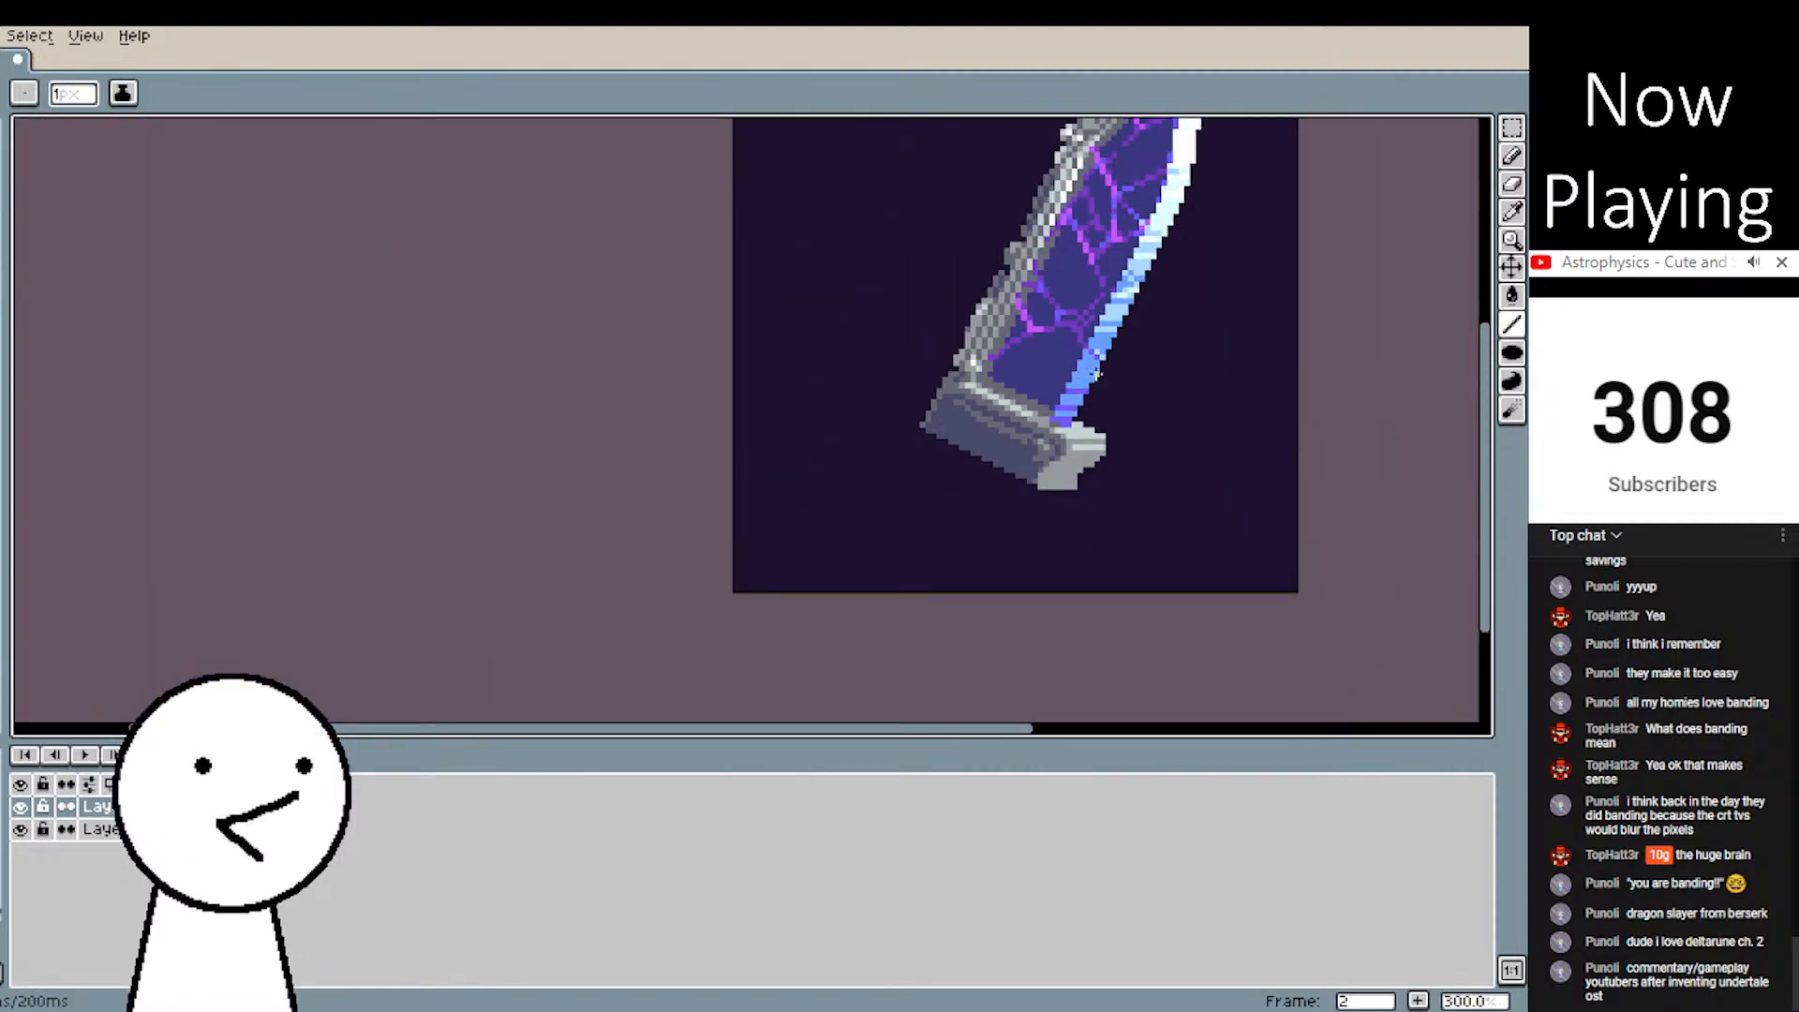
drag(1250, 401, 1176, 417)
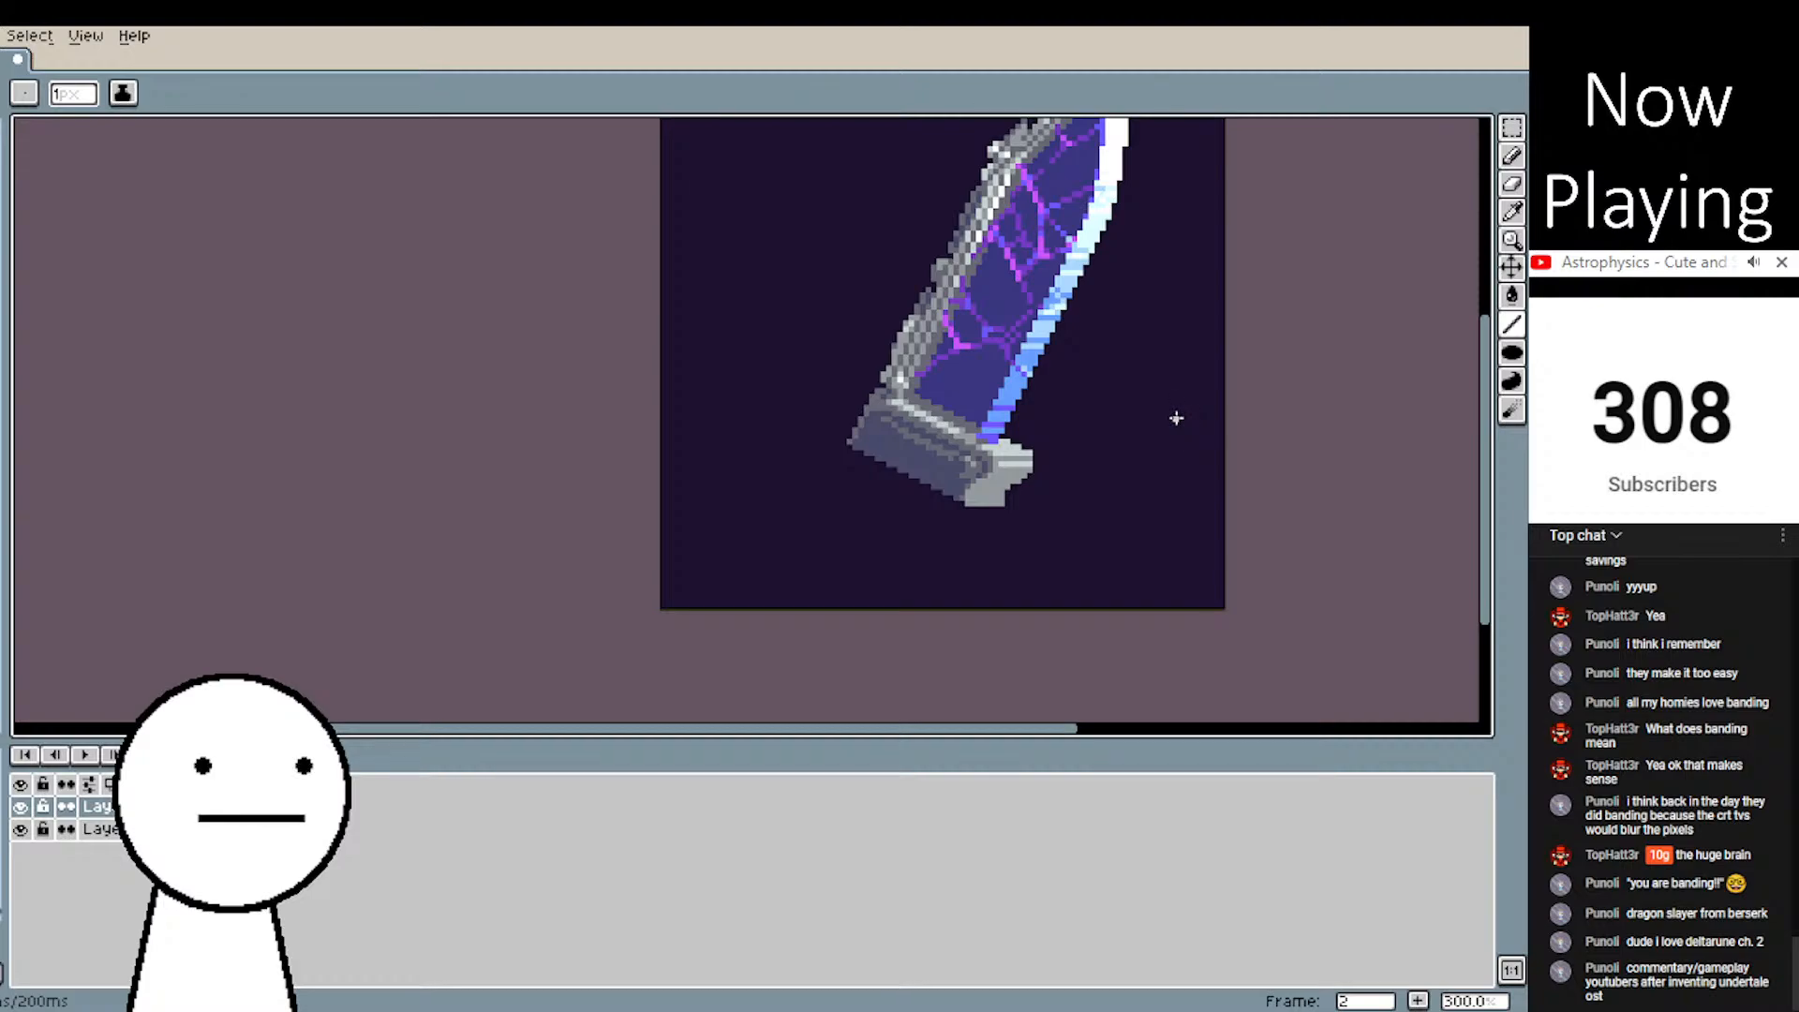
scroll(1029, 508, up, 4)
- Undo the last highlight strokes and redraw the pale-grey stepped highlight one step nearer the blade's cutting edge
key(ctrl+z)
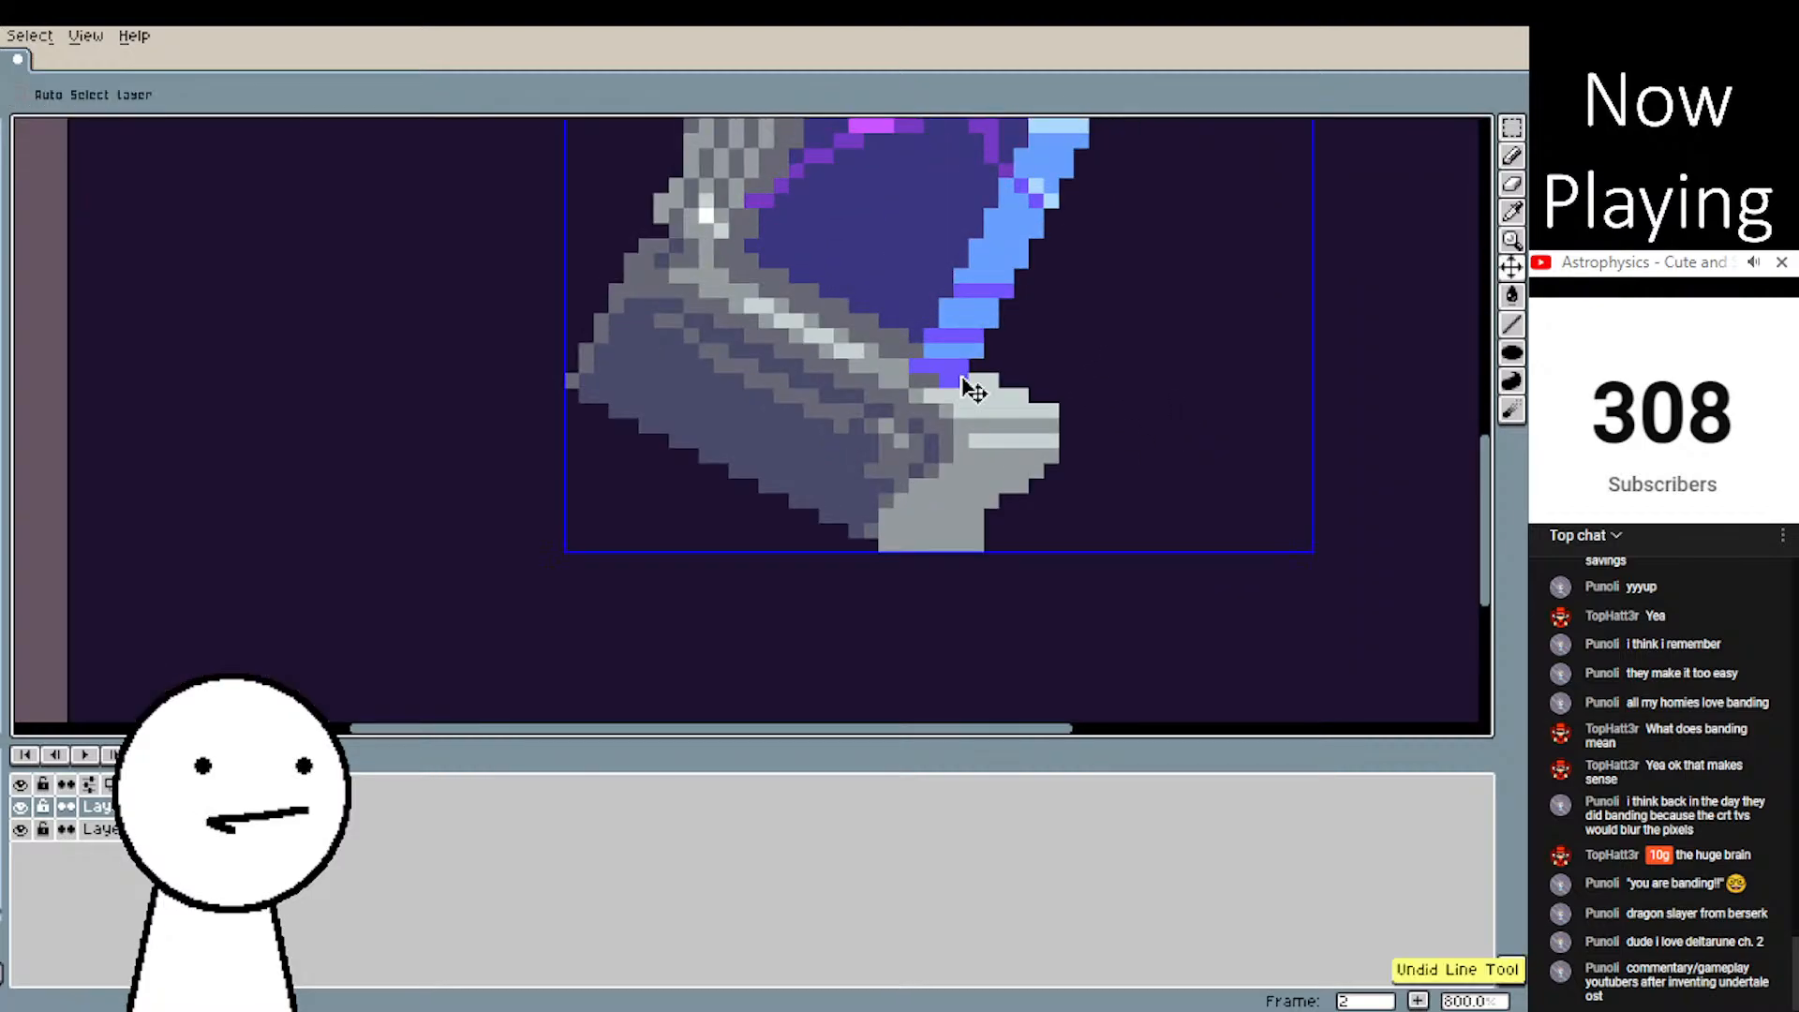
key(ctrl+z)
drag(811, 336, 902, 362)
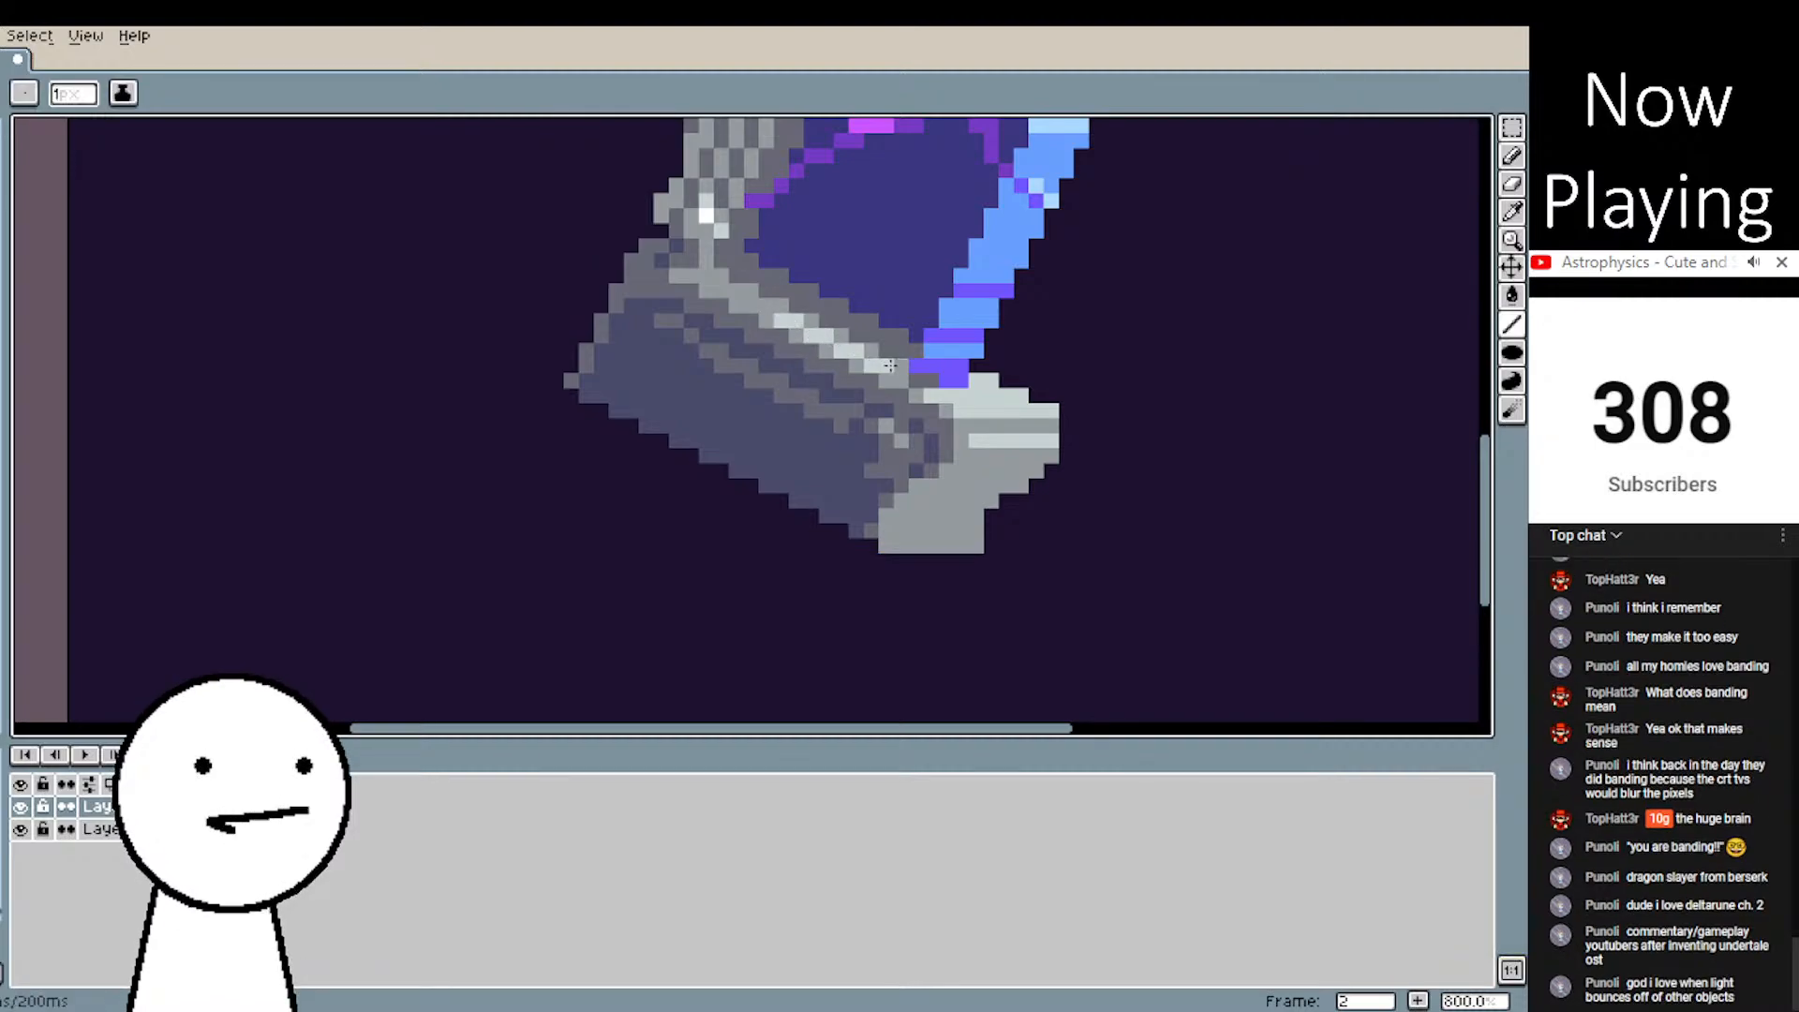
- Examine the guard trim's highlight and the whole blade at several zoom levels
scroll(1101, 413, down, 3)
scroll(1112, 406, up, 1)
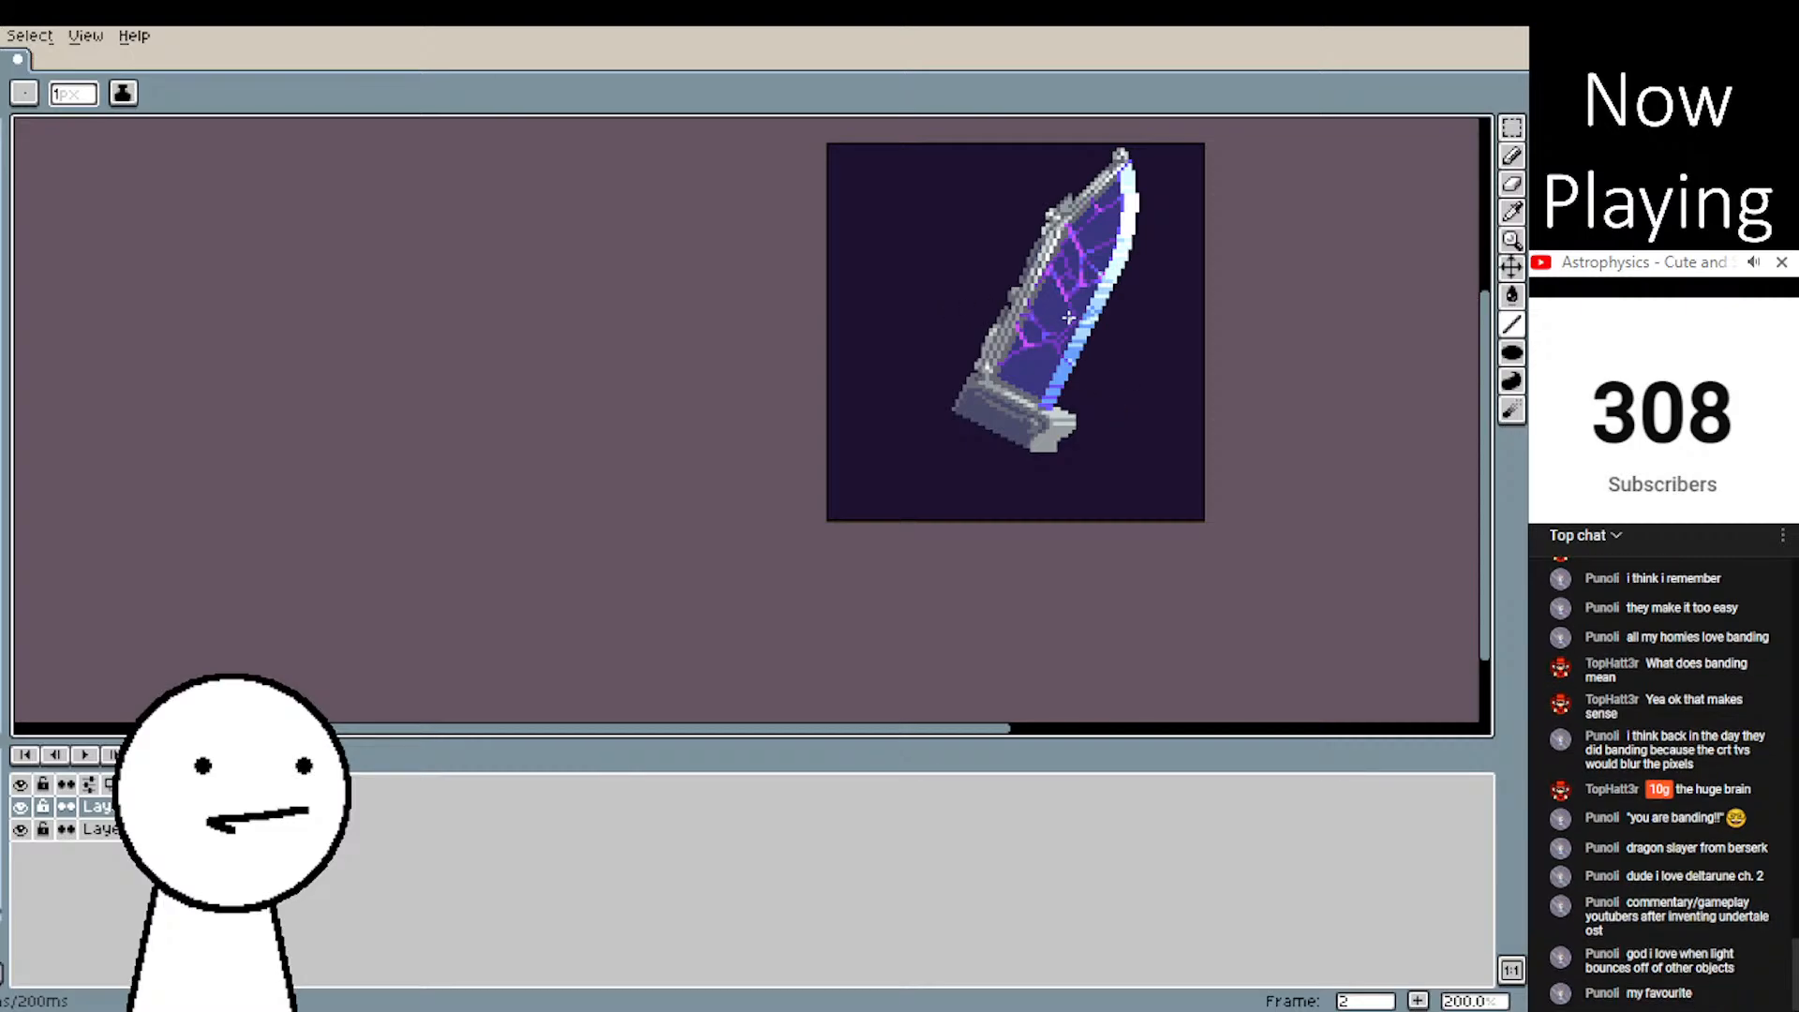
drag(1069, 319, 941, 409)
scroll(829, 391, up, 1)
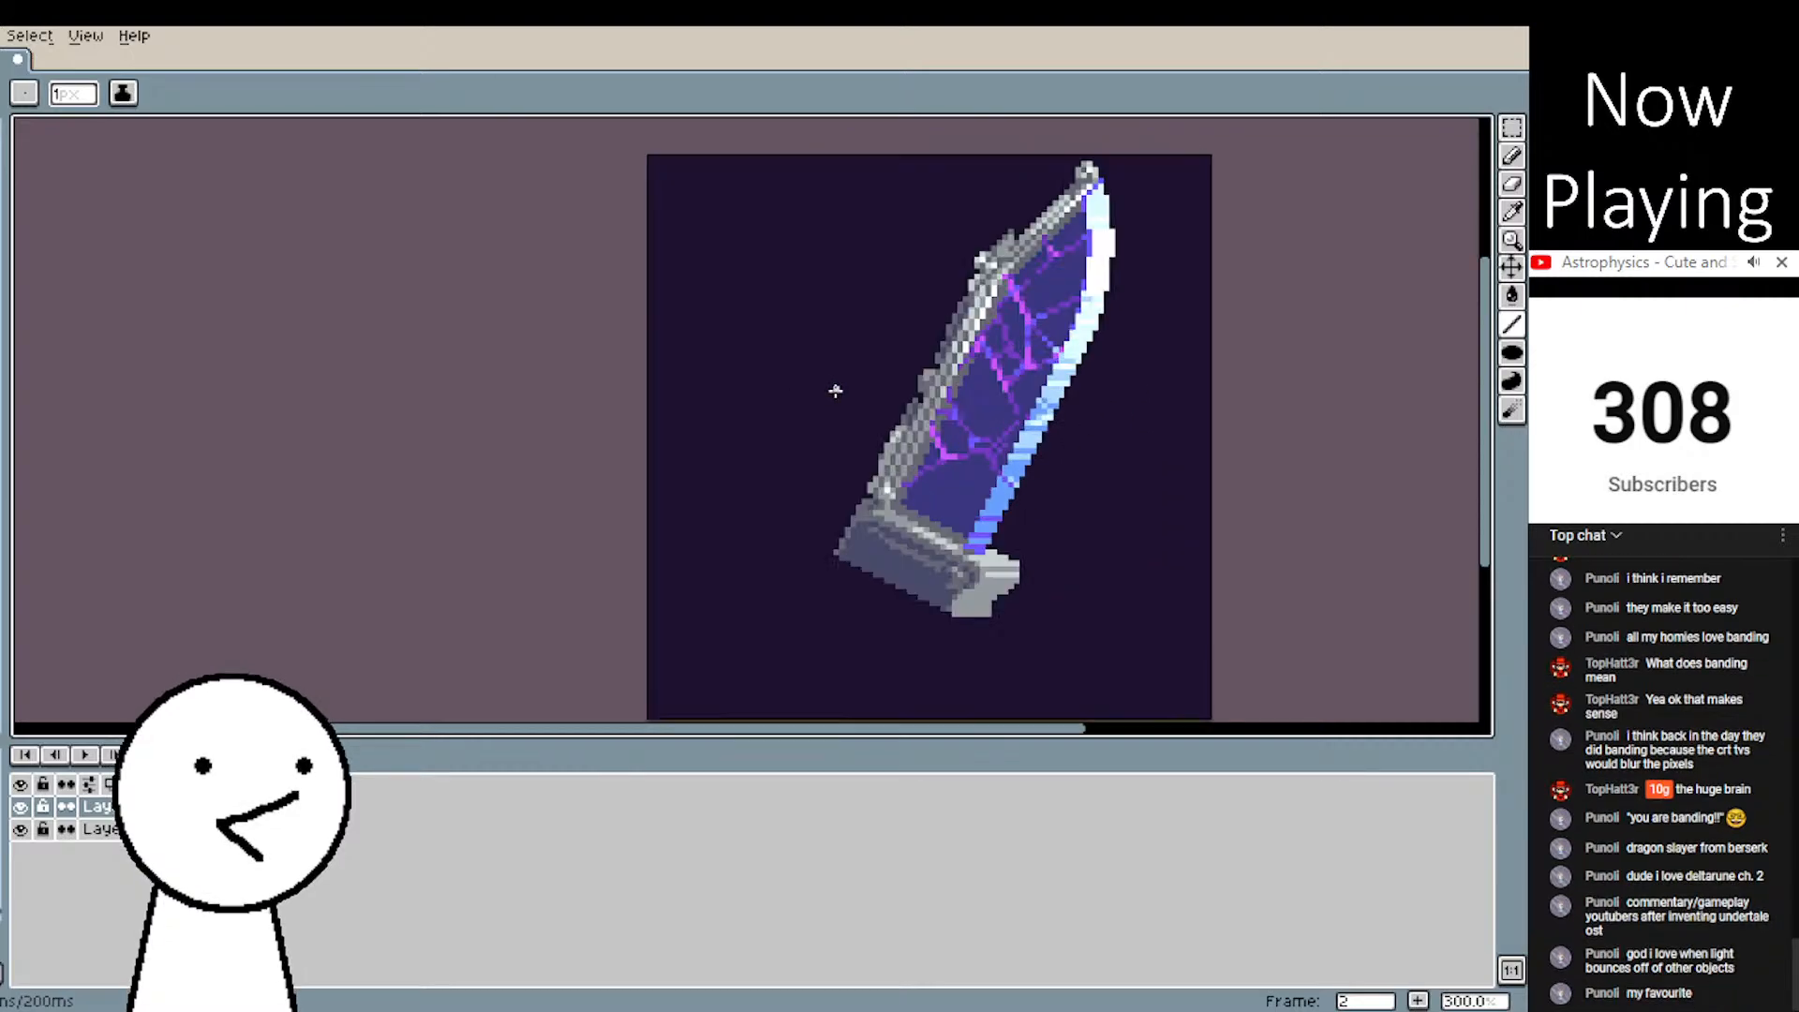
scroll(942, 439, up, 2)
scroll(1229, 418, up, 1)
drag(932, 256, 454, 272)
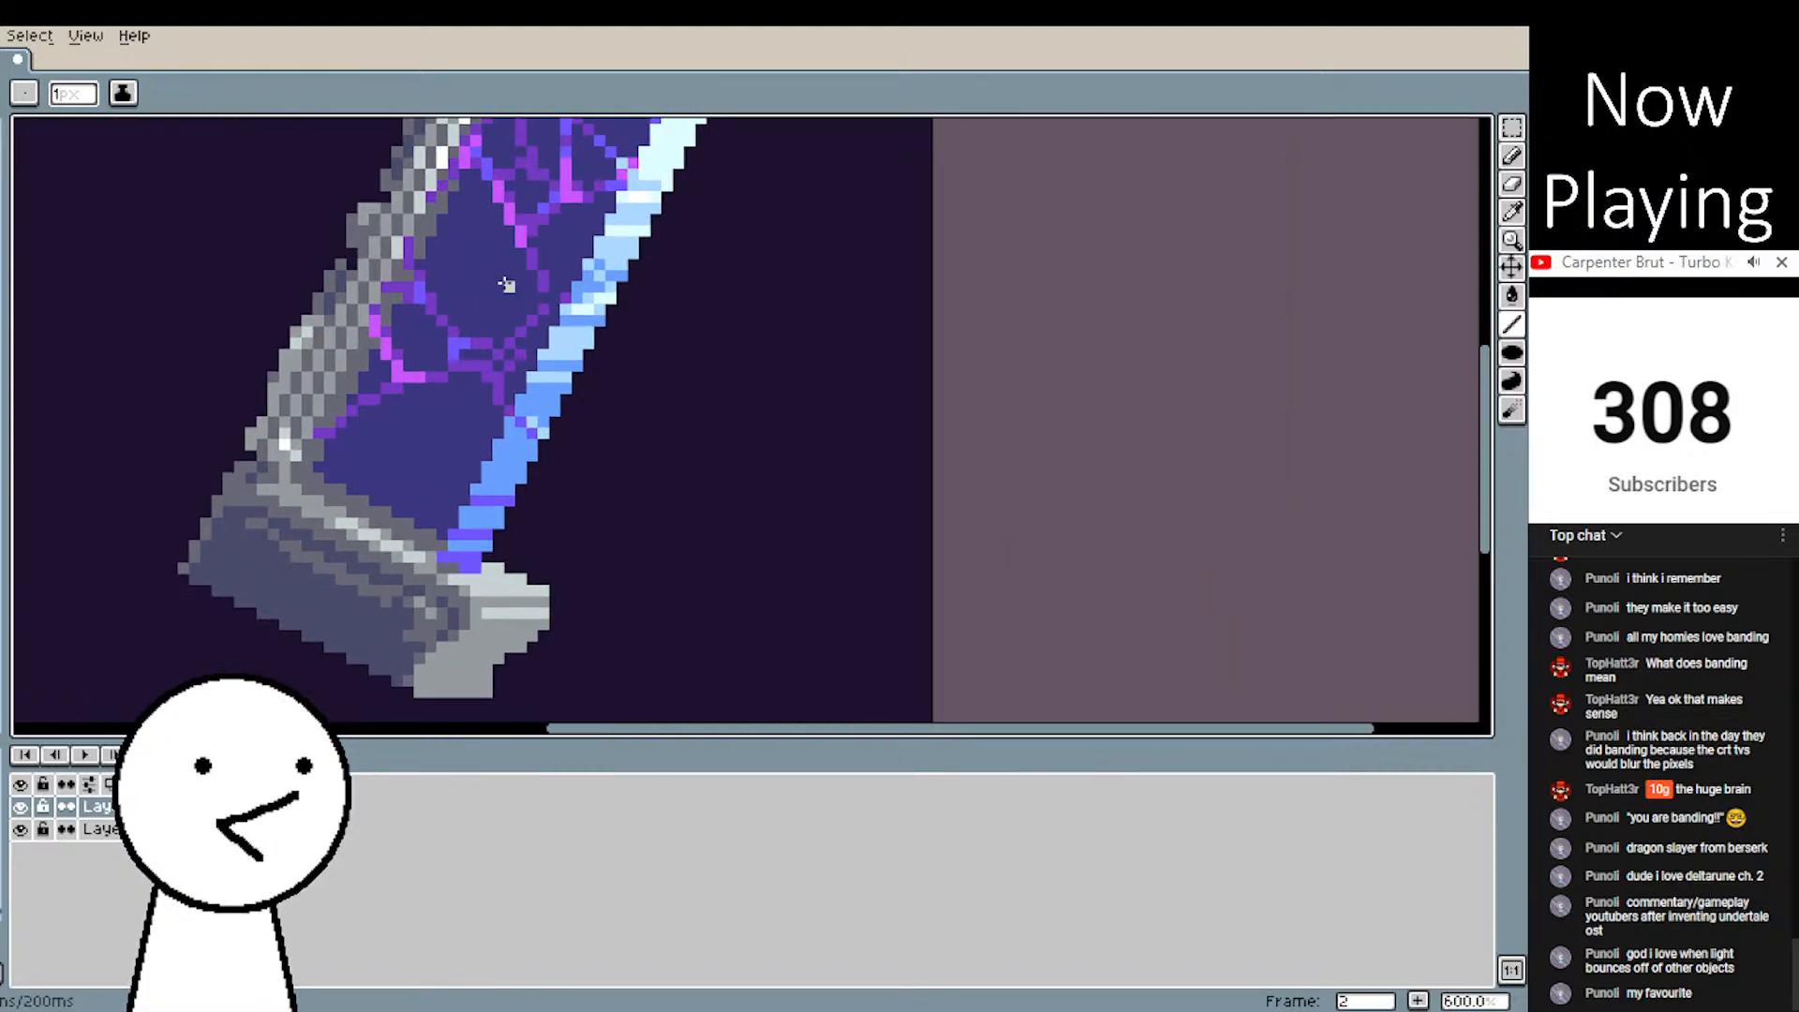
drag(795, 335, 837, 321)
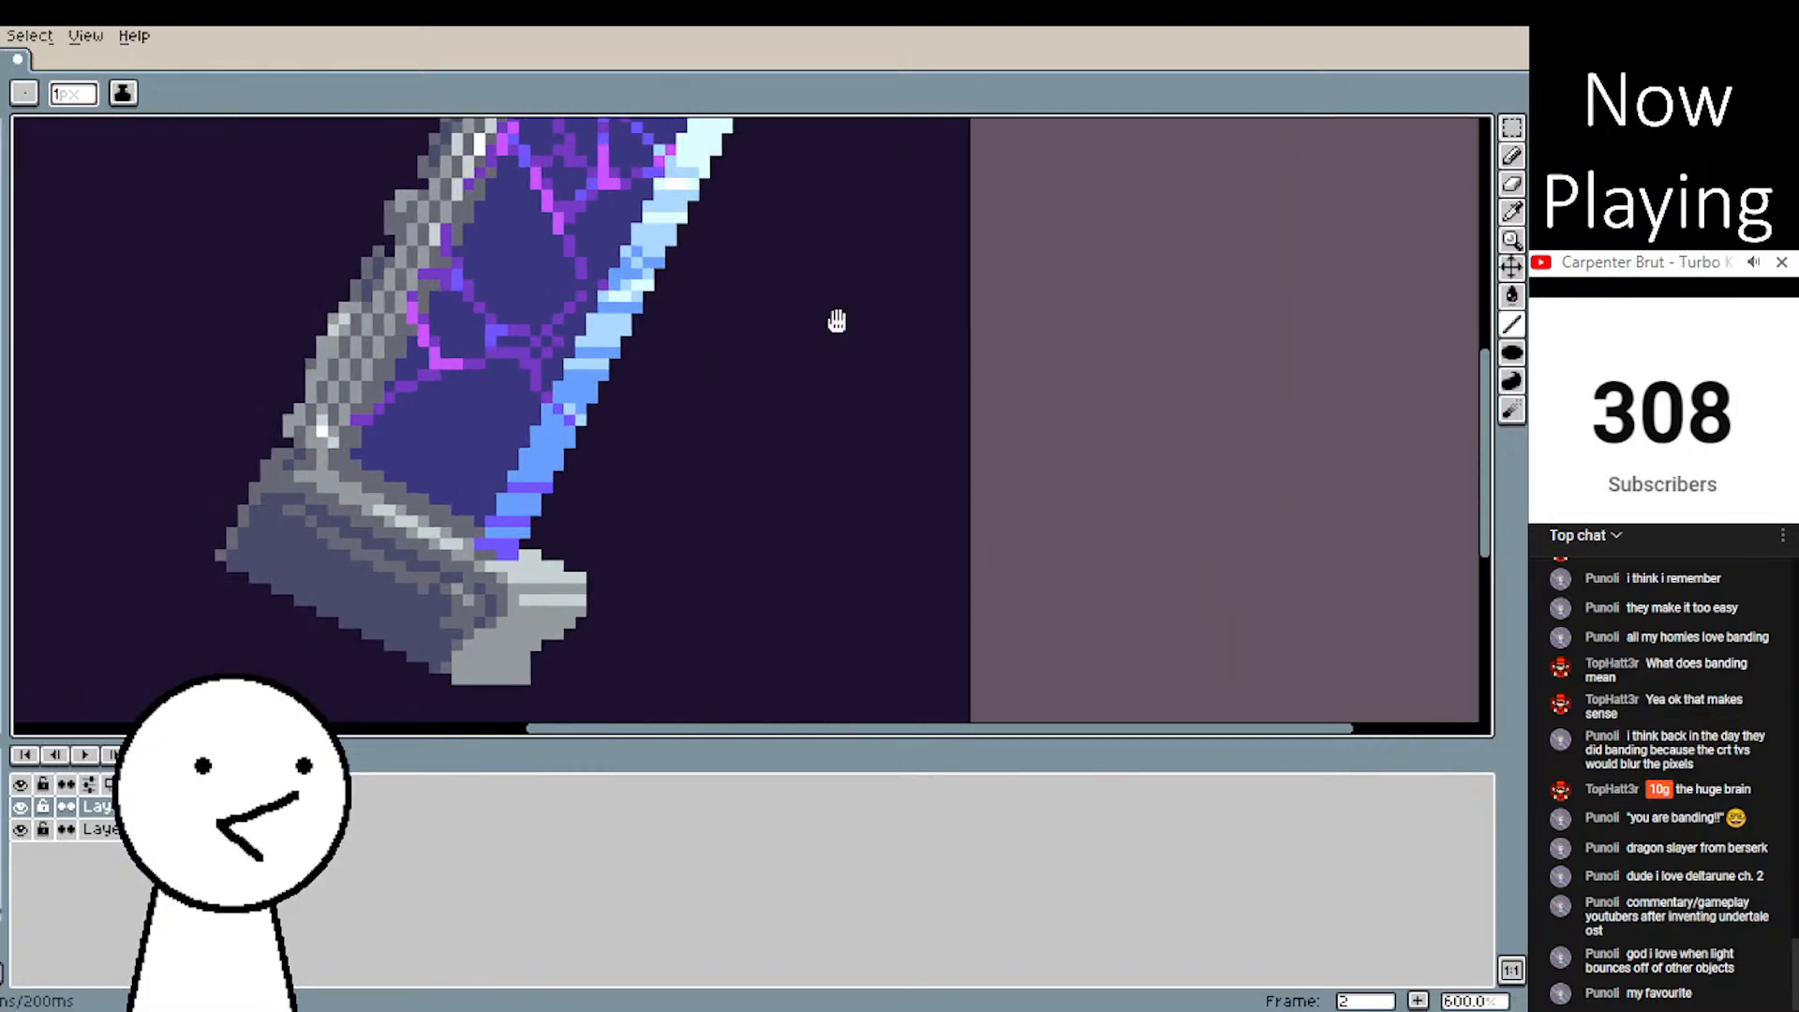
scroll(836, 321, down, 4)
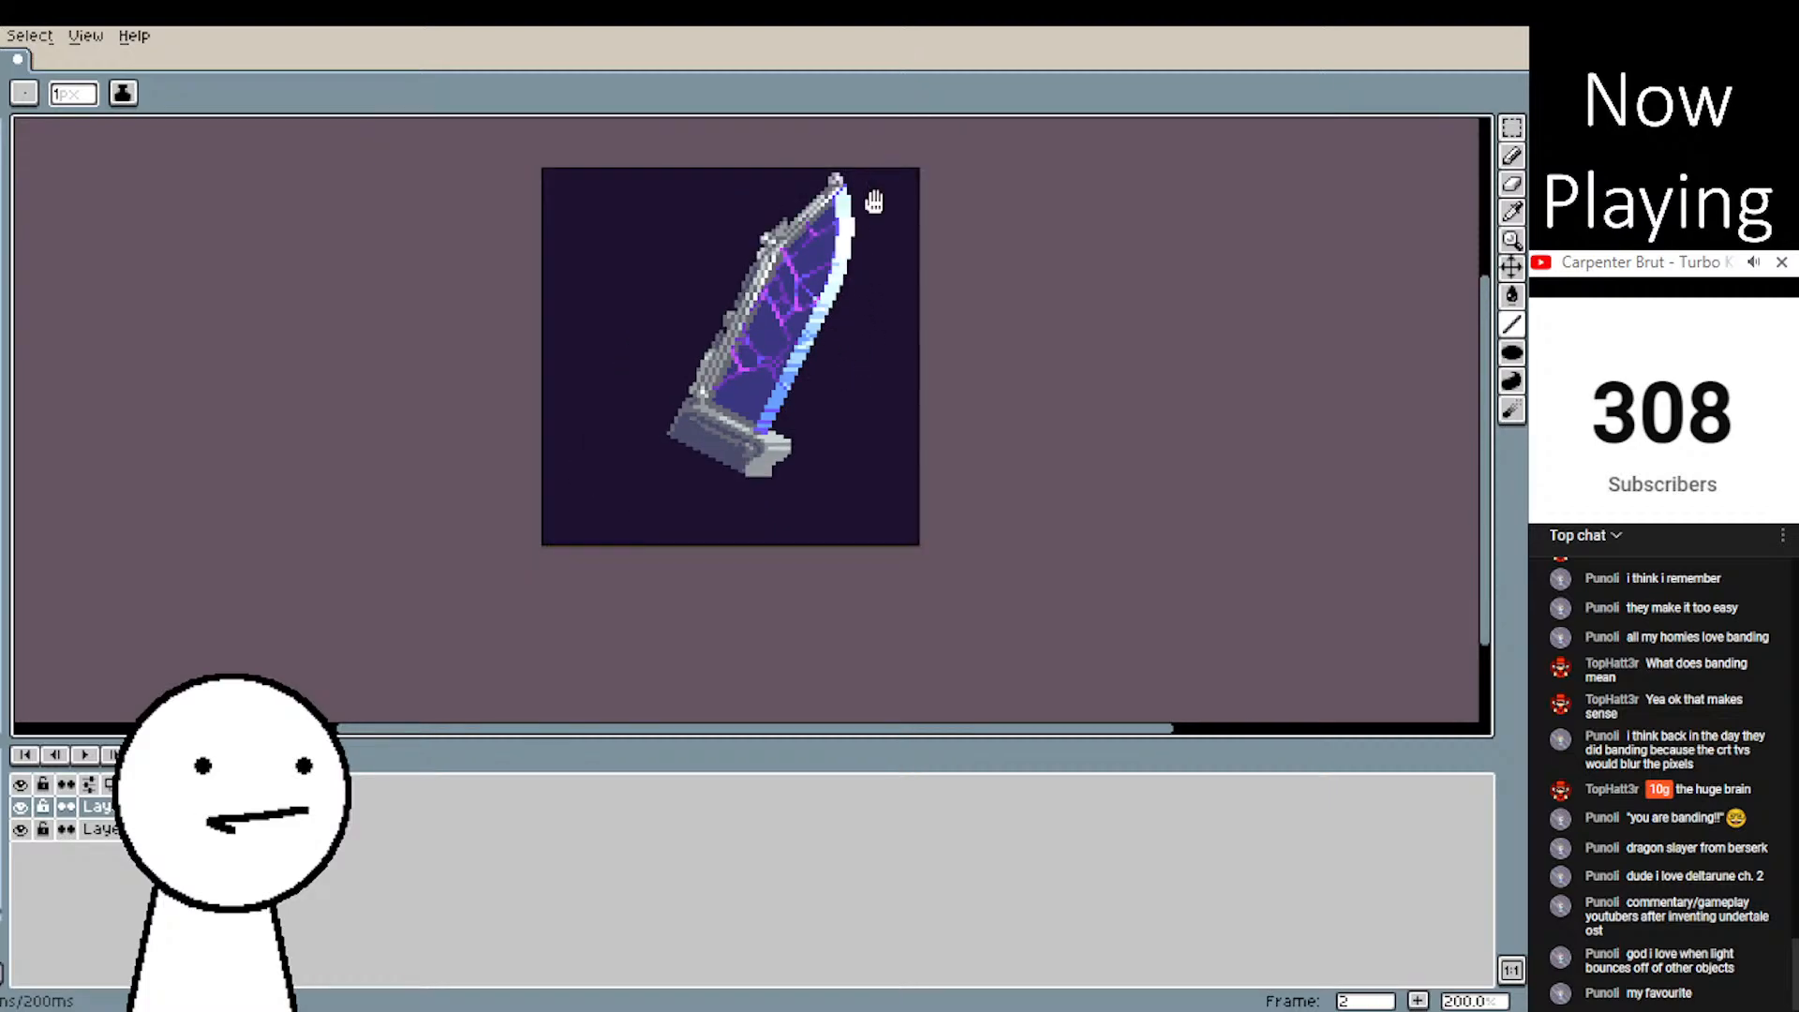
scroll(769, 448, up, 3)
key(i)
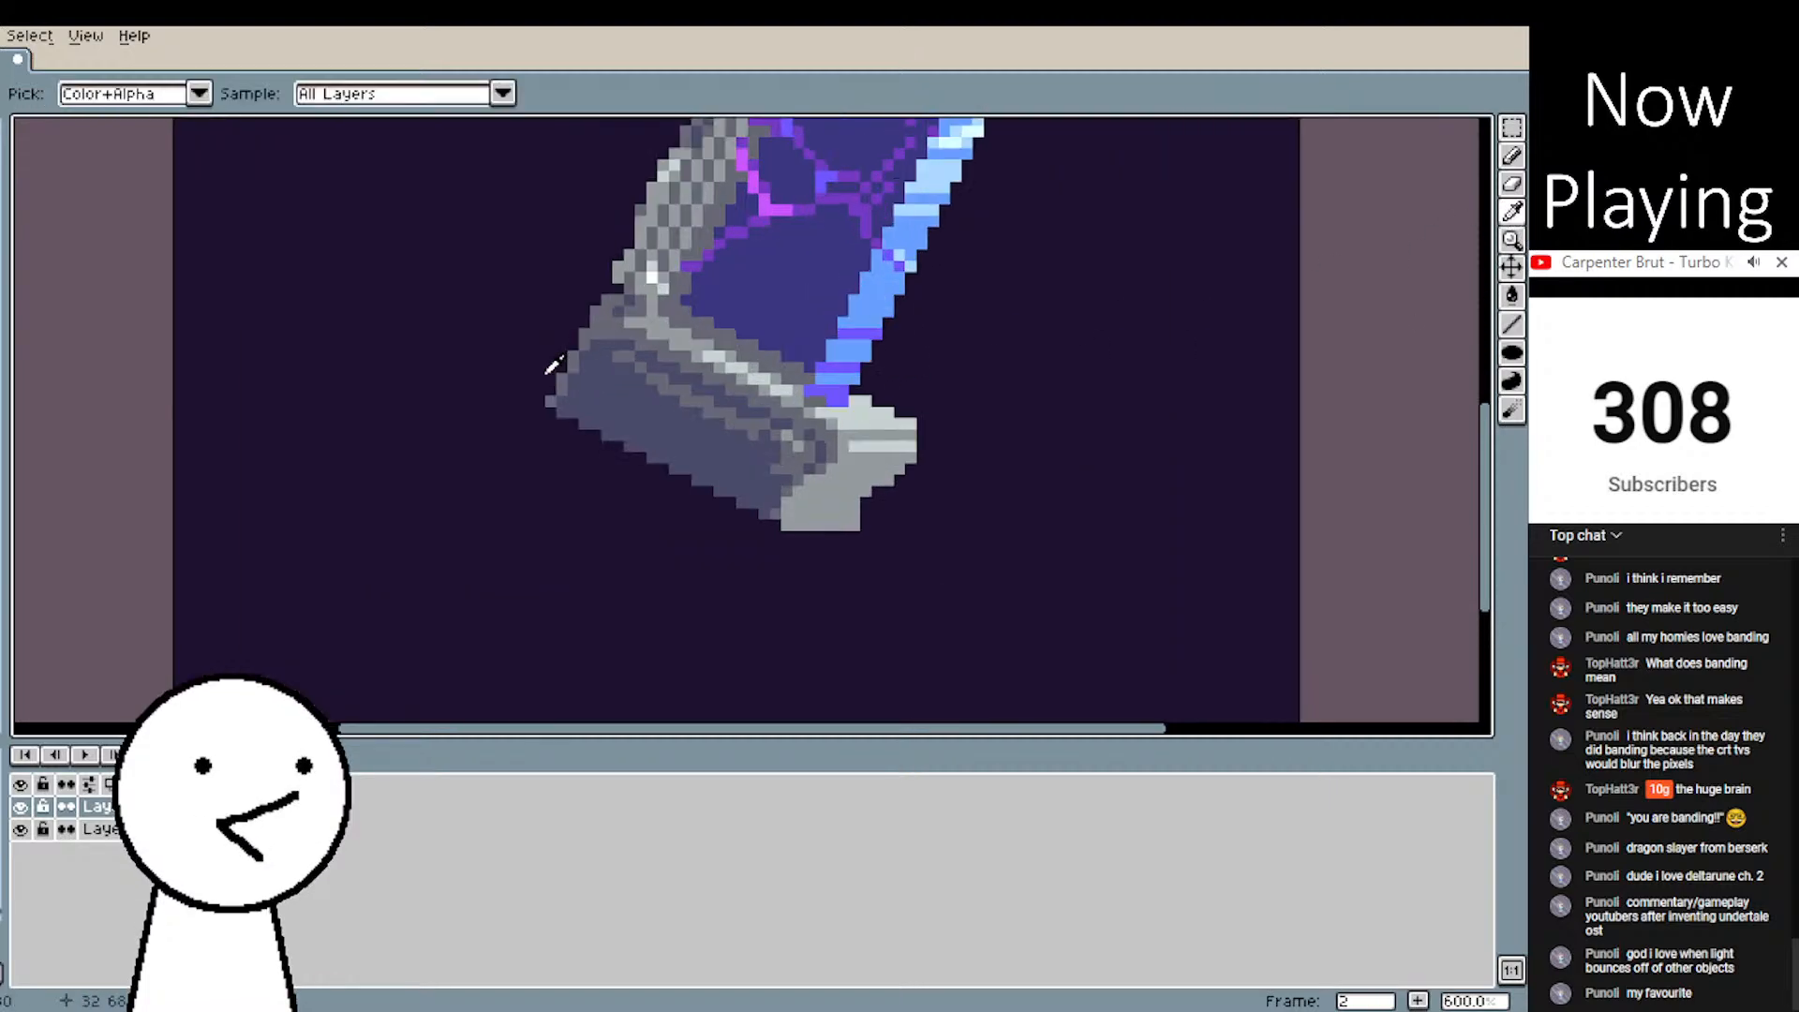
scroll(553, 365, up, 4)
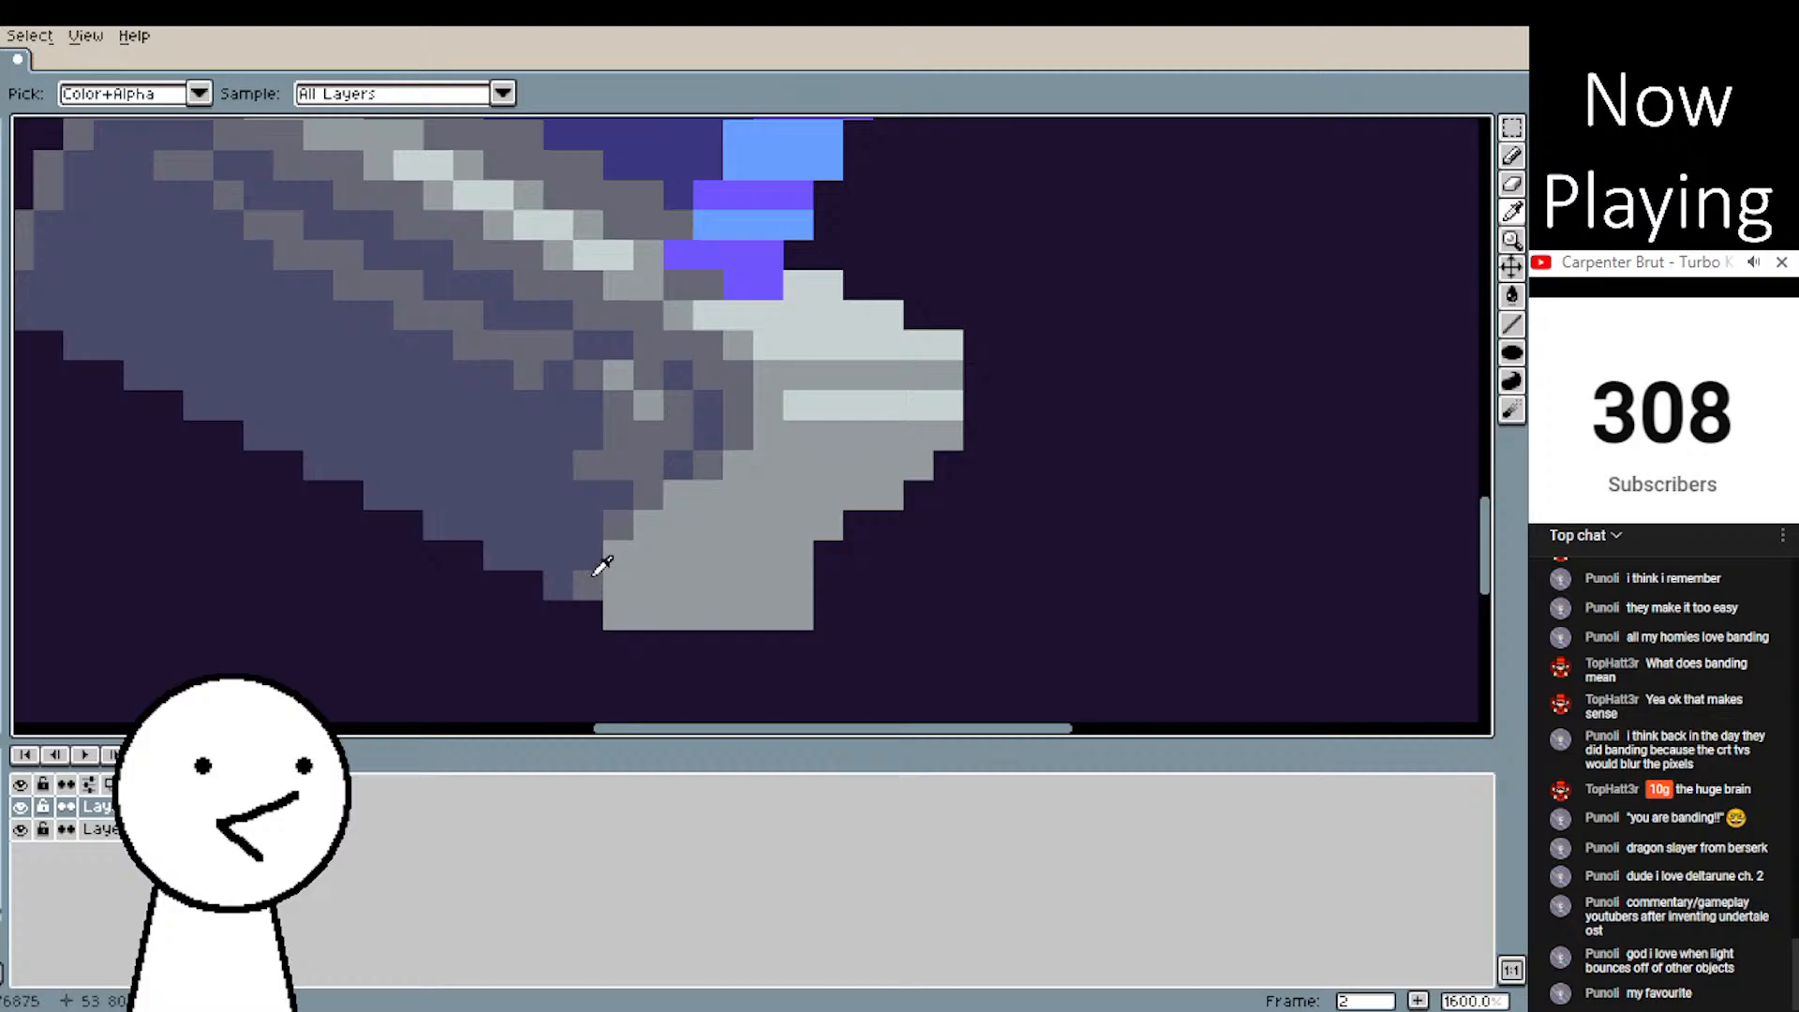
key(shift+l)
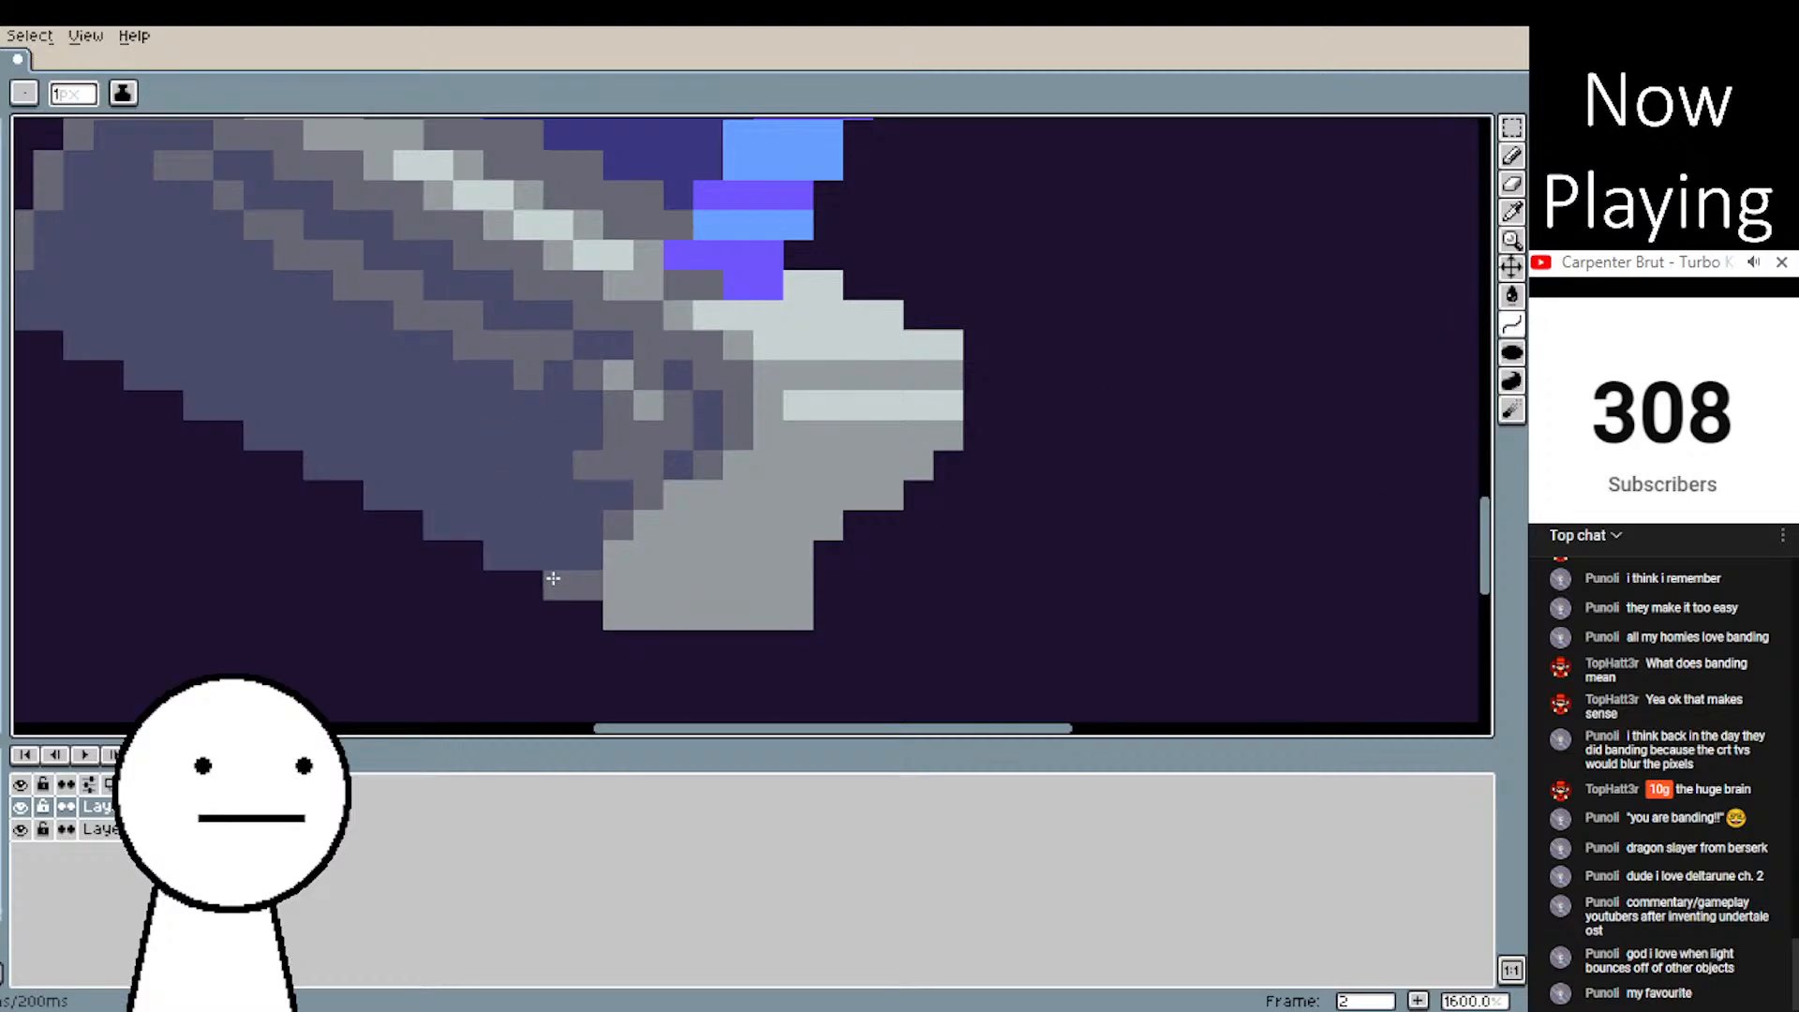
scroll(553, 578, down, 8)
scroll(734, 489, up, 5)
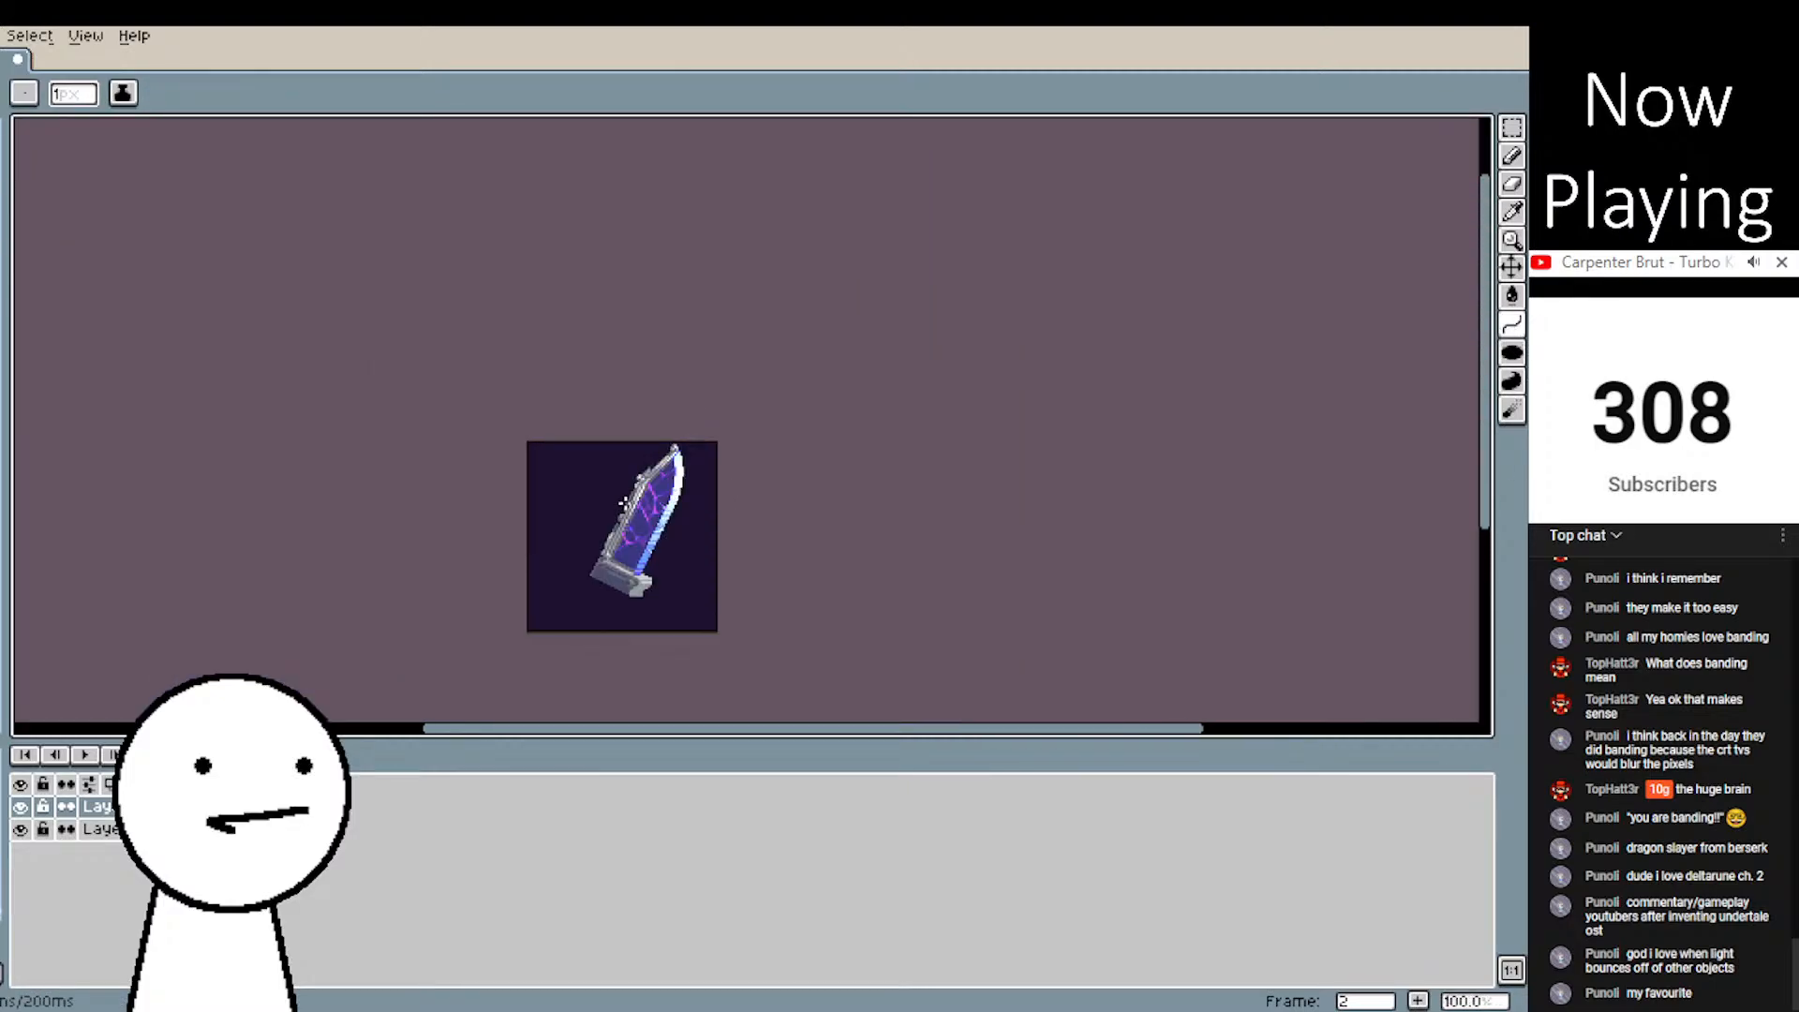
scroll(593, 535, up, 1)
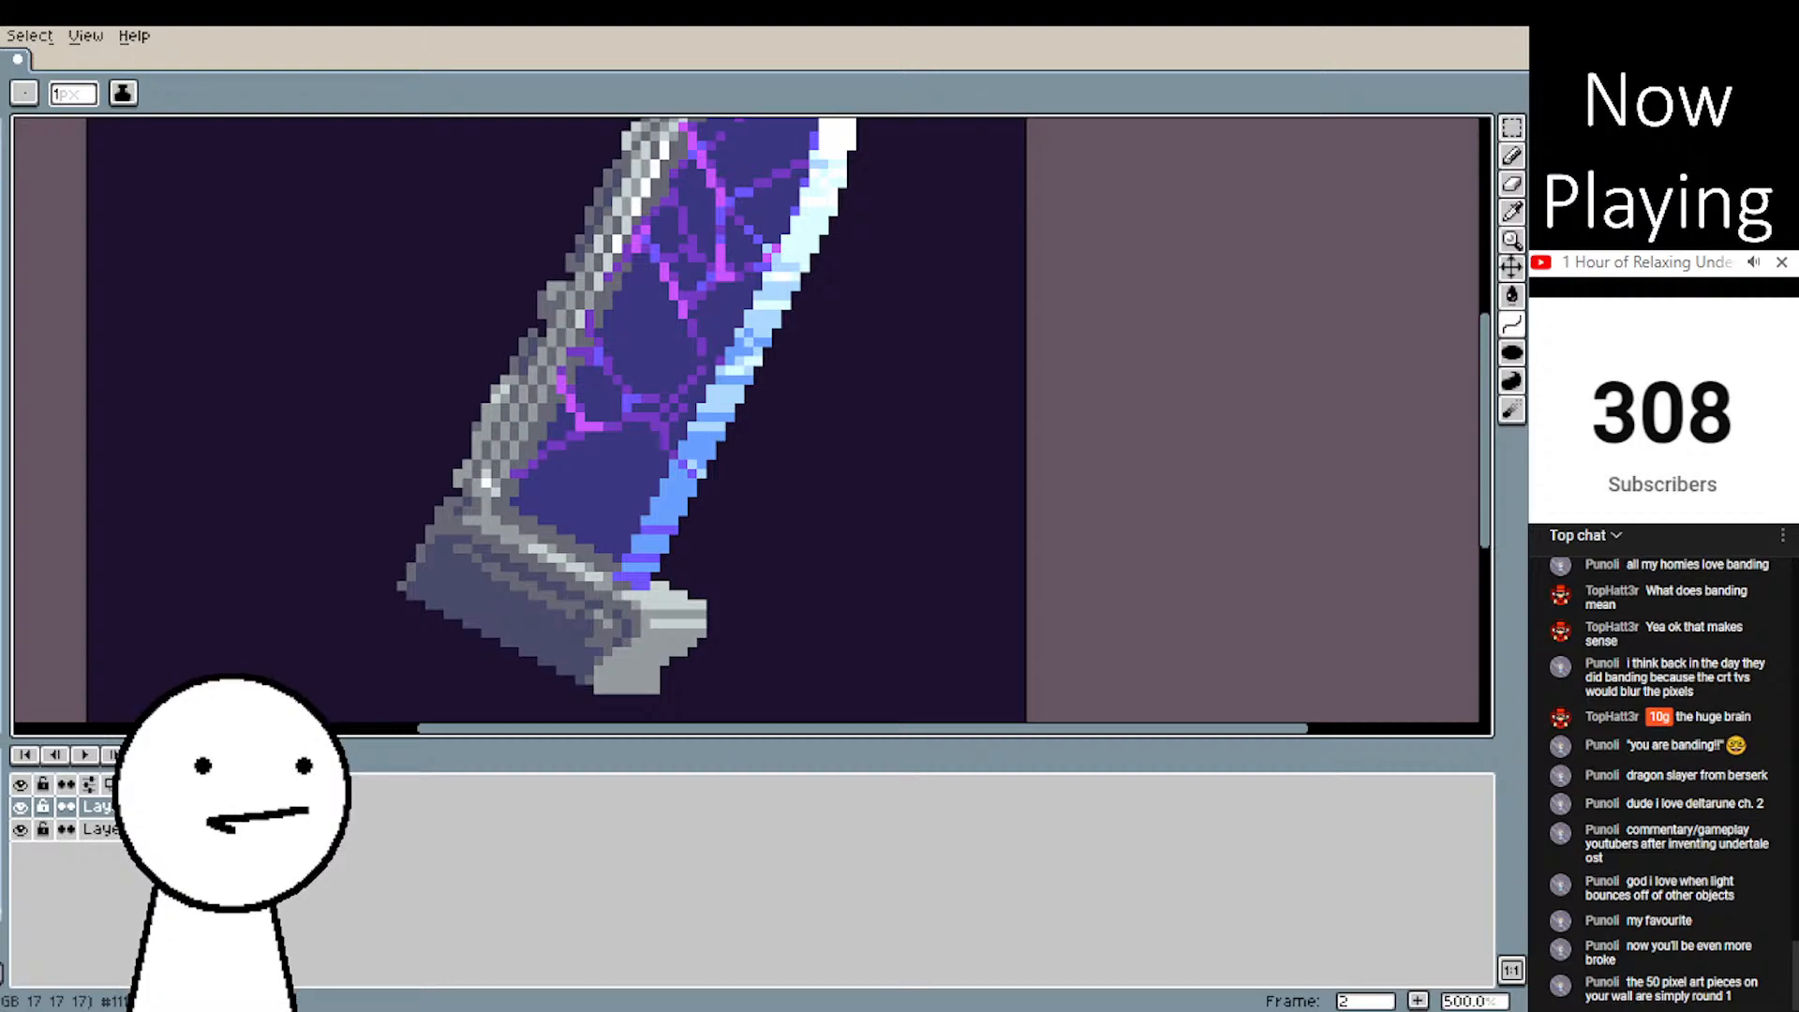
- Sample the dark background colour and carve a curved notch into the slate guard block's lower edge near its outer corner
scroll(806, 540, down, 4)
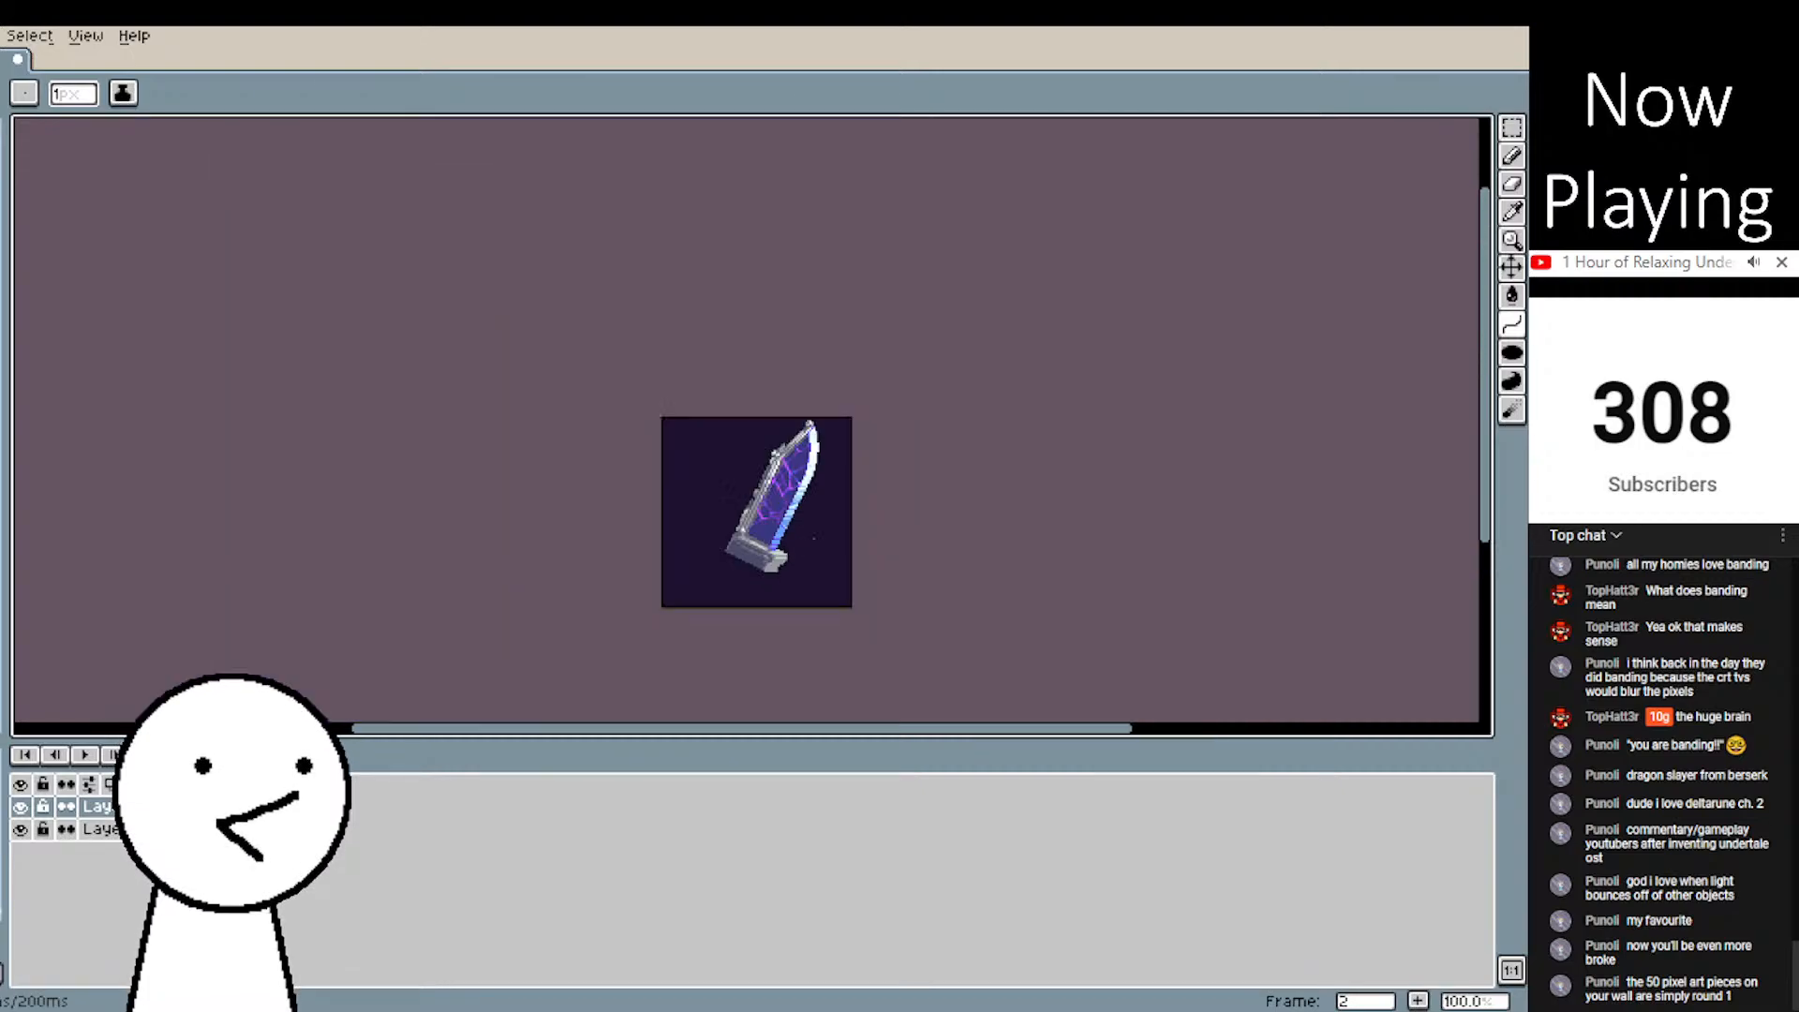
scroll(812, 539, up, 6)
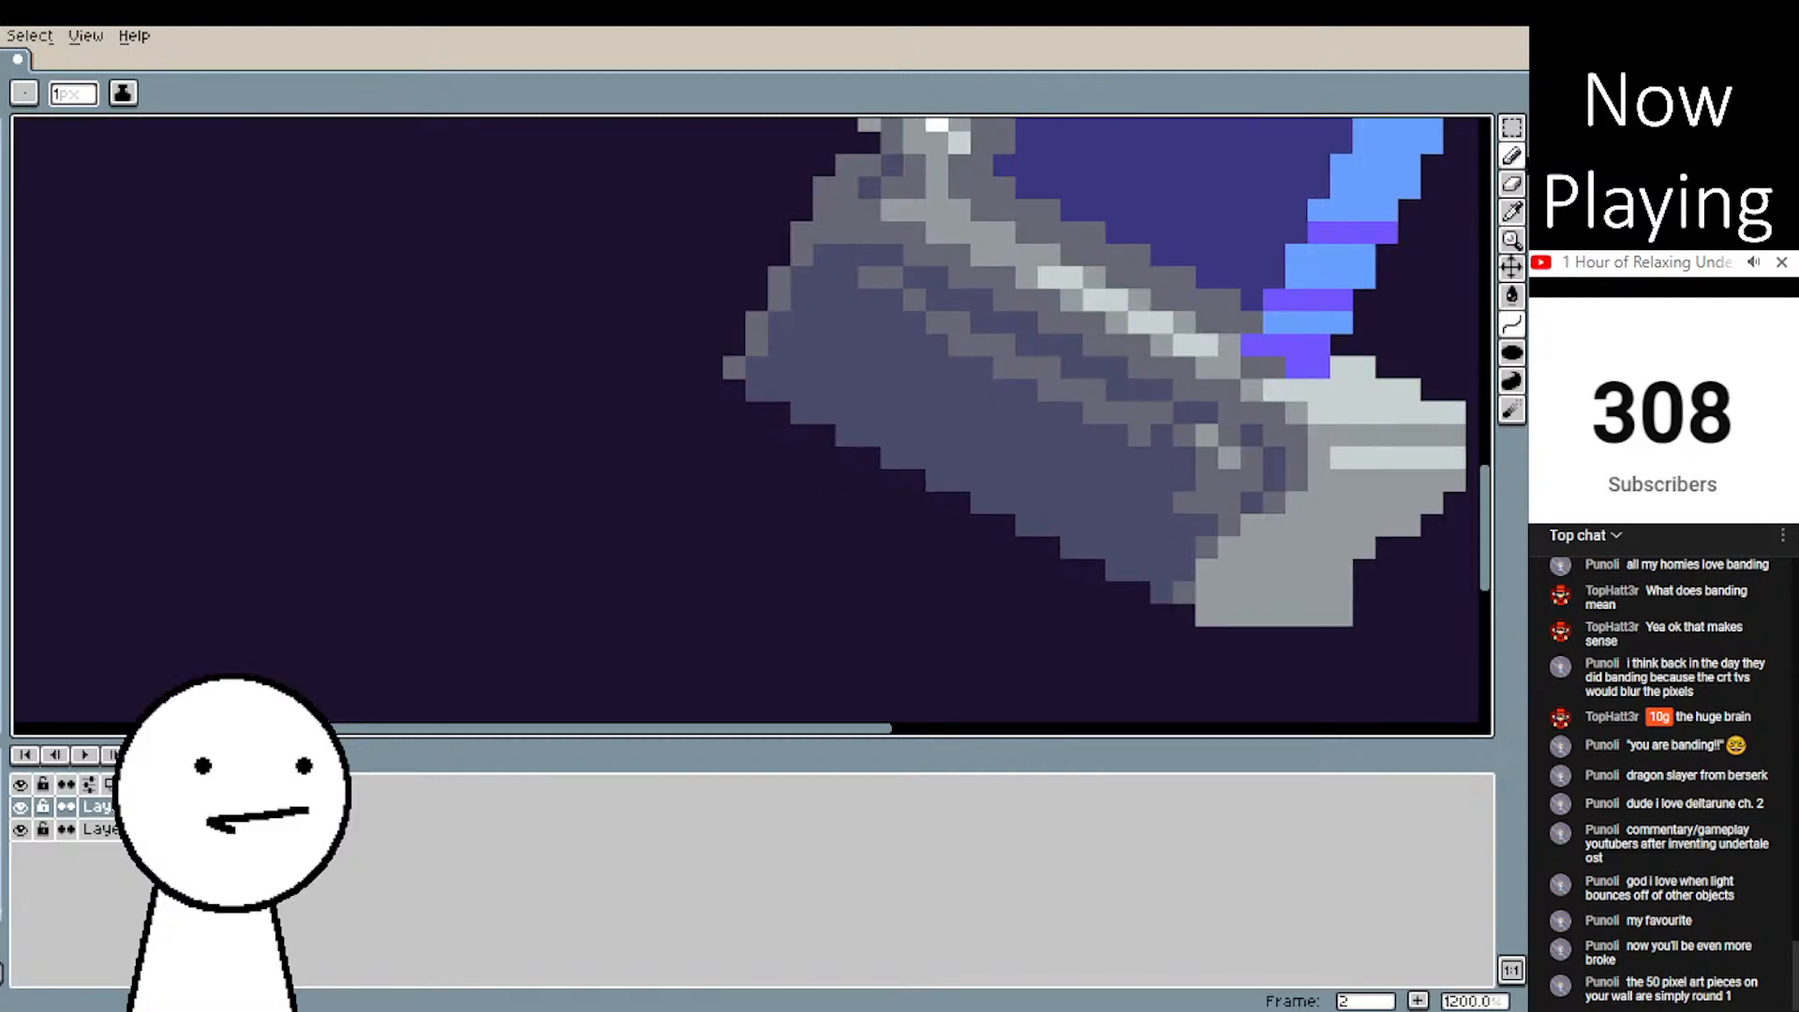
click(1512, 210)
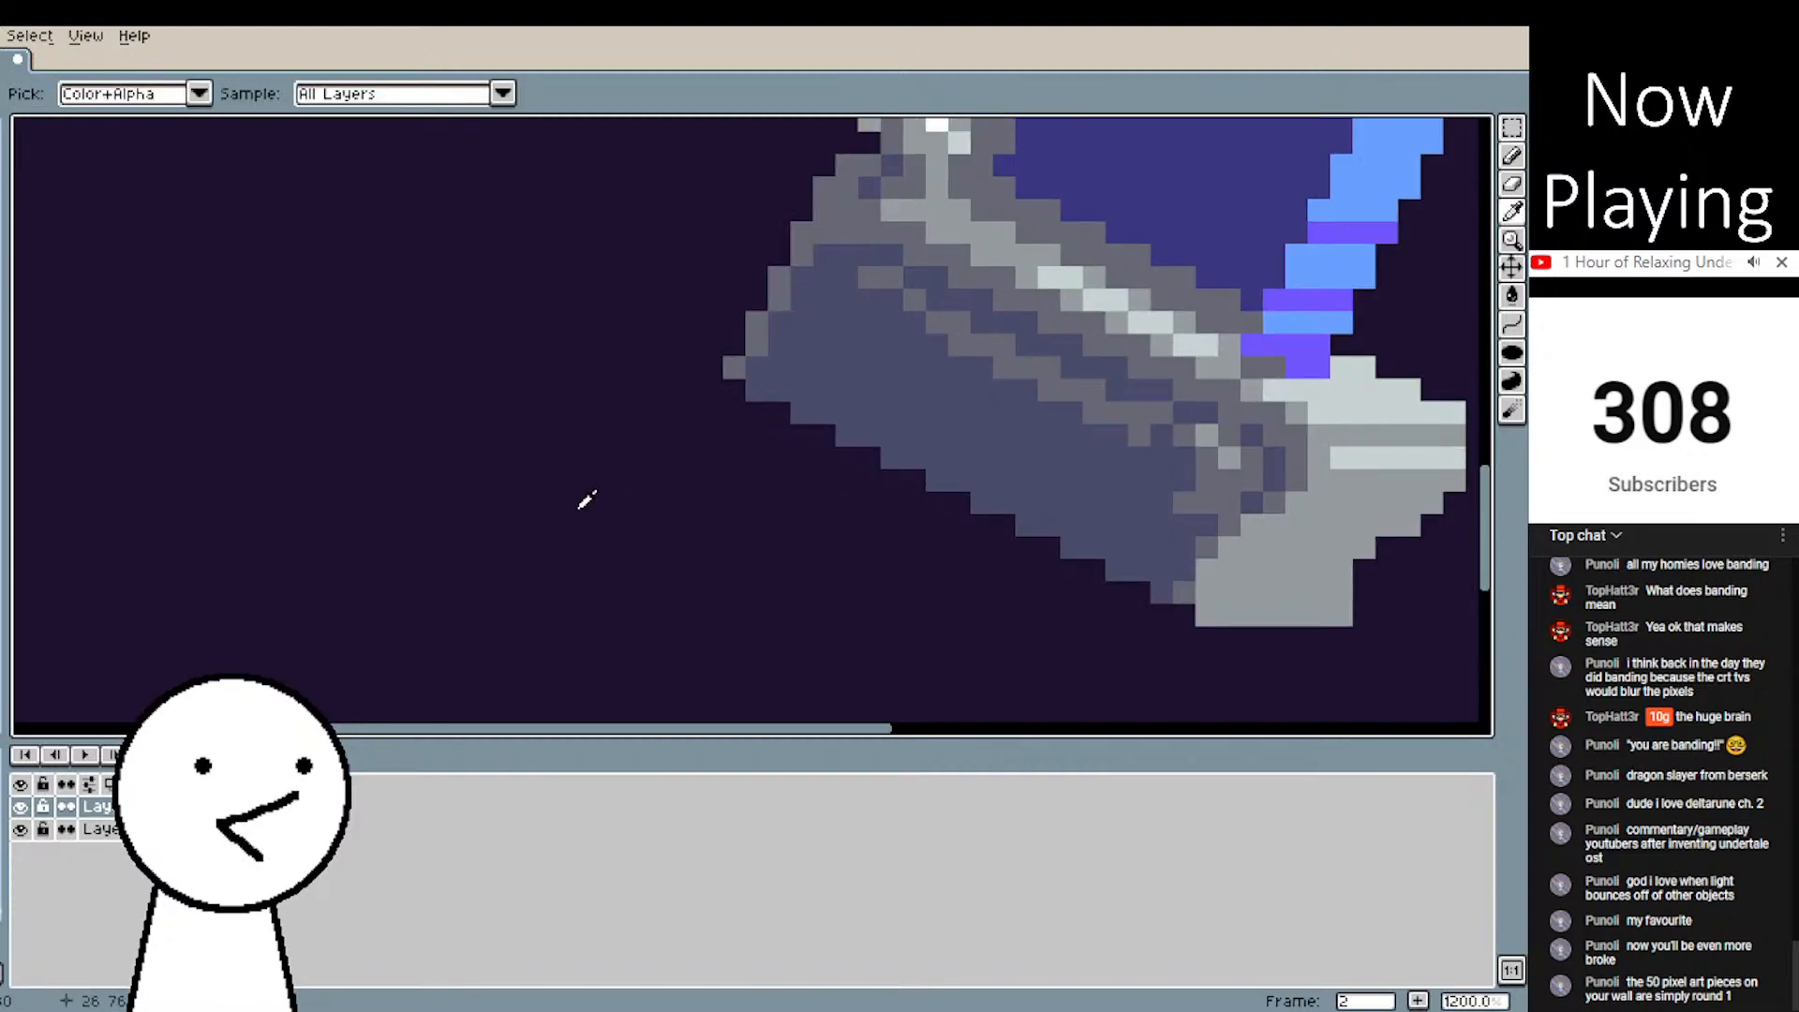
click(1512, 352)
drag(712, 547, 937, 384)
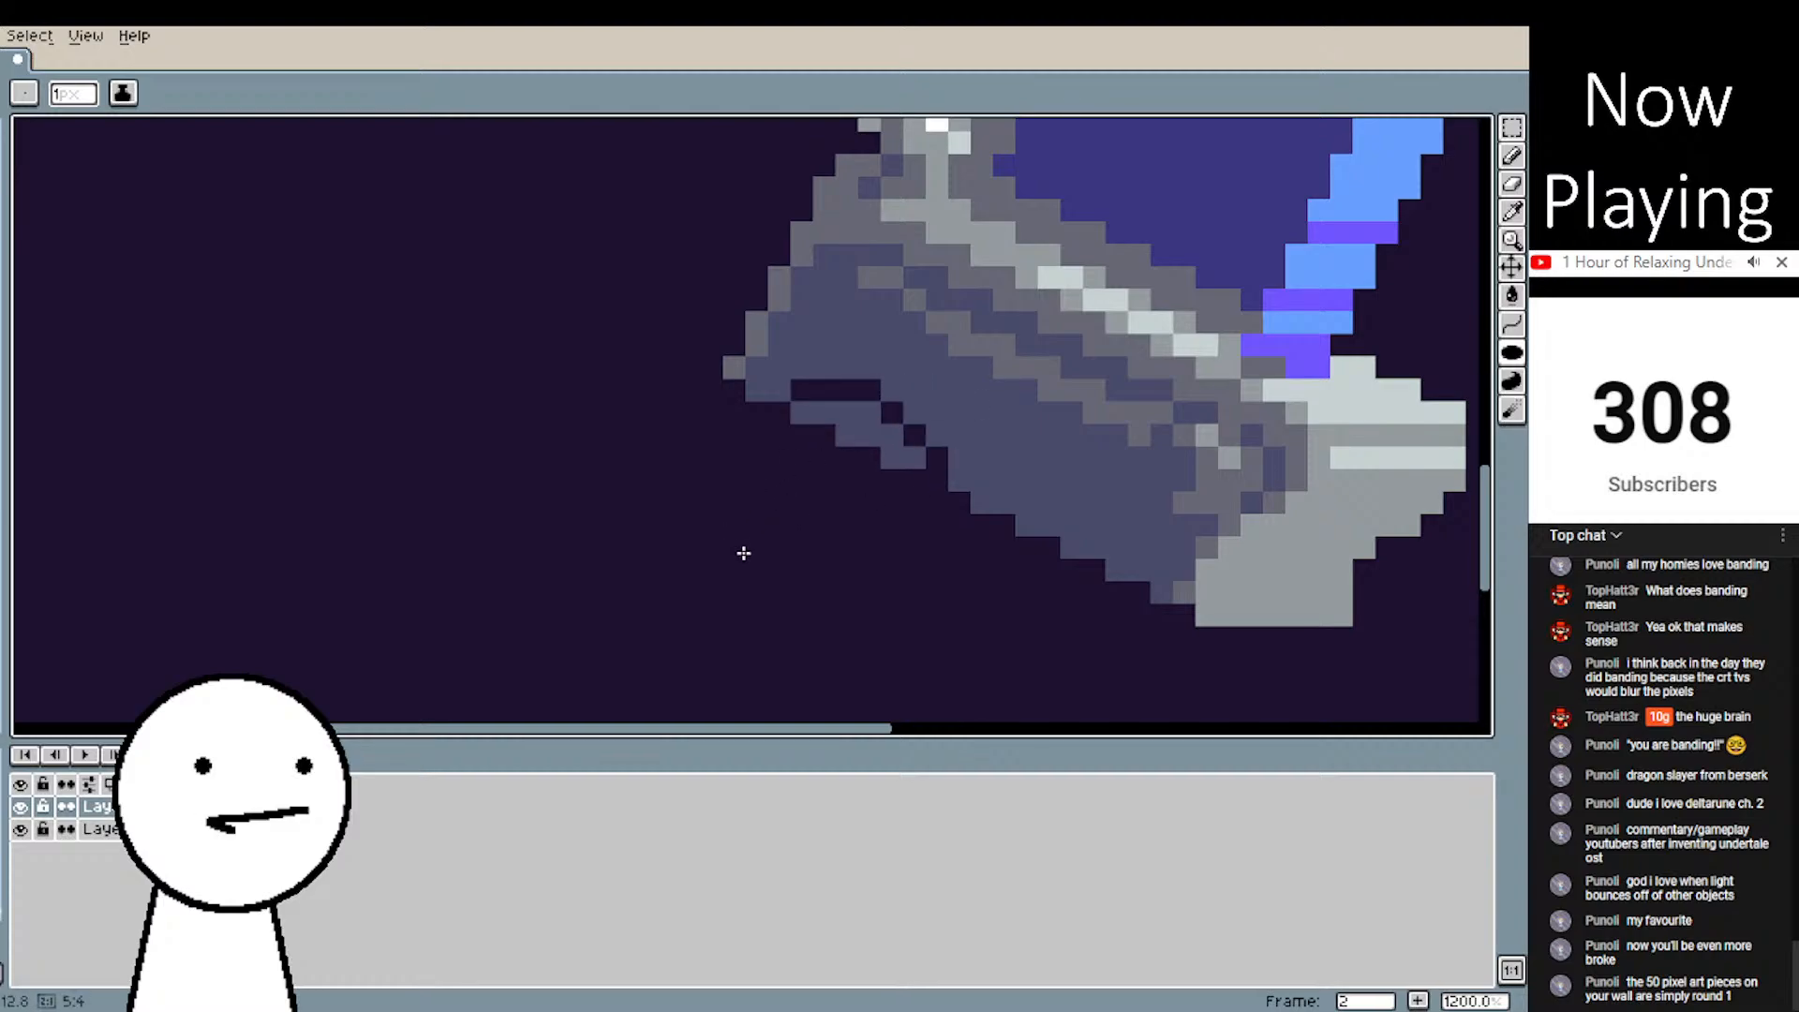
scroll(1000, 502, down, 3)
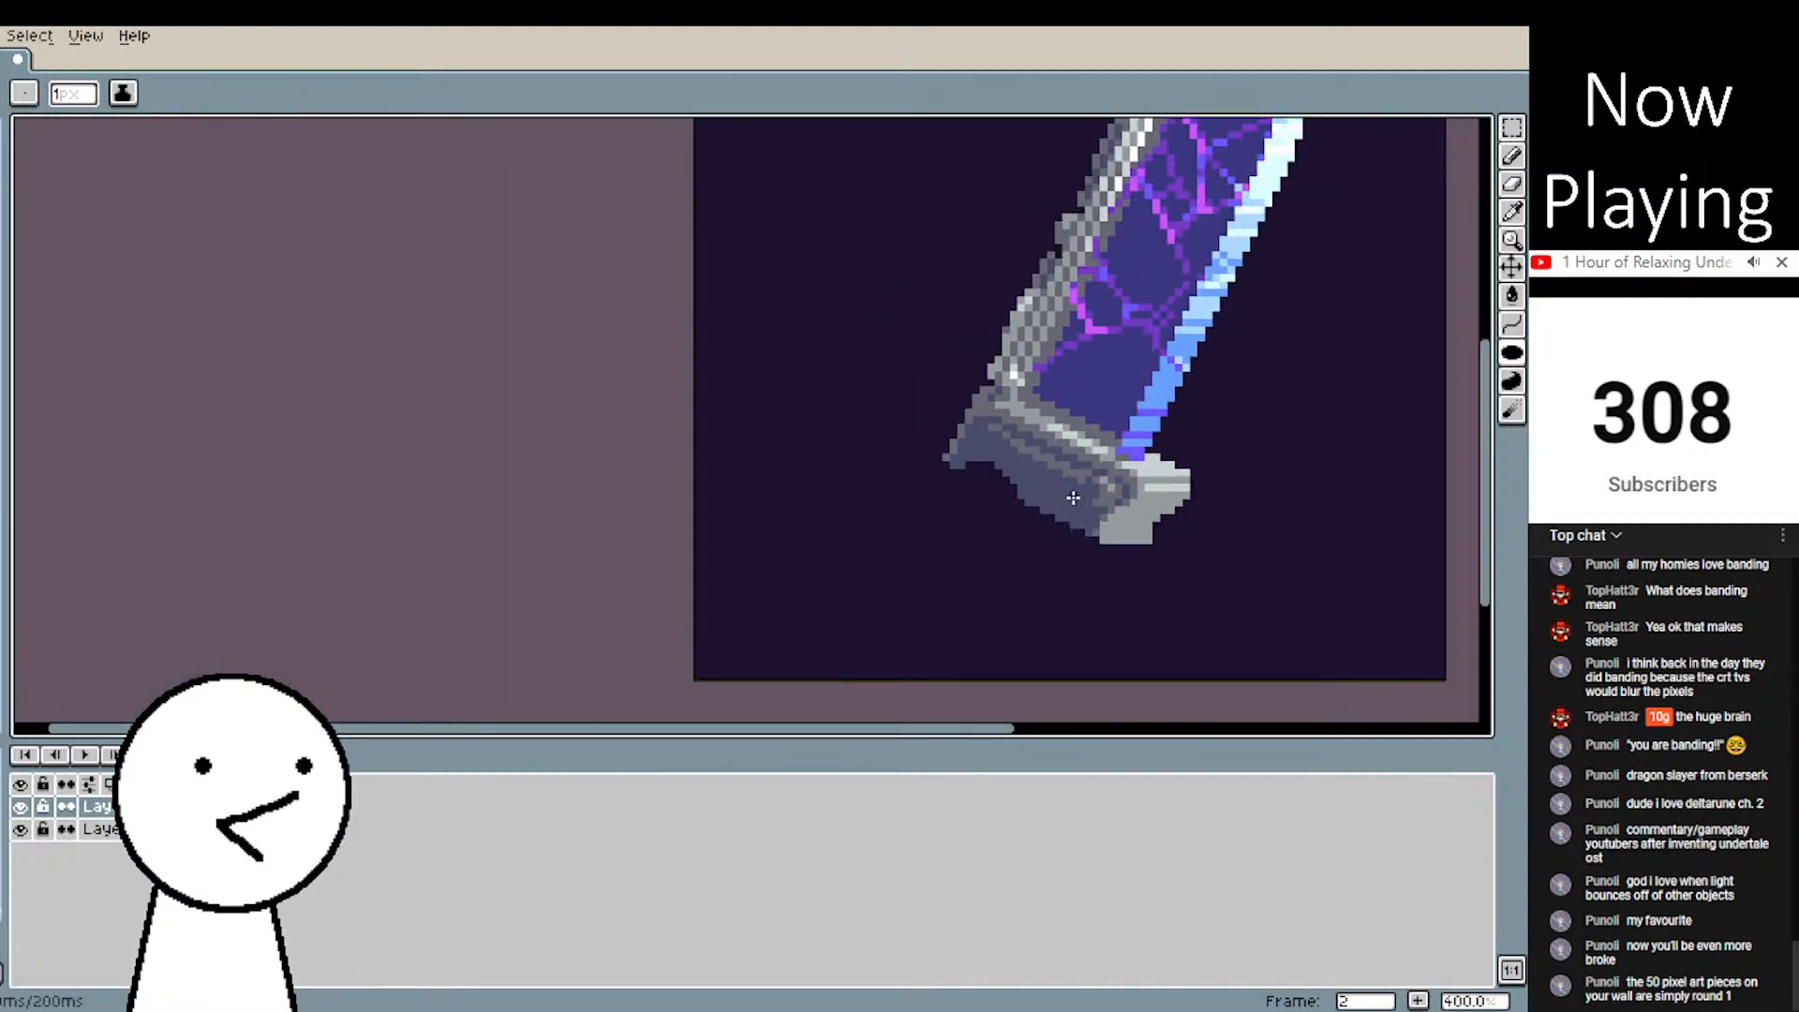
- Examine the reshaped slate guard block and the whole blade at several zoom levels
scroll(1072, 497, down, 1)
scroll(1085, 485, up, 2)
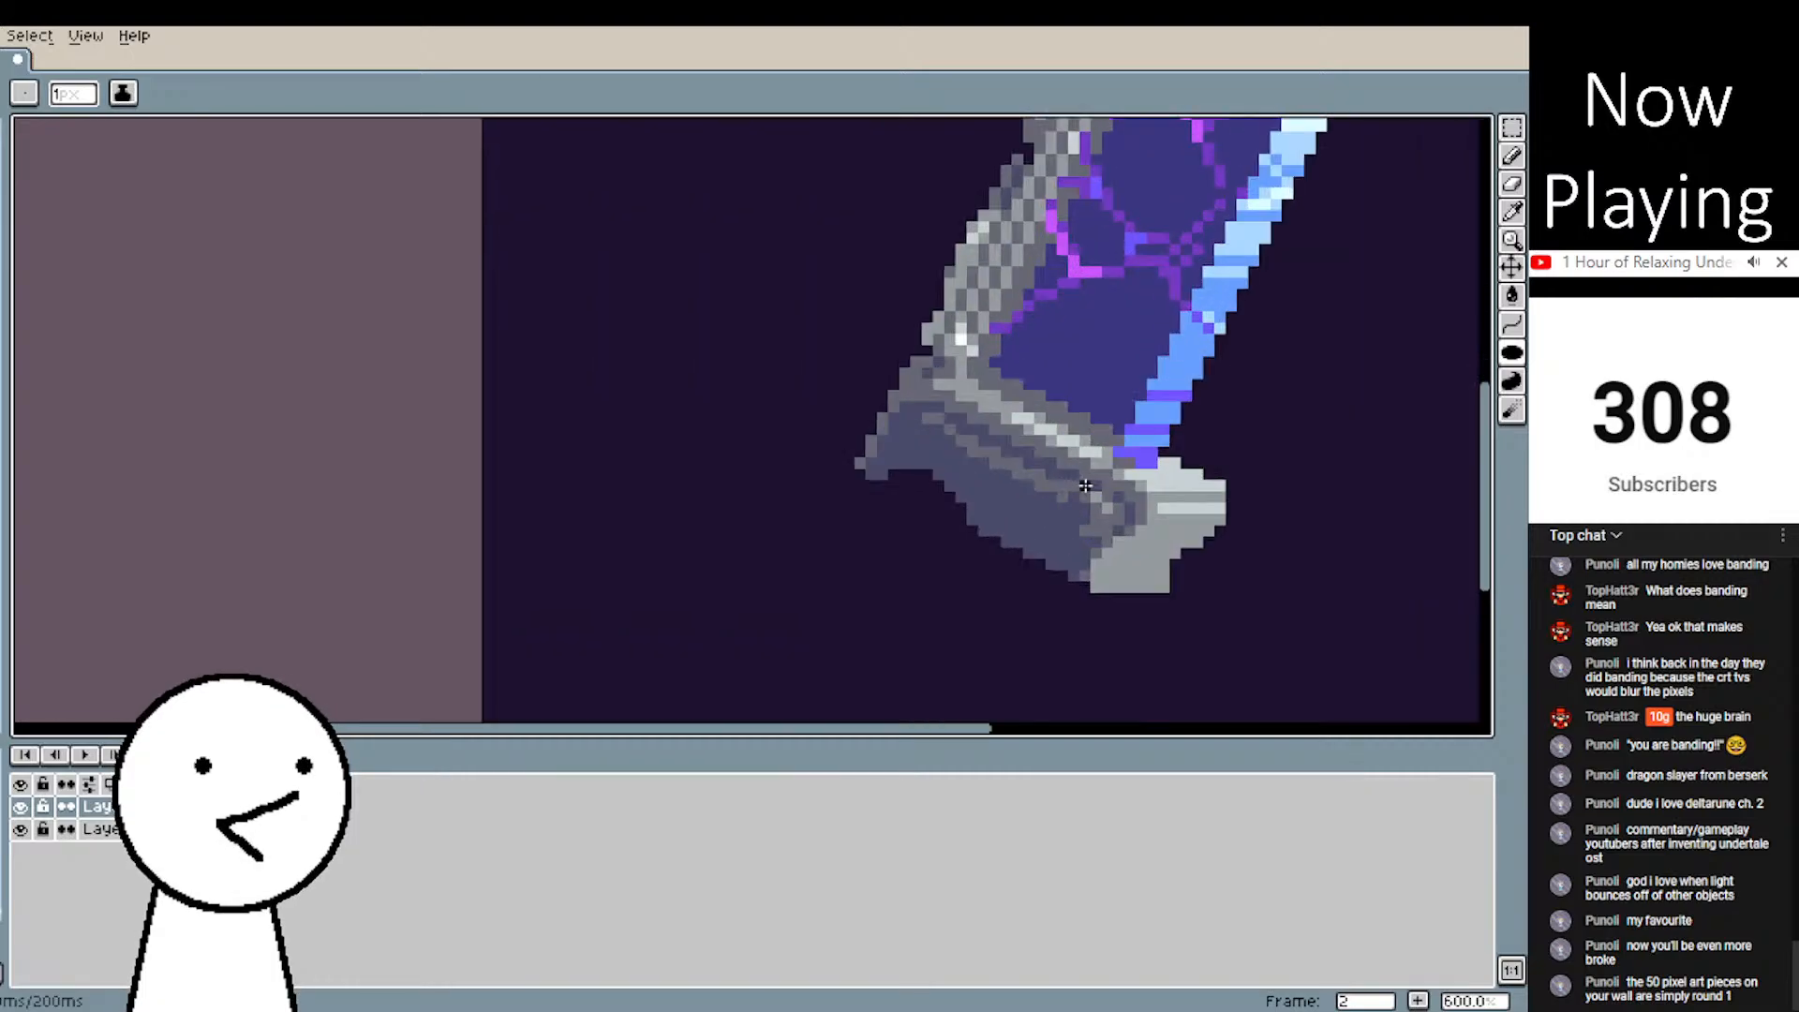
scroll(1086, 485, up, 2)
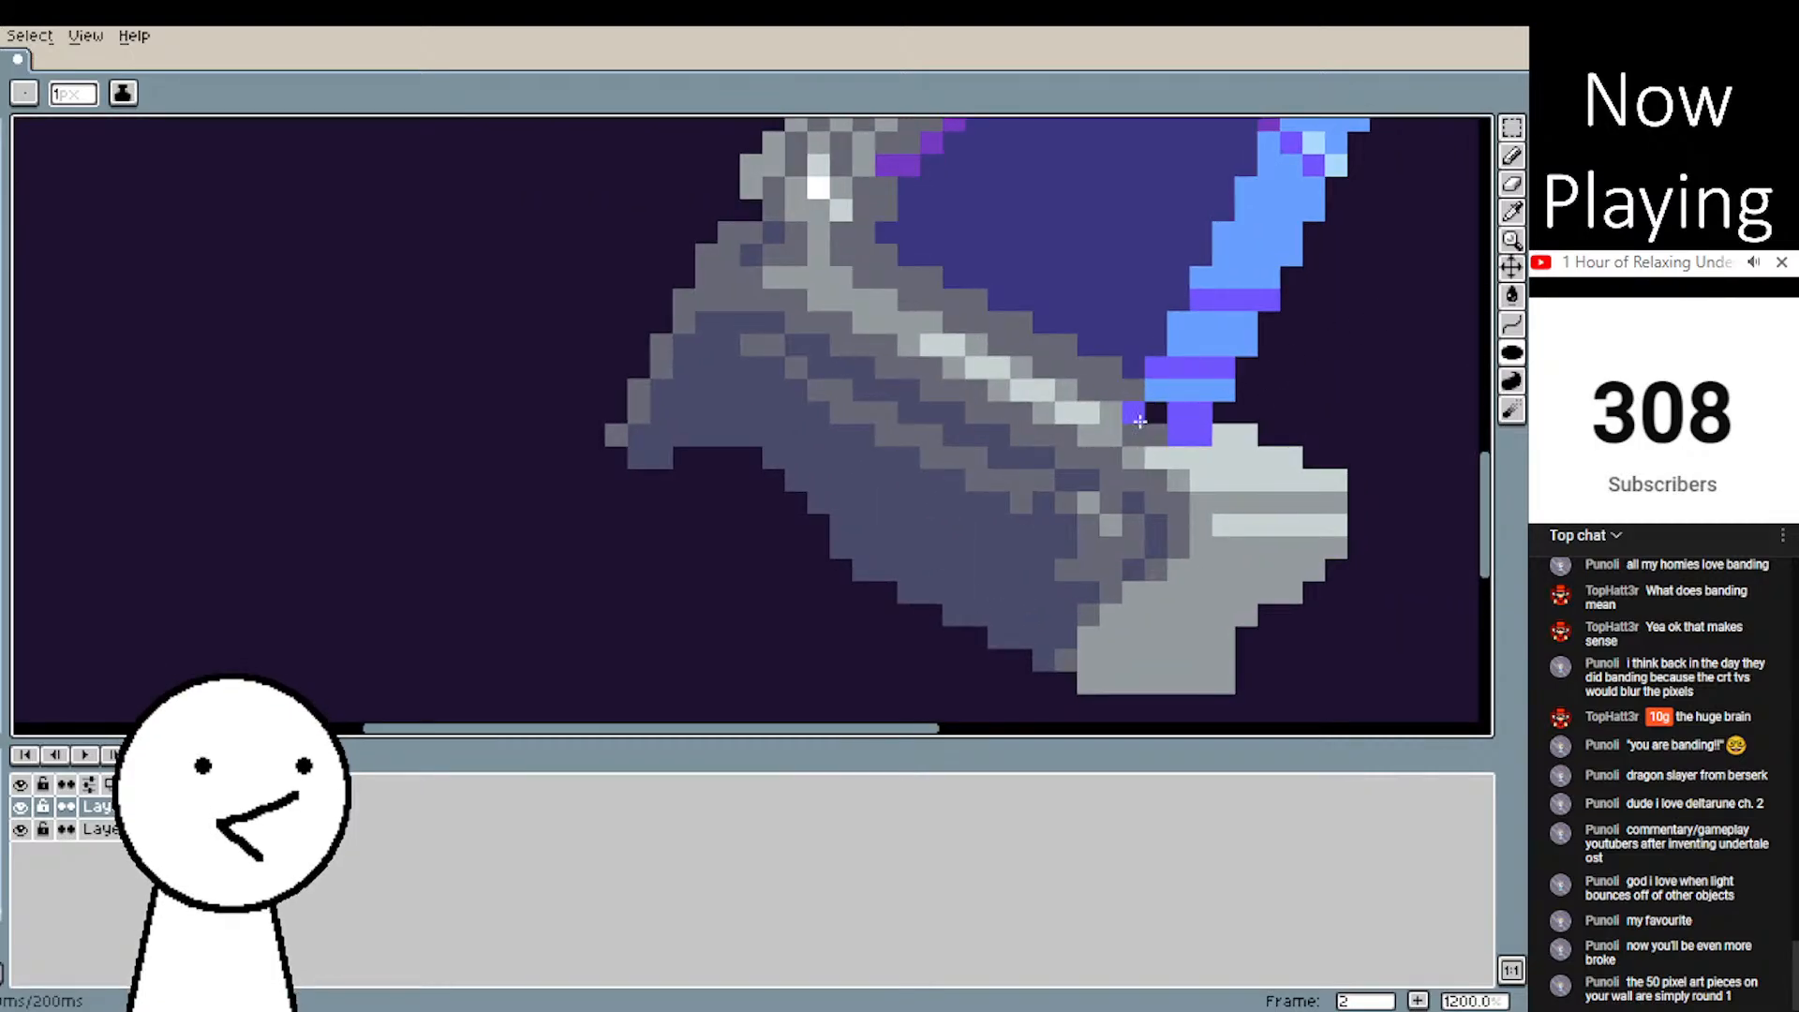
mouse_move(733, 483)
mouse_down()
mouse_move(894, 625)
mouse_move(893, 650)
mouse_move(852, 671)
mouse_up()
scroll(938, 661, down, 5)
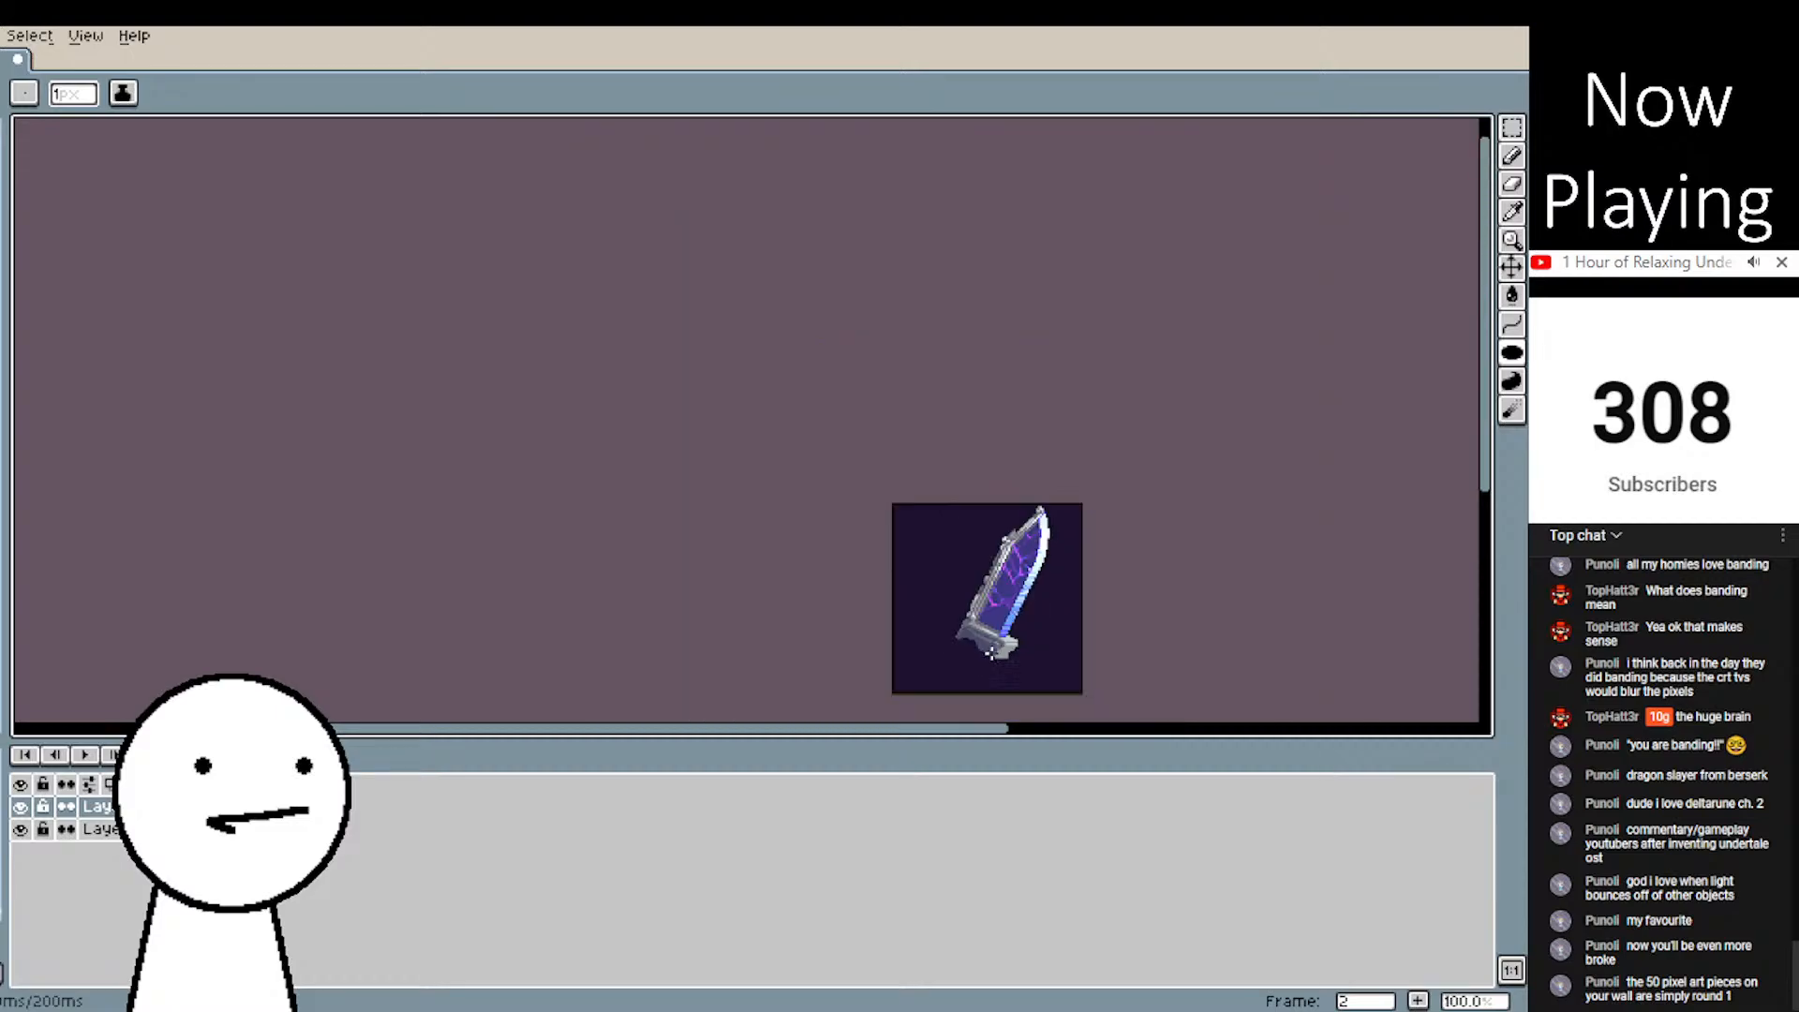
scroll(988, 654, up, 3)
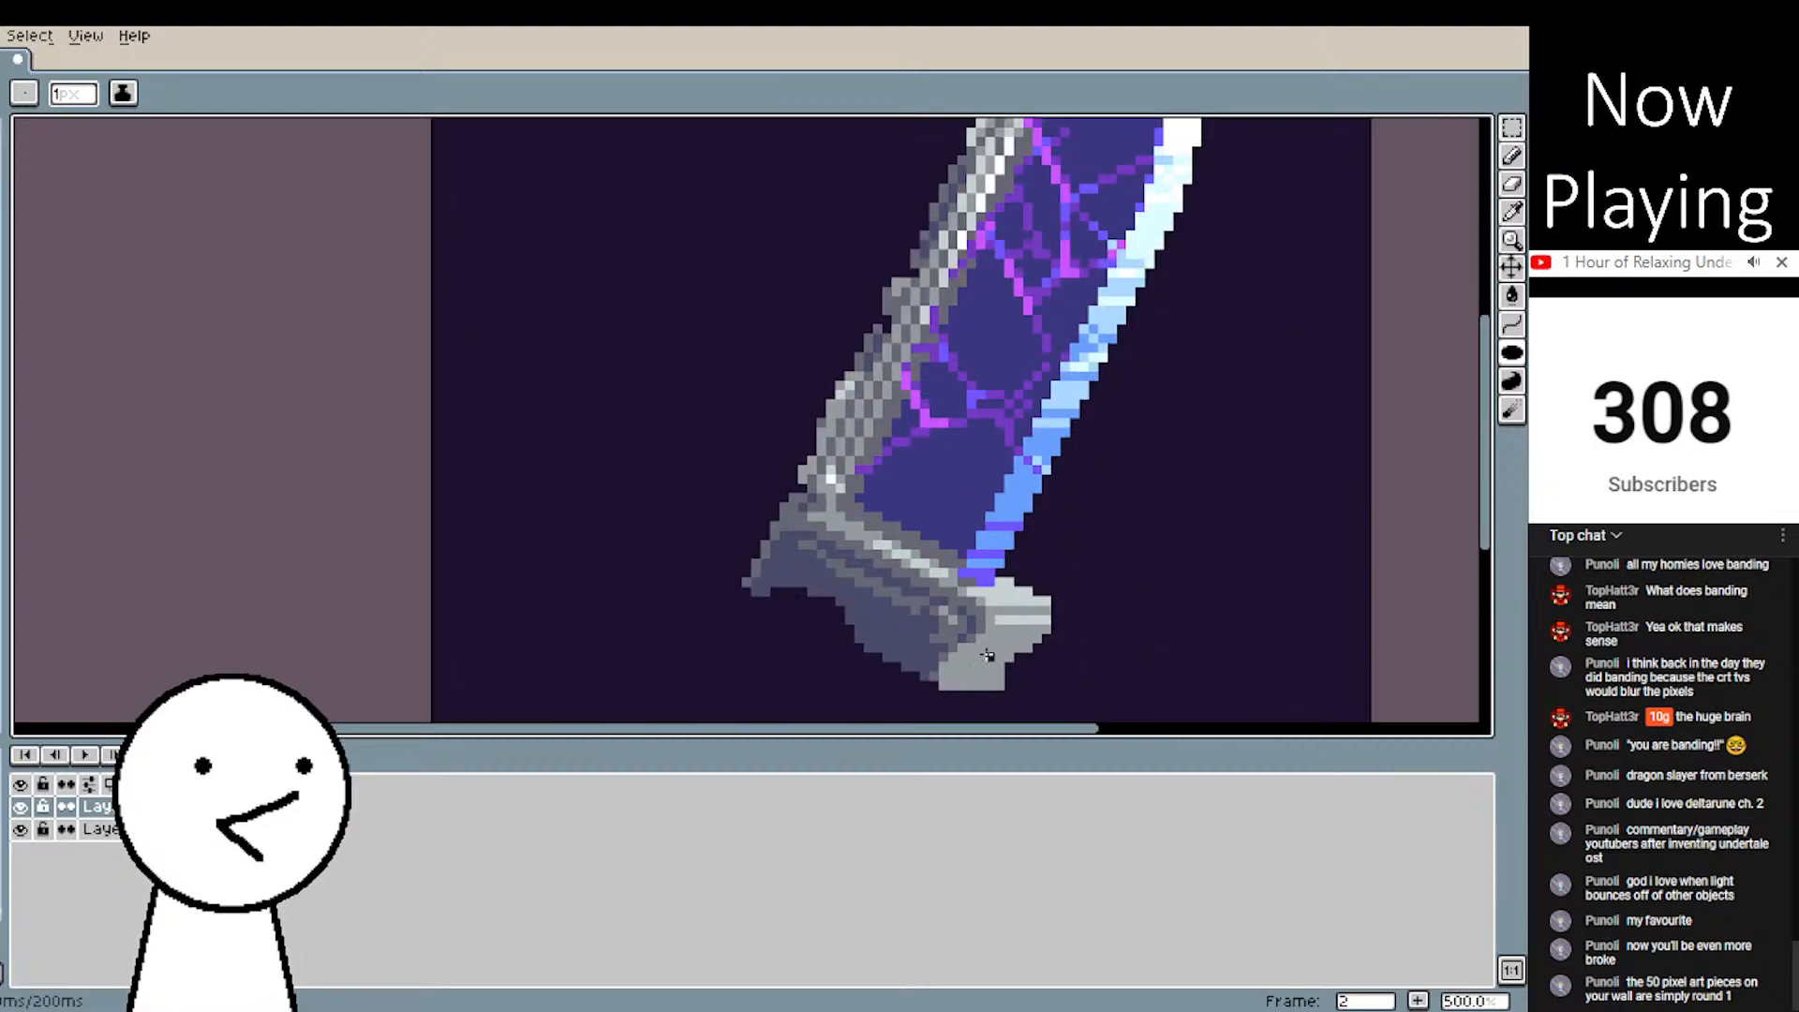
scroll(970, 656, up, 3)
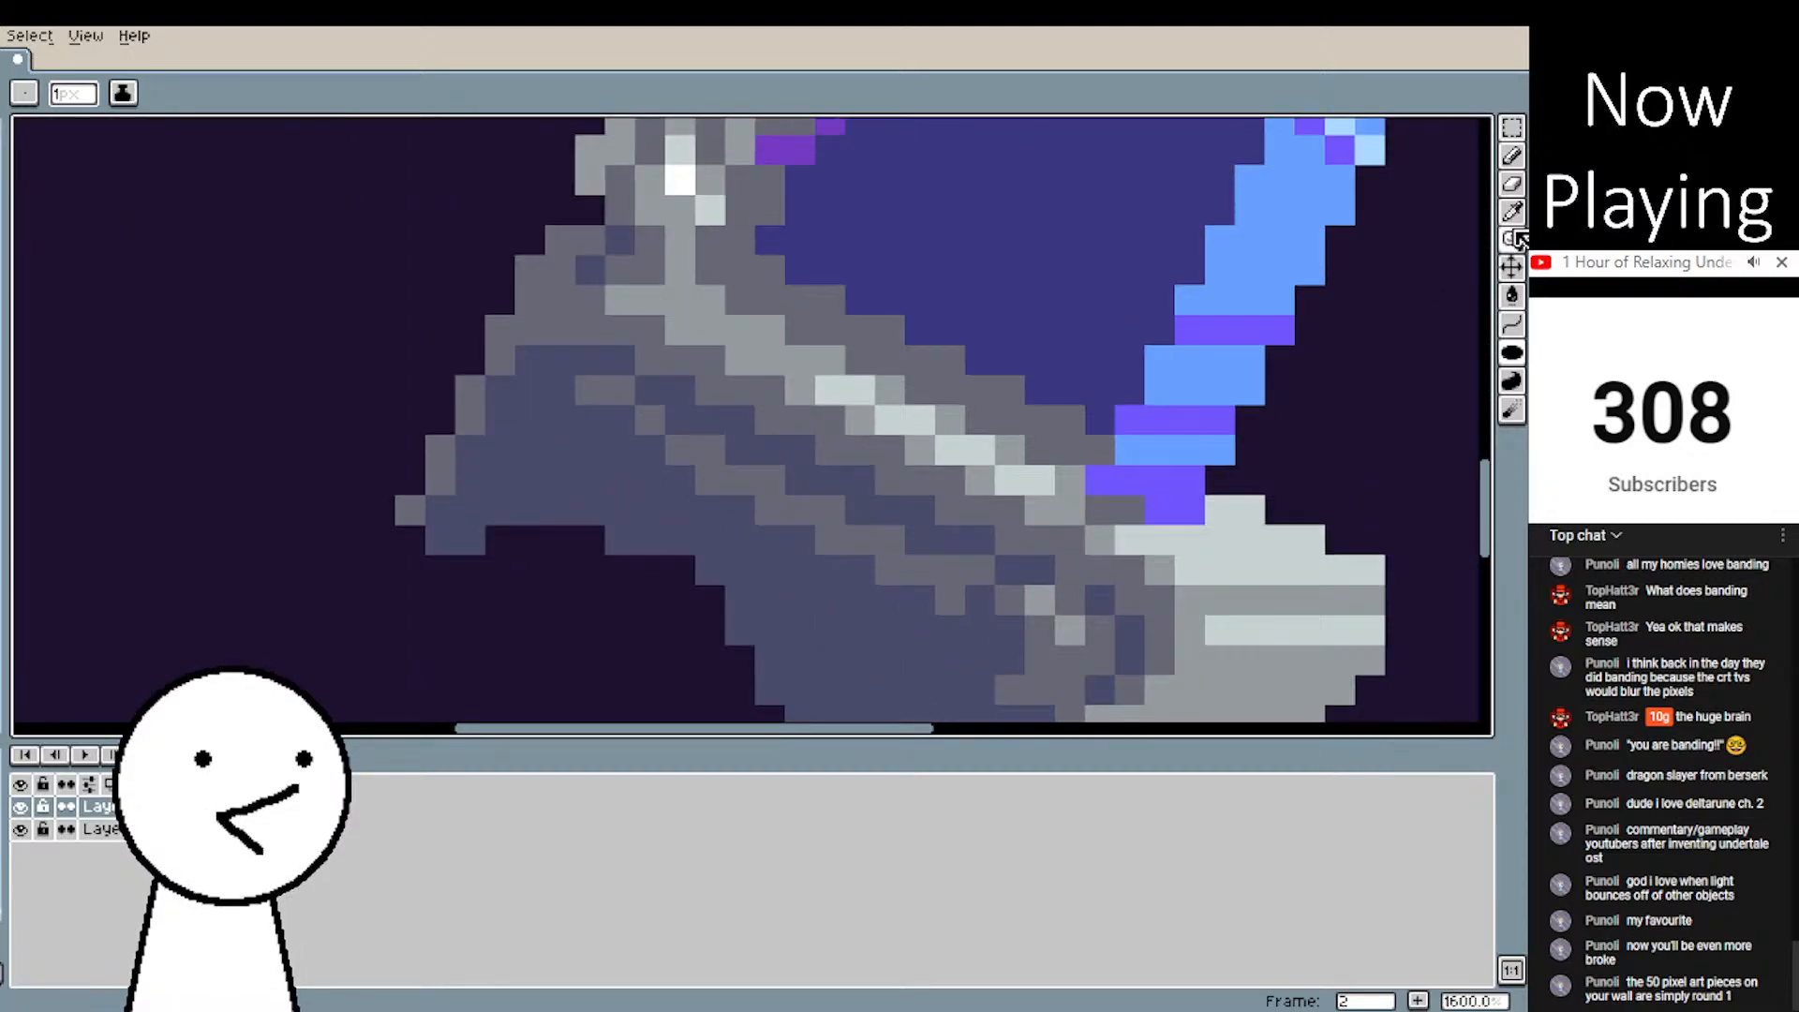
- Sample the dark grey and draw edge pixels with the Line tool along the slate guard block's lower edge
click(1509, 239)
drag(1190, 403, 1078, 122)
scroll(979, 467, up, 2)
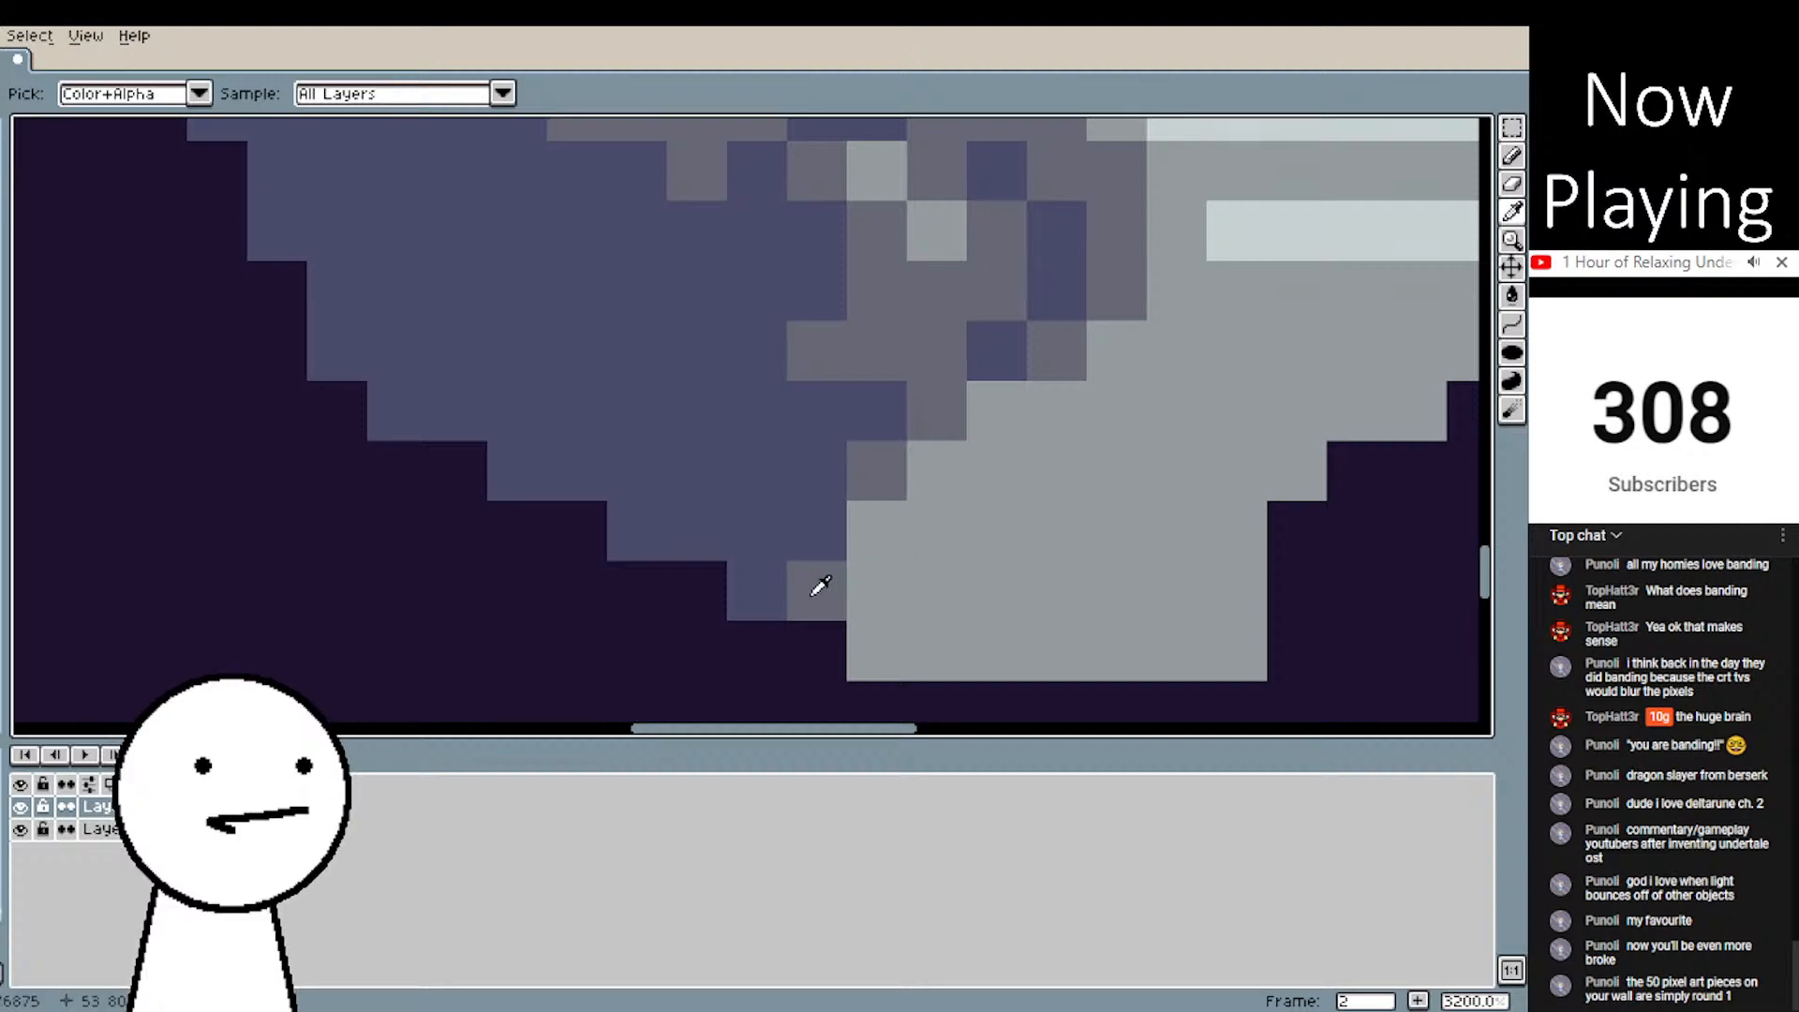
click(1513, 328)
click(1458, 328)
mouse_move(815, 539)
mouse_down()
mouse_move(767, 540)
mouse_move(466, 418)
mouse_move(362, 354)
mouse_move(413, 347)
mouse_move(339, 293)
mouse_up()
scroll(353, 248, down, 3)
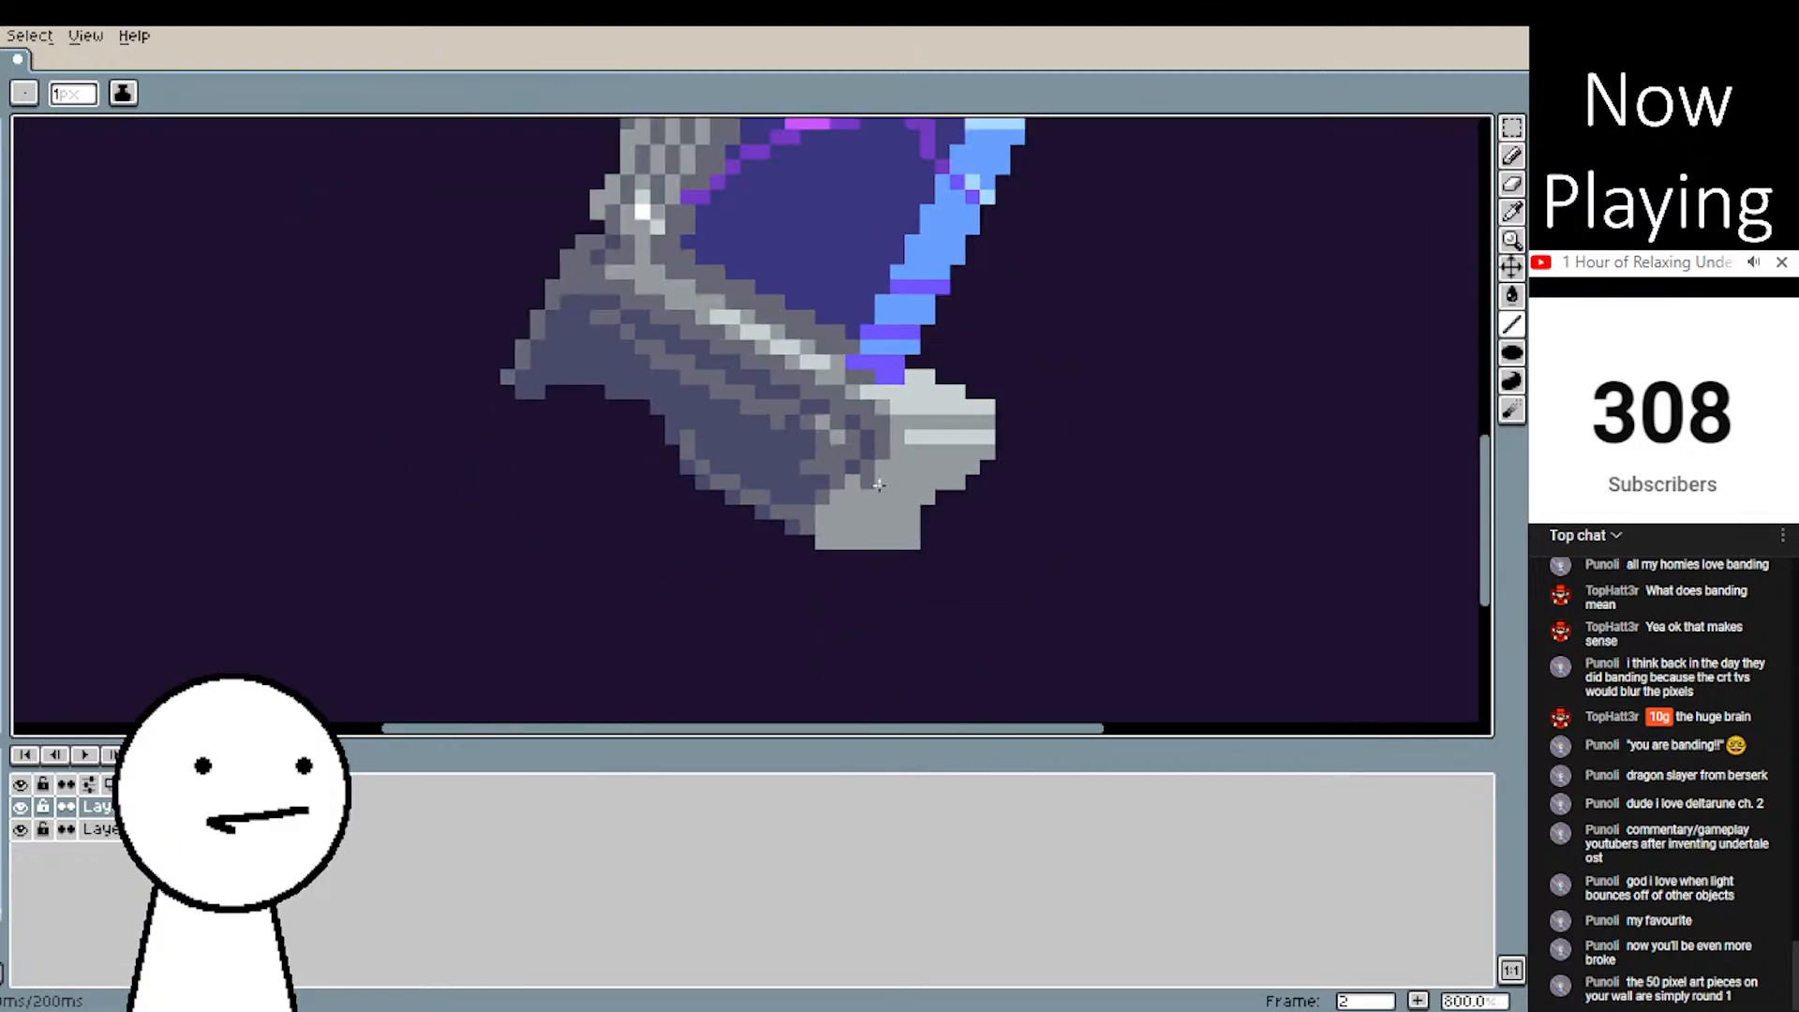
scroll(1050, 476, down, 1)
scroll(1050, 475, up, 2)
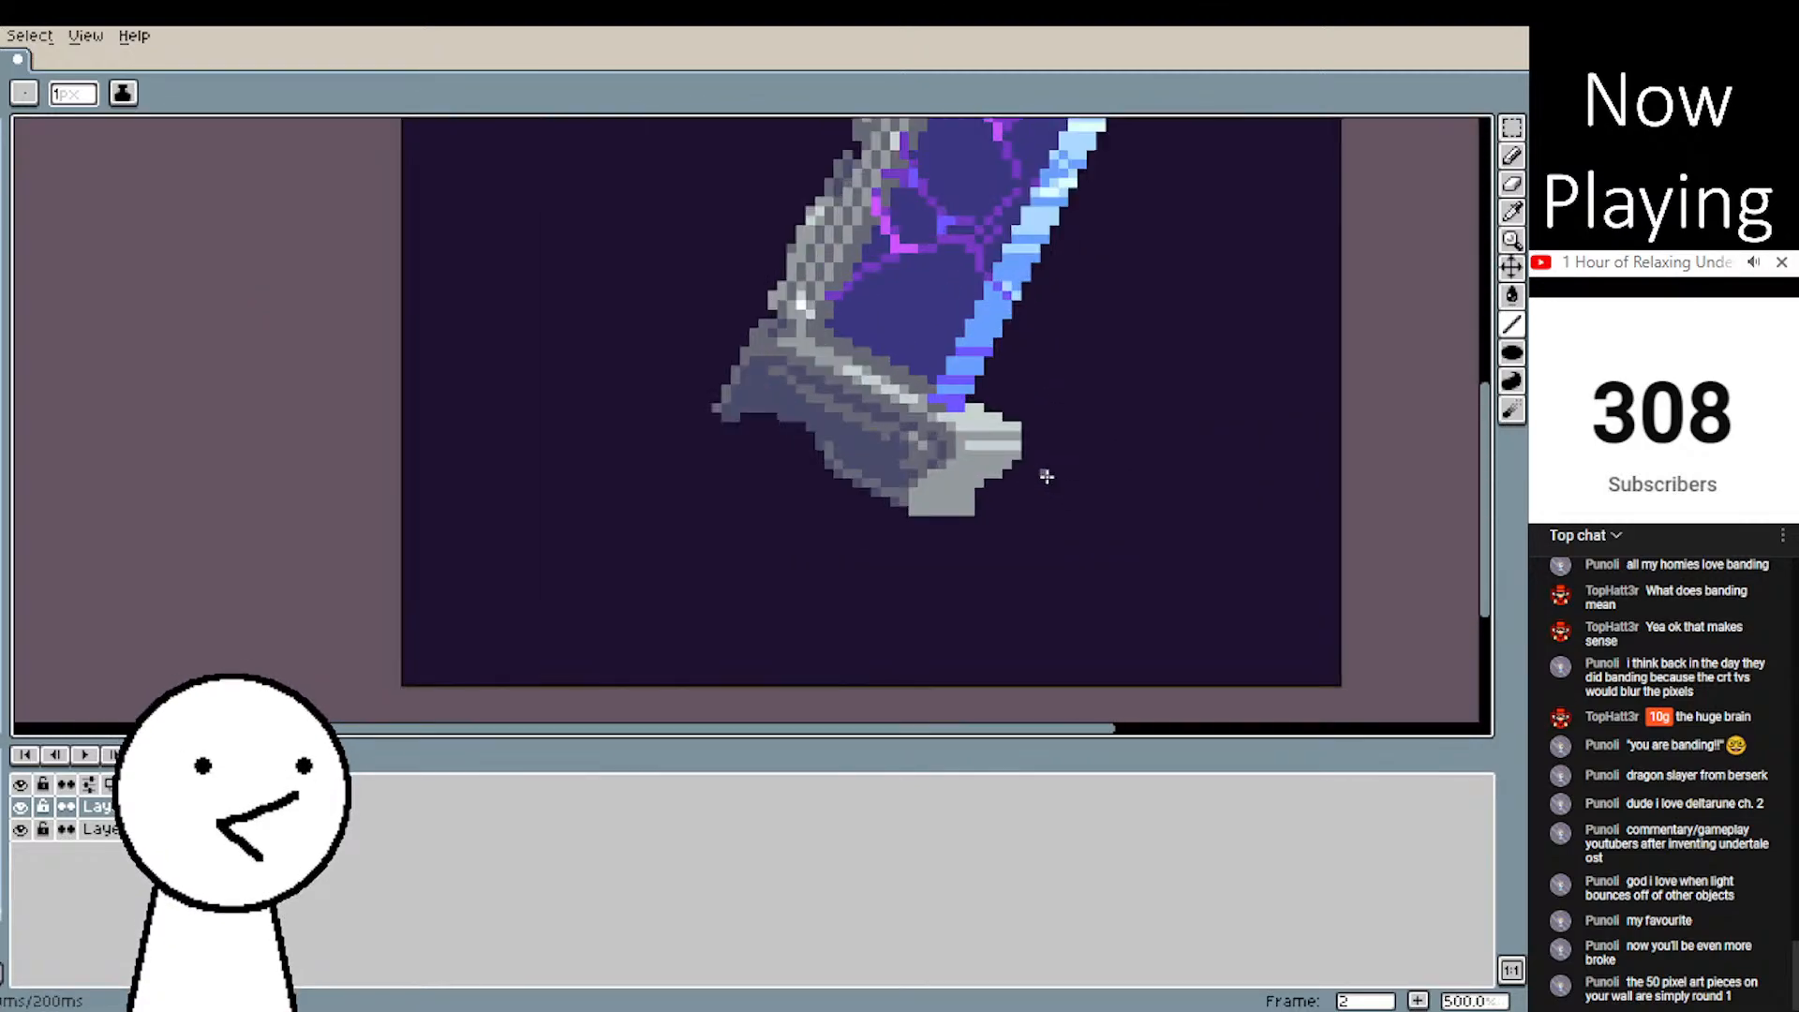
- Undo the last grey line and redraw shorter dark-grey edge segments around the slate block's curved notch
key(v)
key(ctrl+z)
key(b)
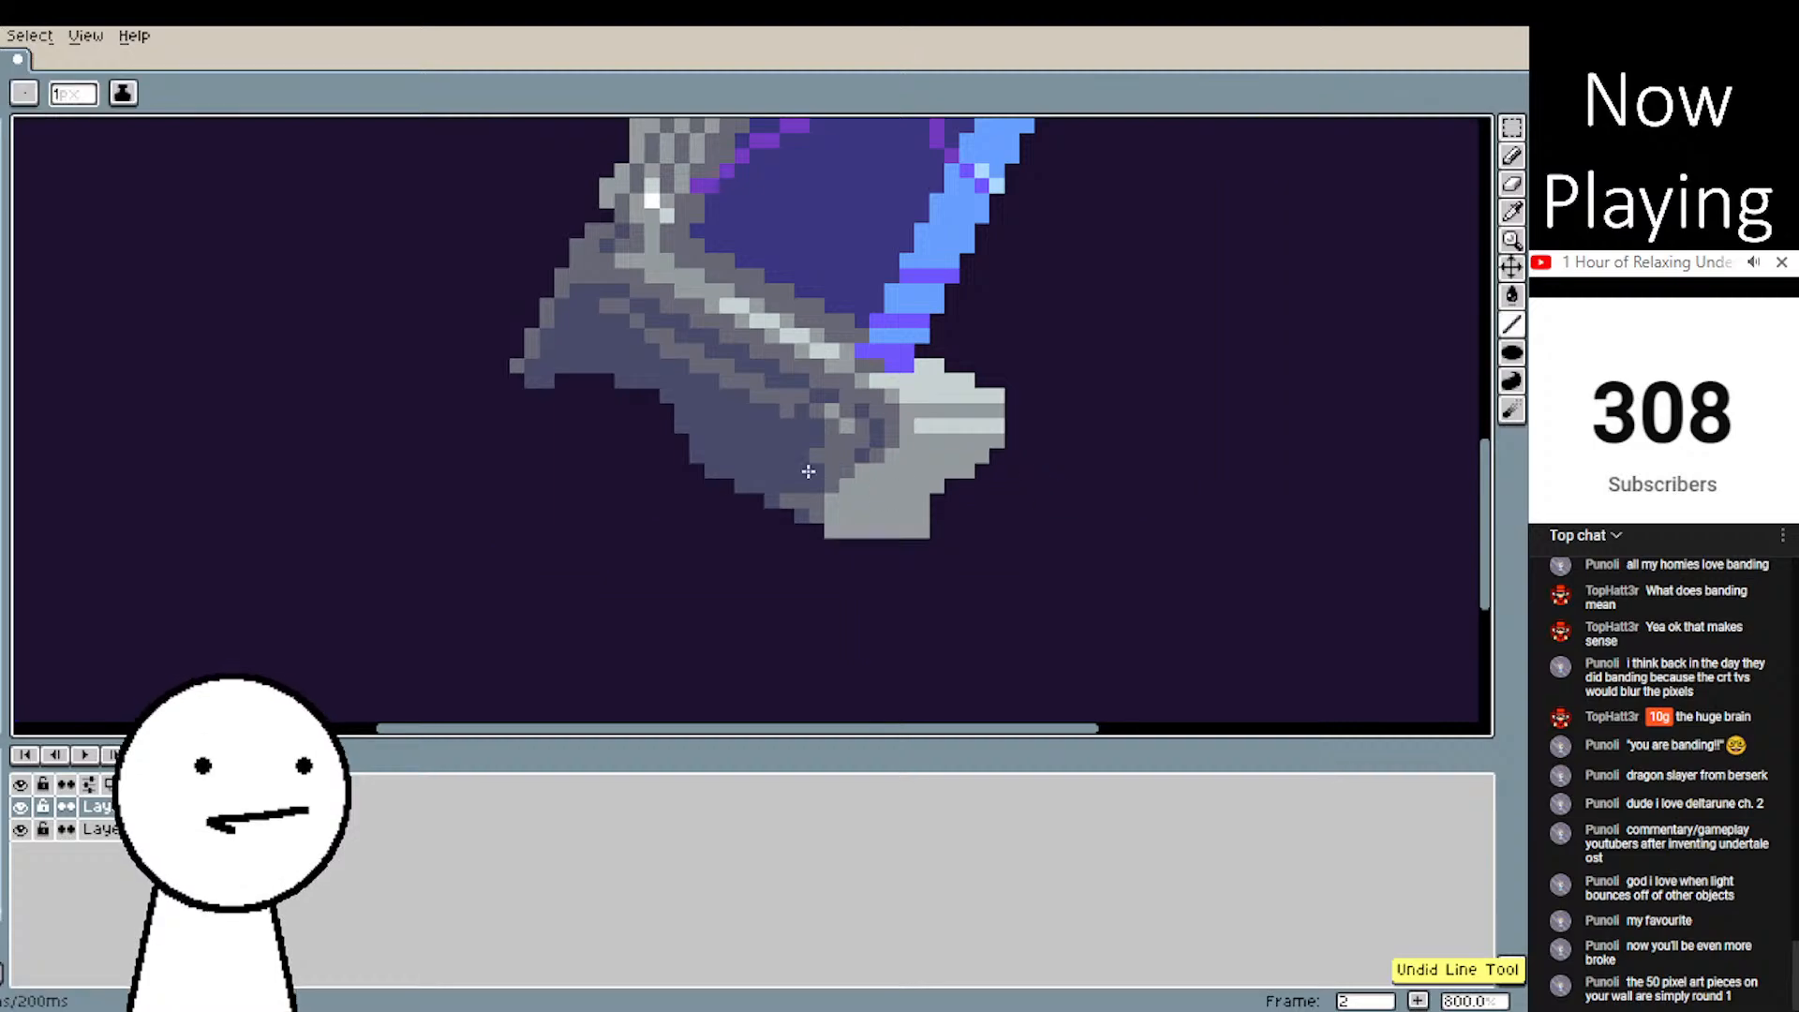
scroll(647, 407, up, 2)
mouse_move(614, 305)
mouse_down()
mouse_move(654, 310)
mouse_move(774, 391)
mouse_move(779, 434)
mouse_up()
scroll(1068, 494, down, 5)
scroll(1069, 494, down, 2)
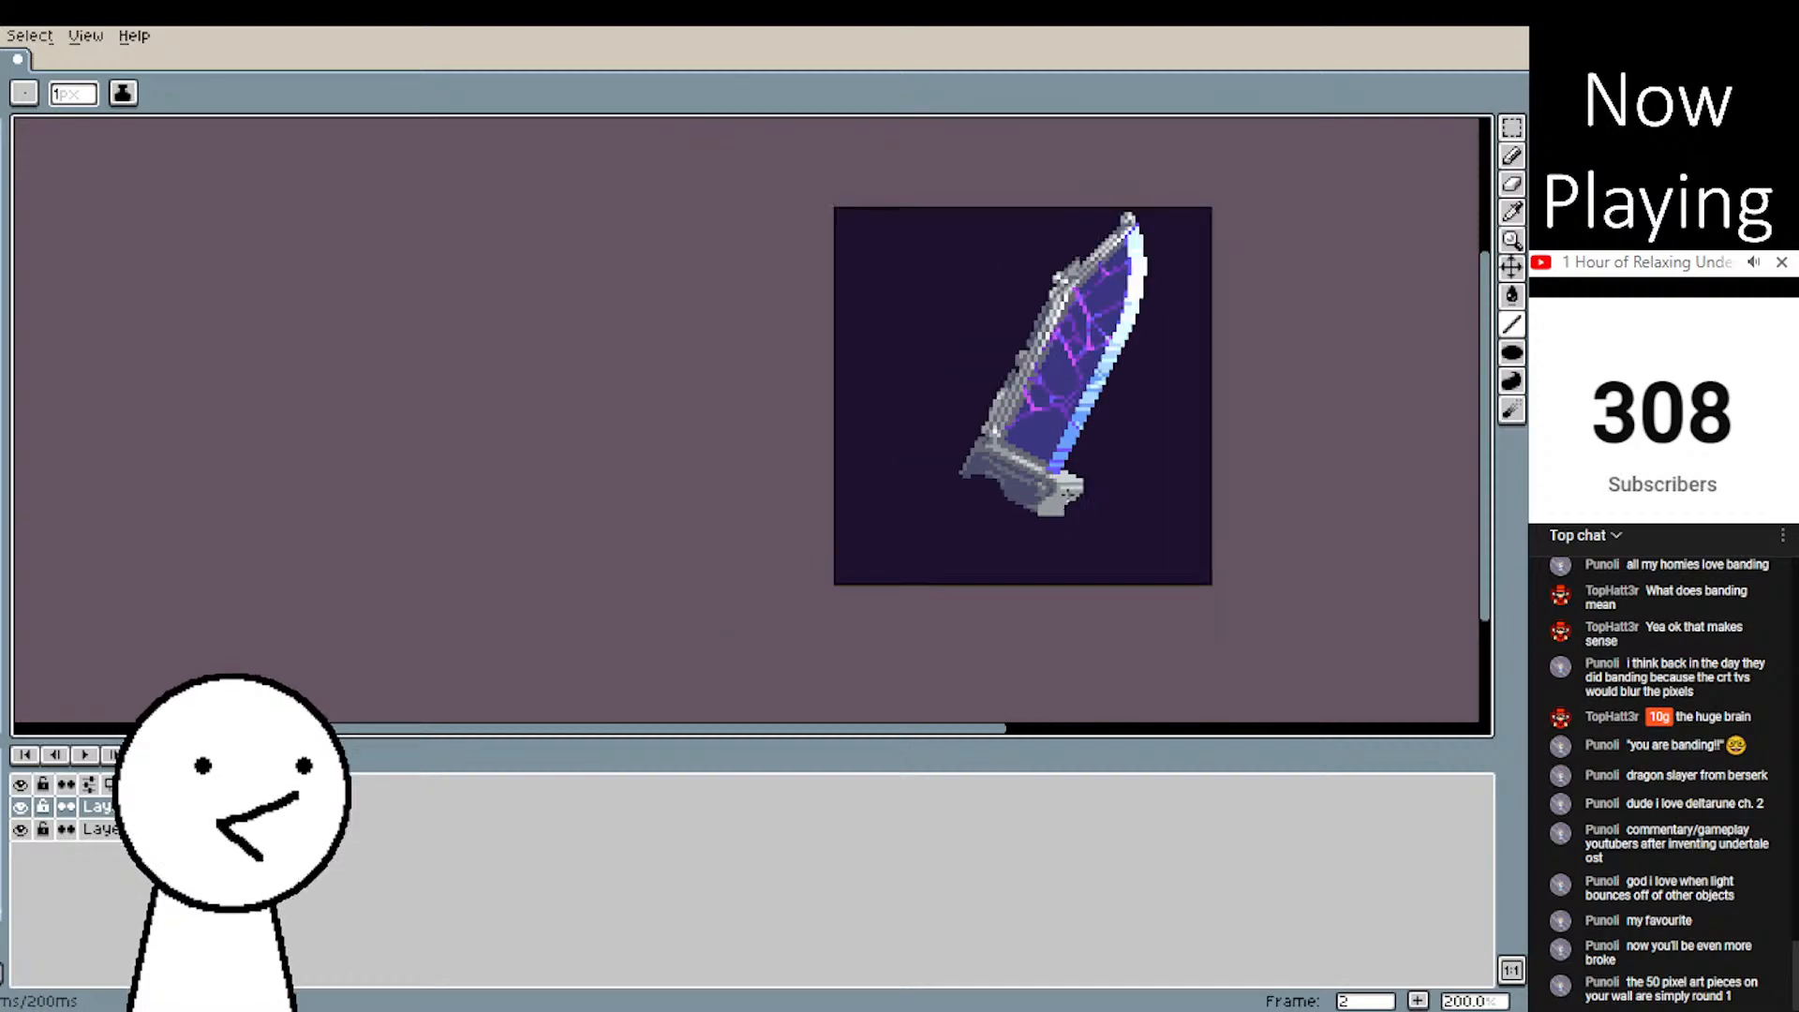
- Draw a small curved dark-grey stroke inside the slate block beside the light rivet pixels, and sample the slate colour for trimming it
scroll(1004, 396, up, 3)
scroll(1004, 396, up, 3)
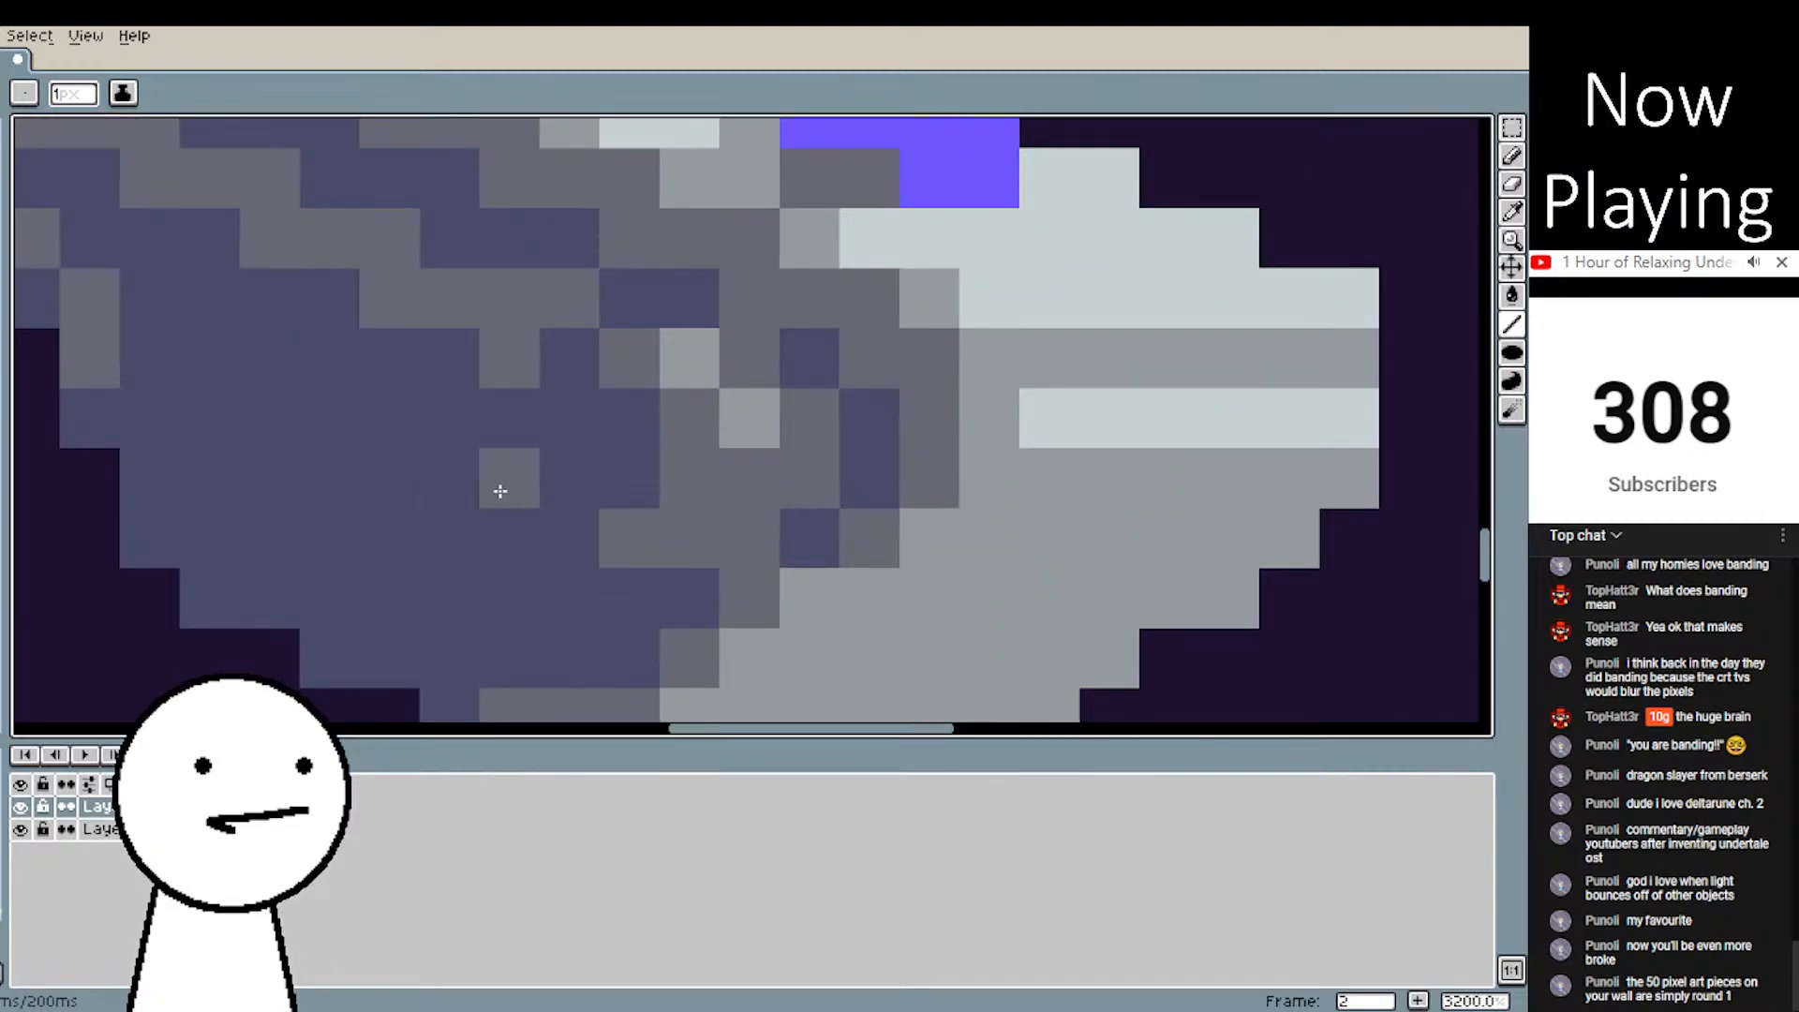
mouse_move(556, 485)
mouse_down()
mouse_move(453, 425)
mouse_move(497, 424)
mouse_move(468, 383)
mouse_up()
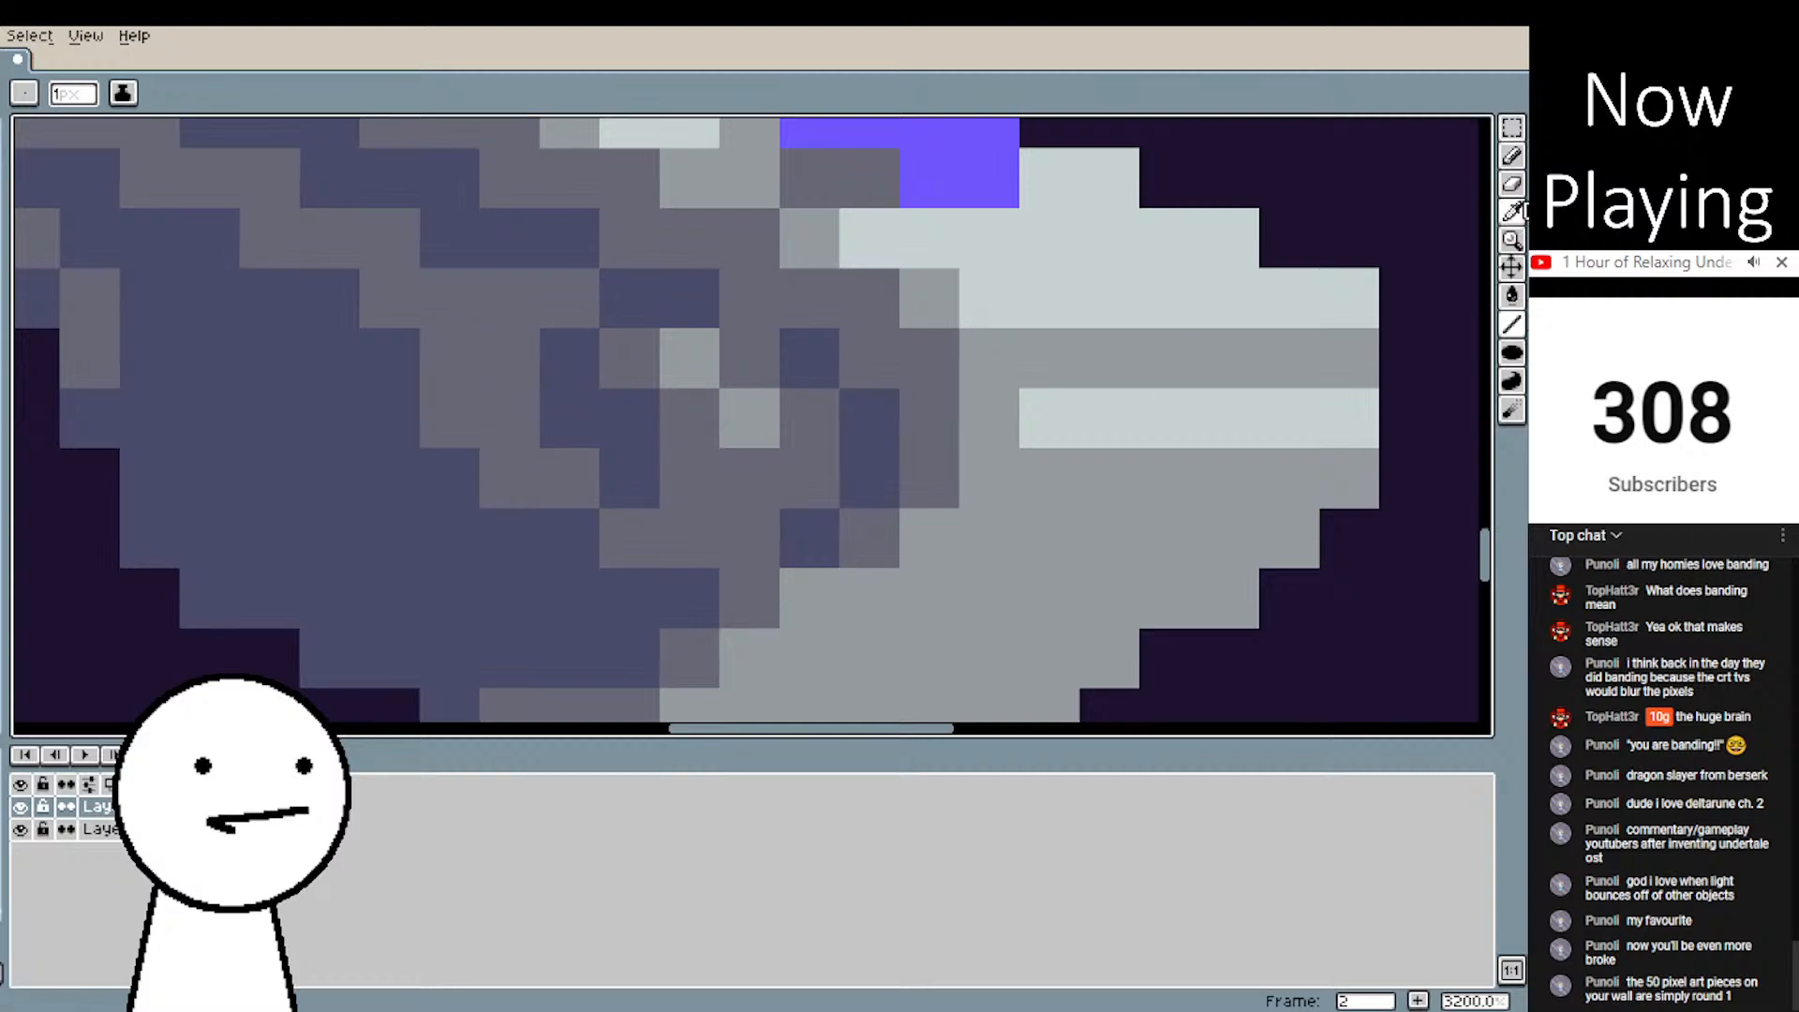
click(1512, 212)
click(1511, 352)
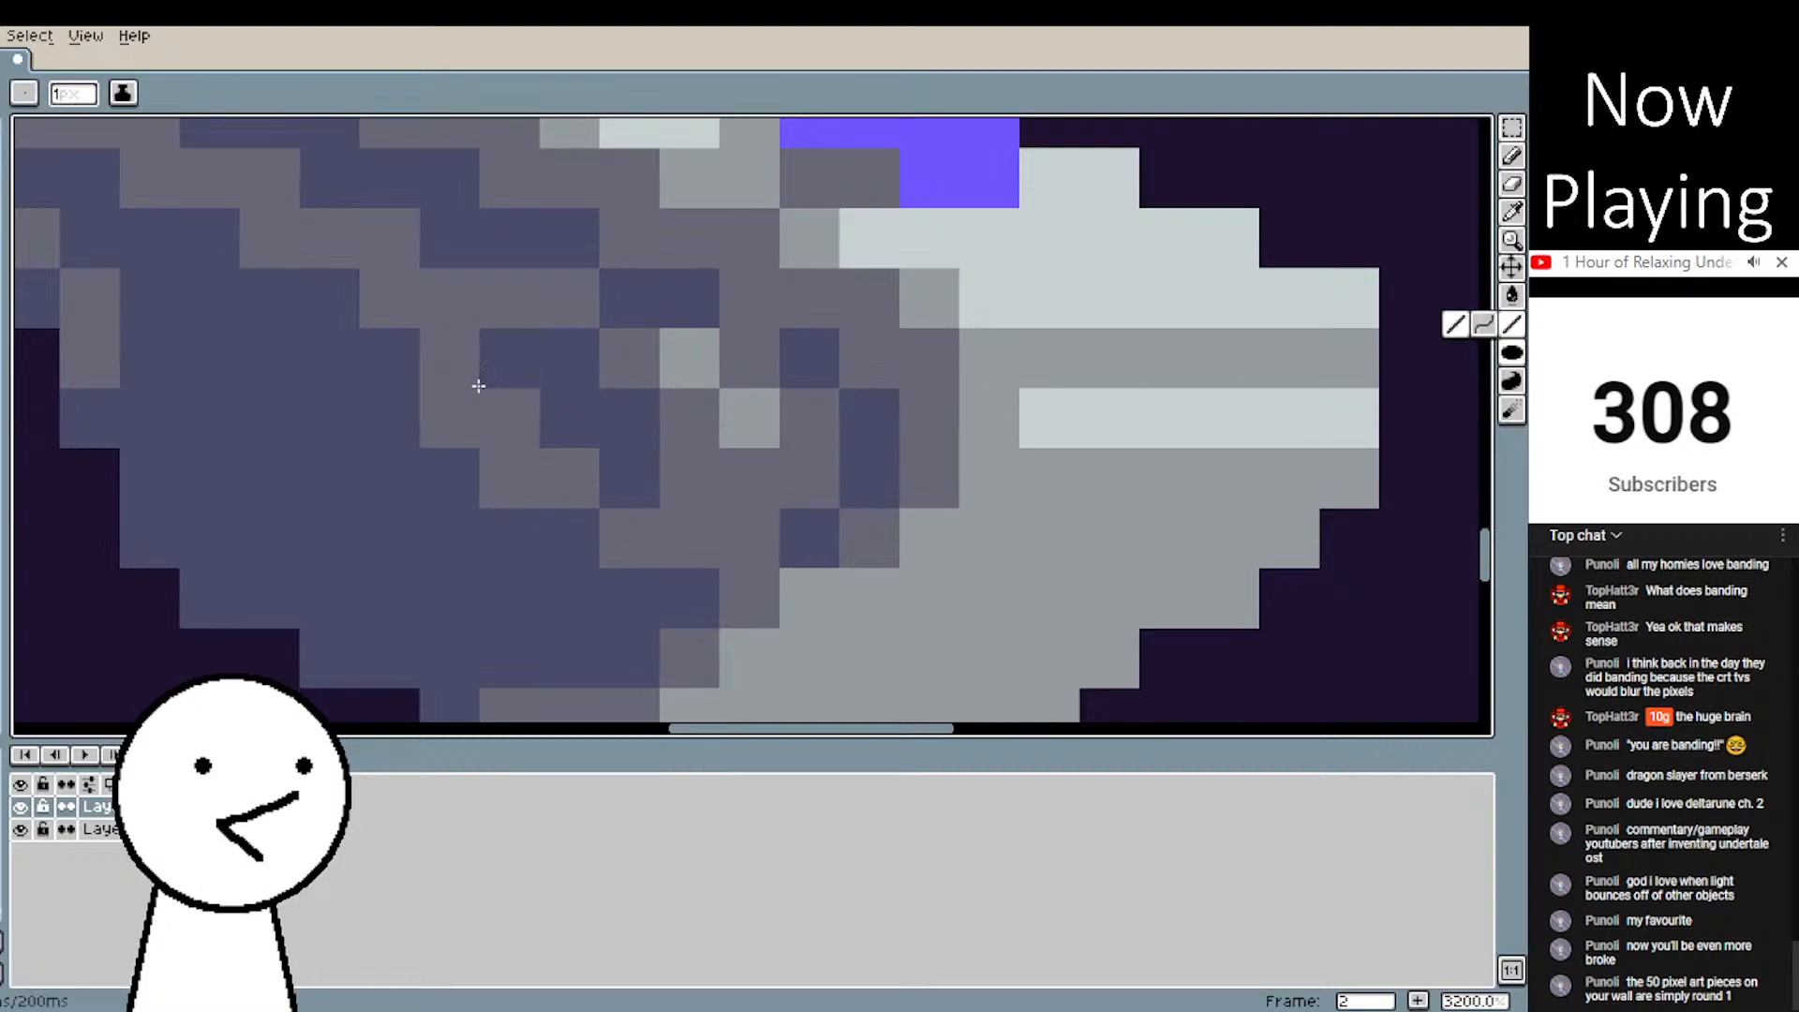
- Refine the curved stroke into a stepped curl by alternately sampling and painting dark-grey and slate pixels around its upper end
scroll(992, 475, down, 7)
scroll(1021, 474, up, 4)
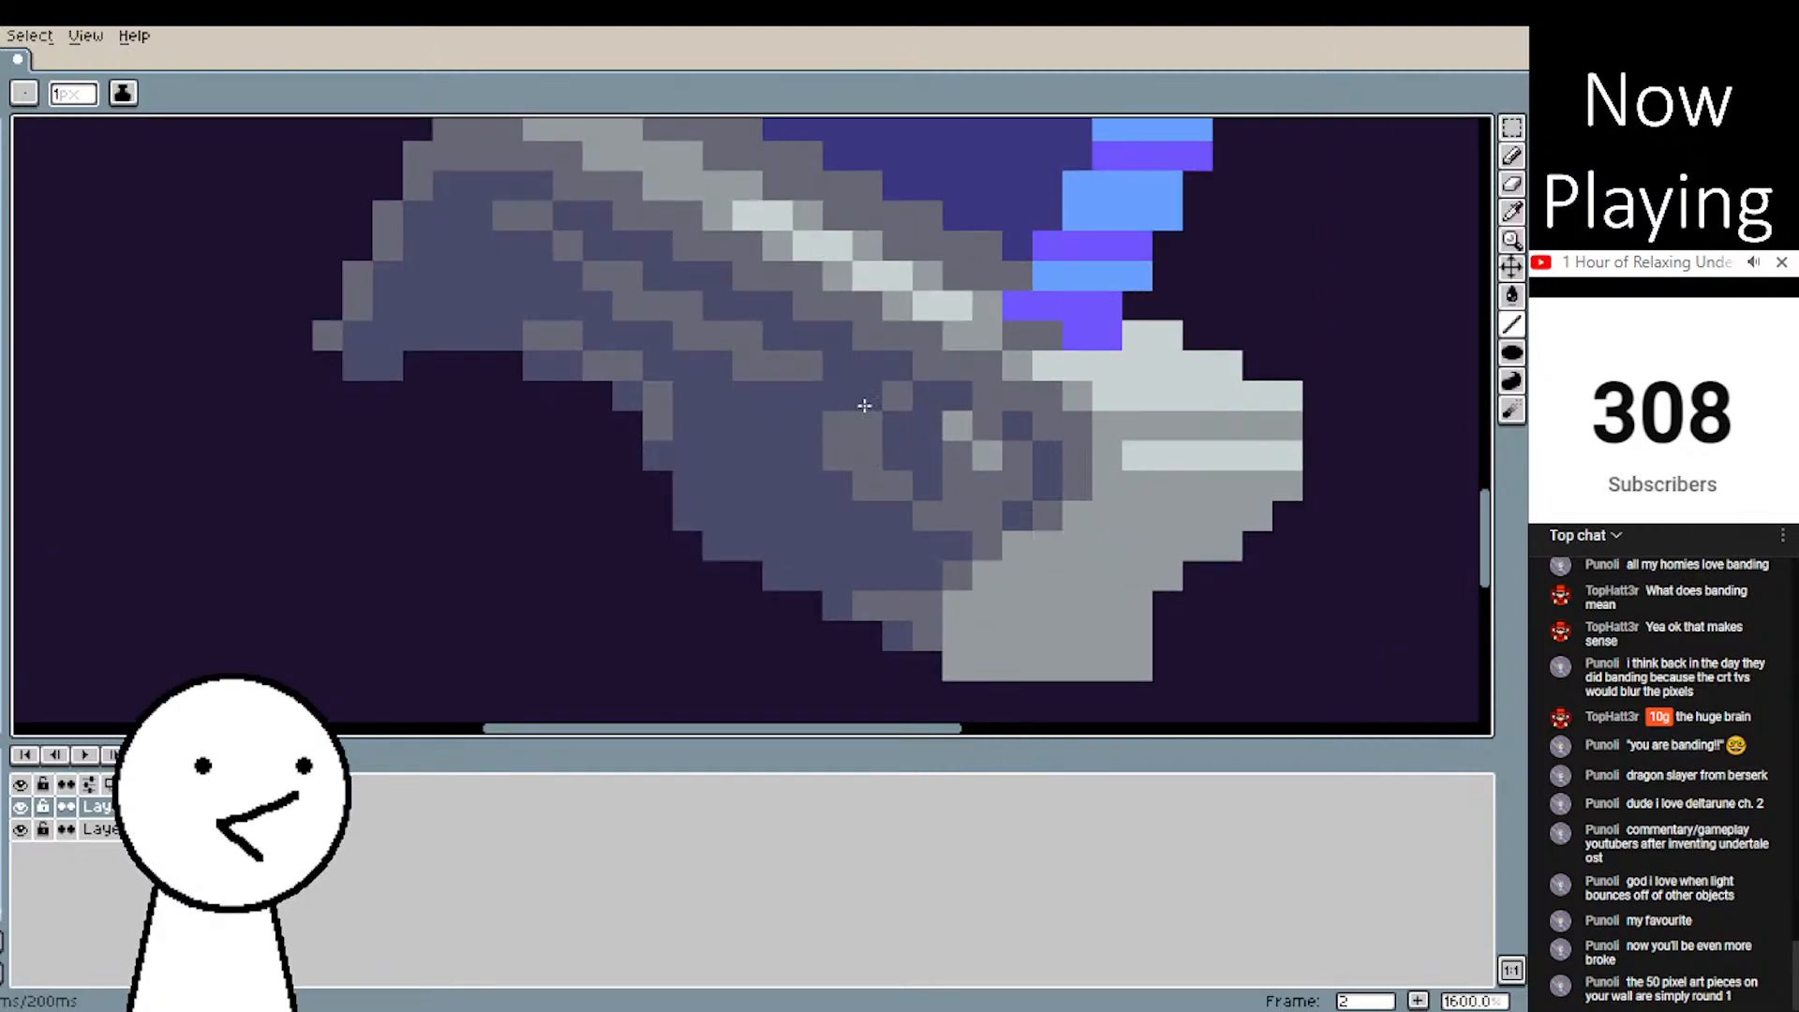
click(1512, 213)
click(856, 422)
click(1512, 325)
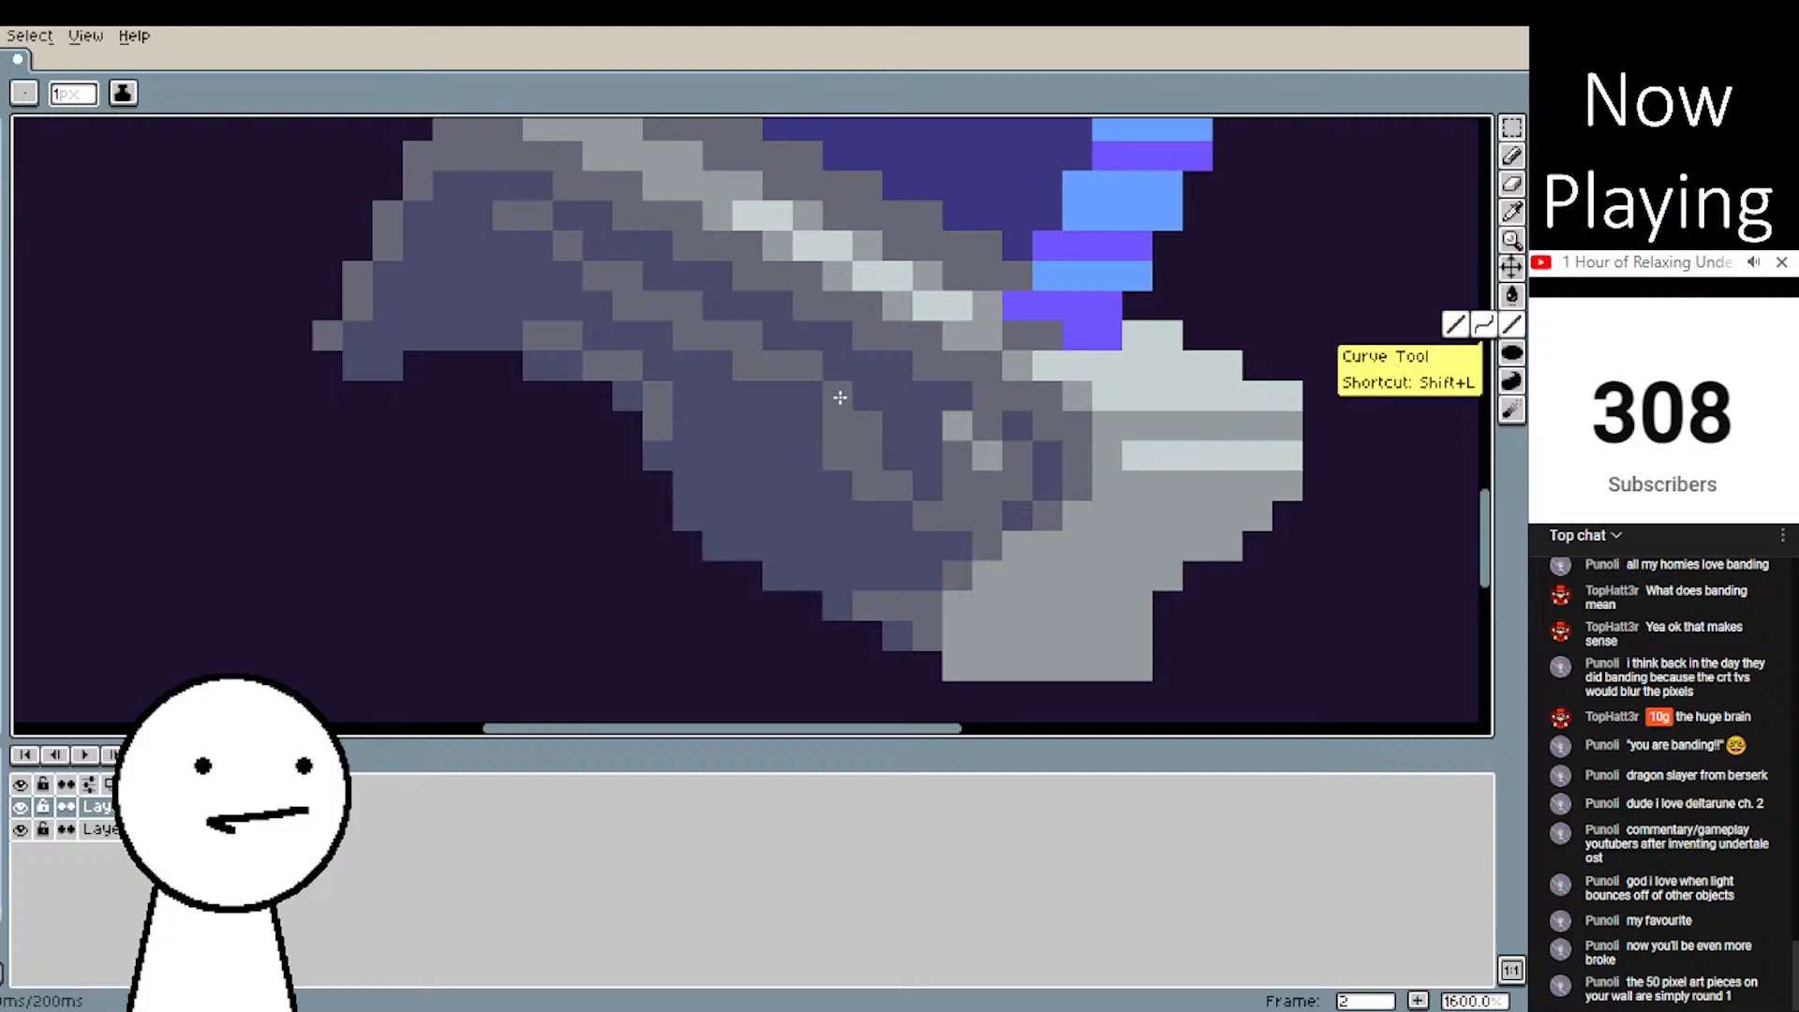
scroll(1078, 412, down, 5)
scroll(1080, 410, down, 2)
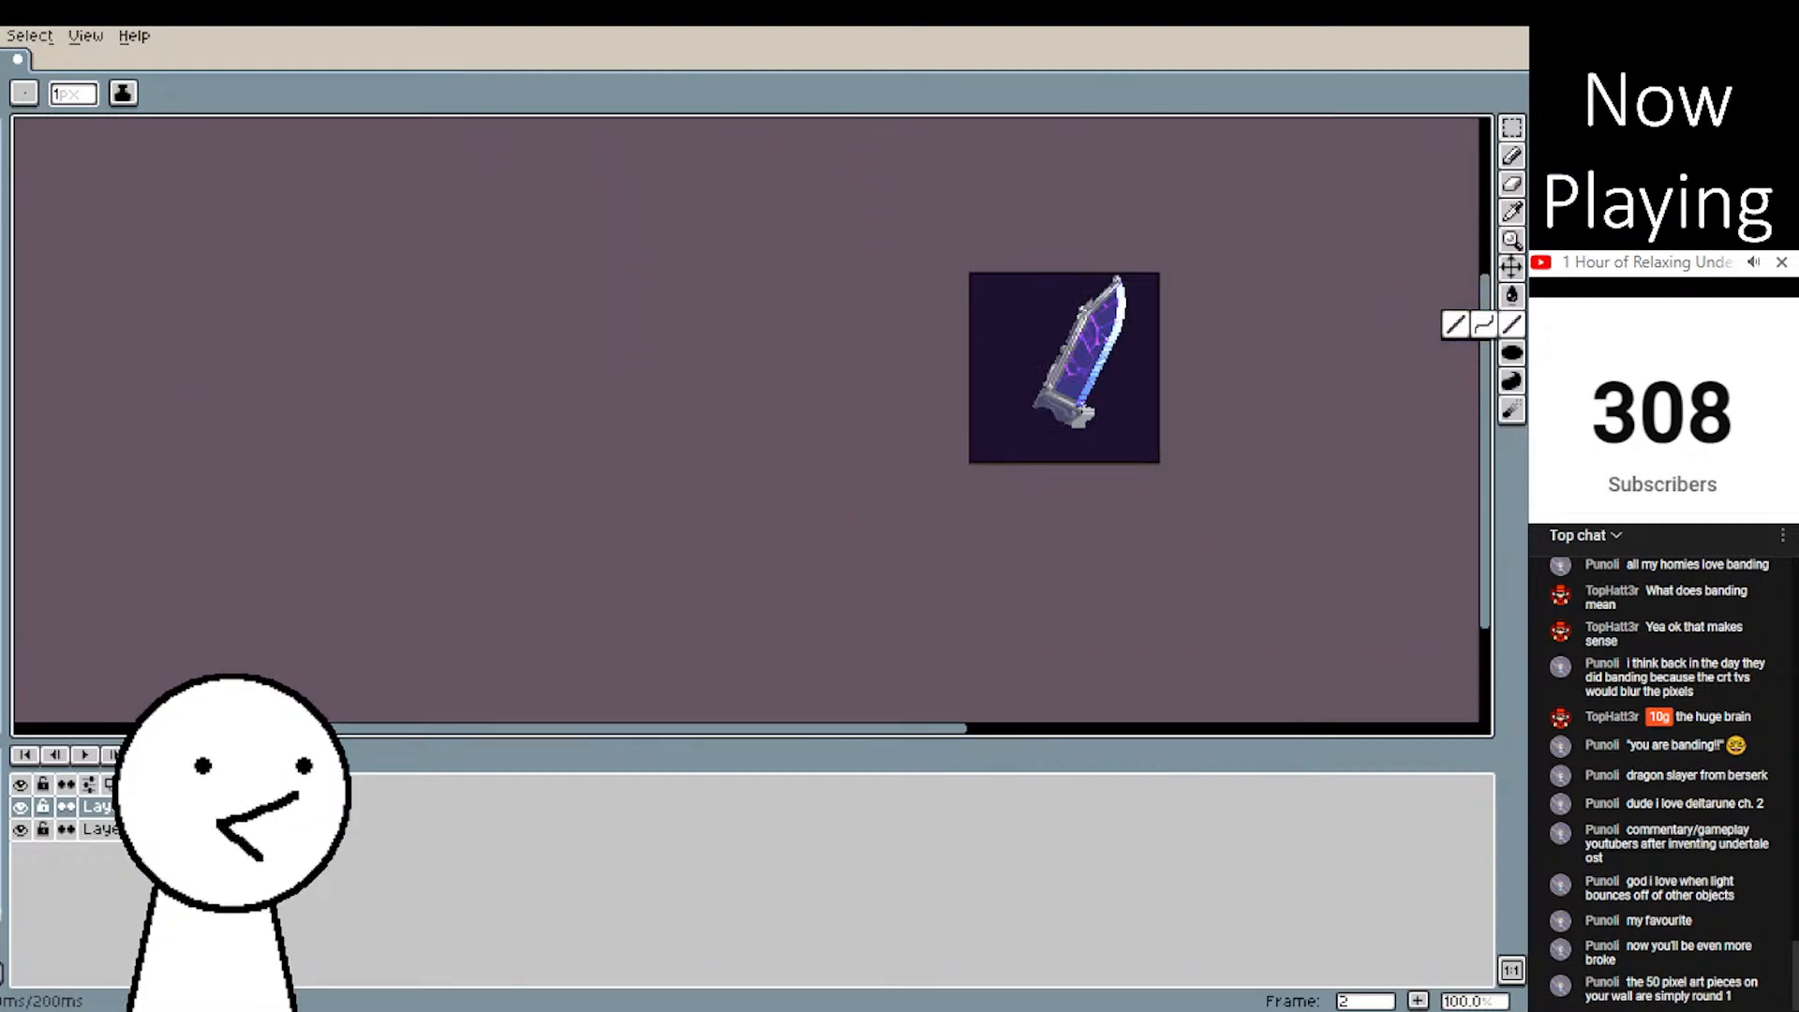
scroll(1079, 410, up, 6)
click(1512, 213)
click(866, 455)
click(1512, 325)
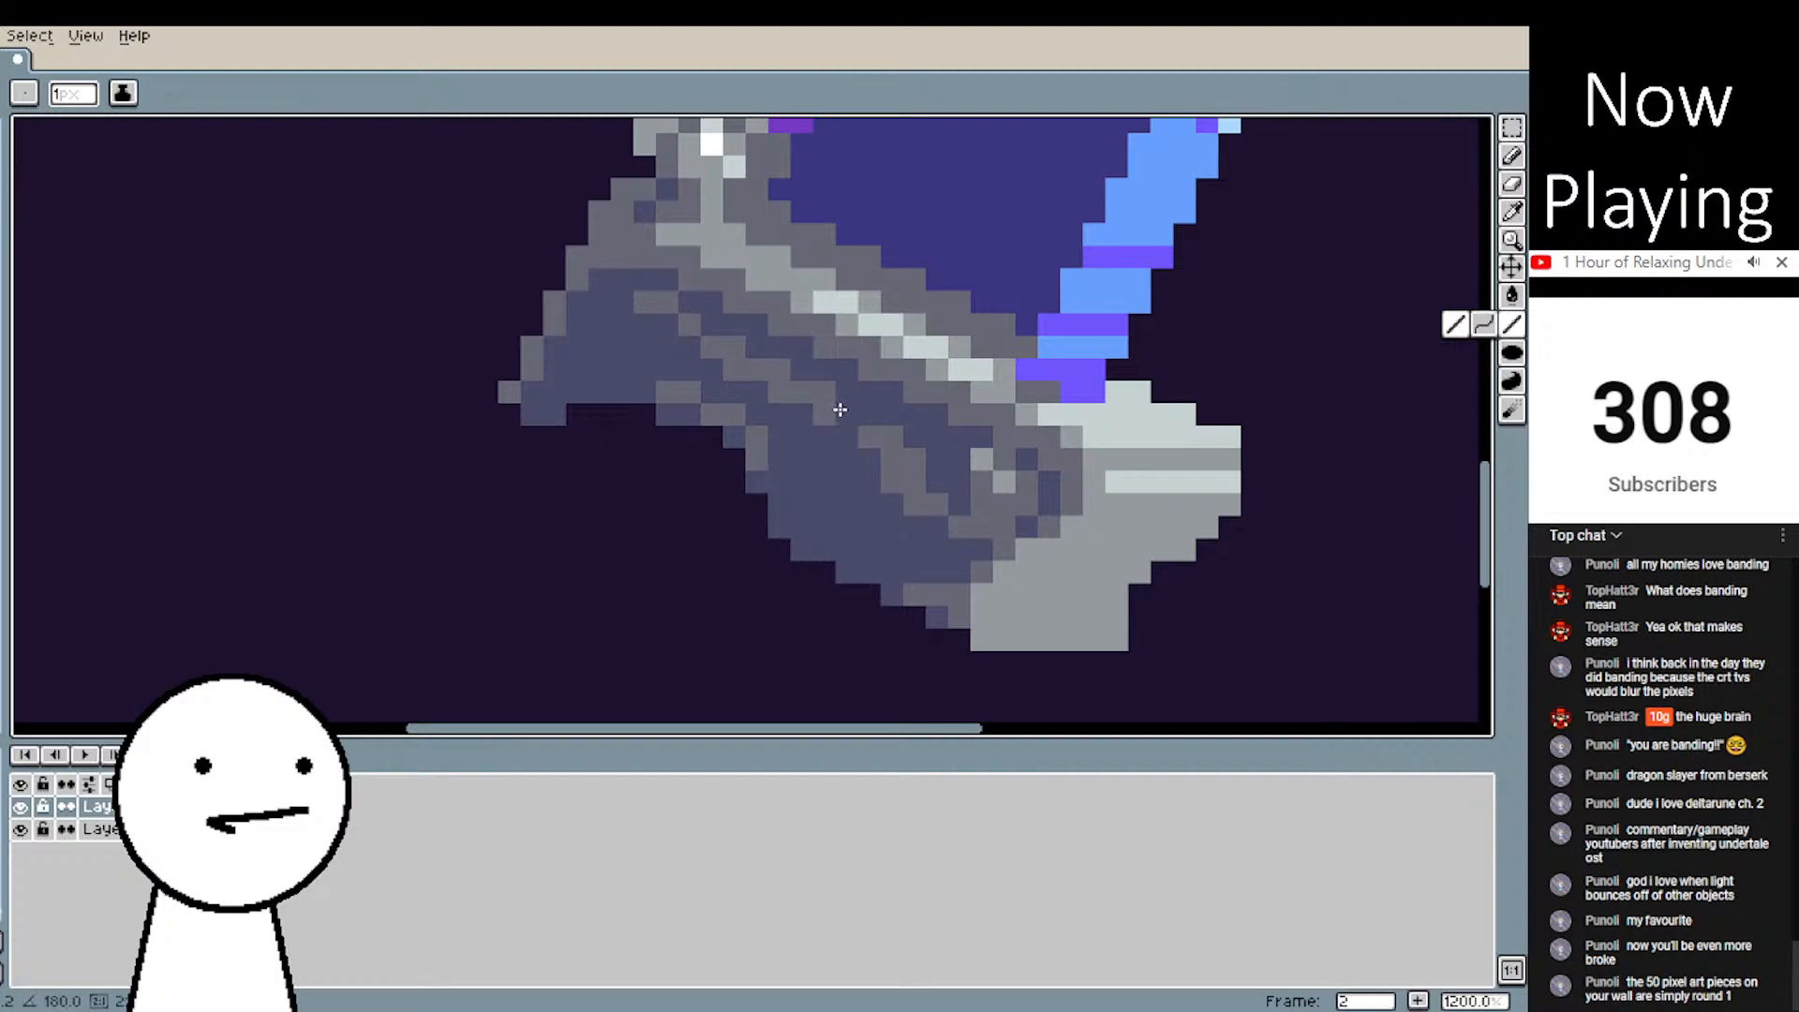
- Sample the dark grey and draw a second, smaller curl beside the first one, towards the block's notch
click(1514, 214)
click(916, 450)
click(1512, 325)
click(826, 434)
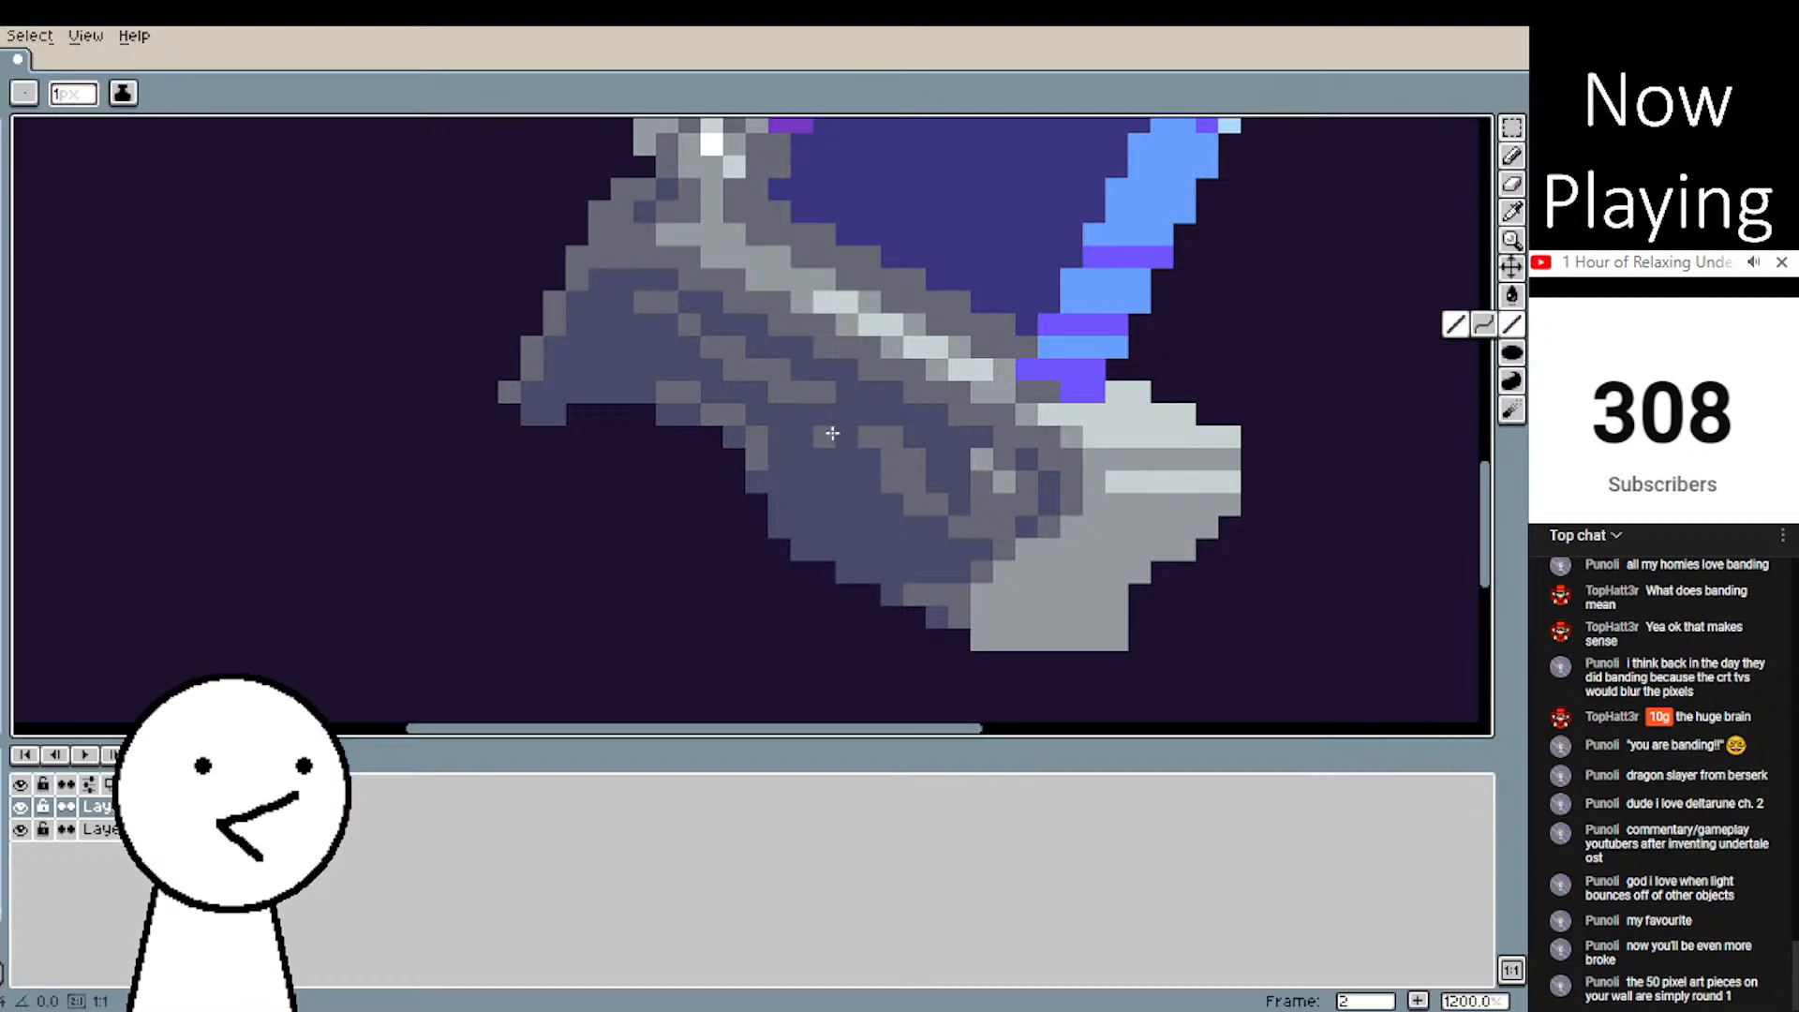
click(825, 456)
click(836, 454)
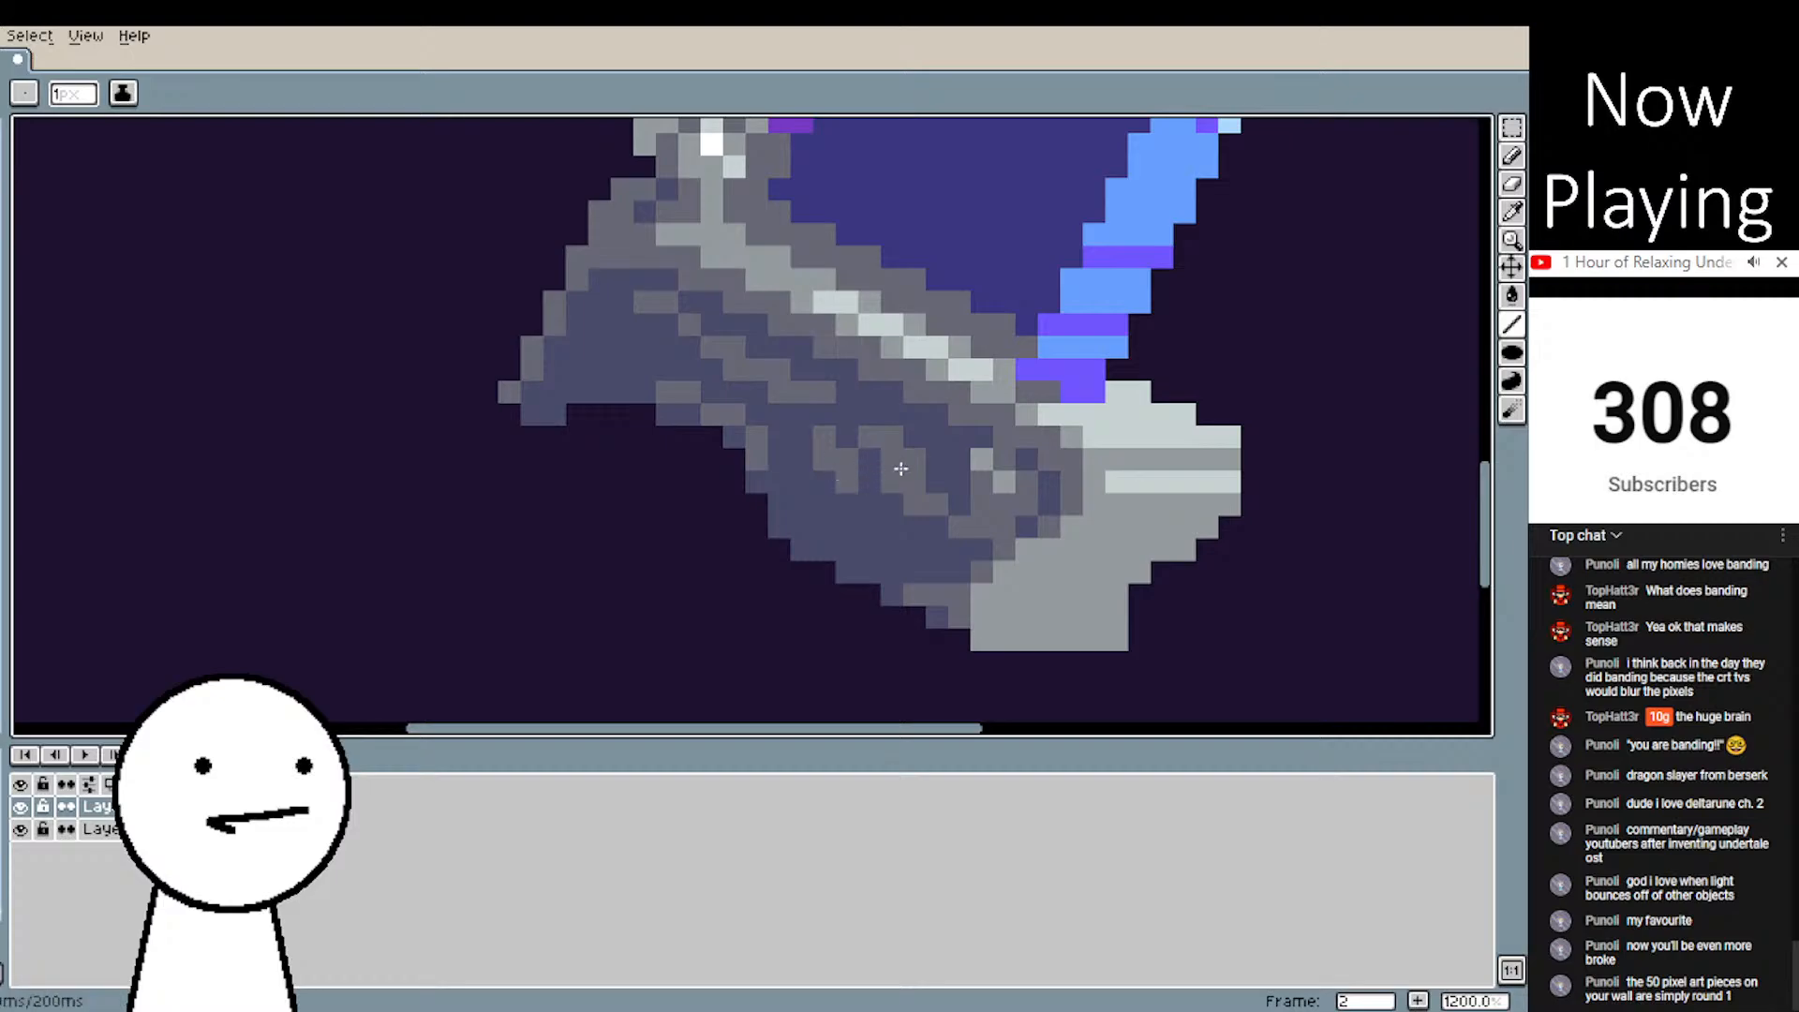
scroll(1135, 441, down, 7)
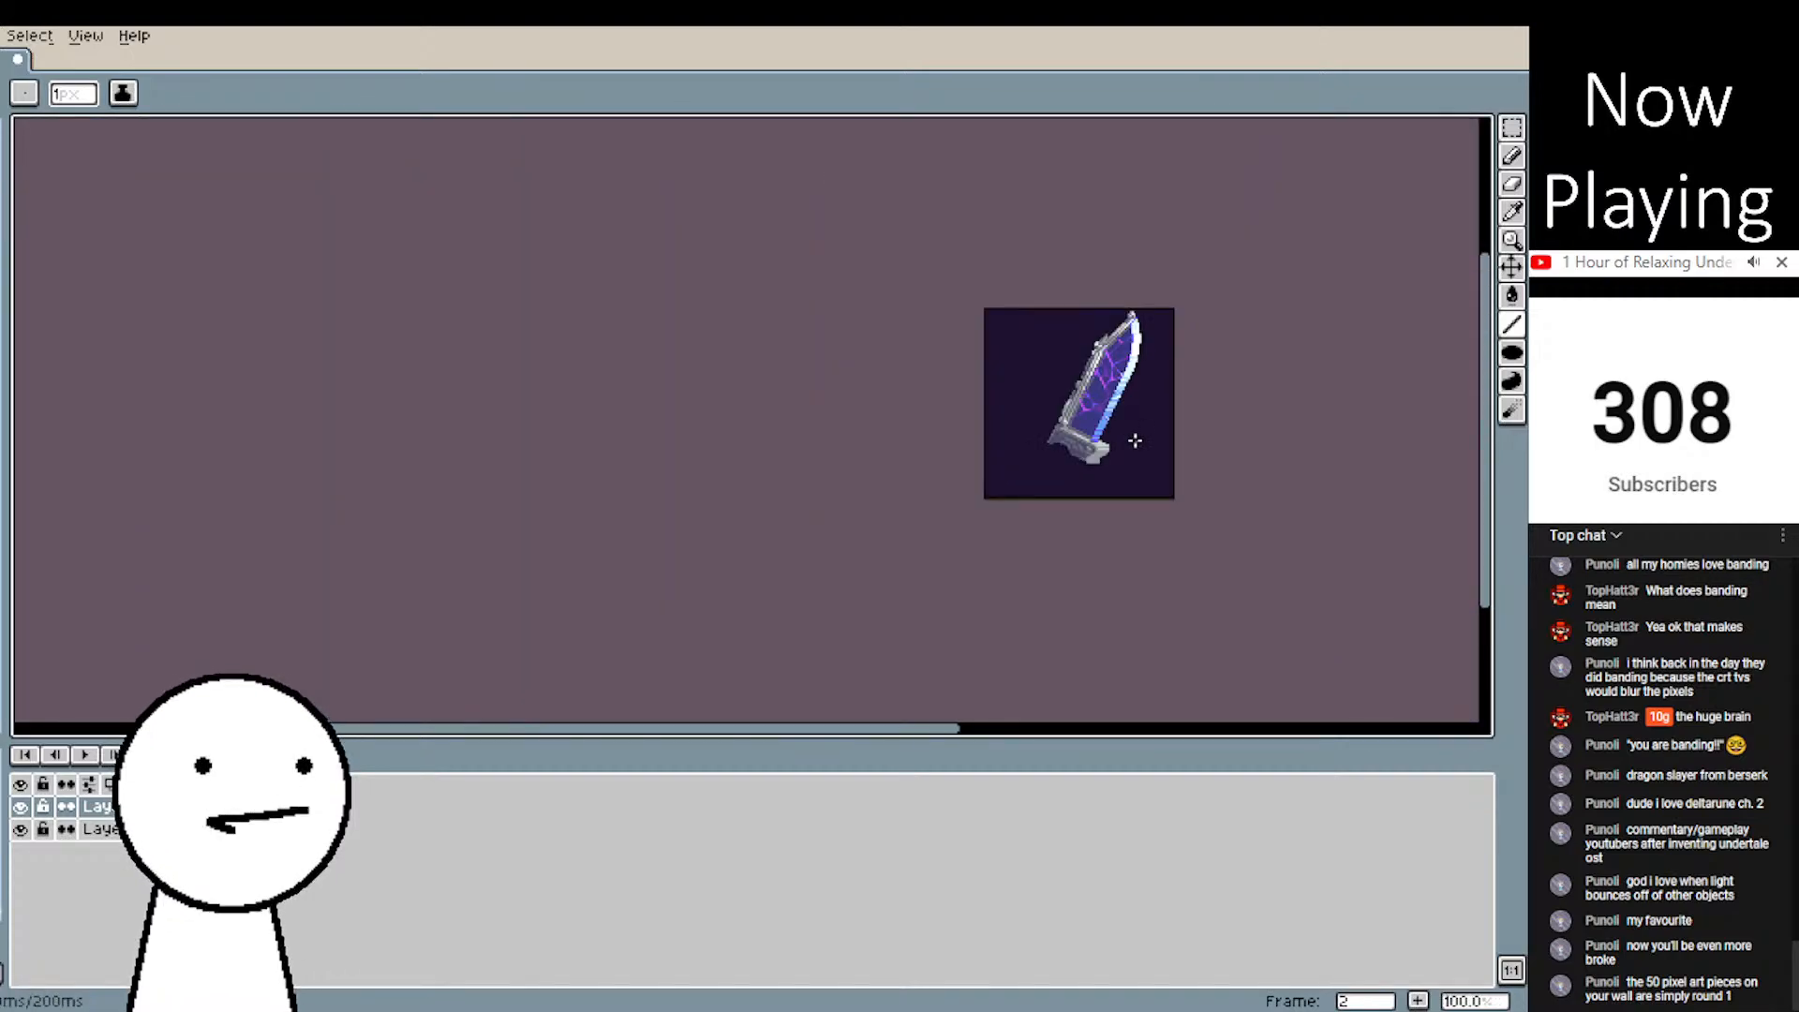
- Paint dark-grey pixels that link the guard trim's lower stripes to the curls in the slate block
scroll(1135, 441, up, 8)
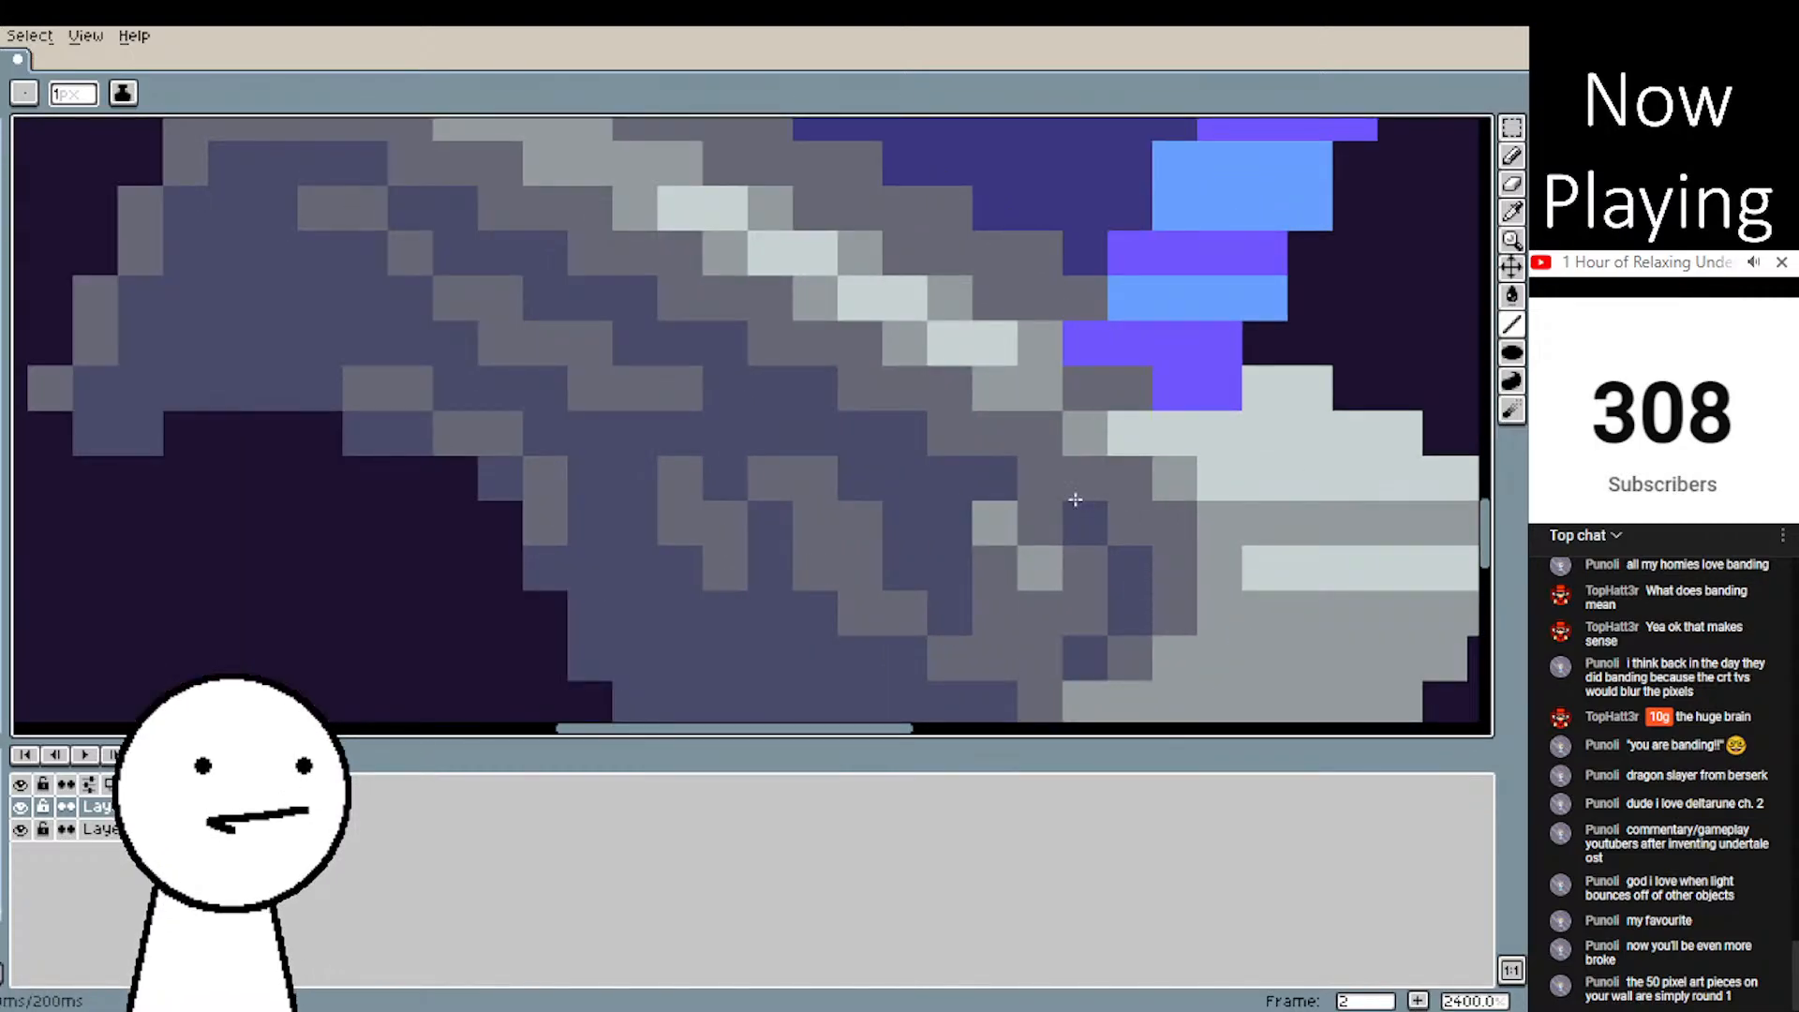
drag(726, 343, 725, 433)
click(763, 383)
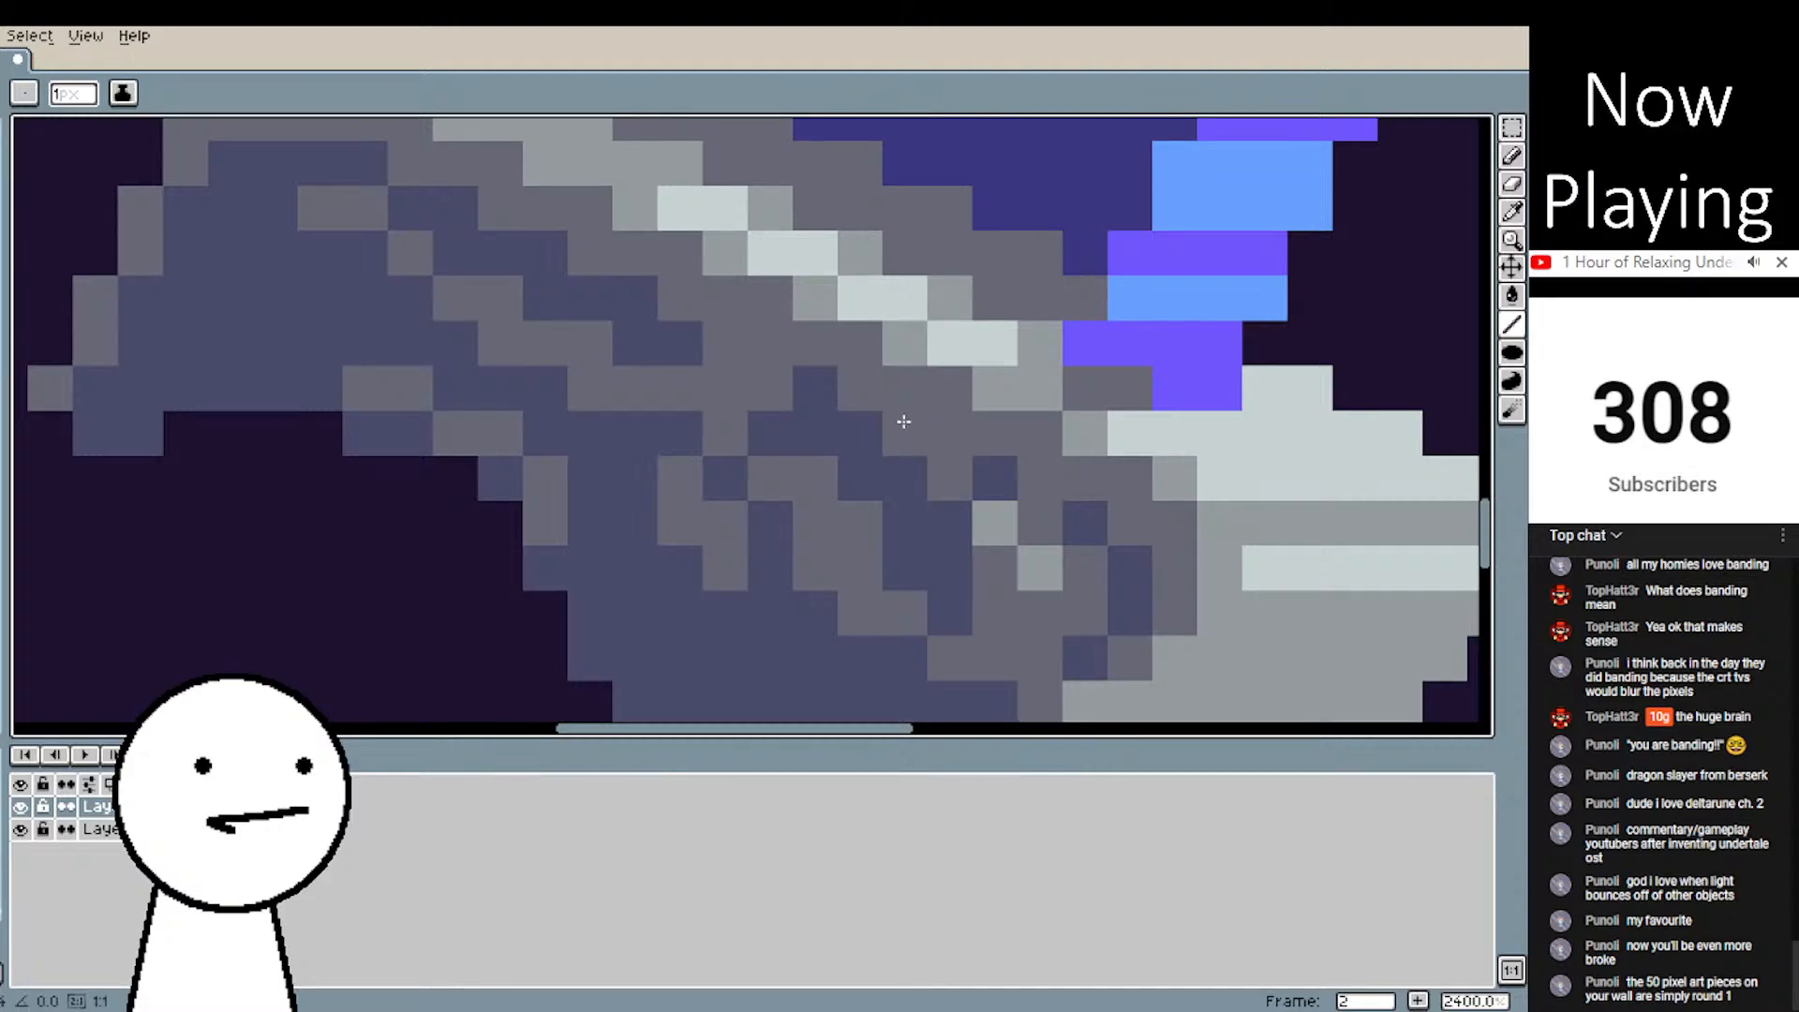
- Examine the guard's curl engravings against the whole blade at several zoom levels
scroll(1032, 526, down, 6)
drag(1151, 544, 1076, 545)
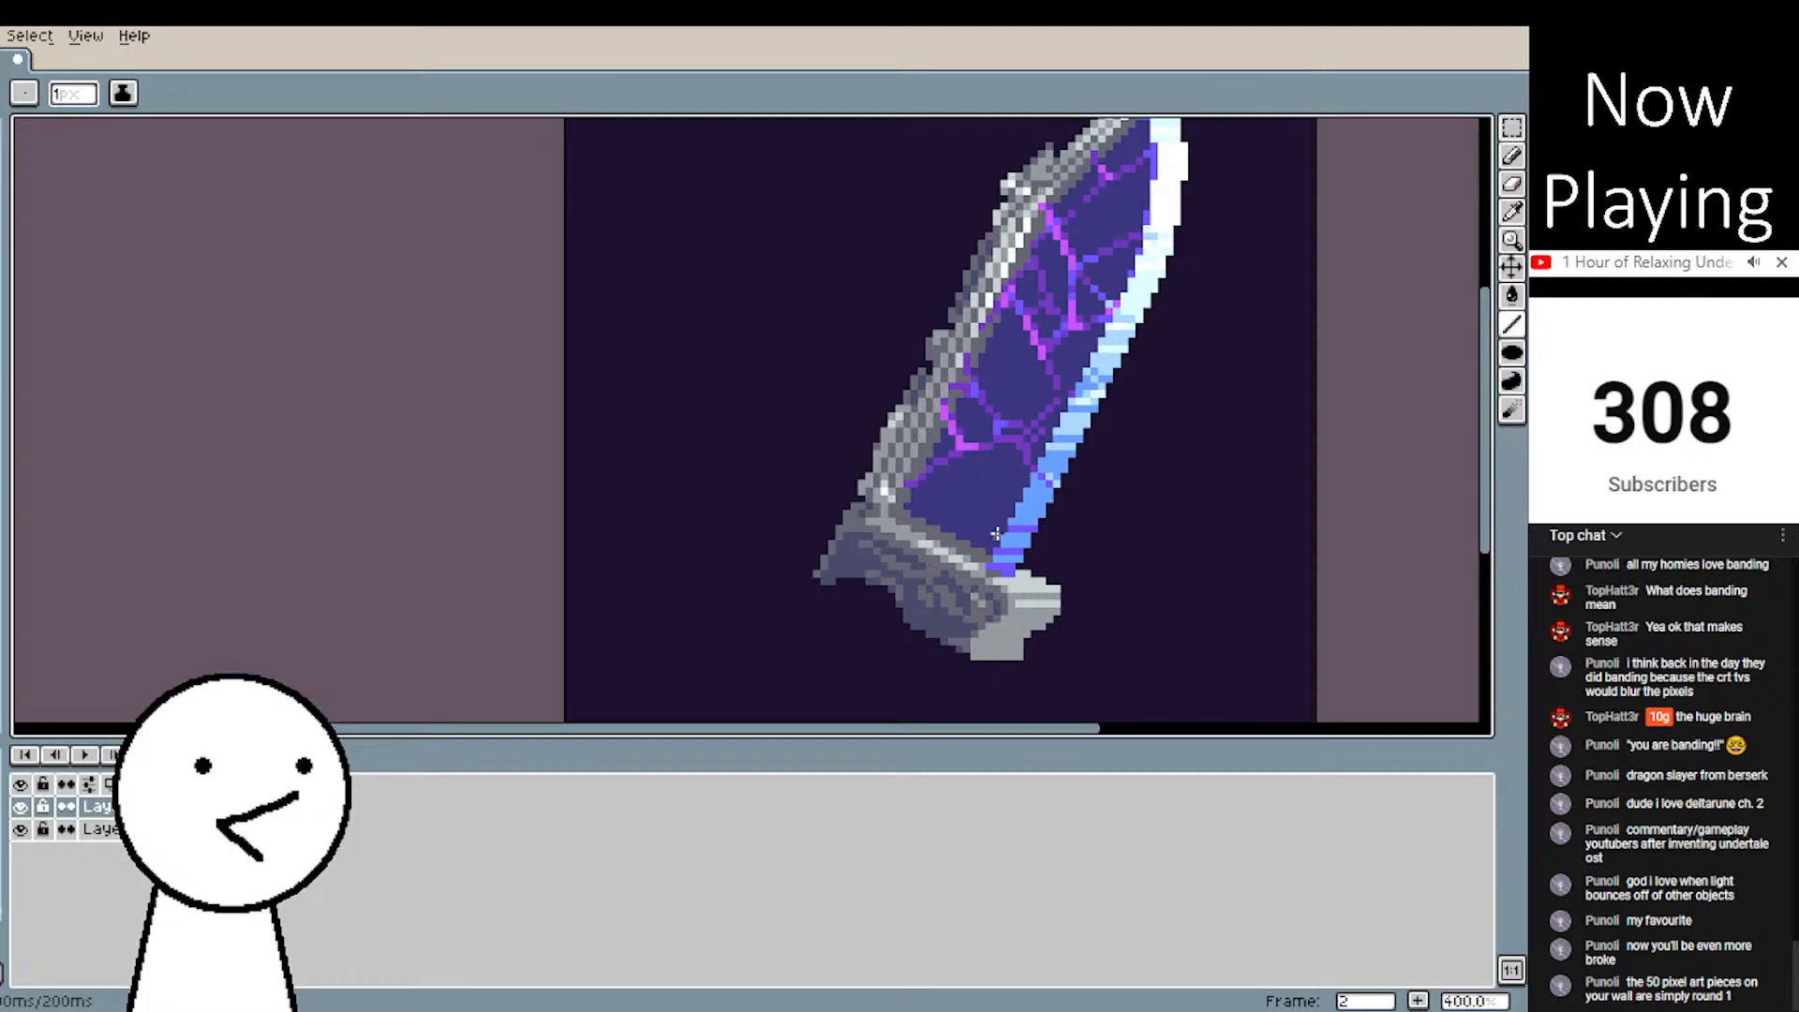
drag(738, 520, 548, 528)
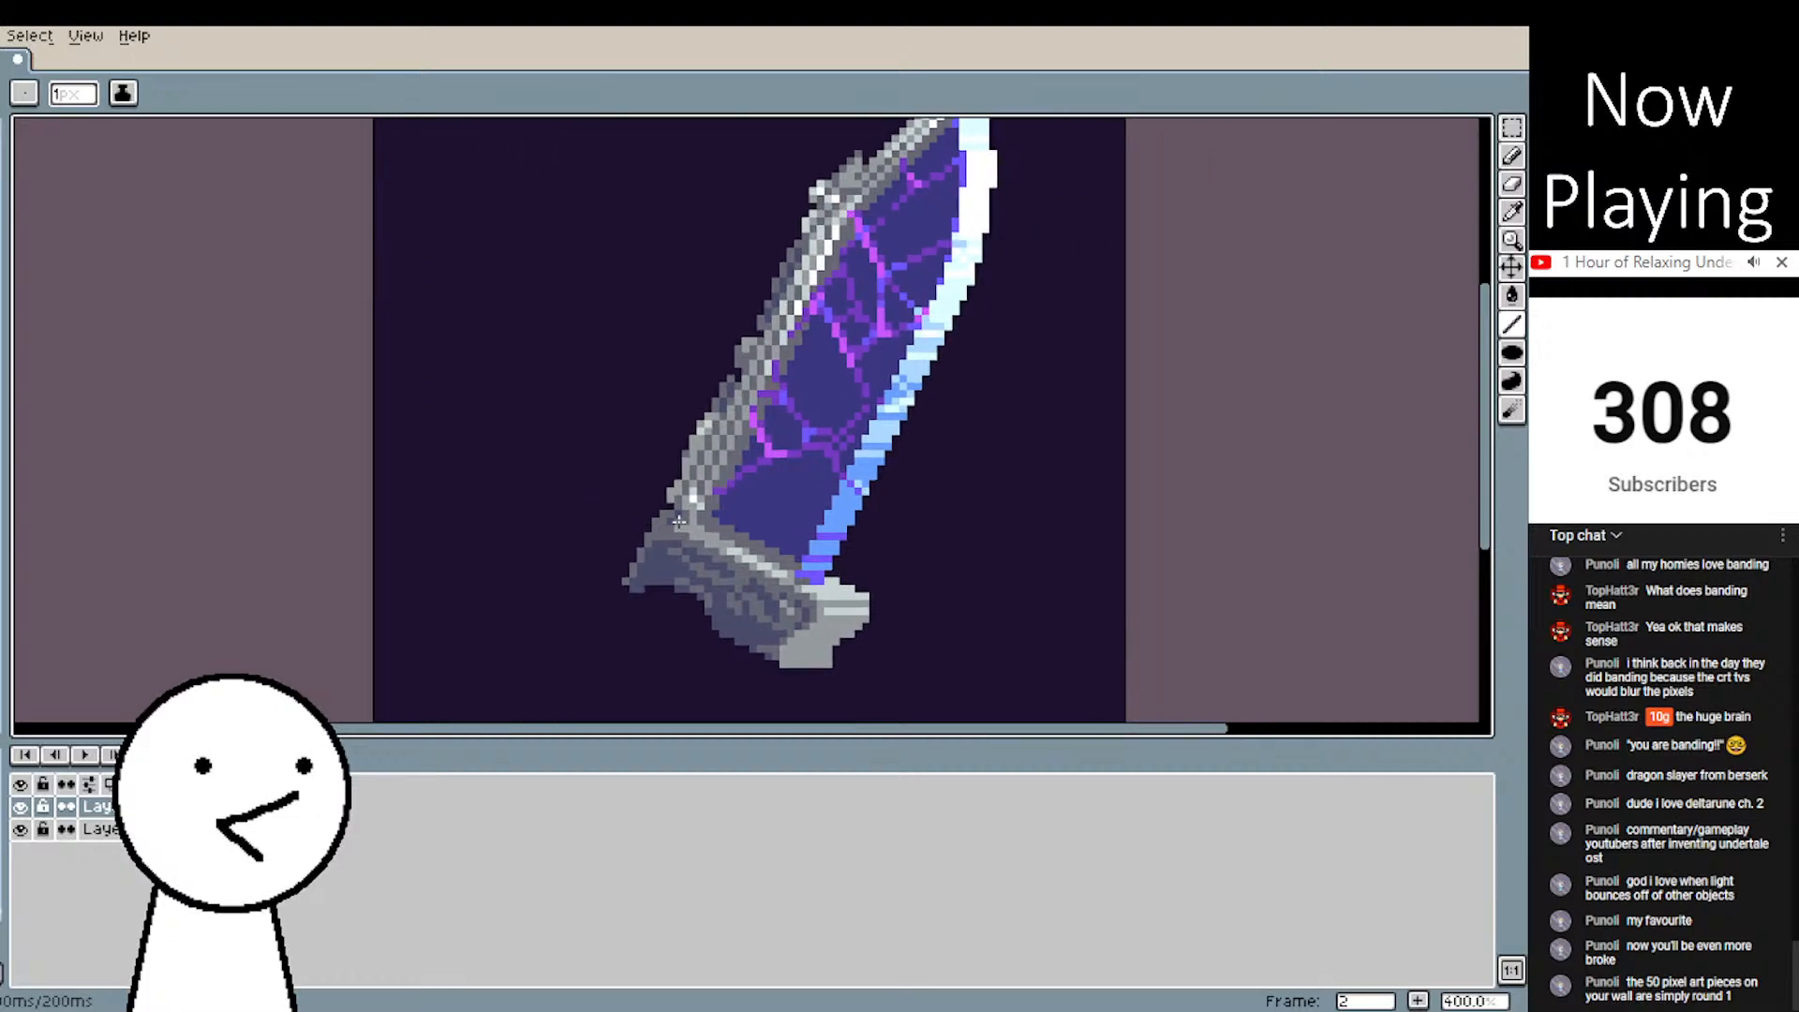
scroll(745, 519, up, 2)
drag(846, 514, 602, 439)
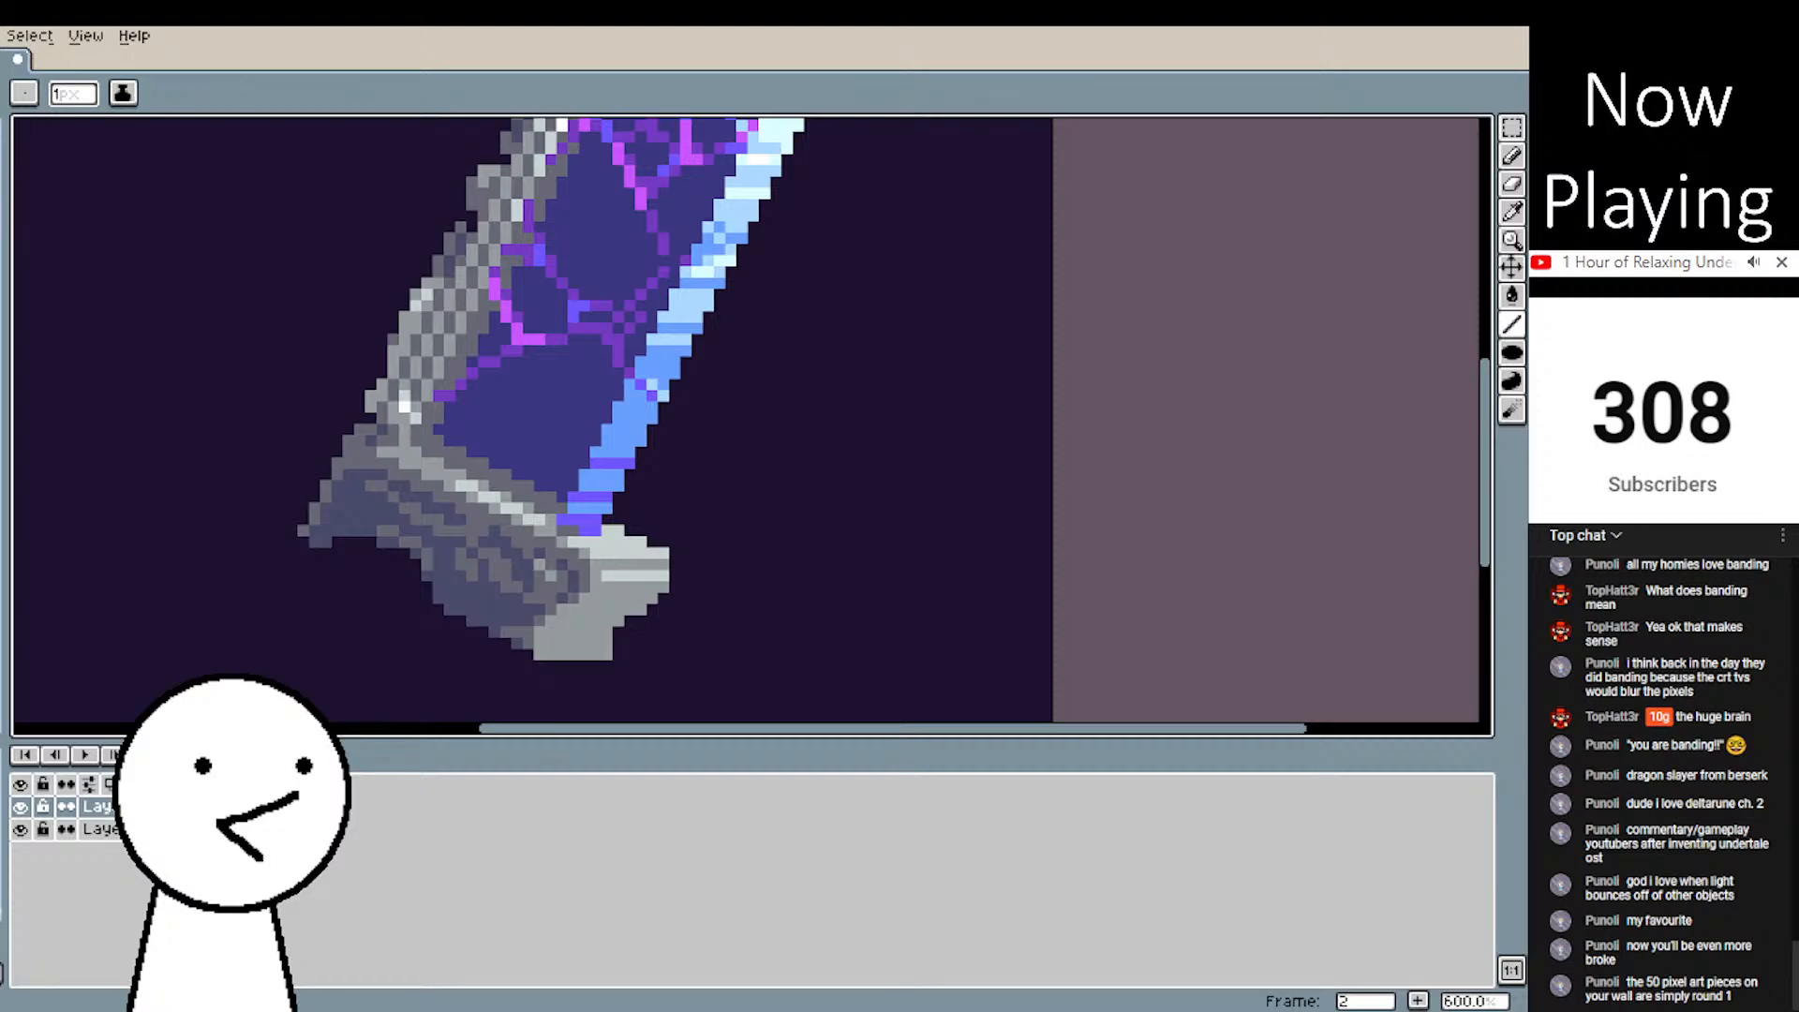
scroll(750, 422, down, 3)
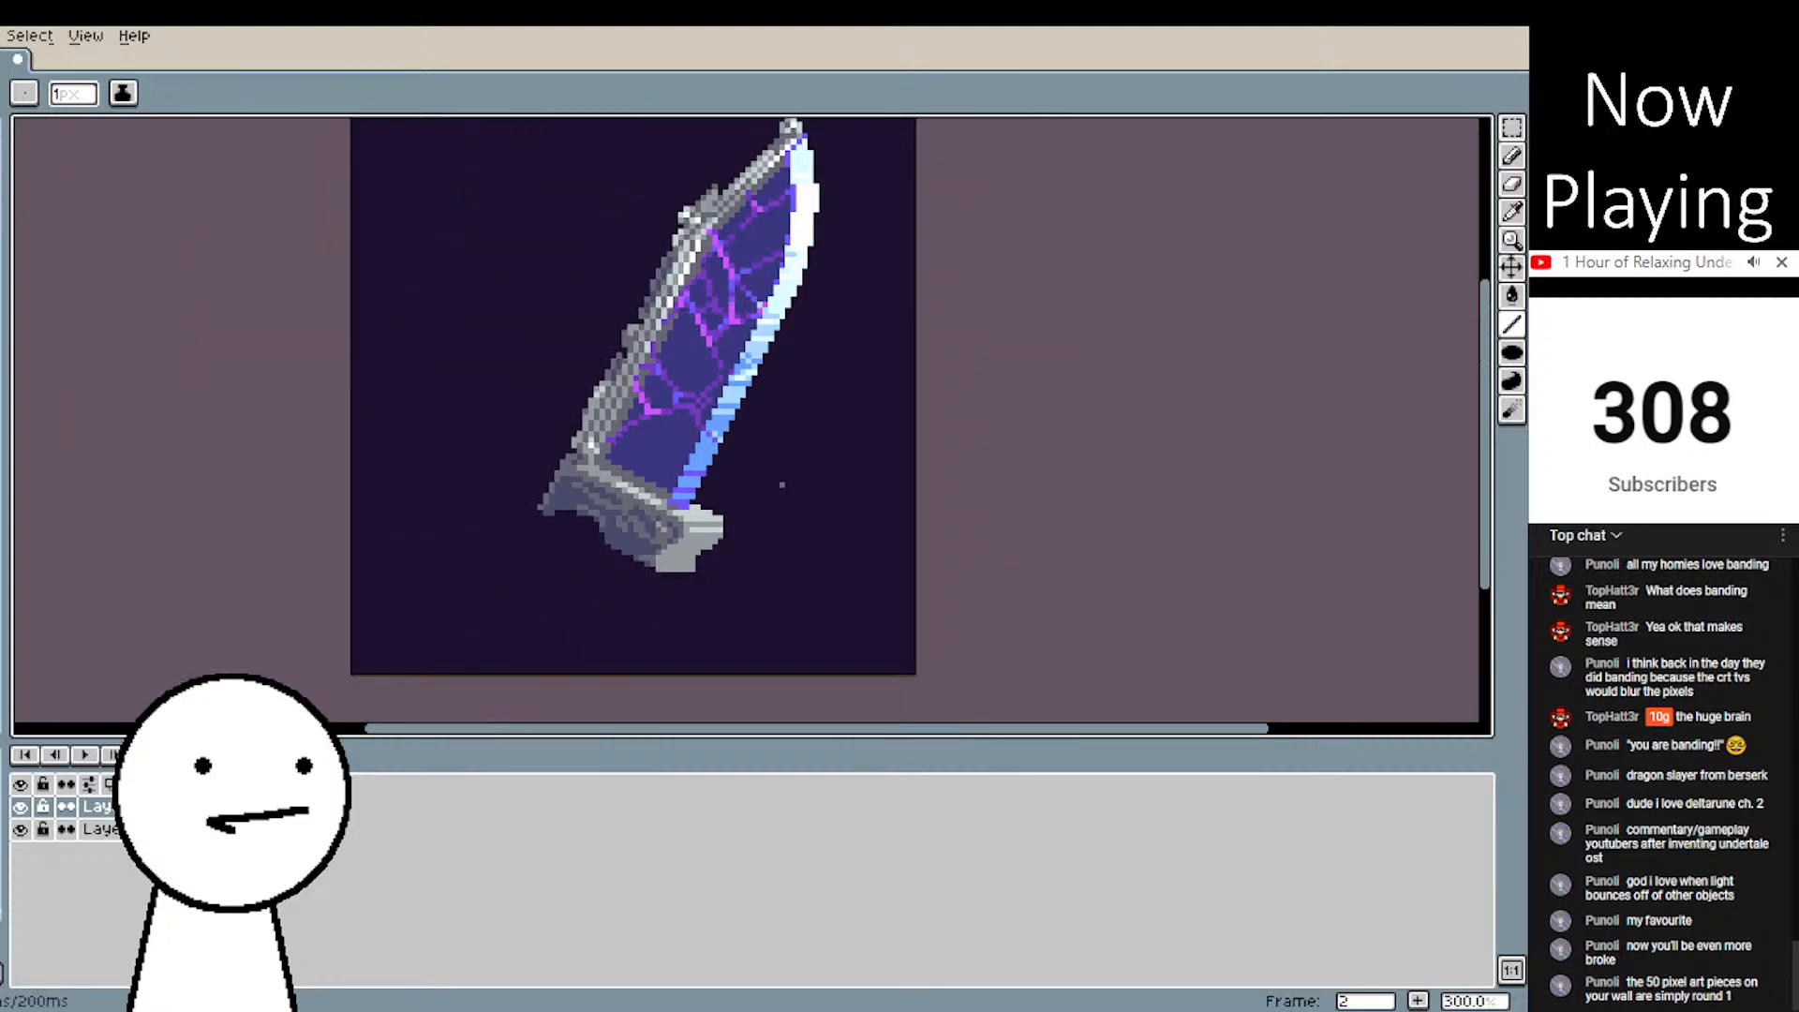
scroll(750, 421, up, 2)
scroll(656, 488, up, 2)
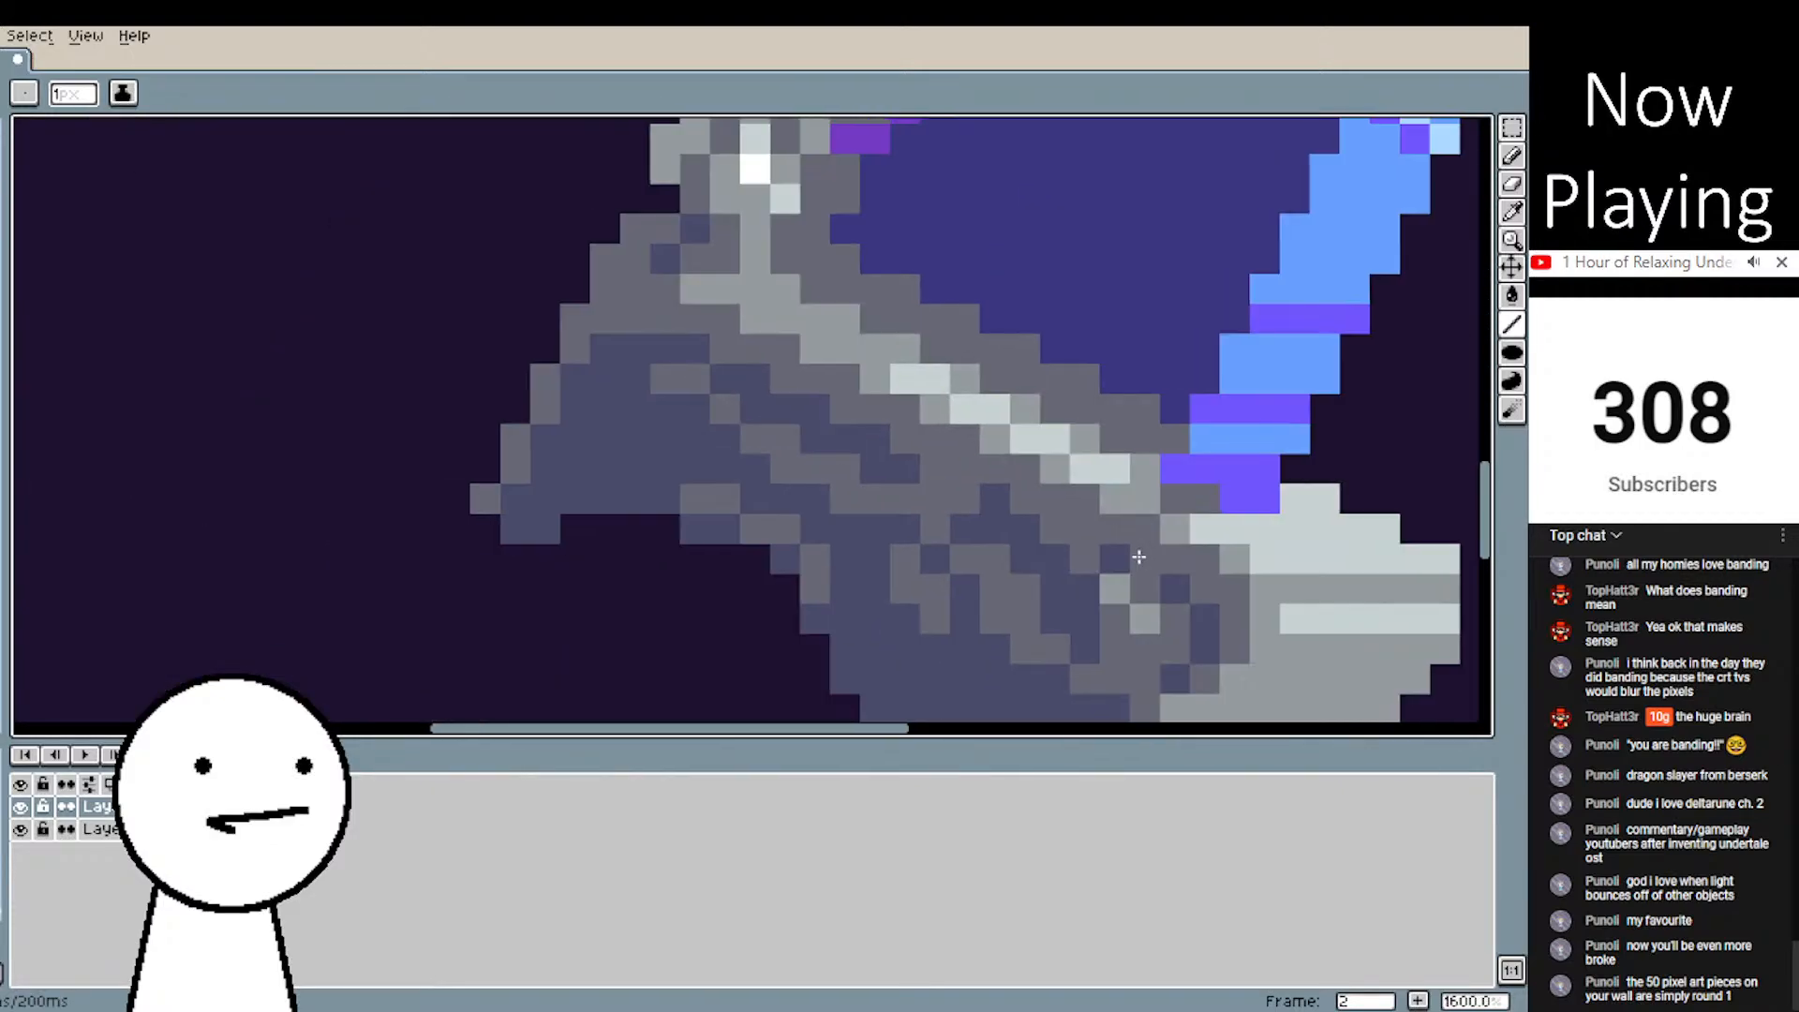
- Sample the mid grey from the trim and paint stepped highlight pixels down the larger curl
key(i)
scroll(863, 373, up, 2)
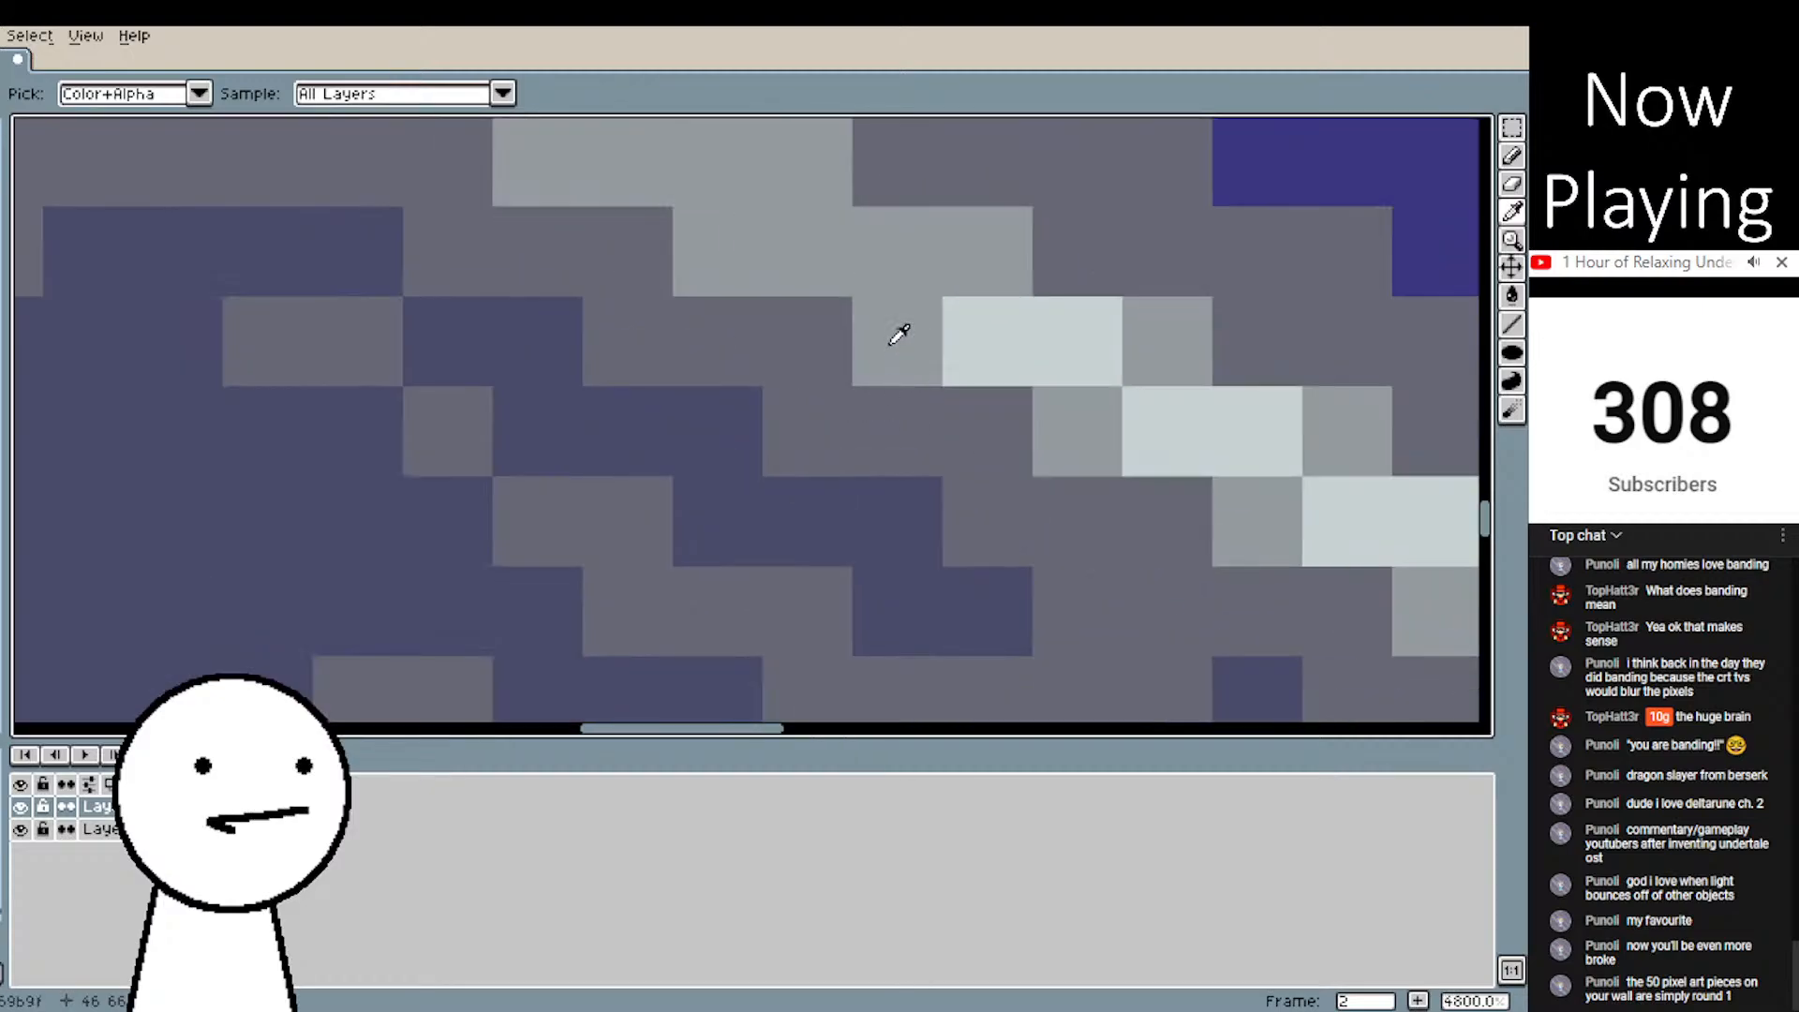
click(1506, 330)
scroll(515, 324, down, 2)
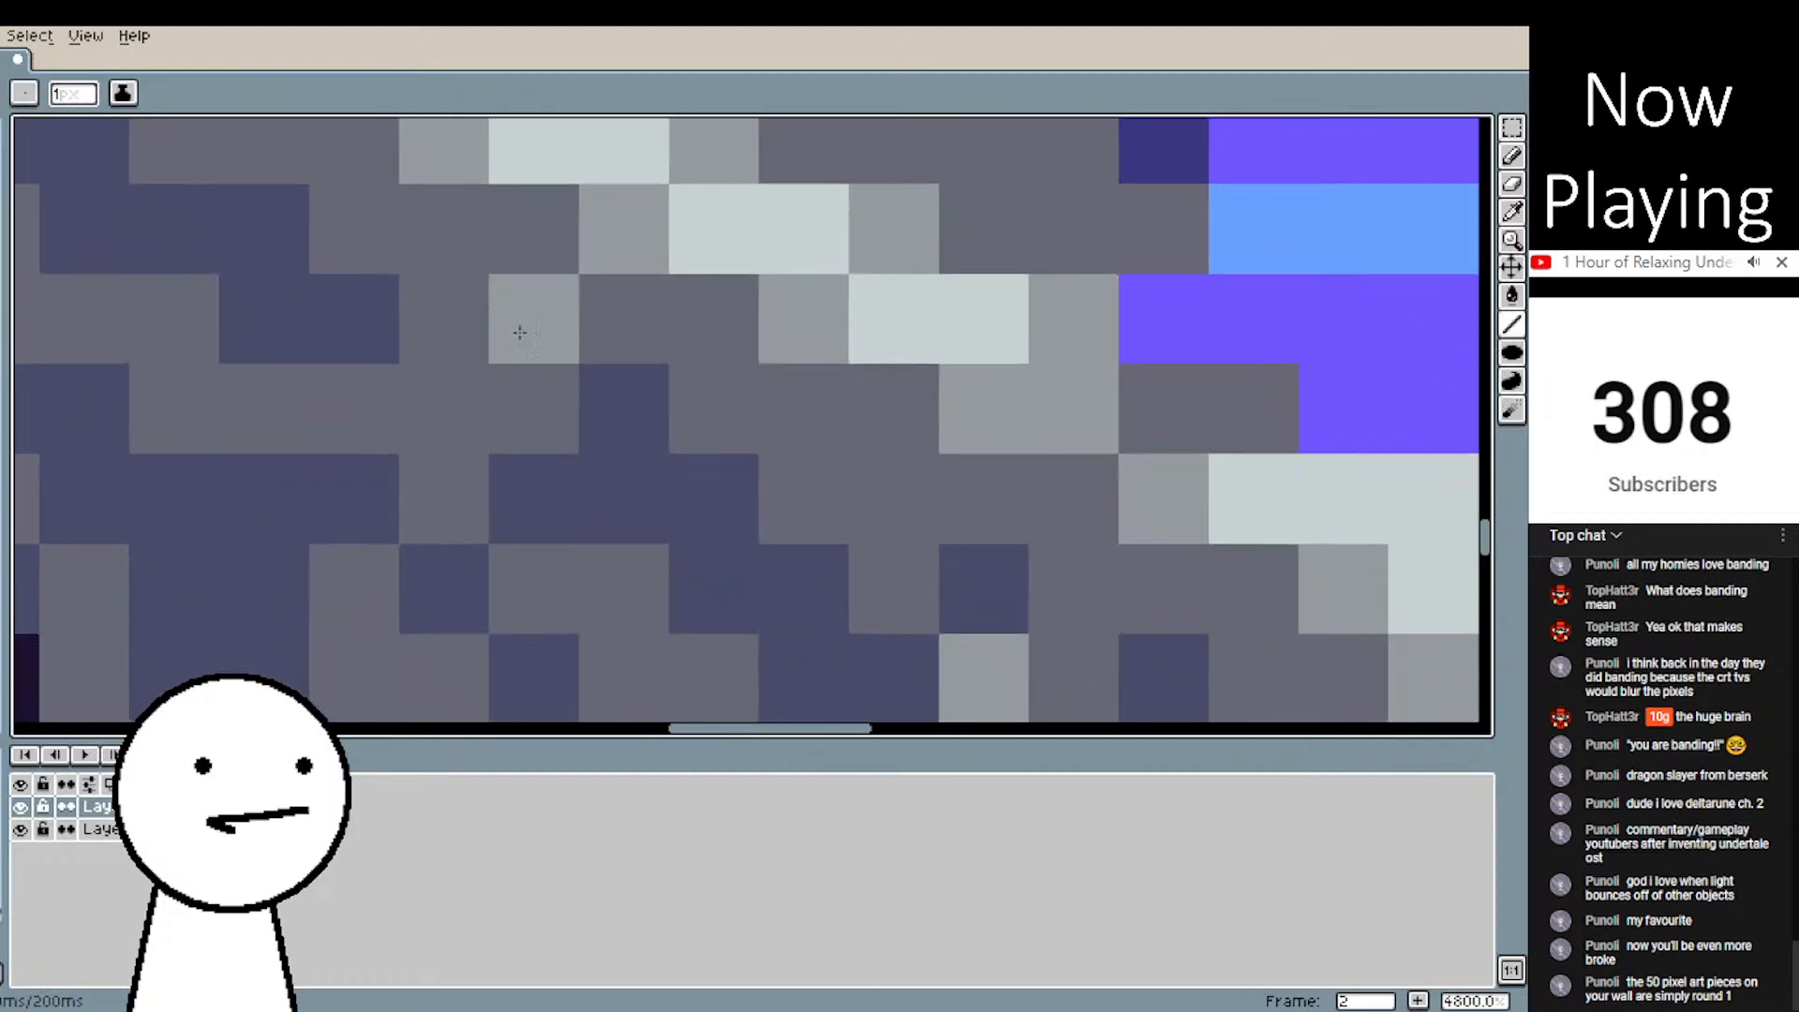
scroll(683, 546, up, 1)
drag(682, 545, 594, 474)
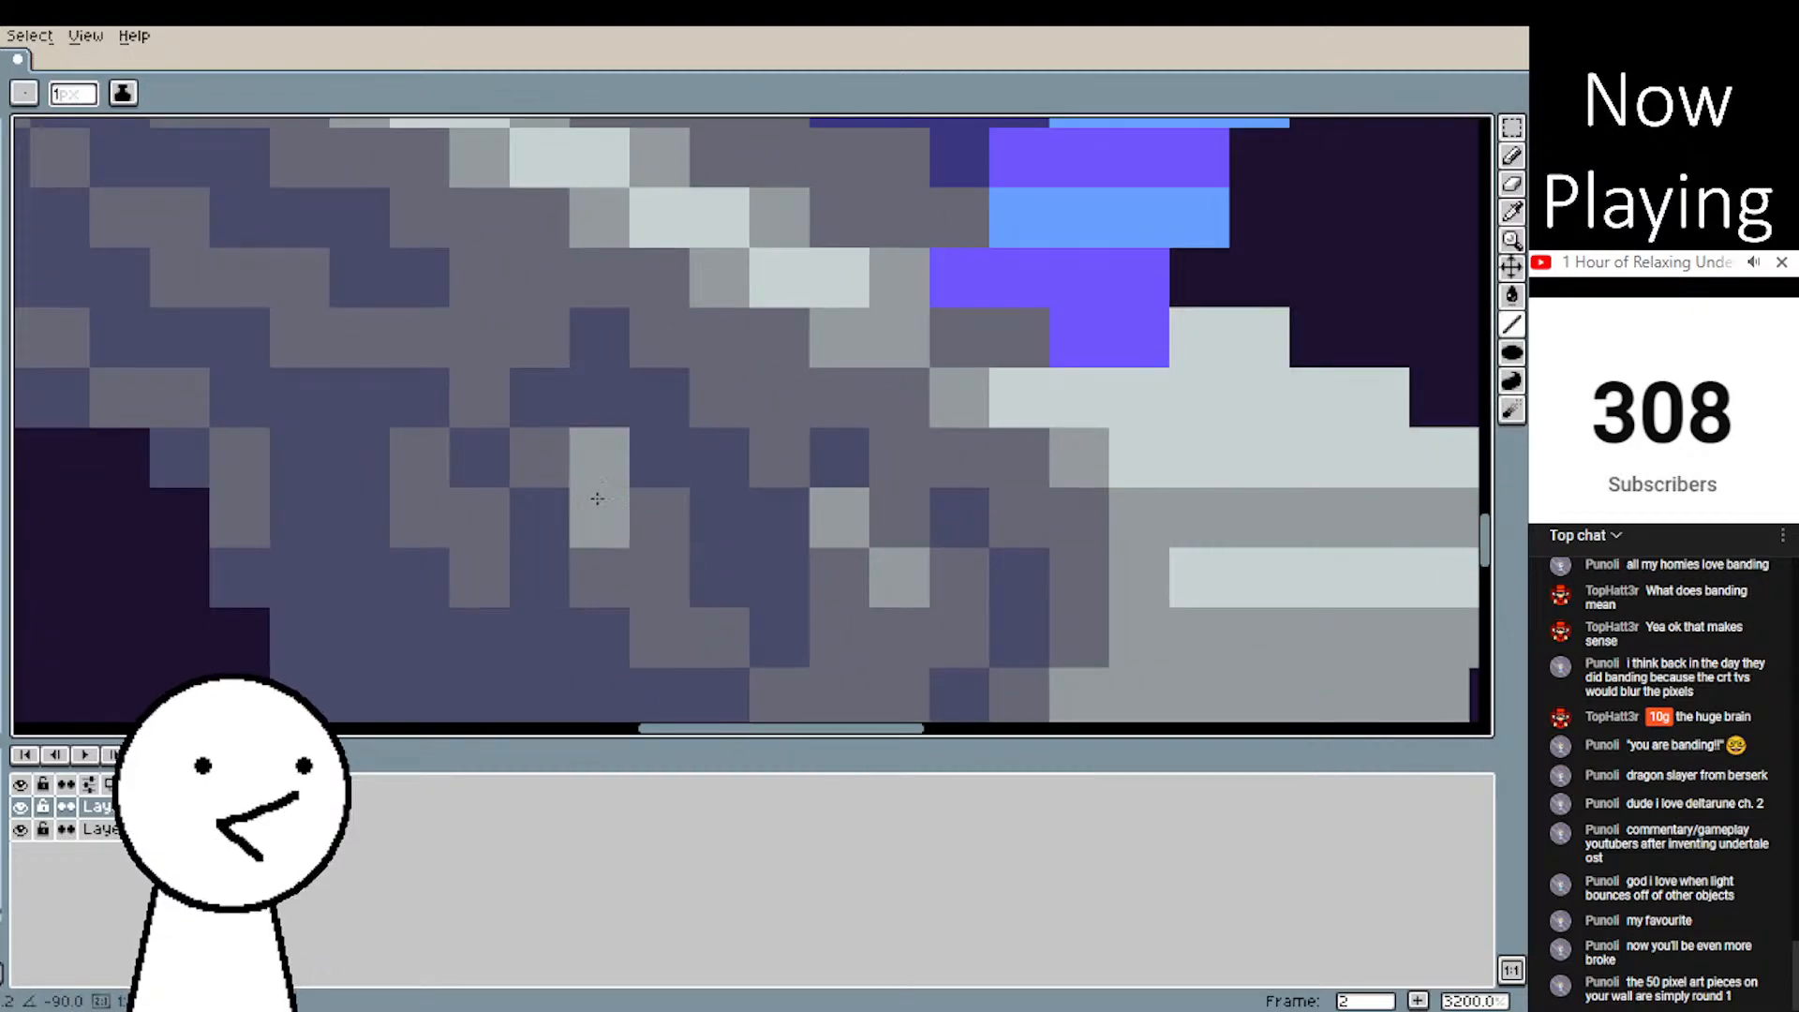
click(656, 576)
click(714, 600)
scroll(713, 601, down, 4)
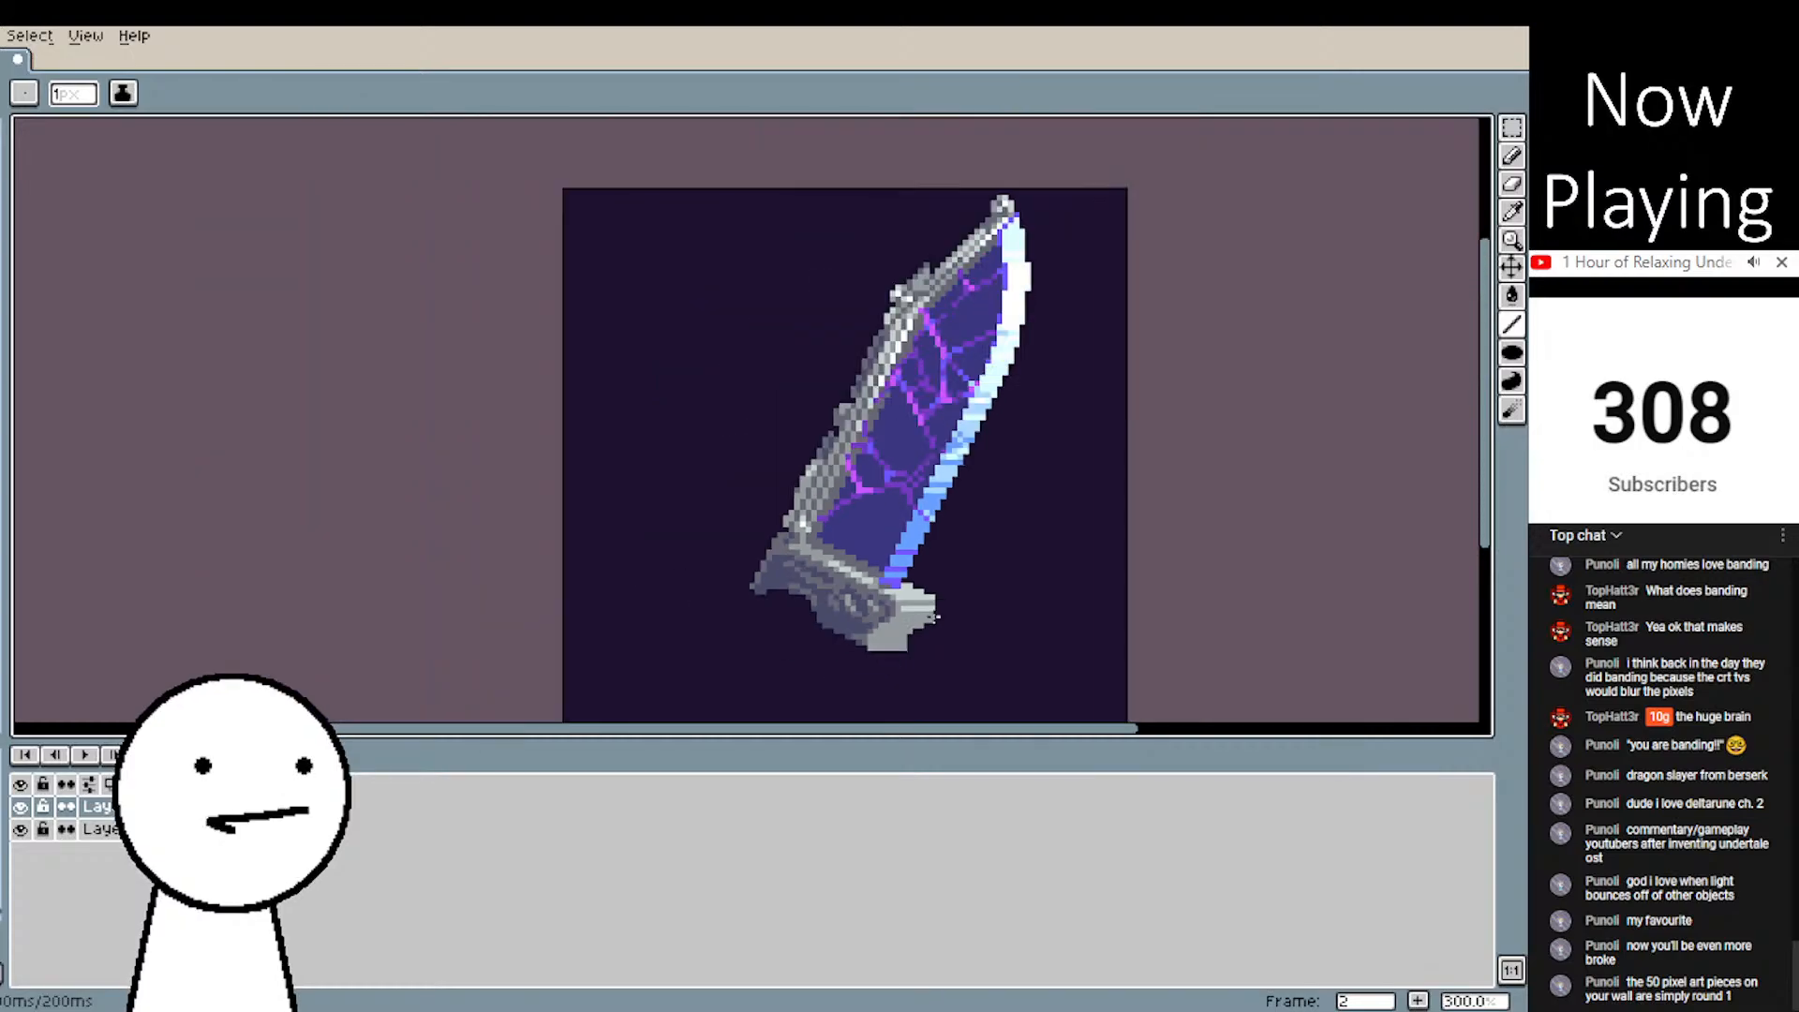
- Paint mid-grey highlight pixels on the smaller curl and on the dark-grey stripe above it
scroll(938, 609, up, 4)
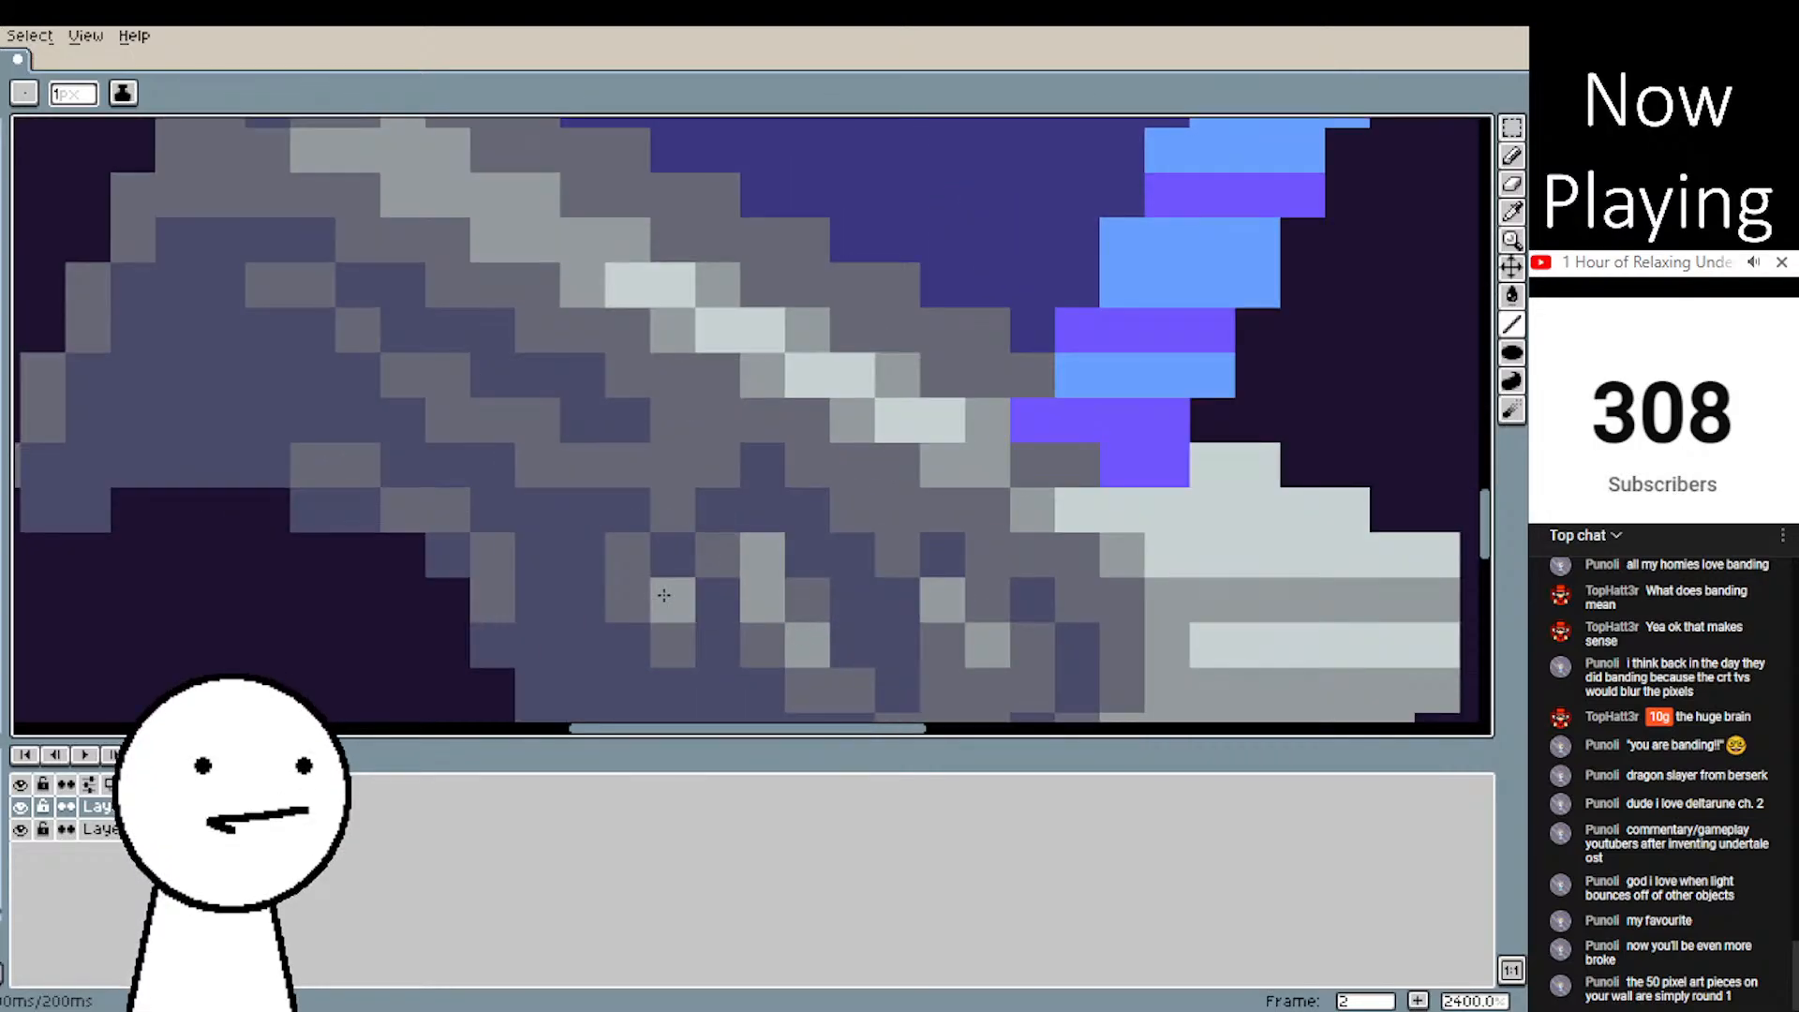
drag(711, 577, 851, 699)
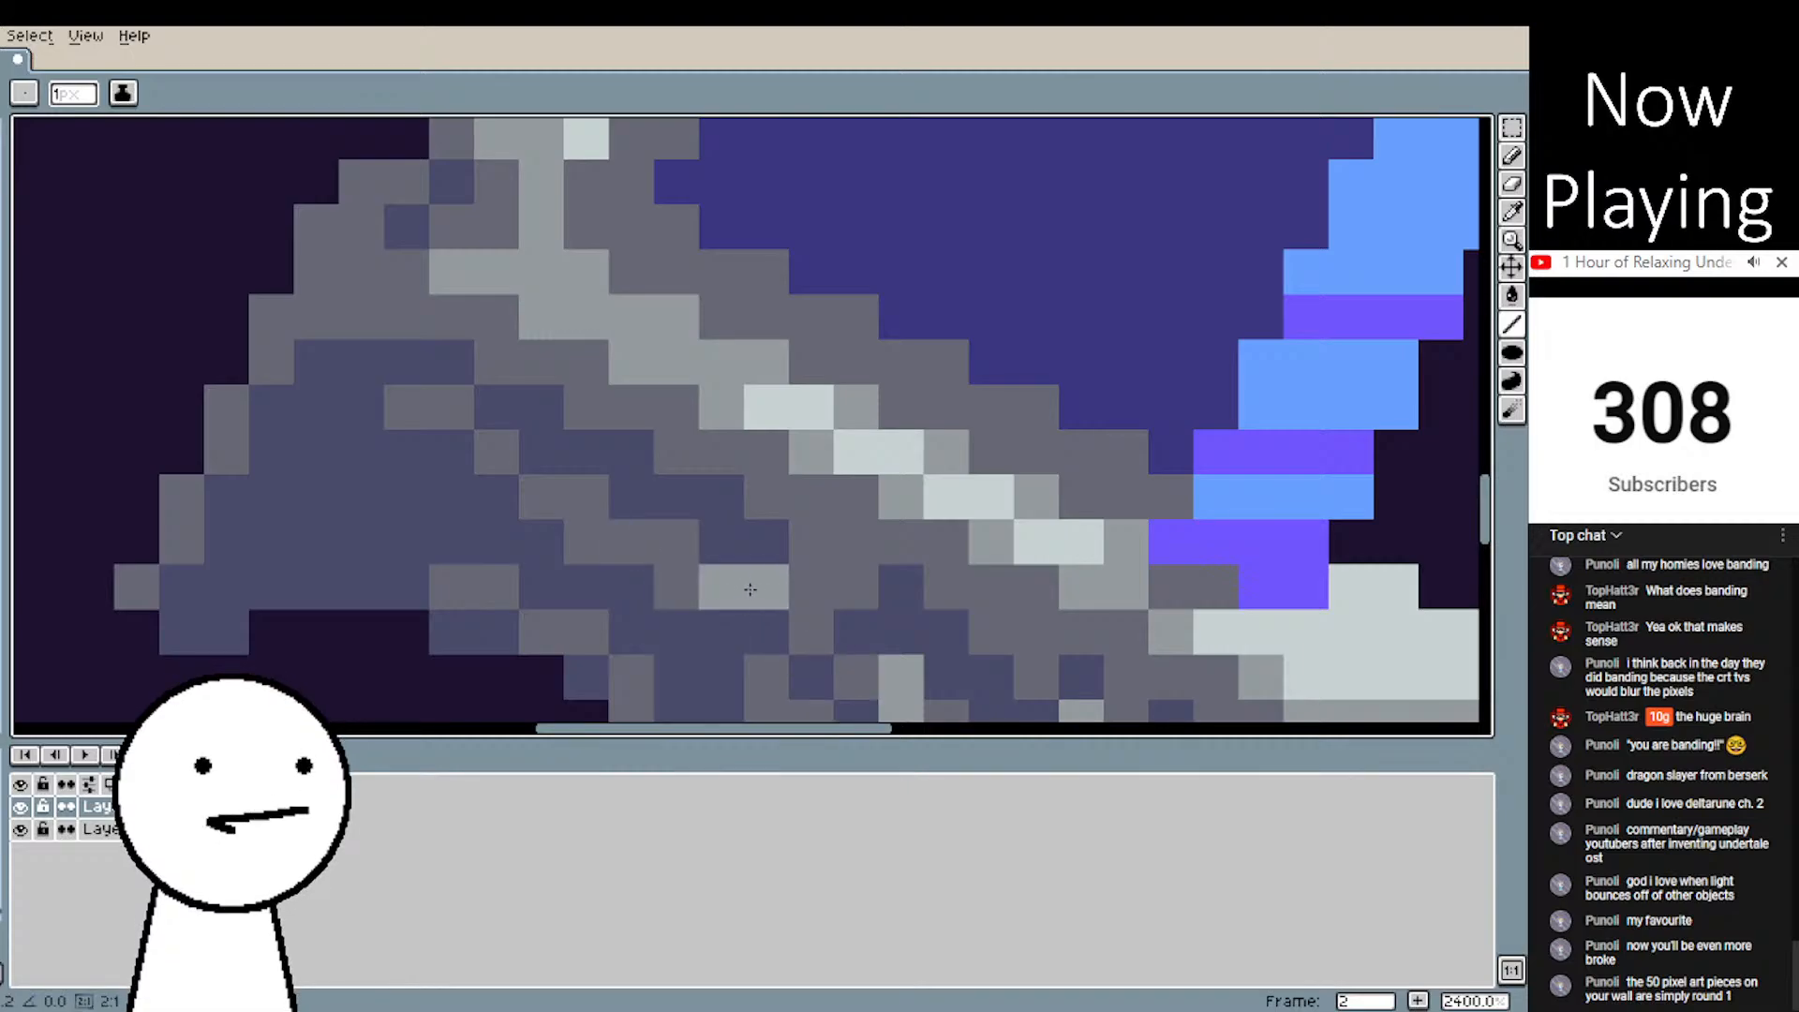
scroll(777, 620, down, 1)
scroll(778, 620, down, 5)
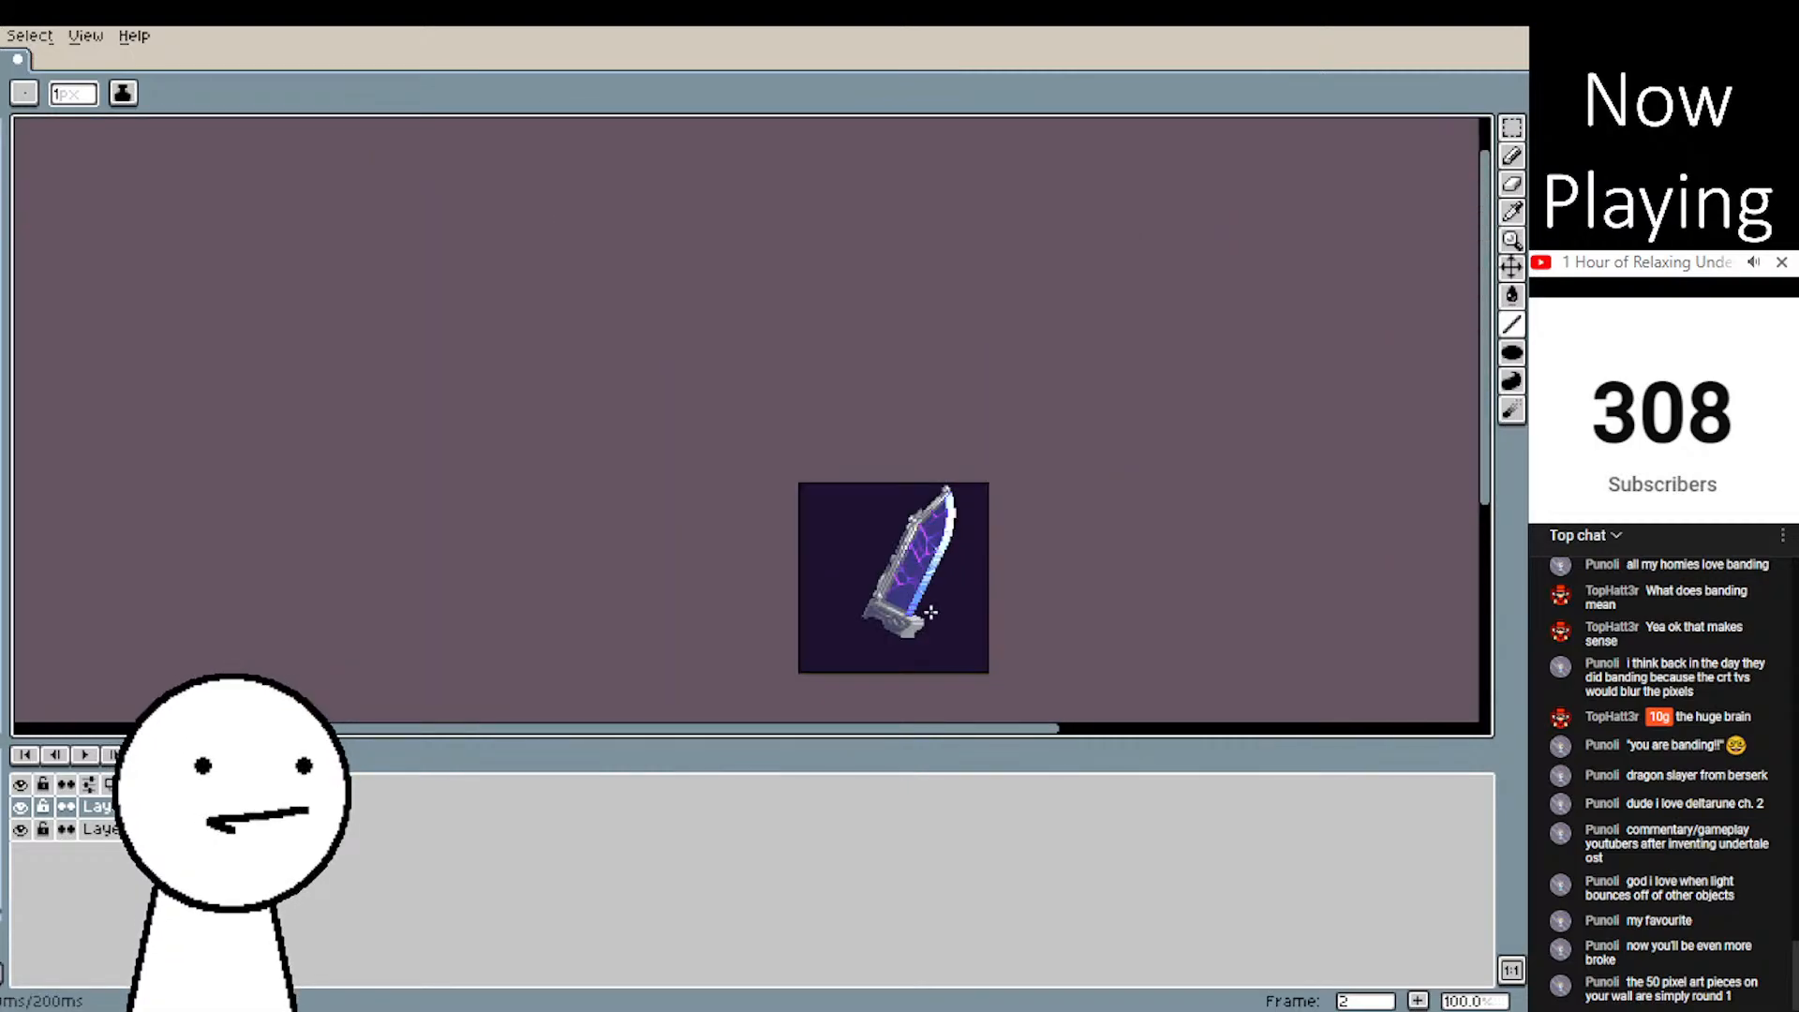
scroll(915, 604, up, 2)
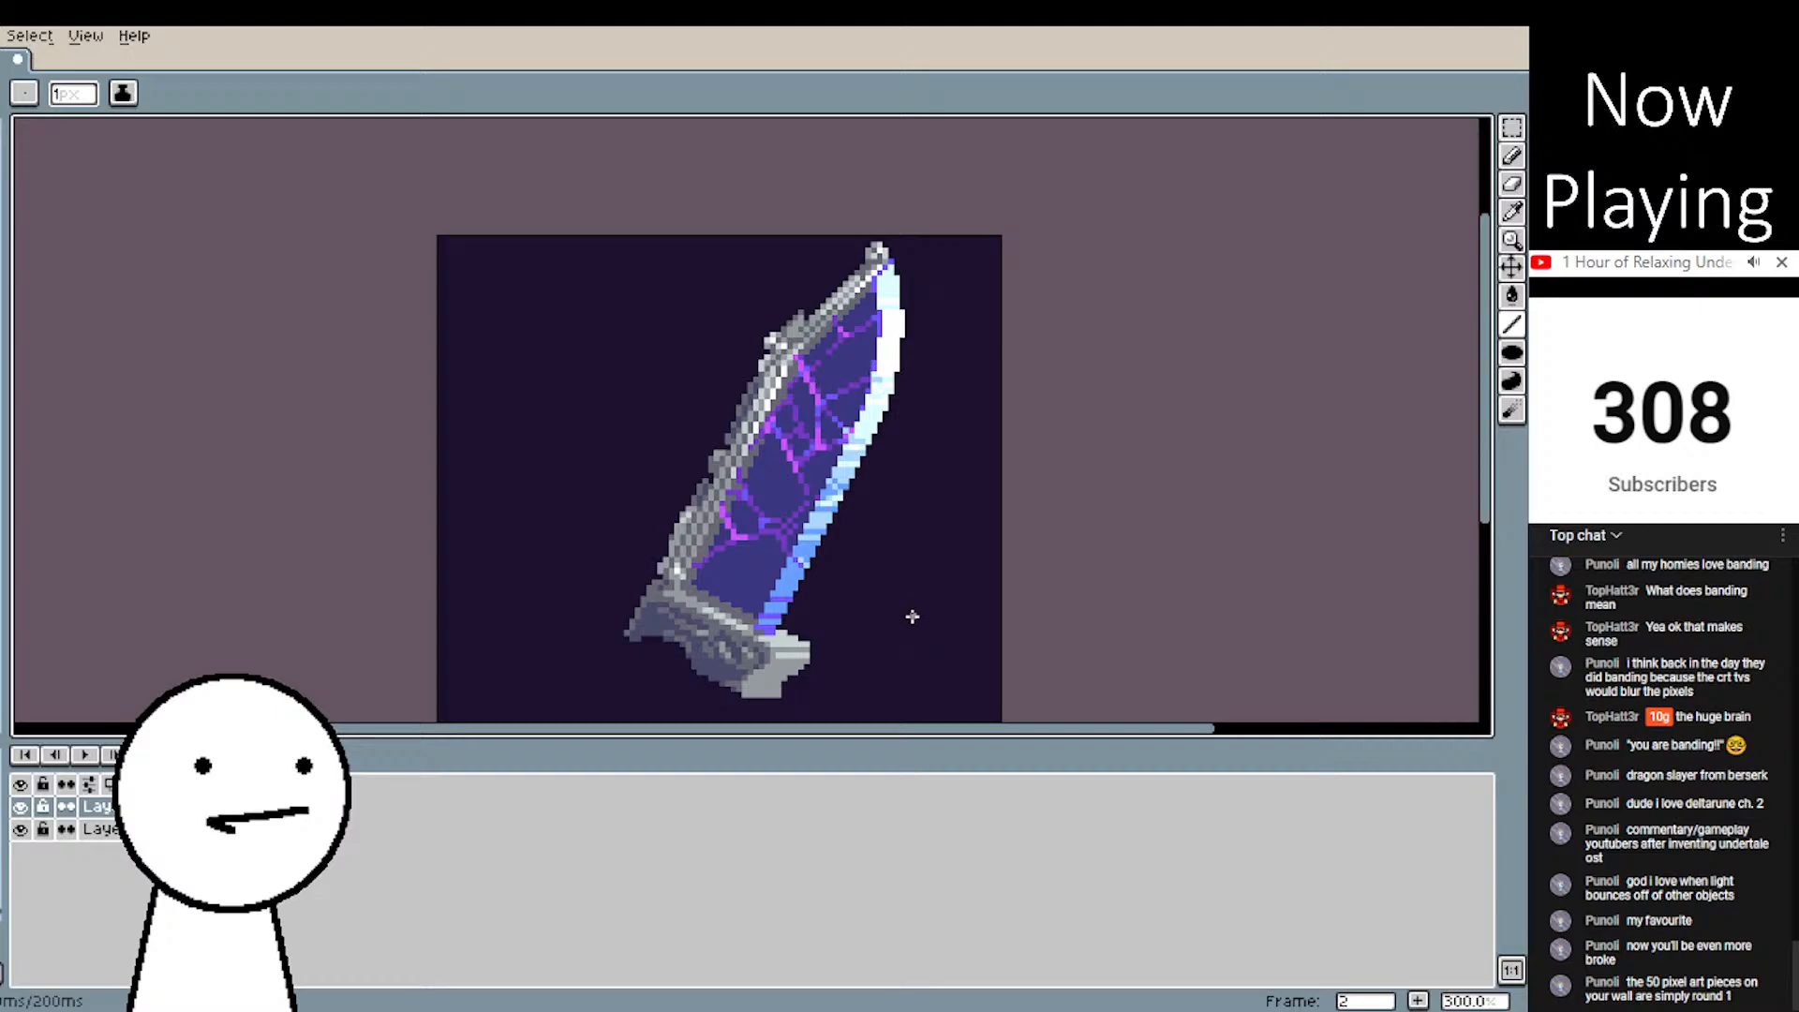
- Sample the mid grey and paint over the isolated light stripe across the guard's grey end block
scroll(912, 616, up, 5)
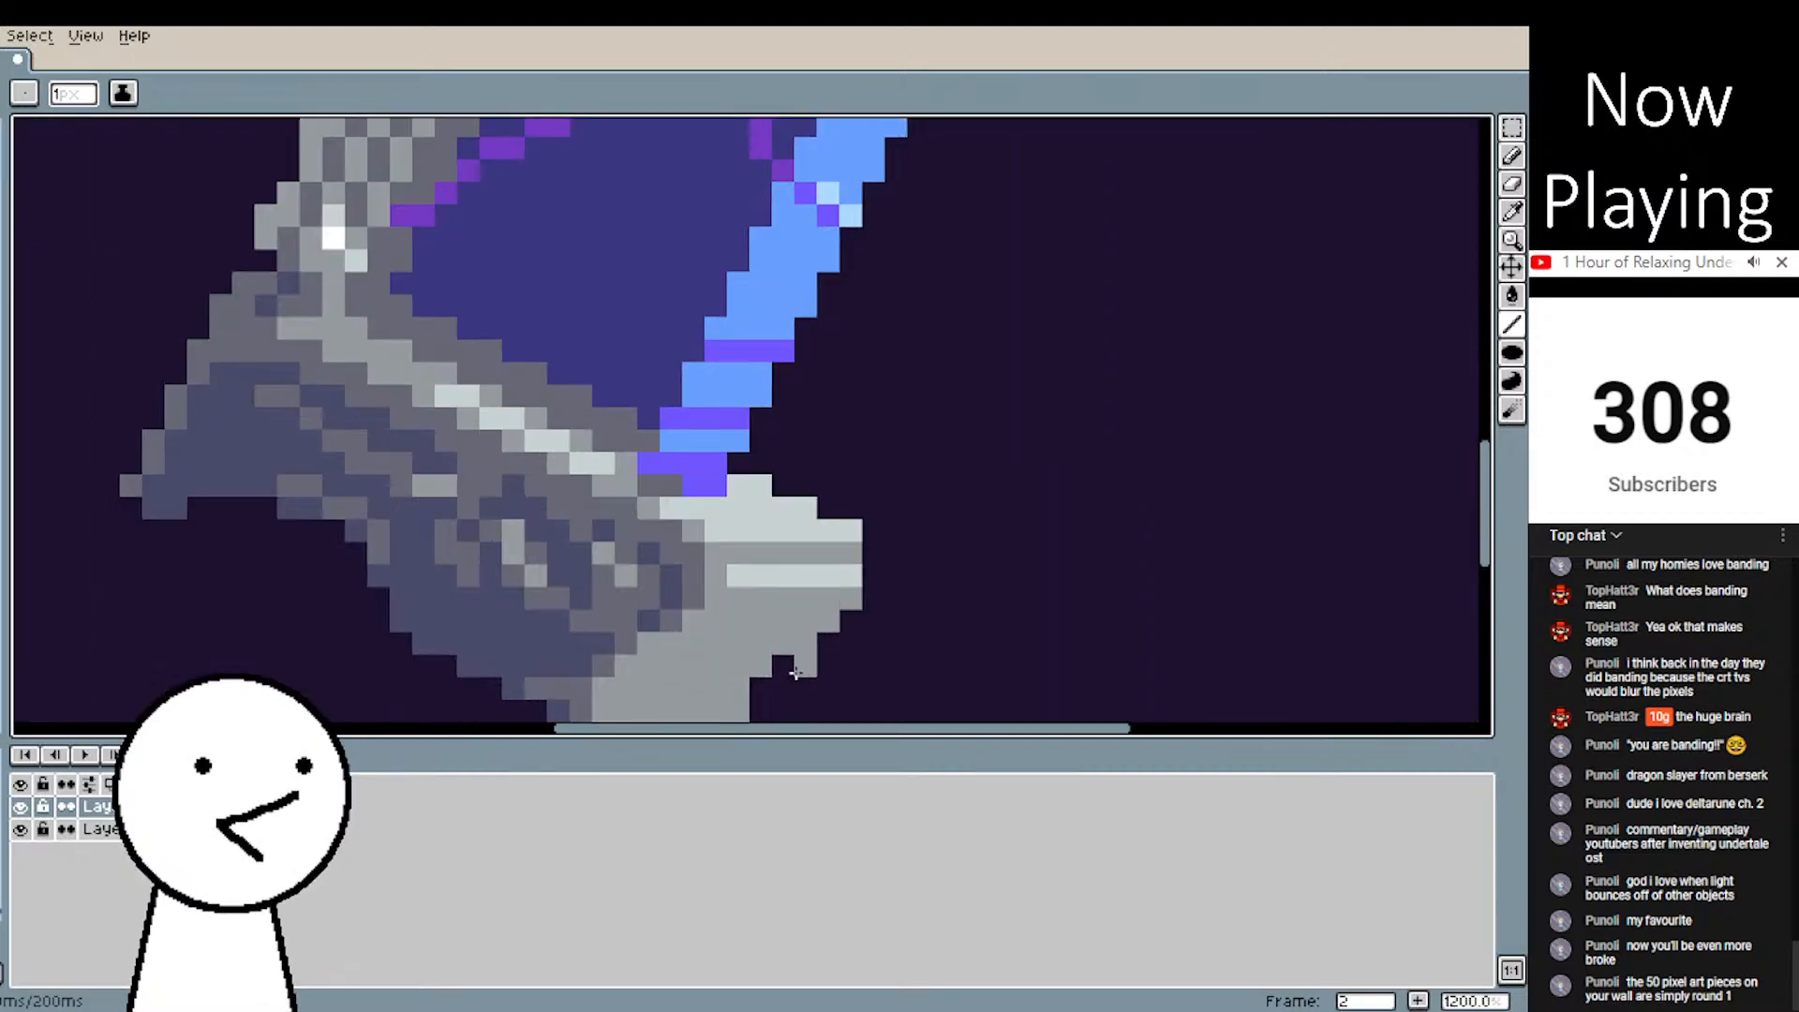
click(1514, 241)
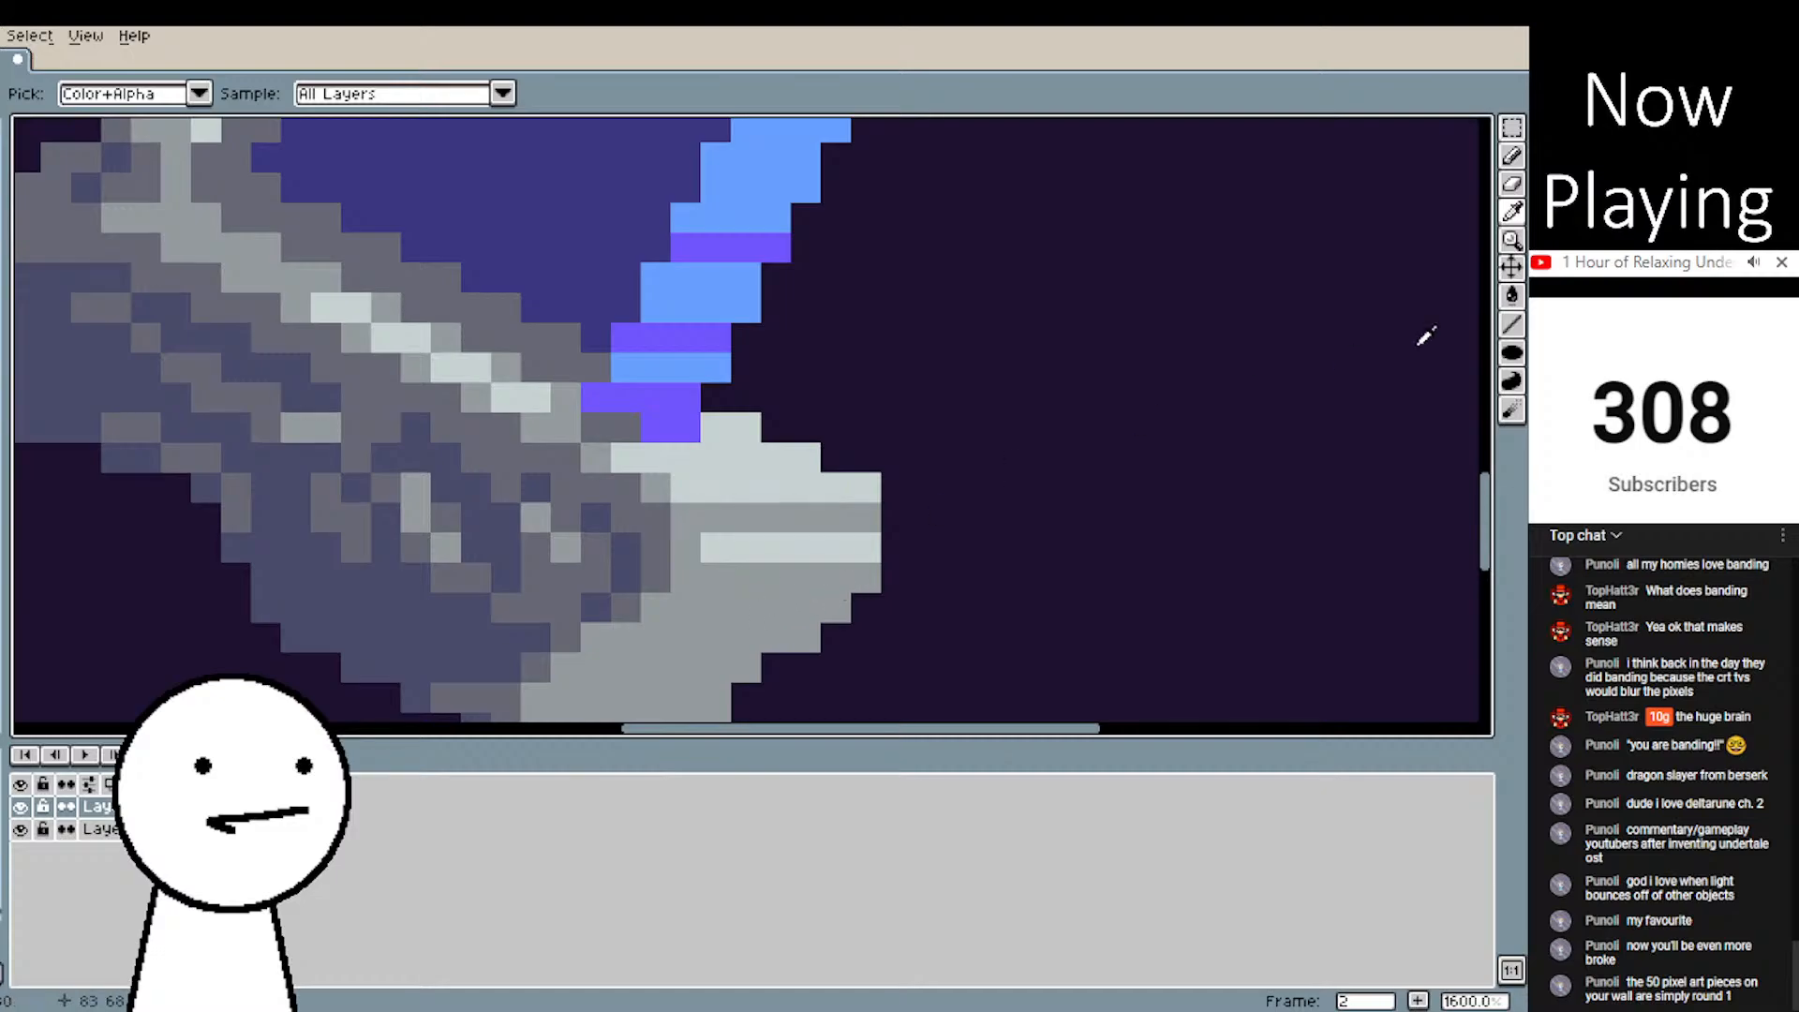
click(1512, 325)
drag(888, 547, 728, 540)
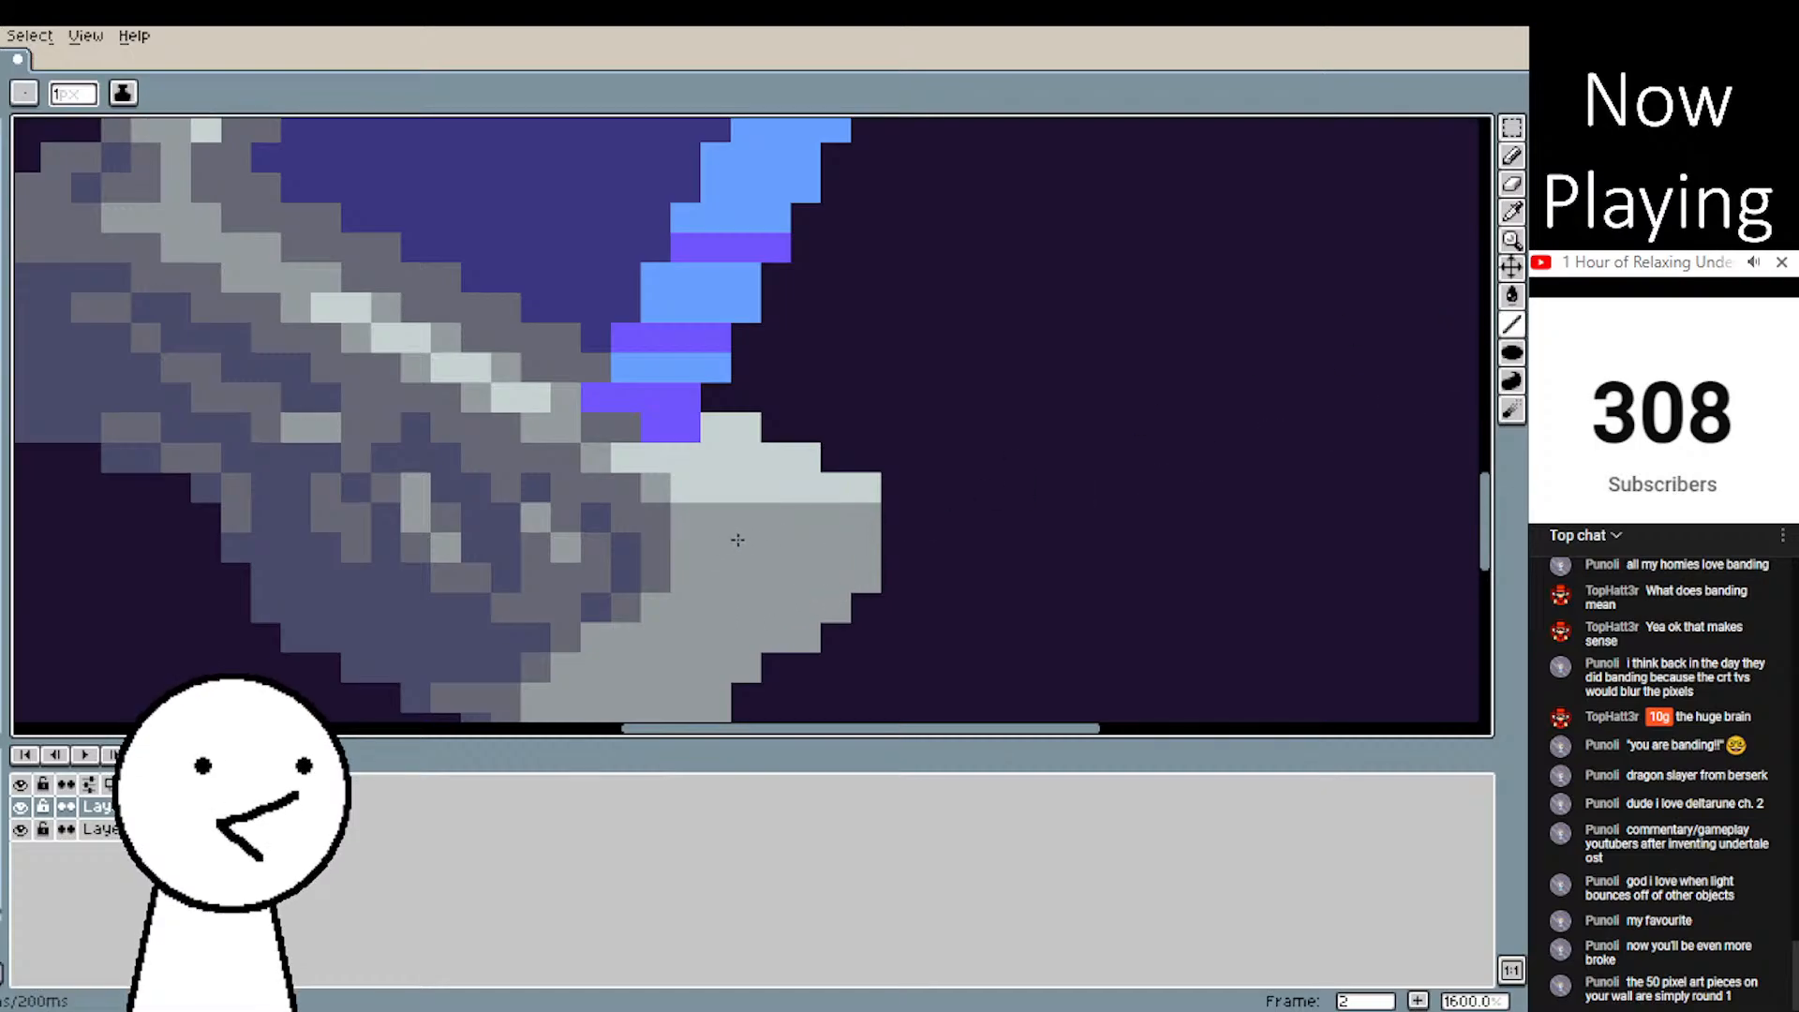
scroll(728, 540, down, 4)
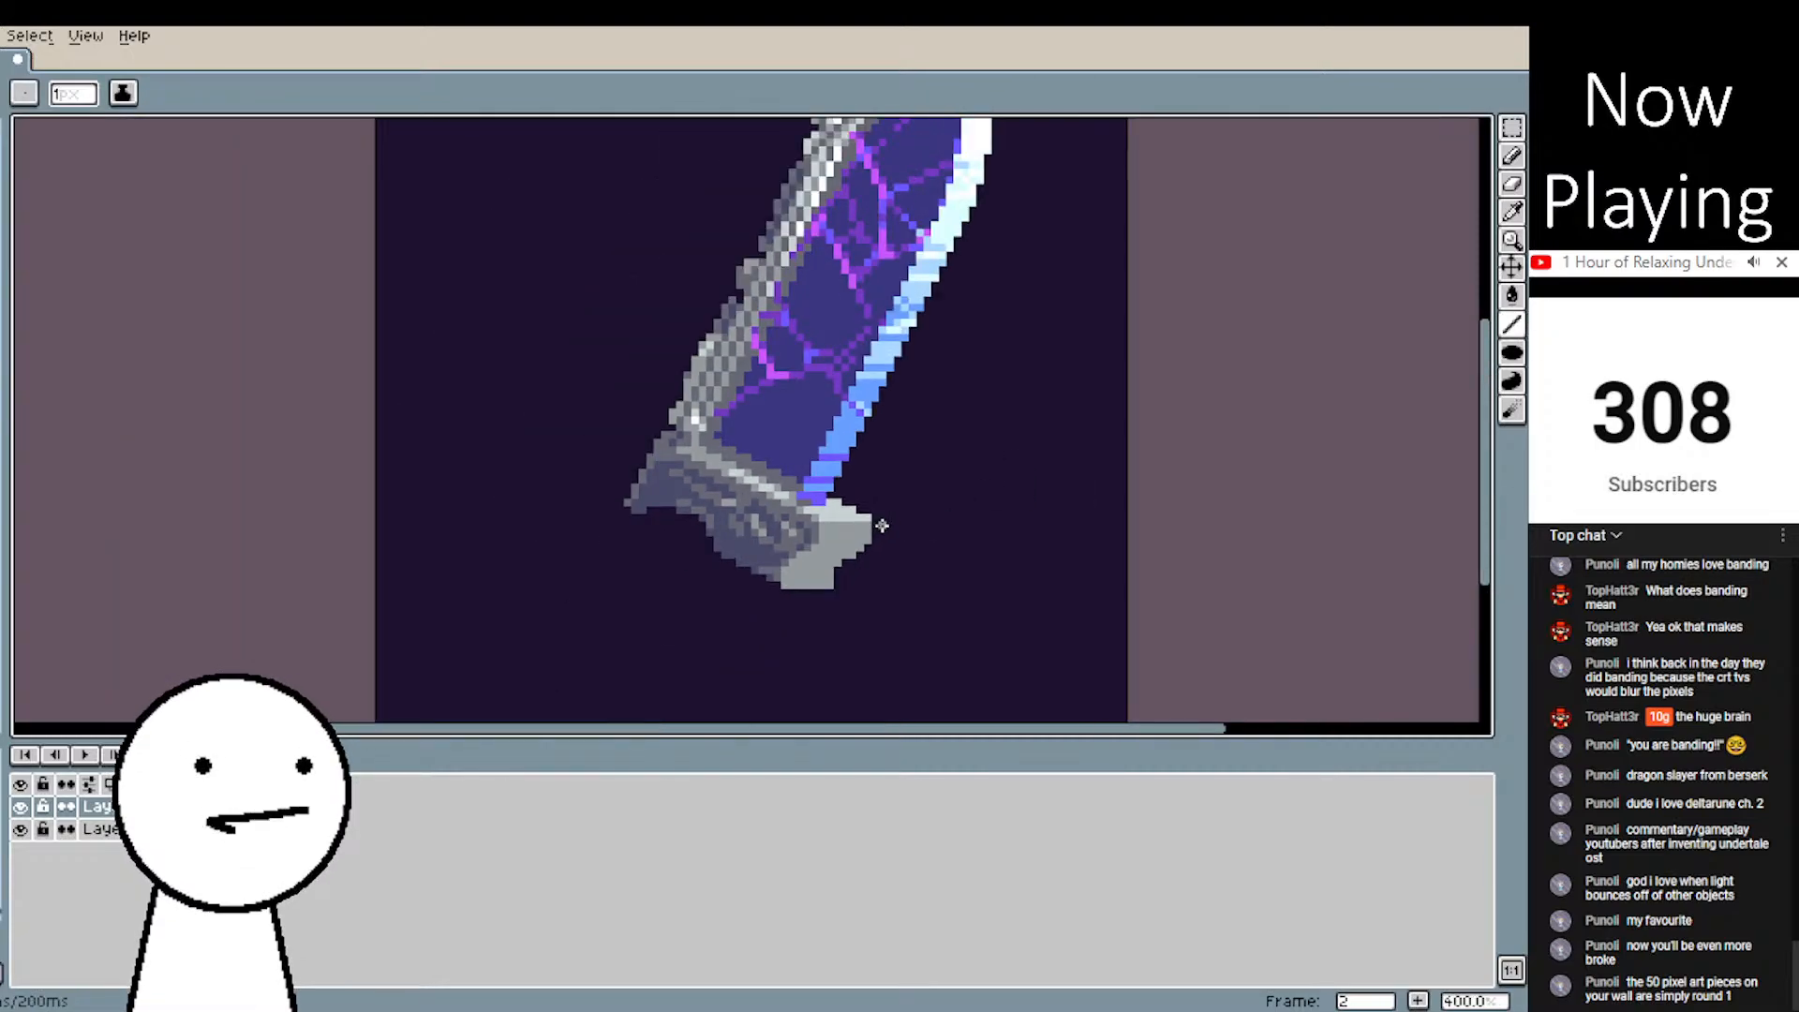
- Sample white and paint short highlight runs along the lowest light-grey row of the guard's end block
scroll(850, 497, up, 2)
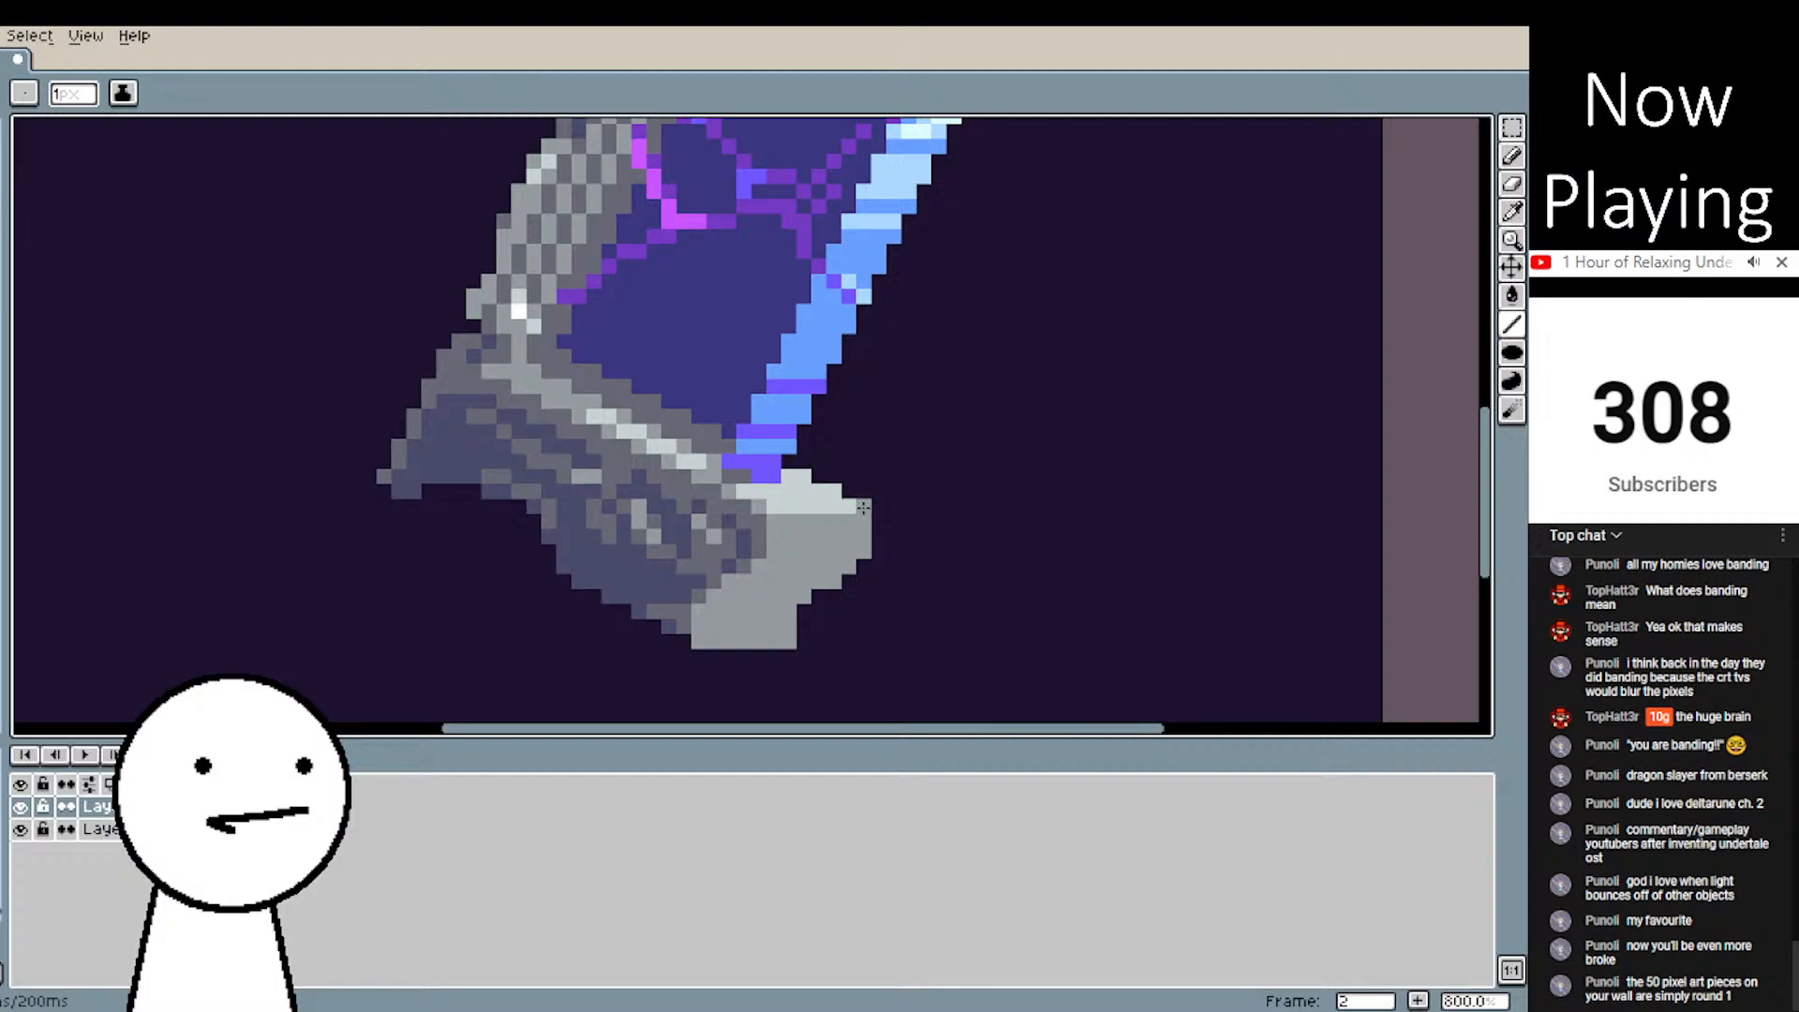
click(1512, 211)
scroll(521, 292, up, 1)
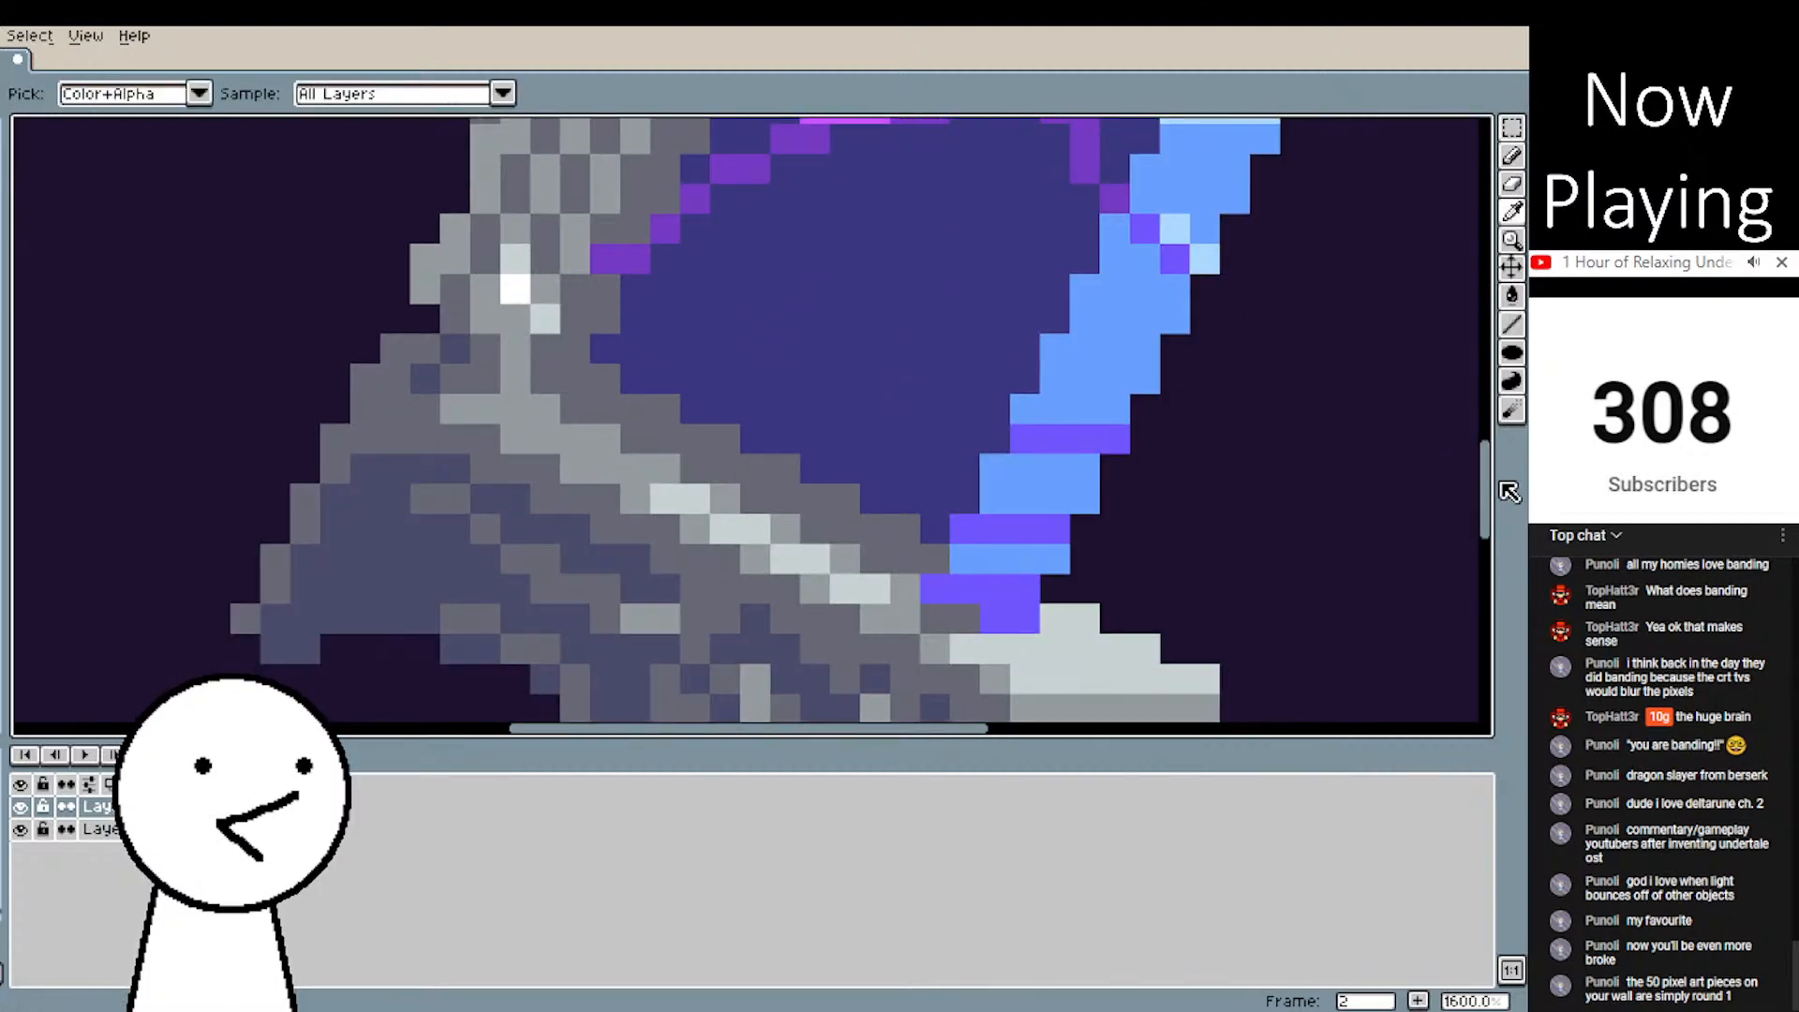
drag(1245, 457, 843, 337)
scroll(763, 465, up, 3)
click(1510, 331)
drag(833, 495, 938, 262)
drag(890, 495, 791, 502)
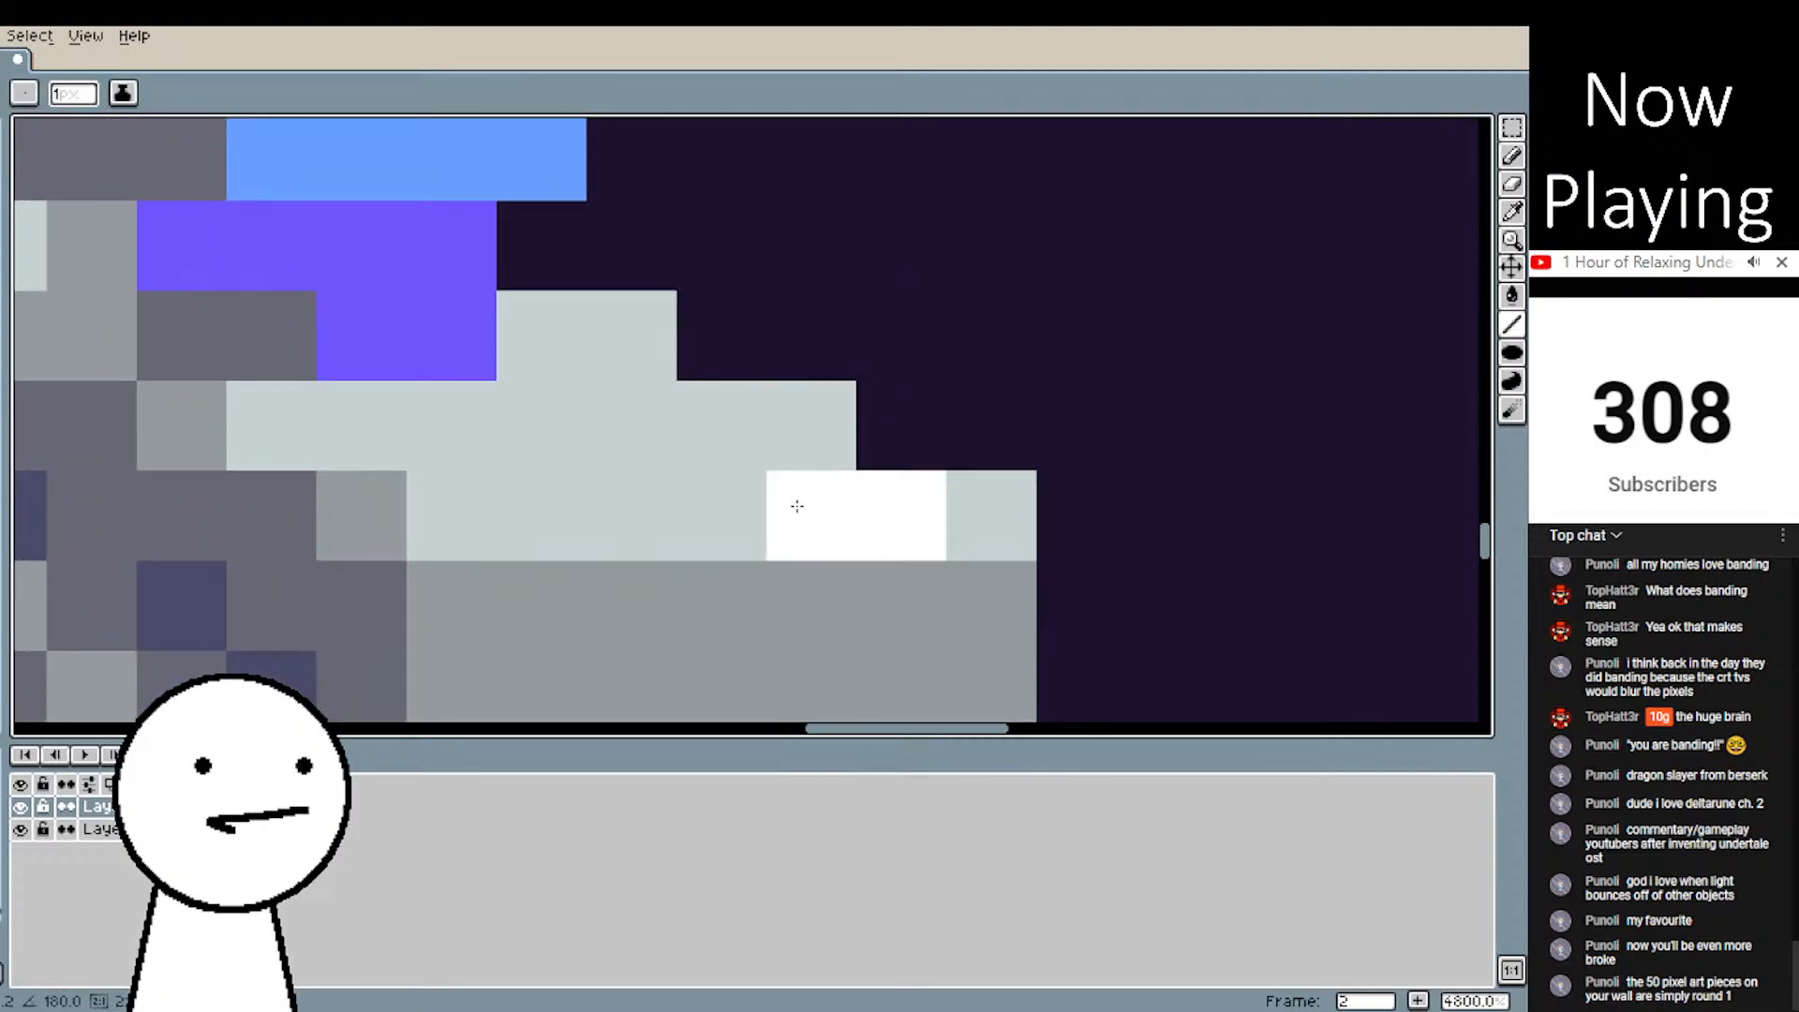
scroll(1106, 520, down, 10)
scroll(1105, 520, down, 1)
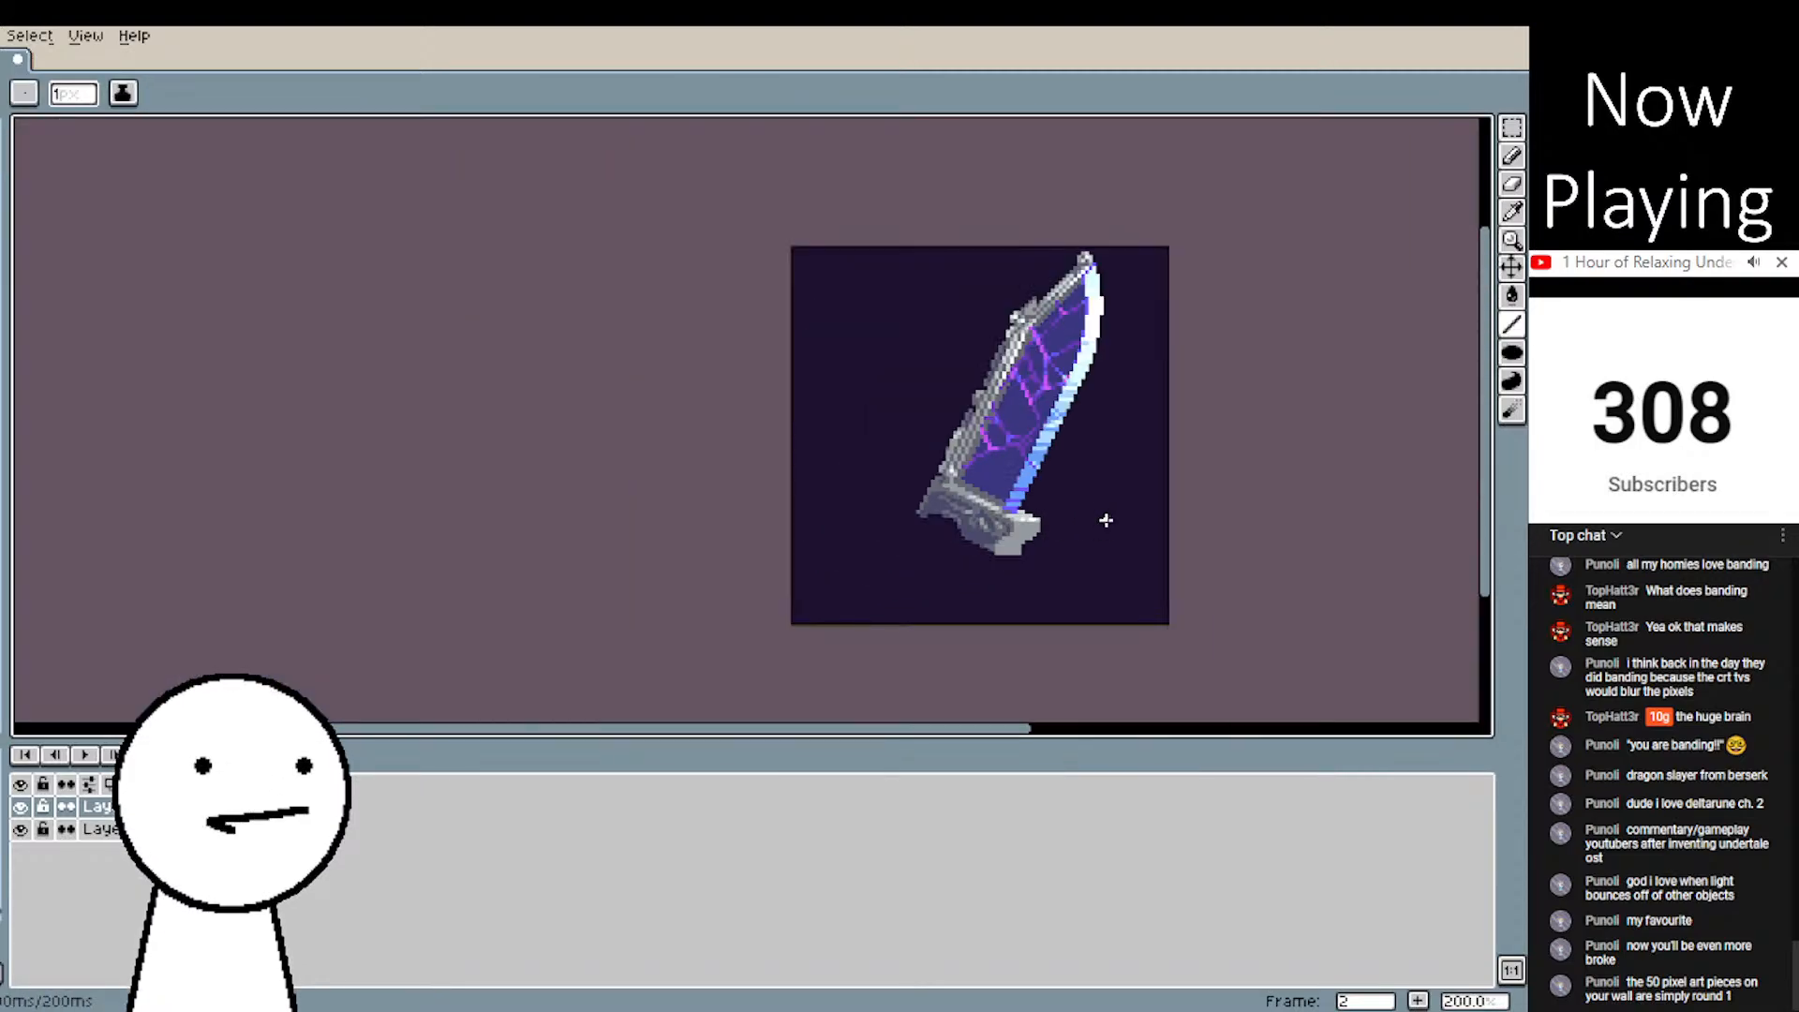
scroll(1038, 511, up, 6)
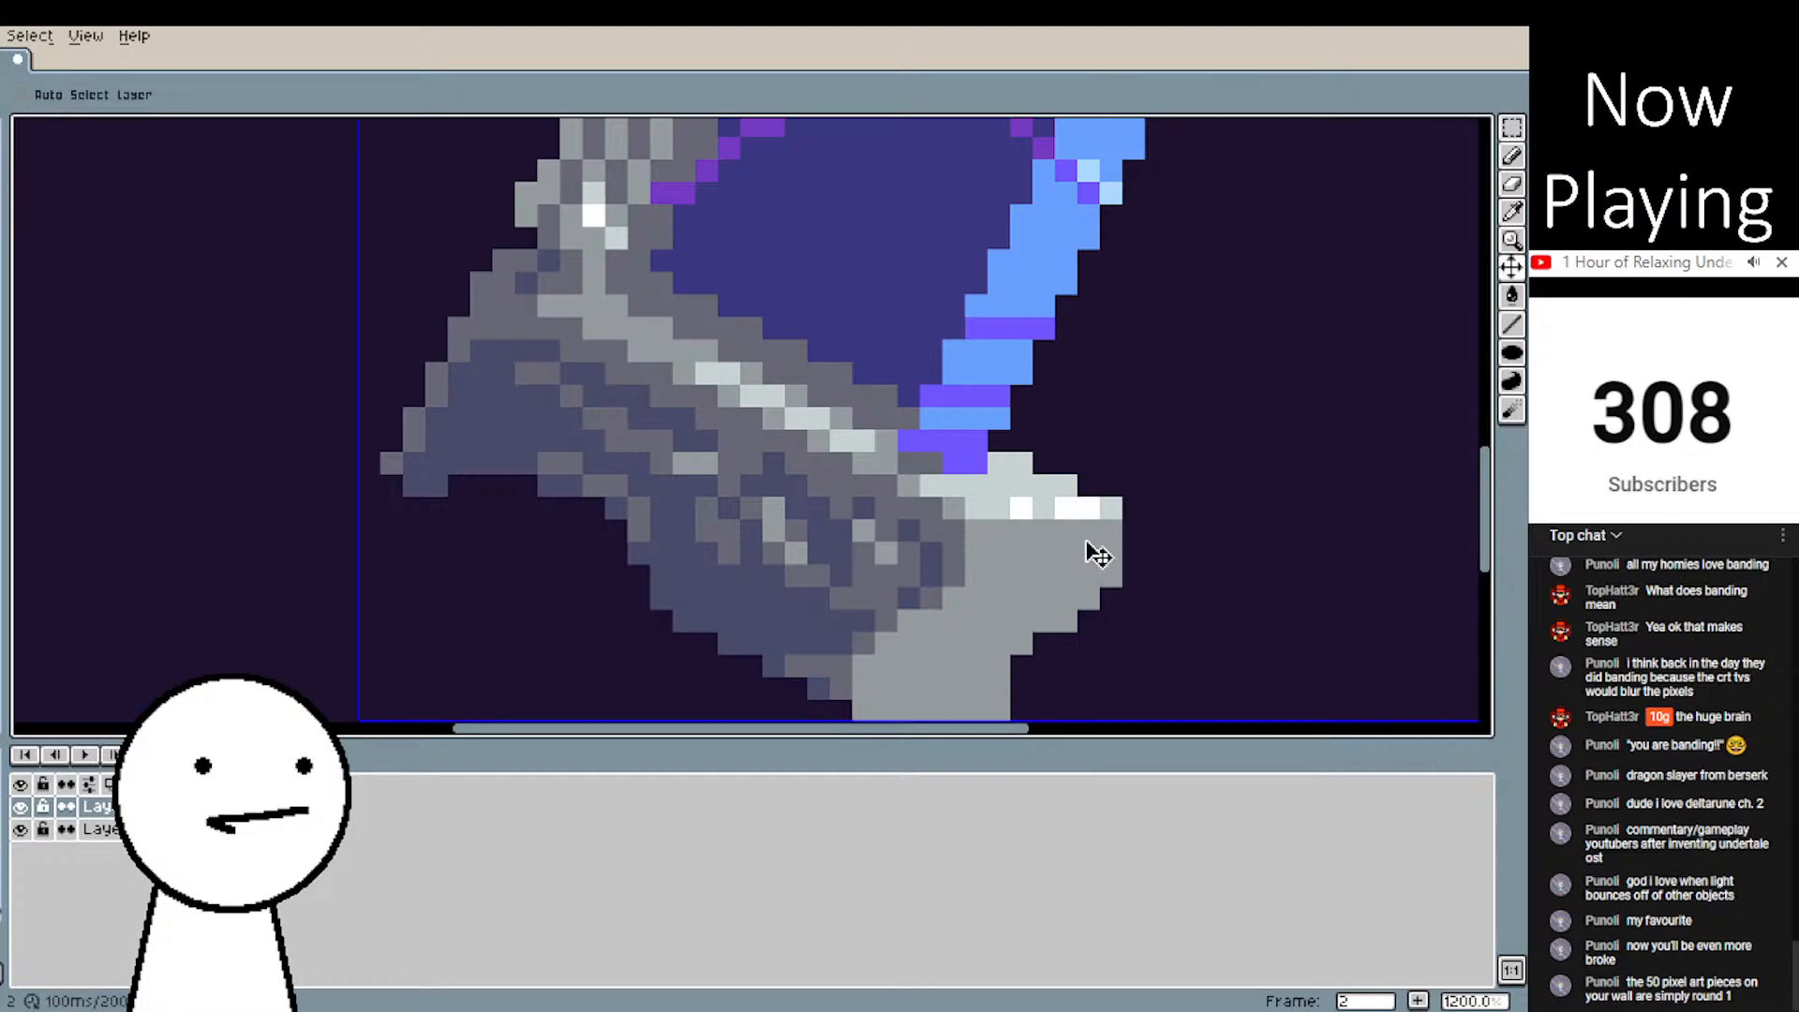
key(ctrl+z)
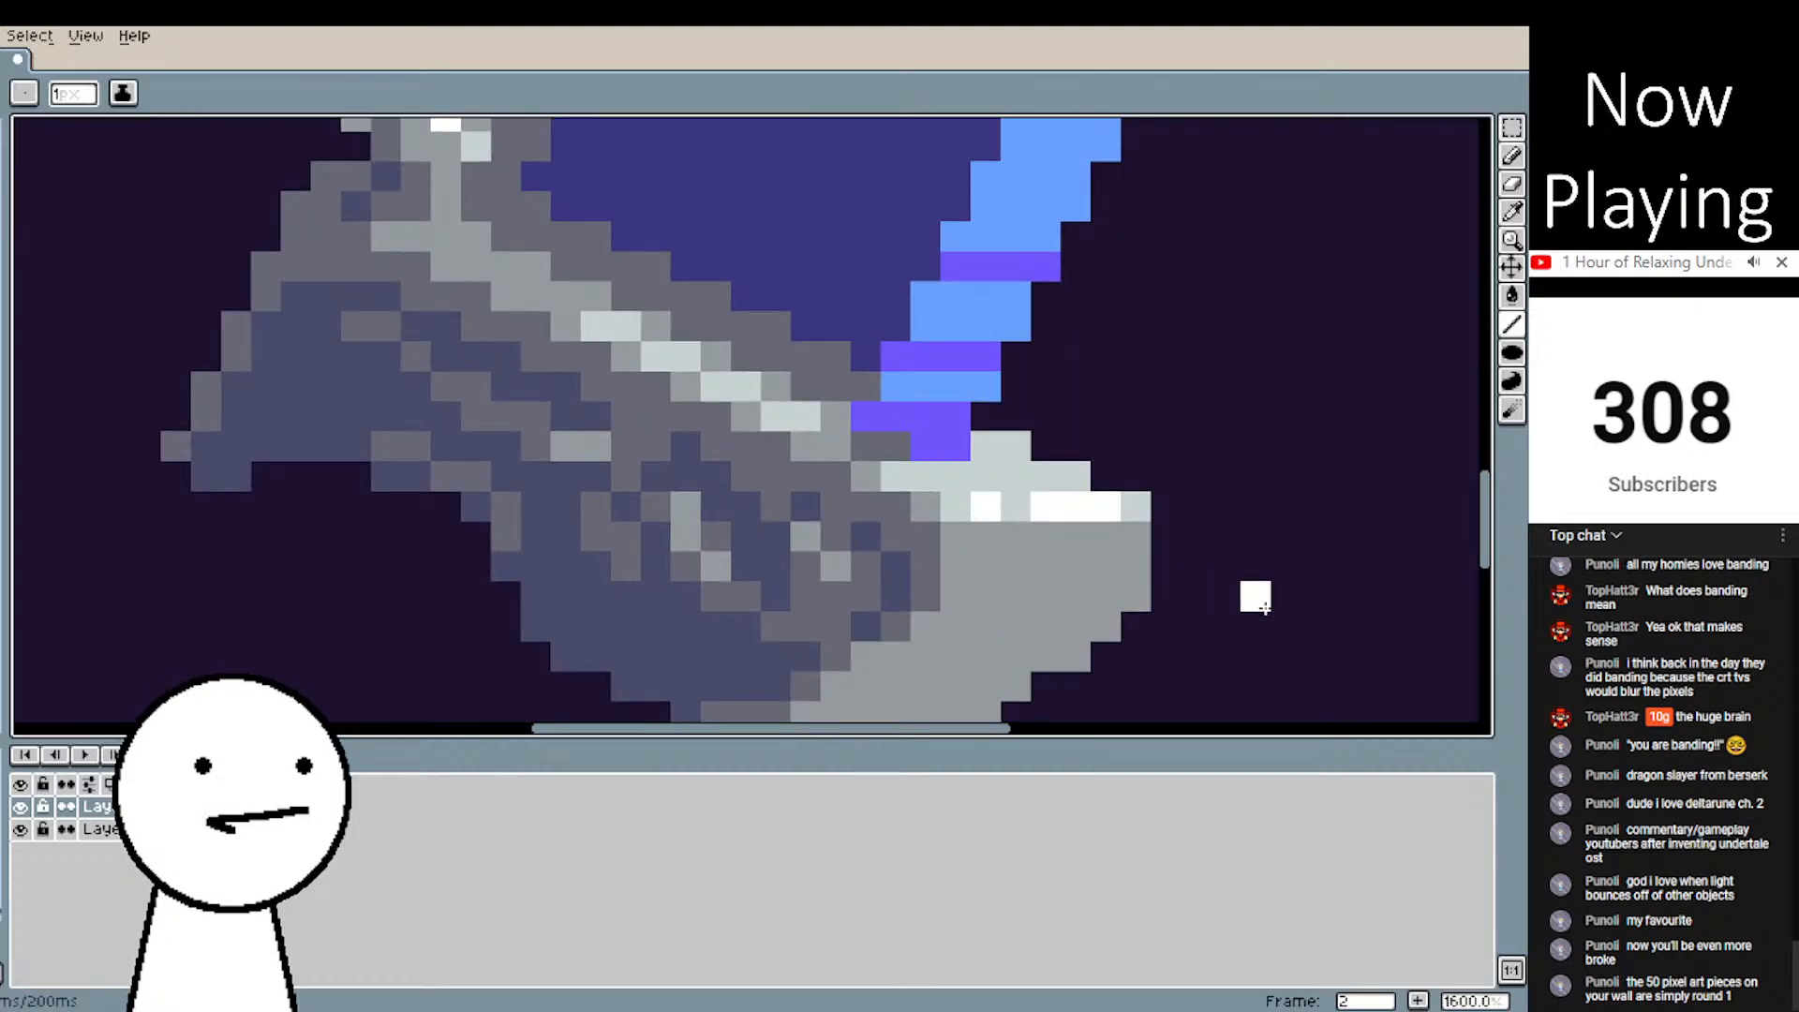
- Examine the guard's new white highlights against the whole blade at several zoom levels
scroll(1261, 589, down, 6)
scroll(1278, 583, up, 7)
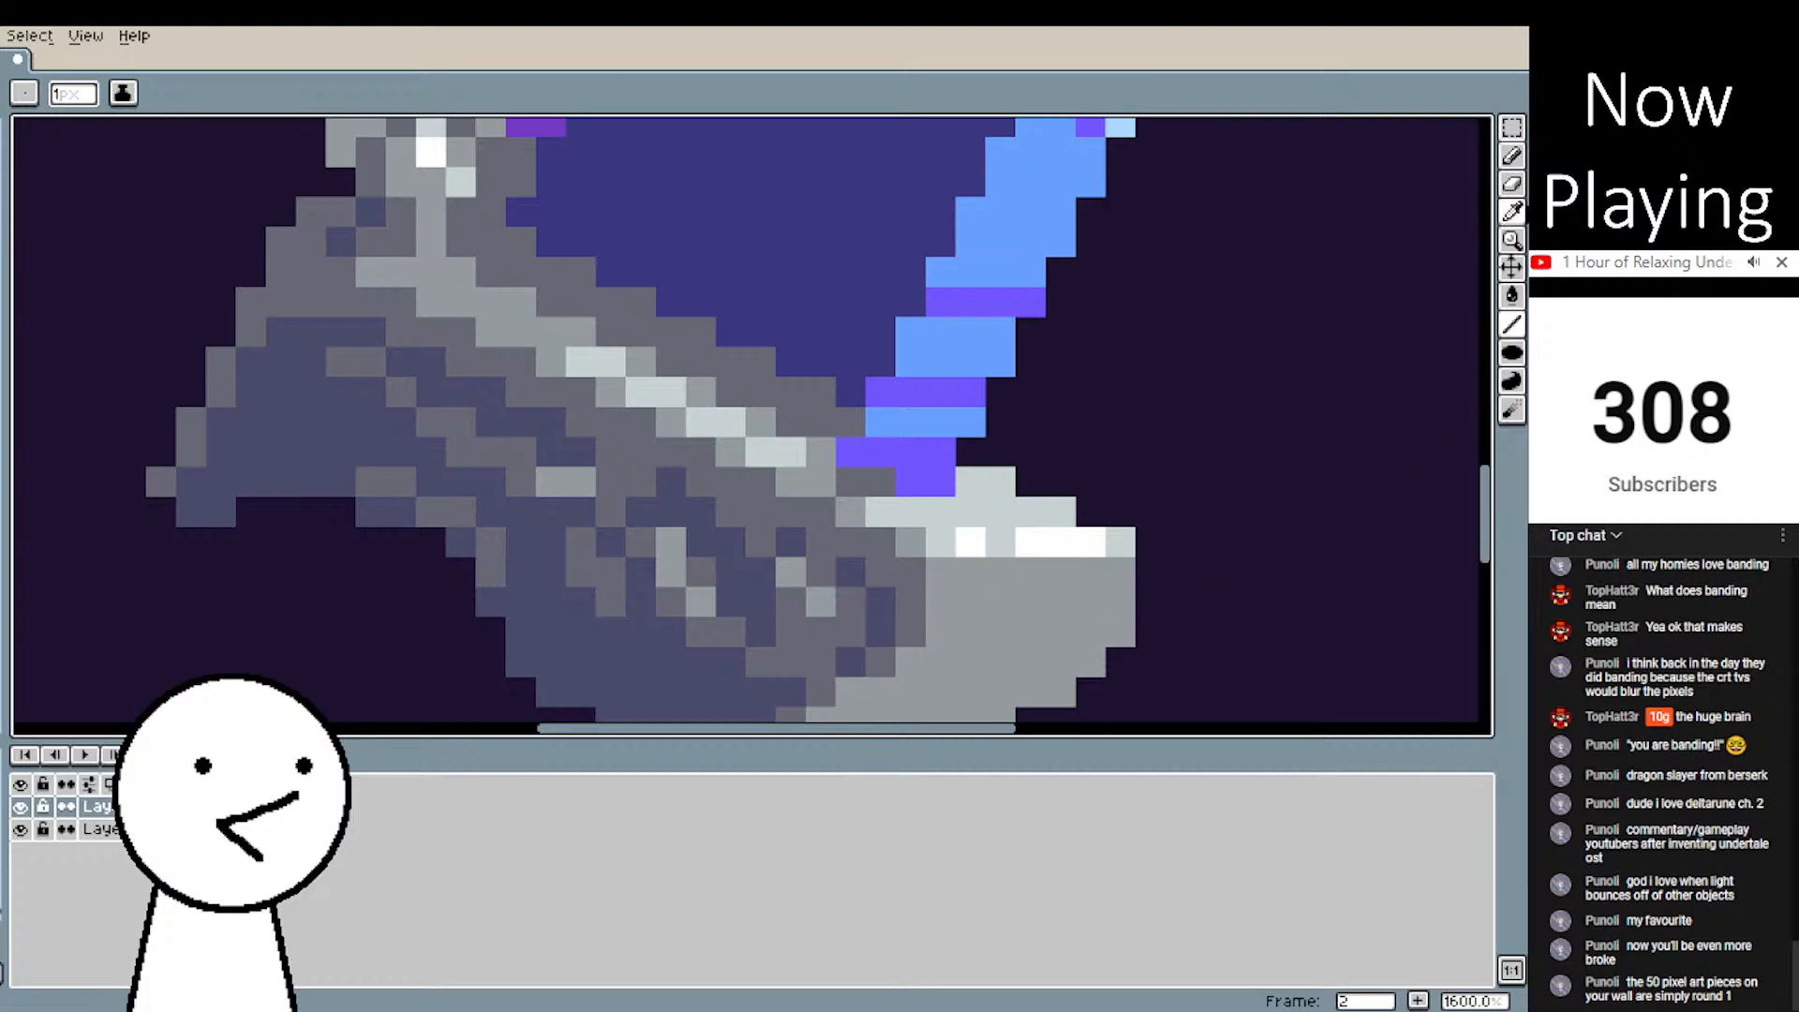
key(i)
scroll(1225, 502, down, 7)
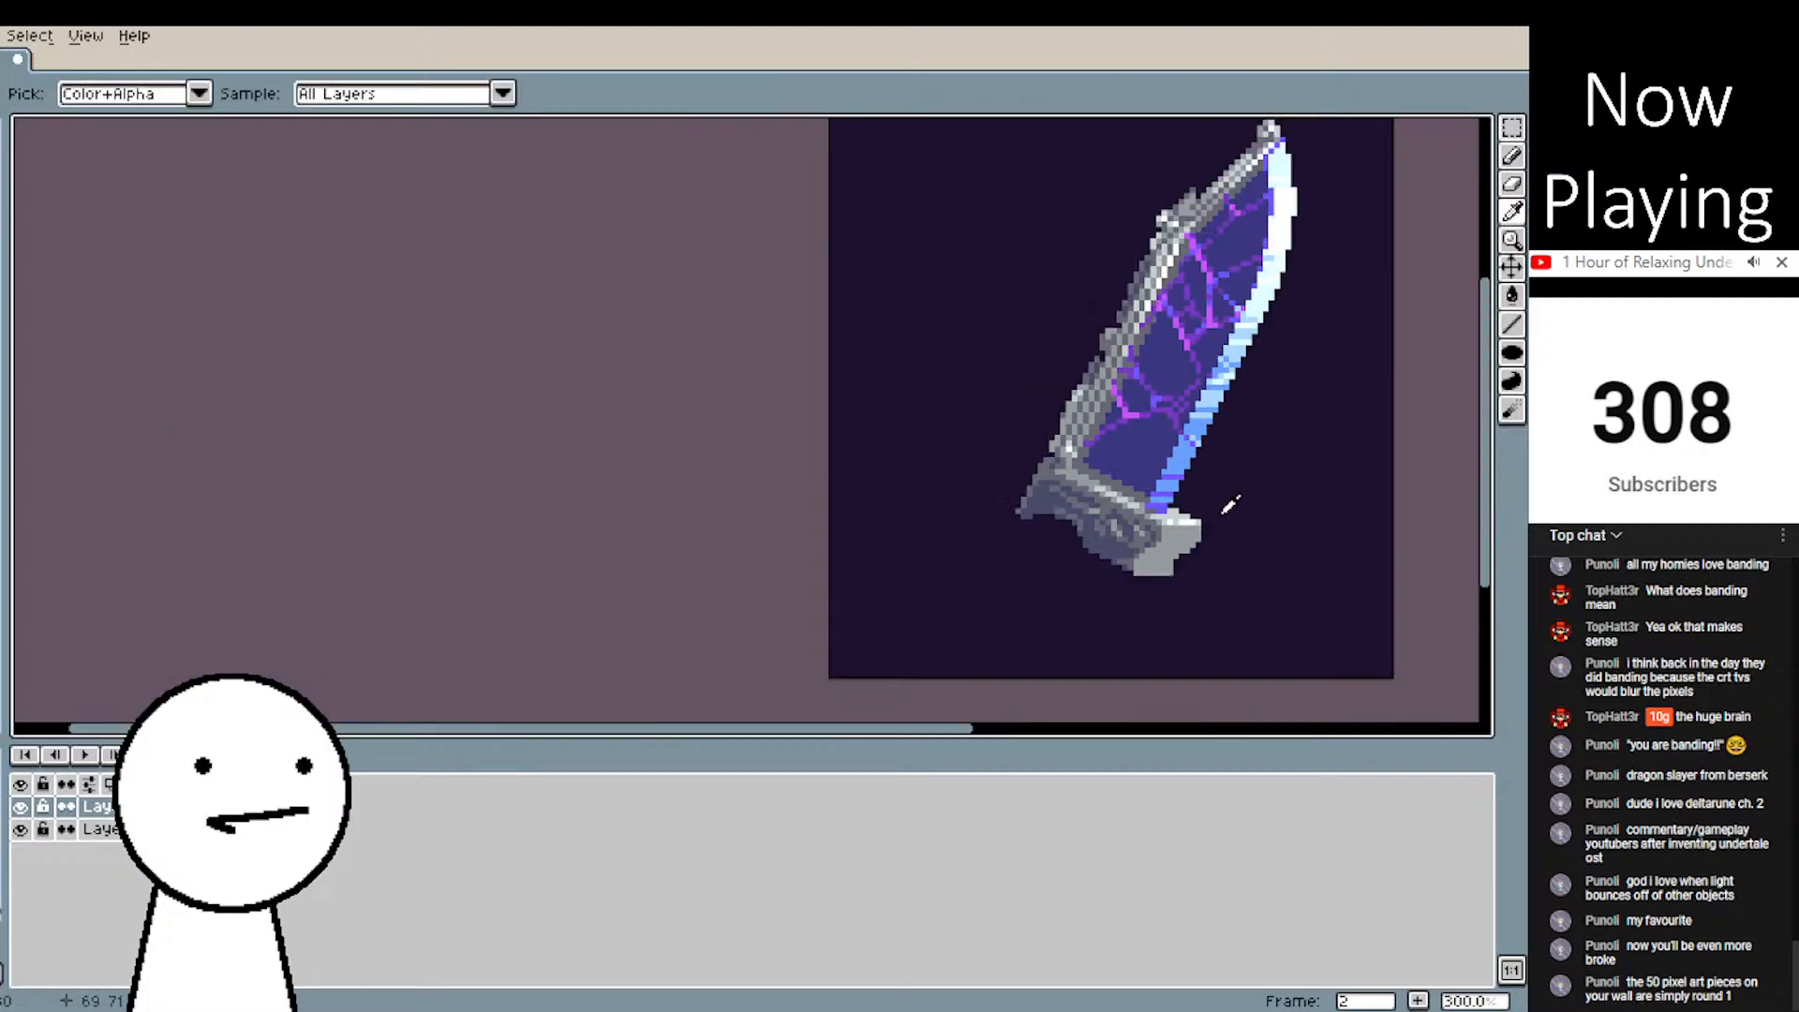
drag(1248, 459, 780, 569)
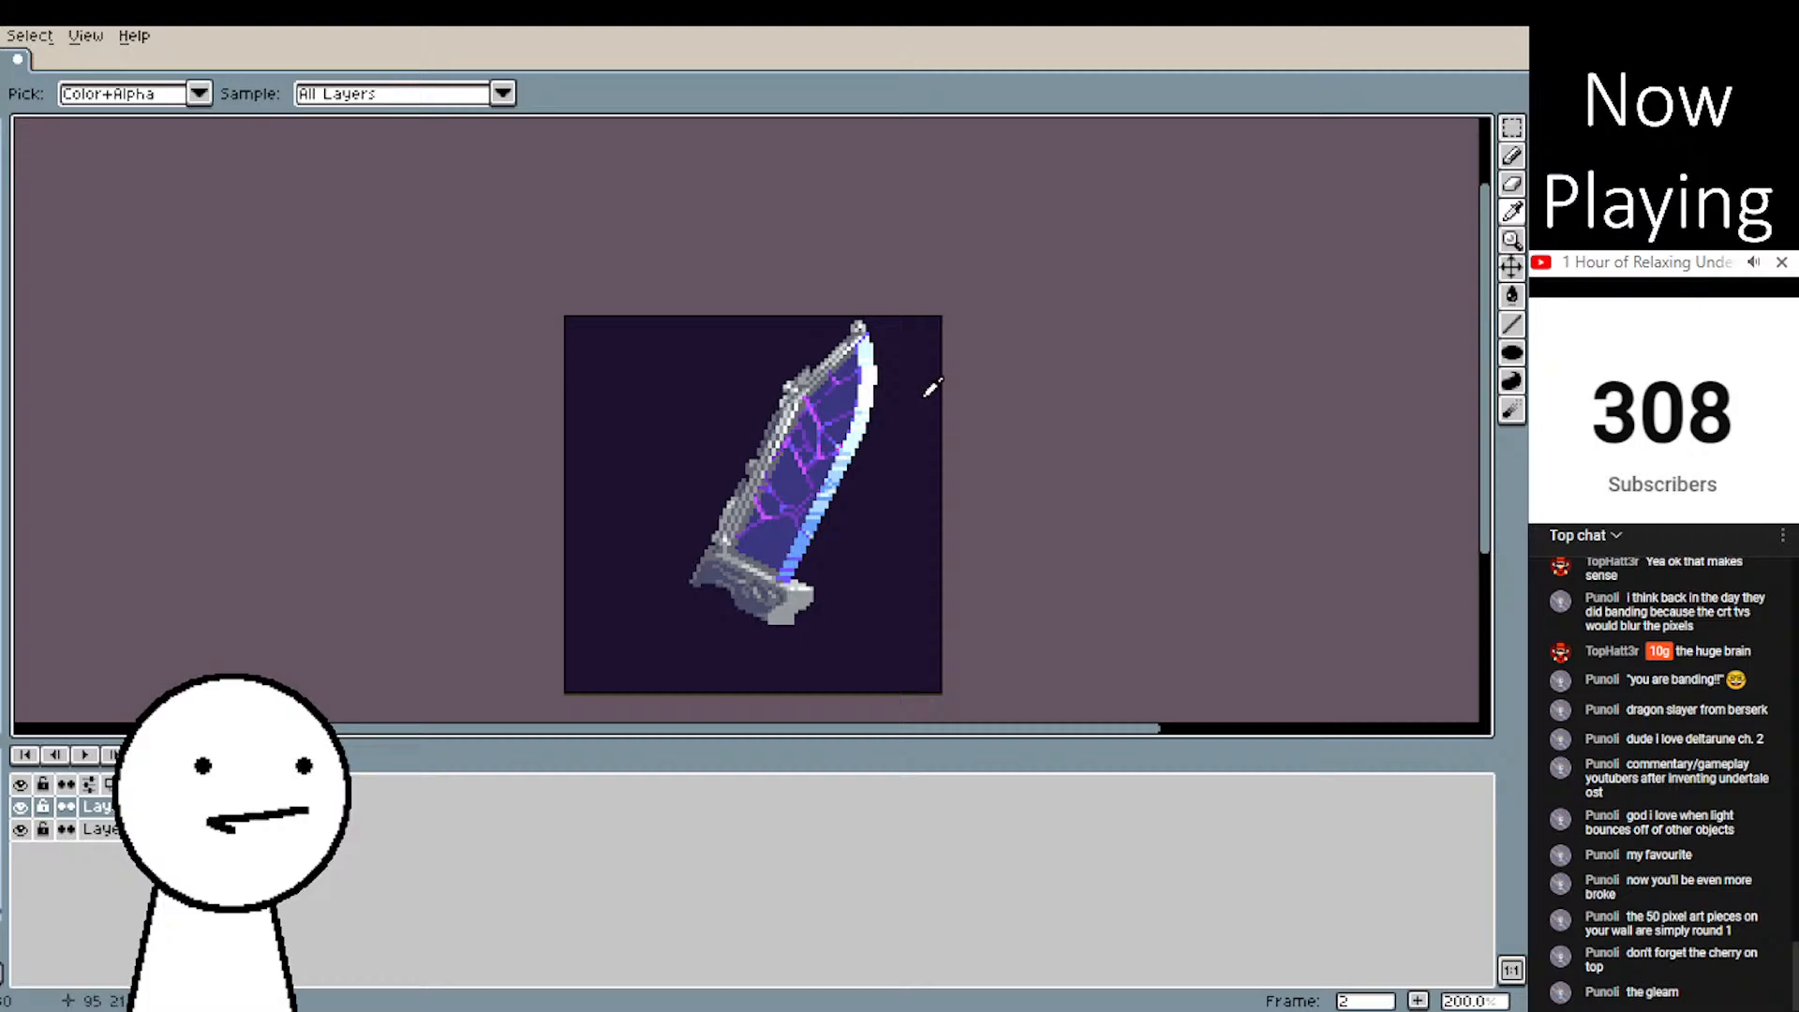
drag(909, 398, 743, 432)
drag(682, 540, 735, 472)
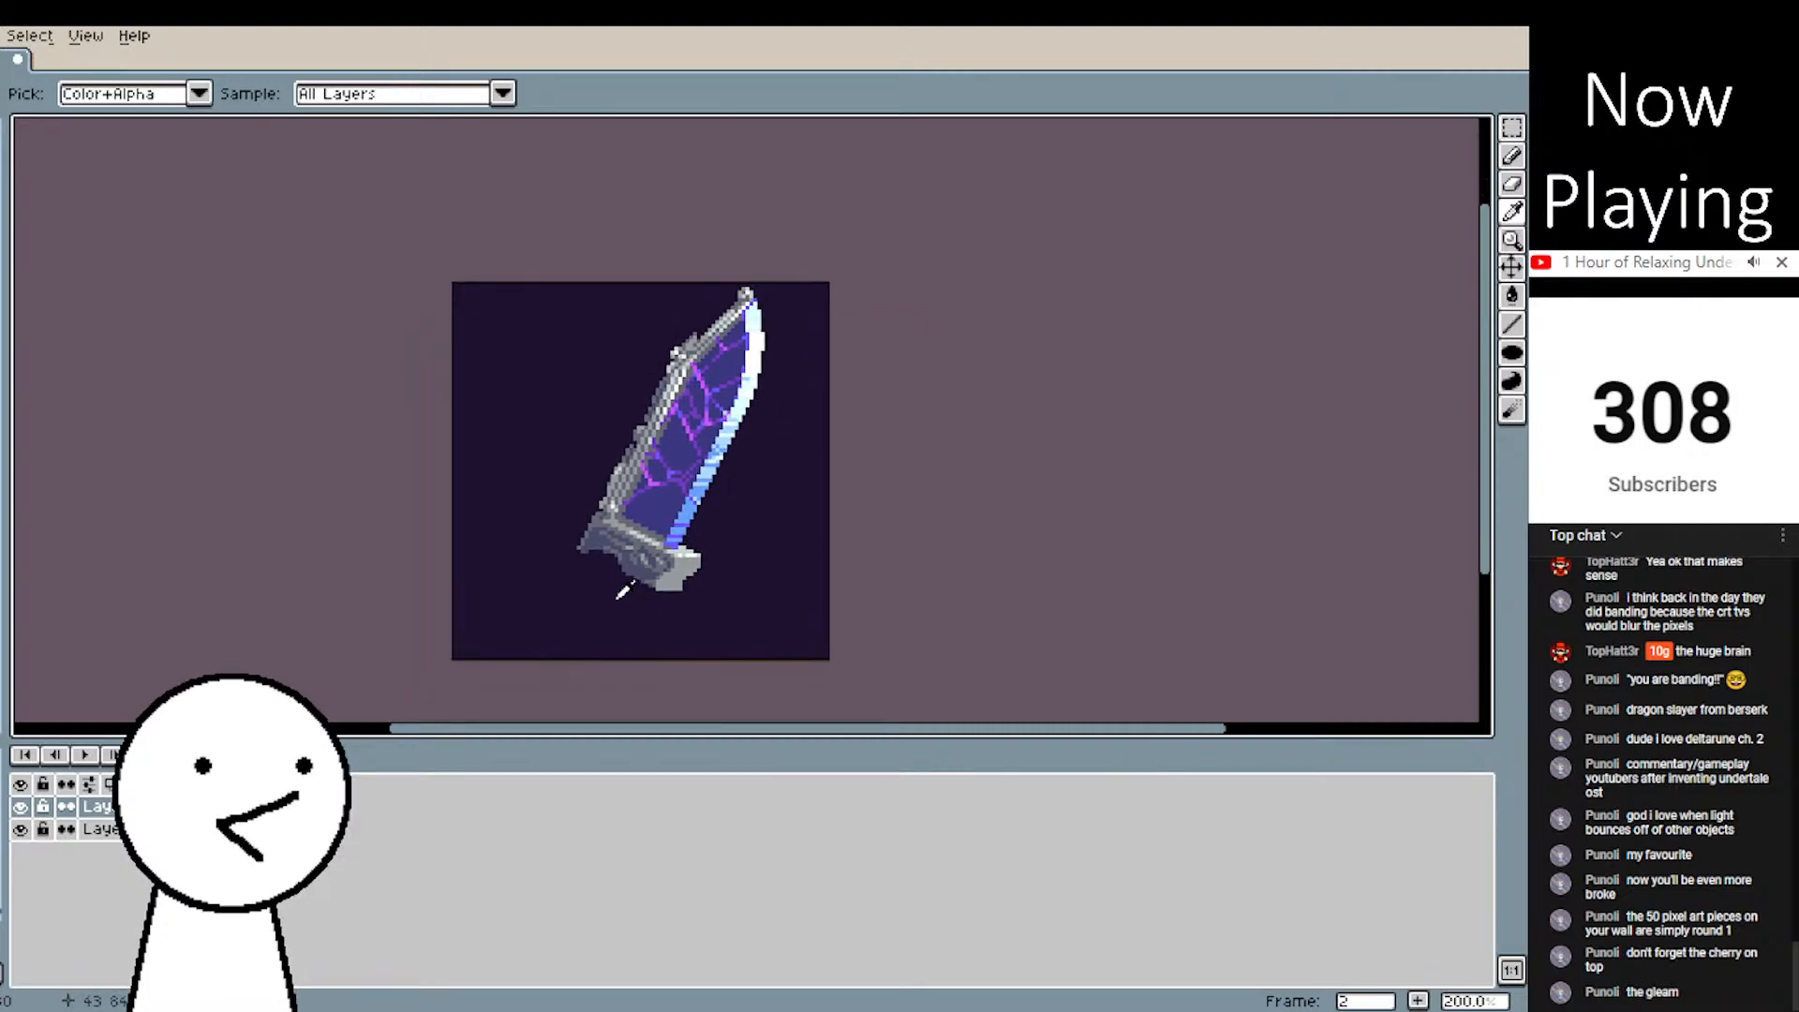
scroll(604, 597, up, 5)
scroll(575, 497, up, 1)
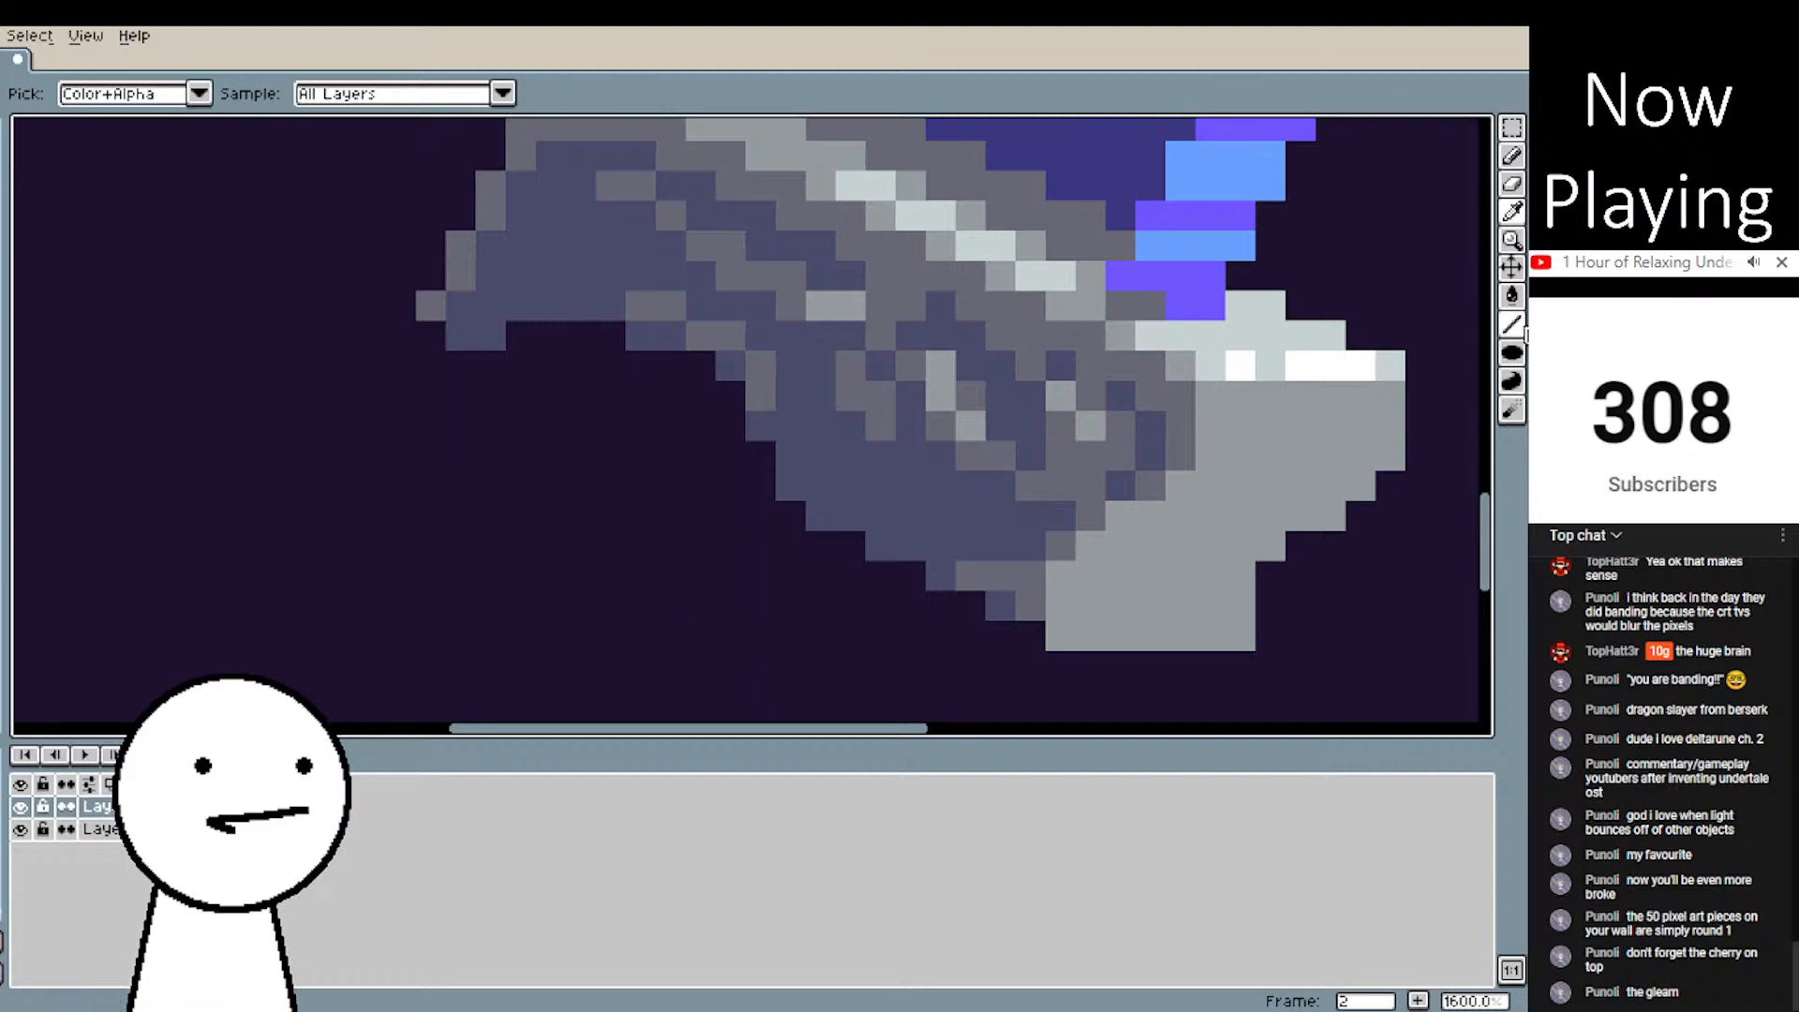
- Try a stepped dark-brown handle line running diagonally down from the guard's underside, and undo it
click(1512, 324)
mouse_move(521, 365)
mouse_down()
mouse_move(342, 550)
mouse_move(404, 645)
mouse_up()
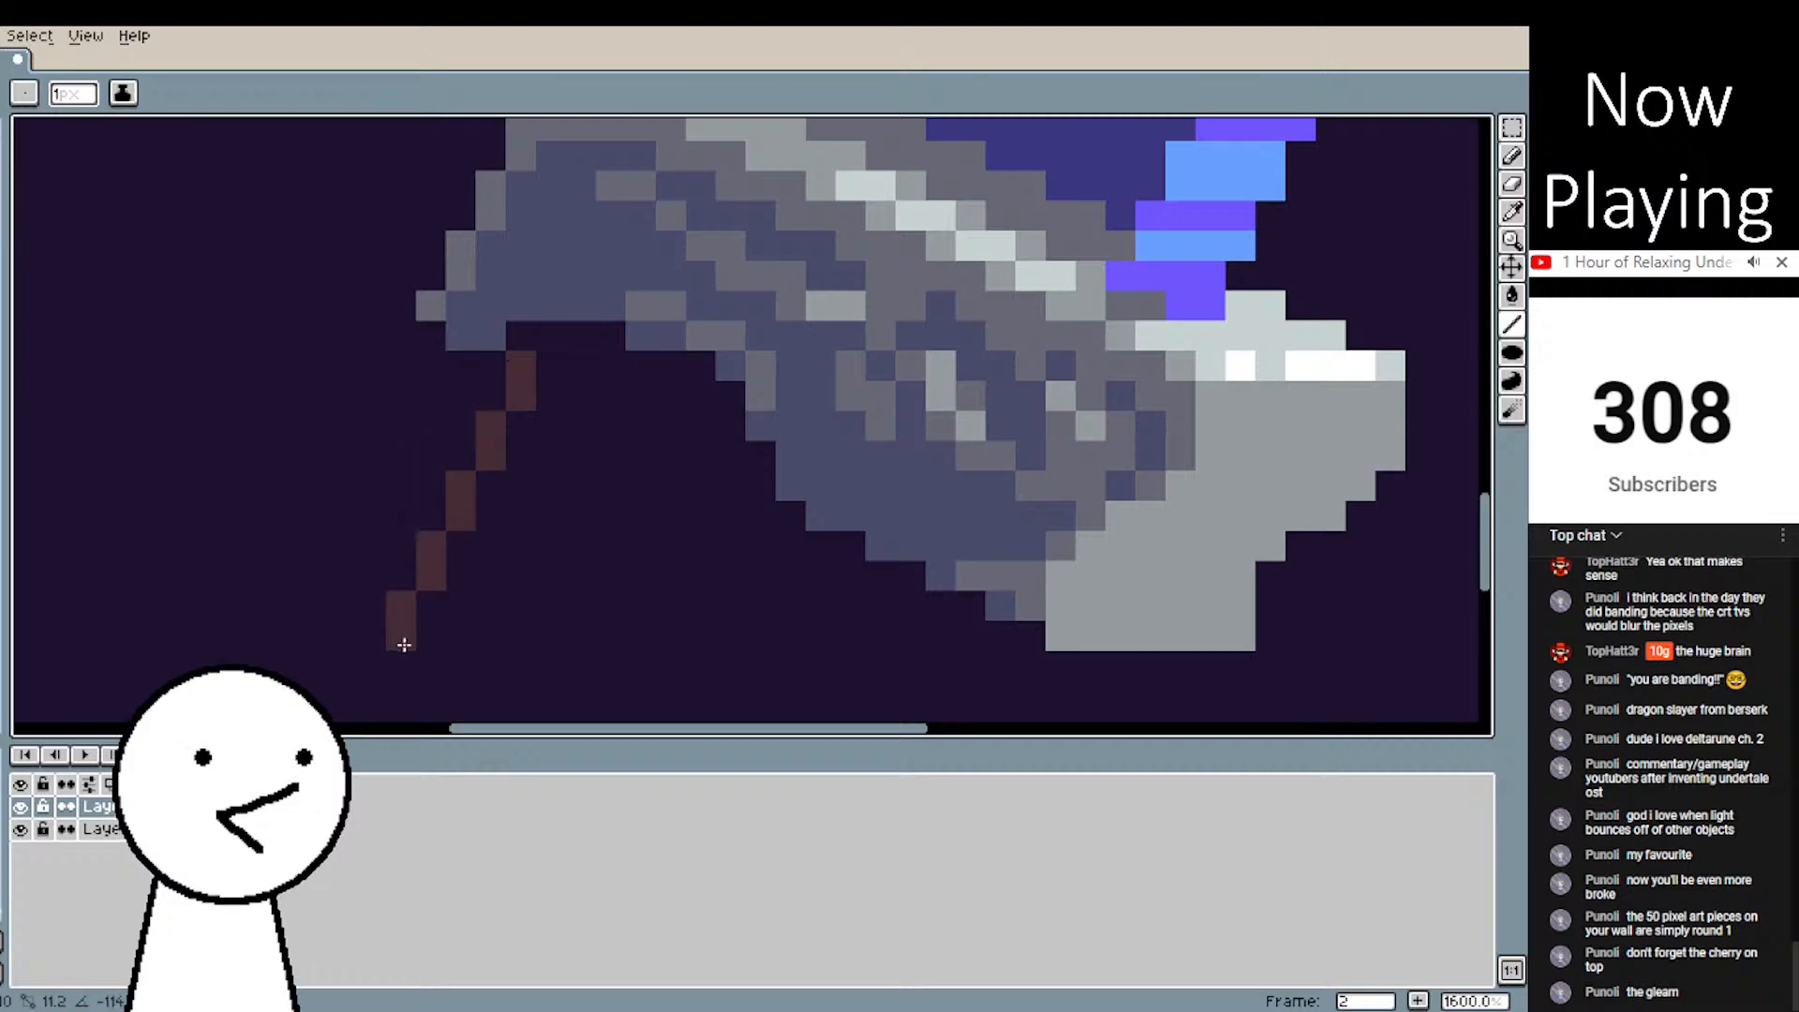
scroll(506, 600, down, 6)
scroll(585, 511, up, 4)
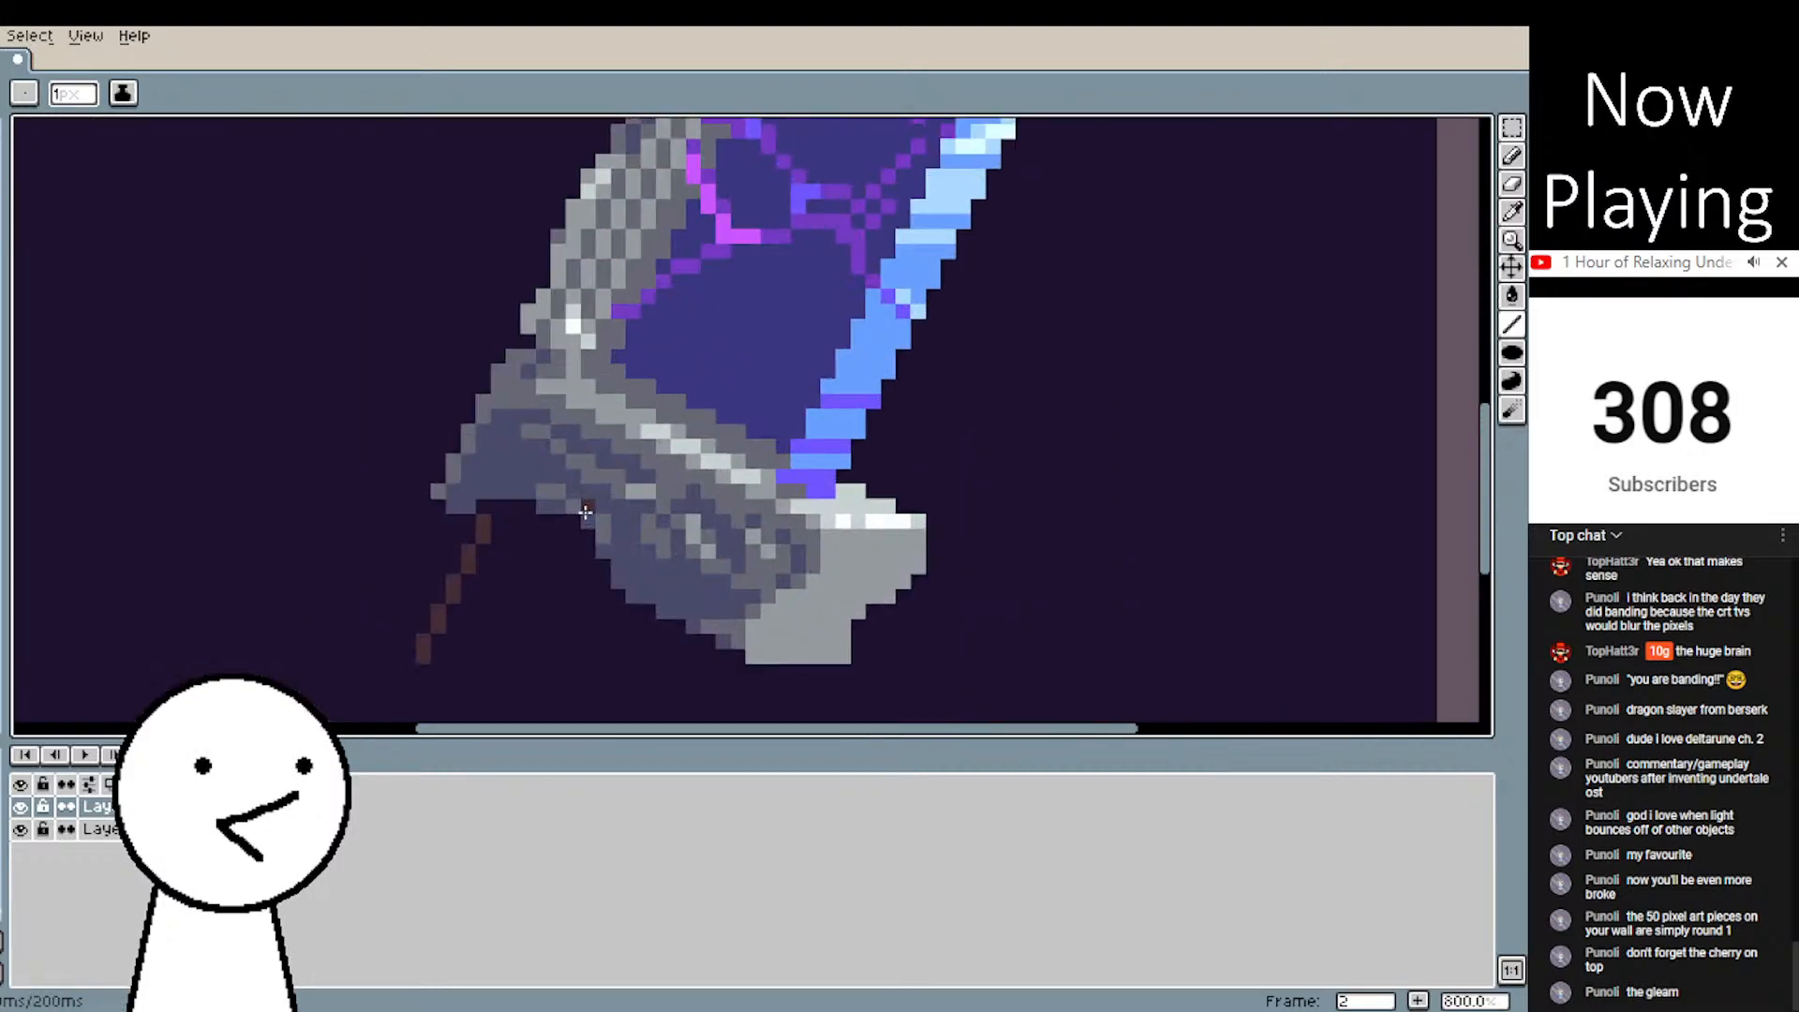
scroll(584, 512, up, 2)
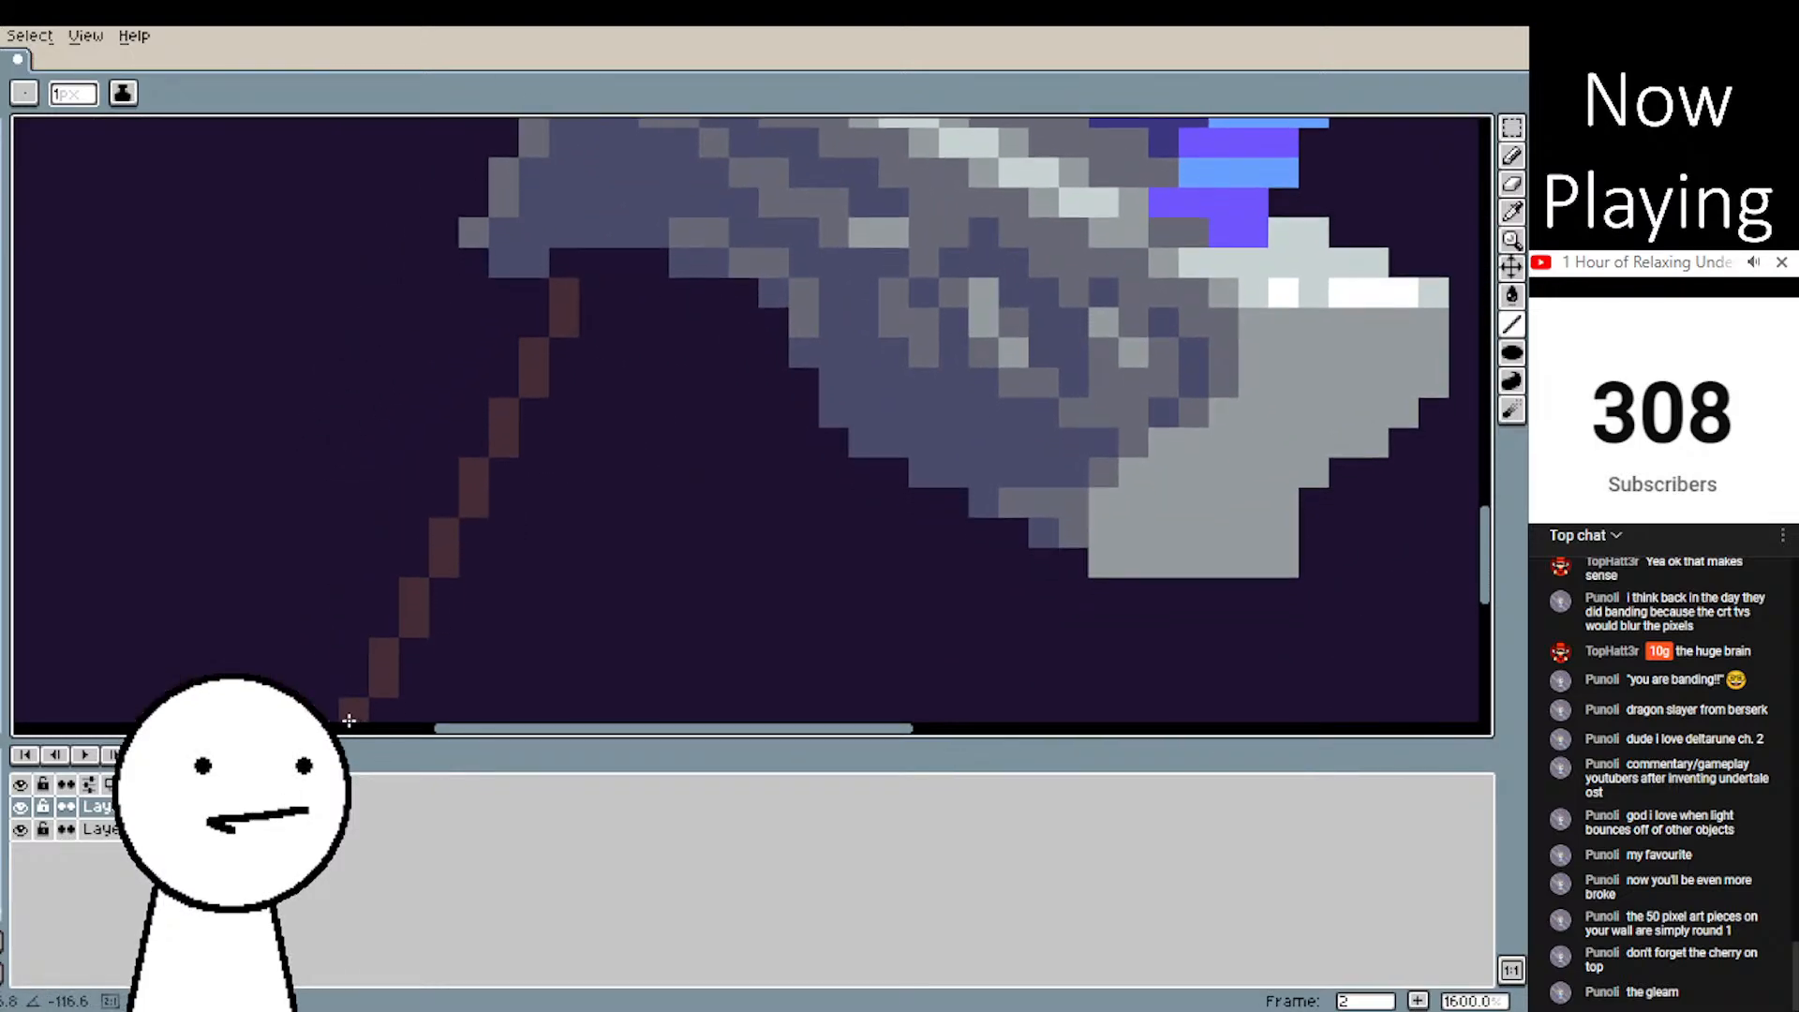
scroll(351, 720, down, 1)
scroll(502, 544, down, 2)
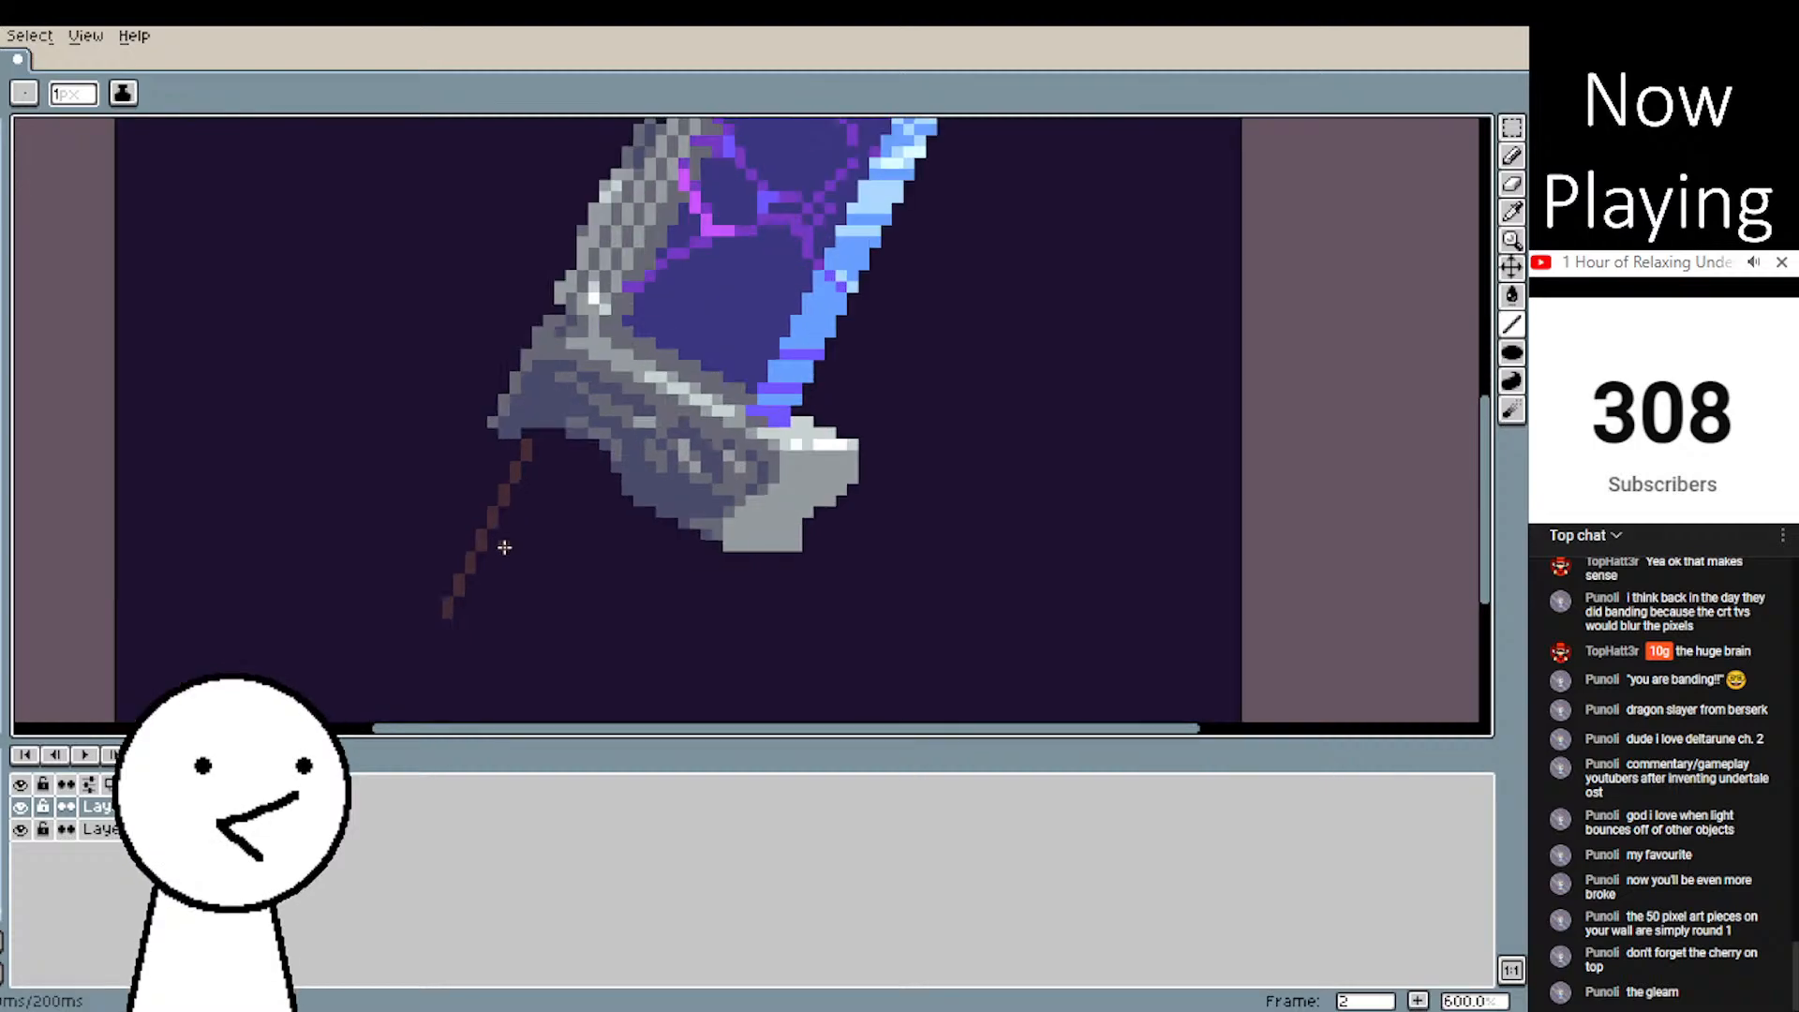
scroll(504, 547, up, 1)
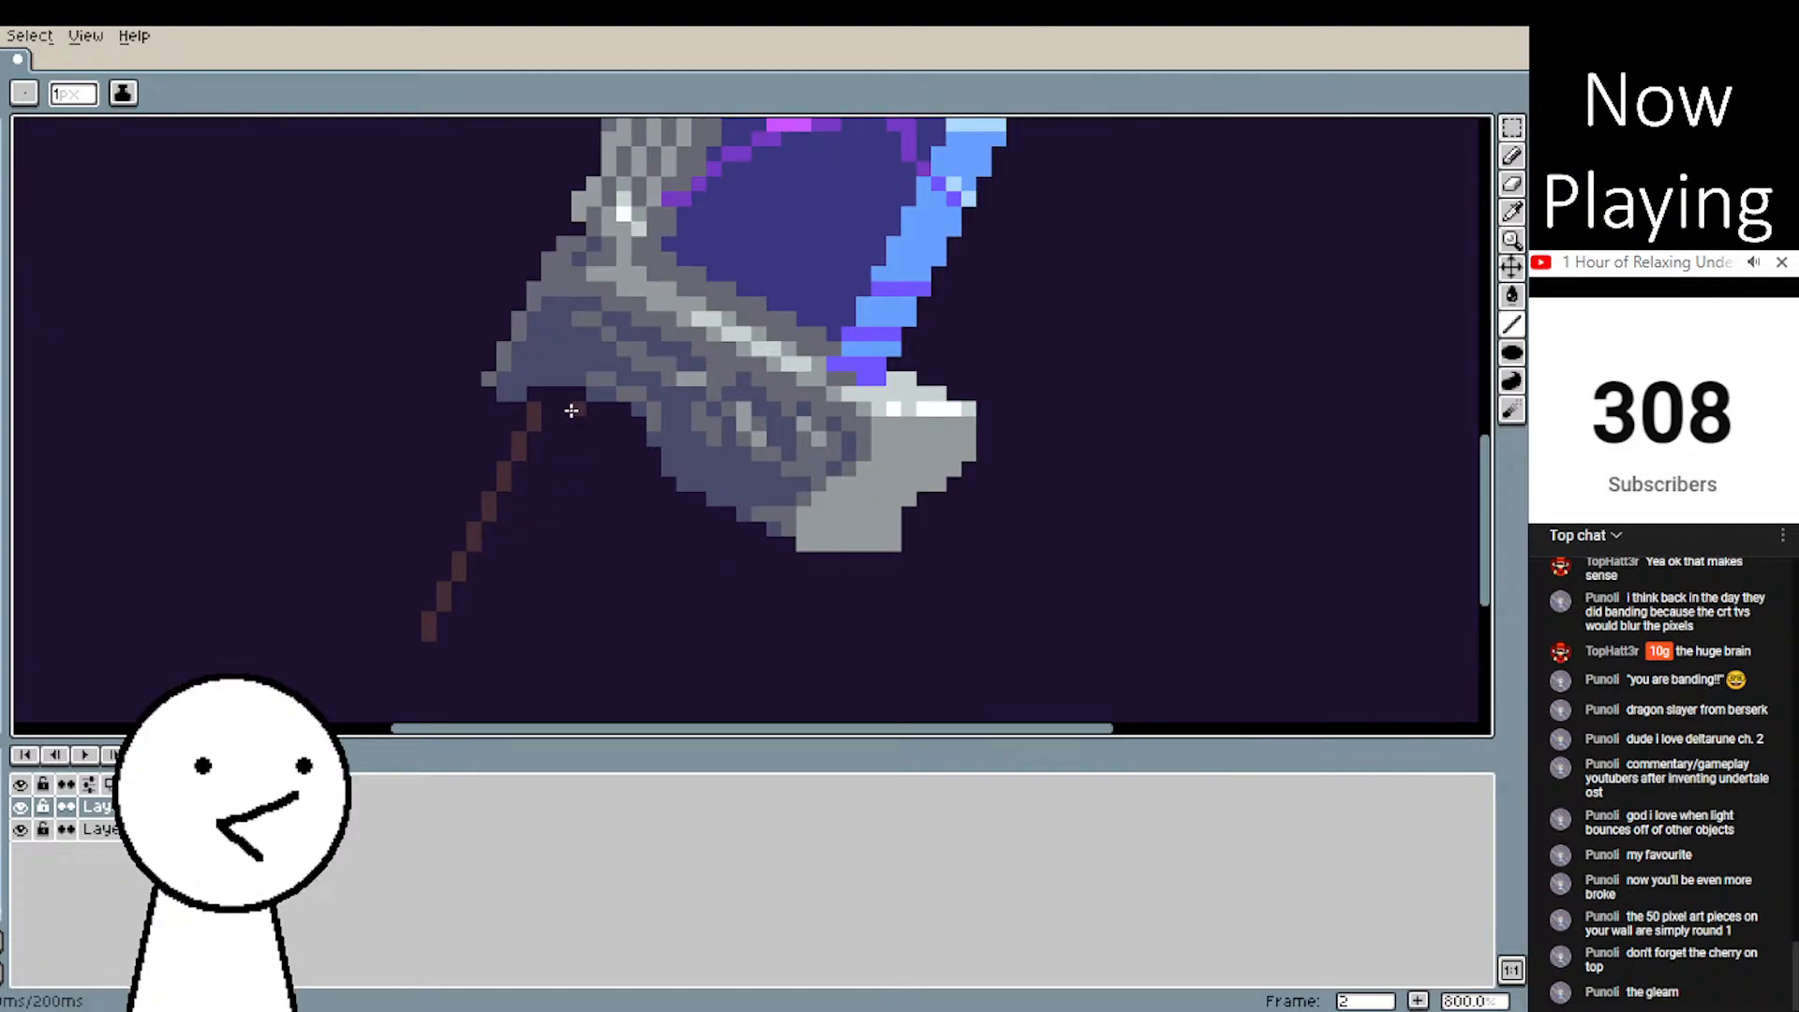
key(ctrl+z)
- Draw a stepped dark-brown handle line about 20 pixels tall, starting under the guard's notch and sloping down to the left
drag(568, 408, 432, 689)
scroll(469, 670, down, 3)
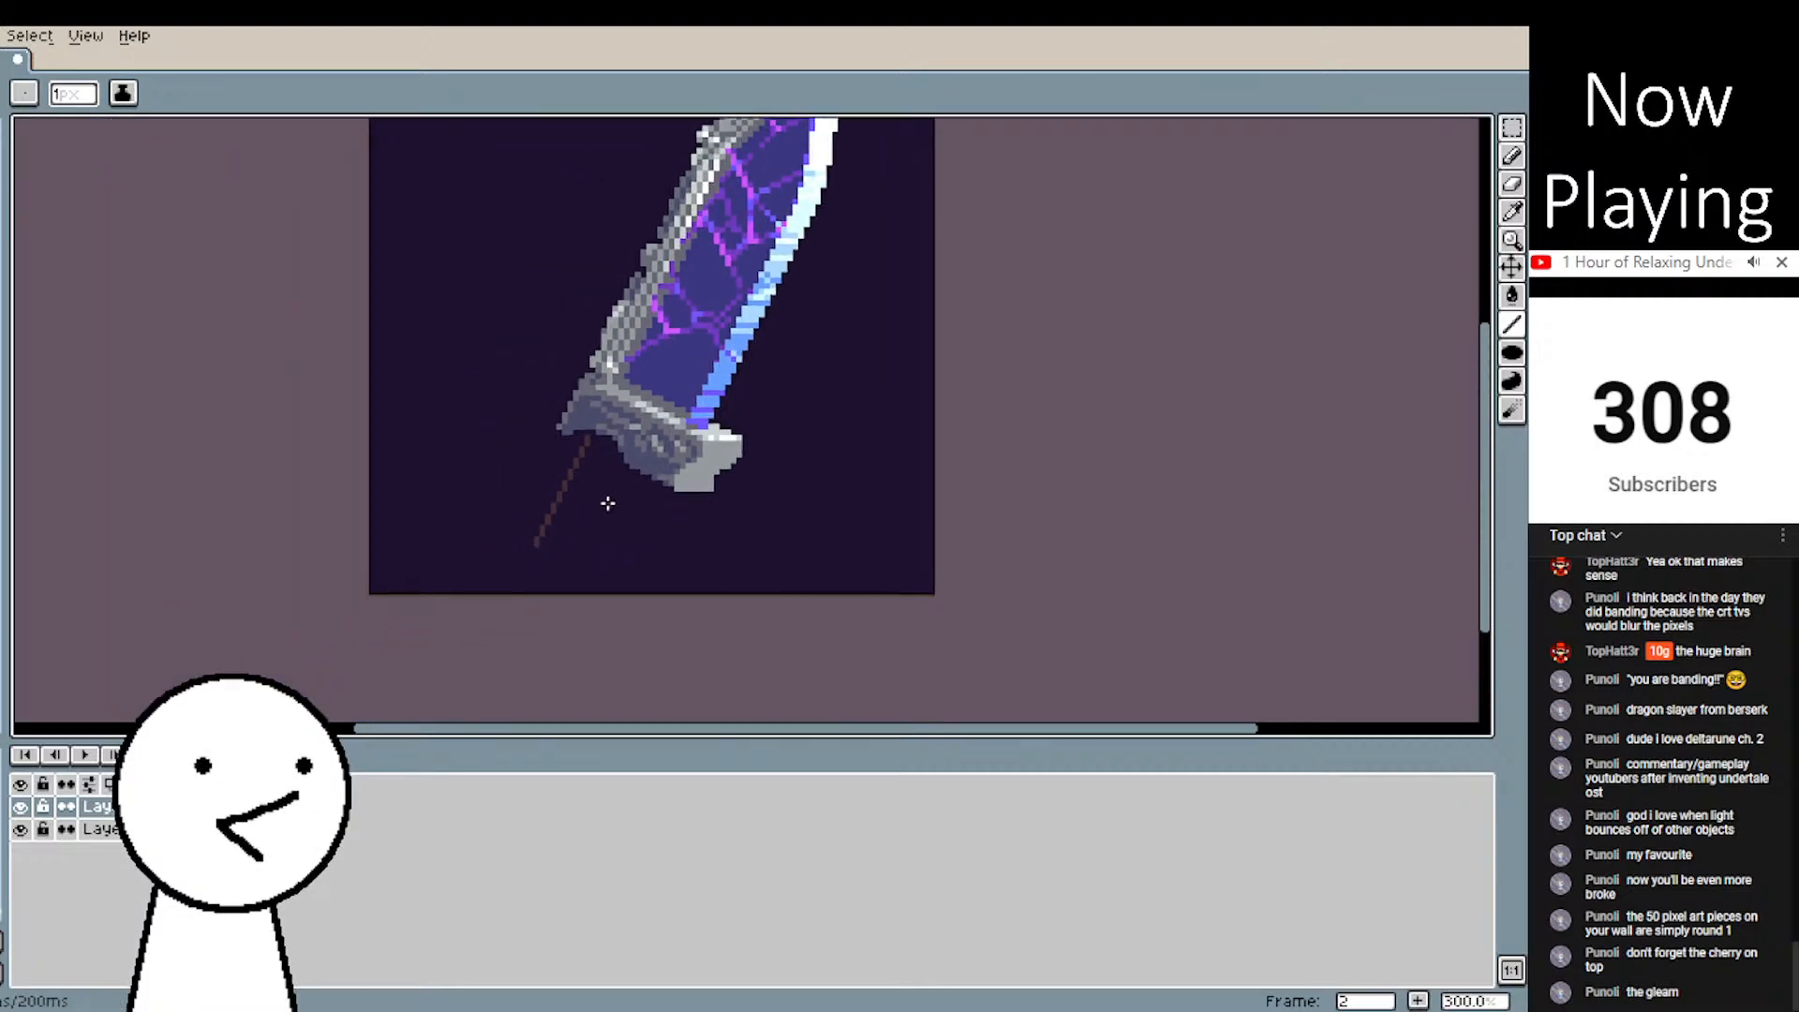
scroll(568, 501, up, 3)
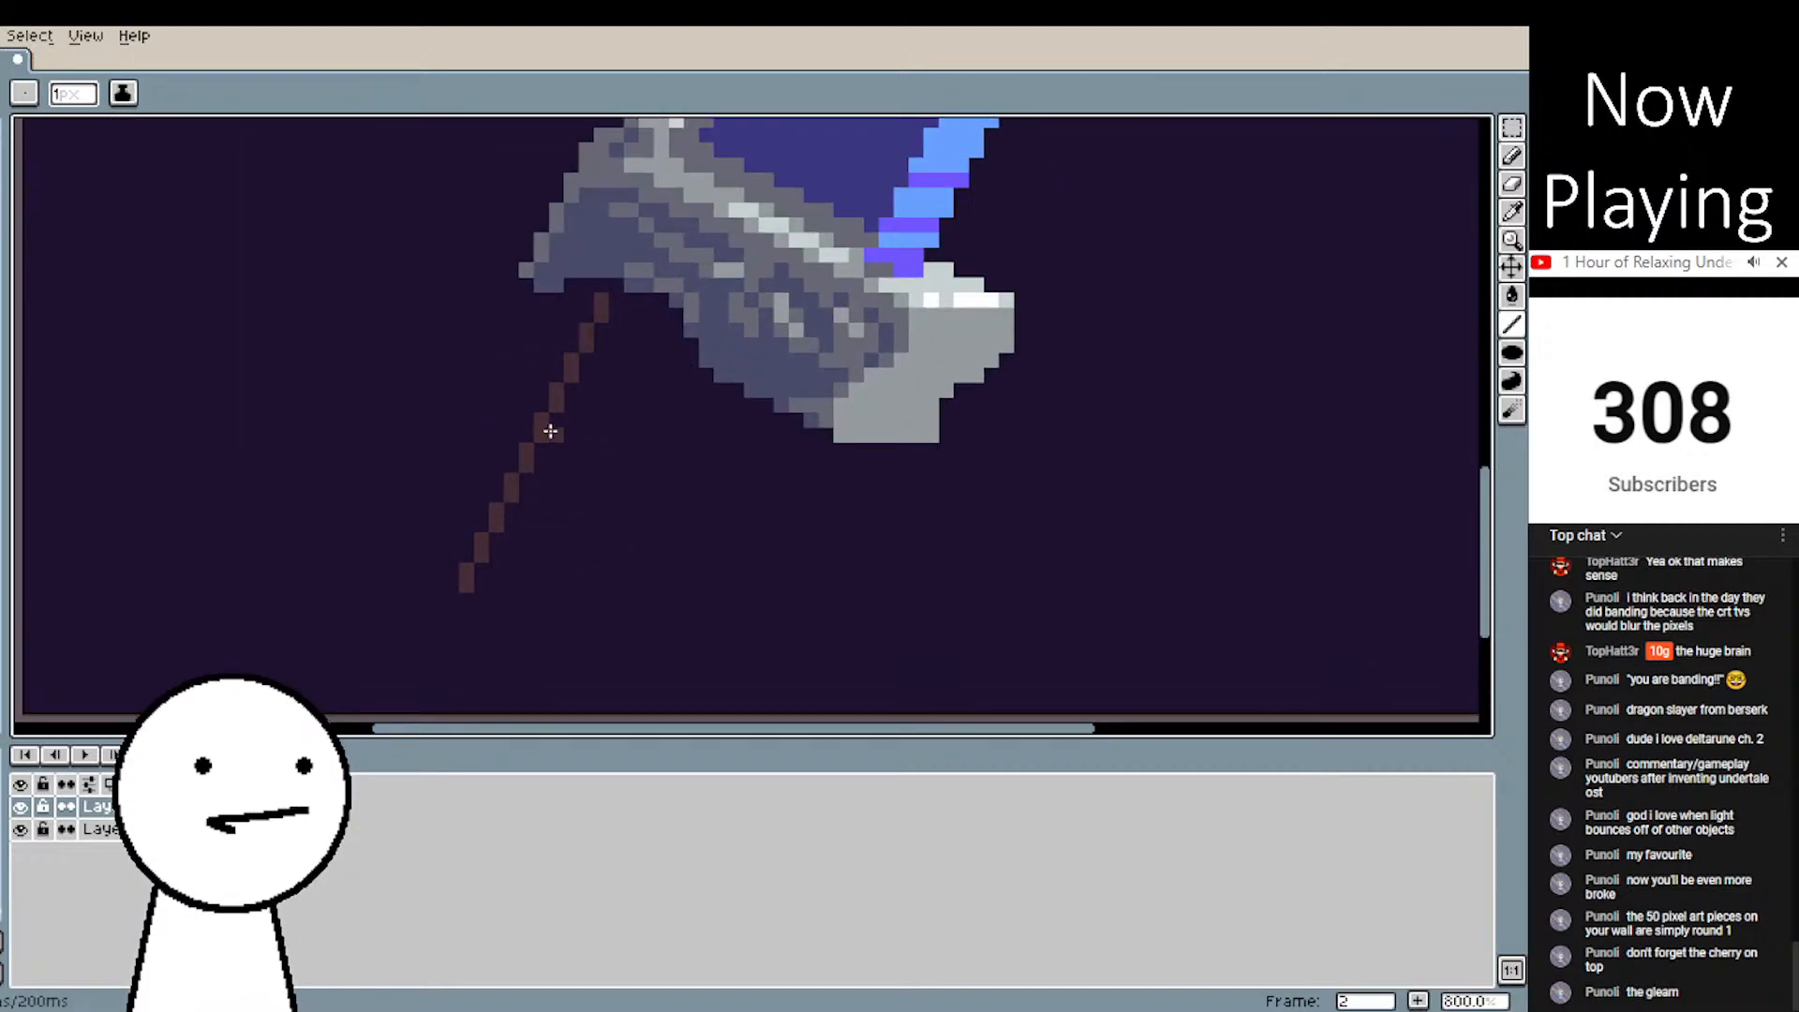
scroll(614, 353, up, 1)
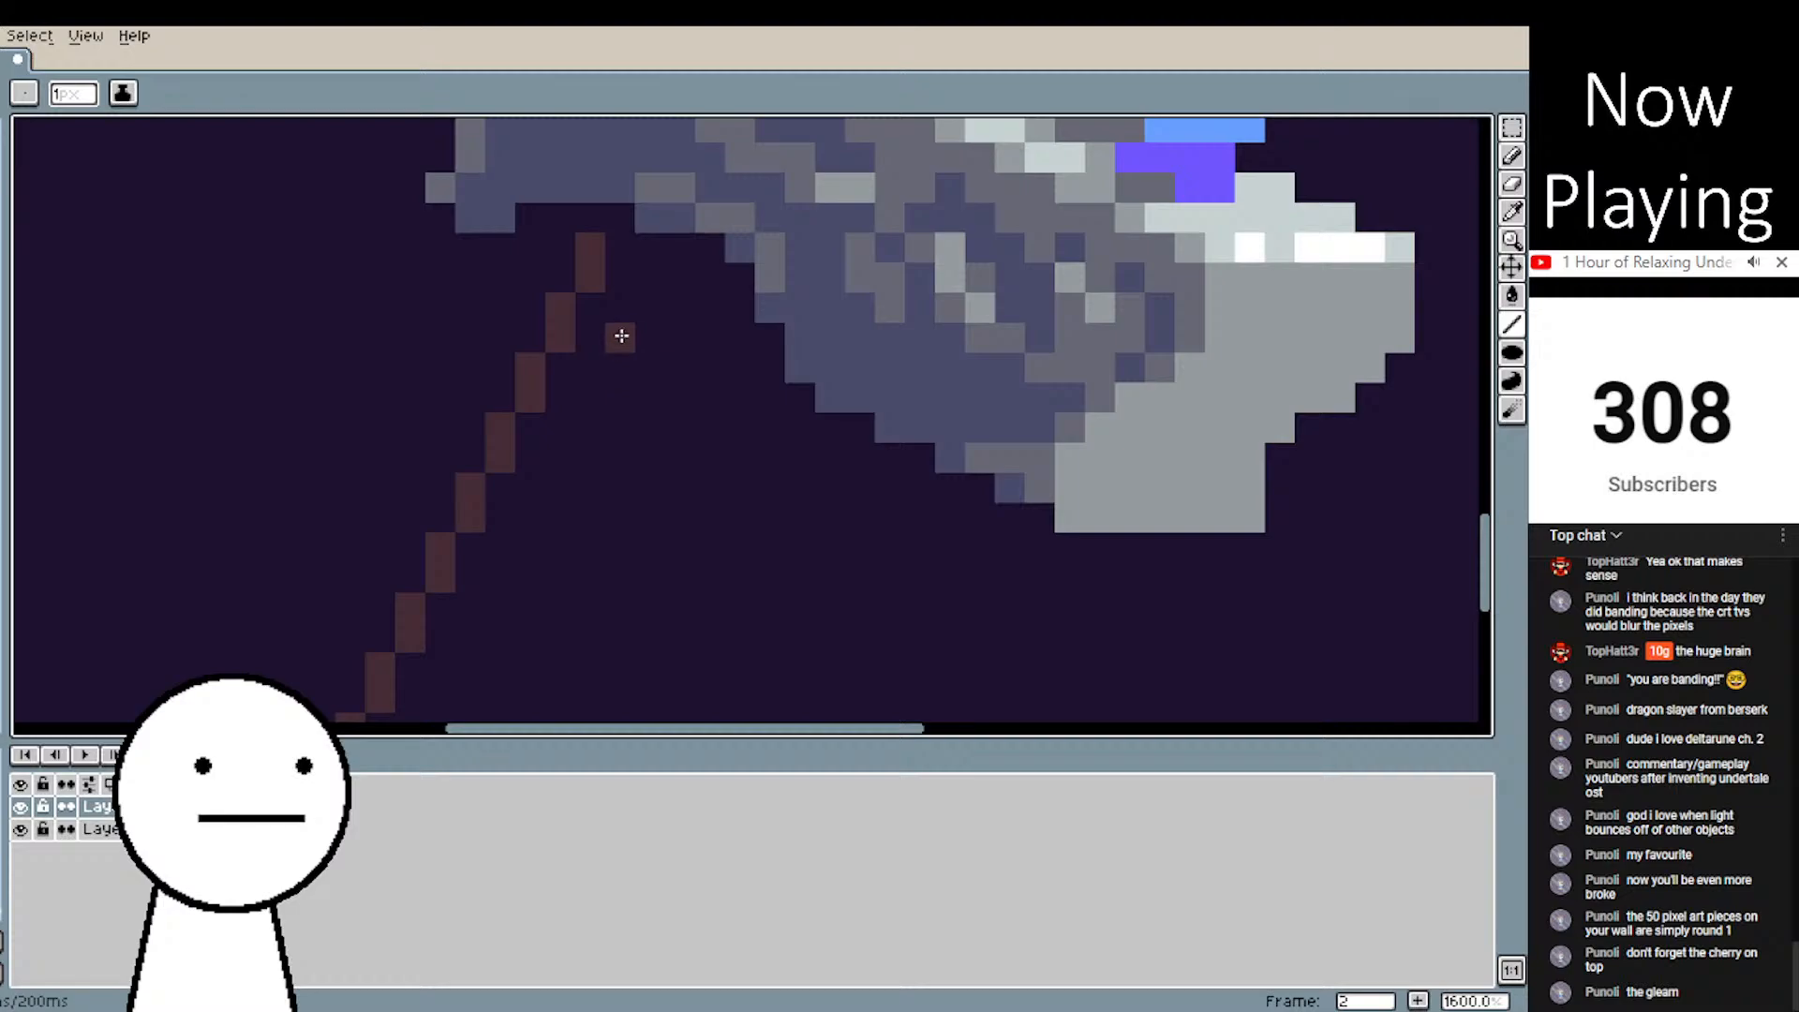
scroll(622, 336, down, 3)
scroll(634, 341, up, 2)
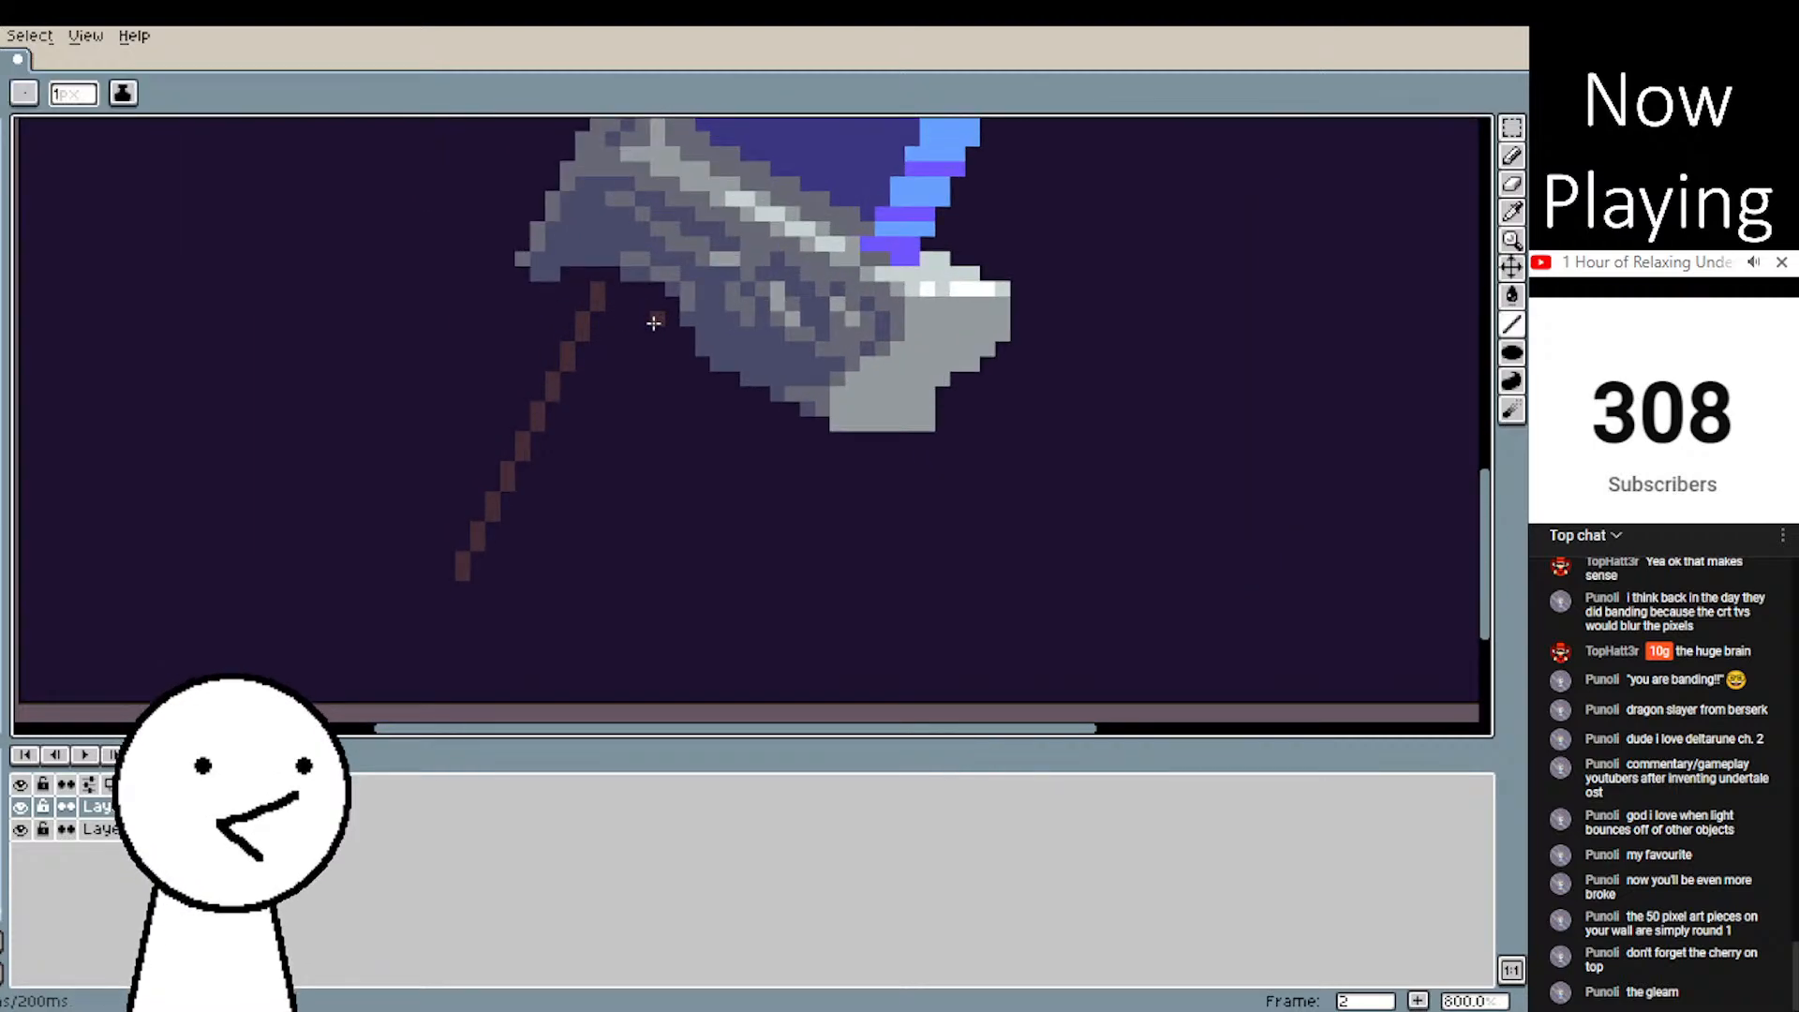
- Try a second brown line parallel to the first below the guard as the handle's sides, and undo the handle lines
shift+click(531, 603)
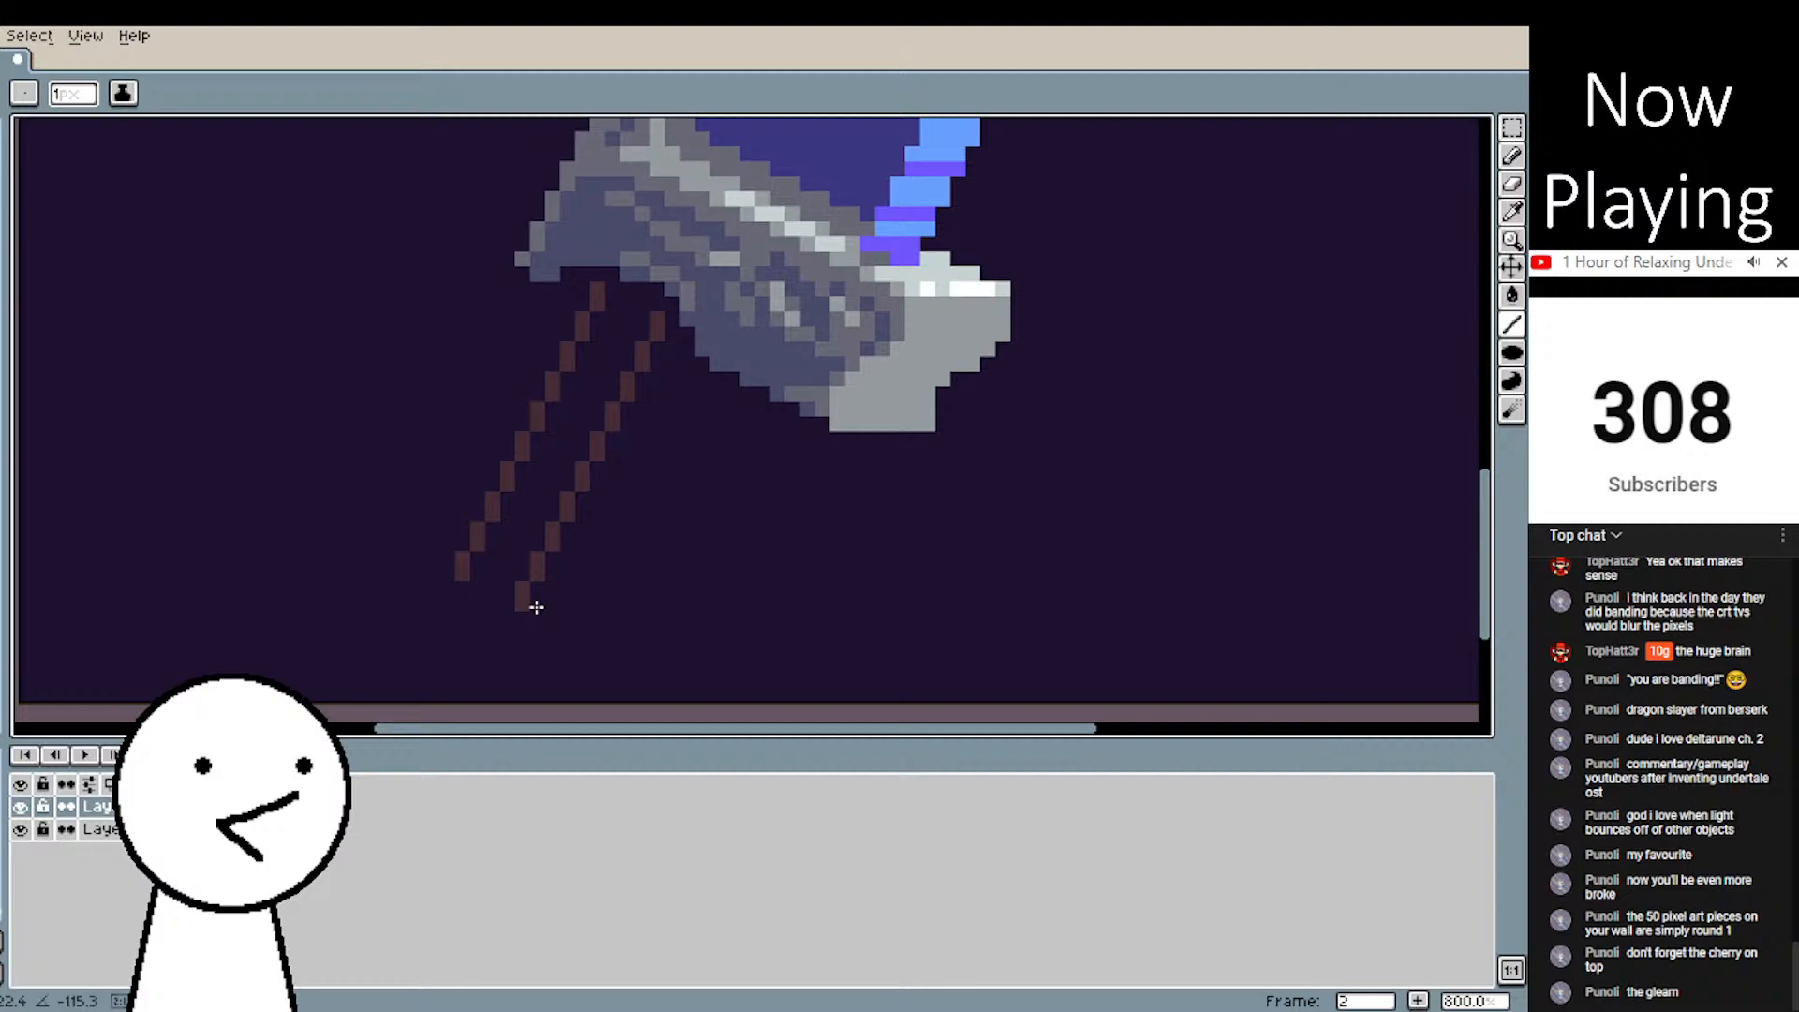
click(1515, 213)
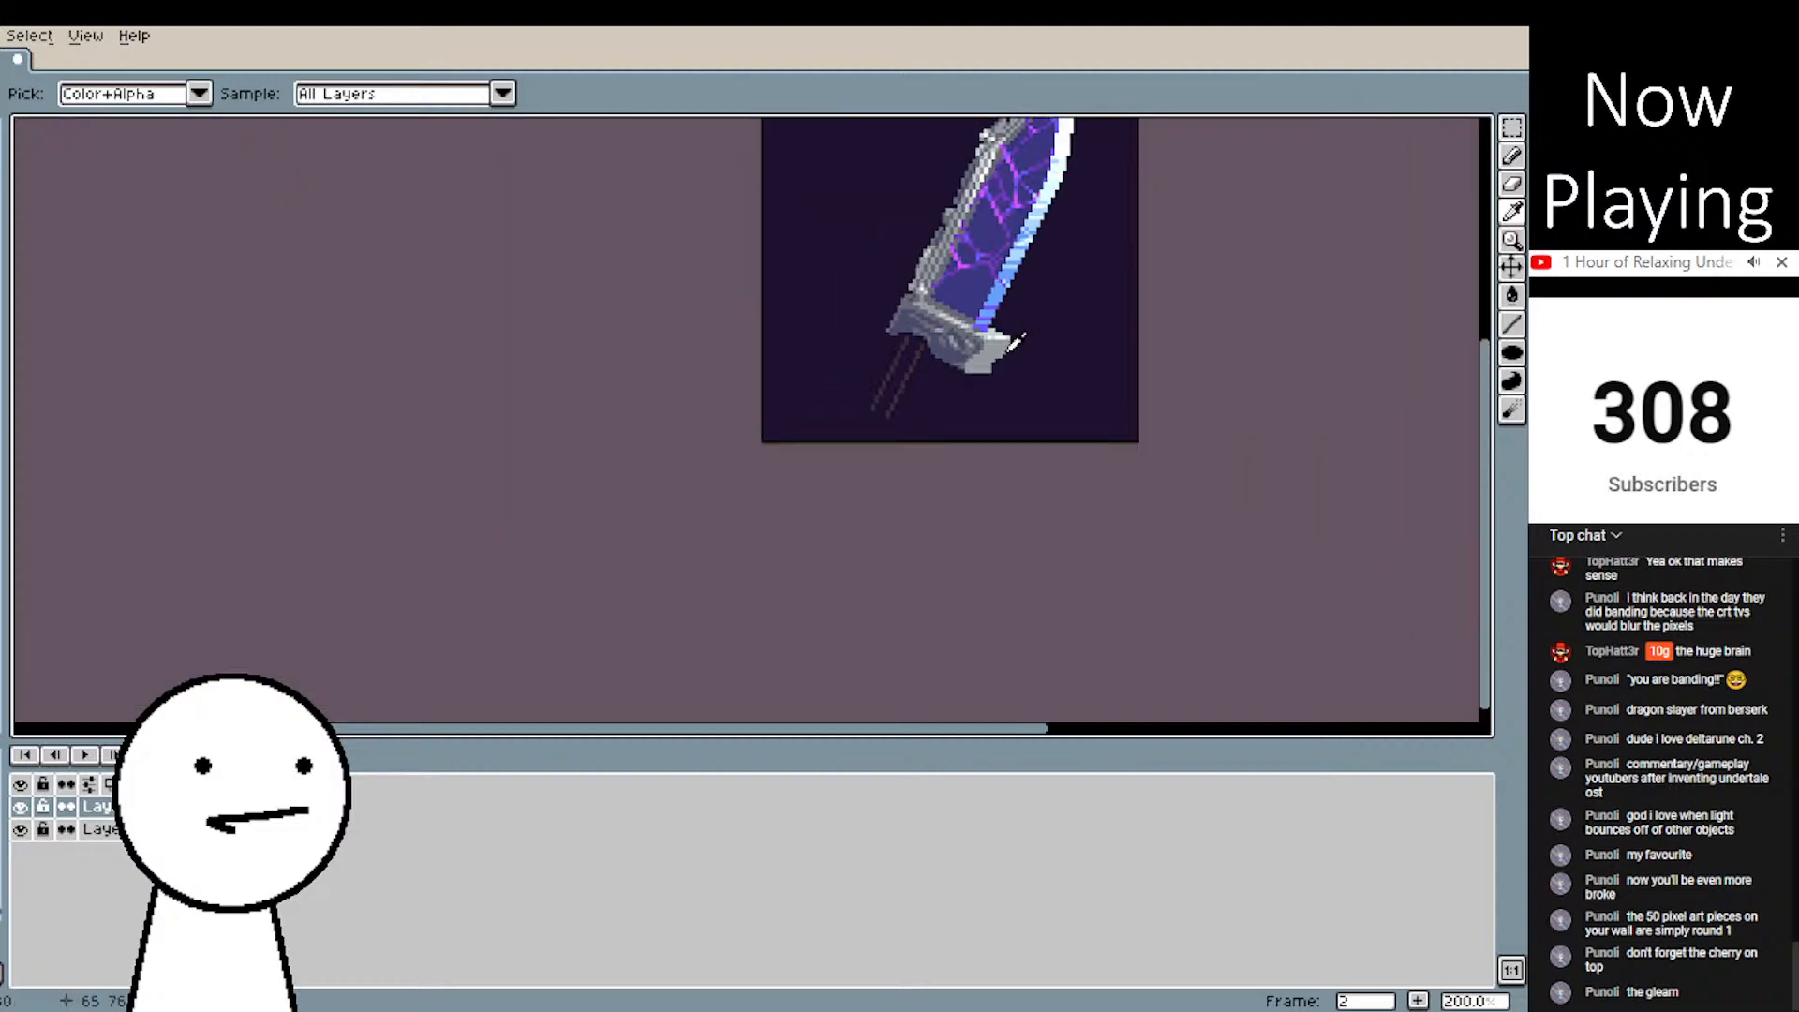
scroll(974, 354, down, 6)
scroll(1019, 340, up, 3)
key(v)
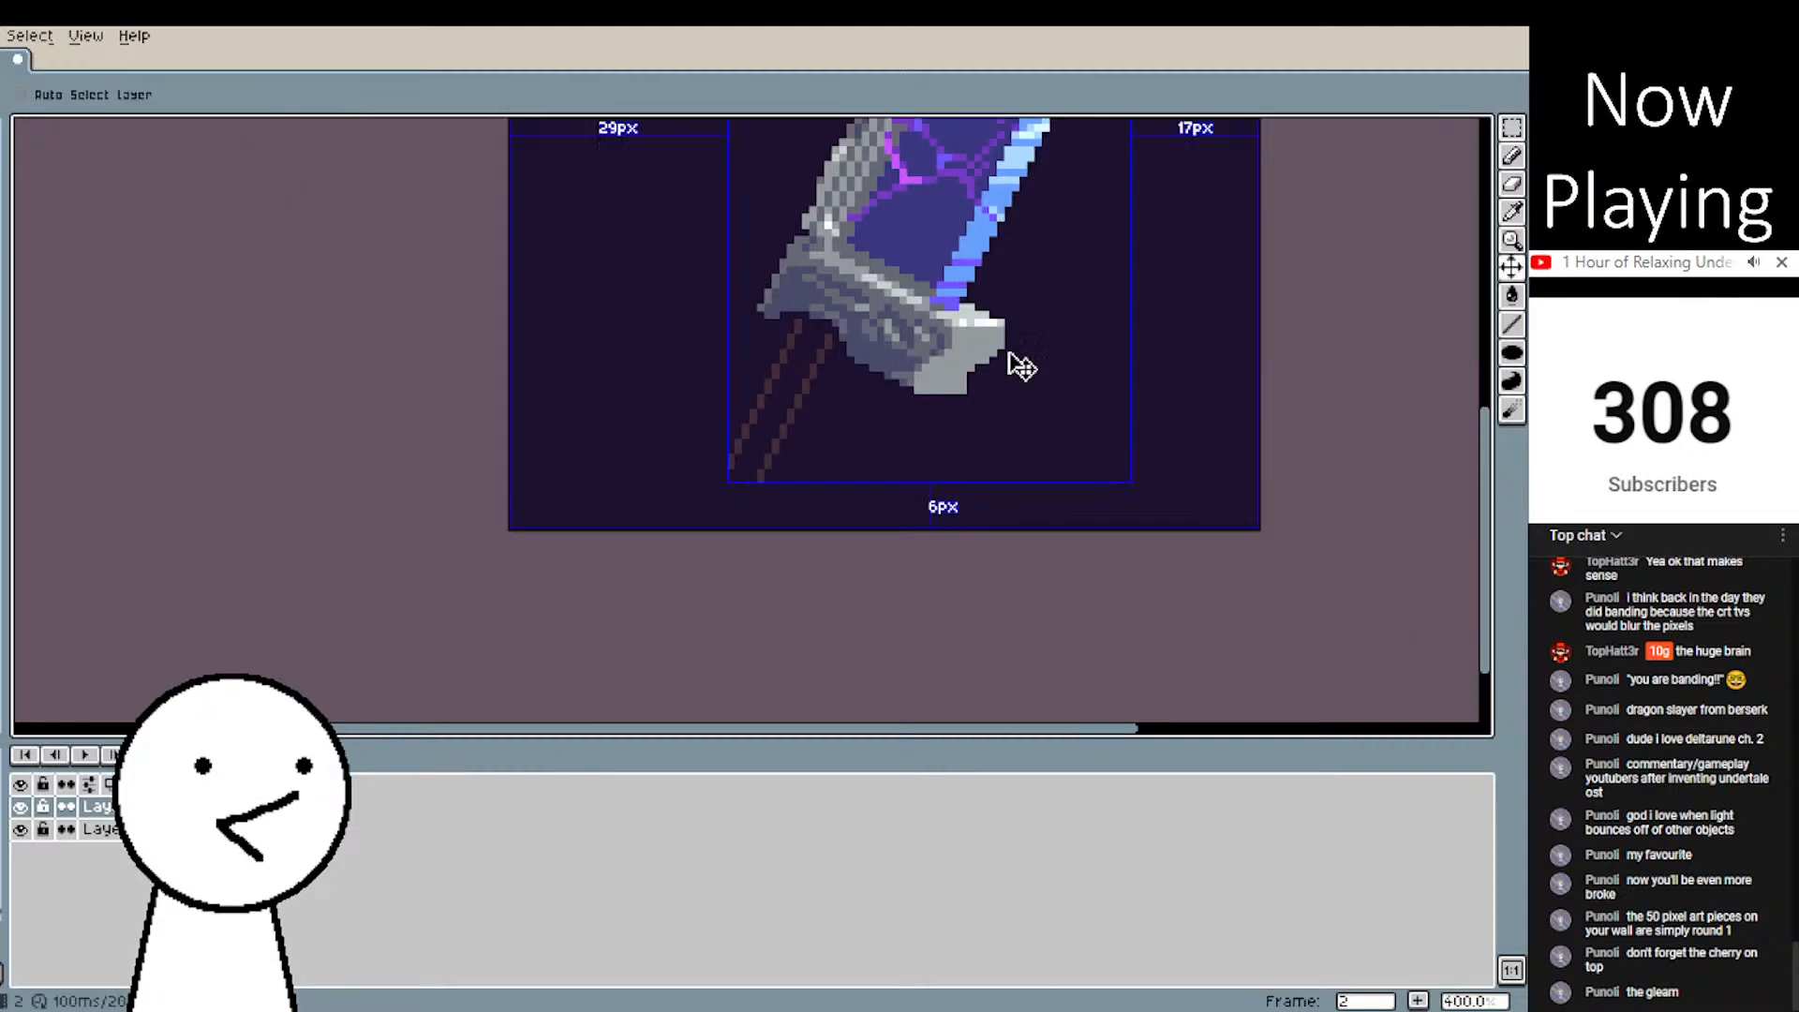
key(ctrl+z)
- Draw a slanted, closed handle outline below the guard with dark brown straight lines, and fill it with the same brown
click(1512, 212)
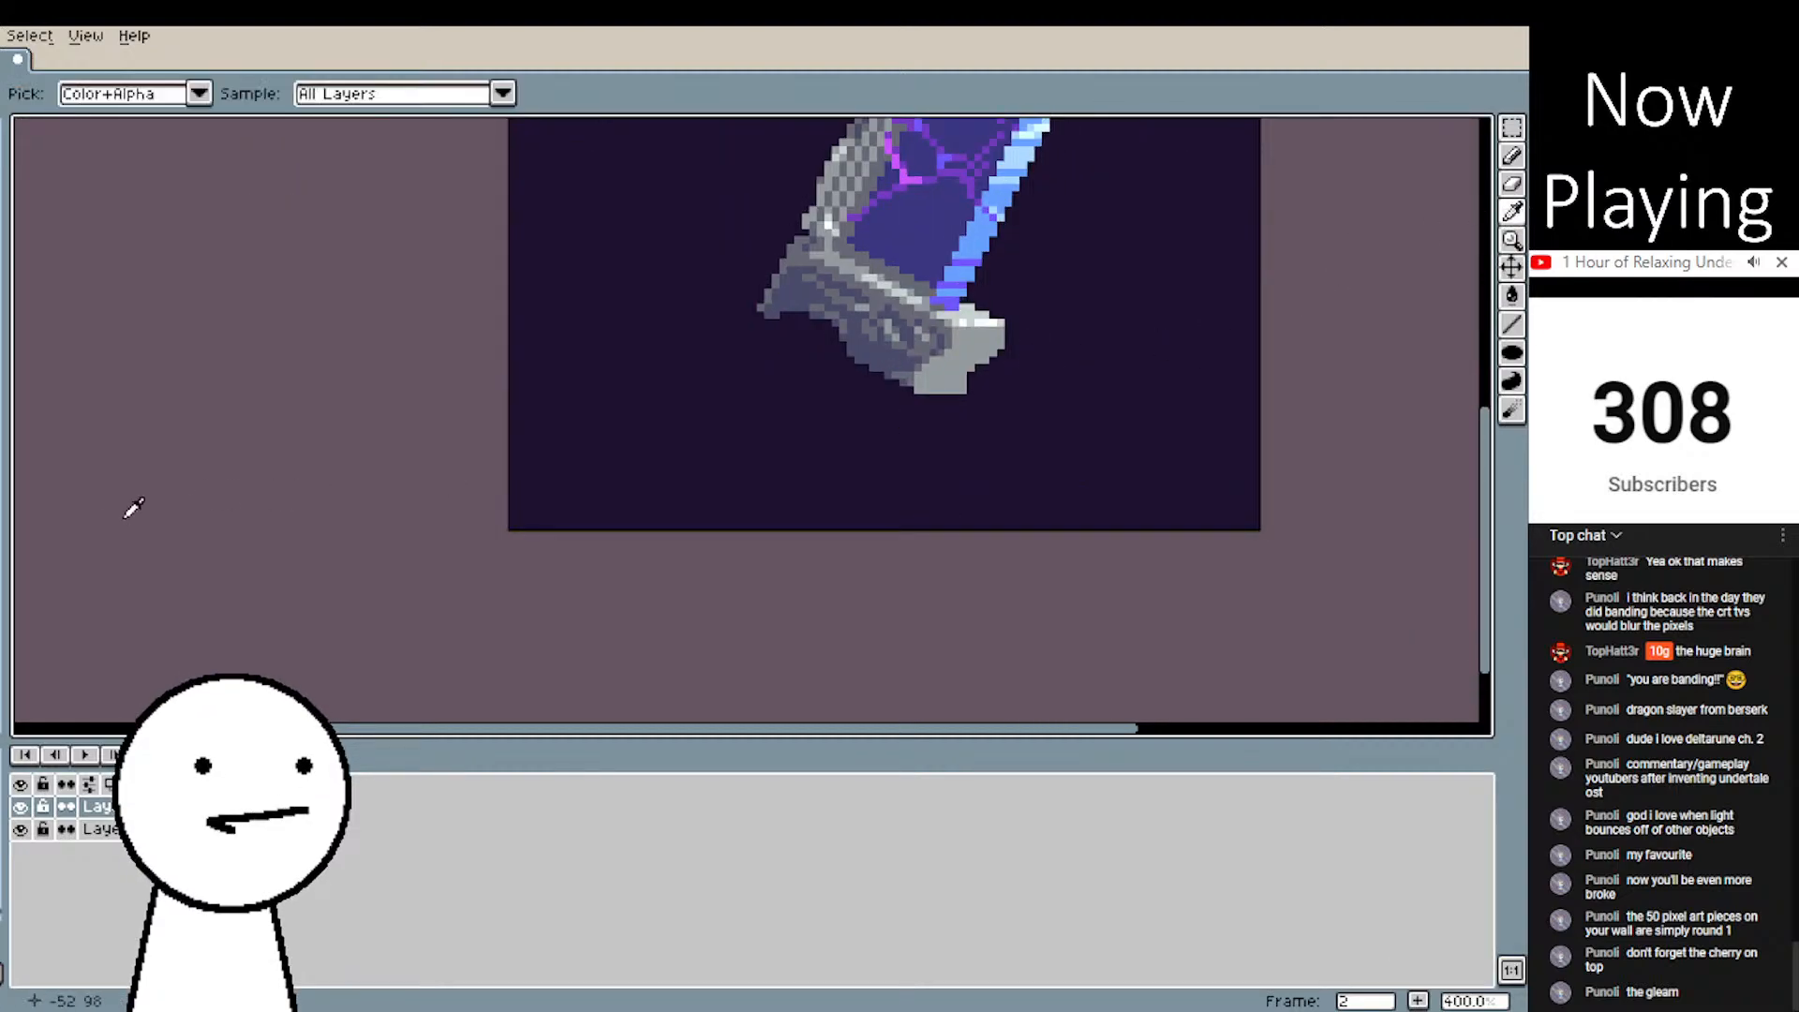
click(1512, 328)
scroll(767, 343, up, 1)
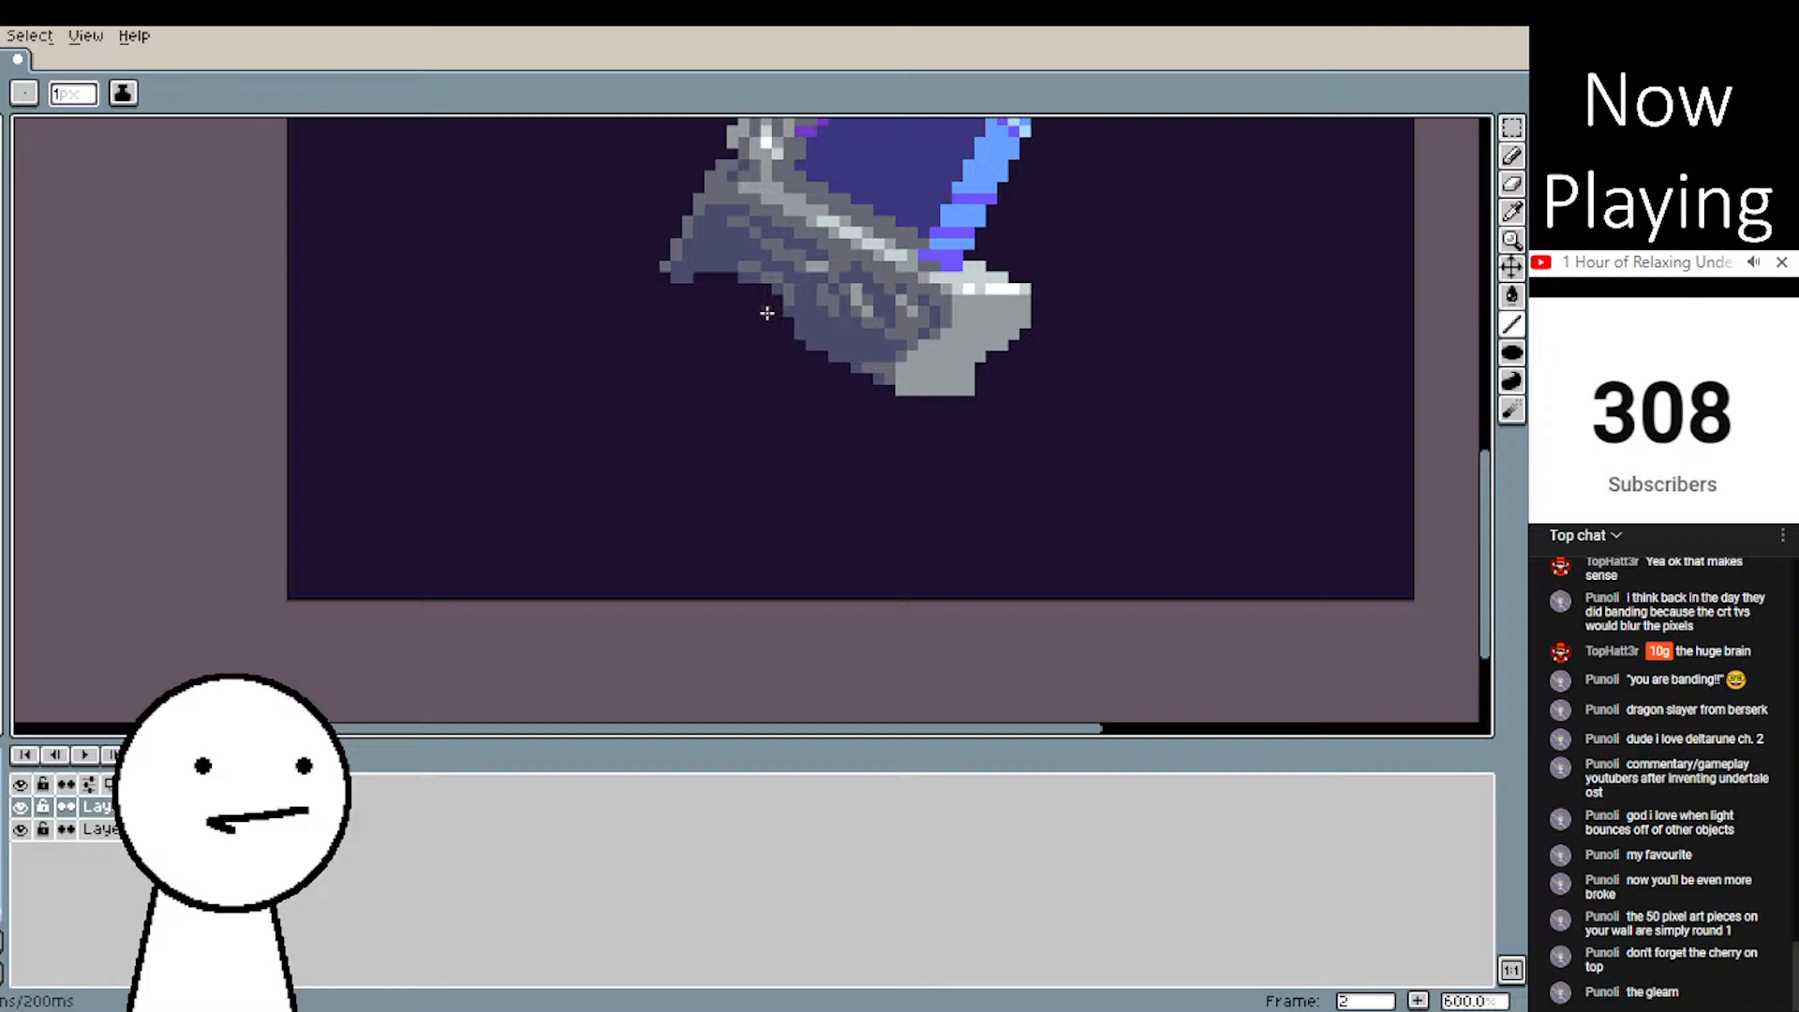
drag(767, 312, 646, 503)
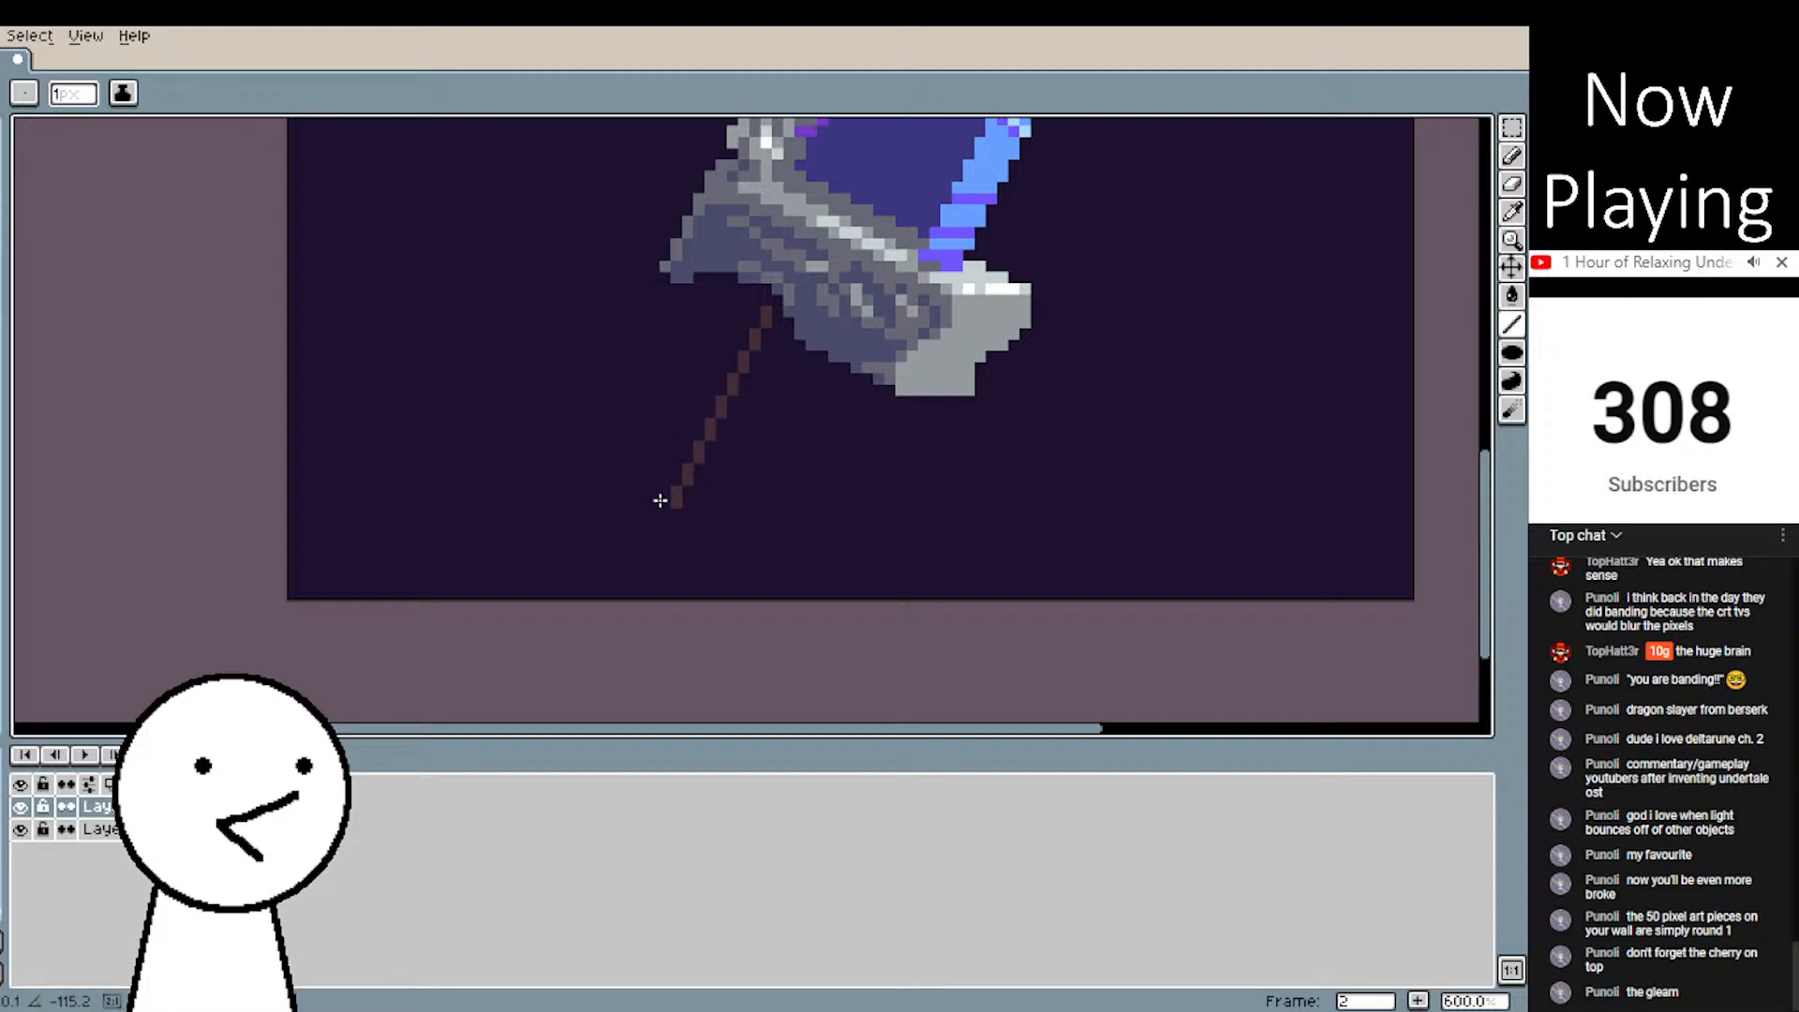
mouse_move(814, 363)
mouse_down()
mouse_move(725, 531)
mouse_move(661, 508)
mouse_move(676, 511)
mouse_up()
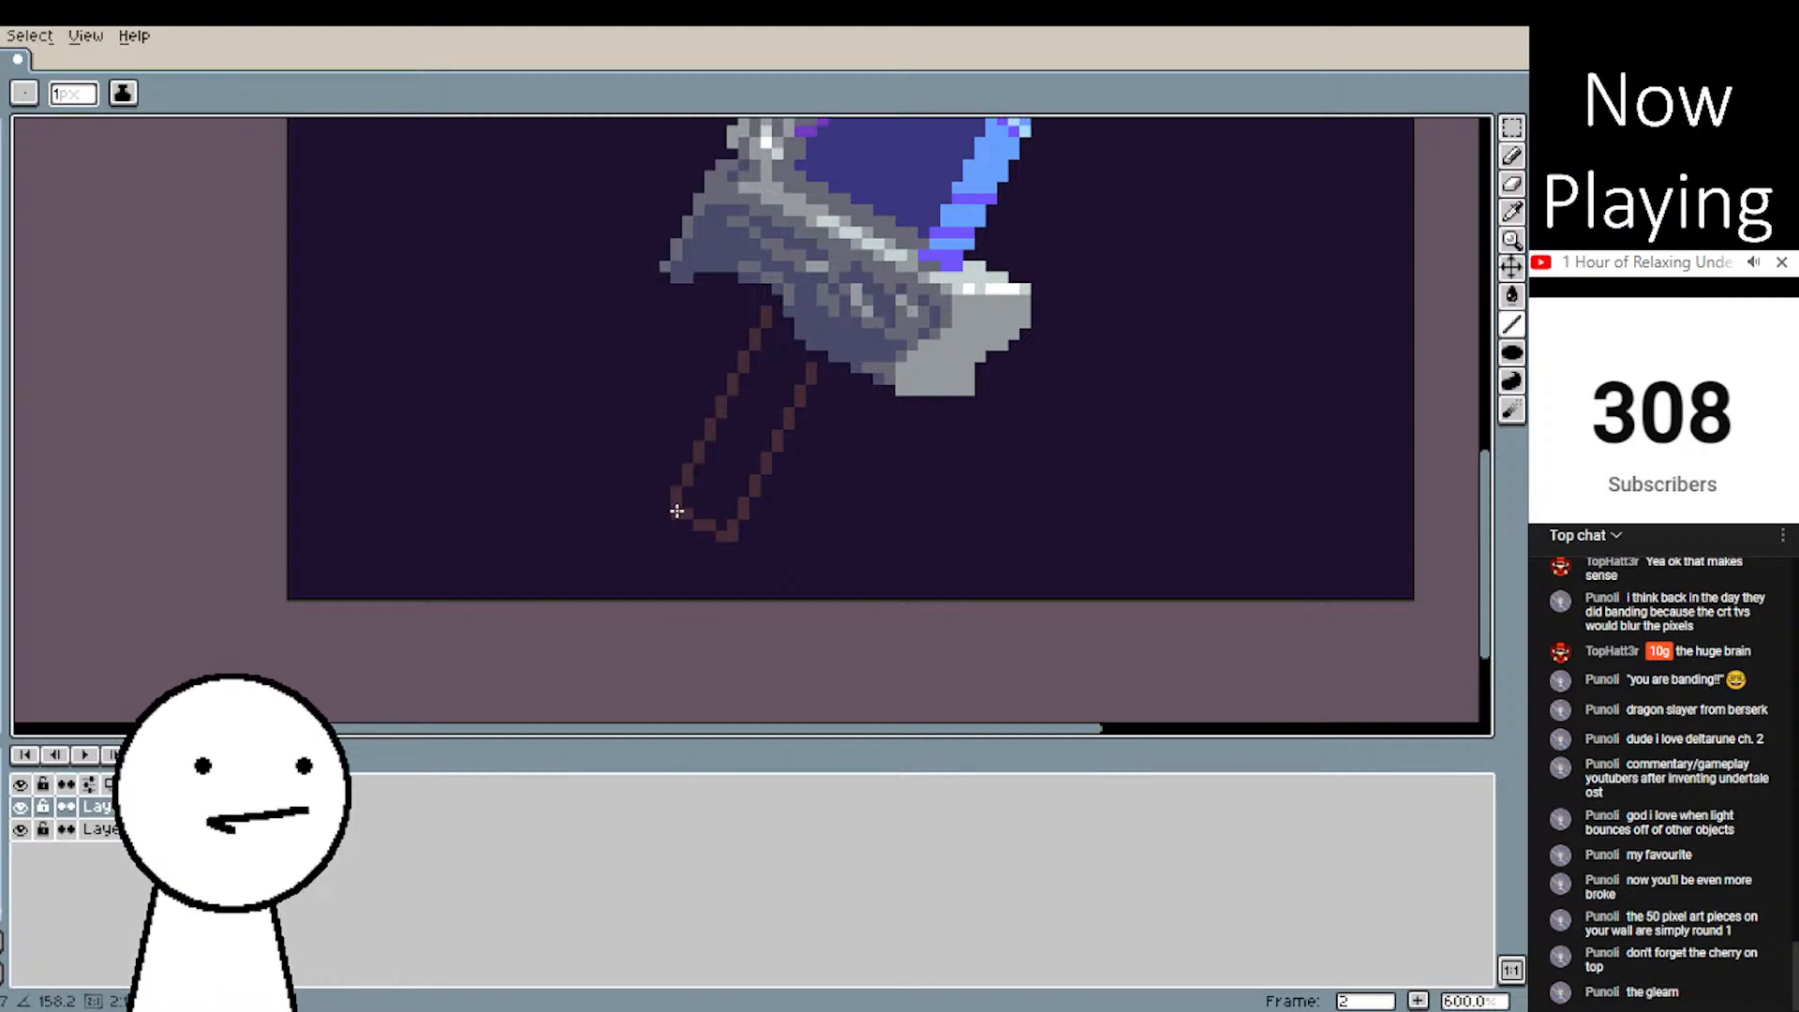
scroll(806, 474, down, 4)
scroll(806, 471, up, 4)
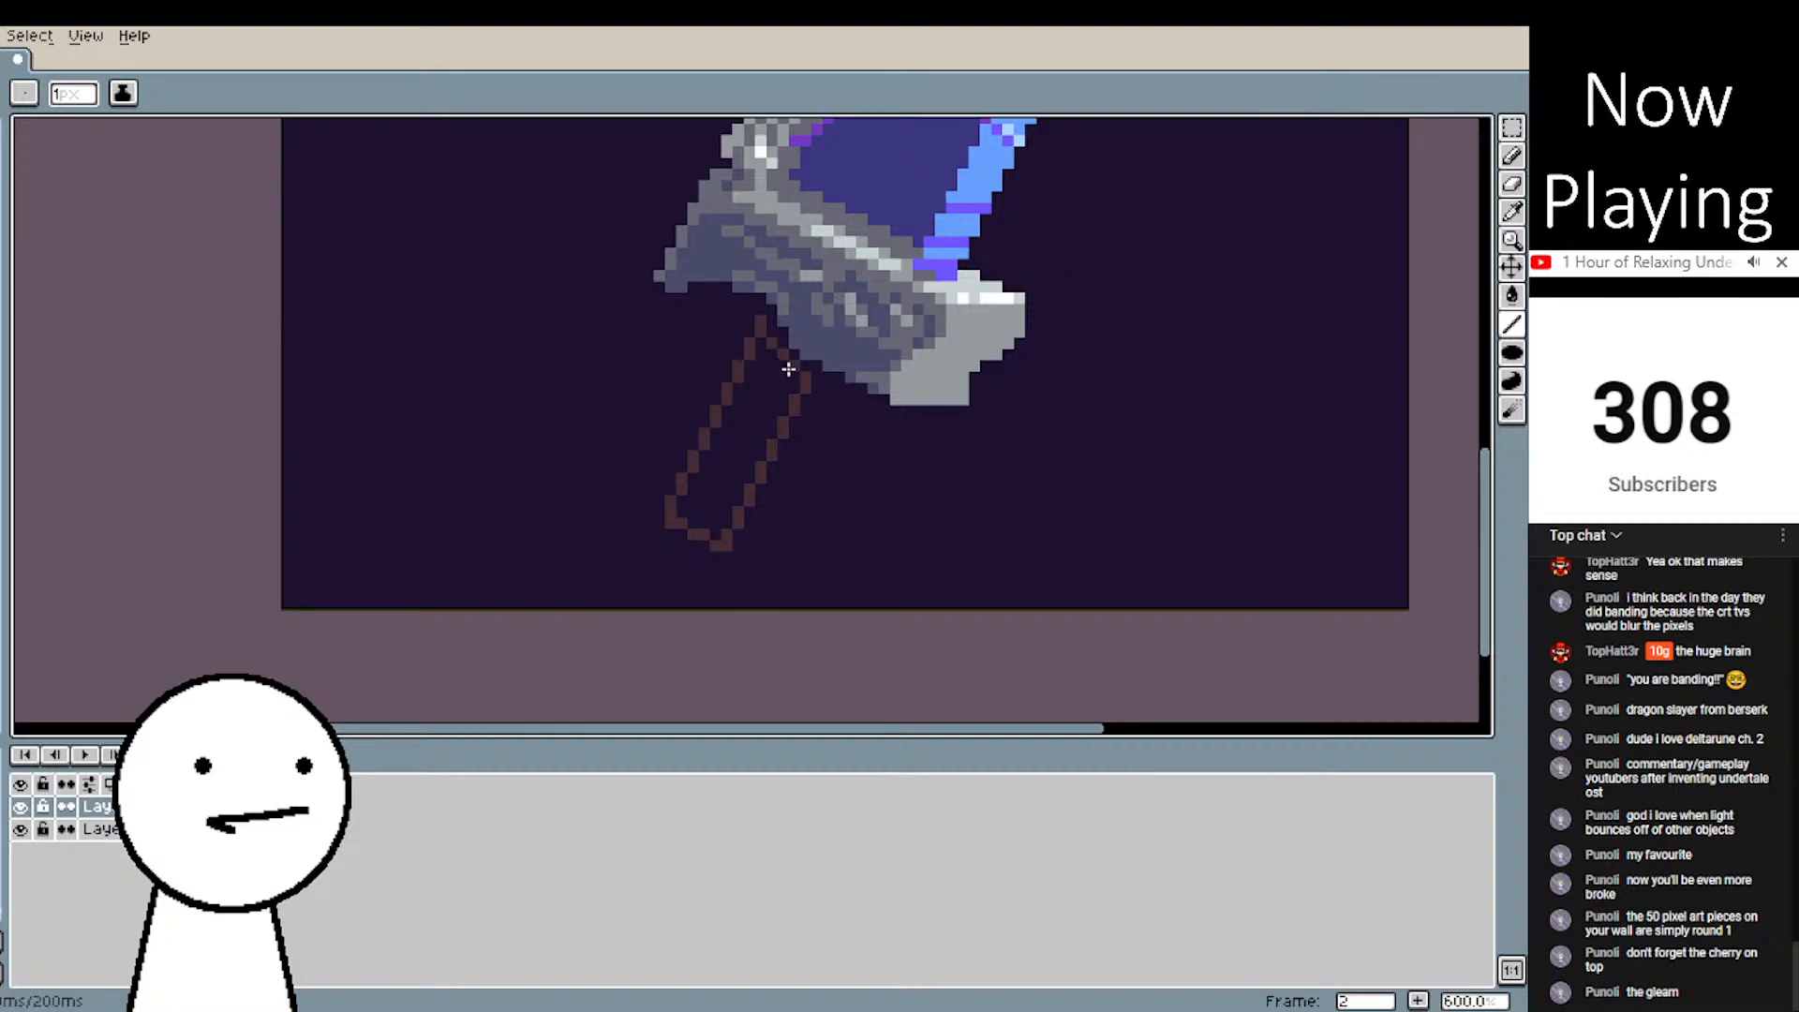
key(ctrl+z)
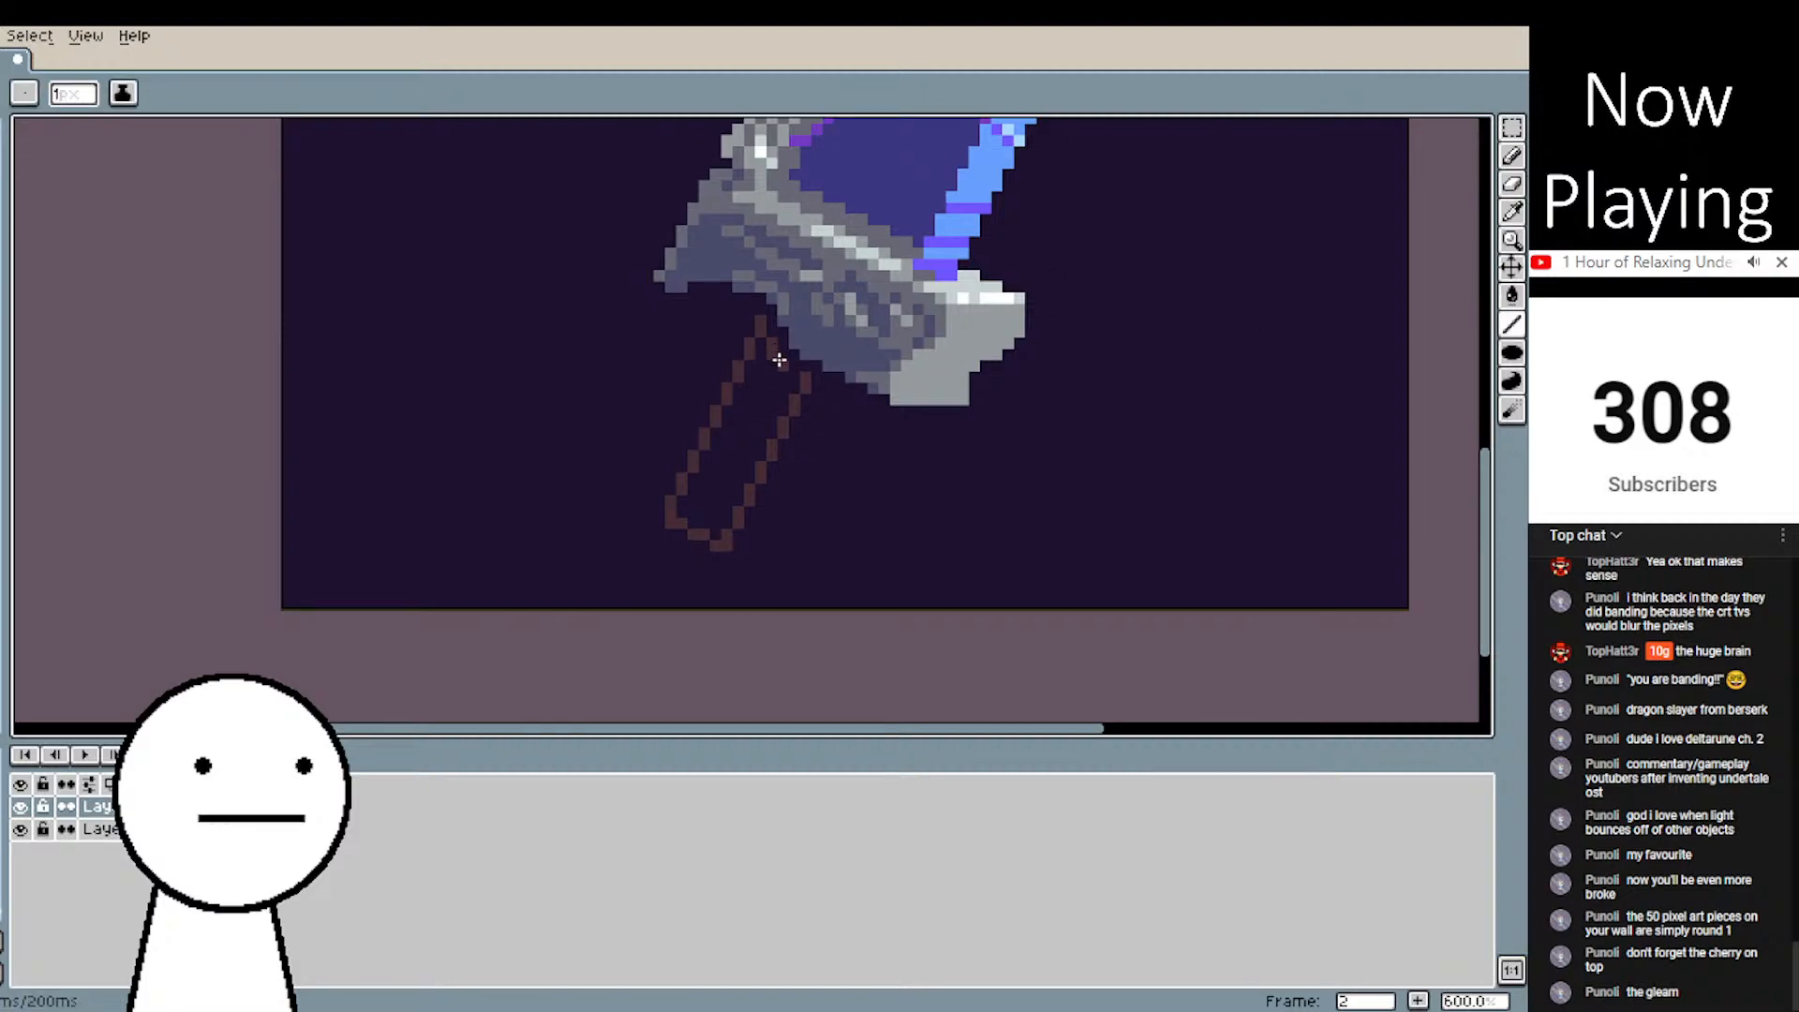
click(1512, 295)
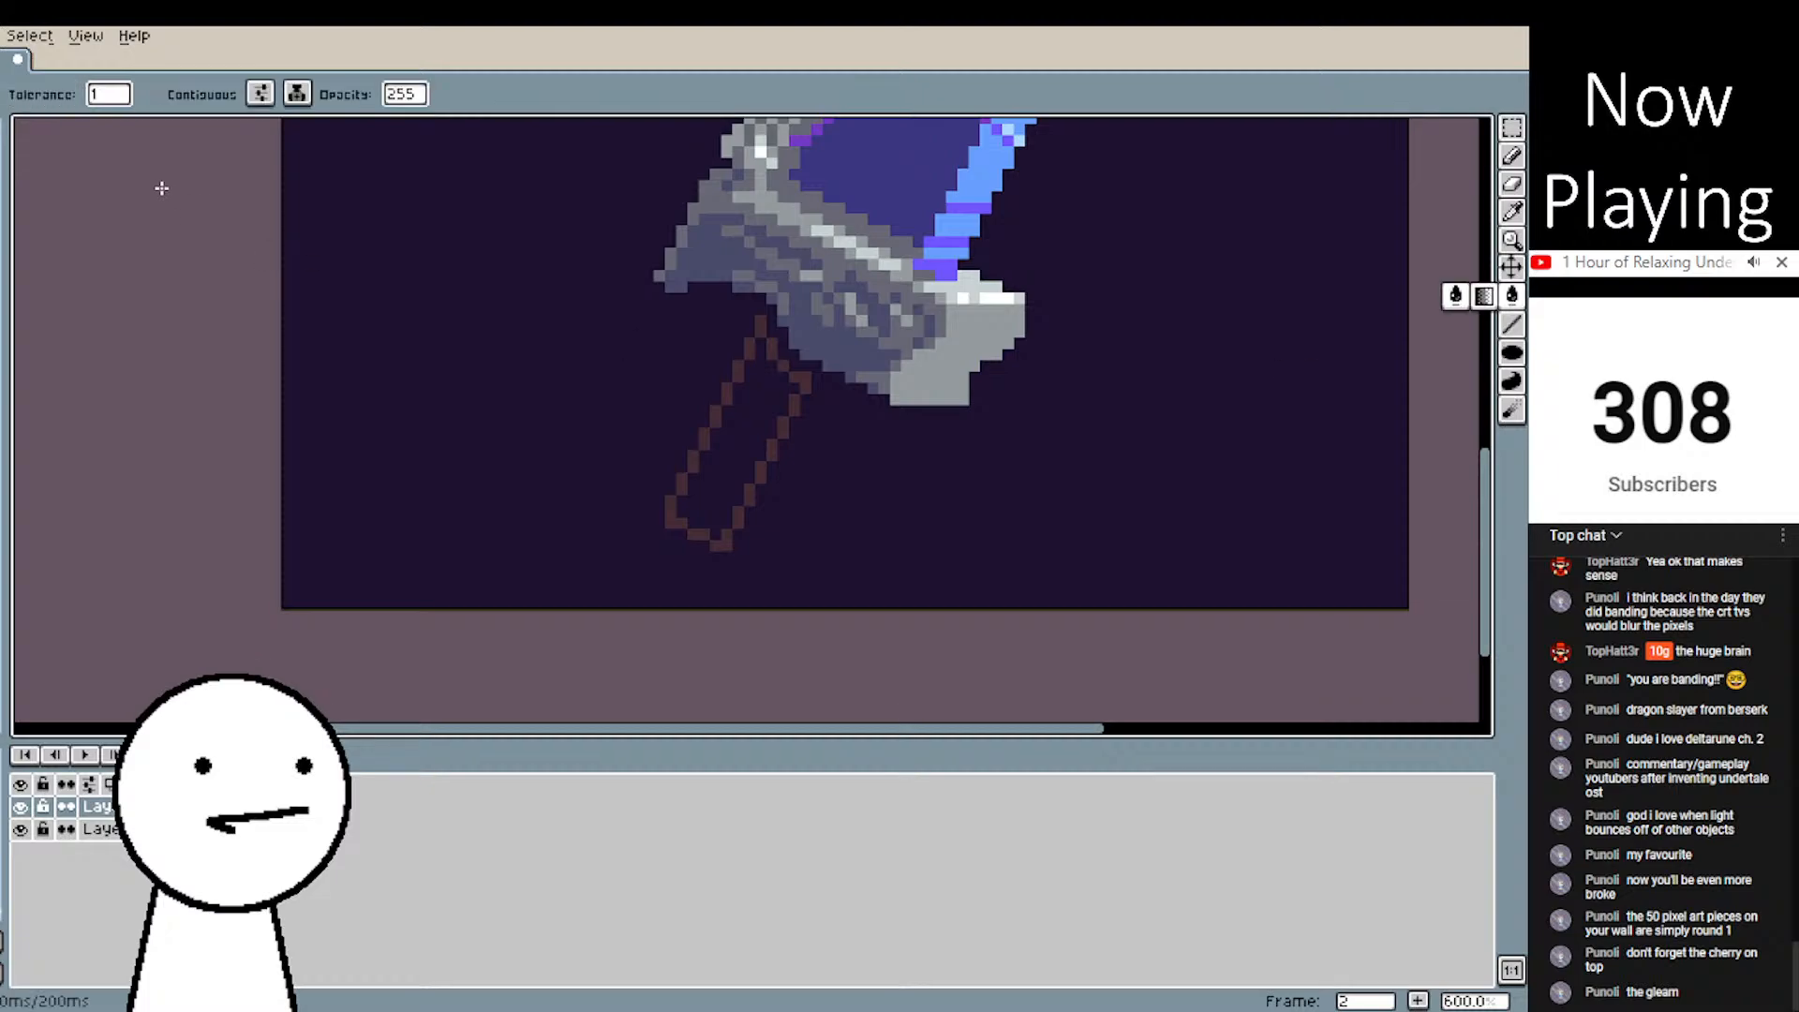
click(746, 415)
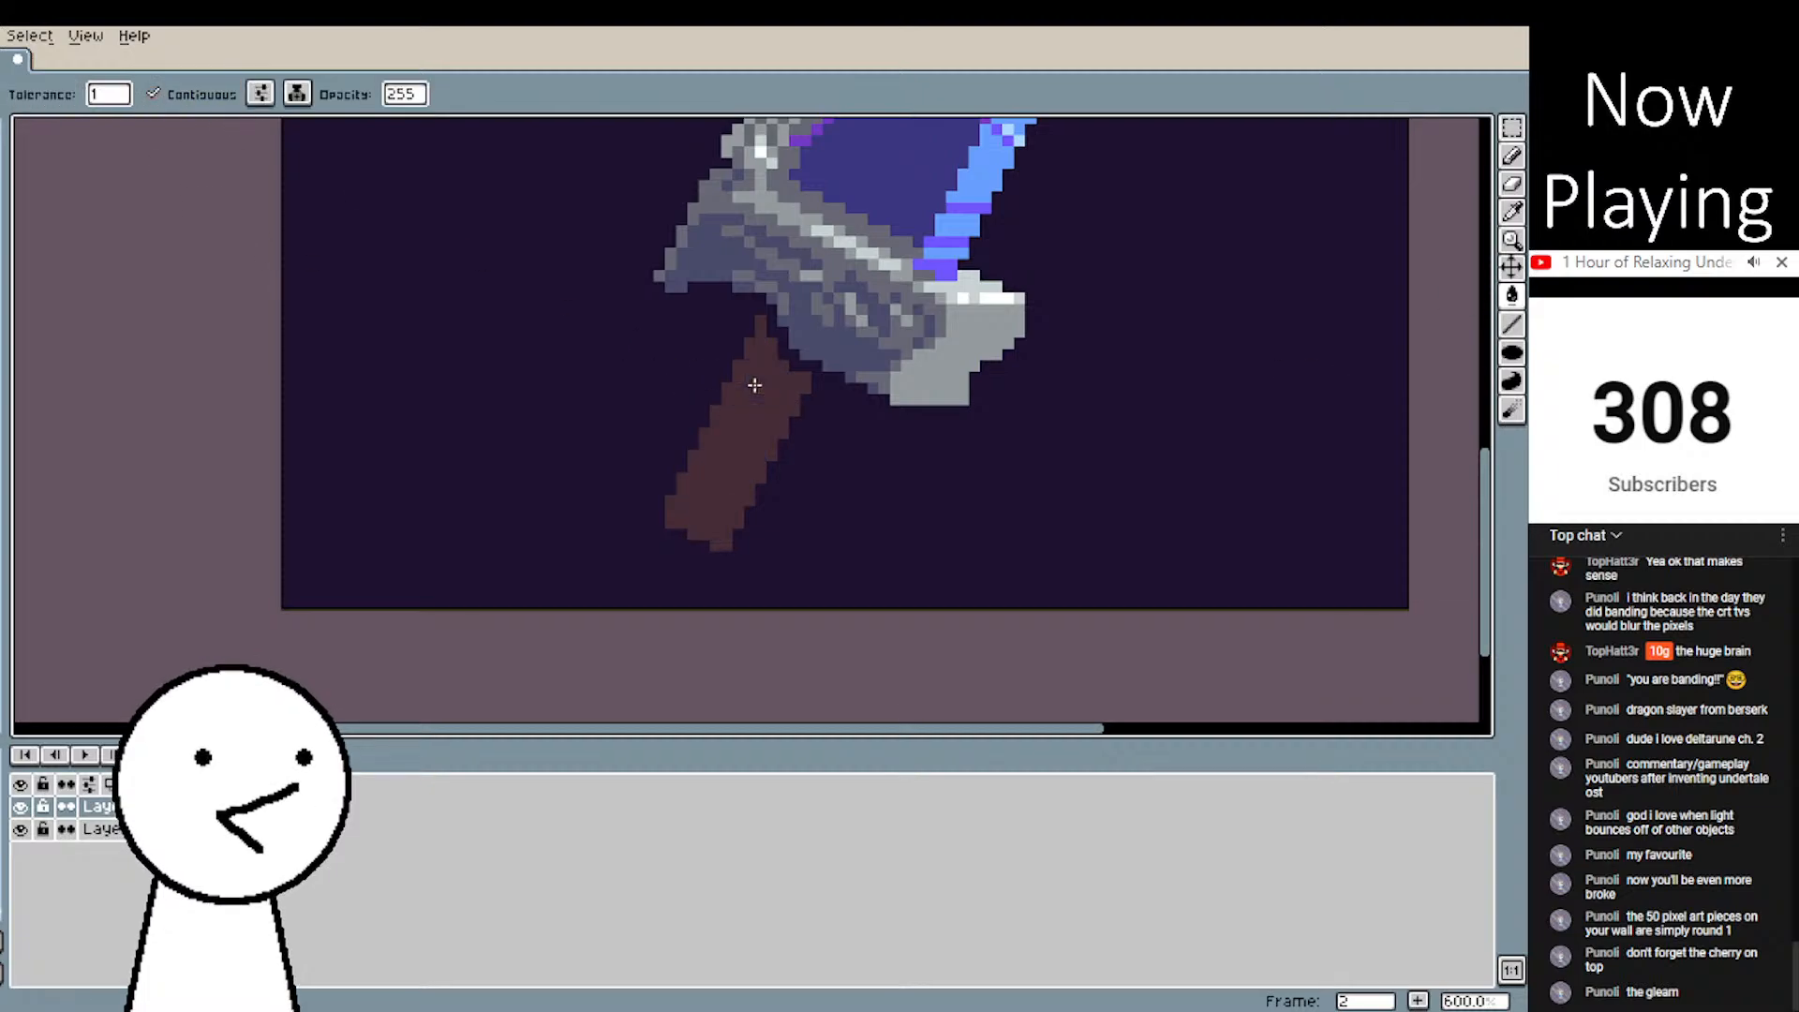
- Try erasing one-pixel diagonal wrap grooves across the brown handle, from the guard down to its lower end
scroll(791, 410, down, 3)
scroll(874, 458, up, 5)
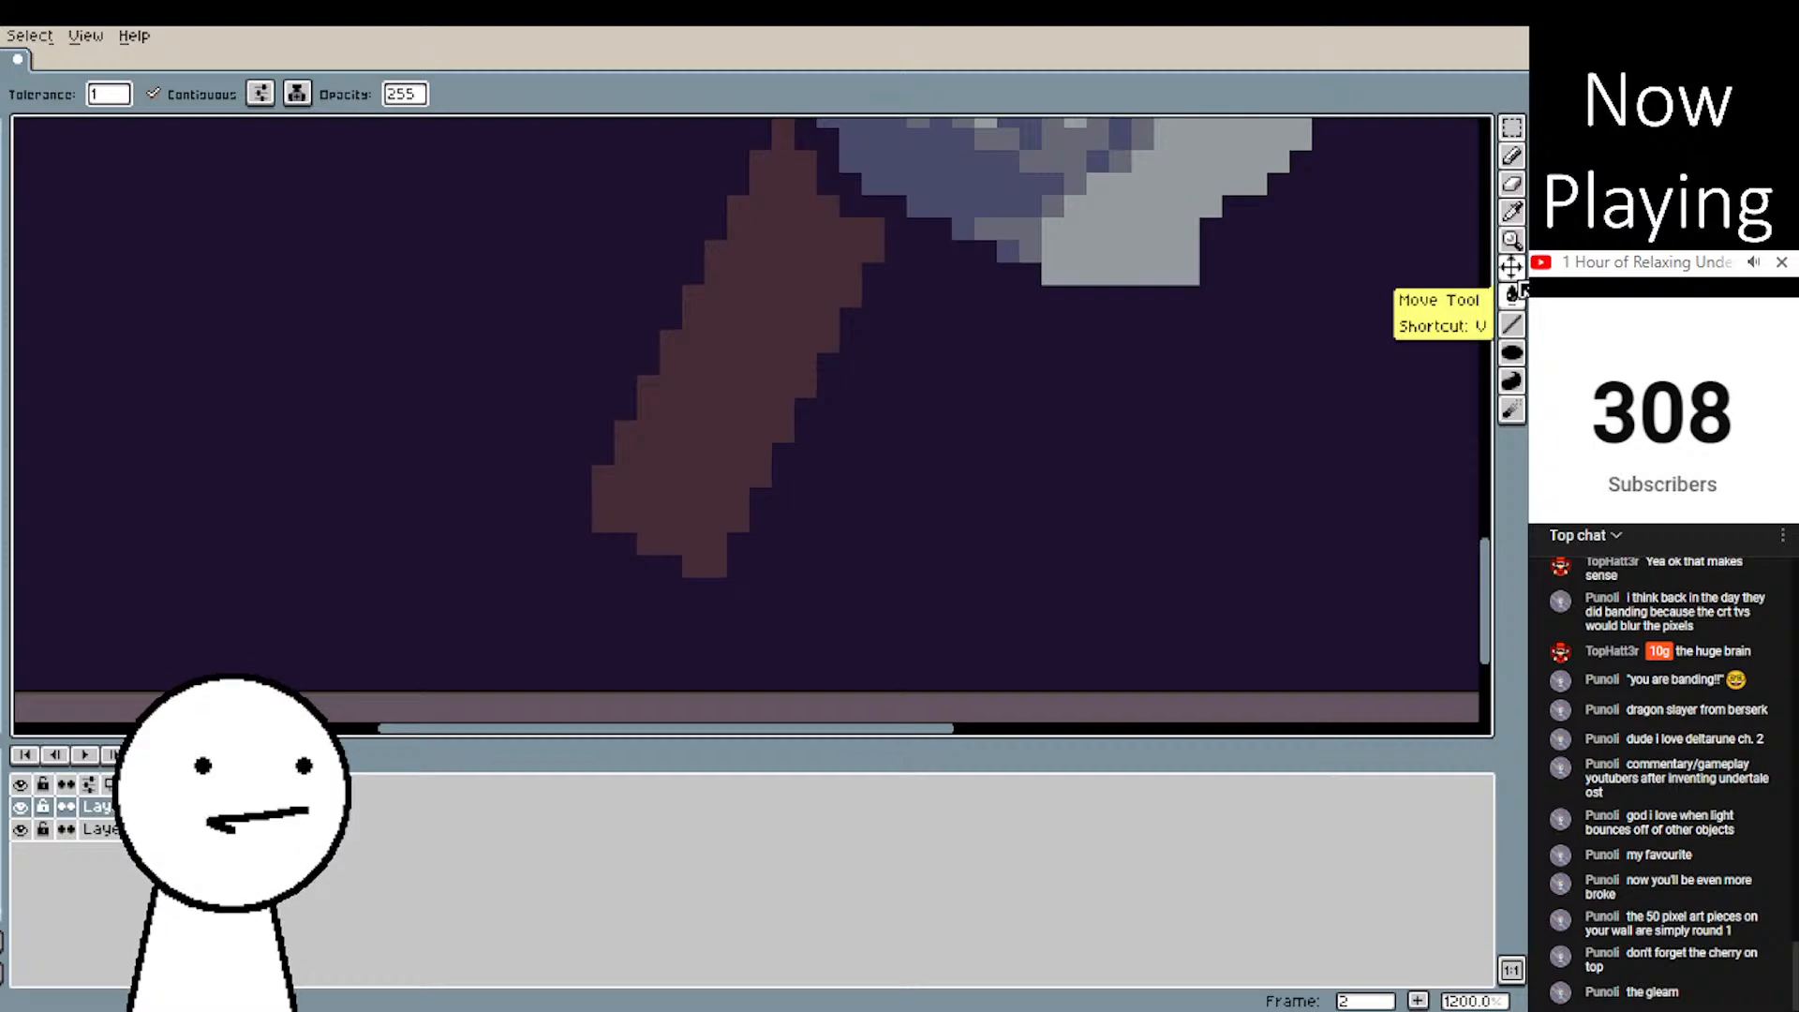
click(1514, 186)
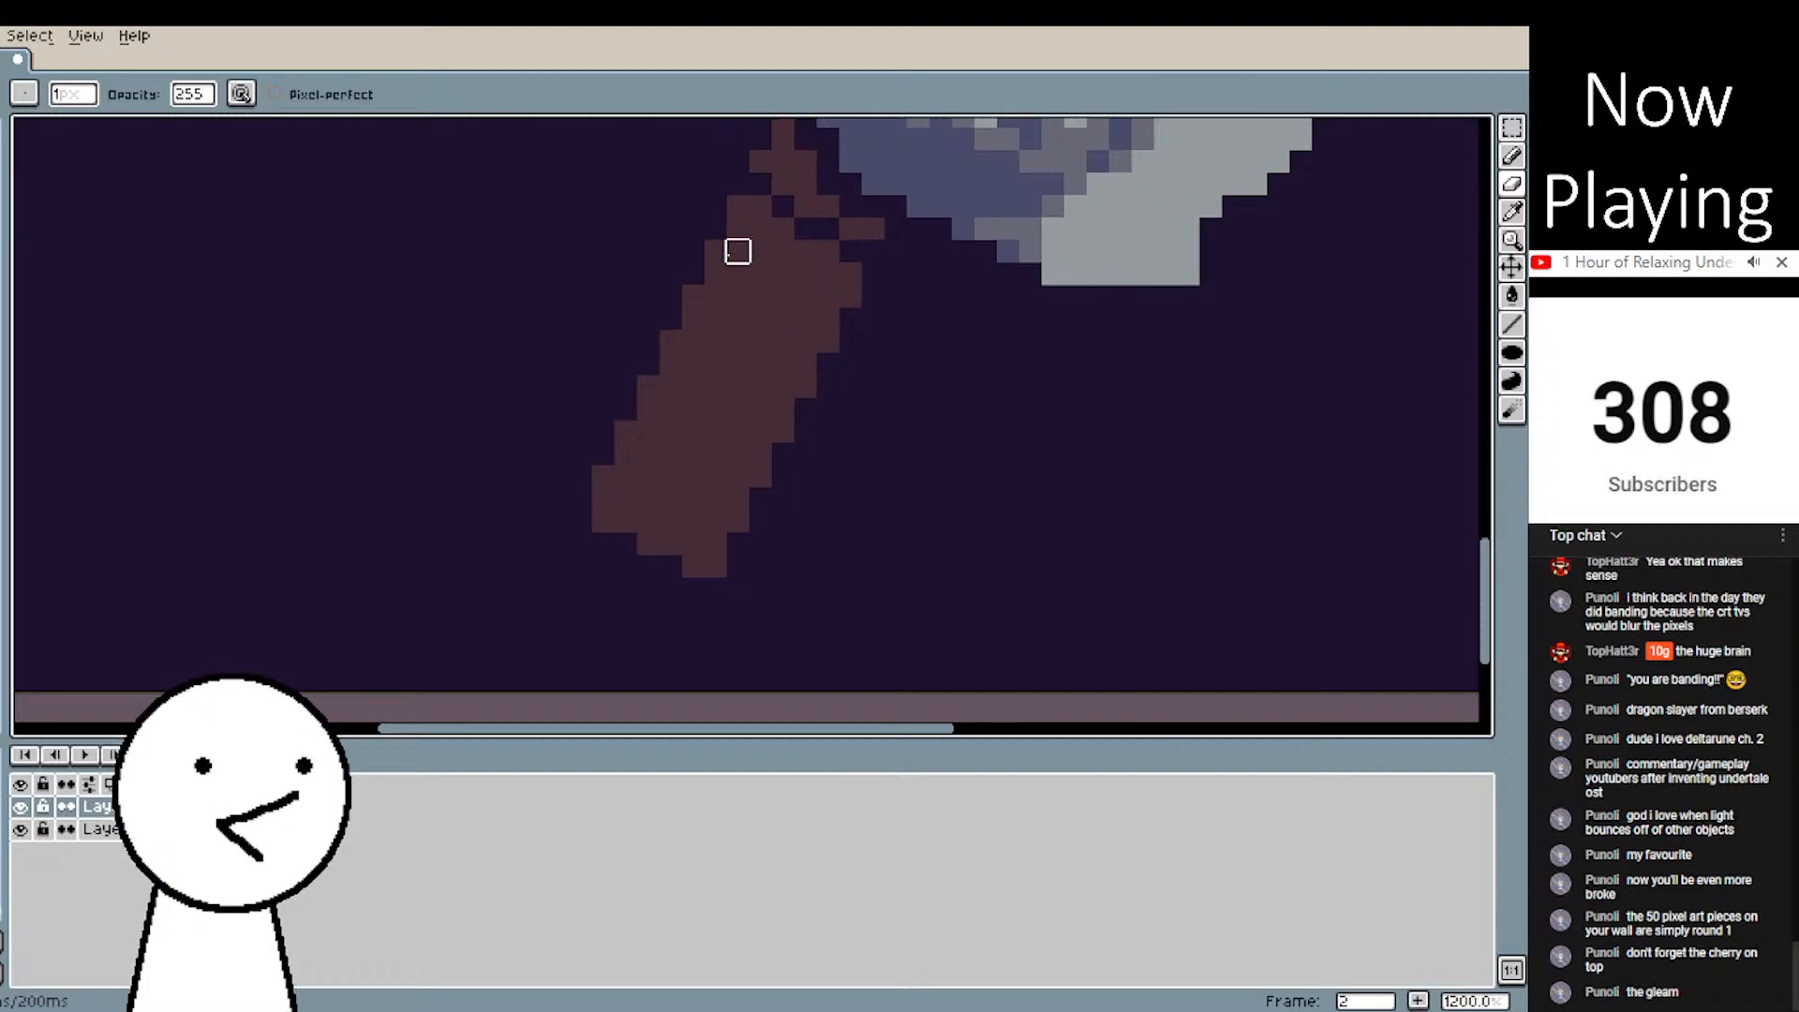
click(736, 274)
click(760, 296)
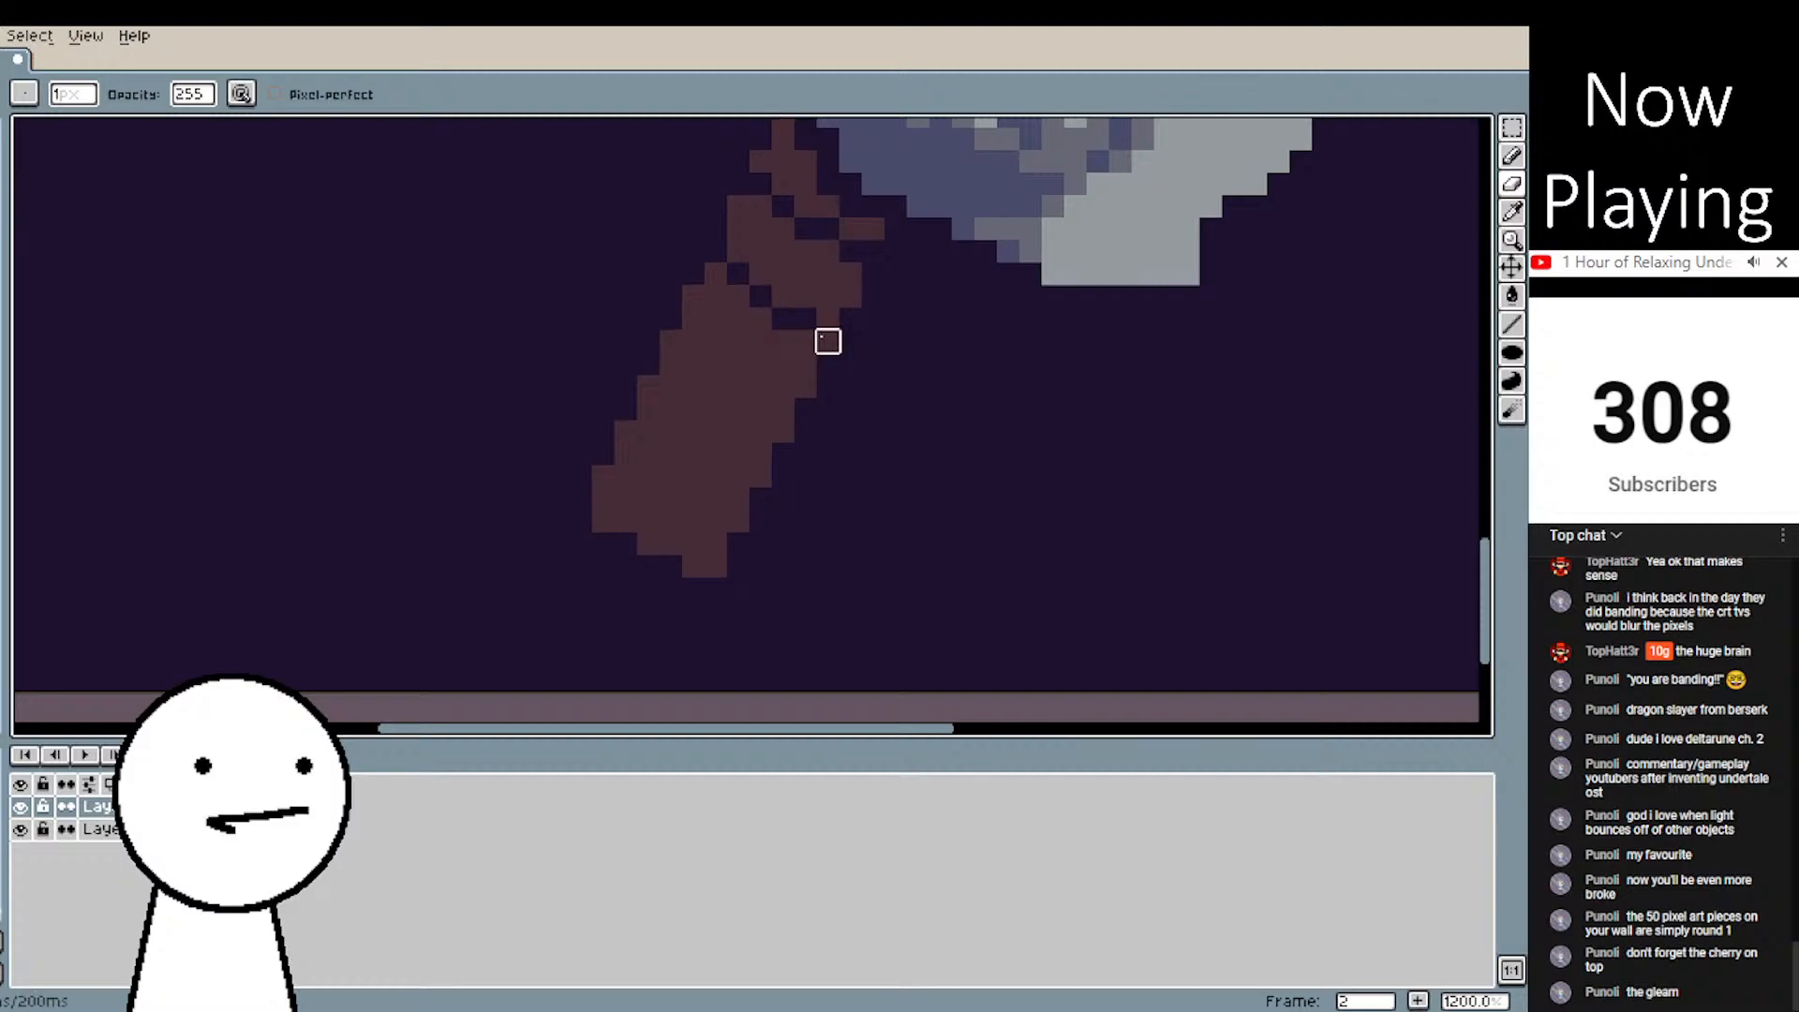
click(694, 341)
click(760, 386)
click(782, 408)
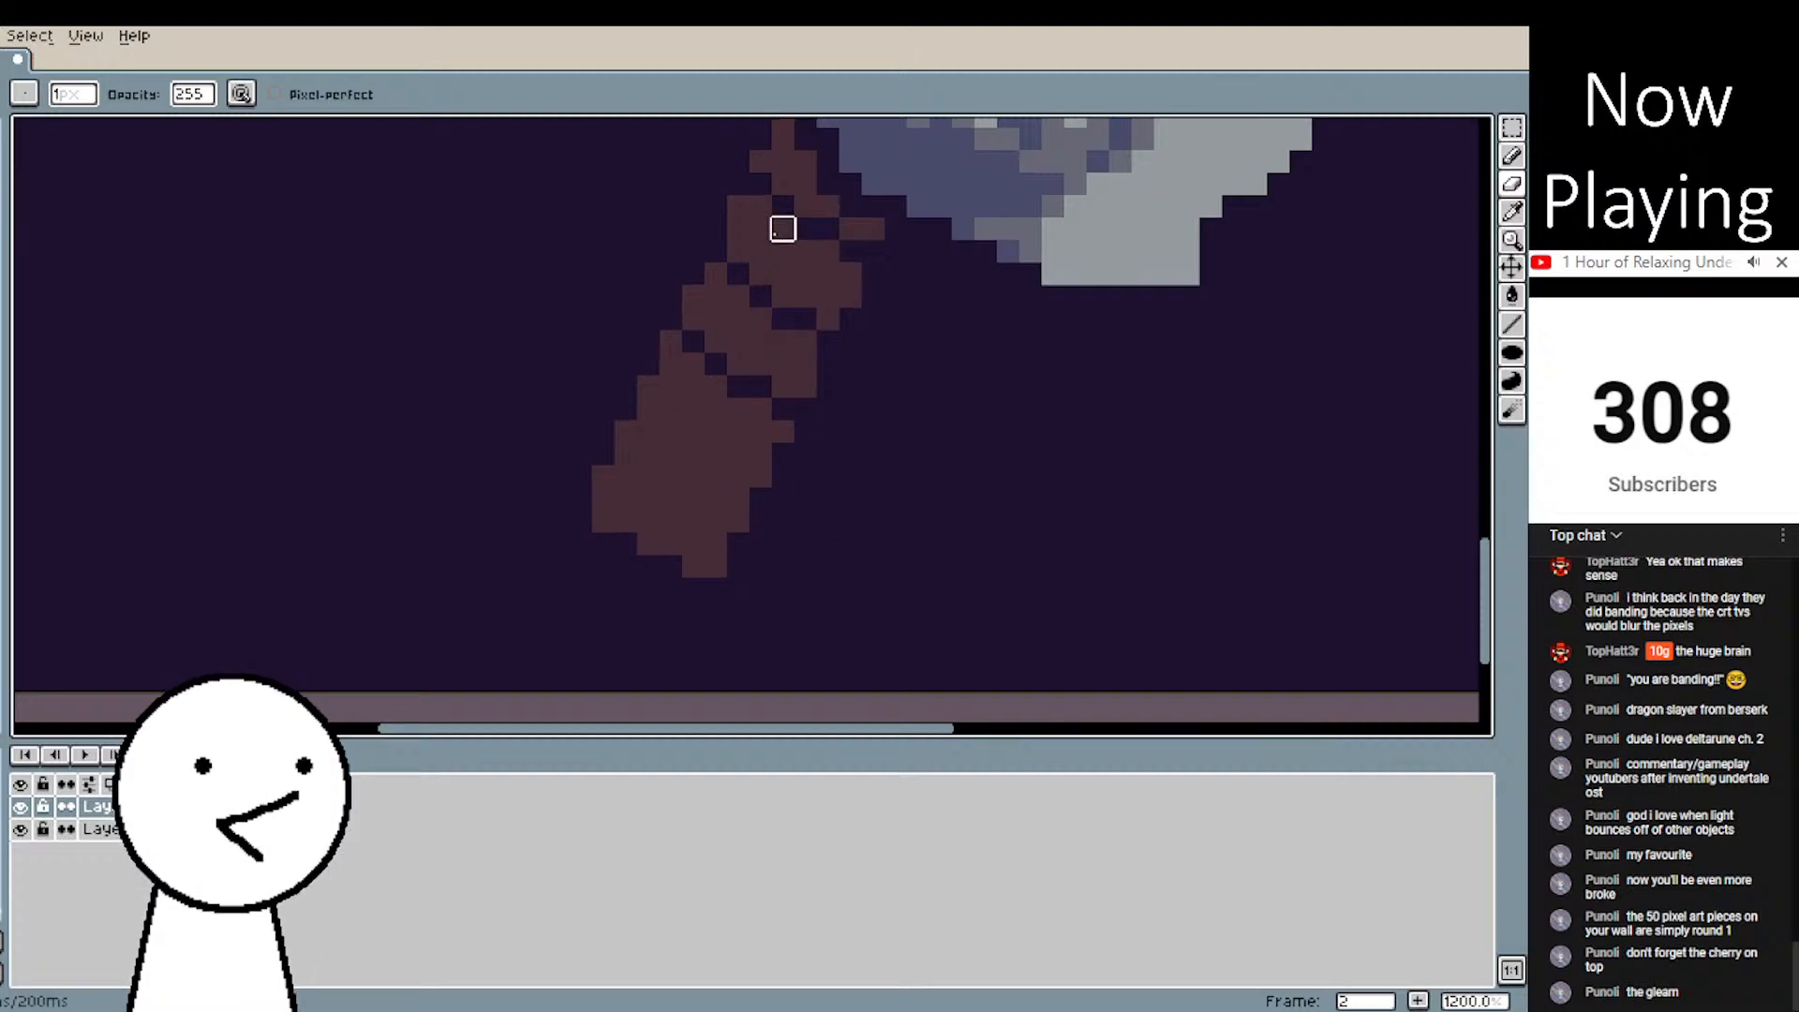
mouse_move(648, 431)
mouse_down()
mouse_move(691, 474)
mouse_move(738, 476)
mouse_up()
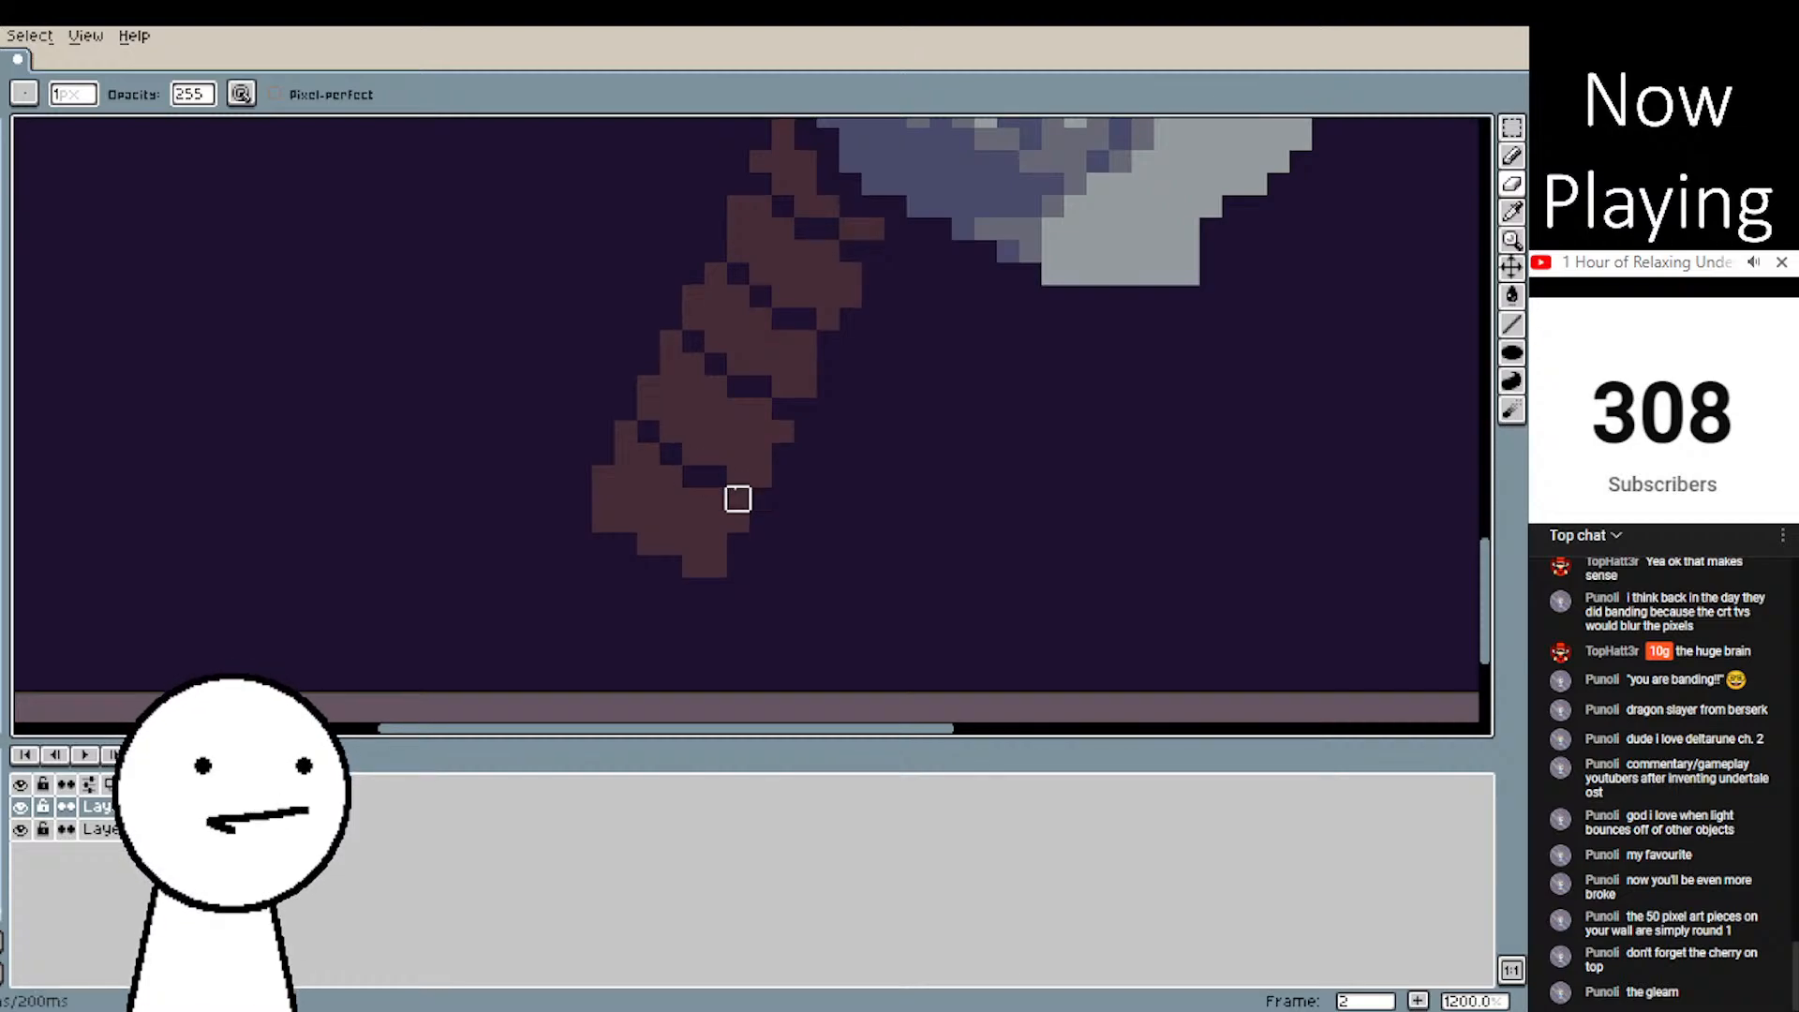
- Undo the erased grooves on the brown handle
scroll(891, 559, down, 8)
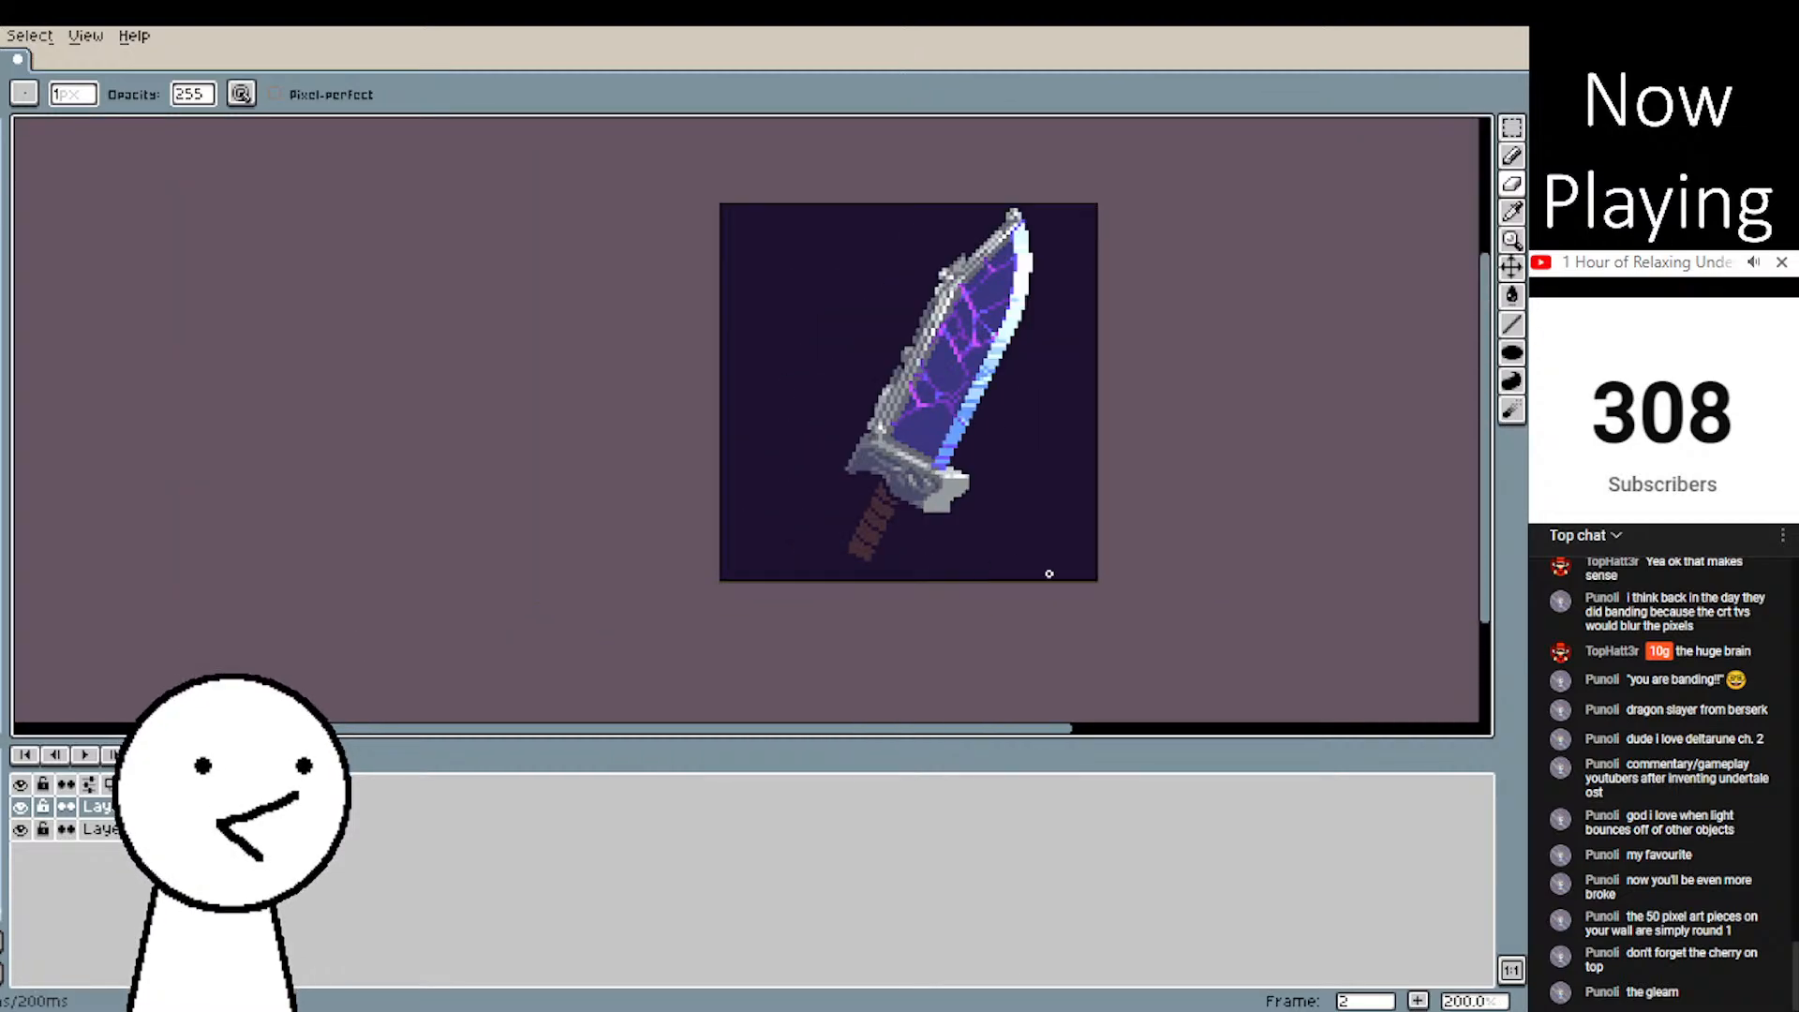
scroll(1048, 570, up, 4)
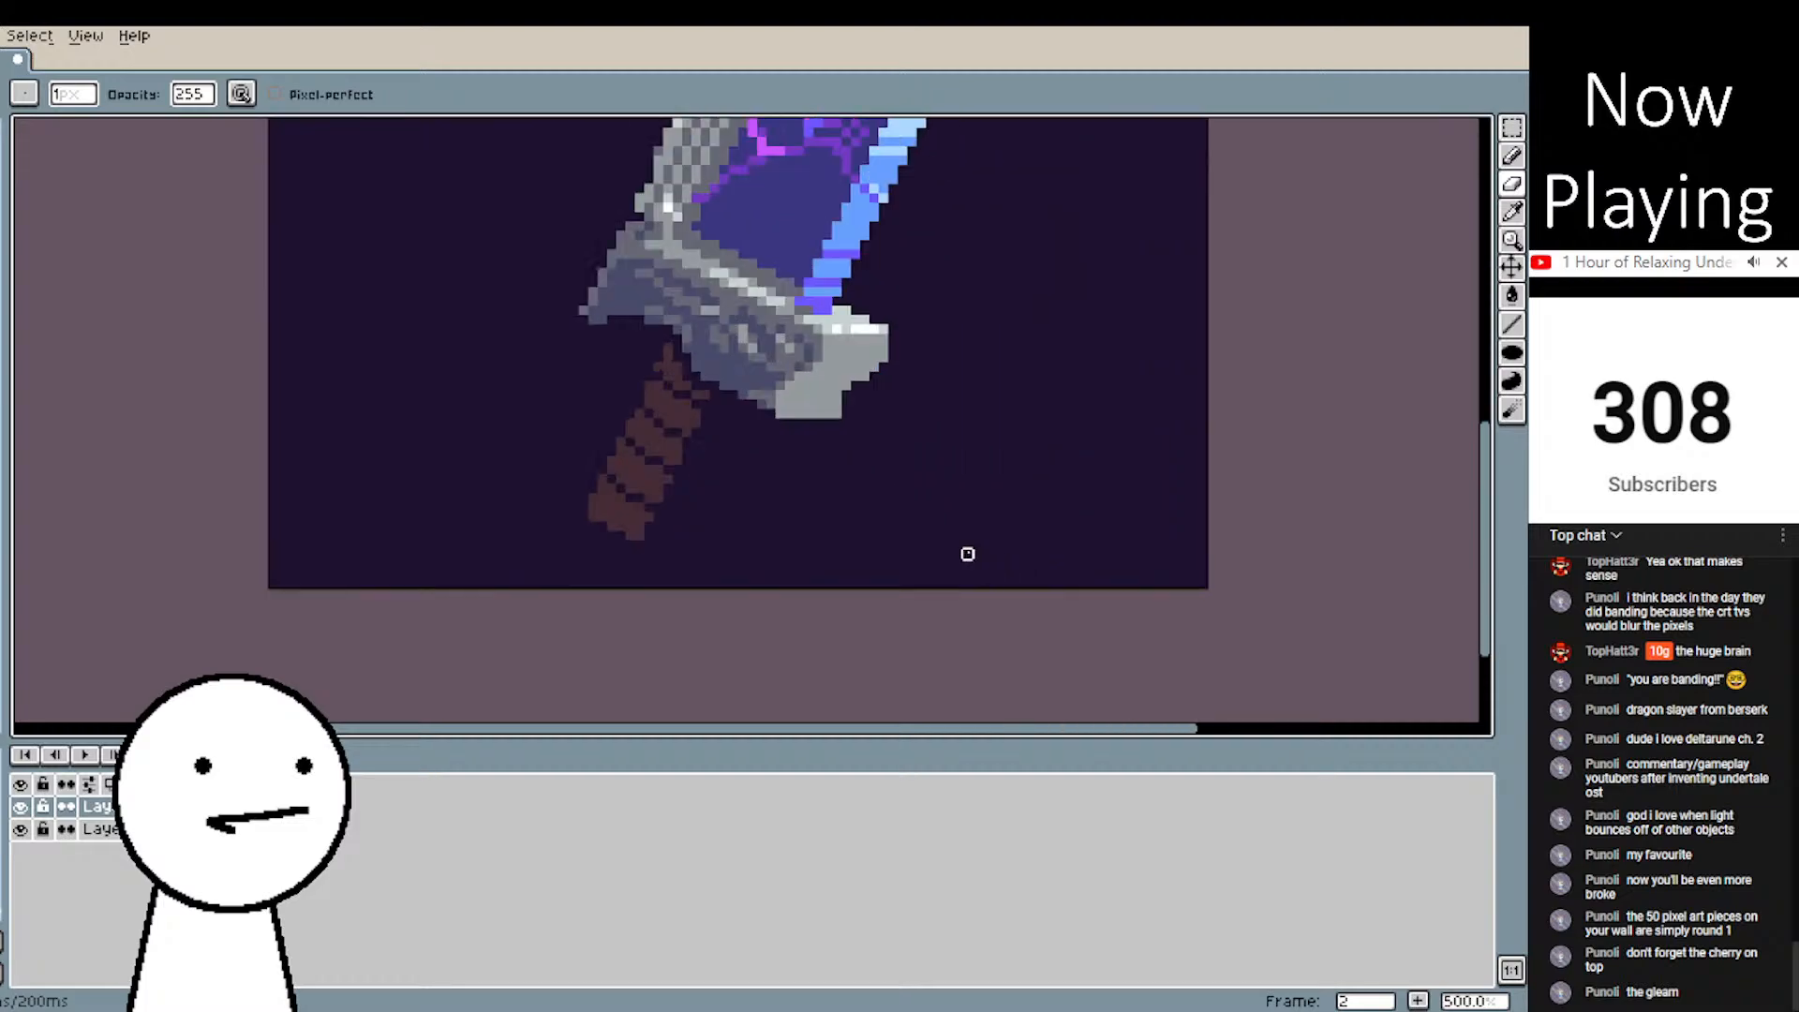
key(ctrl)
key(ctrl+z)
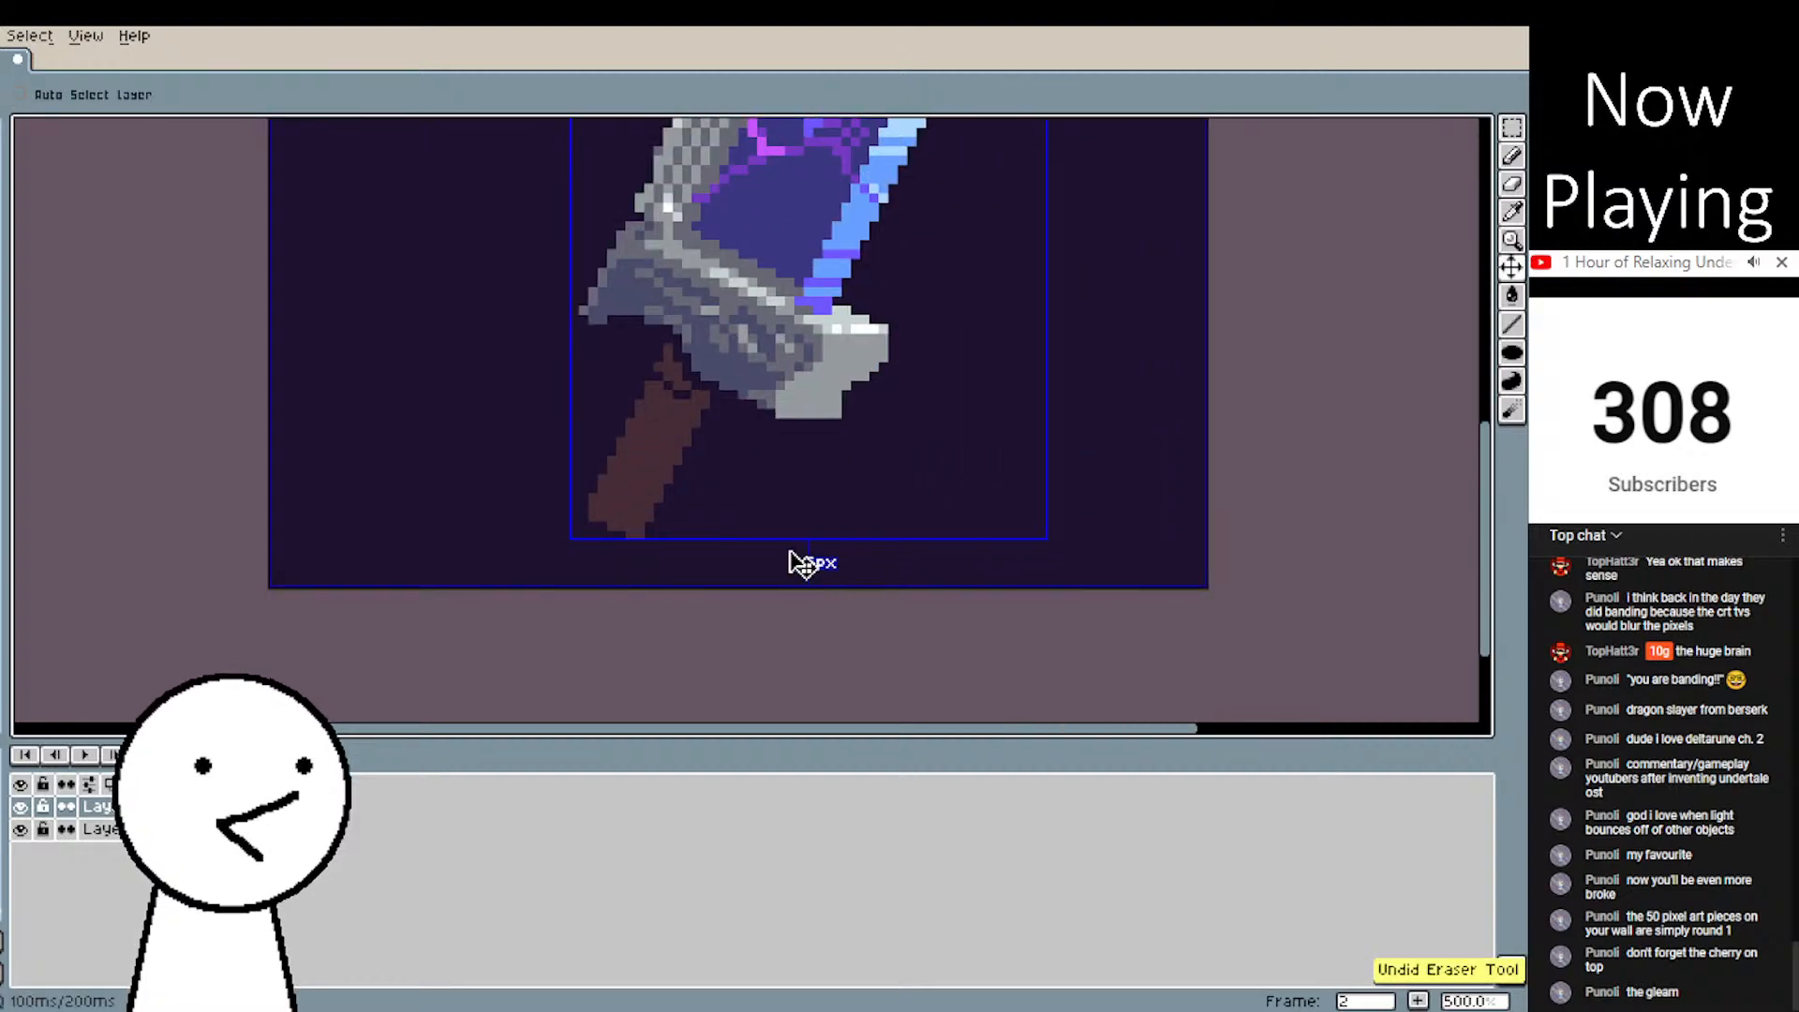
- Erase four evenly spaced, one-pixel diagonal grooves across the handle to suggest a wrapped grip
scroll(734, 490, up, 4)
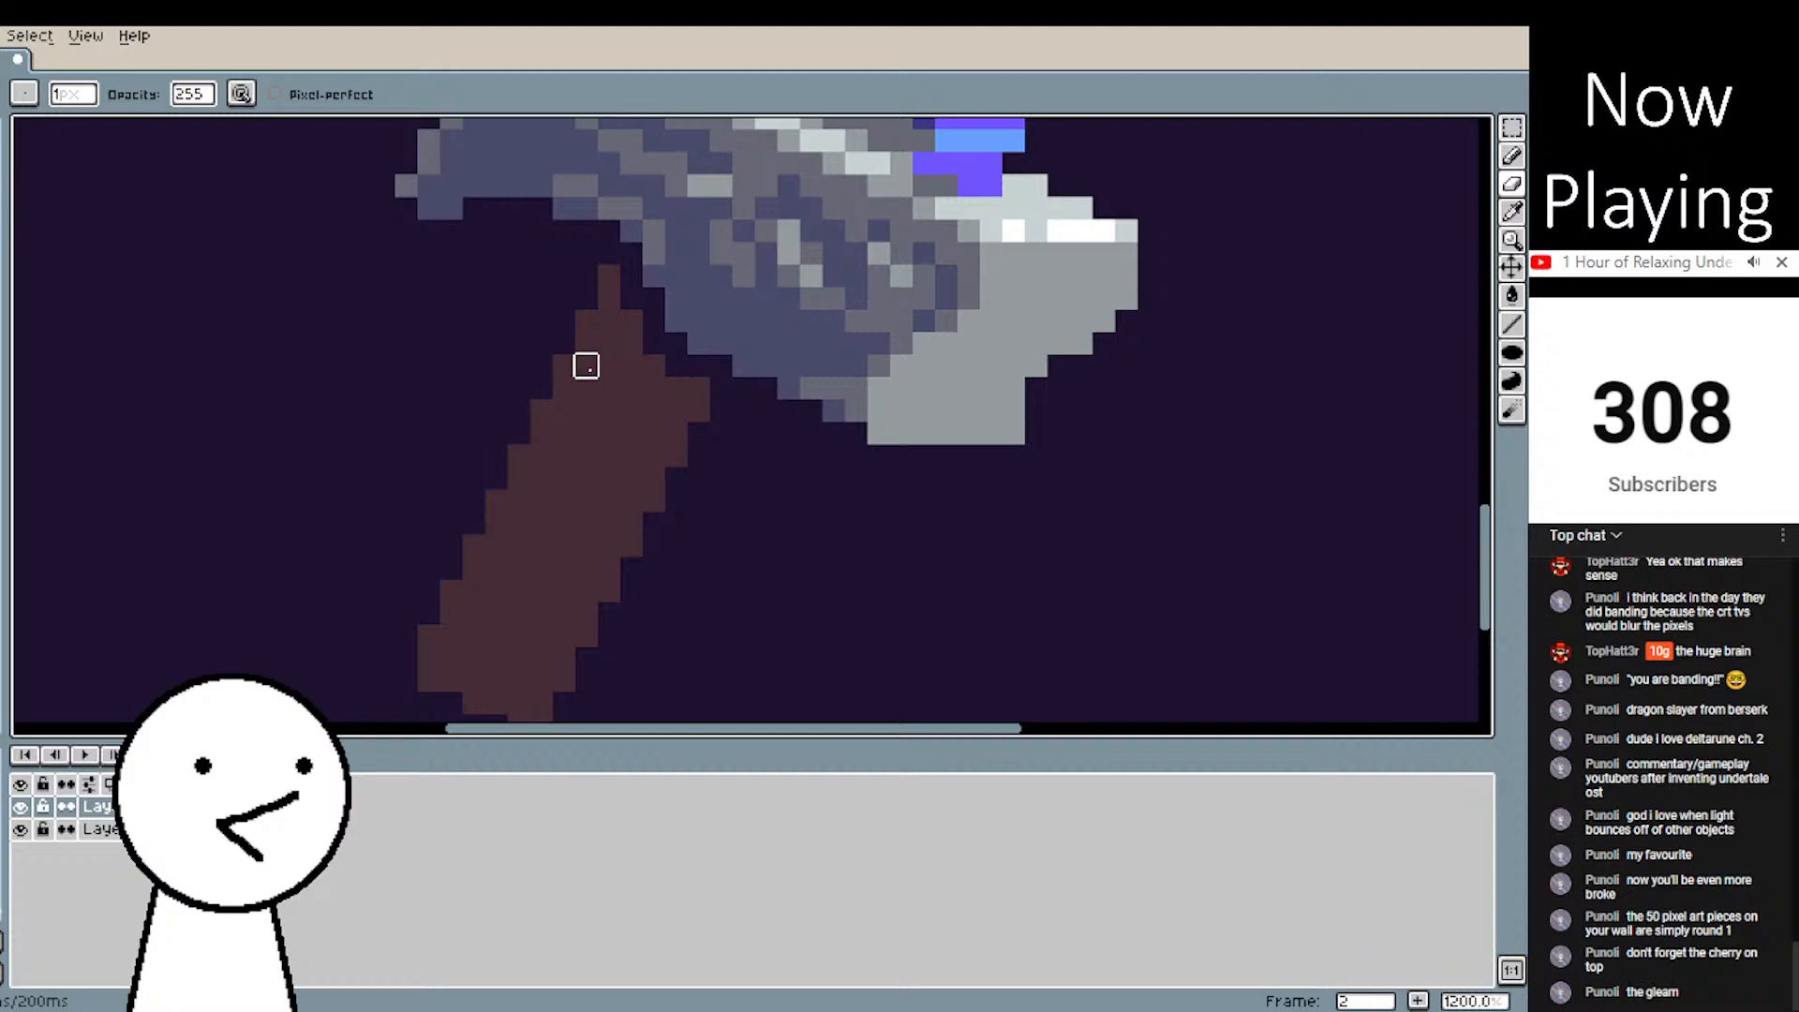
drag(608, 388, 678, 438)
drag(902, 568, 926, 491)
click(566, 379)
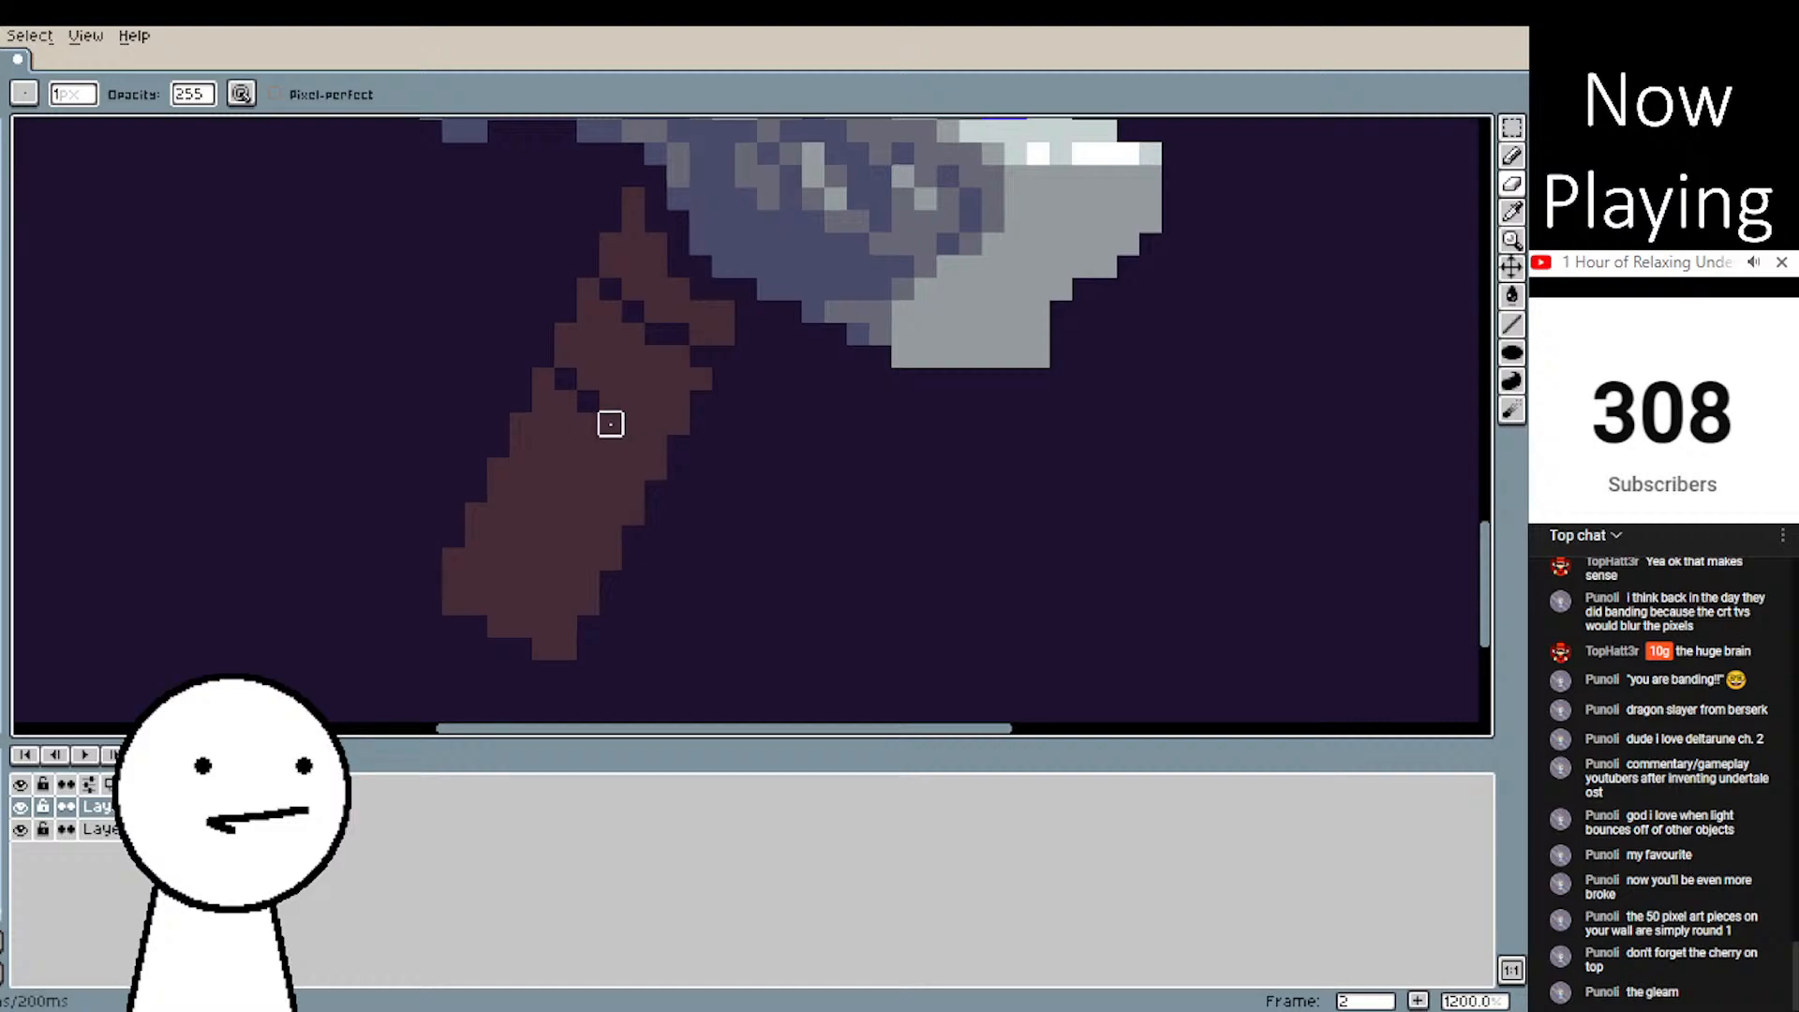
click(610, 423)
drag(936, 546, 967, 527)
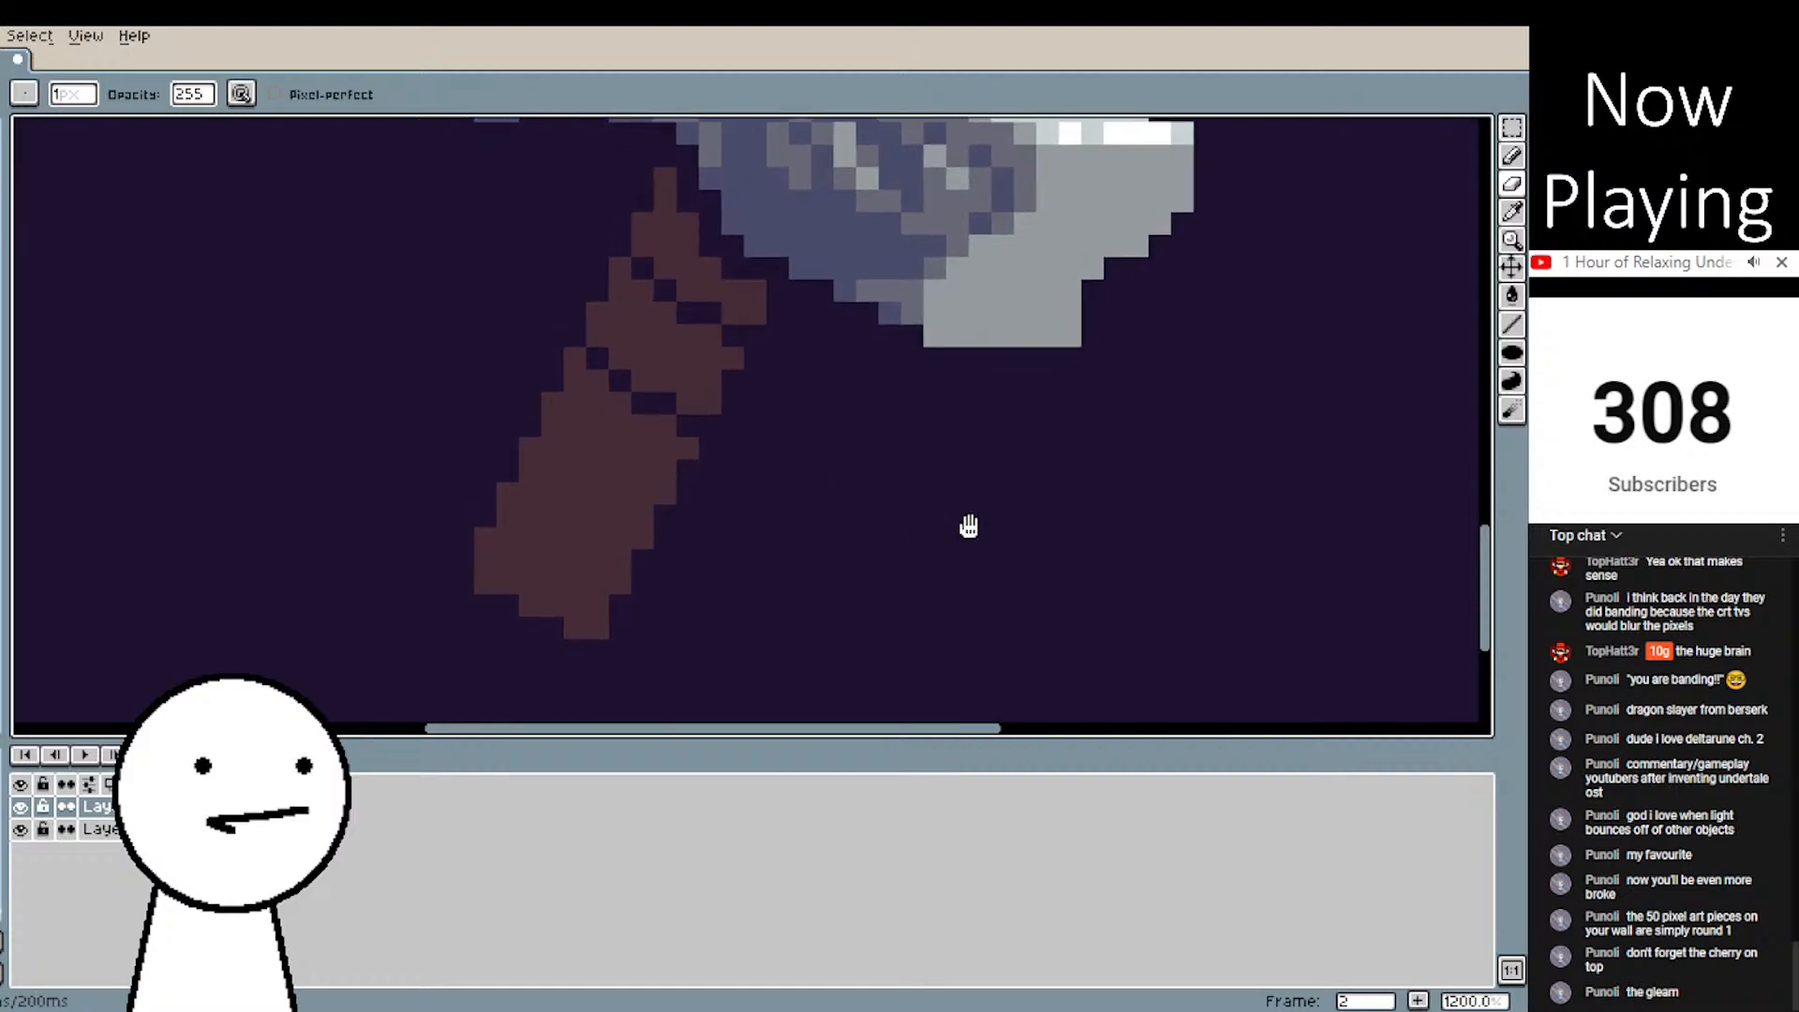
mouse_move(554, 447)
mouse_down()
mouse_move(984, 552)
mouse_move(740, 532)
mouse_move(695, 510)
mouse_move(716, 555)
mouse_move(762, 555)
mouse_up()
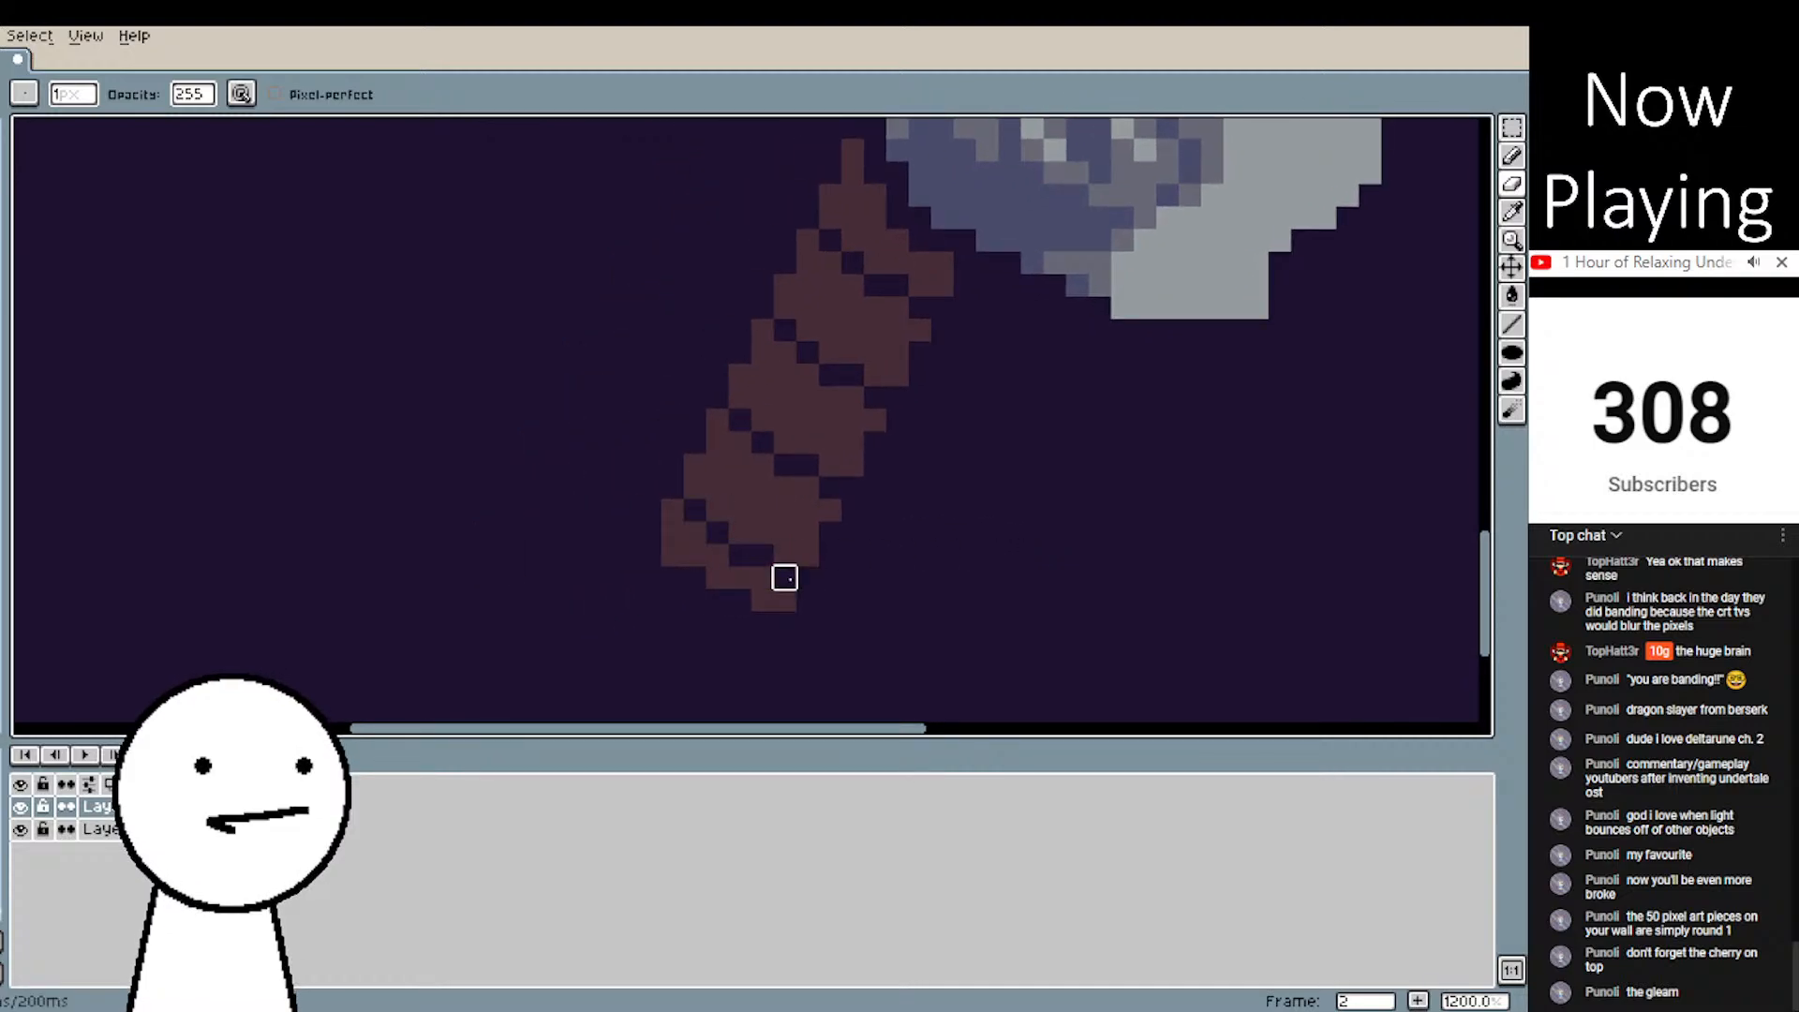
- Sample the guard's light grey and draw a rounded pommel outline around the handle's lower end with the Pencil tool
scroll(897, 600, down, 4)
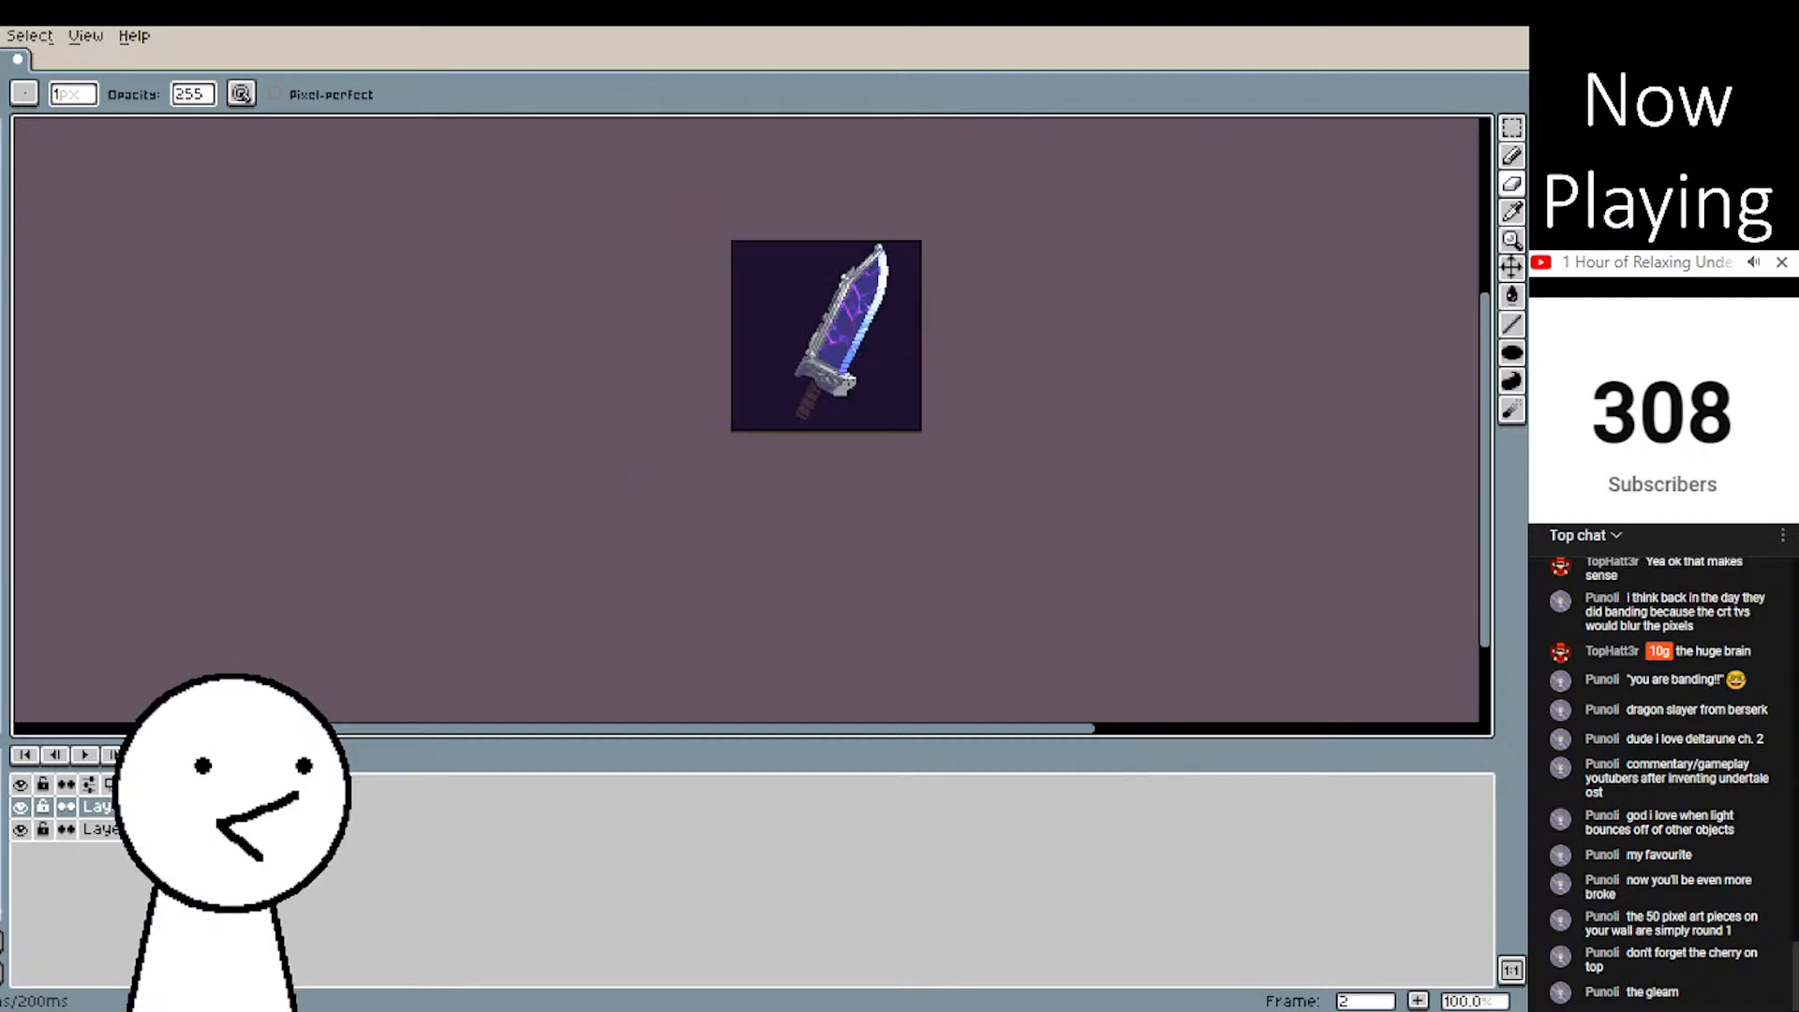
scroll(860, 383, up, 2)
key(i)
scroll(928, 352, up, 2)
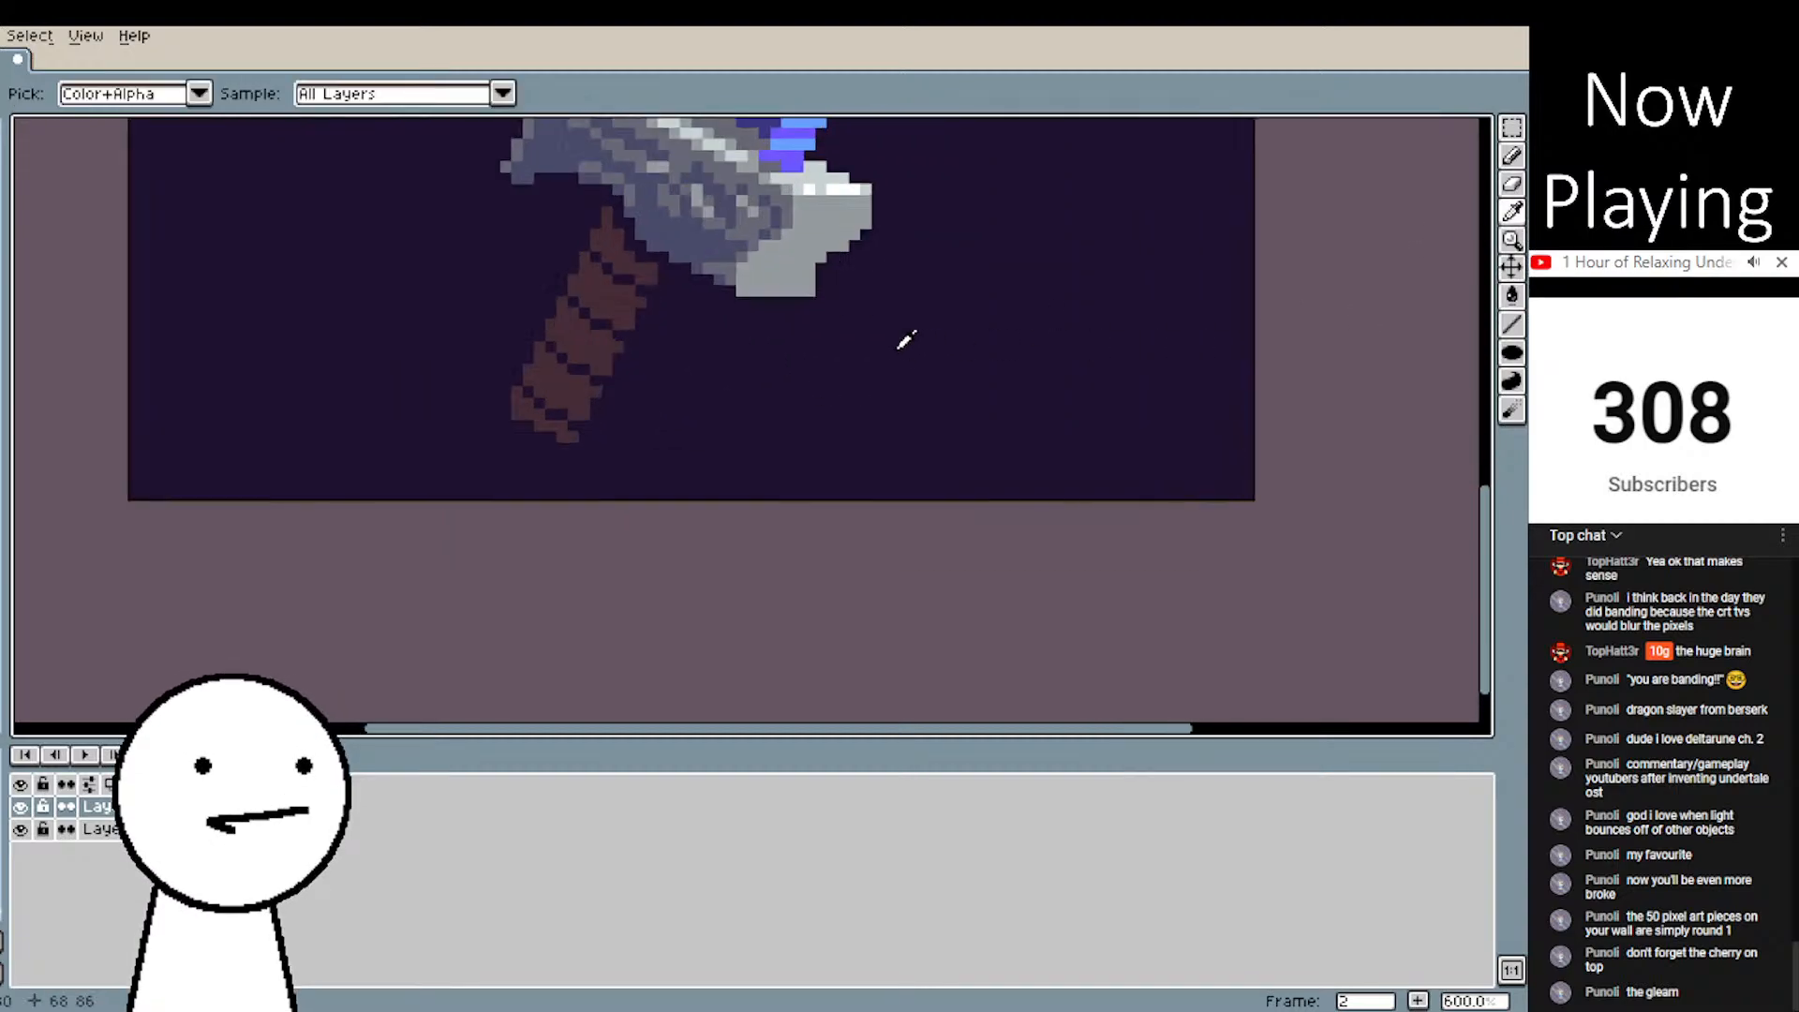
click(1512, 353)
scroll(581, 473, up, 4)
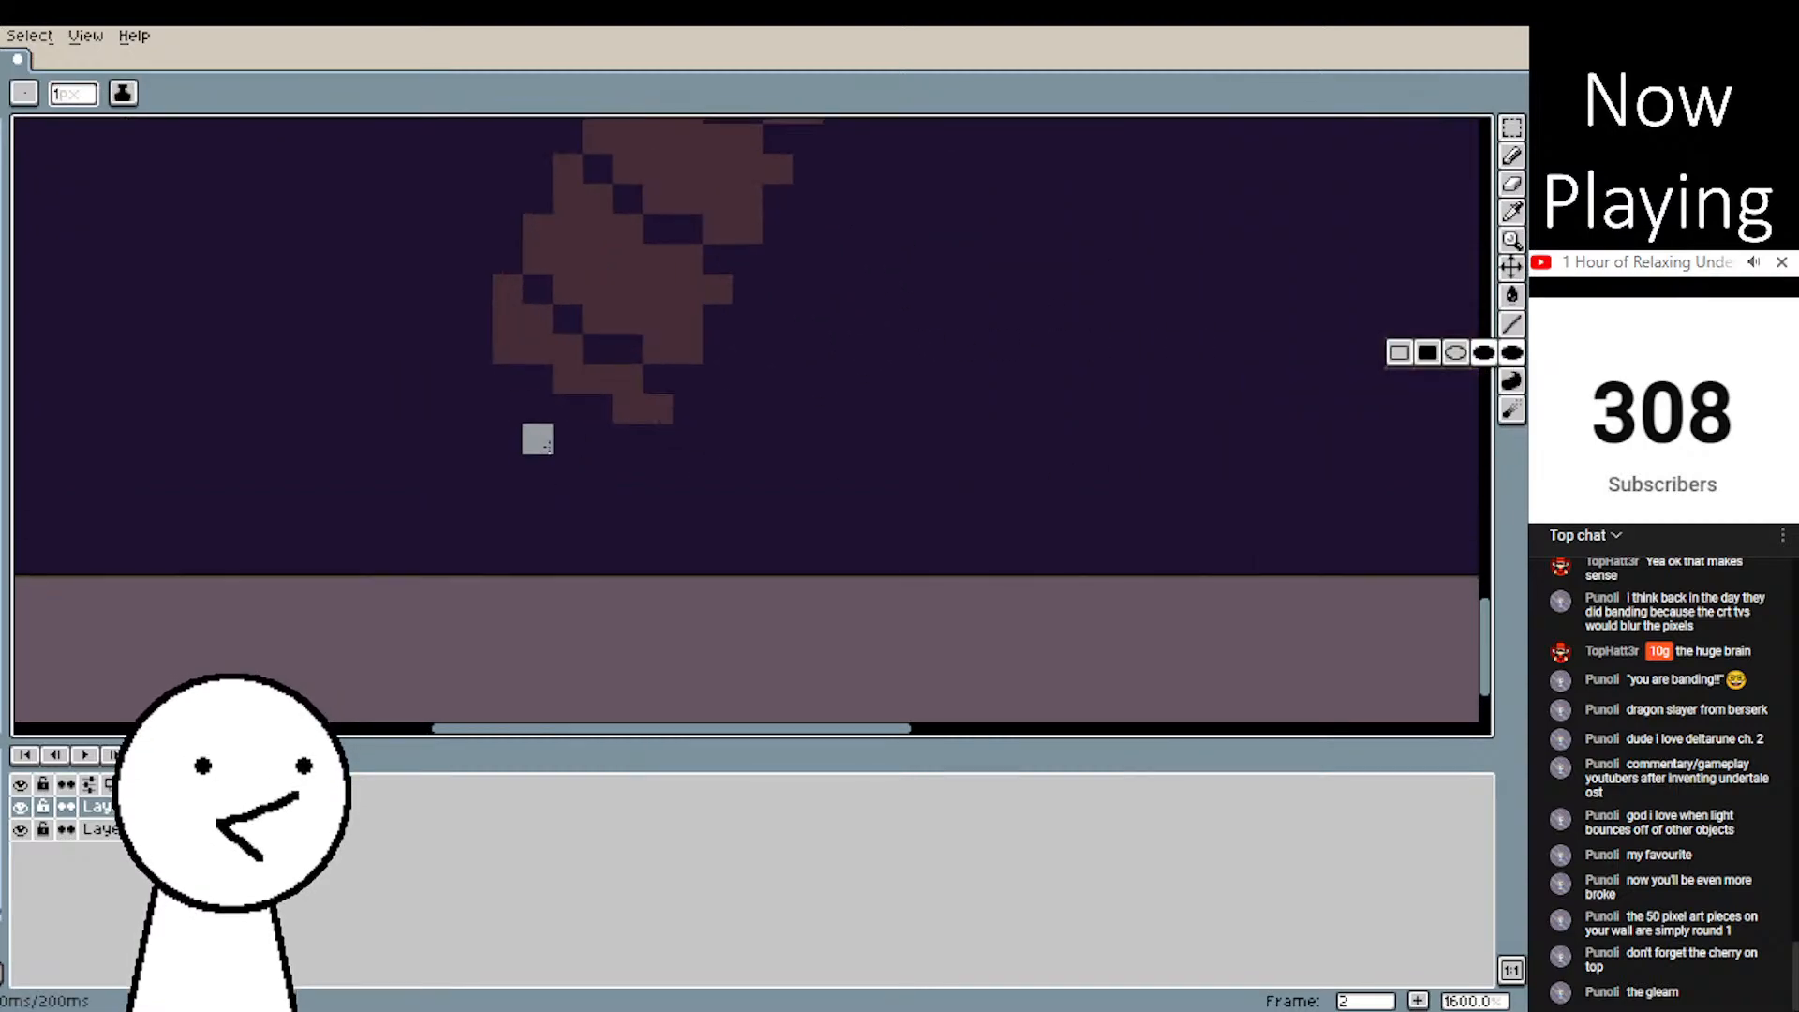
click(1512, 156)
mouse_move(656, 435)
mouse_down()
mouse_move(620, 509)
mouse_move(563, 531)
mouse_move(473, 510)
mouse_move(435, 443)
mouse_move(482, 324)
mouse_up()
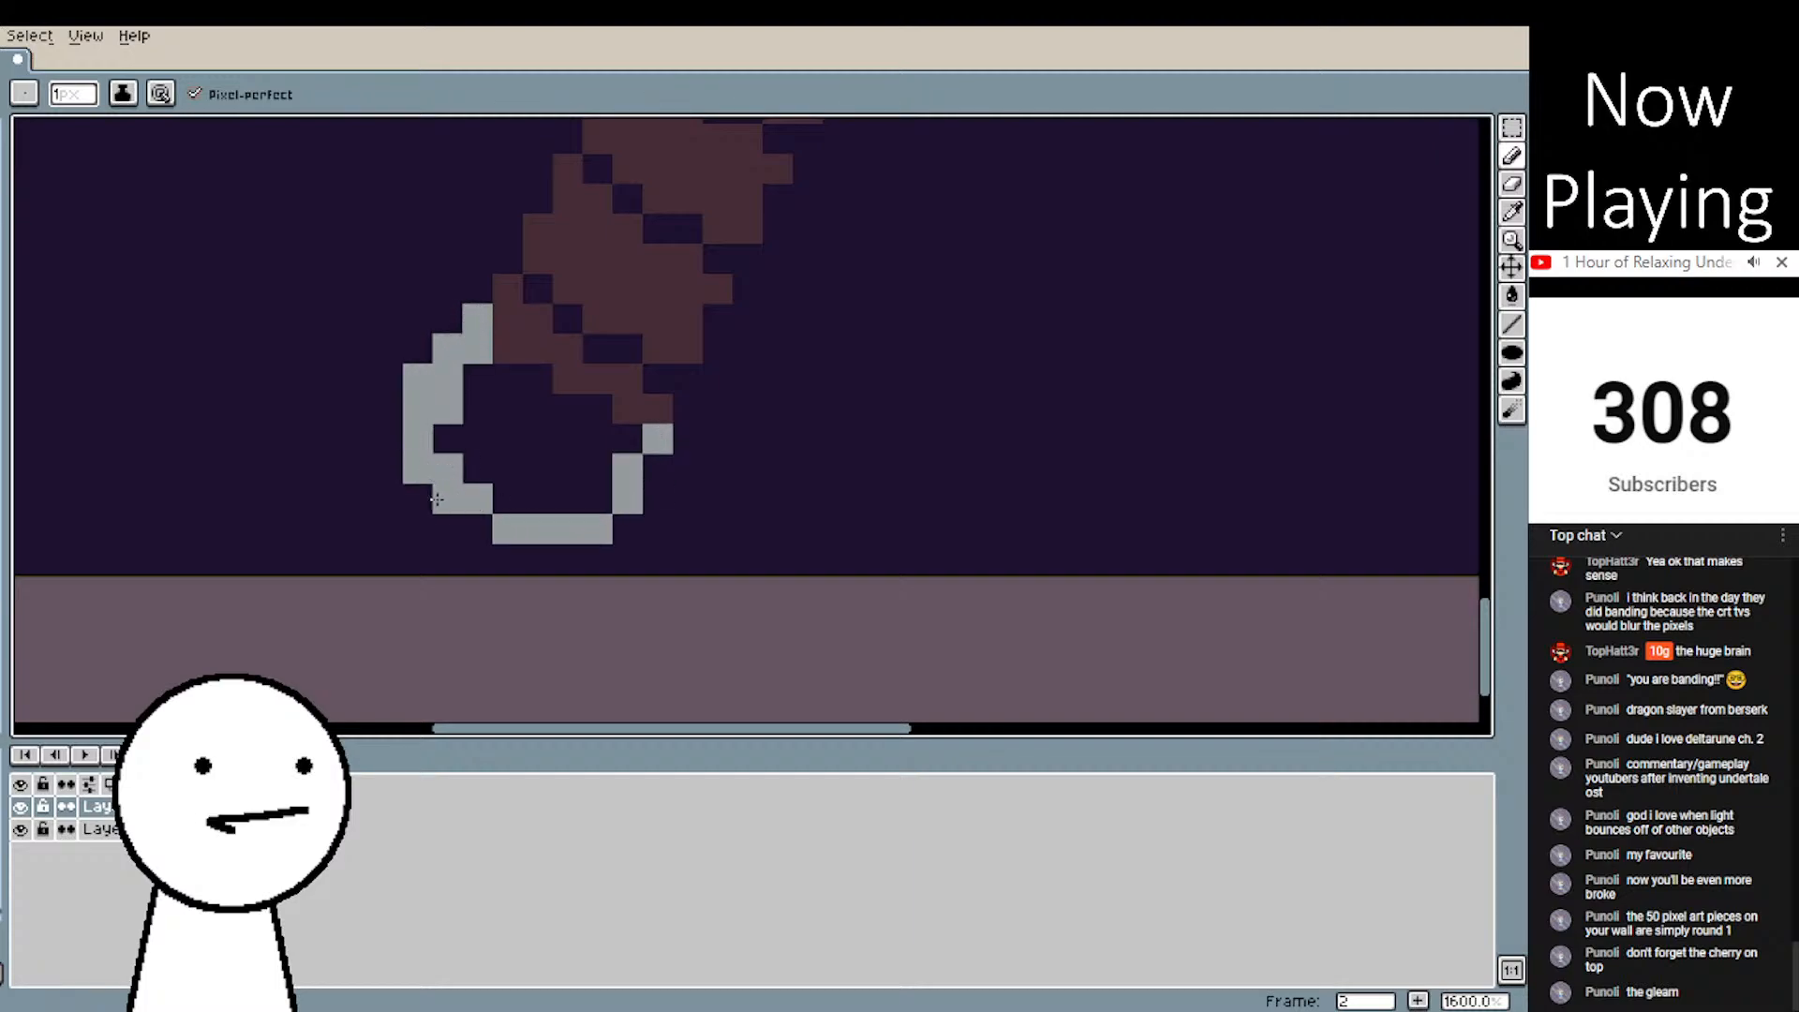
- Close the pommel outline along the handle's end and fill its inside with the same light grey
scroll(658, 492, down, 3)
scroll(647, 492, down, 3)
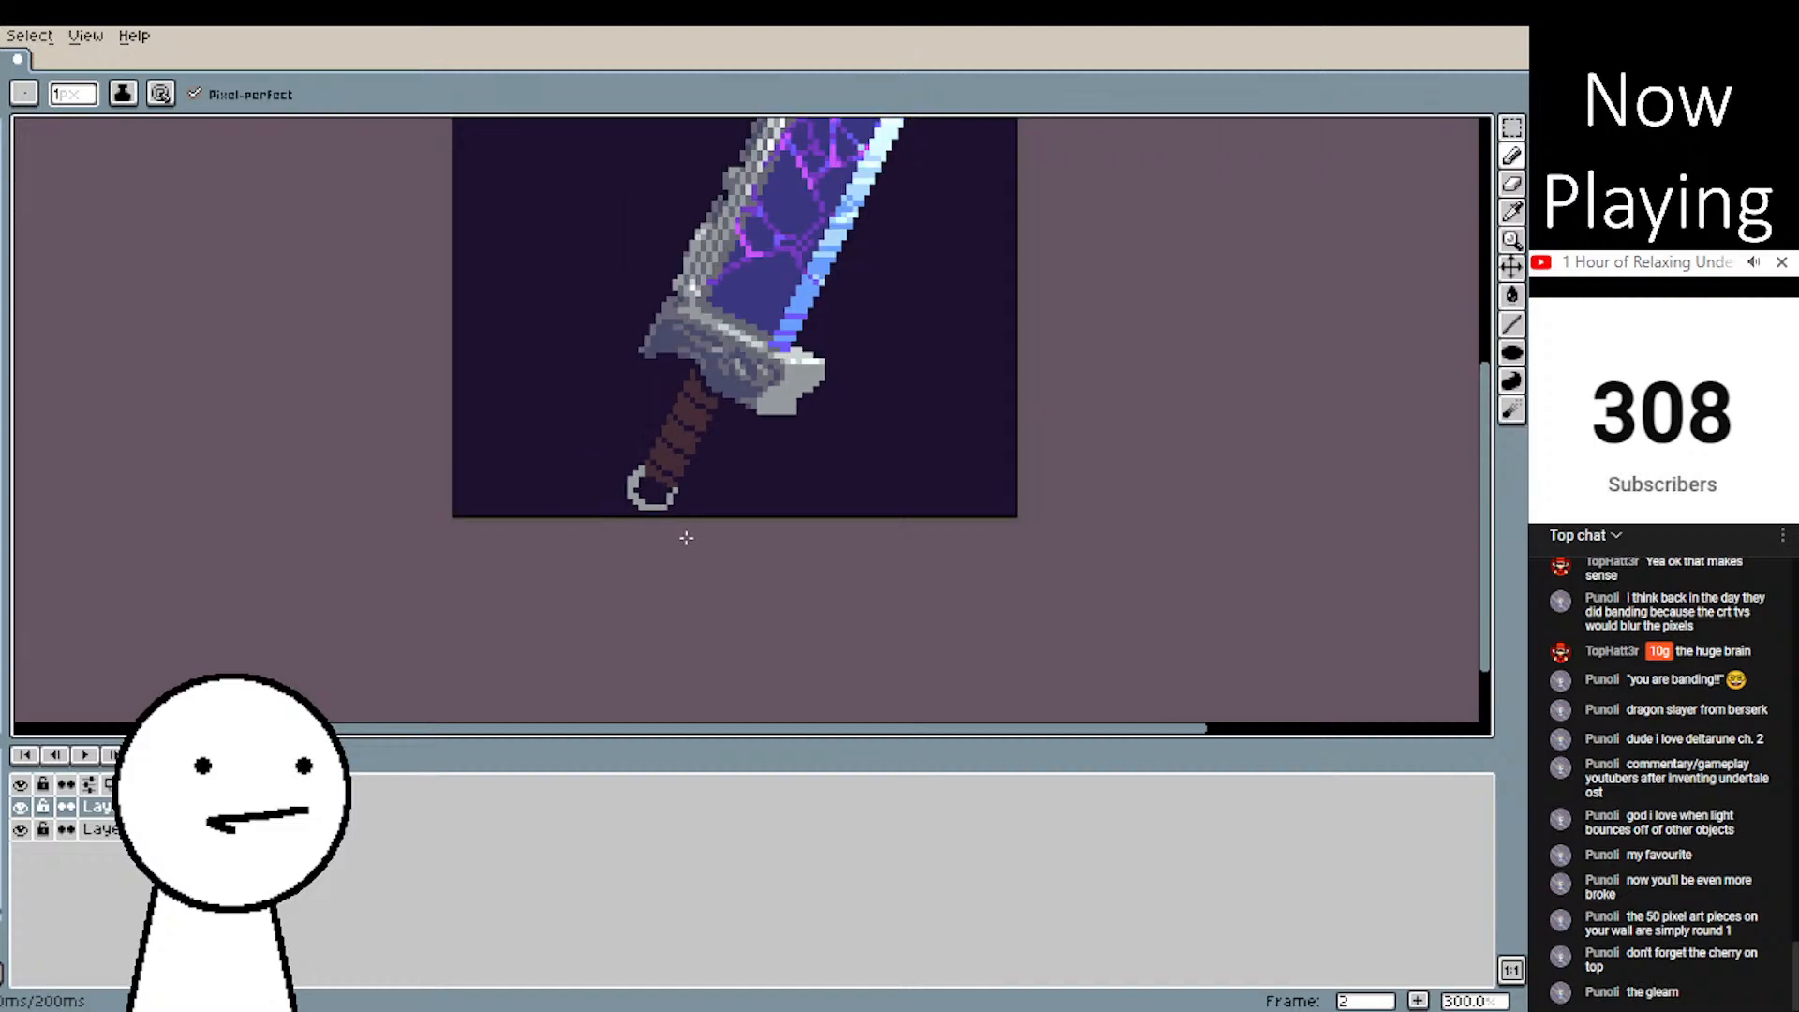
scroll(684, 464, up, 3)
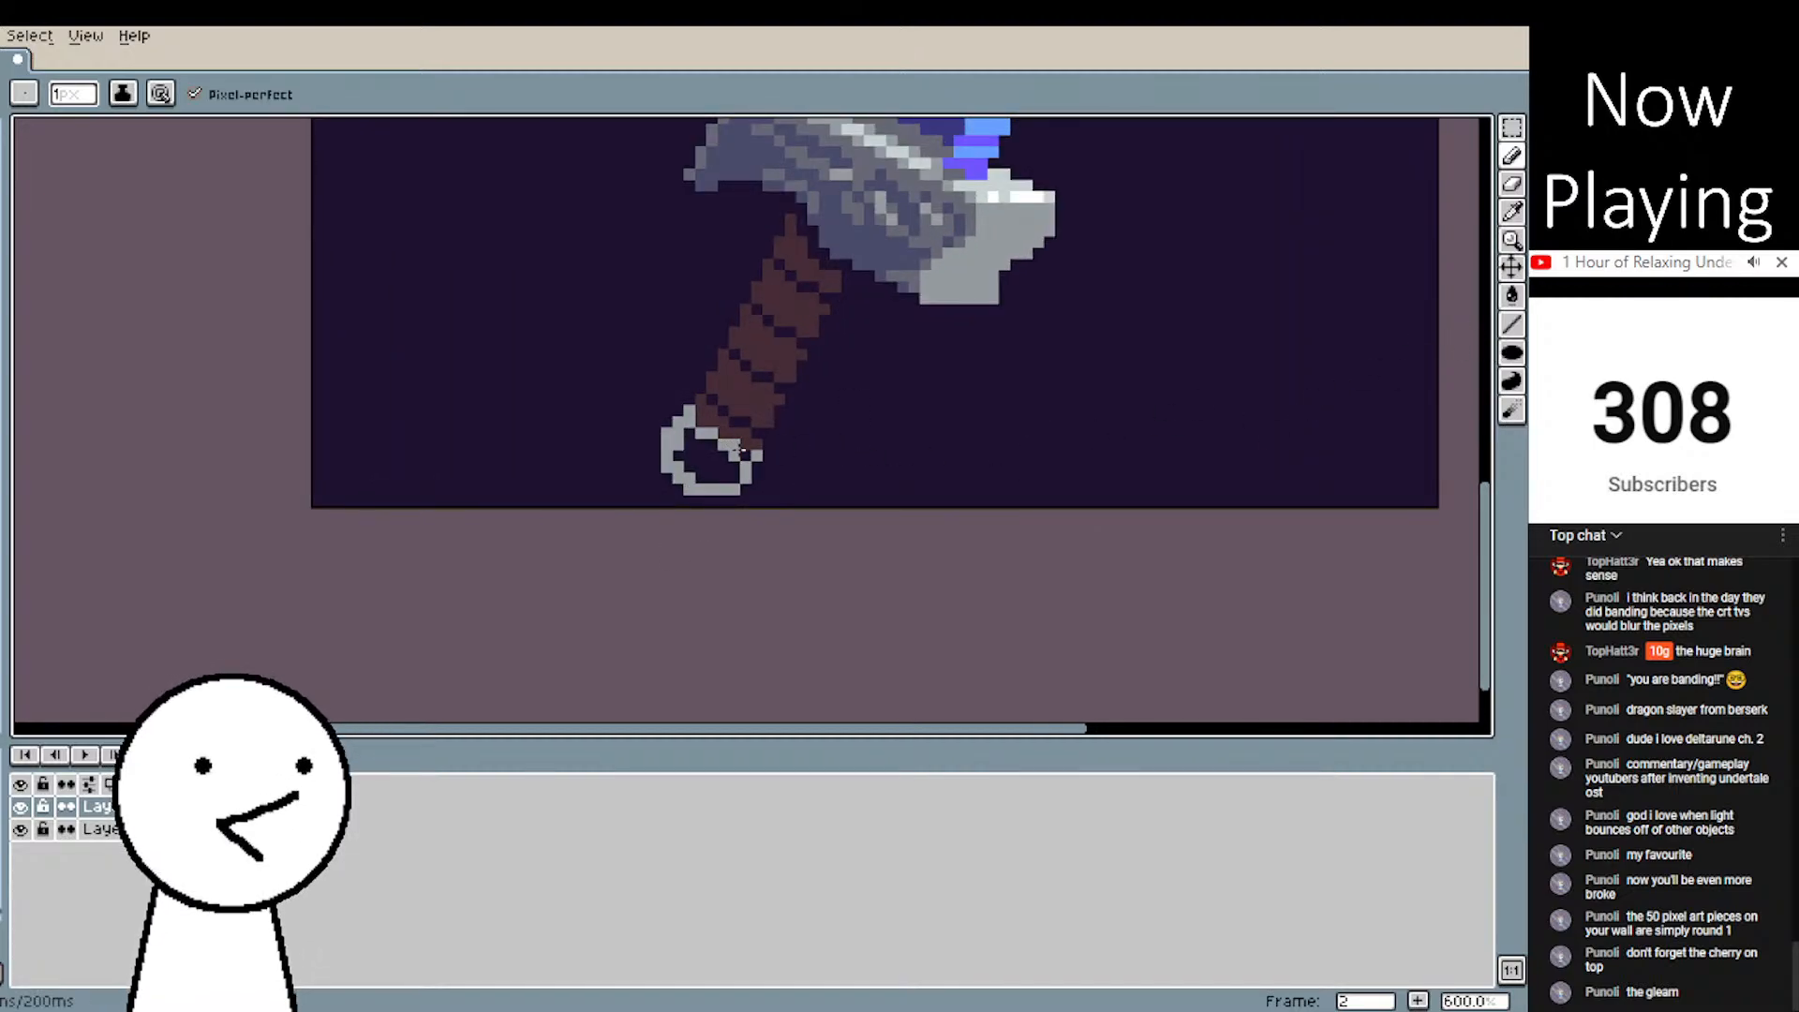
click(1512, 294)
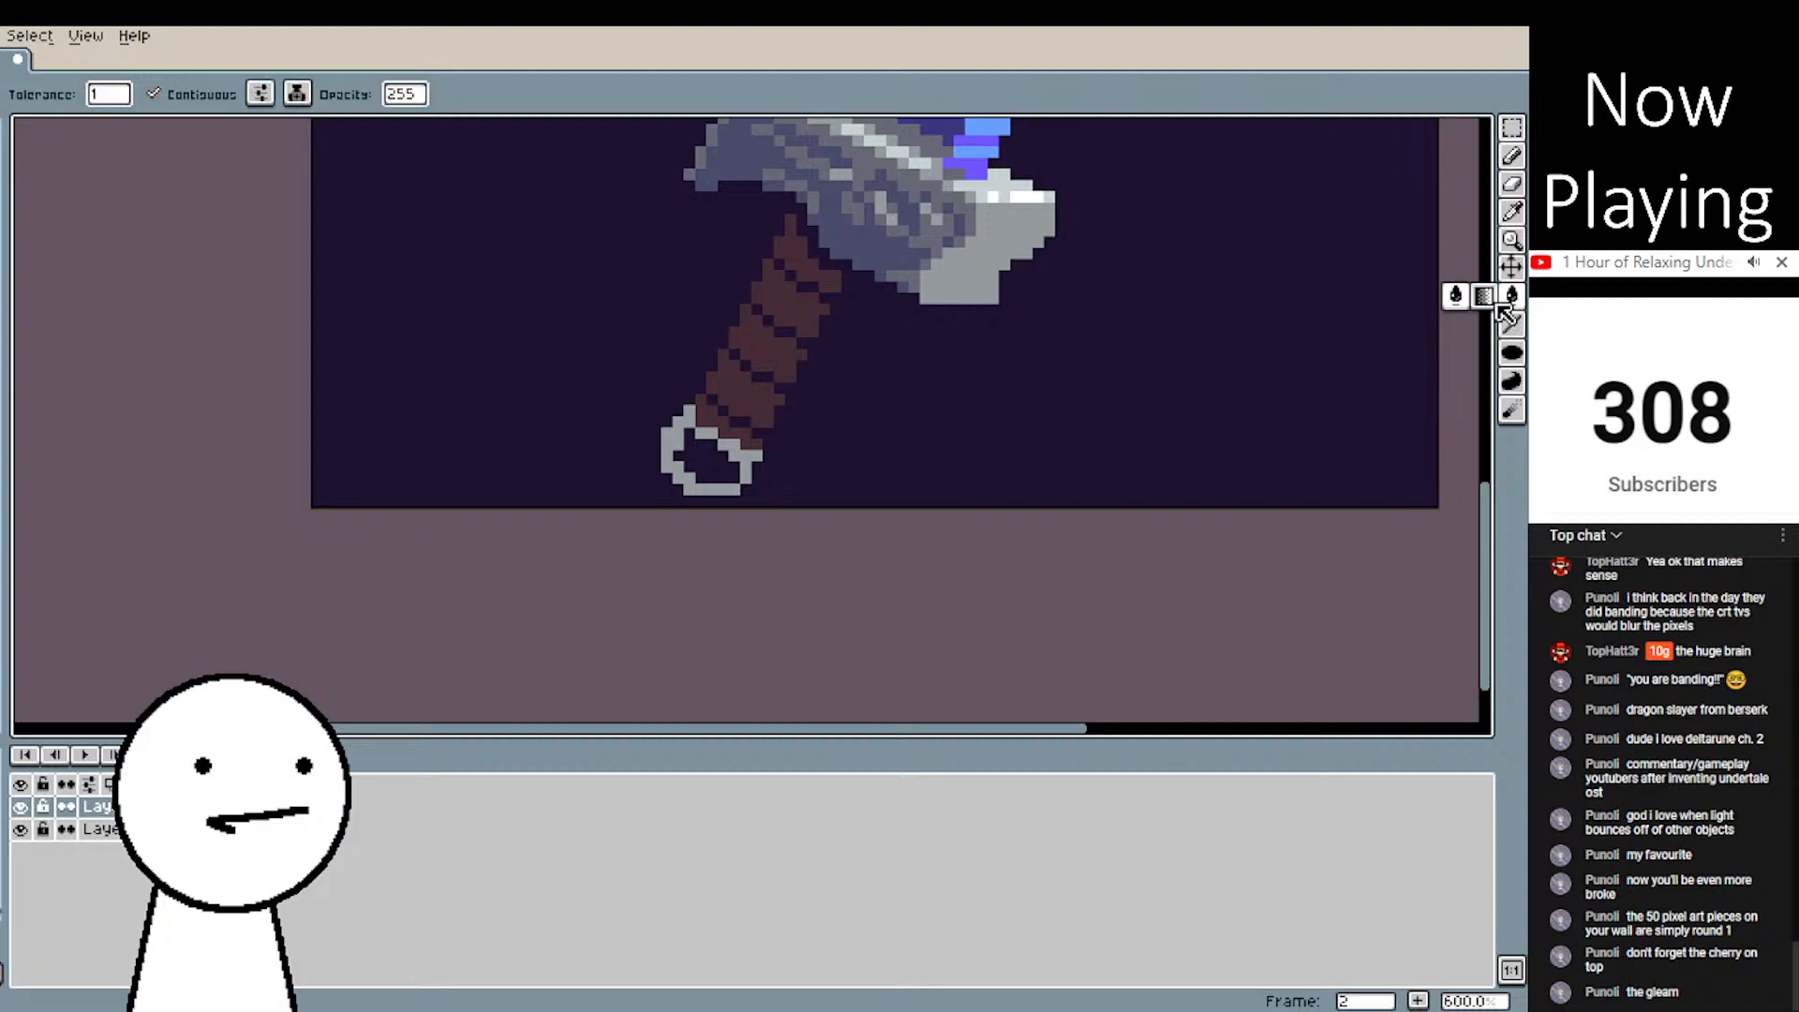
click(709, 456)
scroll(810, 435, down, 3)
scroll(810, 435, down, 2)
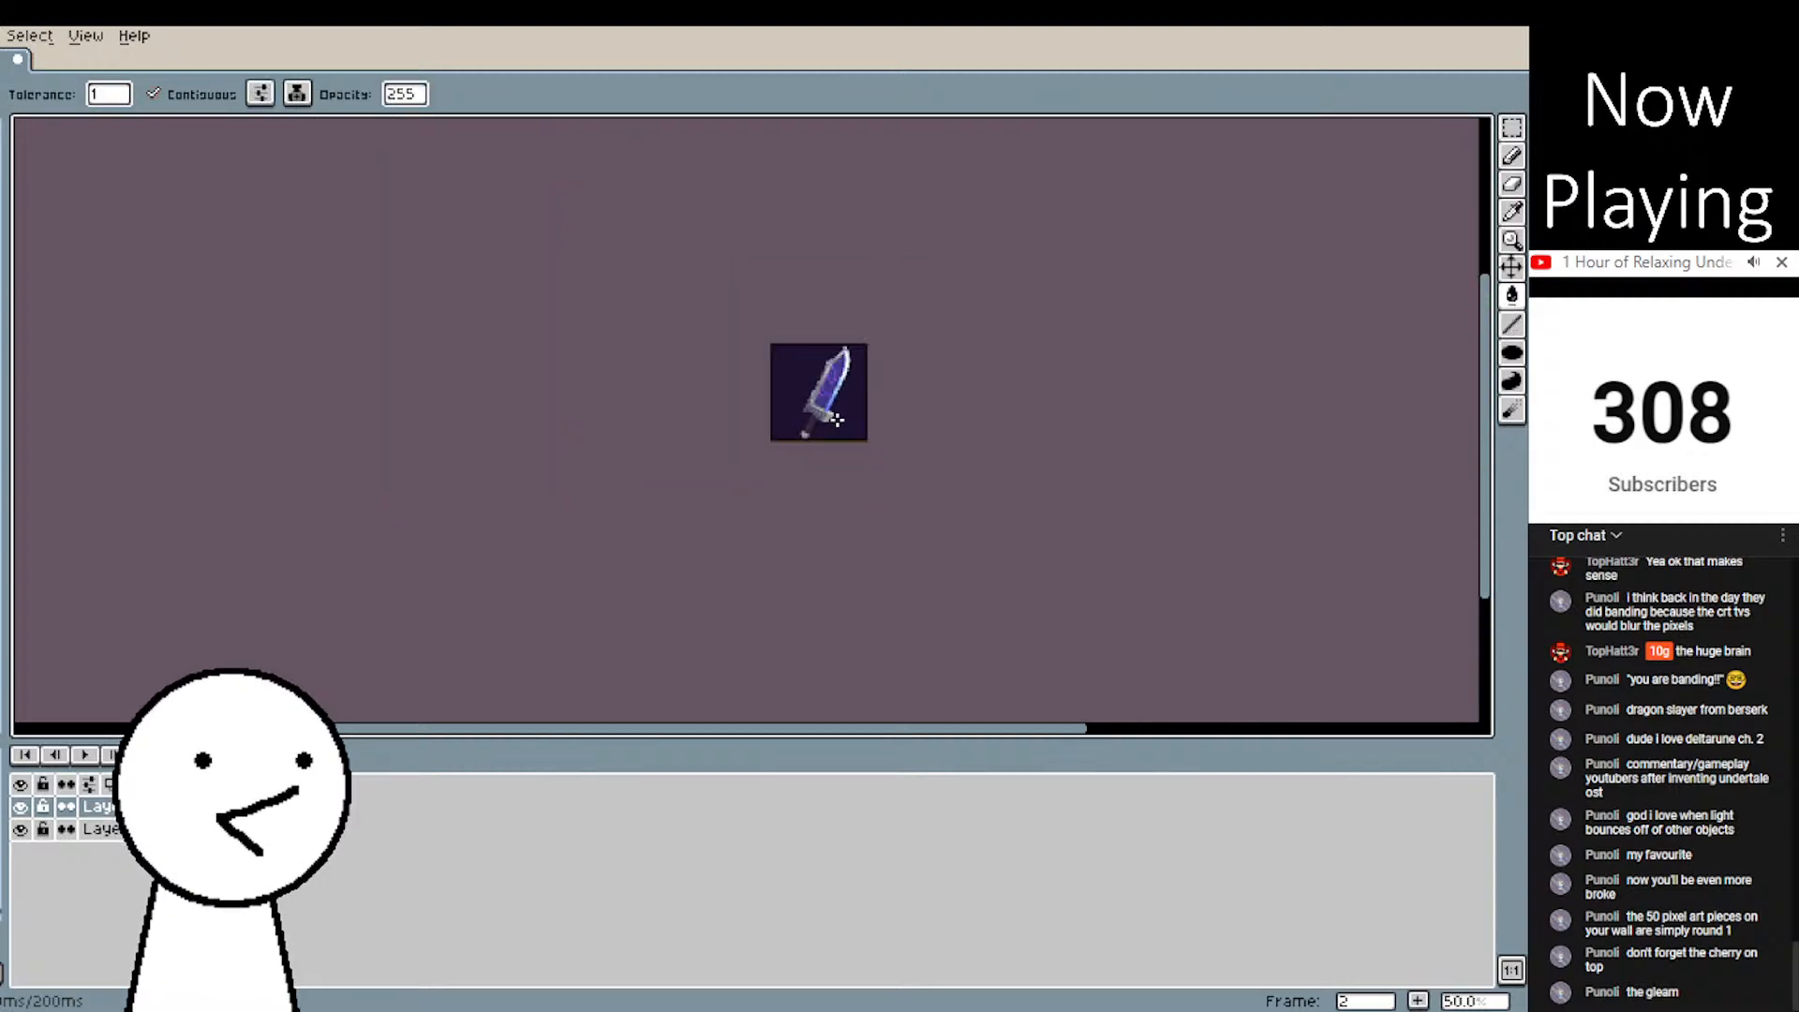
- Enlarge the pommel with light grey pixels along its bottom and lower right edge, reaching the canvas's lower border
scroll(825, 403, up, 7)
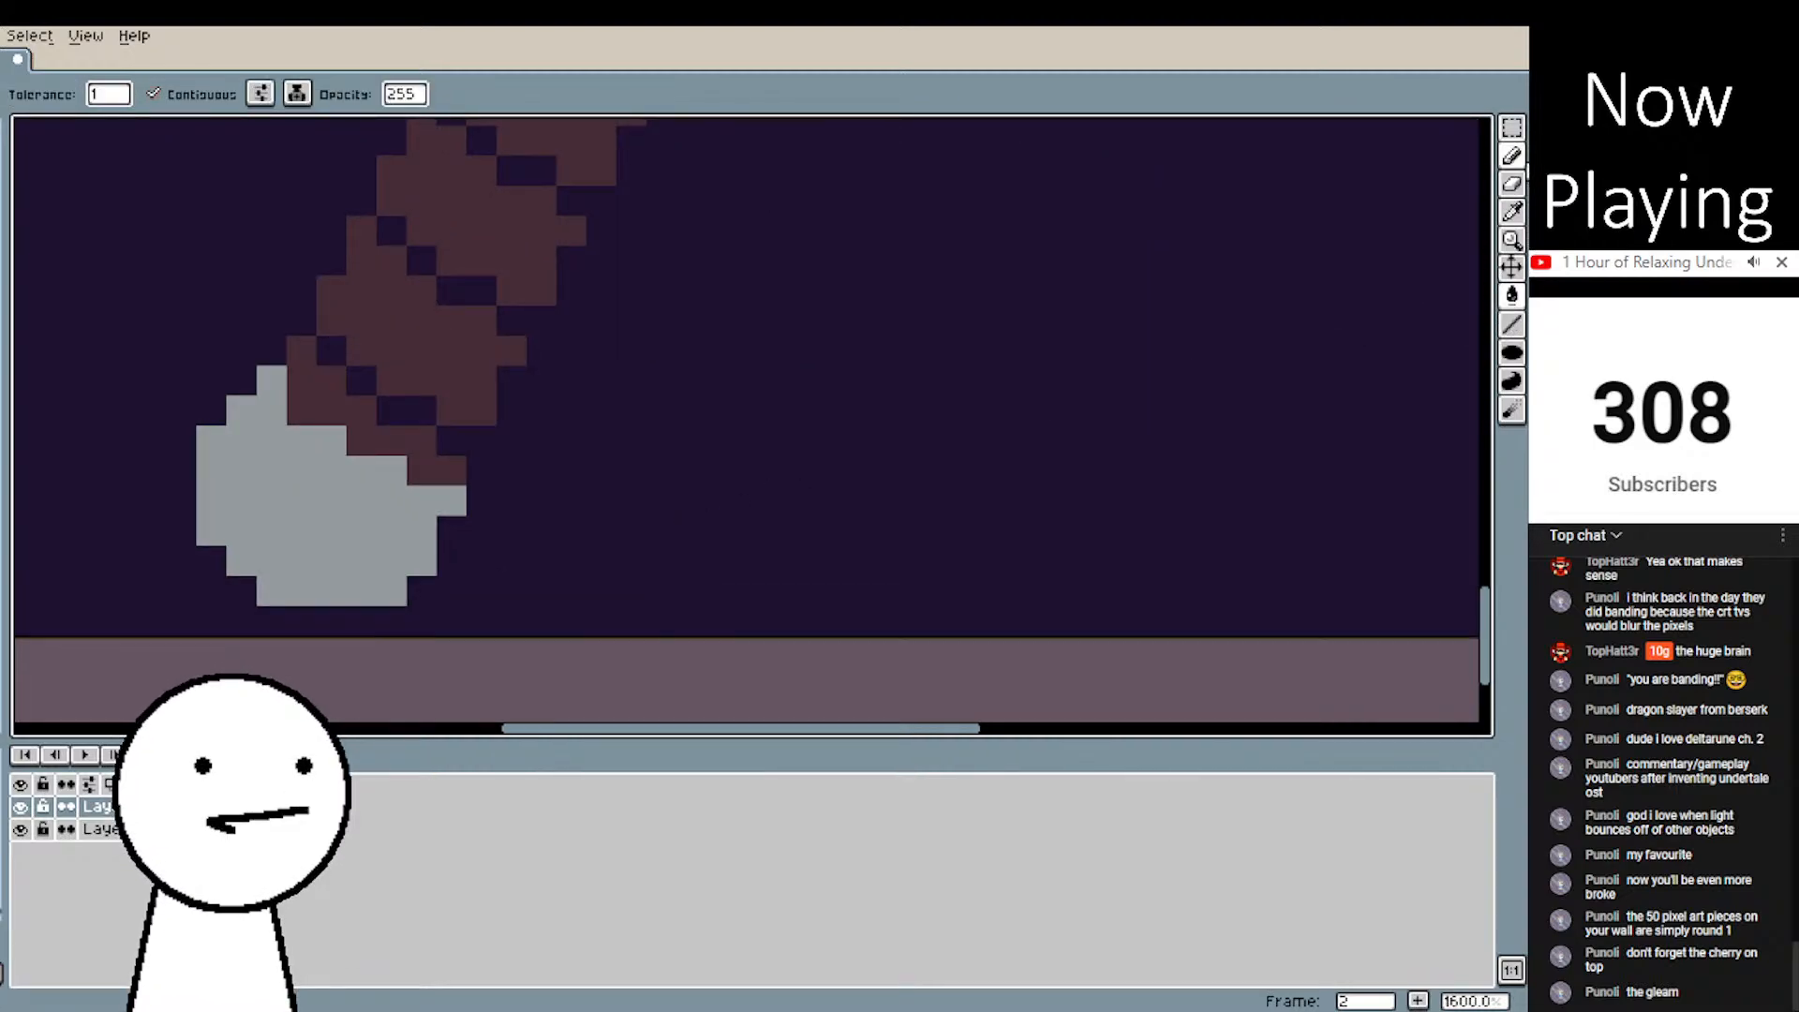
click(1515, 158)
mouse_move(443, 533)
mouse_down()
mouse_move(708, 388)
mouse_move(708, 361)
mouse_move(646, 450)
mouse_move(611, 461)
mouse_move(533, 464)
mouse_move(467, 396)
mouse_move(524, 448)
mouse_move(668, 461)
mouse_up()
scroll(737, 428, down, 6)
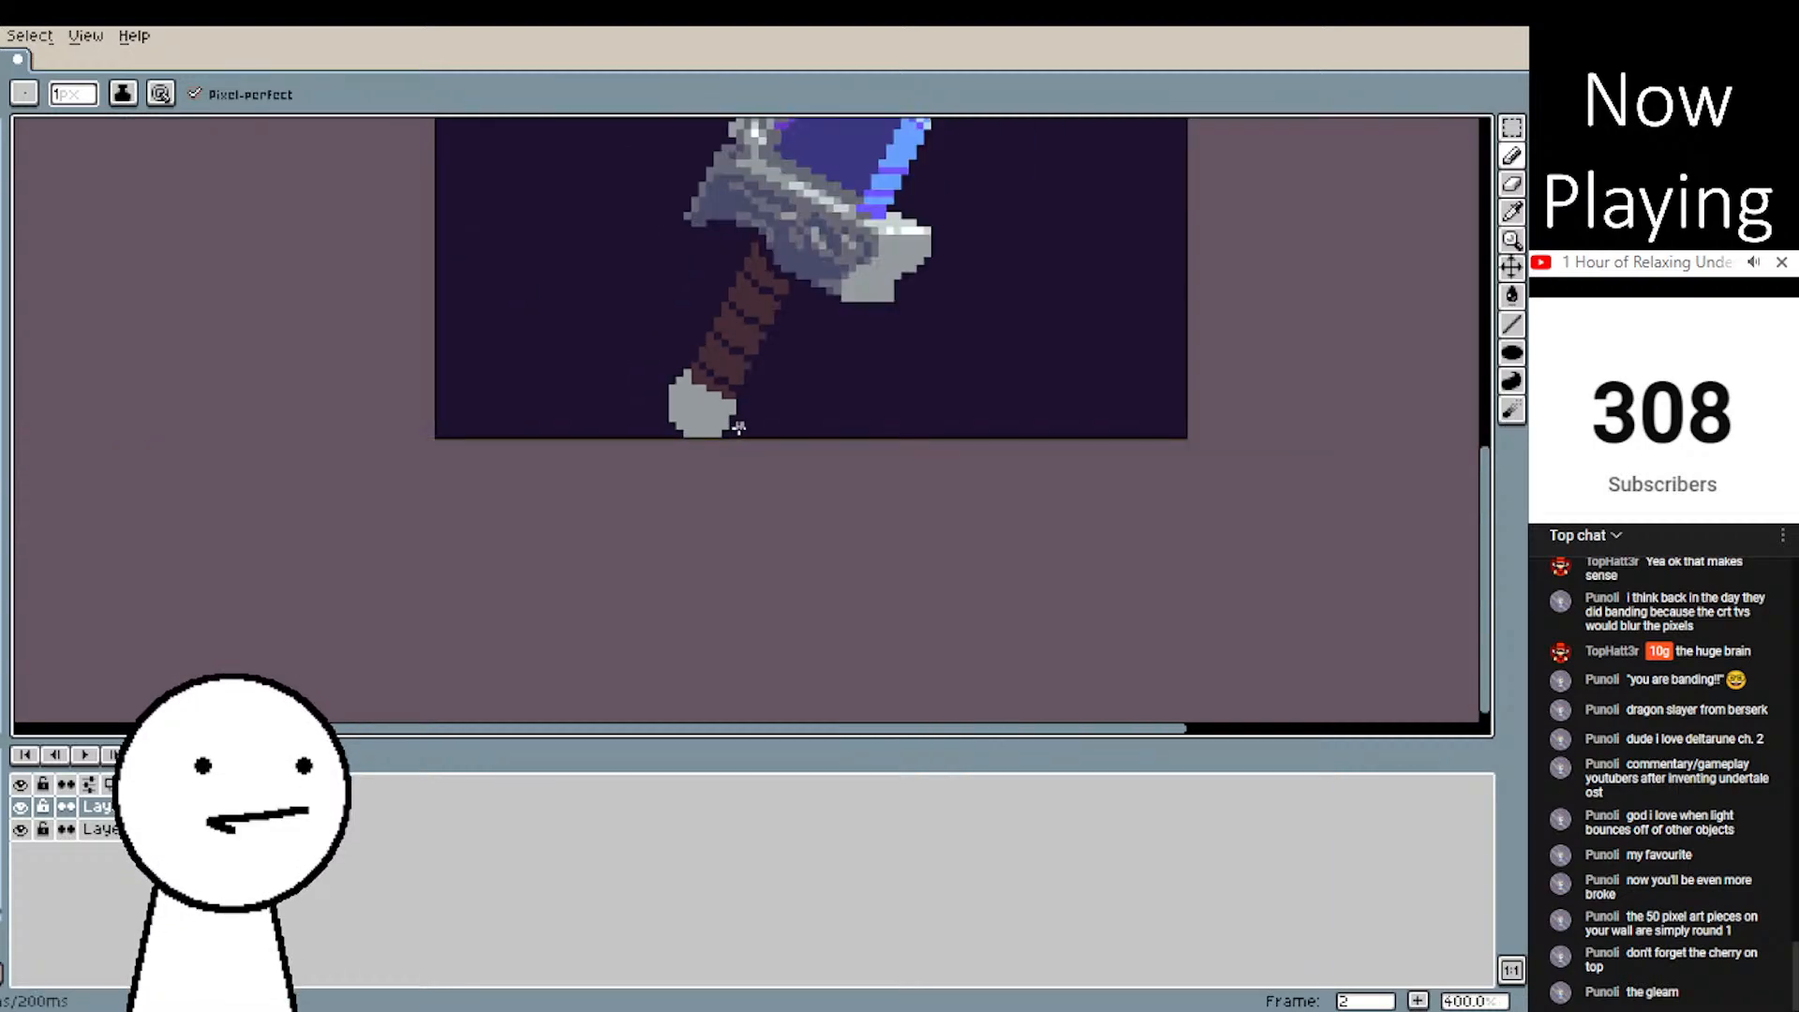
- Sample the guard's blue-grey shadow colour and shade the pommel's left side with it using the Line tool
scroll(737, 429, down, 3)
scroll(800, 368, up, 6)
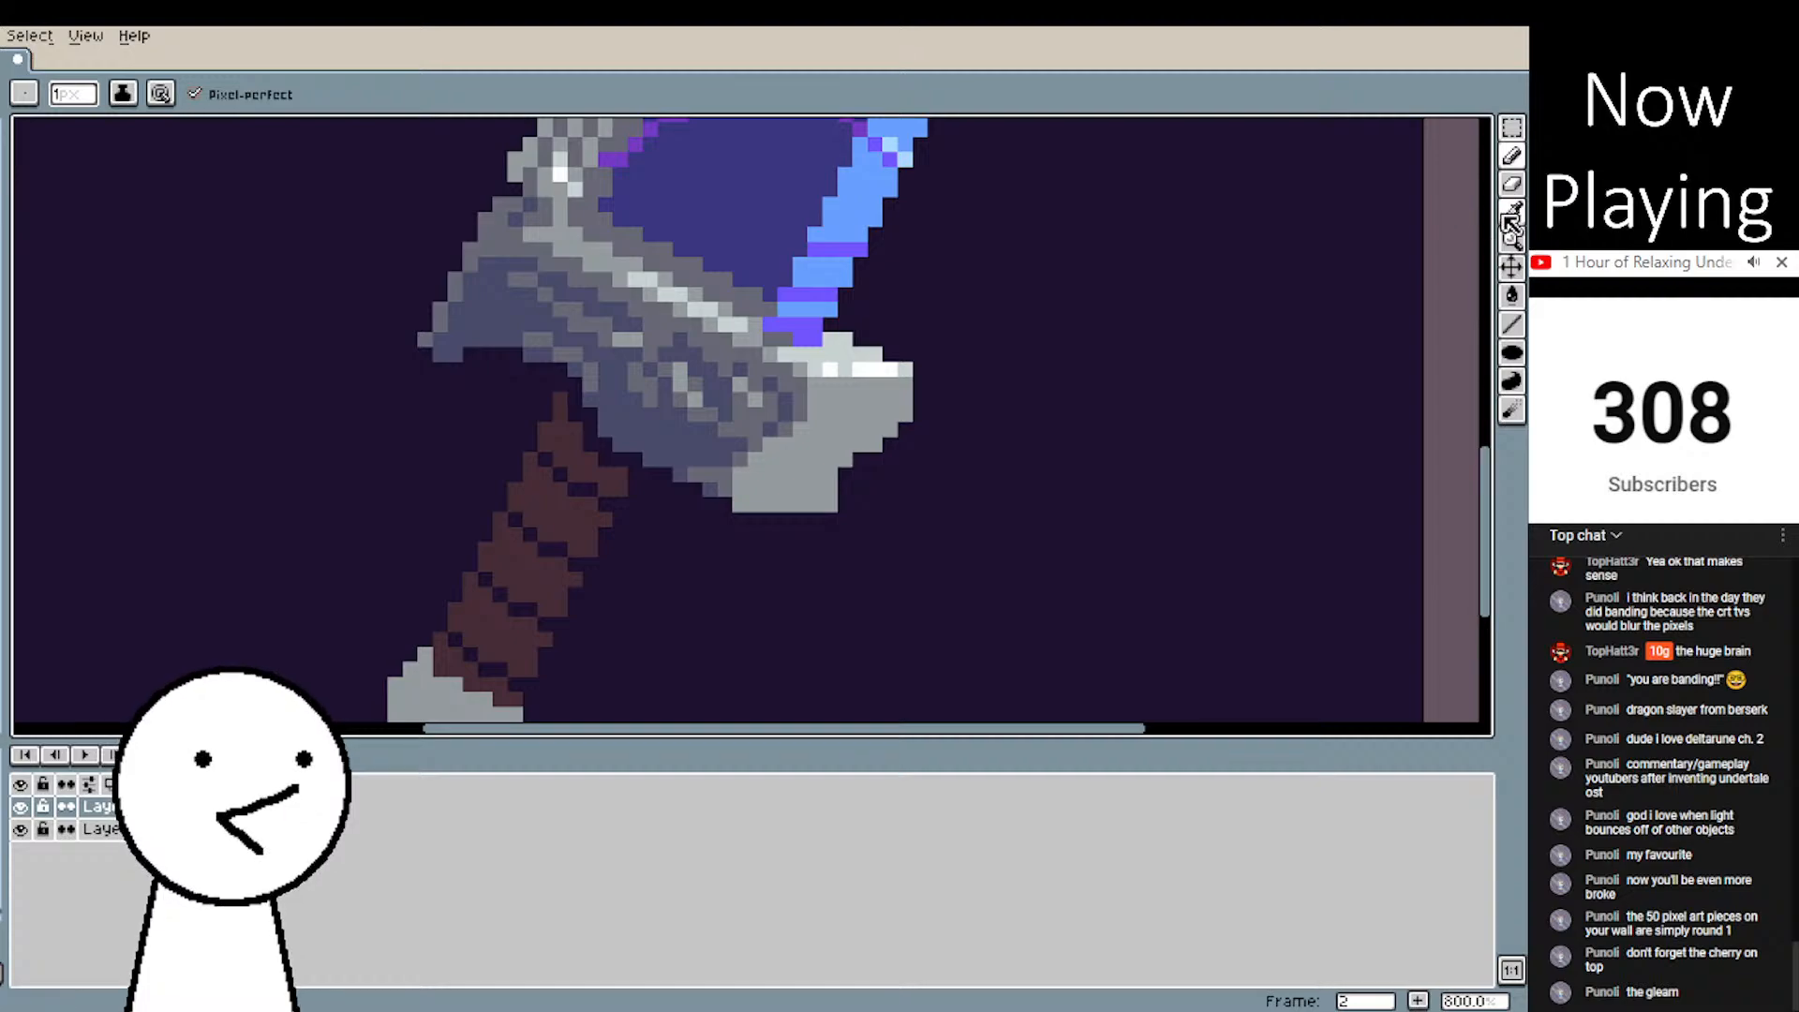
click(1512, 211)
drag(489, 698, 683, 468)
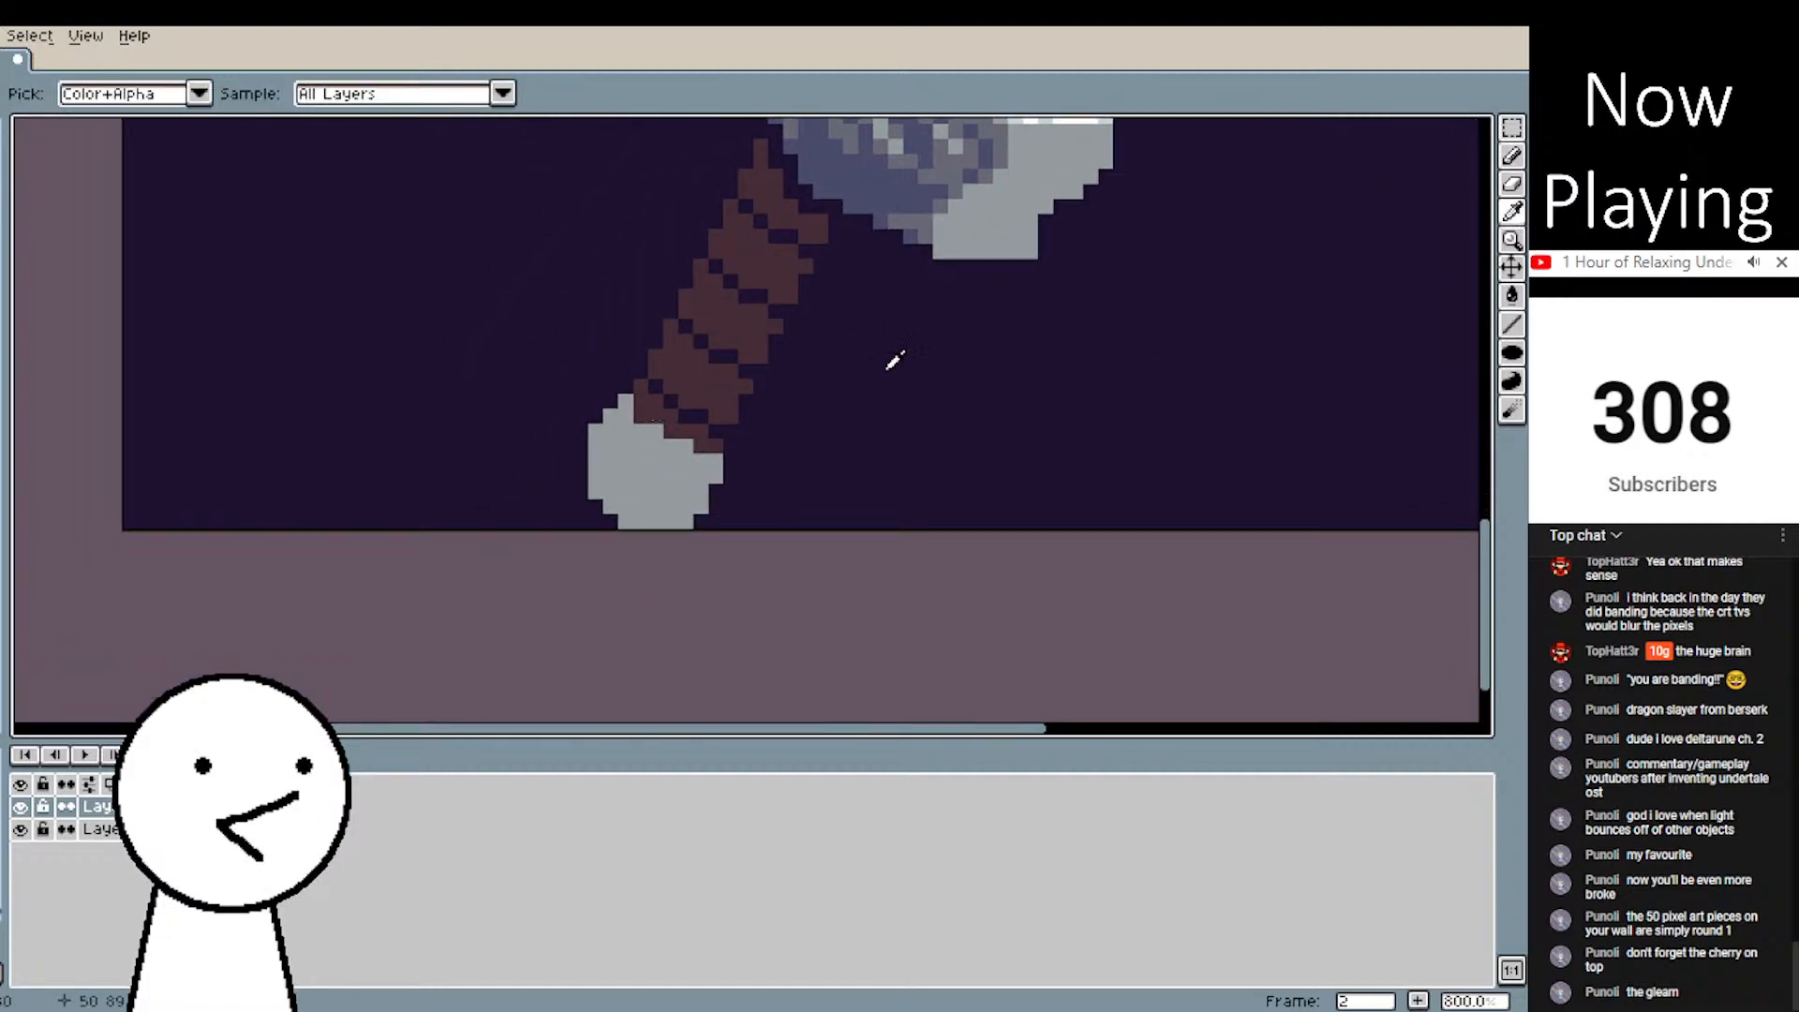
drag(837, 416, 619, 516)
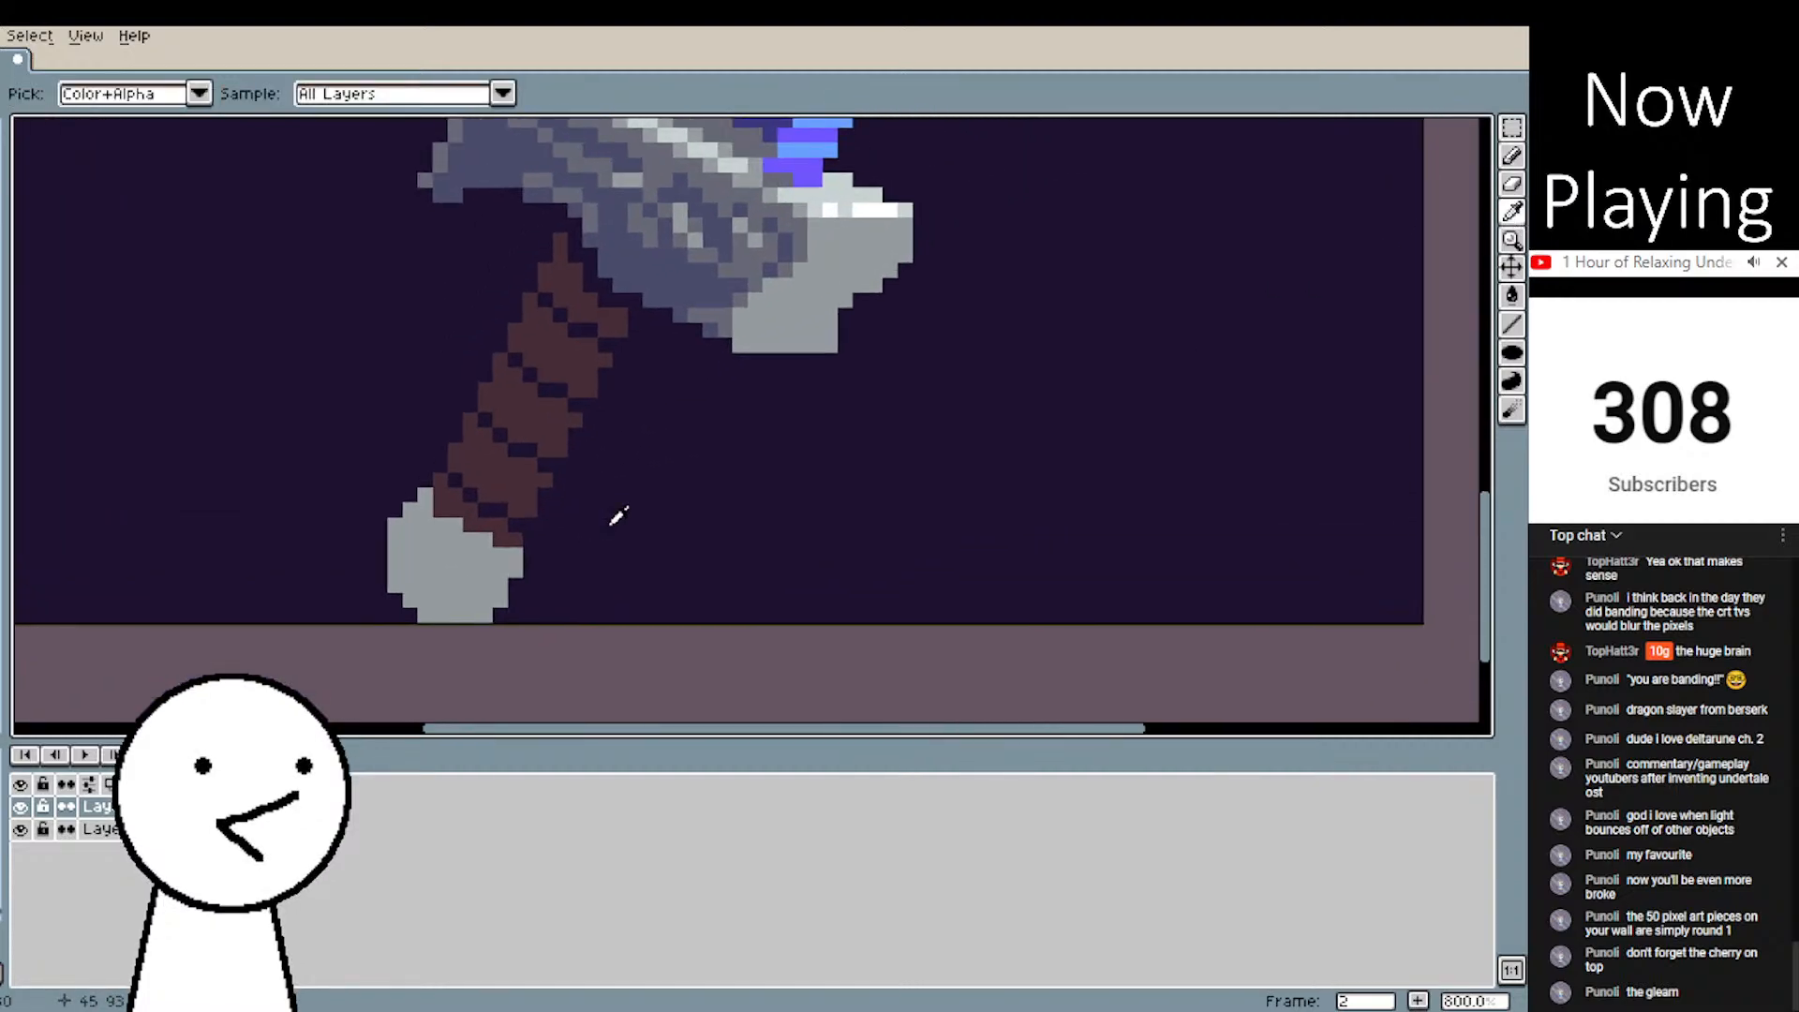
click(1512, 323)
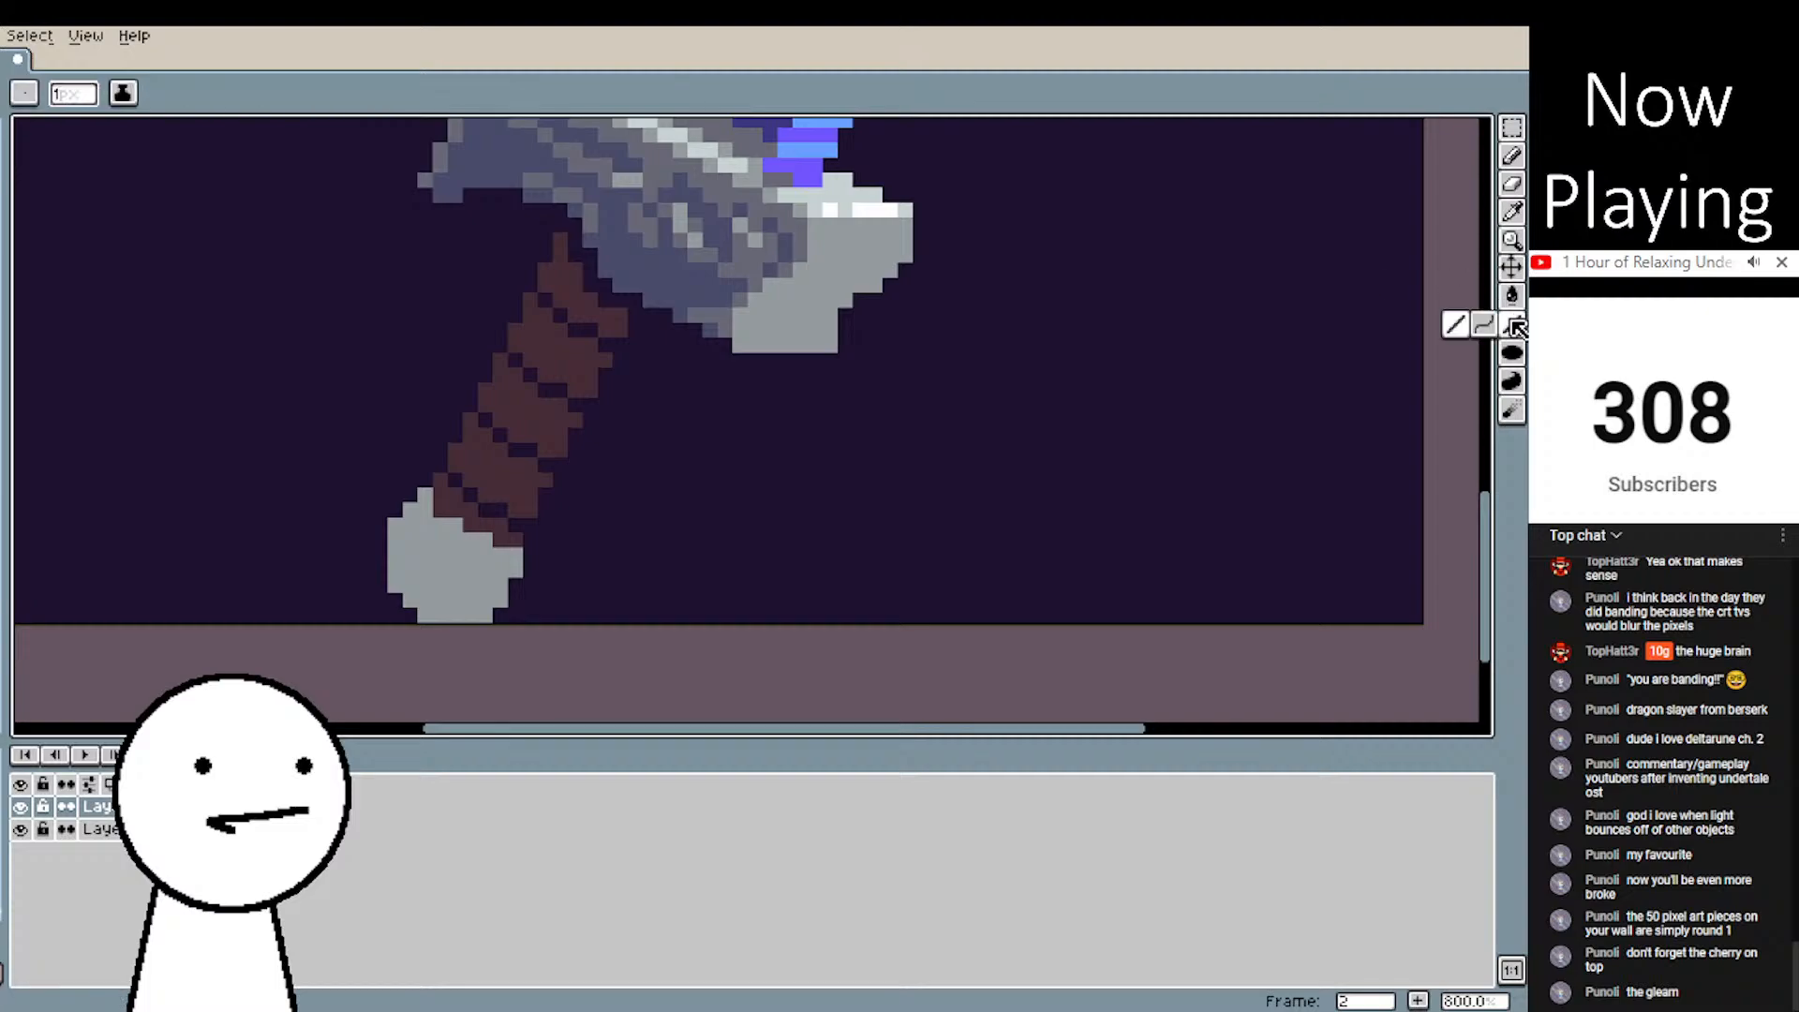
mouse_move(426, 521)
mouse_down()
mouse_move(415, 570)
mouse_move(436, 604)
mouse_up()
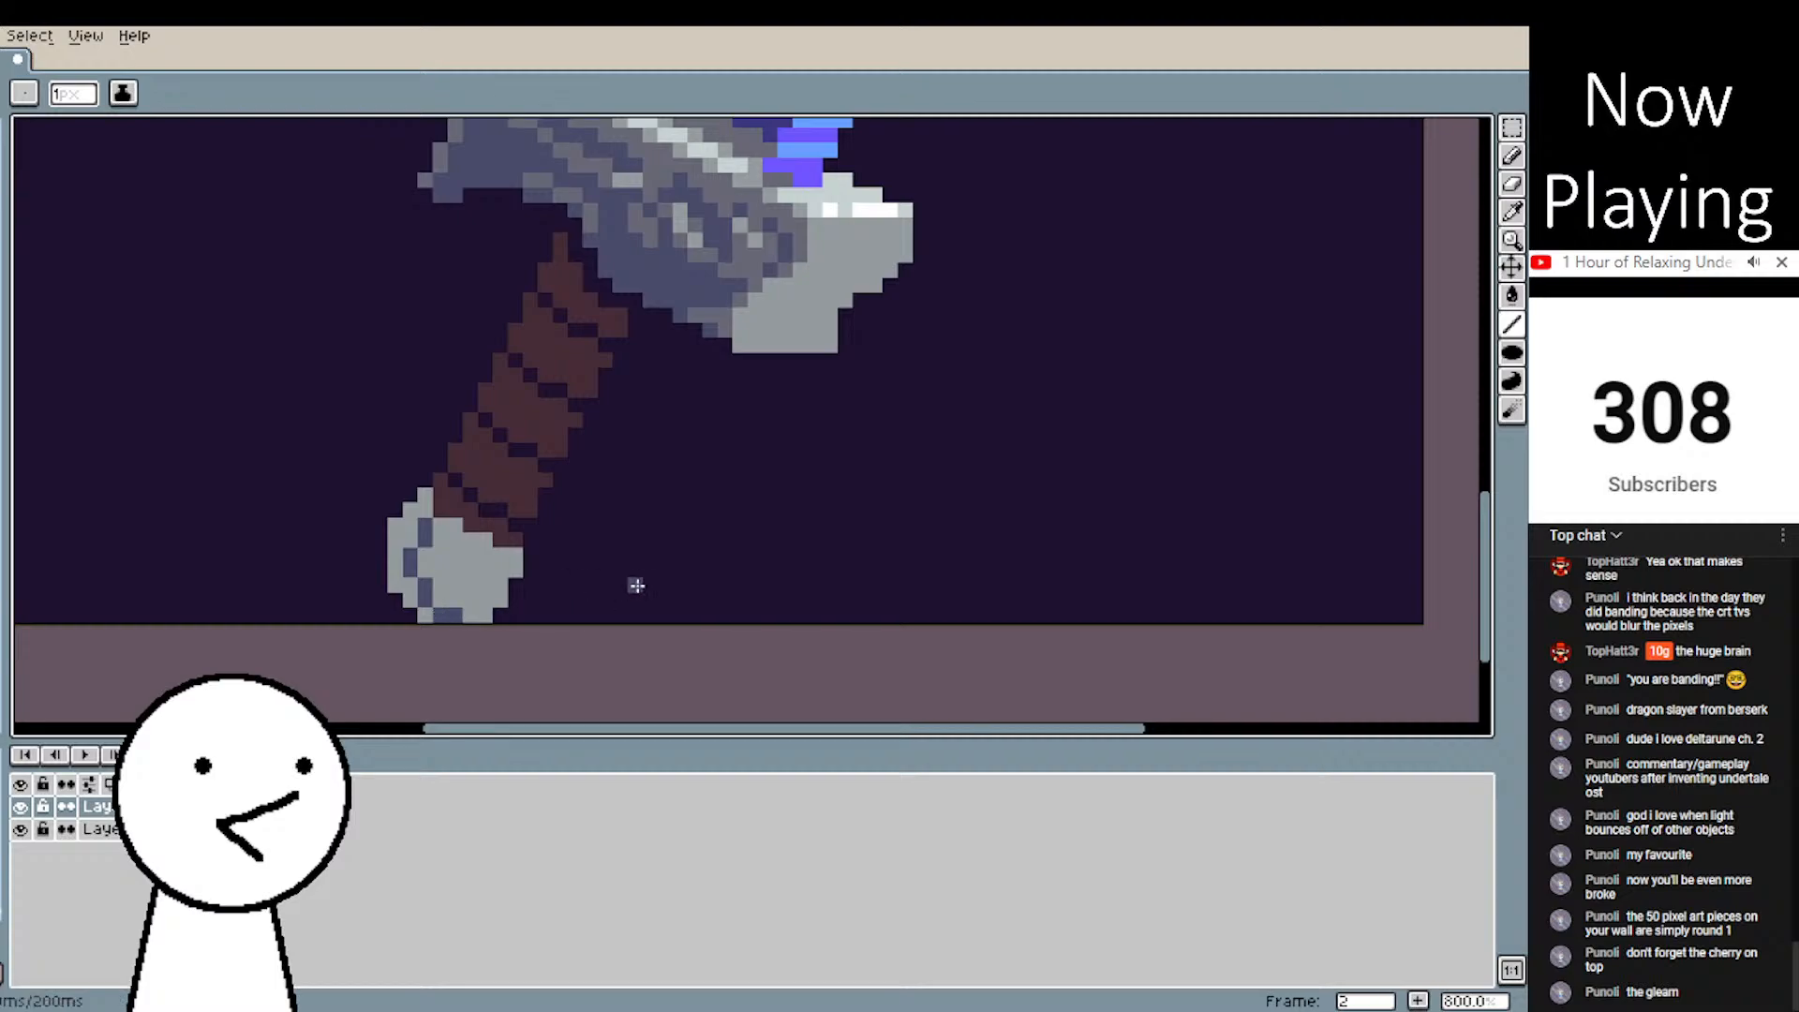
scroll(602, 443, down, 2)
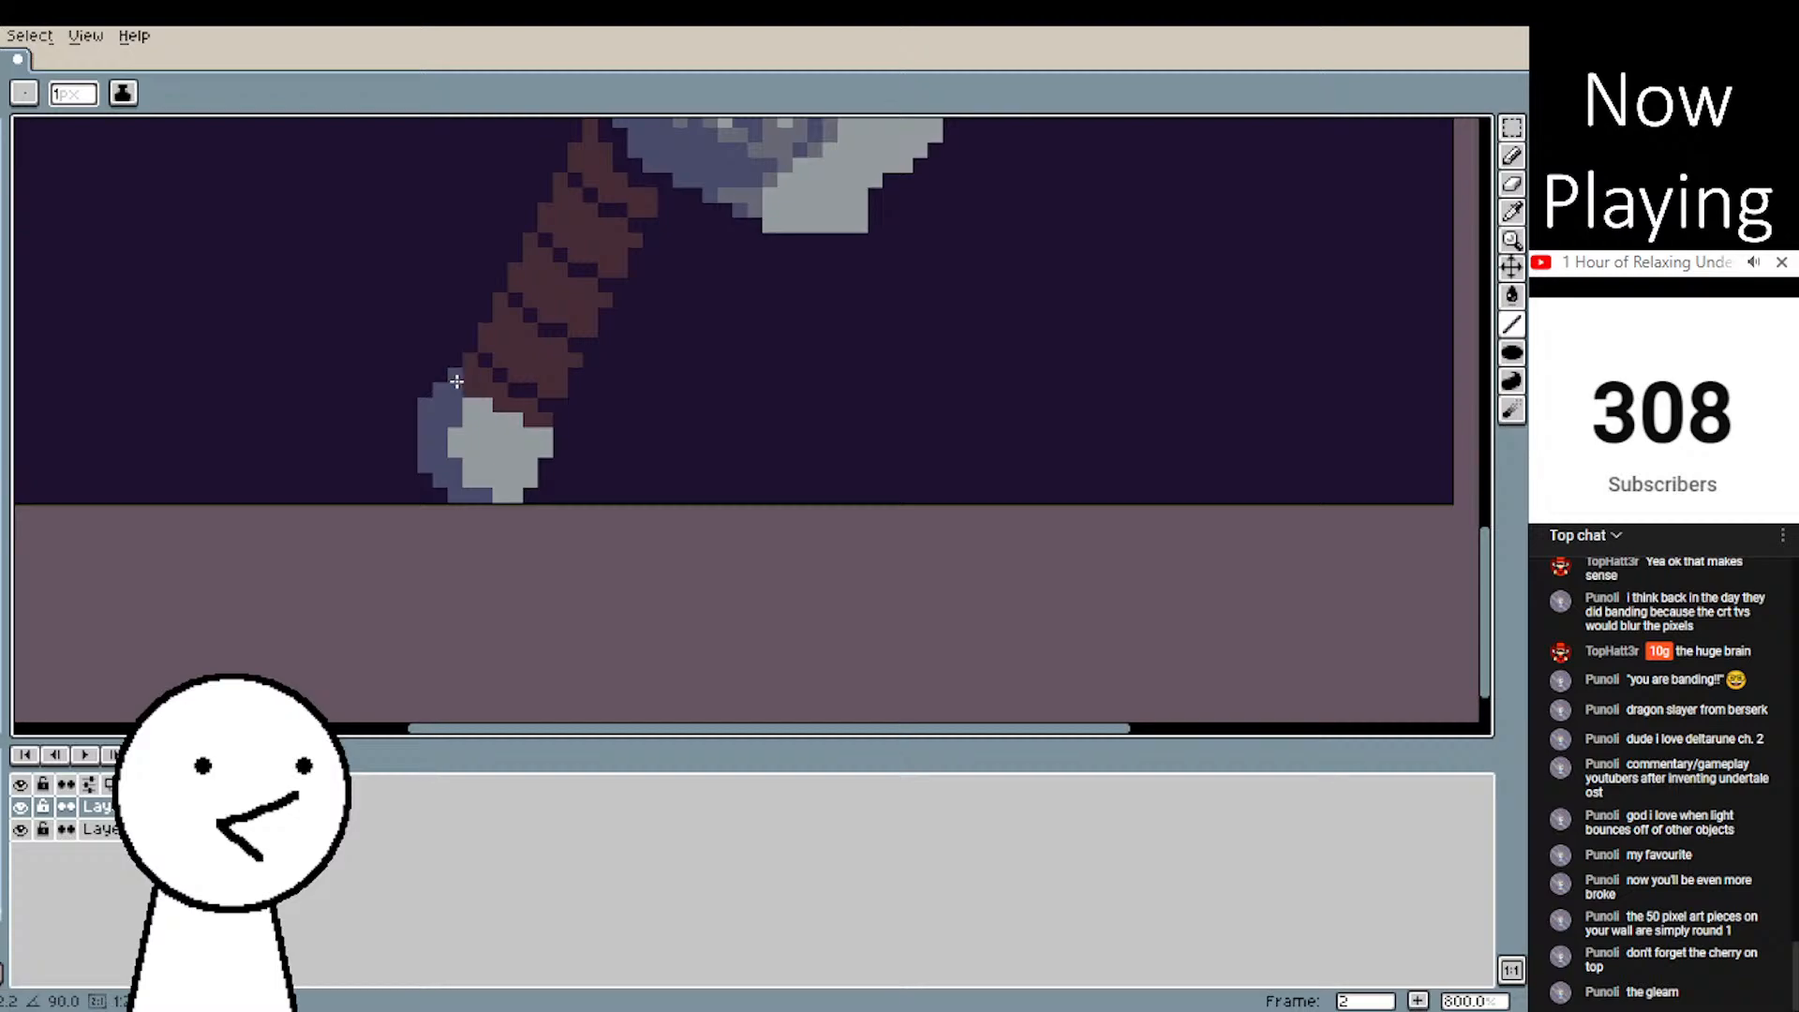
scroll(457, 381, down, 3)
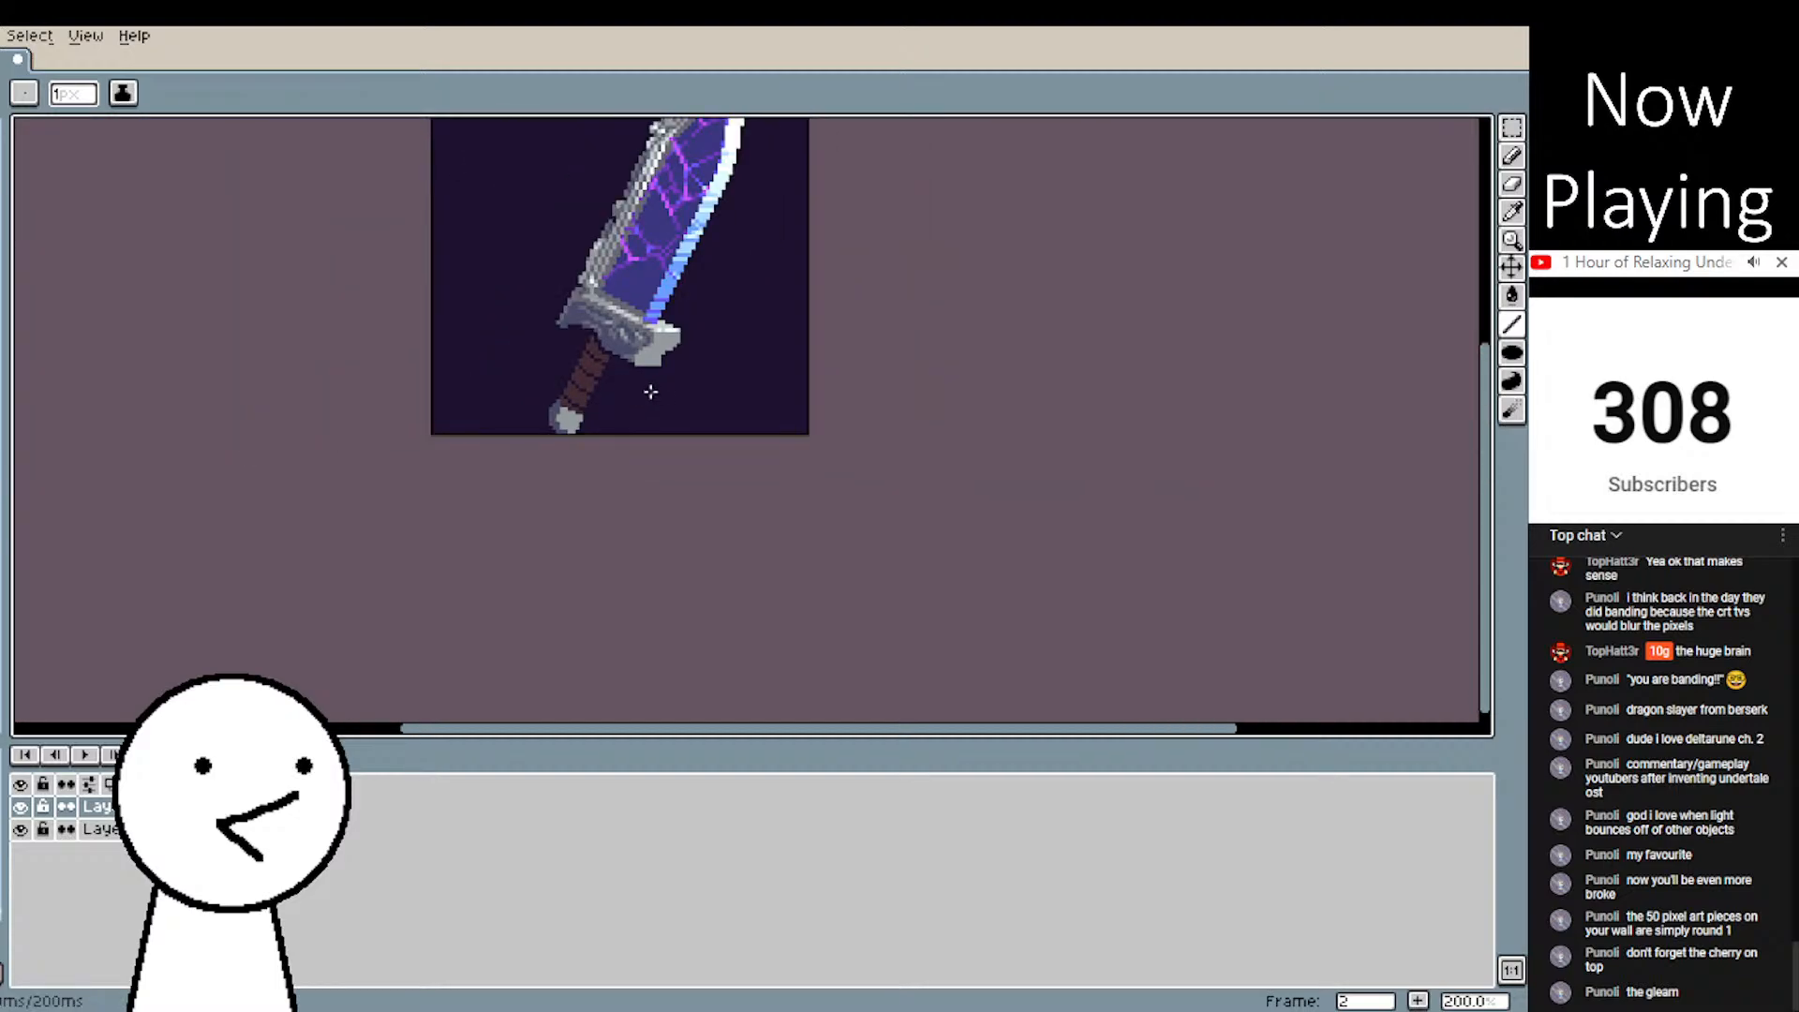
scroll(651, 392, down, 1)
- Sample the guard's mid grey and draw a stepped boundary with the Pencil tool between the pommel's middle and its light right edge
scroll(641, 377, up, 5)
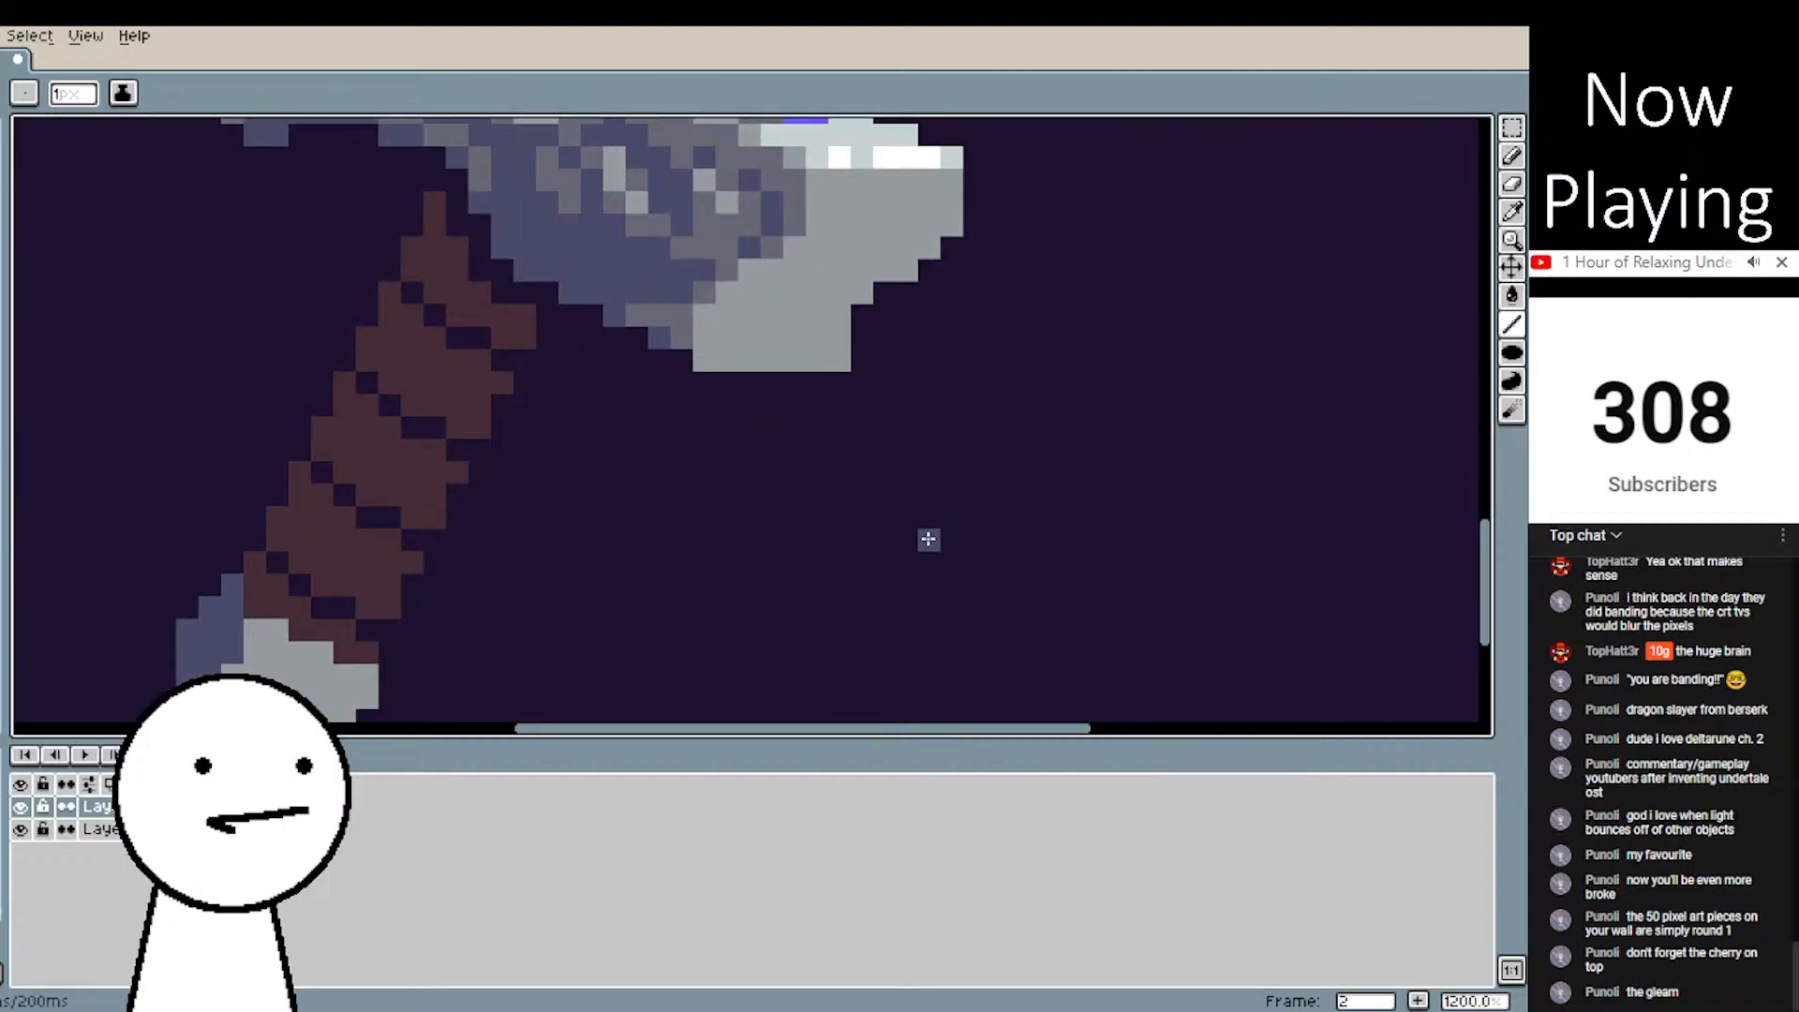
scroll(1024, 574, down, 1)
key(i)
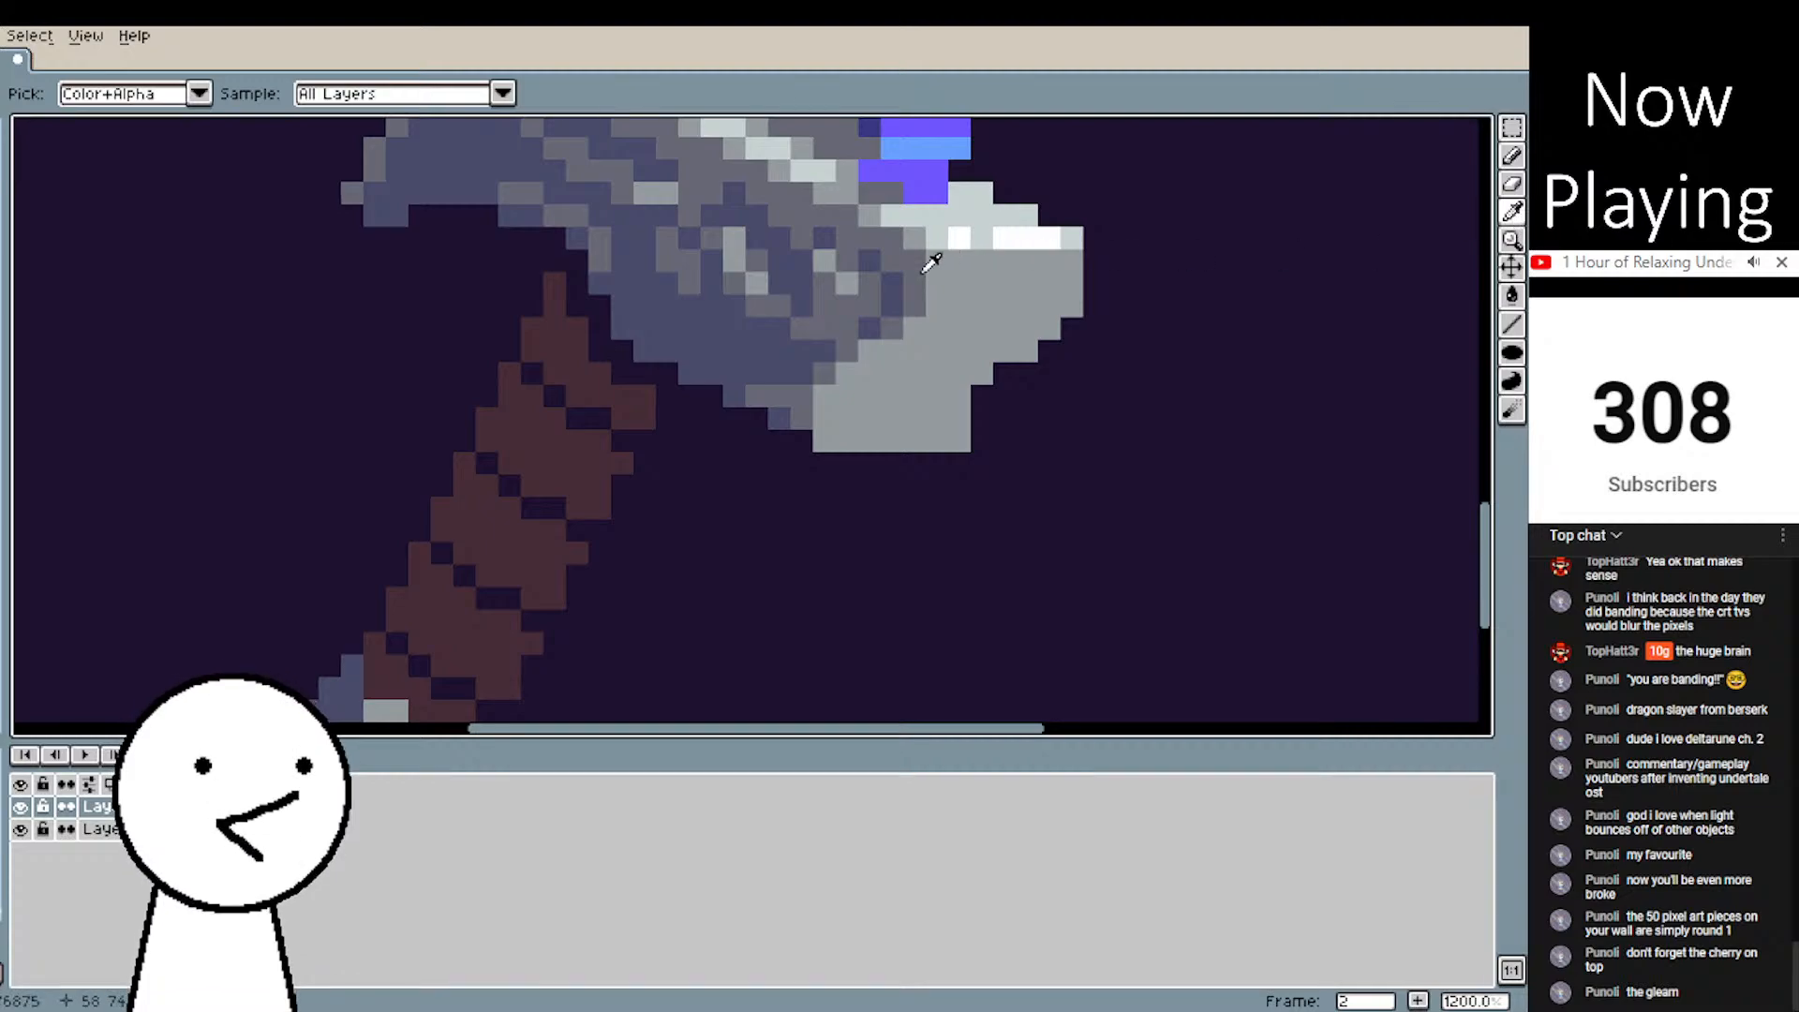
click(1512, 157)
scroll(750, 401, up, 1)
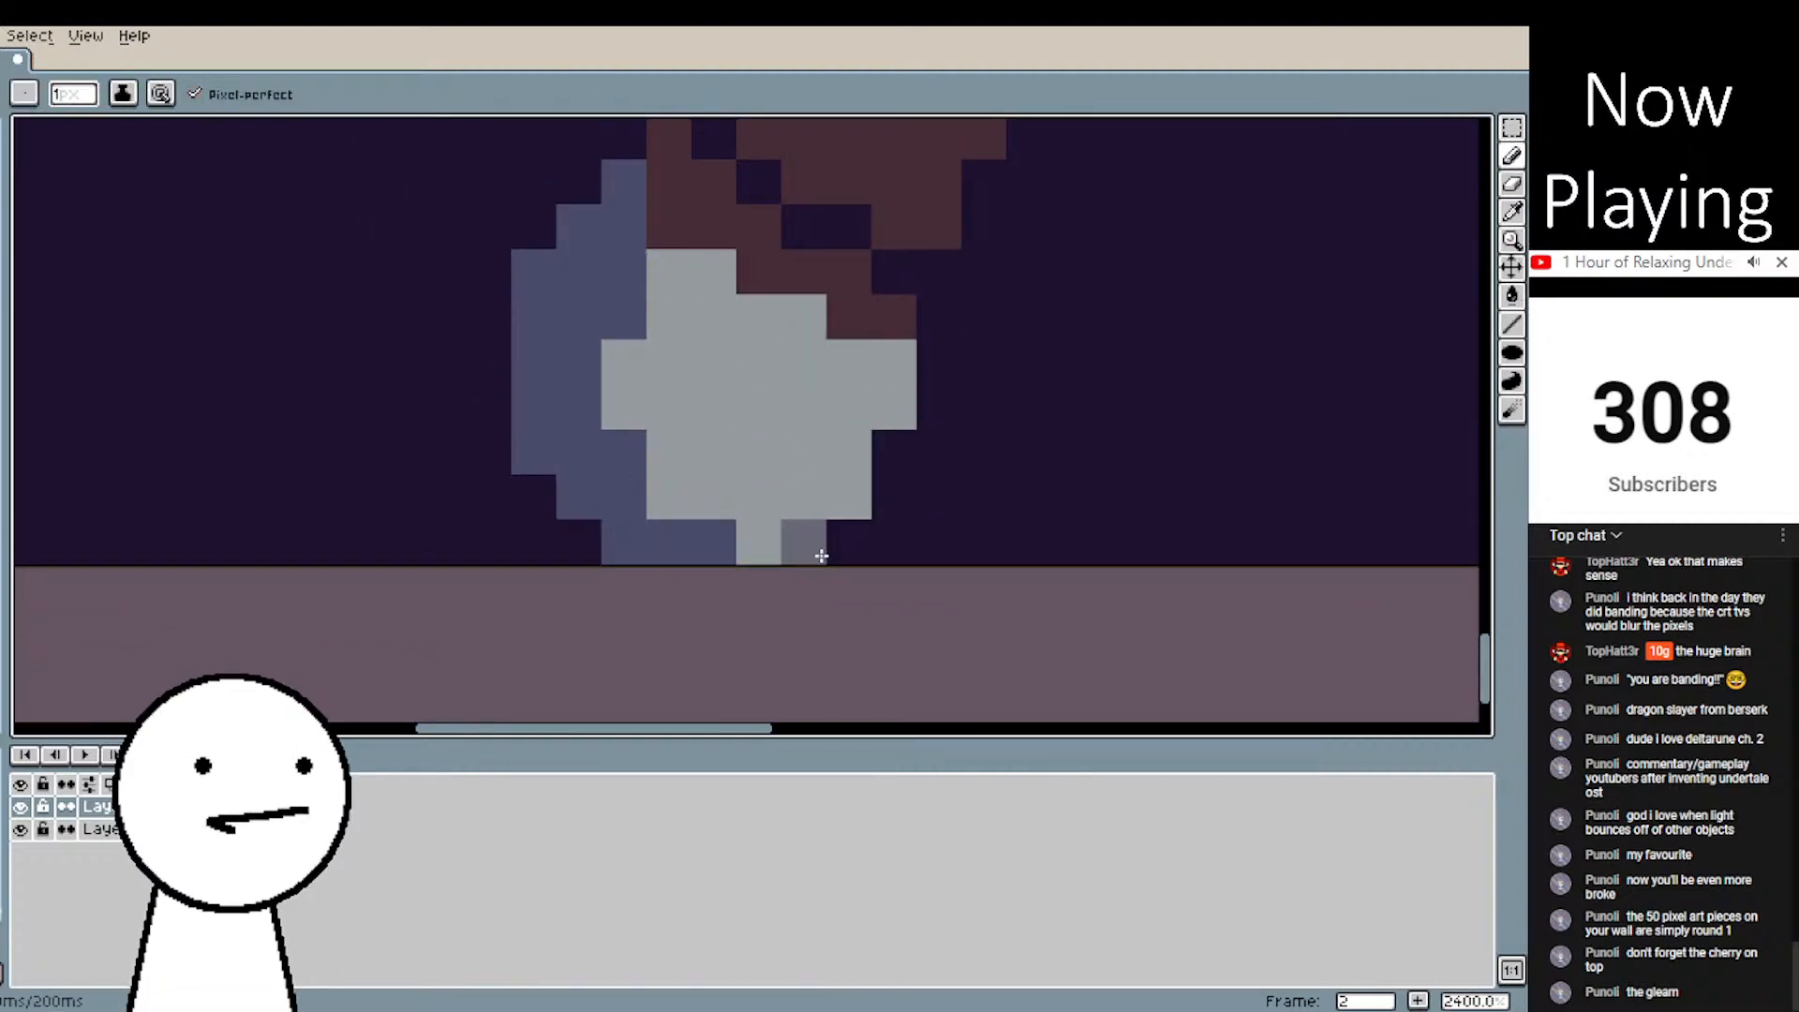
mouse_move(724, 486)
mouse_down()
mouse_move(819, 448)
mouse_move(769, 456)
mouse_move(812, 421)
mouse_move(813, 329)
mouse_up()
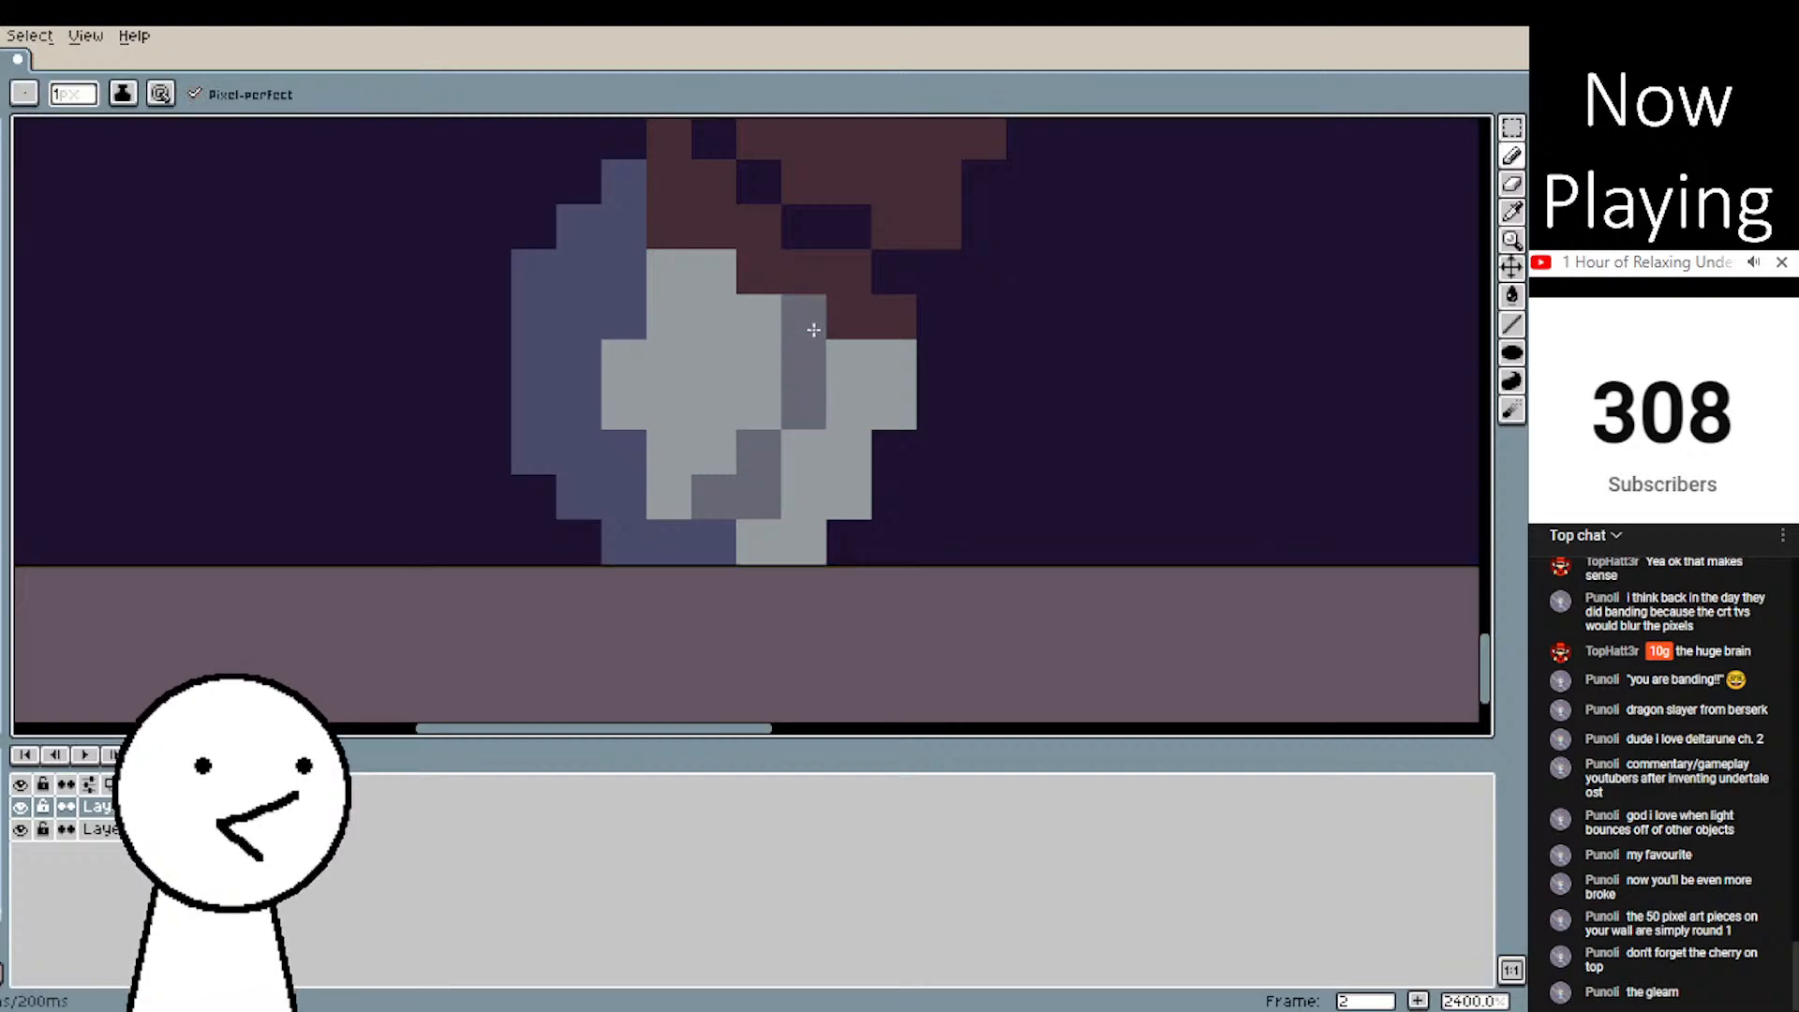
- Fill the pommel's middle area with the mid grey, leaving only the light grey strip along its right edge
key(g)
click(719, 373)
scroll(984, 478, down, 8)
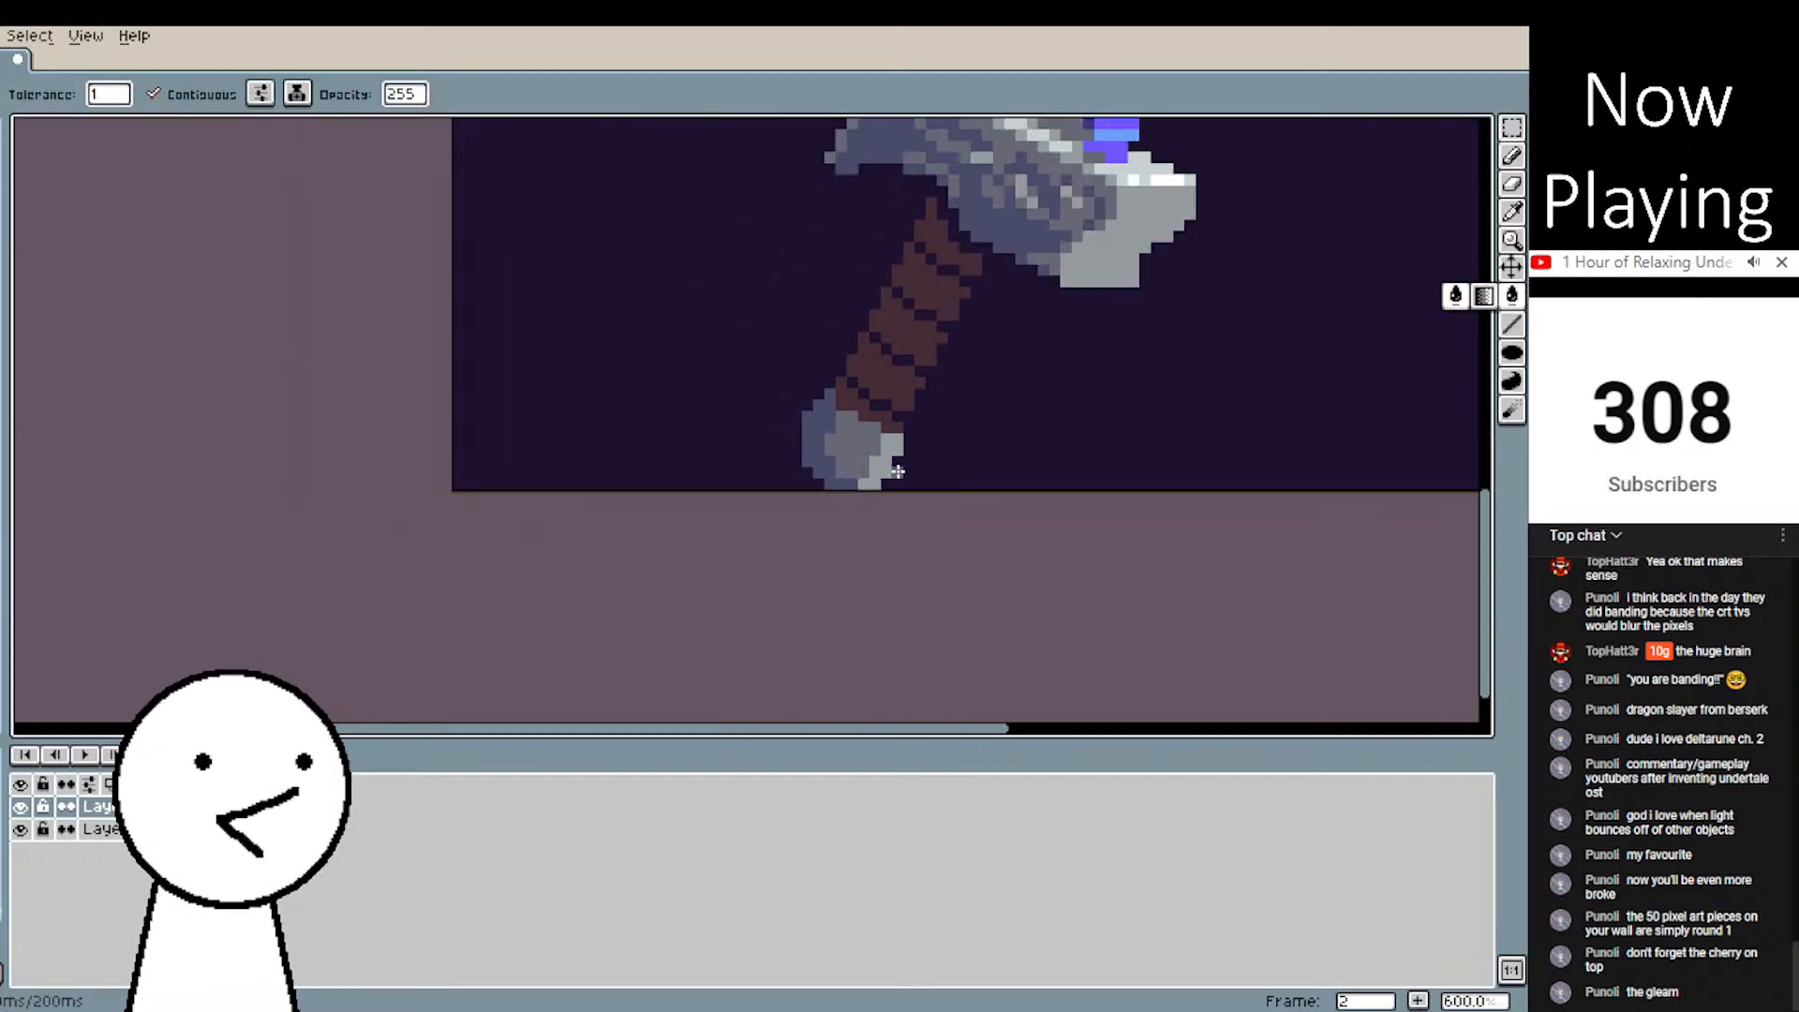
scroll(984, 478, down, 2)
scroll(1003, 497, up, 4)
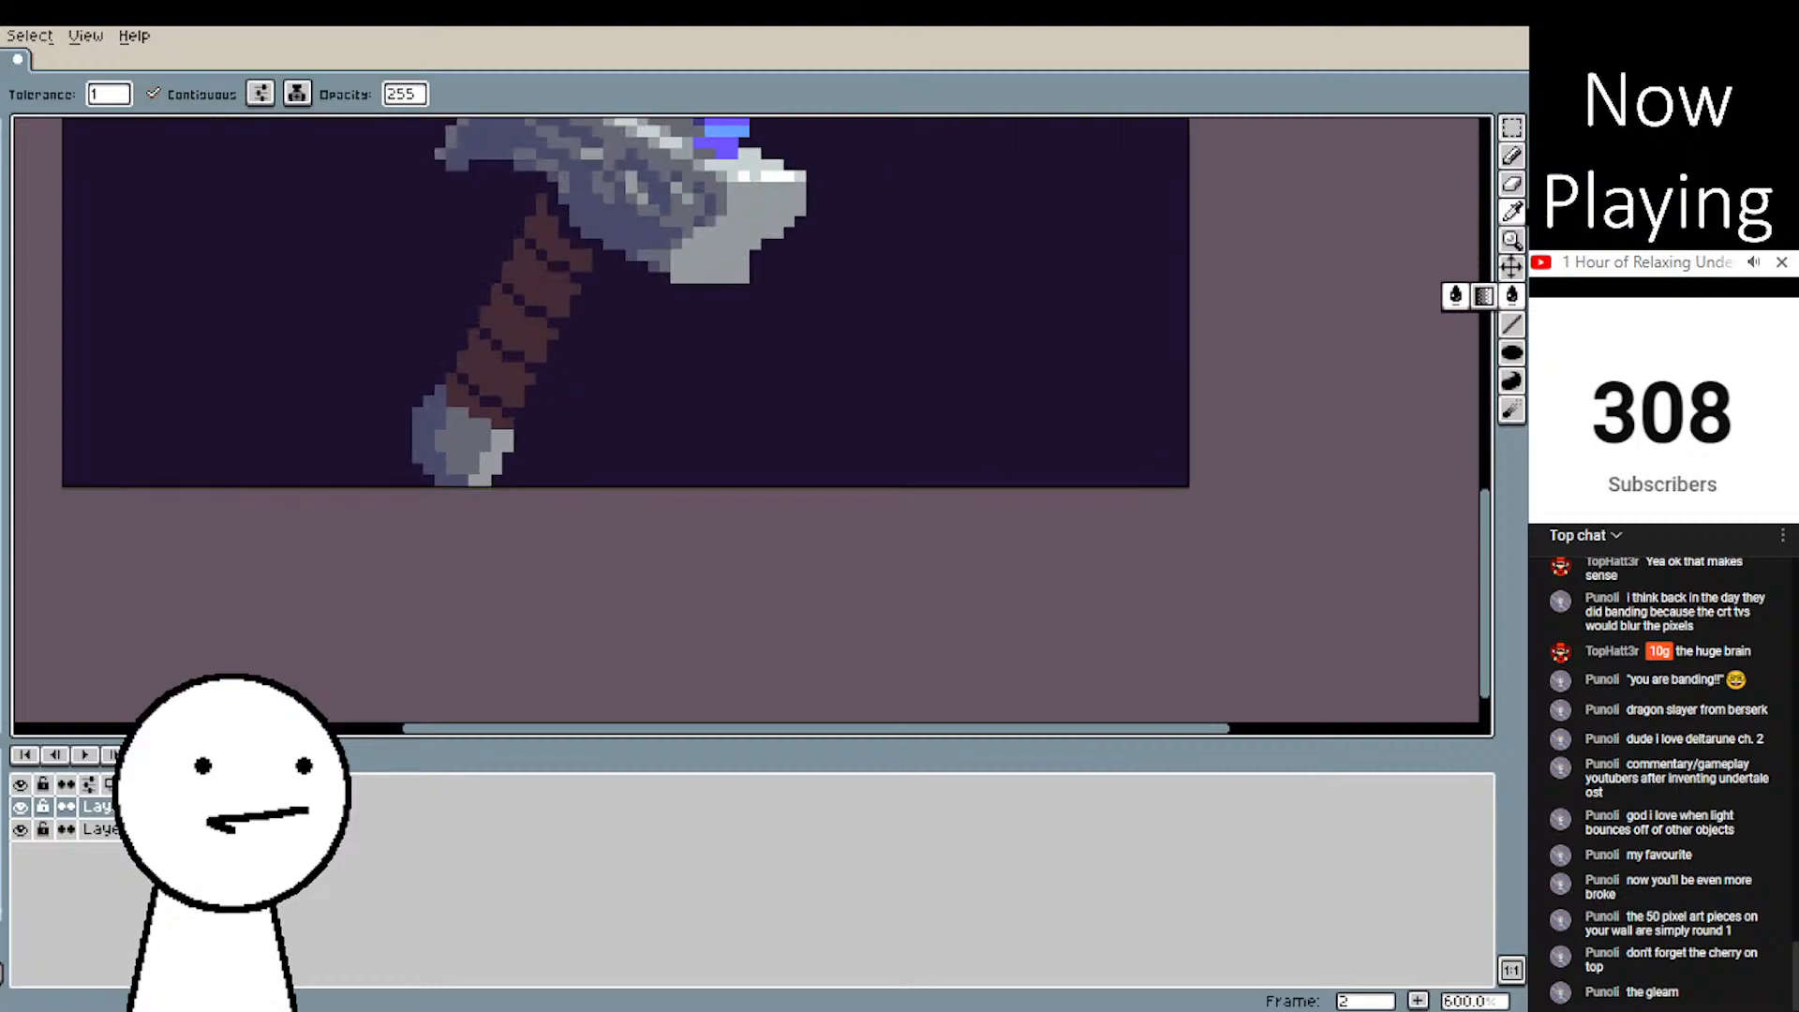
- Sample the pommel's mid grey and add single pixels along its blue-grey shadow edge with the Line tool to break up the transition
click(1513, 212)
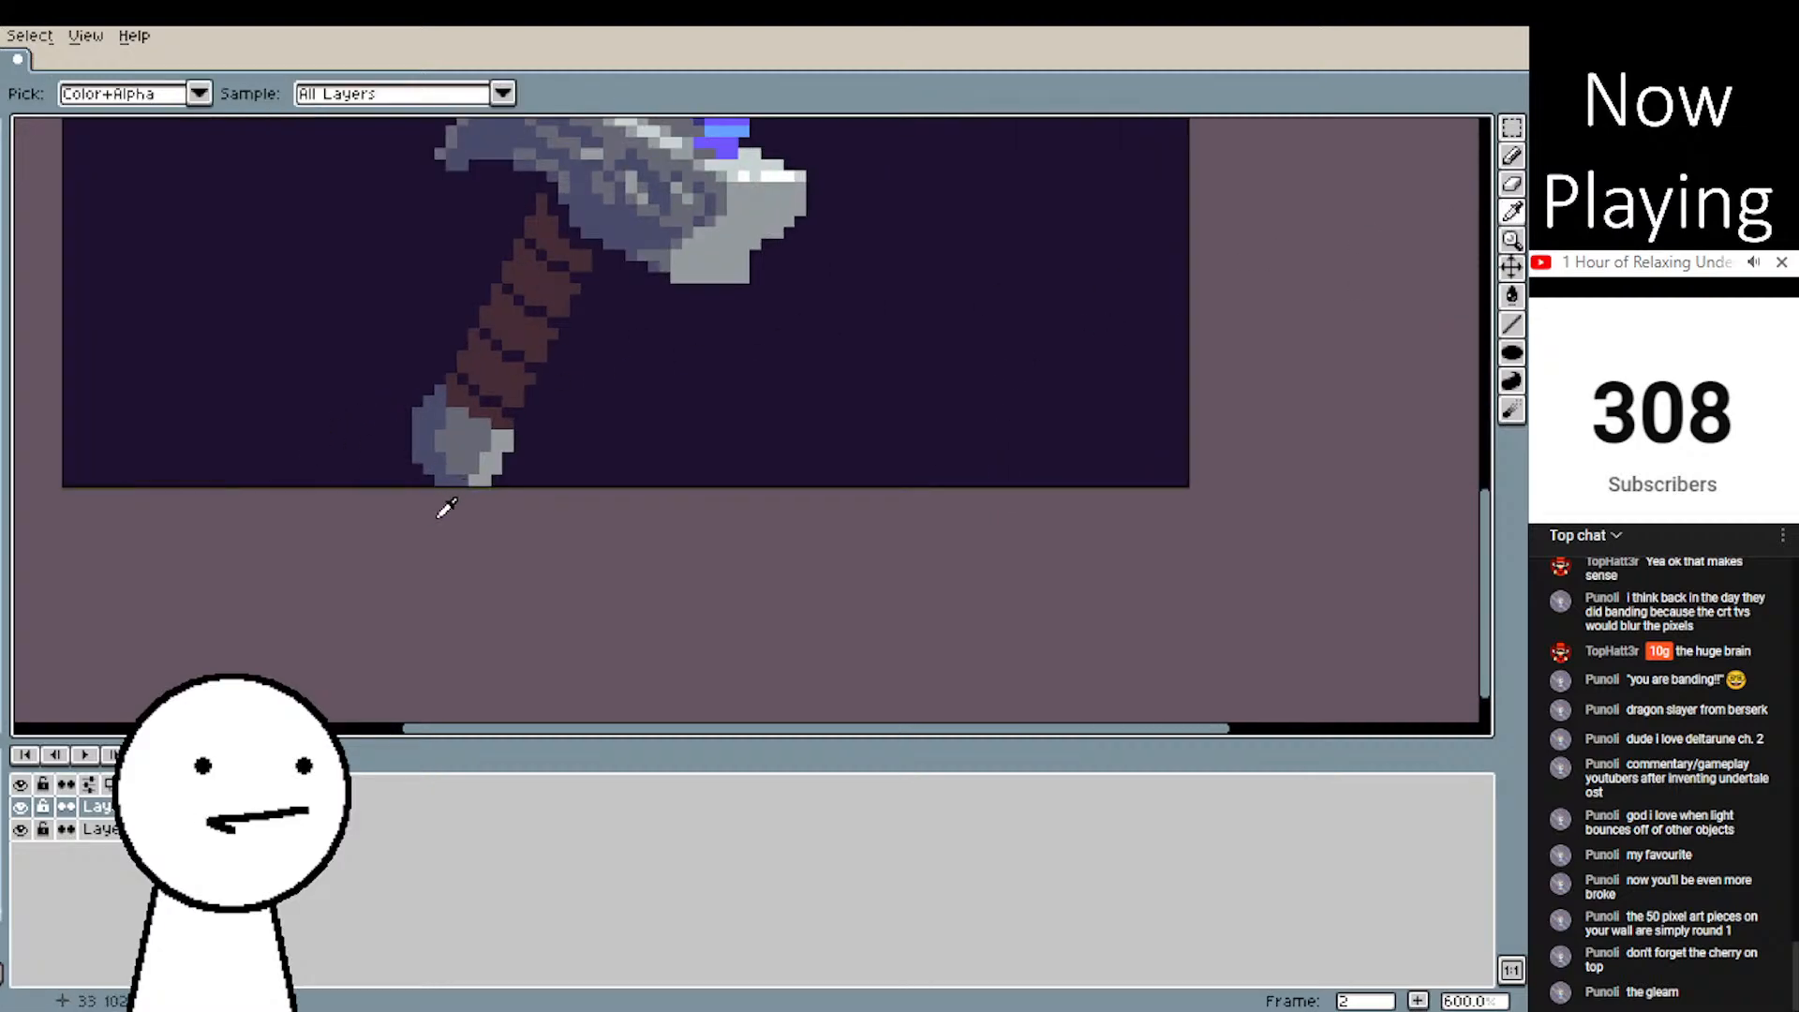
scroll(486, 442, up, 4)
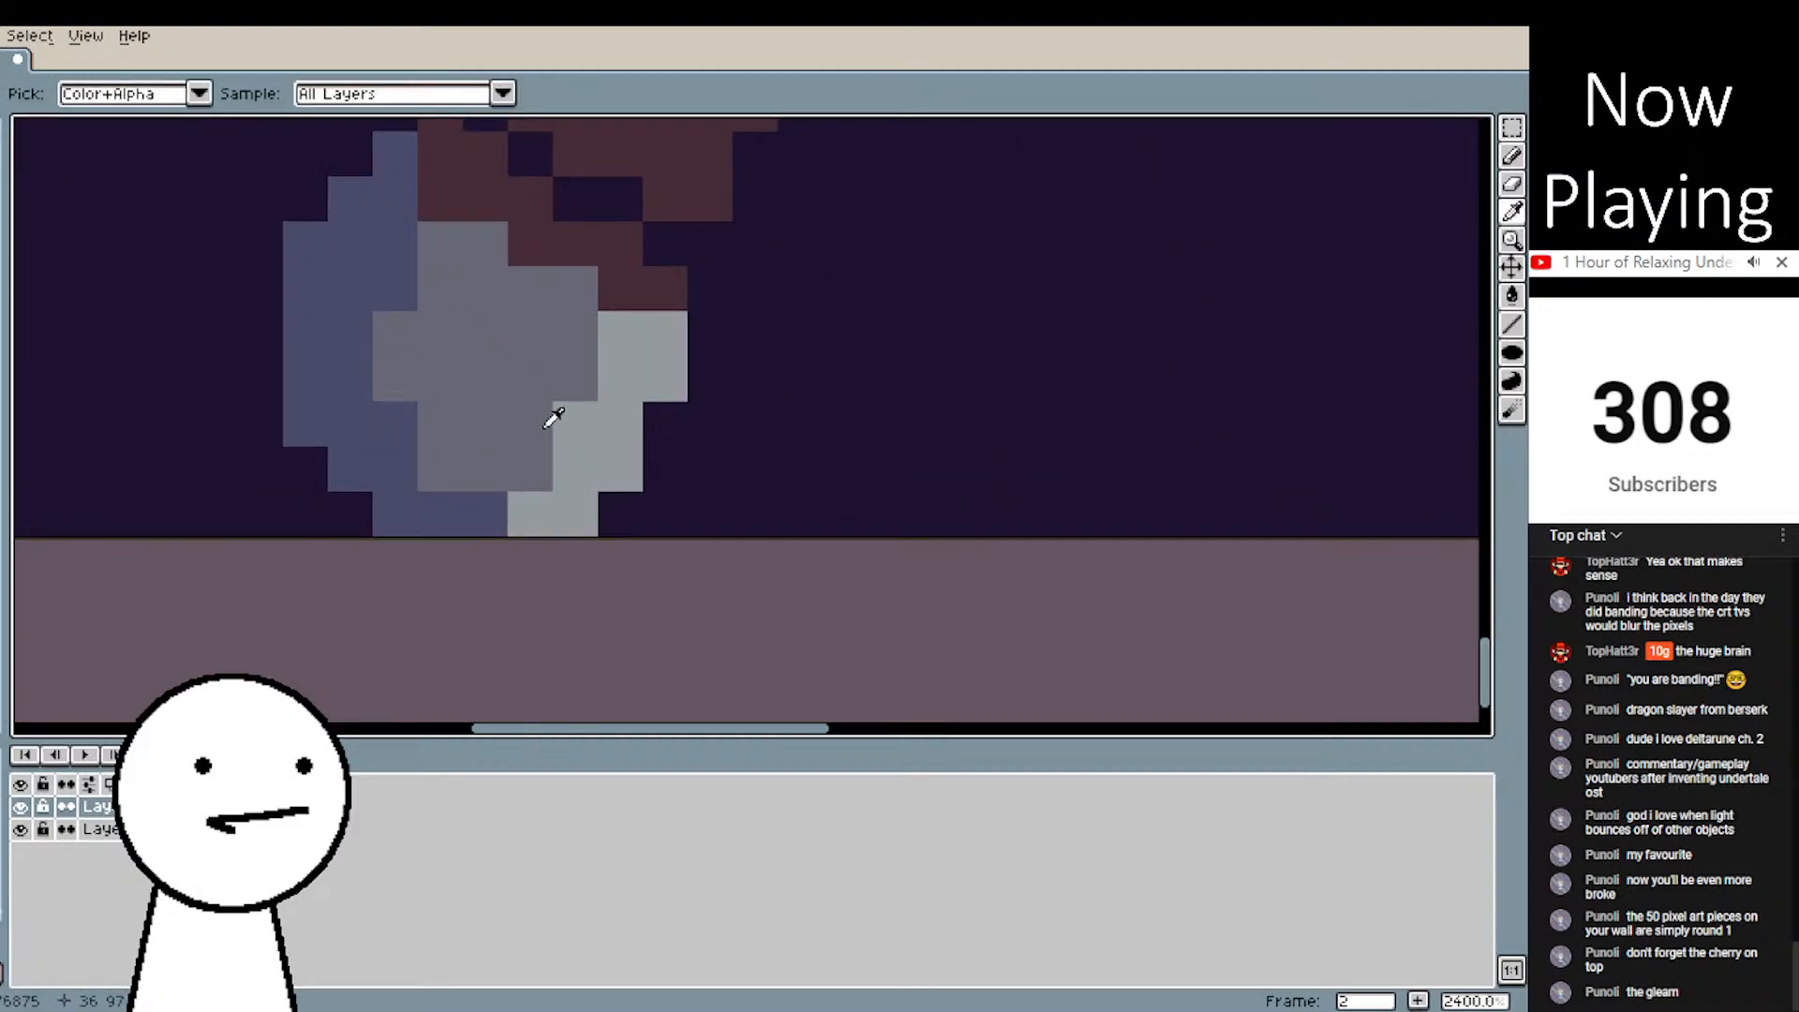
click(489, 418)
click(1512, 324)
click(482, 514)
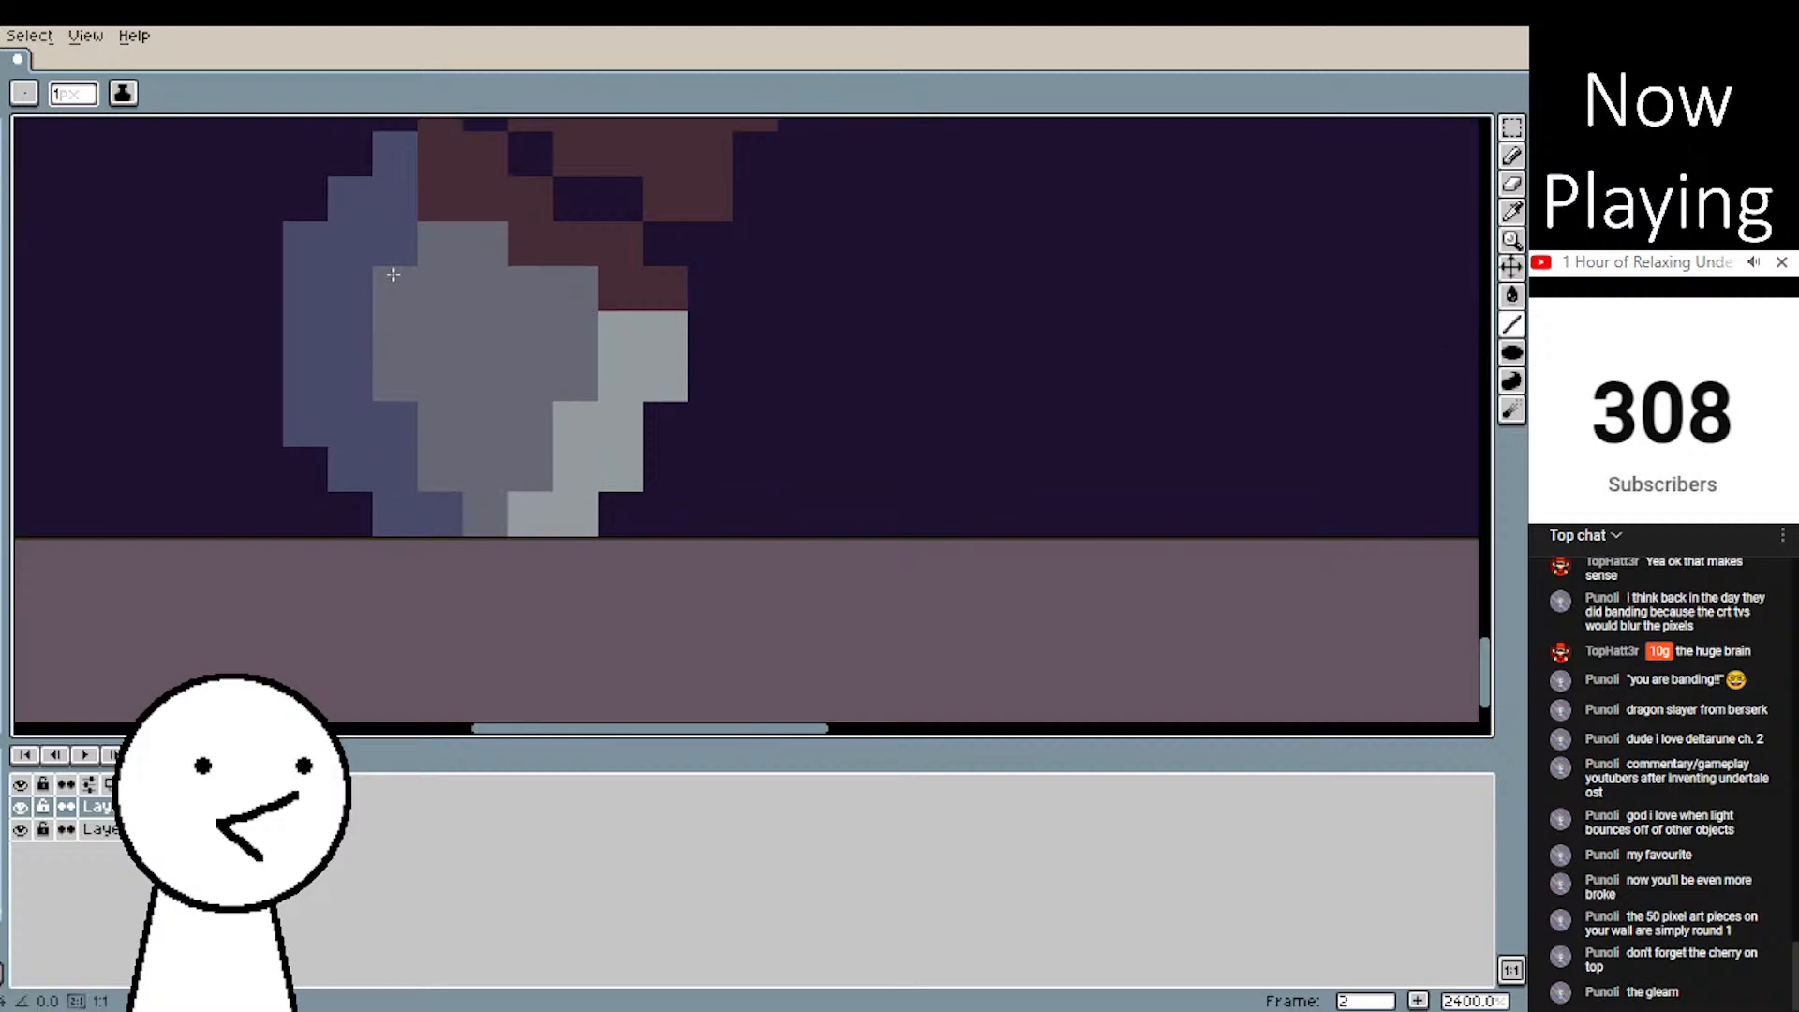
click(353, 380)
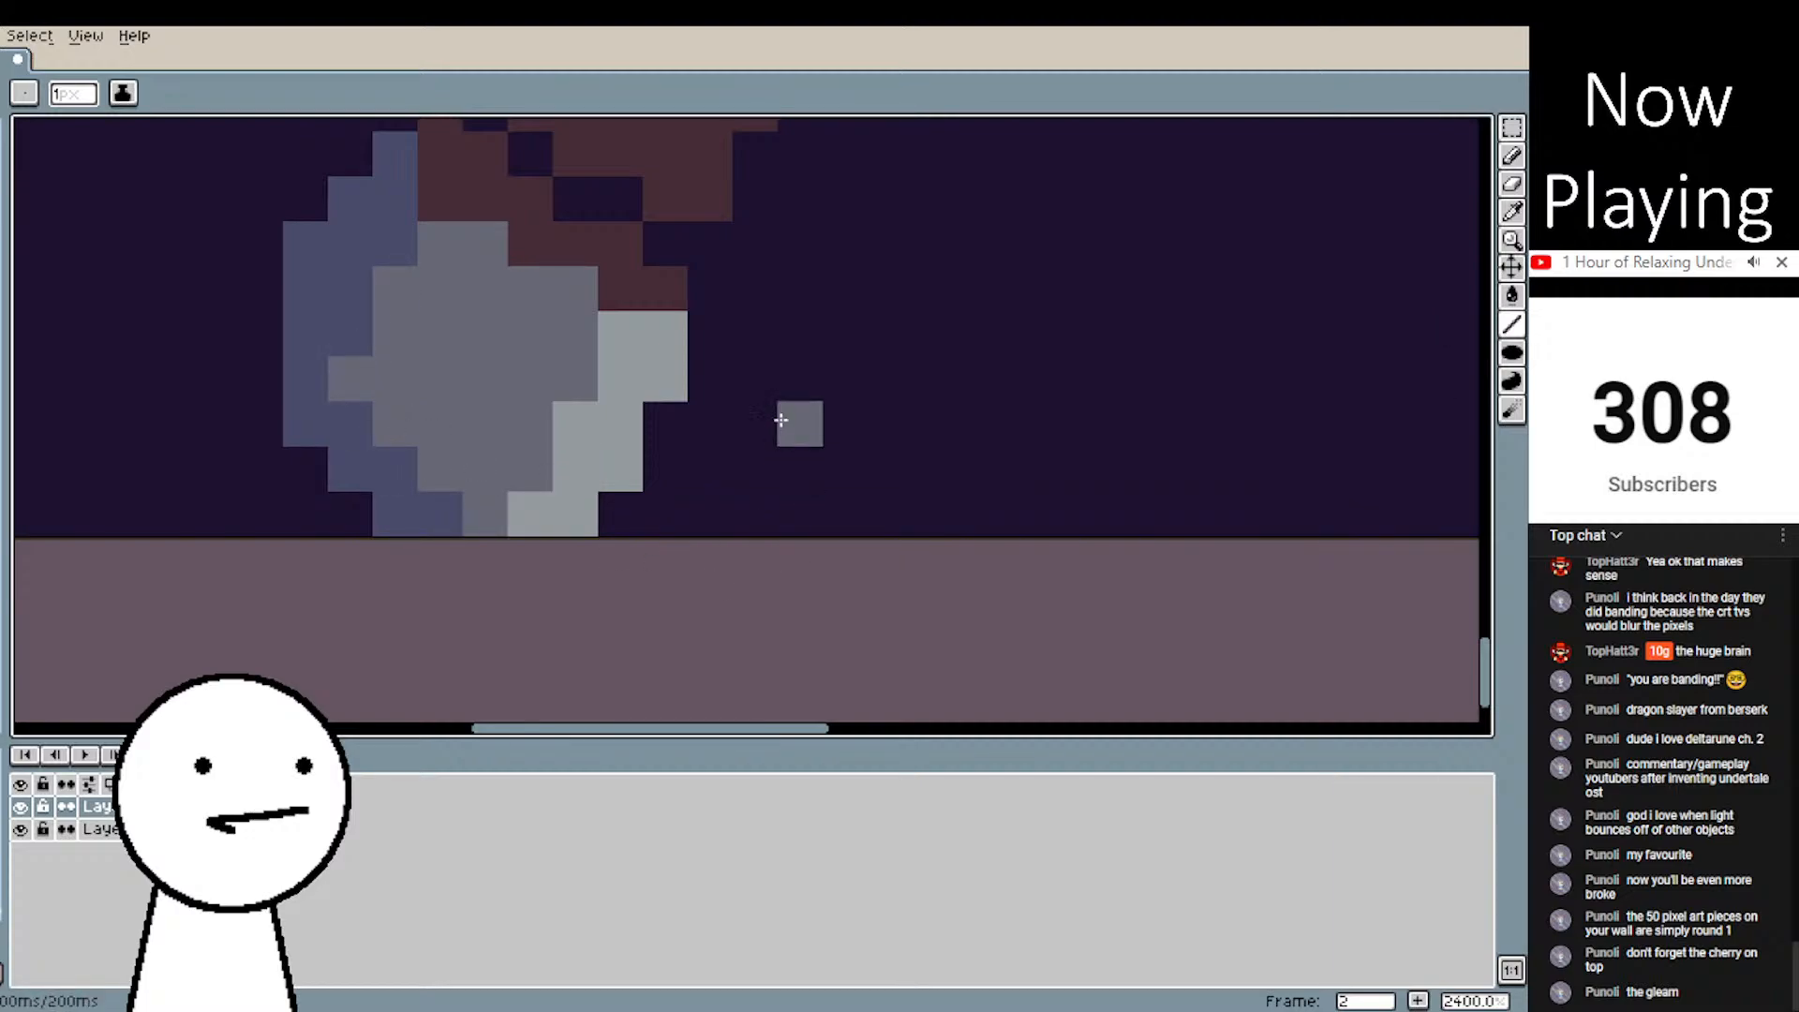
scroll(802, 430, down, 6)
scroll(849, 371, up, 2)
scroll(741, 436, up, 2)
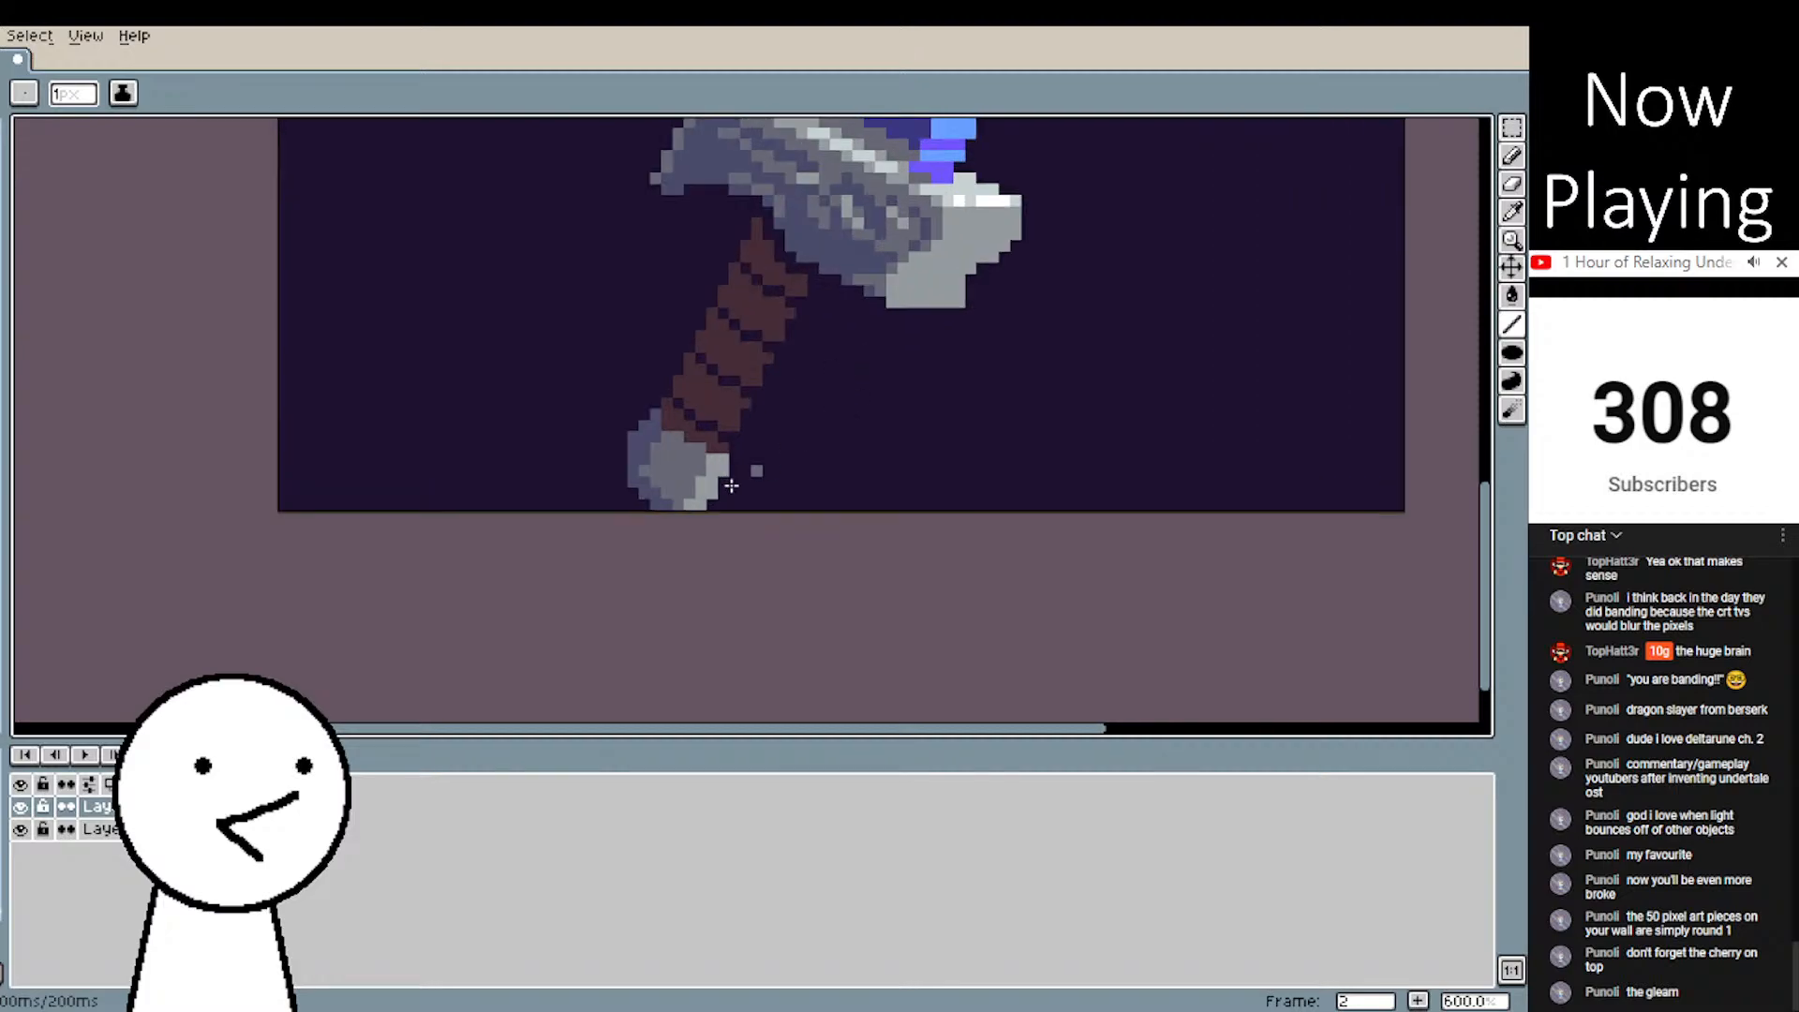
- Sample the pommel's blue-grey, dither a pixel of it into the mid-grey area near the shadow edge, and undo the last stray pixel
key(i)
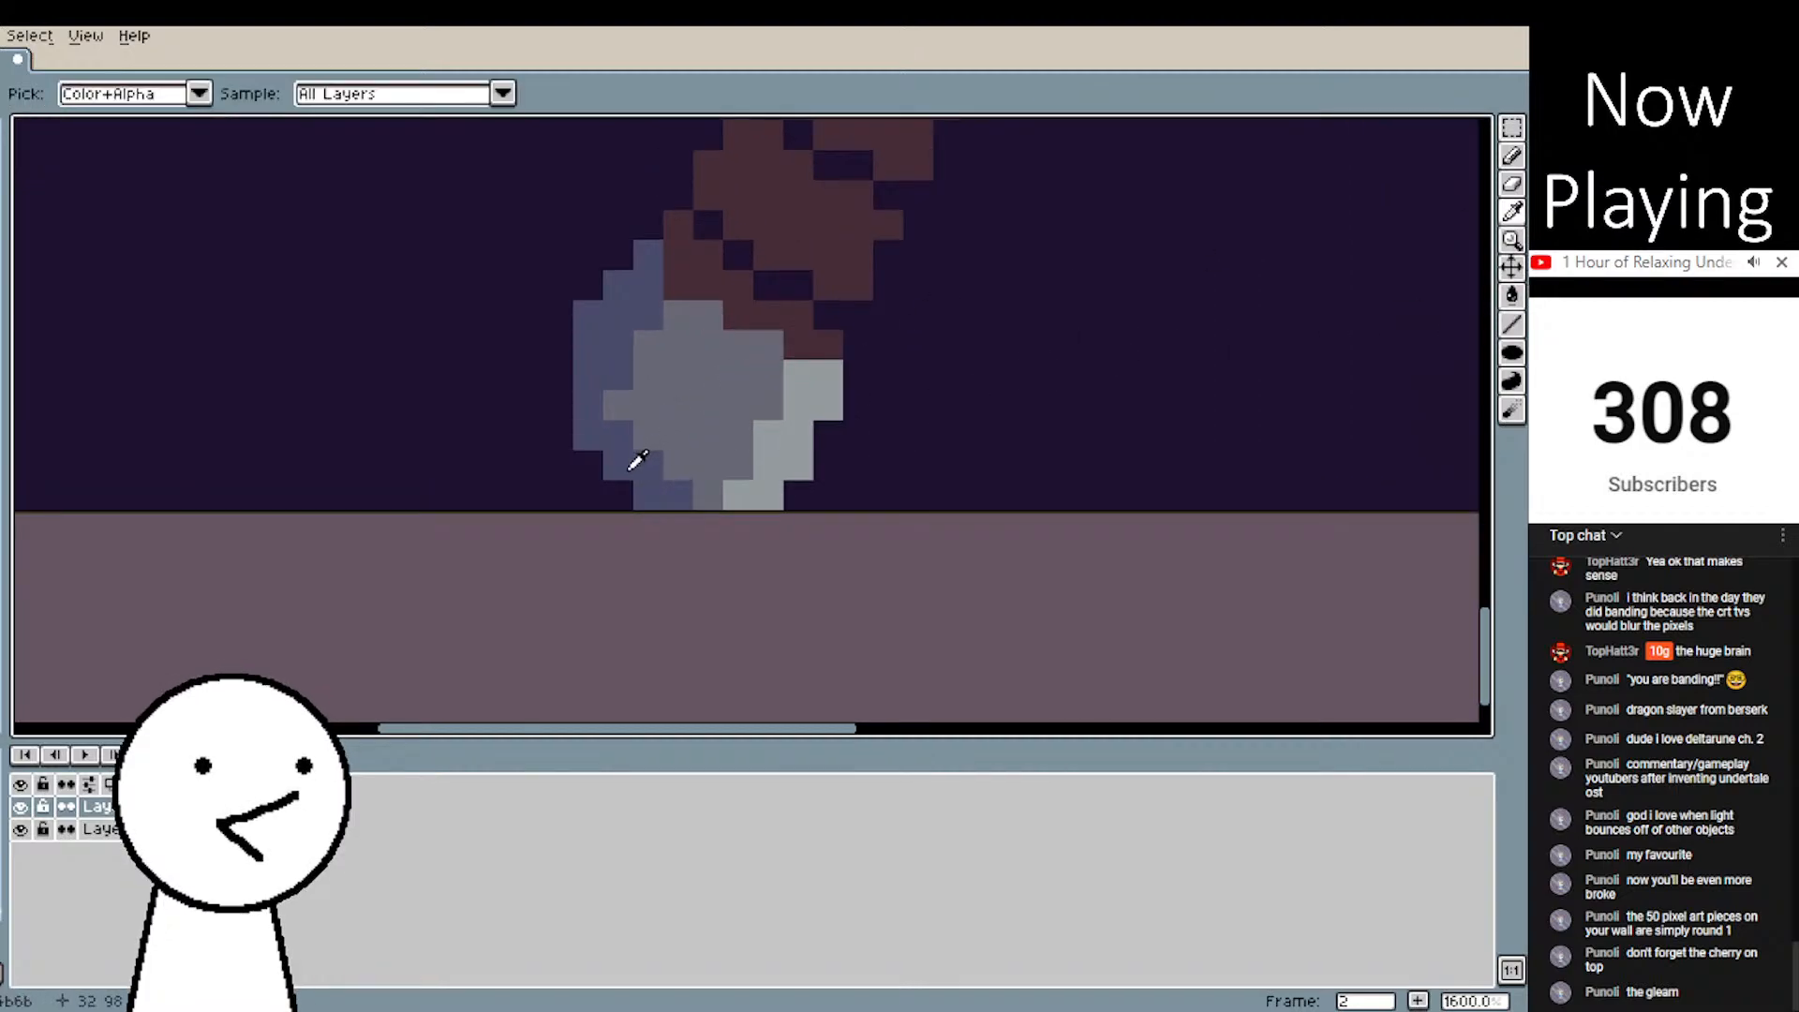
key(l)
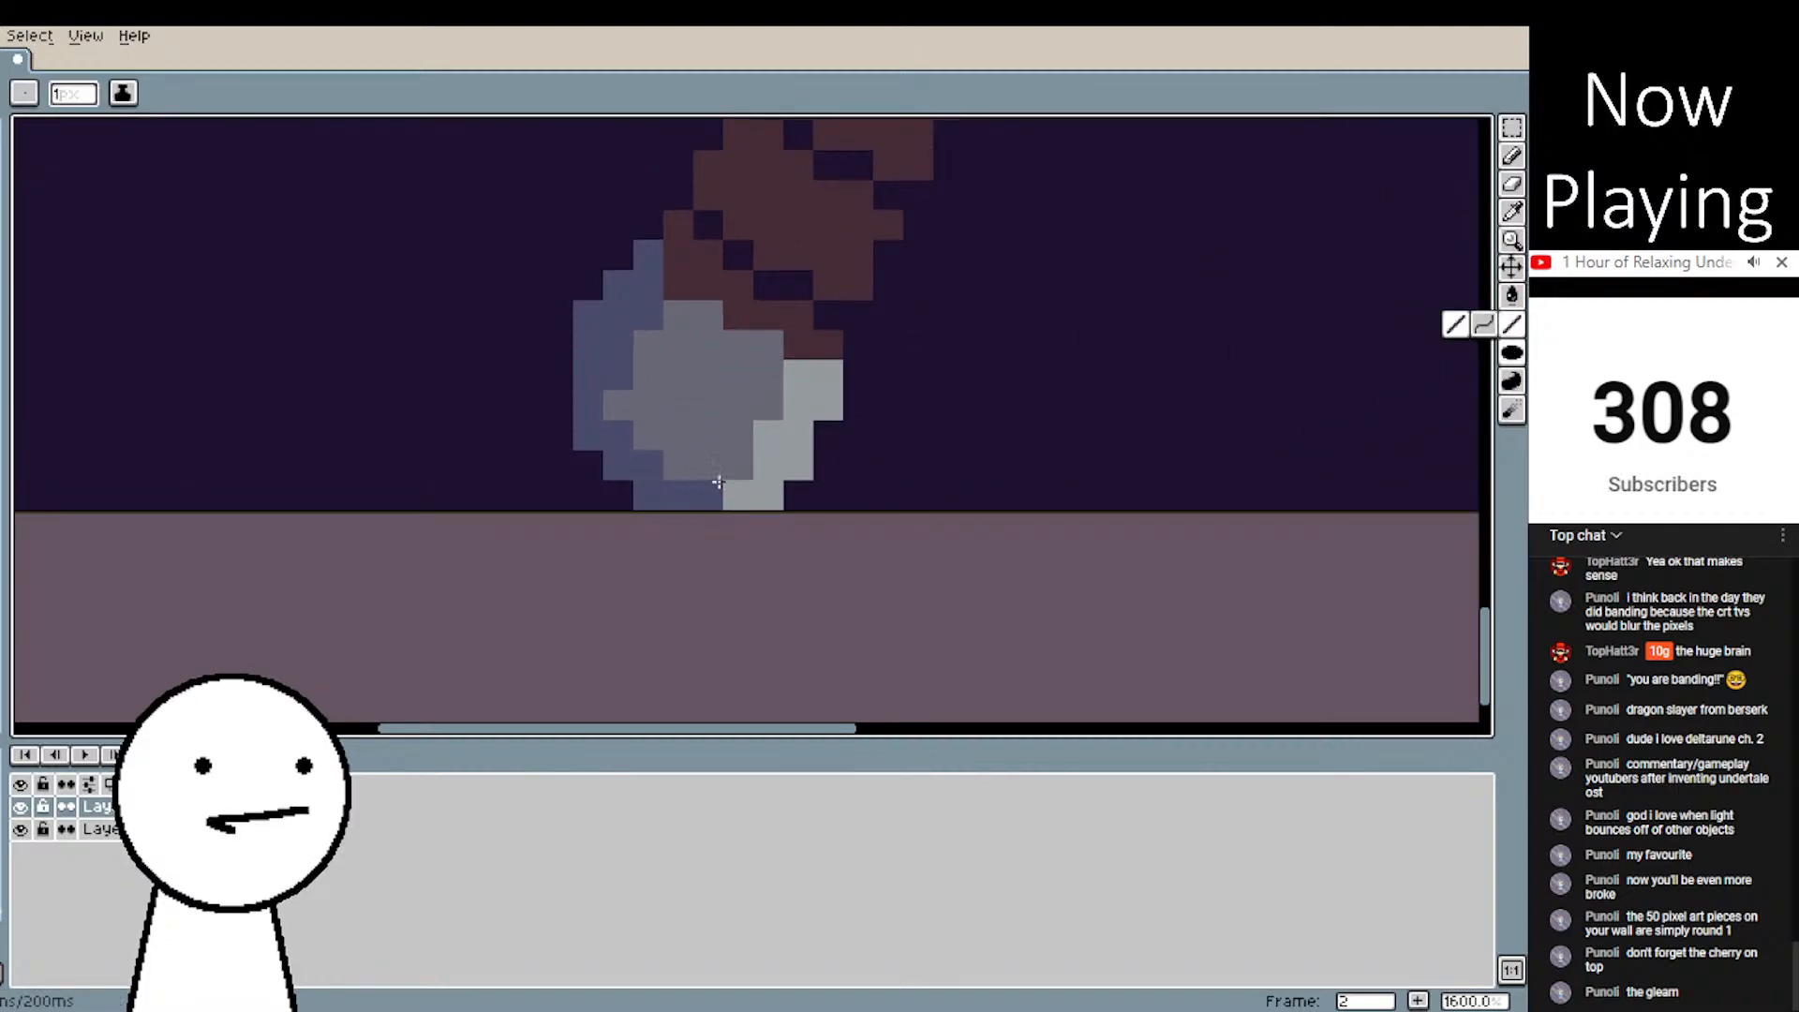
click(658, 396)
click(689, 435)
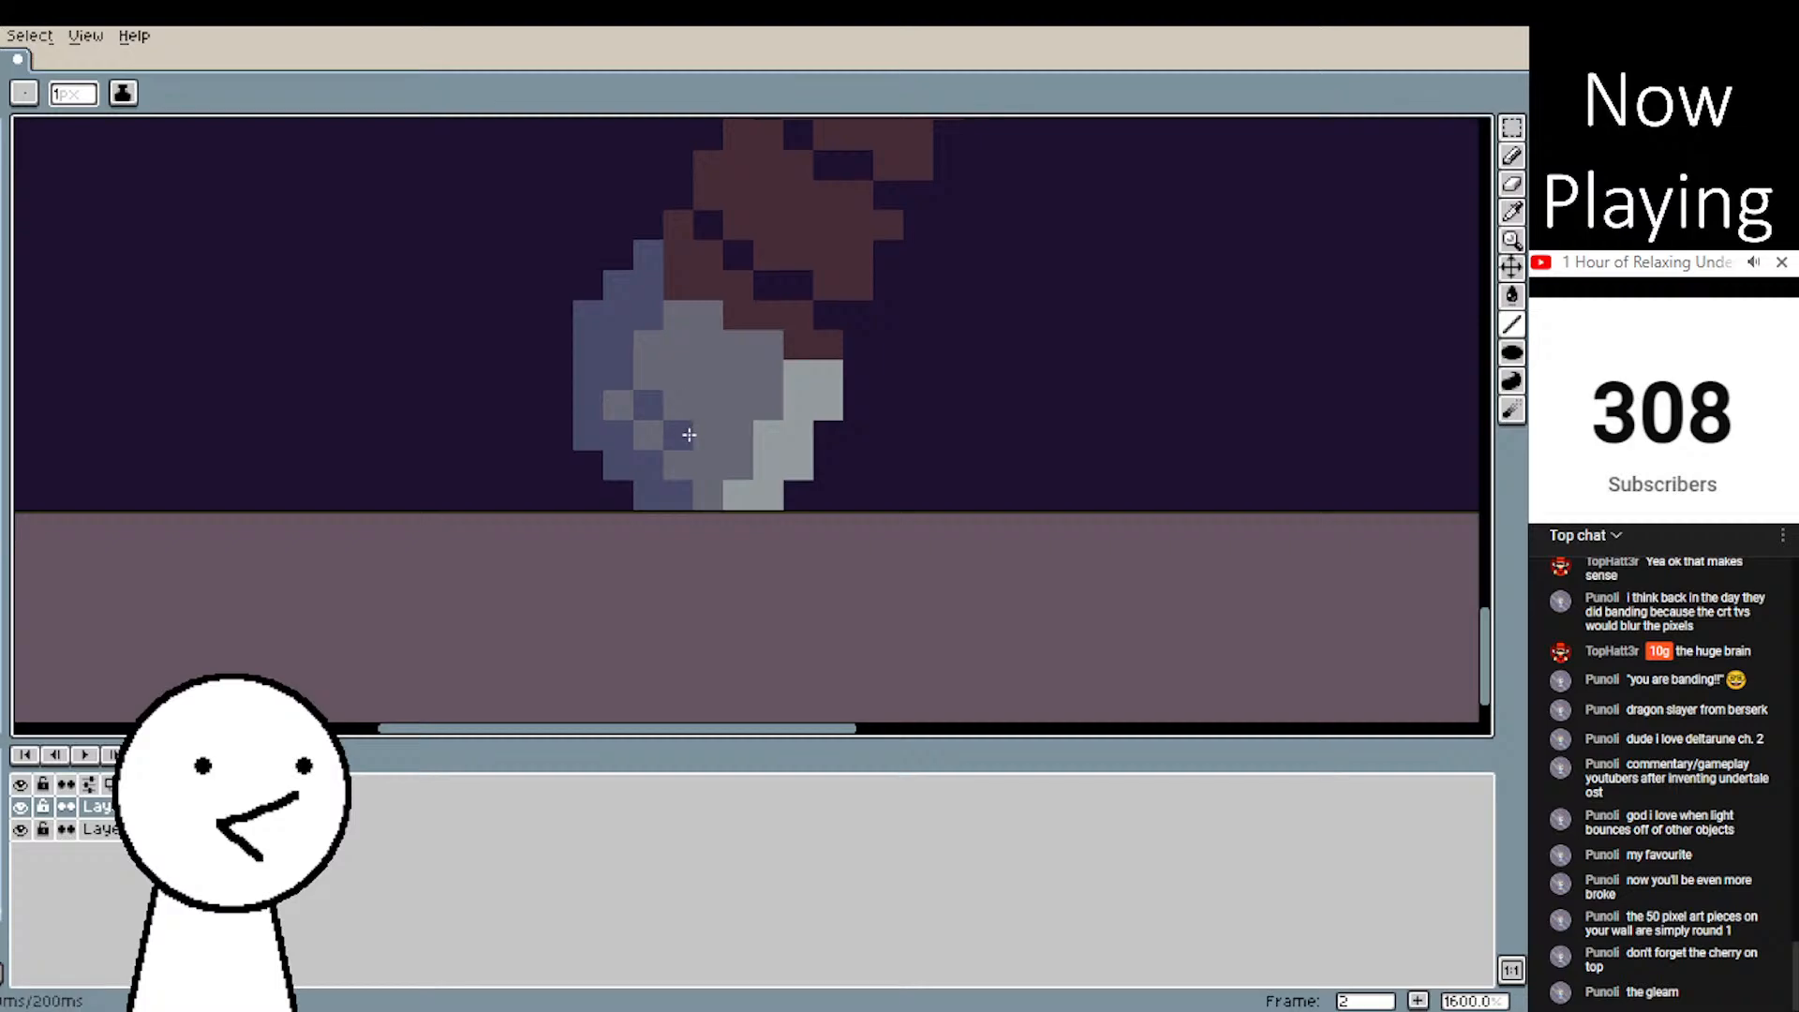
scroll(975, 503, down, 4)
scroll(1053, 506, up, 2)
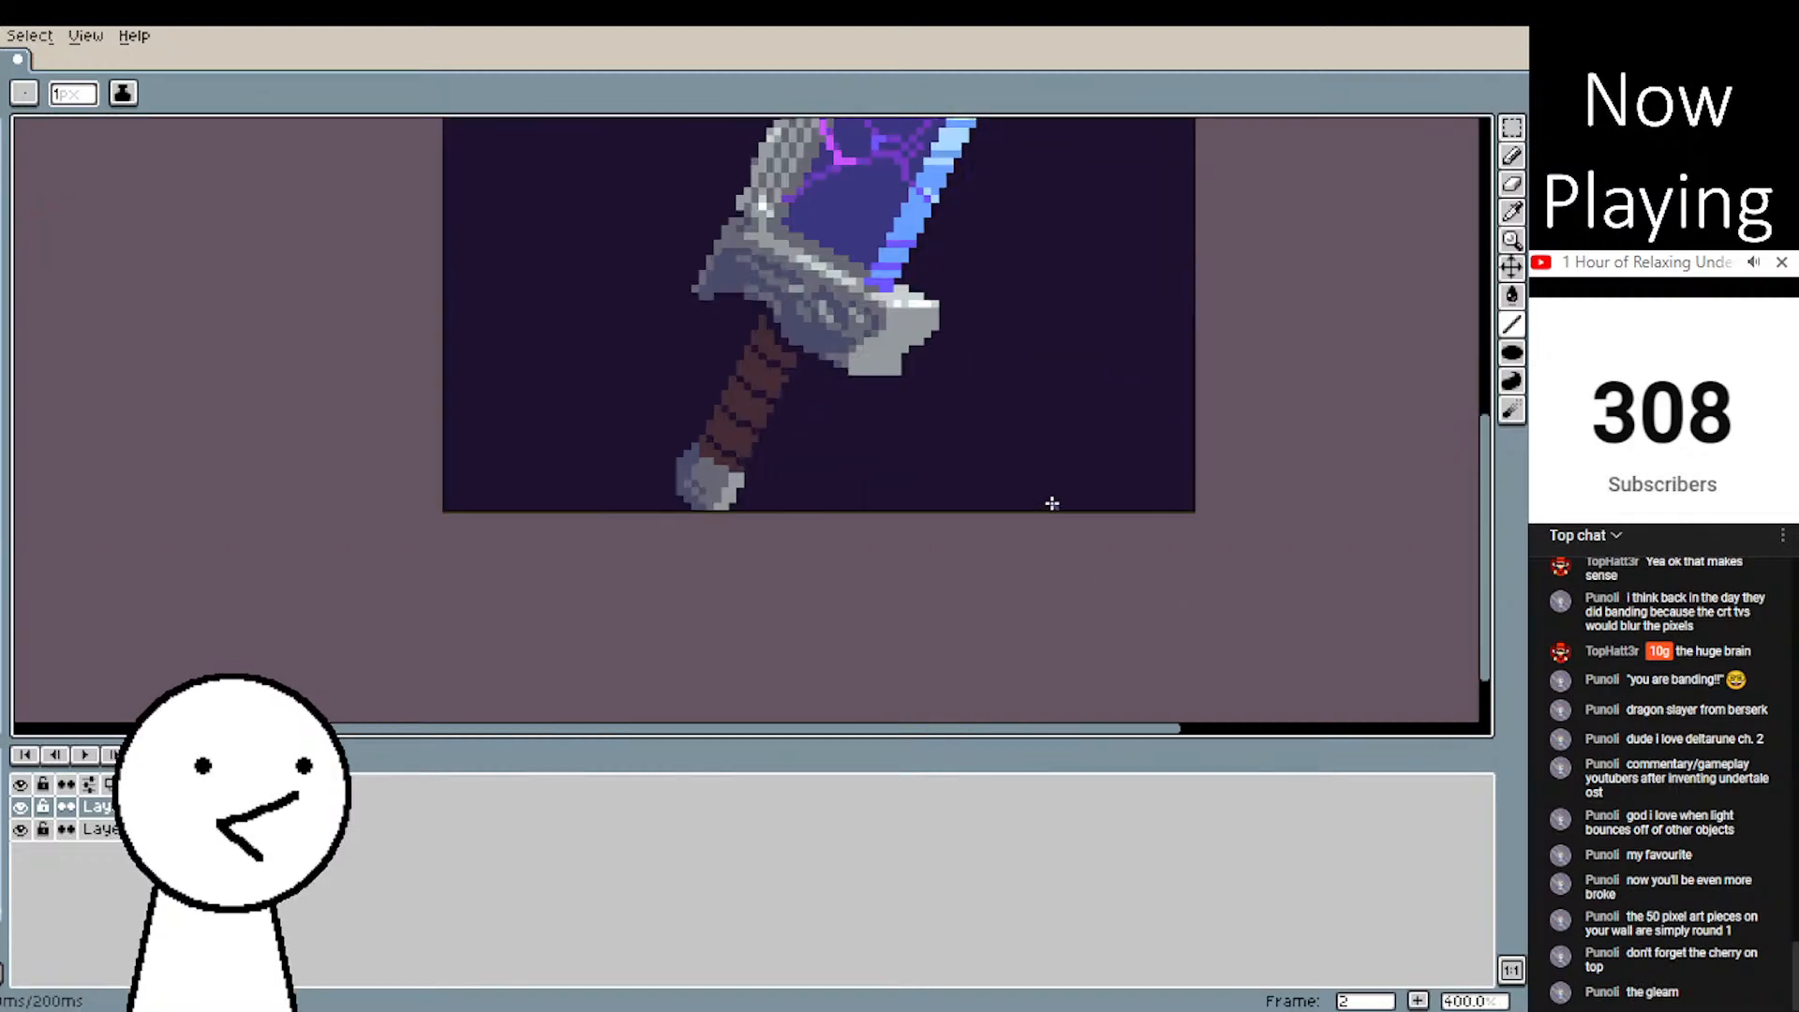
scroll(1054, 506, up, 1)
key(ctrl+z)
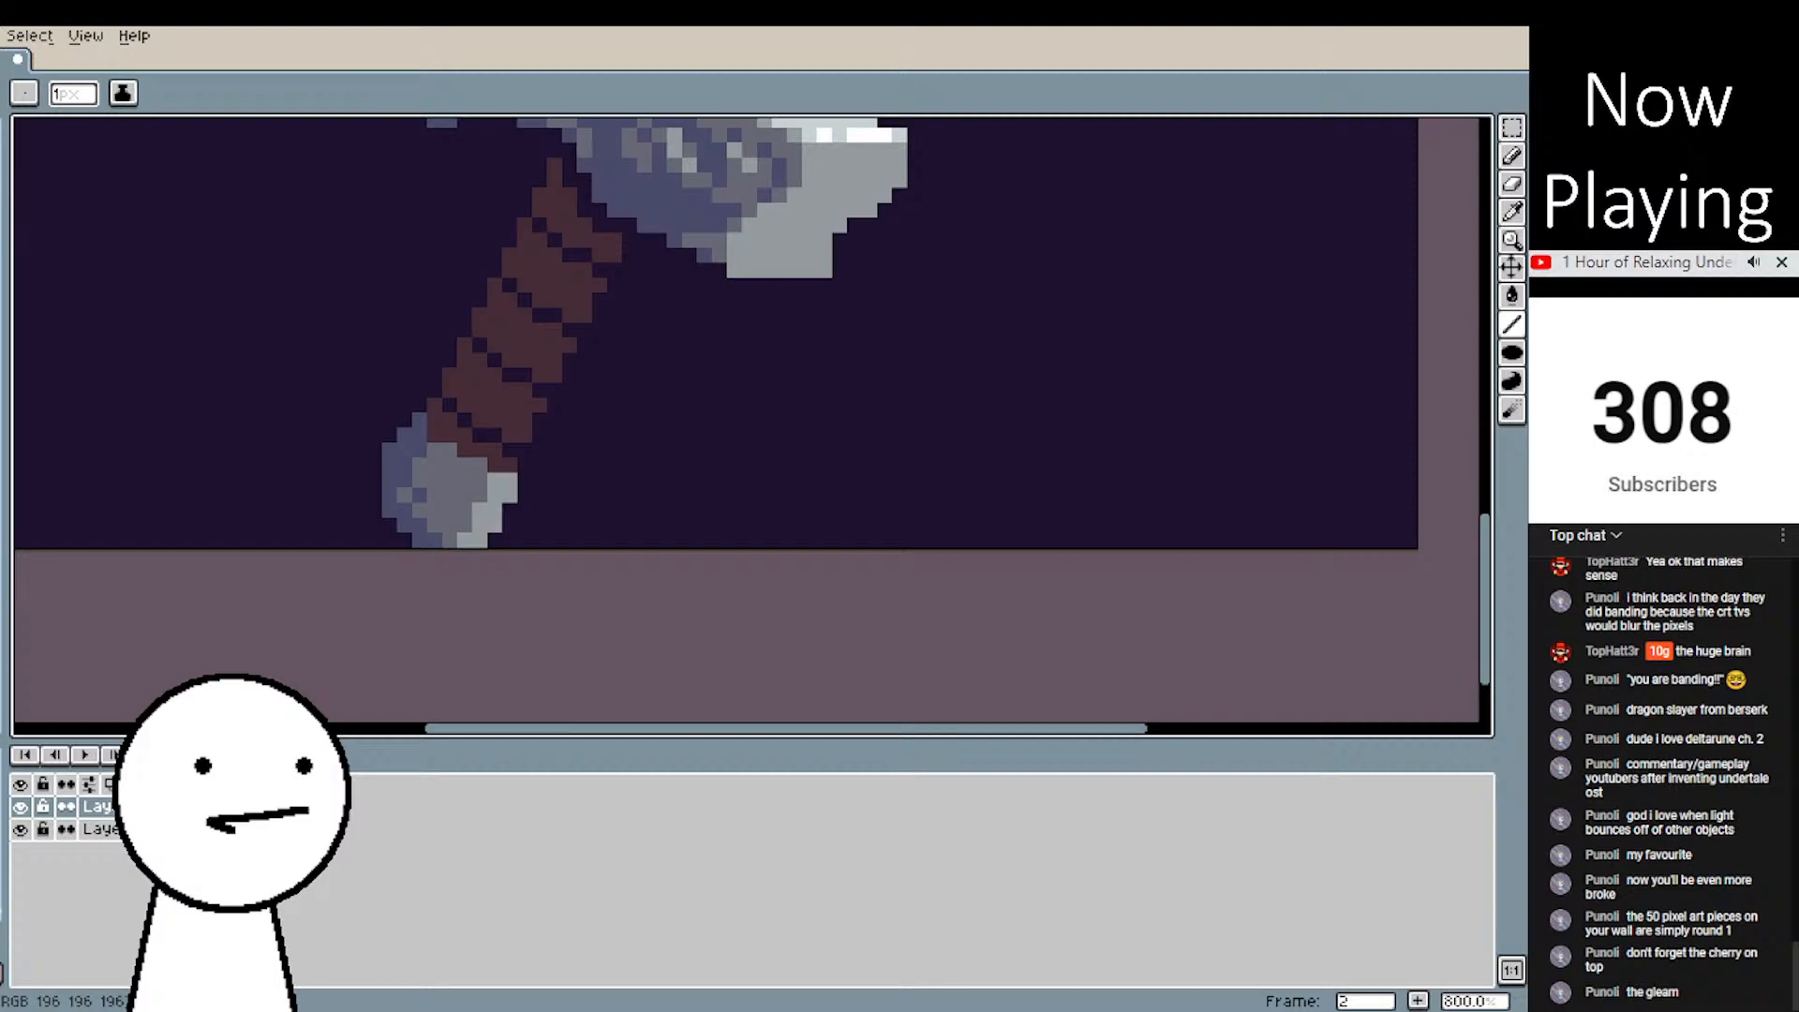
- Extend the pommel's left side outward with blue-grey pixels, forming a protruding tip and a block at the lower left corner
scroll(542, 482, down, 6)
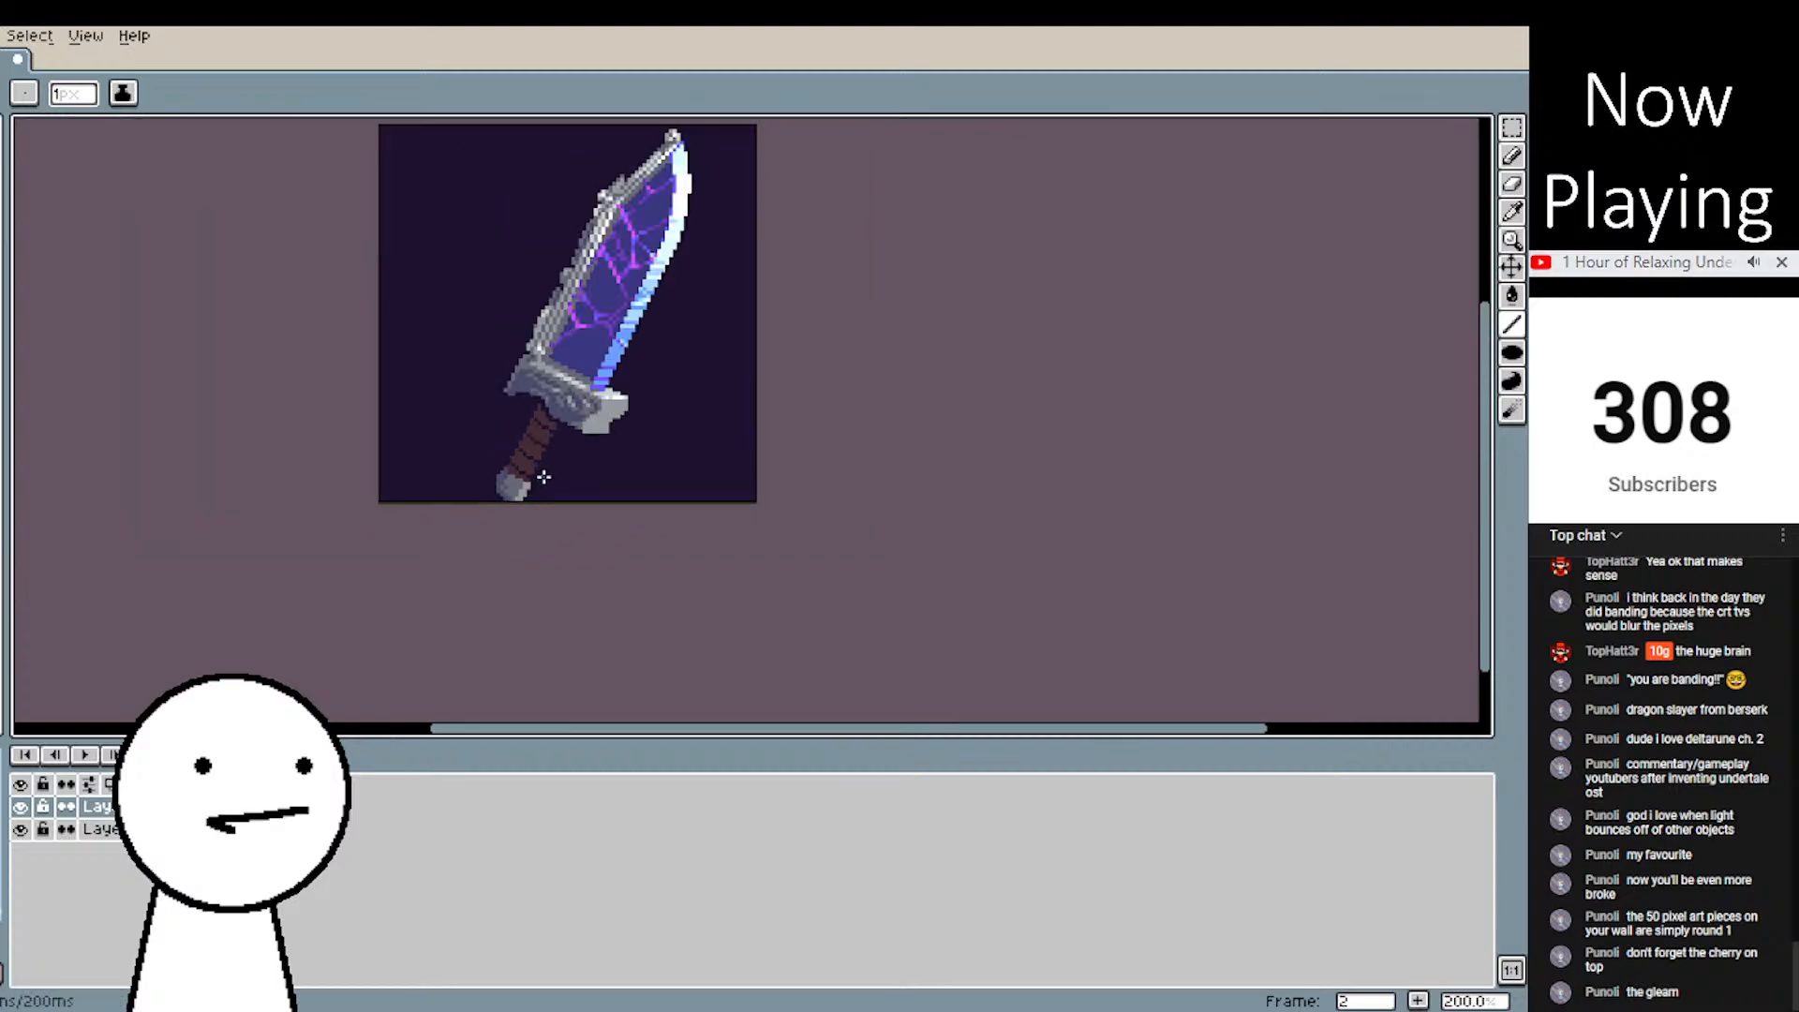
scroll(547, 428, up, 8)
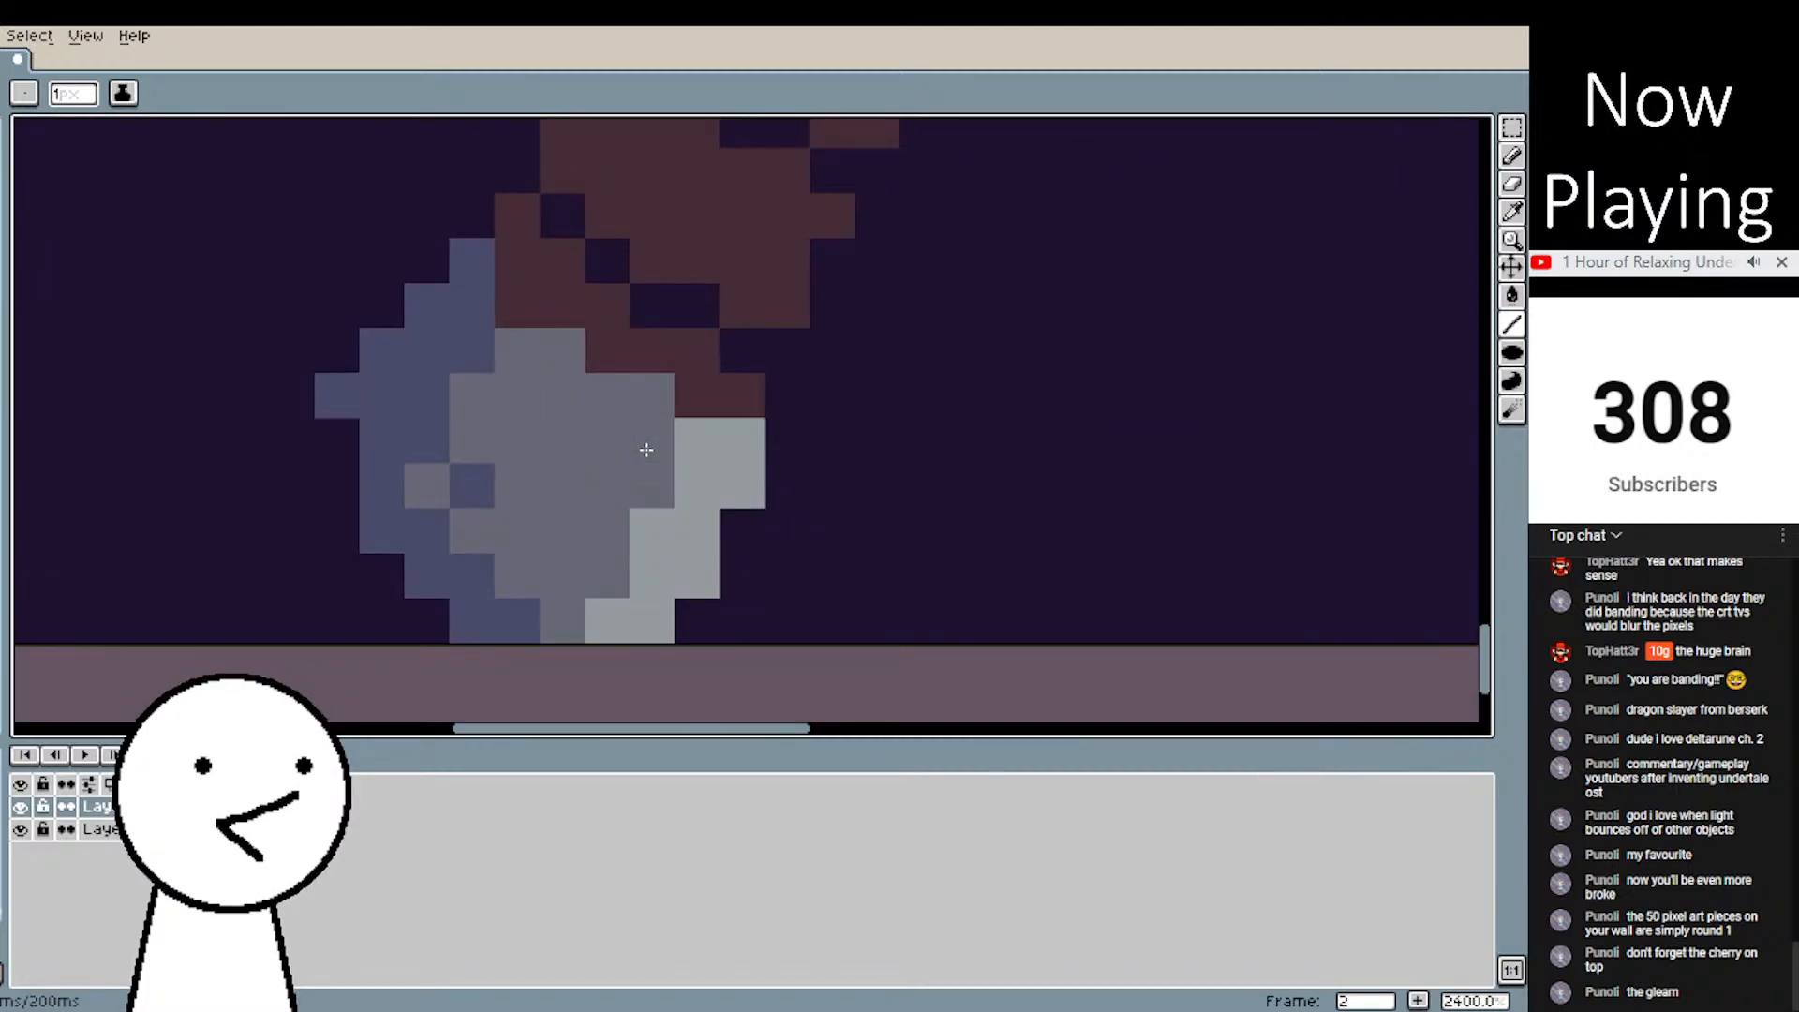
drag(337, 394, 338, 440)
click(292, 486)
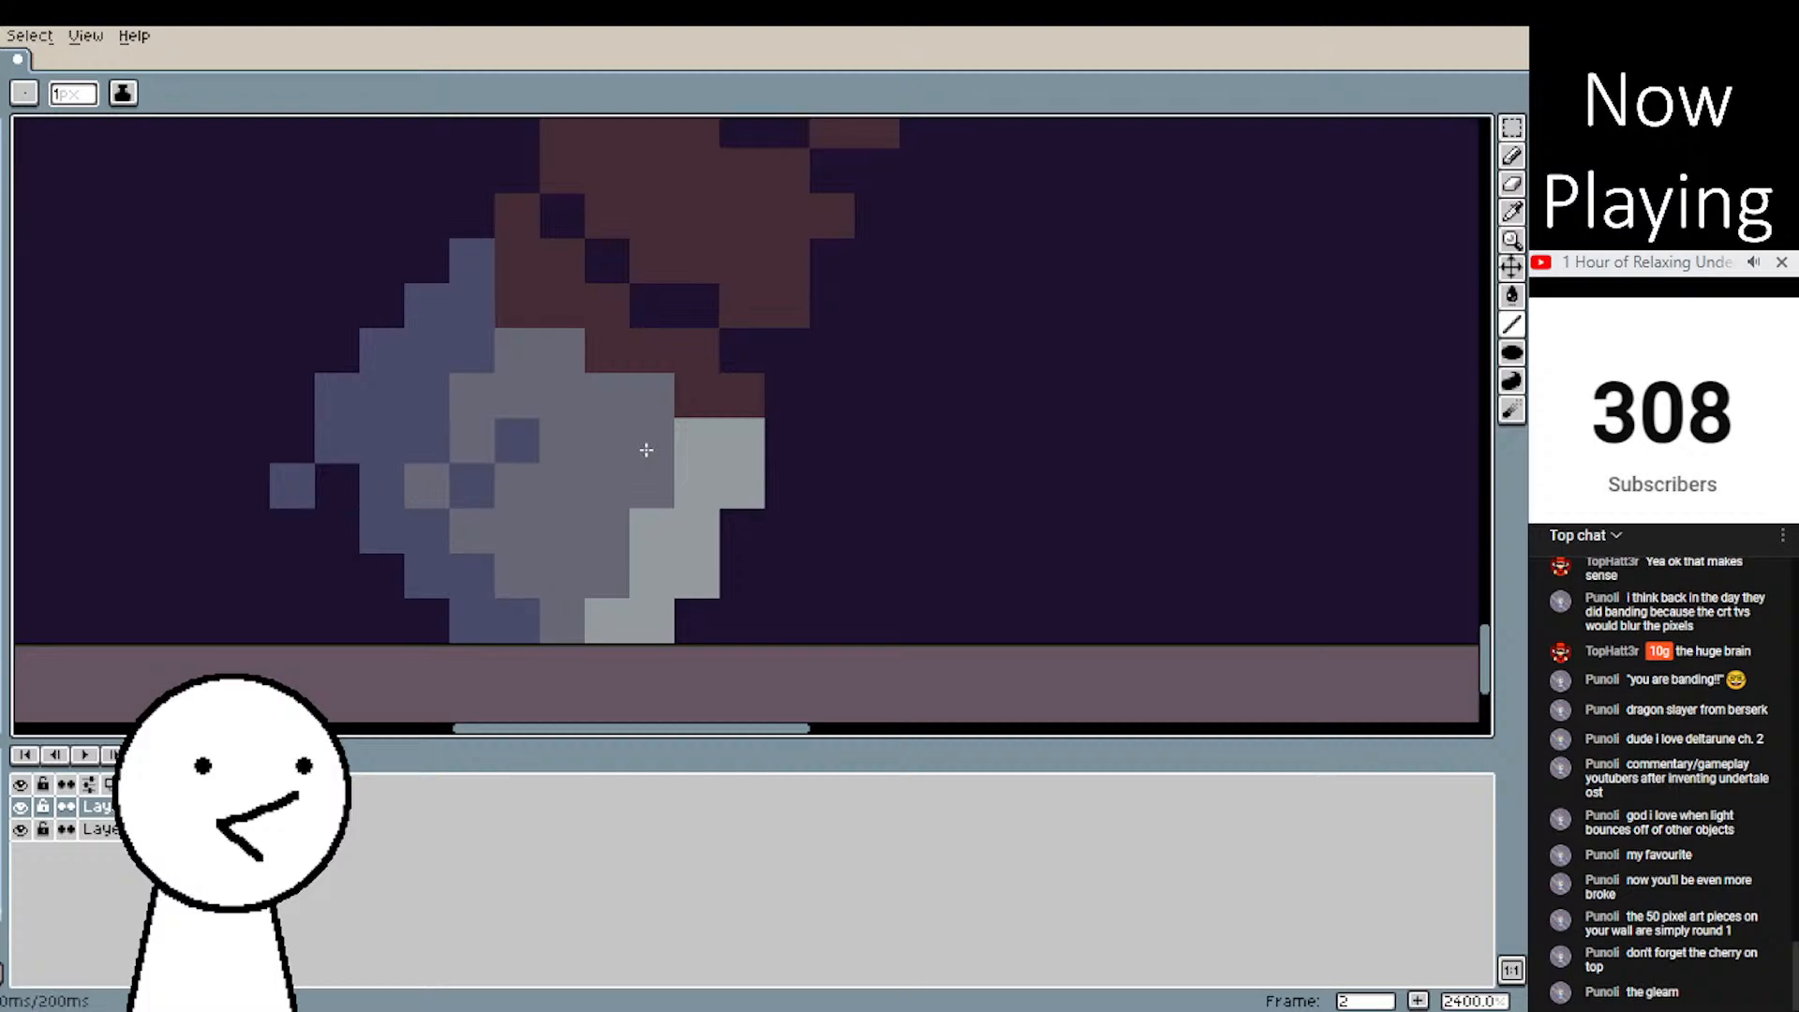
click(338, 486)
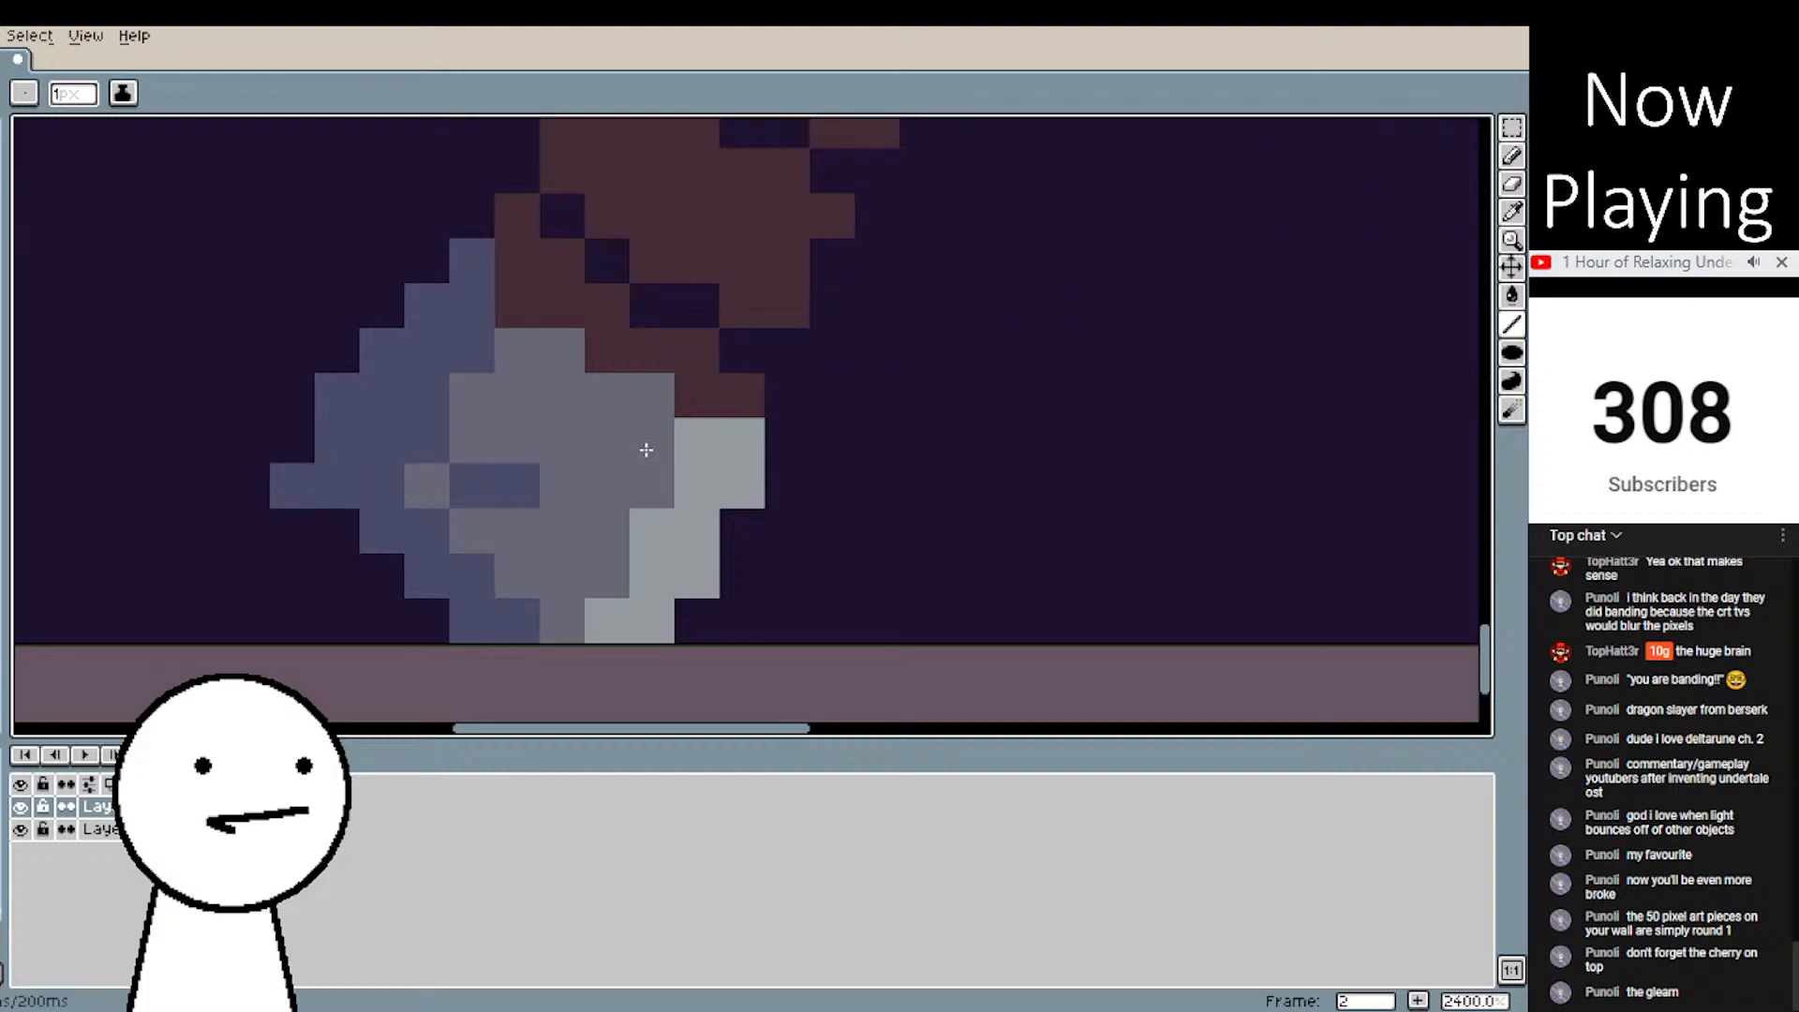
click(382, 575)
click(337, 575)
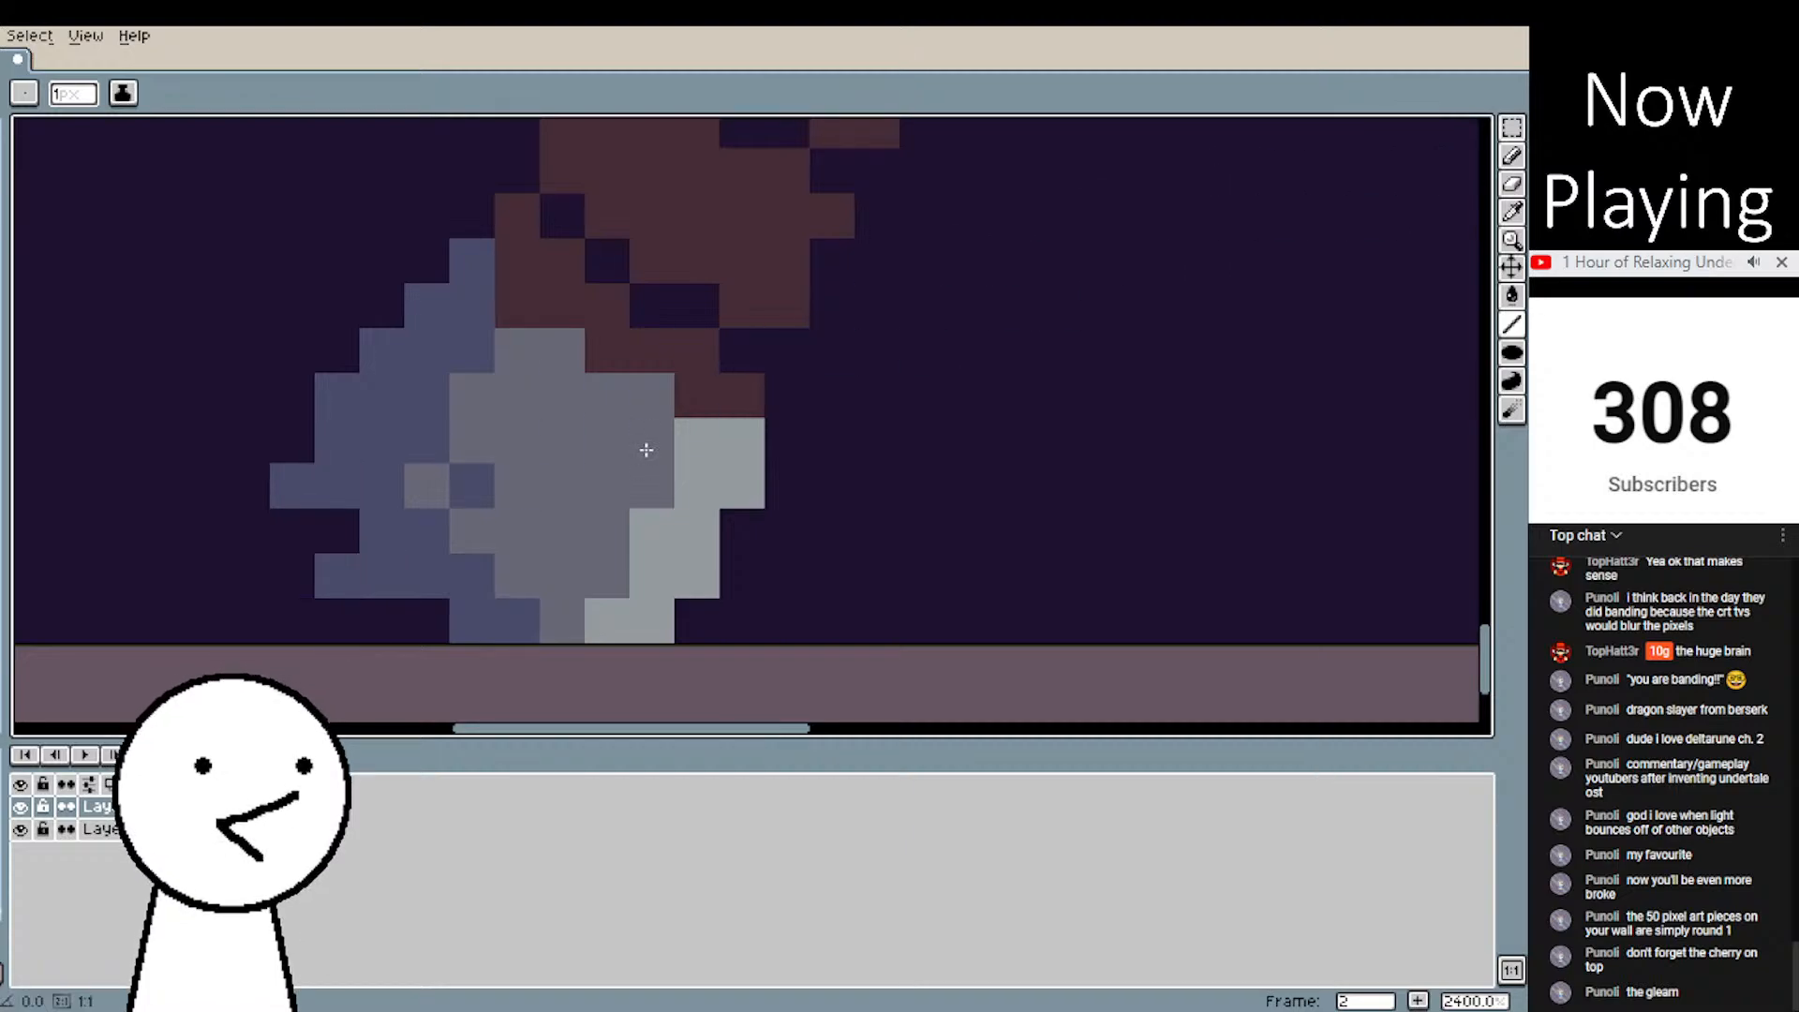
drag(337, 620, 382, 621)
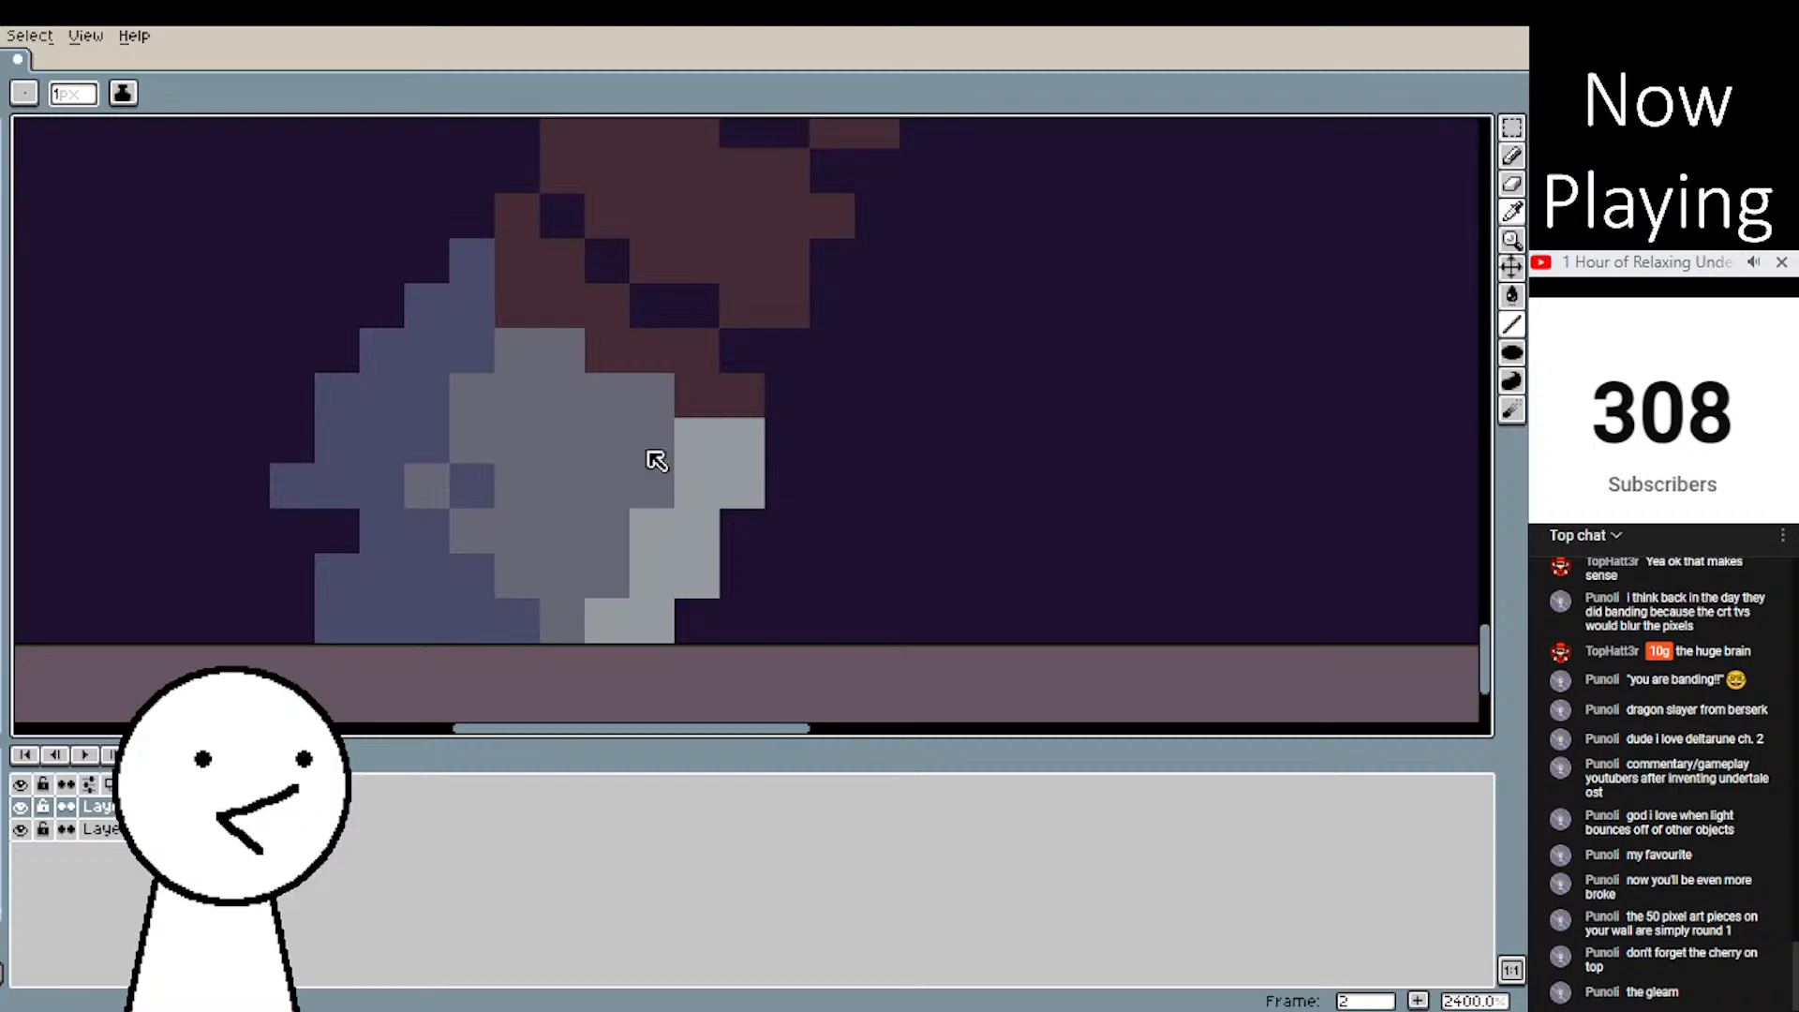
- Sample the dark background colour and paint over the four outermost blue-grey pixels at the pommel's lower left corner
key(i)
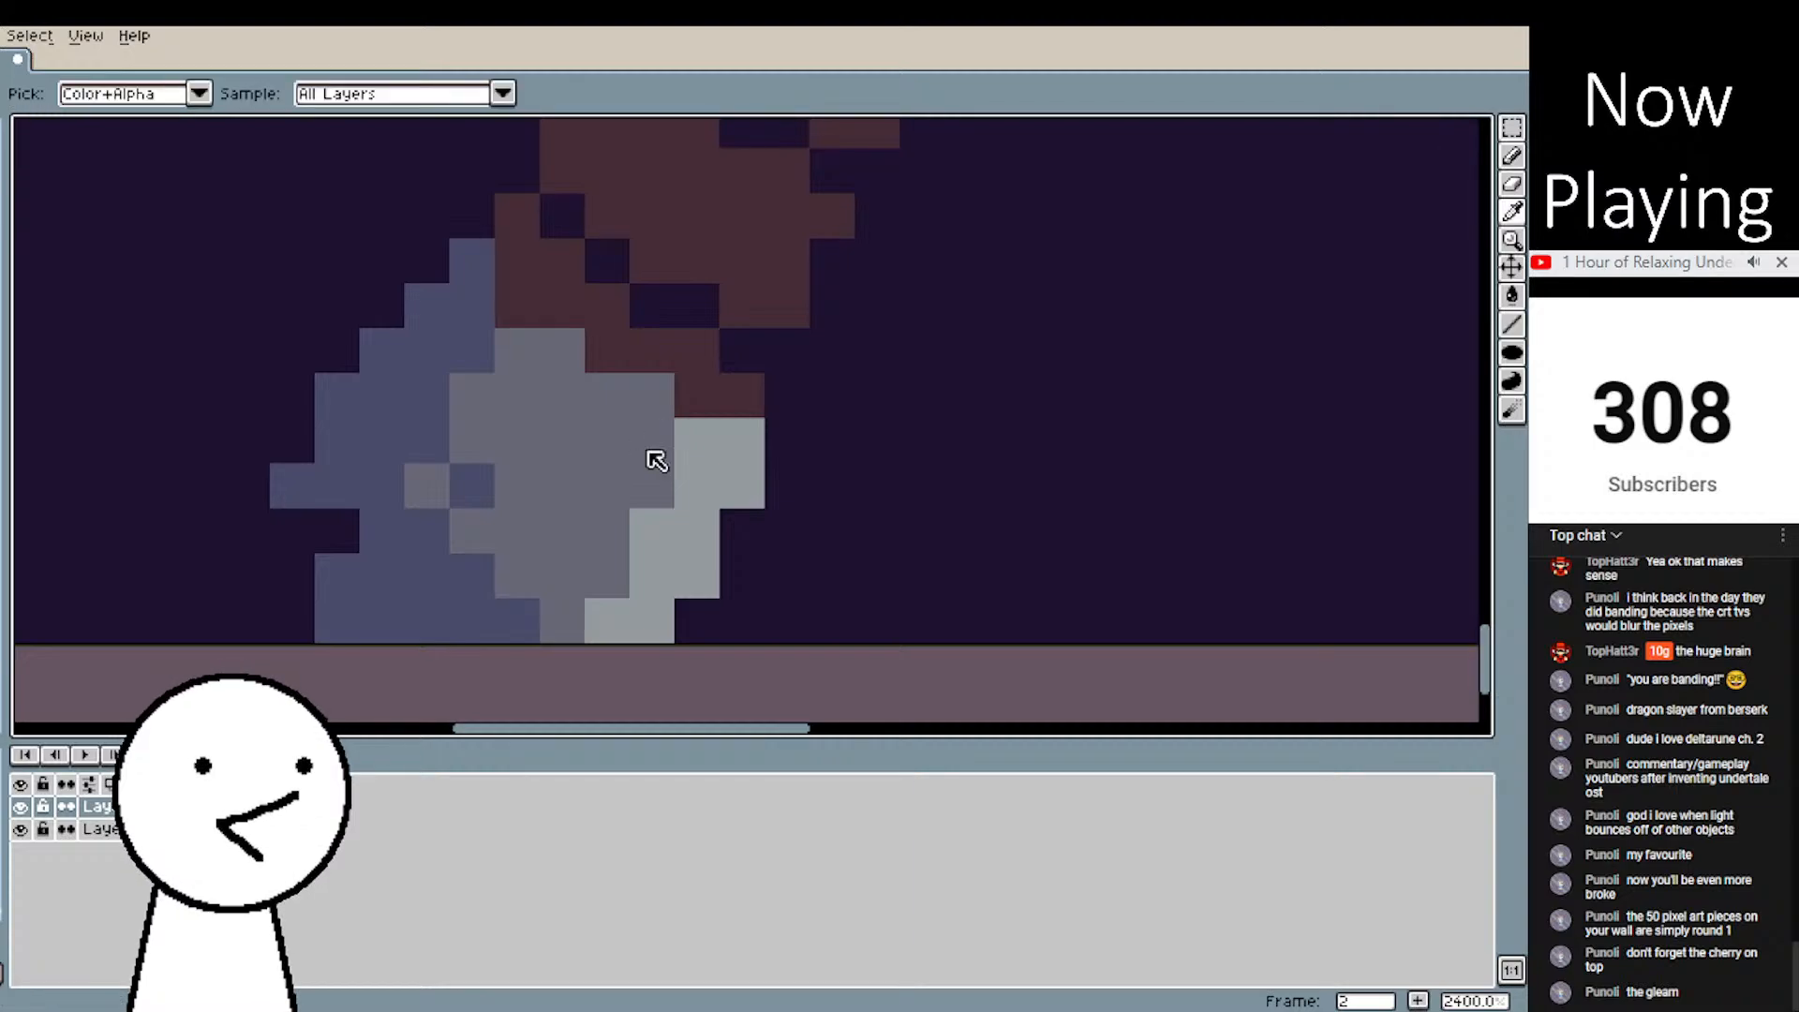
click(1511, 156)
click(382, 576)
click(338, 575)
click(383, 620)
click(337, 620)
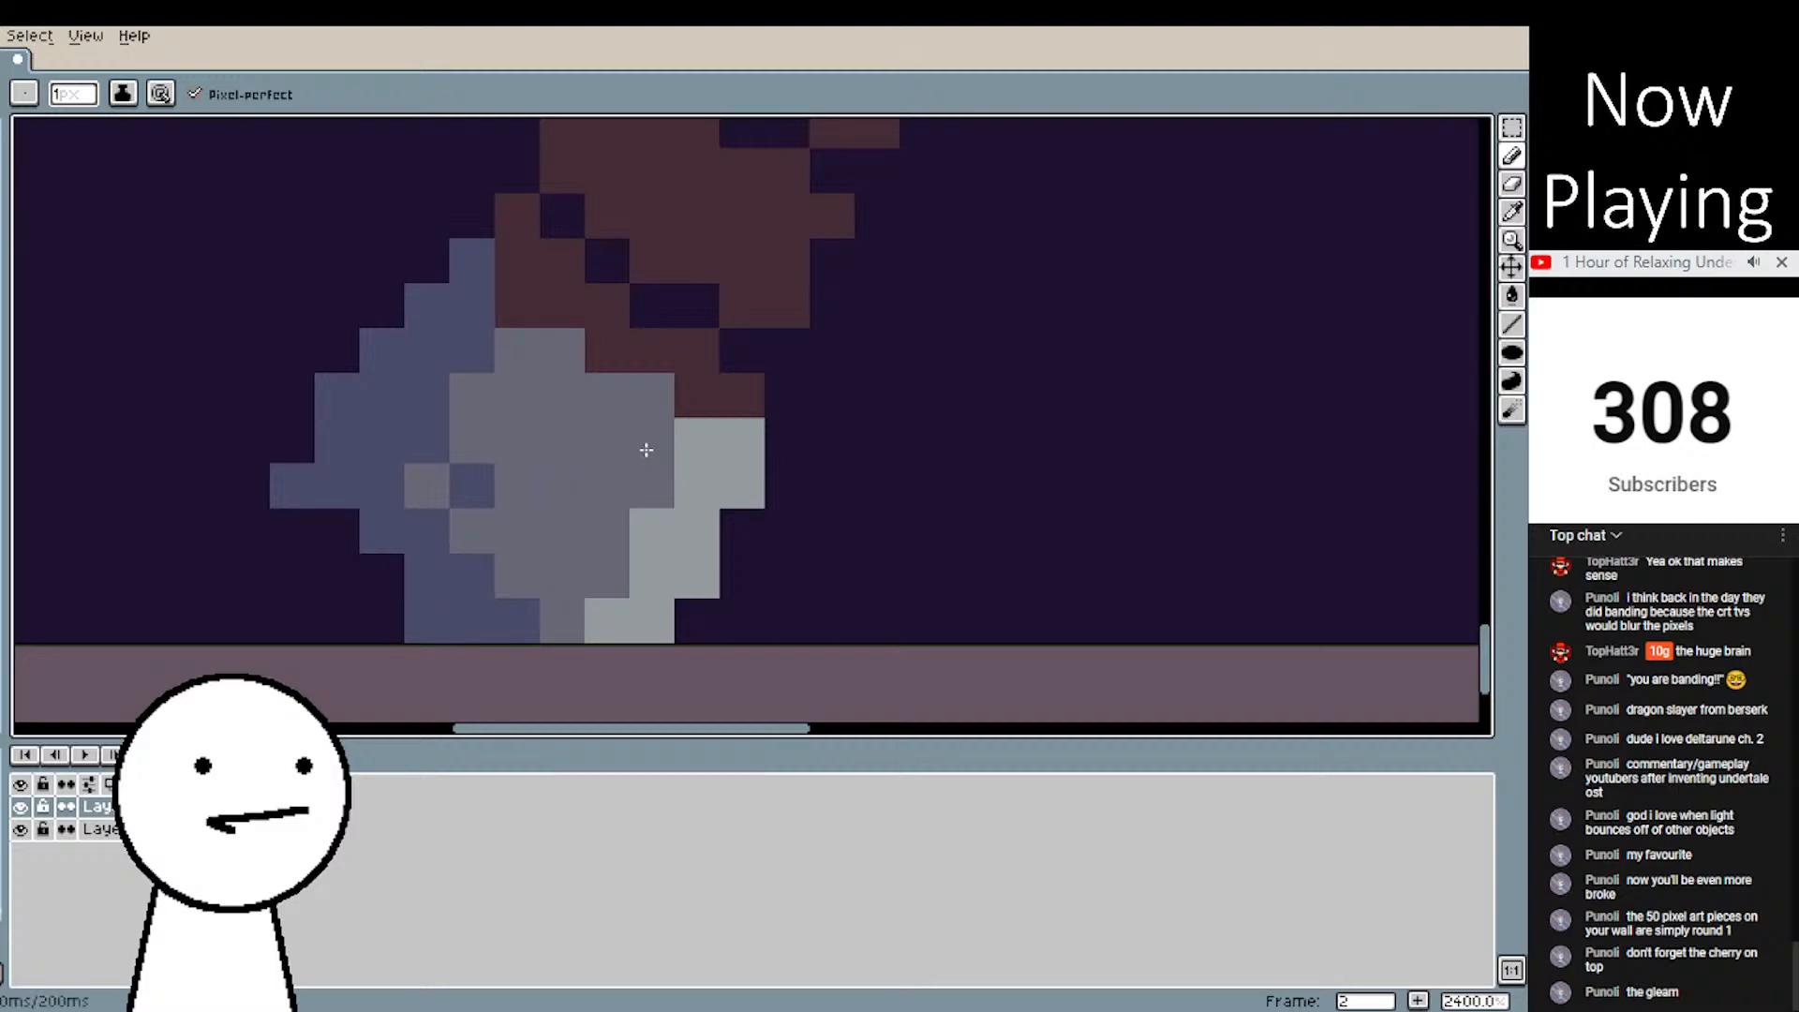
scroll(645, 450, down, 10)
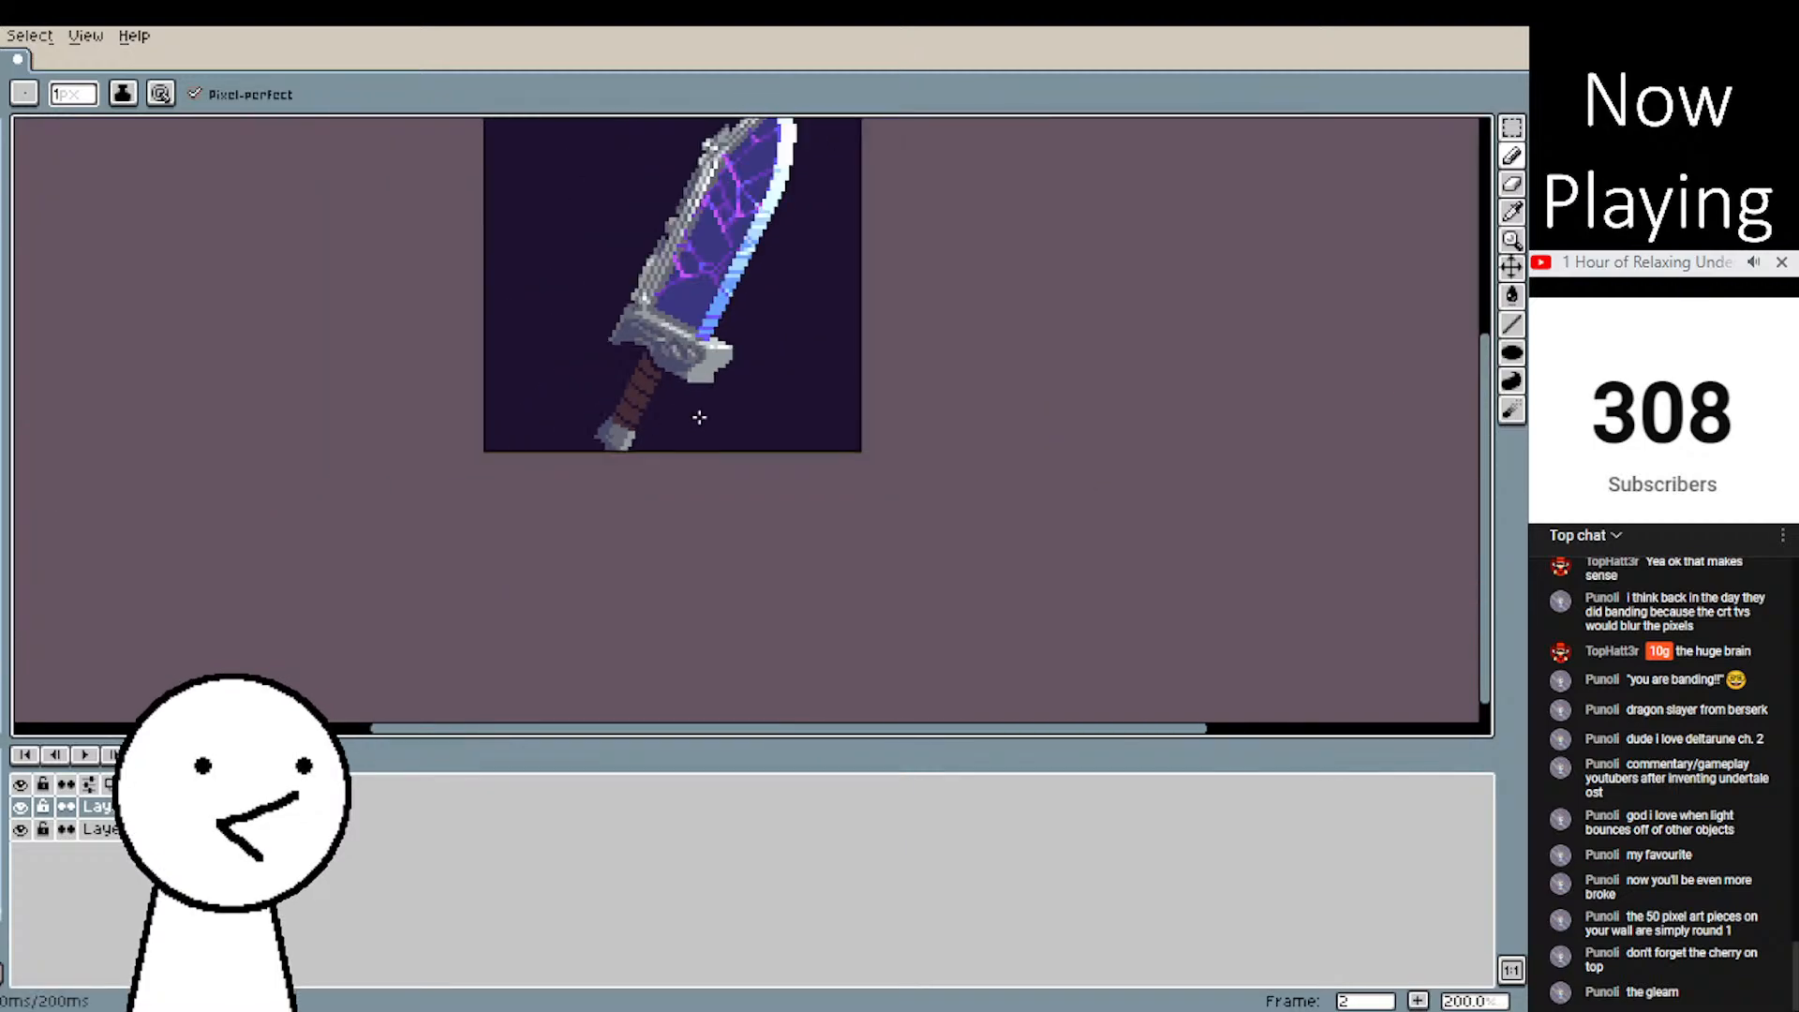
- Try to extend the pommel's protruding left tip downward to the canvas edge with a column of blue-grey pixels
scroll(613, 432, up, 10)
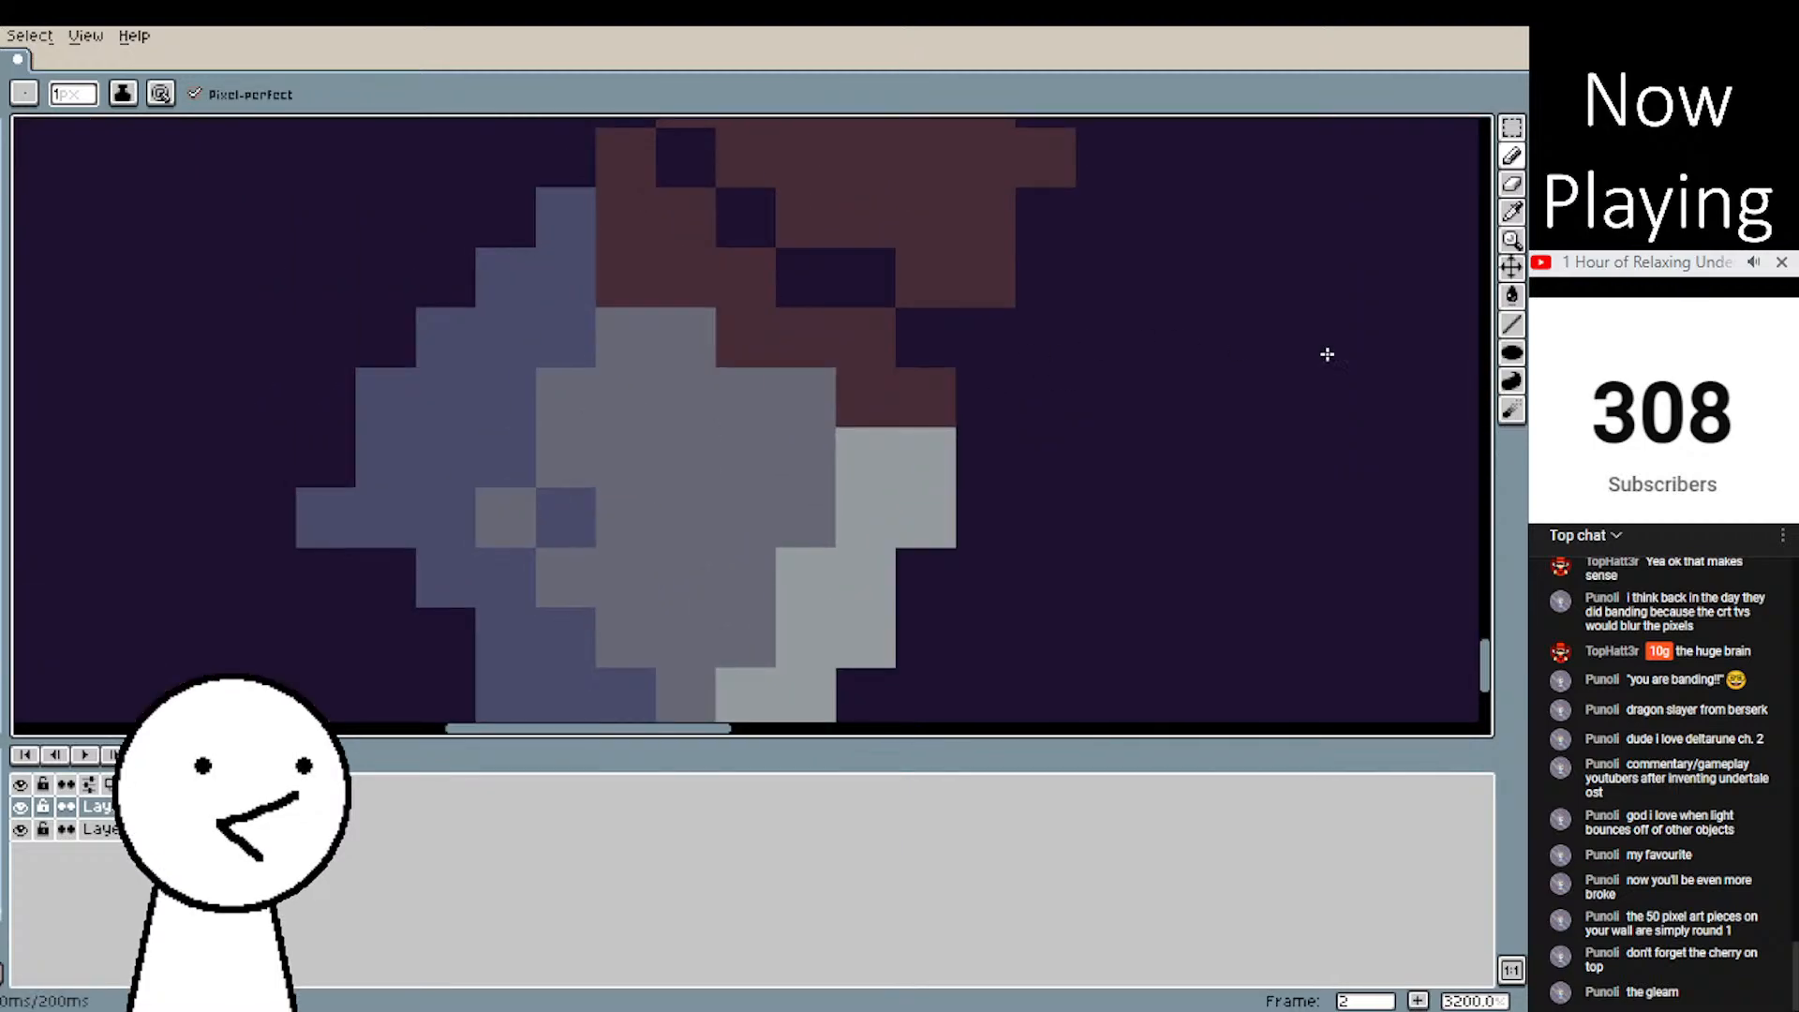
key(i)
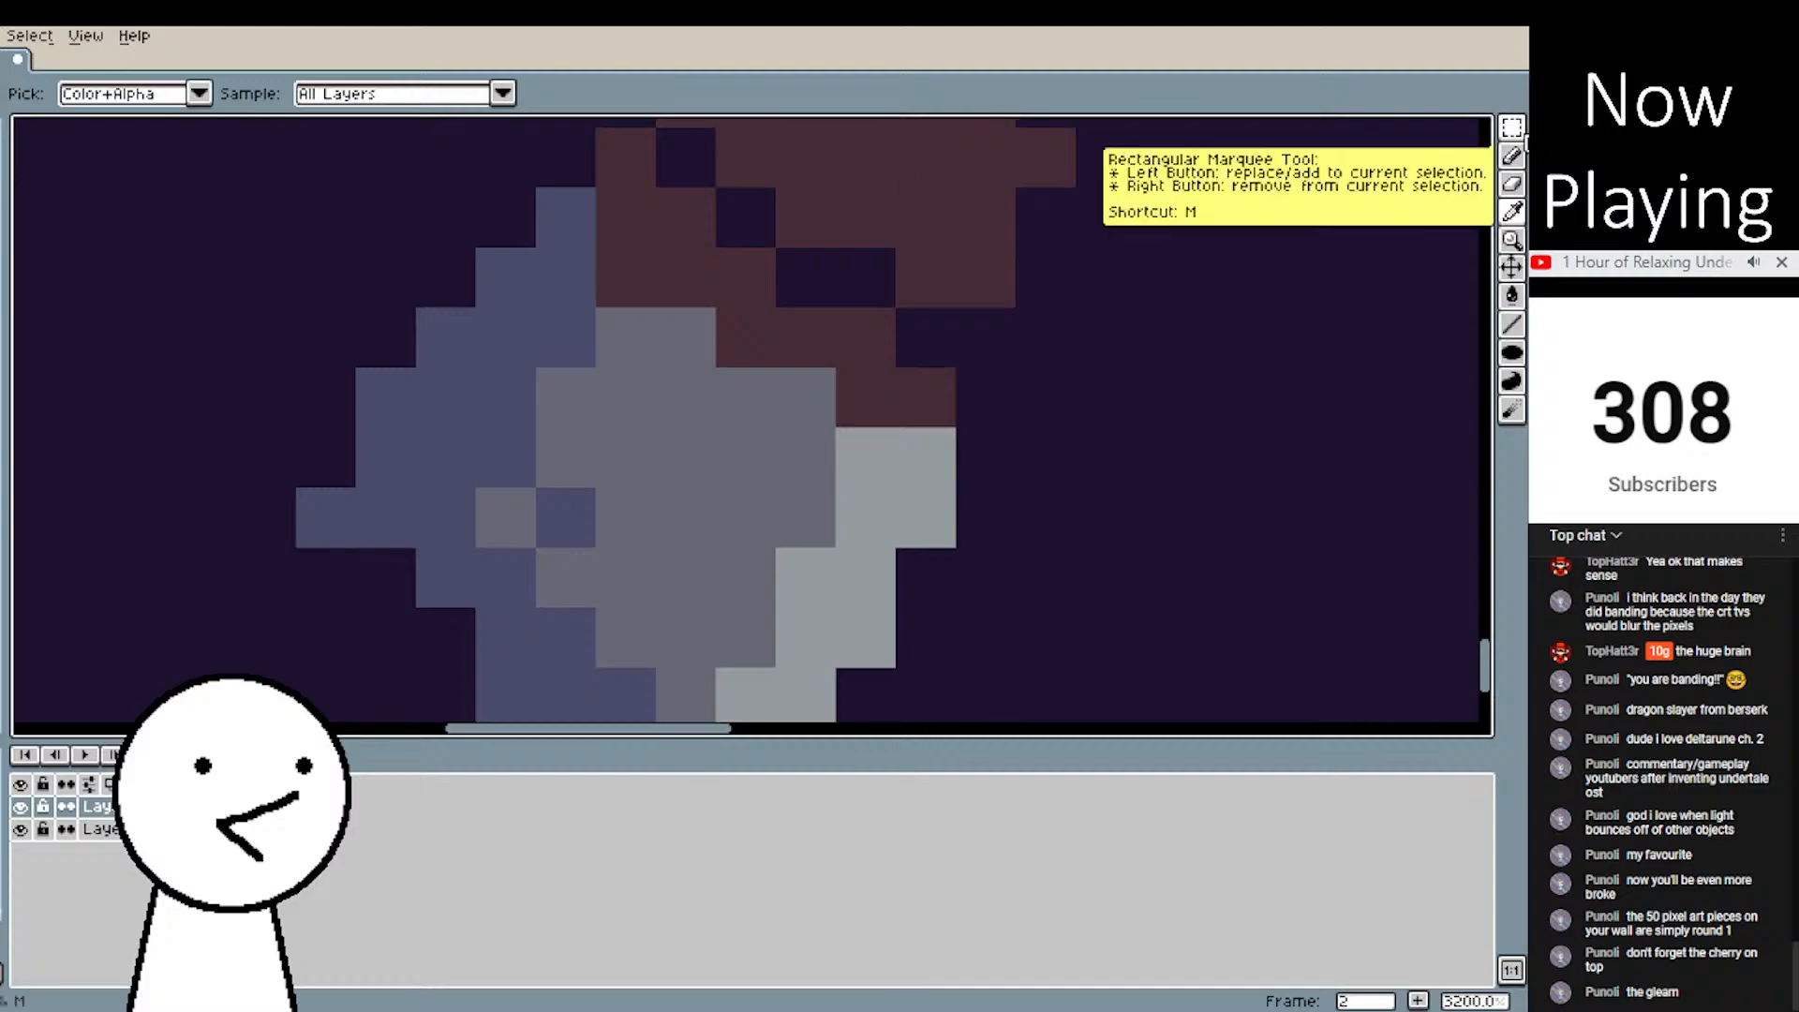
click(1512, 157)
drag(578, 496, 878, 265)
click(616, 347)
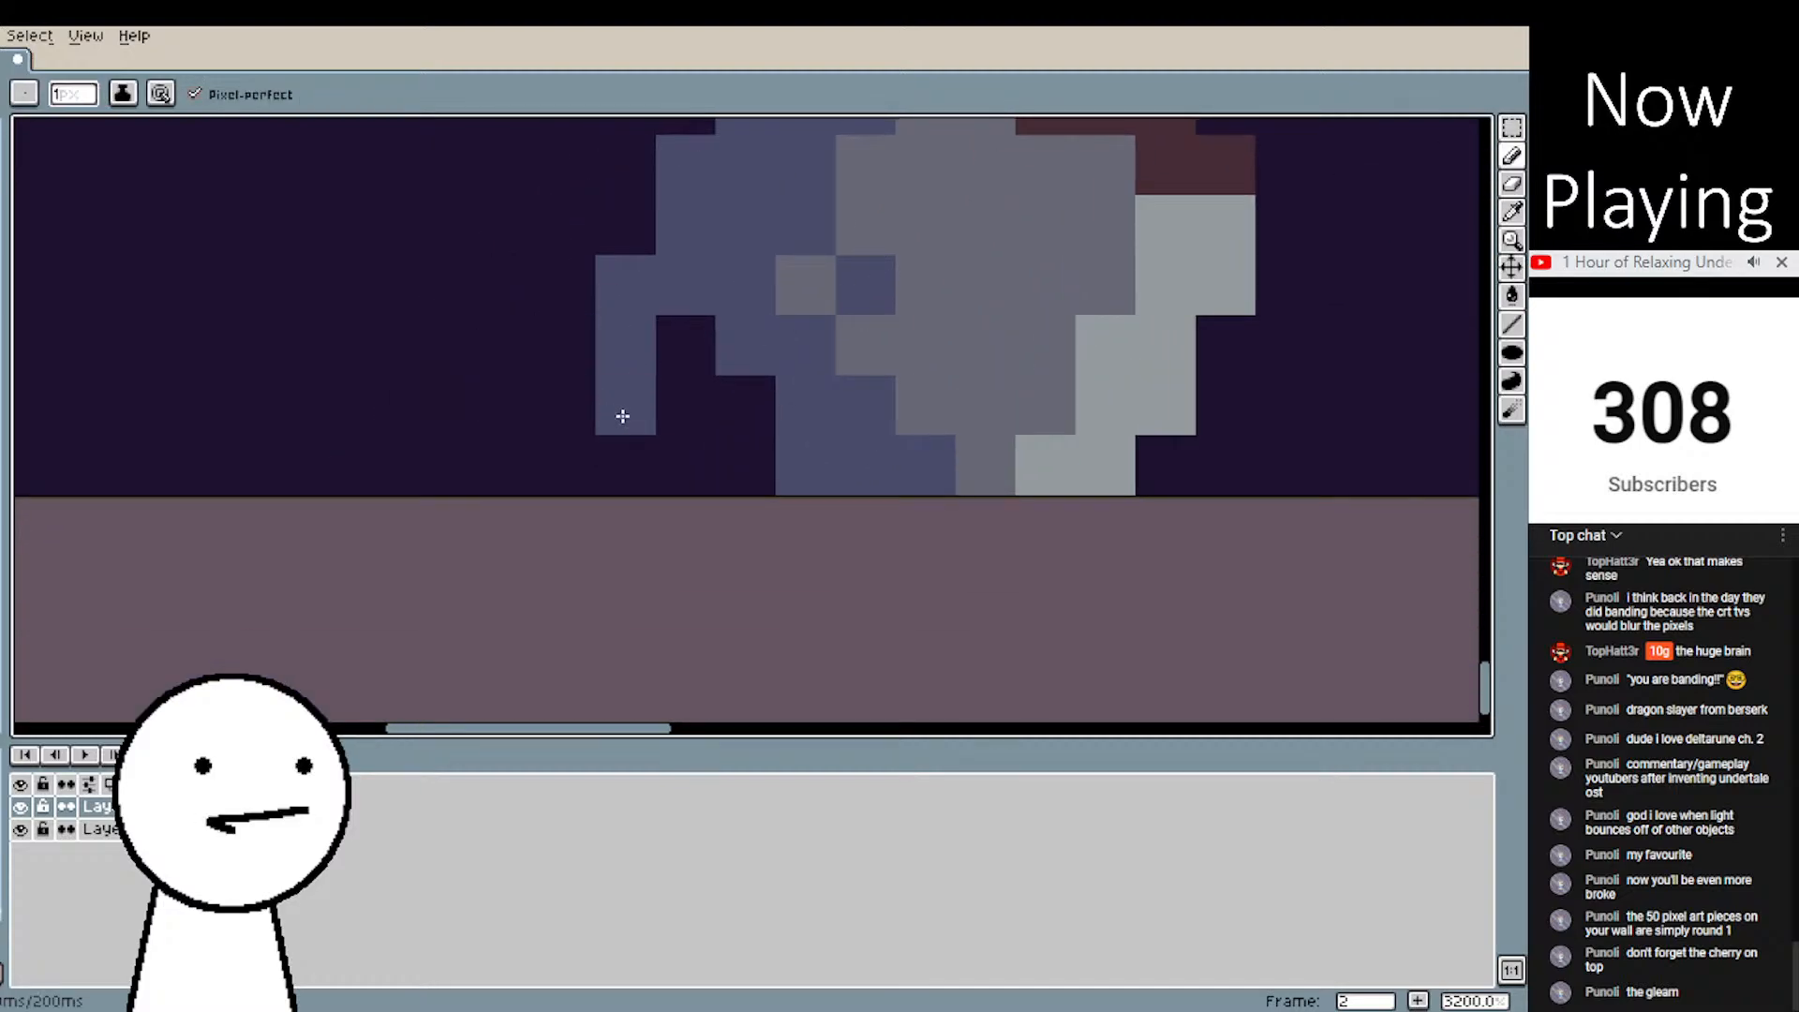
scroll(1051, 477, down, 4)
scroll(1078, 478, down, 2)
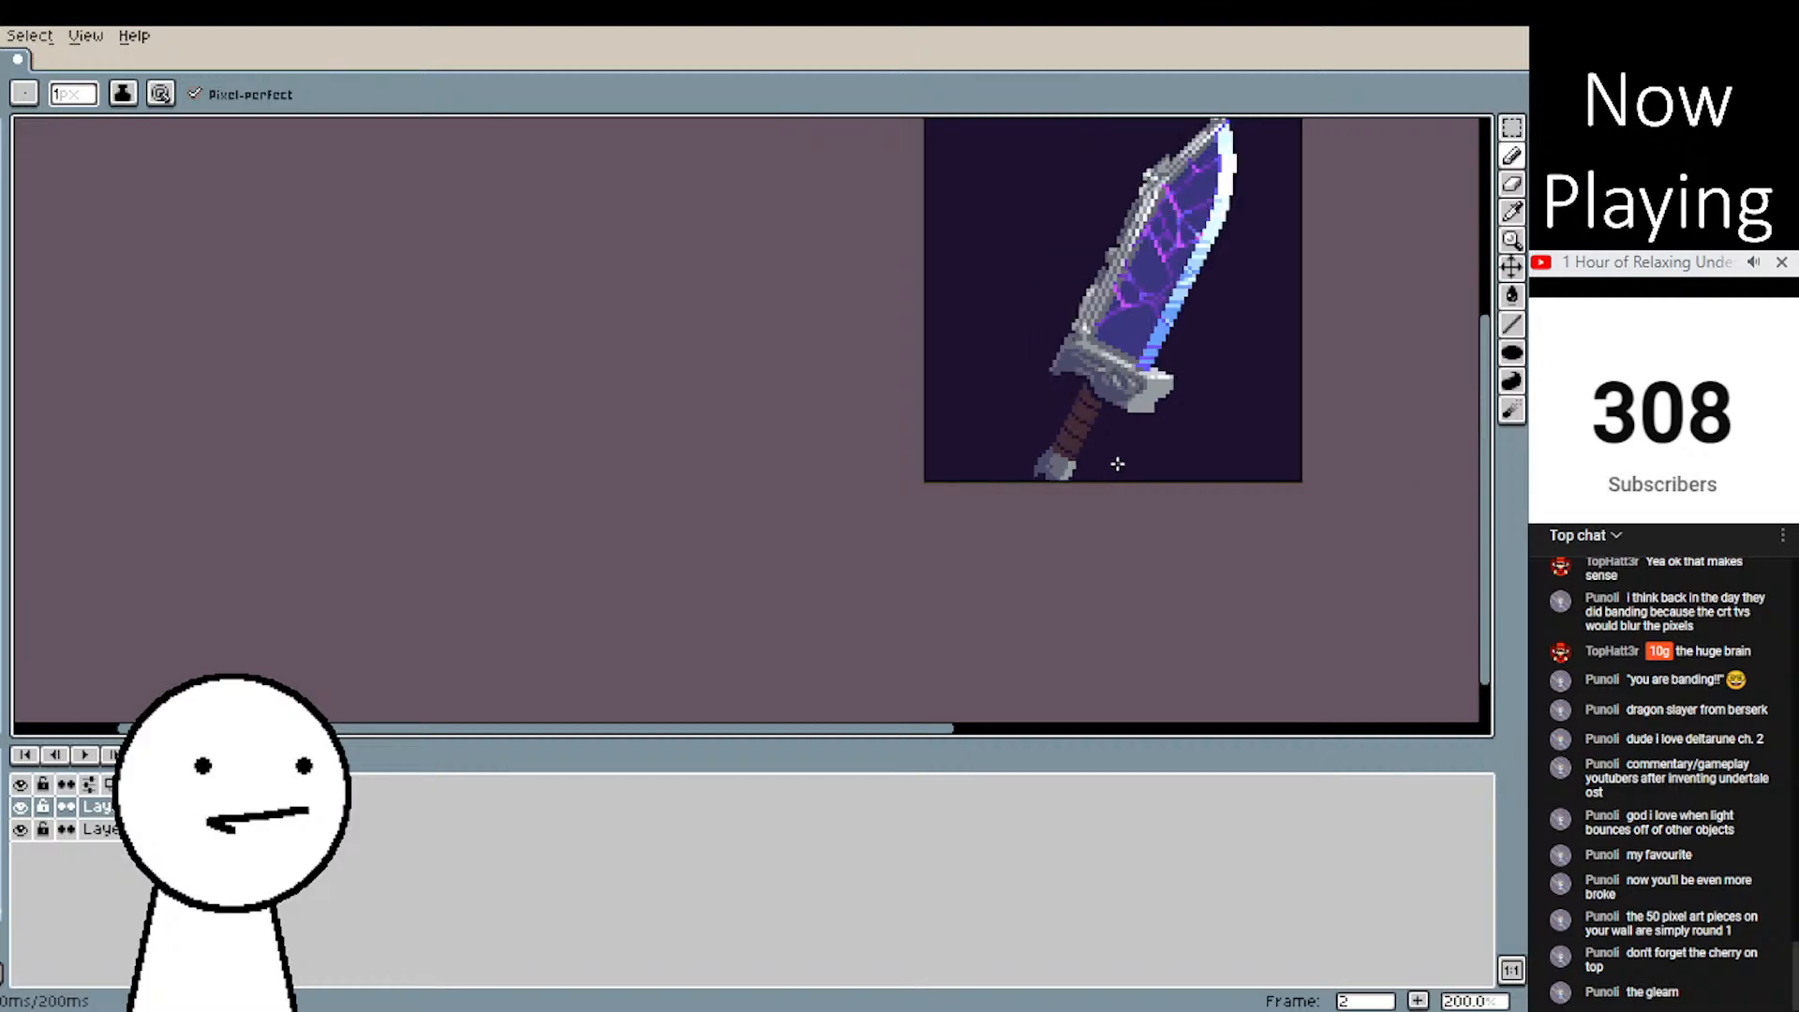
scroll(1116, 462, up, 4)
click(811, 538)
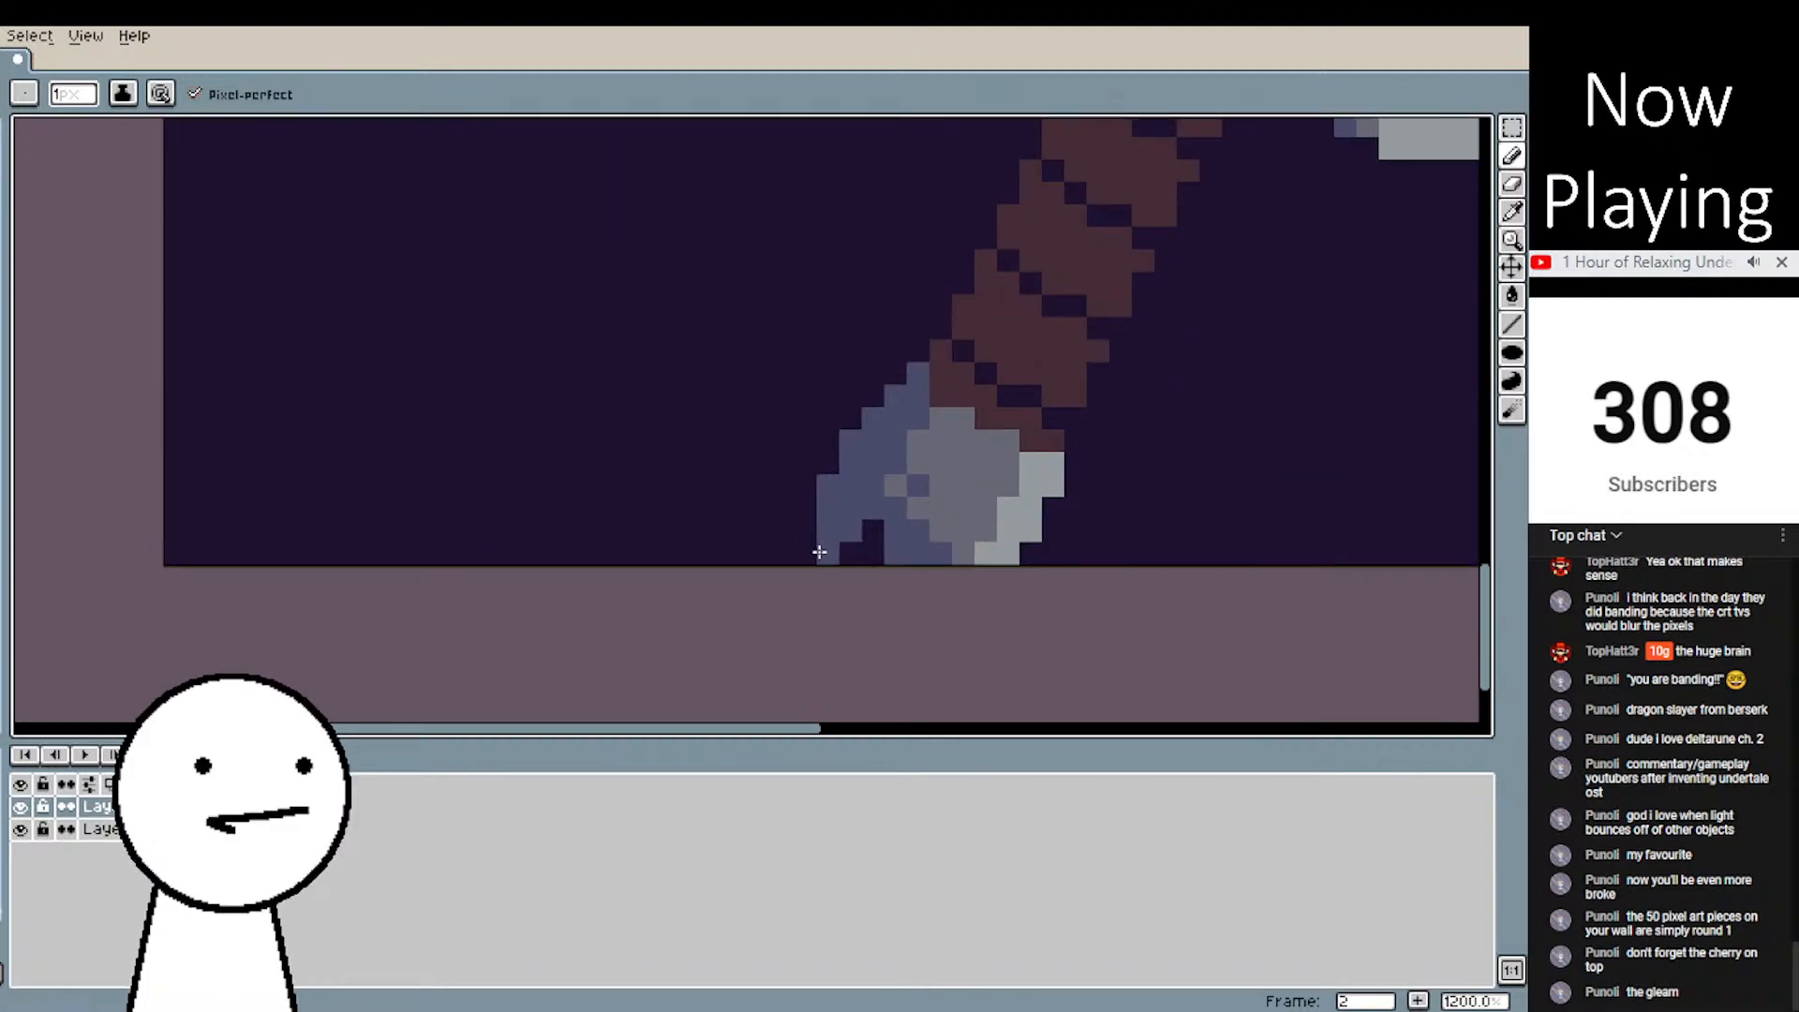
- Undo the downward column and the preceding Line tool edits, and round the pommel's left side with blue-grey pixels
scroll(1157, 547, down, 5)
key(ctrl+z)
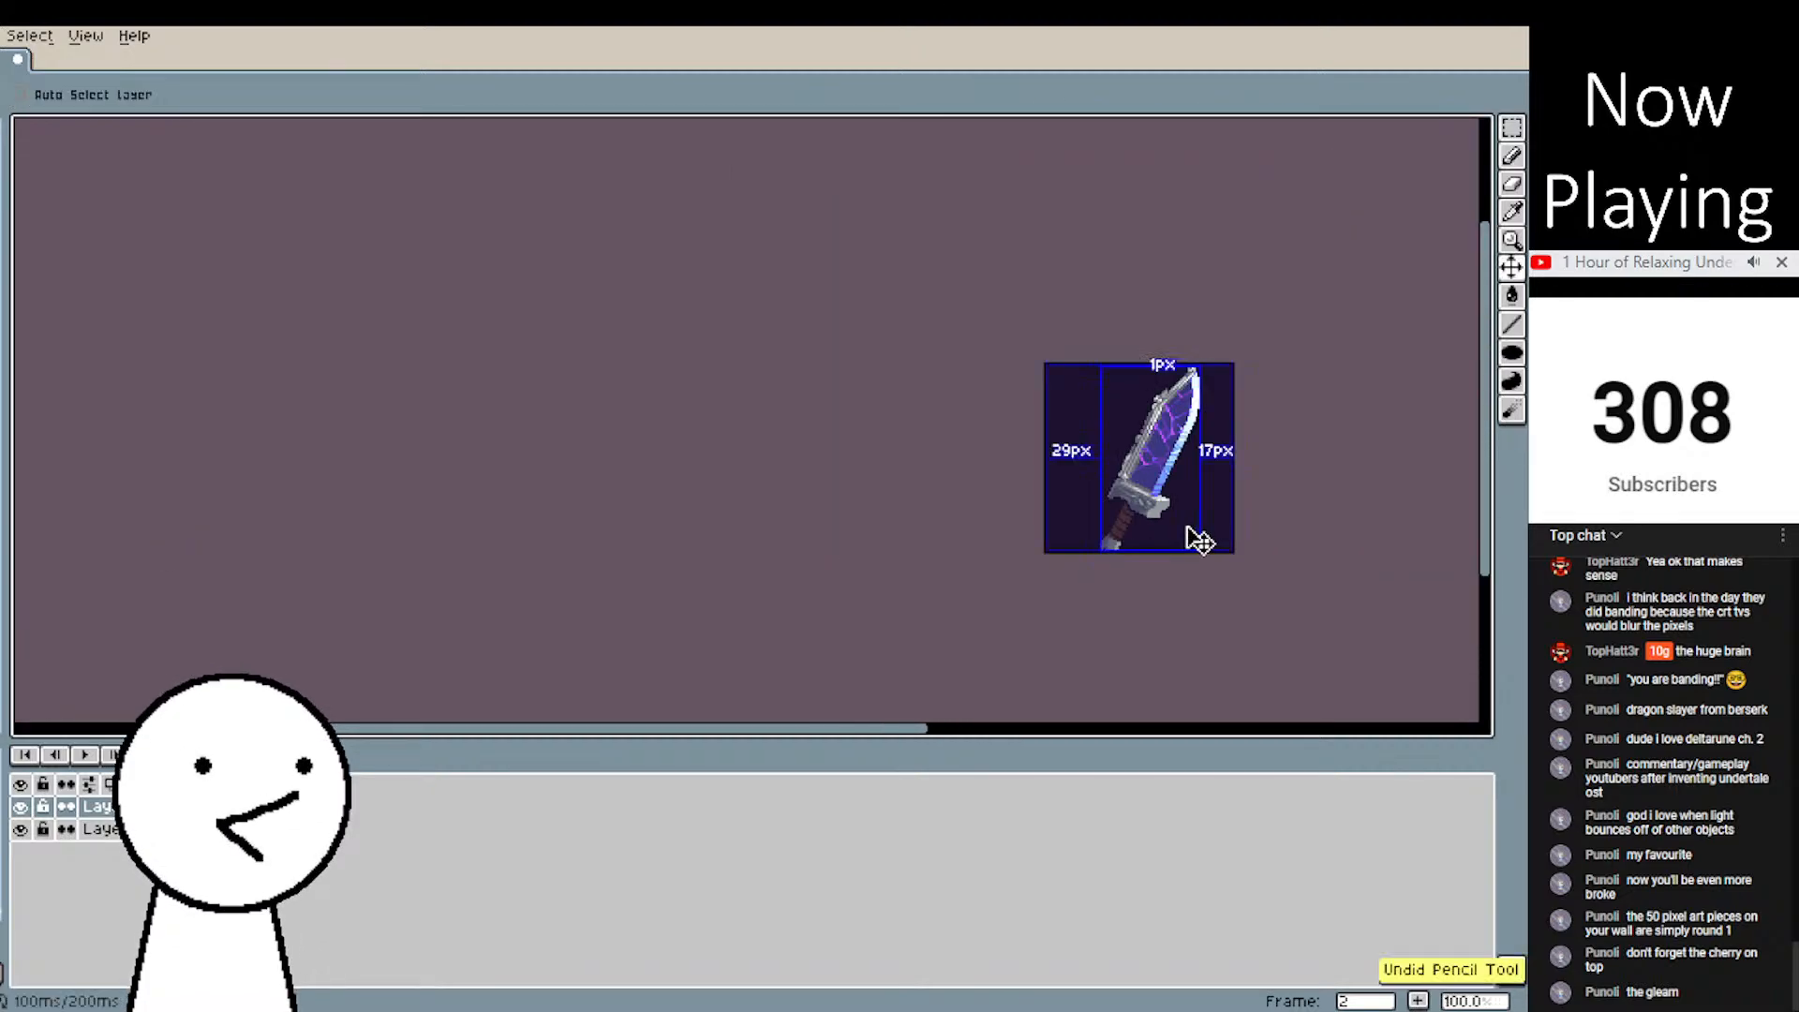
scroll(1078, 578, up, 5)
key(m)
key(ctrl+z)
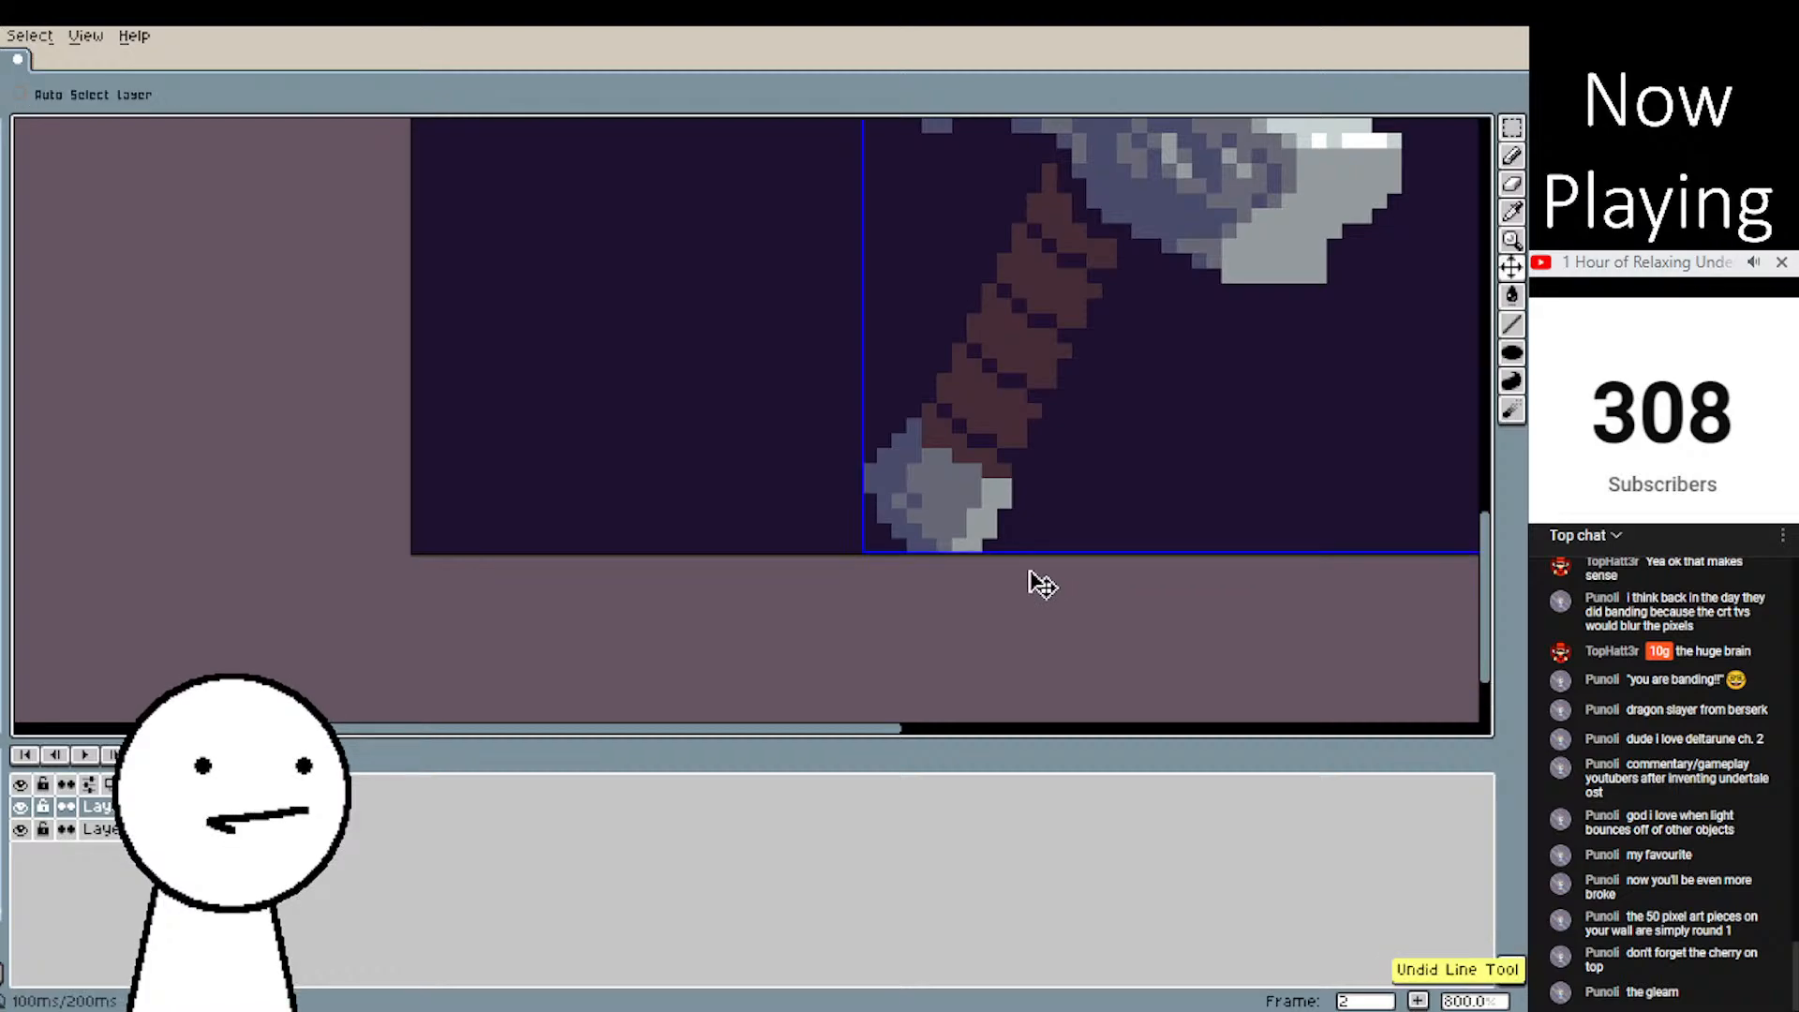
key(b)
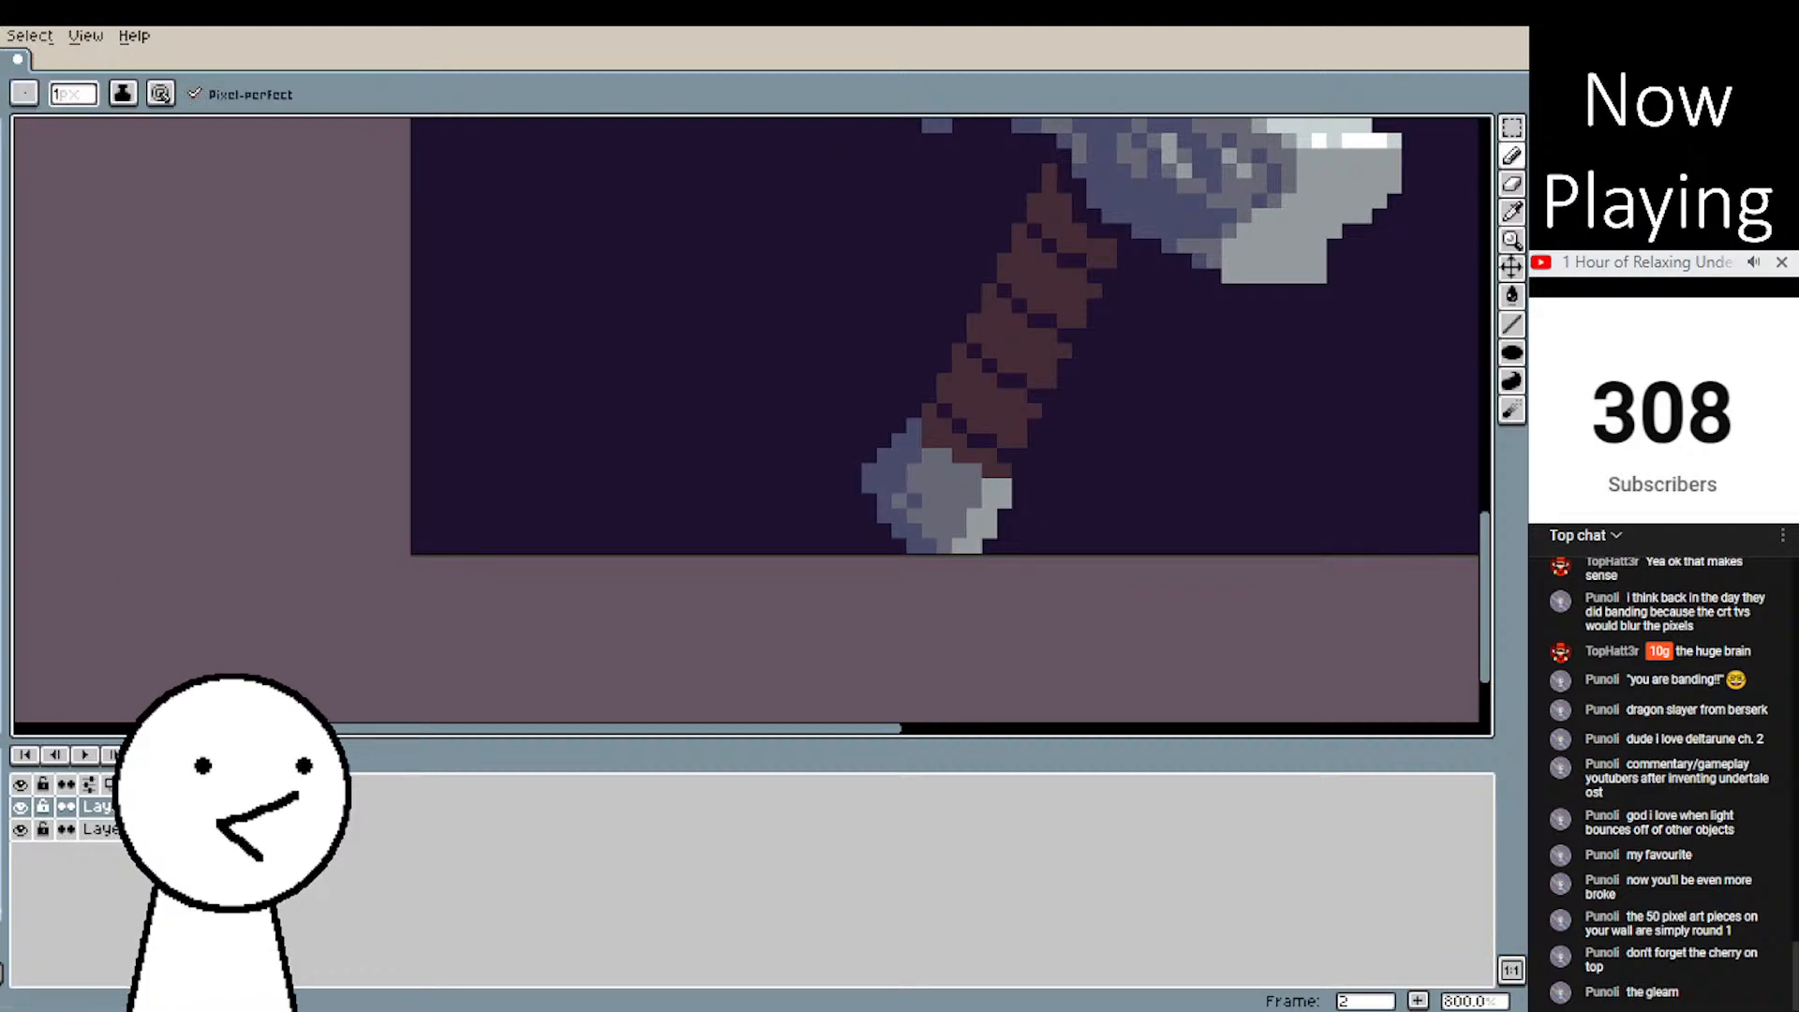
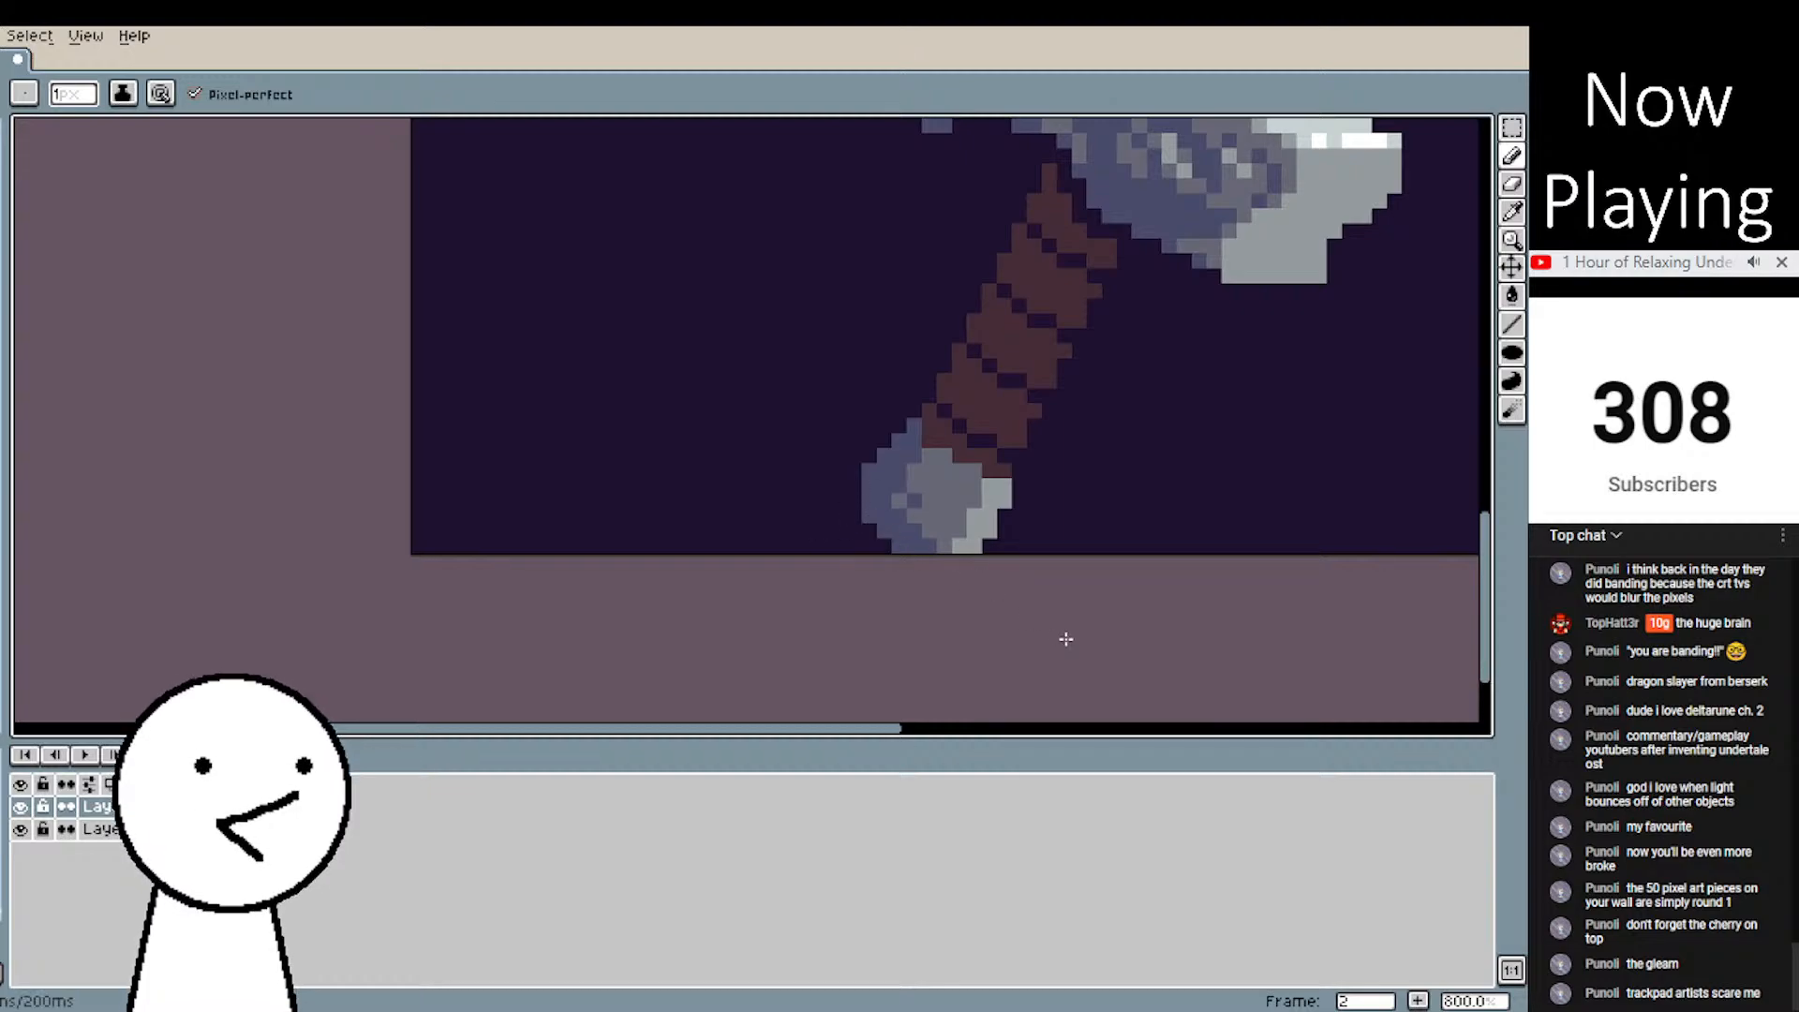
- Fill the pommel's mid-grey area and its stray grey pixel with the blue-grey shadow colour, keeping the light right edge
scroll(1067, 639, down, 4)
scroll(1066, 596, up, 5)
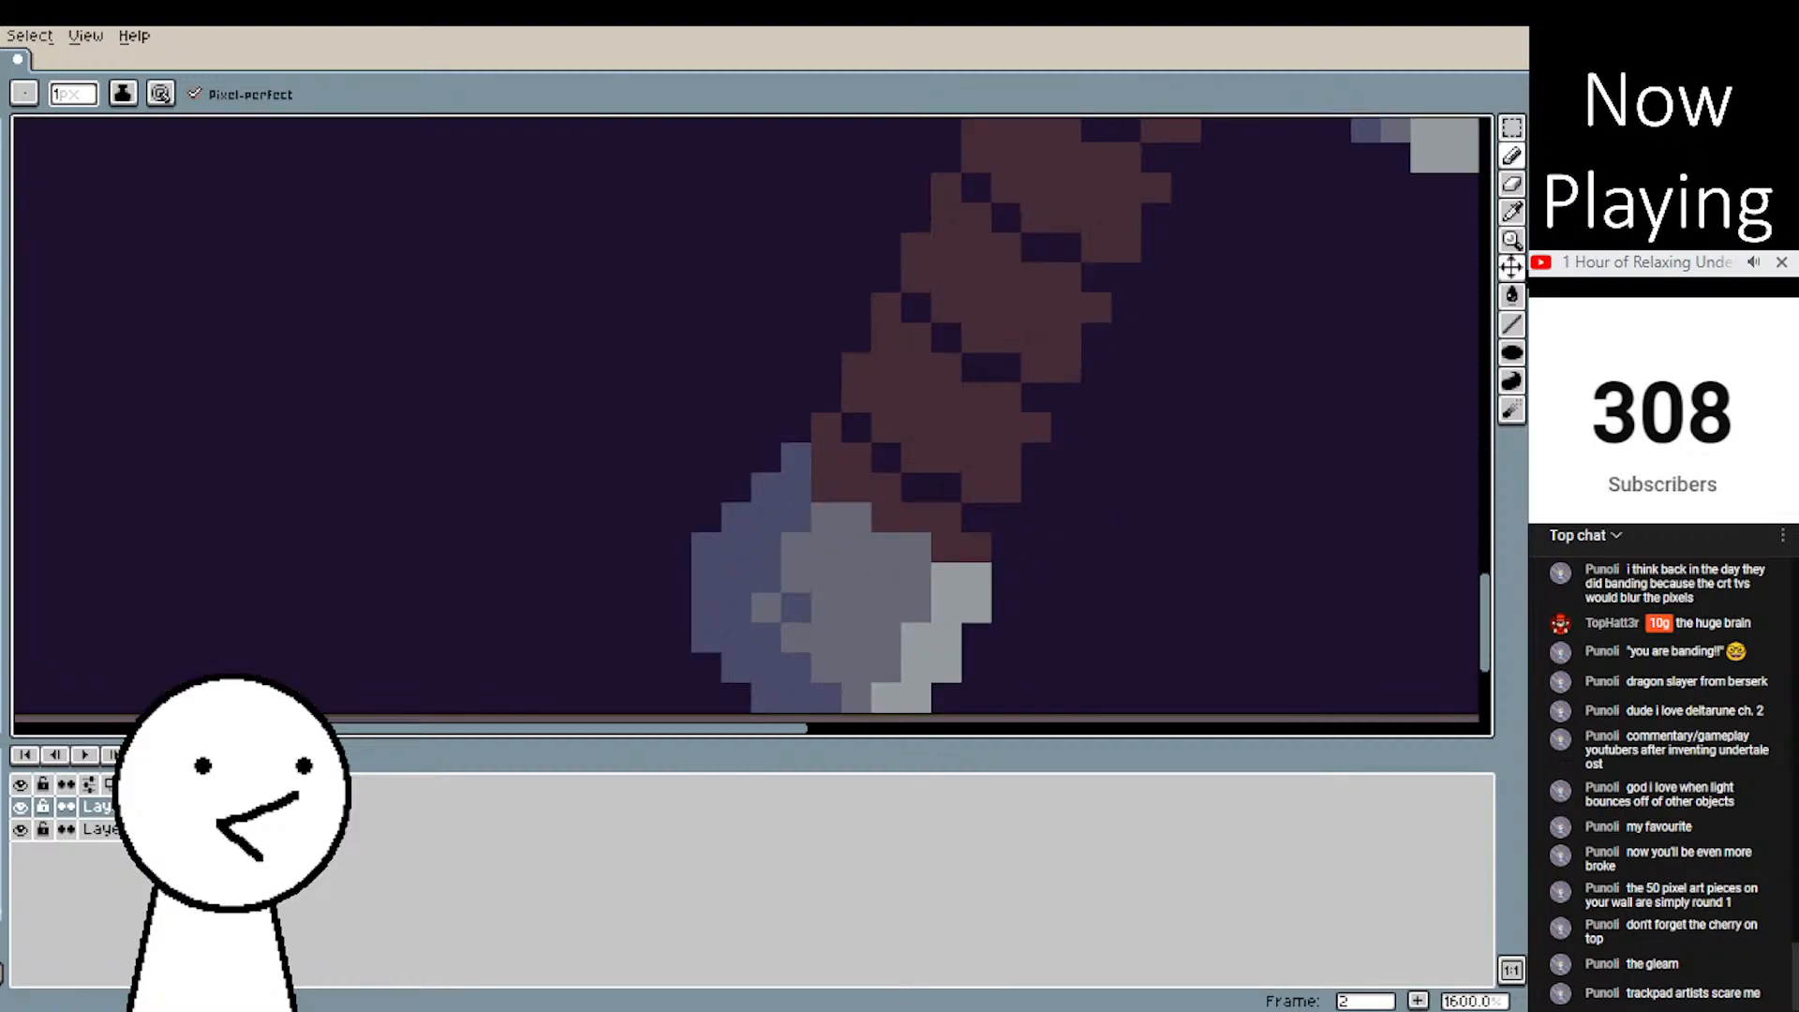
click(1512, 212)
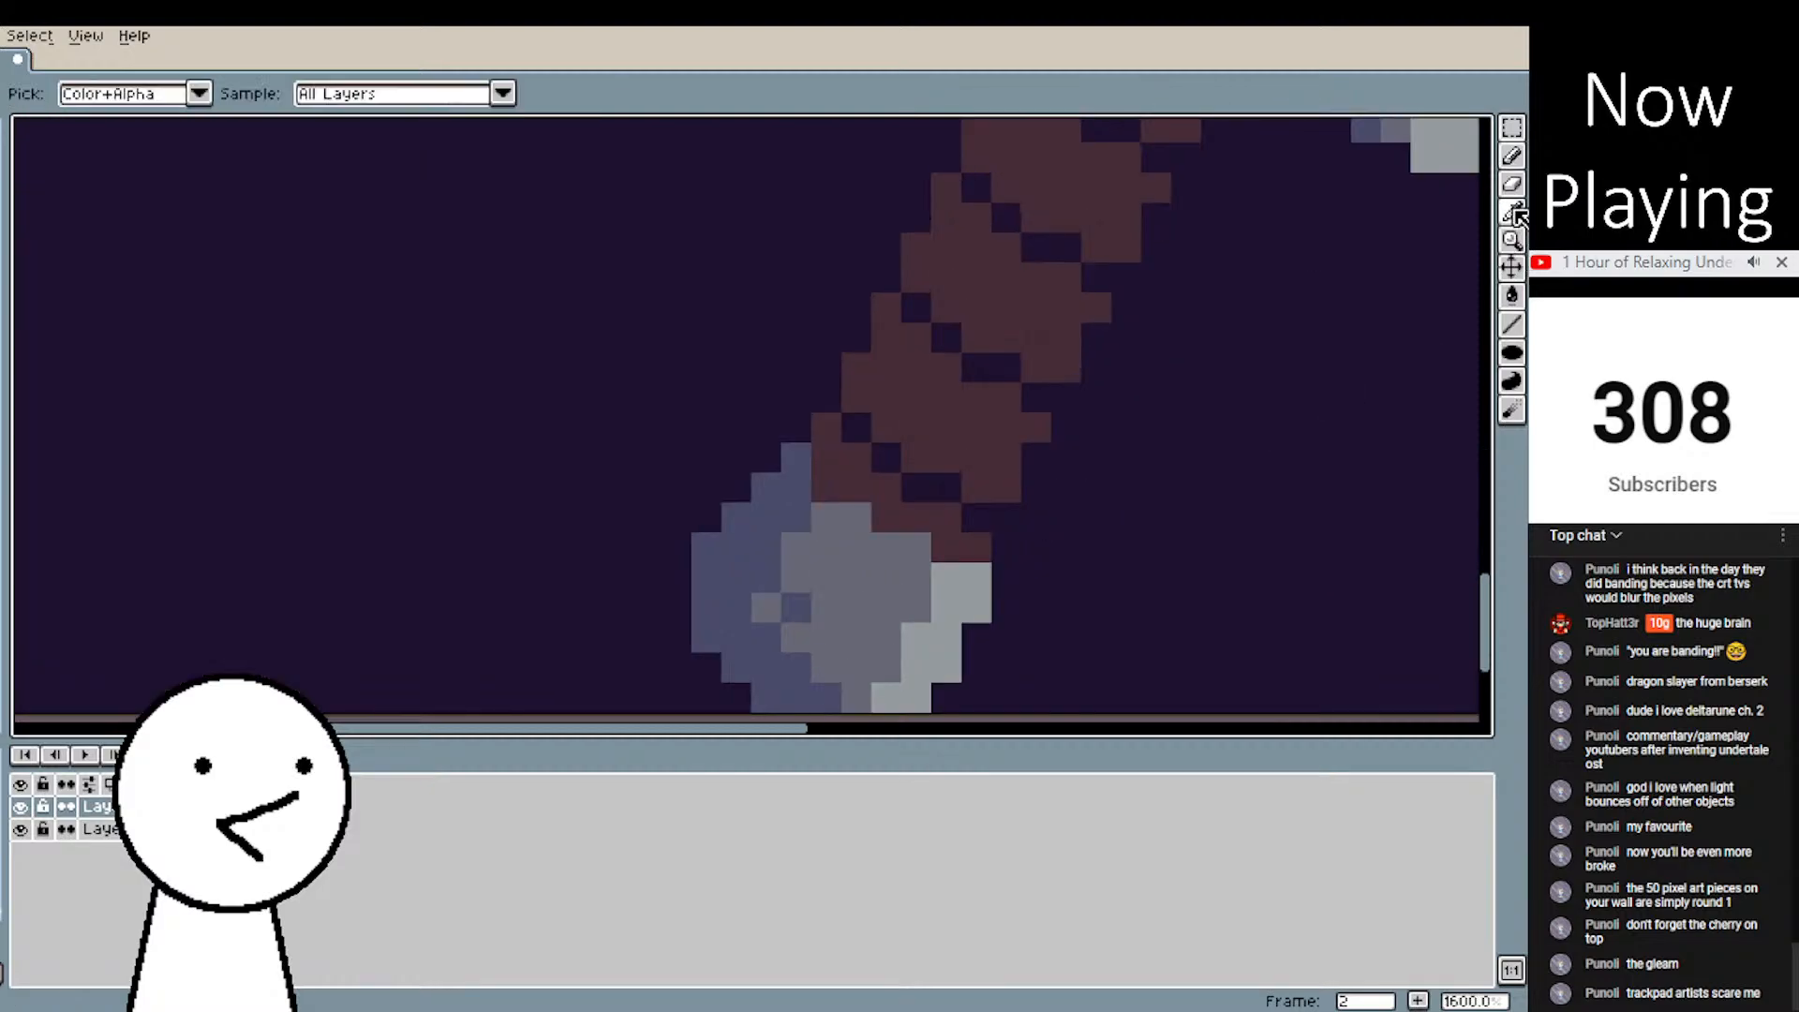
click(1512, 296)
drag(168, 158, 123, 133)
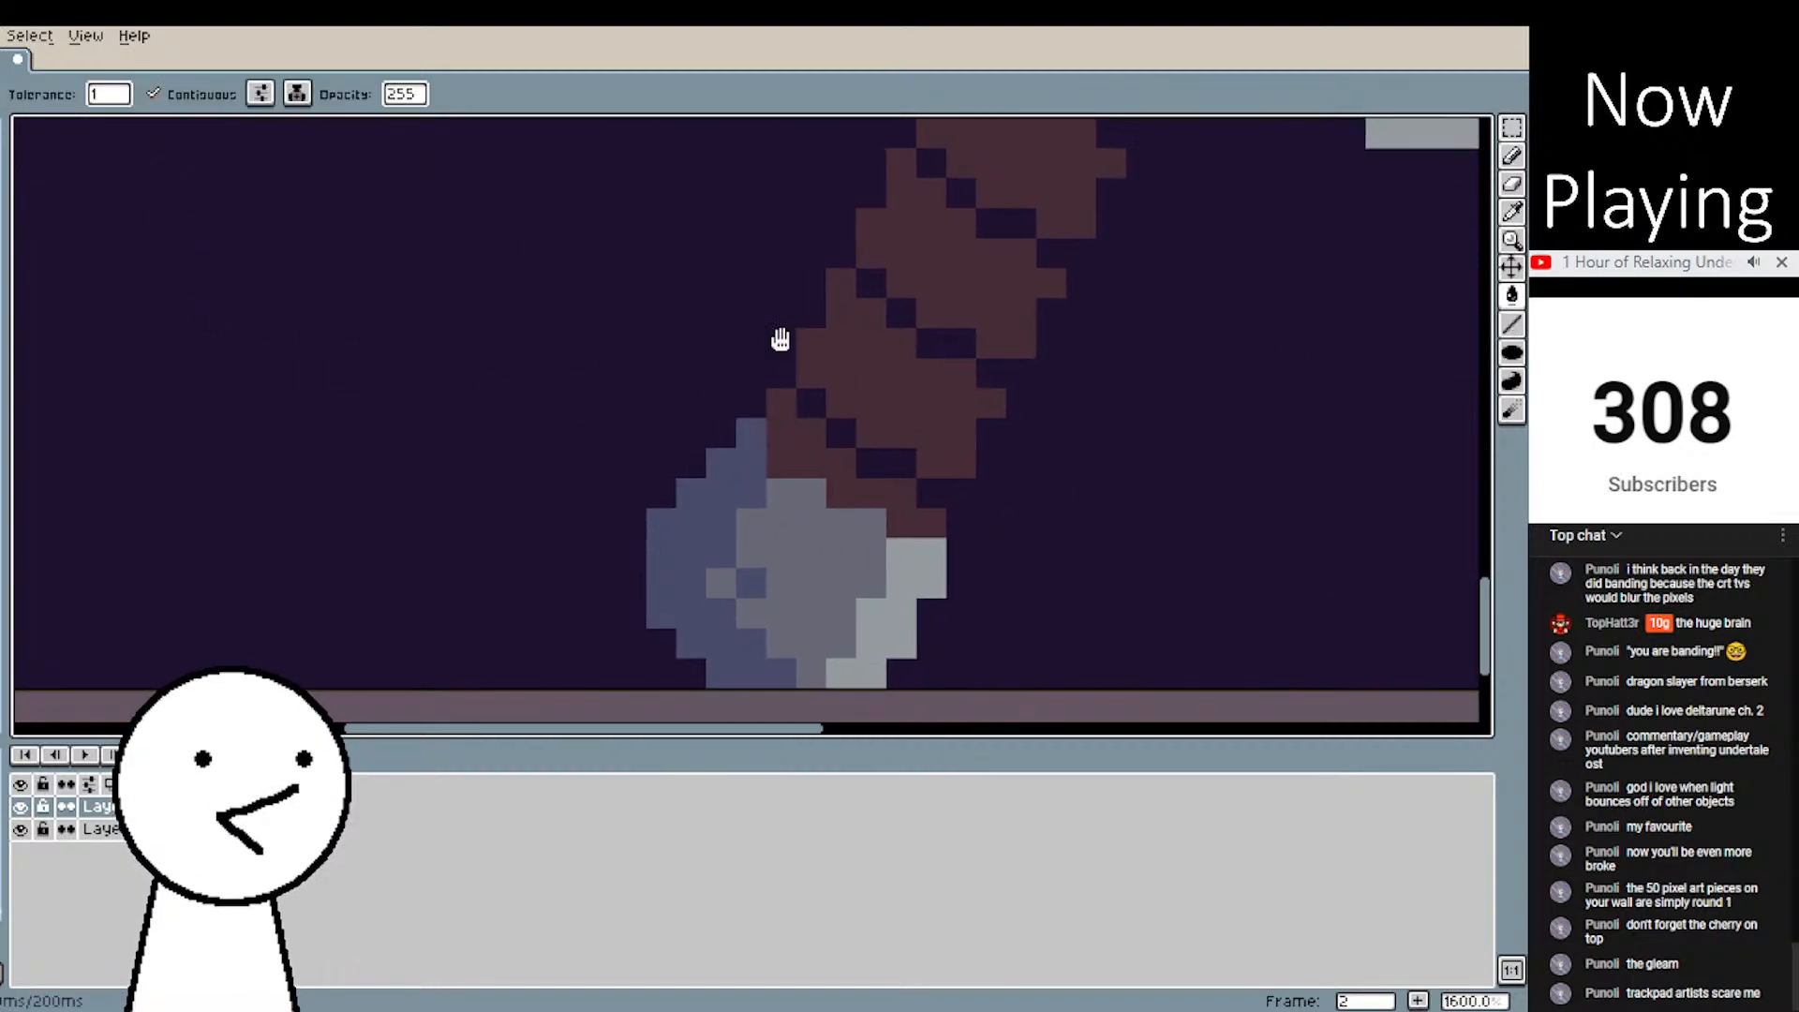
drag(781, 339, 648, 236)
click(679, 476)
click(588, 480)
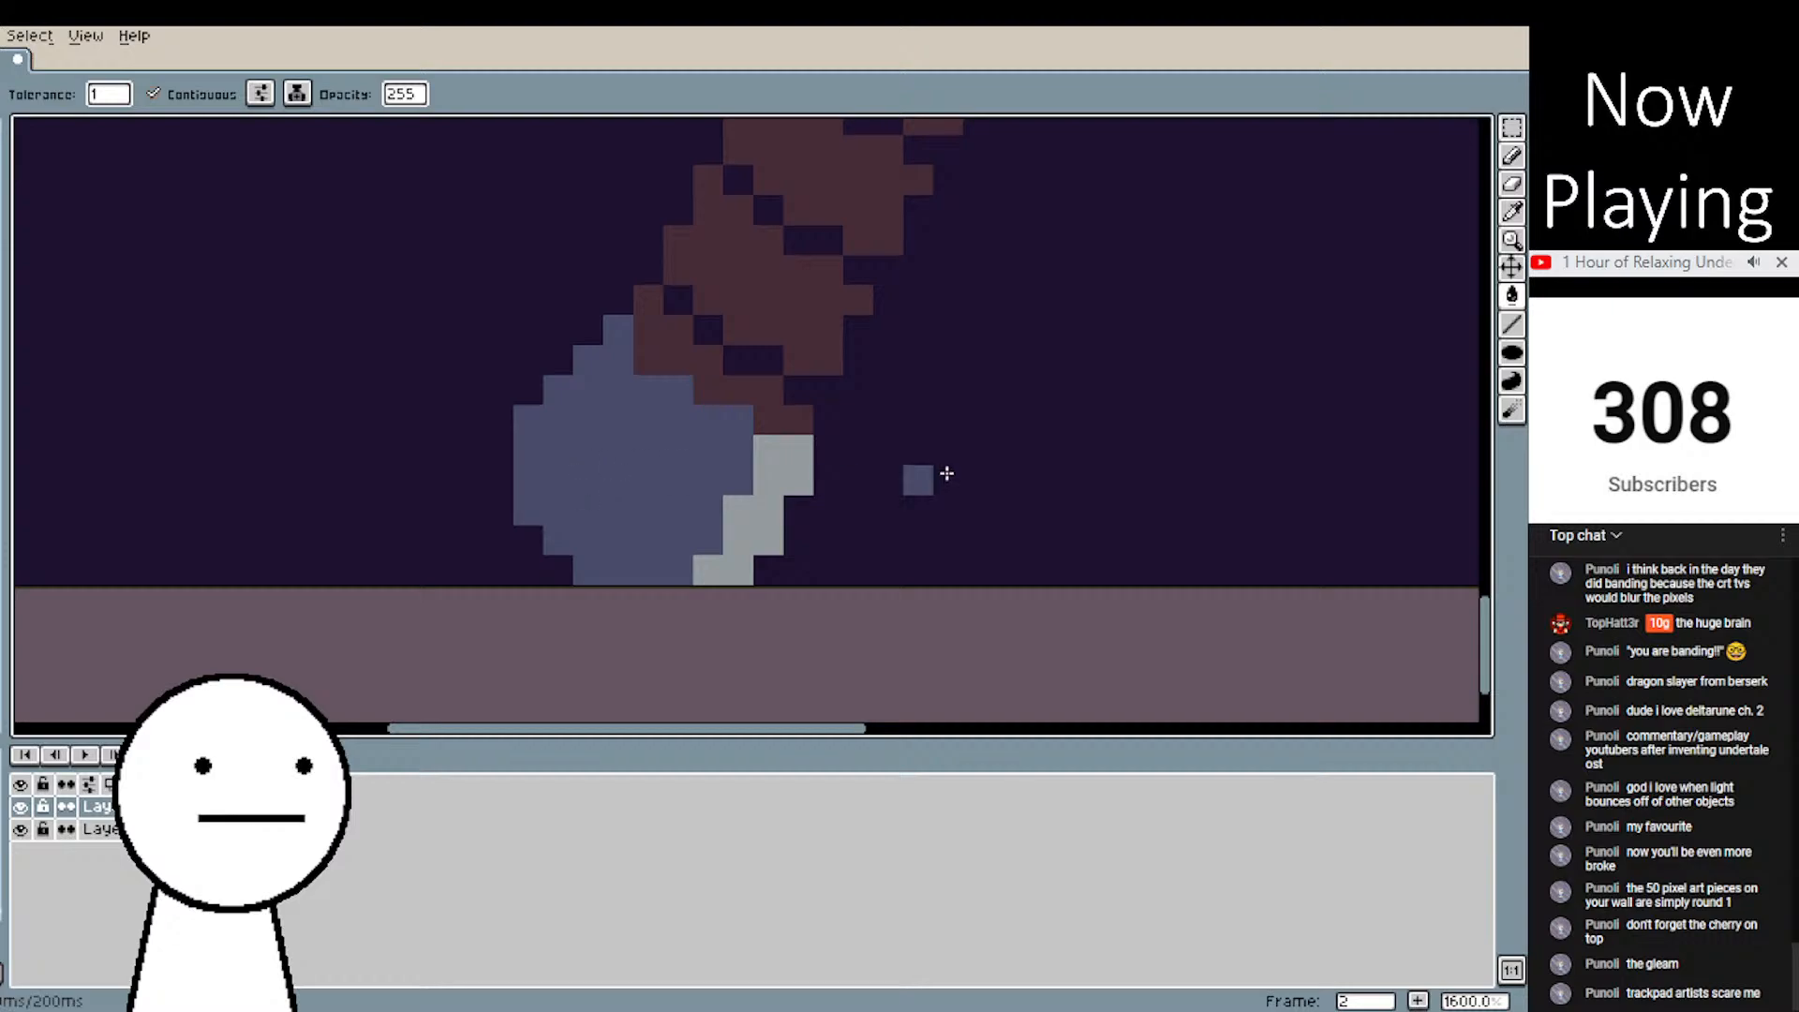
- Sample a mid grey from the guard and ready the Pencil for shading the pommel
click(1511, 212)
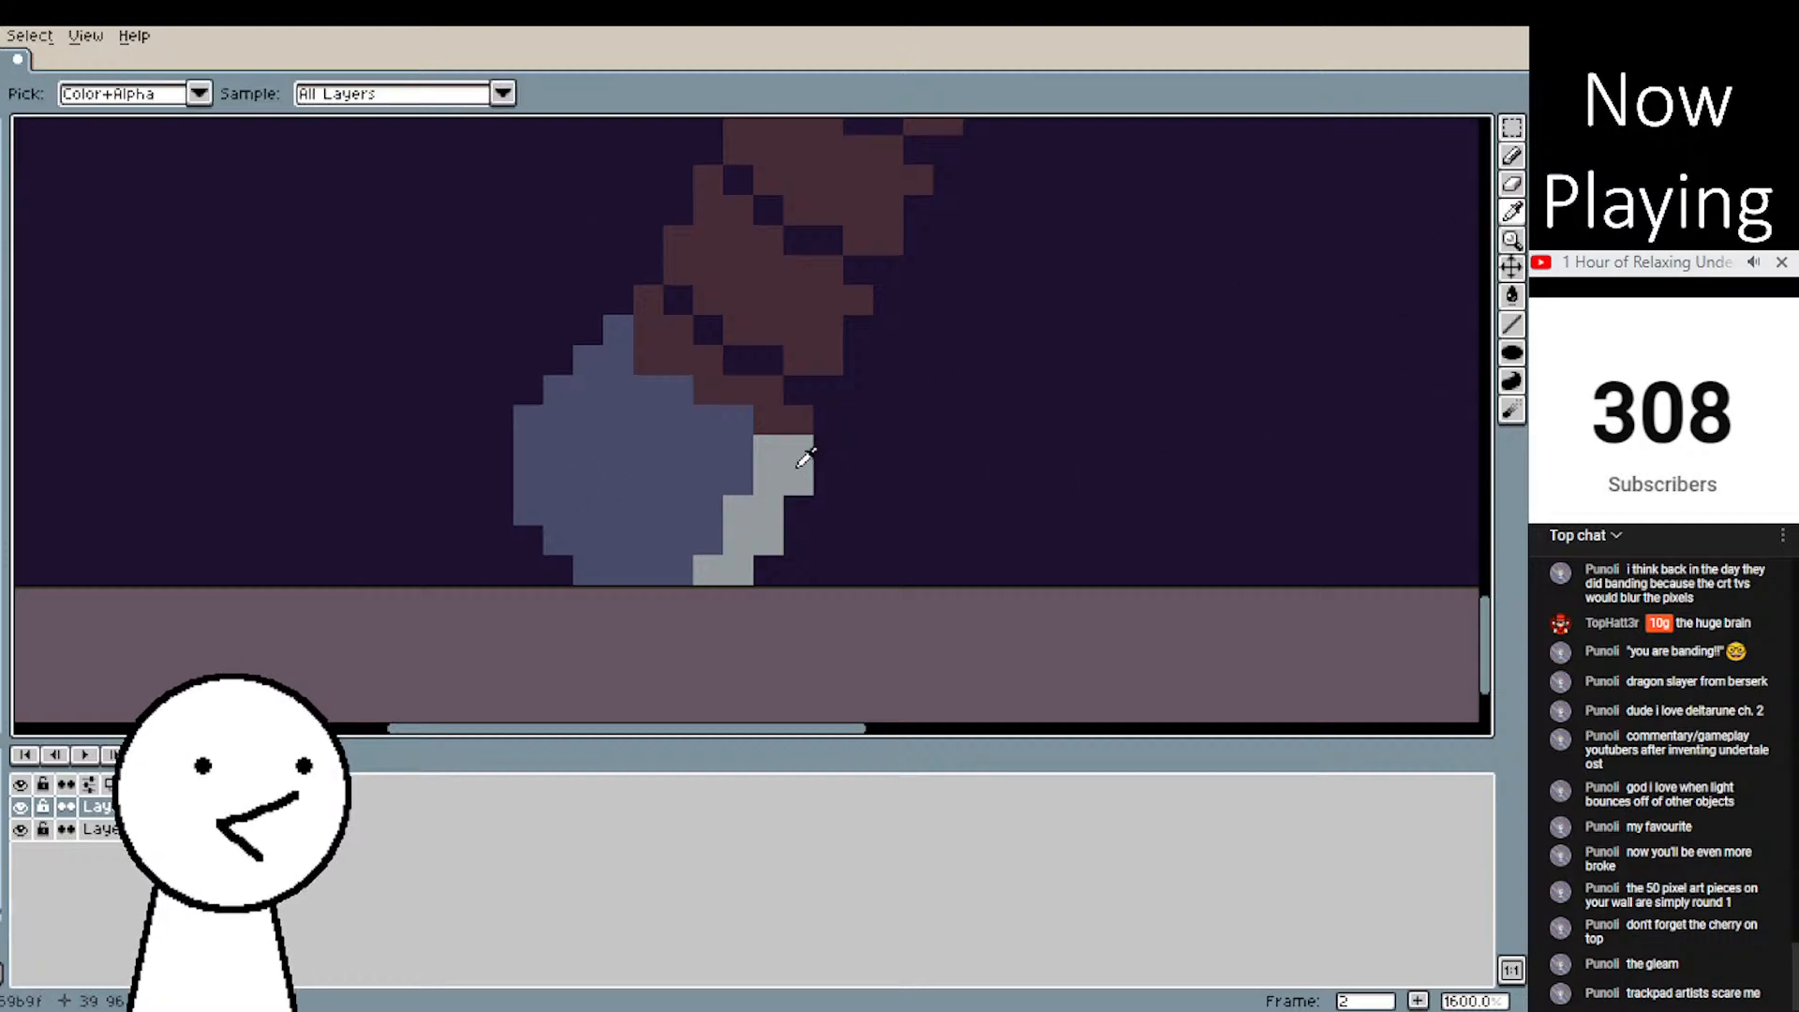
scroll(709, 187, up, 3)
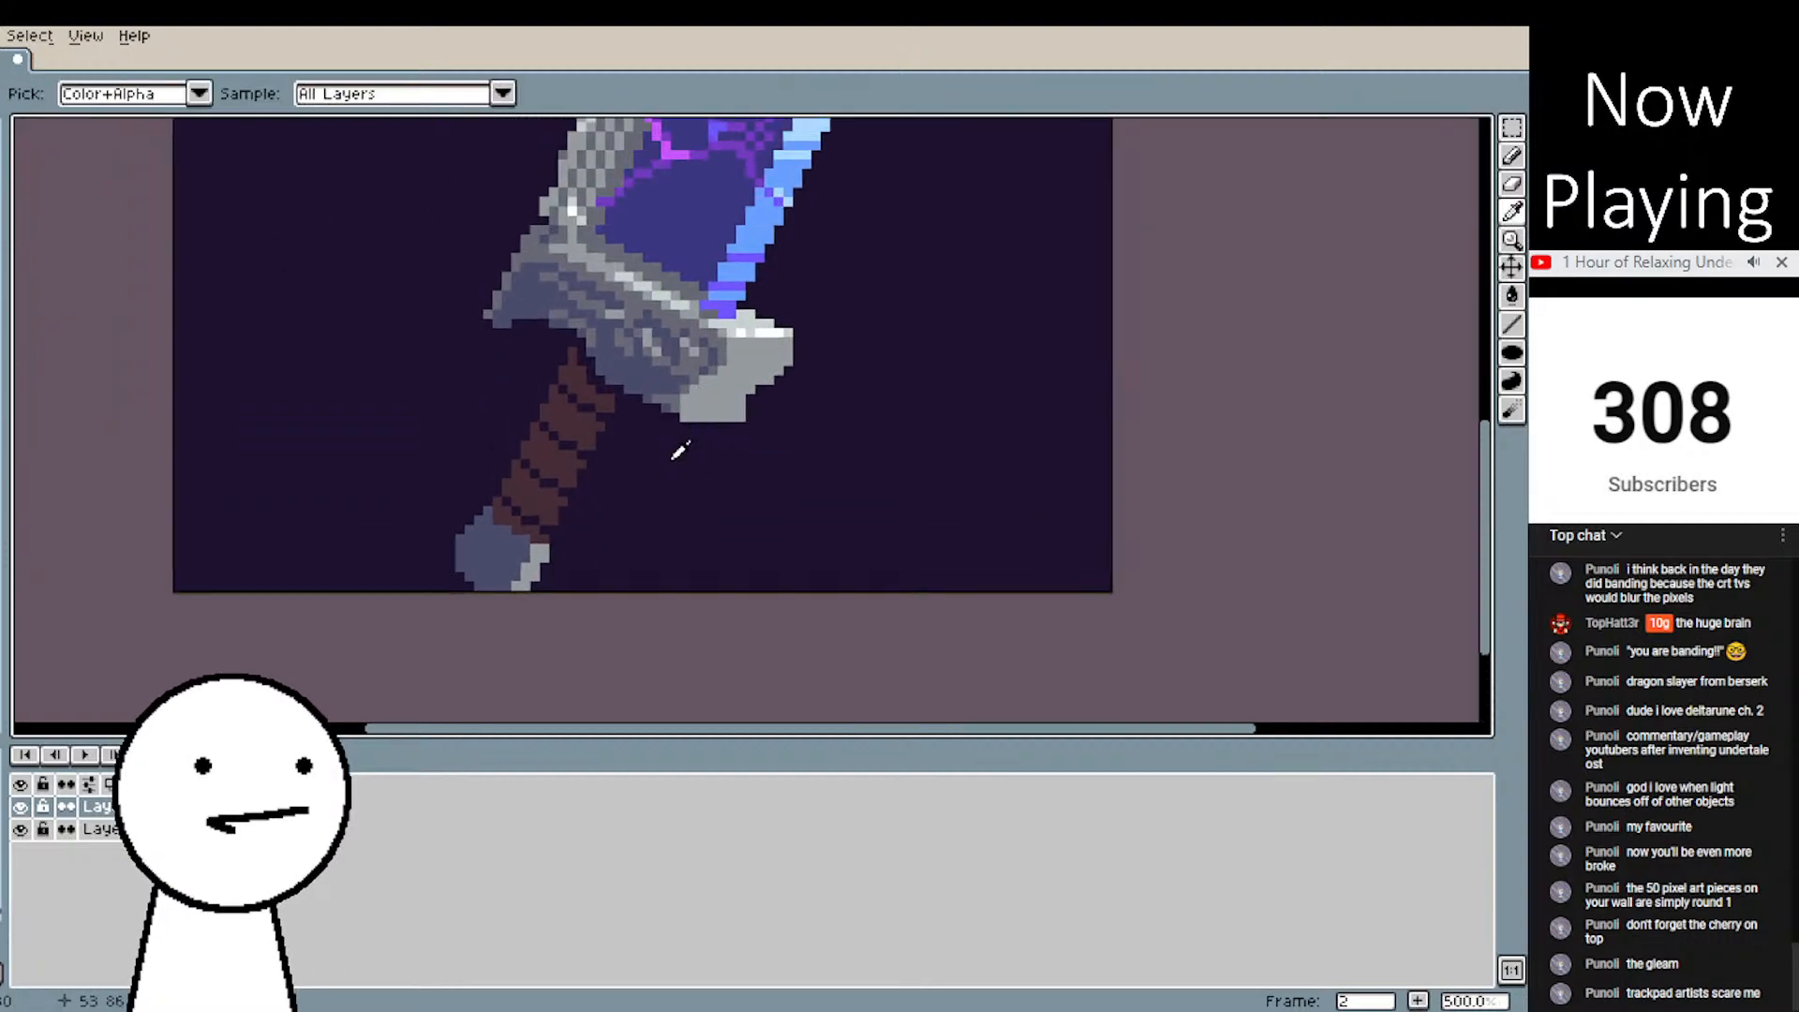
scroll(720, 248, up, 2)
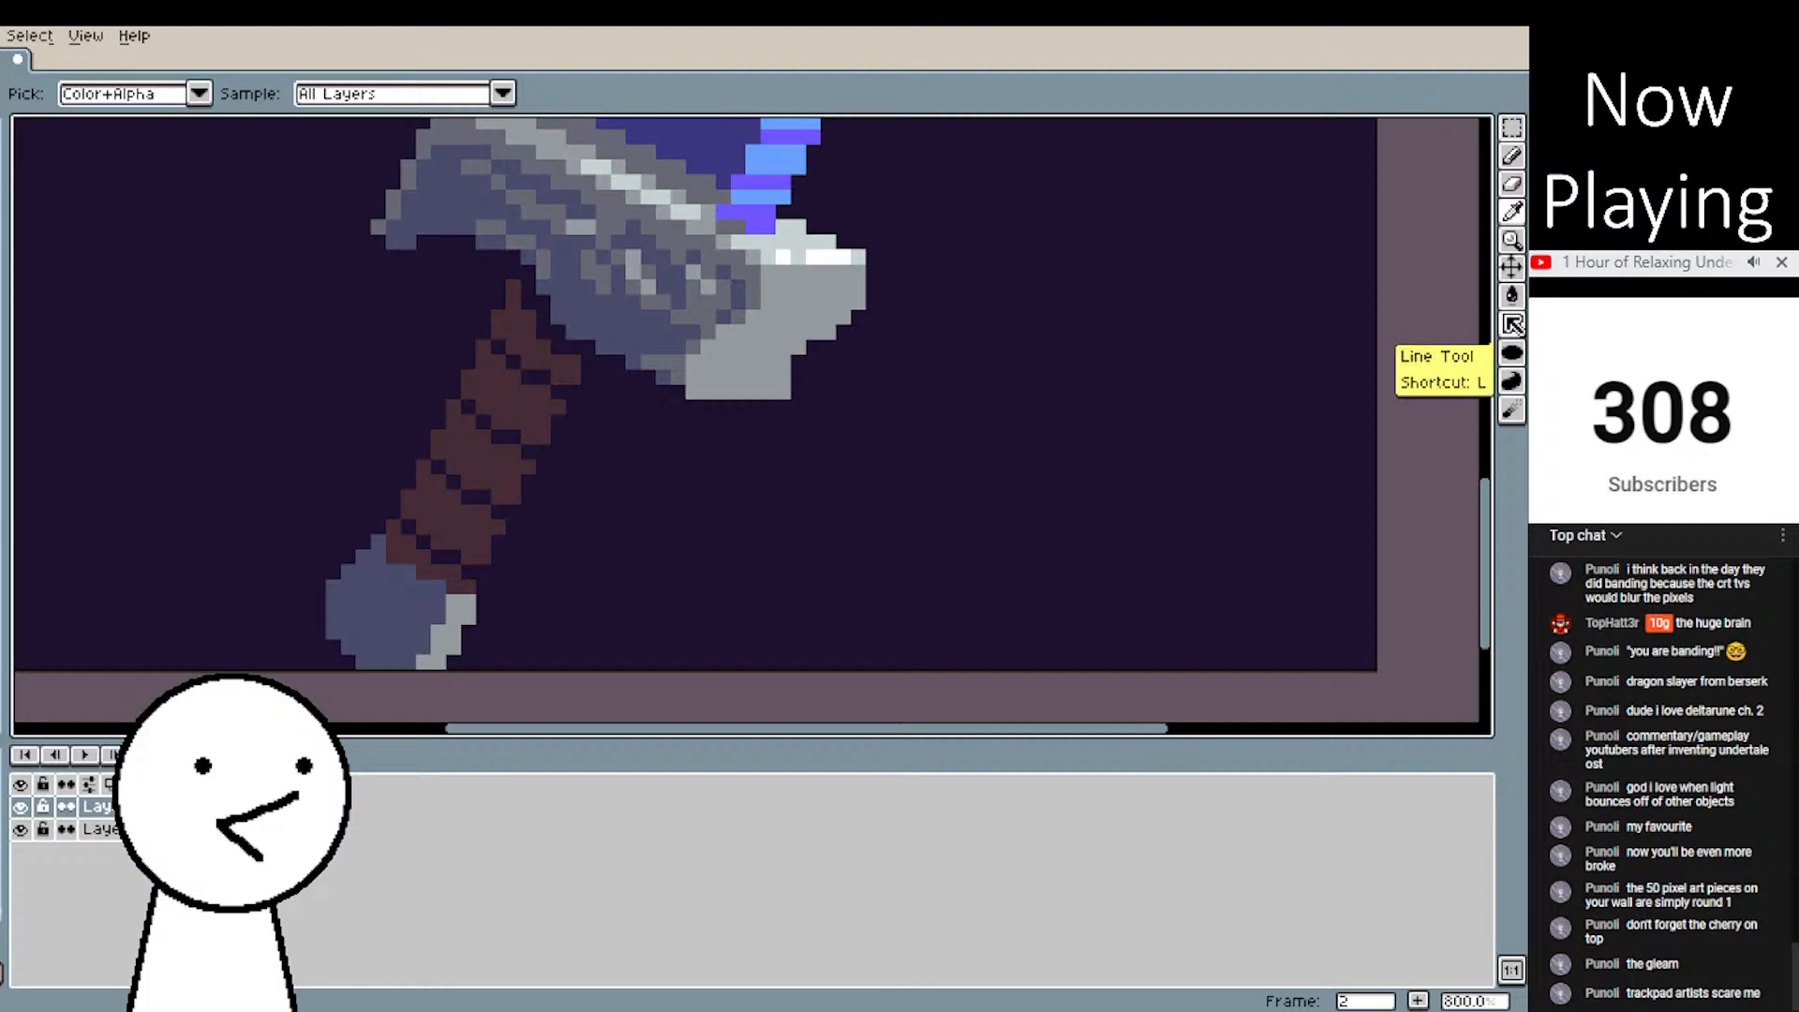
click(1512, 324)
scroll(525, 568, down, 3)
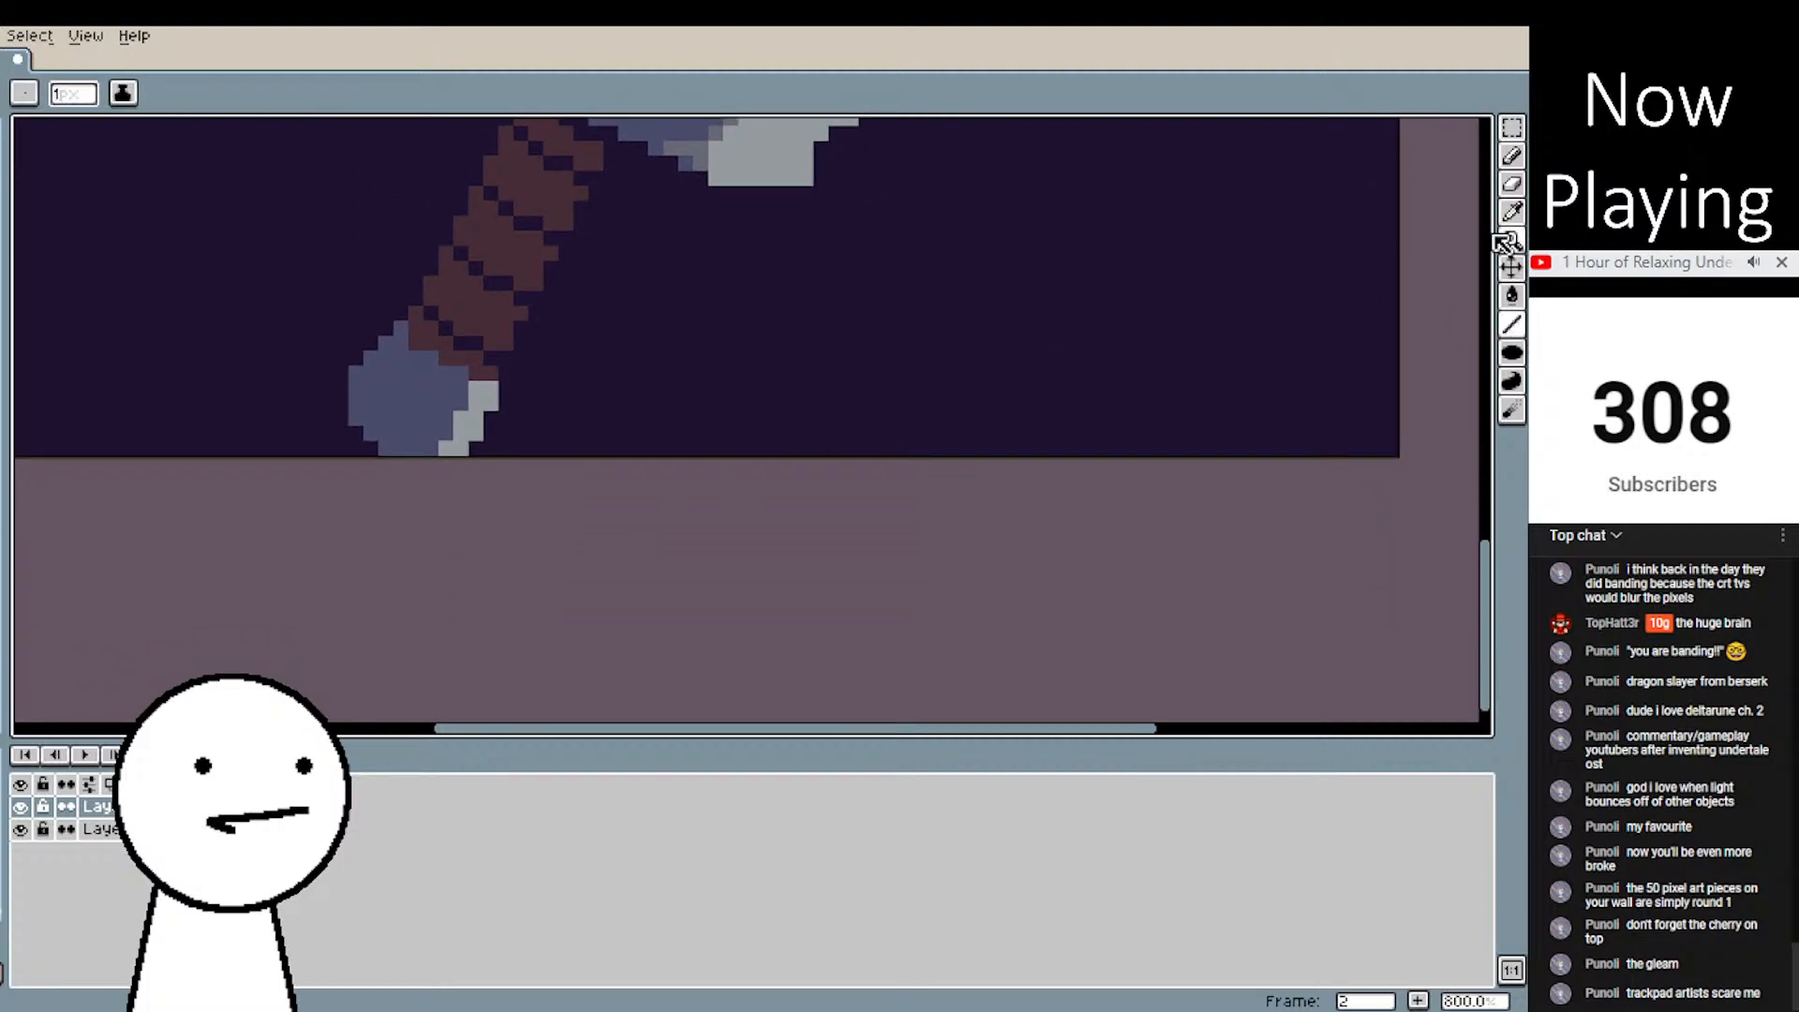
click(1512, 155)
- Try to outline a curved inner area of the pommel in mid grey and fill it with the same colour
scroll(436, 377, up, 3)
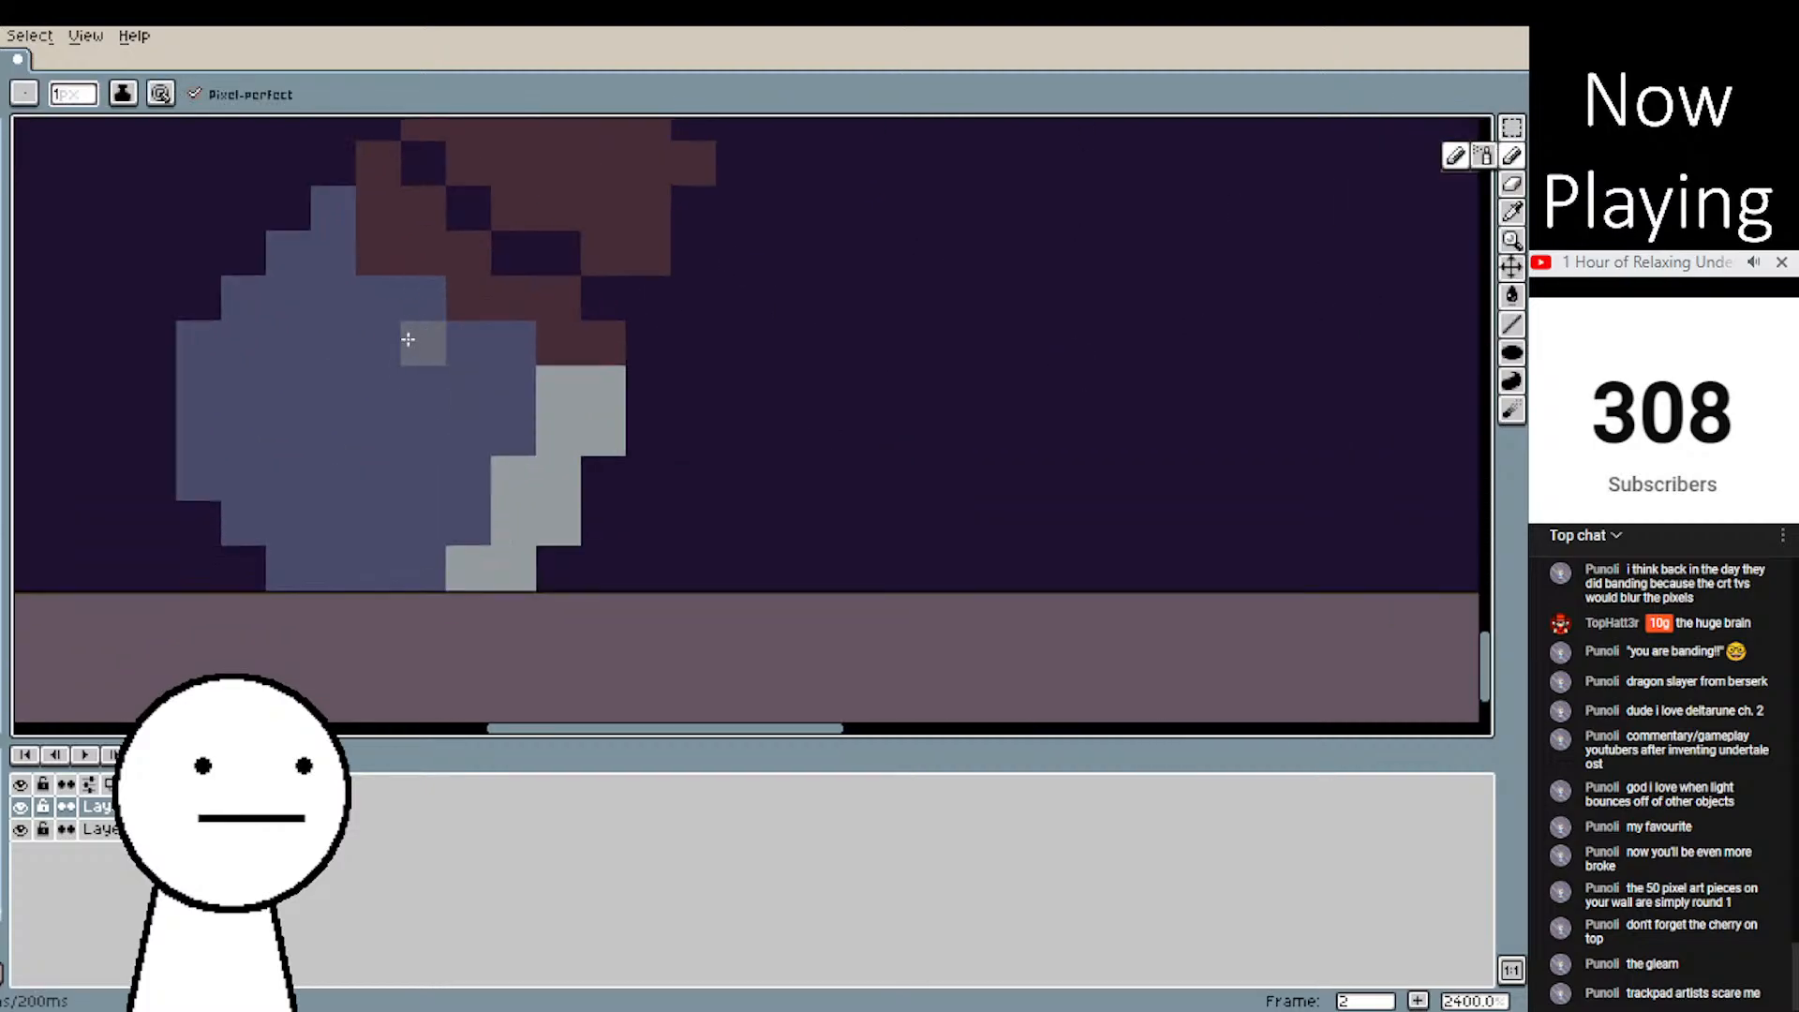
drag(410, 342, 594, 132)
mouse_move(534, 224)
mouse_down()
mouse_move(493, 257)
mouse_move(484, 309)
mouse_move(568, 390)
mouse_move(661, 401)
mouse_up()
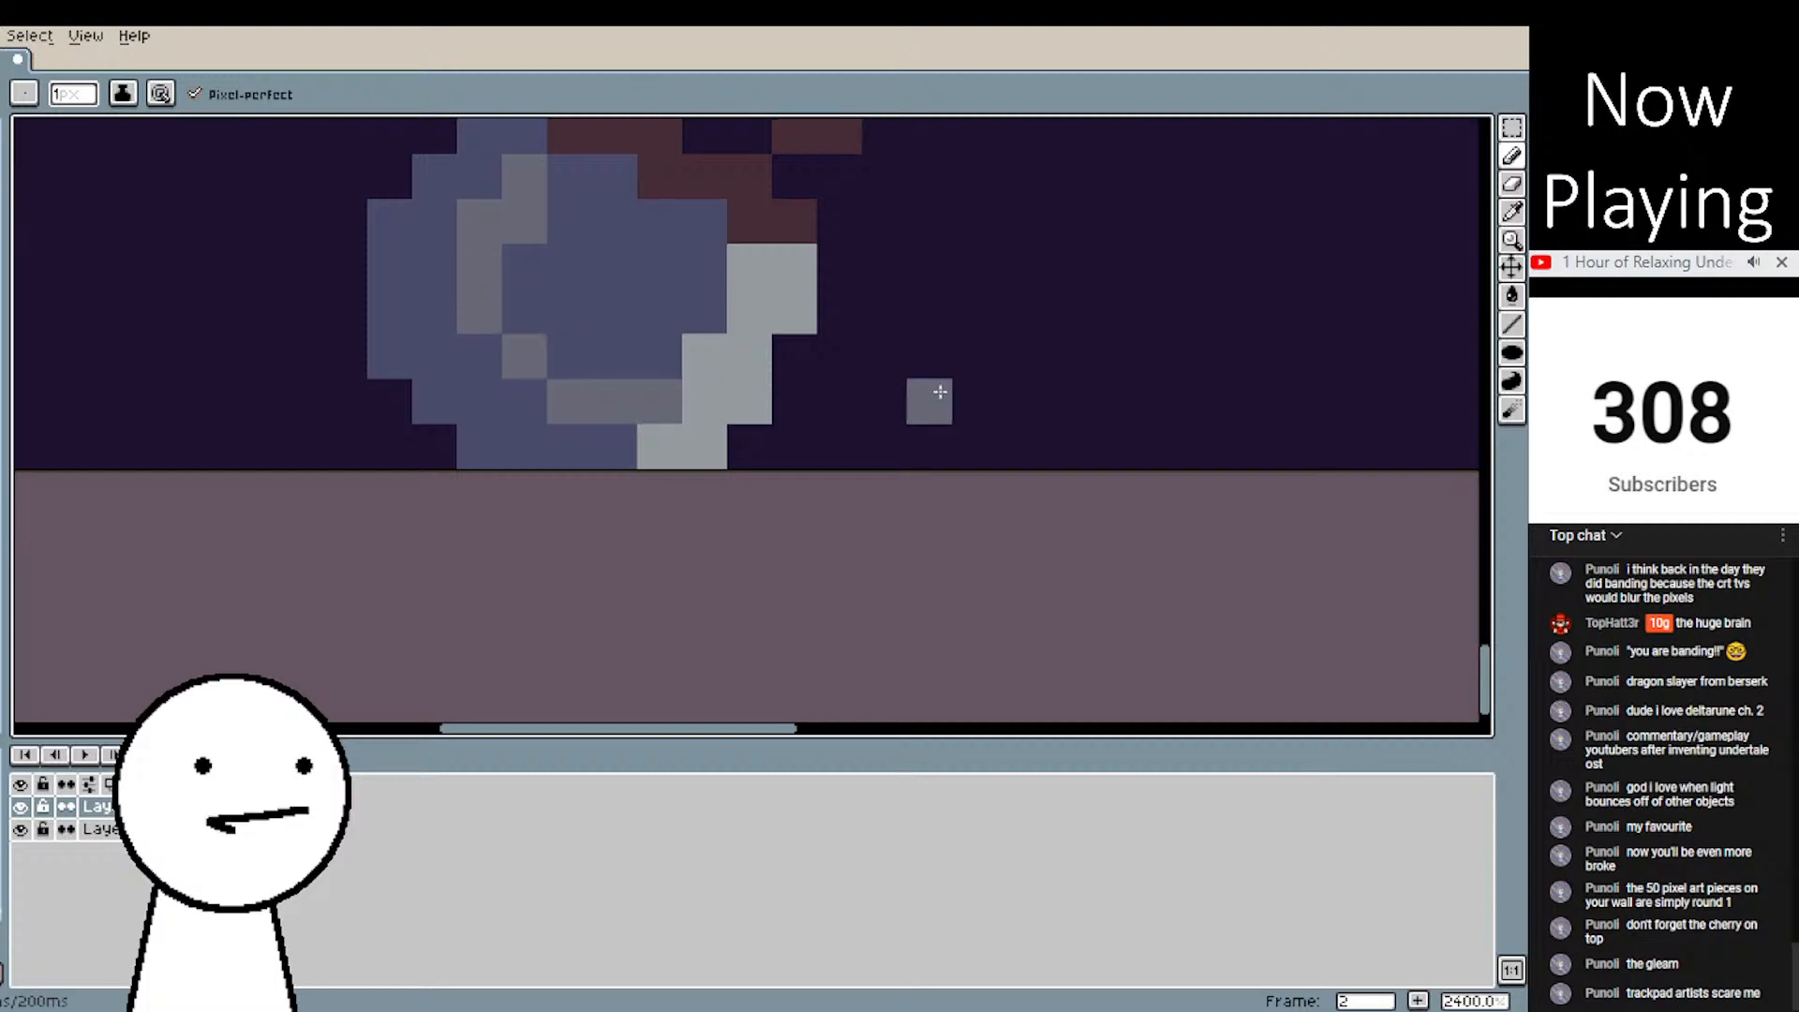
click(1512, 297)
click(578, 266)
scroll(840, 281, down, 5)
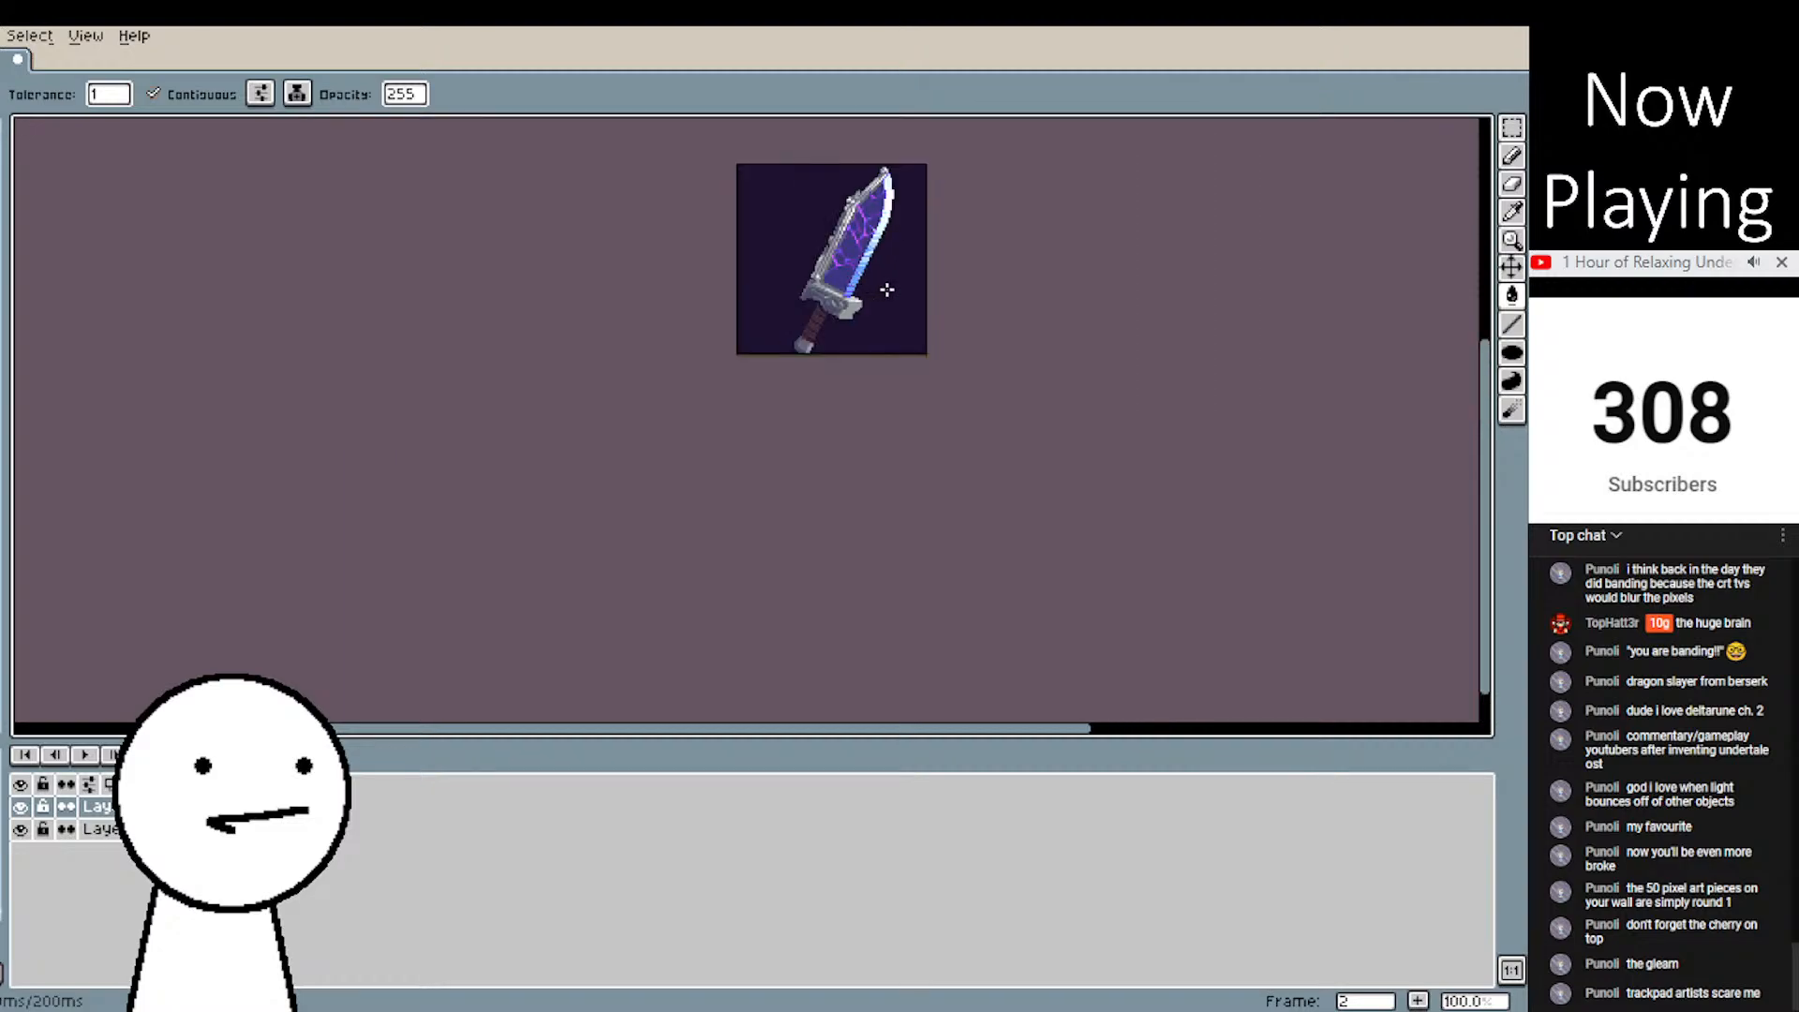
scroll(887, 290, up, 5)
key(ctrl+z)
key(ctrl+z)
key(v)
key(ctrl+z)
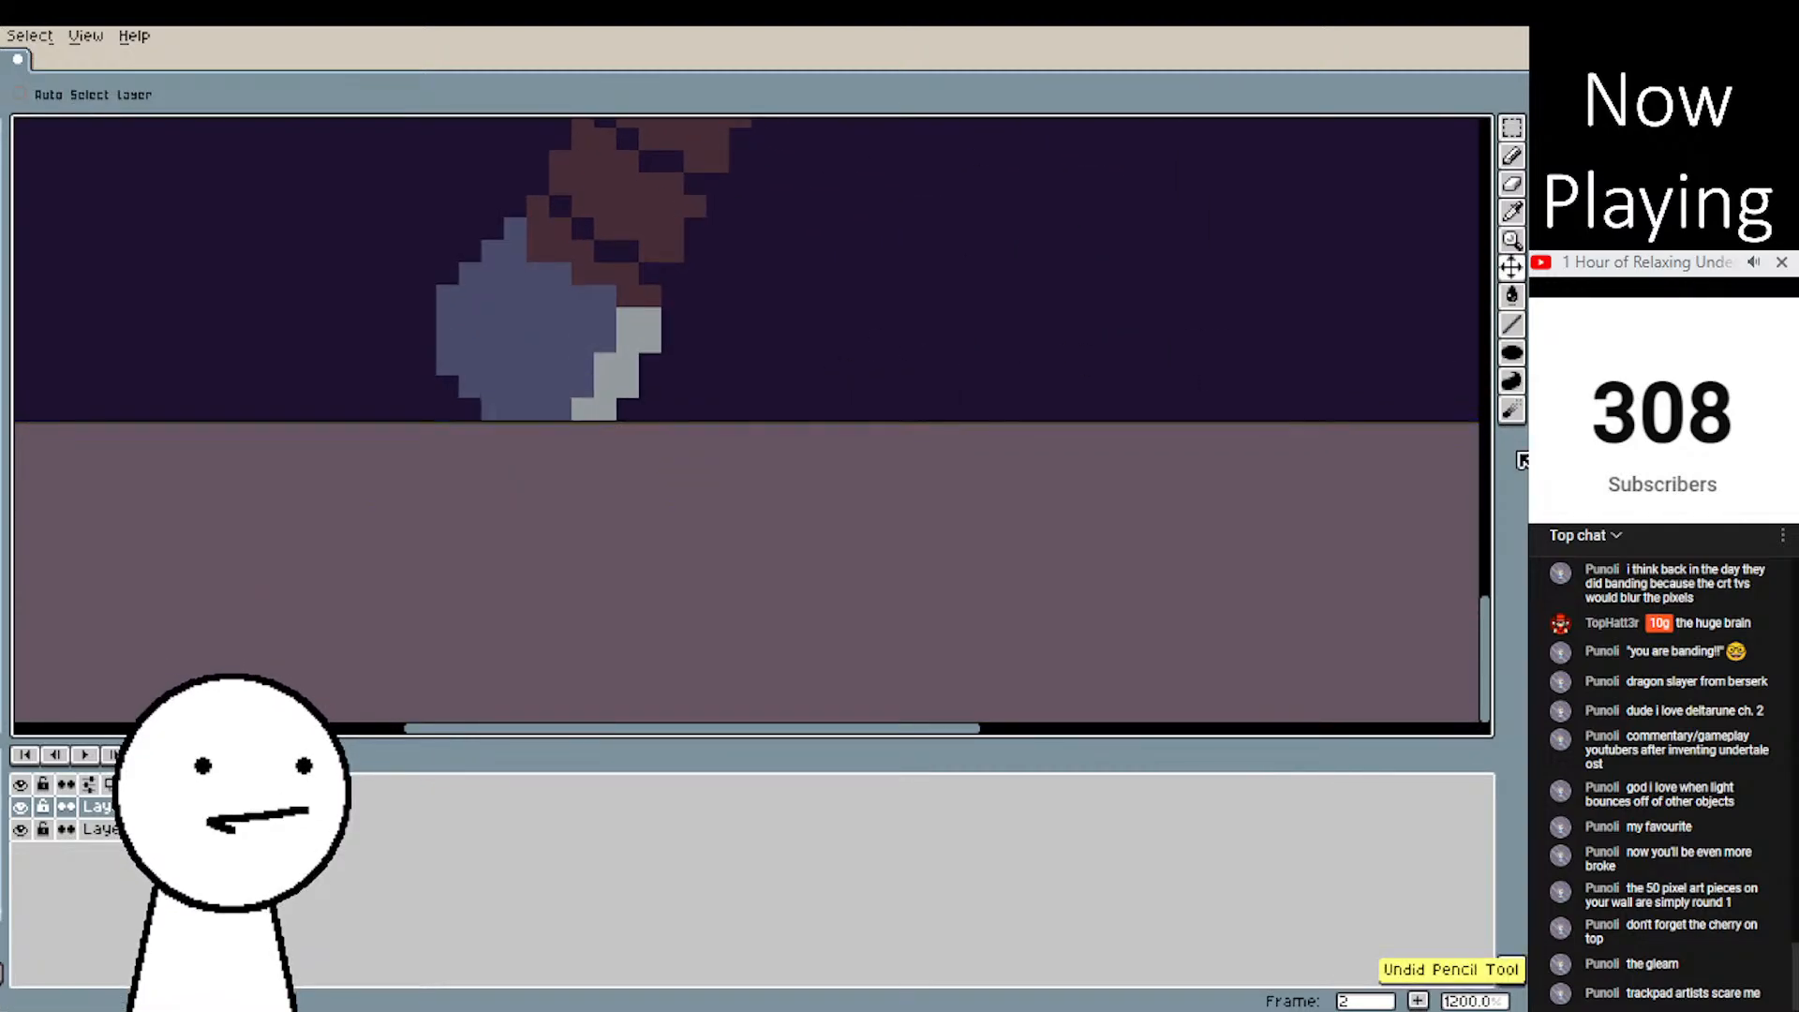
- Draw small mid-grey pixel clusters across the pommel's upper half, leaving blue-grey gaps between them as texture
click(1512, 156)
scroll(506, 314, up, 3)
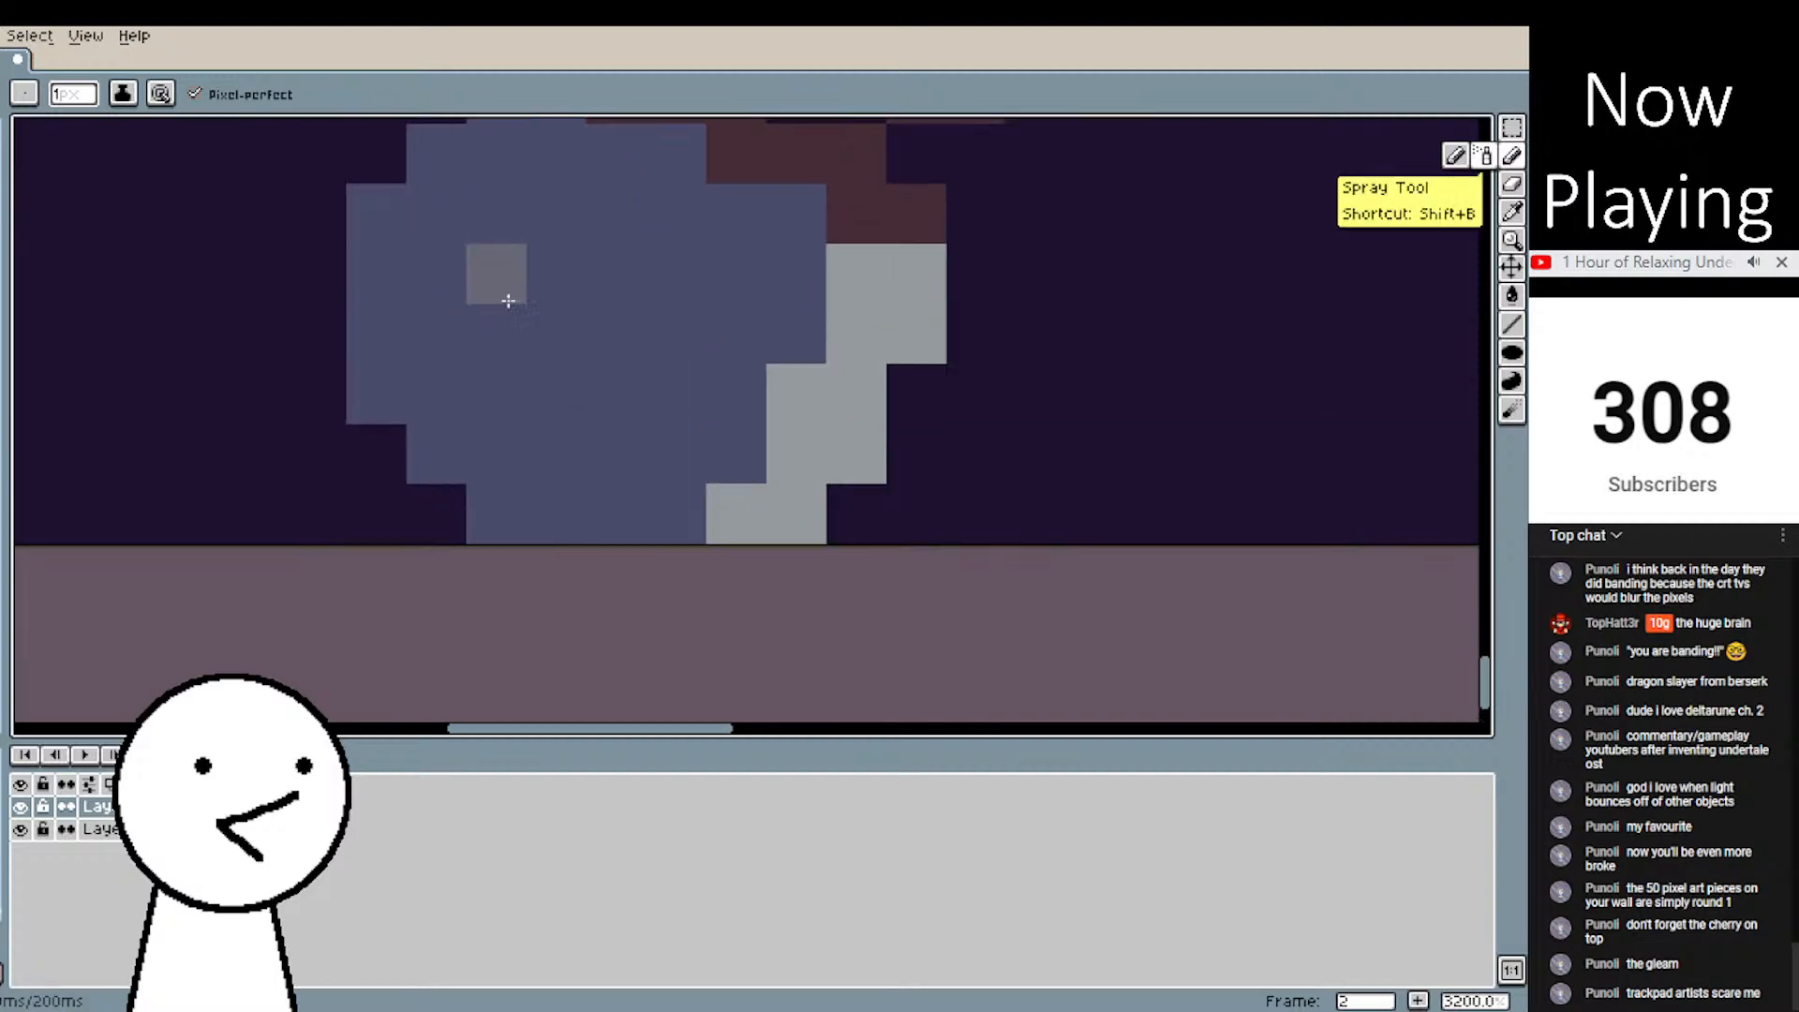
scroll(723, 495, down, 2)
drag(619, 310, 679, 350)
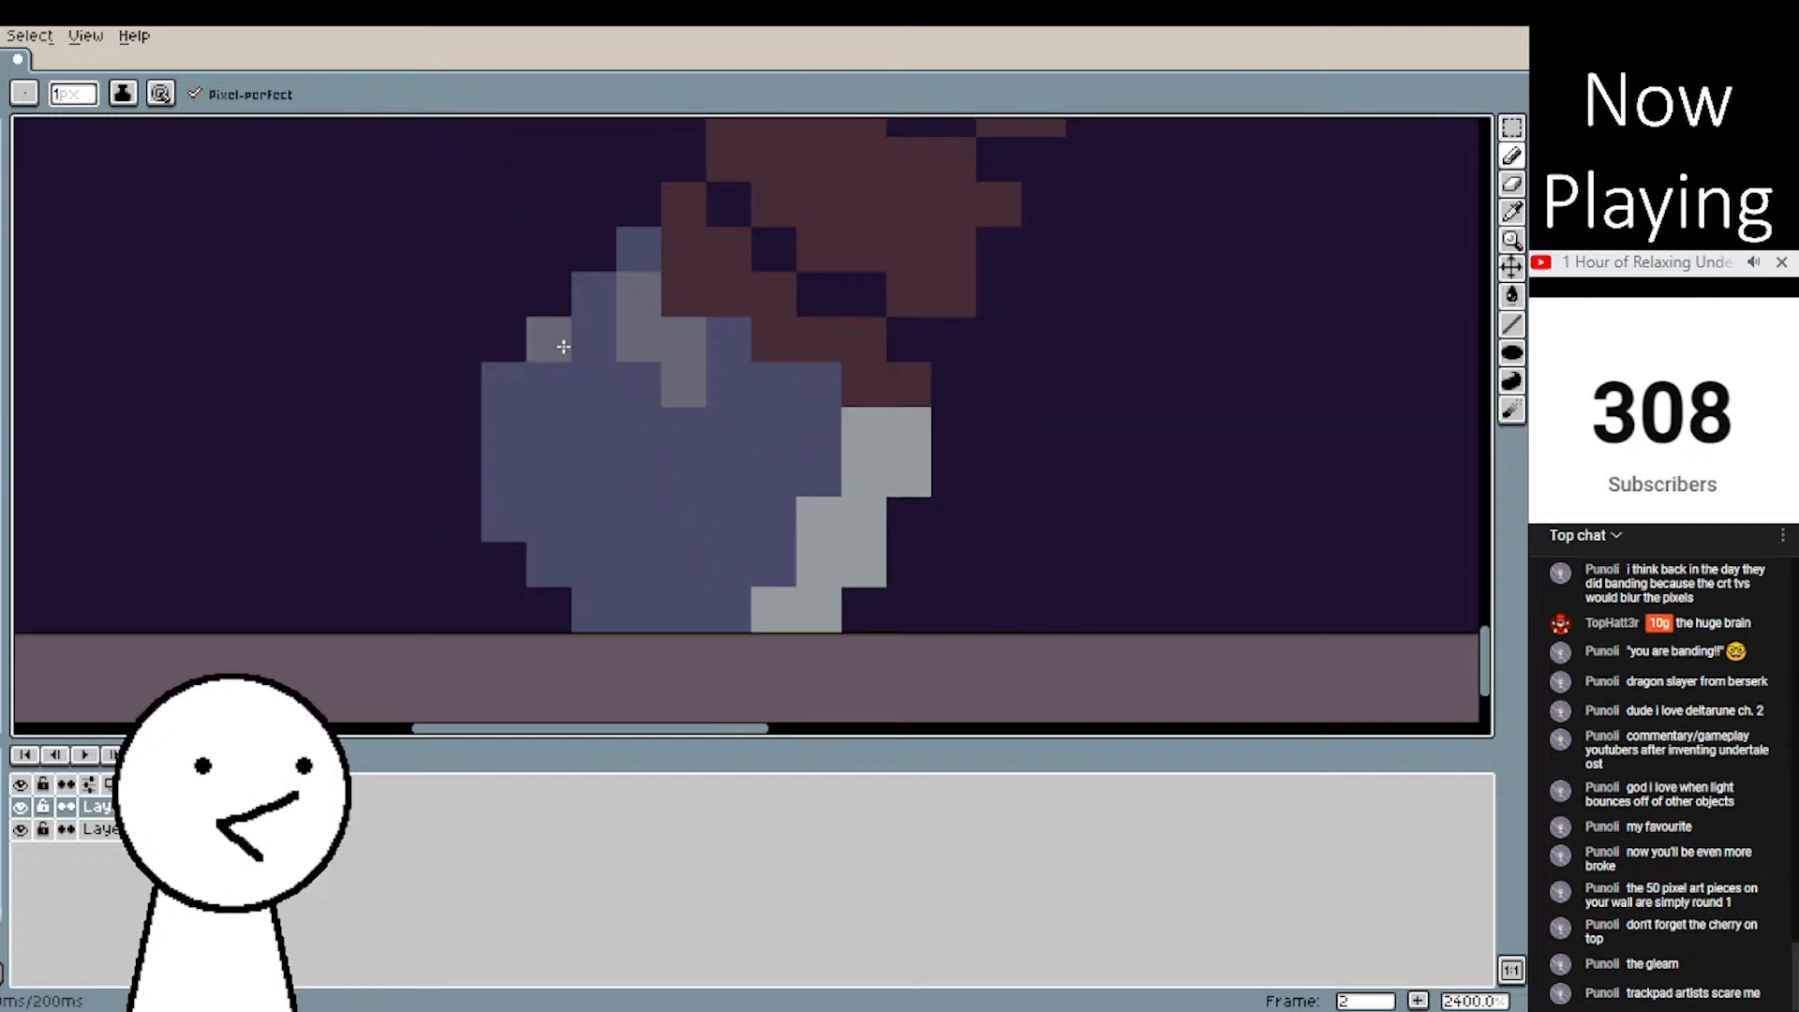
click(590, 379)
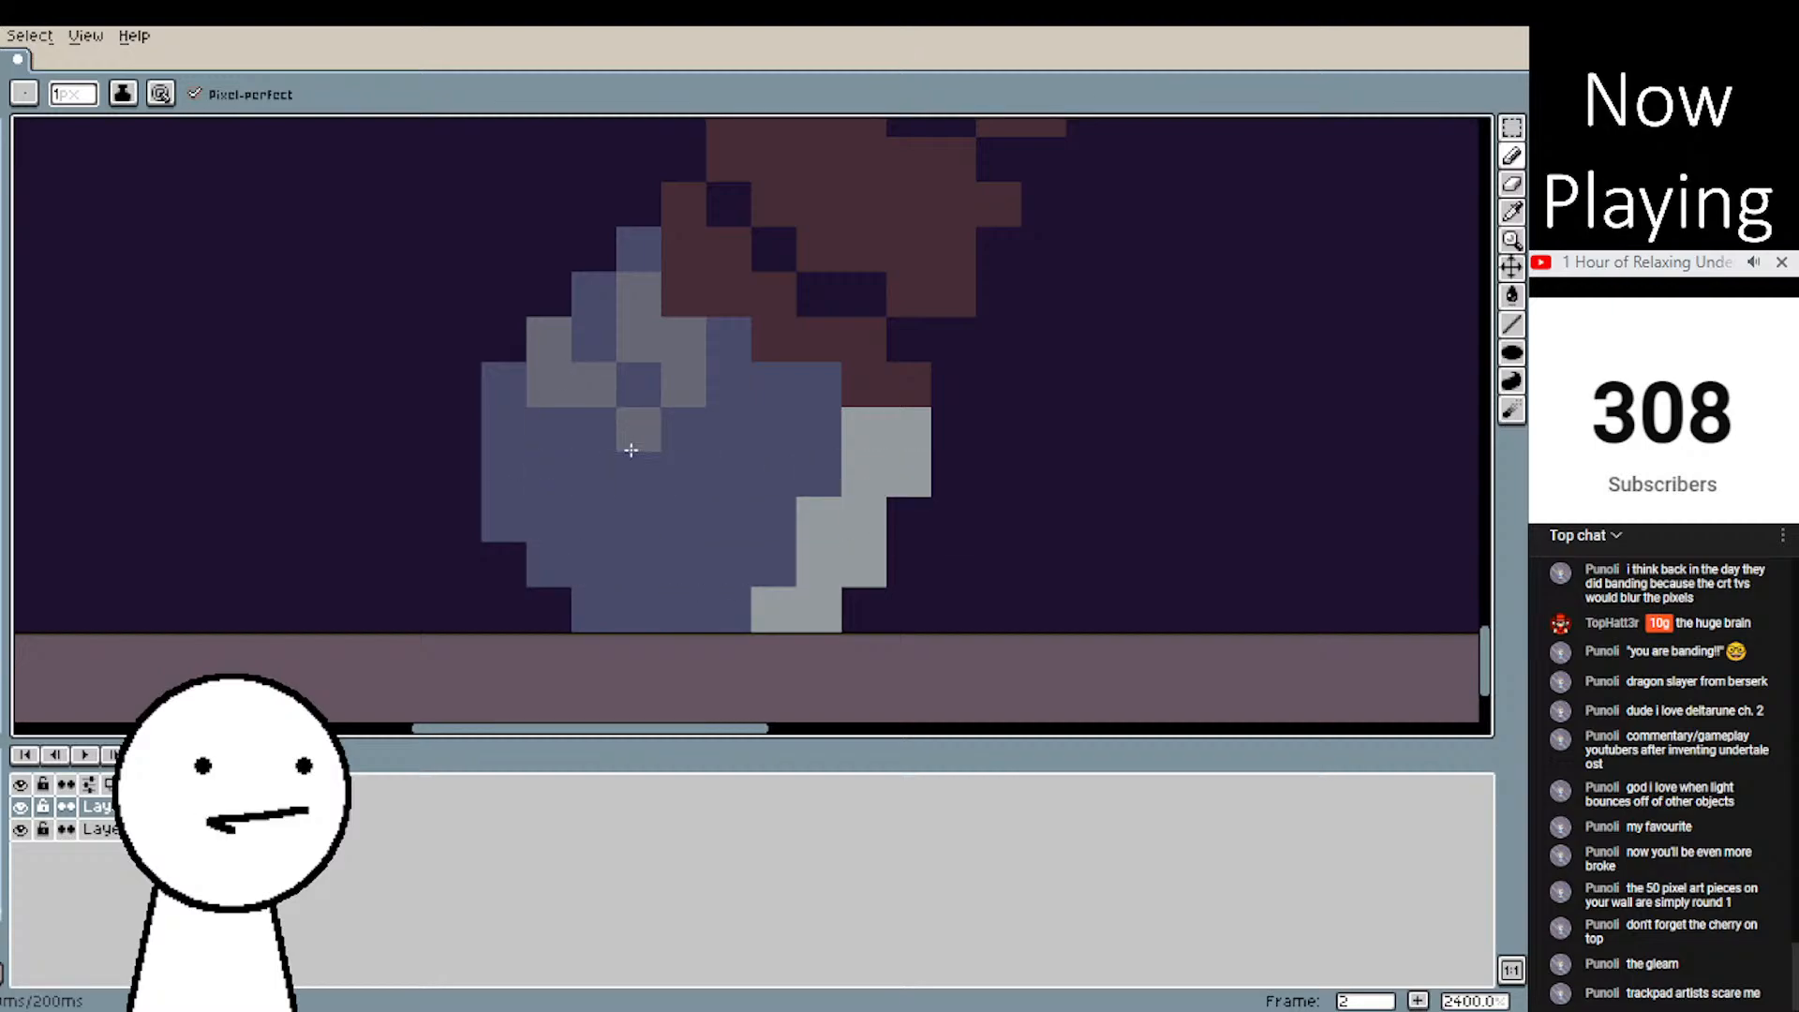
drag(766, 397, 810, 387)
click(775, 415)
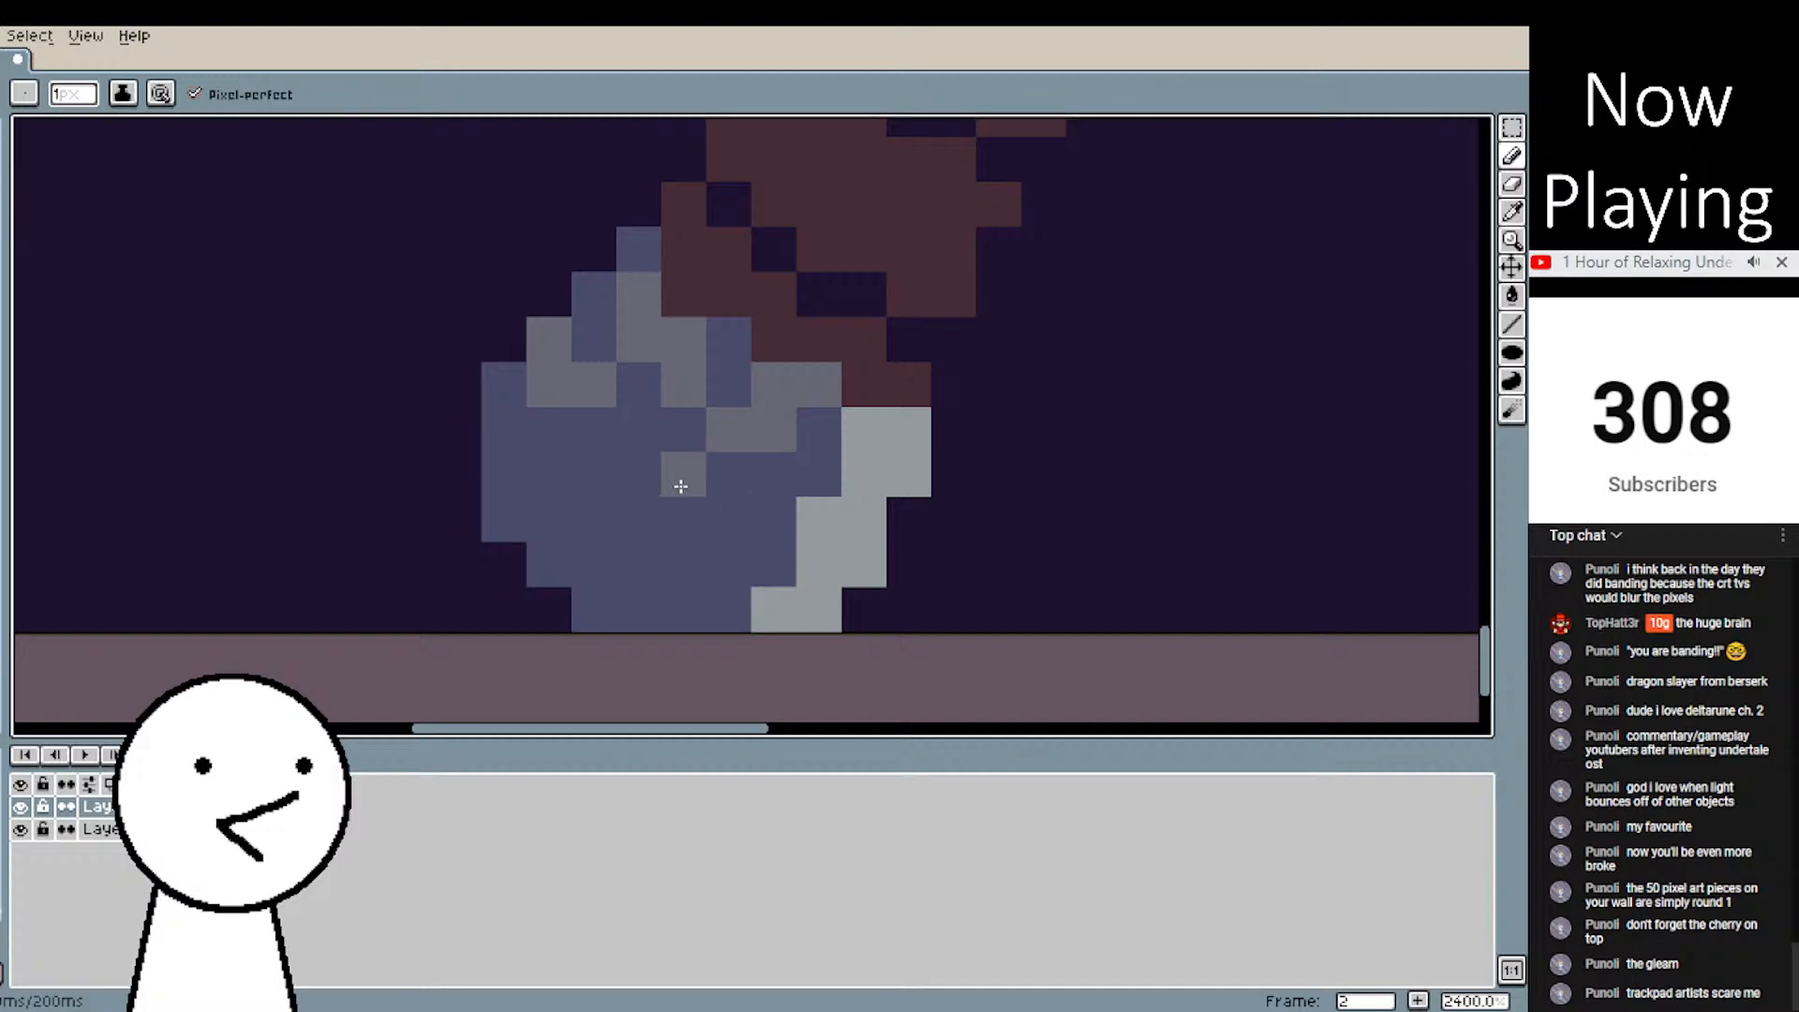
- Add mid-grey pixel clusters to the pommel's lower centre and lower left, separated by blue-grey gaps
drag(689, 514, 729, 550)
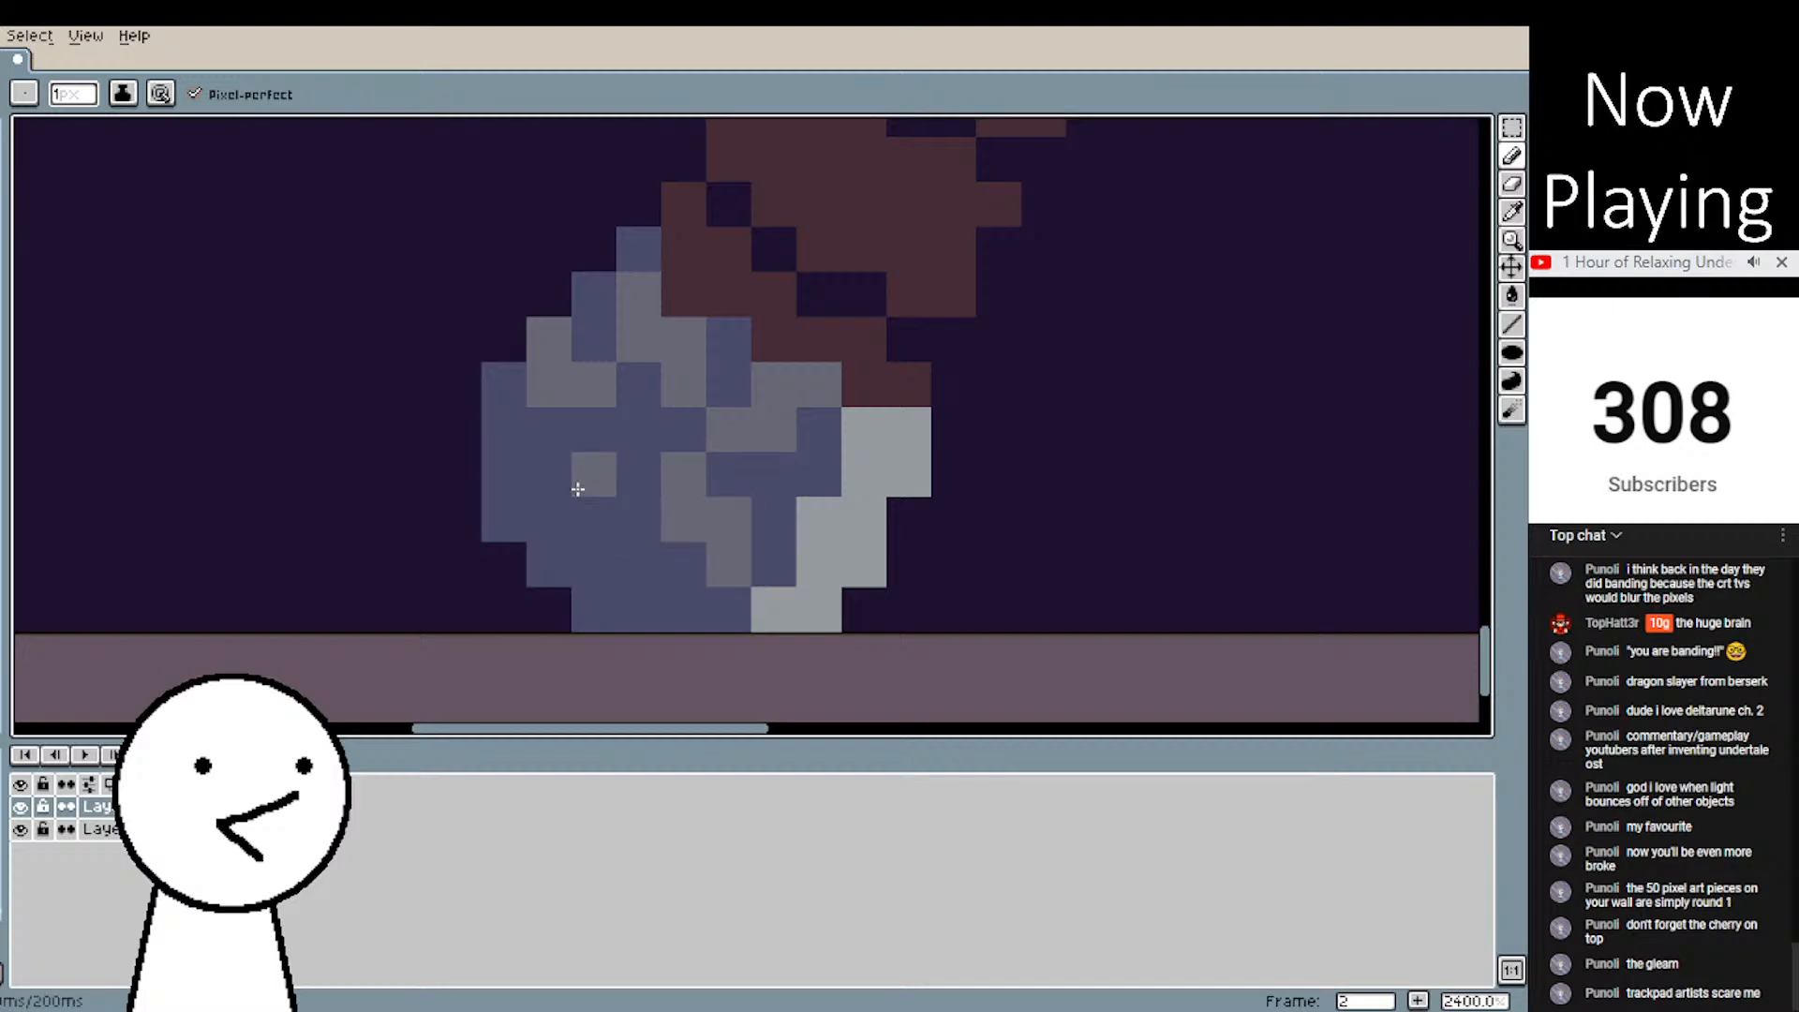
scroll(953, 462, down, 10)
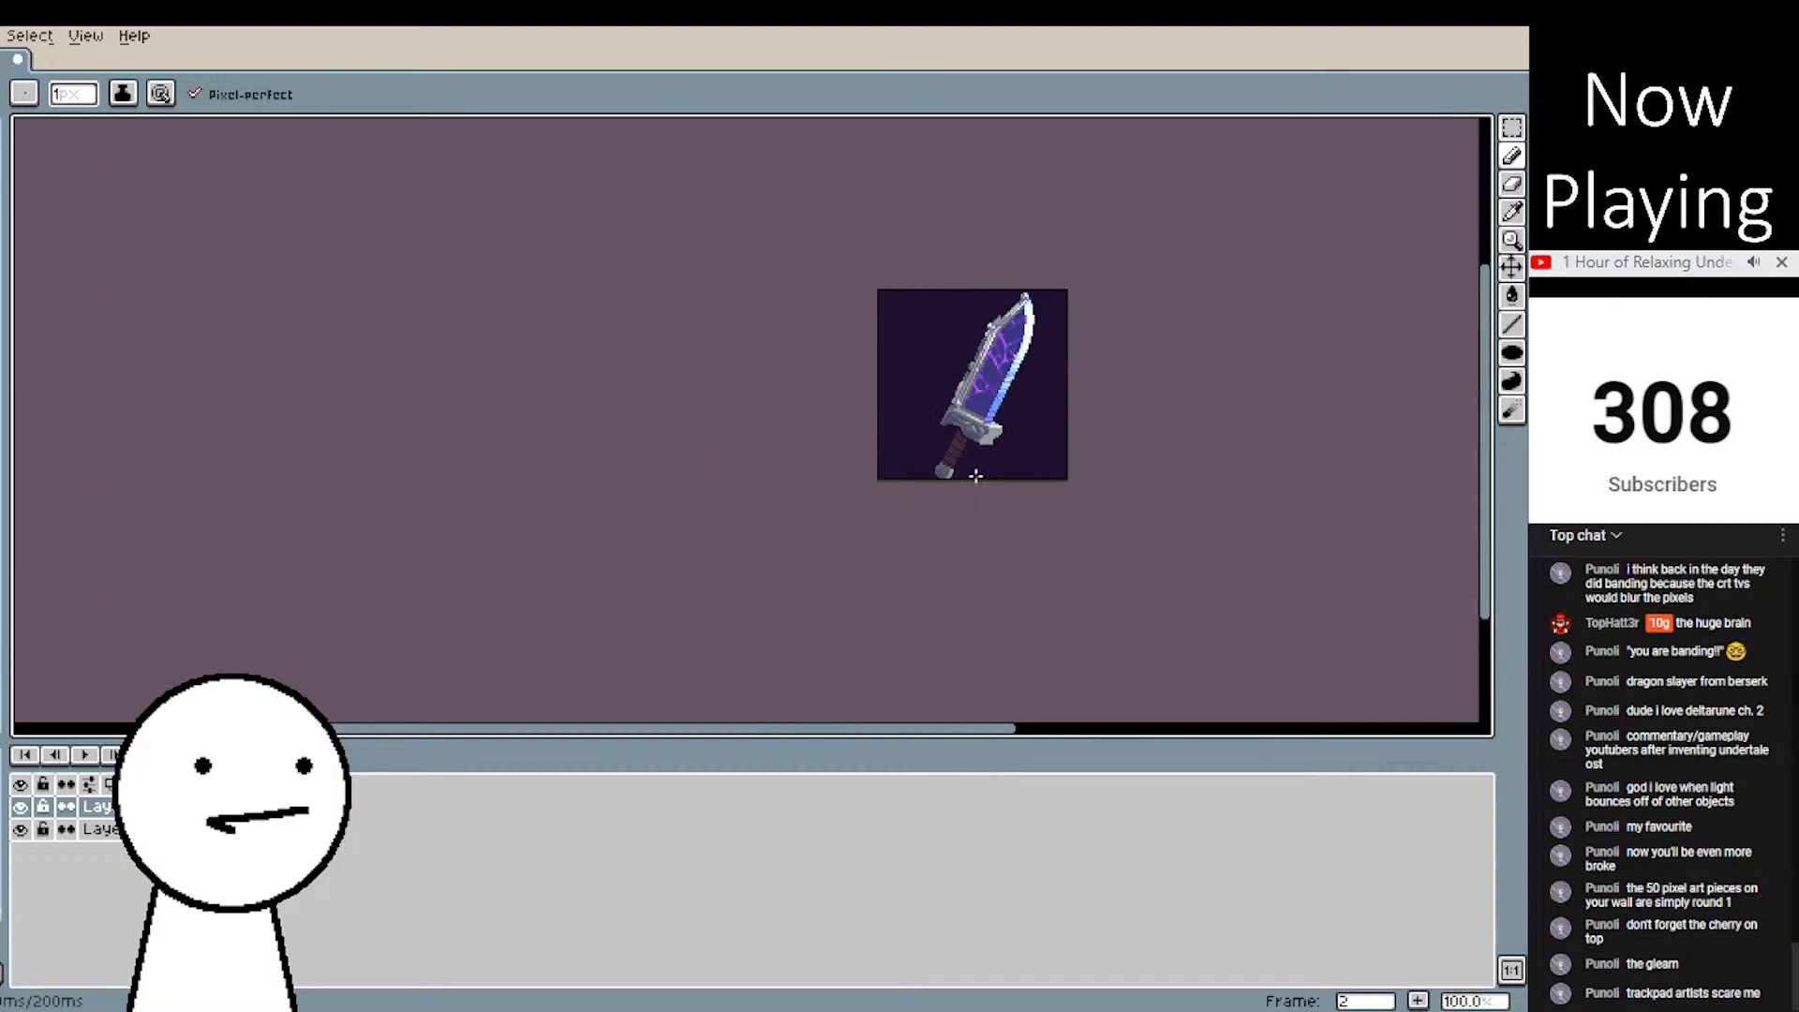
scroll(974, 475, up, 10)
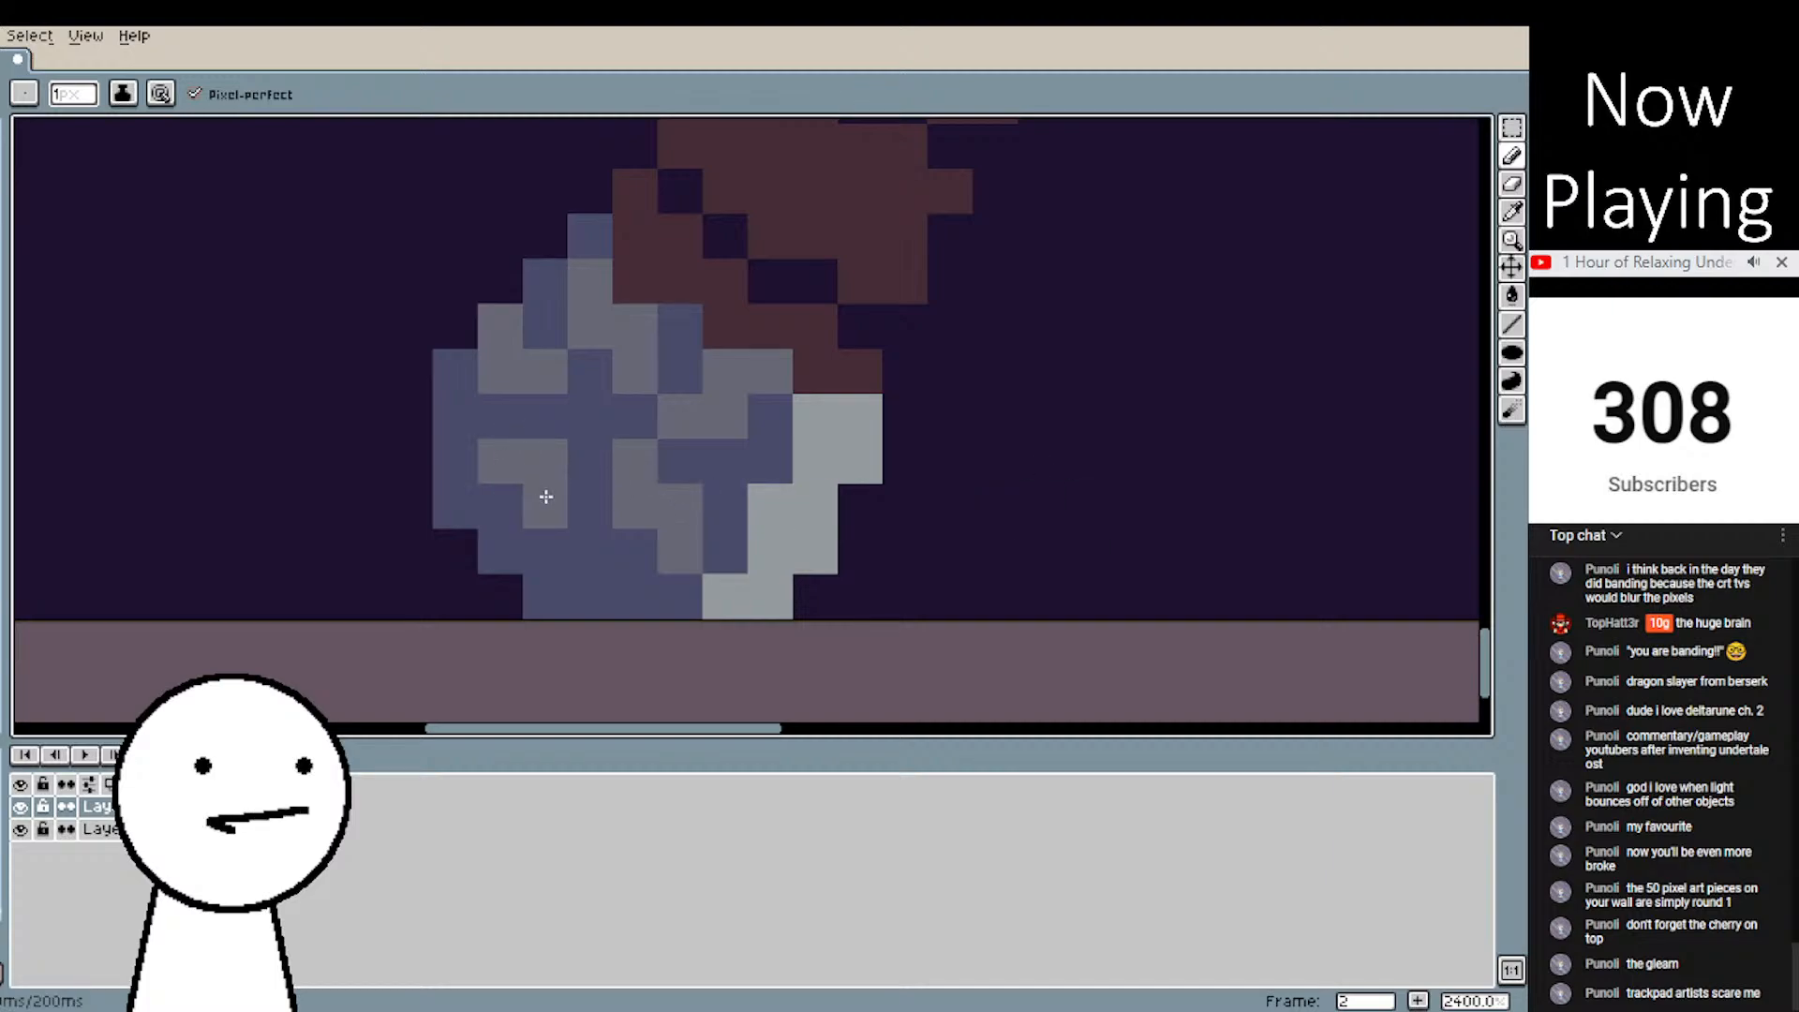
scroll(1012, 473, down, 7)
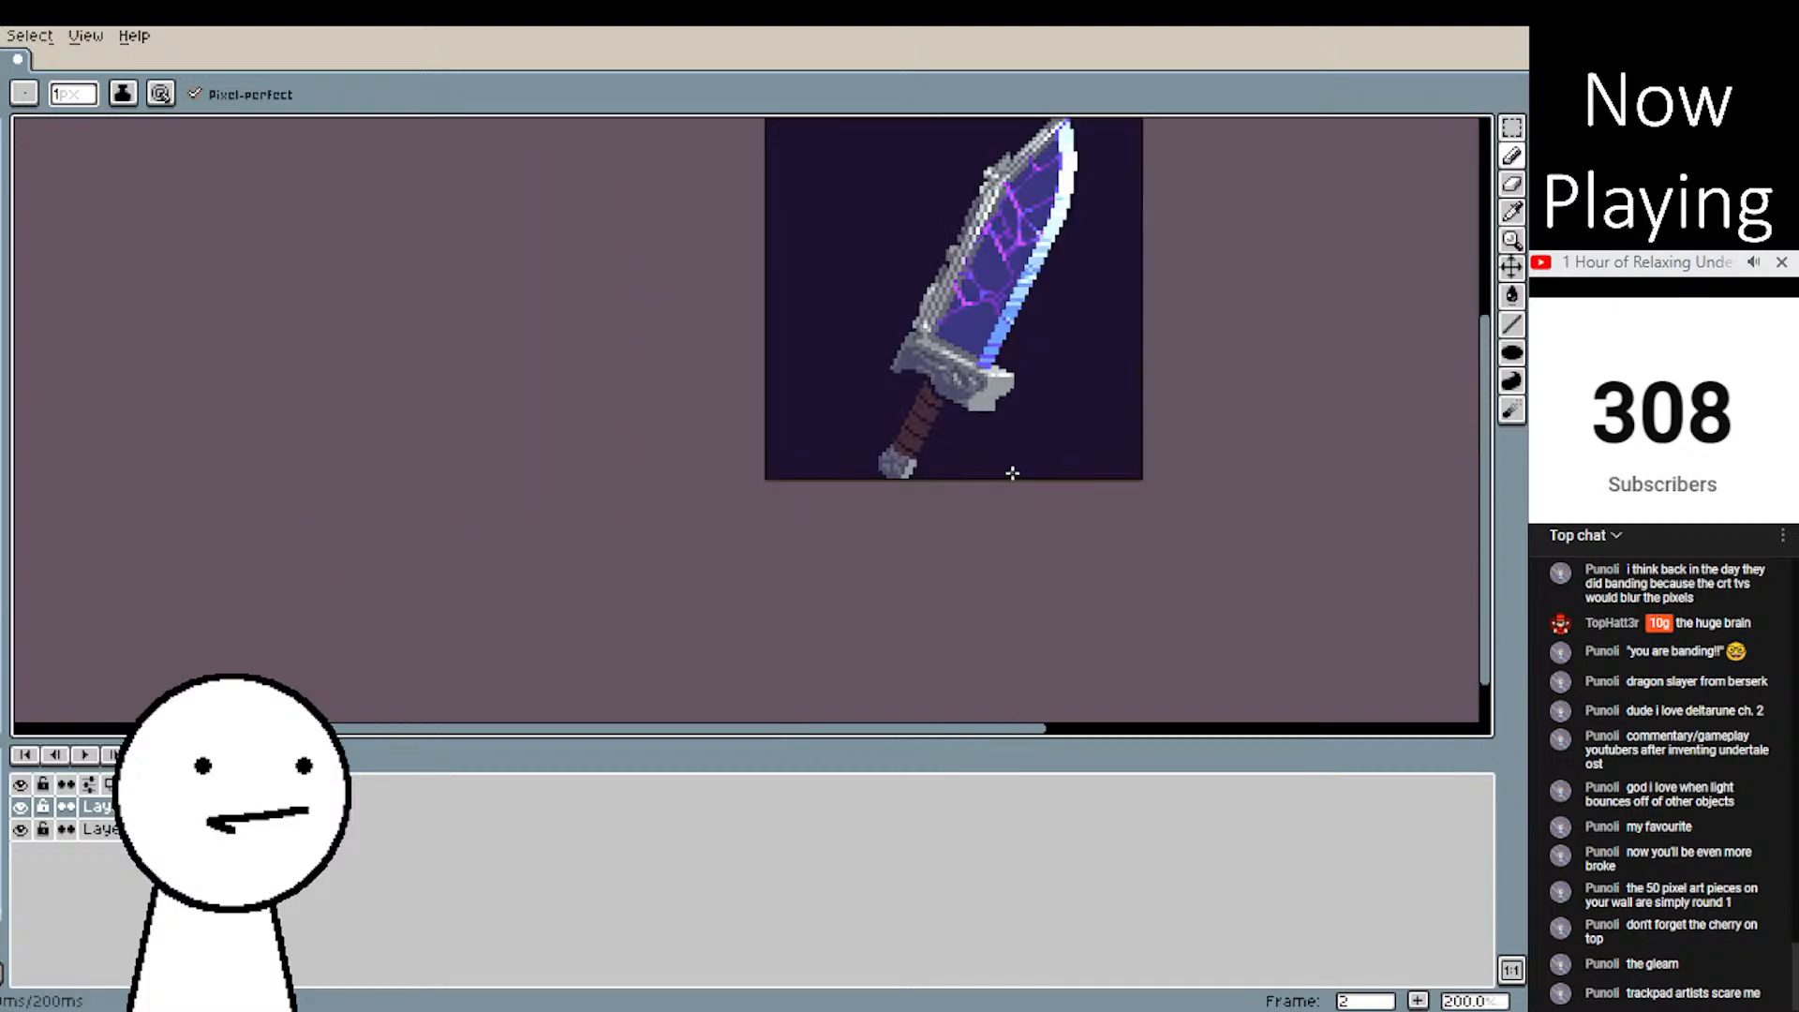
- Sample the pommel's blue-grey, extend its upper left outline with two stepped blocks, and paint over one grey pixel at the lower left
scroll(1012, 473, up, 7)
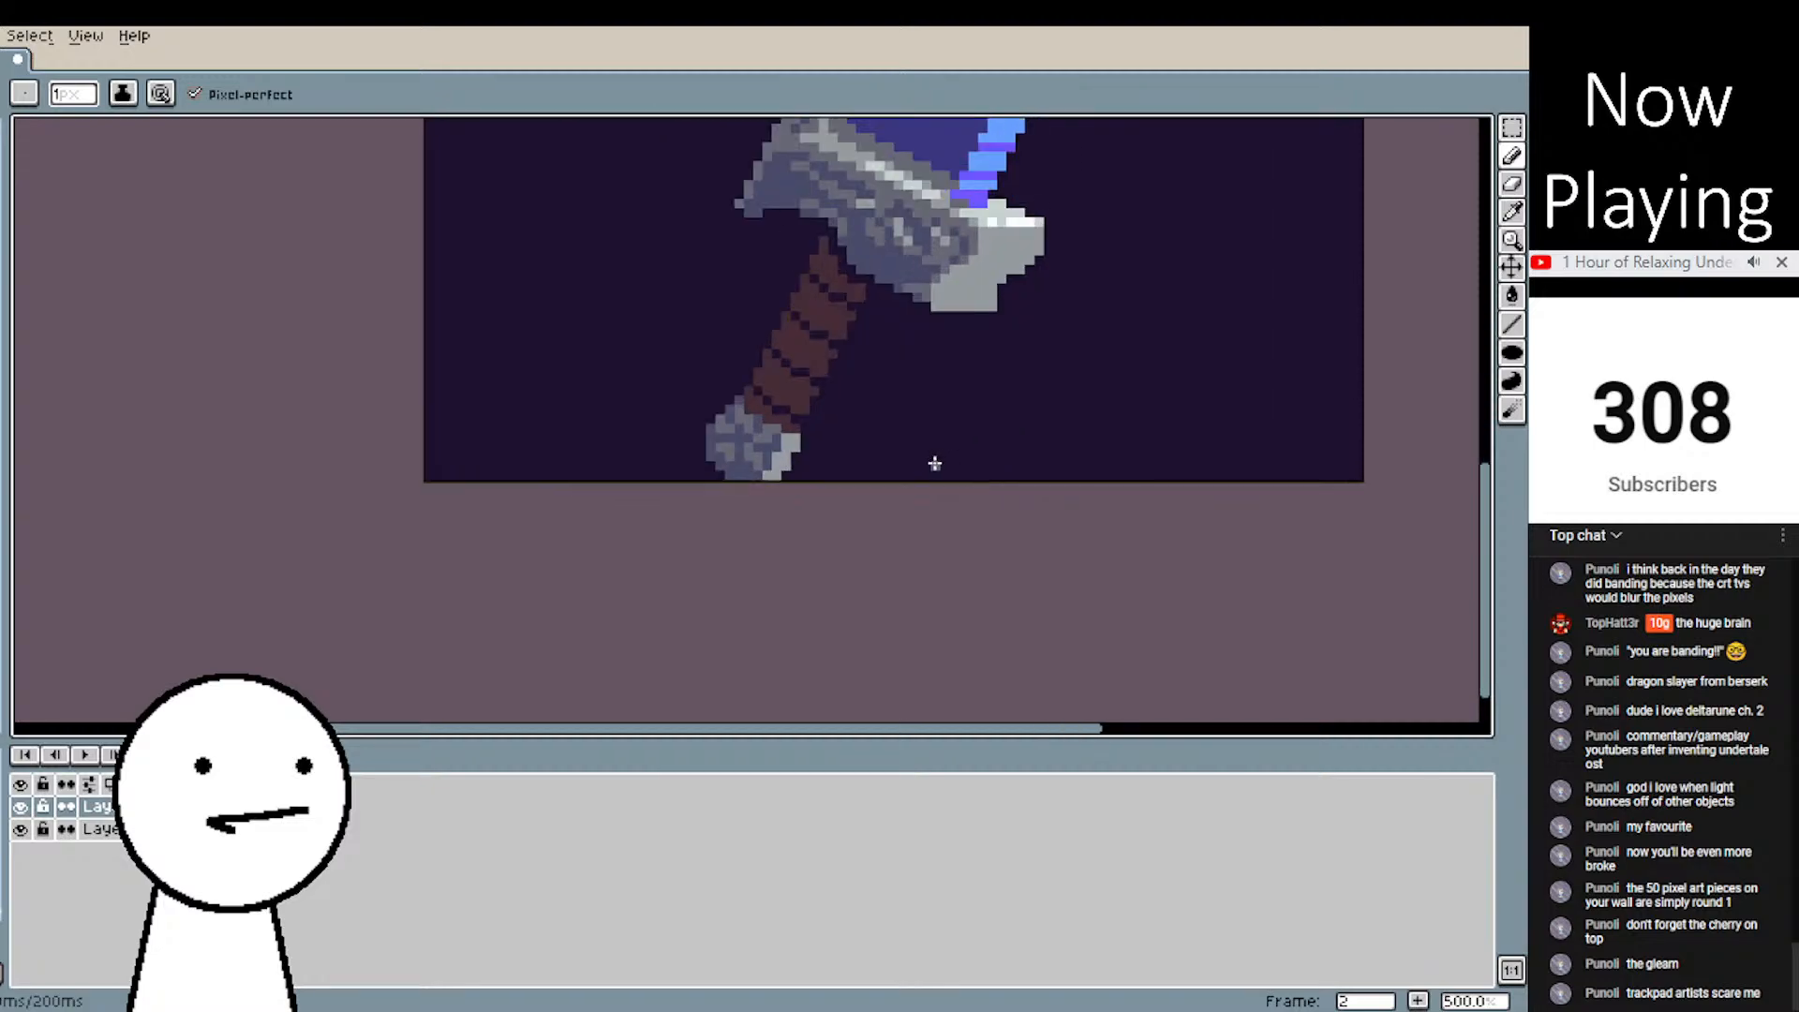
scroll(763, 431, left, 3)
scroll(681, 323, up, 1)
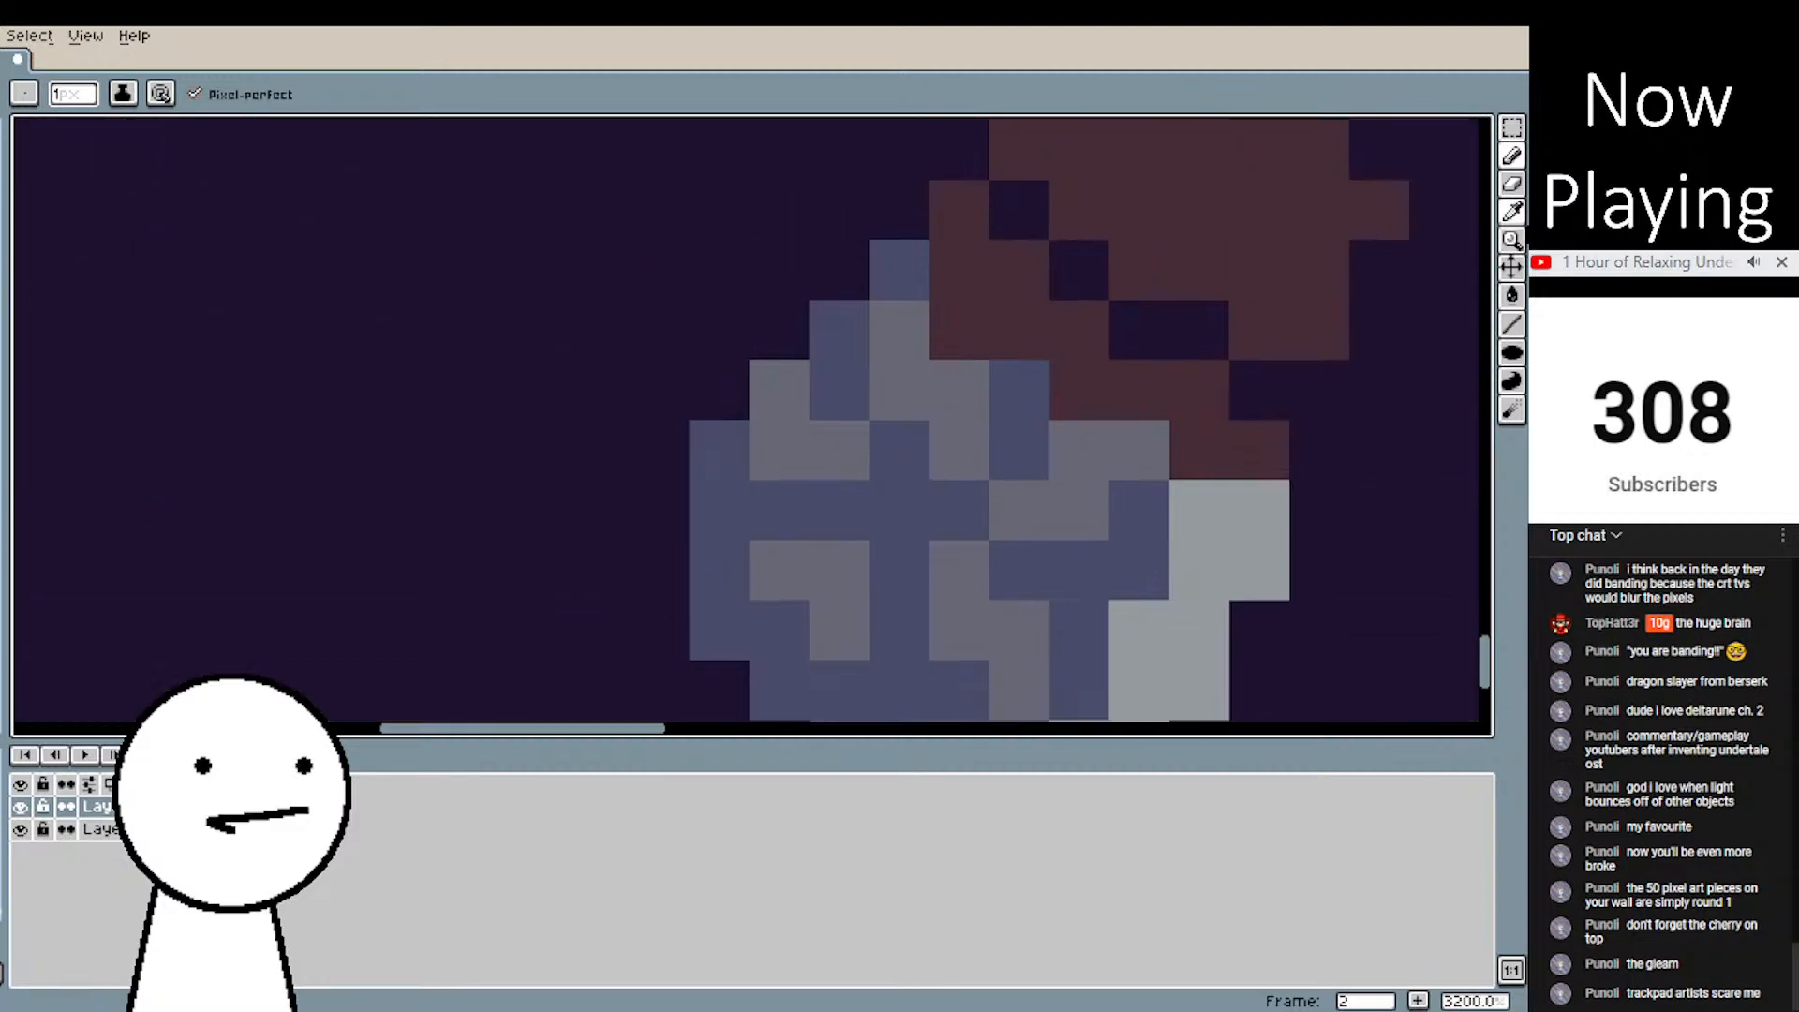
key(i)
key(b)
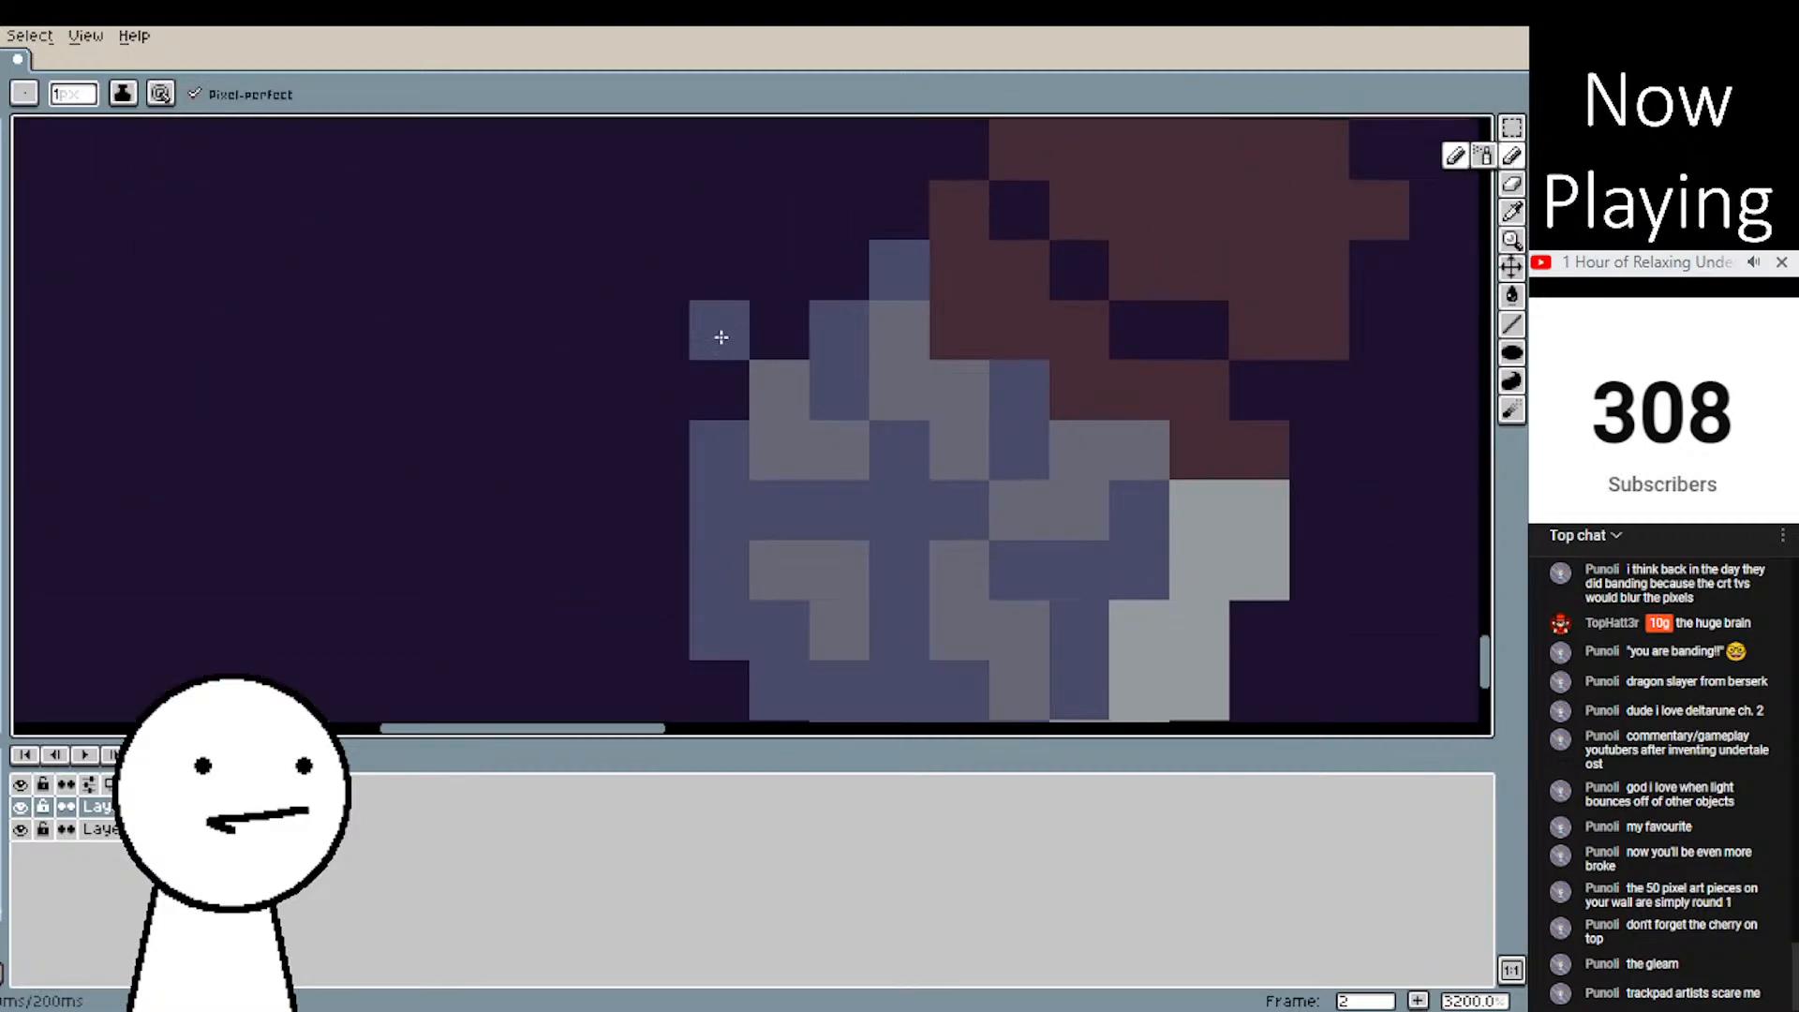
click(715, 375)
click(671, 373)
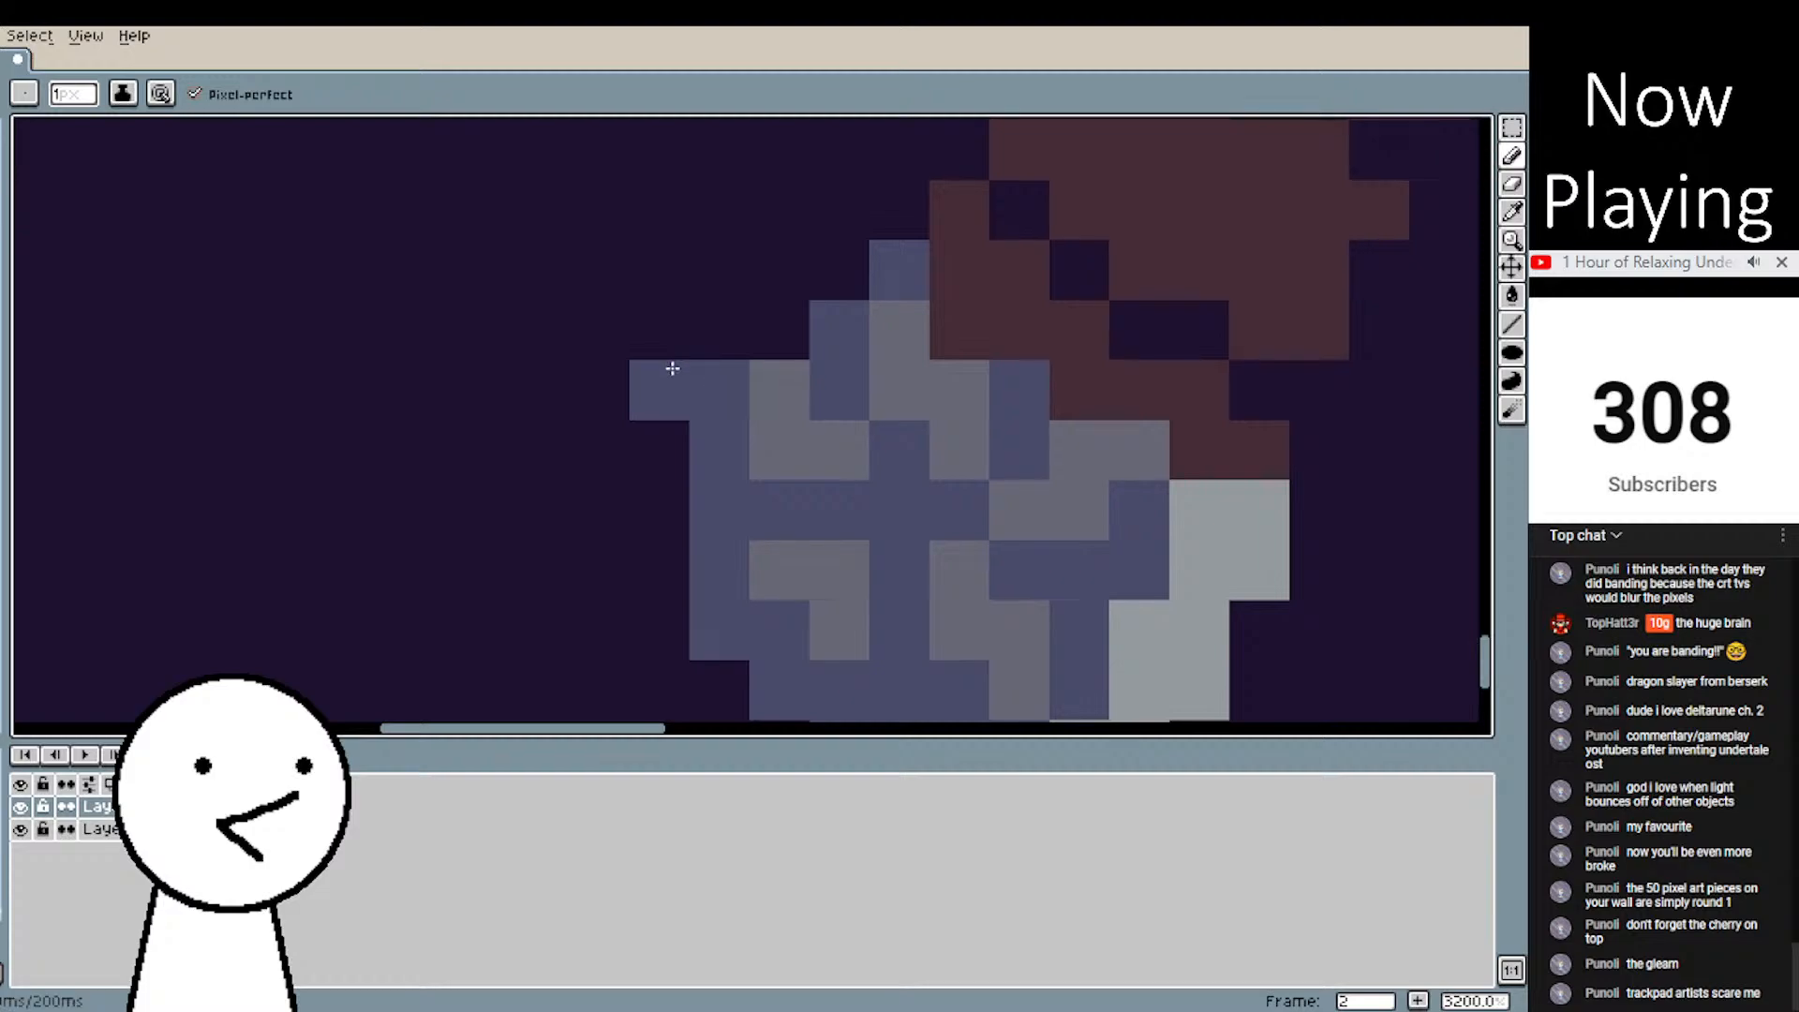
click(796, 245)
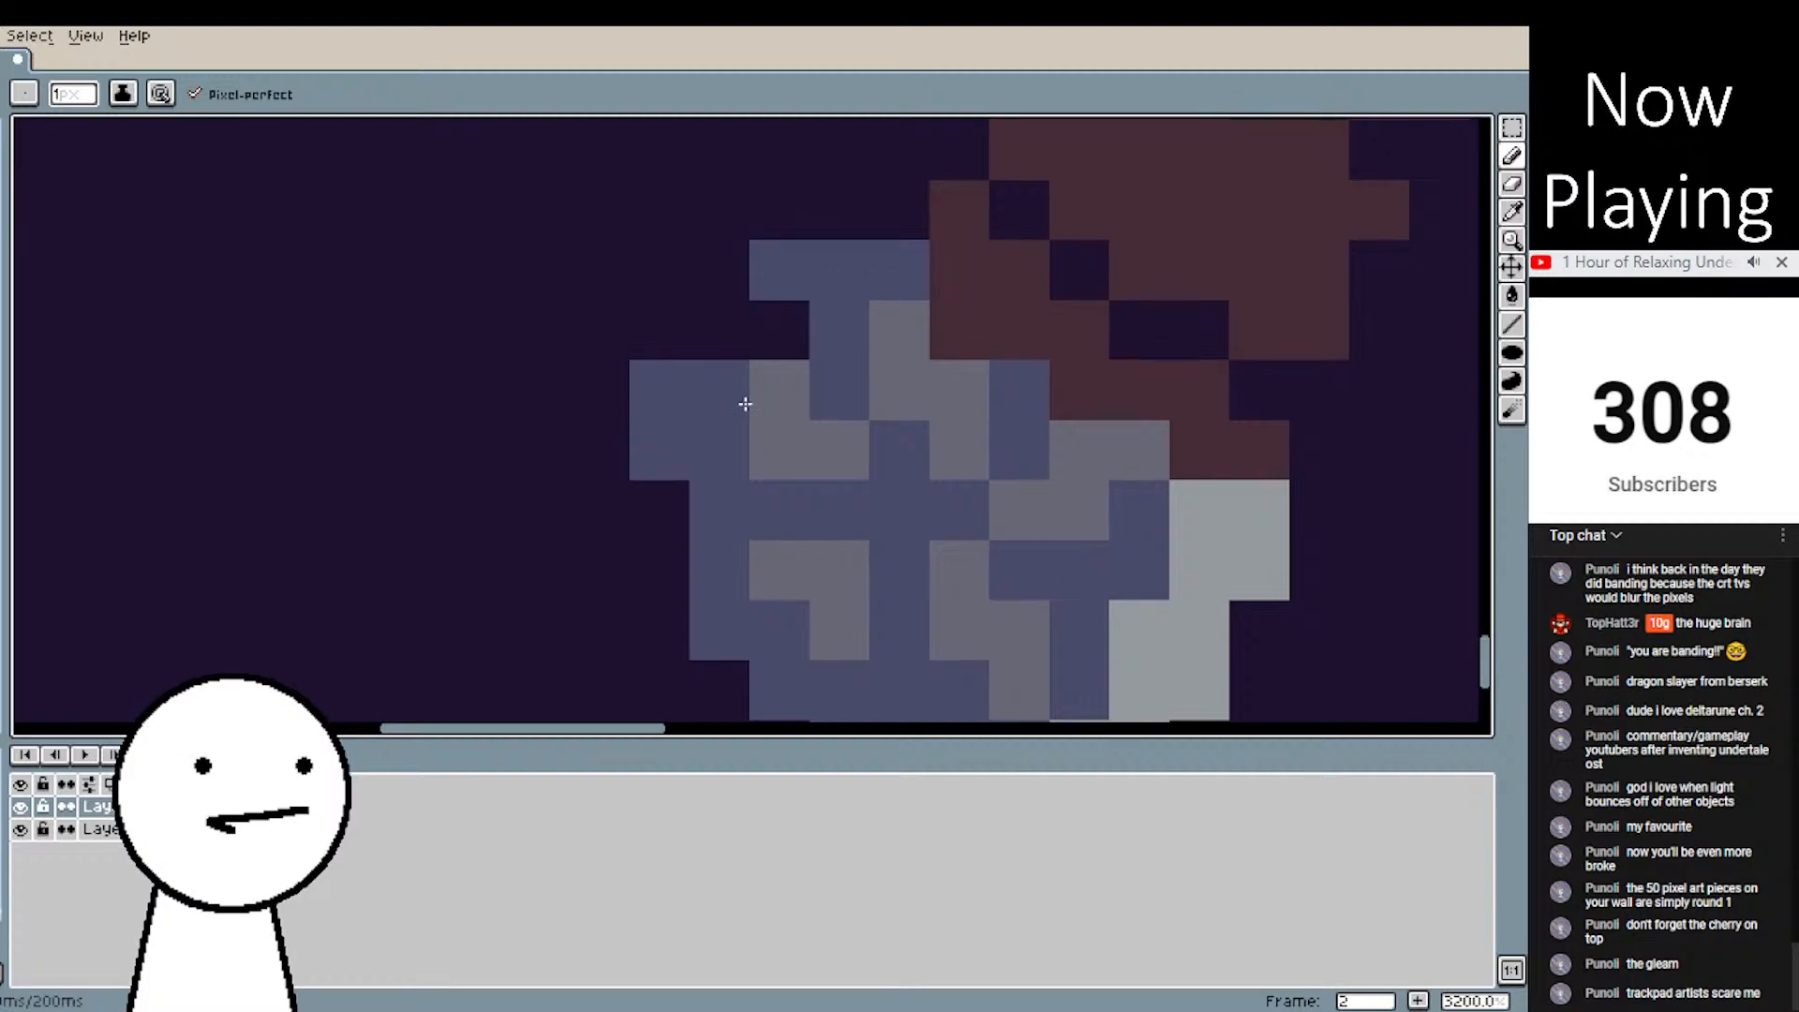
scroll(1012, 399, down, 8)
scroll(1097, 401, down, 1)
scroll(1022, 412, up, 9)
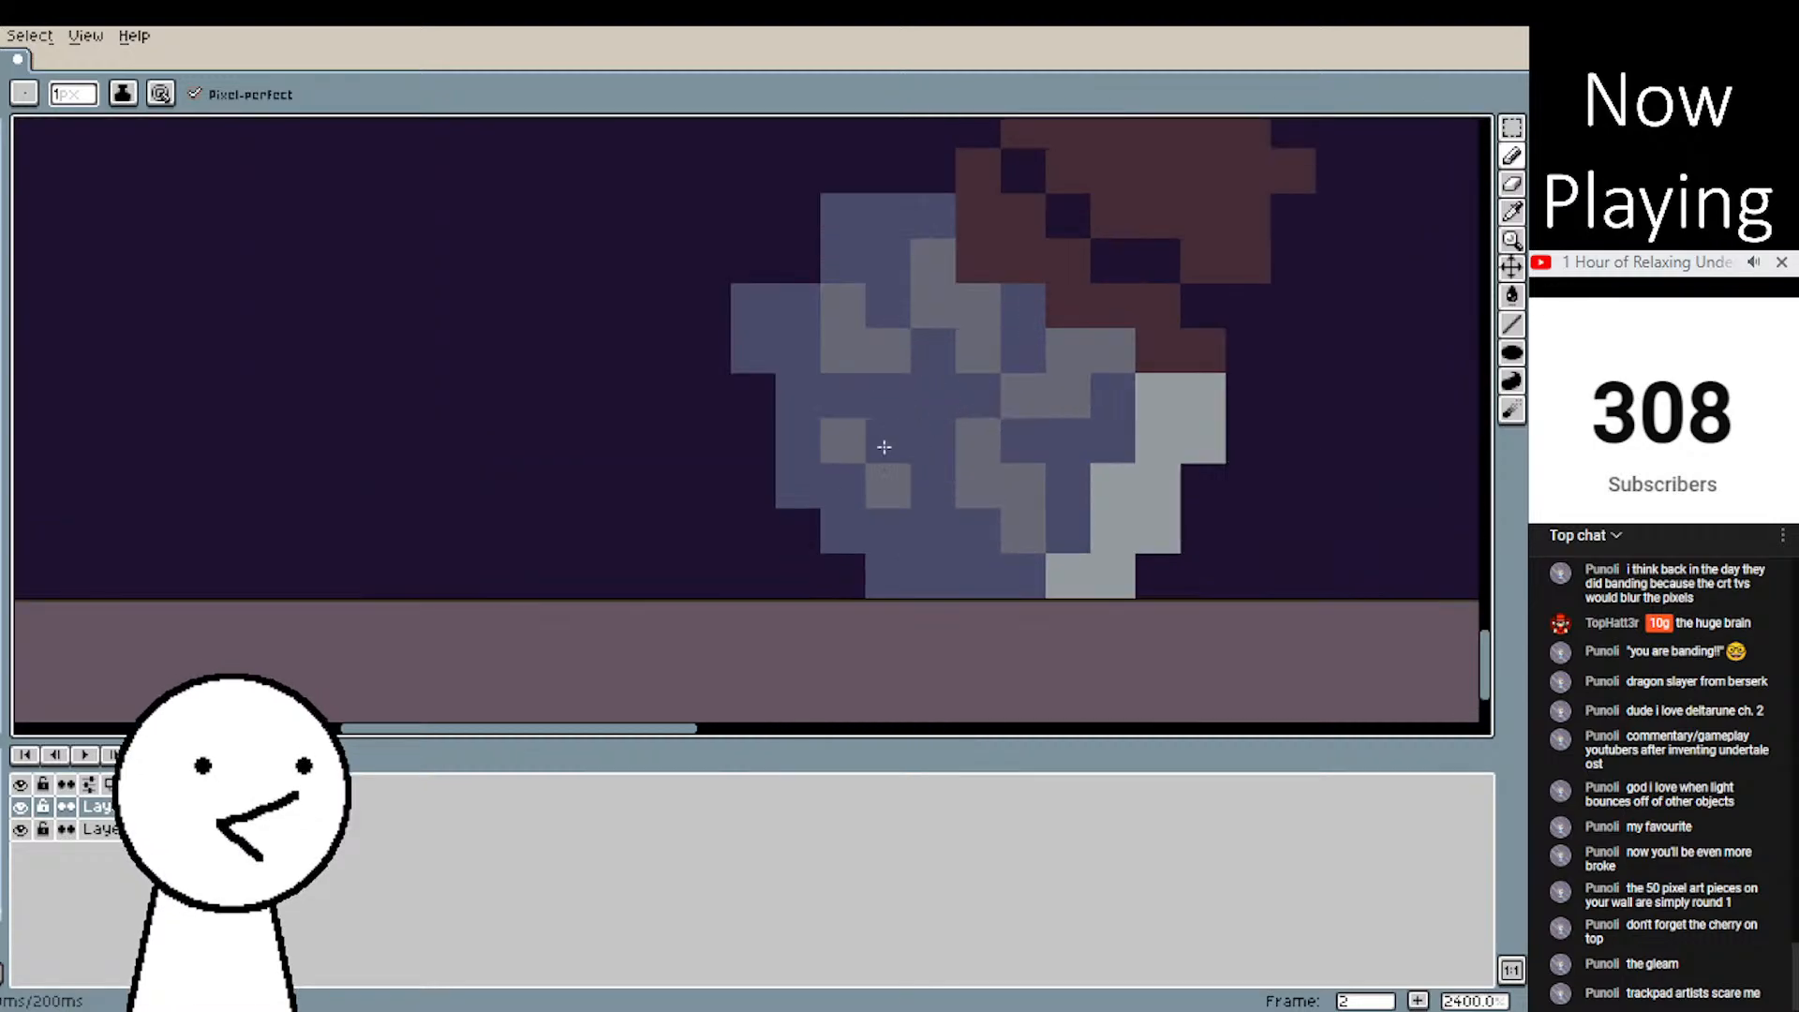
- Extend the pommel's lower left outline with a small blue-grey block and complete the L-shaped mid-grey cluster beside it
scroll(904, 437, up, 1)
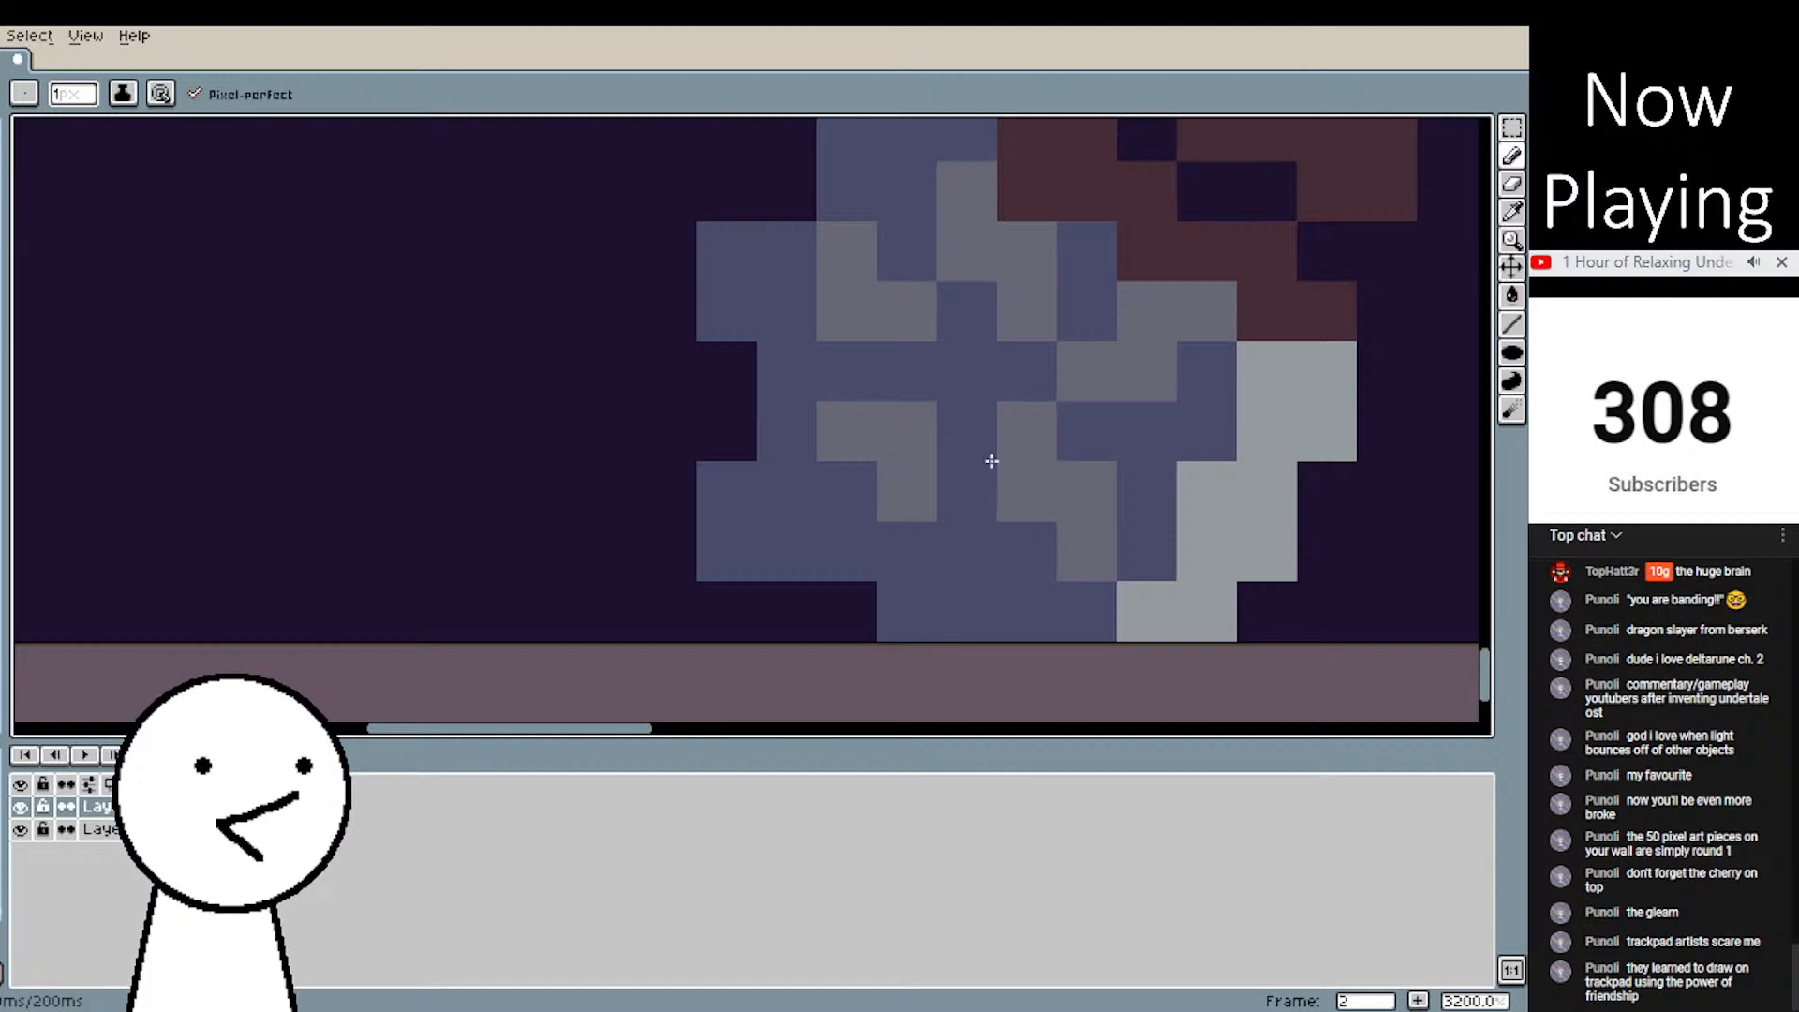
scroll(863, 441, down, 10)
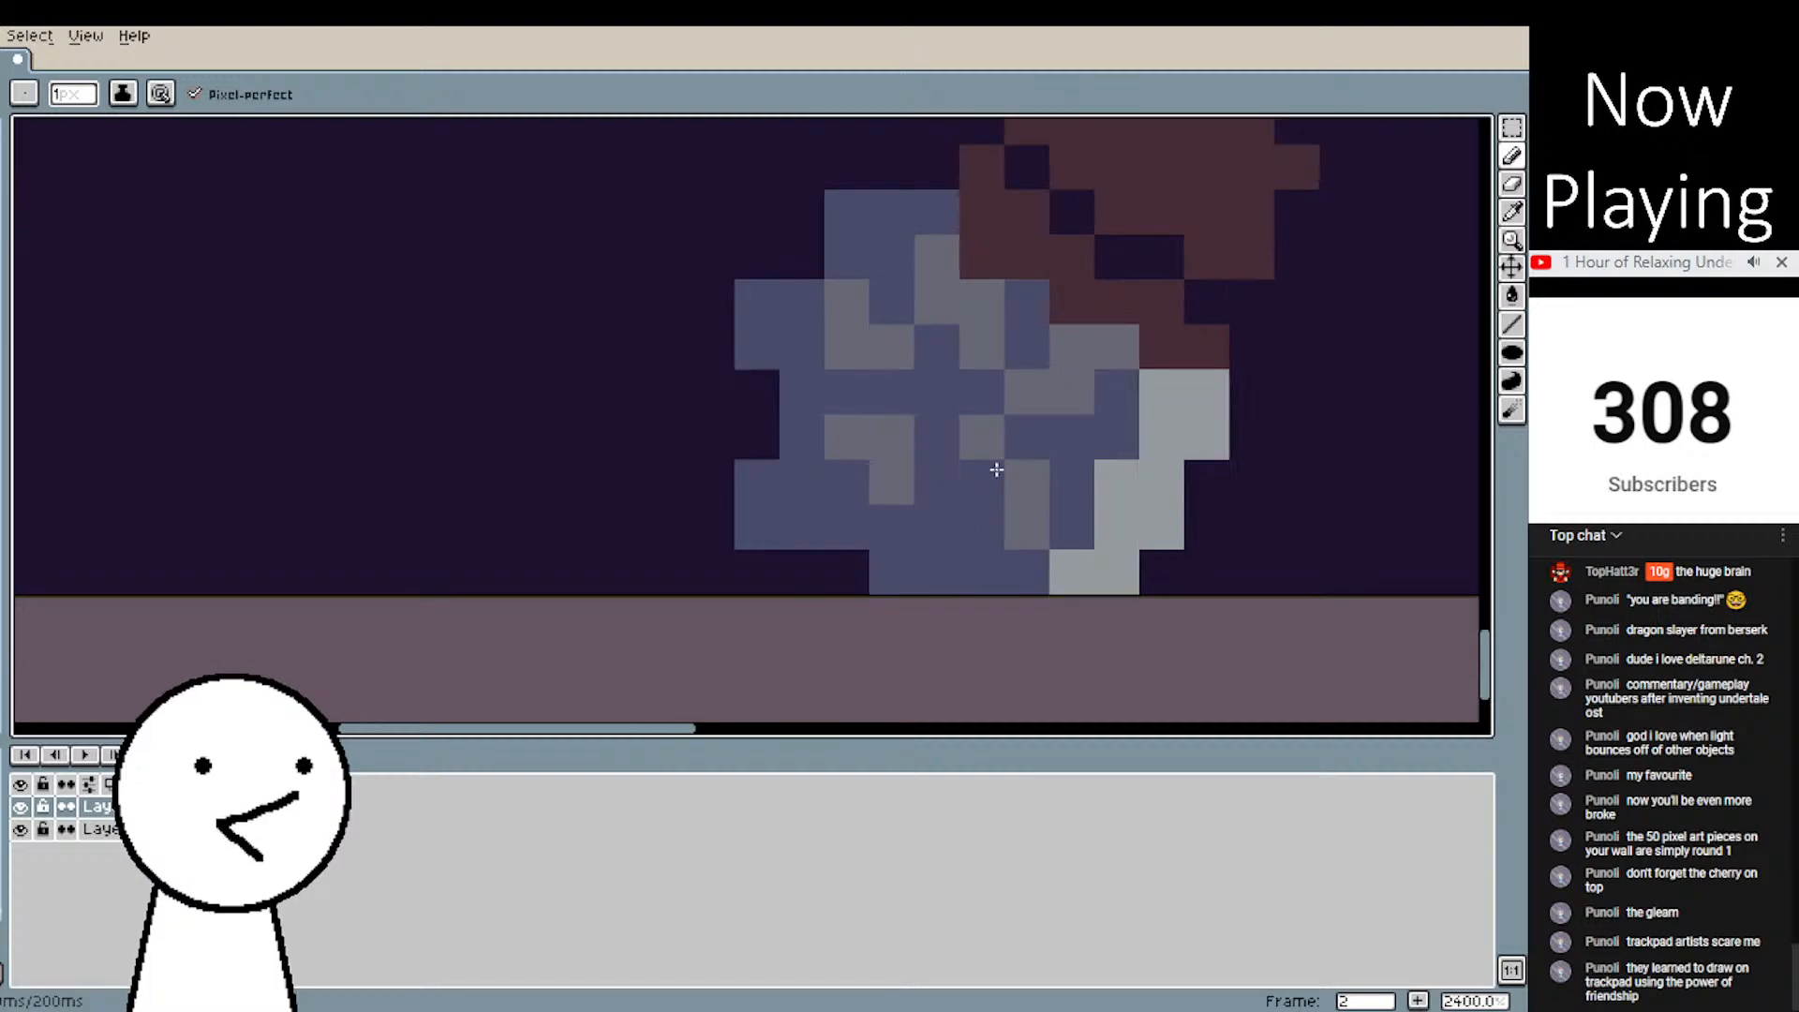
scroll(1236, 446, down, 2)
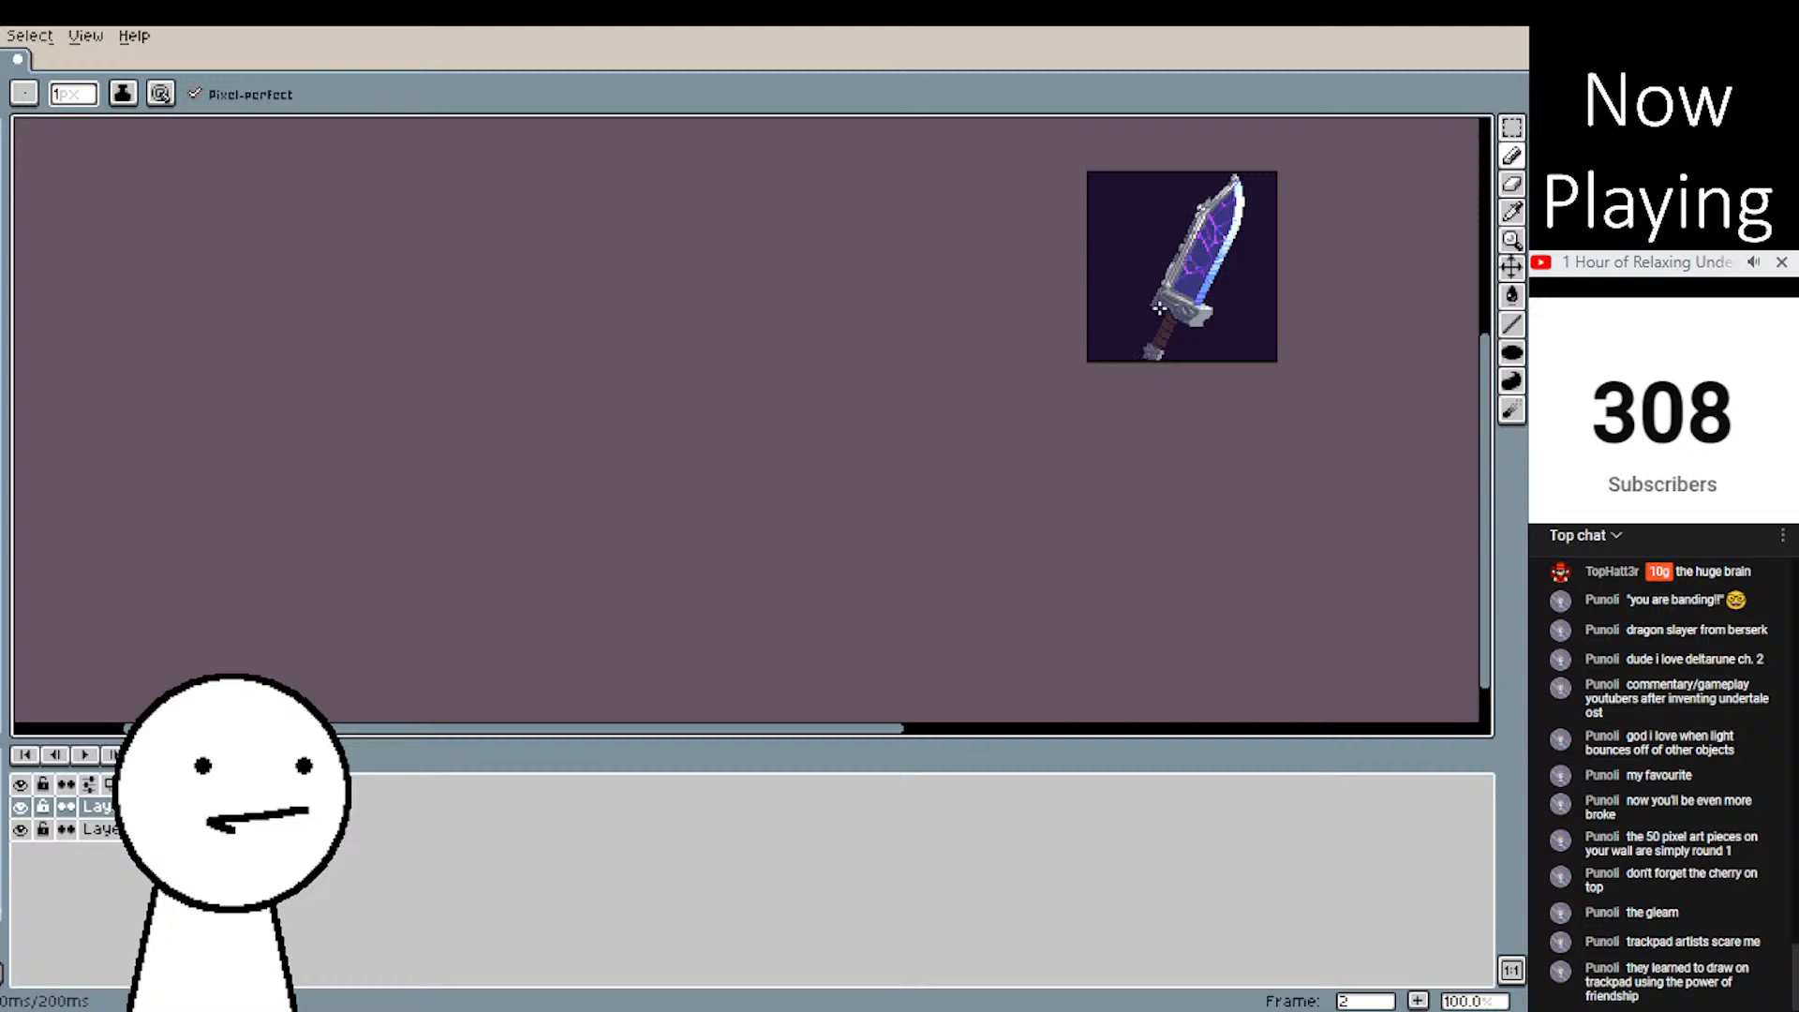
scroll(1181, 328, up, 8)
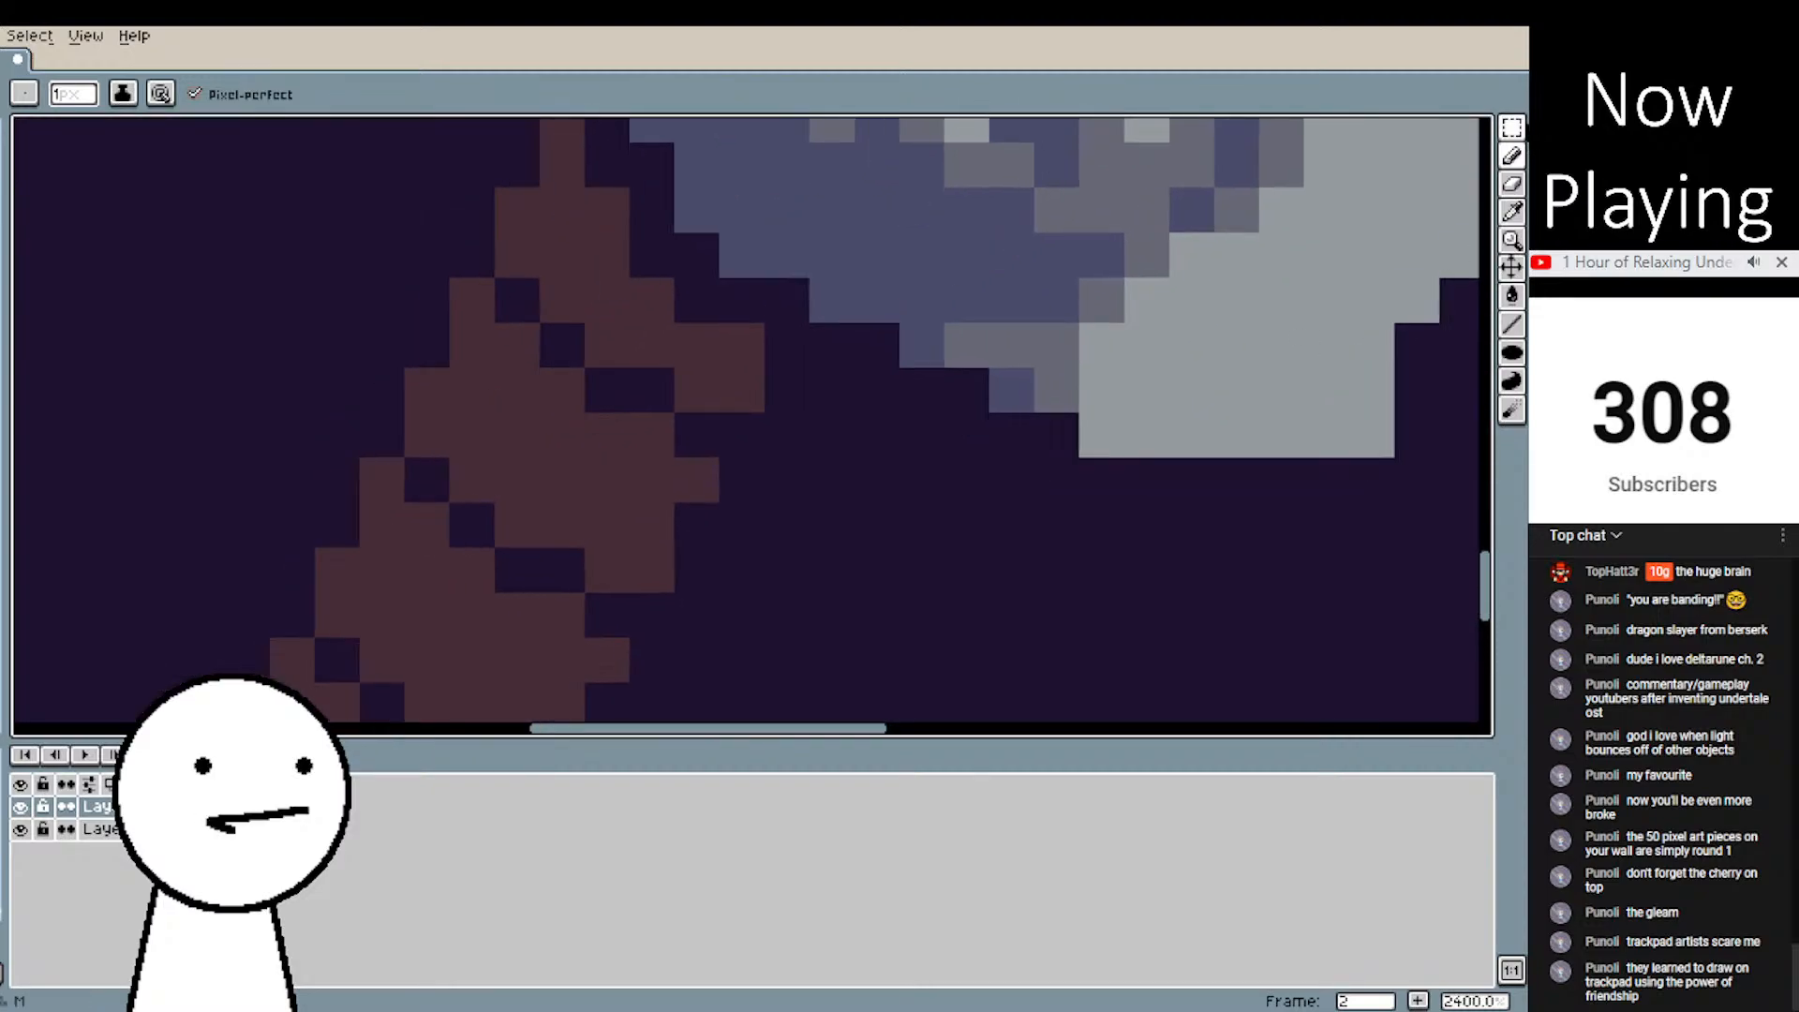
- Try adding narrow blue-grey spikes to the pommel's upper left and lower left outline, and undo them
click(1512, 211)
scroll(916, 241, down, 8)
scroll(916, 346, down, 1)
scroll(722, 393, up, 8)
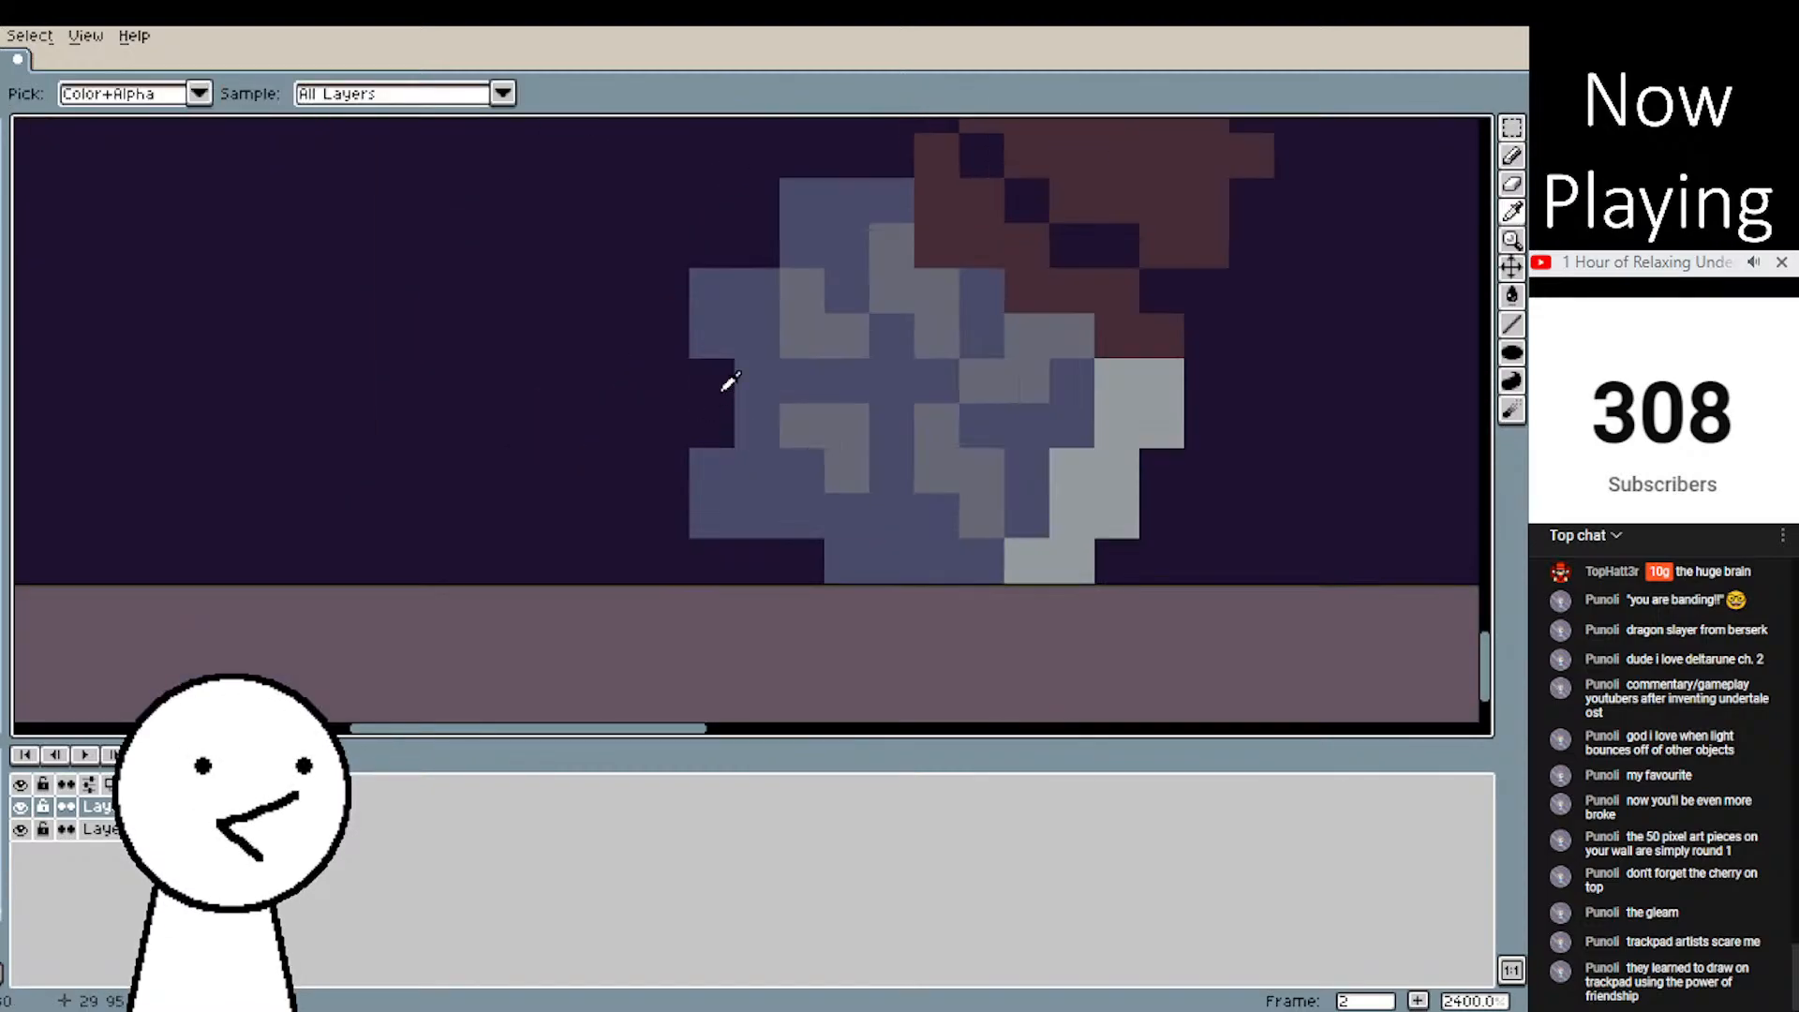
click(1512, 156)
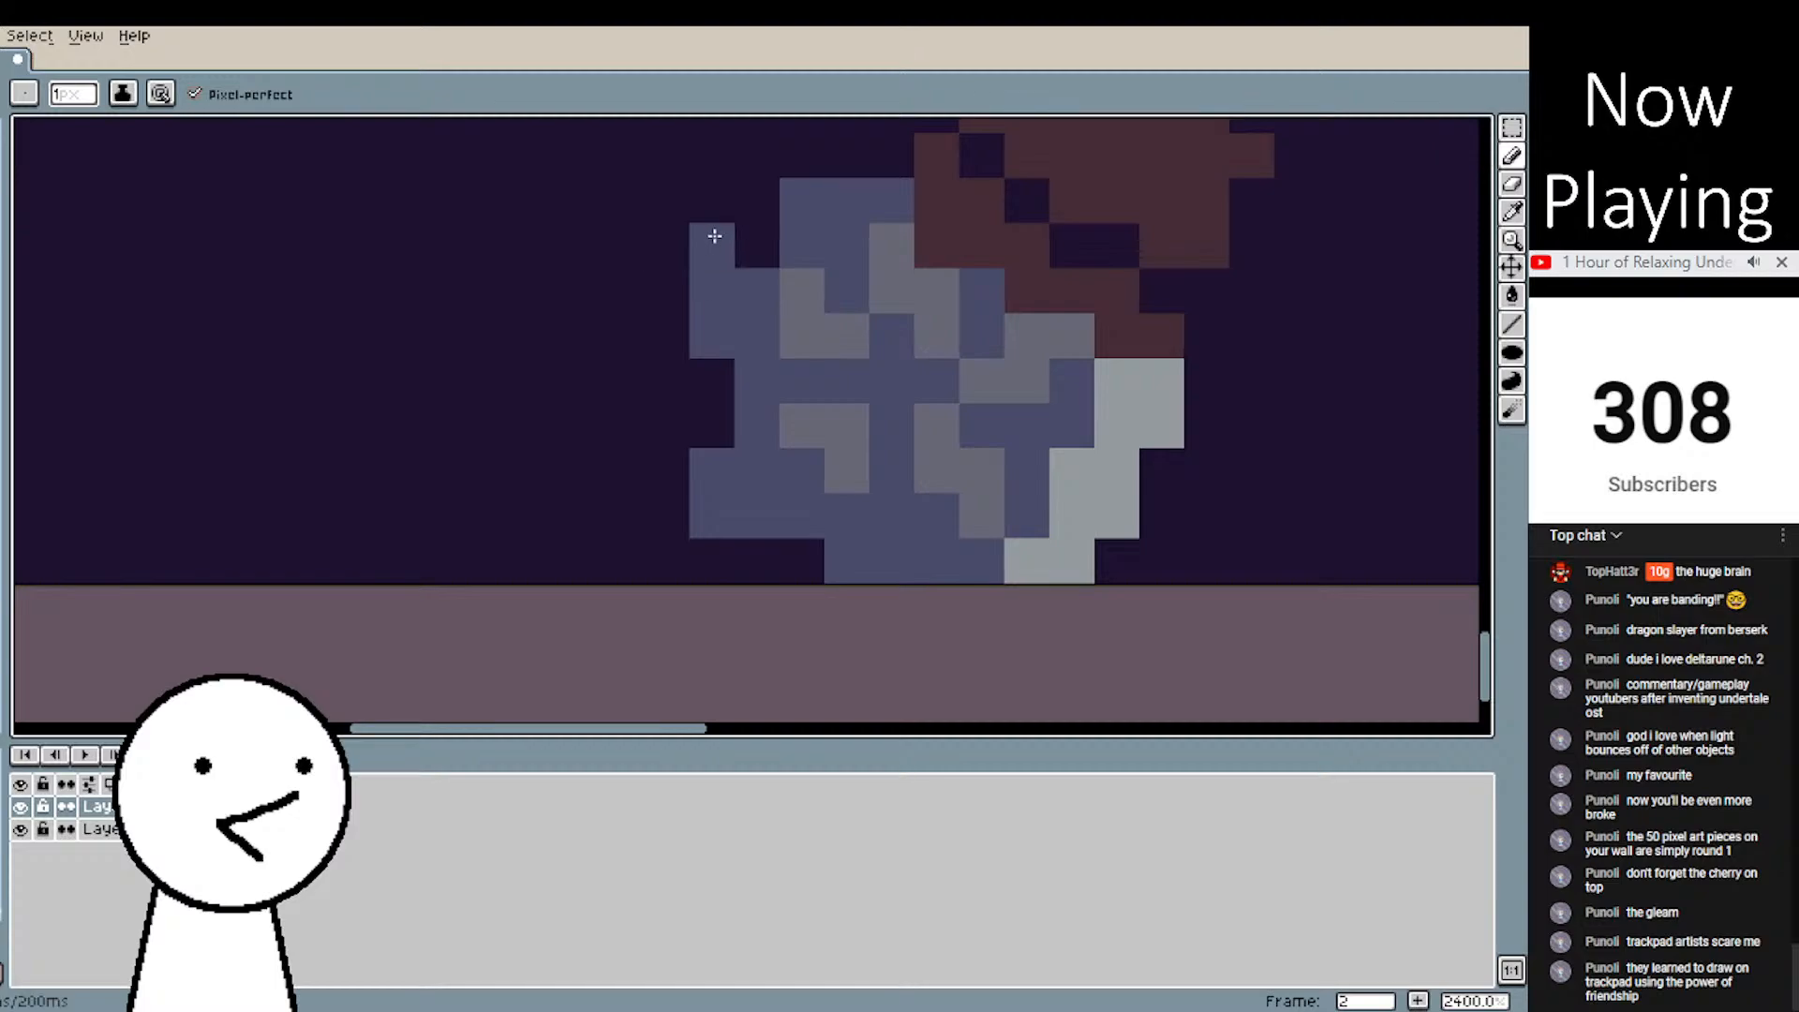
click(803, 158)
drag(914, 211, 927, 410)
click(864, 307)
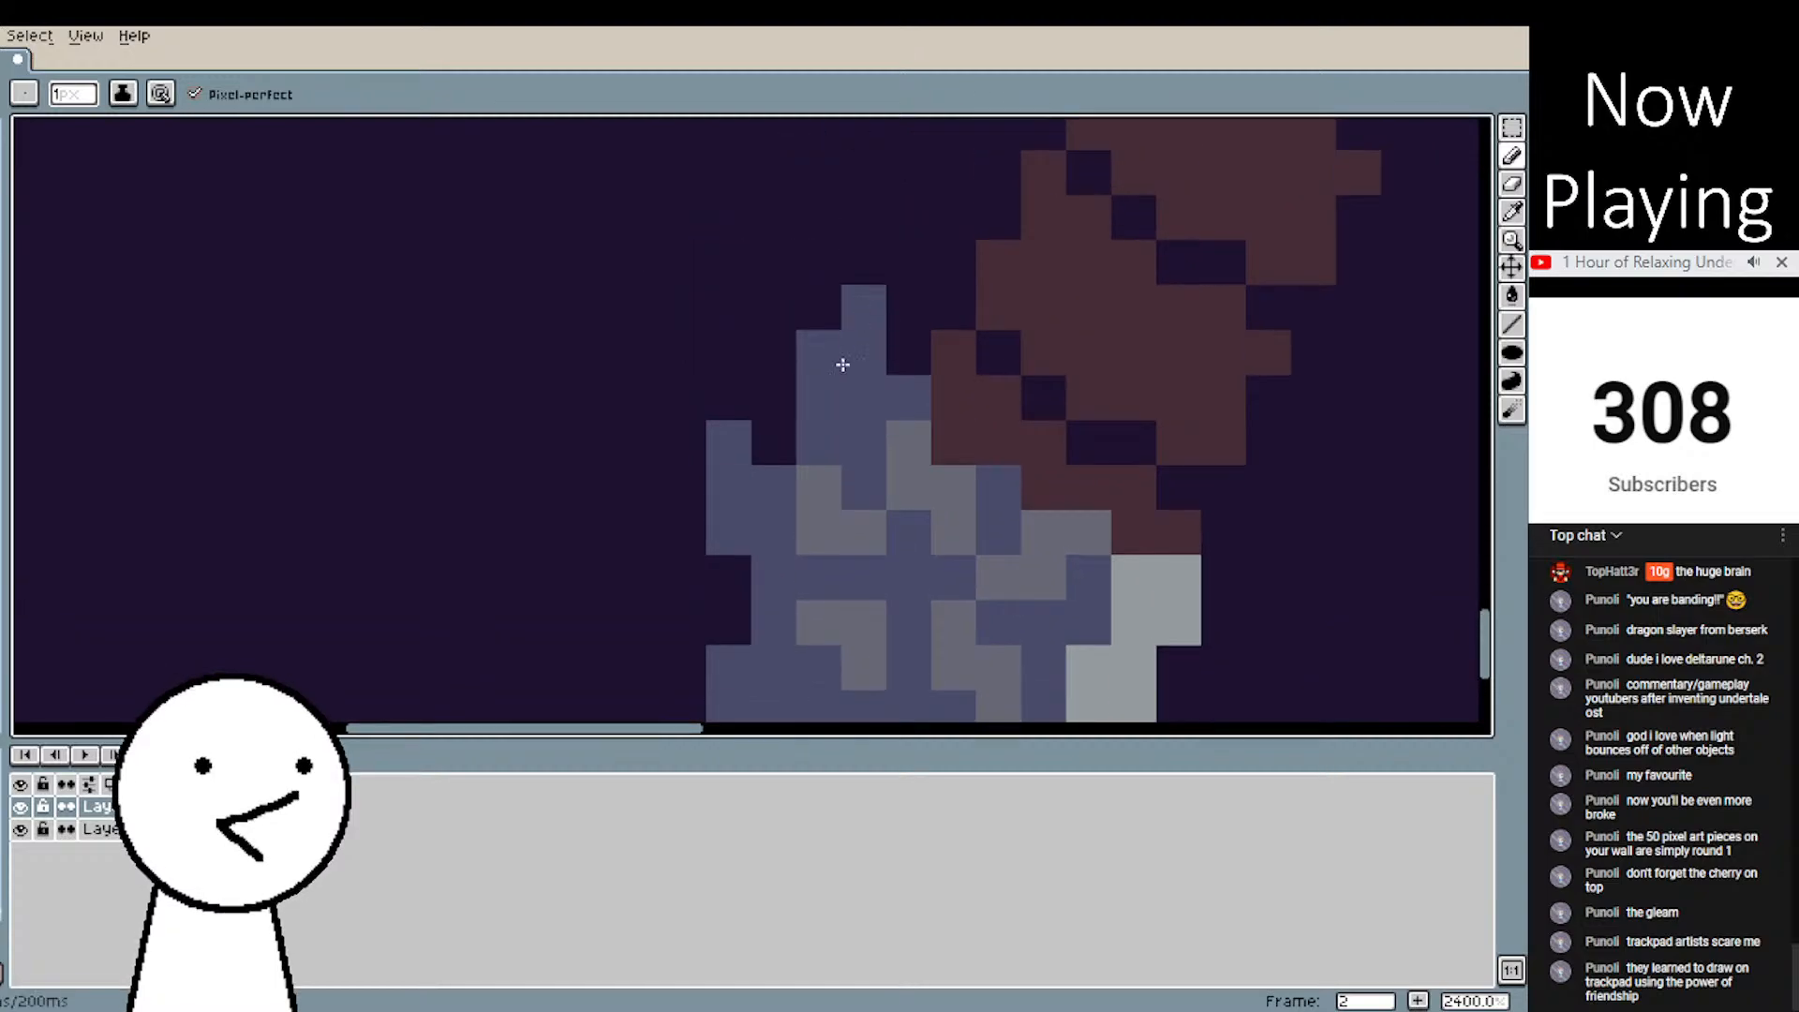
click(903, 310)
scroll(1181, 357, down, 9)
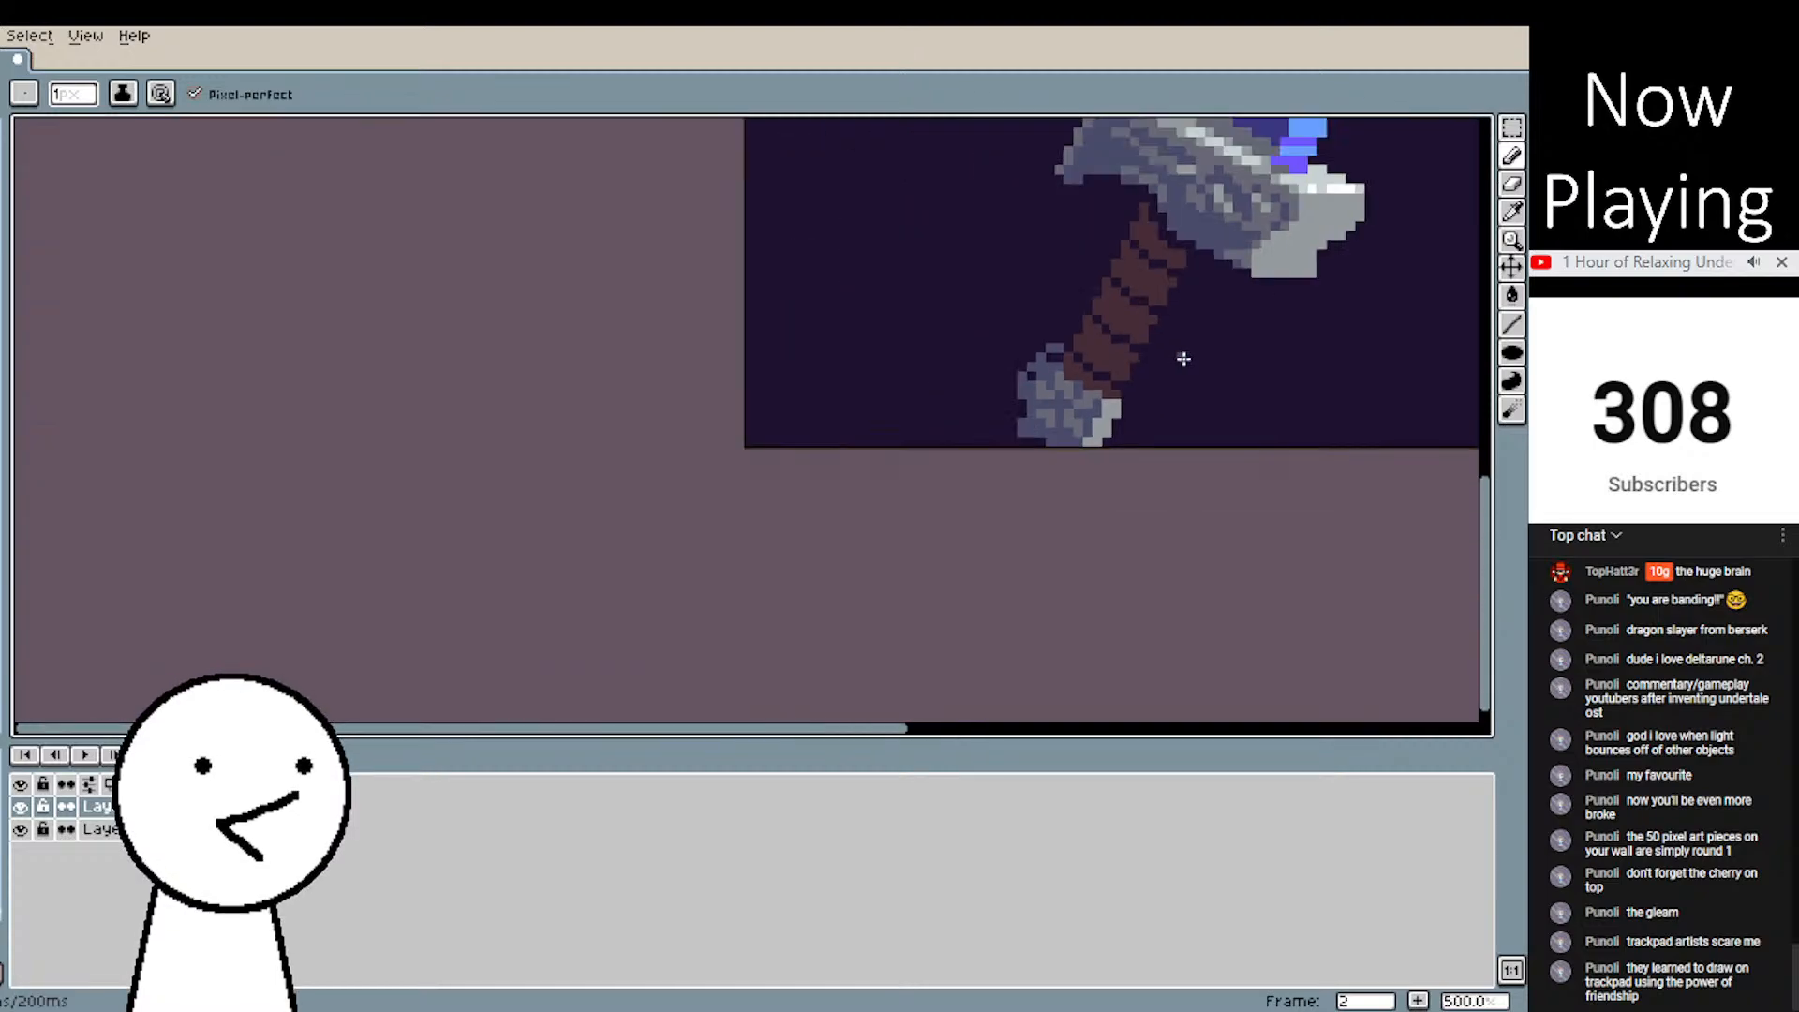
scroll(1184, 357, up, 11)
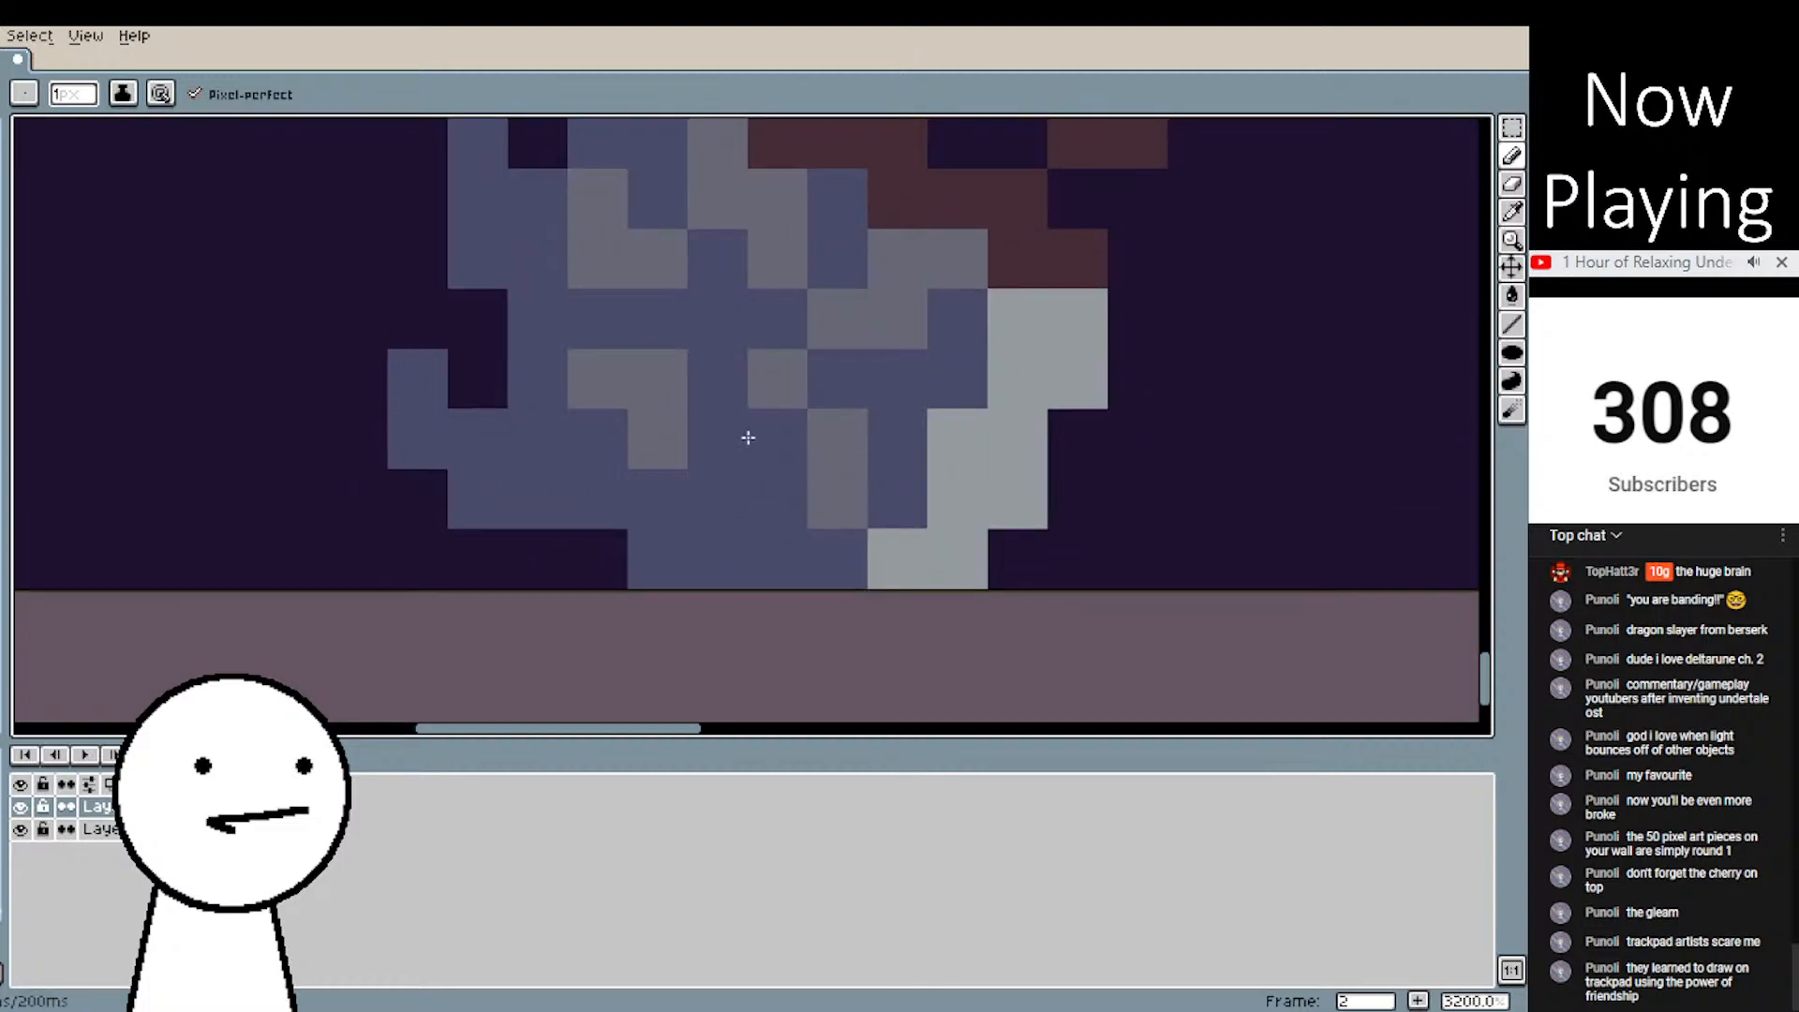
scroll(716, 548, down, 8)
scroll(875, 522, down, 4)
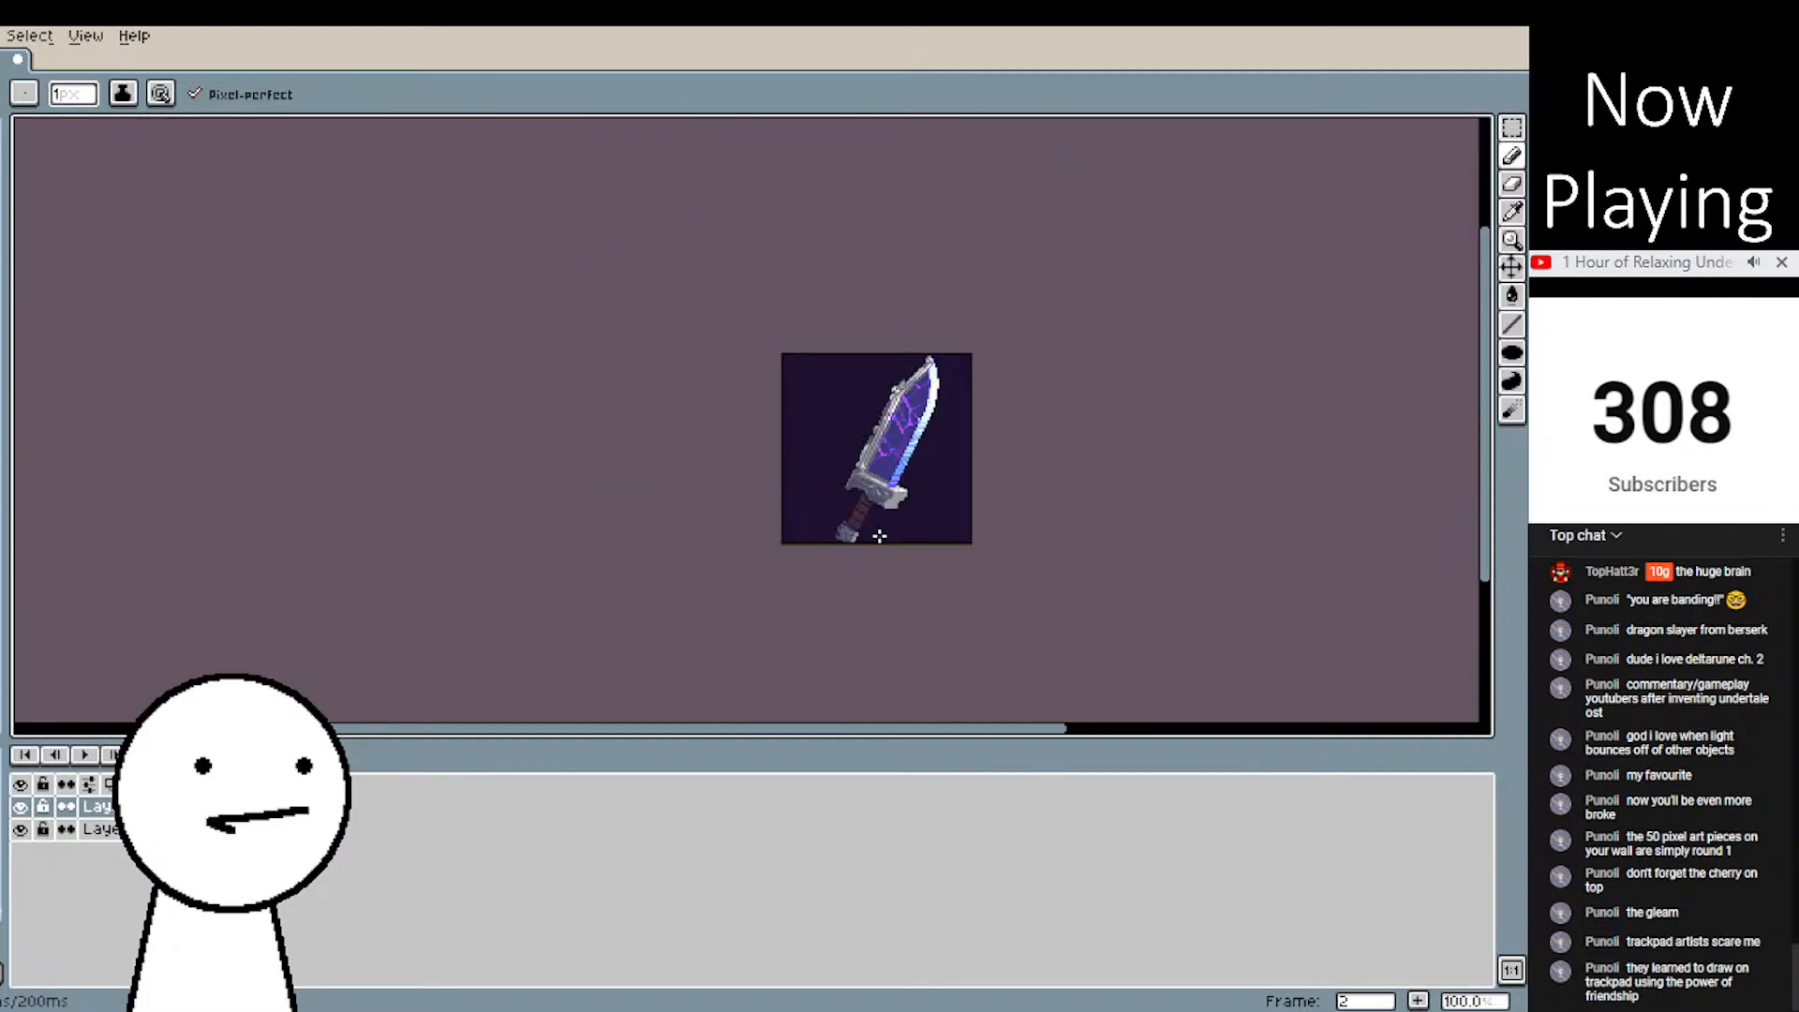
key(ctrl+z)
scroll(893, 543, up, 4)
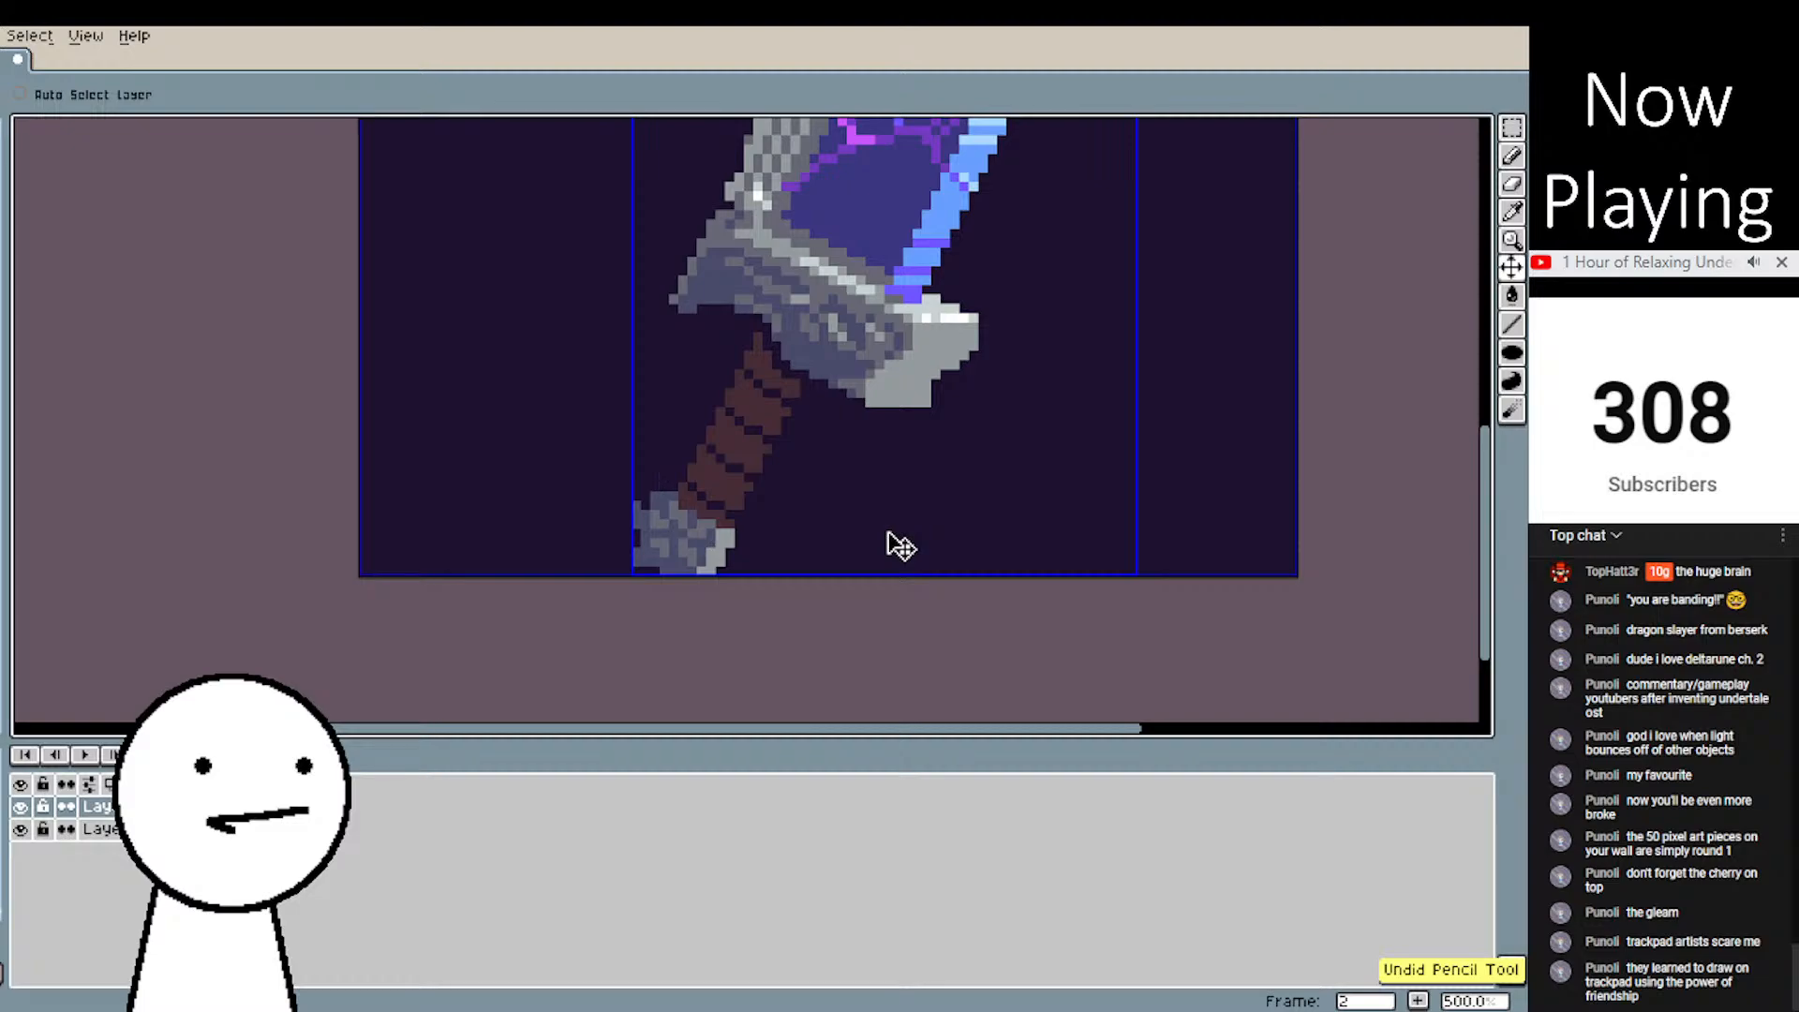
- Try a stepped blue-grey extension beside the pommel's light grey strip, and undo it
key(b)
scroll(791, 554, up, 5)
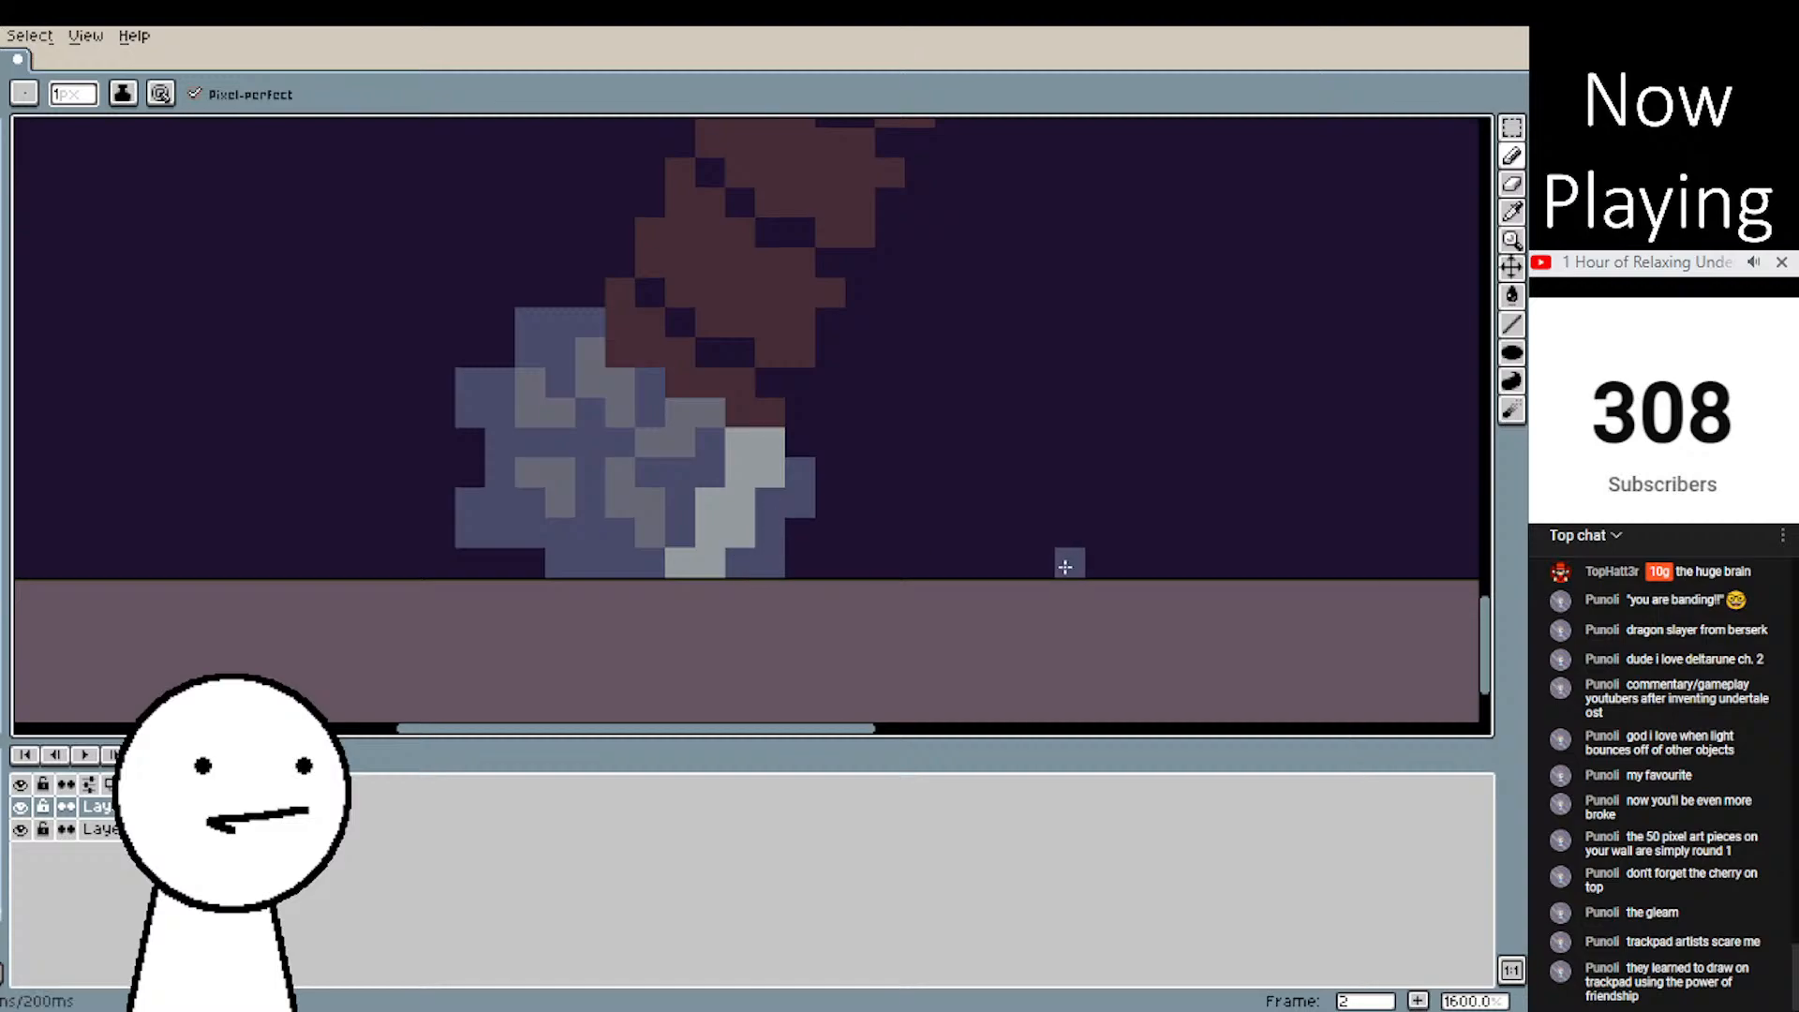
scroll(1065, 566, down, 3)
key(ctrl+z)
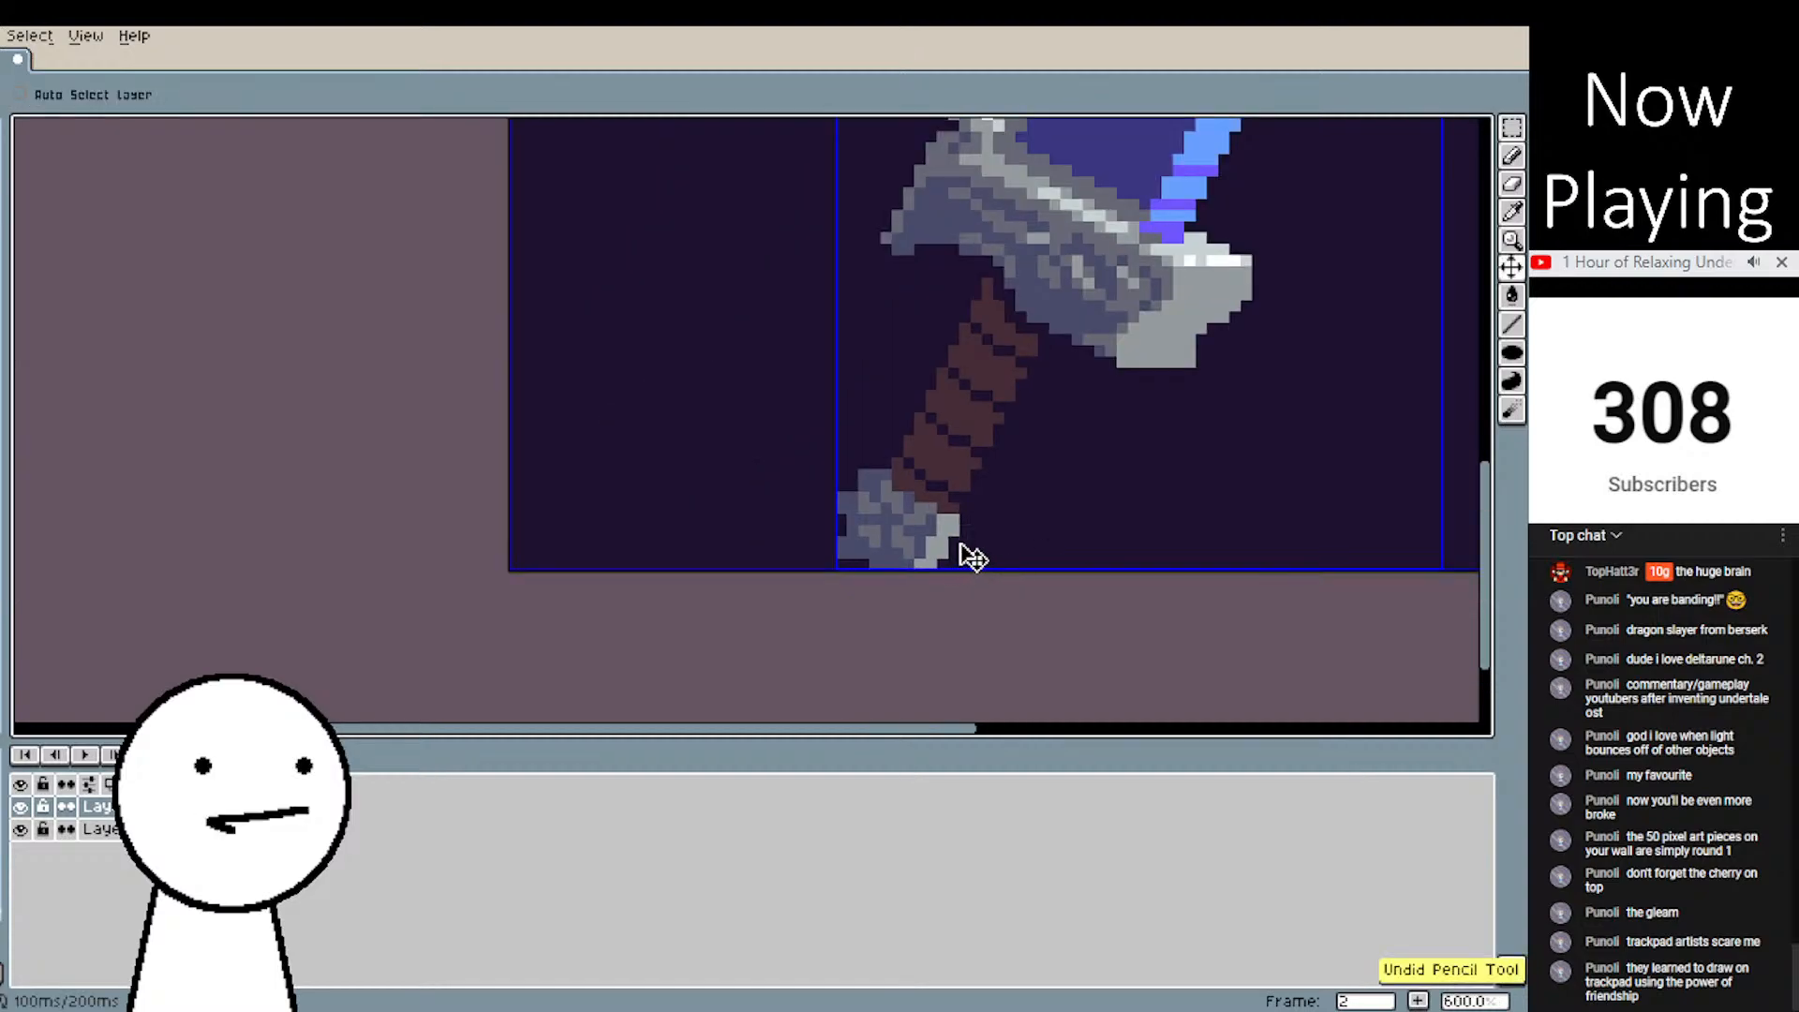
- Draw stepped blue-grey pixels along the outside of the pommel's light grey strip, down to the canvas's lower edge
key(z)
scroll(974, 541, up, 7)
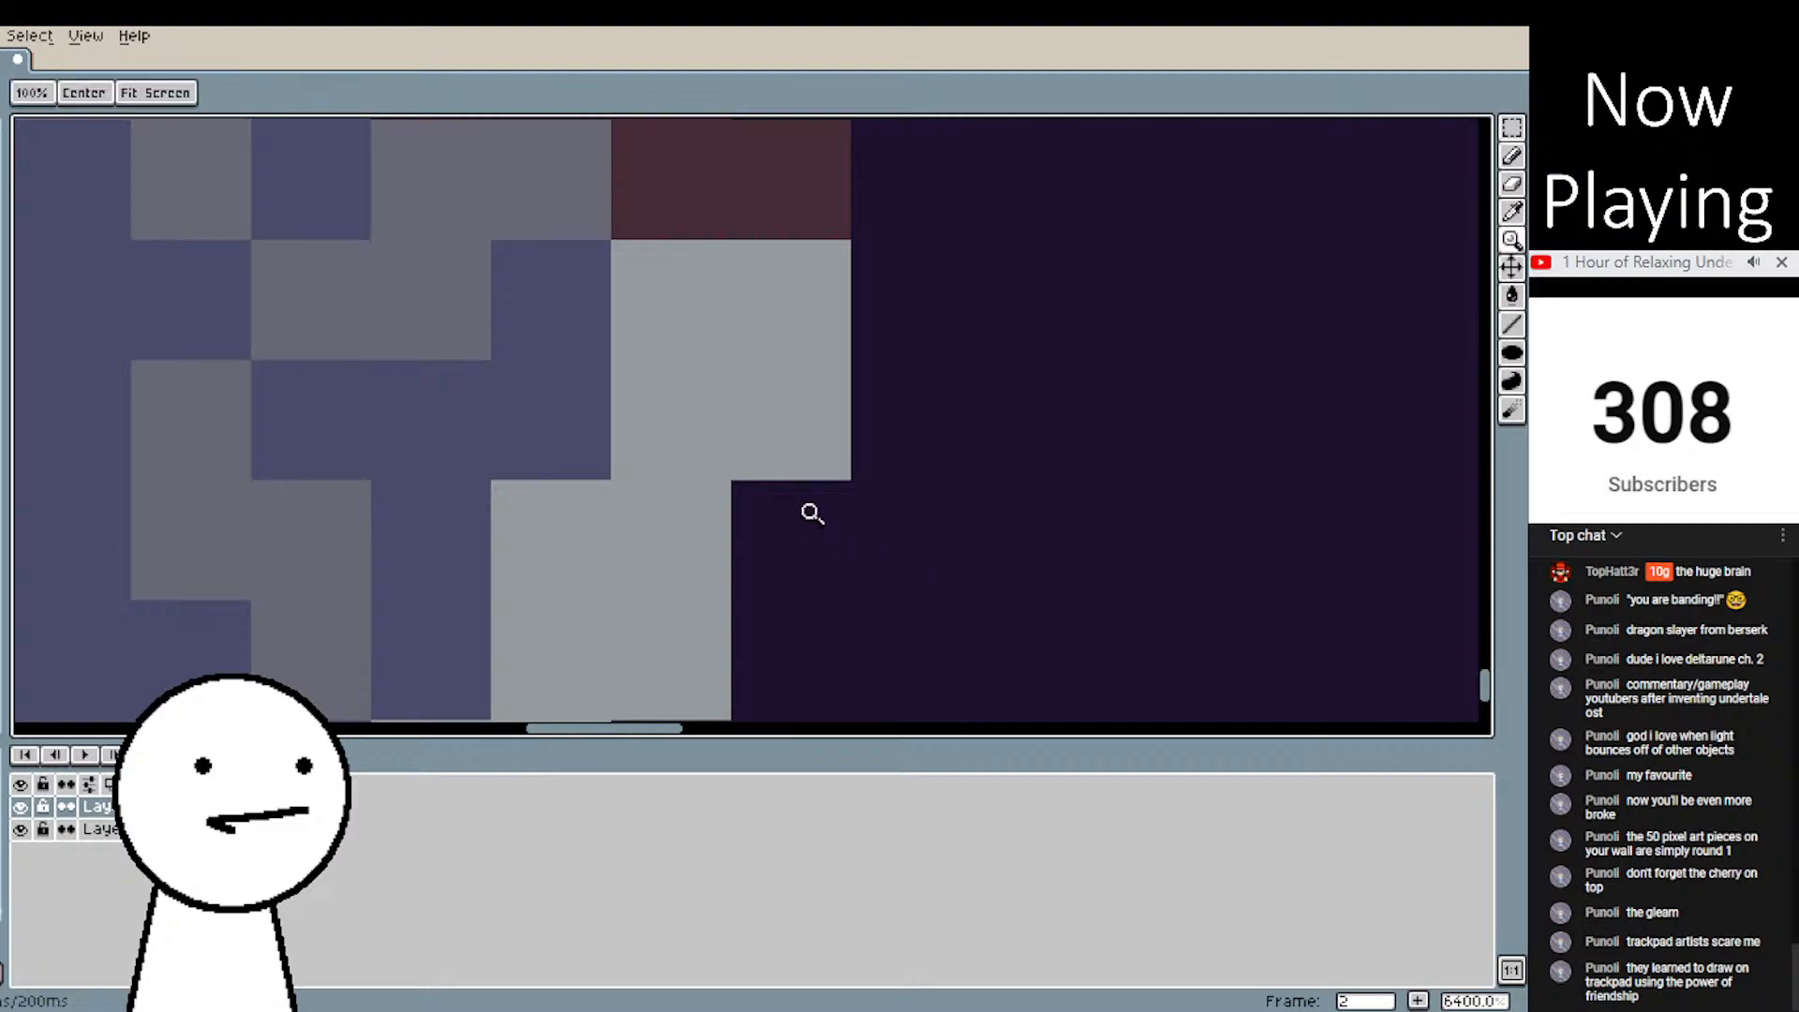
click(1513, 153)
click(767, 517)
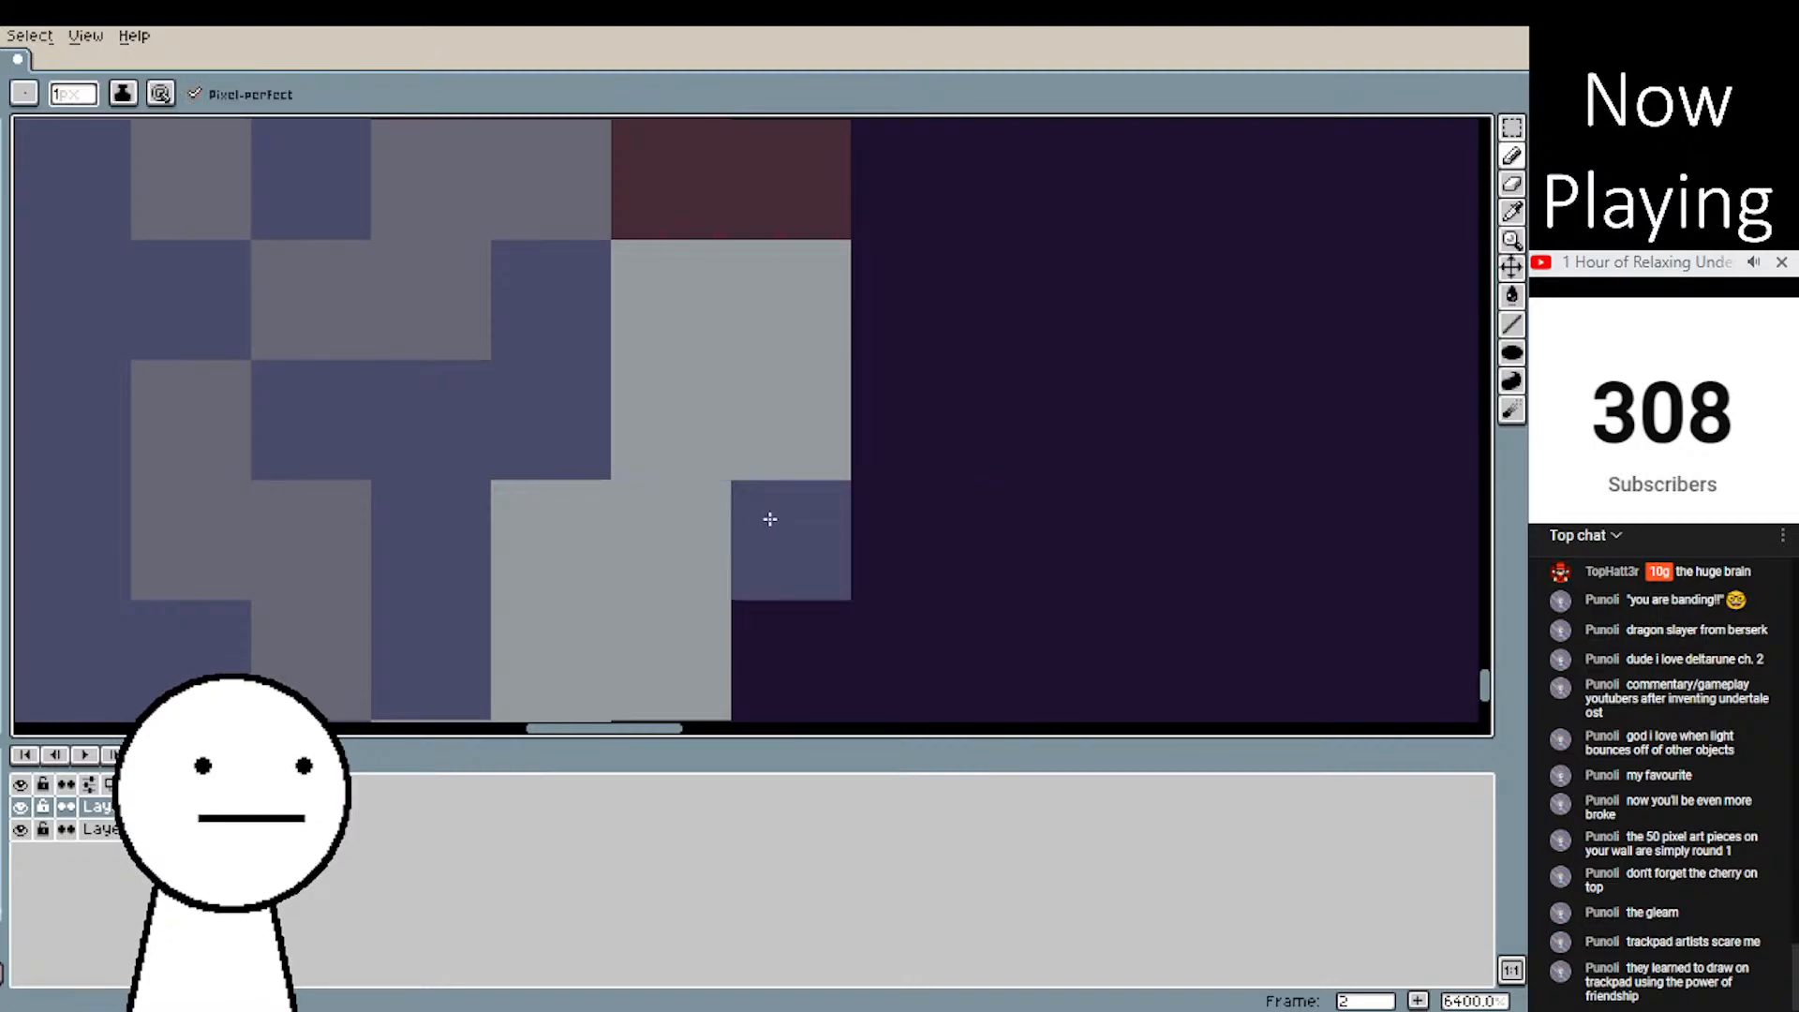
click(891, 481)
scroll(898, 463, down, 2)
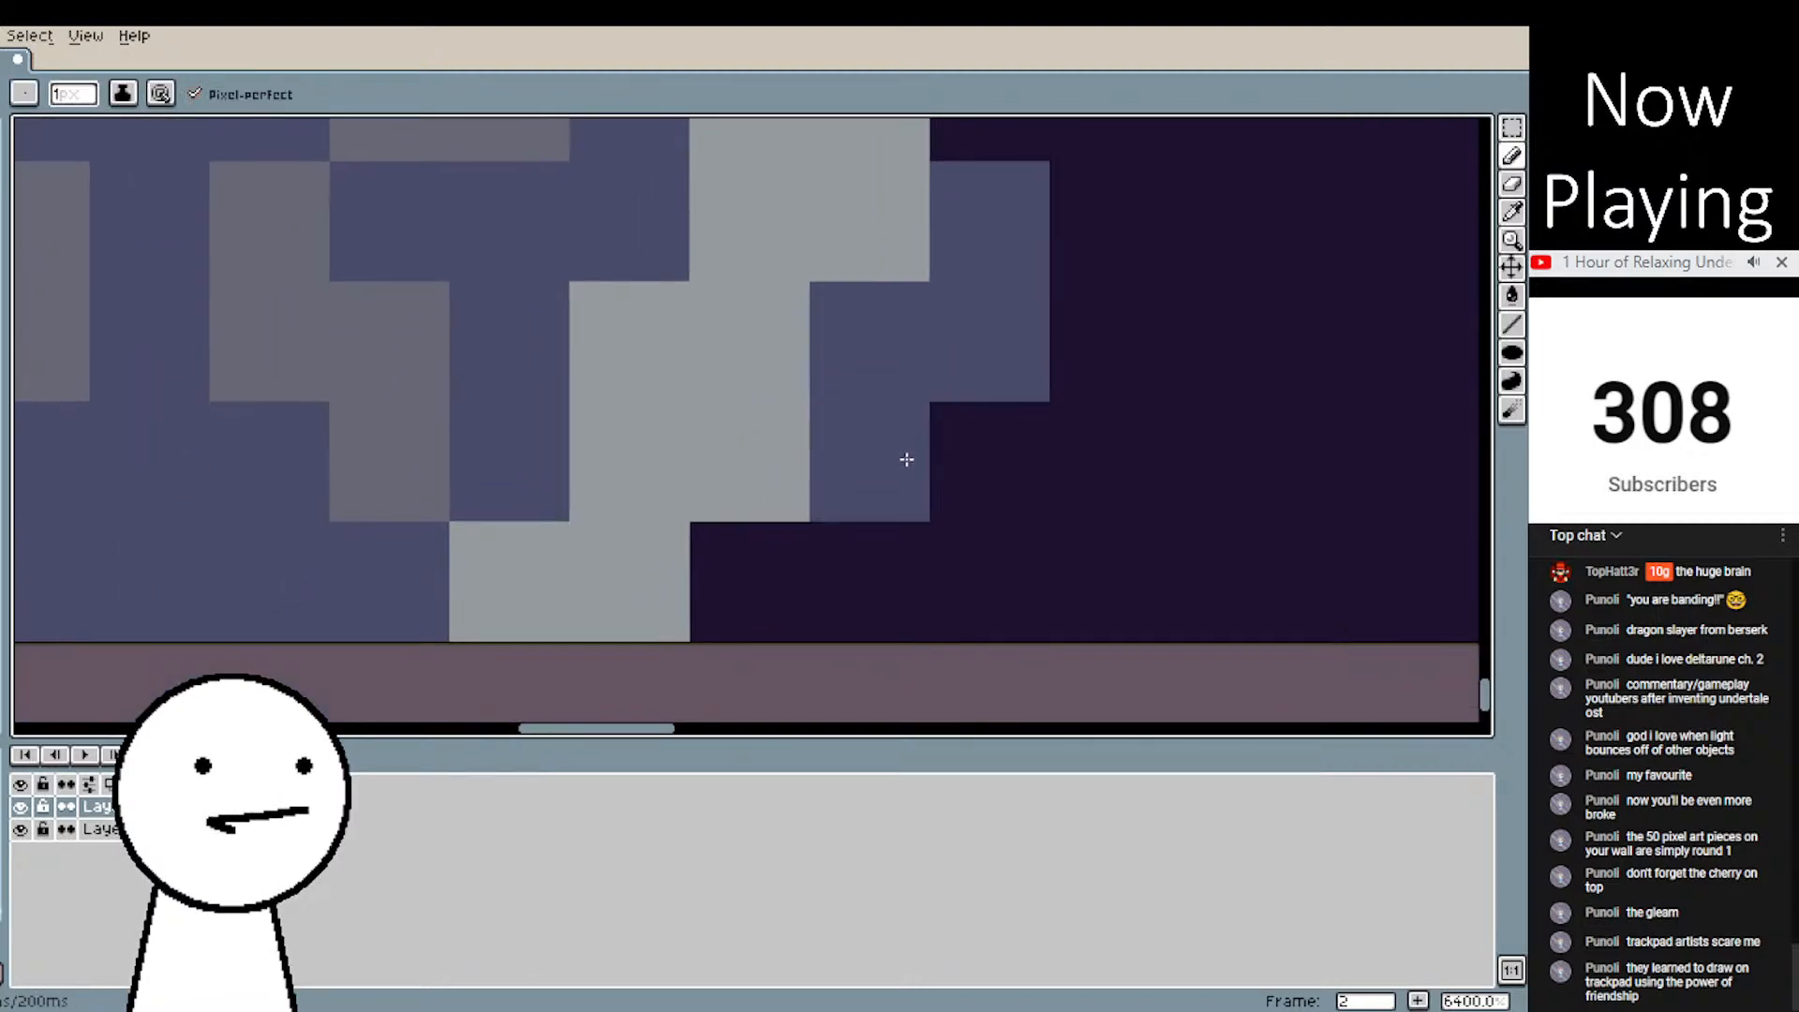
click(787, 554)
click(848, 566)
scroll(922, 528, down, 7)
scroll(923, 527, down, 6)
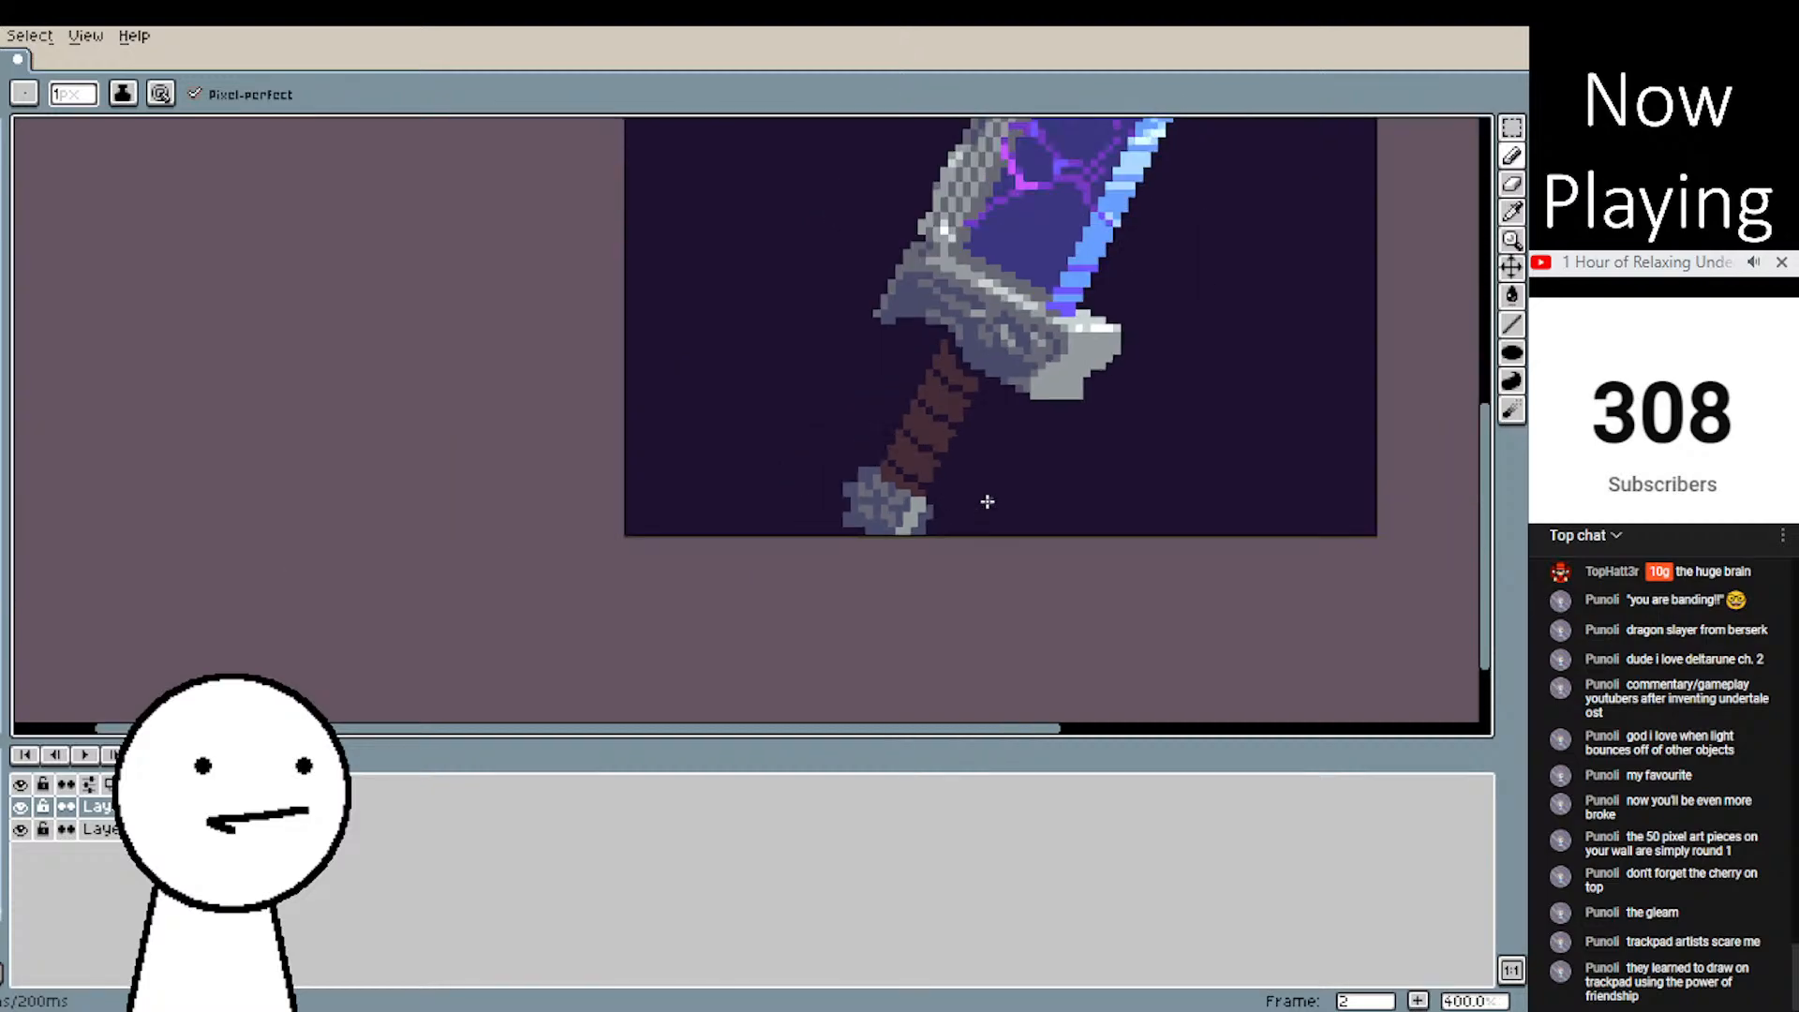
- Sample the pommel's light grey and recolour the new blue-grey pixels along its right edge with it
scroll(1070, 476, up, 2)
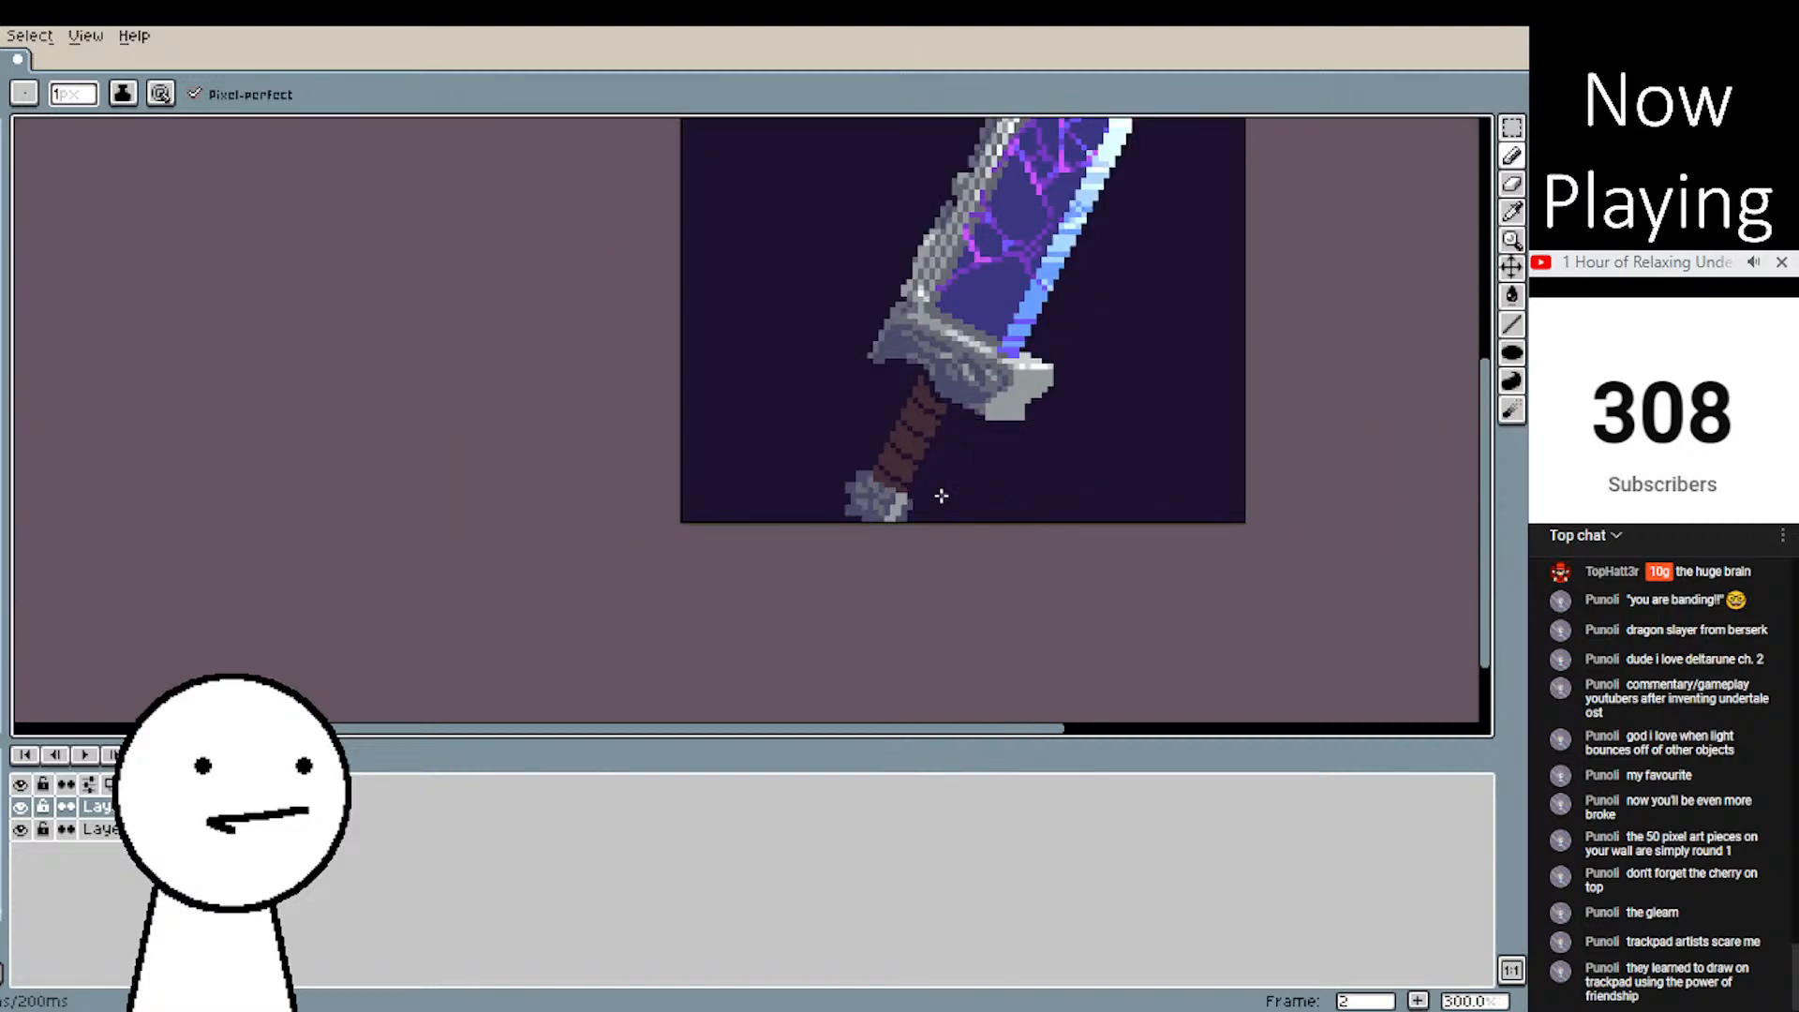
scroll(942, 494, up, 7)
click(1511, 213)
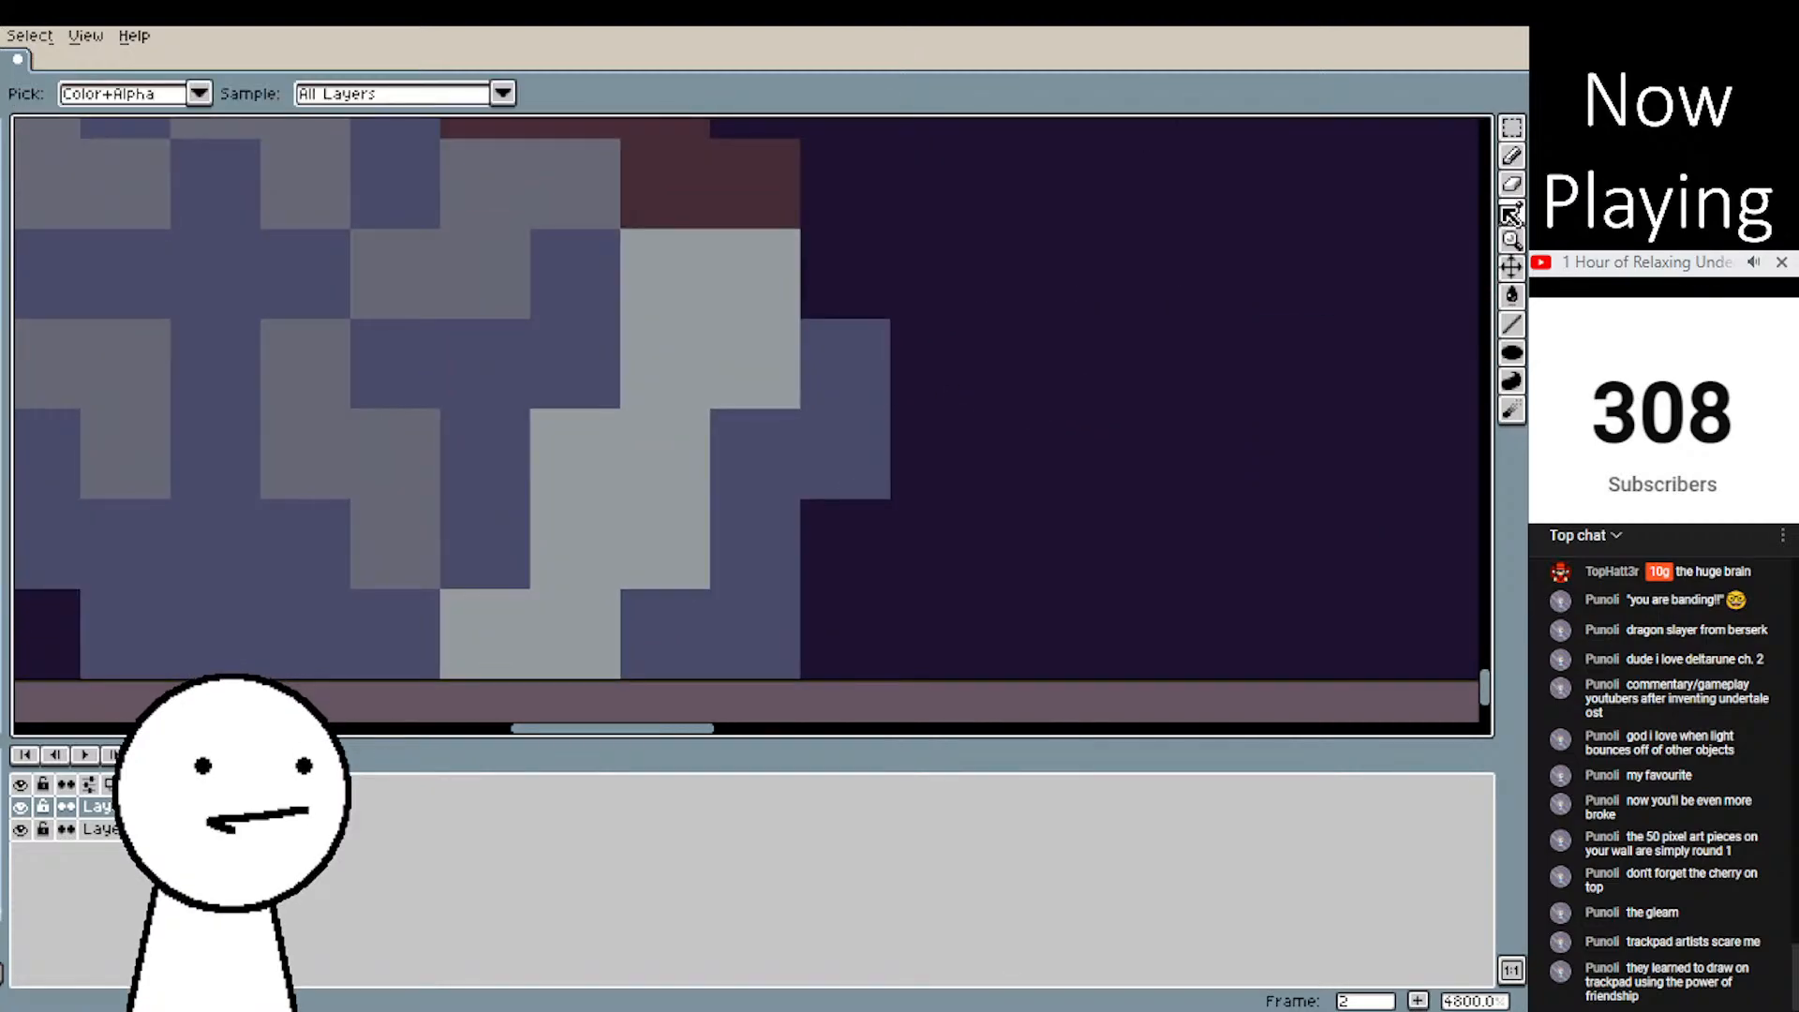
click(1518, 184)
mouse_move(843, 366)
mouse_down()
mouse_move(749, 572)
mouse_move(661, 635)
mouse_up()
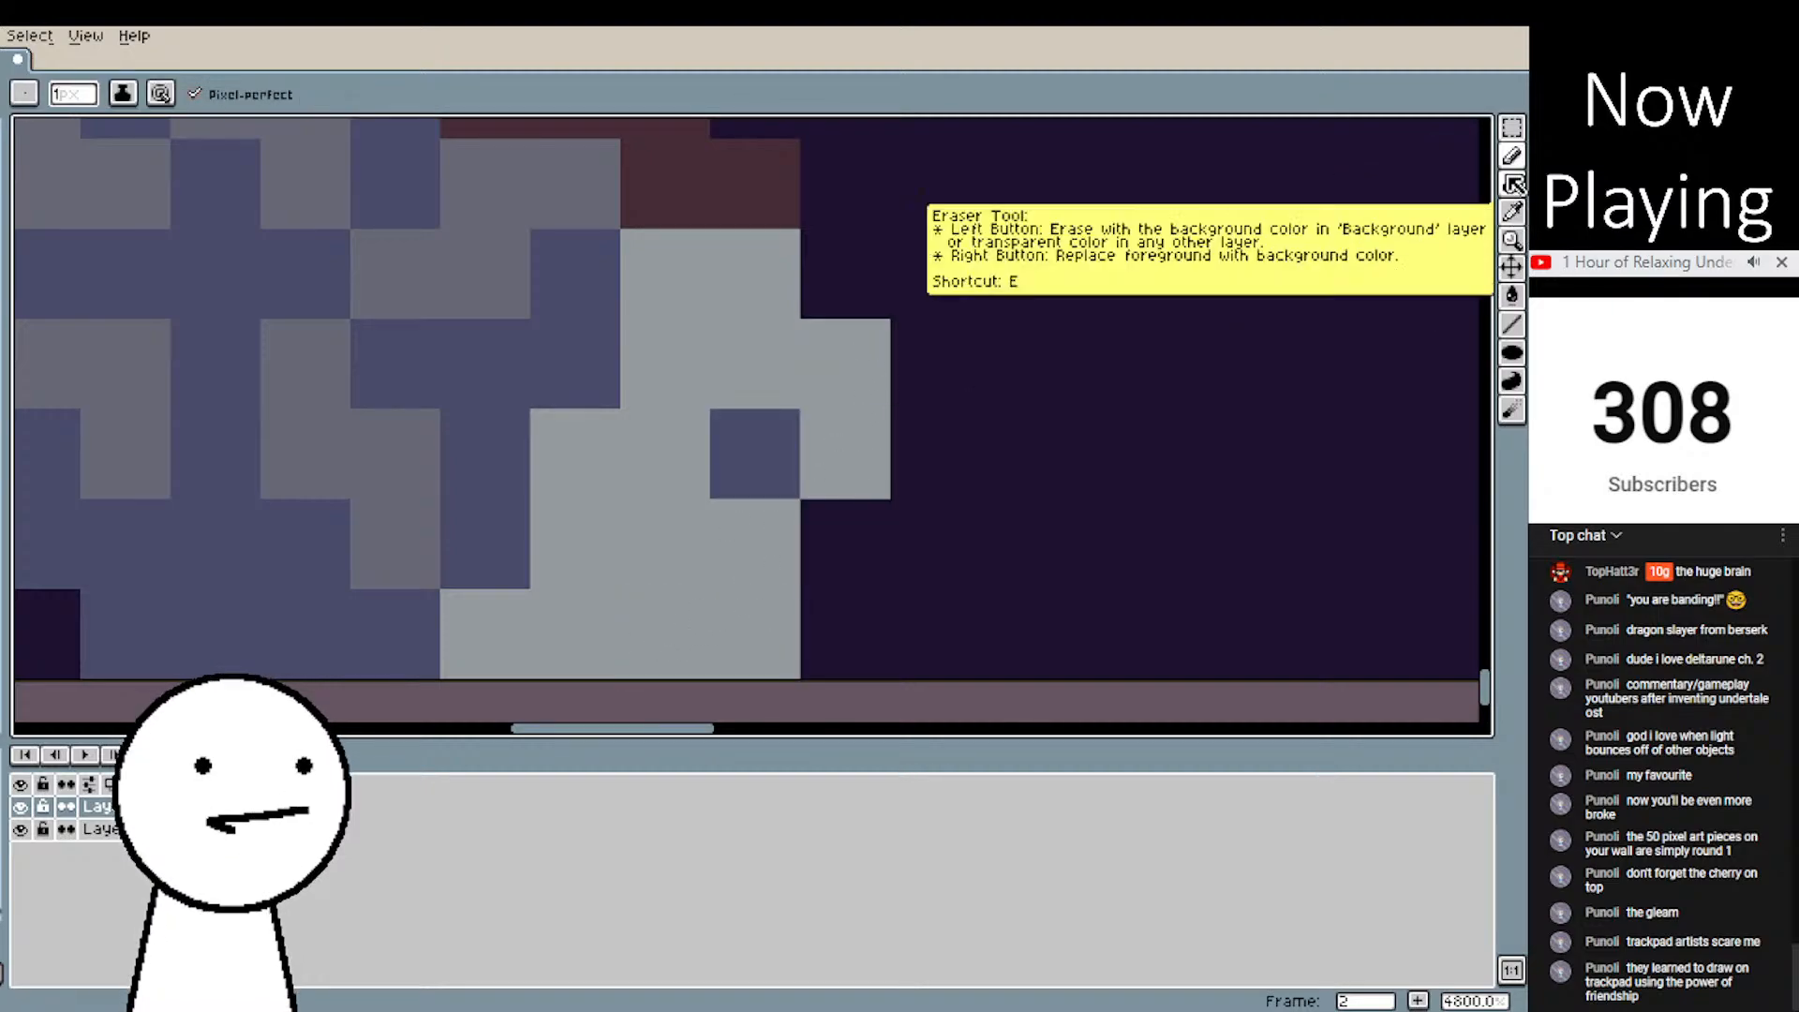
scroll(785, 415, down, 8)
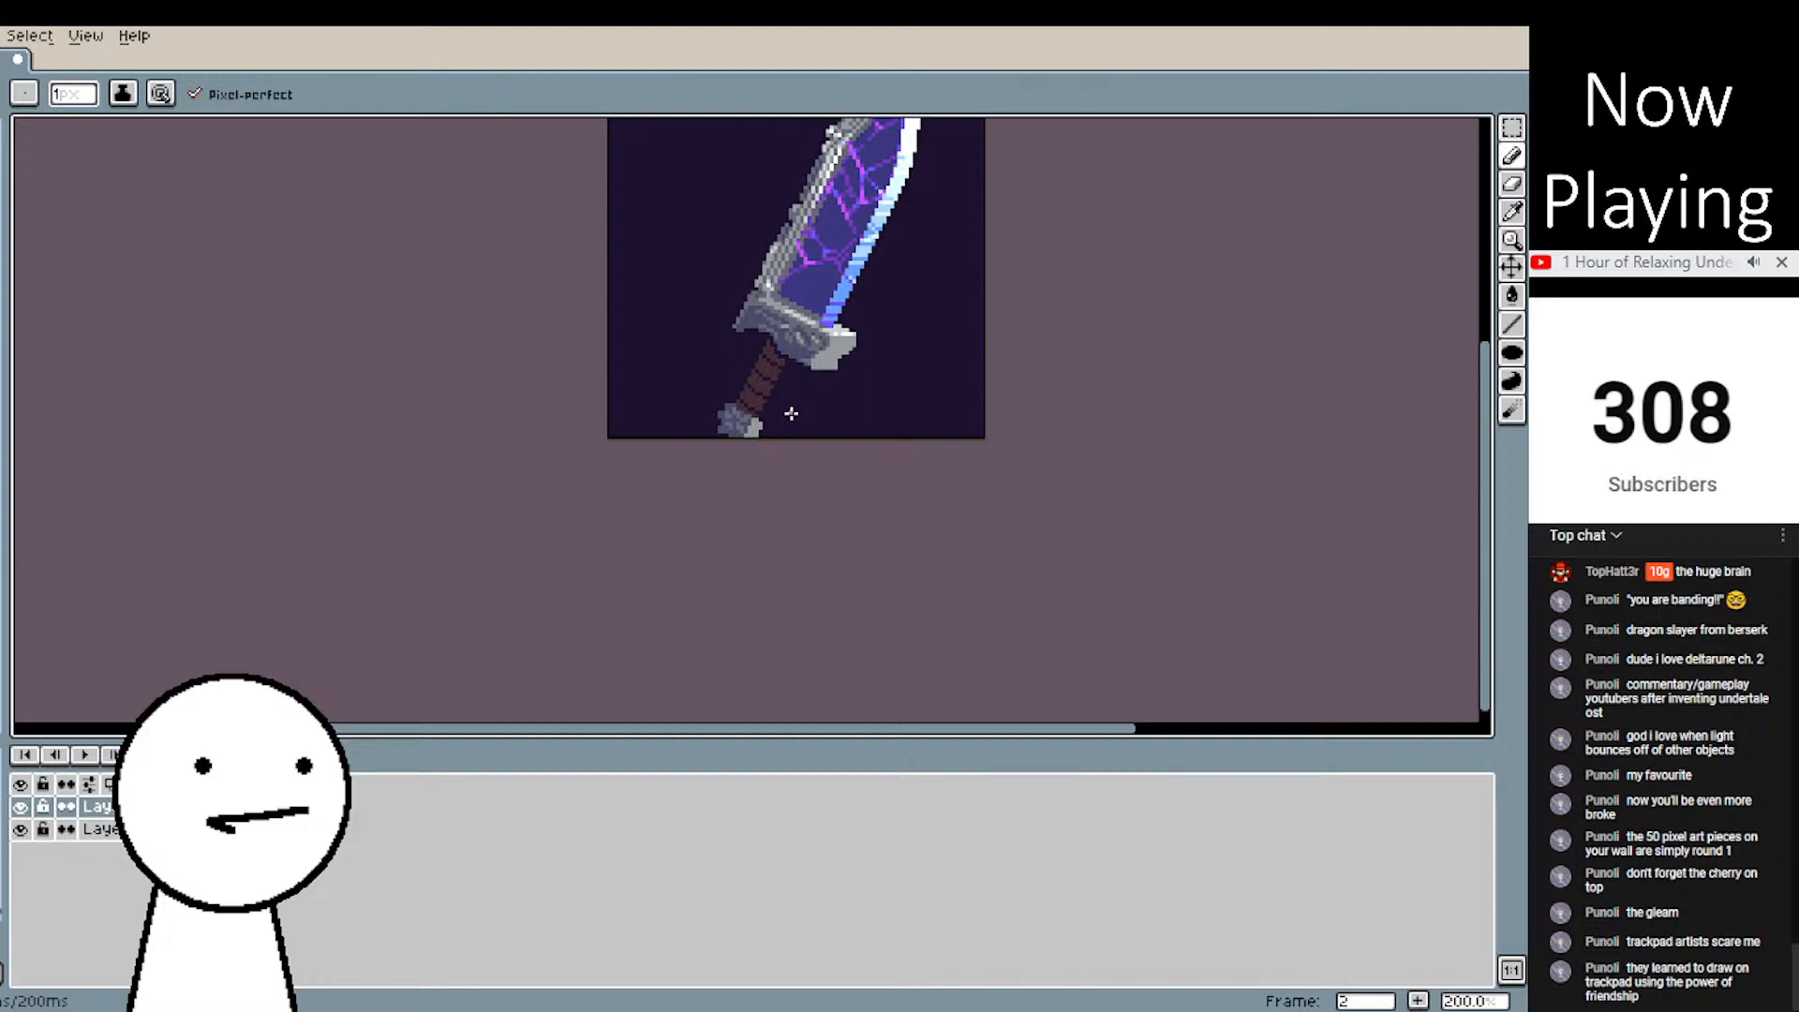
- Move the whole sword up by one pixel to free a row beneath the pommel
scroll(735, 438, up, 5)
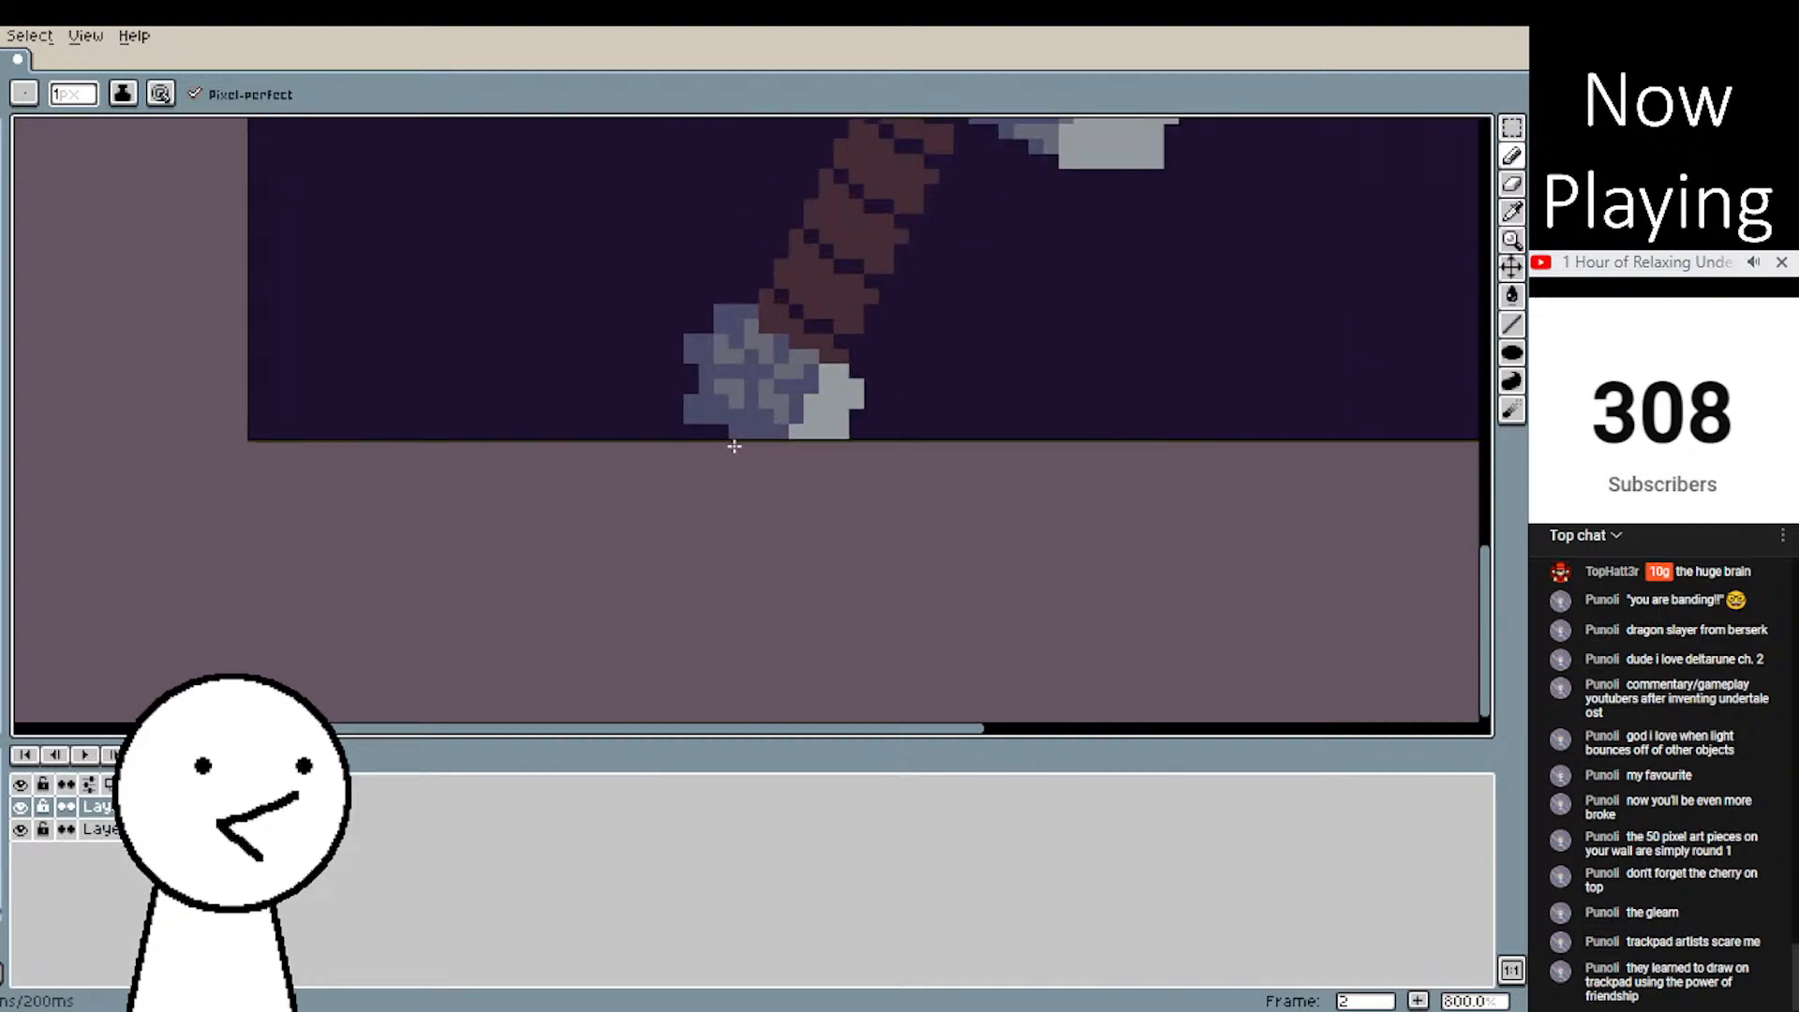
scroll(889, 500, down, 8)
scroll(890, 500, up, 2)
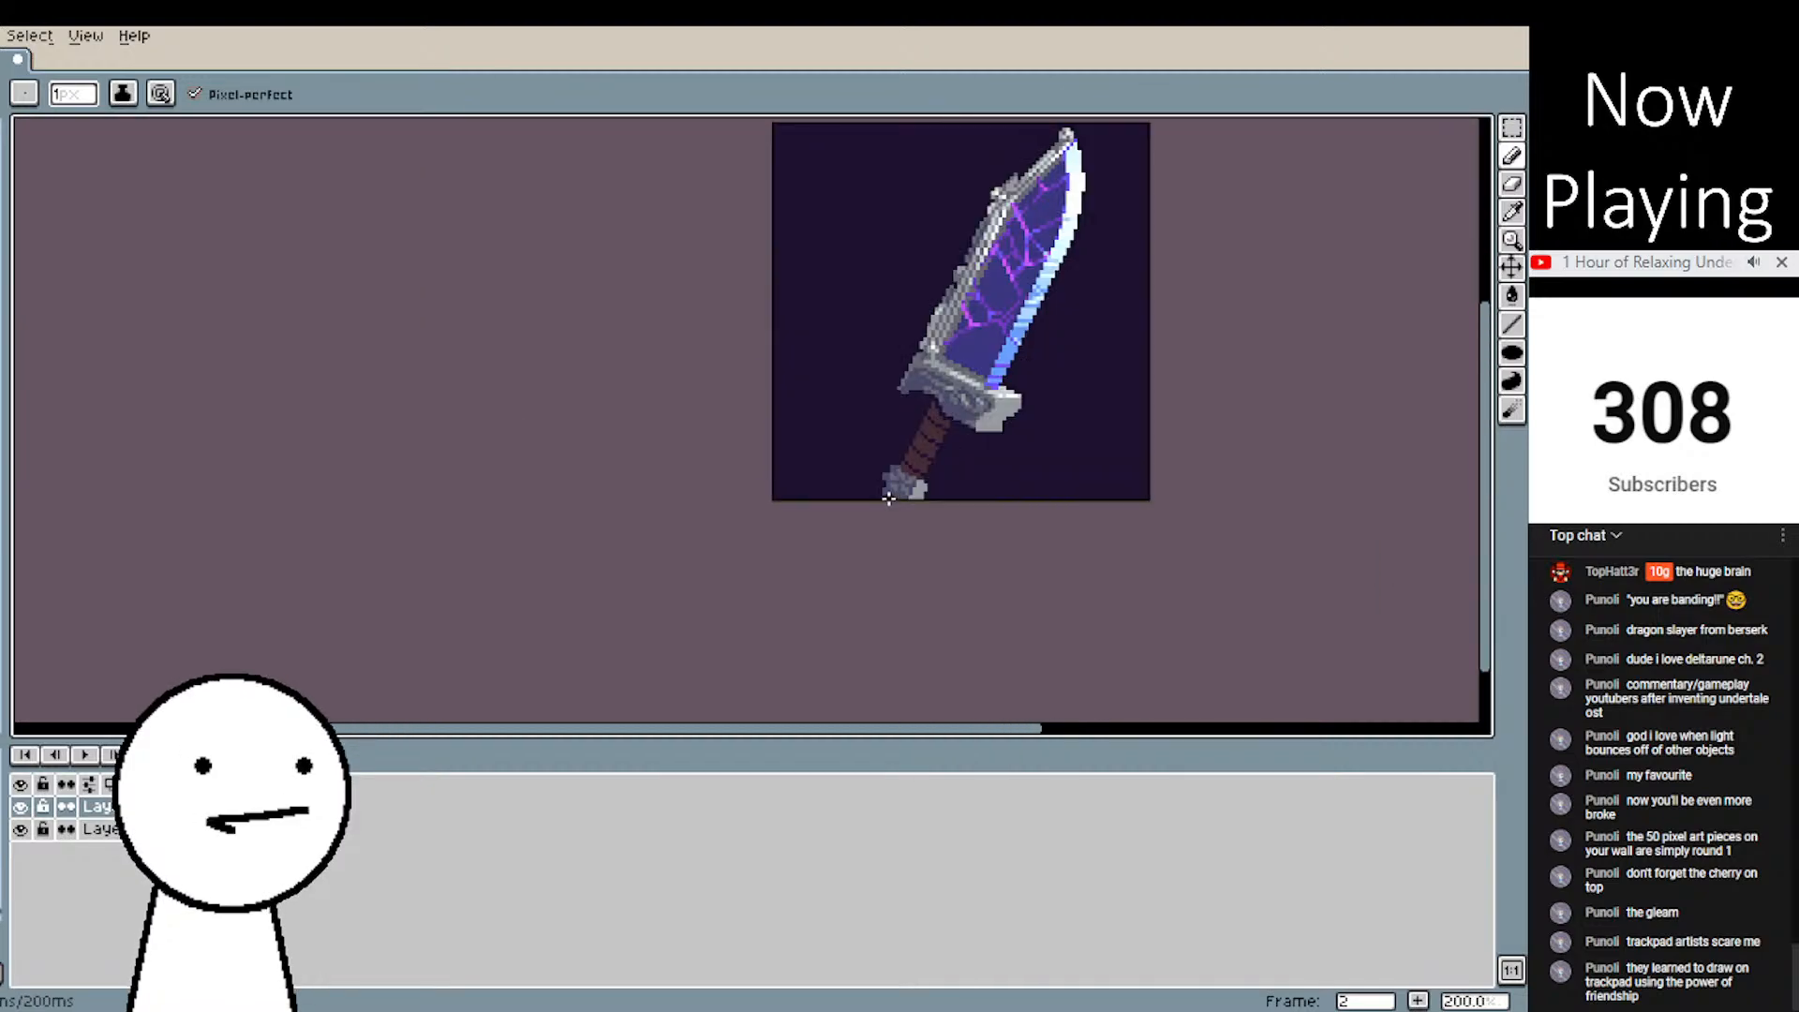
drag(925, 417, 895, 470)
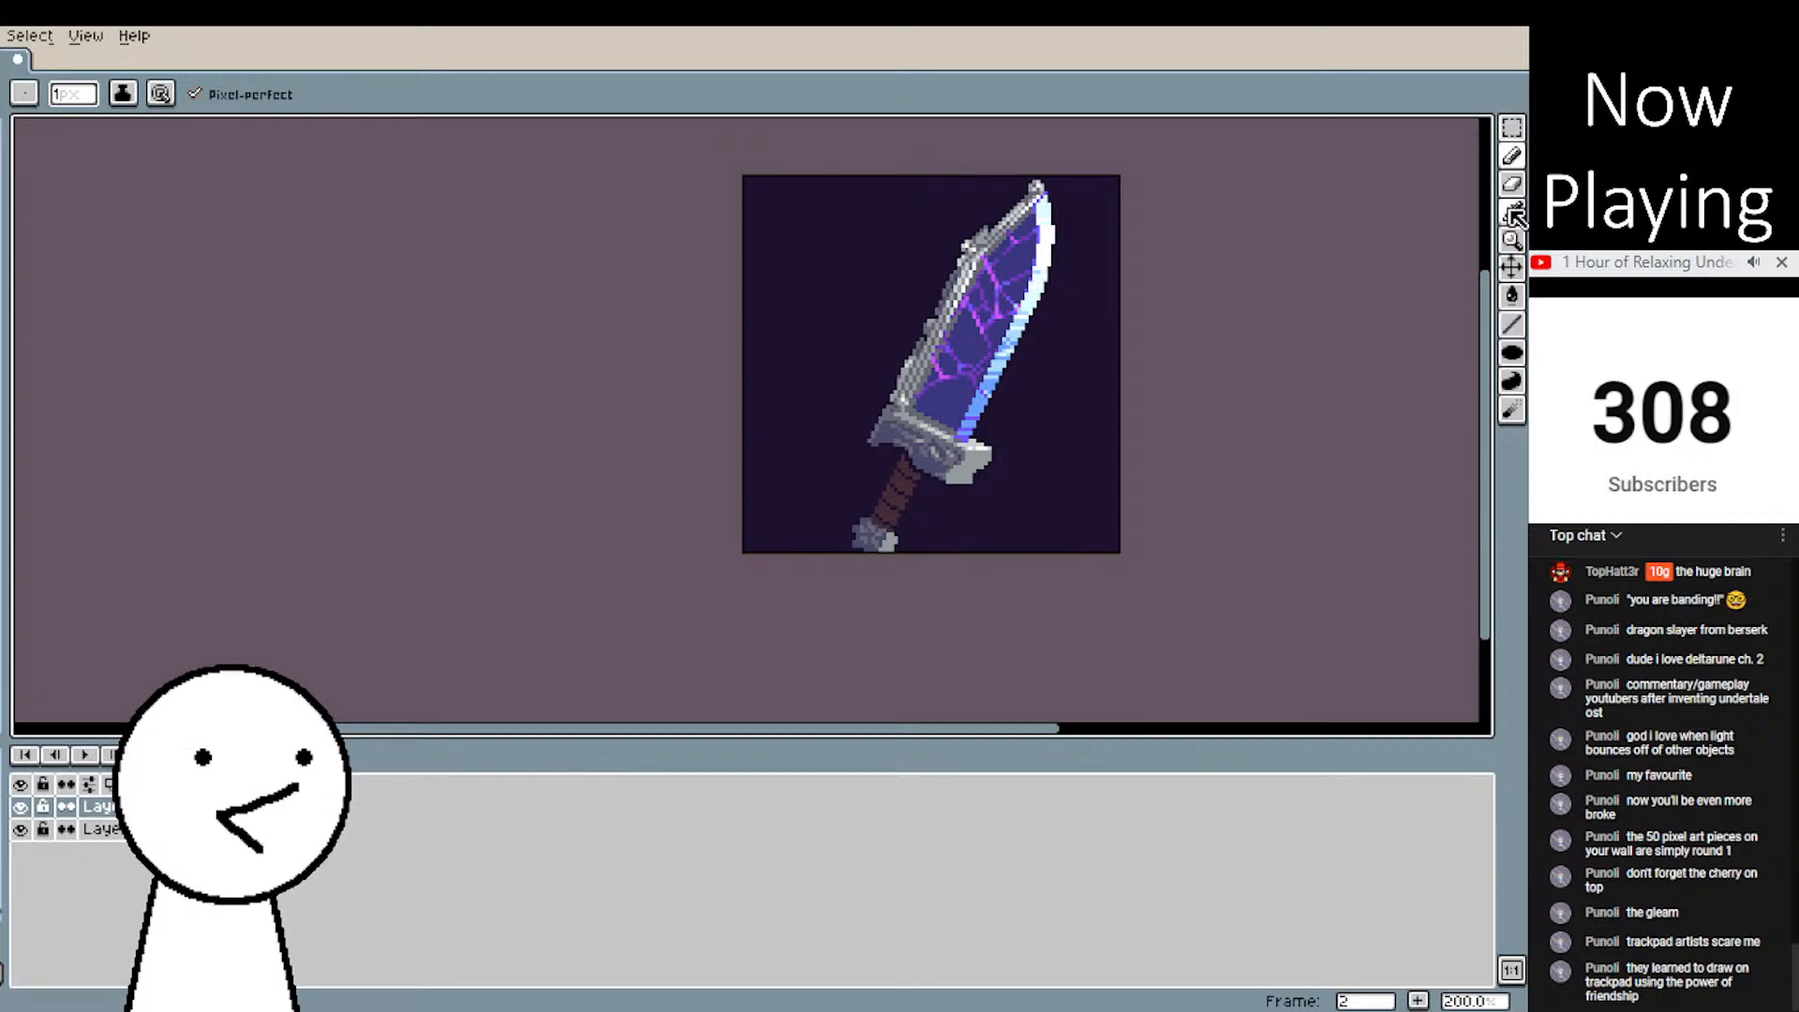
click(1513, 267)
scroll(1140, 209, up, 4)
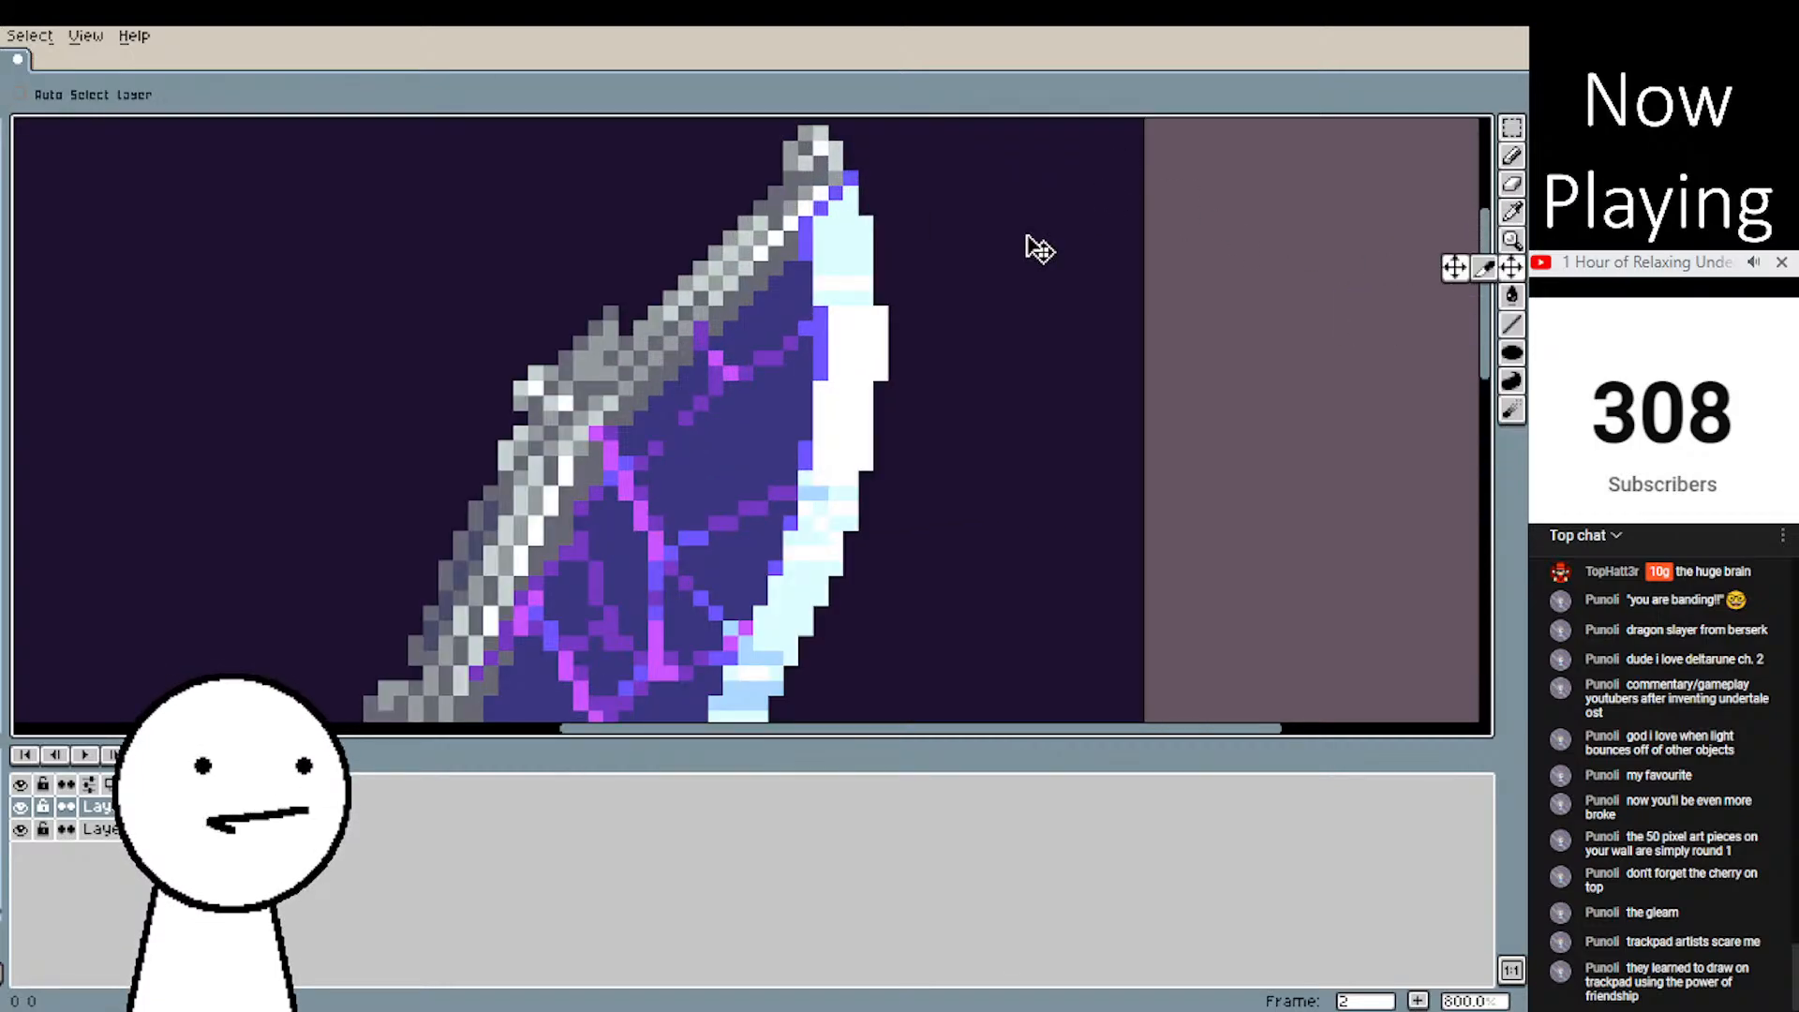
drag(1027, 232, 1024, 227)
scroll(1025, 237, down, 5)
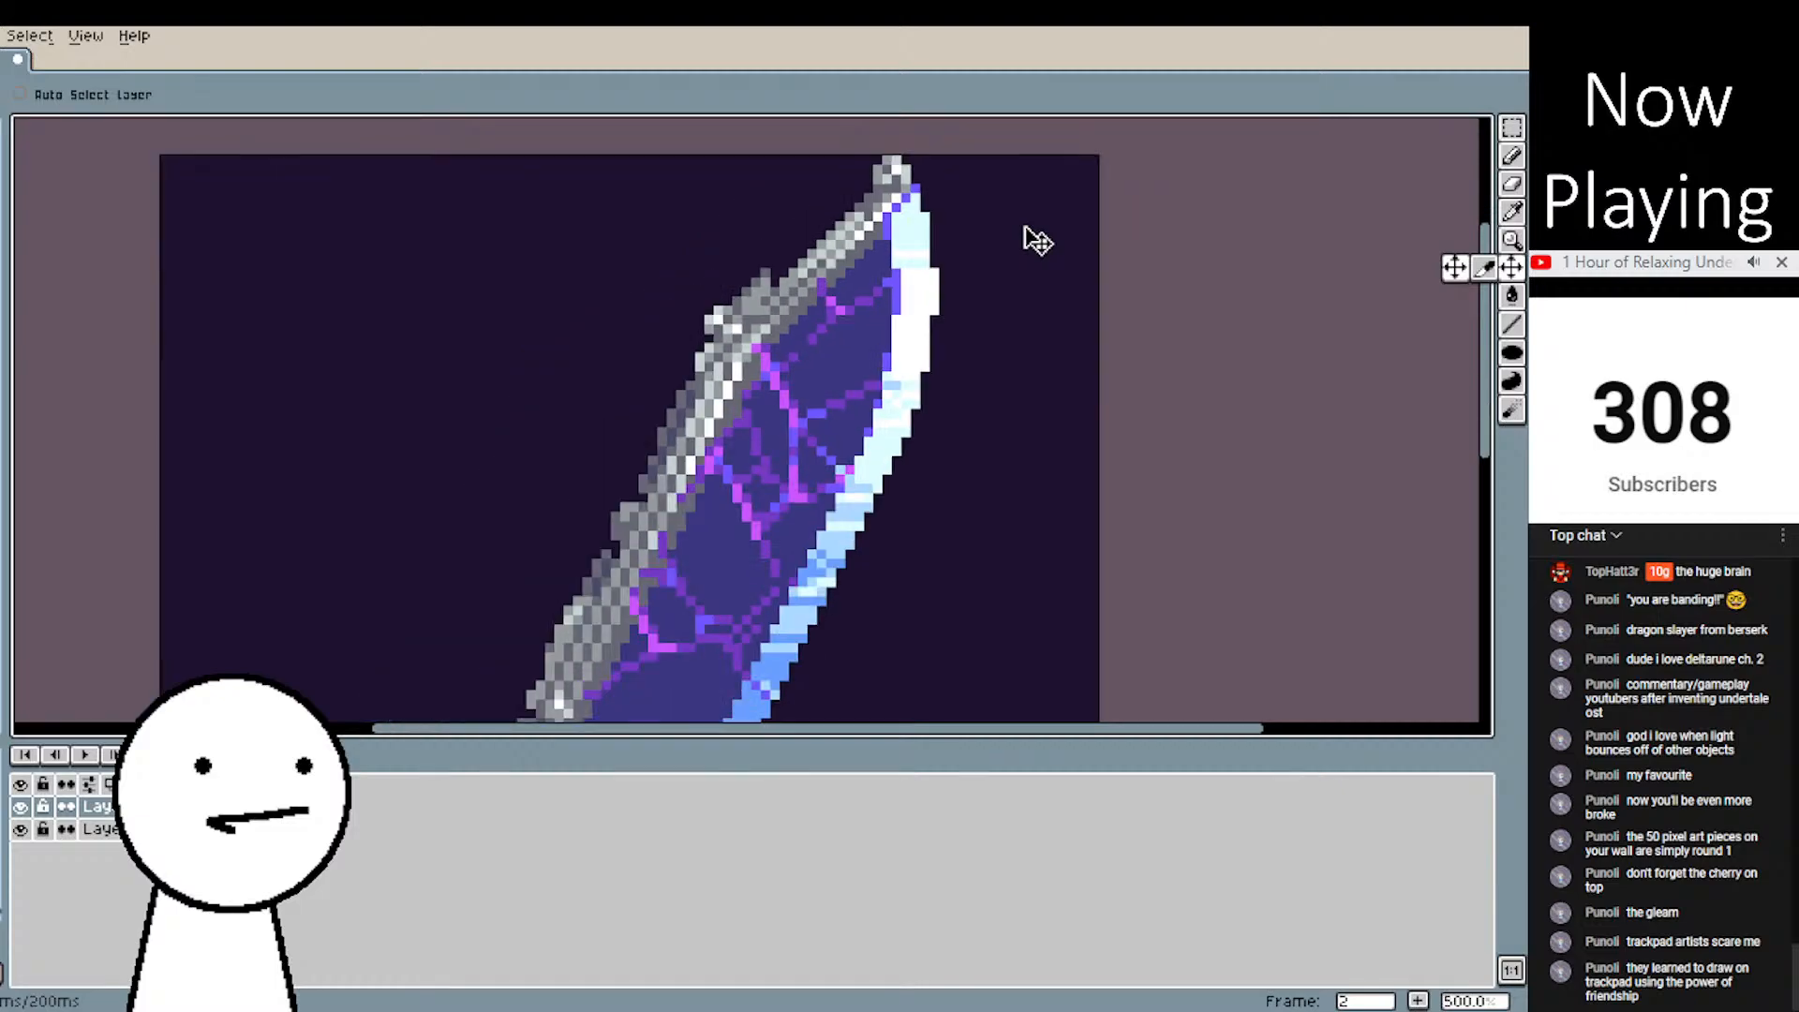
scroll(984, 370, up, 4)
drag(795, 445, 1035, 223)
scroll(973, 467, up, 3)
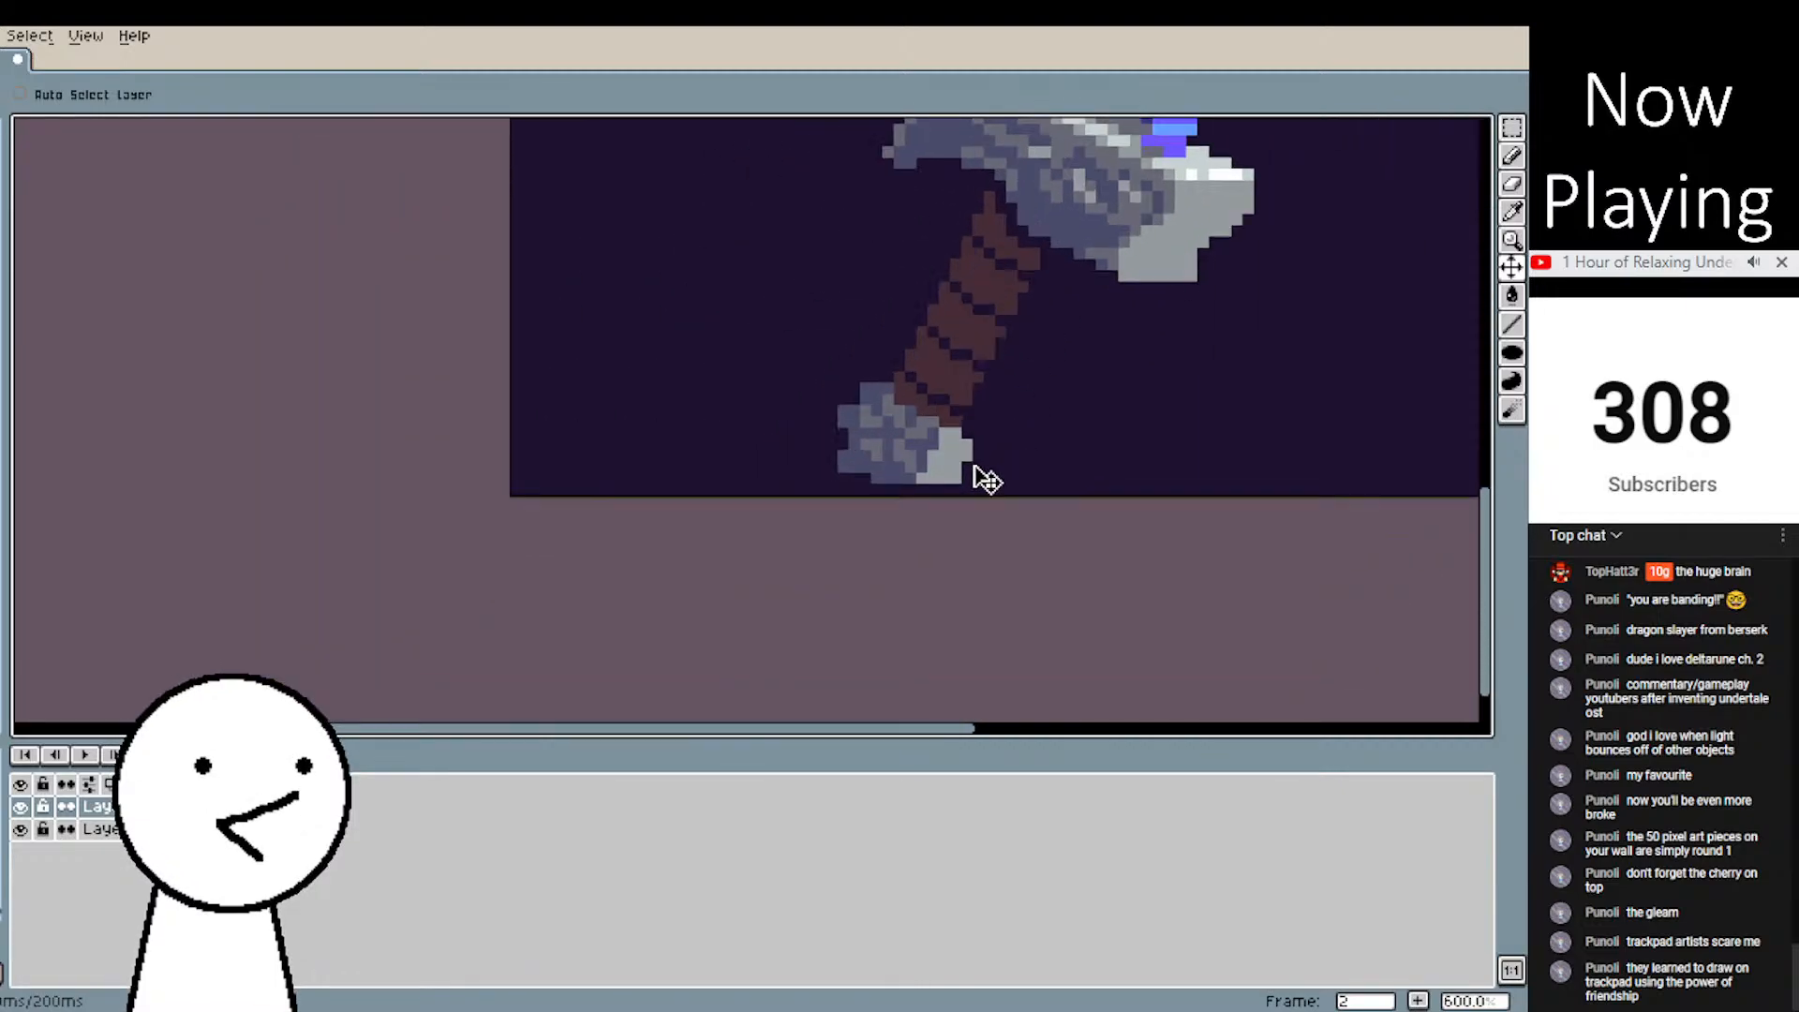
- Add a bottom row to the pommel in sampled blue-grey with a one-pixel gap, ending in one light grey pixel at the right
click(1512, 212)
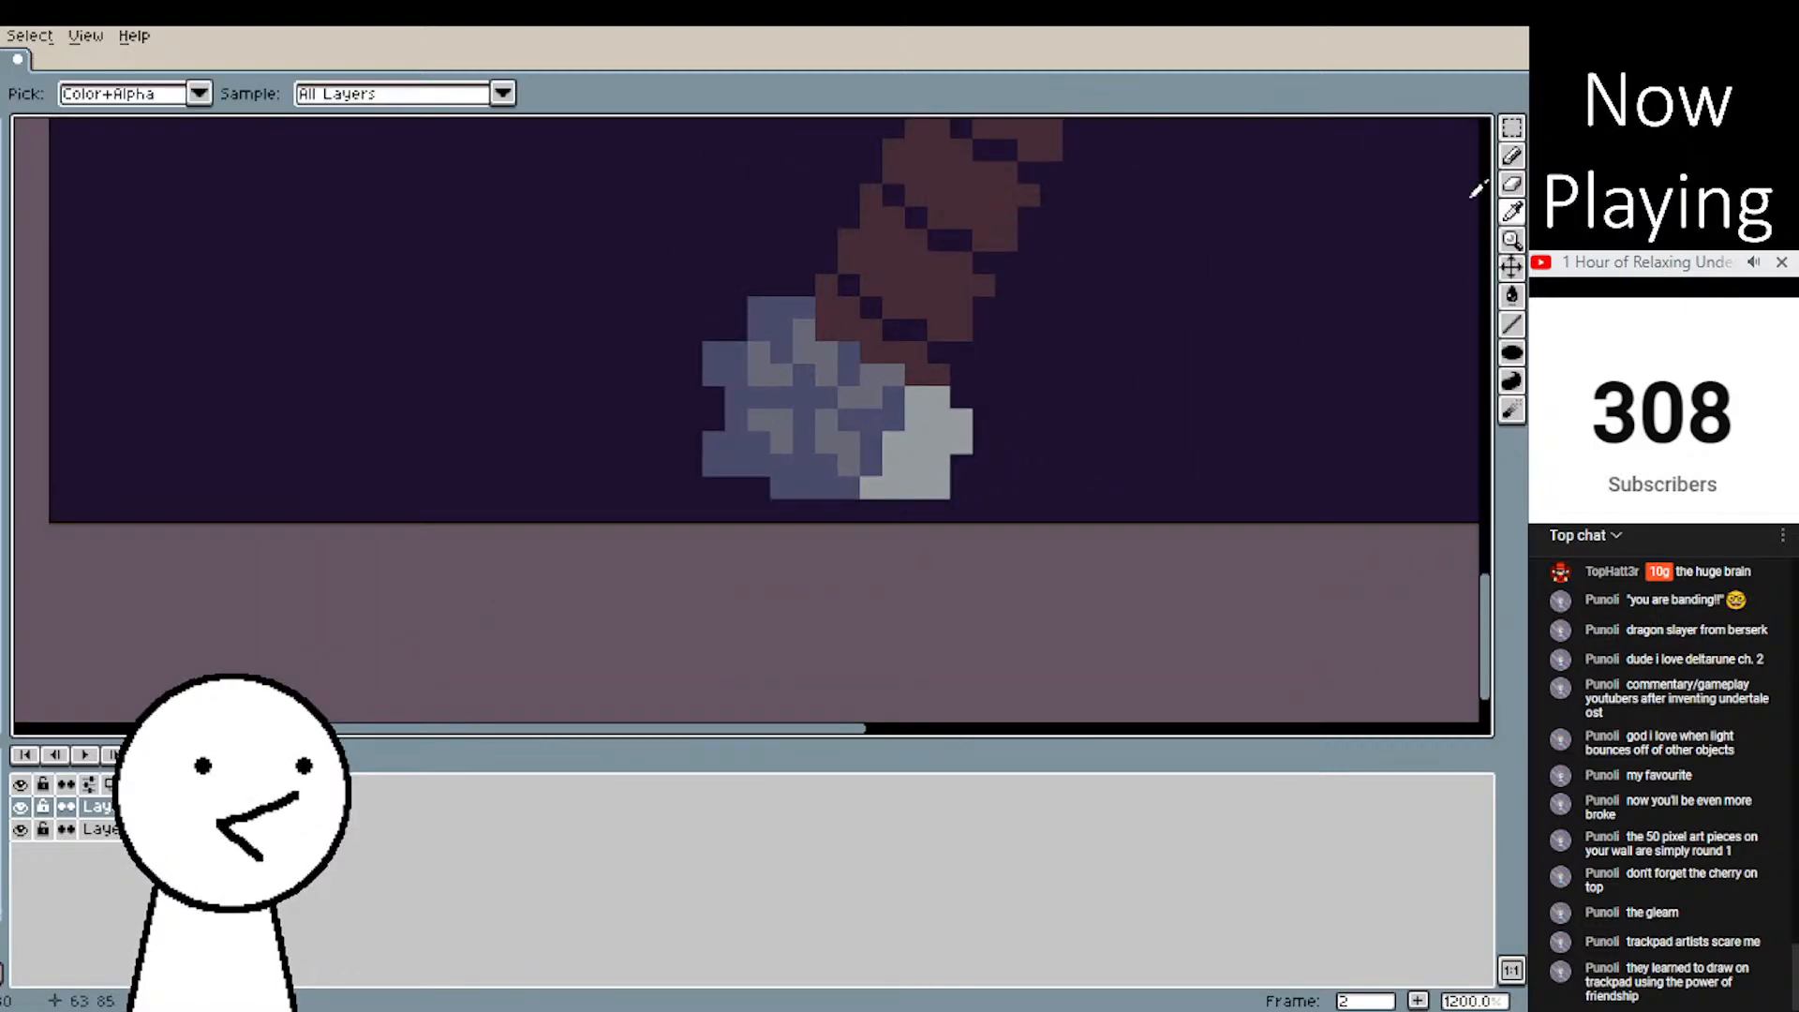
click(1513, 156)
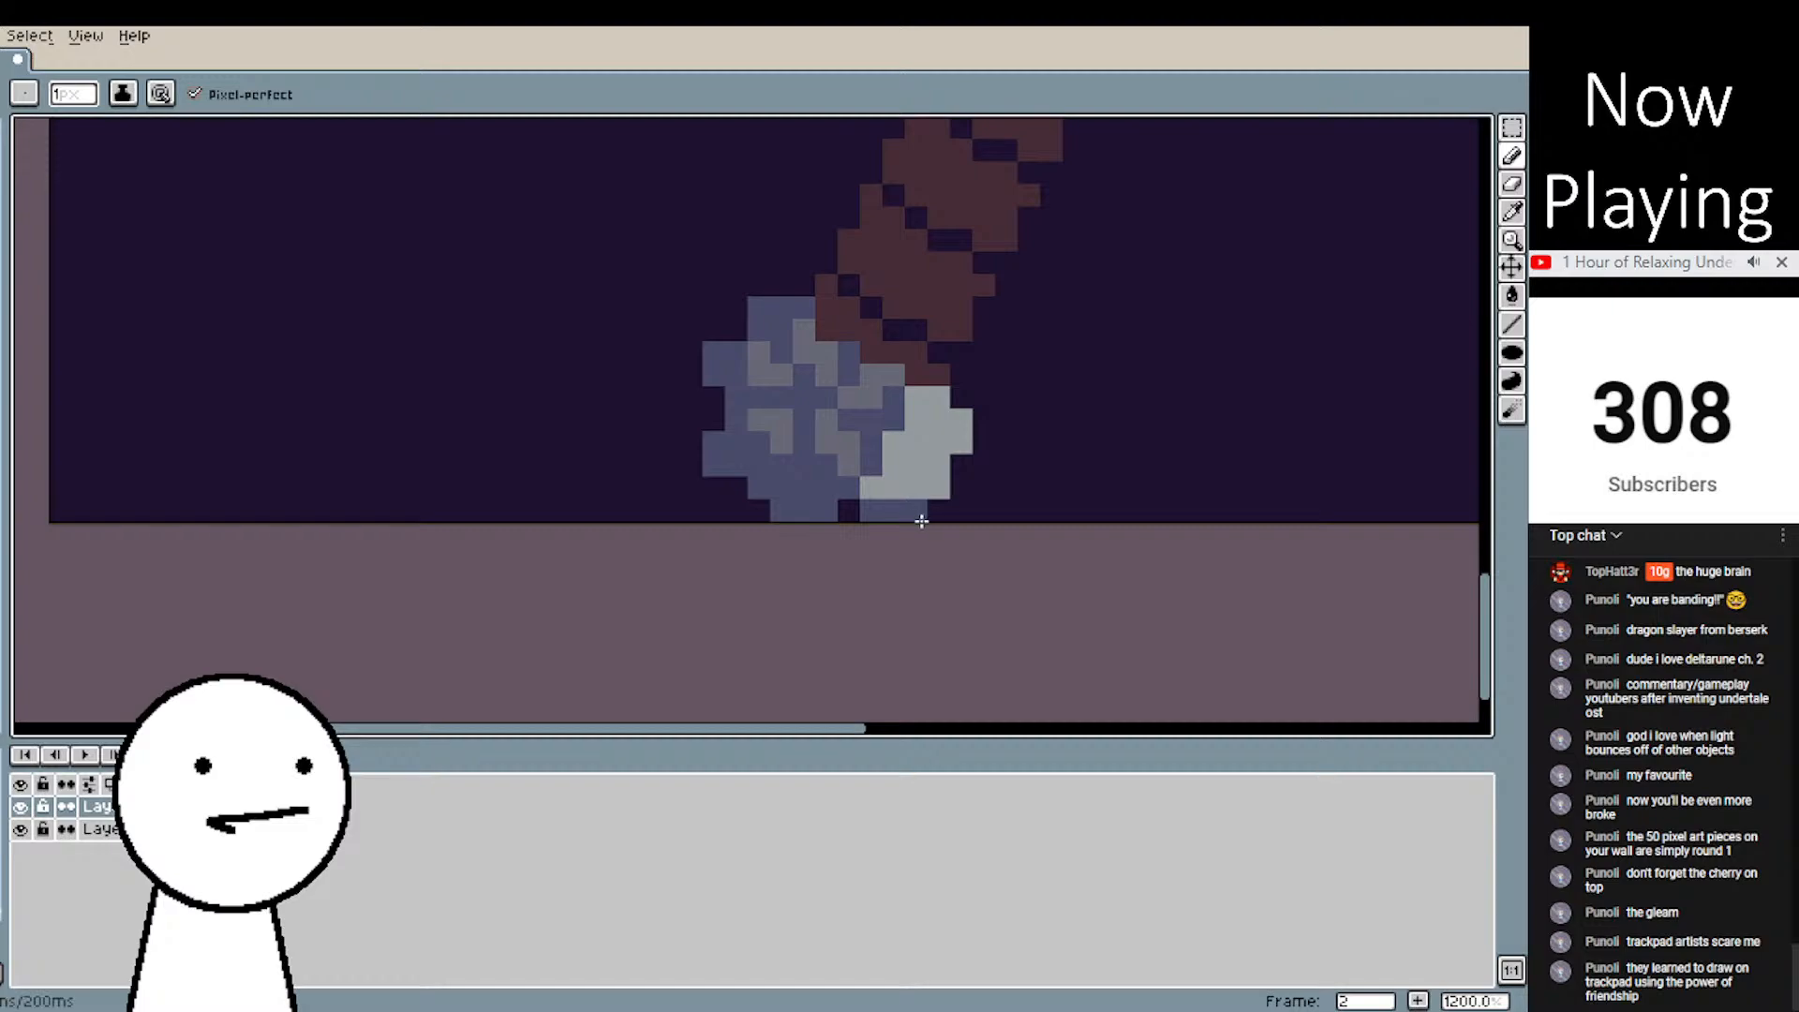
key(i)
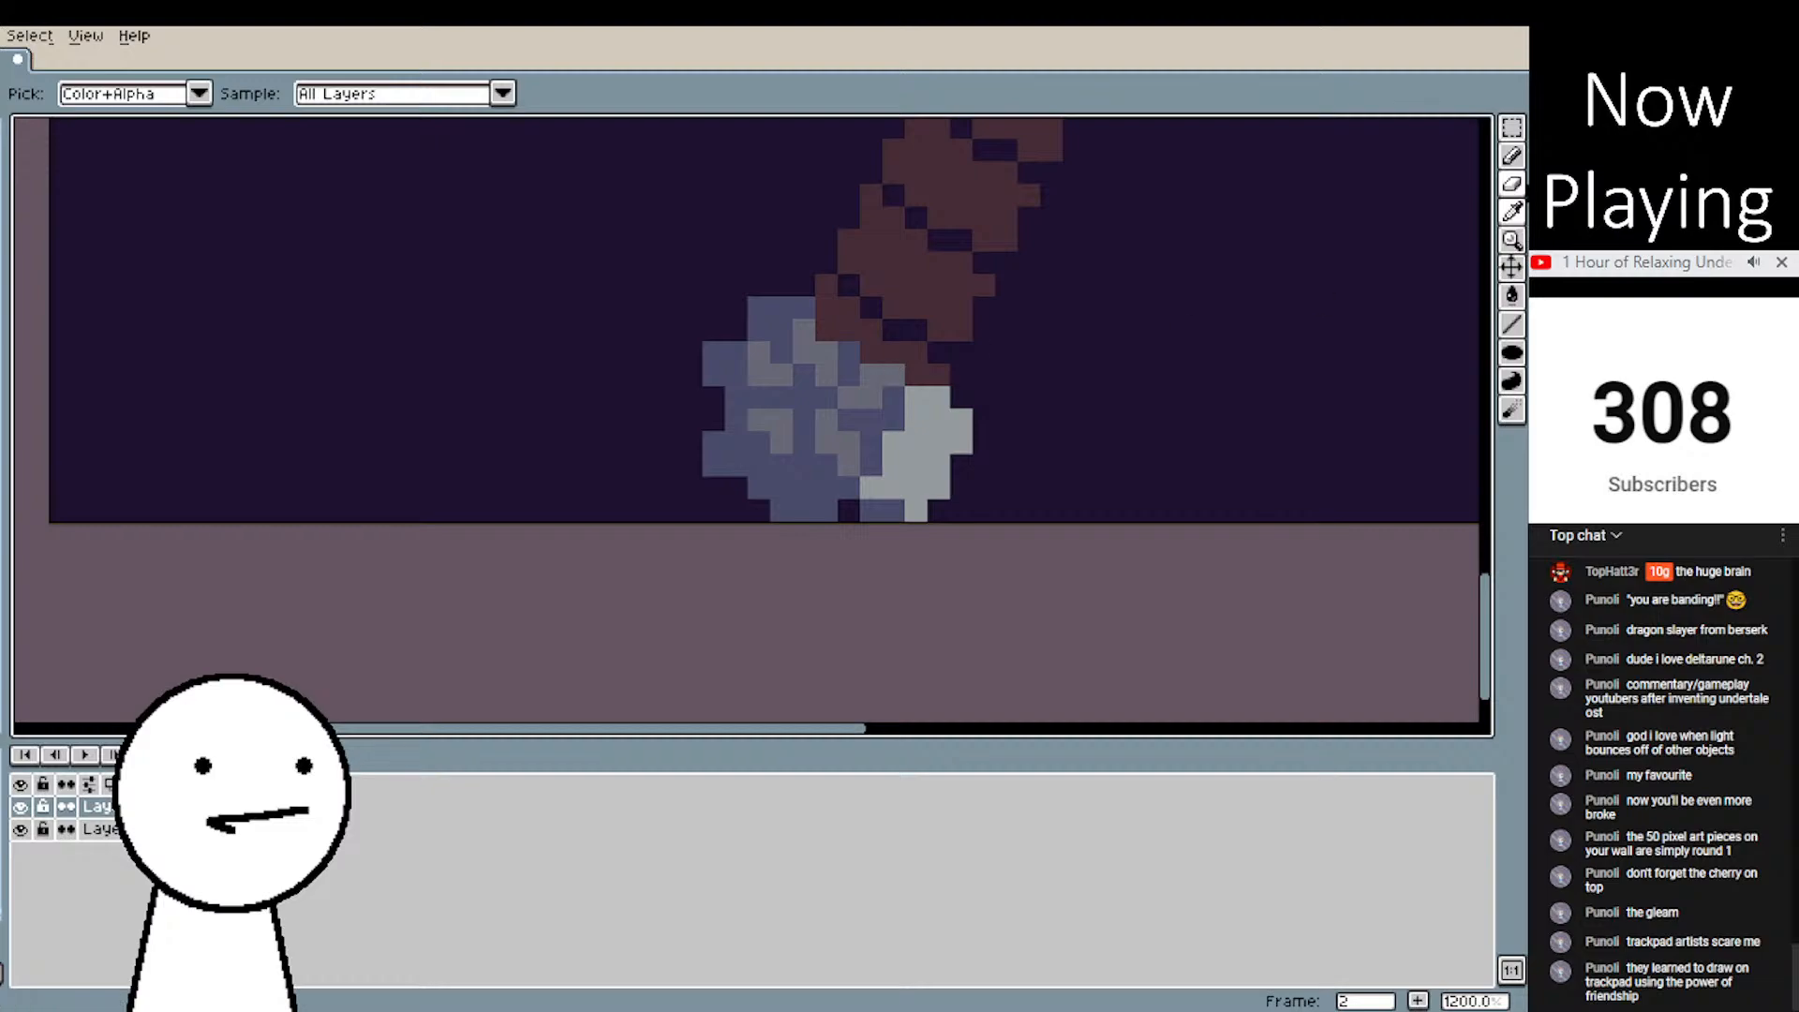
- Paint the inner part of the pommel's light grey strip and the blue-grey pixels beneath it mid grey, leaving a thin light rim
click(1511, 155)
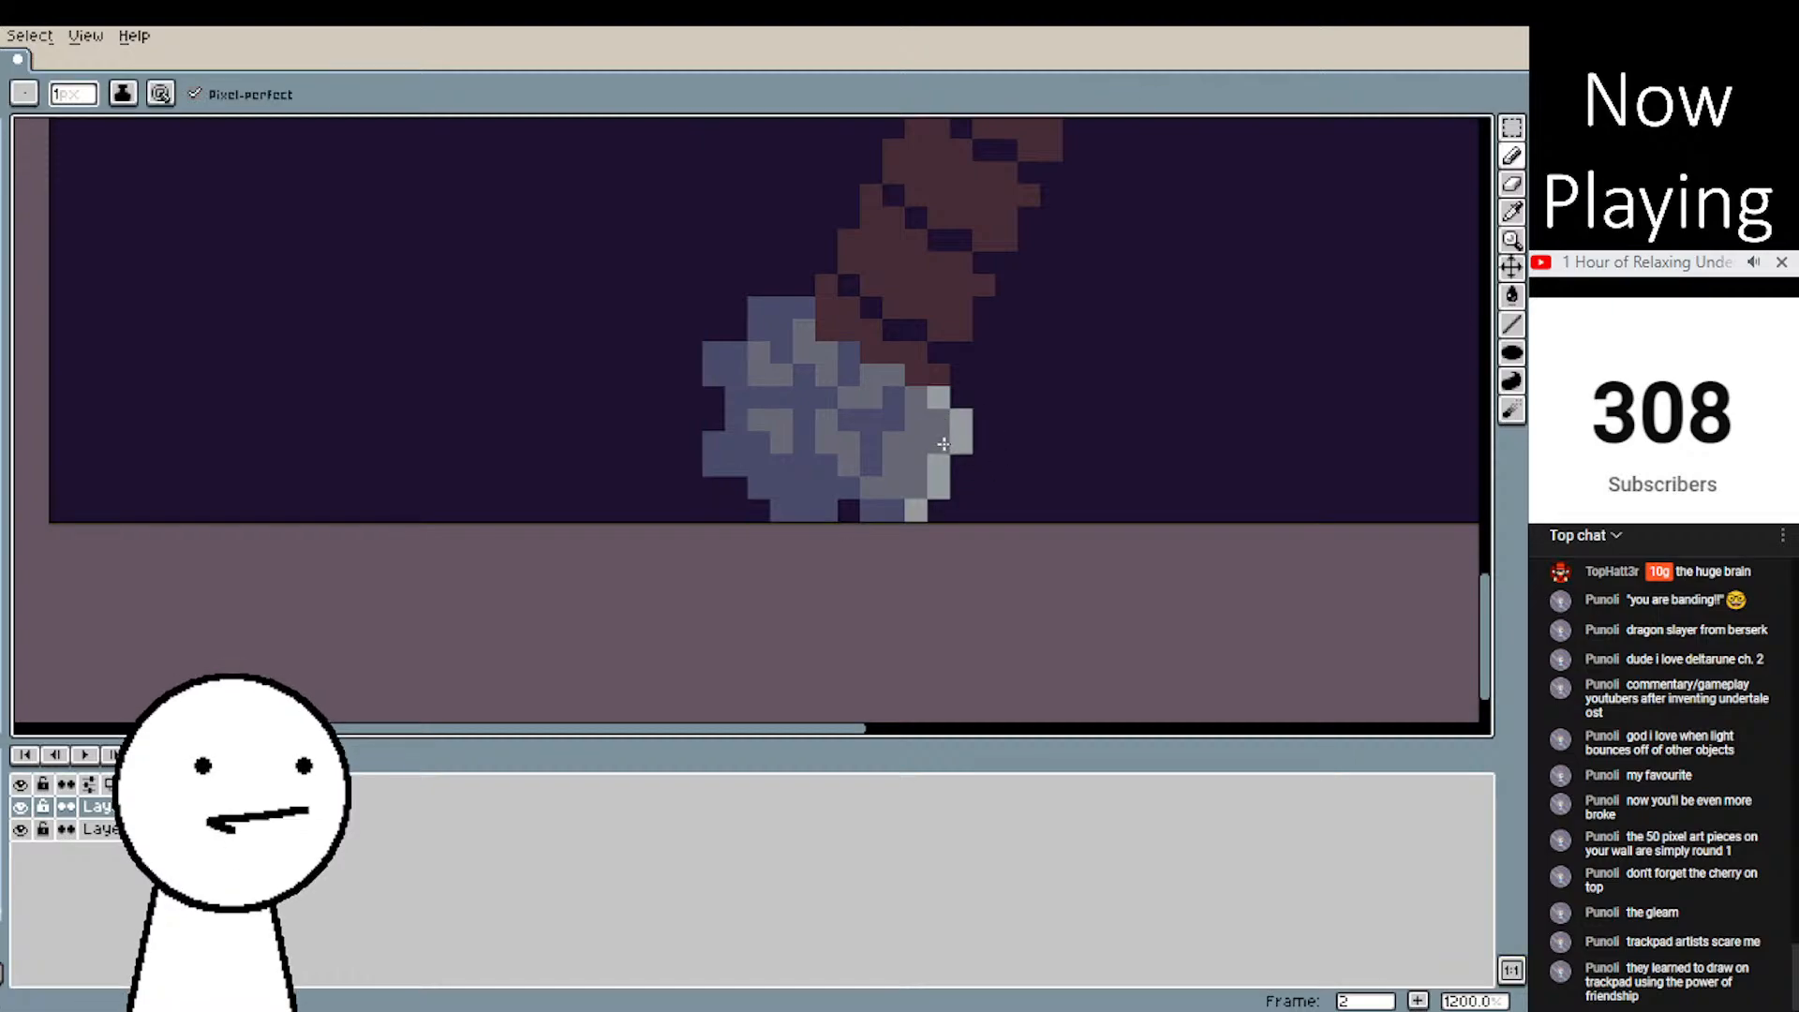
scroll(990, 457, down, 7)
scroll(994, 438, up, 6)
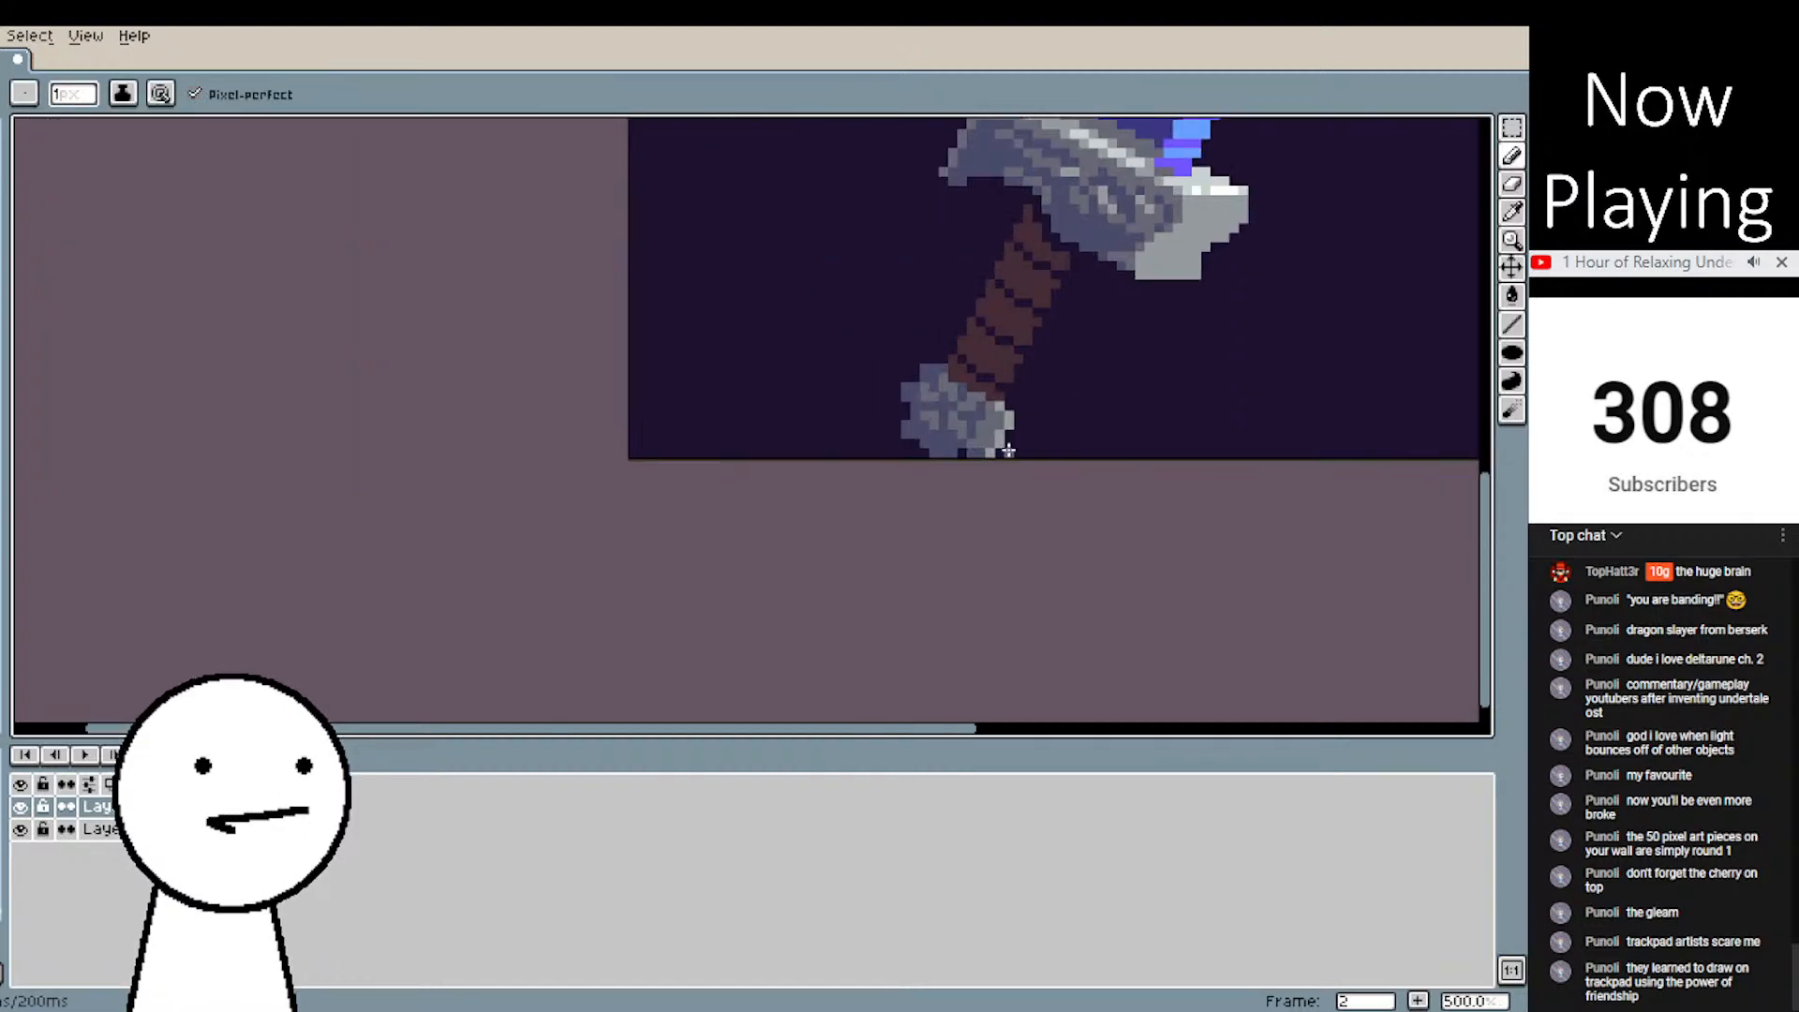
scroll(926, 459, down, 7)
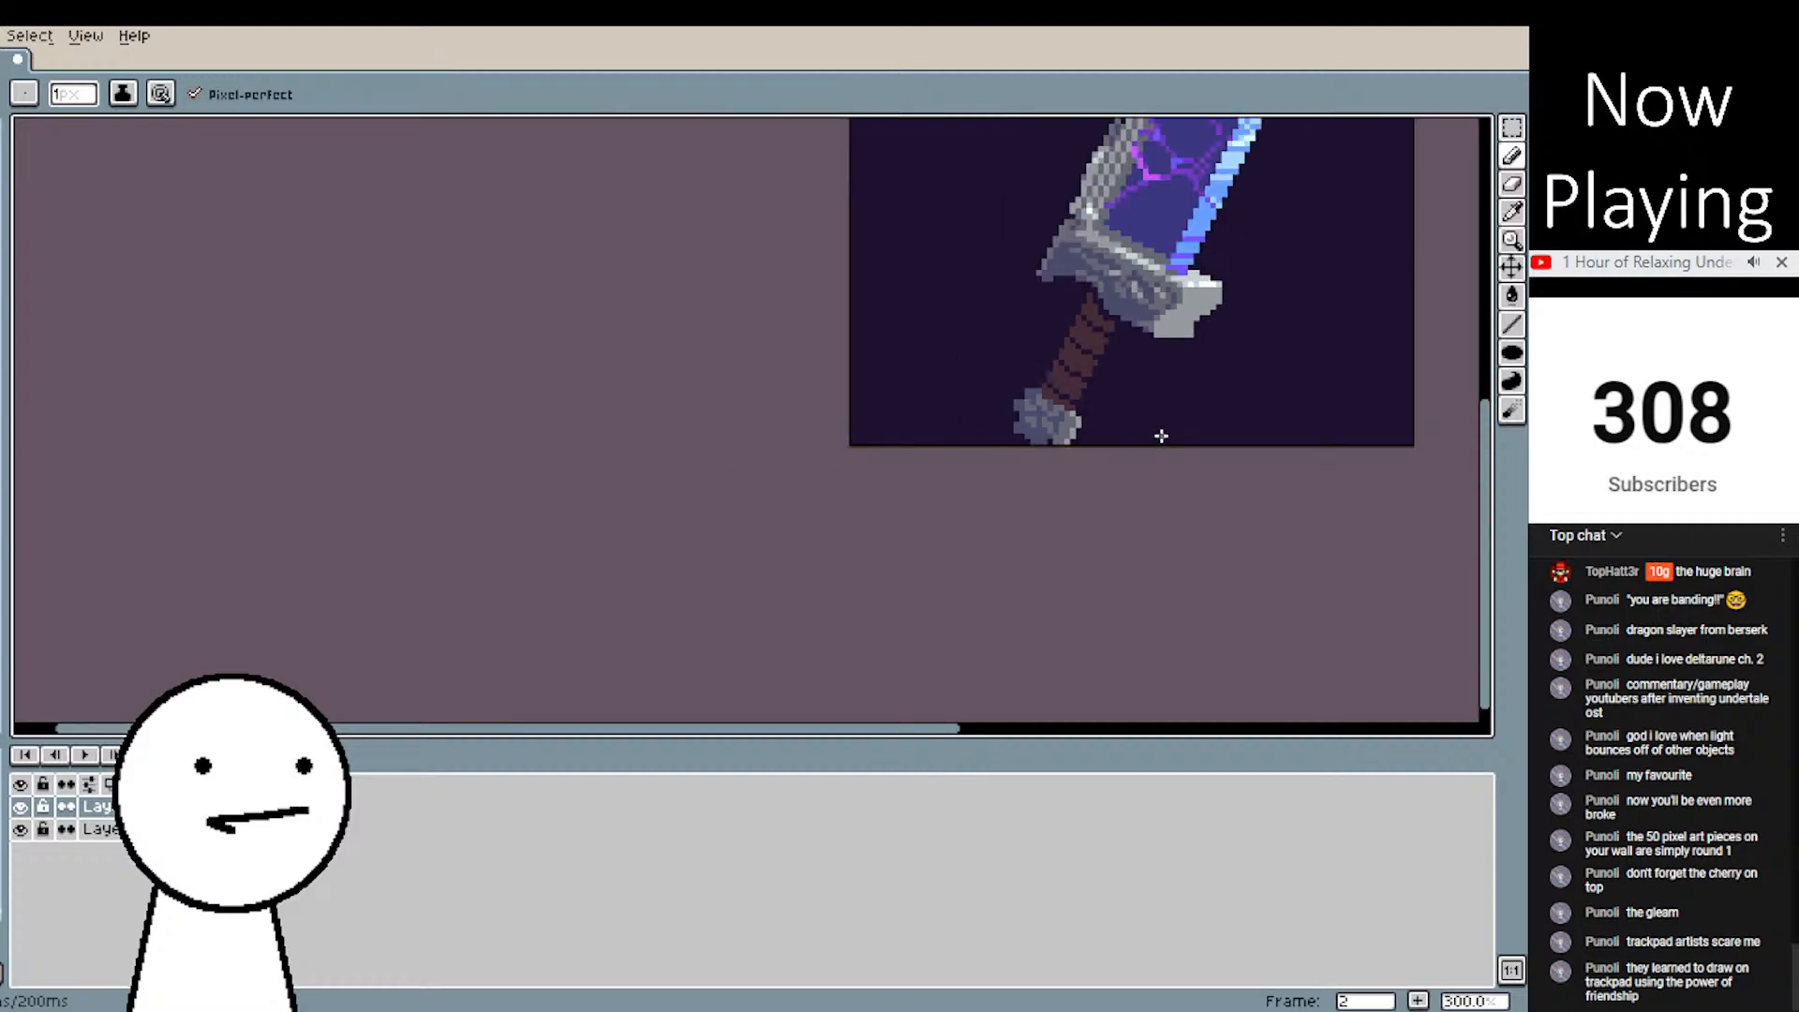
scroll(1182, 427, up, 6)
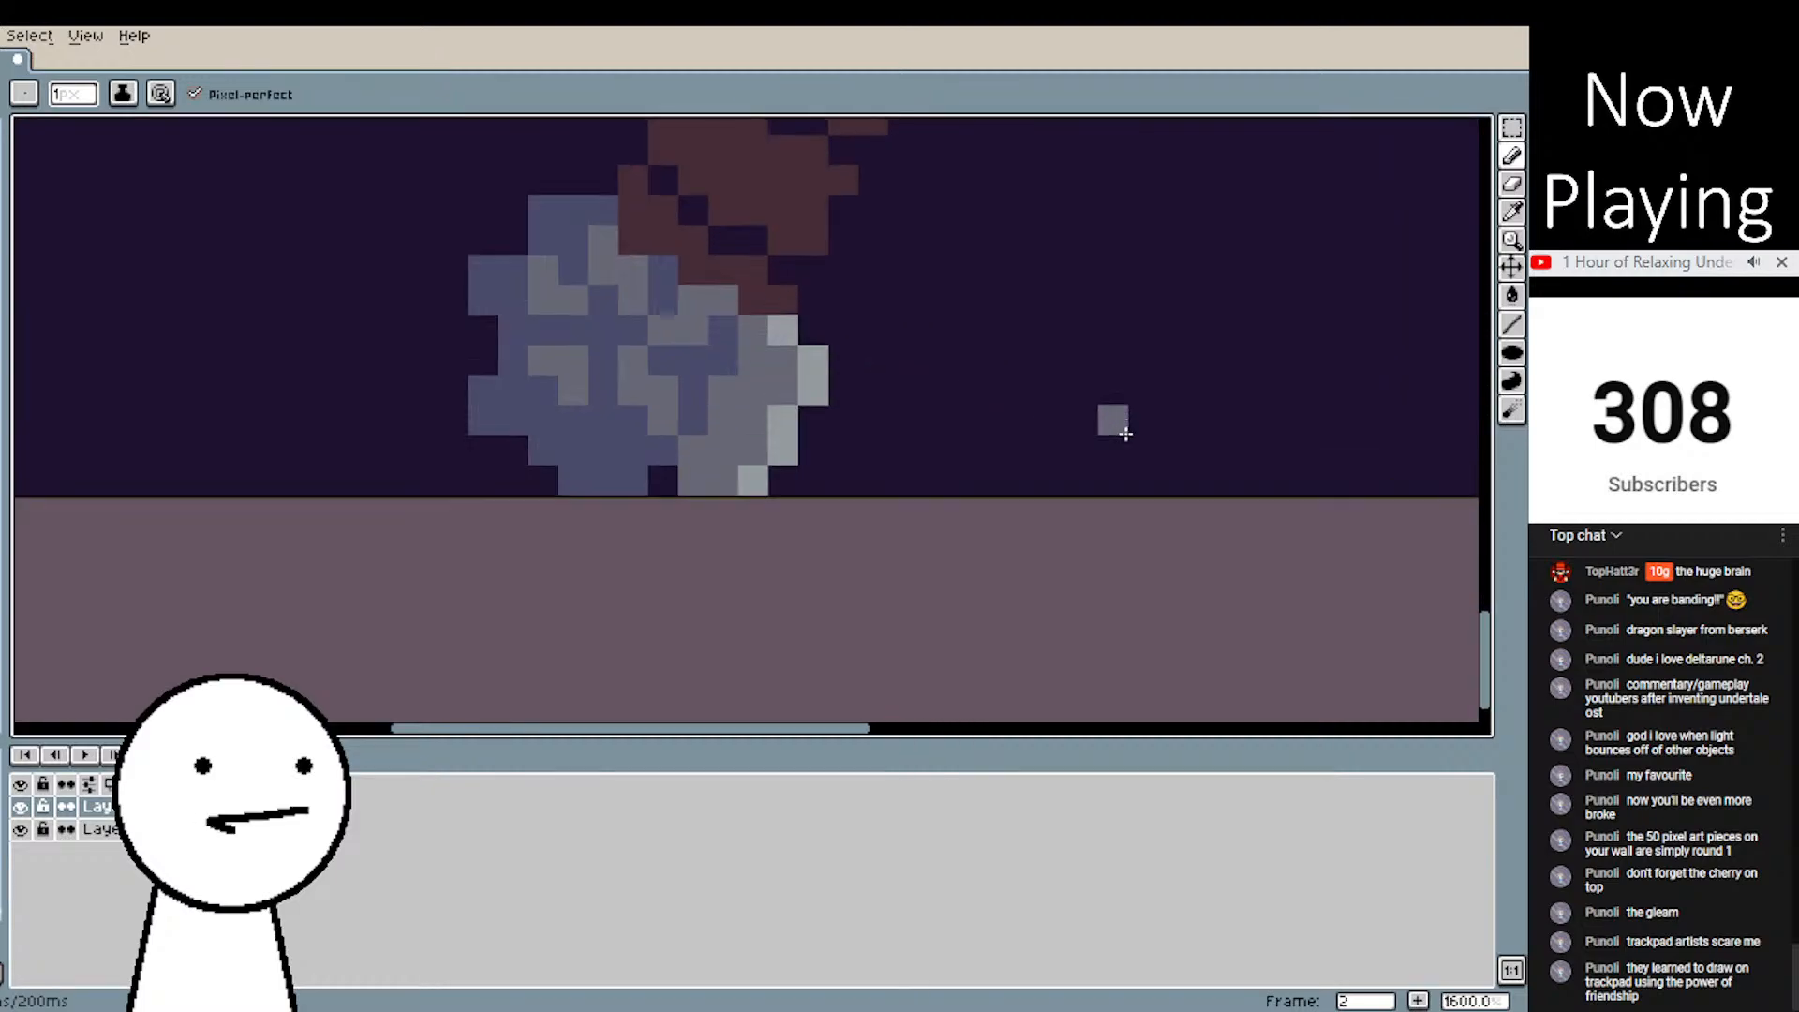
click(1512, 240)
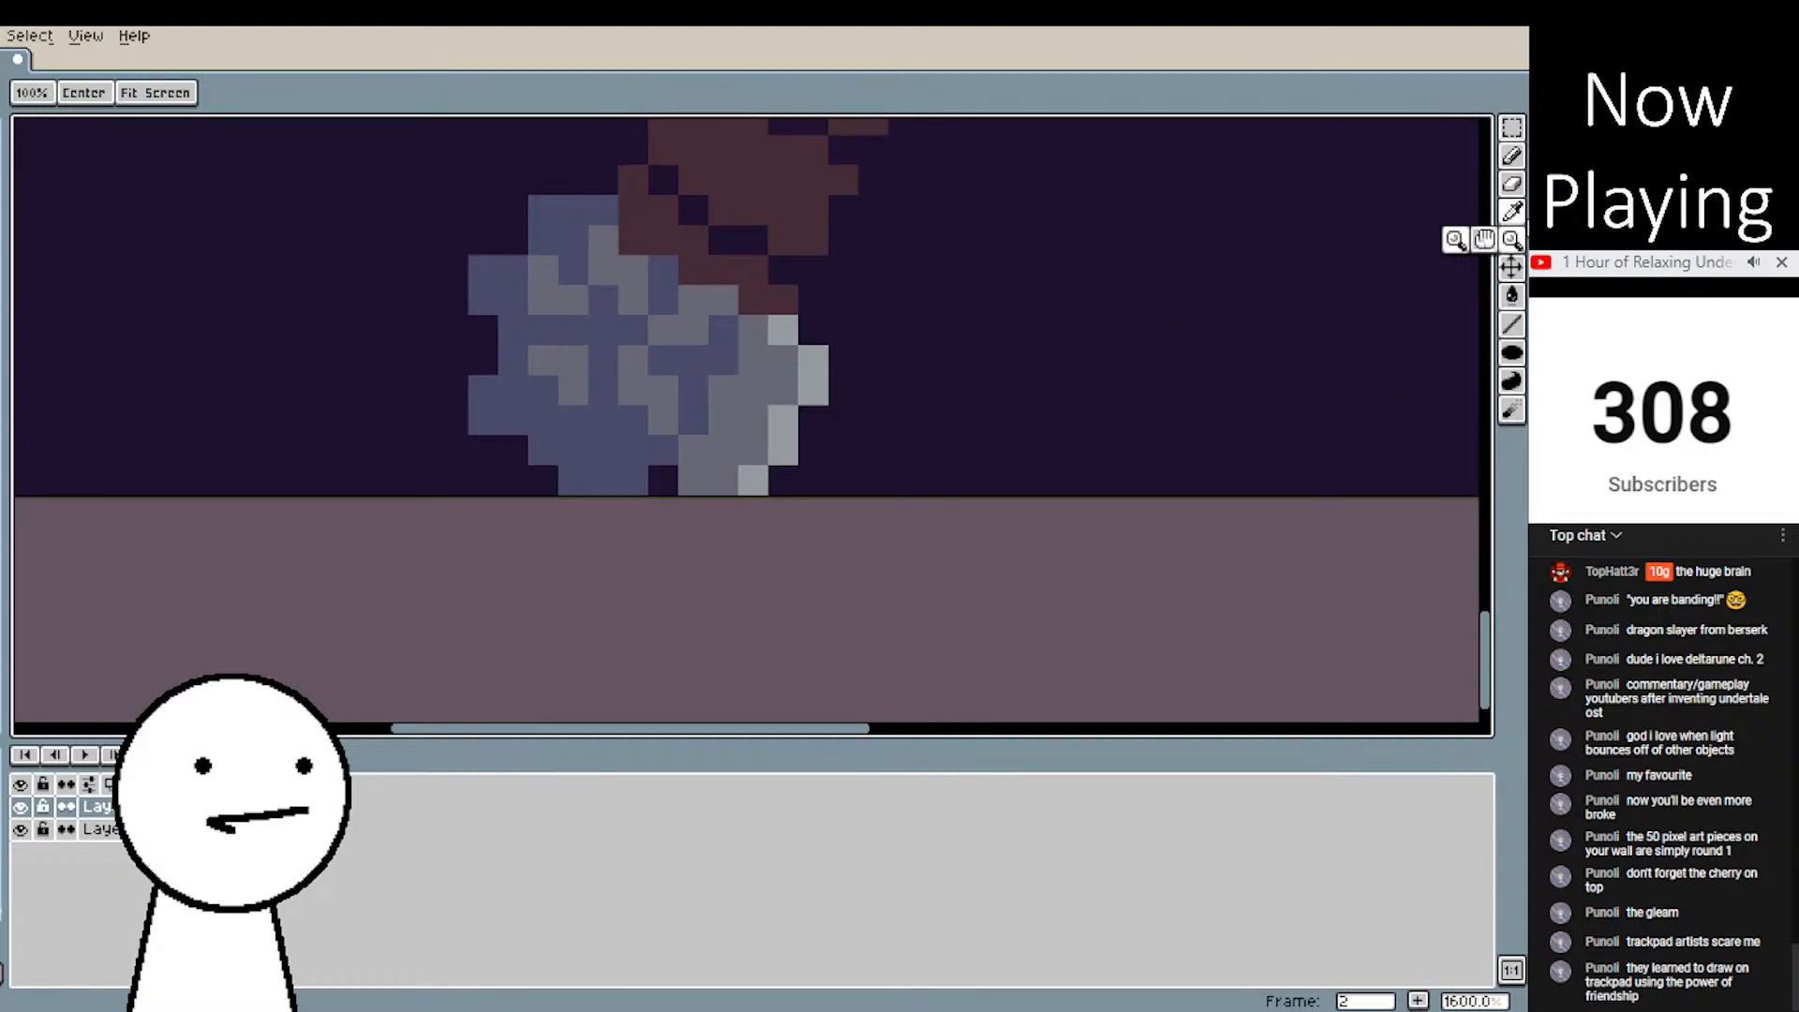
- Sample the pommel's light grey and widen the light rim down its right side to the bottom row
click(1513, 213)
click(1512, 325)
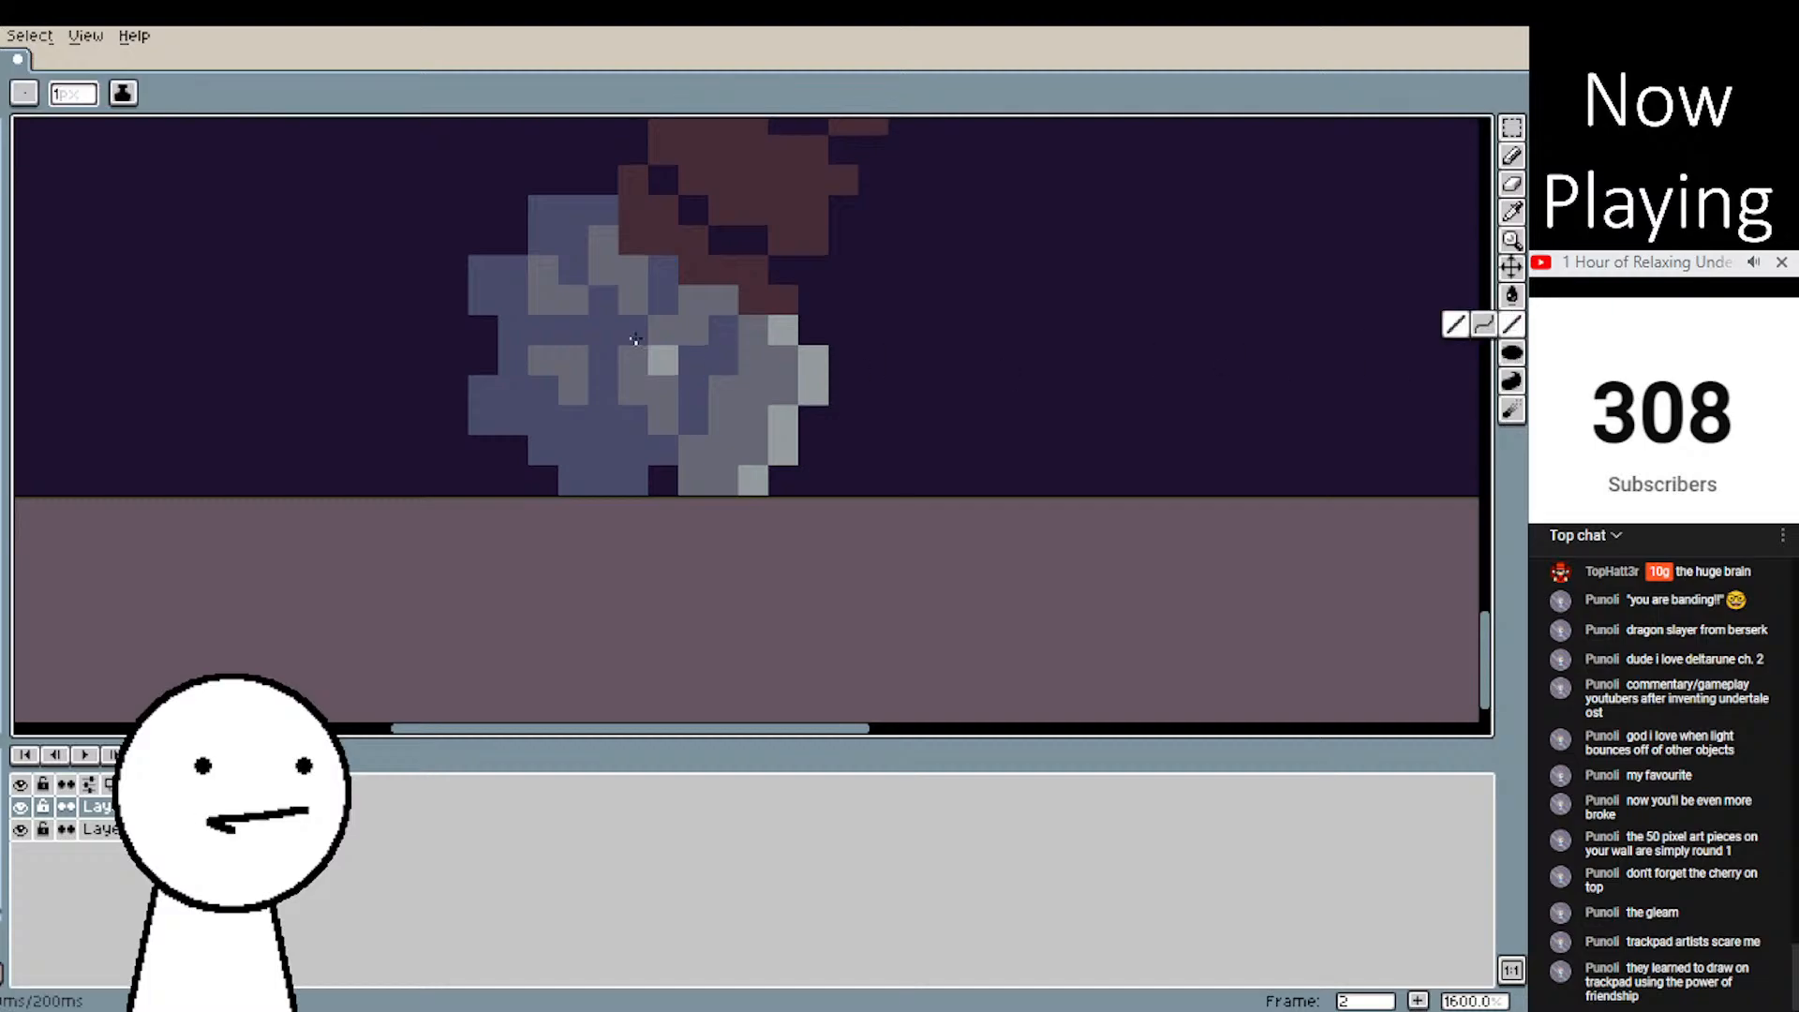
drag(755, 415, 710, 495)
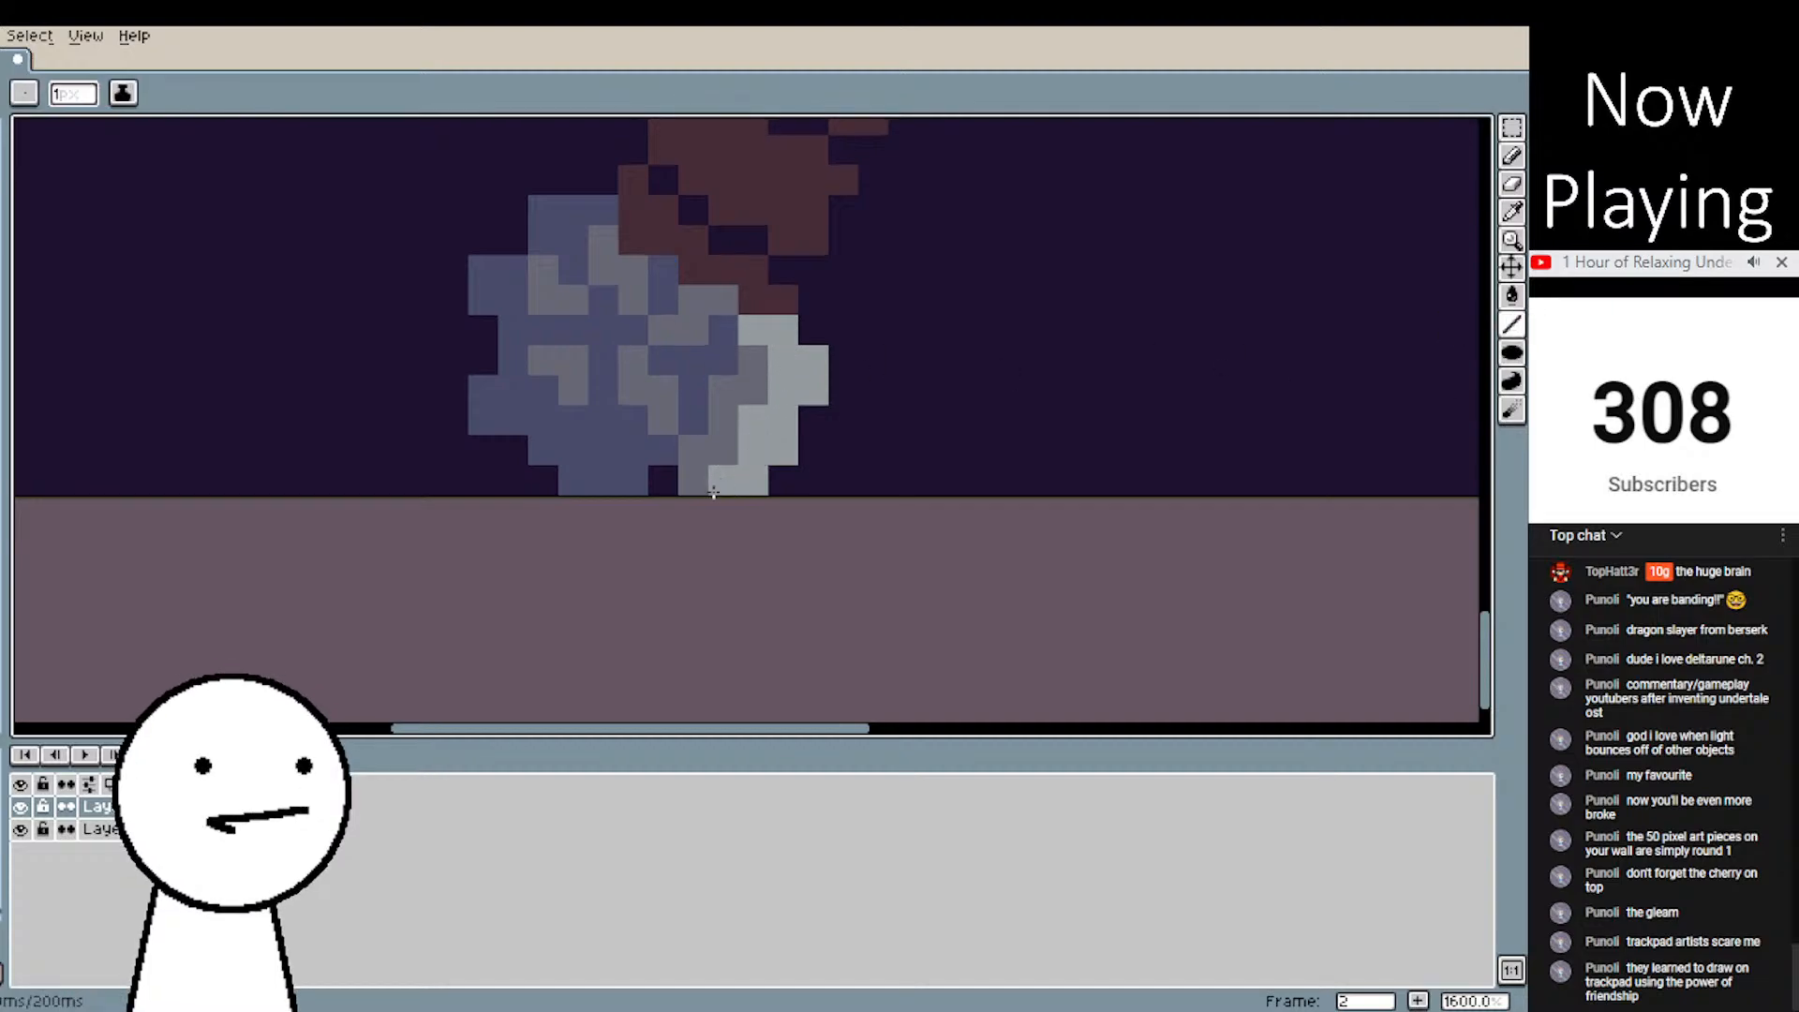
- Try sampled mid grey on two diagonal pixels along the pommel's lower right edge
click(1513, 213)
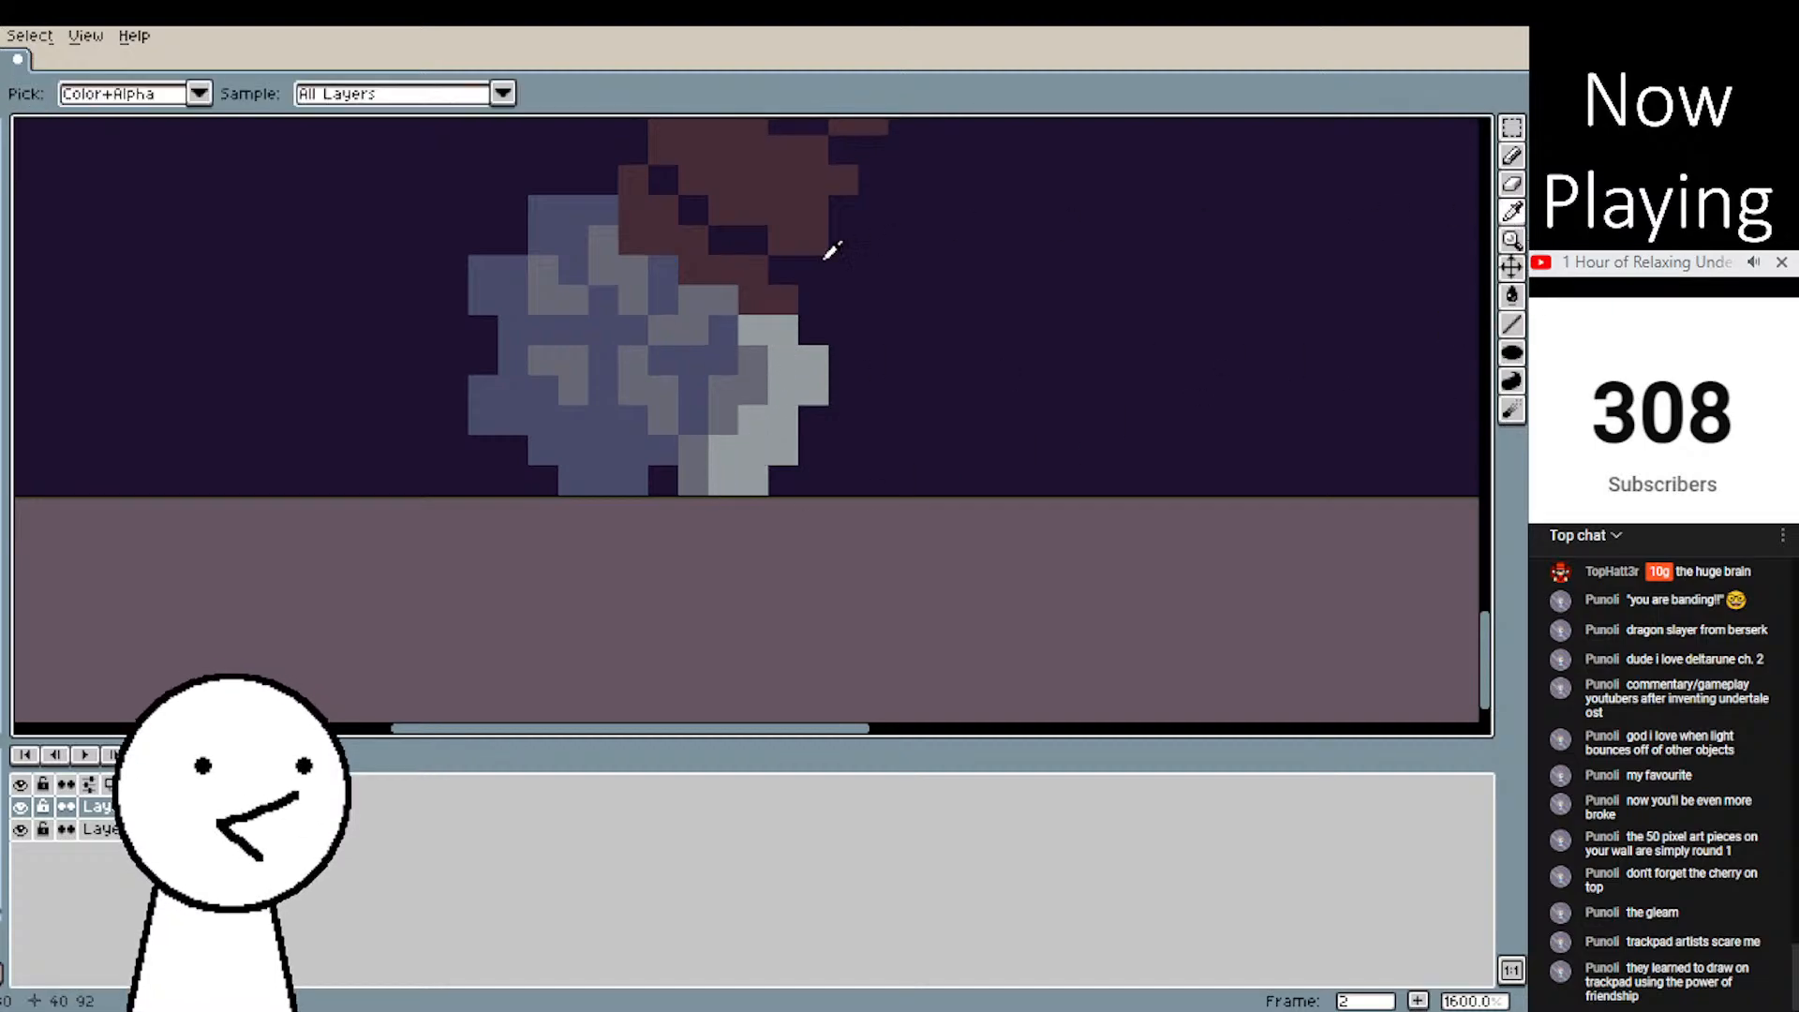
click(1512, 156)
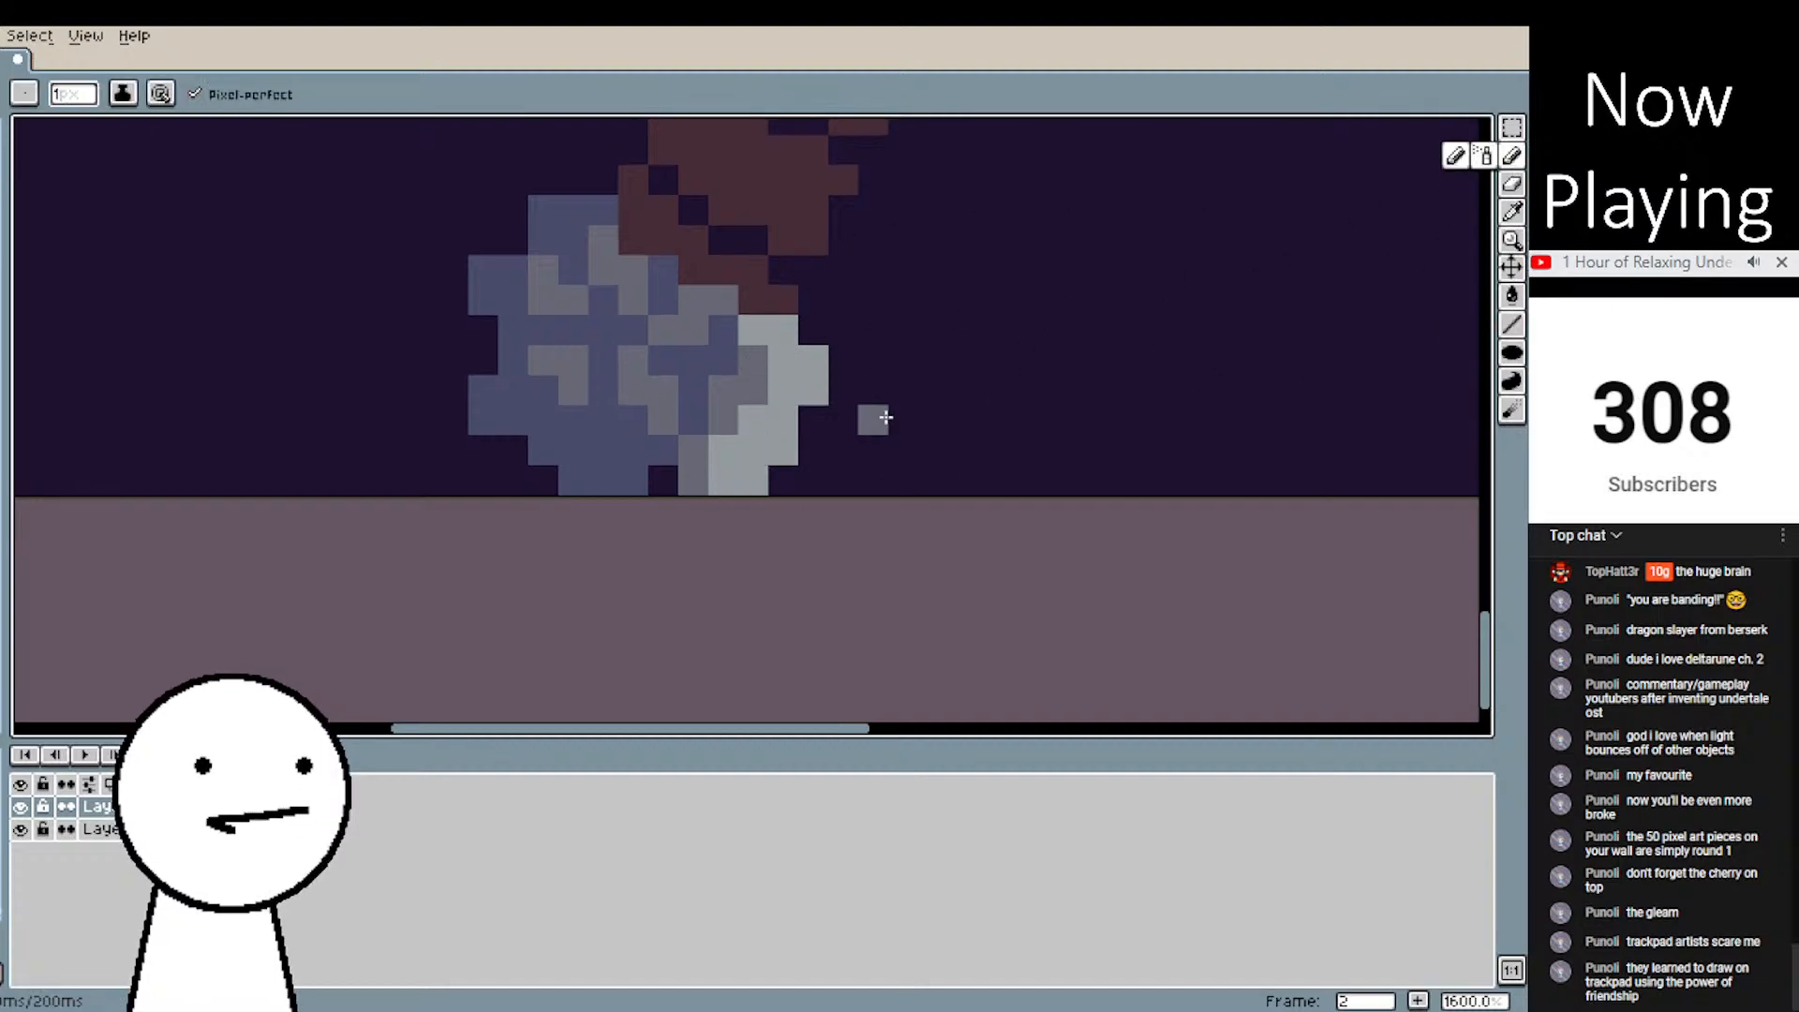
click(782, 450)
- Sample the pale highlight grey from the guard and try it on the upper right rim of the pommel
click(1512, 216)
scroll(882, 263, down, 2)
drag(882, 262, 943, 683)
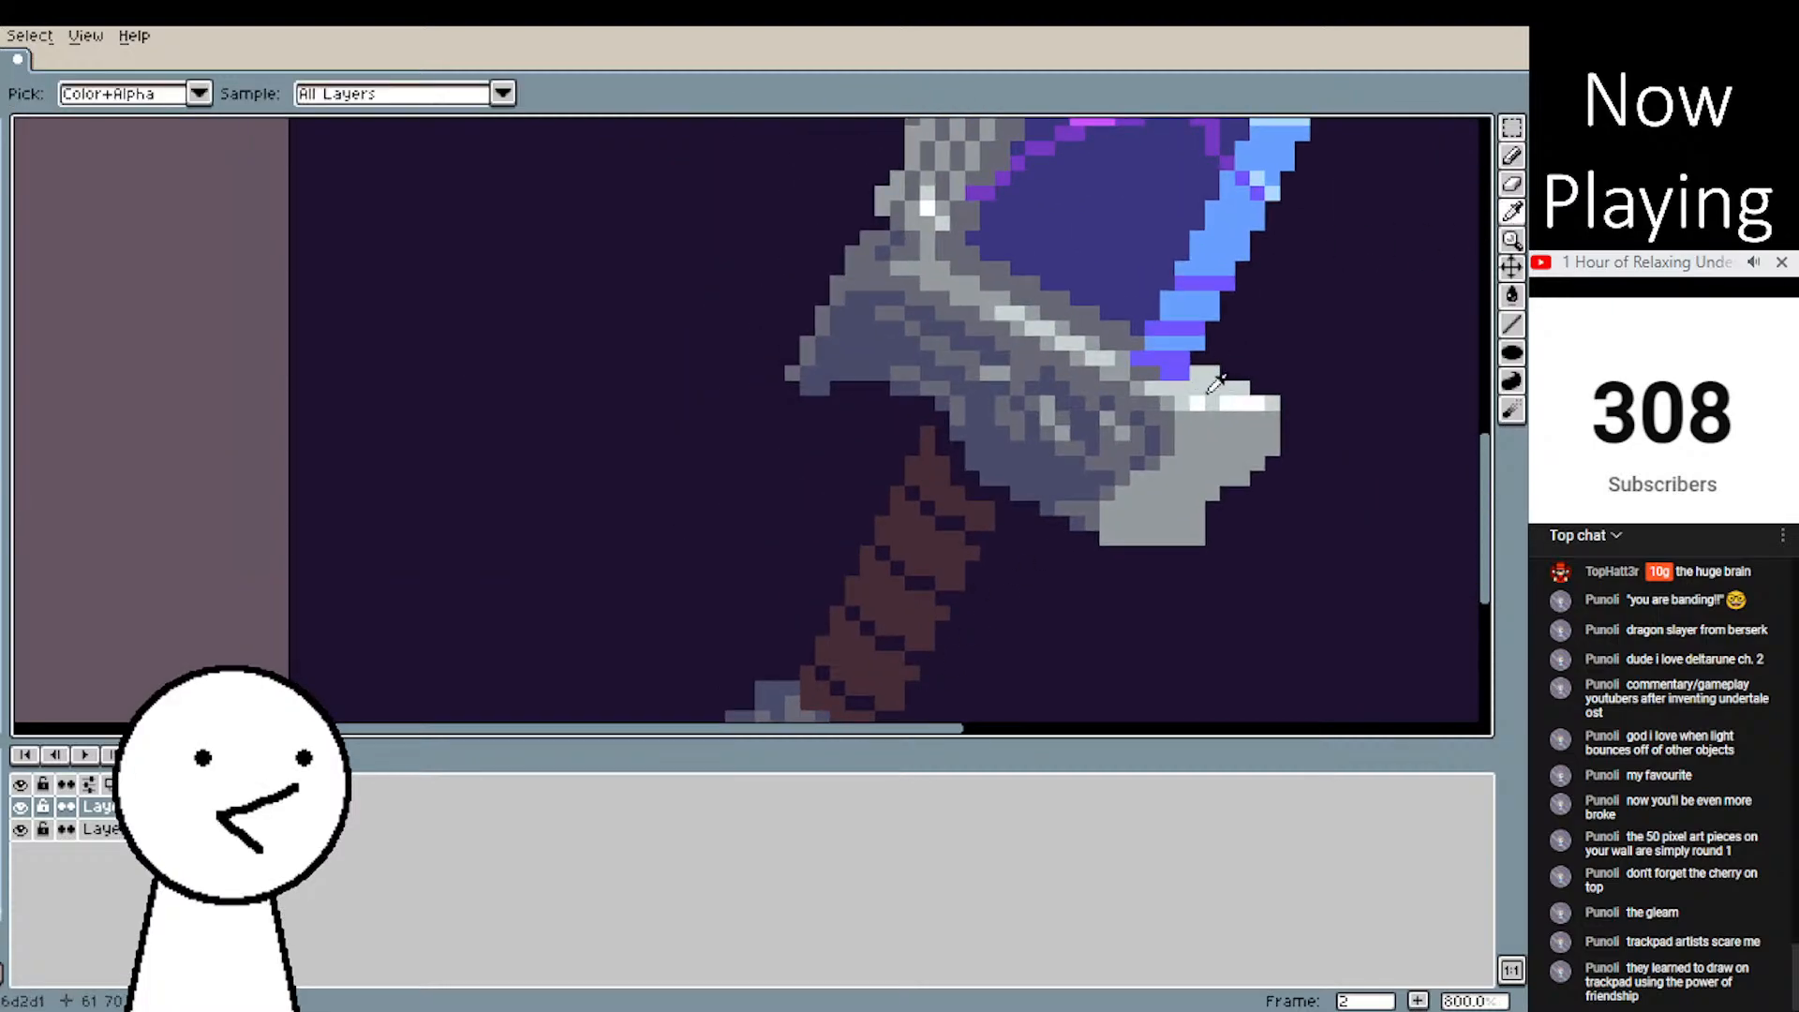
click(1513, 155)
scroll(893, 403, up, 1)
scroll(785, 503, up, 1)
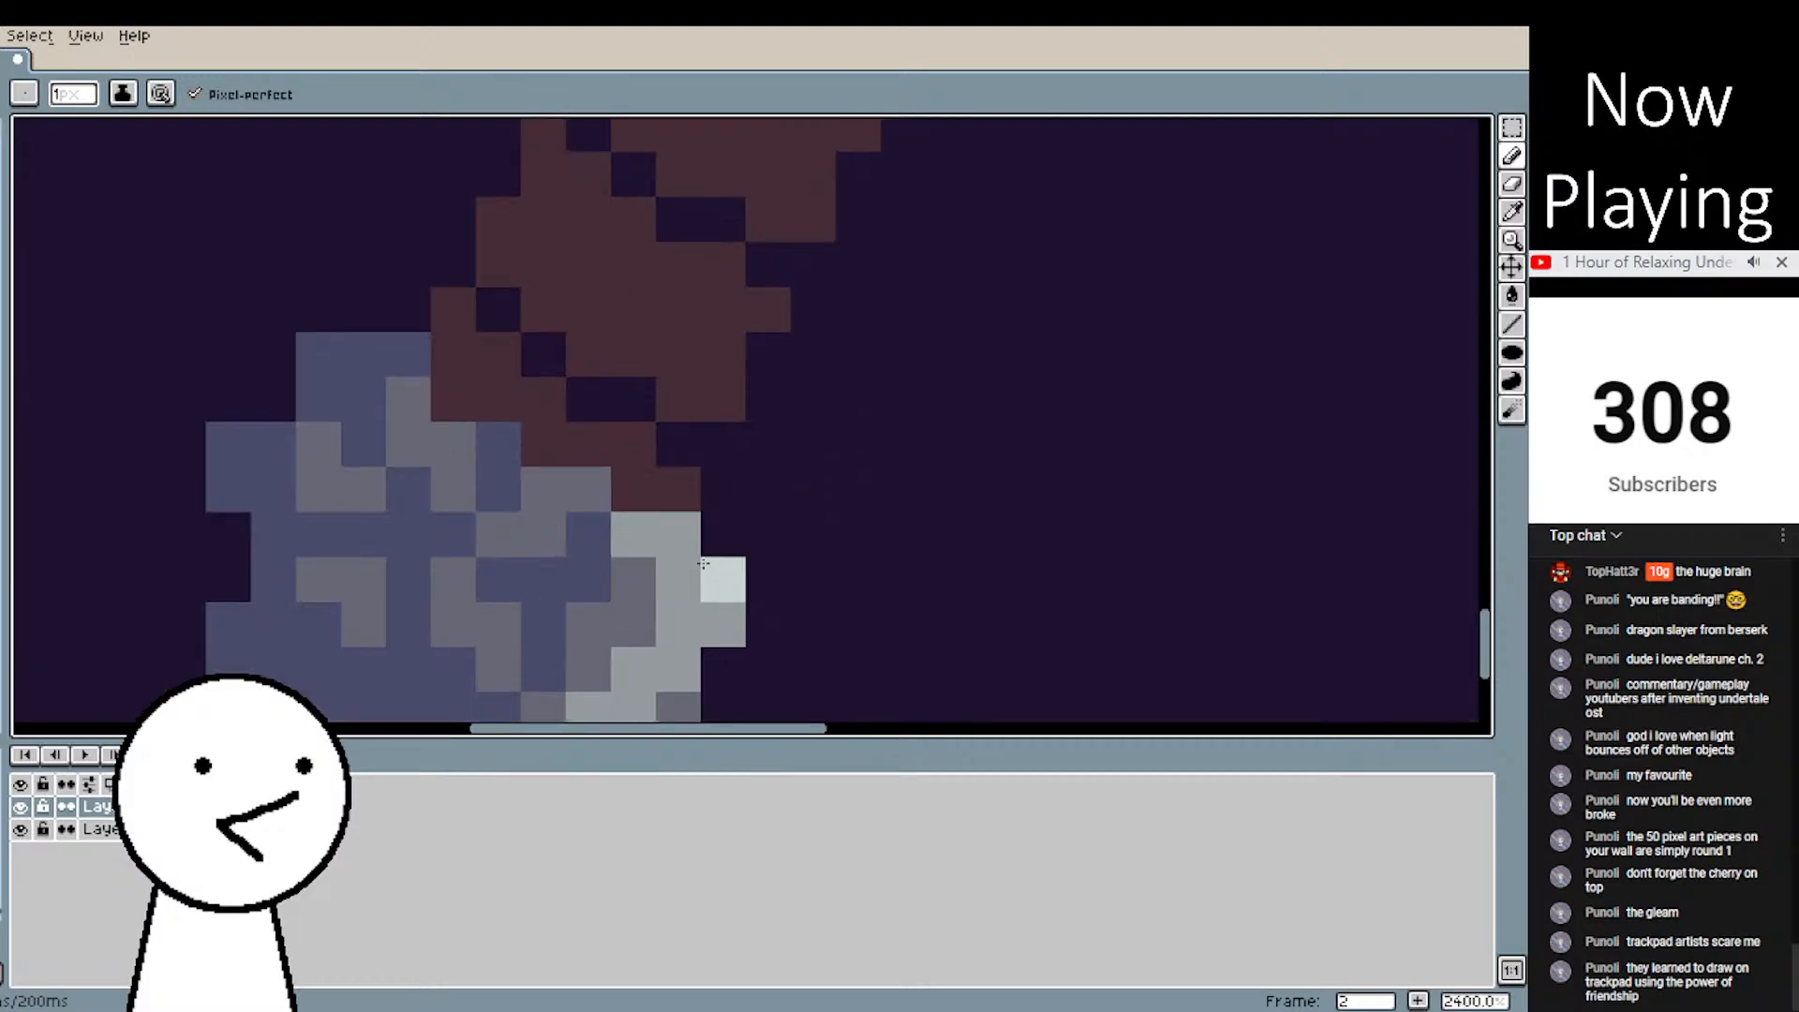
click(677, 542)
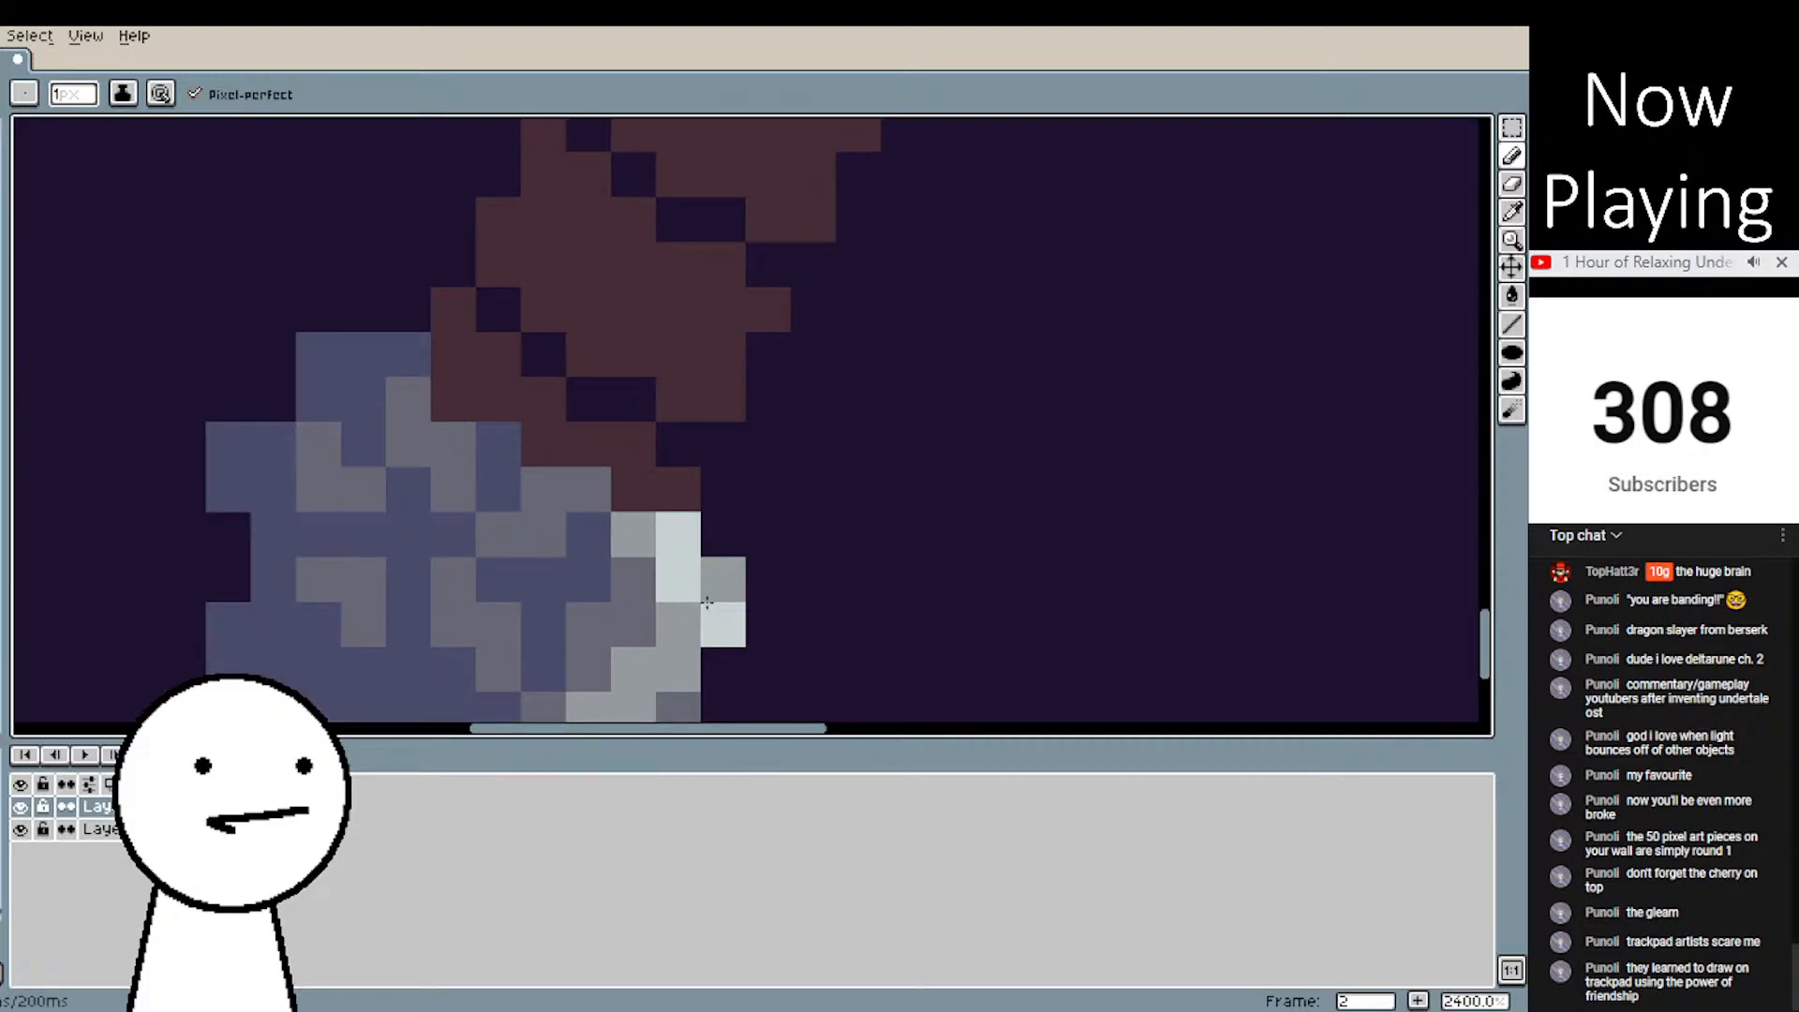
- Undo the trial highlights and place two diagonal pale grey pixels at the pommel's right edge
scroll(707, 610, down, 3)
scroll(937, 600, up, 3)
key(ctrl+z)
key(ctrl+z)
key(ctrl+z)
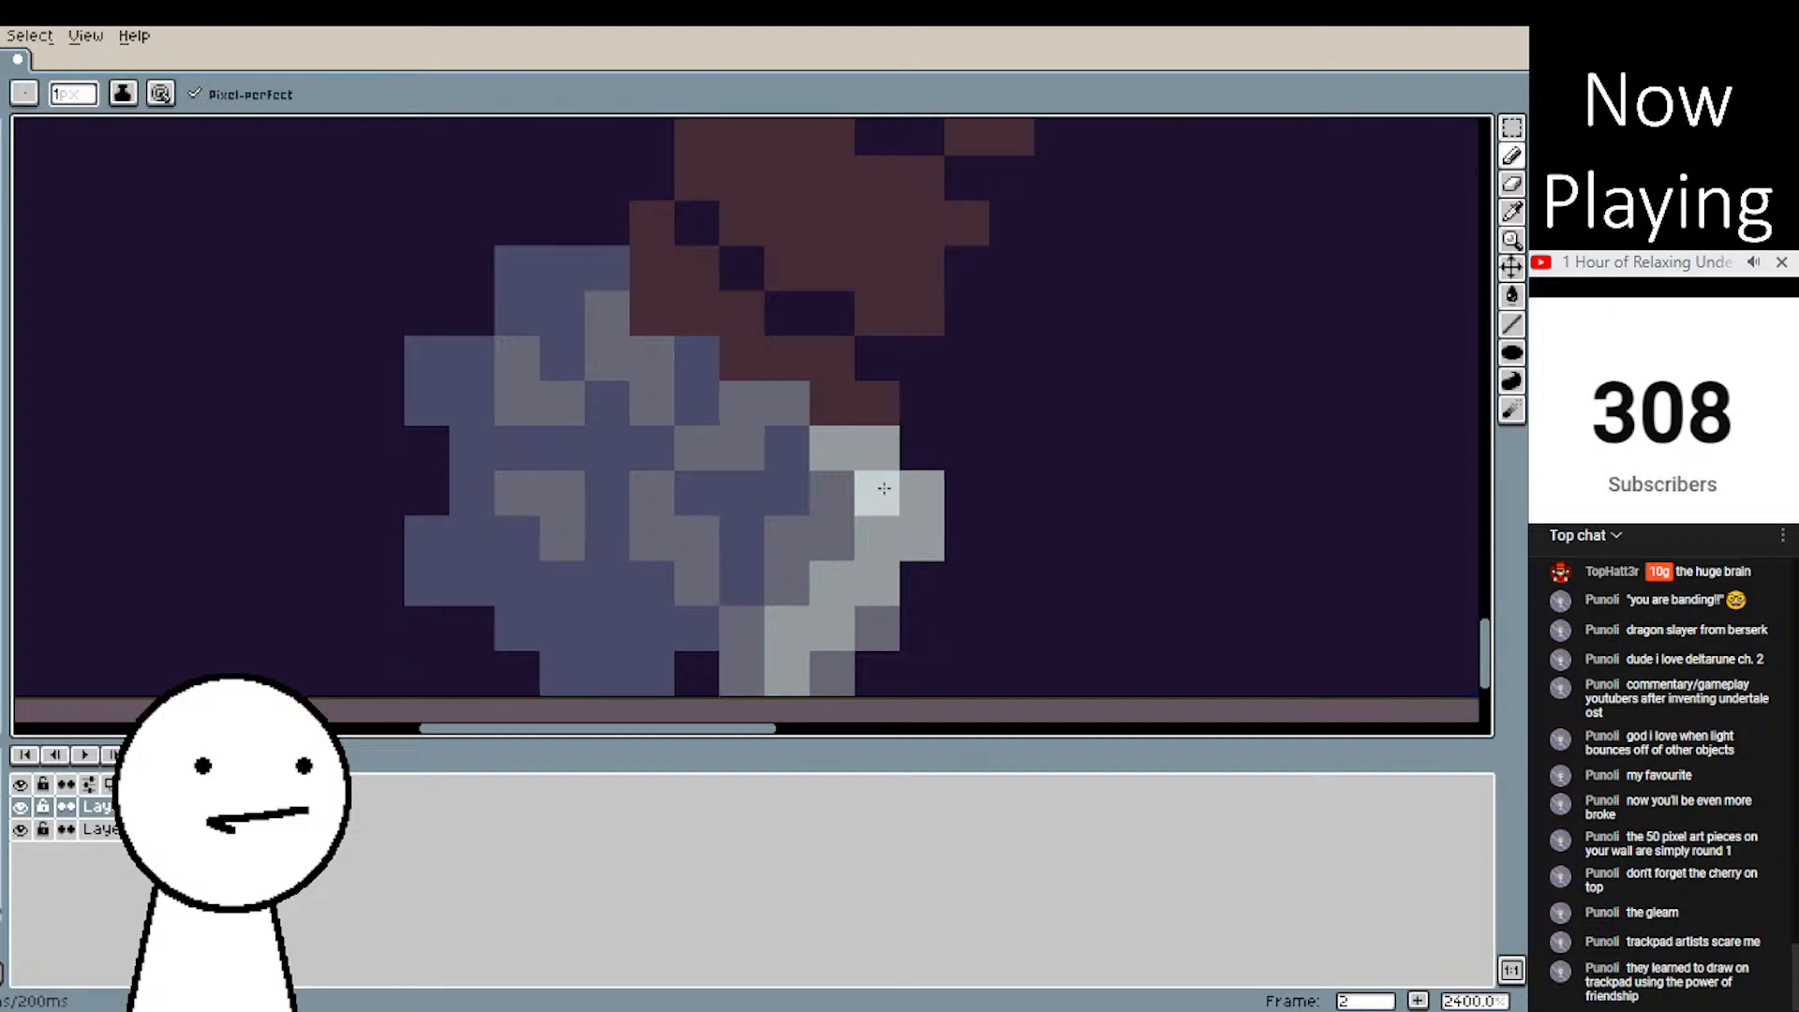
scroll(924, 535, down, 6)
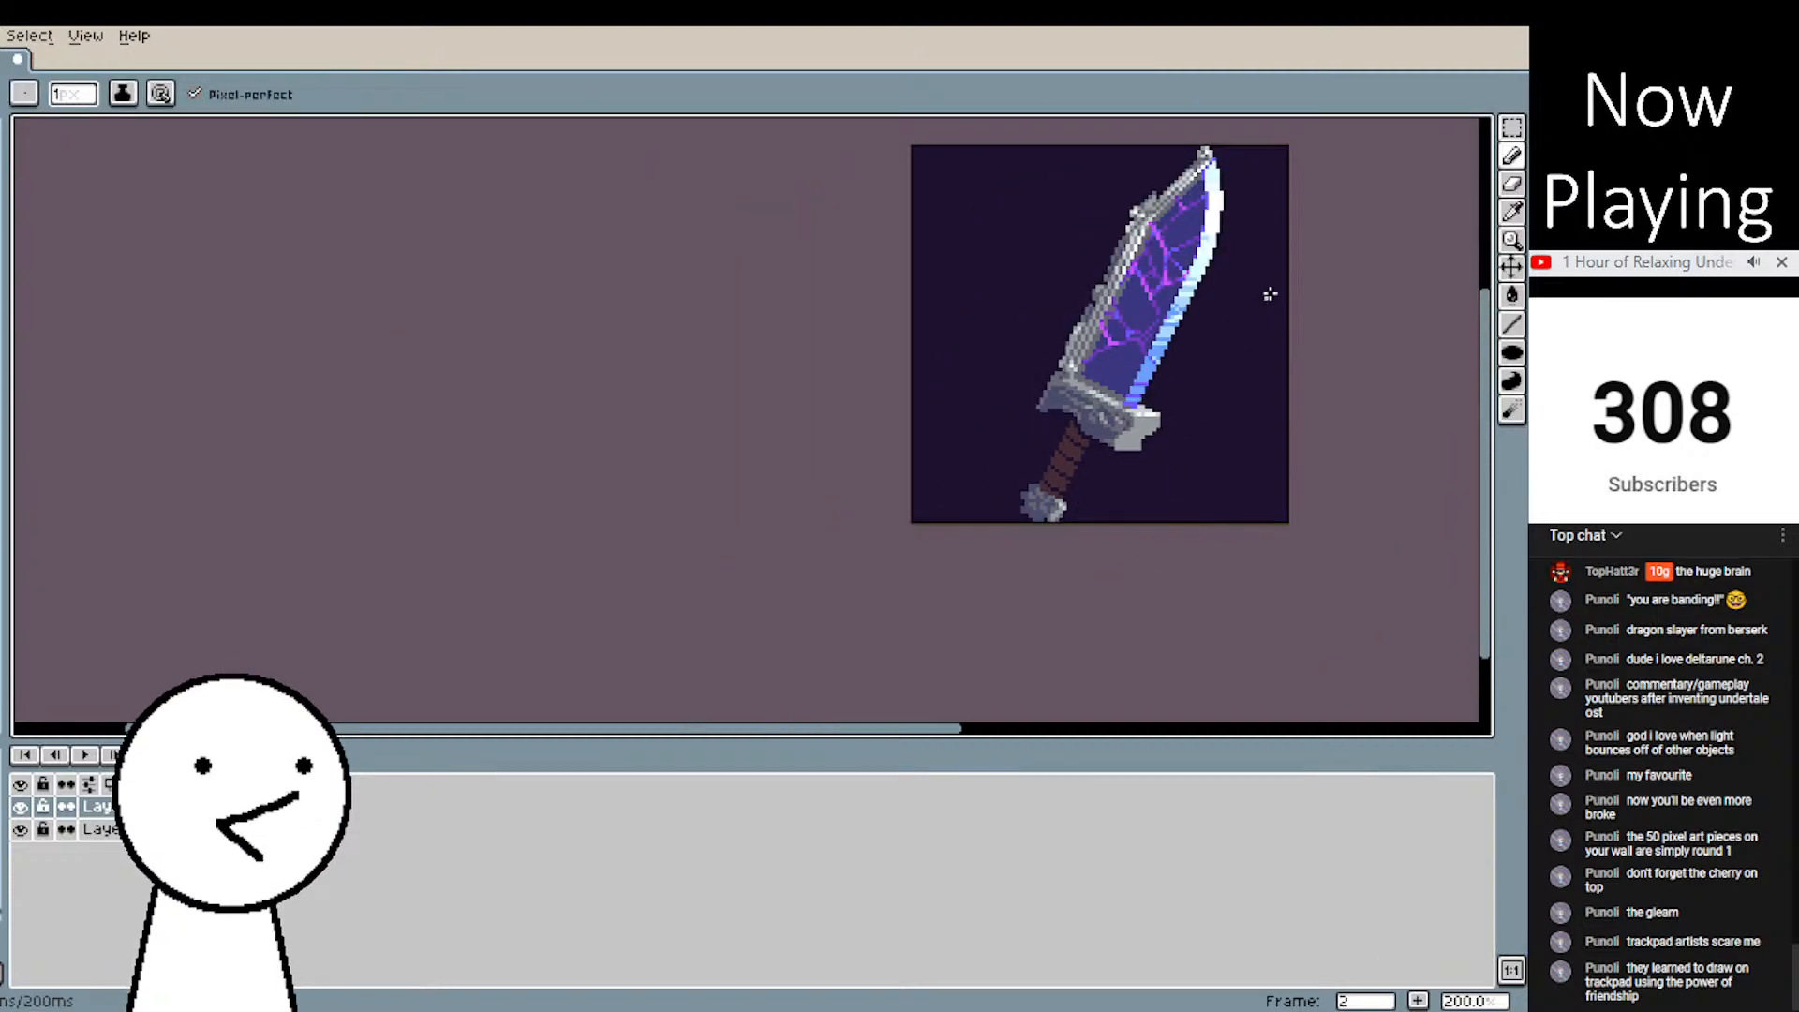
scroll(1043, 506, up, 8)
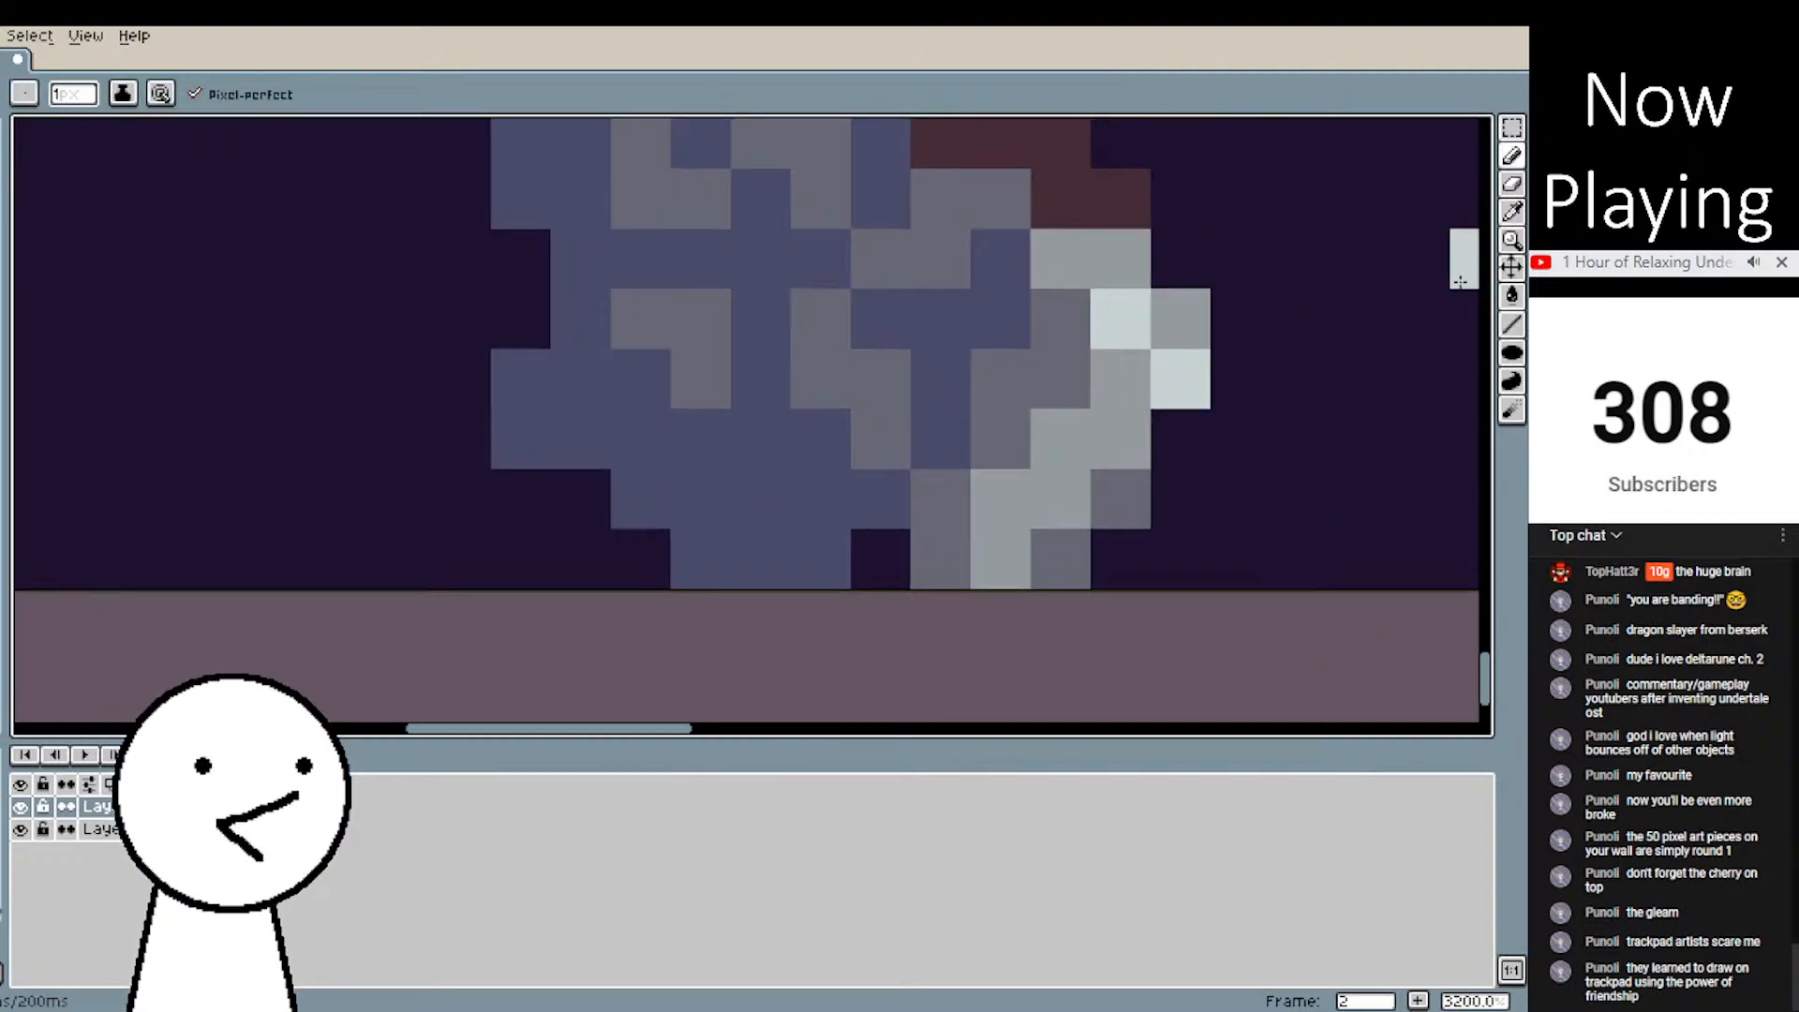
- Recolour the two mid grey pixels on the pommel's lower right edge with its sampled light grey
click(1512, 211)
click(1117, 394)
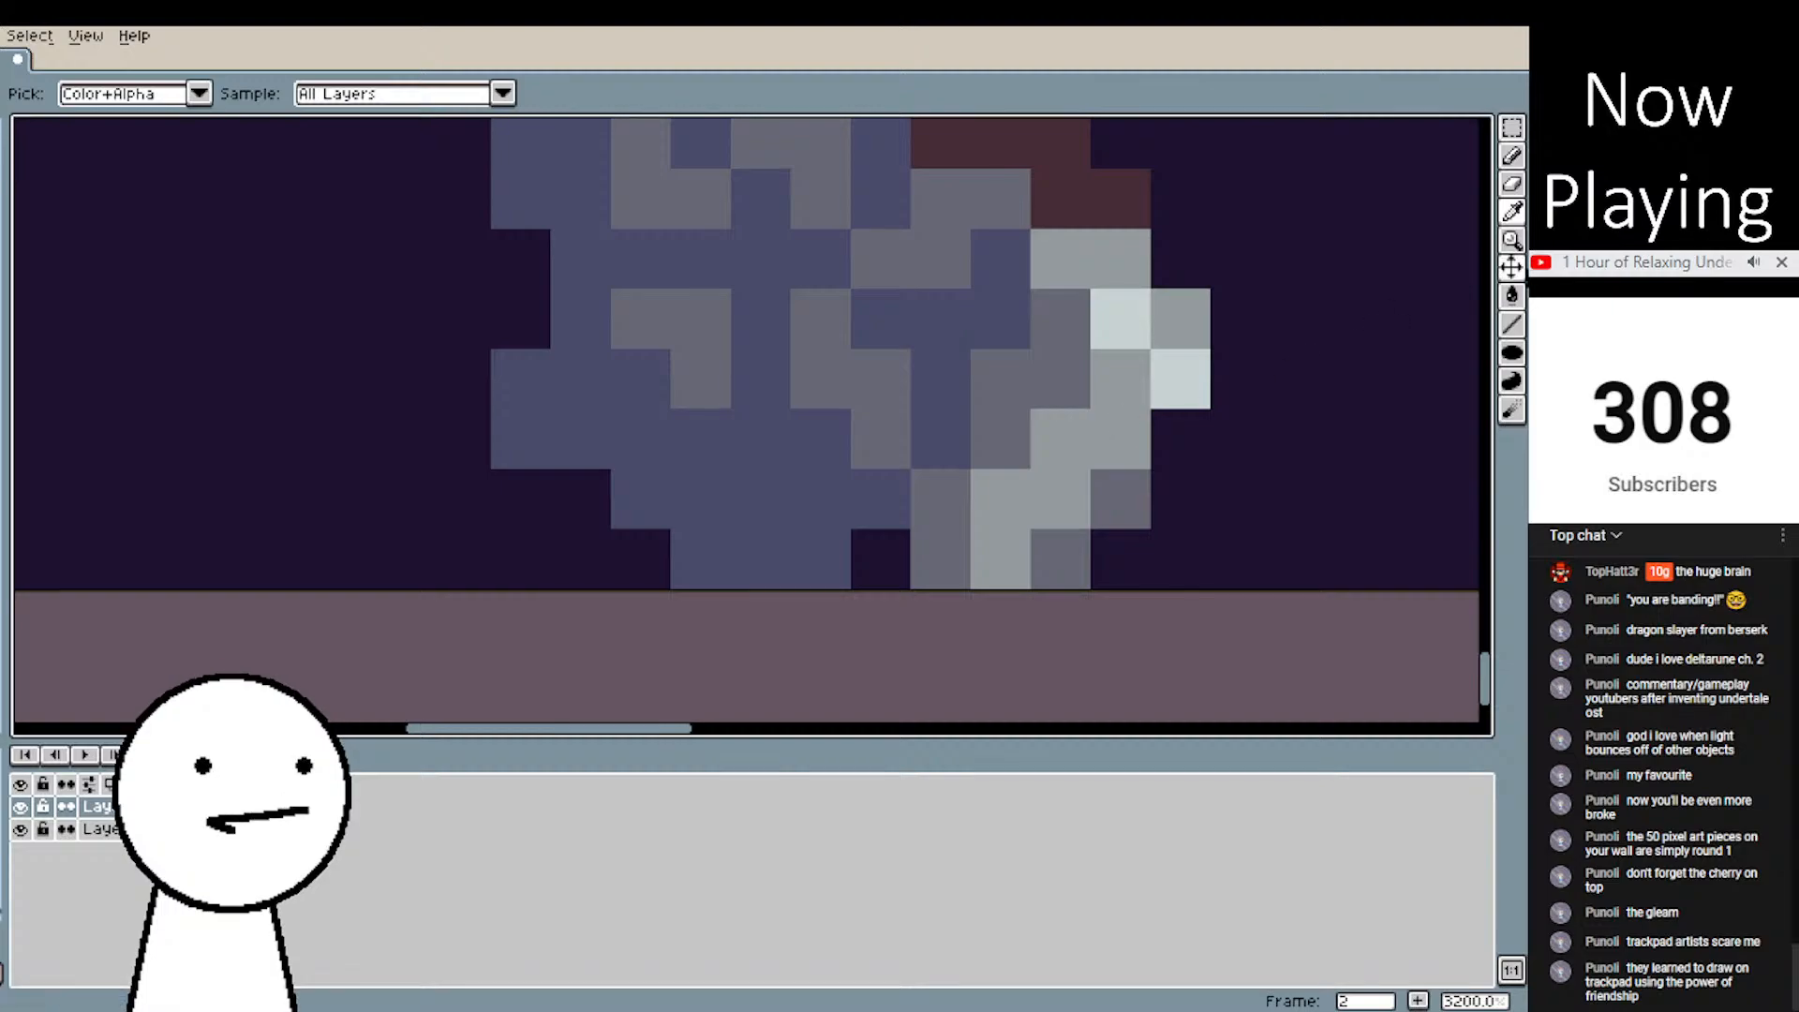
click(1512, 324)
click(648, 452)
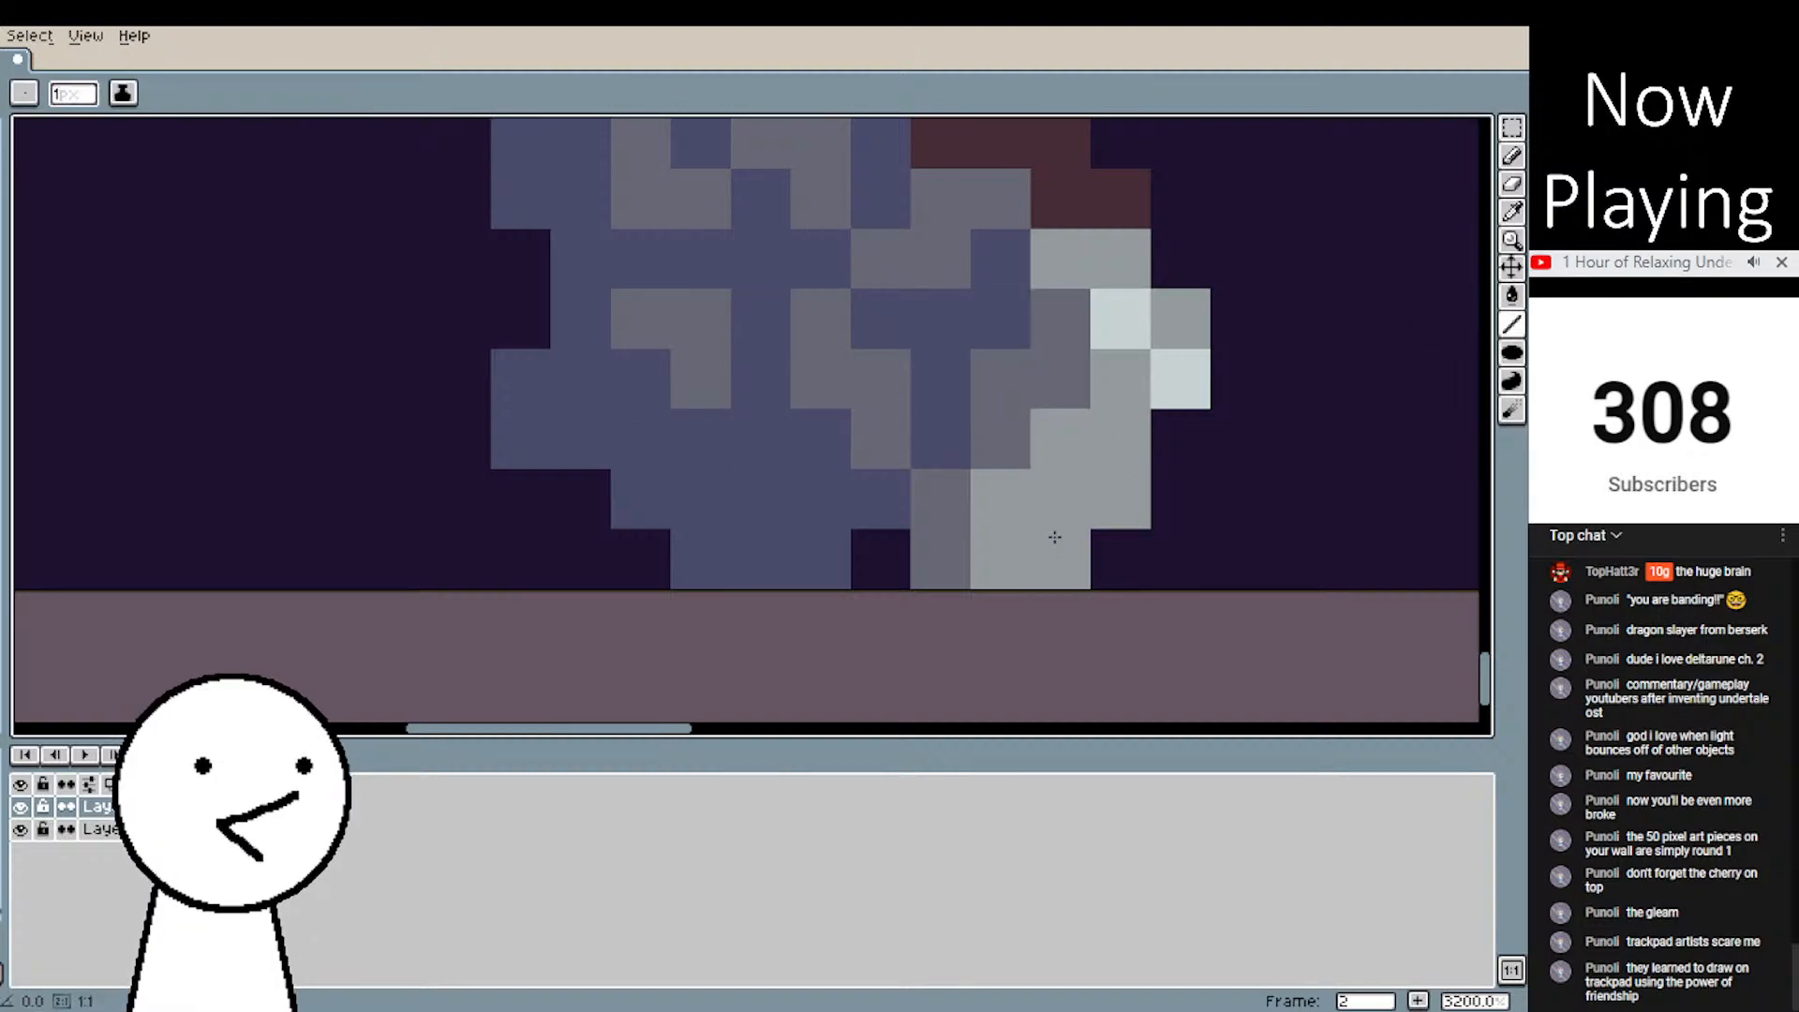
scroll(1177, 510, down, 6)
scroll(1250, 494, down, 1)
scroll(1037, 506, up, 5)
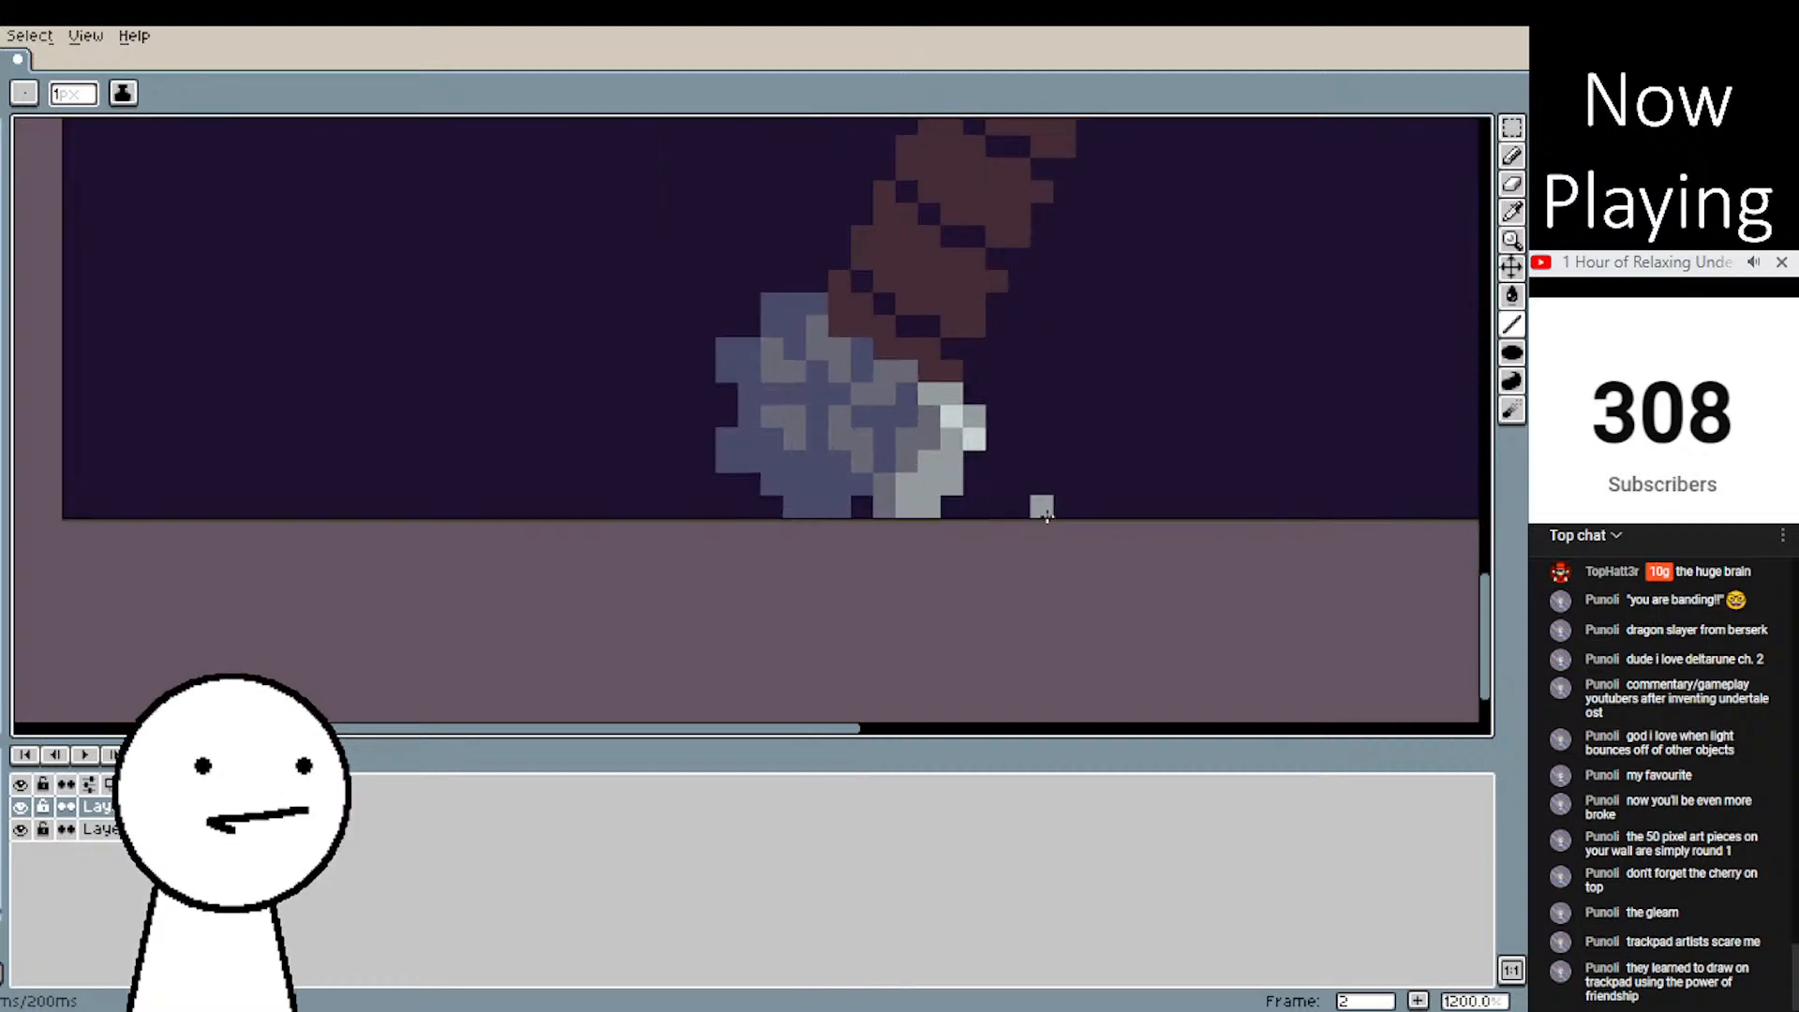
- Sample mid grey and paint two stacked pixels just inside the light rim at the pommel's lower right
click(1512, 212)
click(901, 421)
click(1512, 325)
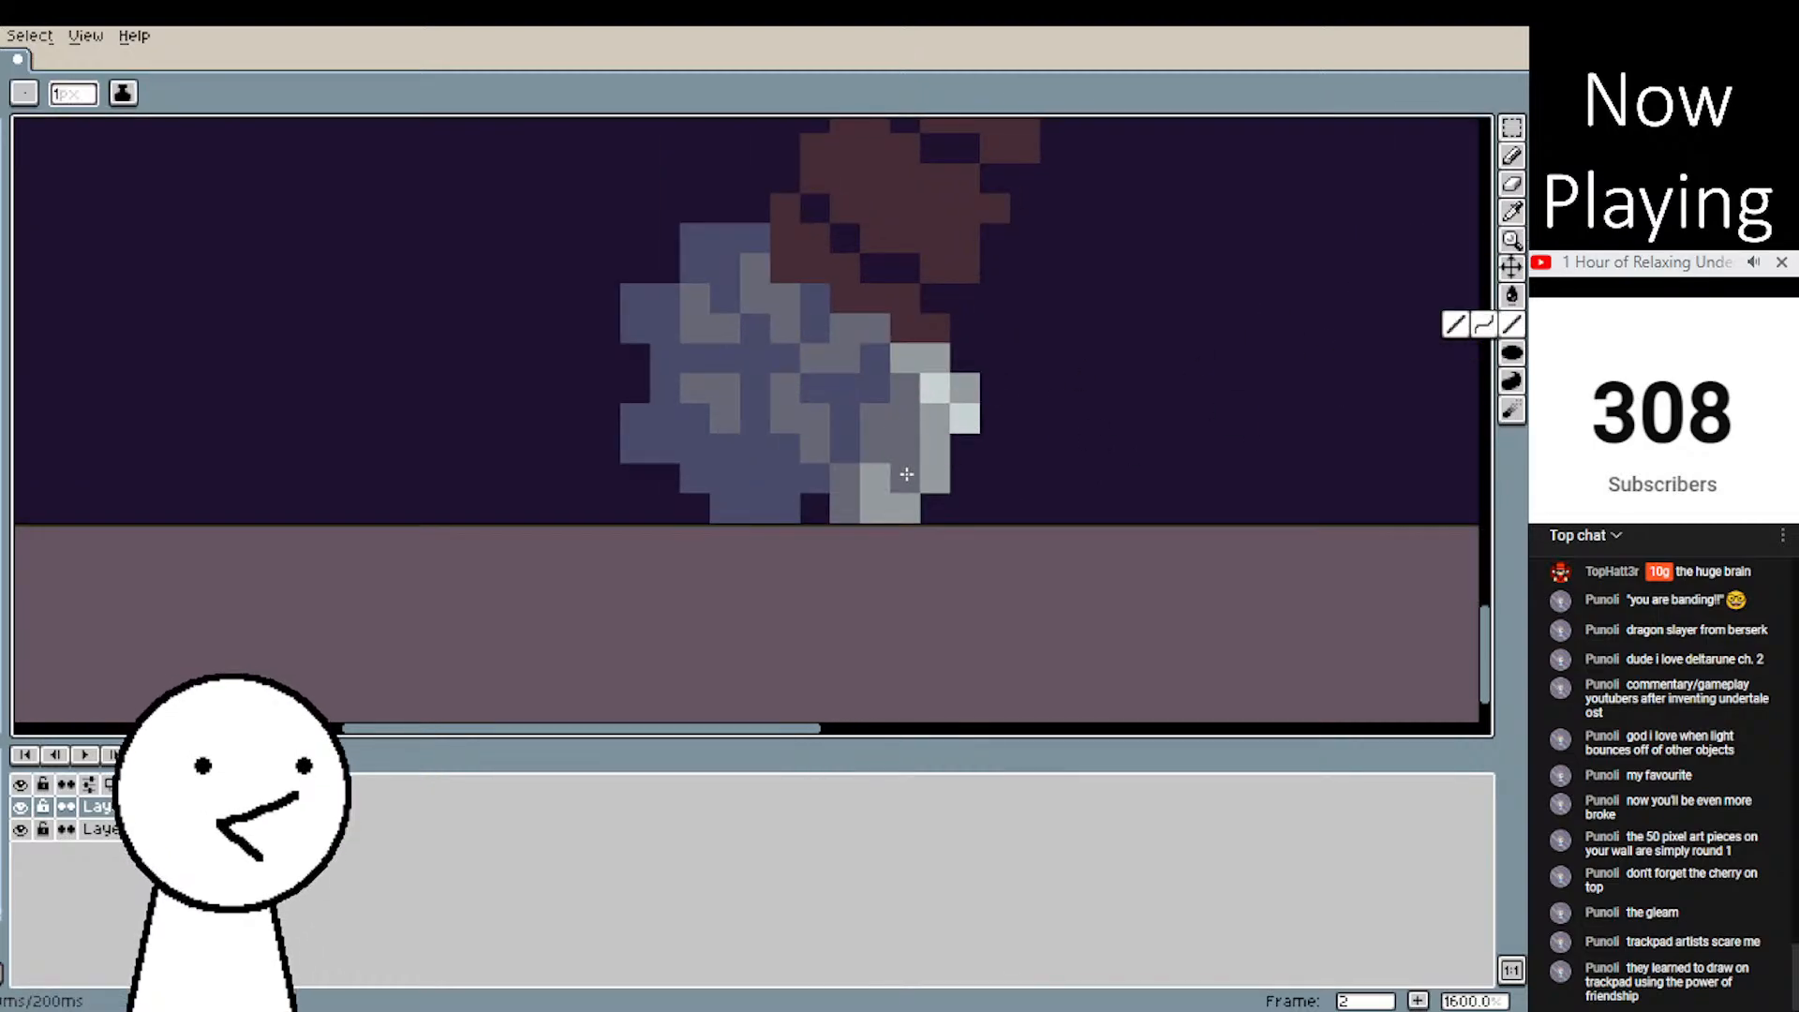
scroll(1097, 473, down, 3)
scroll(1003, 483, up, 2)
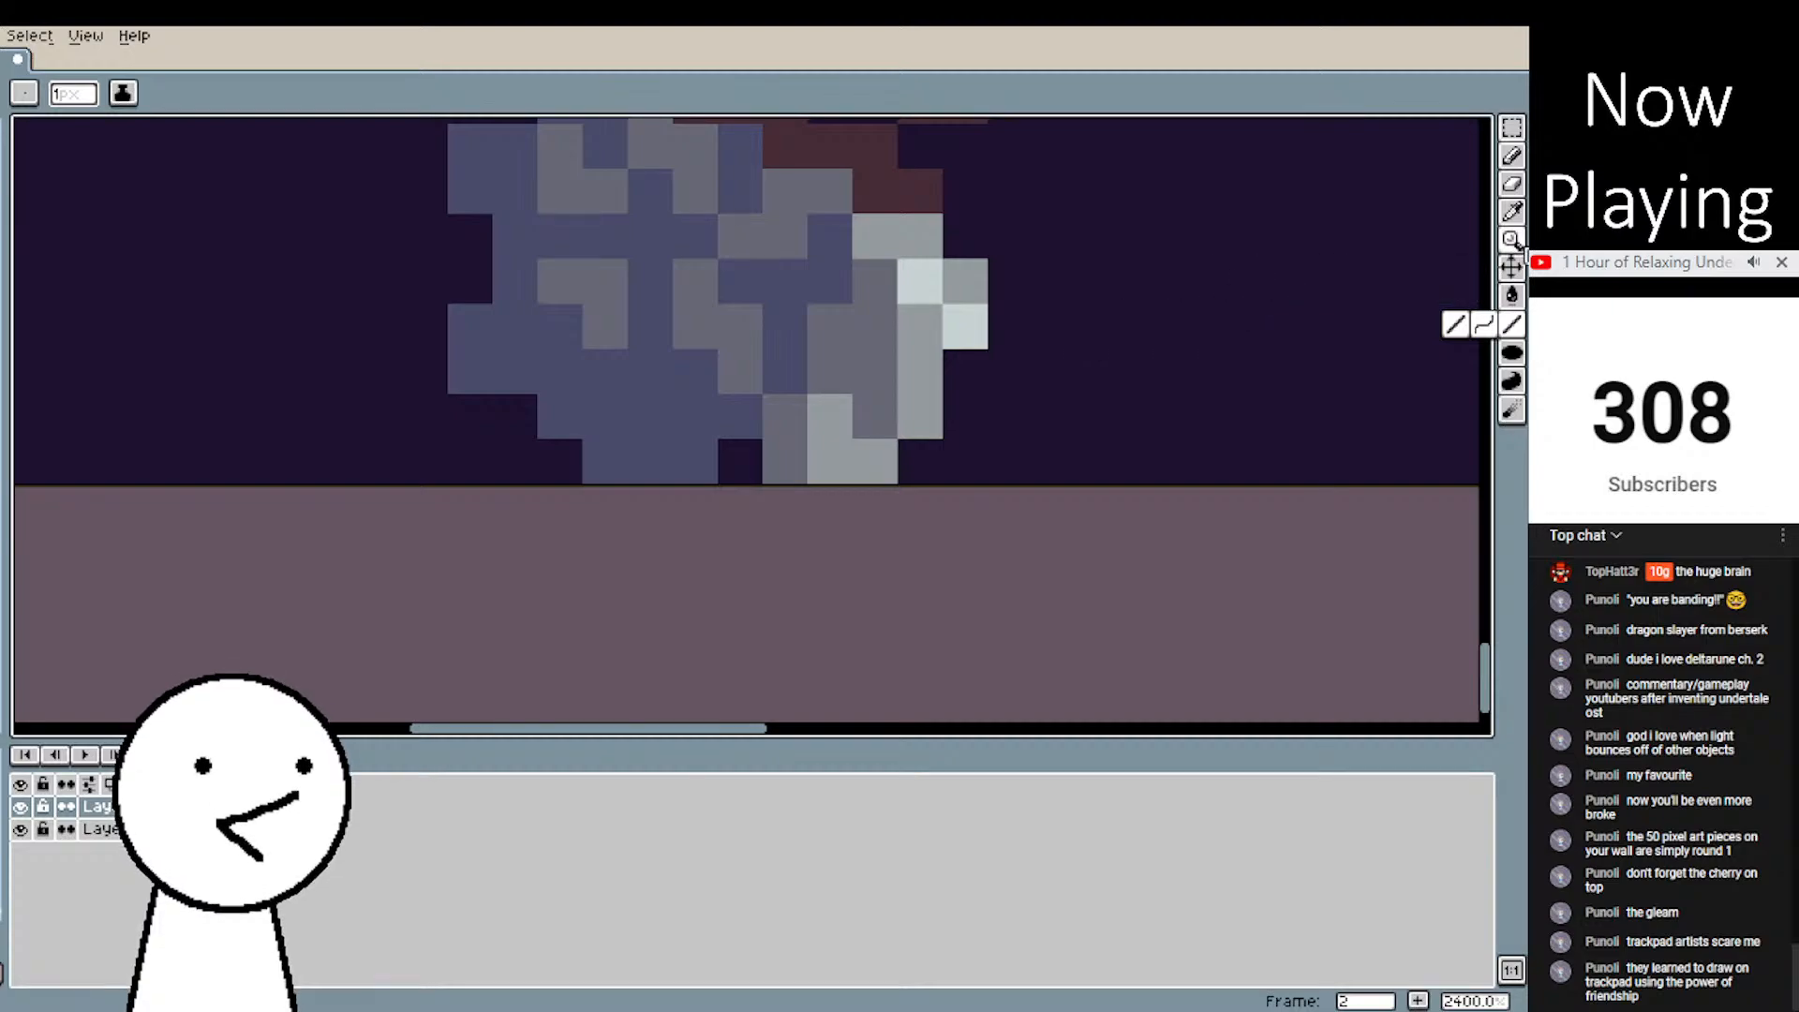
- Sample the light grey and add one pixel extending inward from the middle of the pommel's right rim
key(i)
key(b)
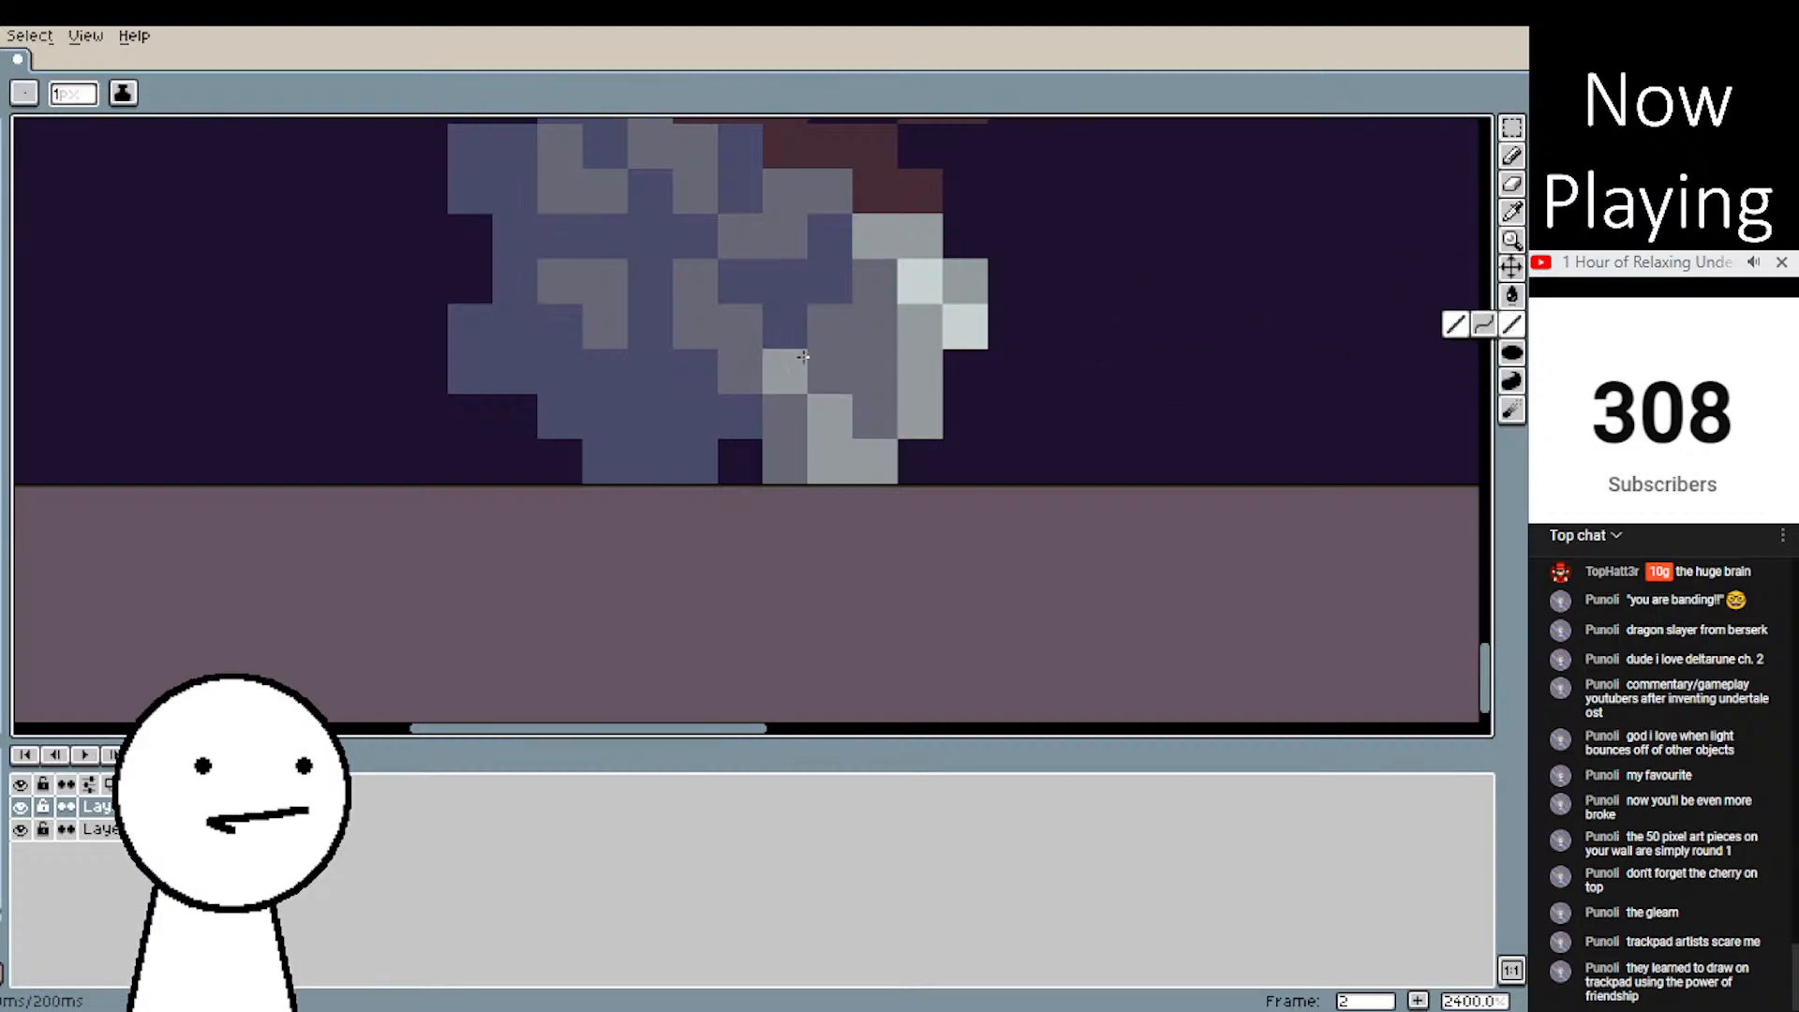
scroll(1075, 356, down, 7)
scroll(1075, 356, down, 1)
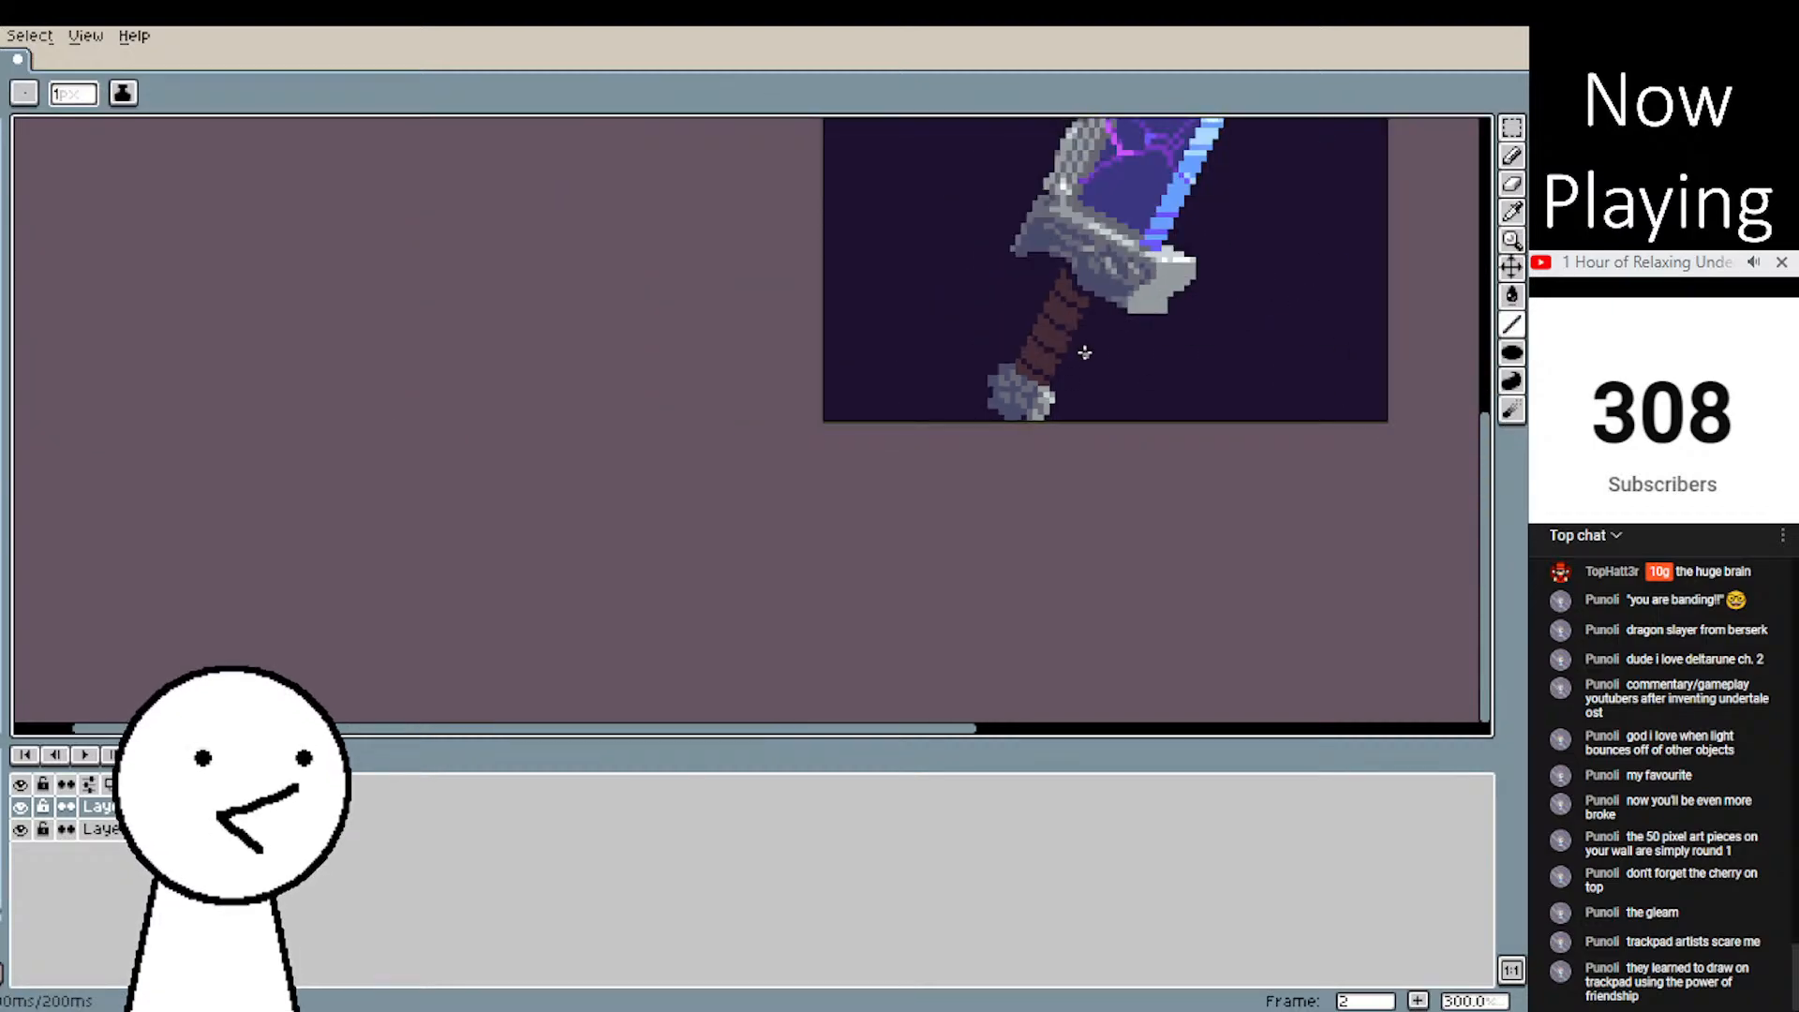
scroll(1075, 365, up, 5)
scroll(958, 428, up, 1)
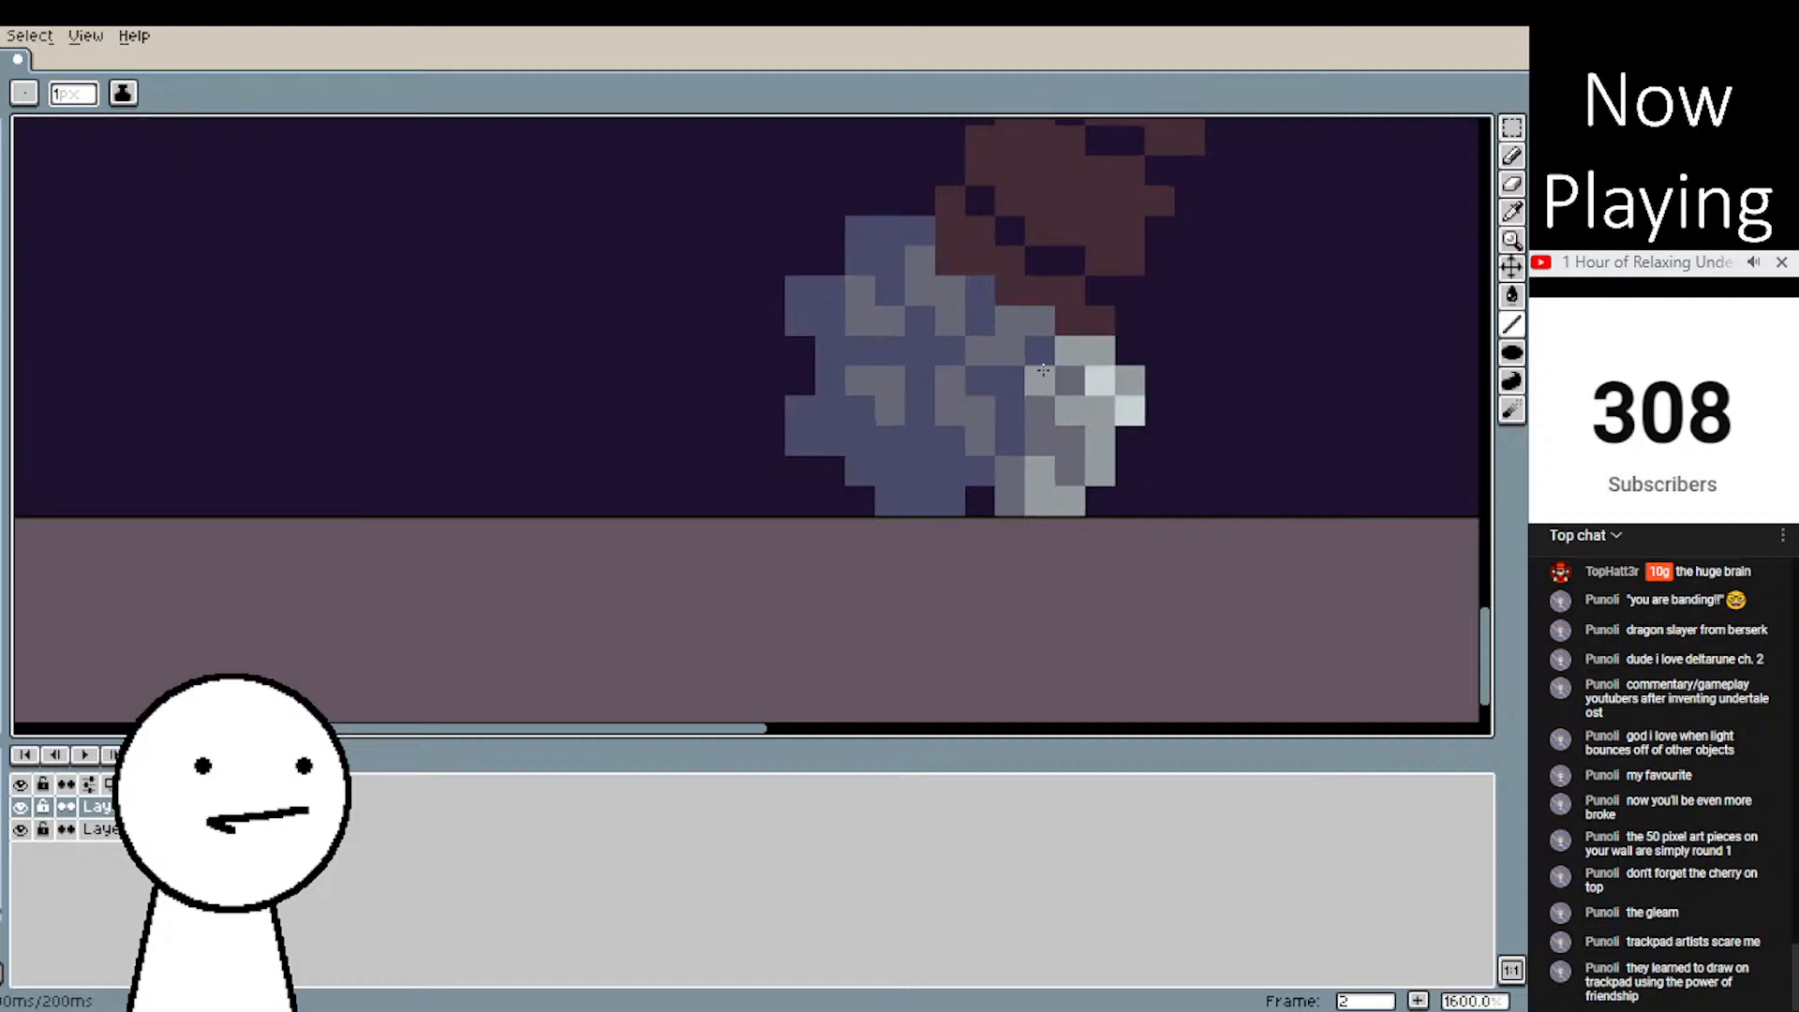
key(i)
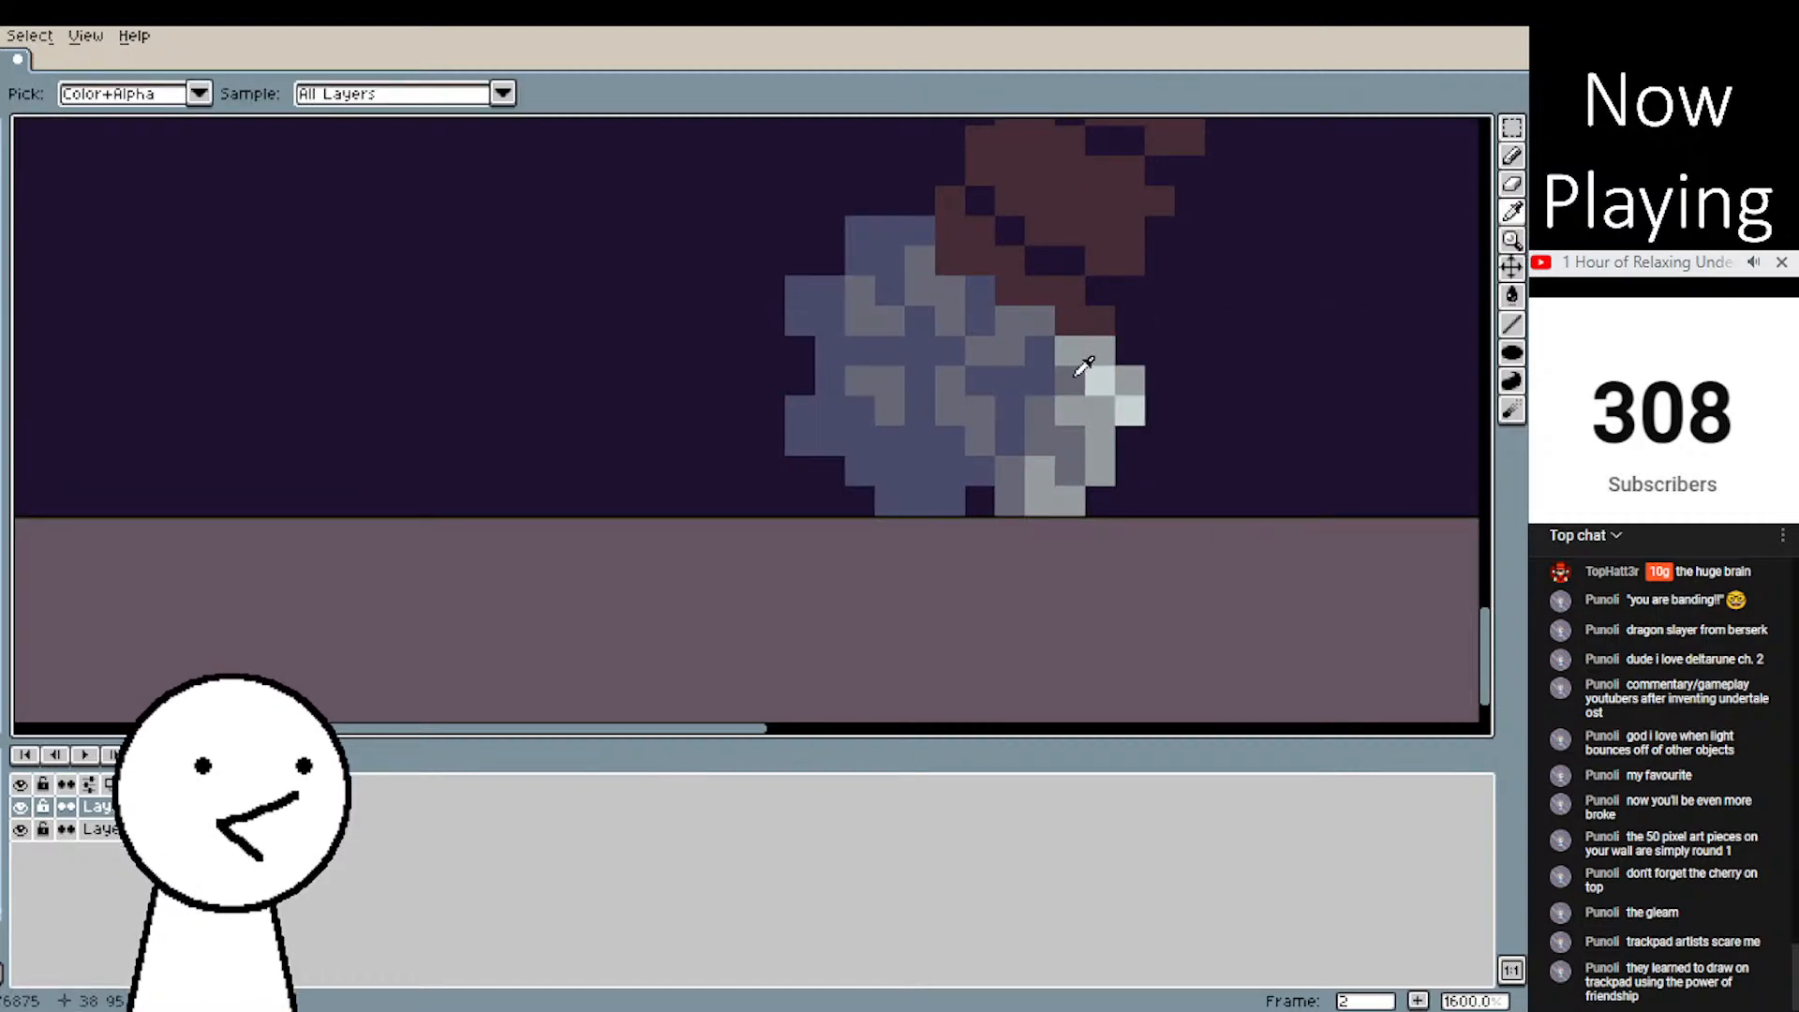
key(b)
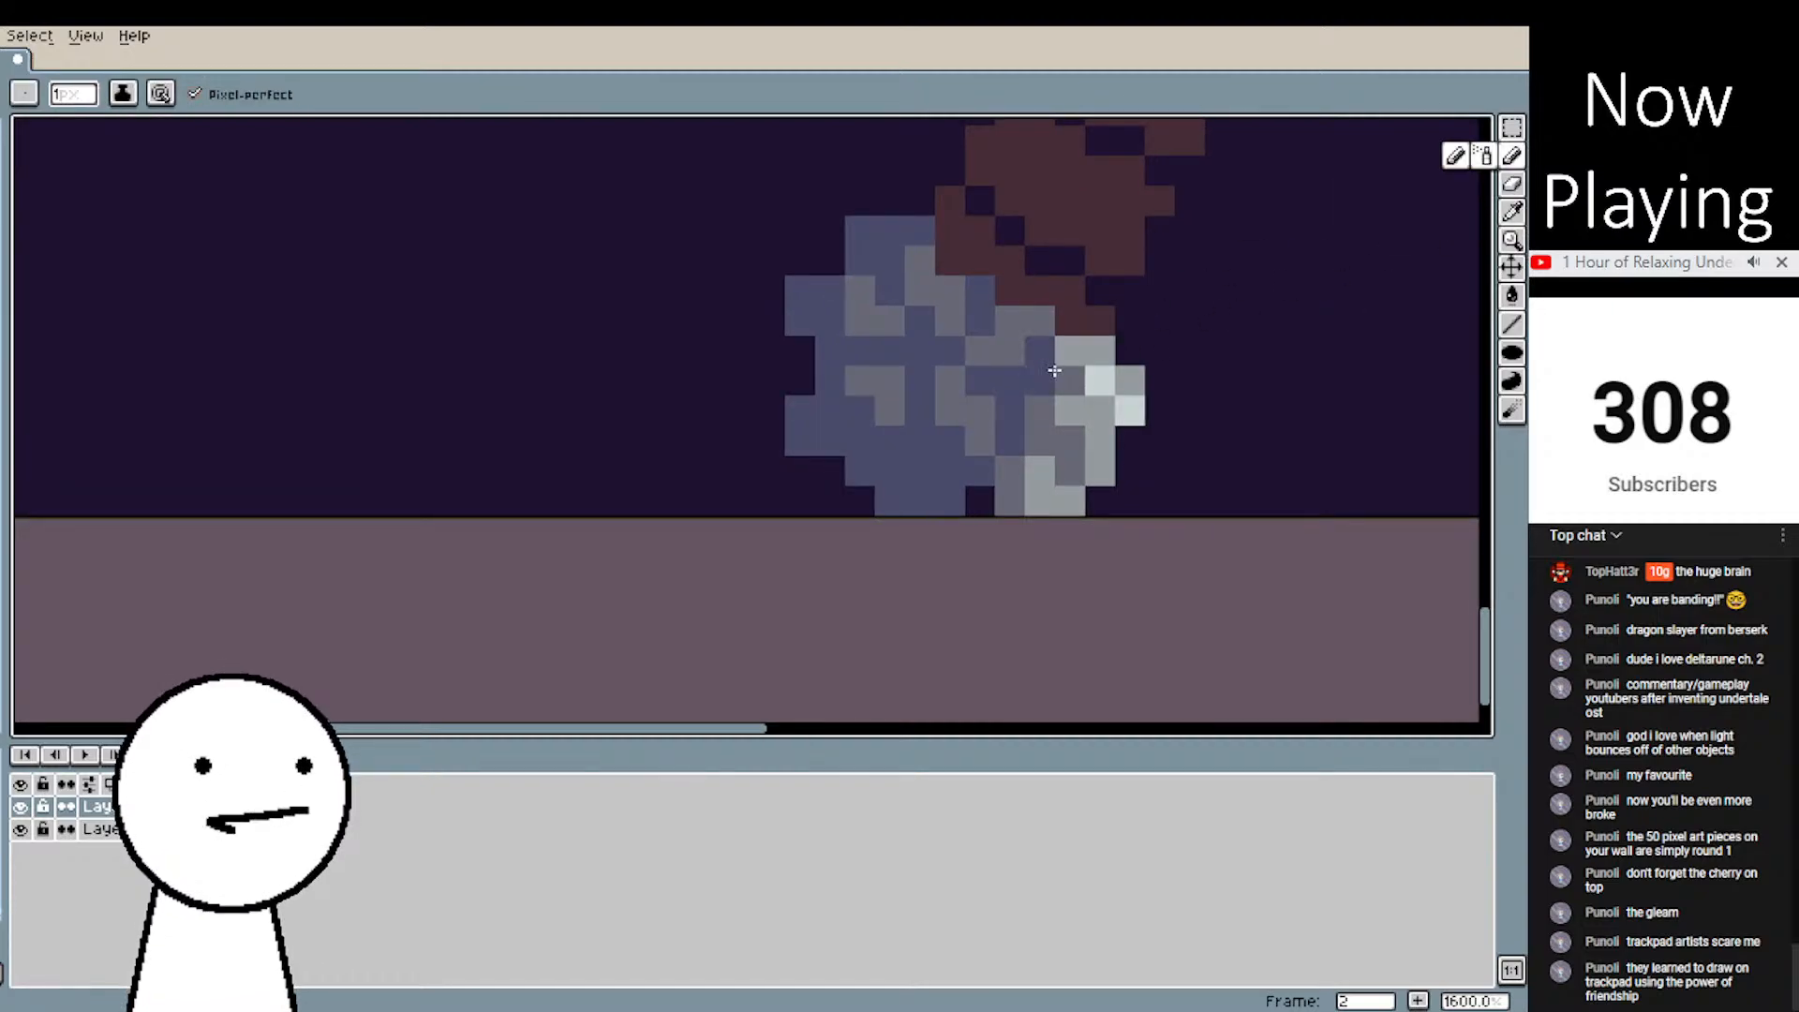
- Sample the grip's dark brown and draw a line down its right edge to even out the stepped outline
scroll(1049, 379, down, 8)
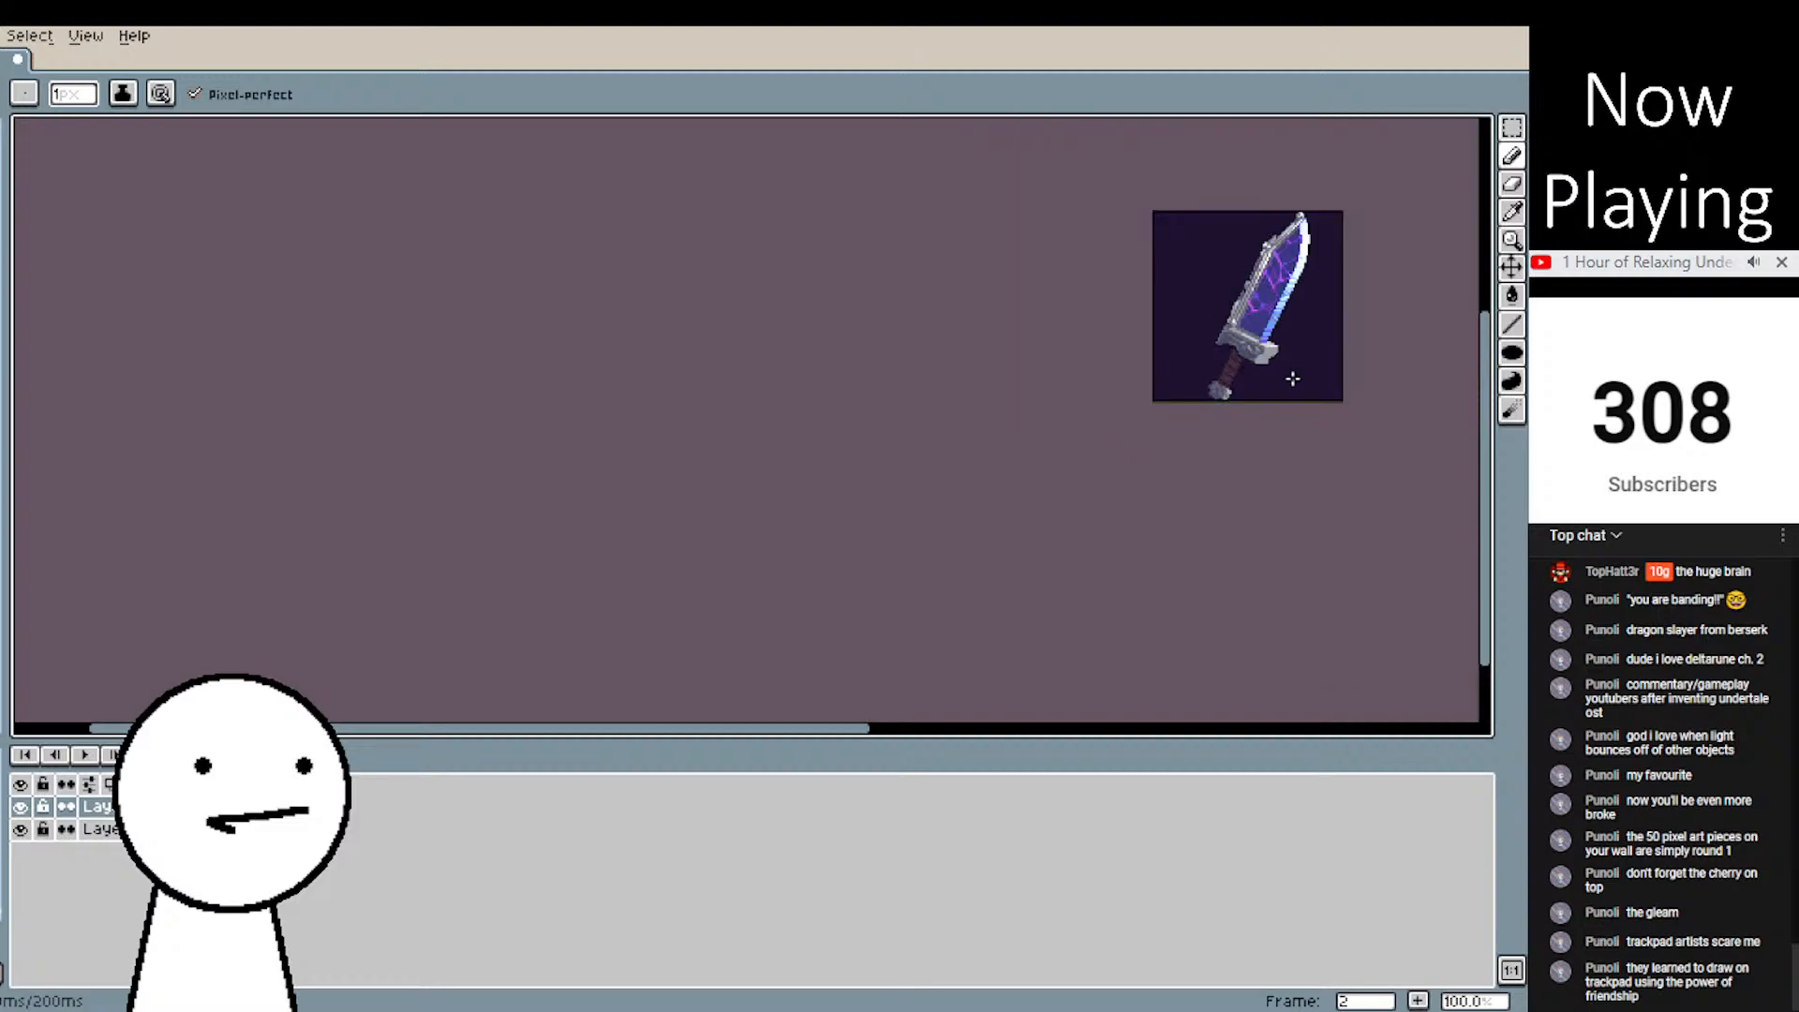
scroll(1290, 383, up, 2)
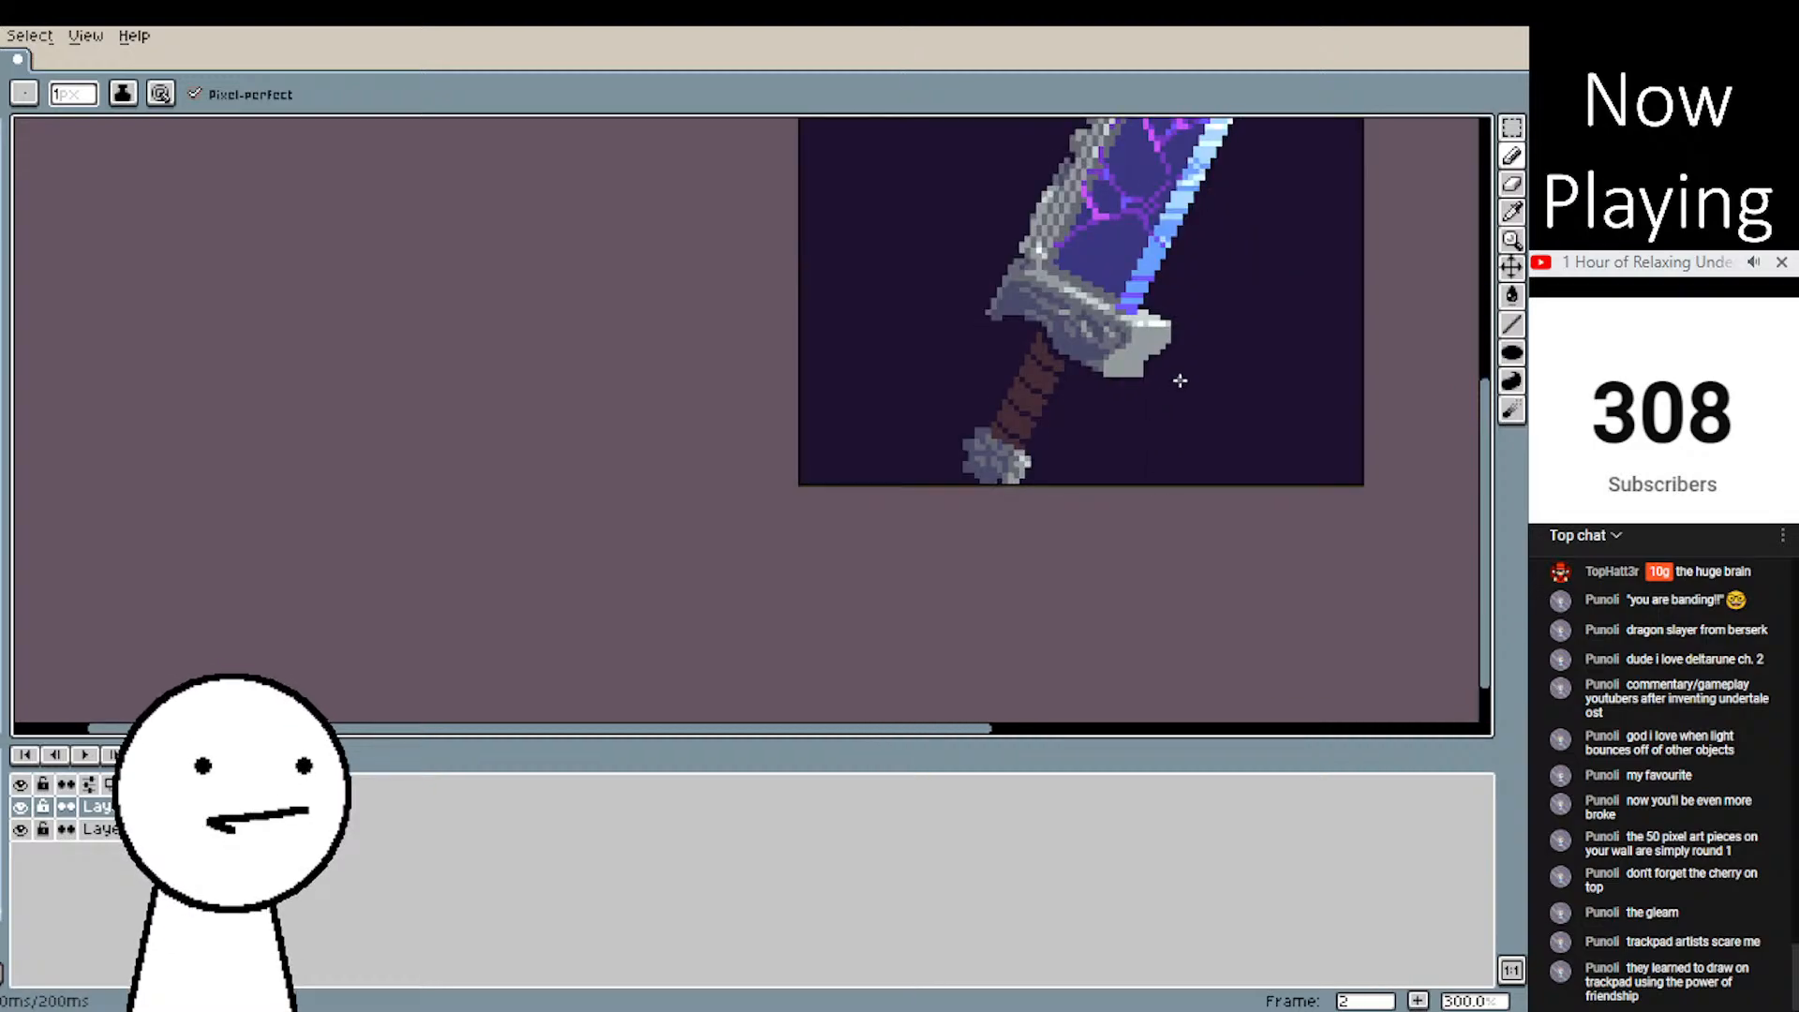
drag(1172, 382, 1149, 422)
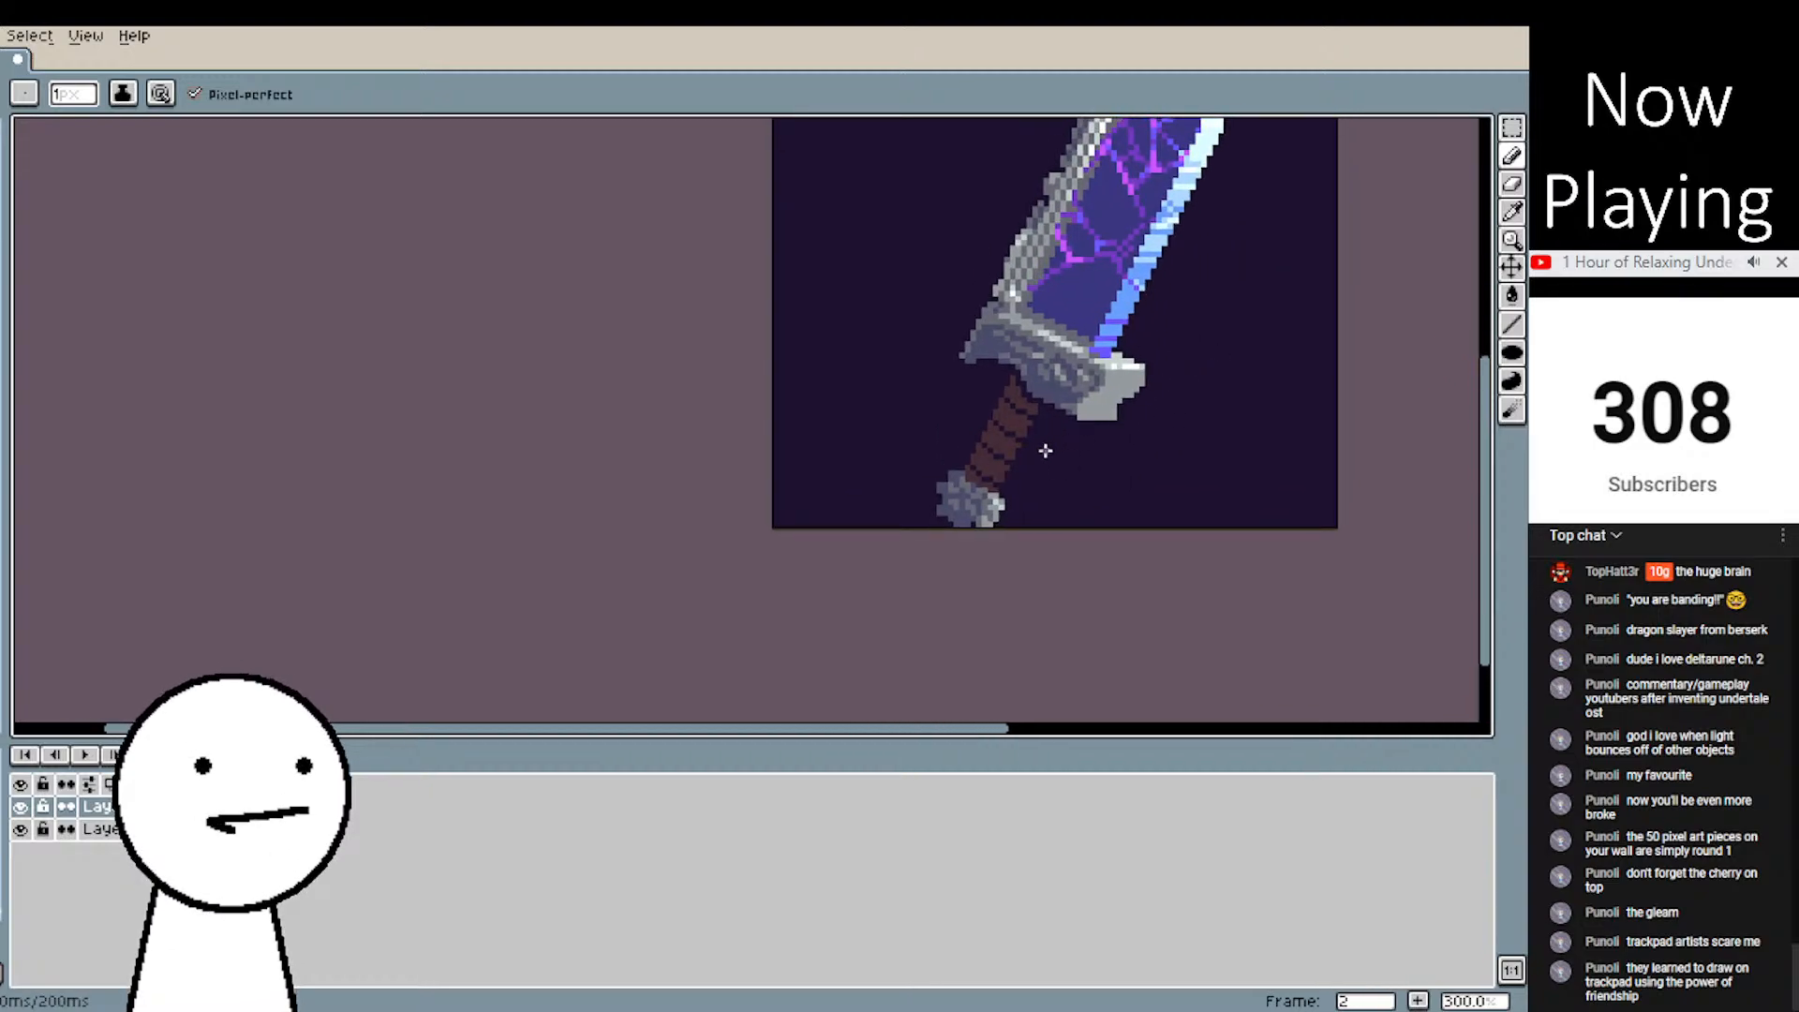
scroll(1077, 483, up, 4)
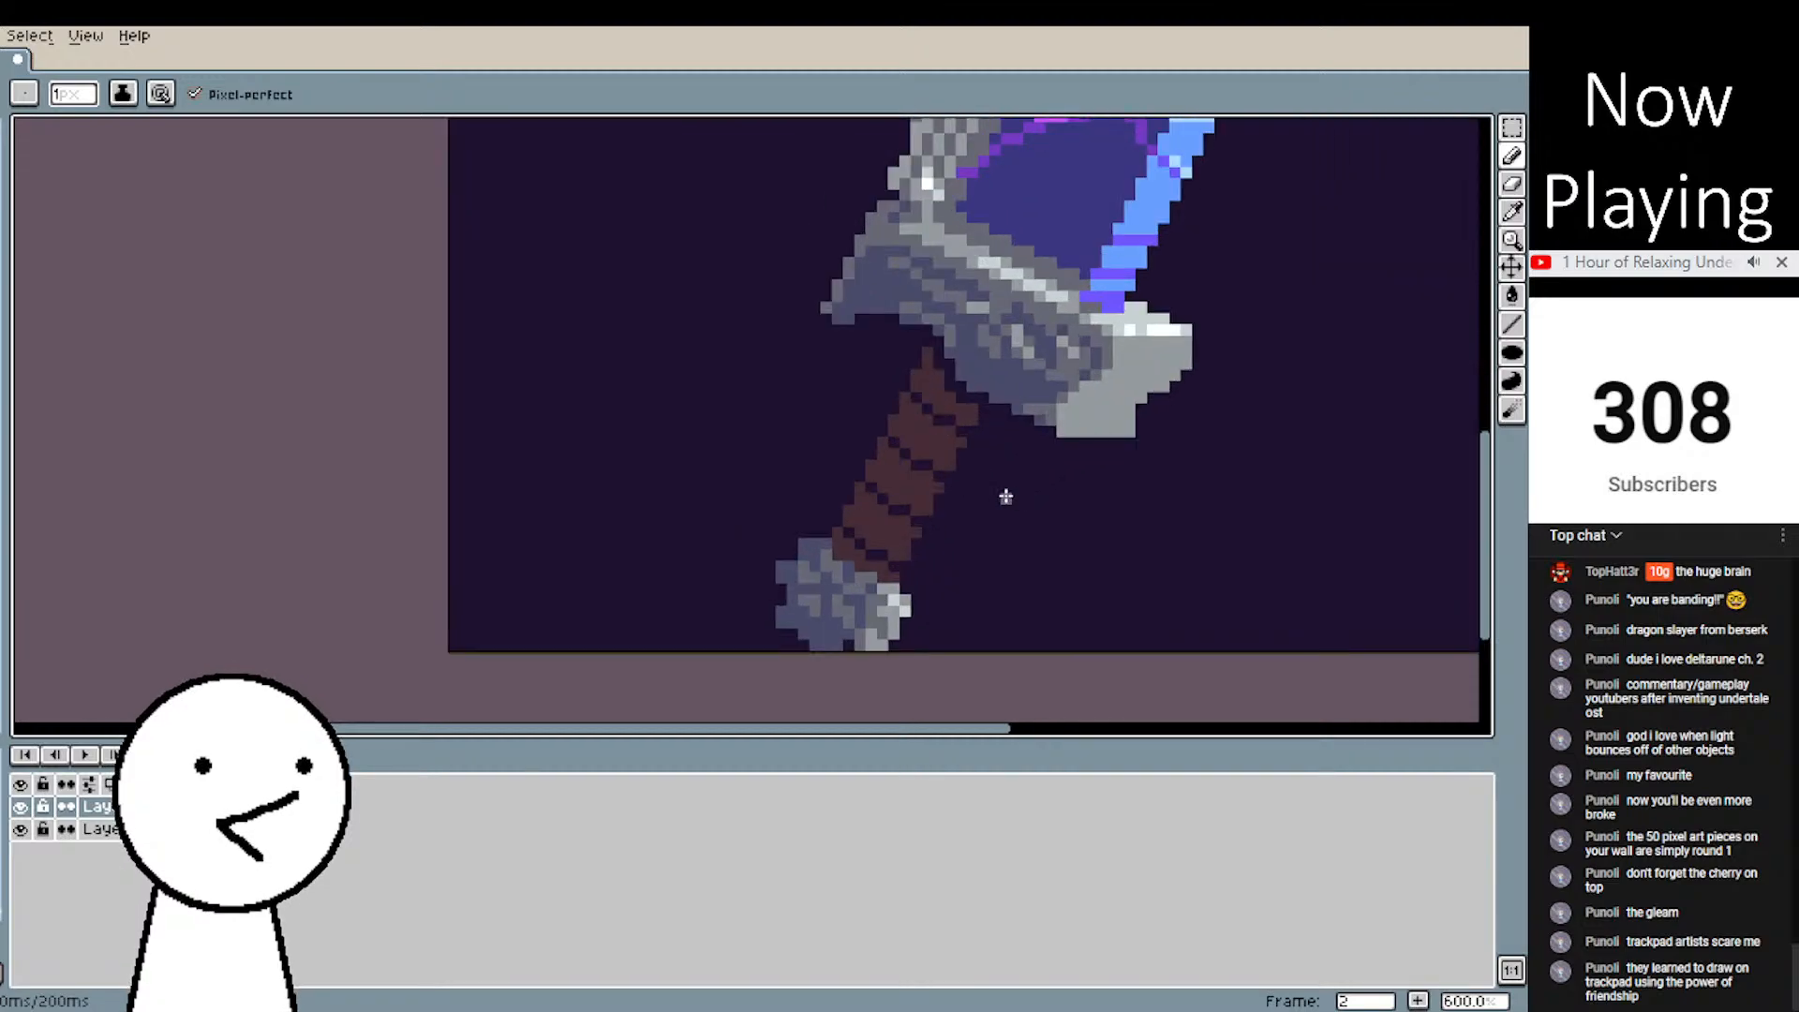
click(1512, 212)
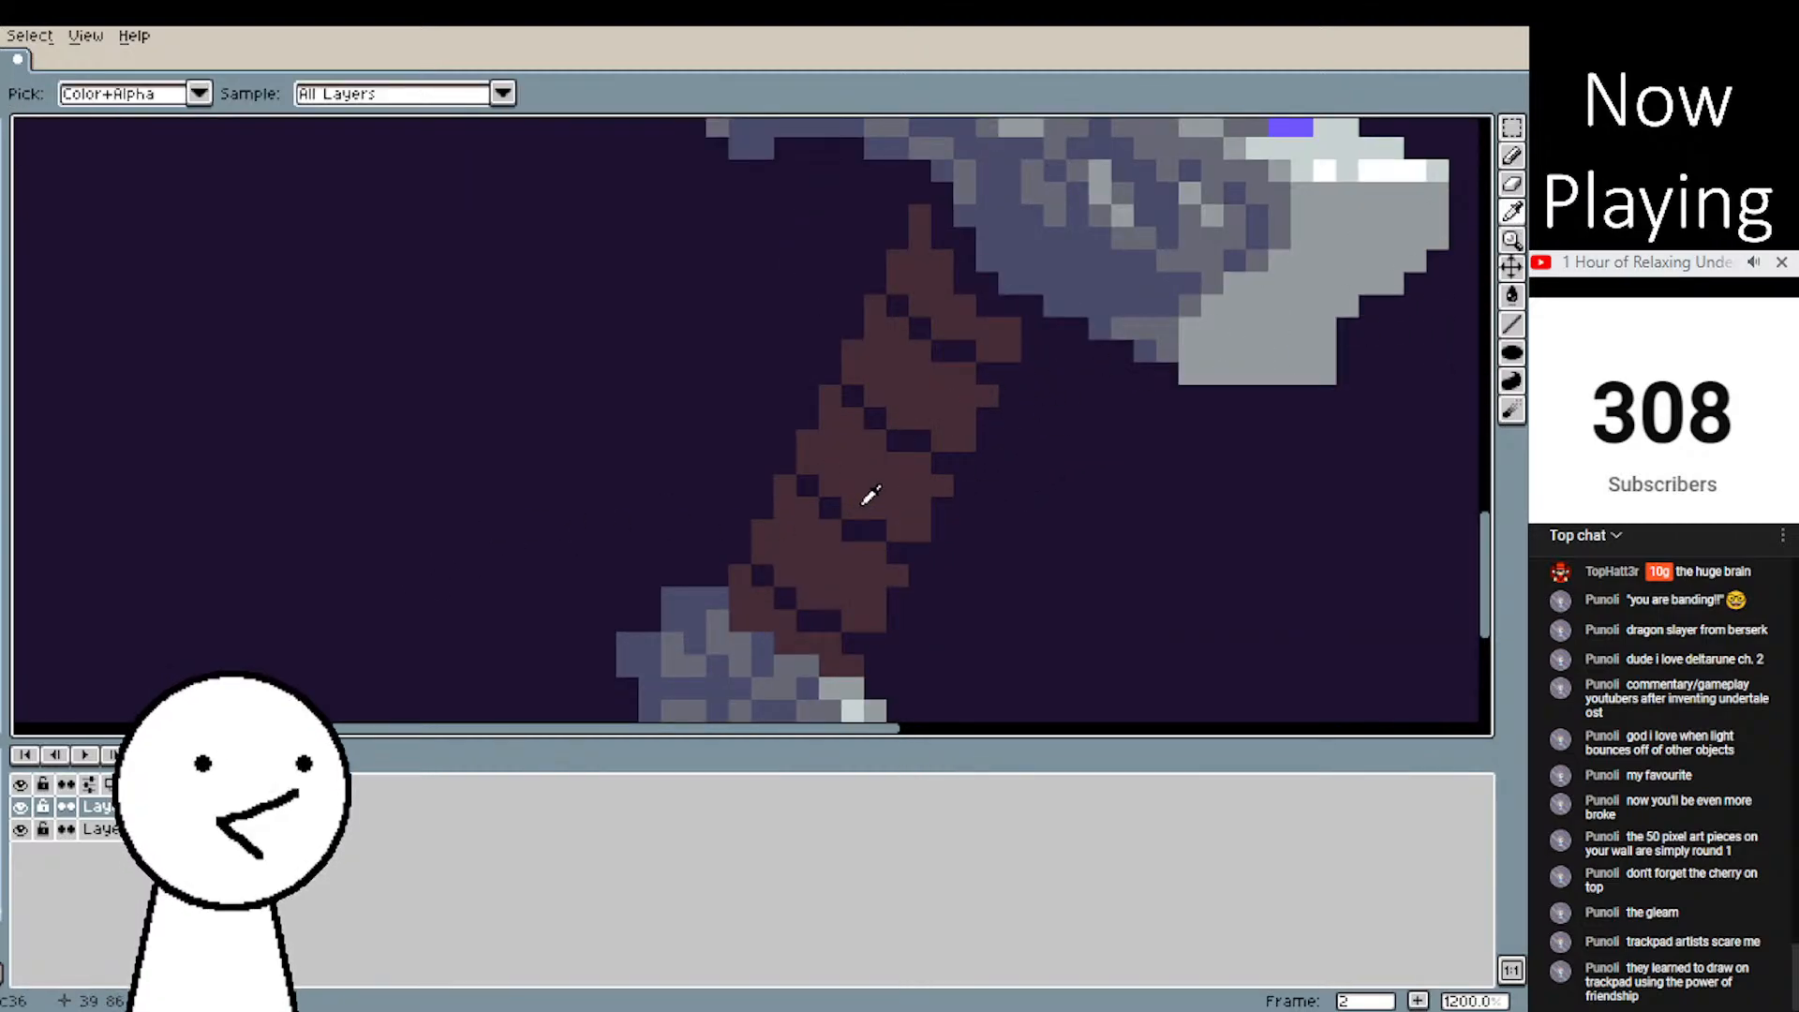
key(l)
drag(1023, 333, 871, 656)
scroll(997, 540, down, 3)
scroll(1069, 526, up, 2)
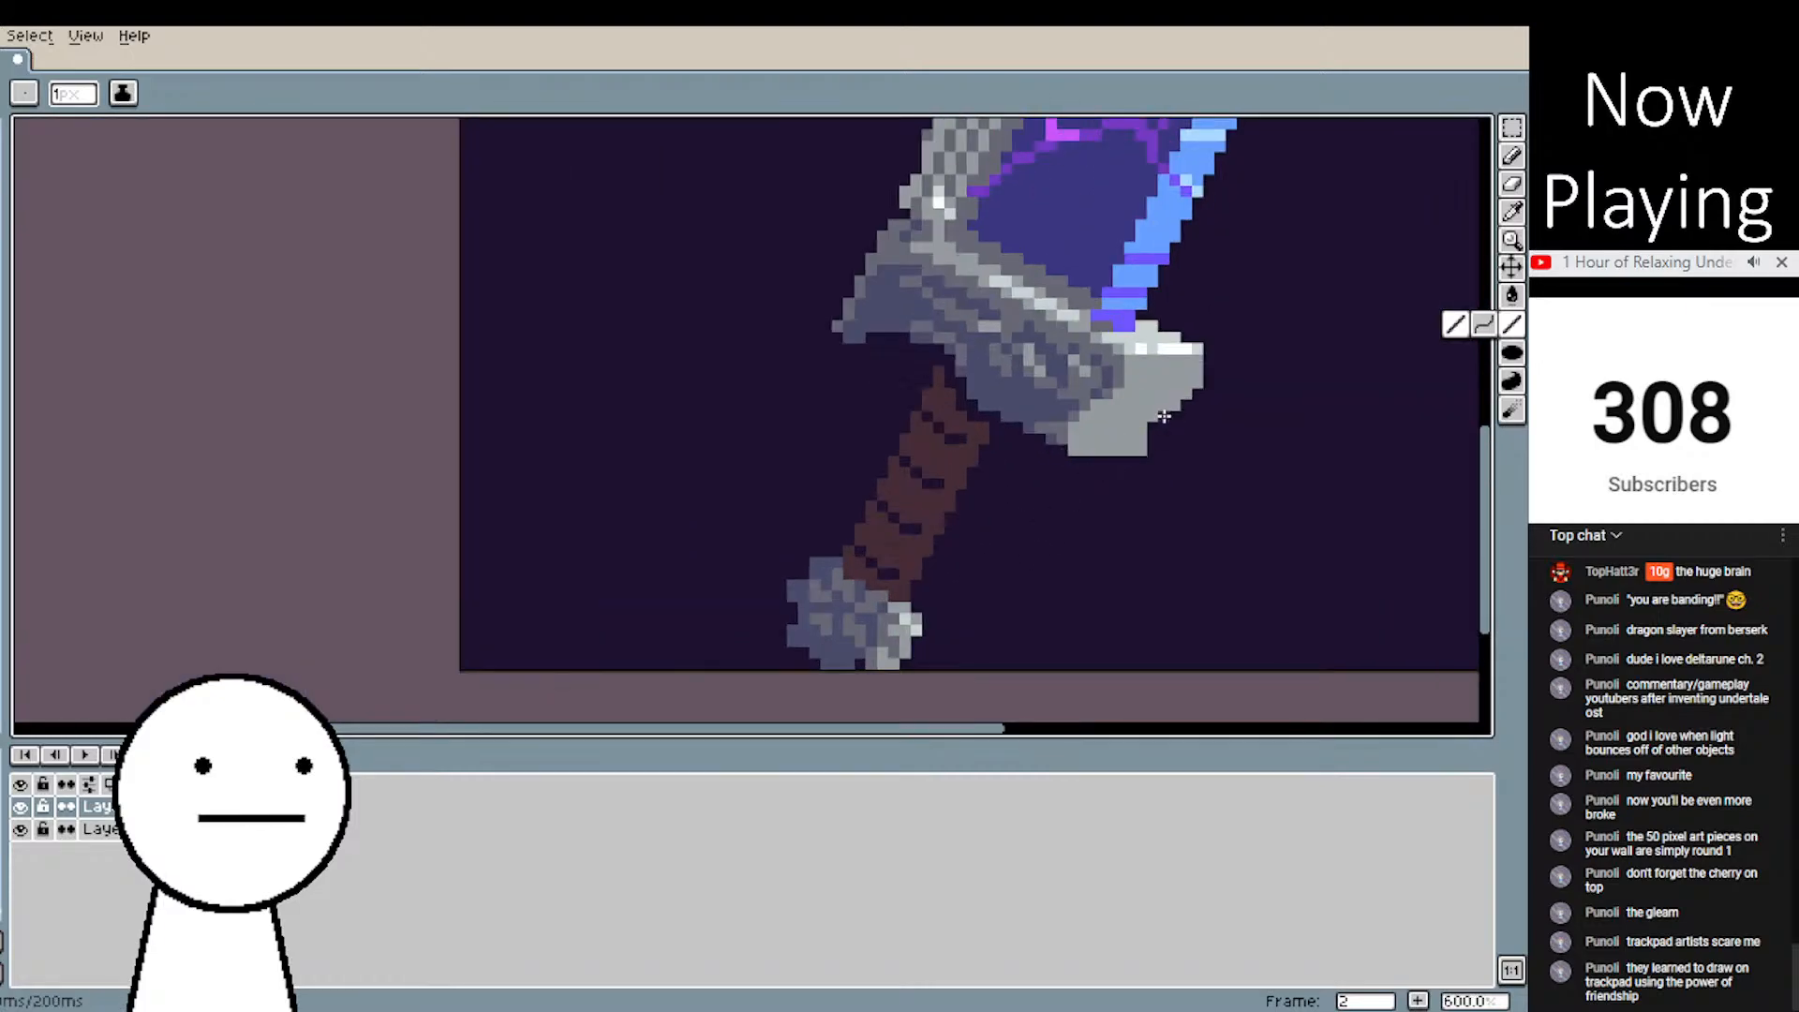
click(1512, 184)
scroll(998, 462, up, 3)
- Choose a lighter reddish brown and try small filled-rectangle highlights on the right side of the grip's bands
click(1513, 212)
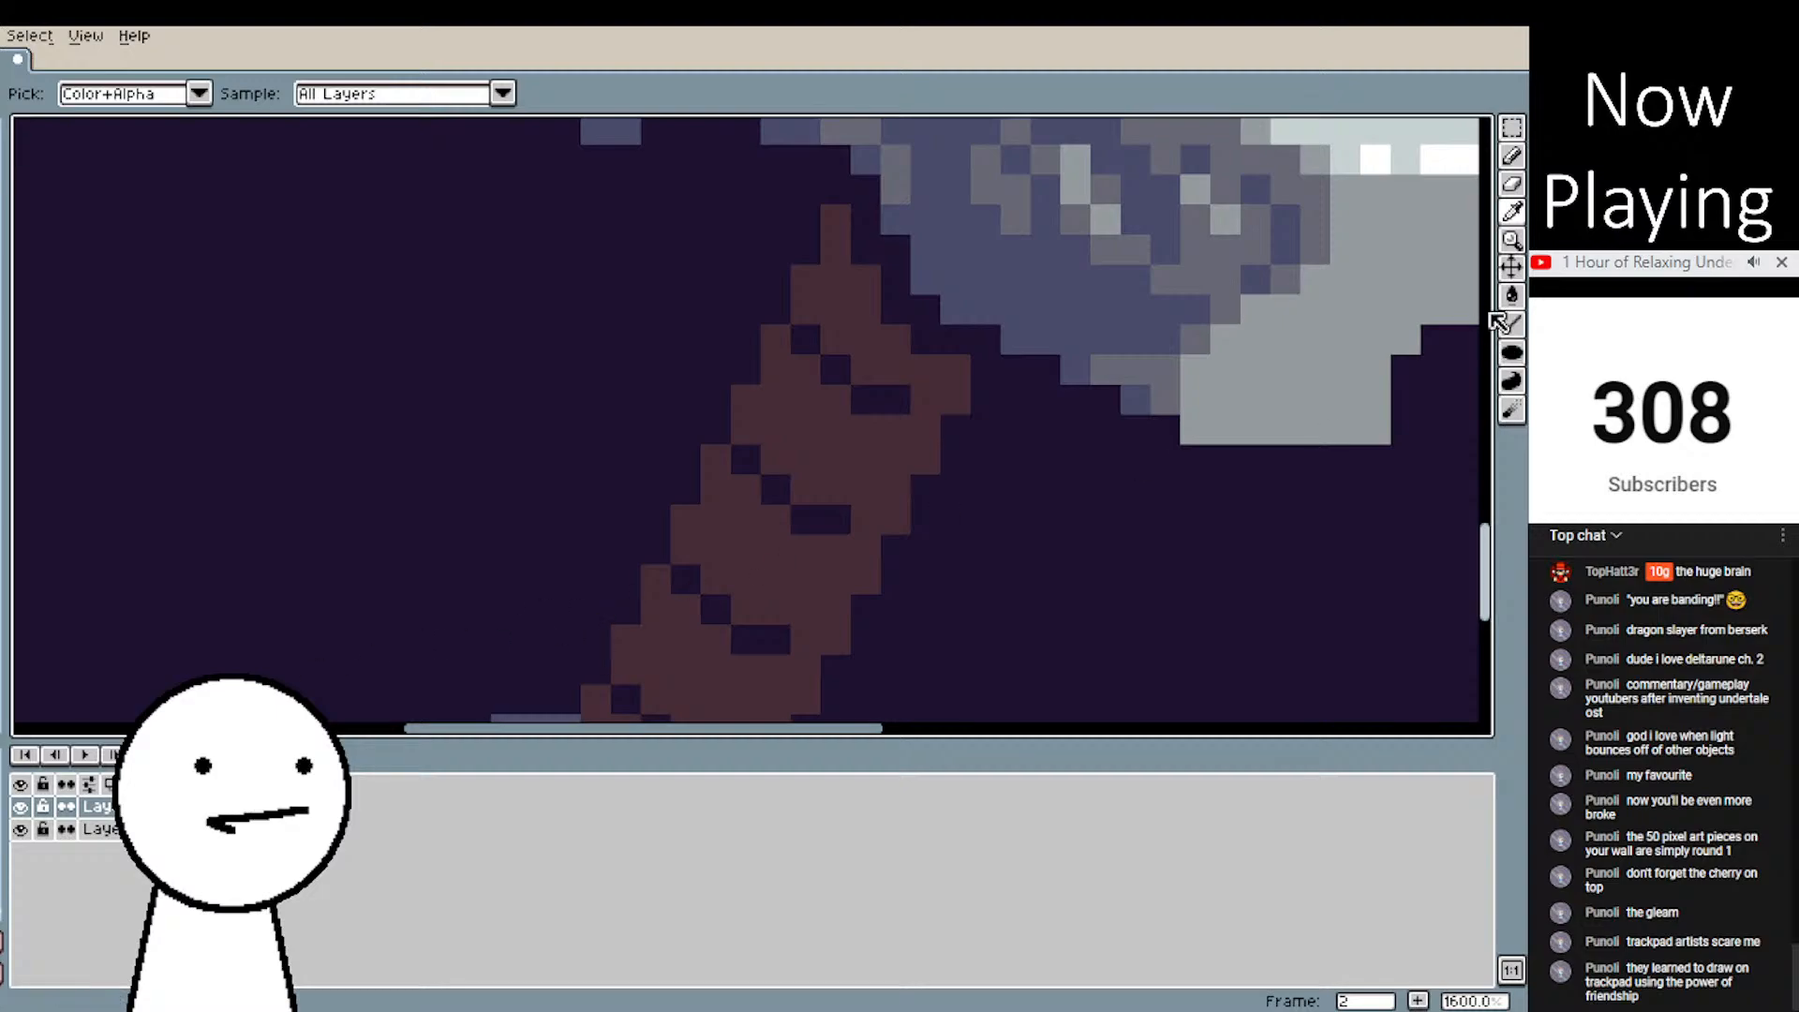
click(1512, 324)
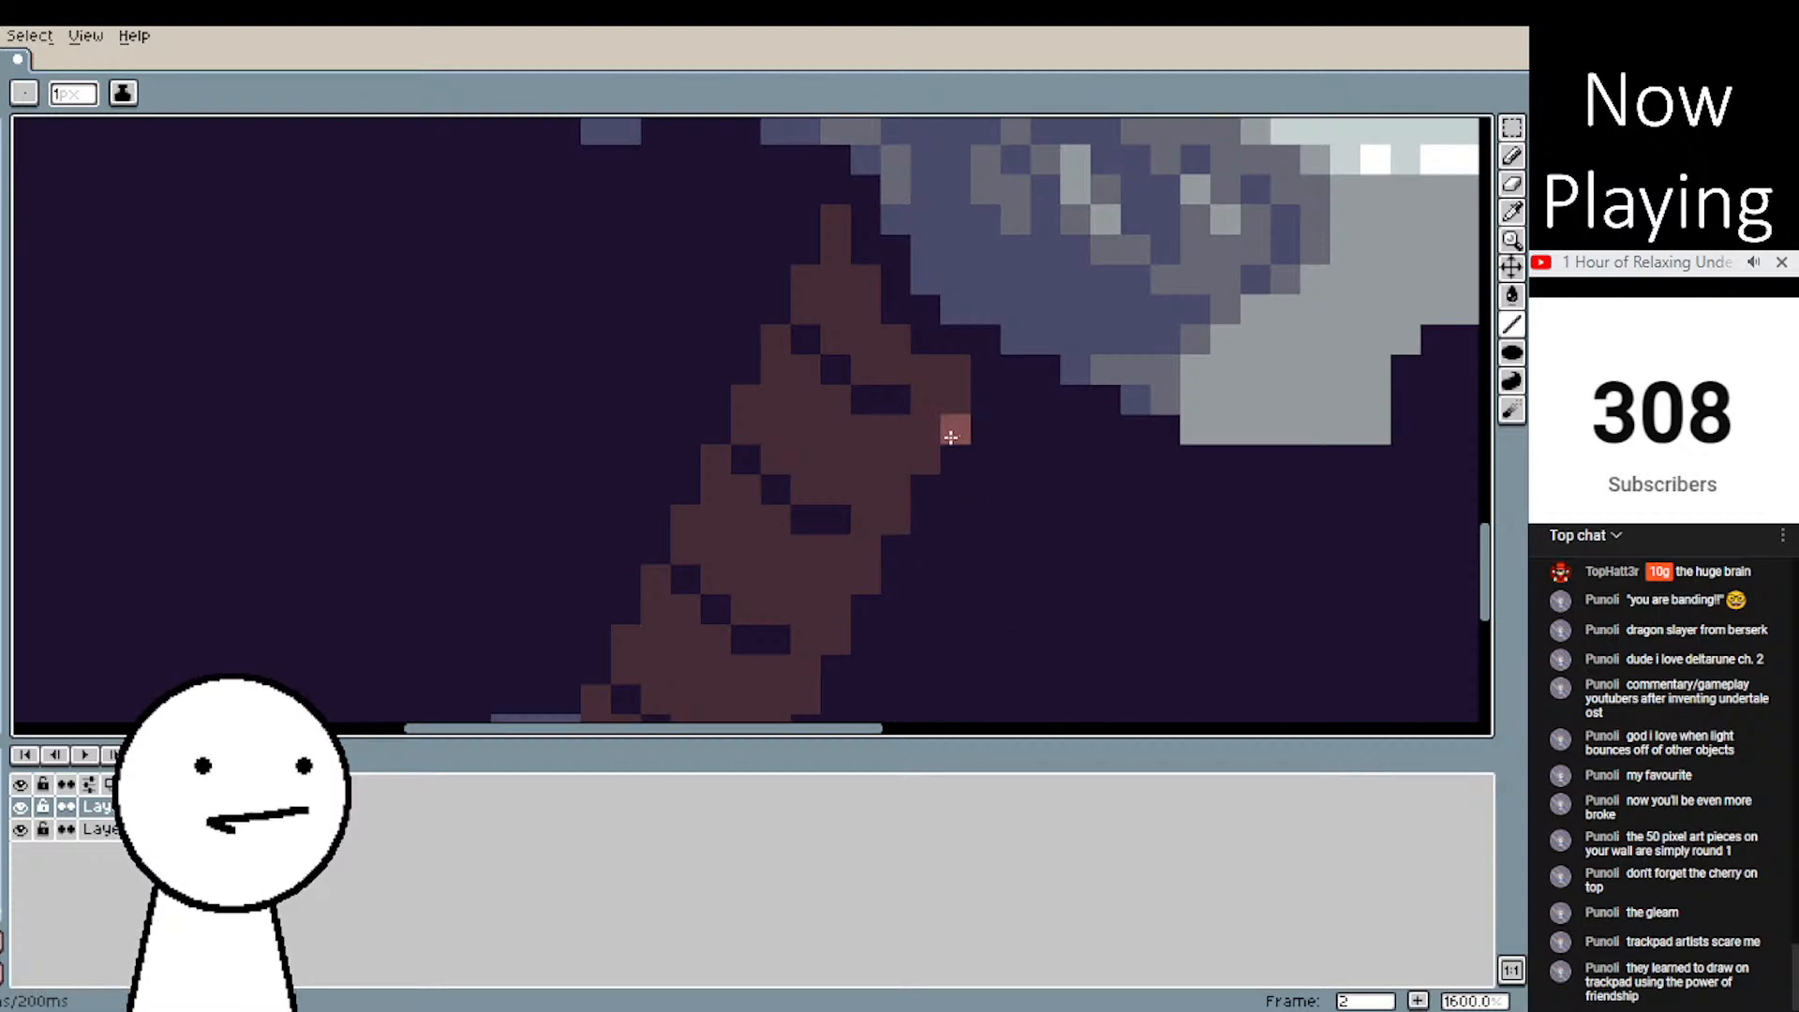
click(1512, 353)
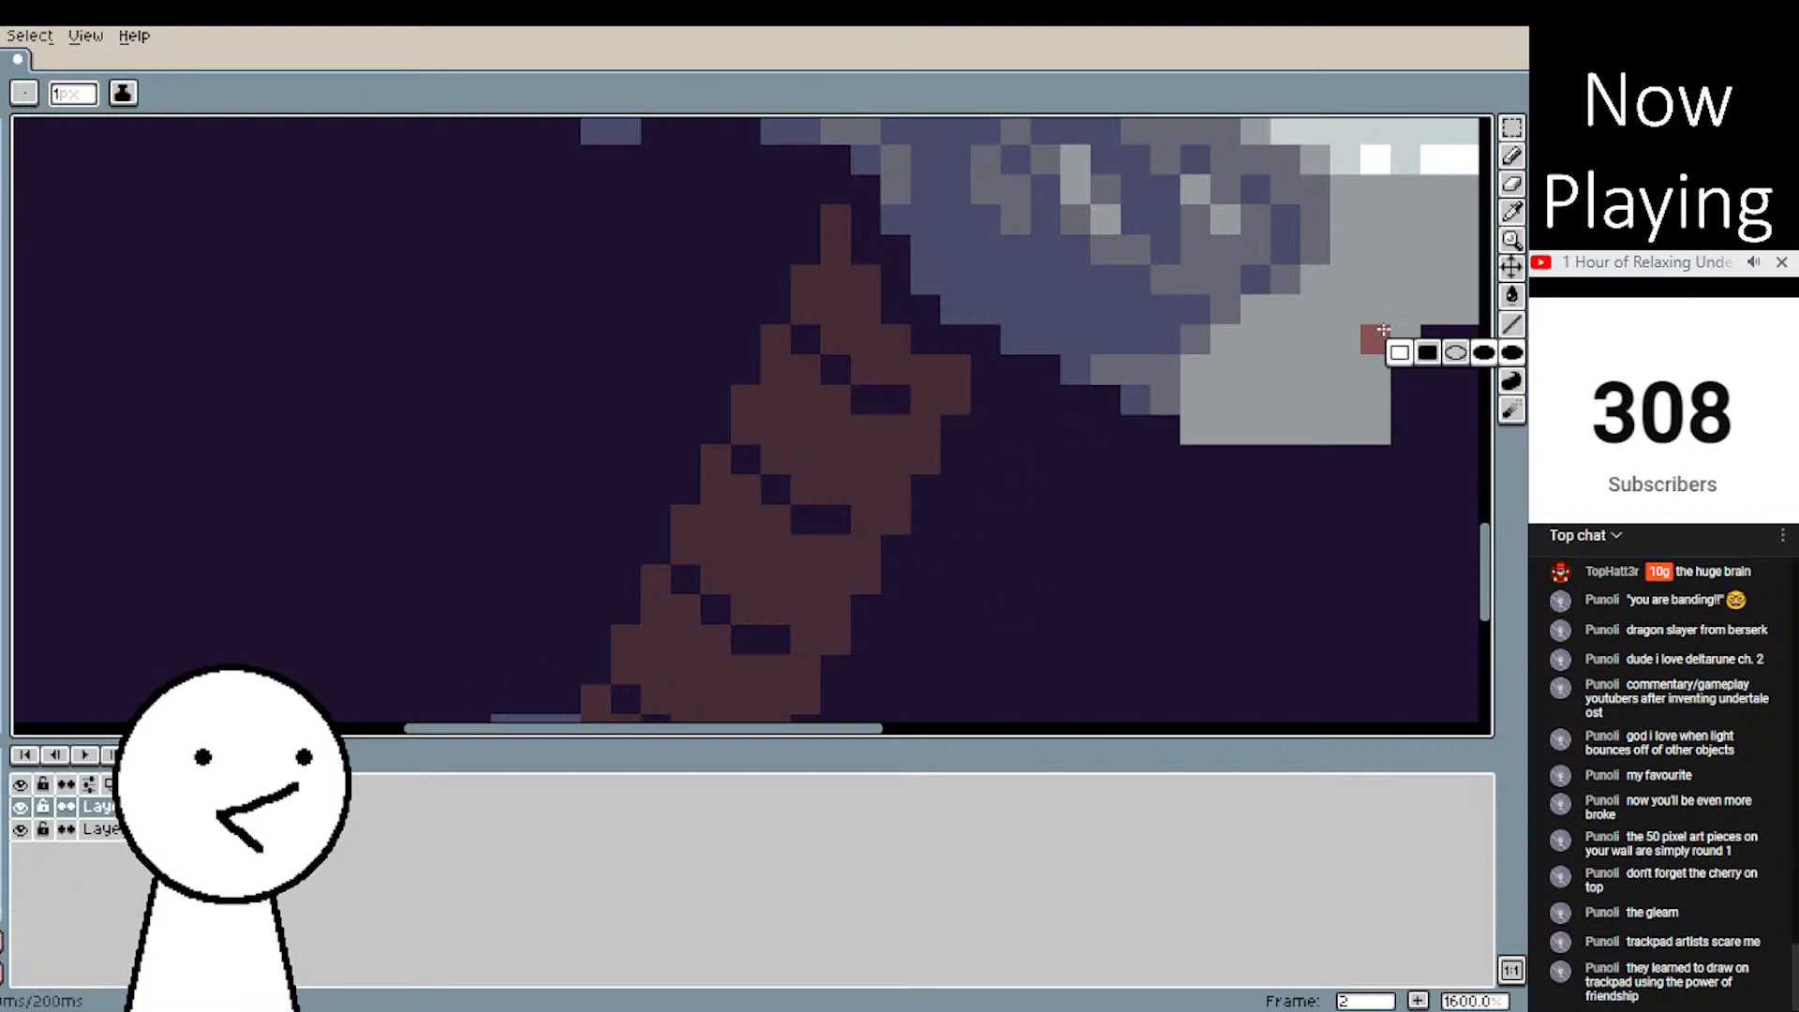
click(1426, 355)
drag(897, 494, 864, 518)
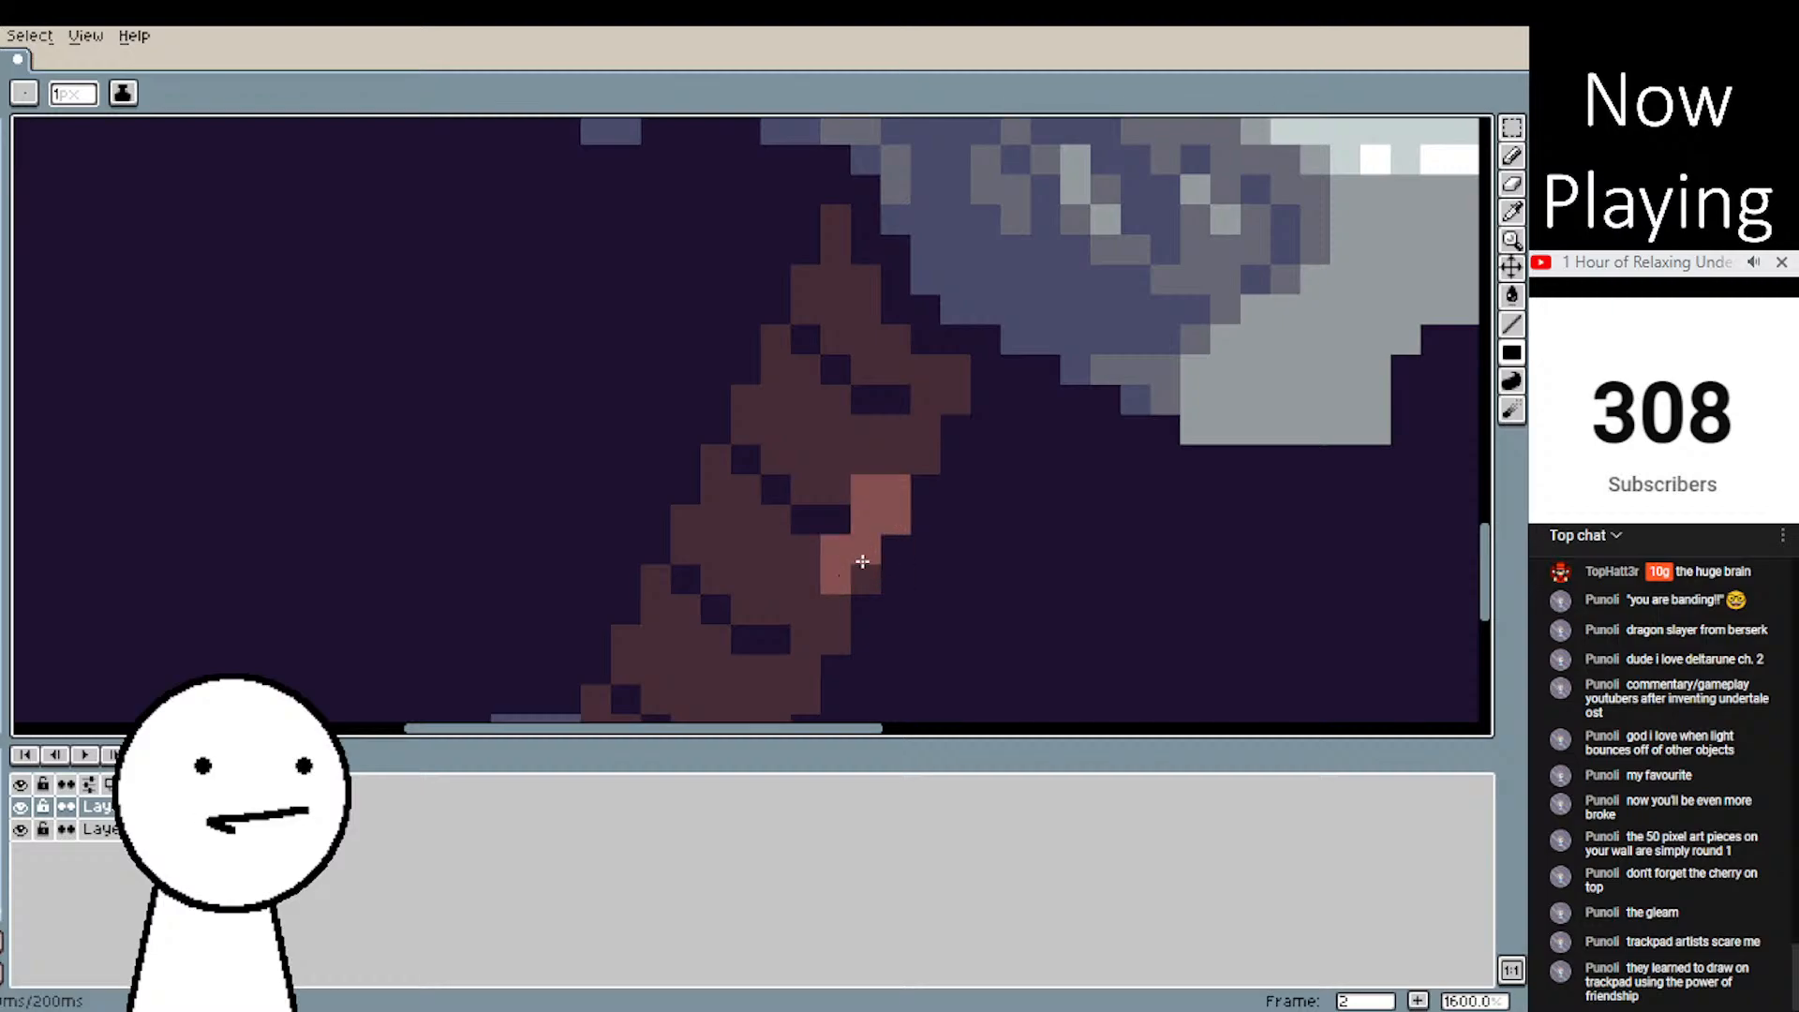
scroll(1103, 589, down, 3)
scroll(1009, 594, up, 4)
key(ctrl+z)
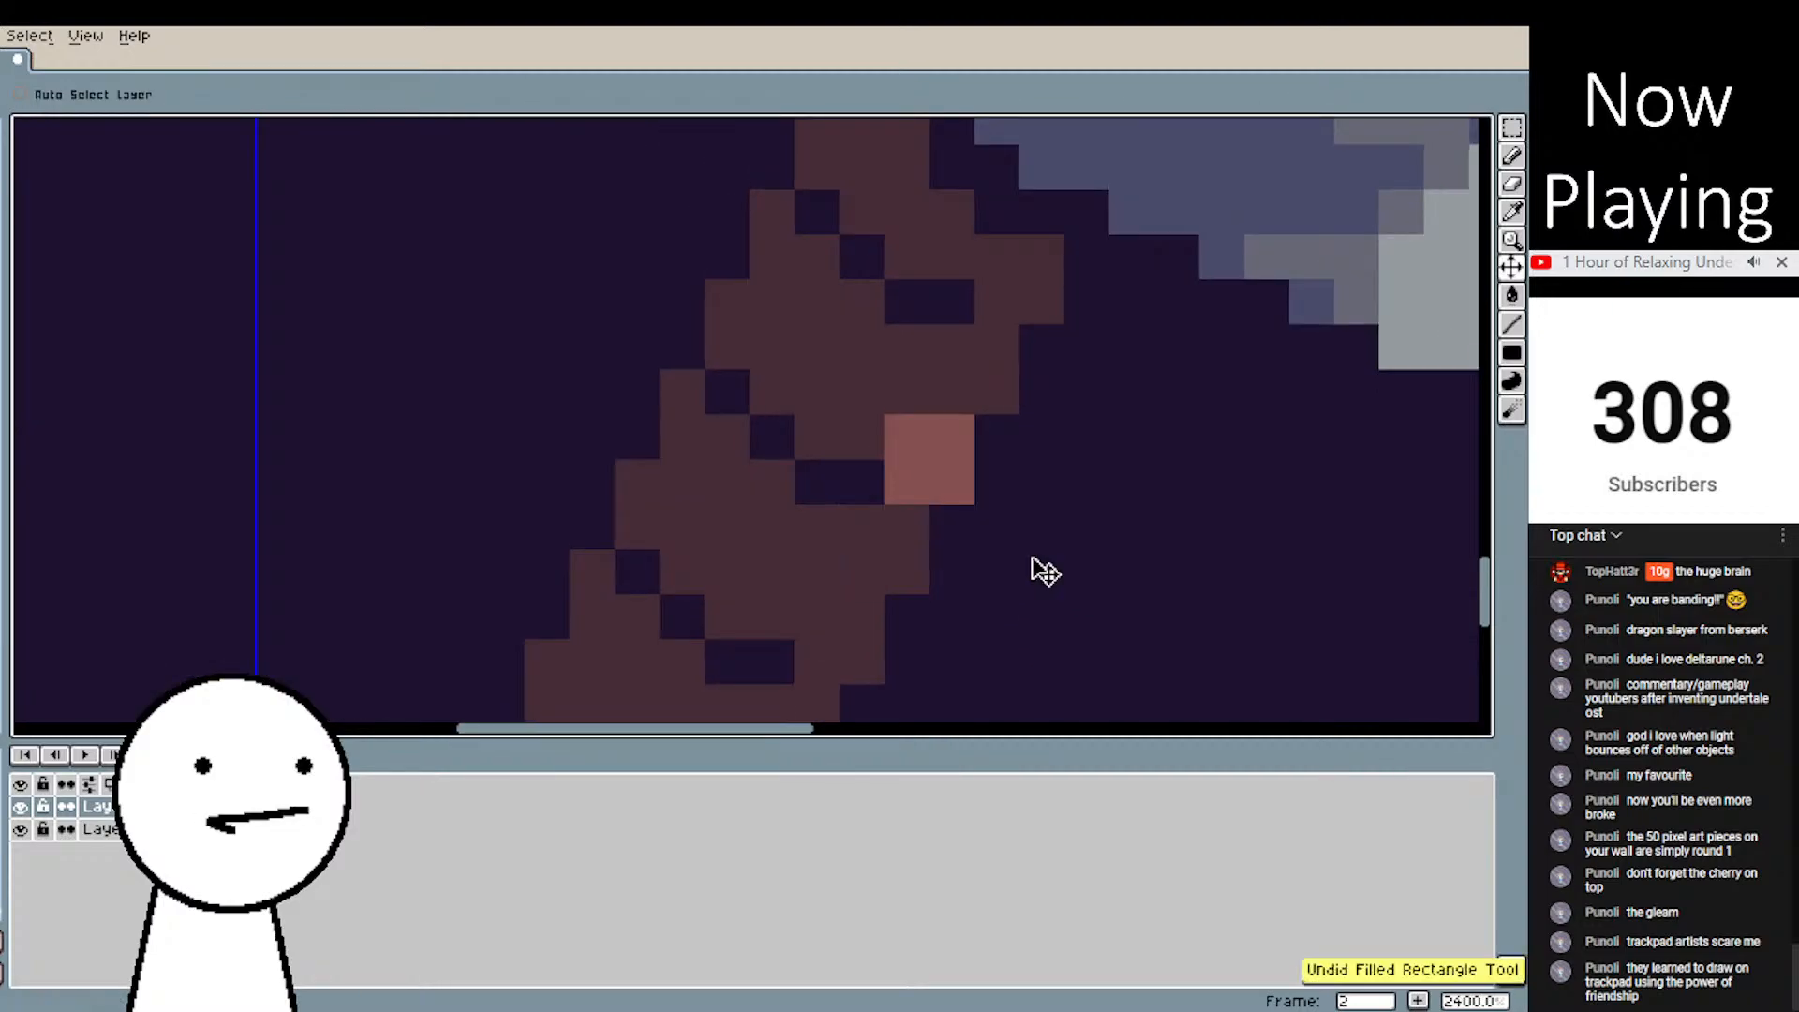
- Paint two-pixel-wide reddish brown highlight blocks on the right side of two middle grip bands, extending each down the outer edge
drag(917, 434, 957, 409)
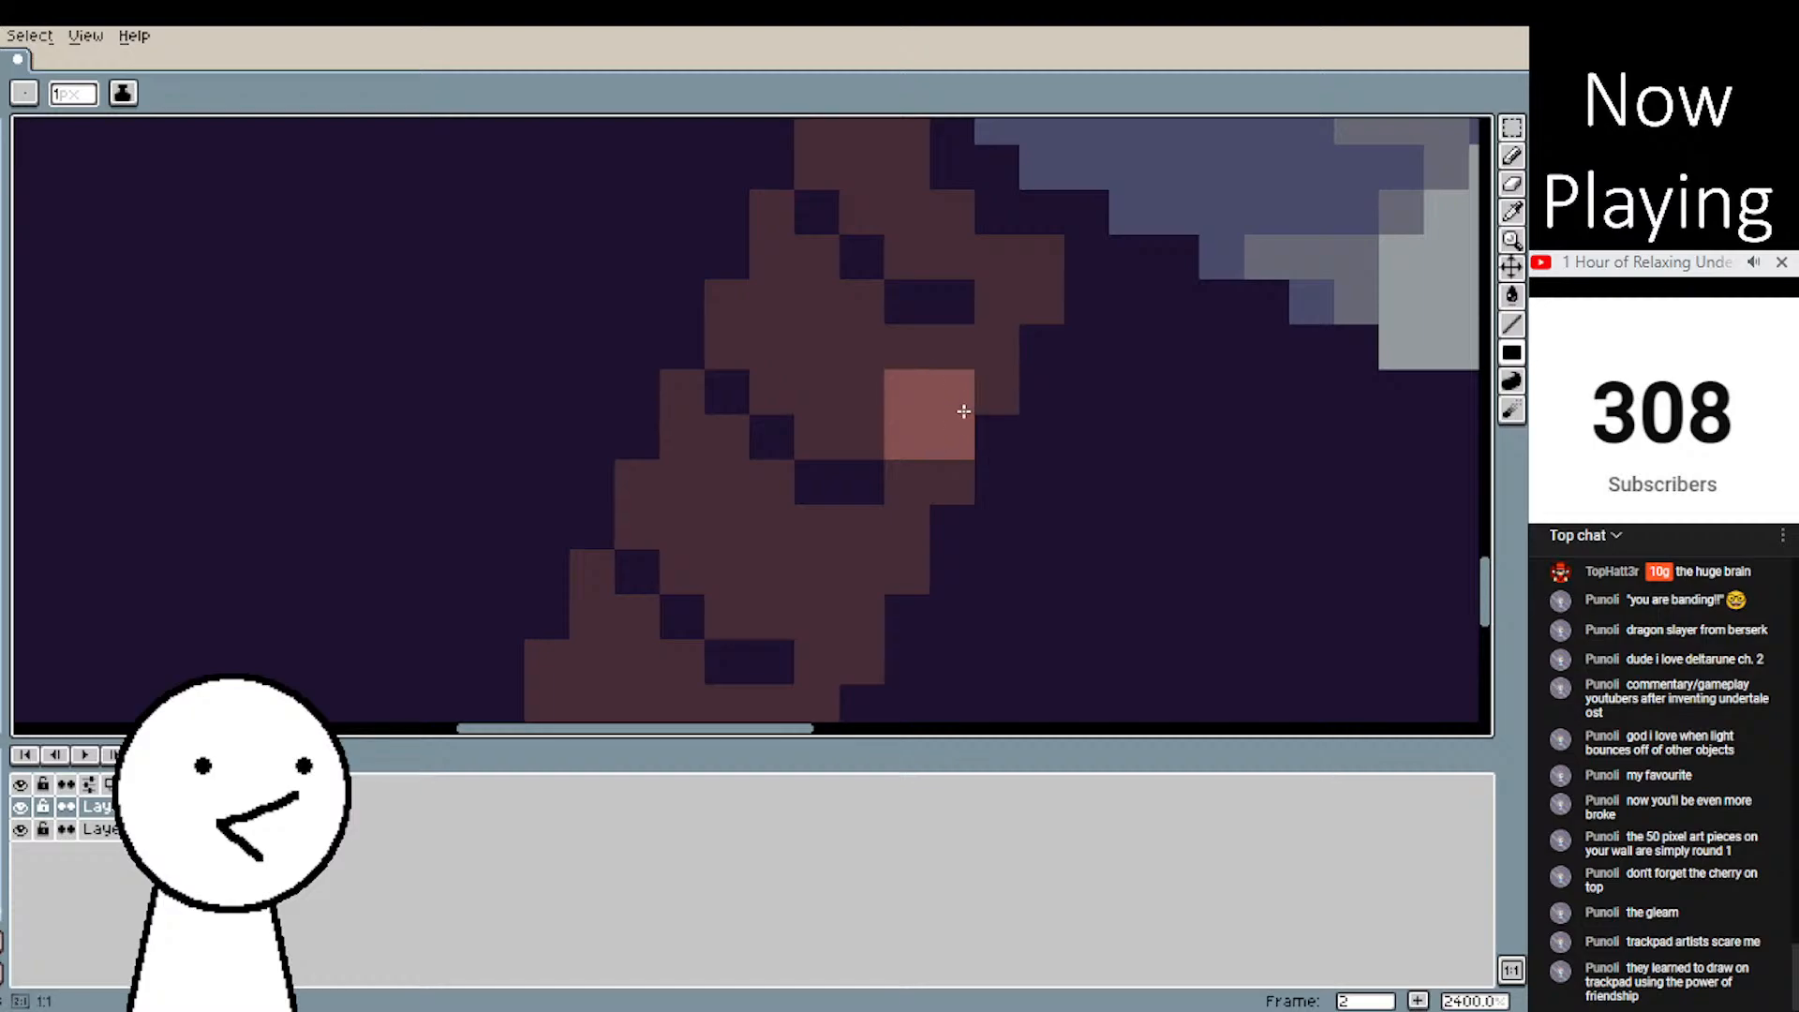
click(951, 477)
drag(856, 526, 827, 599)
click(872, 660)
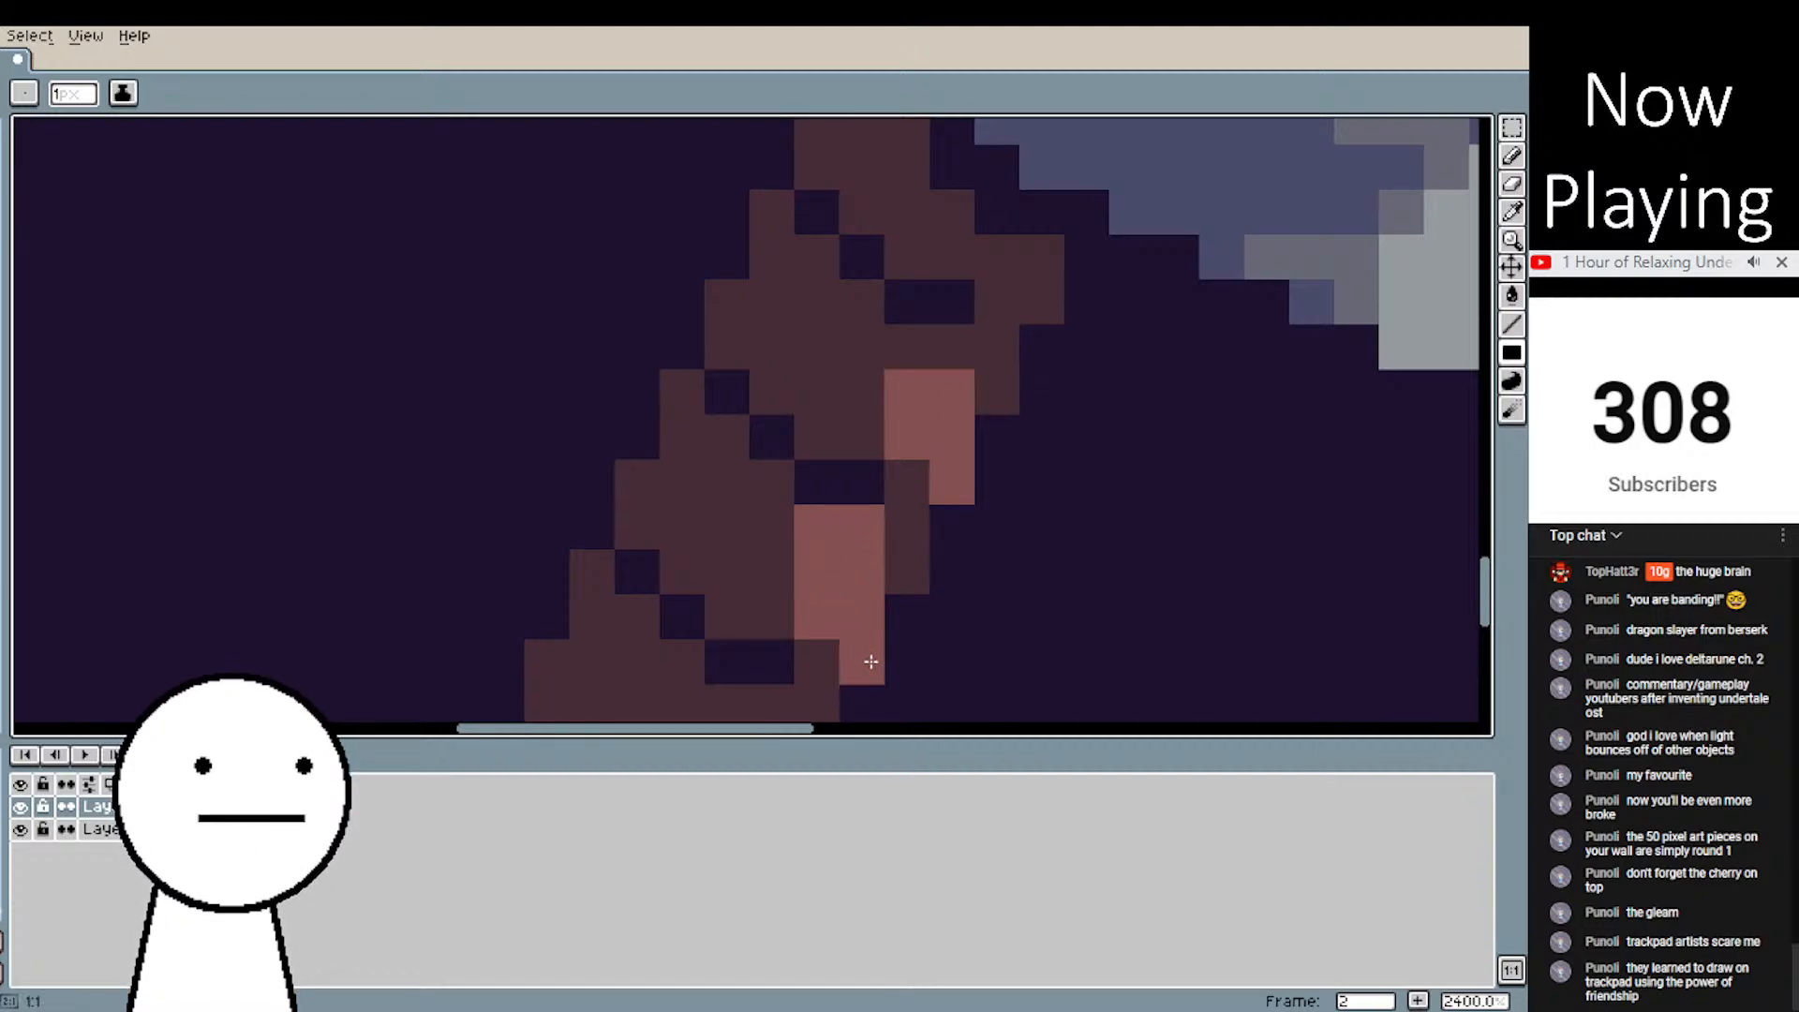
- Complete the third band's reddish brown highlight with an outer pixel and paint a matching highlight on the next band down
scroll(1025, 627, down, 5)
scroll(1090, 630, down, 1)
scroll(1087, 626, up, 3)
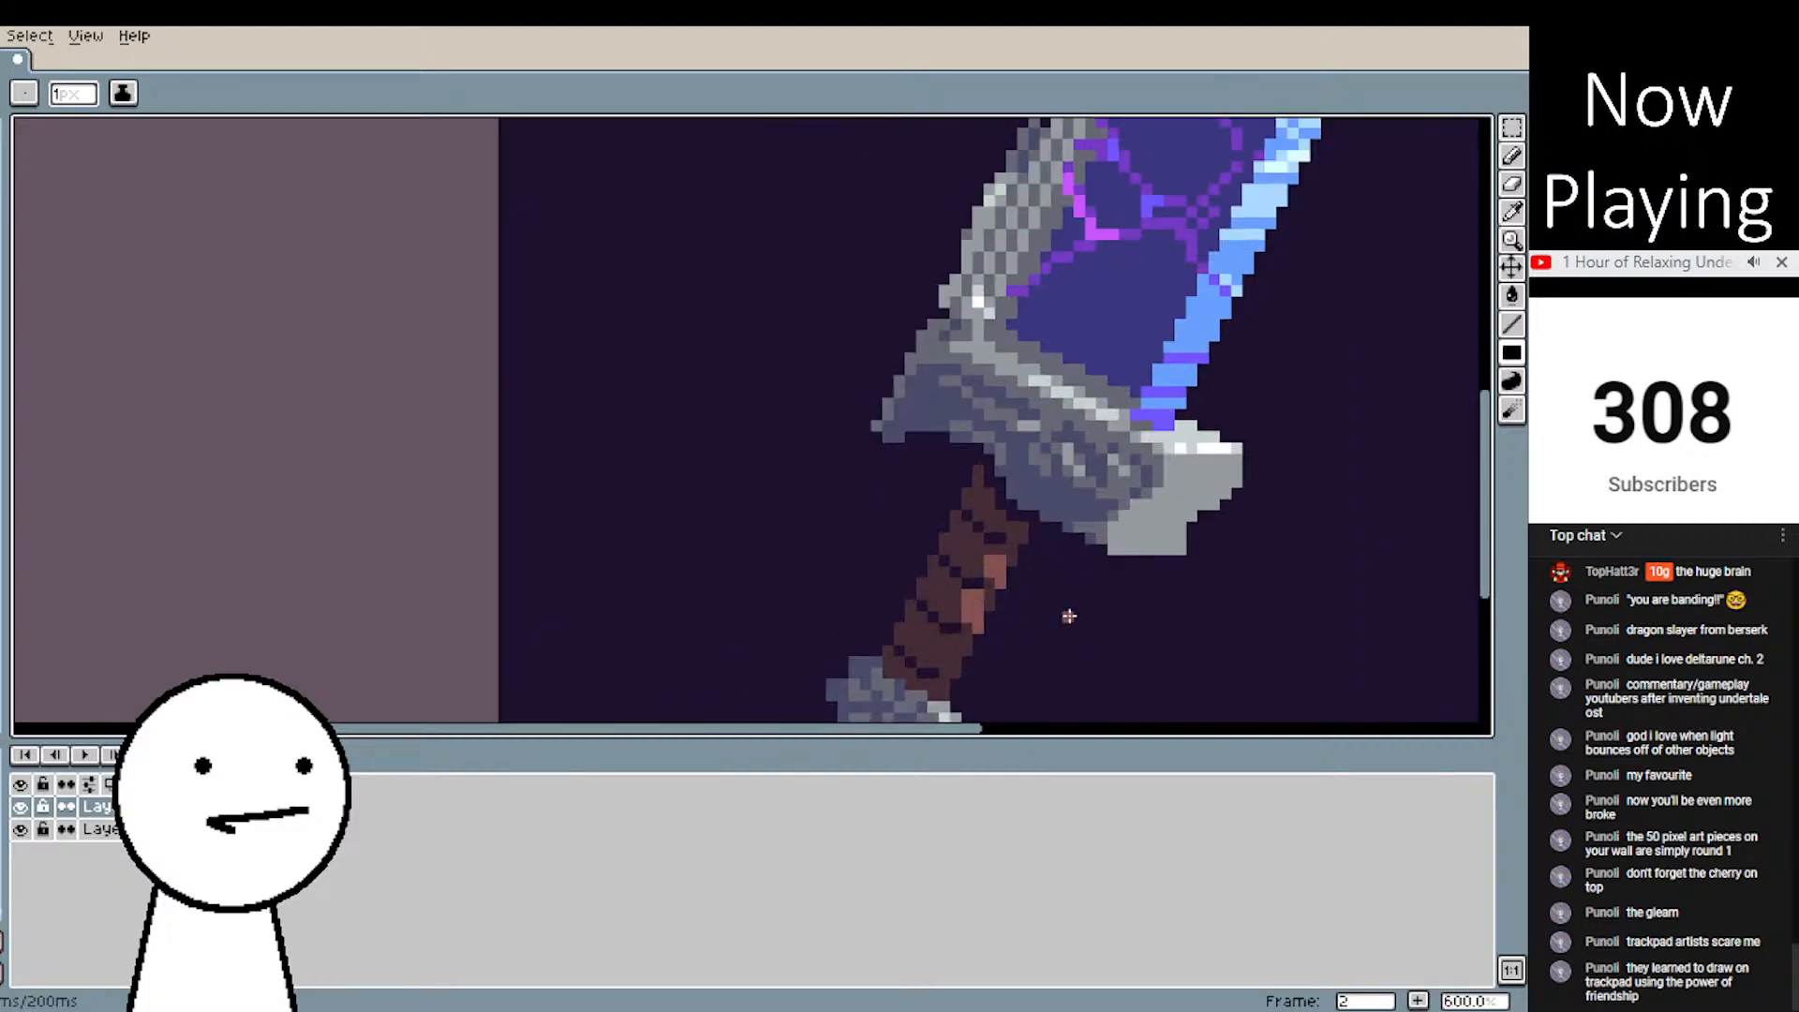
drag(1050, 630, 1066, 519)
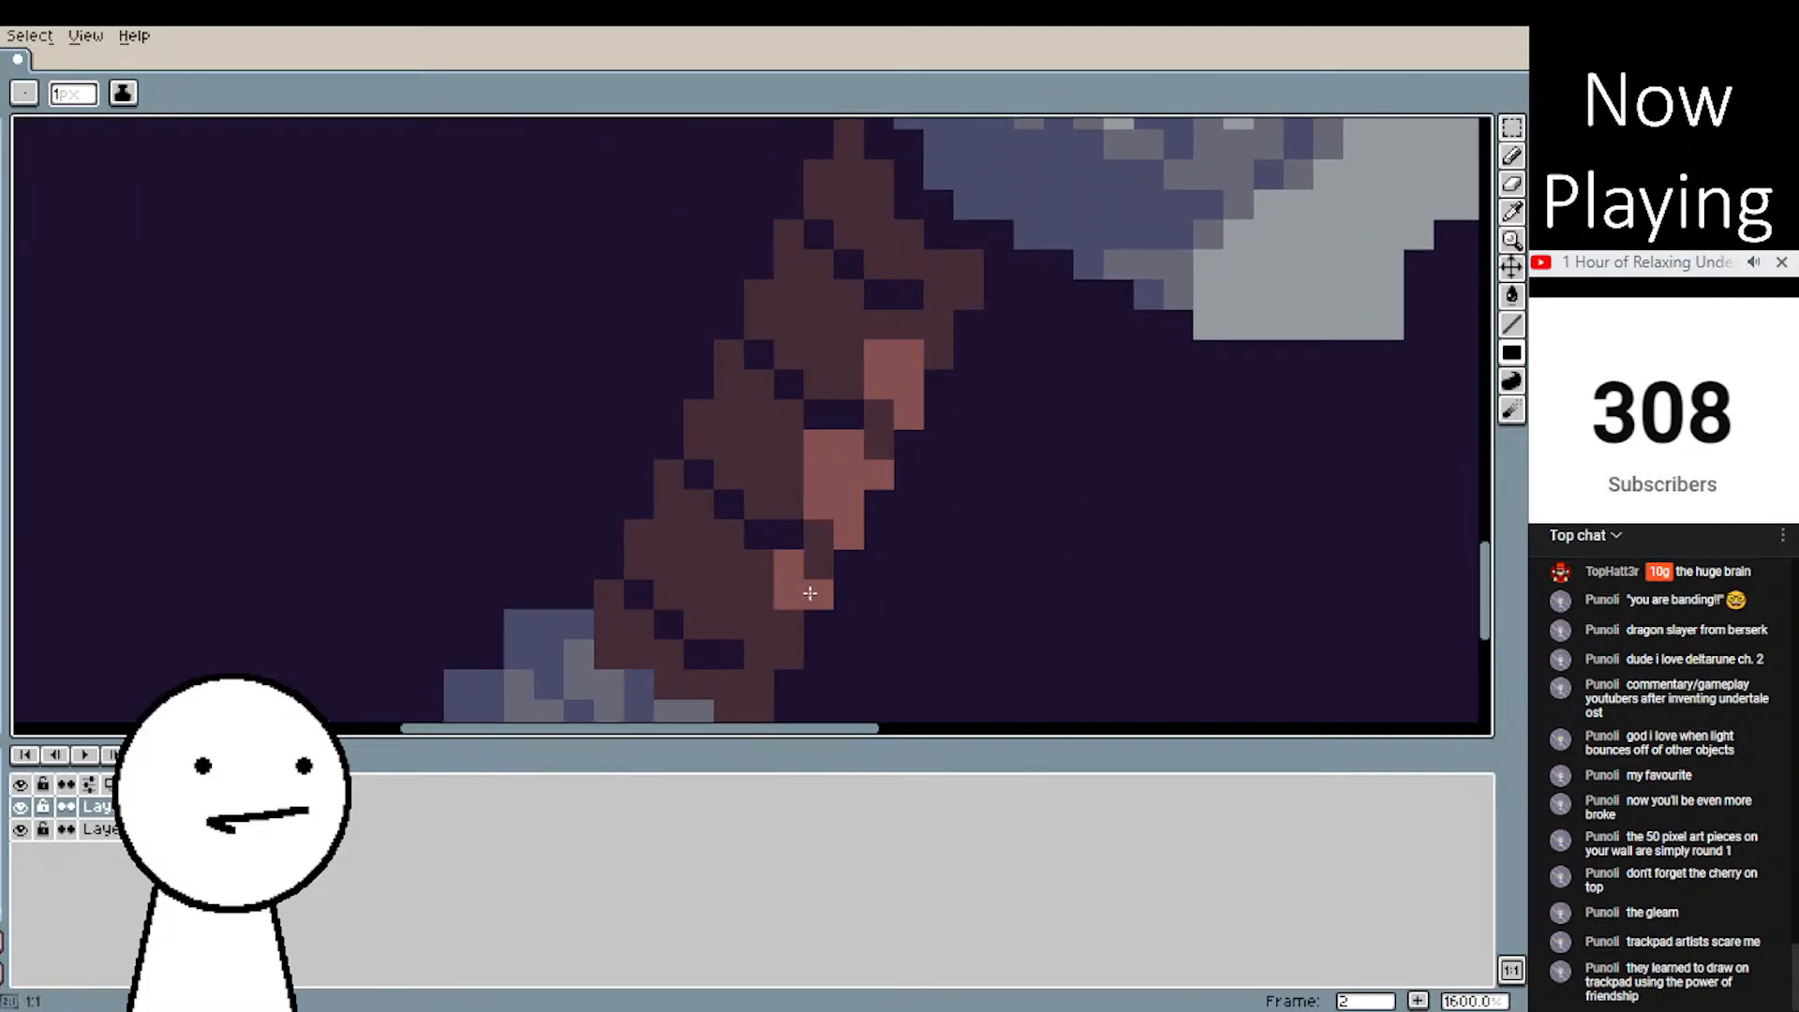
mouse_move(760, 568)
mouse_down()
mouse_move(761, 623)
mouse_move(789, 656)
mouse_up()
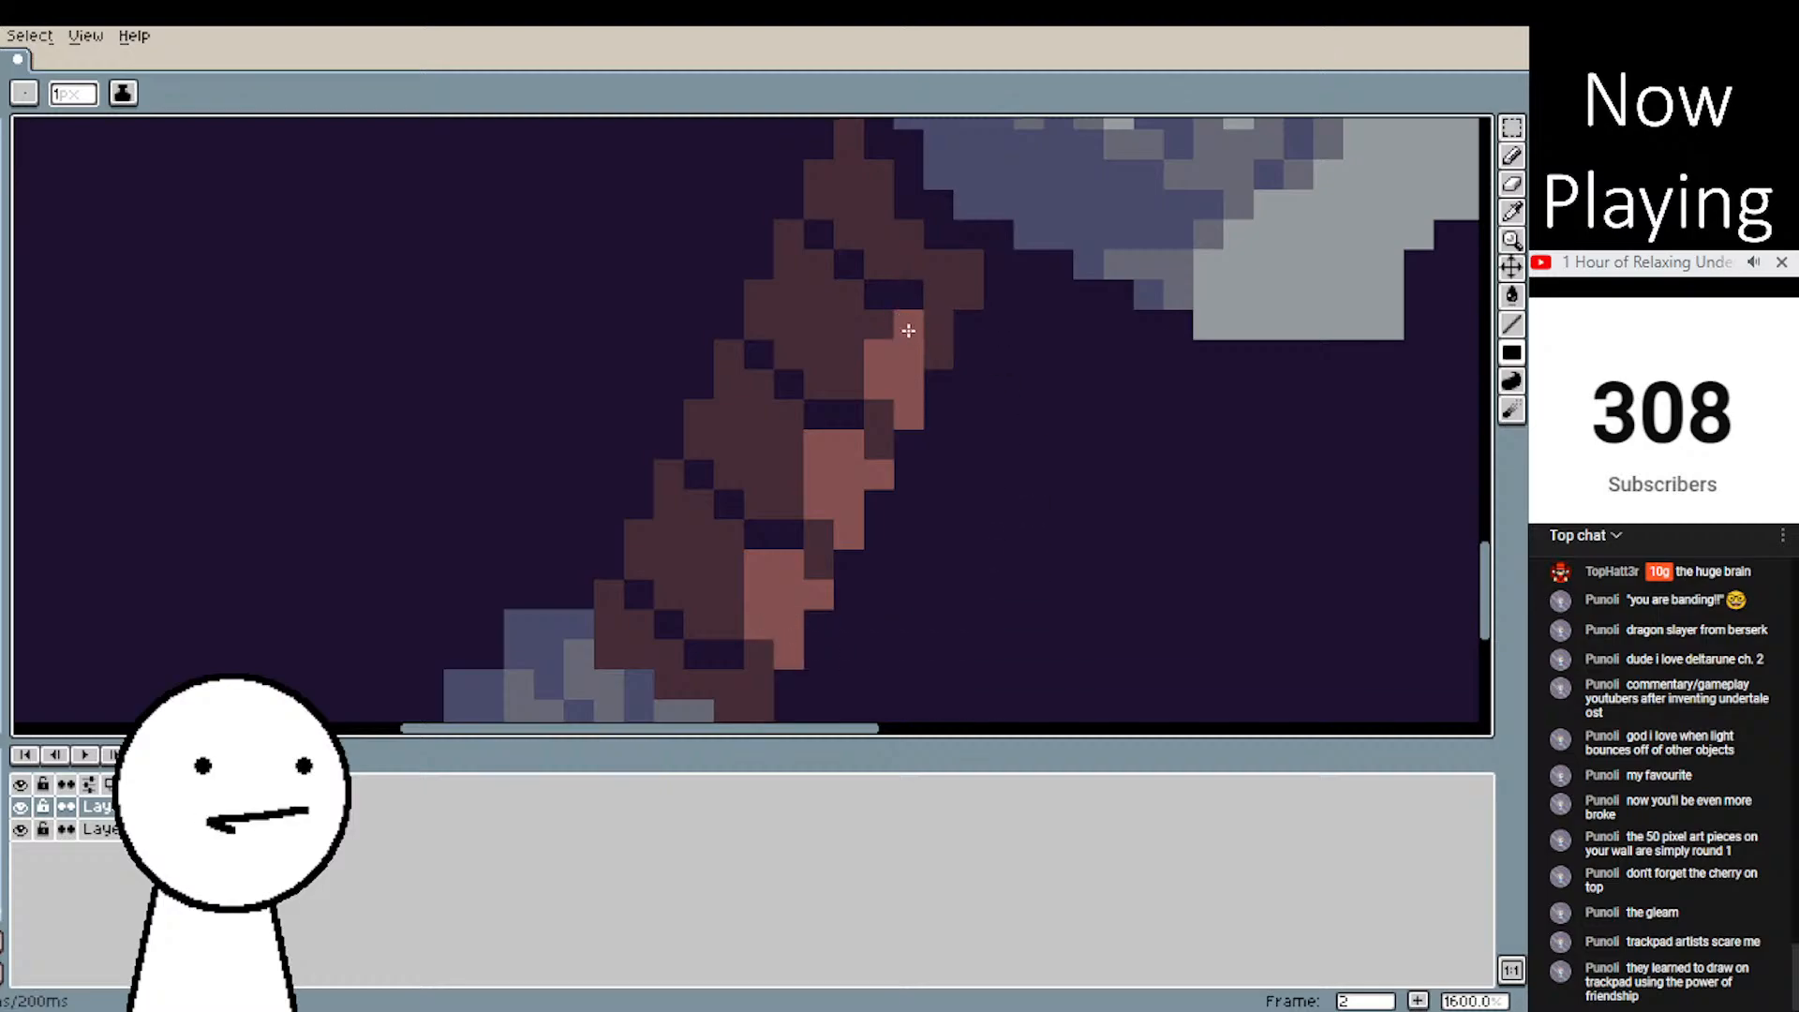
- Paint a small reddish brown highlight on the grip's lowest band, just above the pommel's light pixels
scroll(1057, 530, down, 8)
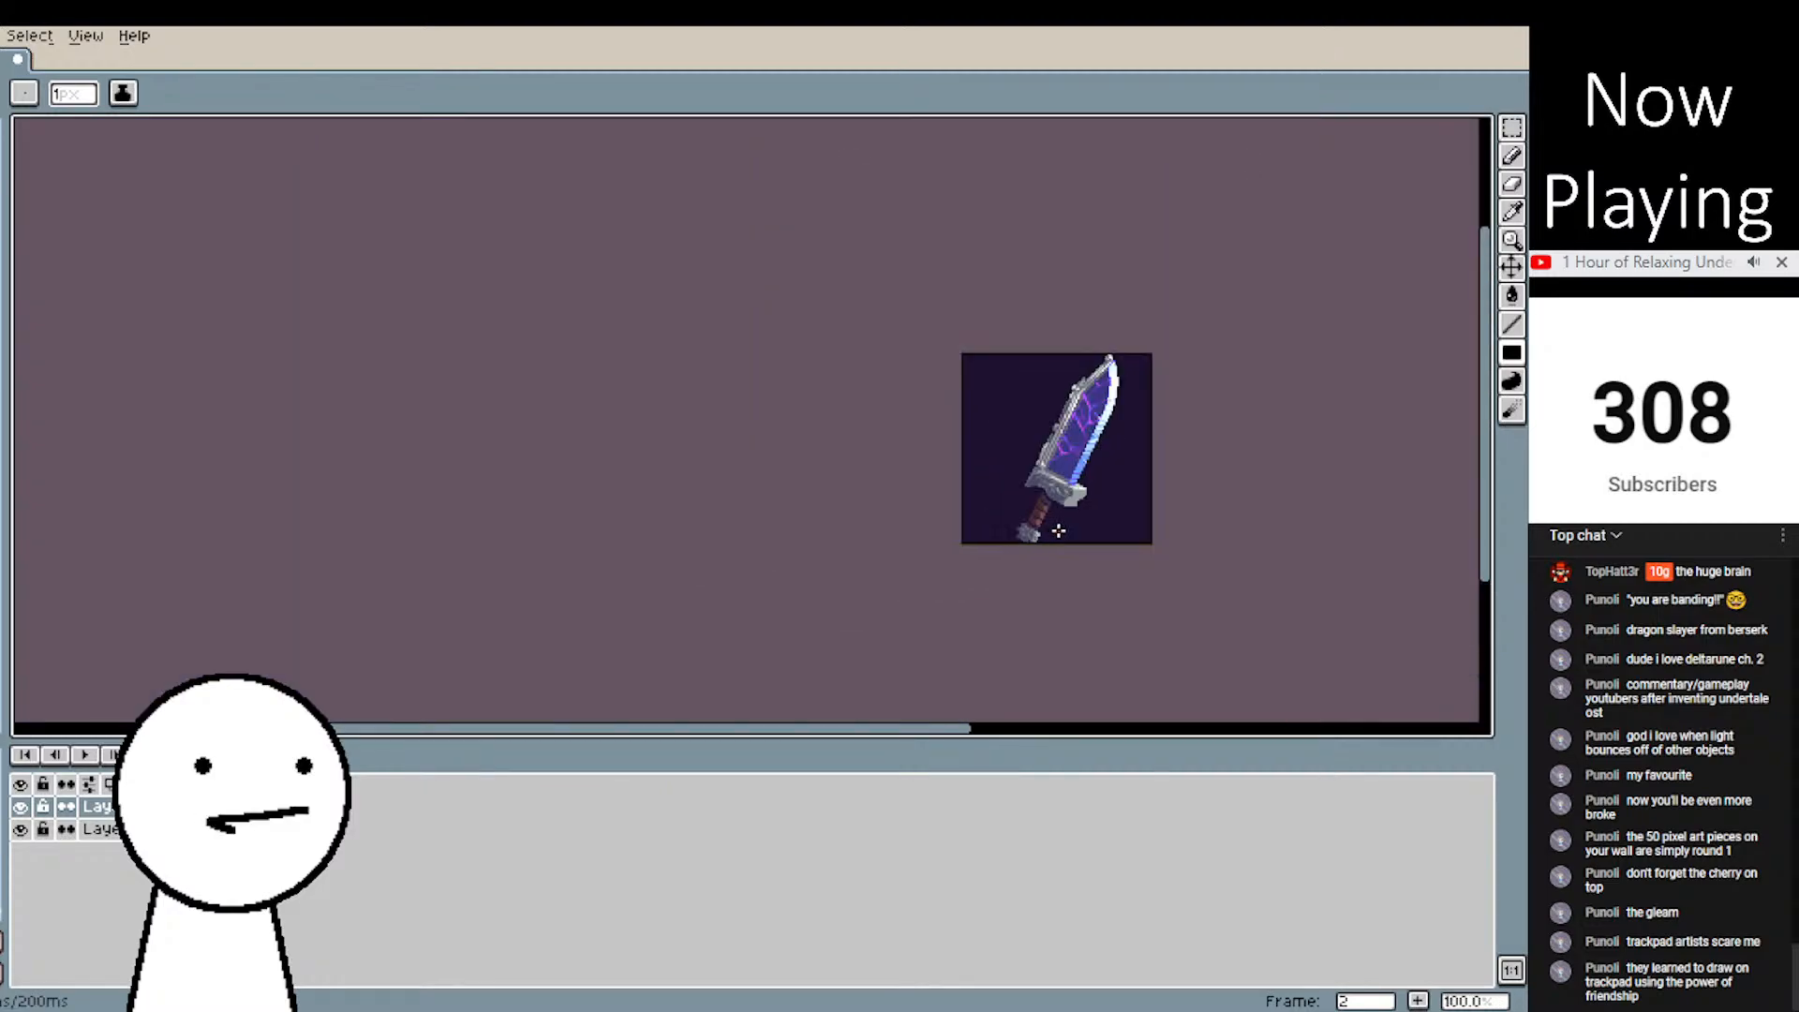
scroll(967, 525, up, 6)
scroll(966, 525, up, 3)
click(873, 454)
drag(886, 471, 920, 480)
drag(1233, 433, 937, 575)
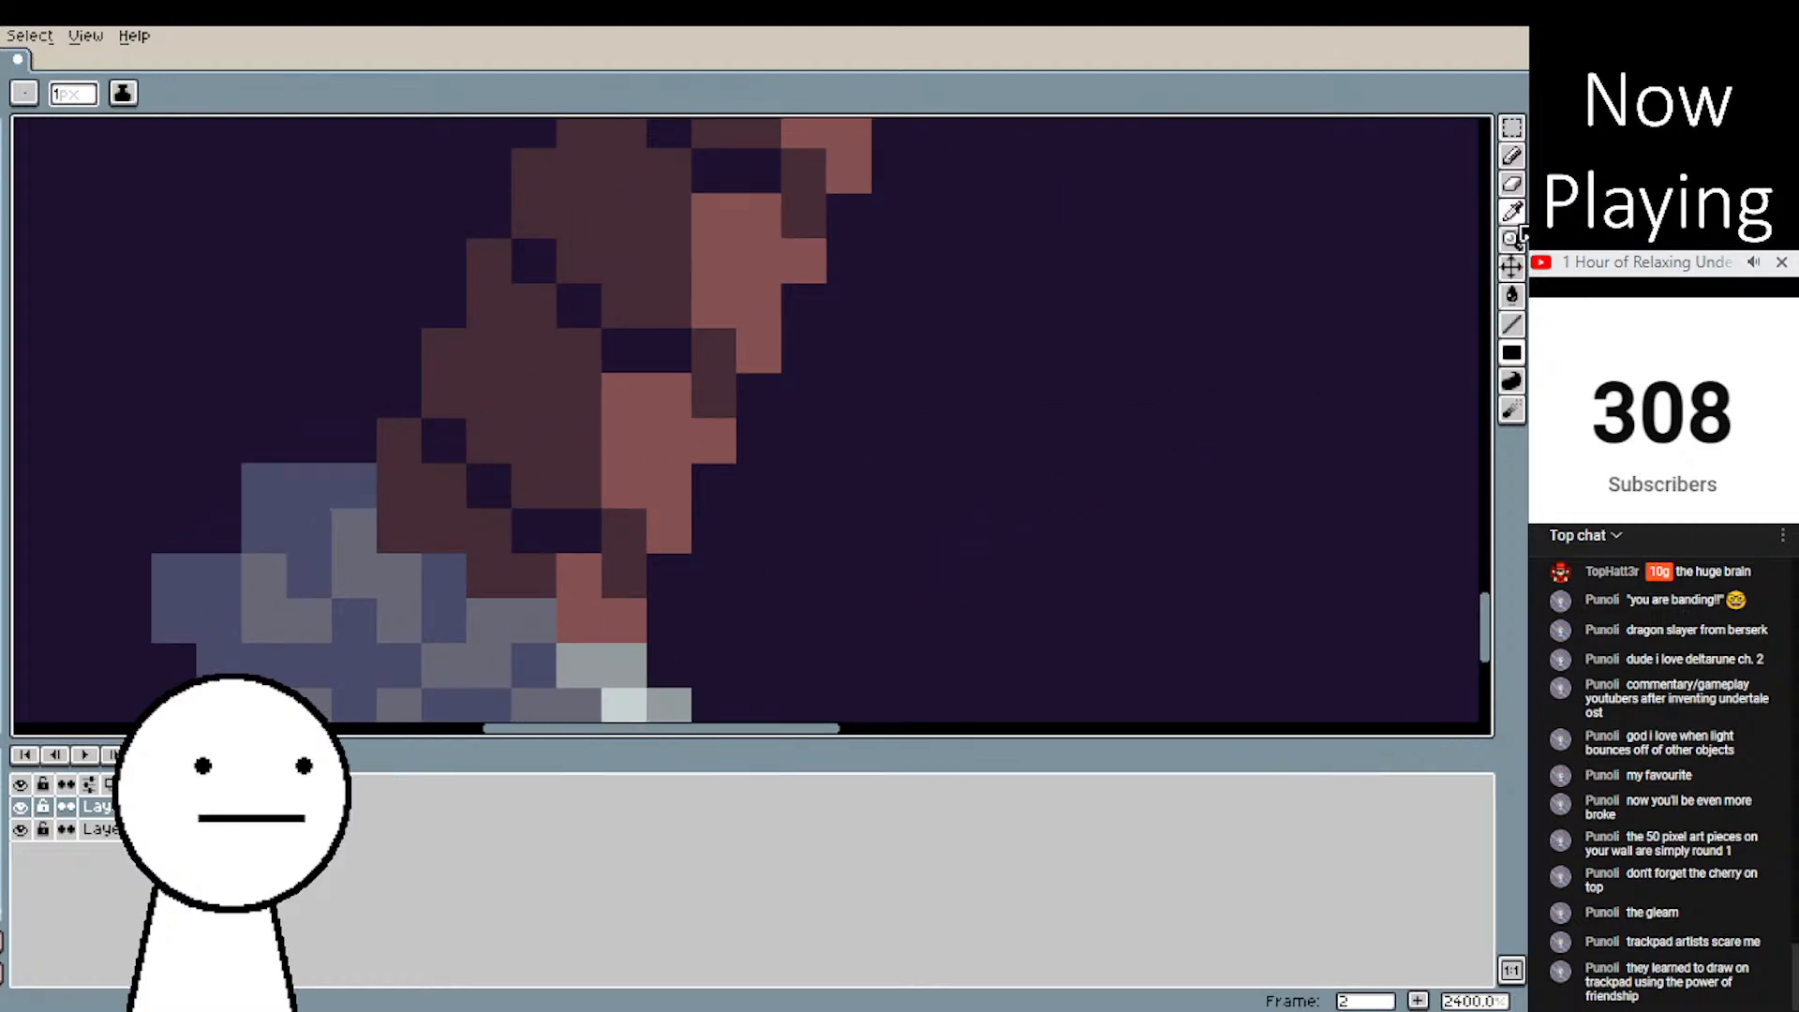
- Sample the grip's dark brown and trim the upper-left corner pixel from the lower bands' highlights with the Line tool
click(1512, 214)
click(1512, 325)
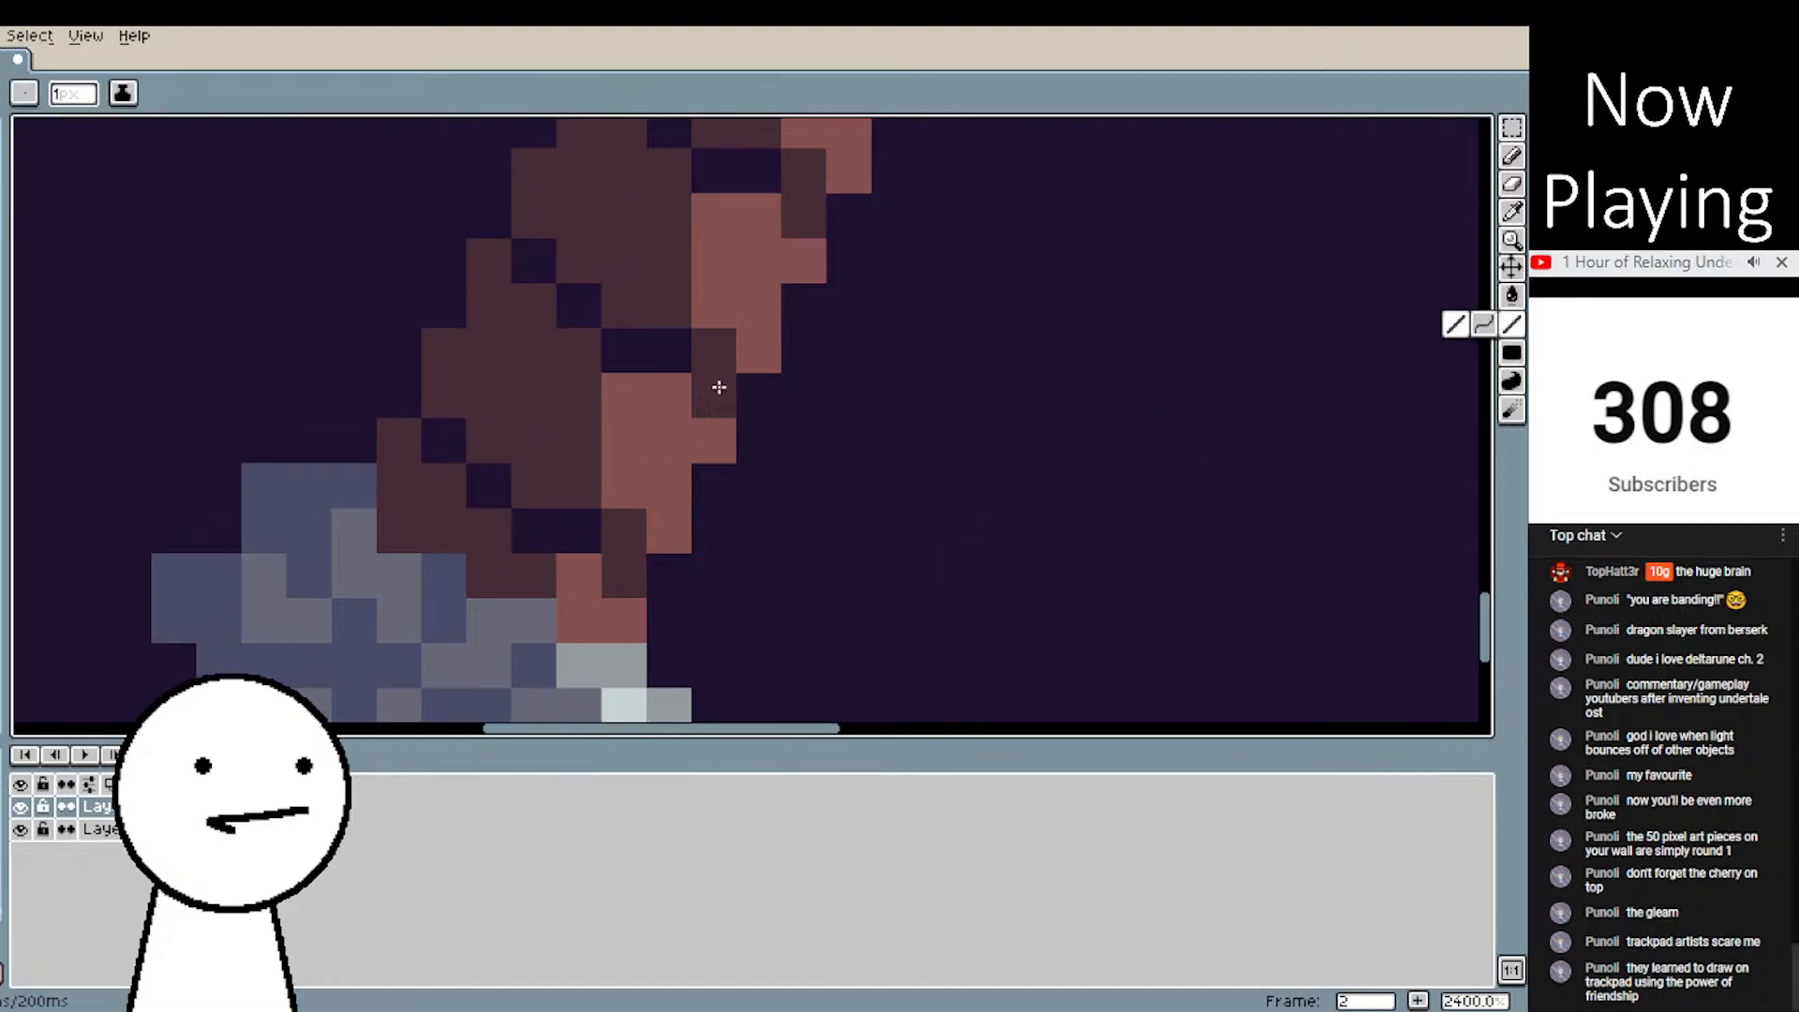
click(624, 395)
scroll(689, 400, up, 2)
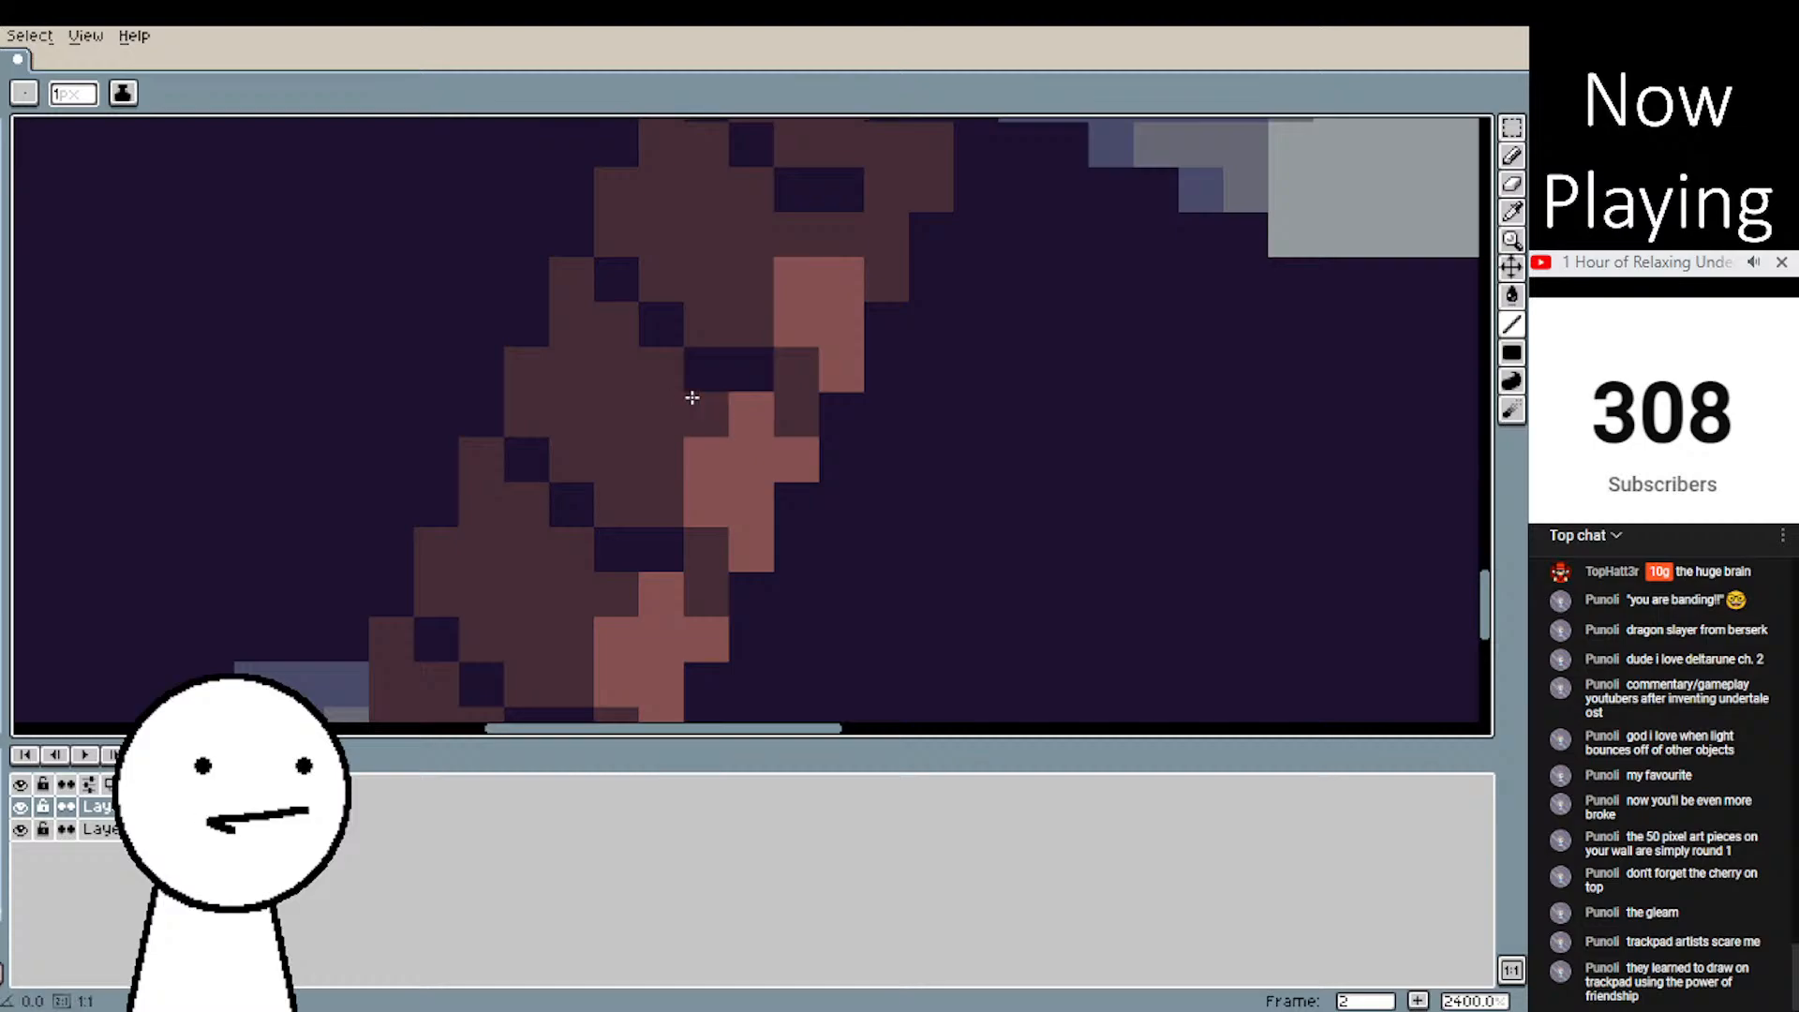
scroll(920, 445, down, 5)
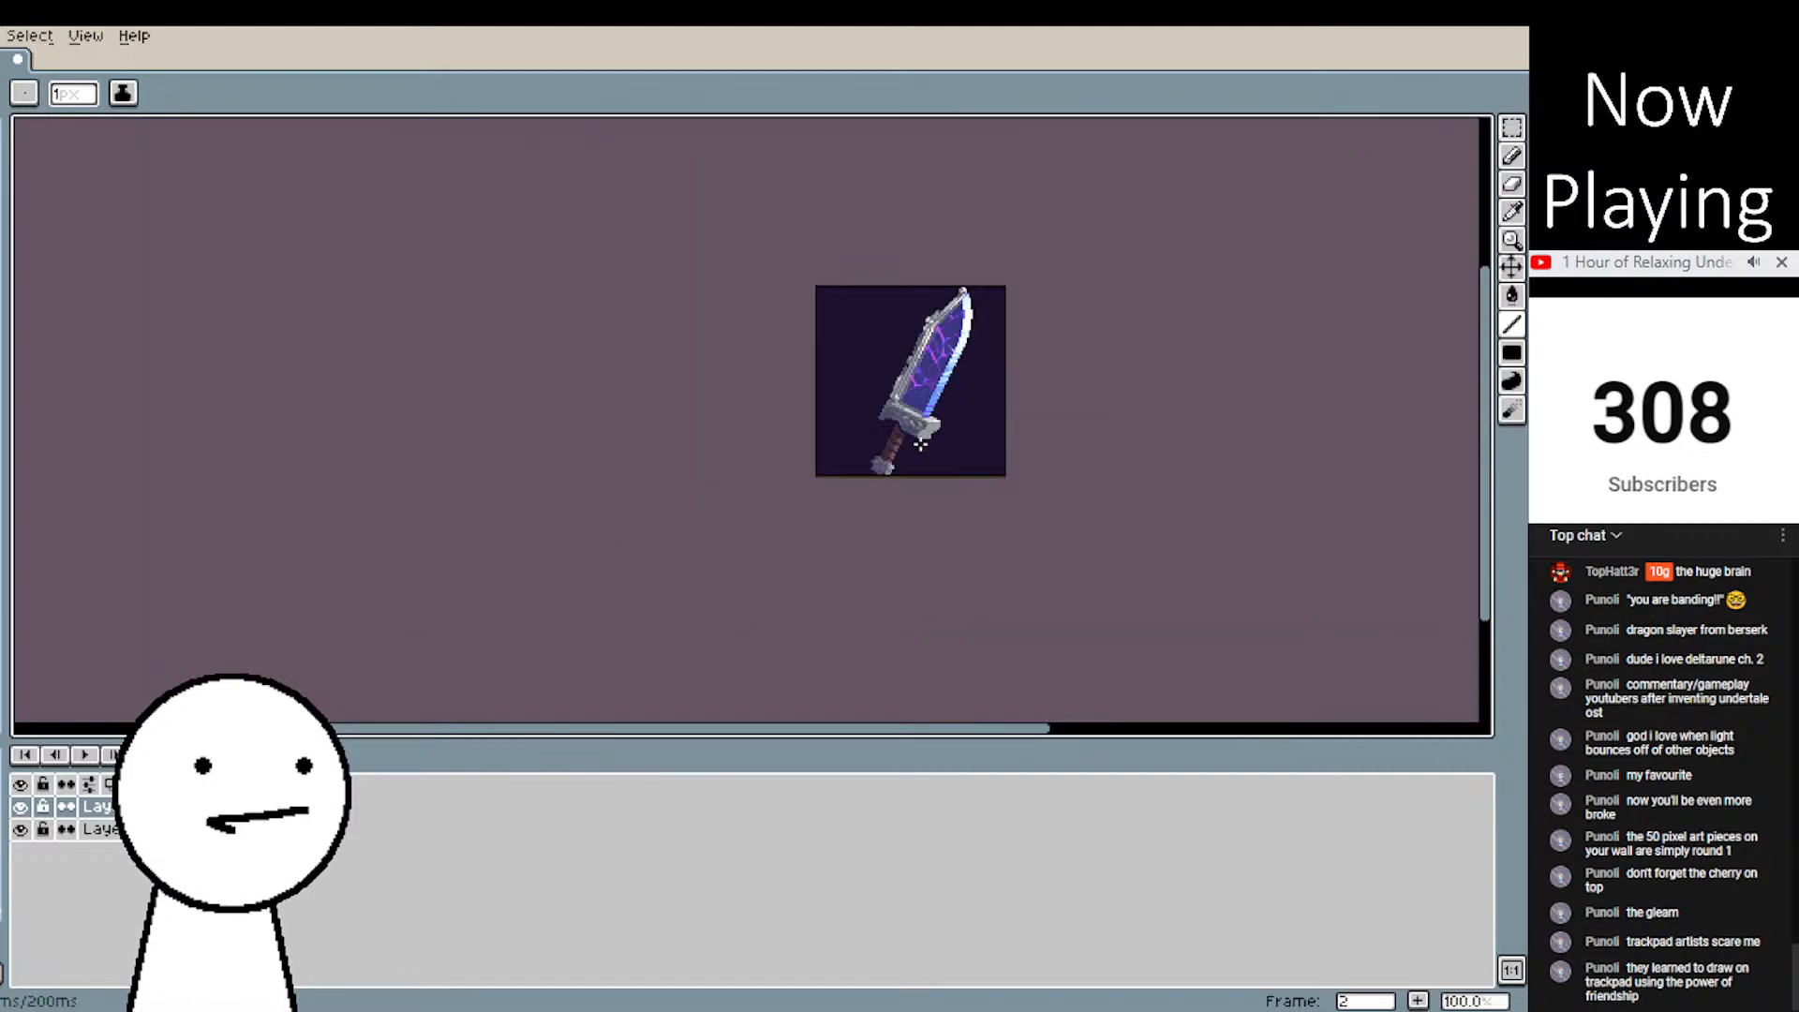
scroll(921, 446, up, 5)
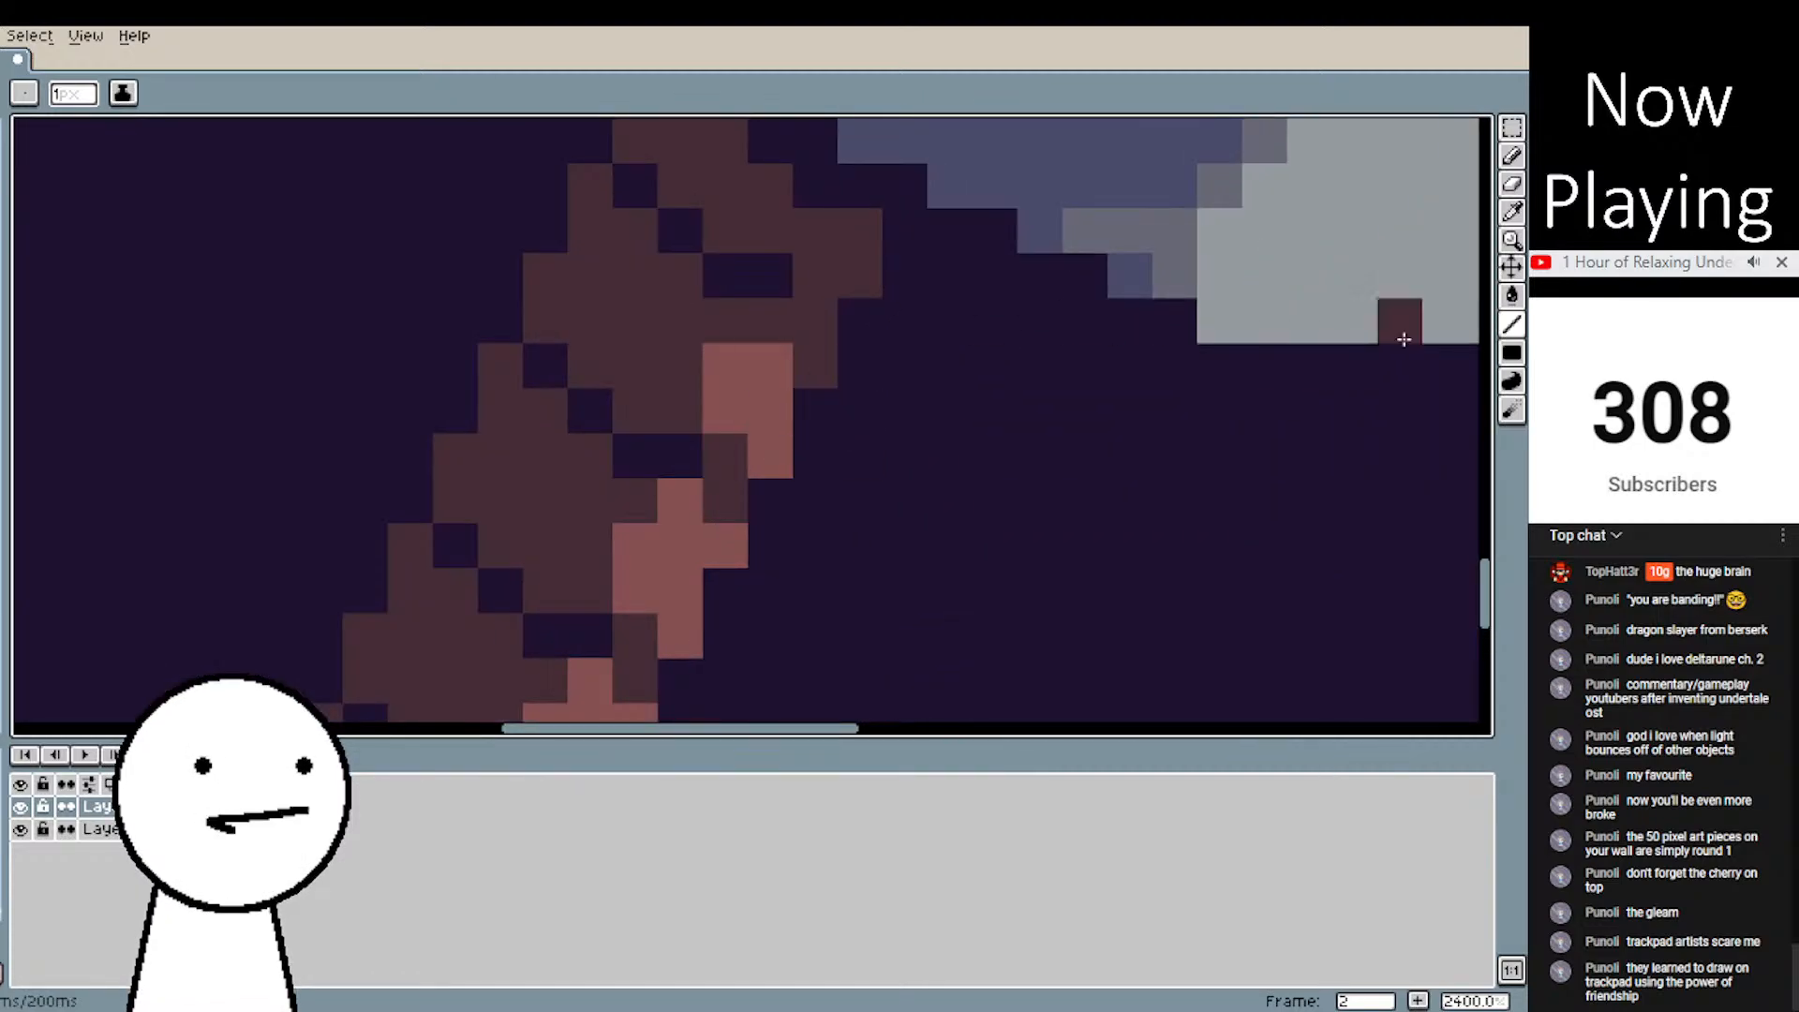
- Recolour the reddish brown highlights on the grip's right side with a medium blue using contiguous fill
click(1512, 212)
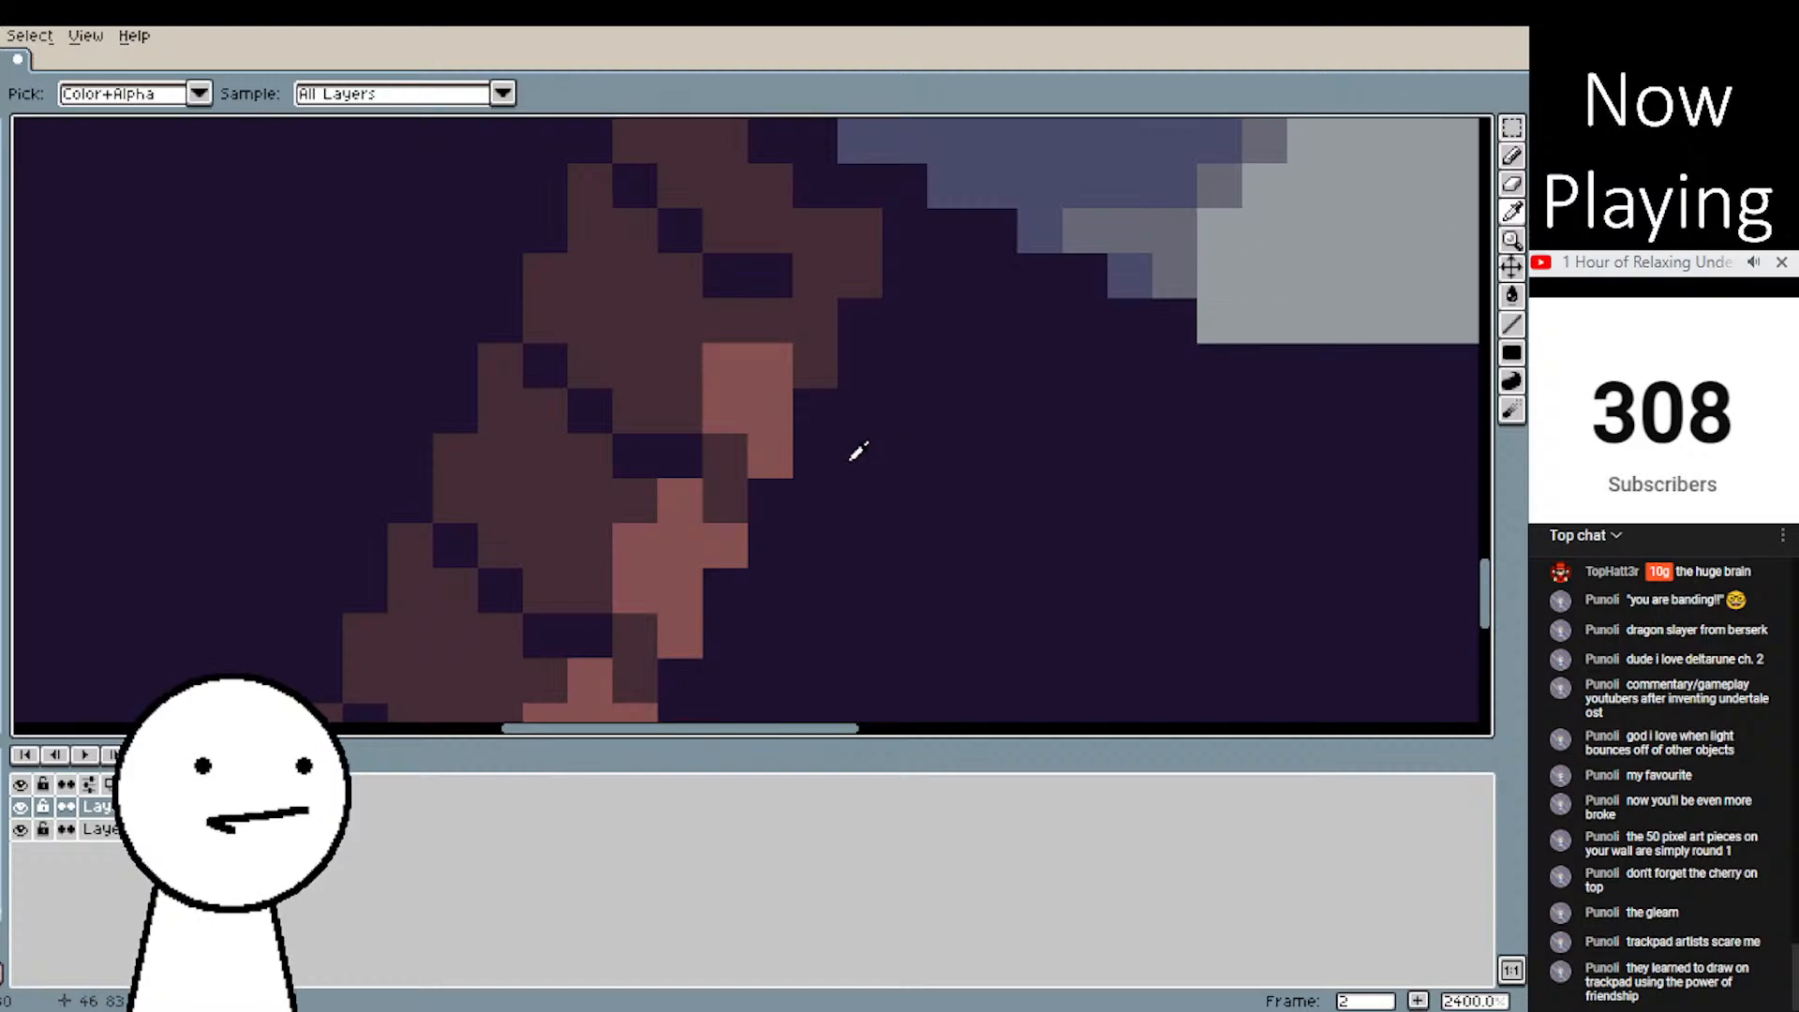
scroll(783, 396, down, 4)
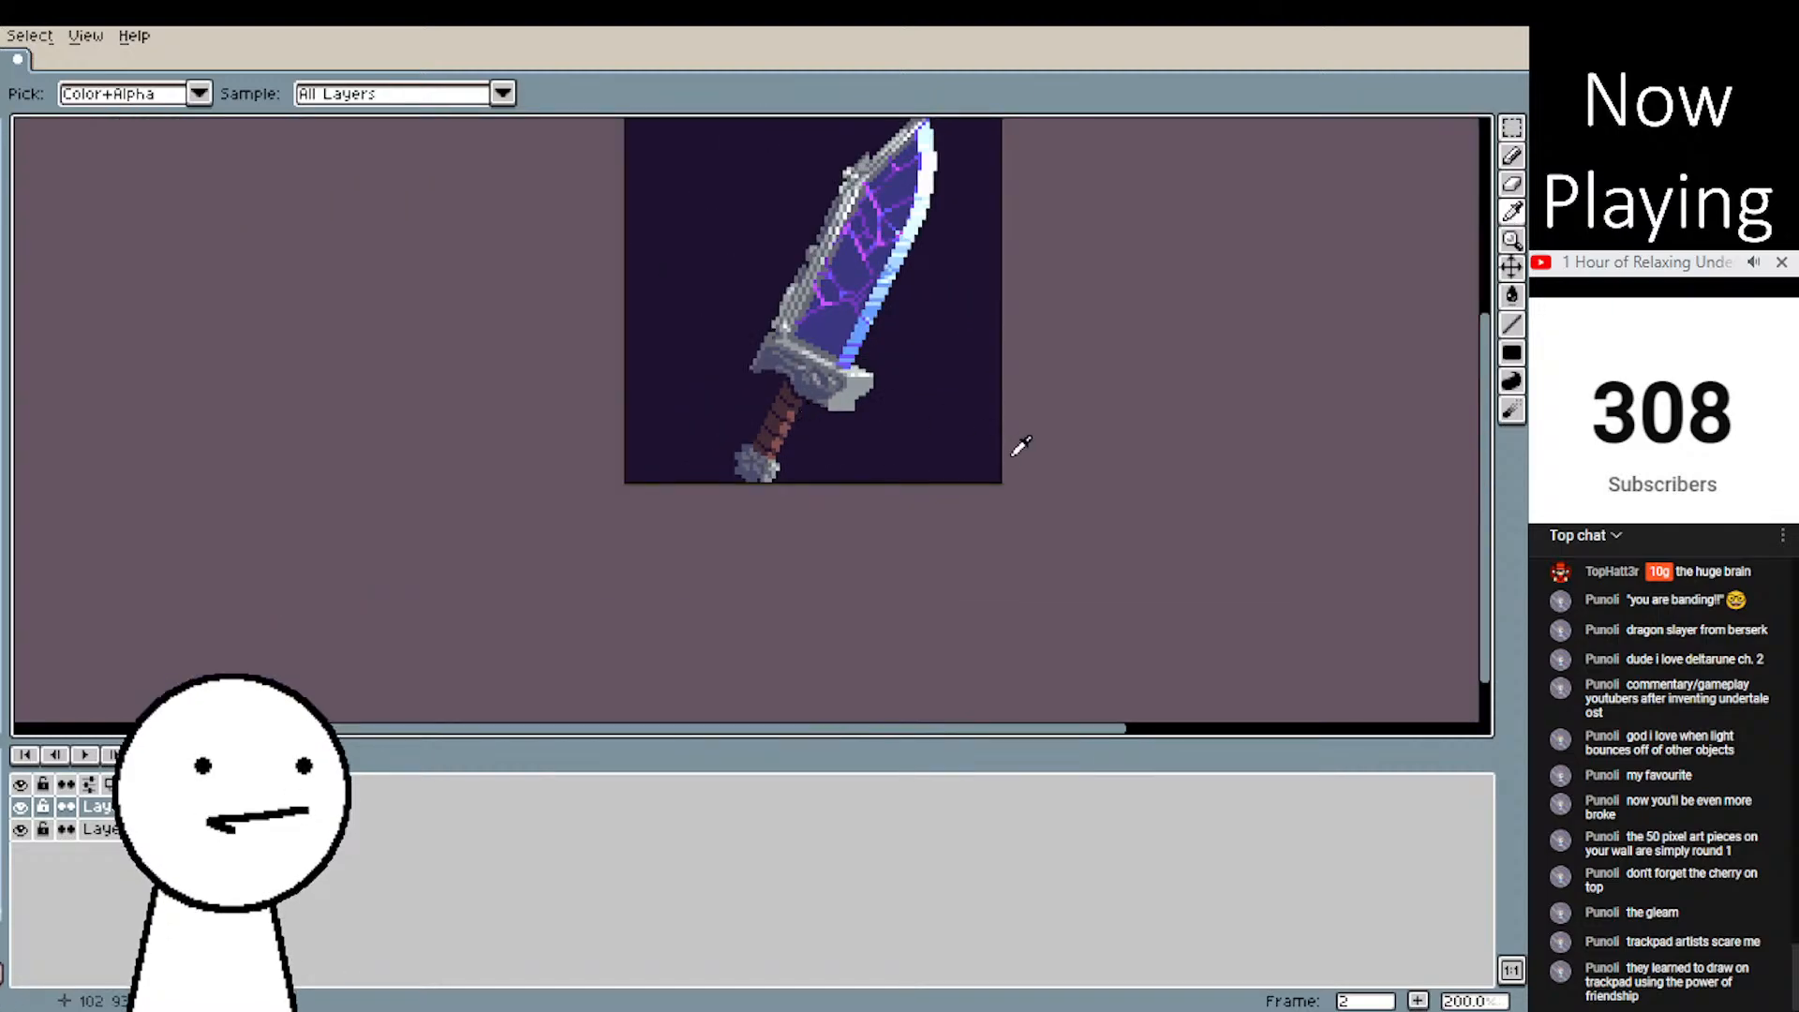
scroll(1021, 446, down, 1)
scroll(989, 419, up, 4)
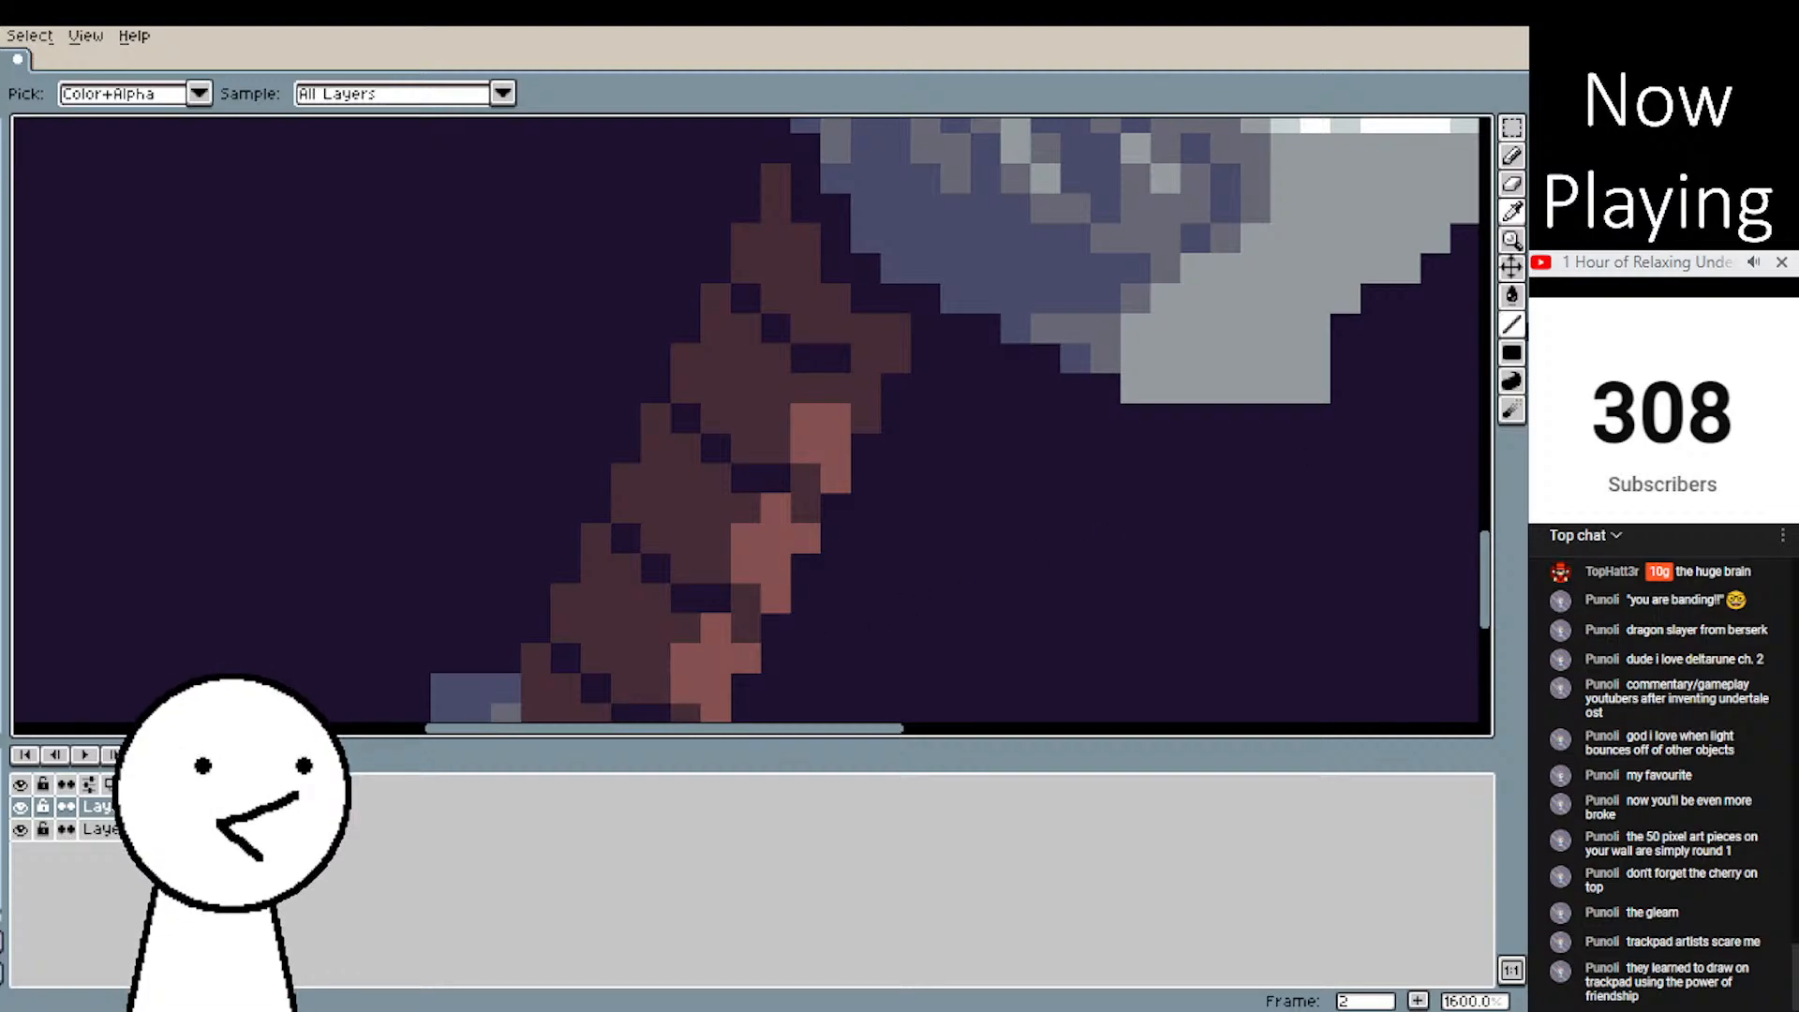
key(f)
click(828, 447)
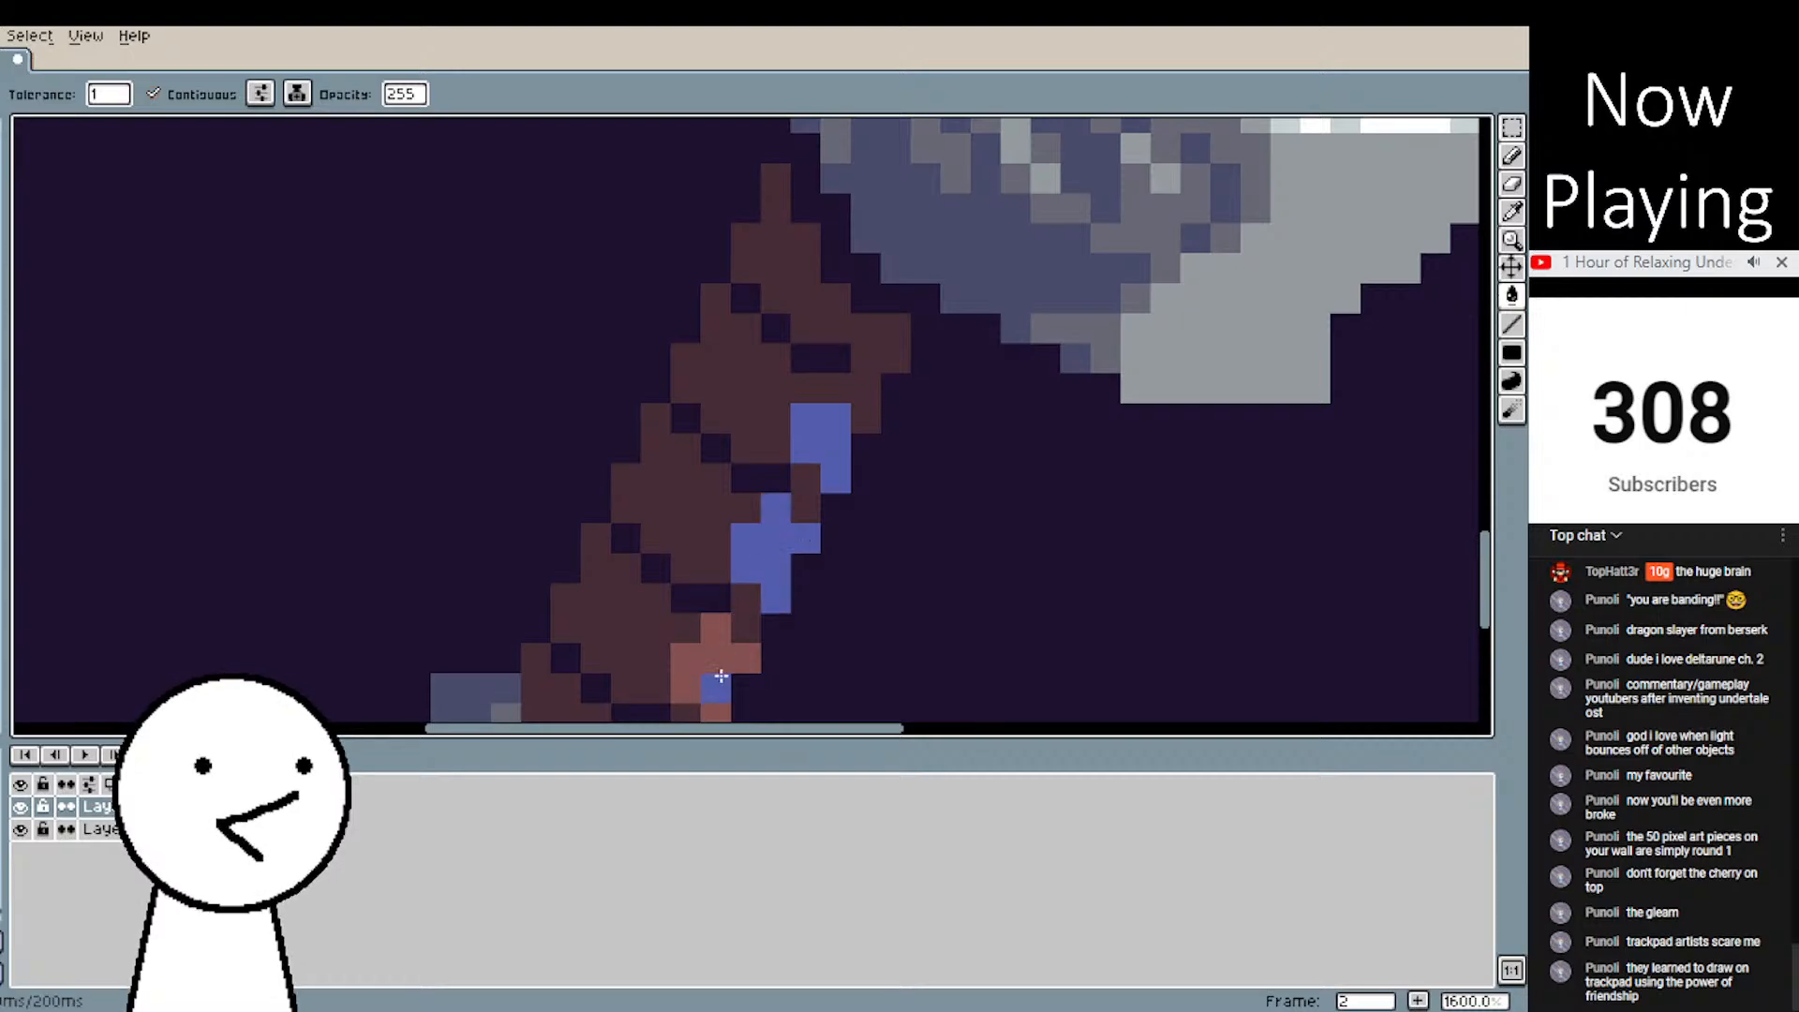
scroll(900, 610, down, 6)
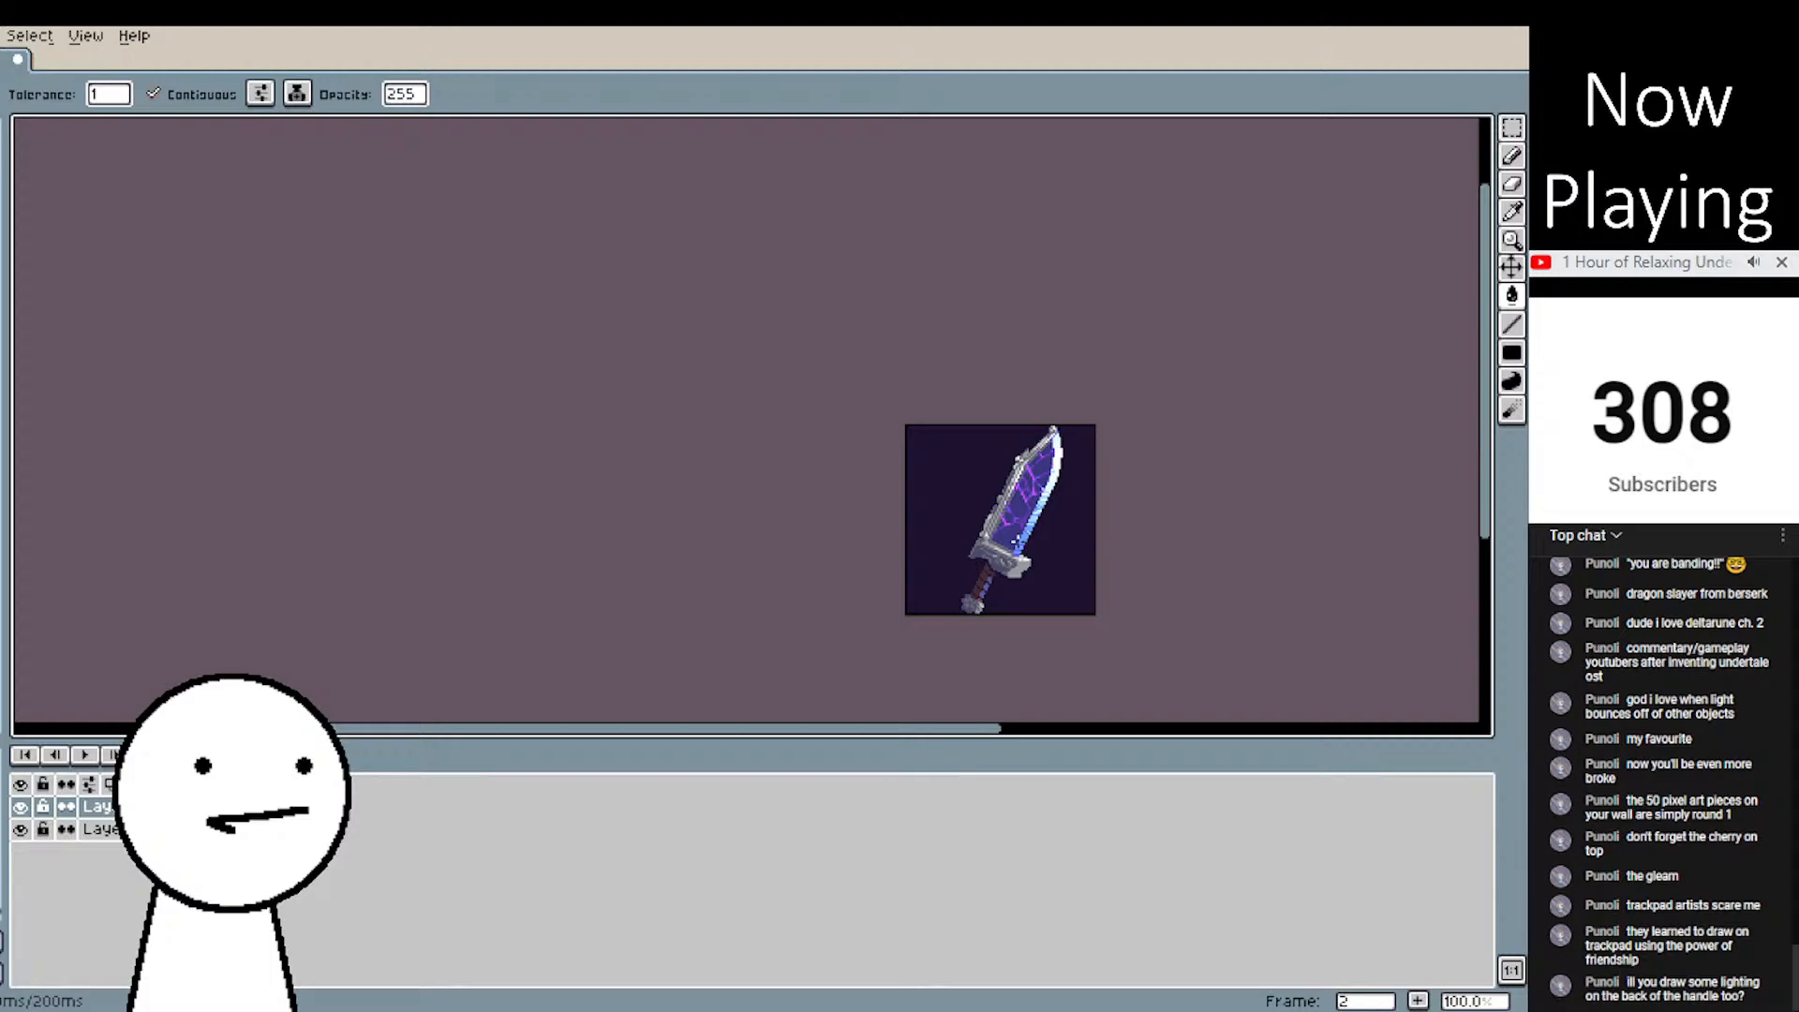
scroll(976, 588, up, 5)
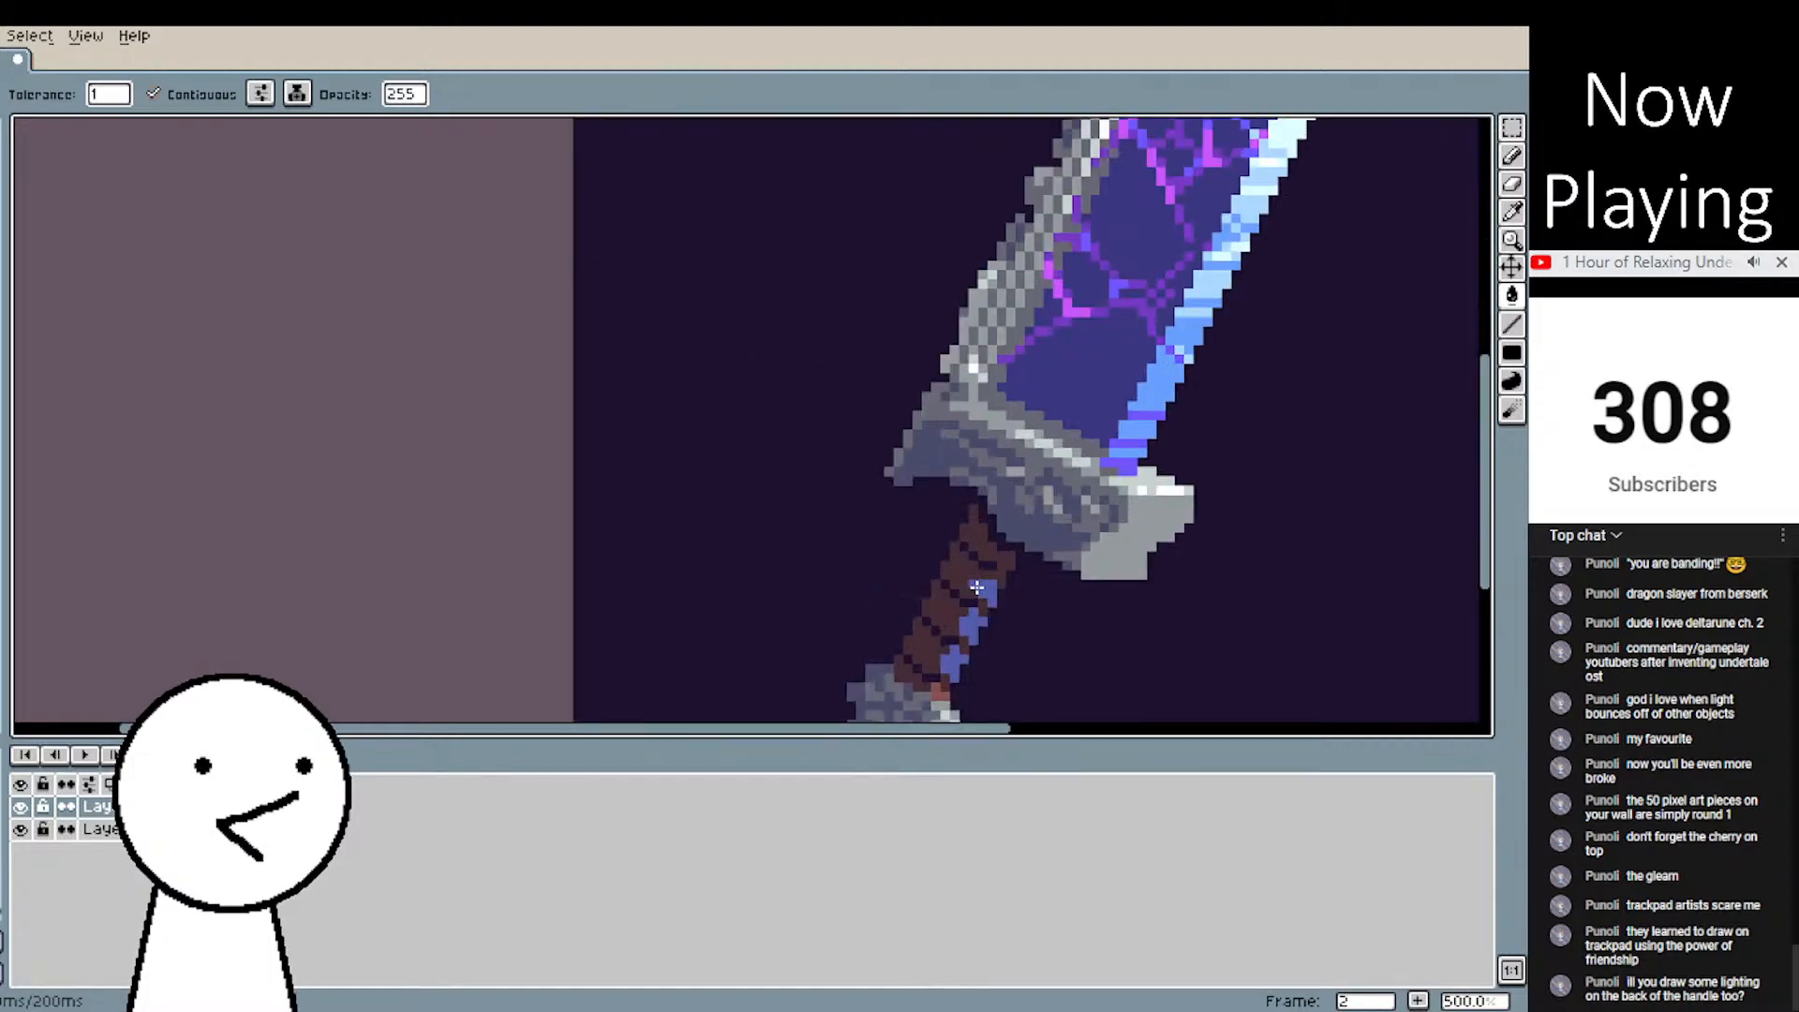
click(976, 588)
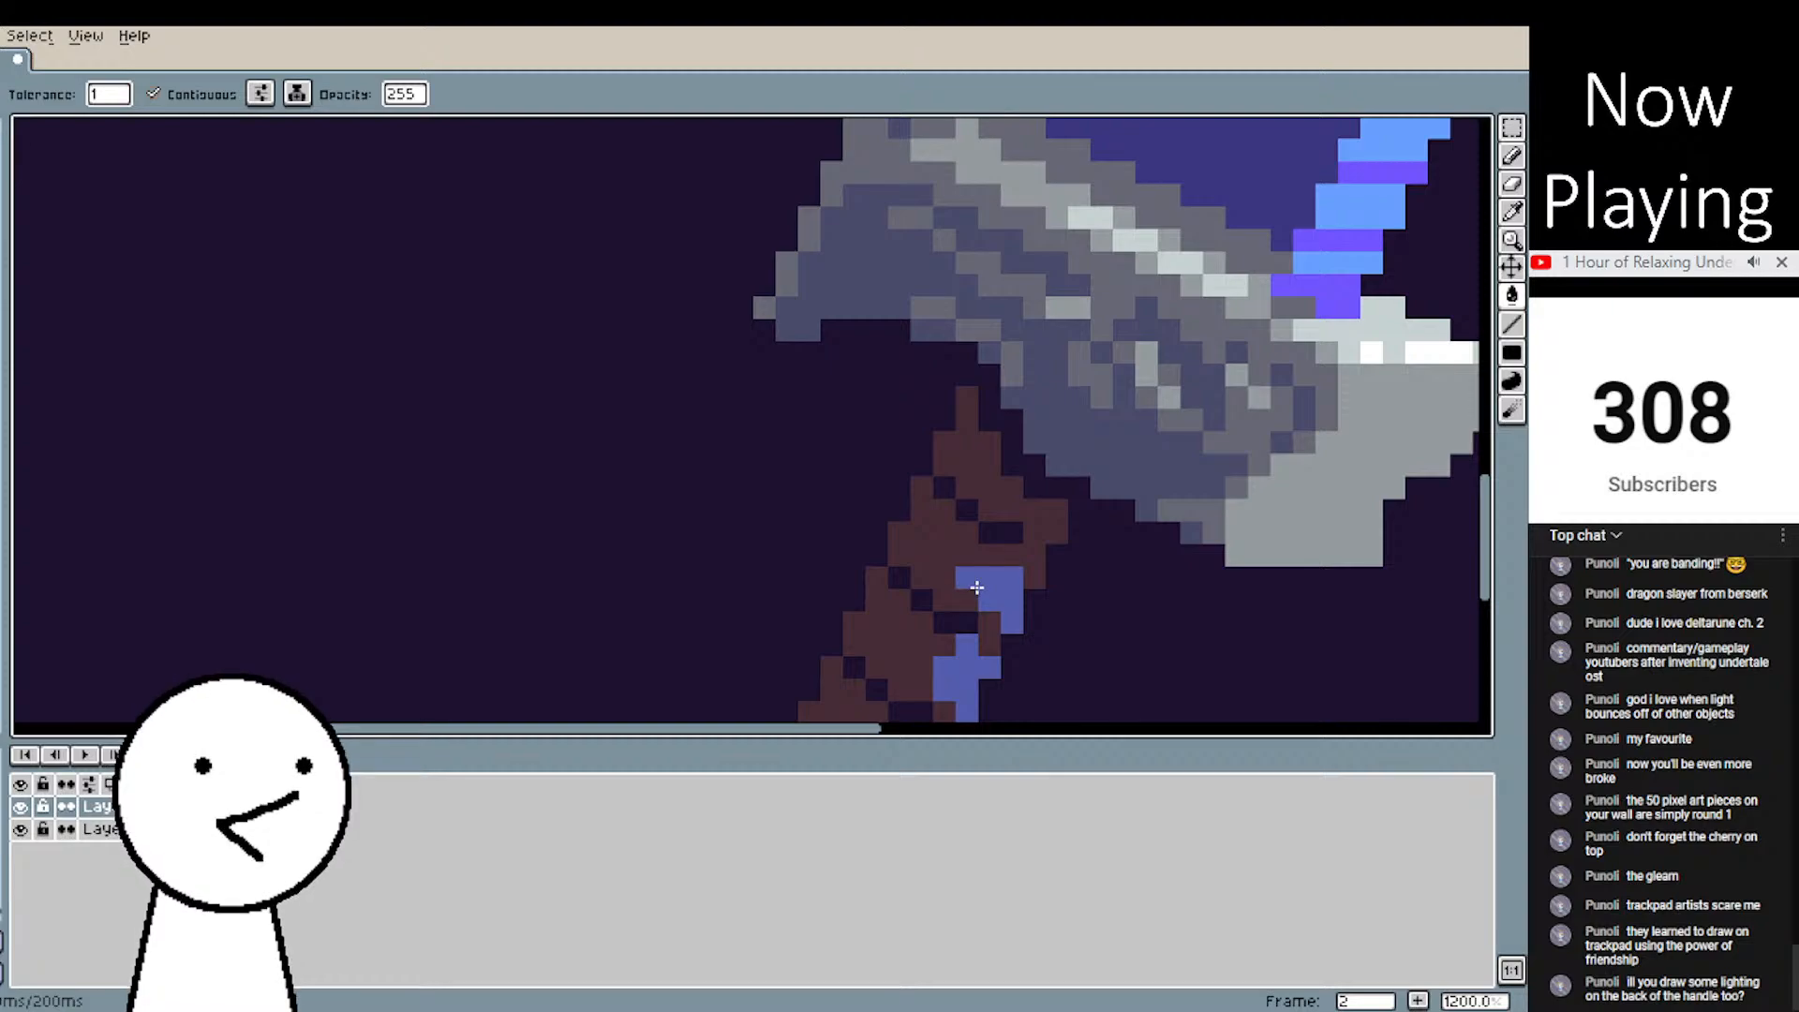
- Draw muted purple pixels over the dark brown gaps between the blue highlights along the grip's right edge using the Line tool
drag(1315, 511, 1105, 244)
scroll(1101, 282, down, 6)
scroll(1050, 370, up, 6)
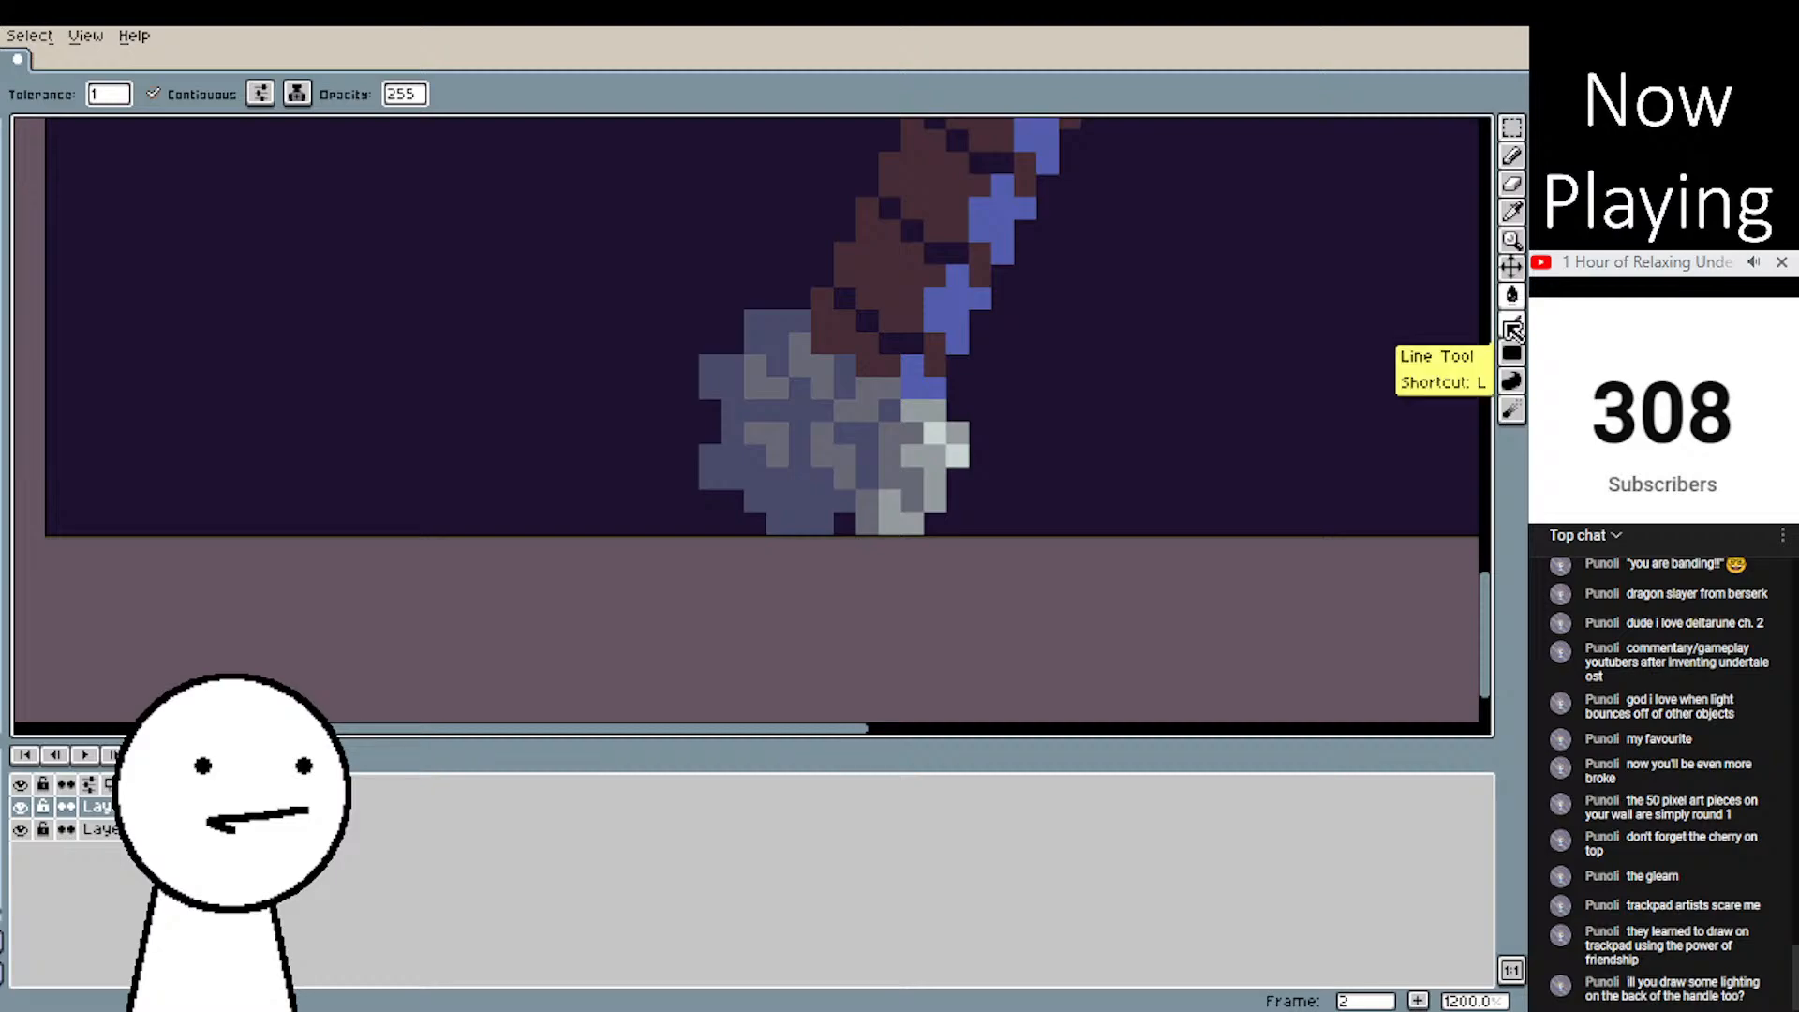
click(1513, 324)
scroll(918, 375, up, 5)
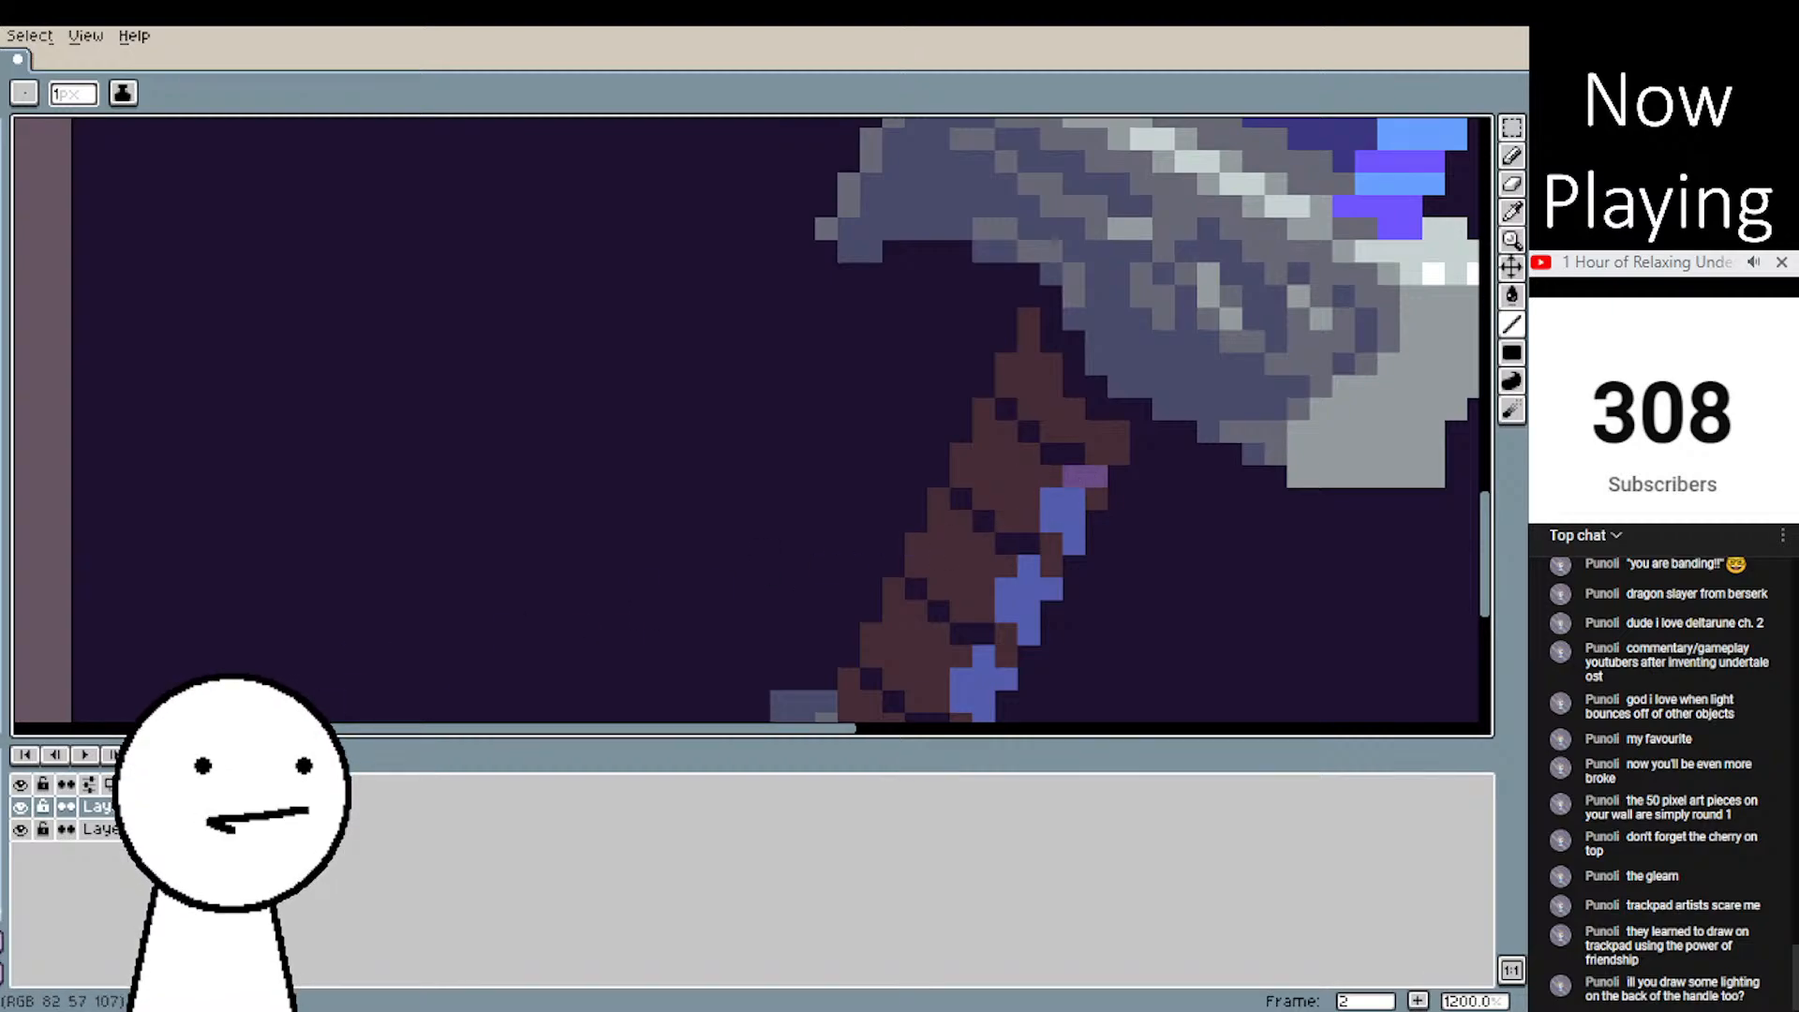
click(1079, 473)
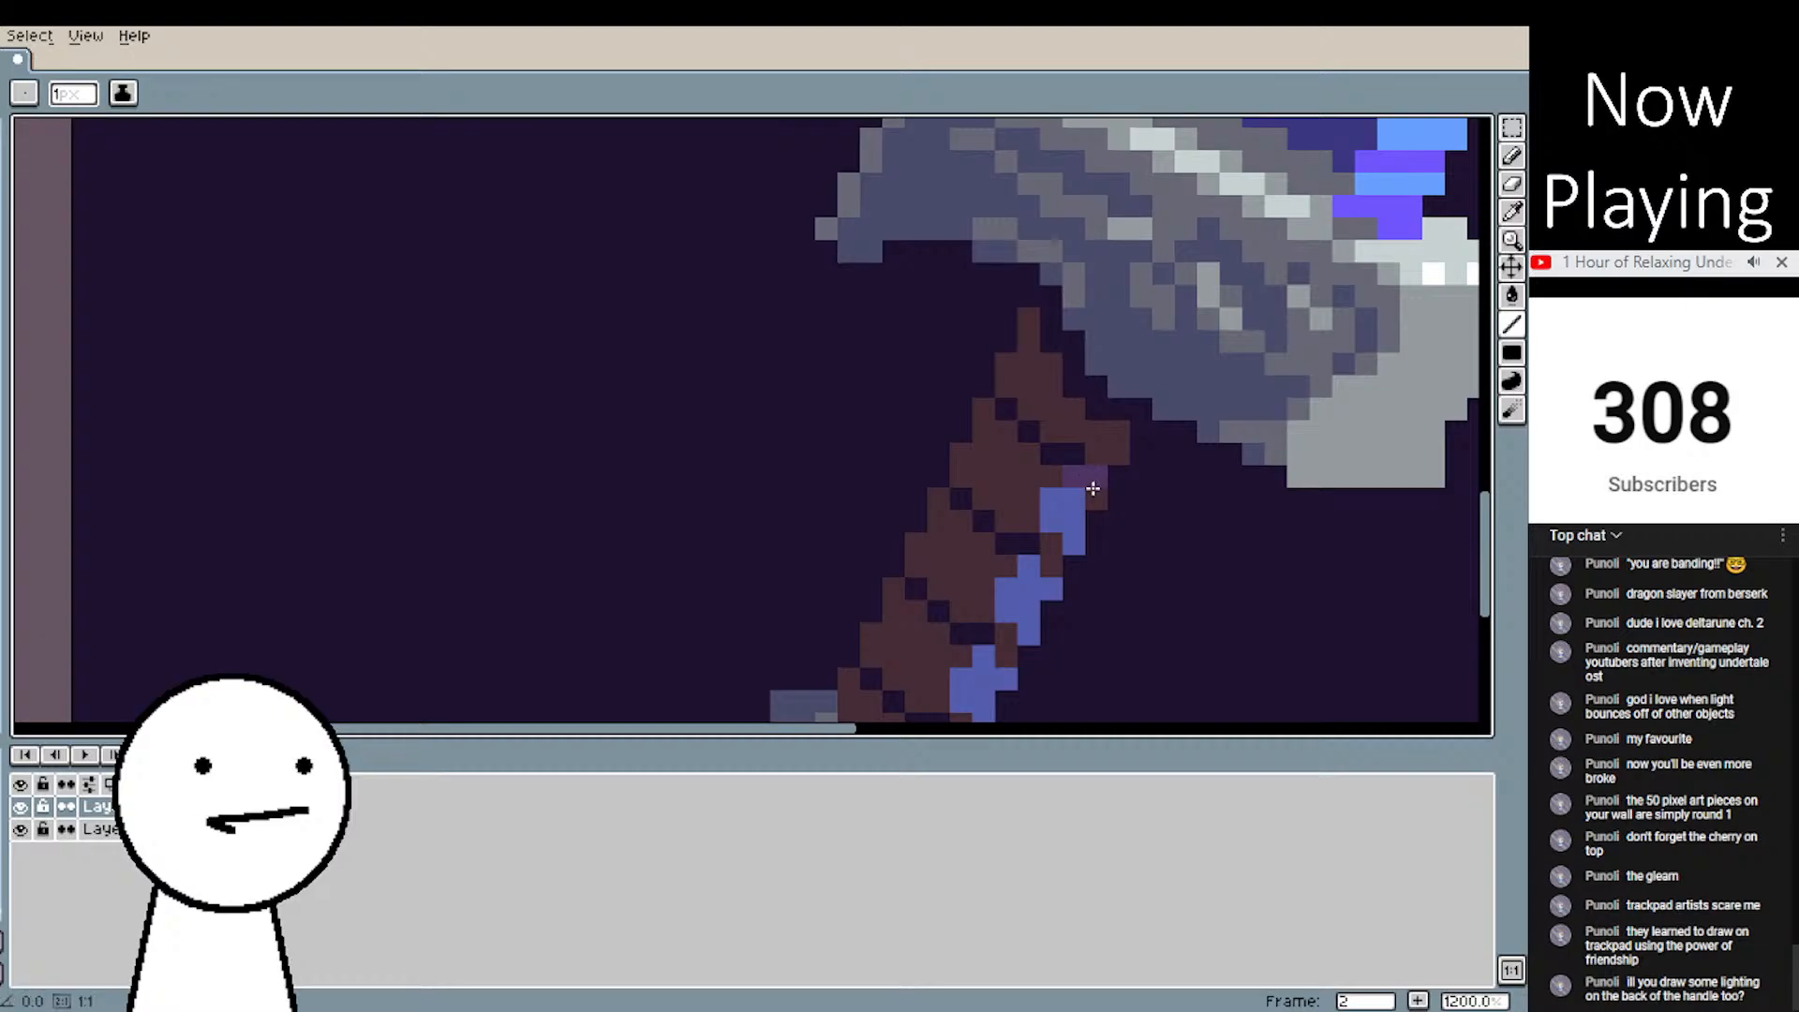
scroll(1042, 555, down, 5)
scroll(1108, 621, up, 8)
drag(1014, 525, 1019, 498)
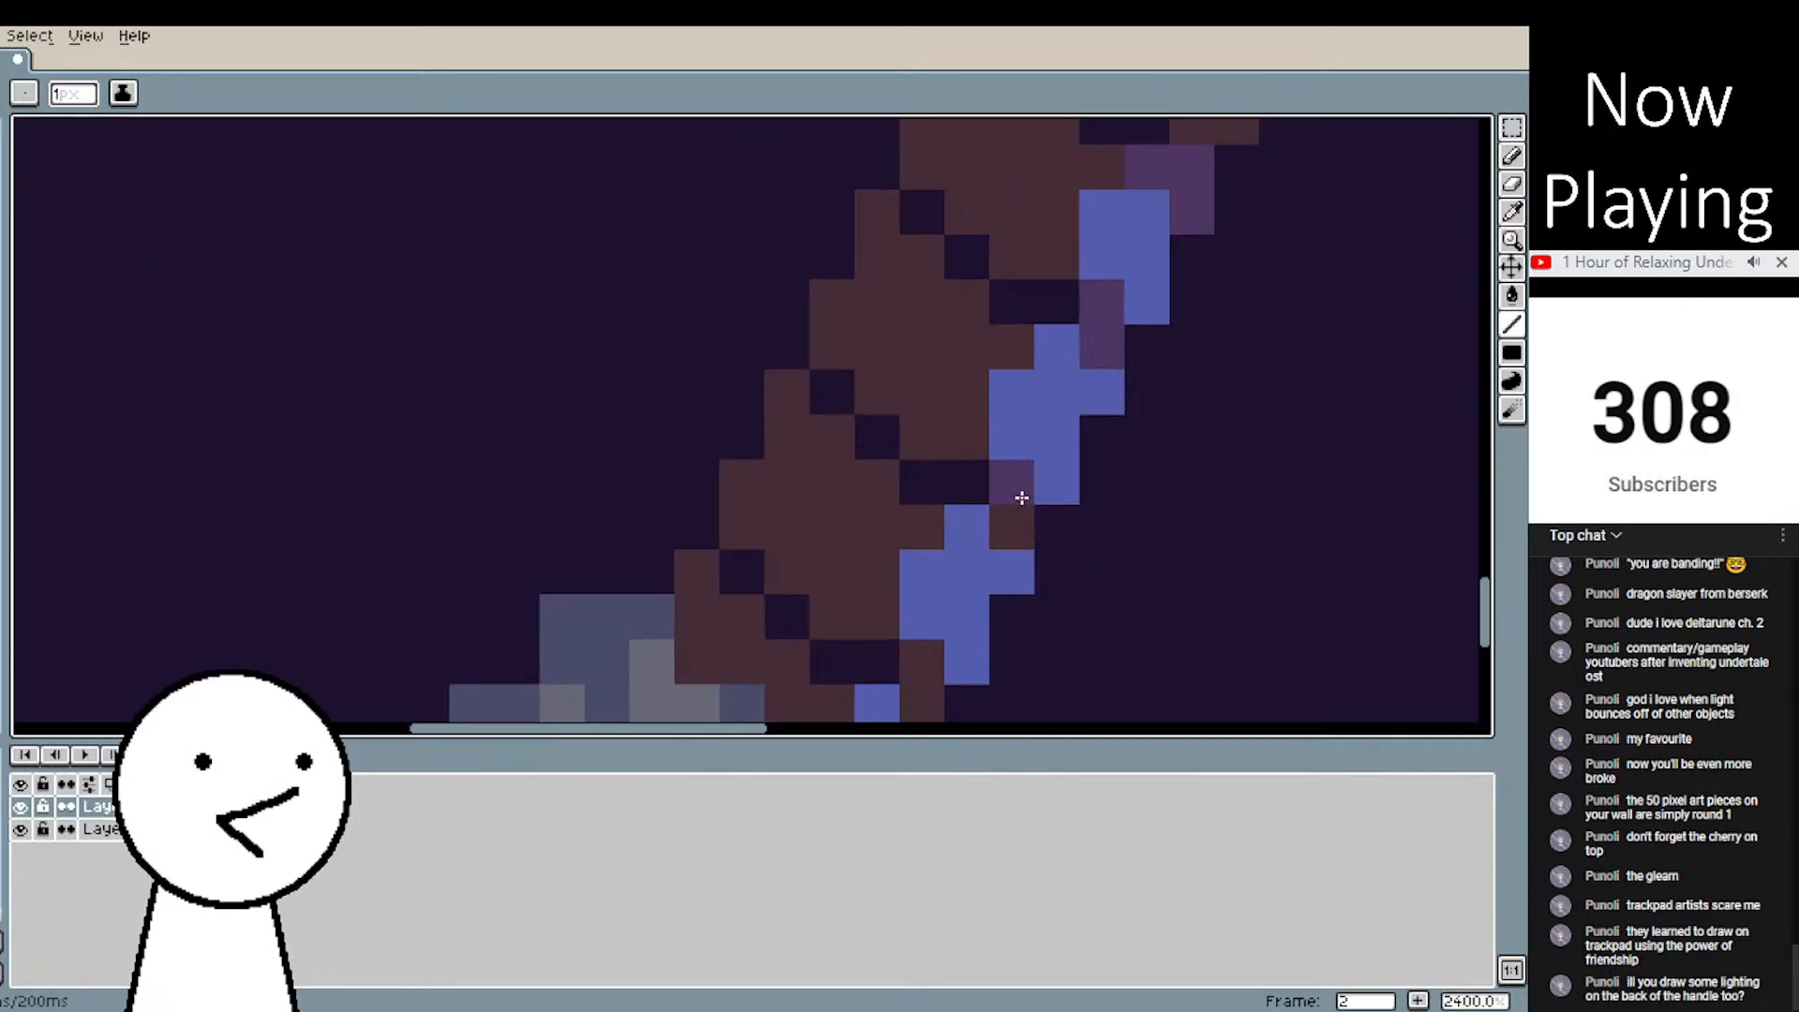
drag(1087, 560, 1124, 467)
drag(974, 558, 964, 597)
click(870, 614)
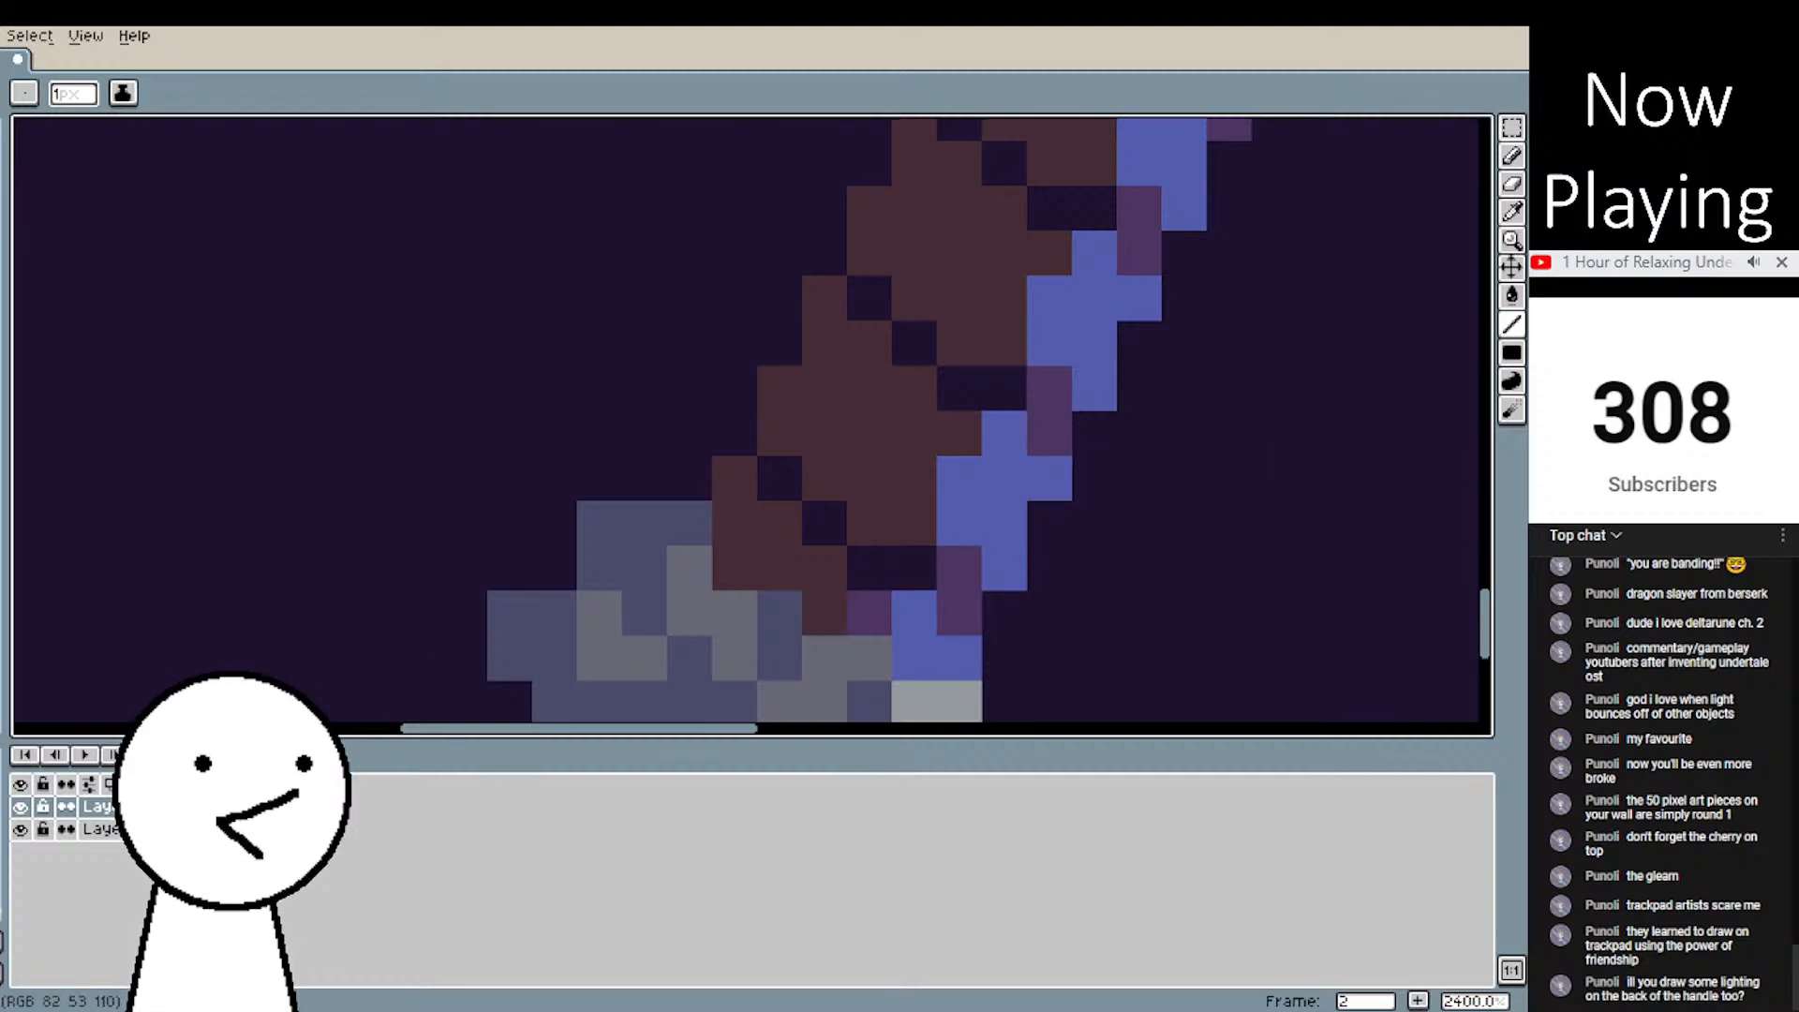
- Choose a more saturated purple and repaint the muted purple pixels between the blue highlights along the grip's right edge
click(959, 568)
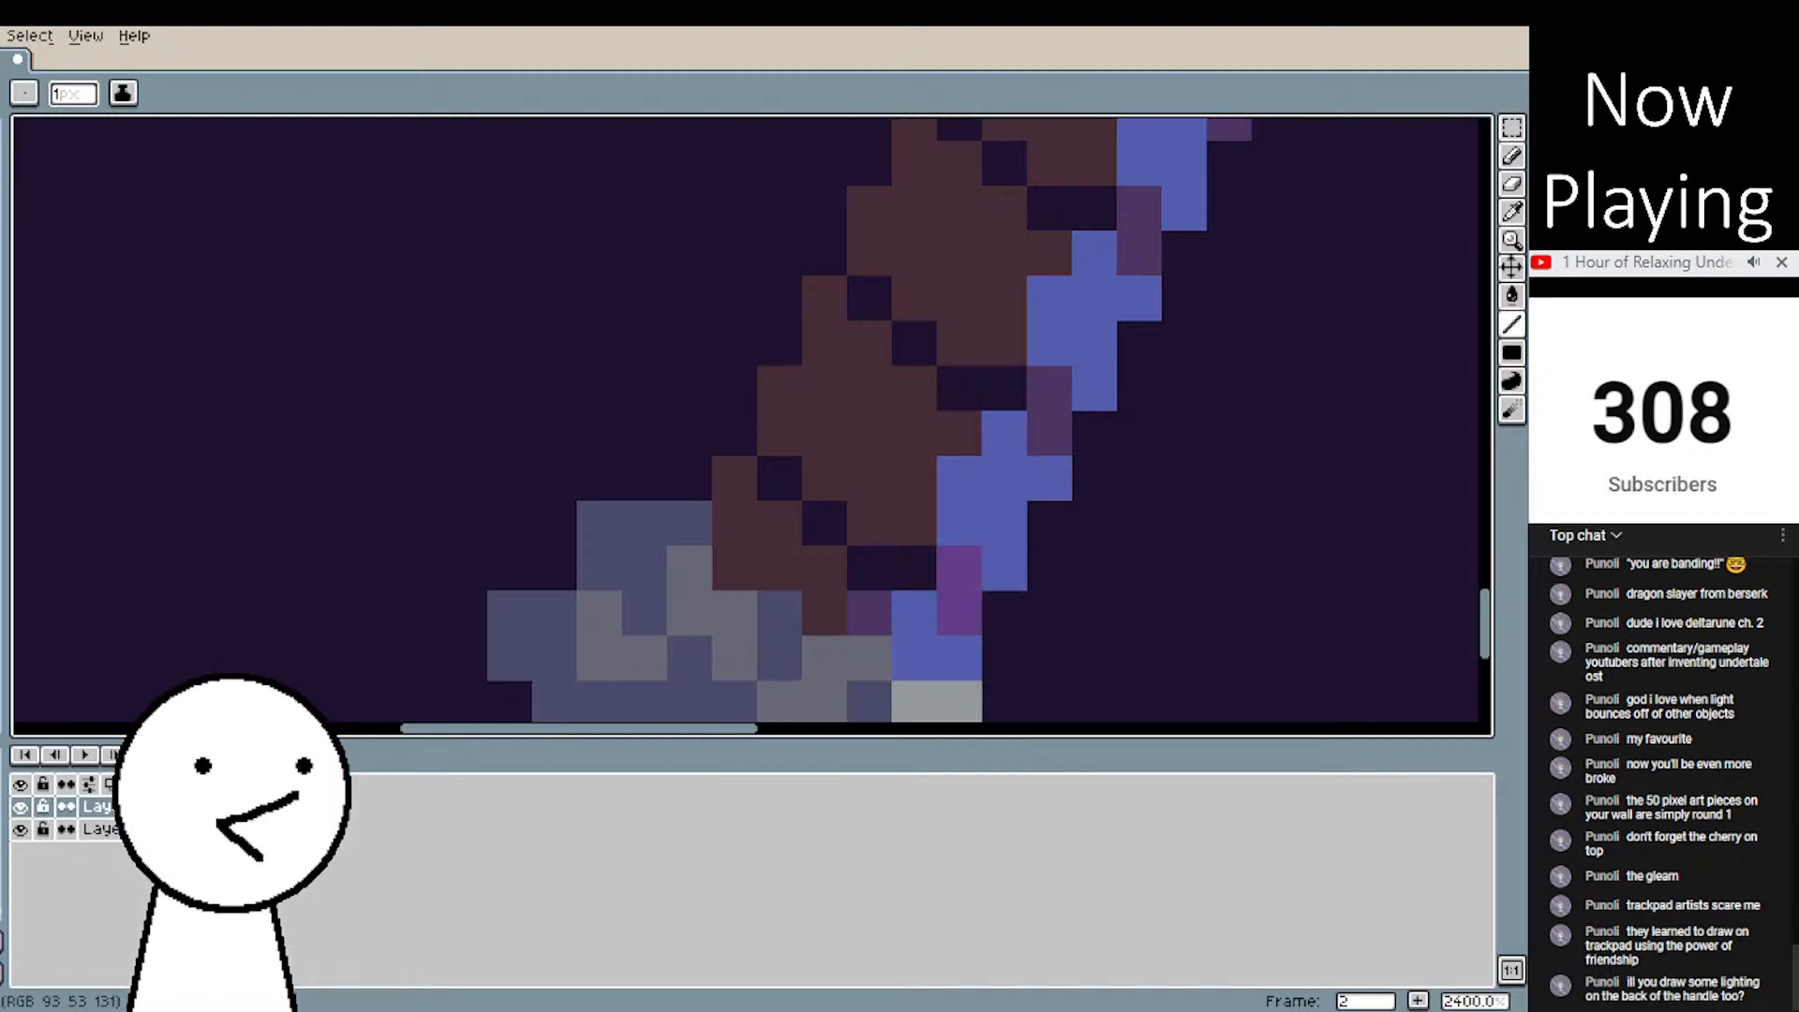
drag(959, 568, 960, 602)
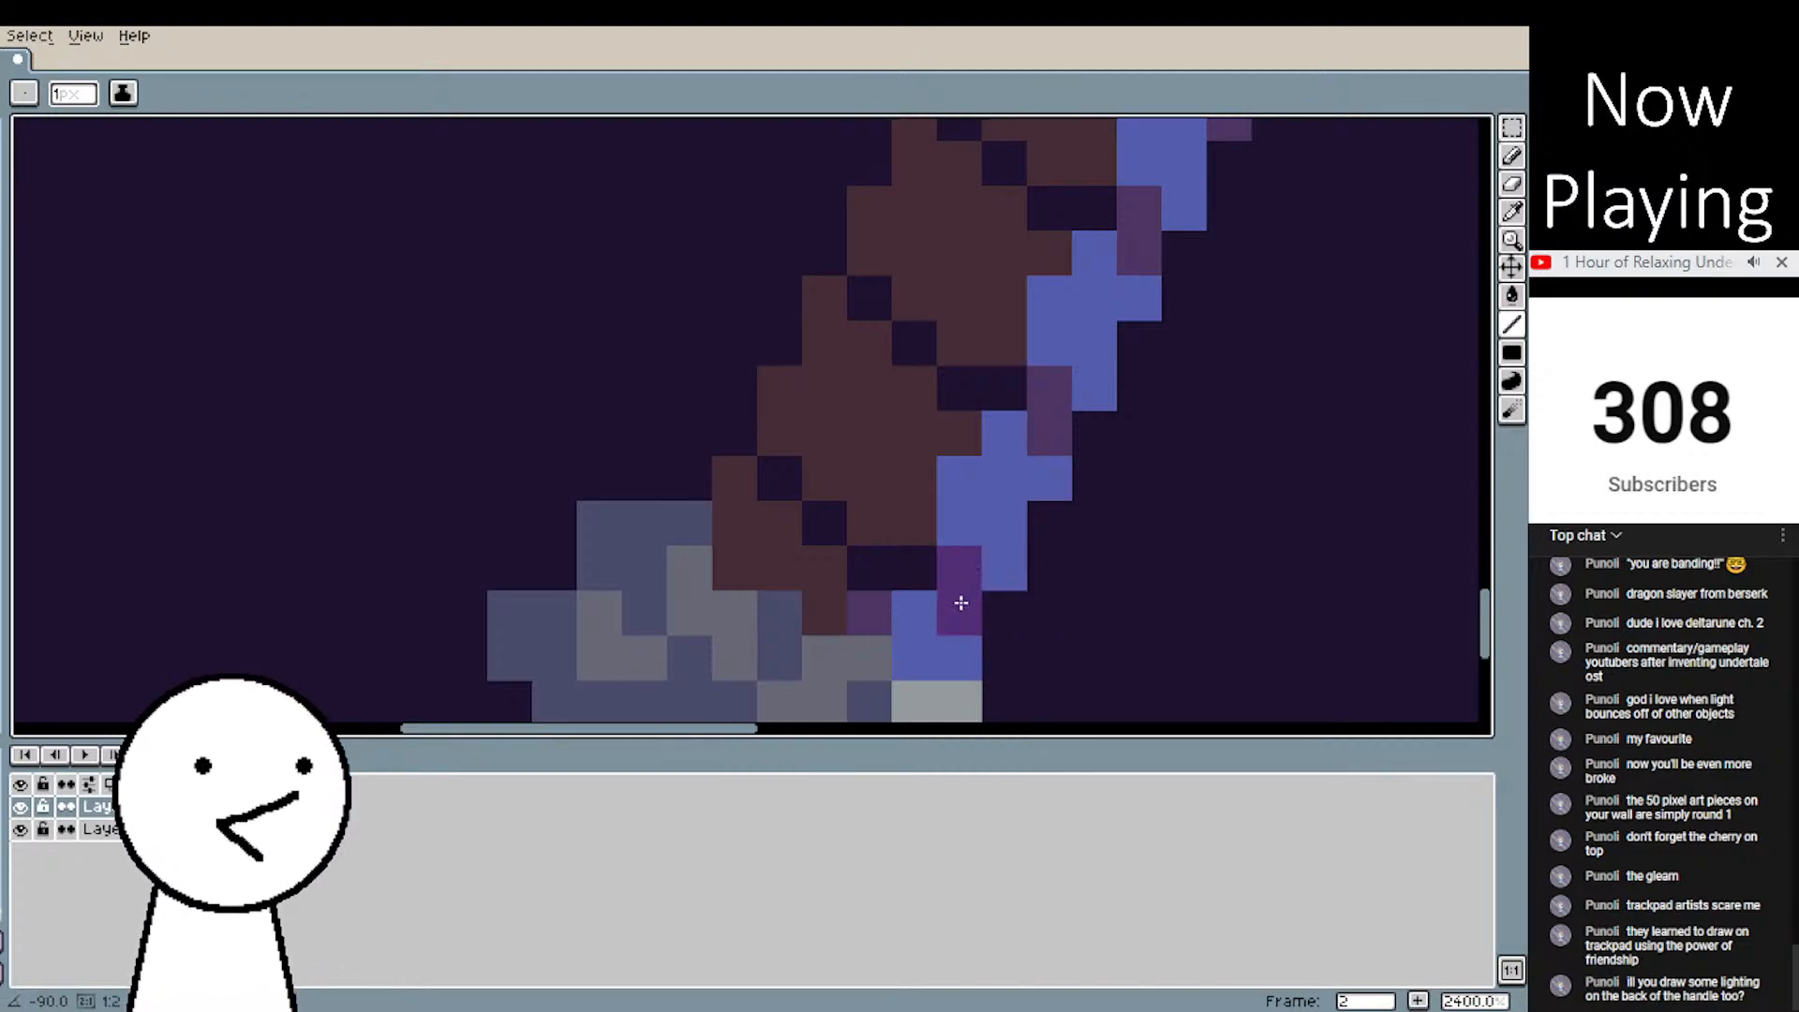
drag(1069, 398, 895, 726)
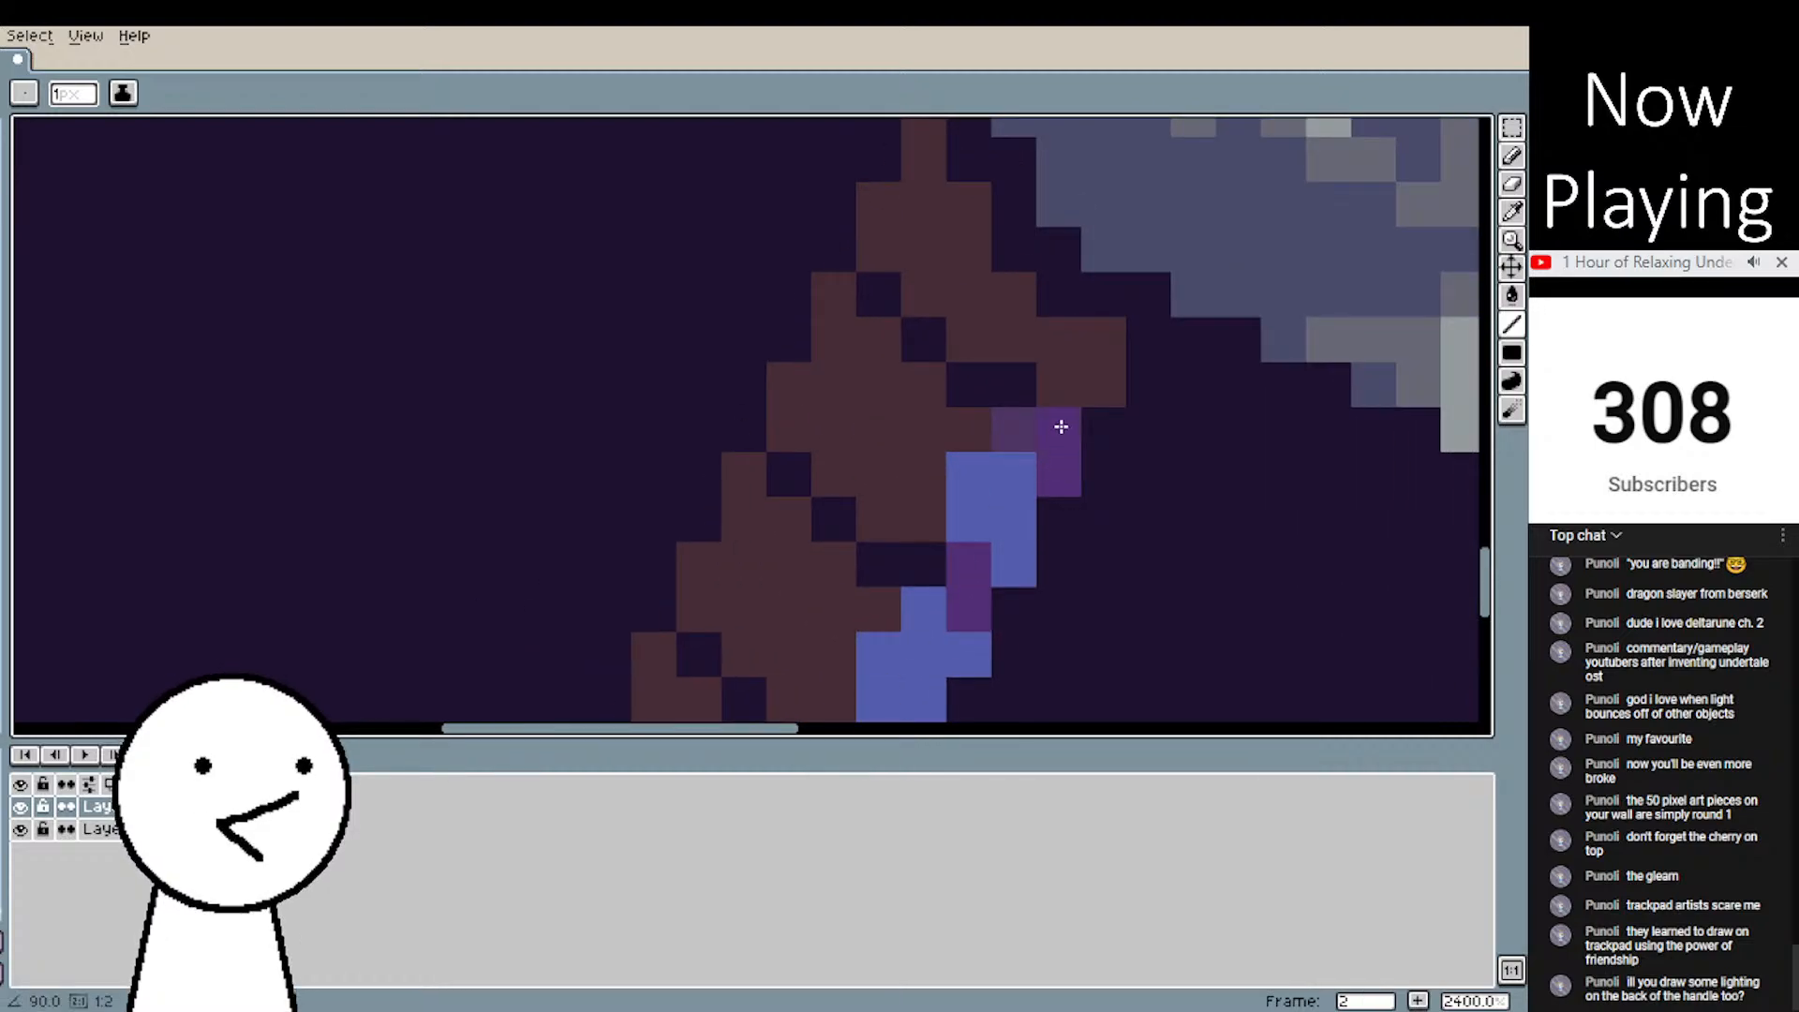
- Try a stepped purple line down the entire left edge of the grip, from the crossguard to the pommel
scroll(1252, 447, down, 2)
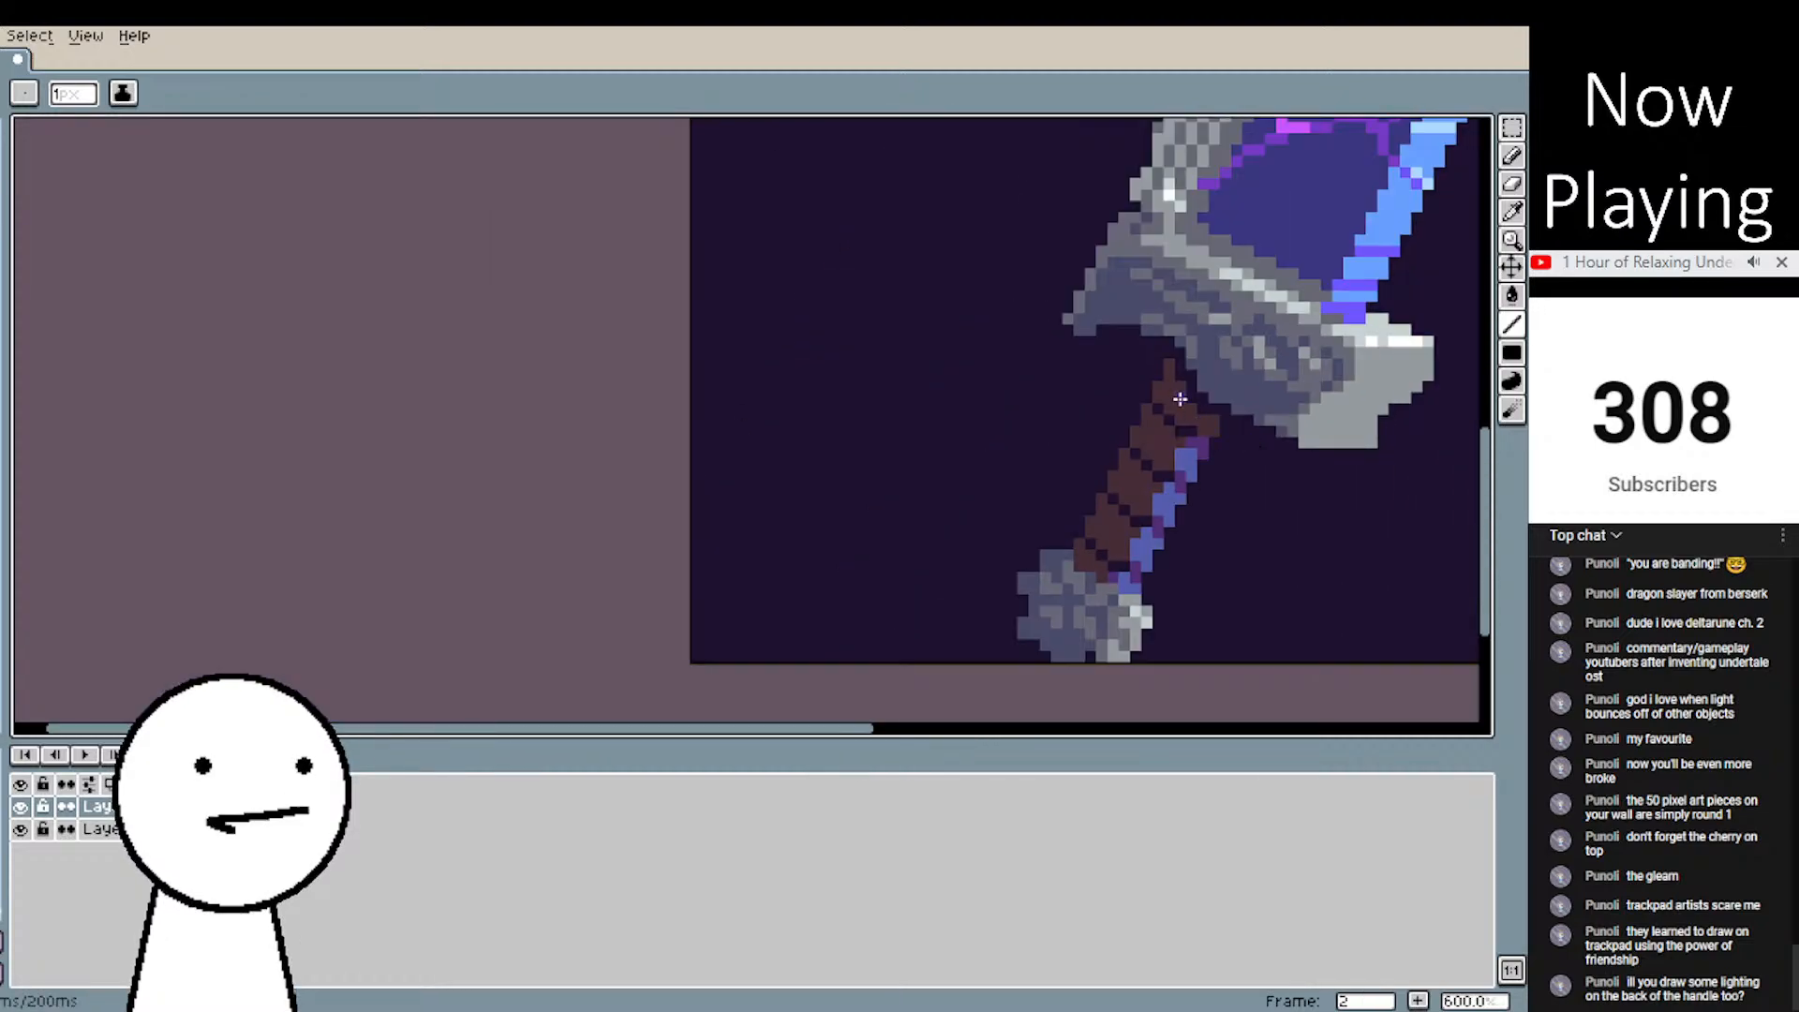
scroll(1132, 294, up, 1)
drag(1144, 294, 1053, 552)
drag(952, 688, 1028, 451)
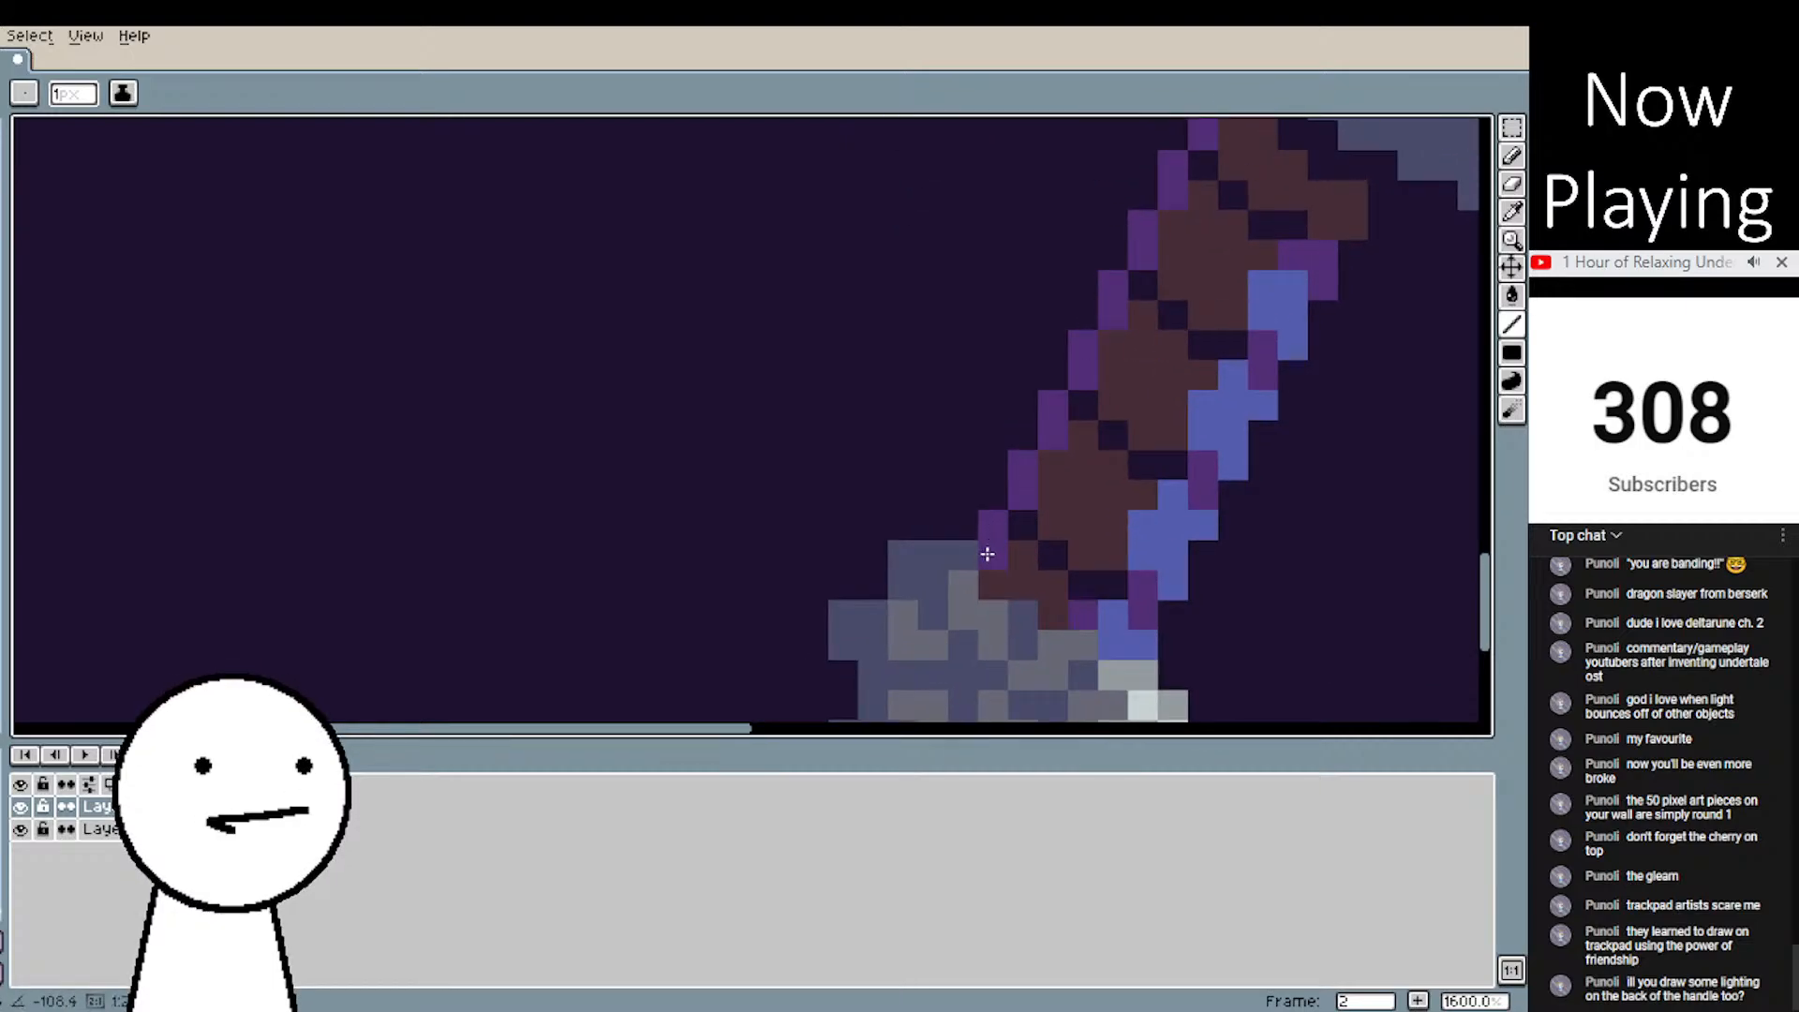
scroll(988, 554, down, 6)
scroll(1167, 486, up, 5)
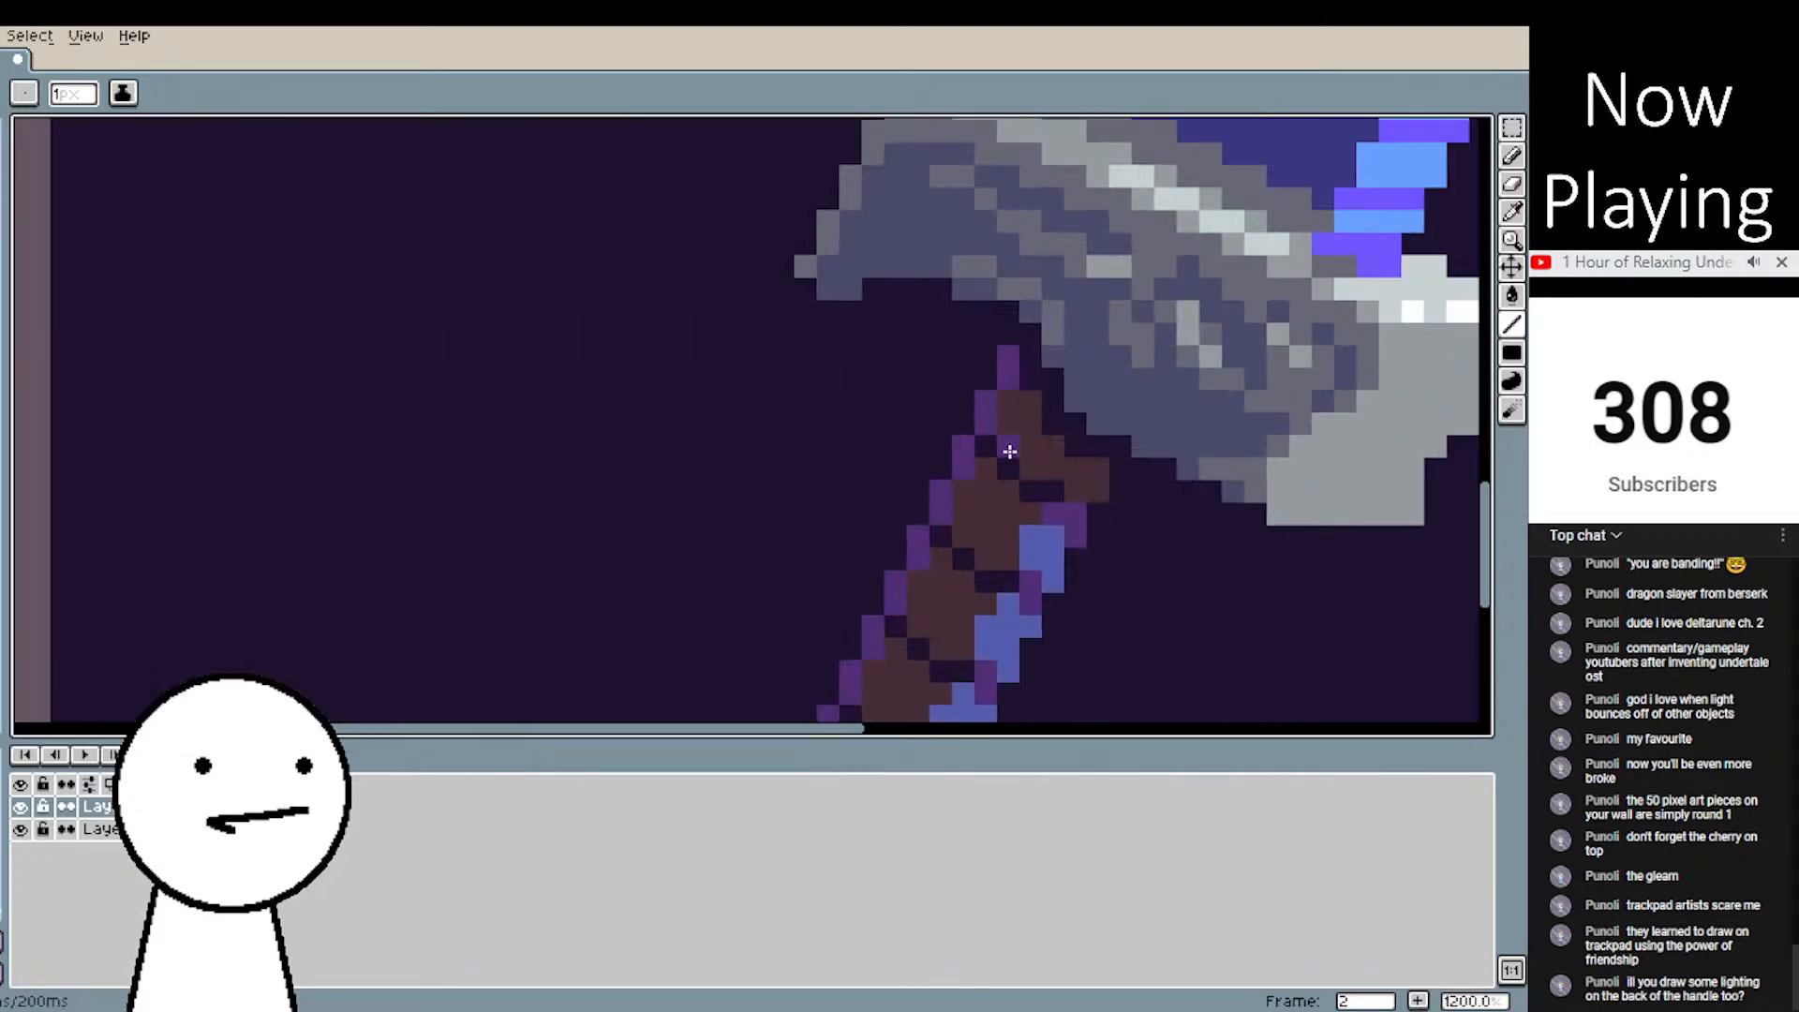
key(ctrl+z)
- Try a purple edge line running up the grip's left side from the pommel, then undo it
drag(999, 384, 928, 182)
key(ctrl+z)
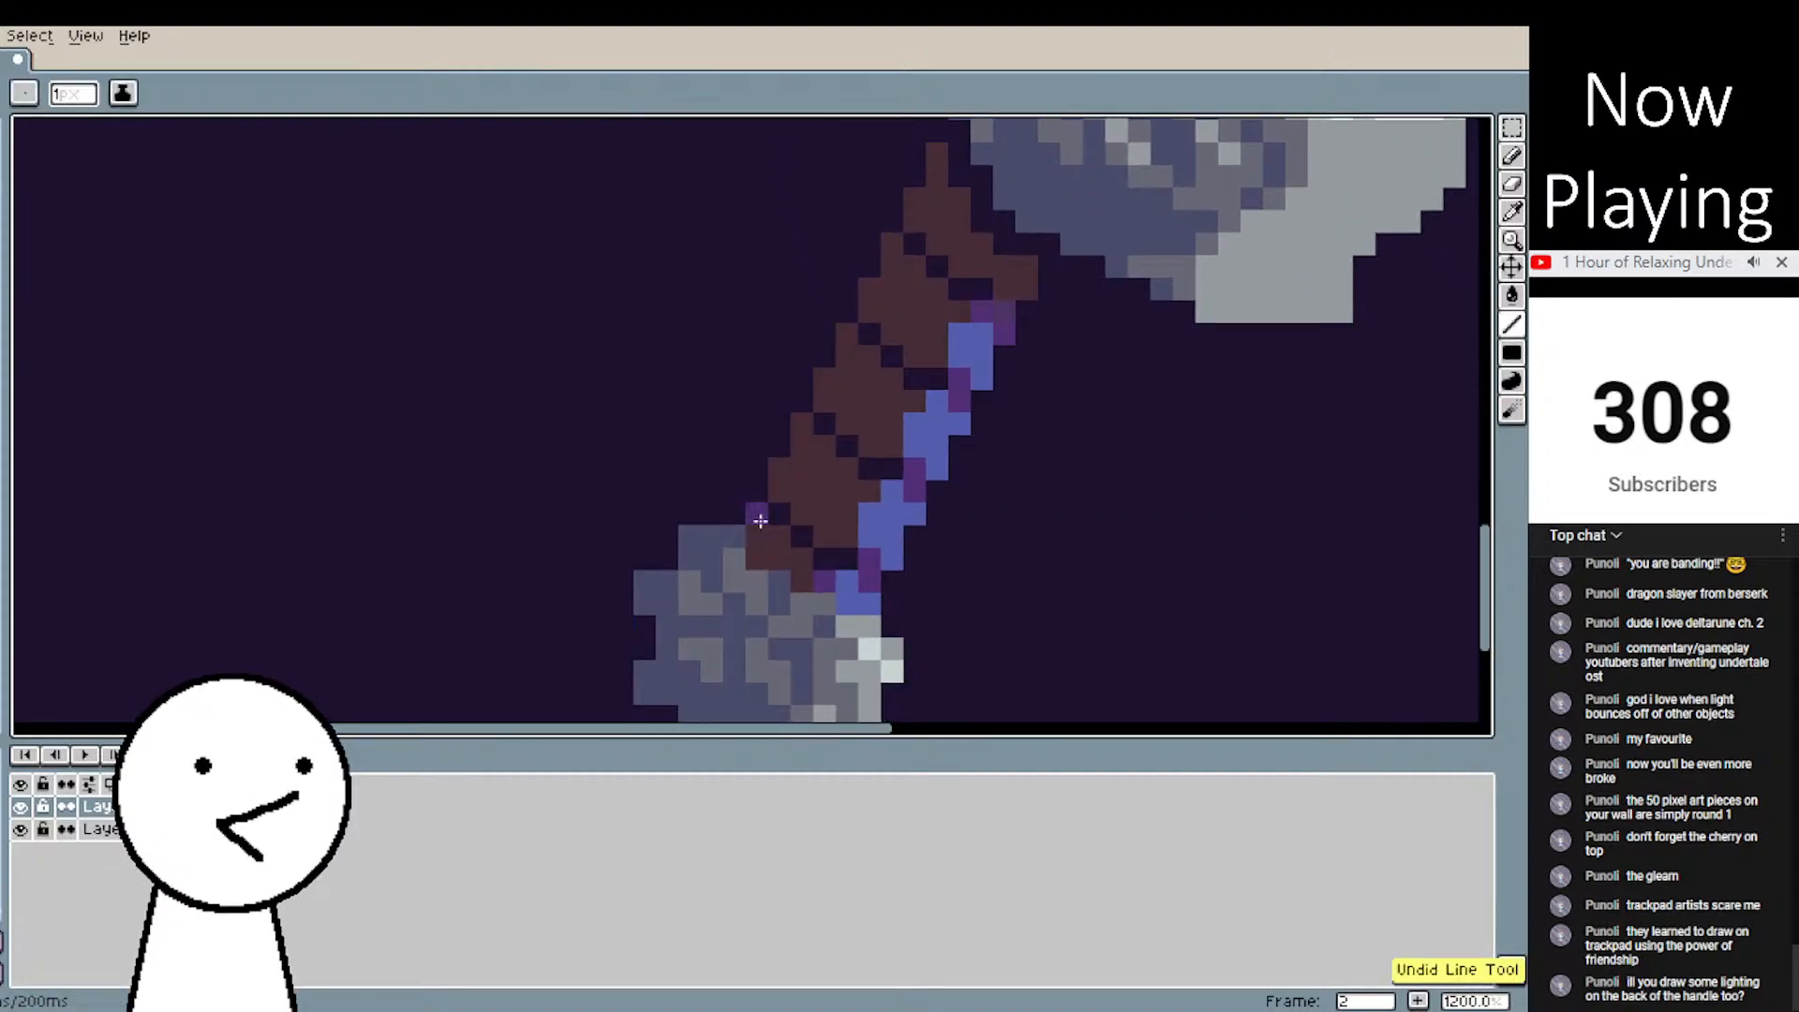
key(ctrl+y)
scroll(835, 497, down, 2)
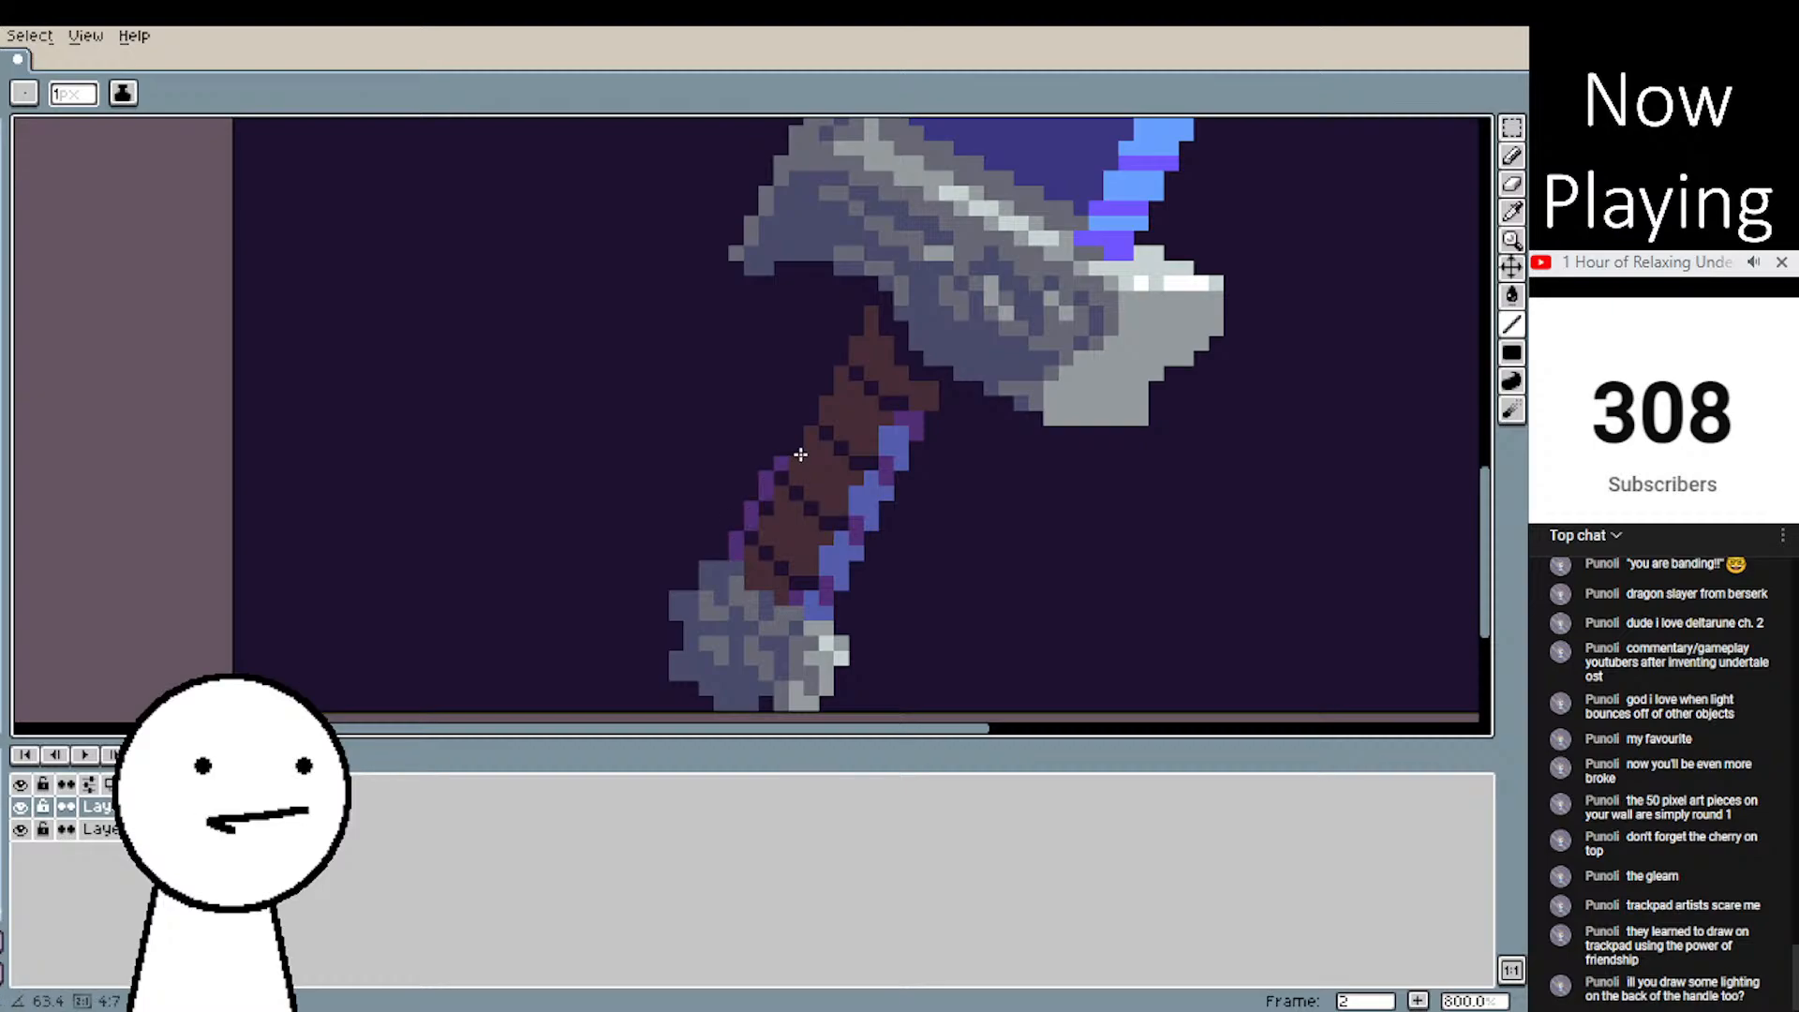
drag(798, 458, 851, 354)
scroll(1104, 319, down, 5)
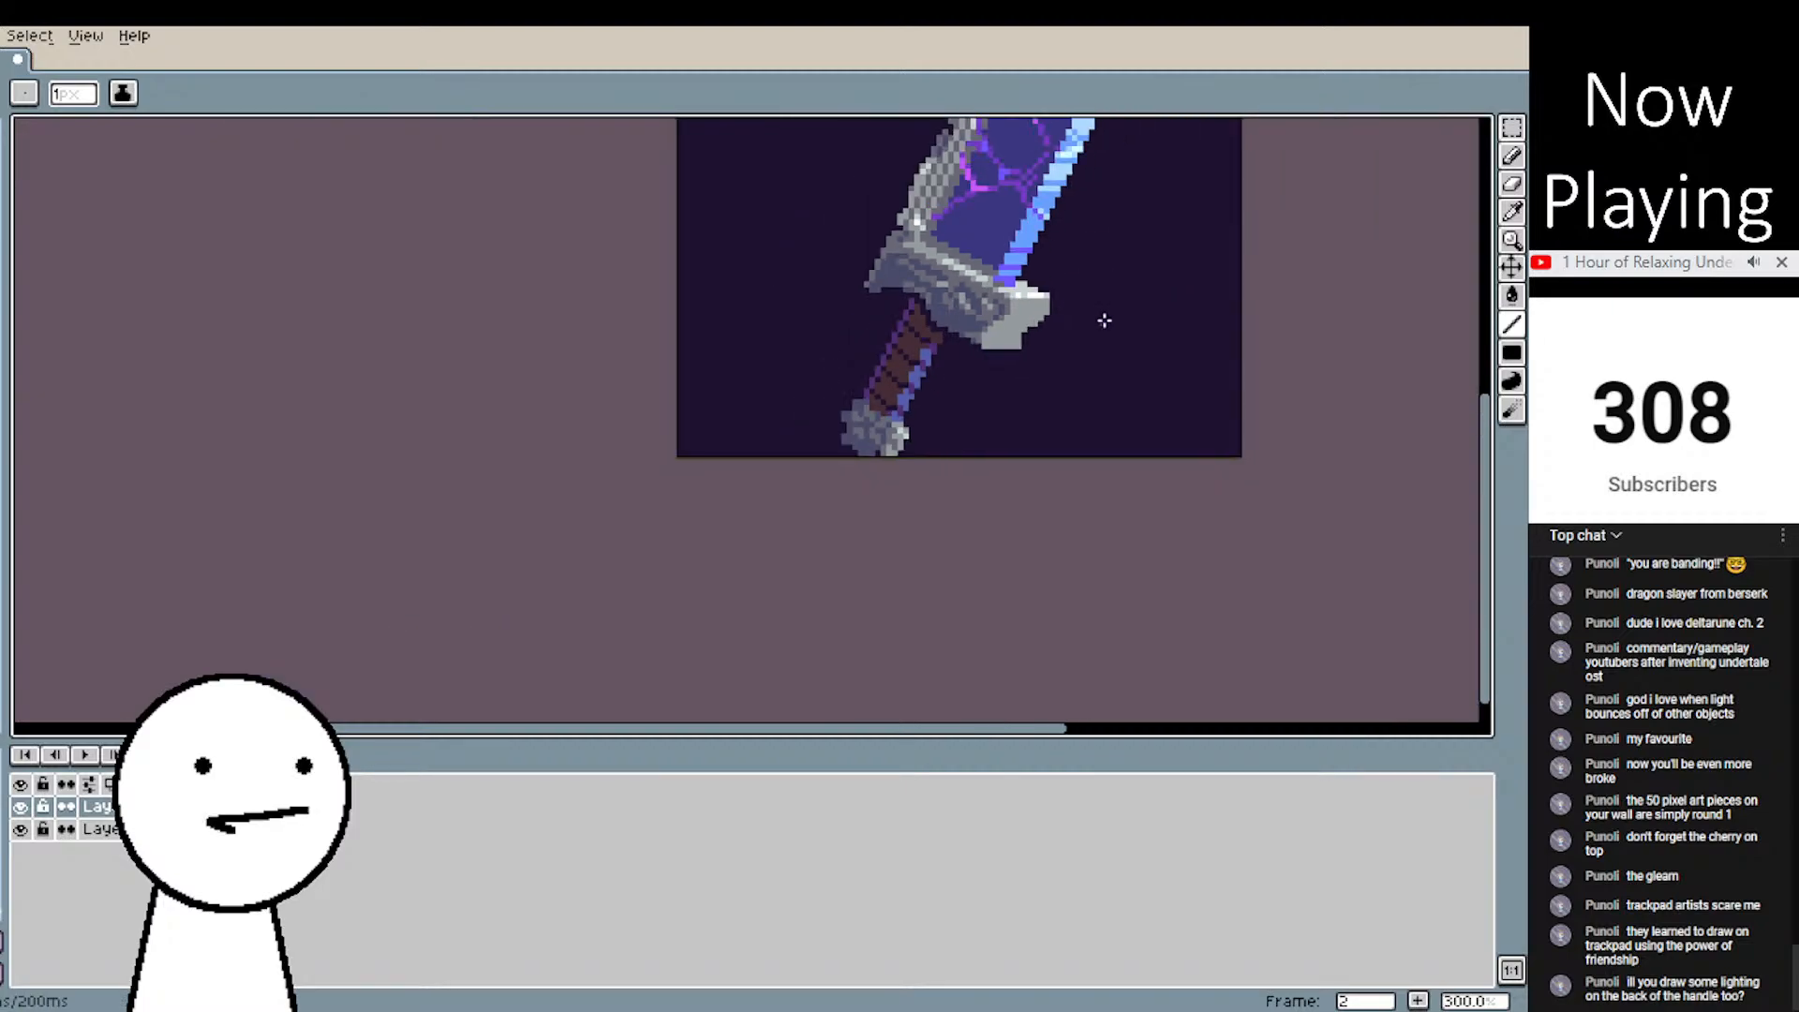
scroll(1121, 324, up, 3)
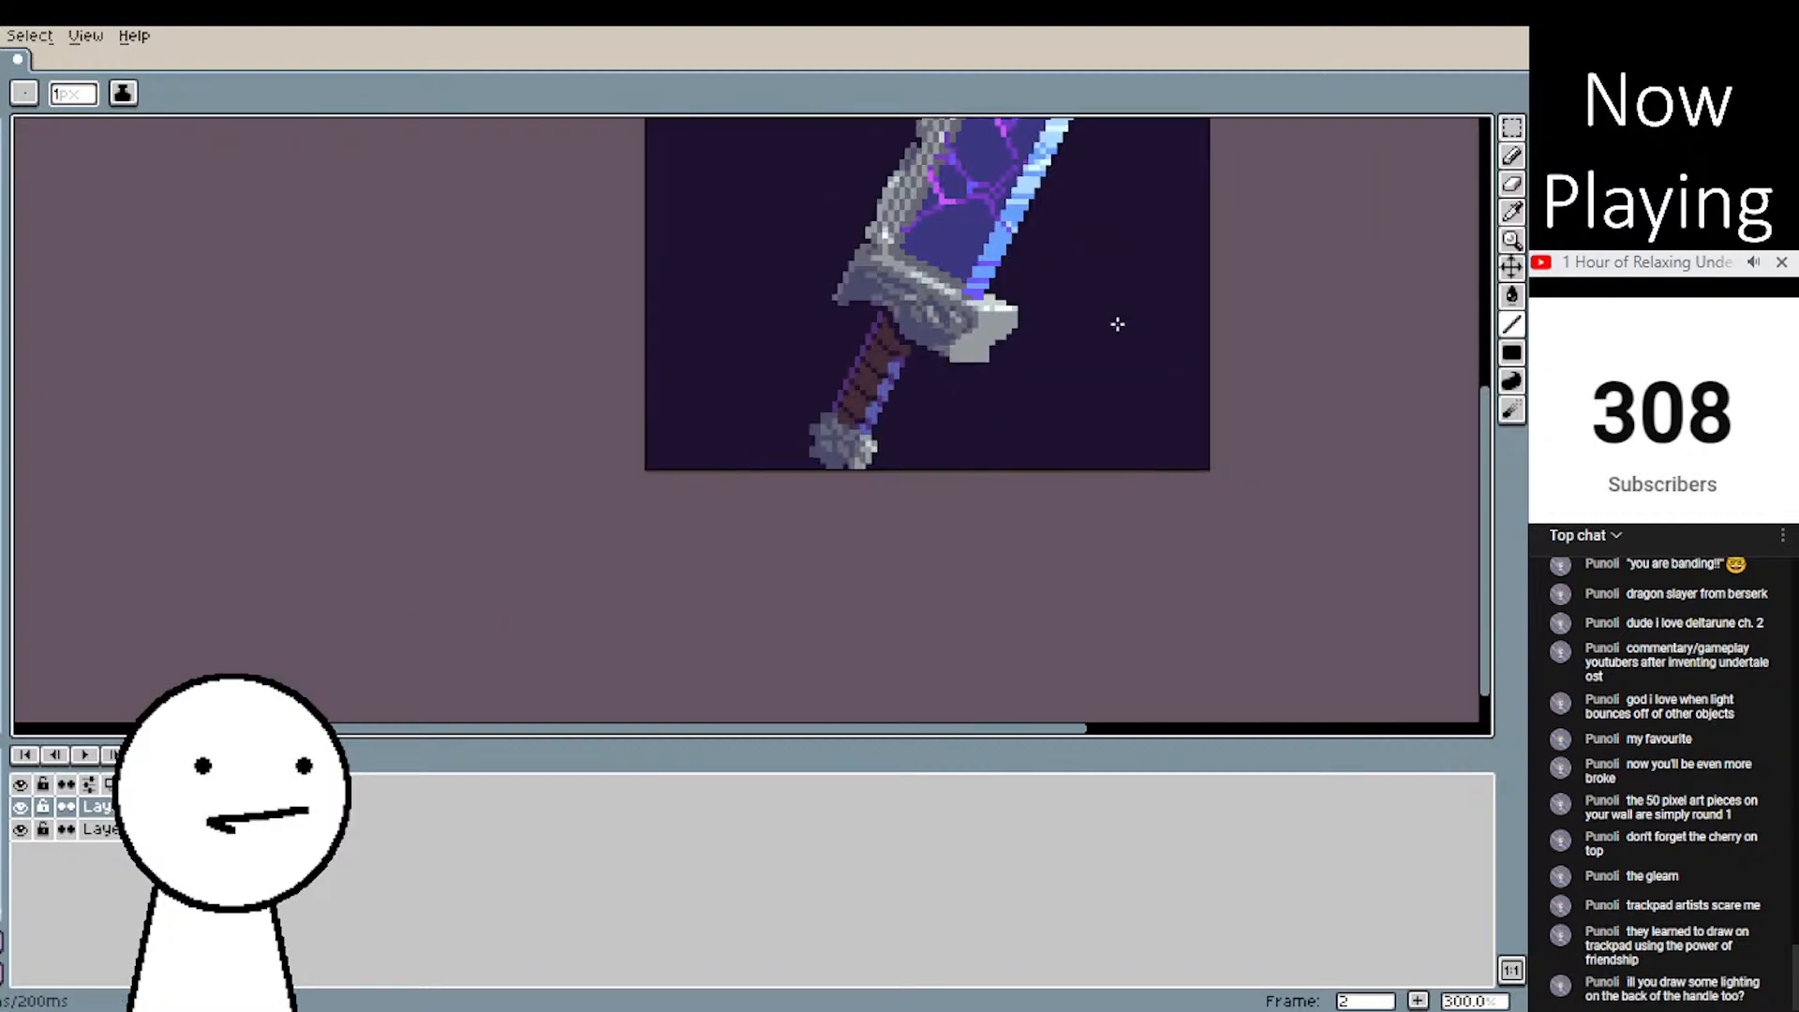
key(ctrl+z)
- Add short vertical purple accents to the left edge of each grip wrap, from the crossguard down to the pommel
scroll(742, 321, up, 1)
scroll(741, 321, up, 1)
drag(698, 325, 679, 392)
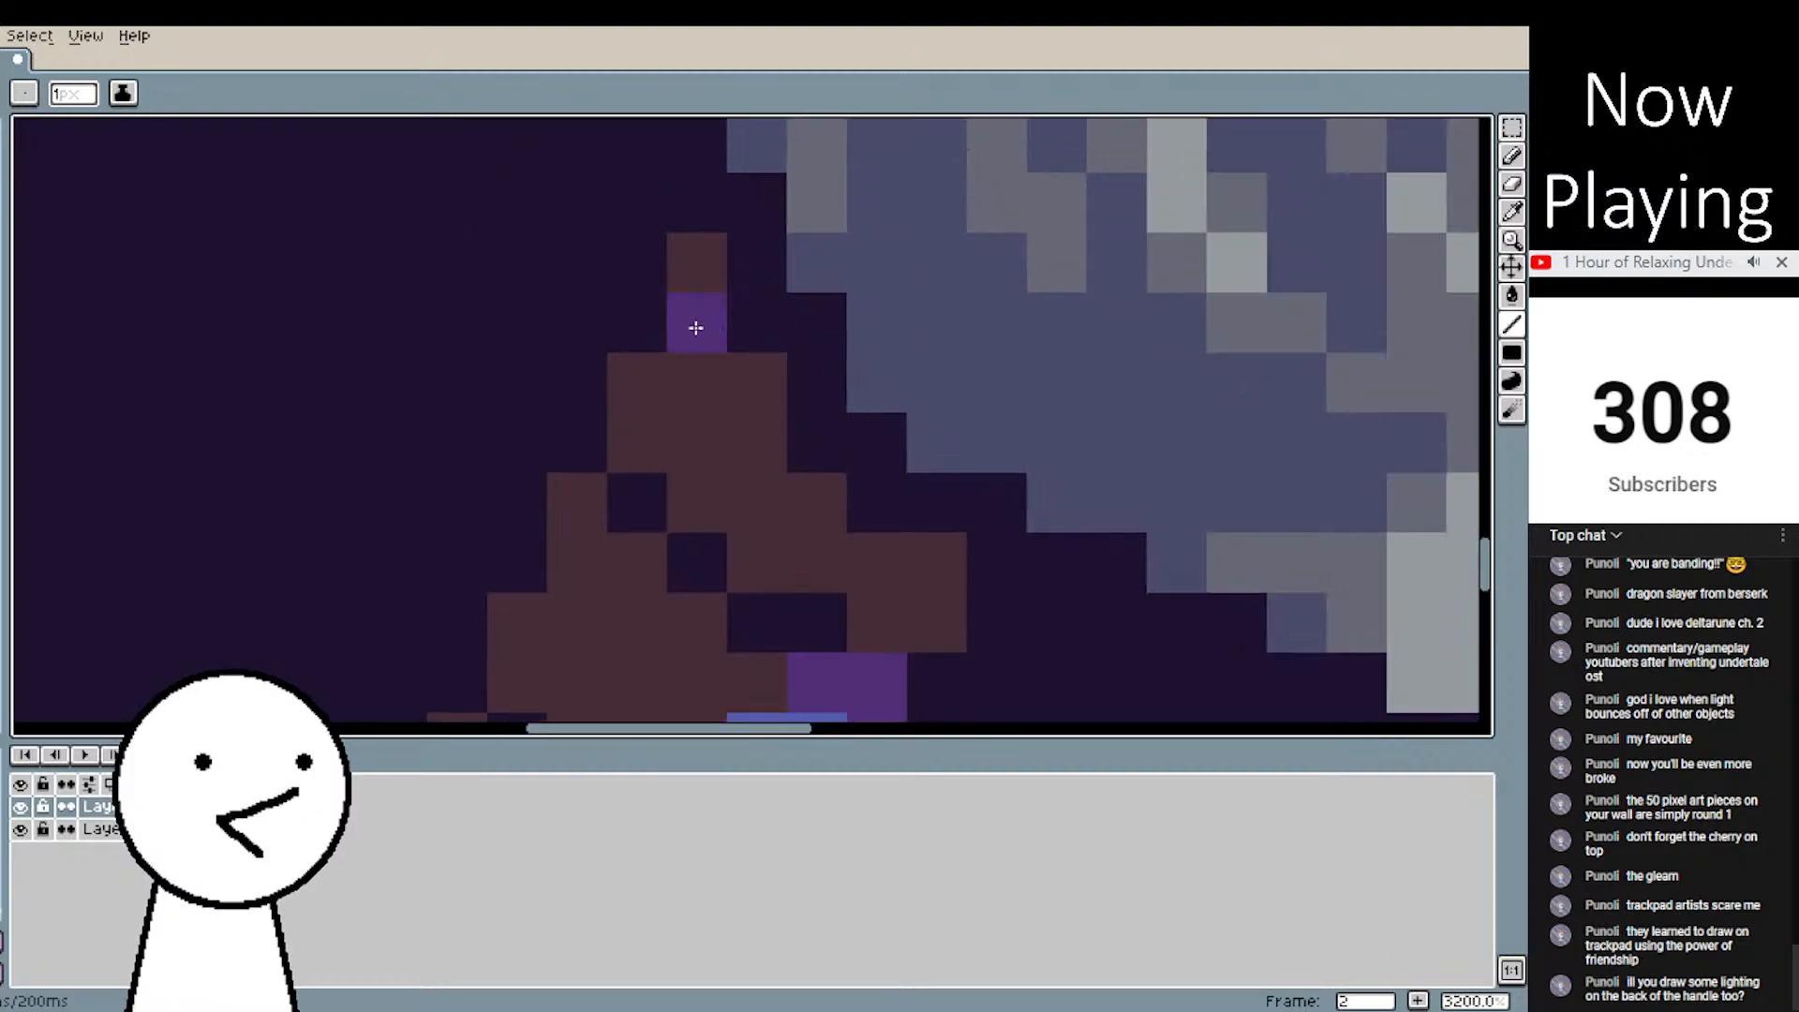
drag(866, 609, 969, 250)
drag(667, 201, 678, 272)
drag(677, 515, 988, 125)
drag(743, 307, 739, 352)
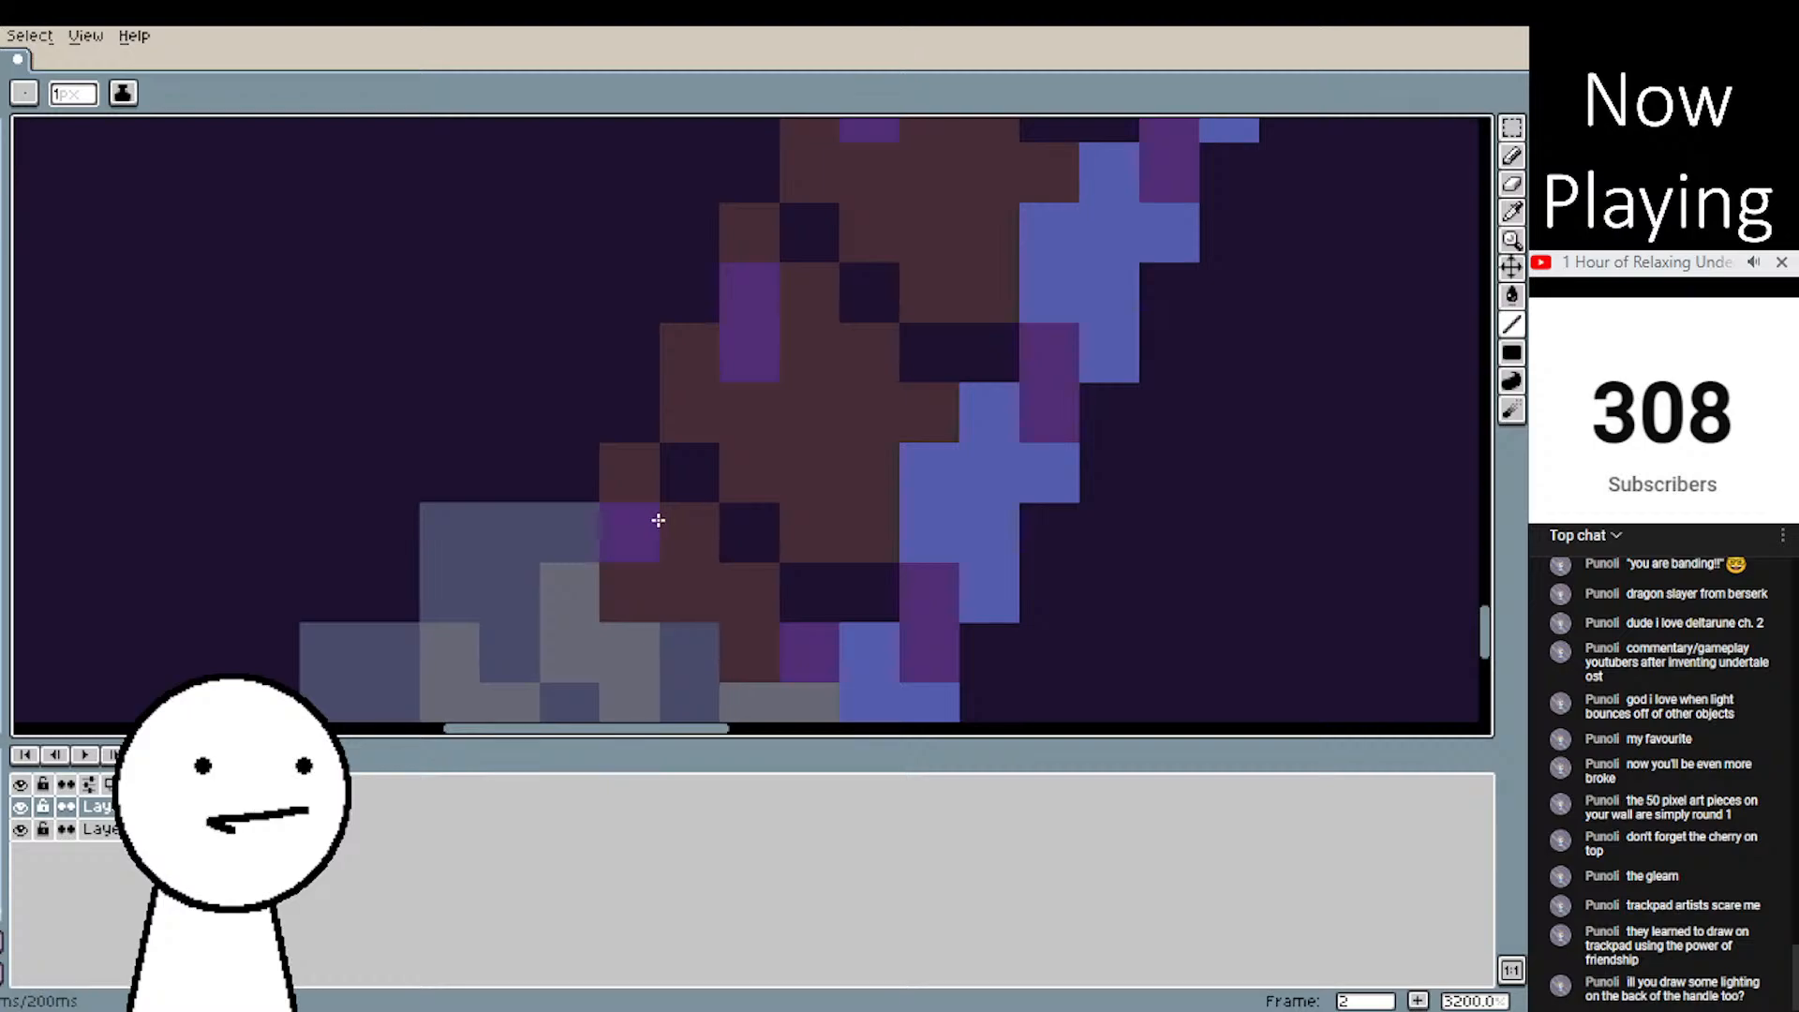
- Place single purple pixels on the wraps against the inner side of each blue highlight, down to the pommel
scroll(1104, 292, down, 8)
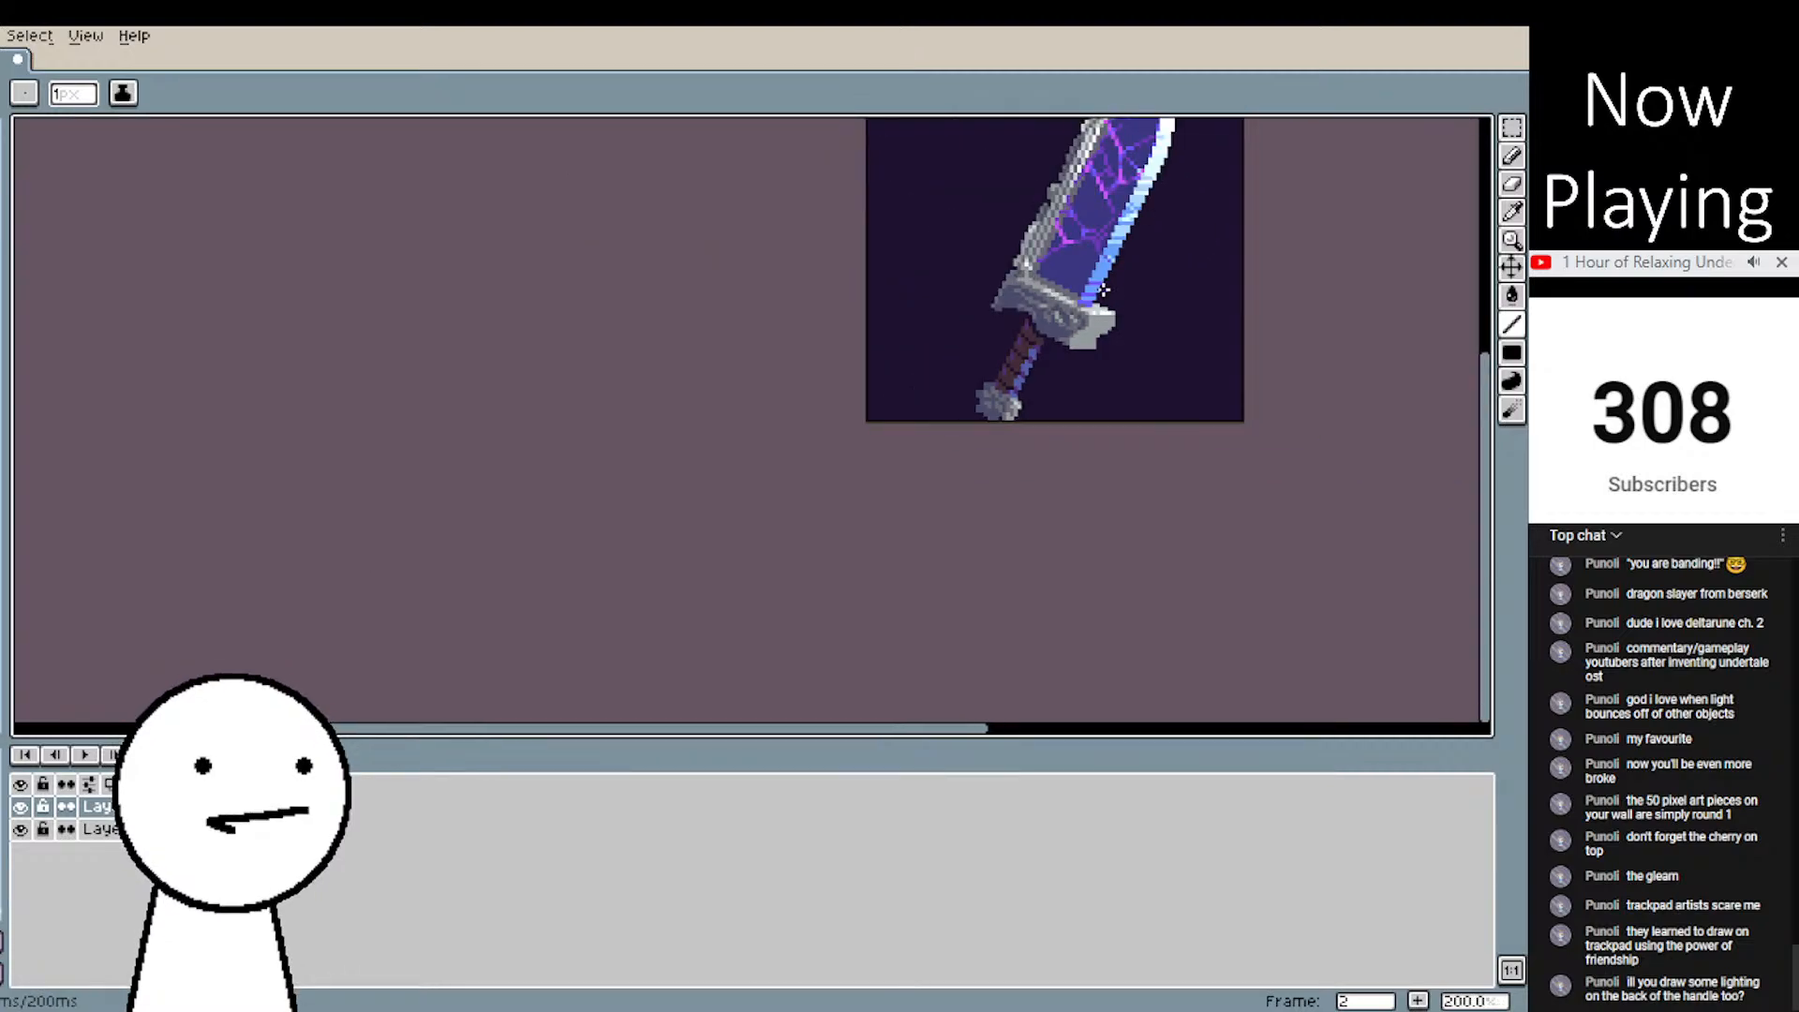
scroll(1104, 293, down, 1)
scroll(1106, 295, up, 2)
scroll(979, 364, up, 2)
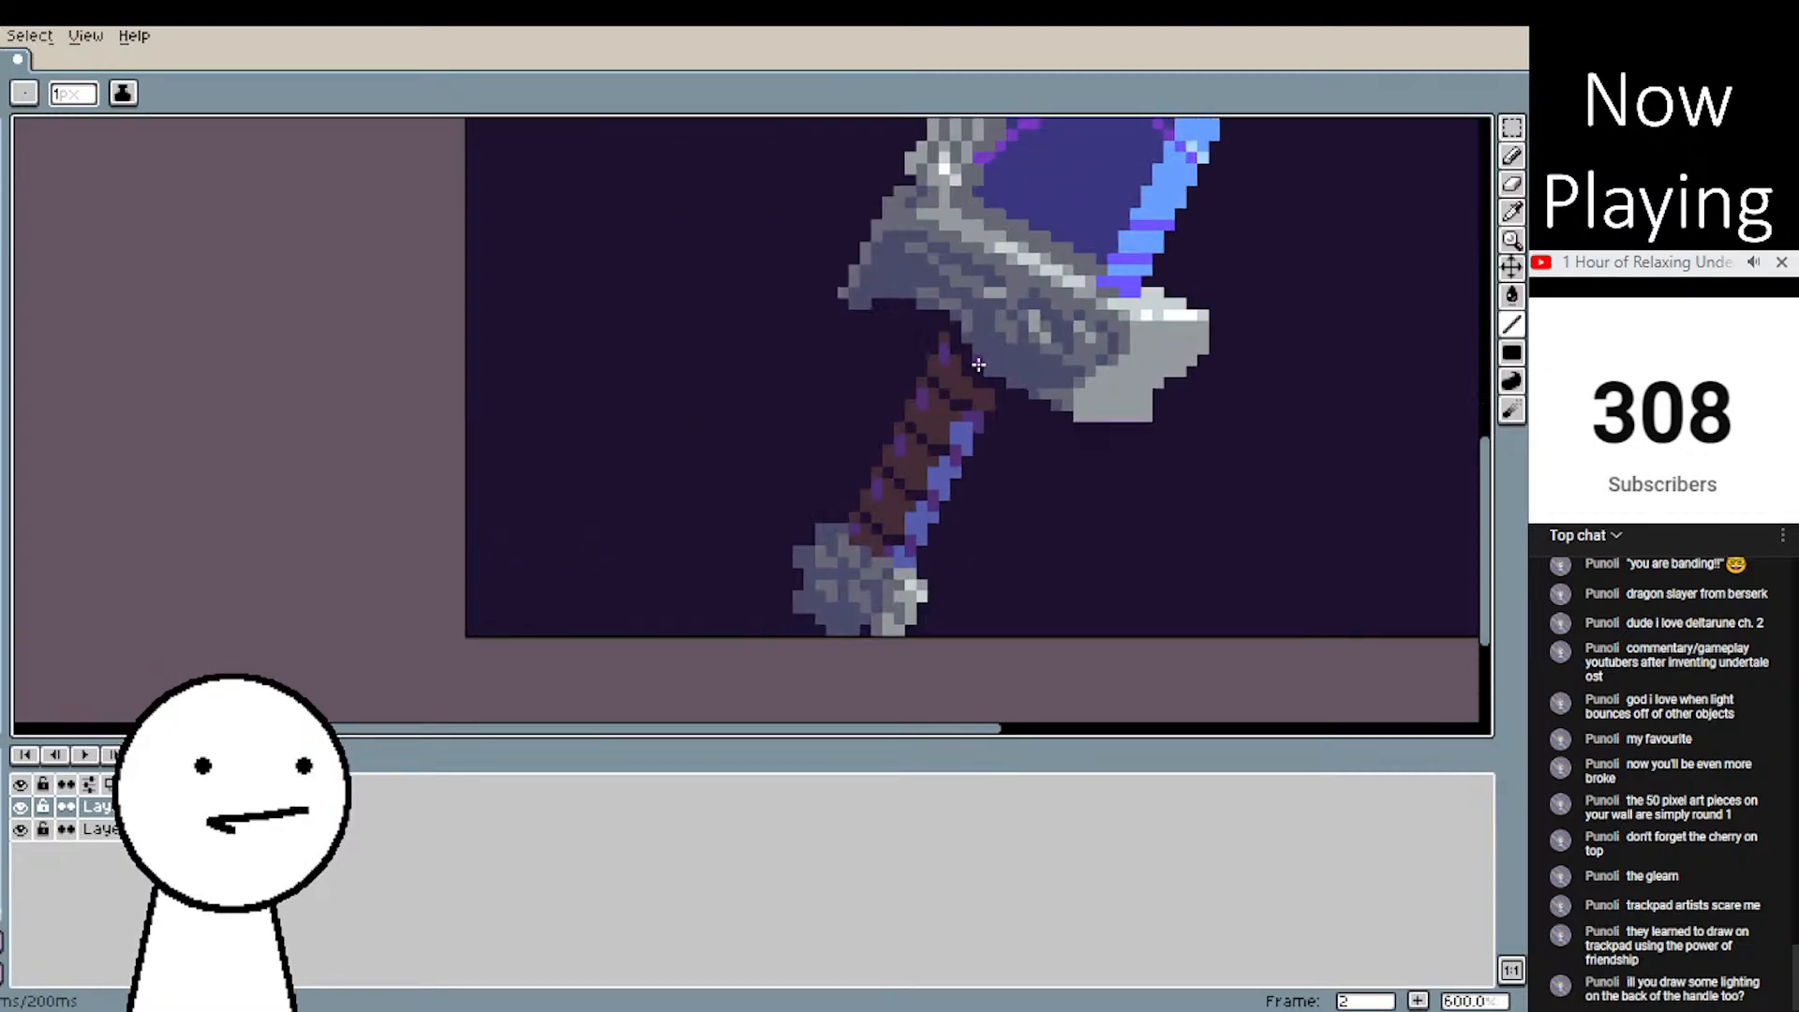
scroll(965, 470, up, 2)
scroll(919, 429, up, 1)
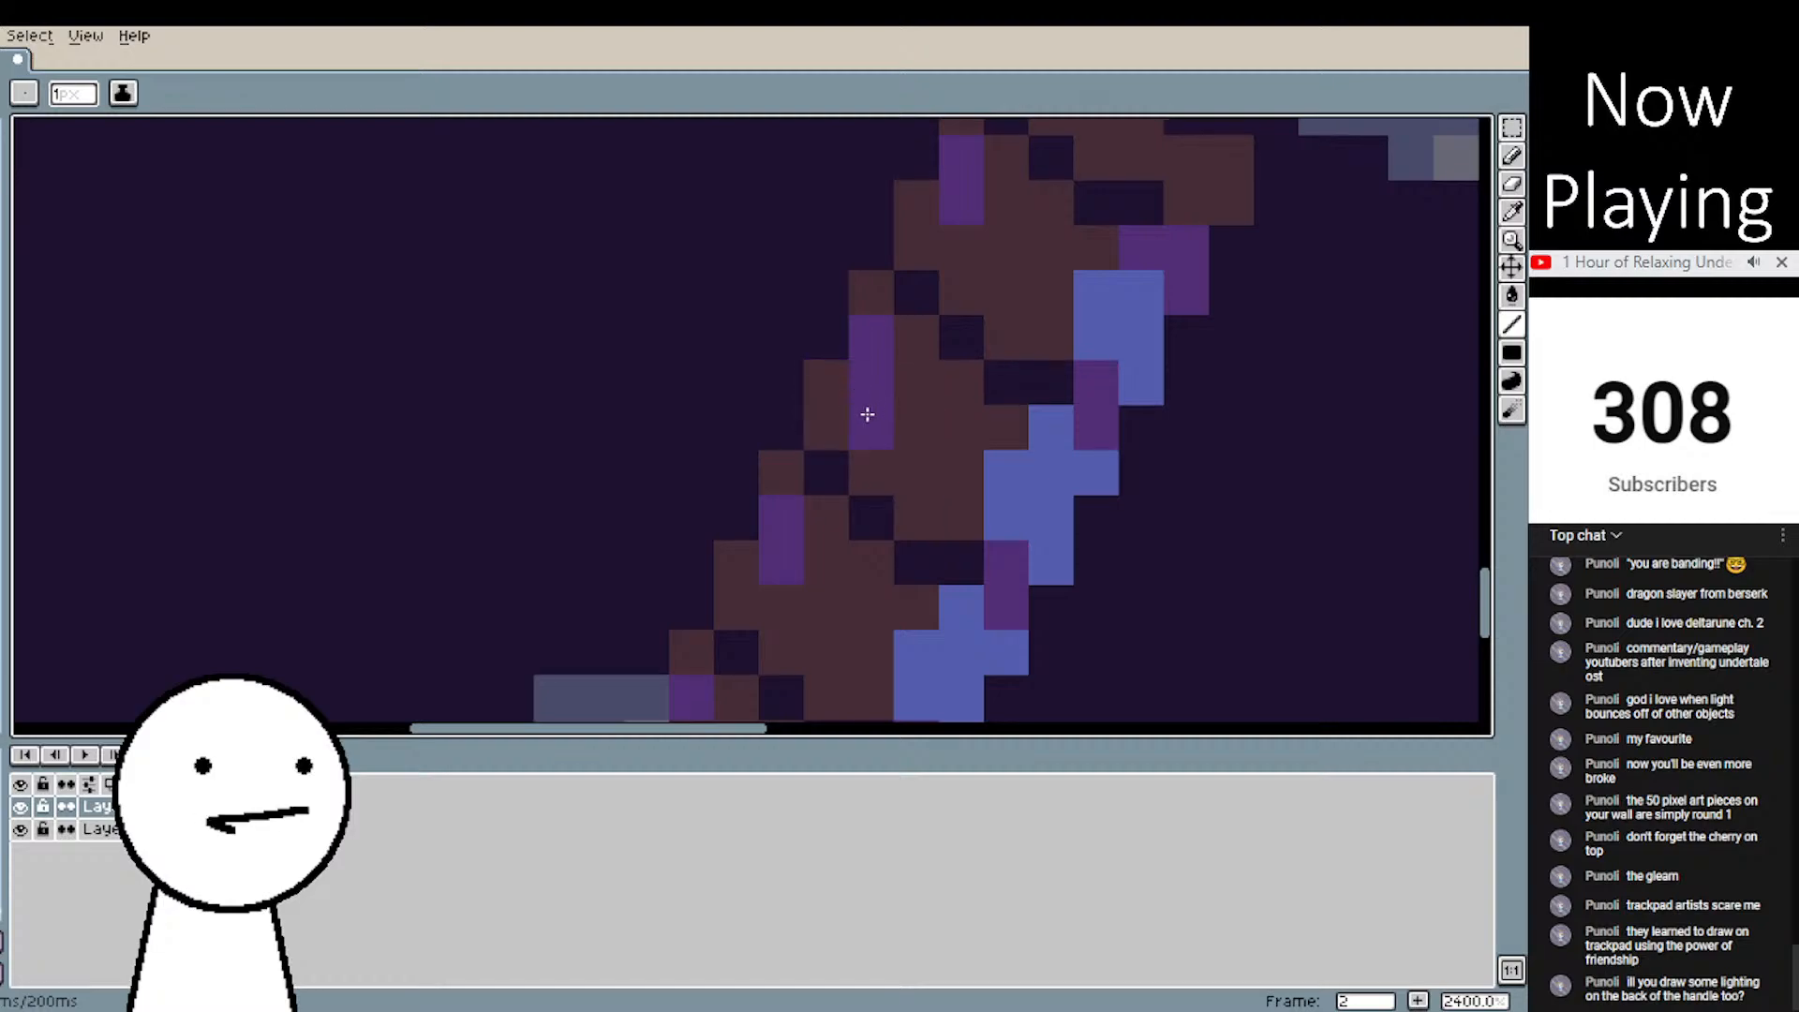
drag(883, 473, 726, 720)
drag(934, 464, 674, 524)
click(591, 375)
scroll(656, 379, down, 3)
drag(830, 478, 851, 438)
scroll(703, 476, up, 3)
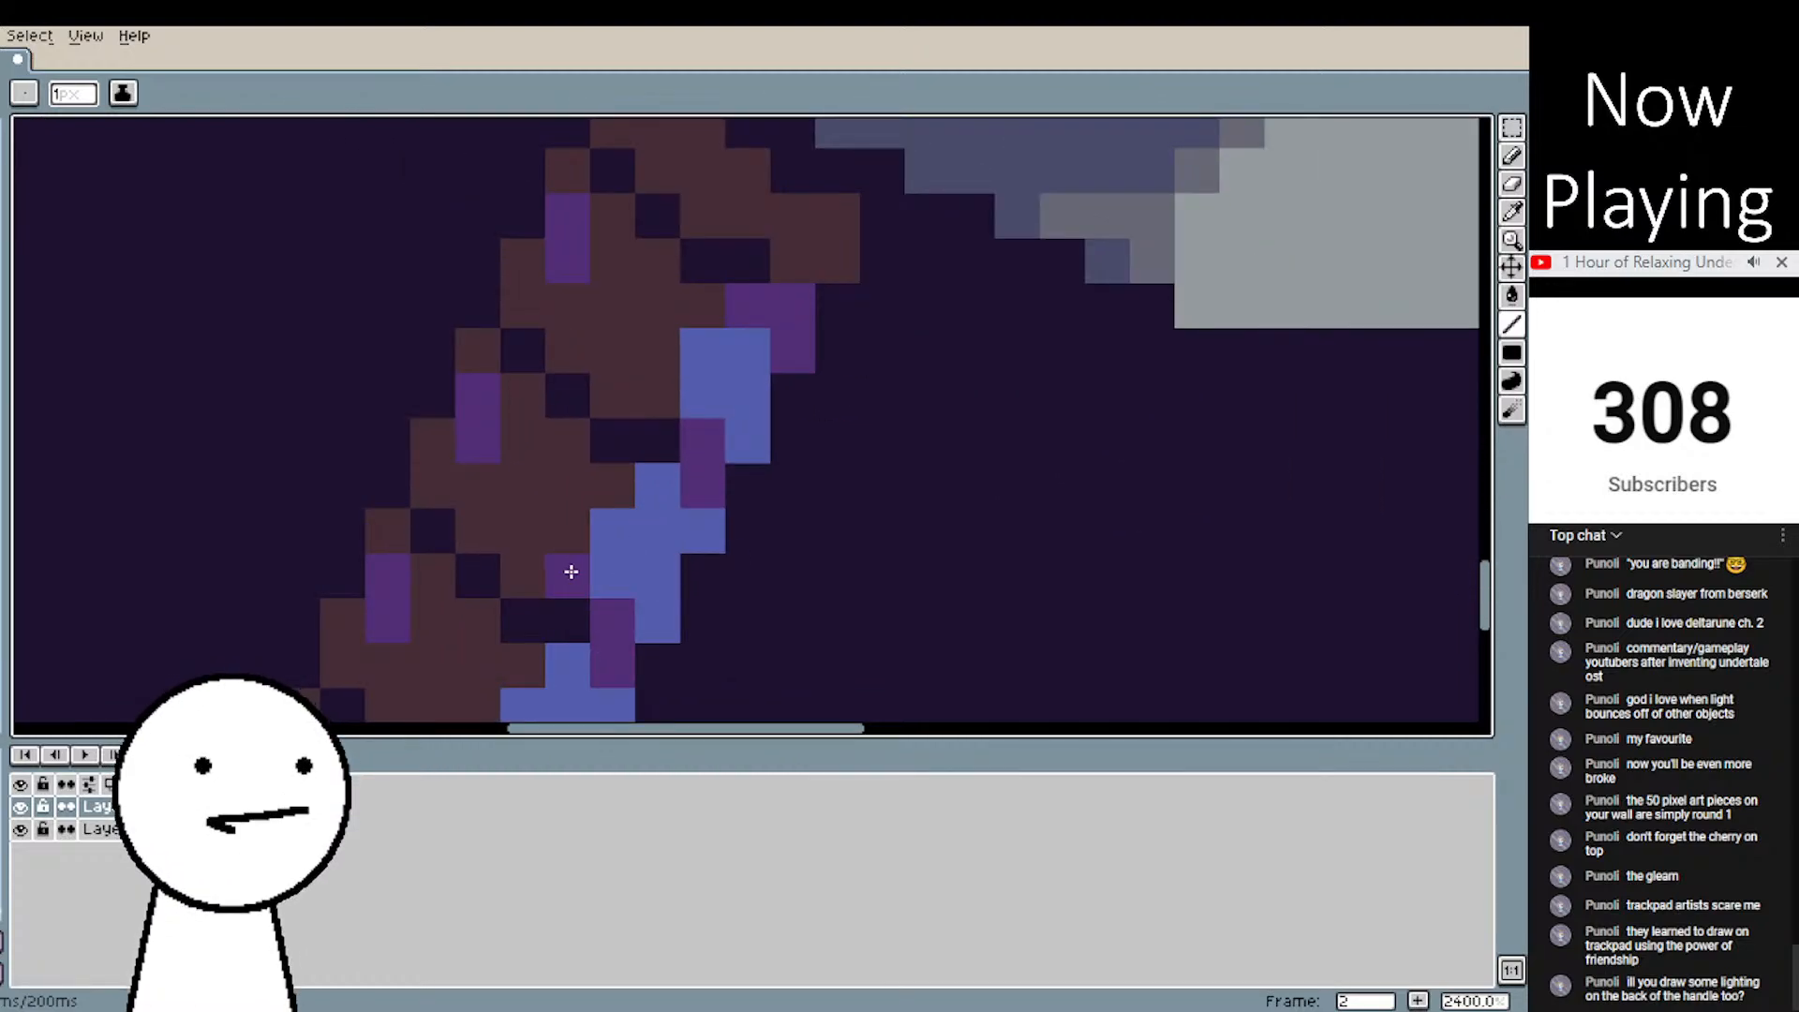
click(671, 379)
drag(746, 545, 1105, 396)
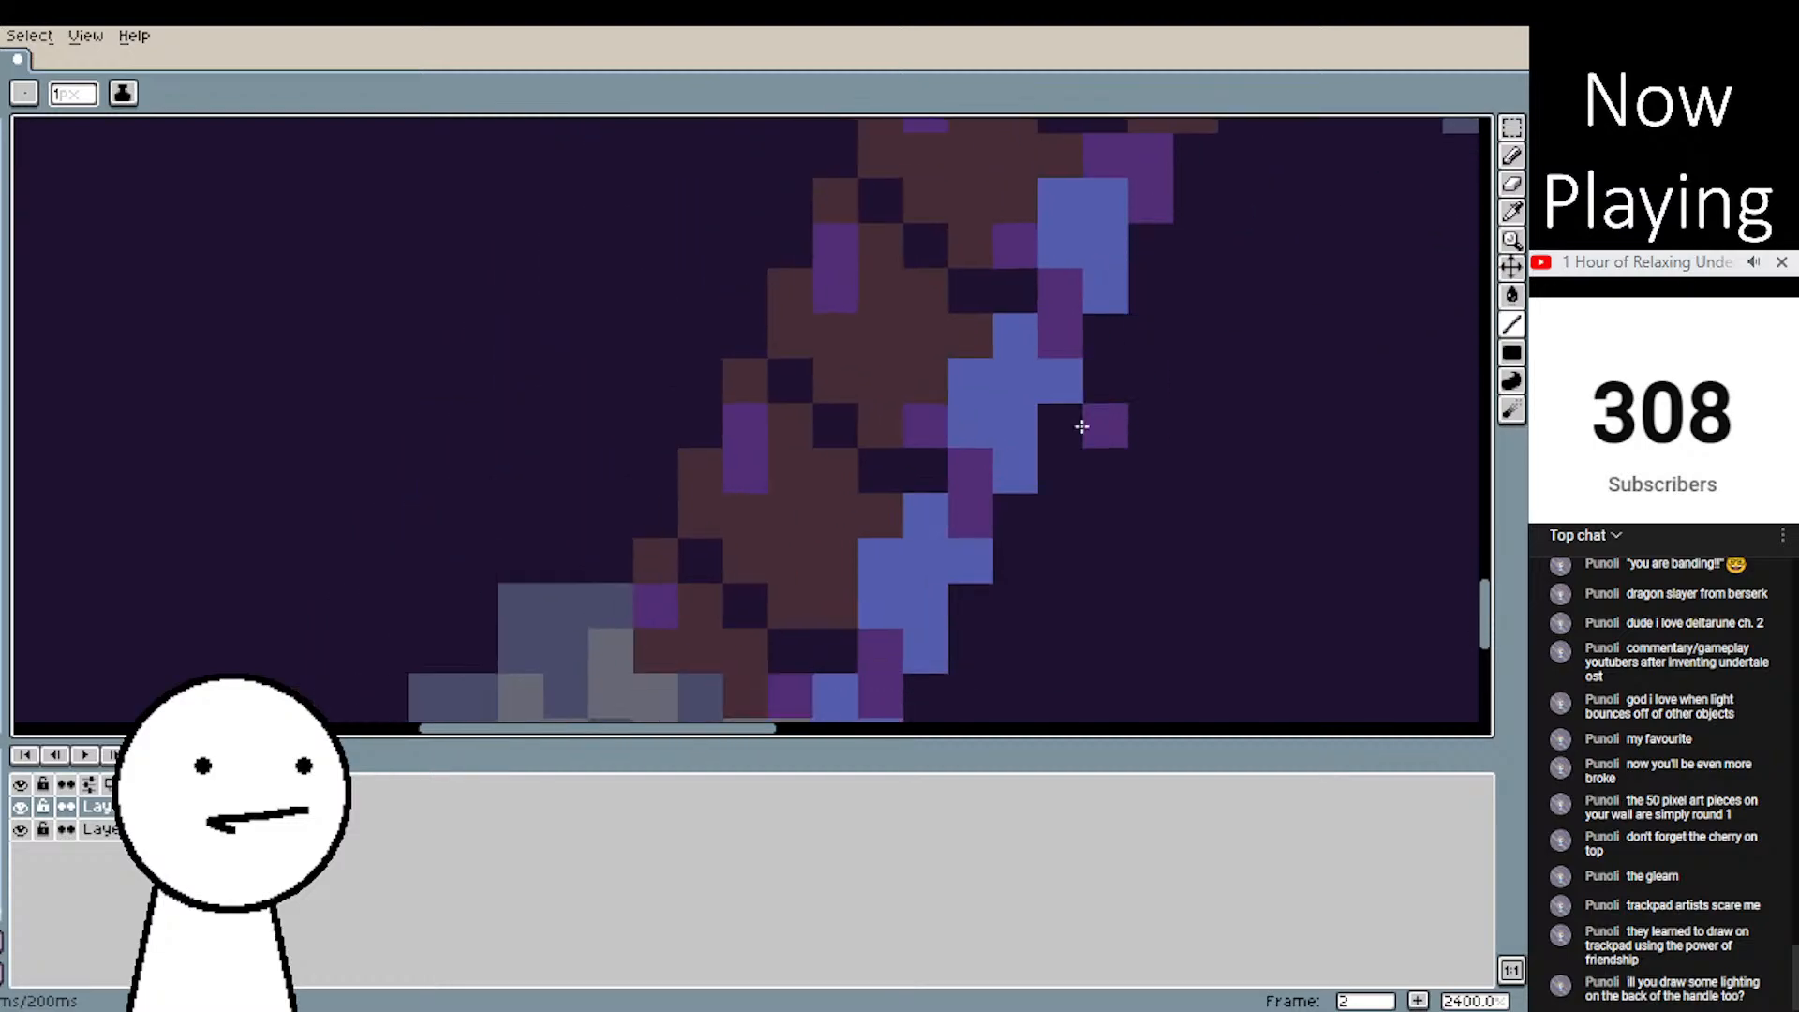
click(855, 591)
drag(994, 559, 1138, 286)
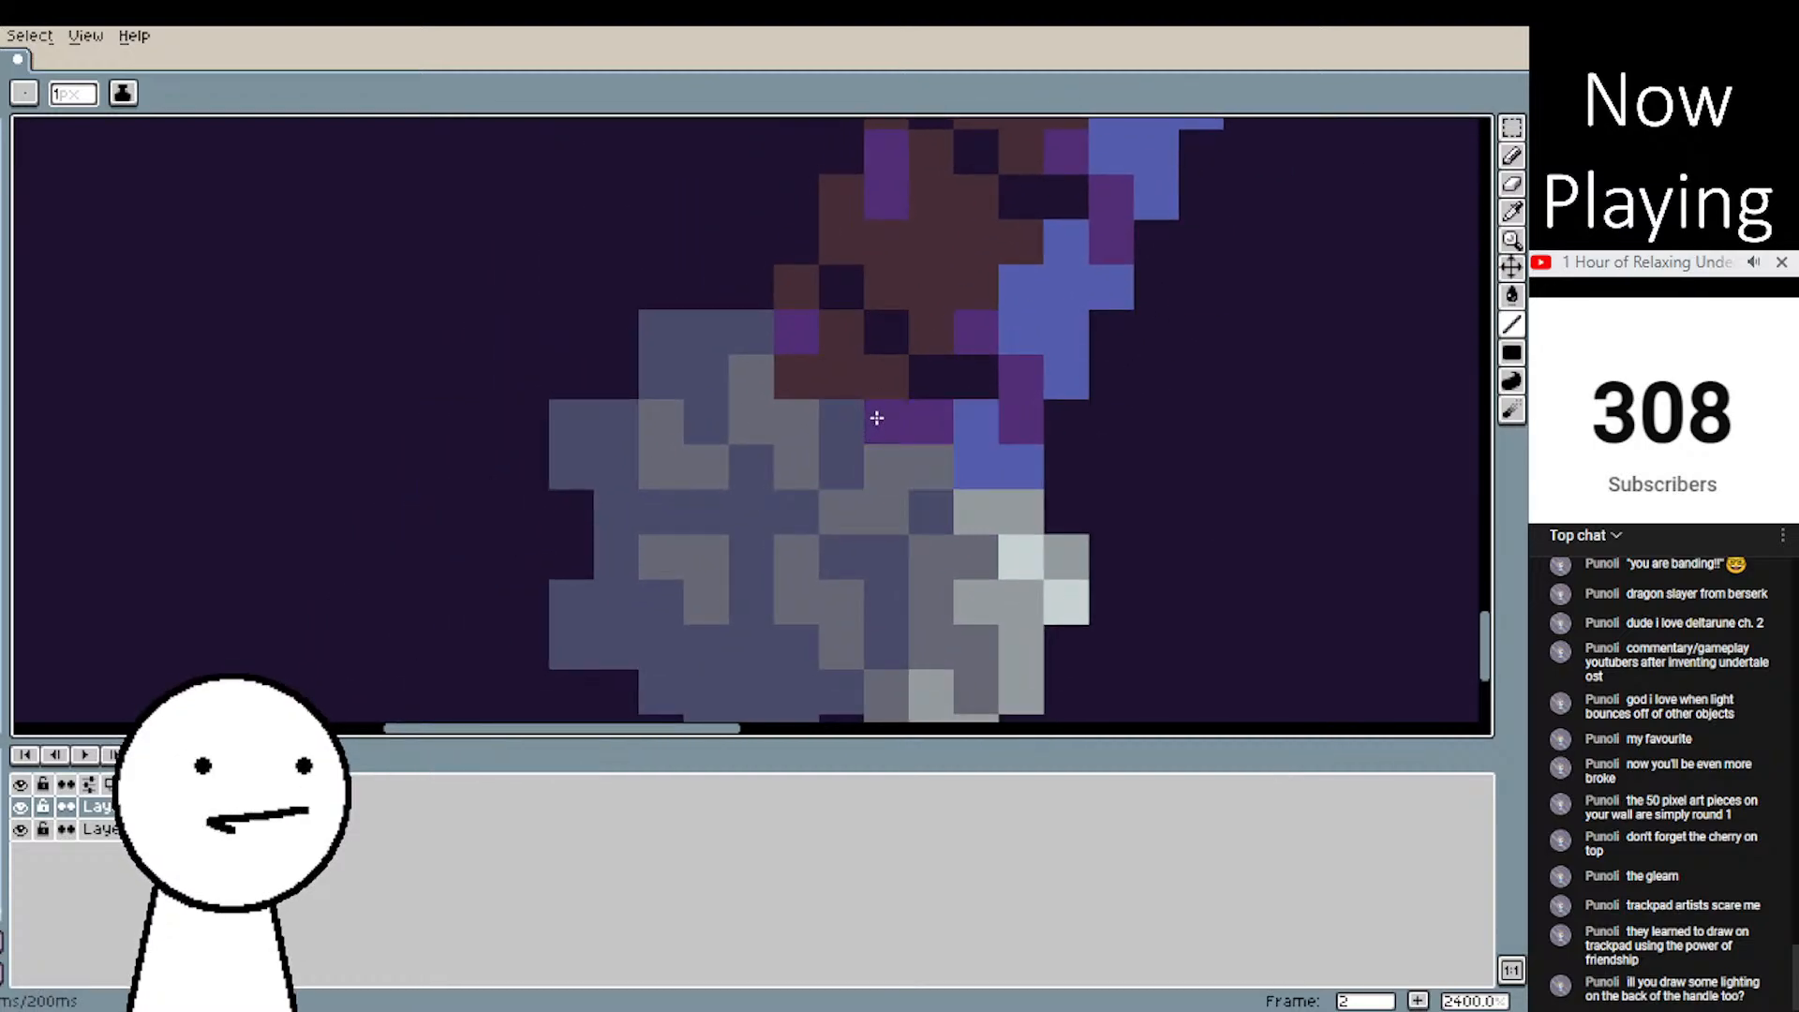
- Try purple pixels on the right end of the grip's topmost wrap, then cover them with the sampled grip brown
scroll(1112, 418, down, 6)
scroll(1160, 319, down, 3)
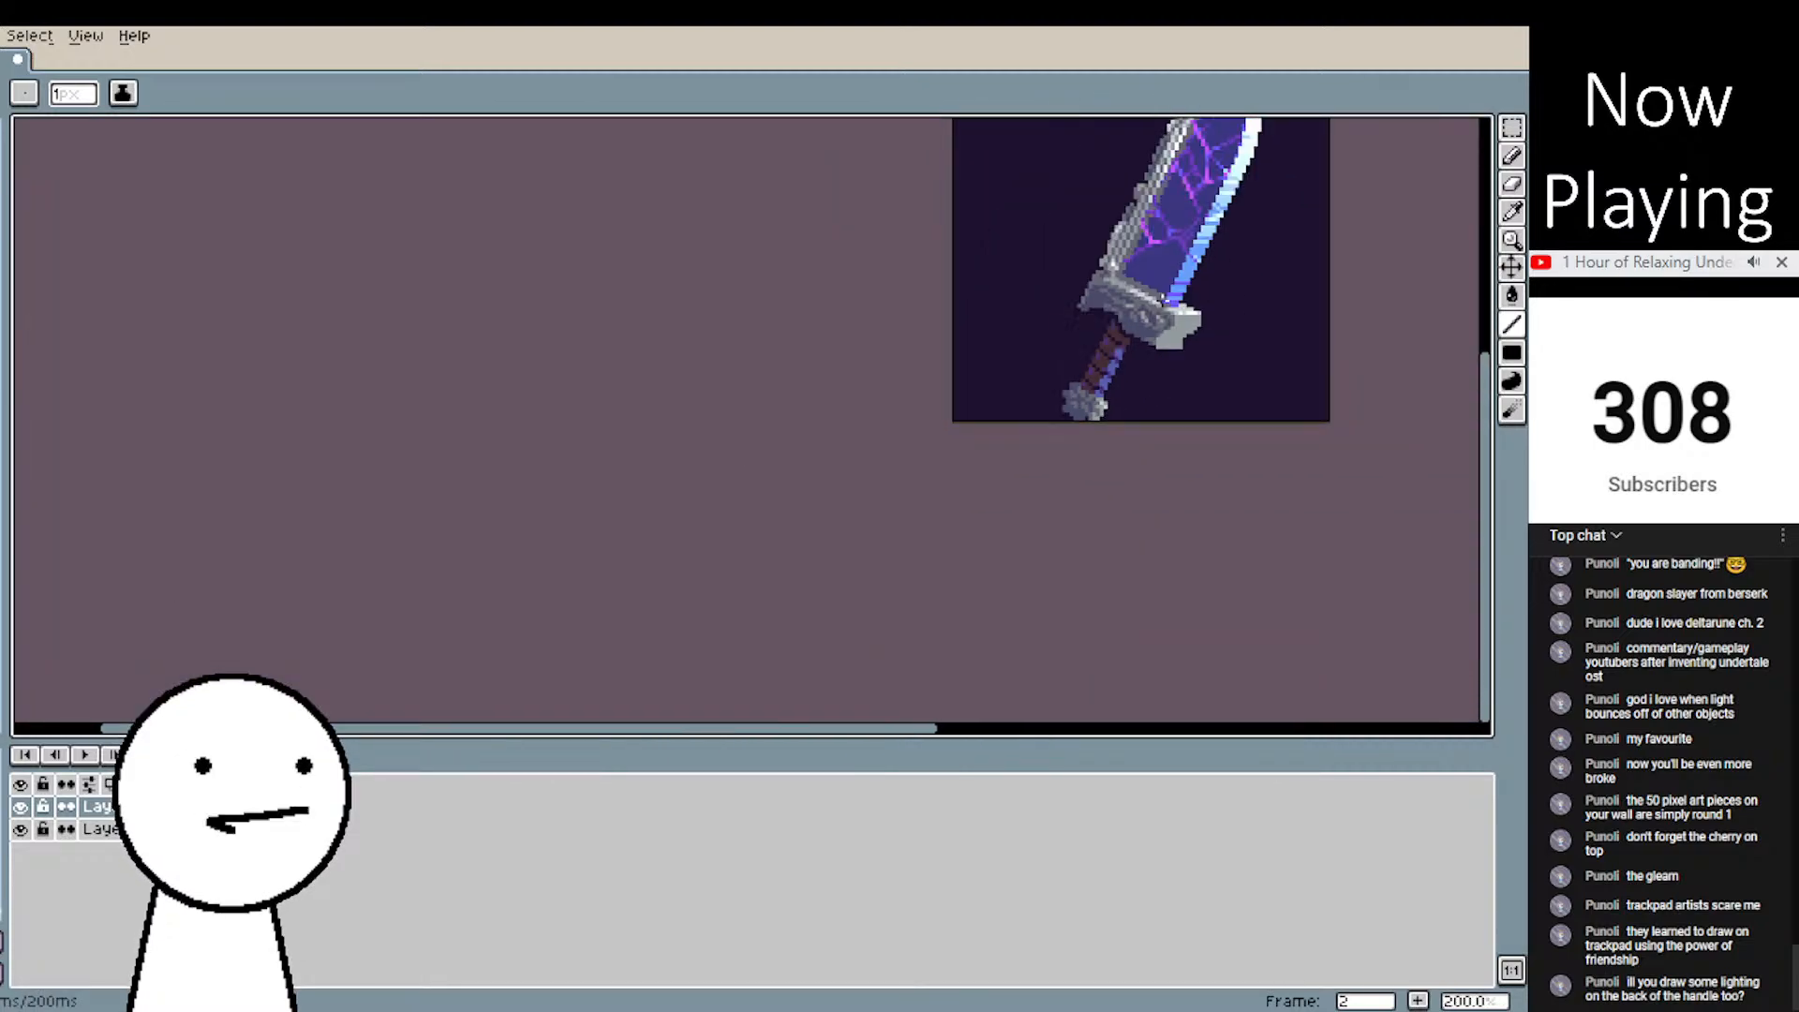
drag(1162, 298, 1073, 448)
scroll(1089, 495, up, 3)
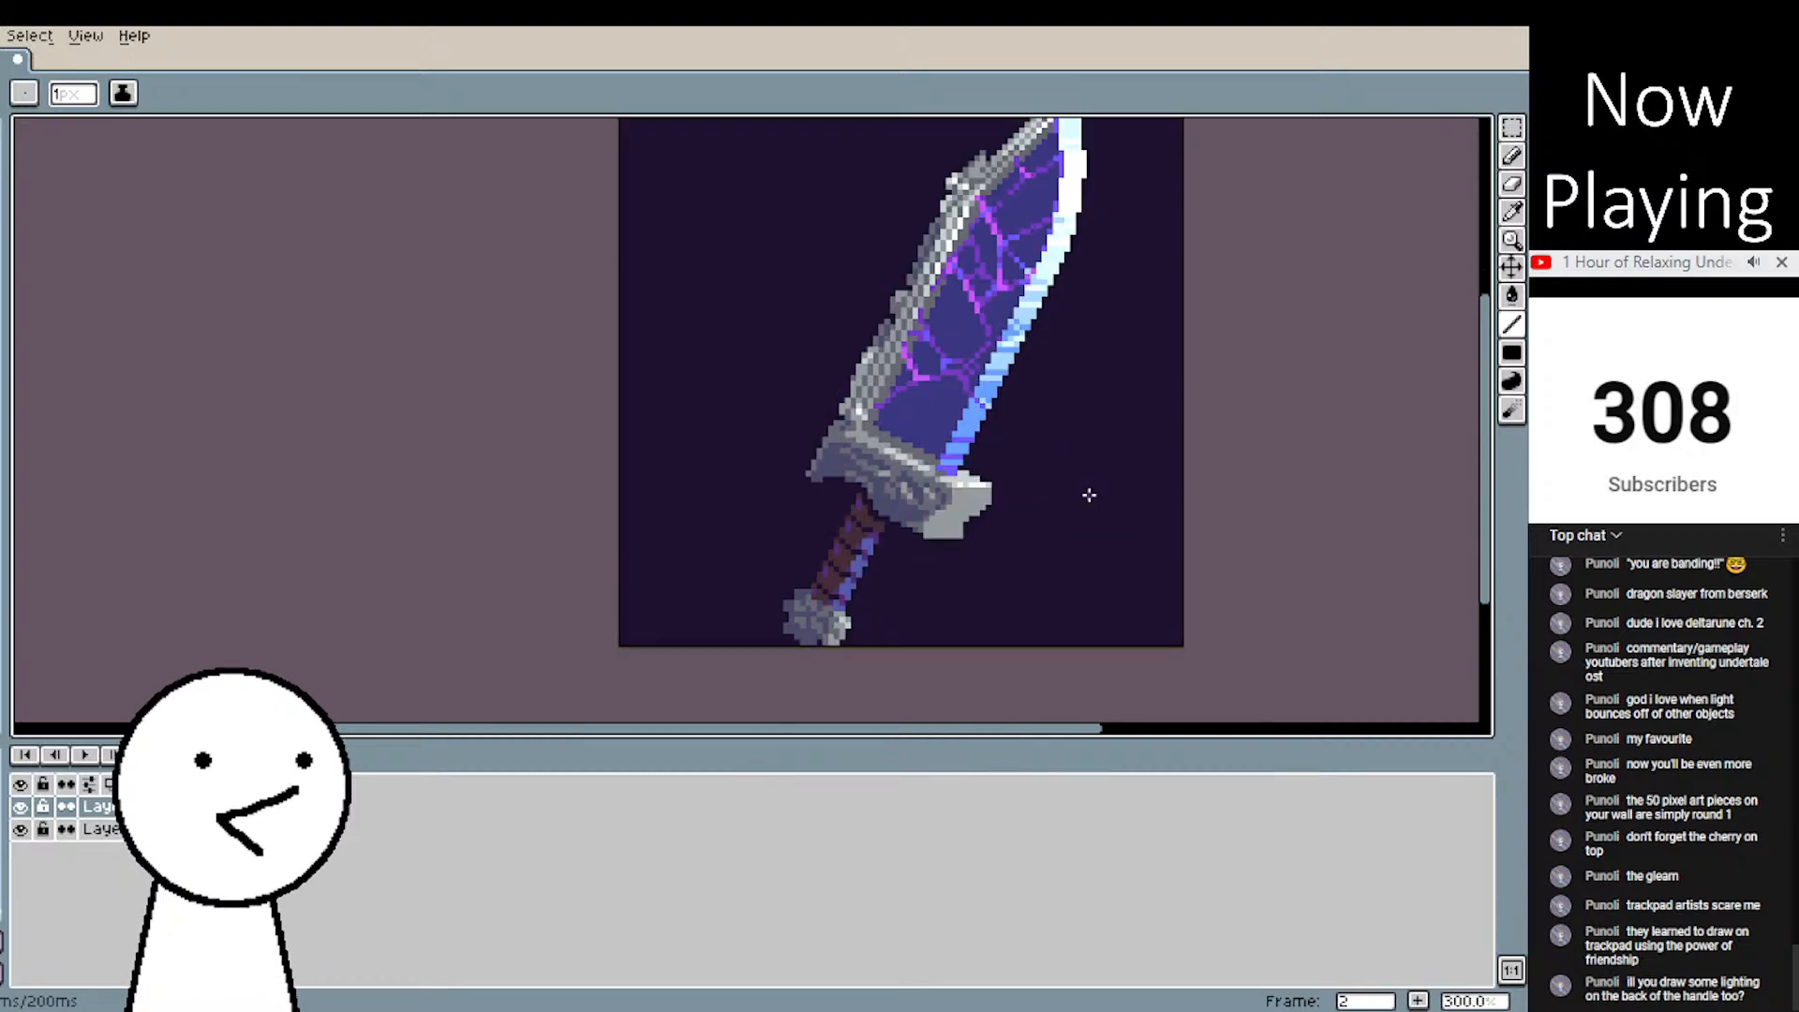
scroll(1089, 495, down, 2)
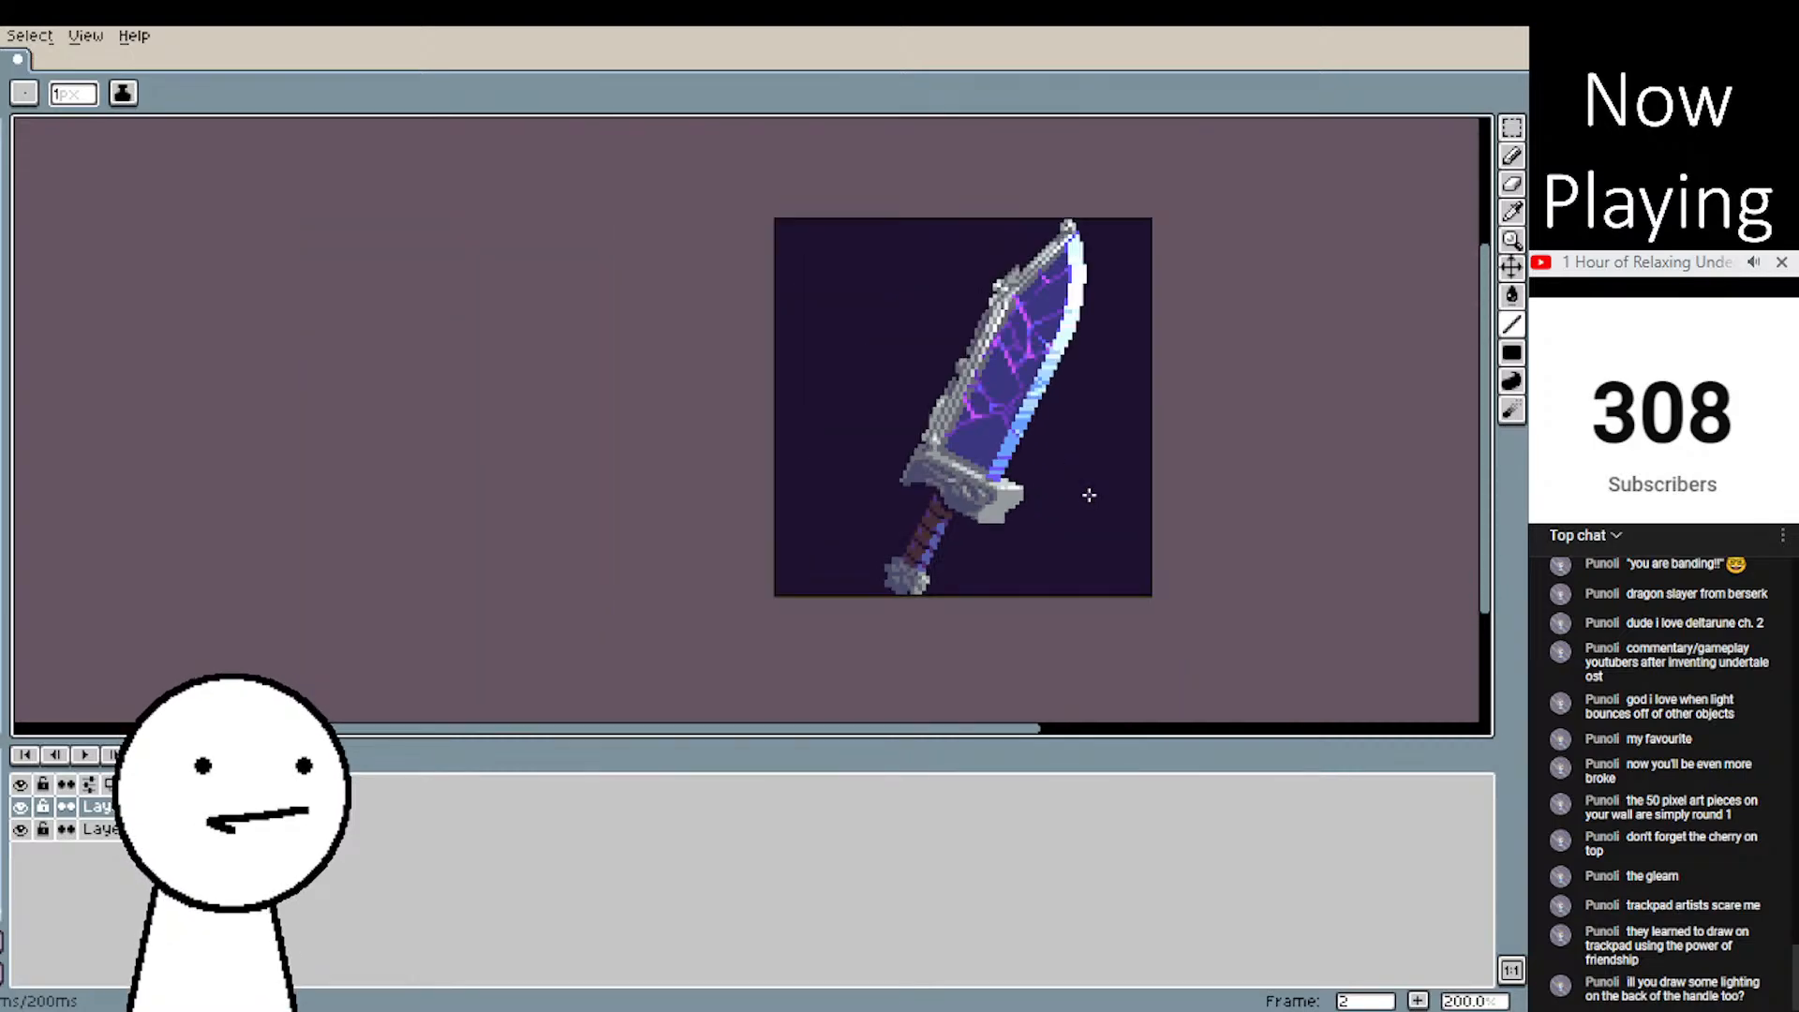
scroll(1053, 505, up, 4)
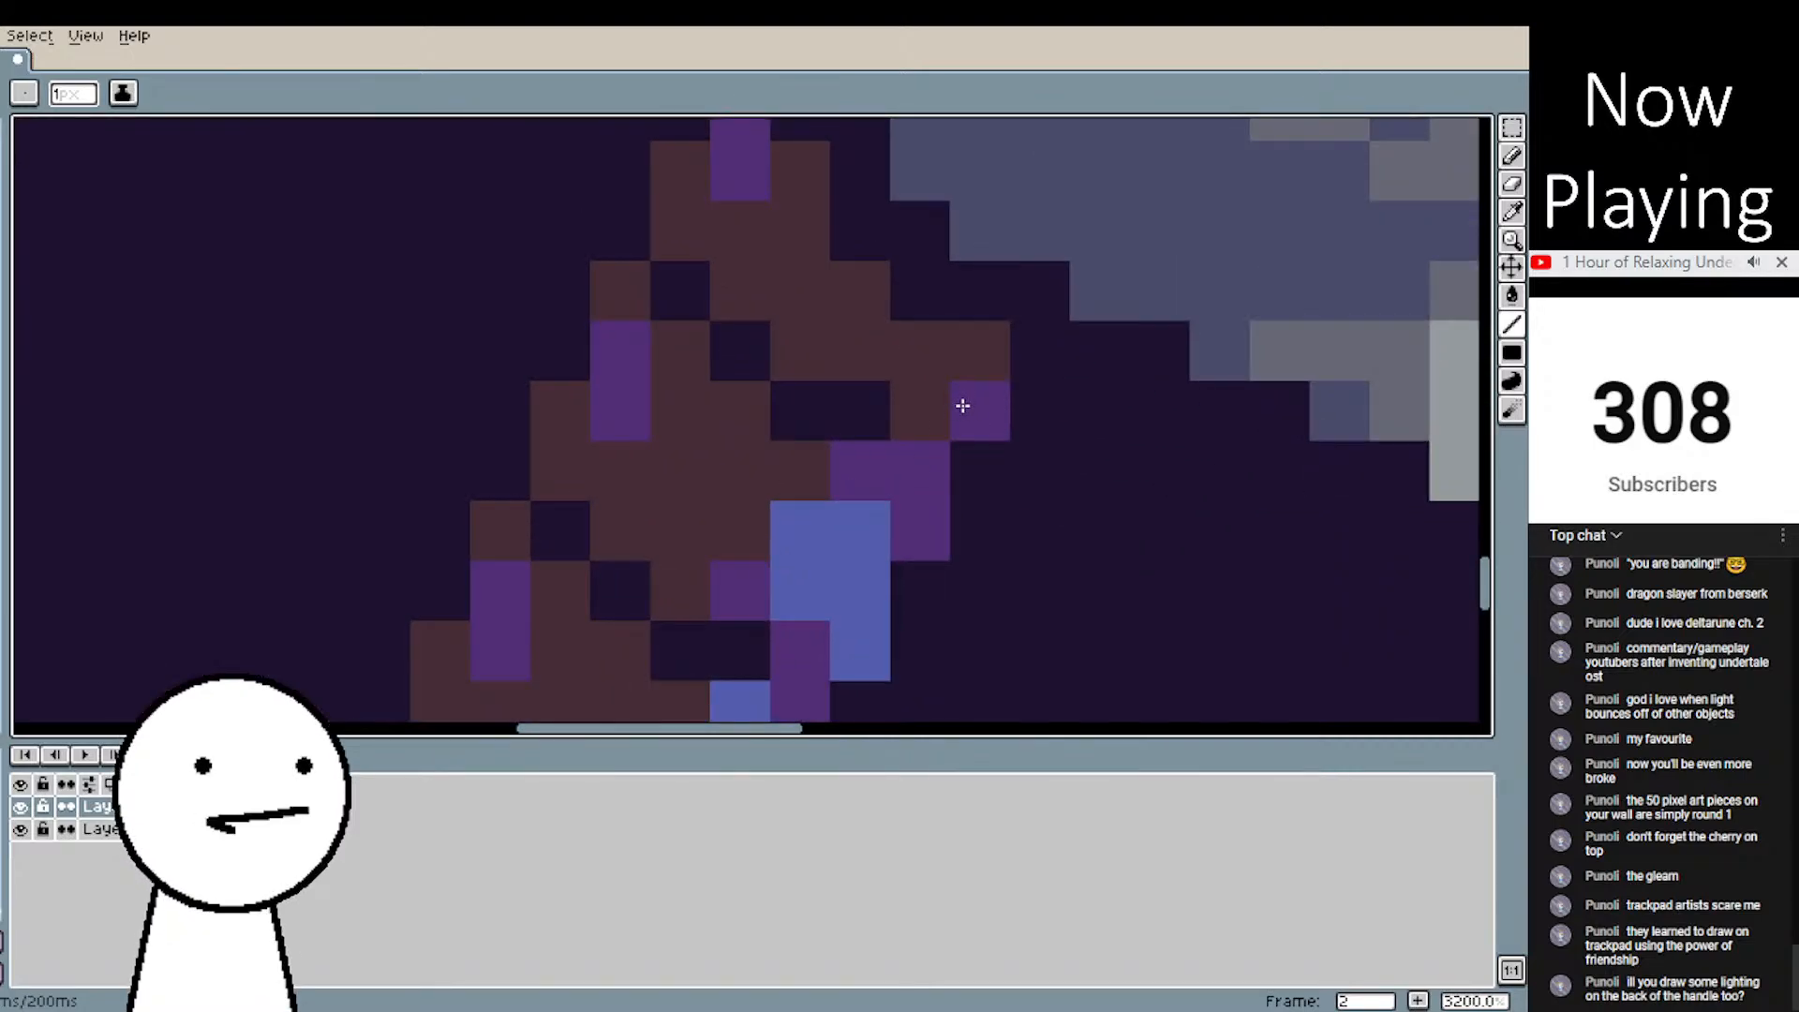
click(933, 371)
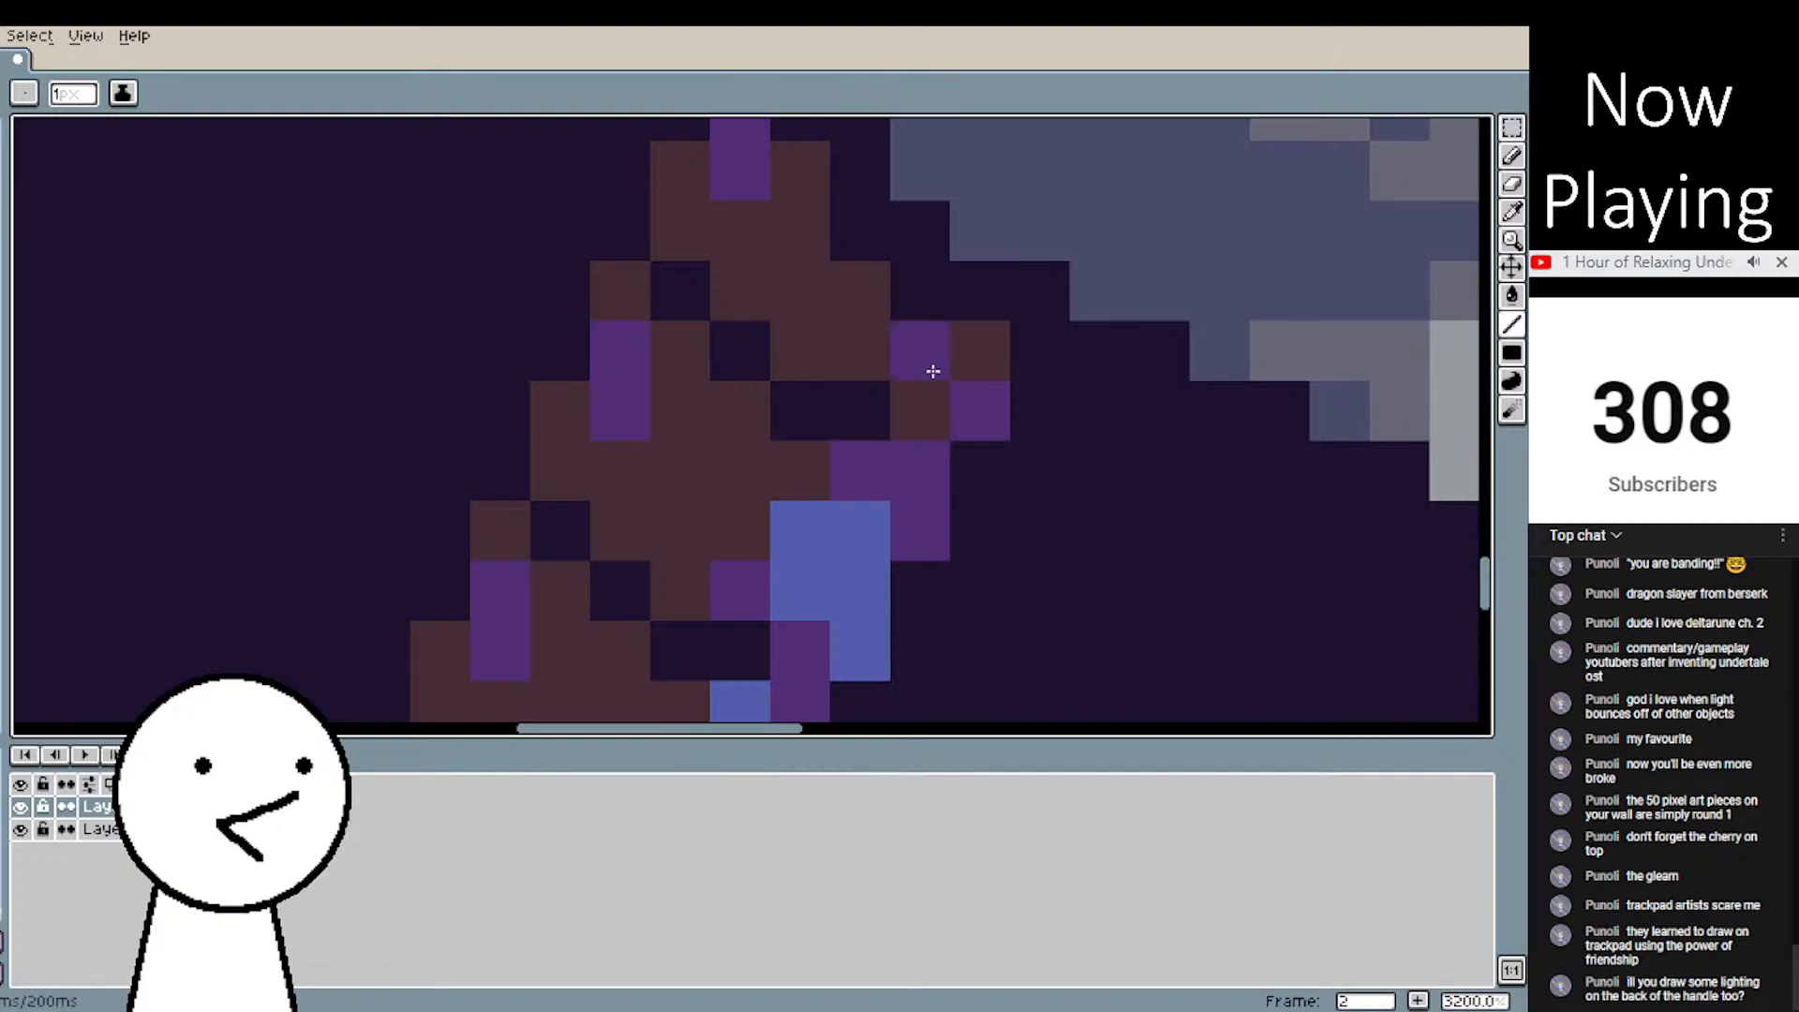
scroll(1003, 377, down, 8)
scroll(1050, 400, up, 8)
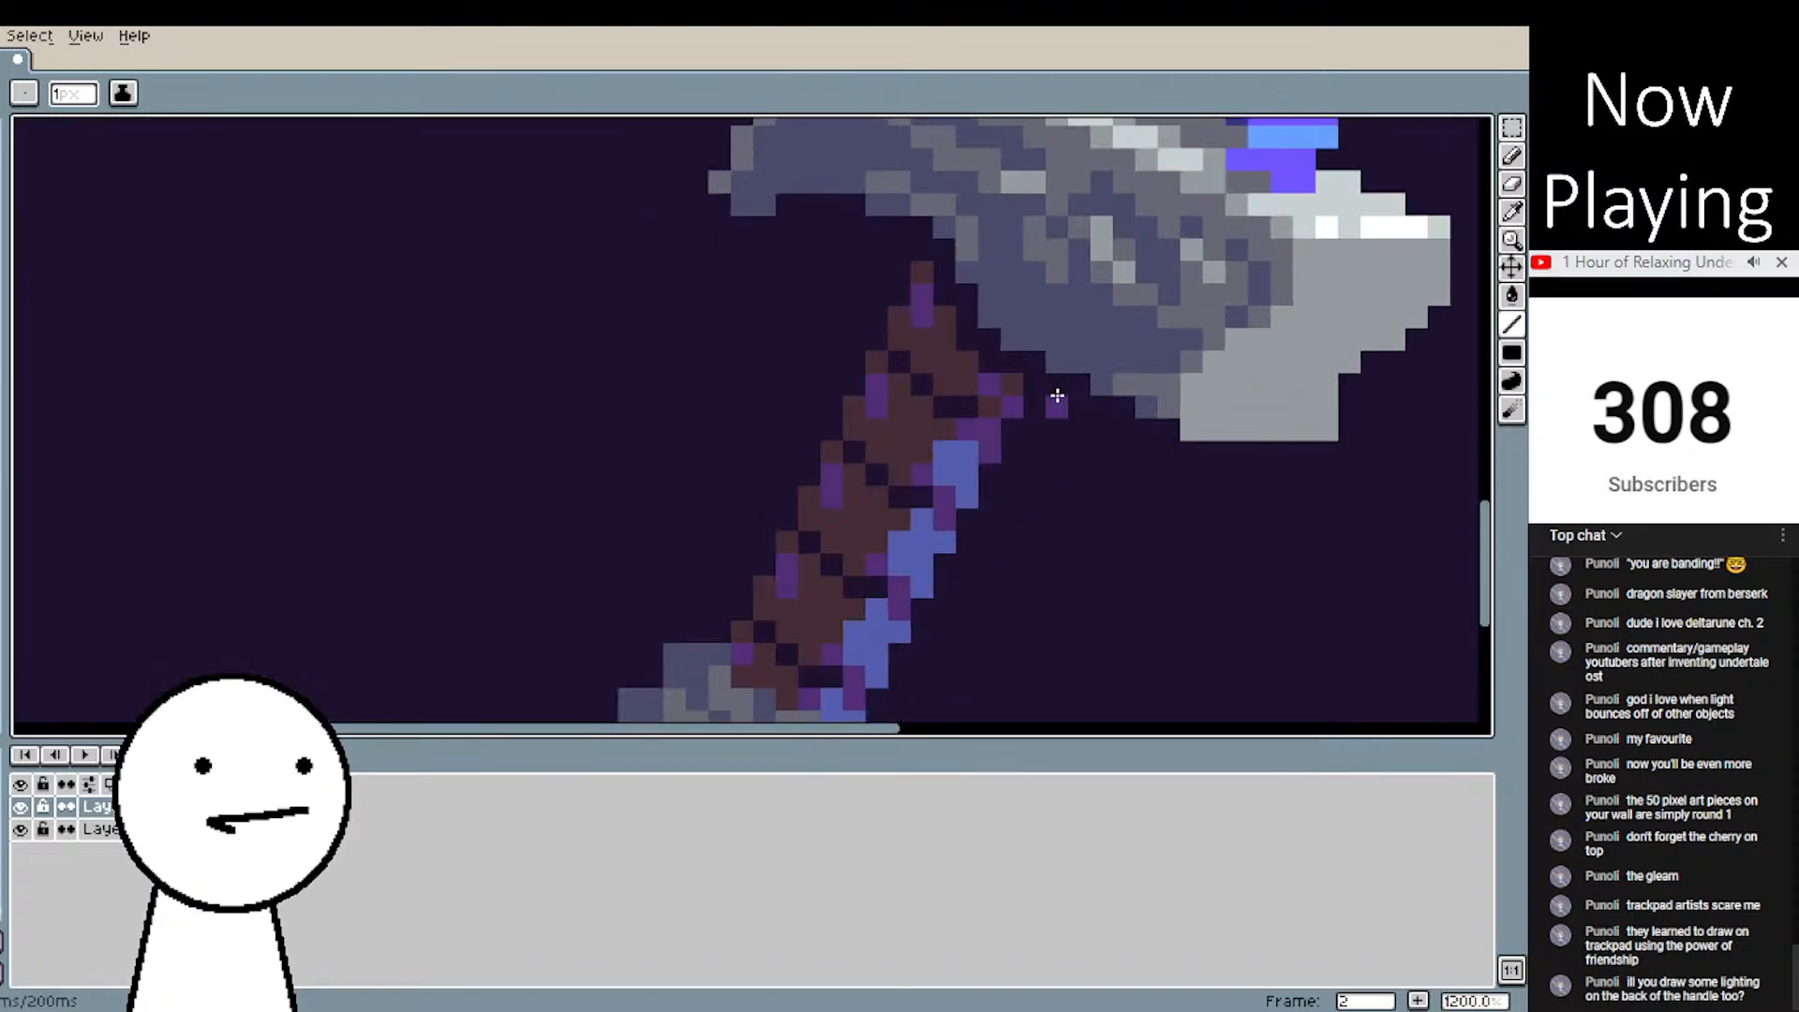
click(1511, 212)
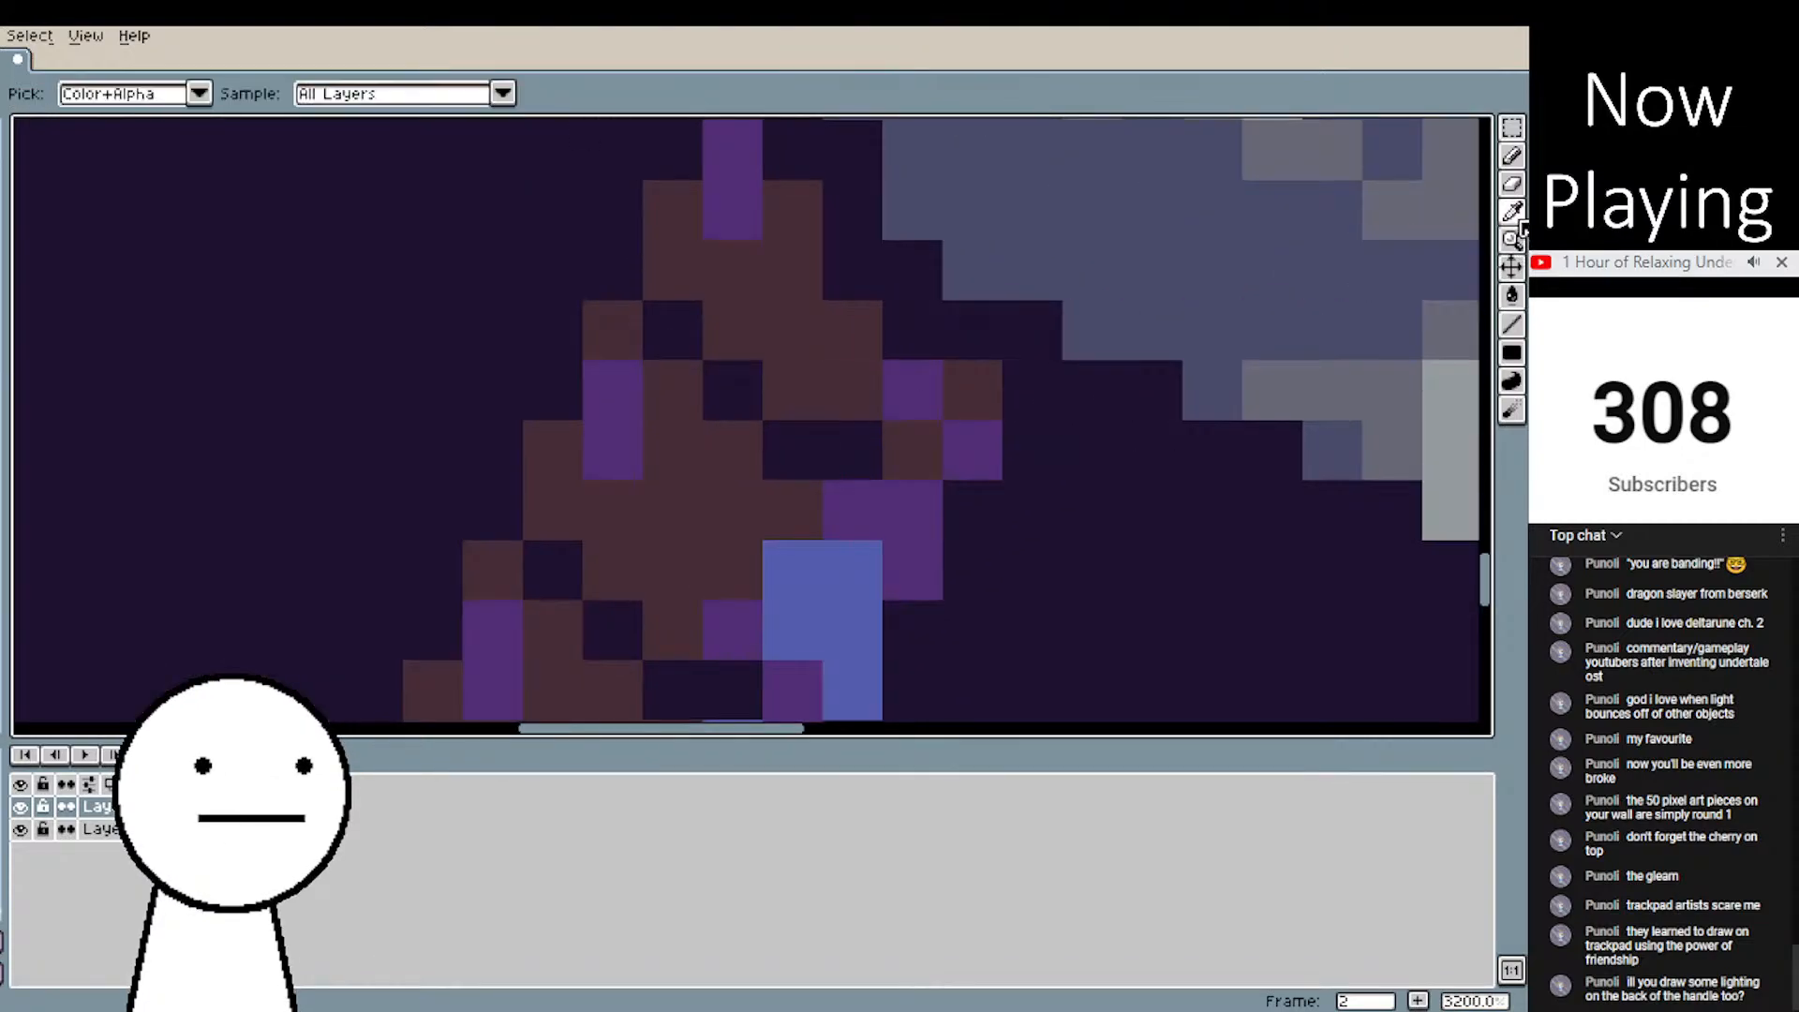
scroll(857, 360, down, 8)
scroll(863, 354, up, 8)
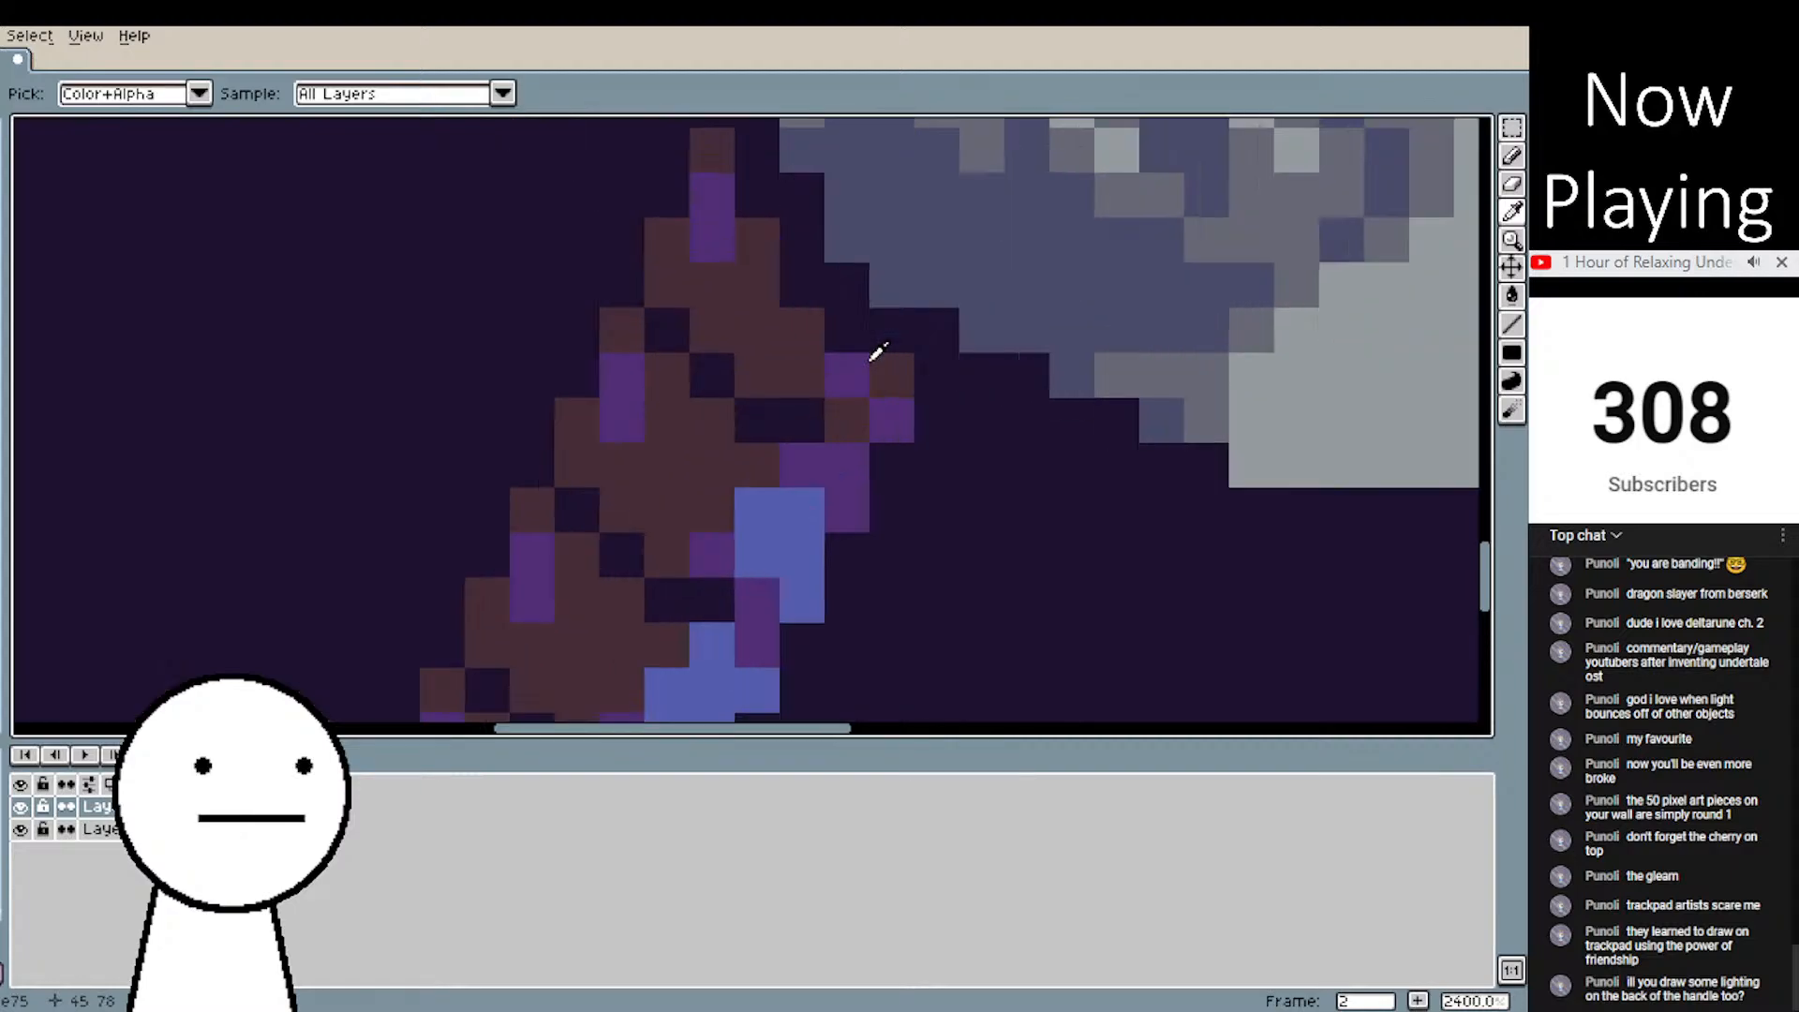
click(1512, 324)
drag(823, 385, 887, 425)
- Sample the grip's brown and add single brown pixels just outside the blue highlights and gaps down the grip's right edge
click(1511, 212)
scroll(787, 394, down, 8)
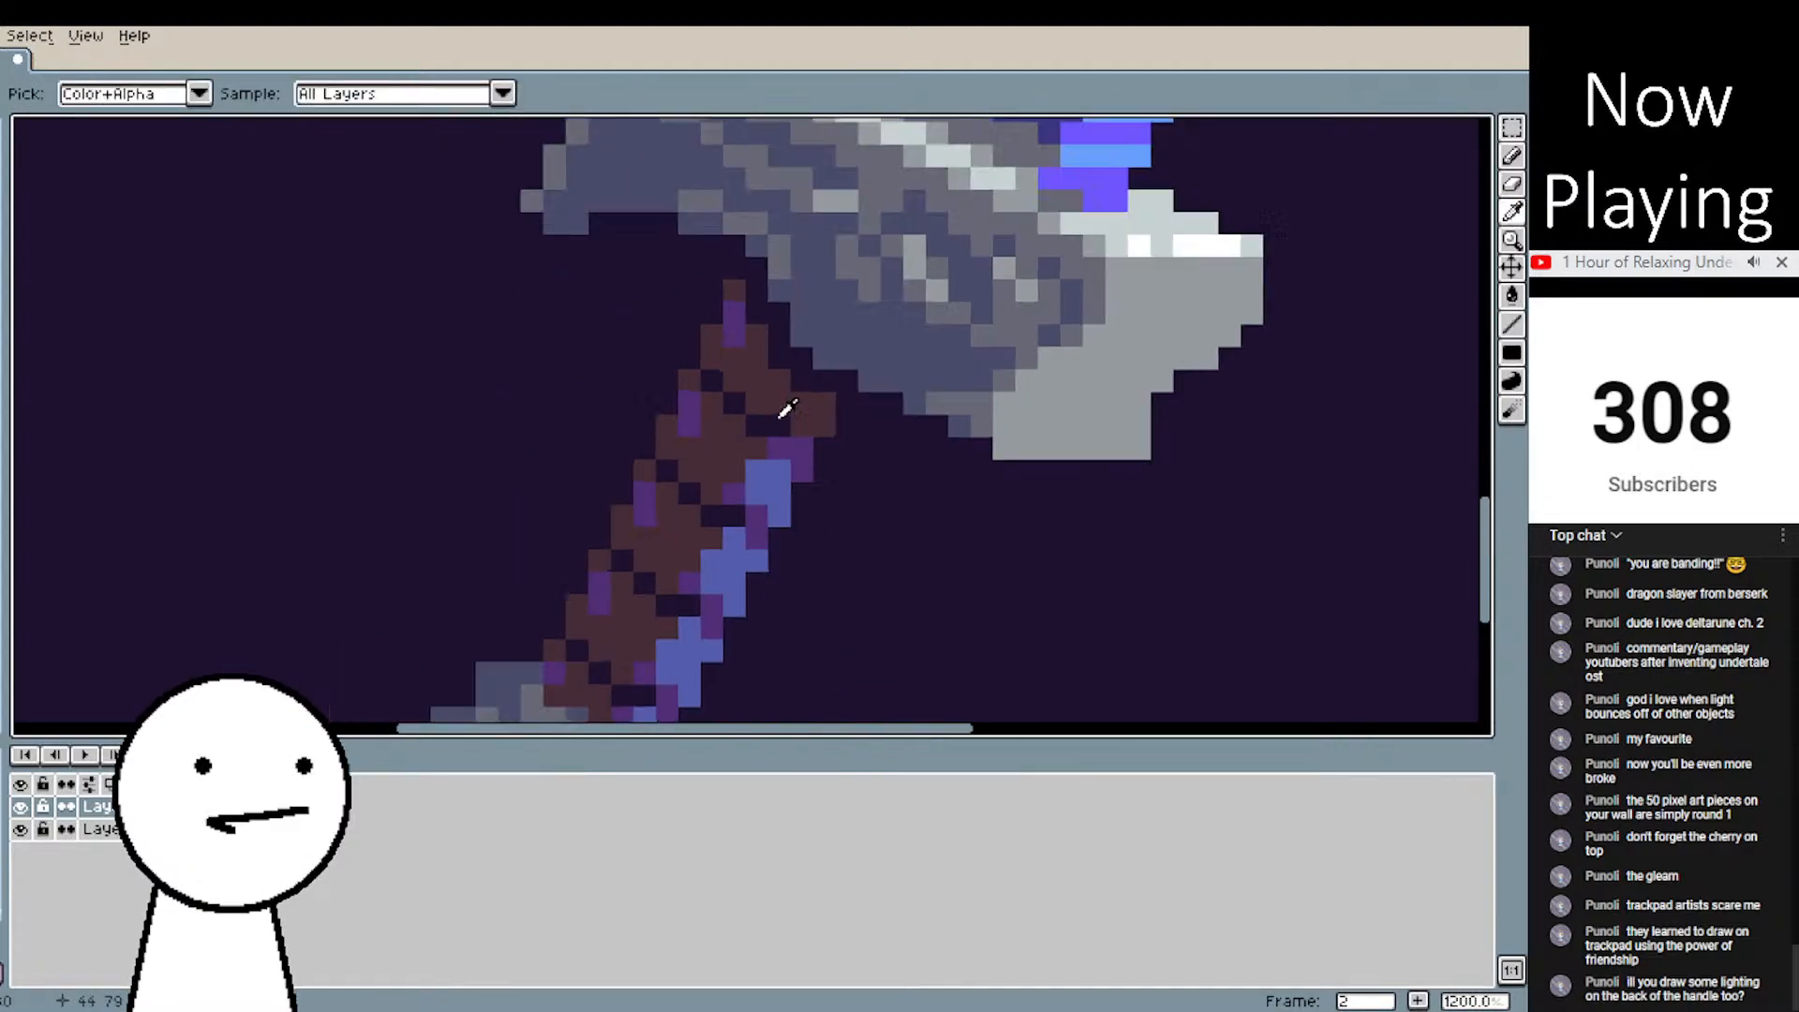
scroll(926, 399, down, 1)
scroll(891, 441, up, 7)
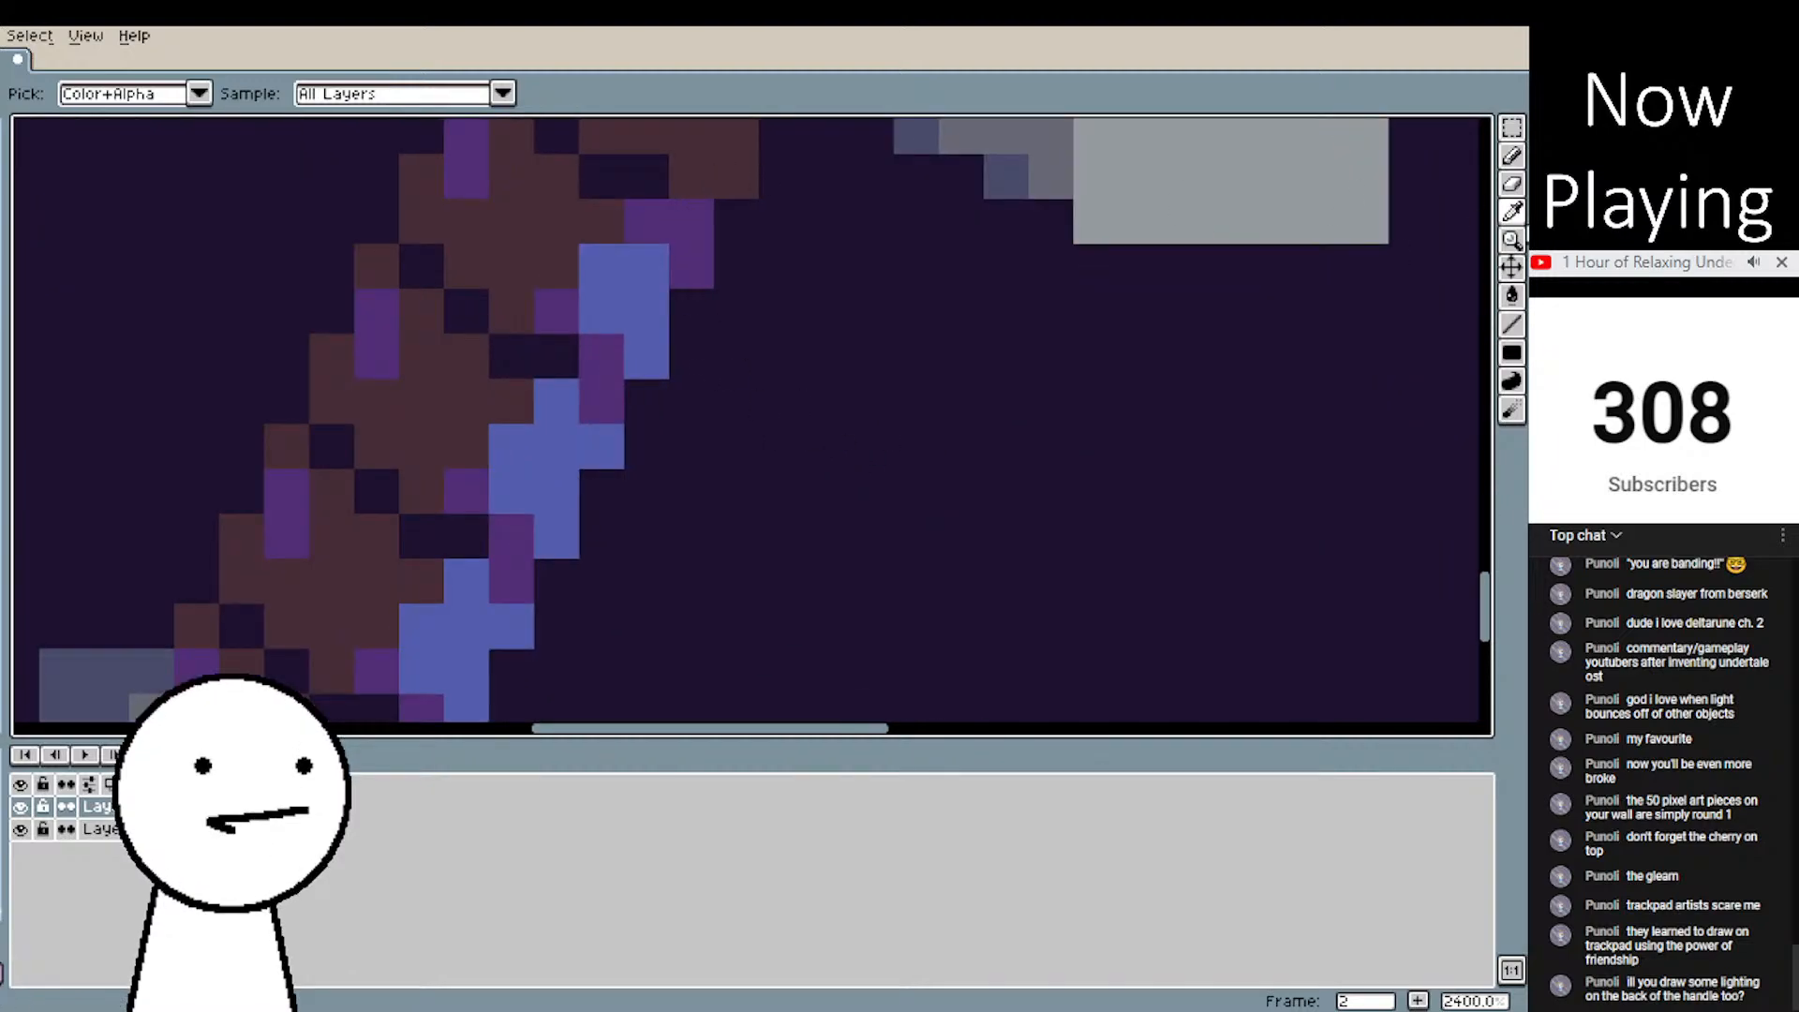
click(1512, 324)
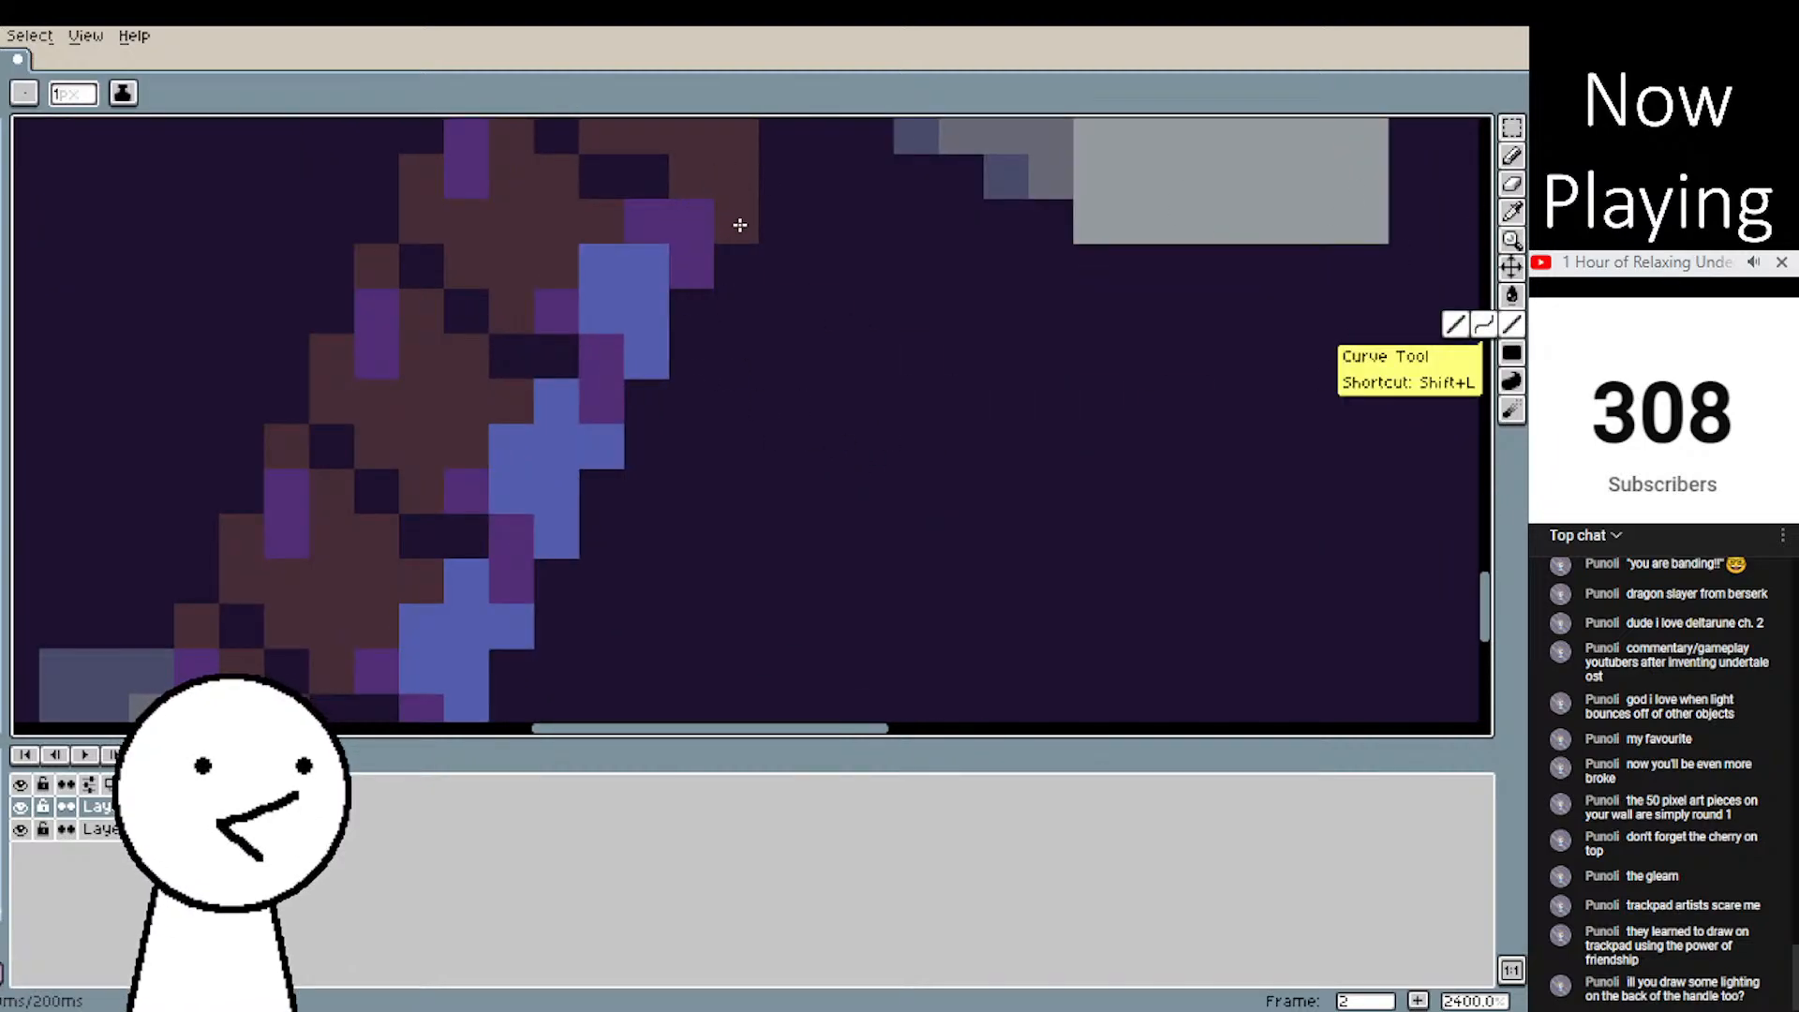
click(646, 387)
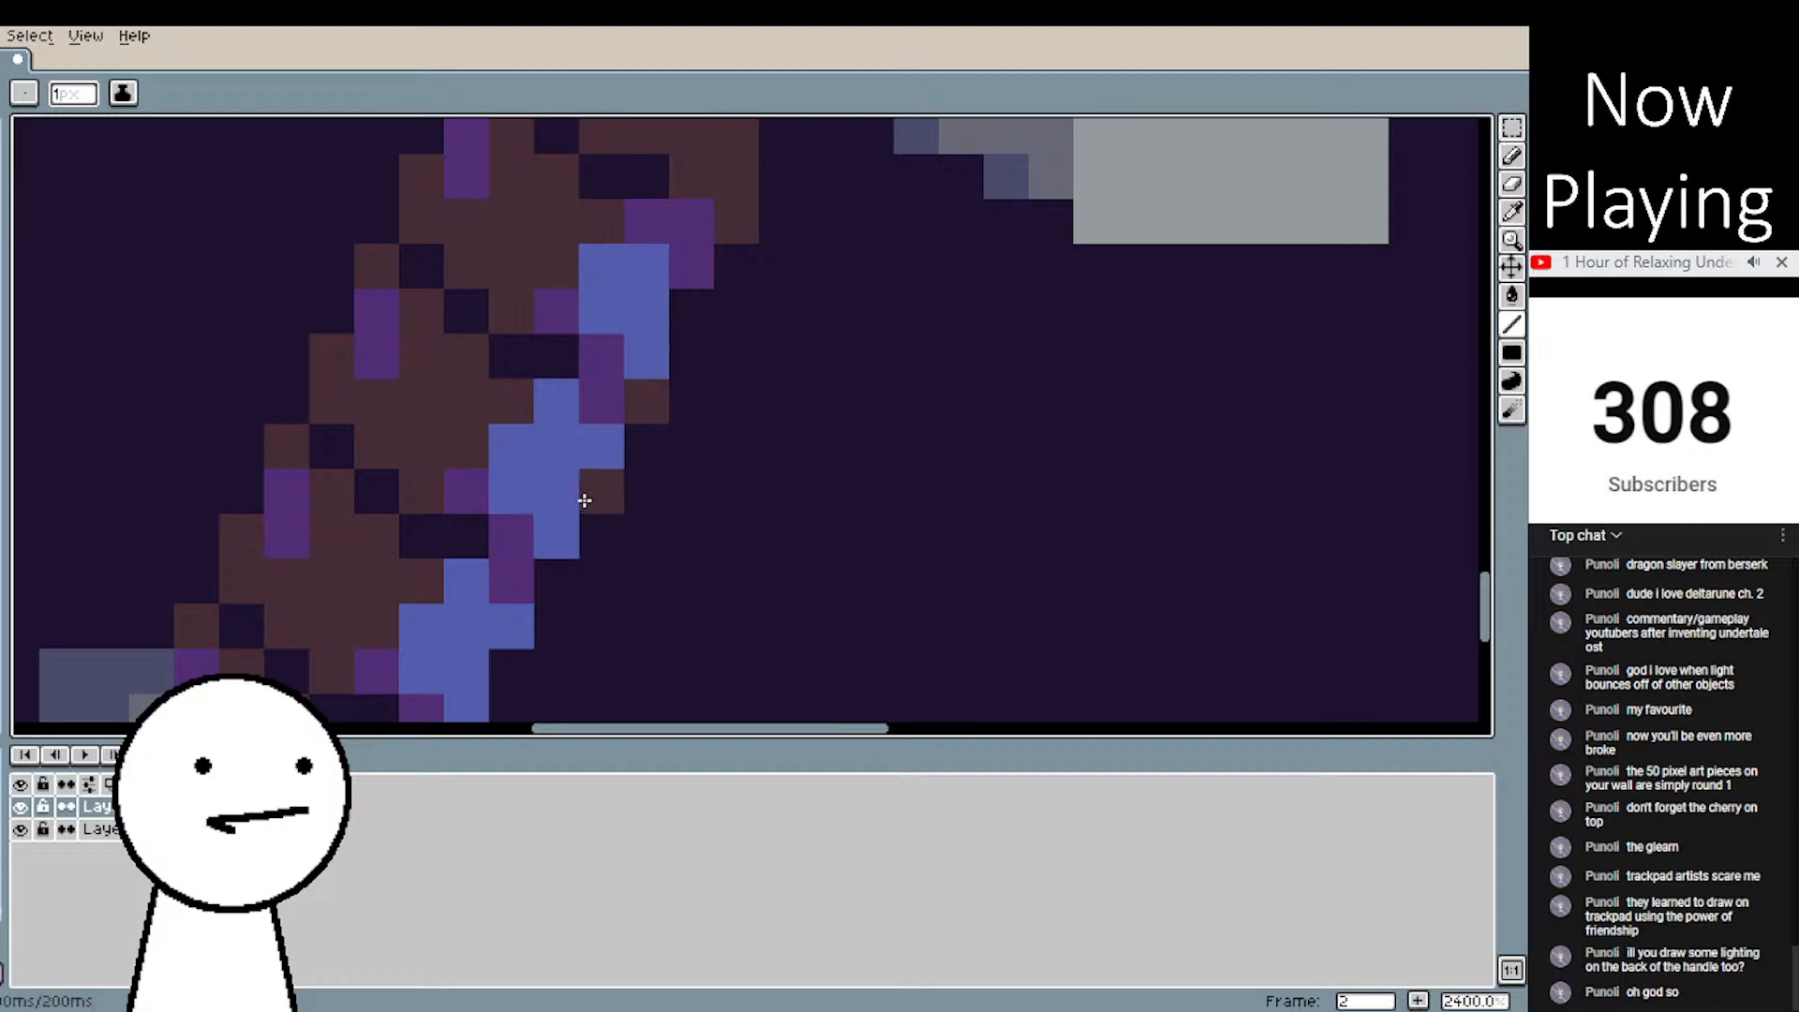
click(573, 570)
drag(714, 492, 862, 318)
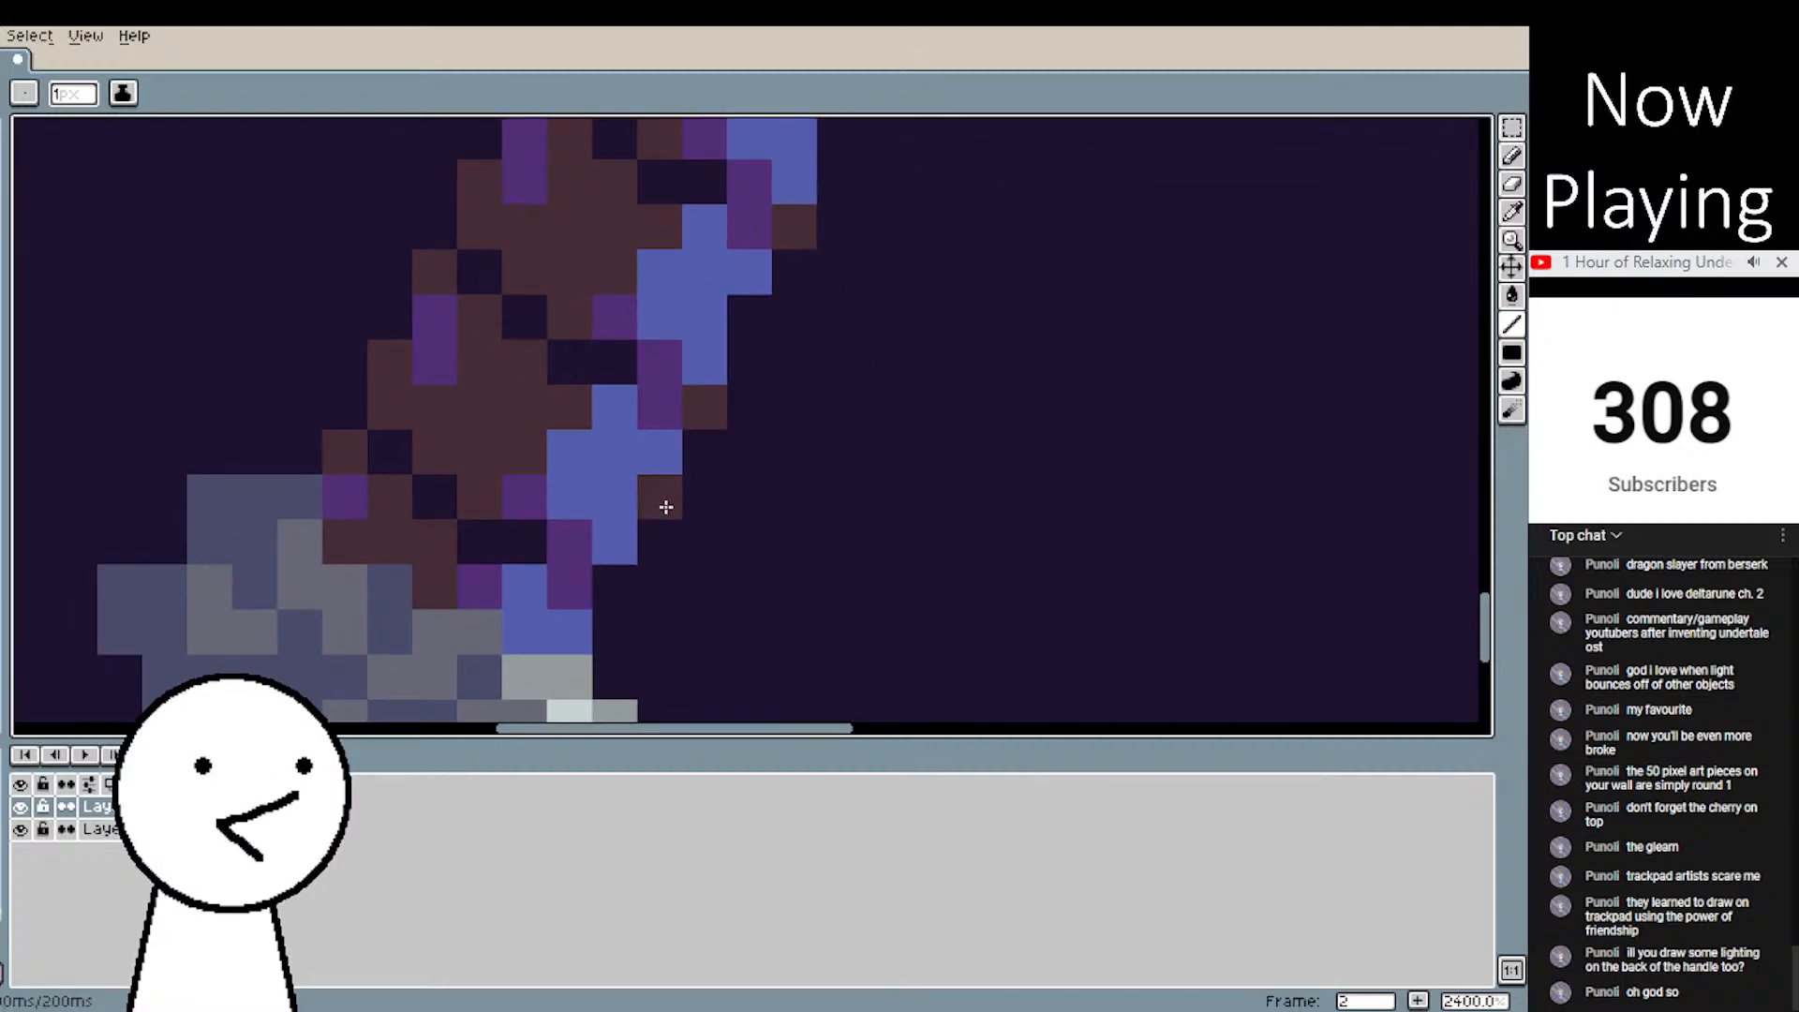
click(619, 579)
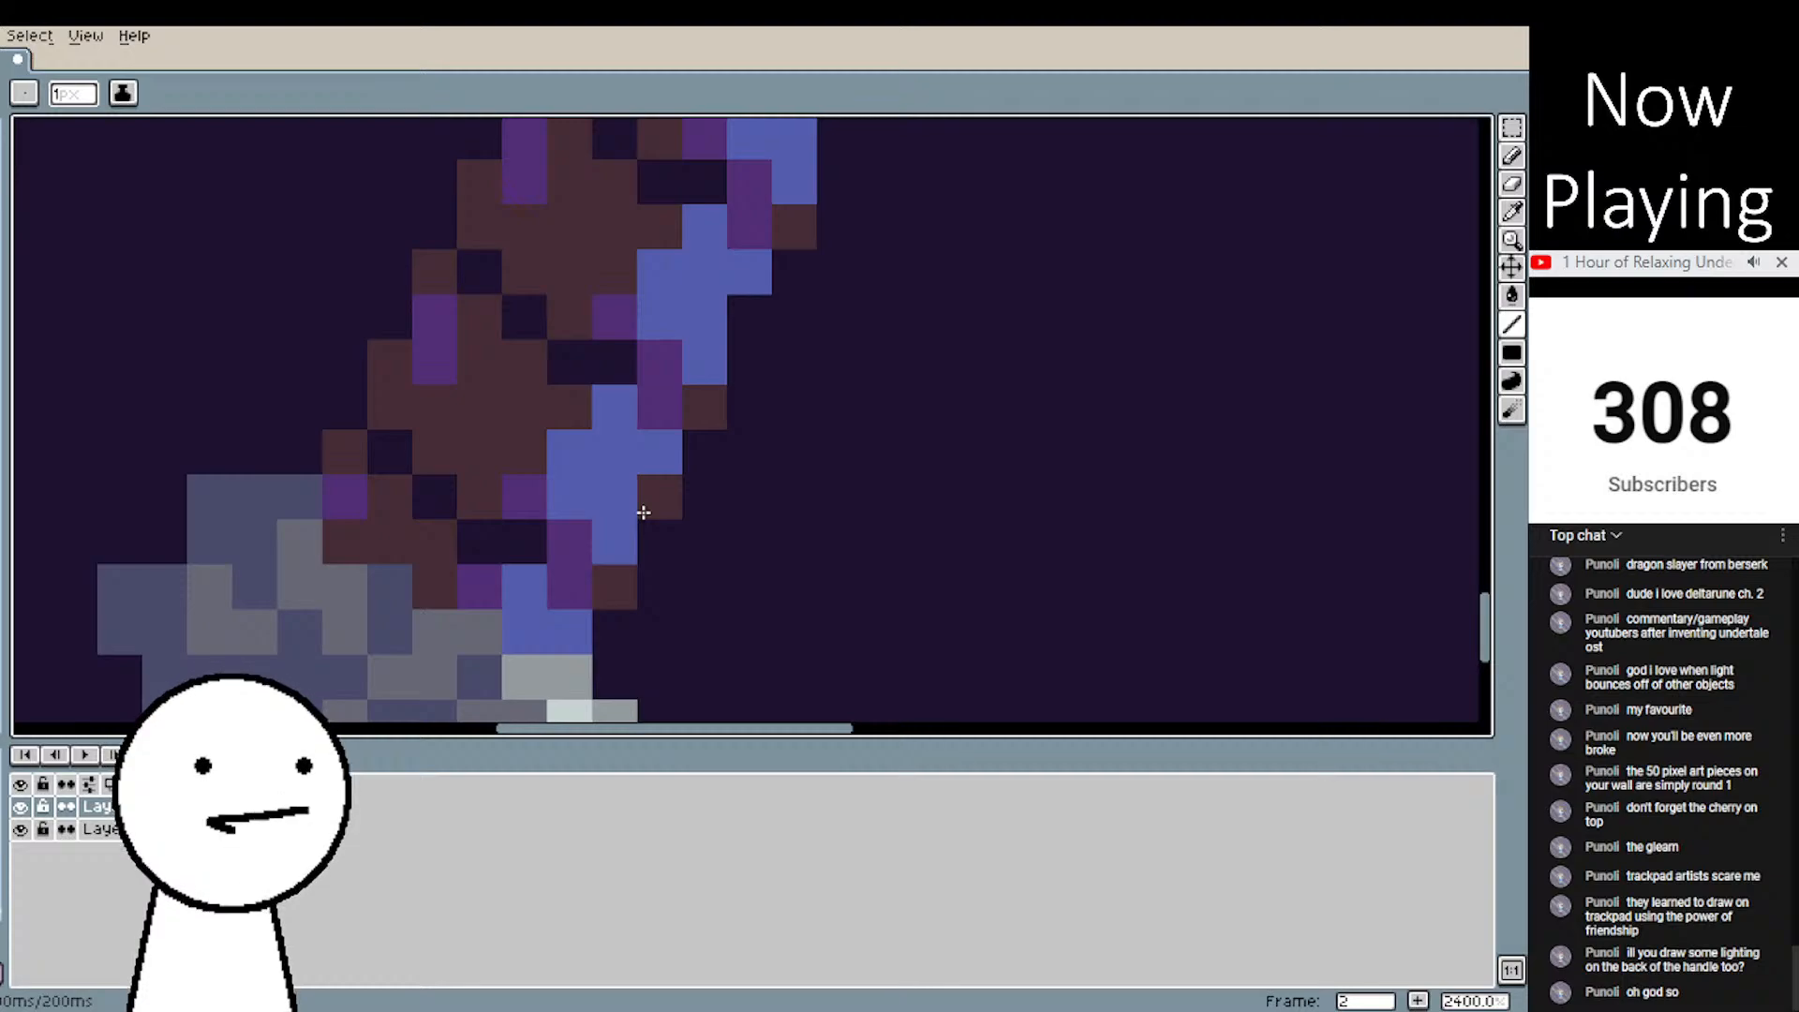
click(646, 507)
drag(892, 543, 831, 660)
click(705, 450)
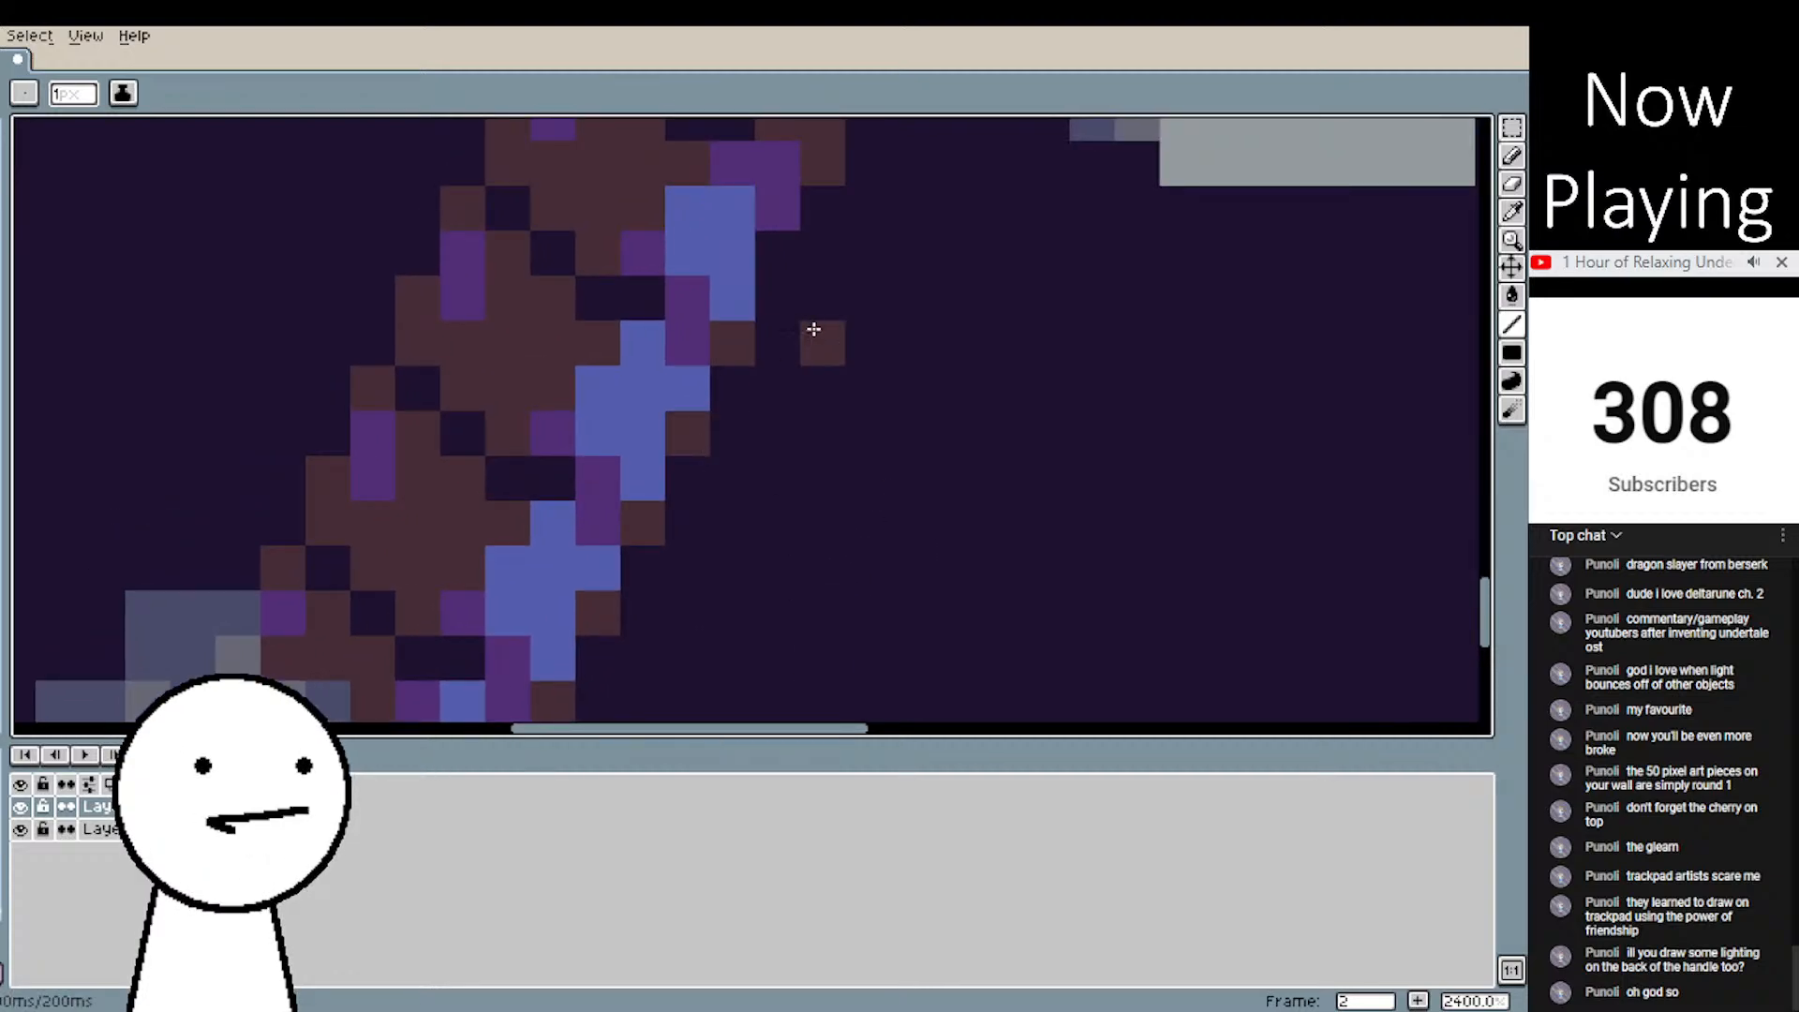
drag(994, 321, 1008, 603)
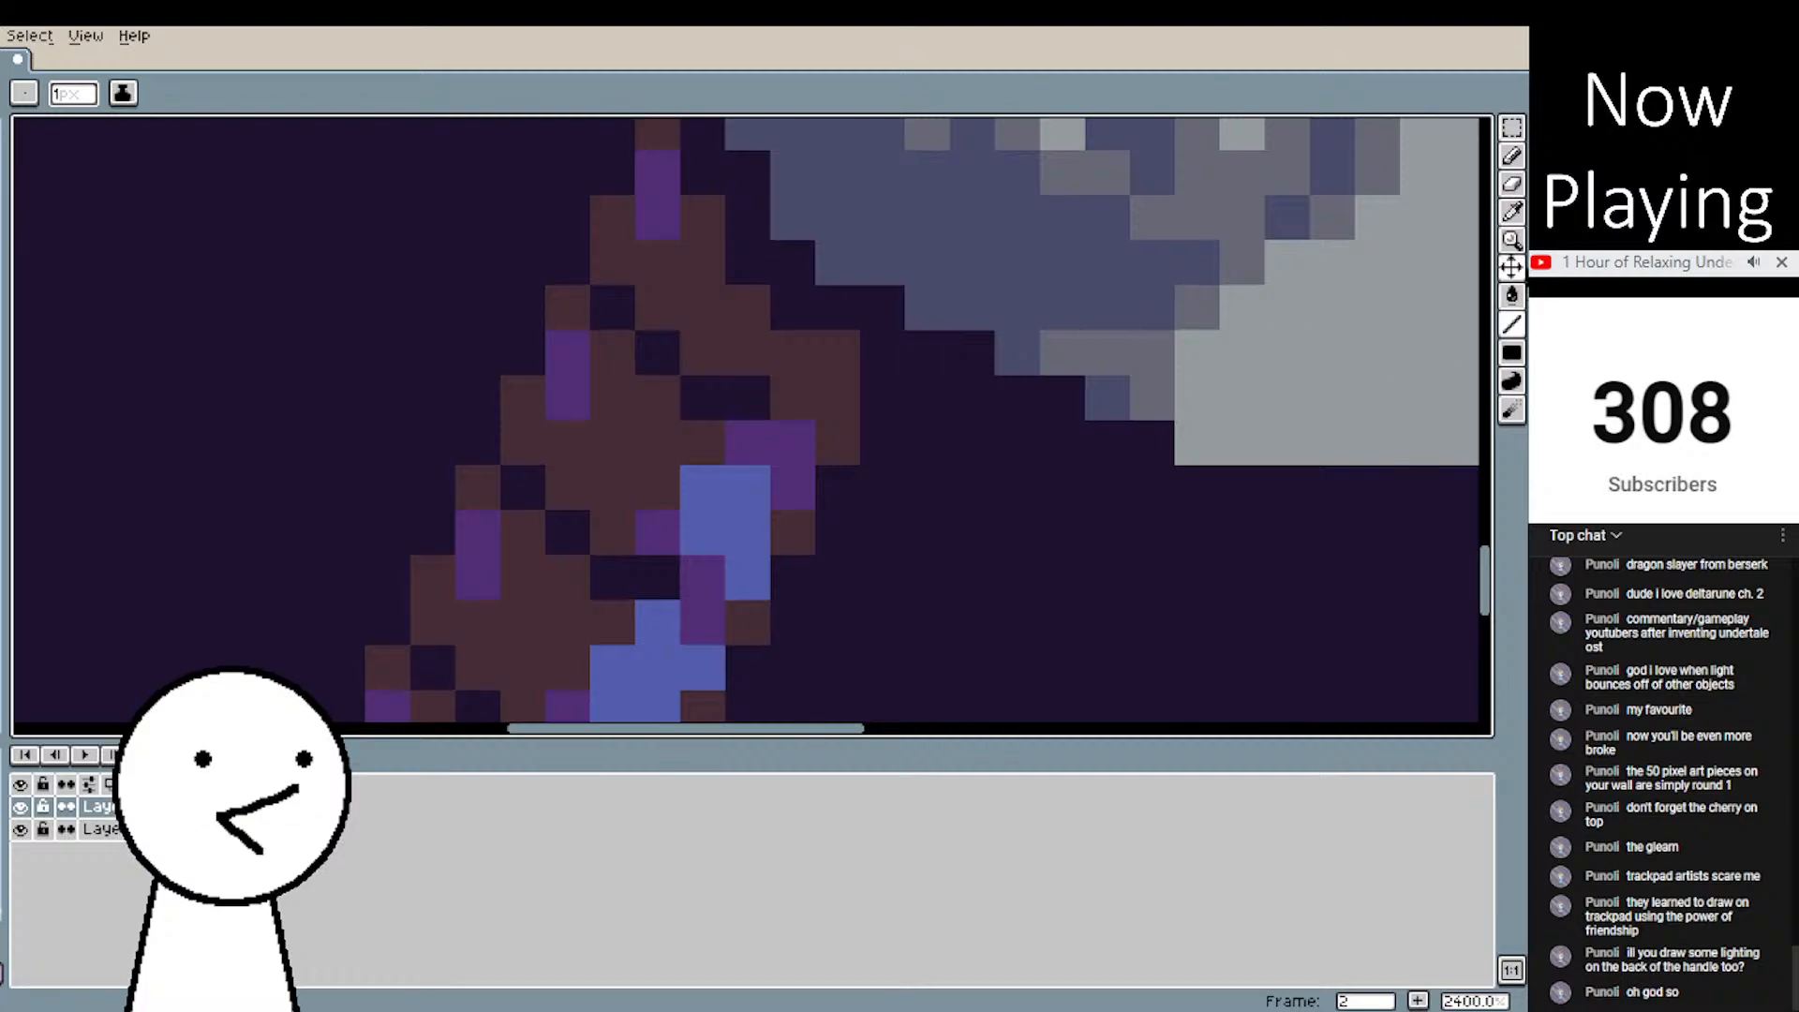
- Sample the purple accent color and recolor the brown pixels outside the blue highlights on the grip's right edge with the Line tool
click(1515, 214)
scroll(796, 447, down, 9)
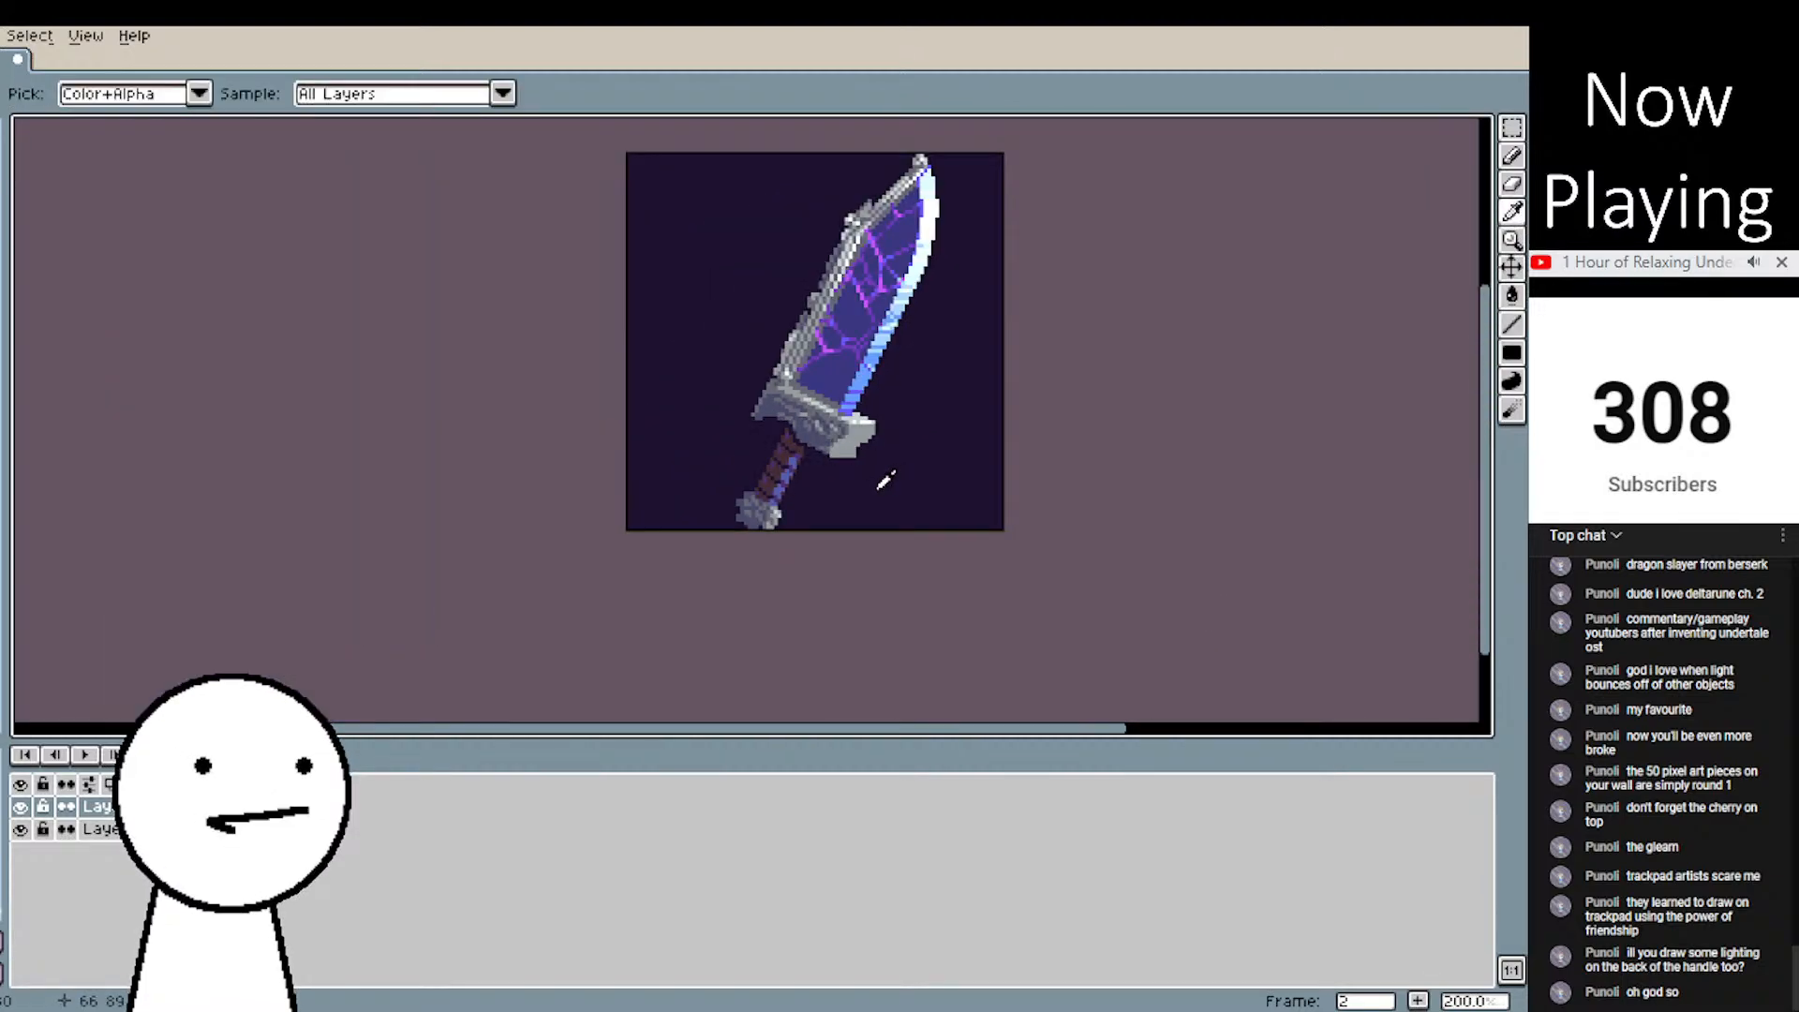
scroll(843, 481, up, 5)
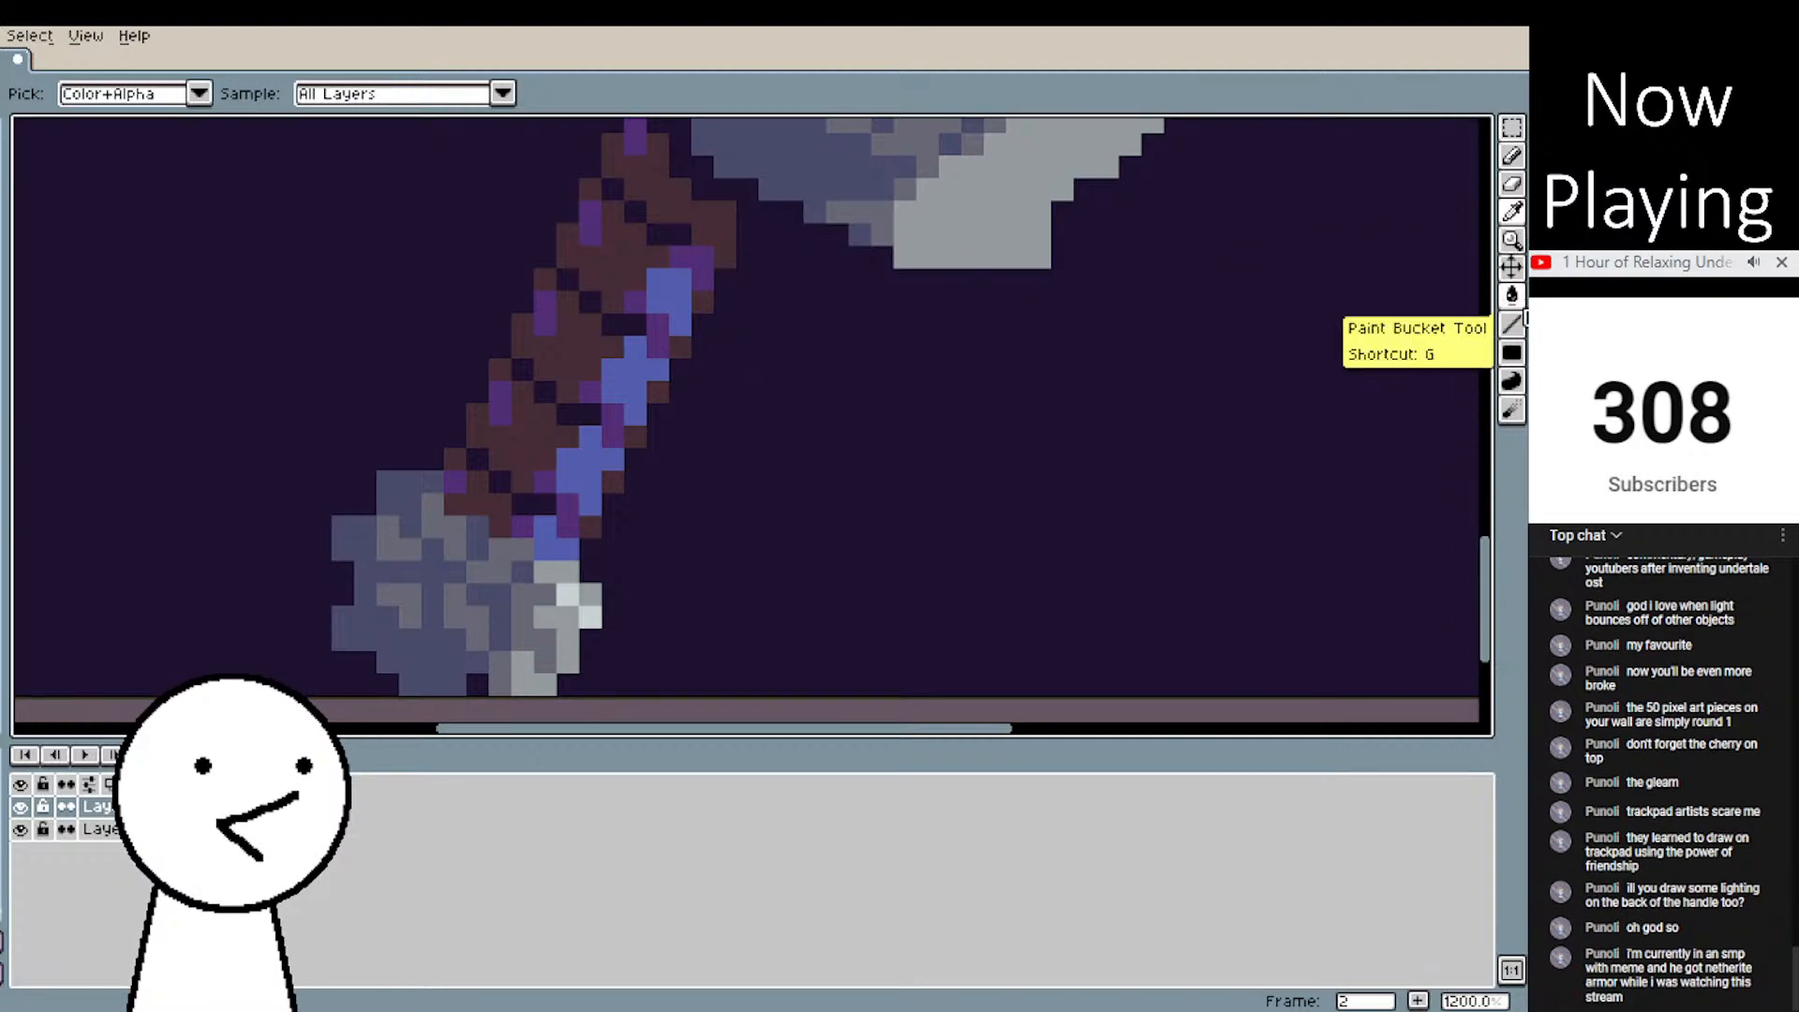
click(1513, 323)
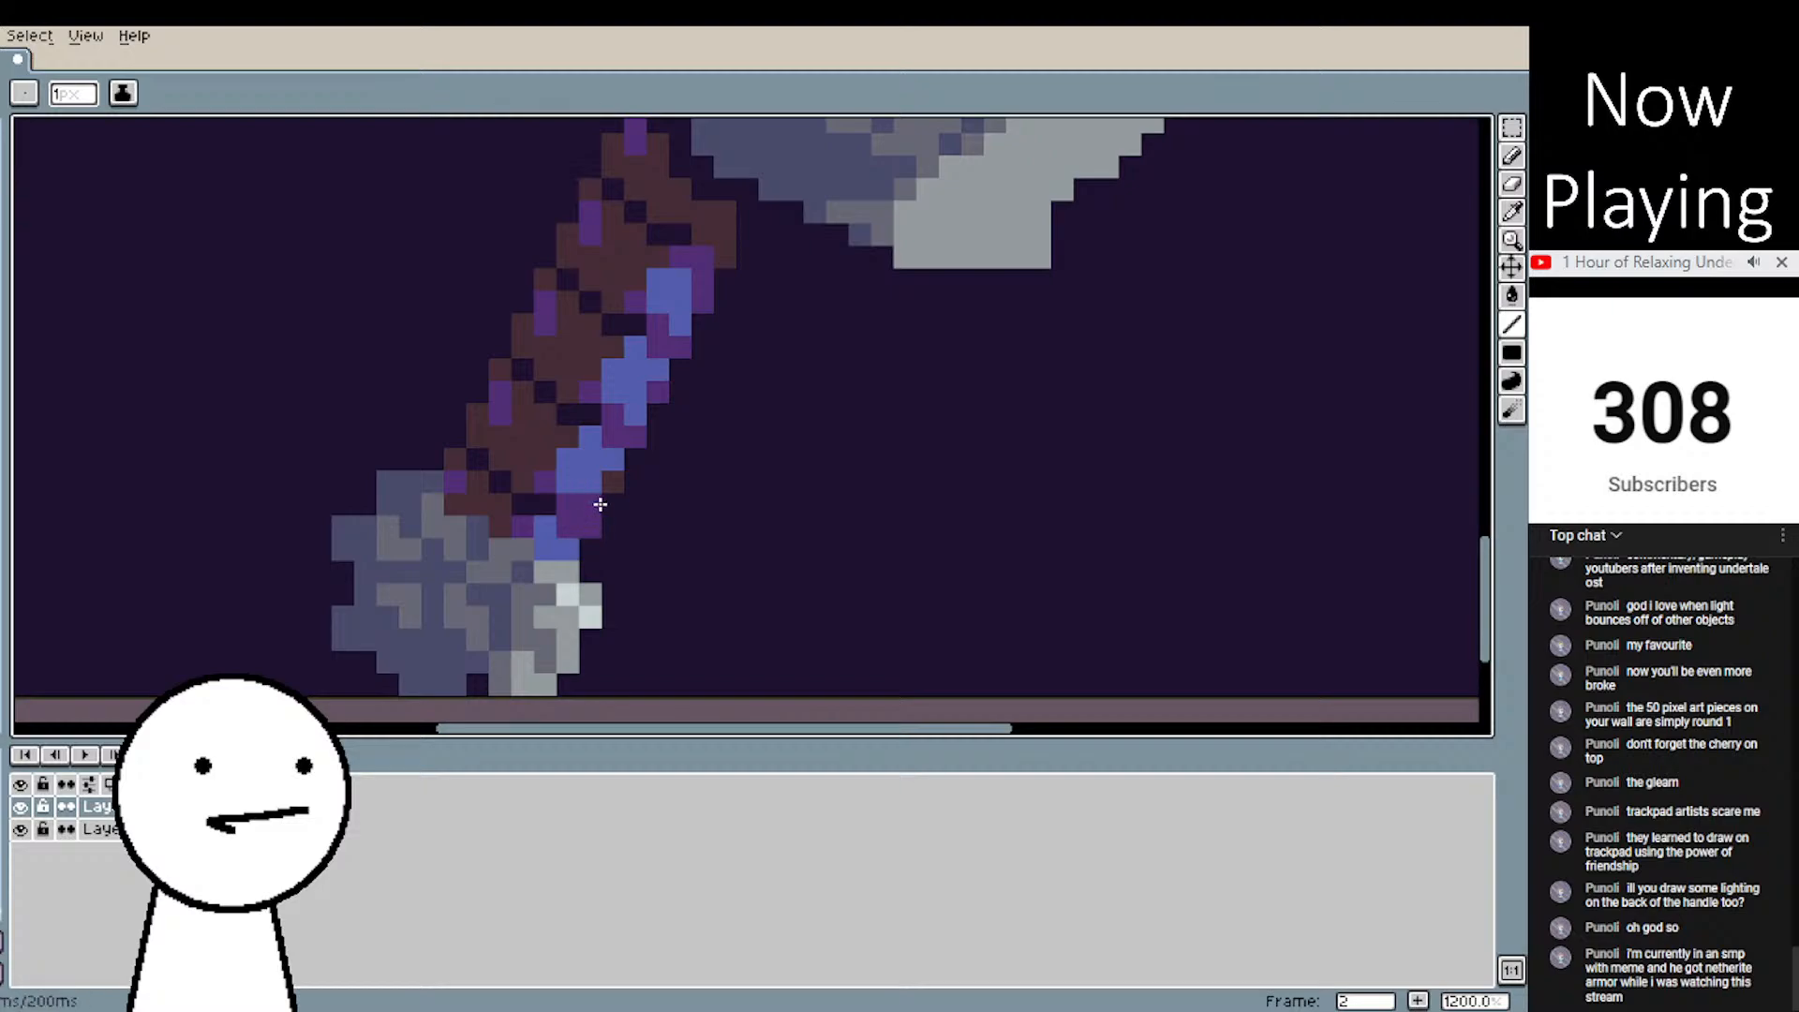
scroll(709, 258, up, 3)
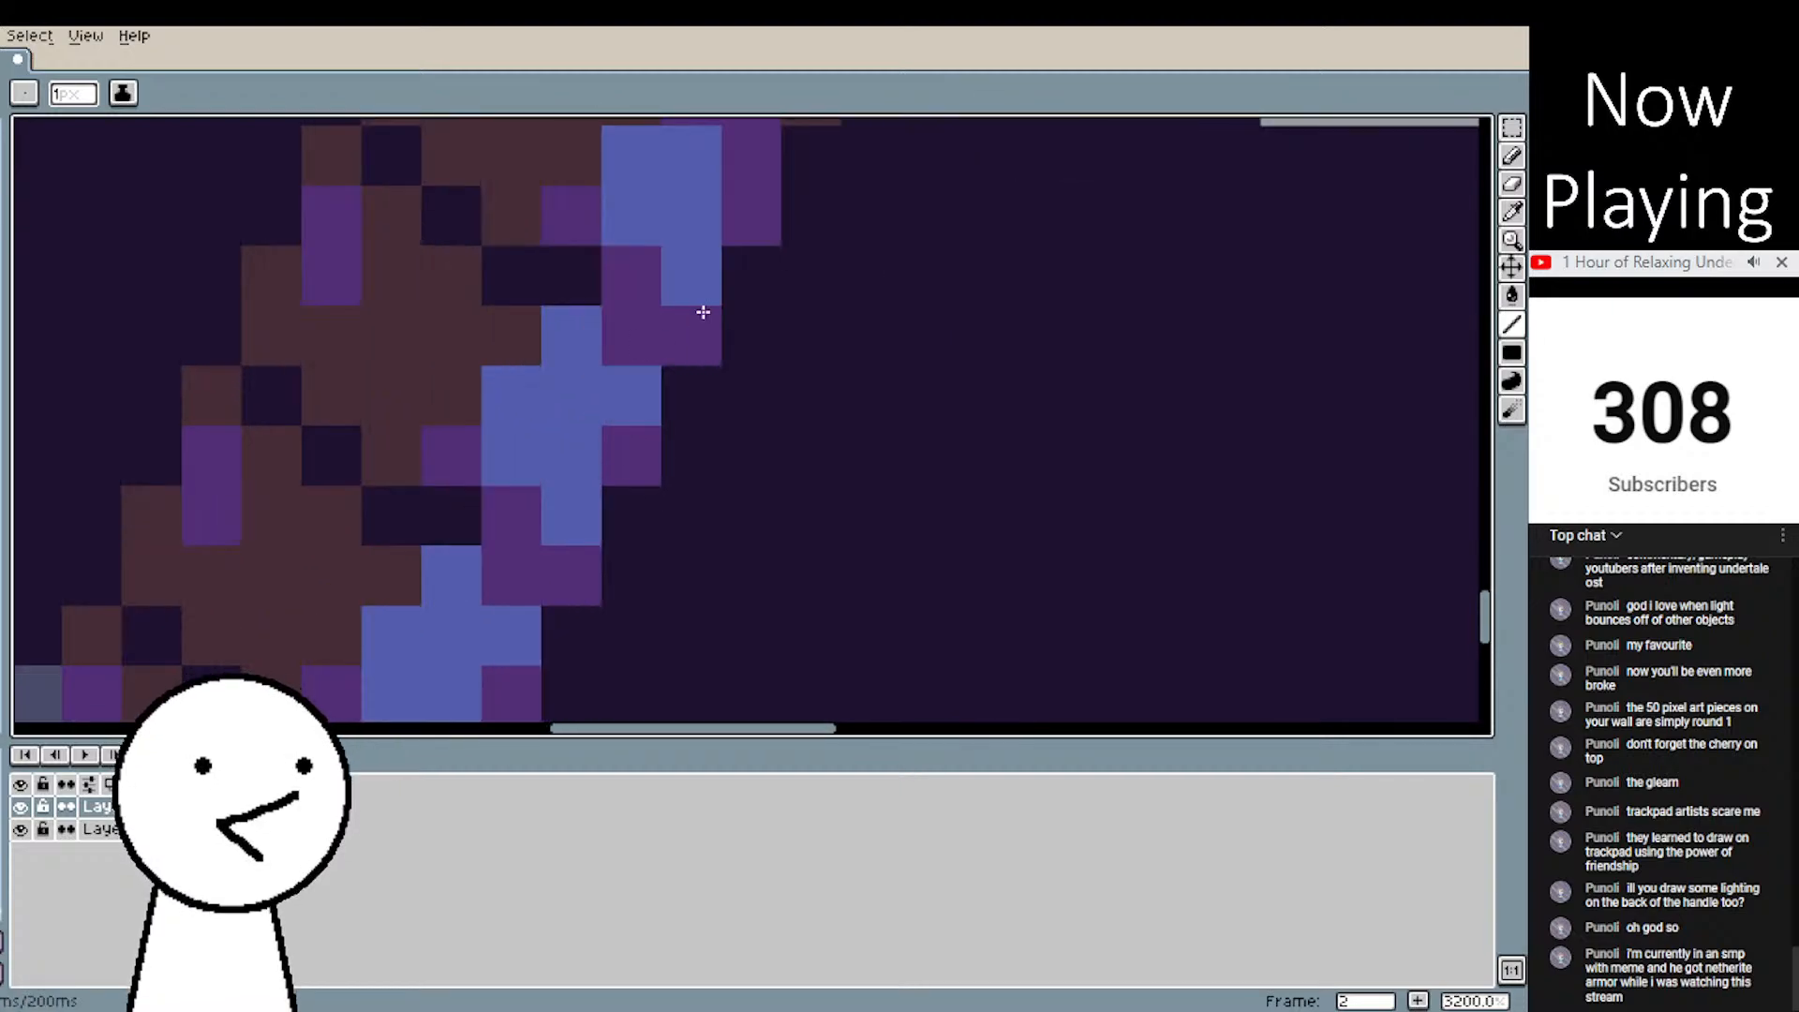
- Sample the grip's brown and paint over the single purple pixels along the inner side of the blue highlights
key(i)
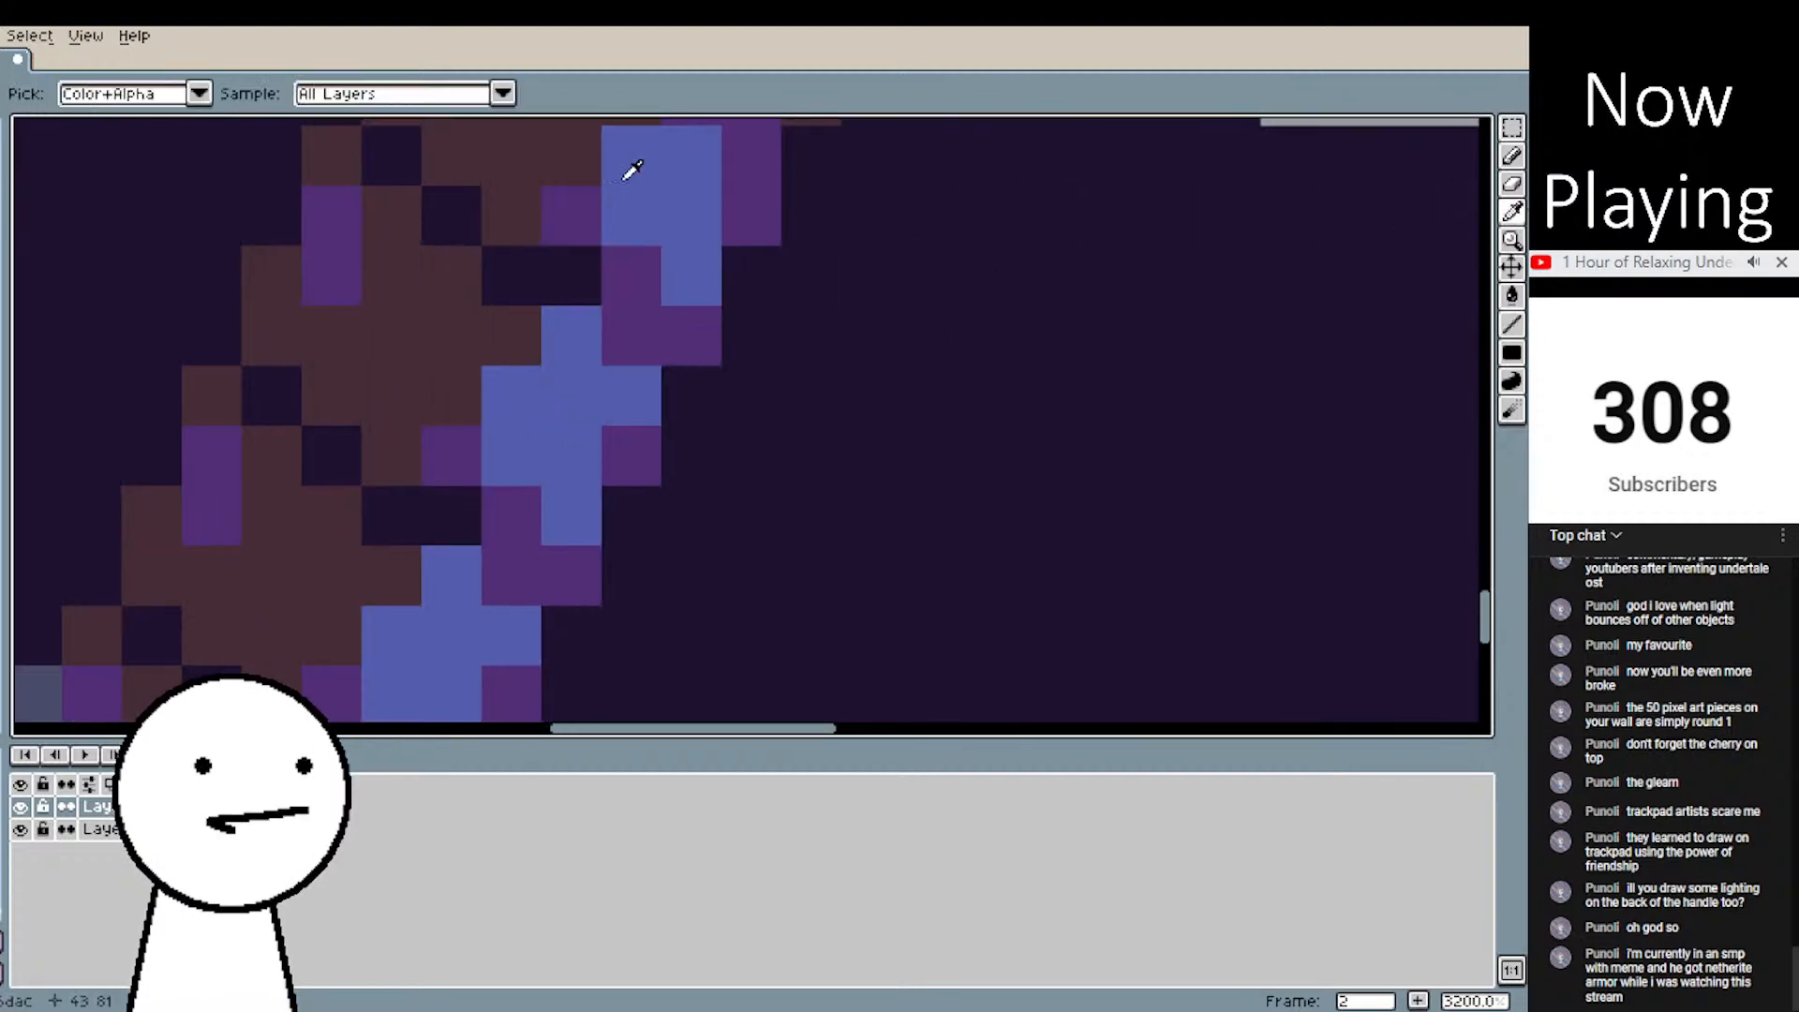
click(1512, 325)
scroll(727, 149, left, 1)
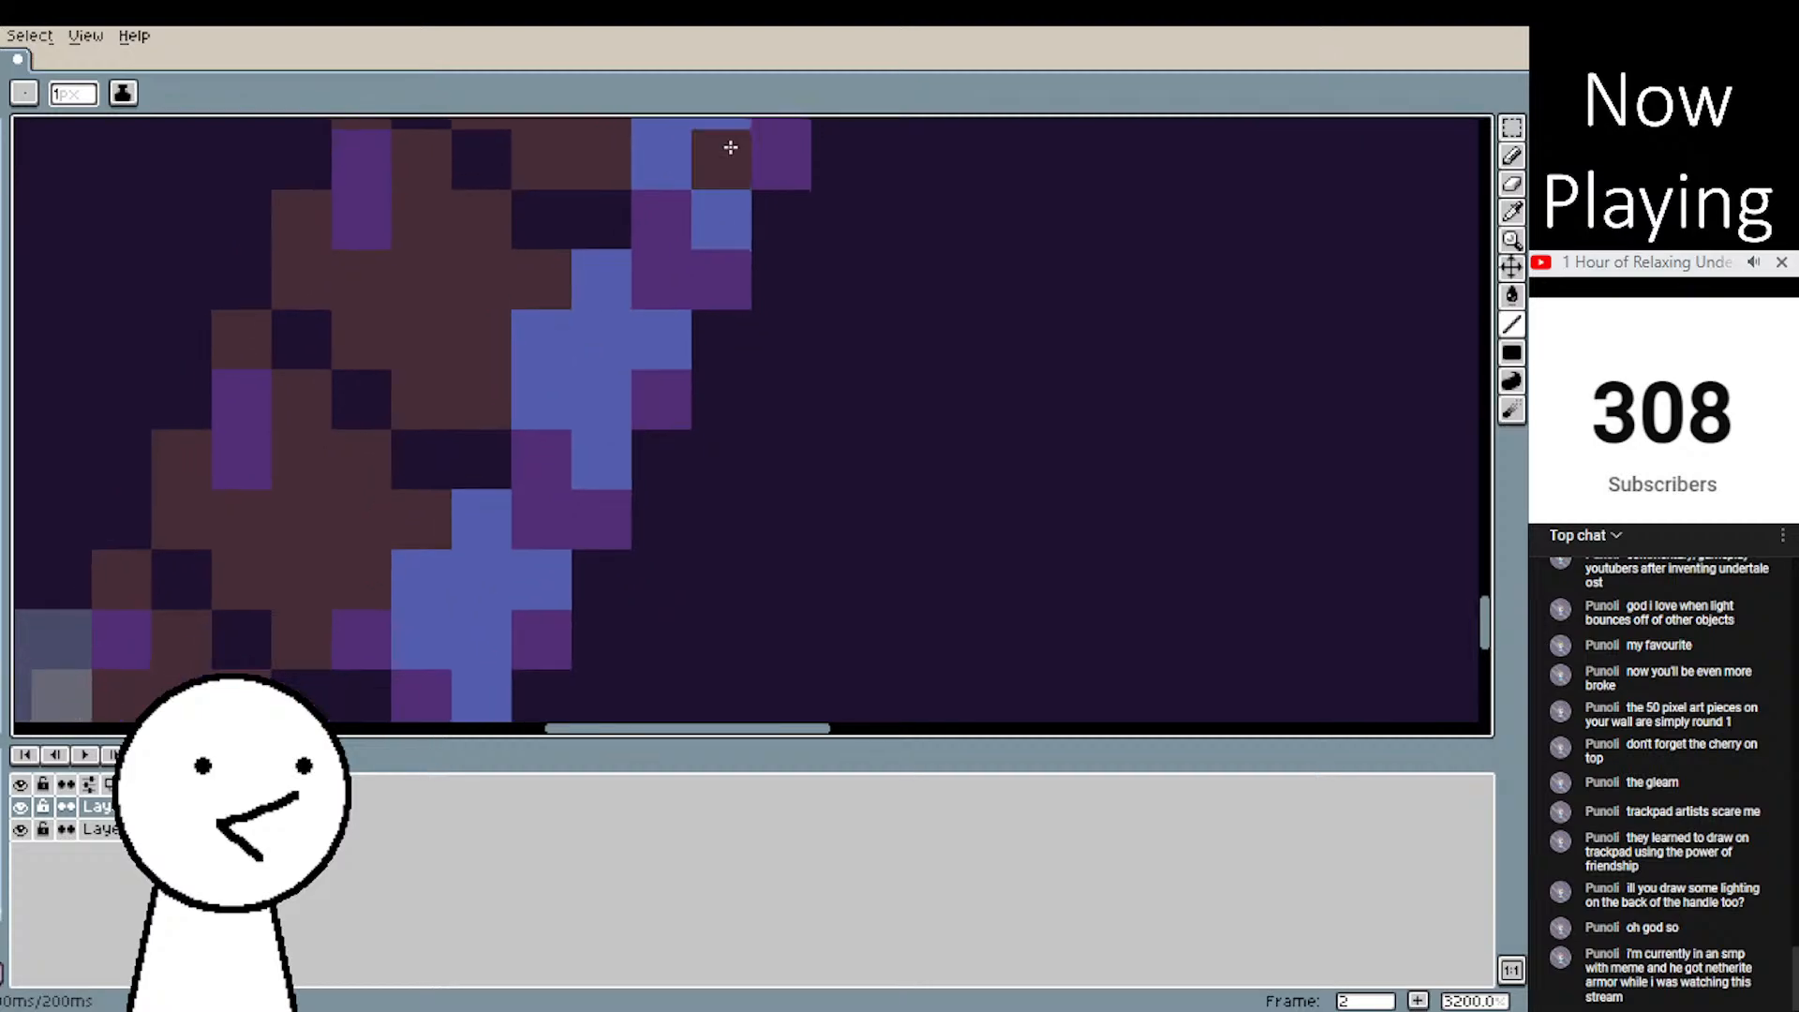
scroll(514, 409, down, 3)
scroll(410, 631, down, 1)
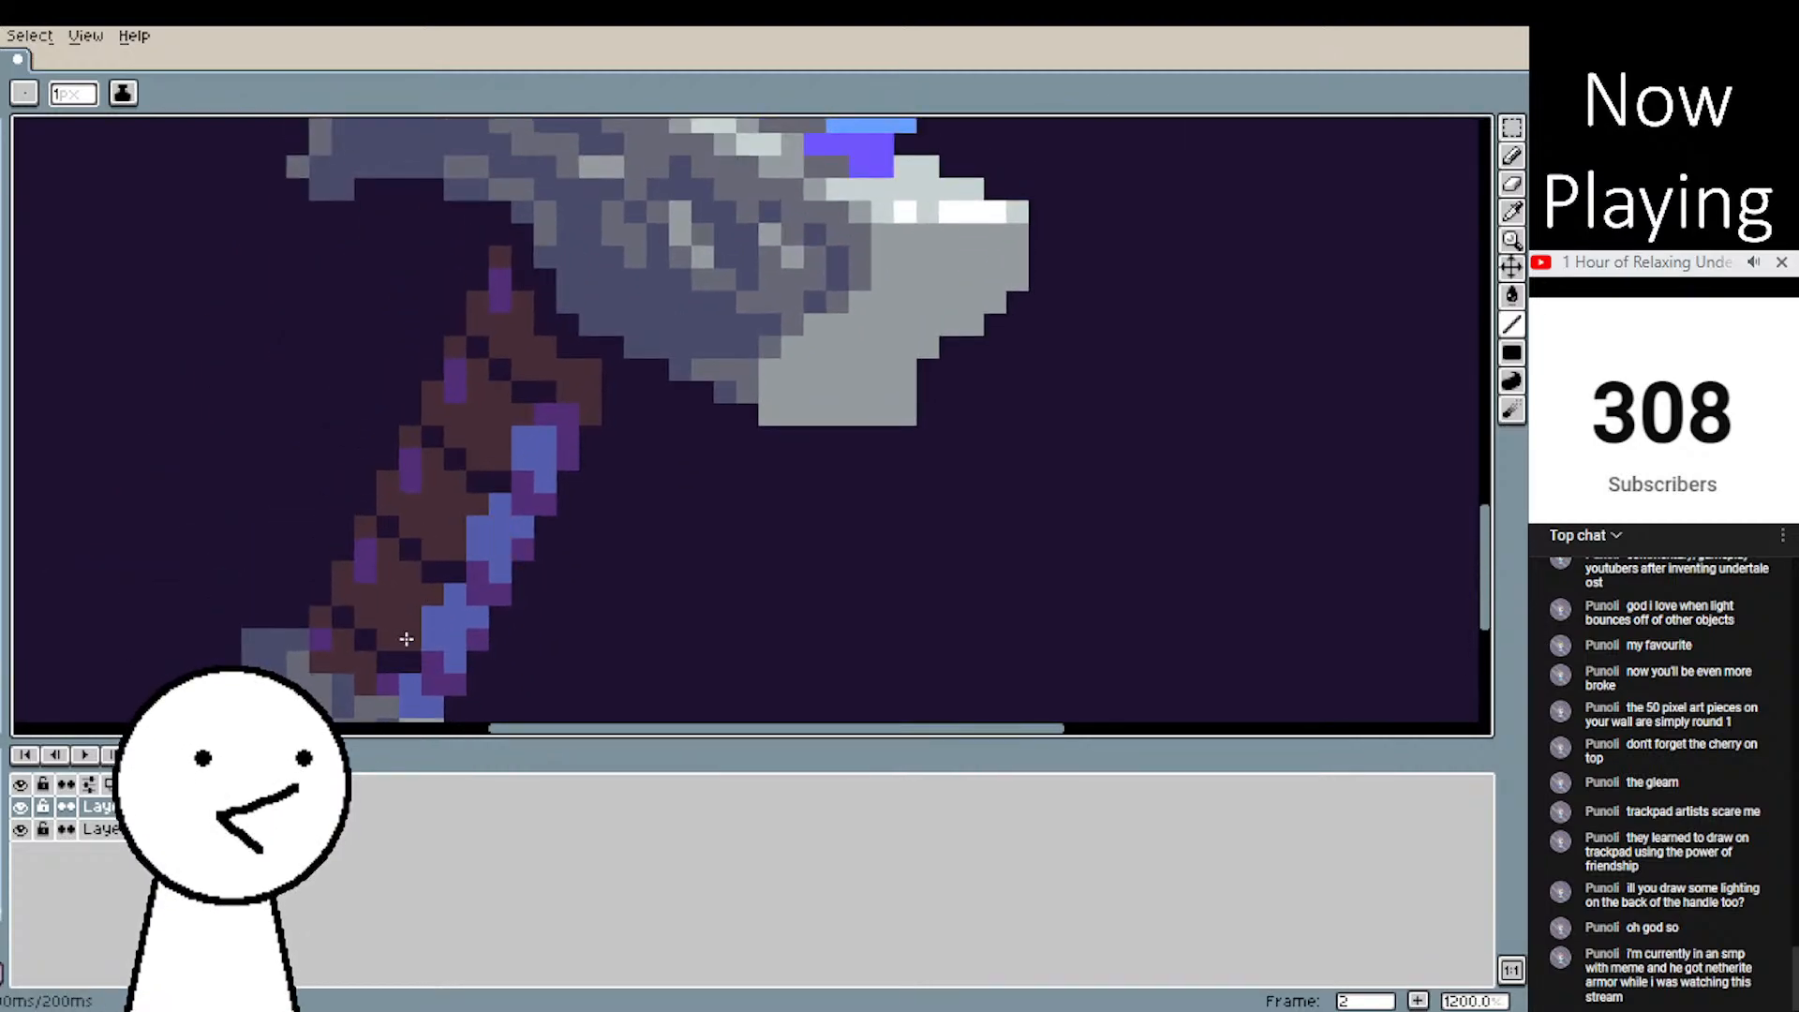
scroll(431, 624, up, 3)
click(445, 595)
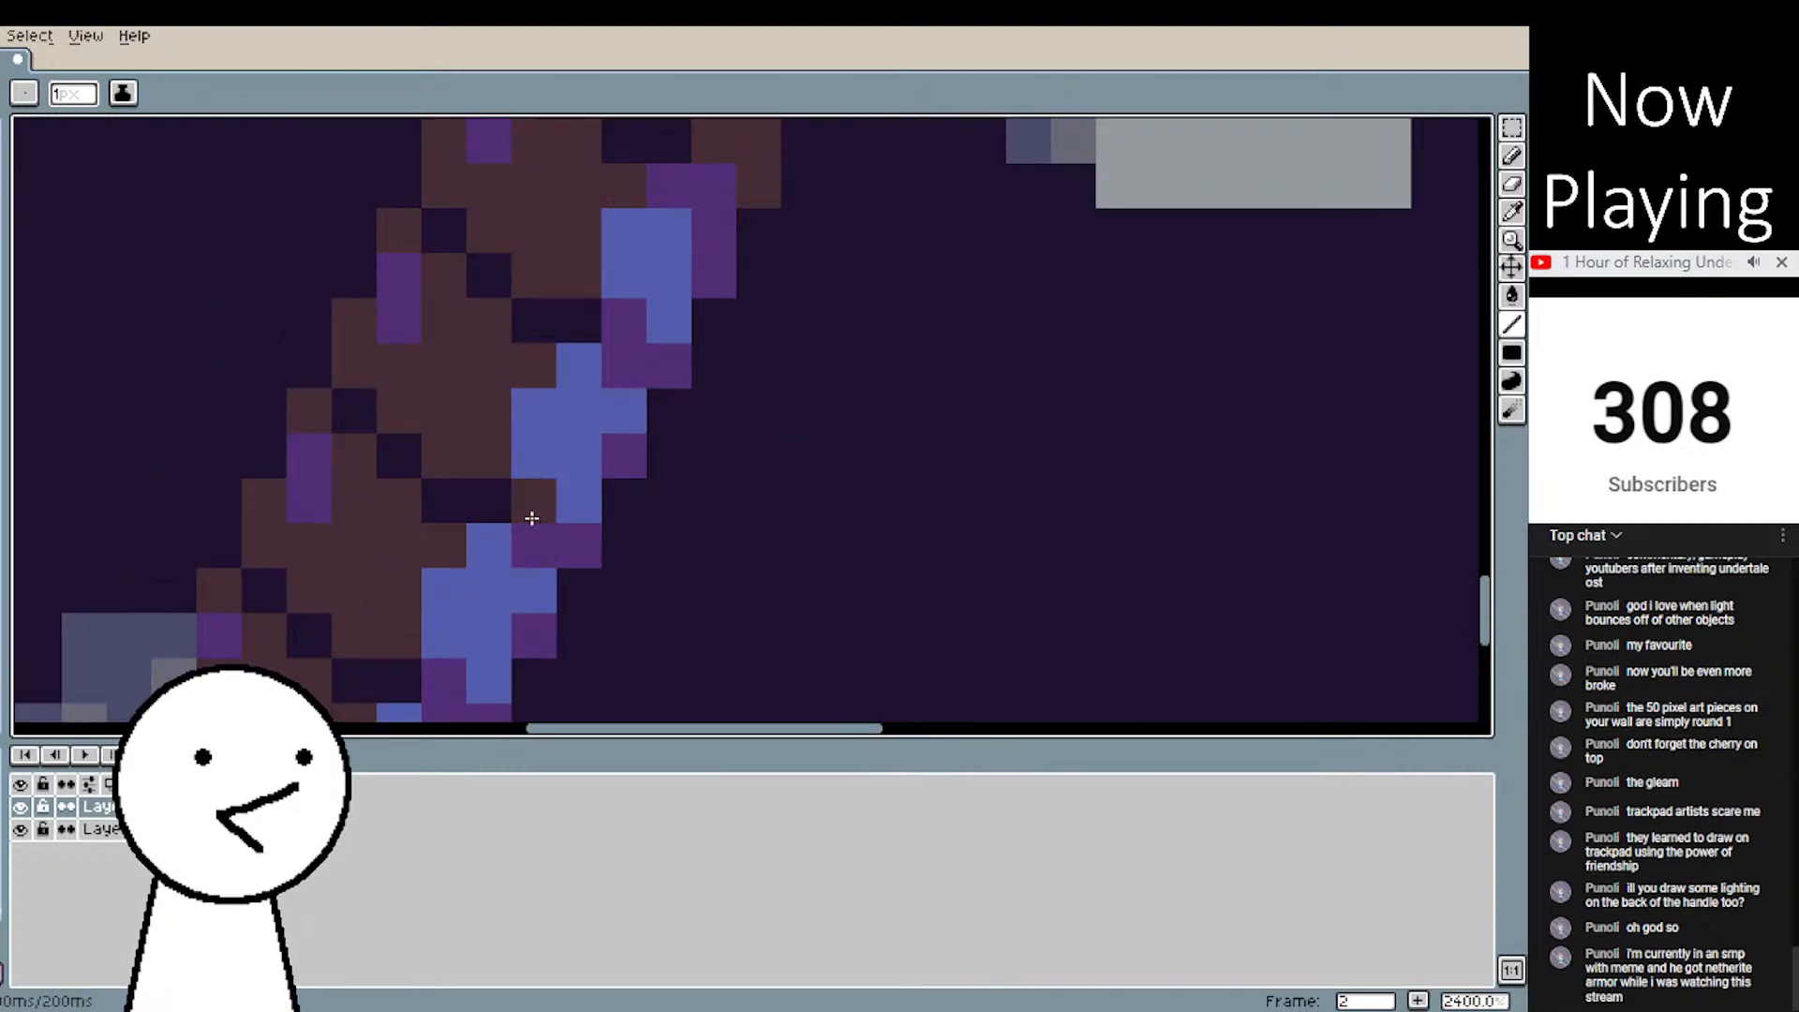
- Try single brown pixels over the purple beside the blue highlights on the grip's right edge, then undo them
click(623, 322)
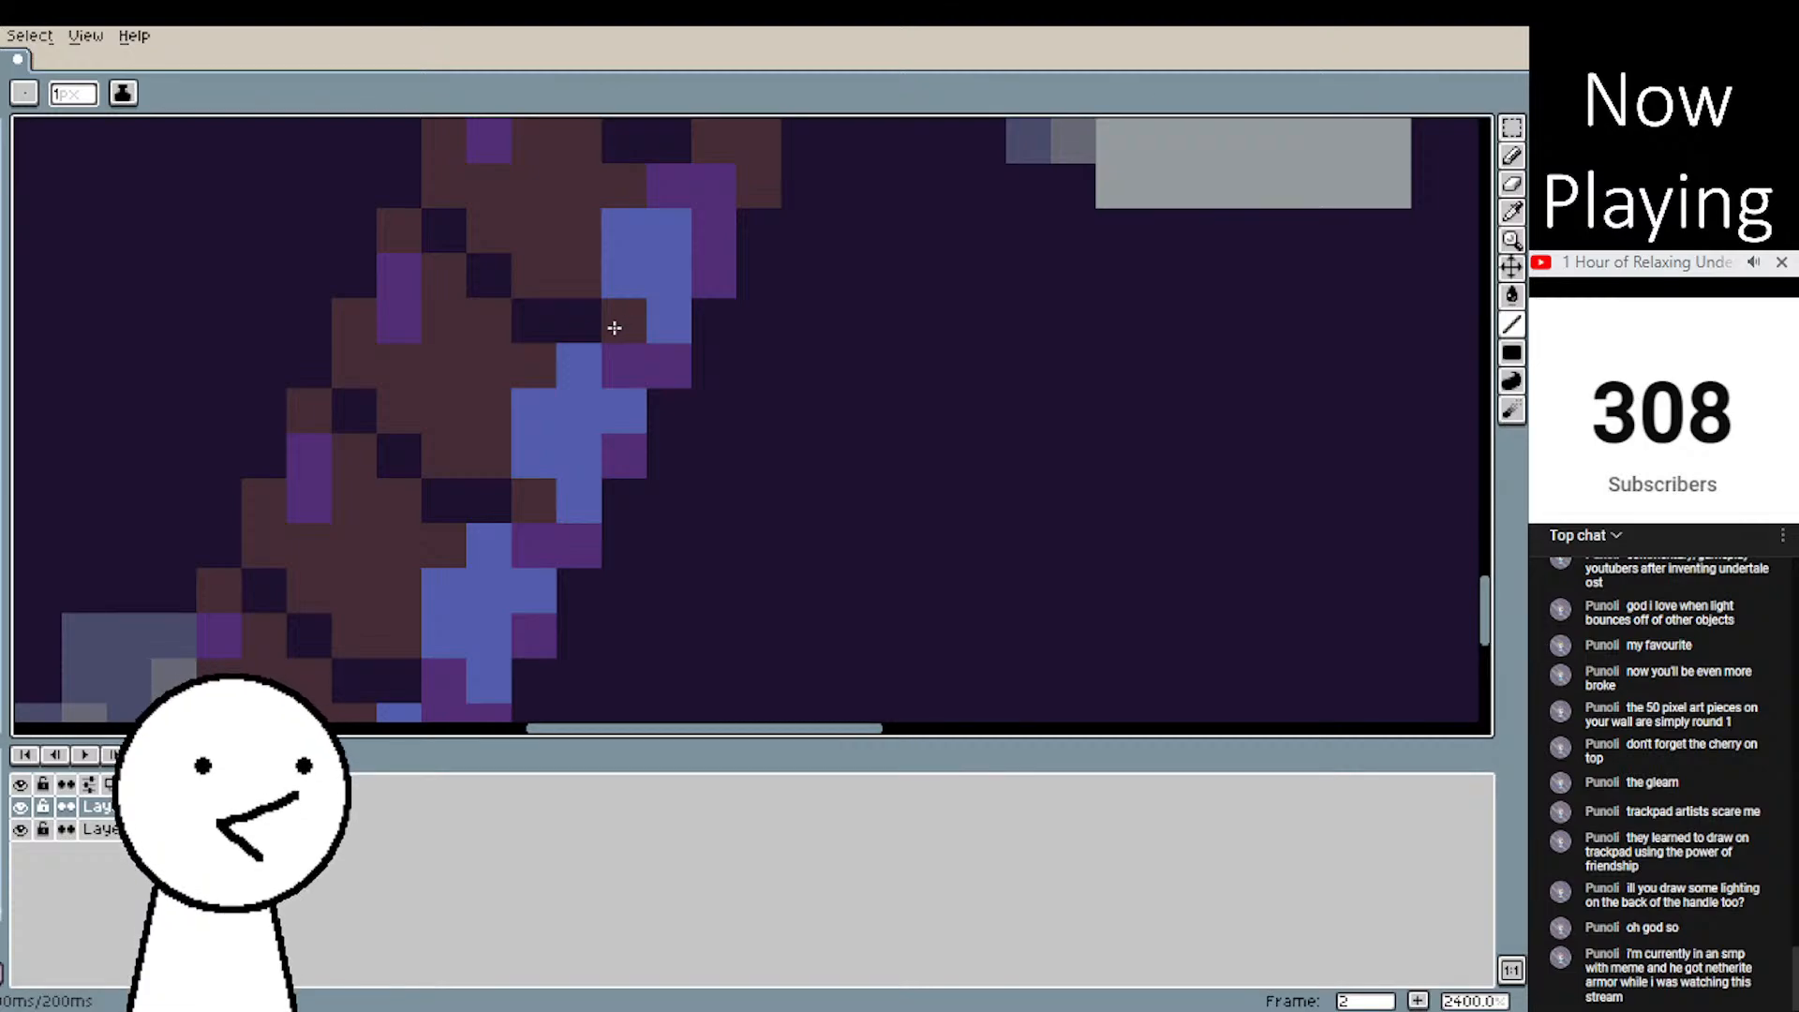
key(ctrl+z)
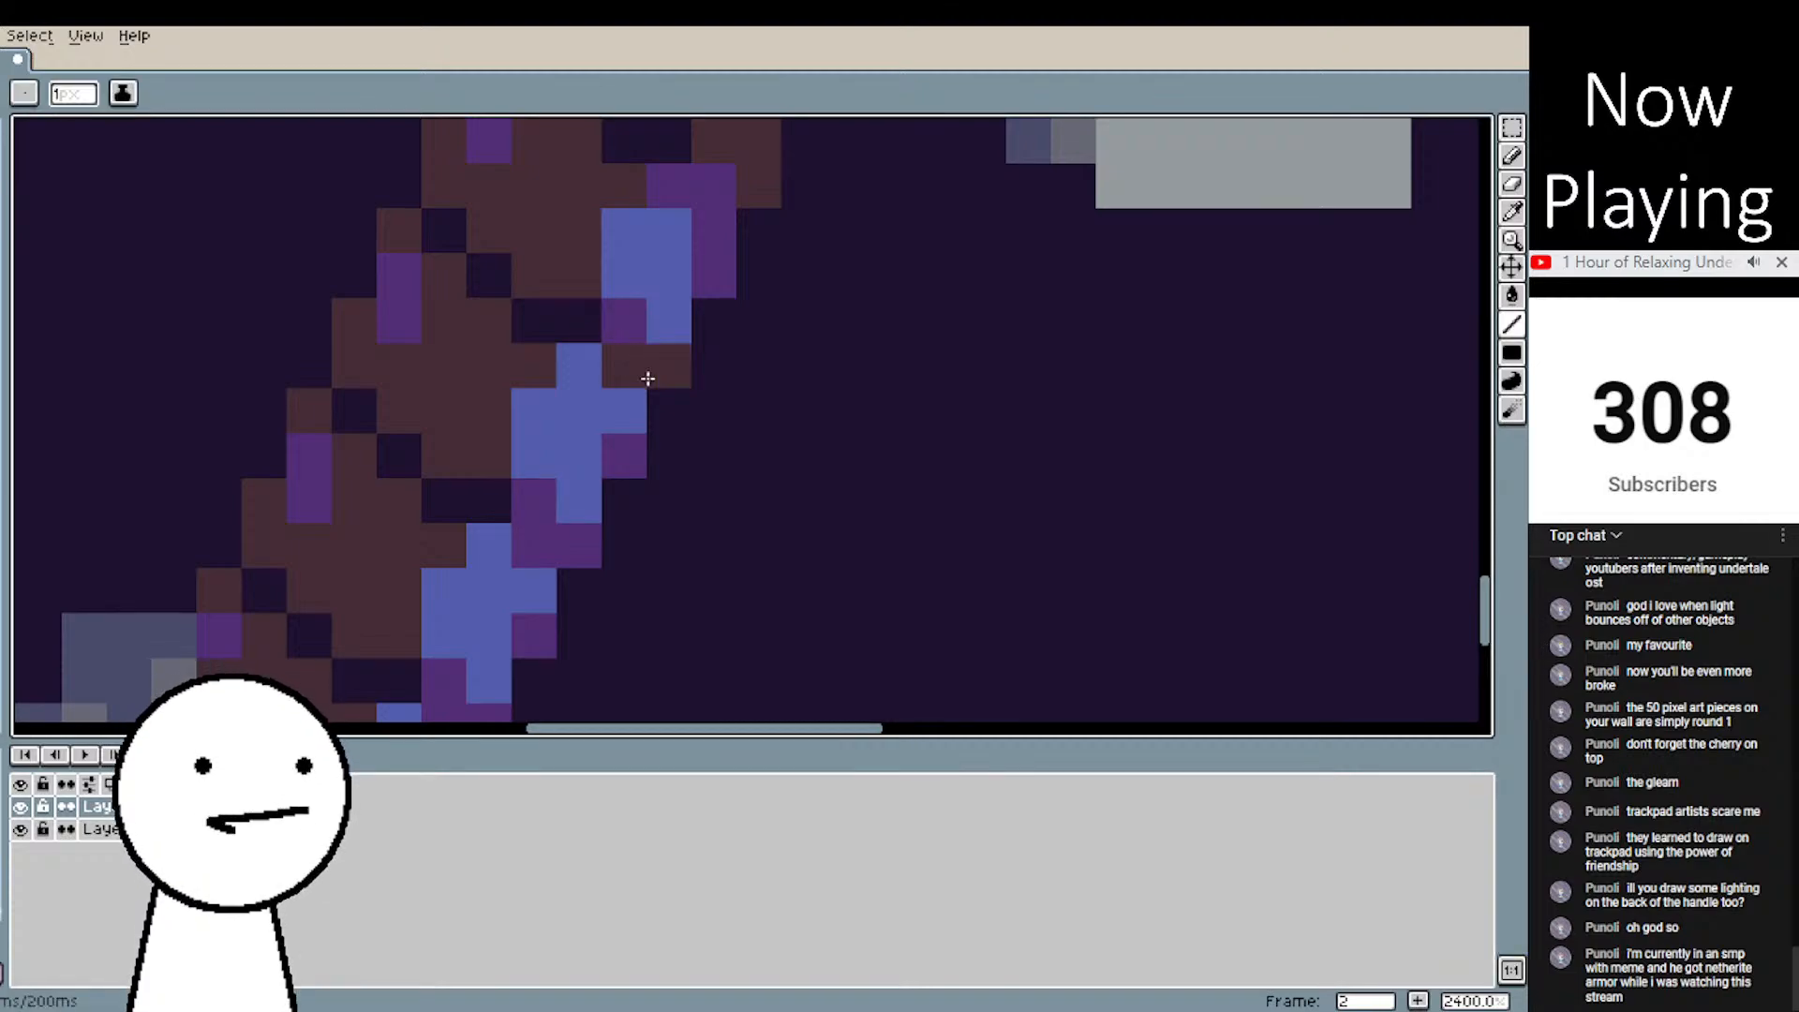
drag(813, 544, 1282, 355)
click(924, 520)
key(ctrl+z)
key(ctrl+z)
key(ctrl+z)
- Paint two-pixel-tall brown strips over the purple between the blue highlights, keeping single purple pixels on the grip's outer right edge
drag(1074, 421, 928, 587)
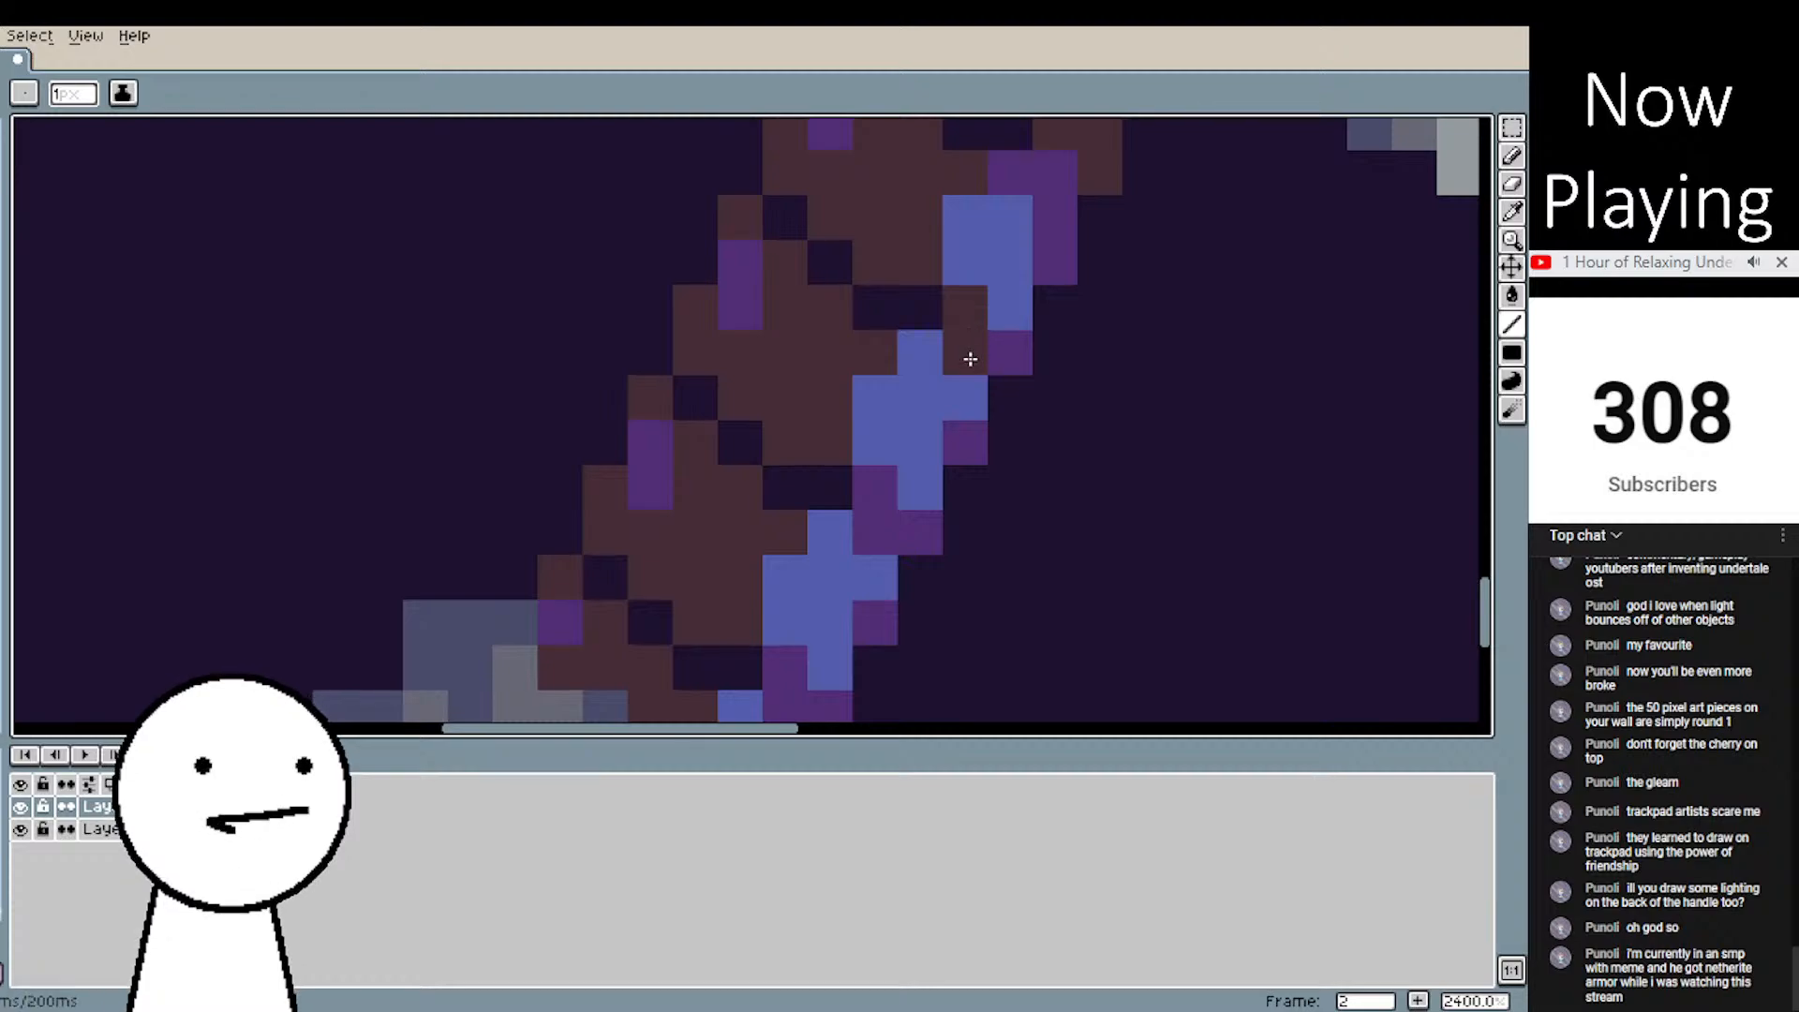
drag(1010, 520, 1011, 475)
drag(878, 448, 876, 493)
drag(787, 621, 787, 656)
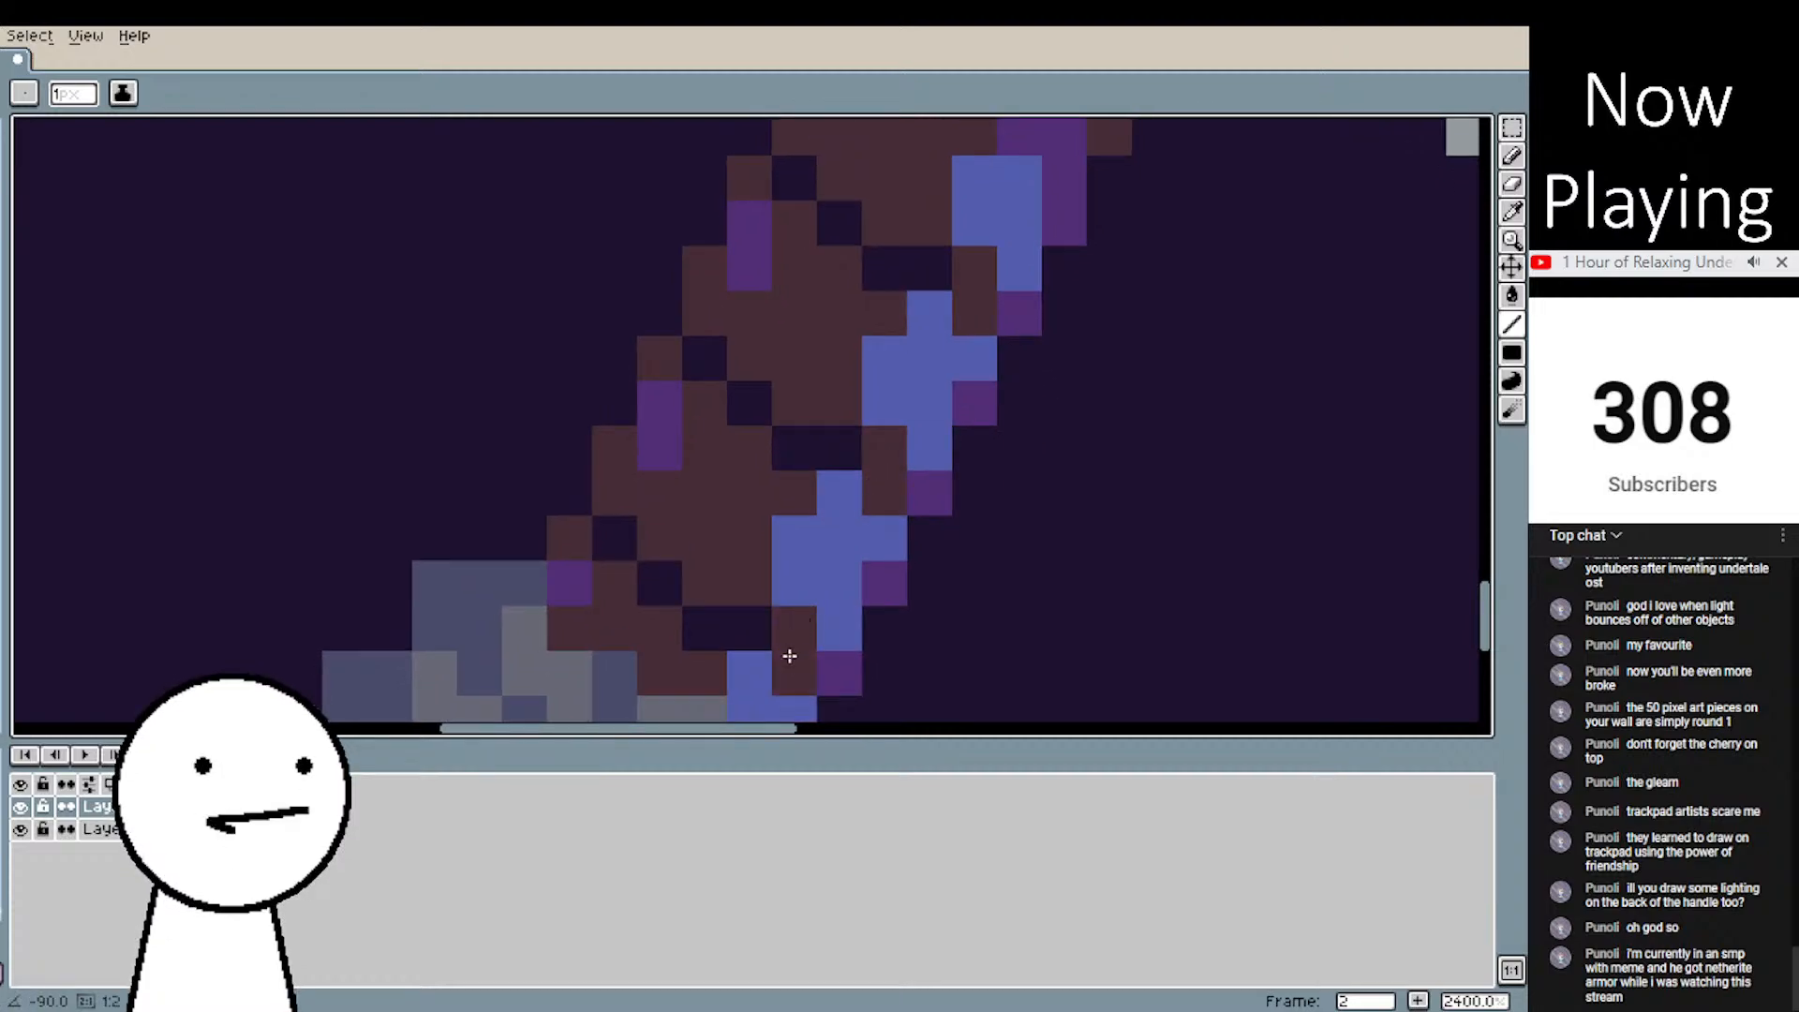
drag(828, 539, 761, 719)
- Cover the corner pixel between the grip's topmost wrap and the first blue highlight with the dark background color
scroll(1096, 314, down, 3)
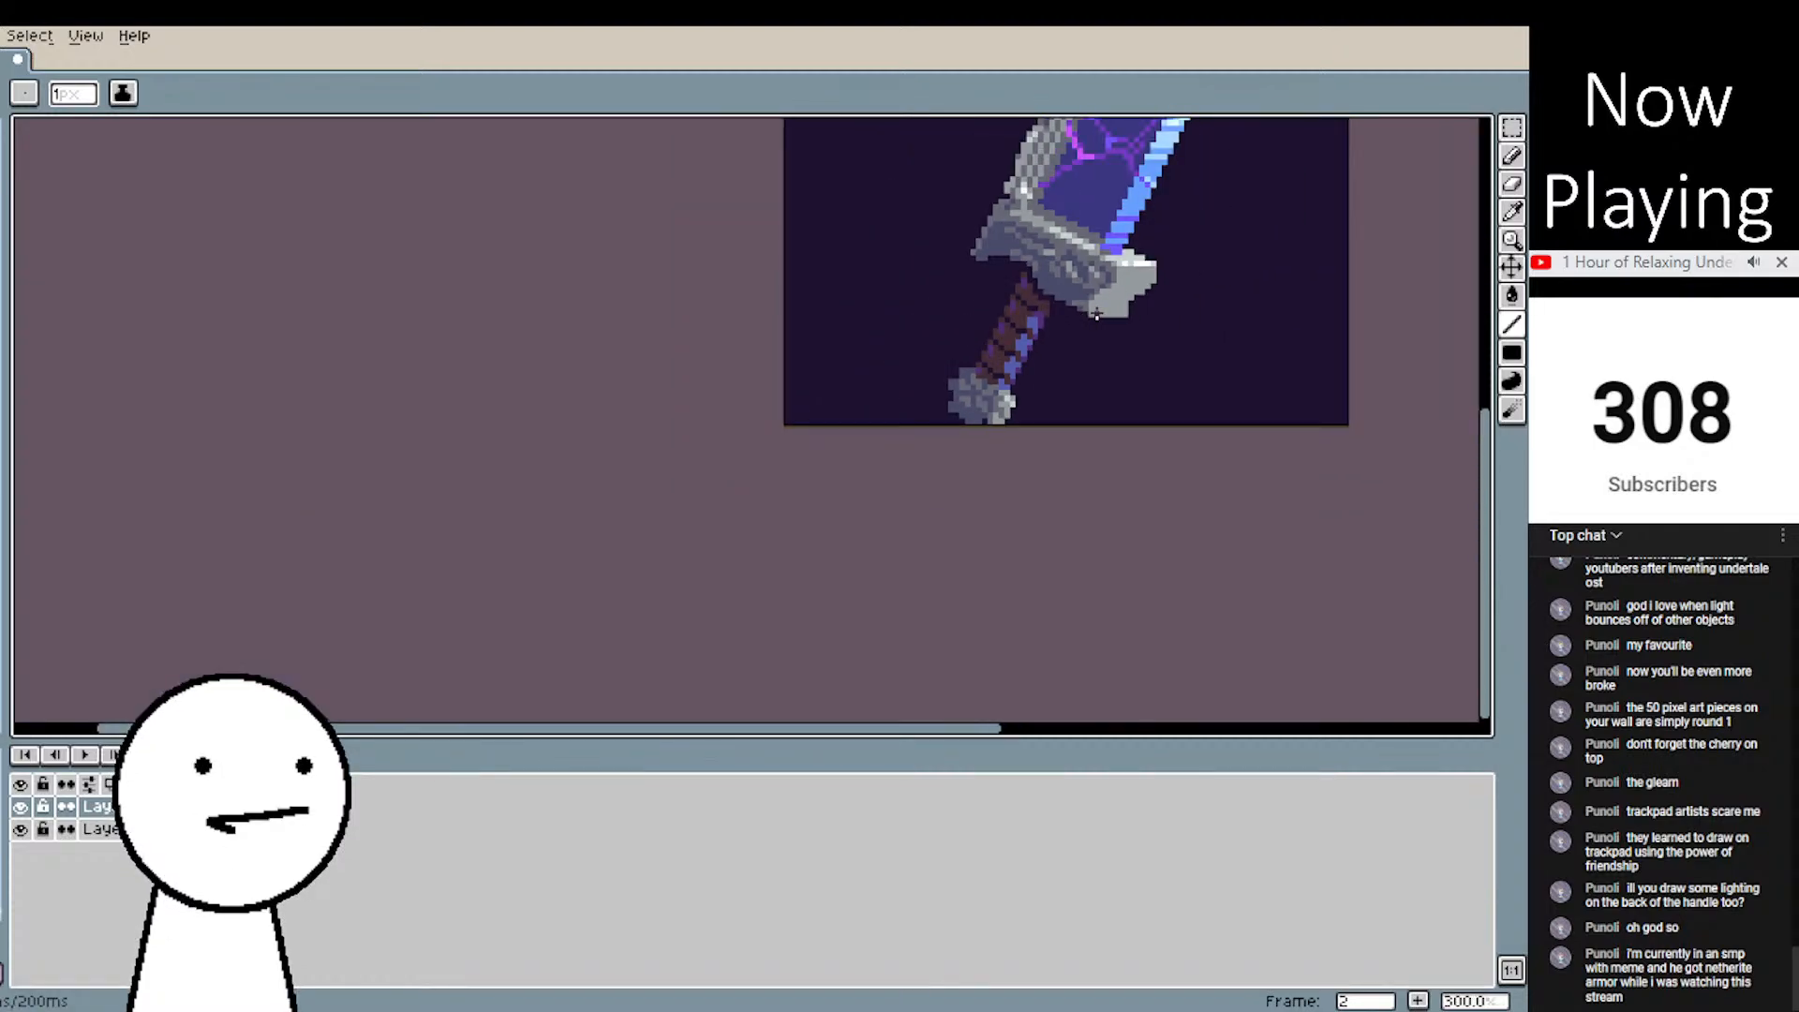
scroll(1090, 312, up, 3)
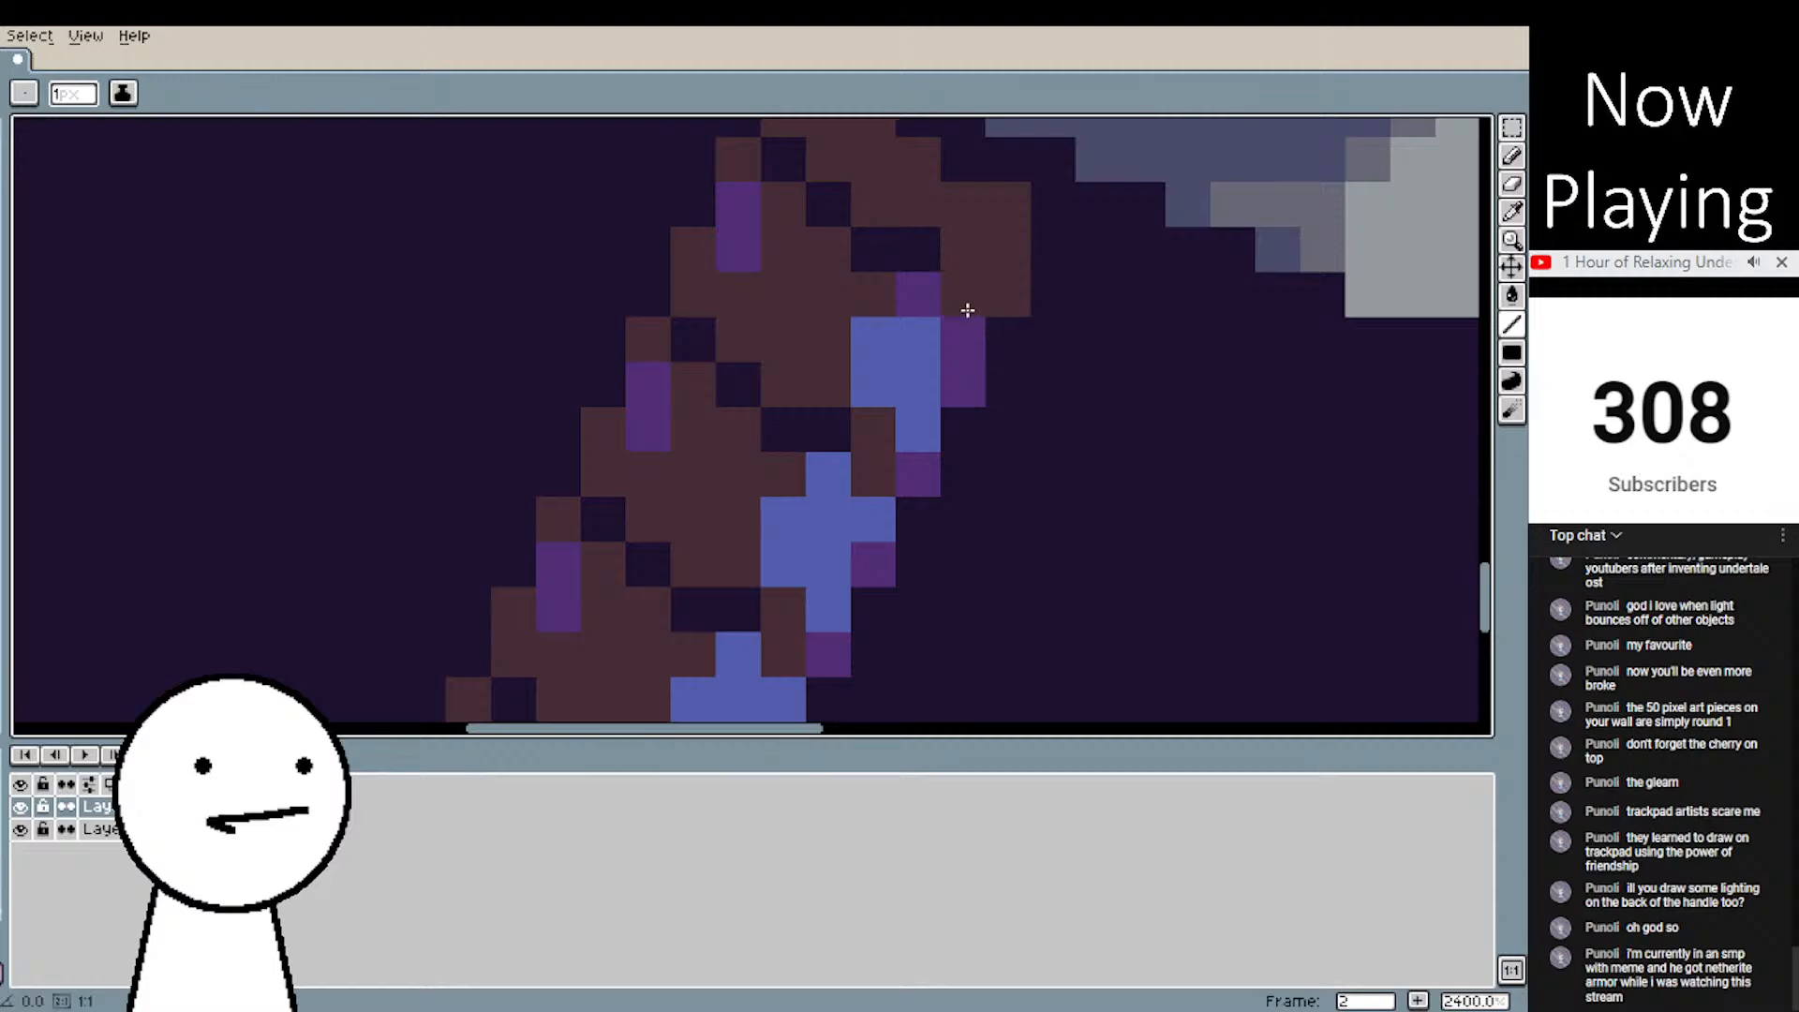
key(i)
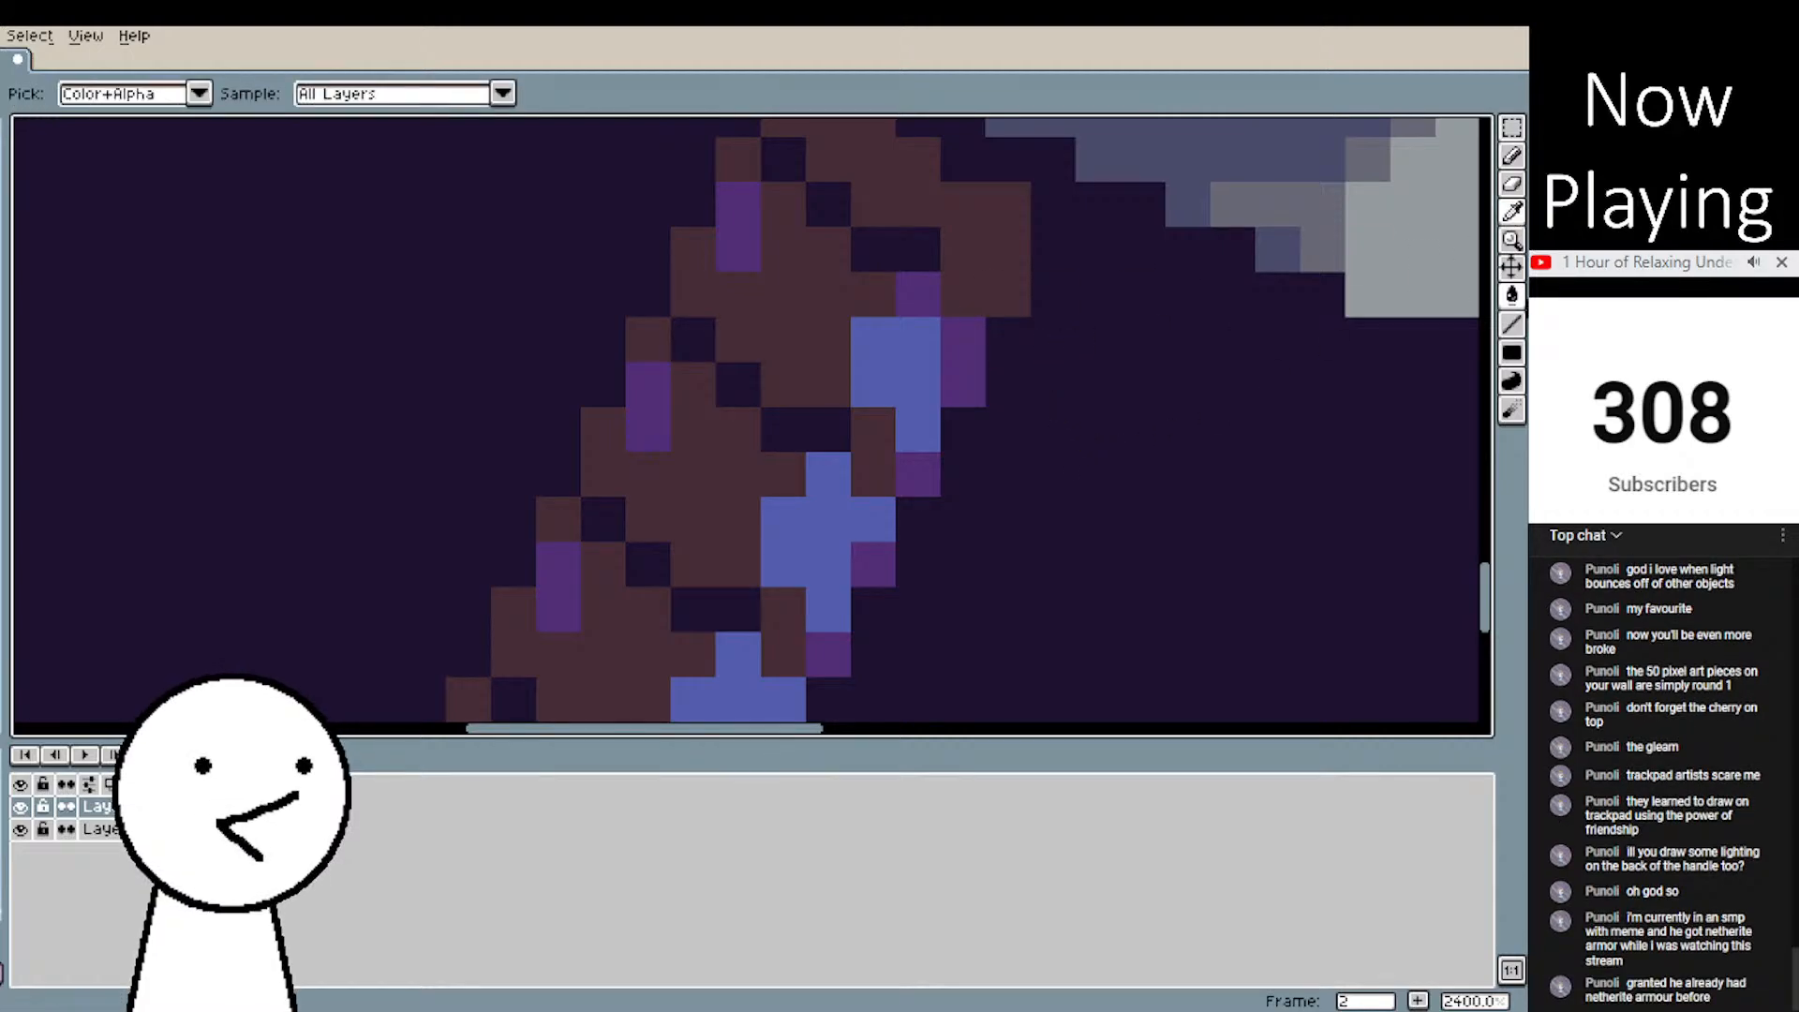
key(l)
scroll(1161, 508, down, 6)
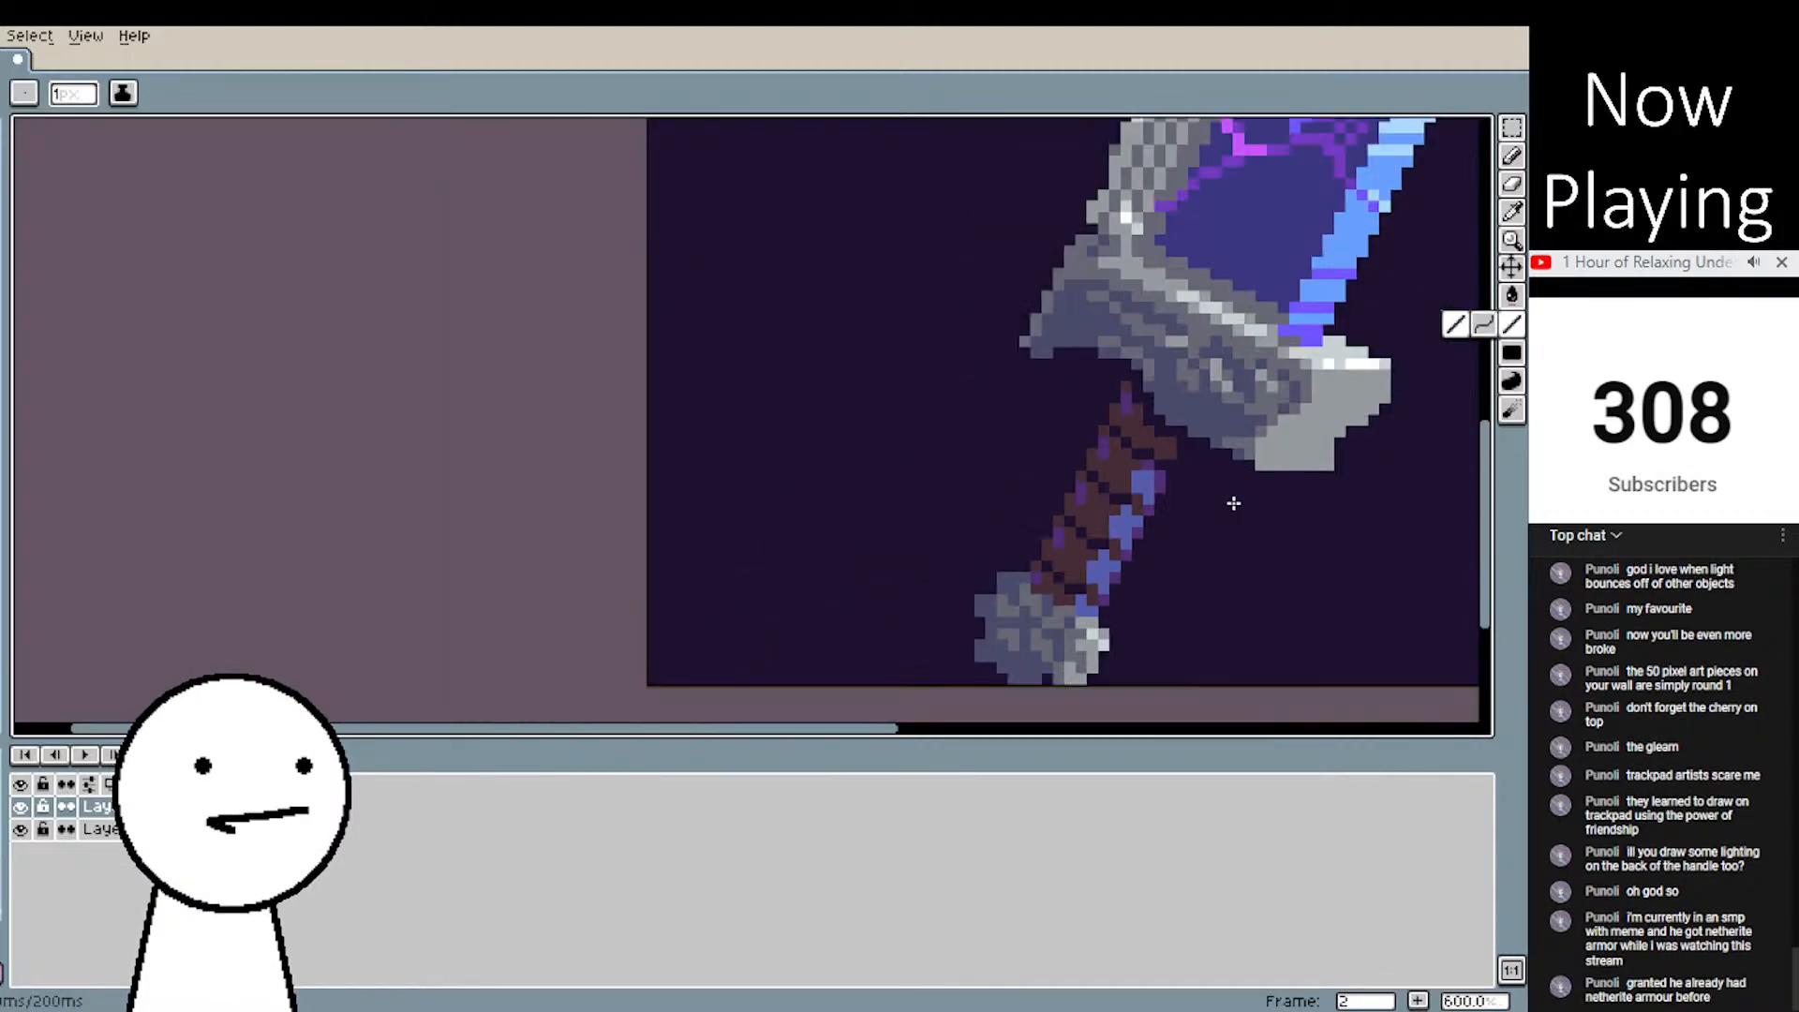
scroll(1187, 478, up, 1)
scroll(1186, 478, up, 4)
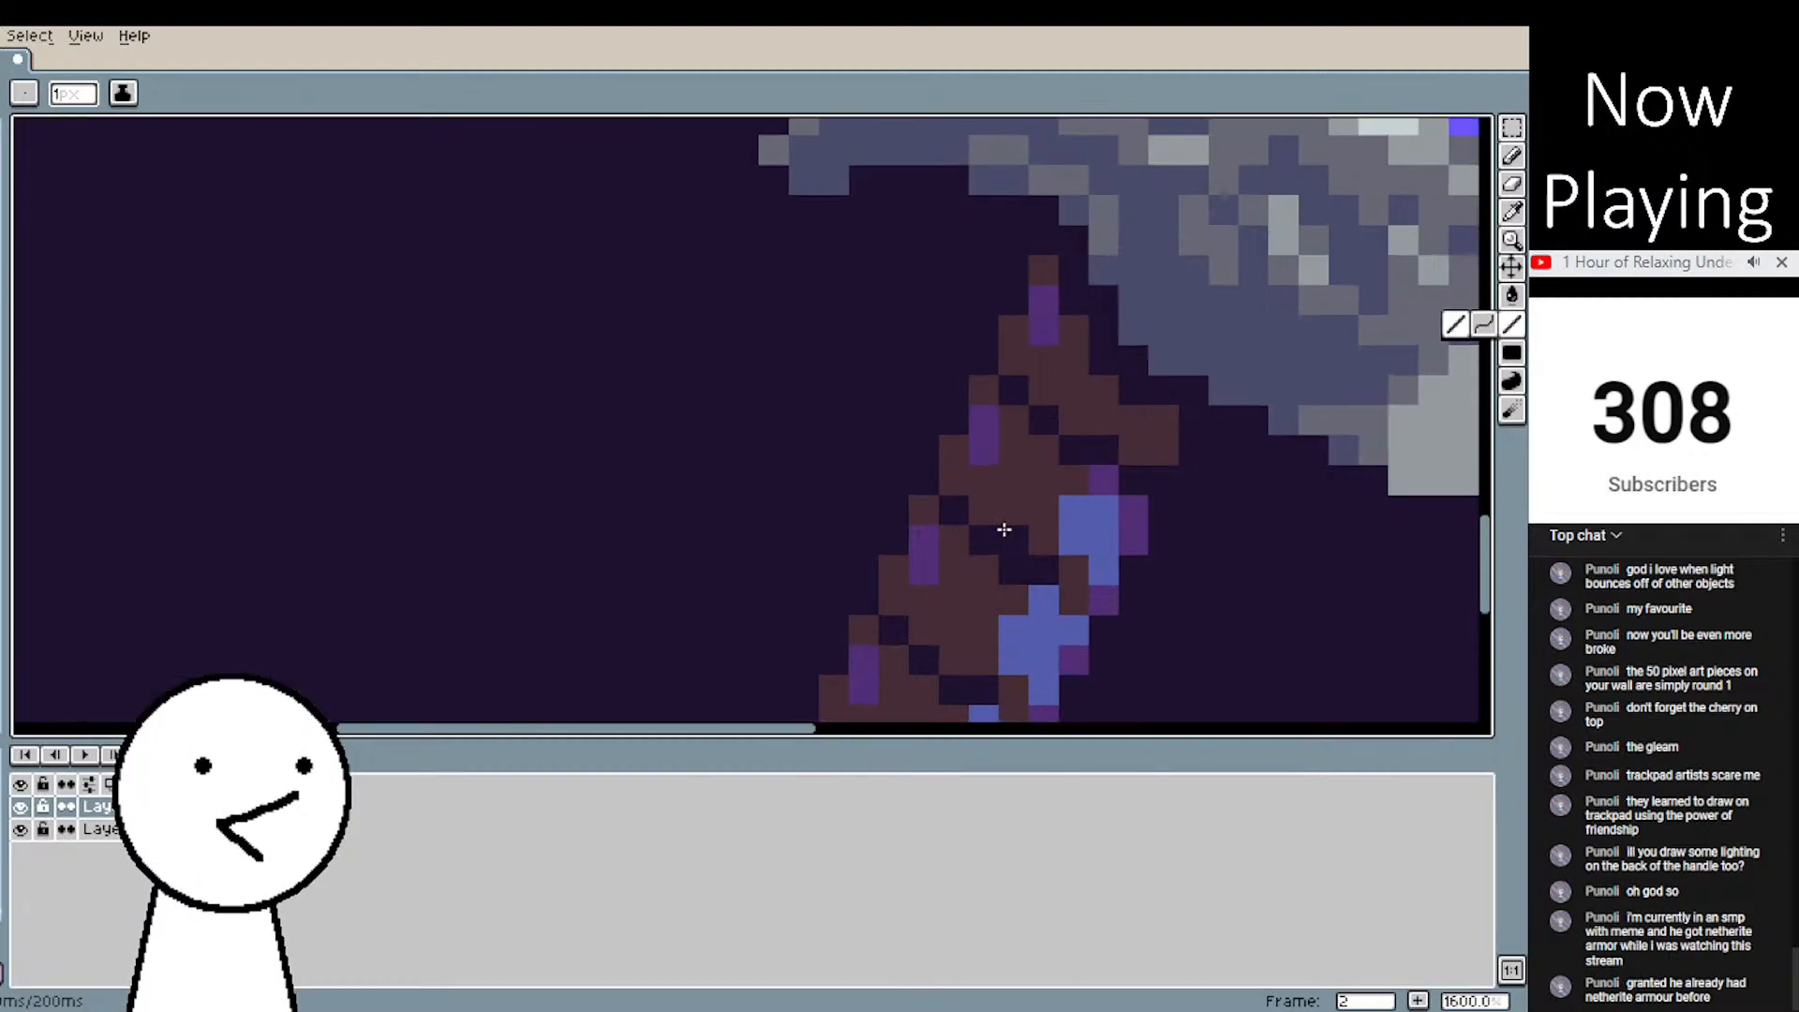
- Sample the purple accent color and pencil a three-pixel L-shaped accent onto the right end of the grip's topmost wrap
key(i)
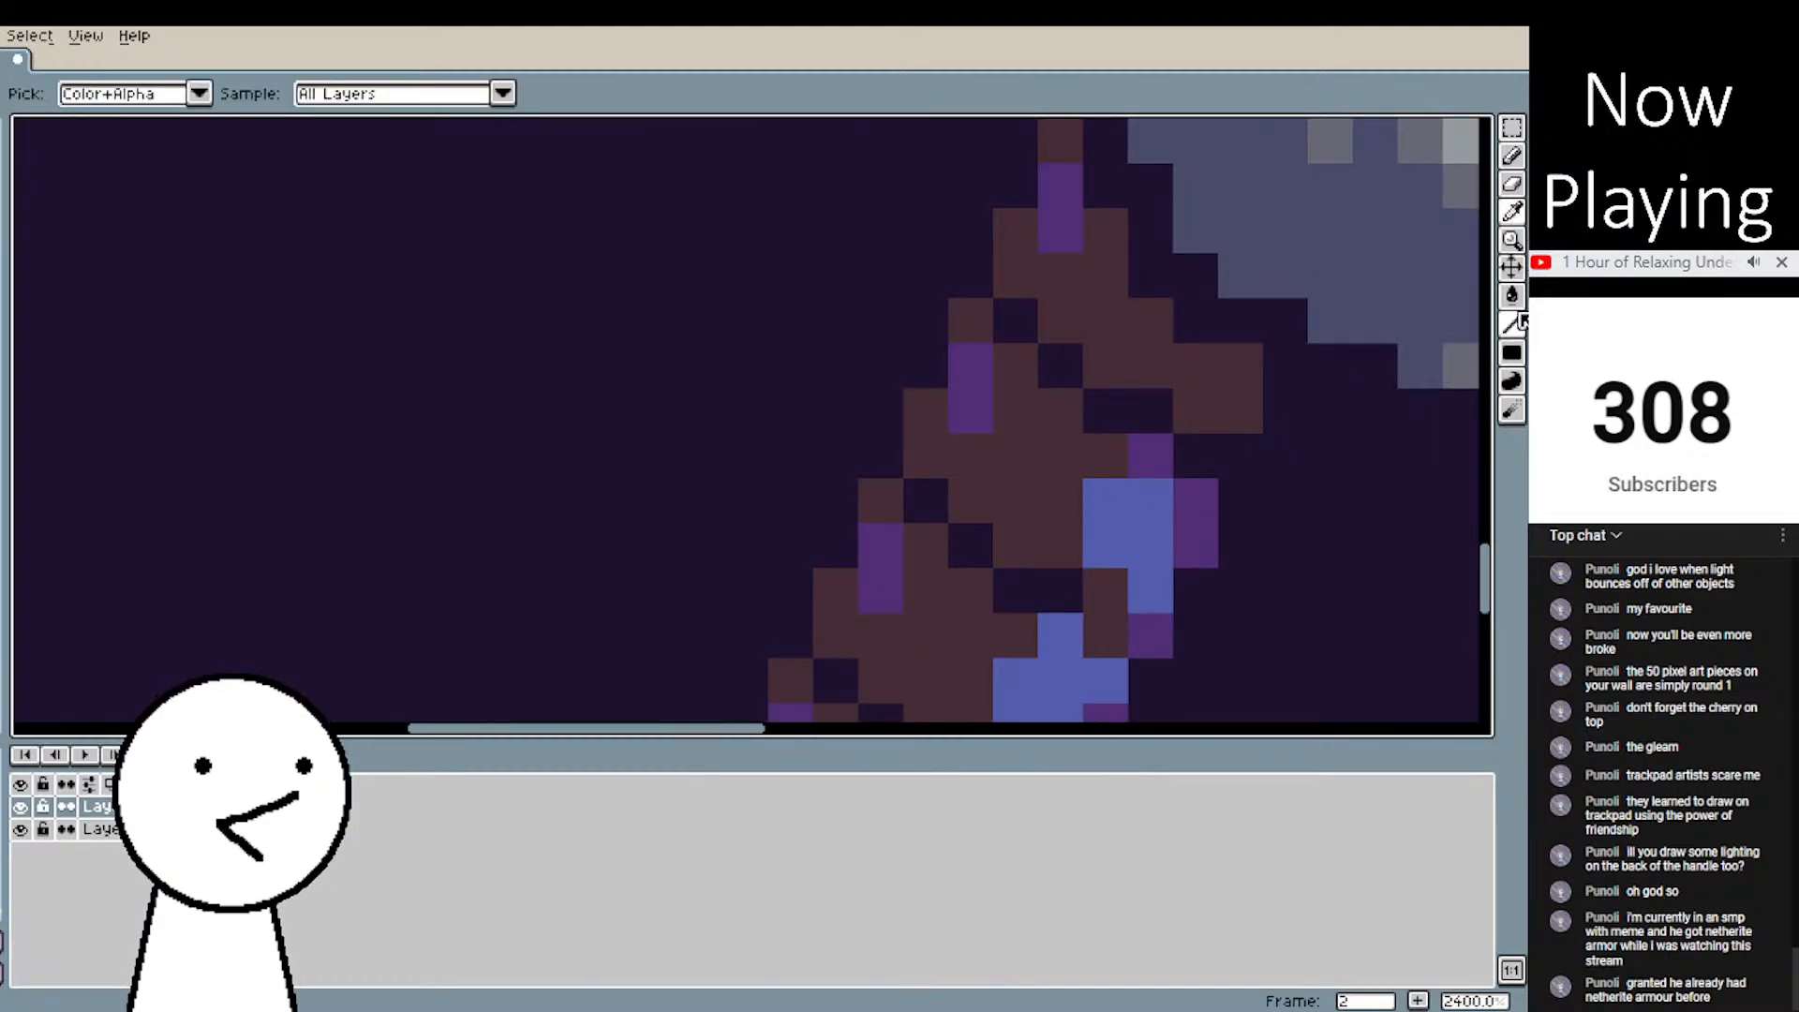
key(b)
click(1254, 413)
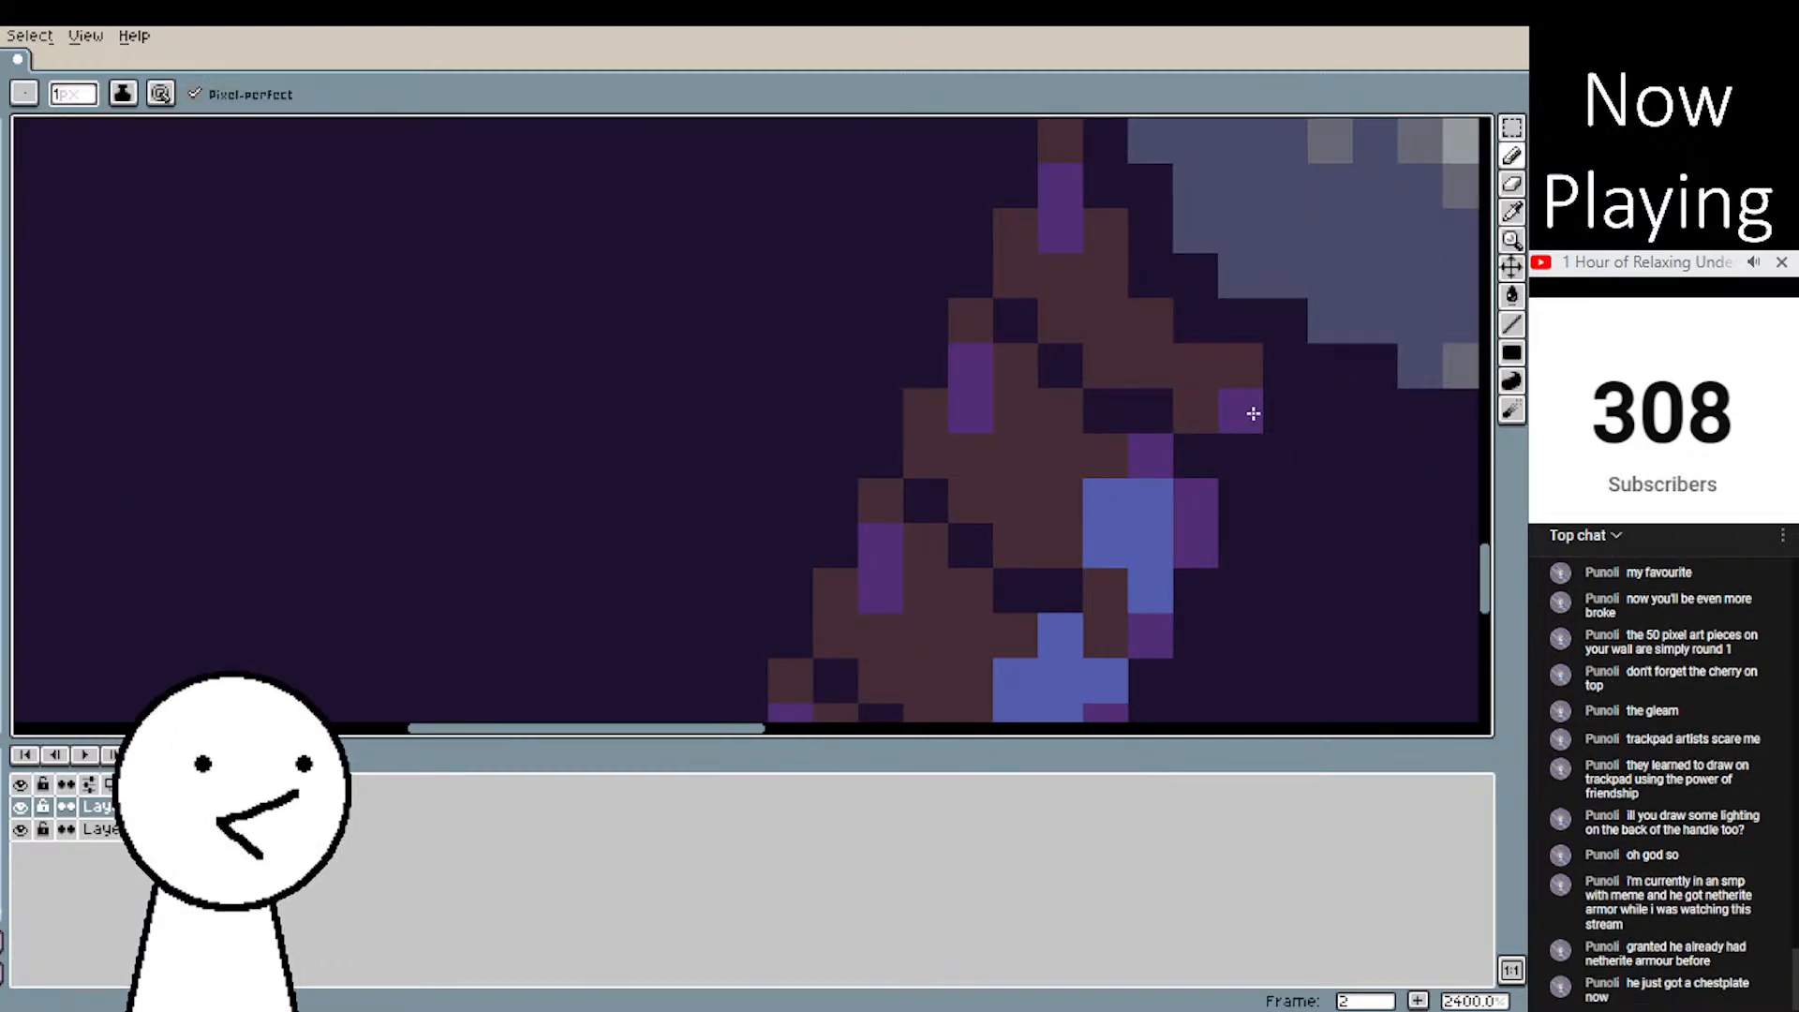
click(1228, 451)
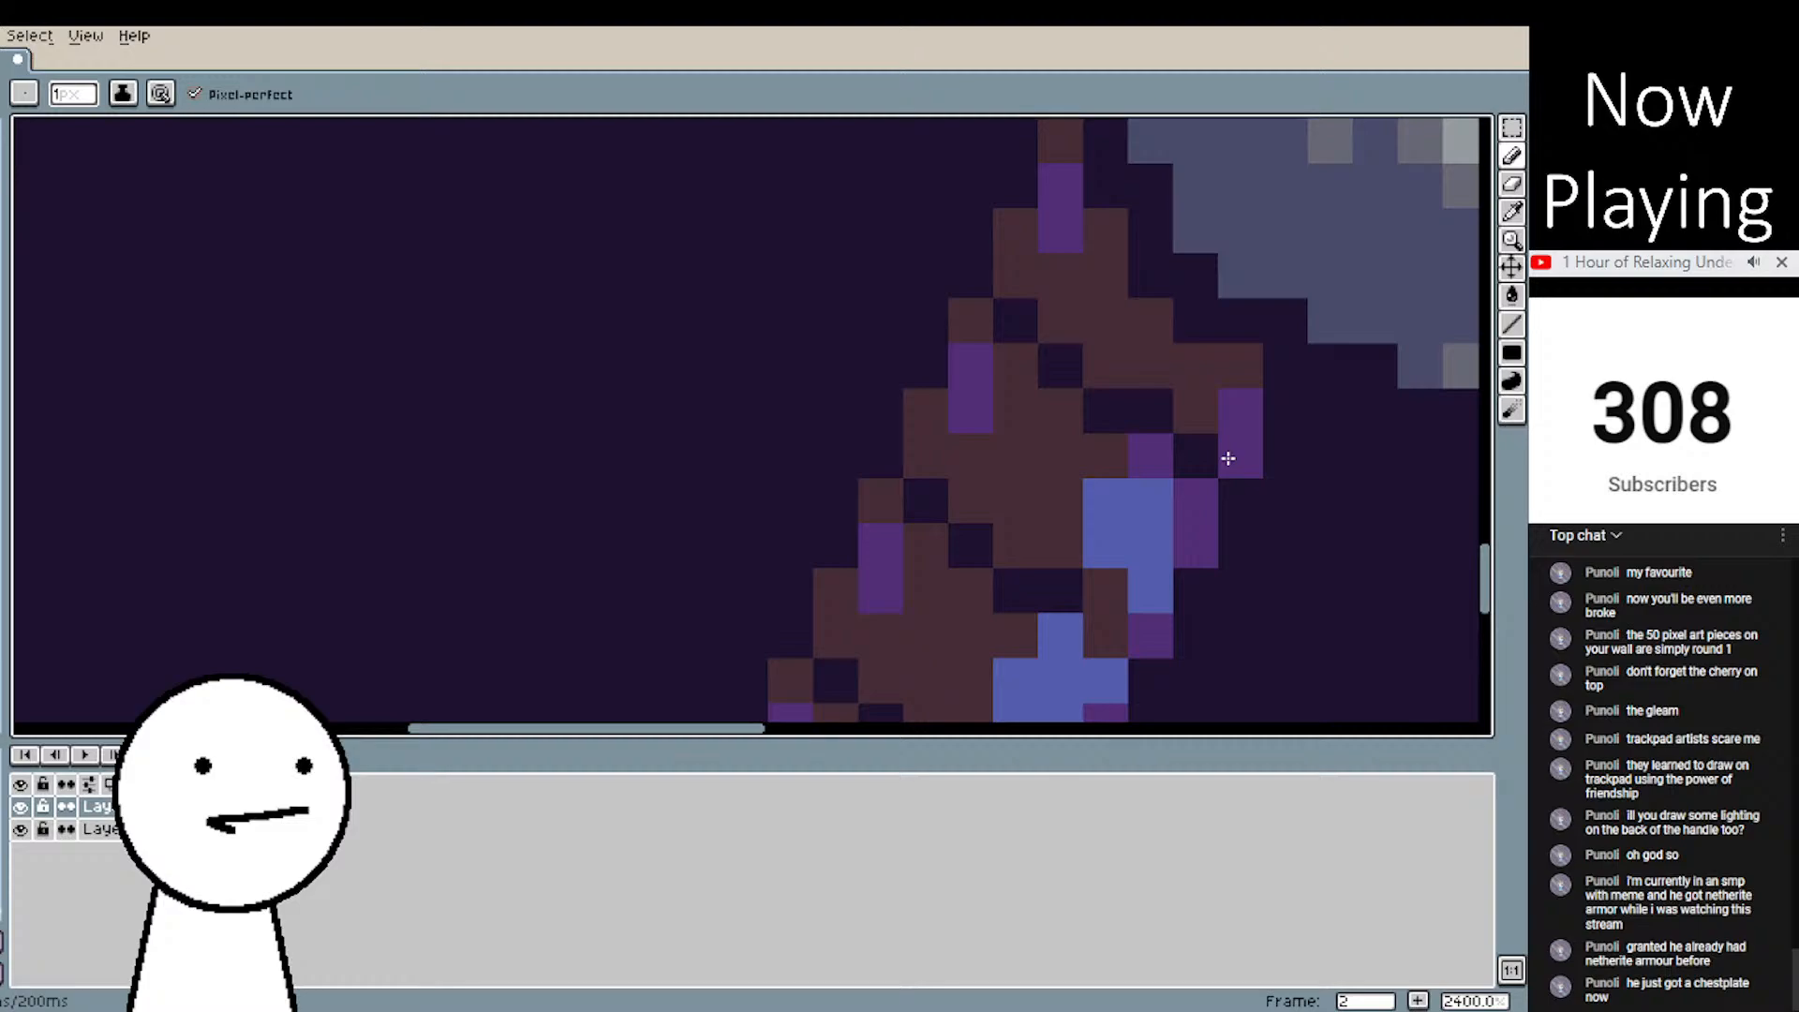
key(ctrl+z)
click(1287, 382)
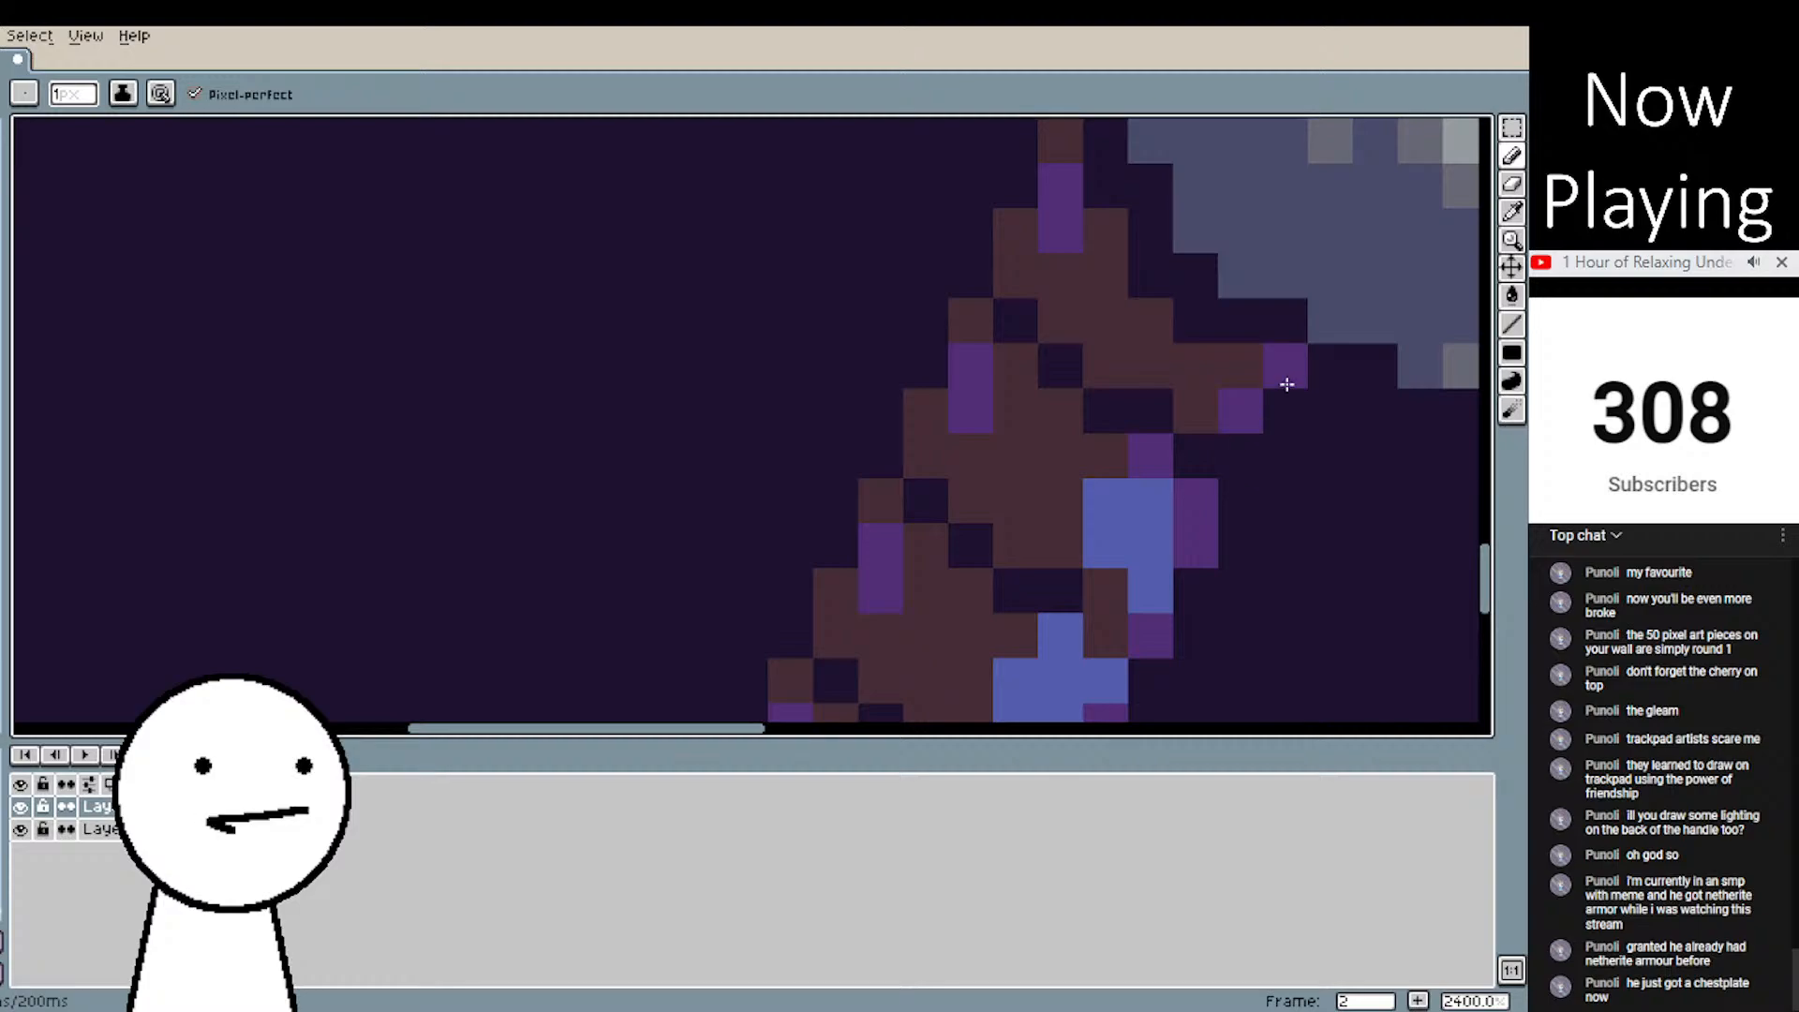
key(ctrl+z)
click(1261, 385)
scroll(1462, 385, down, 4)
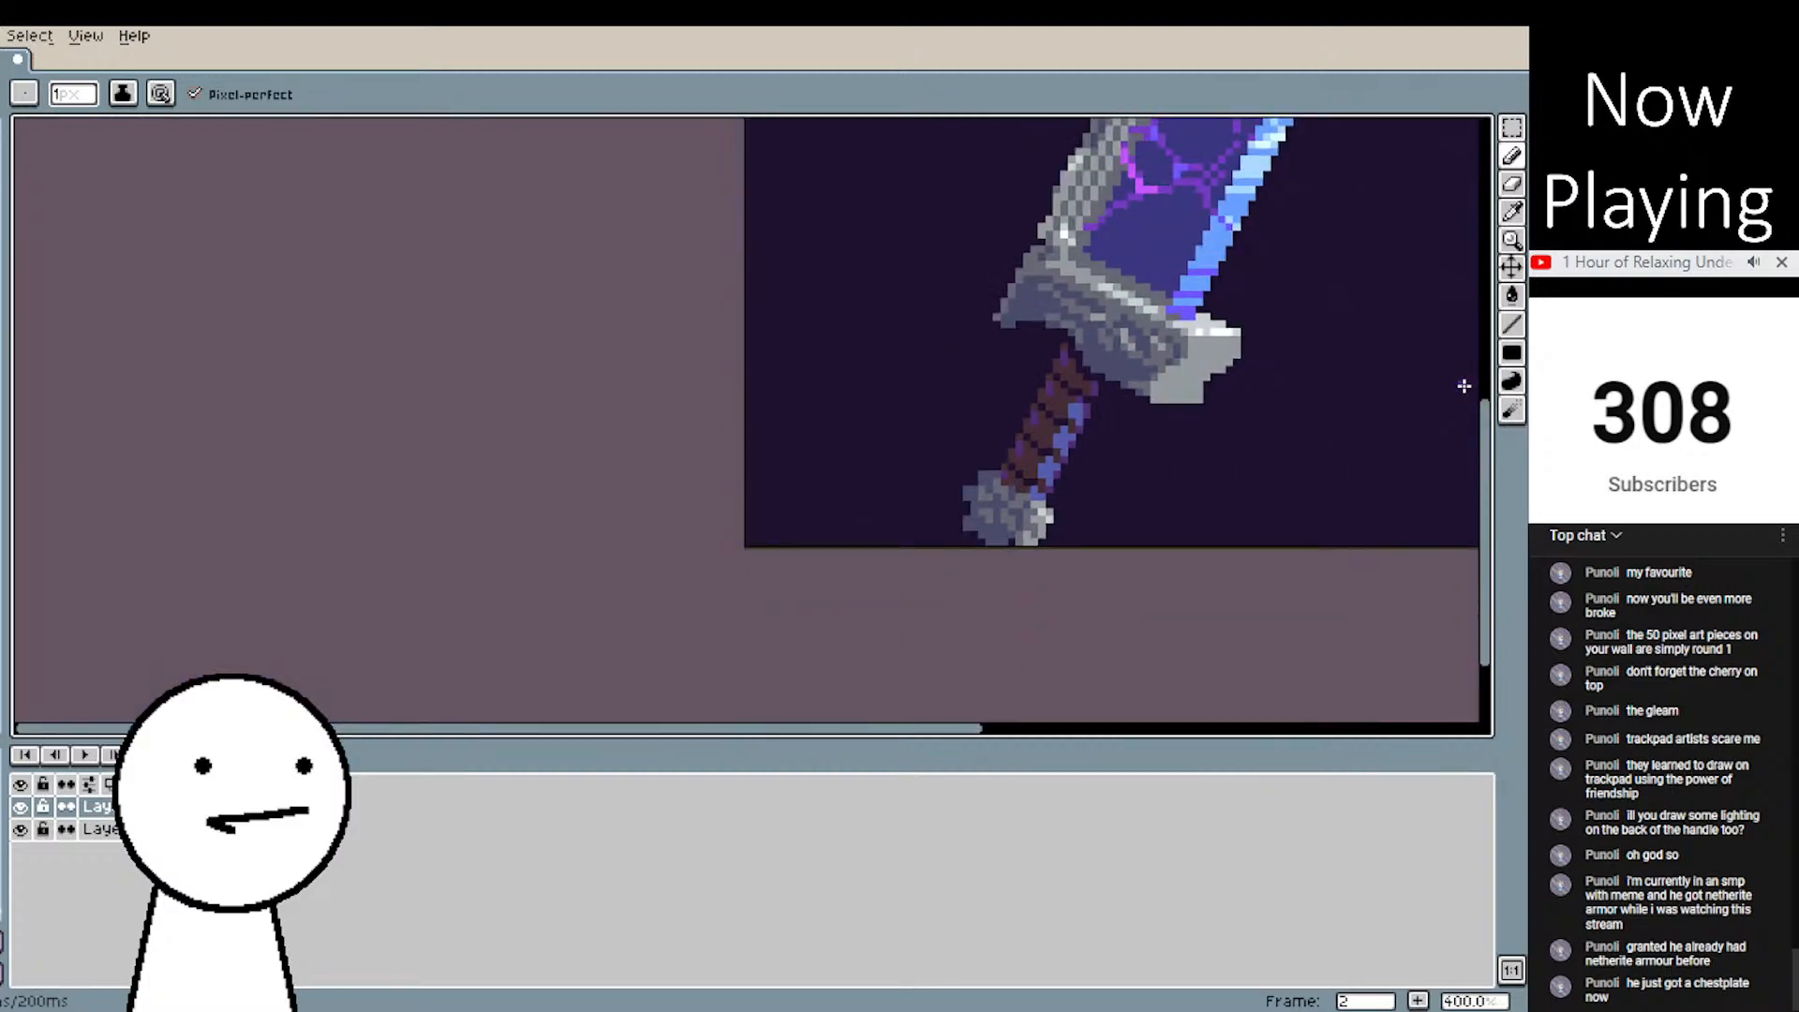
- Thicken the purple accents along the grip's left edge by adding purple pixels on their outer side
scroll(1335, 388, up, 3)
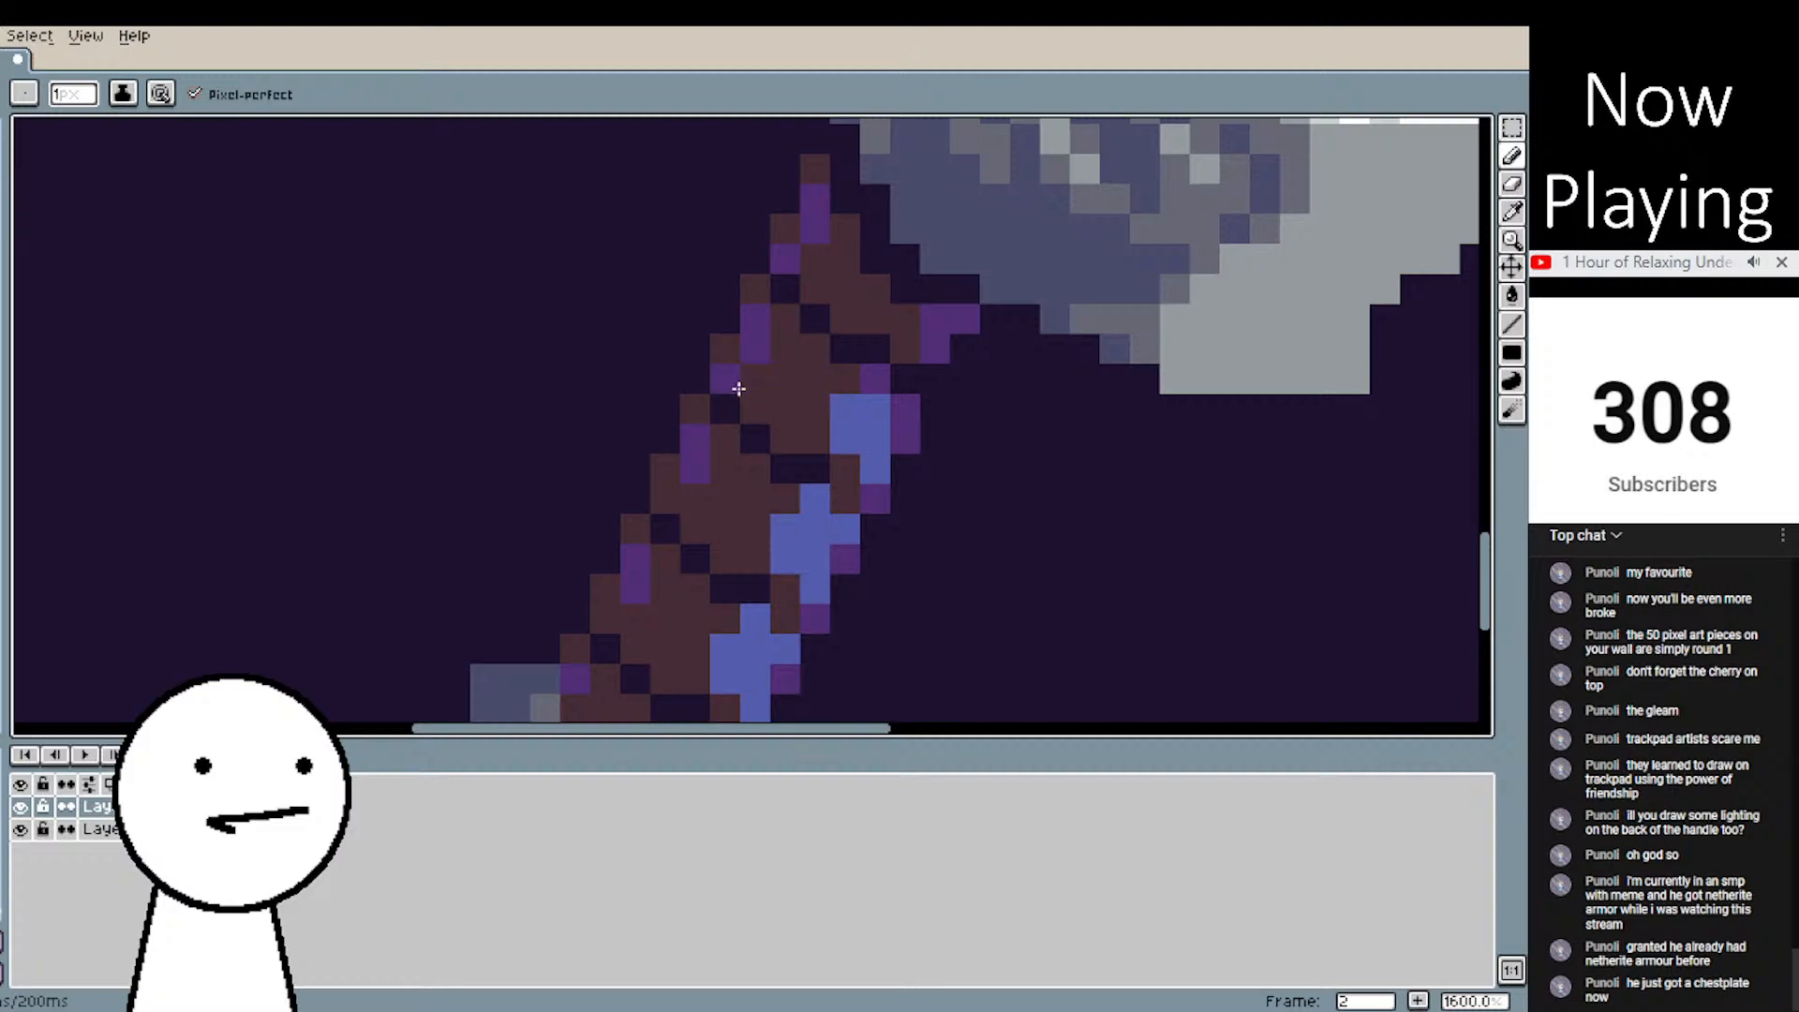
scroll(674, 500, down, 2)
scroll(674, 500, left, 1)
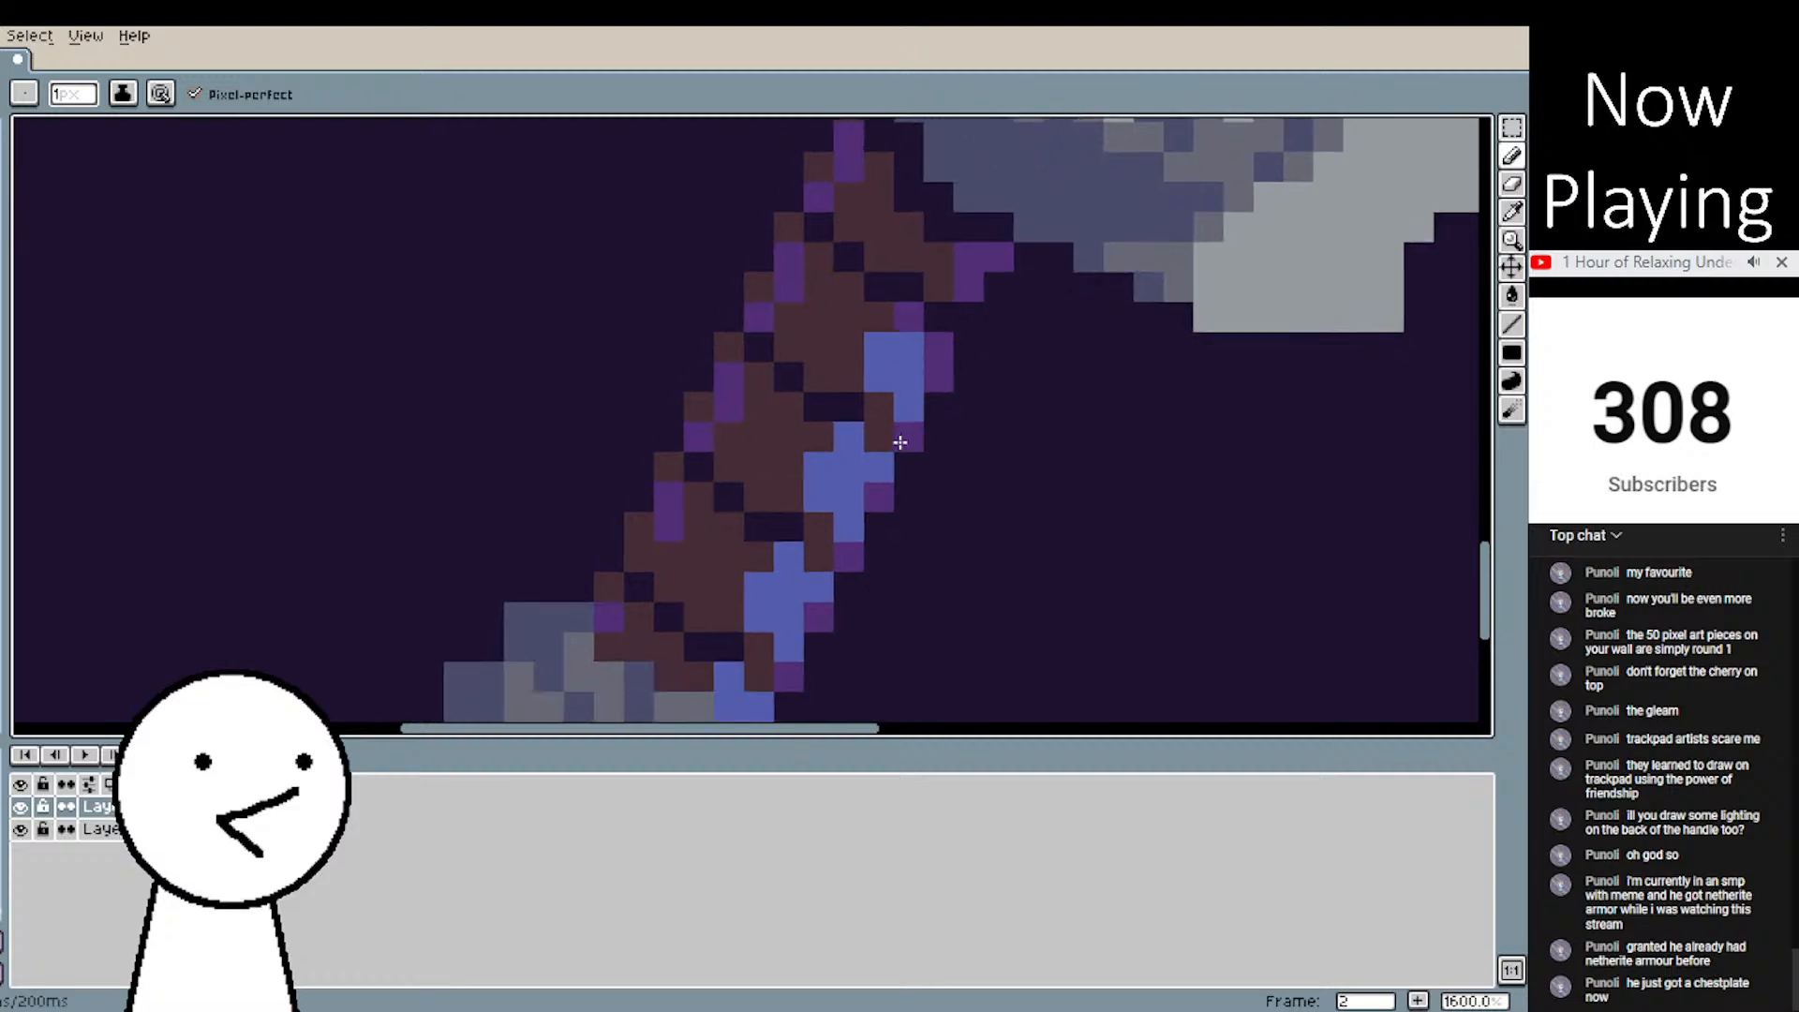
scroll(624, 604, down, 8)
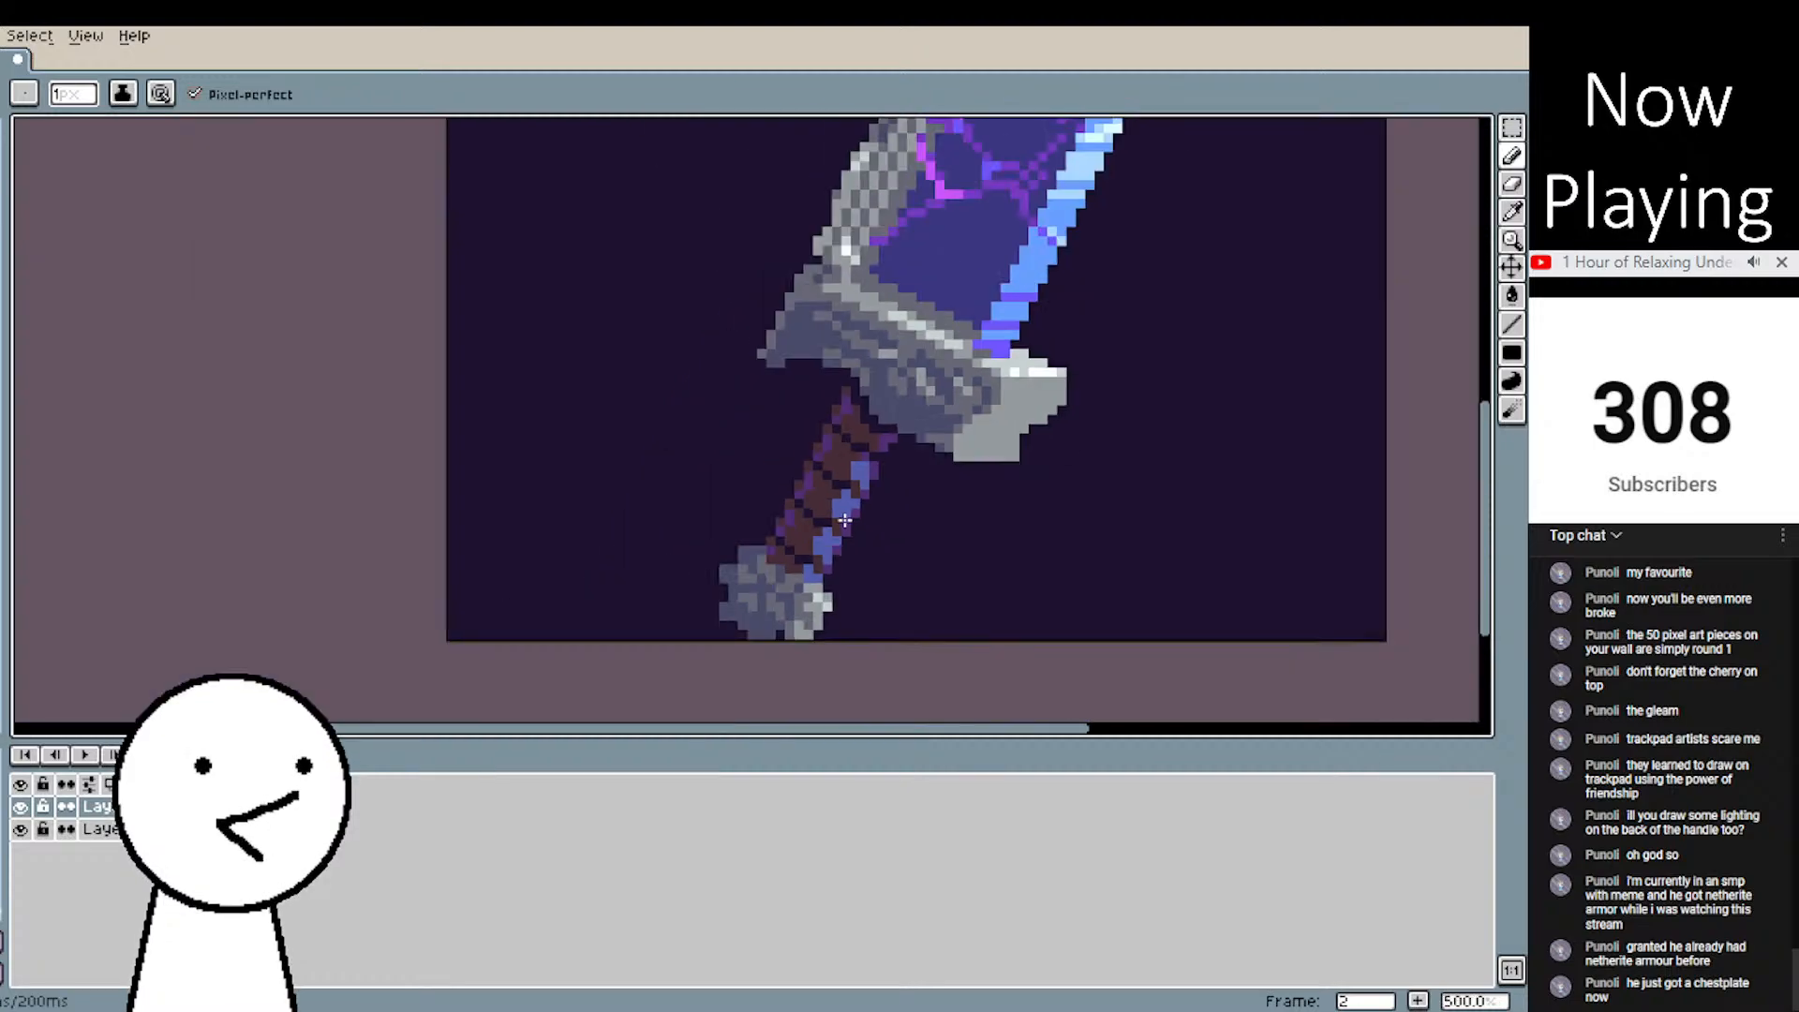
scroll(832, 477, up, 4)
scroll(832, 477, up, 2)
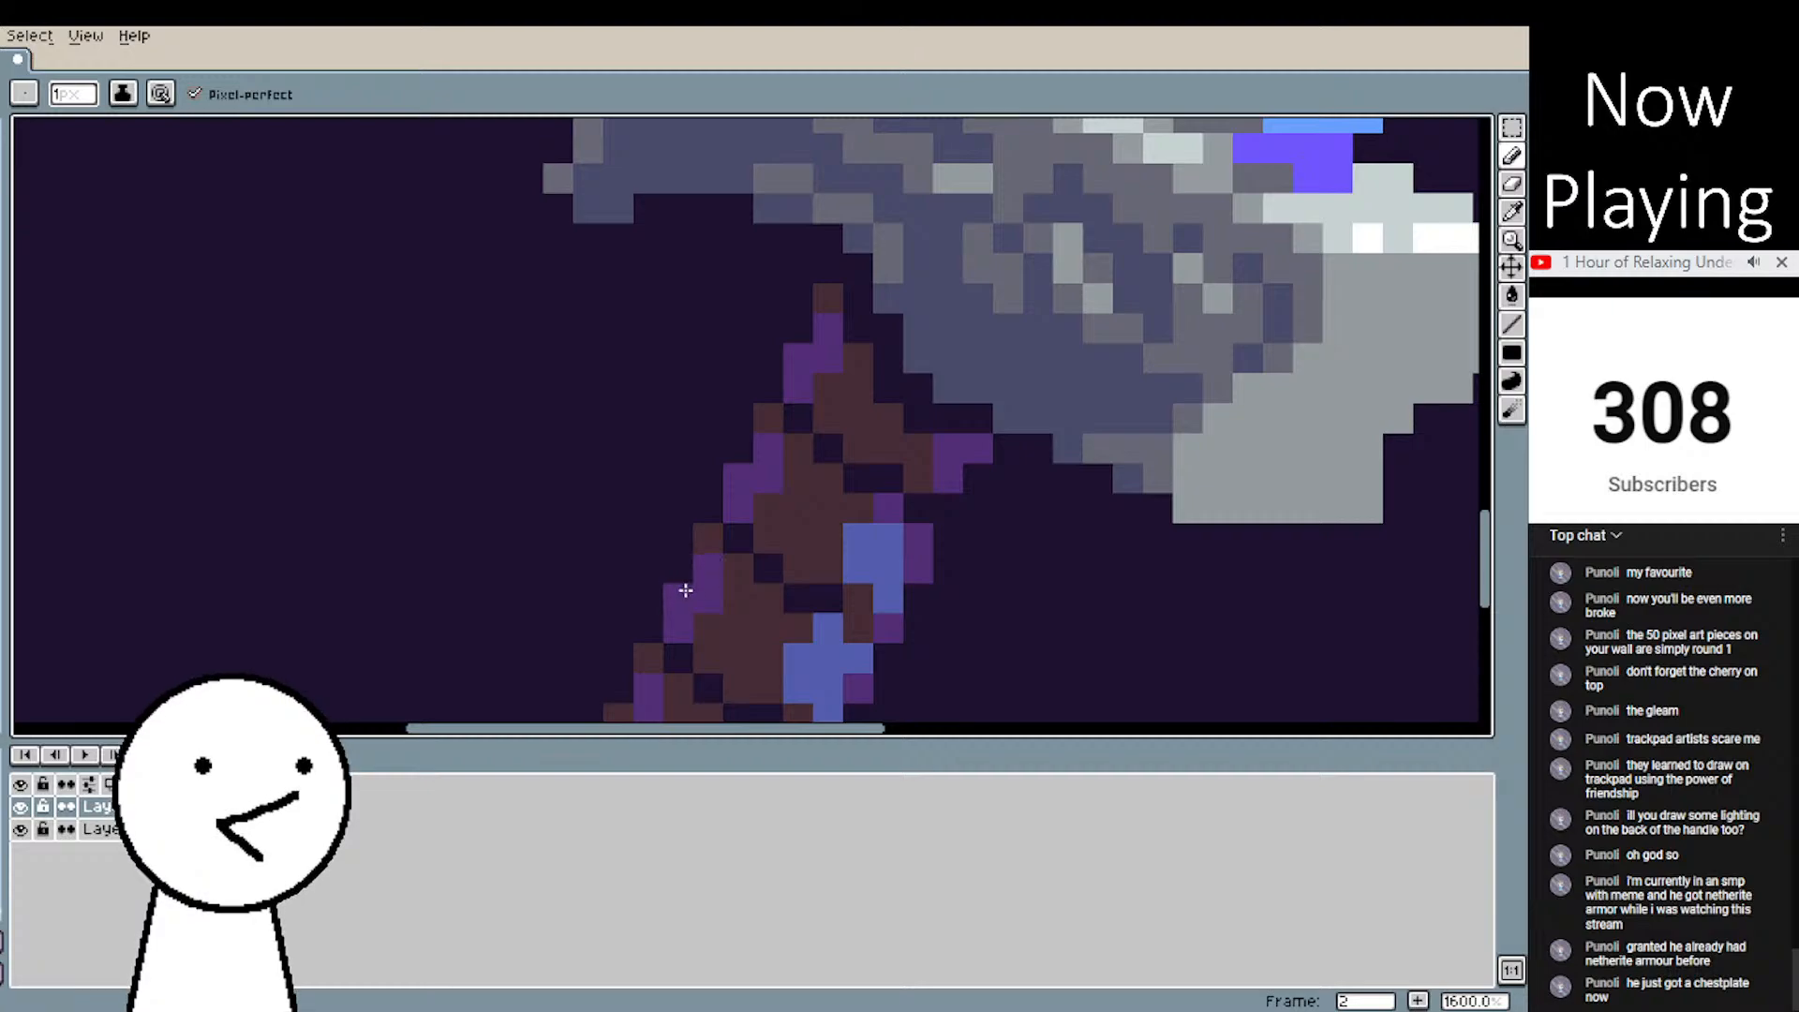
drag(748, 477, 1105, 381)
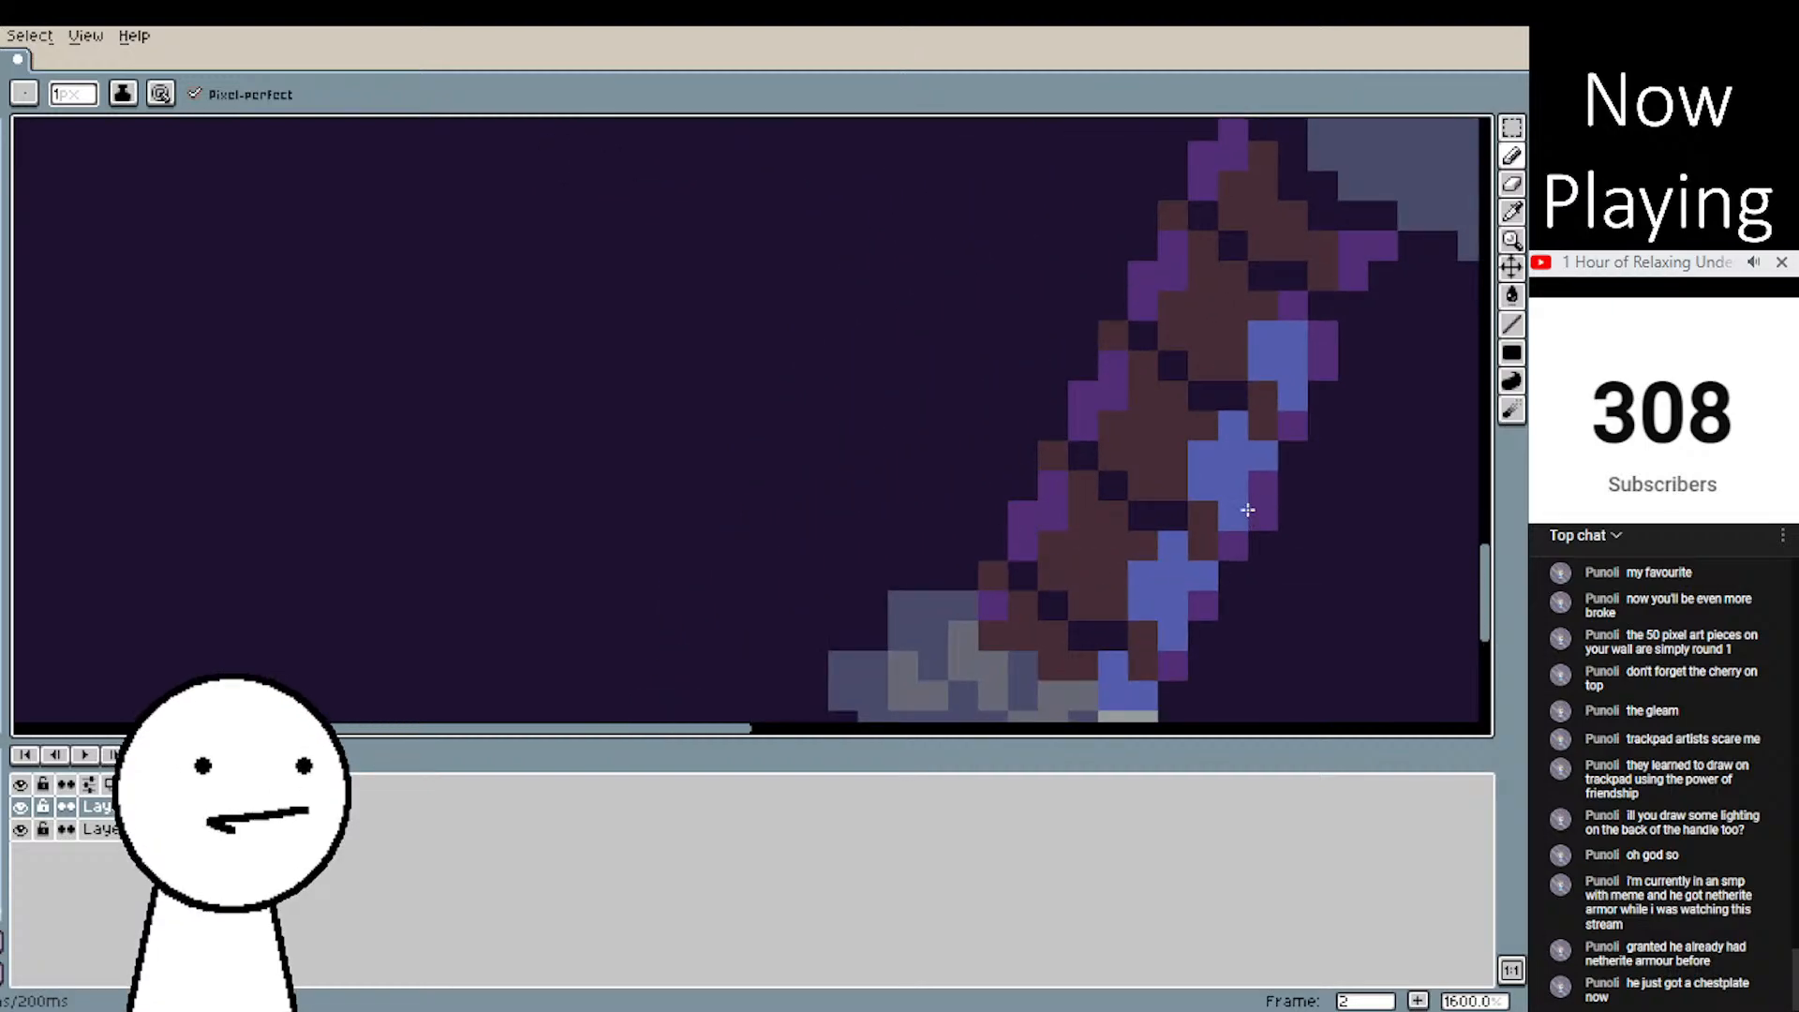
drag(1229, 510, 1150, 538)
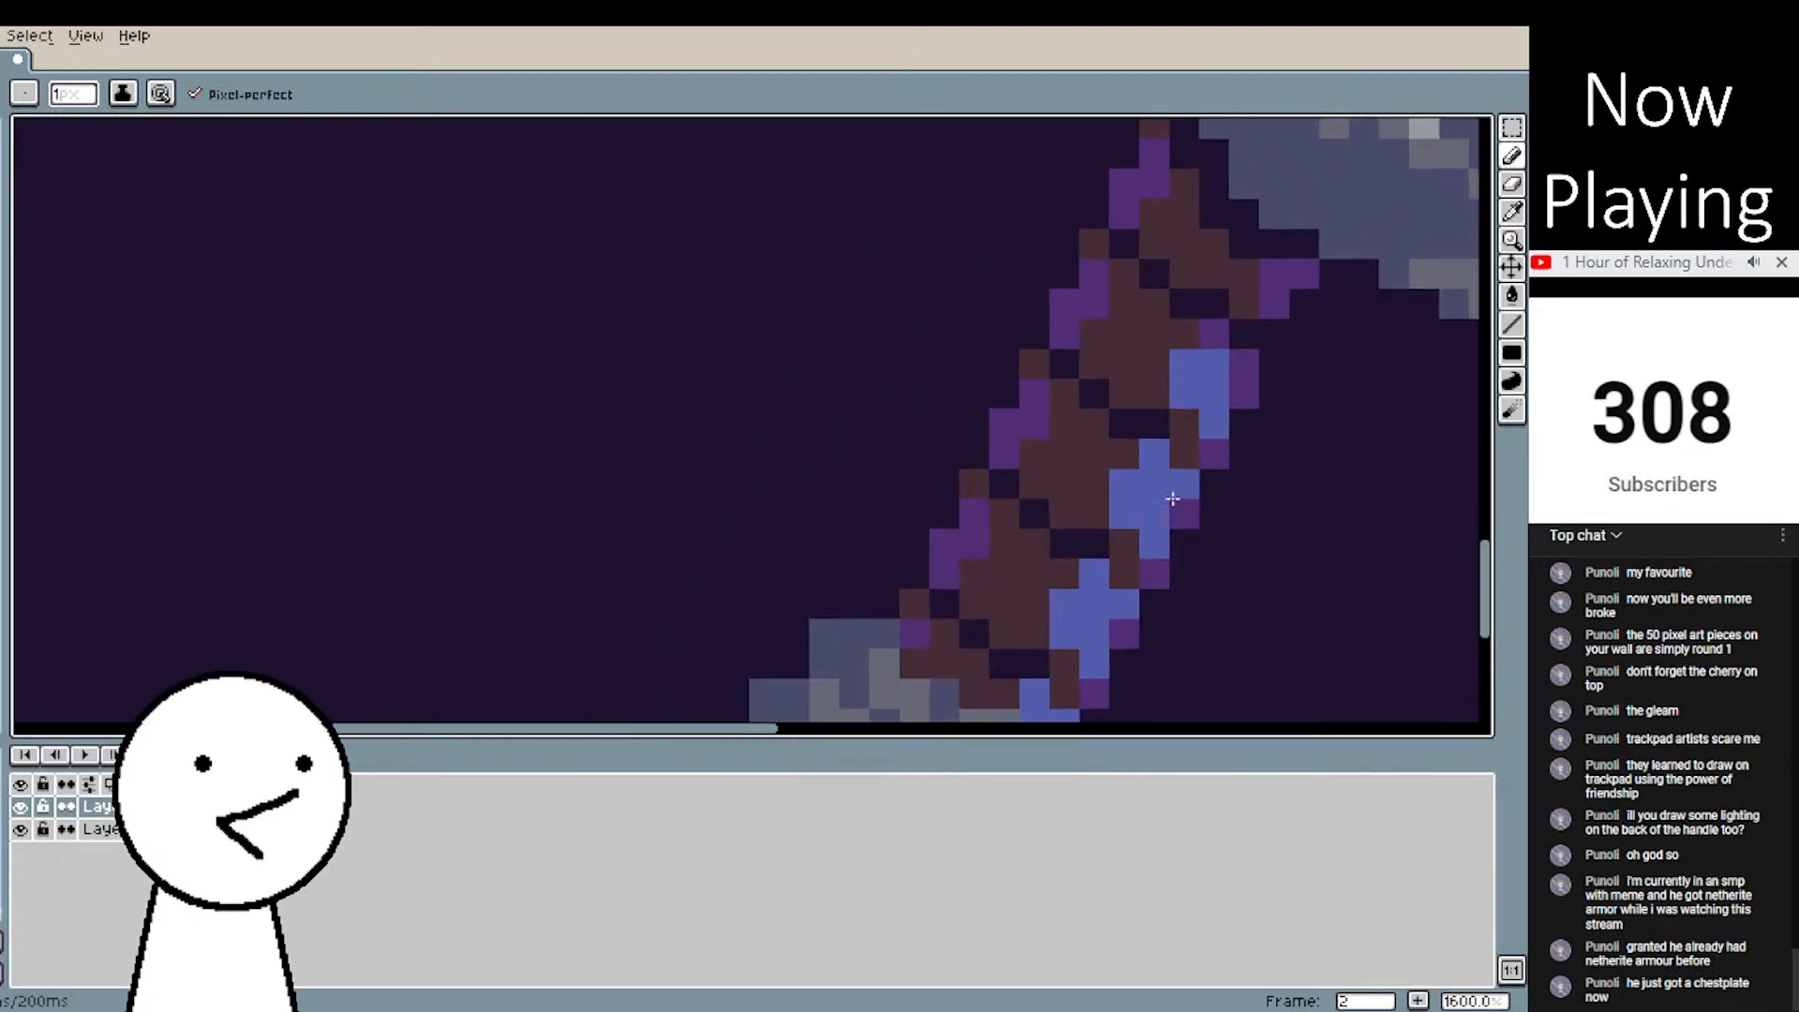
- Sample the grip's brown and add brown pixels outside the purple accents down the grip's left edge with the Line tool
click(1515, 214)
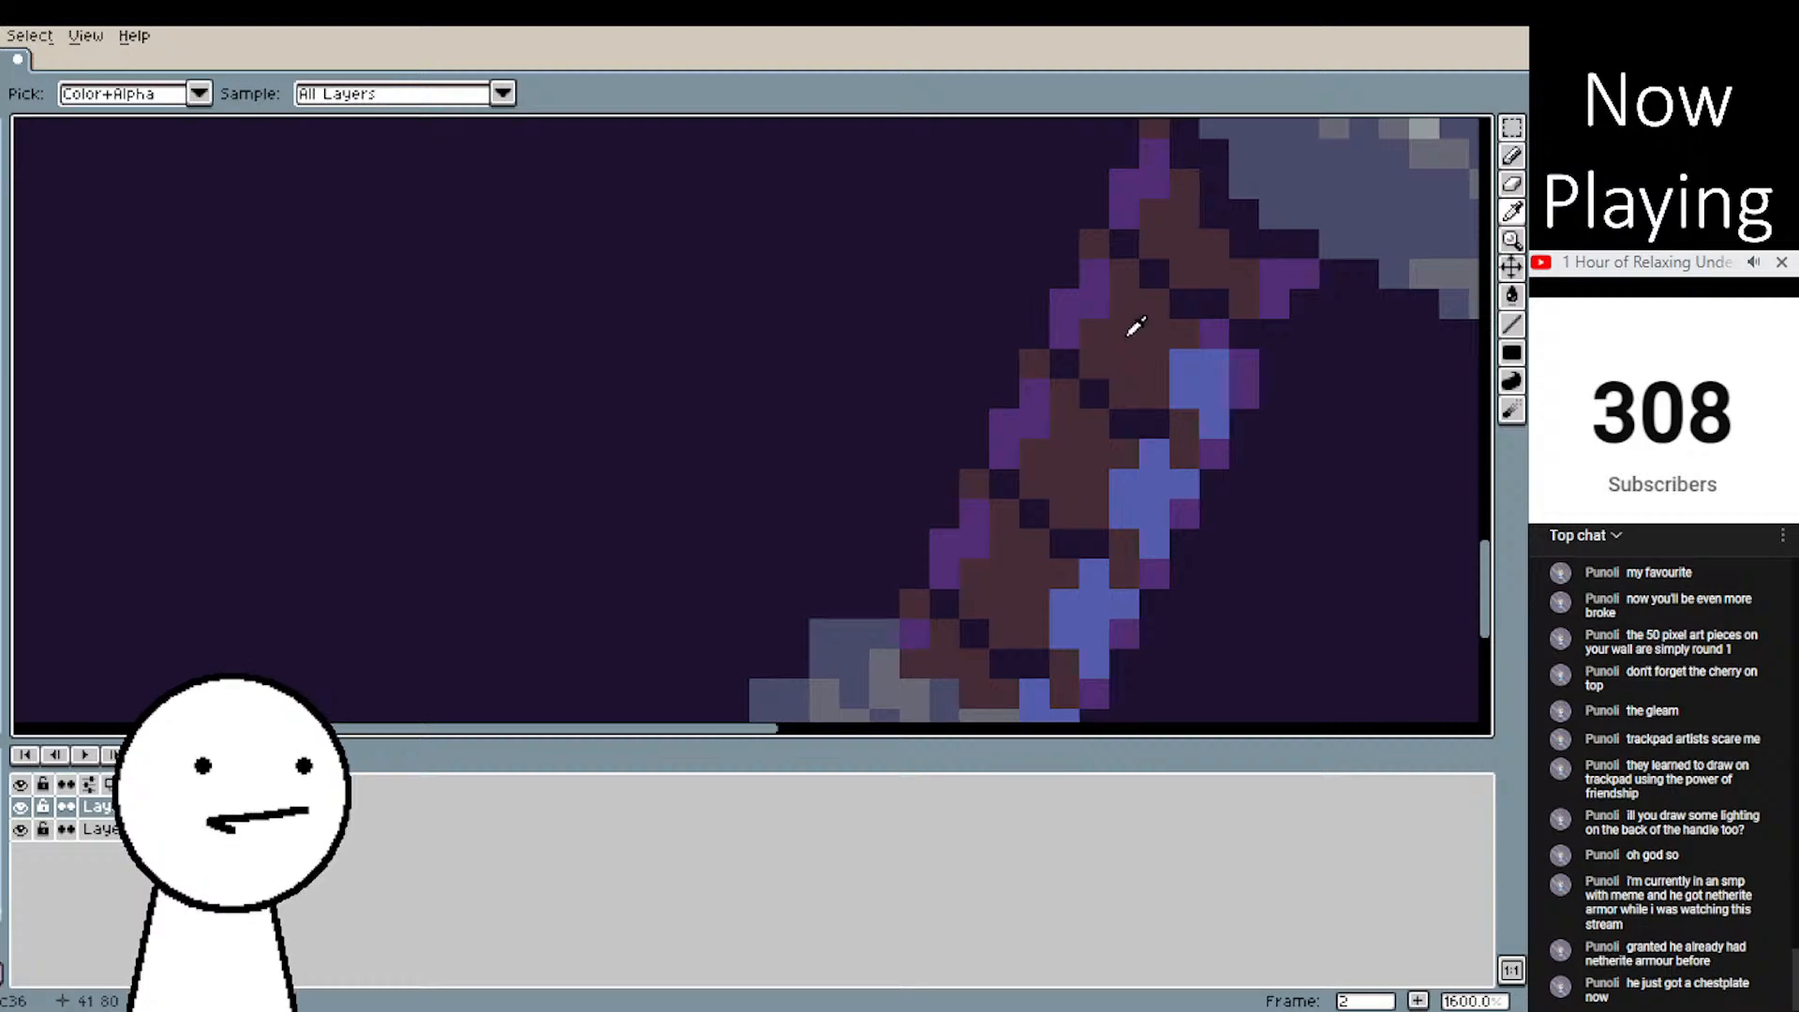
click(1513, 324)
click(1064, 274)
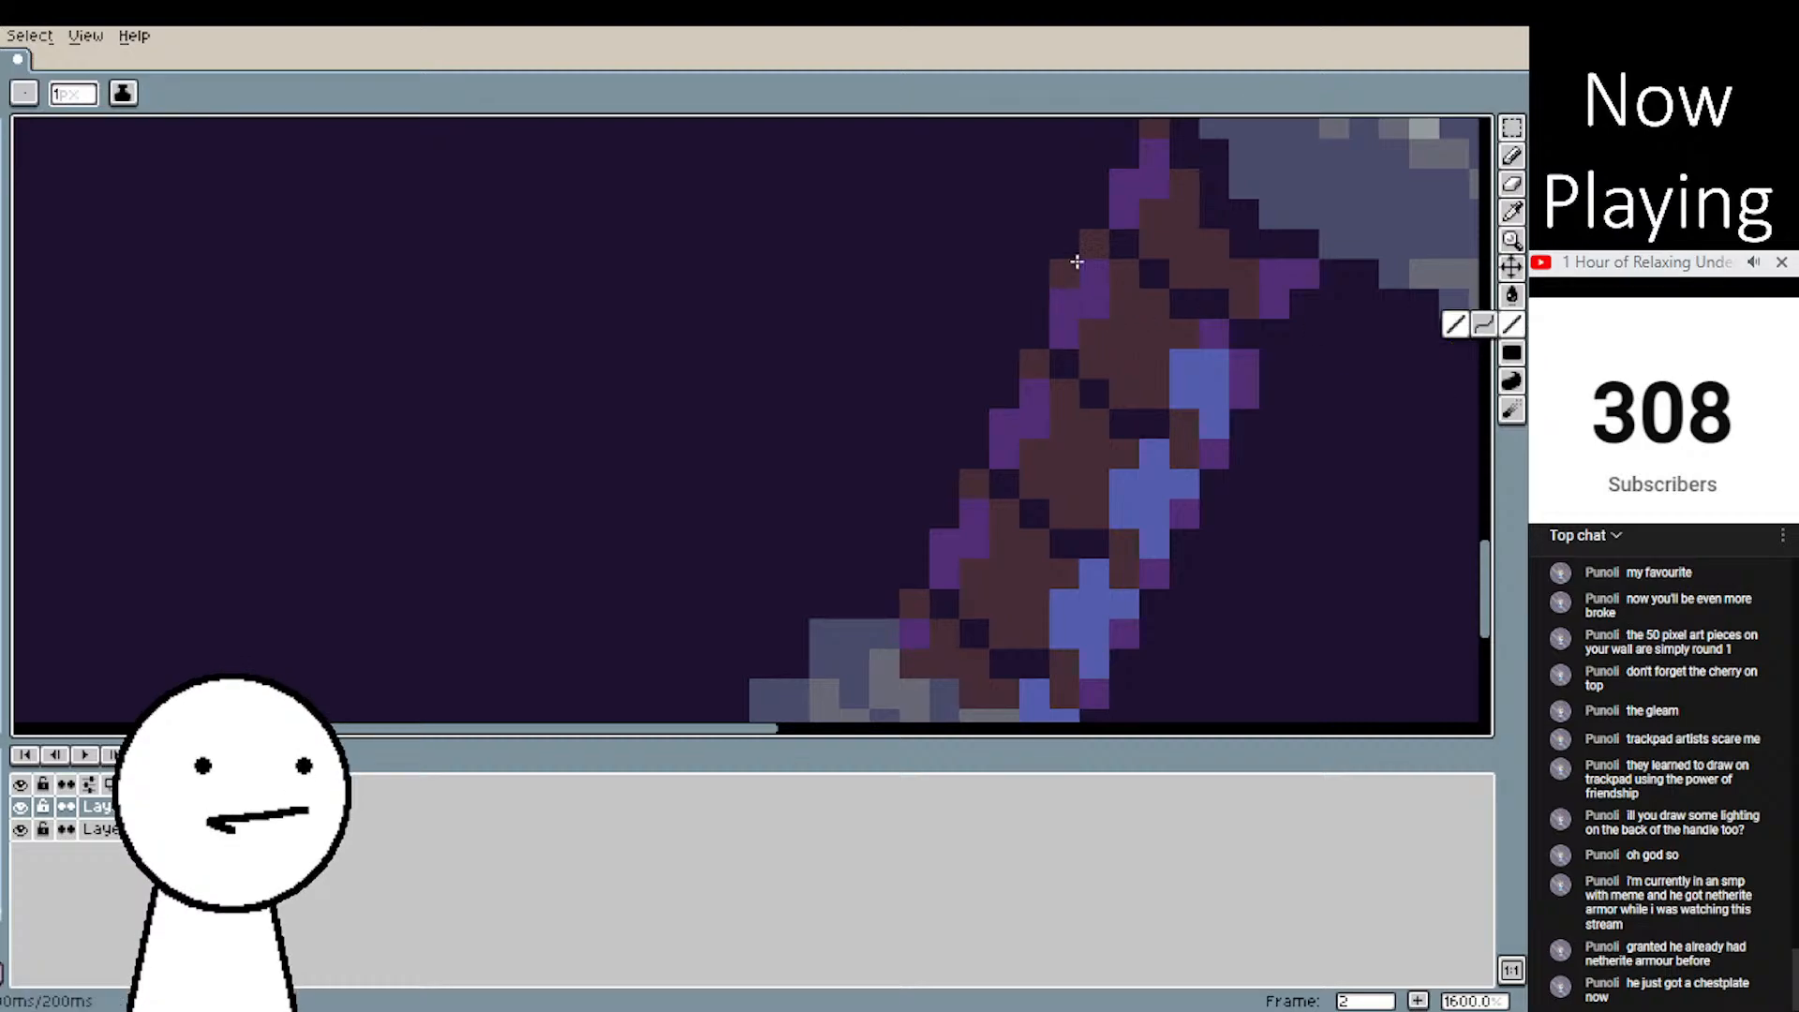
click(1123, 152)
drag(1188, 221, 1190, 412)
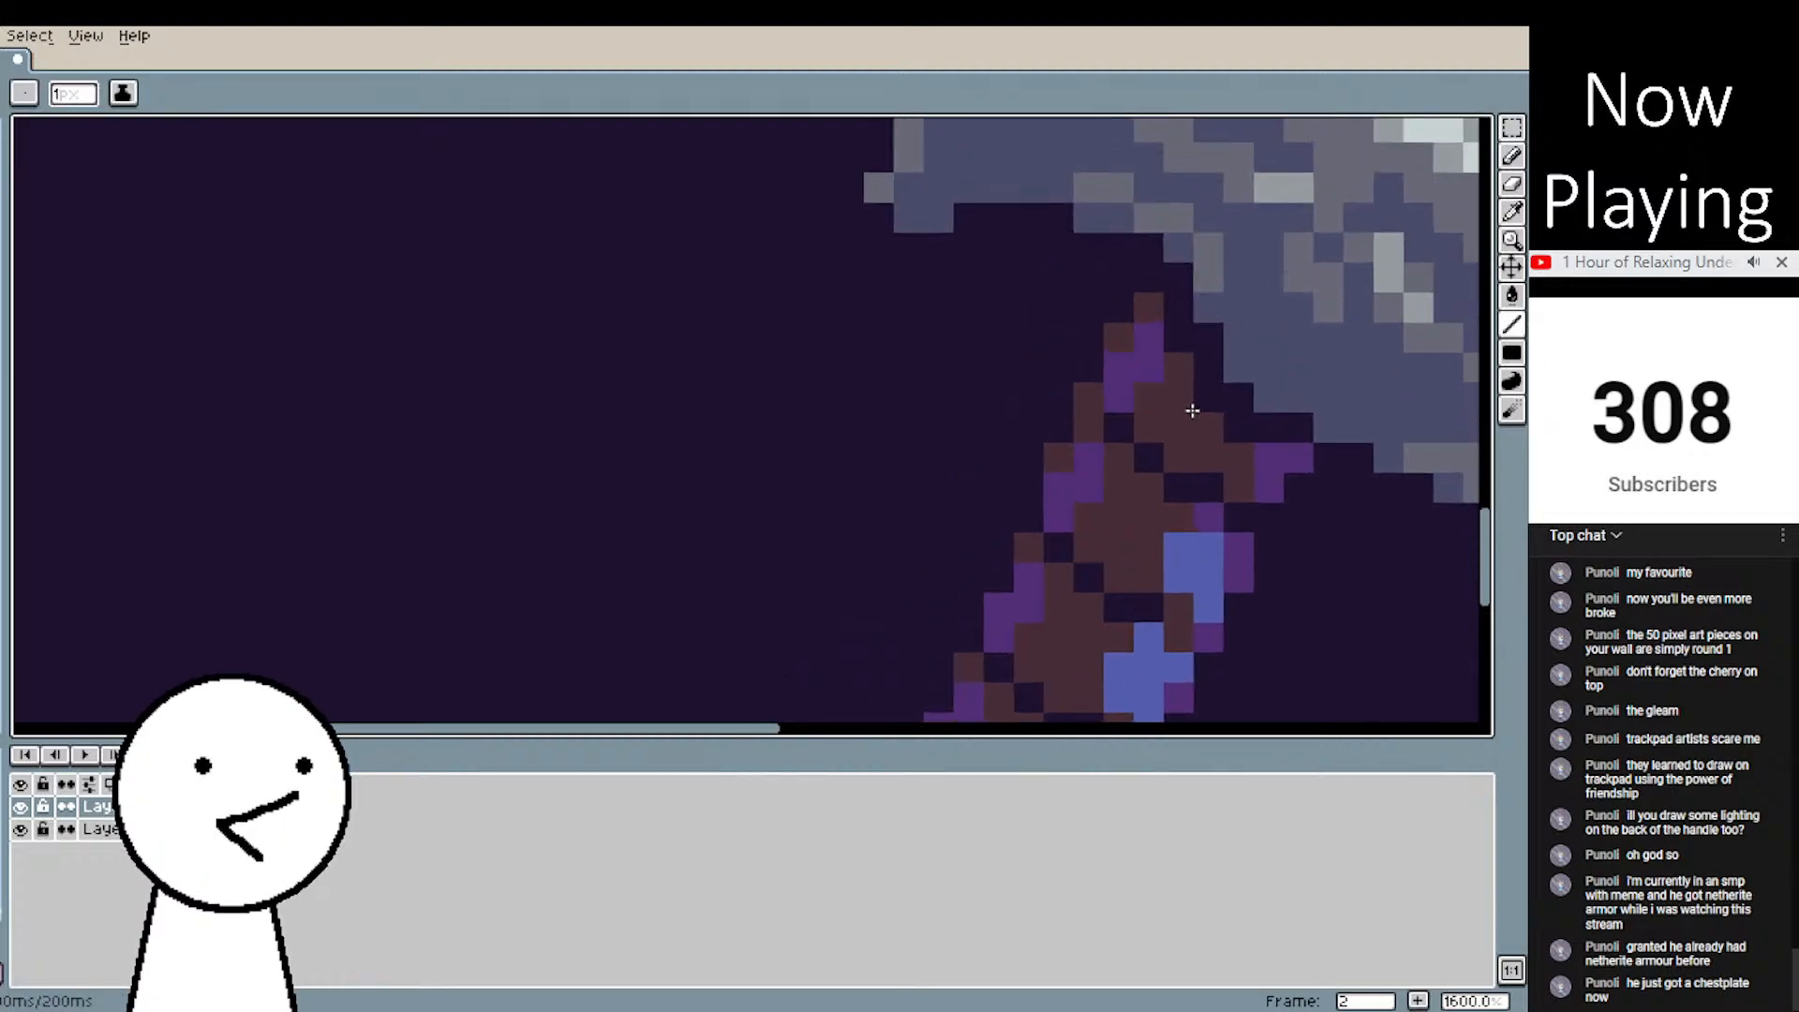
scroll(1205, 311, down, 3)
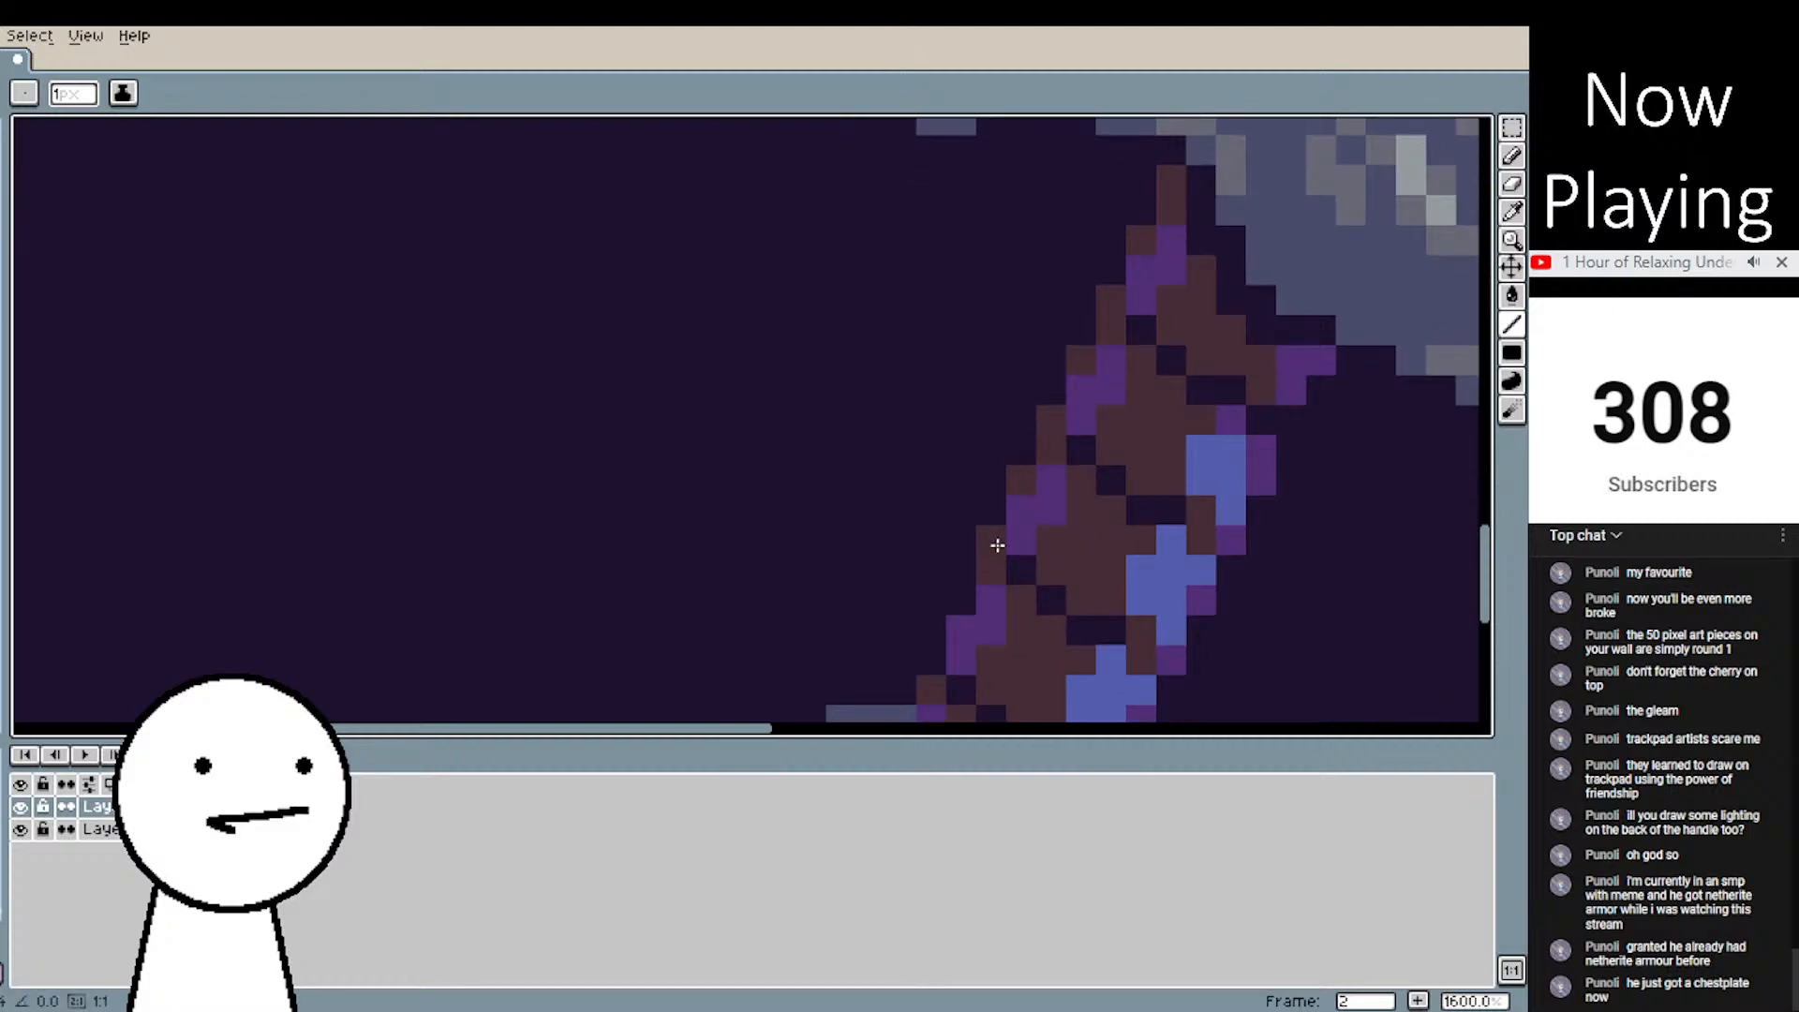
scroll(1076, 425, down, 5)
scroll(1011, 473, down, 5)
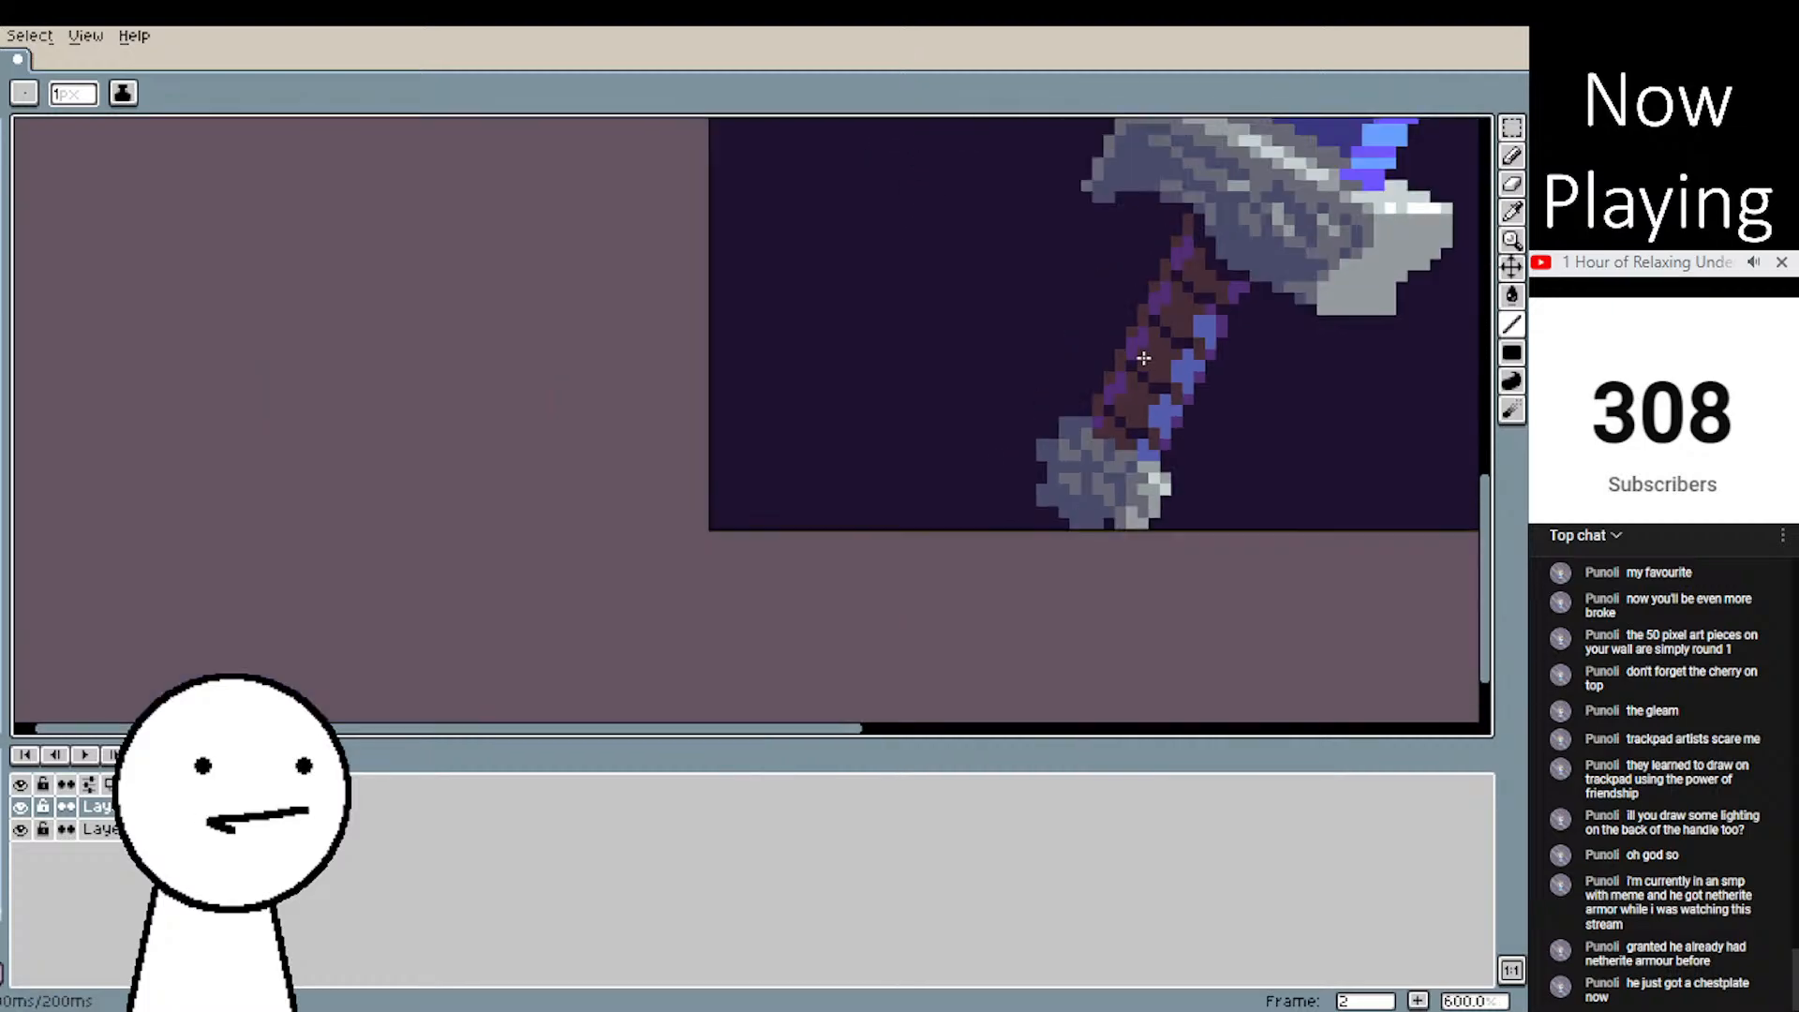
scroll(1208, 314, up, 5)
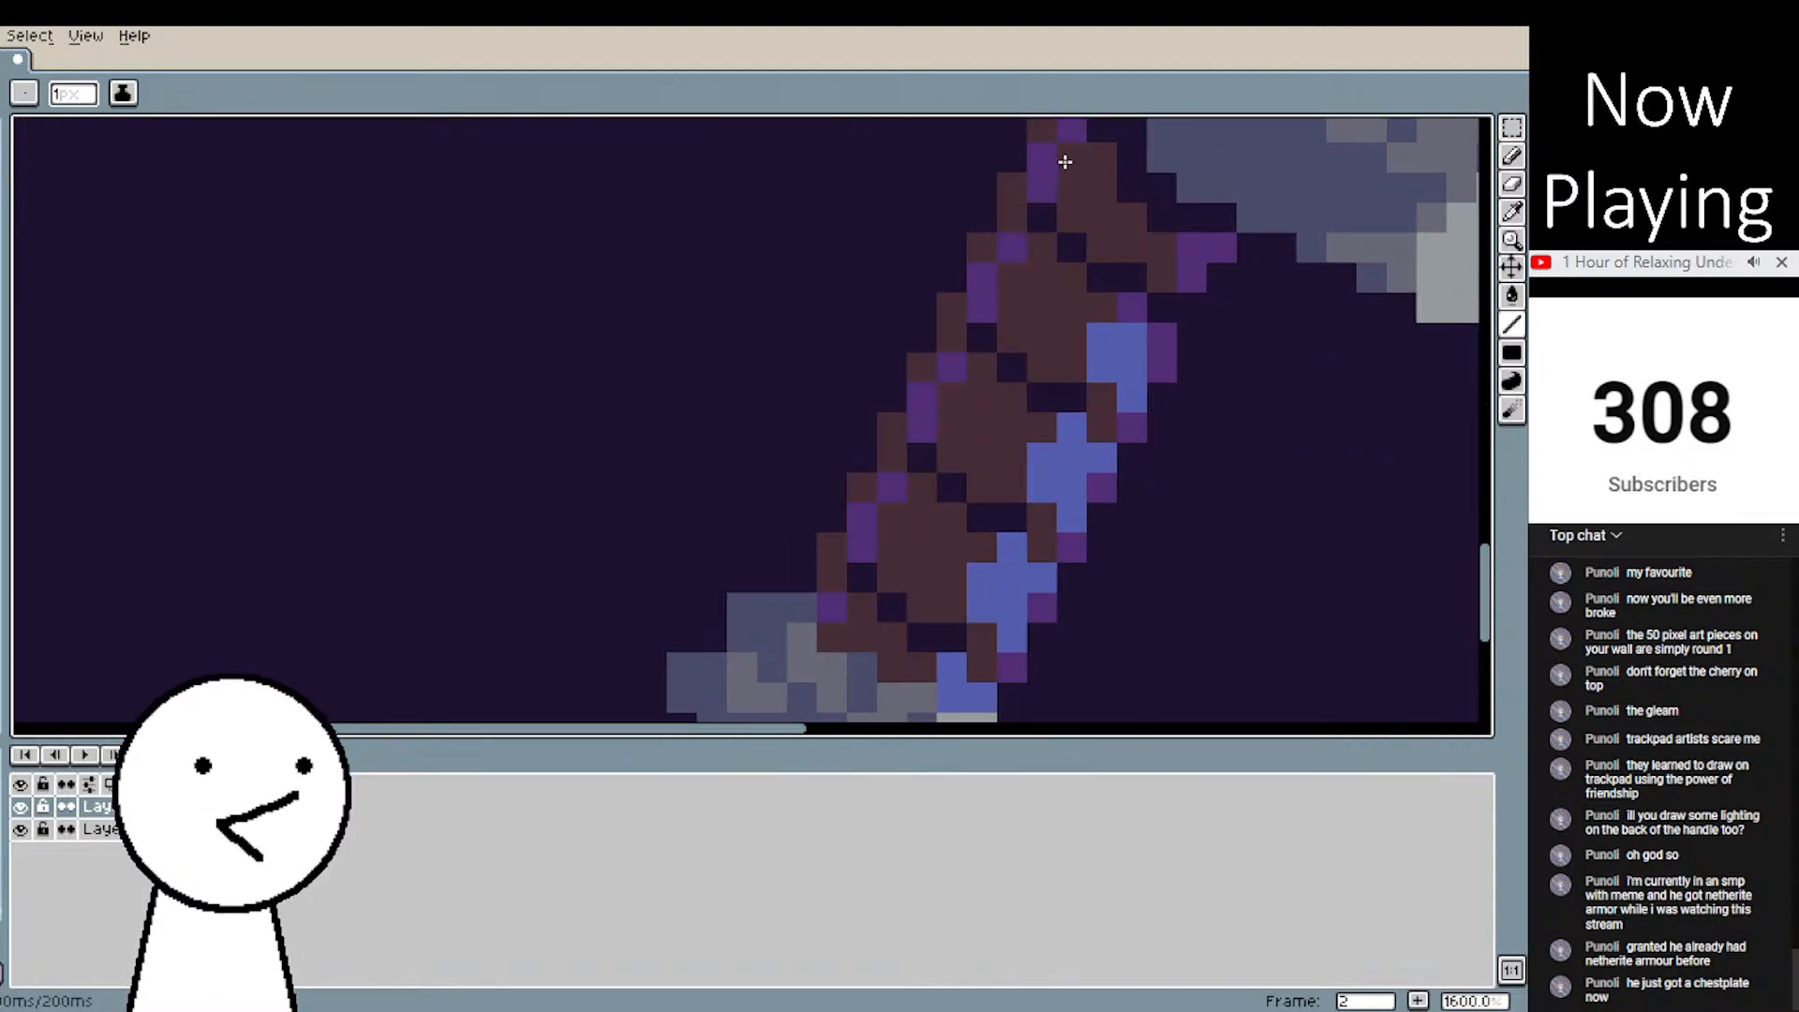
scroll(1004, 284, down, 6)
scroll(1137, 235, down, 1)
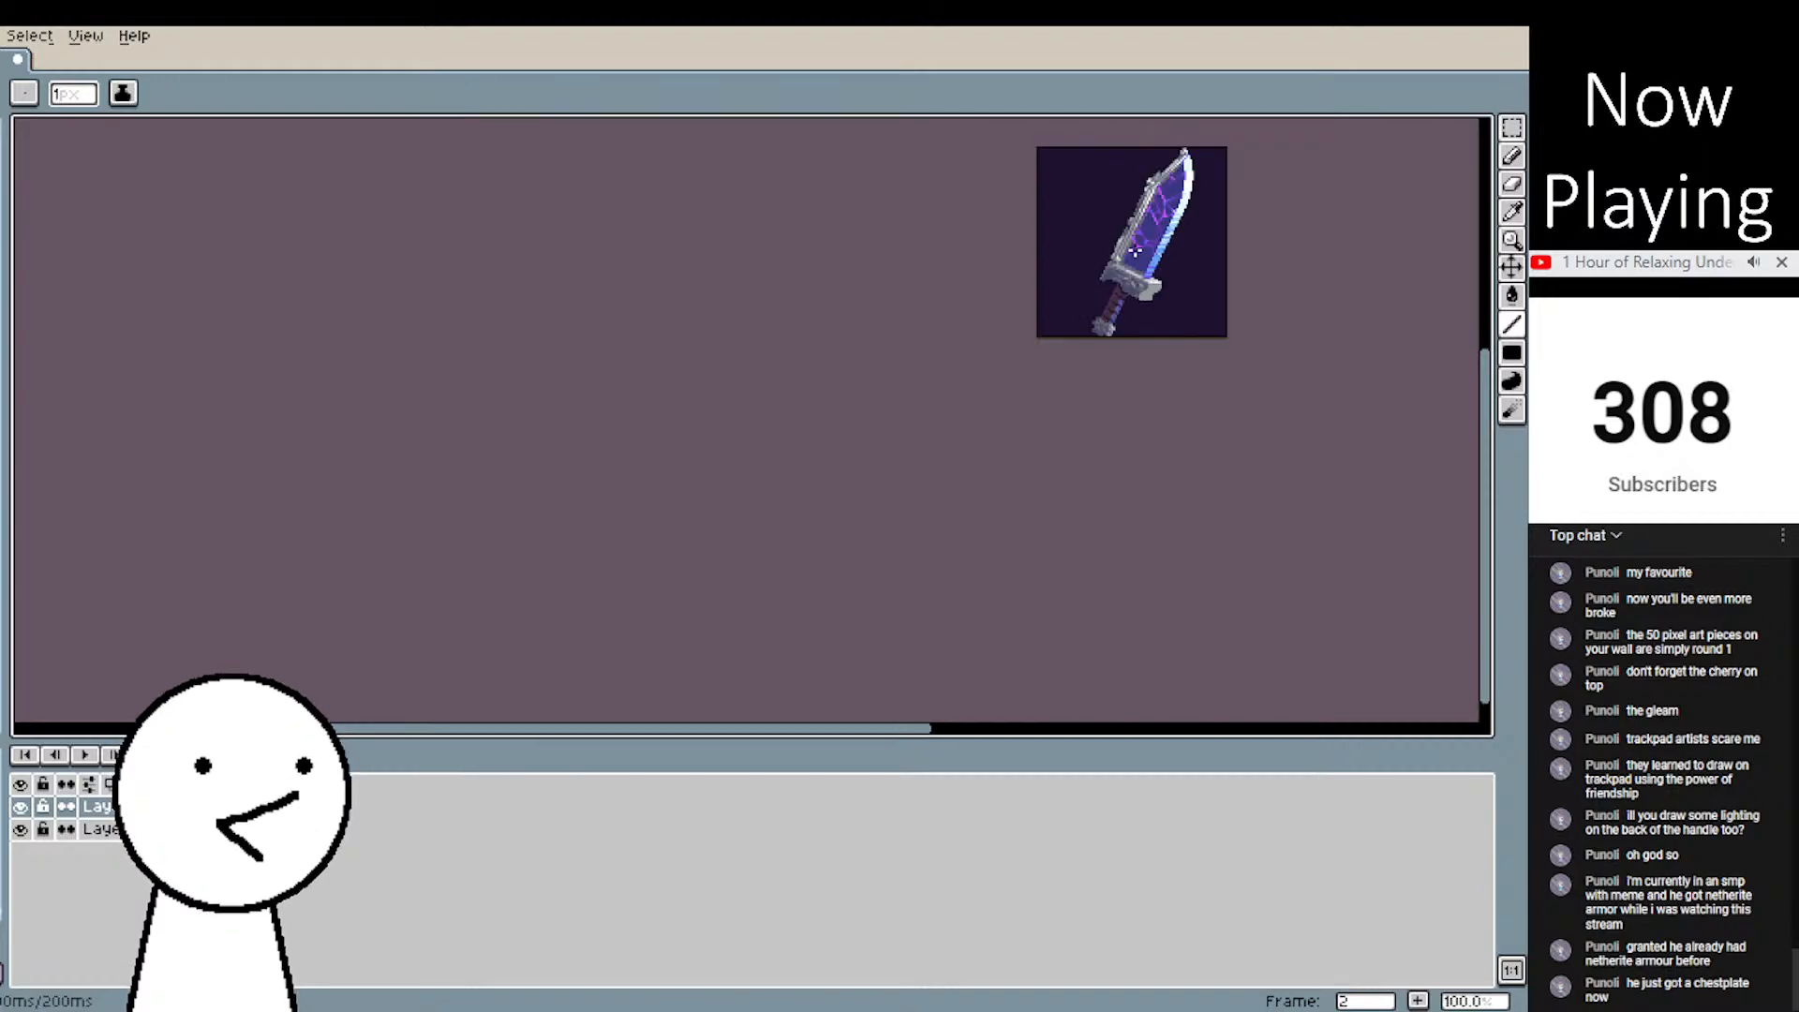
- Erase the brown pixels directly inside the purple accents down the grip's left side to form dark gaps
scroll(1136, 234, up, 7)
click(1512, 213)
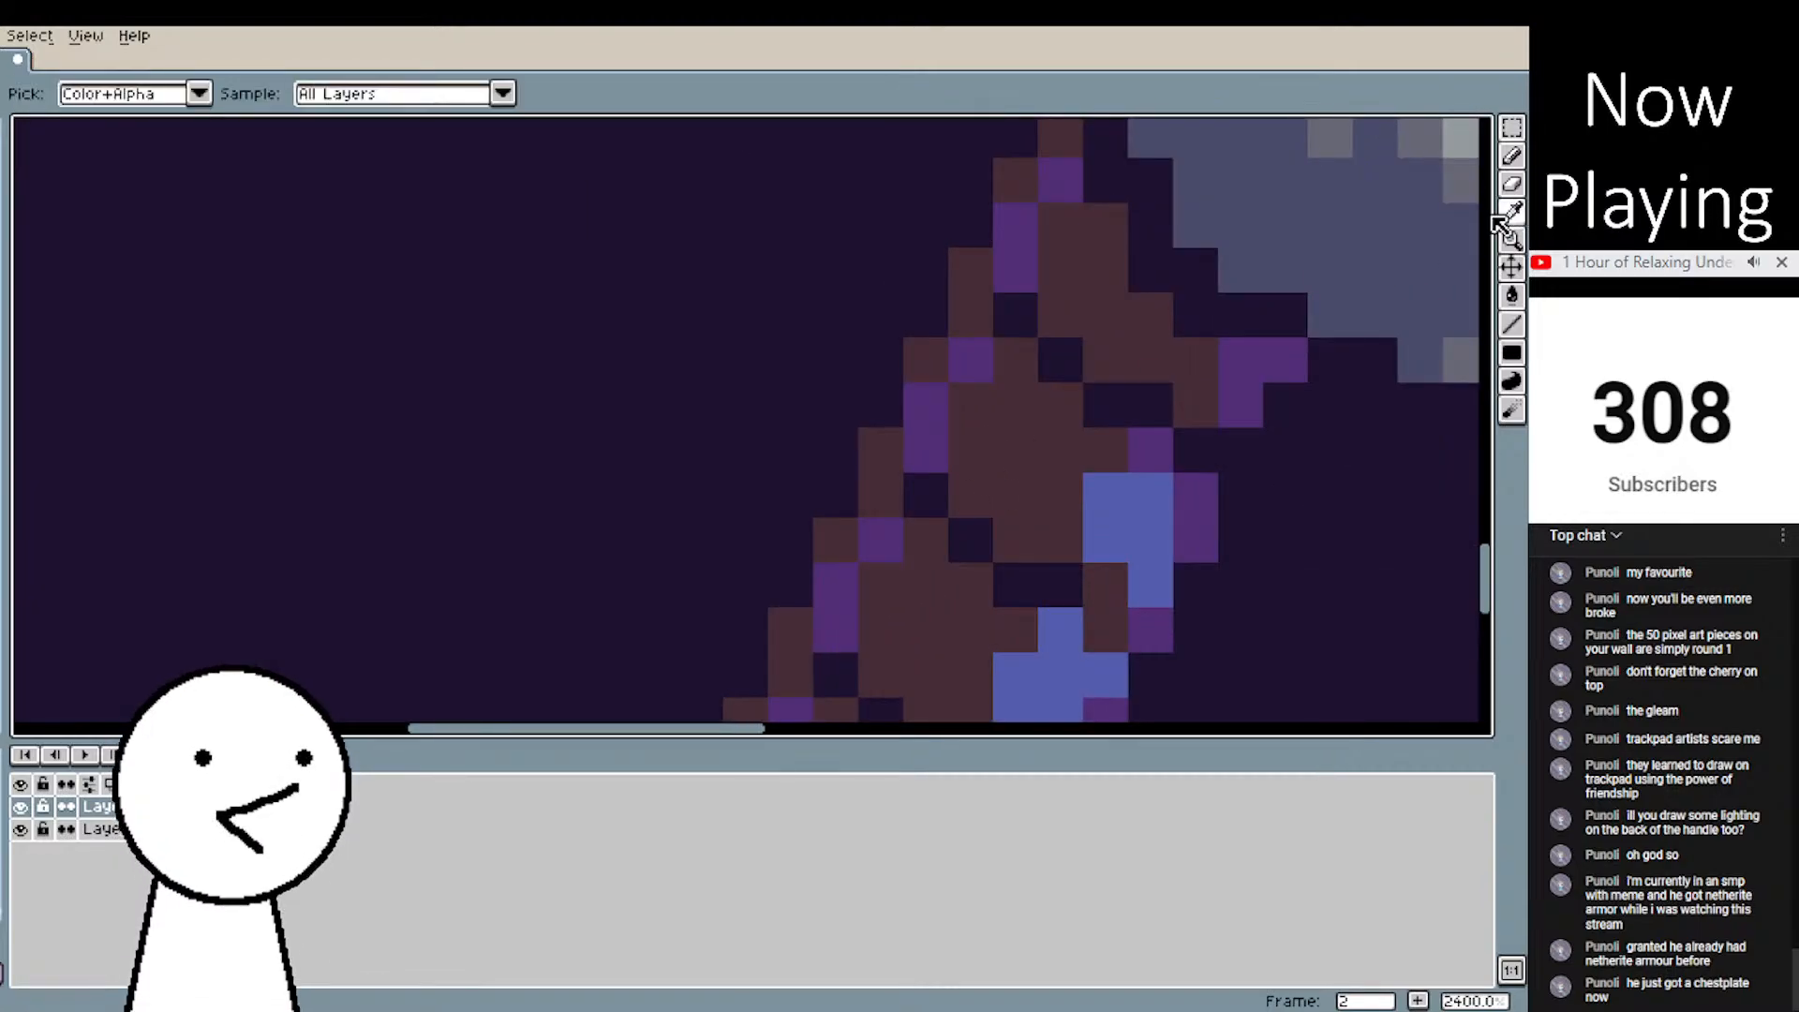
click(1015, 418)
click(1512, 324)
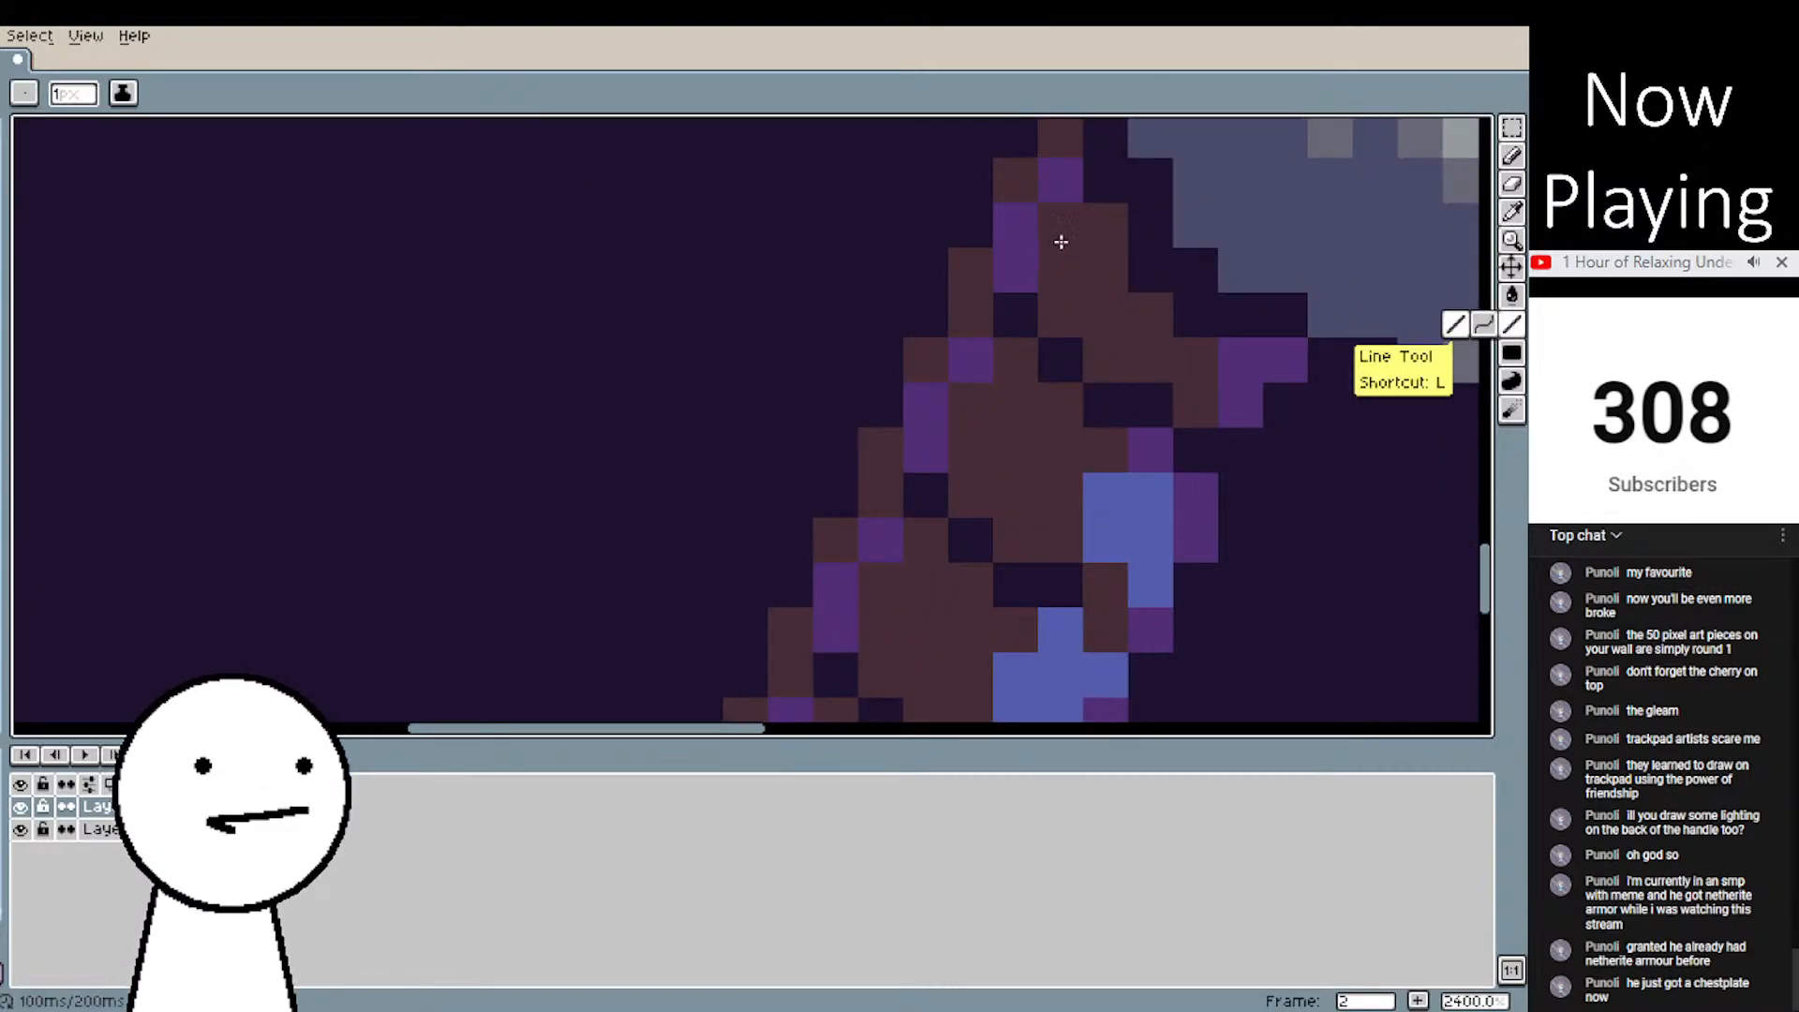
click(1511, 213)
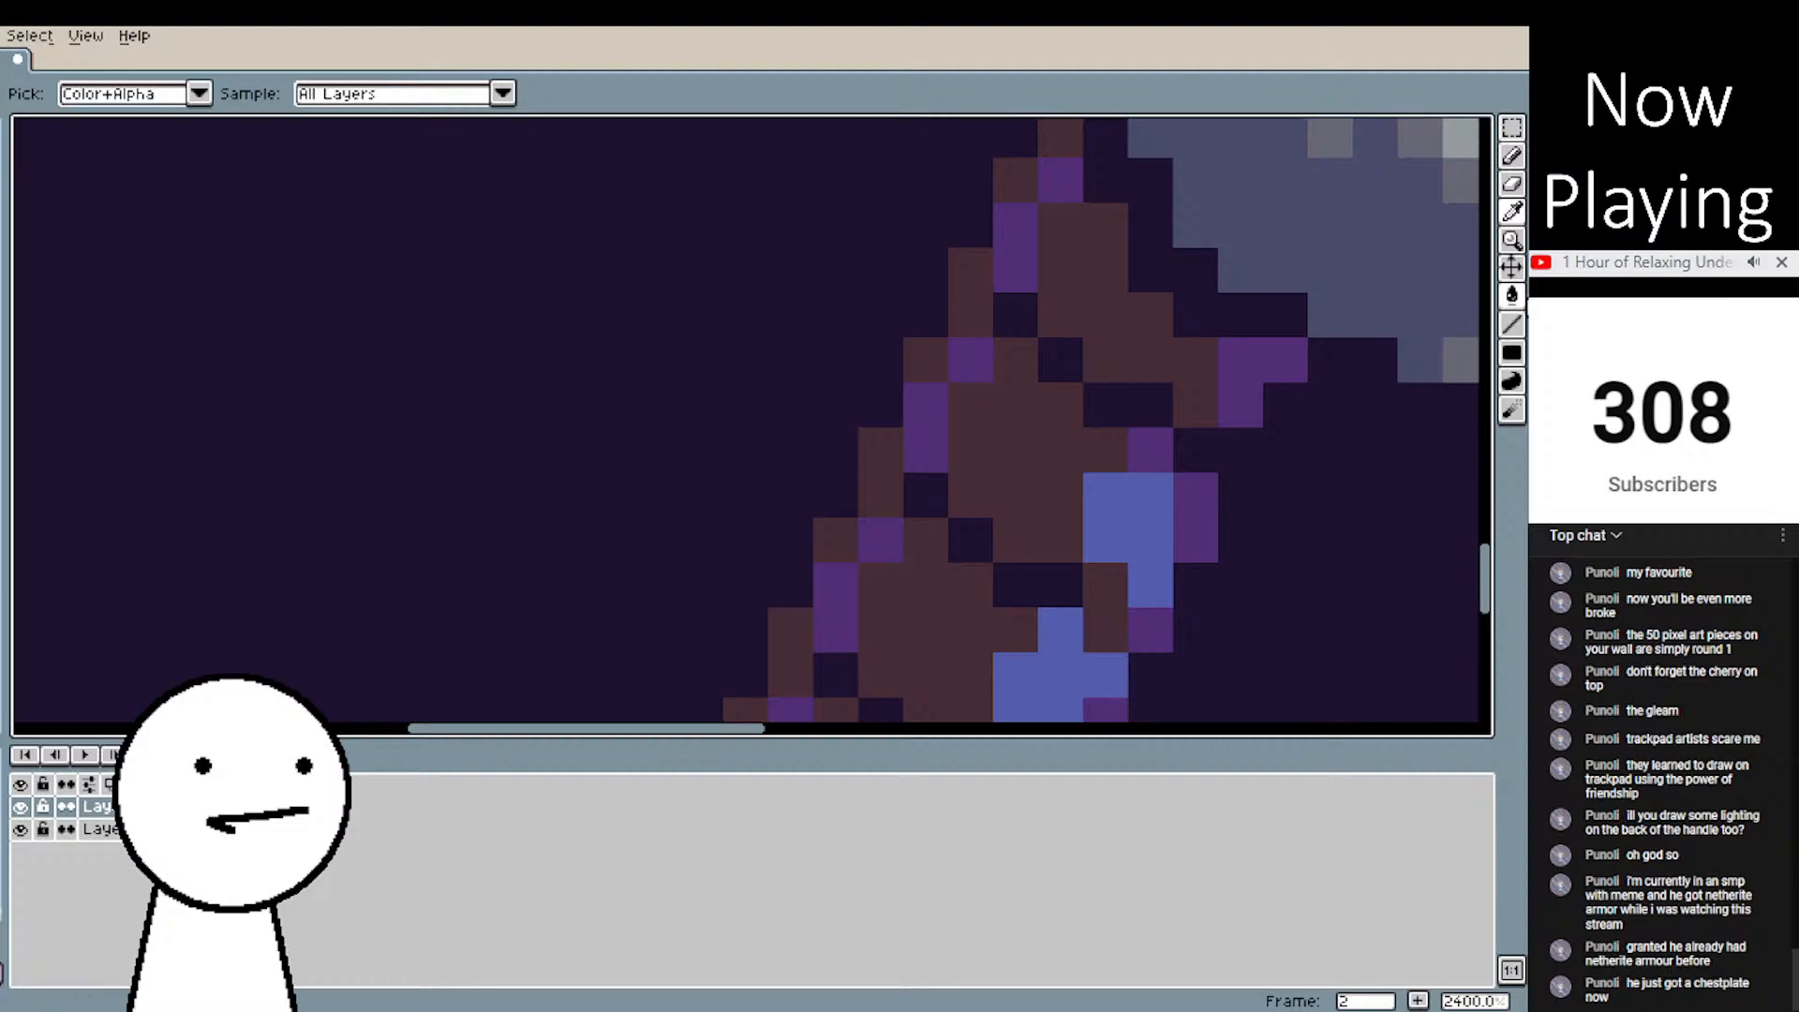
click(1512, 156)
drag(1060, 221, 1061, 277)
mouse_move(970, 405)
mouse_down()
mouse_move(1012, 402)
mouse_move(881, 630)
mouse_up()
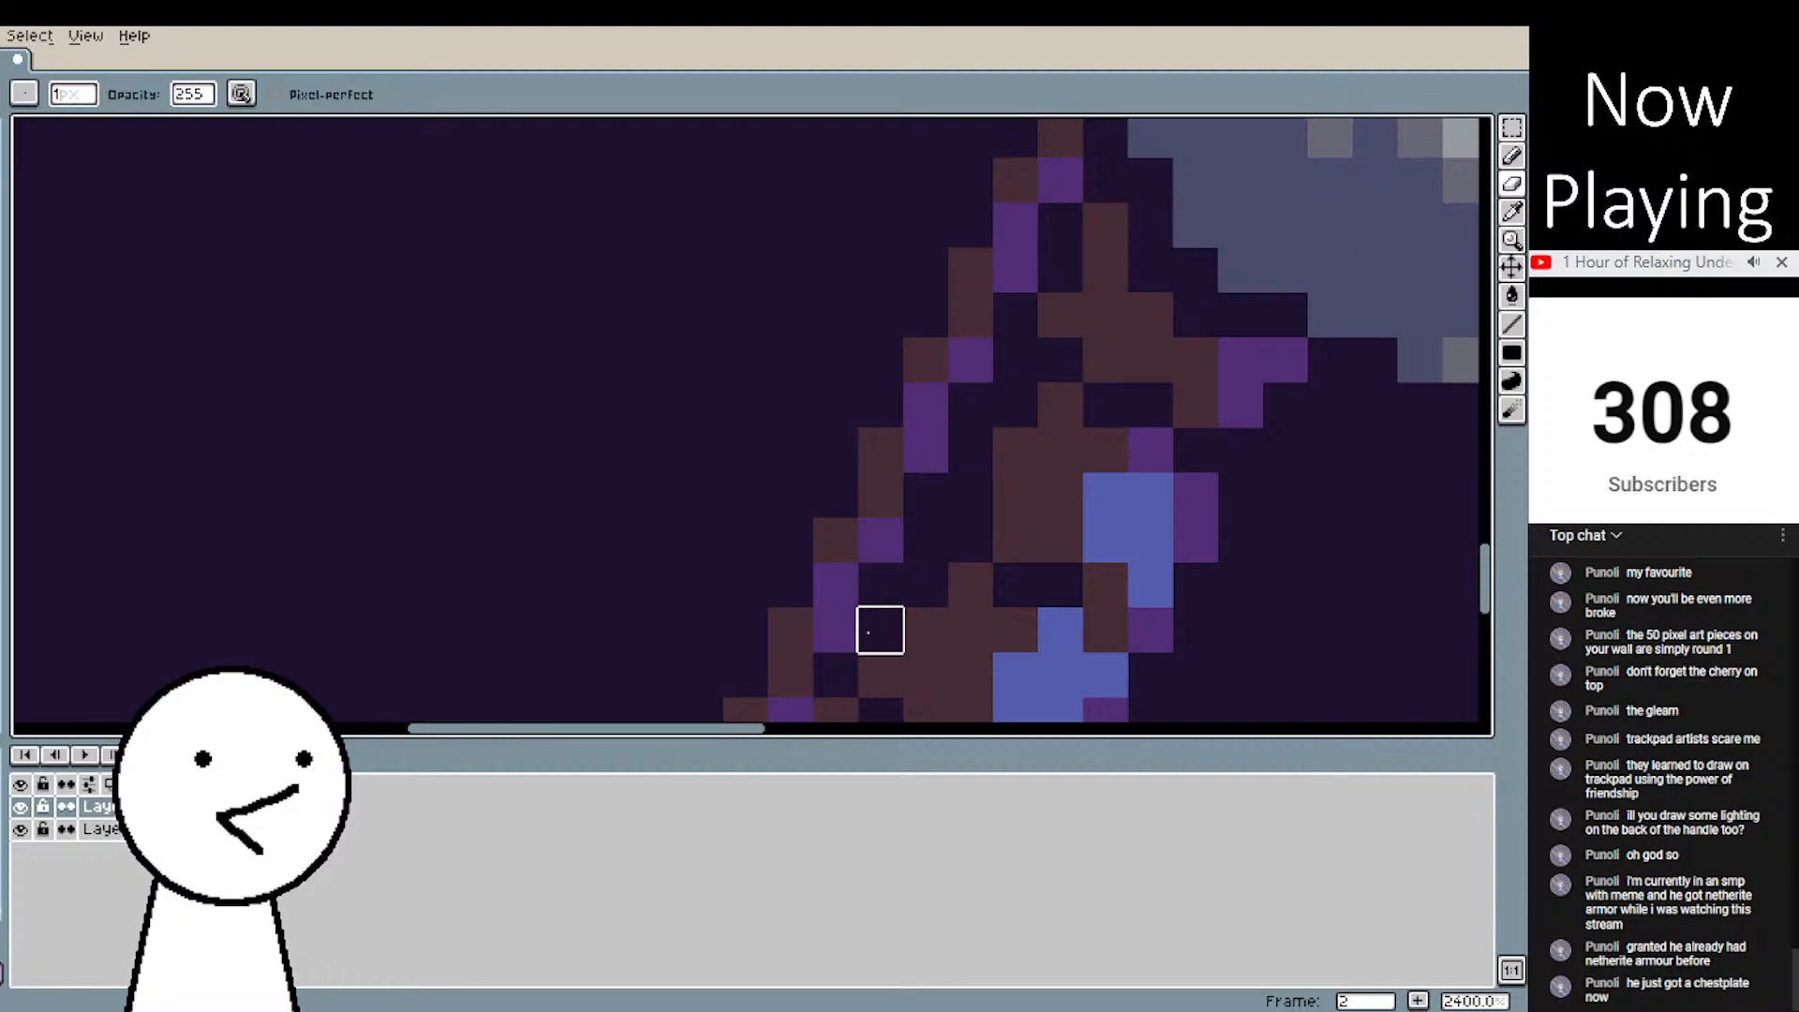
scroll(876, 656, down, 3)
mouse_move(875, 329)
mouse_down()
mouse_move(868, 385)
mouse_move(841, 390)
mouse_move(828, 484)
mouse_move(789, 558)
mouse_move(743, 554)
mouse_up()
scroll(1152, 465, down, 8)
scroll(1195, 436, down, 1)
- Fill a single brown pixel back into the upper part of each dark gap beside the purple accents with the Line tool
scroll(1176, 422, up, 5)
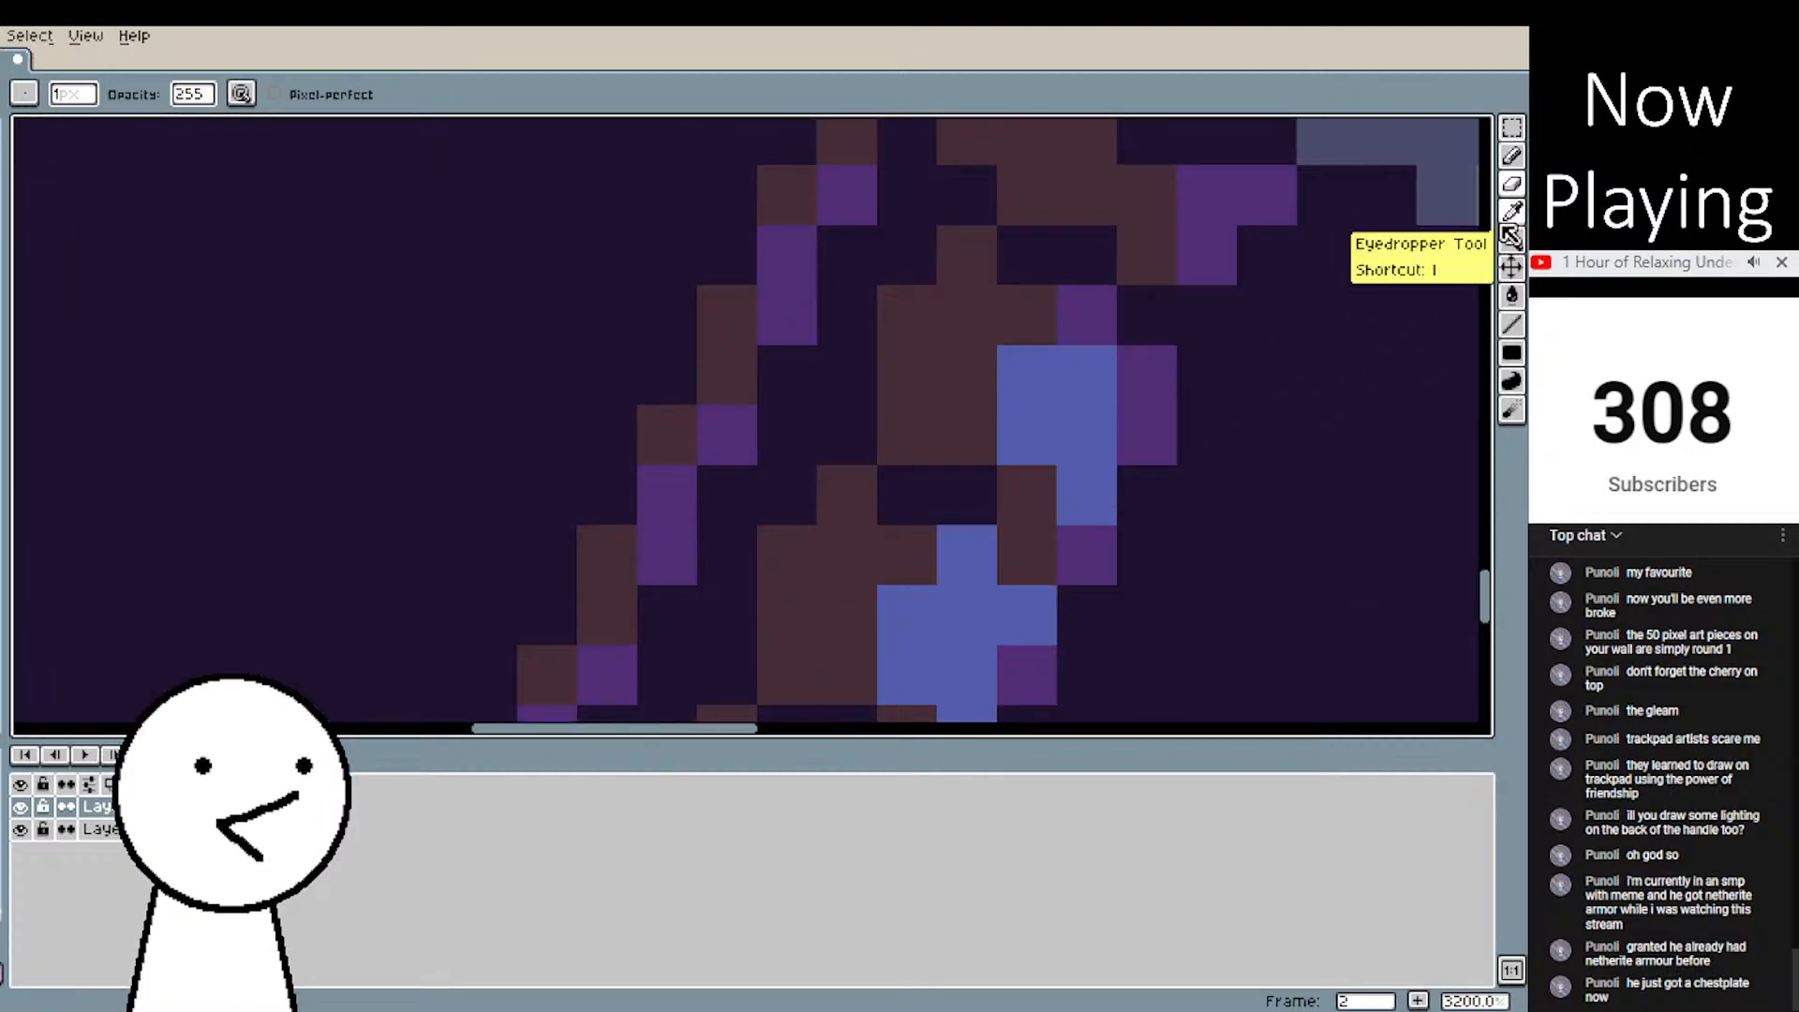
click(1511, 236)
key(l)
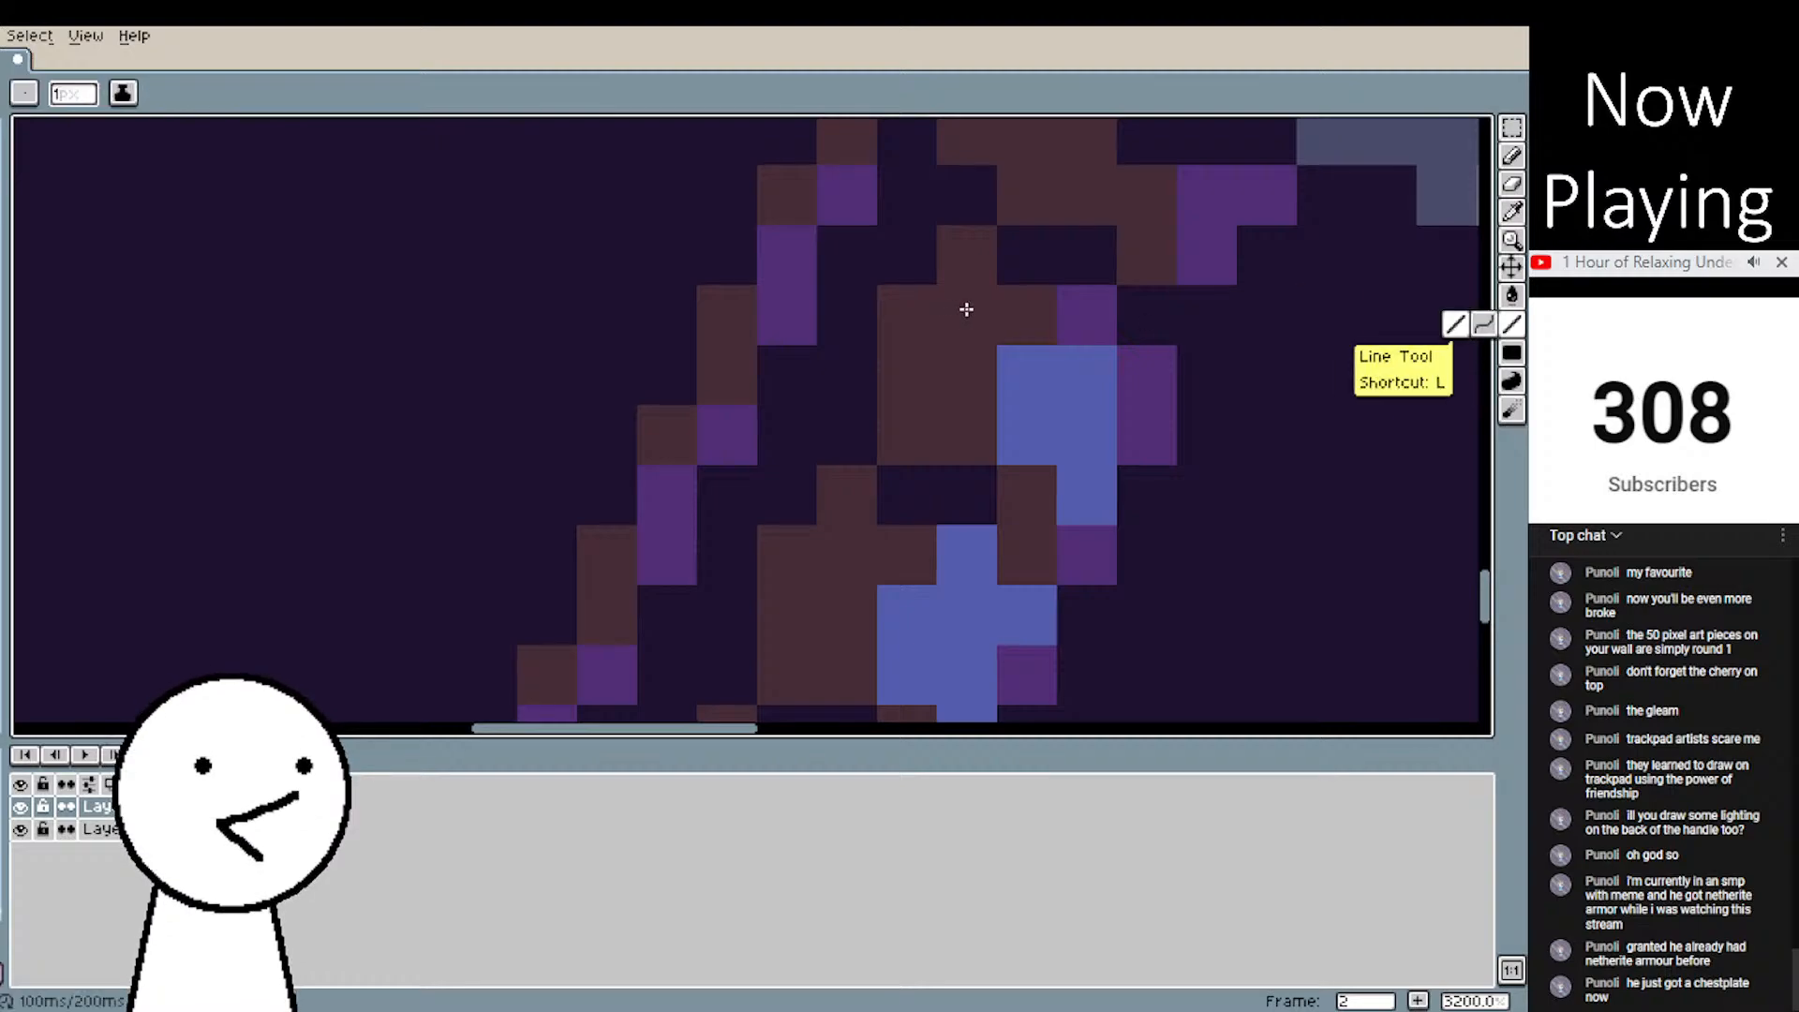
click(907, 258)
click(845, 379)
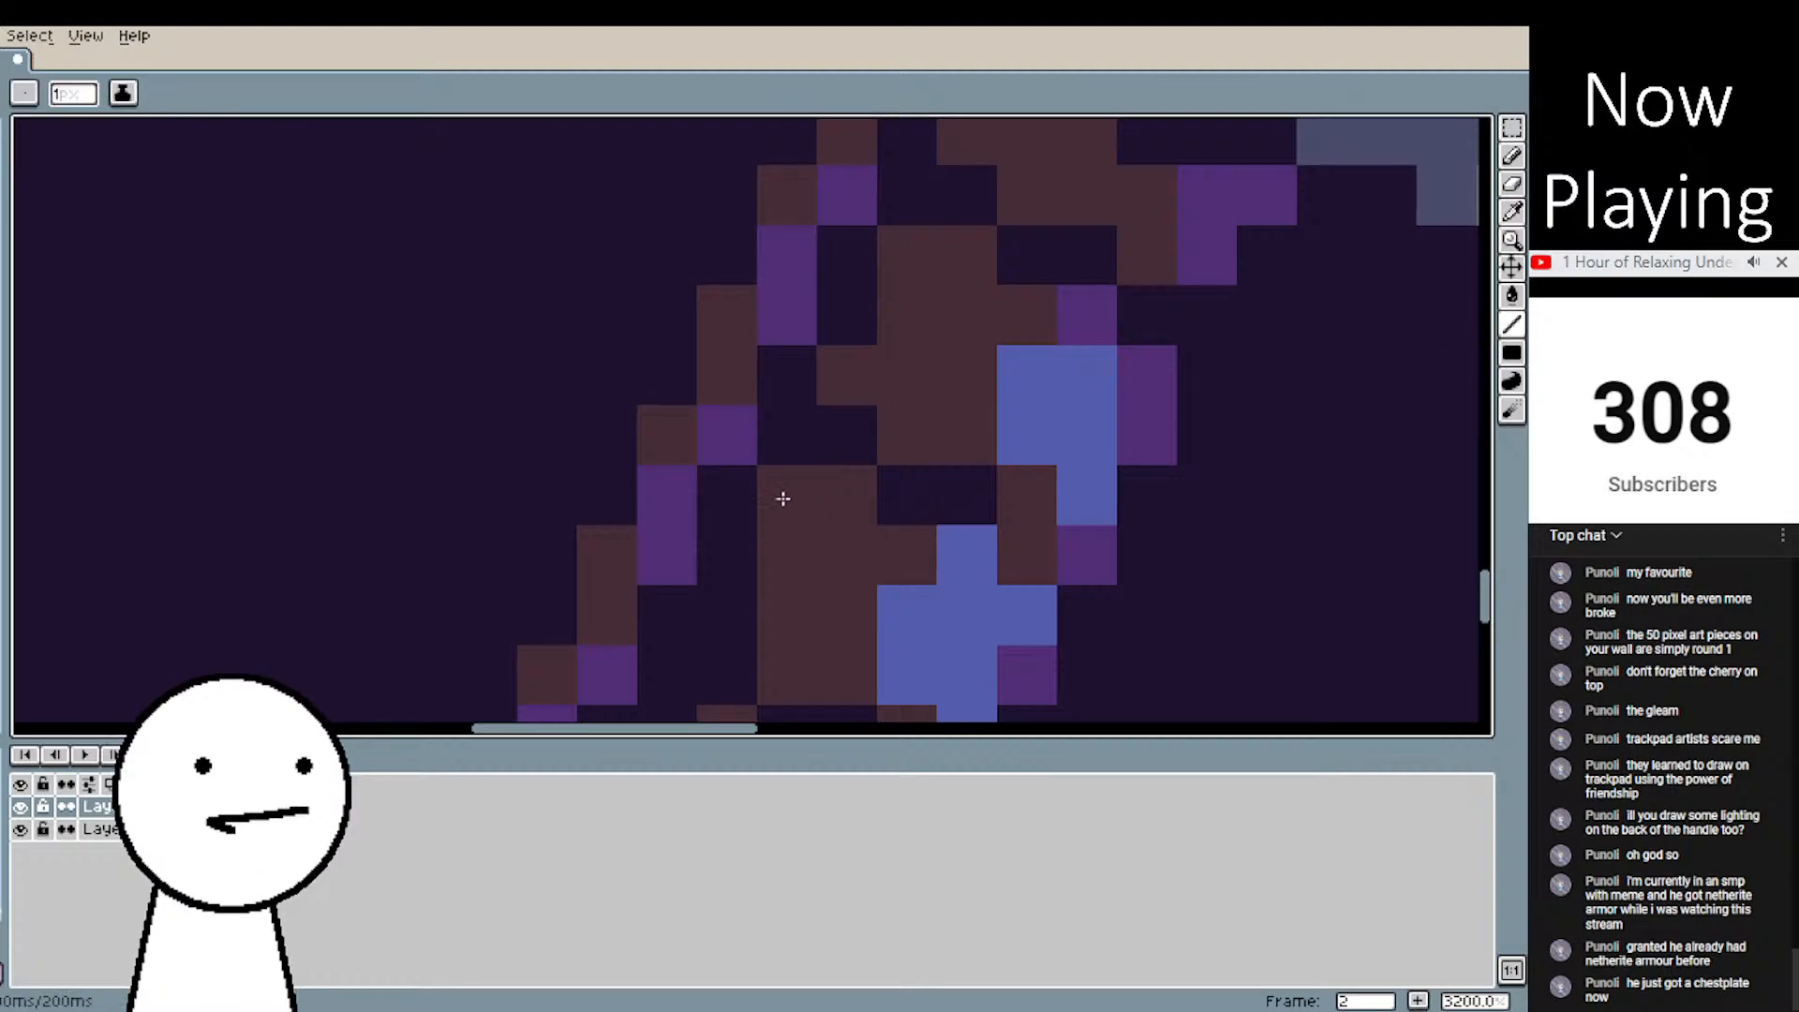
scroll(731, 599, down, 4)
scroll(1051, 456, down, 1)
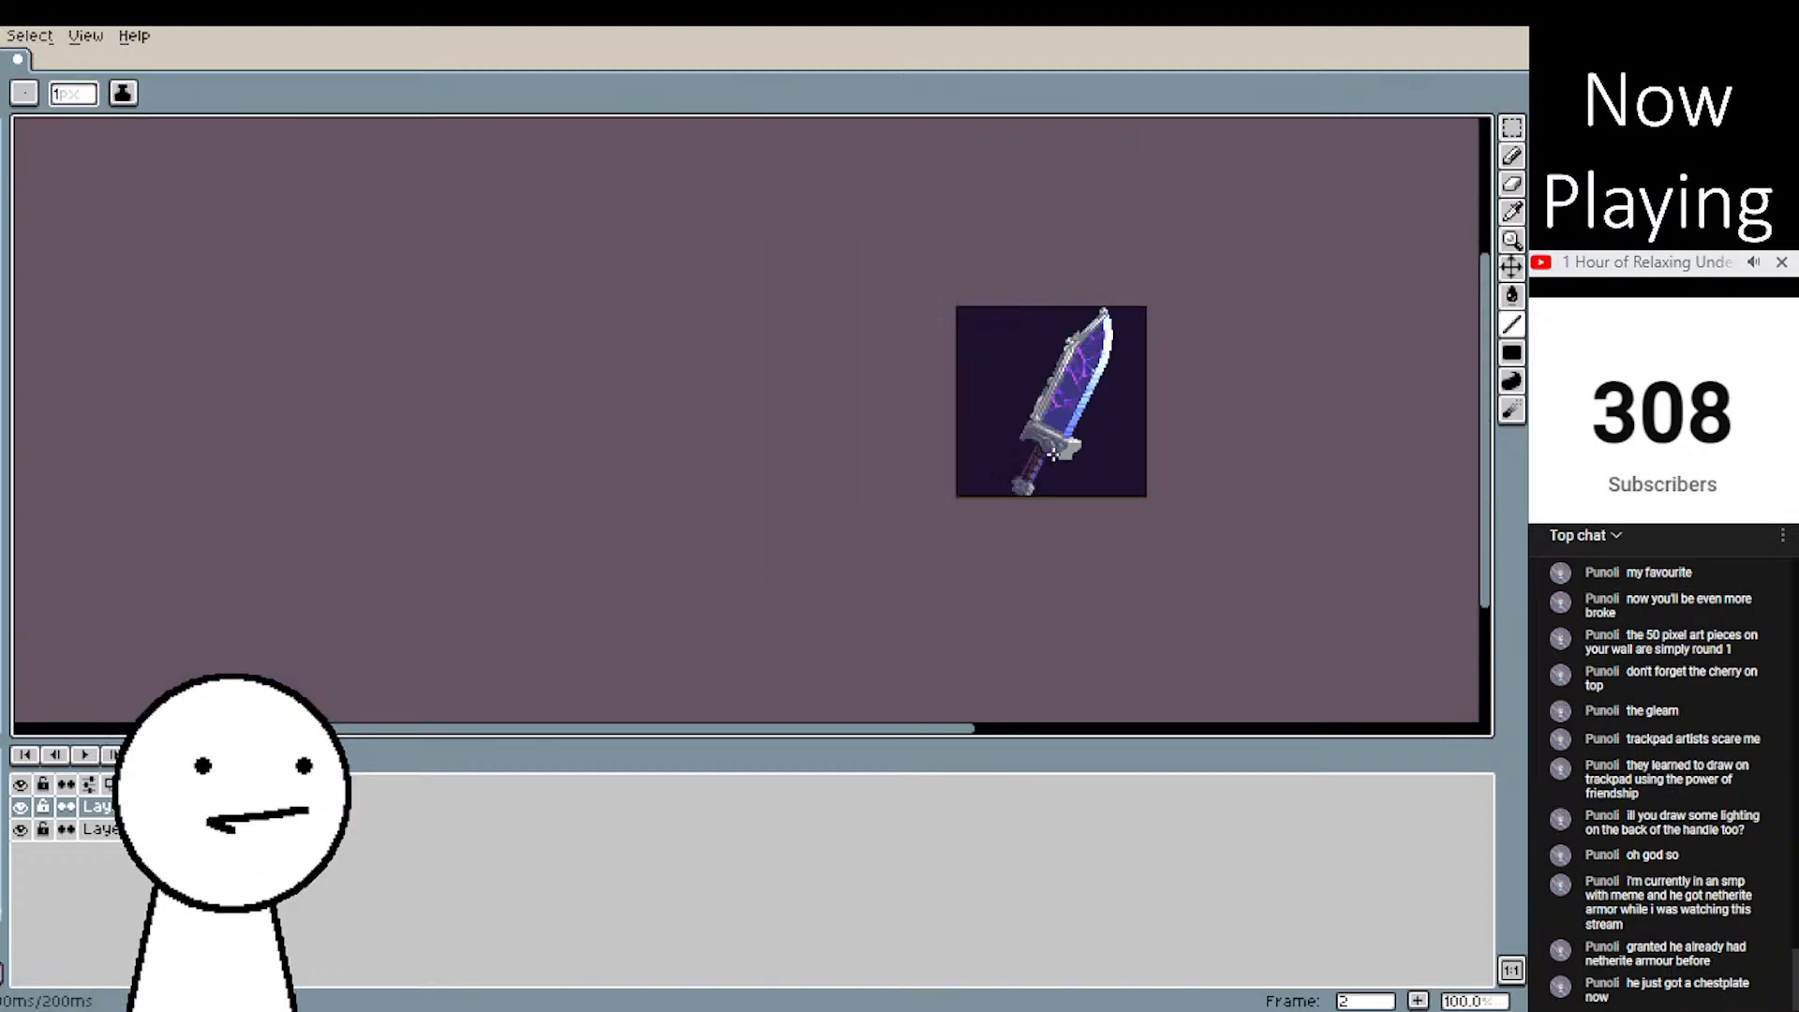
- Undo the dark gaps and brown refills drawn inside the purple accents along the grip's left edge
scroll(1090, 453, up, 3)
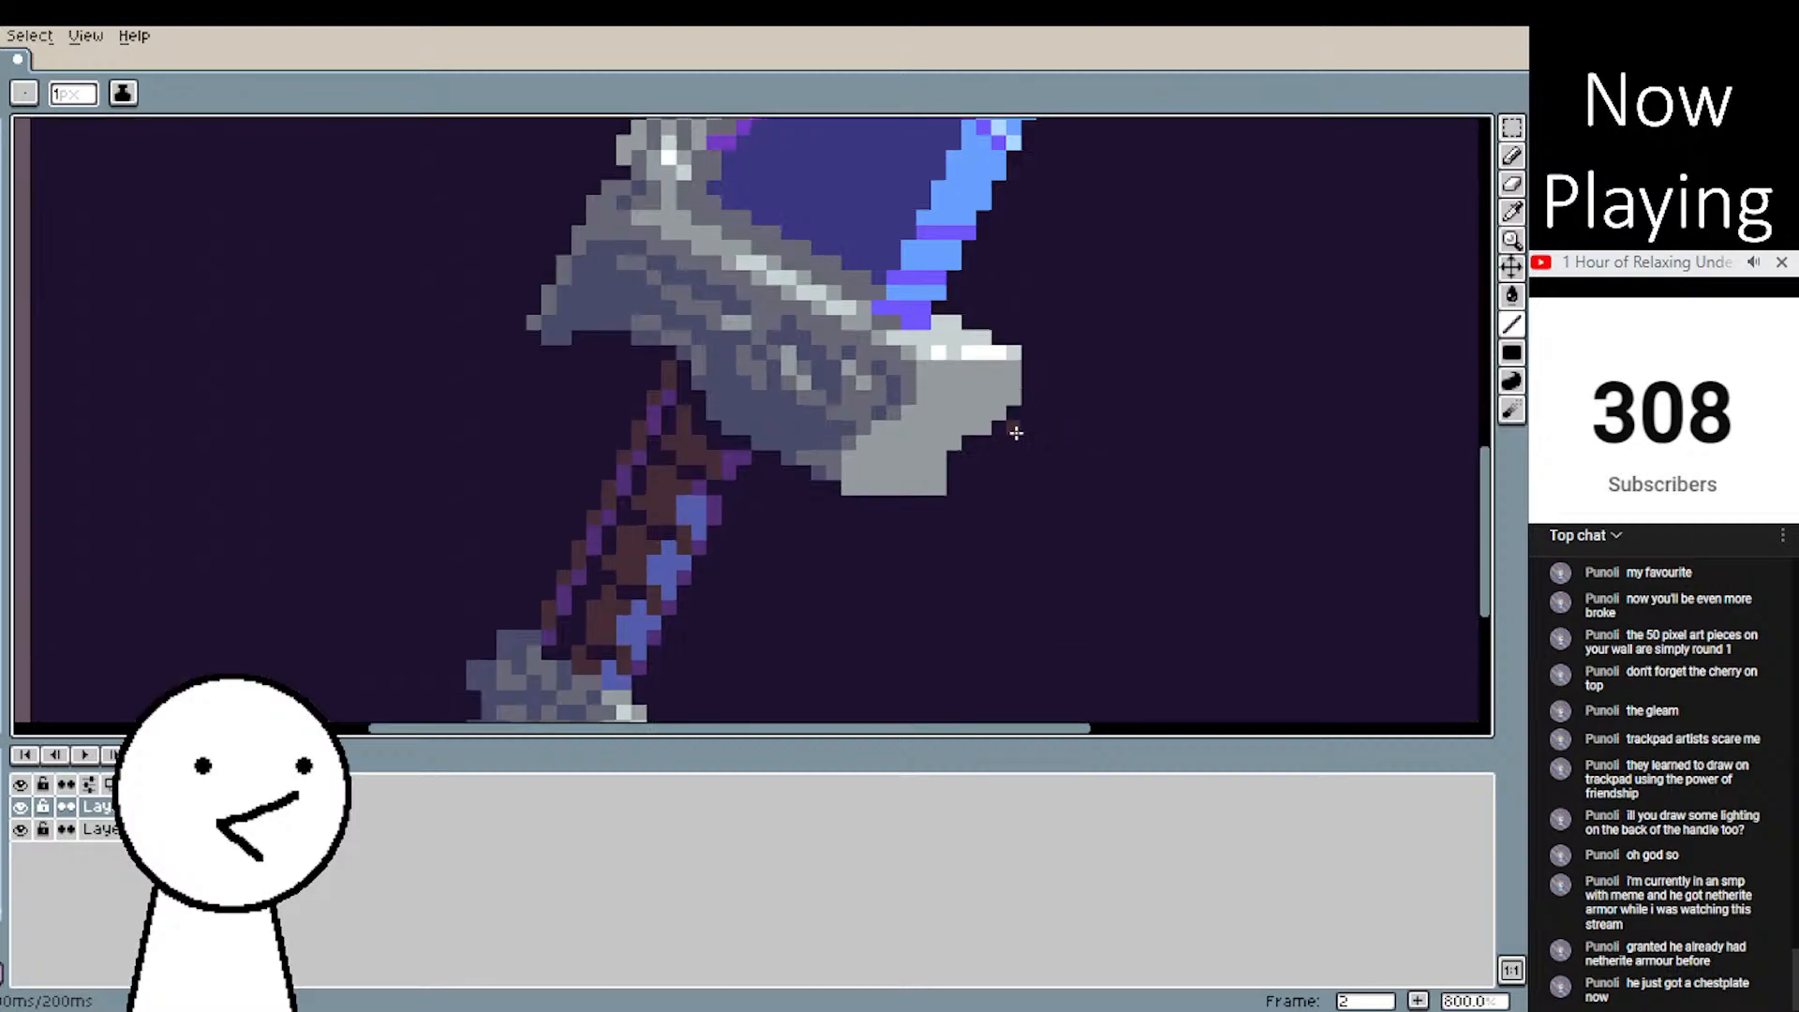
key(ctrl+z)
key(ctrl+z)
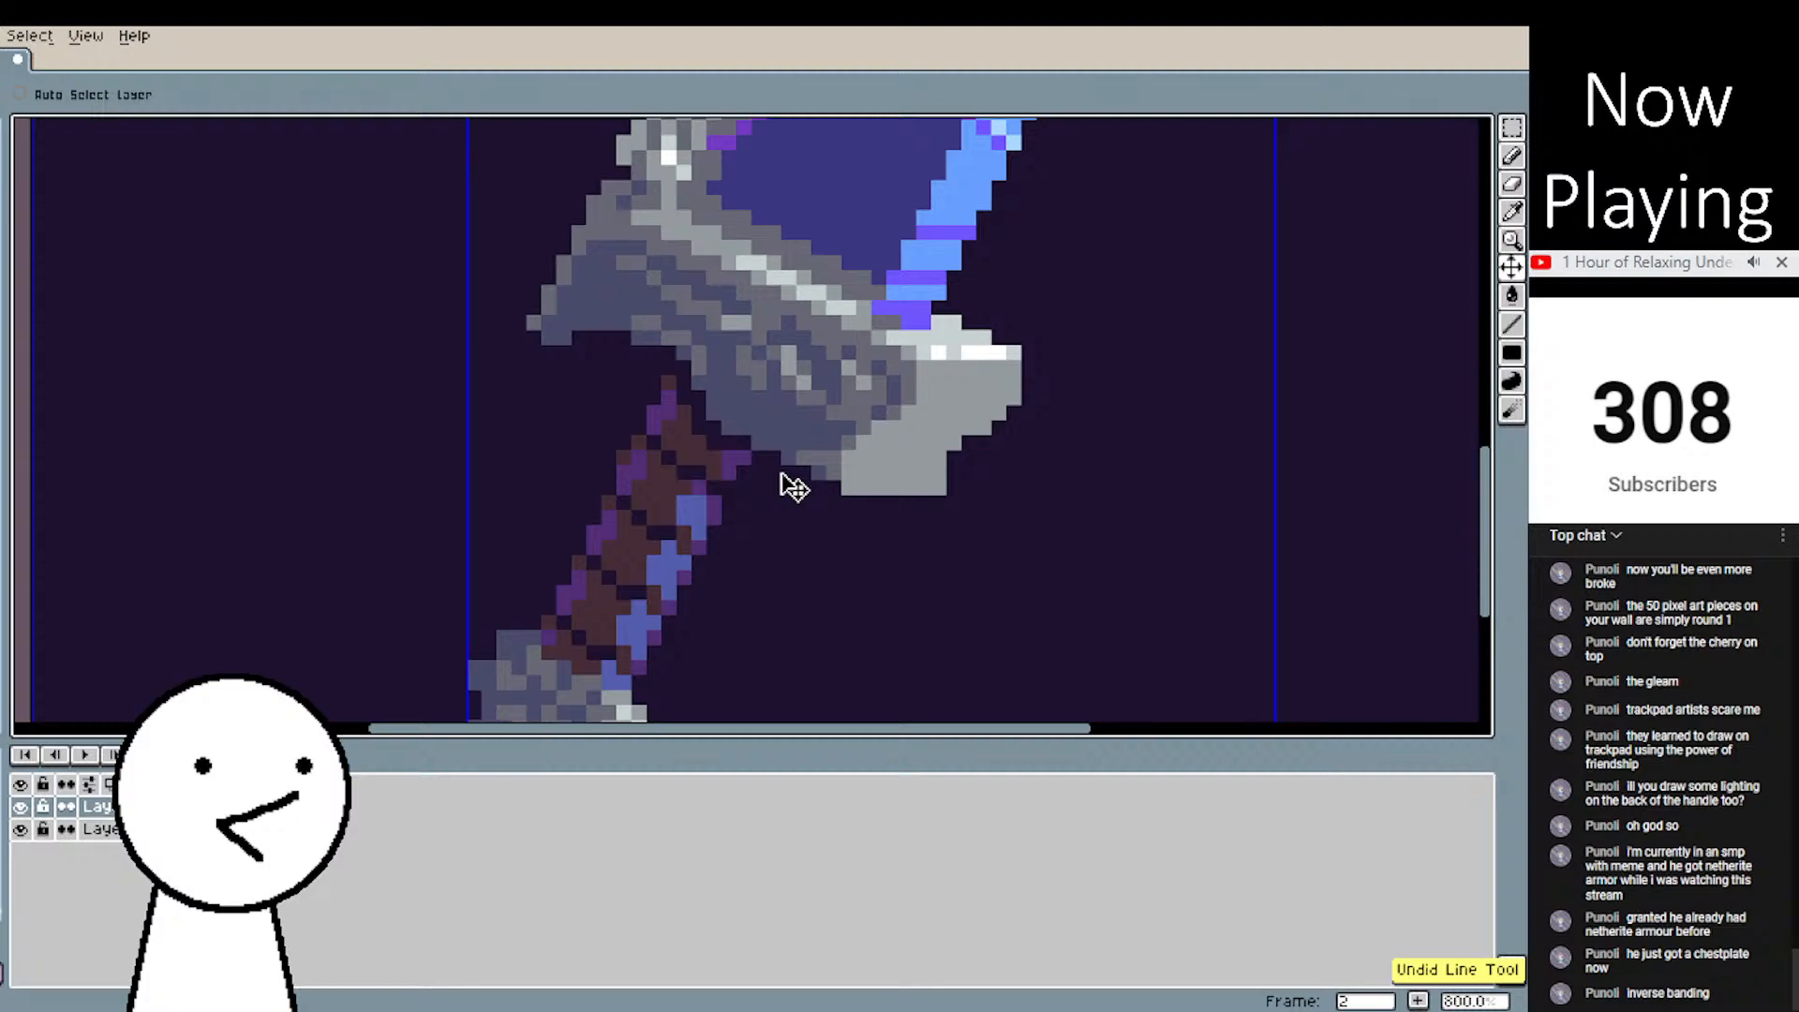
key(ctrl+z)
key(b)
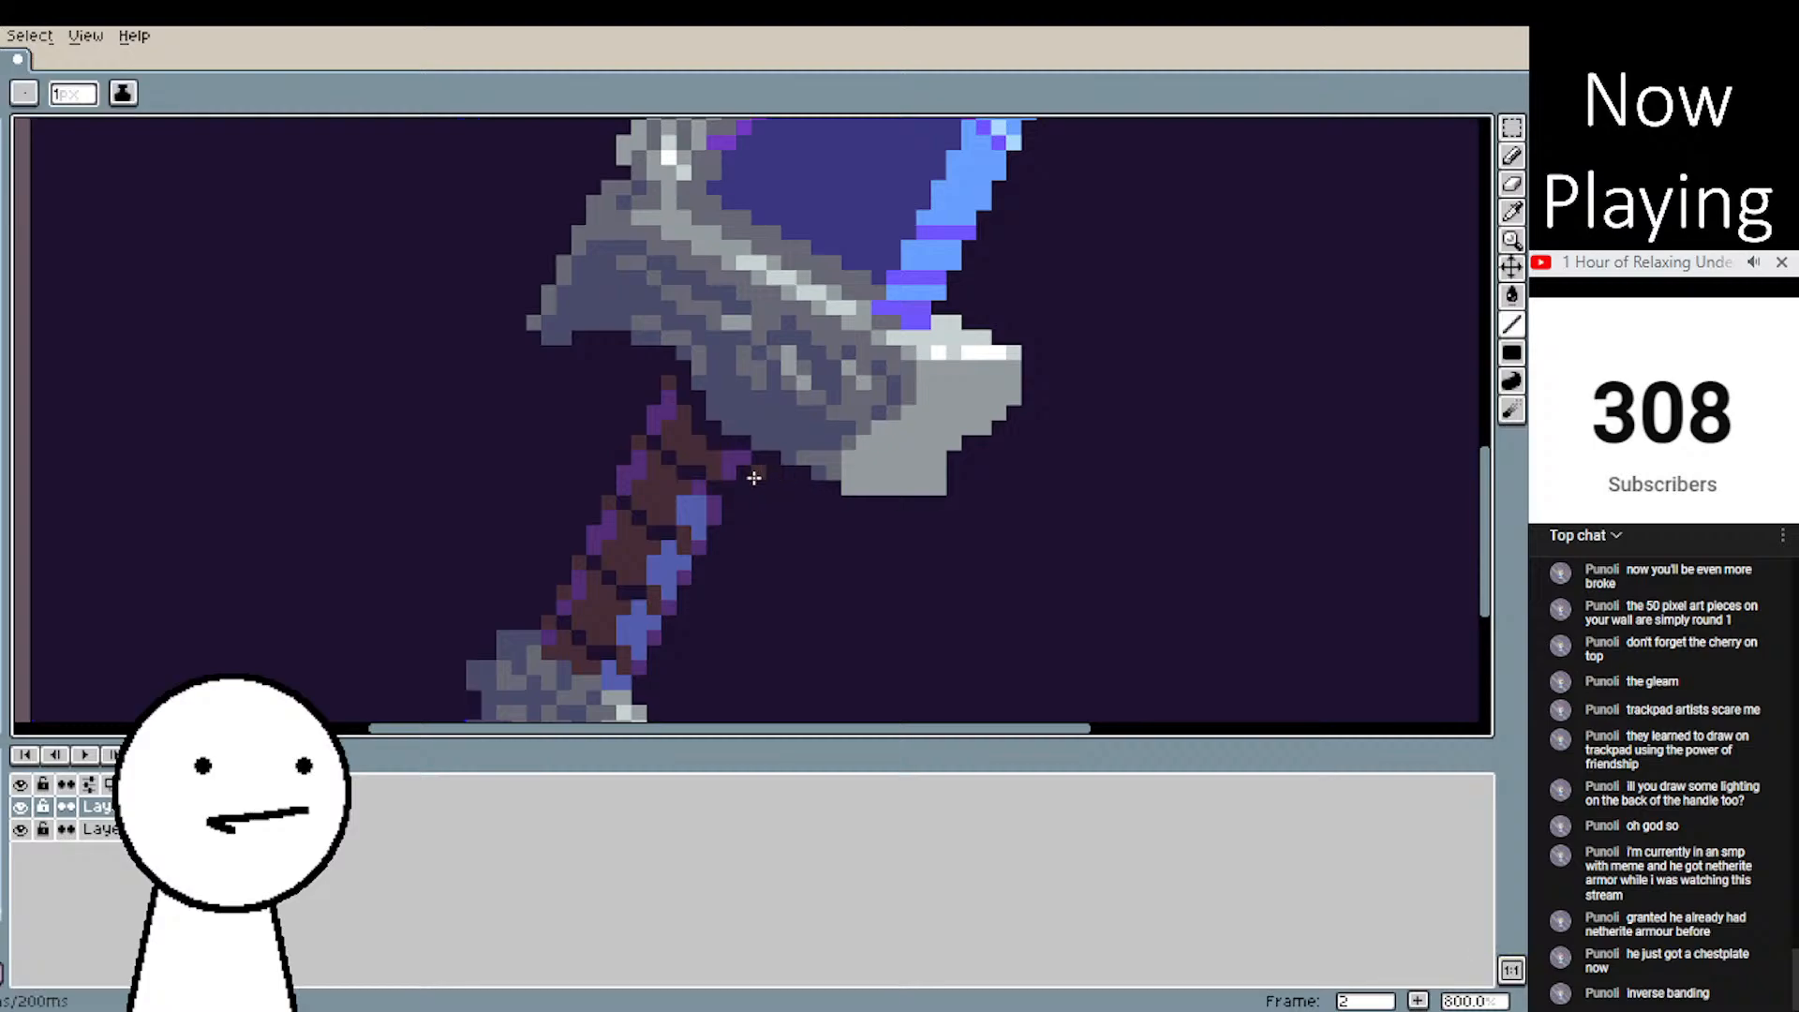
- Paint over the purple accents down the grip's left edge with brown using the Line tool
scroll(750, 473, up, 2)
click(666, 464)
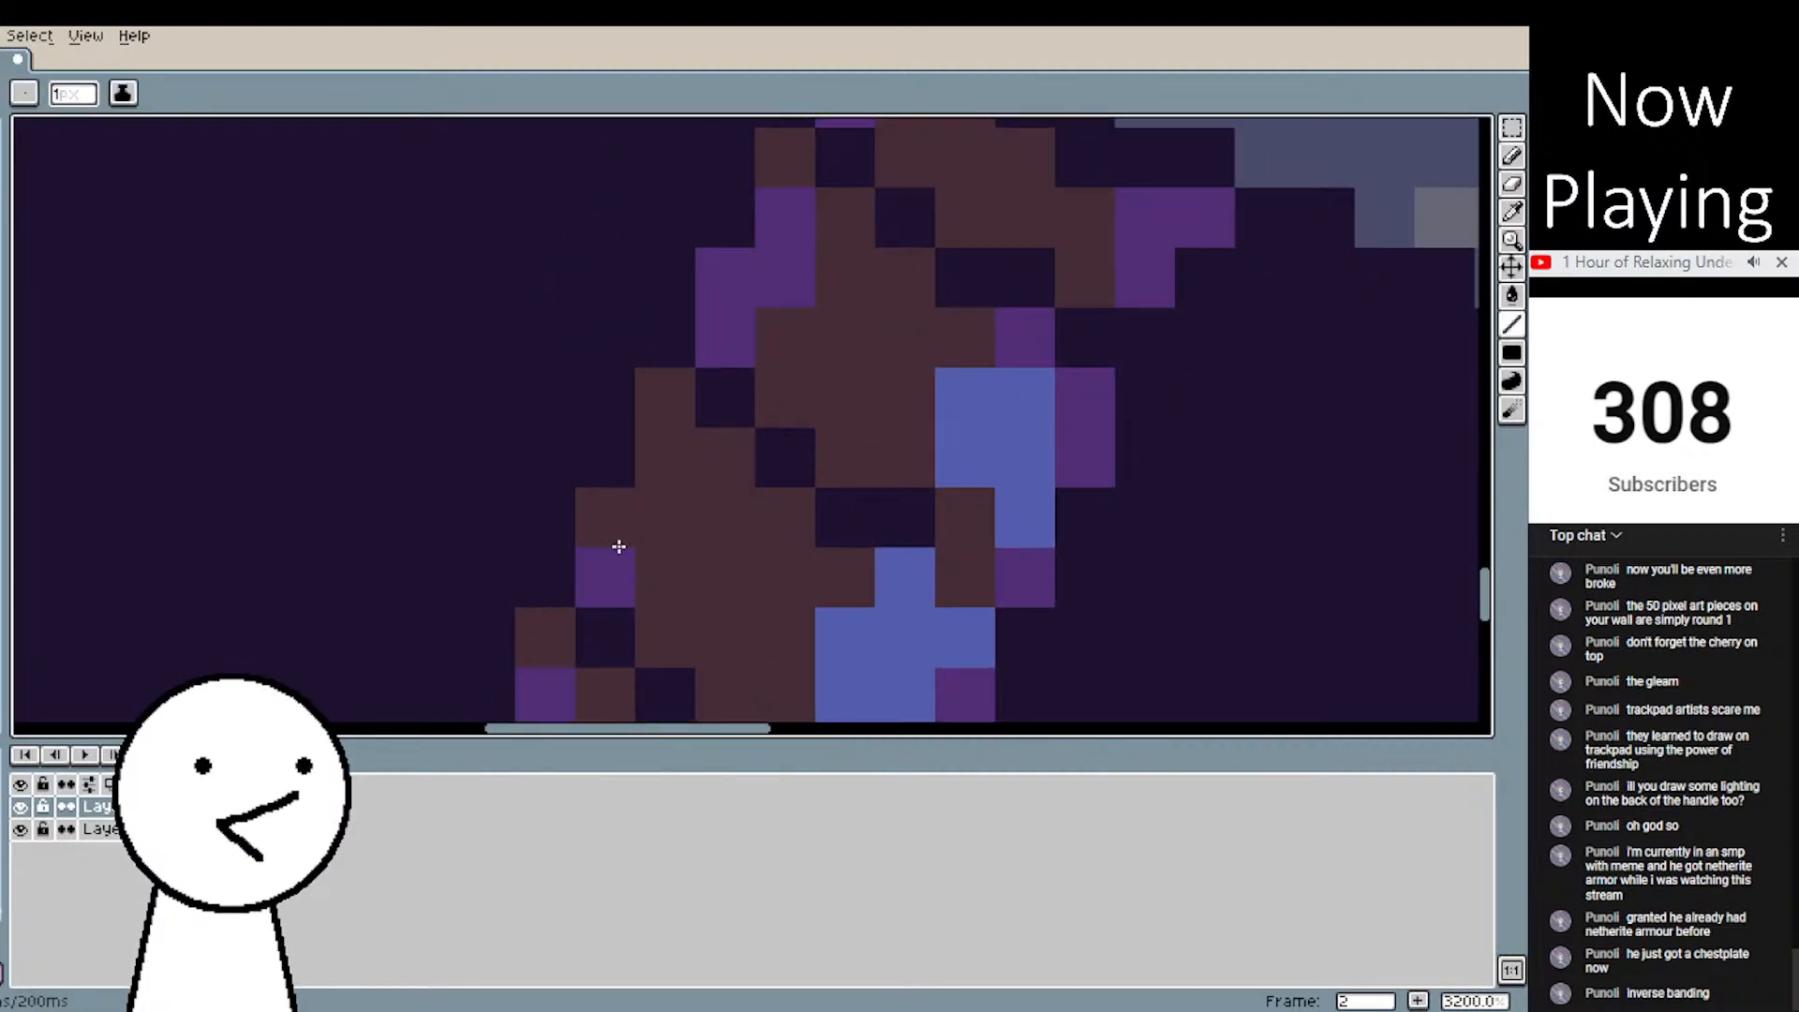
scroll(812, 337, down, 2)
scroll(811, 337, left, 1)
click(674, 455)
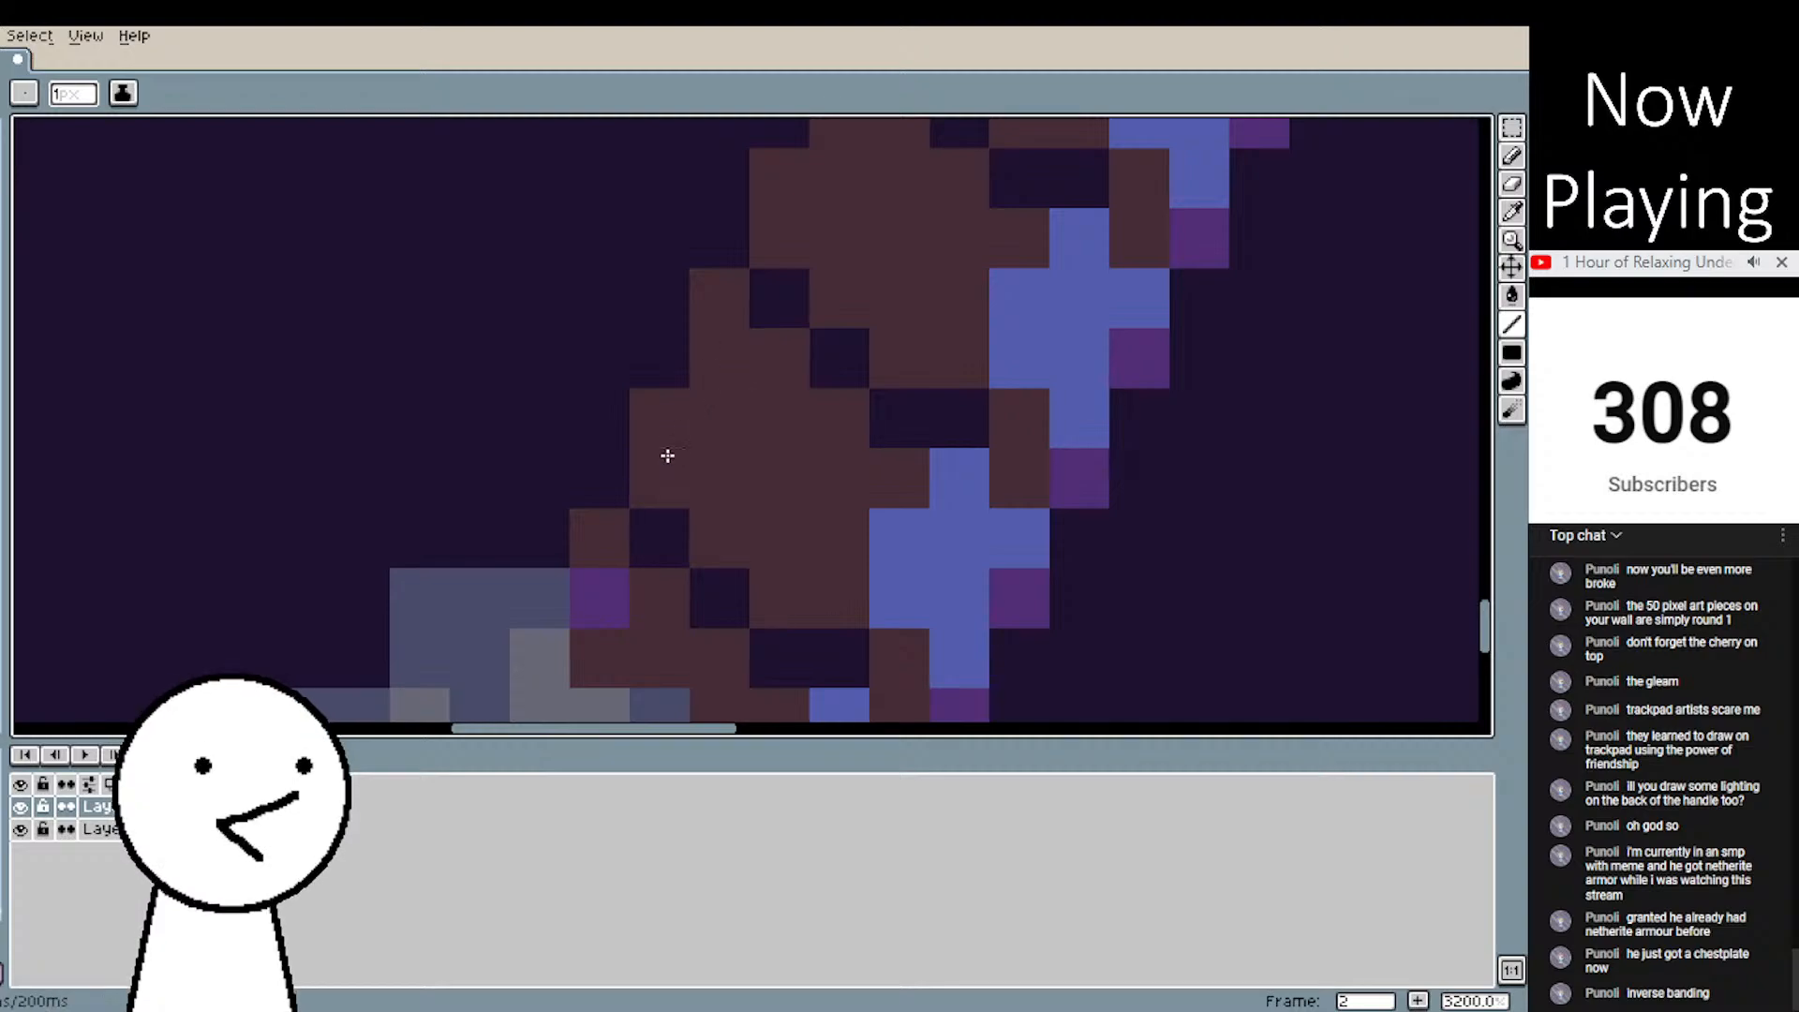
click(590, 590)
scroll(958, 412, up, 3)
scroll(958, 413, right, 1)
click(871, 255)
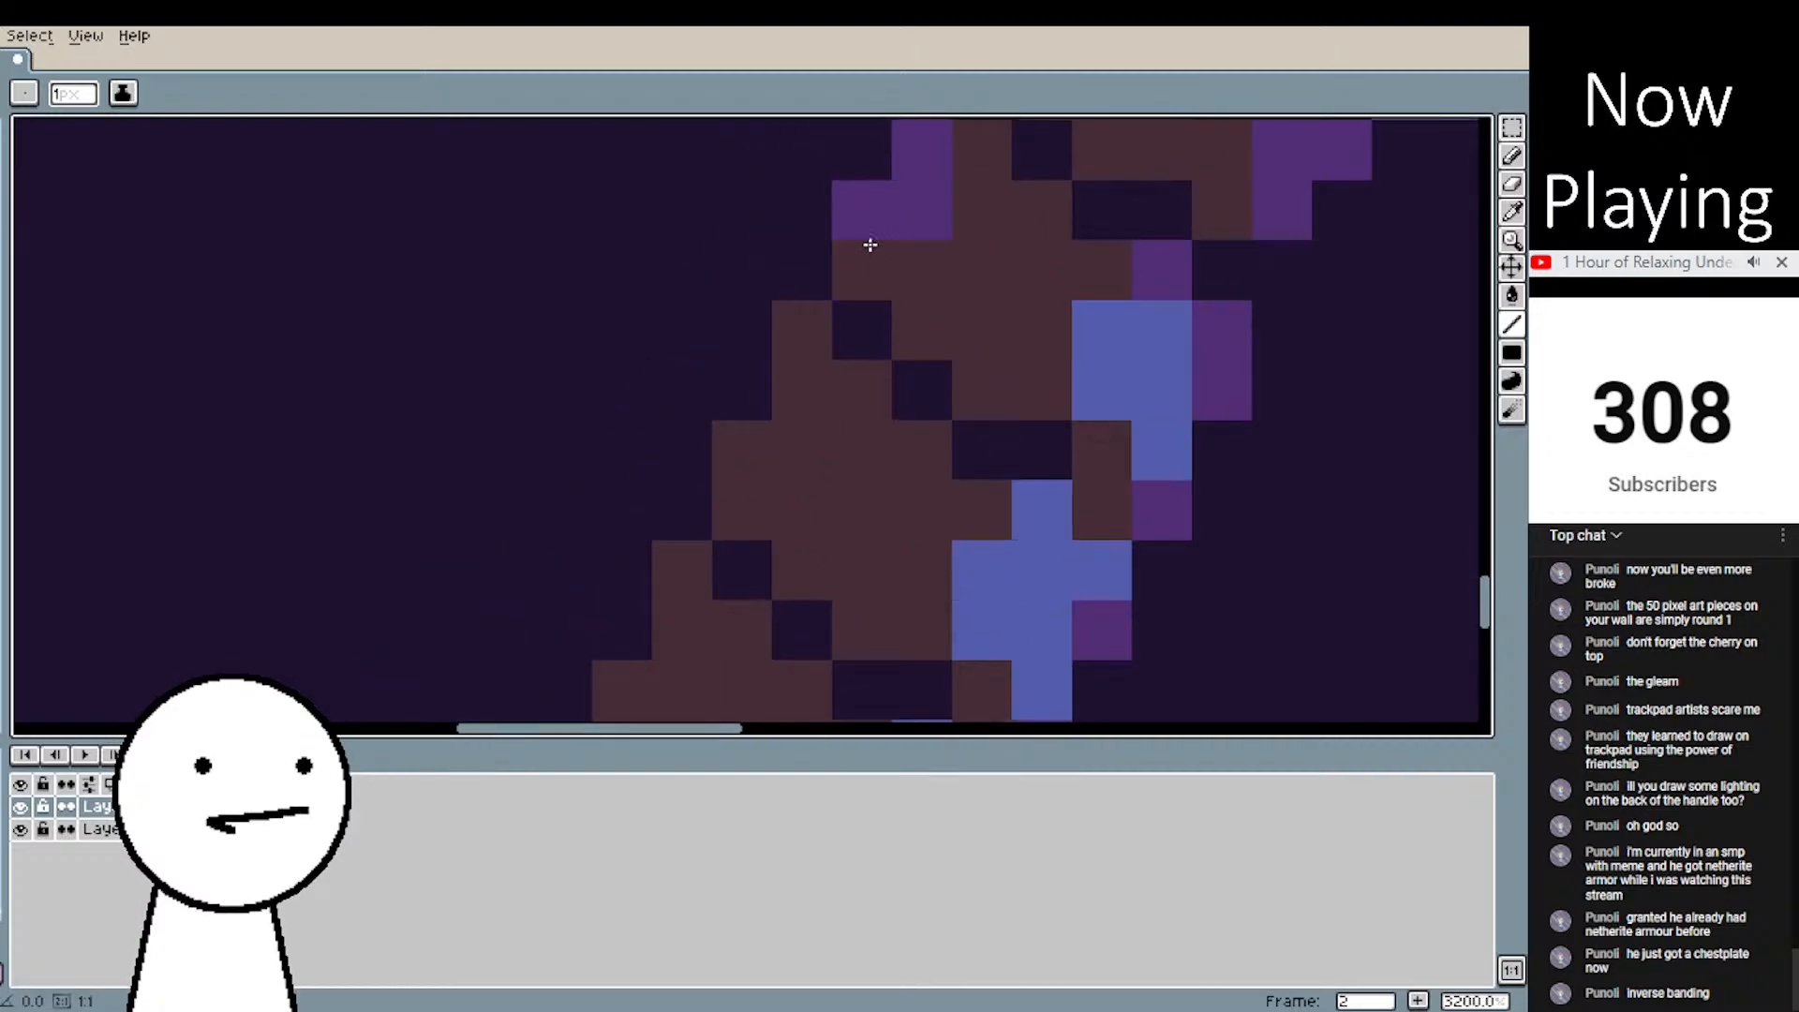
scroll(1069, 412, down, 3)
click(1071, 307)
scroll(1078, 275, down, 6)
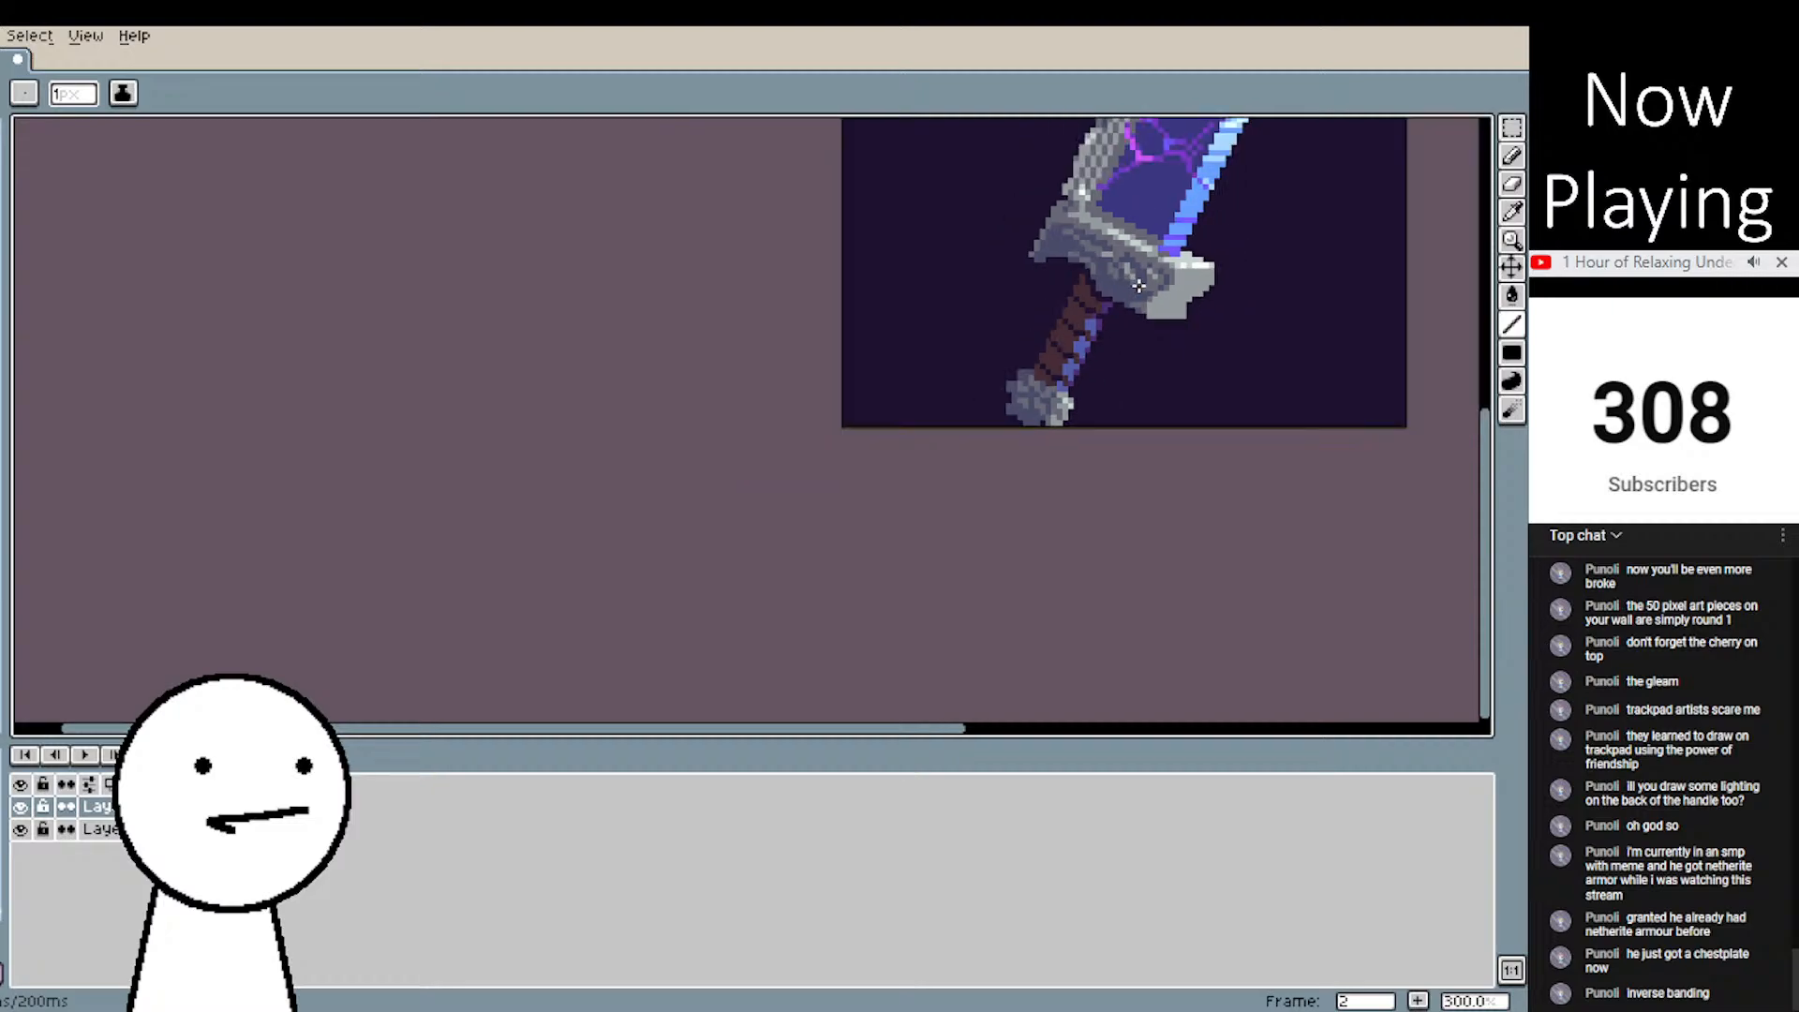
- Try a dark line down the inside of the grip's left edge with the Line tool, and undo it
scroll(1130, 305, up, 3)
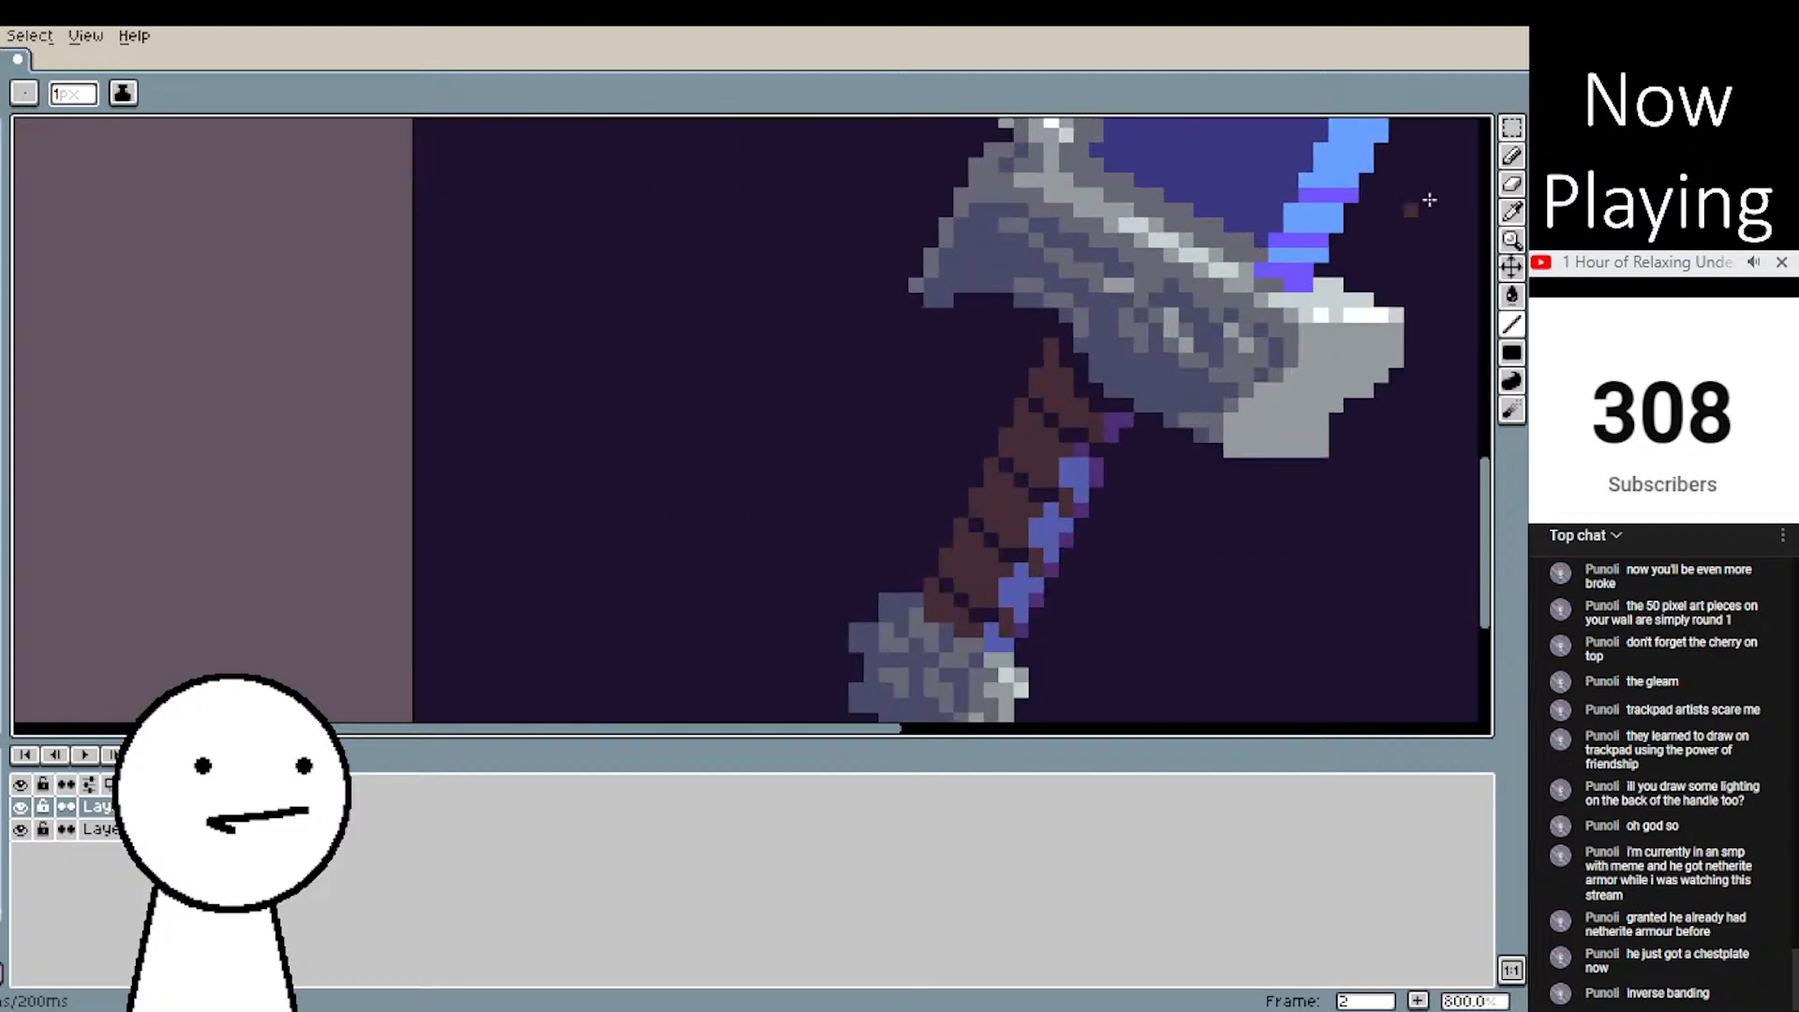
click(1512, 212)
key(l)
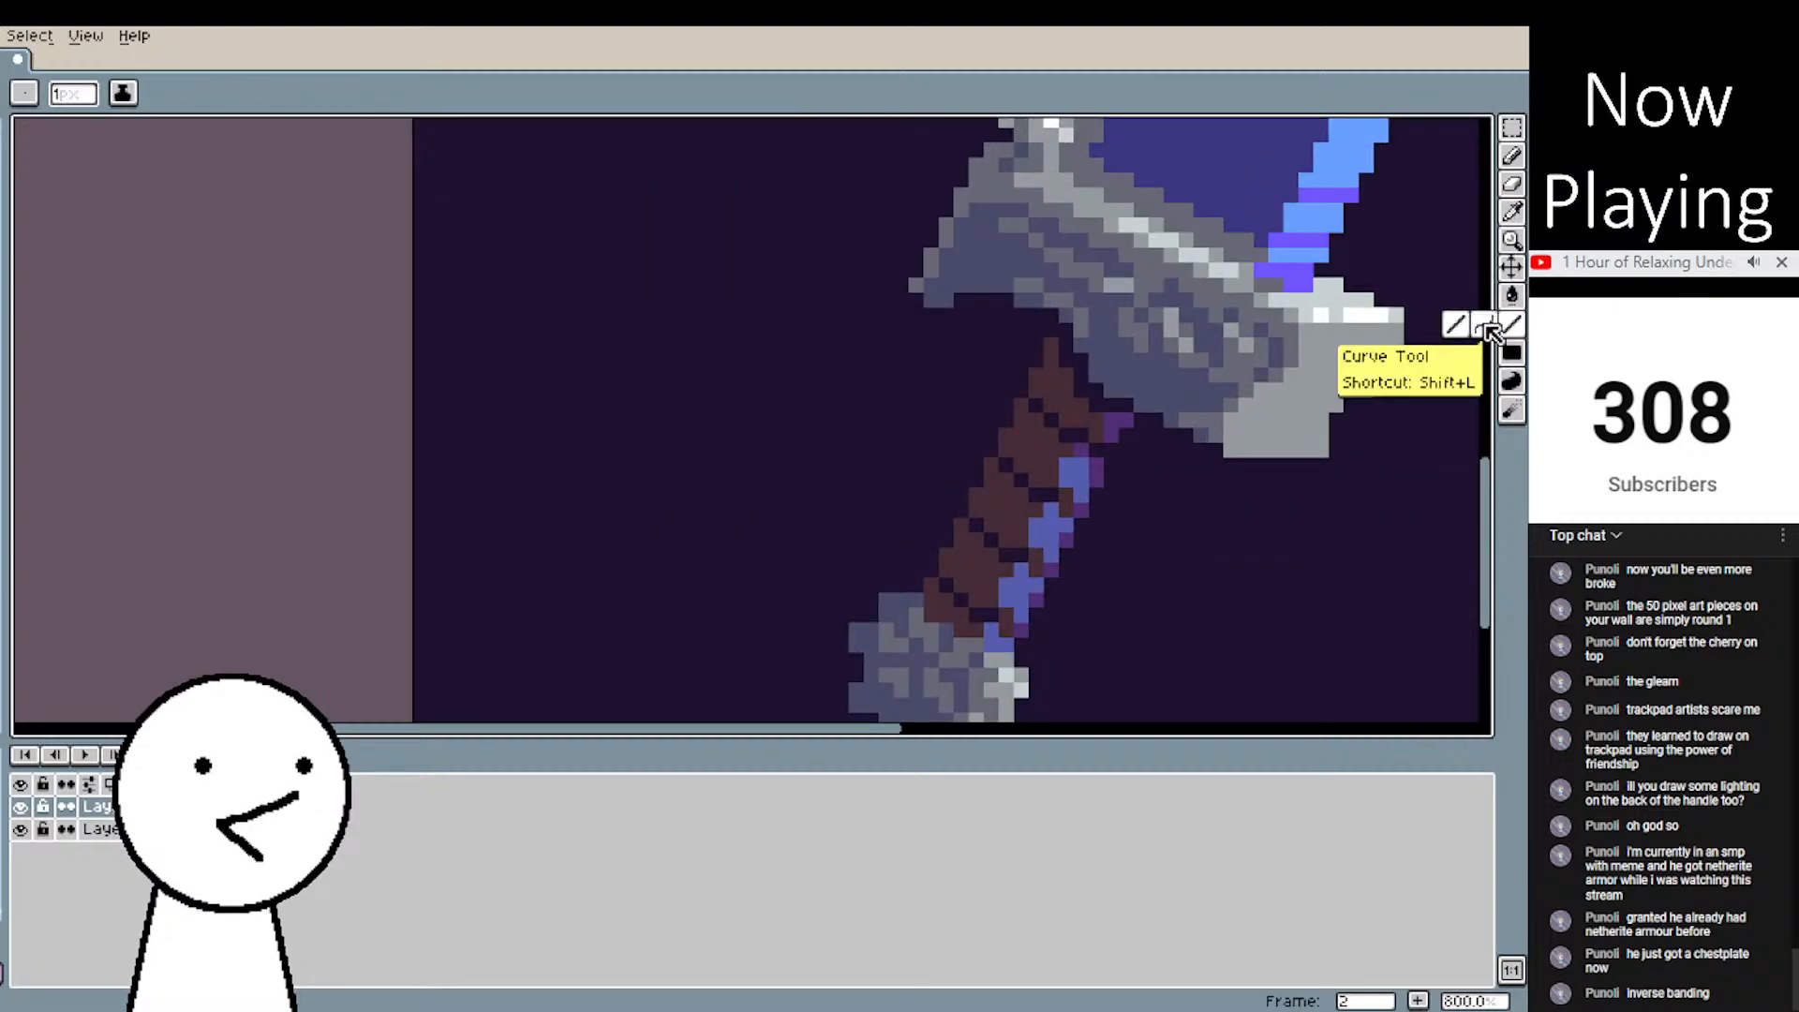
drag(1036, 522, 952, 587)
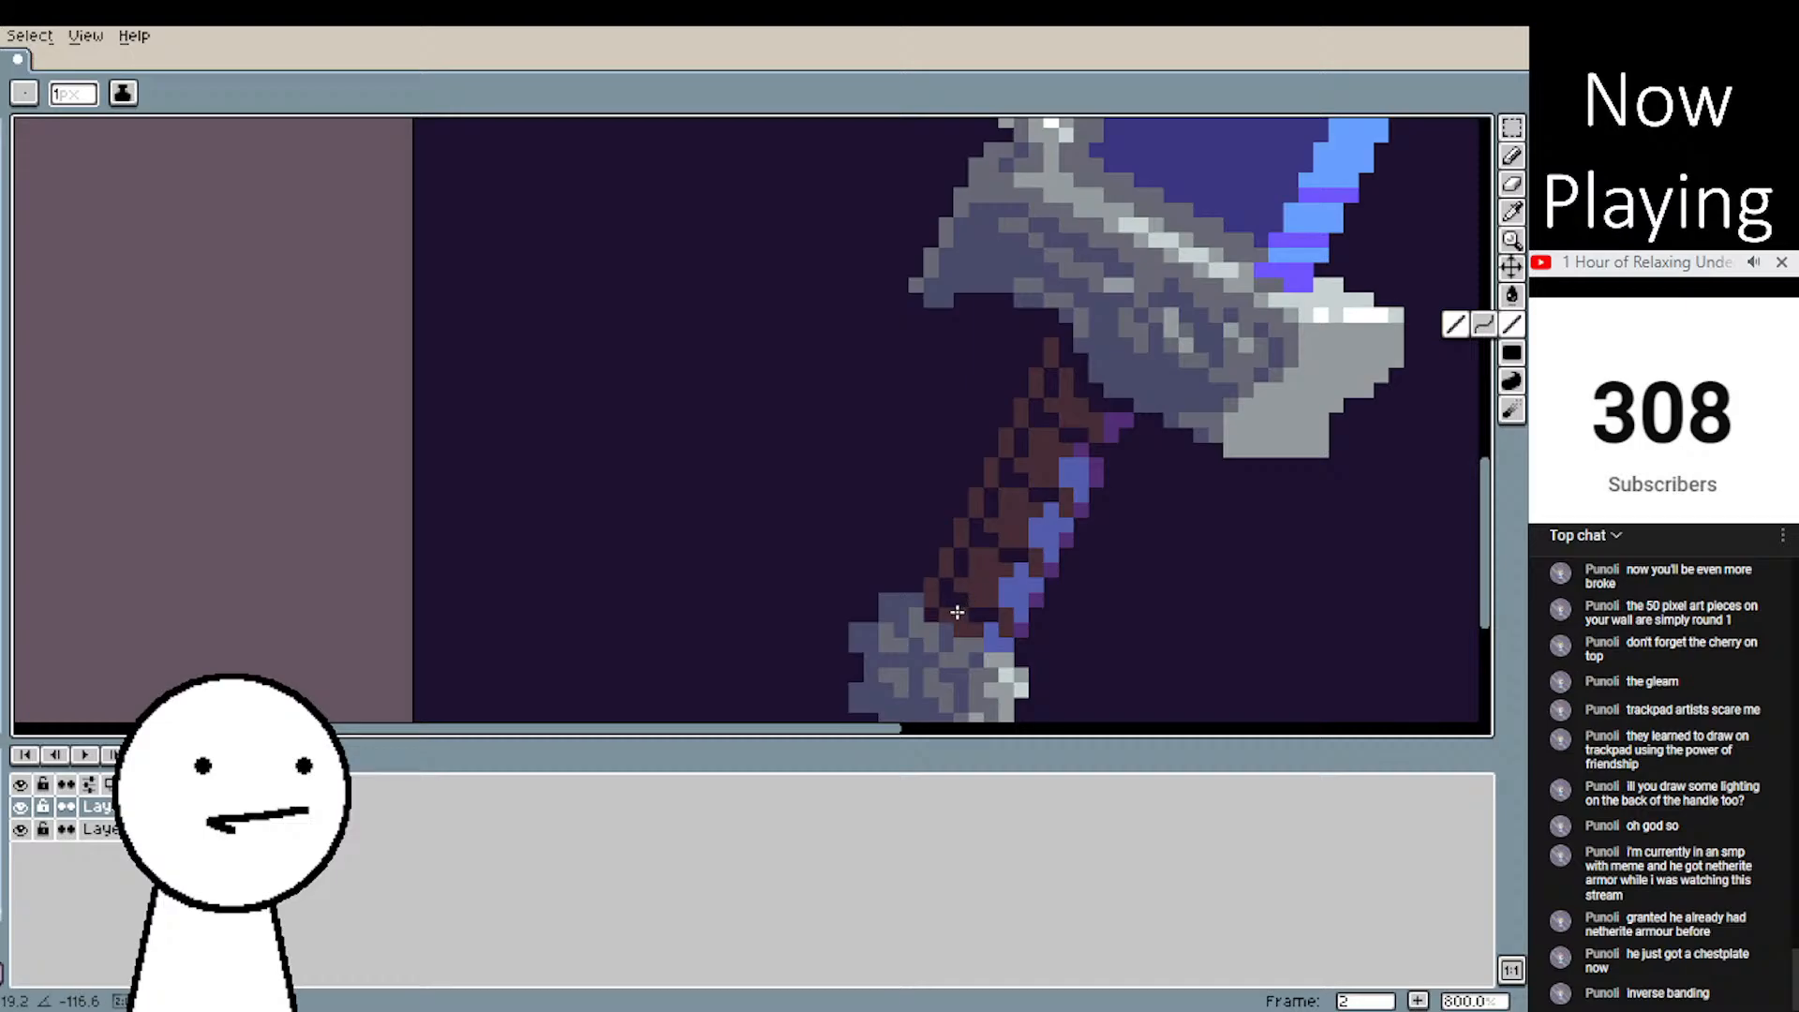
scroll(957, 612, down, 3)
scroll(1190, 479, up, 1)
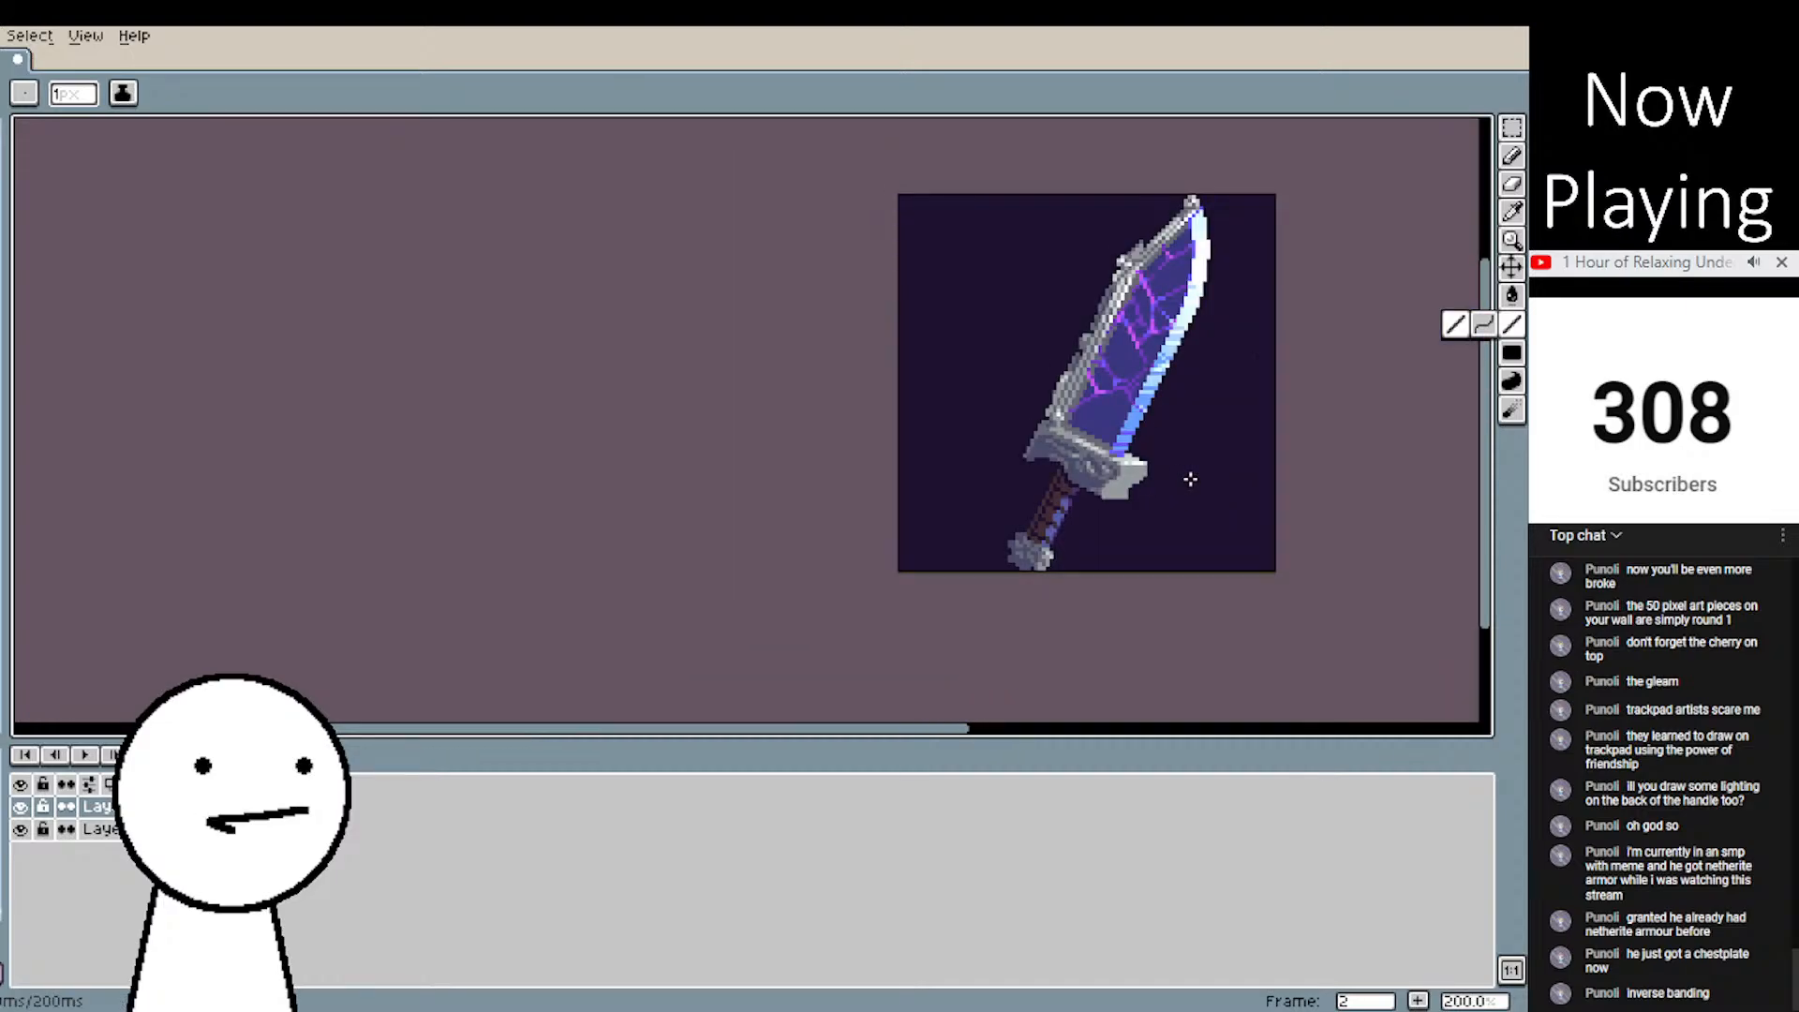
scroll(1190, 479, up, 2)
key(ctrl+z)
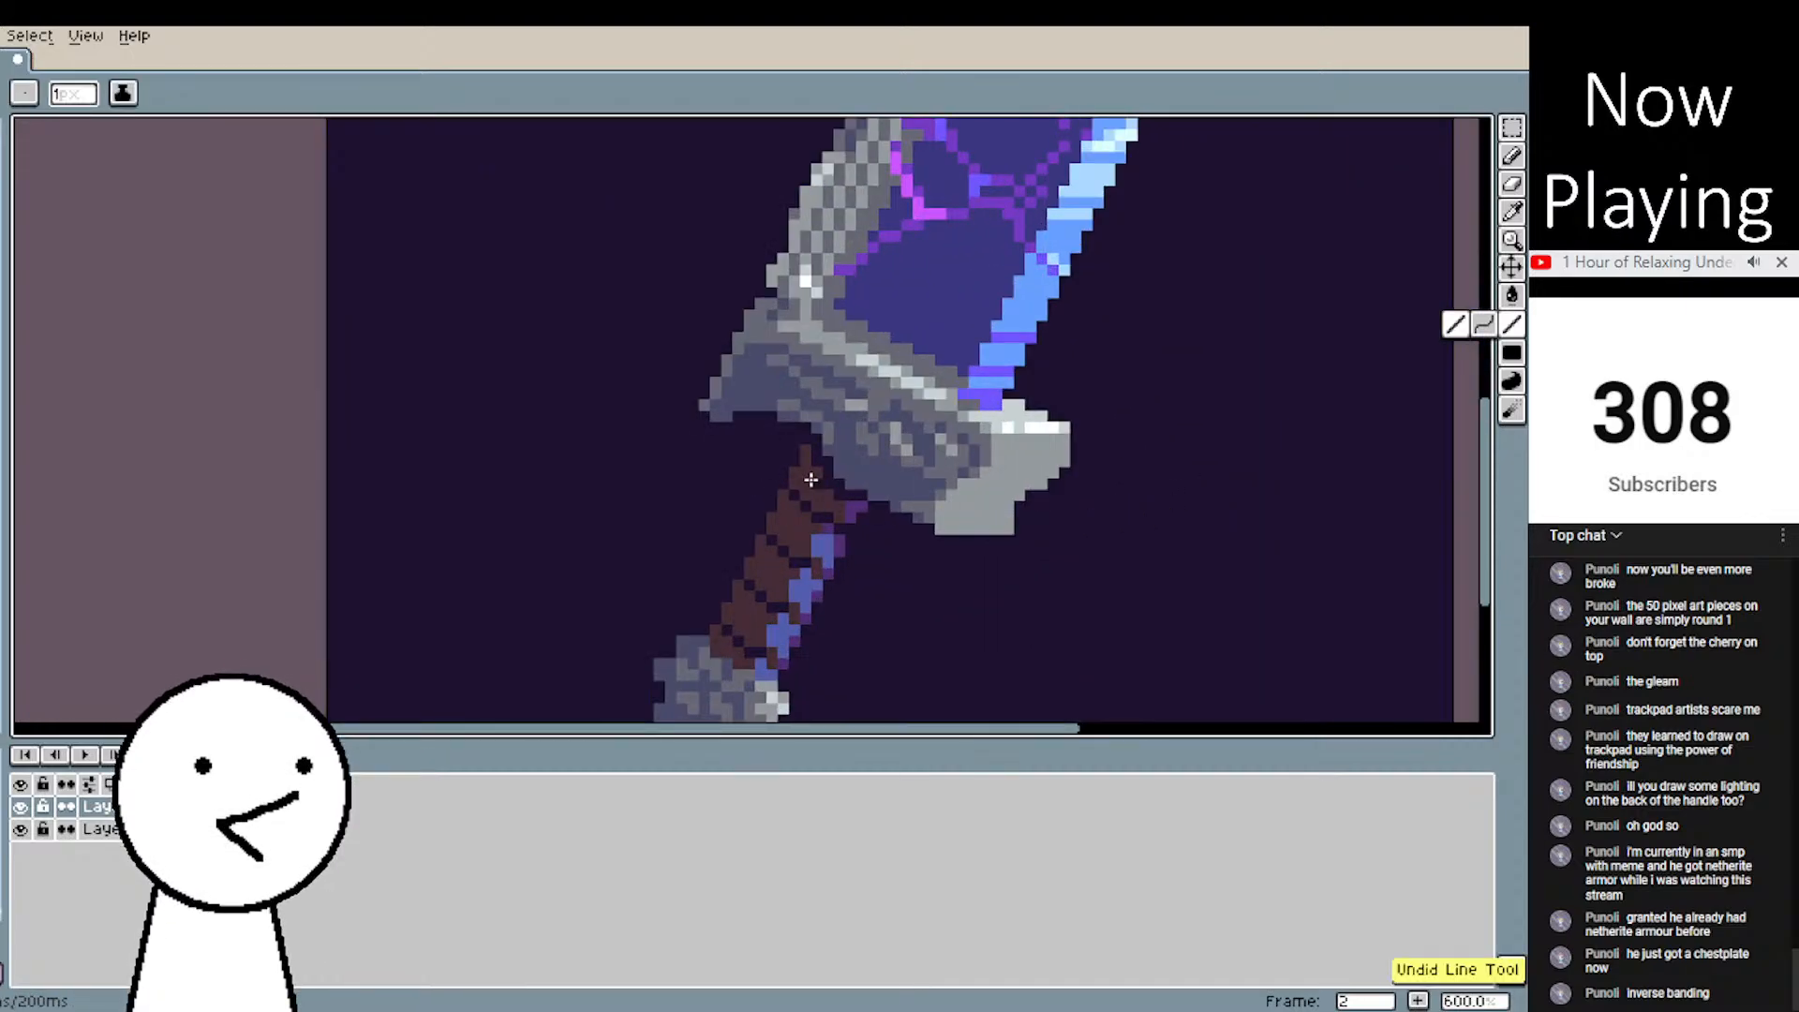
- Try a short dark line inside the uppermost wrap of the grip, and undo it
mouse_move(807, 473)
mouse_down()
mouse_move(785, 537)
mouse_move(796, 496)
mouse_up()
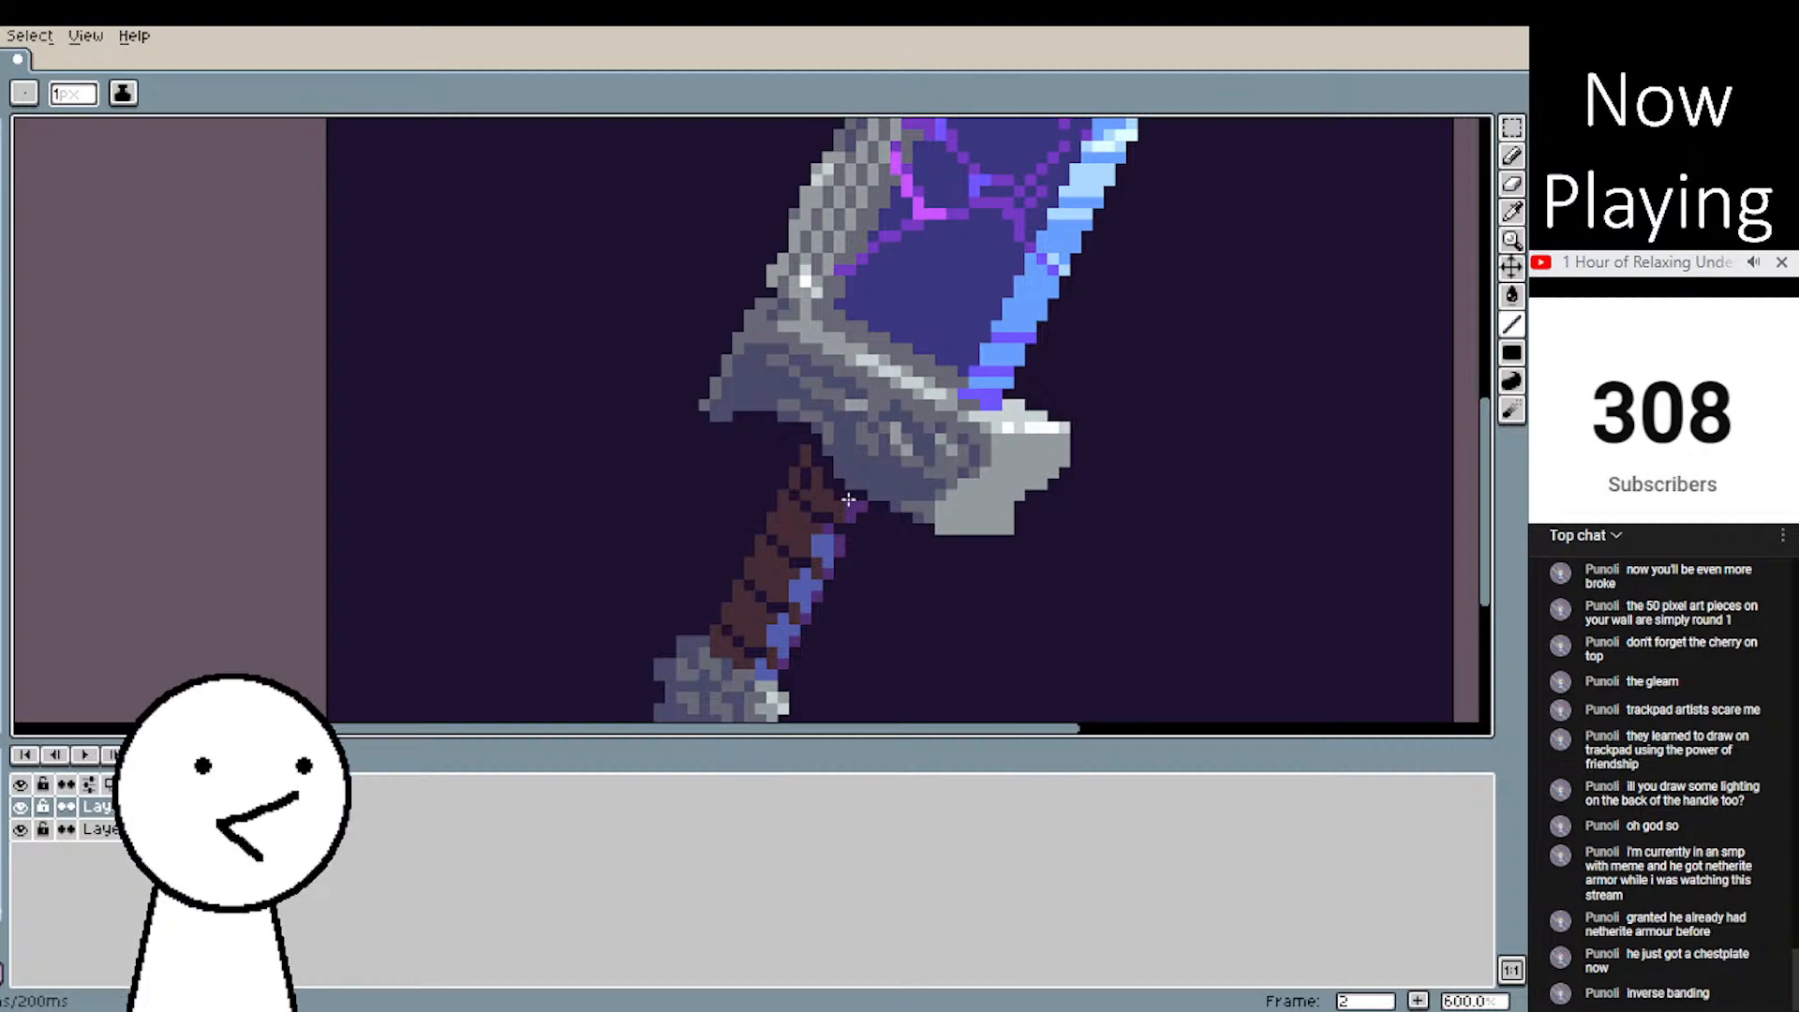
scroll(862, 494, down, 5)
scroll(1050, 486, up, 1)
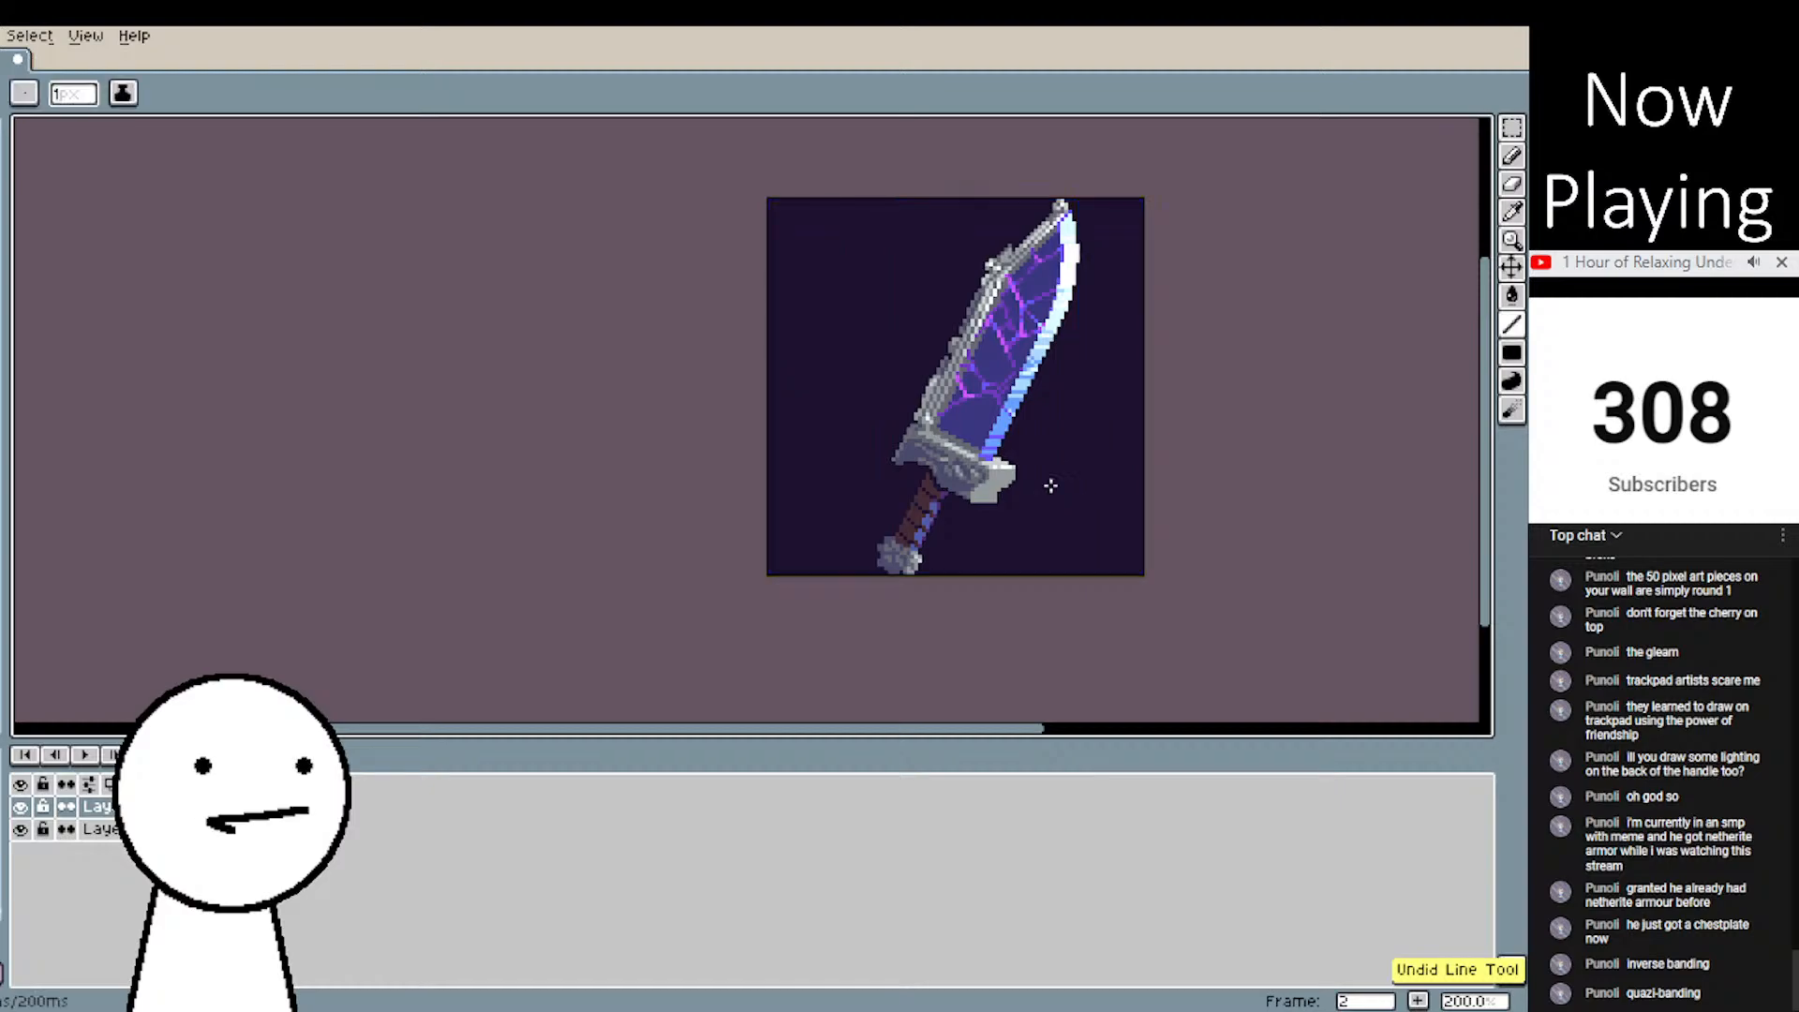
- Try trimming the grip's tip and placing dark pixels inside and along the right edge of its uppermost wrap, and undo the latest ones
scroll(911, 455, up, 5)
scroll(911, 454, up, 3)
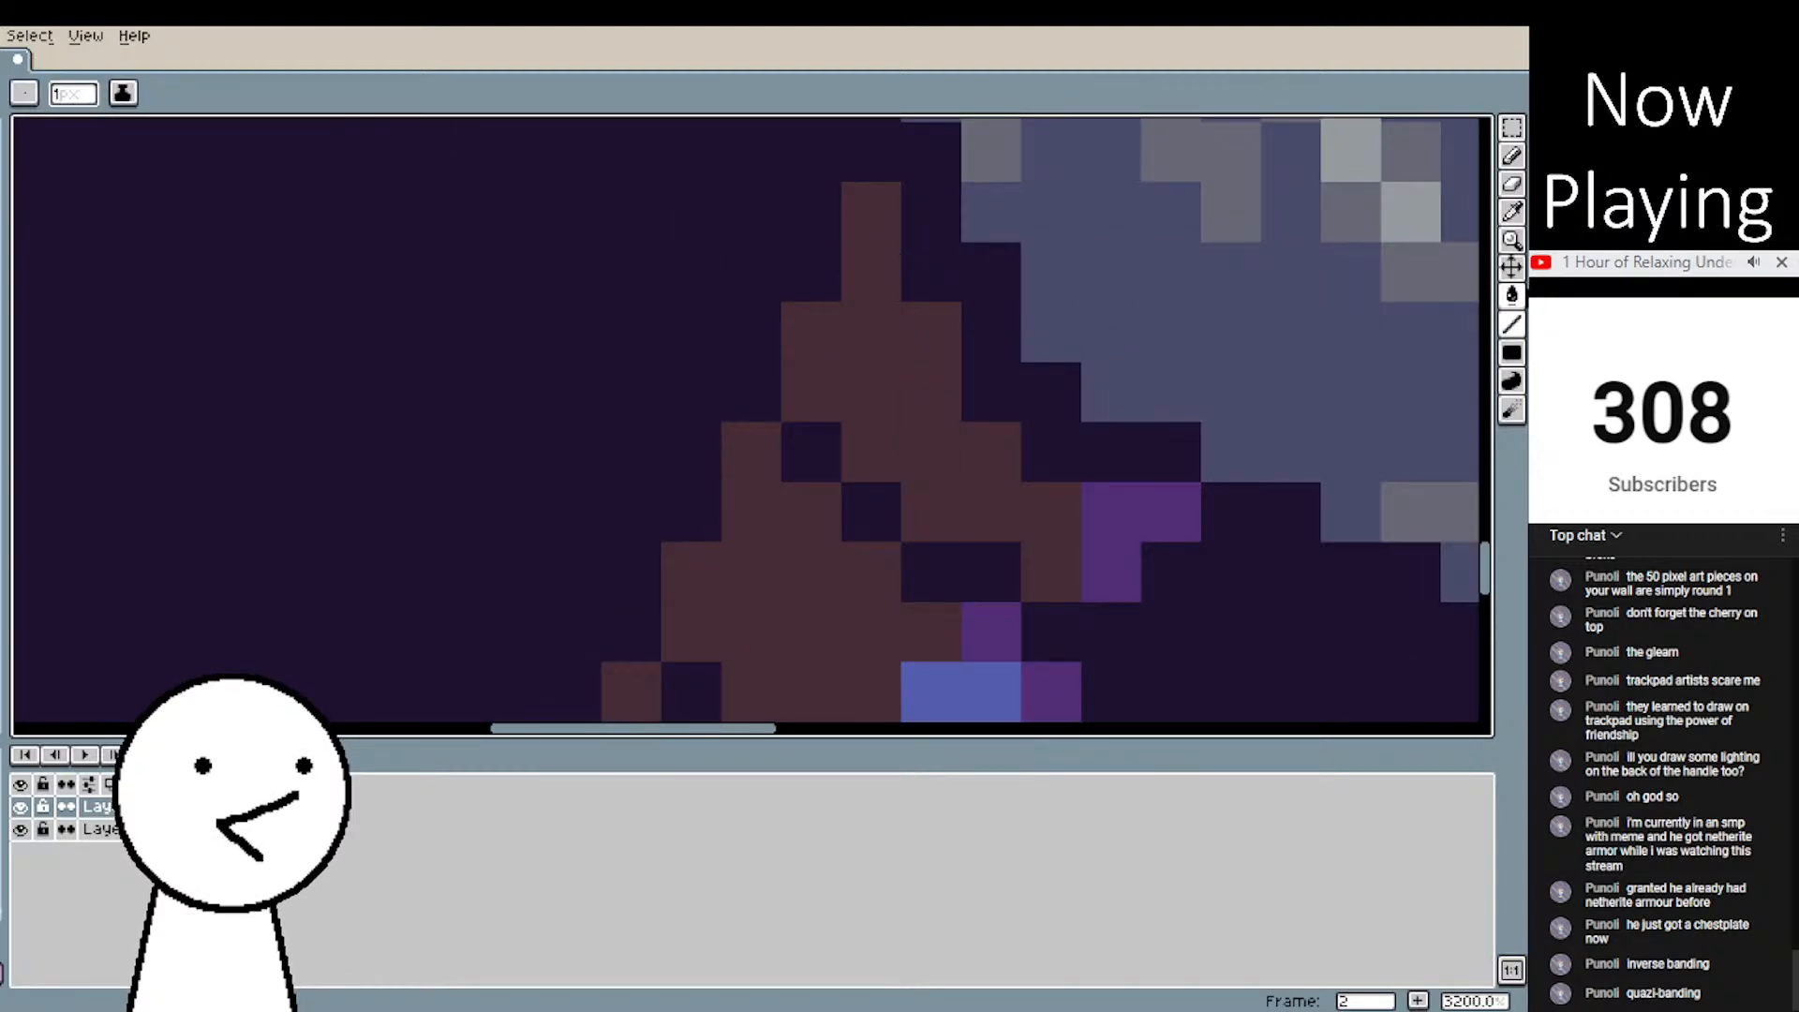
click(1512, 184)
click(871, 211)
click(877, 333)
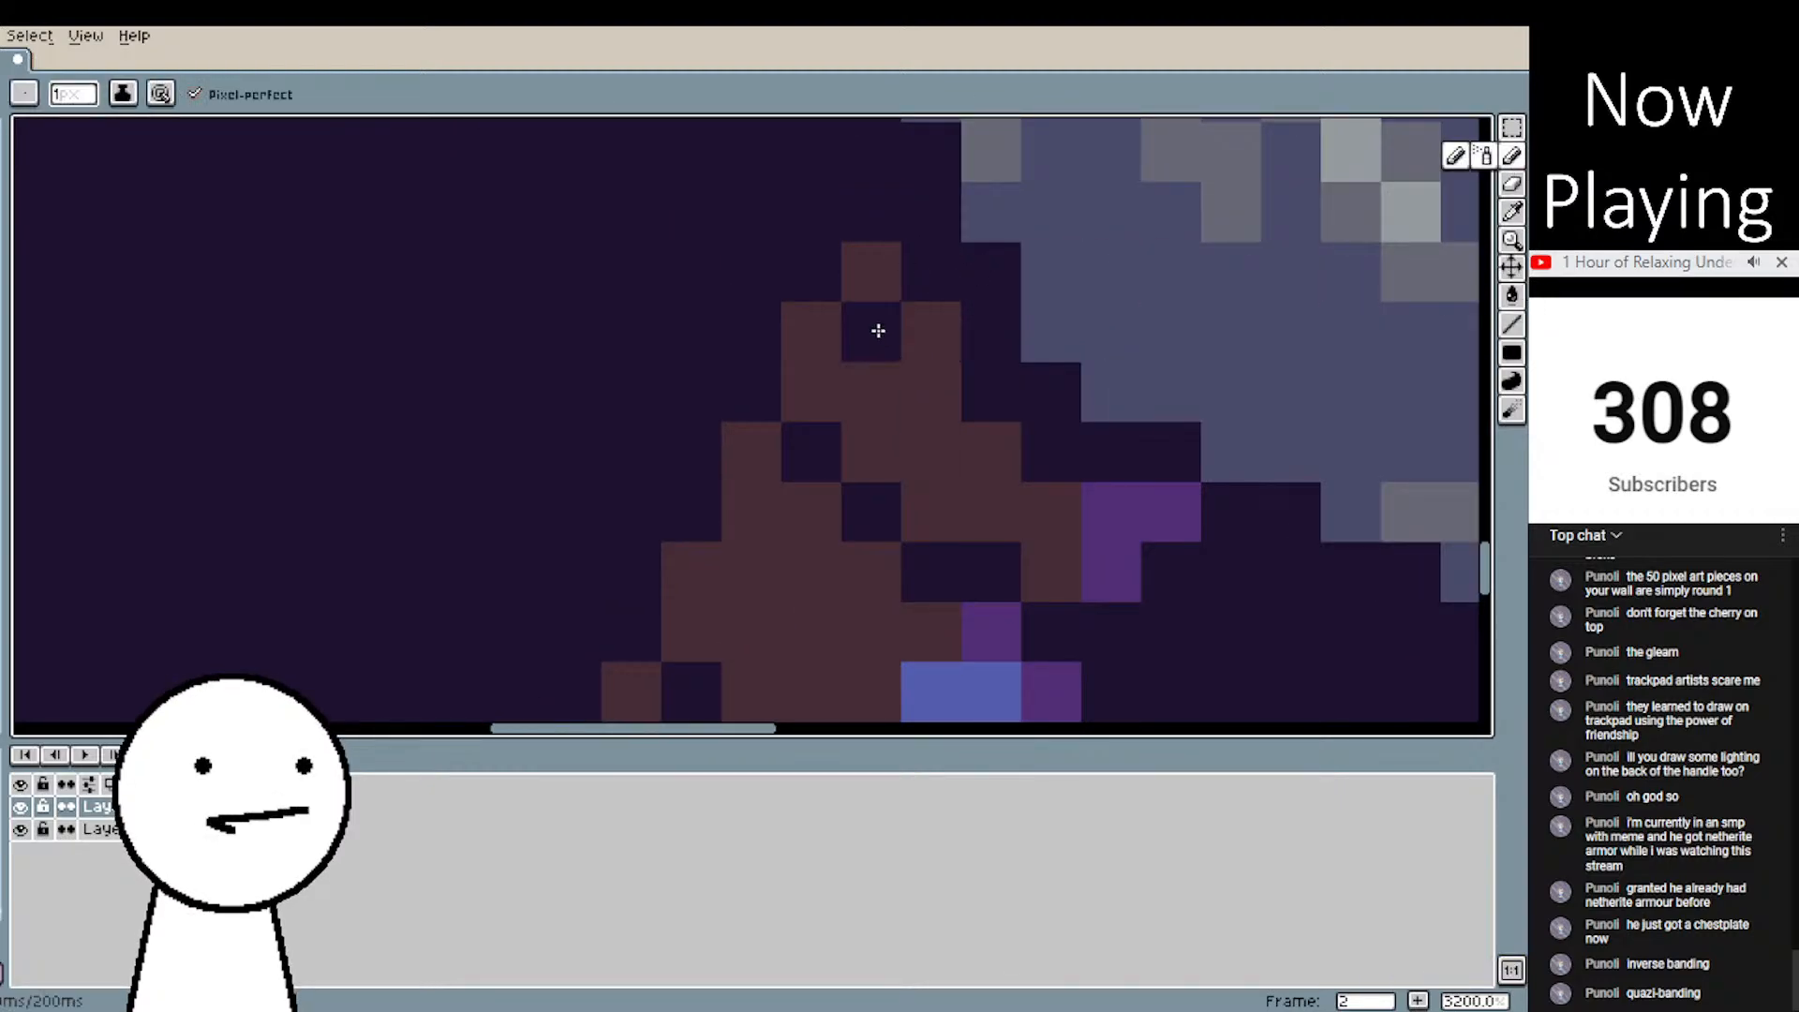
click(996, 450)
click(1148, 524)
key(ctrl+z)
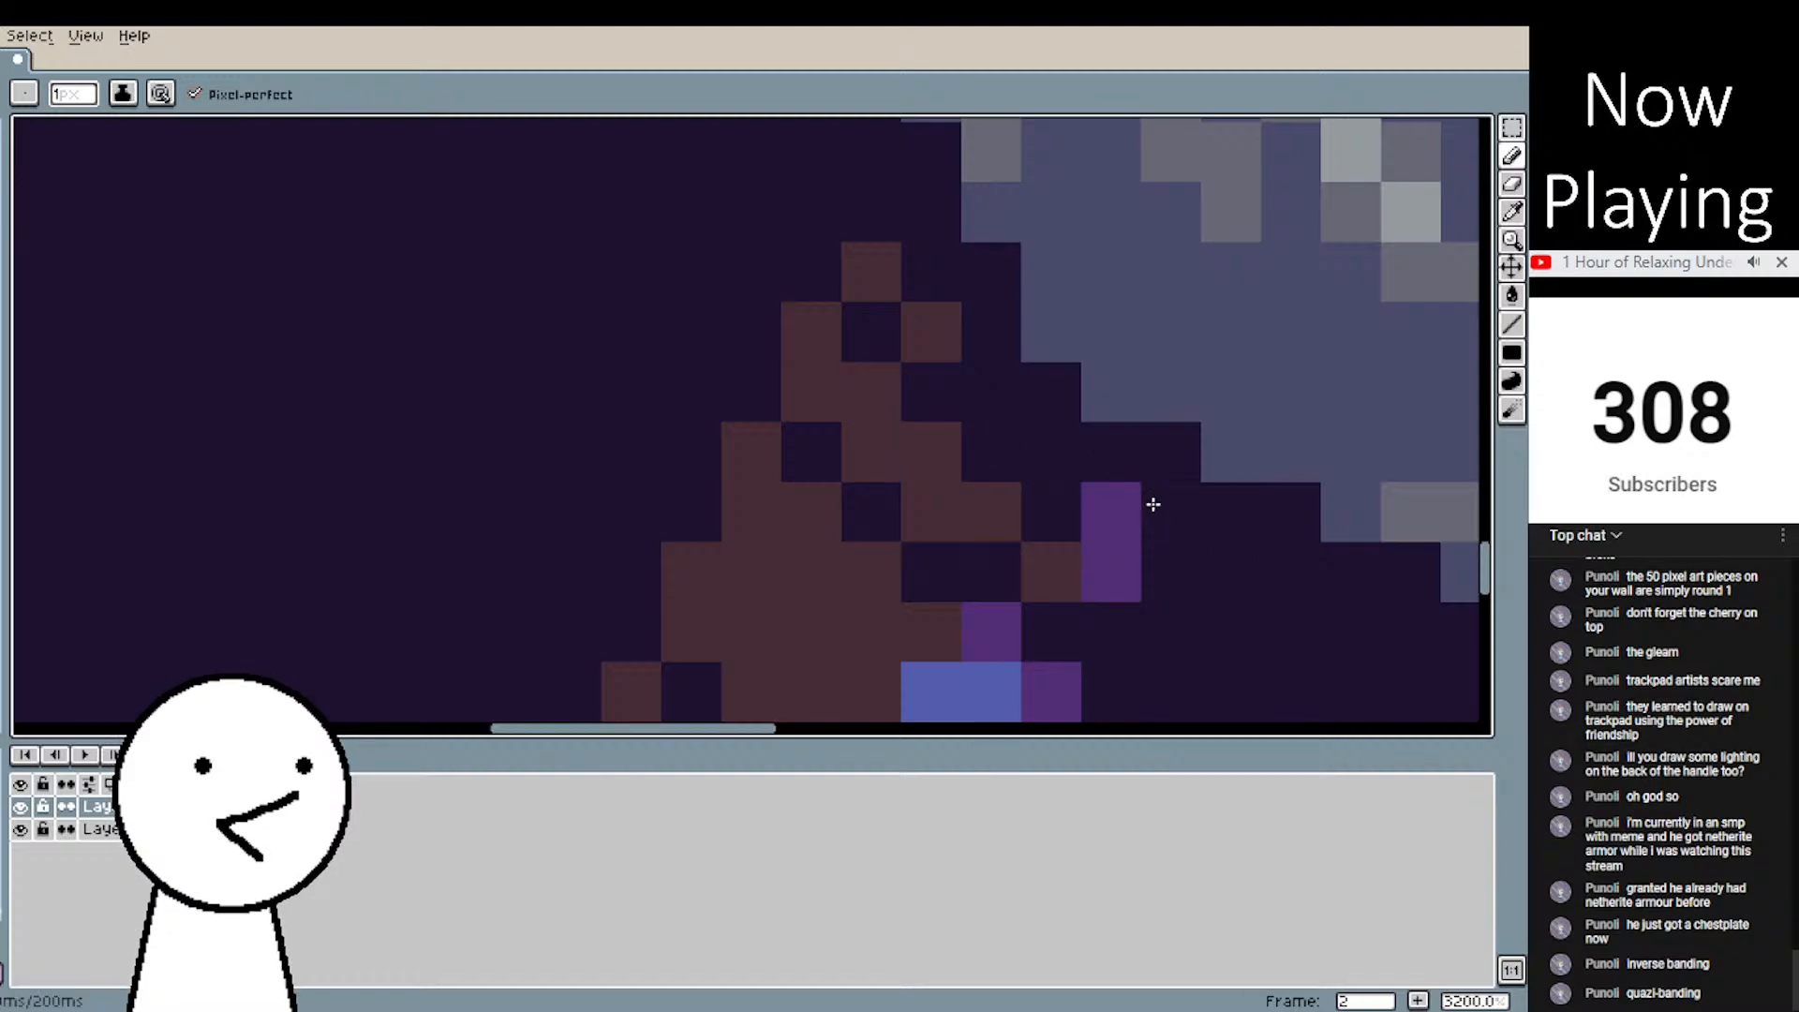
click(812, 391)
key(ctrl+z)
key(ctrl+z)
key(ctrl+z)
key(ctrl+z)
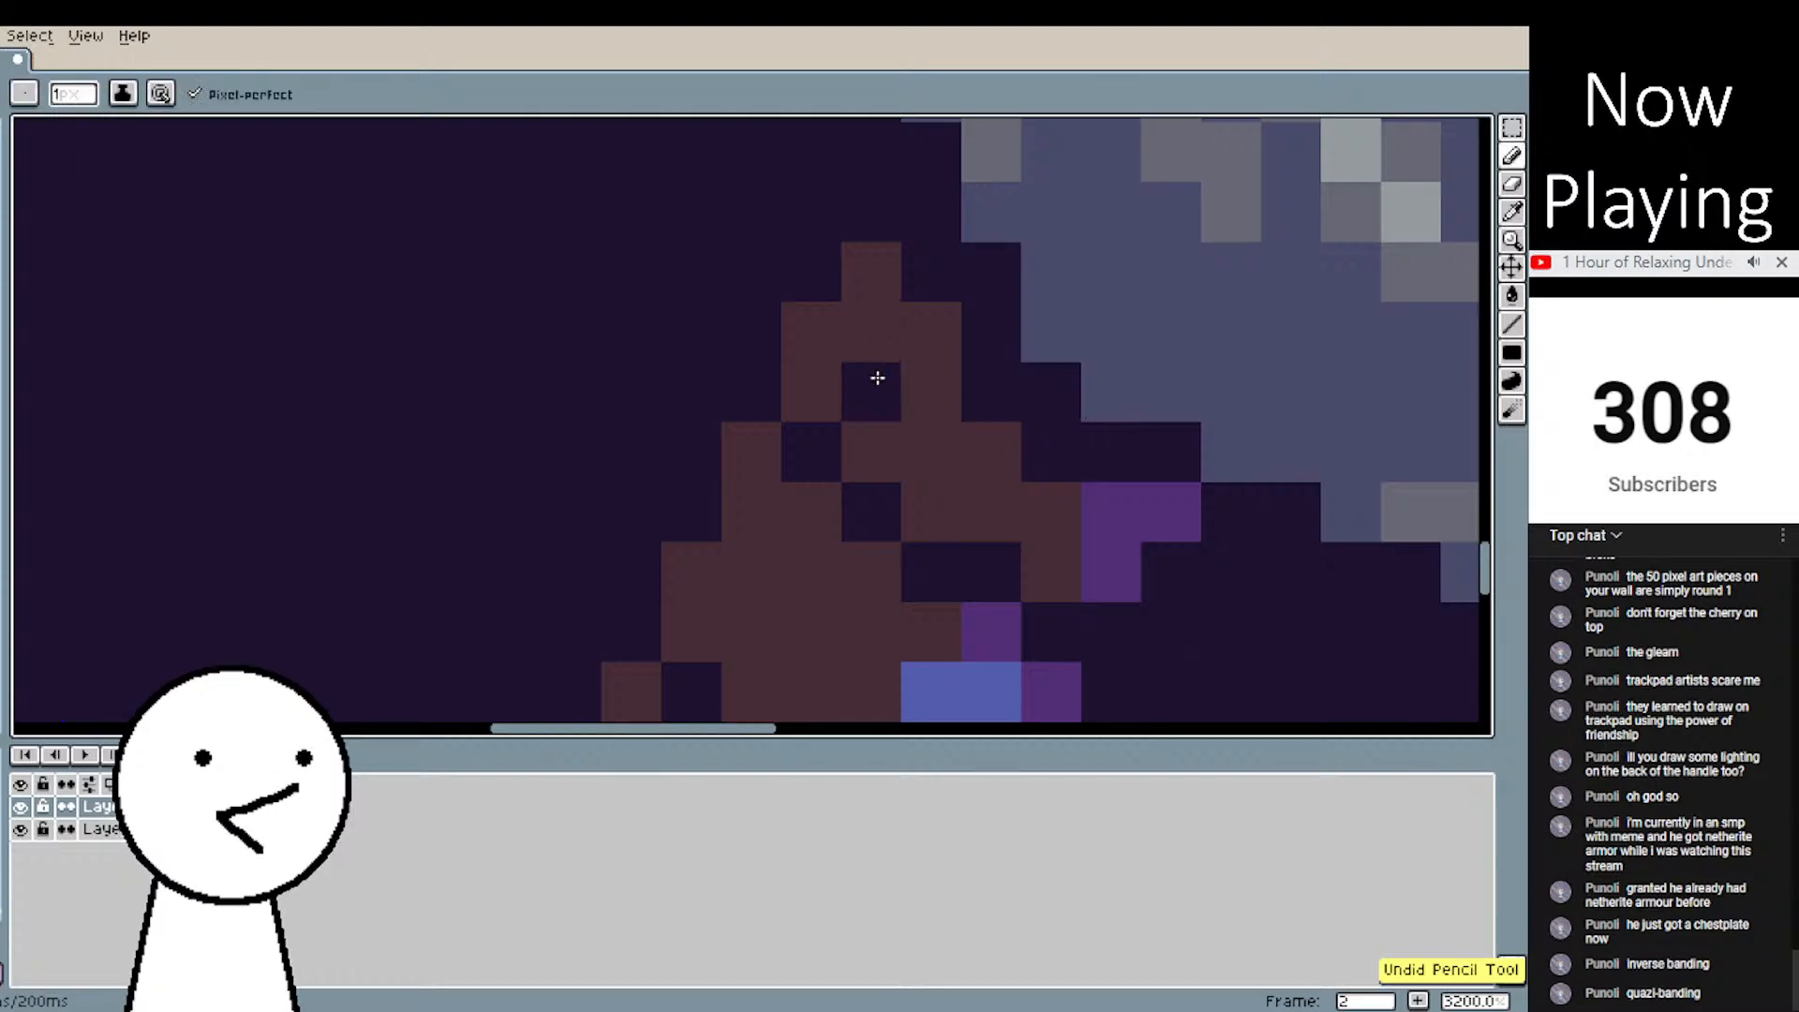
- Try a checkered pattern of dark pixels in the grip's uppermost wrap with the Pencil tool
click(876, 379)
click(918, 471)
click(907, 341)
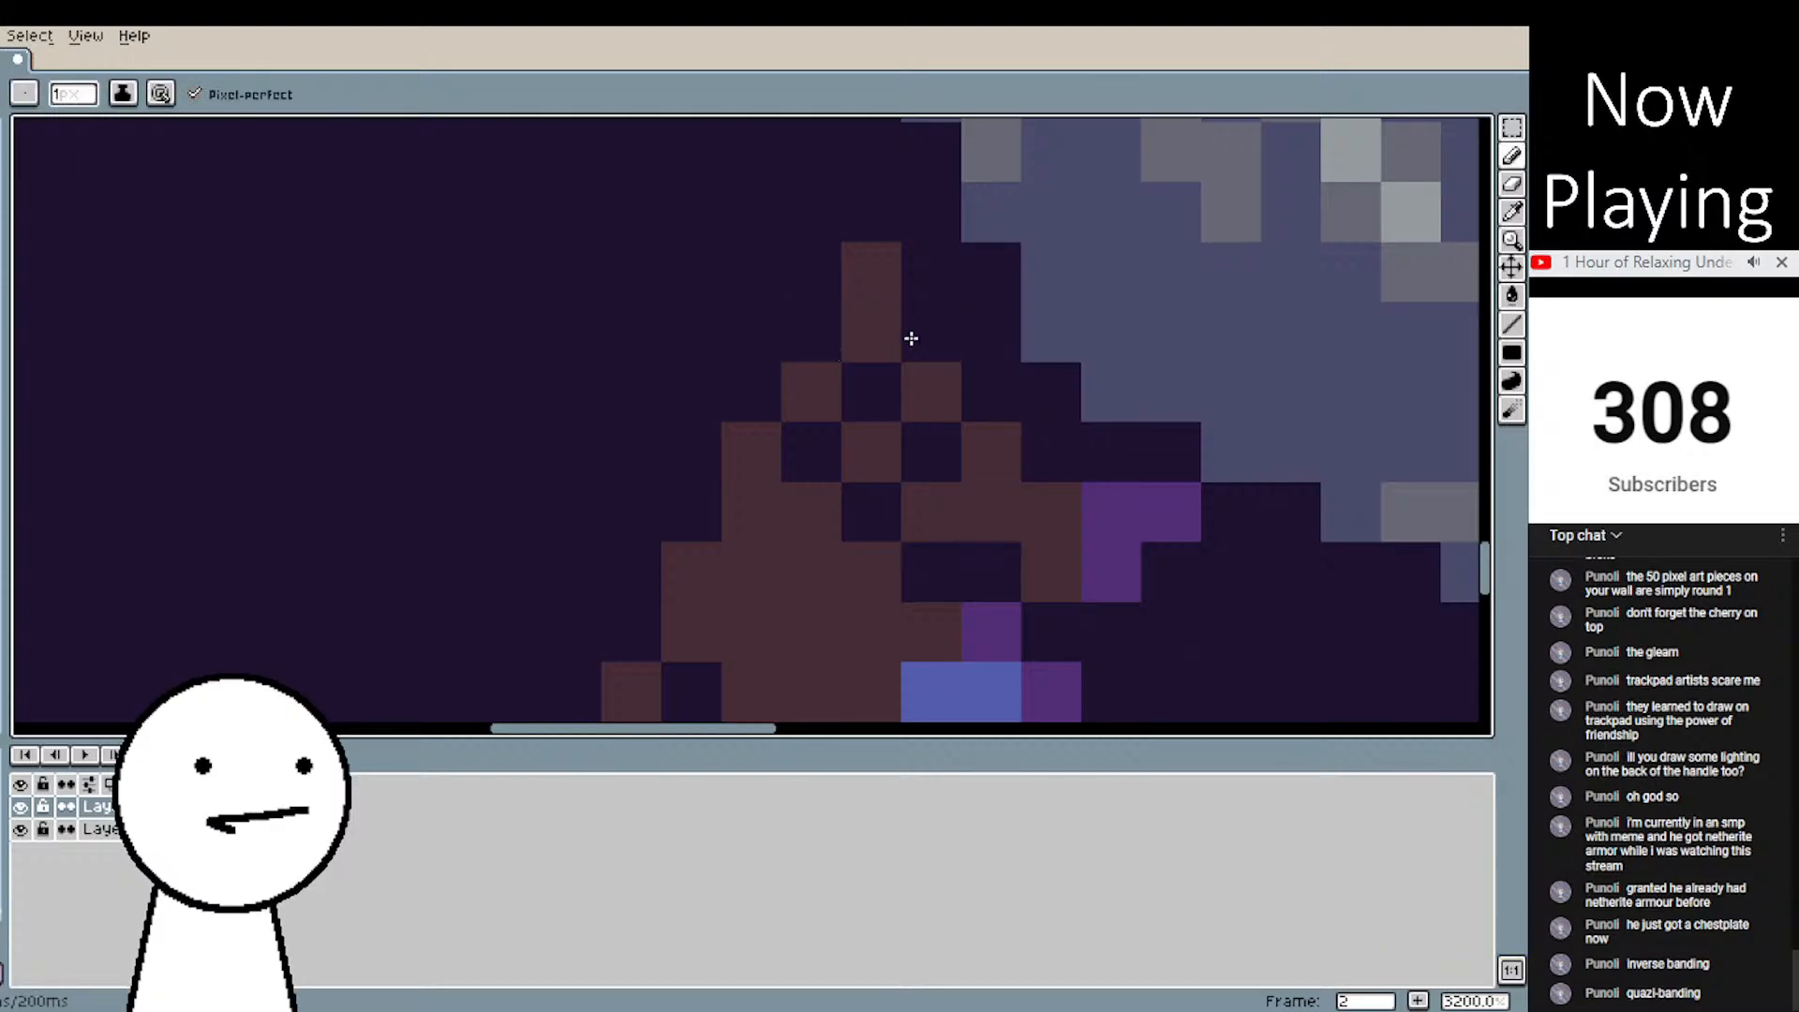
click(891, 288)
scroll(1284, 492, down, 7)
scroll(1284, 492, down, 5)
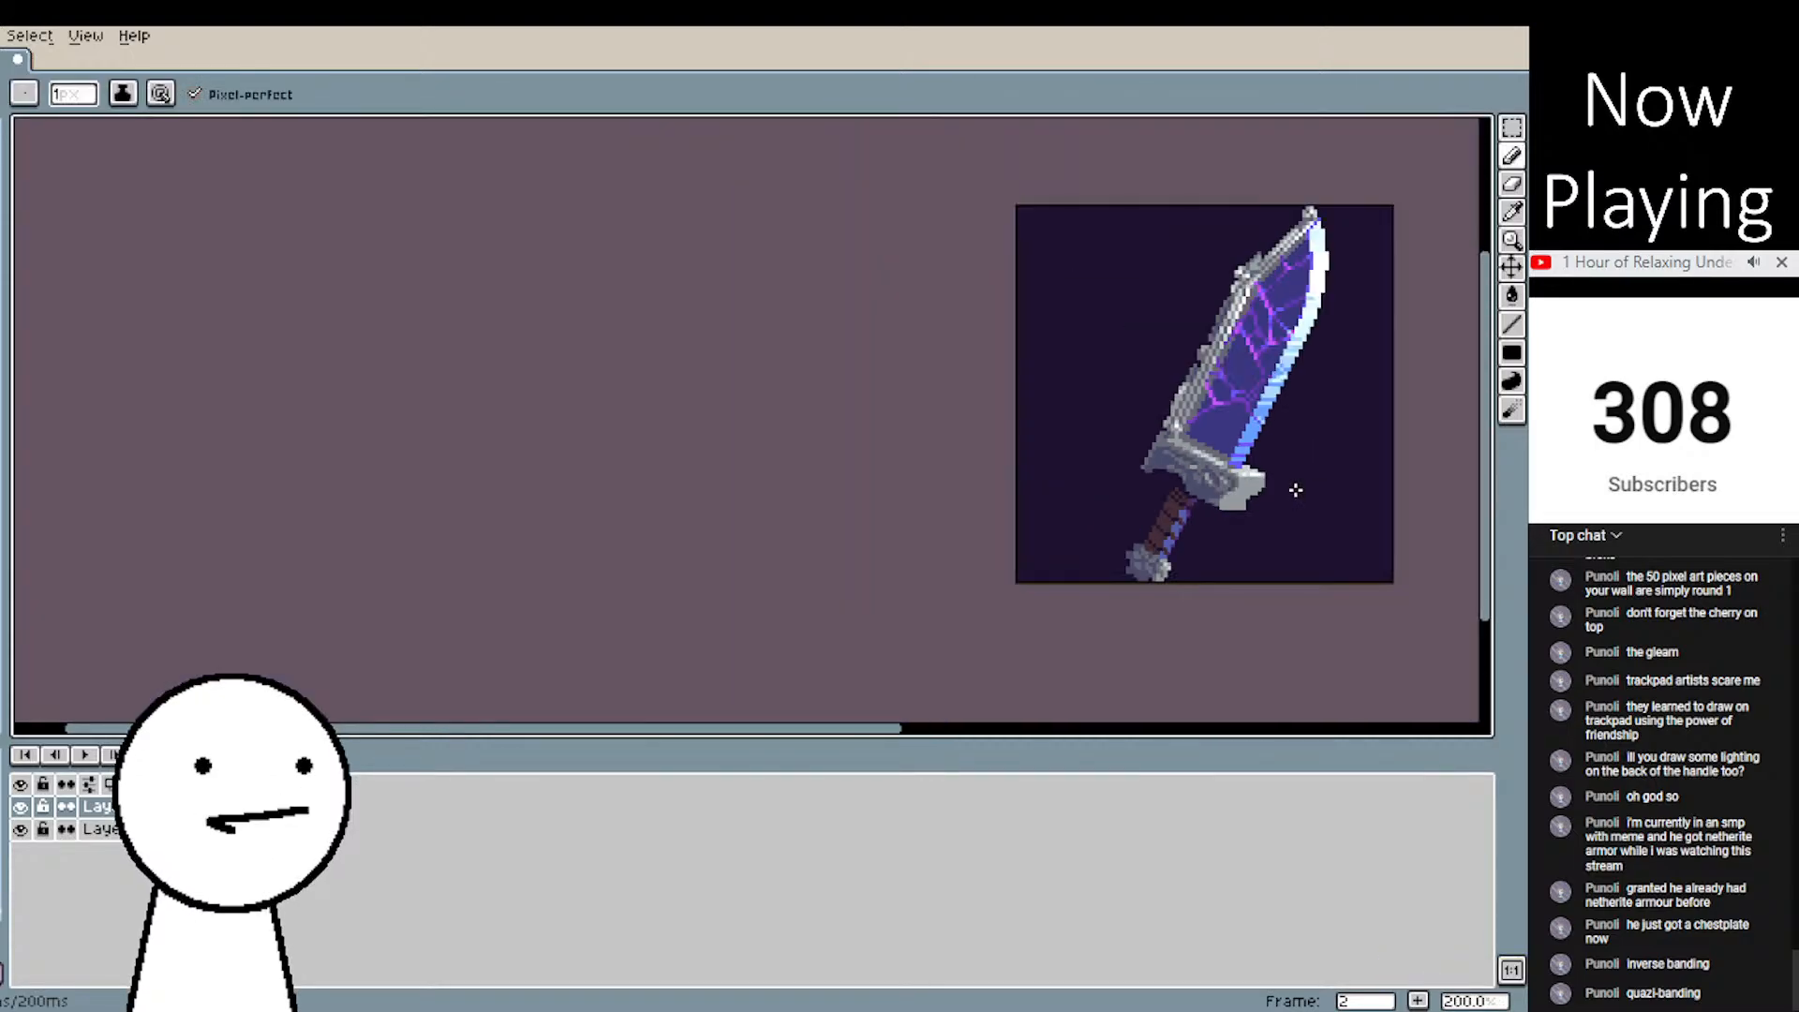
scroll(1241, 506, up, 8)
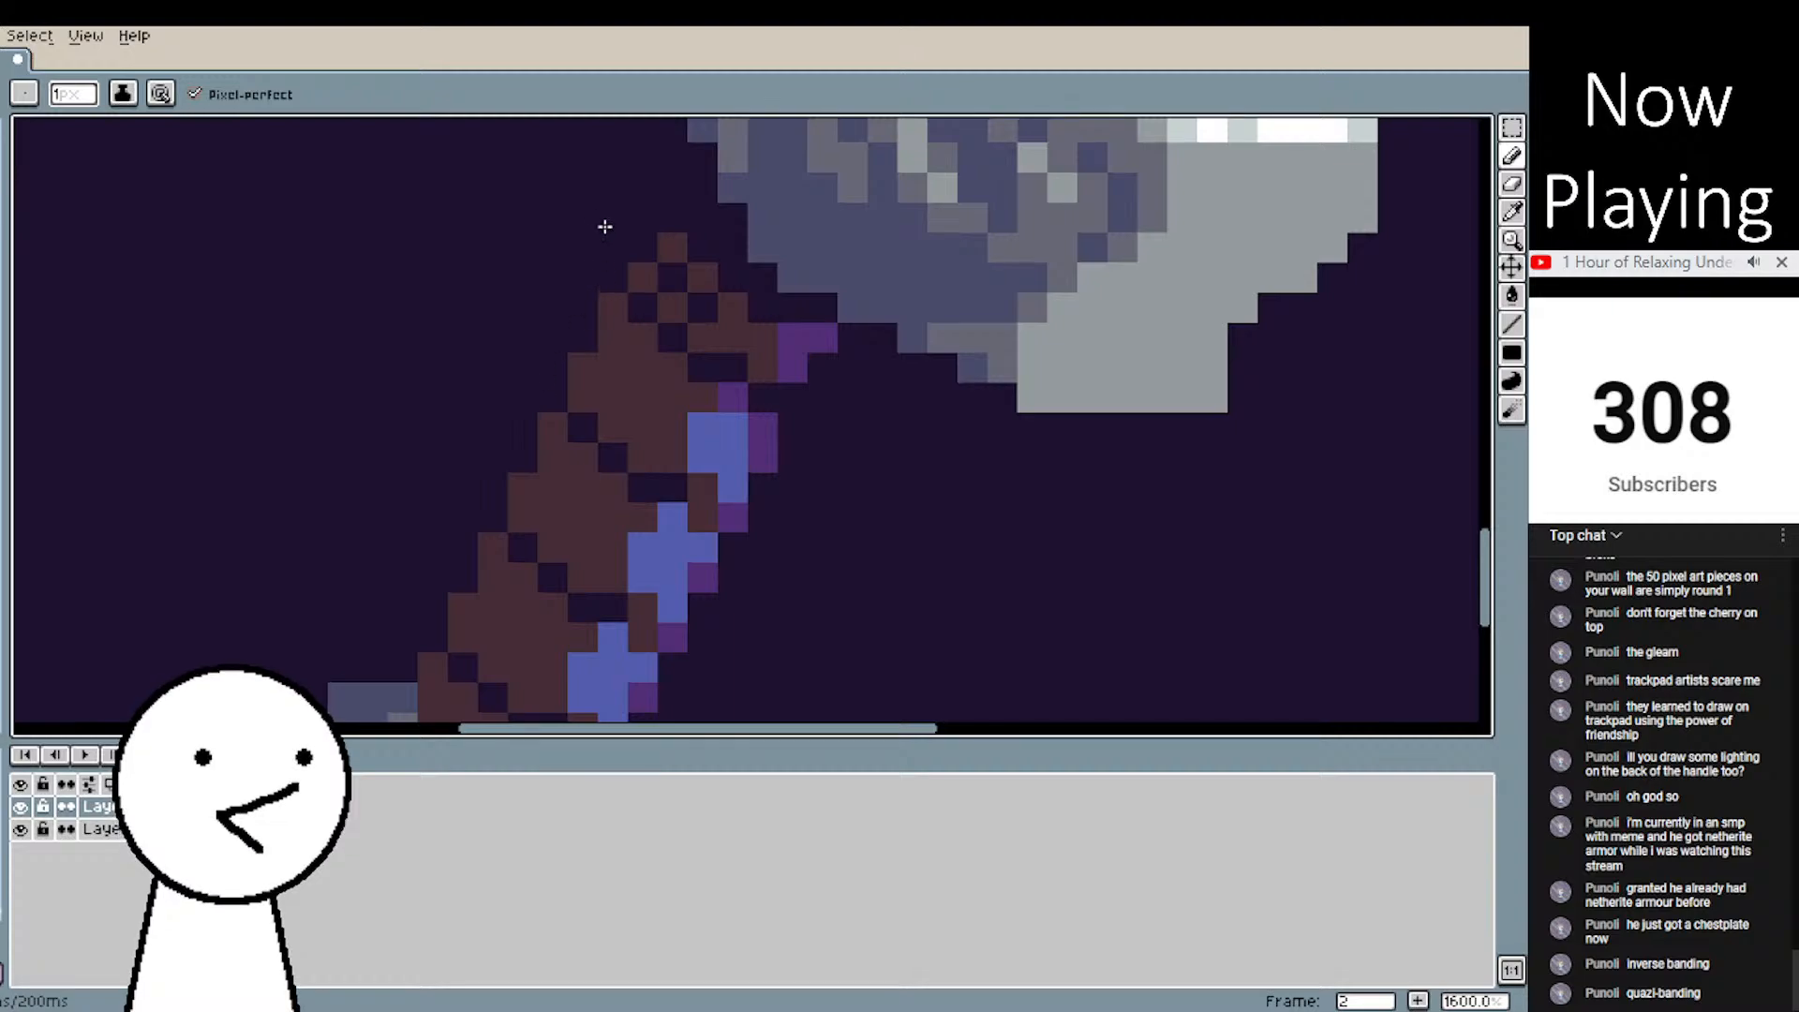
- Sample the grip's brown and try a single detached brown pixel above the grip's tip
key(i)
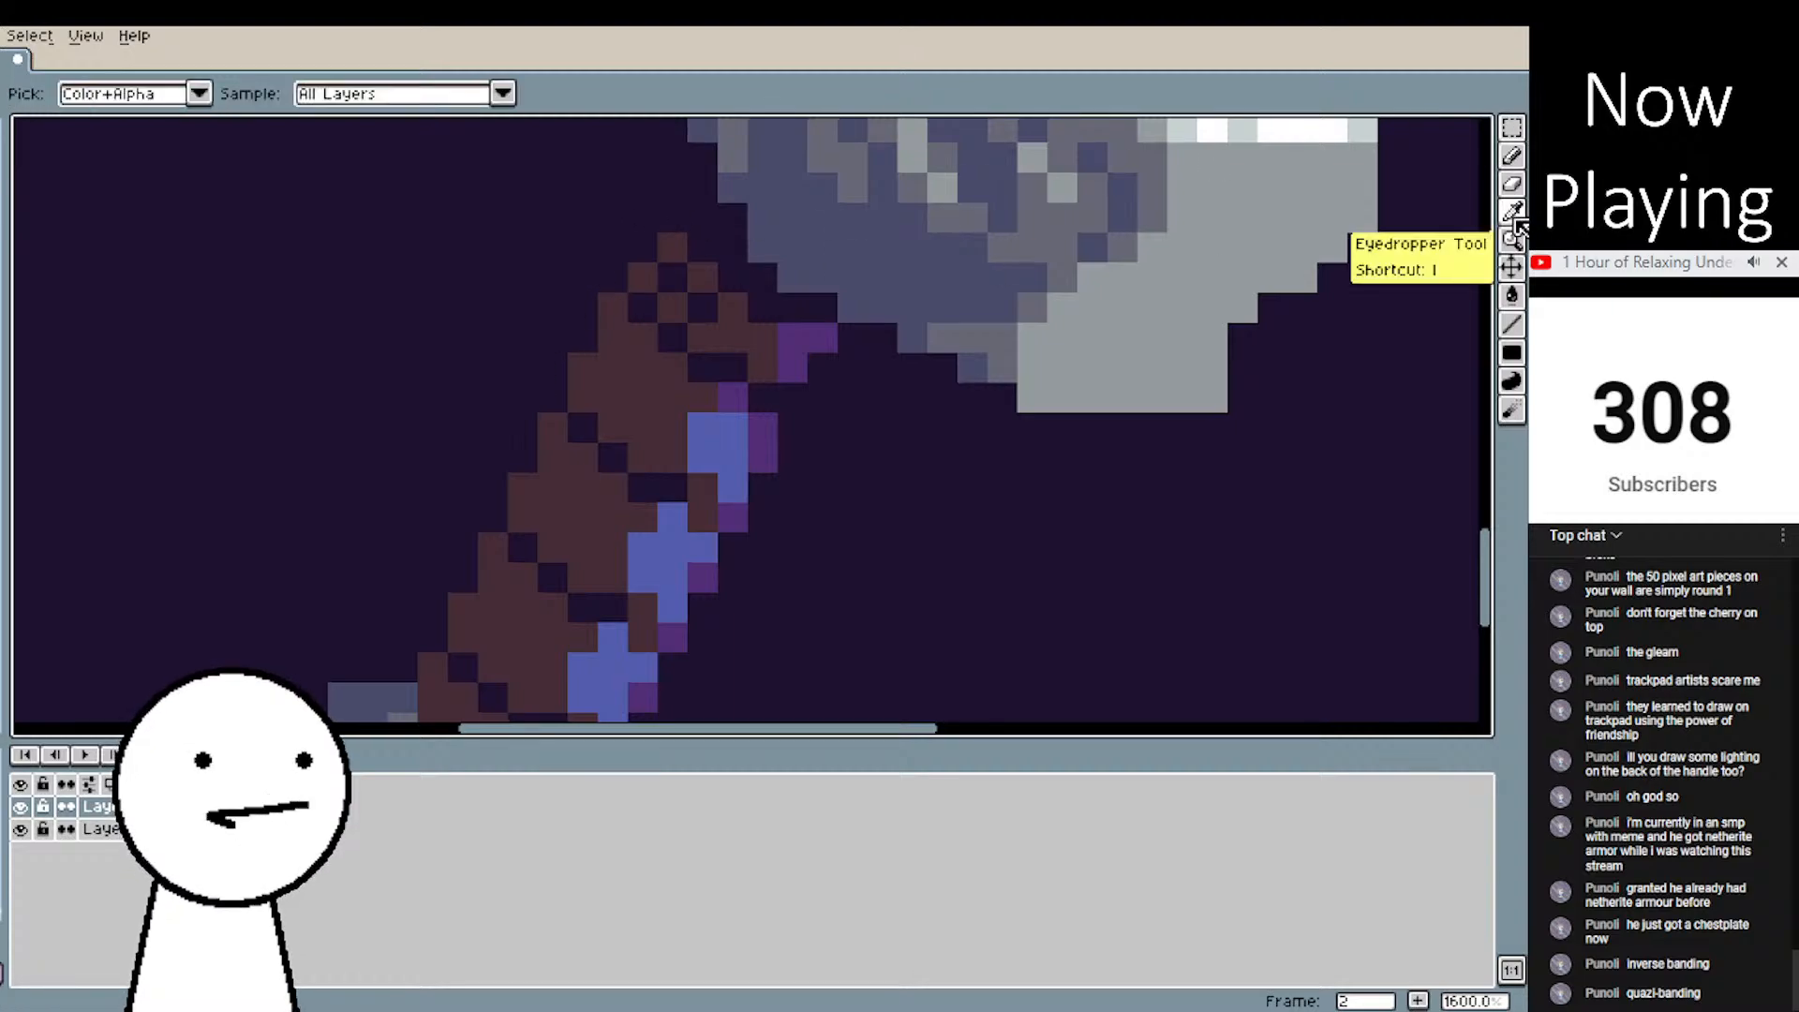
click(1512, 155)
scroll(927, 476, down, 4)
scroll(928, 477, down, 3)
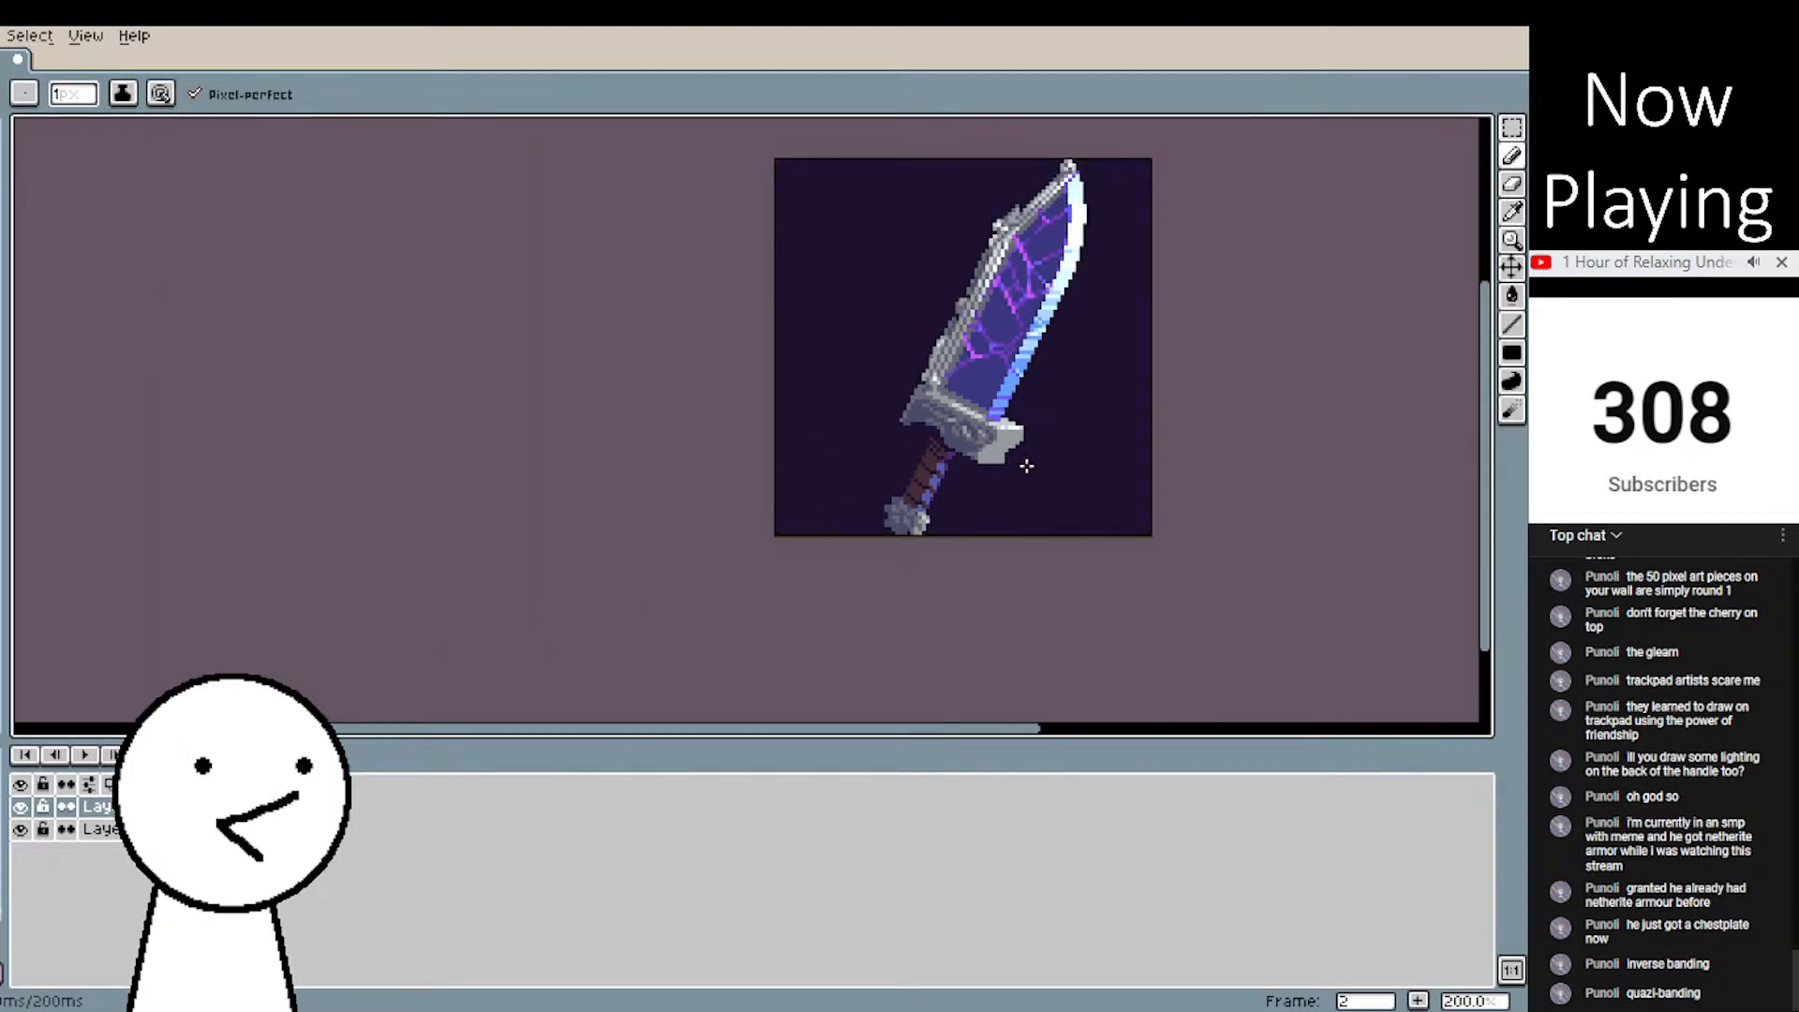
scroll(1069, 466, down, 1)
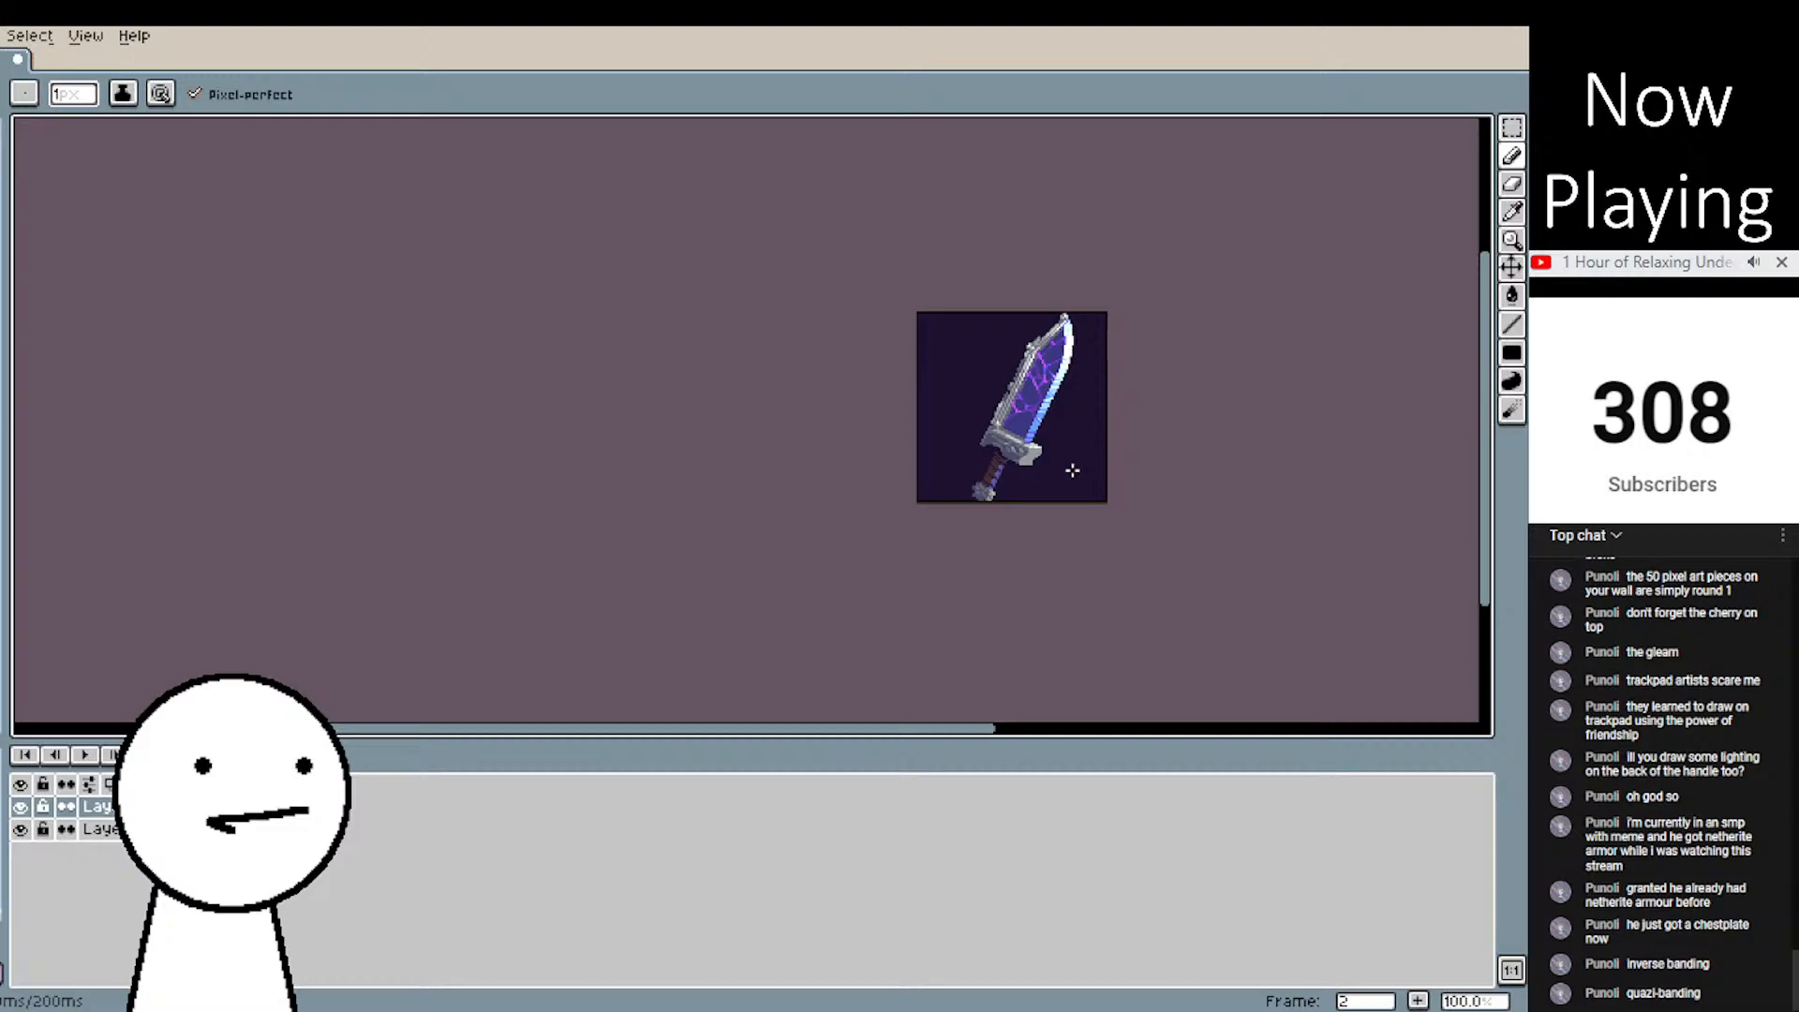
scroll(1014, 459, up, 9)
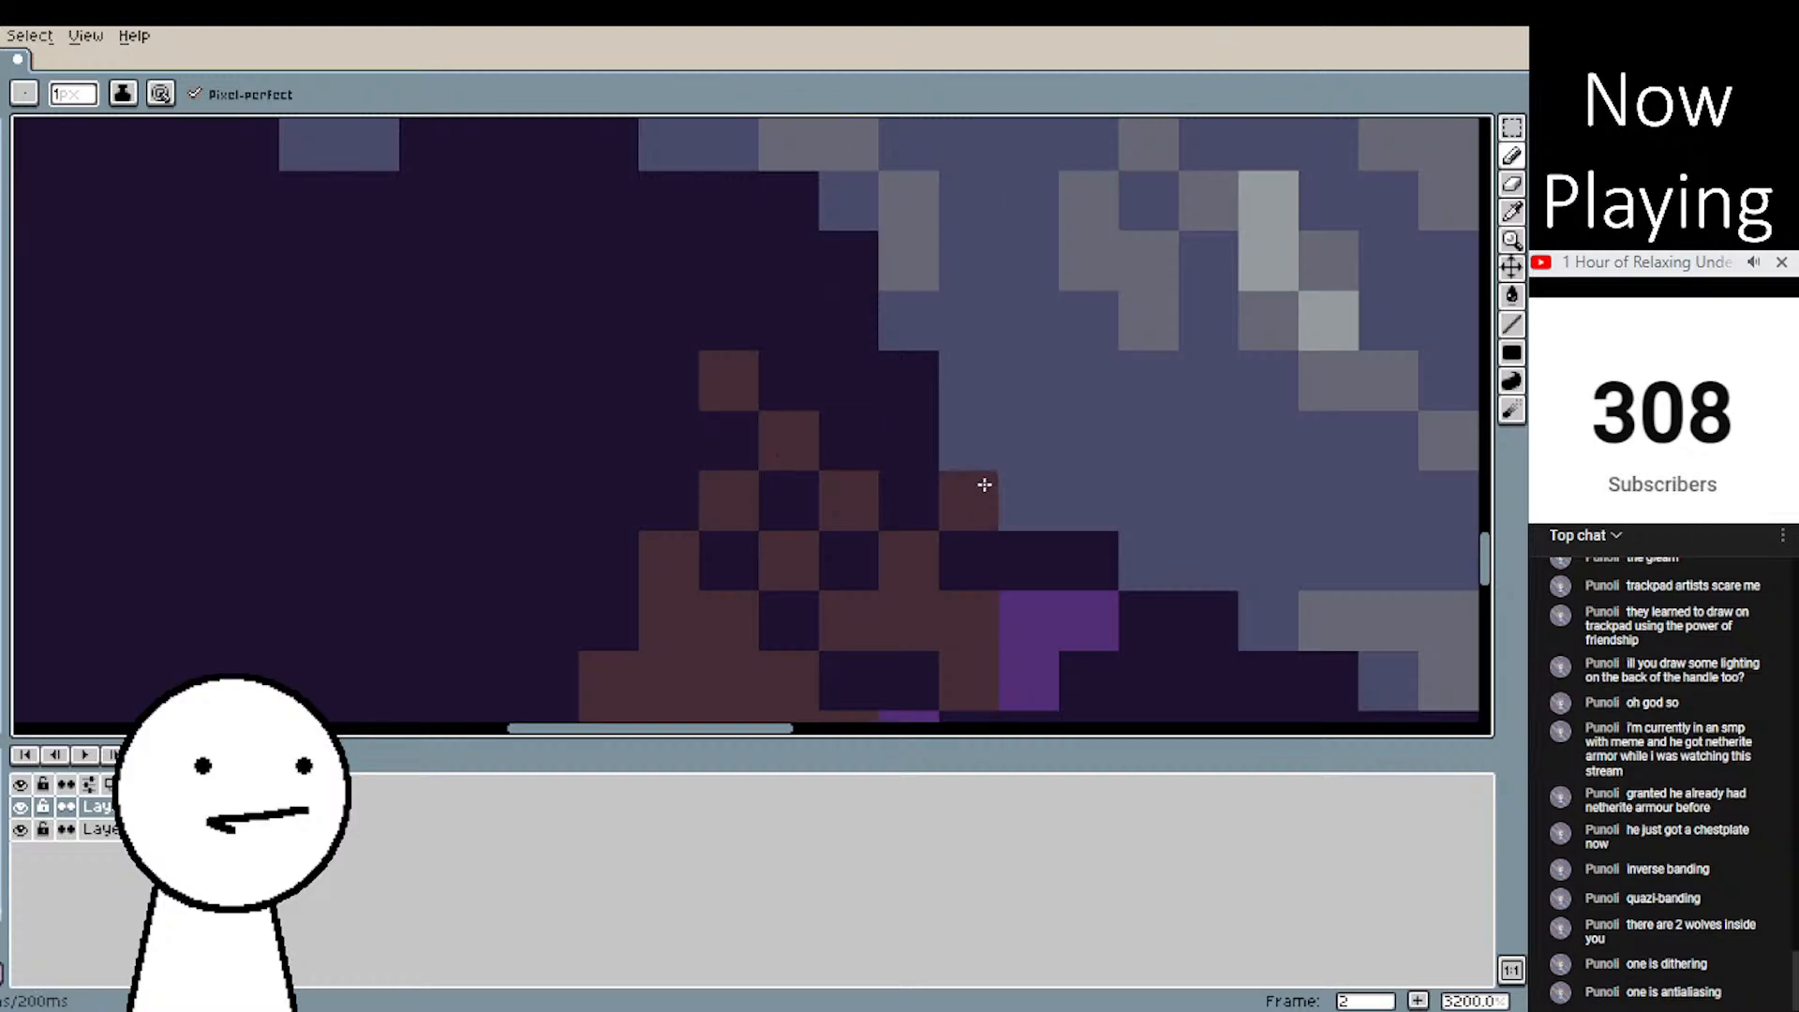
key(ctrl+z)
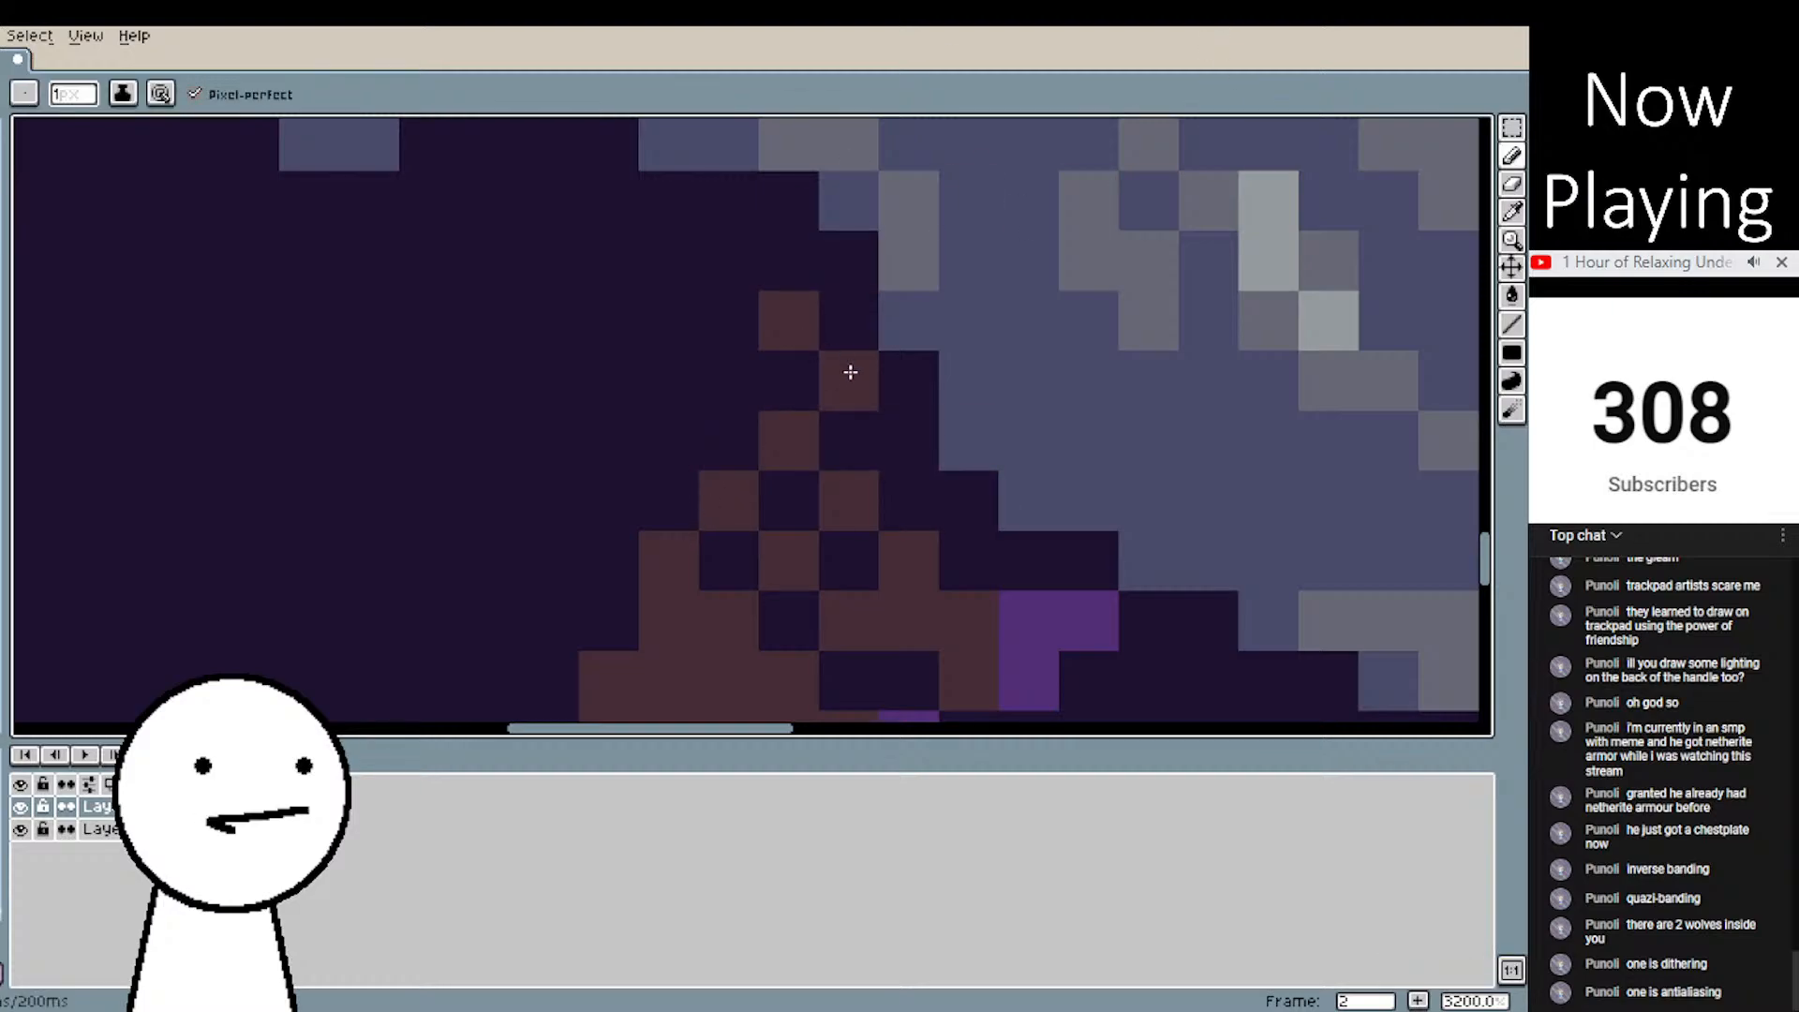
click(787, 373)
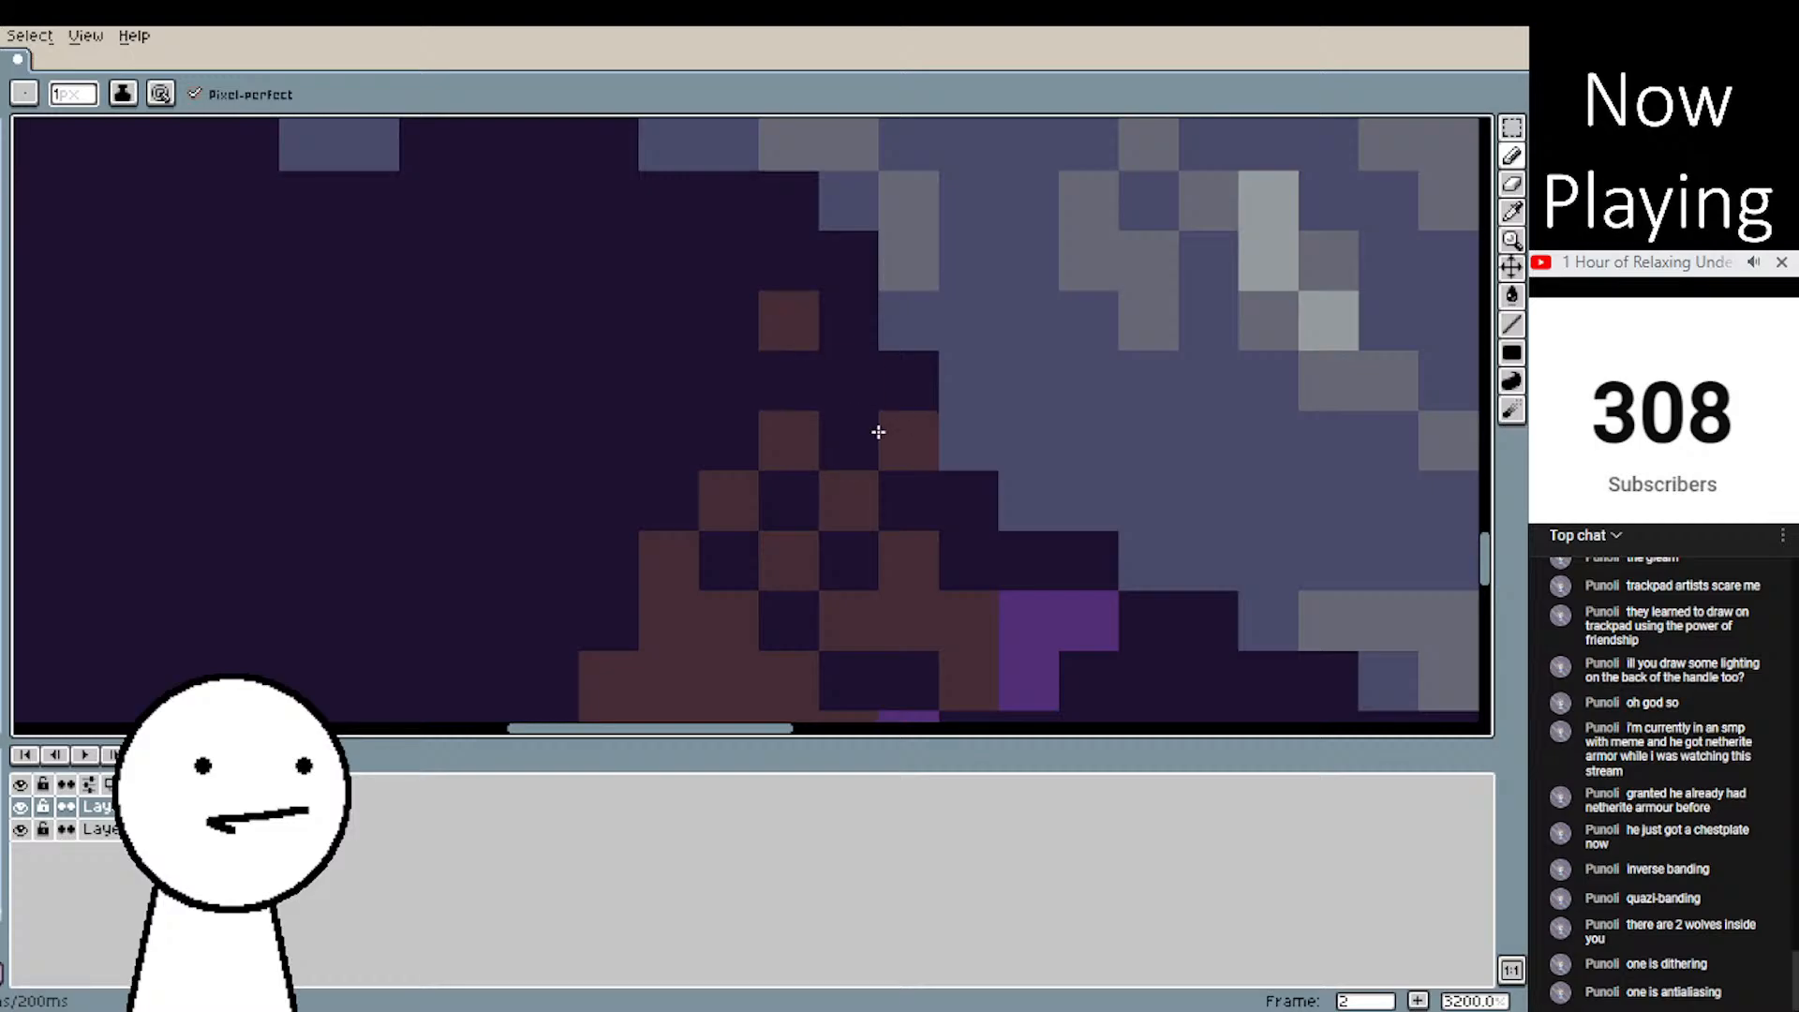
scroll(1263, 558, down, 2)
scroll(1263, 558, down, 3)
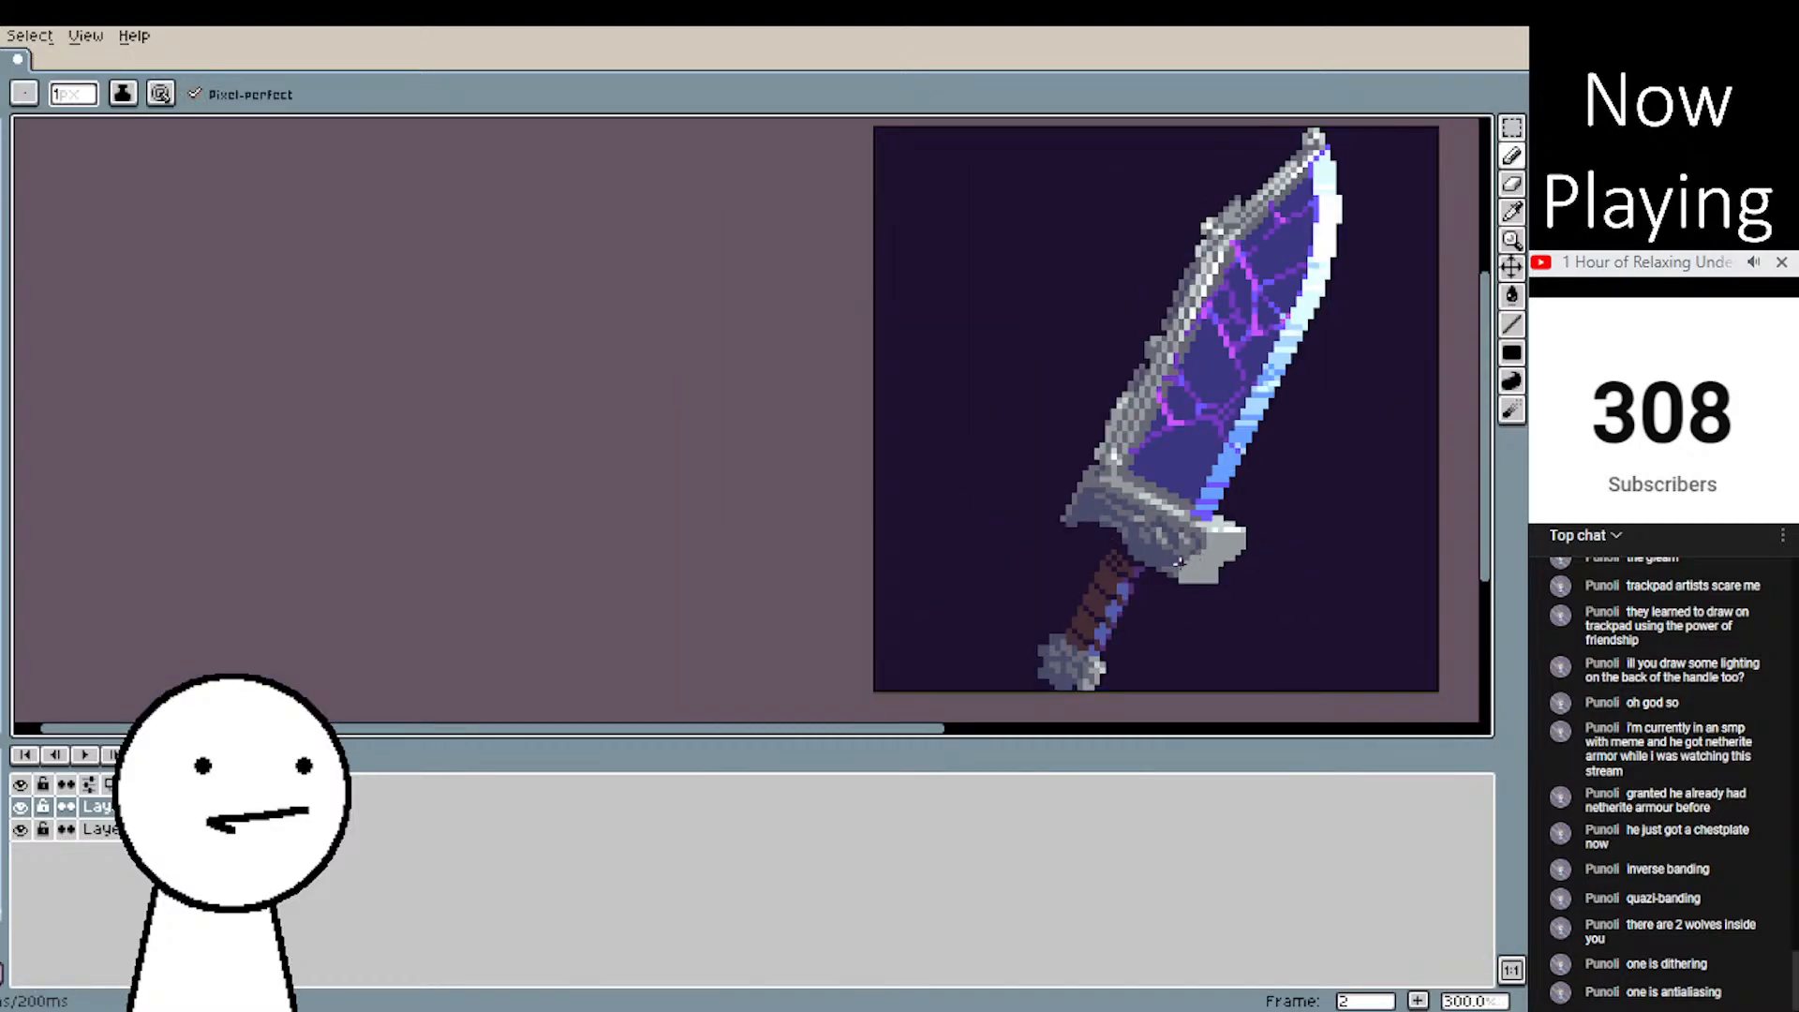
- Undo the checkered pixels in the grip's uppermost wrap and redraw the brown pixel at the grip's tip
scroll(1181, 562, up, 3)
key(ctrl+z)
scroll(1178, 564, down, 5)
scroll(1046, 581, up, 6)
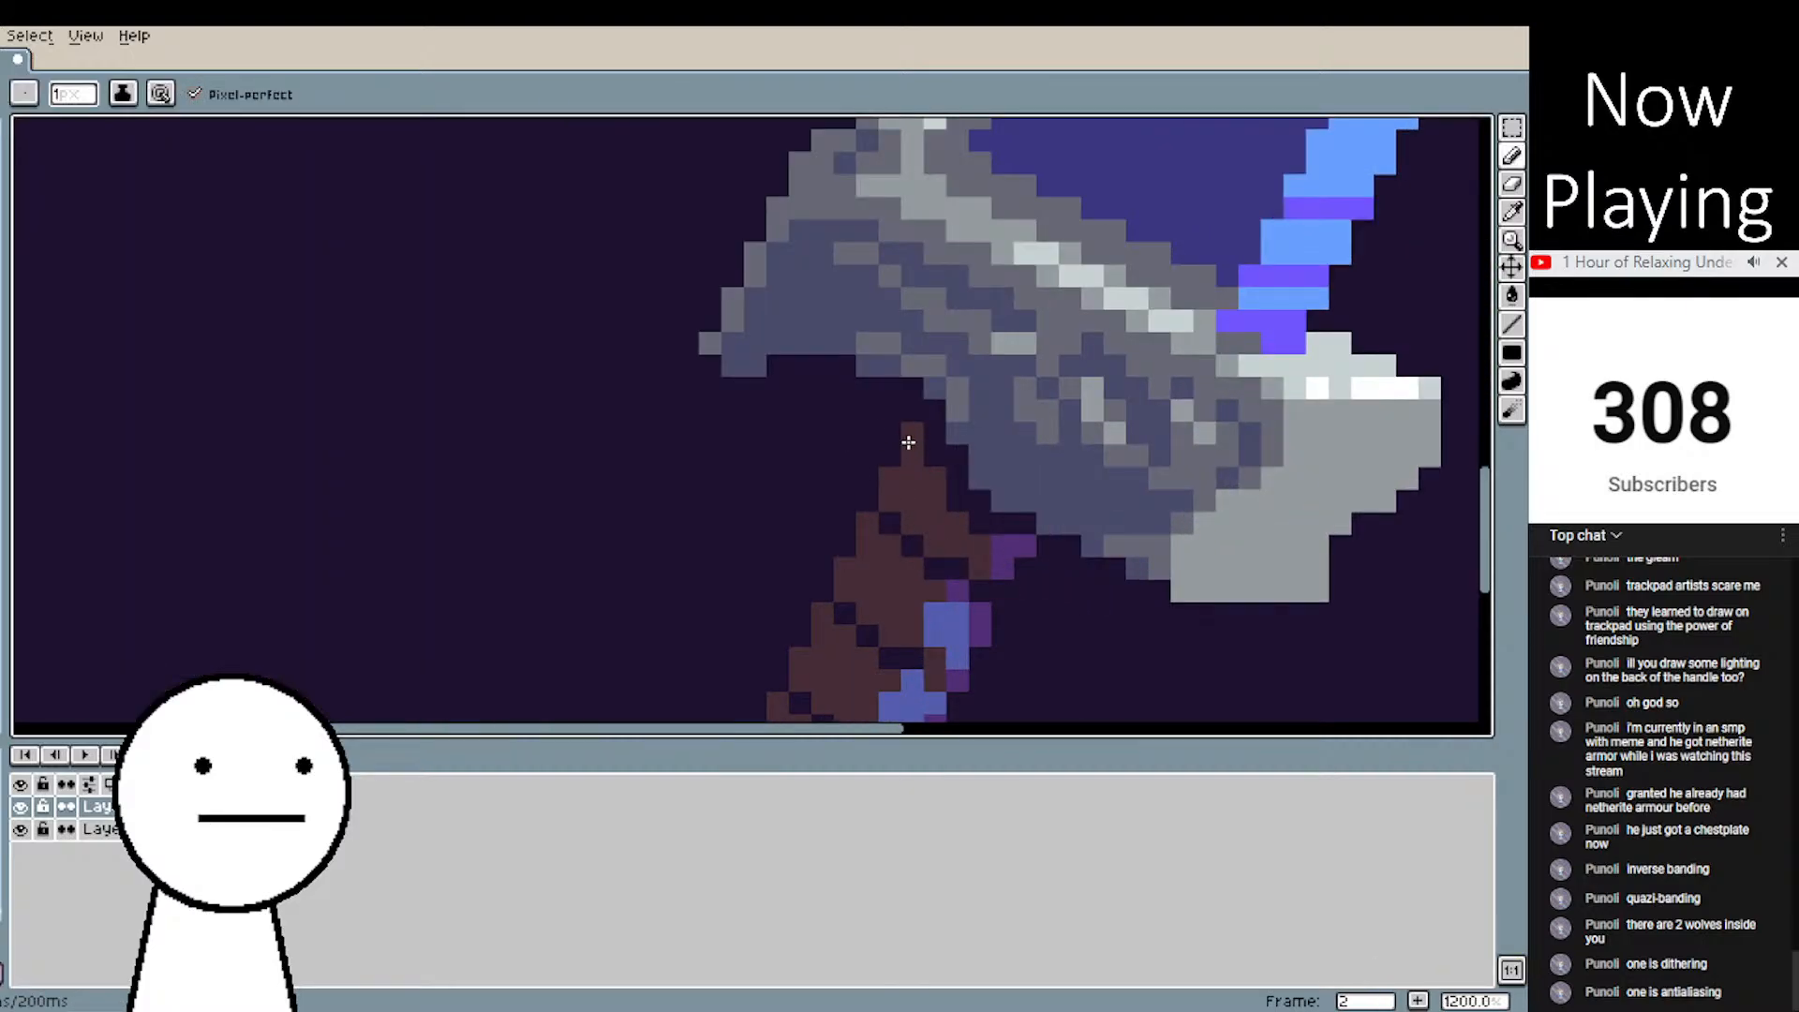
scroll(1230, 570, down, 7)
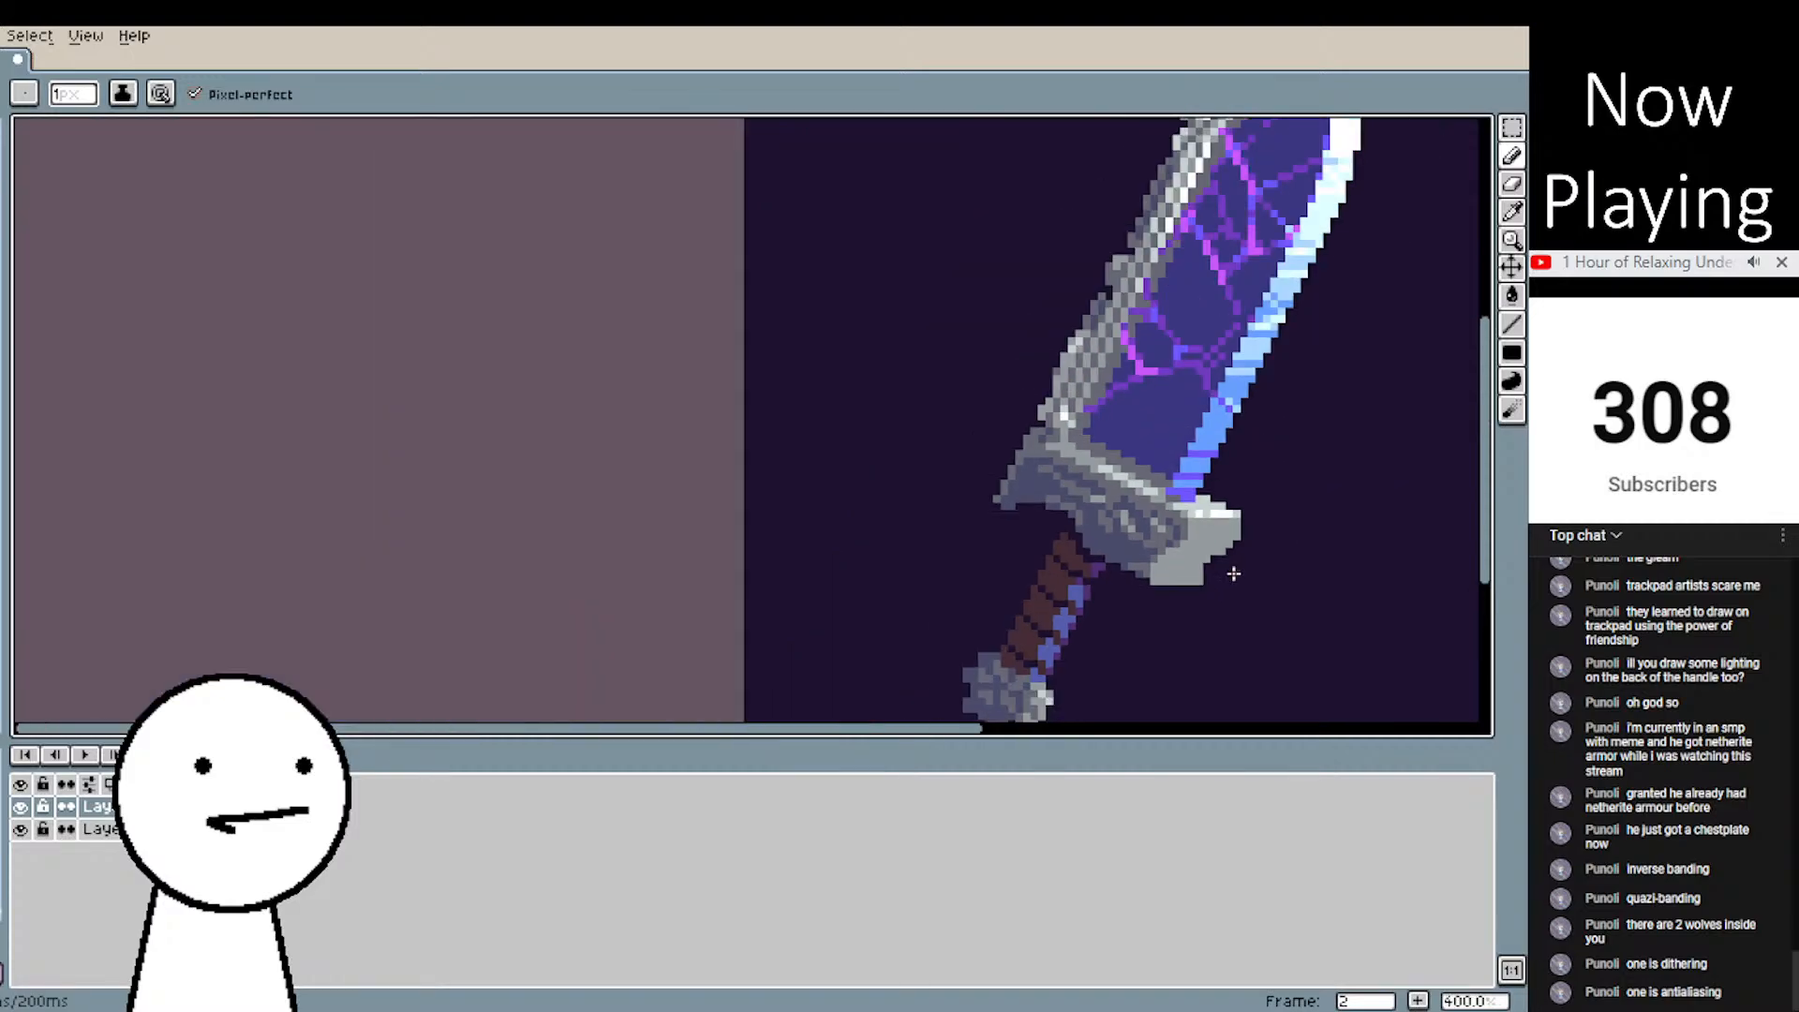
scroll(1234, 574, up, 8)
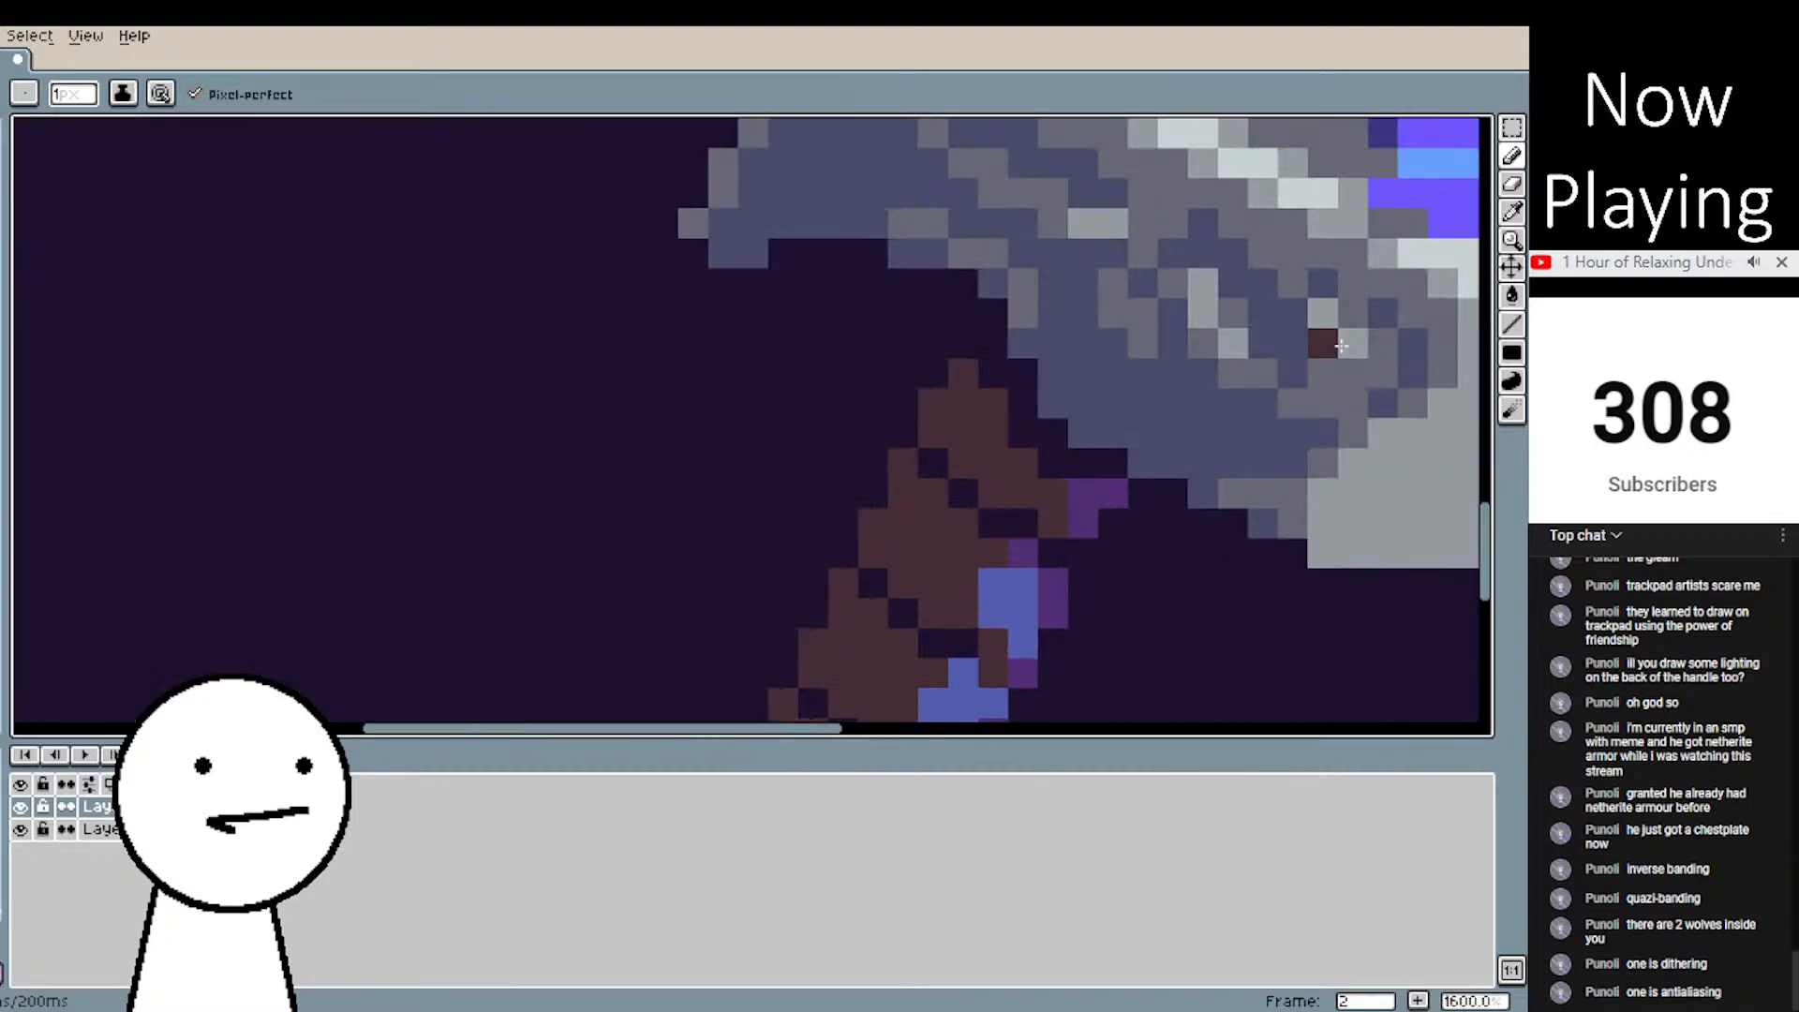
click(963, 340)
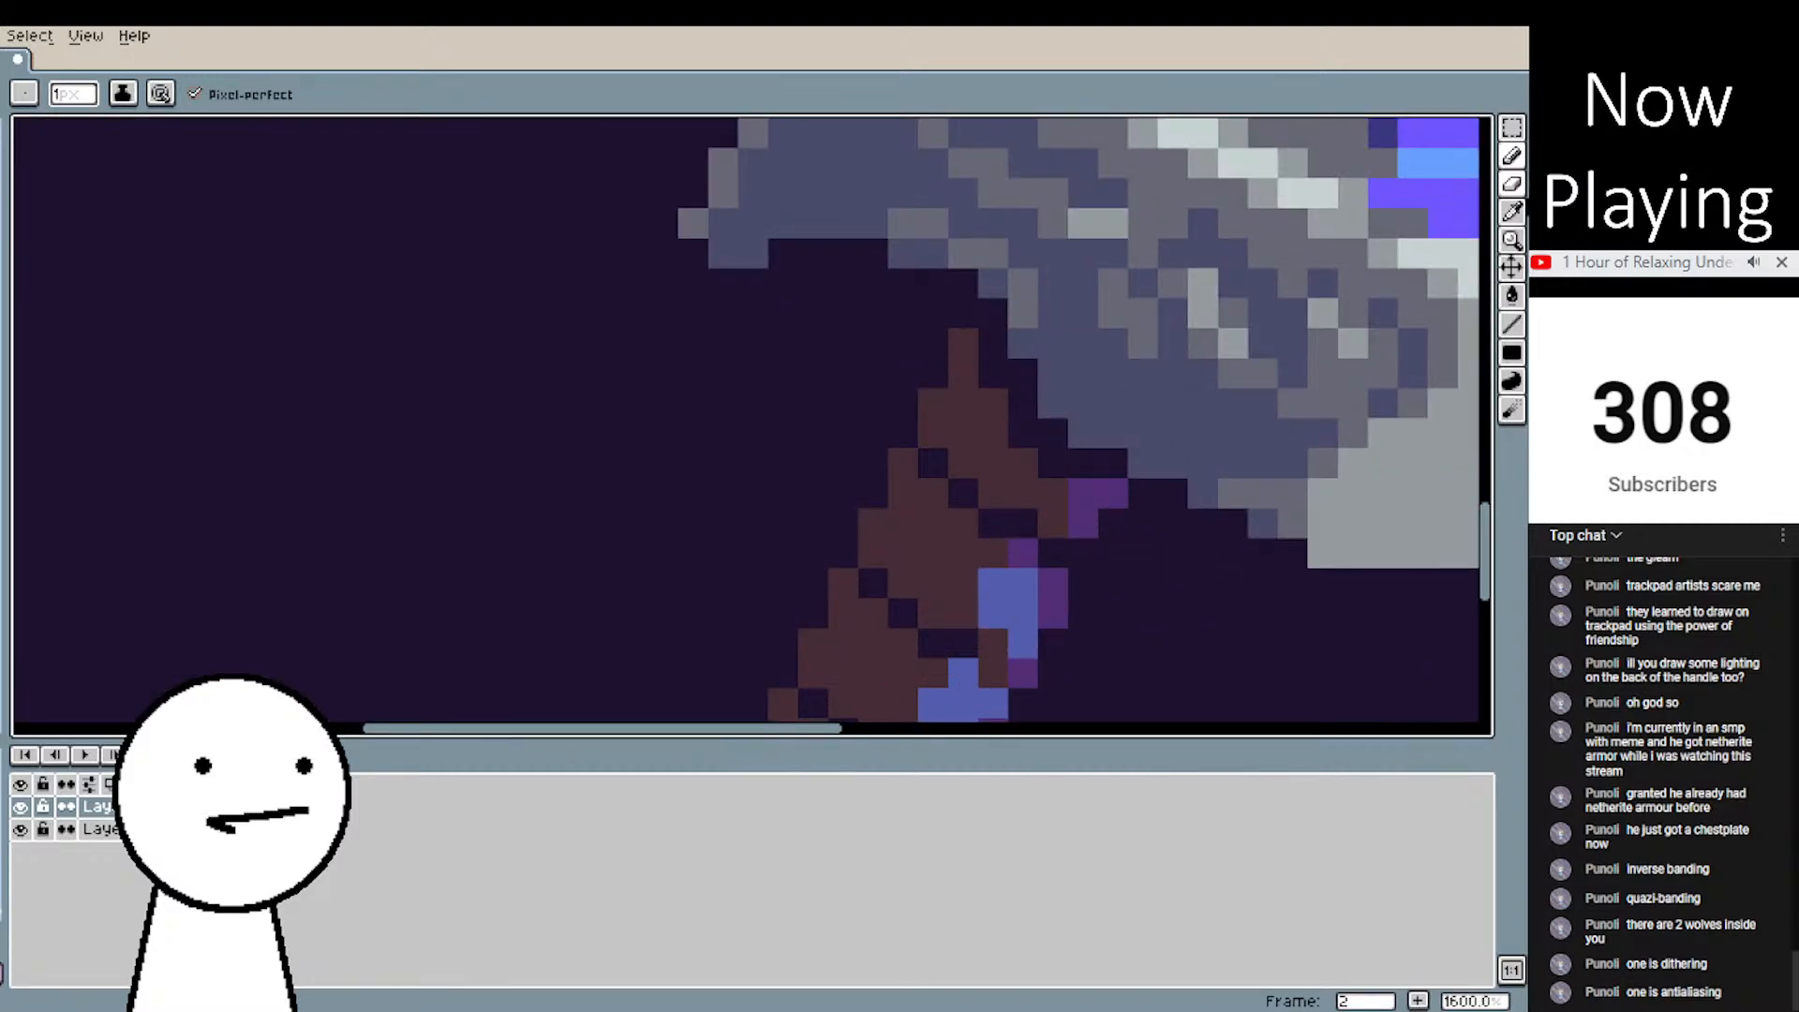
- Sample the guard's slate blue and draw a short line near the guard's left end with the Line tool
click(1512, 212)
drag(849, 338, 824, 423)
scroll(1145, 382, down, 1)
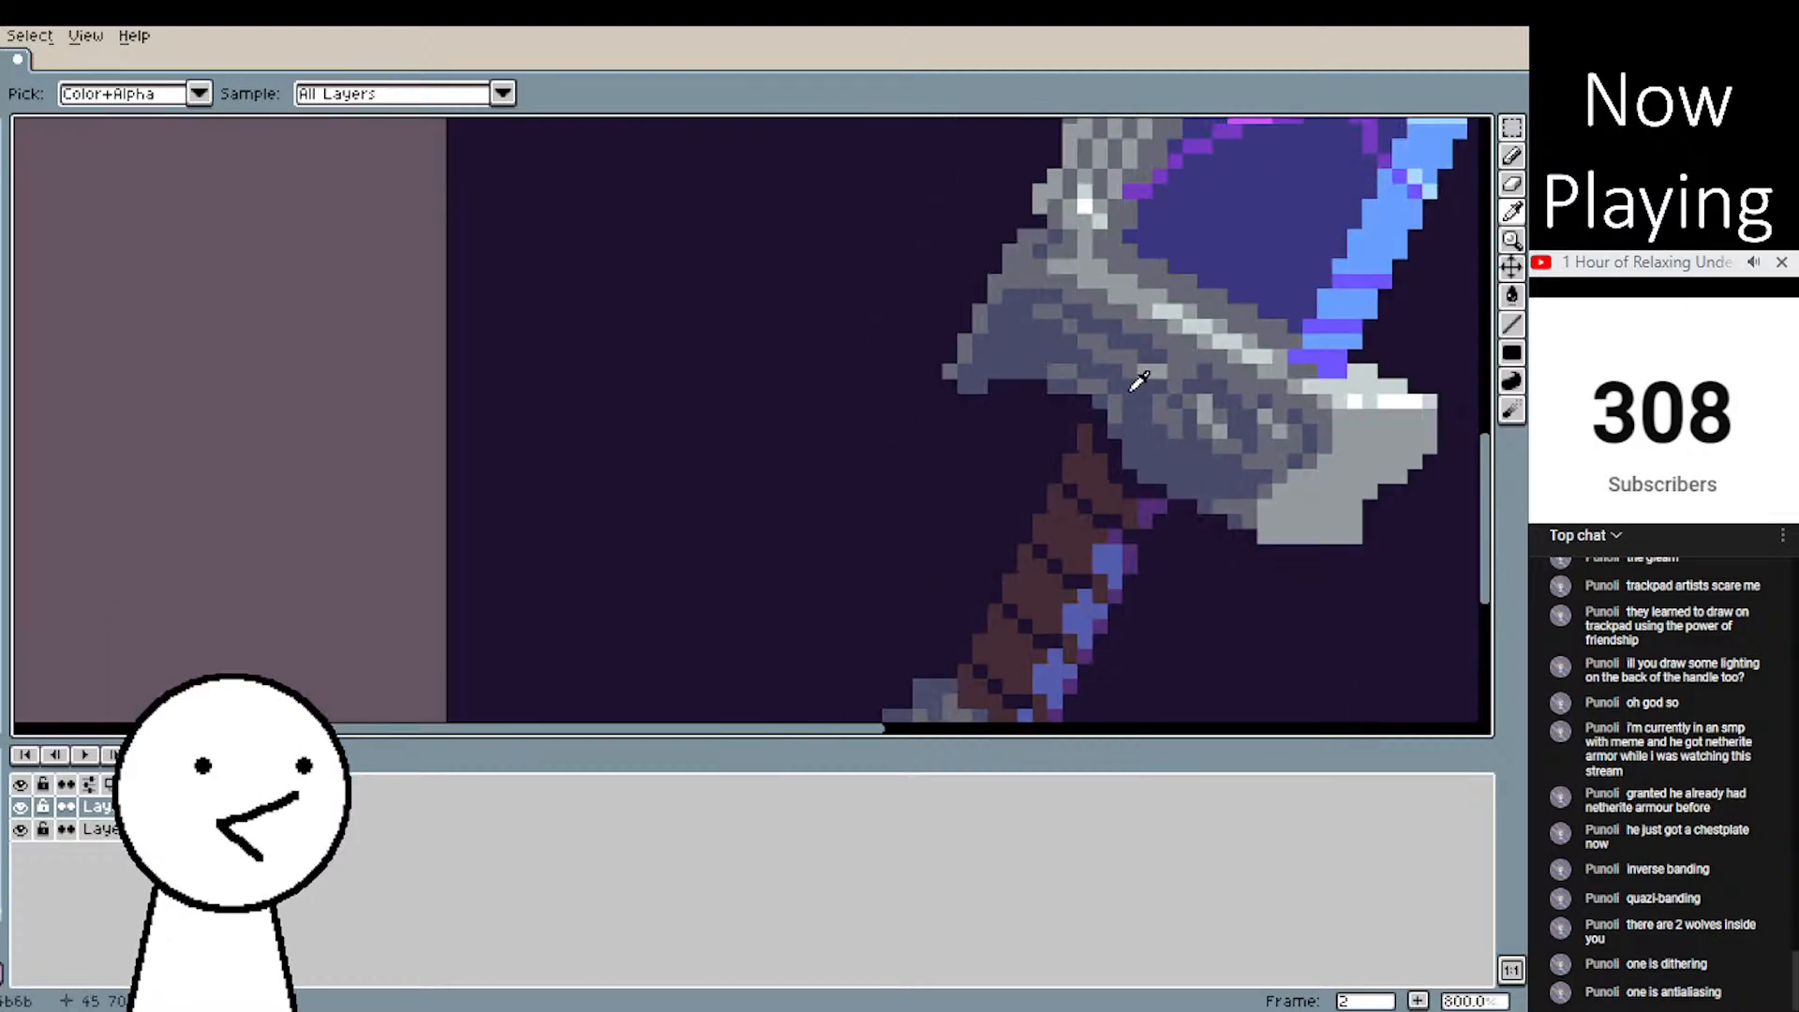
click(972, 461)
click(1512, 324)
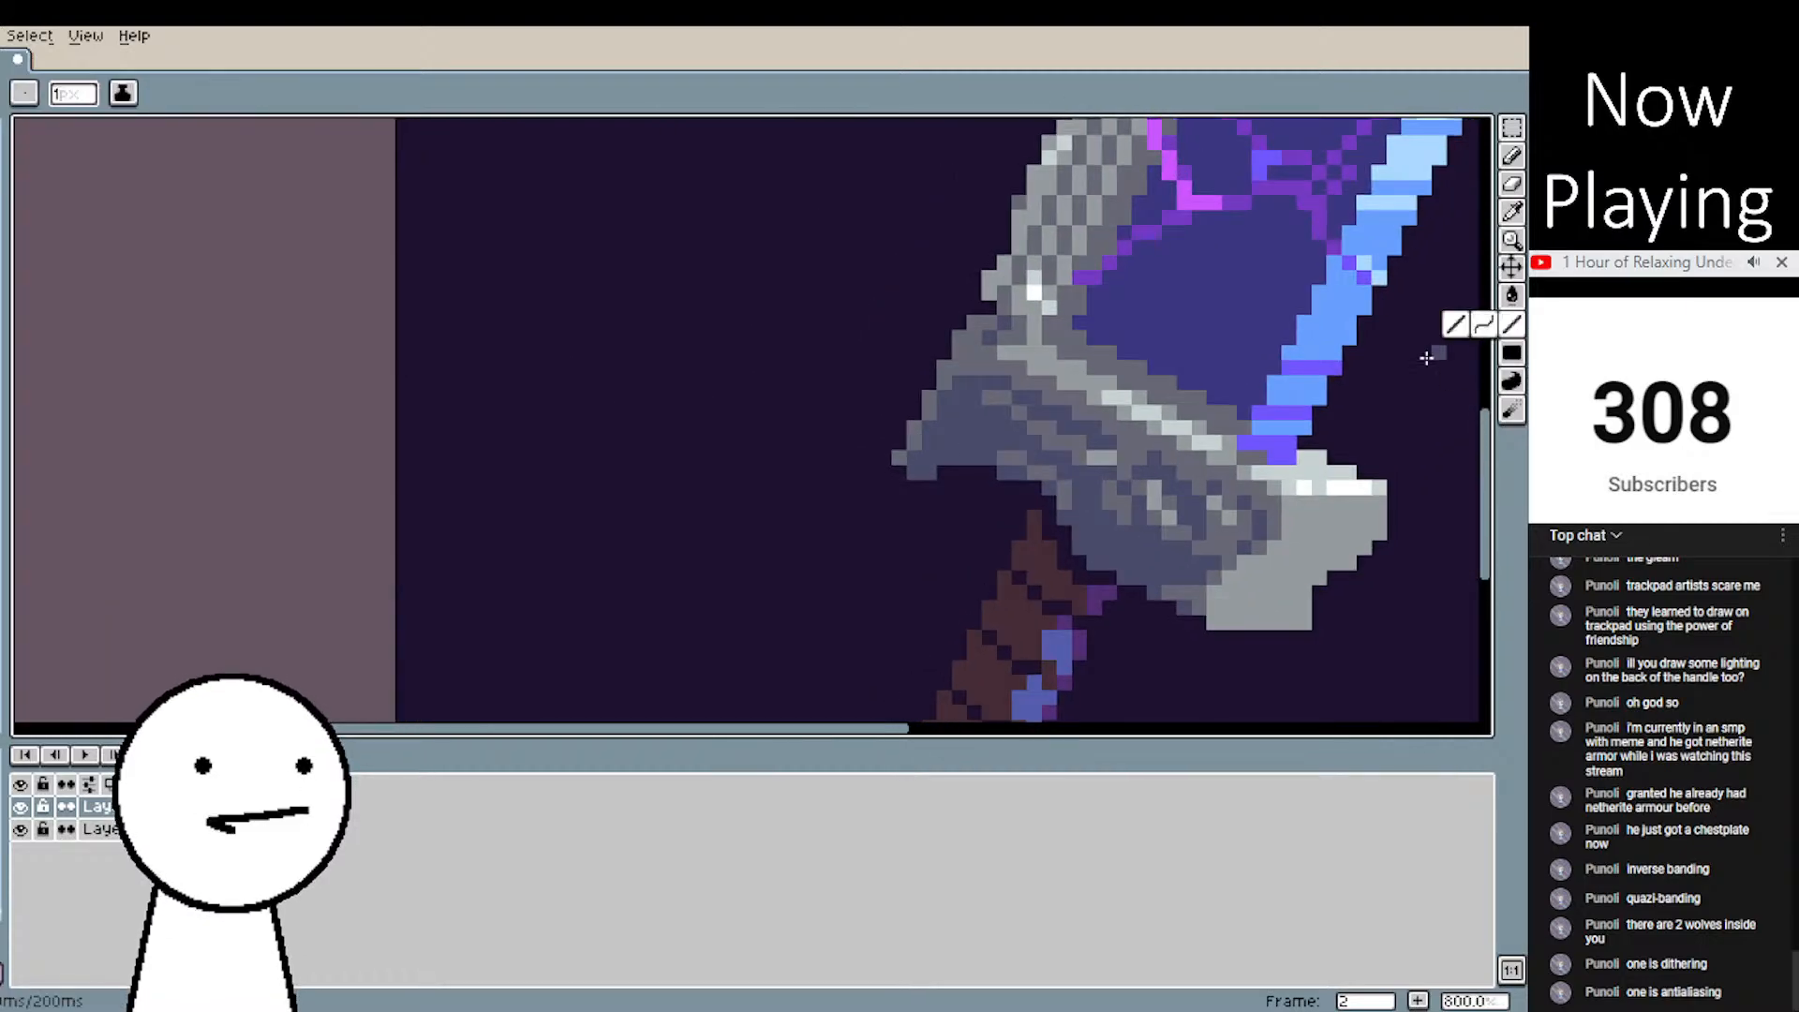
scroll(962, 519, up, 3)
drag(904, 419, 944, 424)
scroll(1045, 448, down, 8)
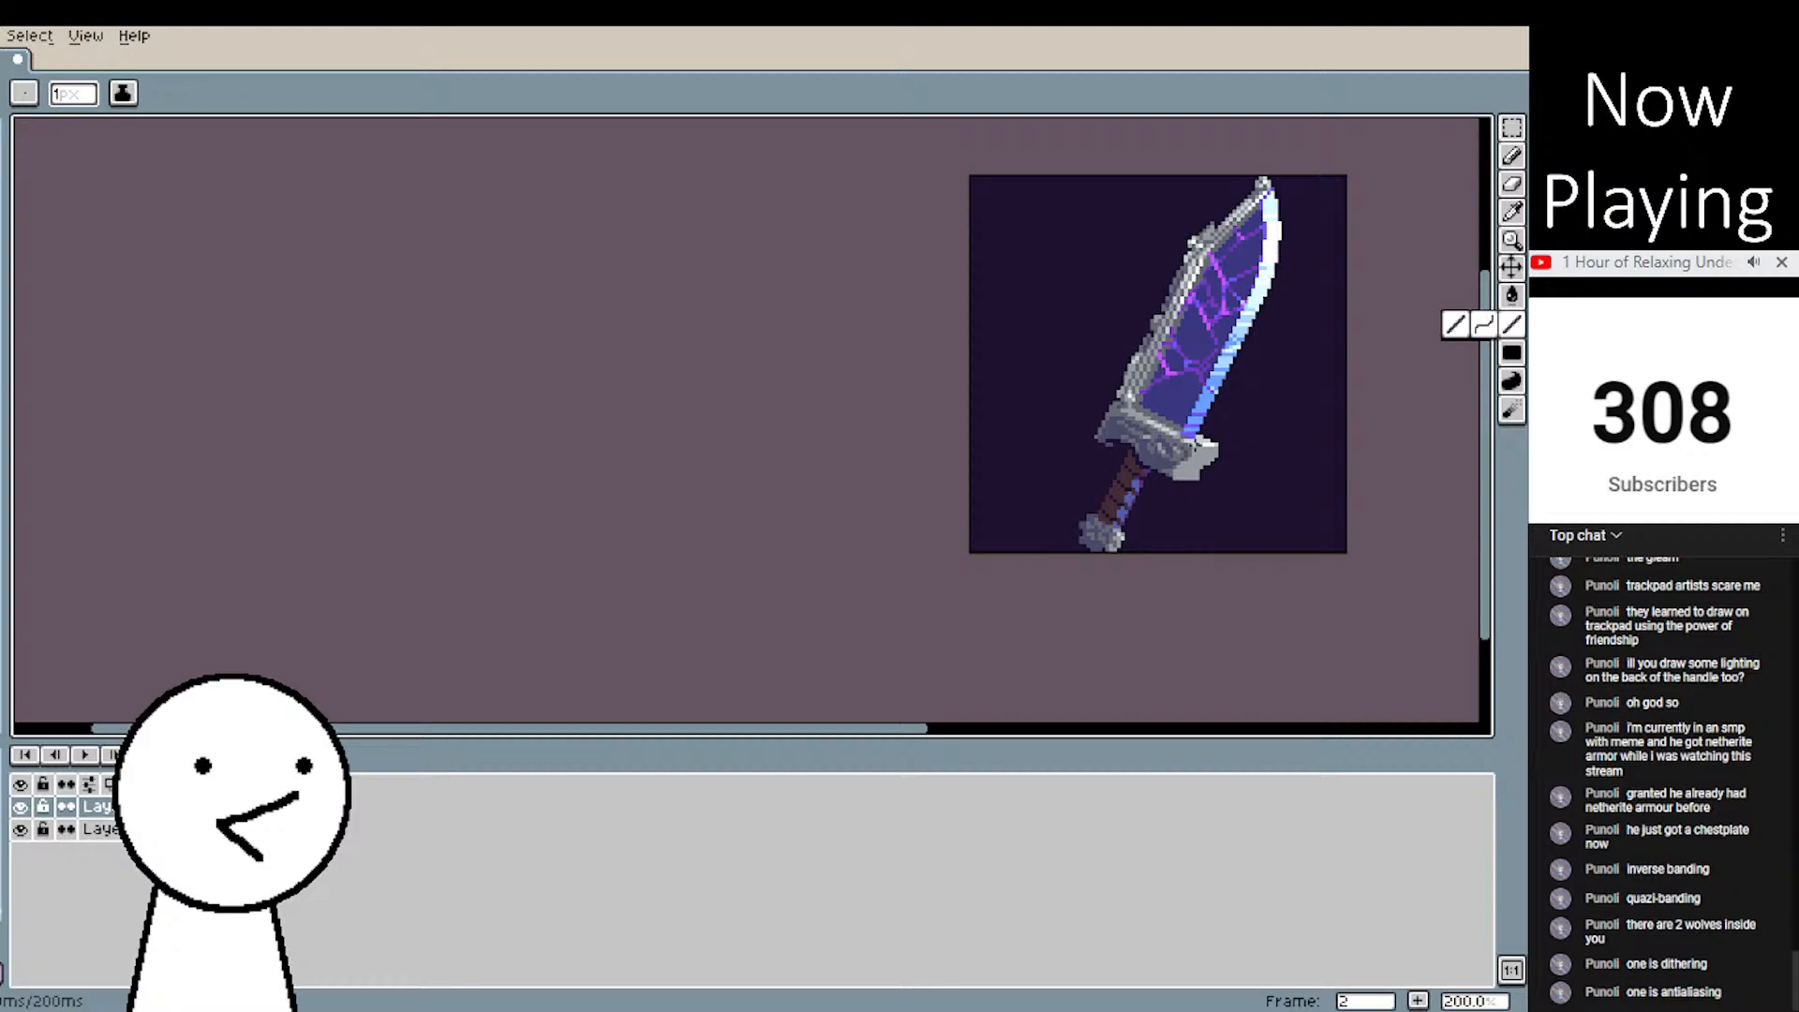
- Examine the whole sword at different magnifications, from the grip and guard up to the blade's tip
scroll(1207, 475, up, 3)
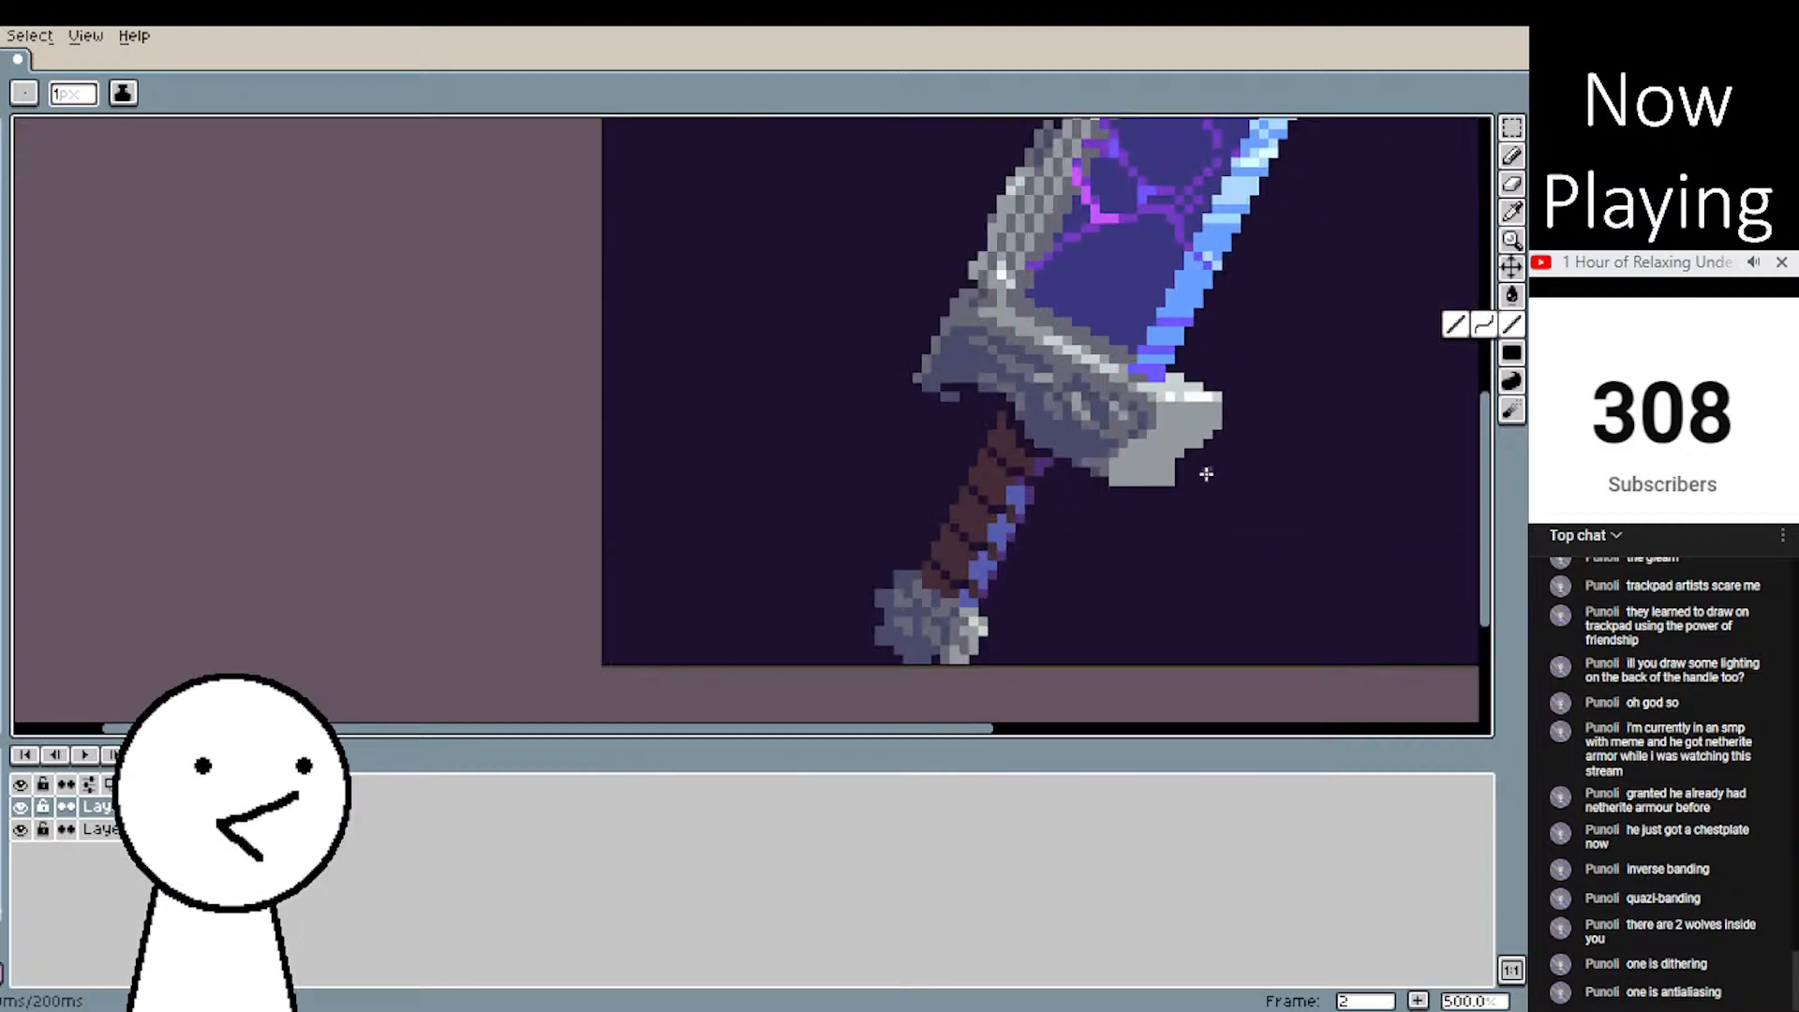
scroll(1206, 474, up, 1)
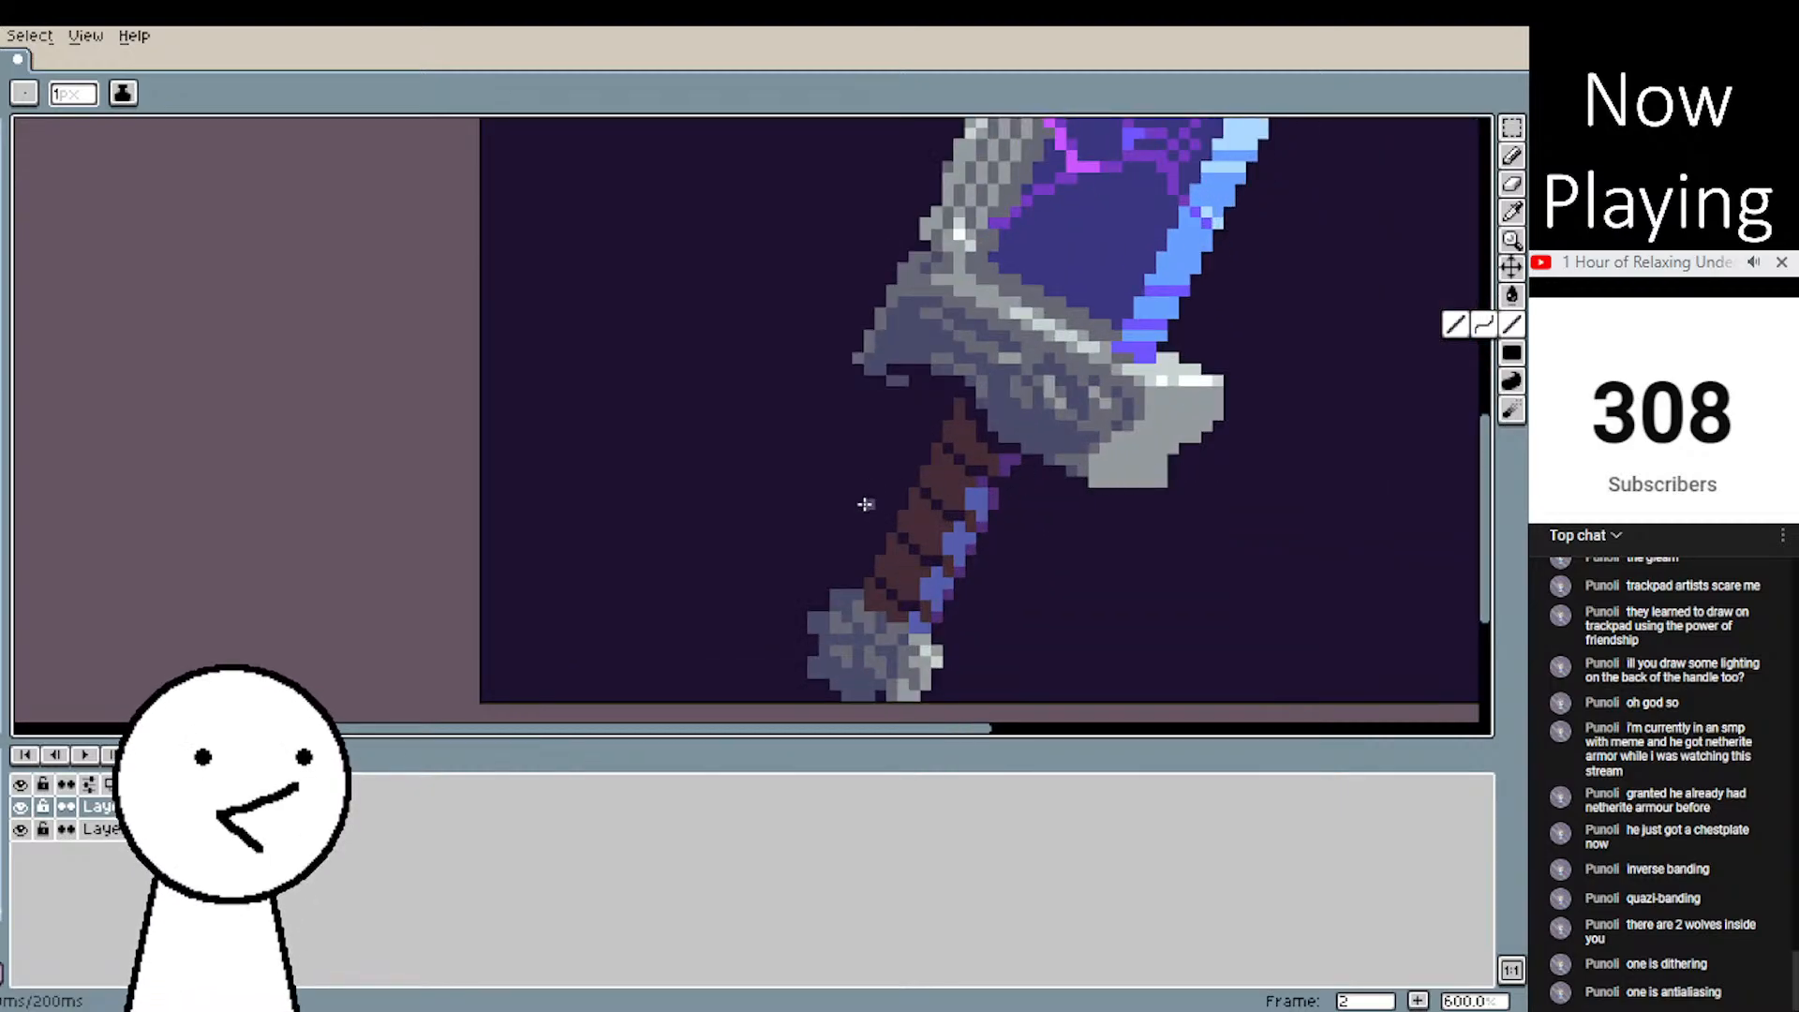
scroll(865, 504, down, 5)
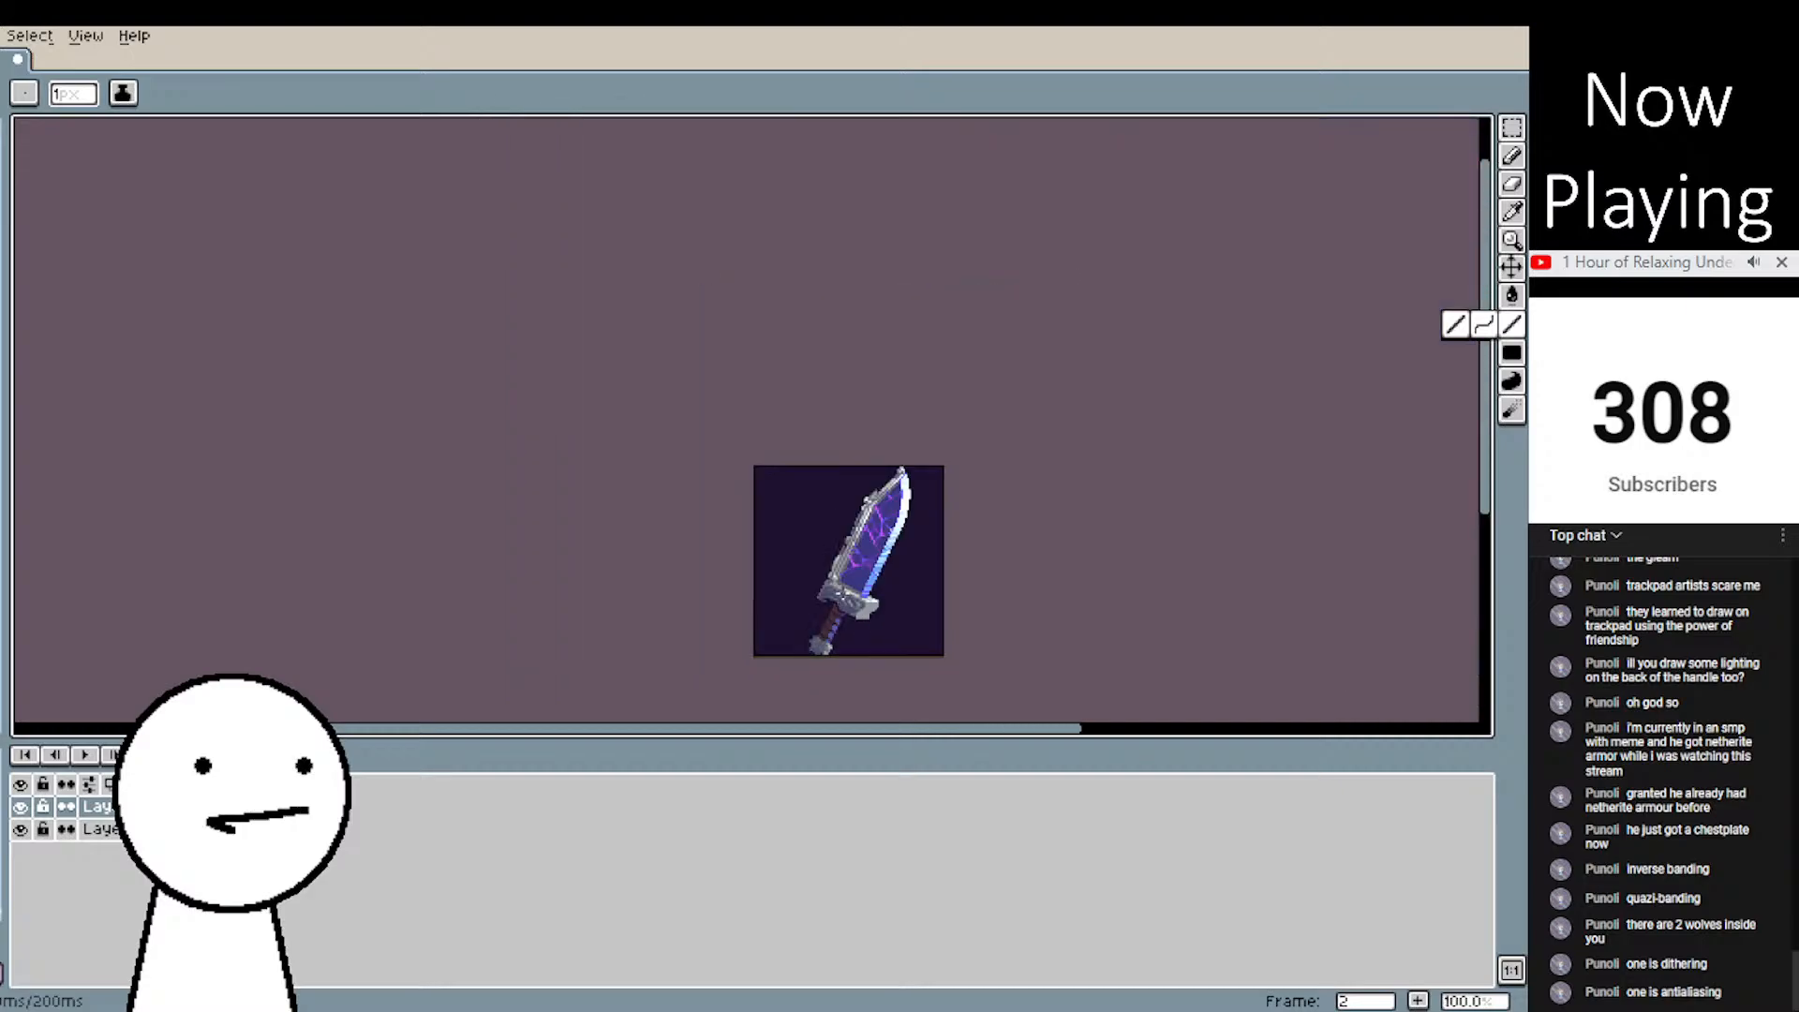
scroll(737, 463, up, 2)
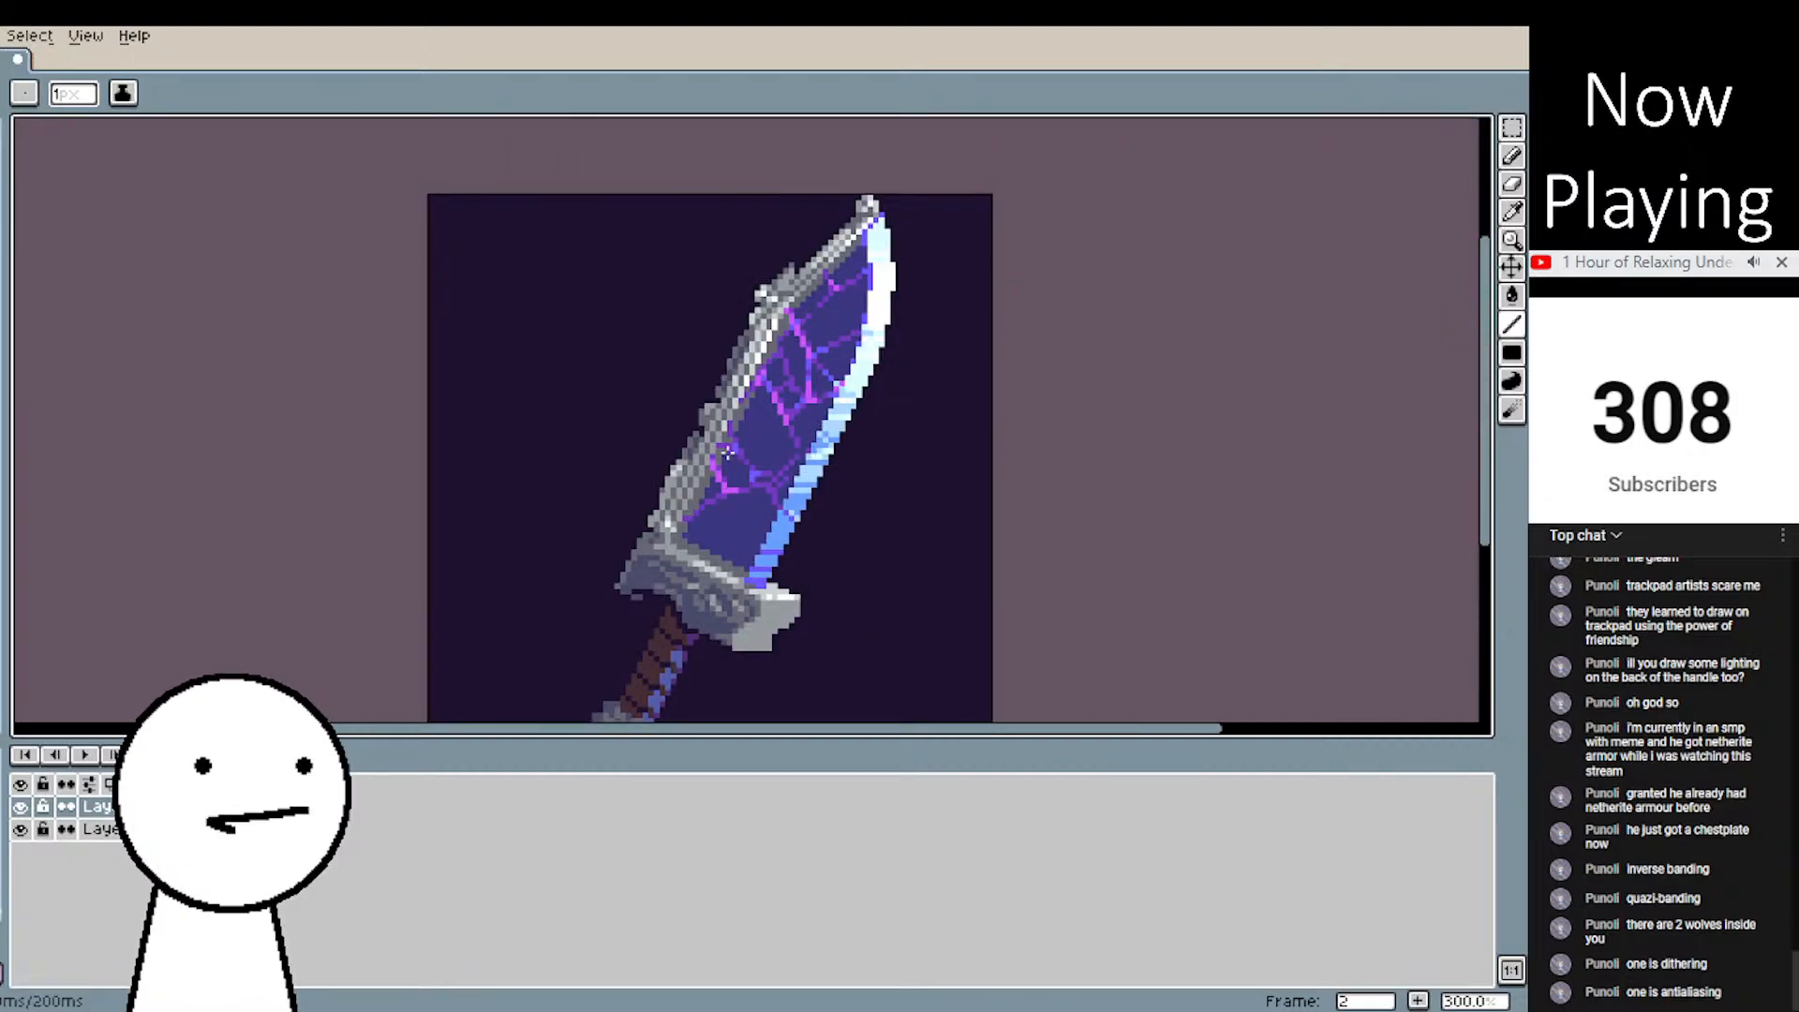
scroll(738, 463, down, 2)
scroll(737, 463, right, 1)
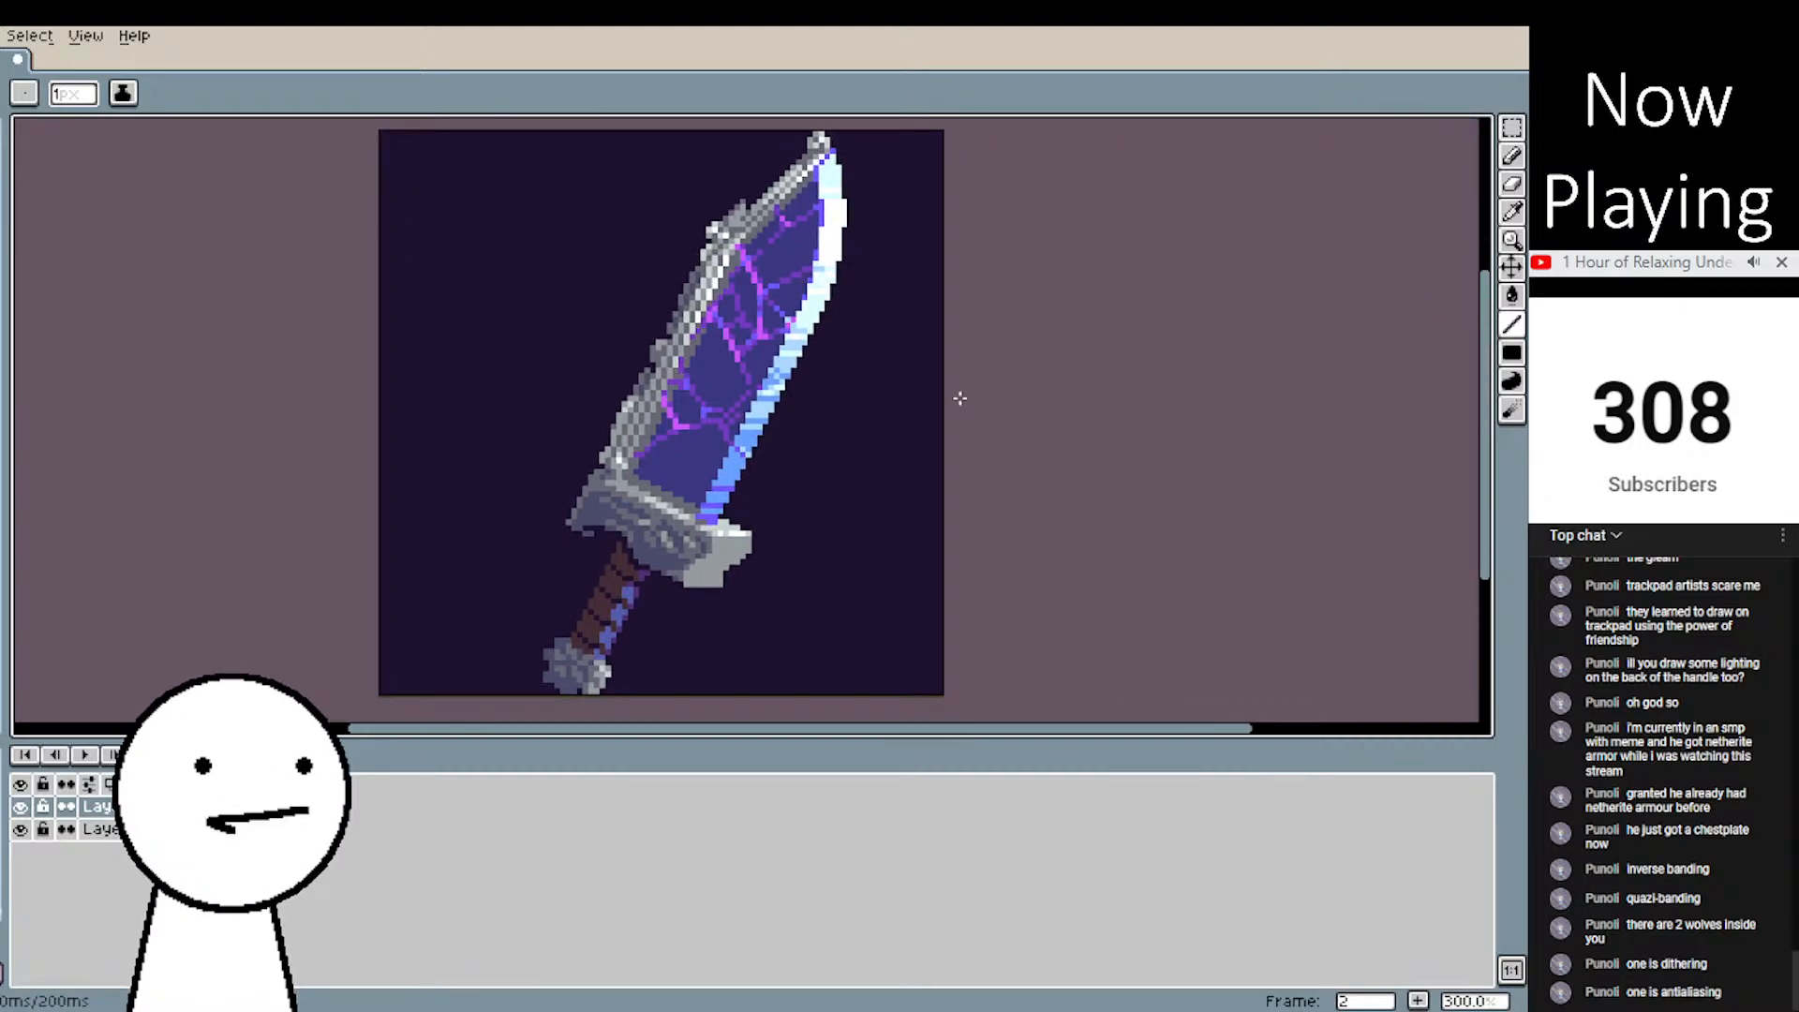
scroll(860, 398, right, 1)
scroll(777, 244, up, 2)
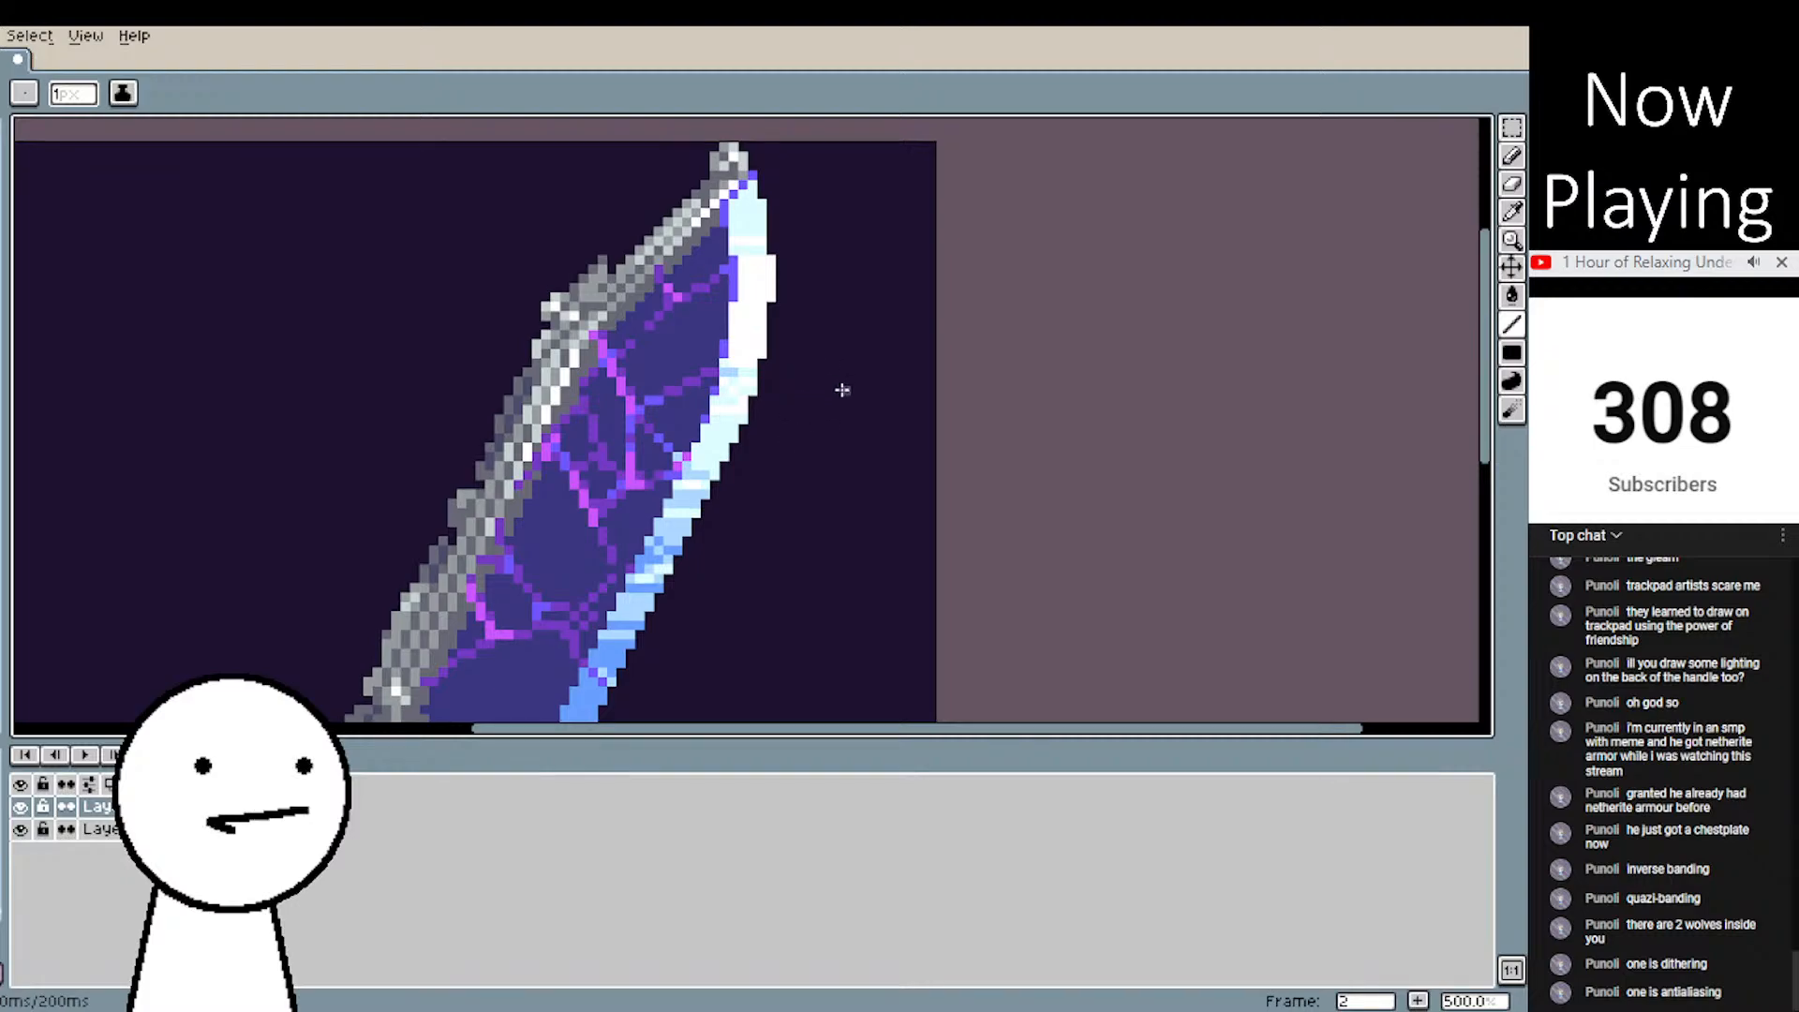
scroll(851, 397, down, 3)
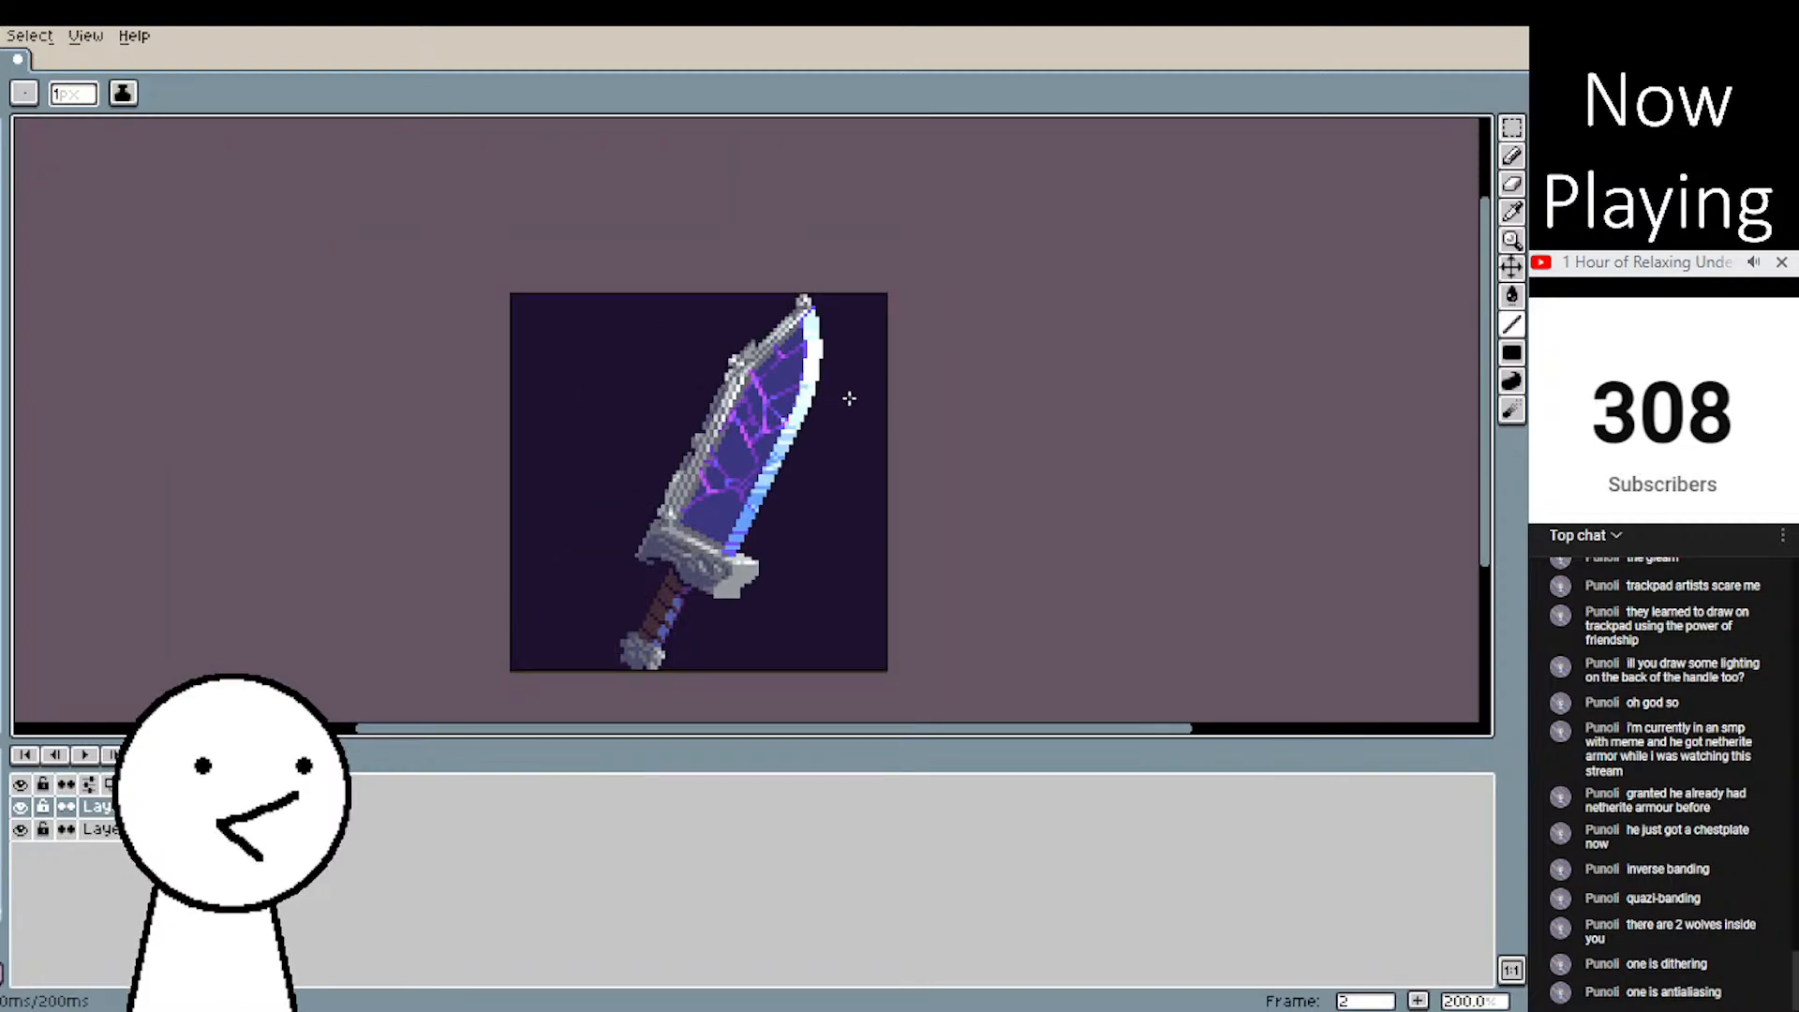
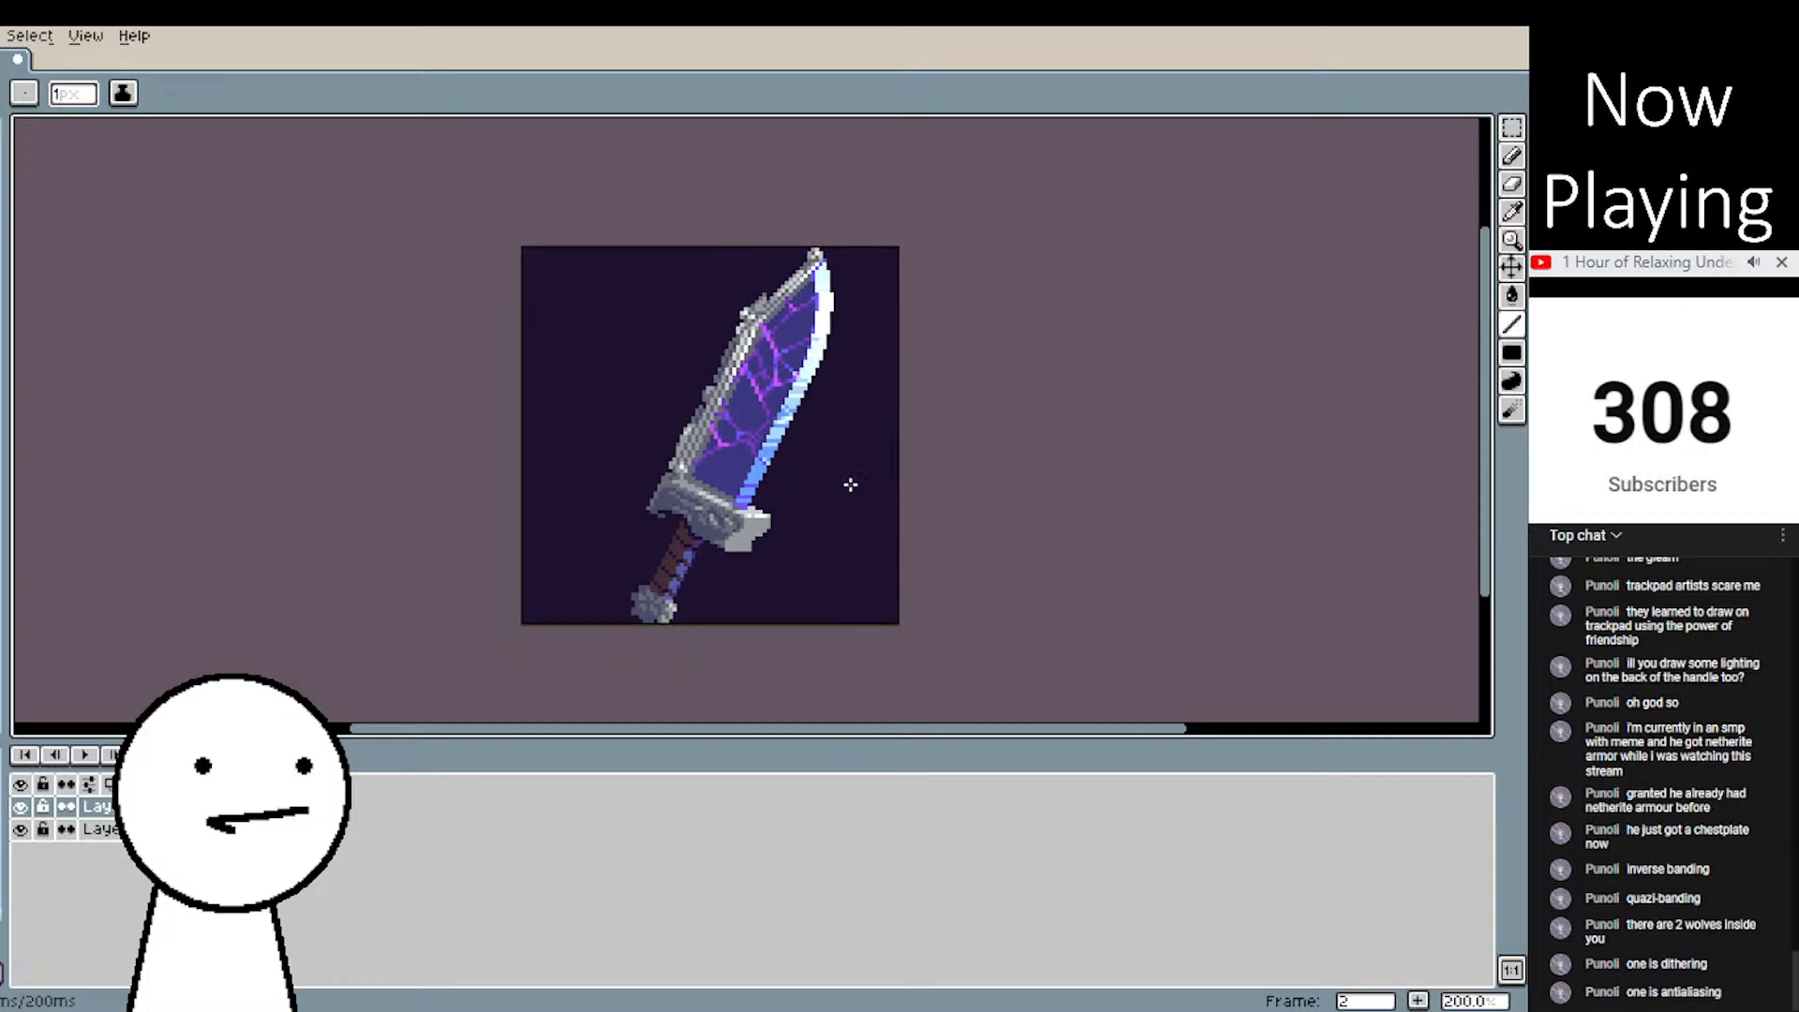
scroll(848, 478, up, 1)
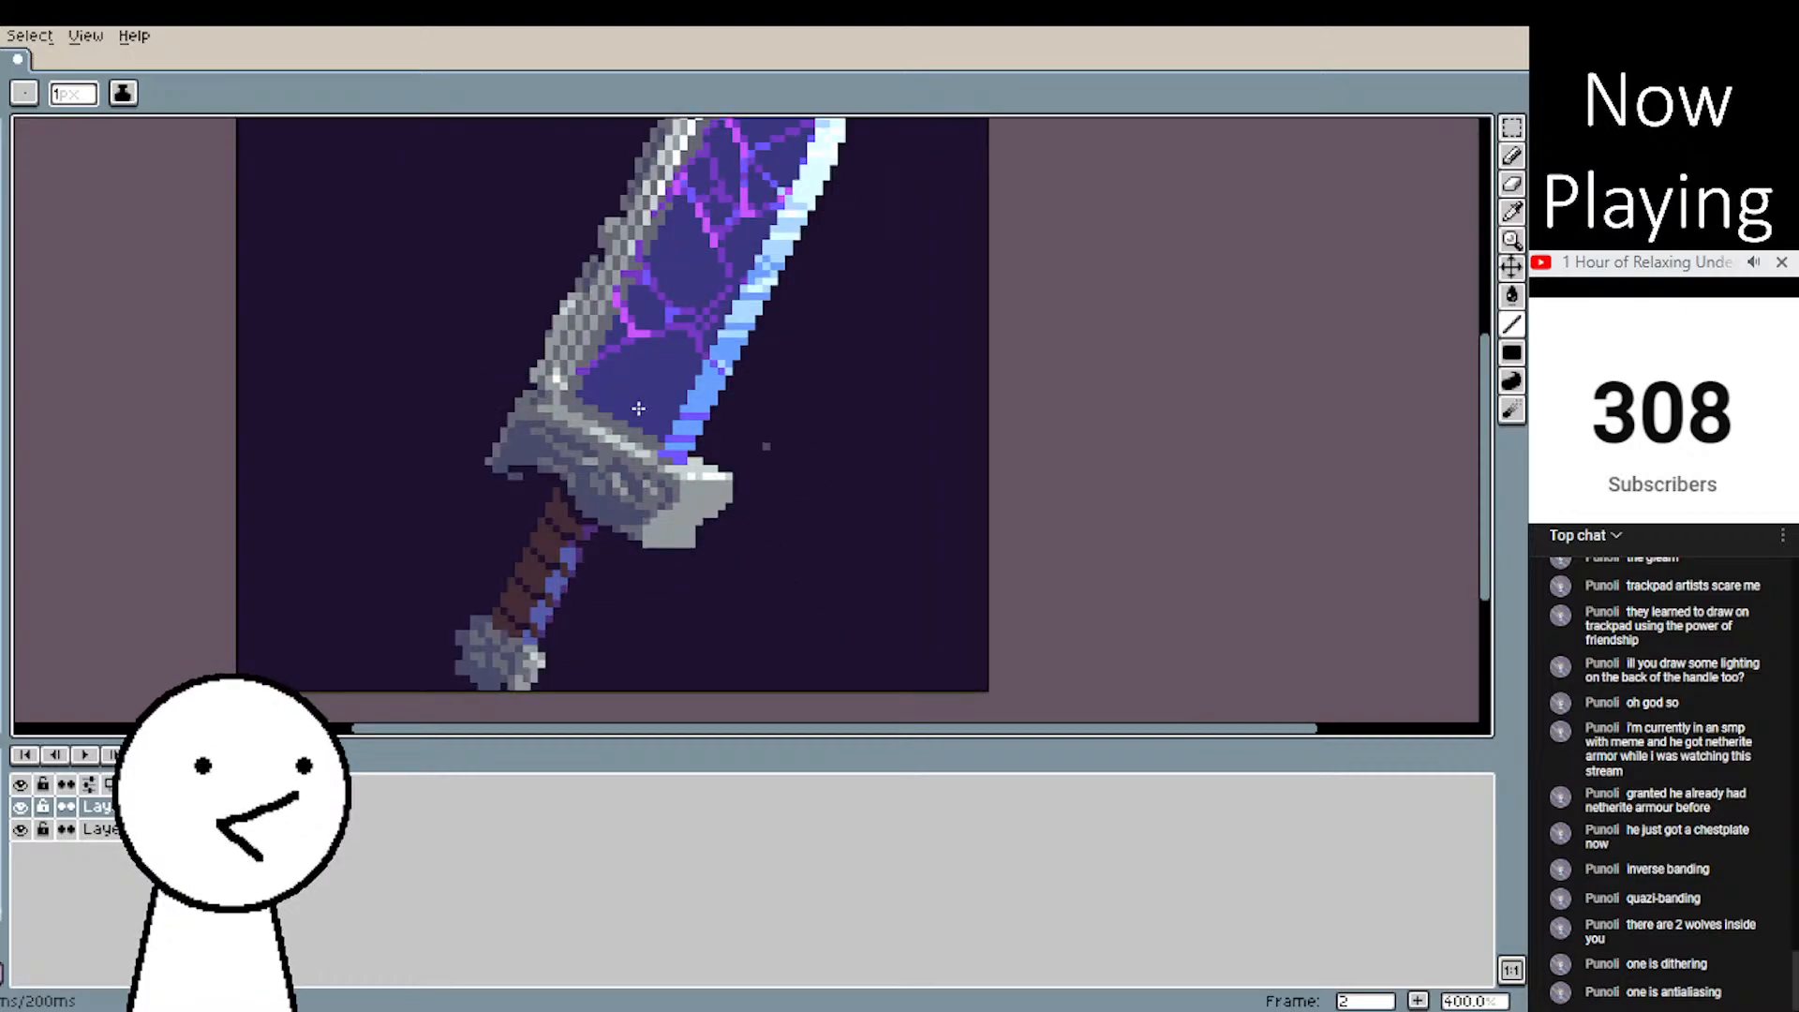
scroll(908, 562, down, 3)
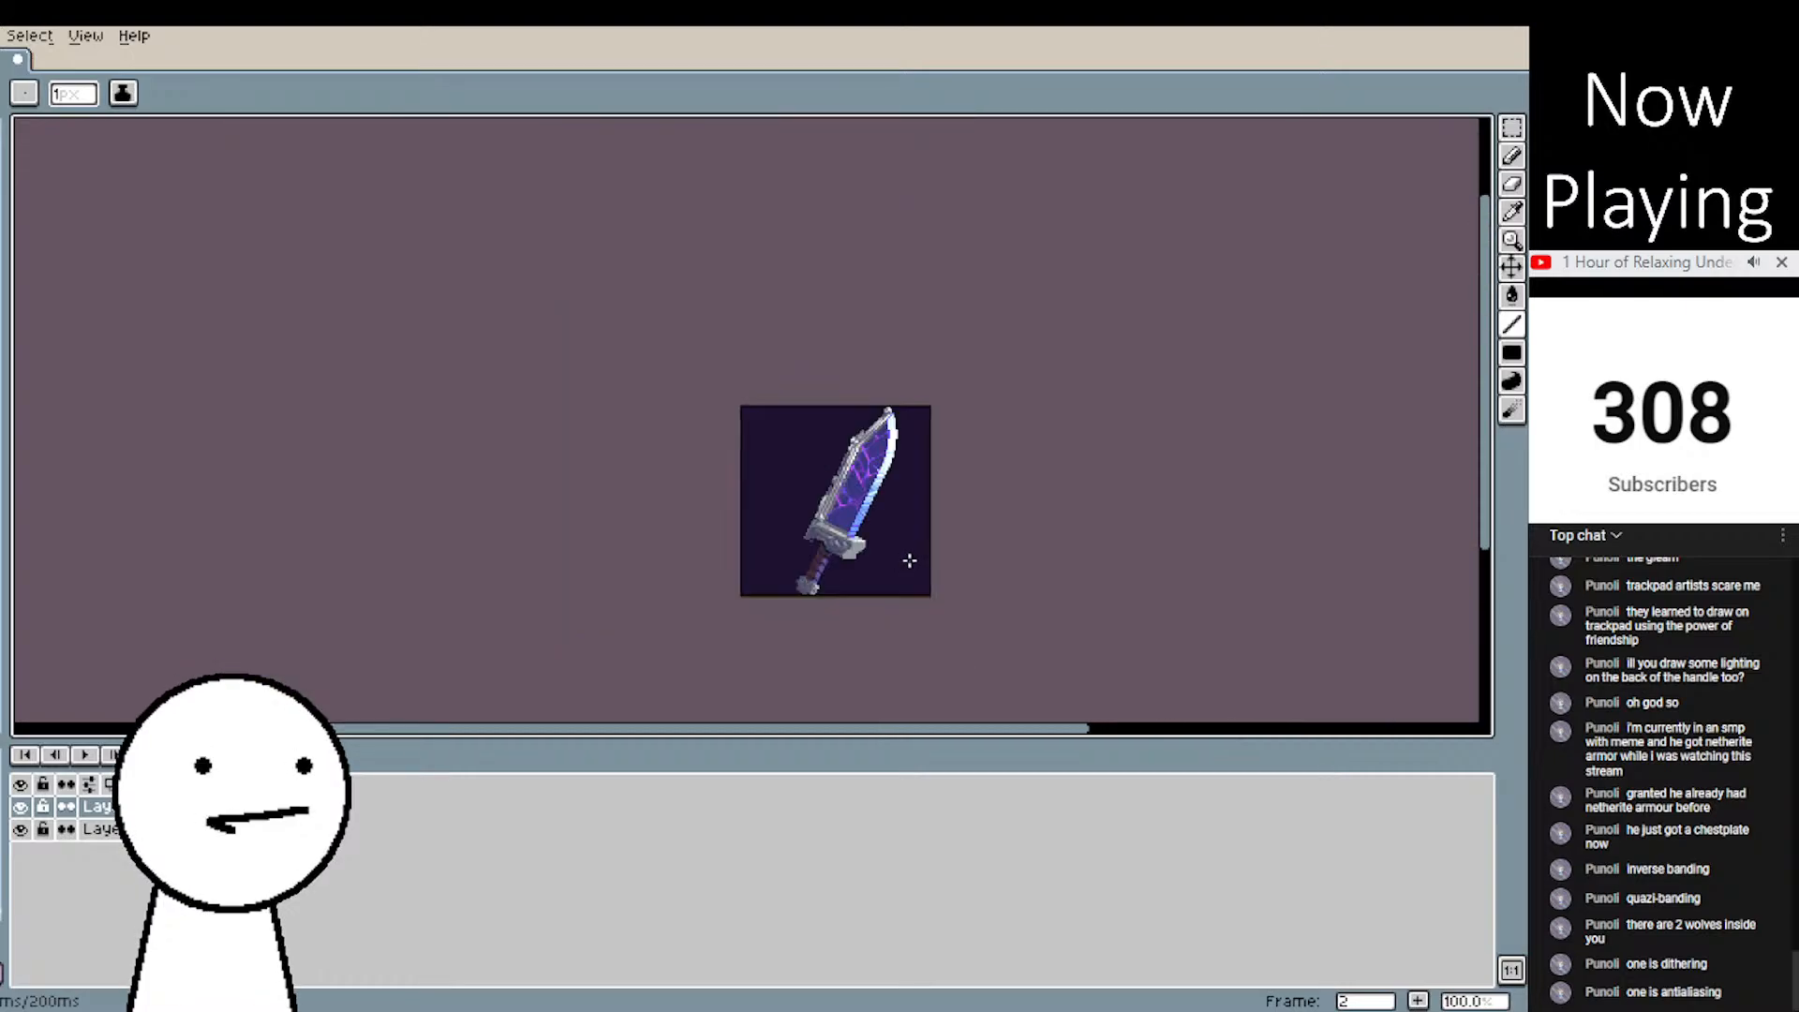
scroll(891, 430, up, 2)
scroll(977, 511, up, 1)
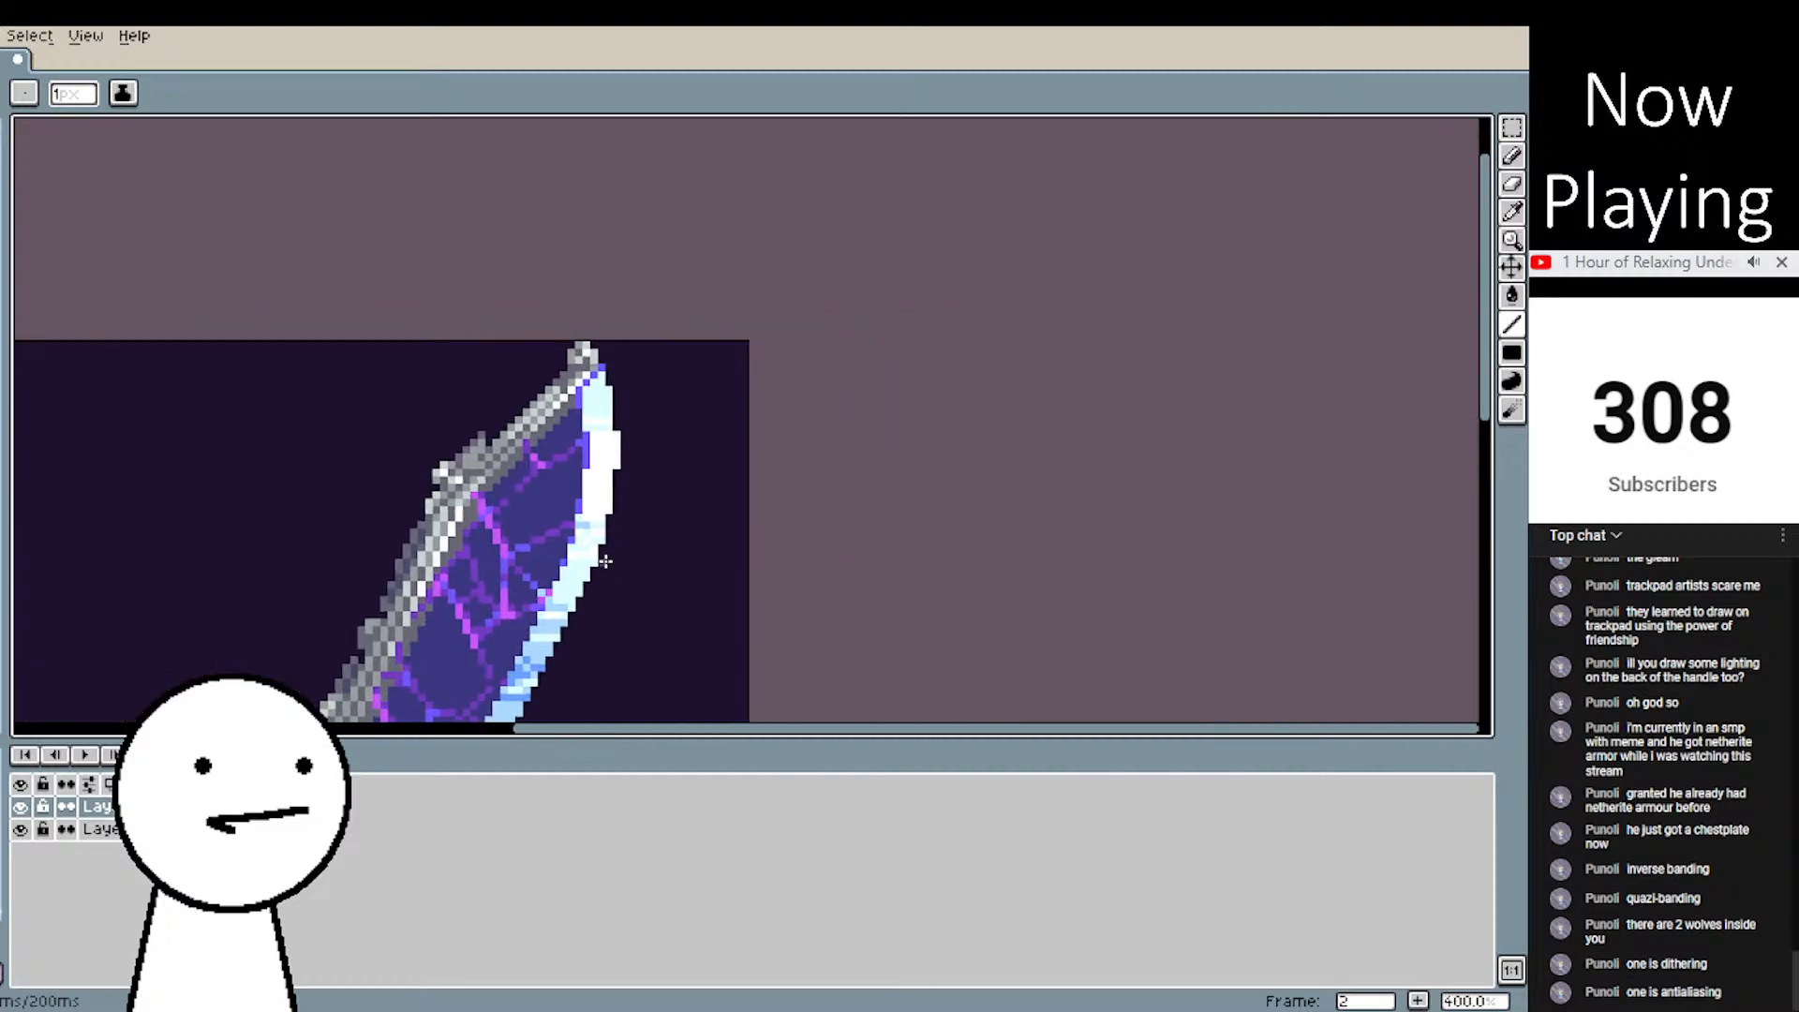
- Sample the blade's indigo and try a tapering horizontal light ray from the white cutting edge to the canvas edge with the Line tool
scroll(630, 456, up, 5)
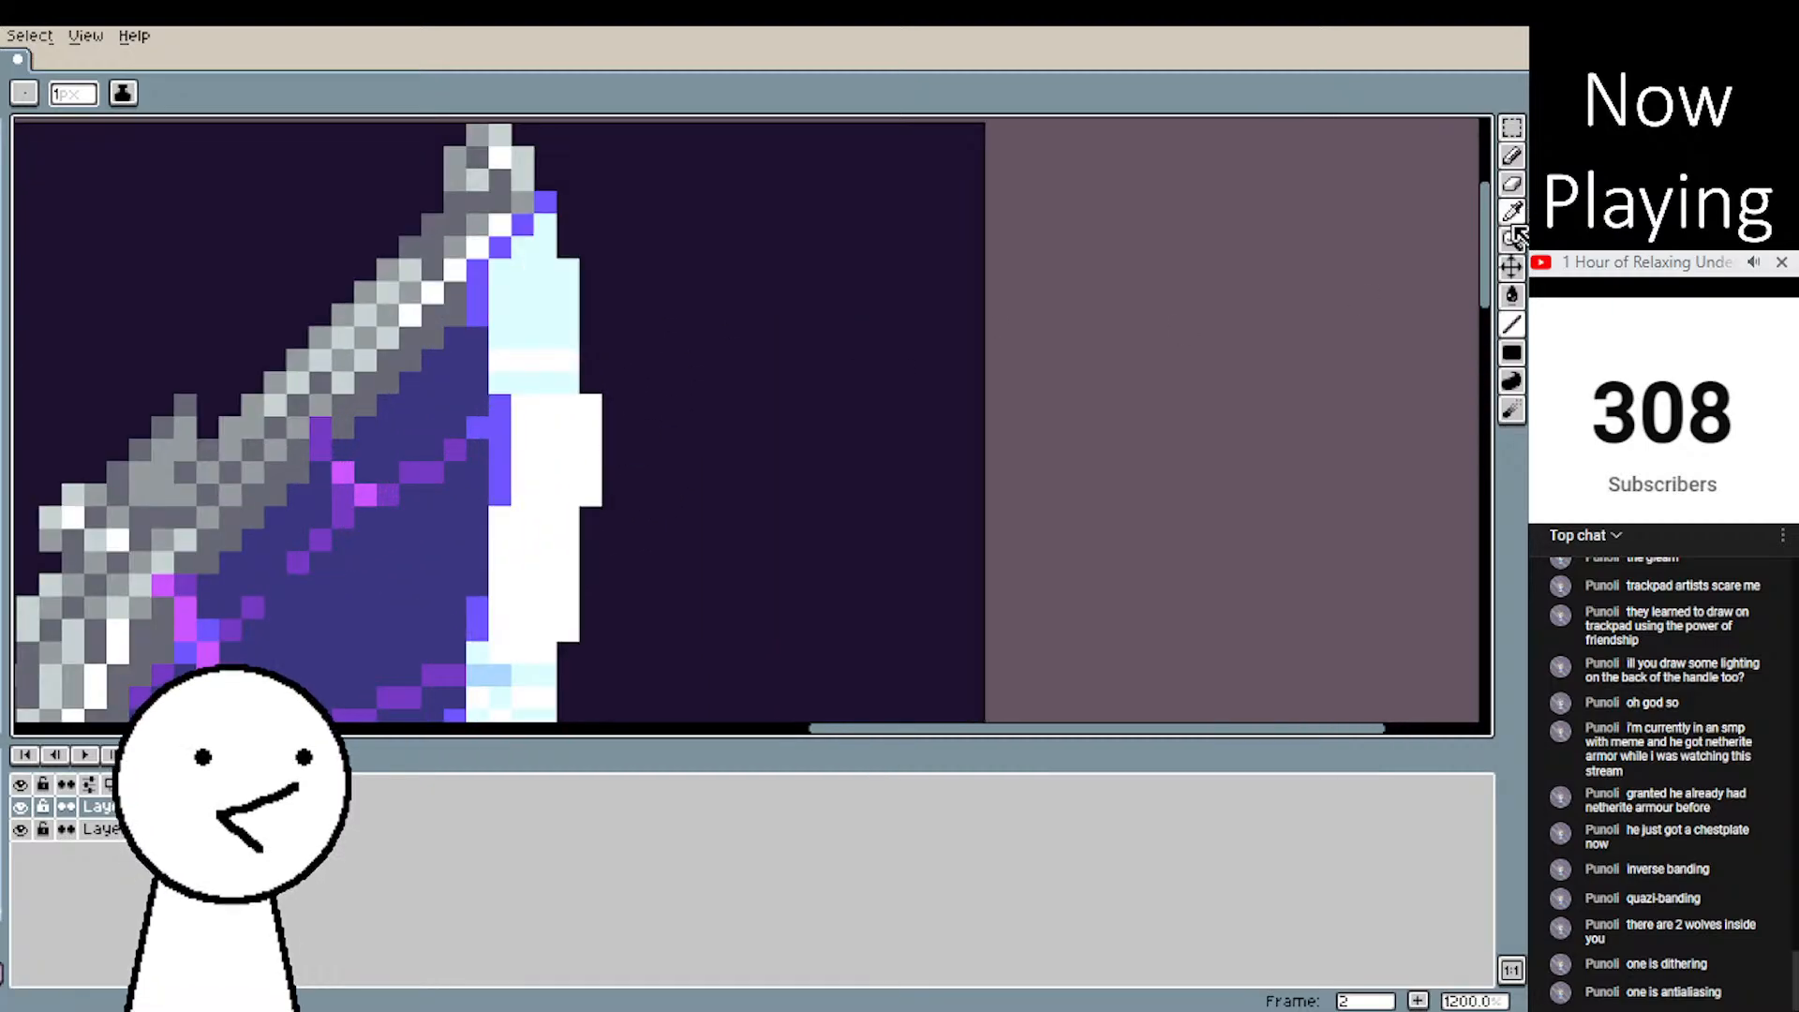
key(alt)
key(l)
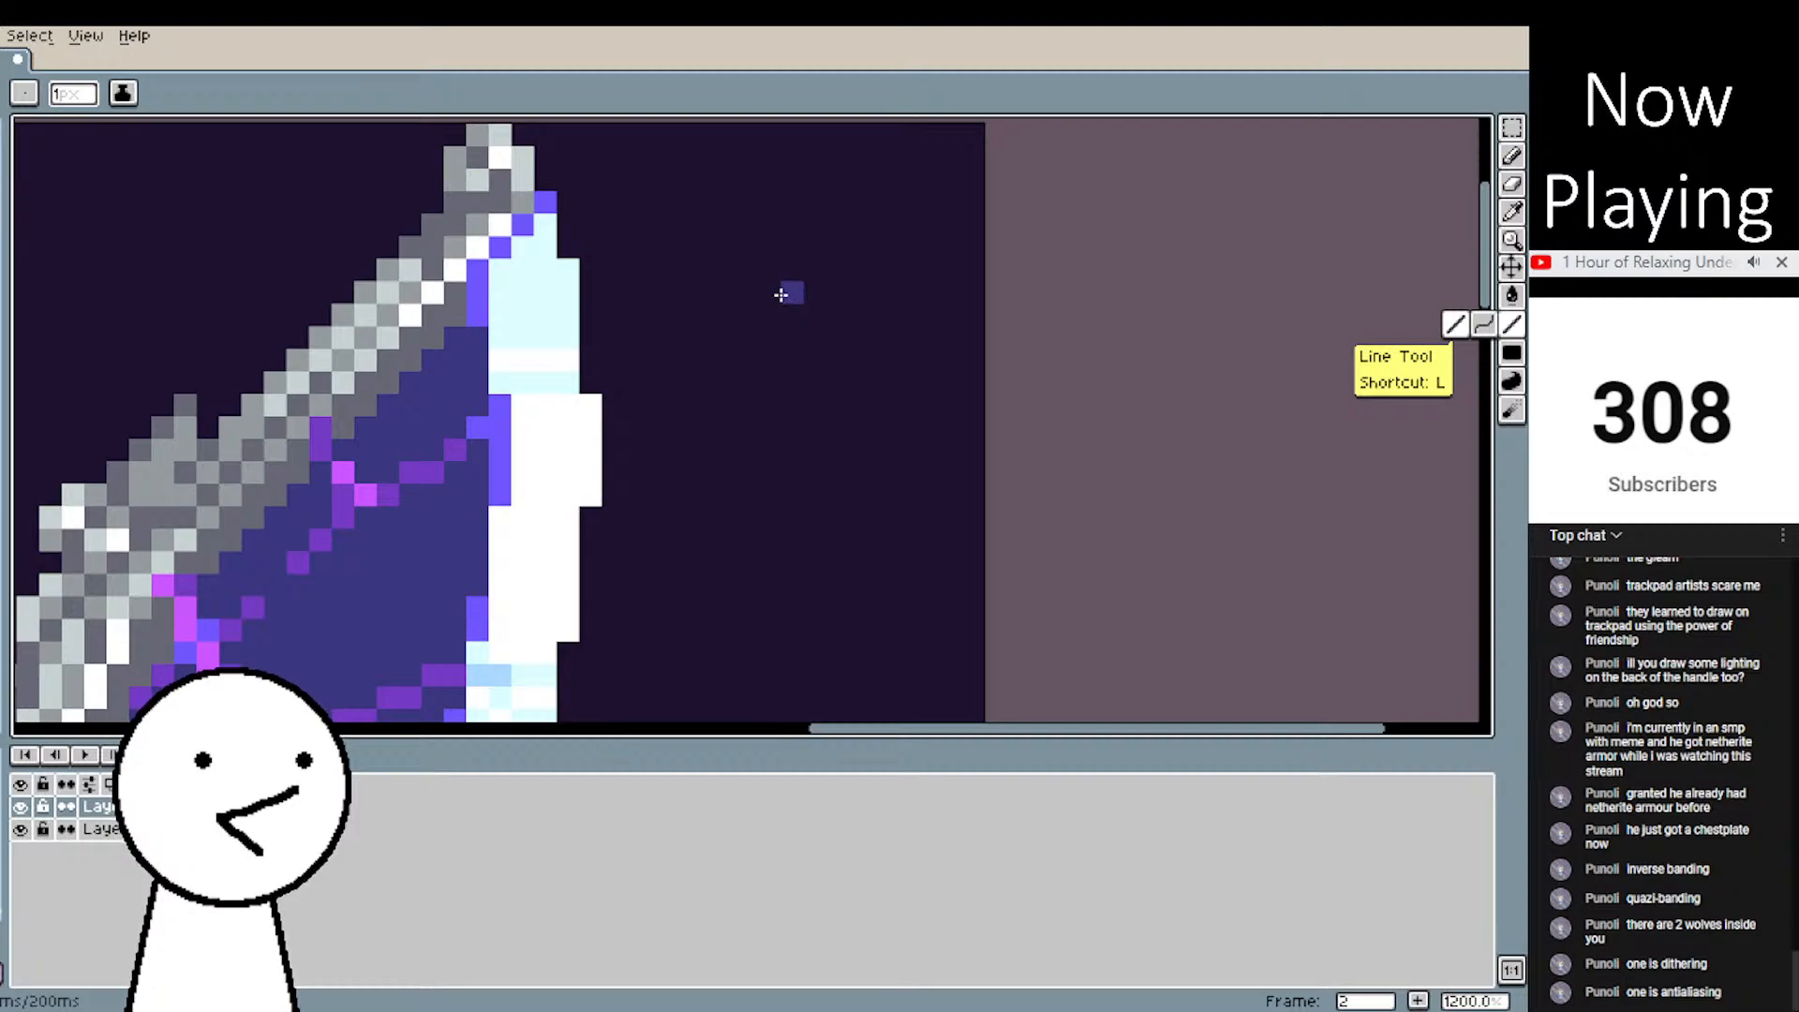
drag(790, 430, 762, 394)
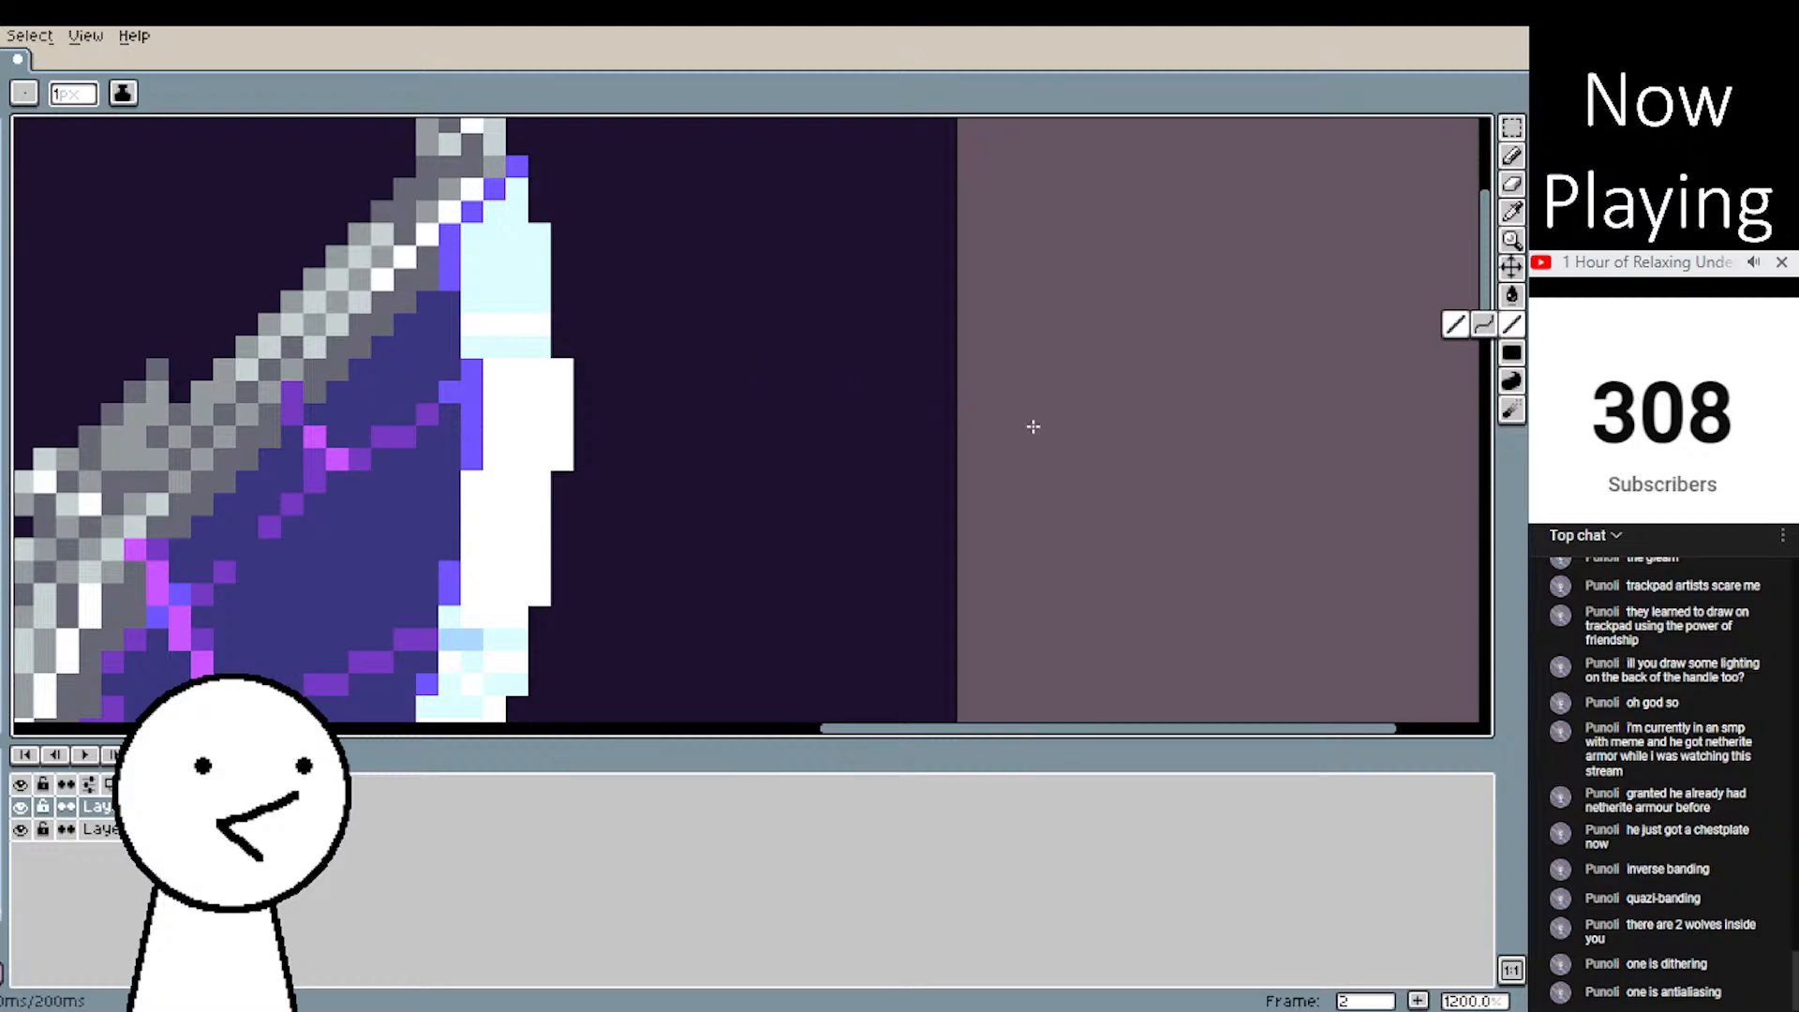
drag(876, 434, 662, 301)
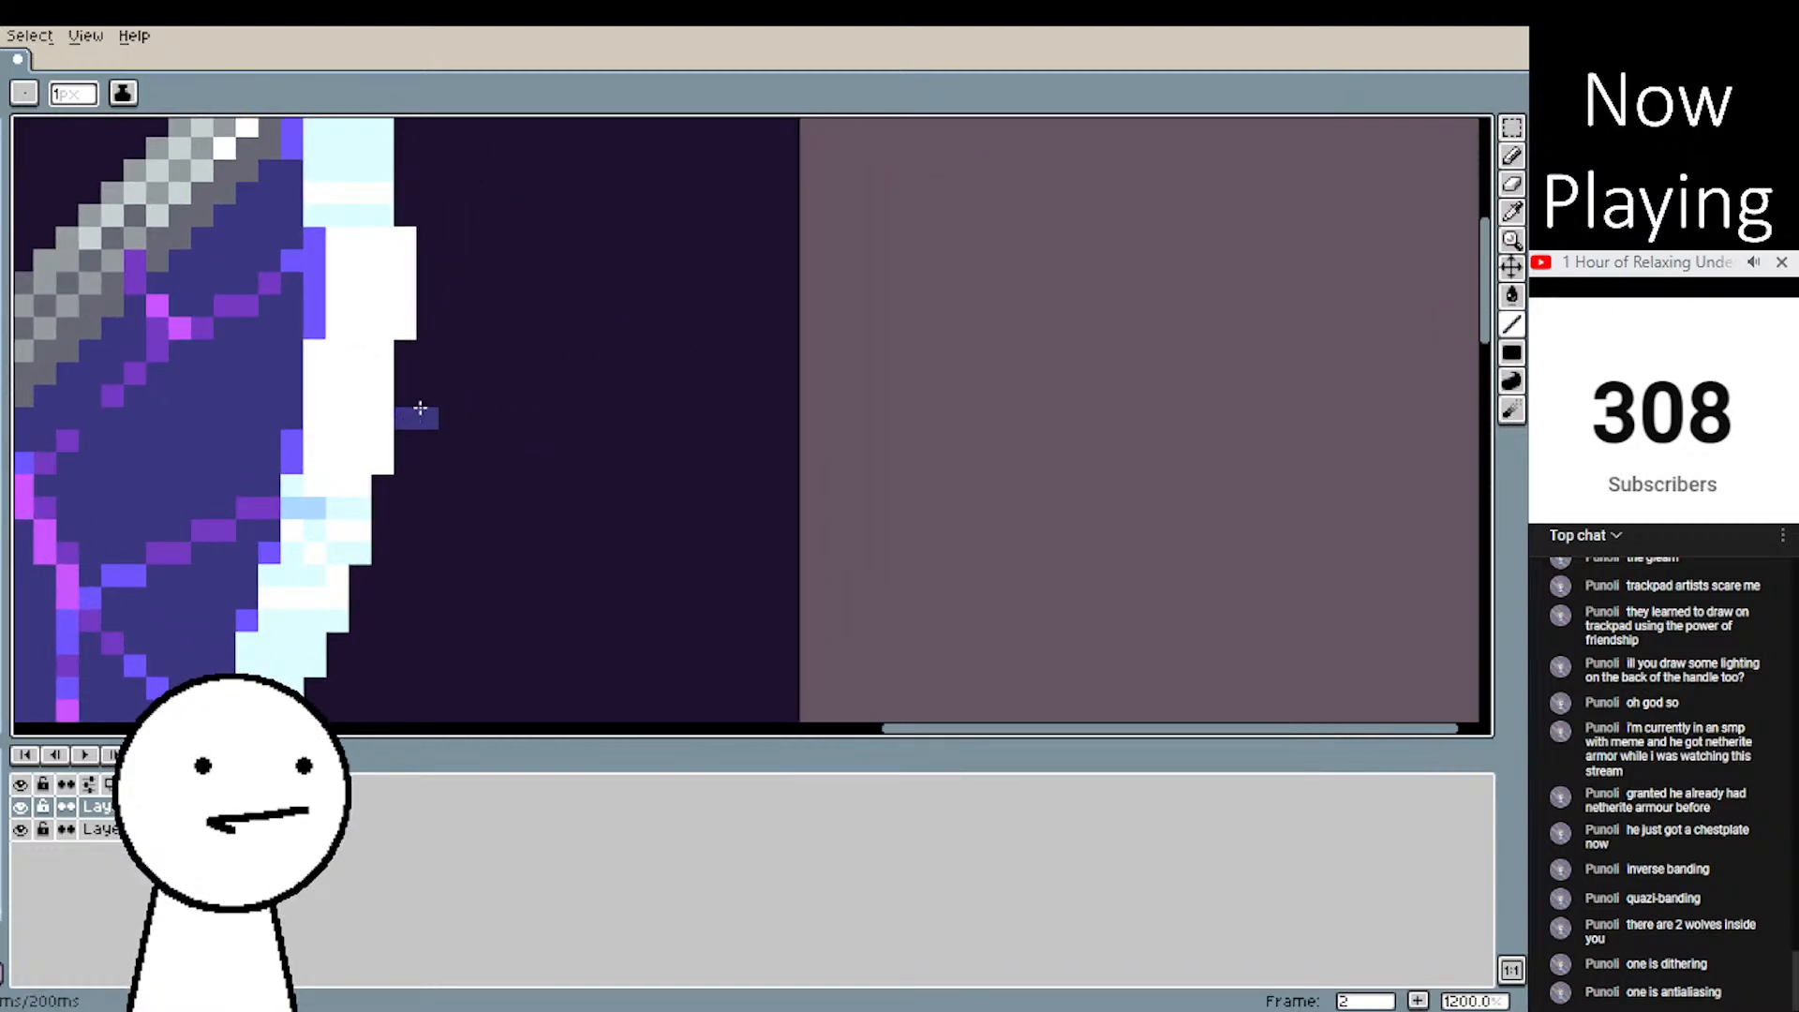
drag(394, 398, 420, 357)
drag(598, 374, 431, 372)
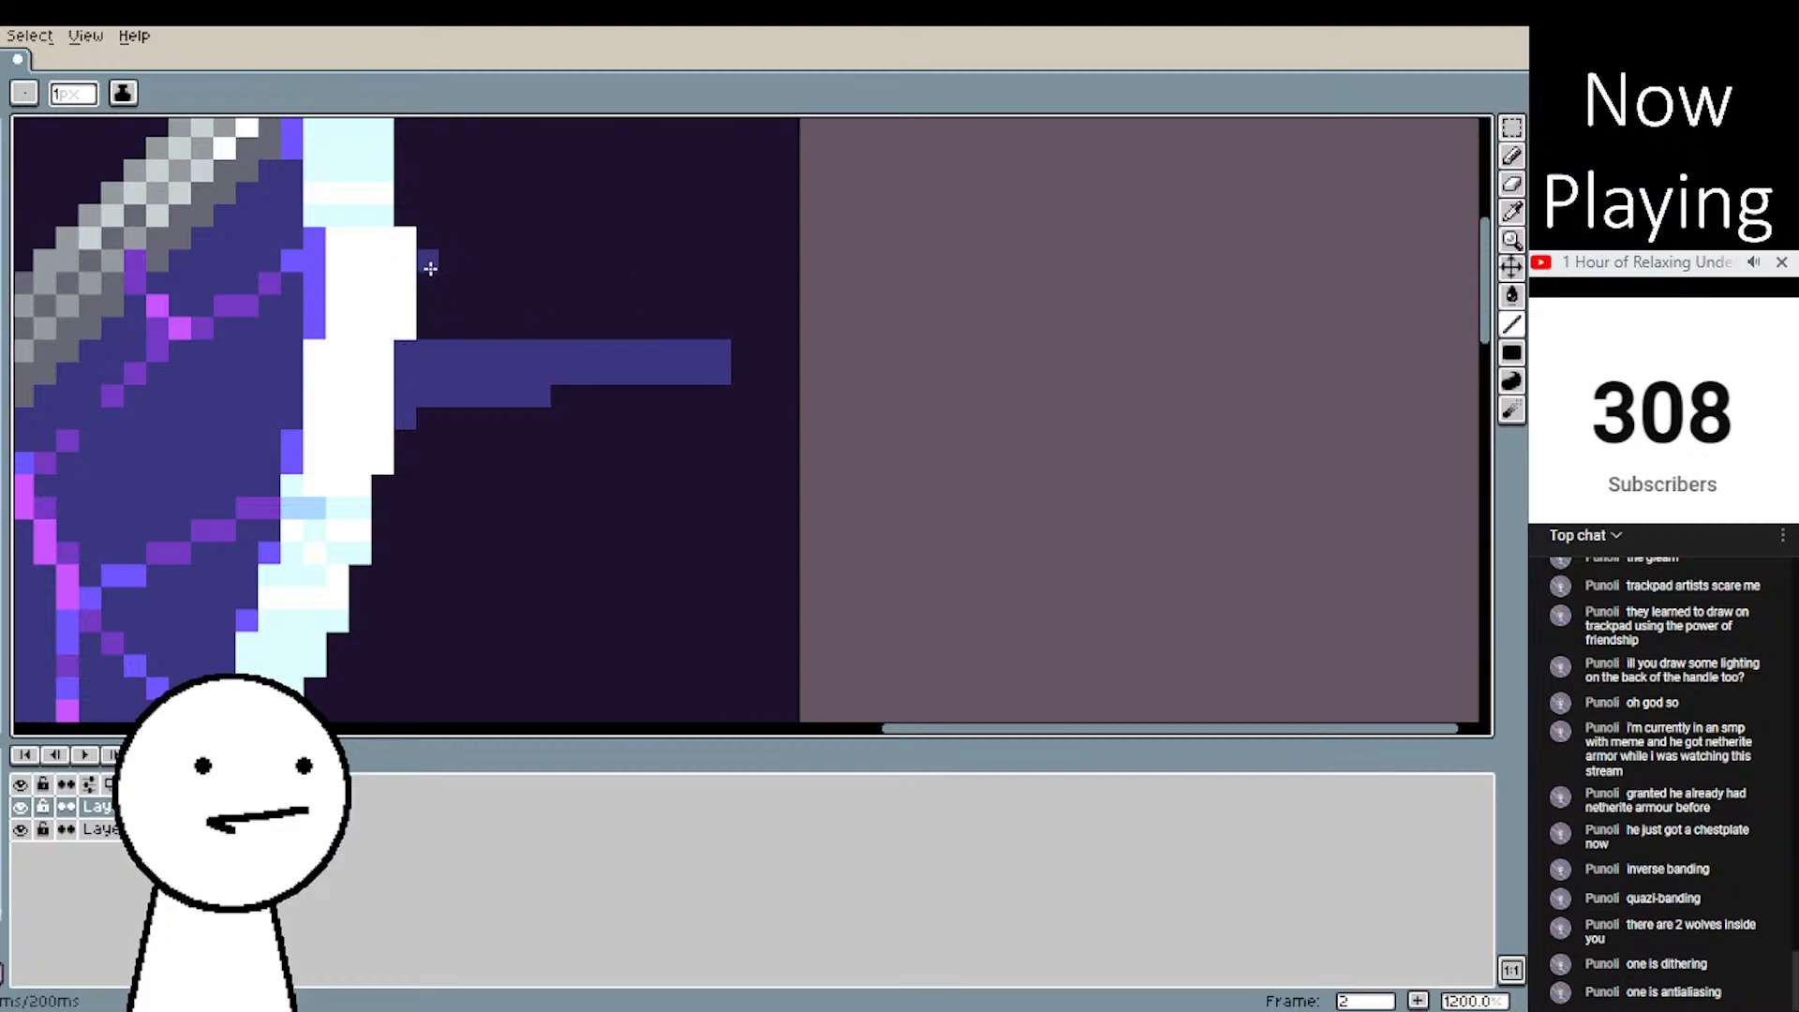
drag(551, 274, 804, 304)
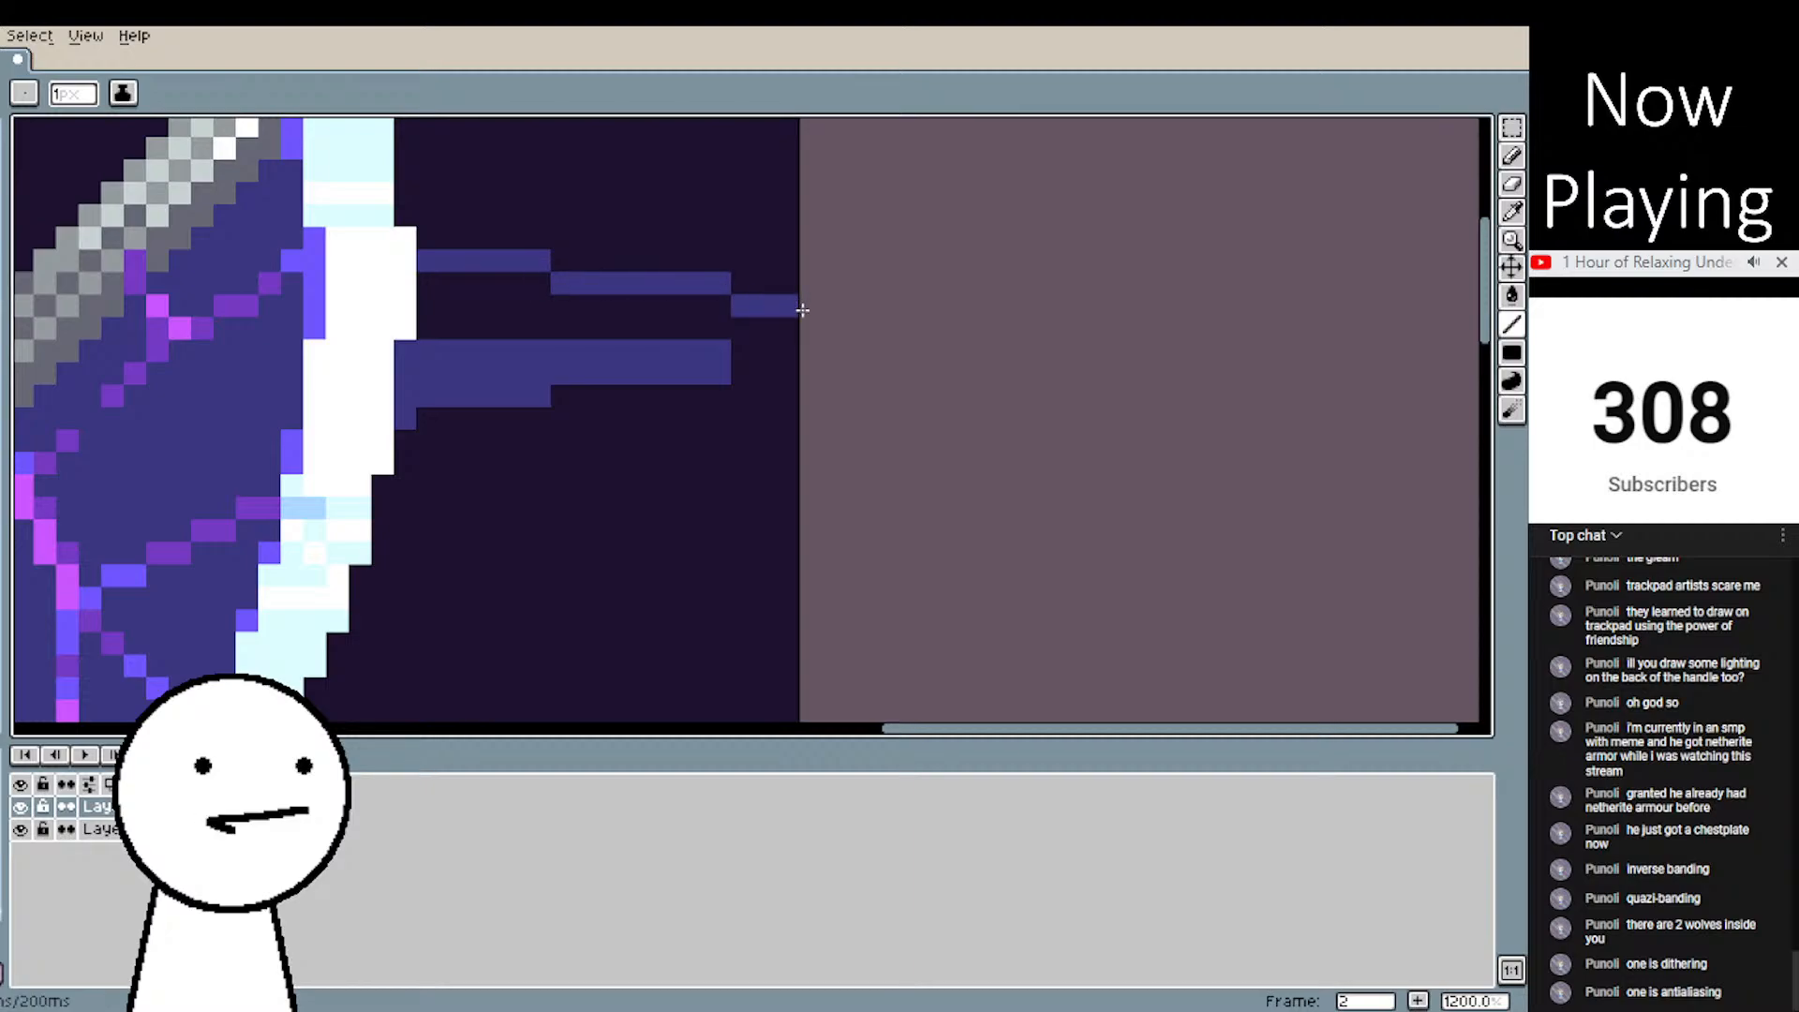
mouse_move(747, 361)
mouse_down()
mouse_move(802, 351)
mouse_move(781, 328)
mouse_move(429, 318)
mouse_move(747, 304)
mouse_up()
drag(552, 281, 430, 282)
scroll(712, 288, down, 7)
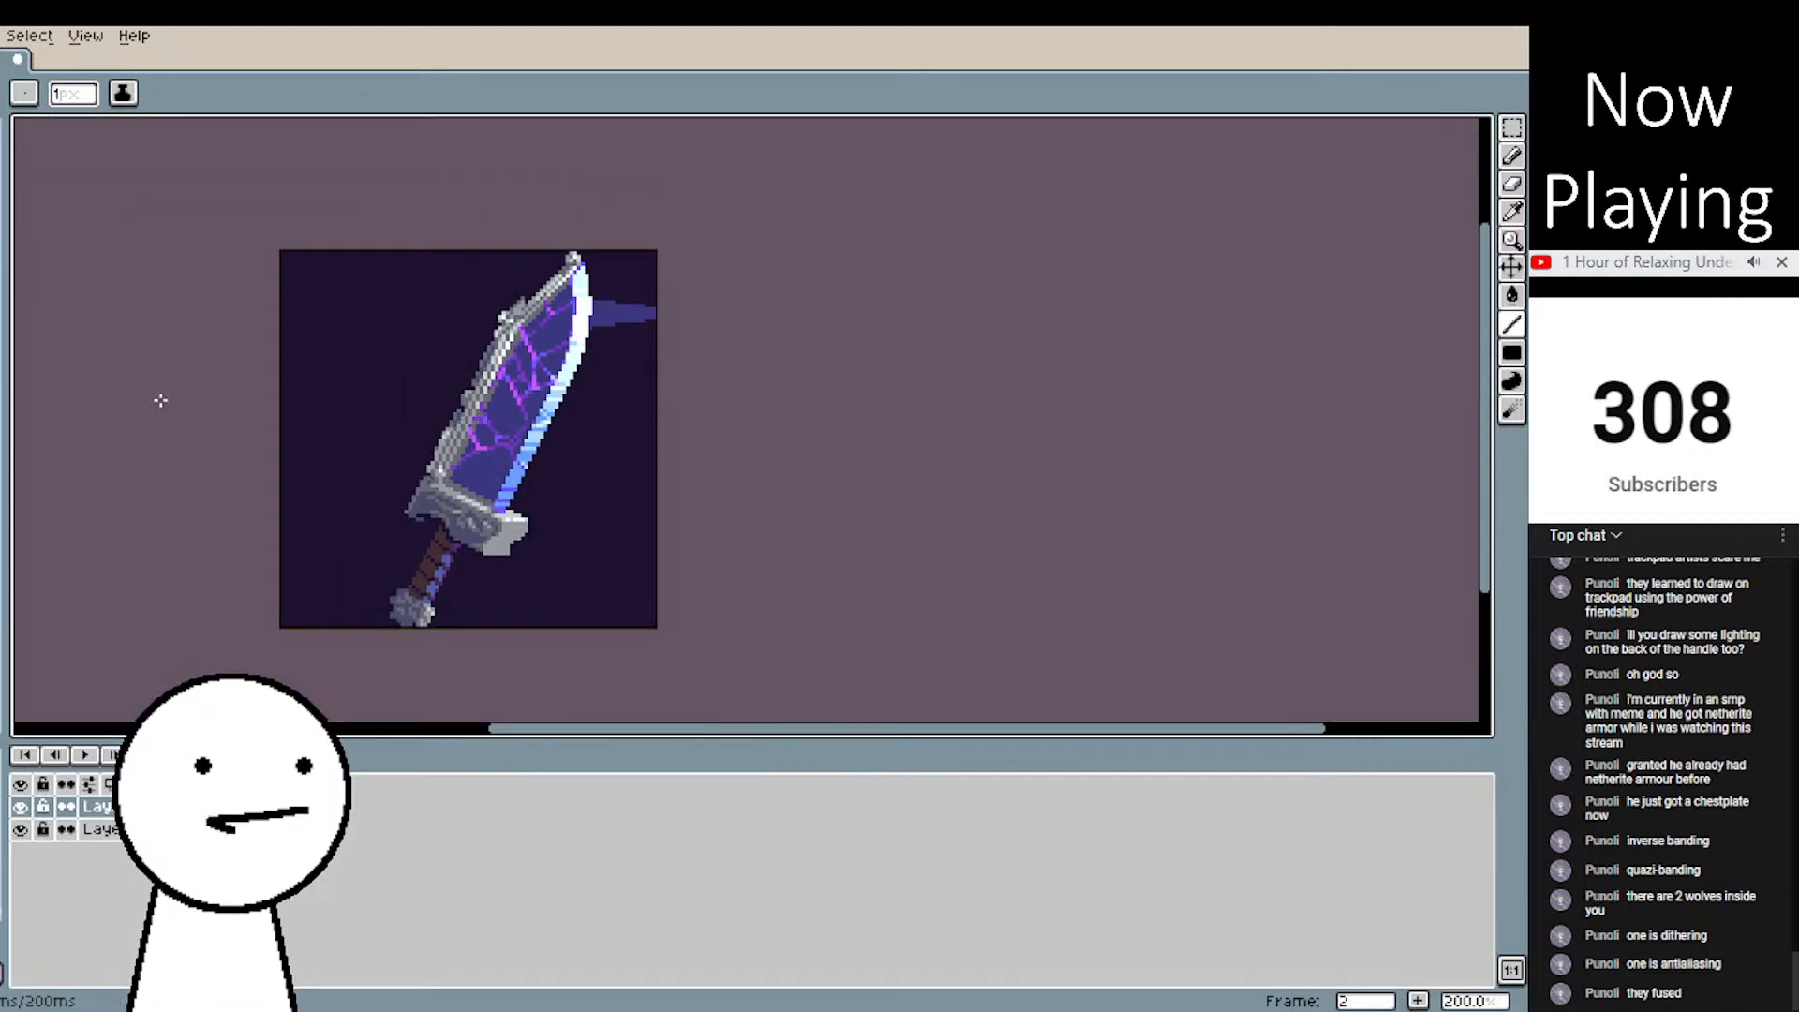
- Try indigo pixels along the blade's outer edge just above and beneath the base of the horizontal ray
scroll(647, 384, up, 3)
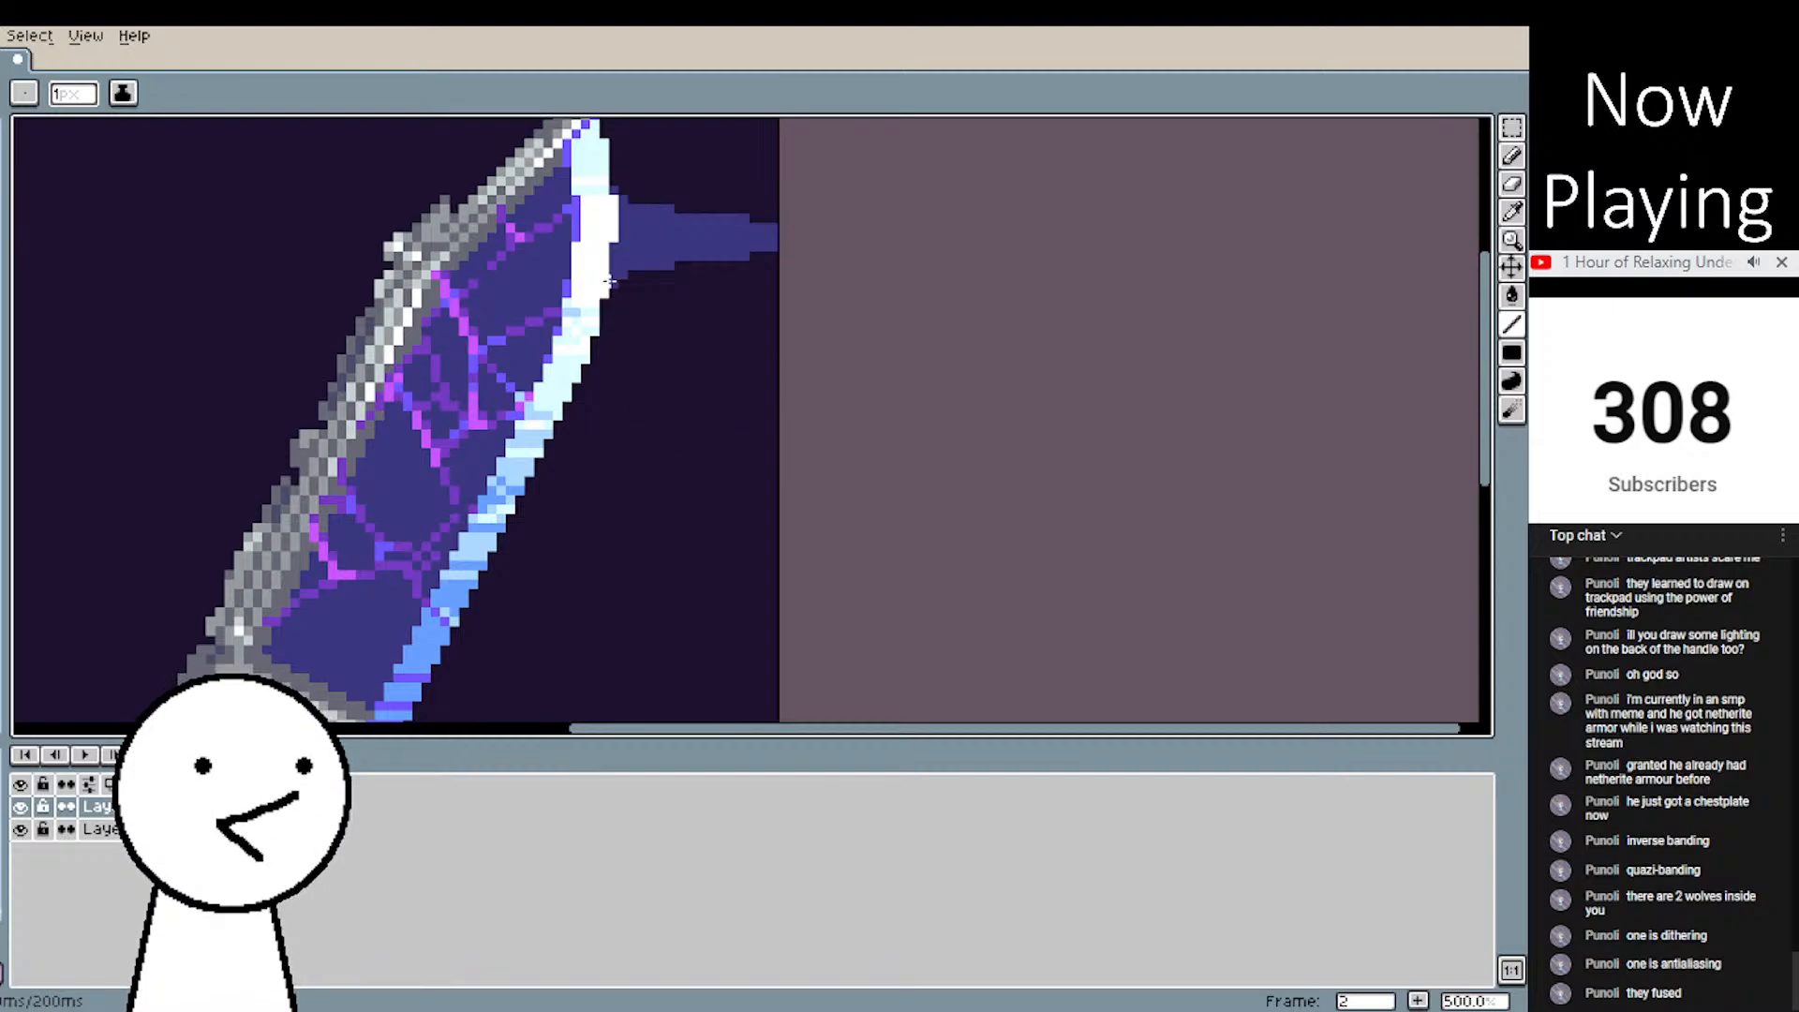
scroll(604, 361, up, 2)
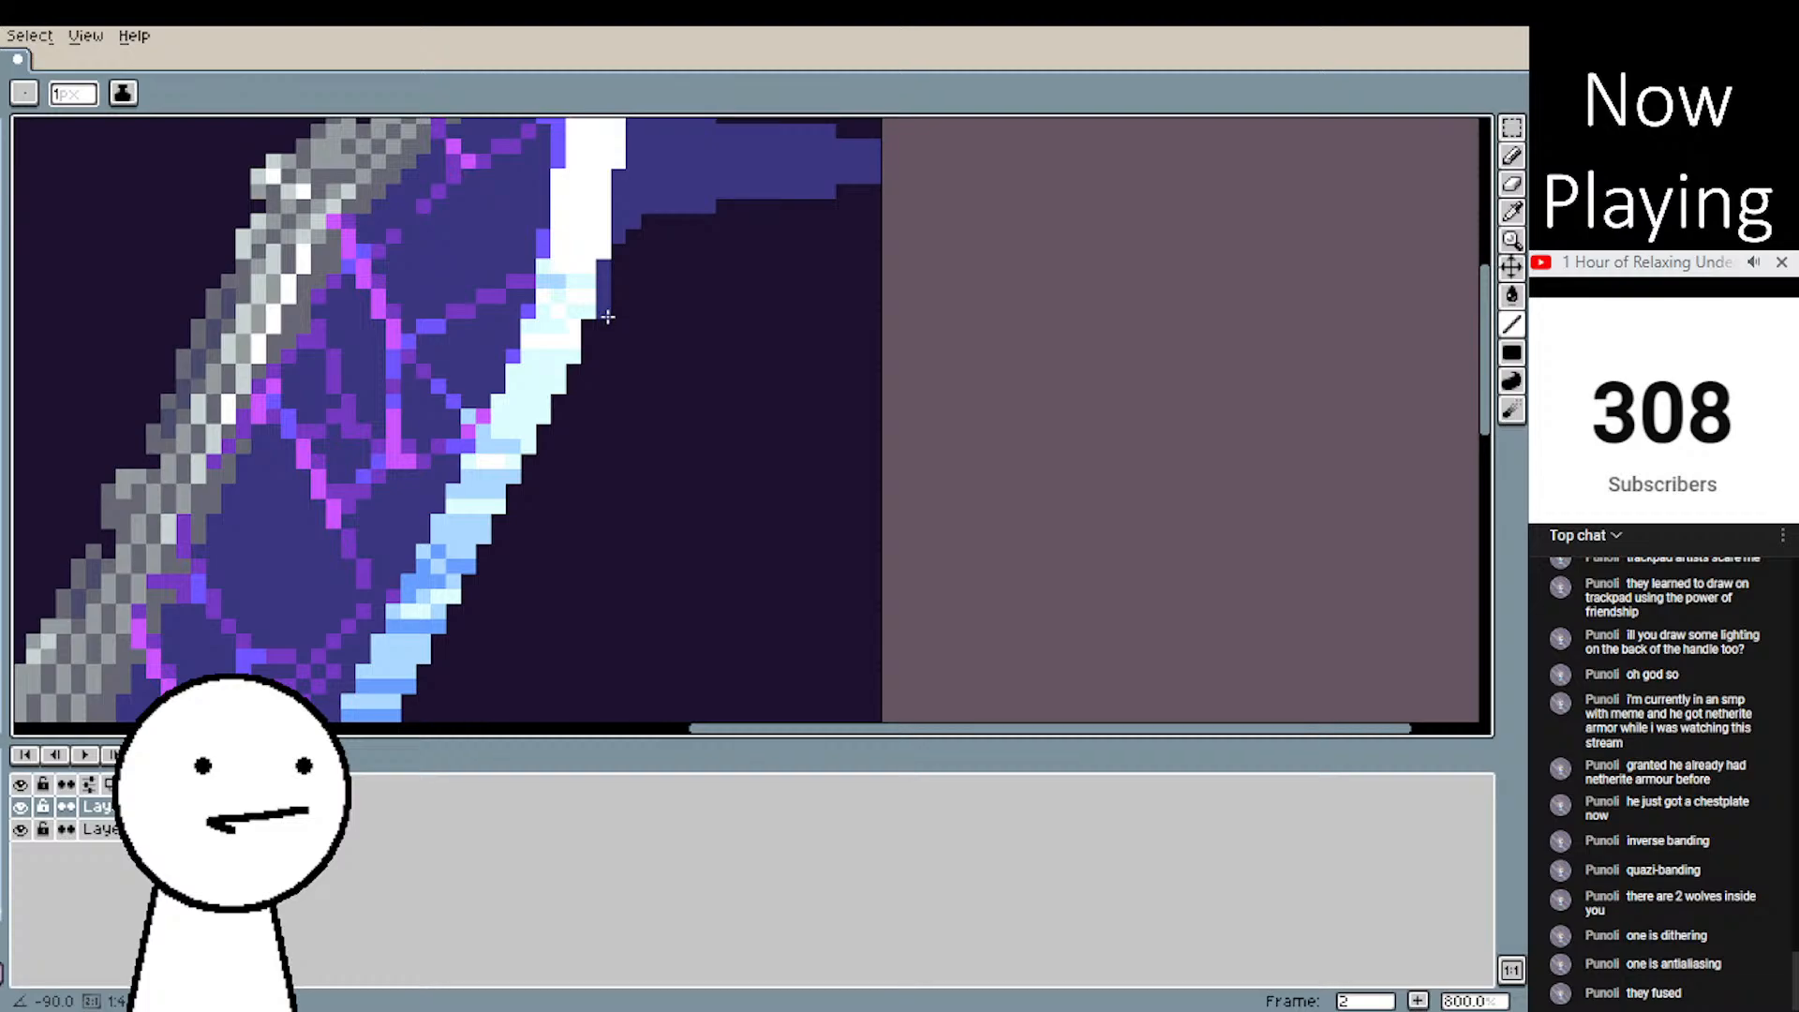
drag(652, 391, 573, 629)
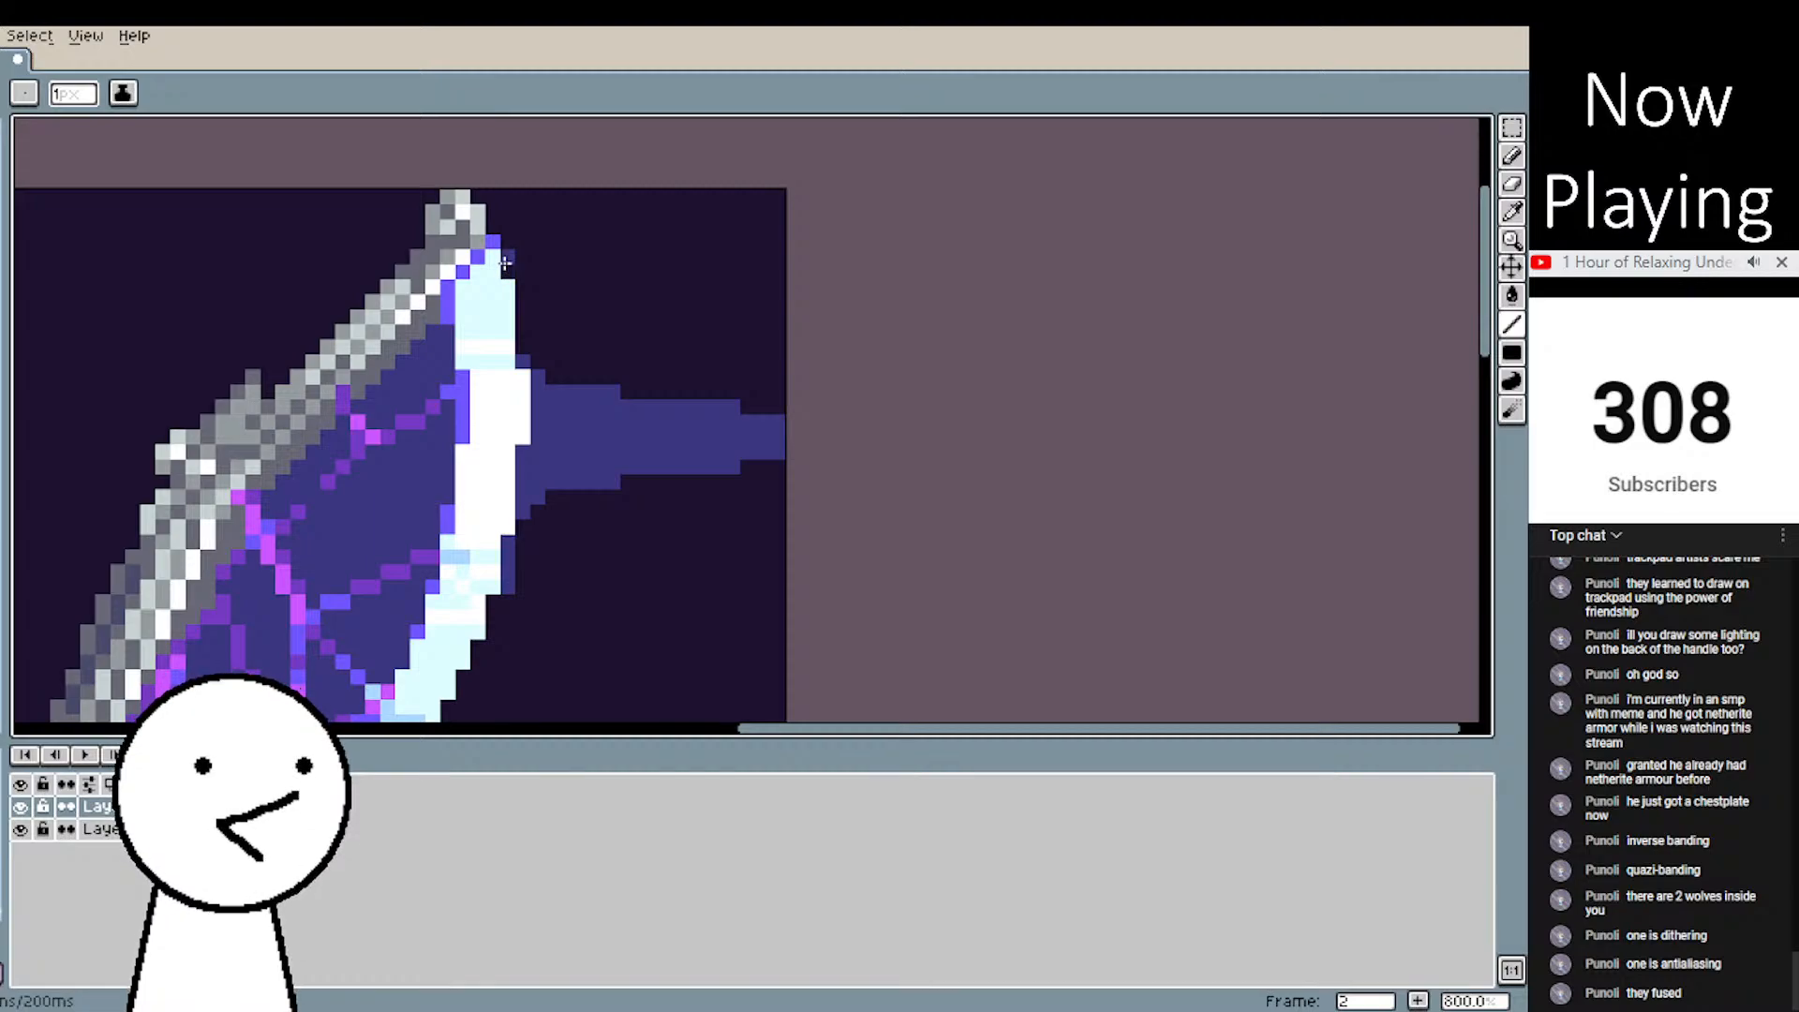
scroll(571, 526, up, 1)
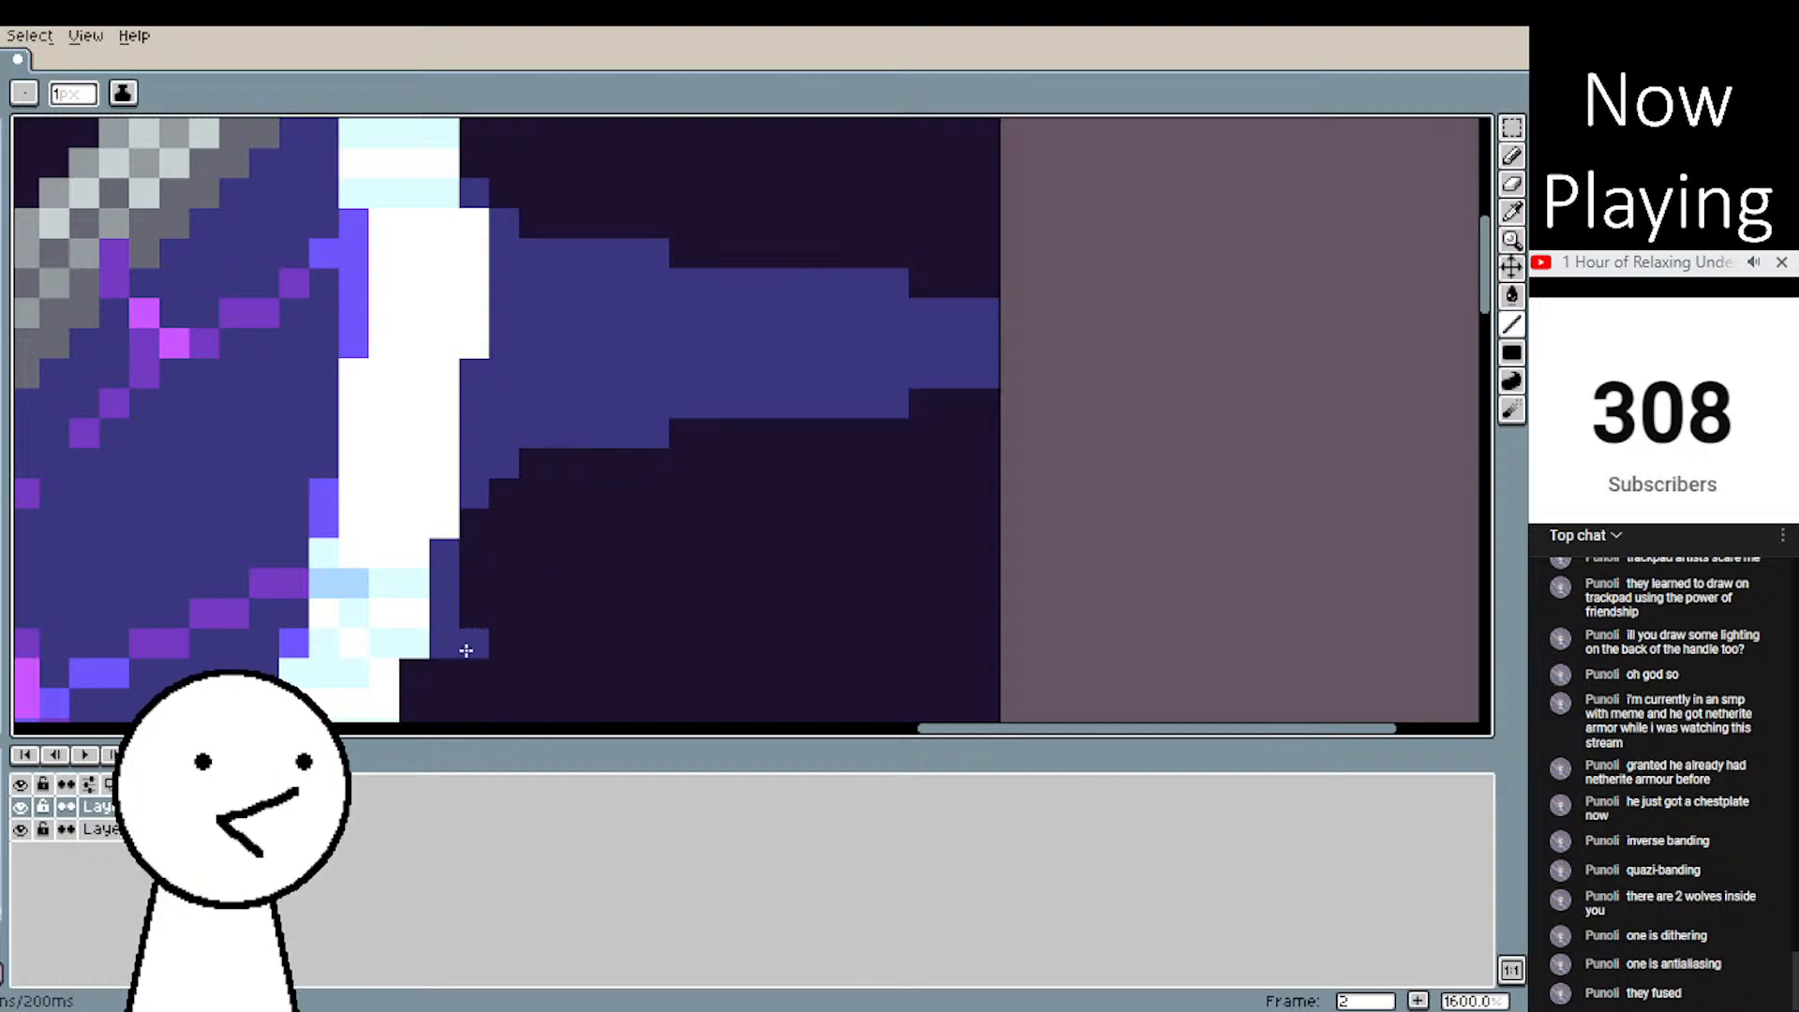
scroll(470, 603, down, 3)
scroll(469, 603, left, 1)
click(1516, 208)
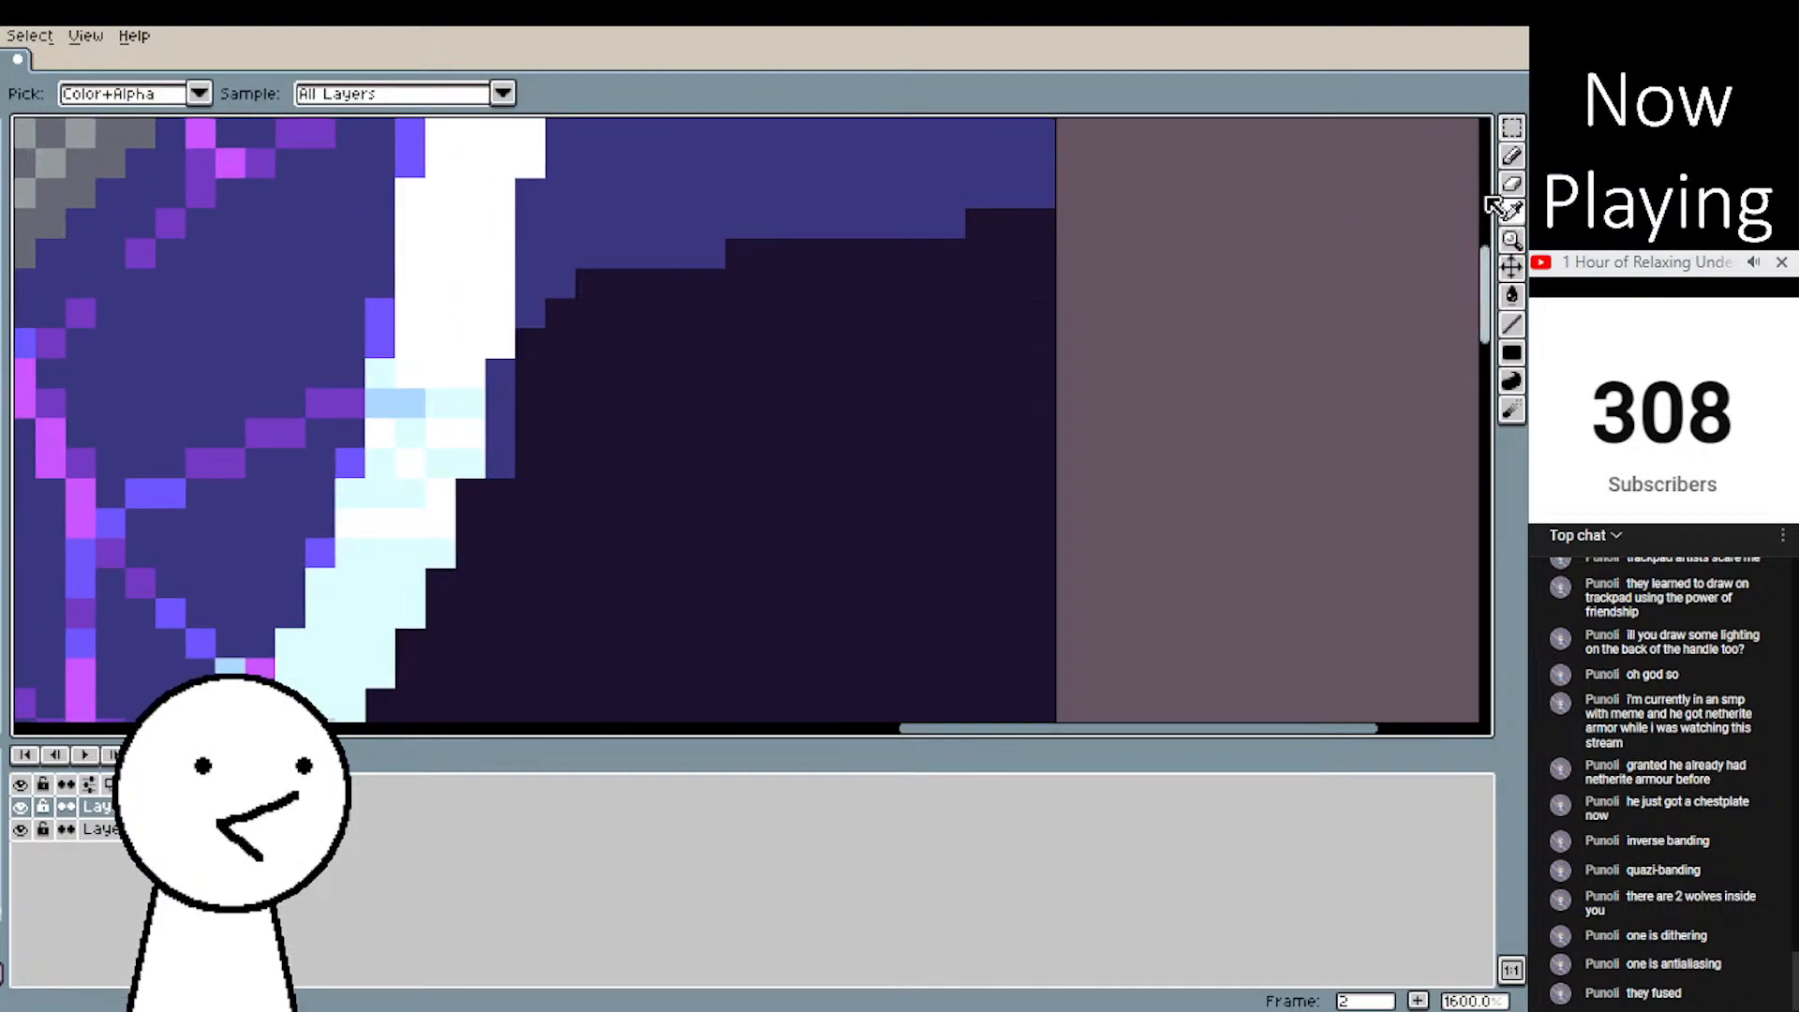
click(1512, 156)
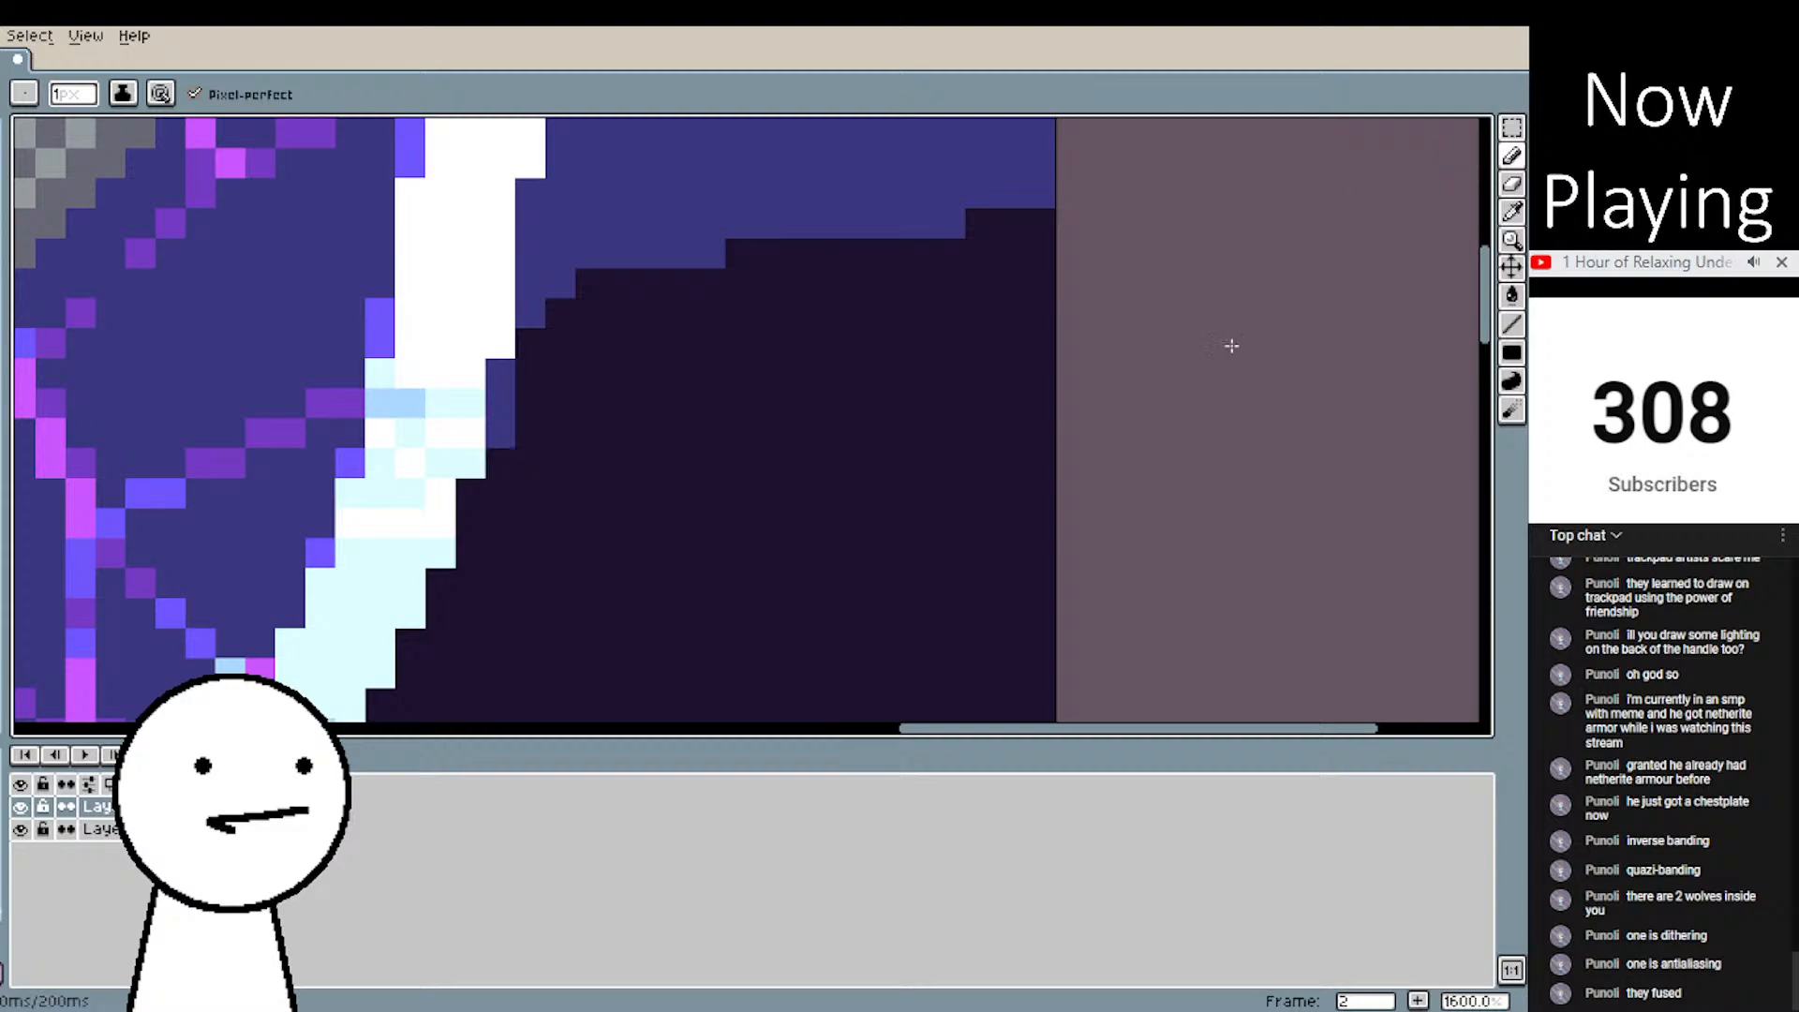
click(1511, 212)
click(1512, 325)
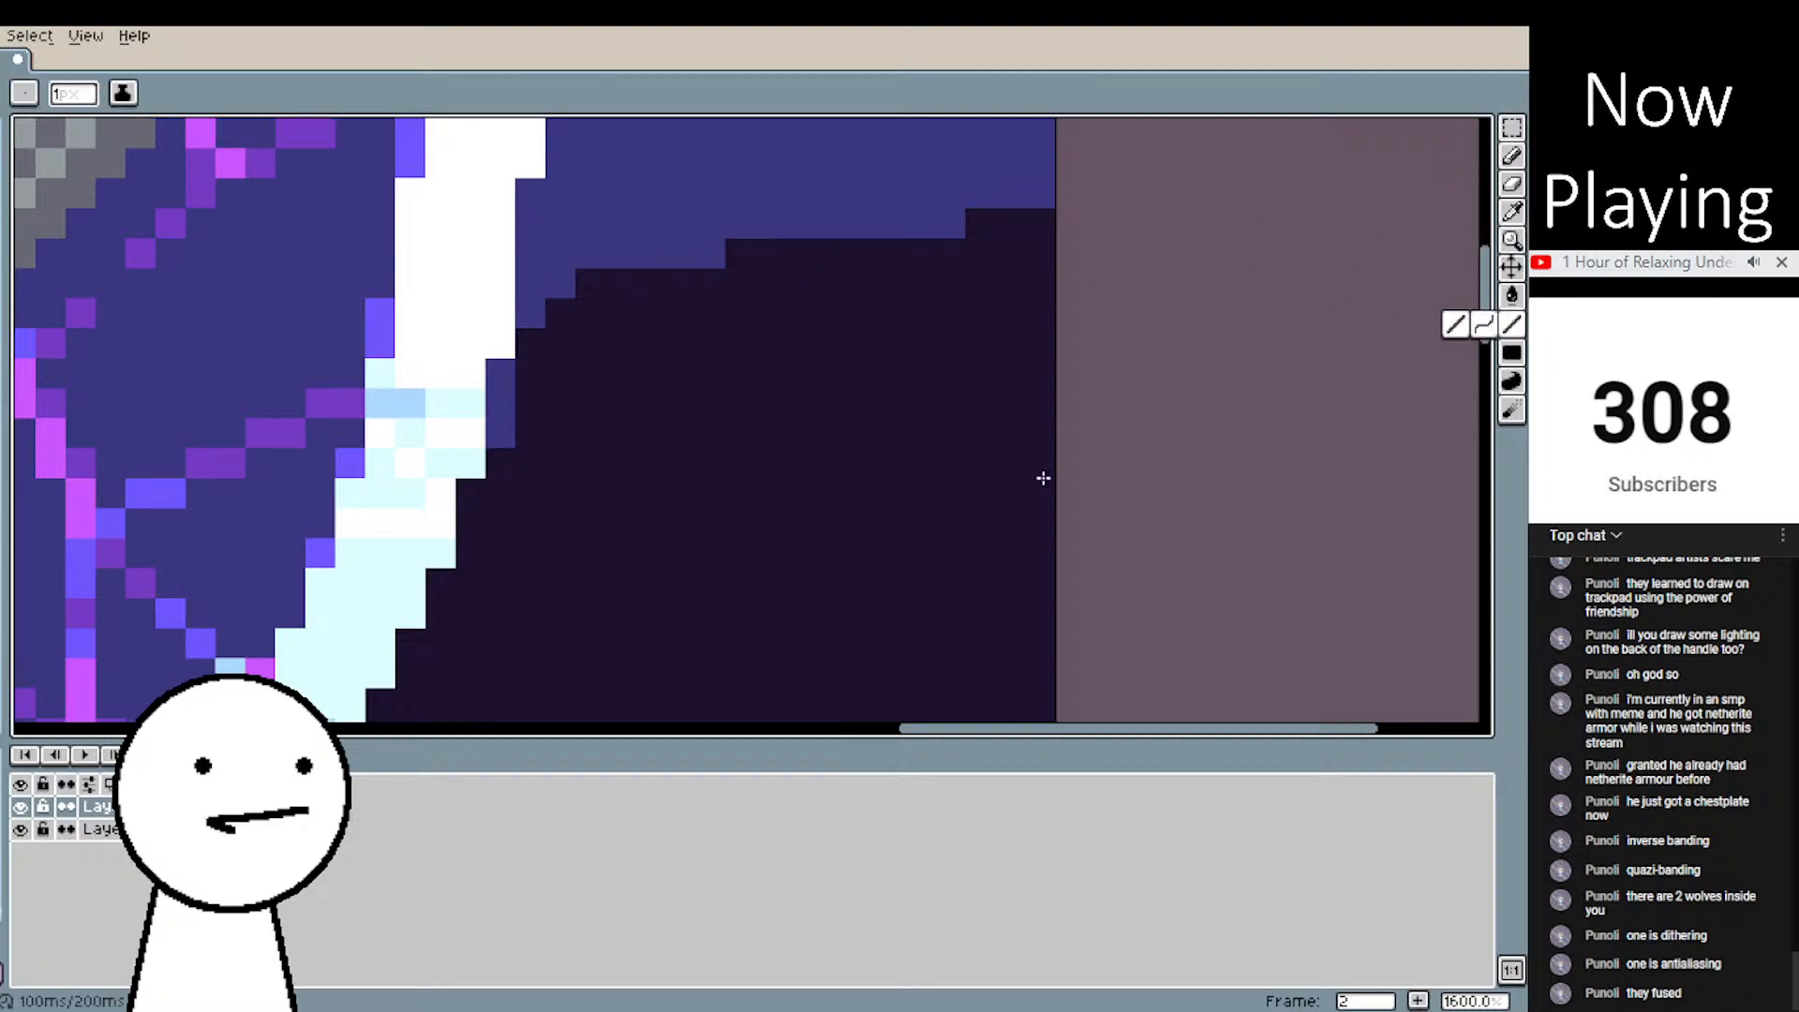
- Try a narrow indigo ray pointing downward from the cutting edge beneath the horizontal ray with the Line tool
drag(468, 494, 458, 611)
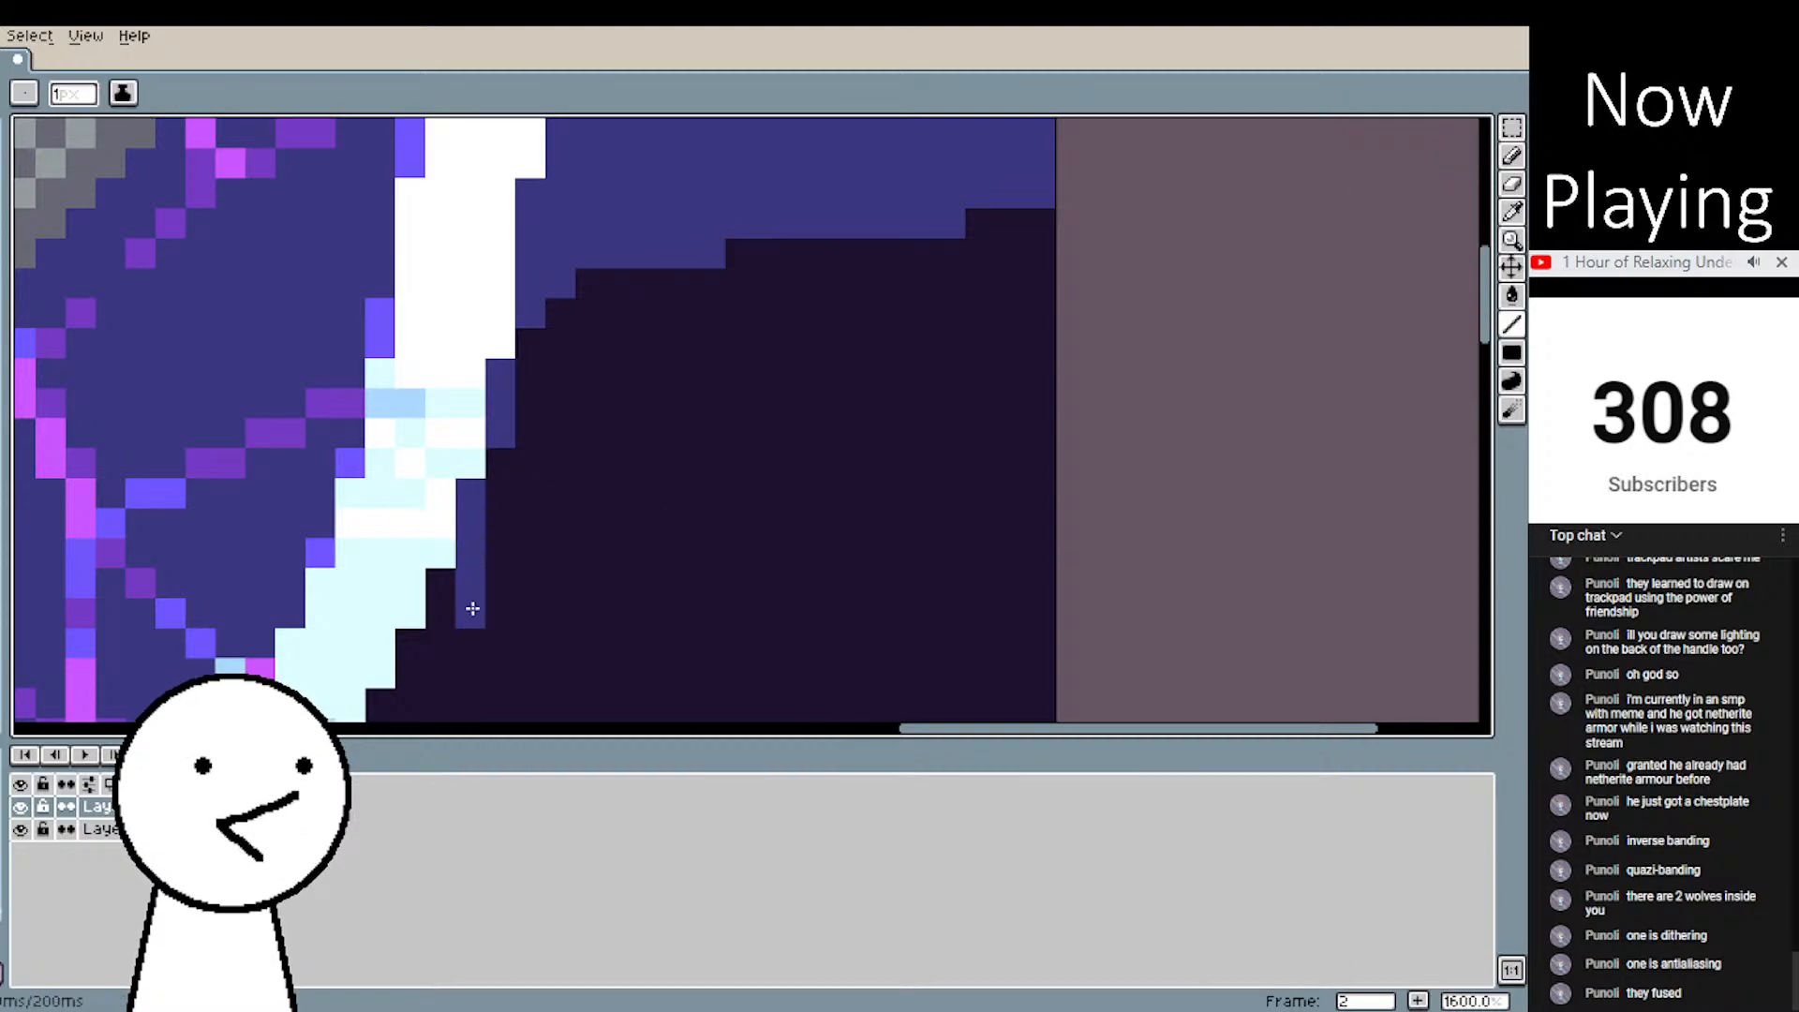
drag(560, 585, 663, 315)
drag(557, 373, 506, 709)
mouse_move(472, 502)
mouse_down()
mouse_move(494, 470)
mouse_move(510, 510)
mouse_move(516, 368)
mouse_up()
click(543, 343)
click(544, 313)
- Try a short indigo ray pointing upward beside the blade's tip and check the gleam on the whole sword
scroll(548, 328, down, 5)
mouse_move(675, 281)
mouse_down()
mouse_move(736, 286)
mouse_move(724, 420)
mouse_up()
scroll(717, 424, up, 3)
drag(648, 259, 643, 386)
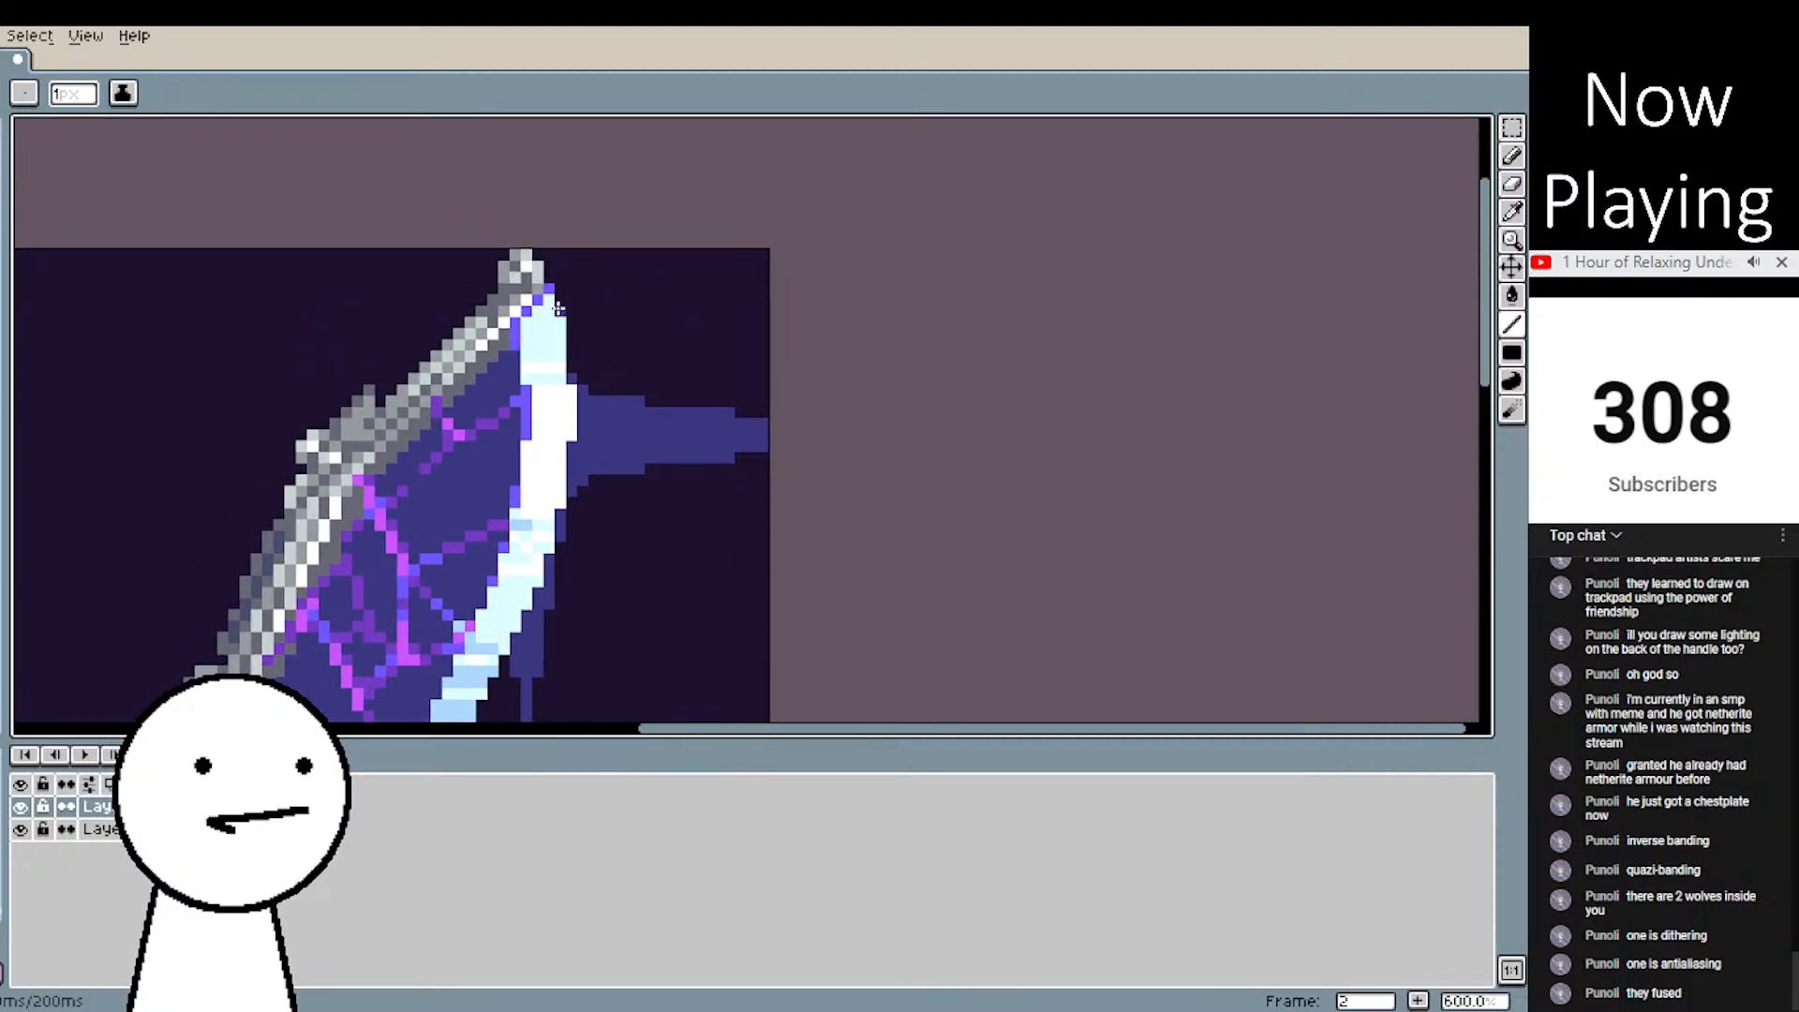
drag(550, 278, 545, 247)
scroll(585, 323, down, 3)
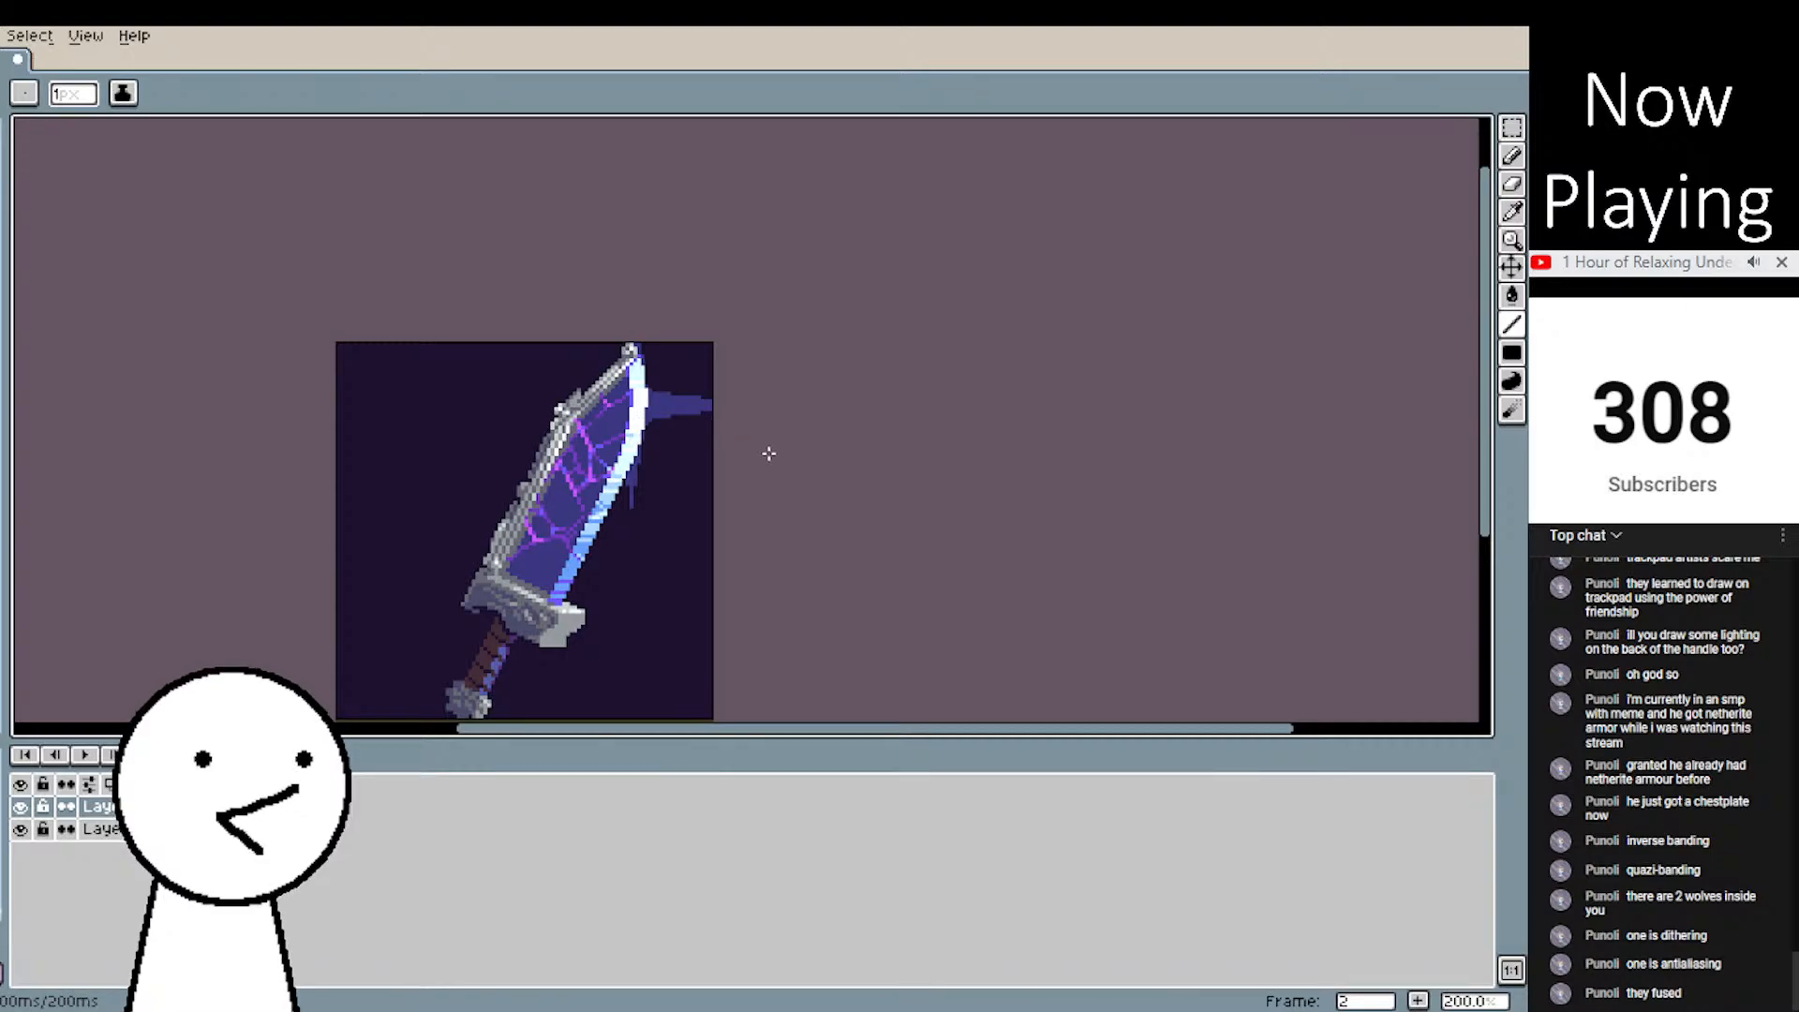
scroll(769, 452, down, 3)
scroll(763, 448, up, 3)
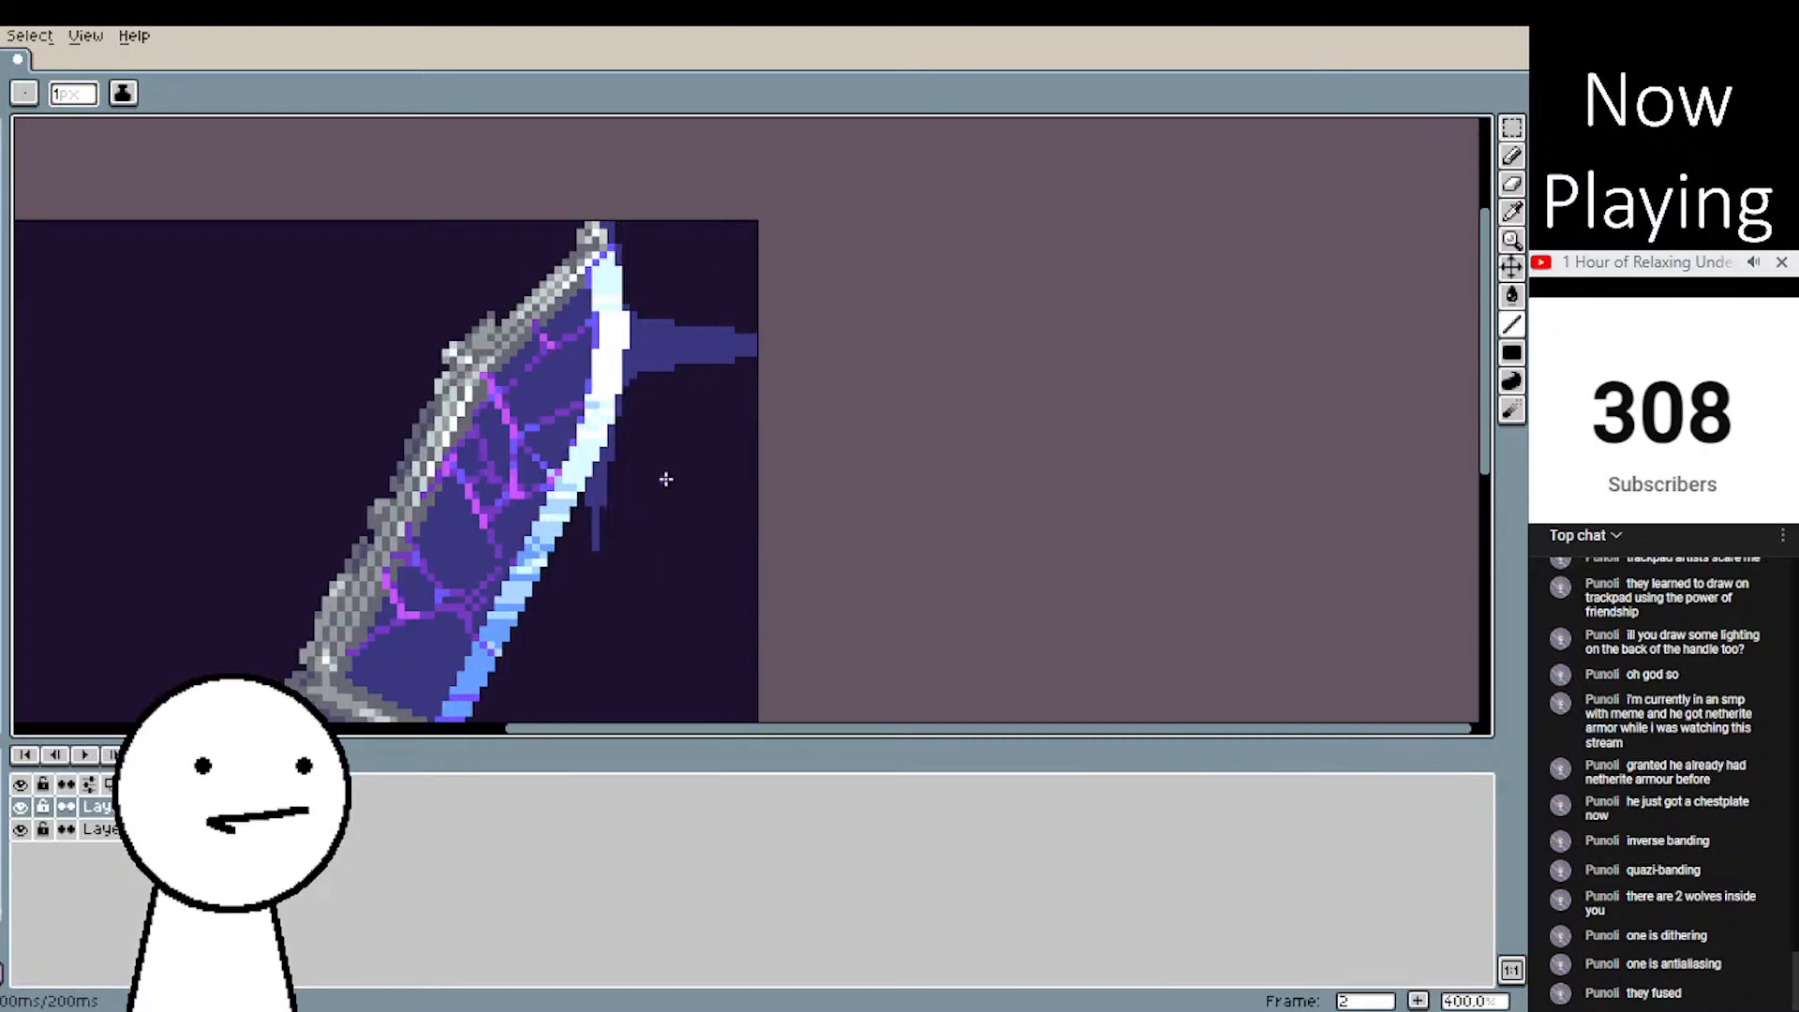
- Undo all the indigo gleam lines drawn around the blade's cutting edge
key(v)
key(ctrl+z)
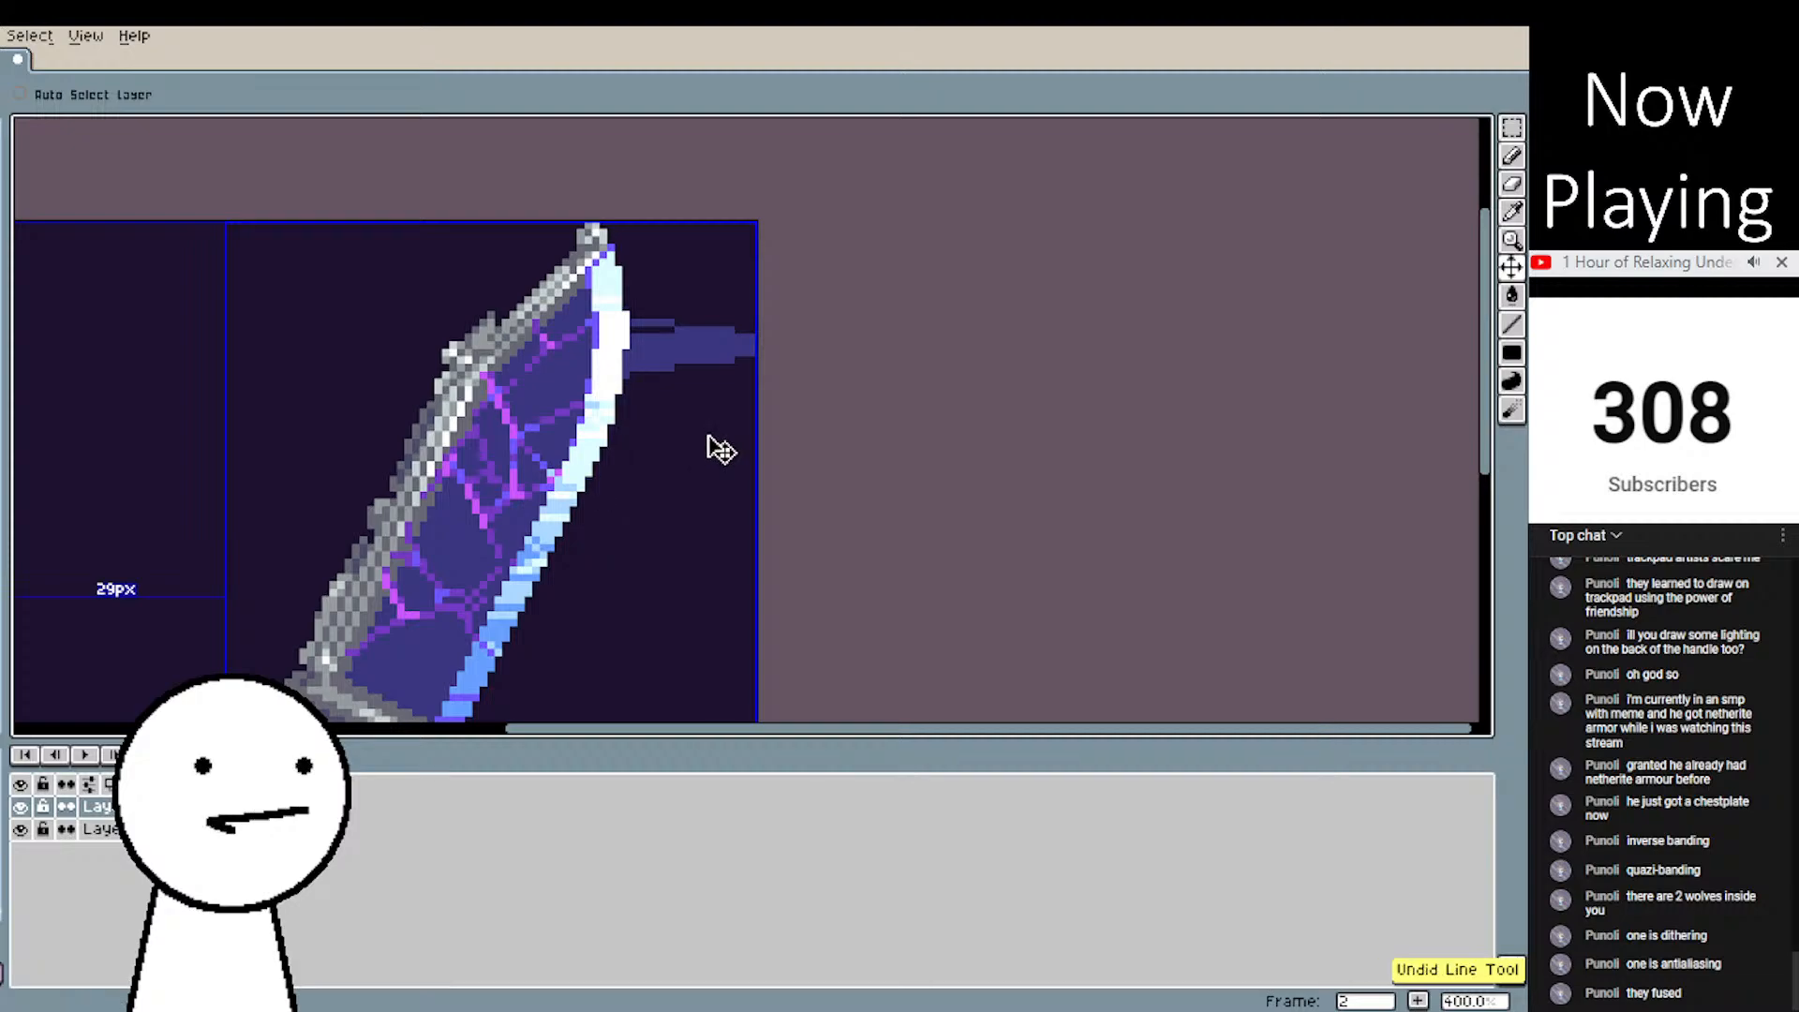
key(ctrl+z)
key(ctrl+z)
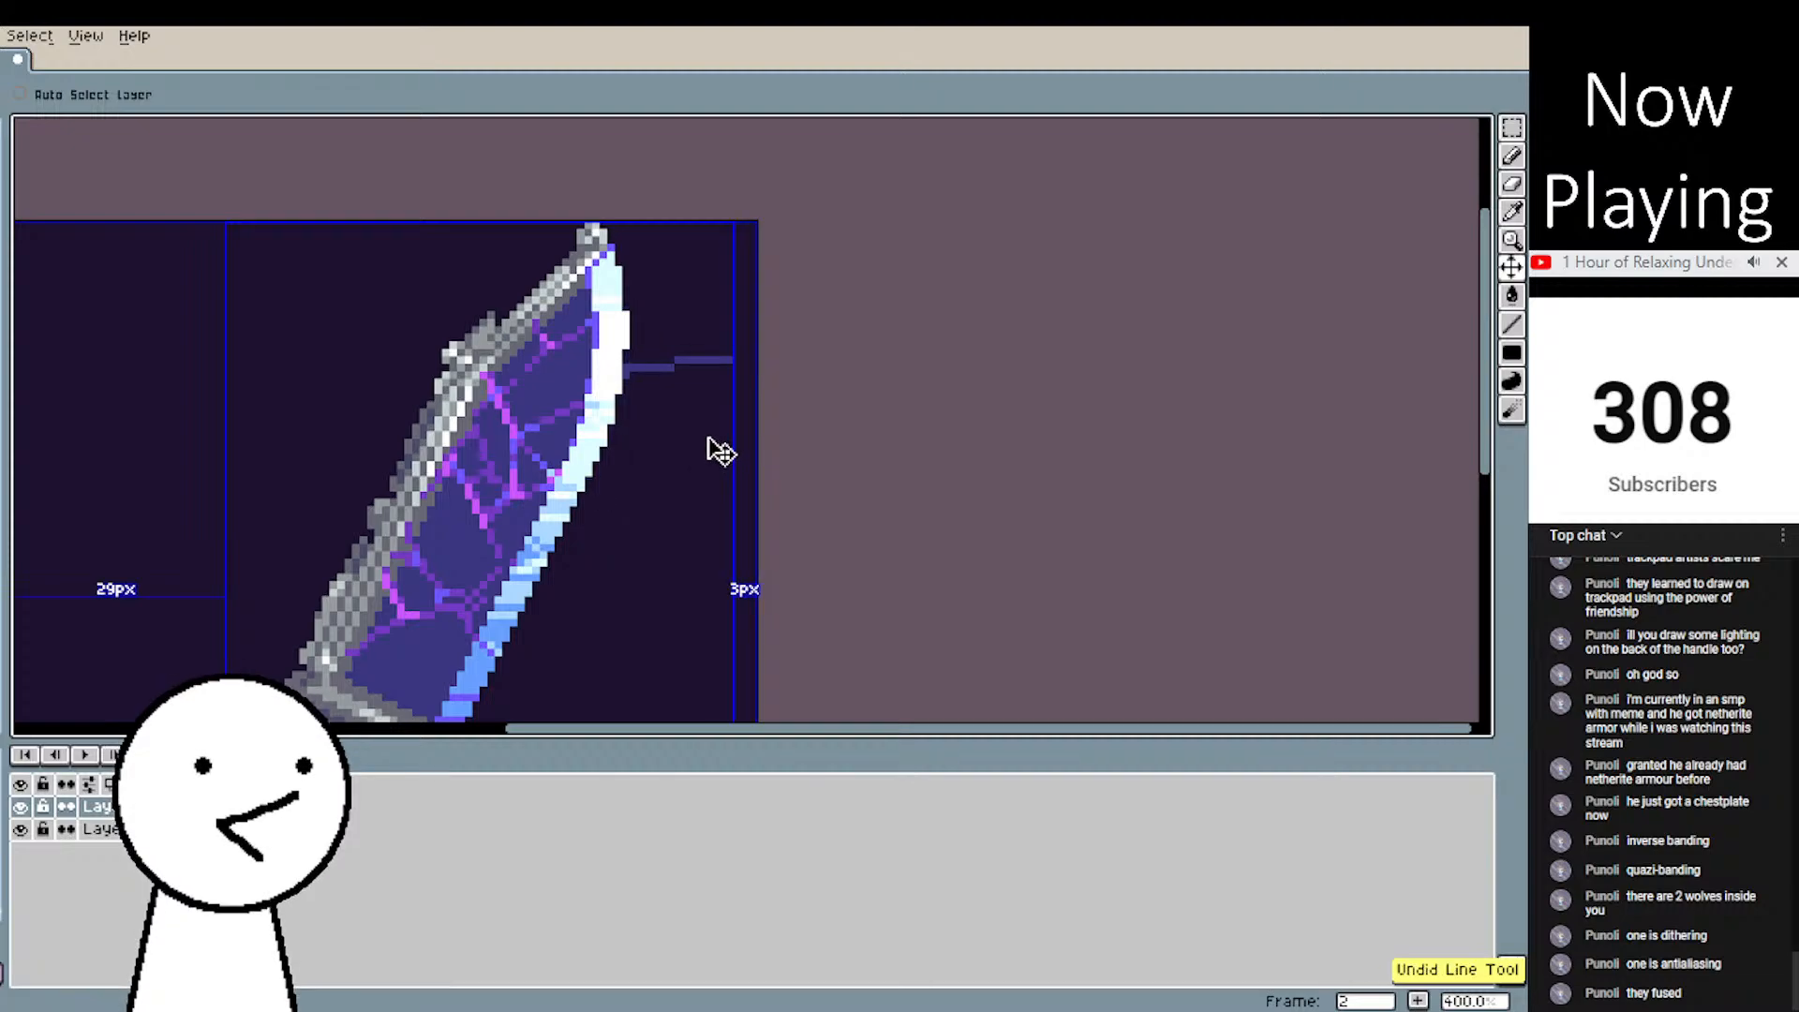
key(ctrl+z)
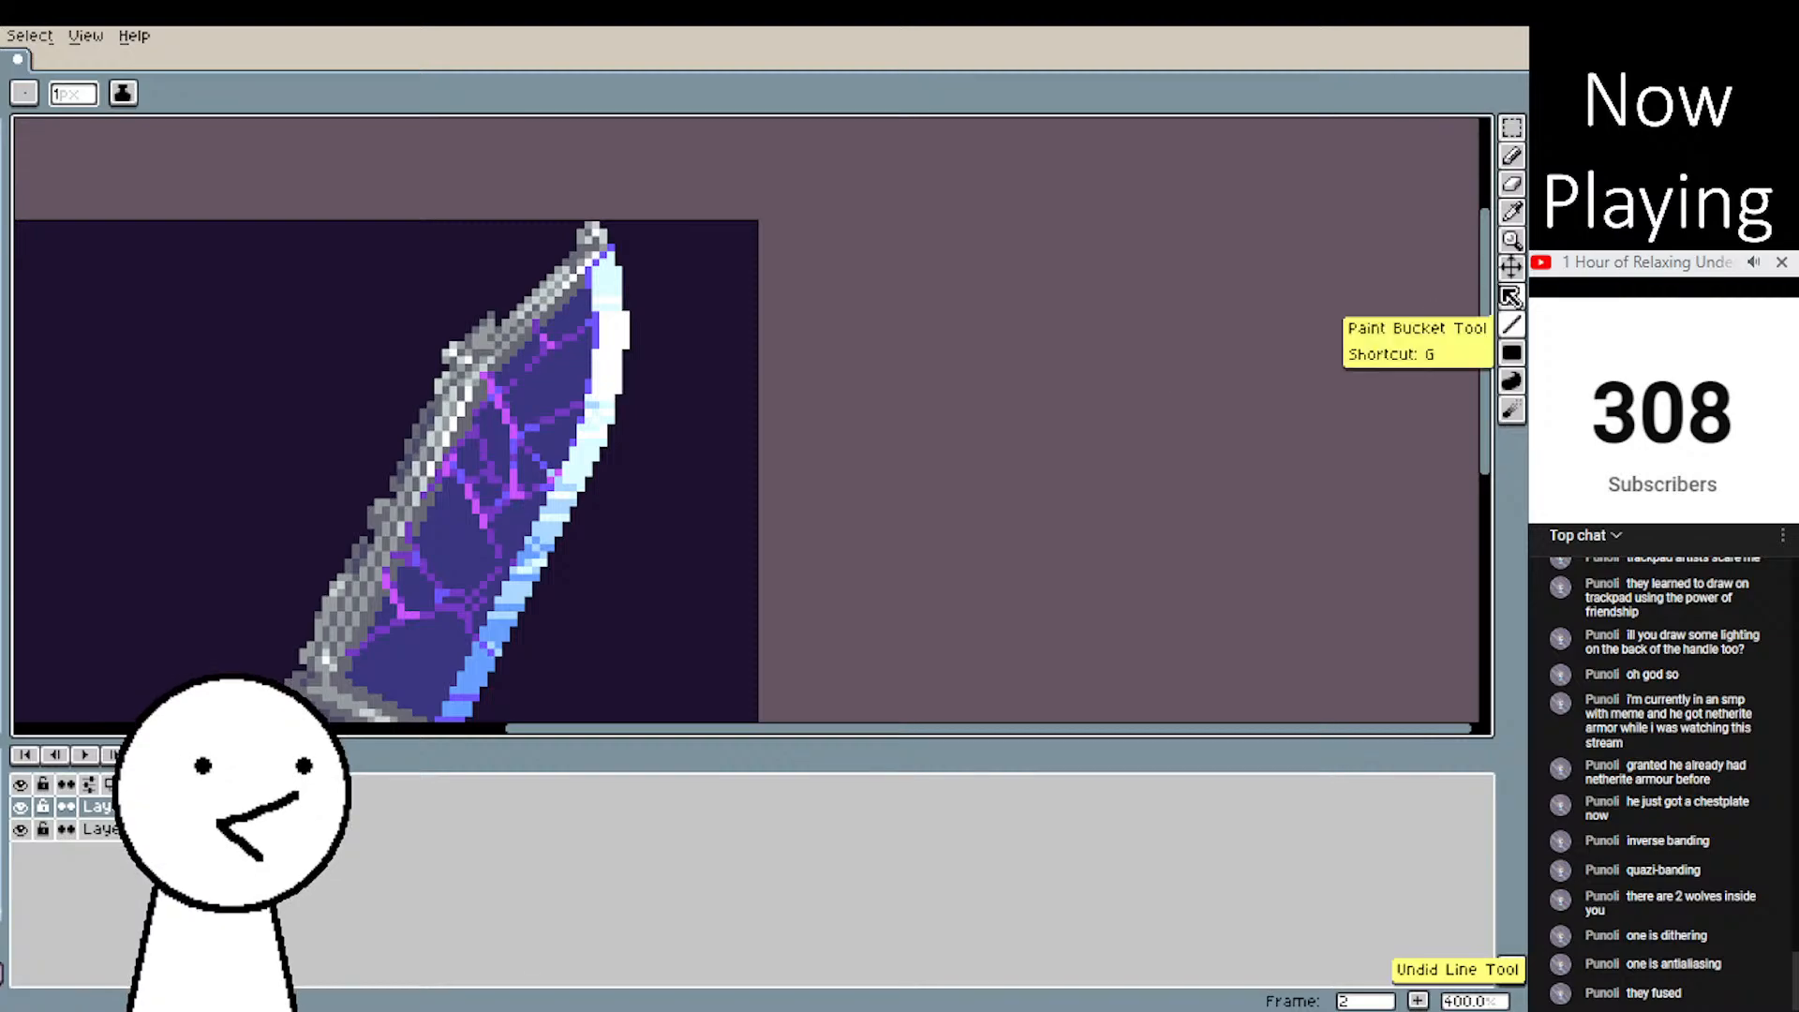
- Try a filled ellipse behind the upper blade on the lower layer, then undo it
click(111, 834)
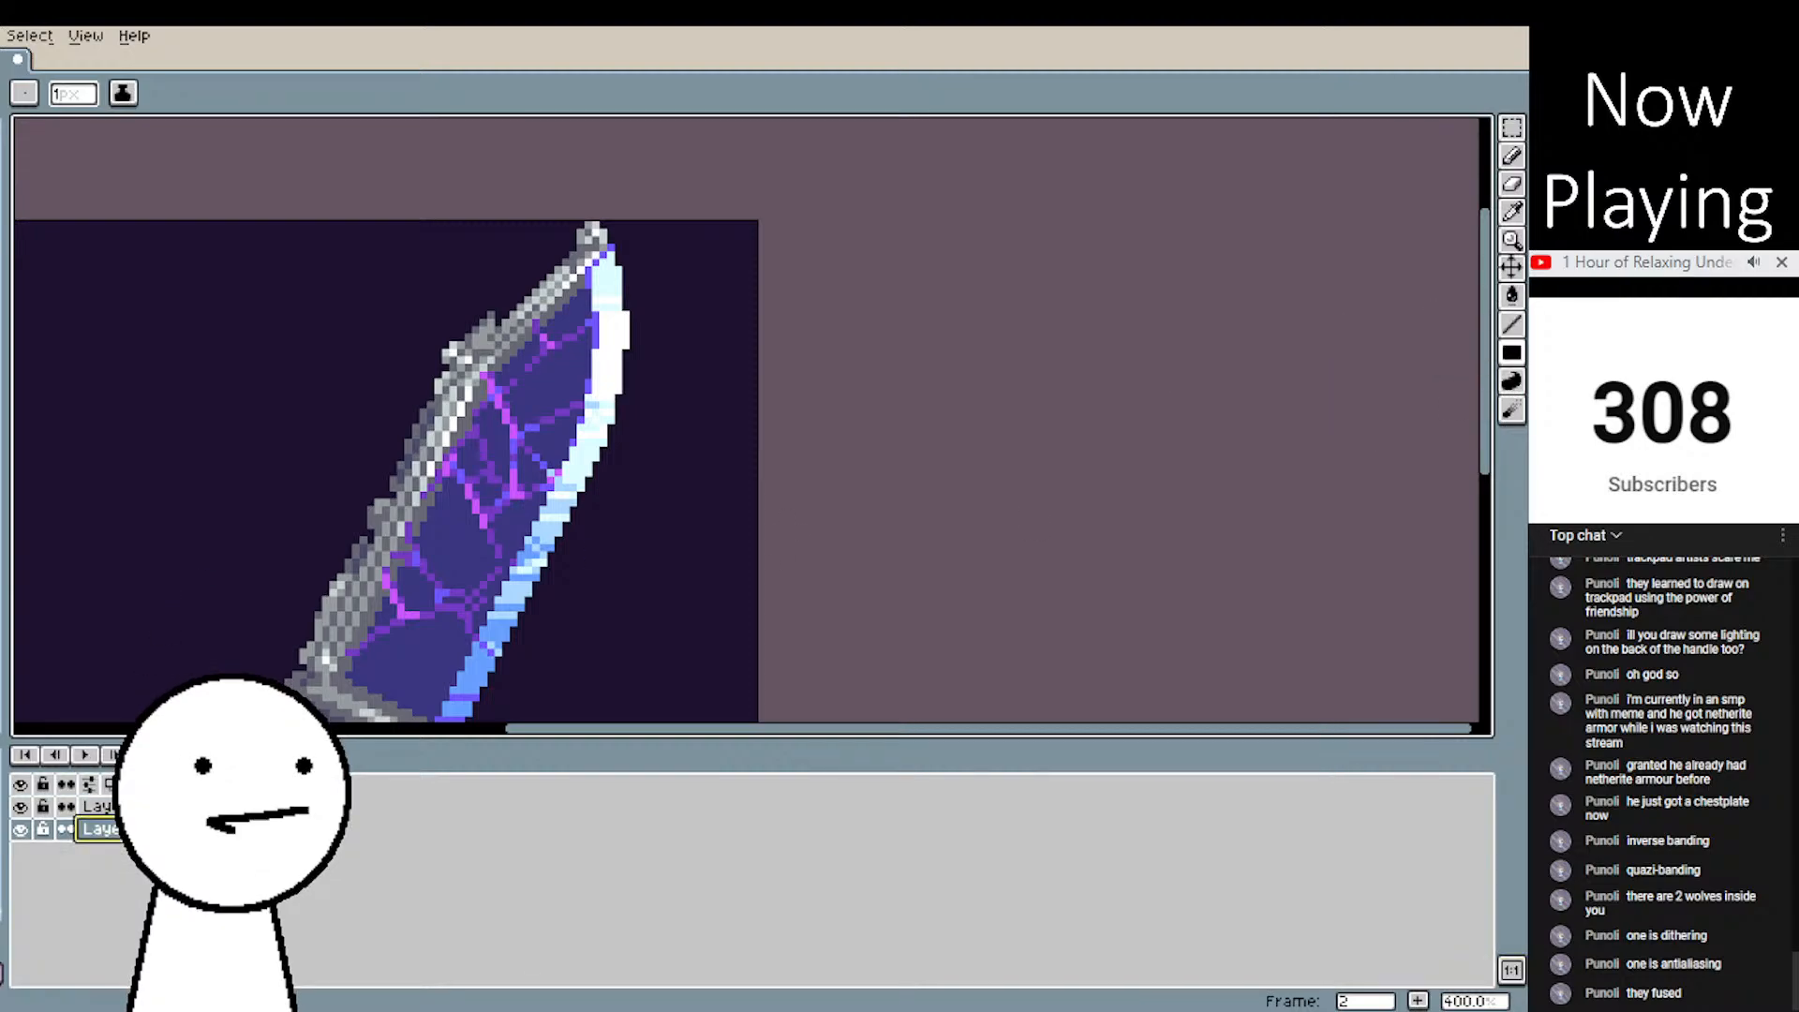
click(1510, 356)
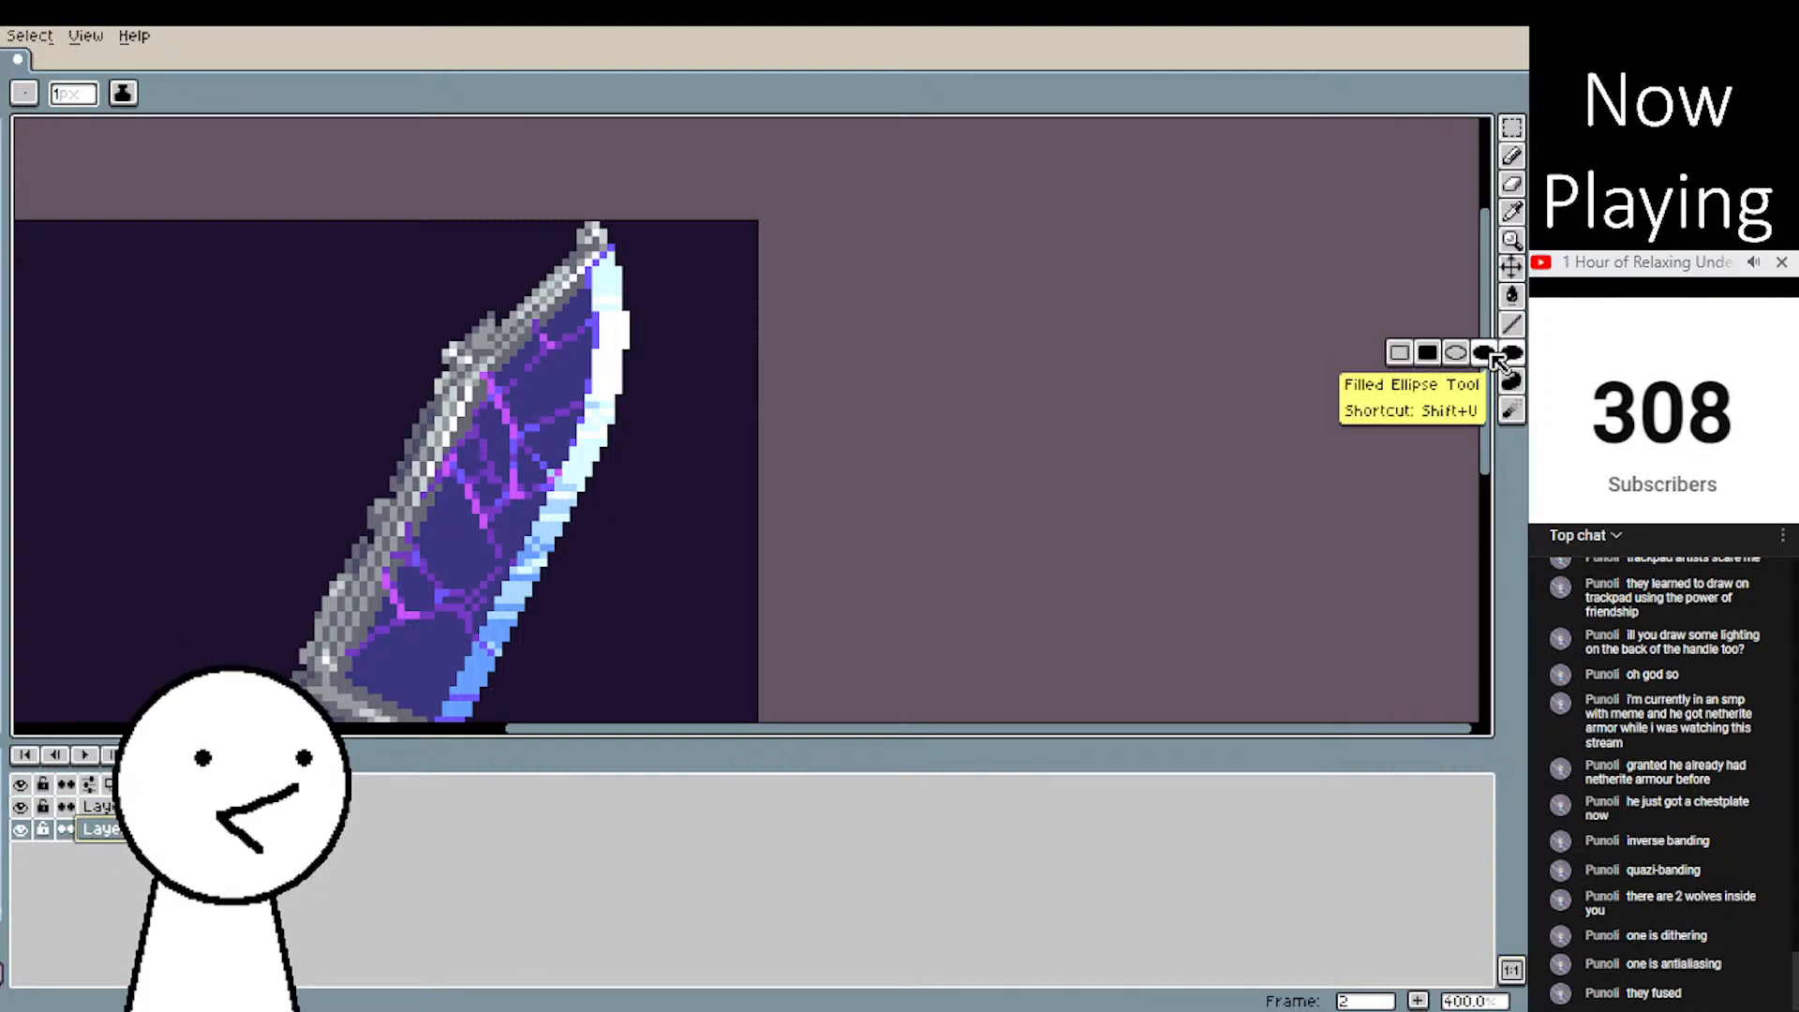
click(1487, 355)
drag(717, 295, 539, 470)
key(ctrl+z)
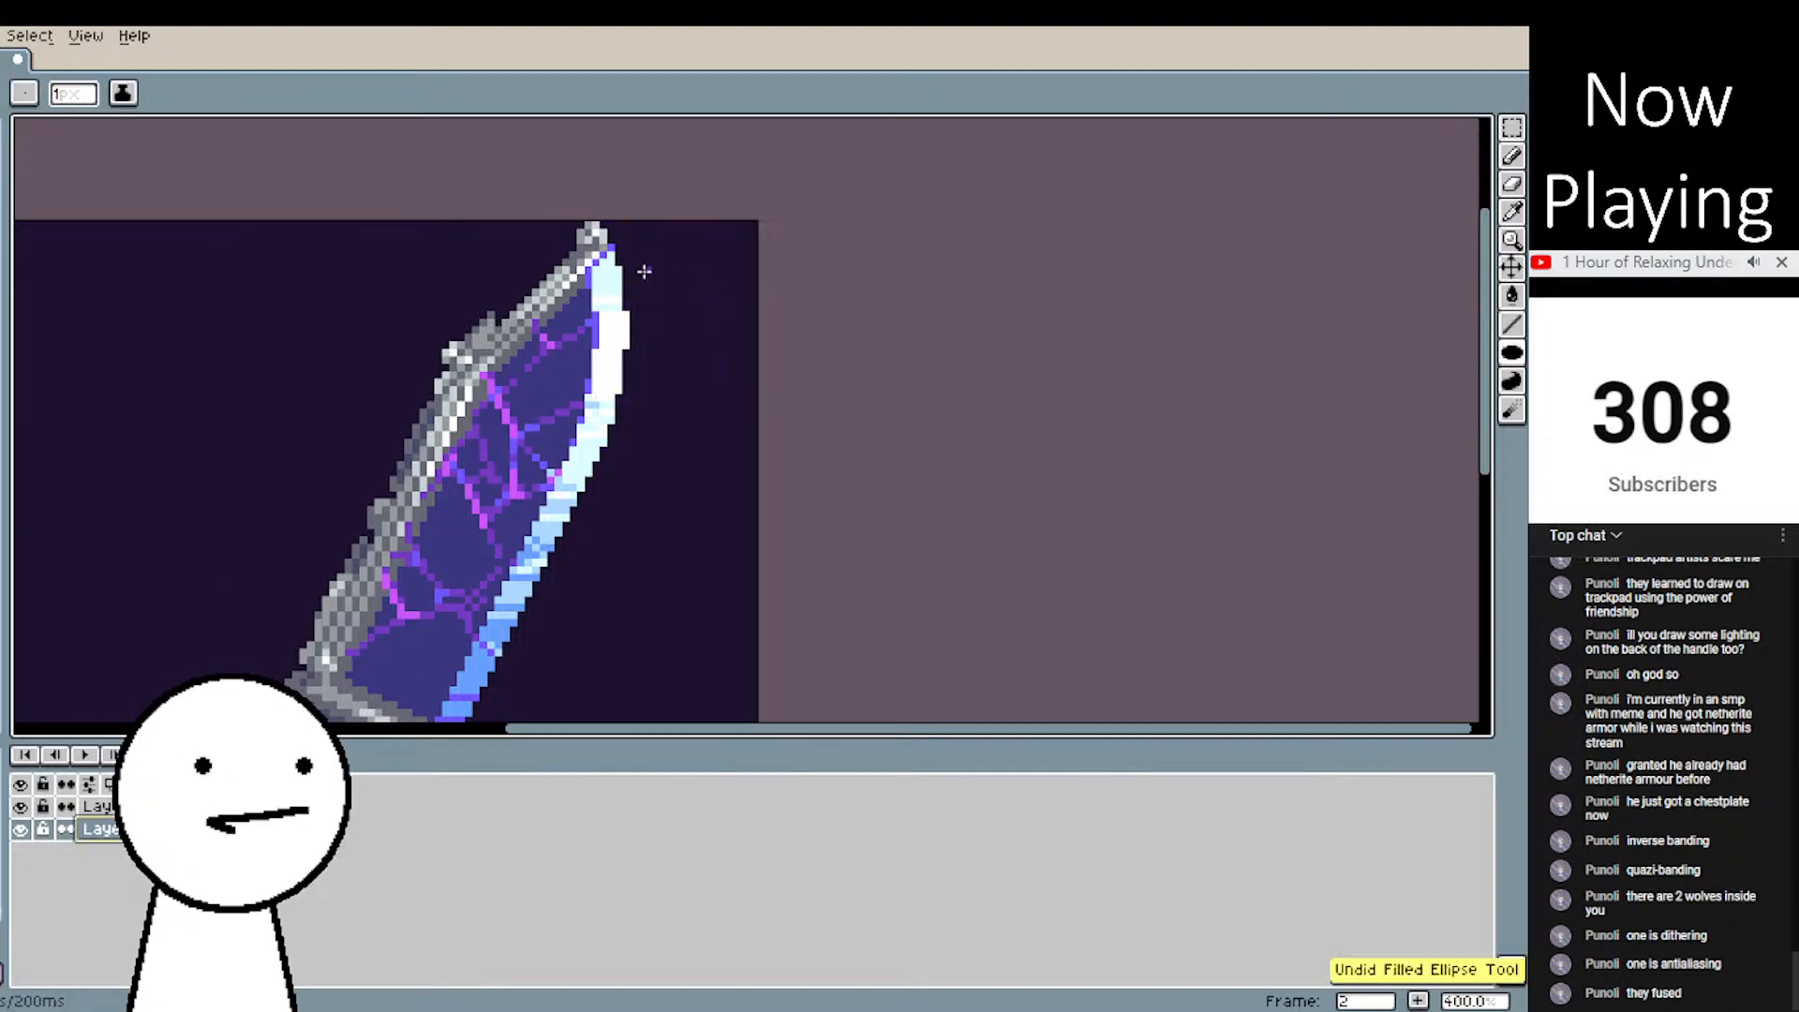
- Undo another trial ellipse around the upper blade and add a new layer directly above the lower layer
drag(643, 242, 469, 461)
key(ctrl+z)
click(0, 36)
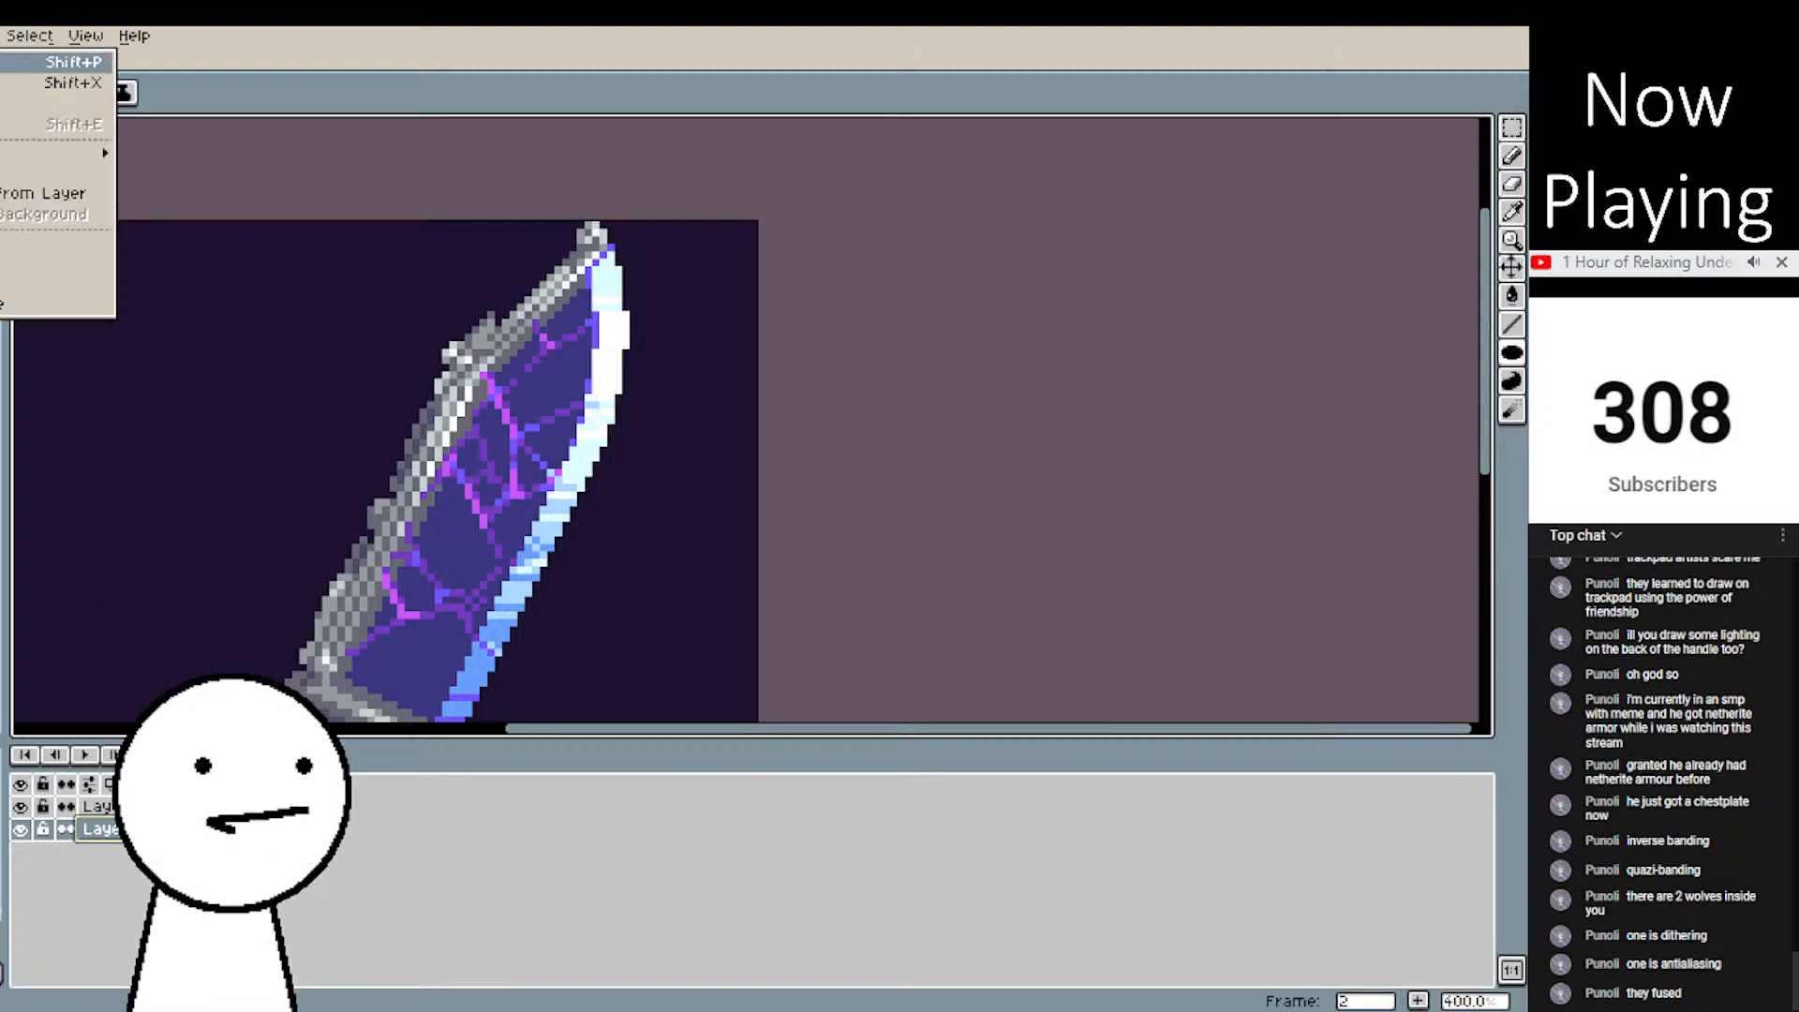
mouse_move(91, 155)
click(159, 152)
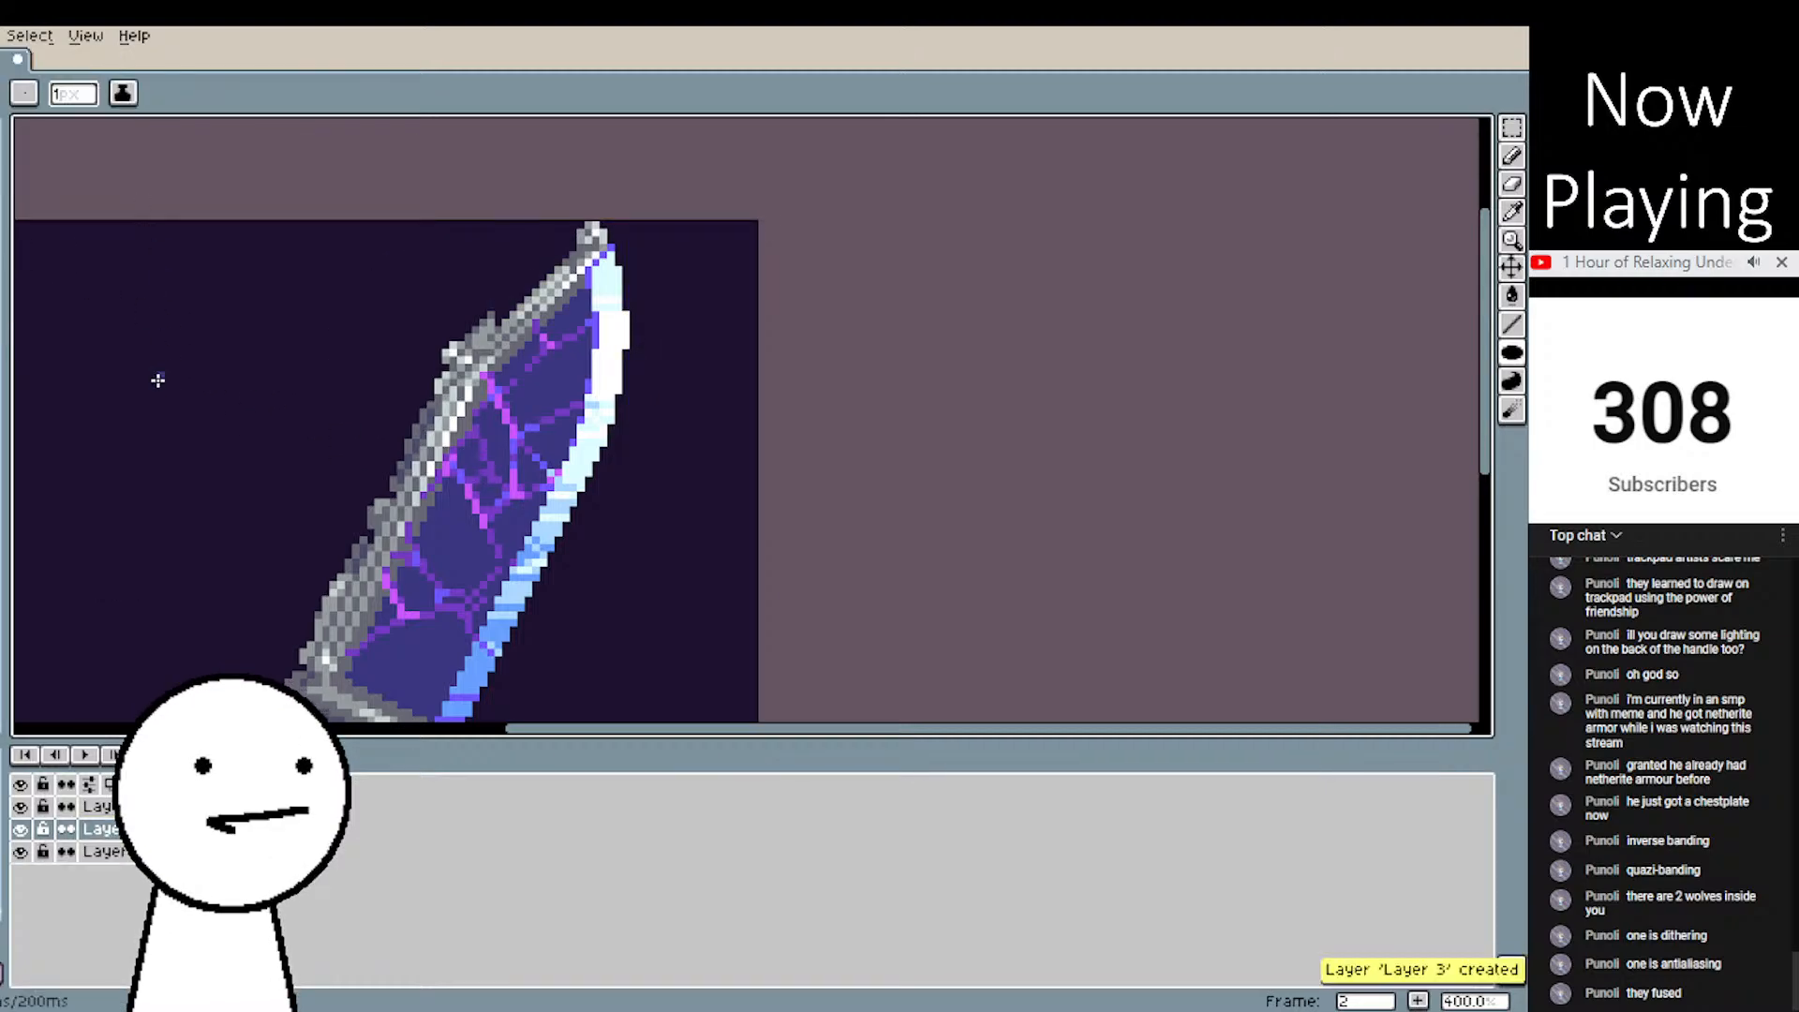
- Try a tall filled indigo ellipse behind the upper cutting edge on the new layer, then undo it
drag(803, 490, 793, 475)
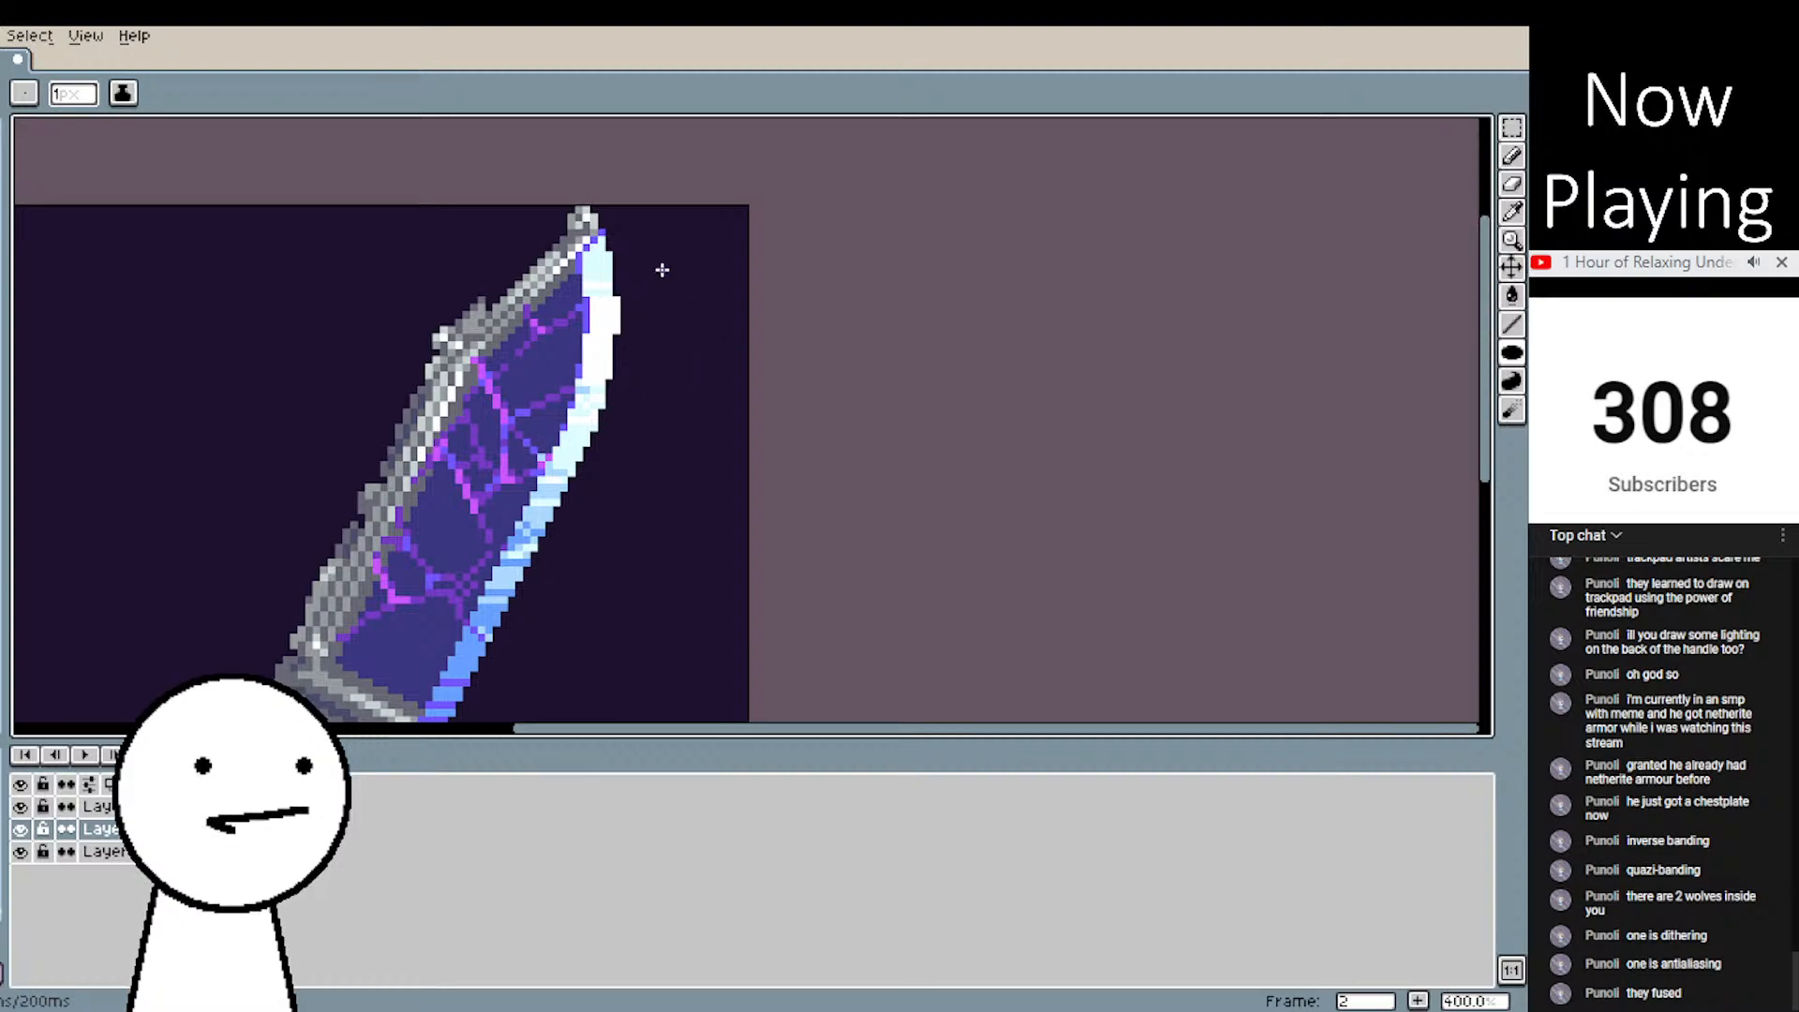
drag(673, 237, 547, 530)
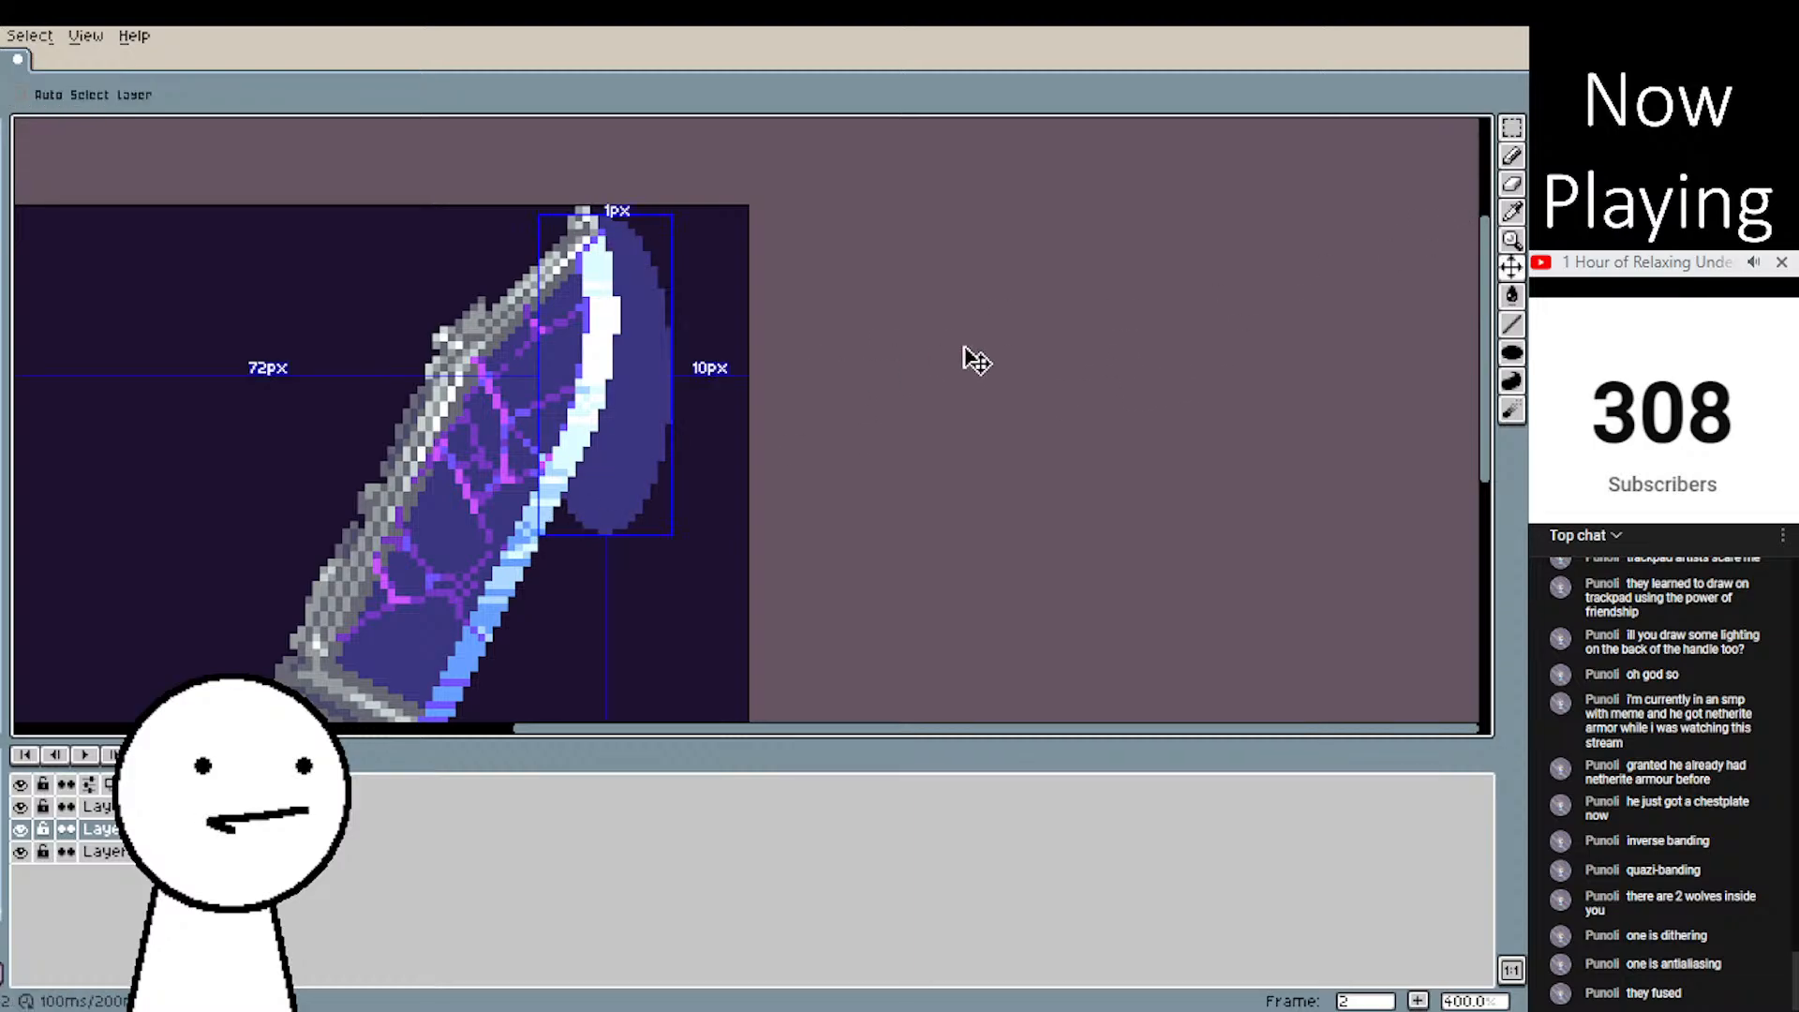
key(ctrl+z)
- Try a curved indigo outline from the blade's tip to the guard with the Pencil tool and fill it as a glow
click(1512, 155)
drag(238, 304, 268, 193)
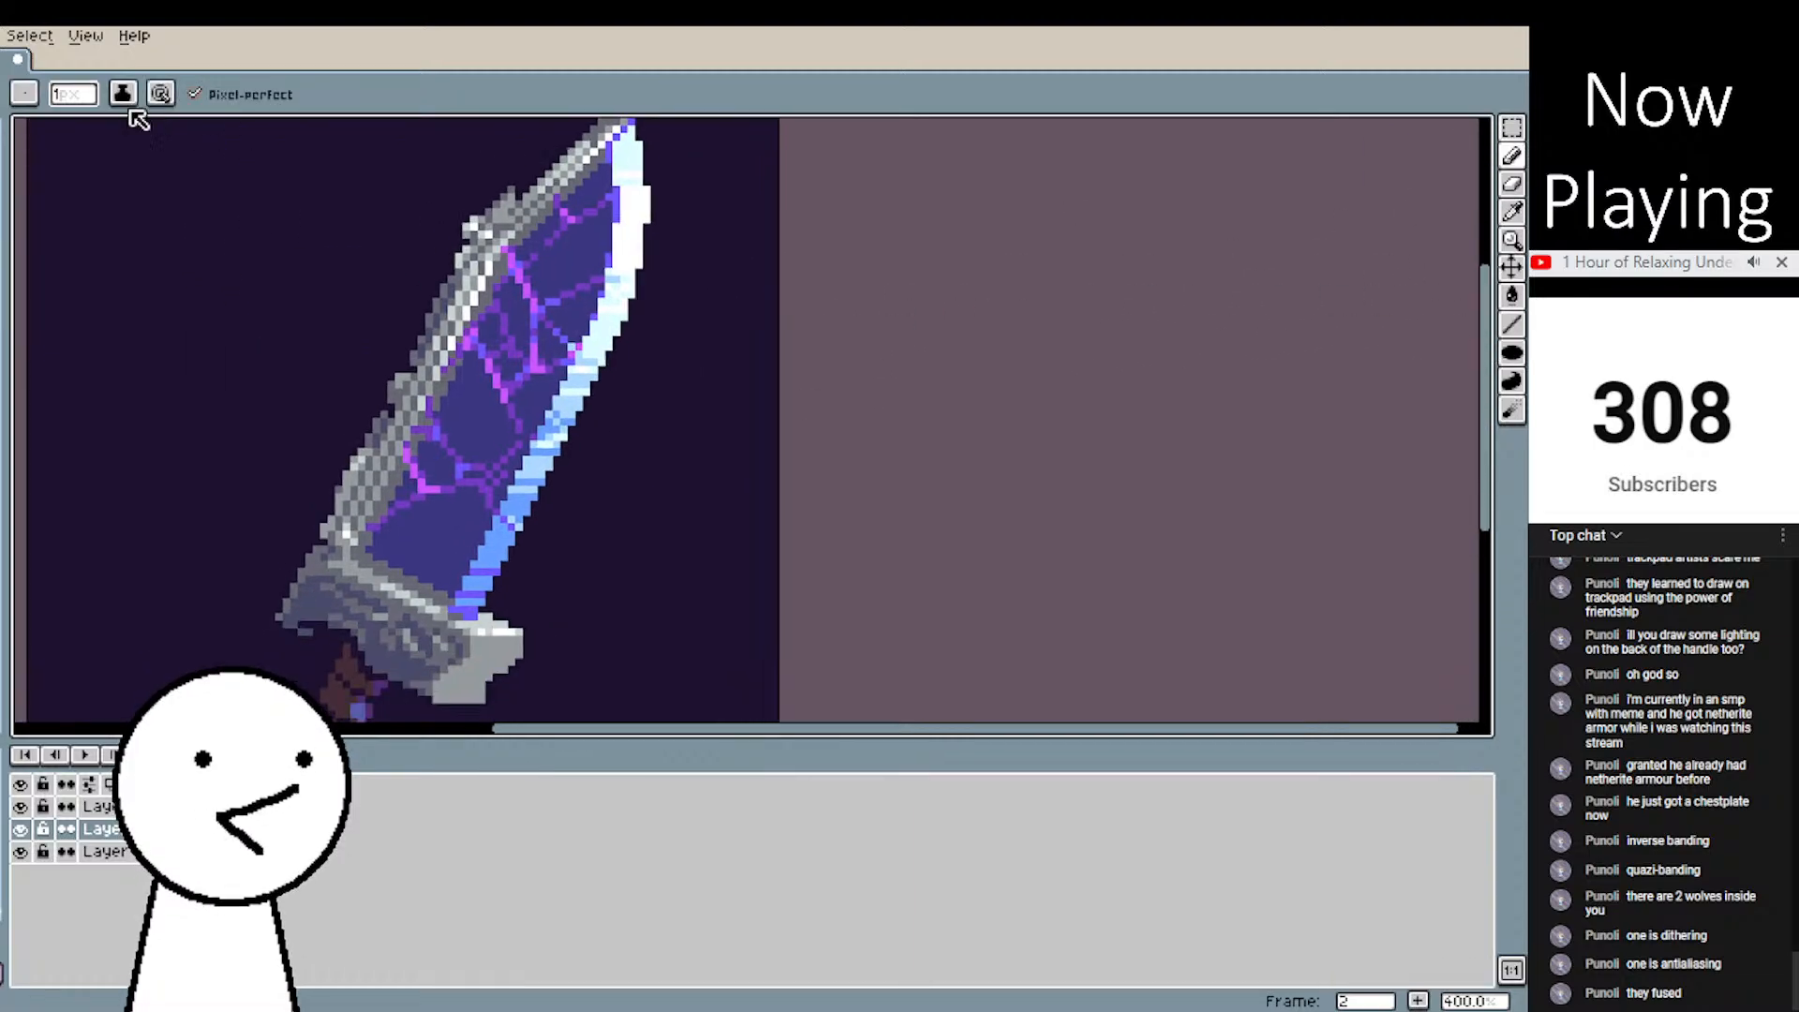
scroll(690, 181, down, 1)
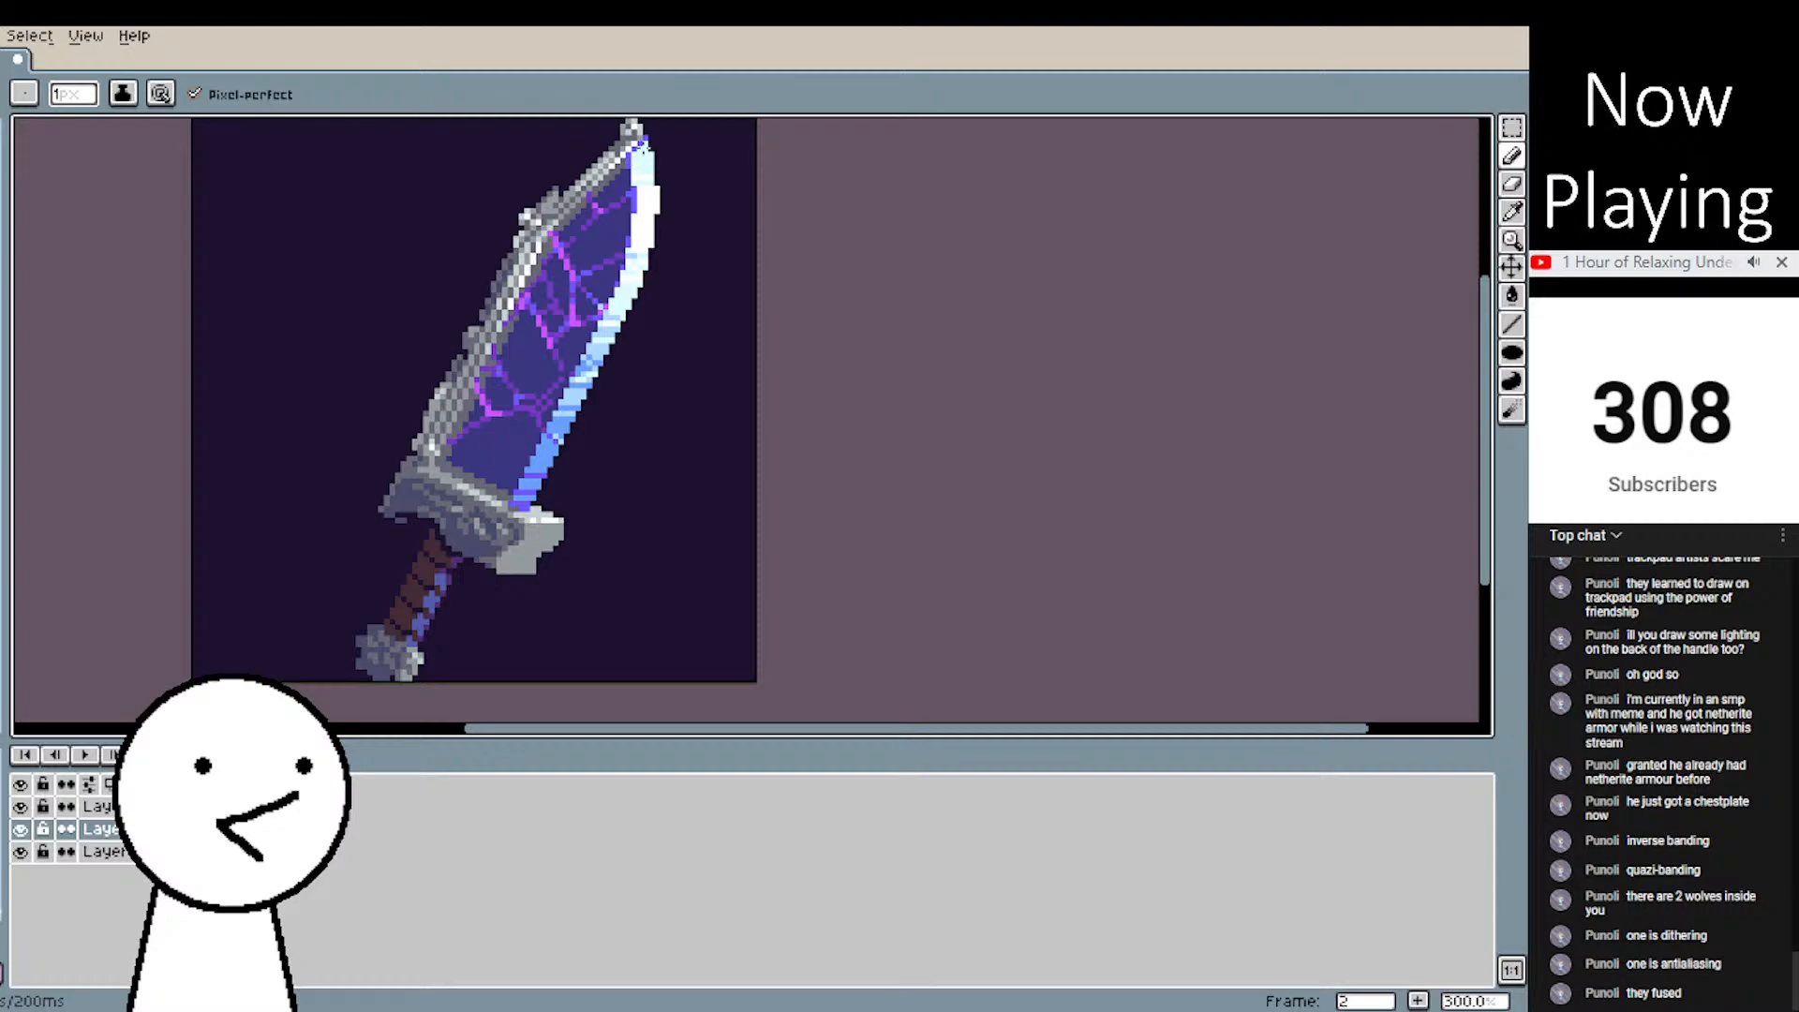
mouse_move(696, 222)
mouse_down()
mouse_move(666, 337)
mouse_move(542, 497)
mouse_up()
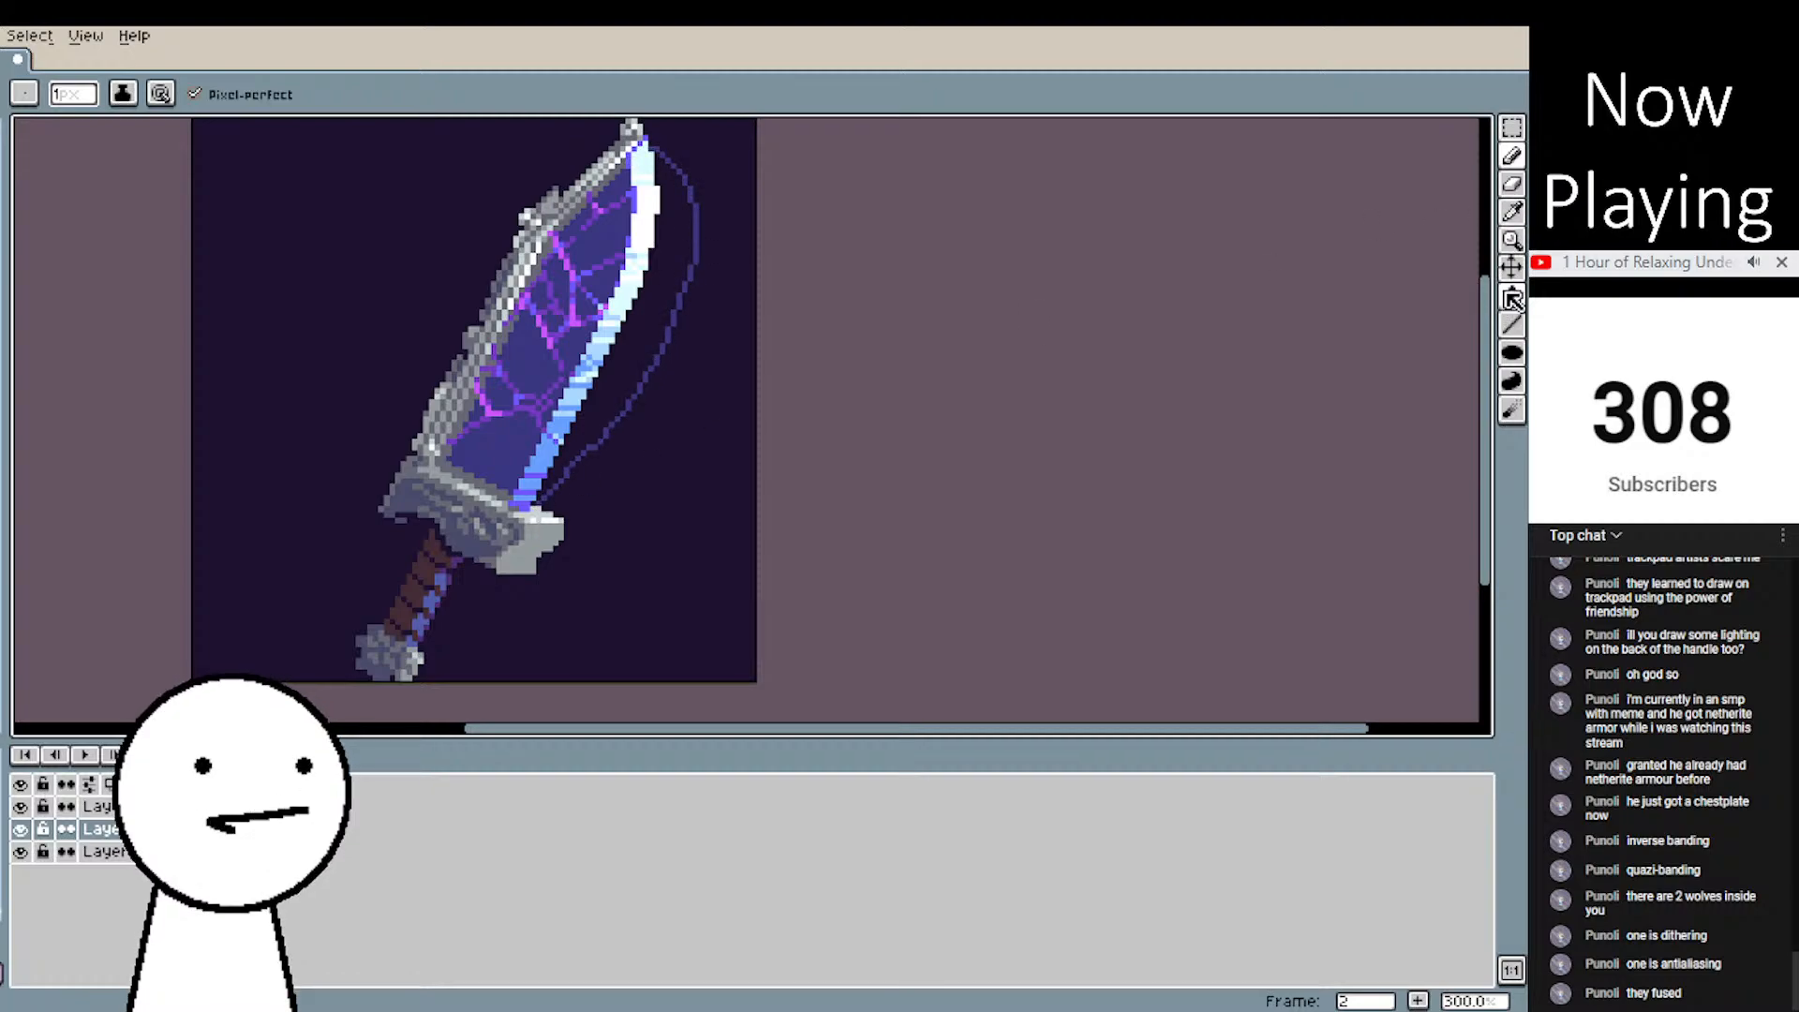
key(g)
click(1515, 152)
click(1512, 293)
click(667, 284)
scroll(835, 241, down, 2)
scroll(796, 259, up, 2)
scroll(797, 259, up, 1)
- Try trimming the outer edge of the indigo glow with the Eraser and check it on the whole sword
key(b)
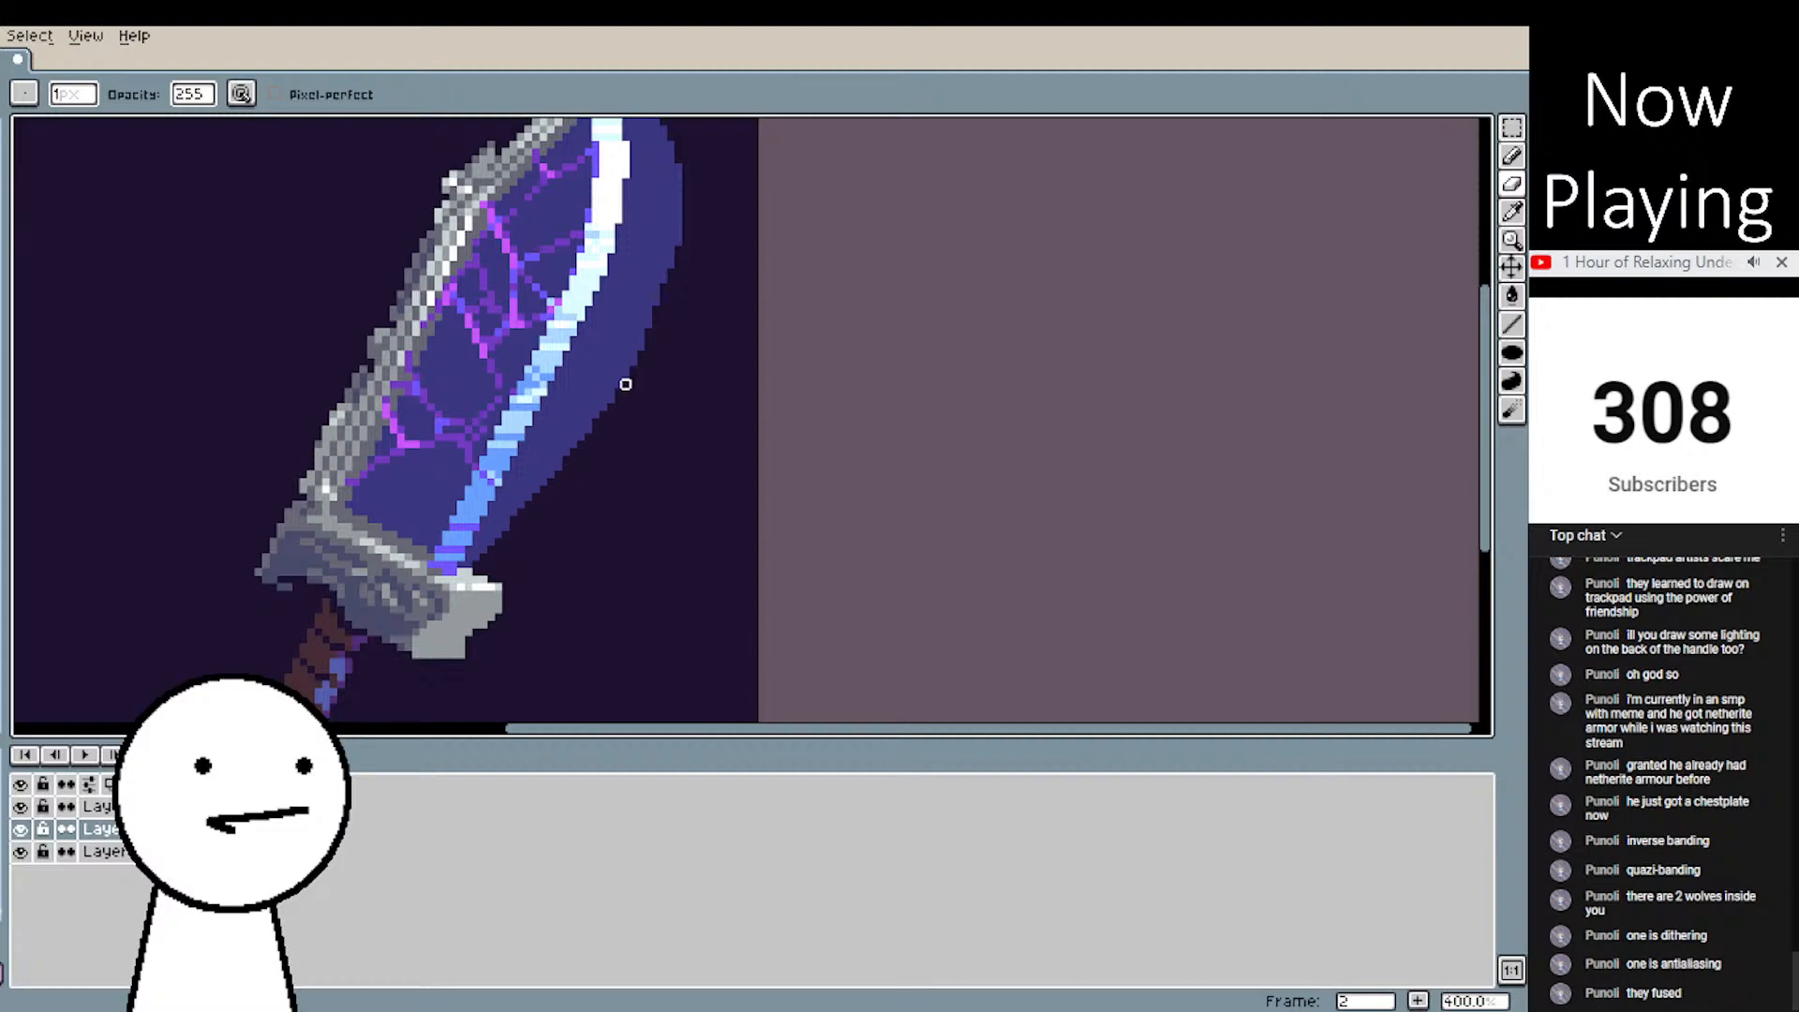
scroll(662, 128, up, 1)
key(ctrl+z)
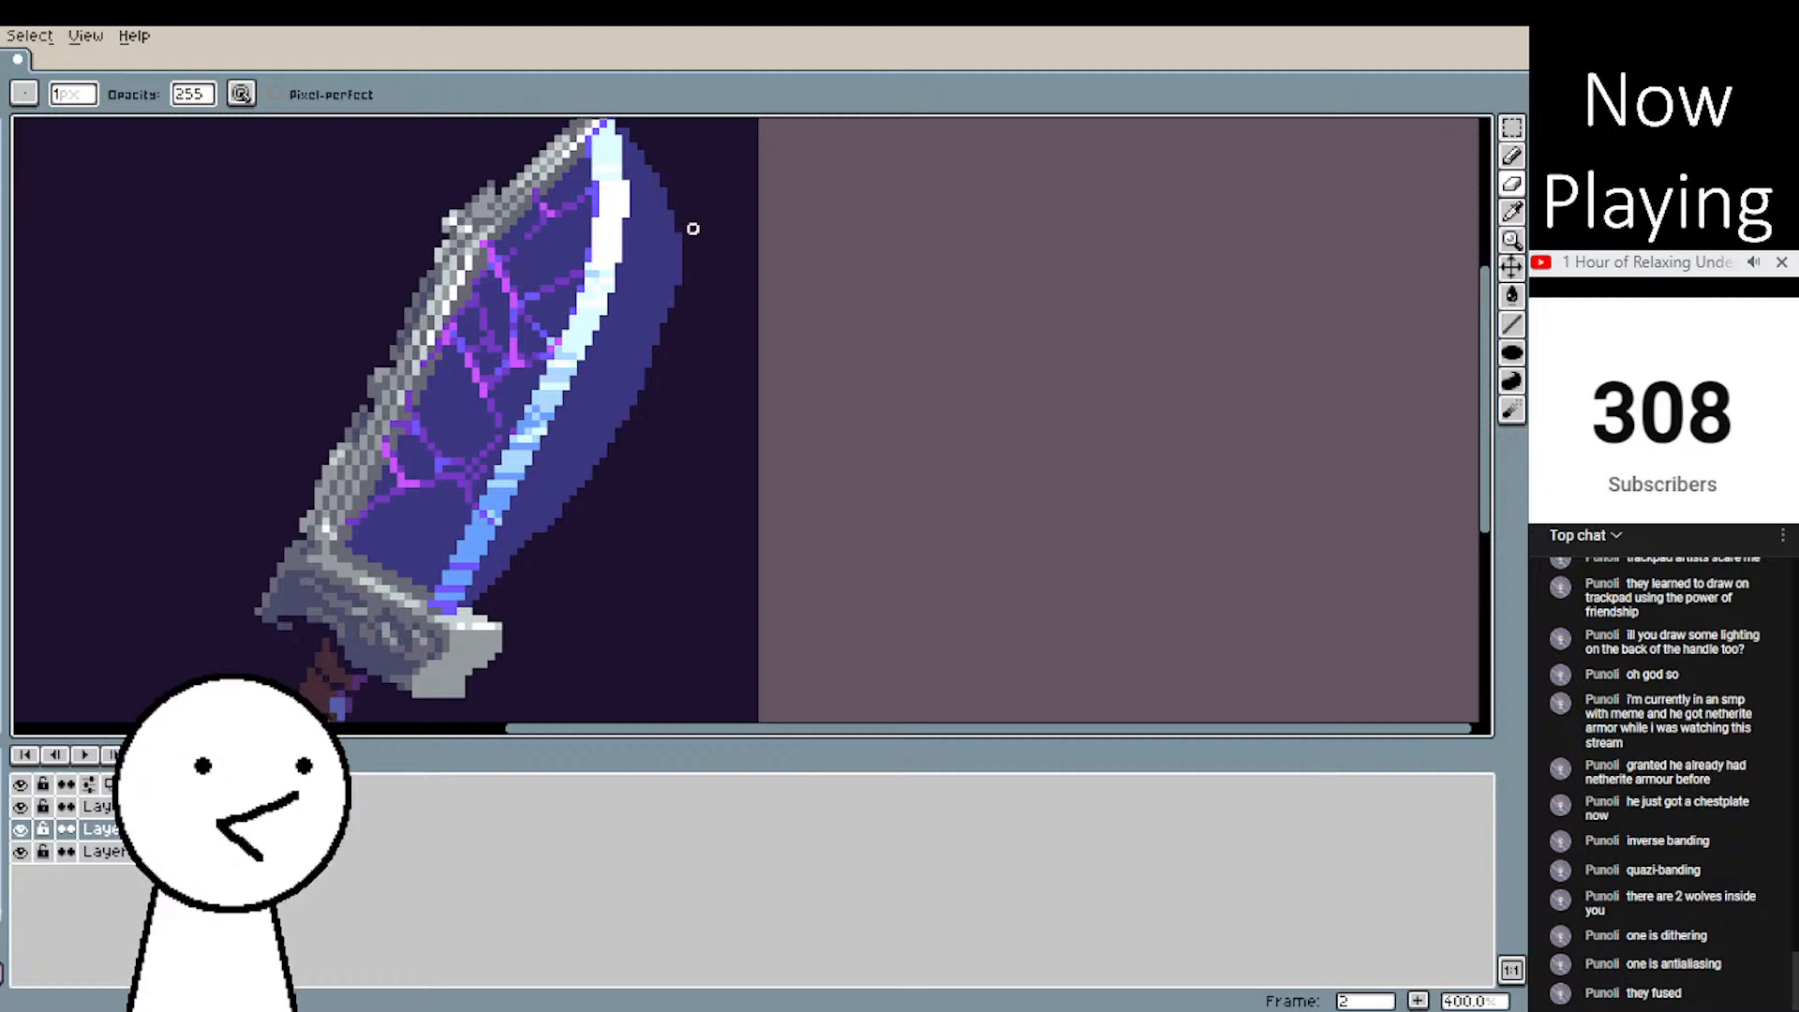
mouse_move(678, 236)
mouse_down()
mouse_move(663, 342)
mouse_move(604, 431)
mouse_up()
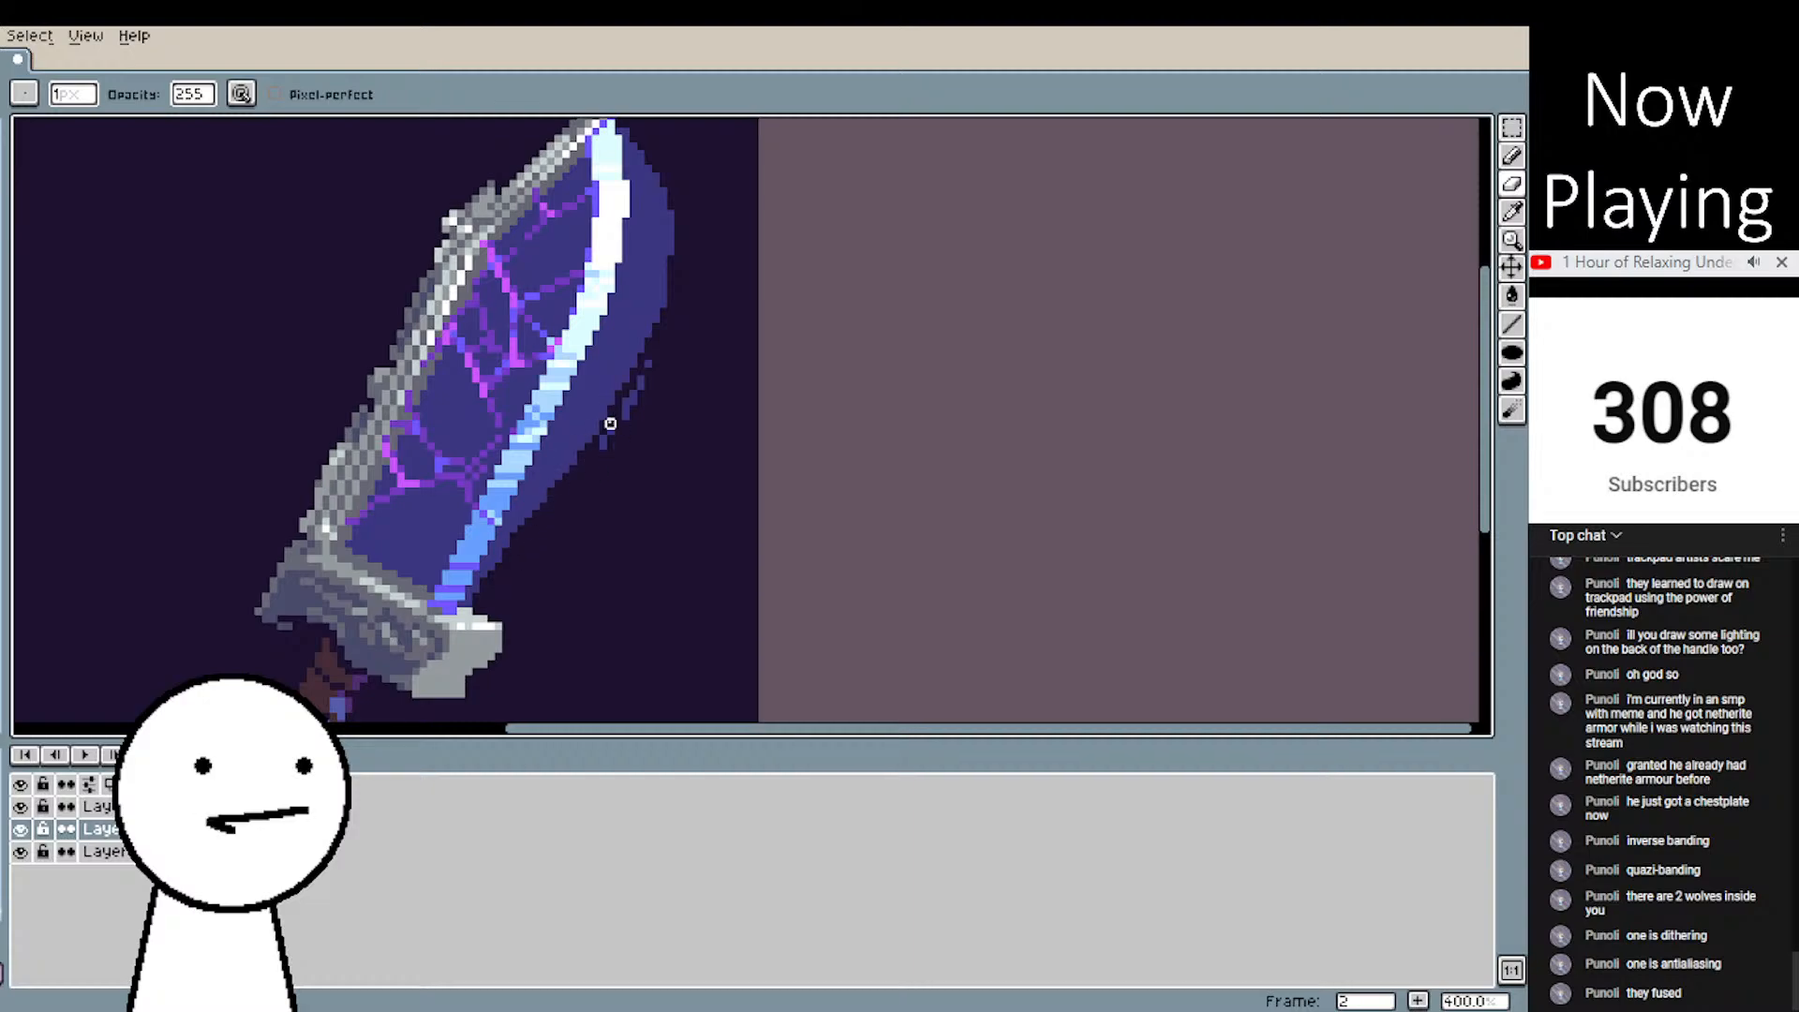
scroll(736, 384, down, 3)
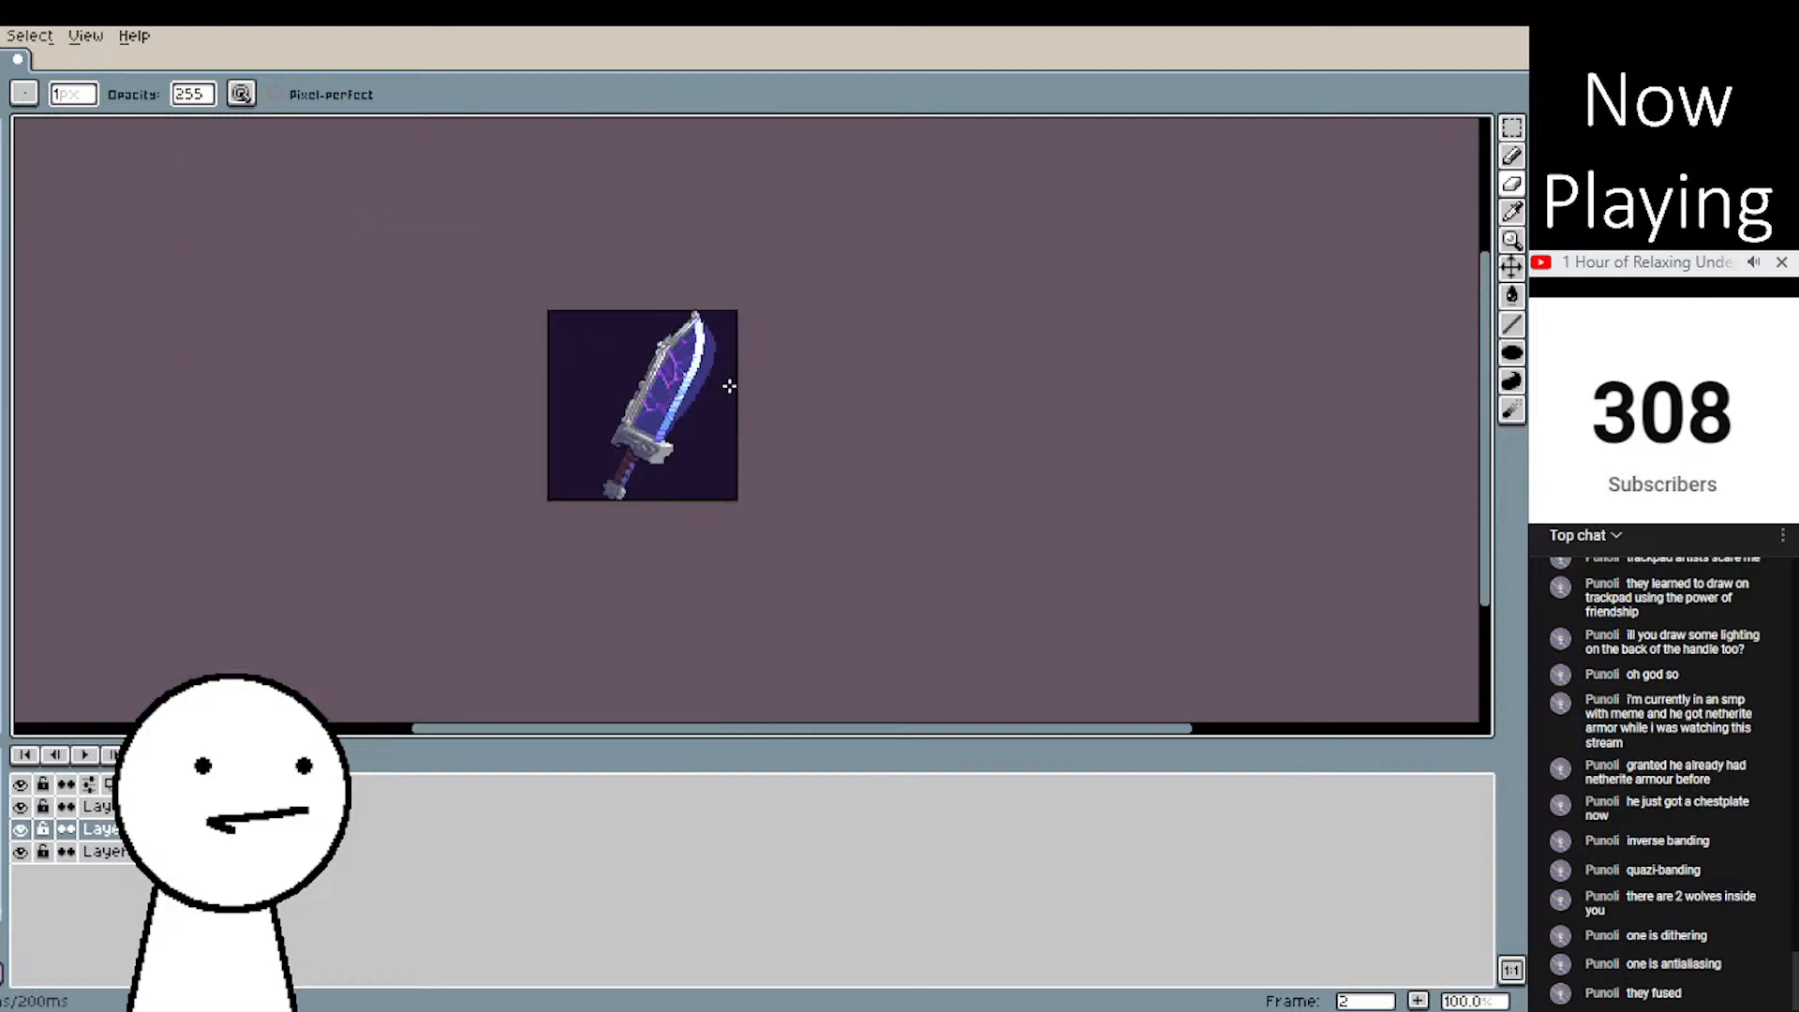
scroll(736, 384, up, 1)
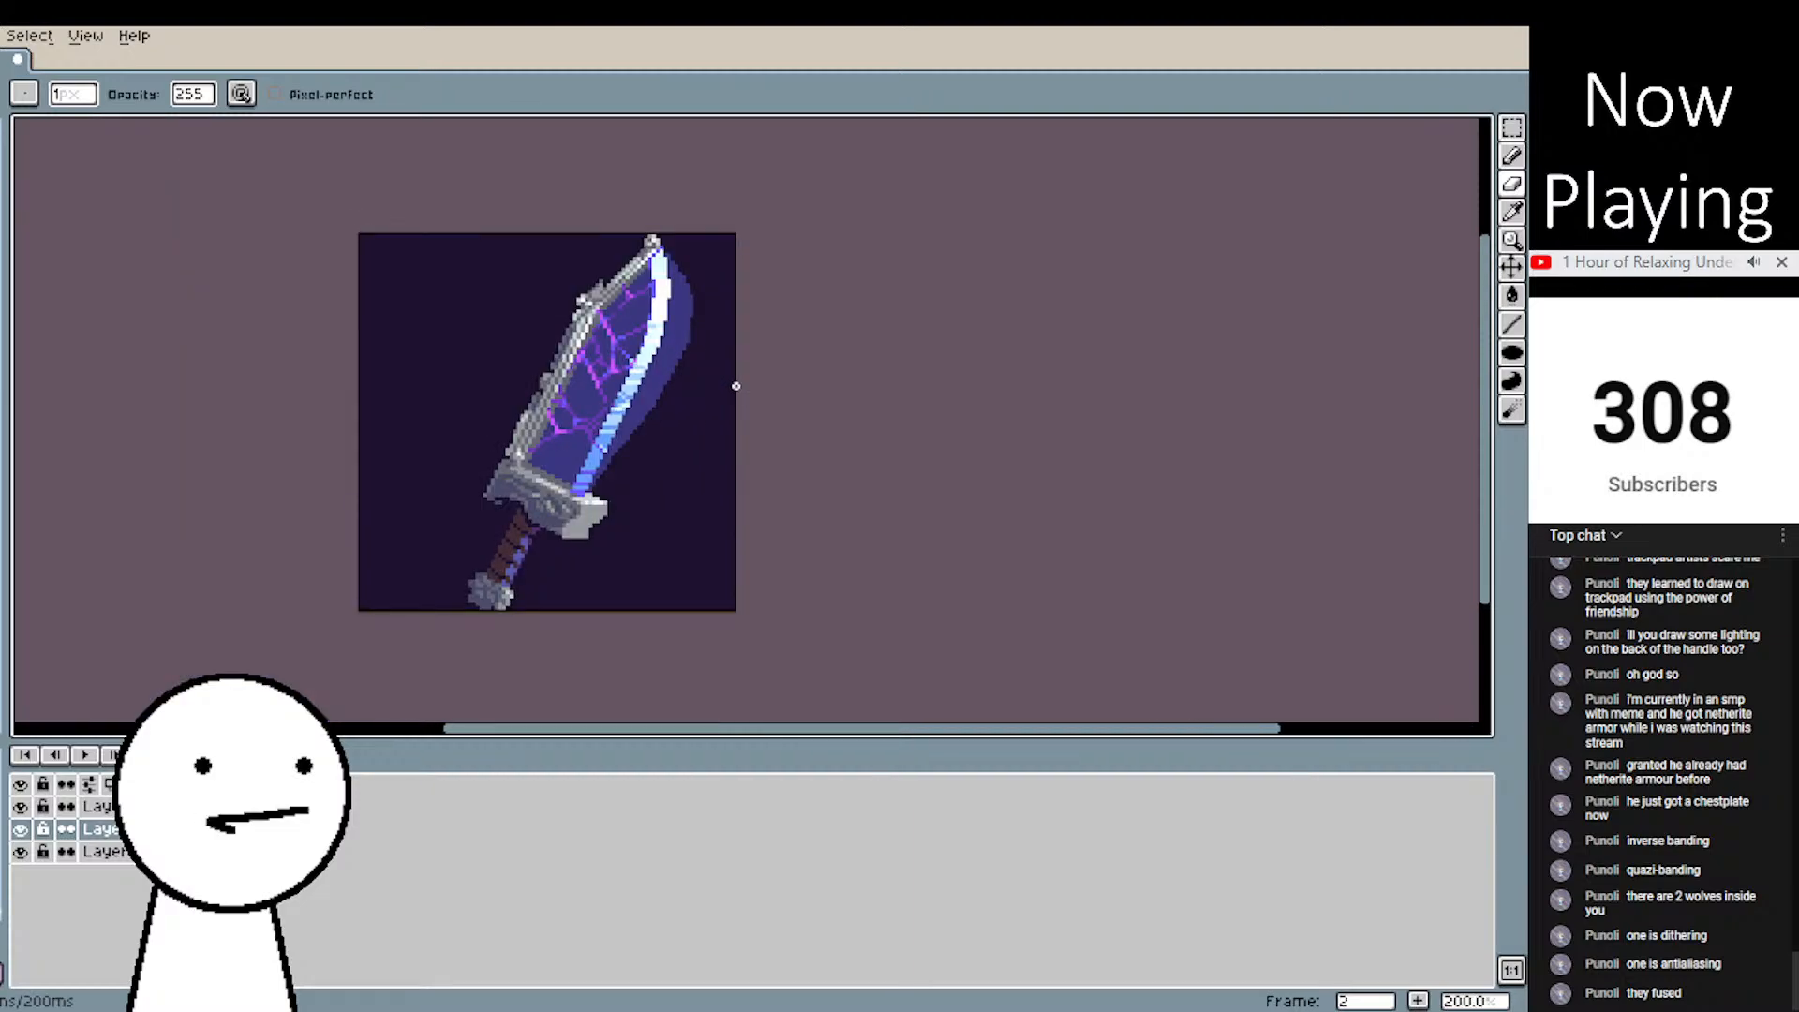
- Undo the indigo glow shape beside the cutting edge while keeping the new empty layer
key(ctrl+z)
key(ctrl+z)
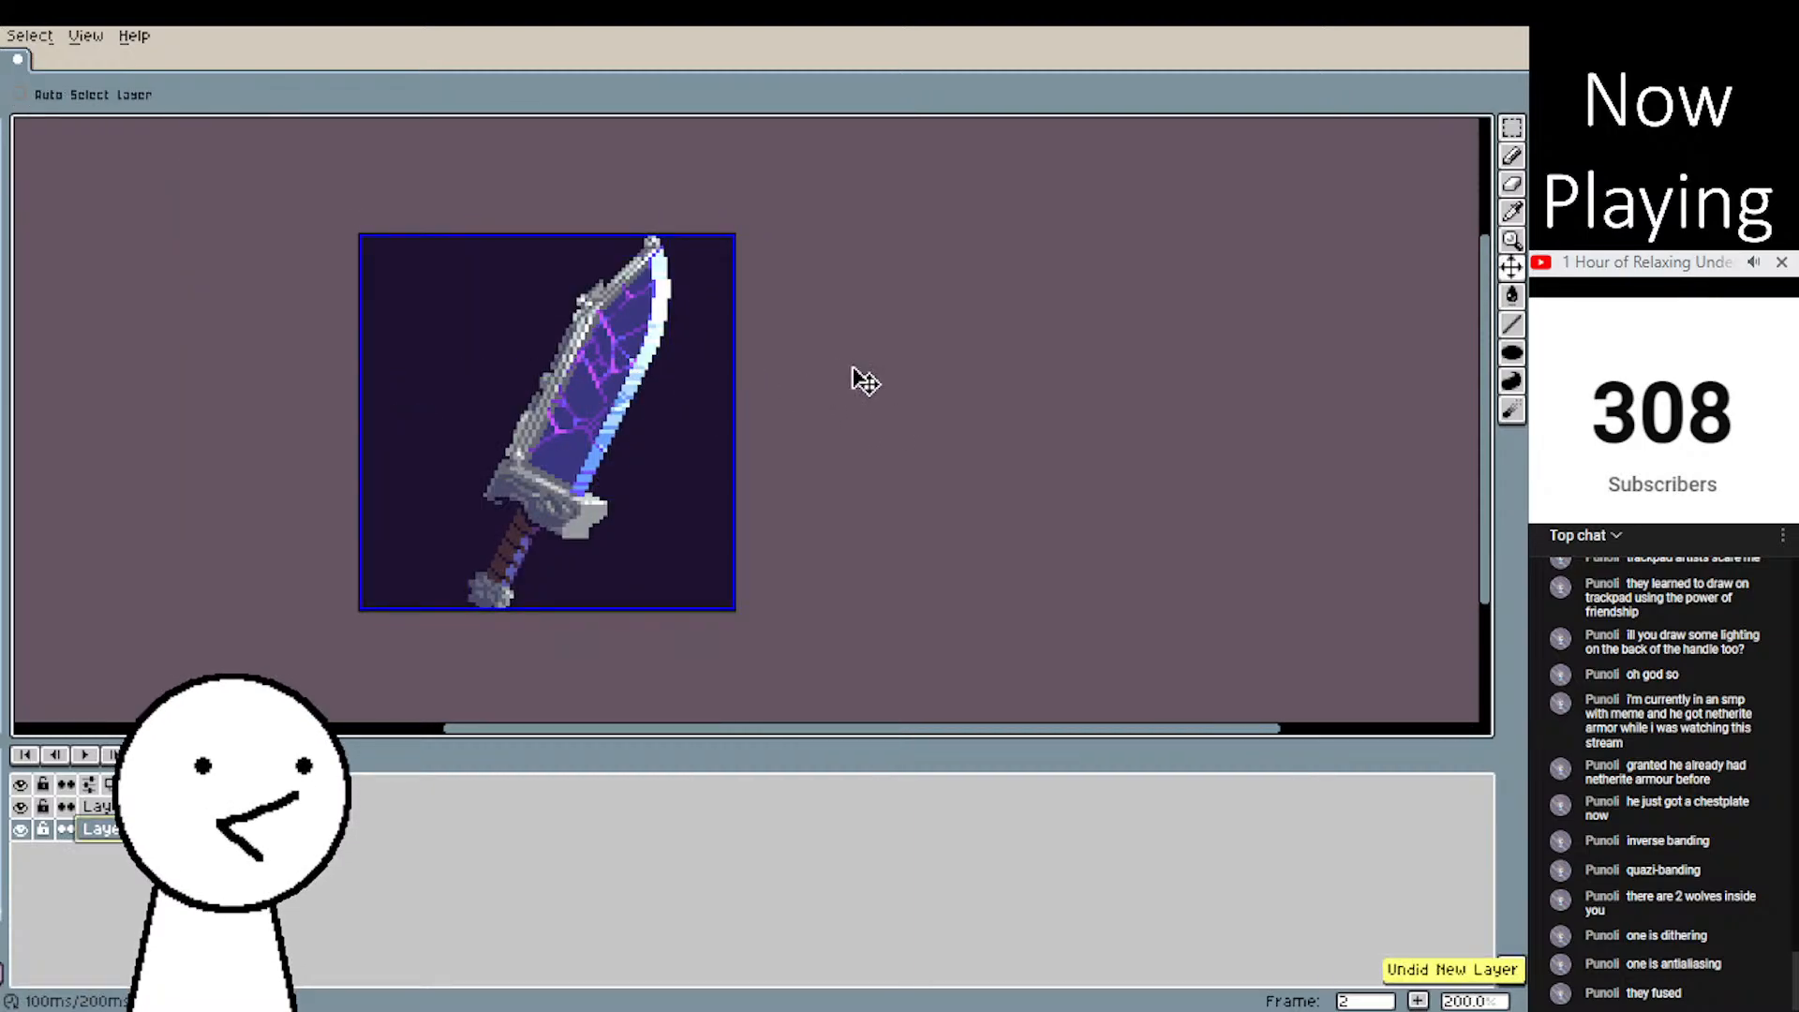
key(ctrl+y)
key(ctrl+y)
key(ctrl+z)
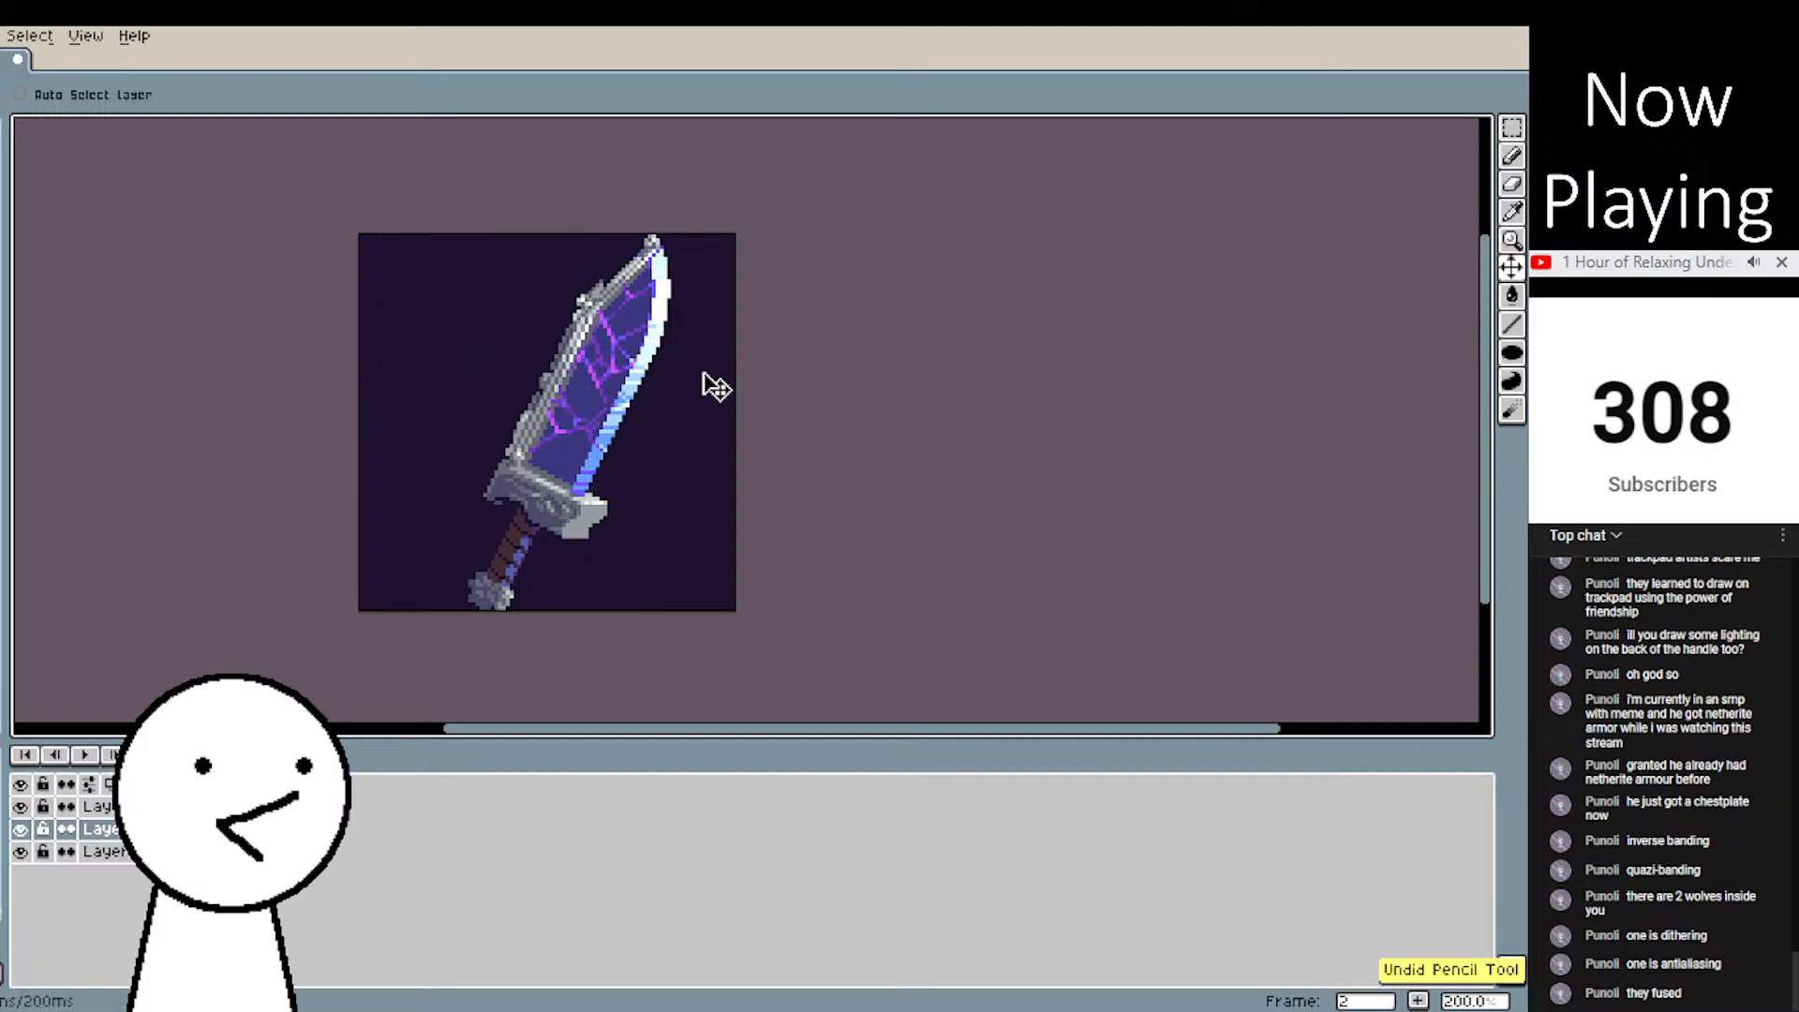
- Draw a small solid violet-blue triangle pointing outward from the white part of the cutting edge with the Pencil tool
scroll(736, 394, up, 3)
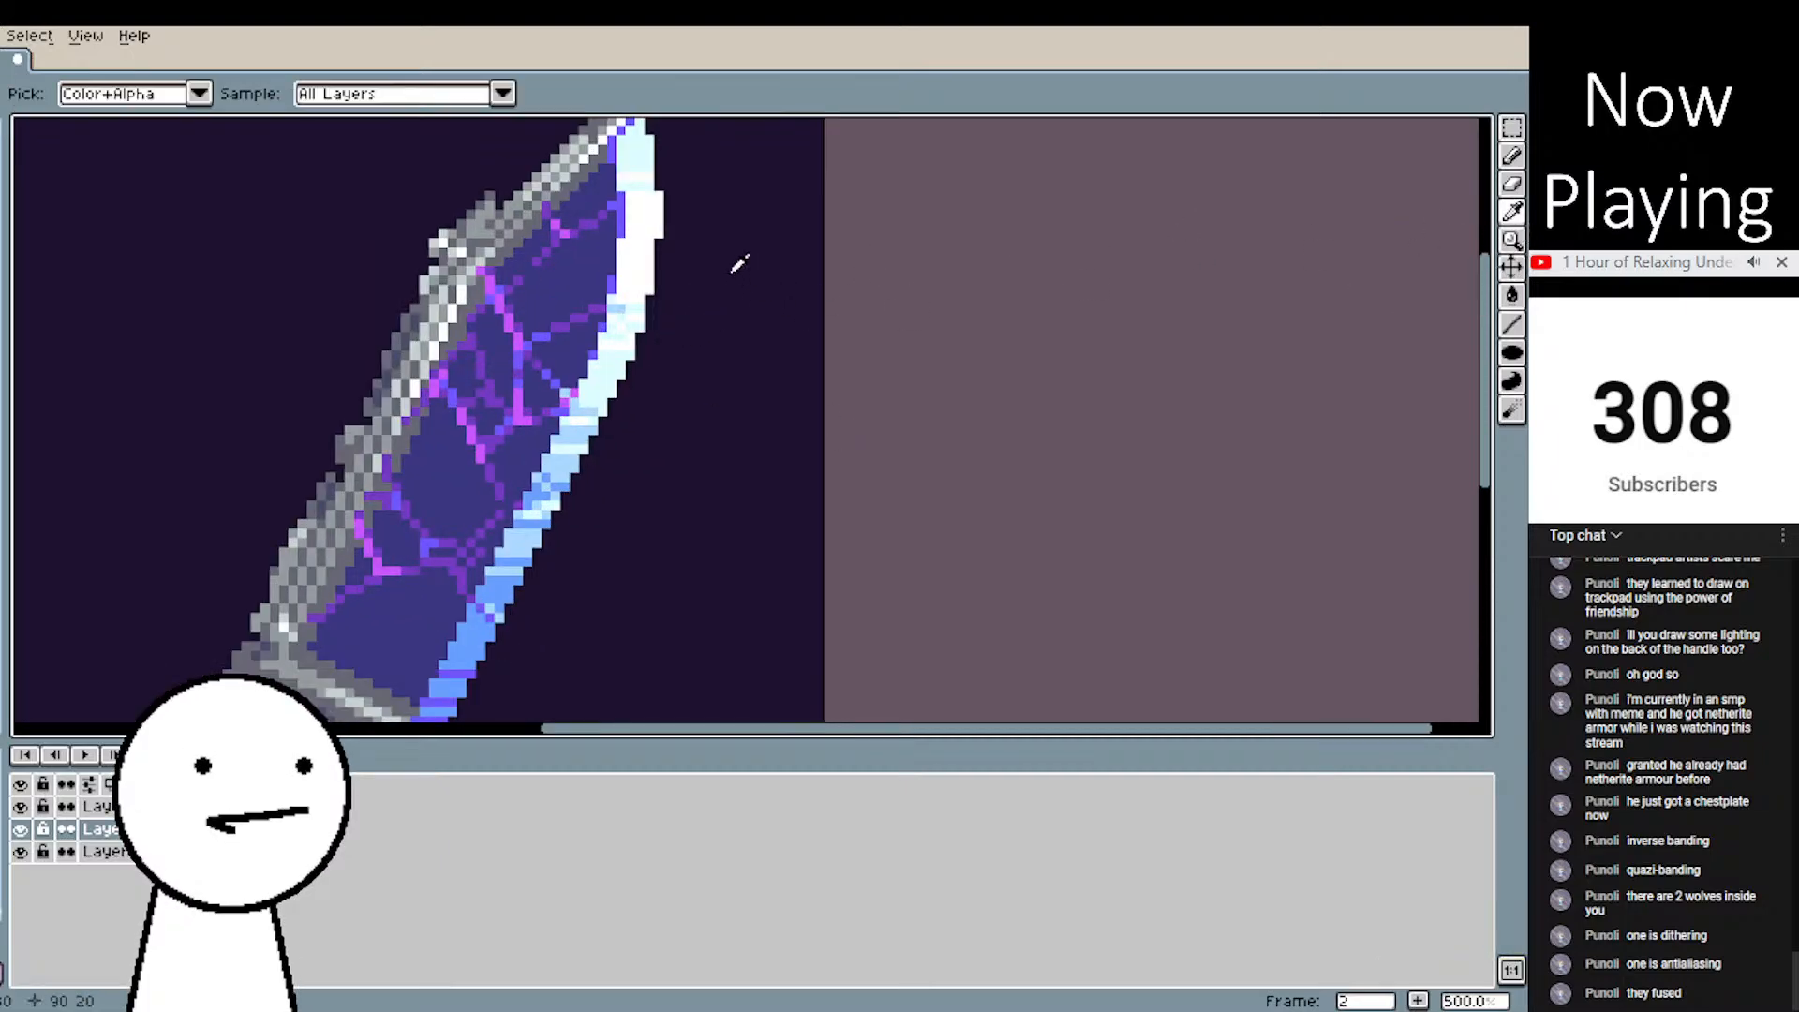
scroll(622, 185, up, 4)
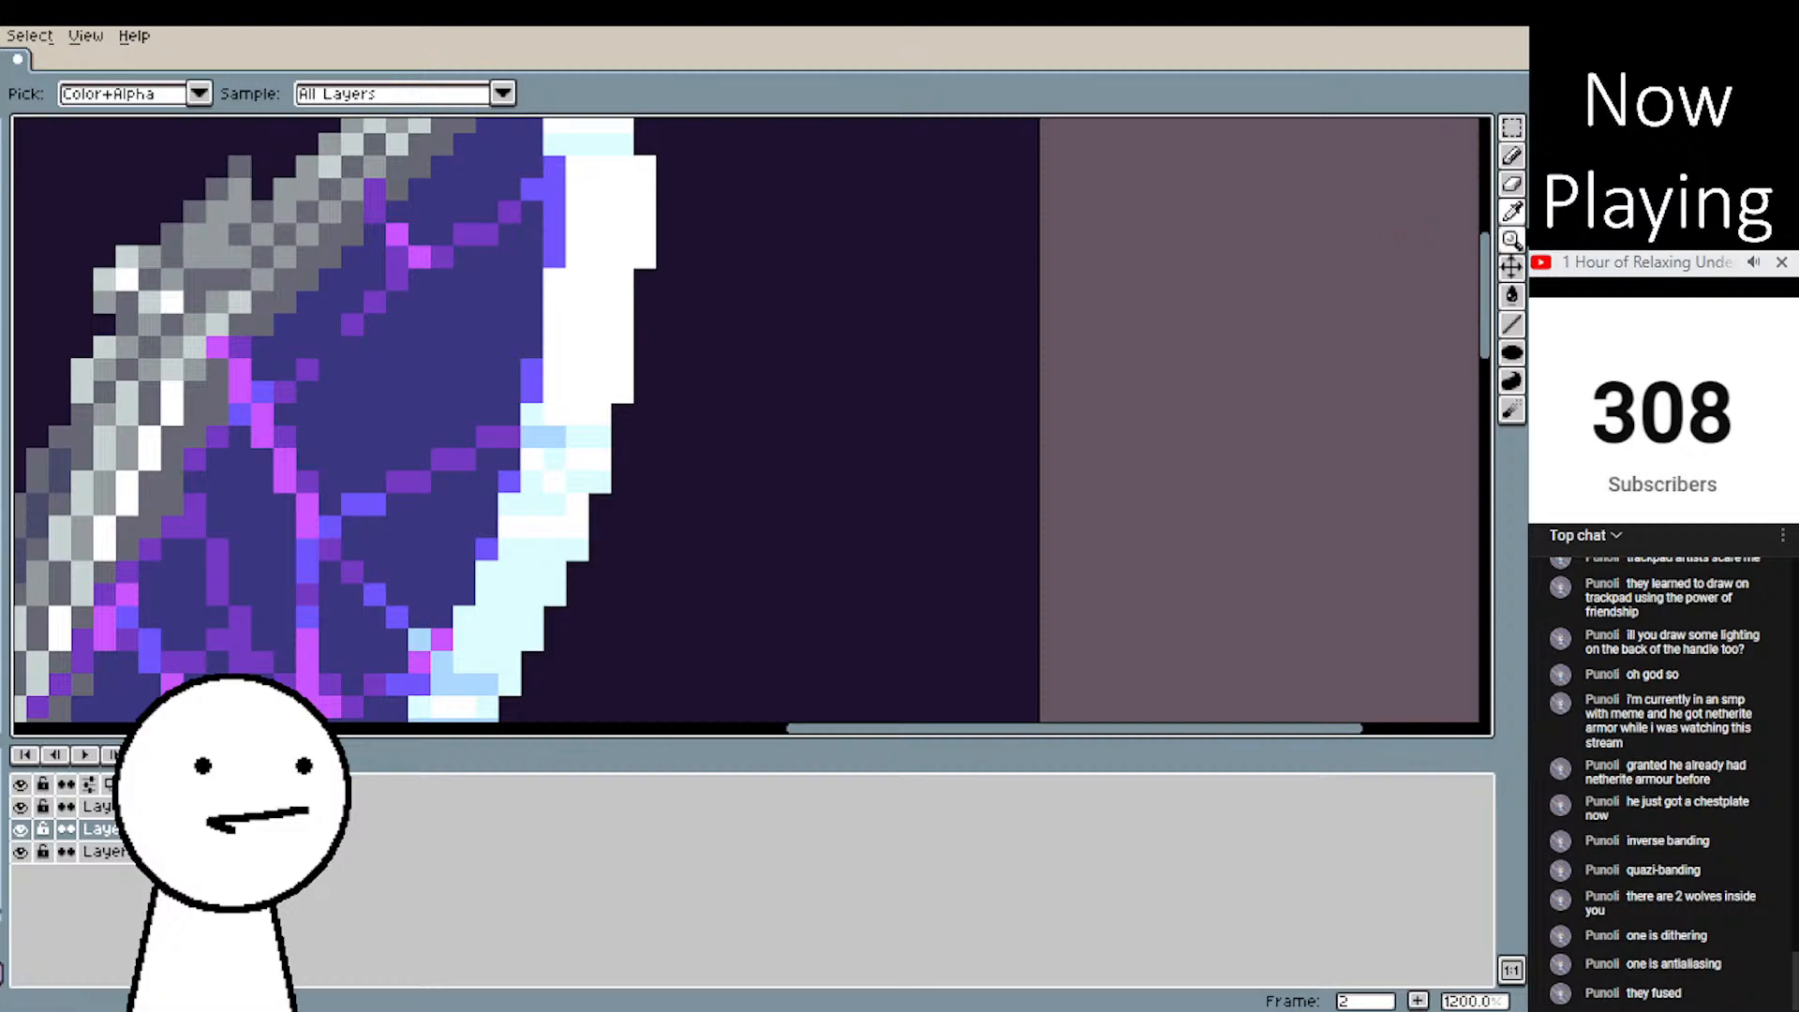
key(b)
drag(653, 274, 647, 324)
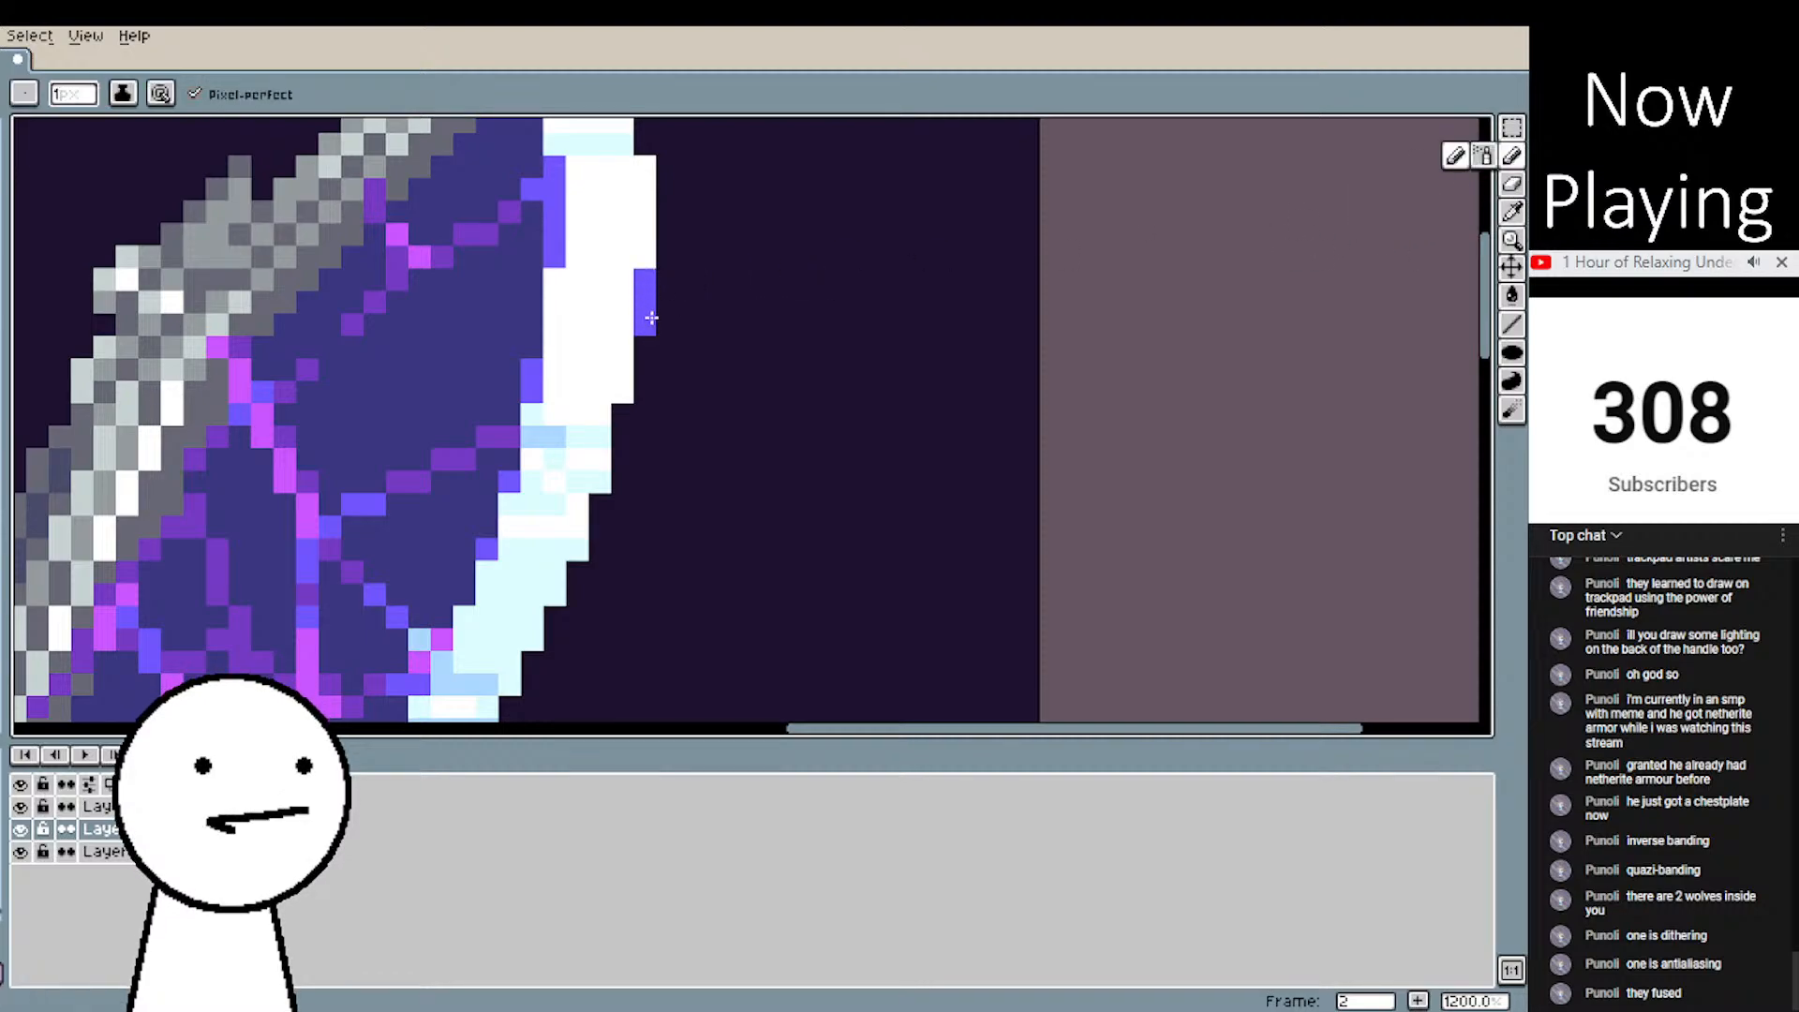
click(668, 279)
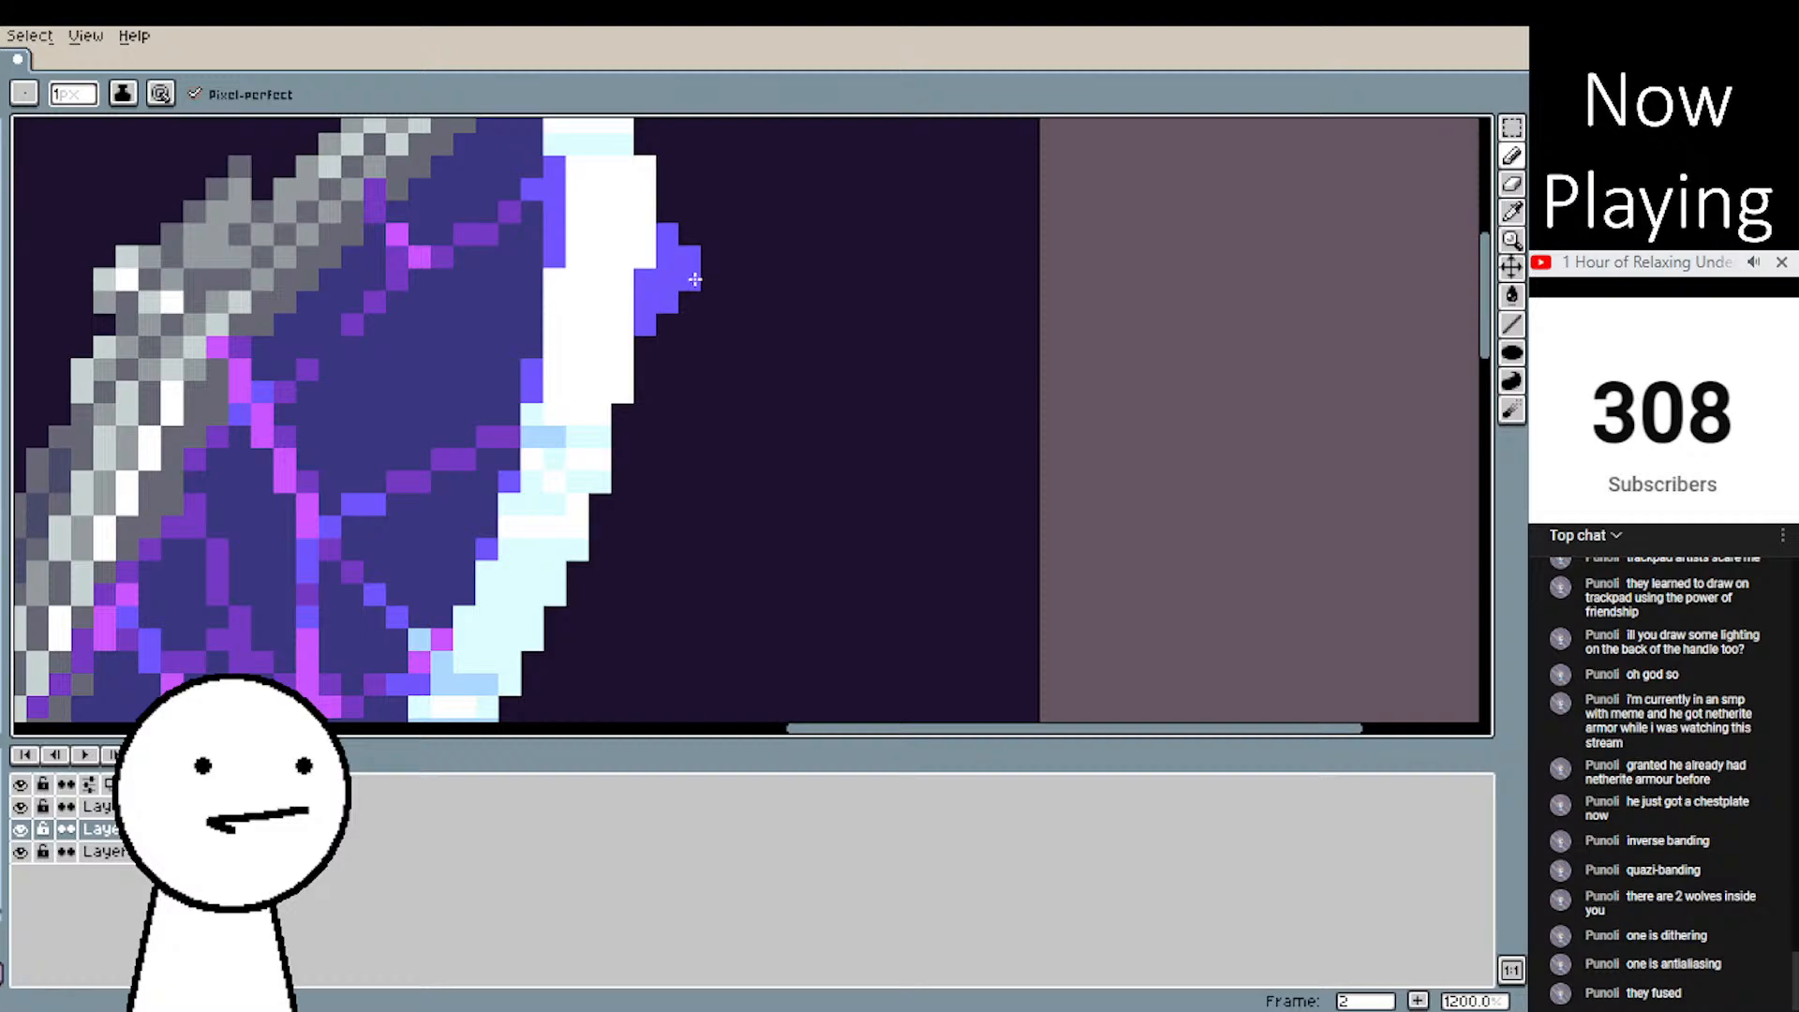
click(712, 259)
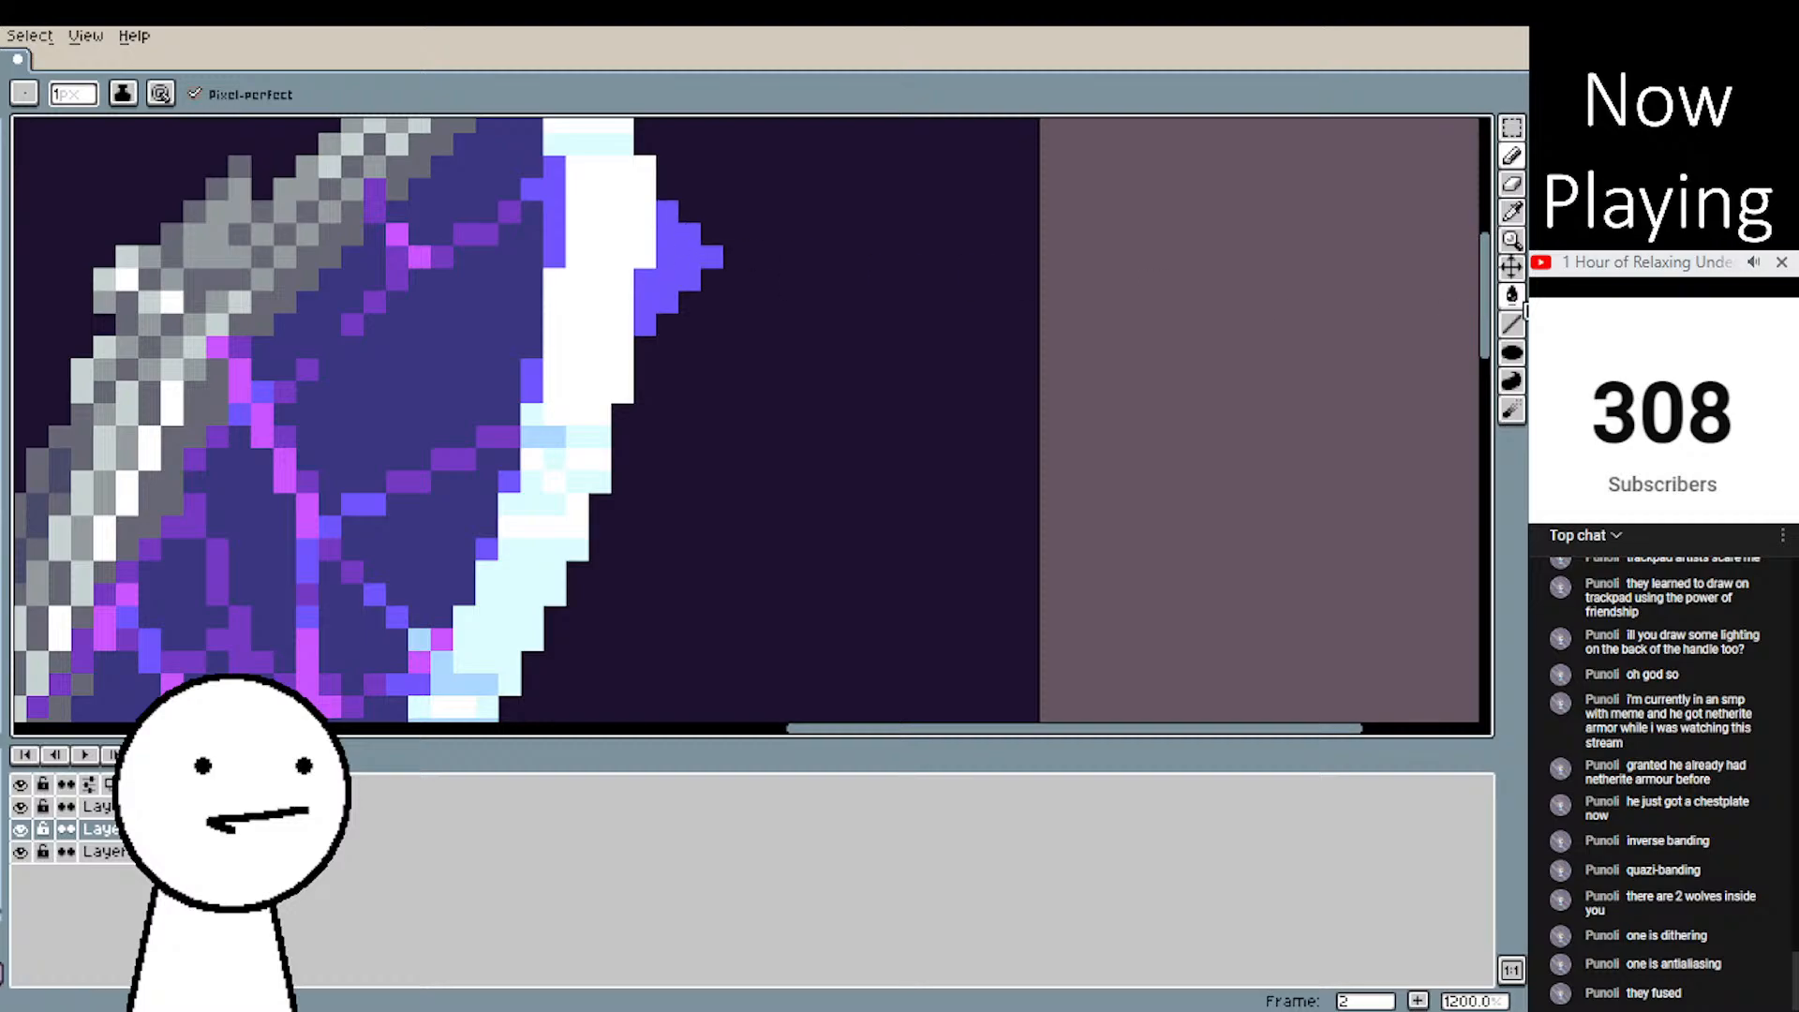
- Outline the underside of the violet-blue triangle in indigo and extend a vertical indigo line down beside the cutting edge
click(1512, 212)
scroll(616, 277, up, 2)
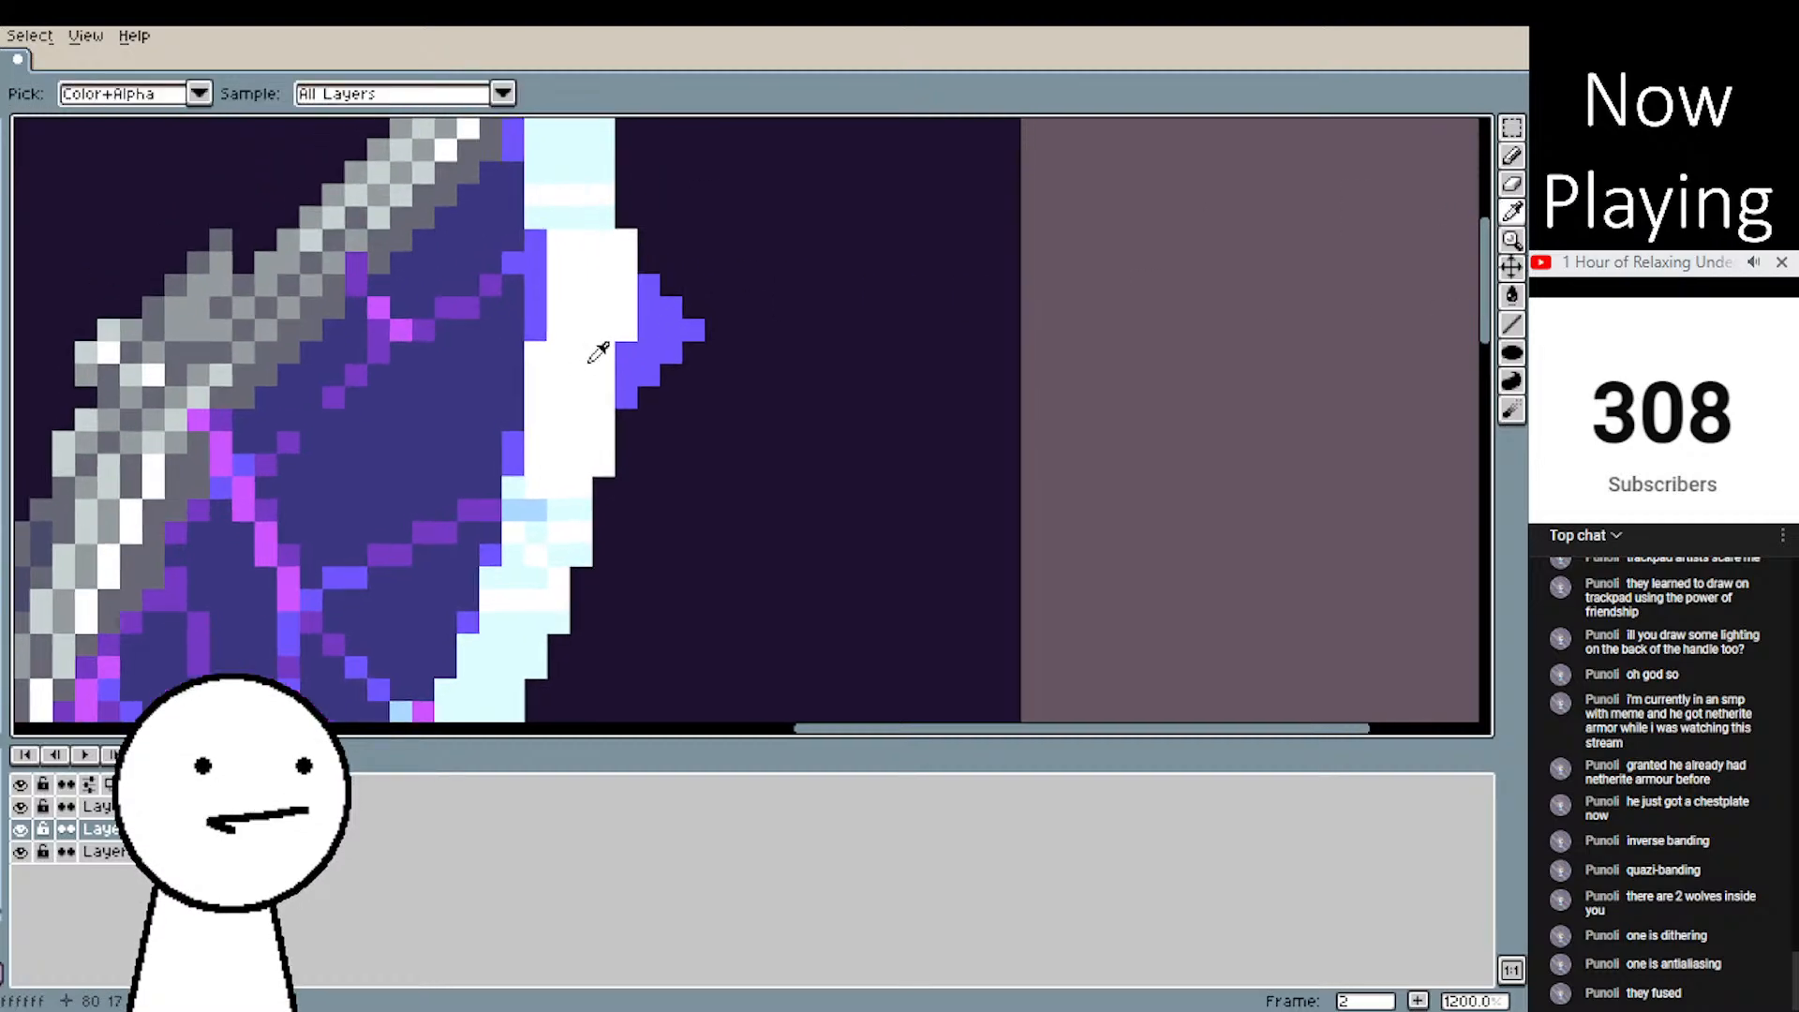
click(1512, 325)
mouse_move(637, 437)
mouse_down()
mouse_move(627, 691)
mouse_move(641, 488)
mouse_move(600, 353)
mouse_up()
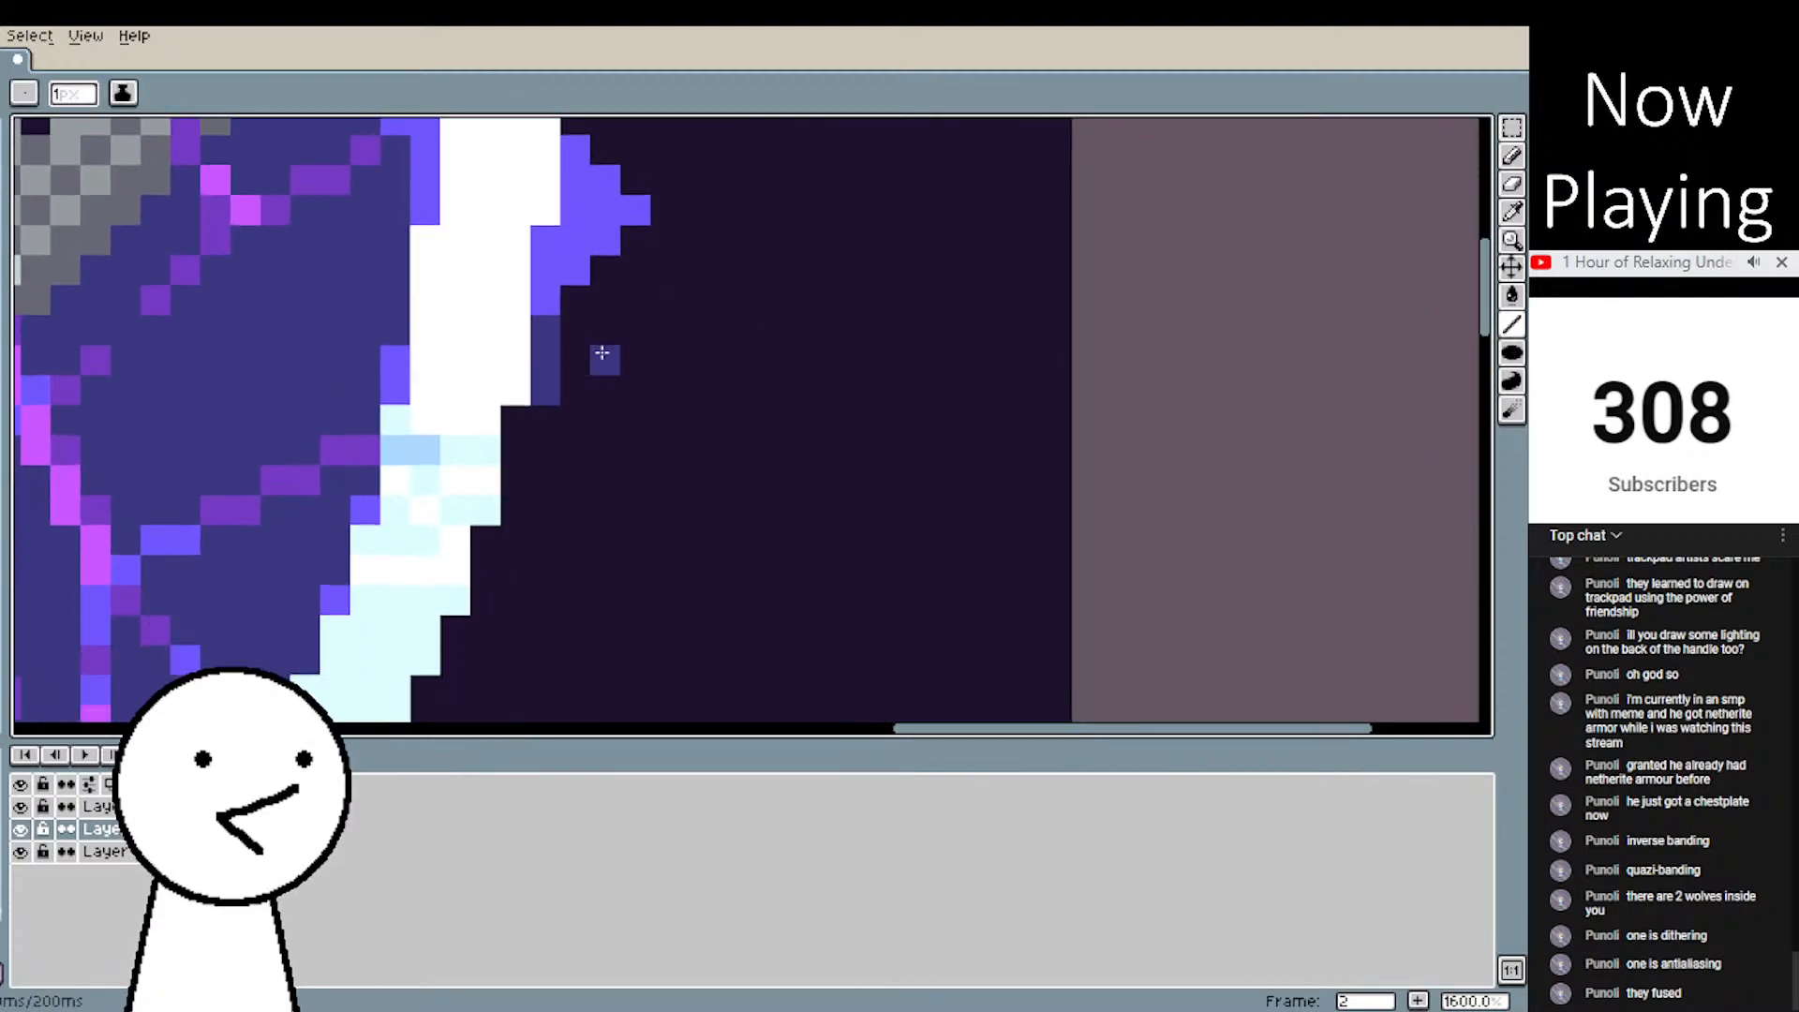
drag(524, 419, 519, 628)
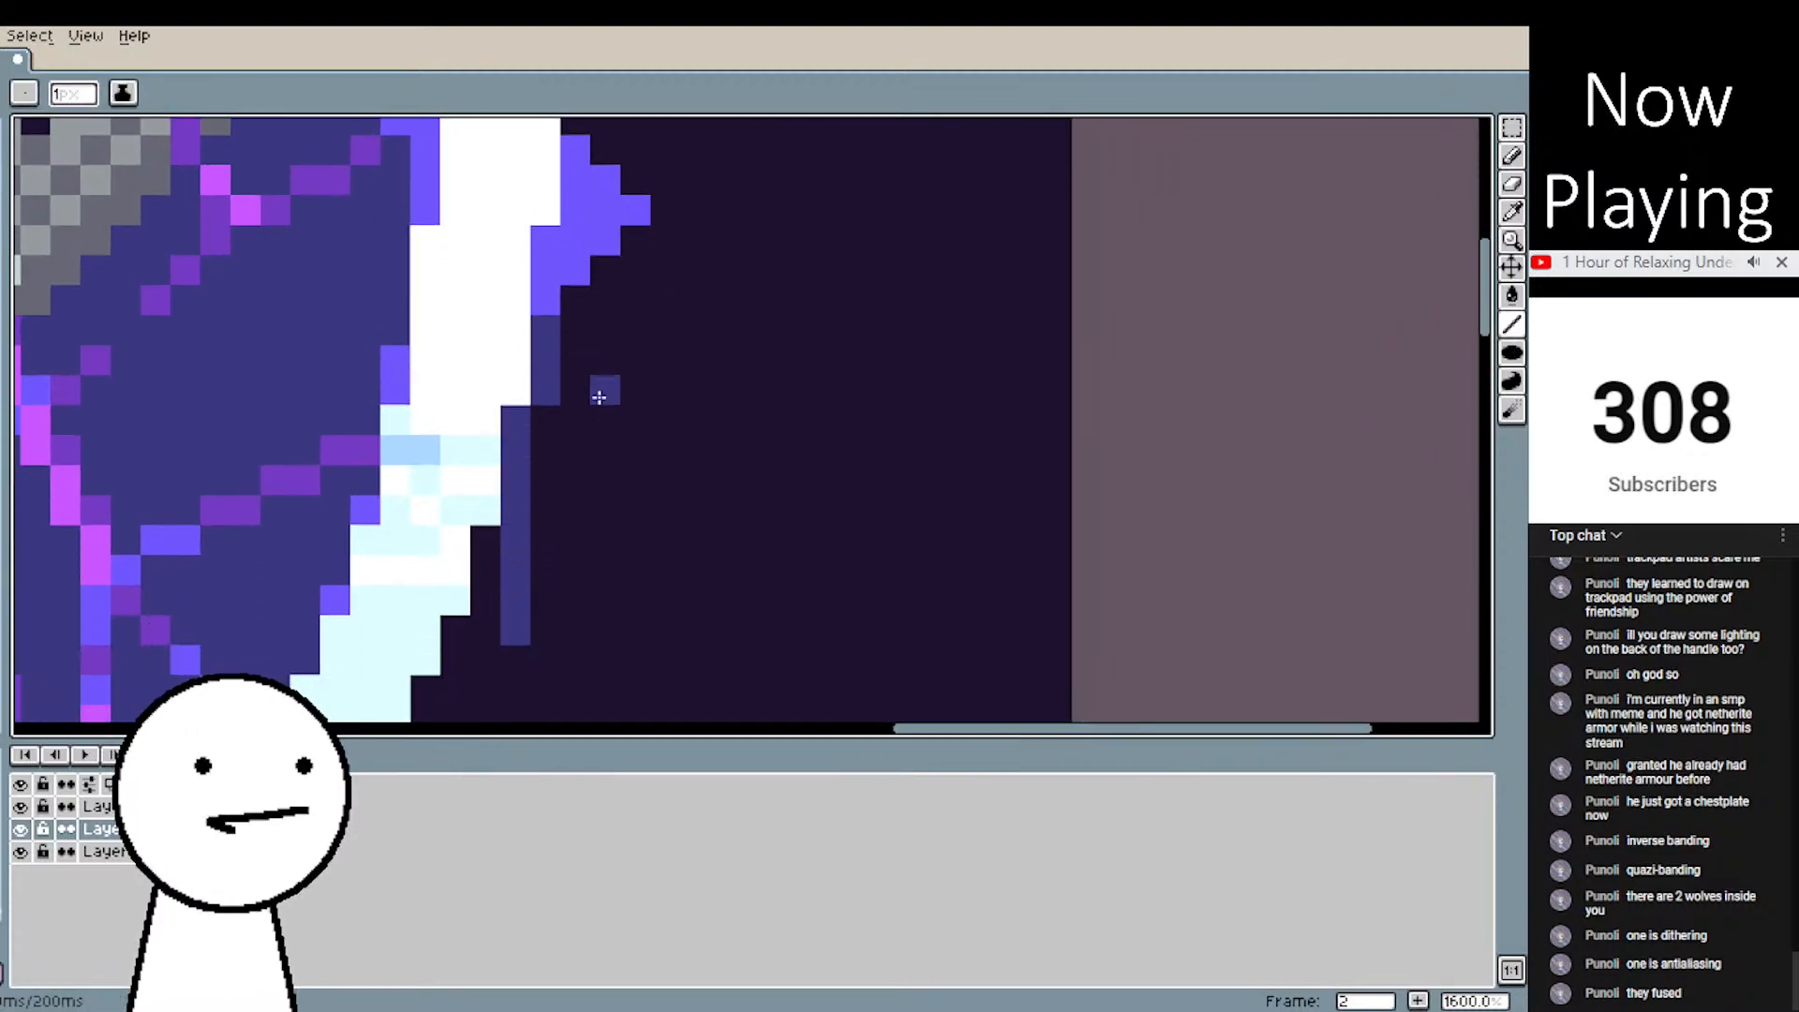
click(575, 300)
click(635, 240)
scroll(764, 300, up, 2)
click(626, 386)
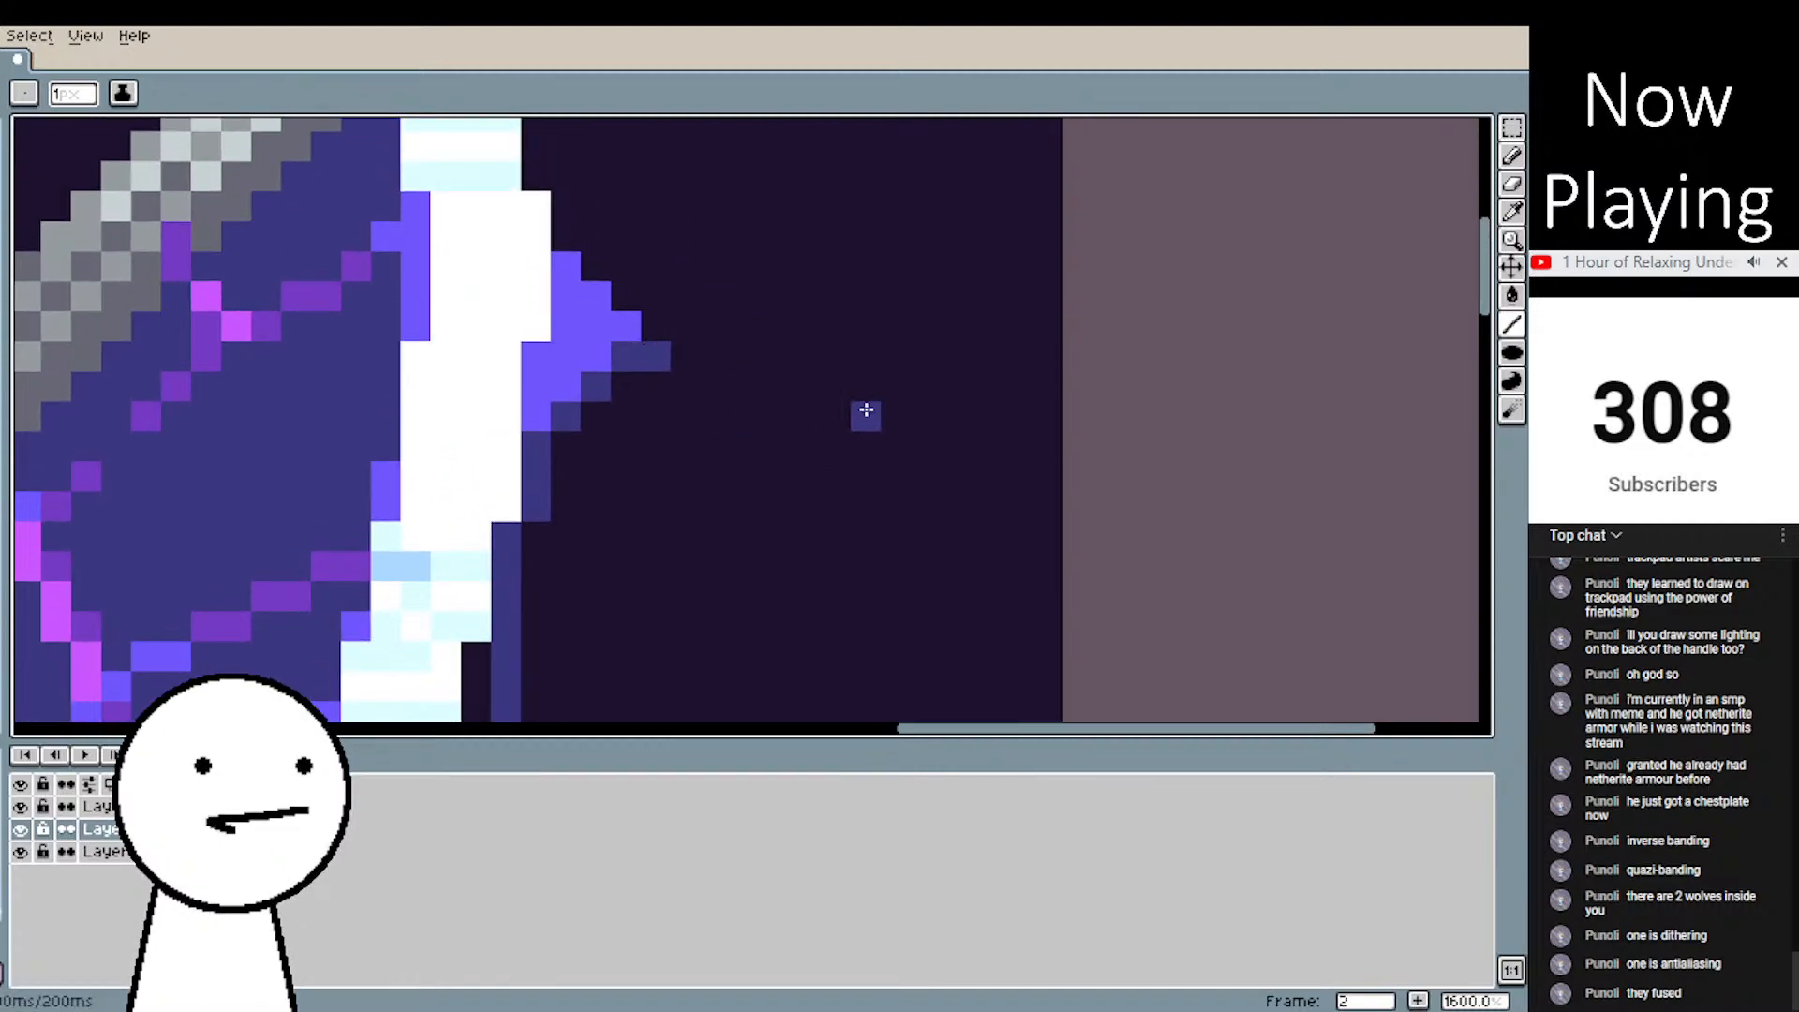
- Draw a long horizontal indigo ray outward from the triangle's point and outline its upper side in indigo
click(686, 358)
drag(658, 329, 926, 339)
drag(687, 304, 631, 299)
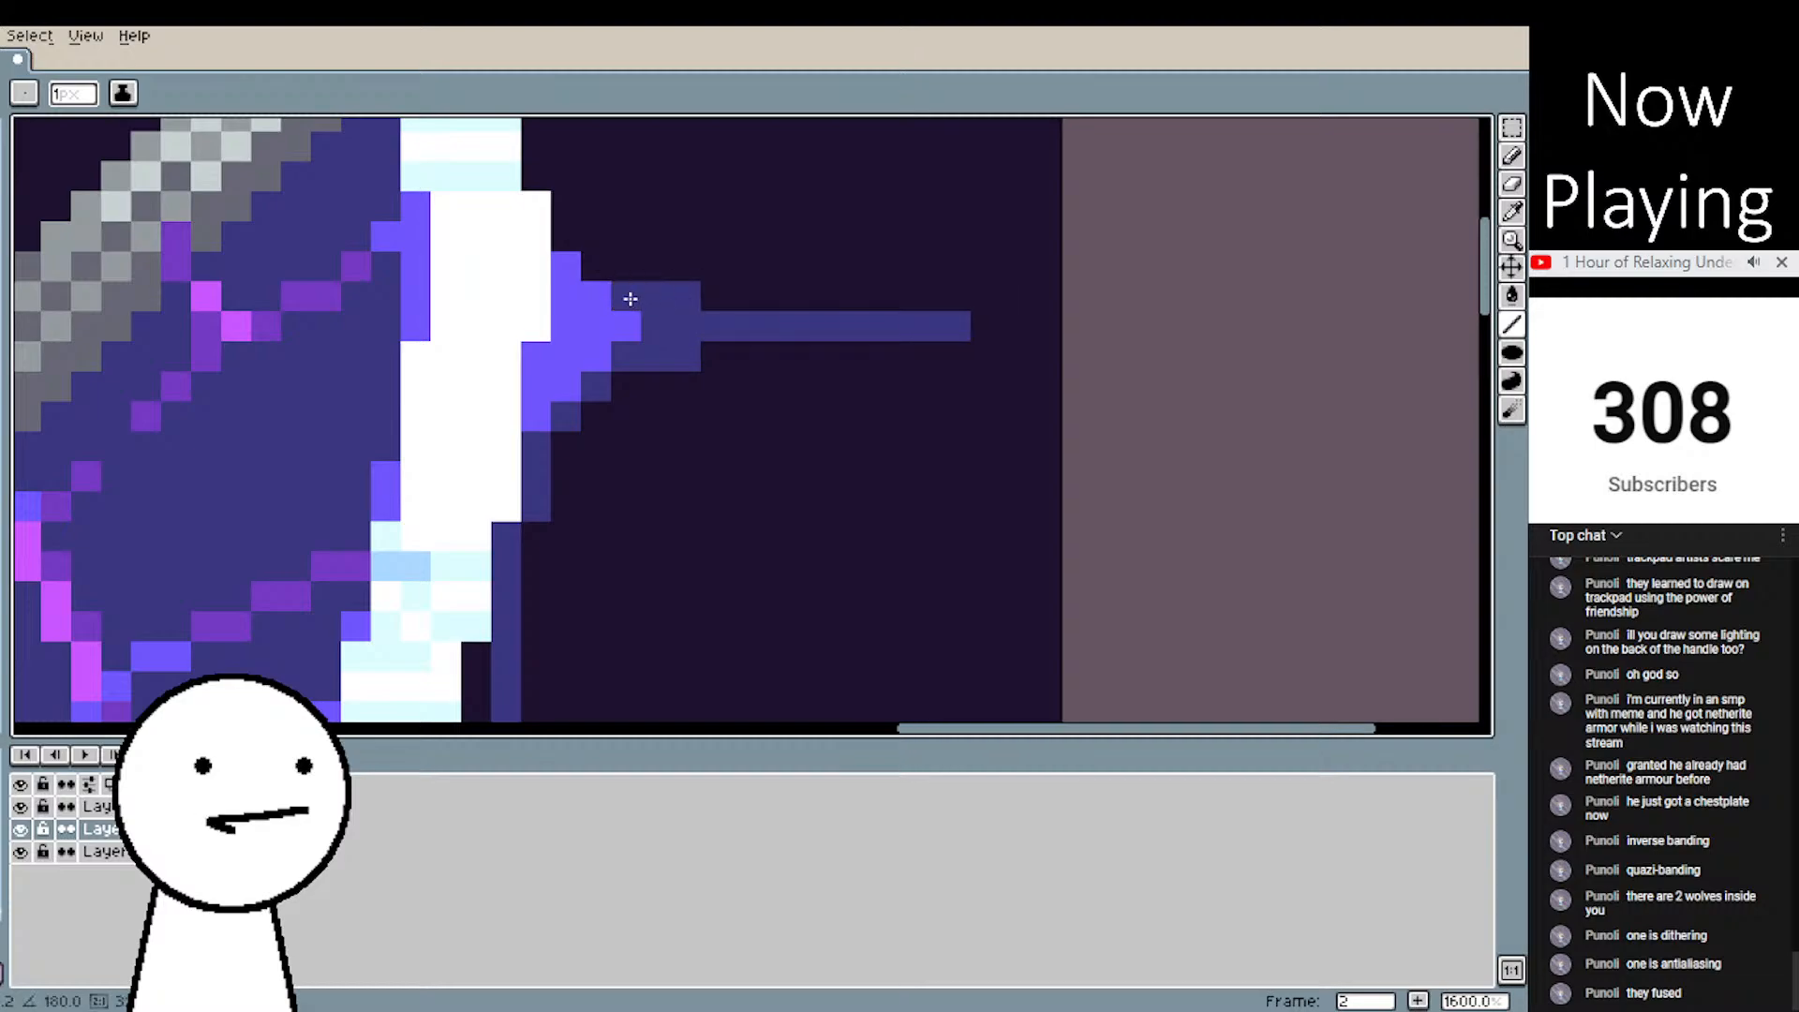
click(560, 234)
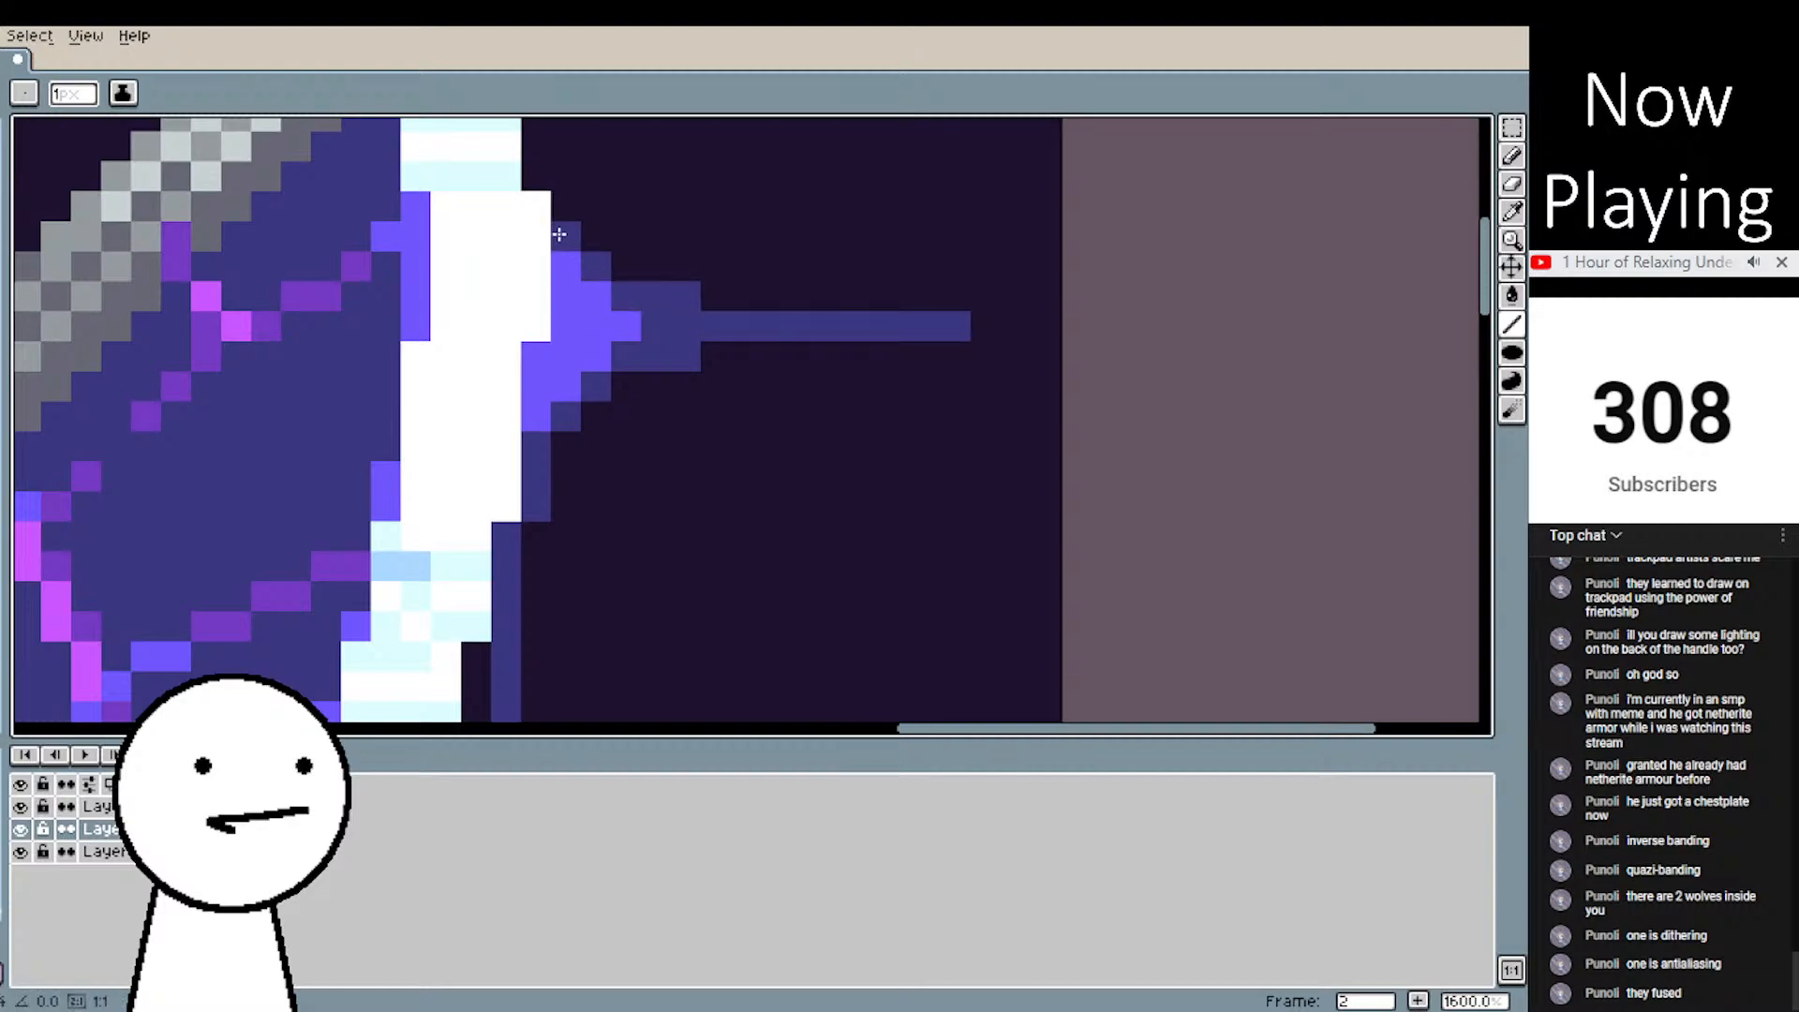
click(537, 171)
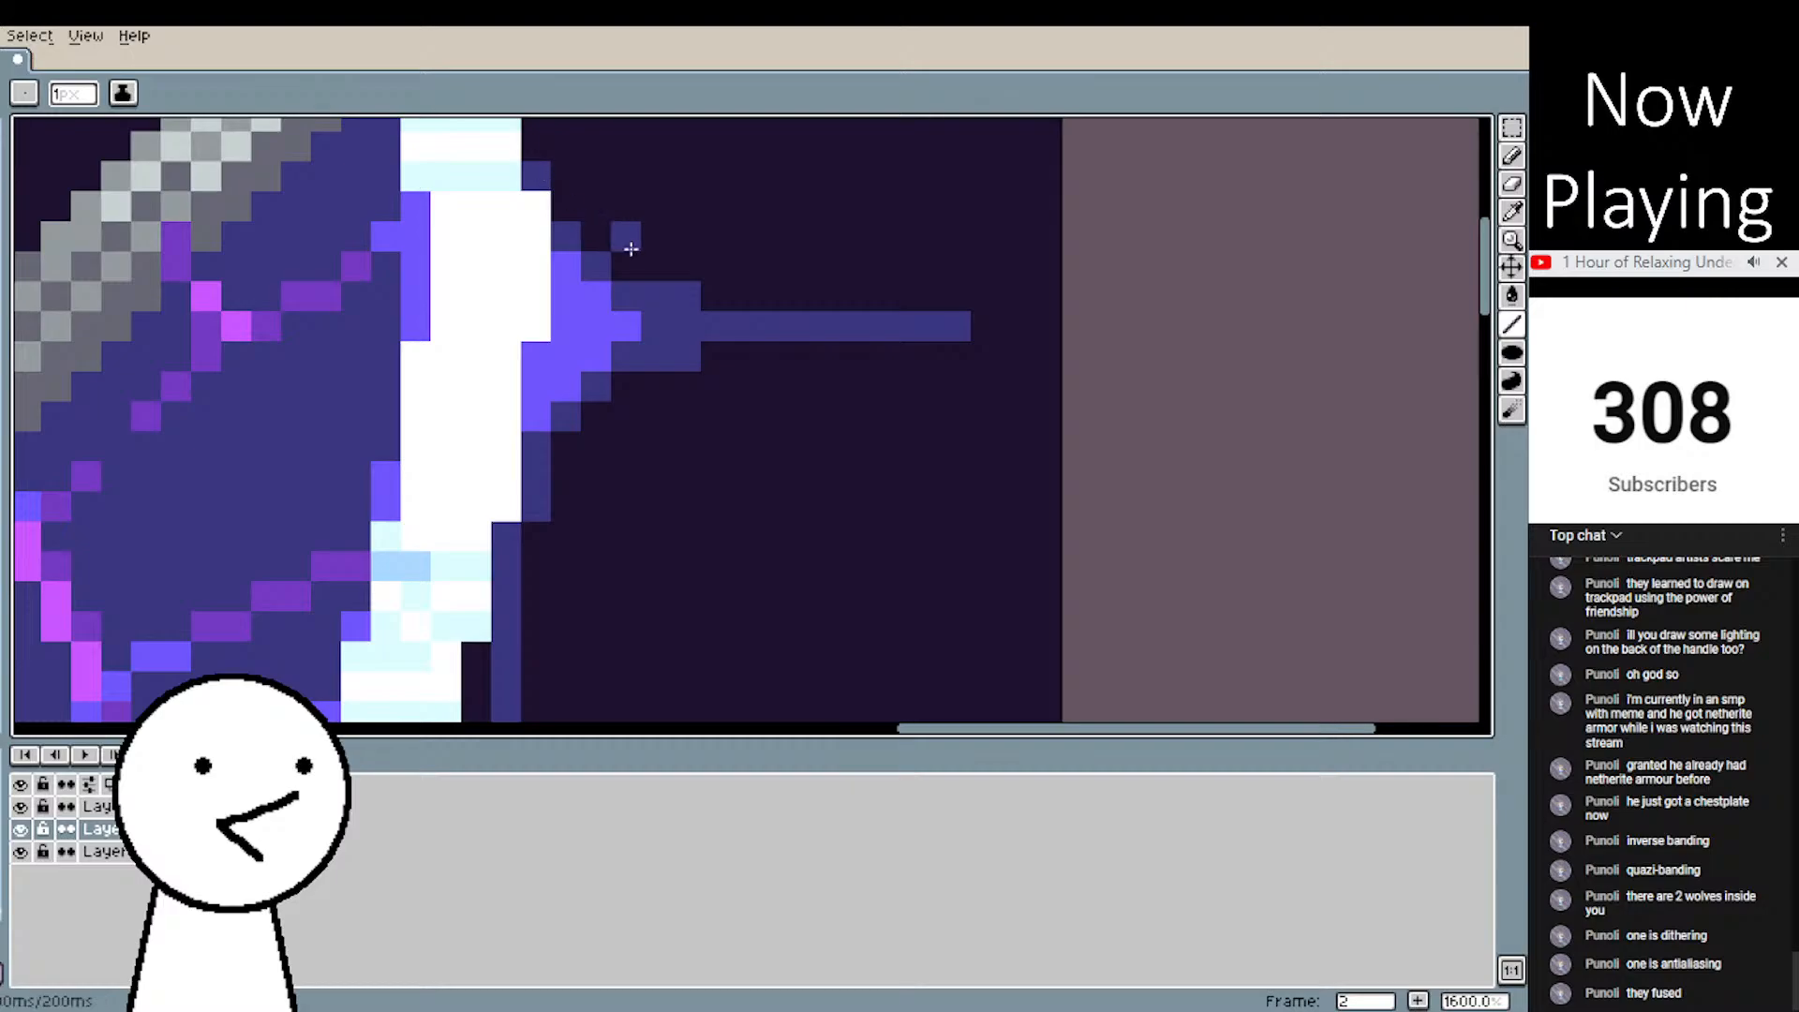
- Draw a vertical indigo ray beside the blade's tip up to the canvas edge and add a detached pixel beyond the horizontal ray
drag(566, 296, 561, 541)
drag(511, 240, 513, 126)
scroll(627, 240, down, 3)
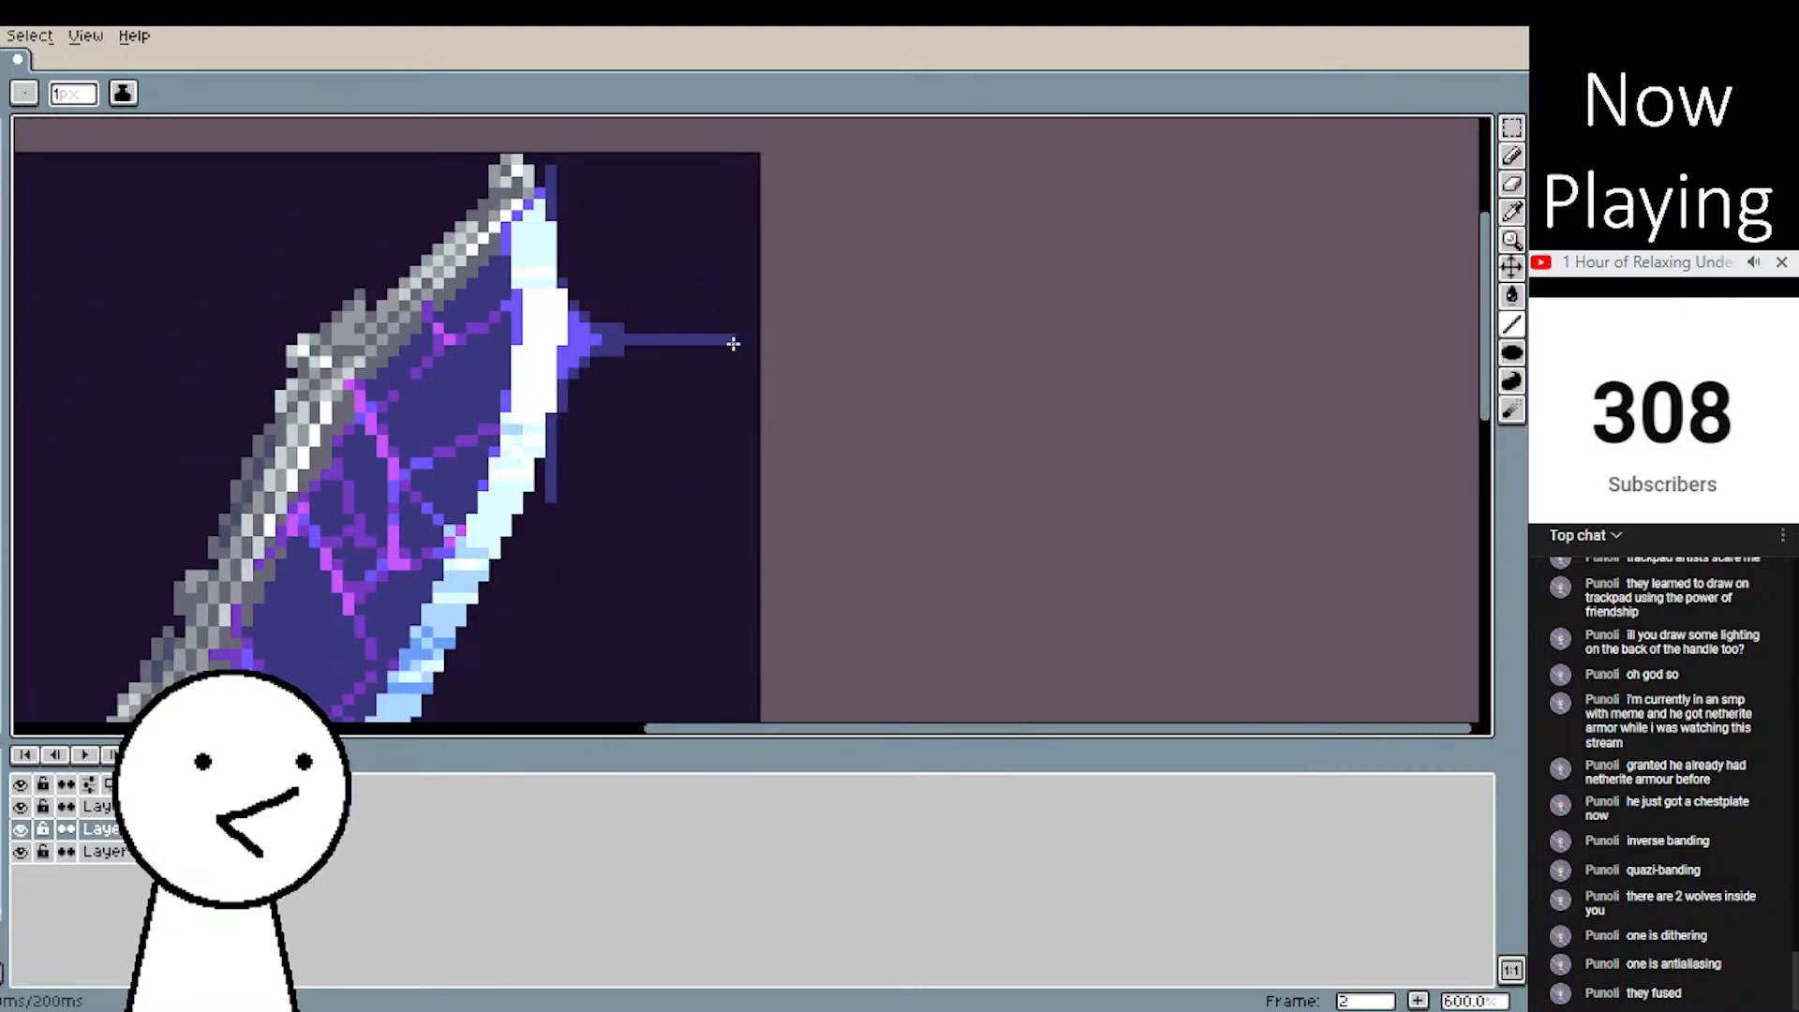
scroll(731, 341, up, 2)
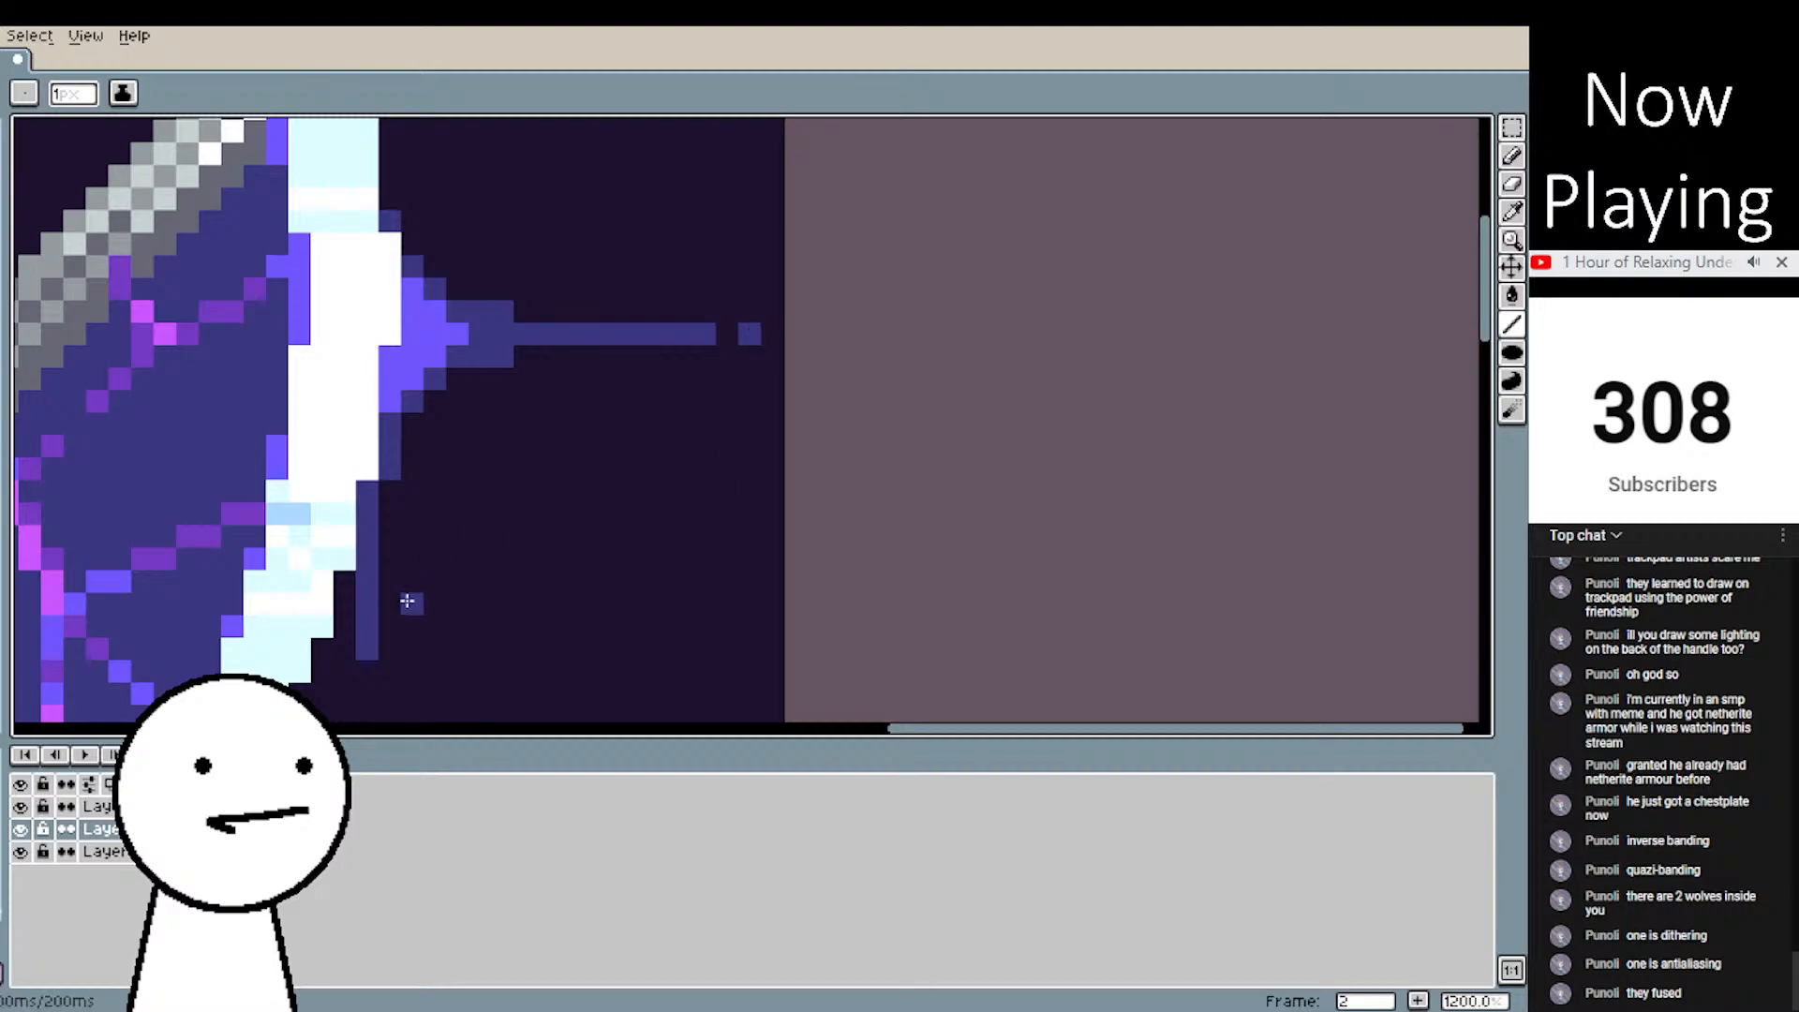
drag(408, 601, 454, 518)
drag(526, 165, 560, 541)
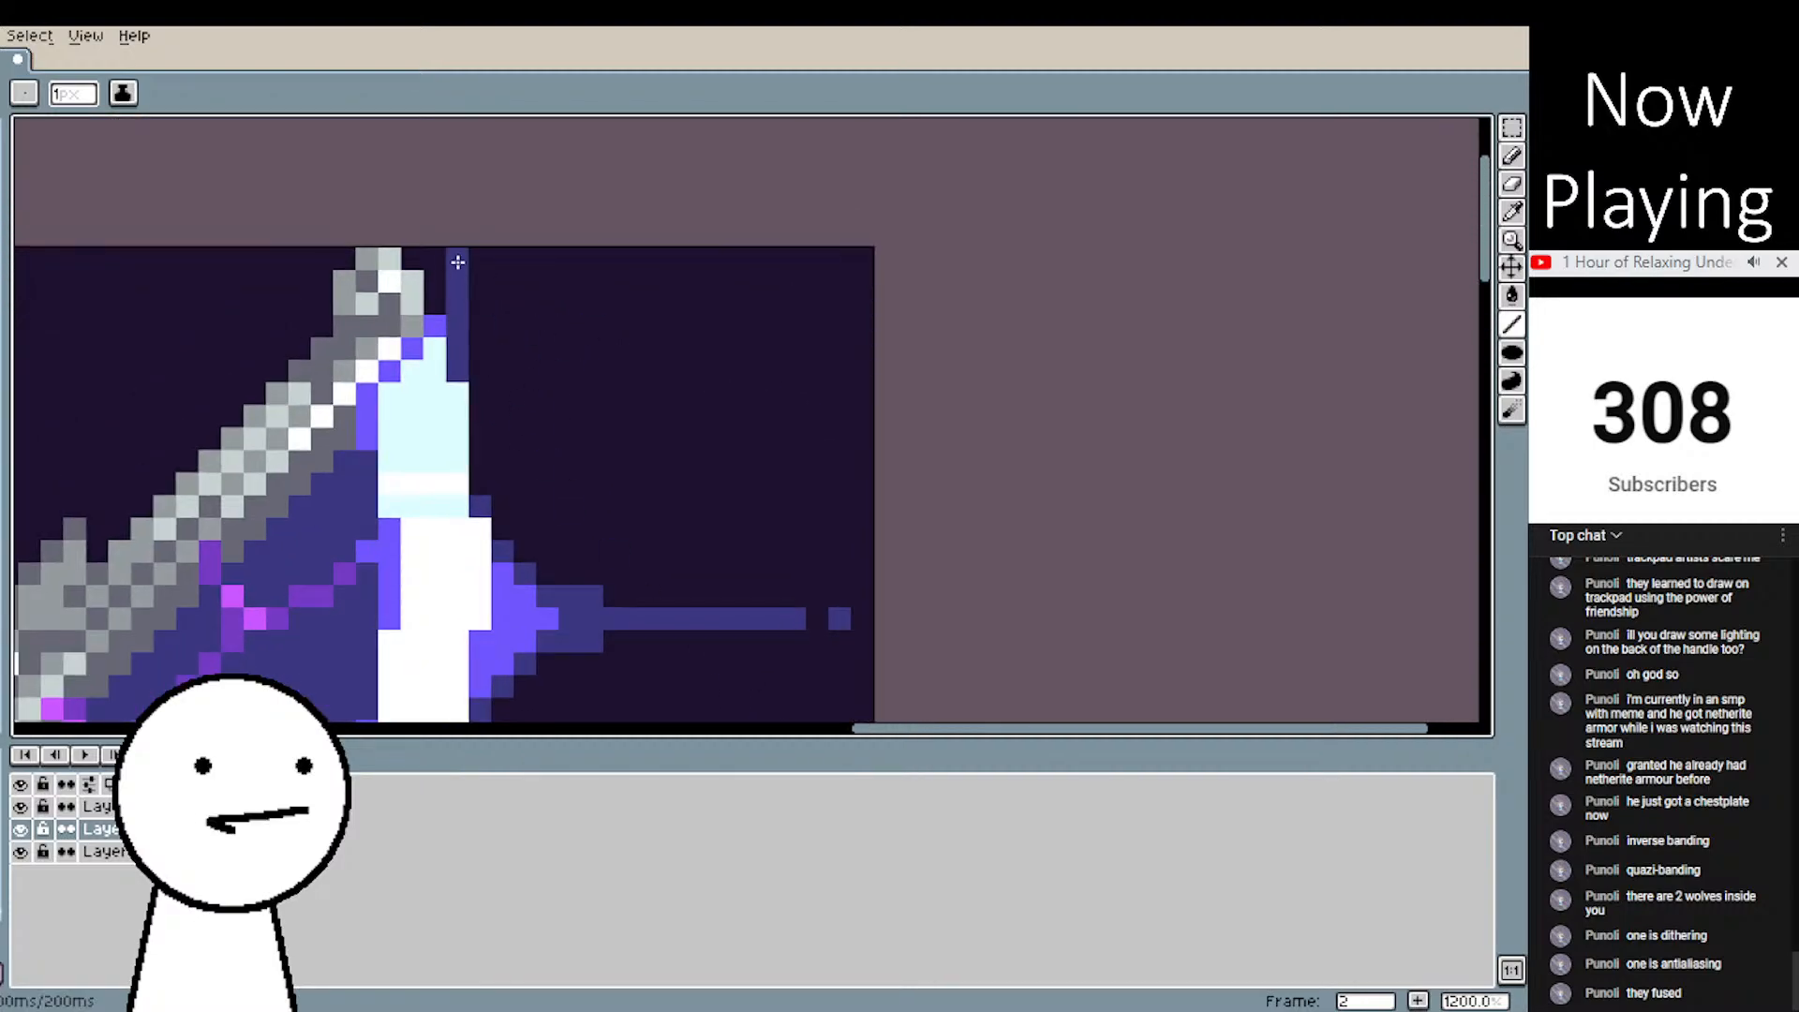
- Cut a one-pixel gap below the top pixel of the upward ray and check the gleam on the whole sword
click(1513, 211)
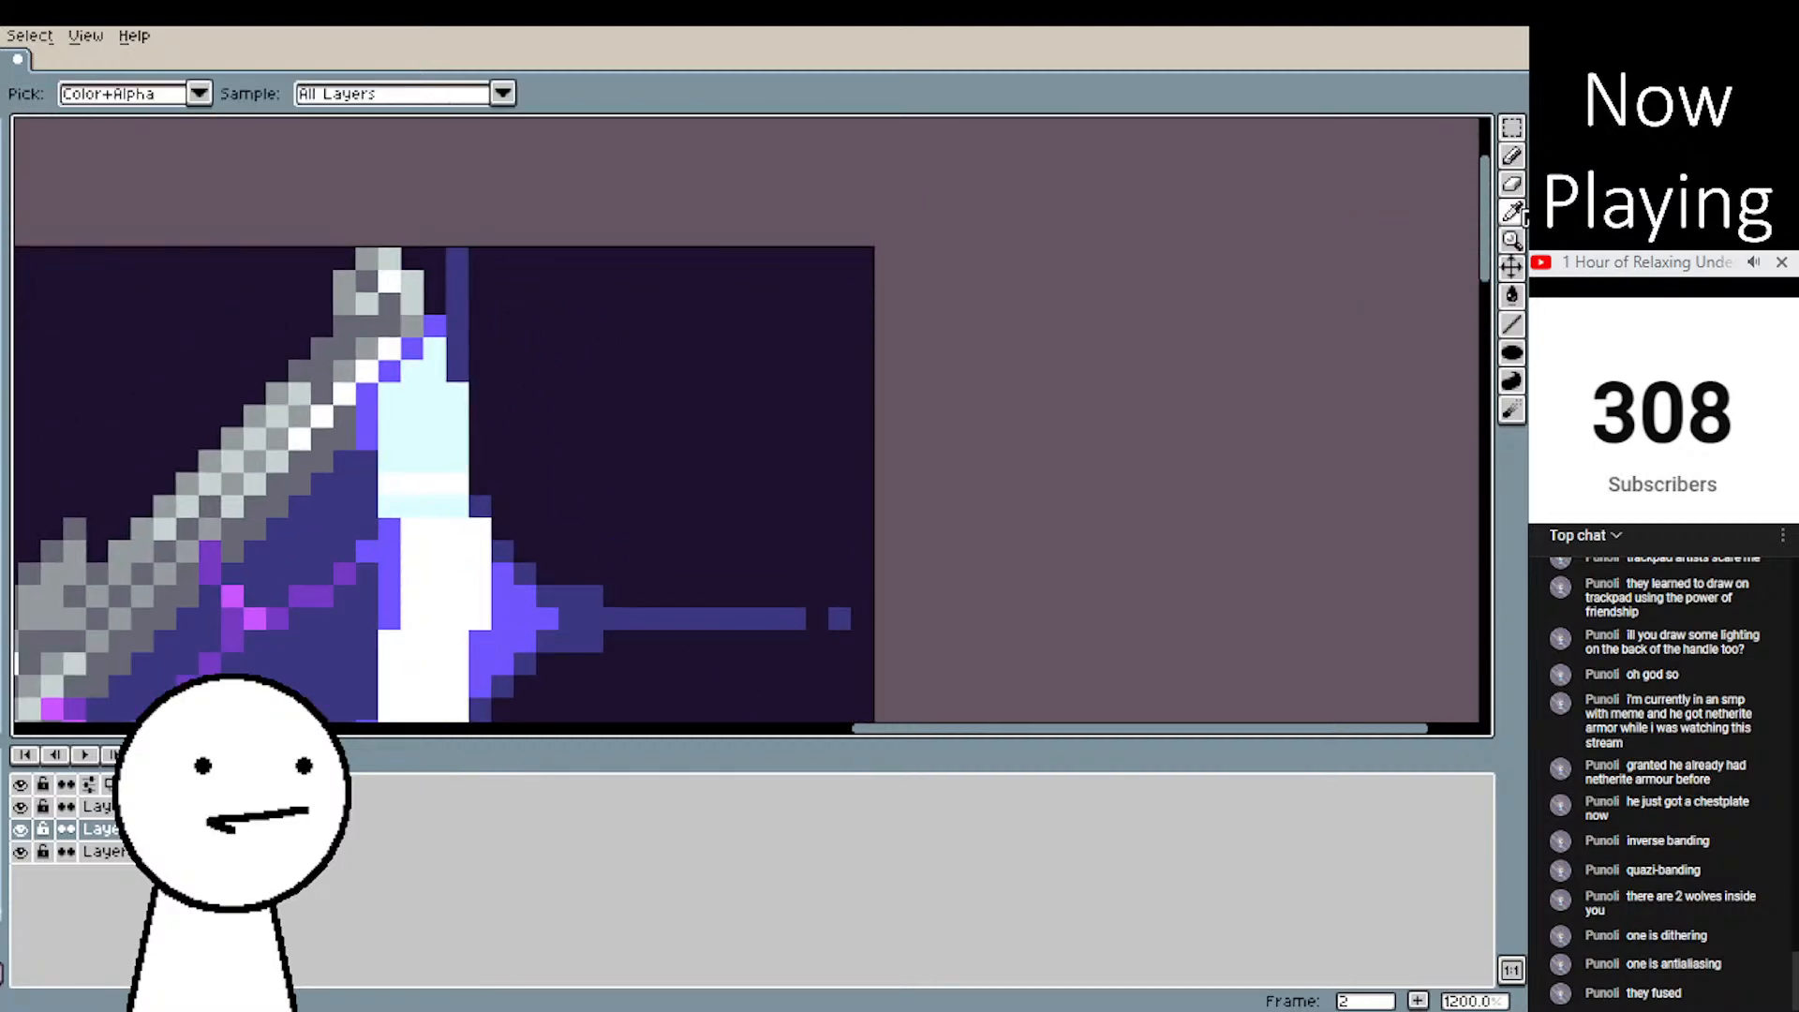
click(1512, 158)
click(455, 260)
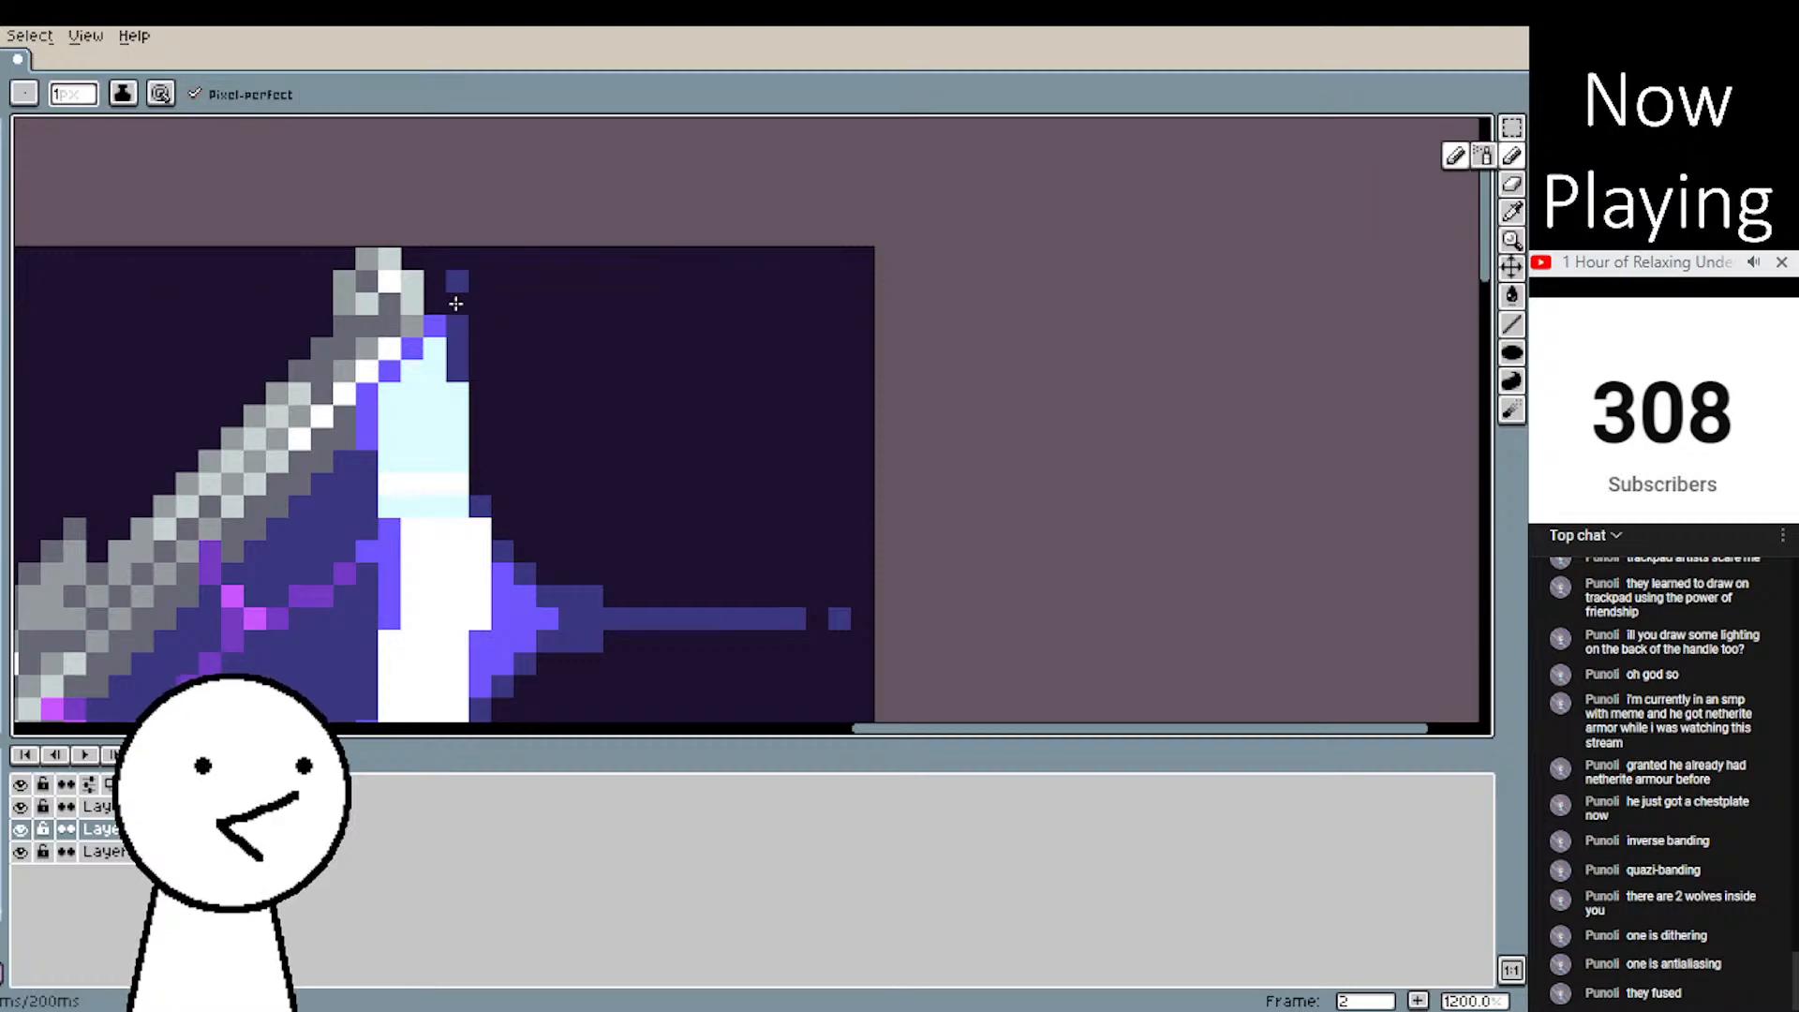
key(m)
key(ctrl+z)
key(b)
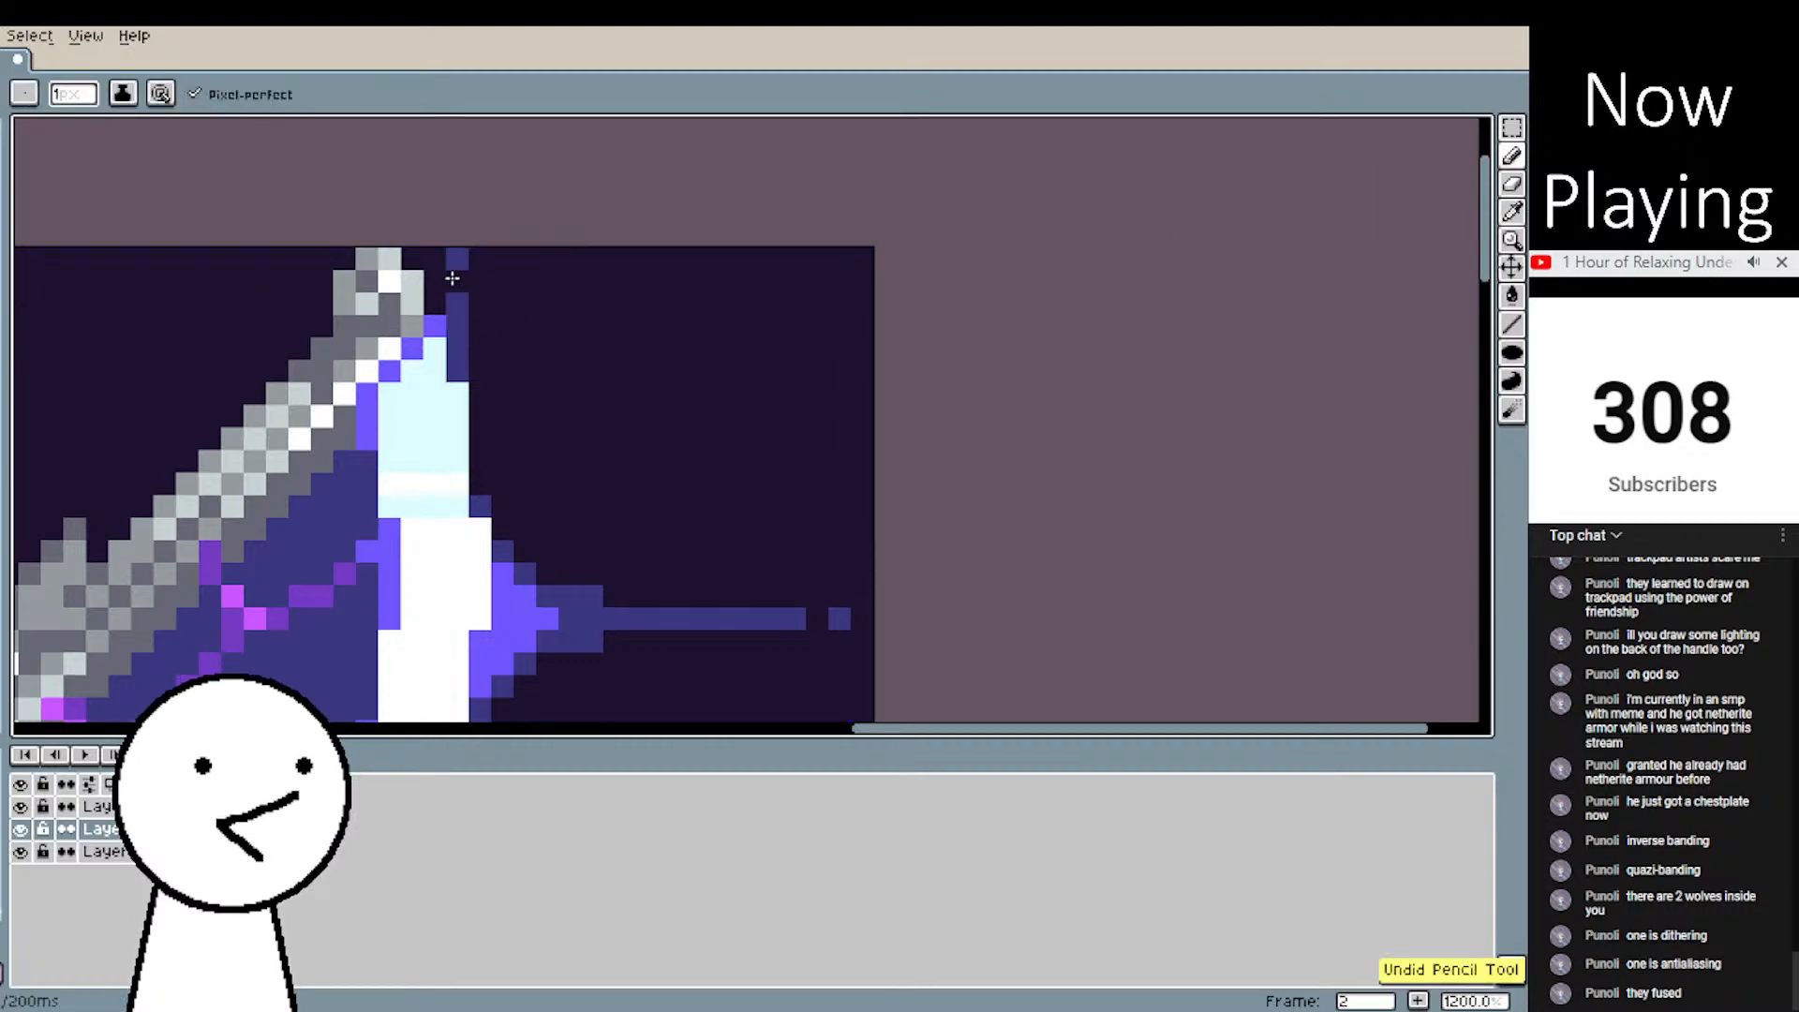
scroll(609, 393, down, 6)
scroll(860, 455, down, 2)
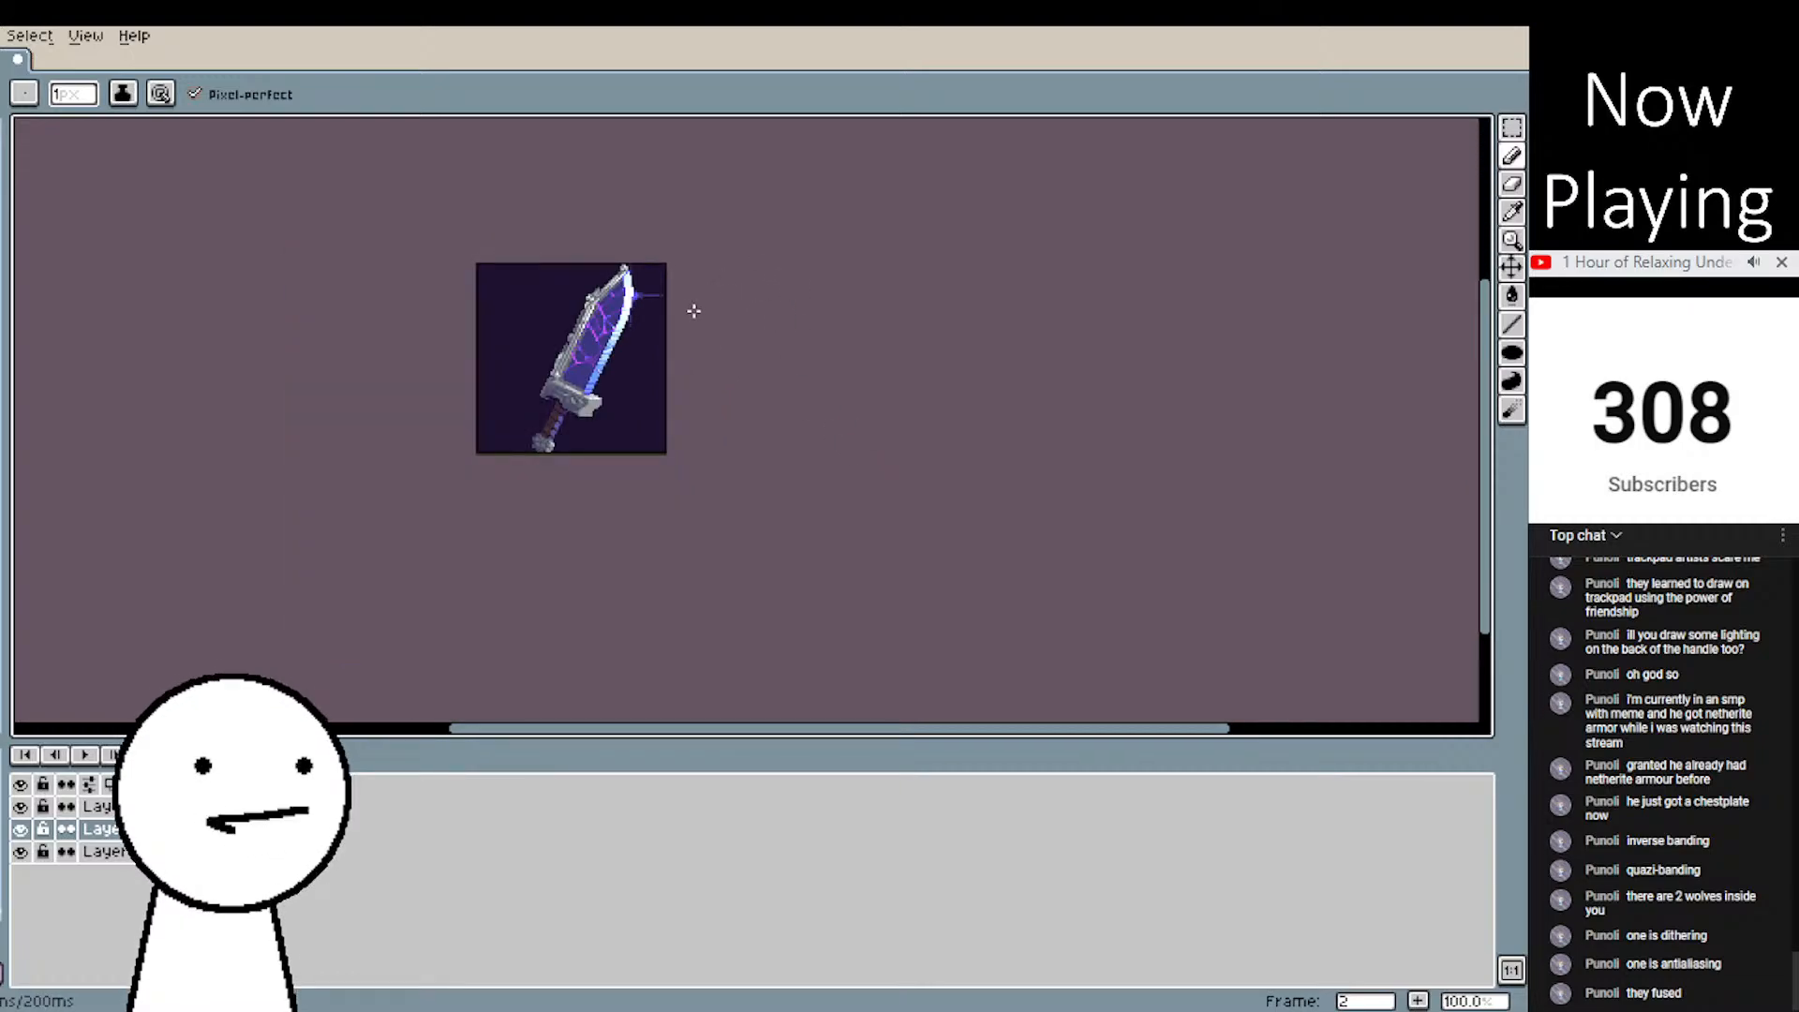
- Sample the light blue of the blade's lower edge and place one pixel of it in the violet glint beside the blade tip
scroll(683, 353, up, 5)
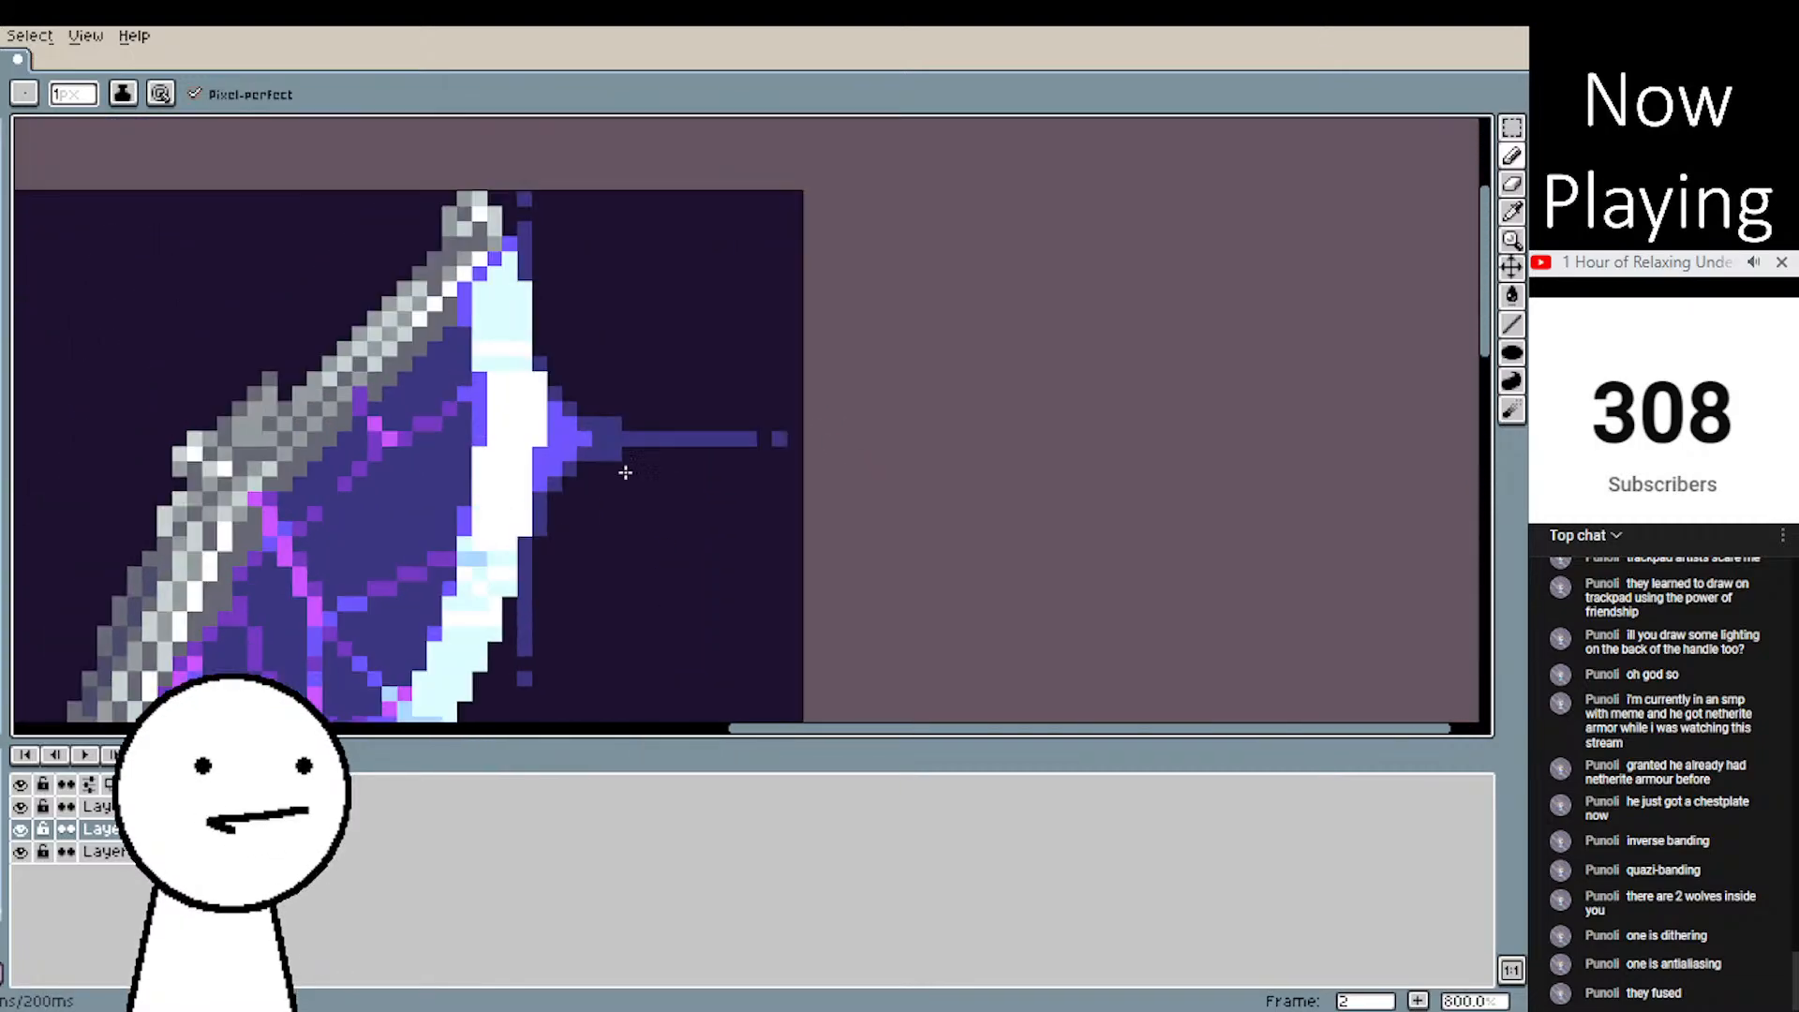
click(1511, 212)
scroll(541, 453, up, 2)
scroll(541, 453, down, 1)
scroll(545, 481, down, 1)
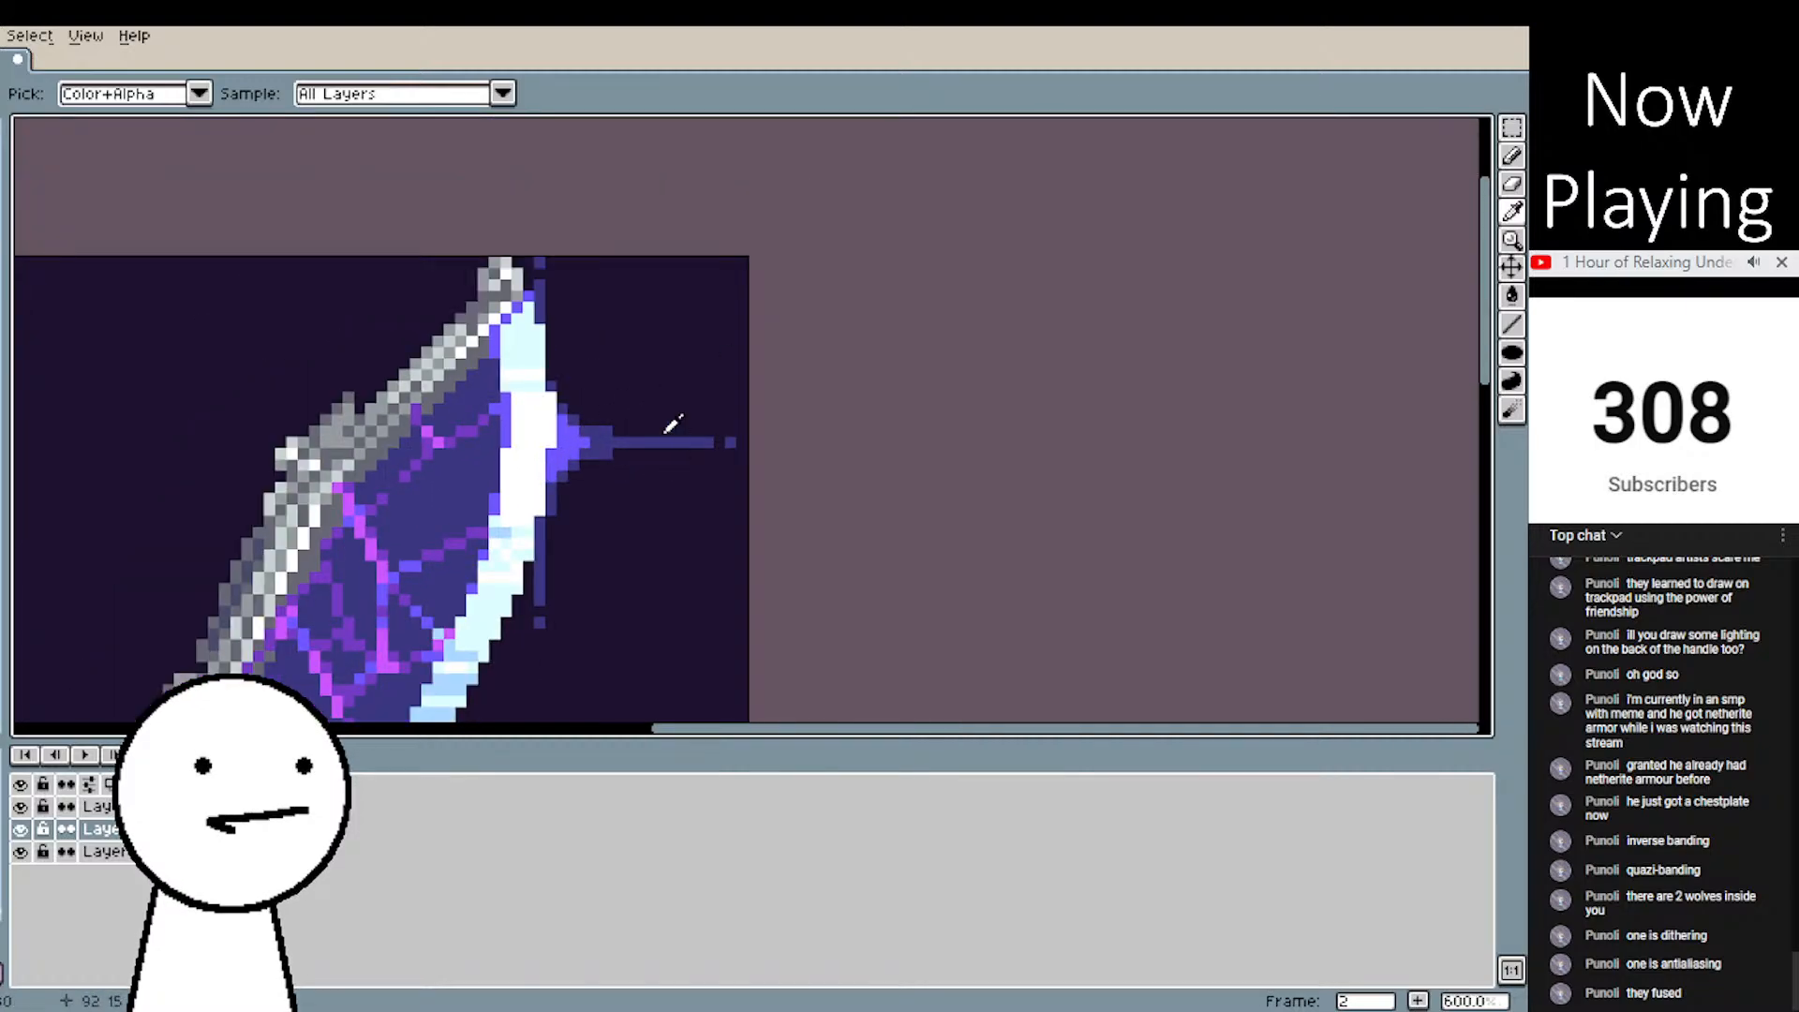
scroll(666, 439, down, 5)
scroll(667, 440, left, 1)
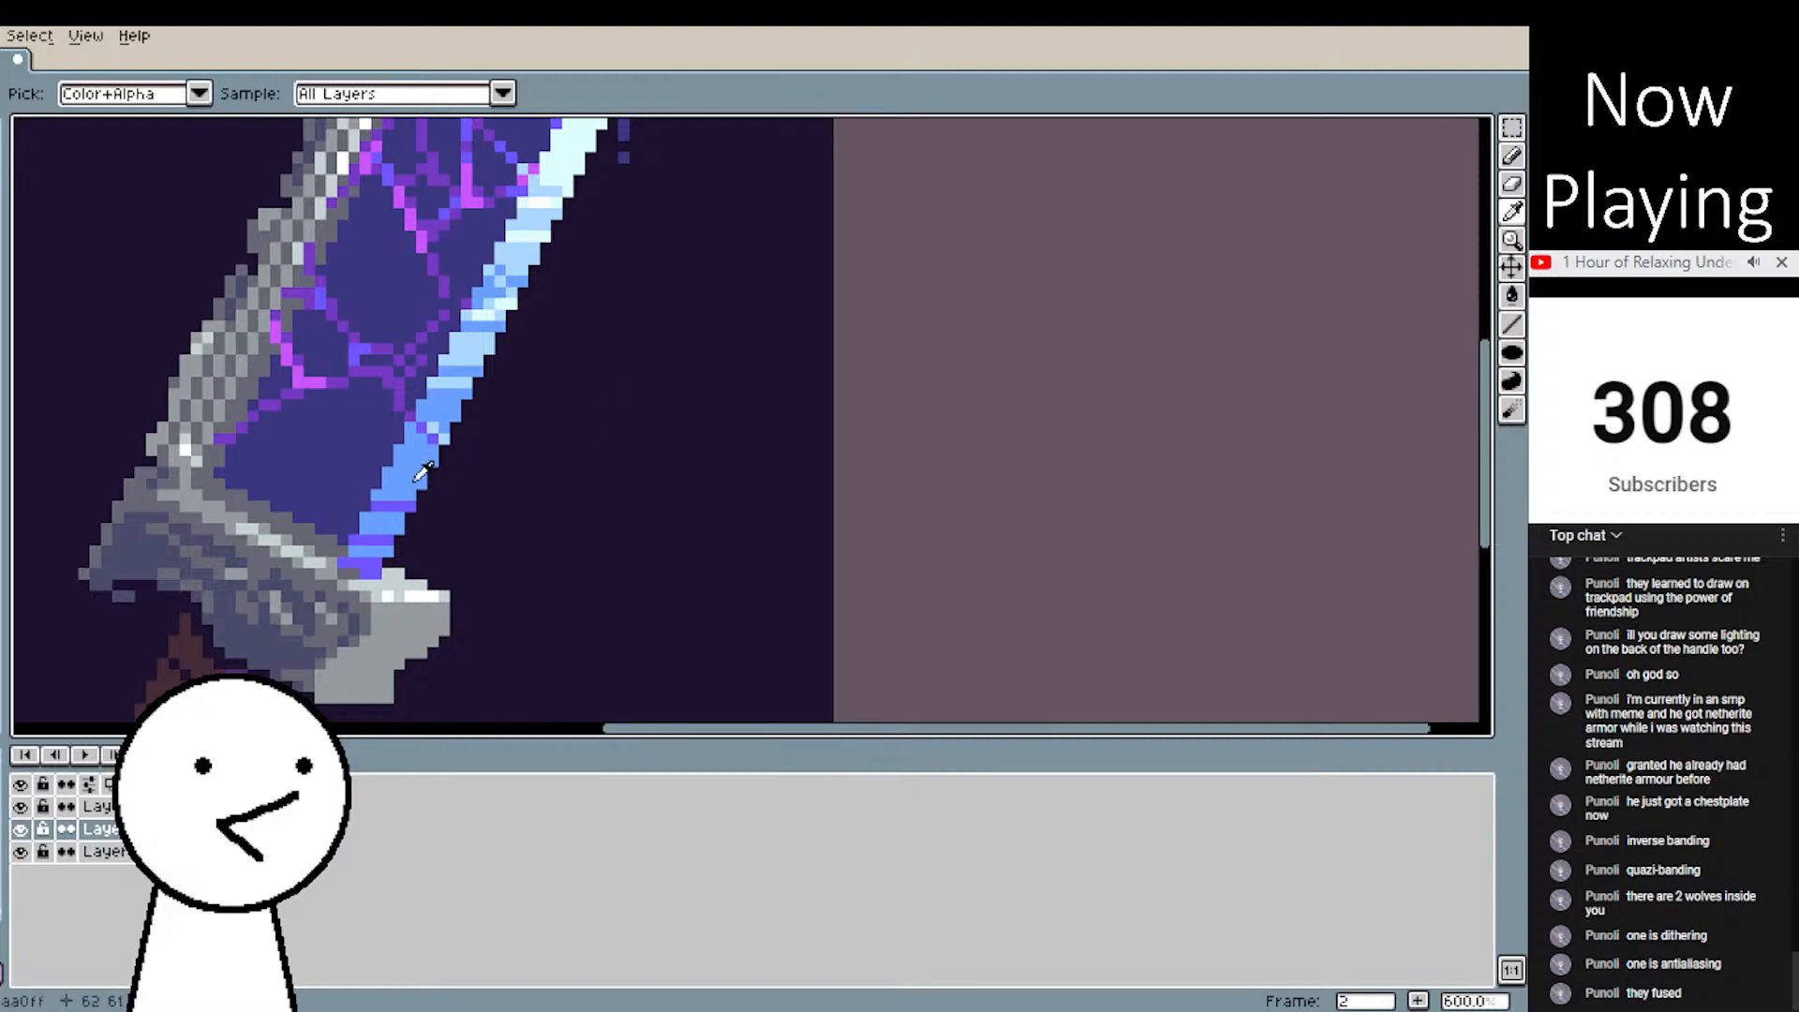
click(1512, 352)
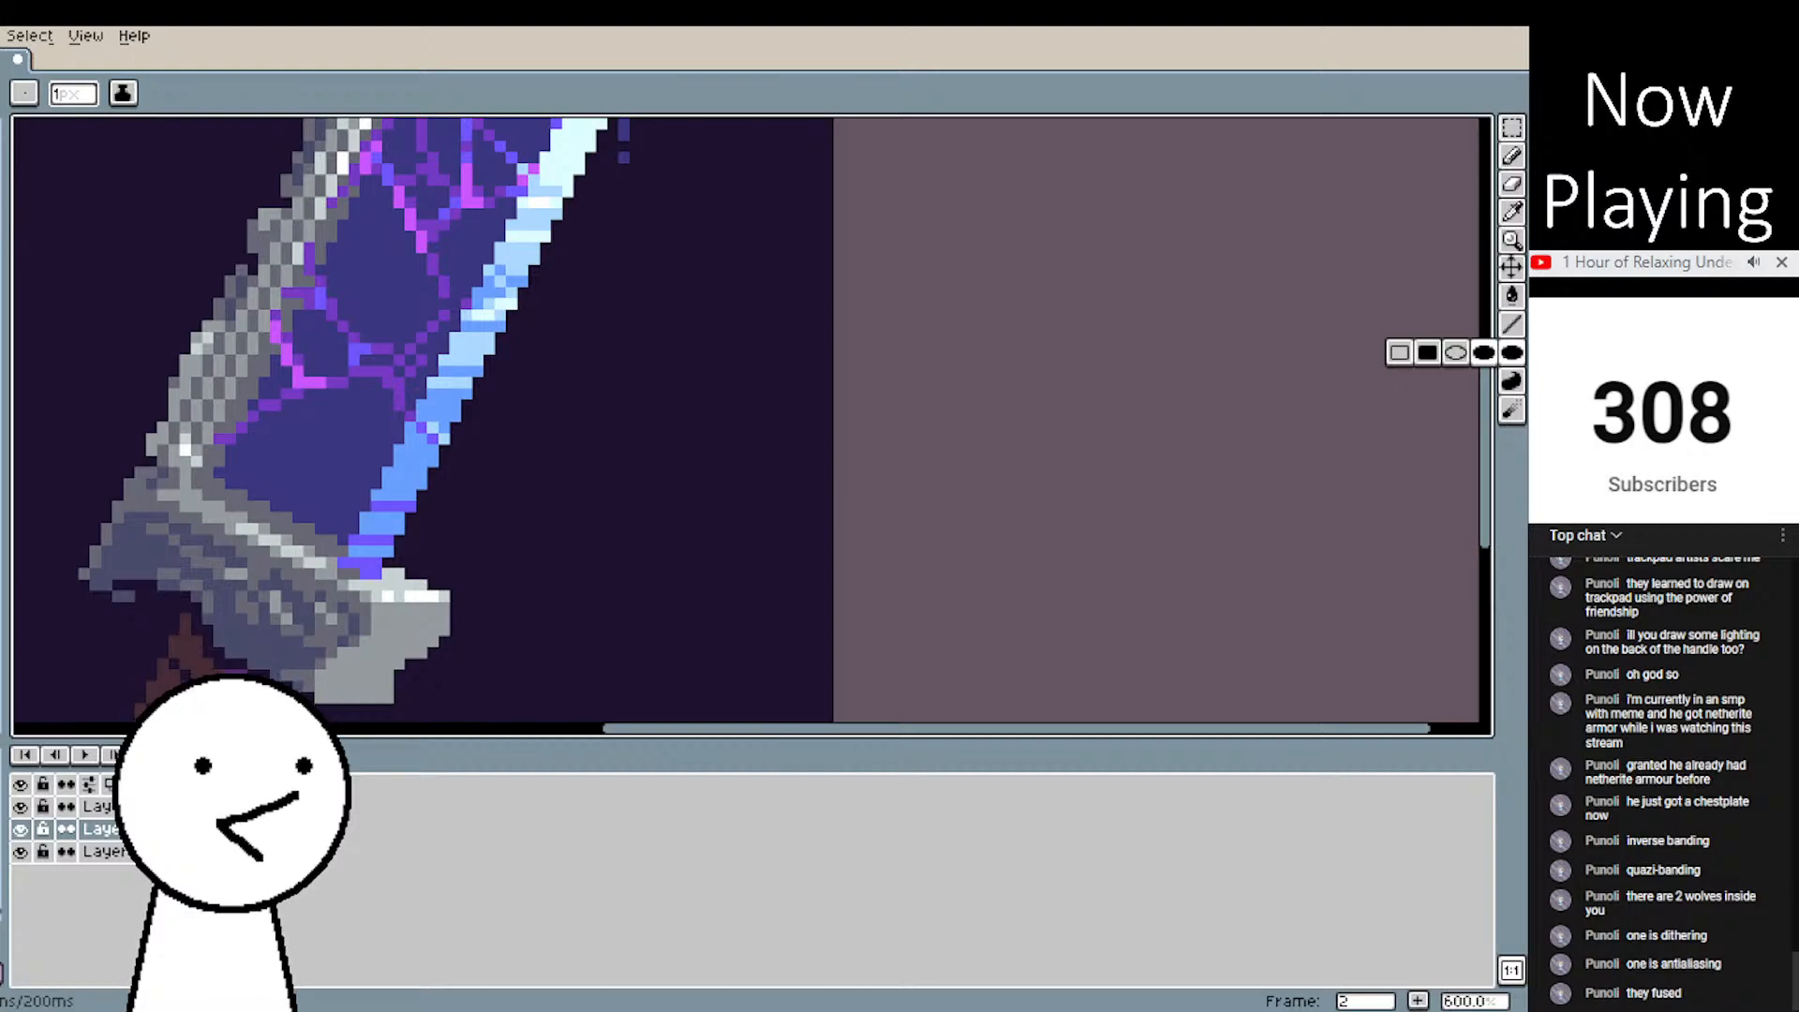
scroll(815, 349, down, 3)
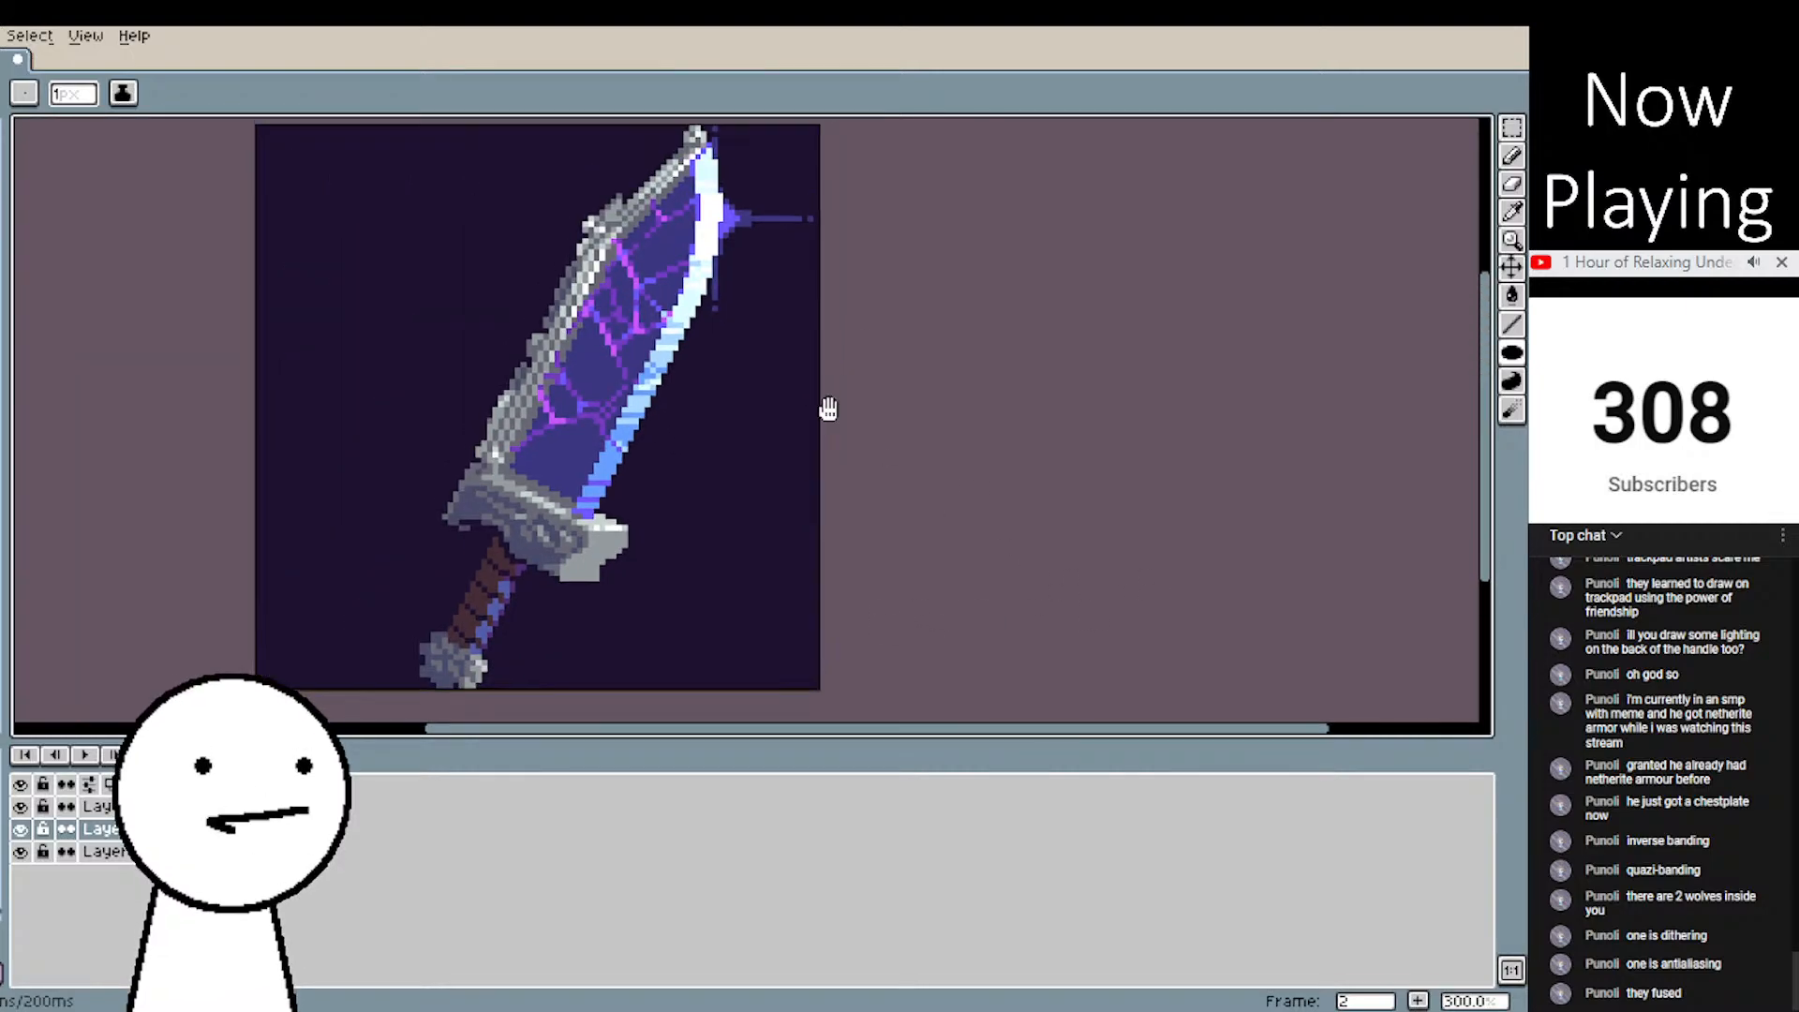
scroll(829, 409, up, 7)
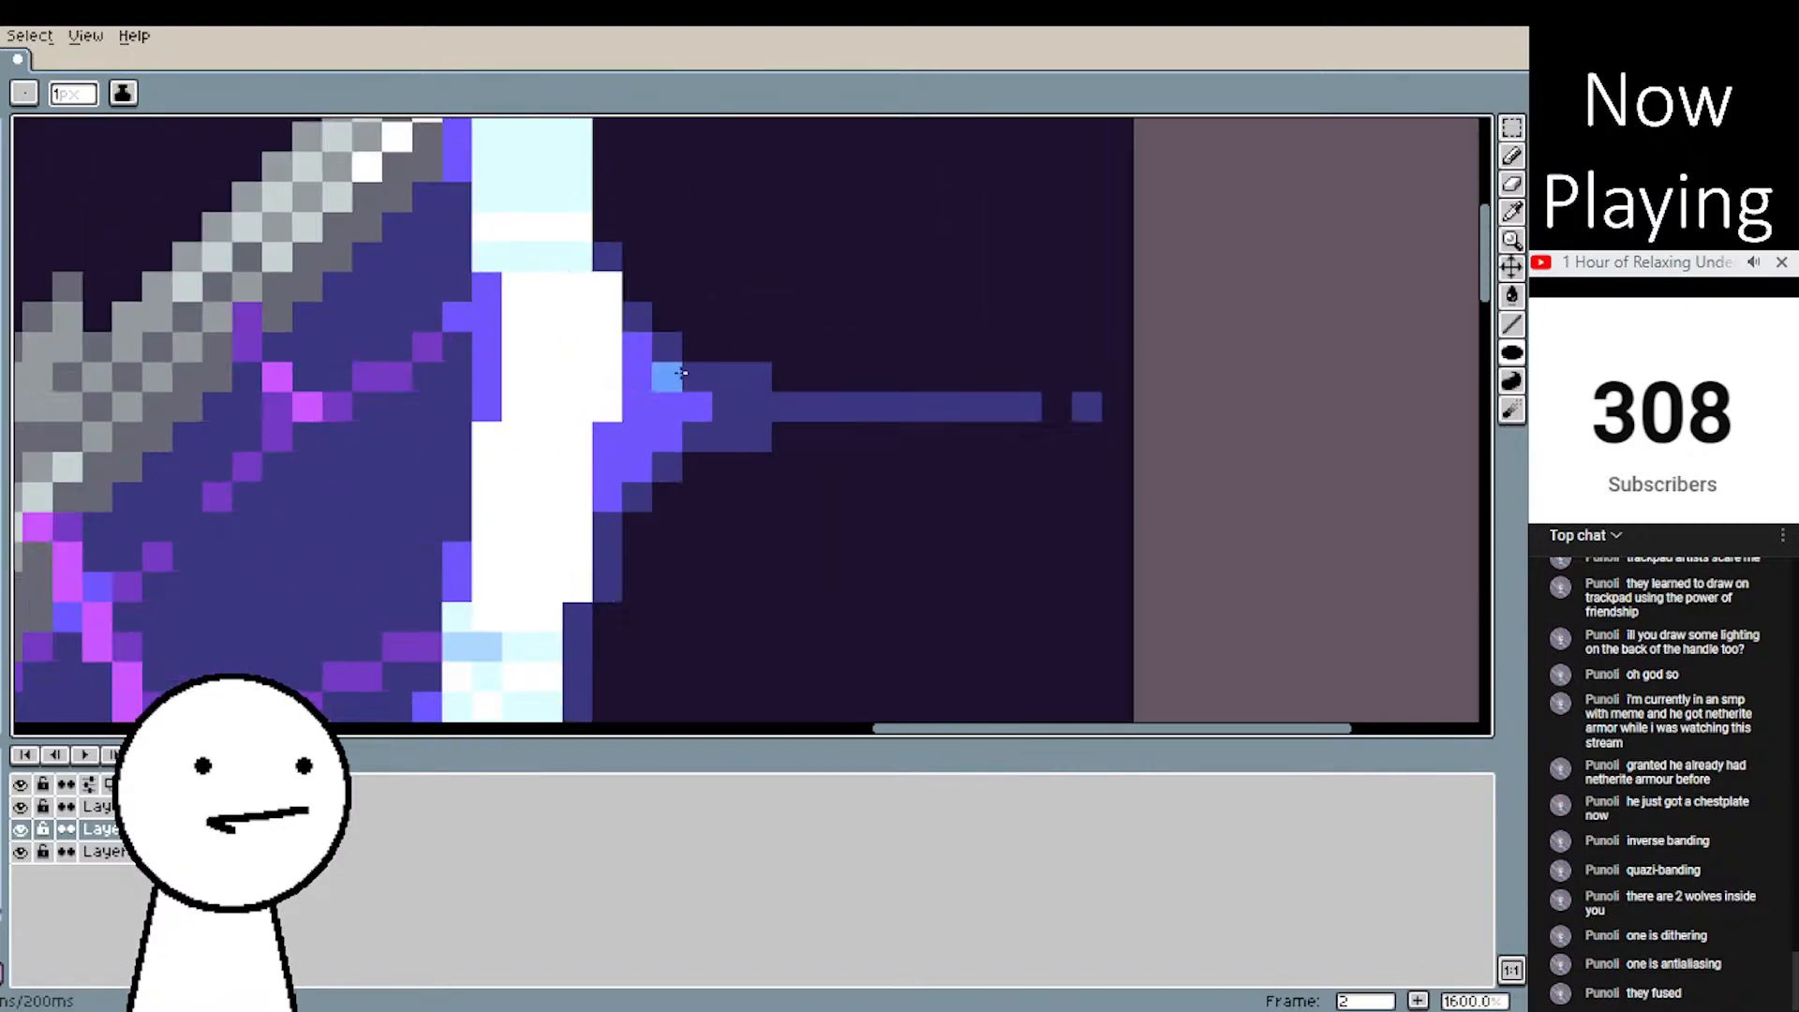
click(639, 409)
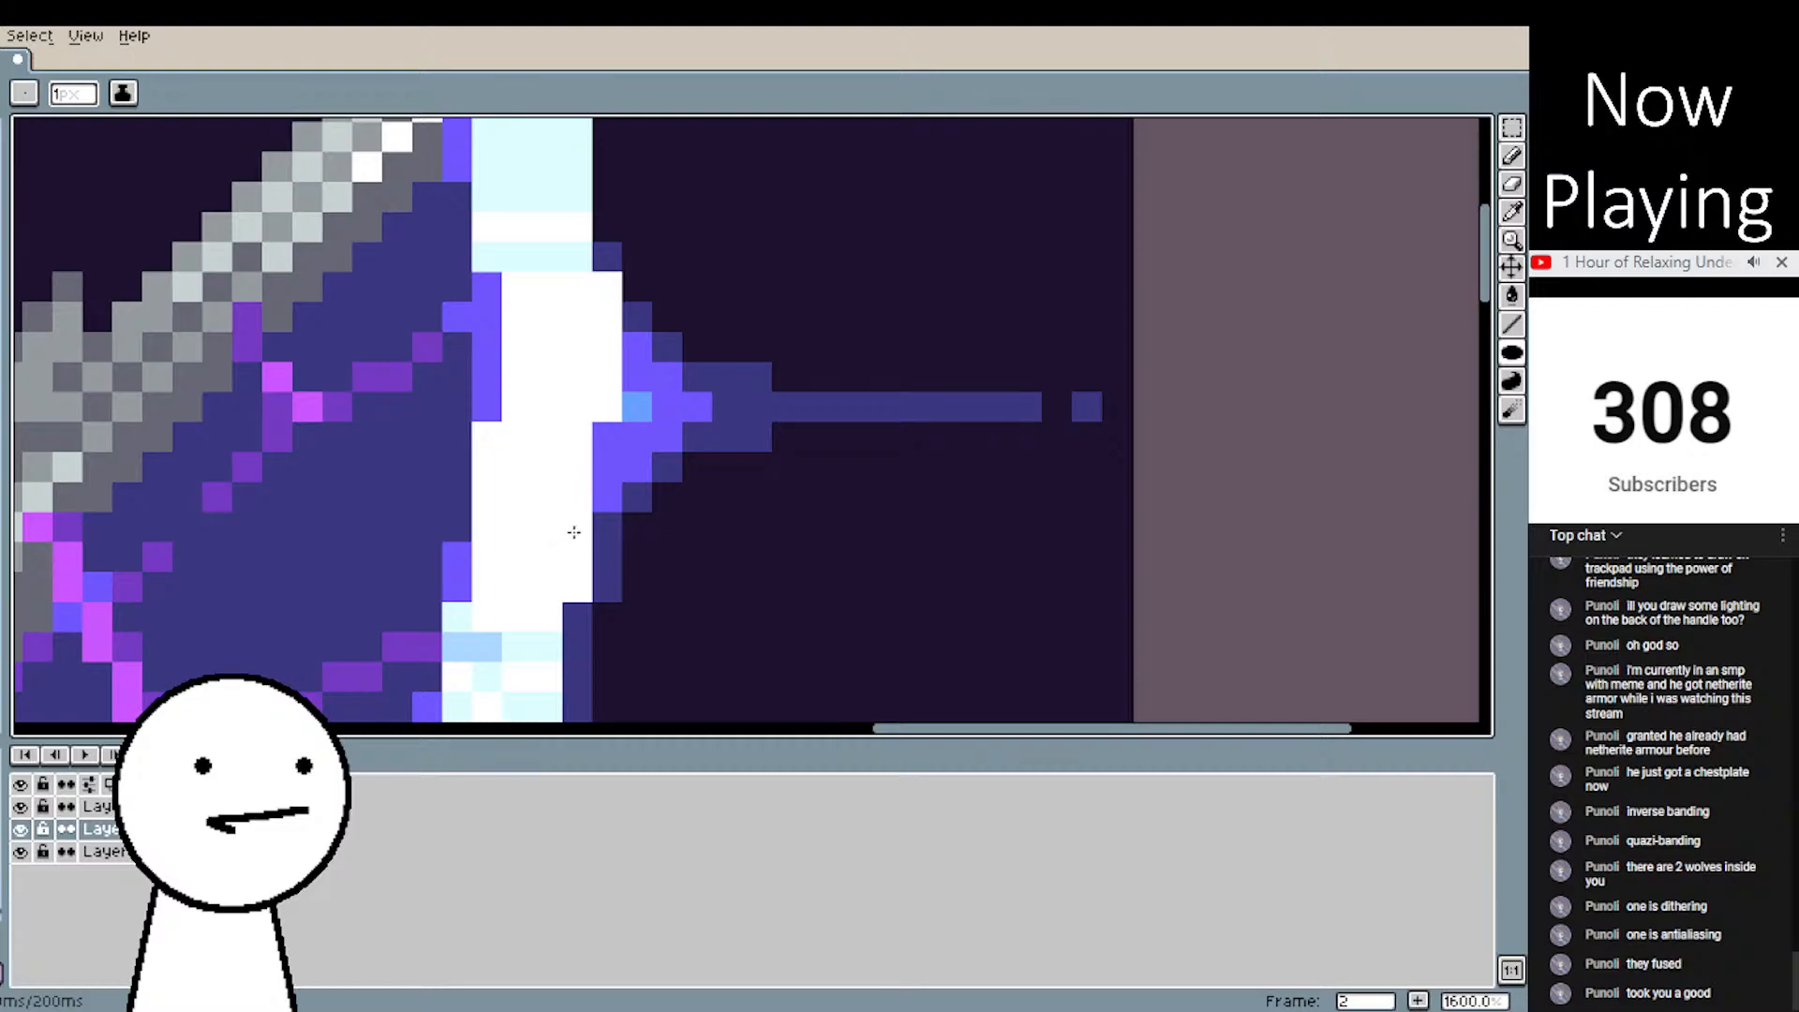
- Add two more light blue pixels to the glint's core, one along the horizontal ray and one against the white edge
scroll(774, 527, down, 4)
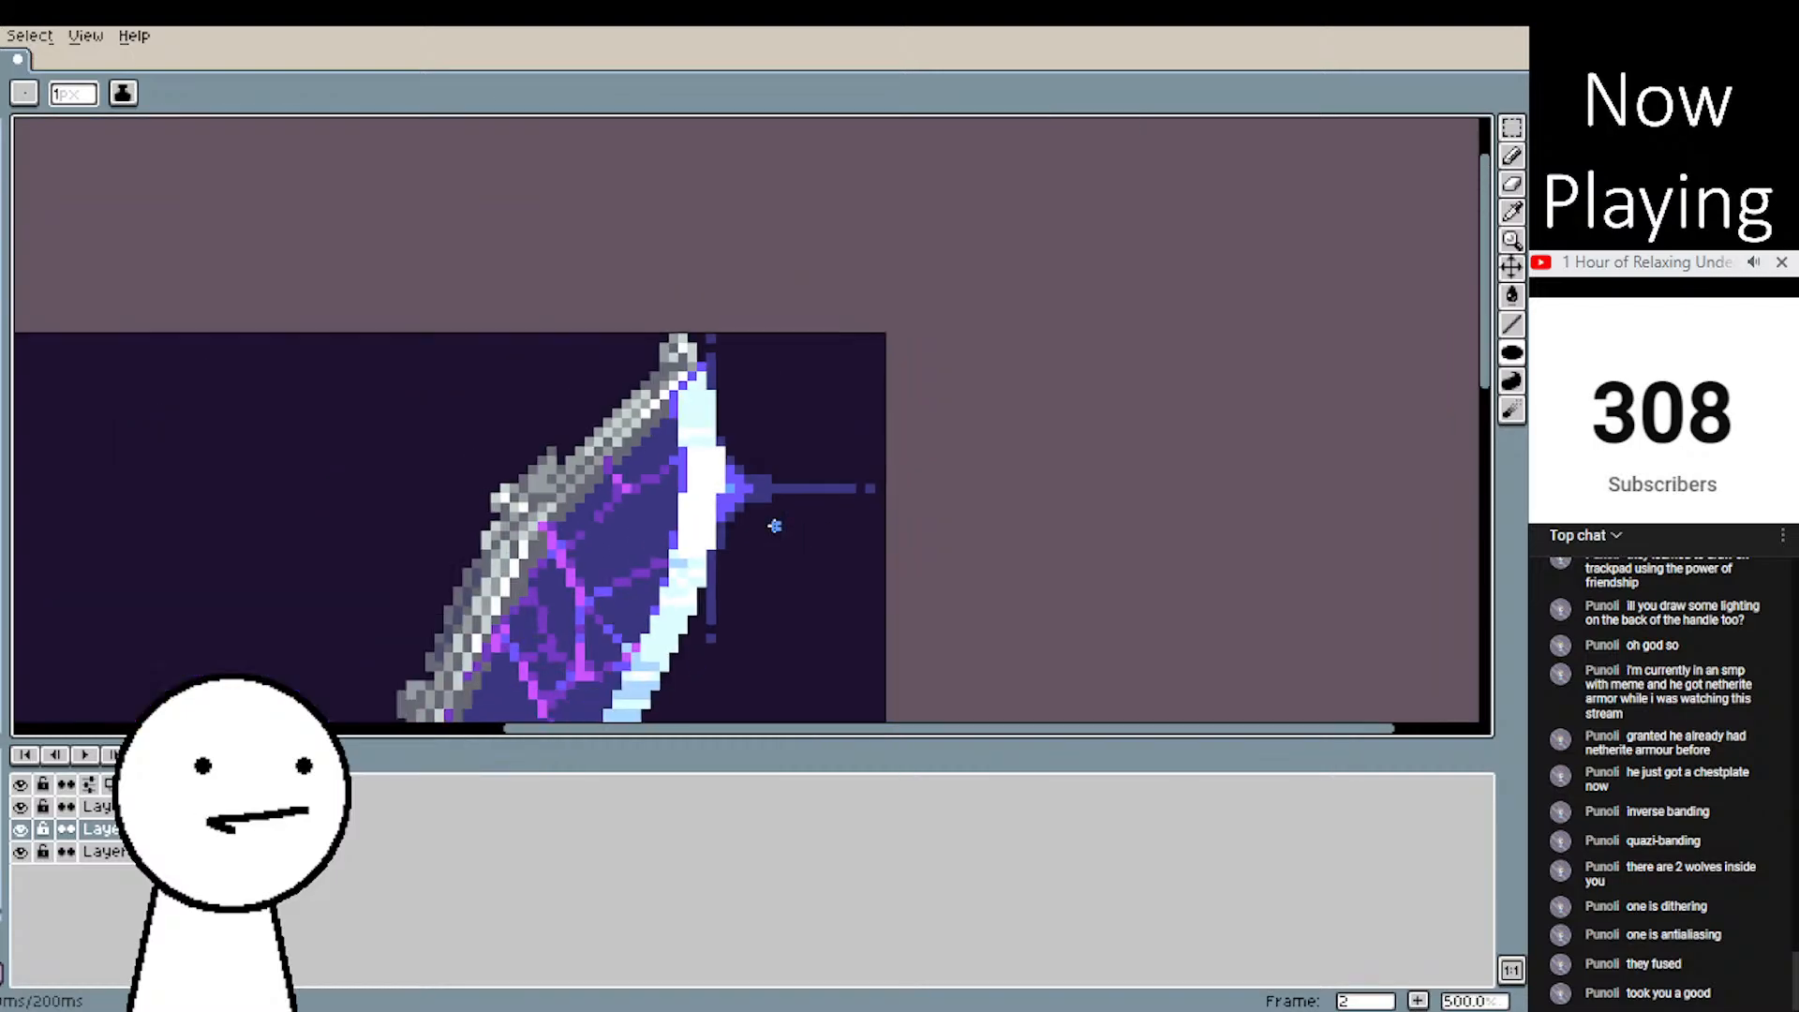
scroll(736, 483, up, 1)
scroll(735, 483, up, 3)
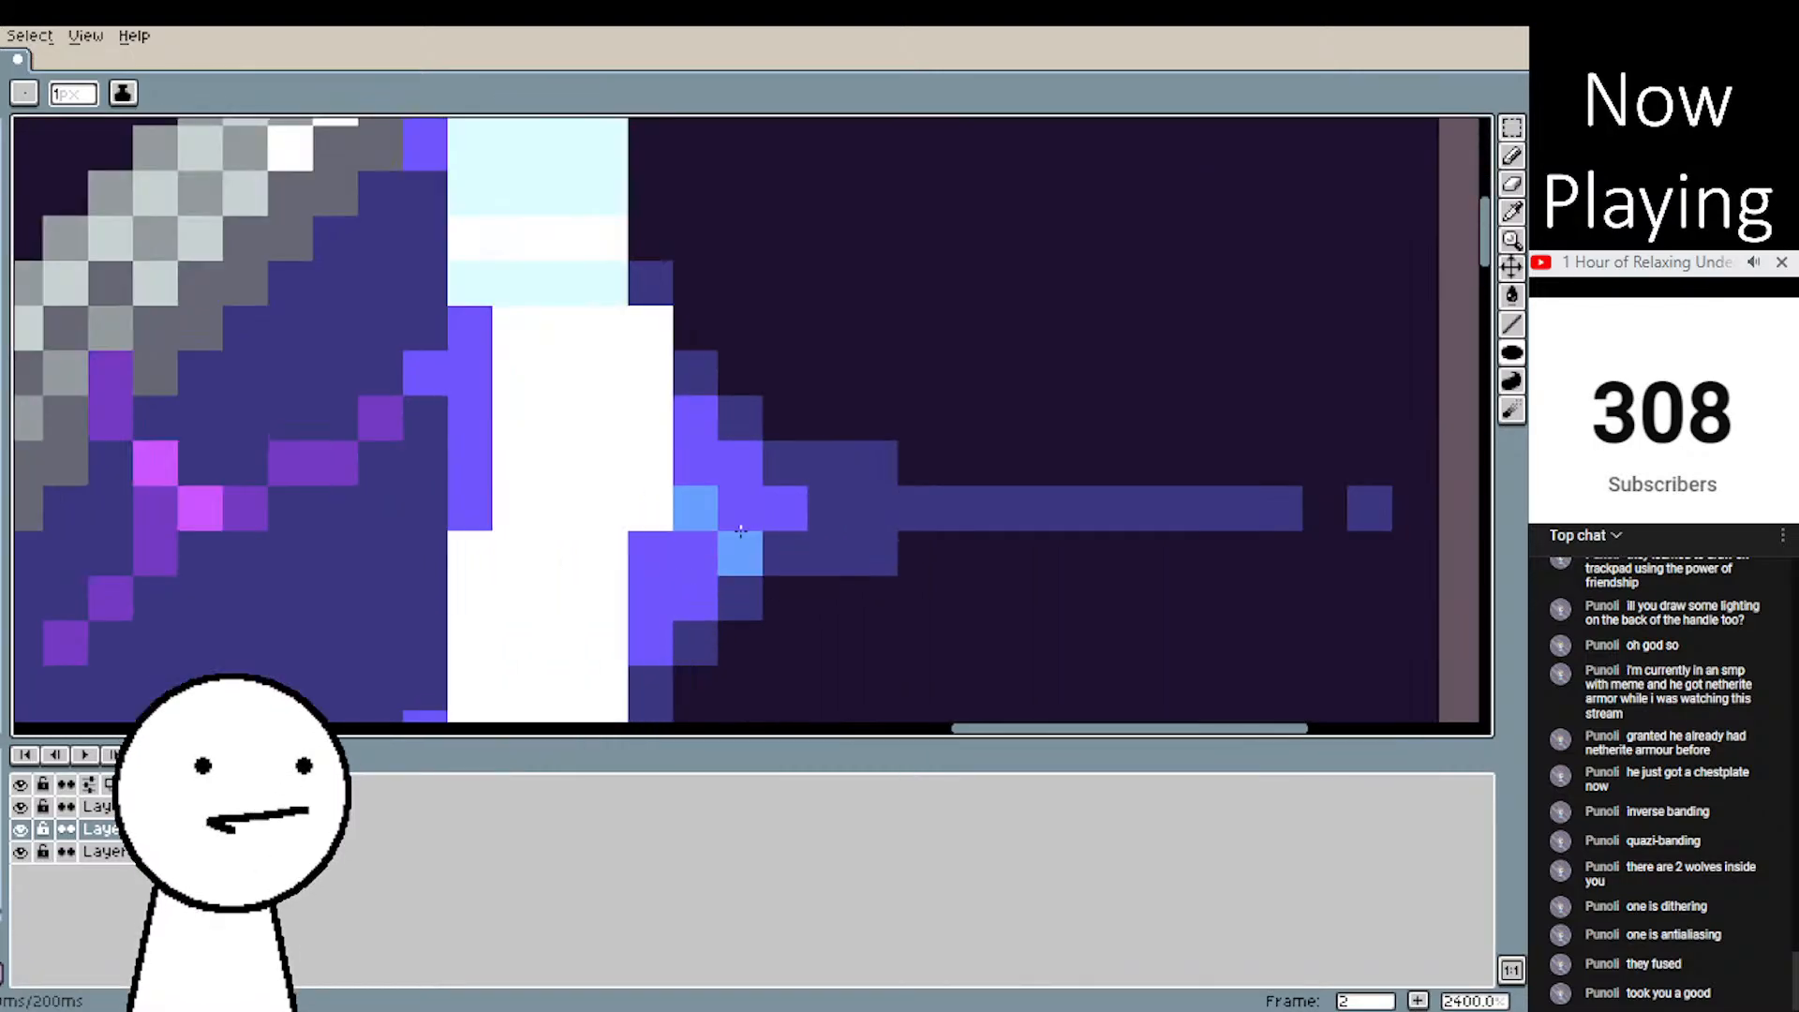
click(674, 498)
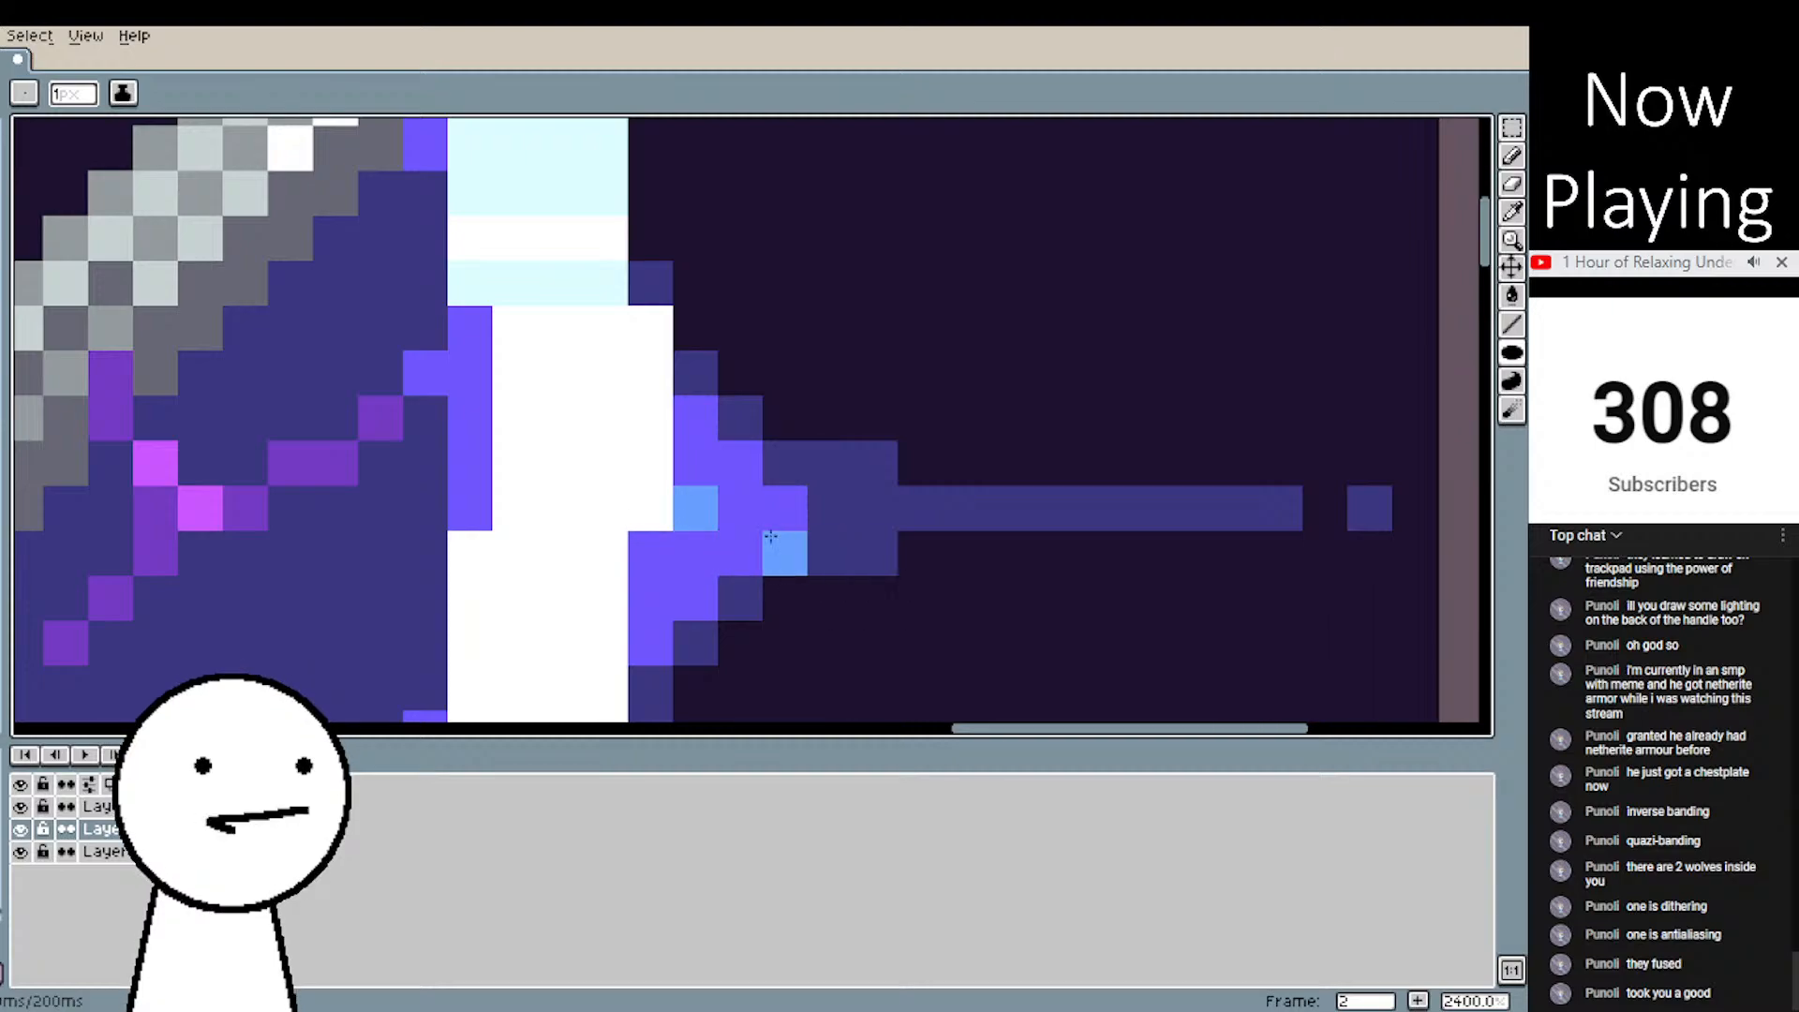
click(647, 543)
click(723, 516)
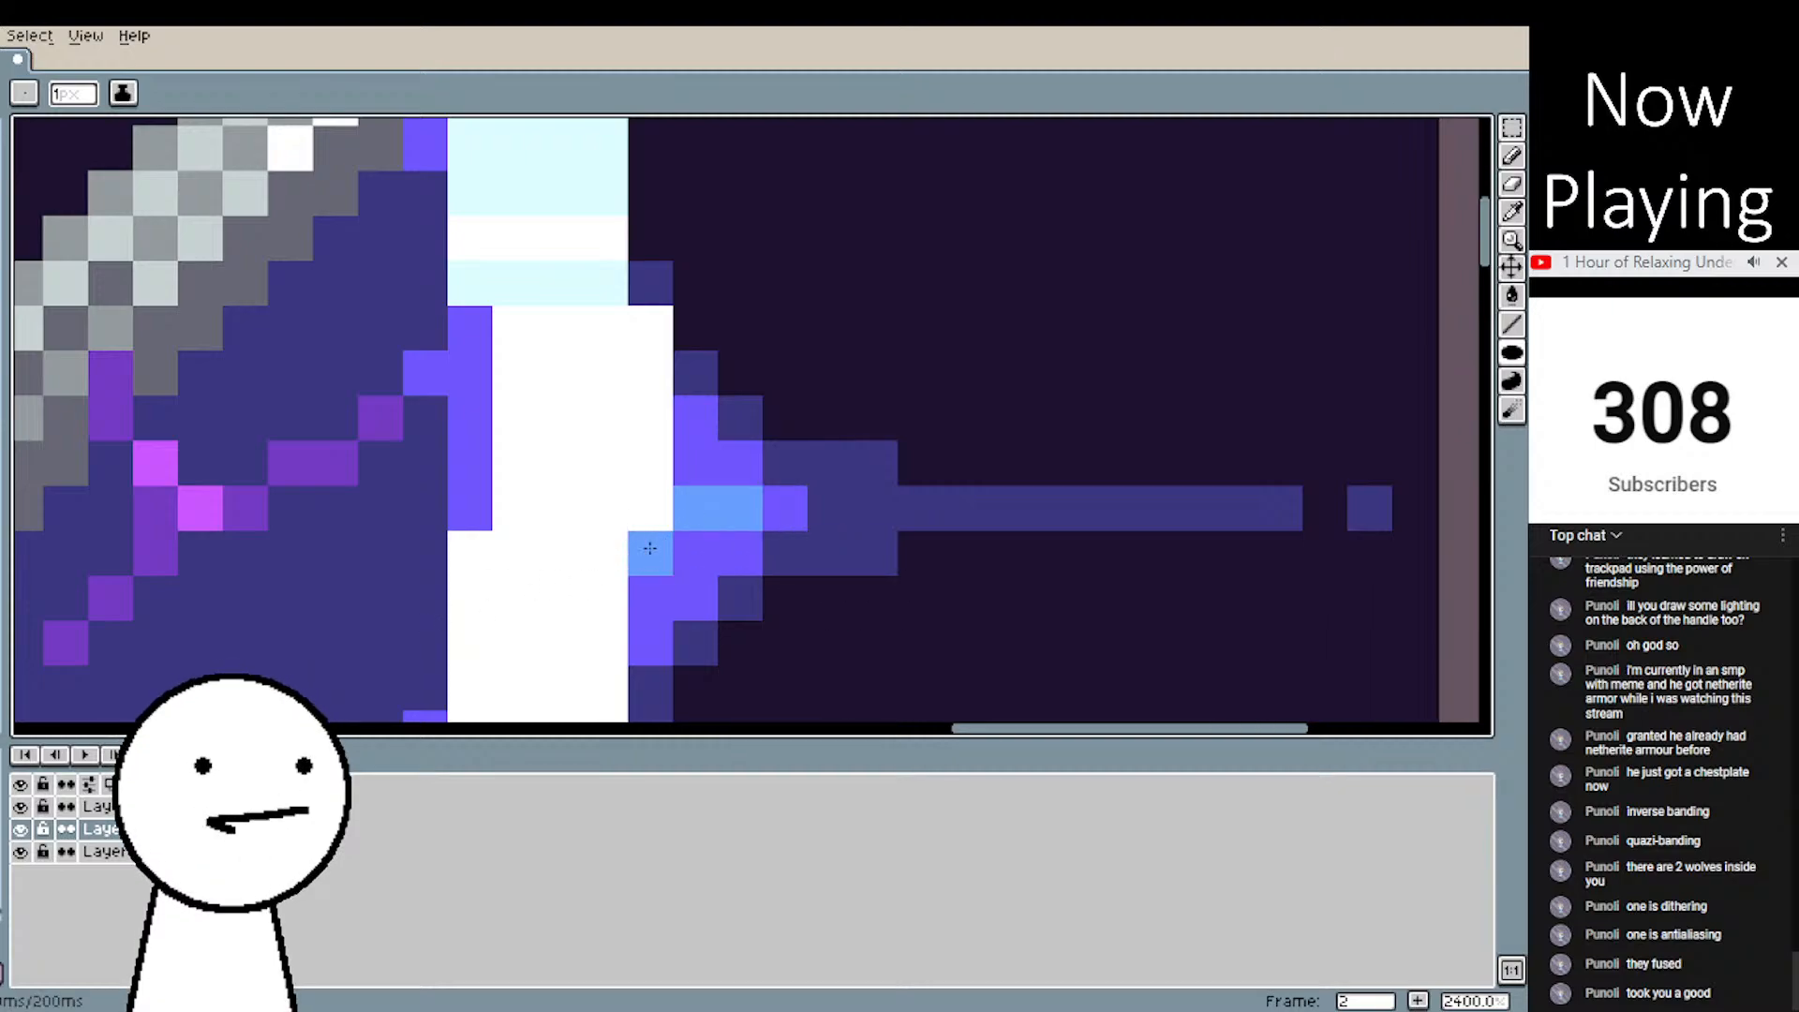
scroll(685, 534, down, 6)
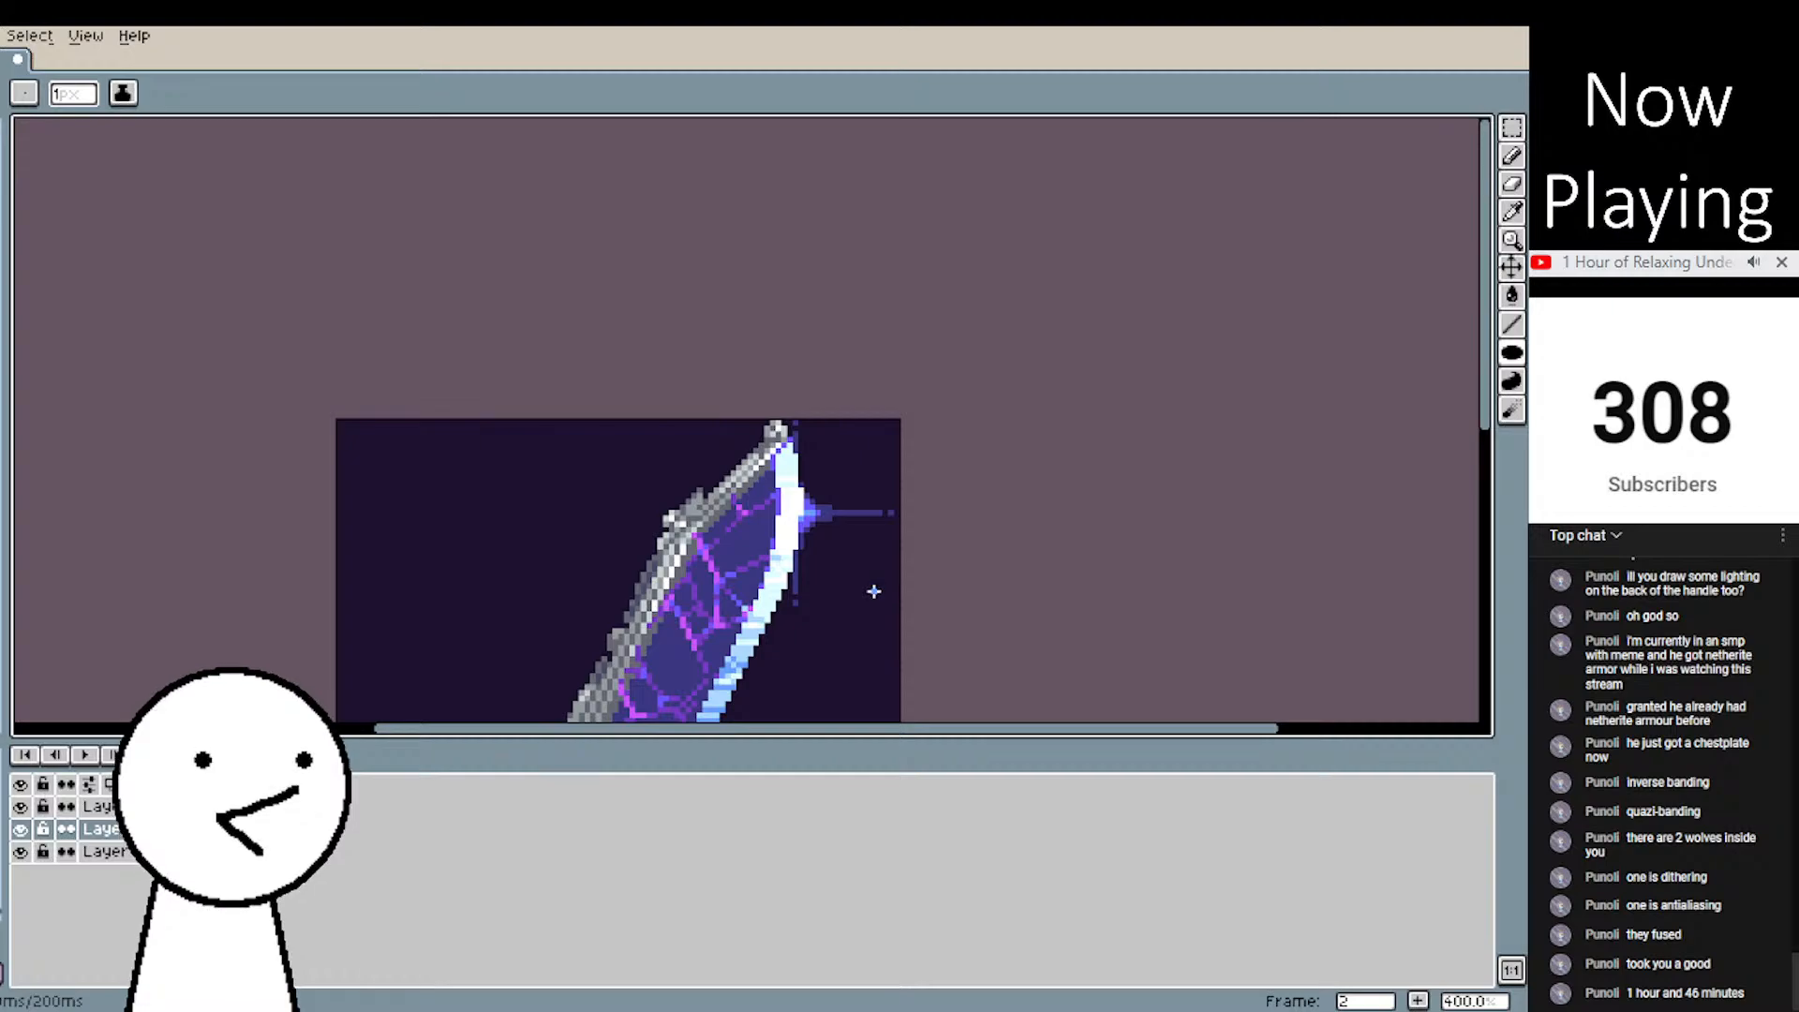
scroll(788, 540, up, 3)
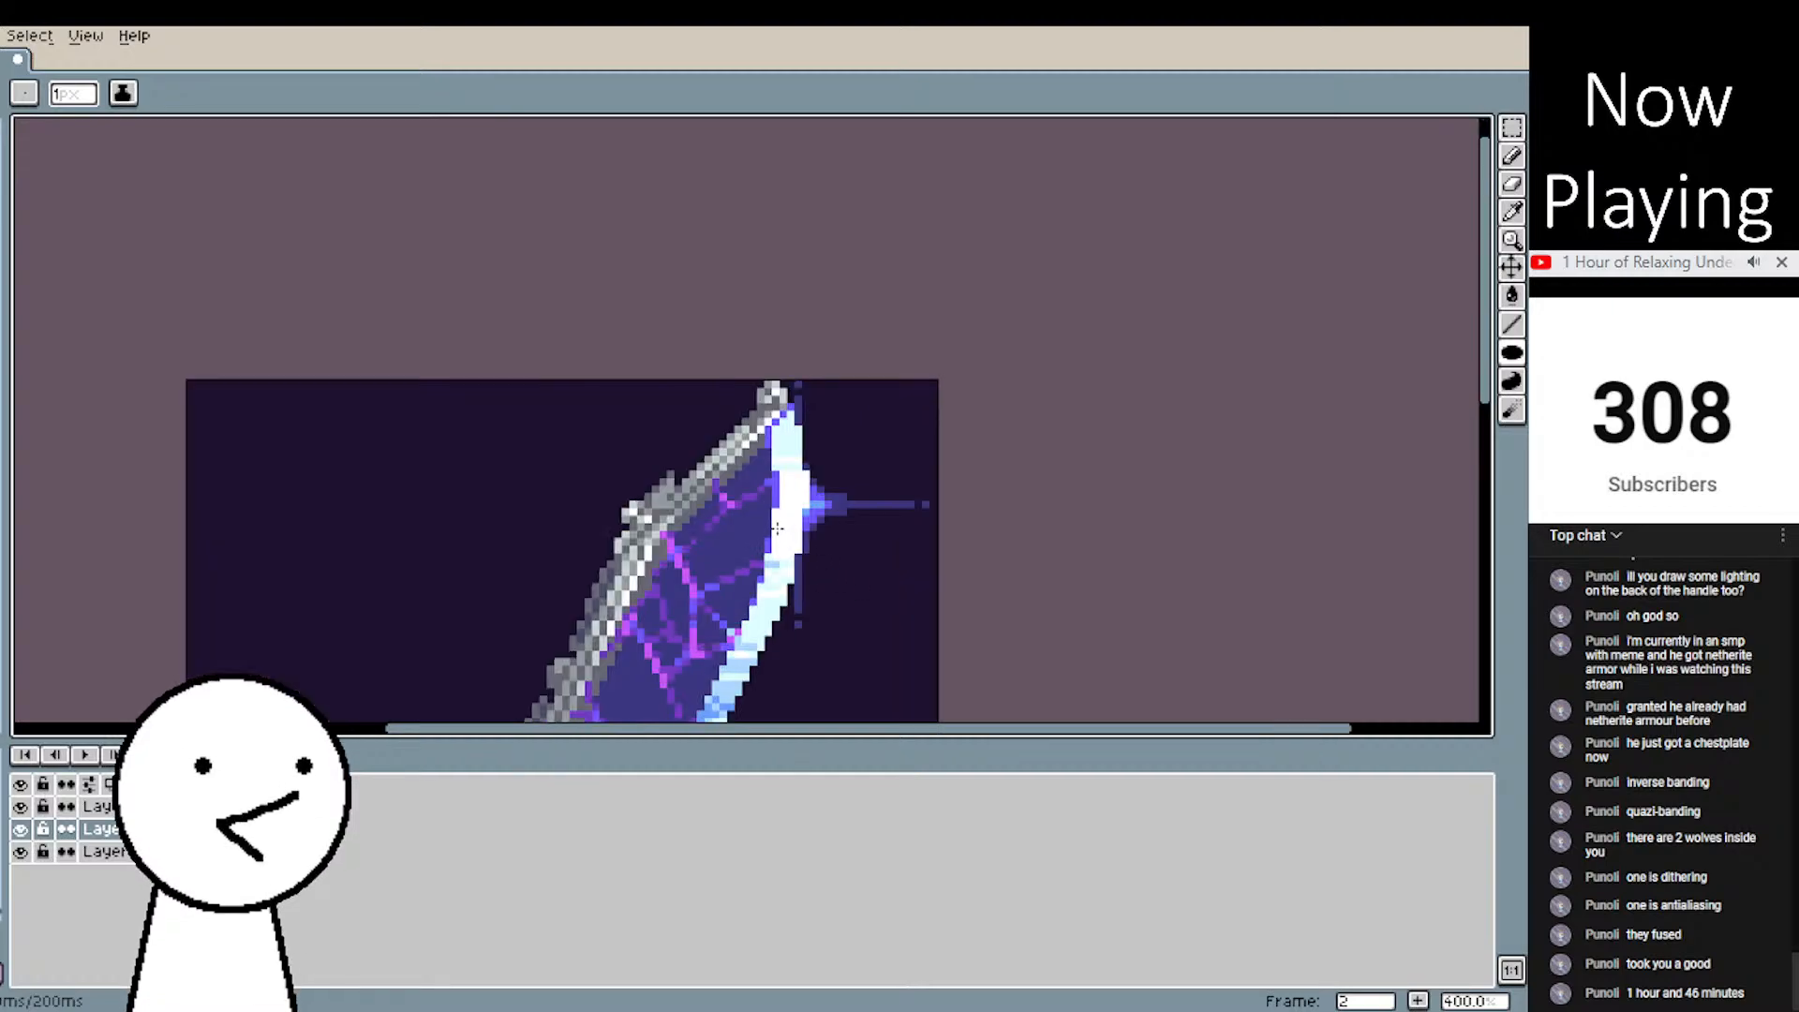
- Sample the glint's violet and extend its core slightly along the horizontal ray with the Line tool
click(1515, 221)
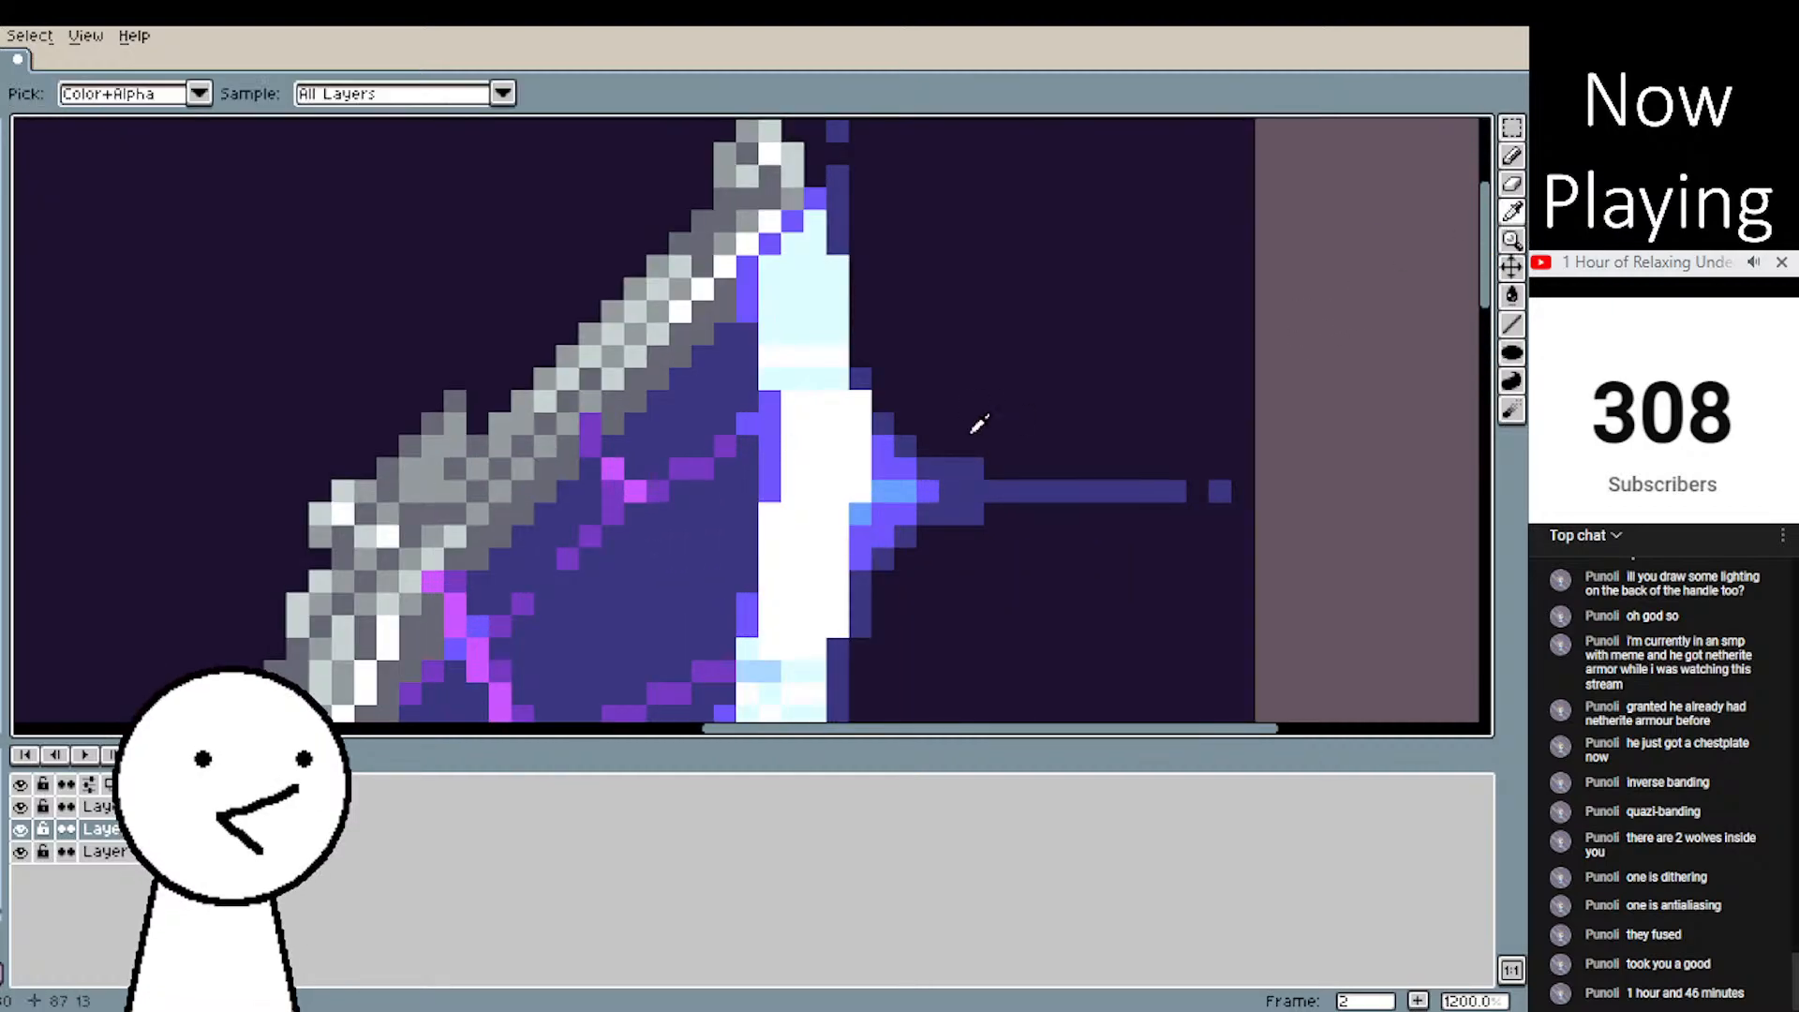
click(1078, 554)
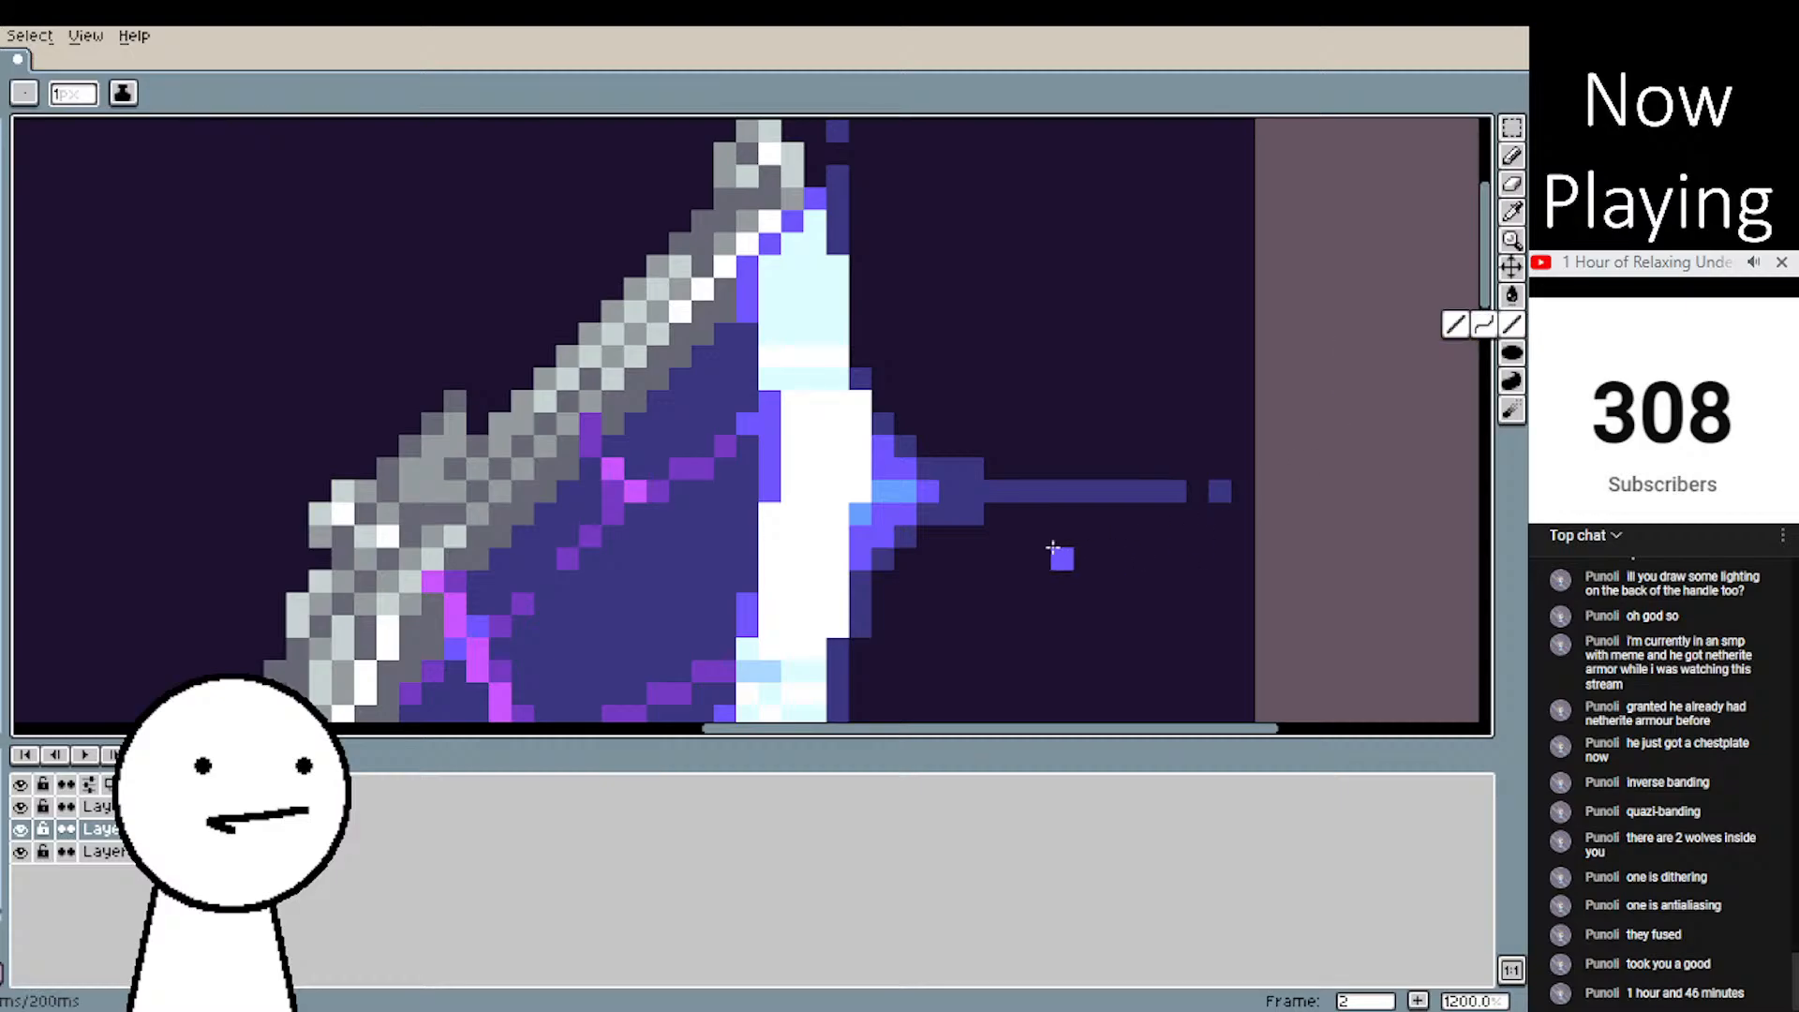
scroll(1201, 527, down, 3)
scroll(1201, 526, up, 4)
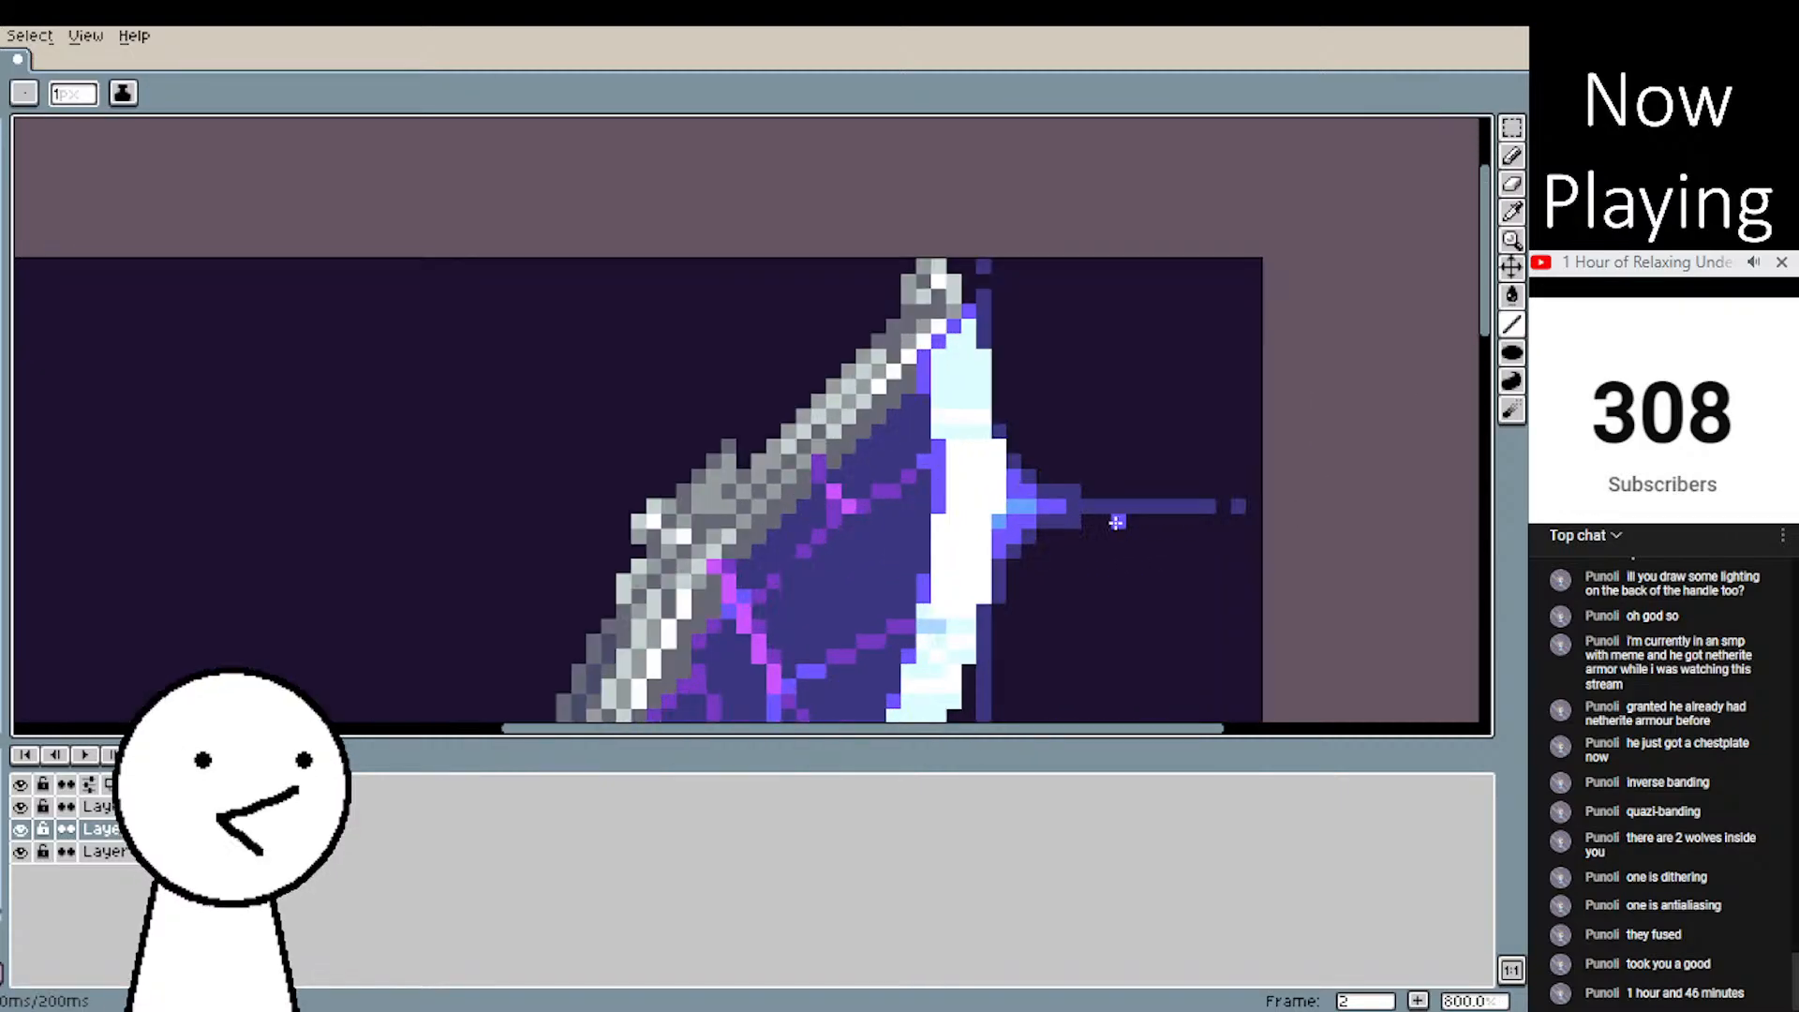
scroll(1206, 607, down, 3)
scroll(1206, 607, down, 3)
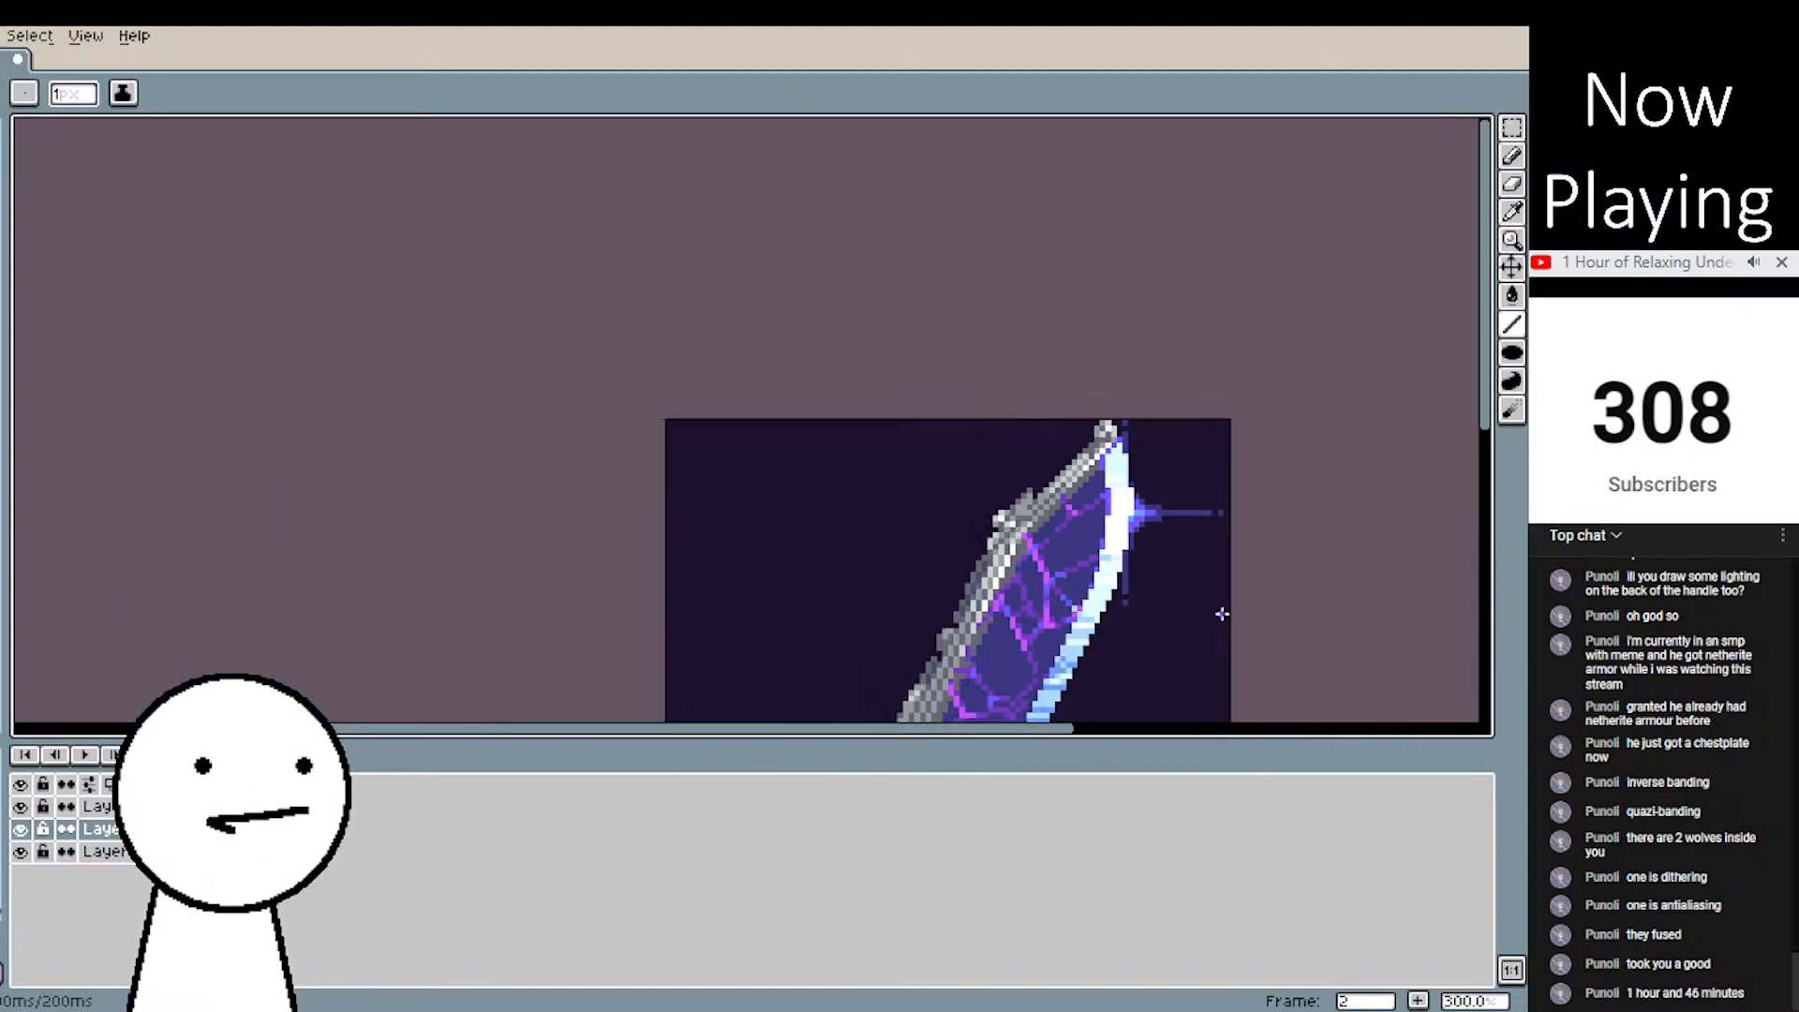
scroll(1026, 588, up, 1)
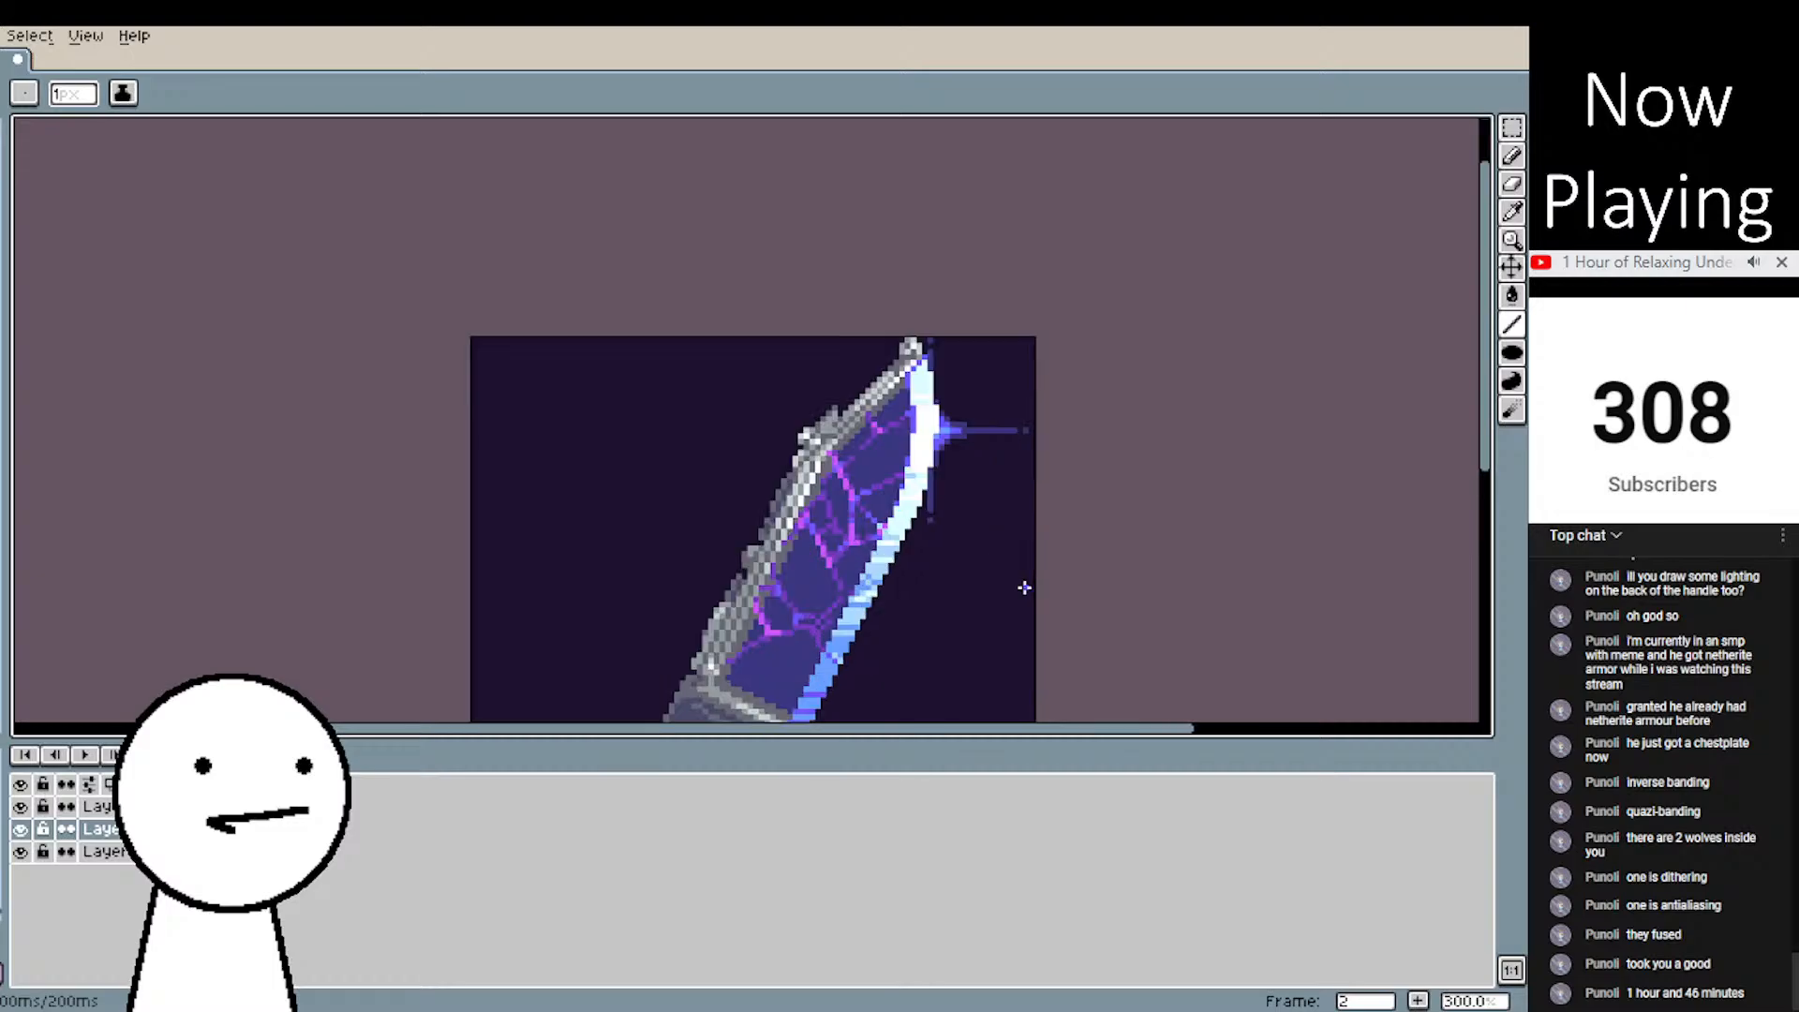
drag(1021, 590, 948, 450)
scroll(948, 449, down, 1)
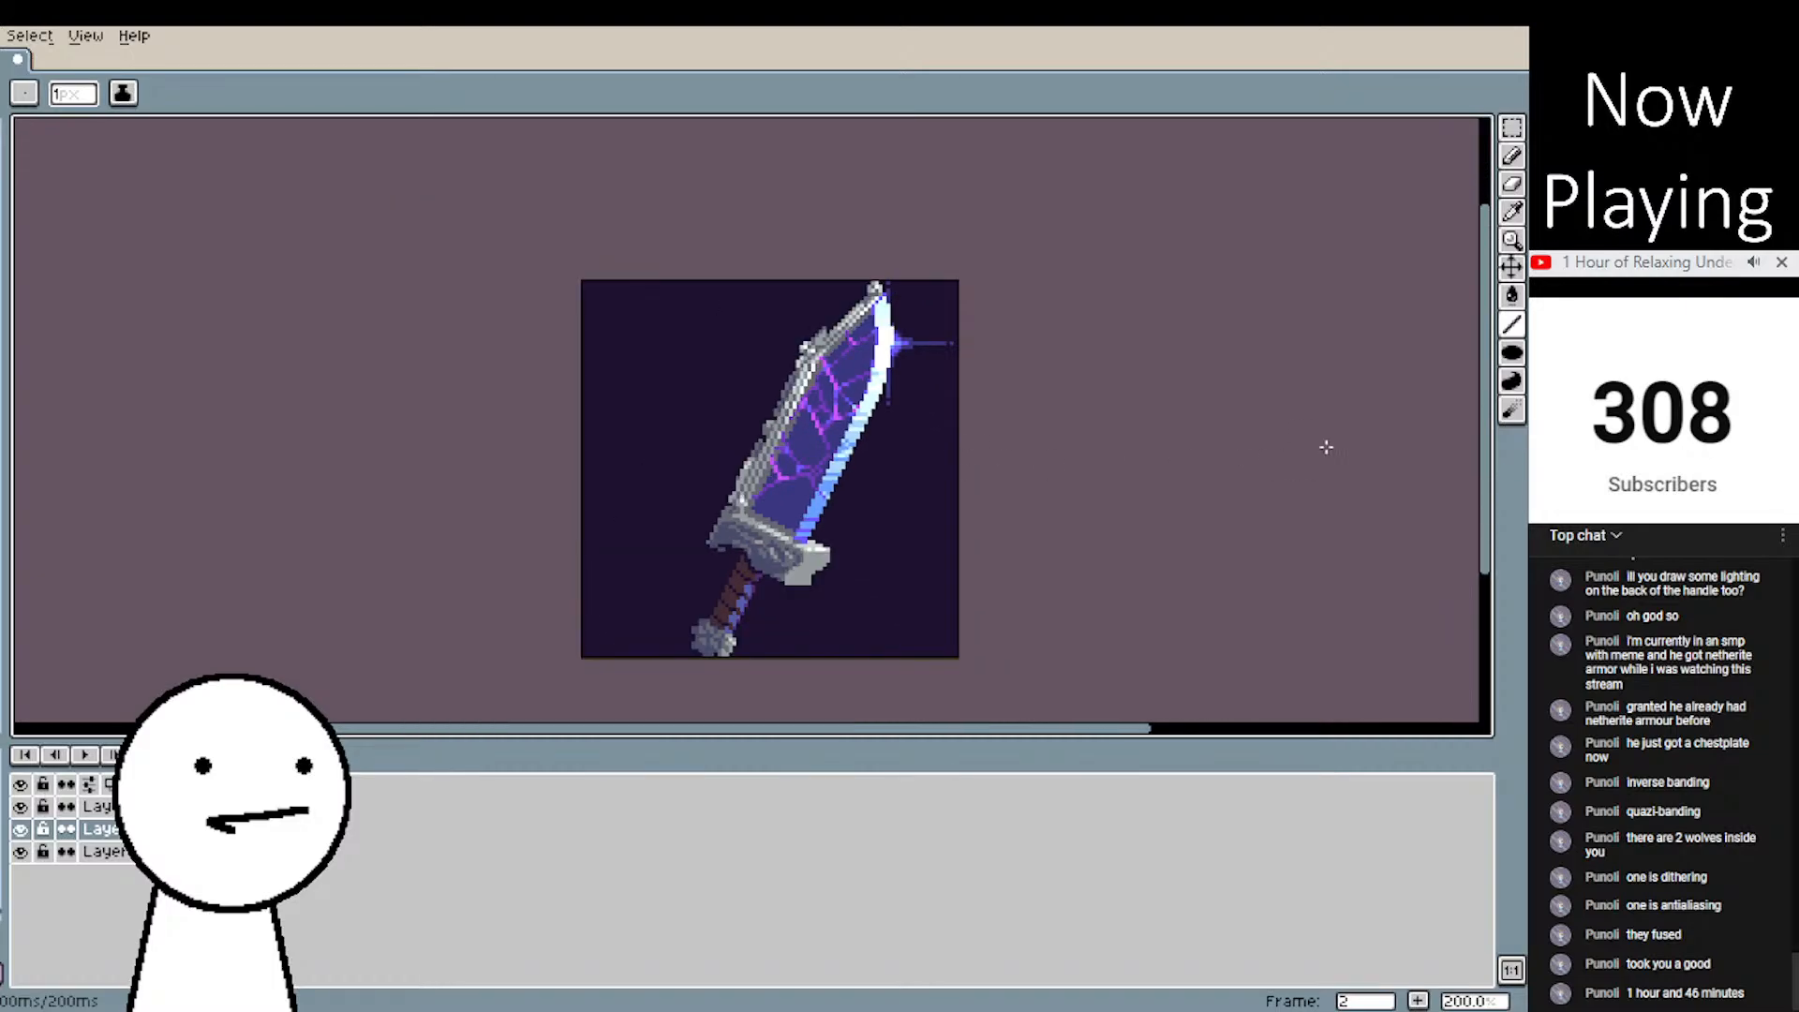
- Sample the guard's darker grey and draw shading lines across the light grey lower end of the crossguard on the top layer
scroll(1105, 565, up, 4)
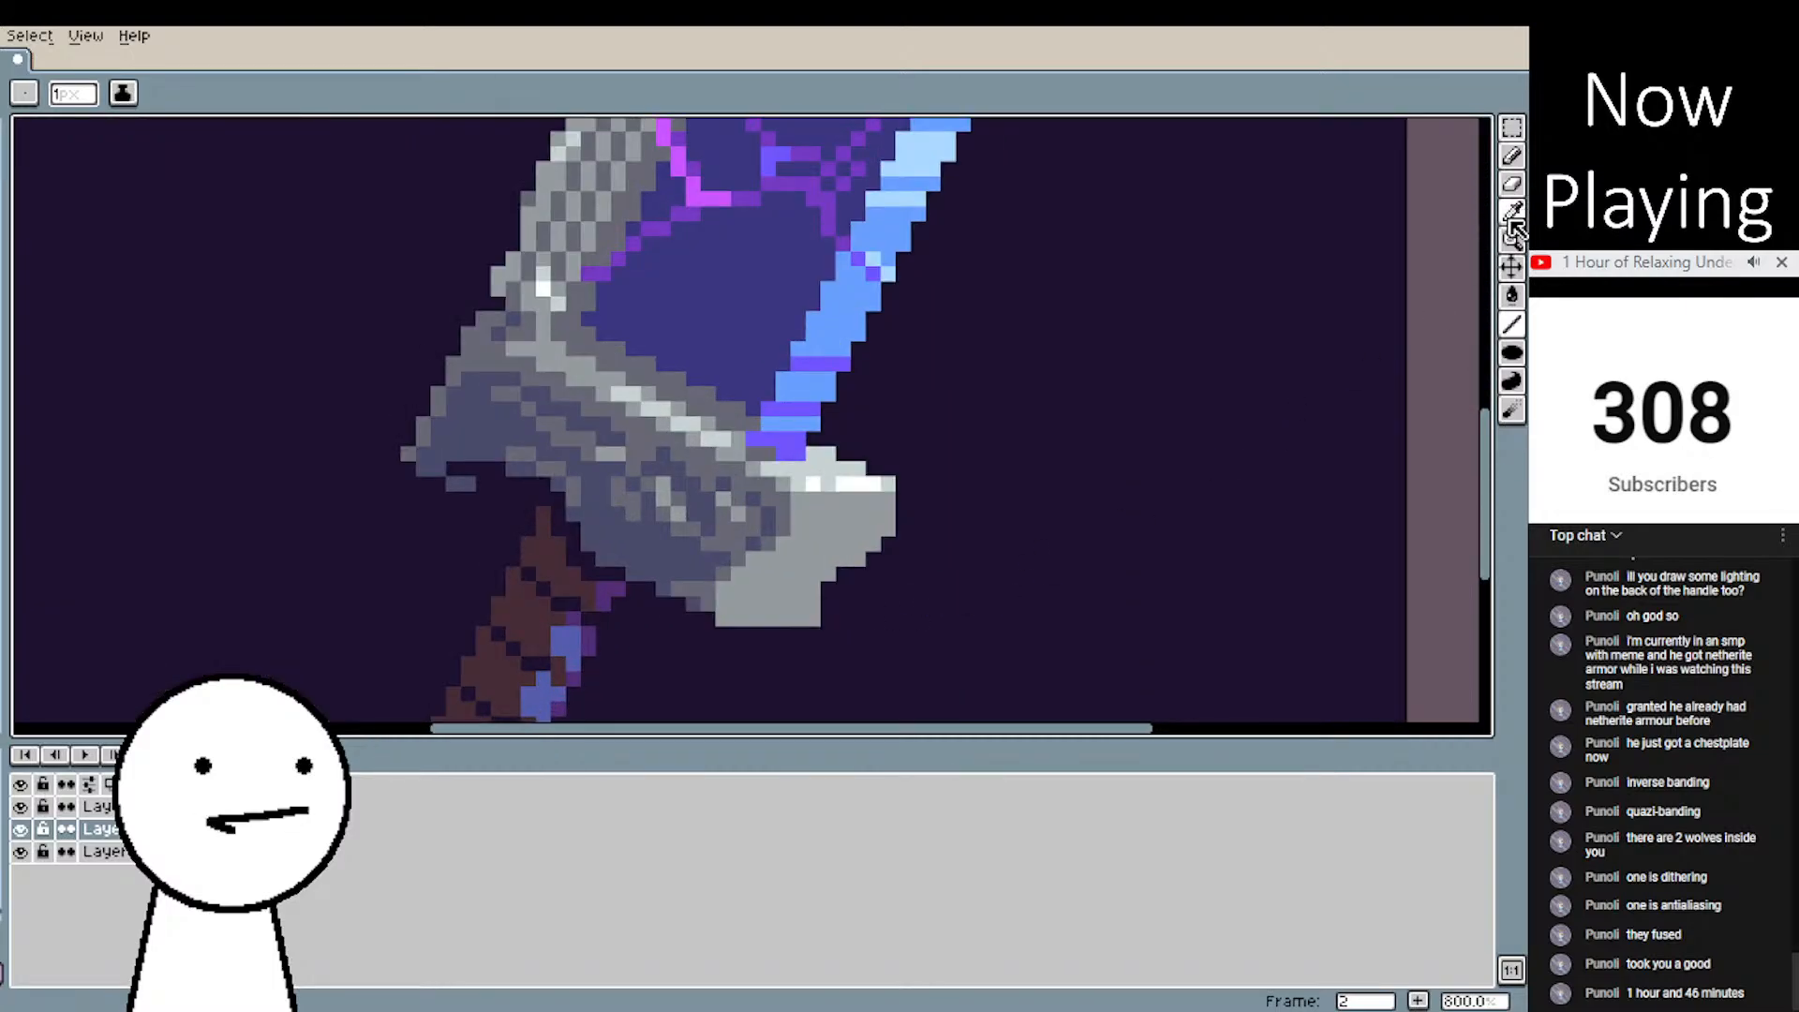
scroll(1161, 455, down, 4)
scroll(1160, 456, up, 6)
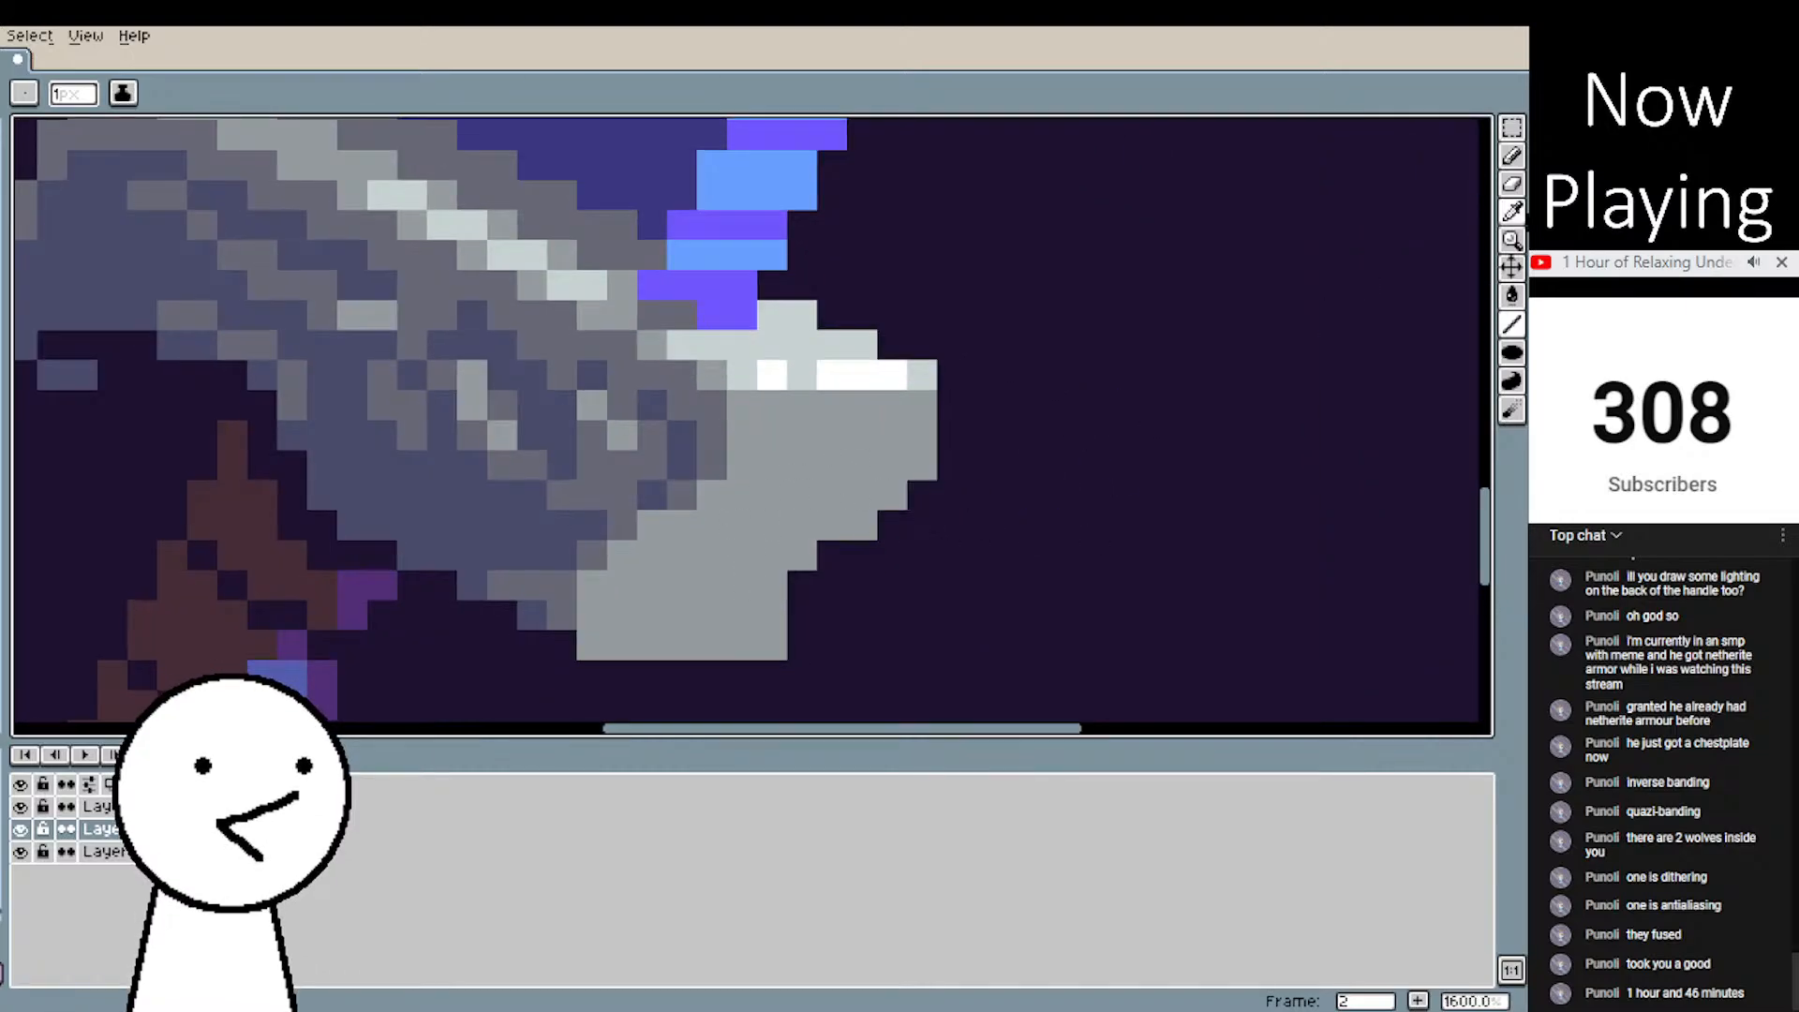
click(1513, 211)
scroll(900, 289, down, 3)
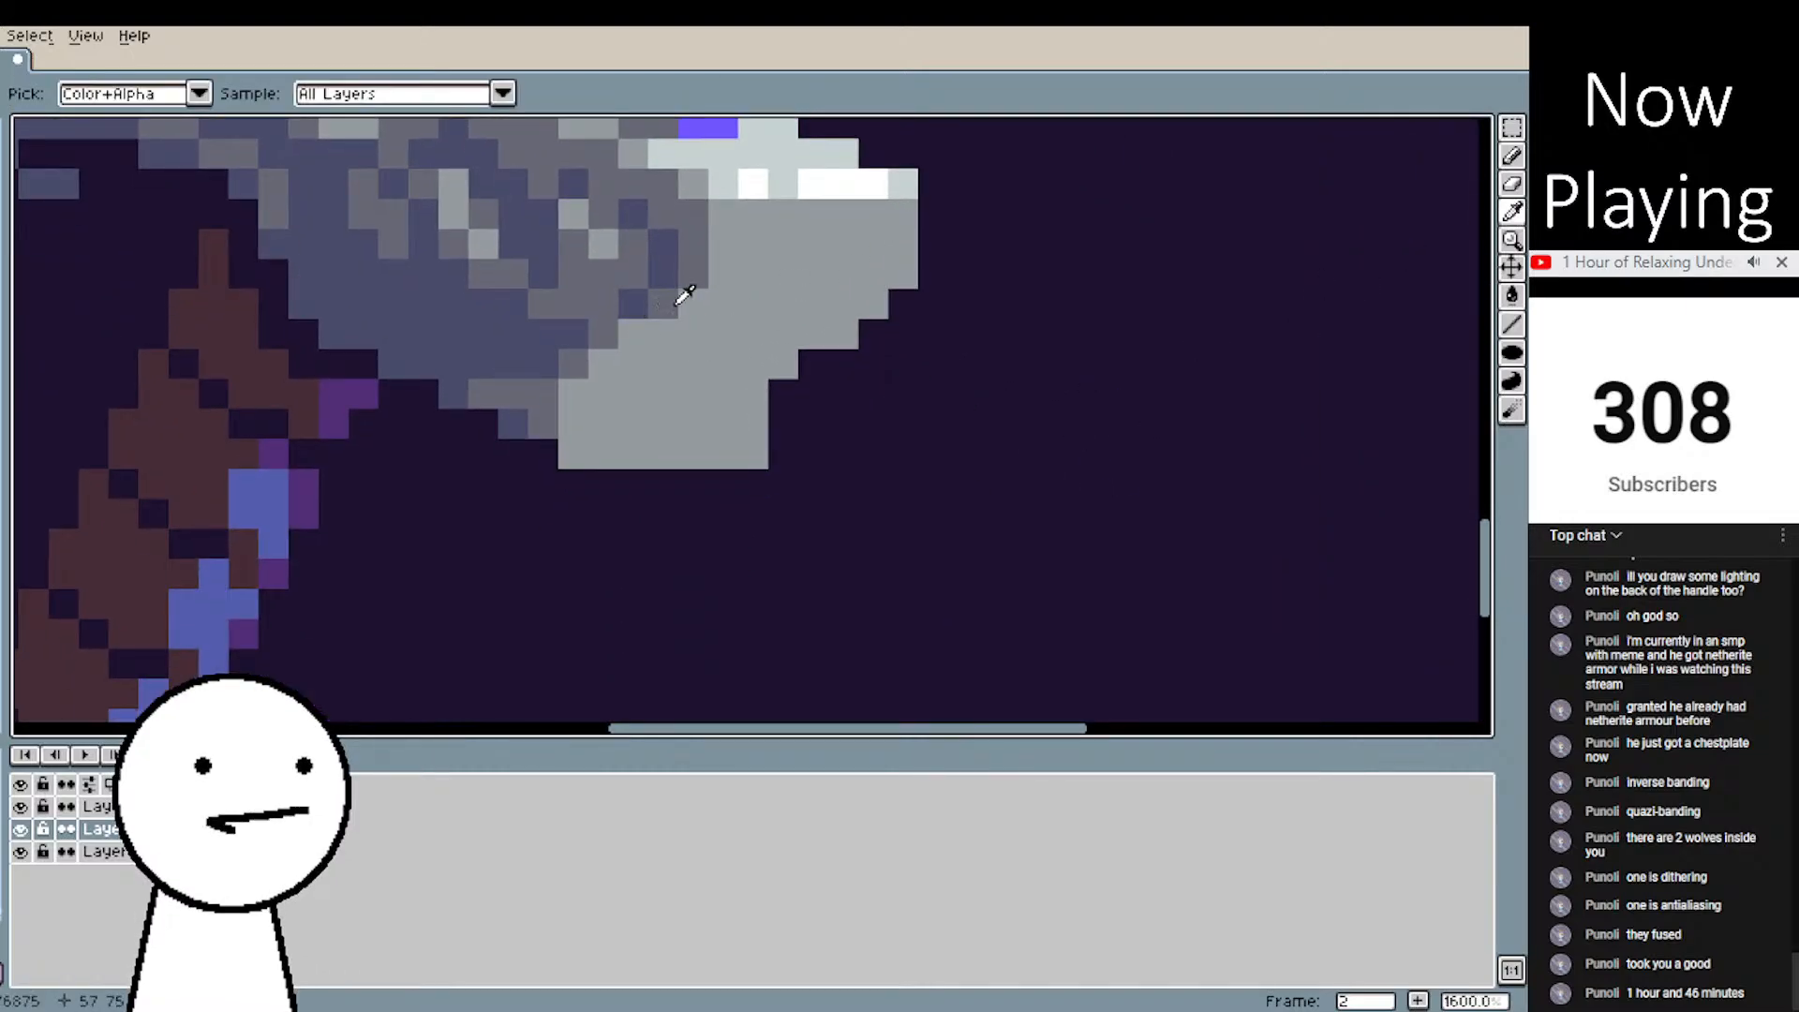
click(1513, 323)
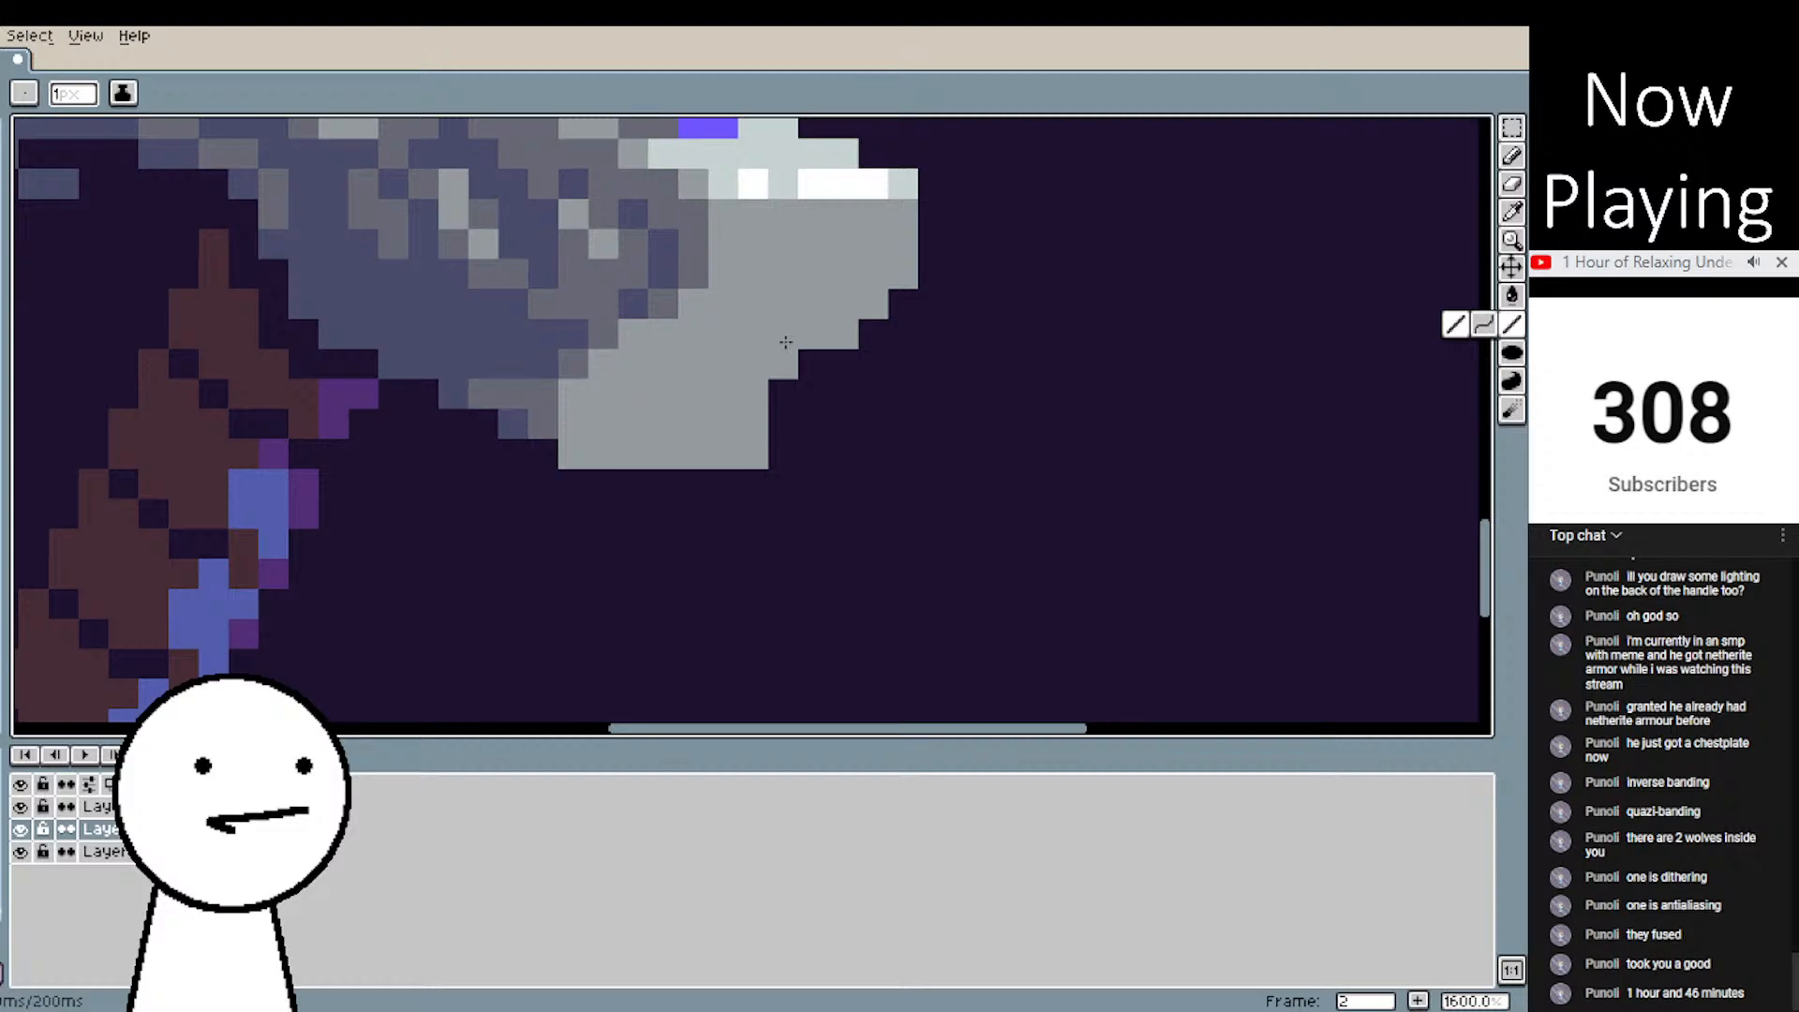
click(1519, 215)
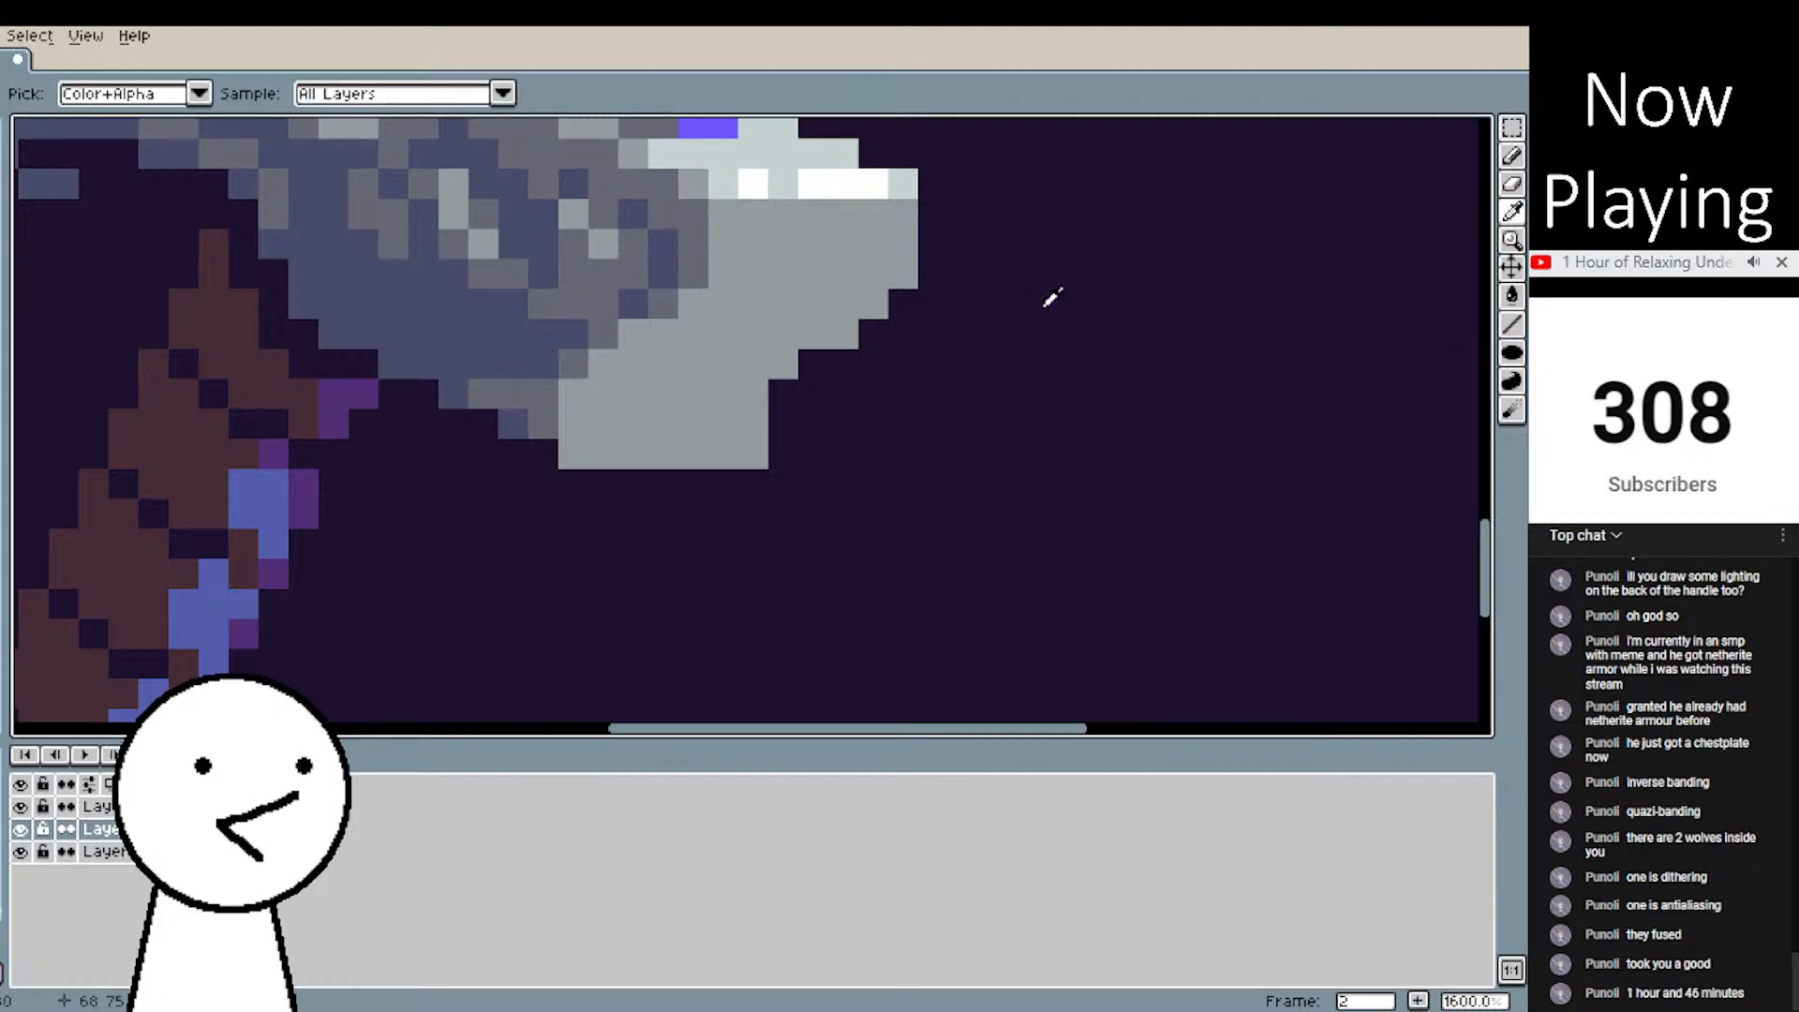
click(1512, 324)
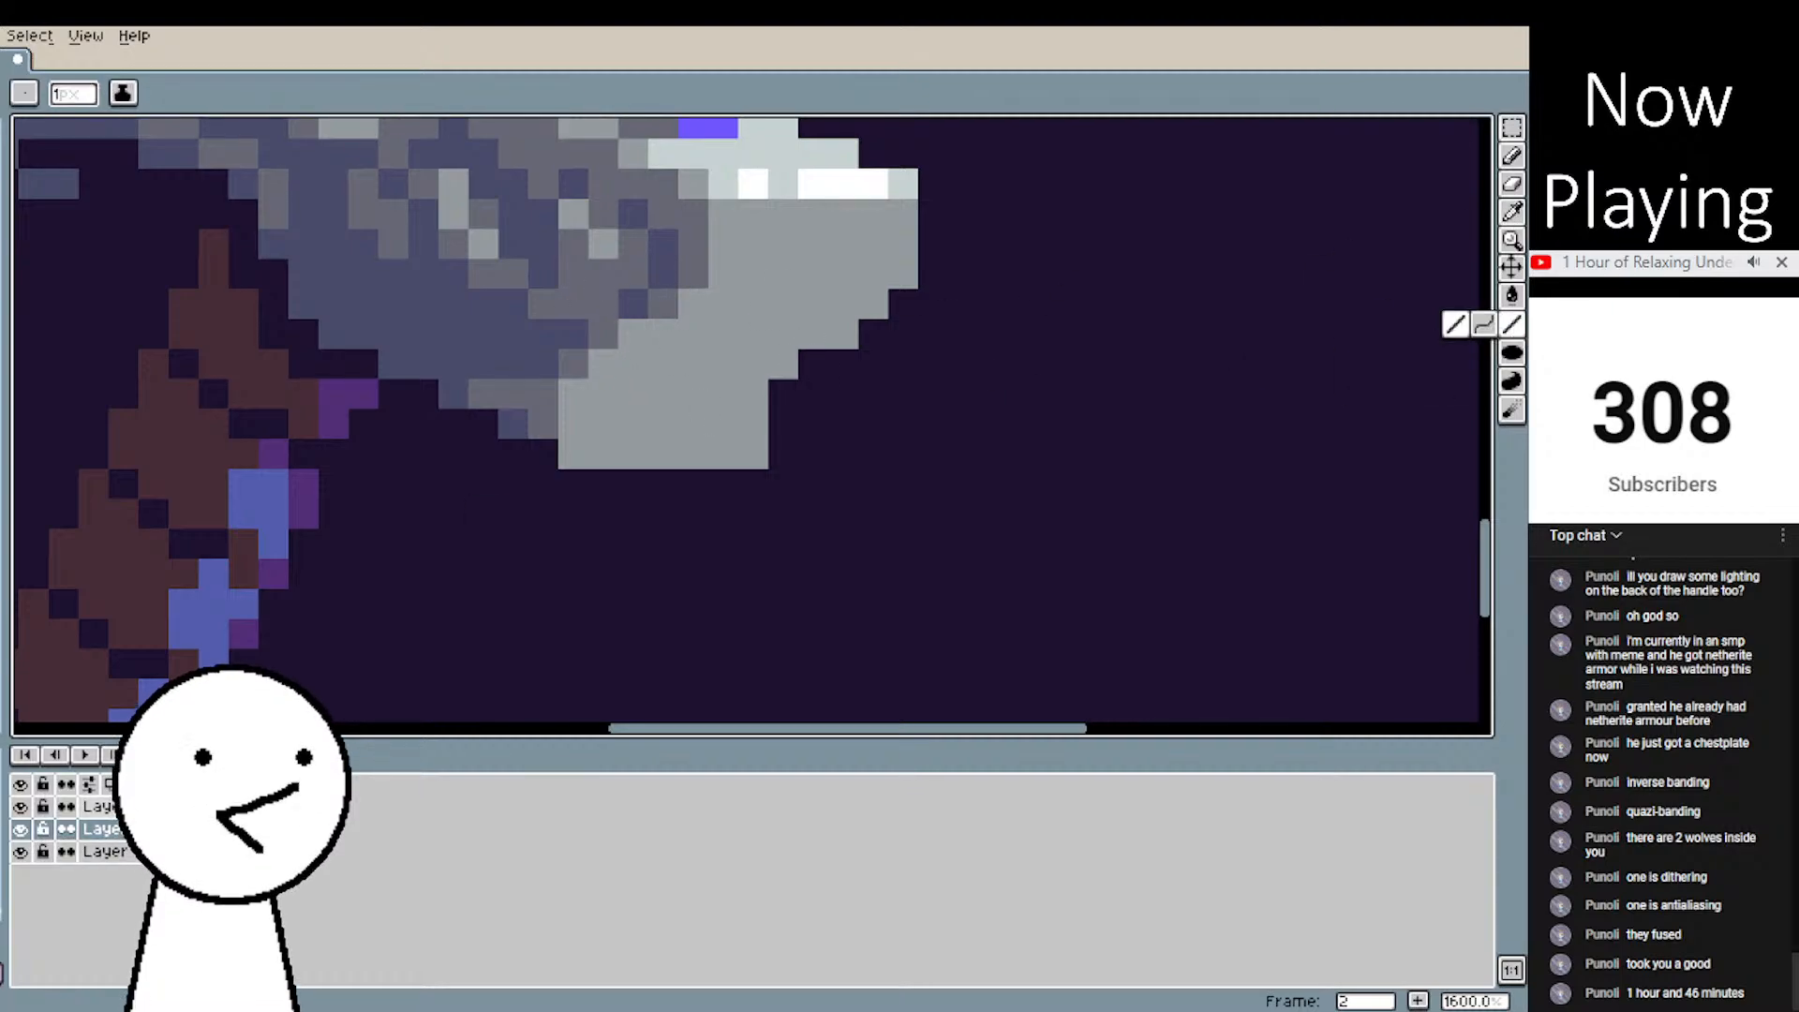
click(122, 807)
scroll(695, 512, up, 2)
drag(843, 365, 767, 593)
mouse_move(878, 444)
mouse_down()
mouse_move(693, 483)
mouse_move(473, 458)
mouse_up()
mouse_move(761, 496)
mouse_down()
mouse_move(455, 494)
mouse_move(379, 518)
mouse_move(338, 572)
mouse_move(729, 615)
mouse_up()
scroll(731, 616, down, 4)
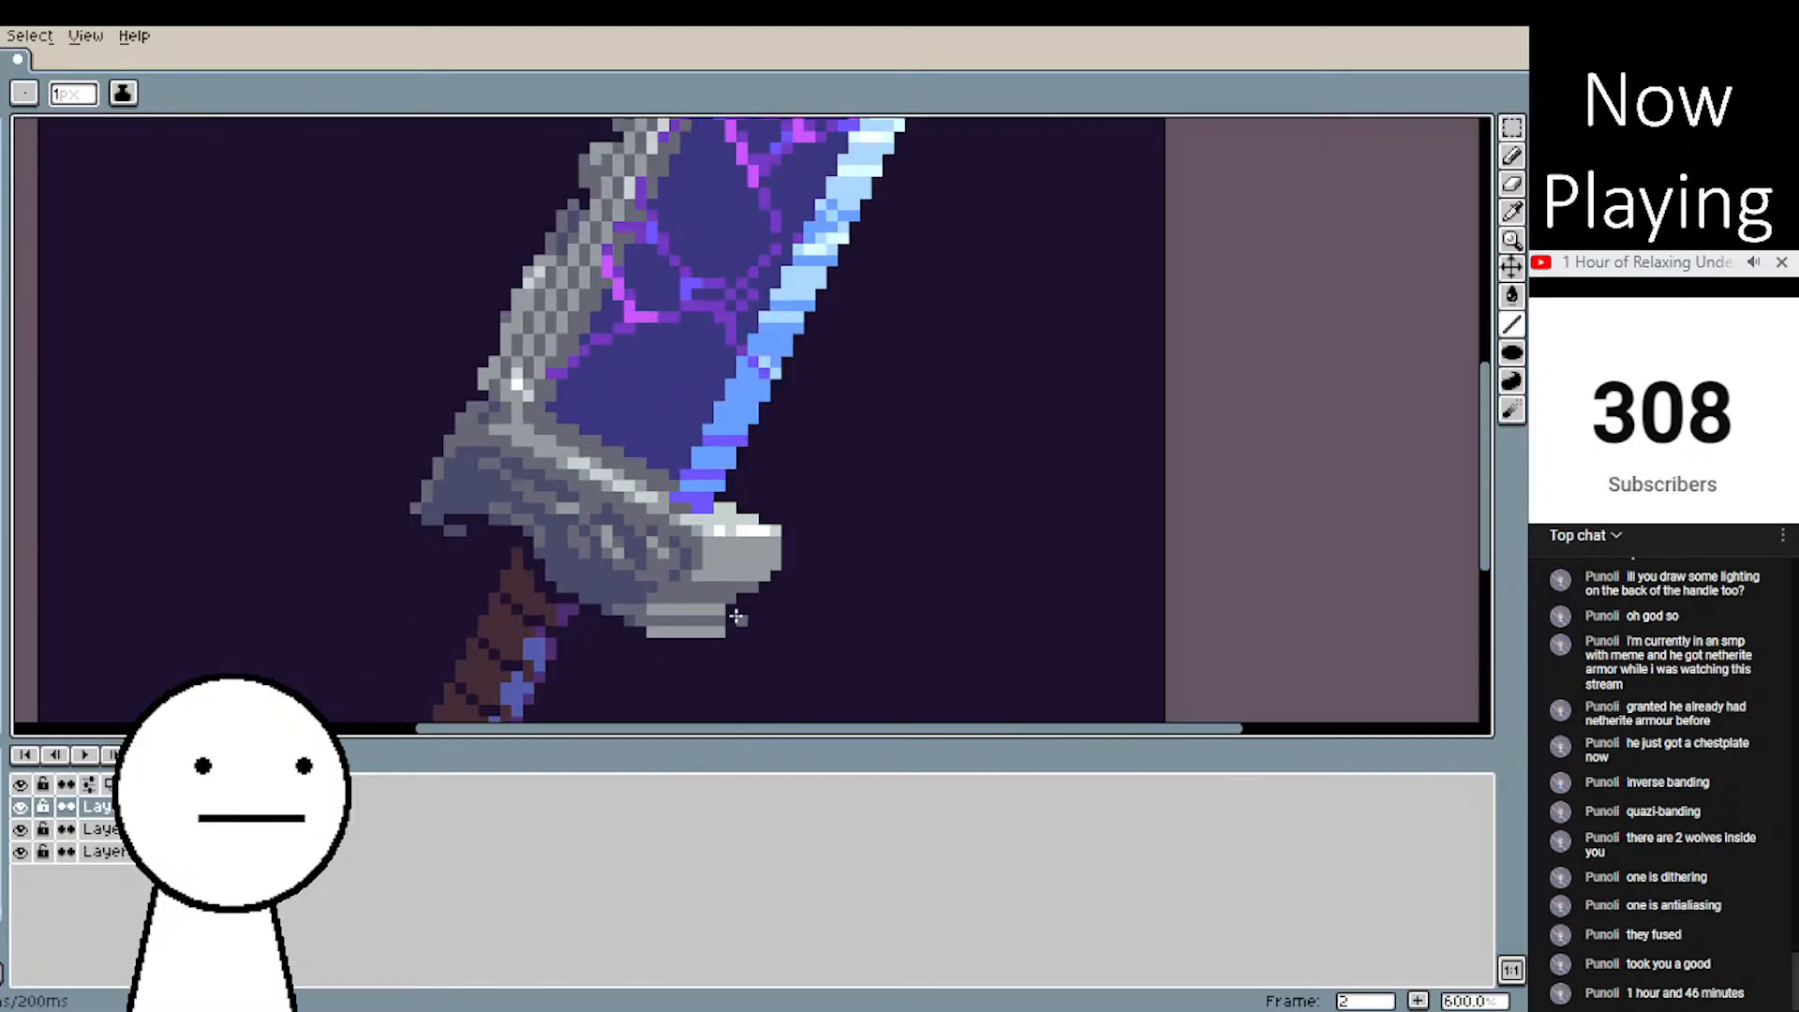
- Undo the last two shading lines and redraw the dark grey shading on the crossguard's light lower end
scroll(731, 617, down, 3)
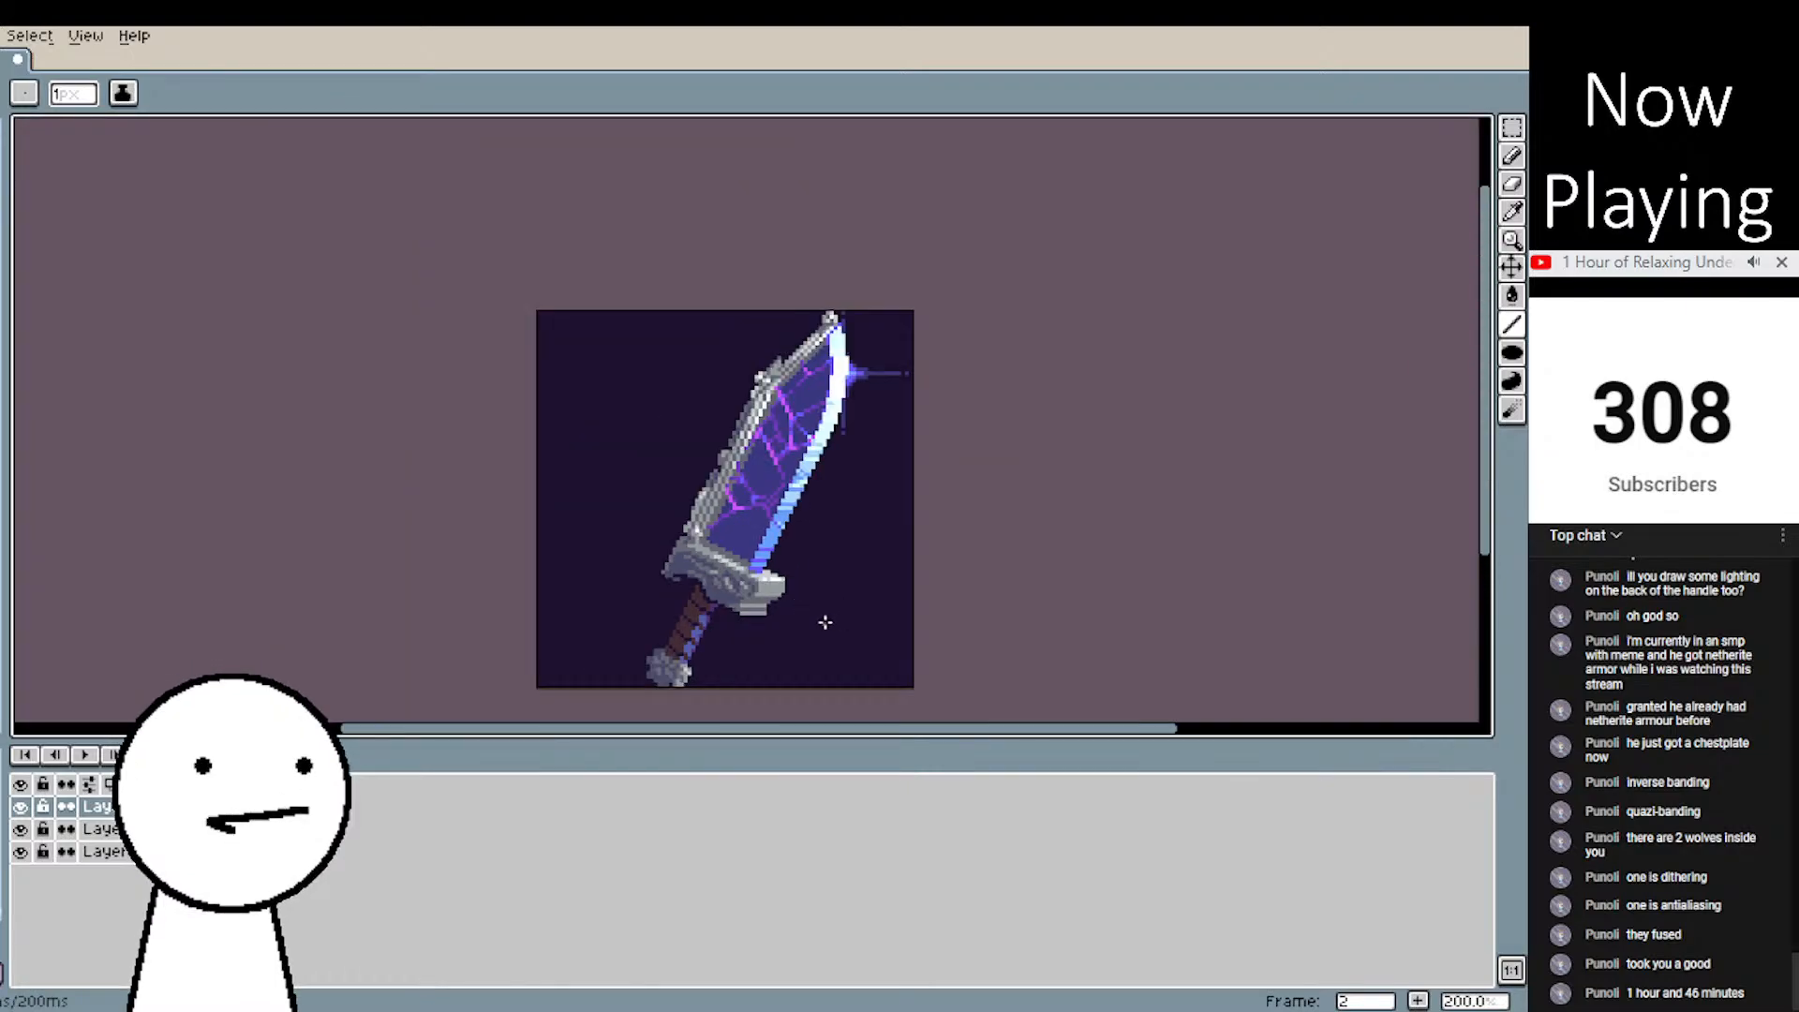
scroll(825, 622, up, 5)
key(ctrl+z)
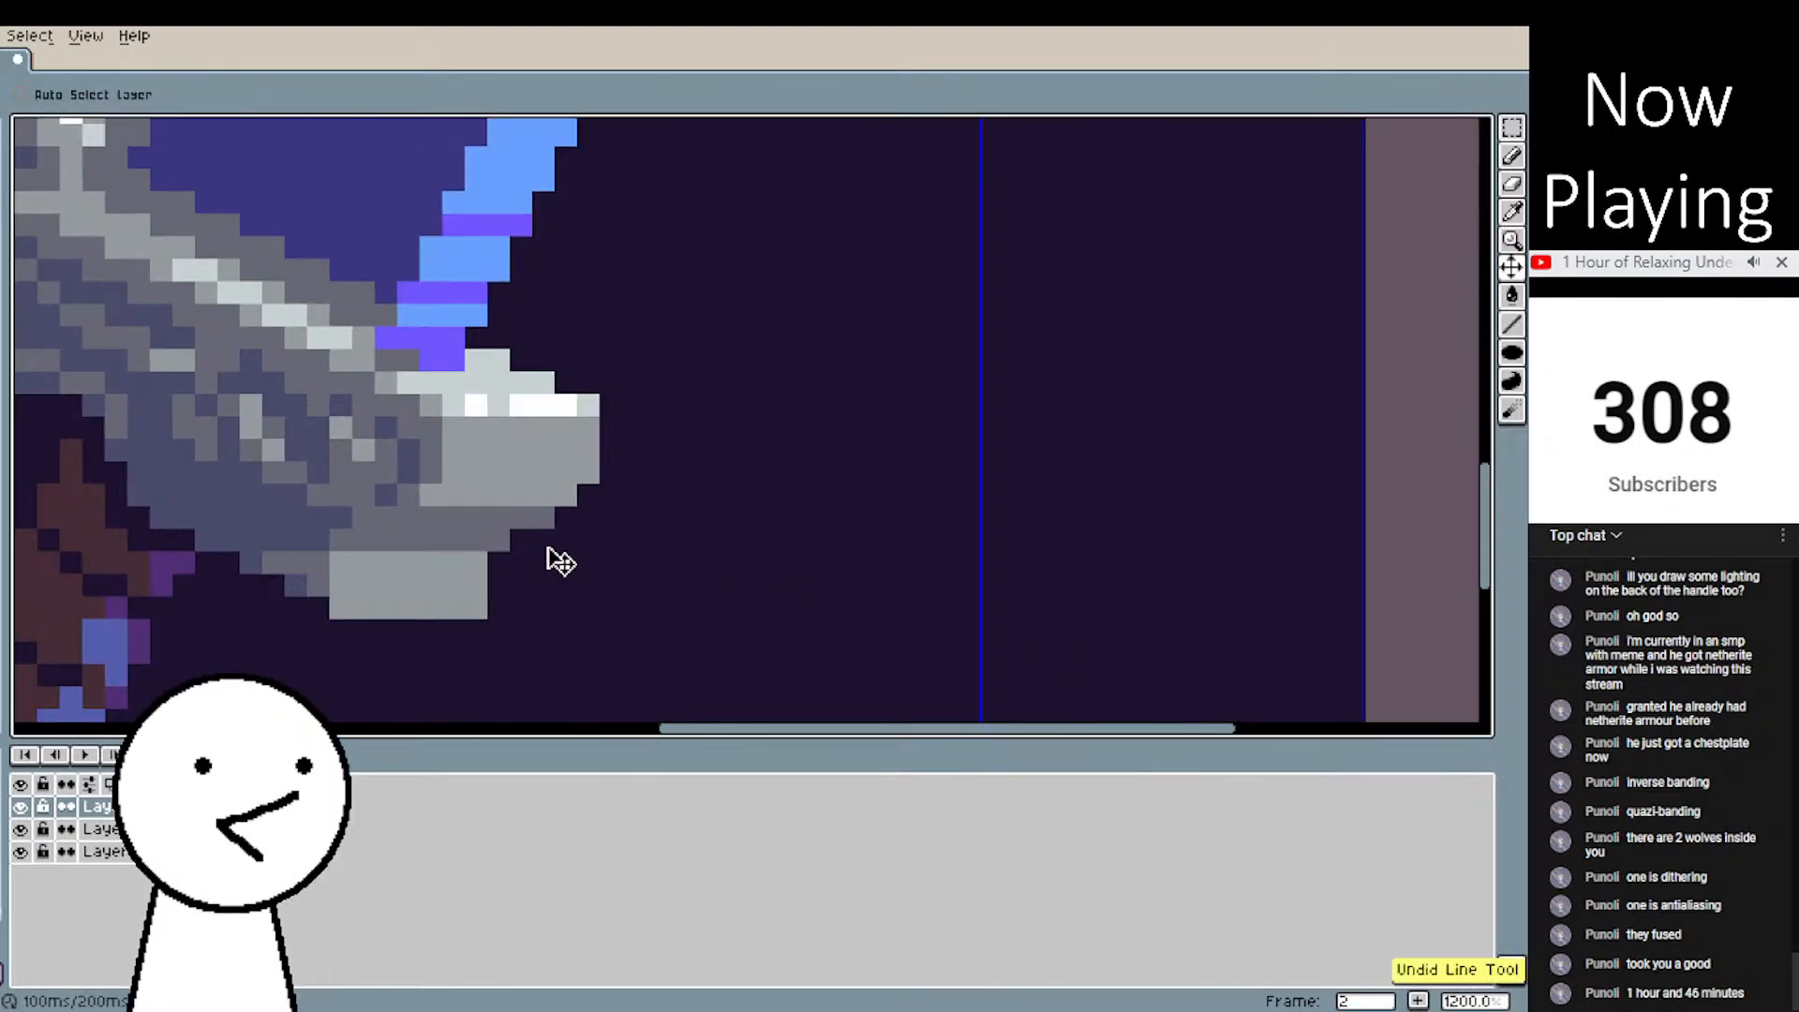
key(ctrl+z)
drag(343, 562, 490, 559)
drag(442, 488, 553, 495)
scroll(763, 562, down, 3)
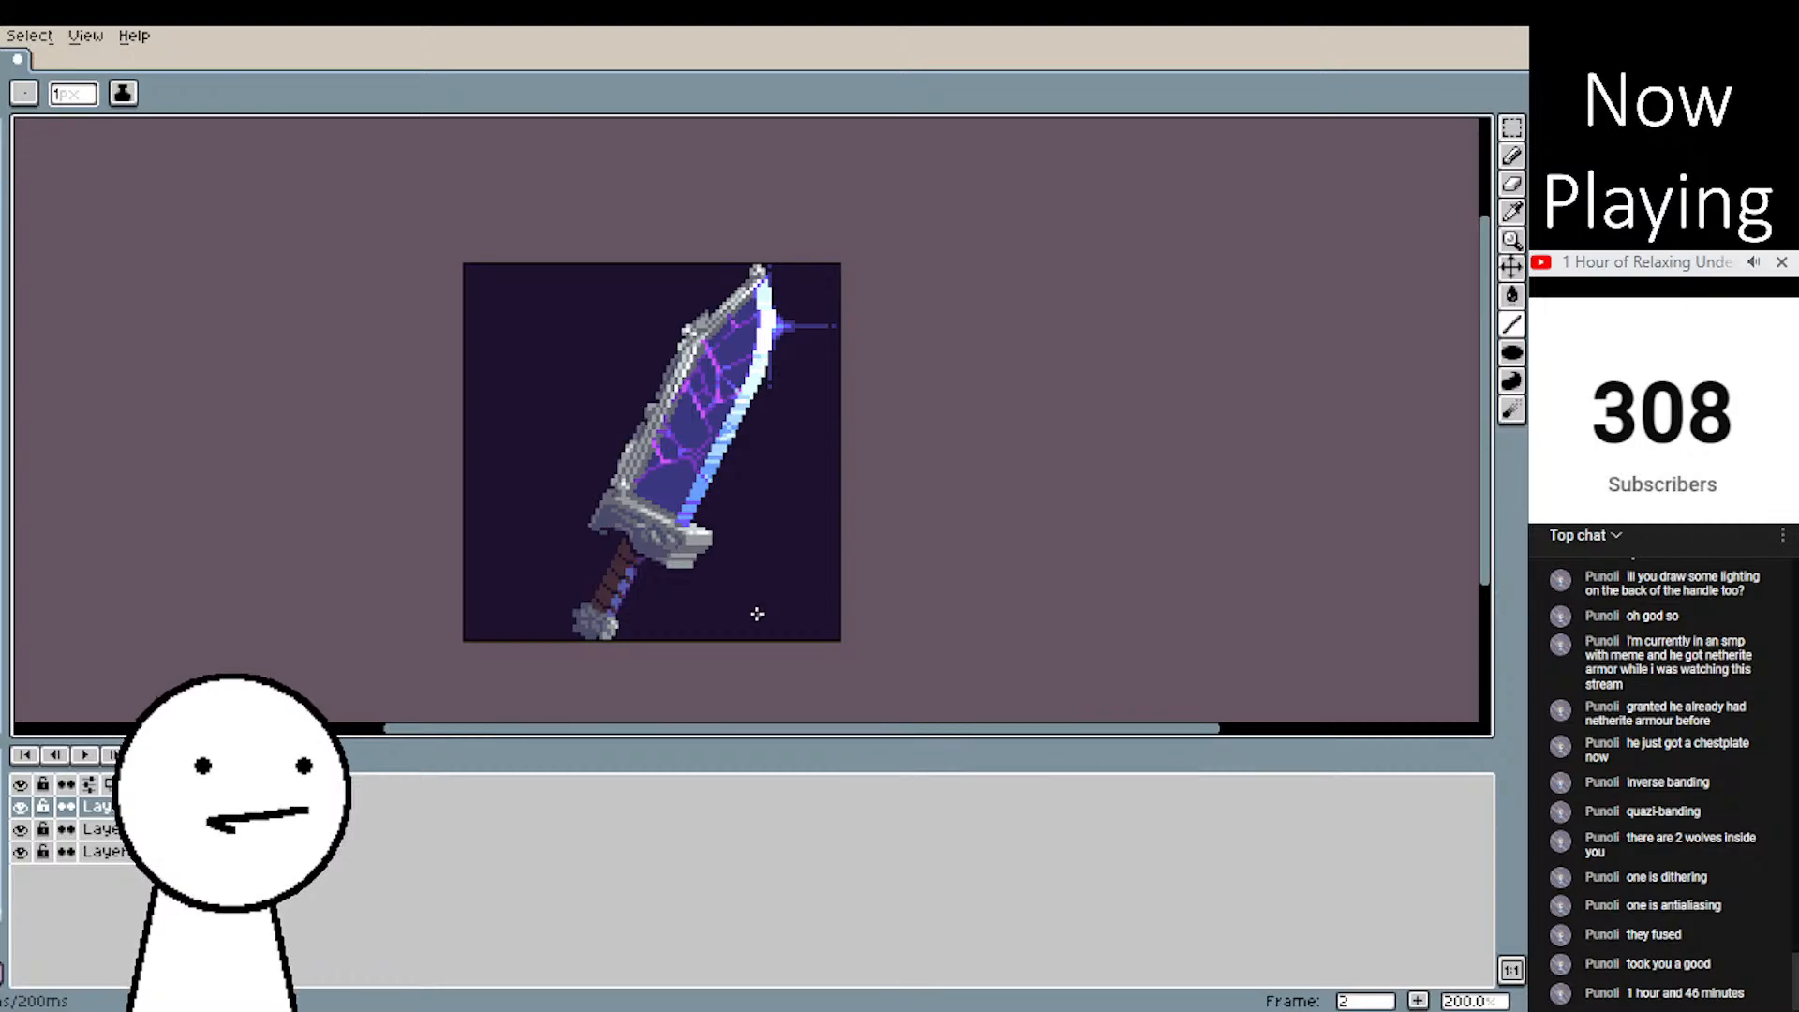
scroll(736, 590, up, 2)
scroll(720, 550, down, 2)
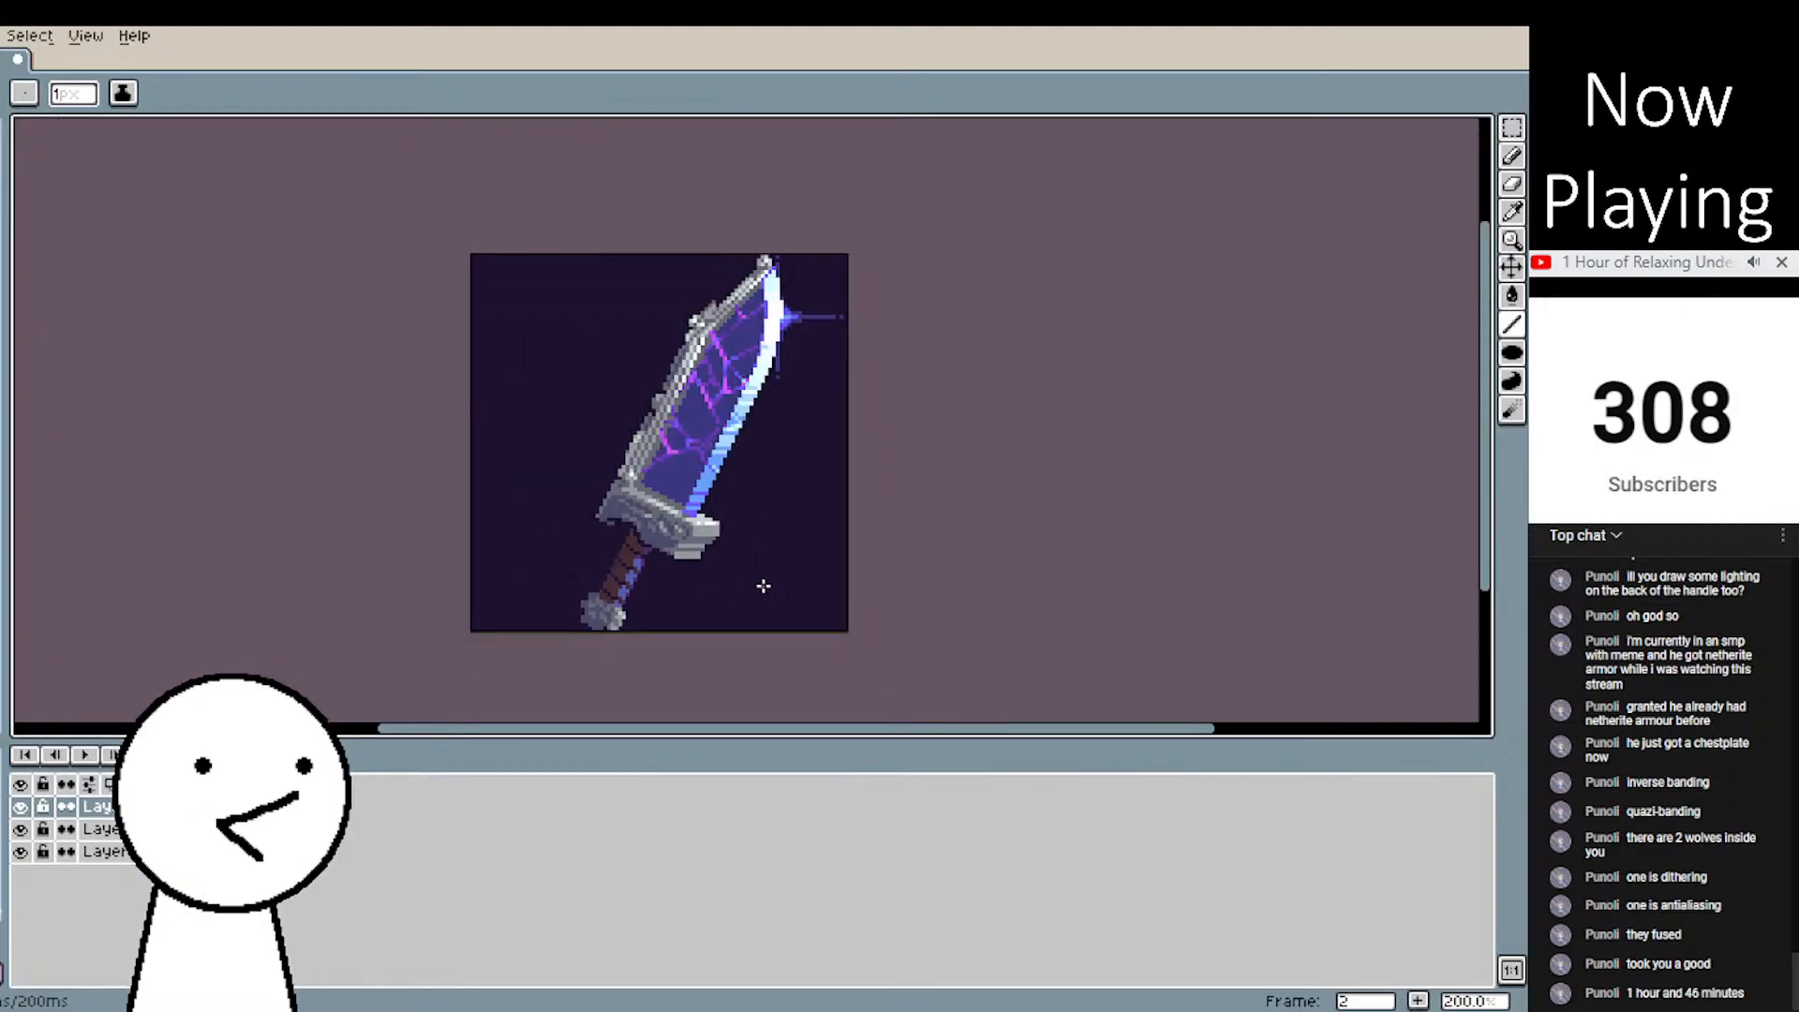
scroll(788, 600, down, 1)
scroll(801, 581, up, 1)
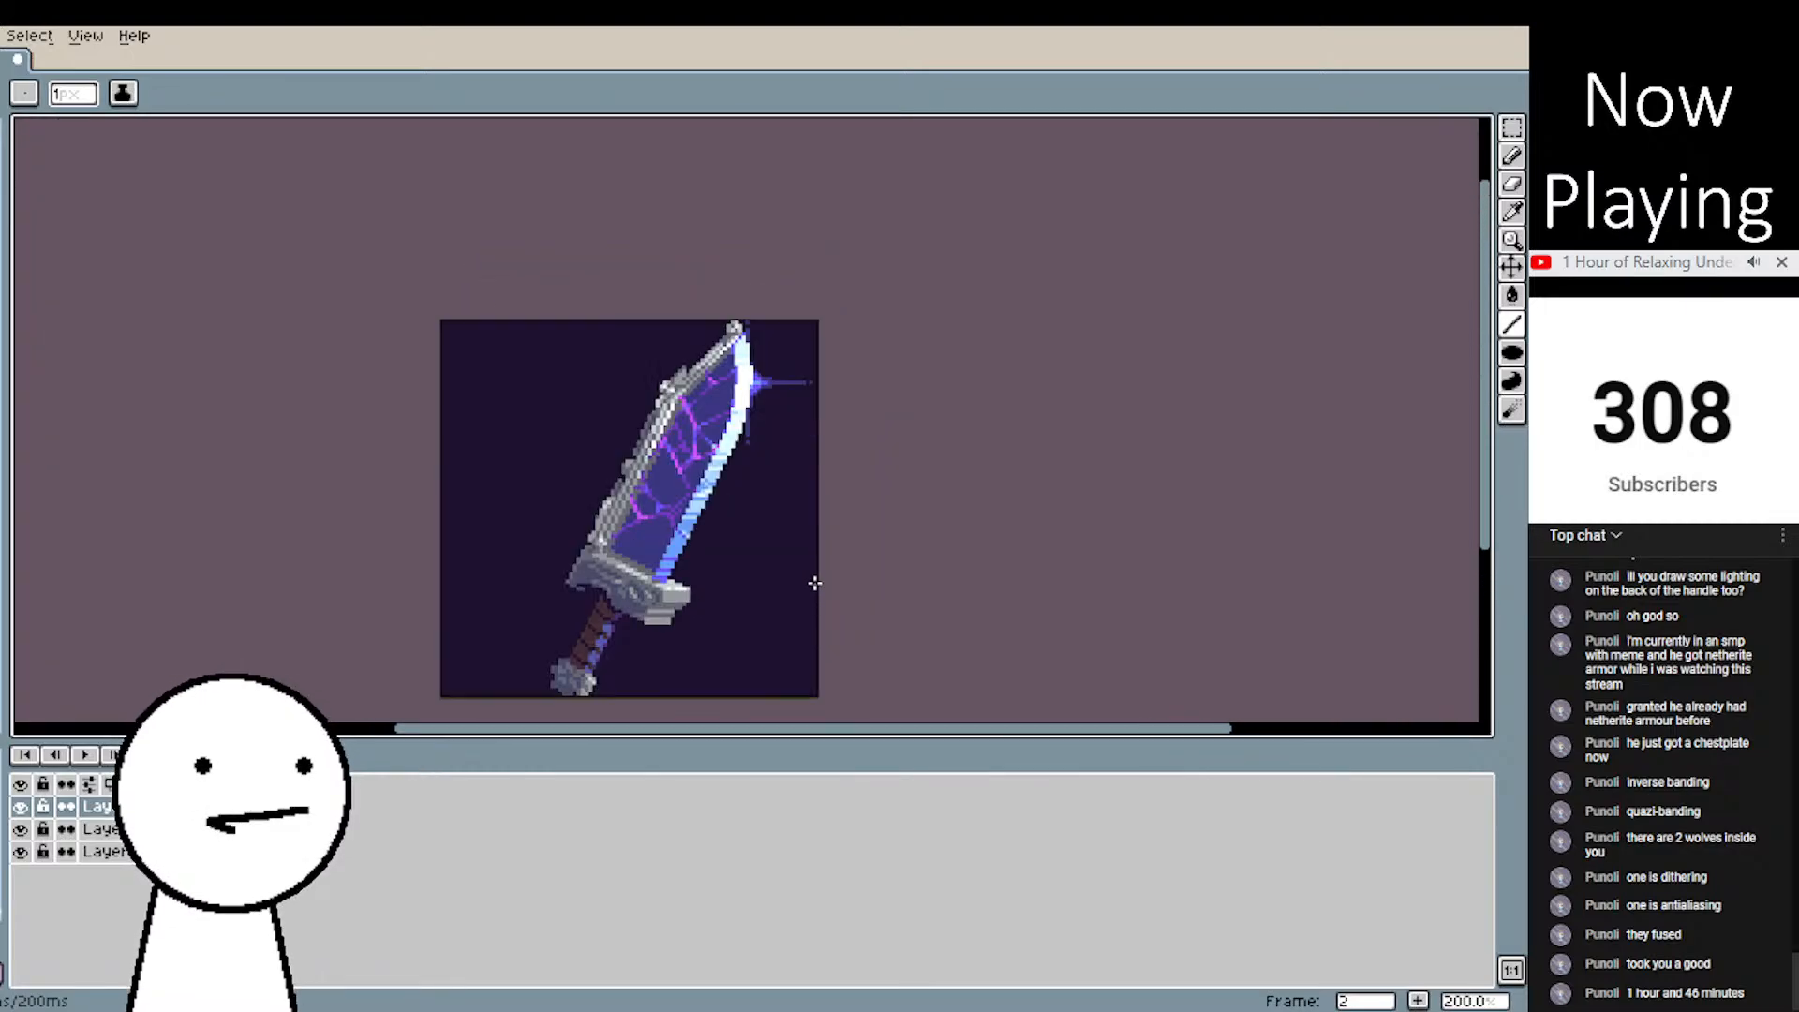
- Try to shift the top layer's sword artwork slightly with the Move tool
drag(696, 607, 545, 566)
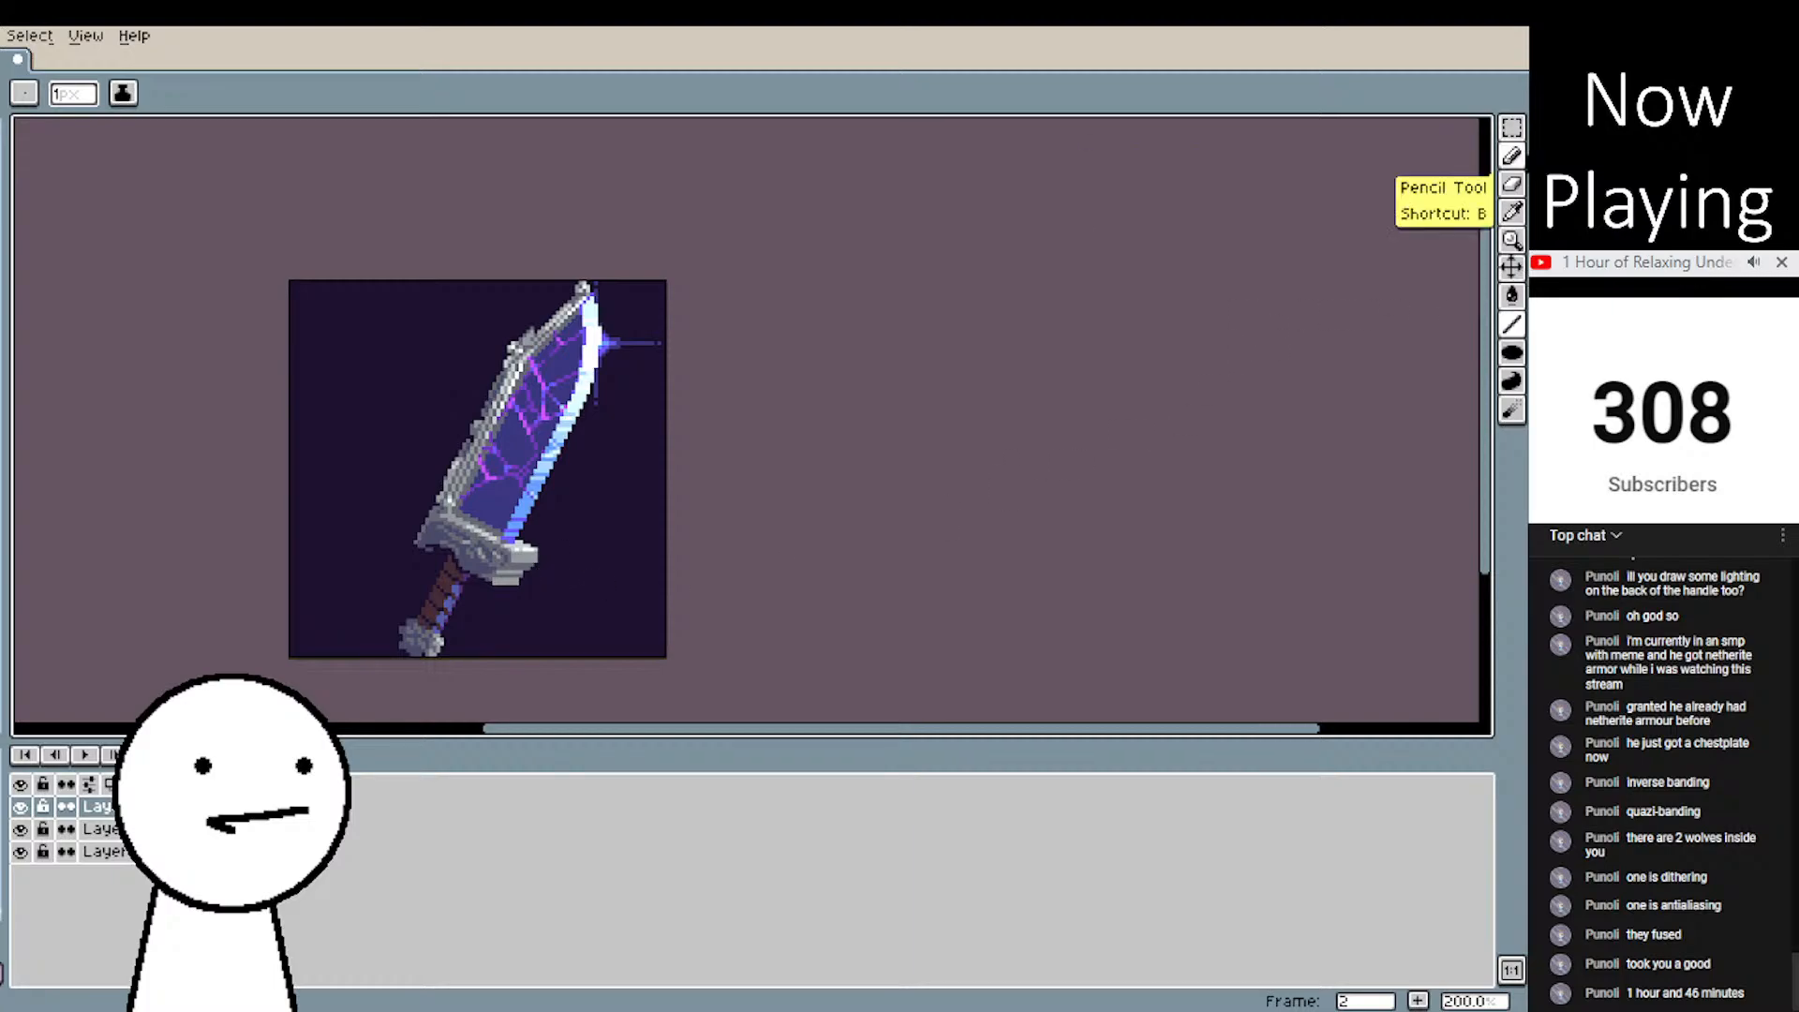
click(1512, 267)
mouse_move(627, 522)
mouse_down()
mouse_move(579, 514)
mouse_move(631, 514)
mouse_up()
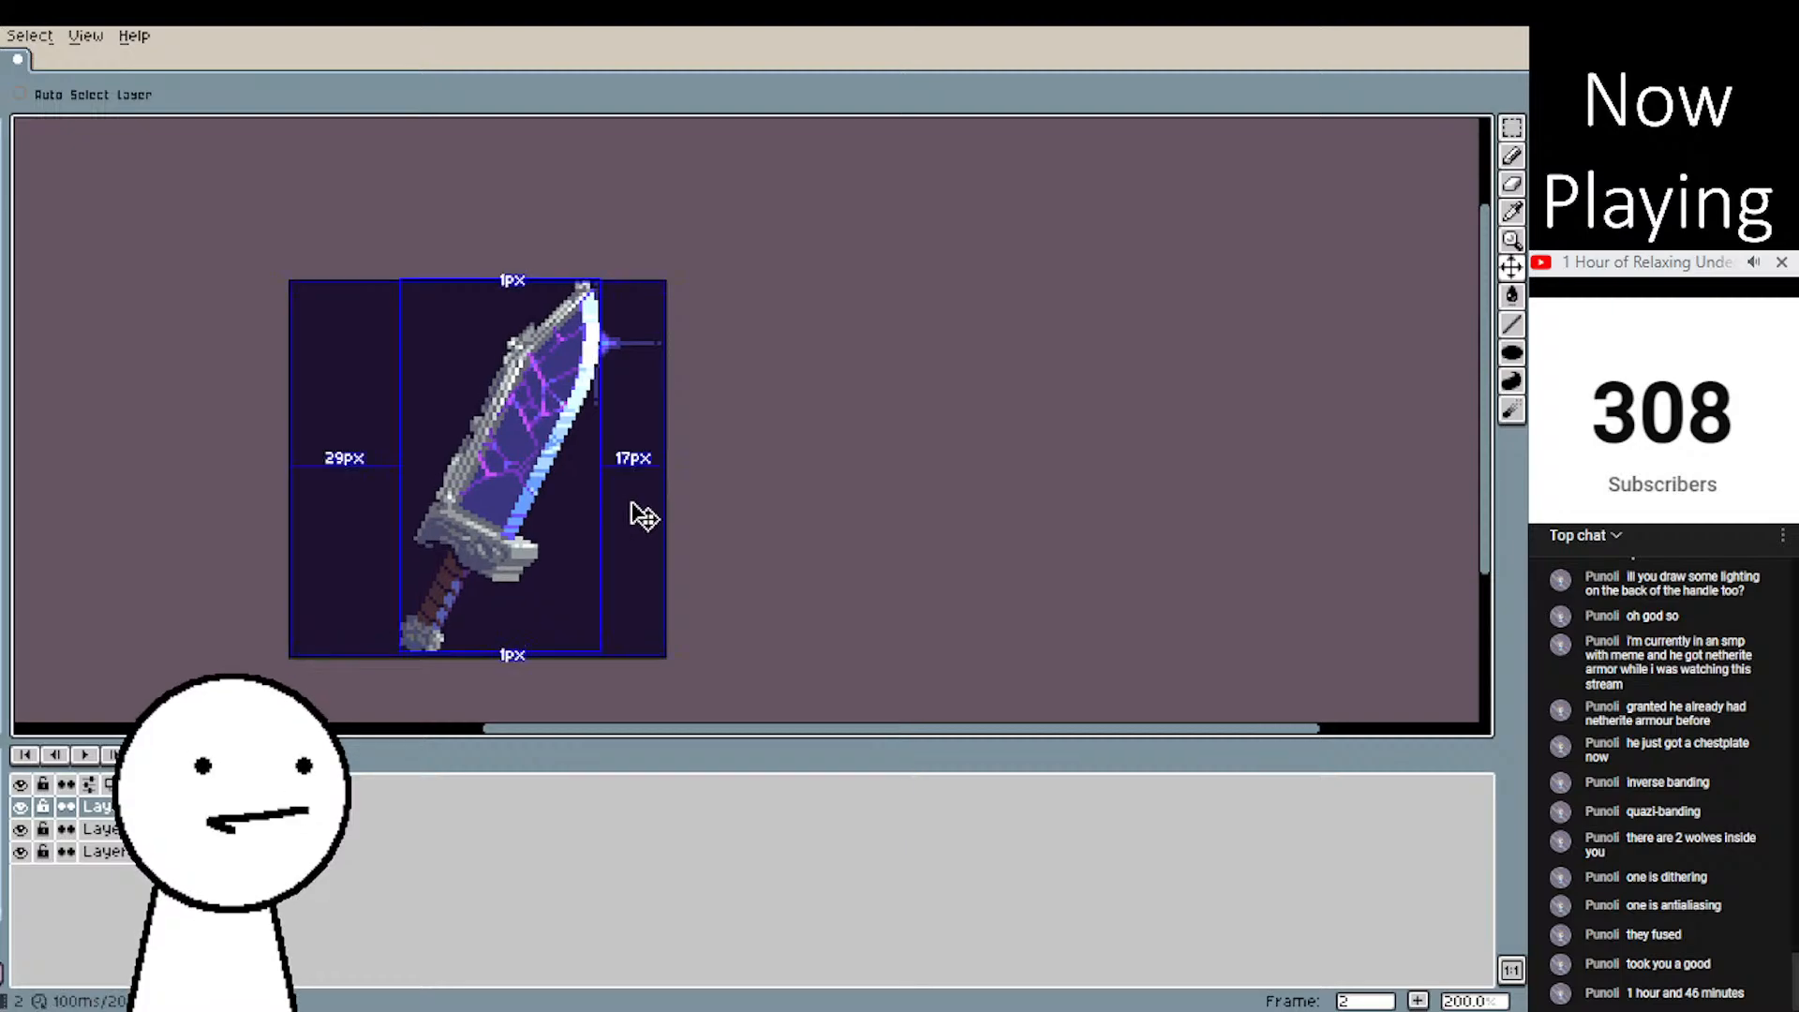
key(ctrl+z)
- Merge the top sword layer down into the layer beneath it
right_click(129, 855)
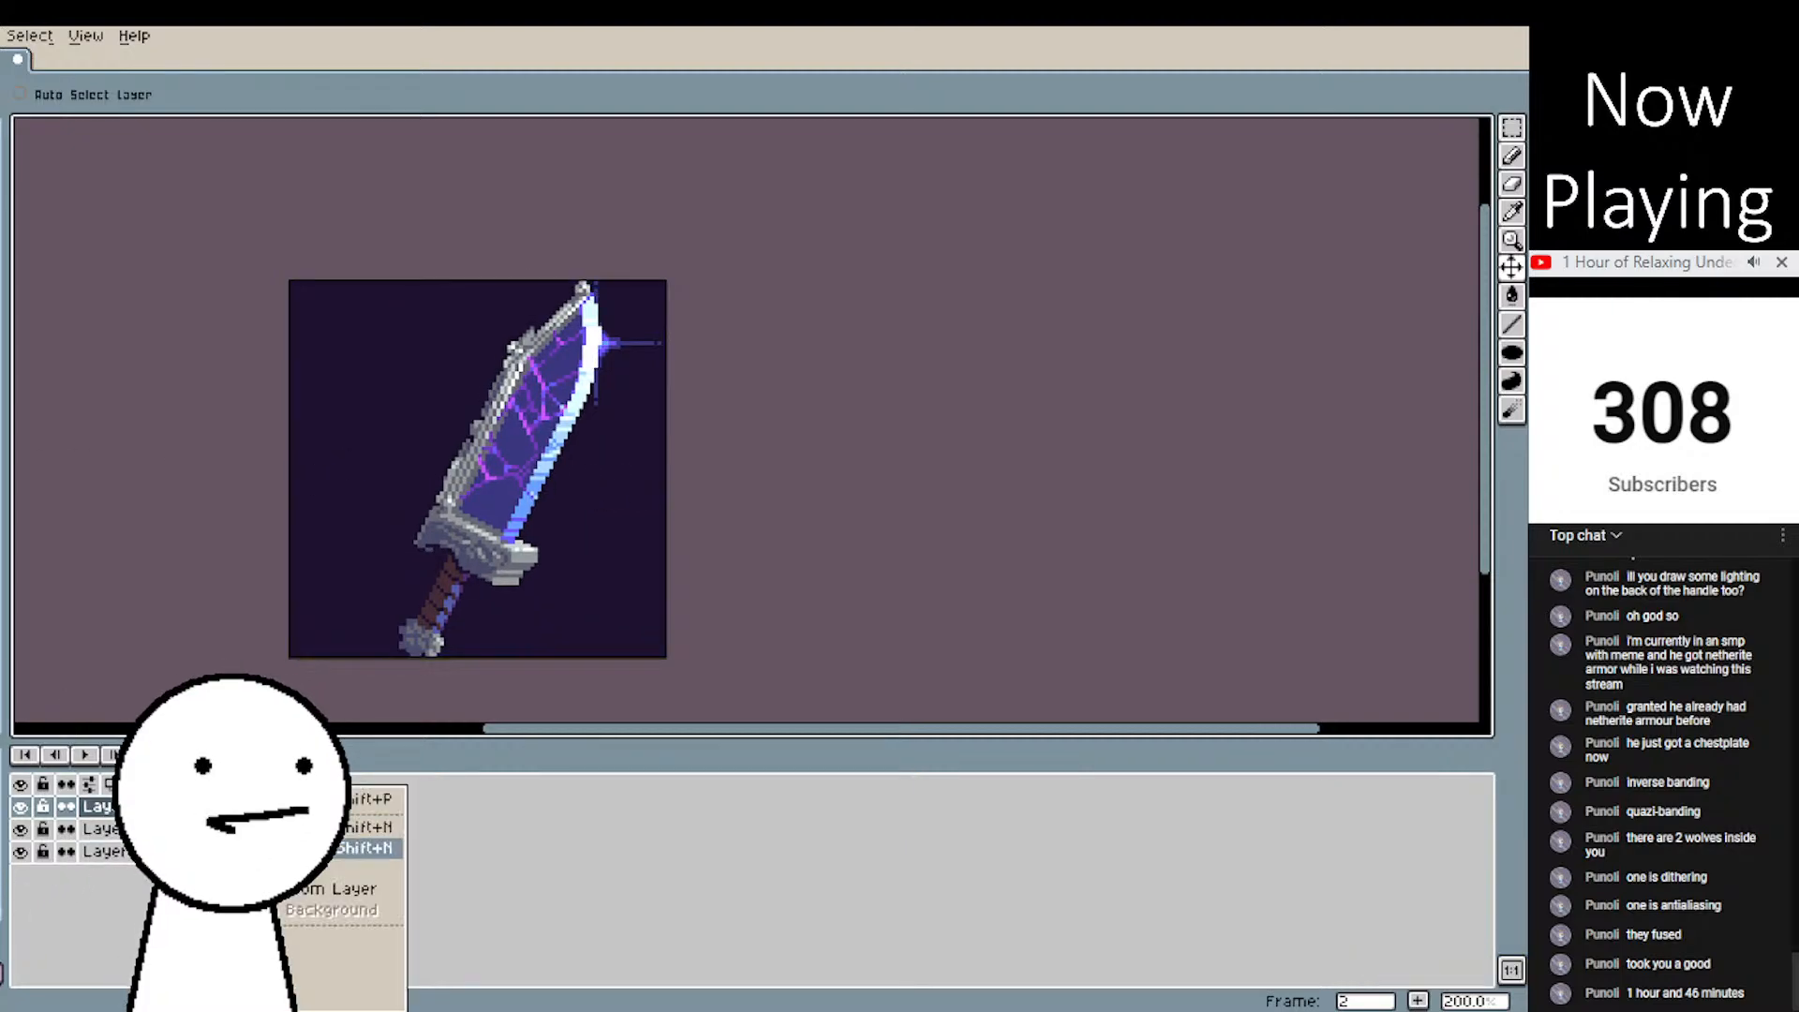
click(291, 960)
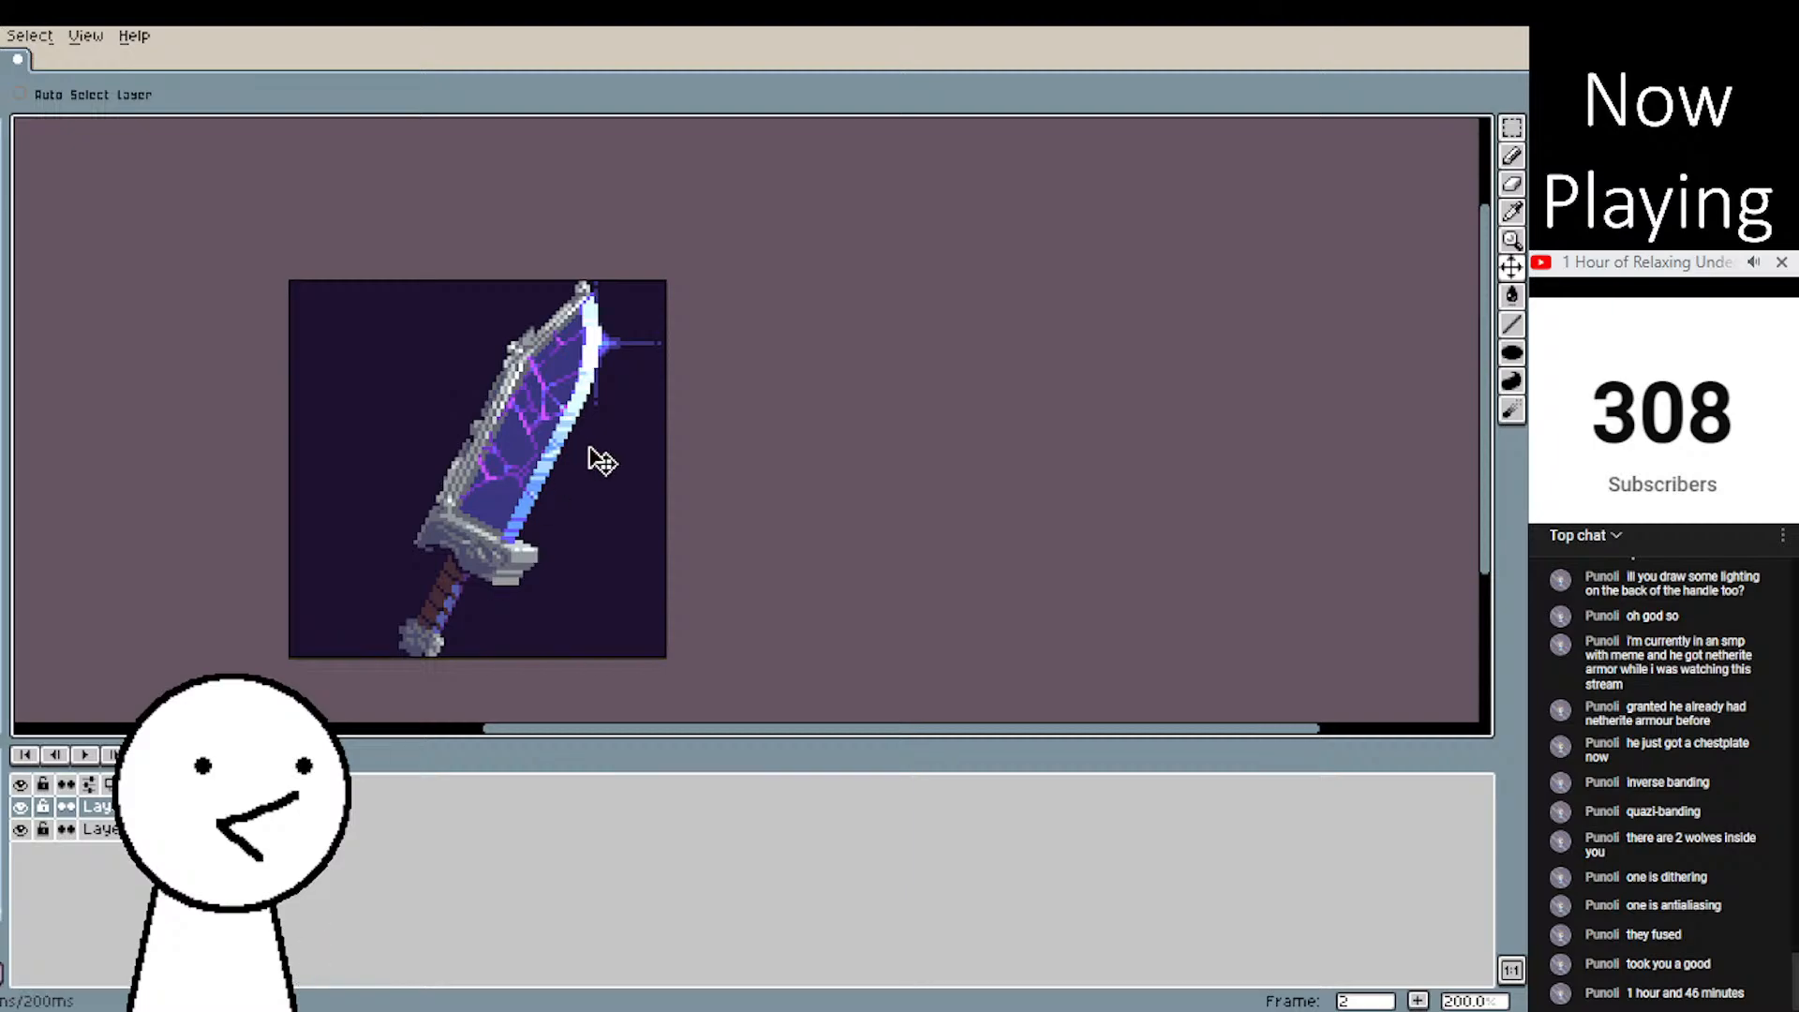
- Shift the sword artwork slightly to the left within the canvas using the Move tool
mouse_move(622, 471)
mouse_down()
mouse_move(572, 464)
mouse_move(603, 468)
mouse_up()
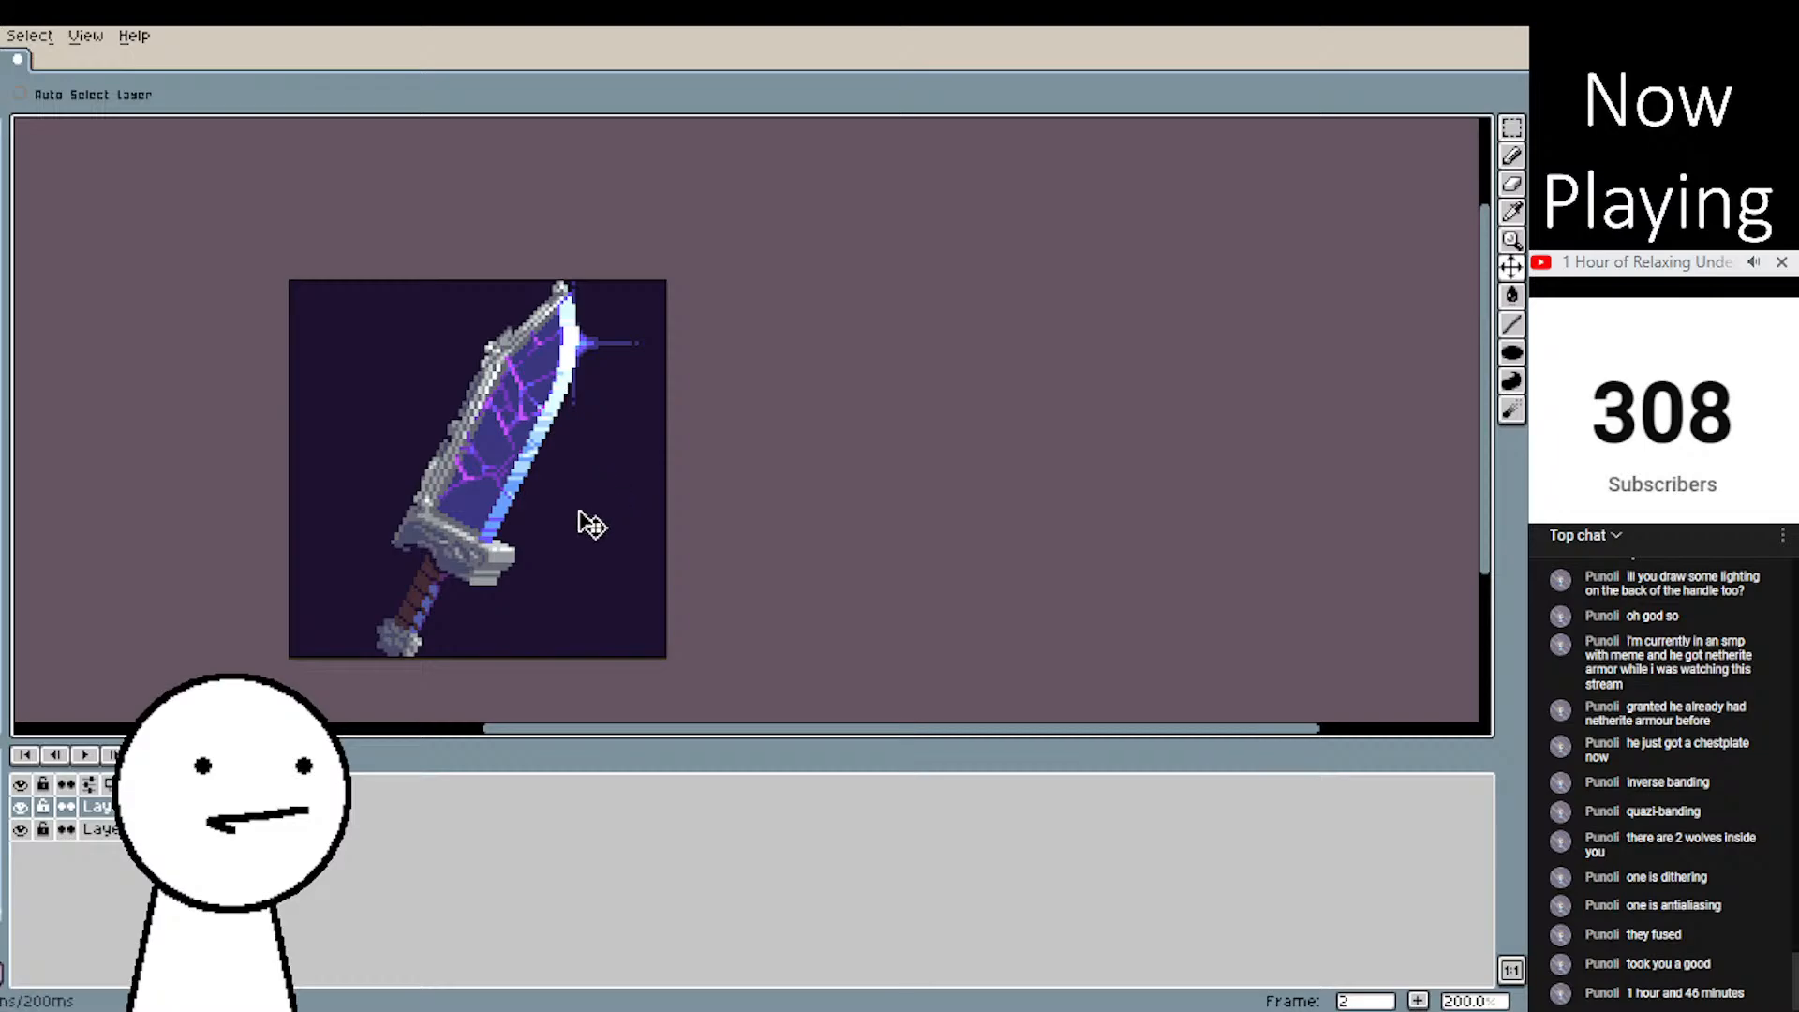
scroll(482, 497, up, 1)
scroll(614, 558, up, 1)
scroll(567, 555, down, 2)
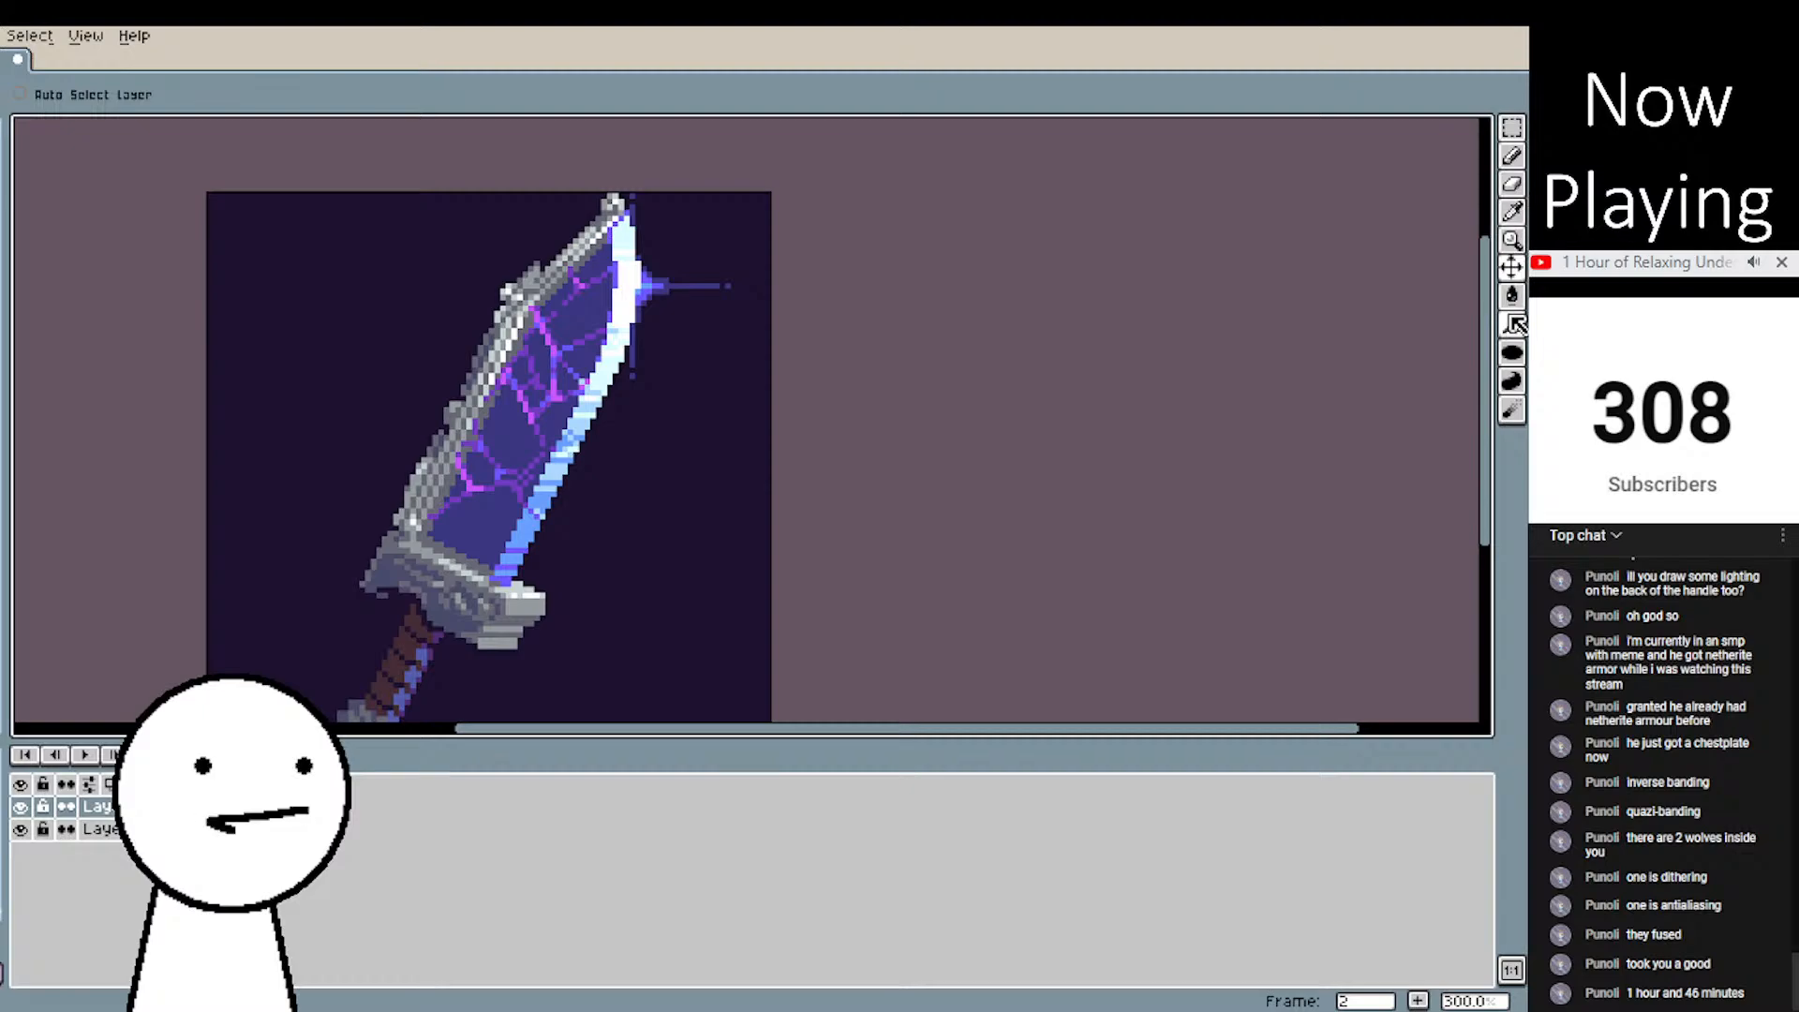
click(1515, 323)
scroll(719, 284, down, 1)
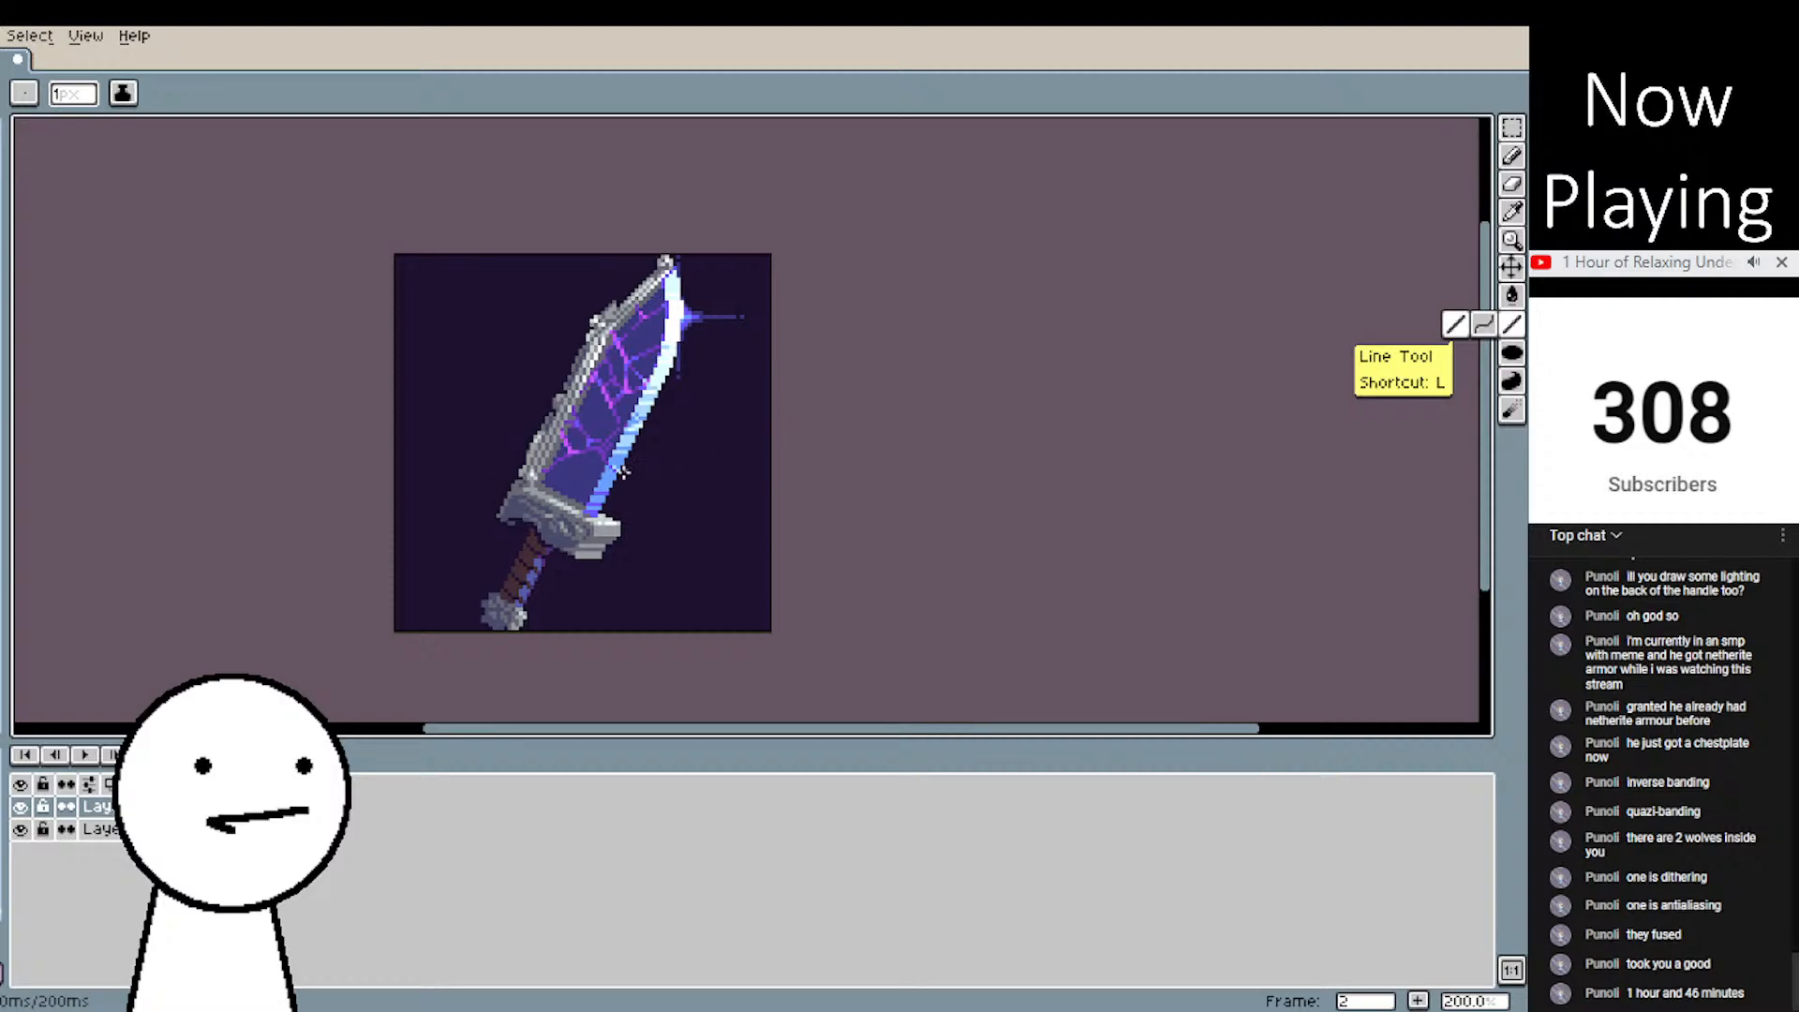
scroll(771, 381, down, 1)
drag(1040, 382, 824, 486)
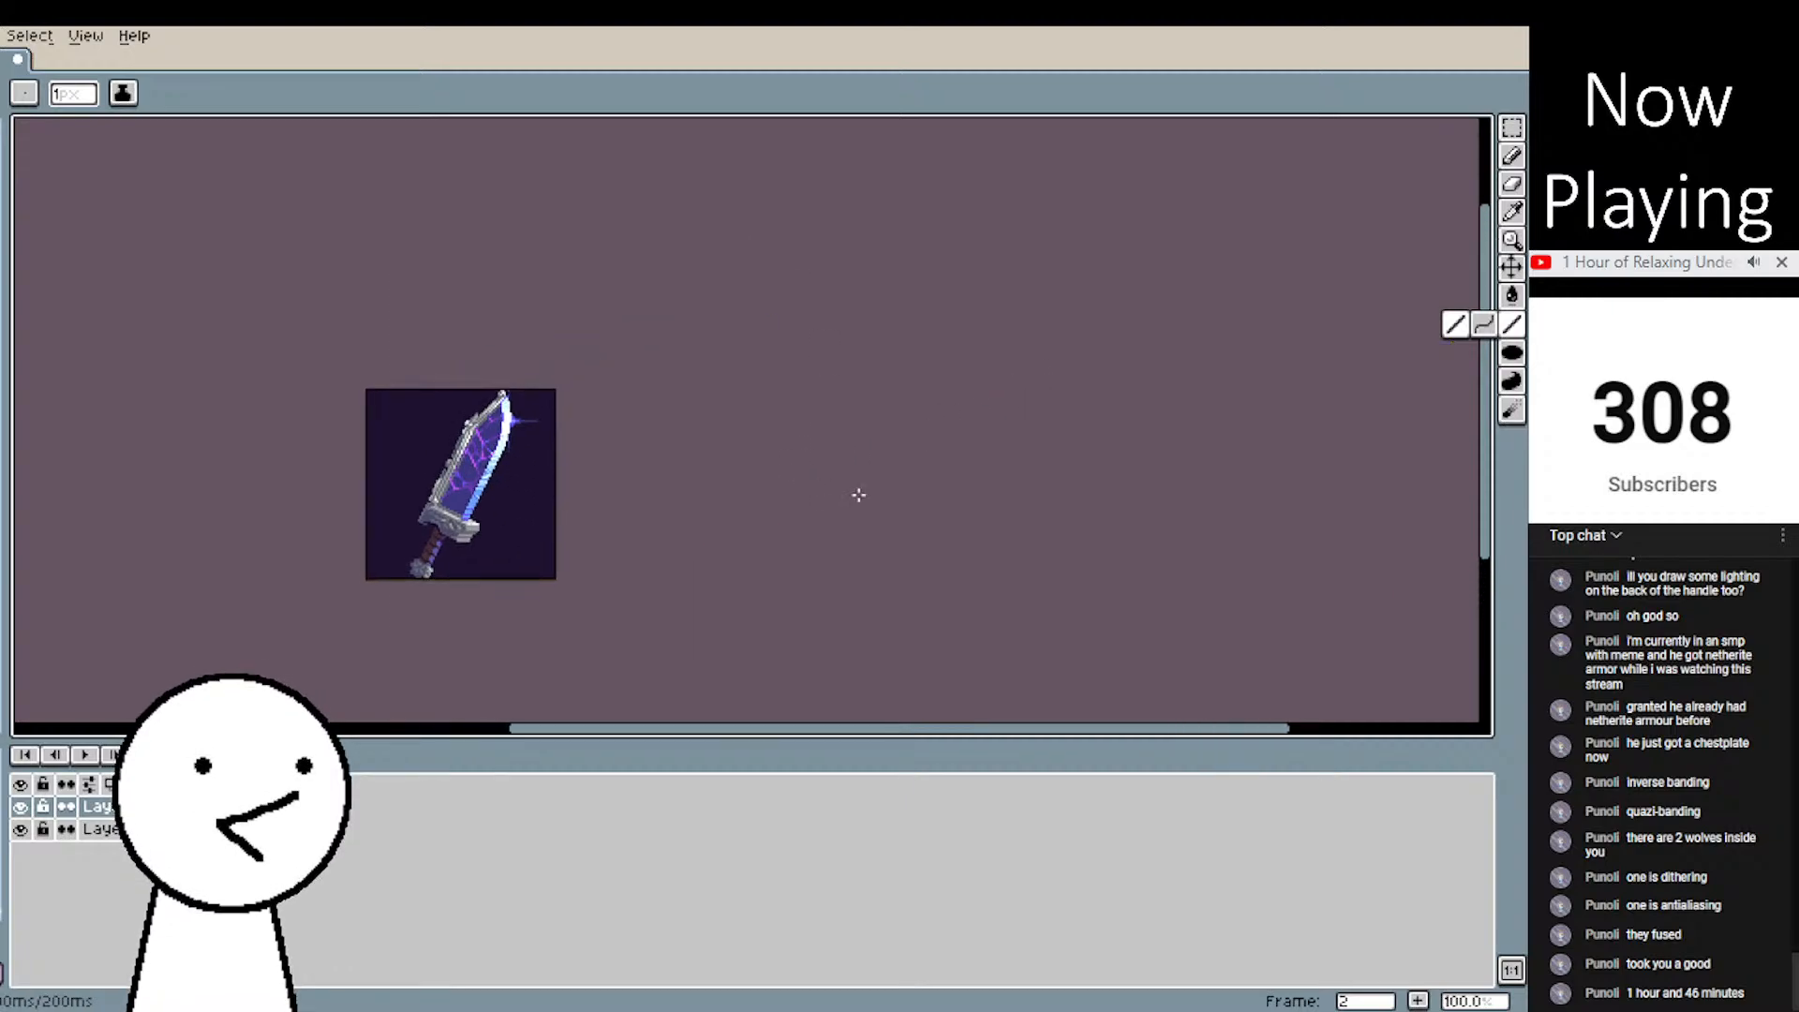
scroll(554, 526, up, 1)
scroll(503, 455, up, 1)
drag(646, 461, 998, 430)
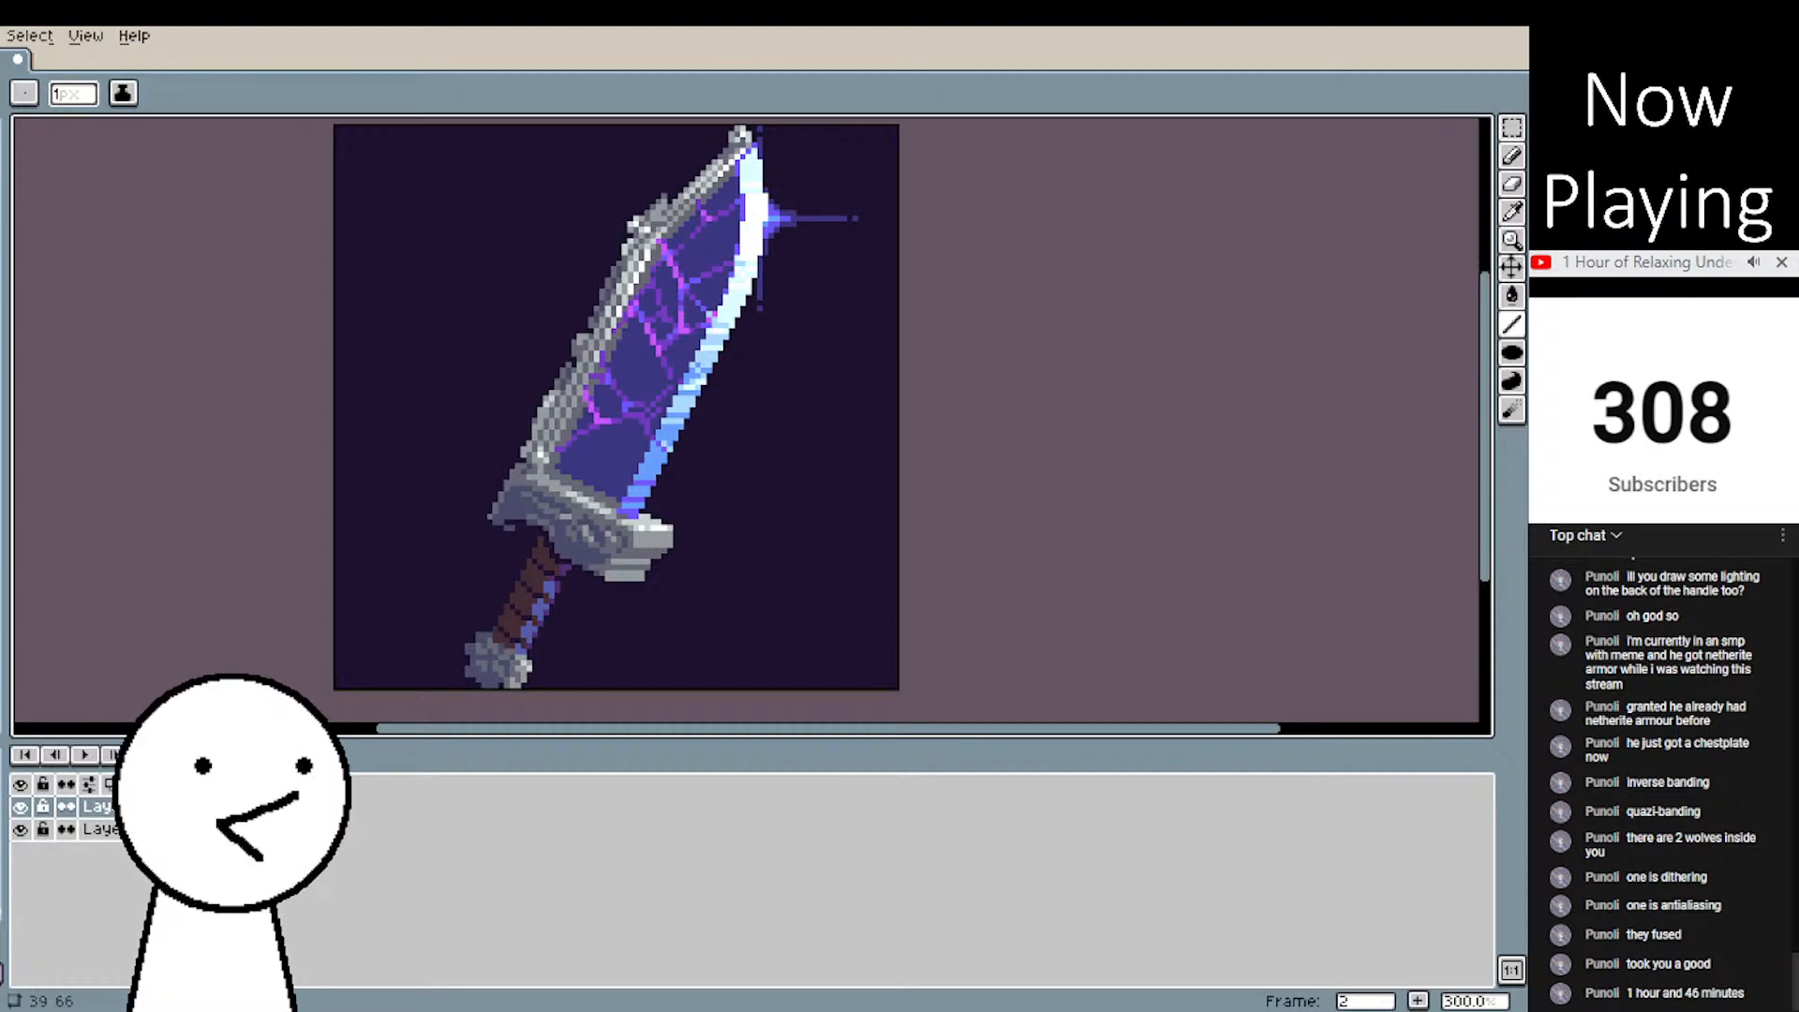
- Place the sword's frame ahead of the white blade's frame and insert a new empty frame directly after the sword
key(comma)
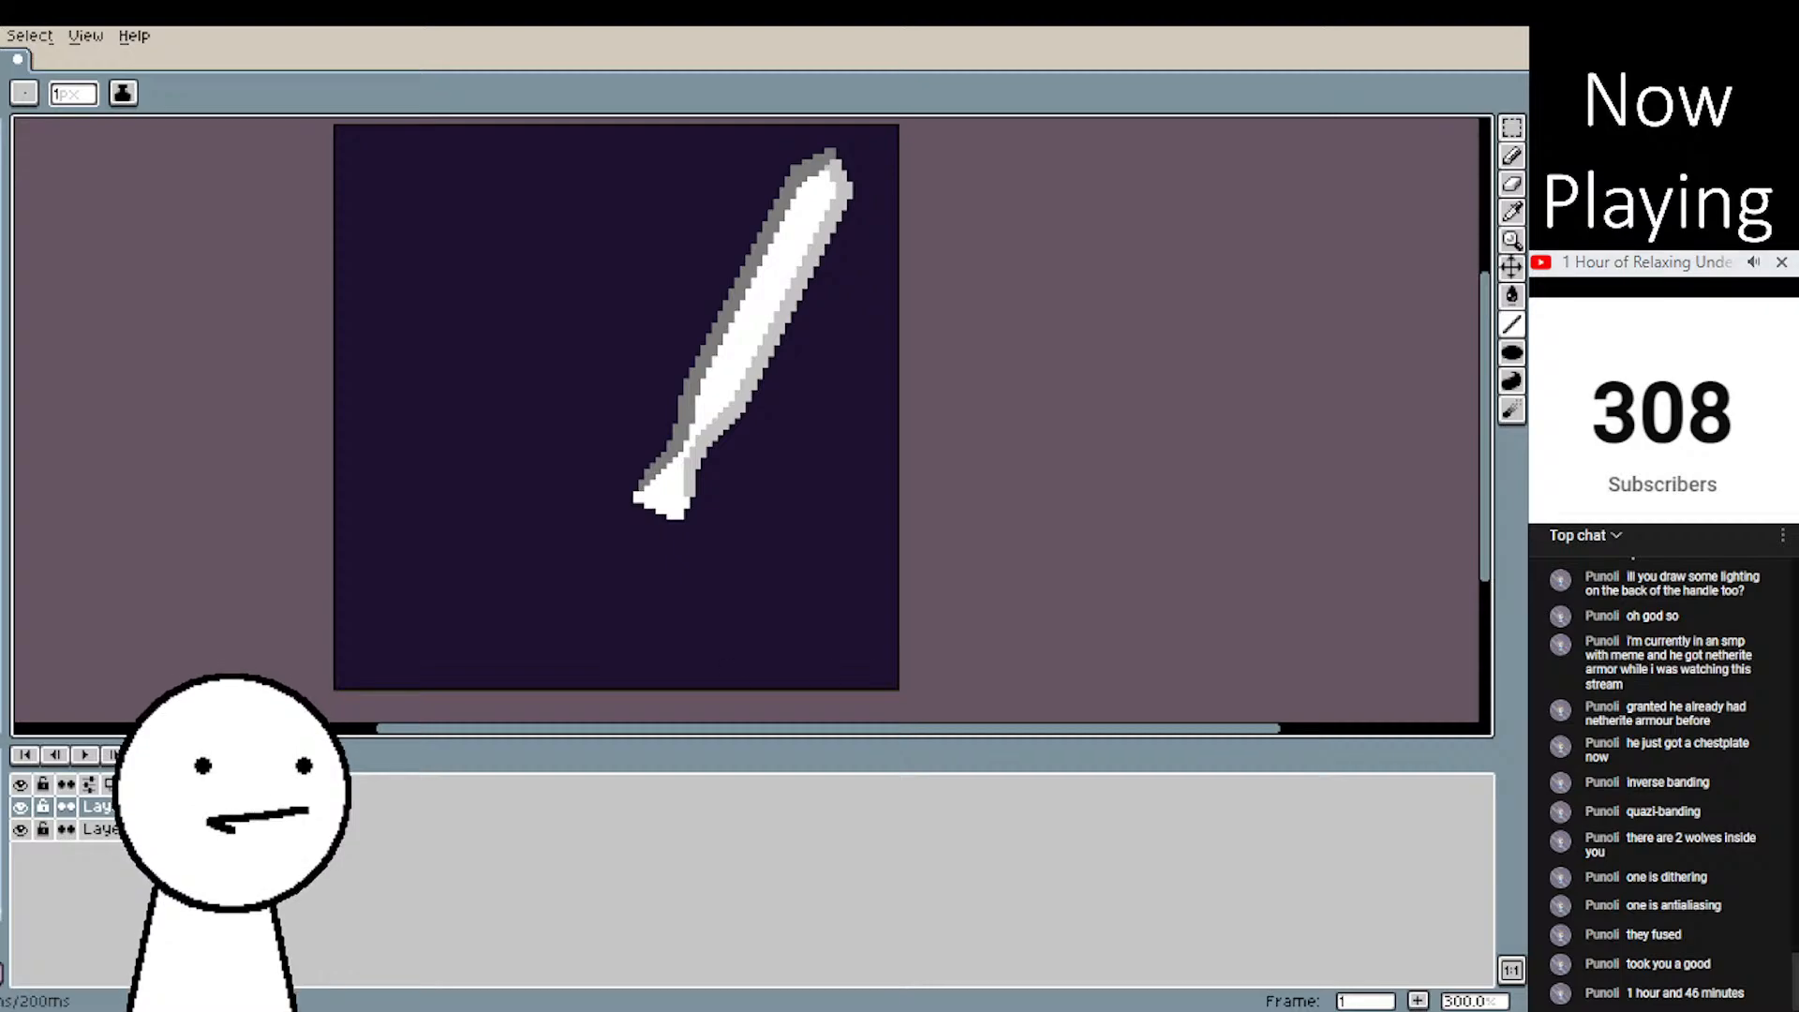
click(1512, 128)
drag(948, 414, 825, 528)
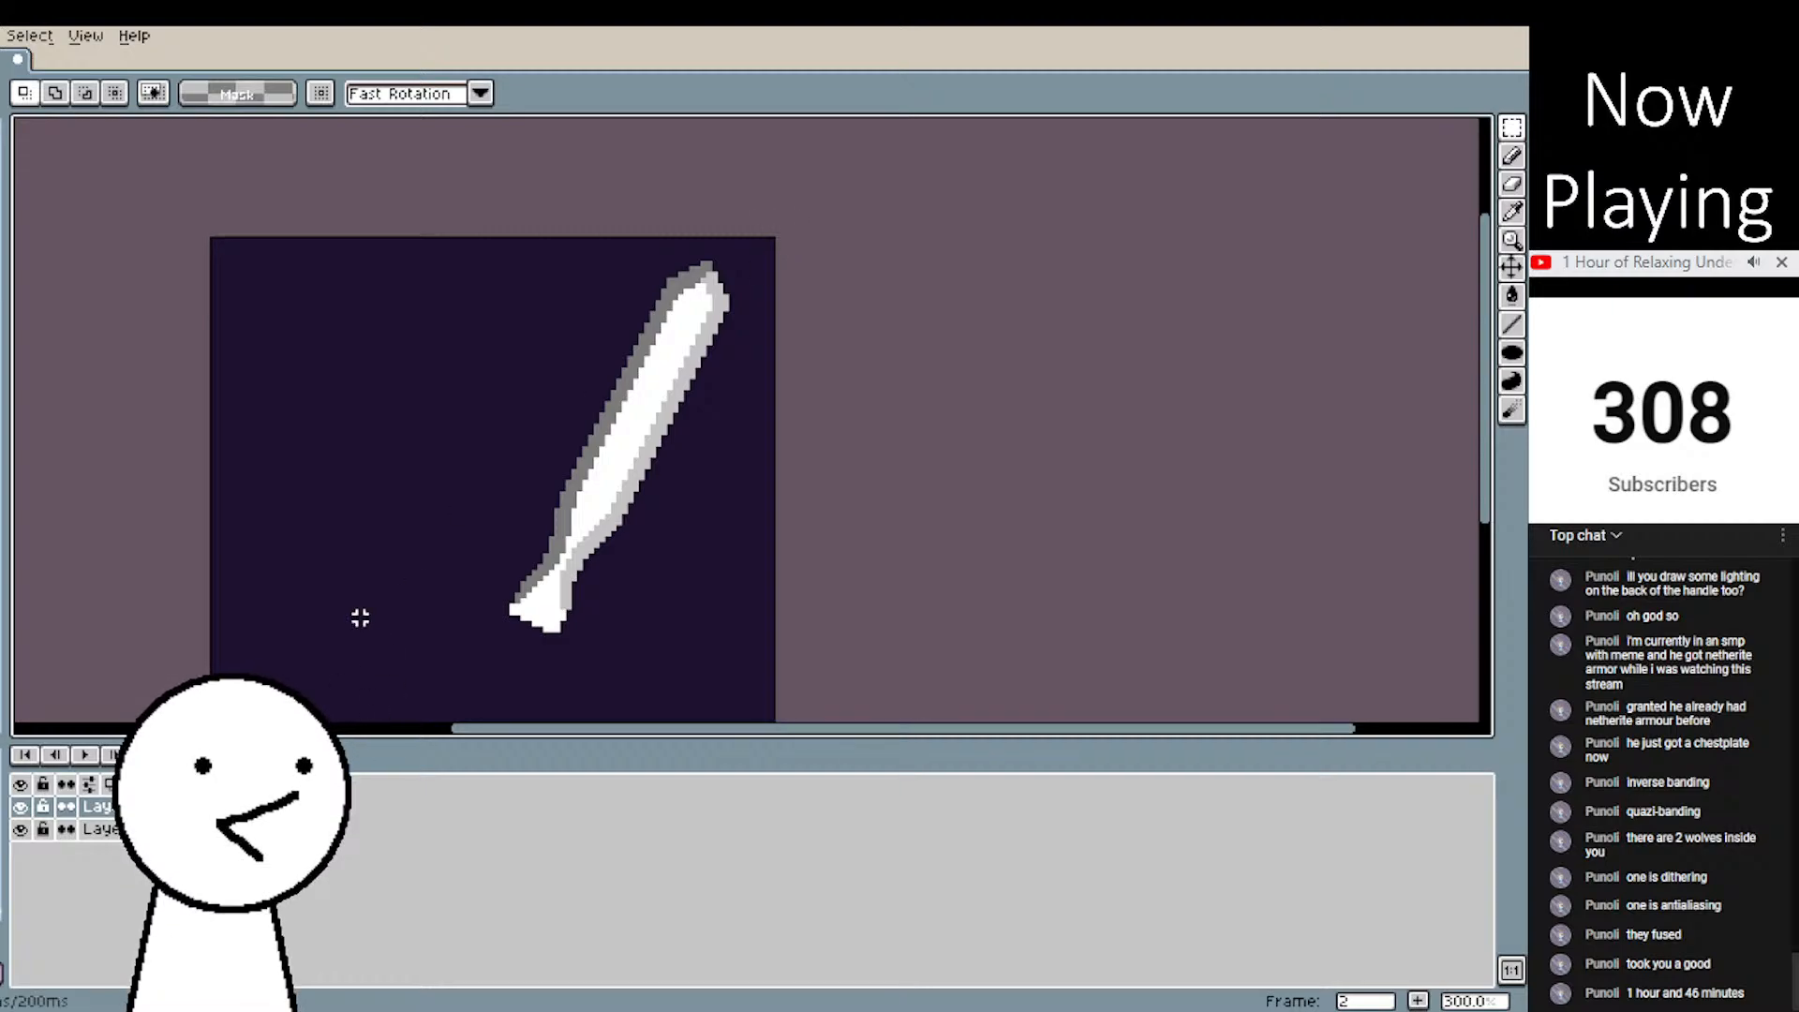
key(Left)
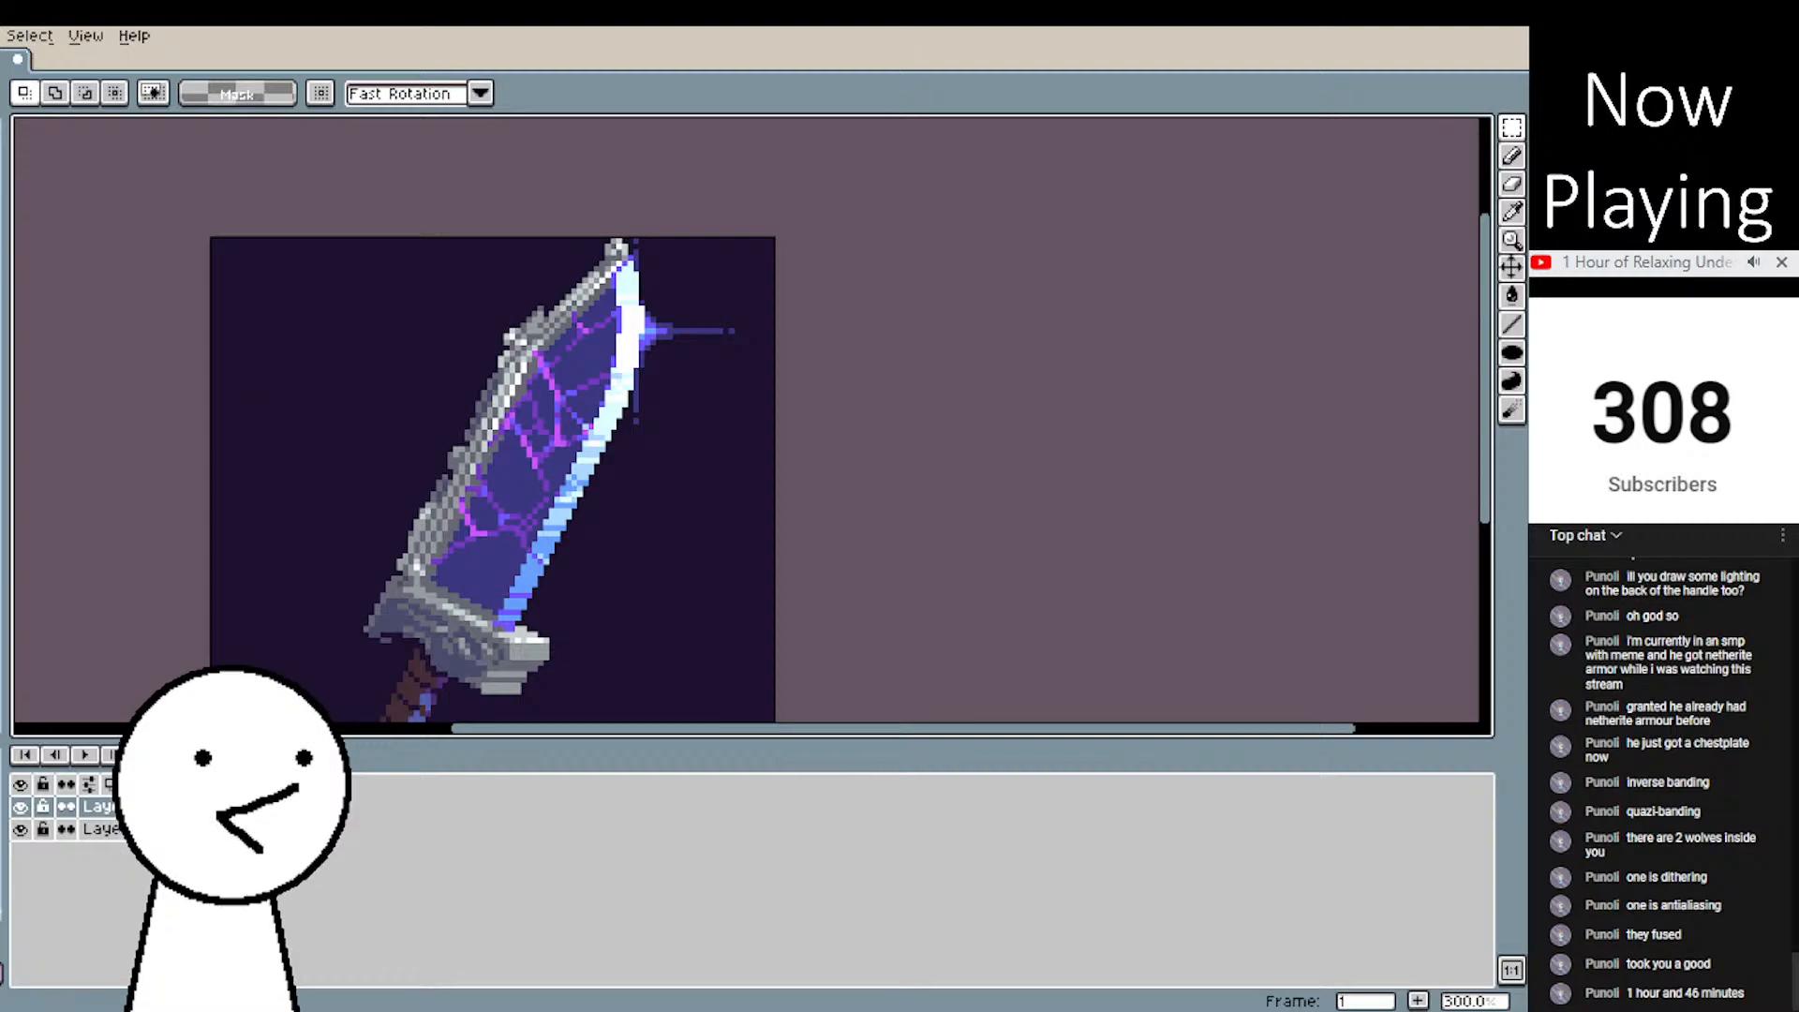
key(alt+f)
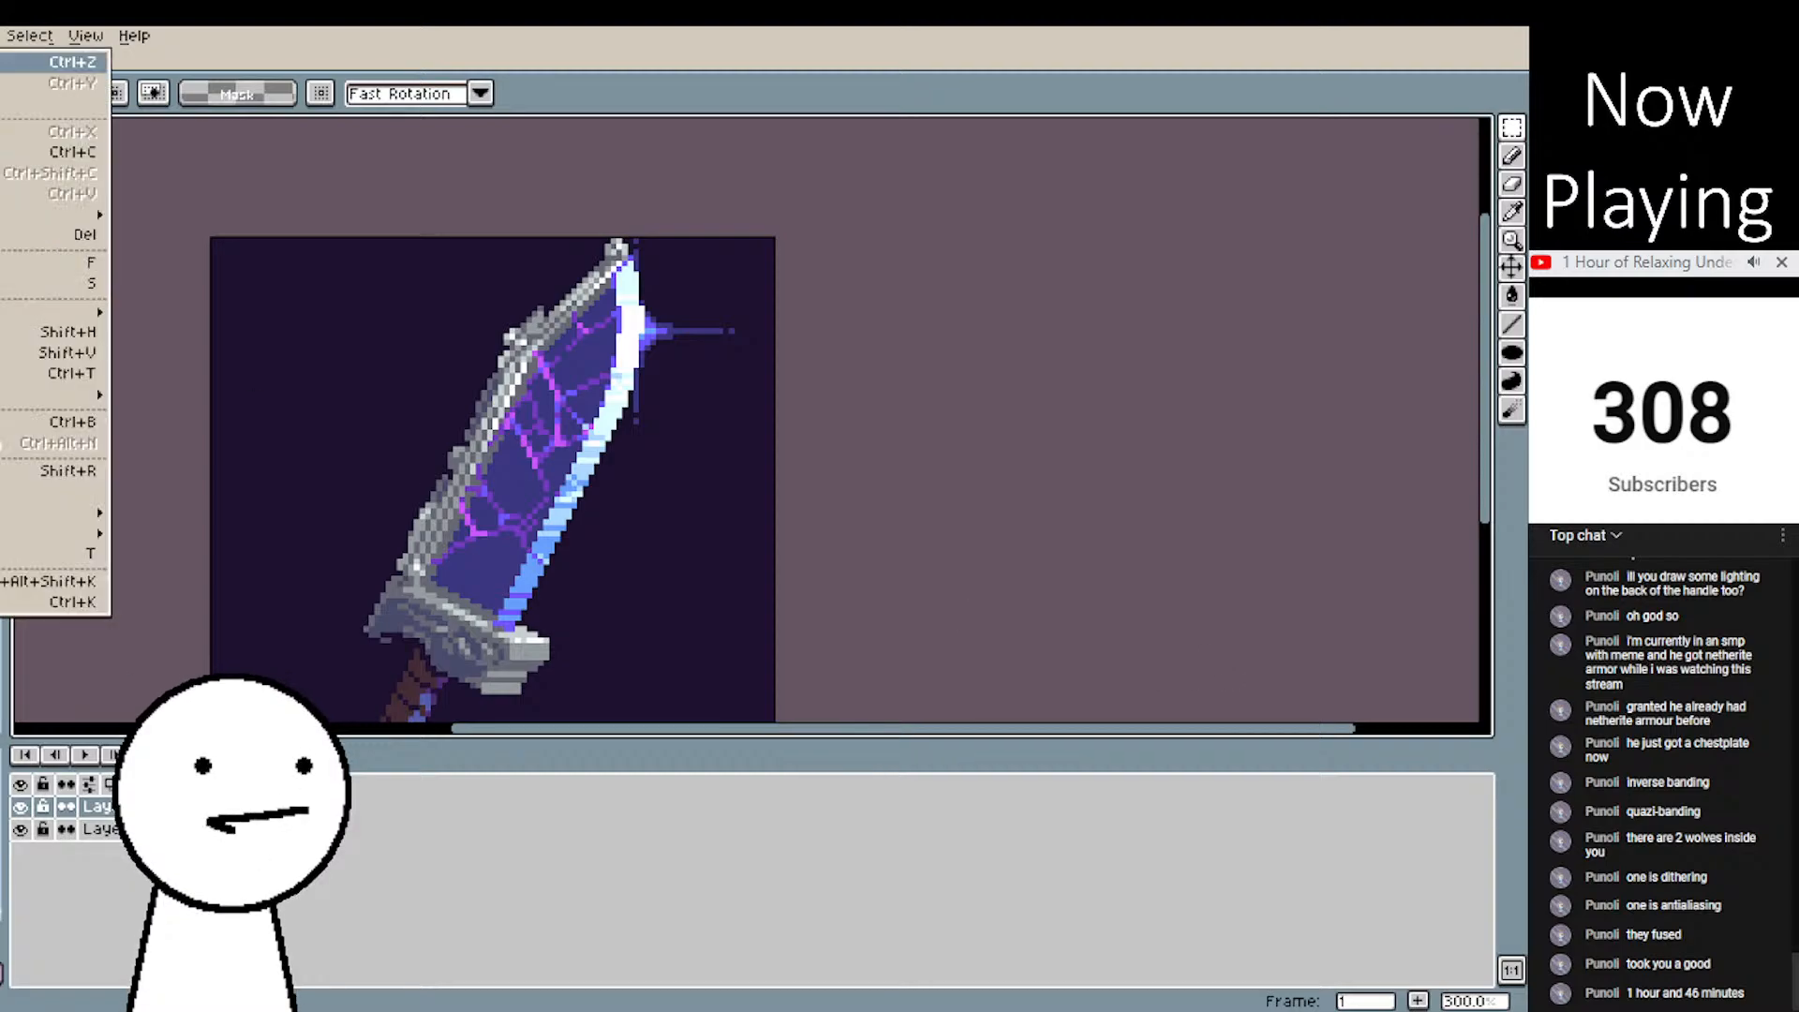
mouse_move(0, 37)
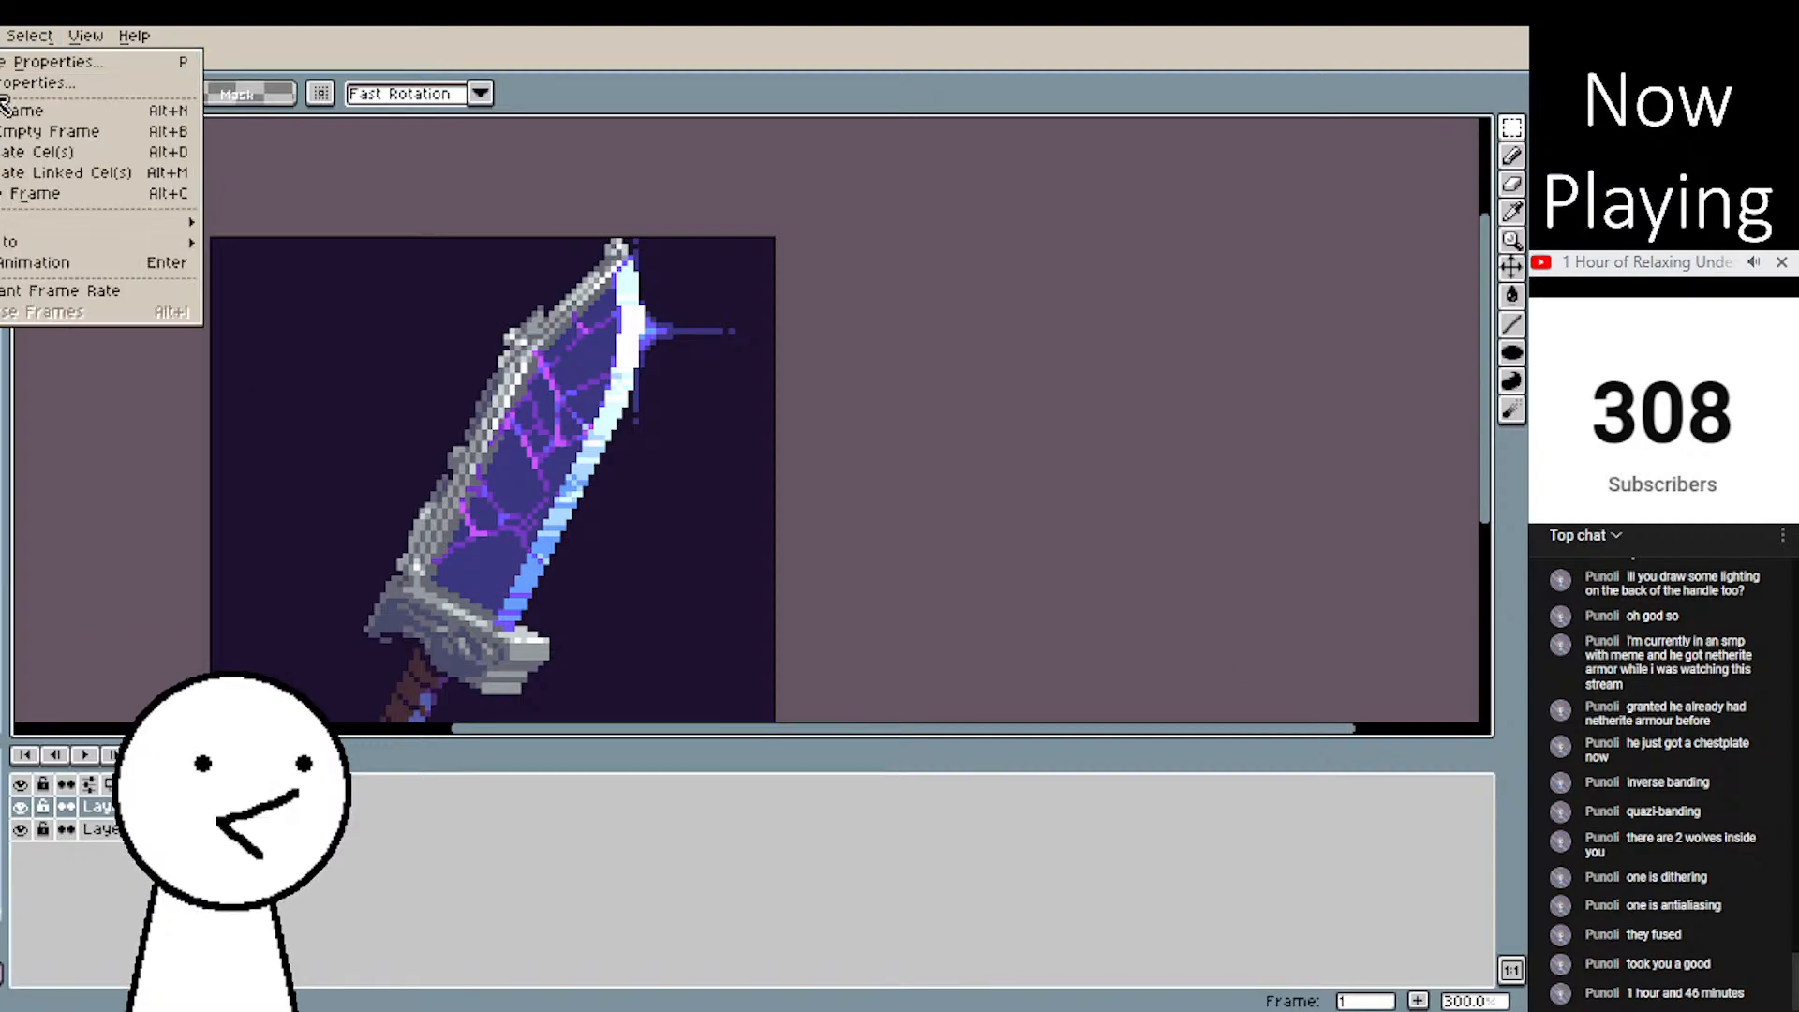
click(9, 131)
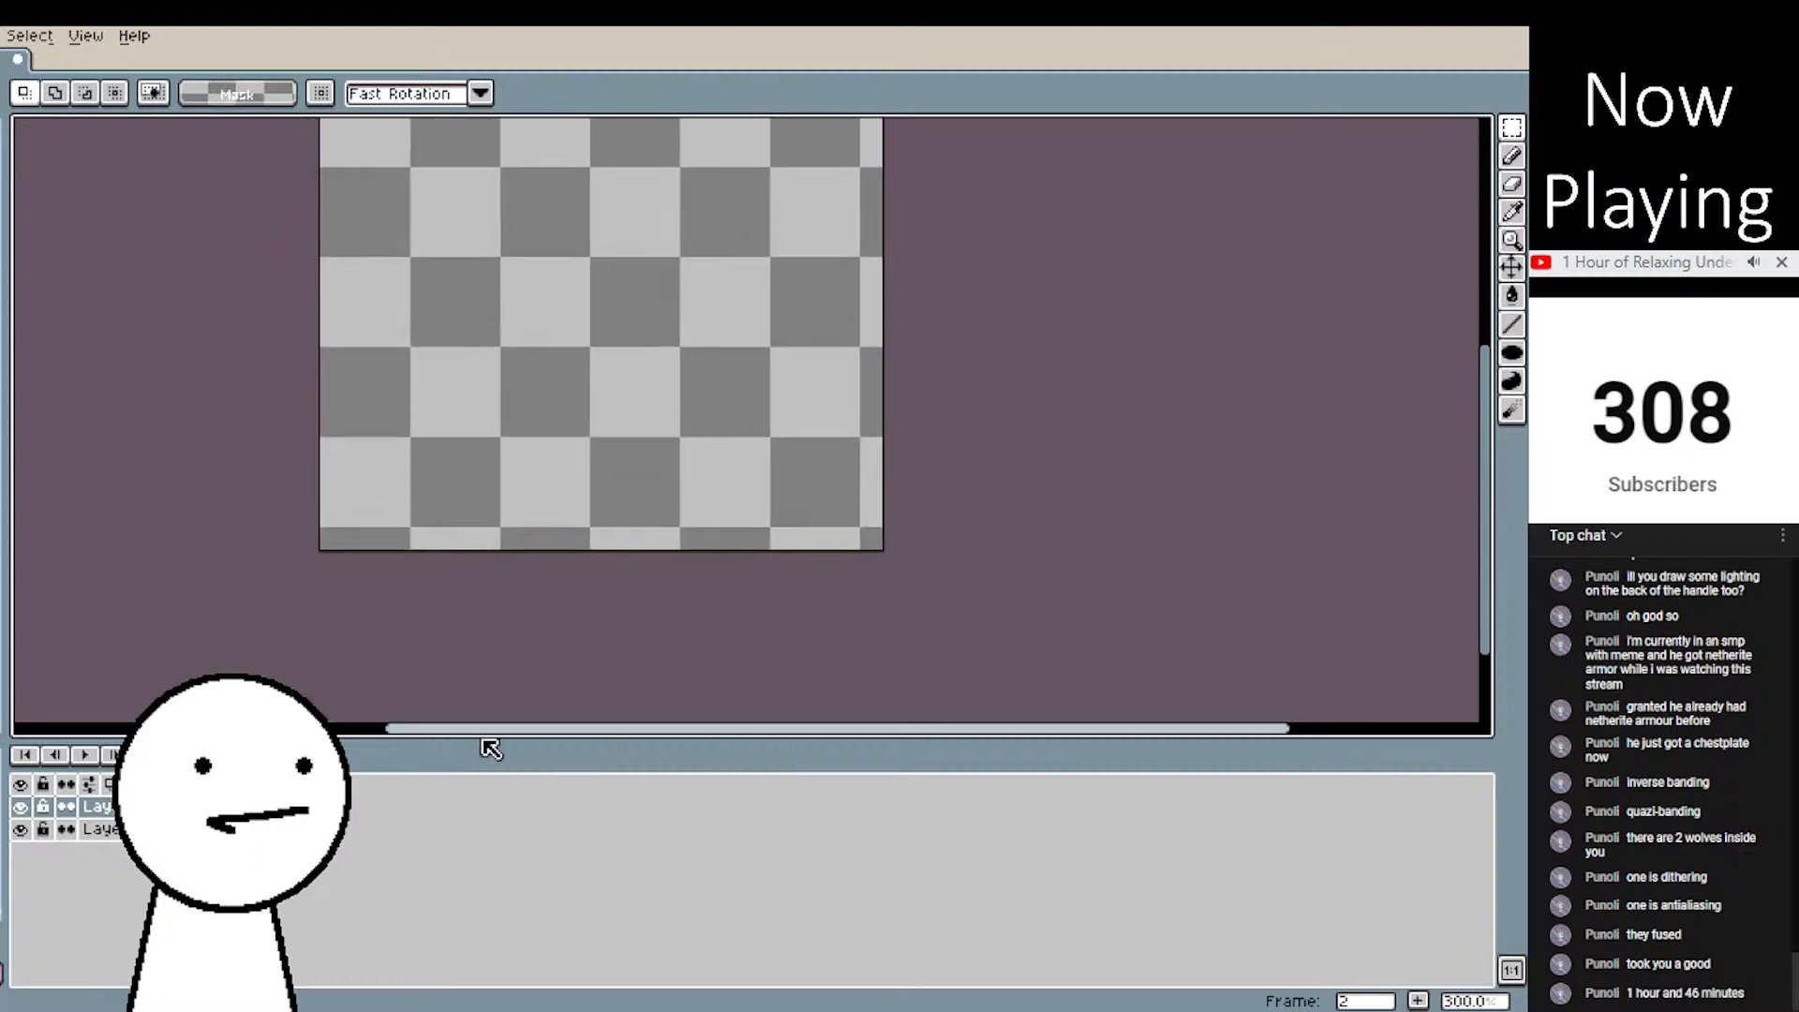
- Fill the bottom layer of the new empty frame with solid black using the Paint Bucket
scroll(735, 442, up, 1)
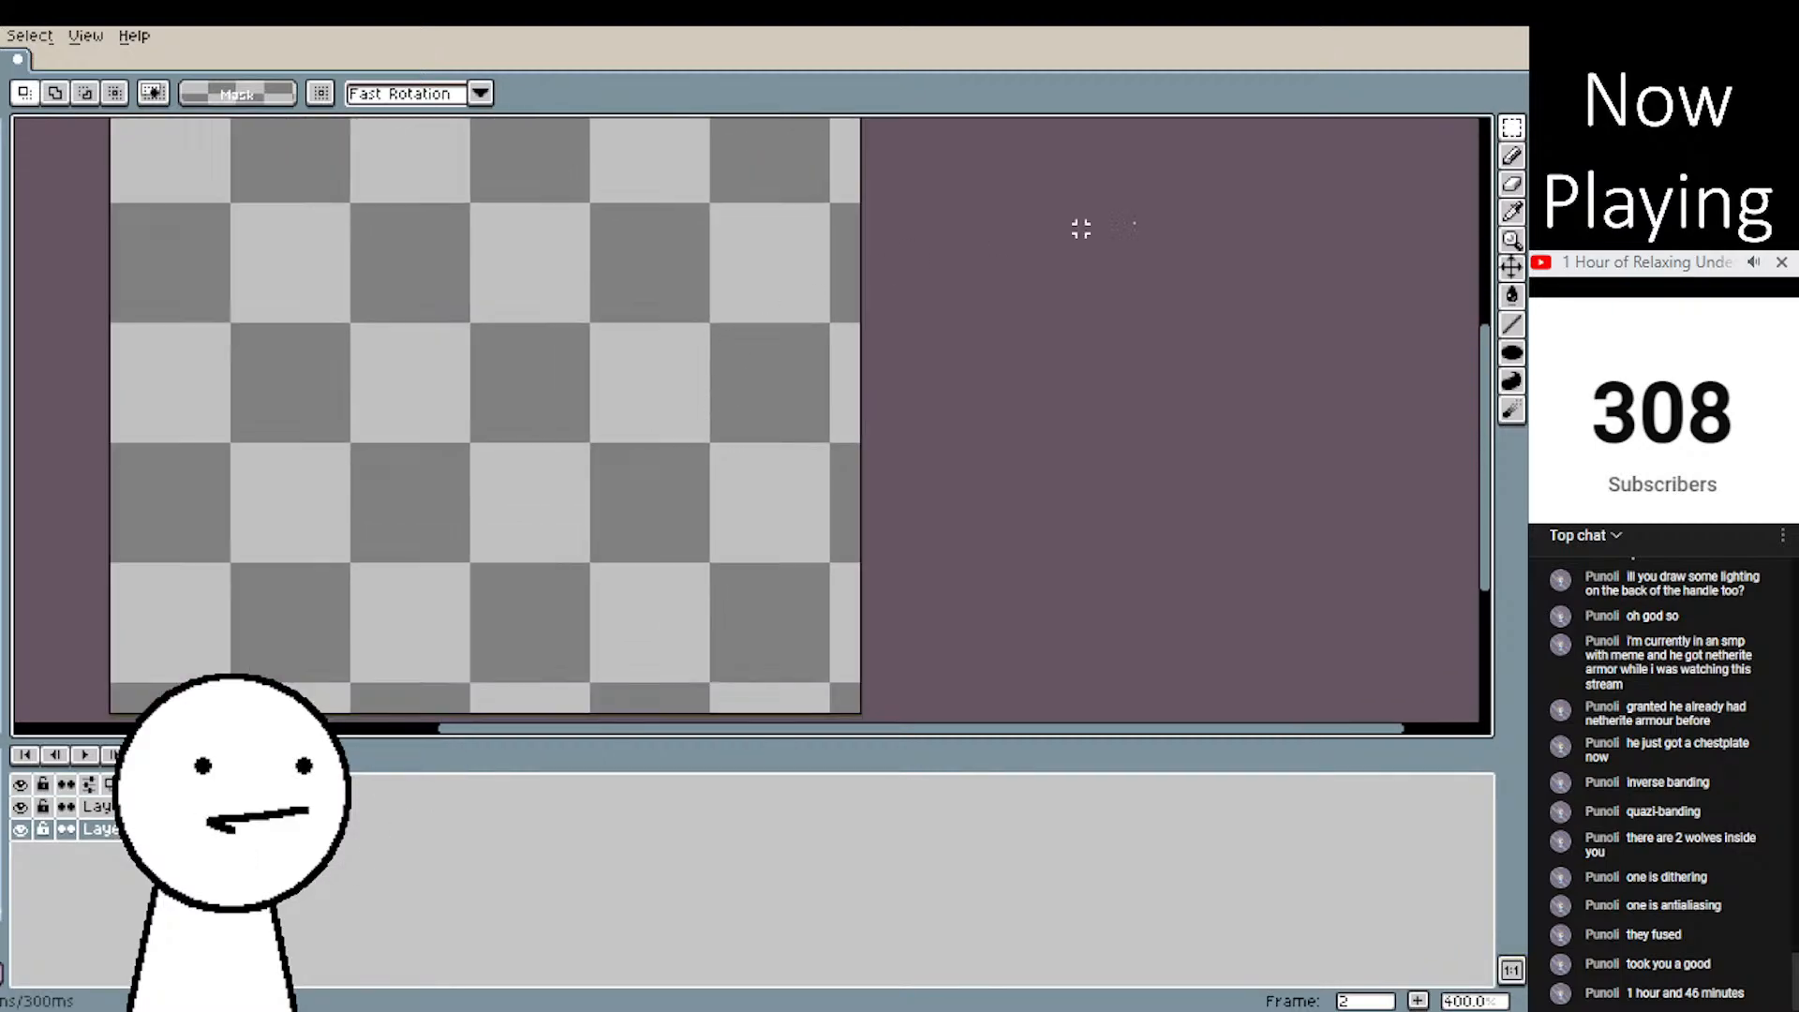
click(1512, 298)
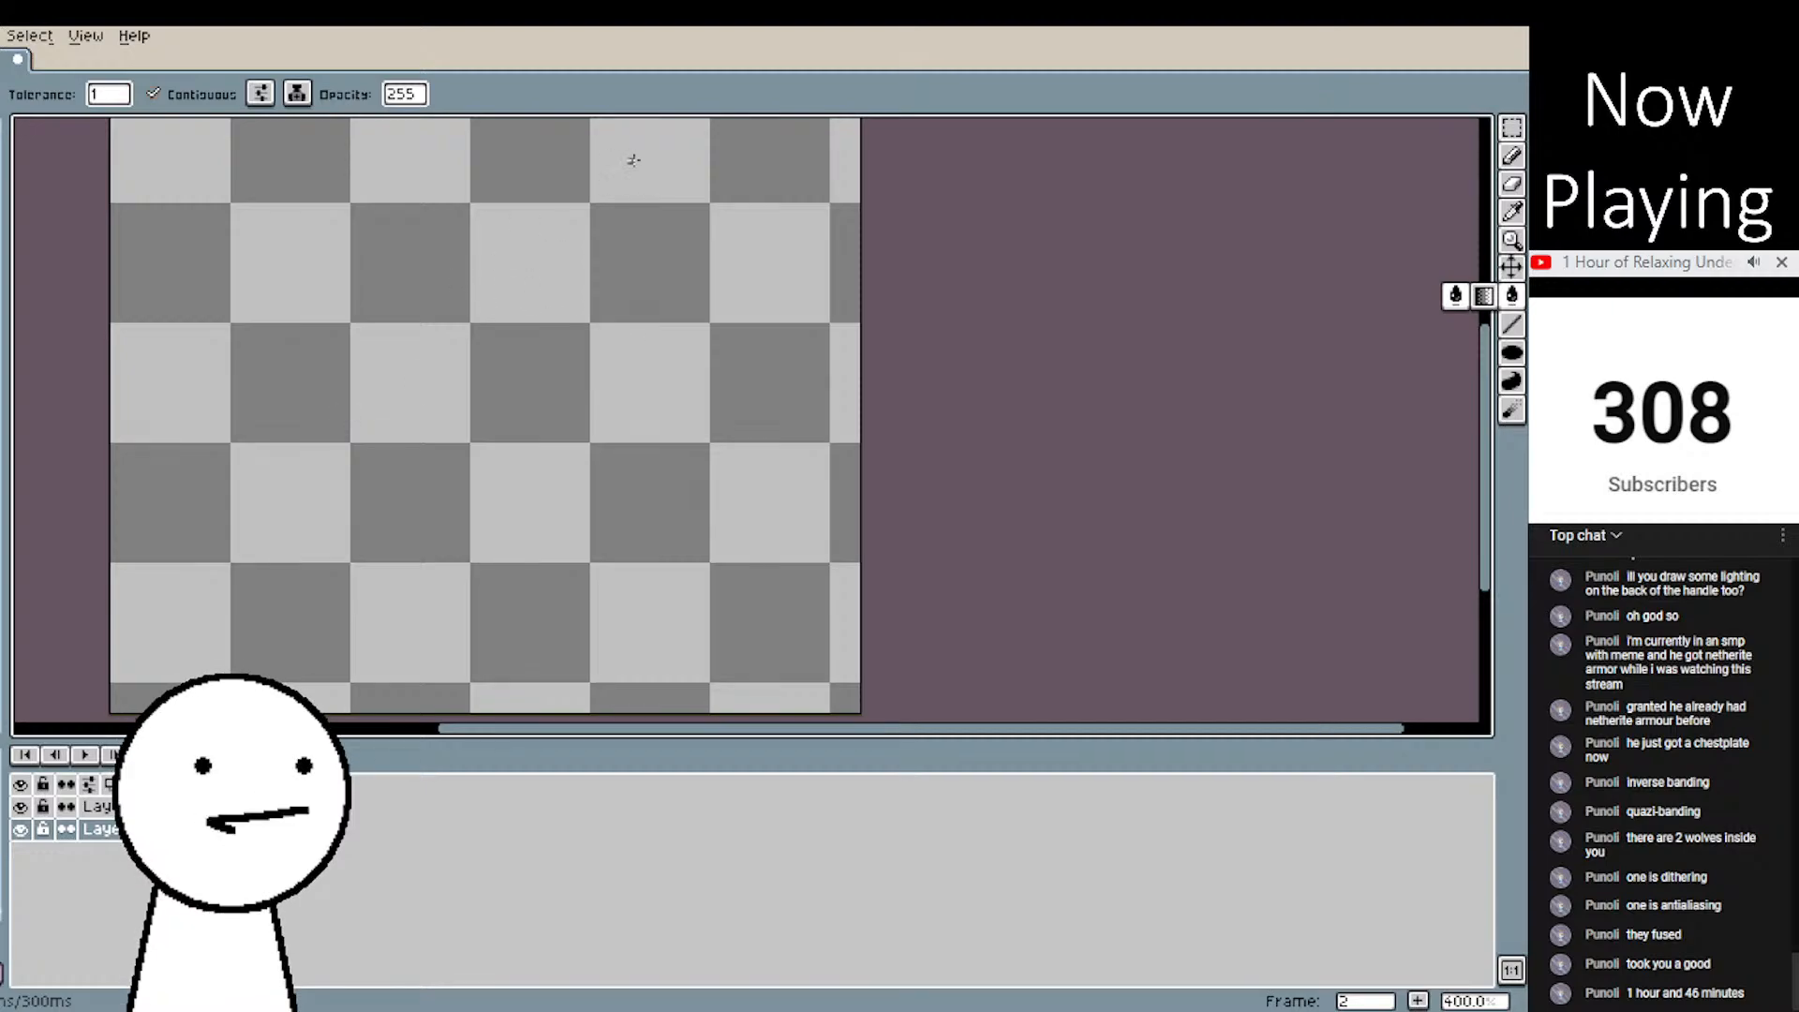
scroll(593, 298, down, 2)
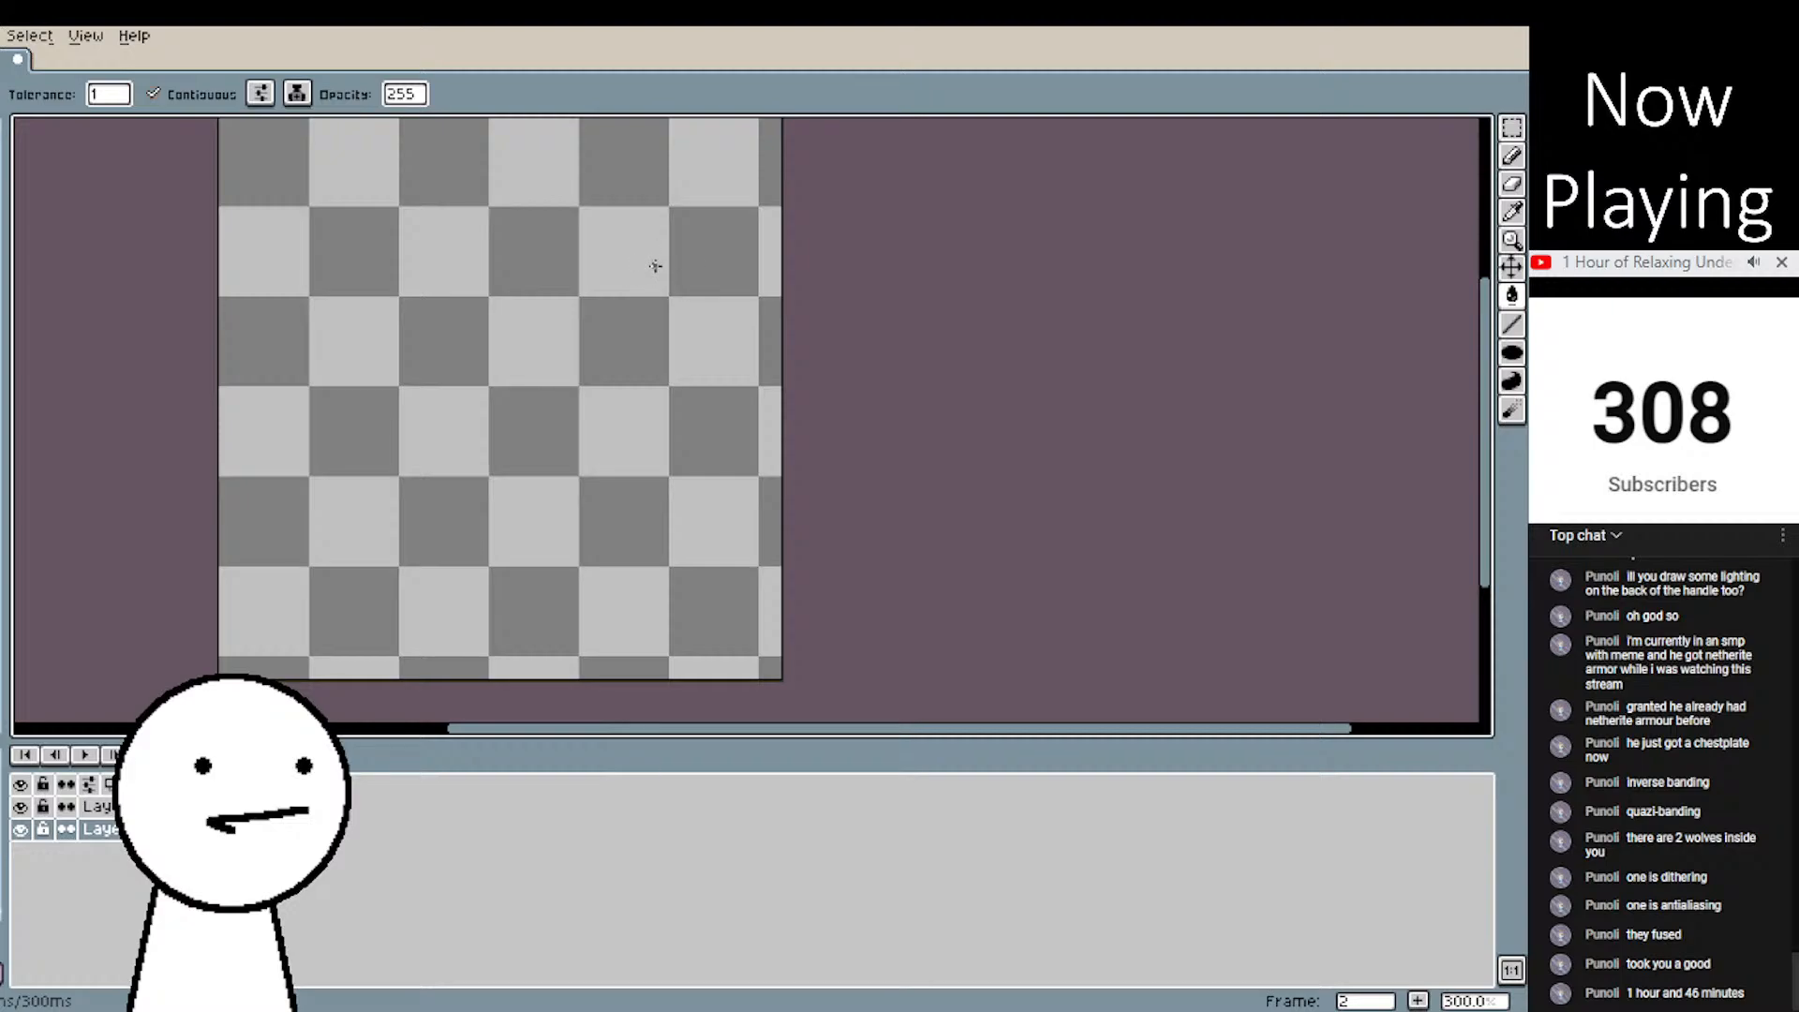
click(1512, 155)
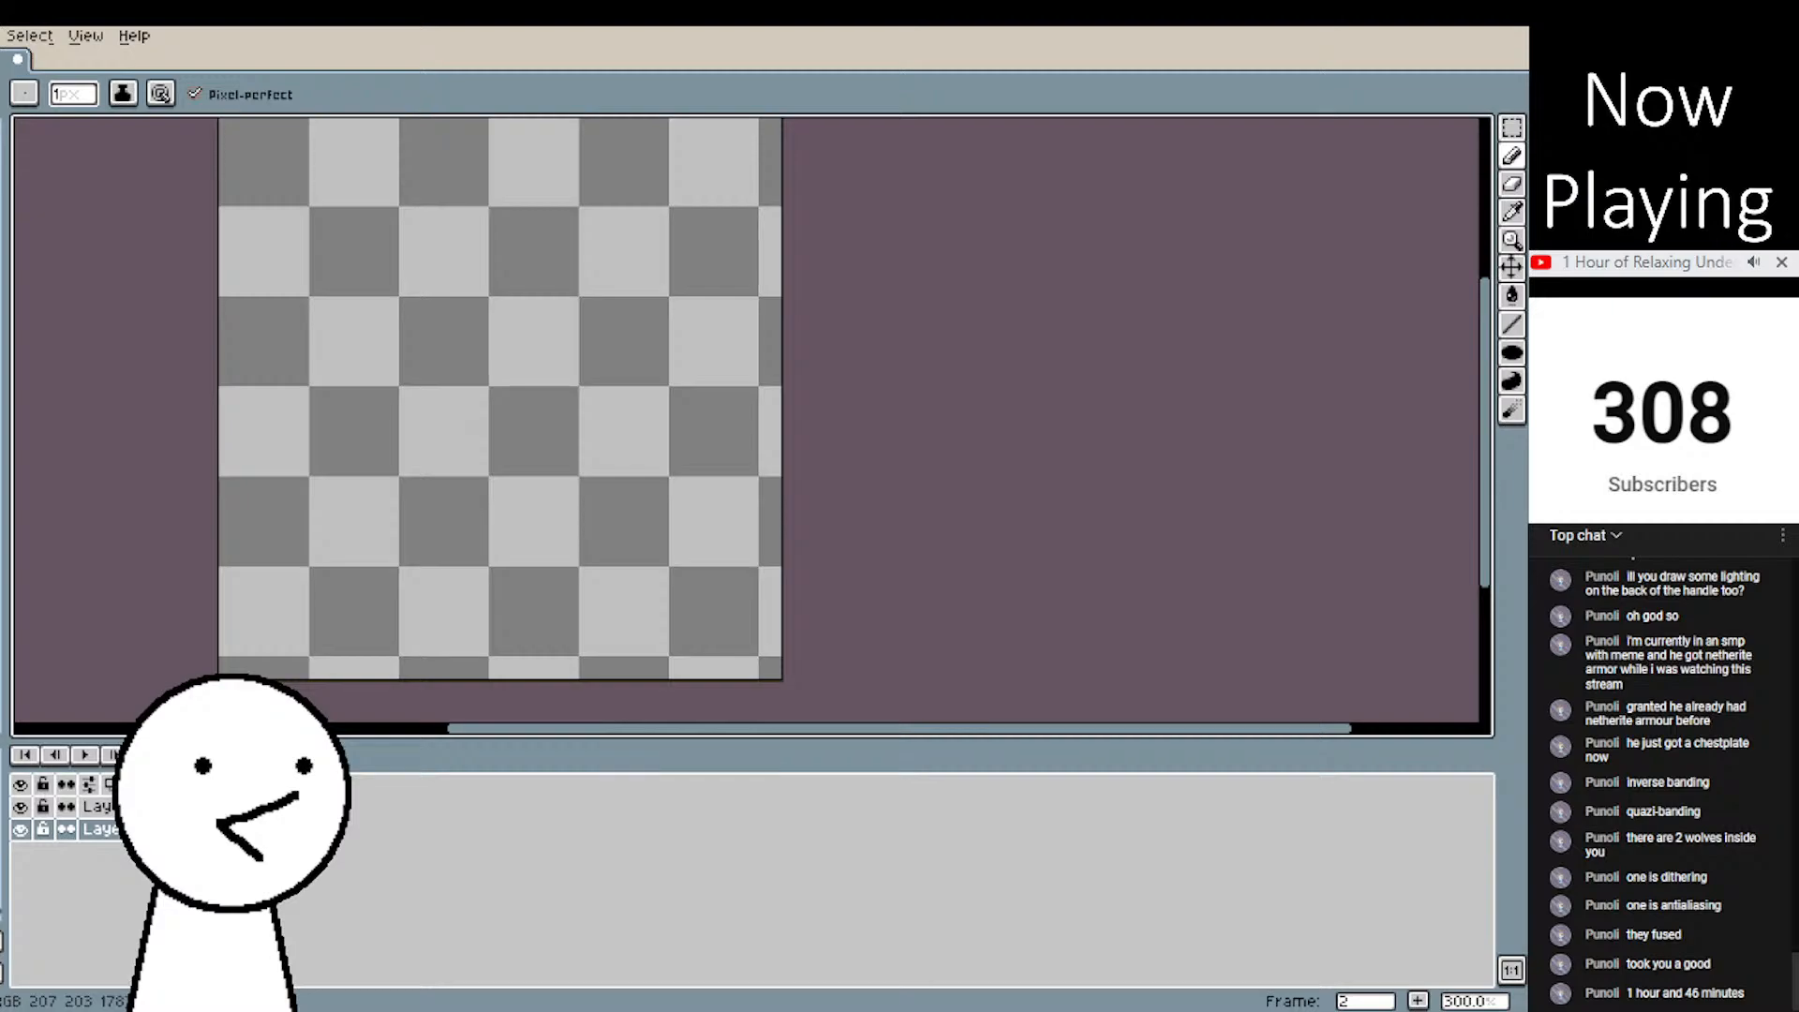
click(1512, 325)
scroll(685, 223, down, 1)
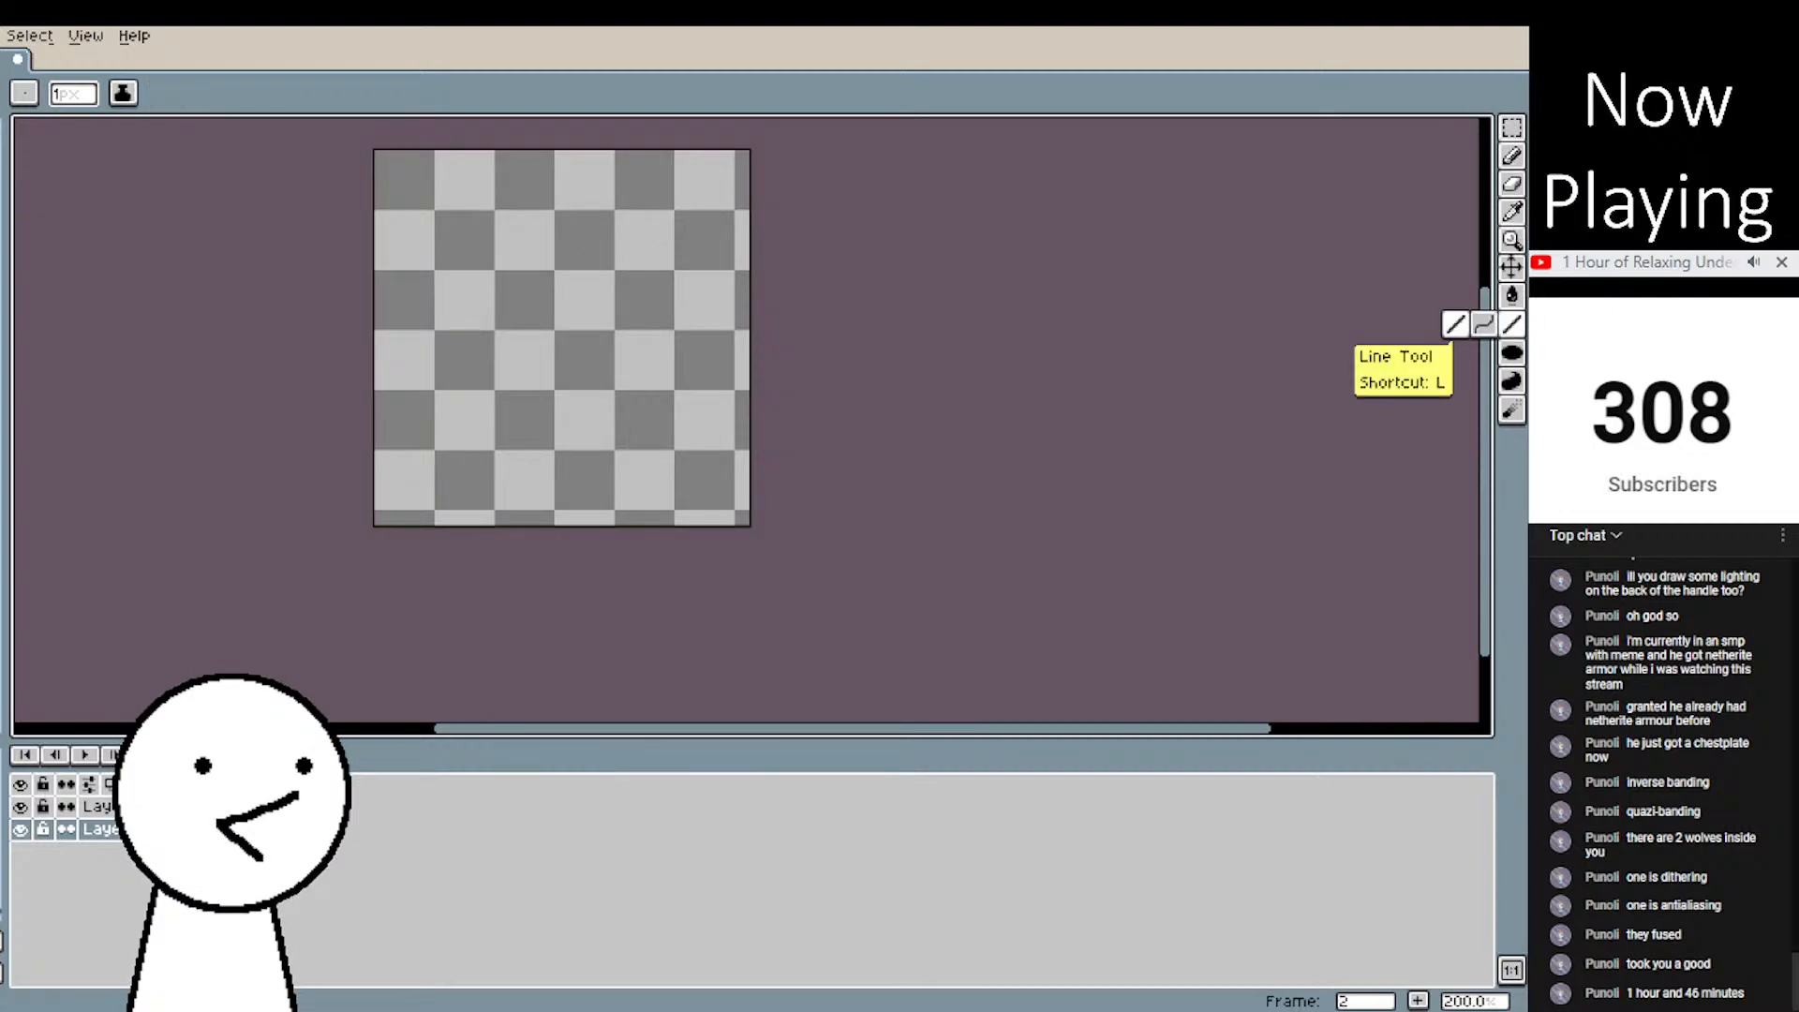
click(1513, 296)
click(679, 307)
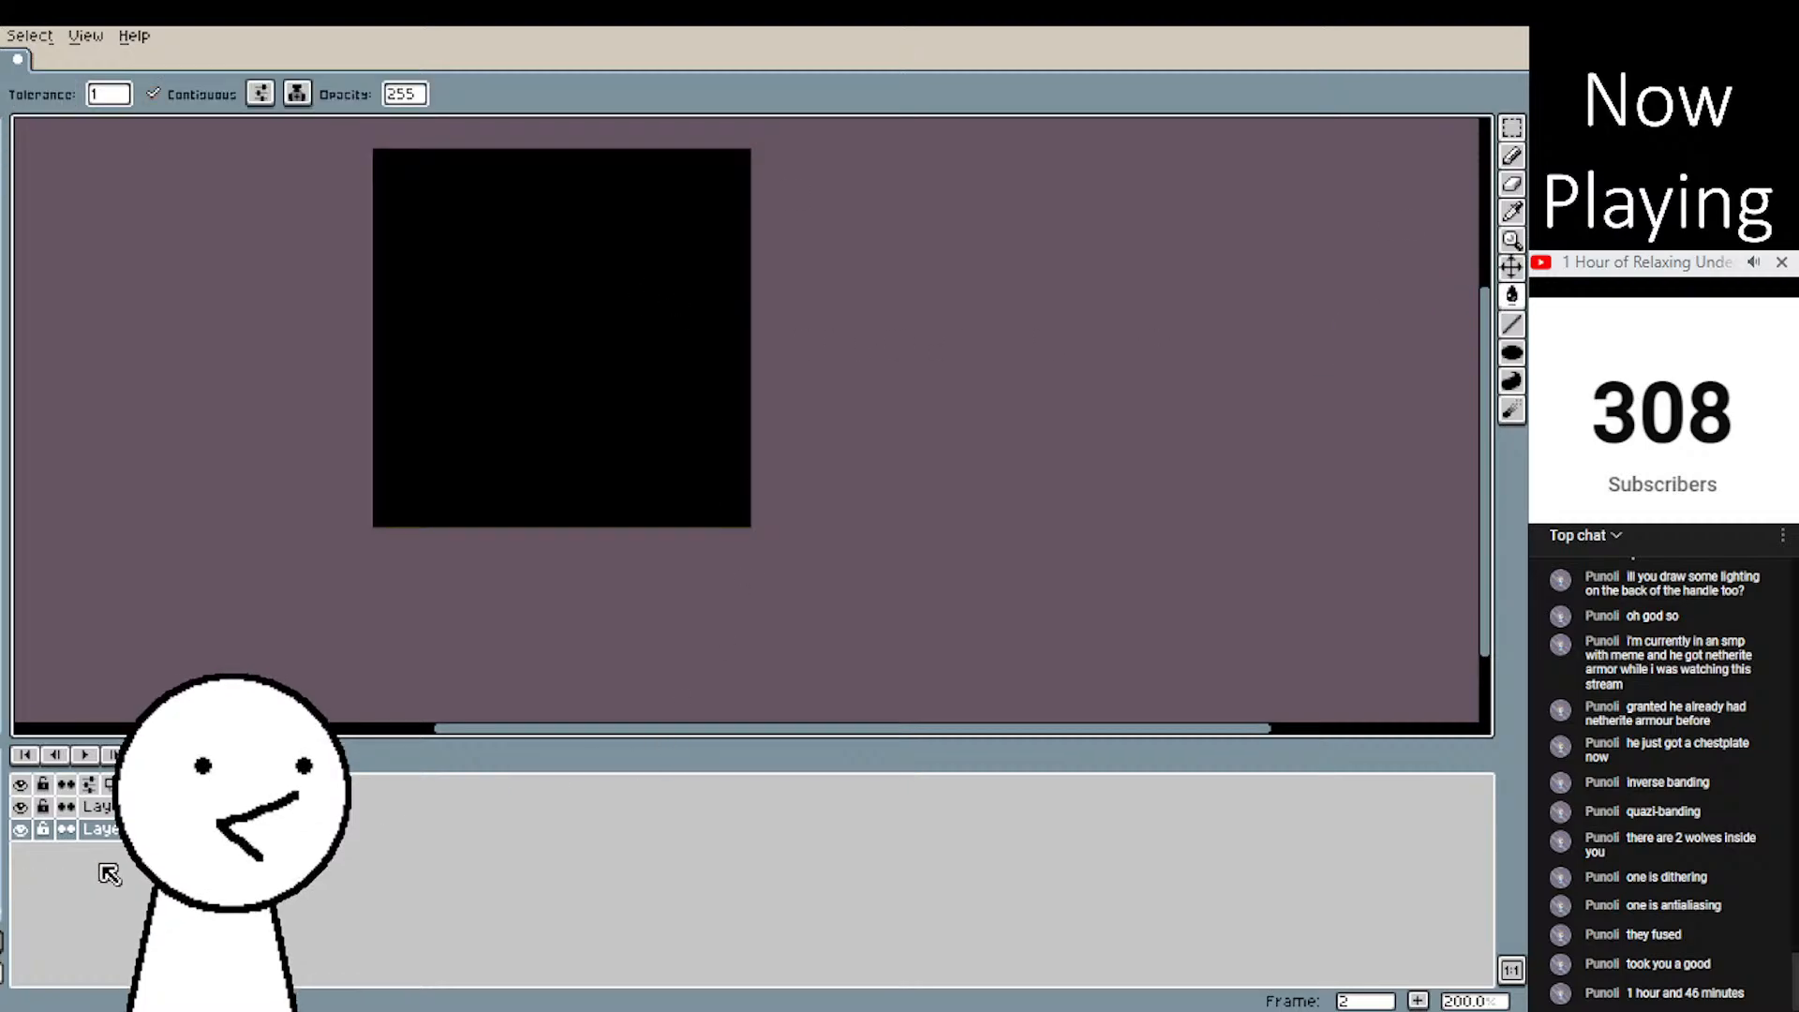
- On the top layer, draw a narrow, tapering blade outline in pale beige with a short base line and a long lower spike
click(89, 806)
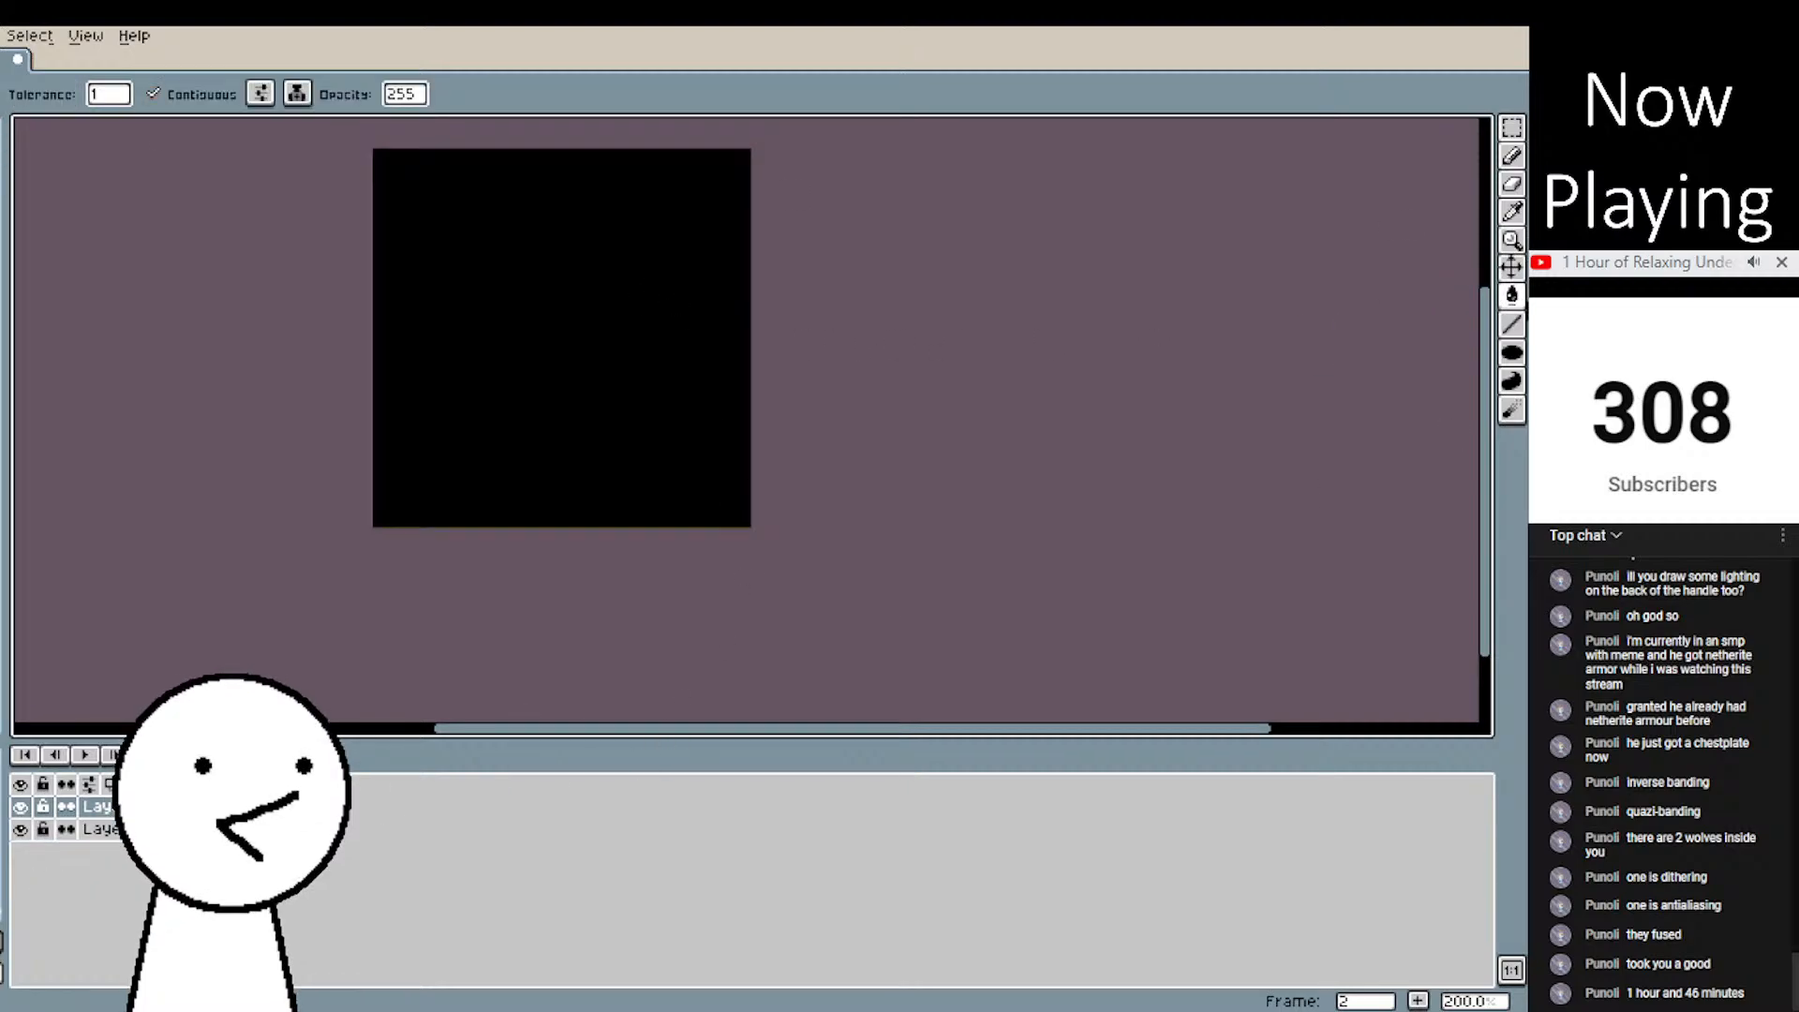
click(1511, 324)
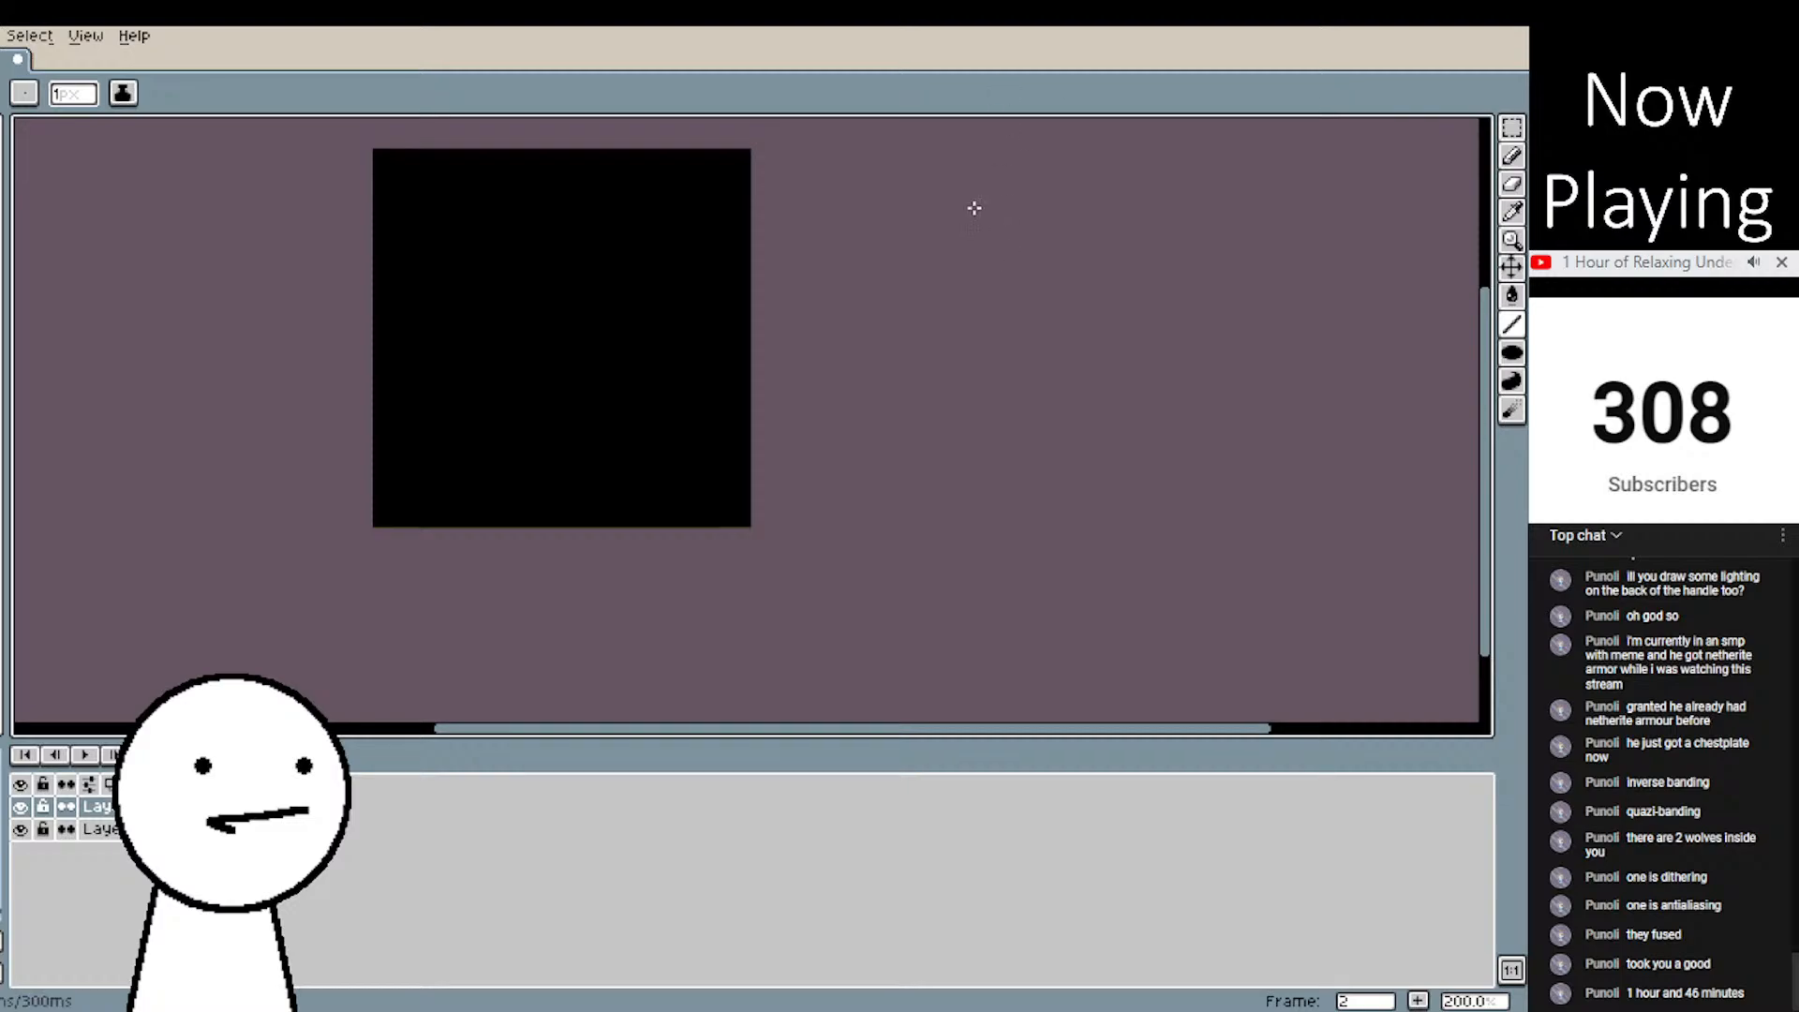
drag(684, 276, 675, 366)
scroll(613, 347, up, 2)
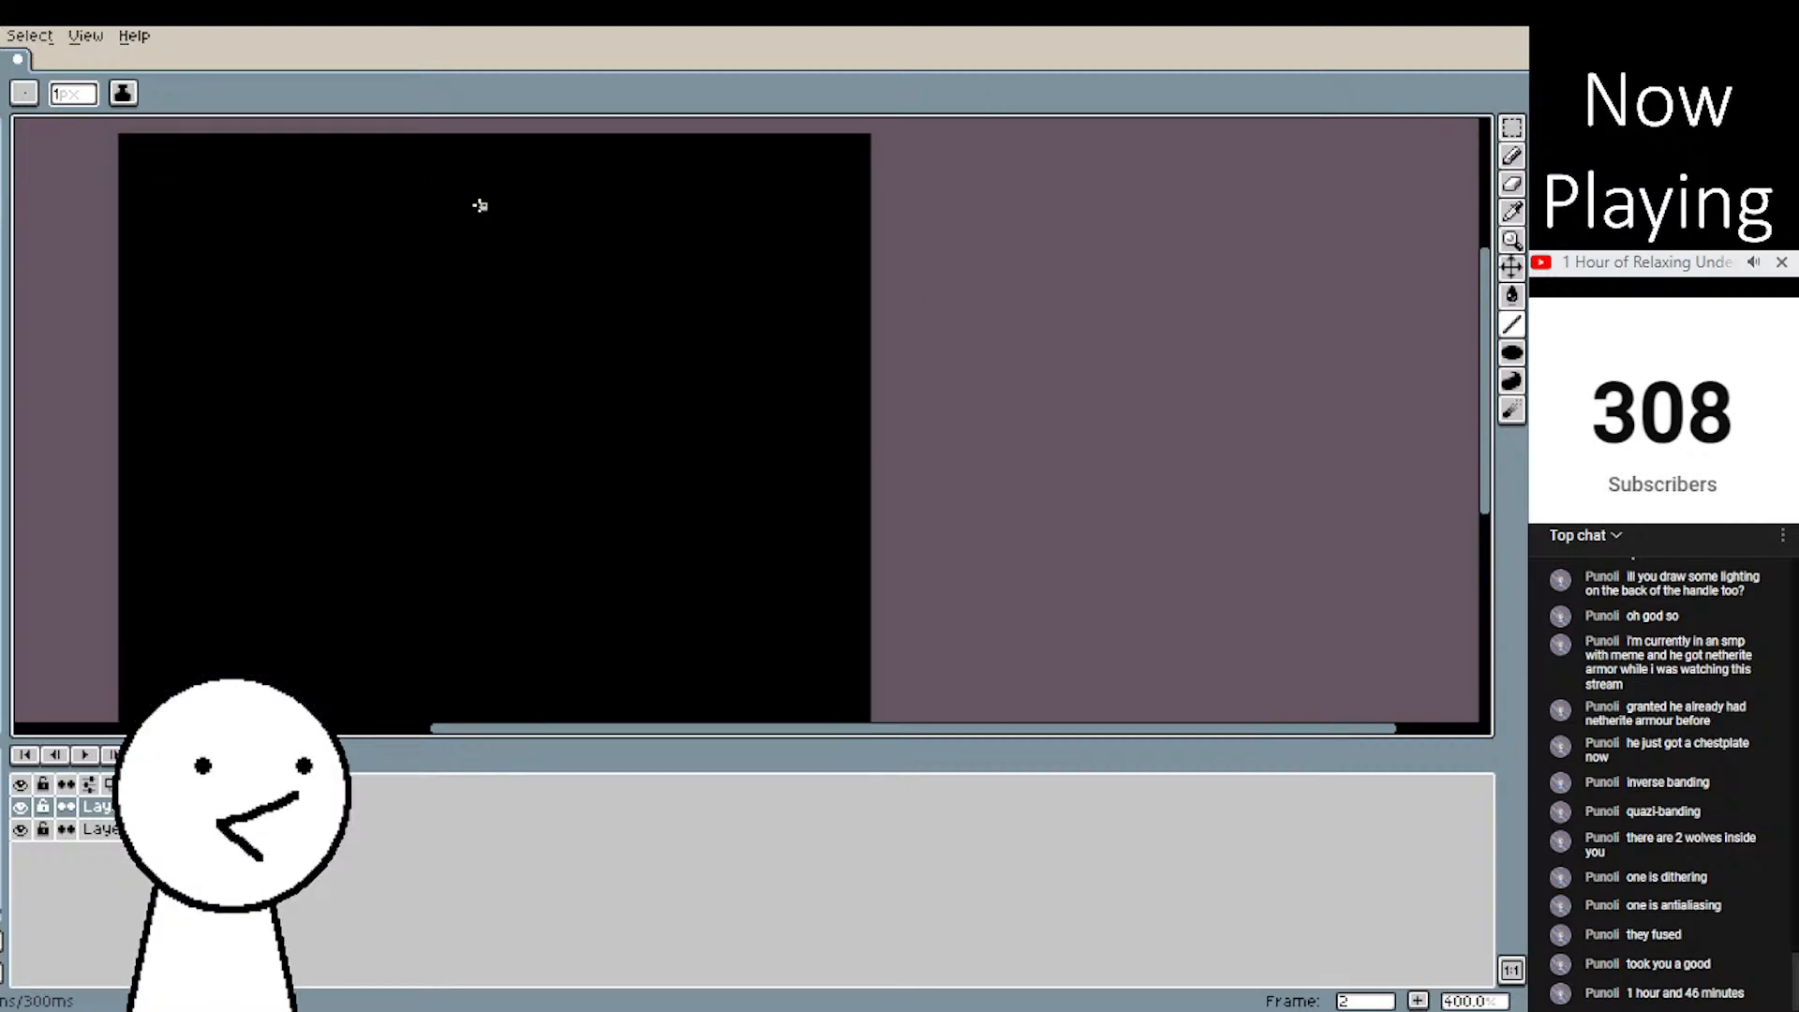
drag(490, 184, 552, 462)
scroll(593, 166, down, 1)
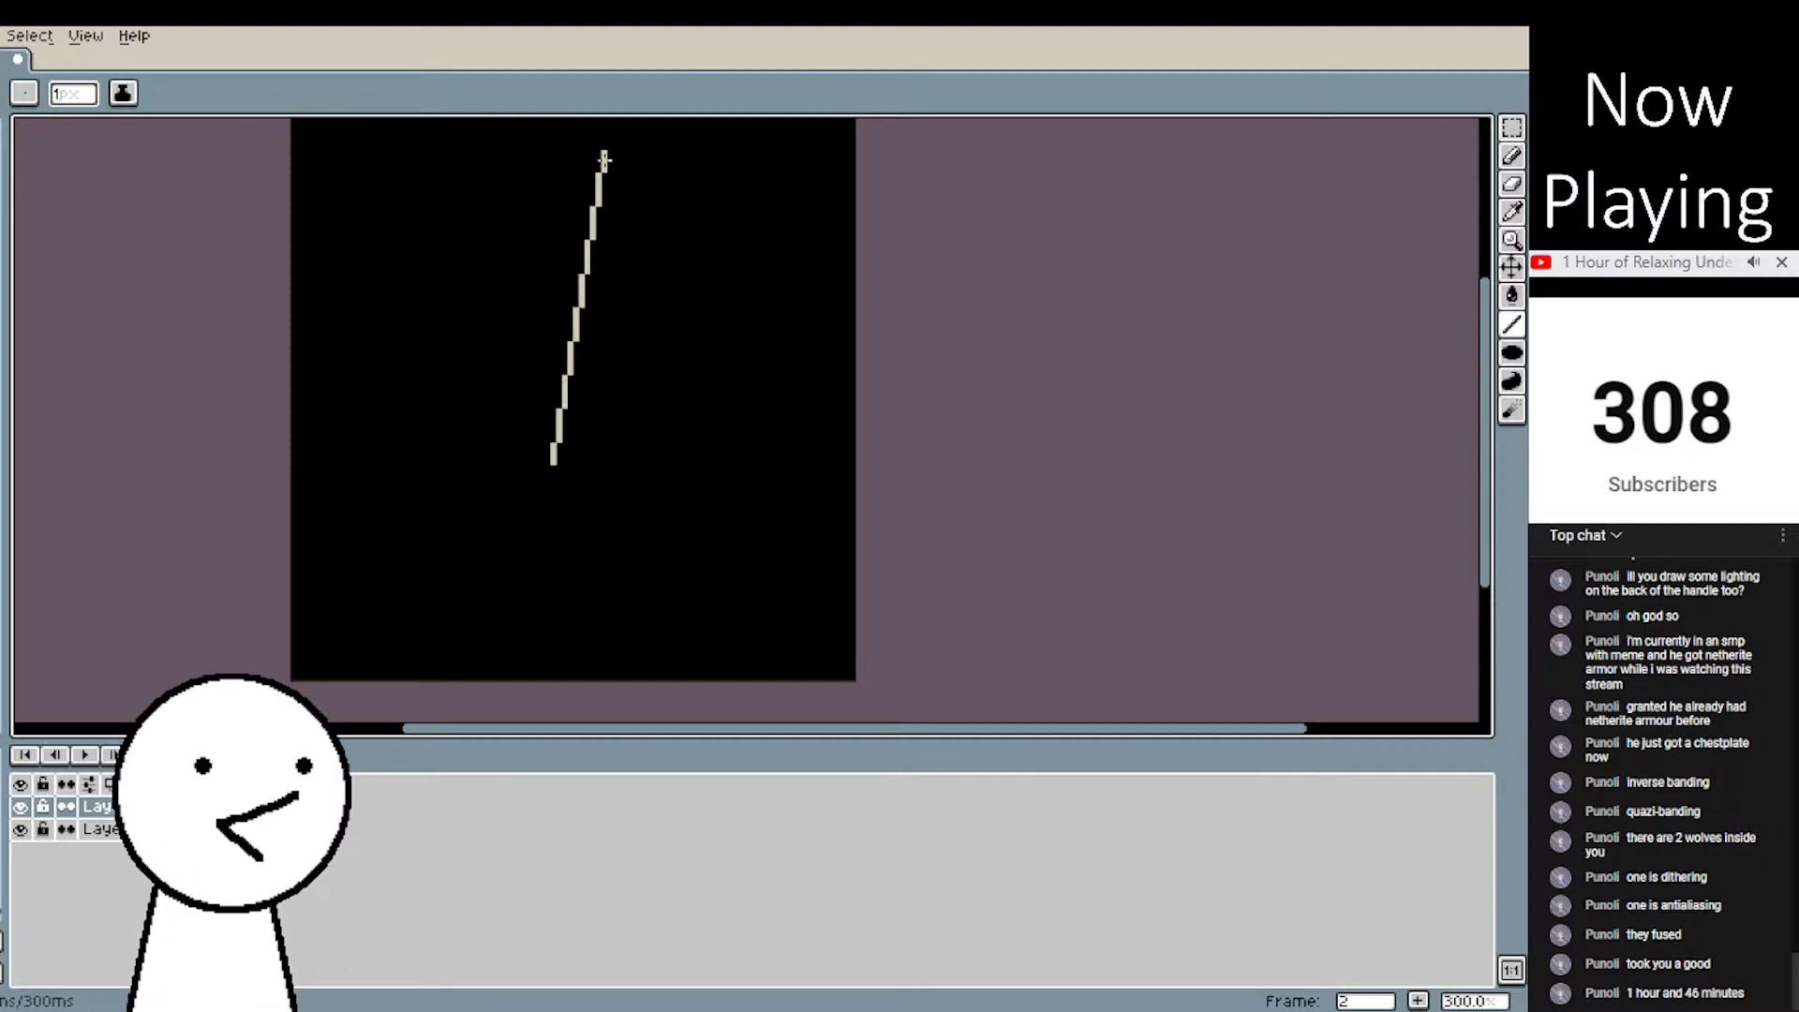
mouse_move(605, 153)
mouse_down()
mouse_move(635, 393)
mouse_move(651, 353)
mouse_move(611, 369)
mouse_move(588, 527)
mouse_up()
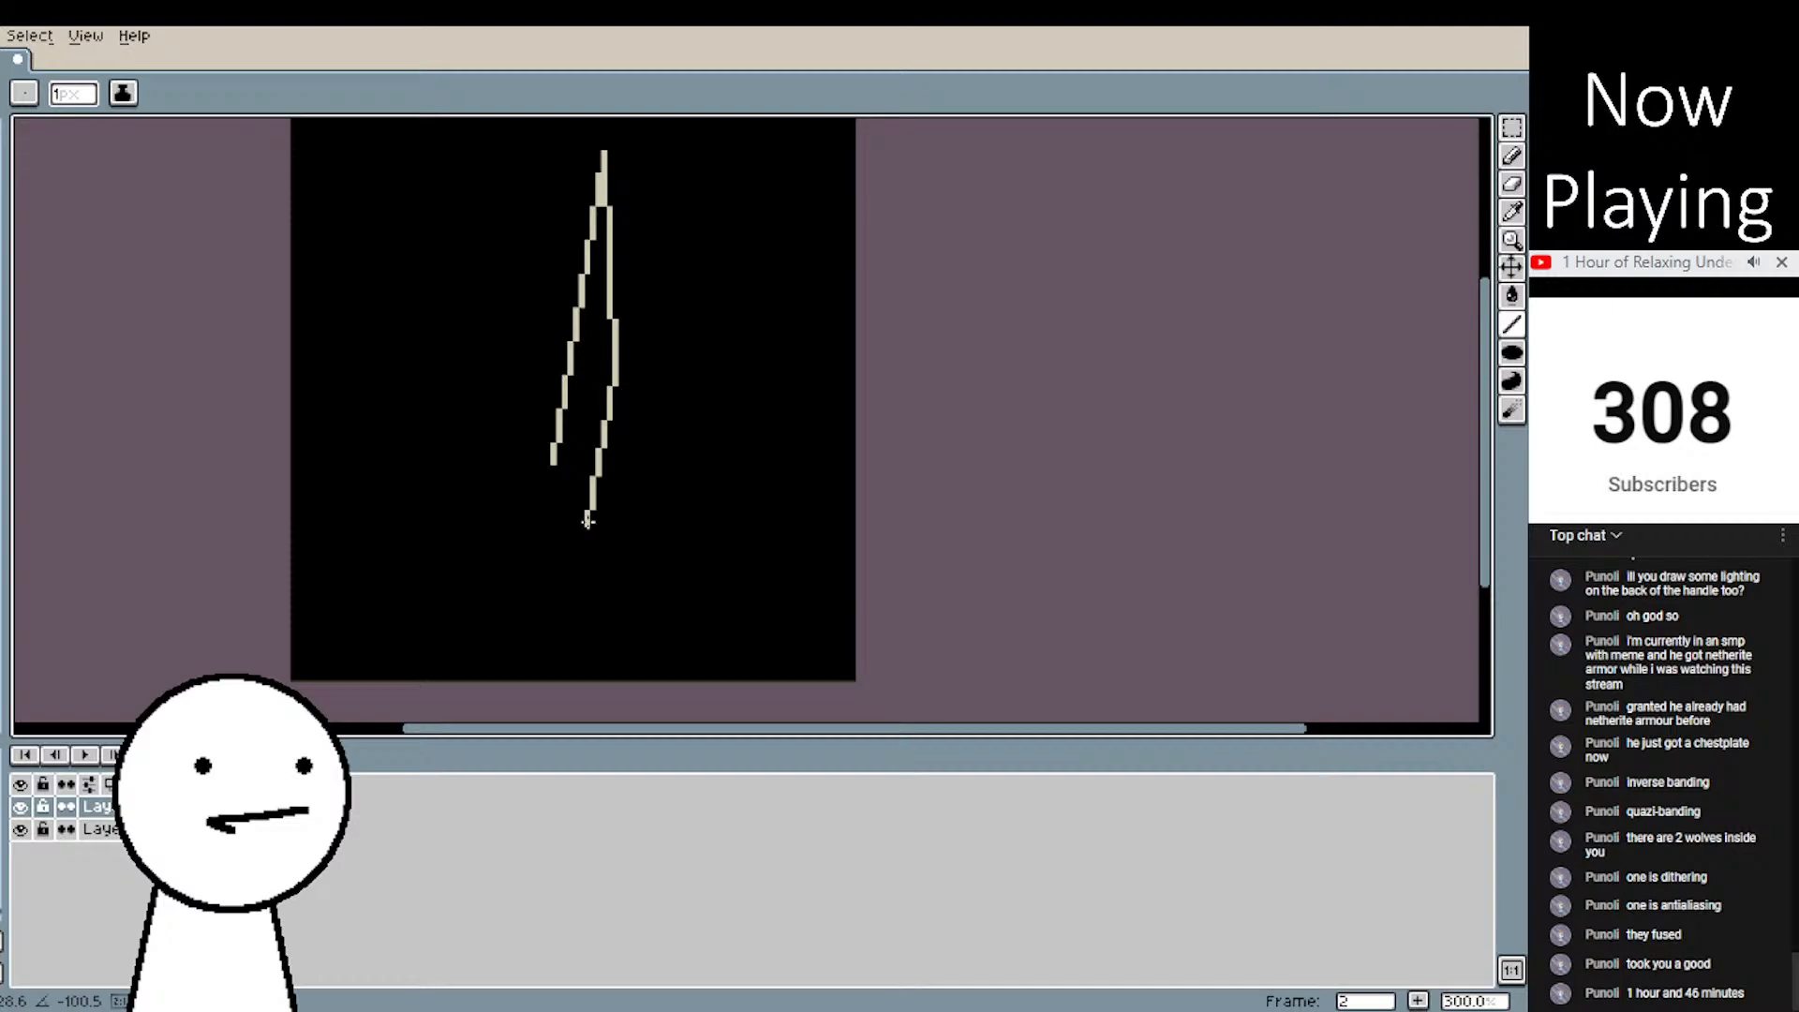
drag(587, 522, 580, 580)
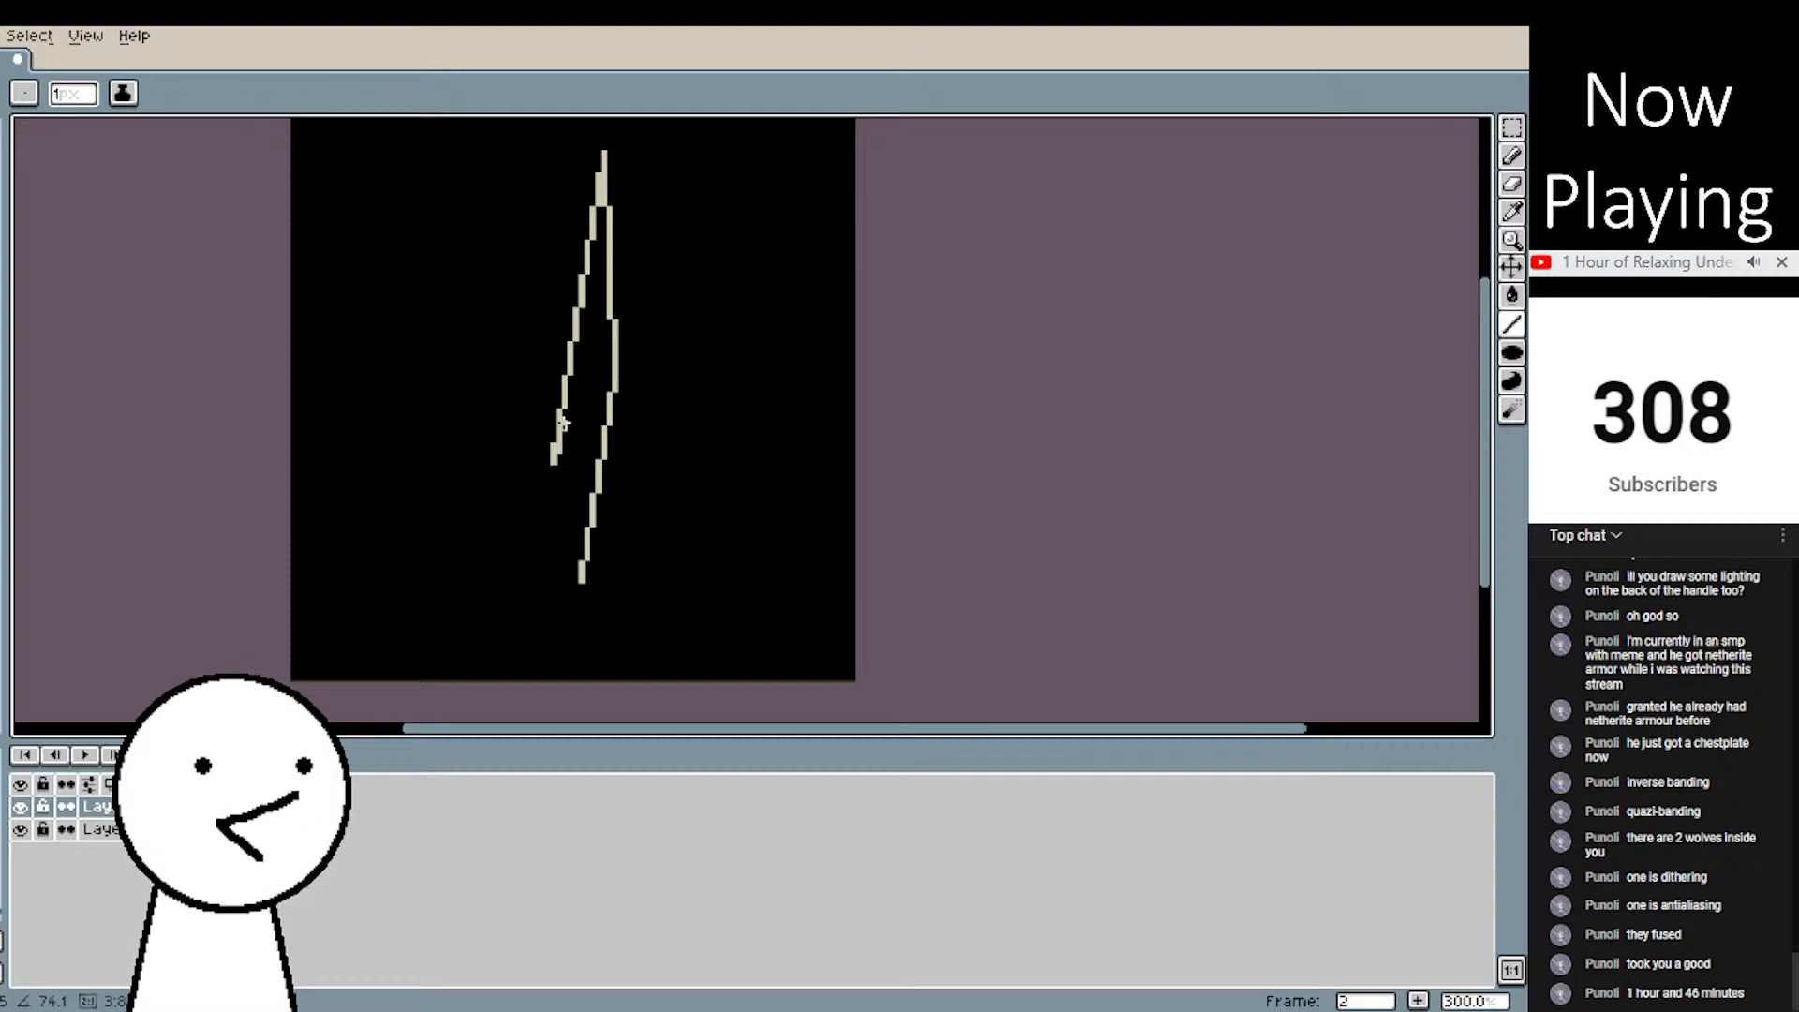
mouse_move(553, 459)
mouse_down()
mouse_move(573, 414)
mouse_move(597, 425)
mouse_up()
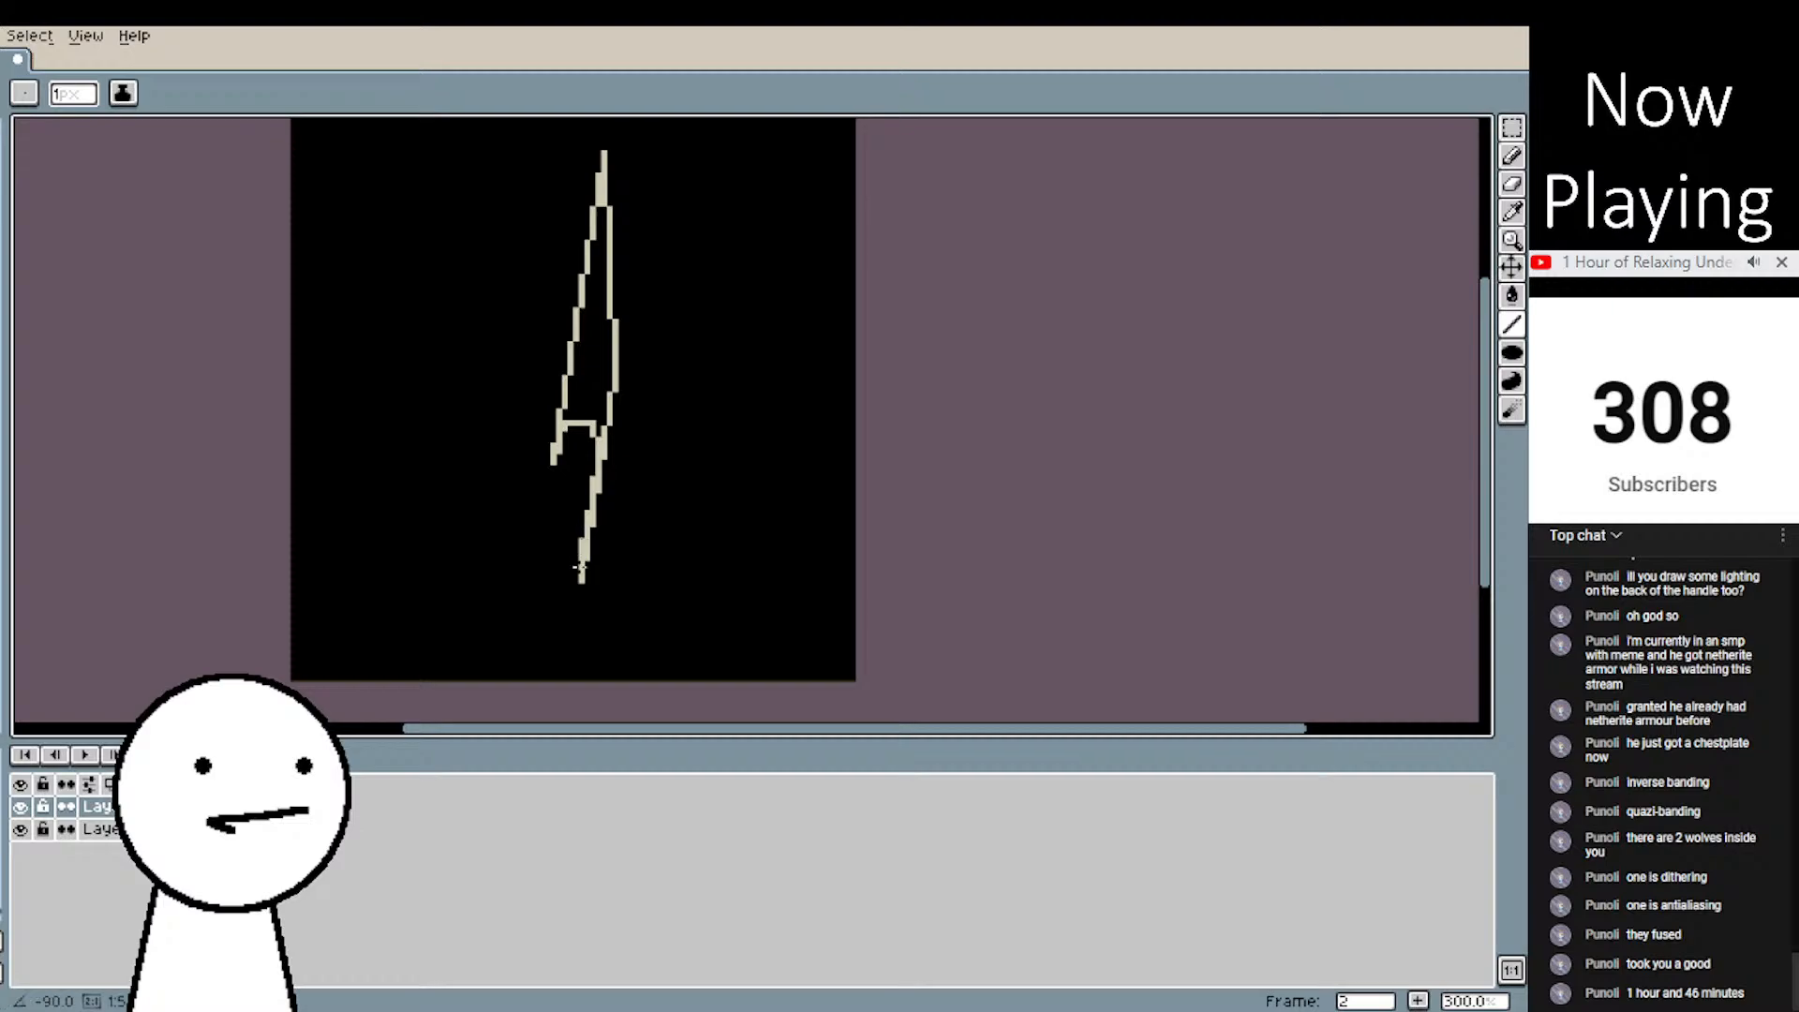
- Fill the inside of the blade outline with the same pale beige
scroll(727, 509, up, 2)
click(1512, 296)
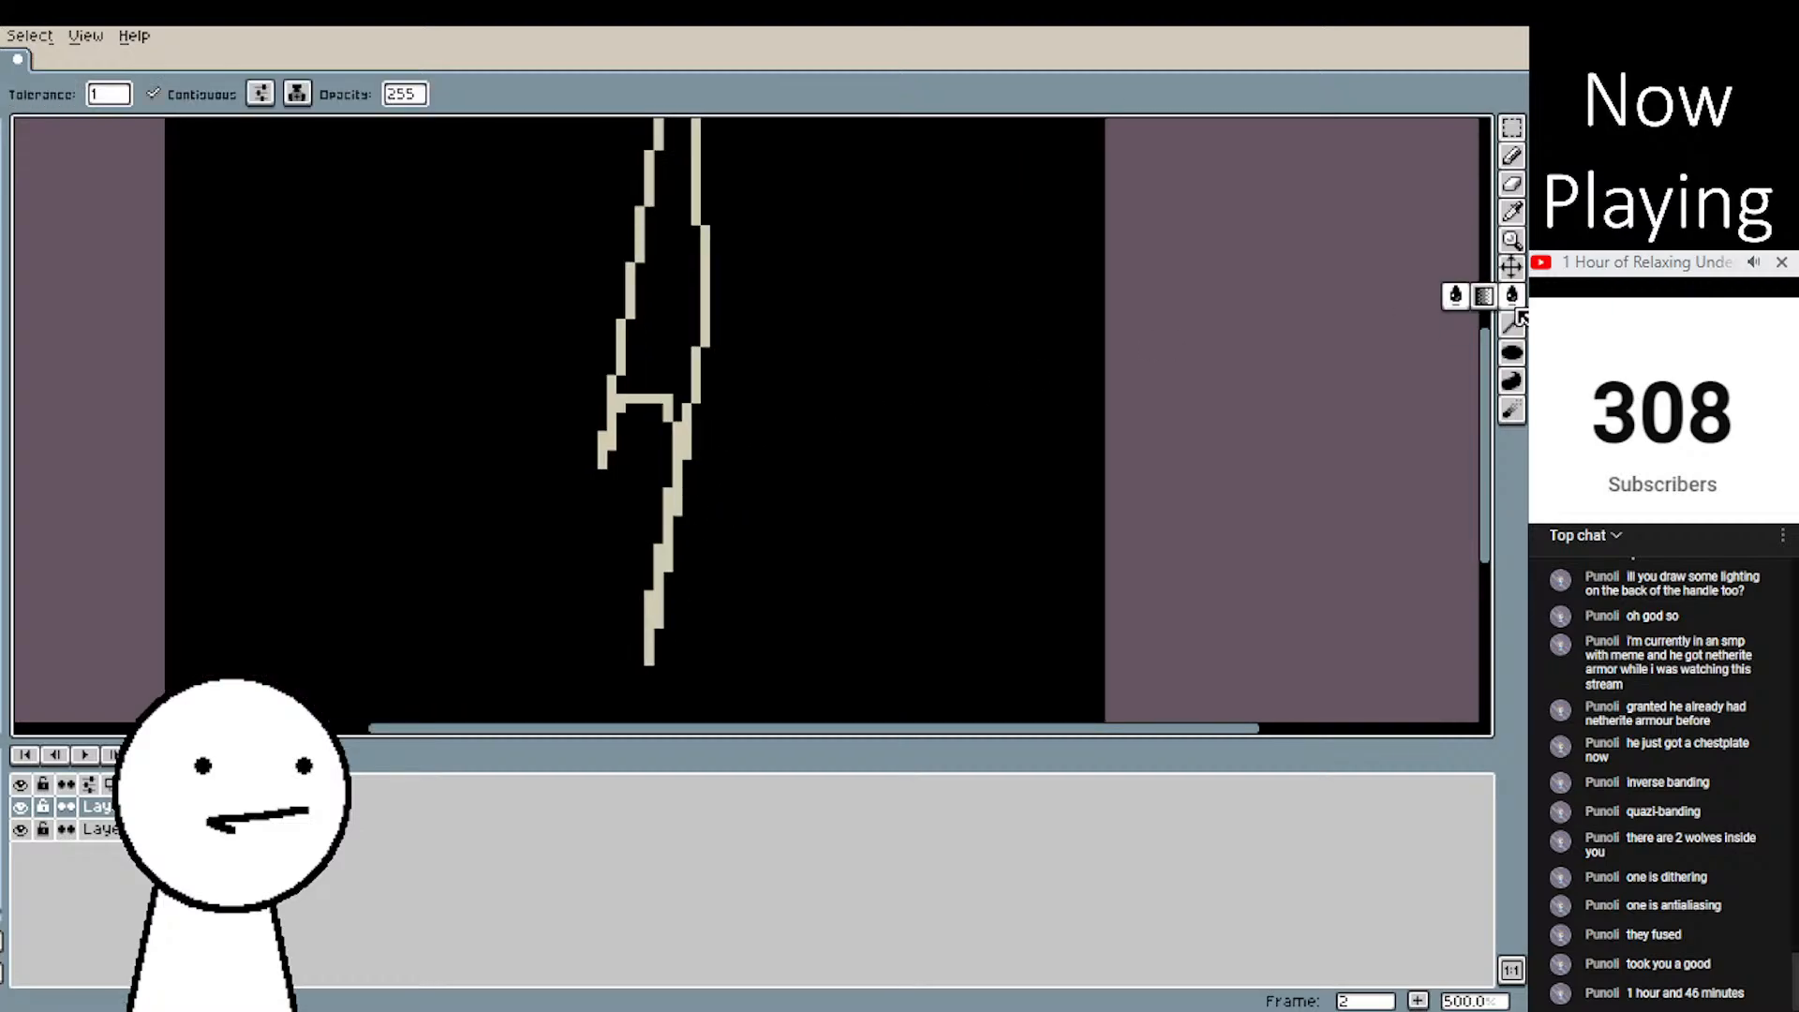
click(675, 341)
scroll(780, 378, down, 3)
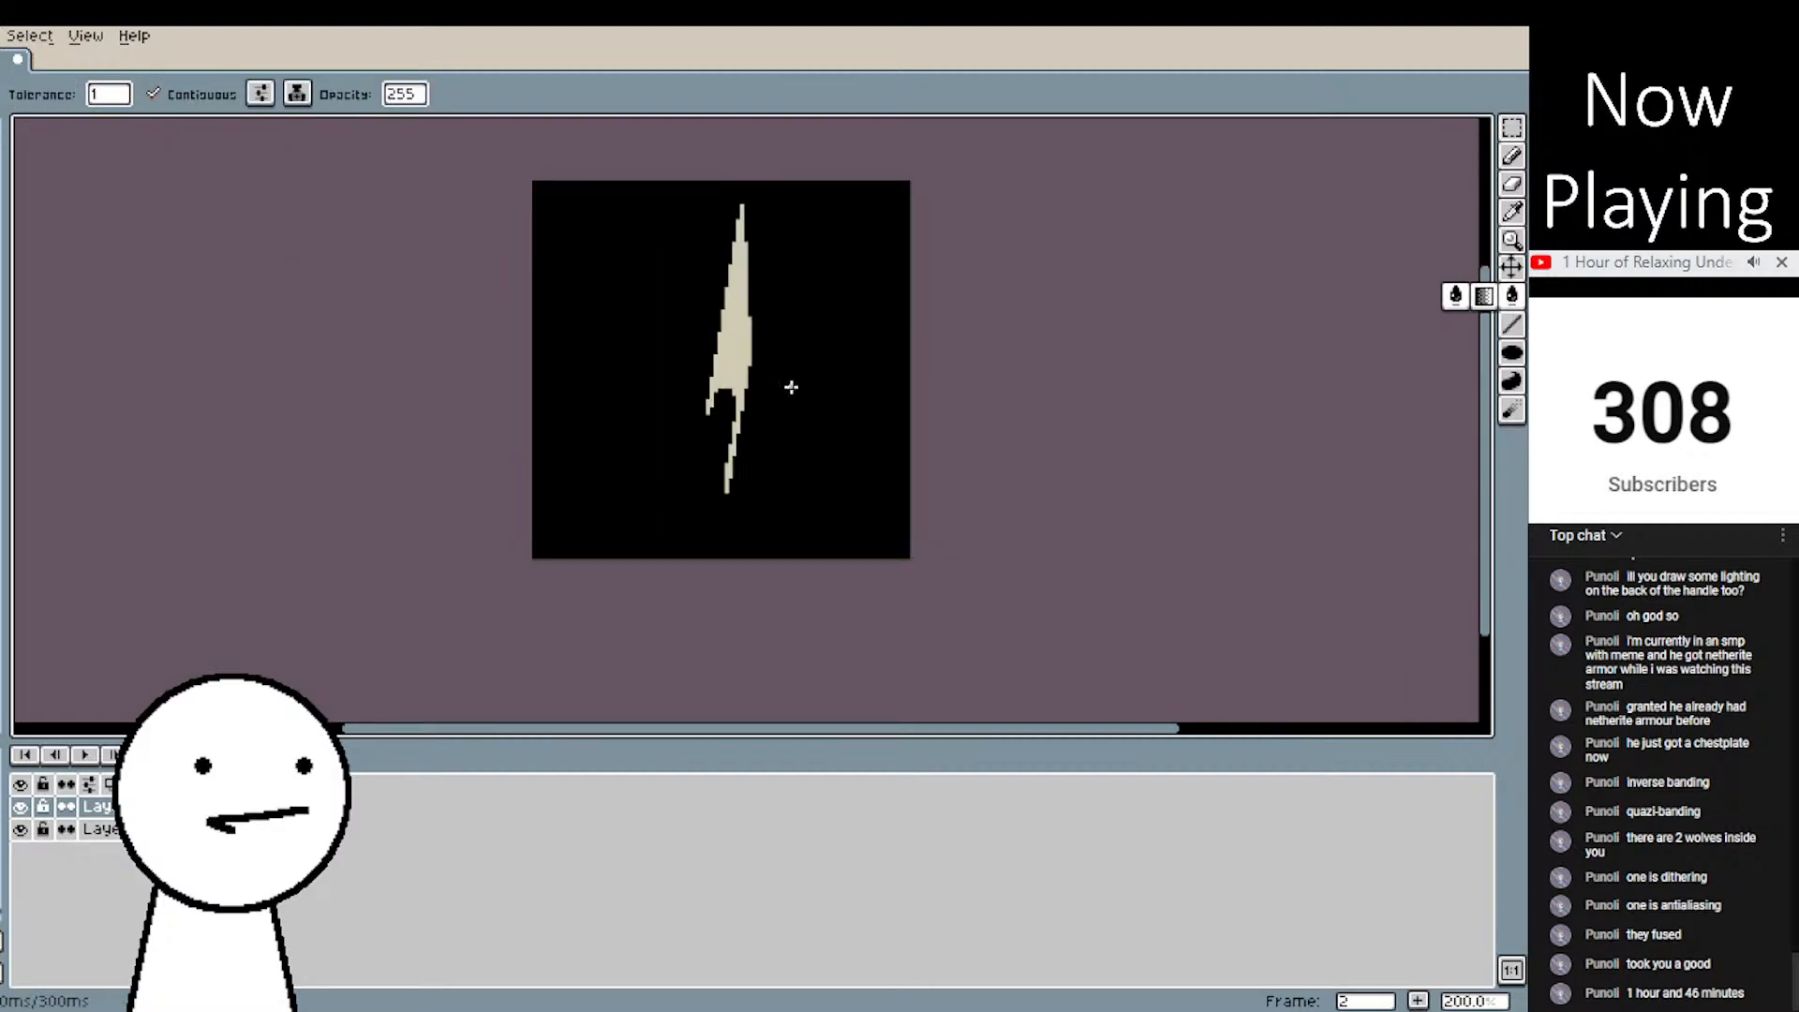
- Draw a dark red handle outline below the blade, tapering to the beige spike's tip, and fill it with dark red
scroll(903, 424, up, 1)
click(1512, 183)
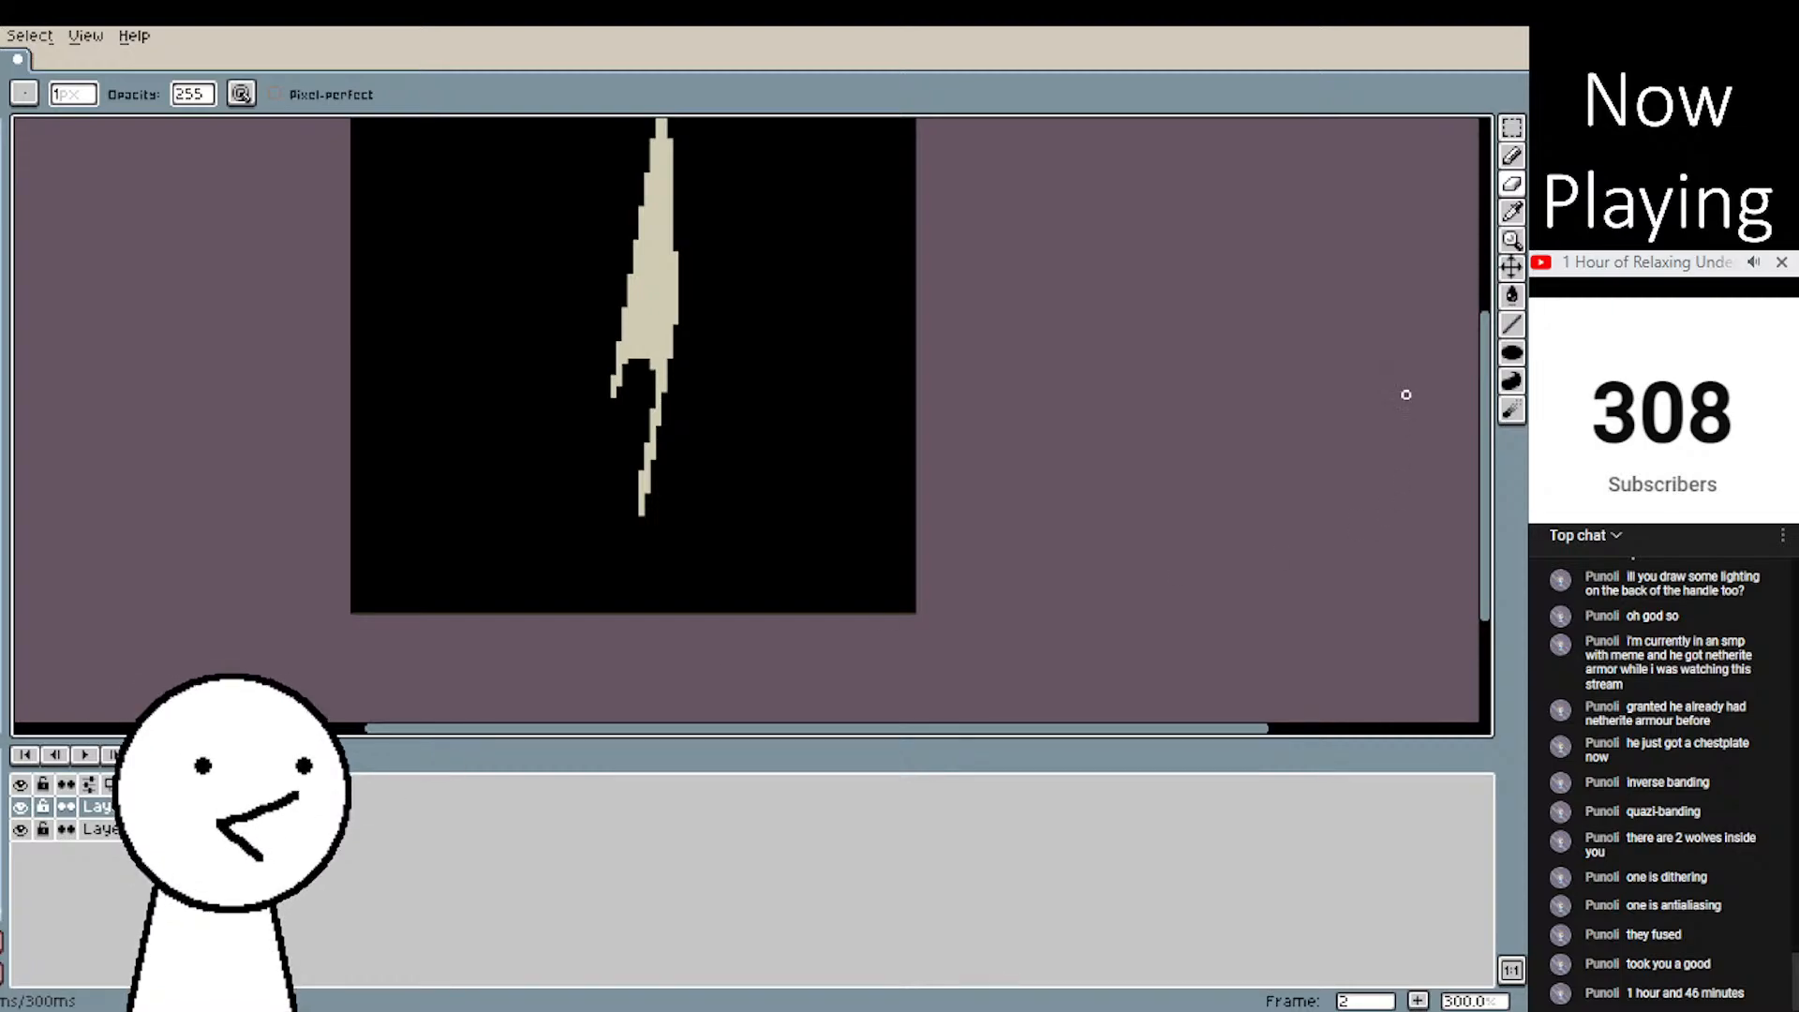
click(1512, 155)
scroll(649, 379, up, 3)
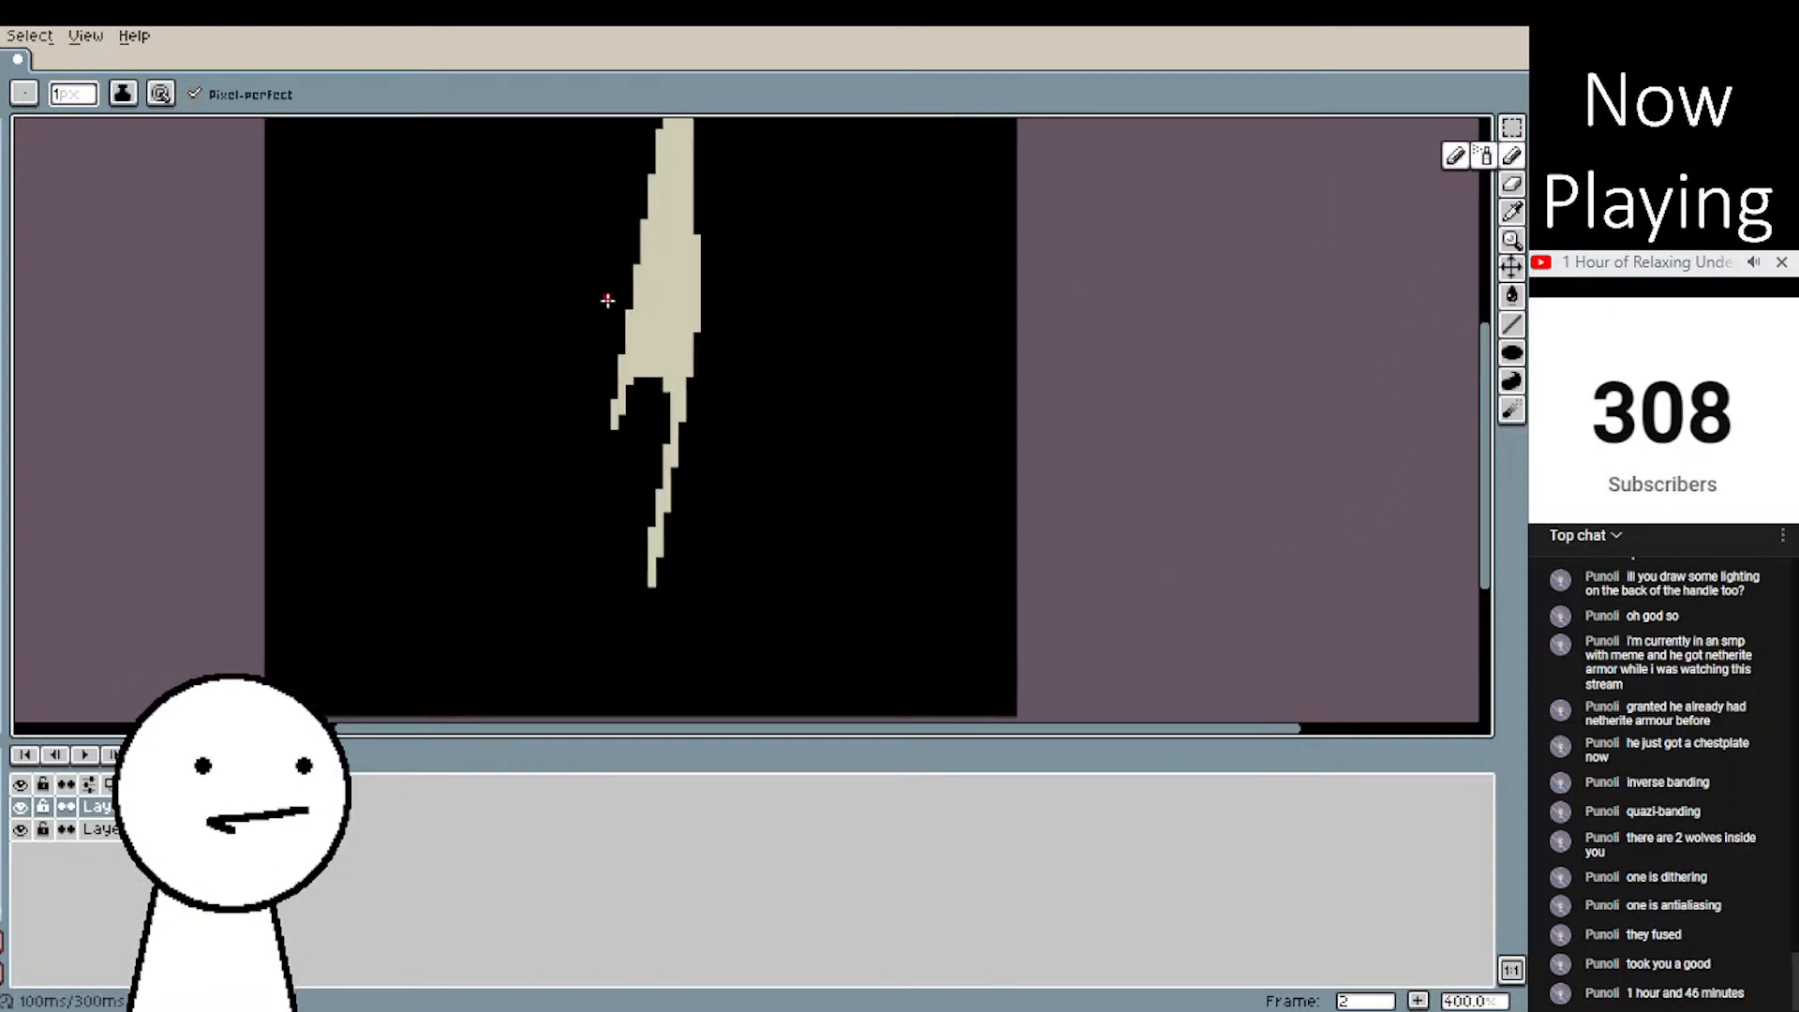
scroll(641, 212, down, 3)
drag(617, 244, 638, 391)
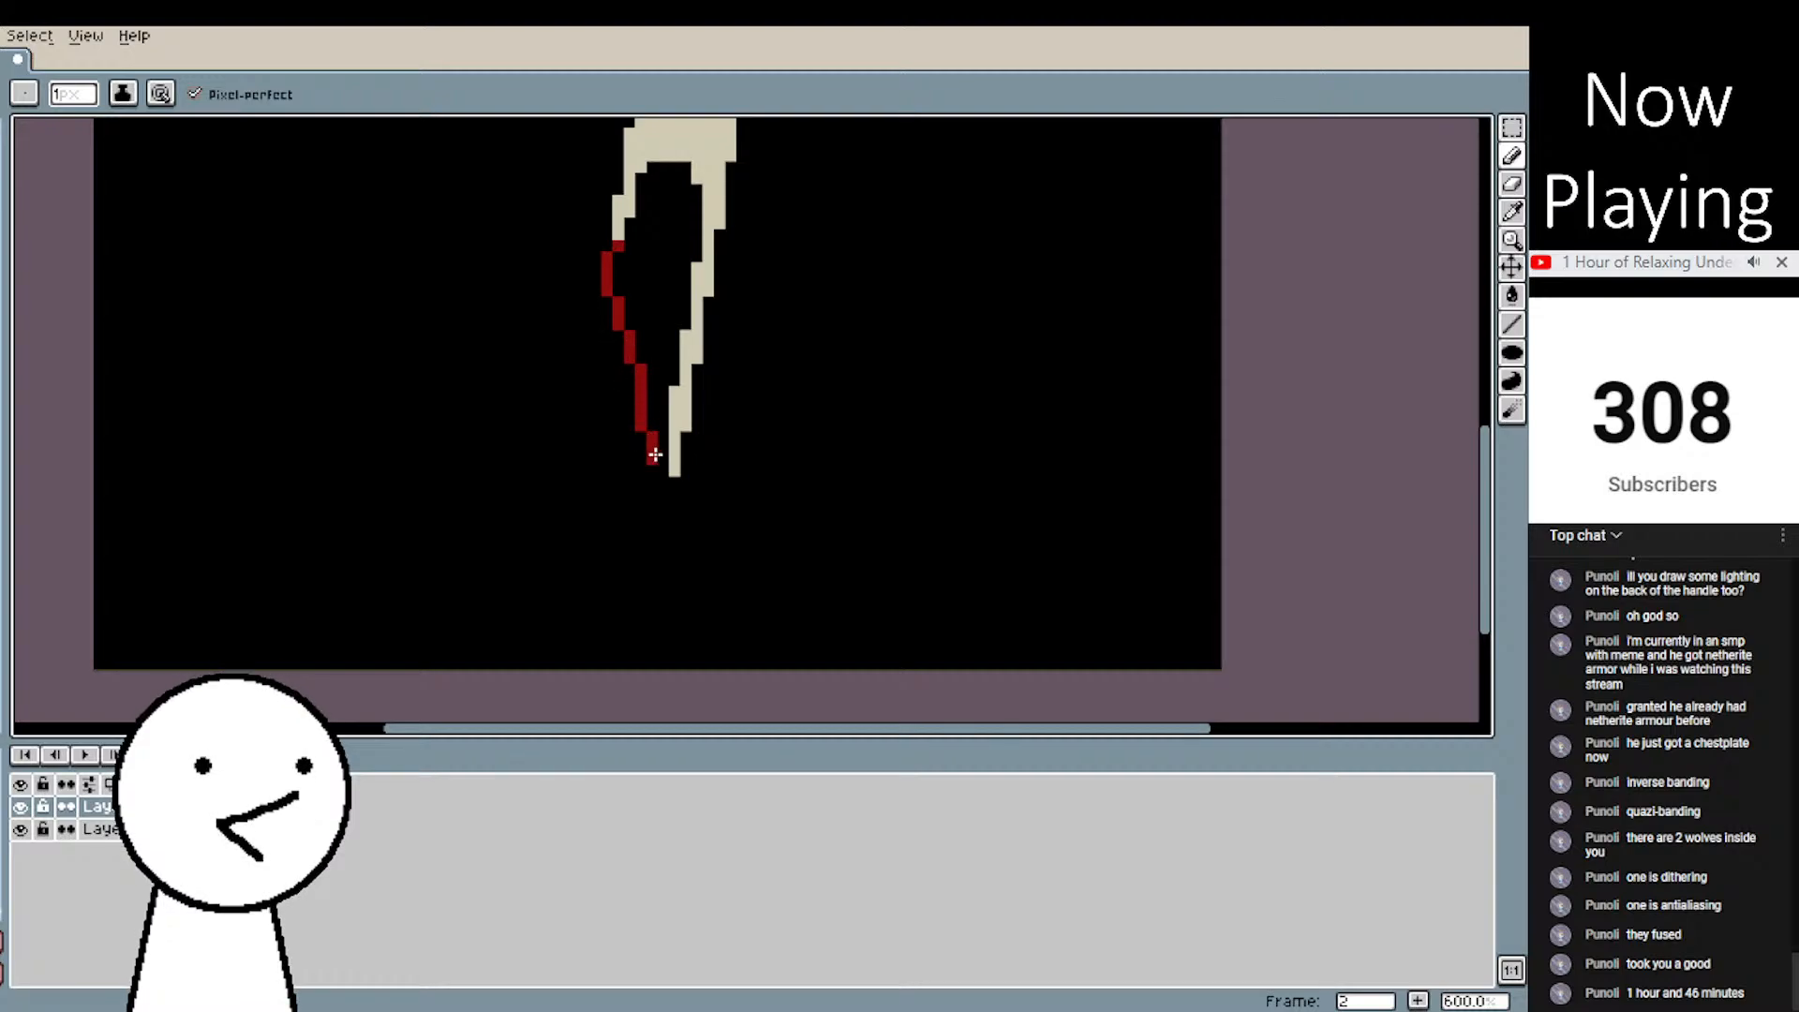
key(g)
click(656, 268)
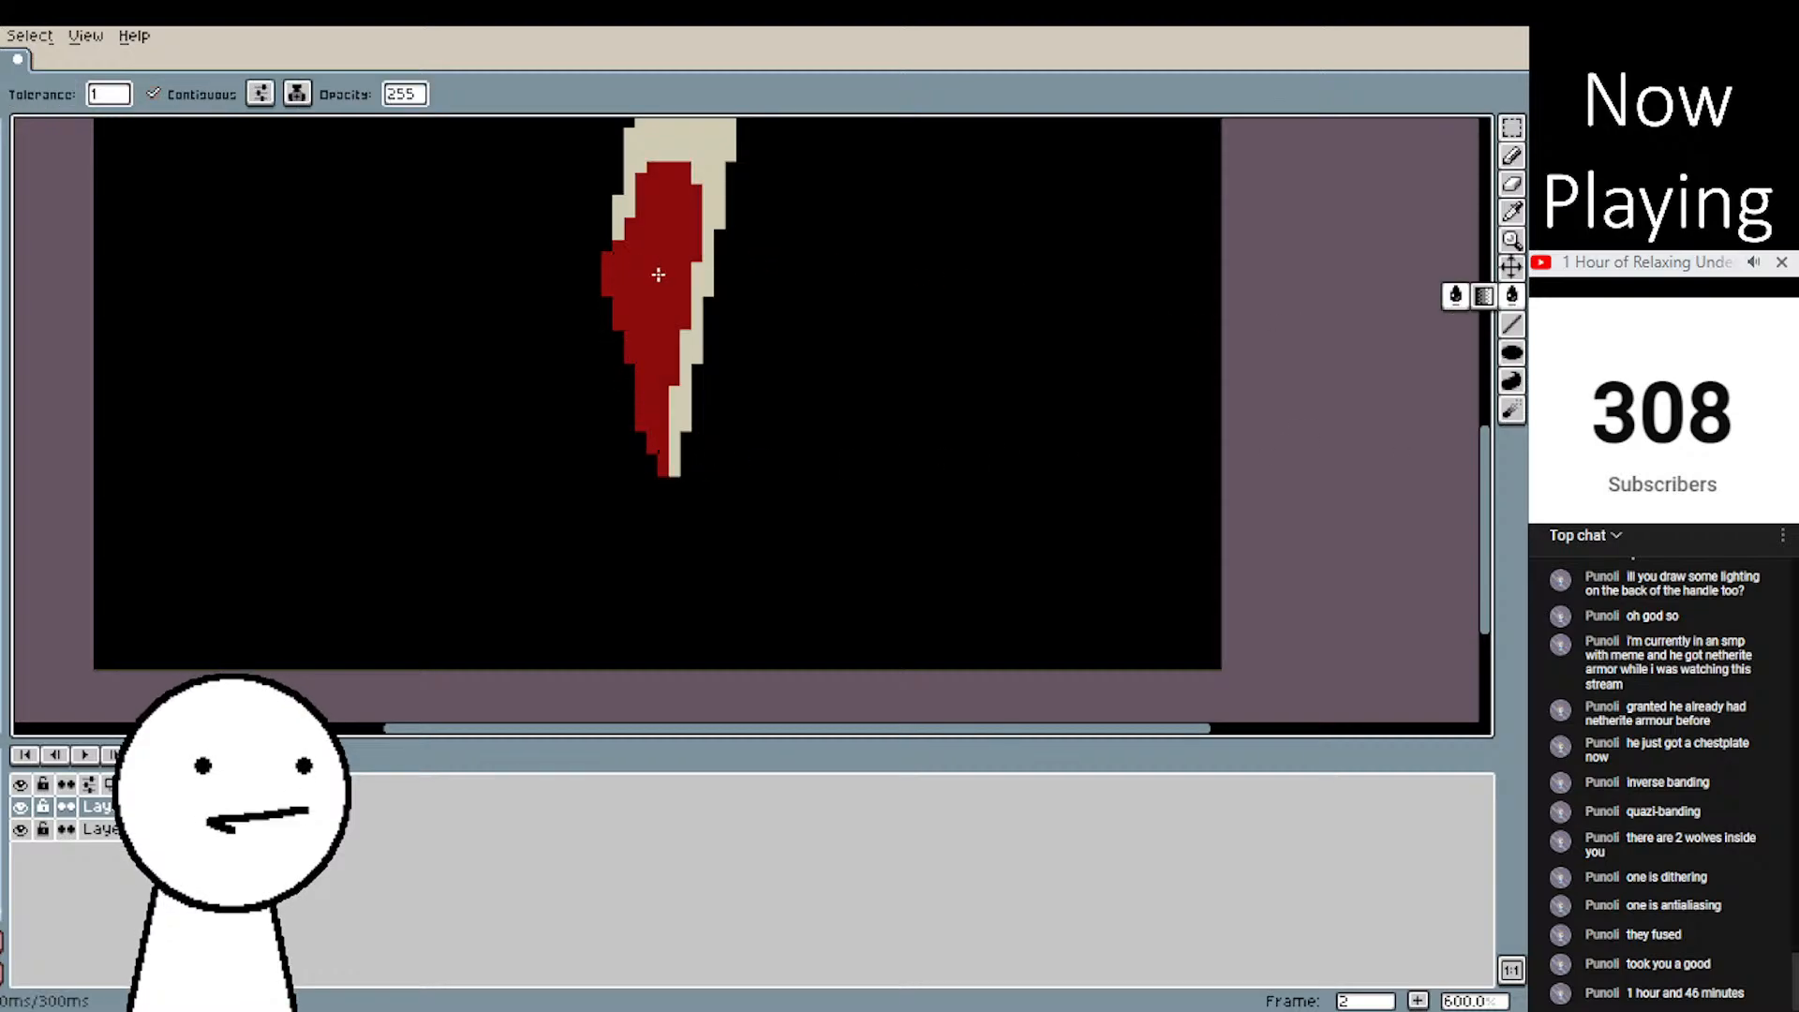
- Try a thin curved dark red line from the handle down to the canvas's lower edge and undo it
scroll(966, 297, down, 5)
scroll(966, 297, up, 4)
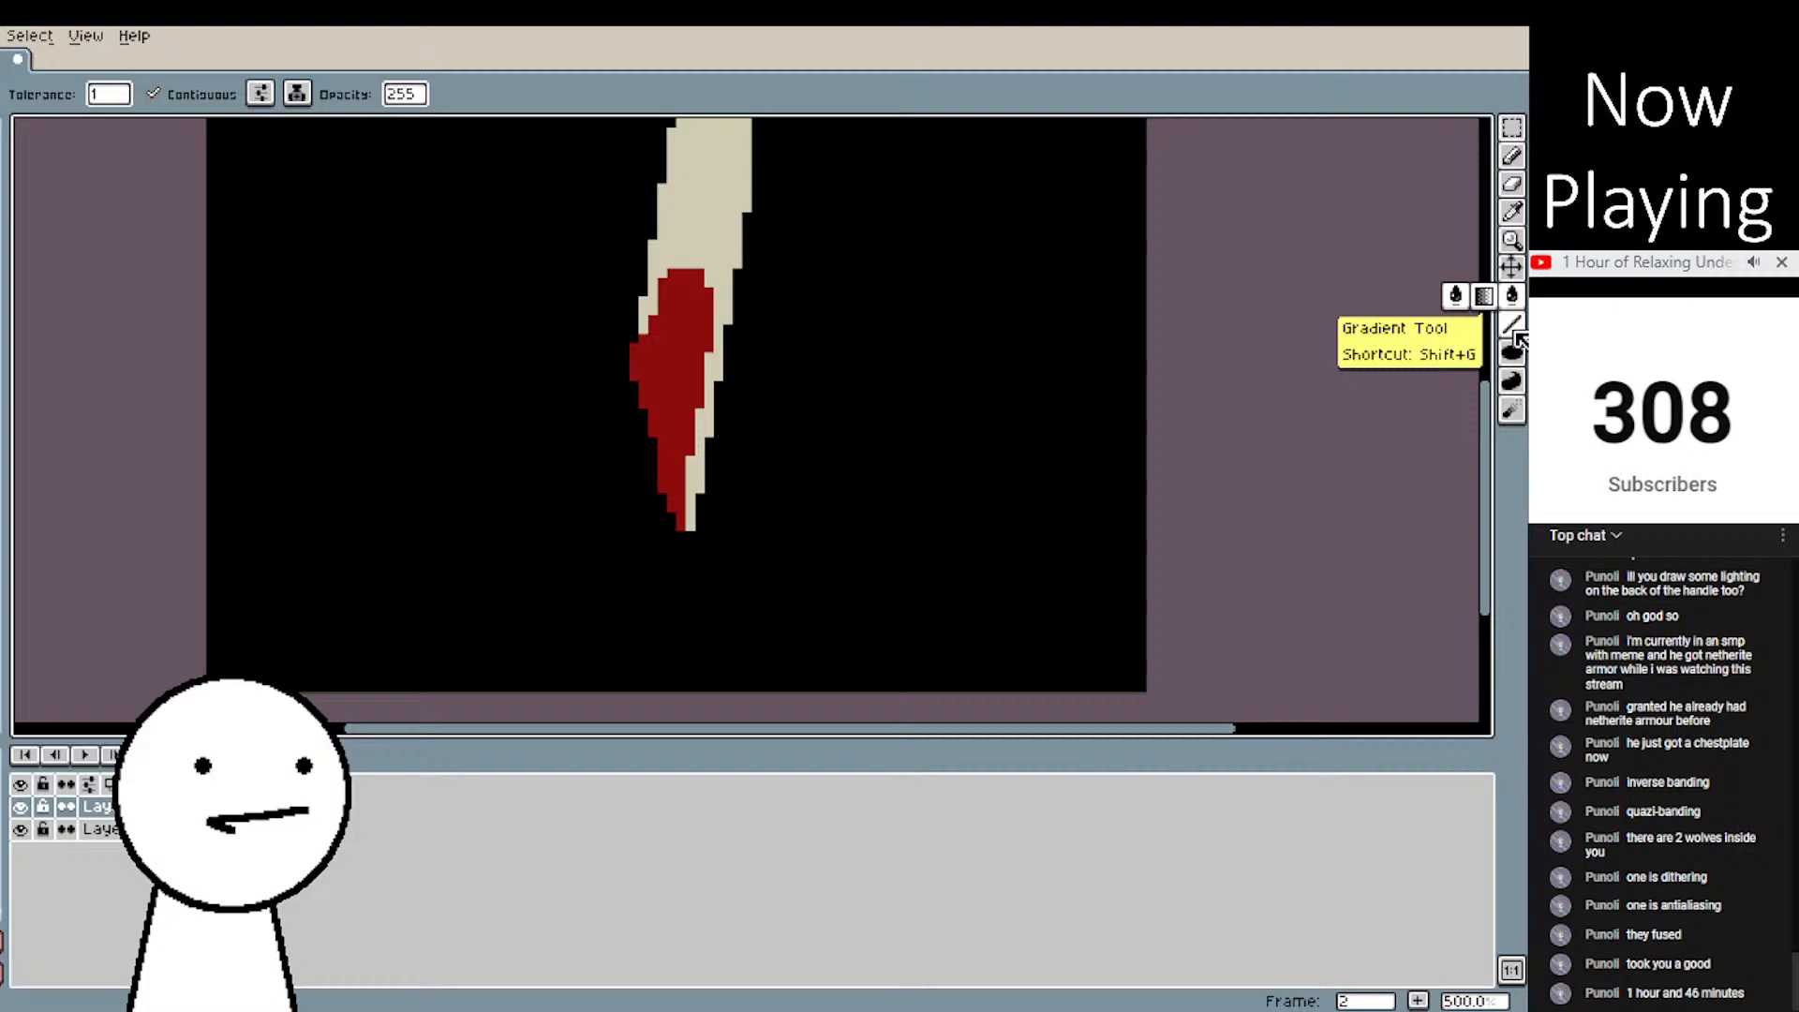
click(1515, 157)
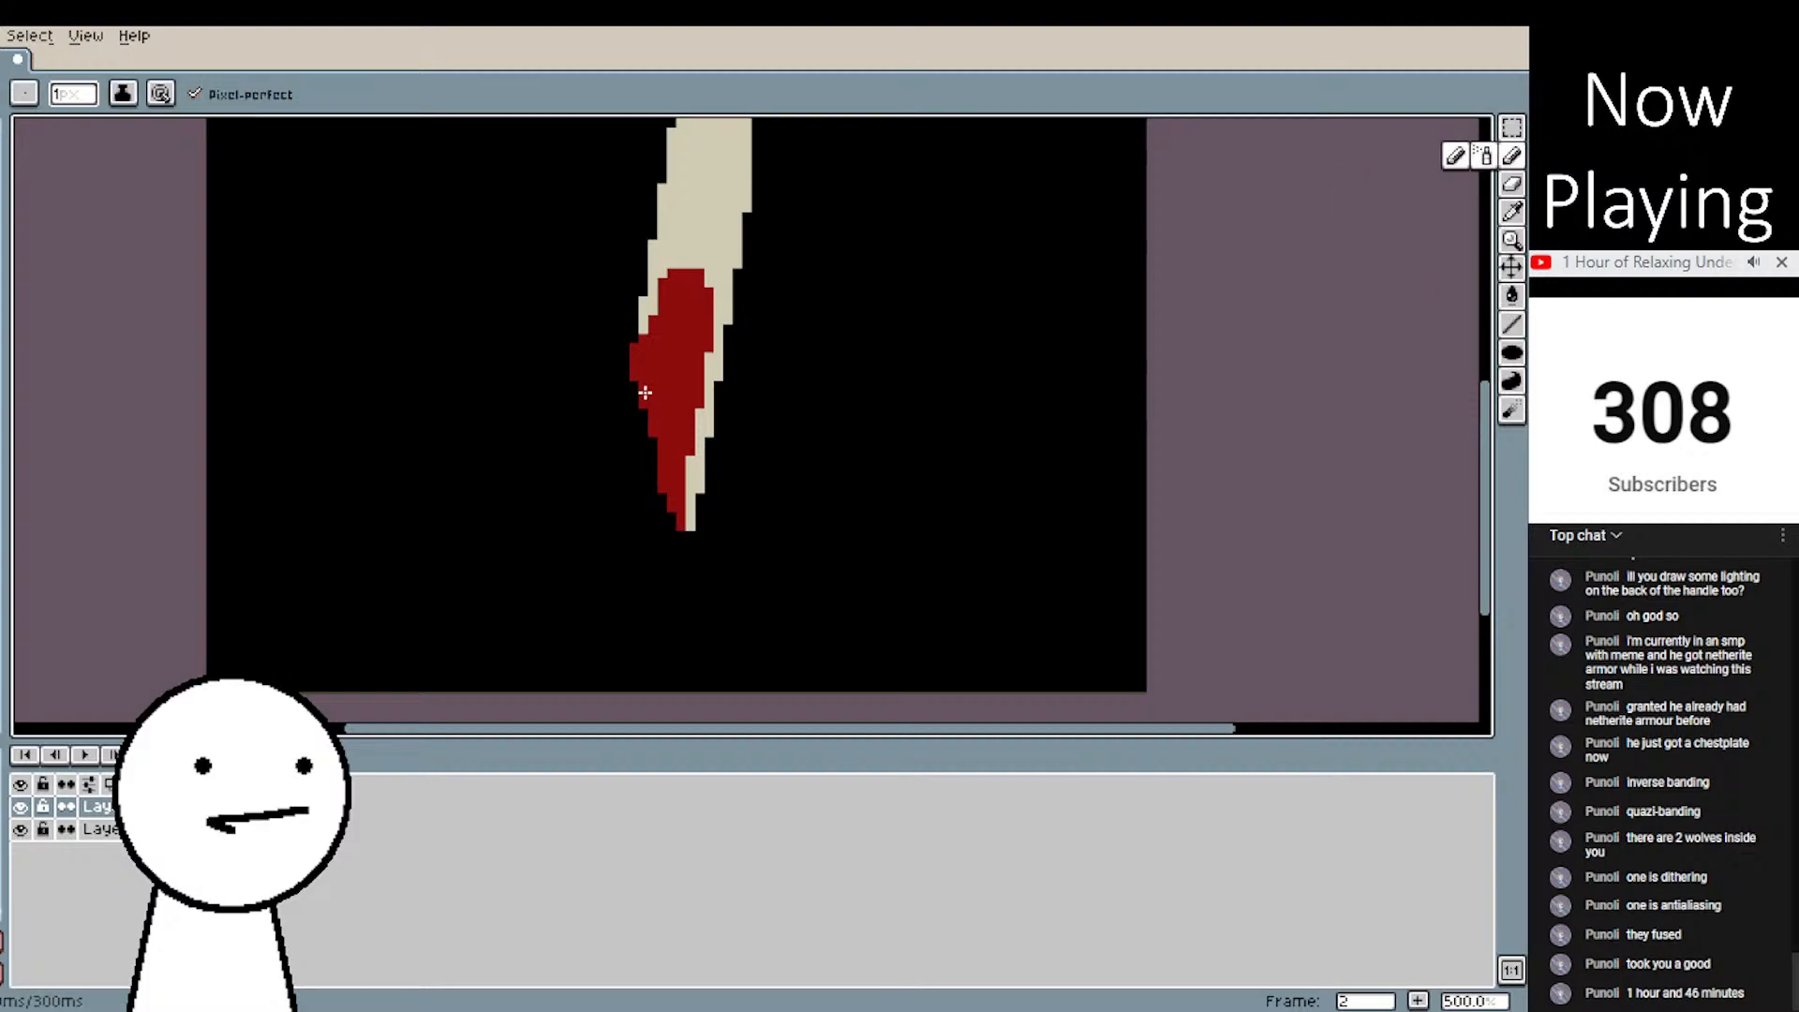
drag(647, 391, 640, 431)
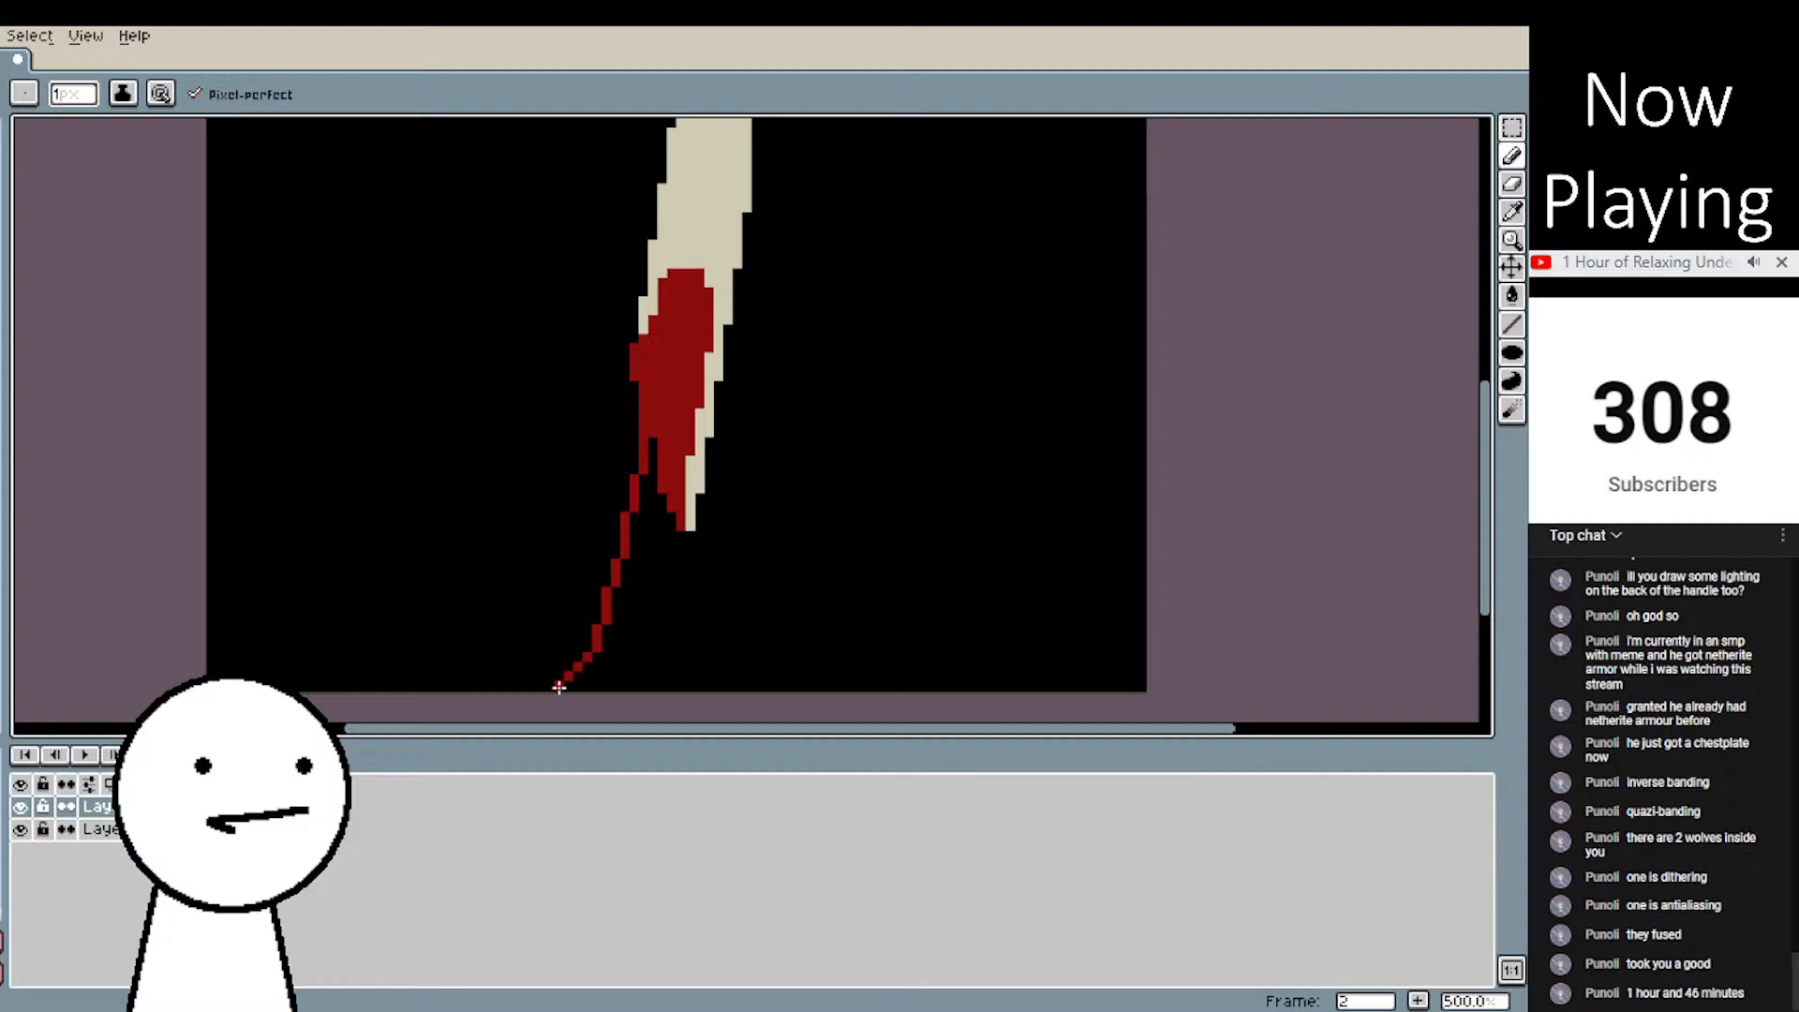
scroll(796, 507, down, 3)
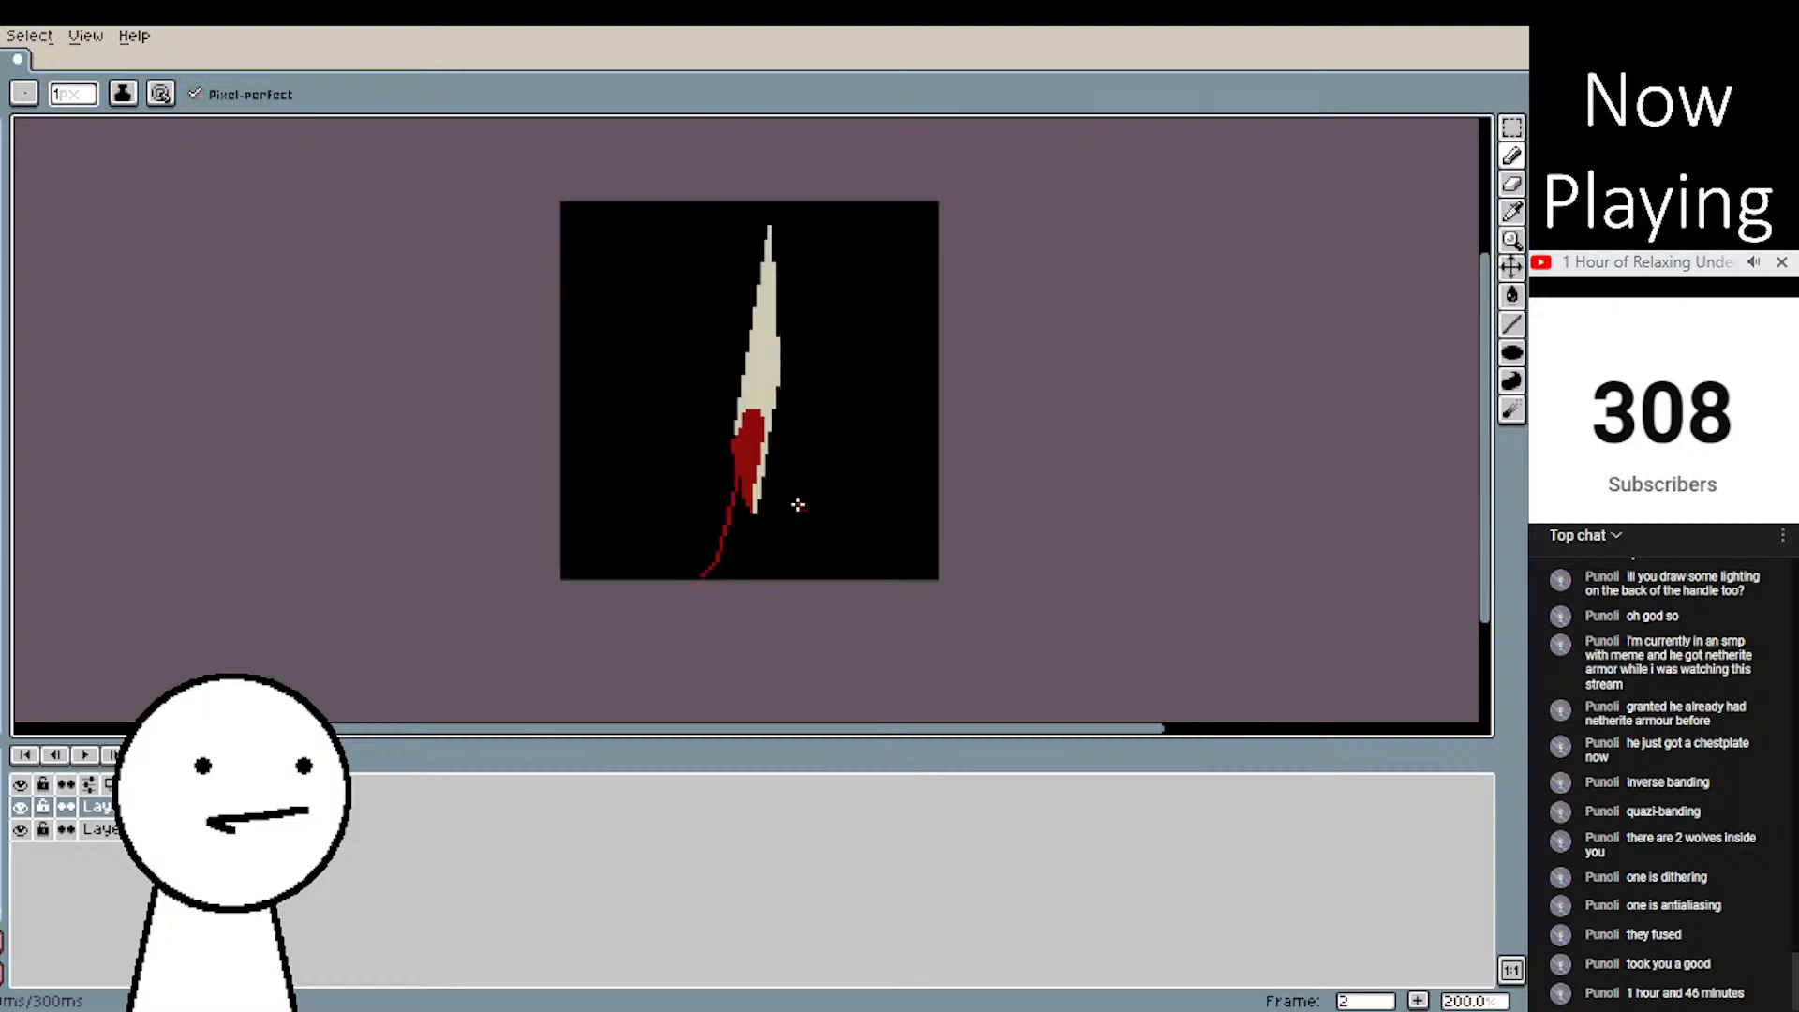
key(ctrl+z)
- Shift the blade and handle artwork to the right within the canvas using the Move tool
click(1511, 268)
drag(714, 506, 755, 518)
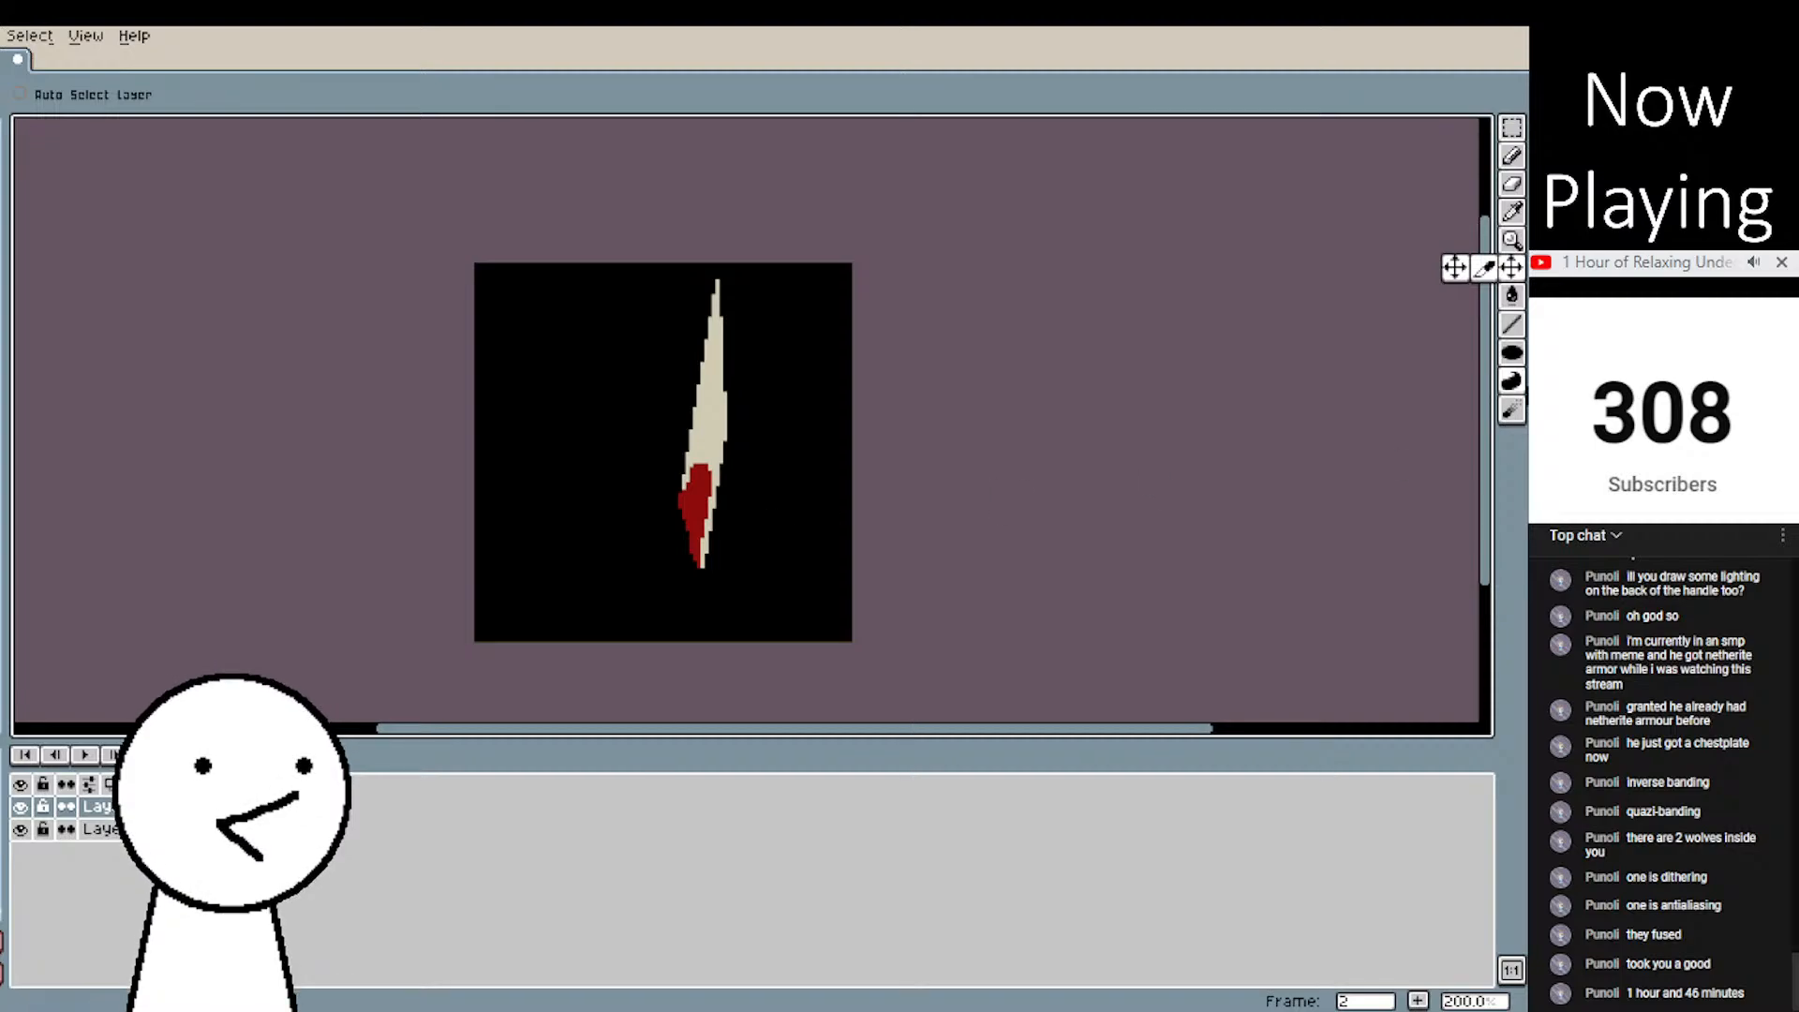
- Draw a stepped dark red line with the Line tool down from the handle's left side, past the spike's tip
click(1511, 326)
scroll(757, 642, up, 3)
mouse_move(553, 317)
mouse_down()
mouse_move(558, 447)
mouse_move(503, 557)
mouse_move(530, 499)
mouse_up()
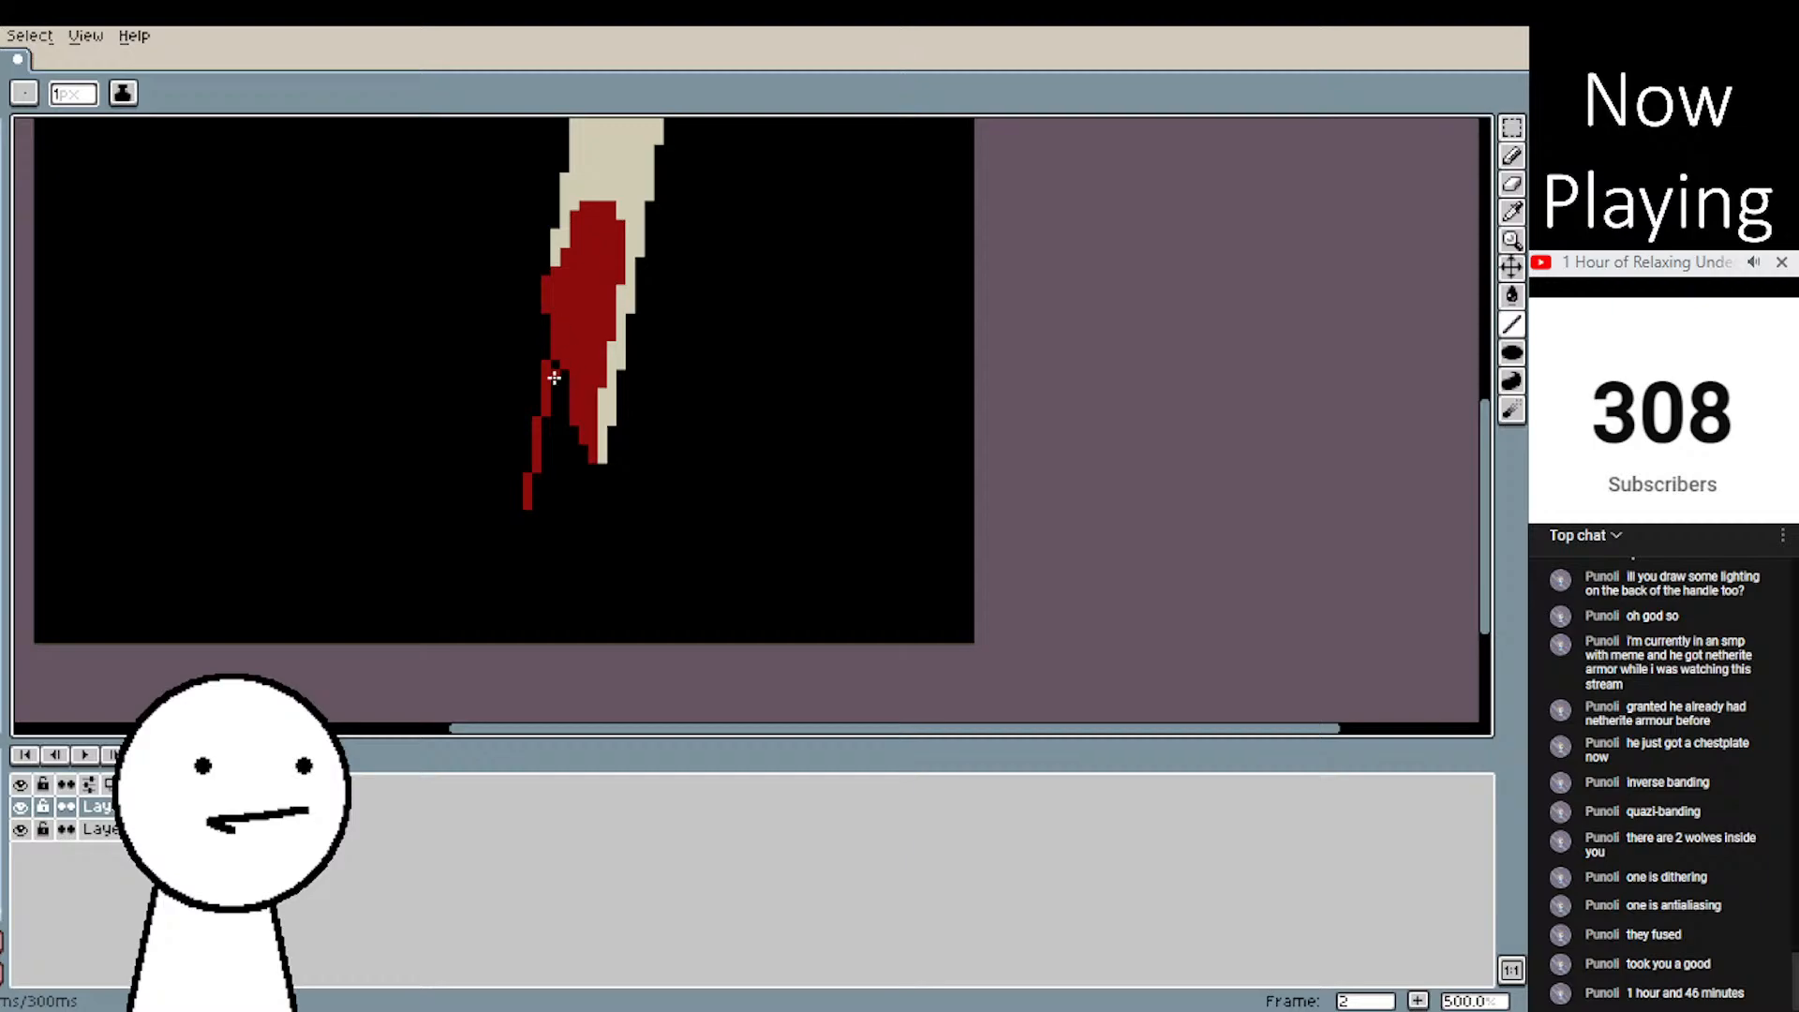
drag(545, 315, 547, 375)
scroll(595, 351, up, 4)
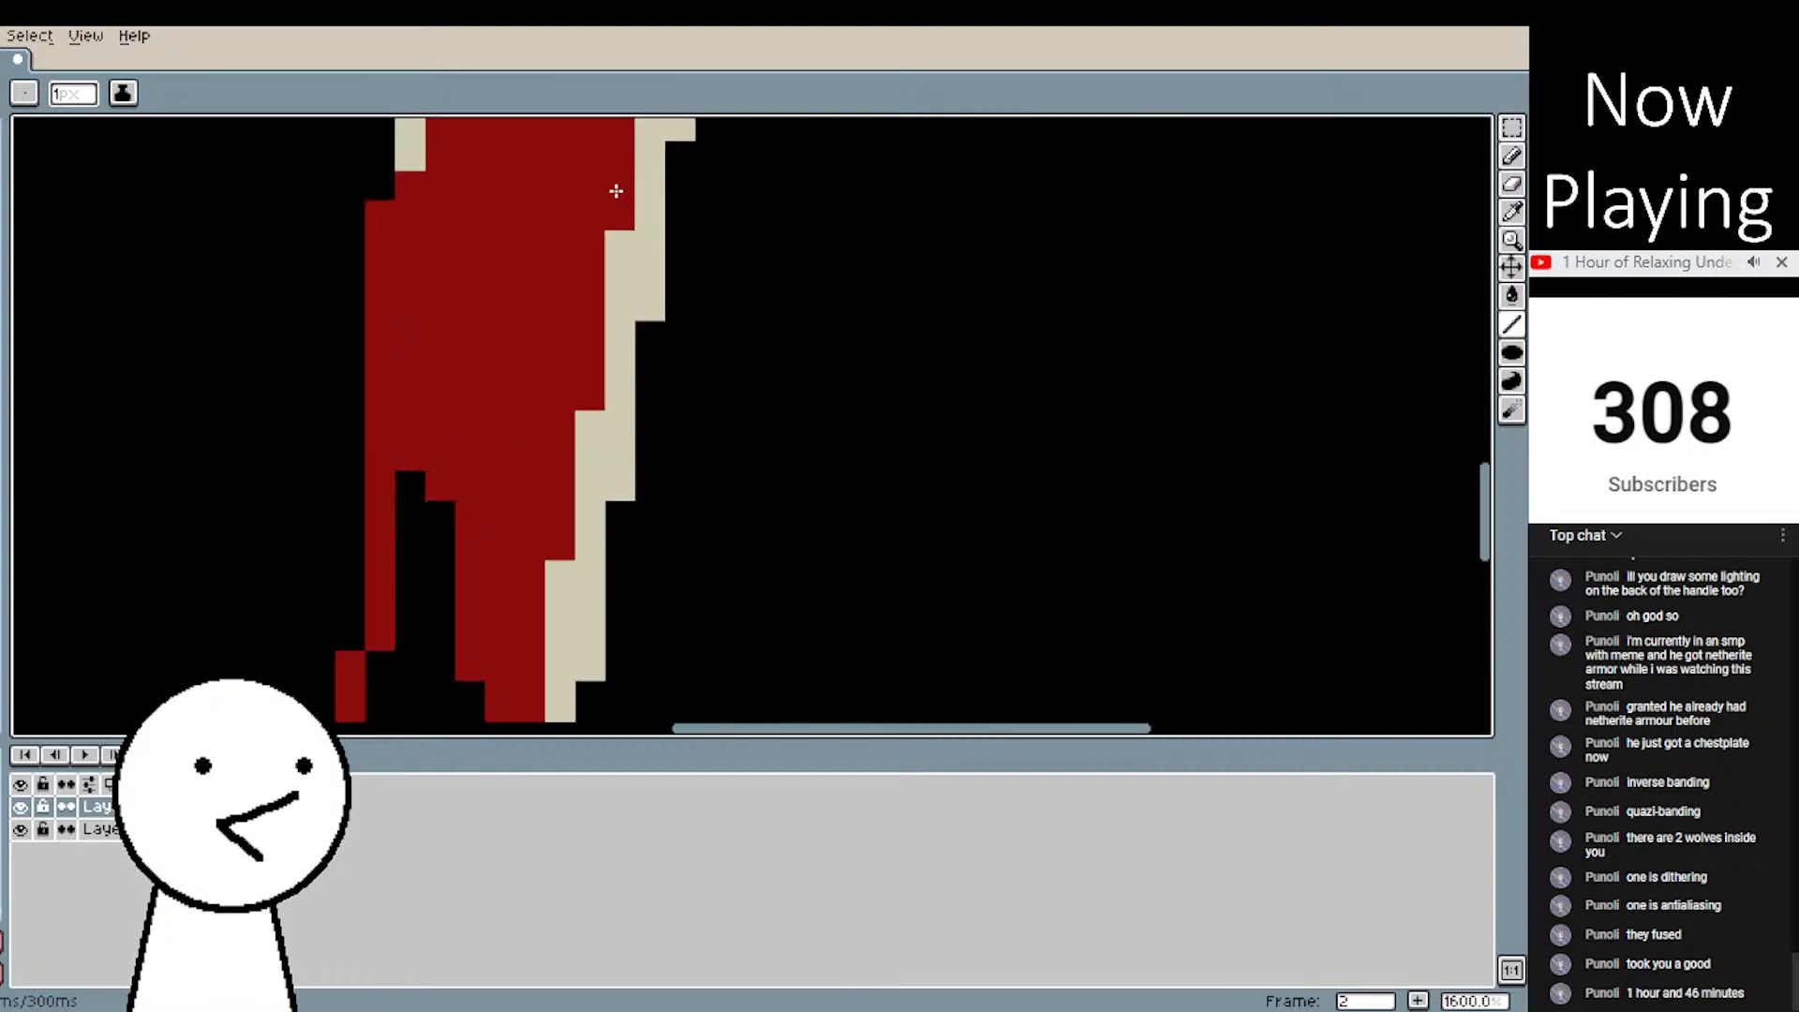
- Clean up the handle's upper left edge by recolouring stray beige pixels dark red
click(490, 358)
click(466, 429)
click(489, 335)
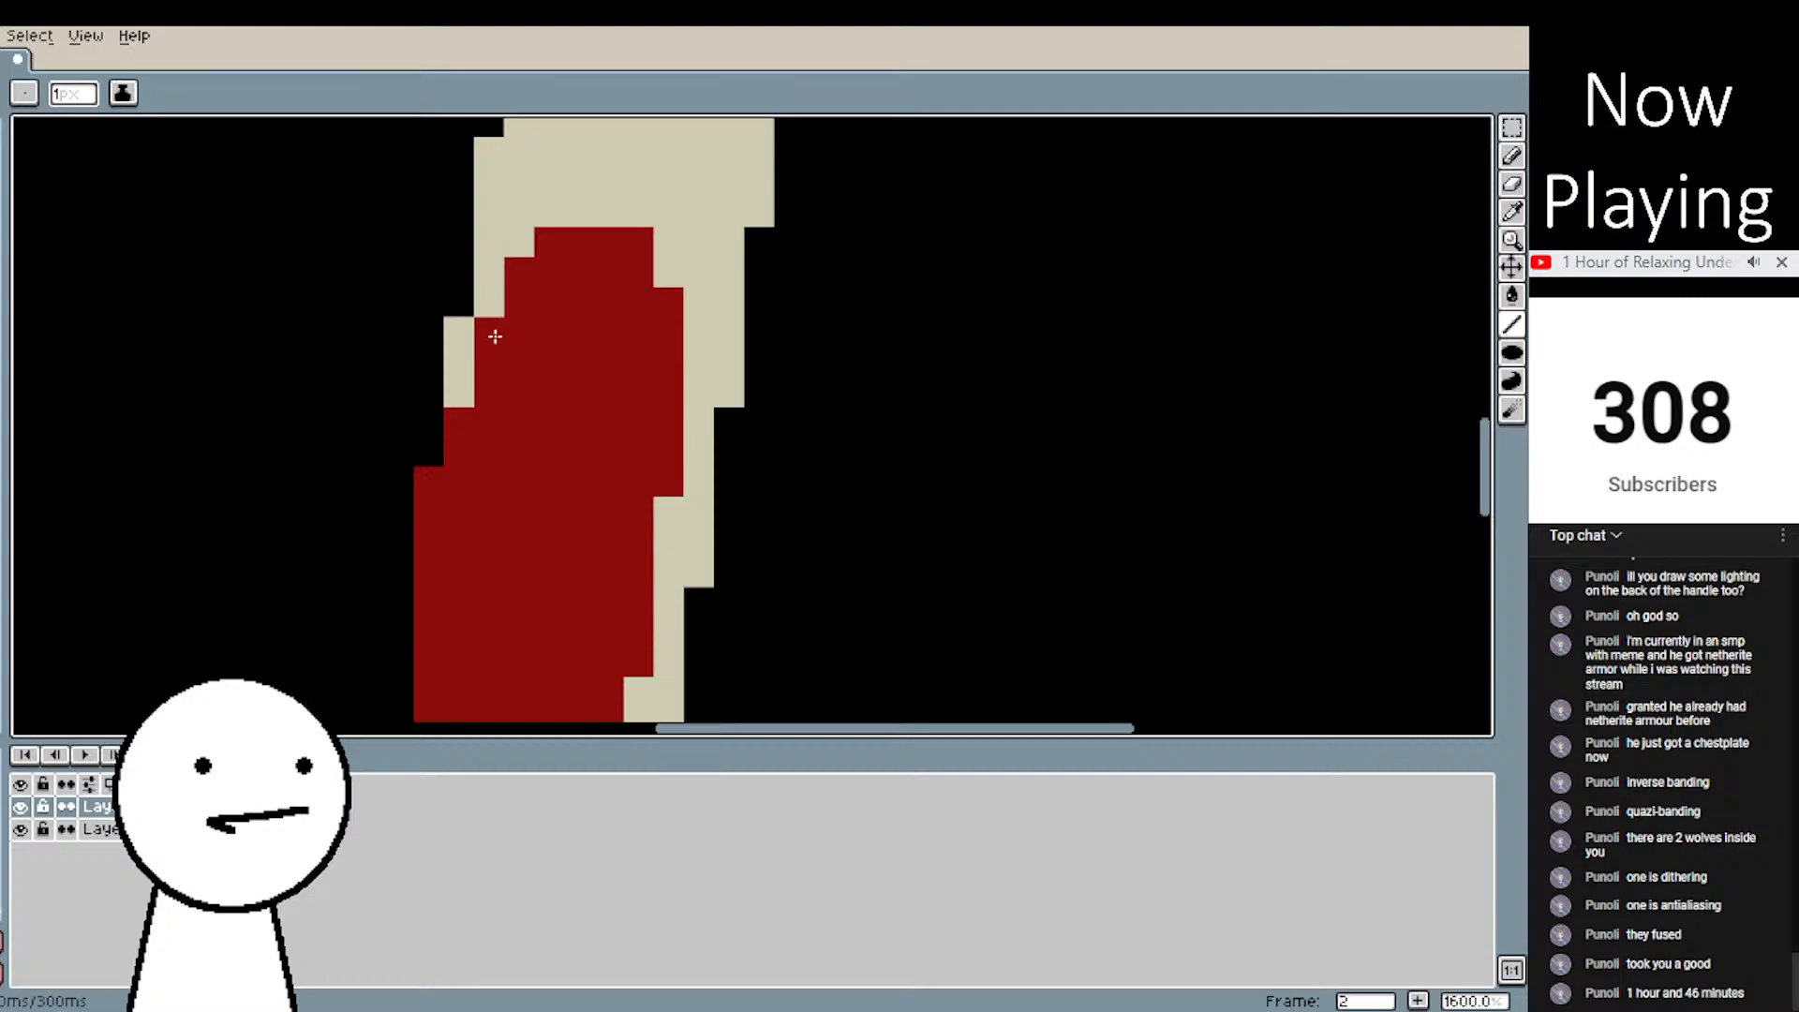
click(460, 393)
scroll(896, 426, down, 4)
scroll(913, 431, down, 1)
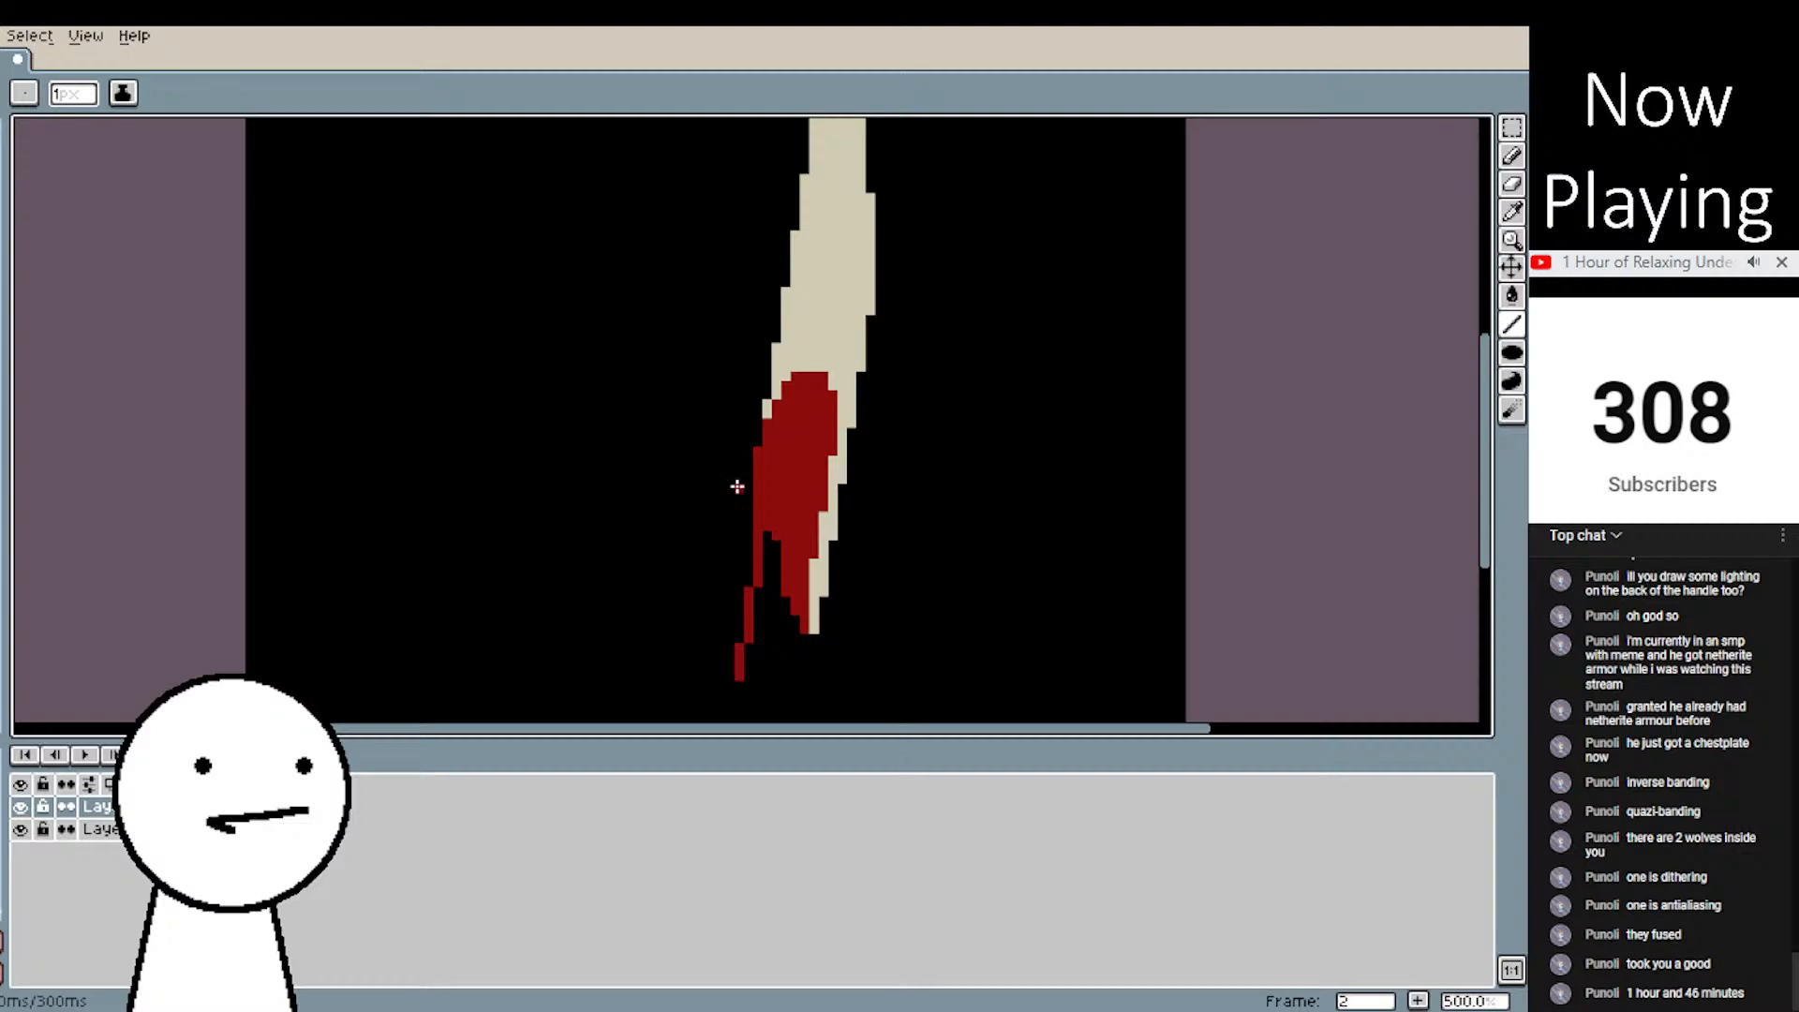
- Sample the blade's beige and round off the upper right corner of the dark red handle with the Pencil
scroll(737, 486, up, 5)
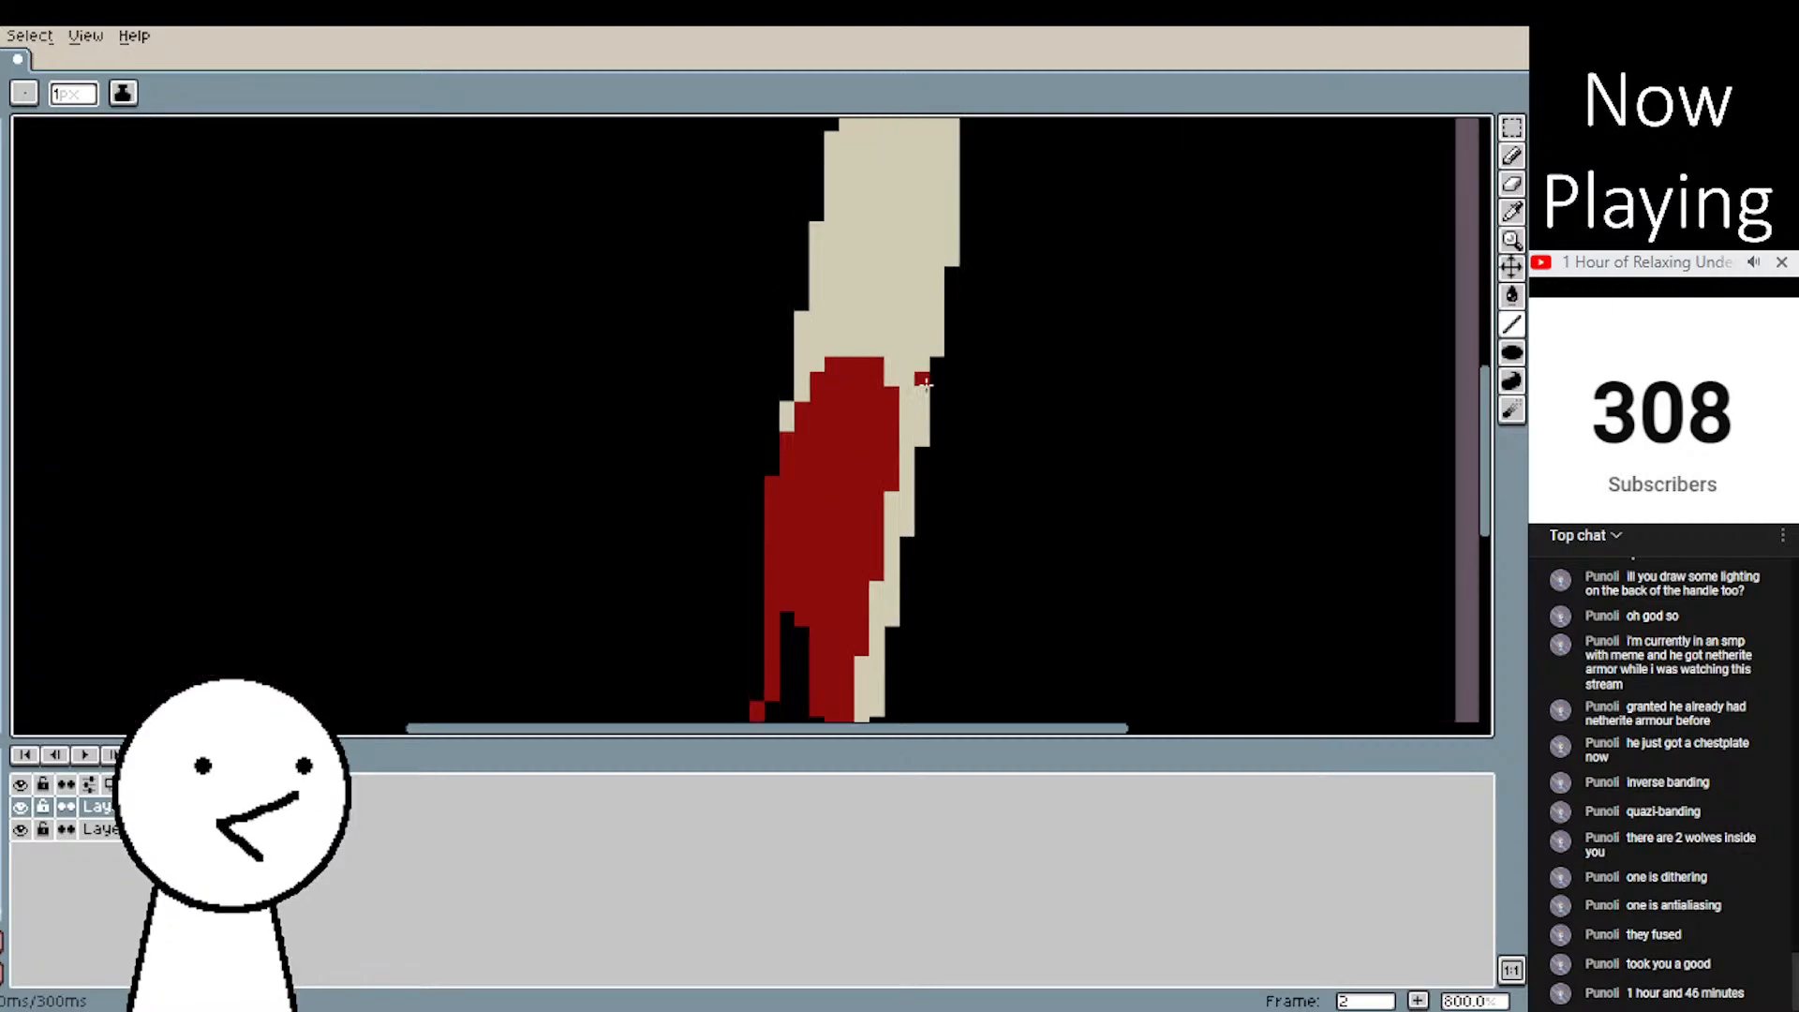
click(1509, 222)
click(1007, 254)
click(1511, 158)
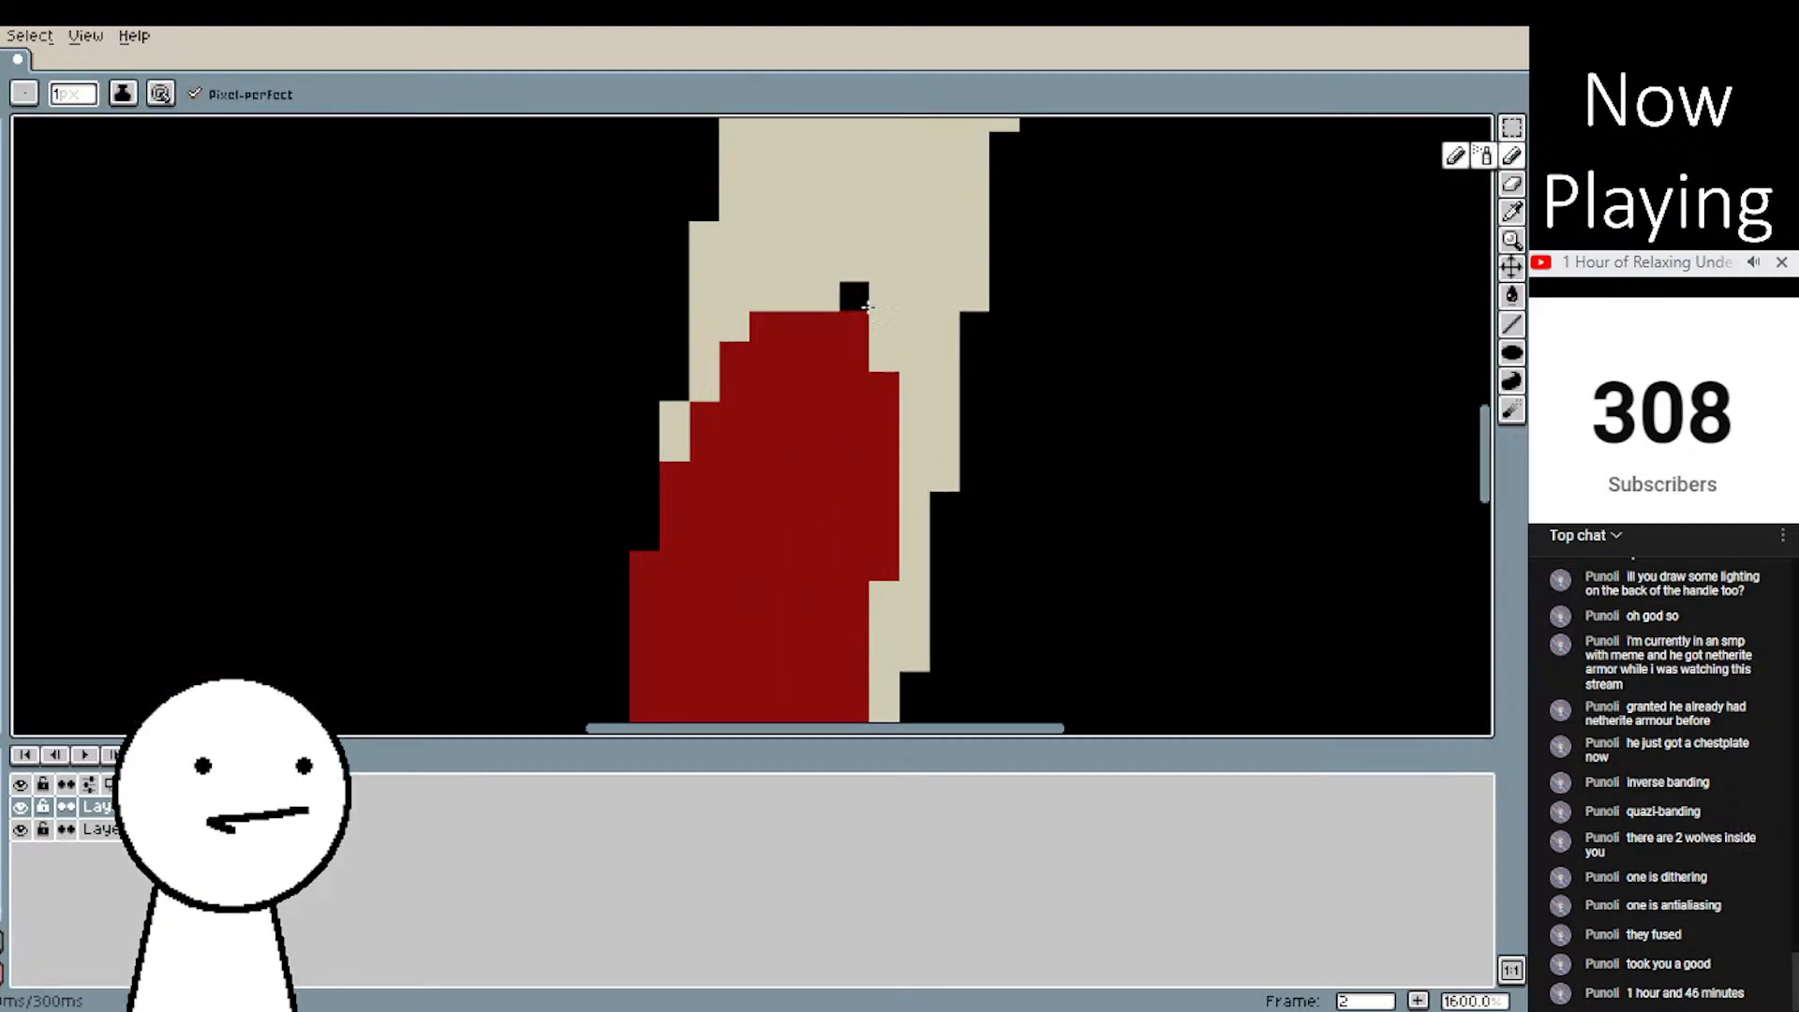
click(1511, 217)
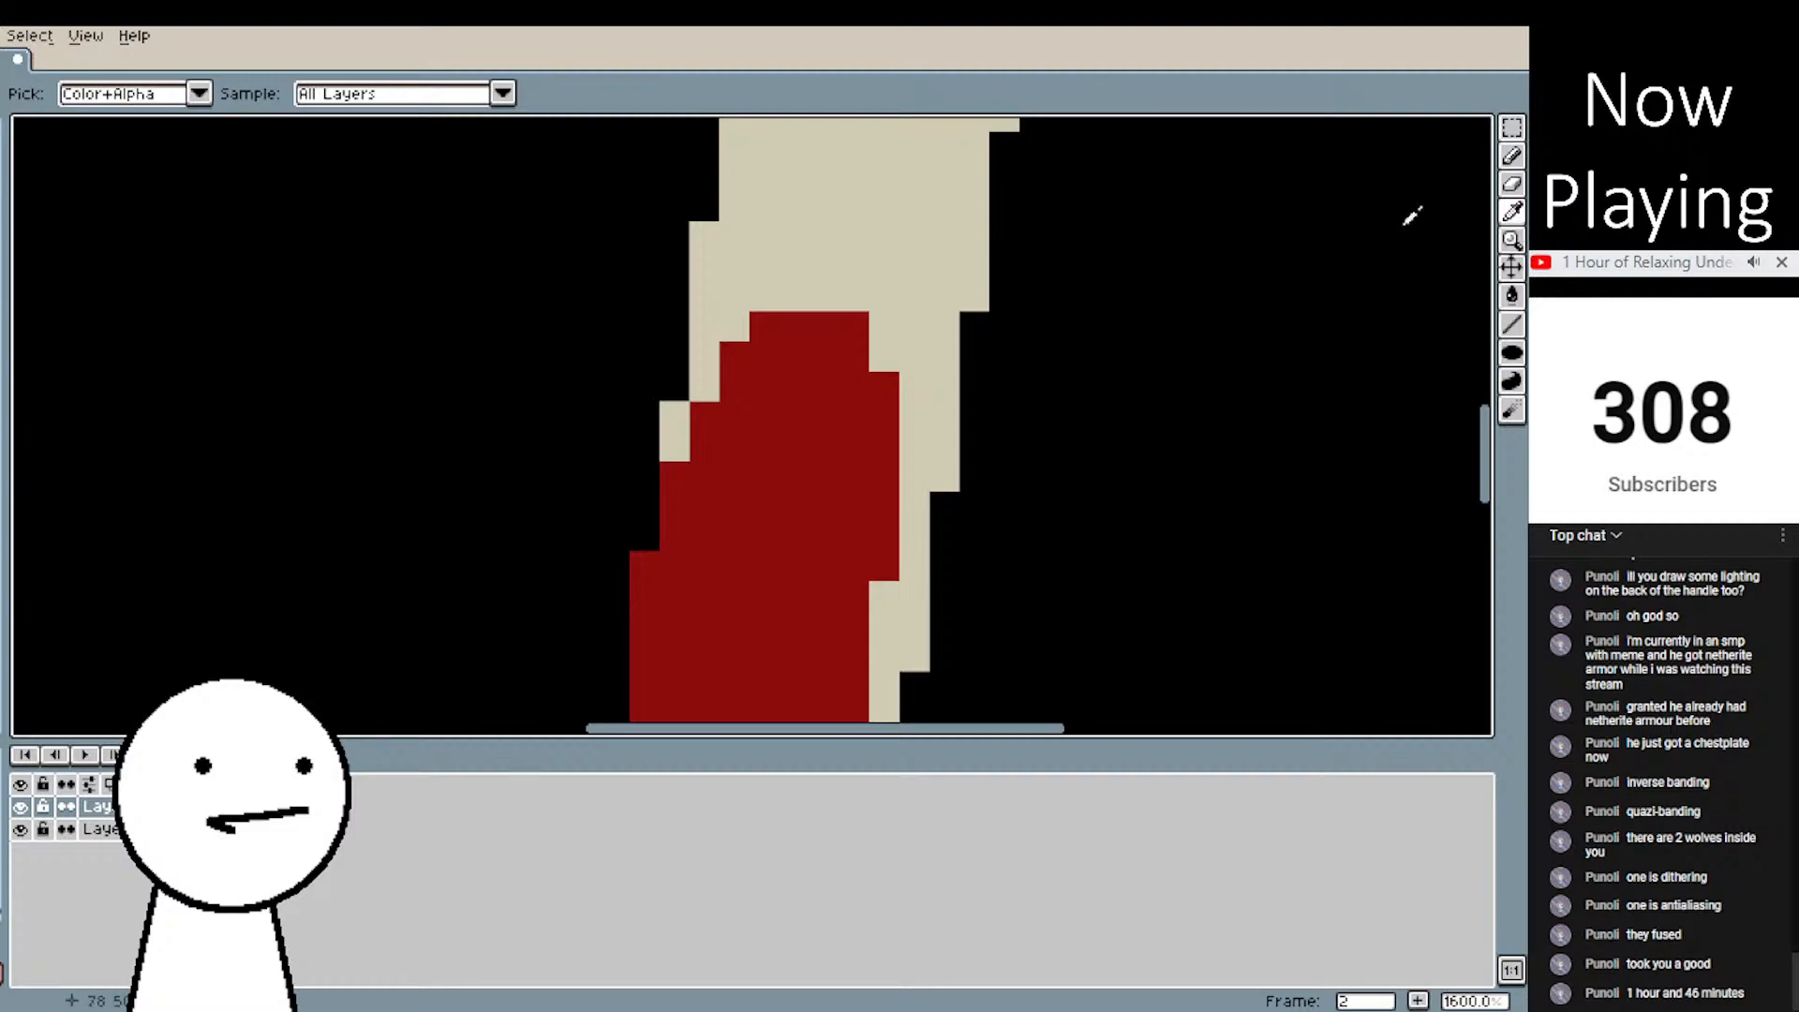
click(1511, 157)
click(976, 328)
scroll(1094, 370, down, 8)
scroll(1115, 394, up, 4)
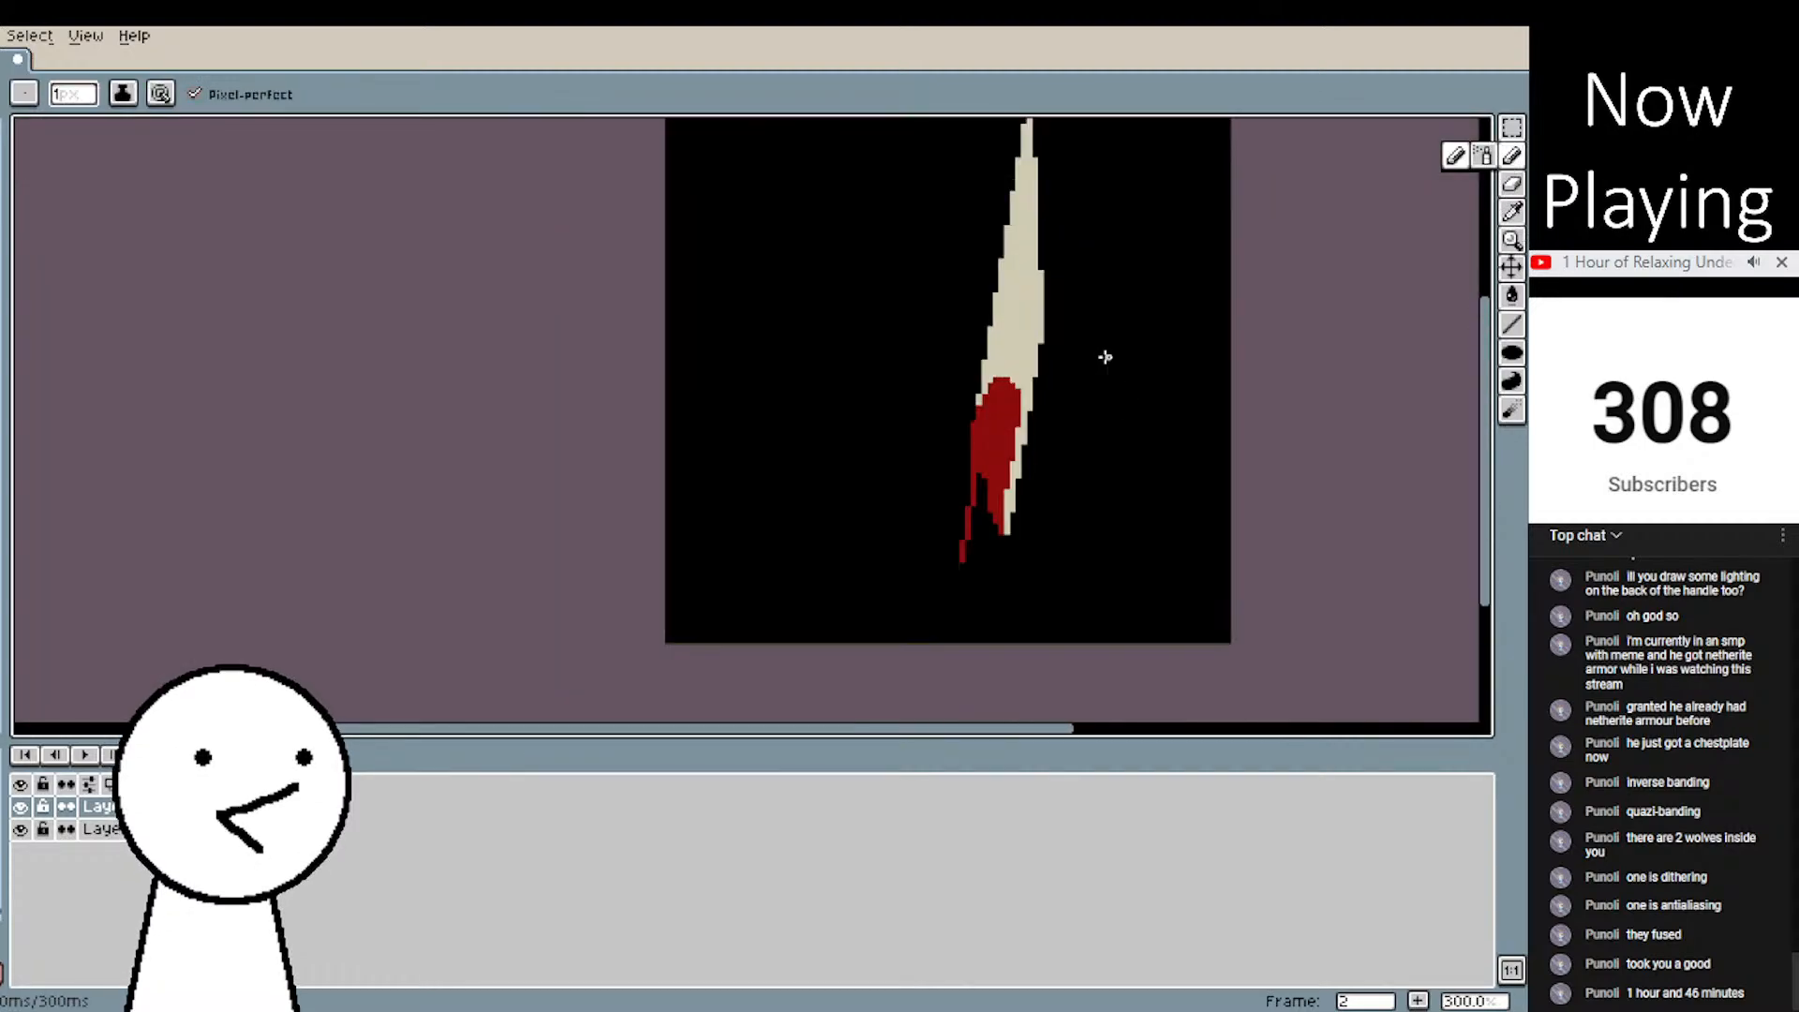
- Sample the dark red, outline the handle's downward extension with lines along its right side and base, and fill it
key(i)
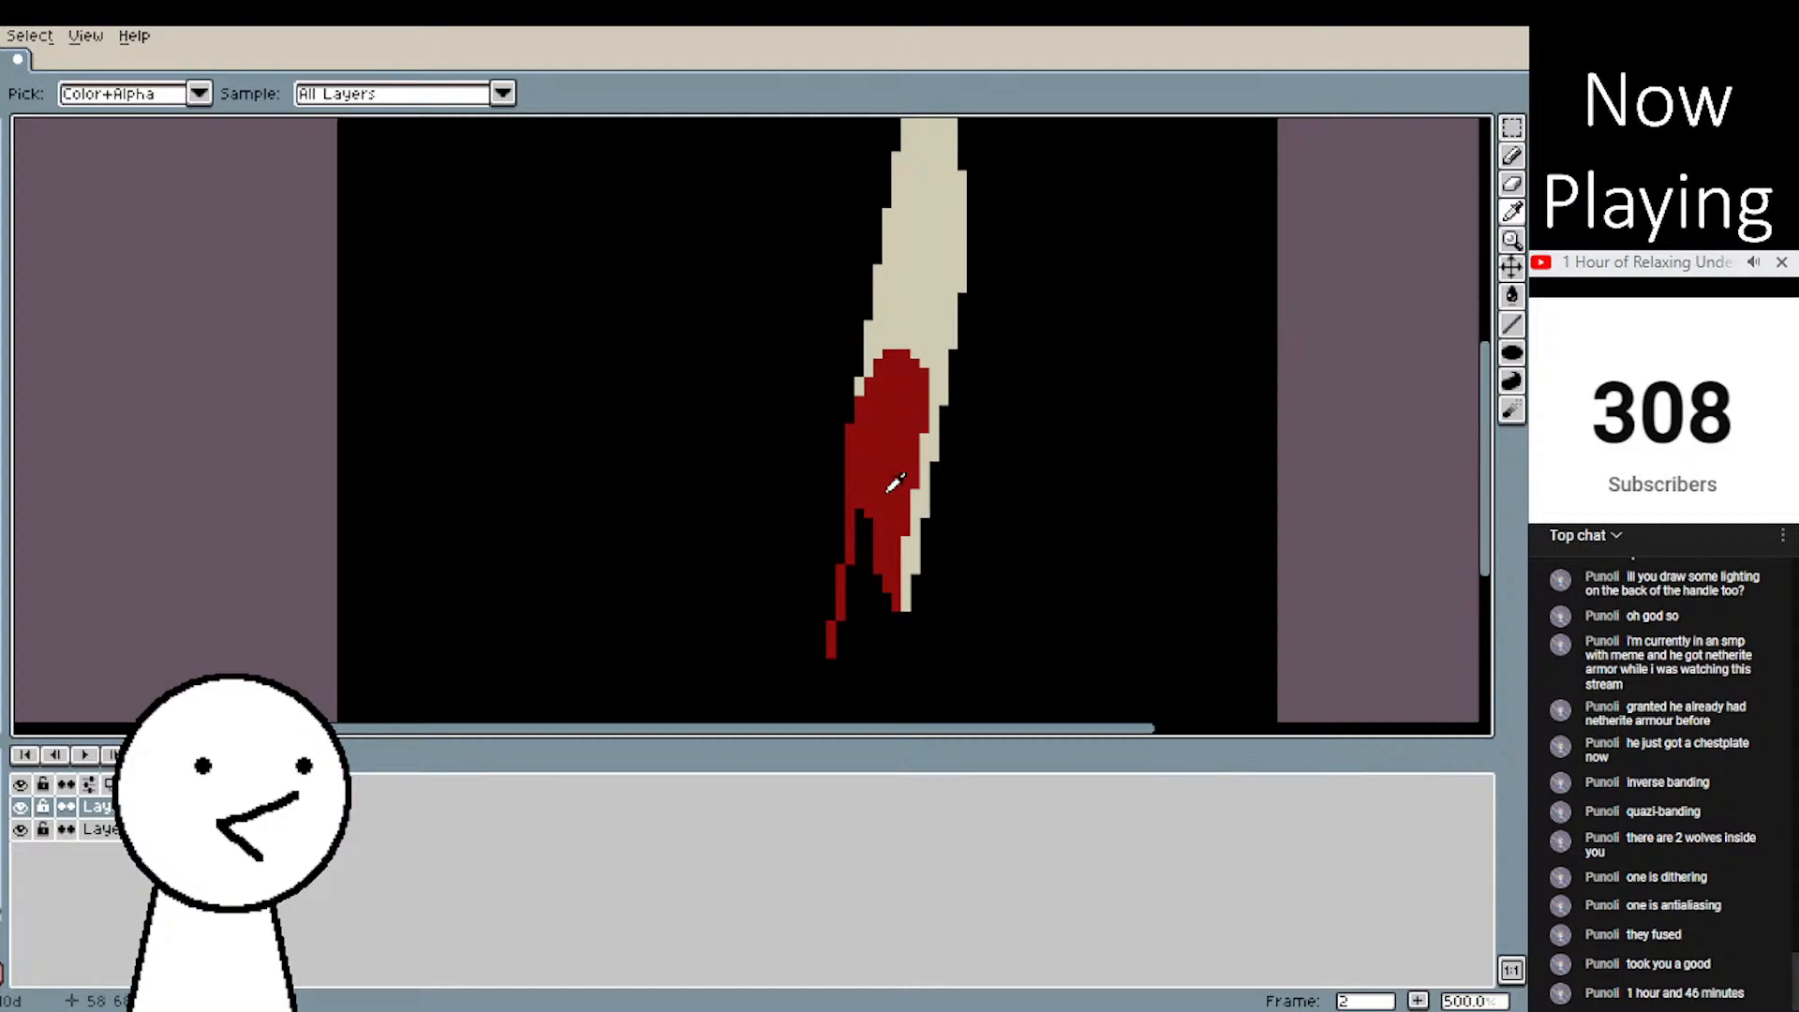
click(1511, 325)
drag(1034, 541, 931, 403)
scroll(775, 406, up, 4)
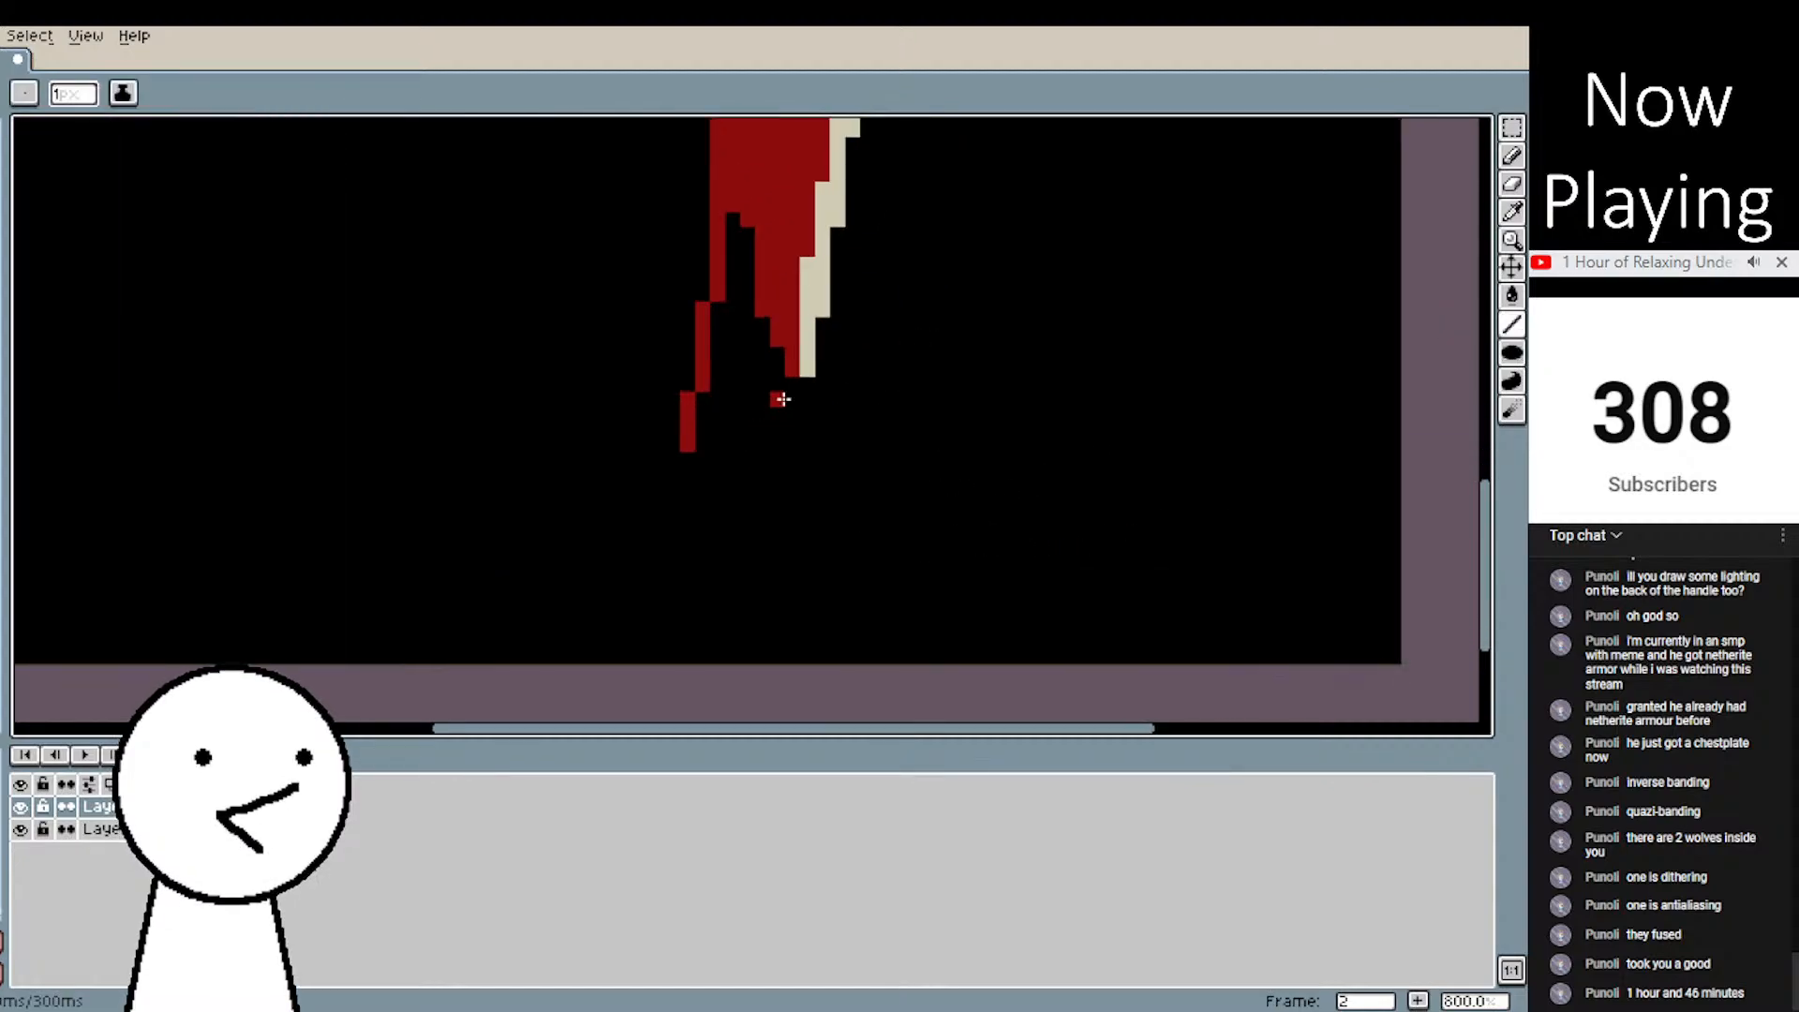
mouse_move(767, 347)
mouse_down()
mouse_move(760, 598)
mouse_move(733, 619)
mouse_up()
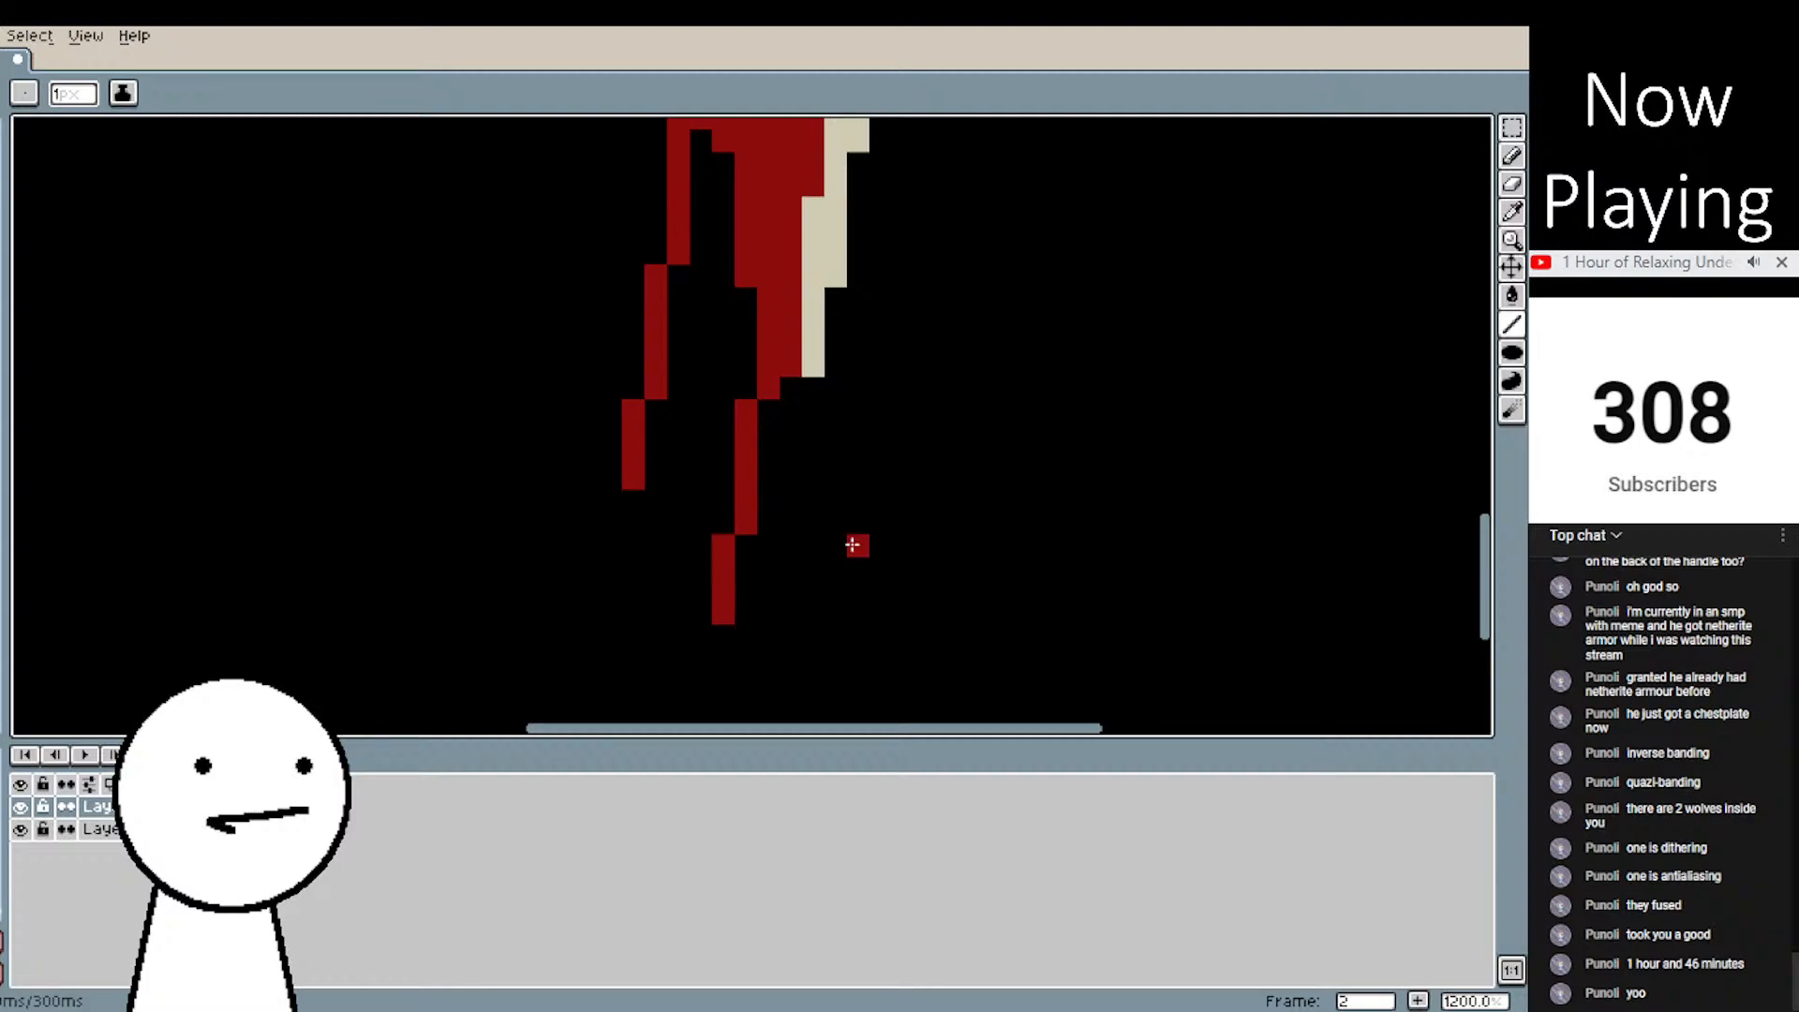
drag(627, 503, 722, 610)
click(1511, 296)
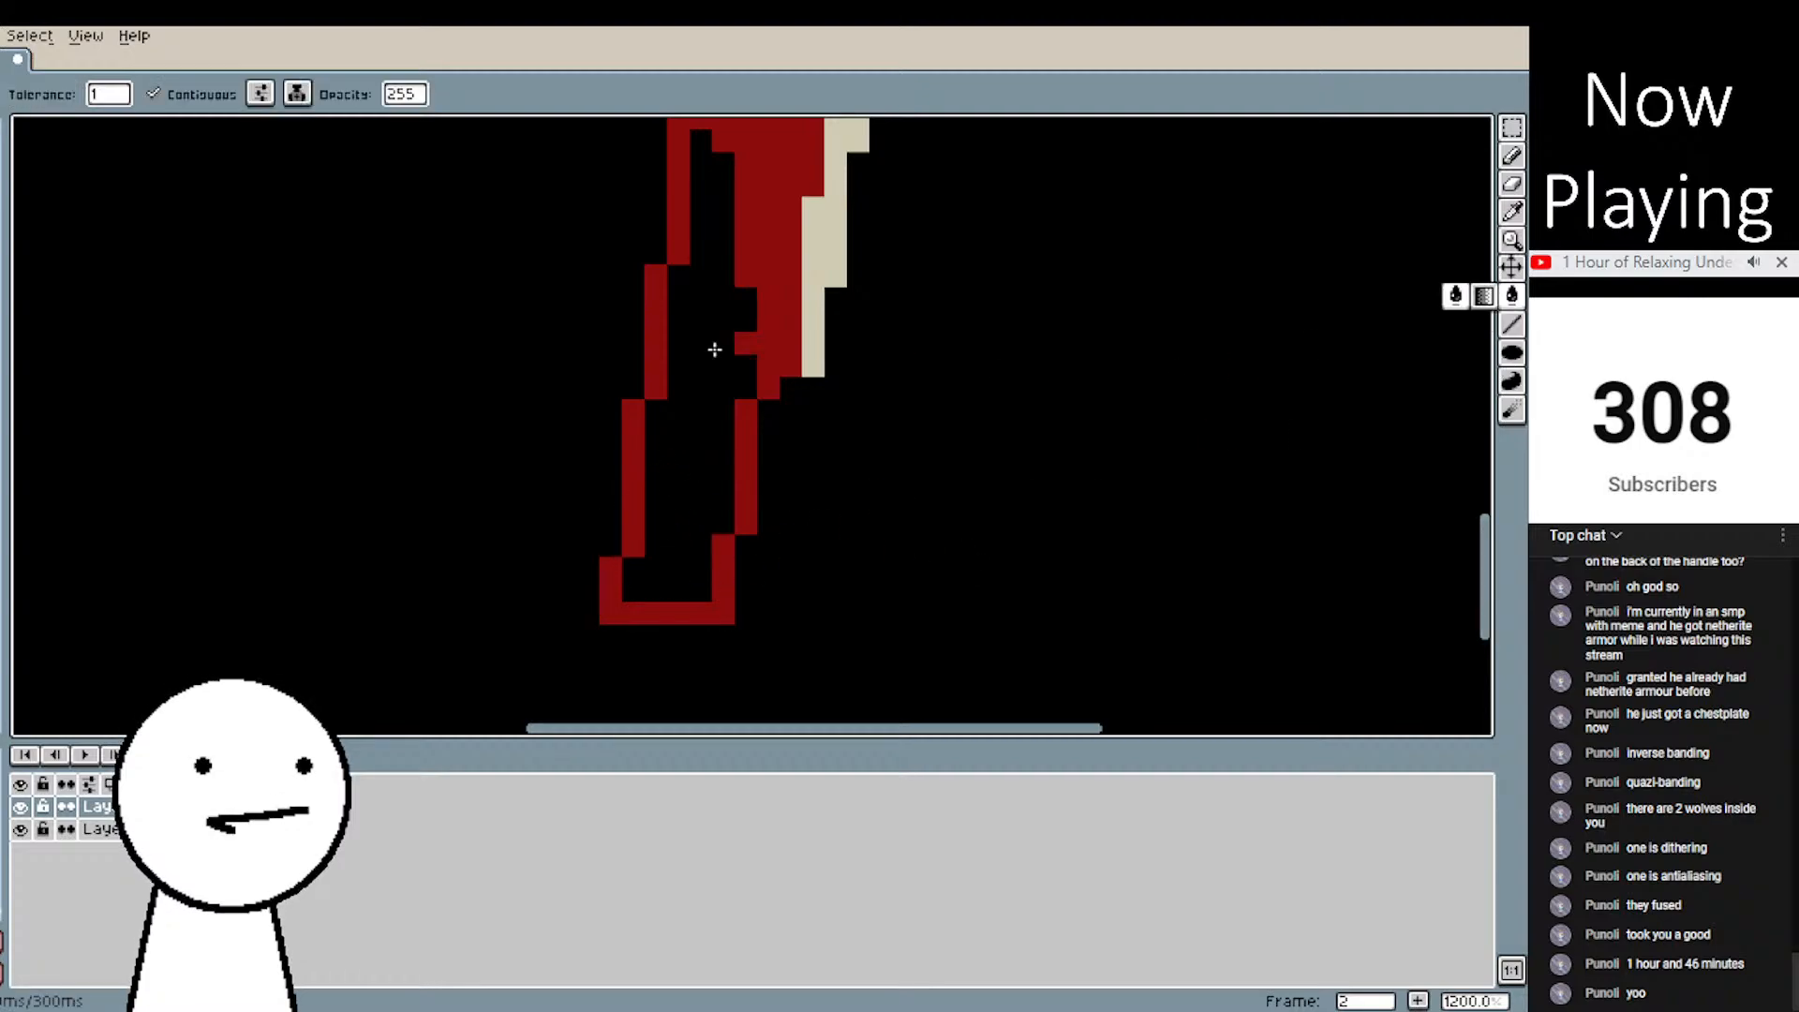
click(683, 366)
scroll(952, 433, down, 1)
scroll(951, 433, down, 2)
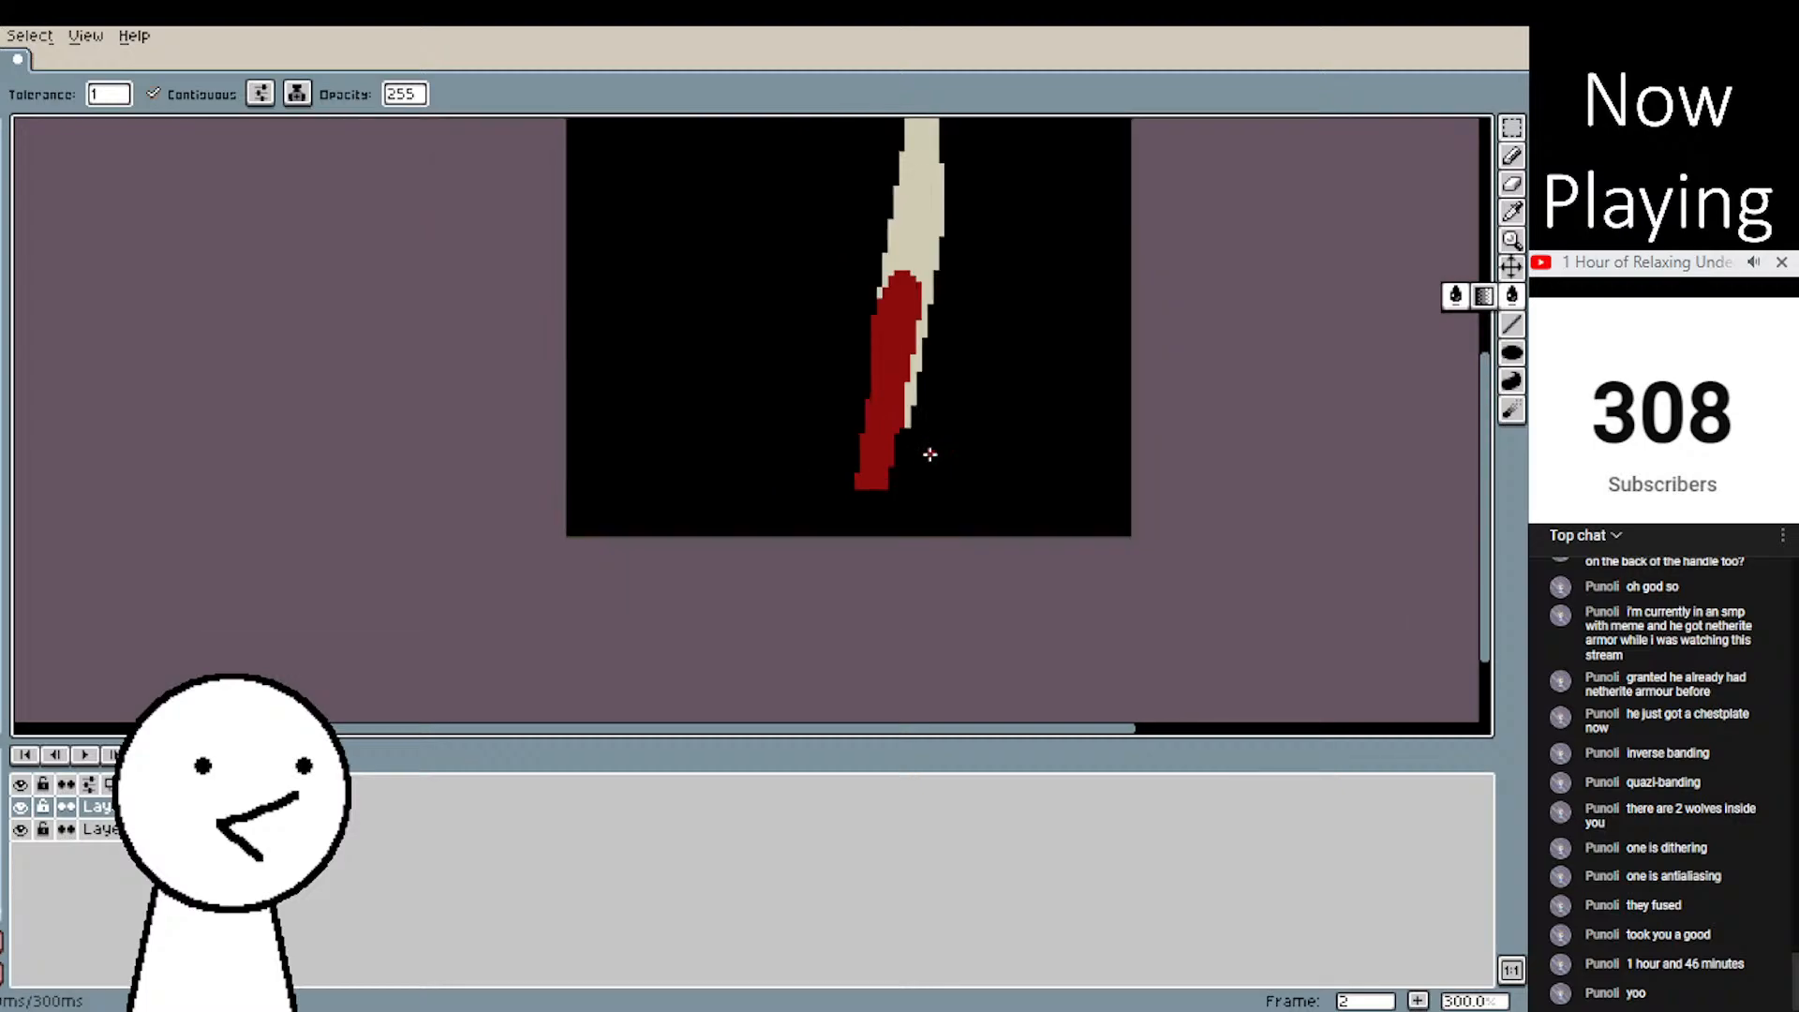
- Widen and smooth the lower handle's left edge with dark red lines
scroll(928, 454, up, 3)
click(1508, 324)
mouse_move(816, 375)
mouse_down()
mouse_move(835, 446)
mouse_move(803, 380)
mouse_move(739, 433)
mouse_up()
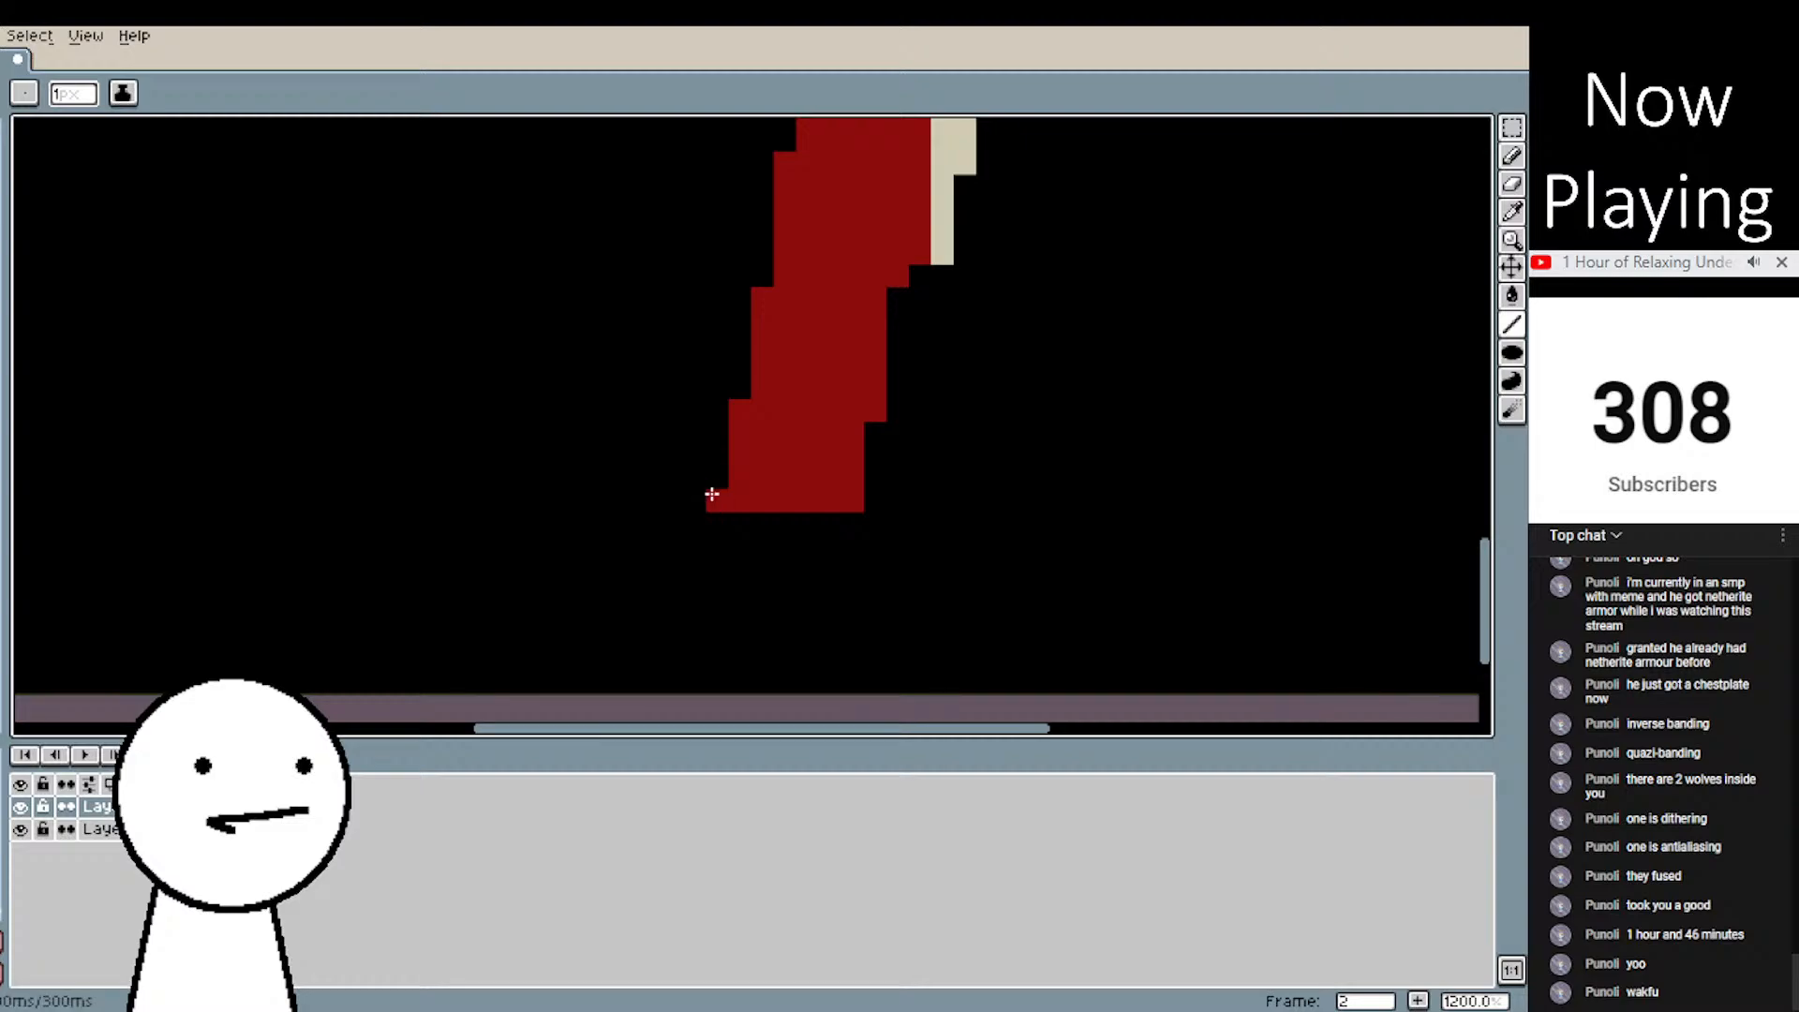
scroll(952, 425, down, 6)
scroll(978, 344, up, 4)
scroll(977, 343, up, 2)
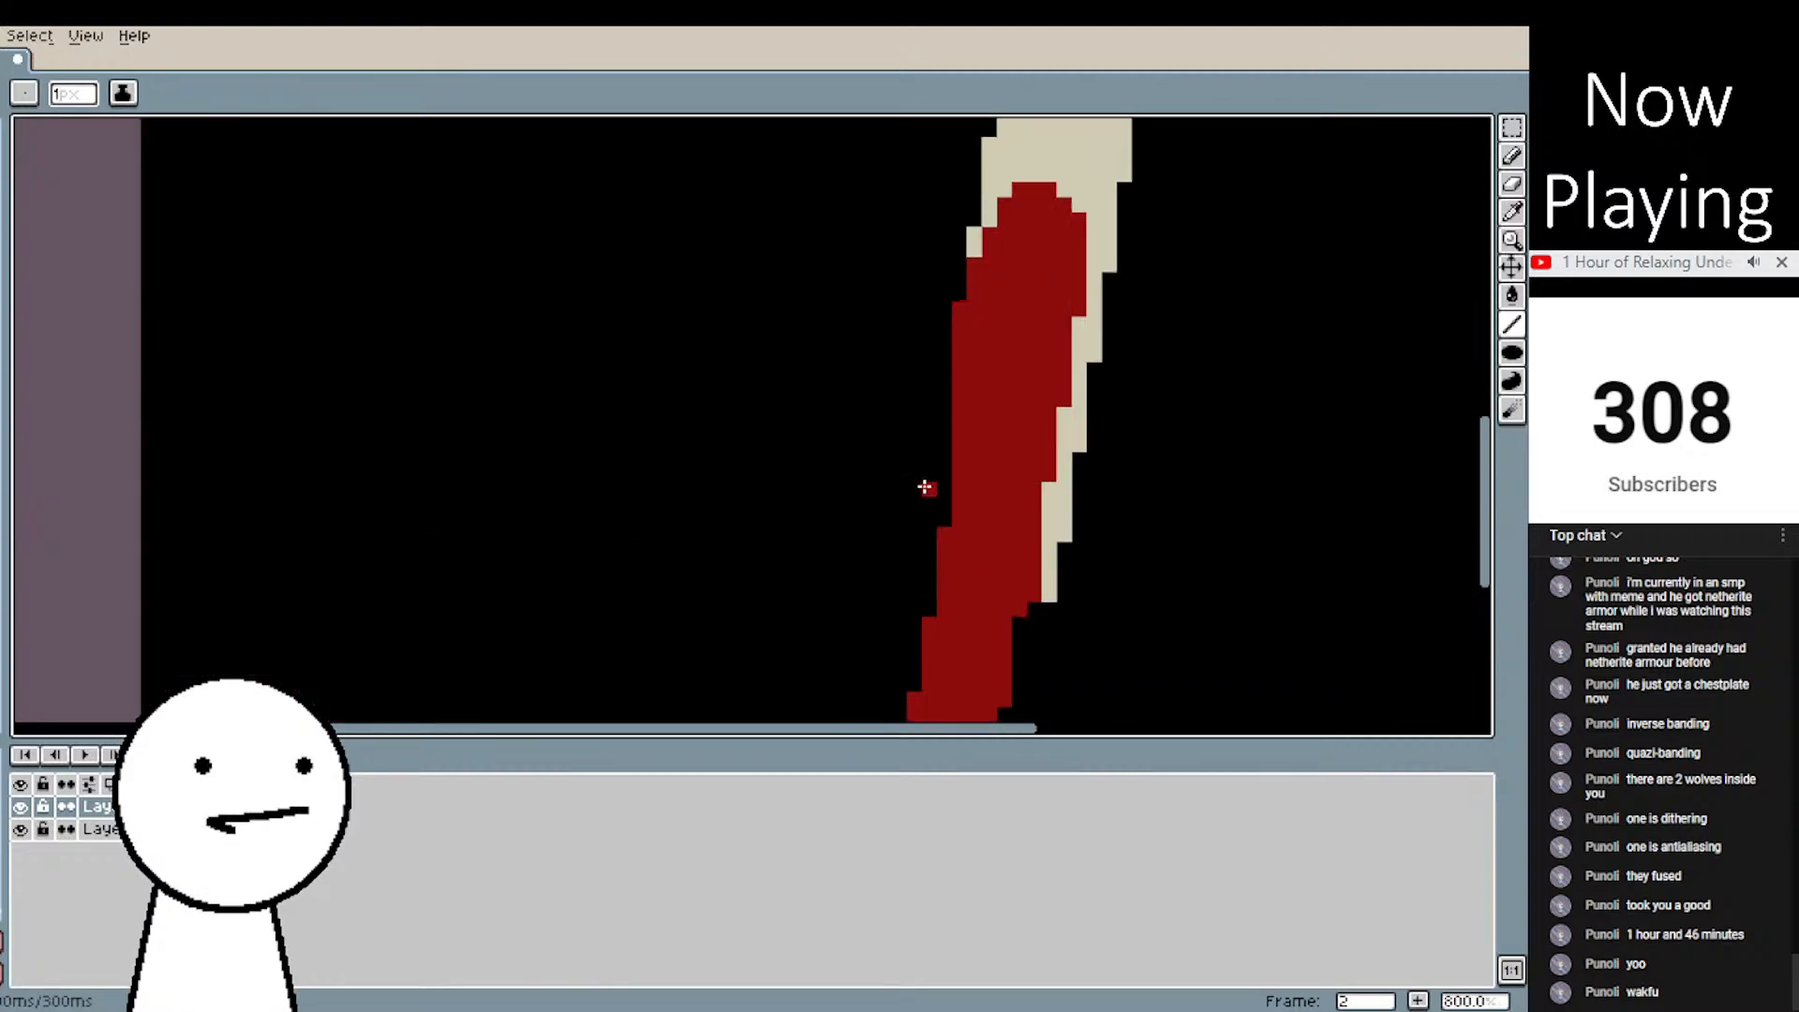
drag(950, 403, 616, 326)
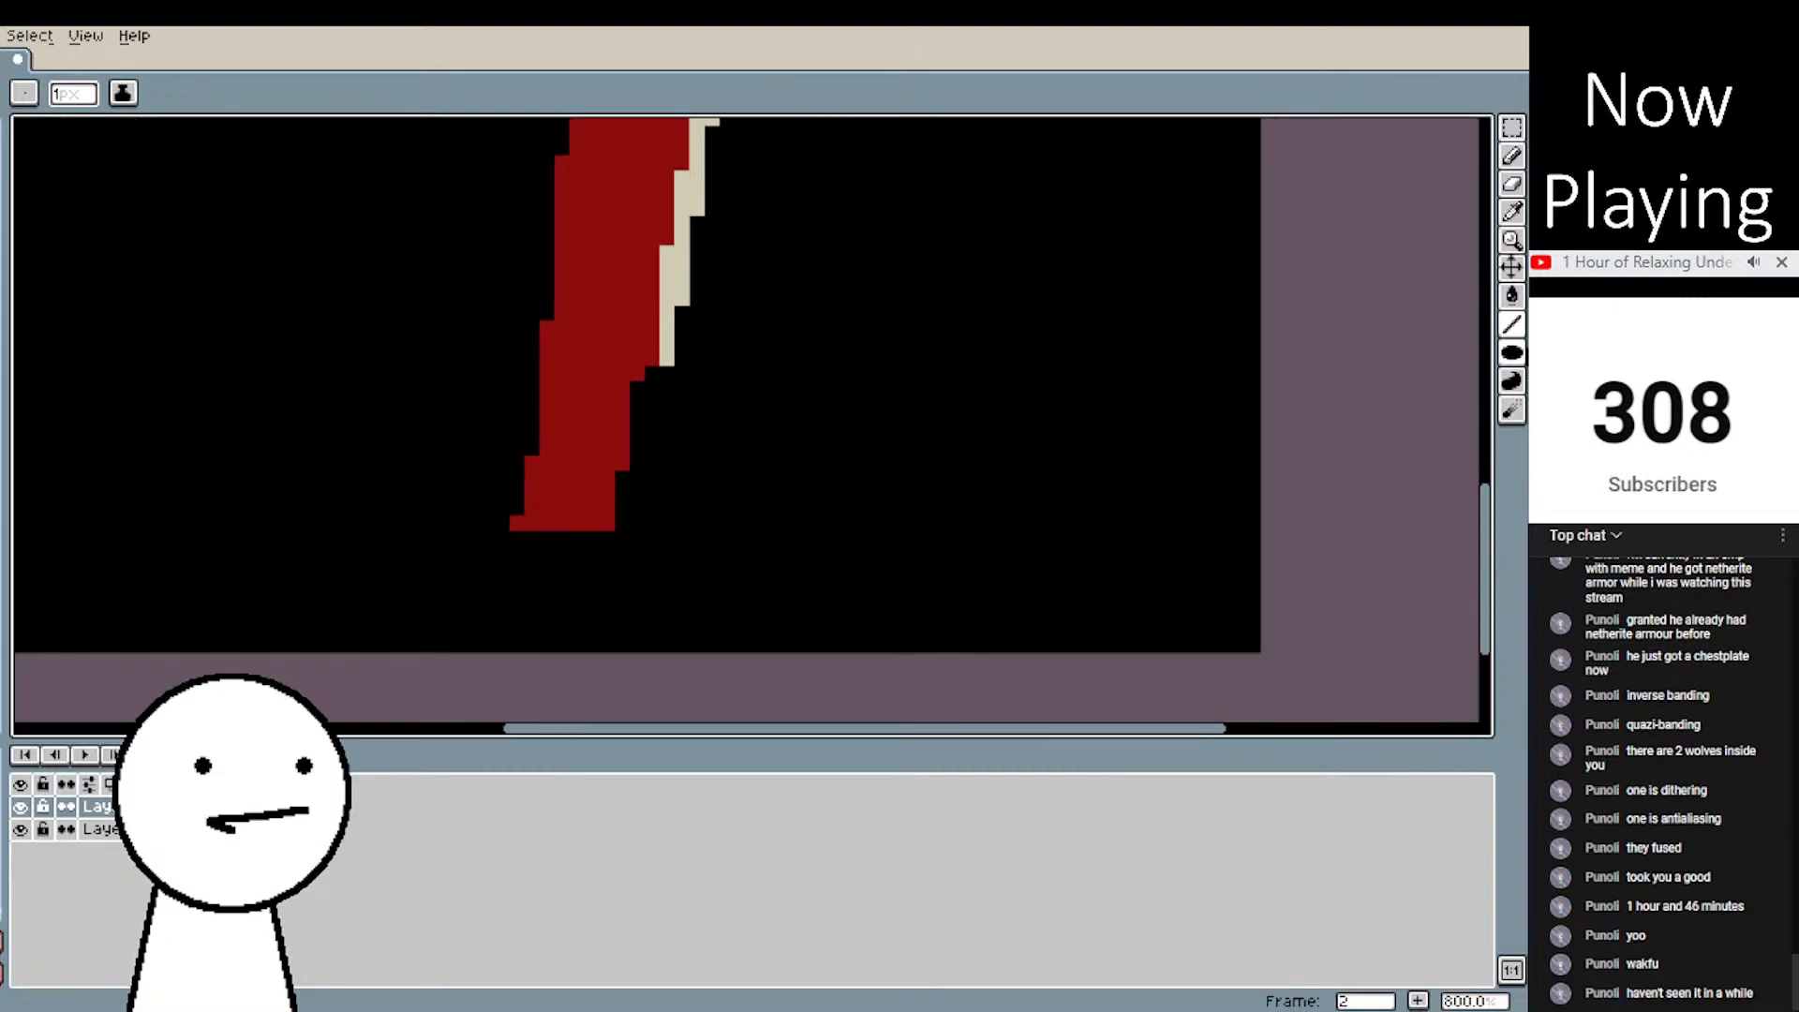
- Draw two small dark red ellipse outlines below the handle as a pommel and join them to the handle with lines
click(1512, 354)
click(1455, 353)
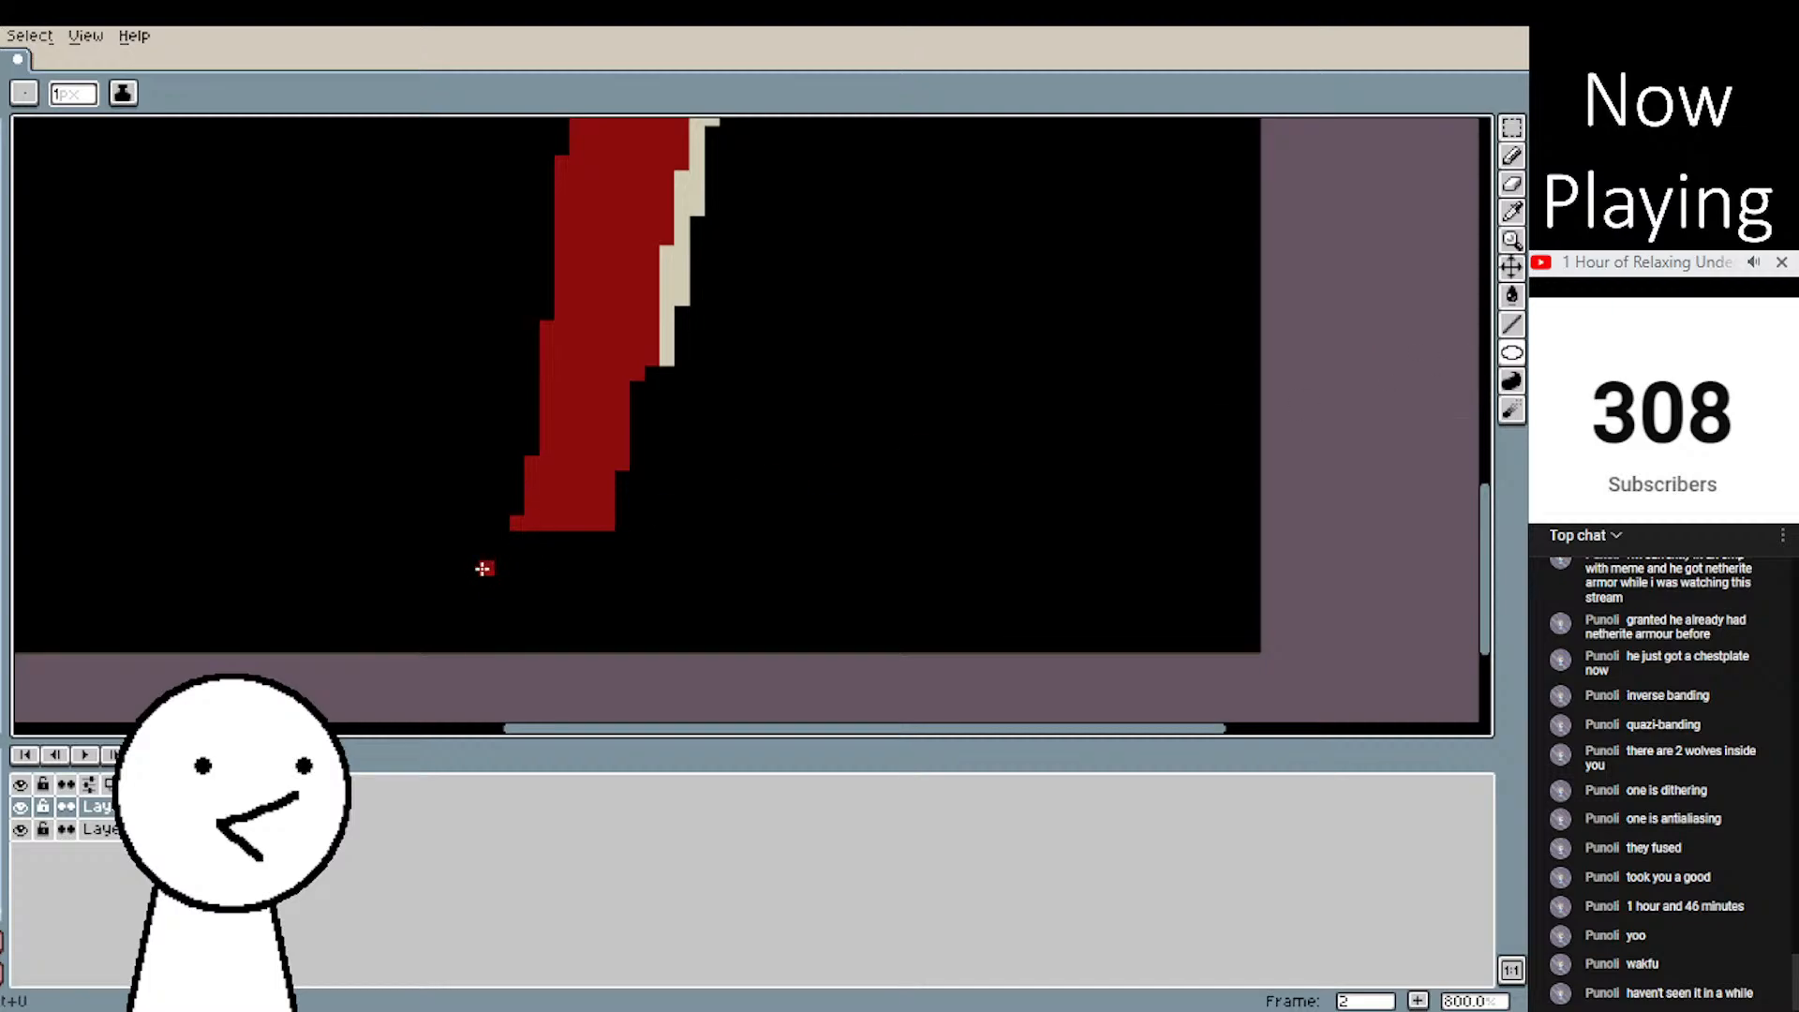
drag(469, 567, 536, 647)
click(1512, 324)
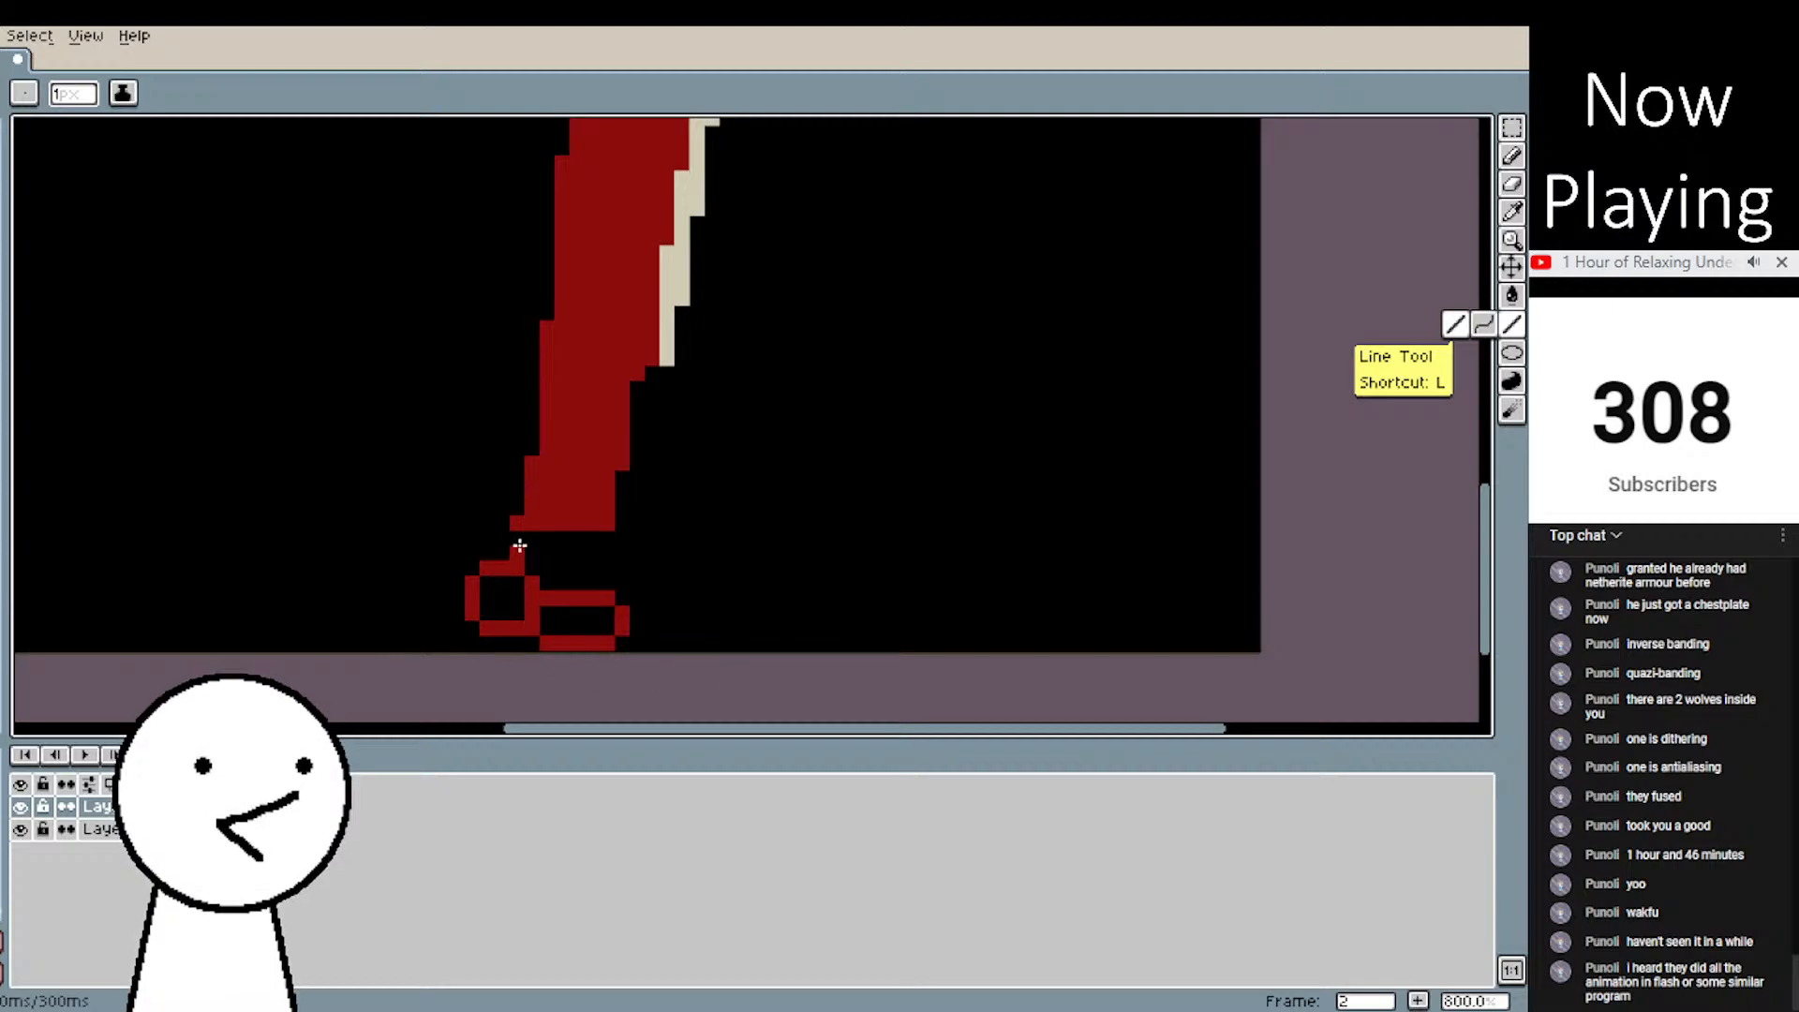
drag(519, 542, 605, 574)
key(ctrl+z)
click(696, 583)
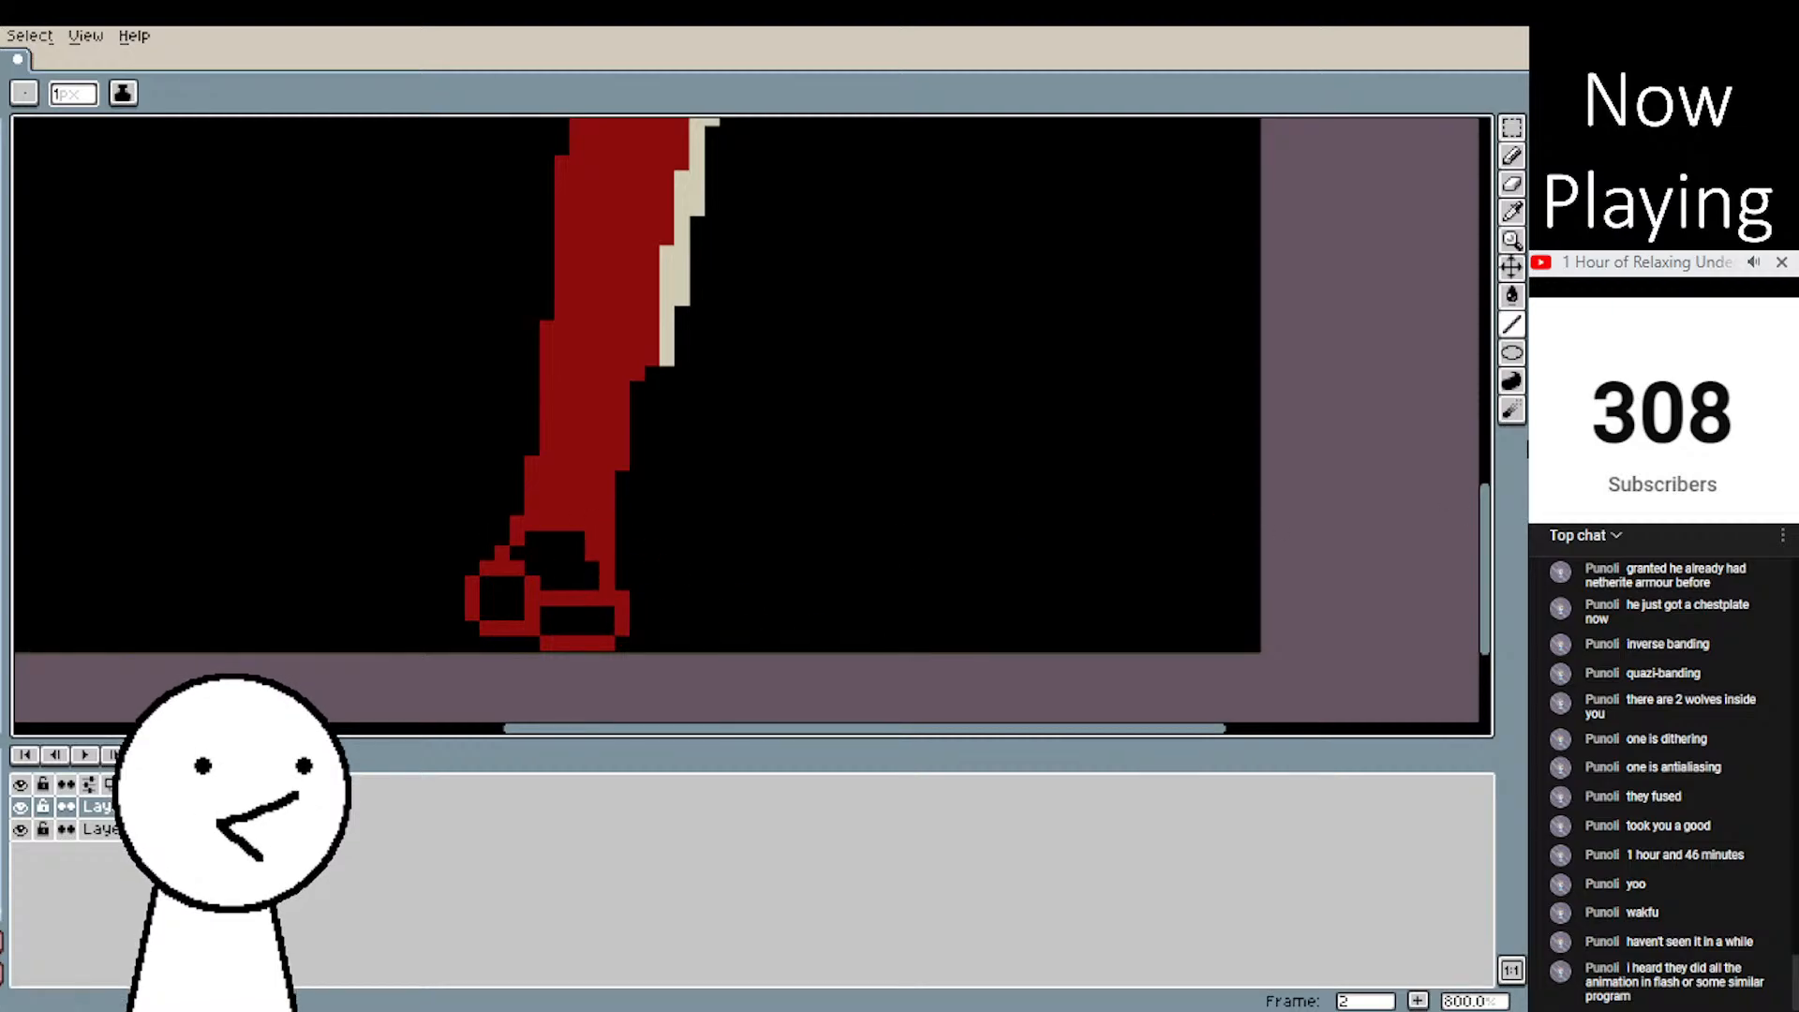
- Fill both pommel ellipses and the gap between them and the handle with dark red
click(1514, 297)
click(574, 579)
click(594, 615)
click(514, 596)
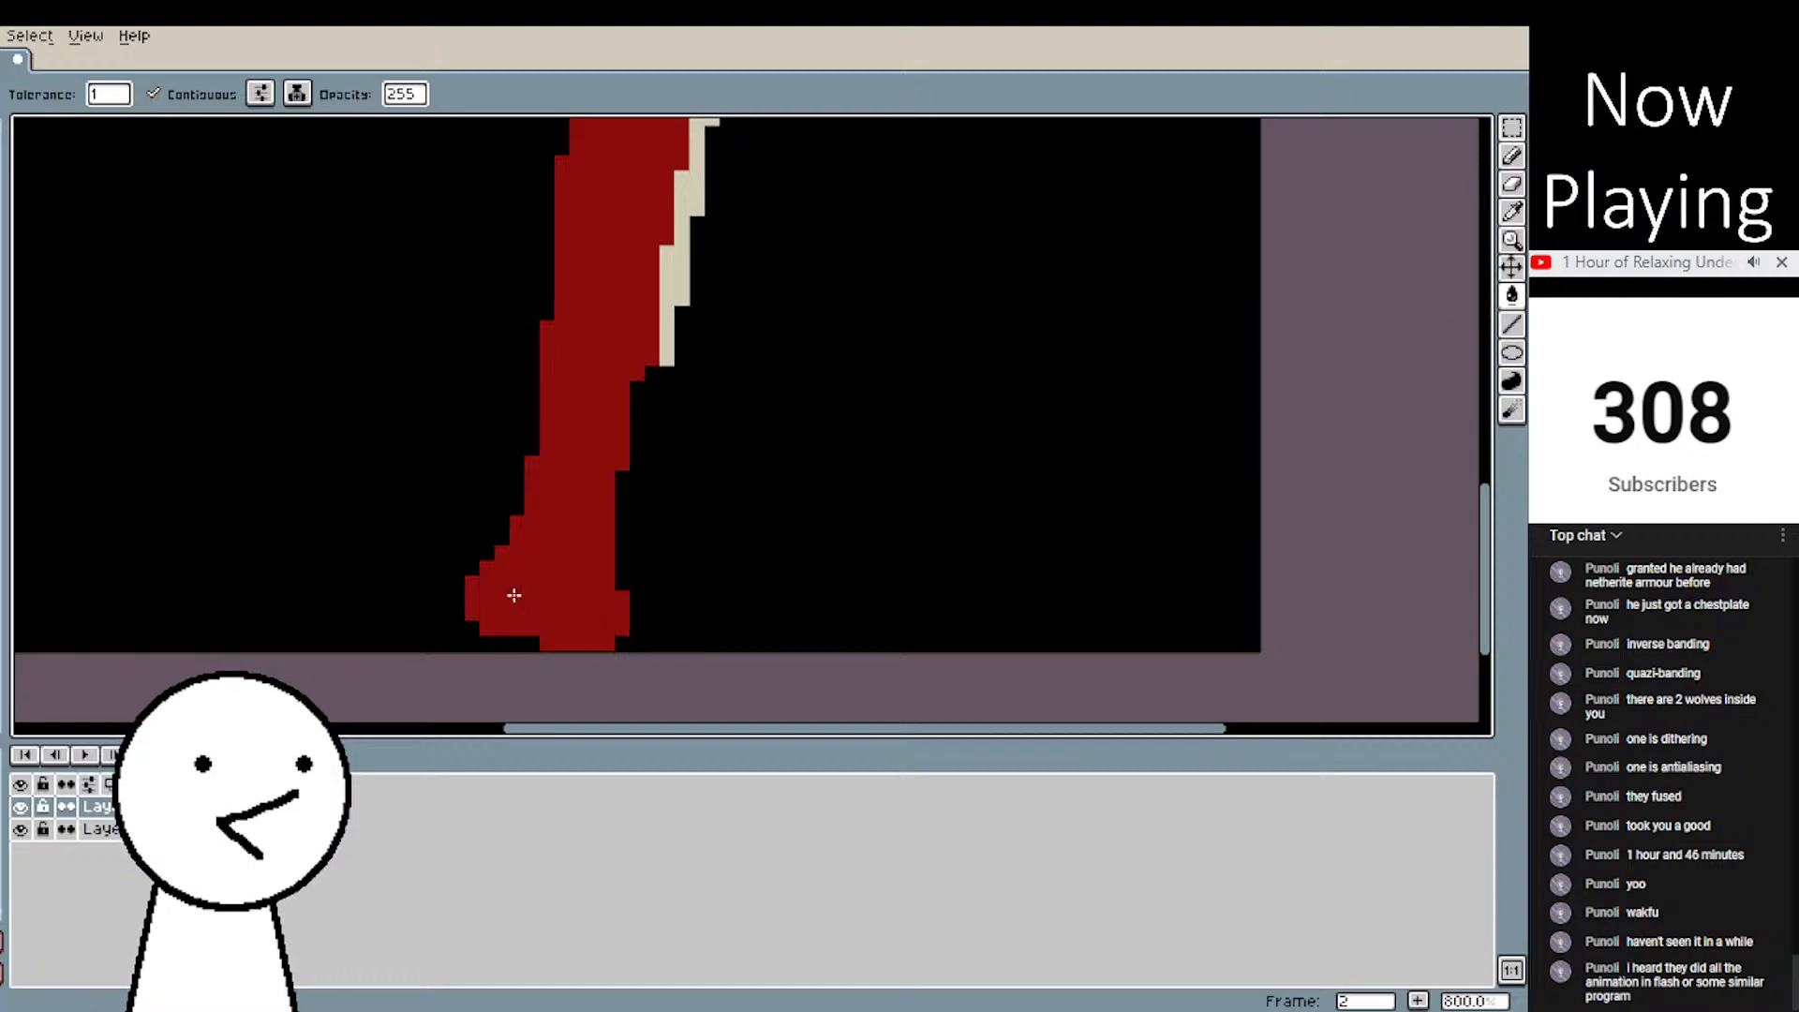
scroll(825, 648, down, 5)
scroll(917, 621, down, 1)
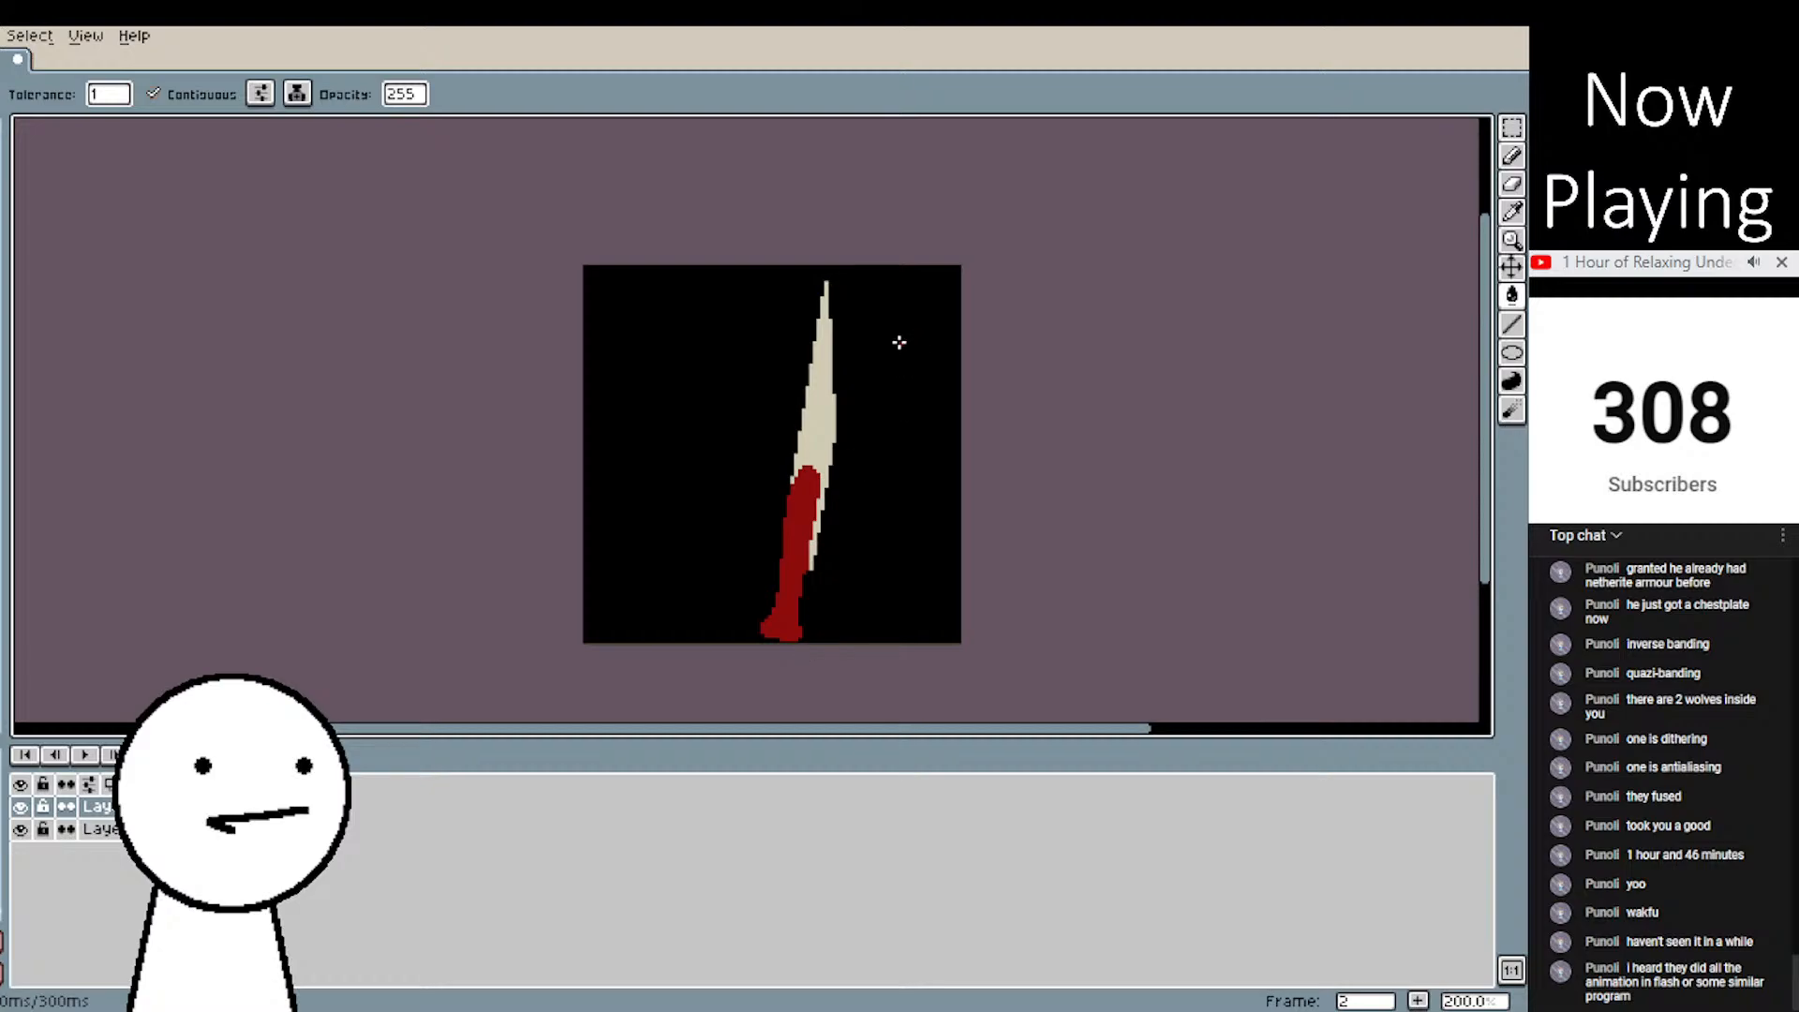
- Erase pixels along the lower handle's left edge and around the pommel to make both slimmer
scroll(900, 342, up, 4)
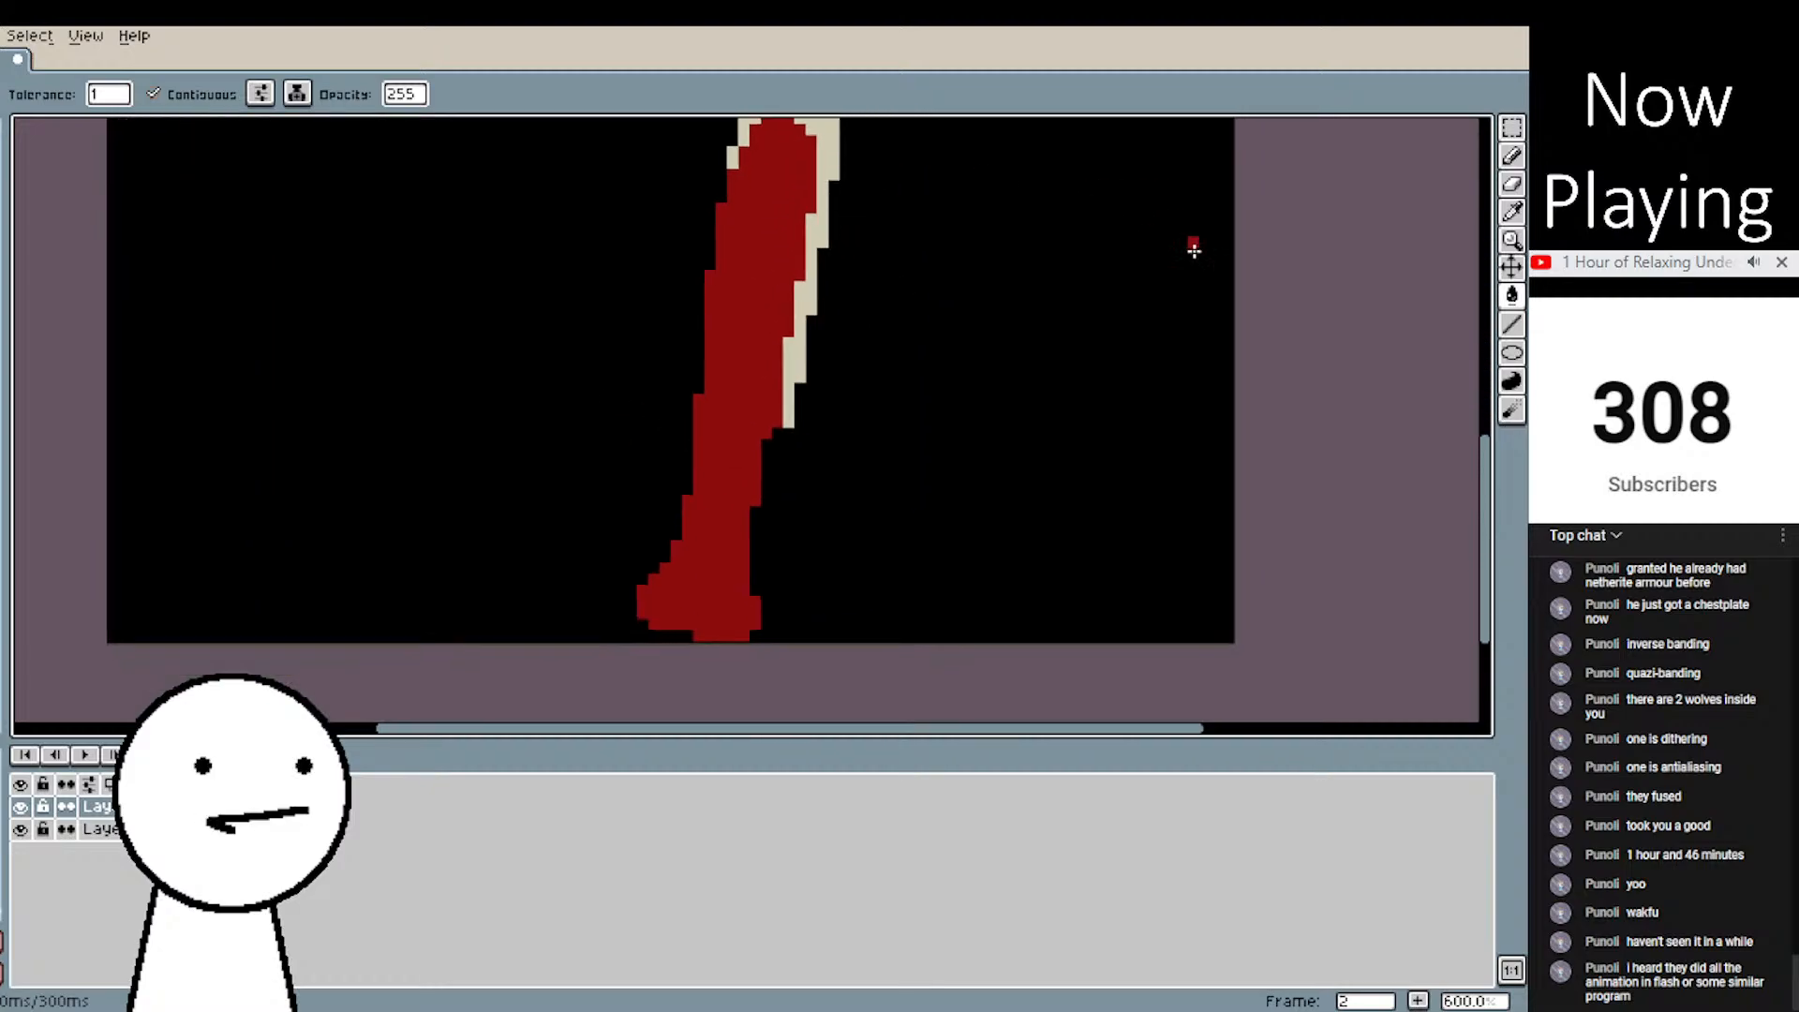
click(1511, 184)
mouse_move(700, 384)
mouse_down()
mouse_move(709, 523)
mouse_move(642, 636)
mouse_move(694, 497)
mouse_up()
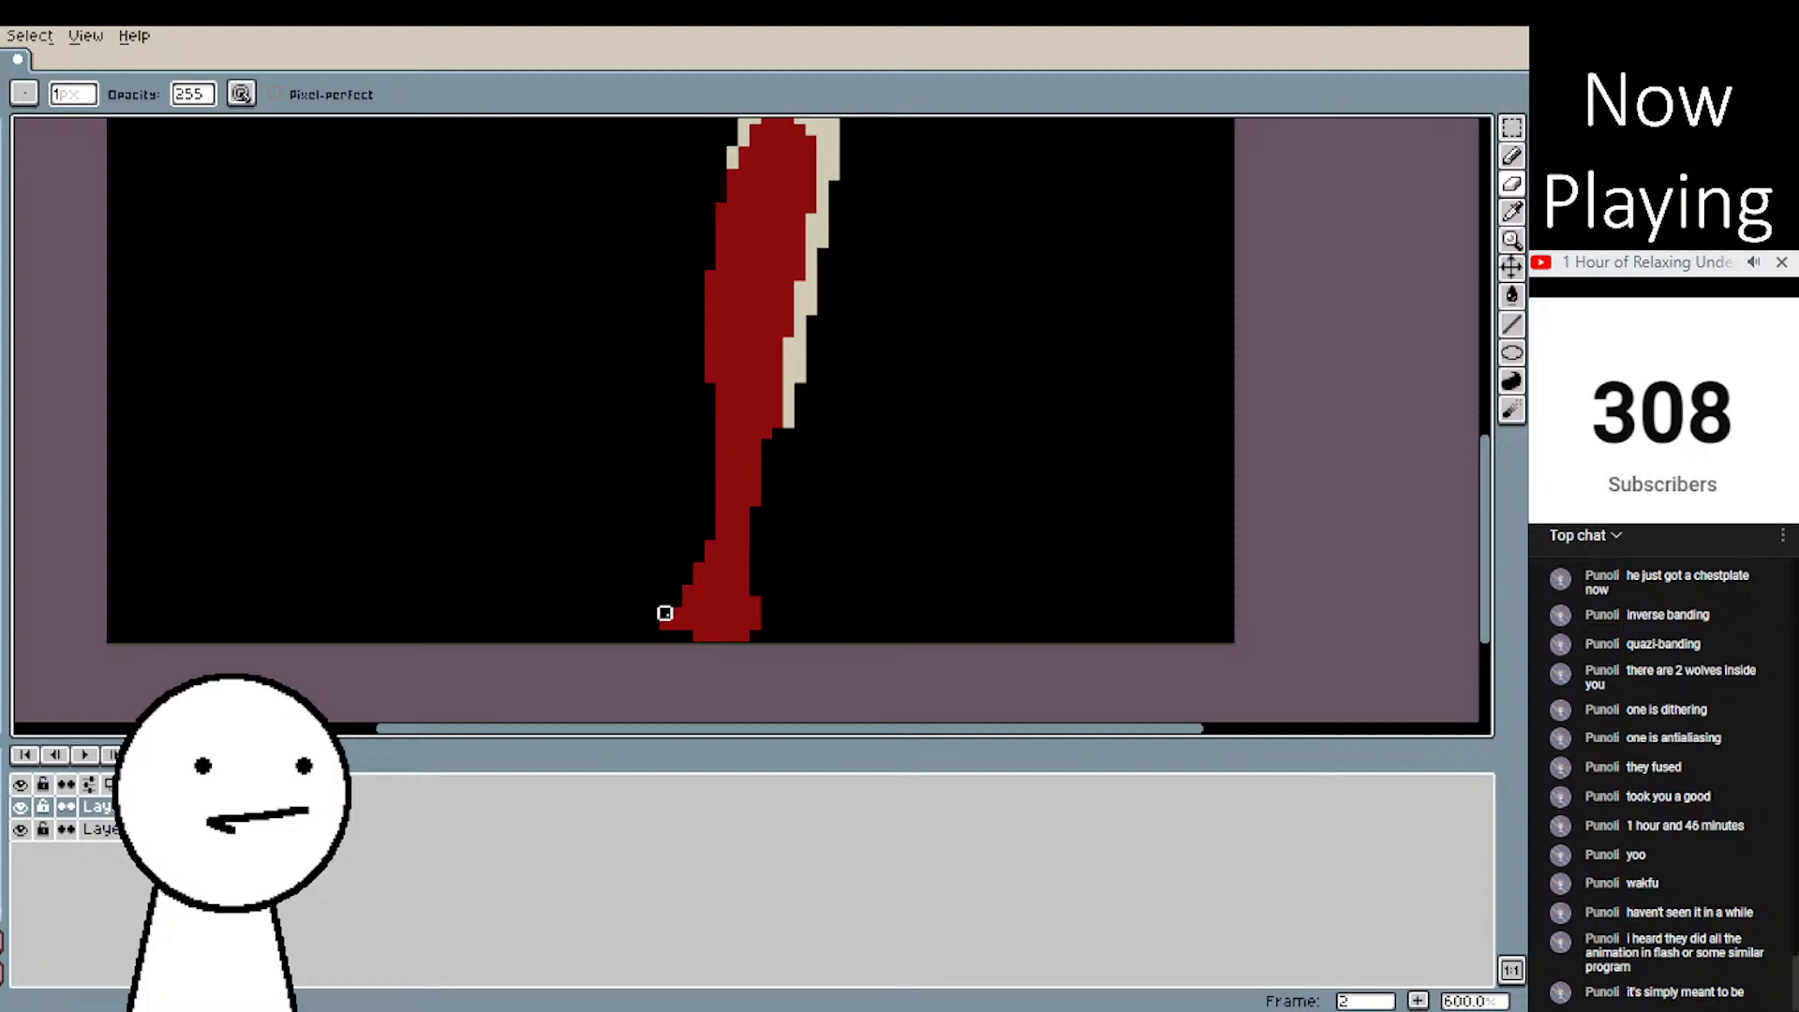
drag(675, 602, 687, 624)
- Thicken the right side of the lower handle and pommel with dark red lines, comparing with the finished sword on frame 1
click(1512, 324)
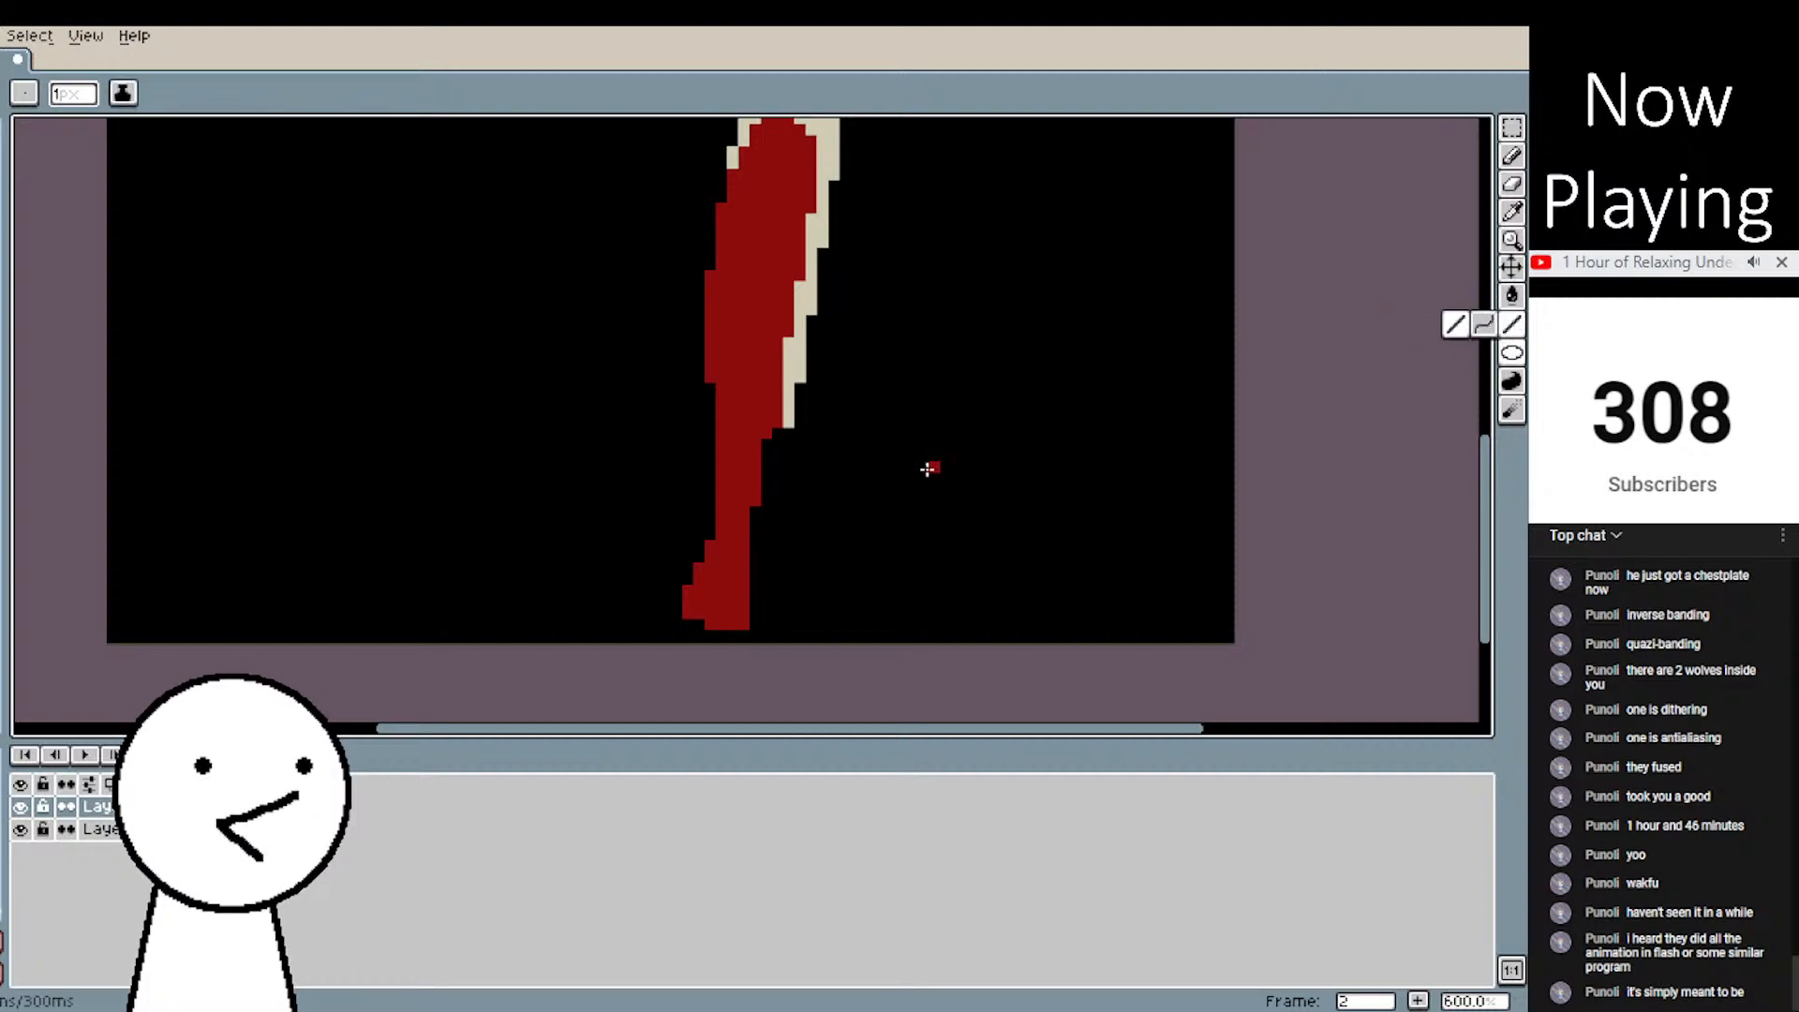
drag(777, 437, 767, 576)
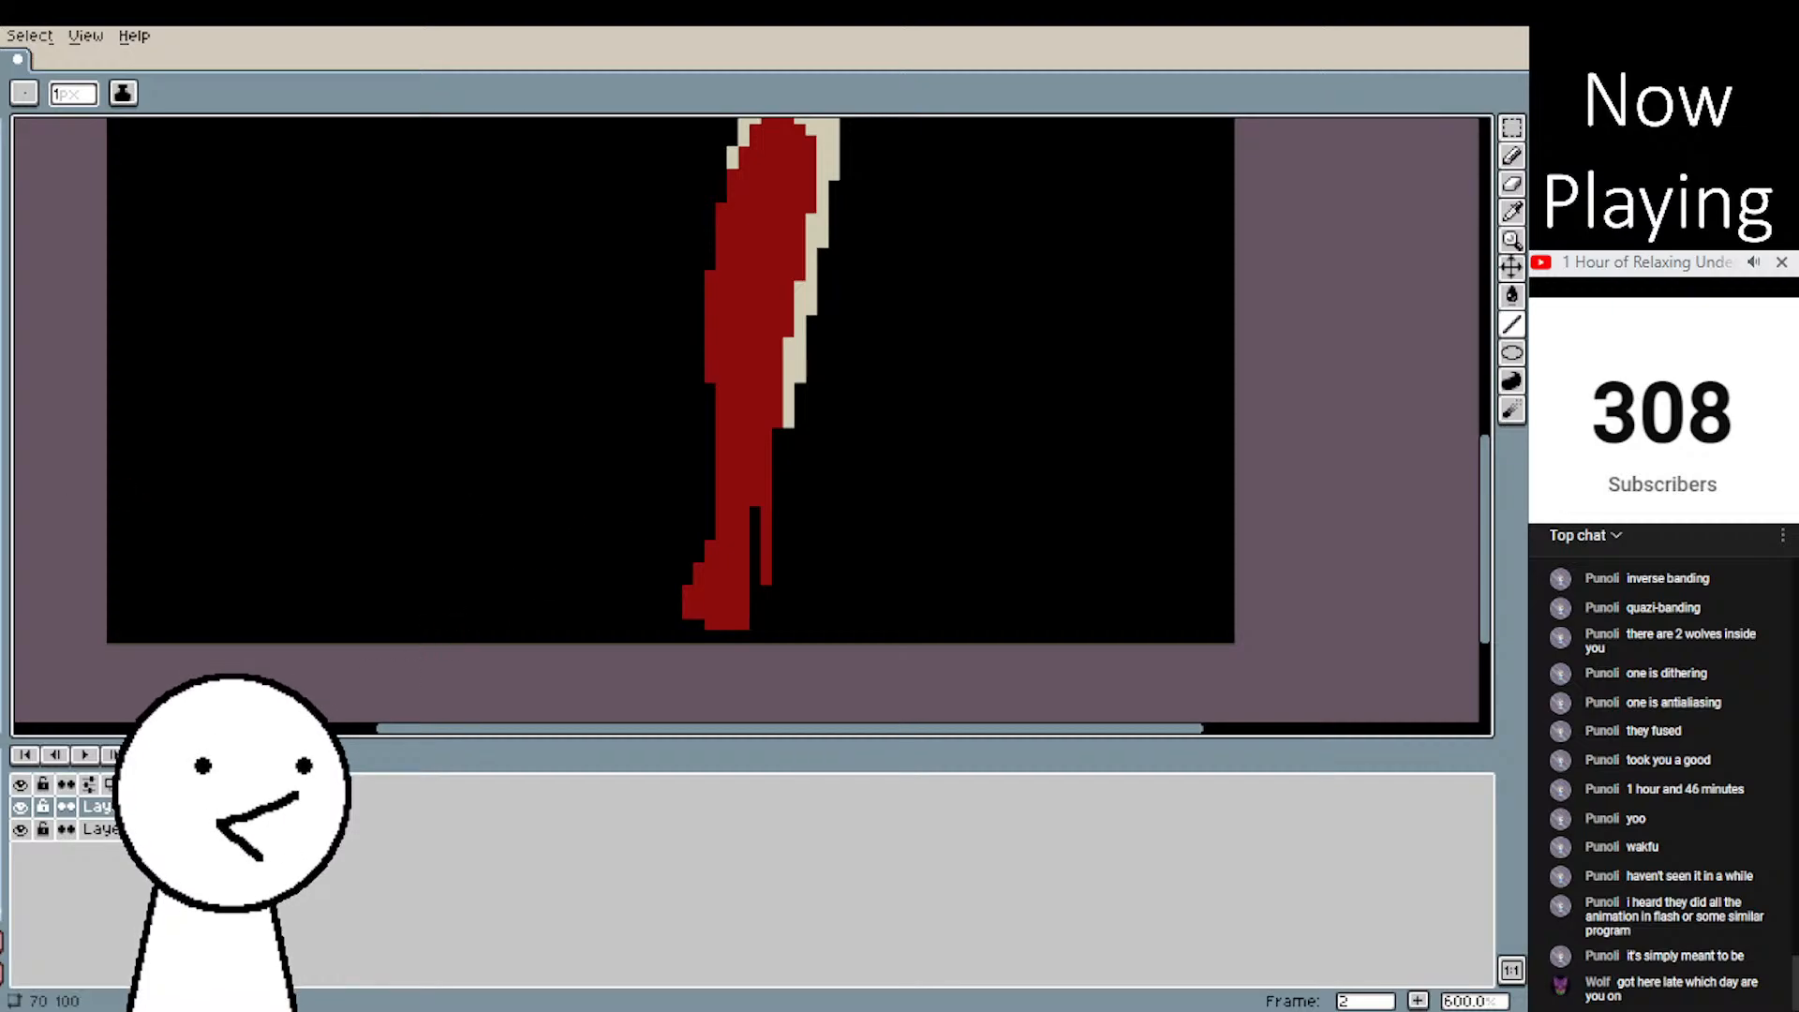
key(Left)
scroll(650, 551, down, 4)
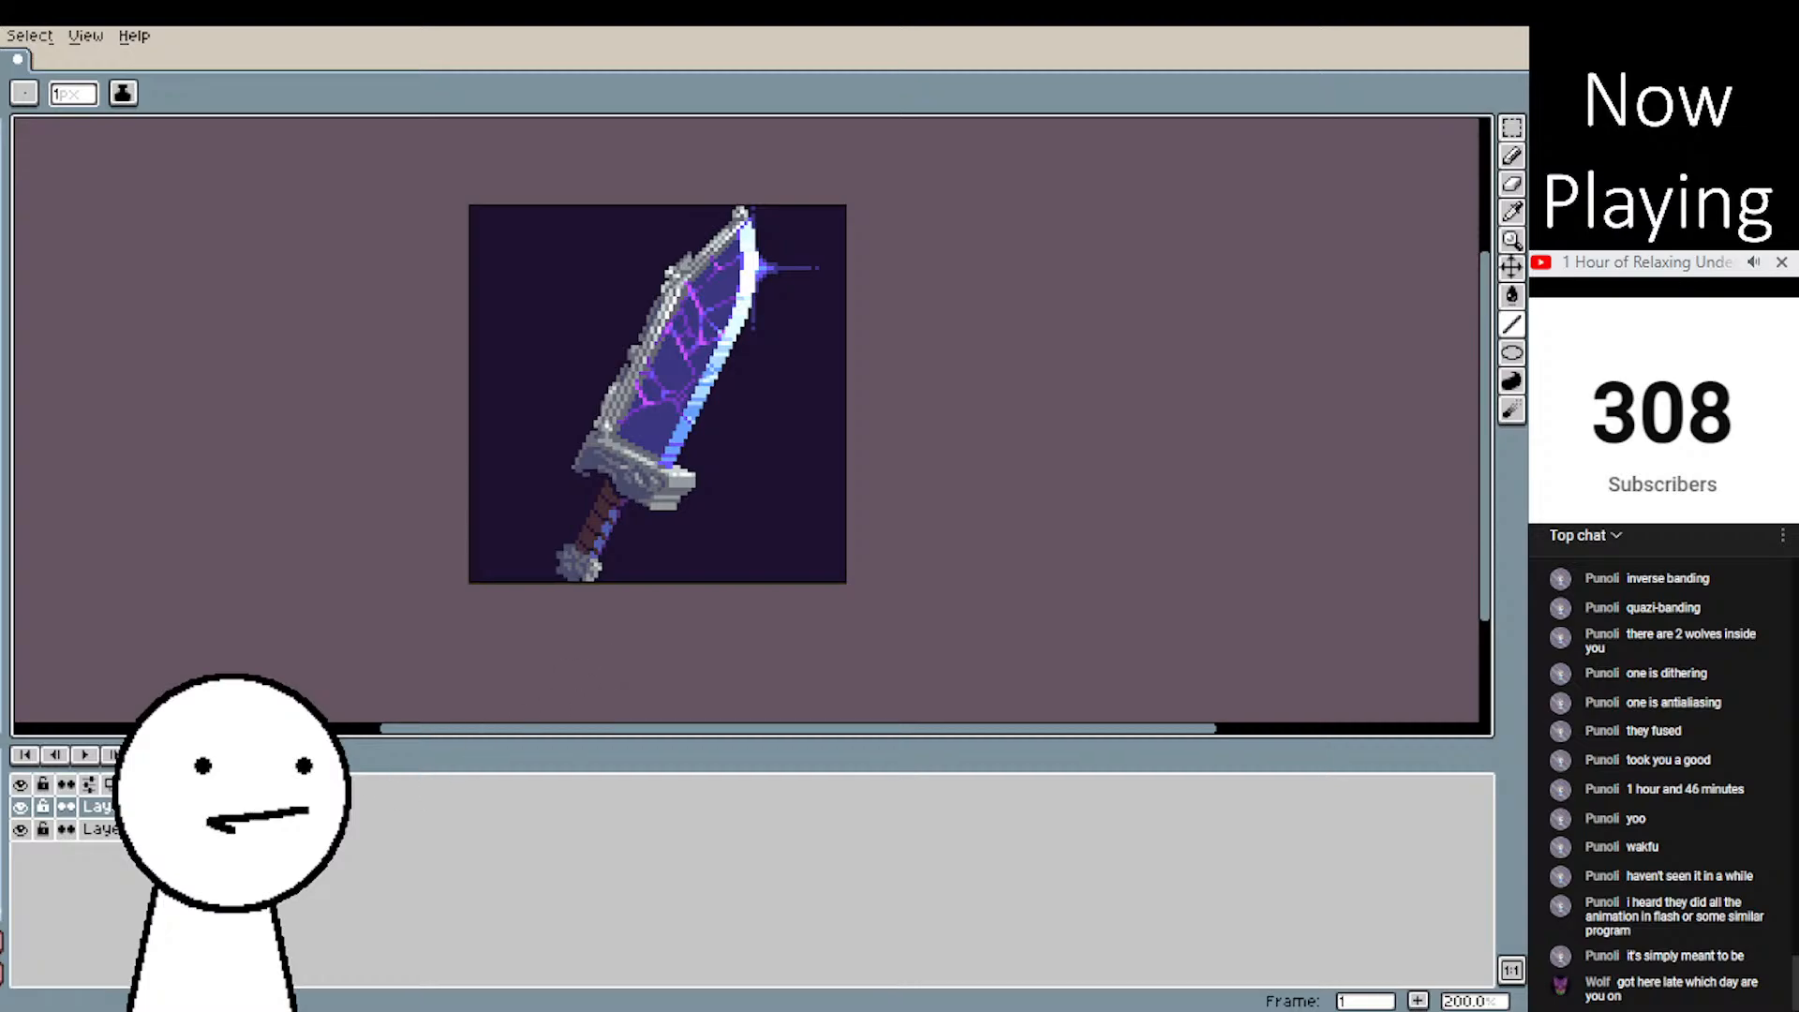
key(Right)
scroll(704, 525, up, 3)
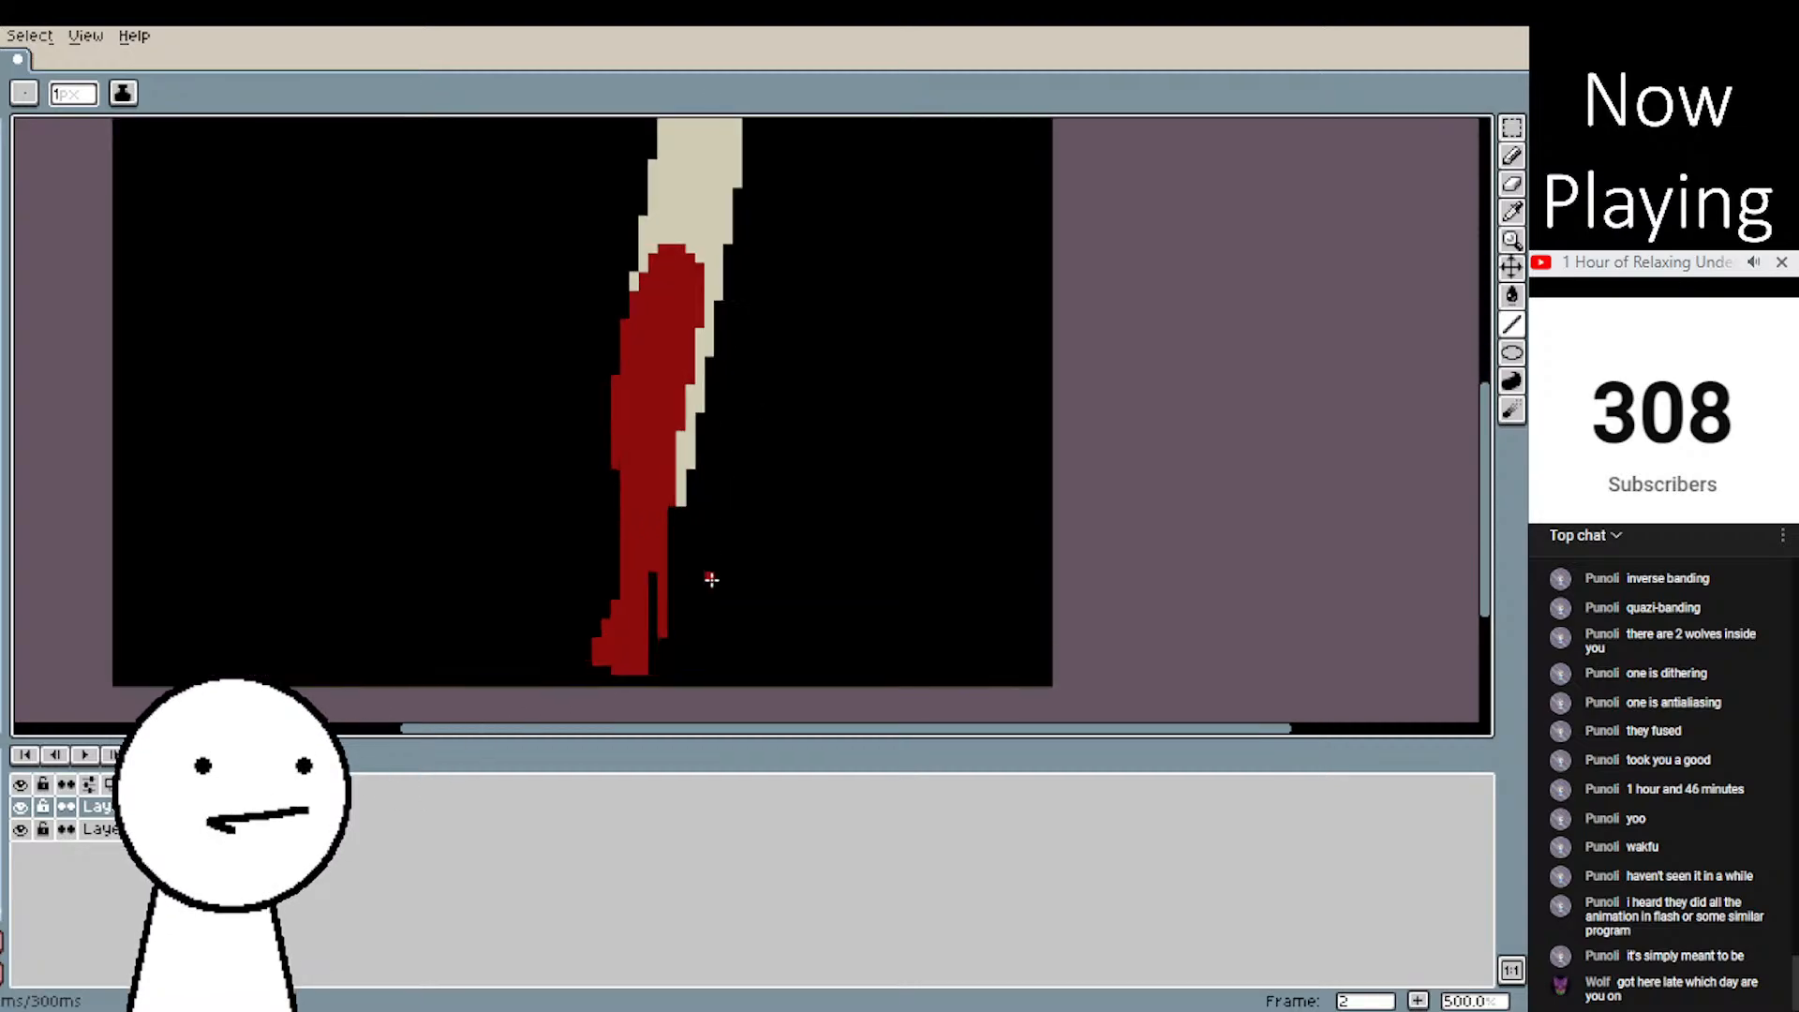
scroll(627, 441, up, 3)
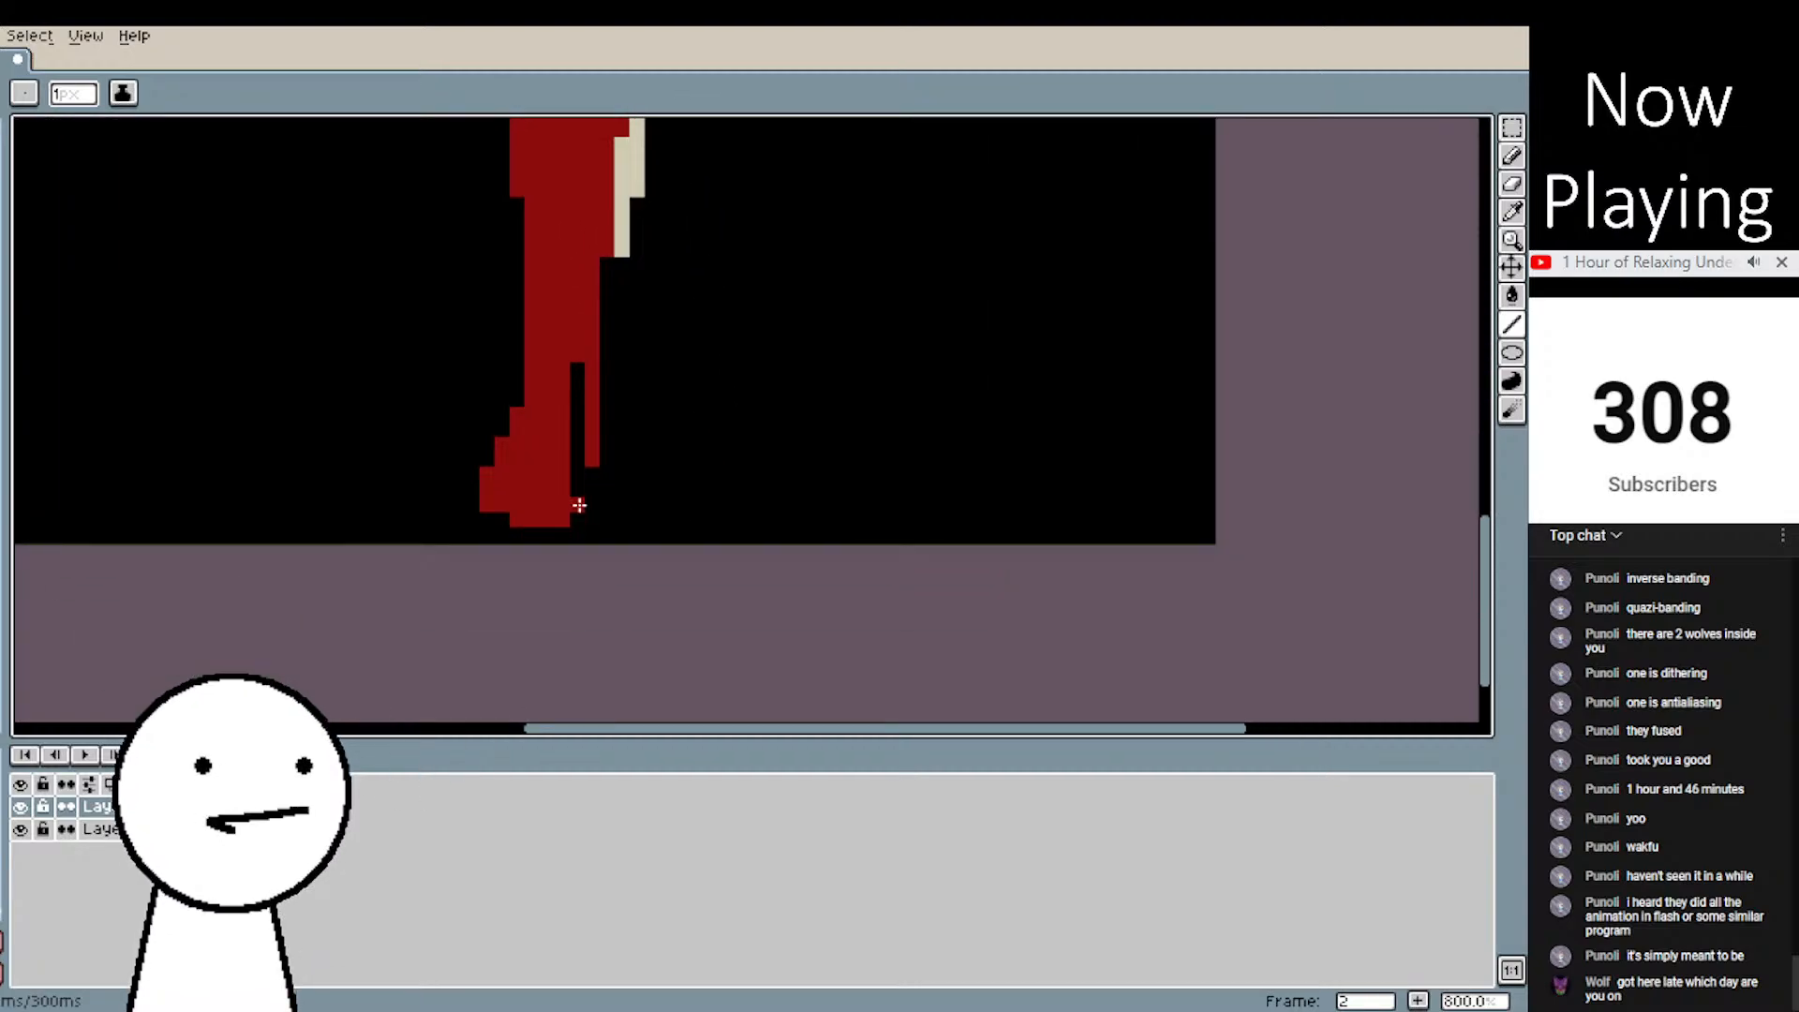
drag(592, 505, 574, 350)
mouse_move(608, 494)
mouse_down()
mouse_move(596, 448)
mouse_move(572, 516)
mouse_up()
- Draw a small curved dark red outline along the right side of the beige spike with the Pencil
drag(664, 398, 593, 709)
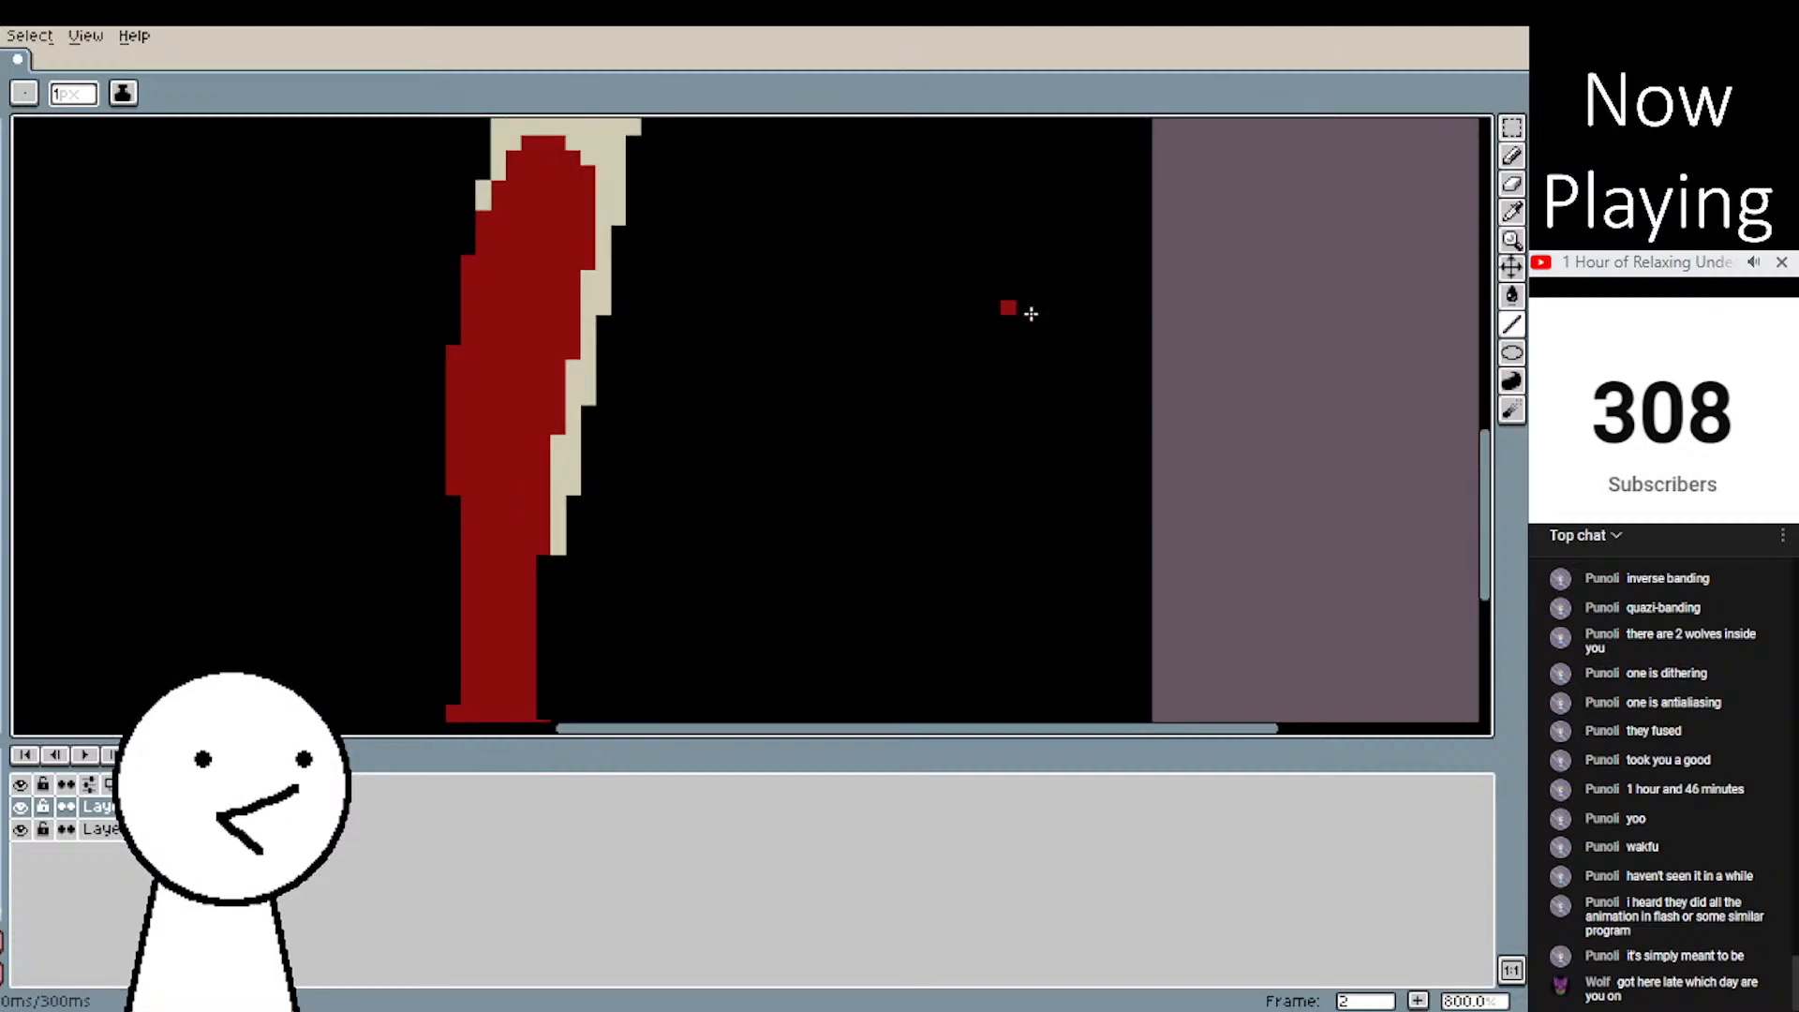
click(1512, 155)
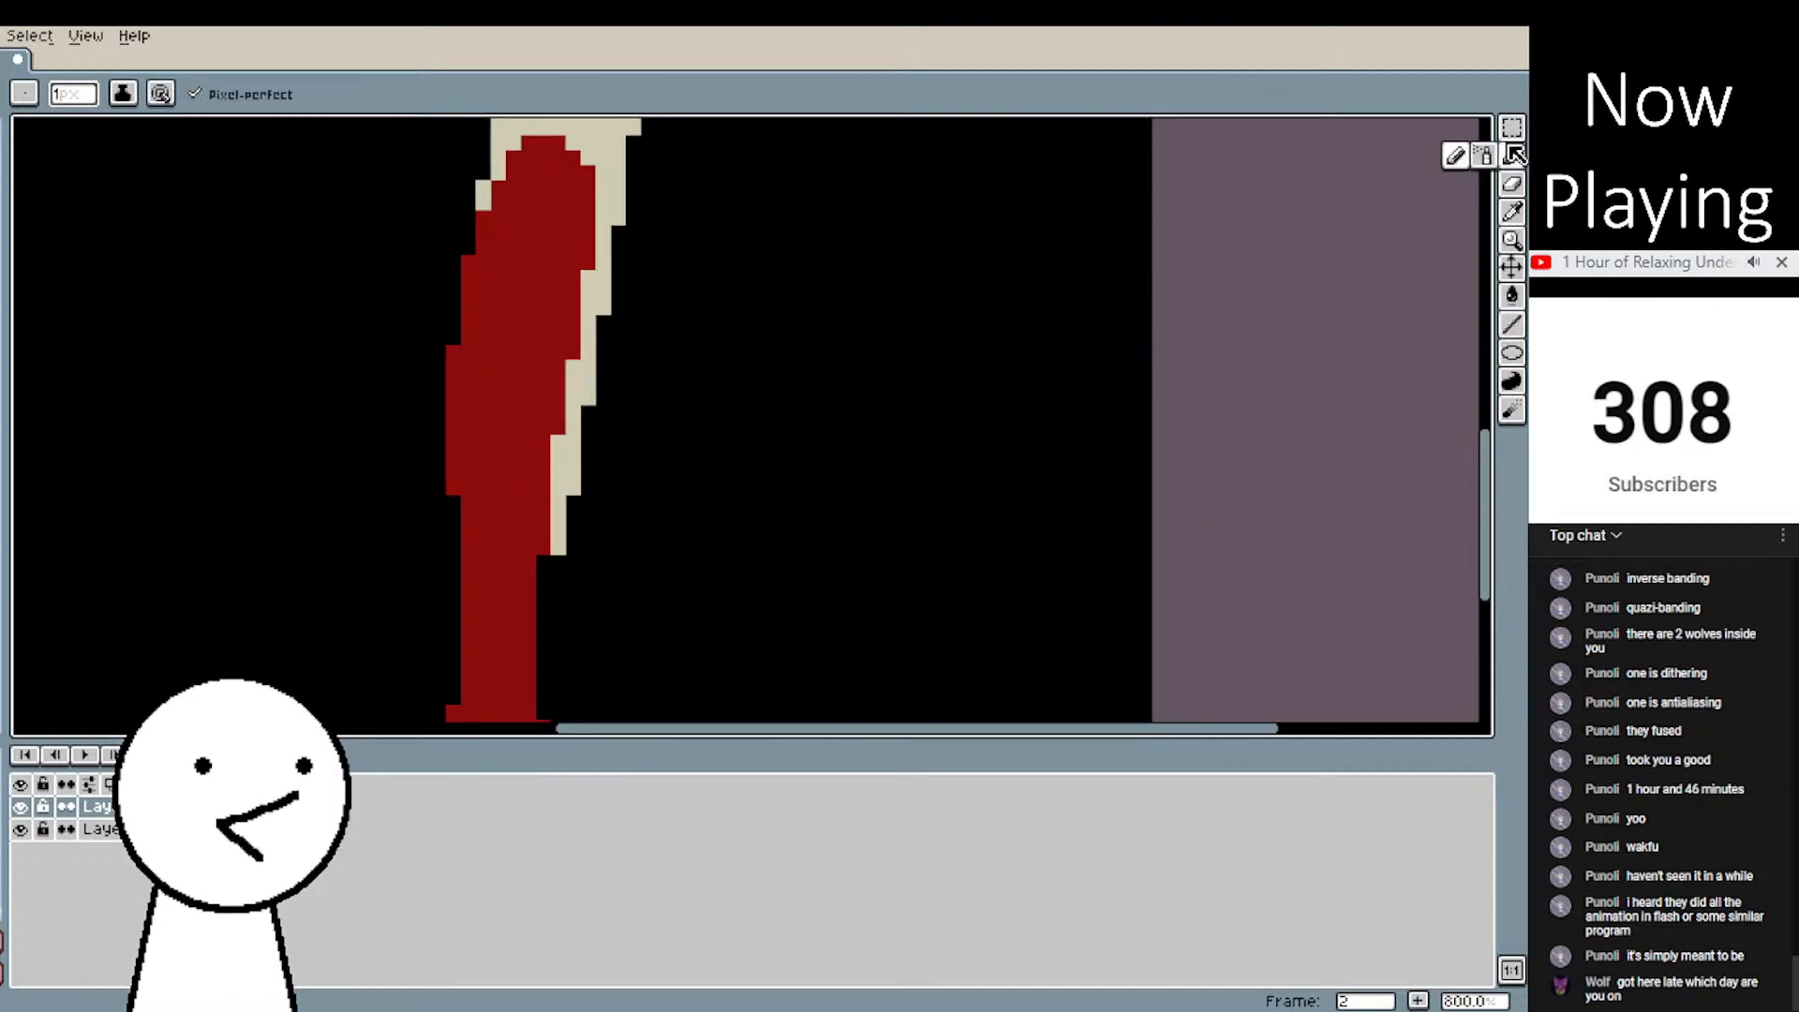
mouse_move(618, 233)
mouse_down()
mouse_move(634, 326)
mouse_move(607, 454)
mouse_up()
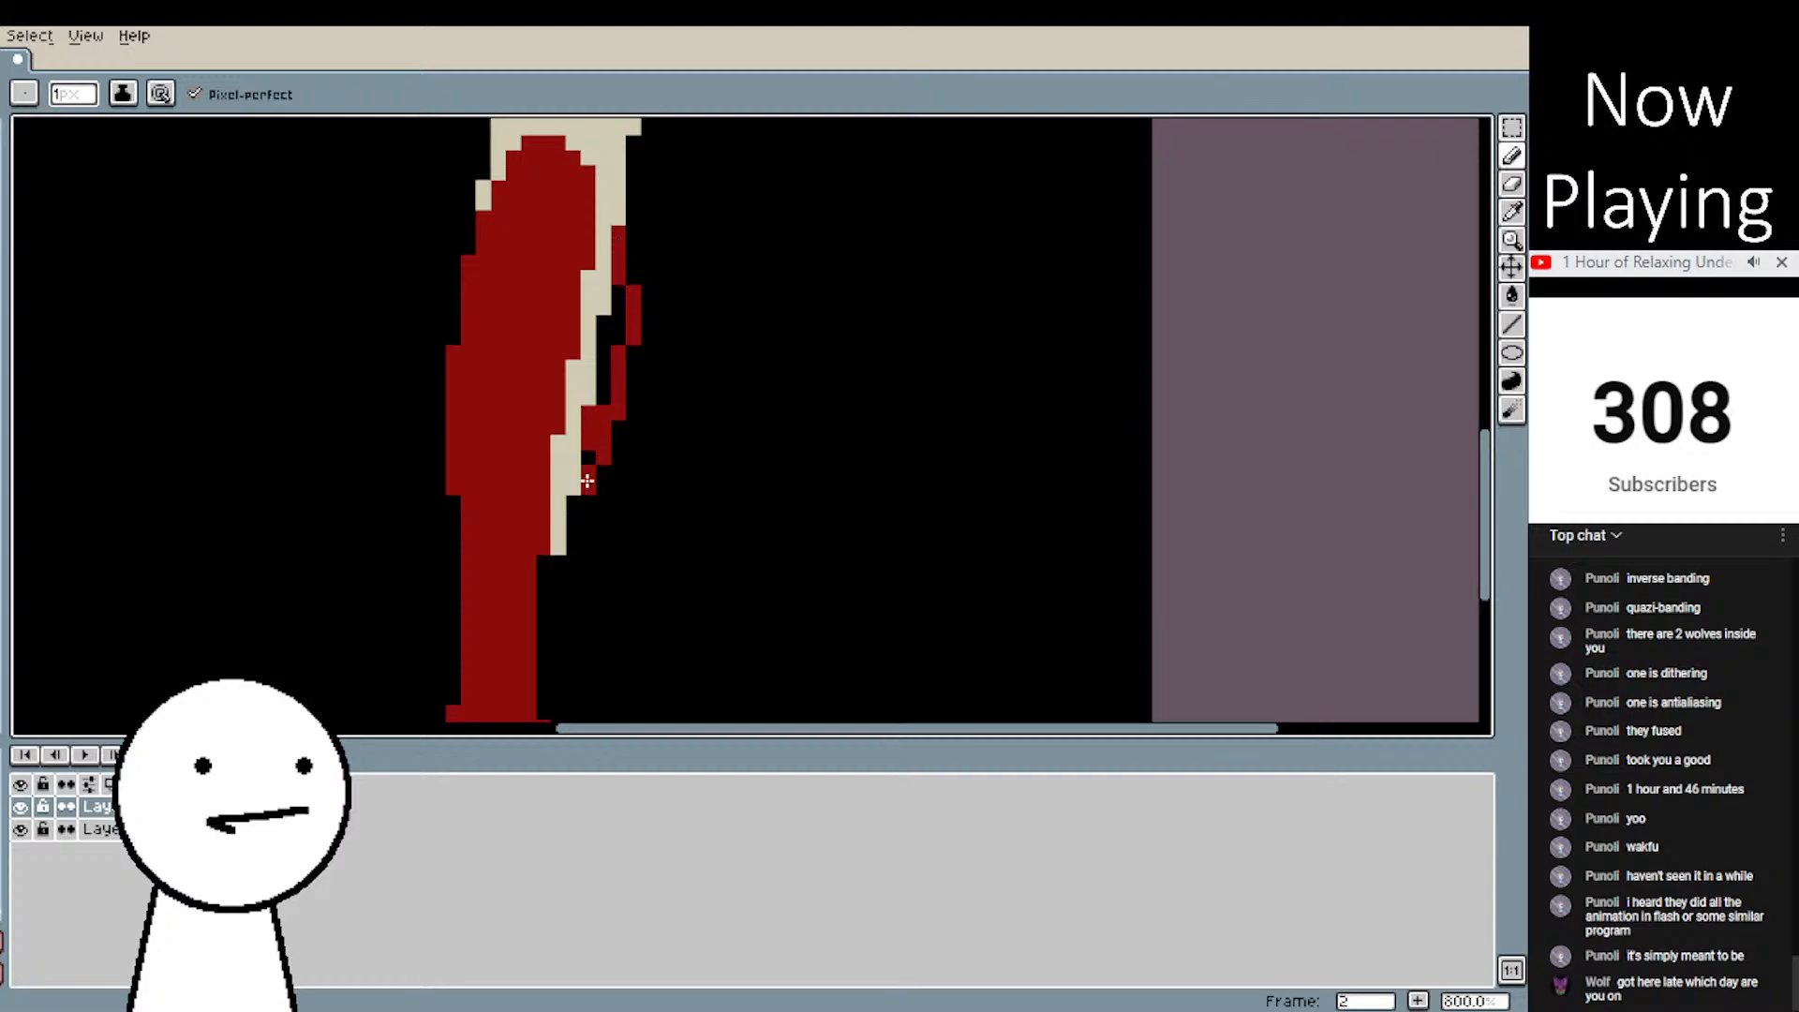
click(569, 518)
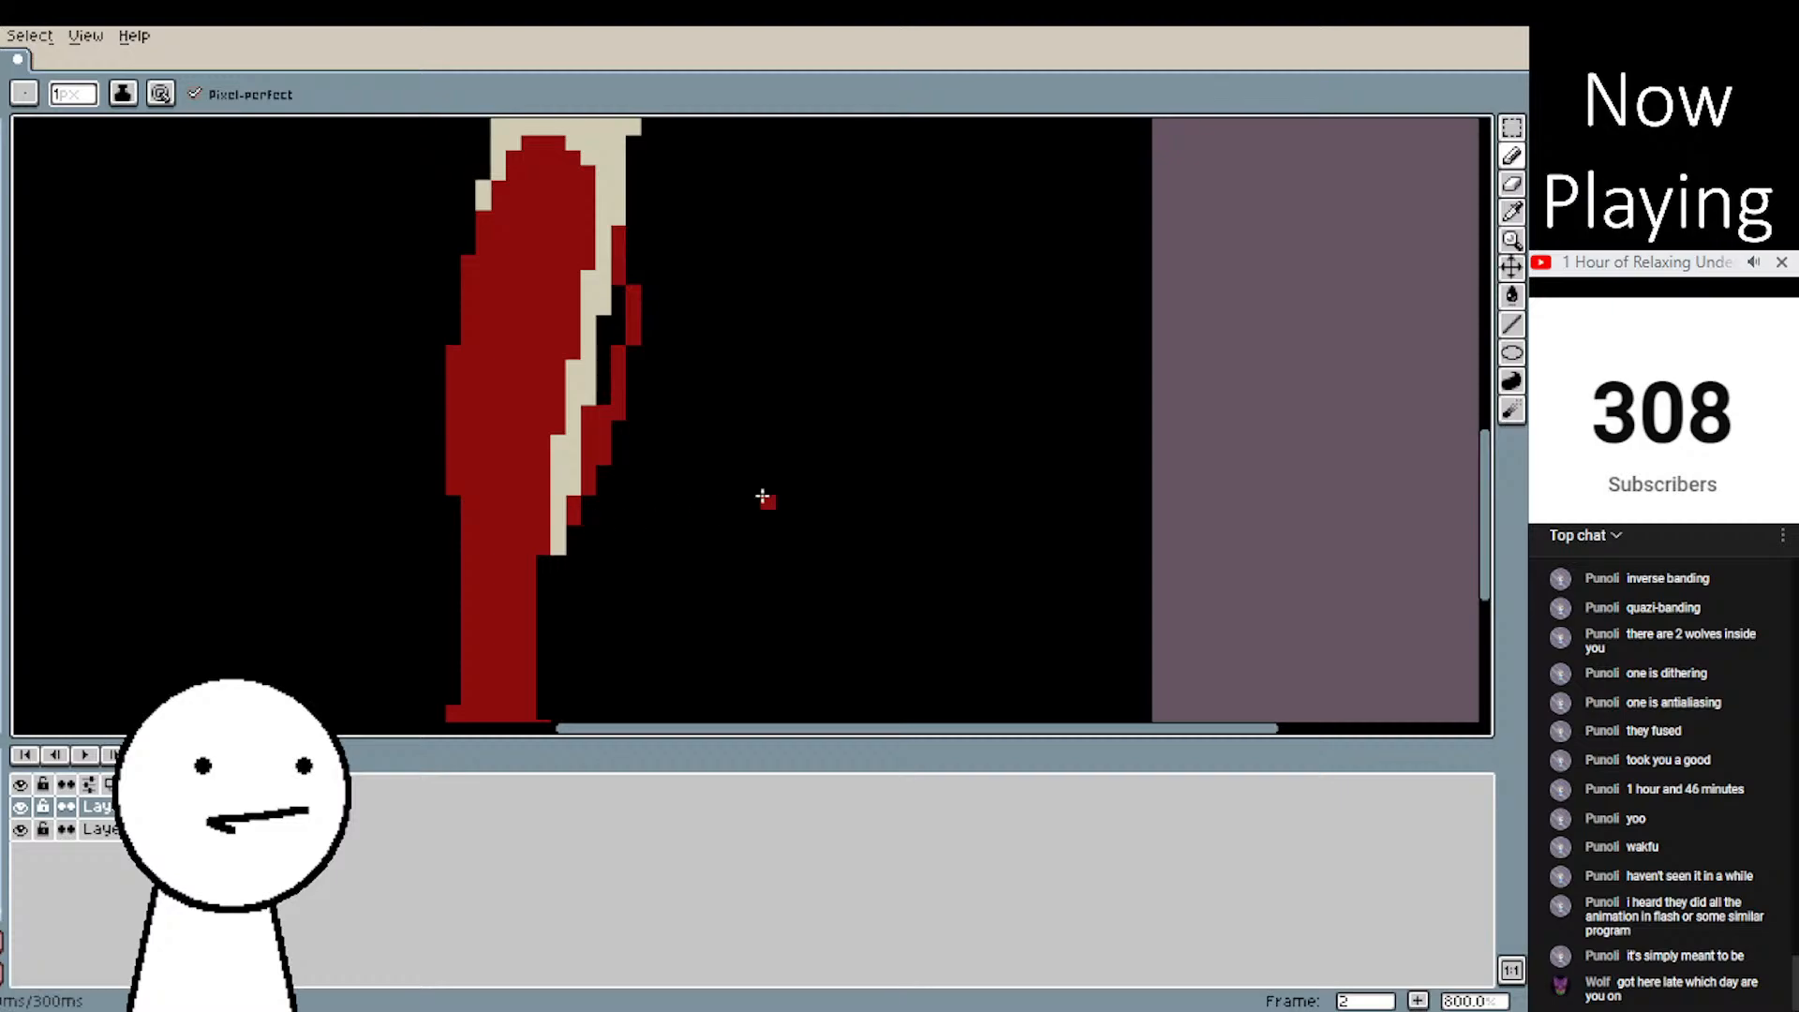
- Add dark red pixels along the right edge of the lower handle and pommel to widen them
scroll(656, 431, down, 5)
mouse_move(516, 318)
mouse_down()
mouse_move(521, 499)
mouse_move(507, 444)
mouse_move(514, 330)
mouse_move(551, 524)
mouse_move(539, 557)
mouse_move(497, 577)
mouse_move(523, 535)
mouse_move(507, 383)
mouse_up()
click(546, 499)
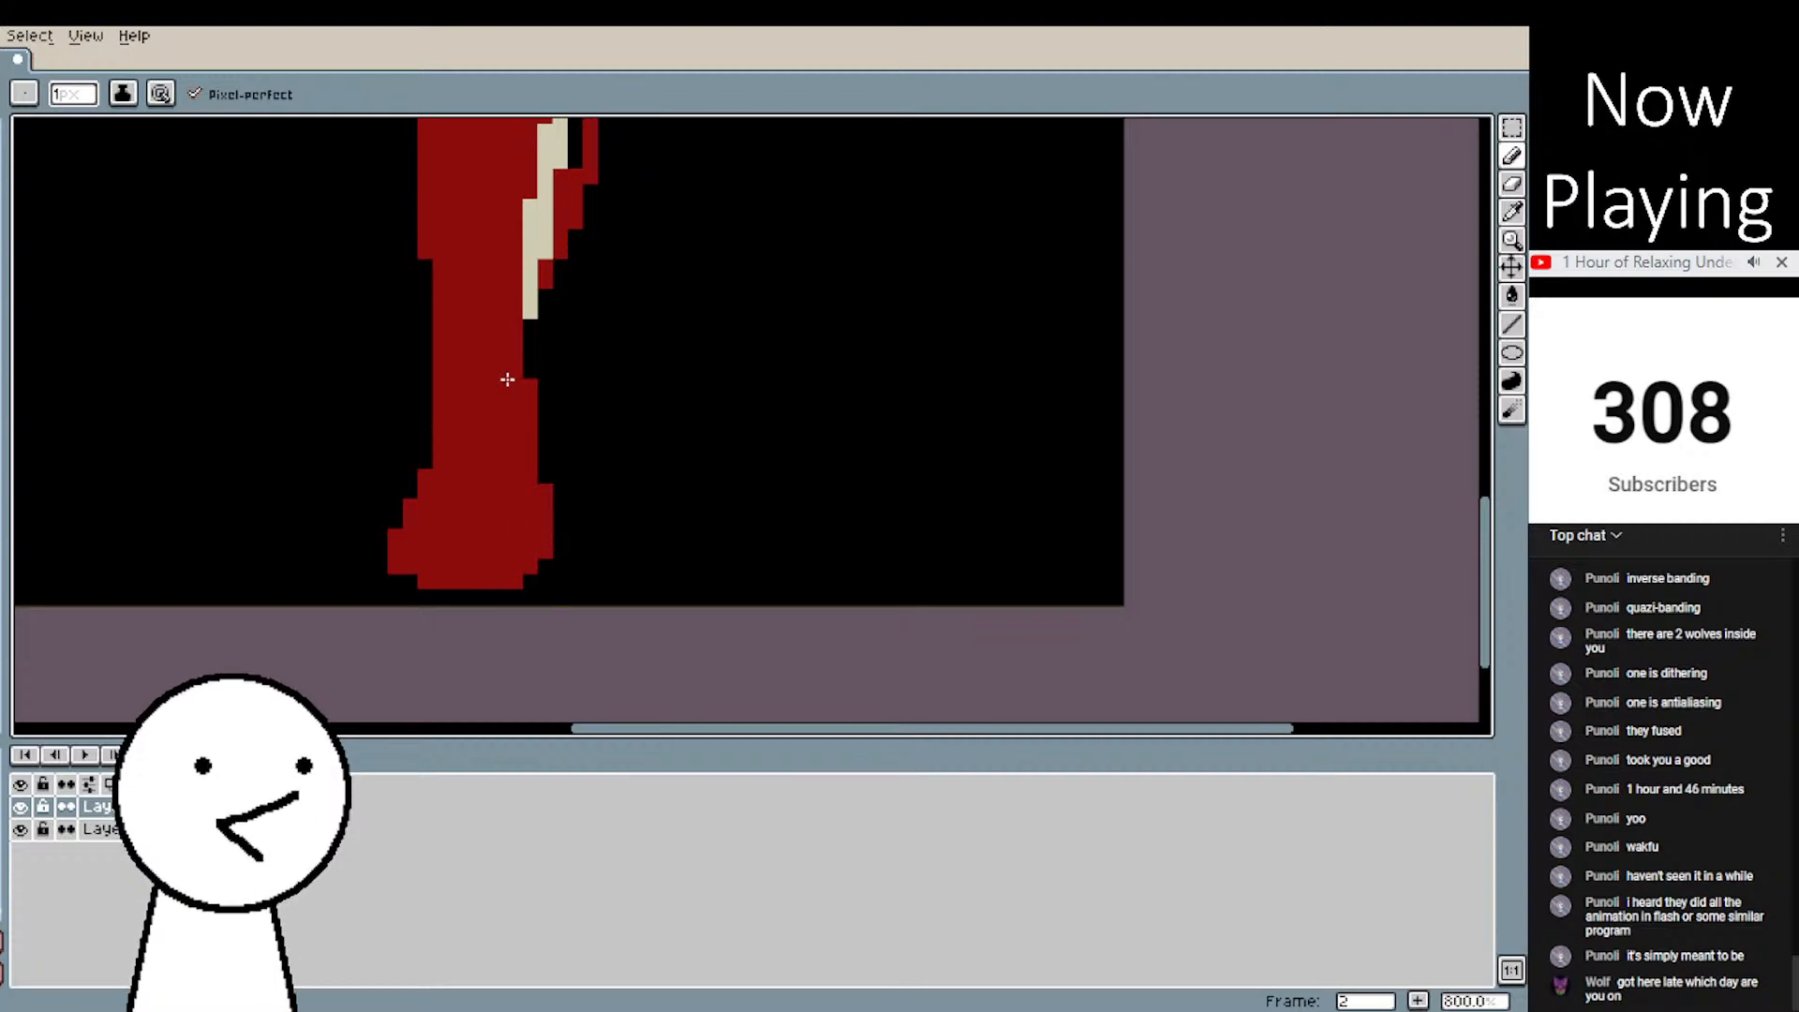
scroll(511, 400, down, 3)
- Fill the gap between the beige spike and the curved outline on its right with dark red using the Paint Bucket
scroll(607, 345, up, 4)
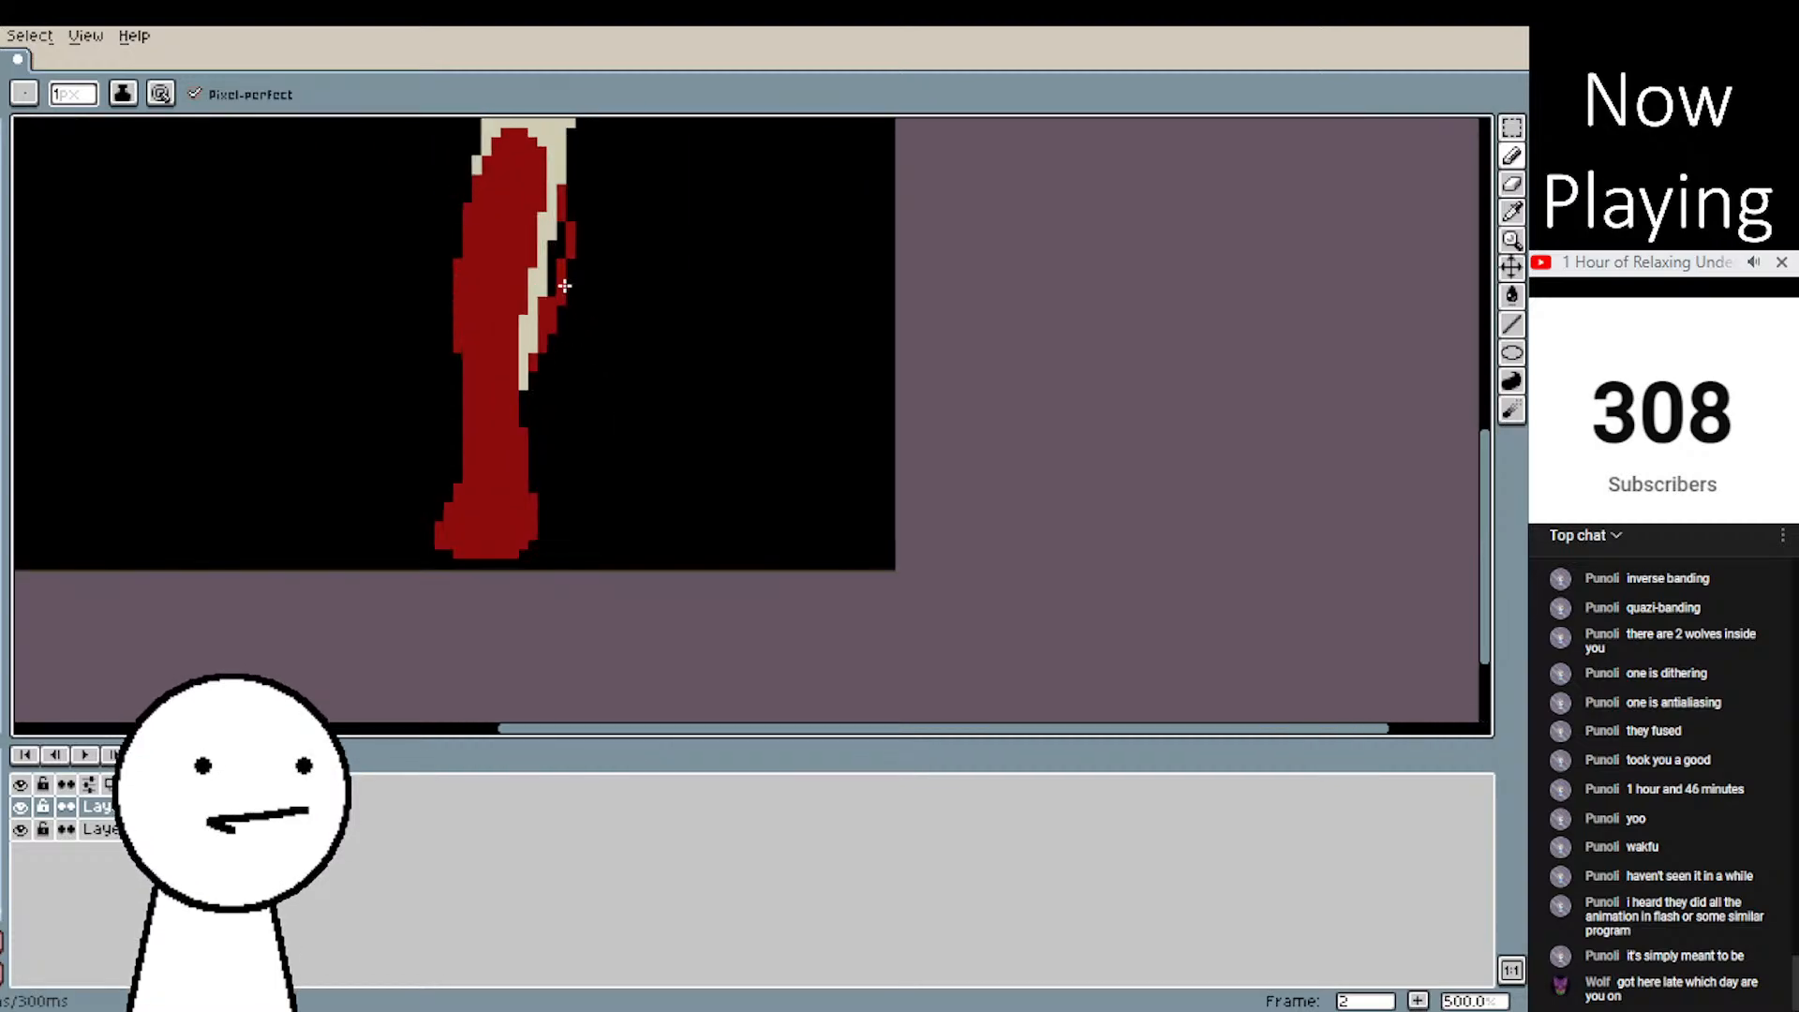
drag(872, 387, 975, 385)
click(1512, 295)
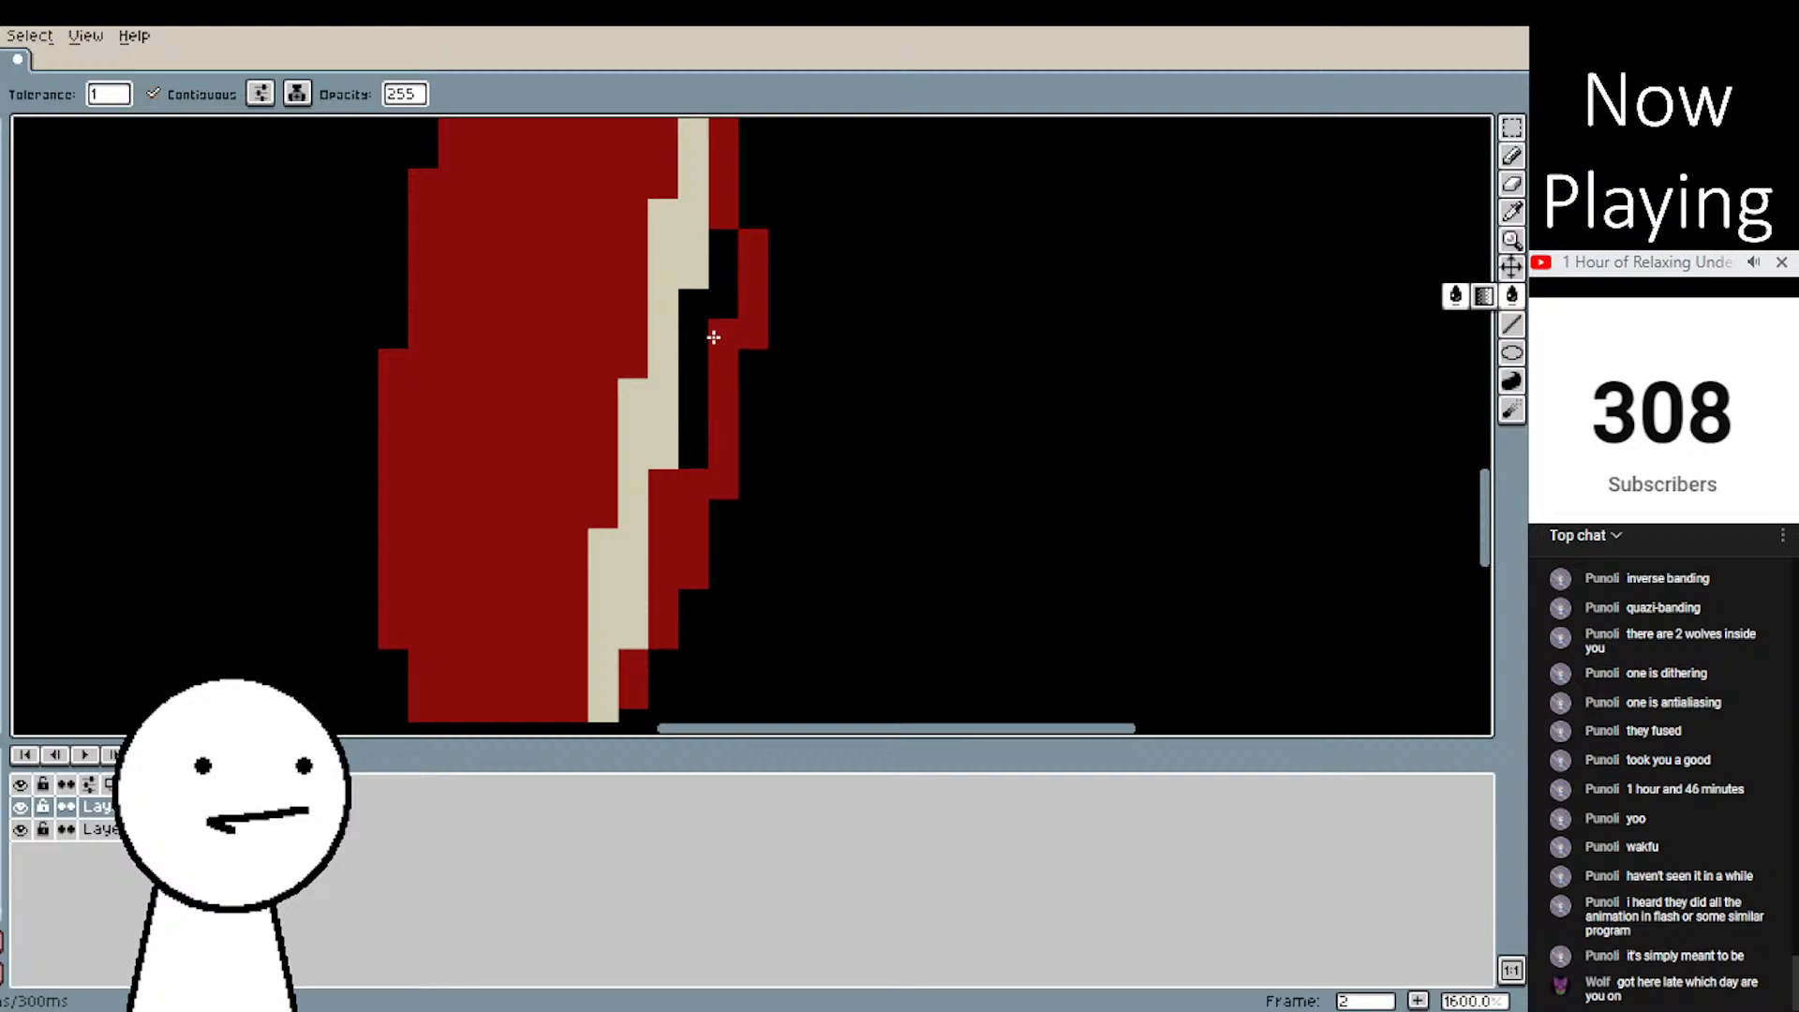
scroll(901, 353, down, 3)
scroll(901, 354, down, 3)
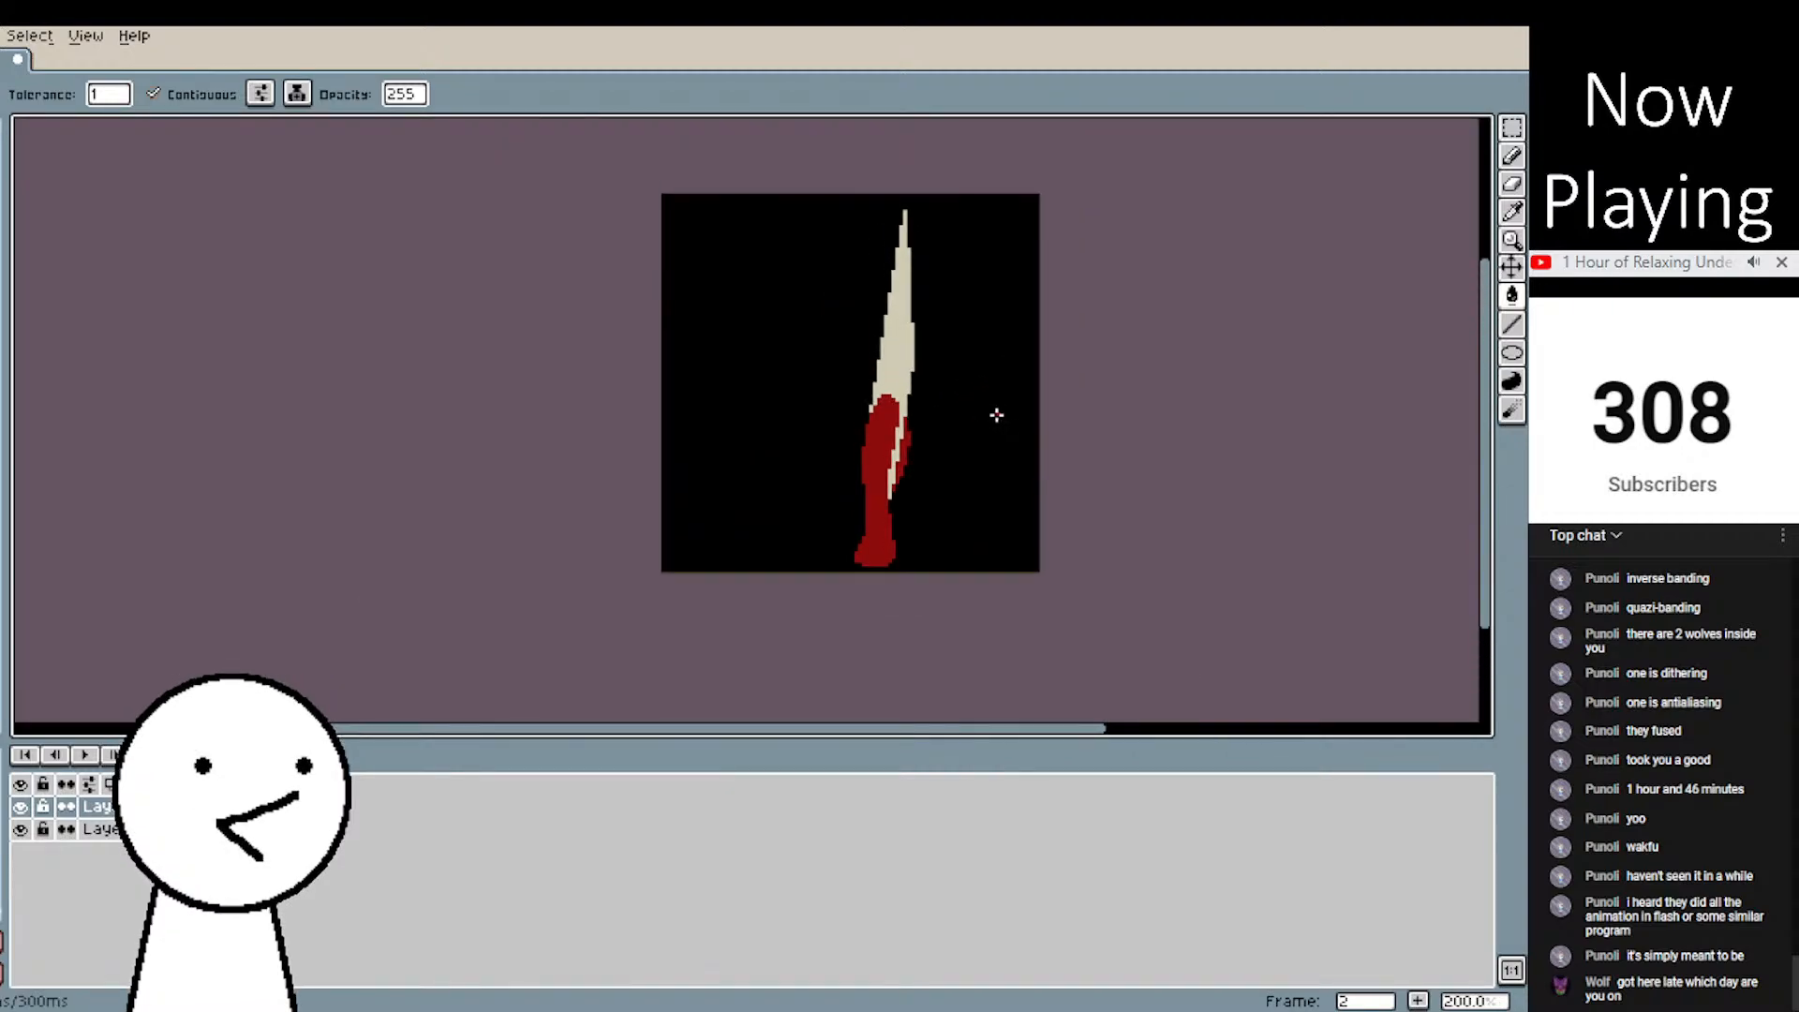
- Erase the bulging outer pixels of the dark red strip right of the beige spike to make it slimmer
scroll(871, 416, up, 3)
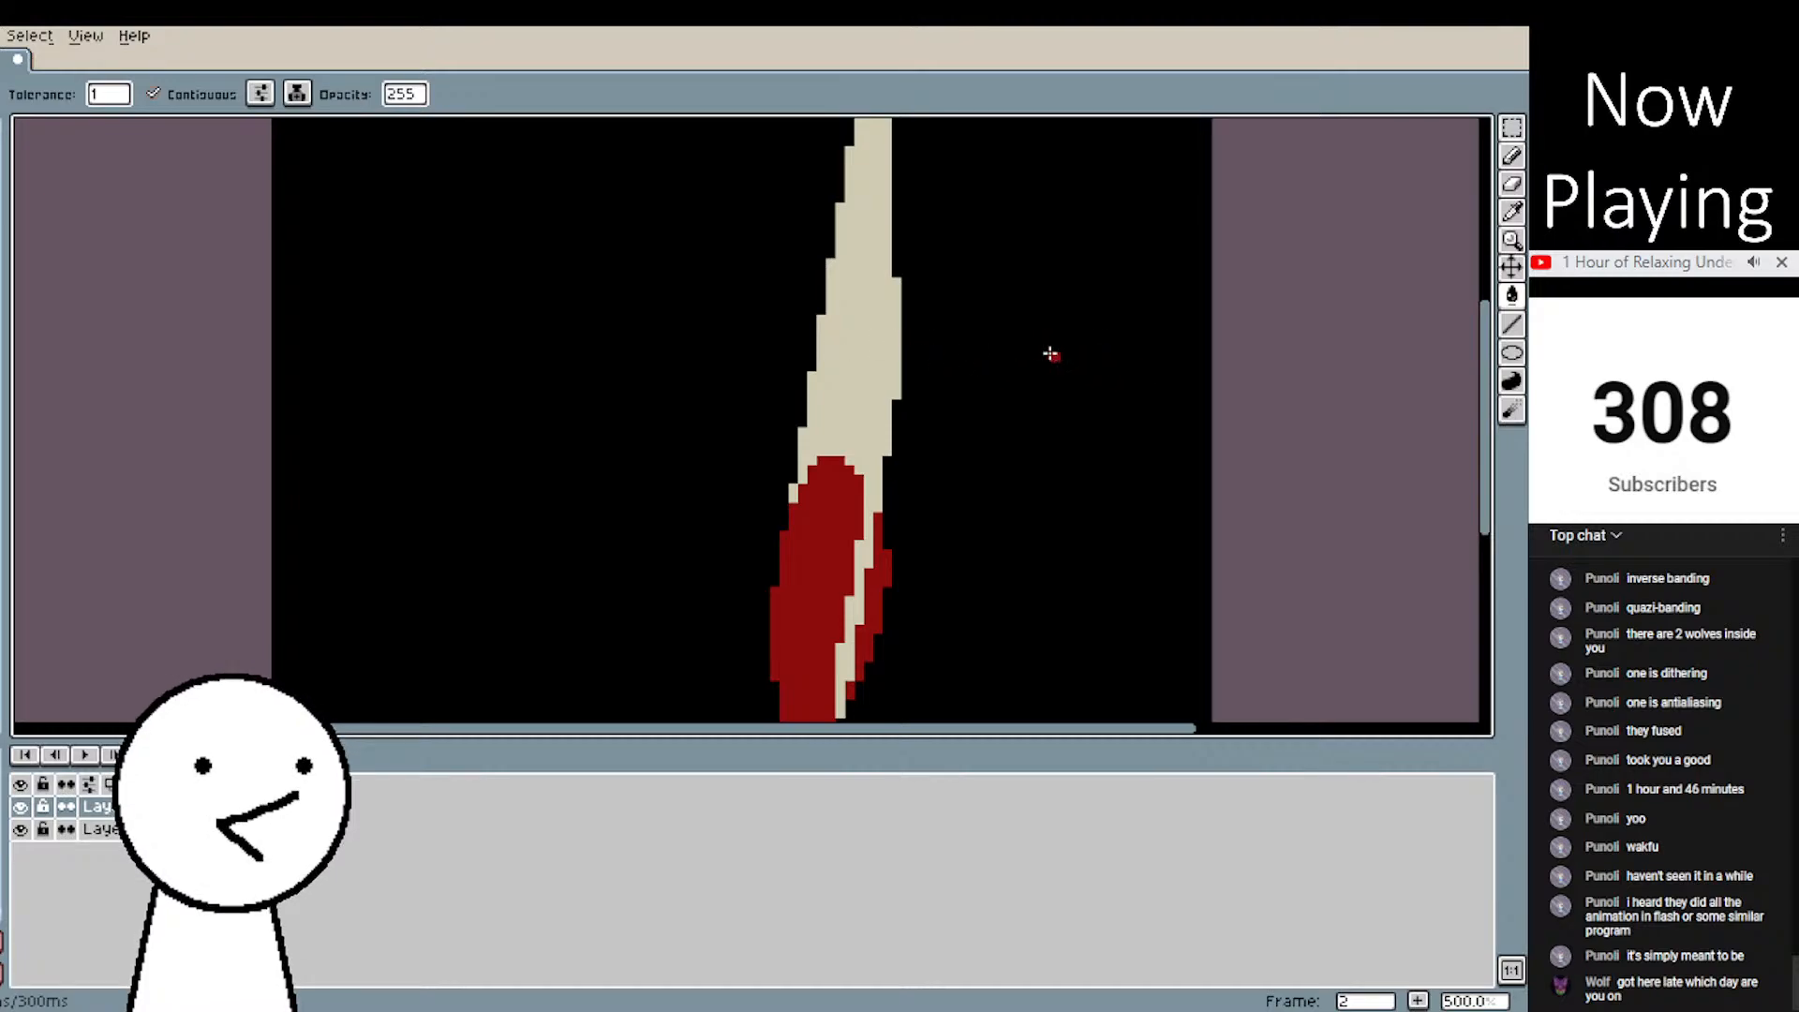
scroll(1052, 353, up, 3)
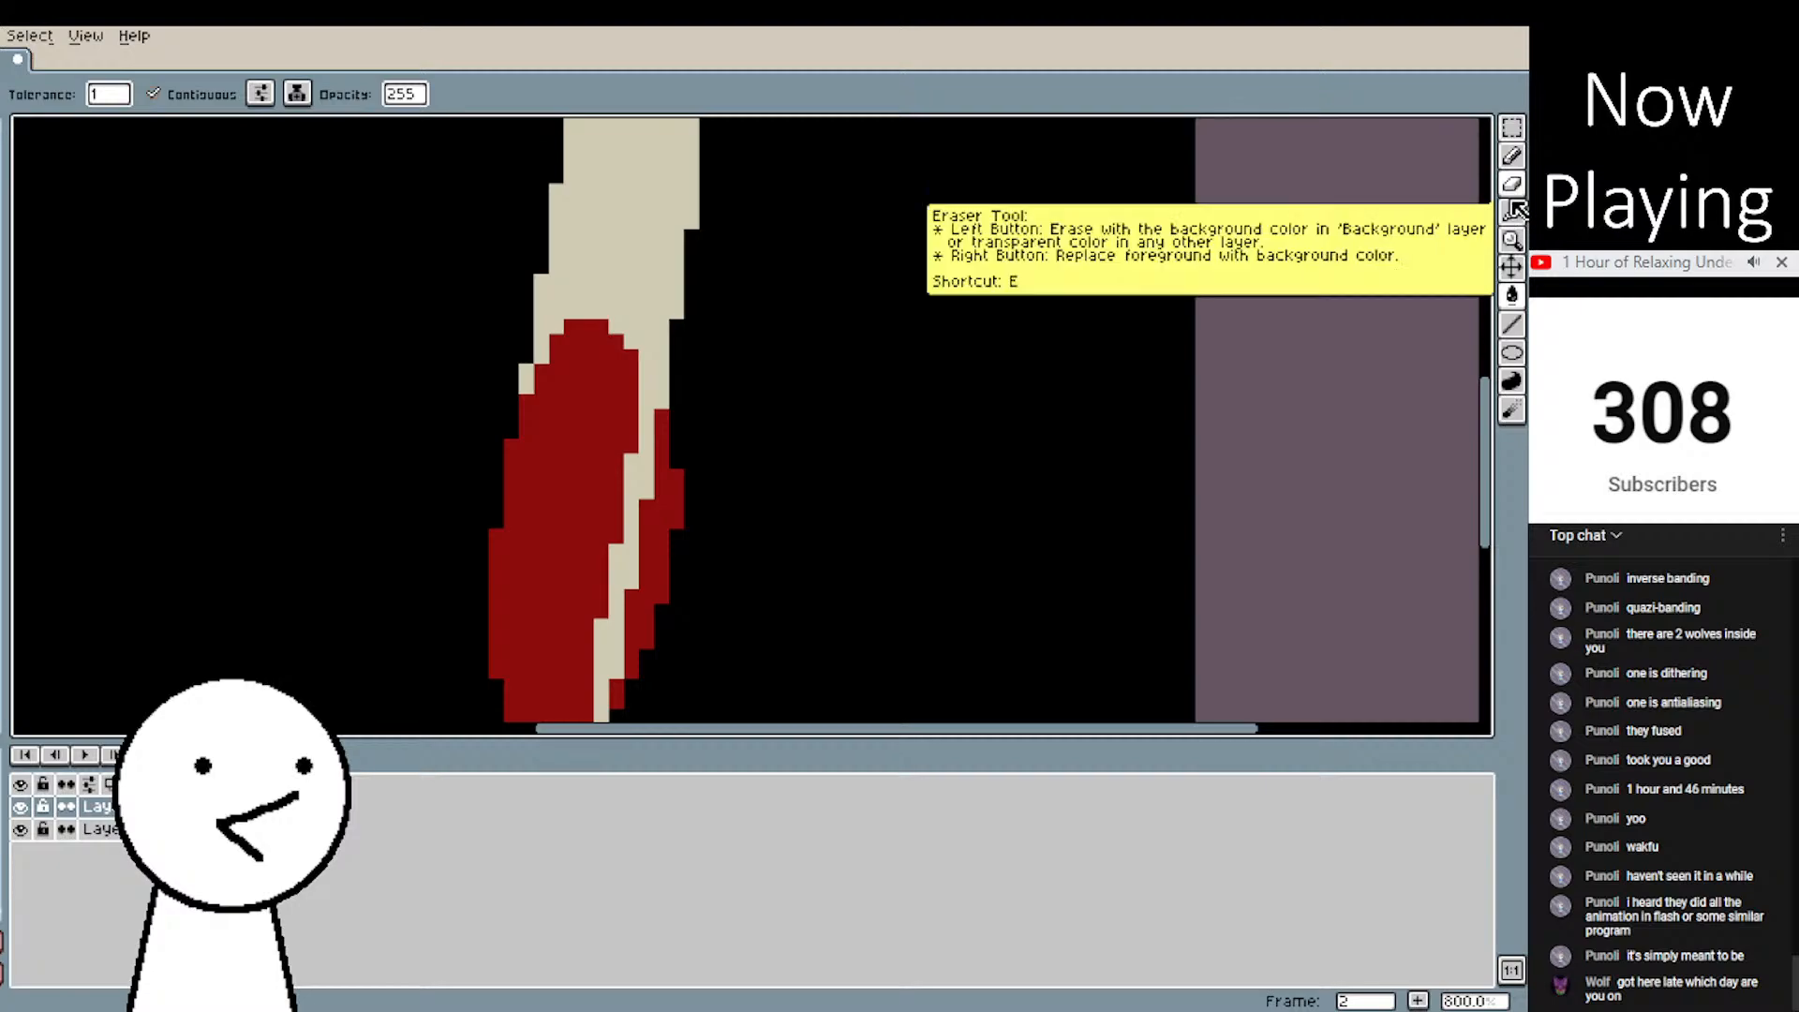
click(1511, 155)
scroll(720, 430, down, 3)
scroll(713, 382, up, 2)
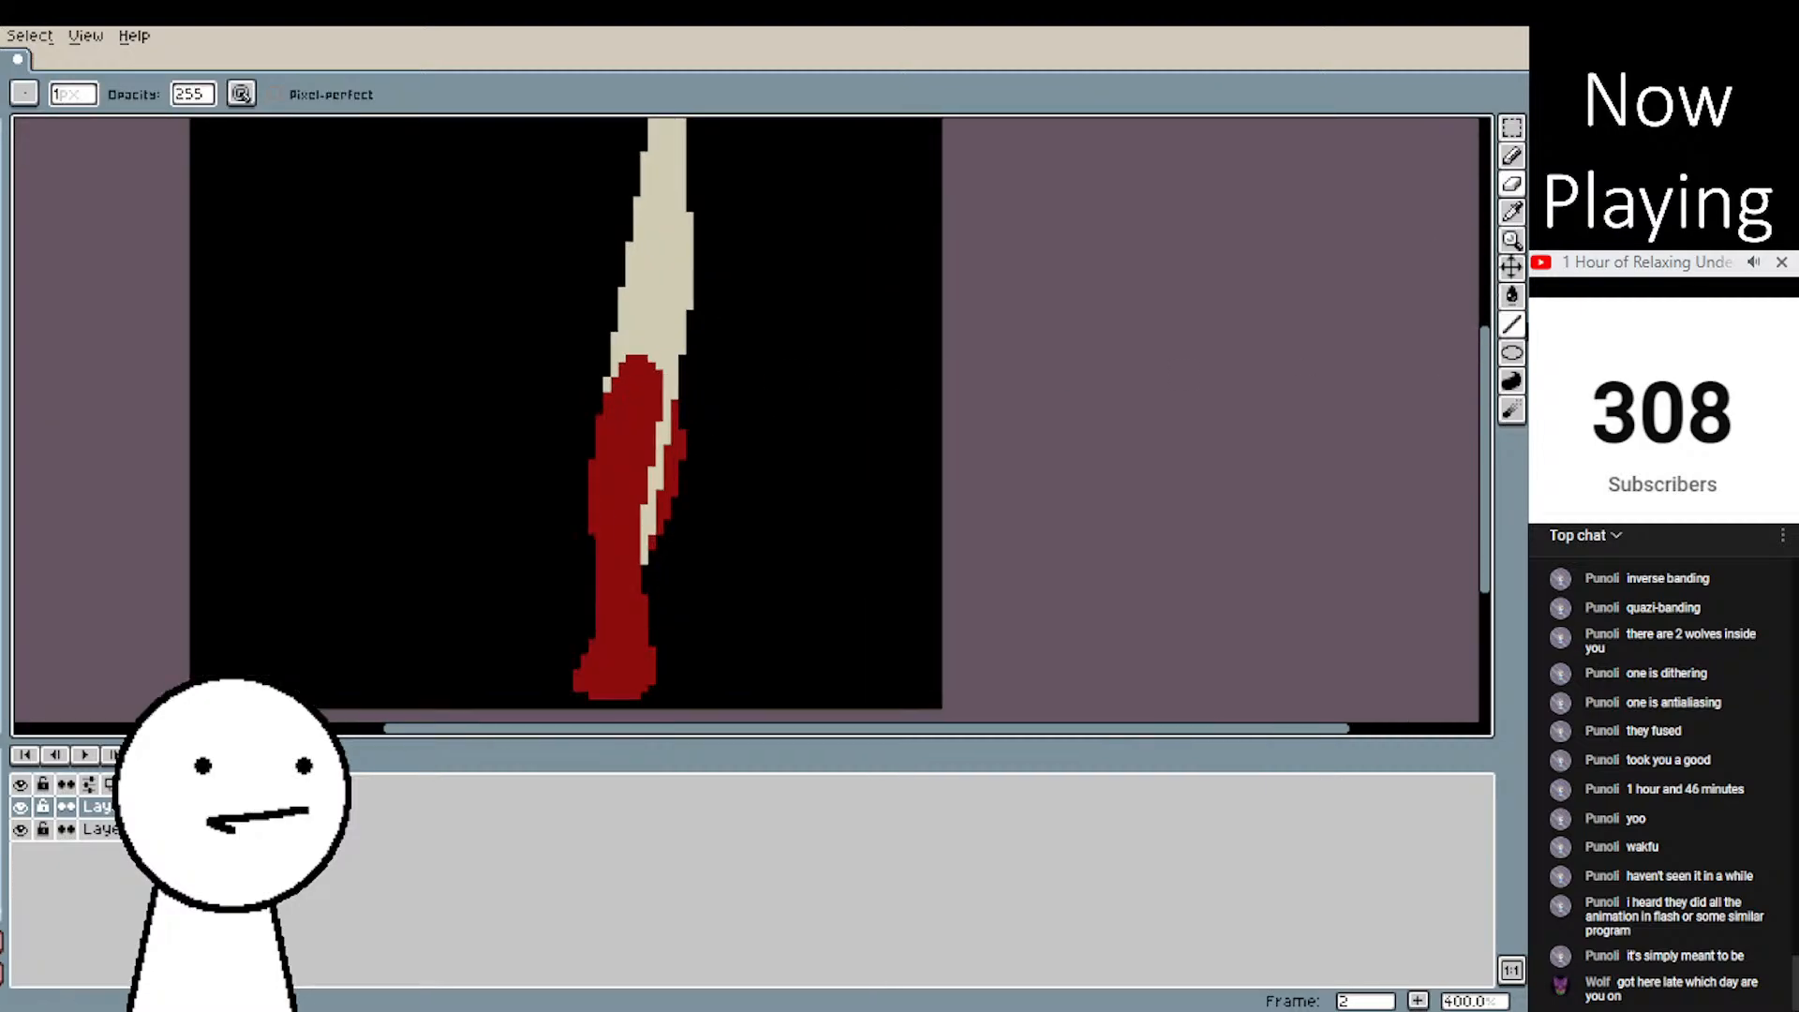
key(i)
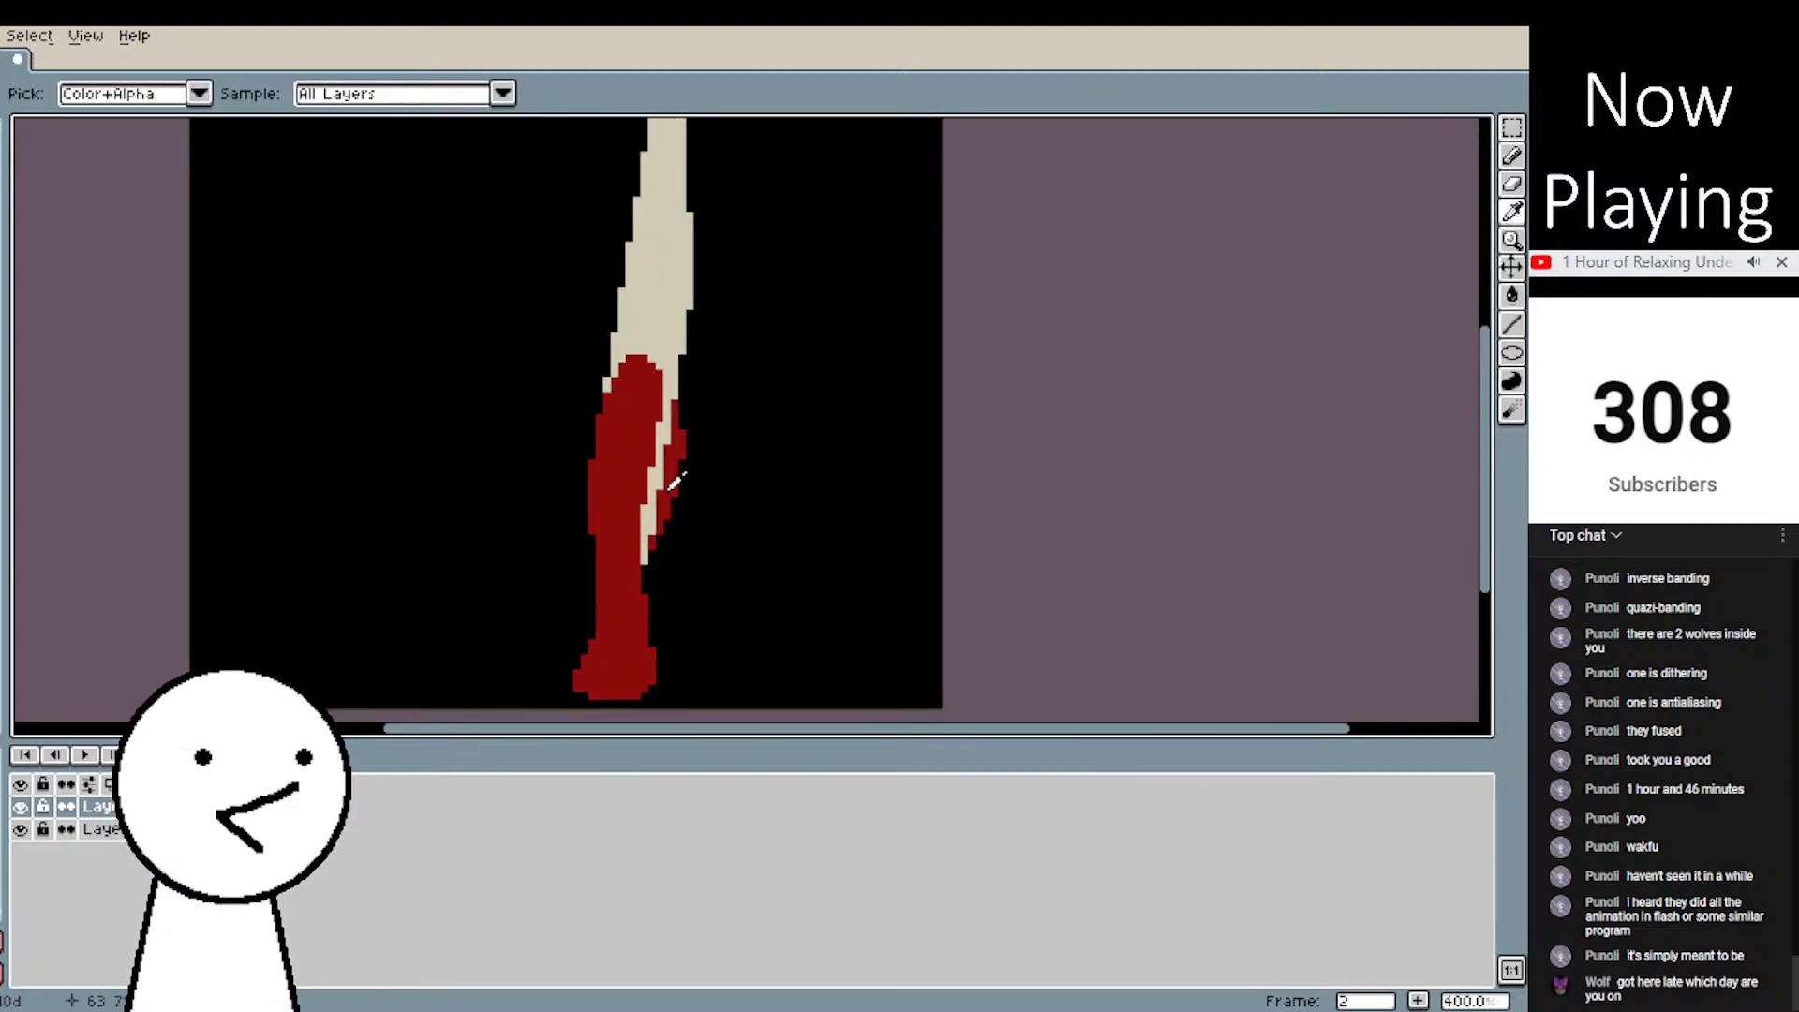
scroll(707, 509, up, 2)
click(1513, 185)
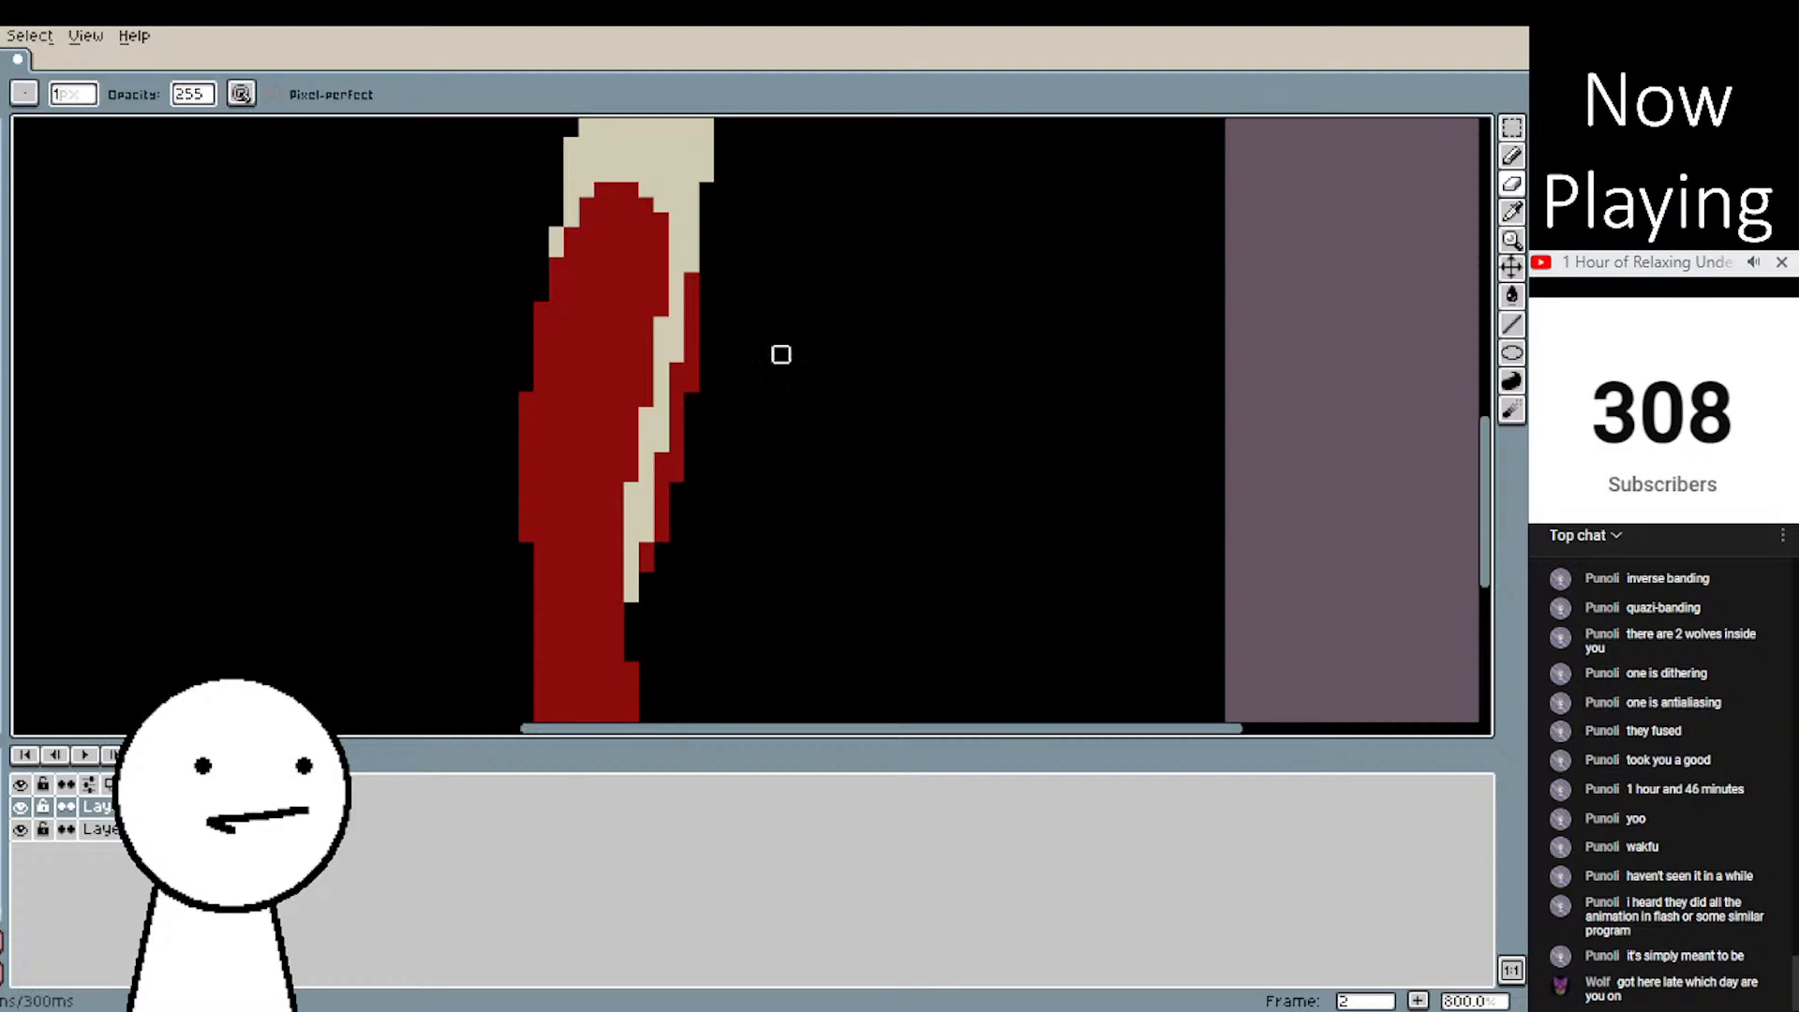
scroll(916, 410, down, 3)
scroll(768, 375, up, 7)
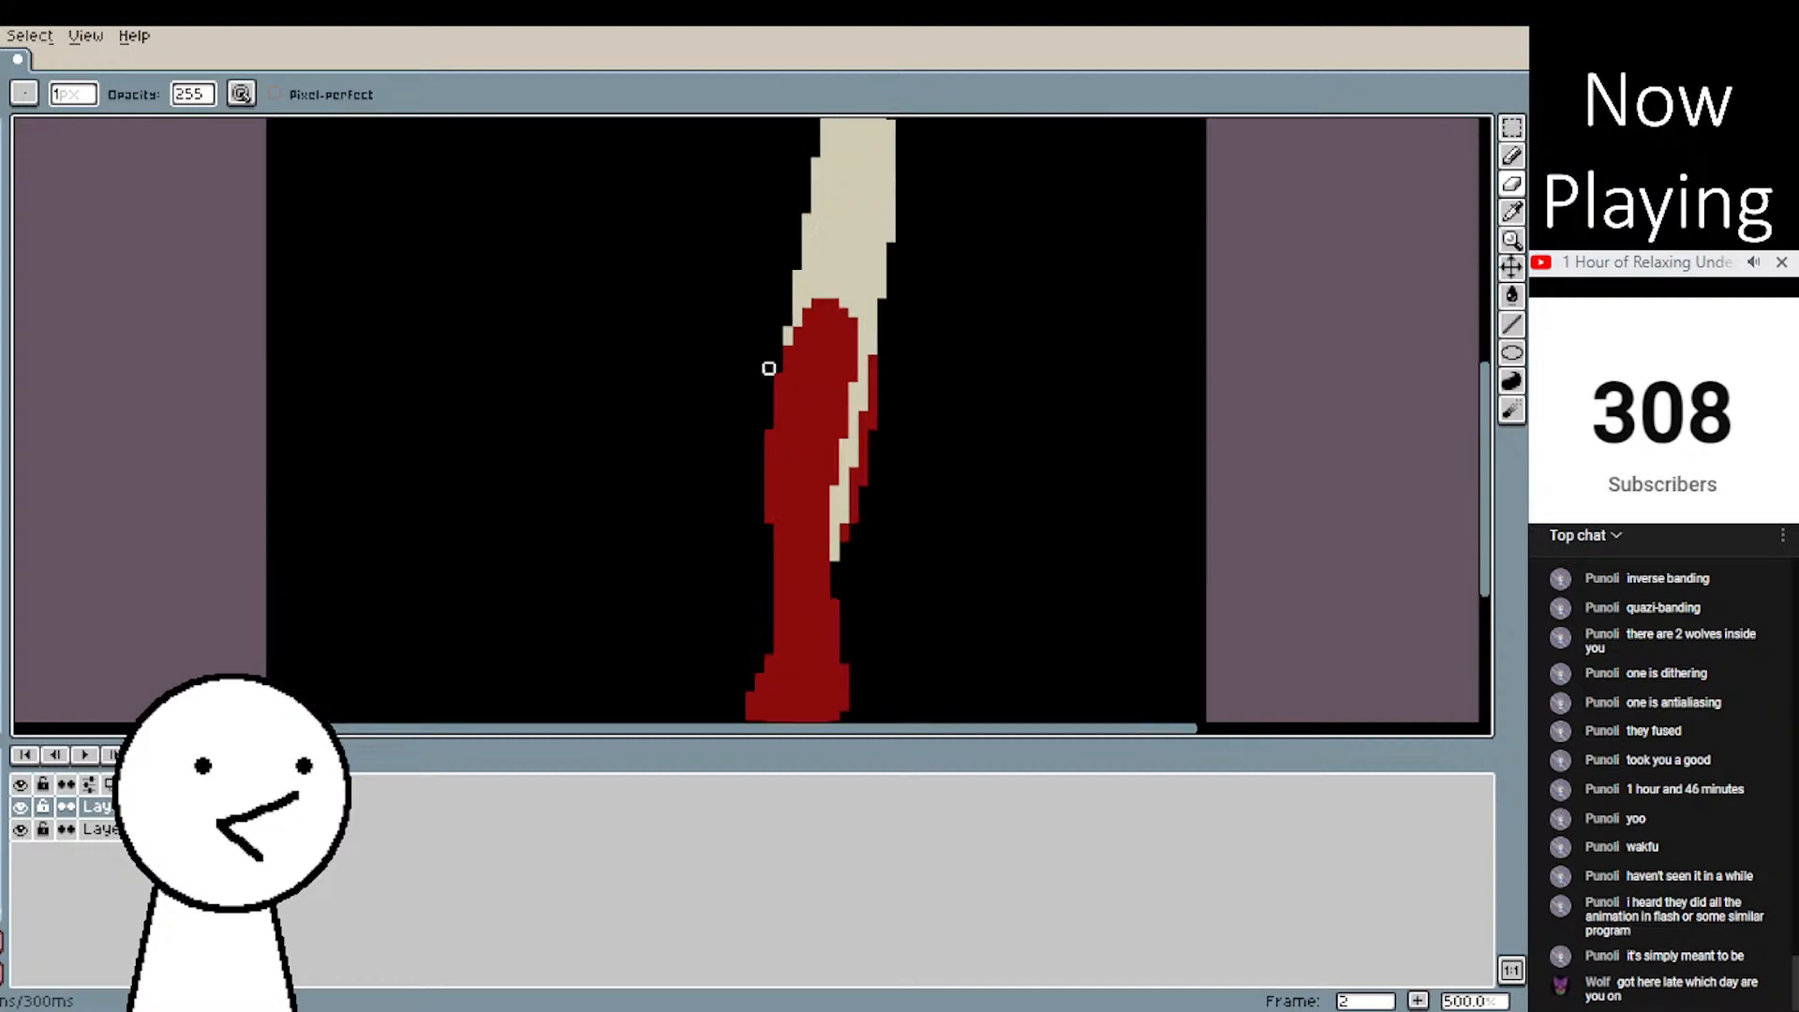
click(1512, 212)
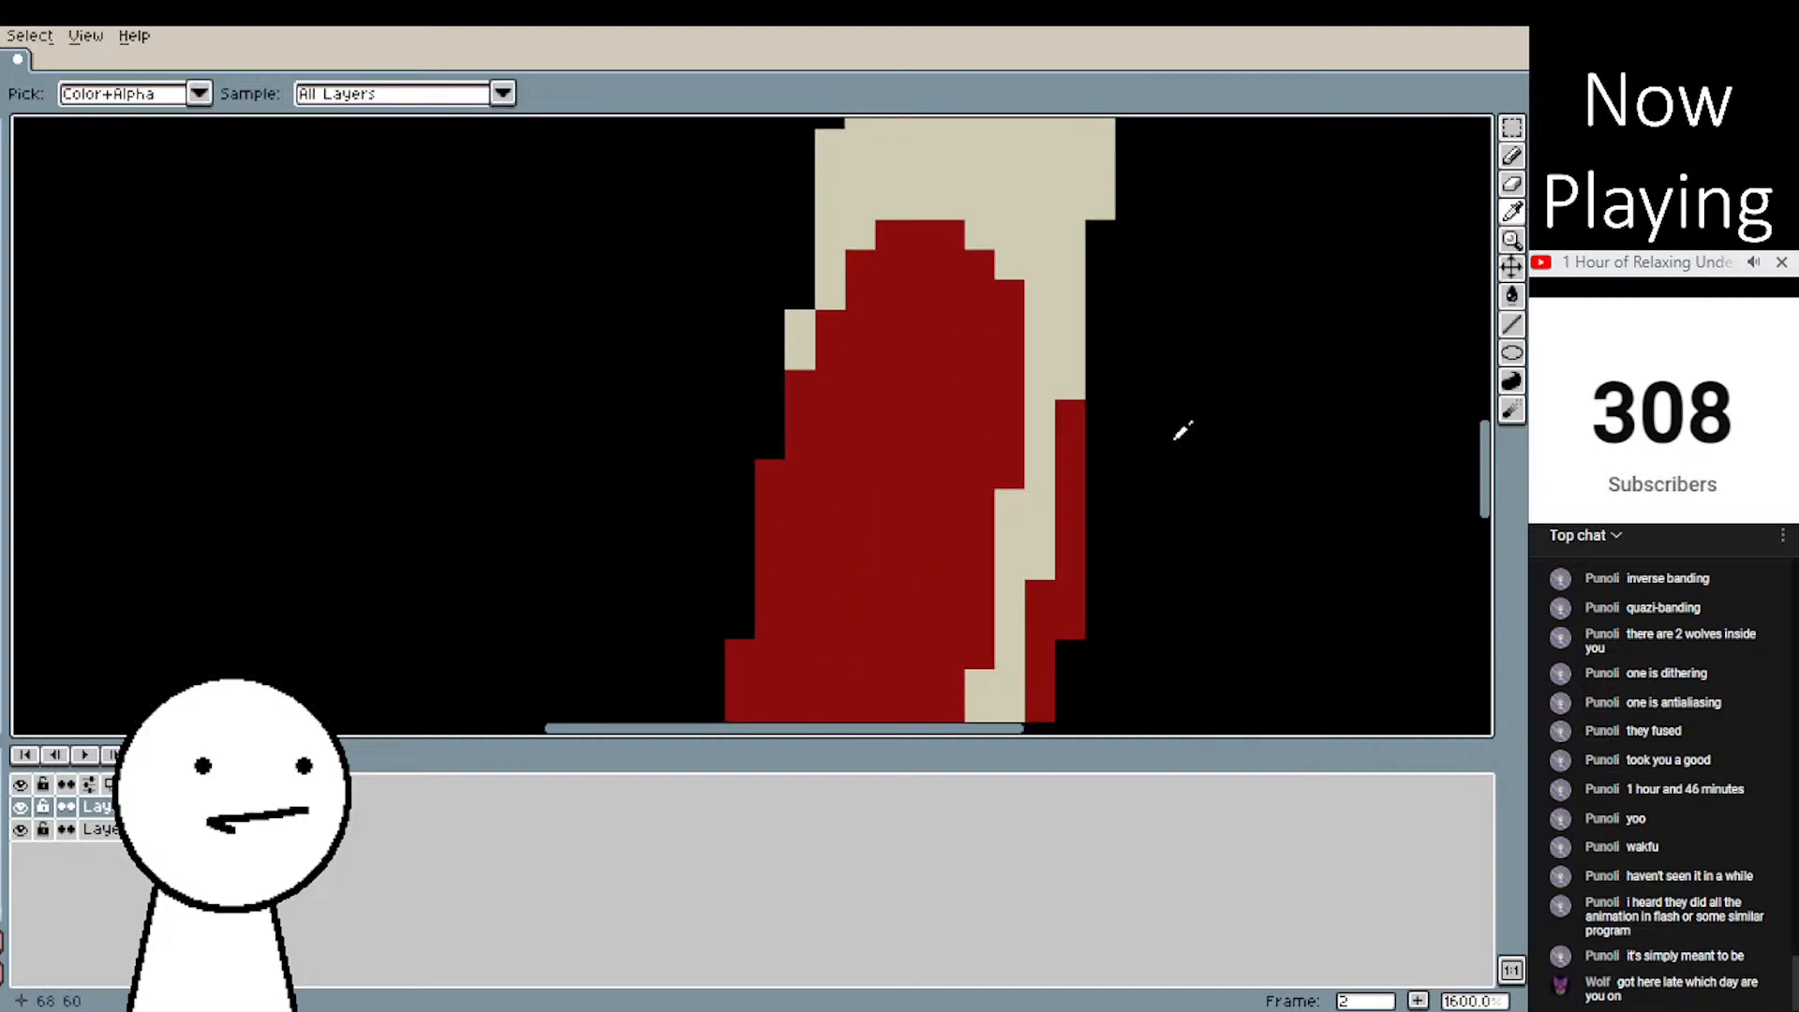
drag(985, 511, 823, 390)
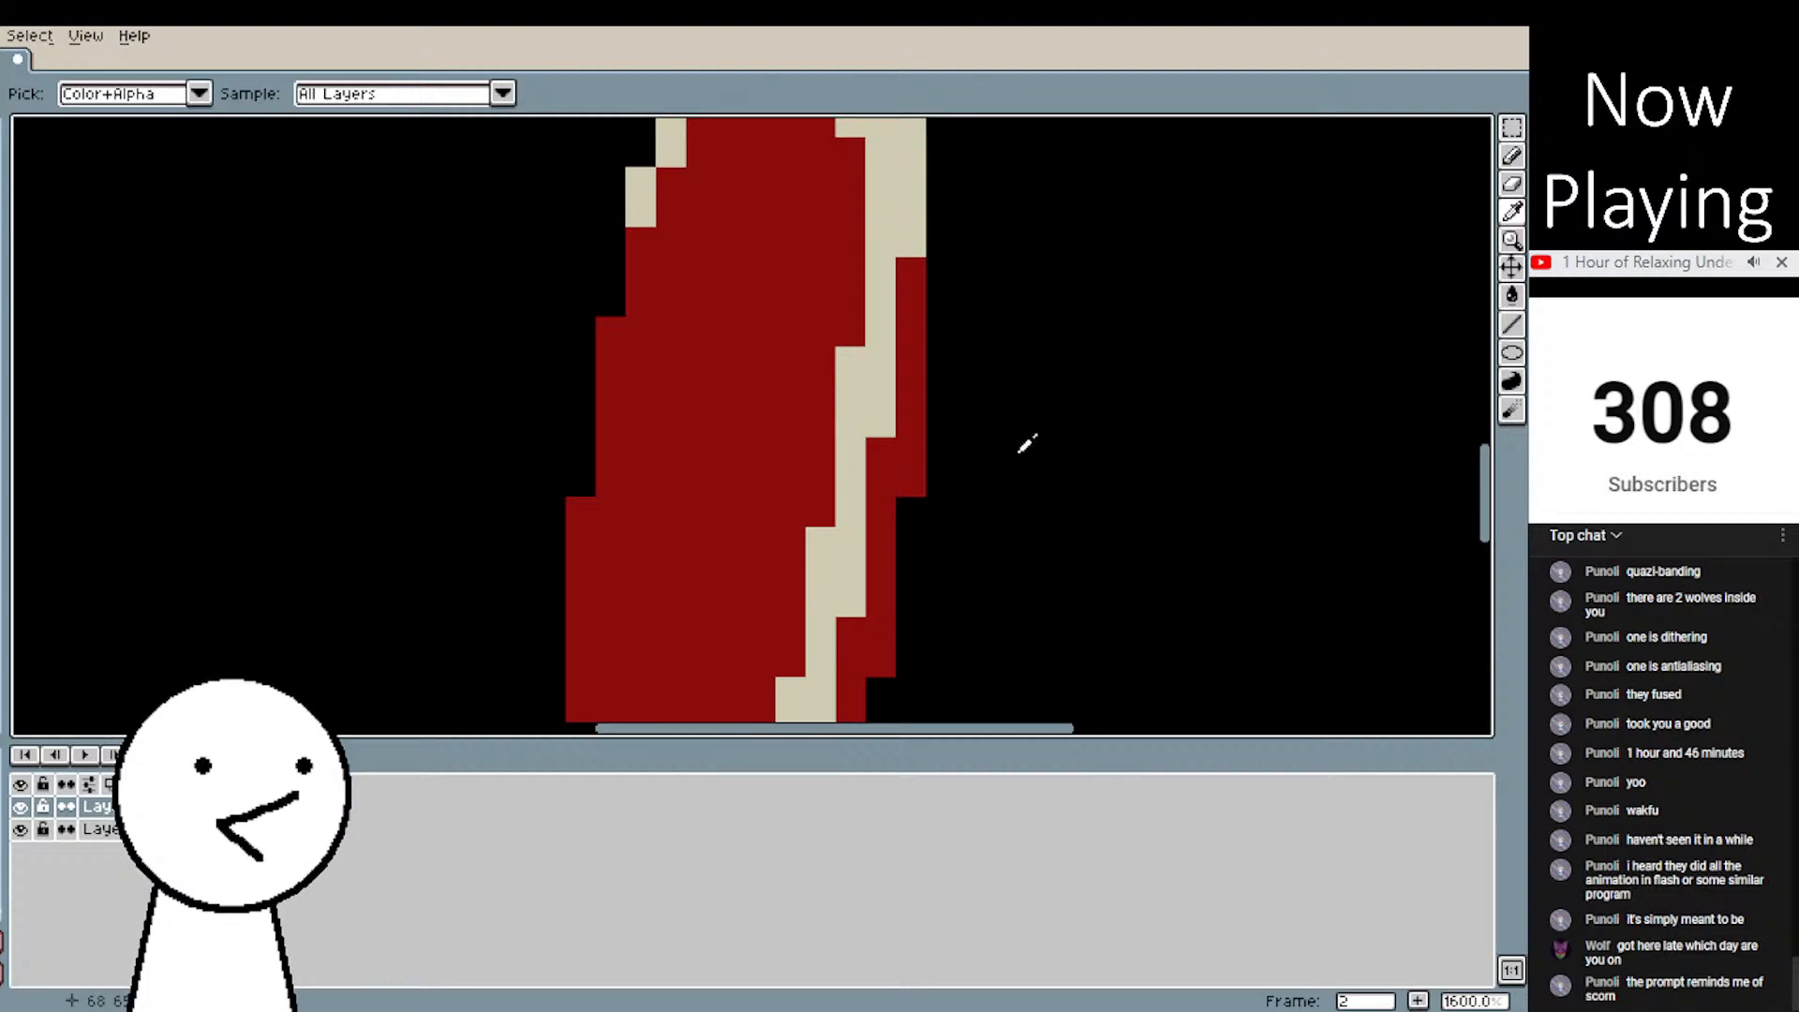
scroll(1055, 399, down, 2)
scroll(1060, 393, down, 2)
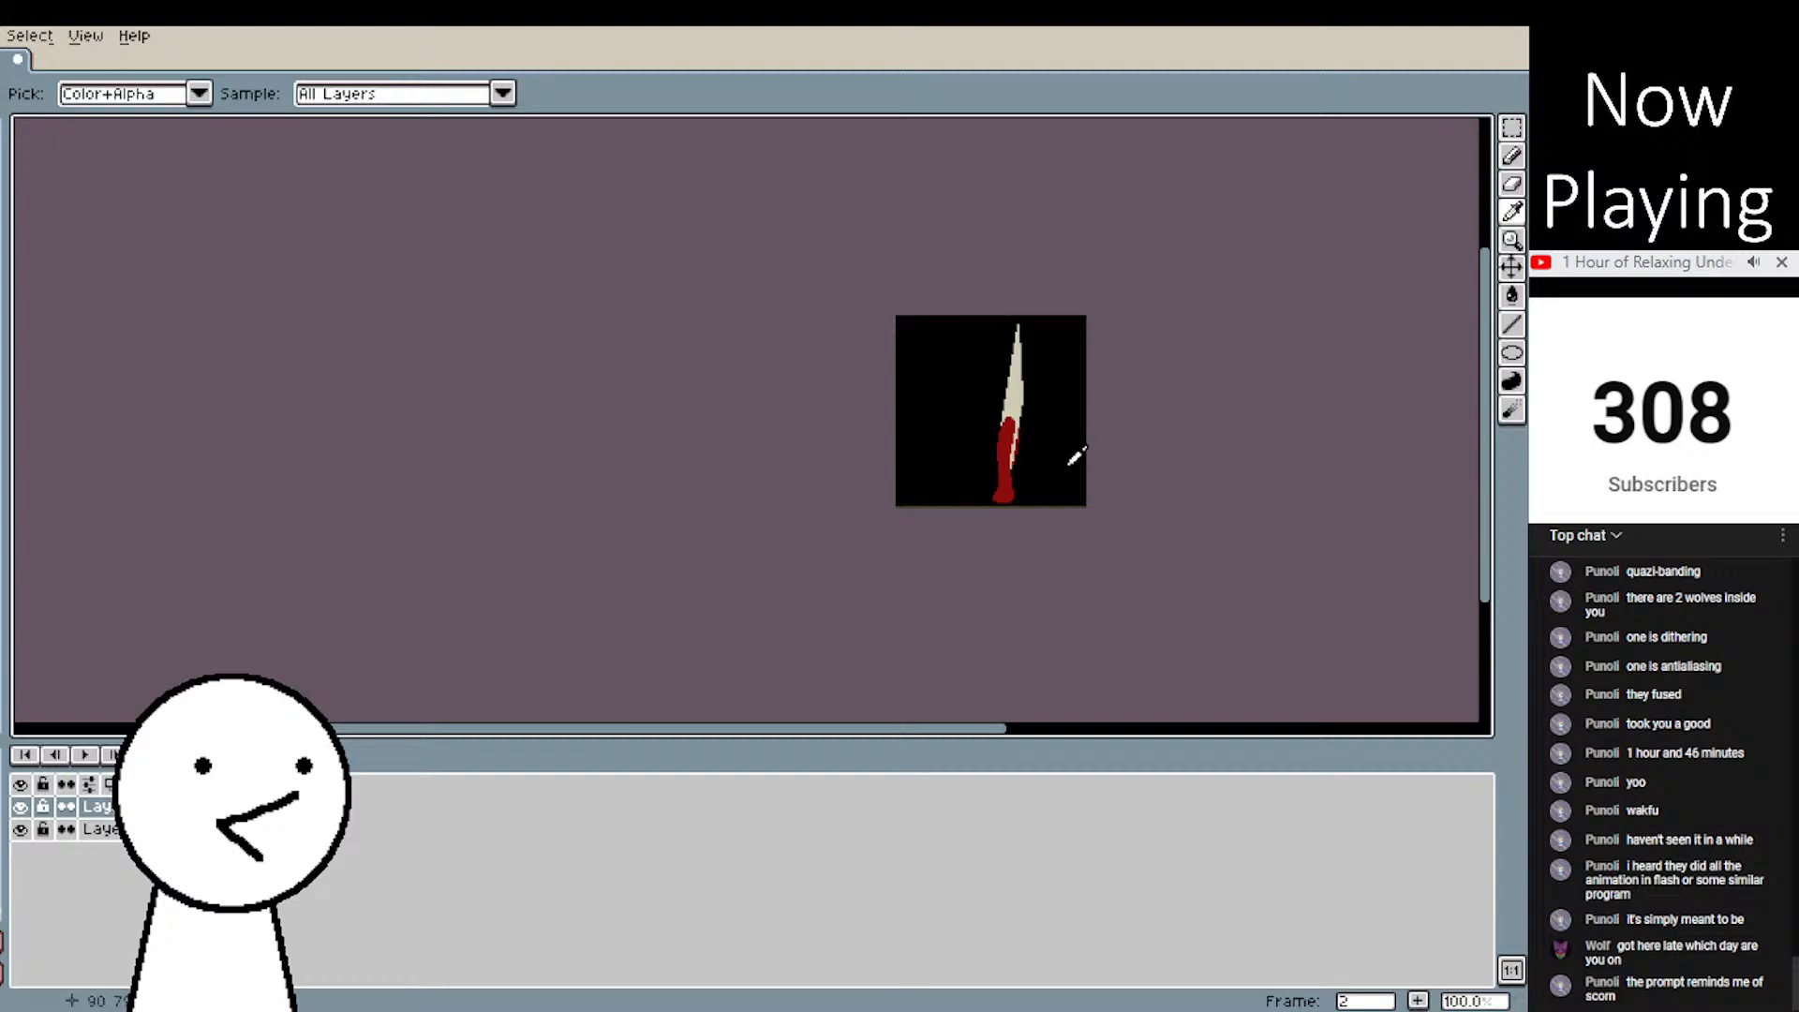
scroll(1076, 418, up, 3)
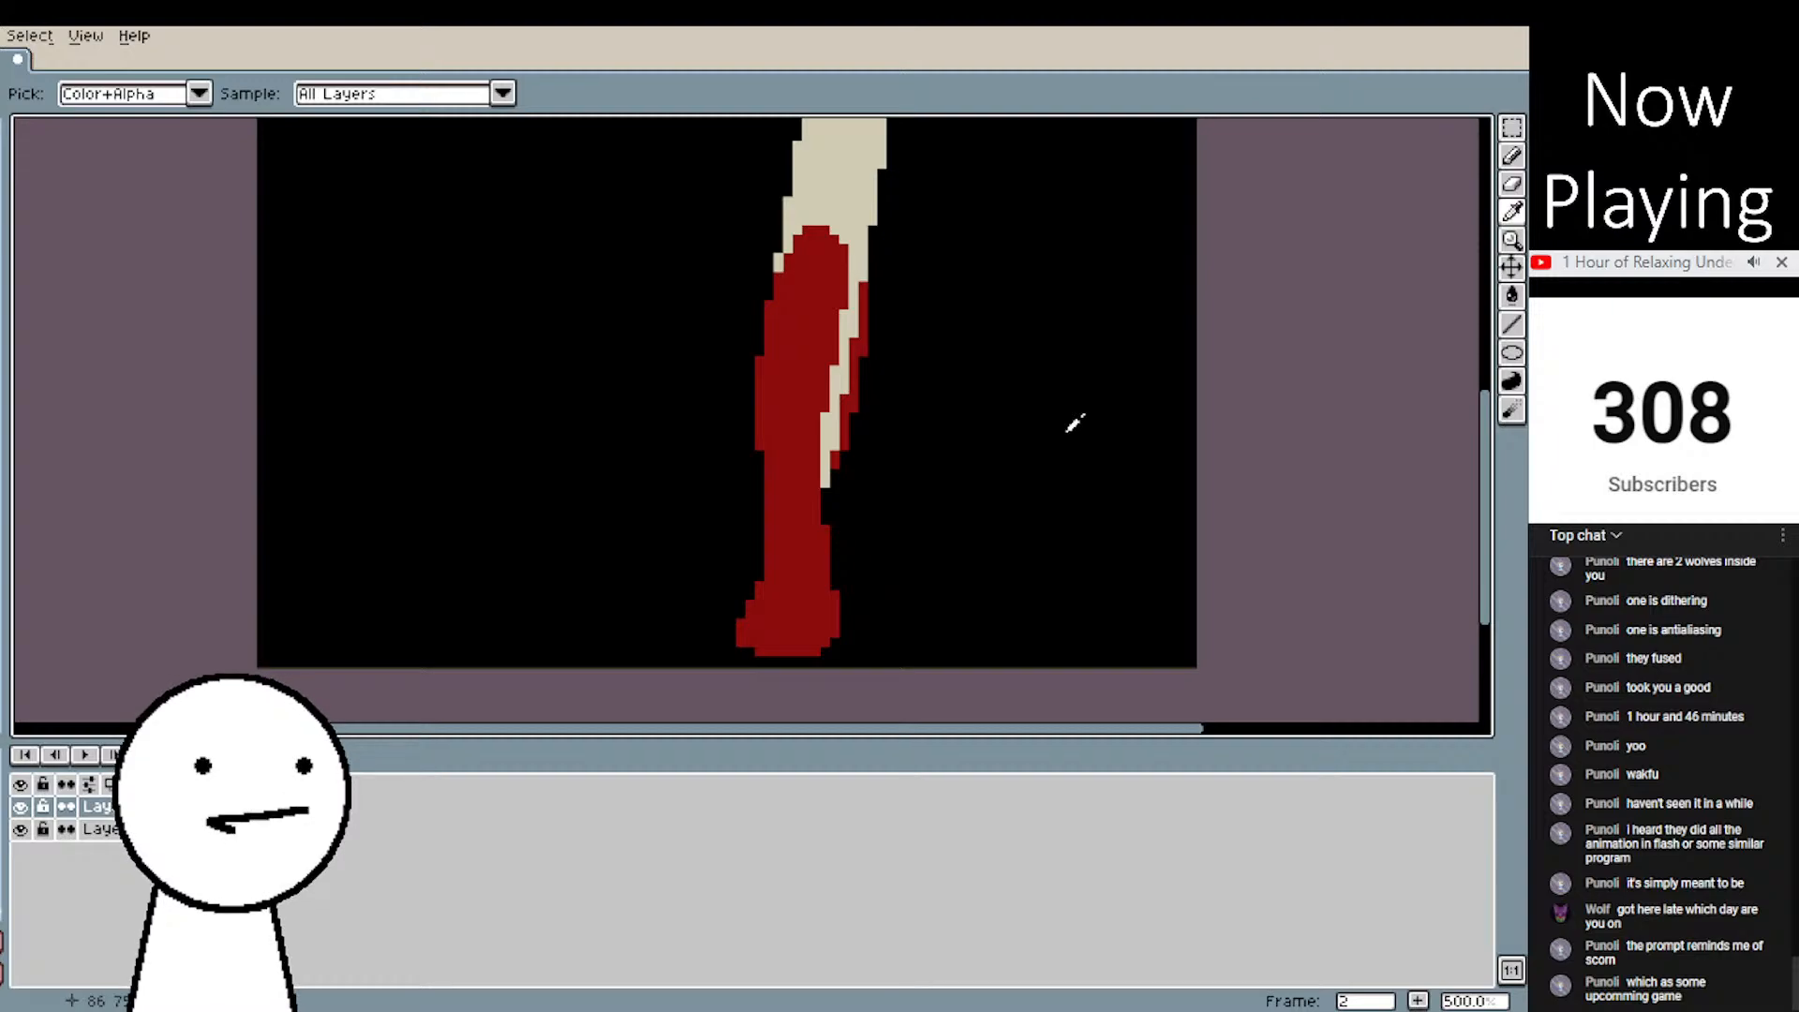
scroll(972, 436, down, 2)
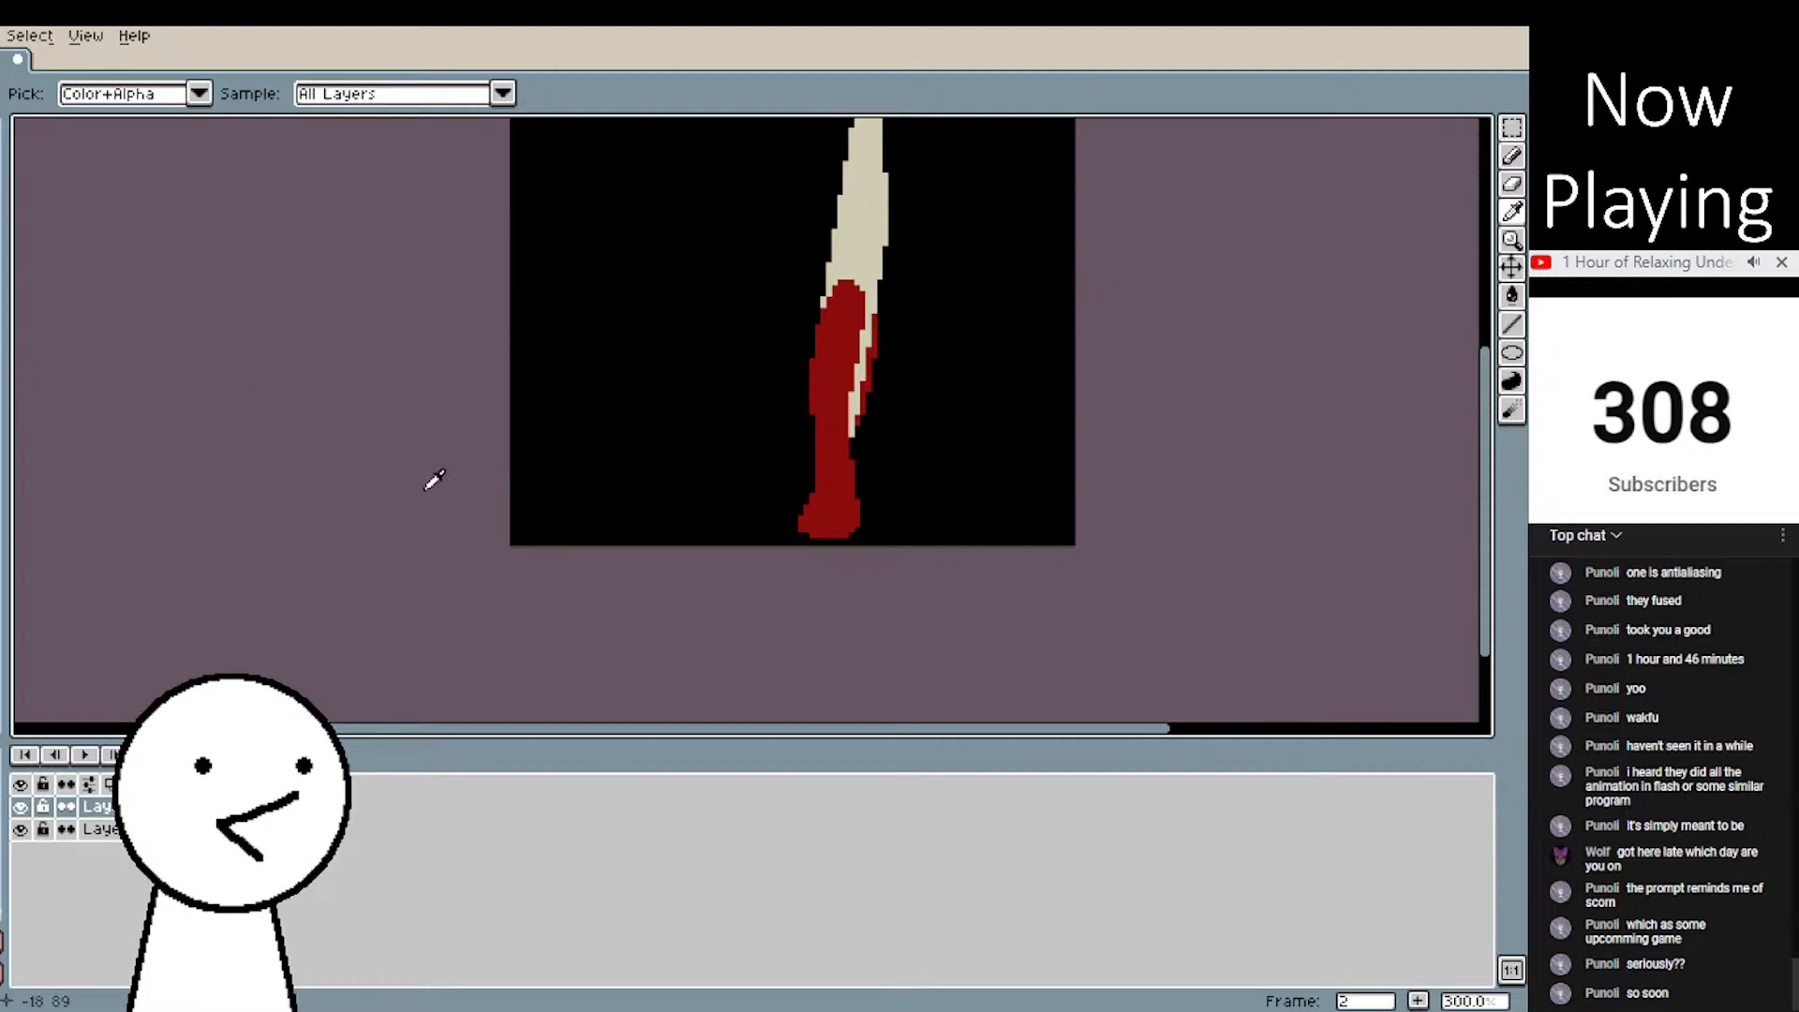
- Try an orange ellipse outline, 5 by 7 pixels, on the left edge of the upper handle
scroll(879, 241, up, 3)
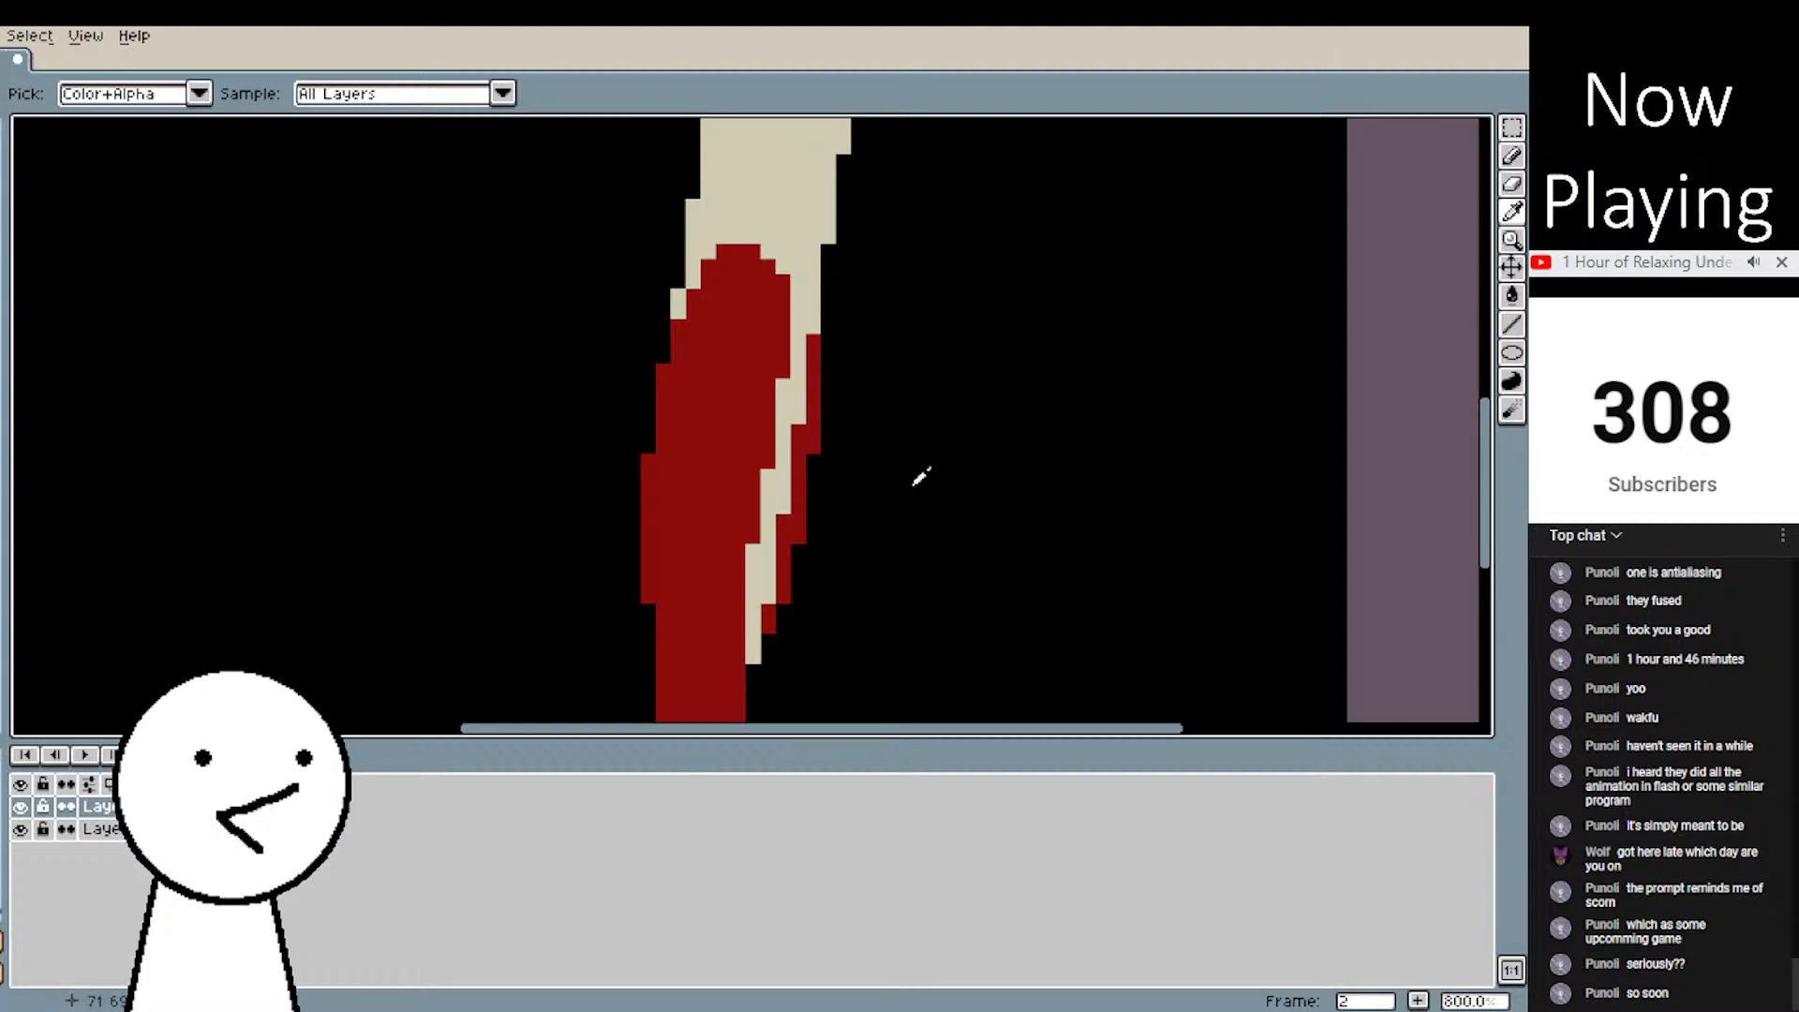
click(1511, 352)
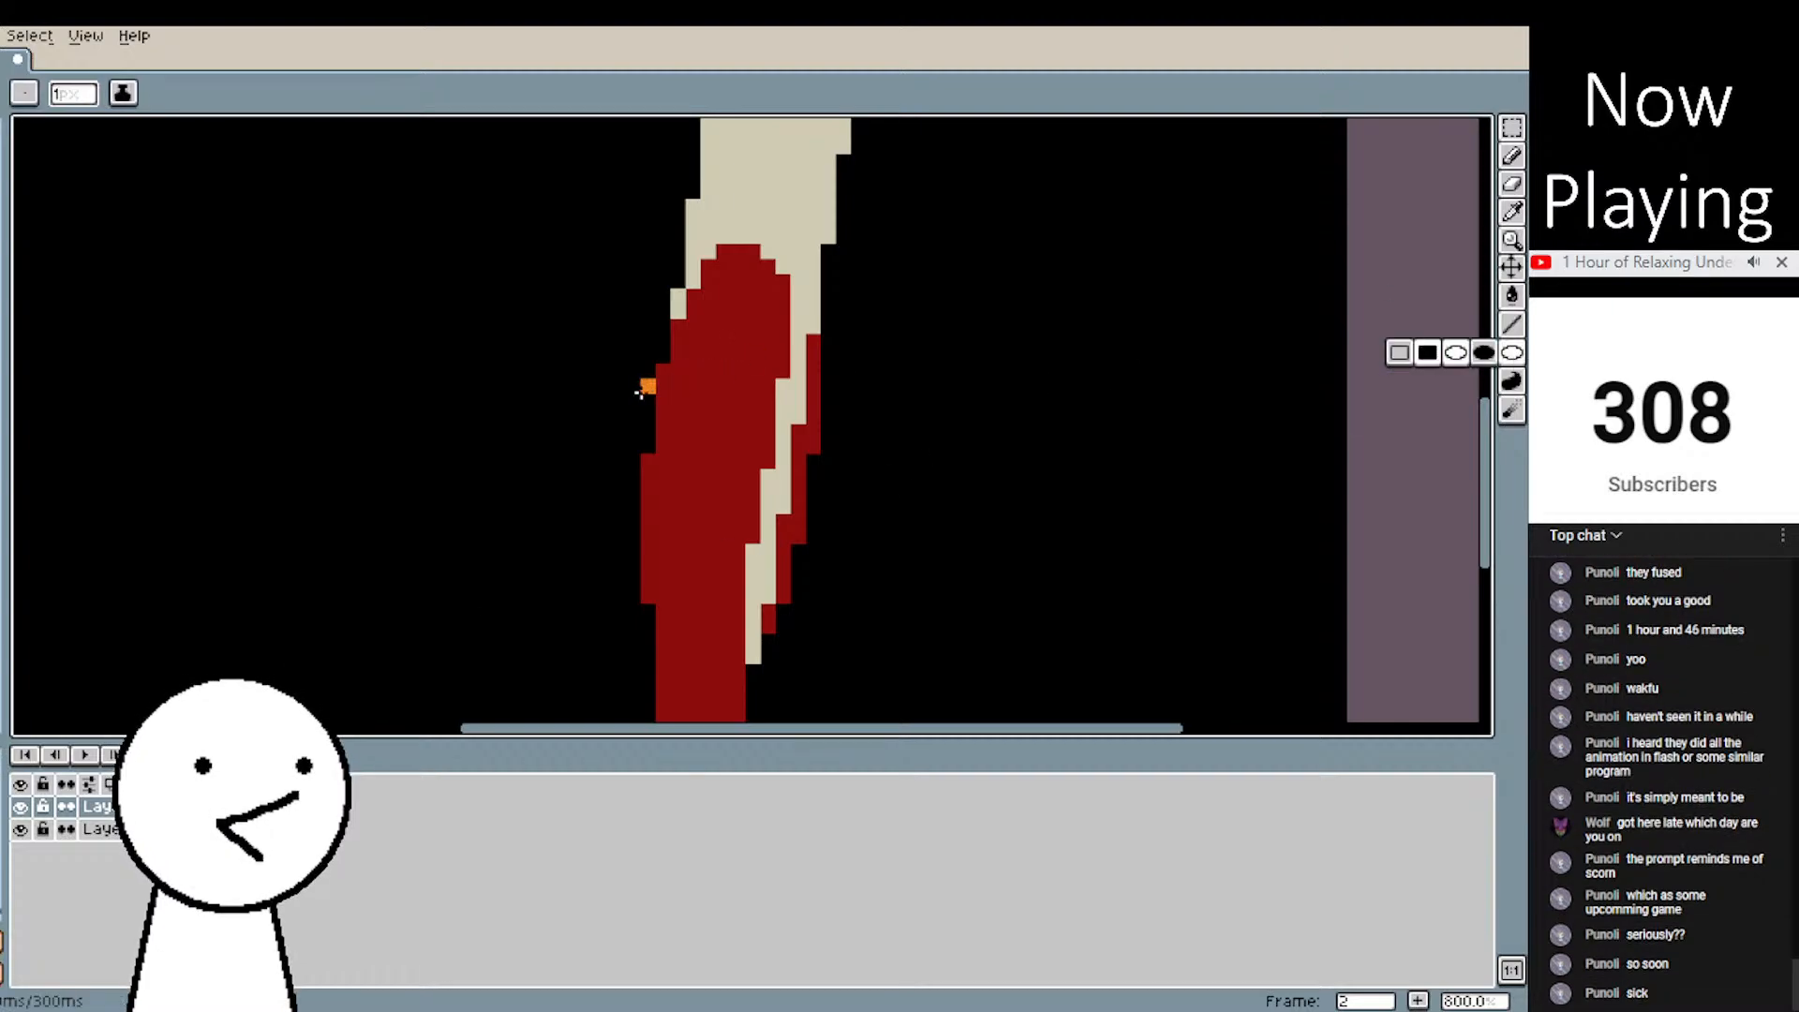
drag(638, 412, 712, 506)
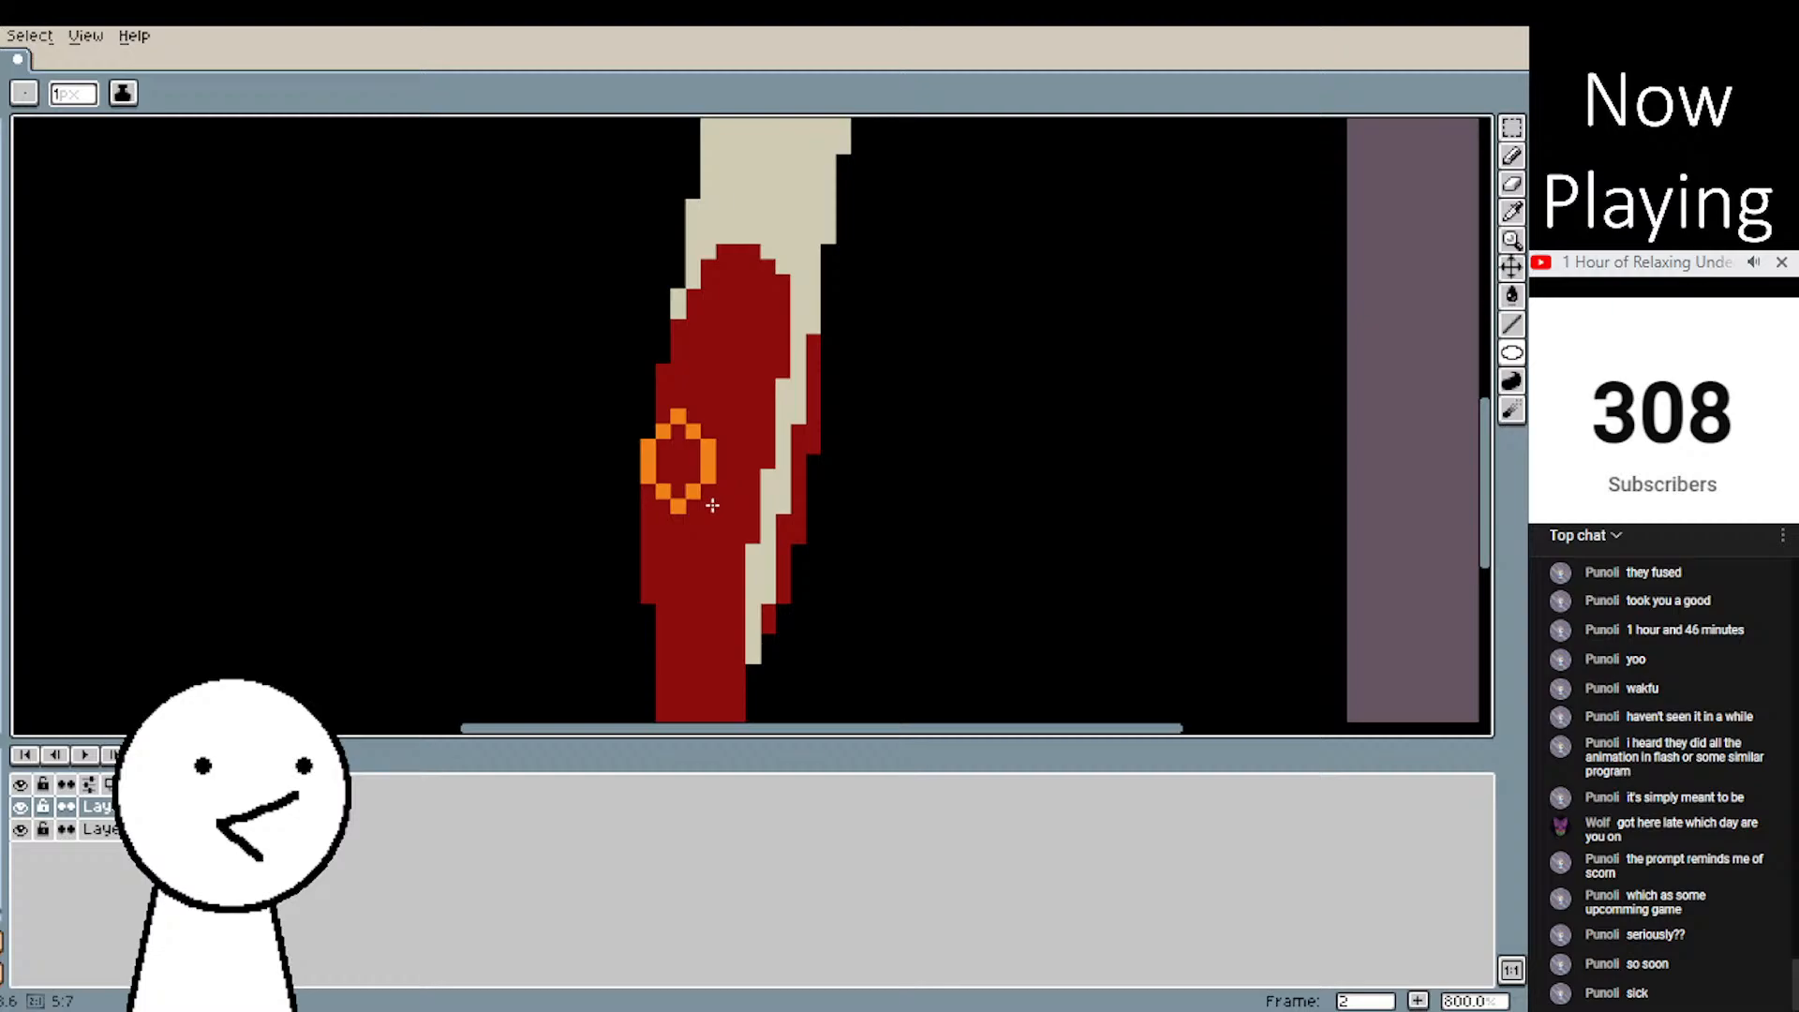
scroll(824, 475, up, 2)
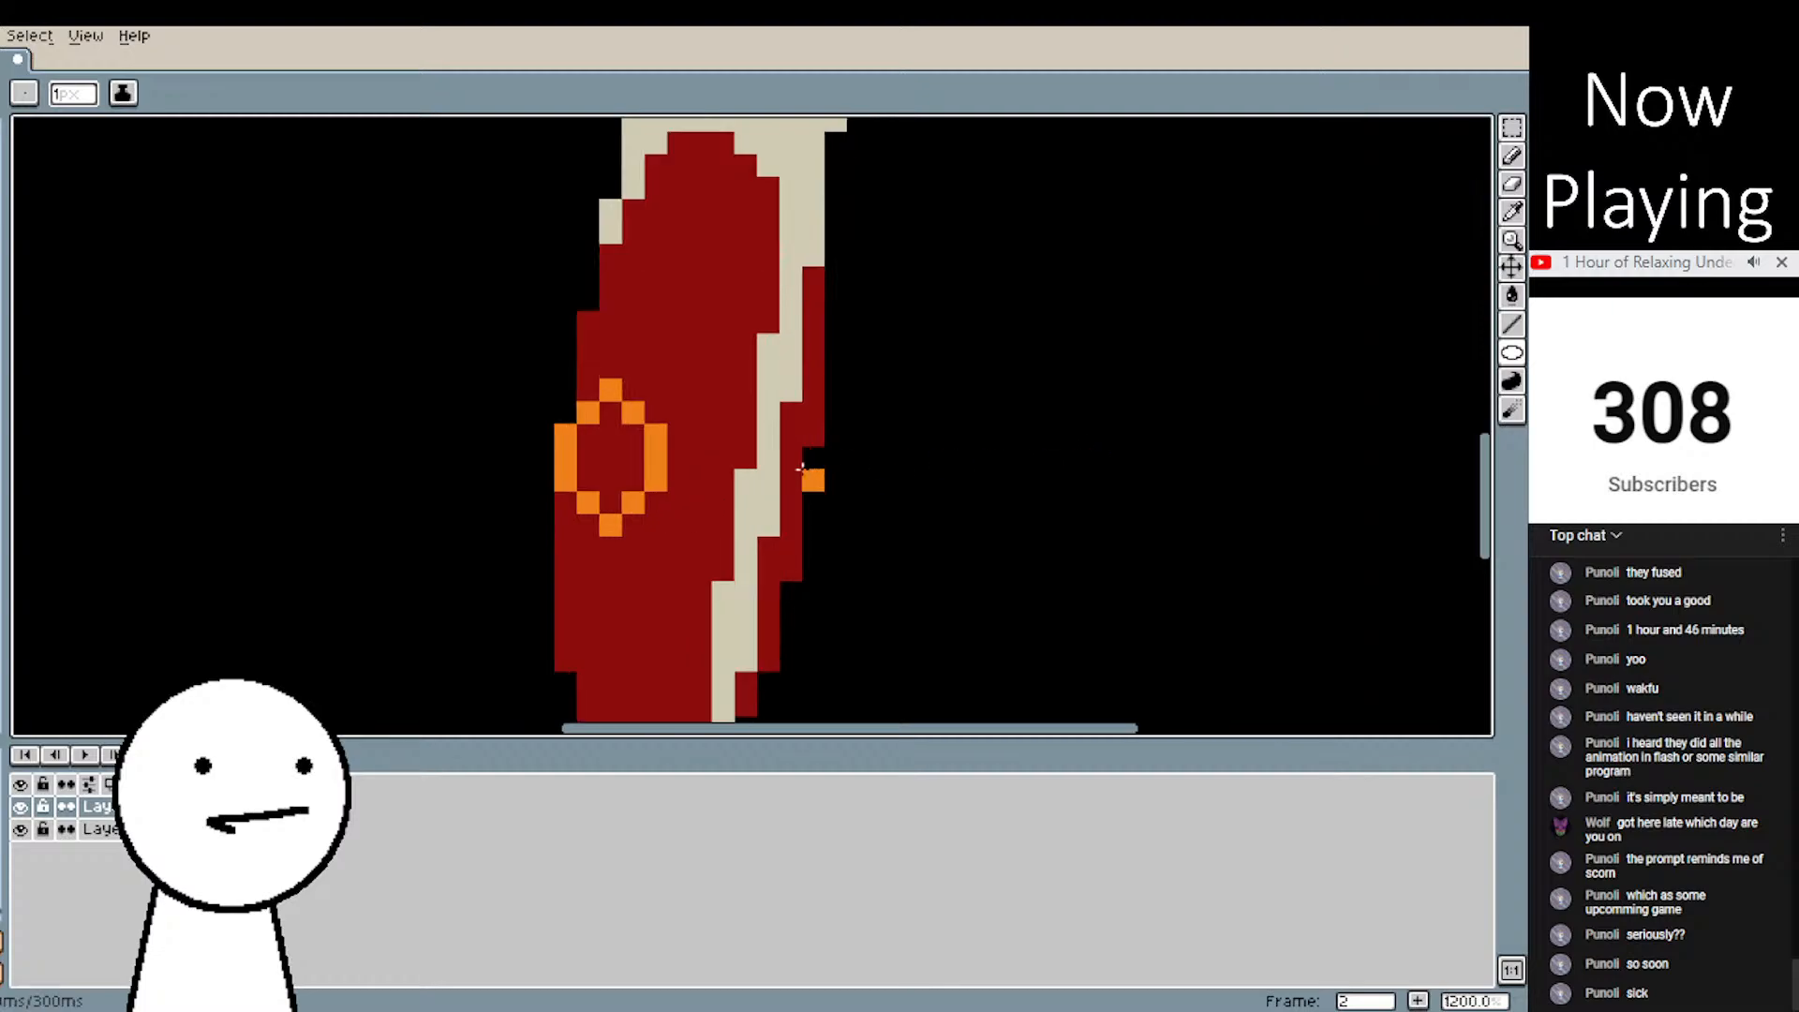
- Draw a filled orange circle about 7 pixels wide overlapping the left edge of the upper handle
click(1513, 361)
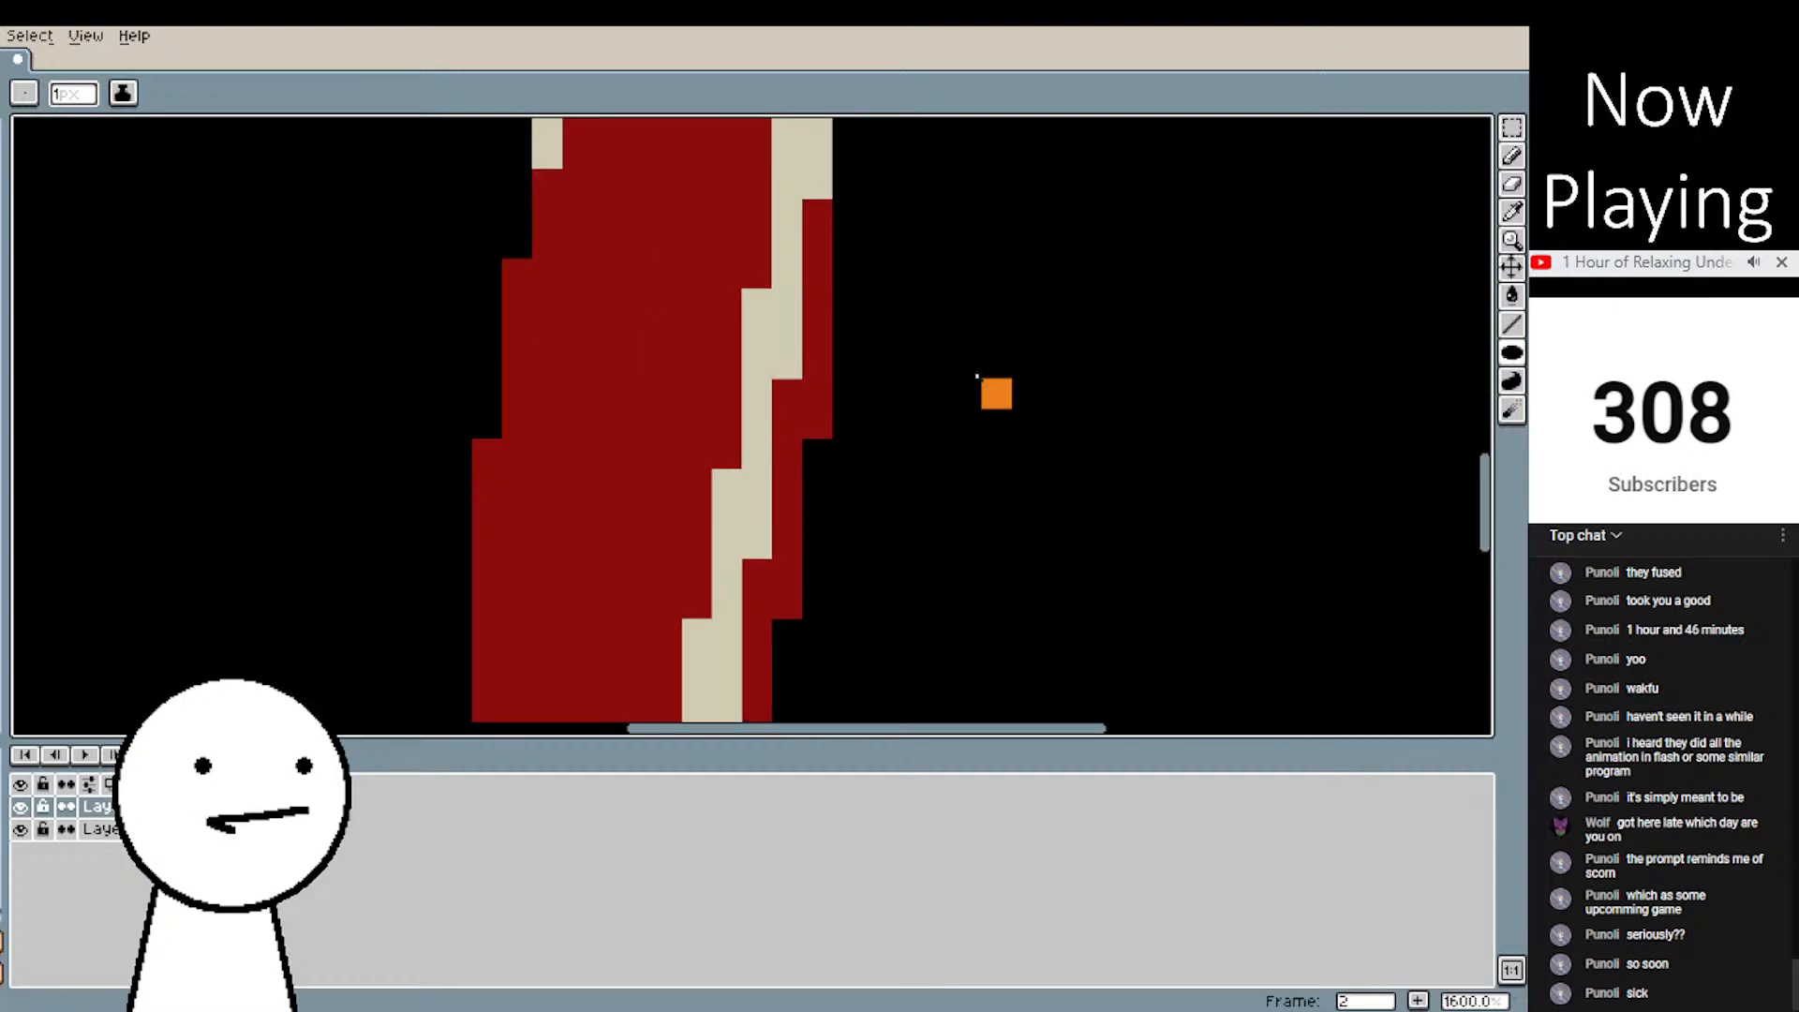
drag(429, 334, 595, 506)
scroll(1060, 450, down, 3)
scroll(1060, 453, up, 2)
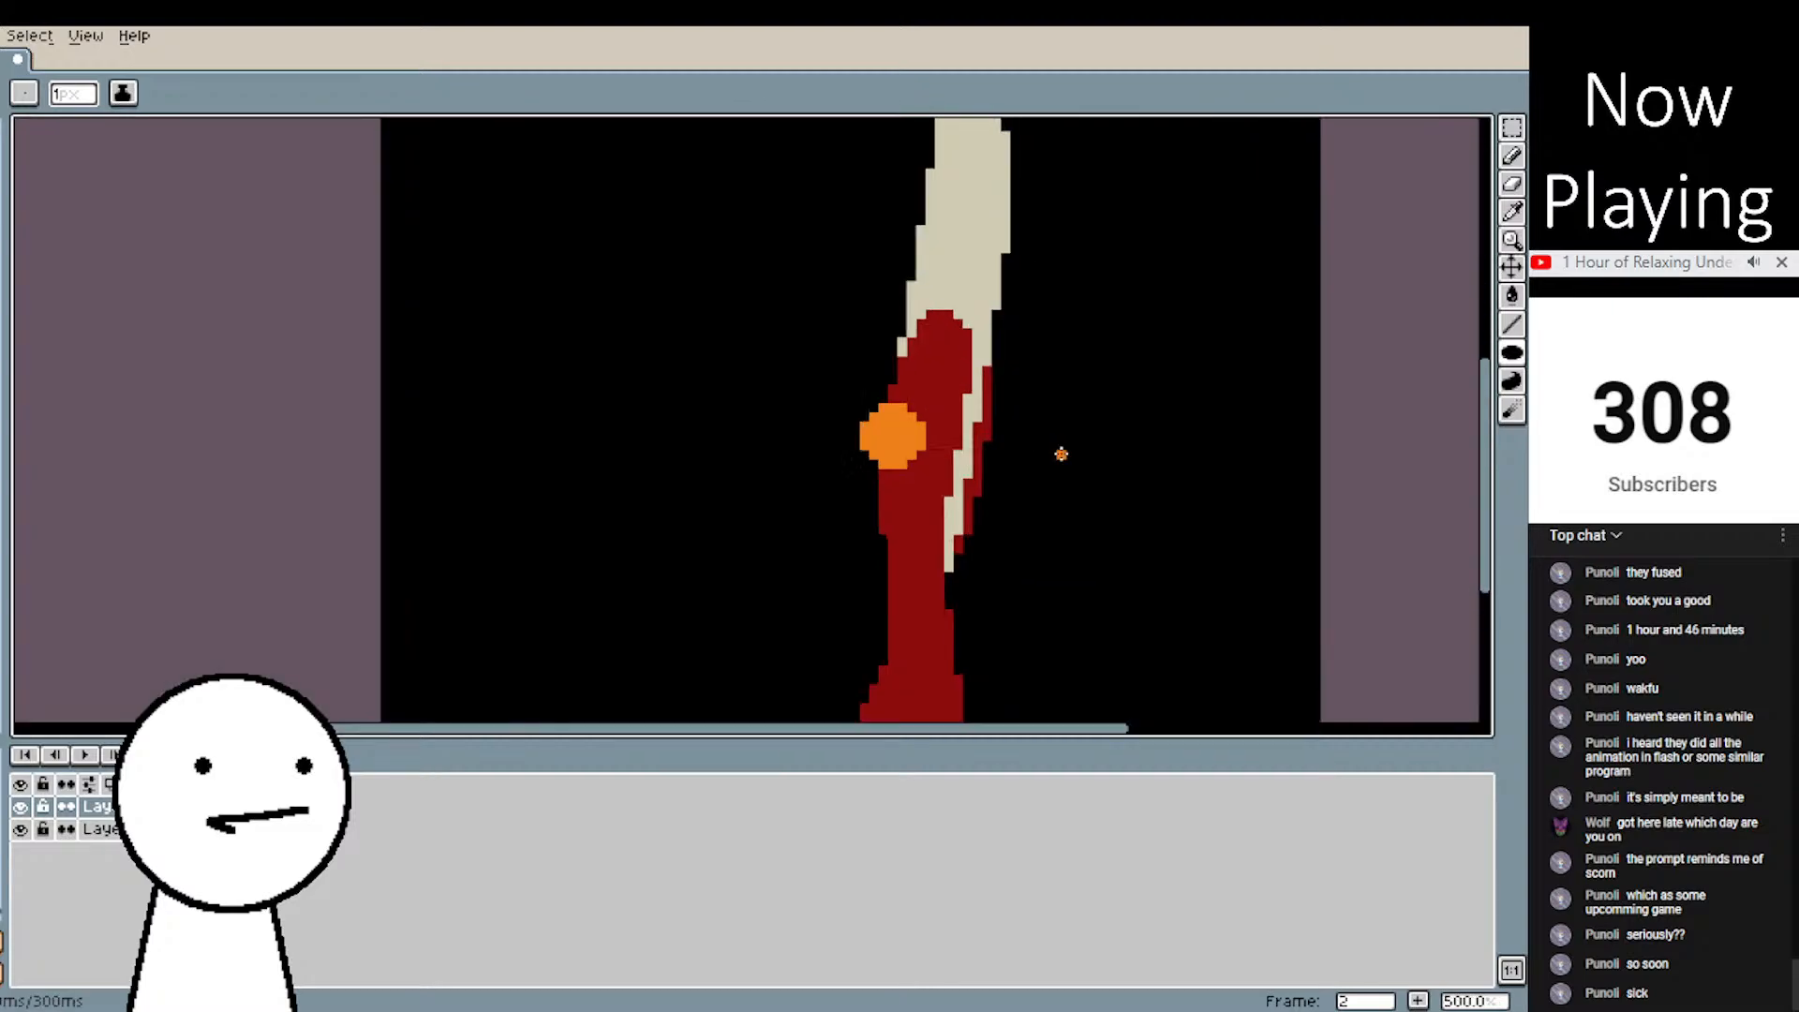
- Draw a partial orange circle about 6 pixels tall against the right edge of the thin dark red strip with the Pencil
click(1516, 161)
scroll(946, 478, up, 1)
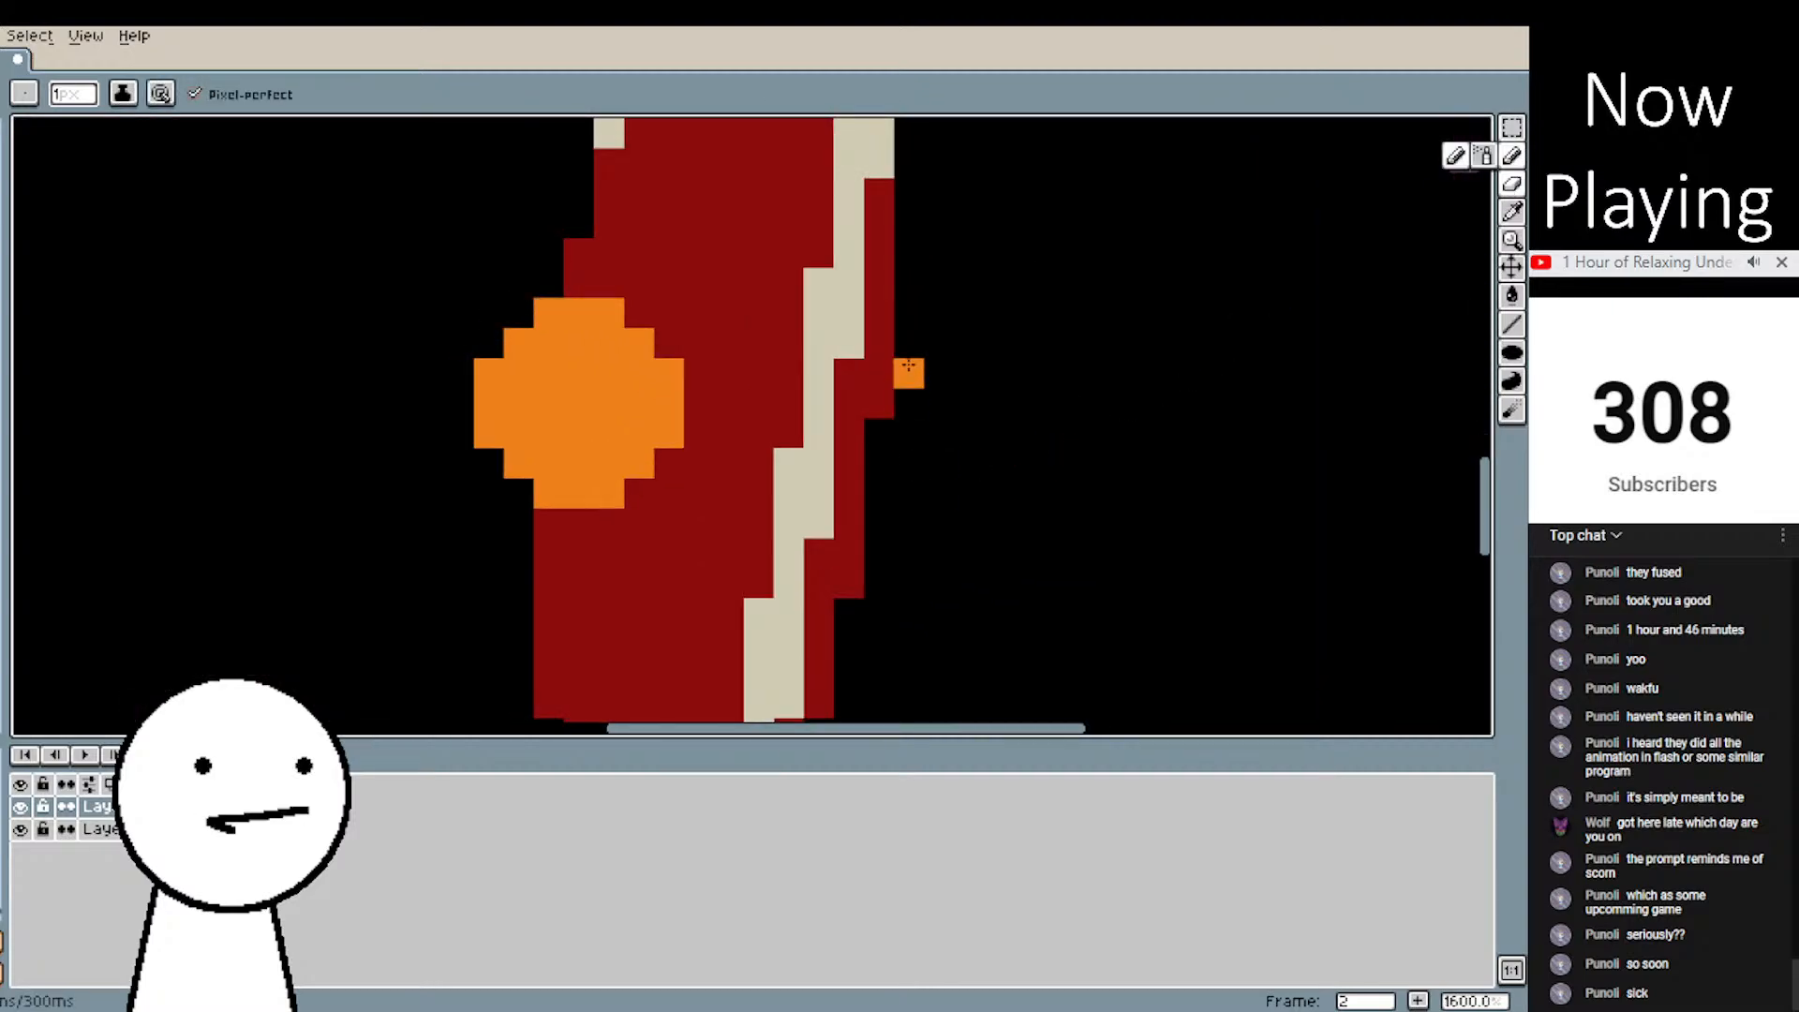
mouse_move(907, 343)
mouse_down()
mouse_move(917, 394)
mouse_move(939, 401)
mouse_move(941, 384)
mouse_move(908, 463)
mouse_move(877, 462)
mouse_move(880, 442)
mouse_up()
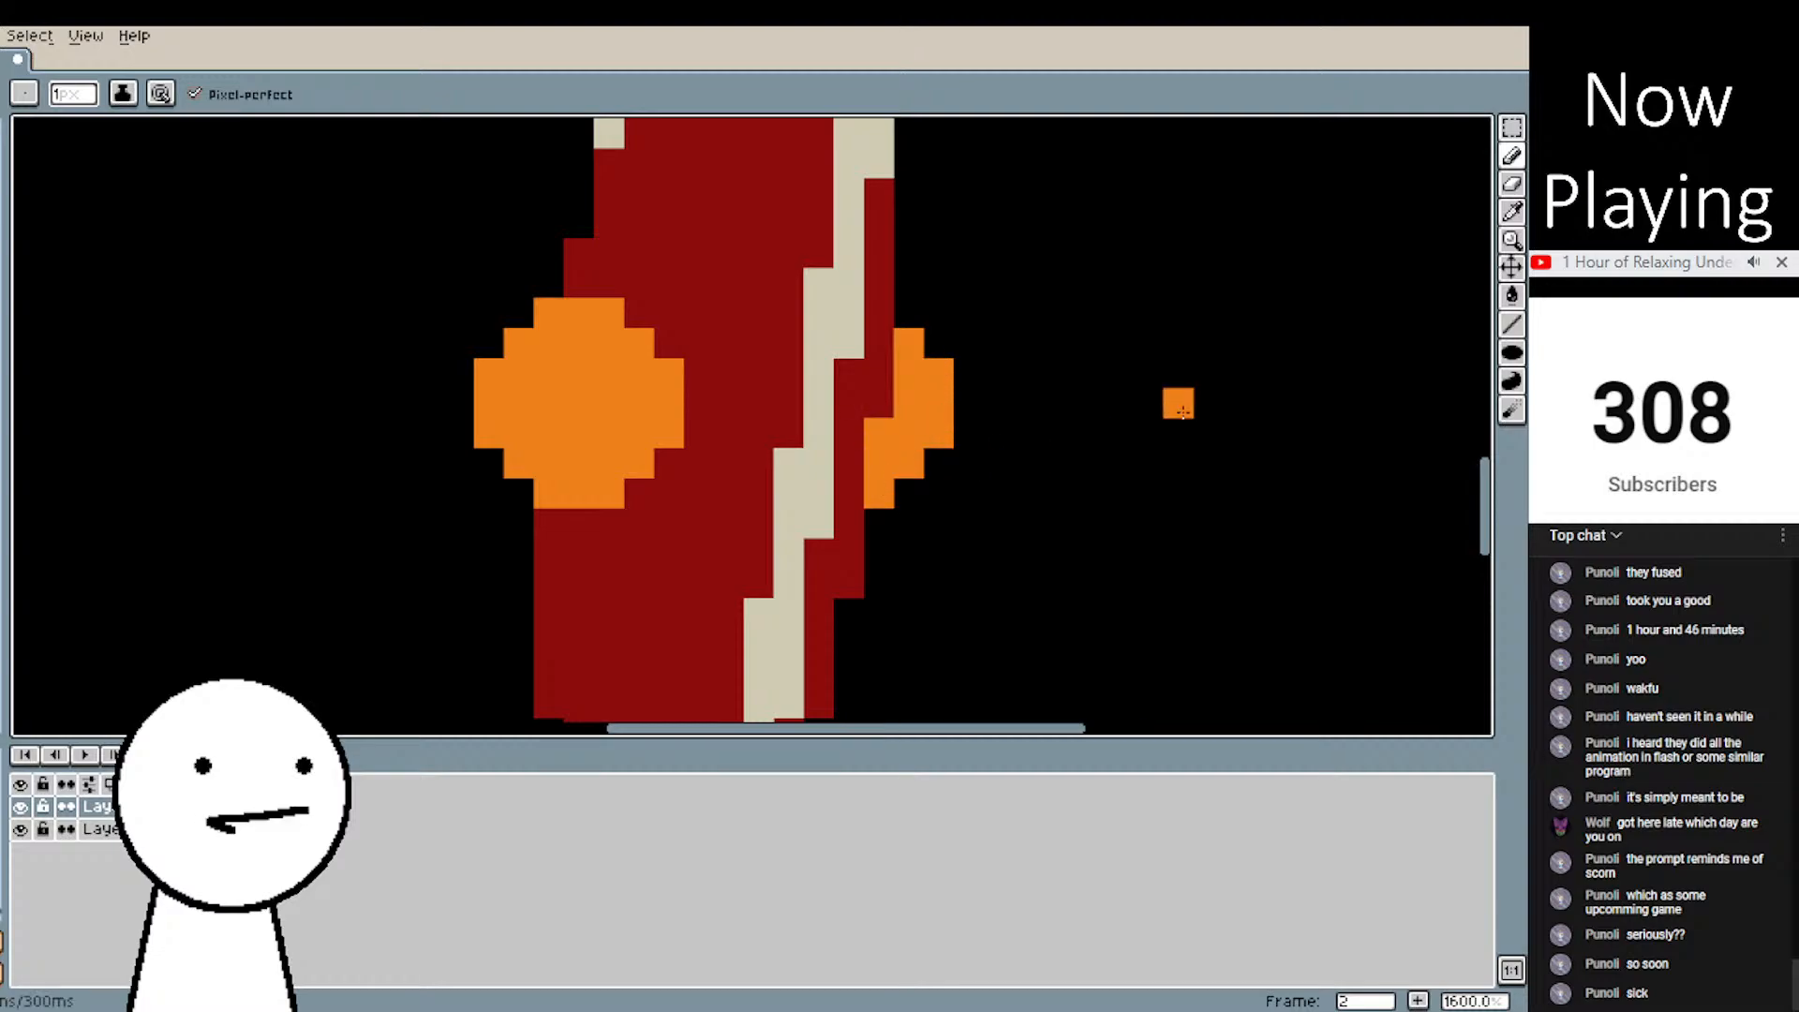
- Examine the whole sword and its orange gems at several sizes to judge the overall design
scroll(1181, 410, down, 3)
scroll(1187, 411, down, 1)
scroll(1177, 410, up, 3)
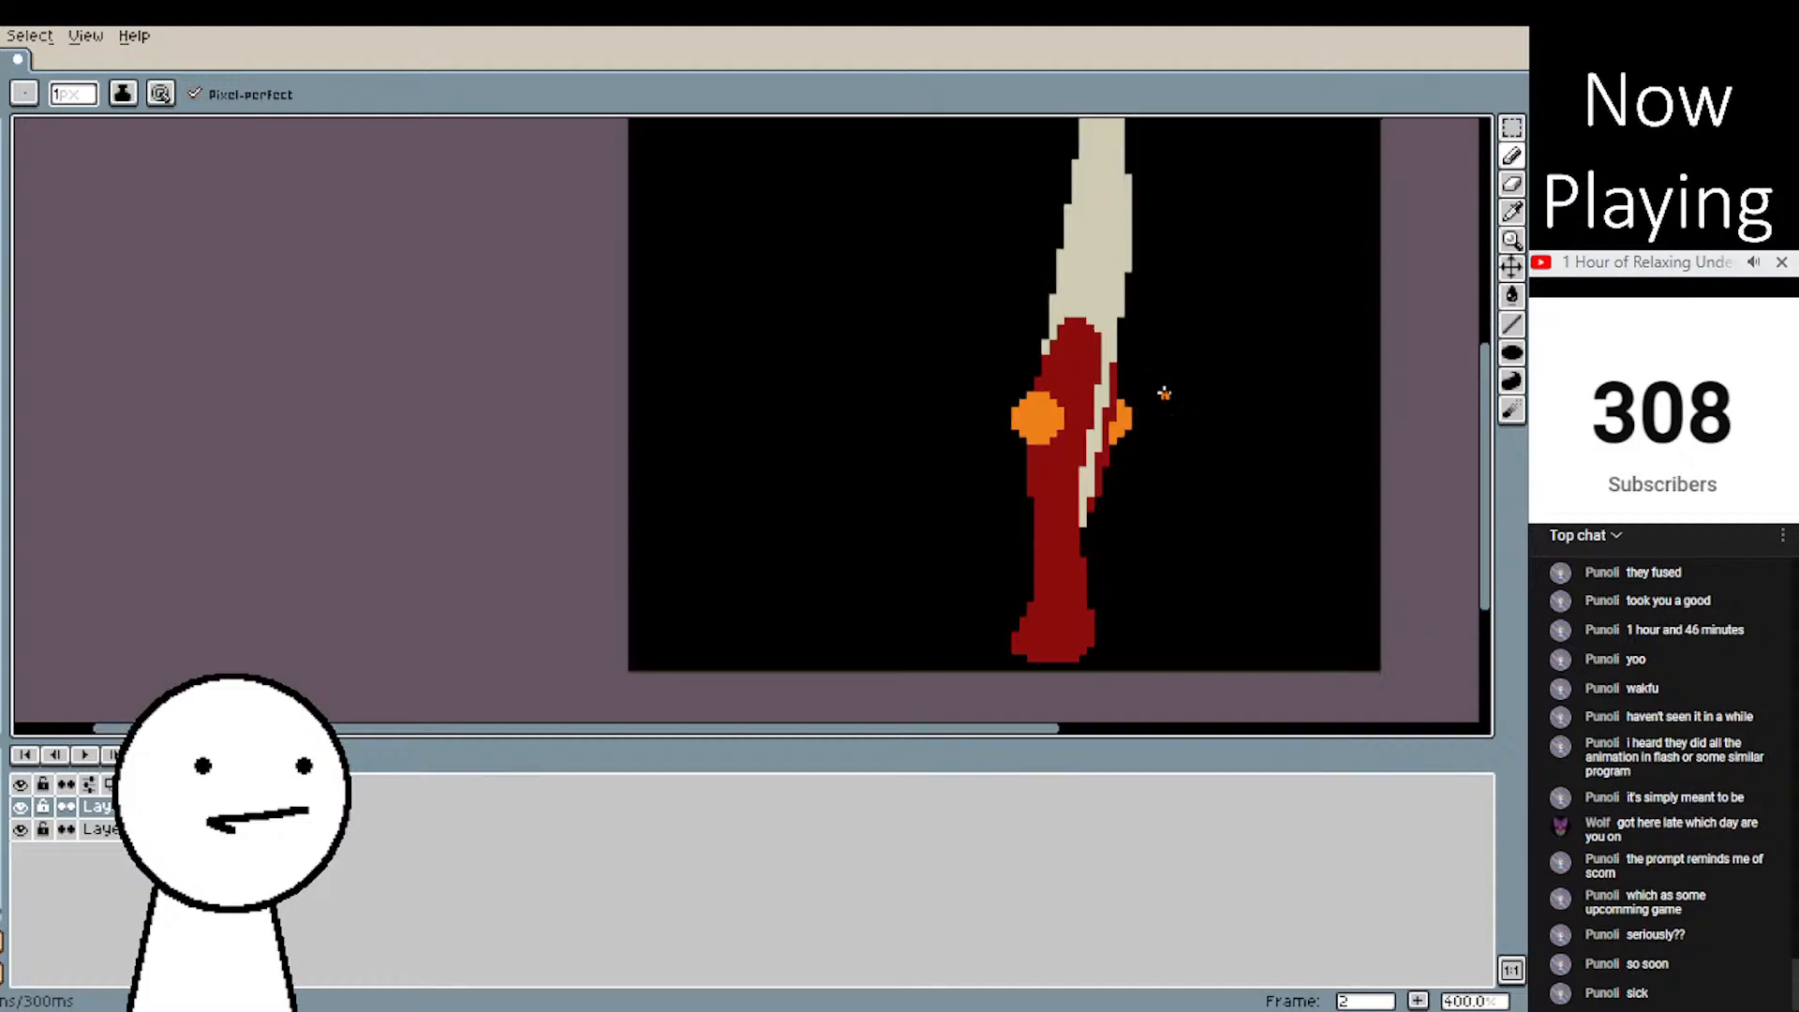
scroll(1233, 345, down, 1)
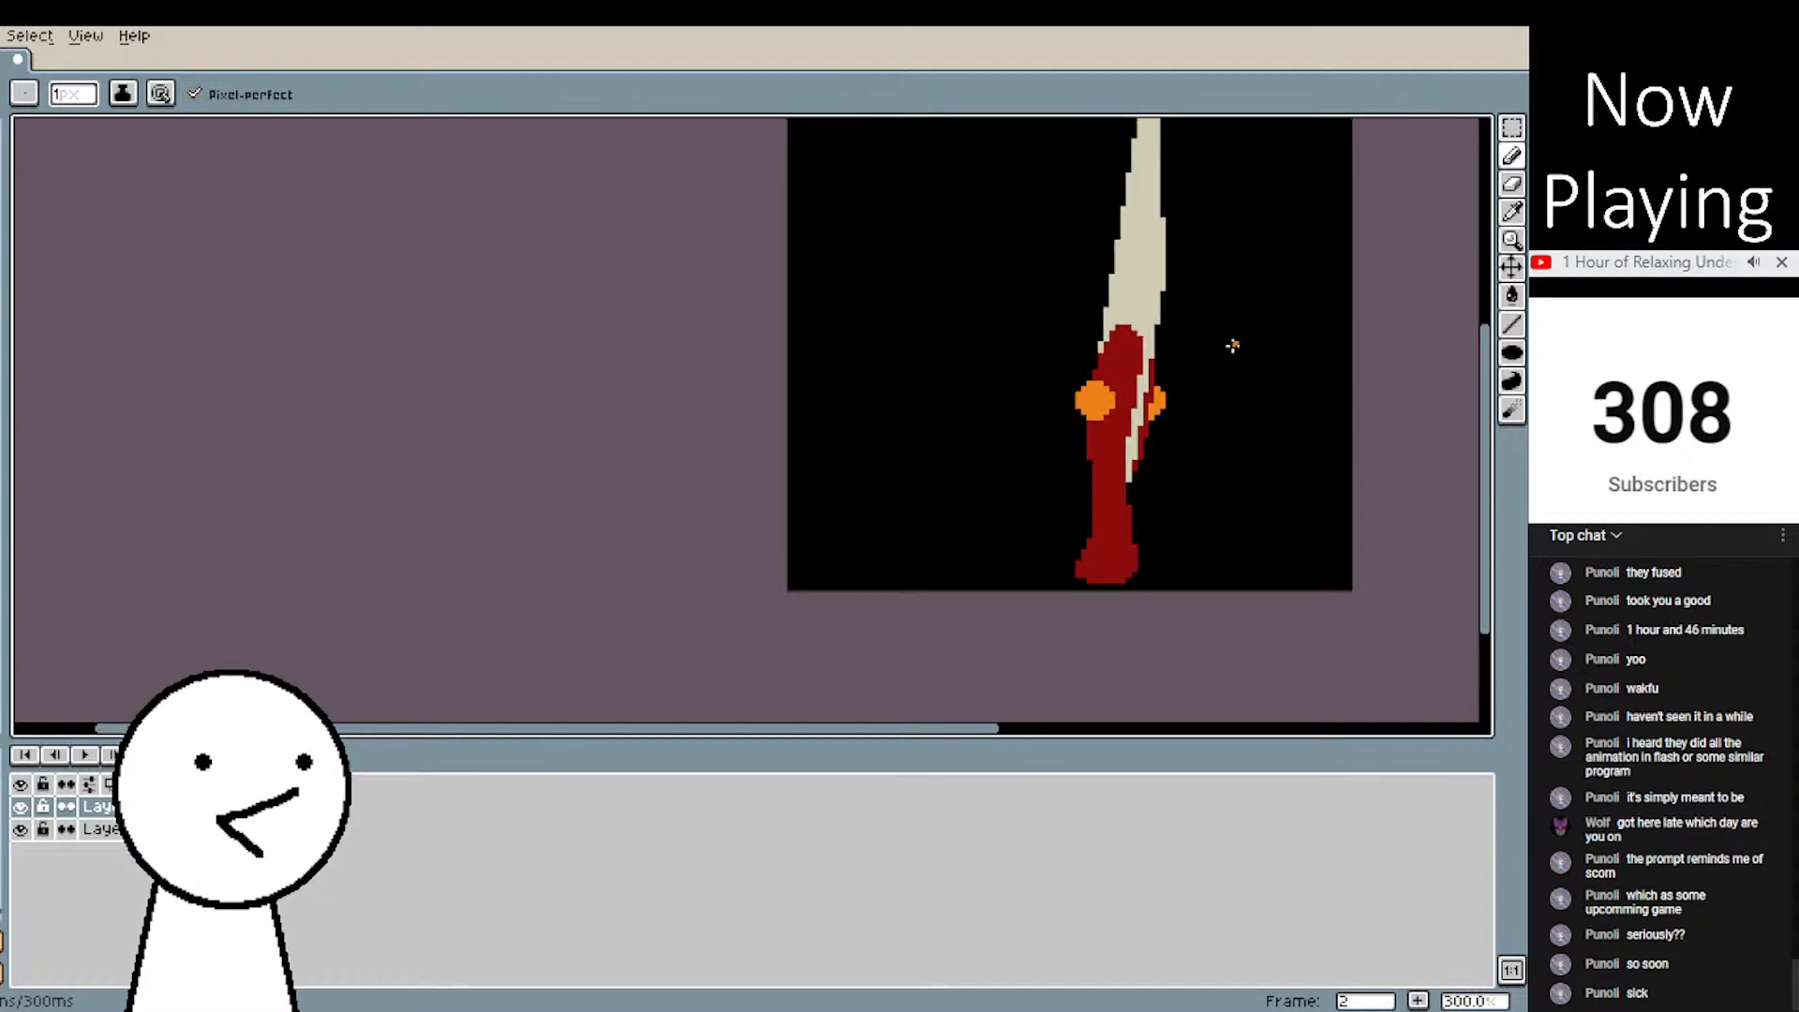
drag(1232, 346, 928, 457)
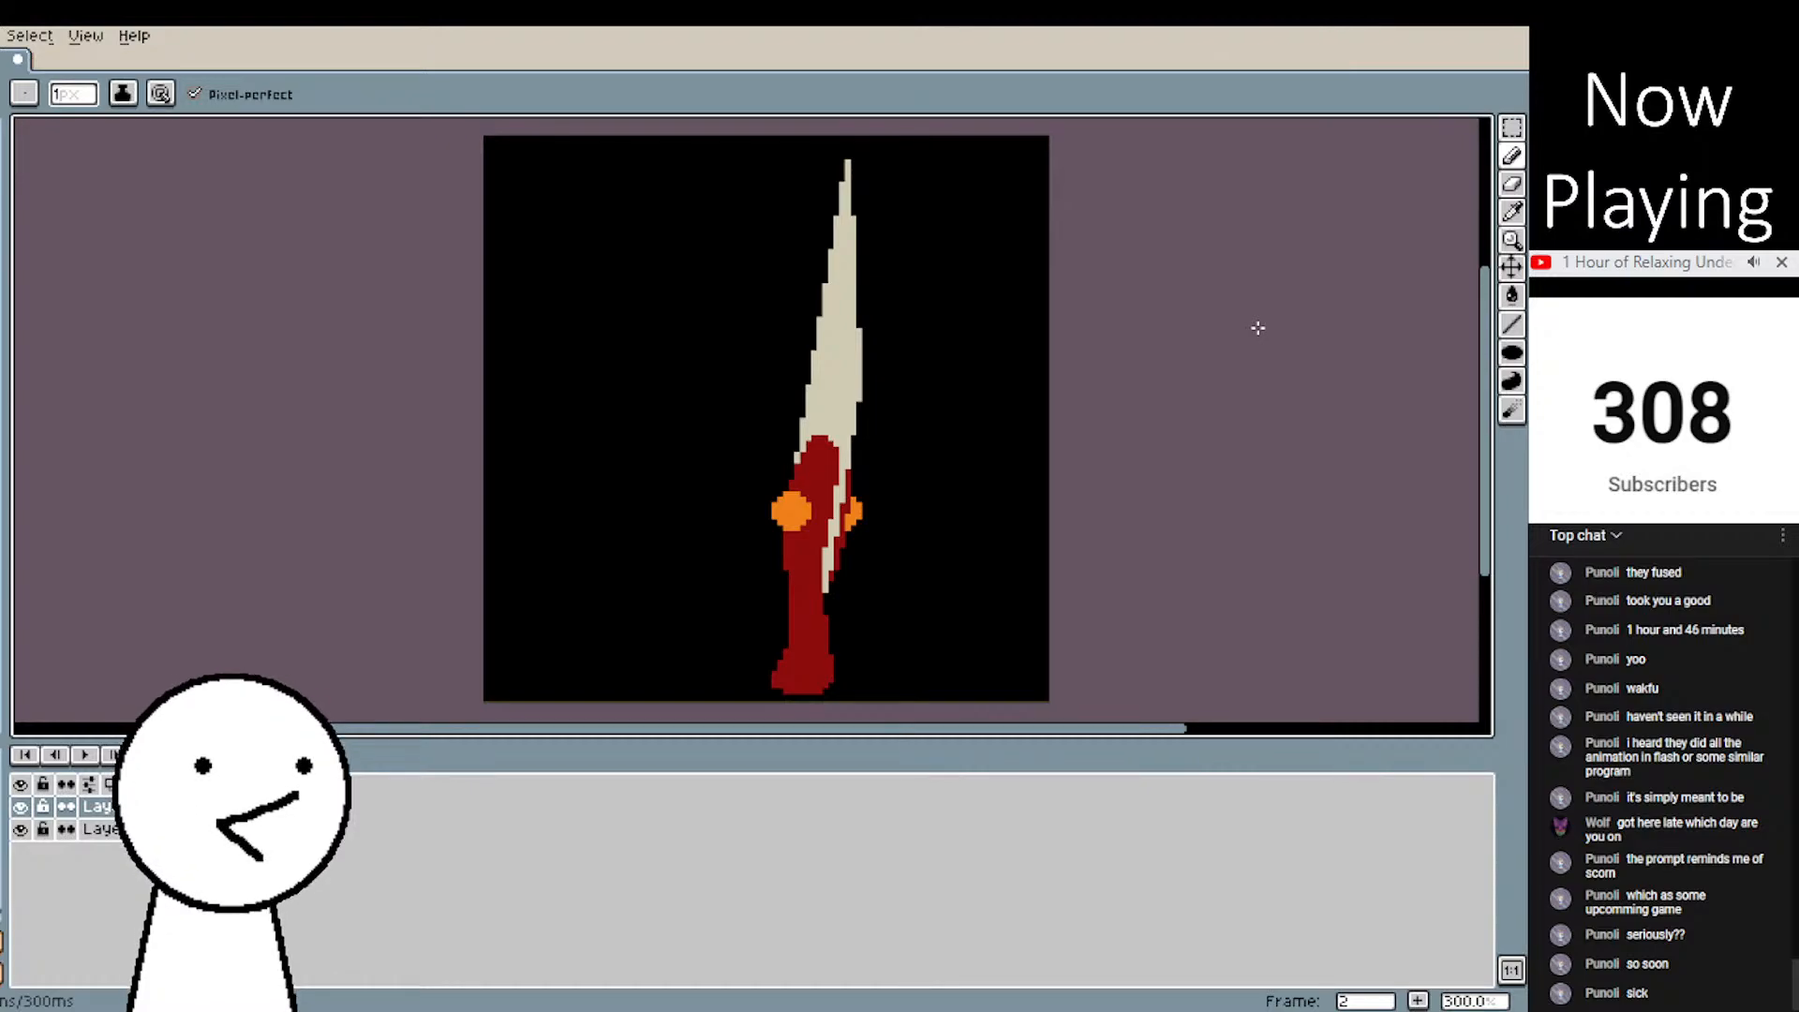
scroll(1004, 378, down, 4)
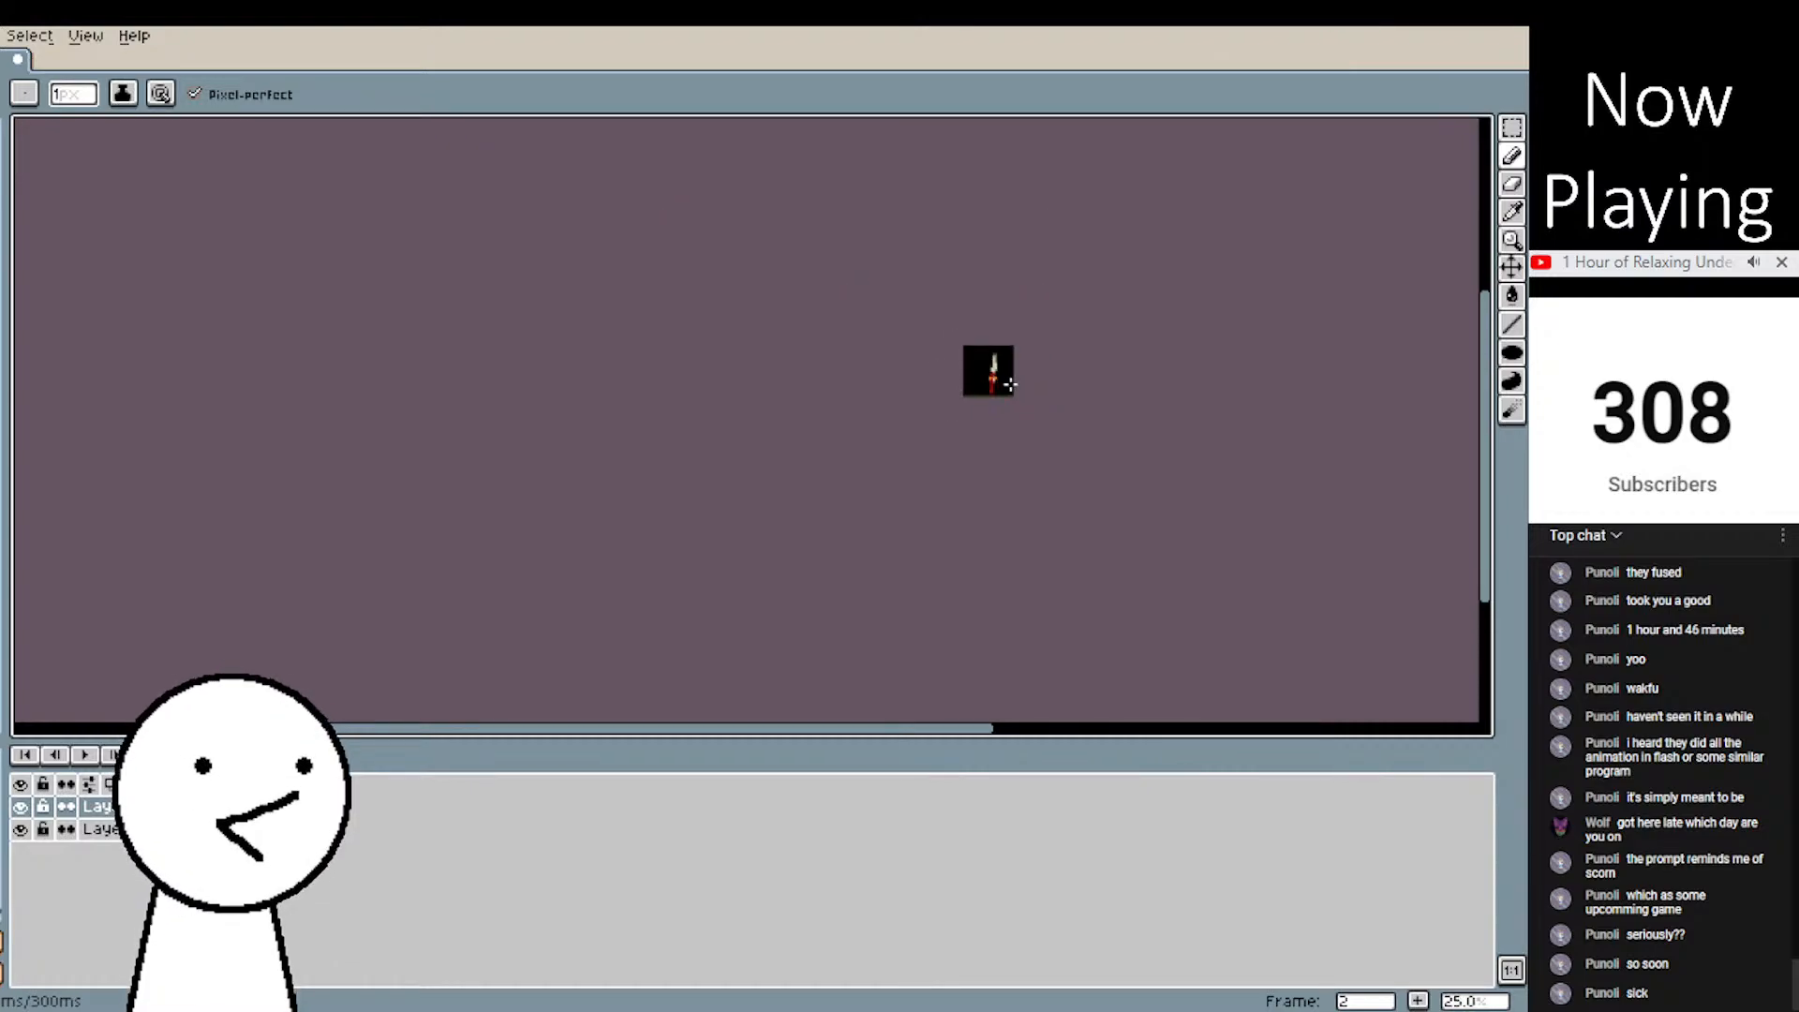
scroll(1008, 385, up, 6)
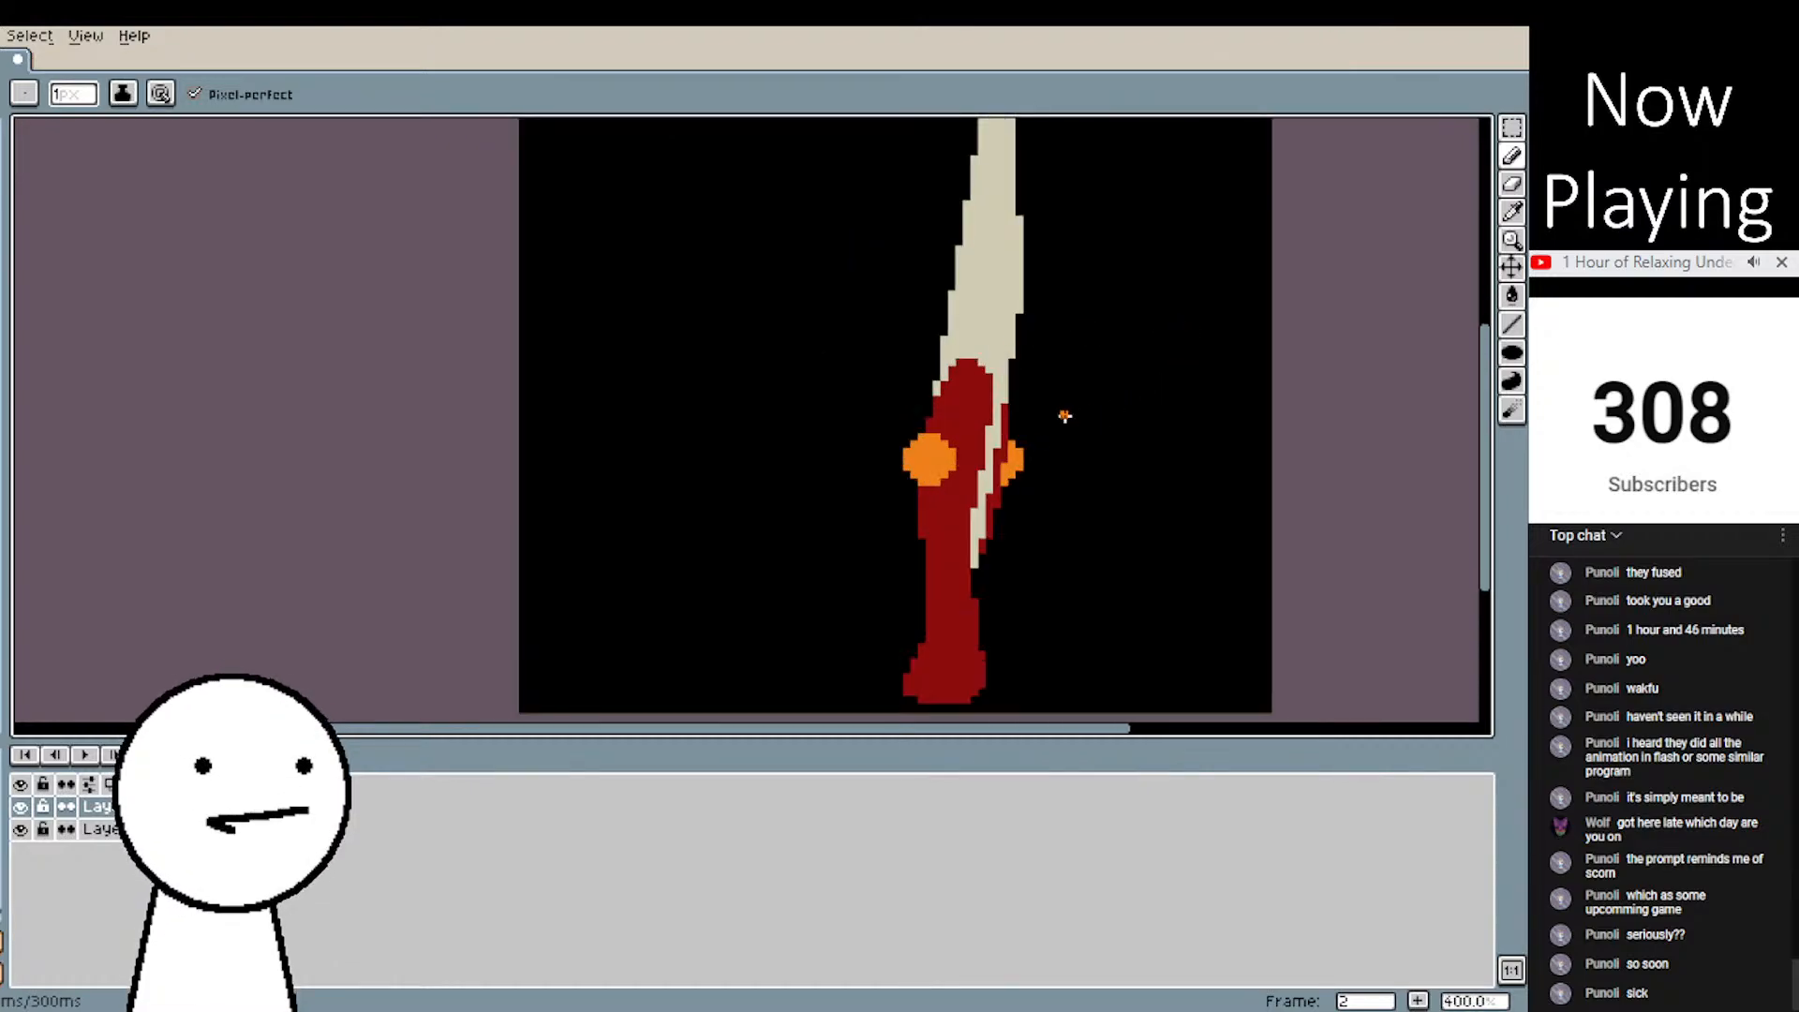
click(1512, 212)
scroll(1064, 448, down, 1)
scroll(1065, 441, up, 3)
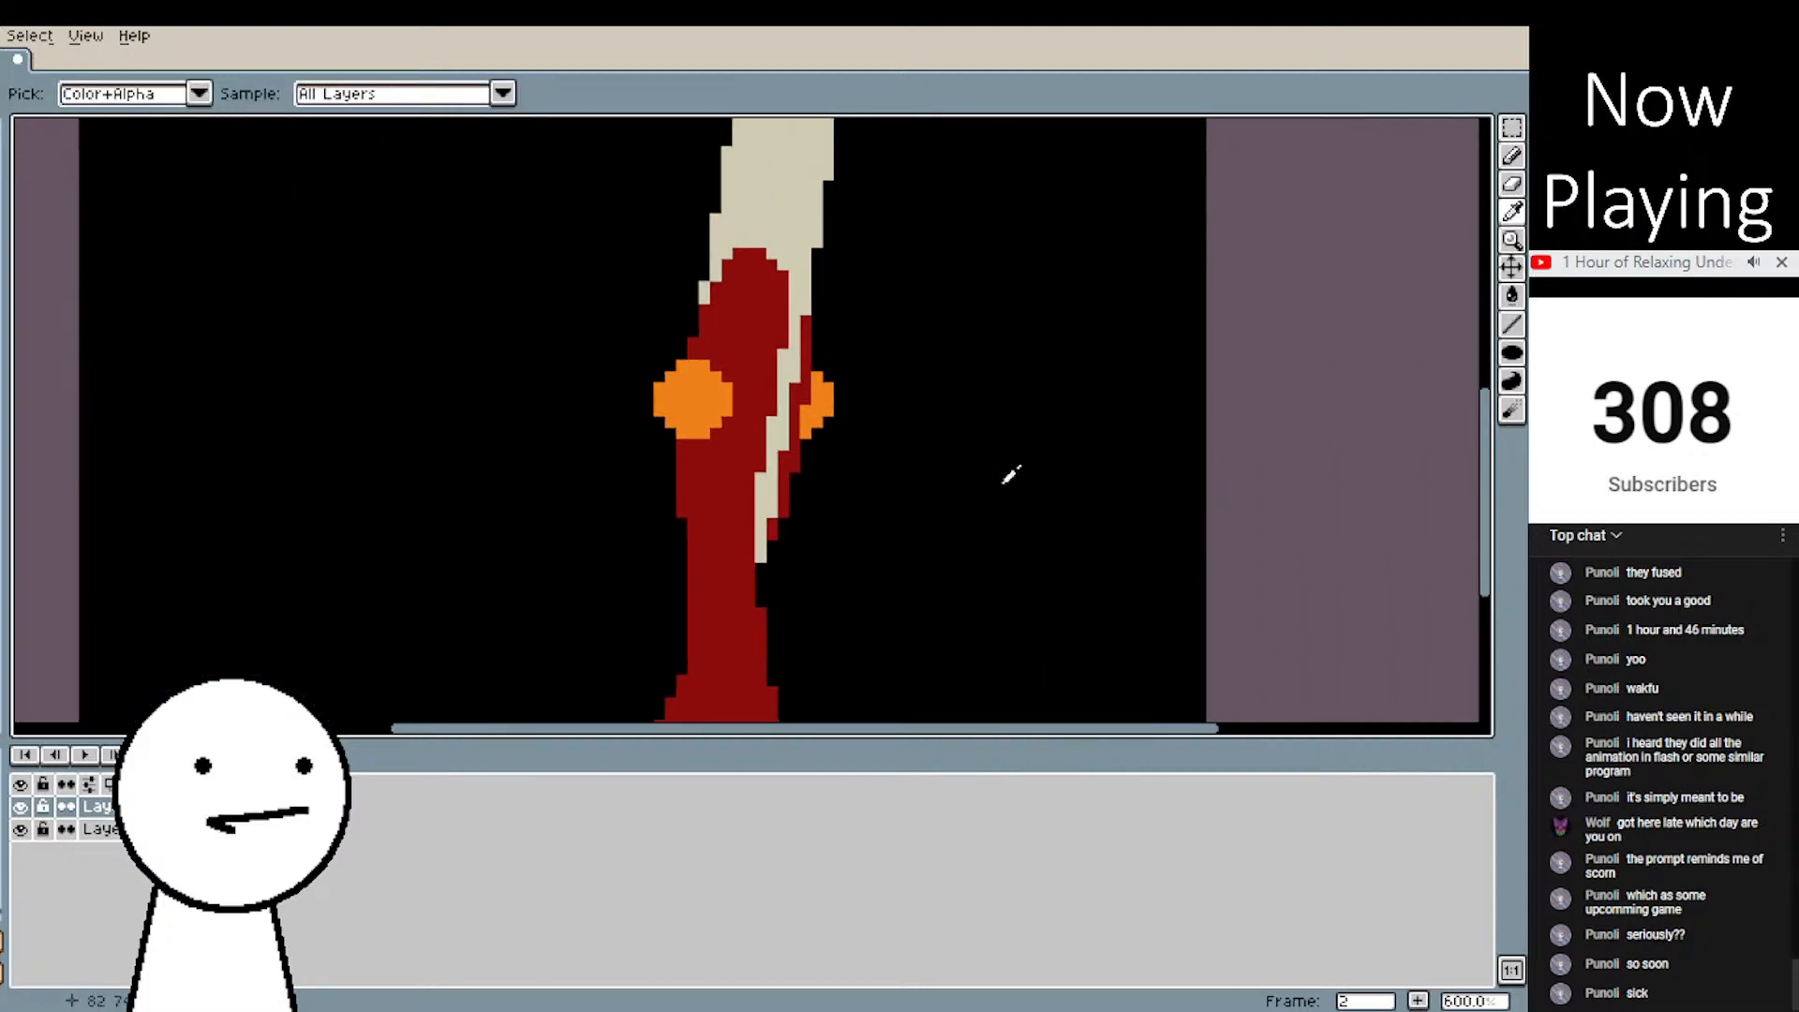
scroll(913, 553, down, 1)
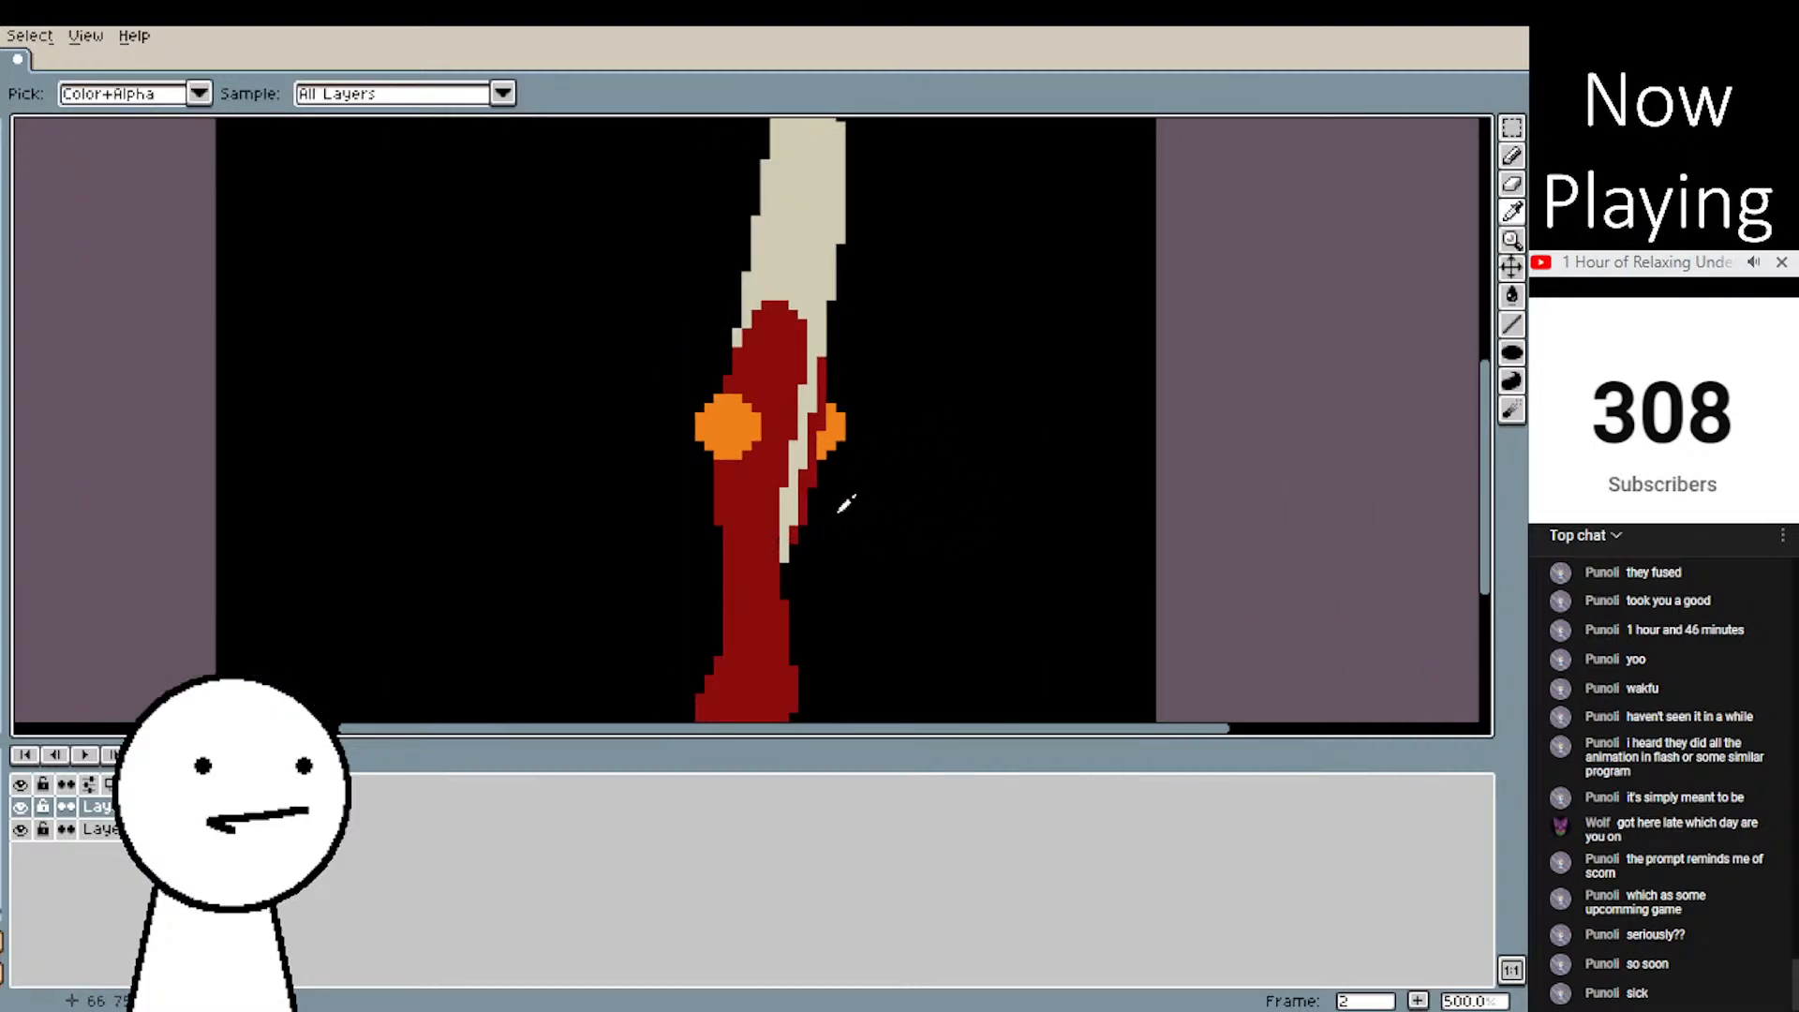
- Draw a 4-pixel horizontal beige line on the handle below the orange circle, using the colour picked from the spike
scroll(832, 522, up, 5)
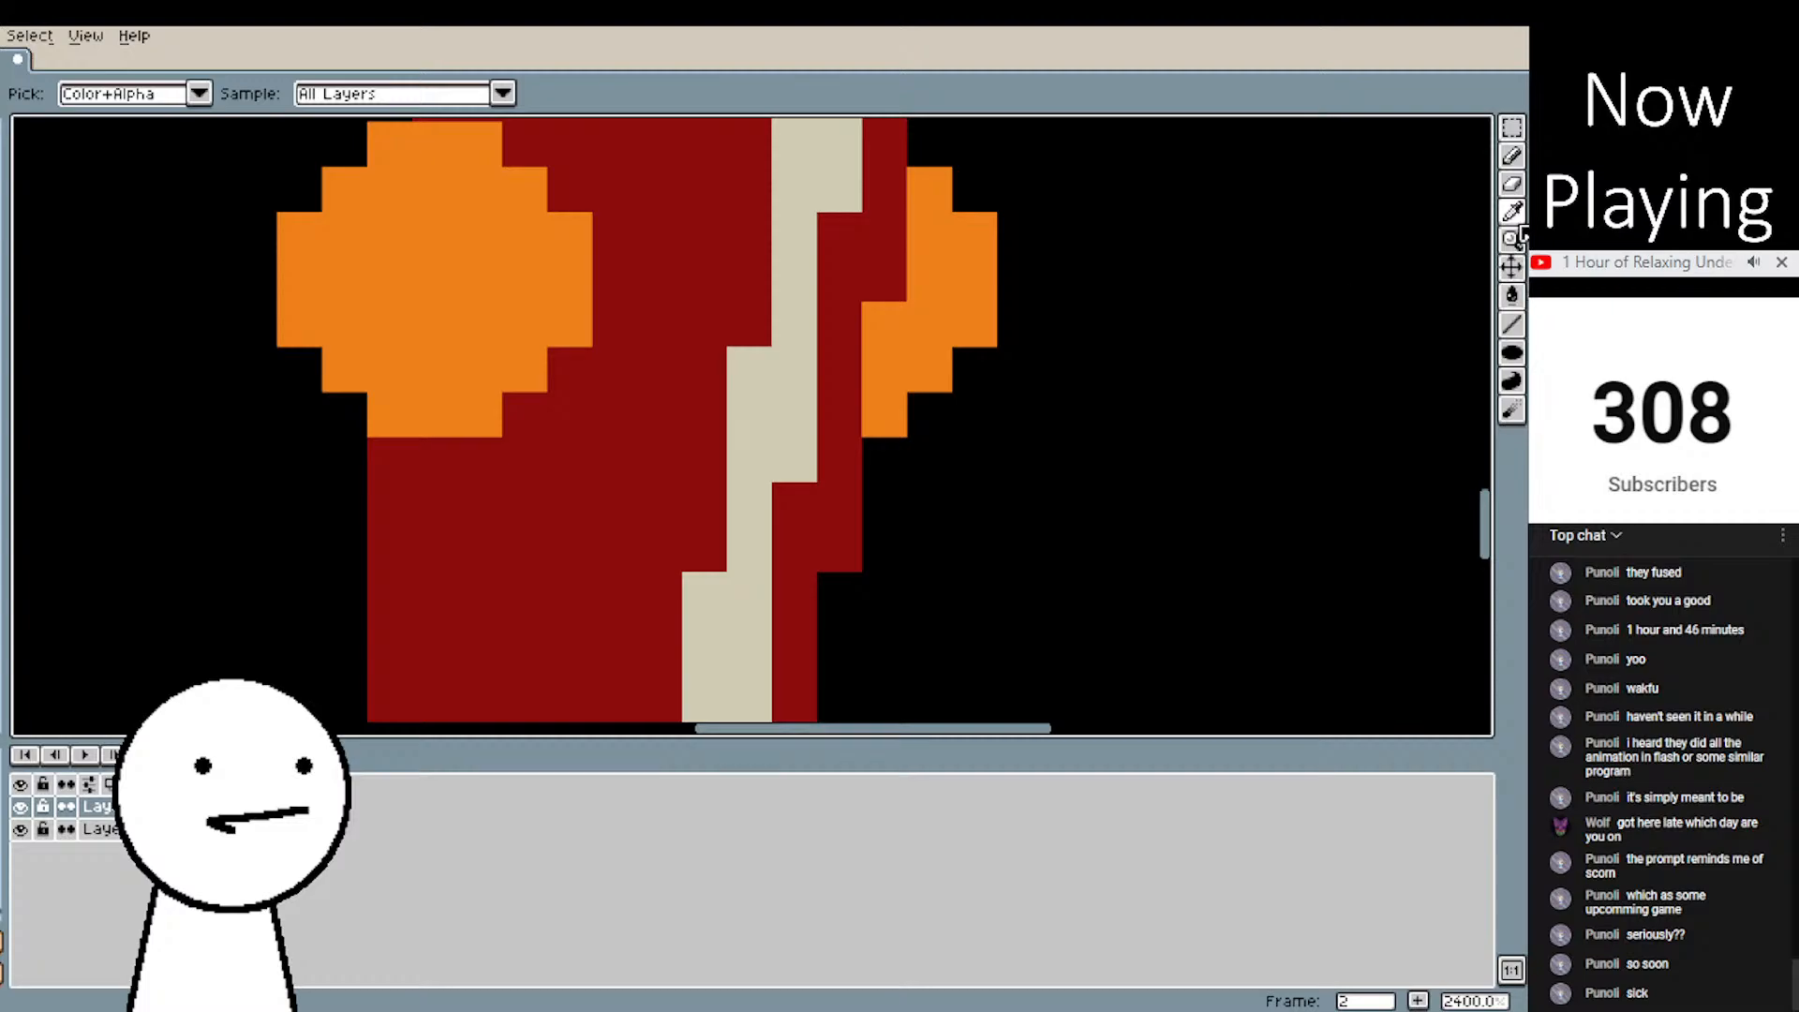
click(749, 393)
click(1513, 328)
drag(844, 334, 1198, 164)
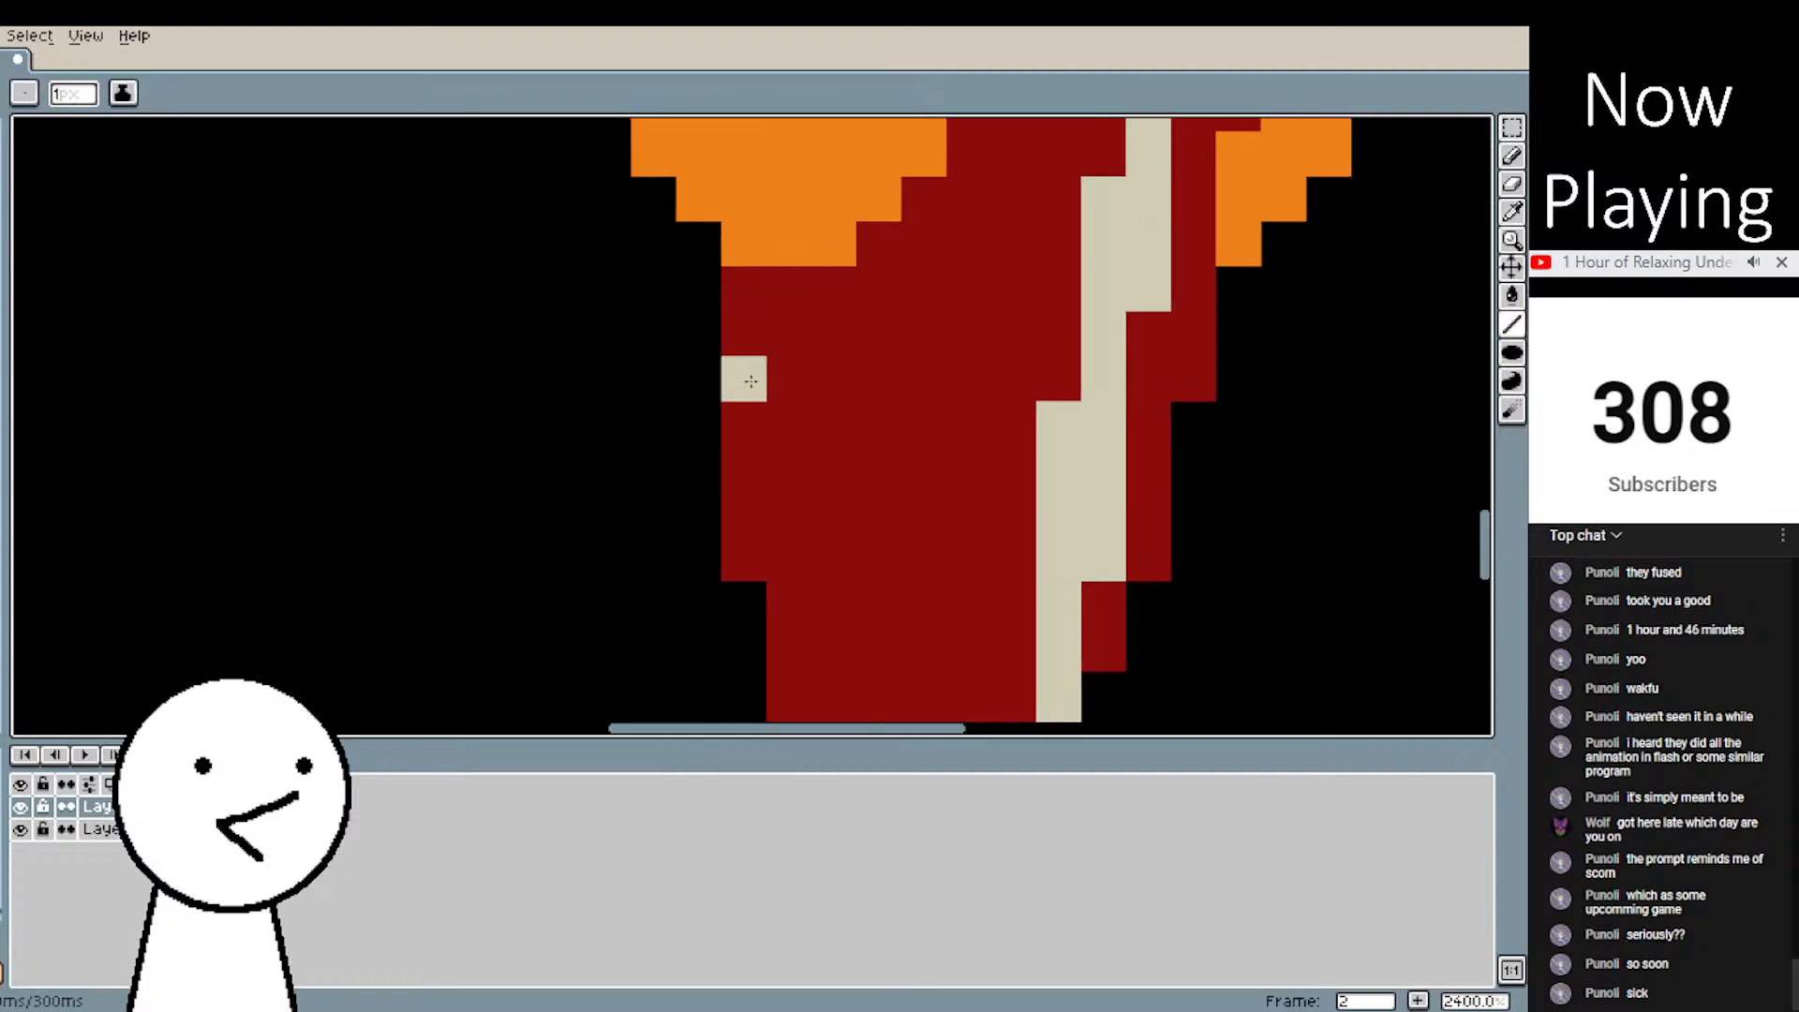
mouse_move(789, 378)
mouse_down()
mouse_move(924, 374)
mouse_move(969, 424)
mouse_move(925, 378)
mouse_up()
- Add progressively shorter horizontal beige lines, 3, 2 and 1 pixels wide, below the first stripe on the handle
drag(864, 475, 969, 468)
drag(924, 559, 969, 611)
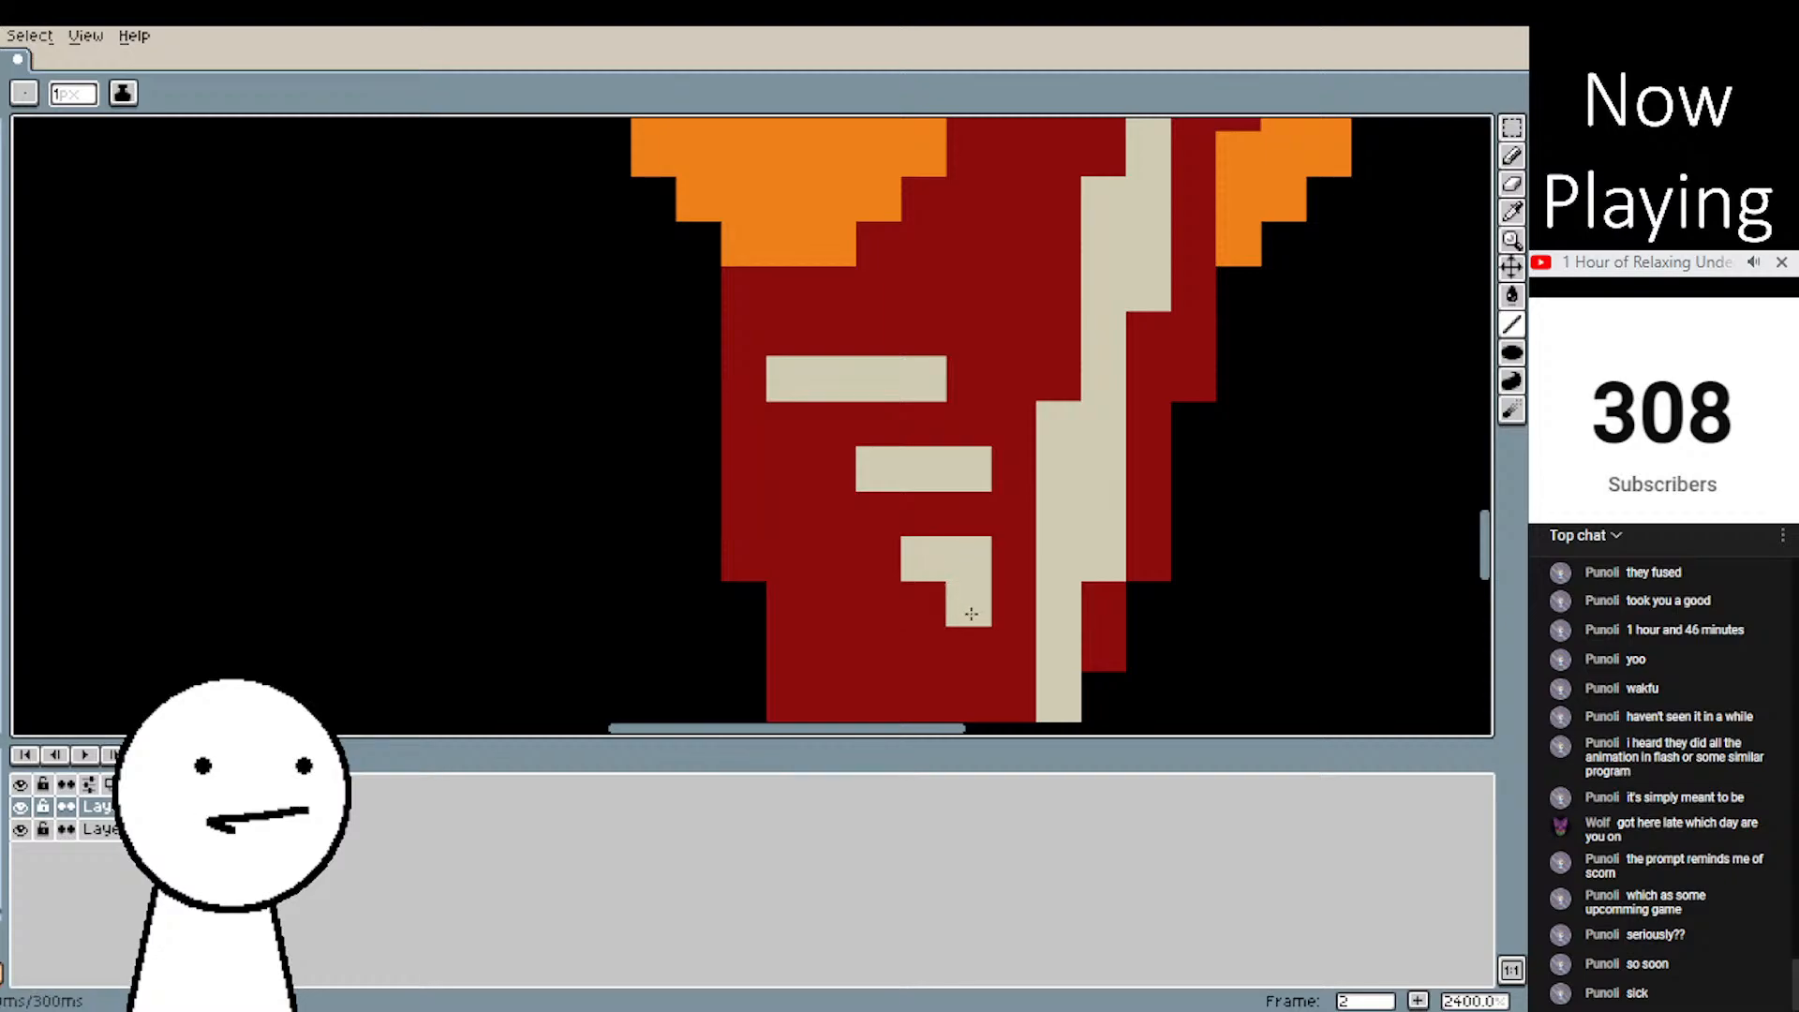
scroll(1121, 422, down, 8)
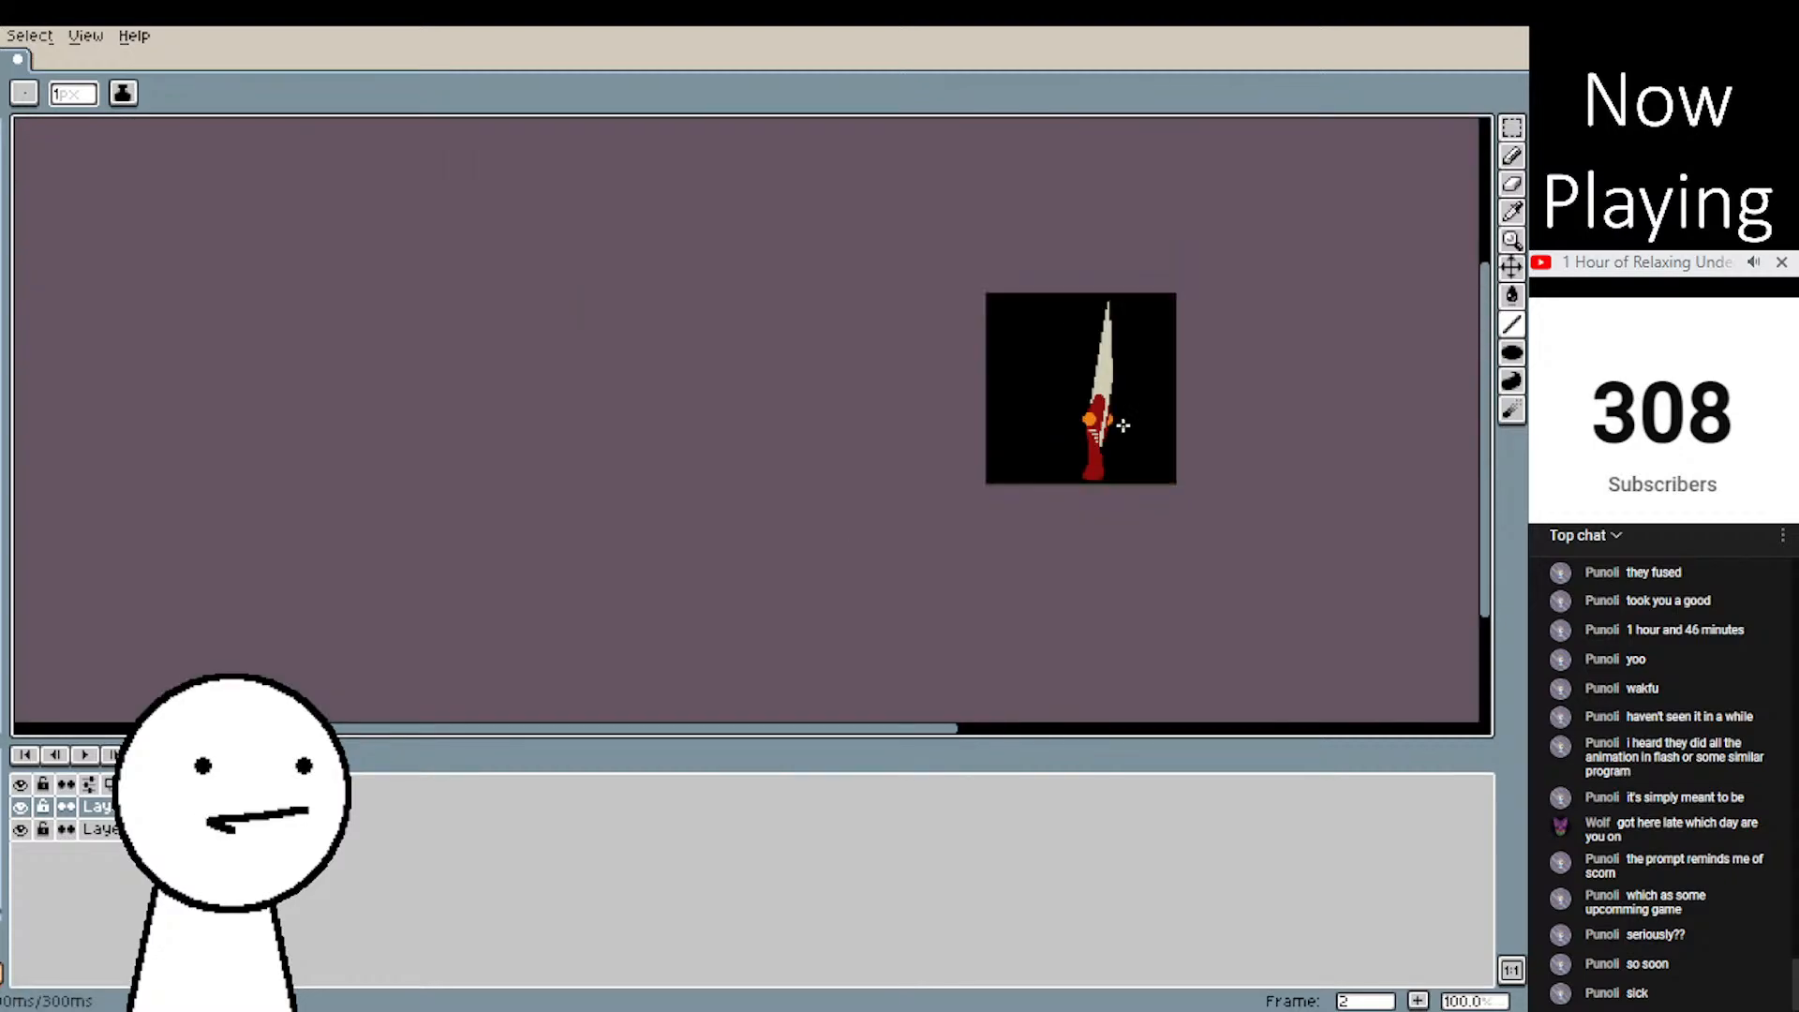
scroll(1122, 425, up, 4)
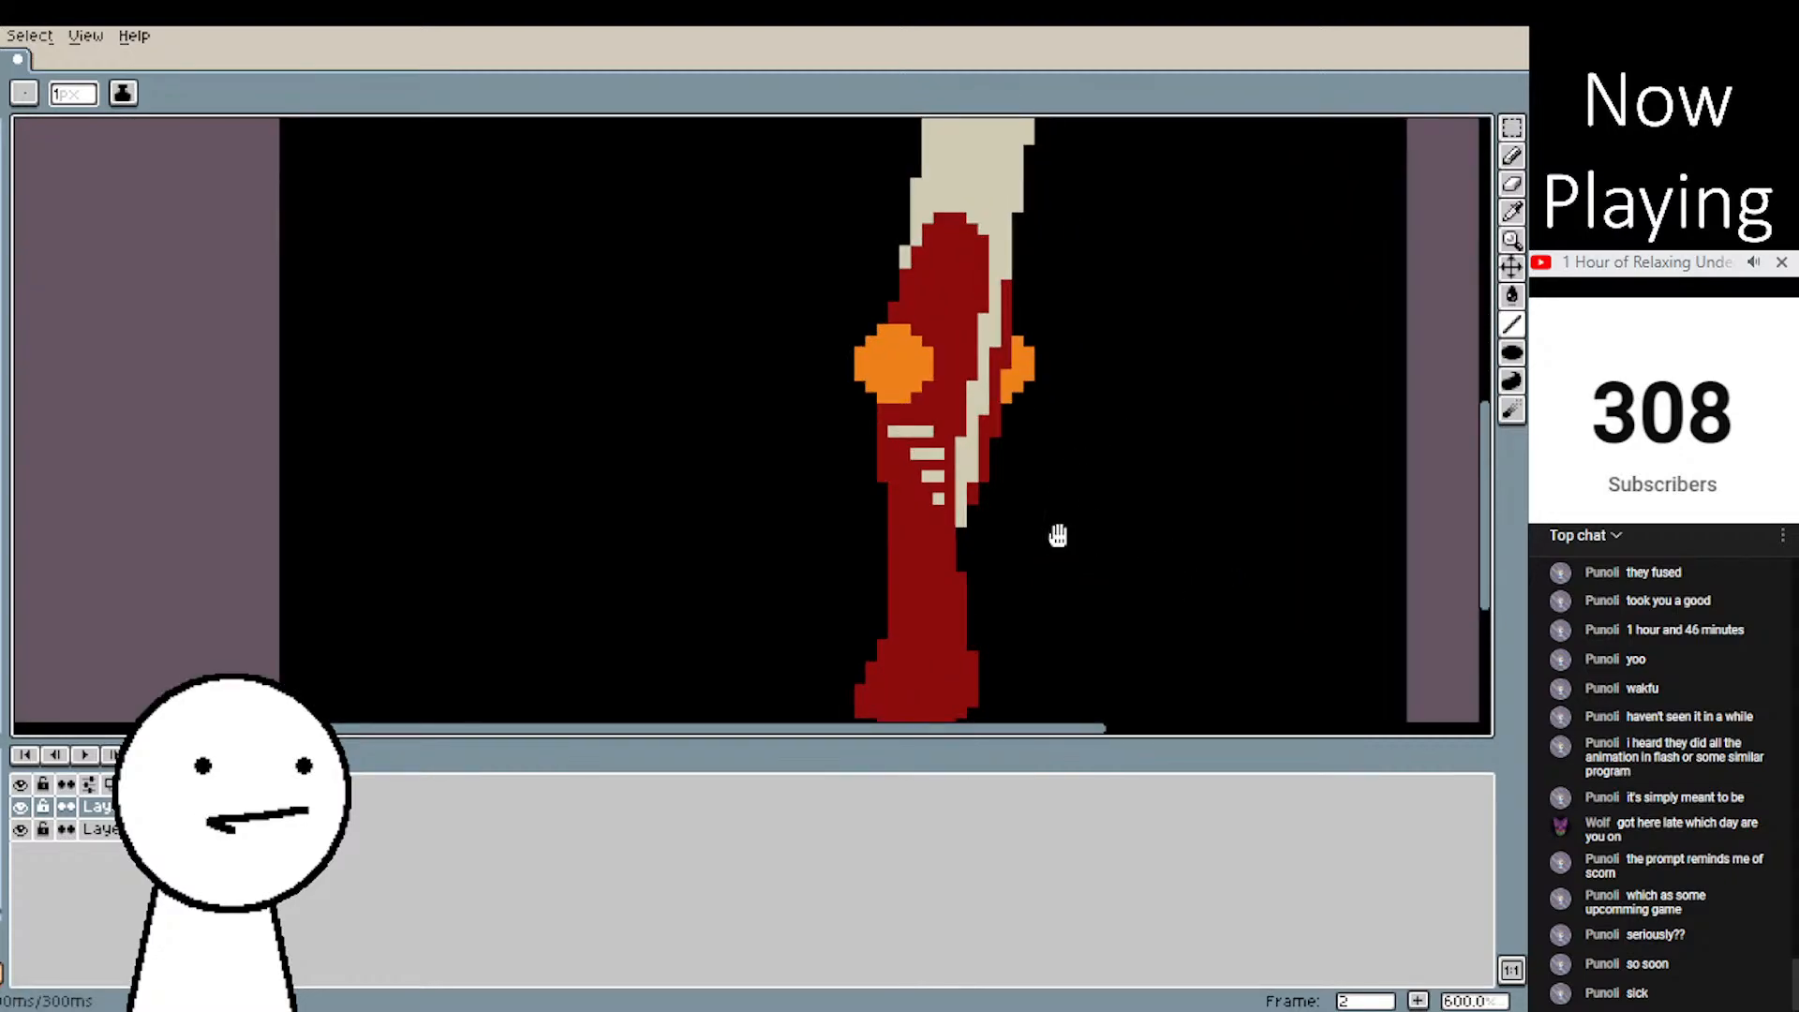
- Undo the shorter beige lines below the first stripe on the handle
drag(1042, 626, 1085, 428)
scroll(1085, 428, up, 3)
drag(952, 320, 983, 536)
key(ctrl+z)
key(ctrl+z)
key(ctrl+z)
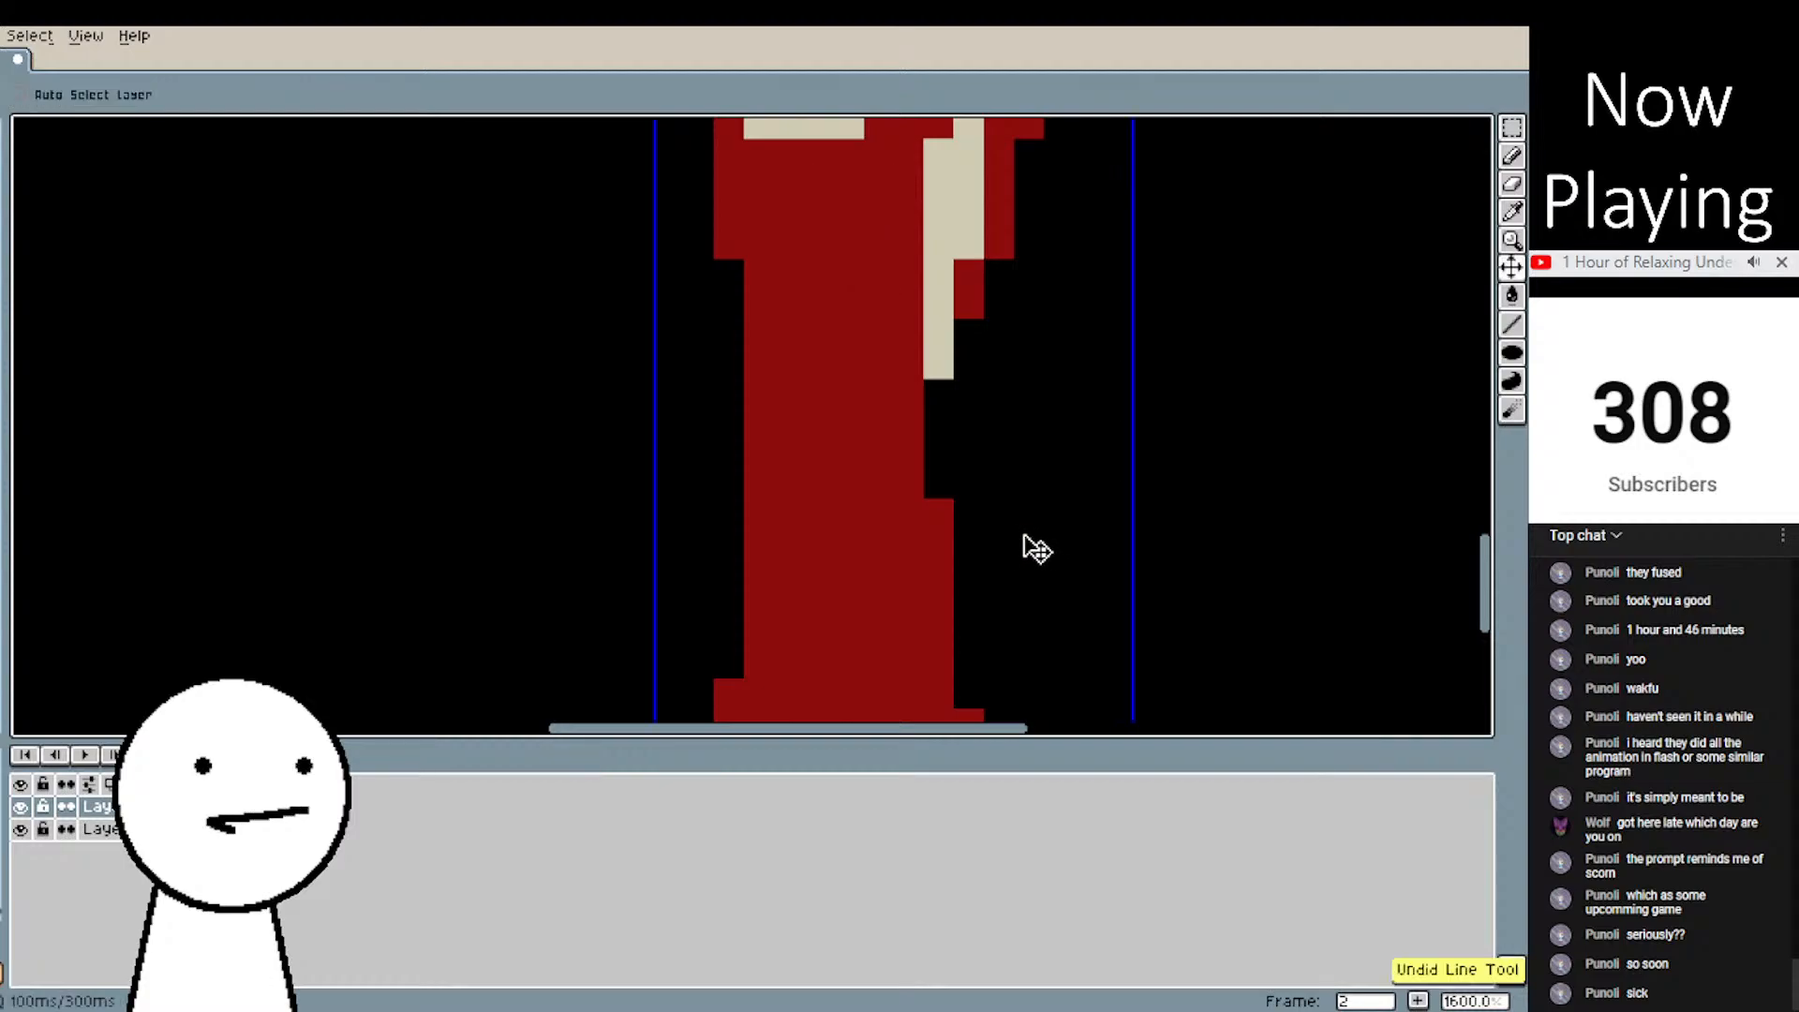
- Undo the remaining 4-pixel stripe and draw three 3-pixel-wide beige crossbars with short connectors beneath the spike's tip
key(ctrl+z)
key(b)
click(910, 398)
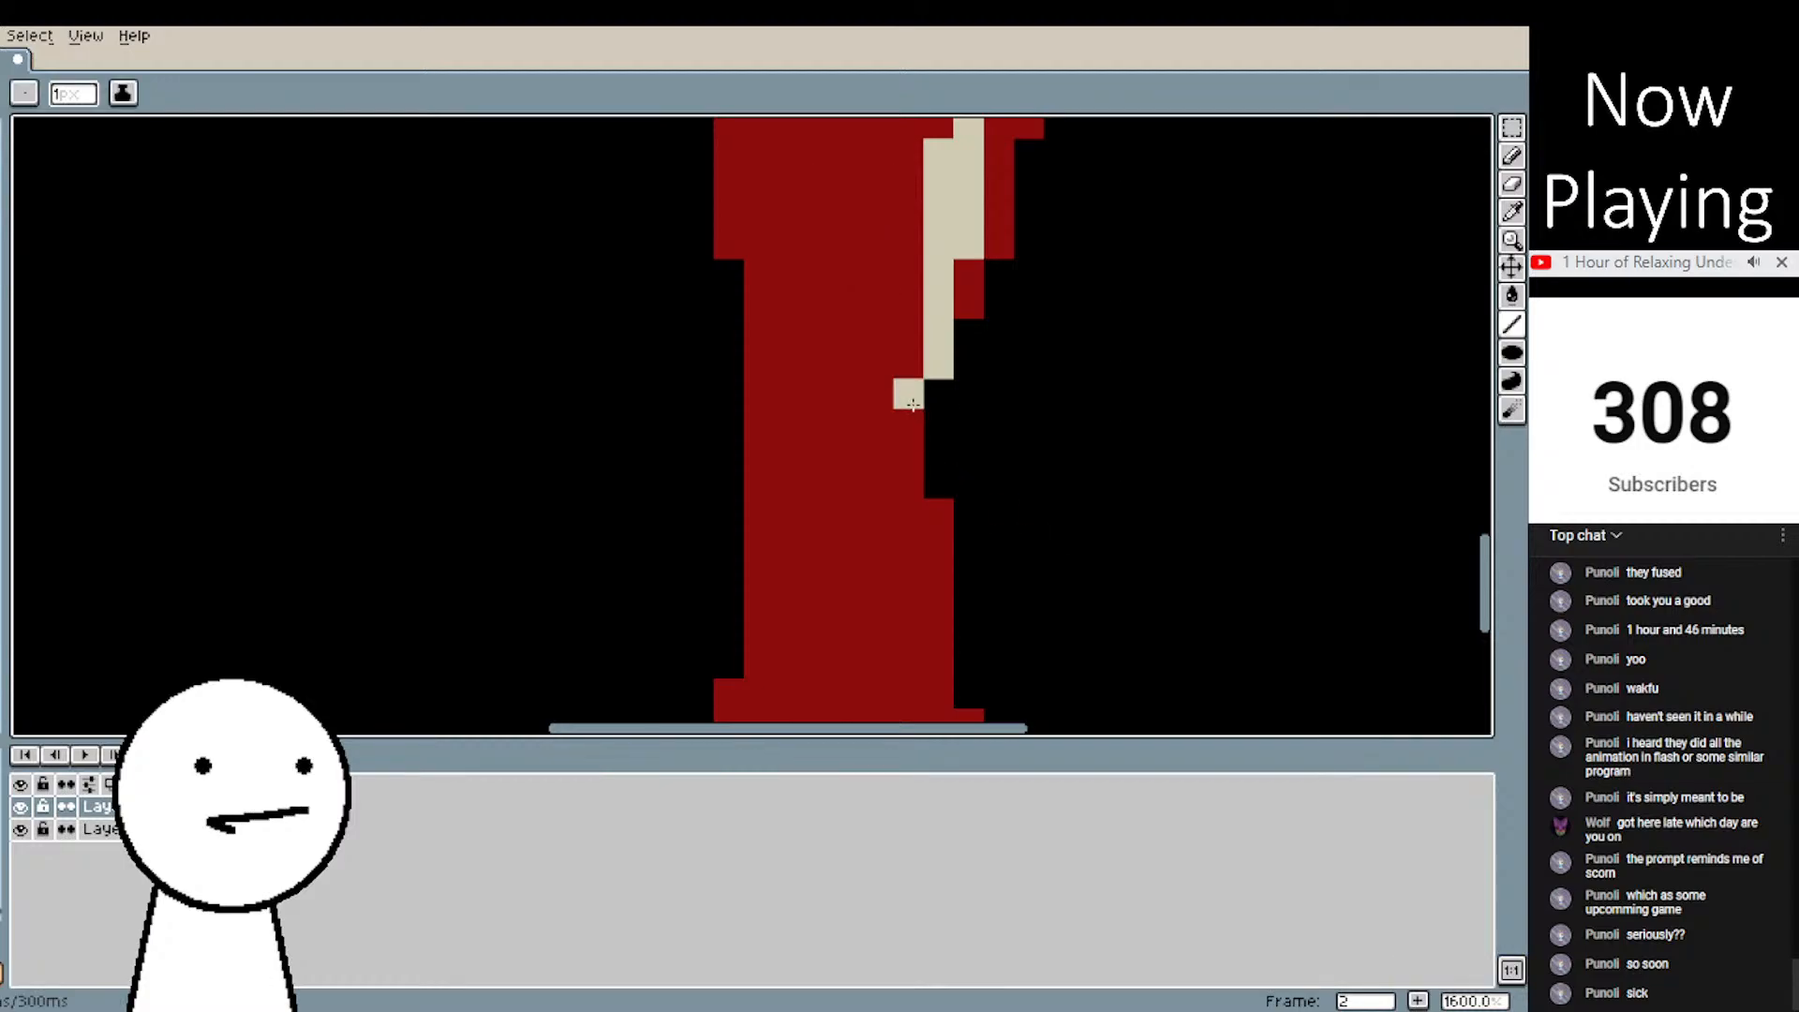
drag(913, 404, 970, 404)
drag(911, 459, 975, 460)
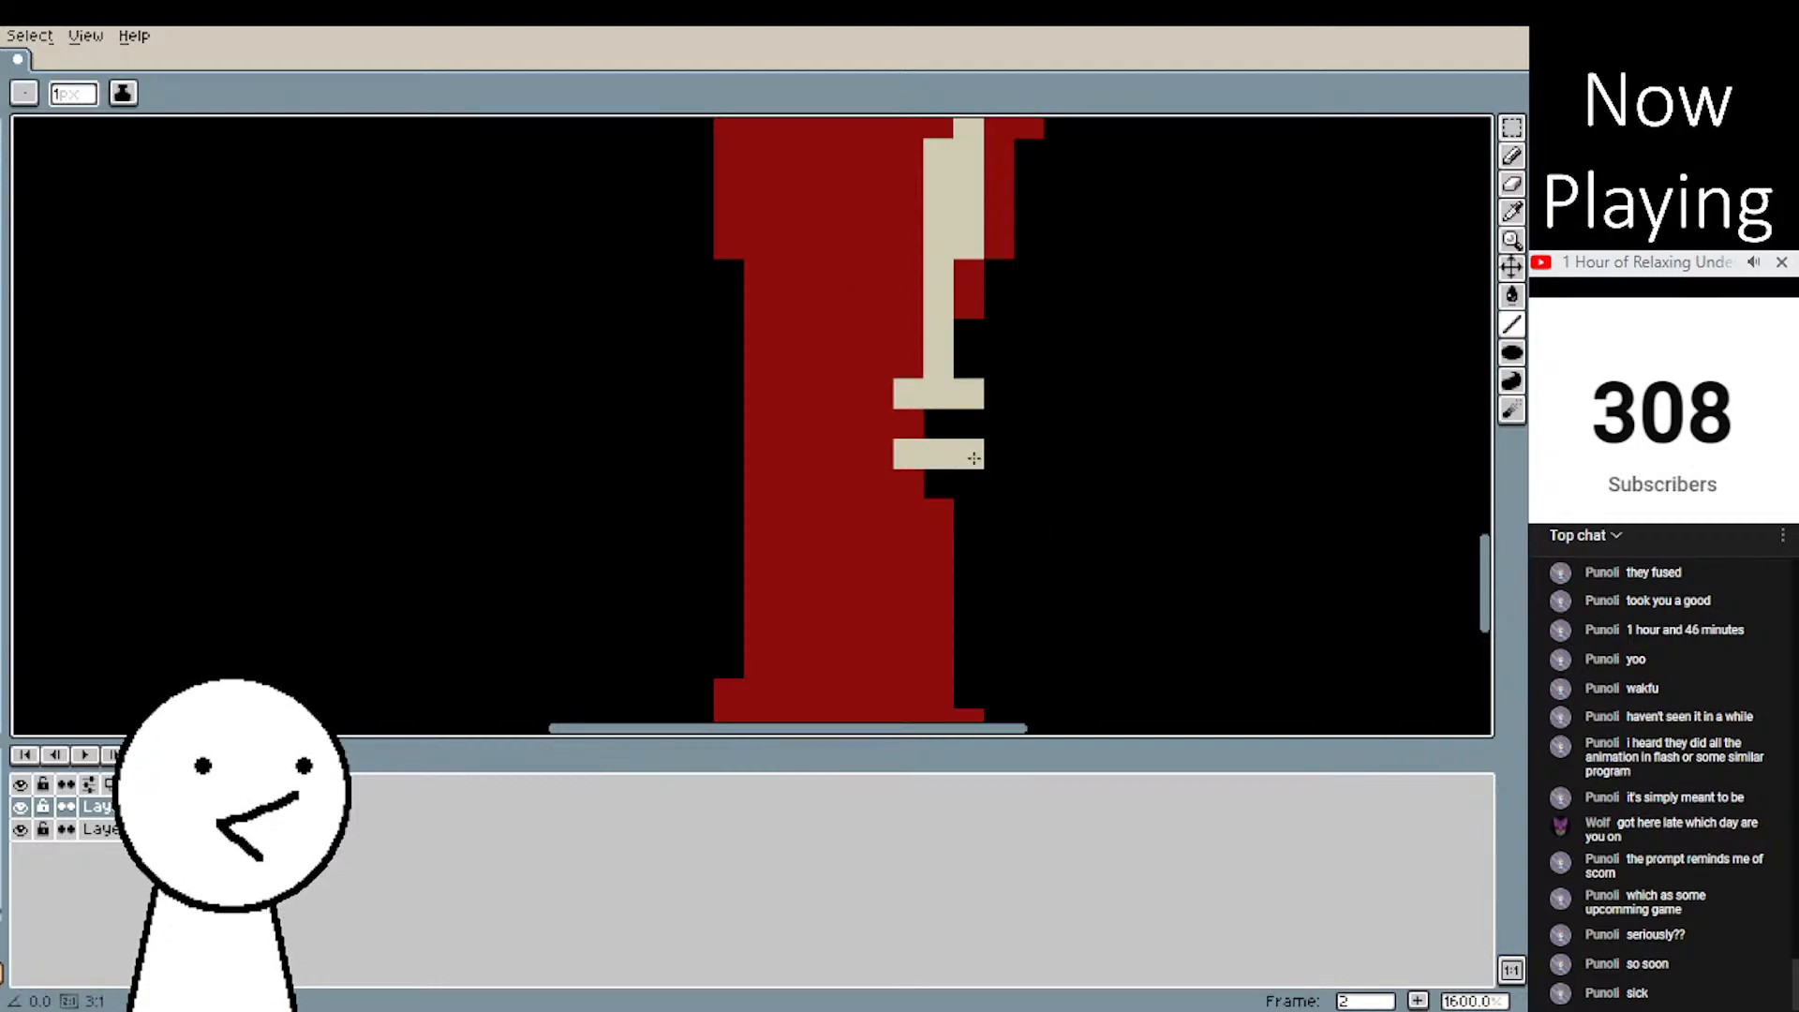
click(939, 483)
drag(909, 544, 970, 544)
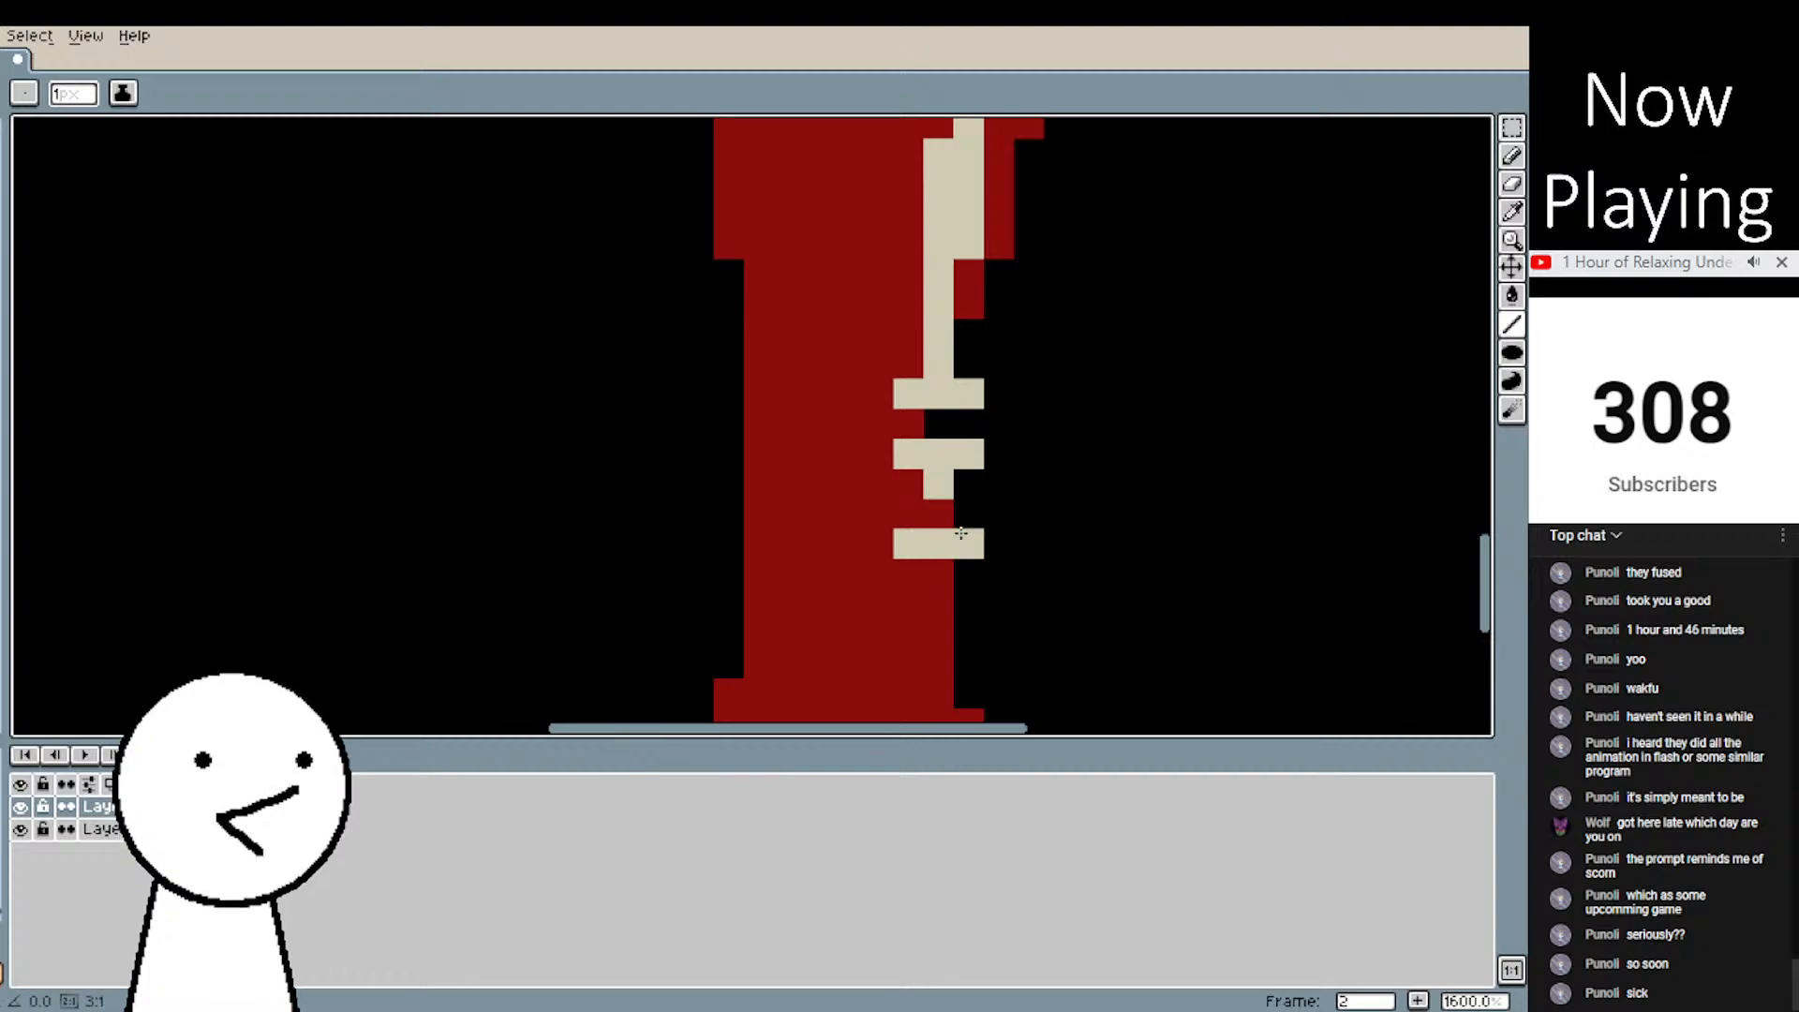
scroll(1257, 542, down, 3)
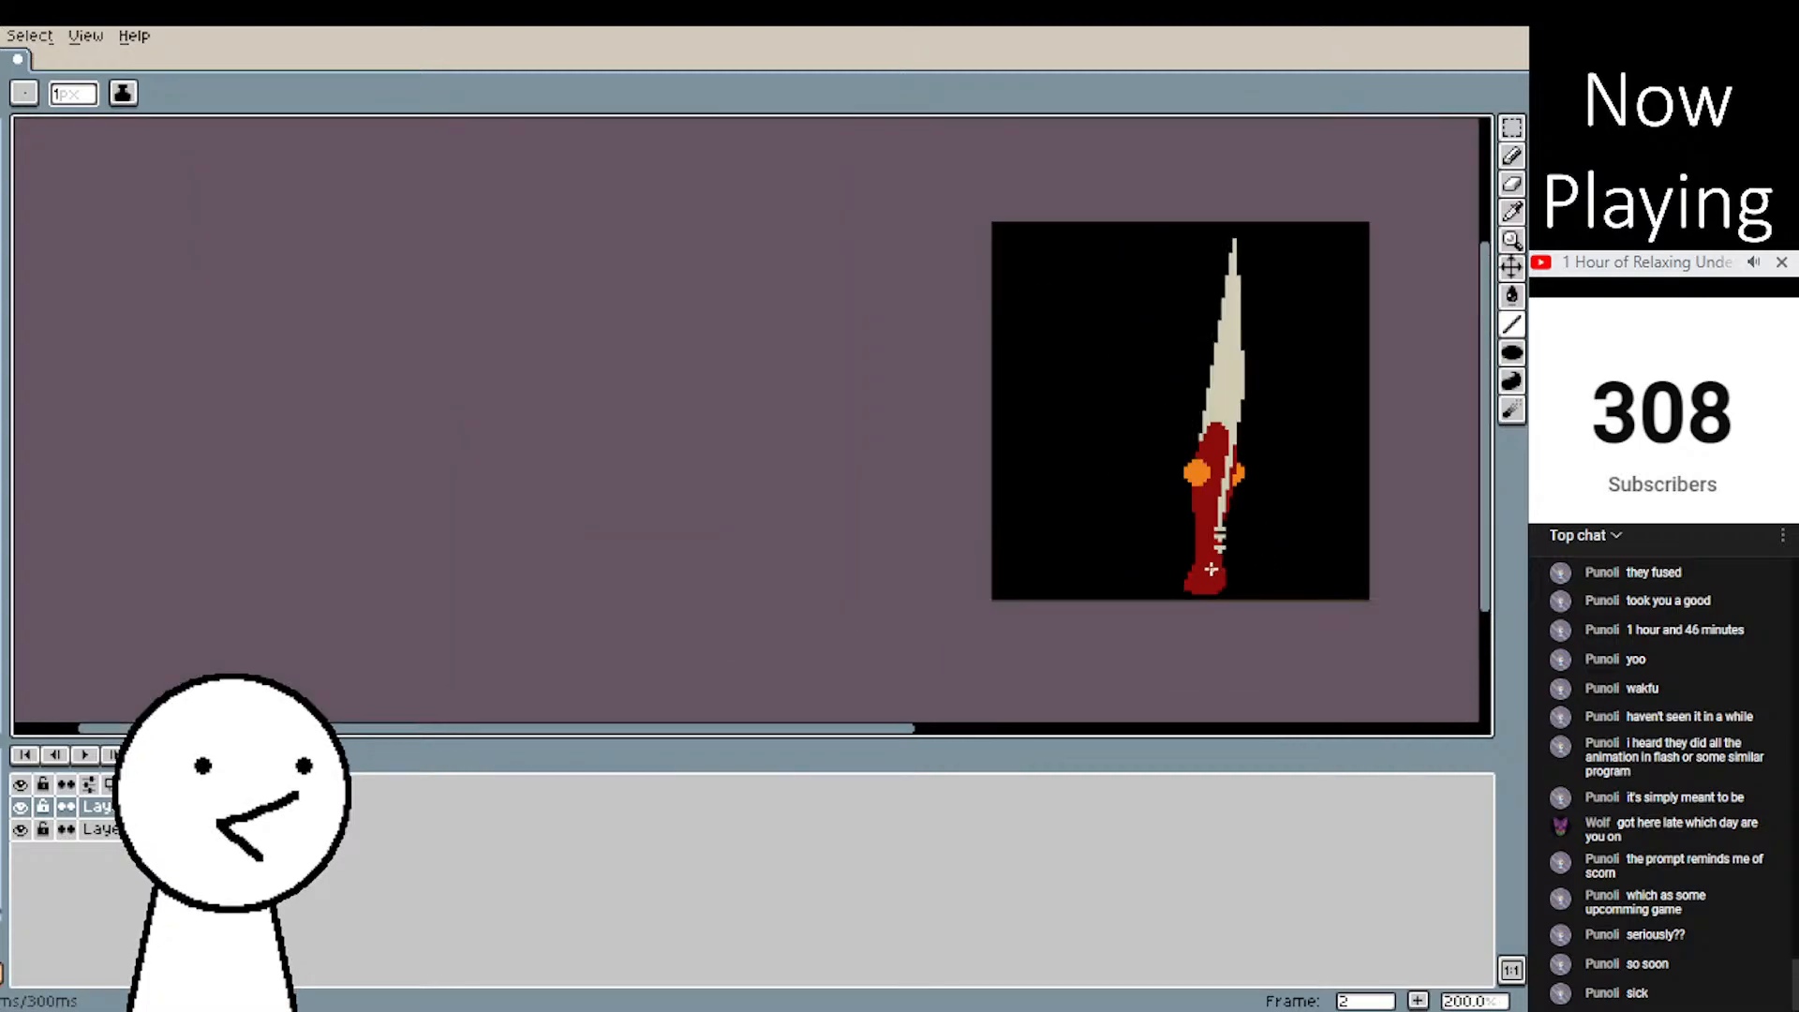
- Extend the beige pattern down the handle with a connector pixel and a small V of single pixels
scroll(1256, 546, up, 2)
click(1203, 537)
drag(1187, 522, 1207, 525)
scroll(1350, 562, down, 3)
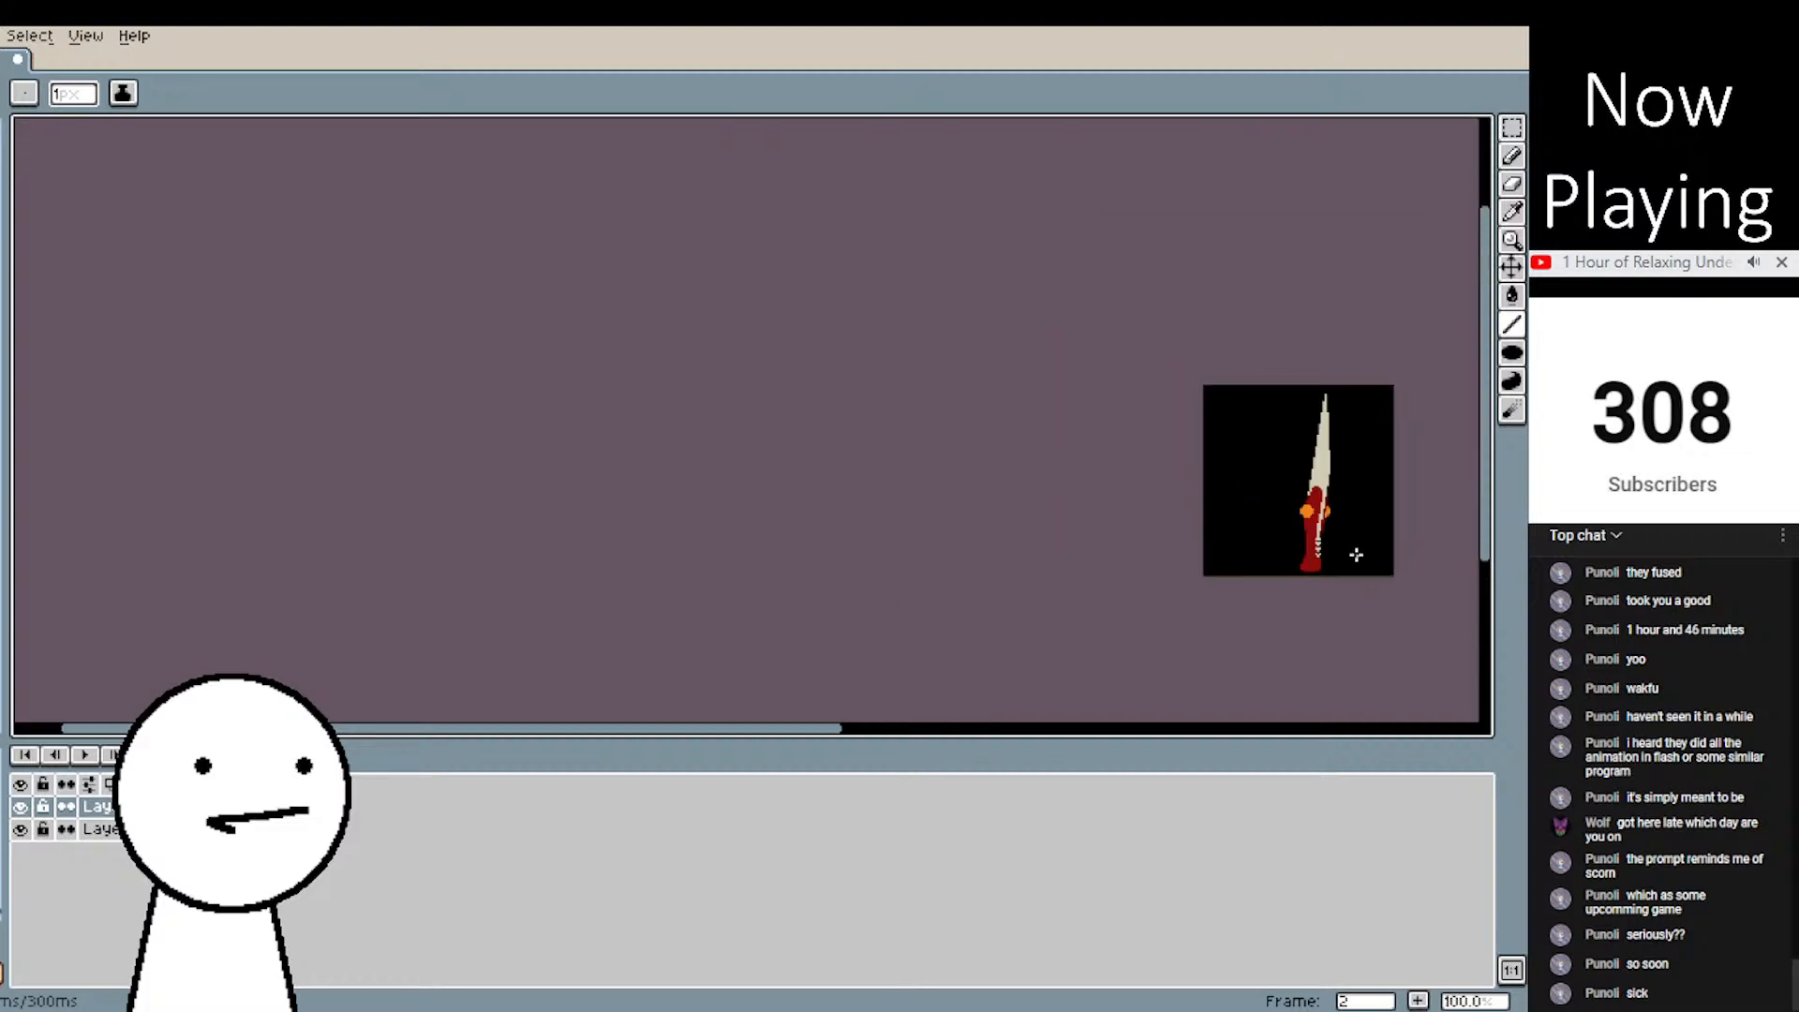
- Draw stepped beige ribs running up and left from the three crossbars, each a short line ending in a single pixel
scroll(1330, 529, up, 2)
scroll(1218, 545, up, 5)
drag(1070, 606, 1015, 493)
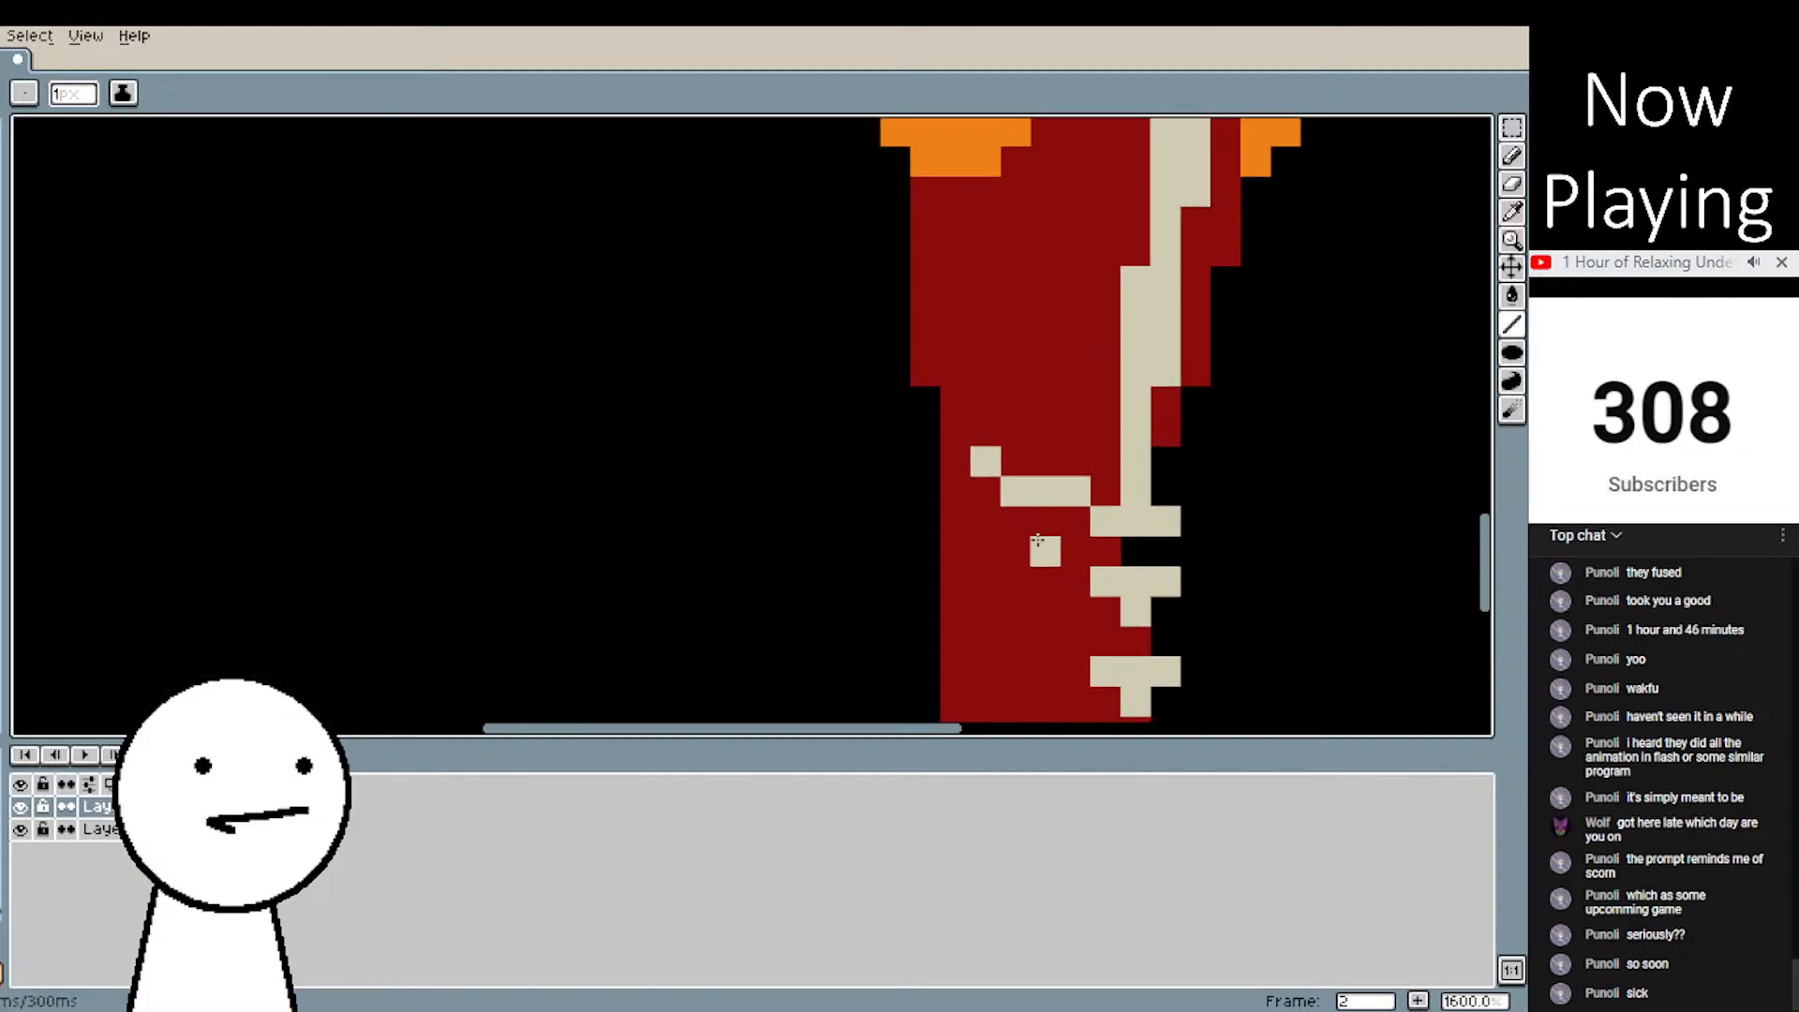
drag(1077, 551, 1017, 546)
click(984, 522)
mouse_move(1076, 642)
mouse_down()
mouse_move(1016, 632)
mouse_move(1038, 637)
mouse_up()
key(ctrl+z)
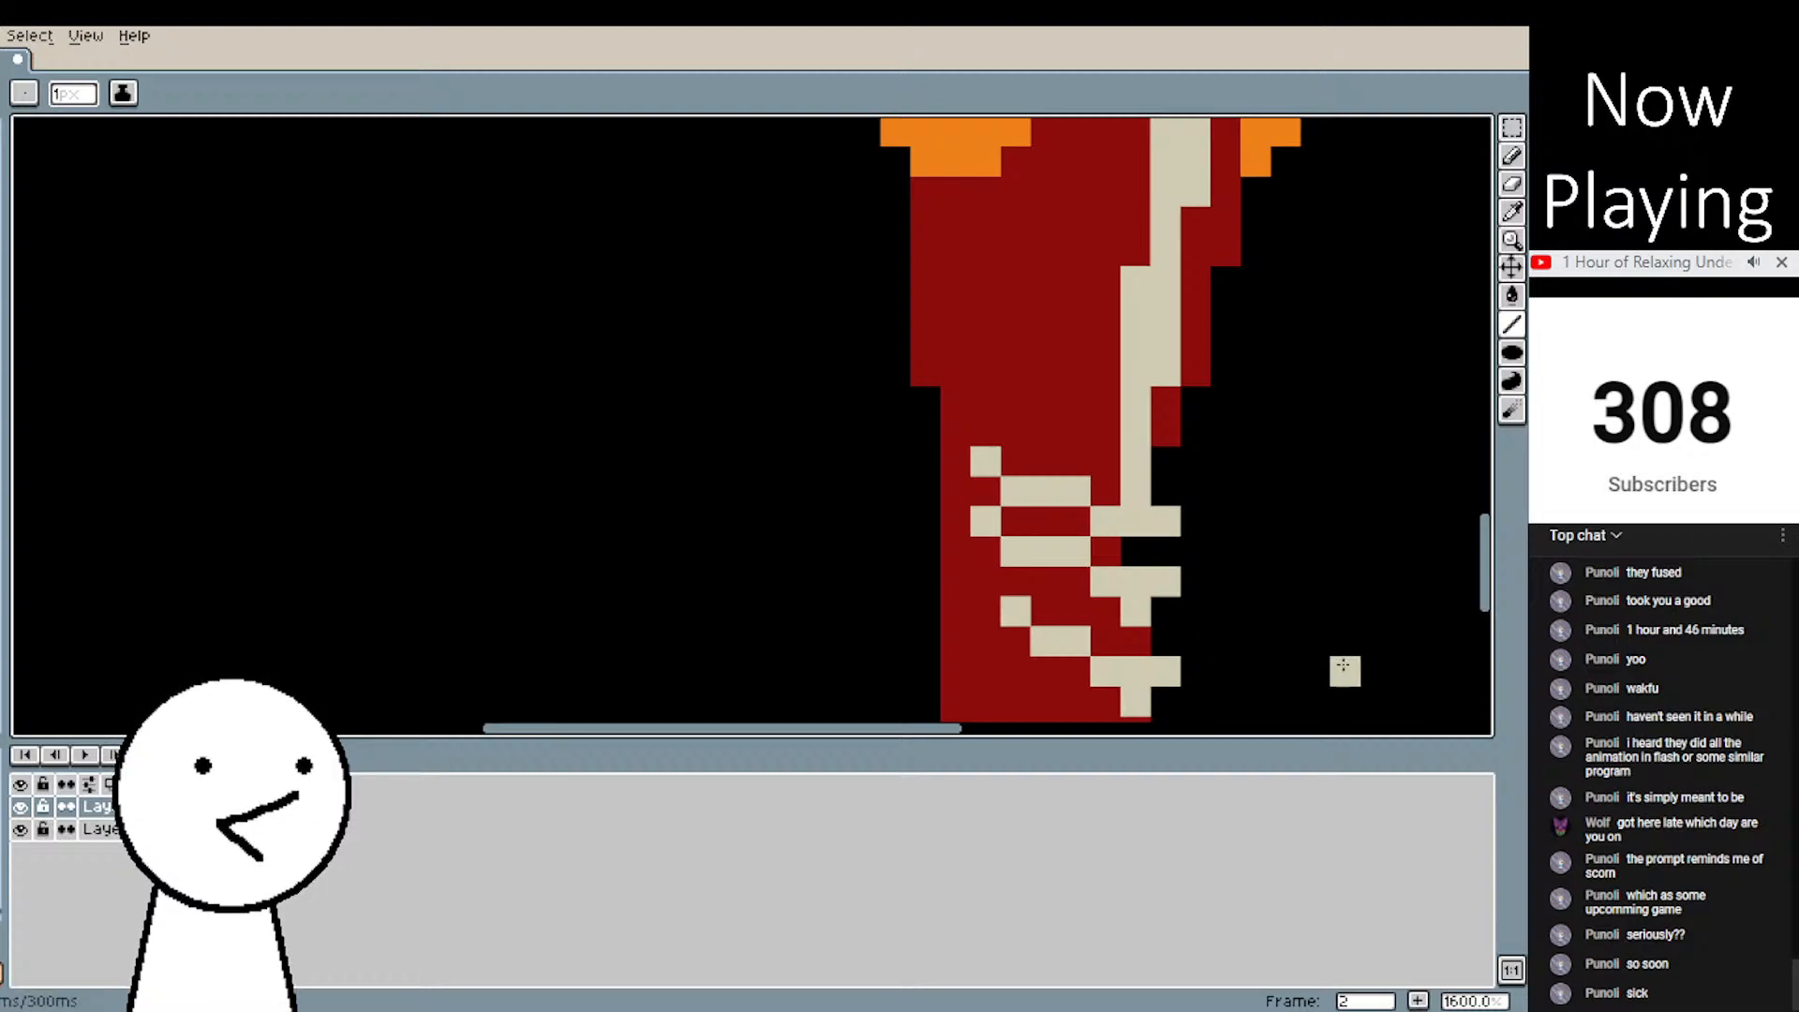
- Add single beige pixels diagonally above the right ends of the three crossbars
scroll(1345, 671, down, 2)
scroll(1353, 671, up, 1)
scroll(1316, 684, up, 2)
click(1187, 600)
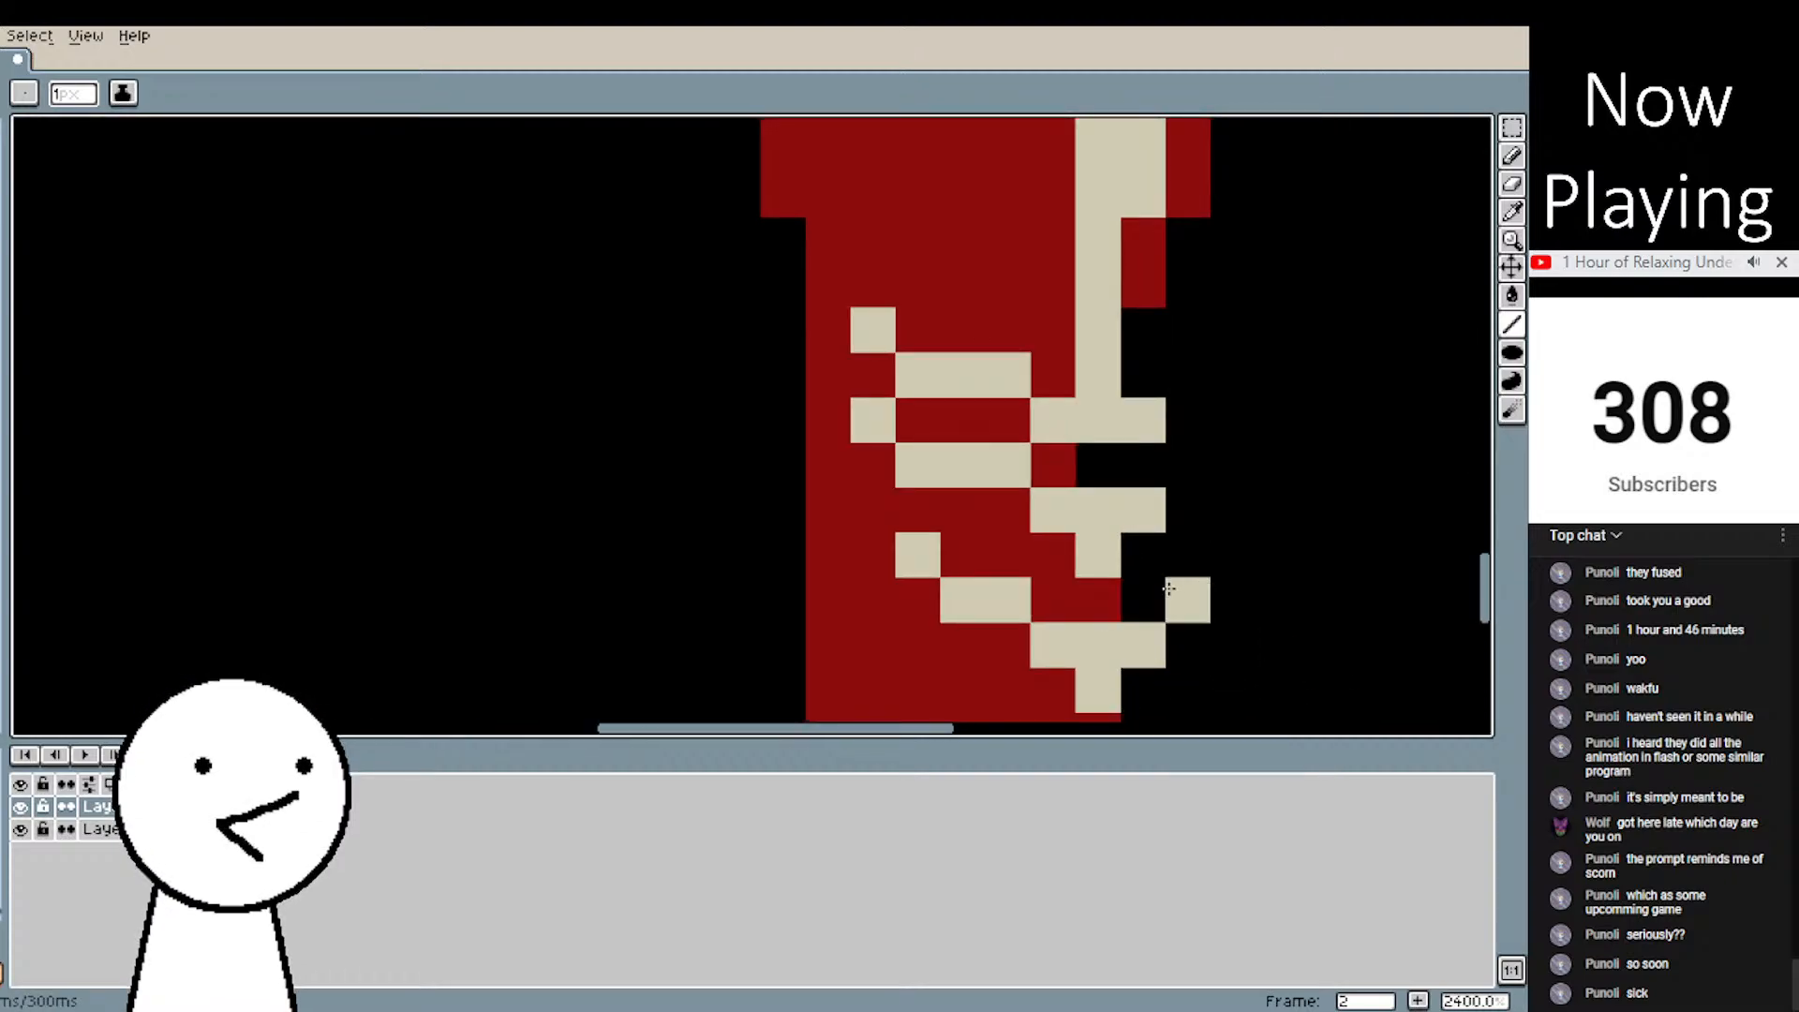
click(1186, 377)
scroll(1327, 515, down, 5)
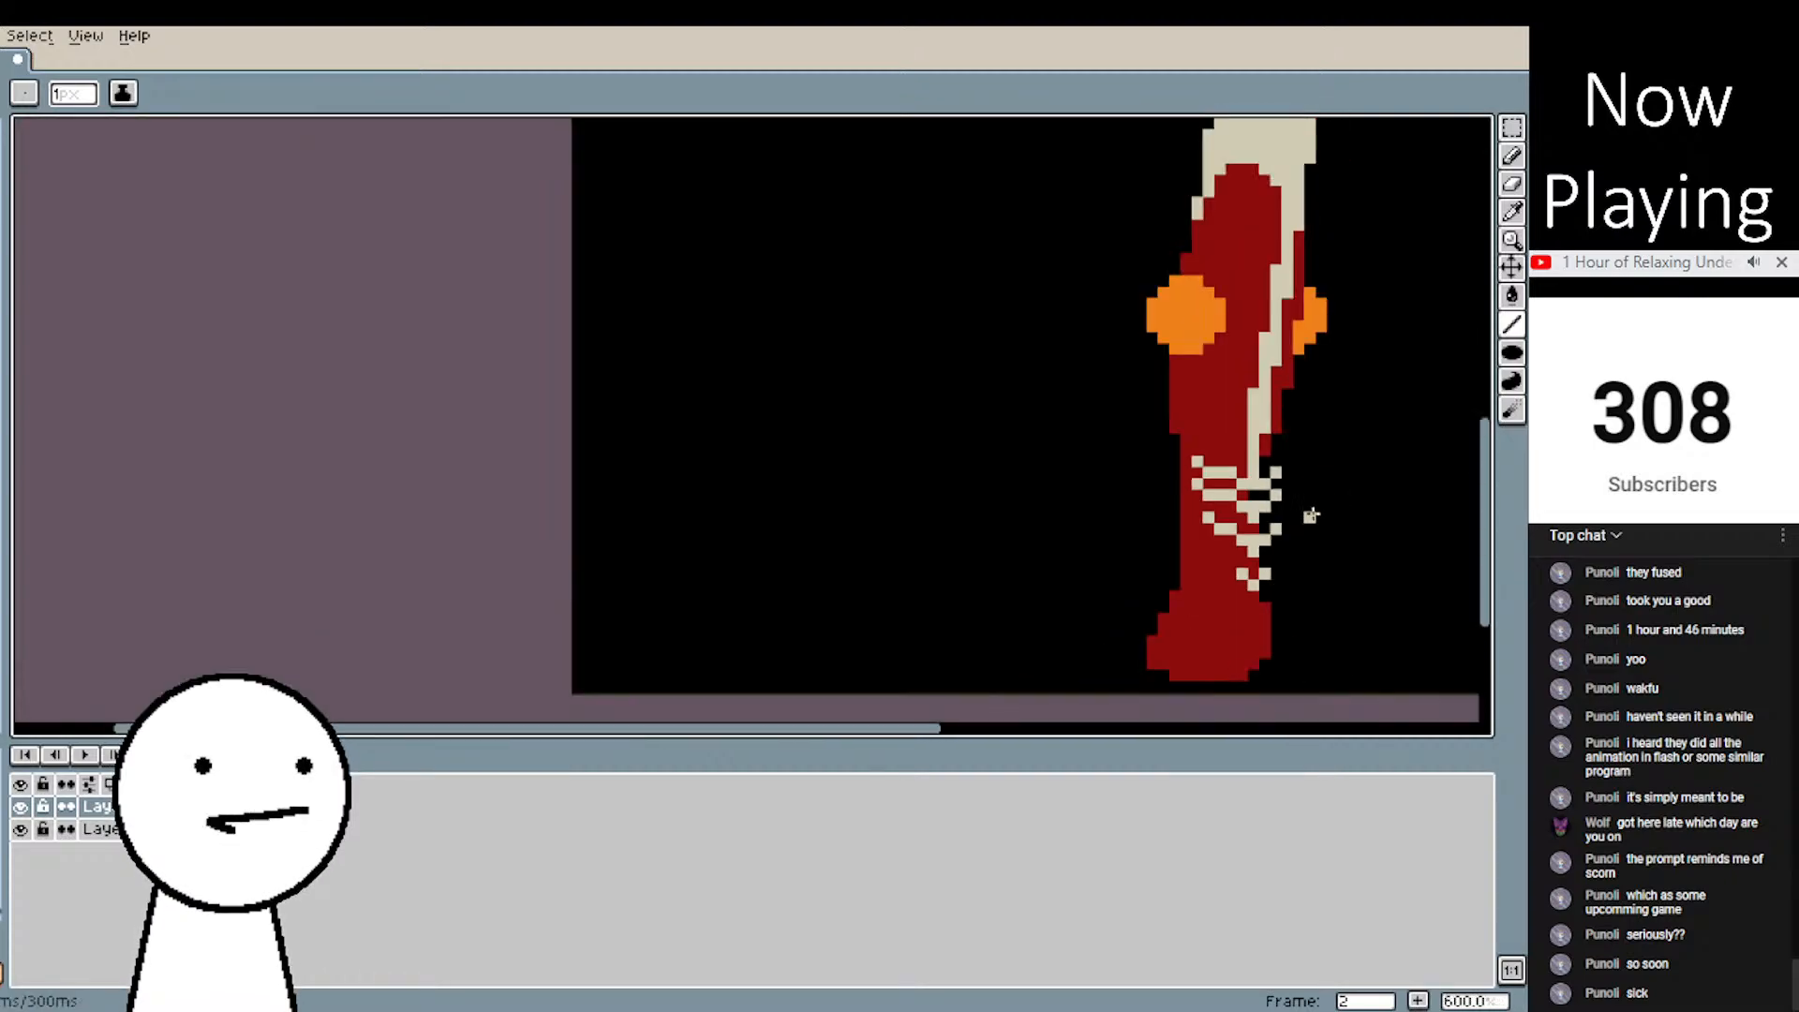
scroll(1064, 566, up, 3)
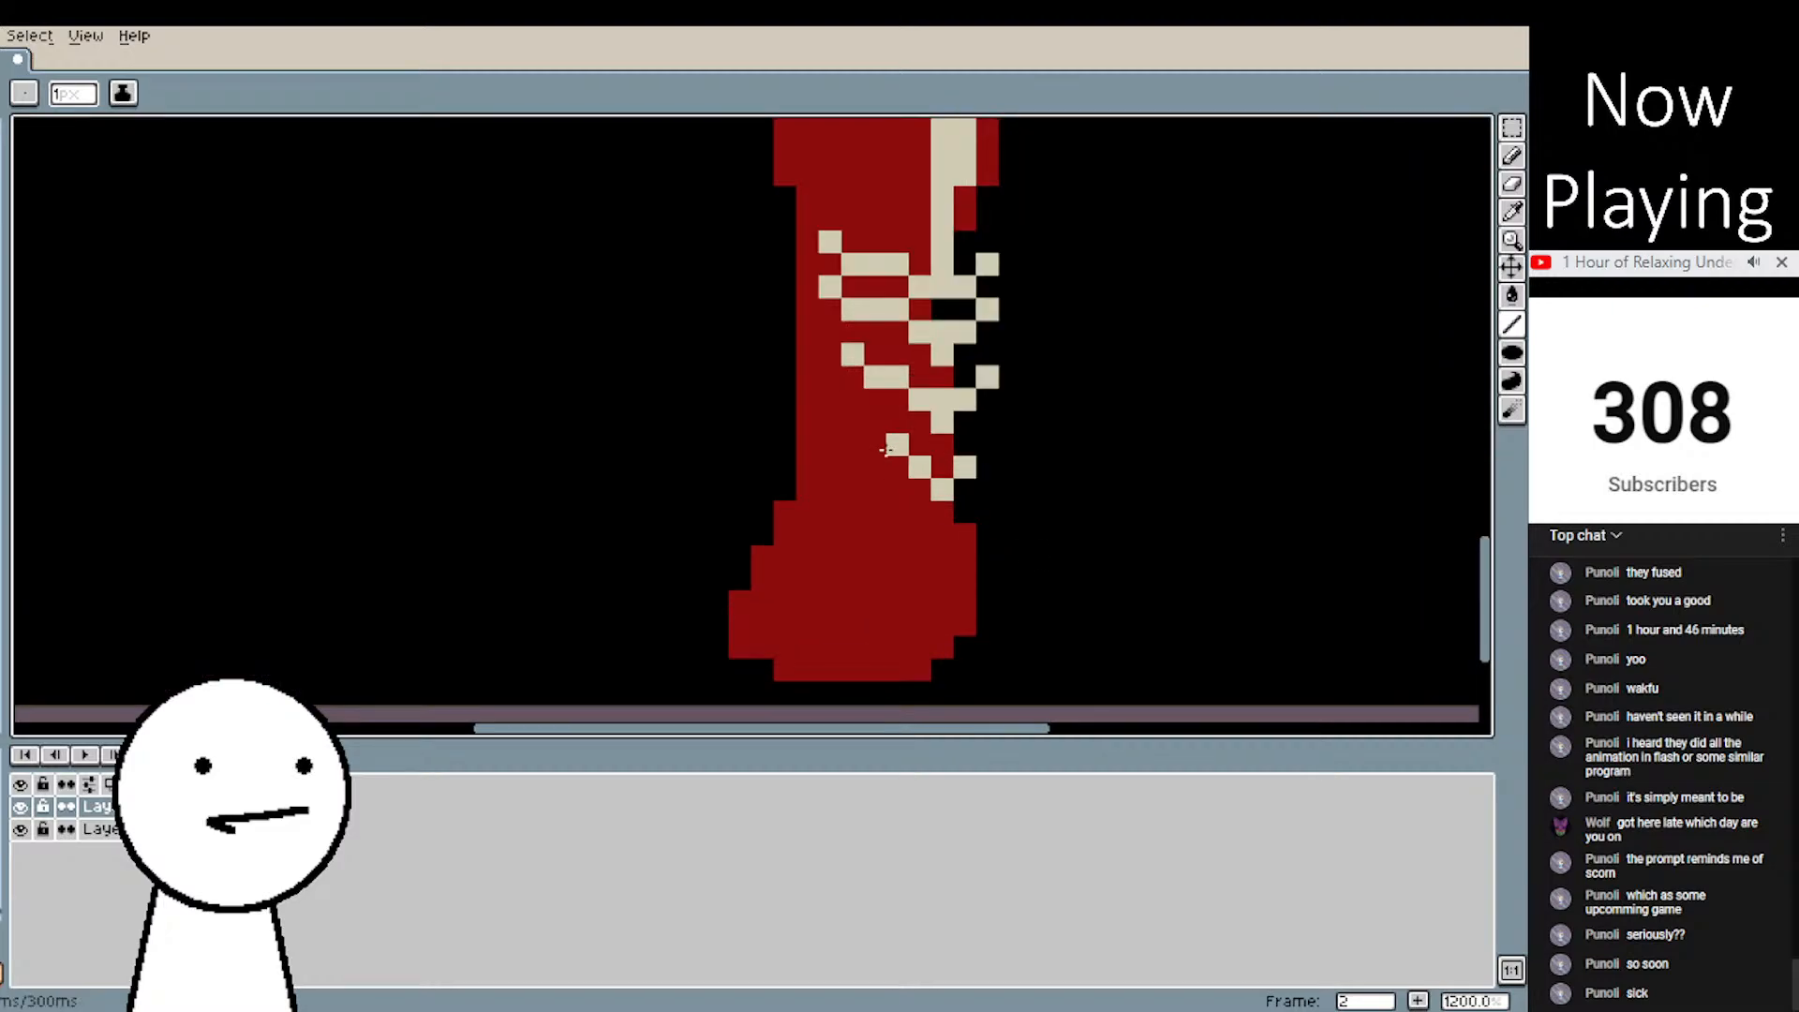
click(918, 488)
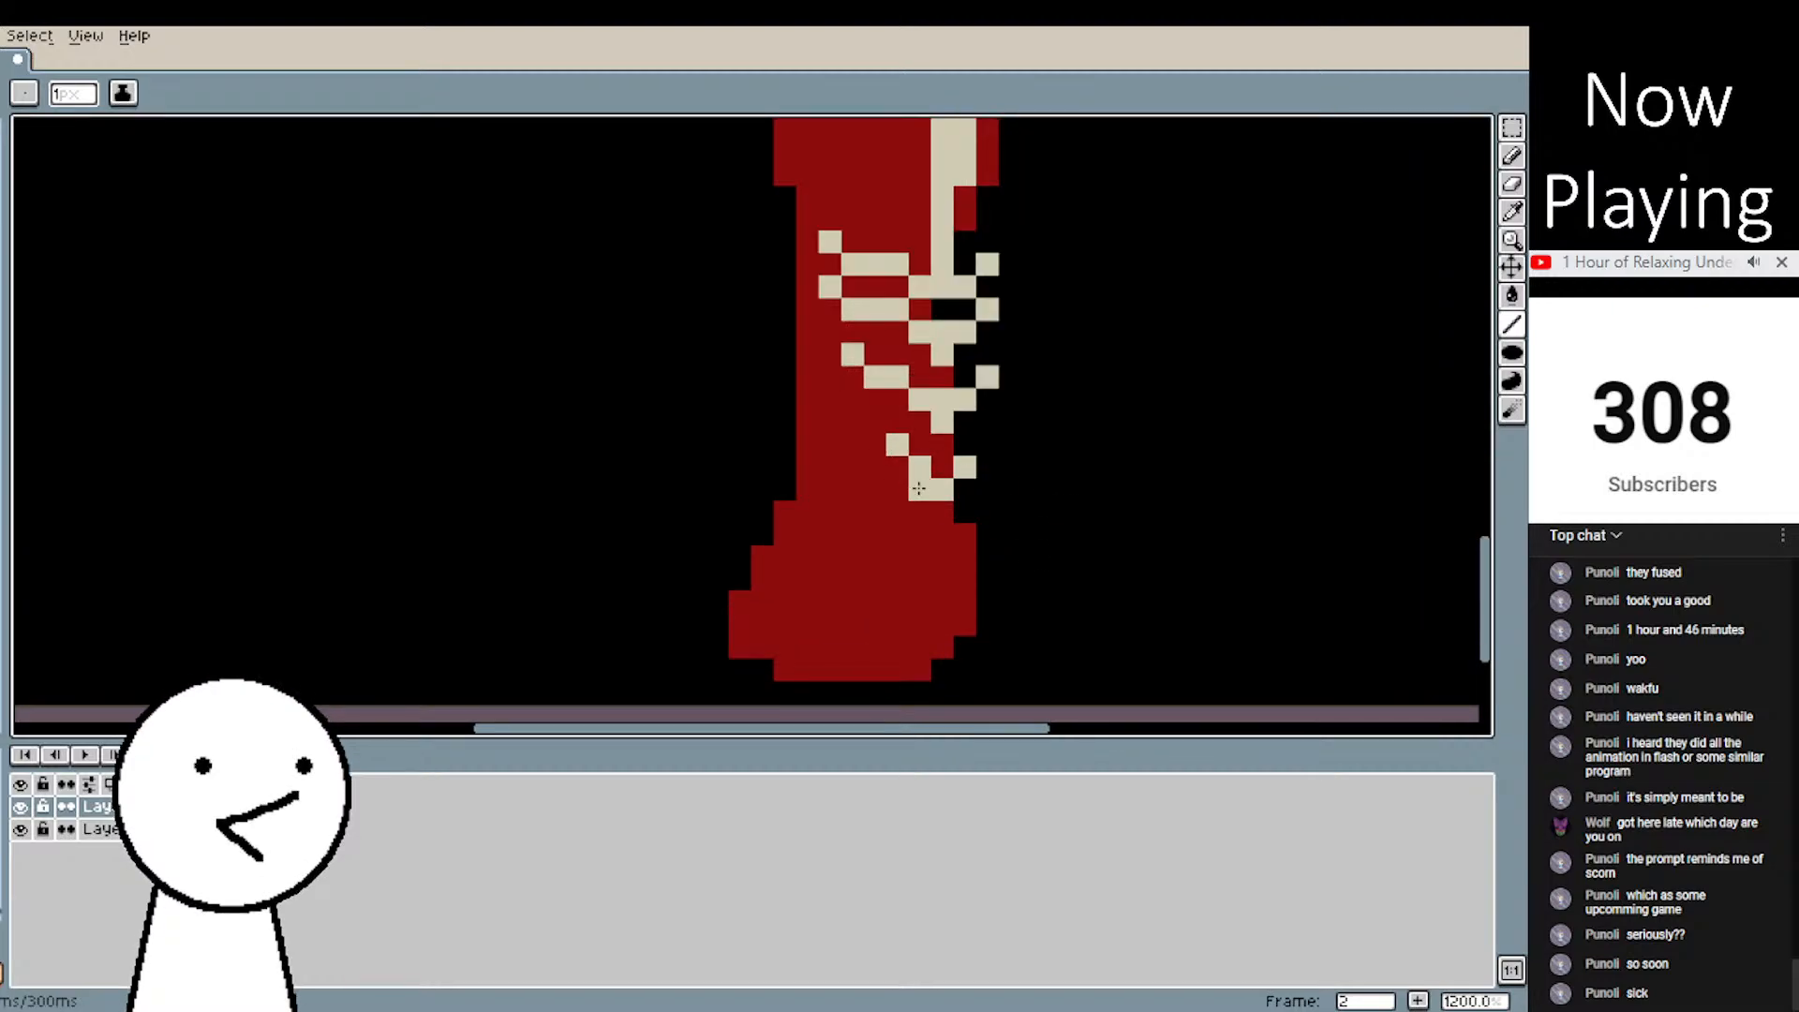
drag(940, 511, 864, 430)
key(ctrl+z)
key(ctrl+z)
key(ctrl+z)
key(ctrl+z)
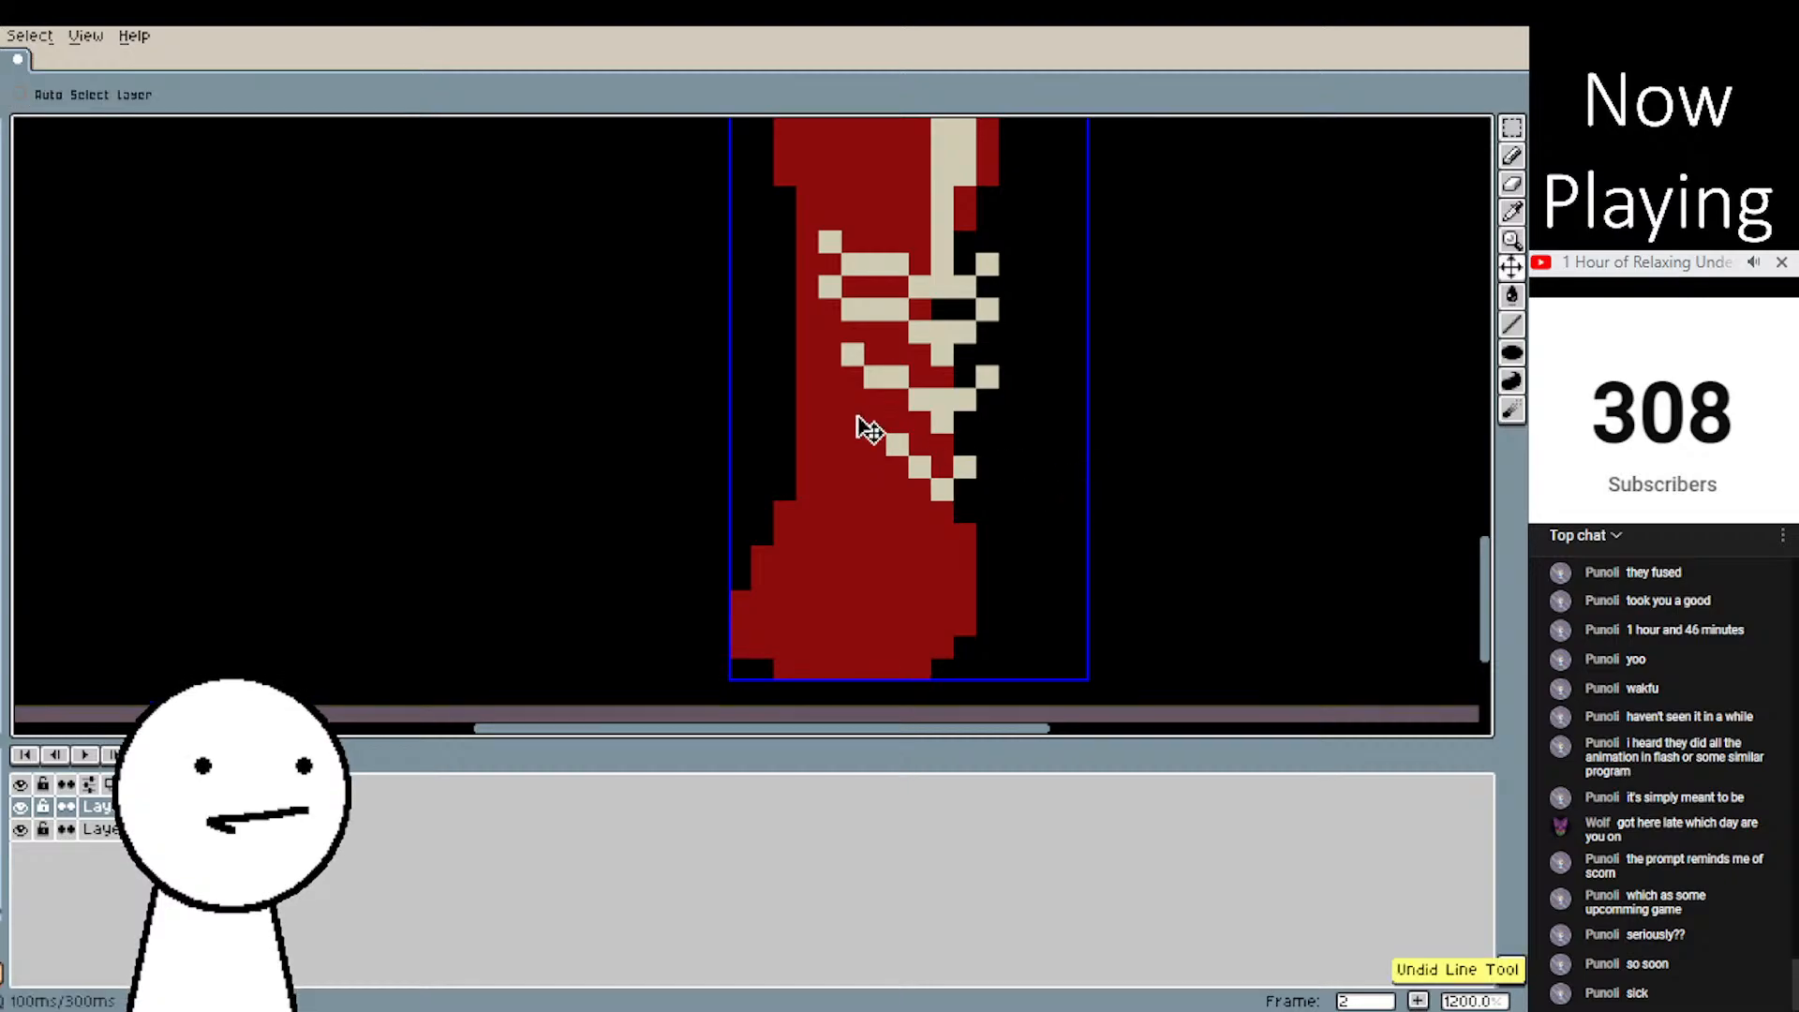
- Thicken the beige V at the pattern's lower end, add a stepped rib above it, and widen the second crossbar by one pixel each side
click(941, 468)
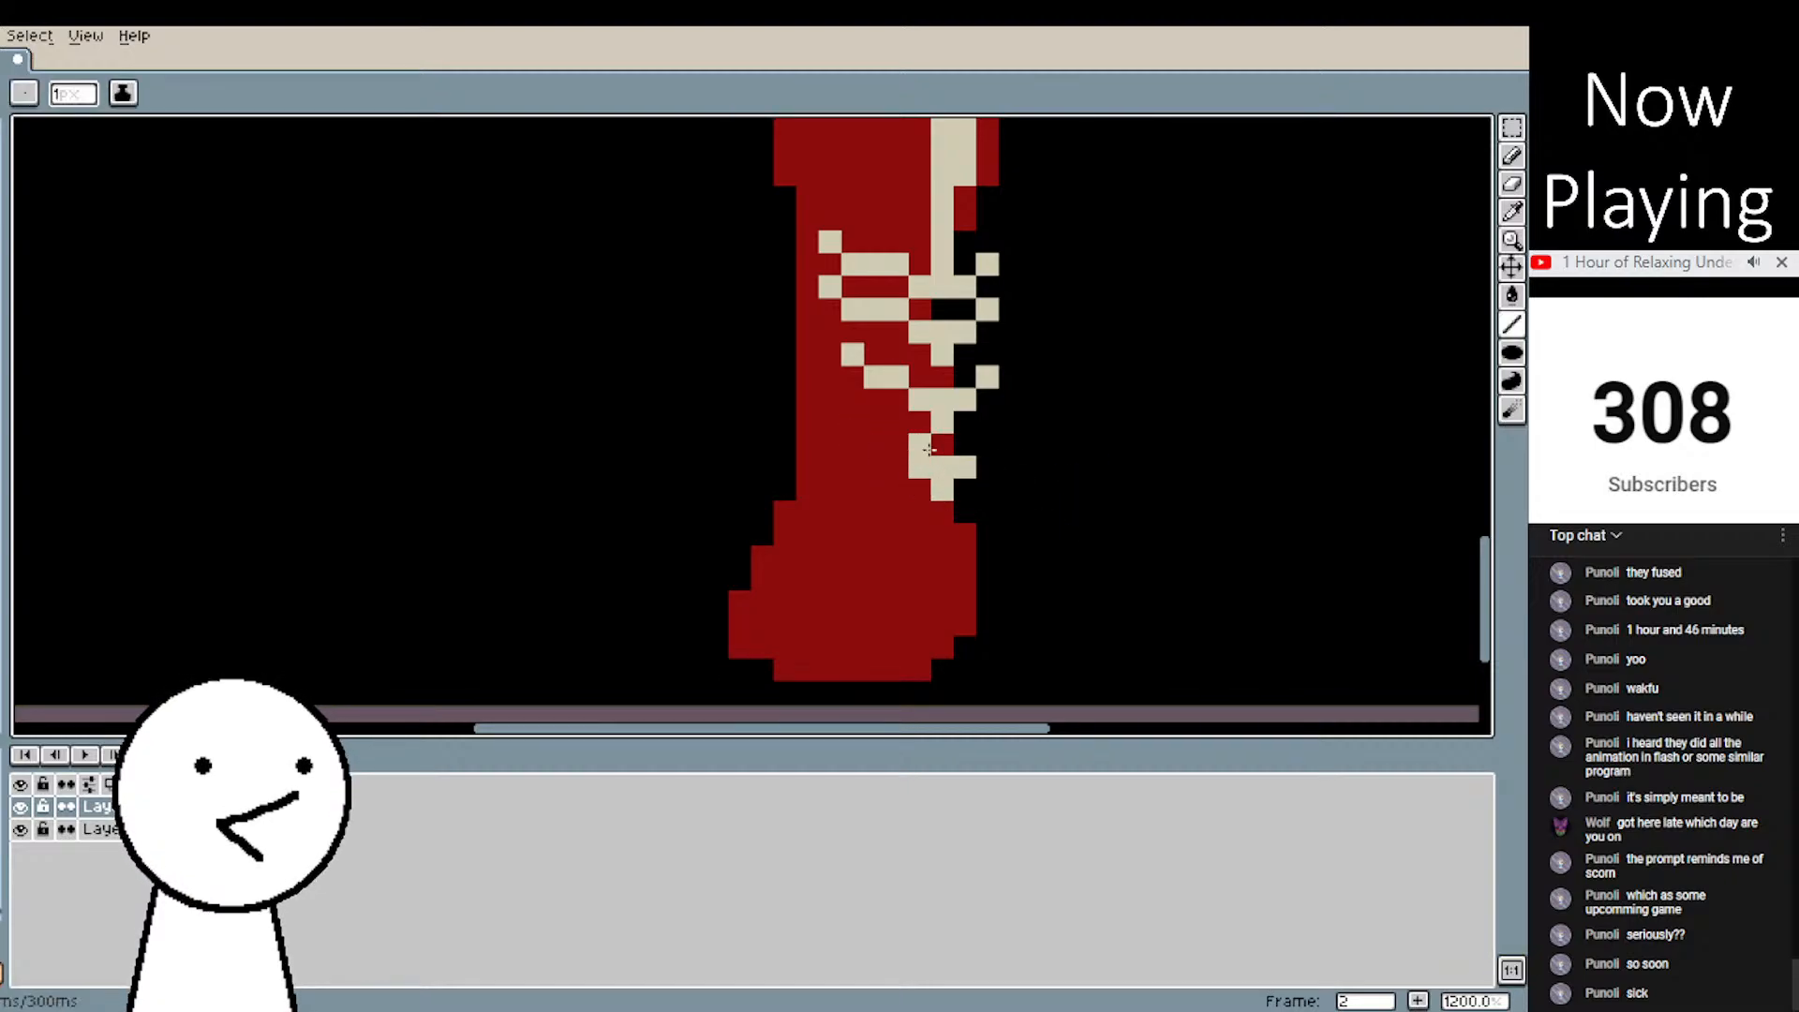
click(966, 445)
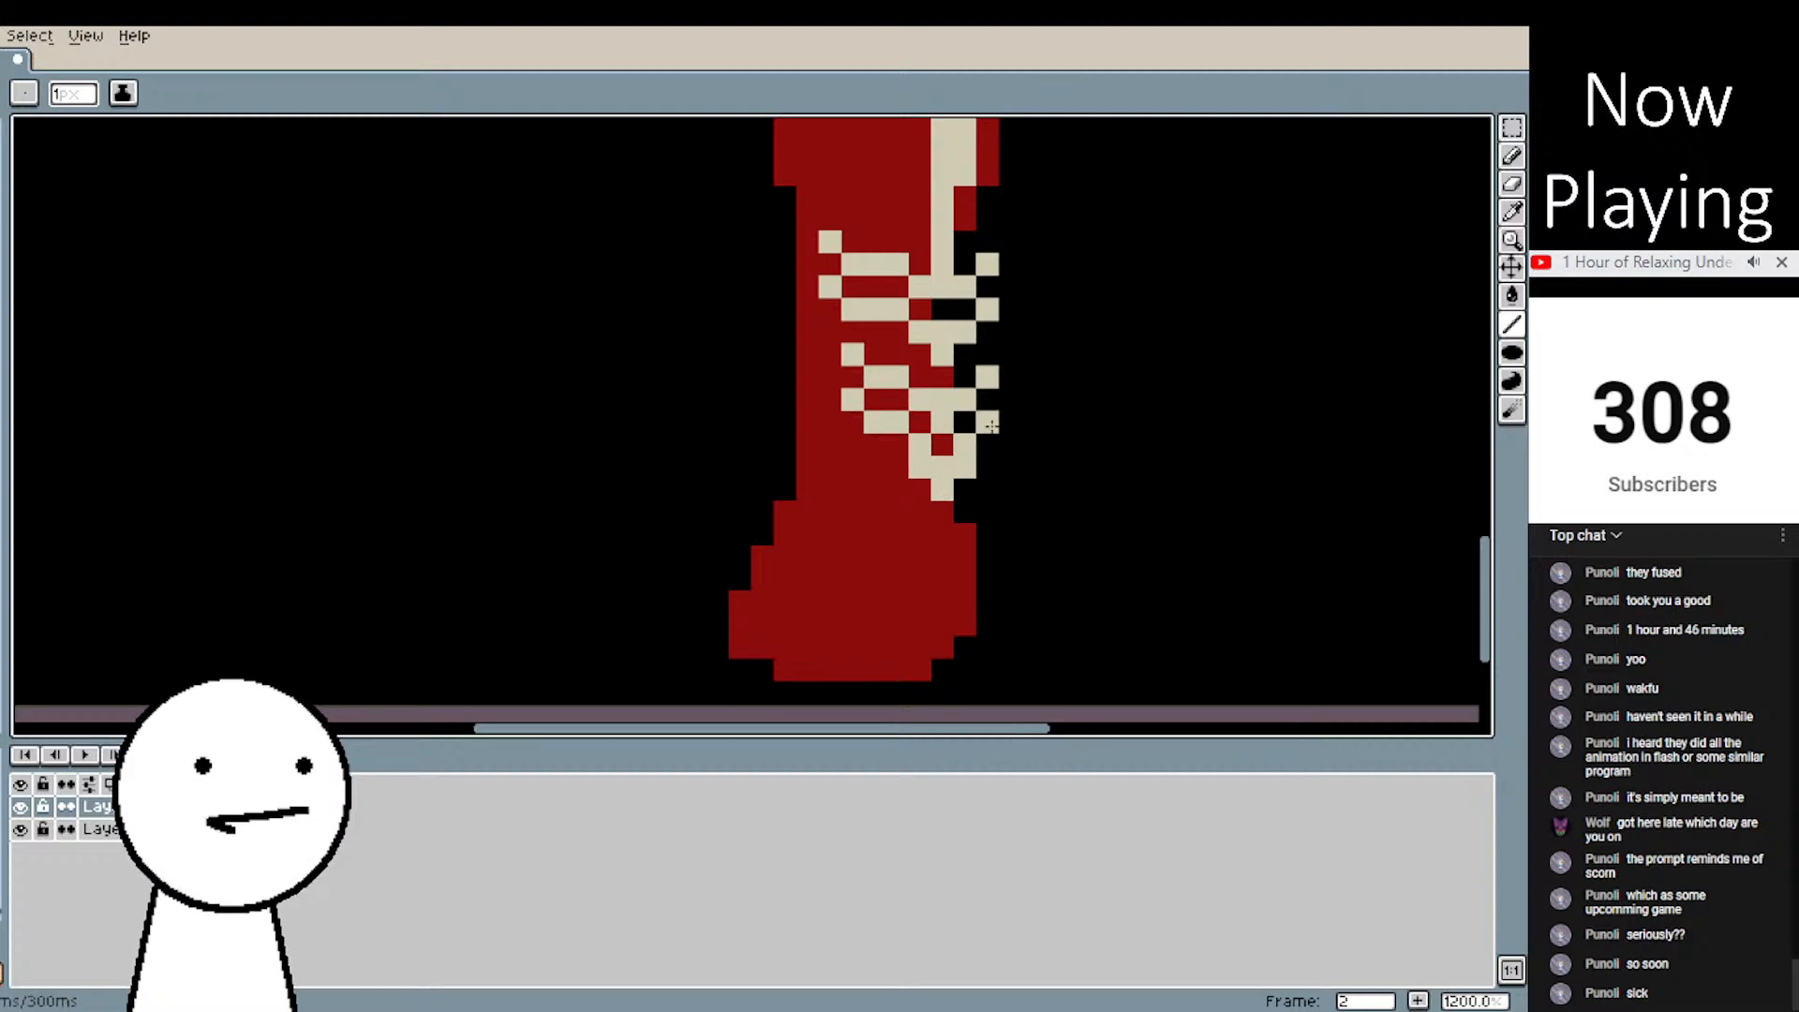
scroll(1195, 506, down, 4)
scroll(1195, 506, down, 2)
scroll(1158, 487, up, 9)
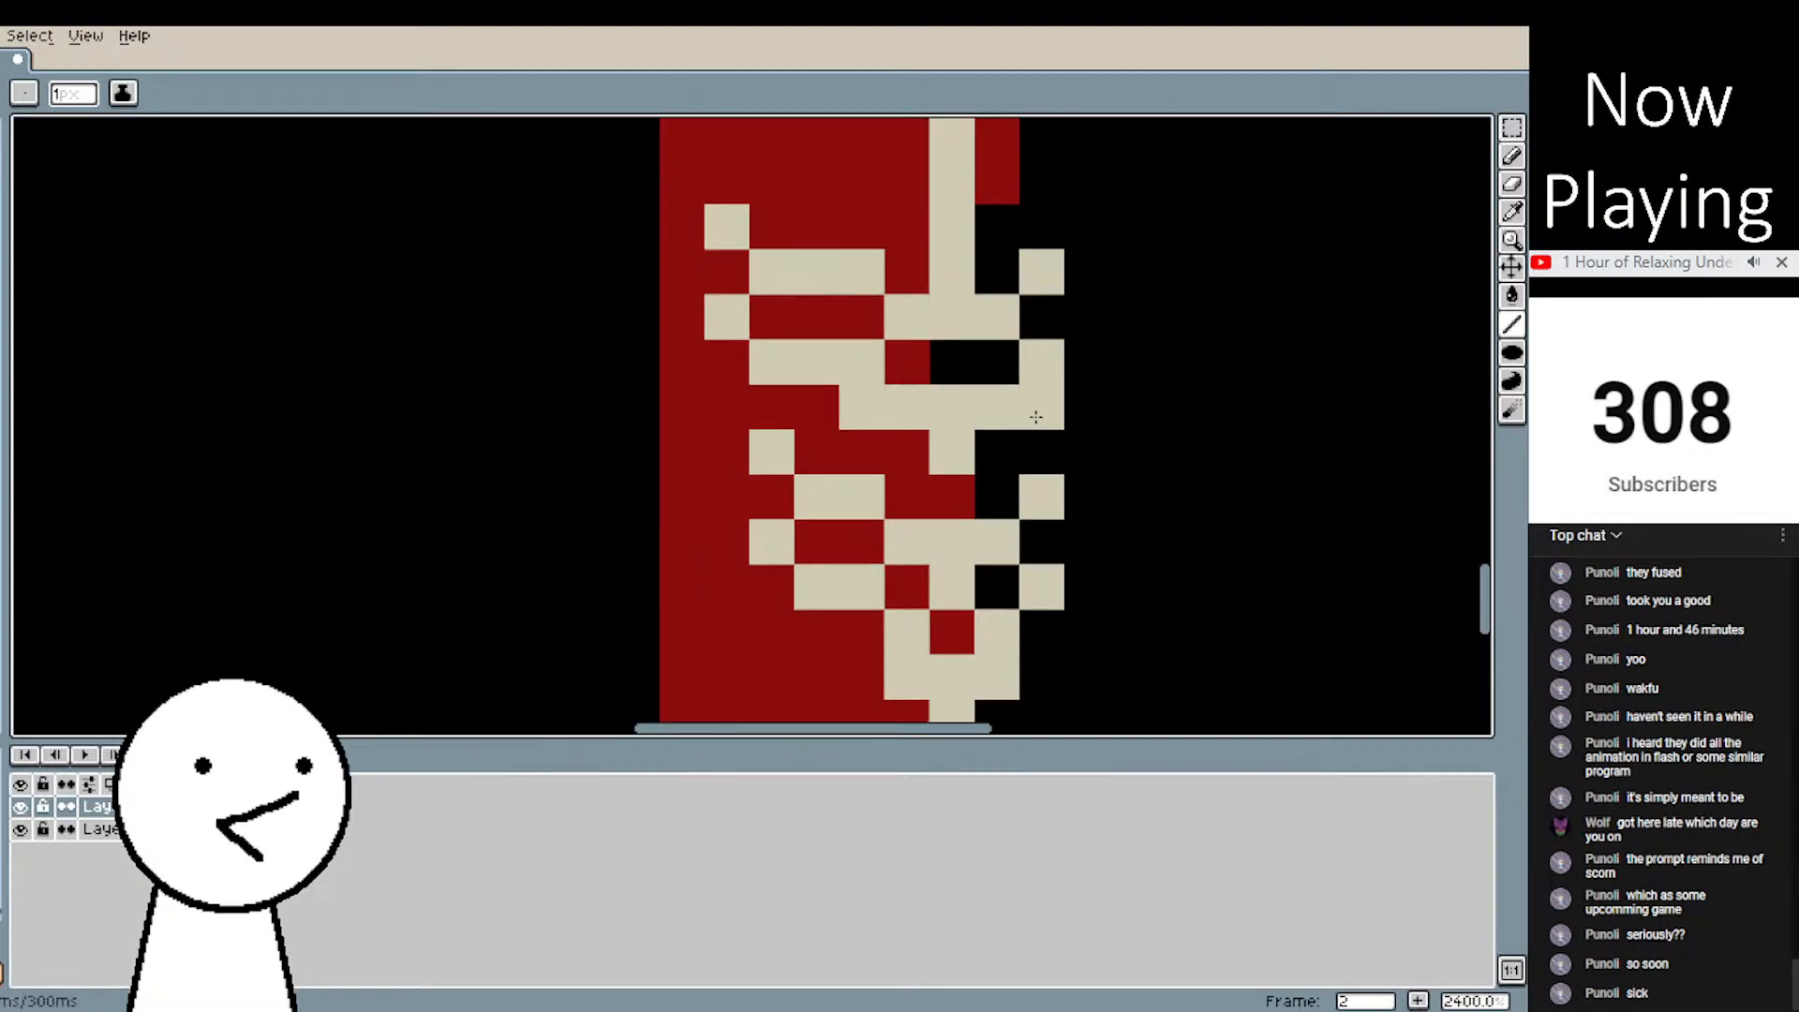
- Fill the black gaps between the beige ribs on the handle's right side with dark red picked from the handle
click(1513, 212)
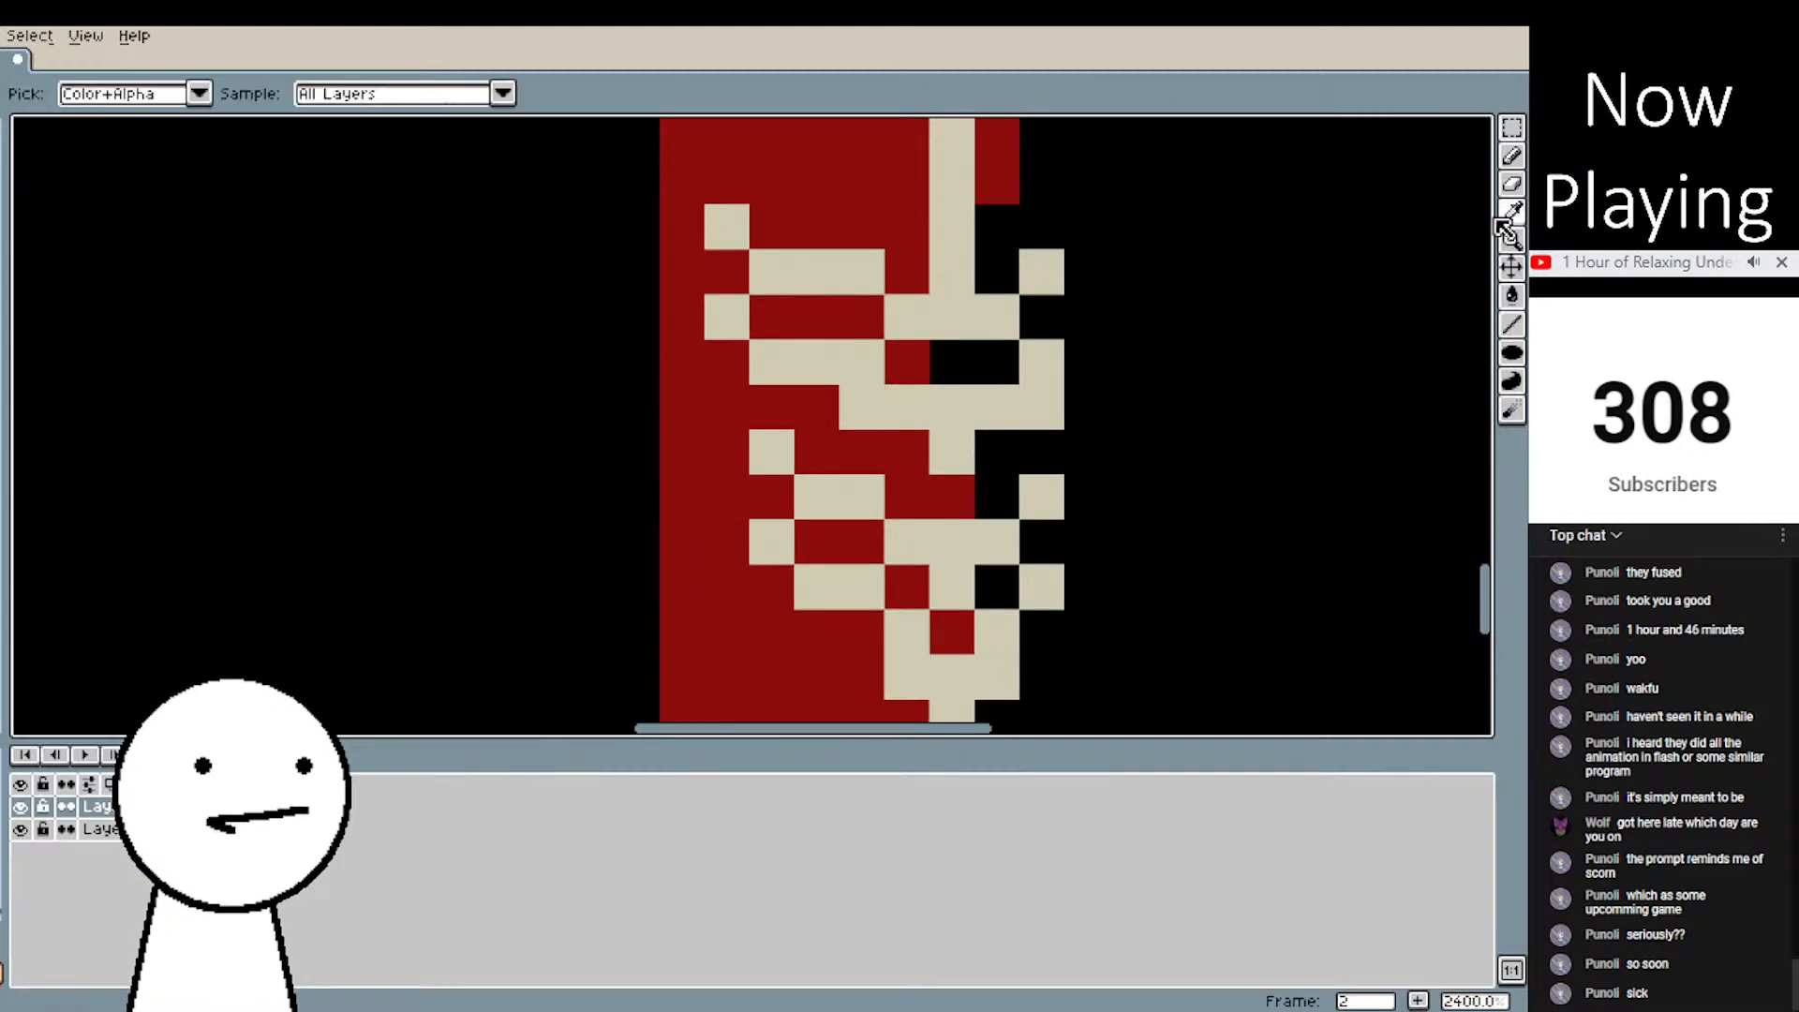
click(1512, 324)
mouse_move(998, 226)
mouse_down()
mouse_move(992, 353)
mouse_move(952, 353)
mouse_up()
click(1001, 451)
click(999, 497)
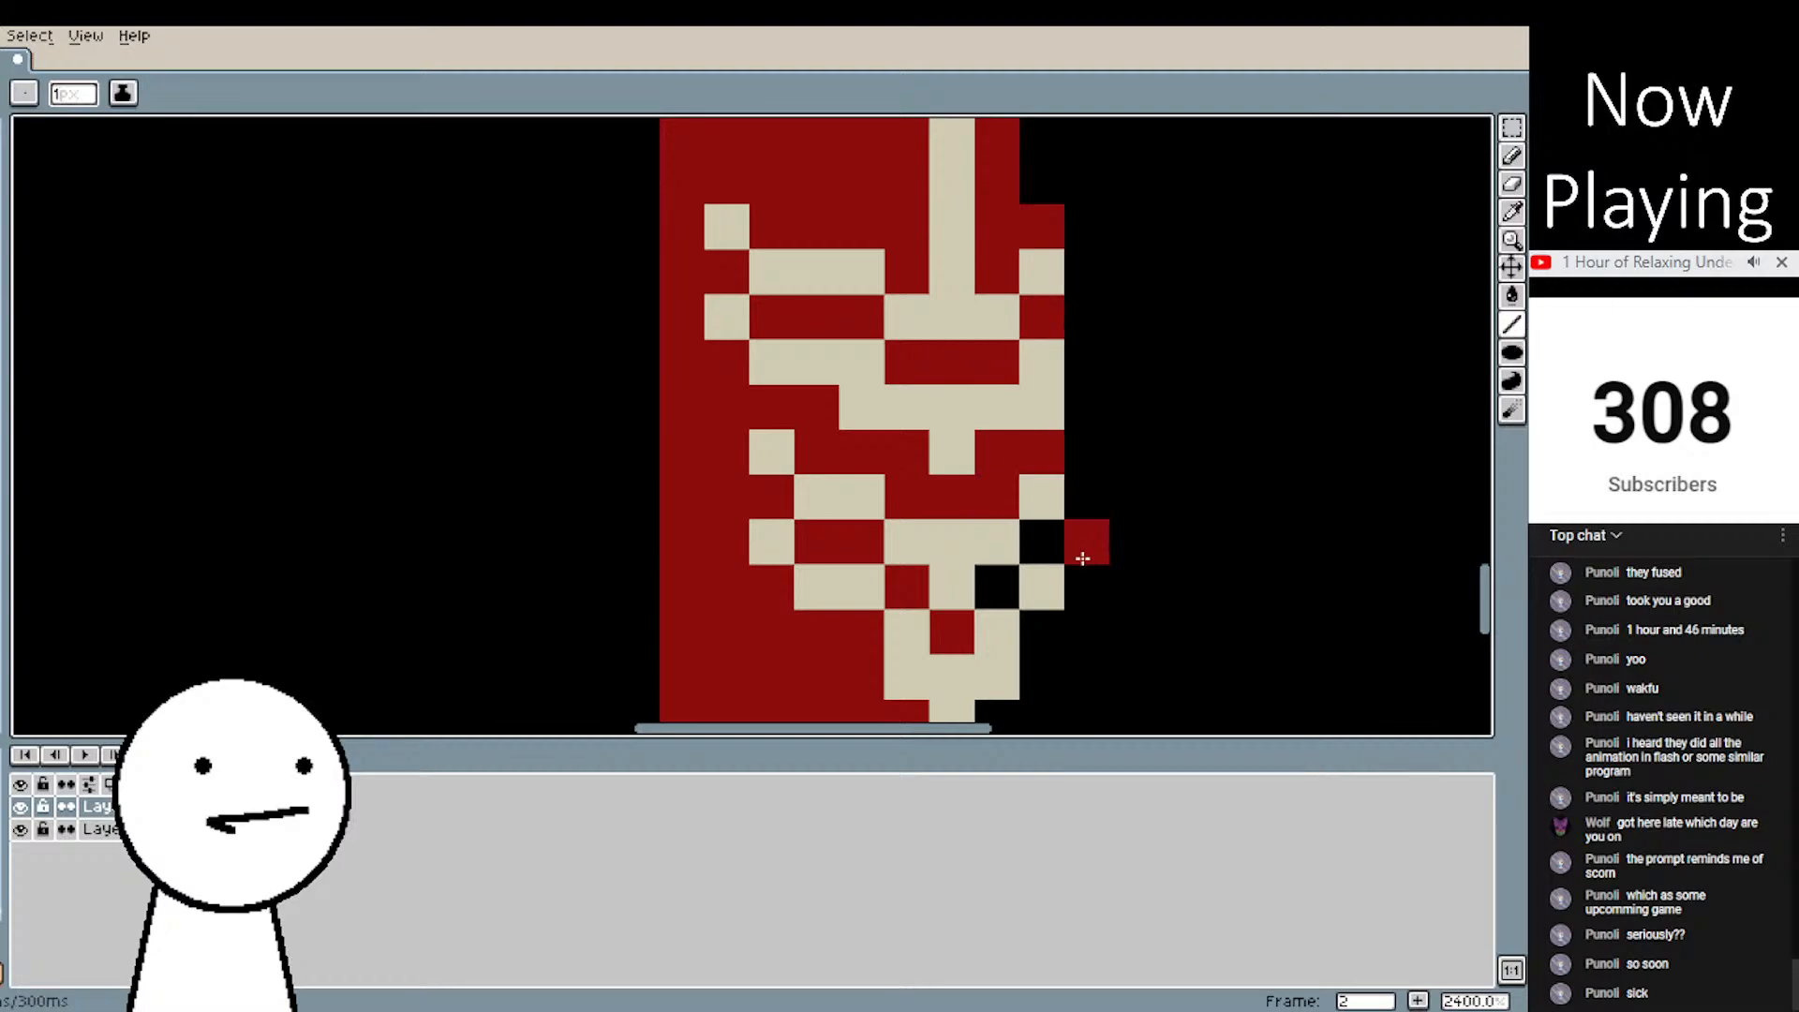
click(1042, 542)
click(1001, 588)
scroll(1127, 604, down, 5)
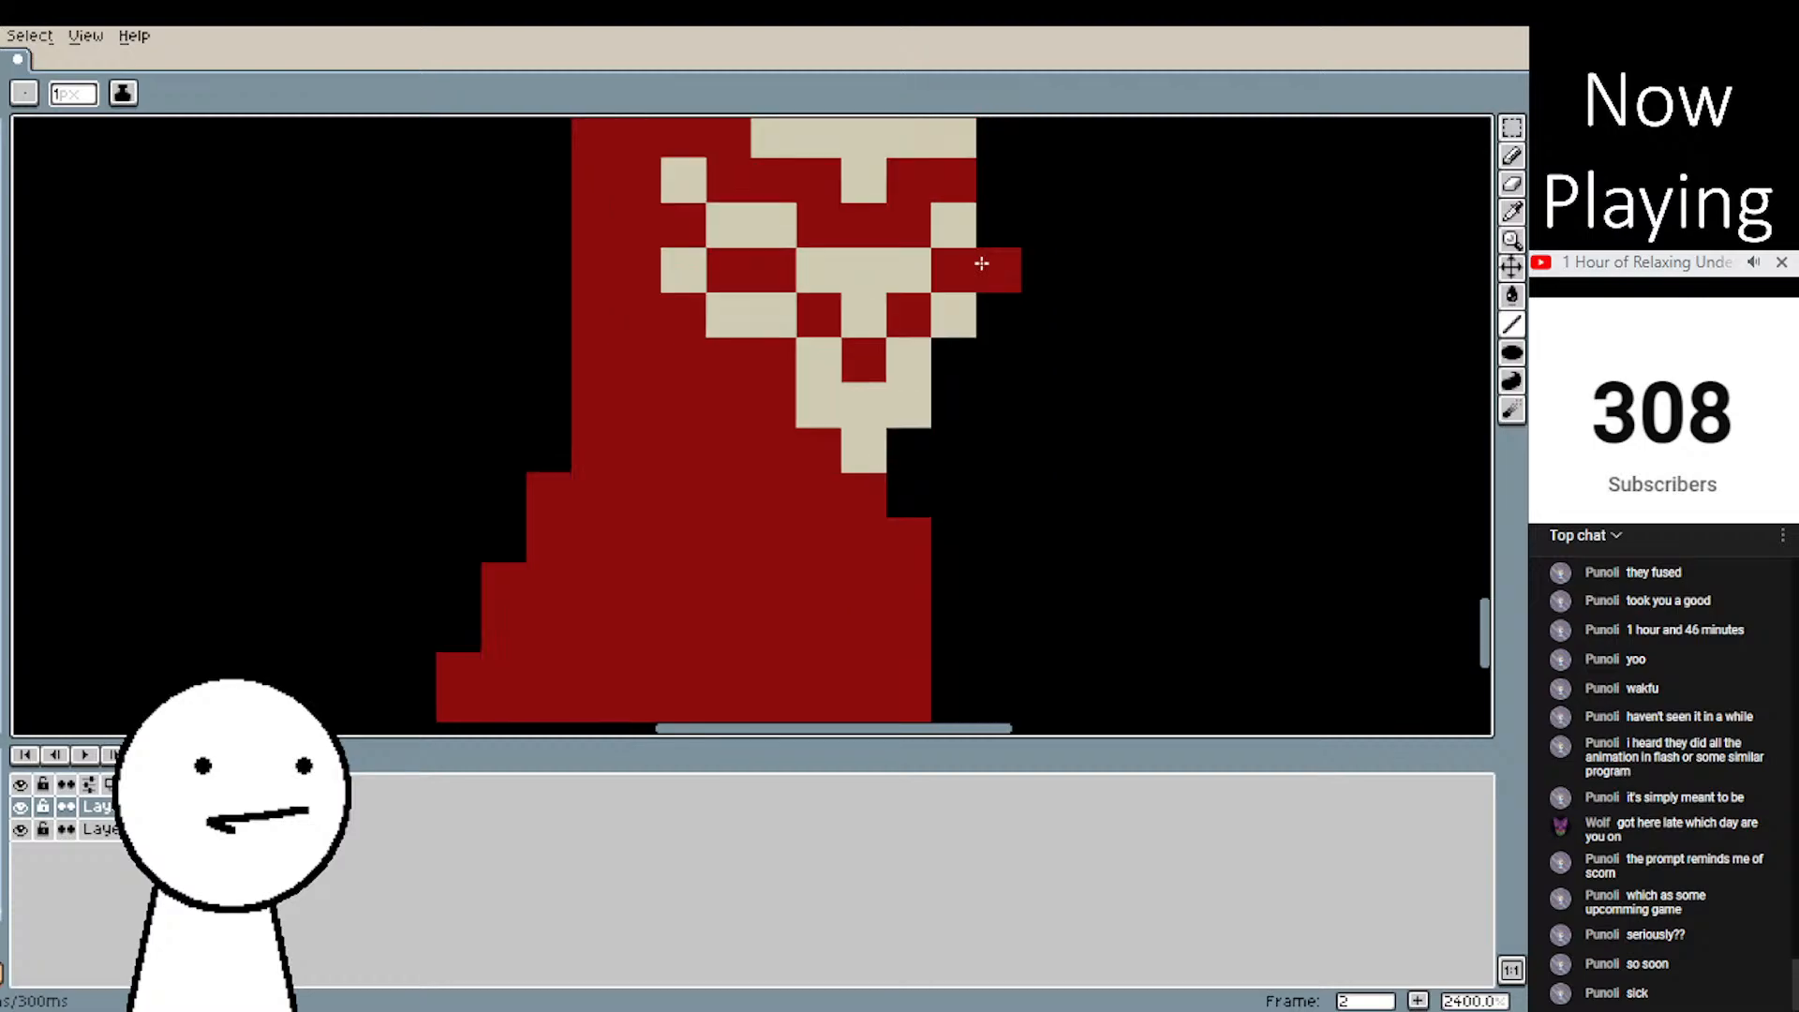
- Widen the right side of the handle's flared base by about two pixels with dark red
scroll(1064, 494, down, 3)
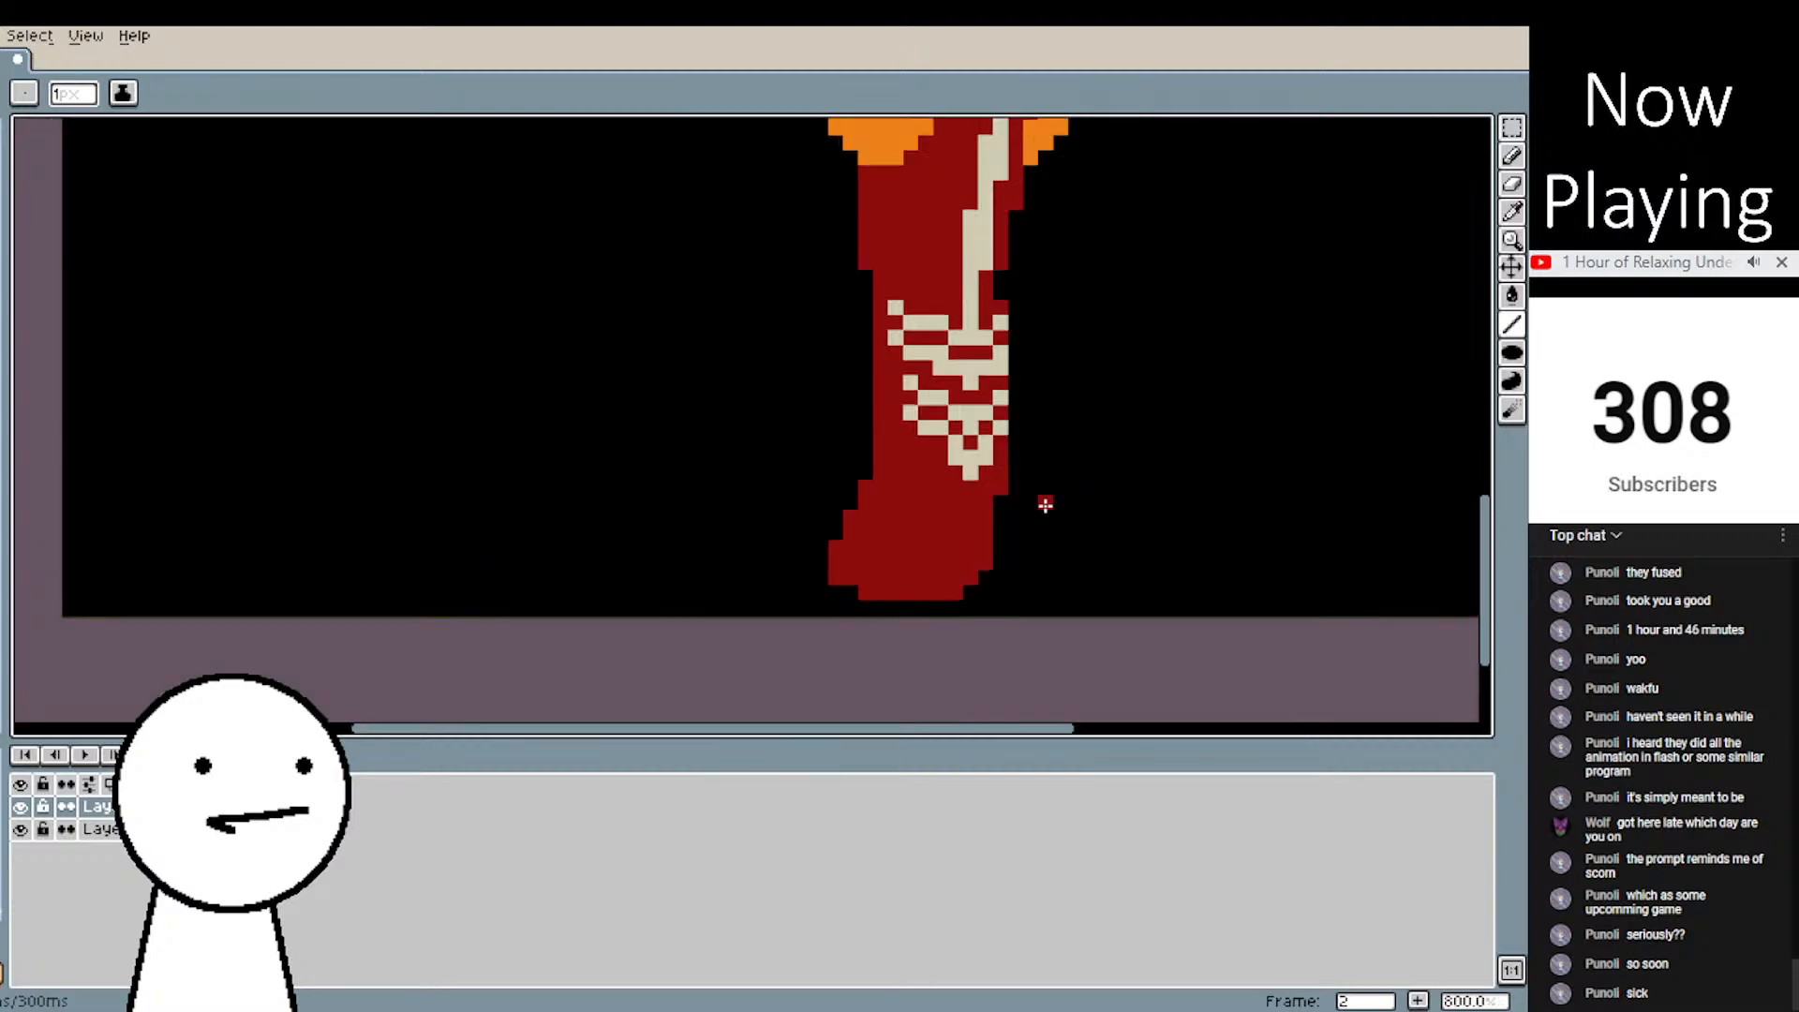
scroll(956, 498, up, 2)
drag(954, 589, 954, 619)
drag(961, 507, 985, 579)
click(926, 680)
scroll(1096, 526, down, 4)
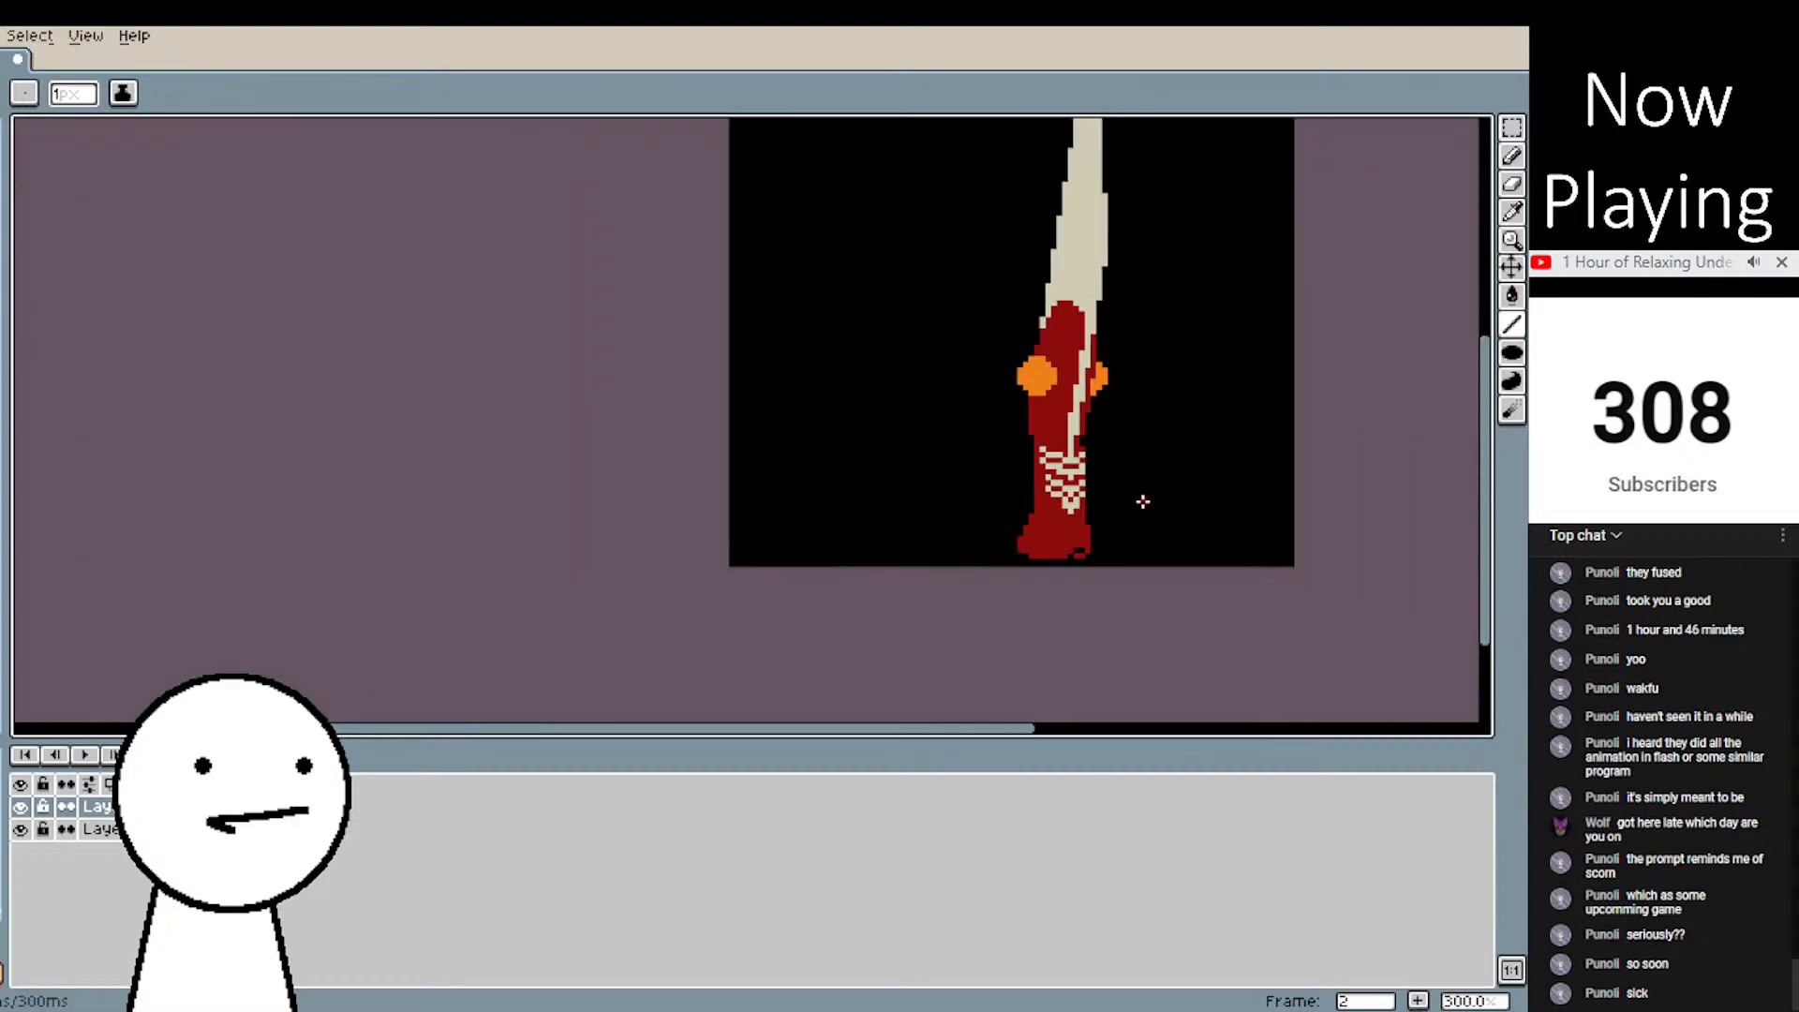
- Pick the beige again and extend the lowest V outward on both sides, one row below the last rib
scroll(1142, 503, up, 2)
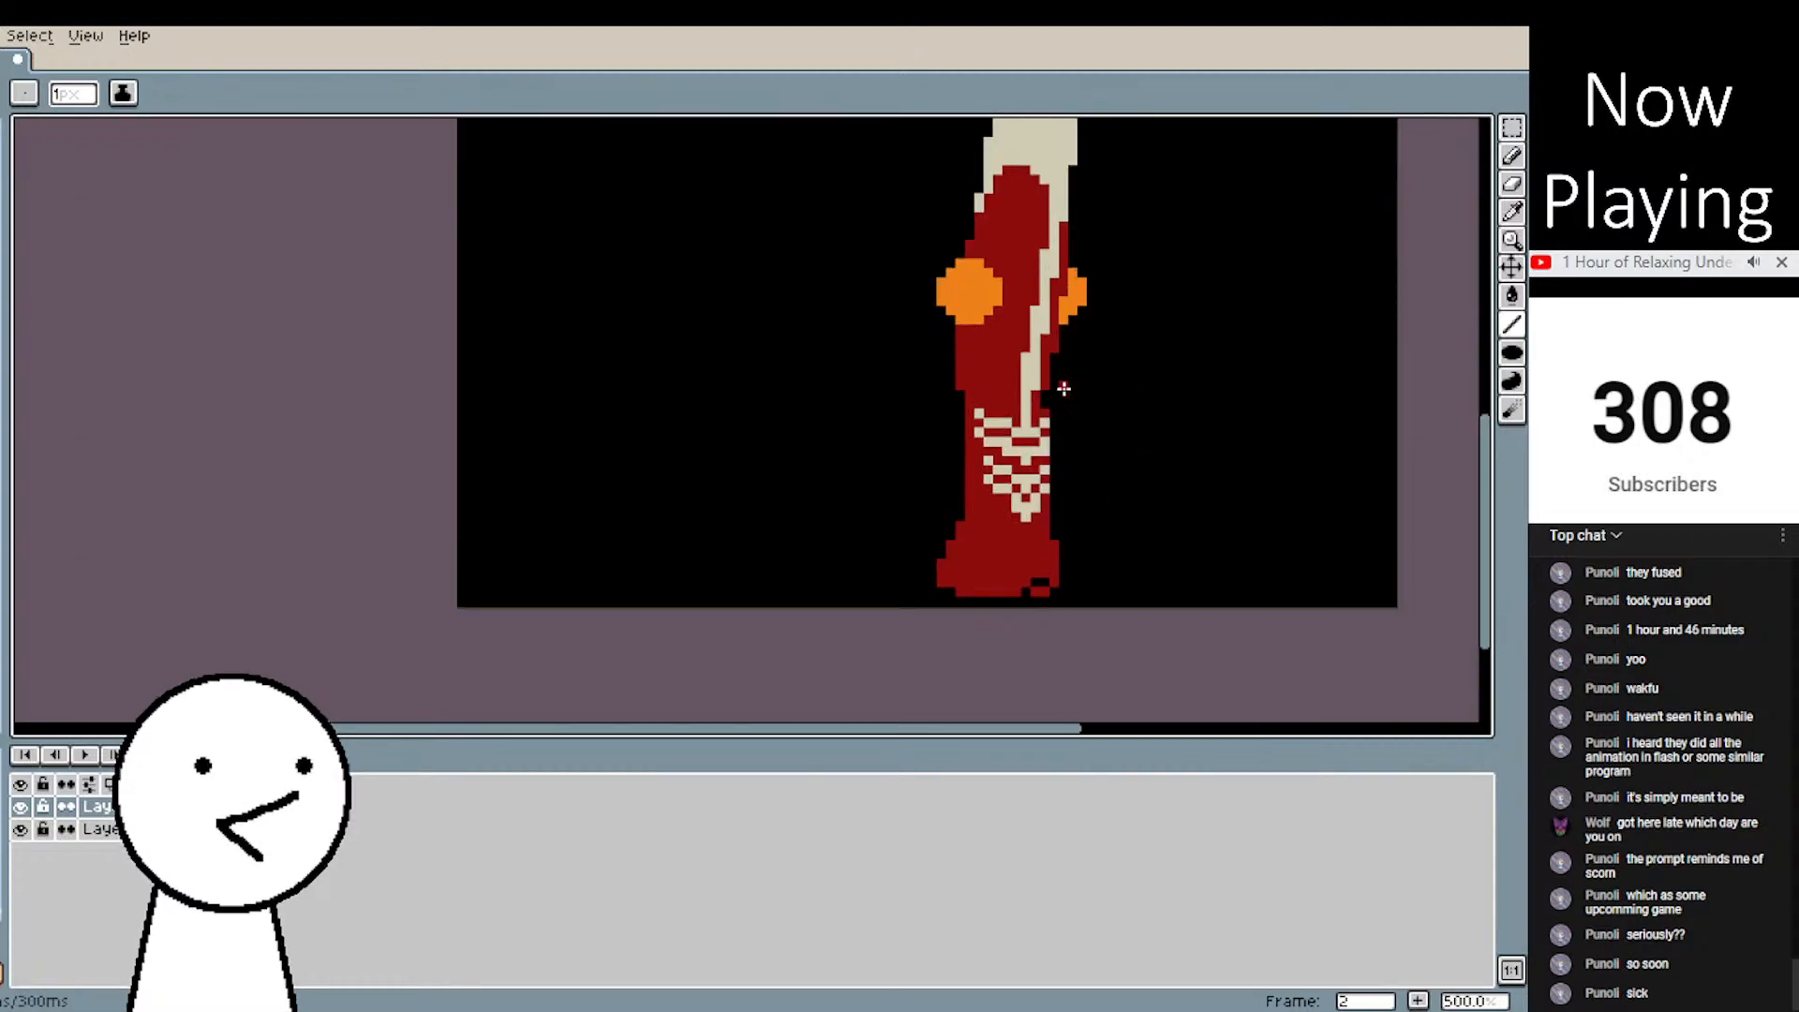
scroll(1157, 434, up, 3)
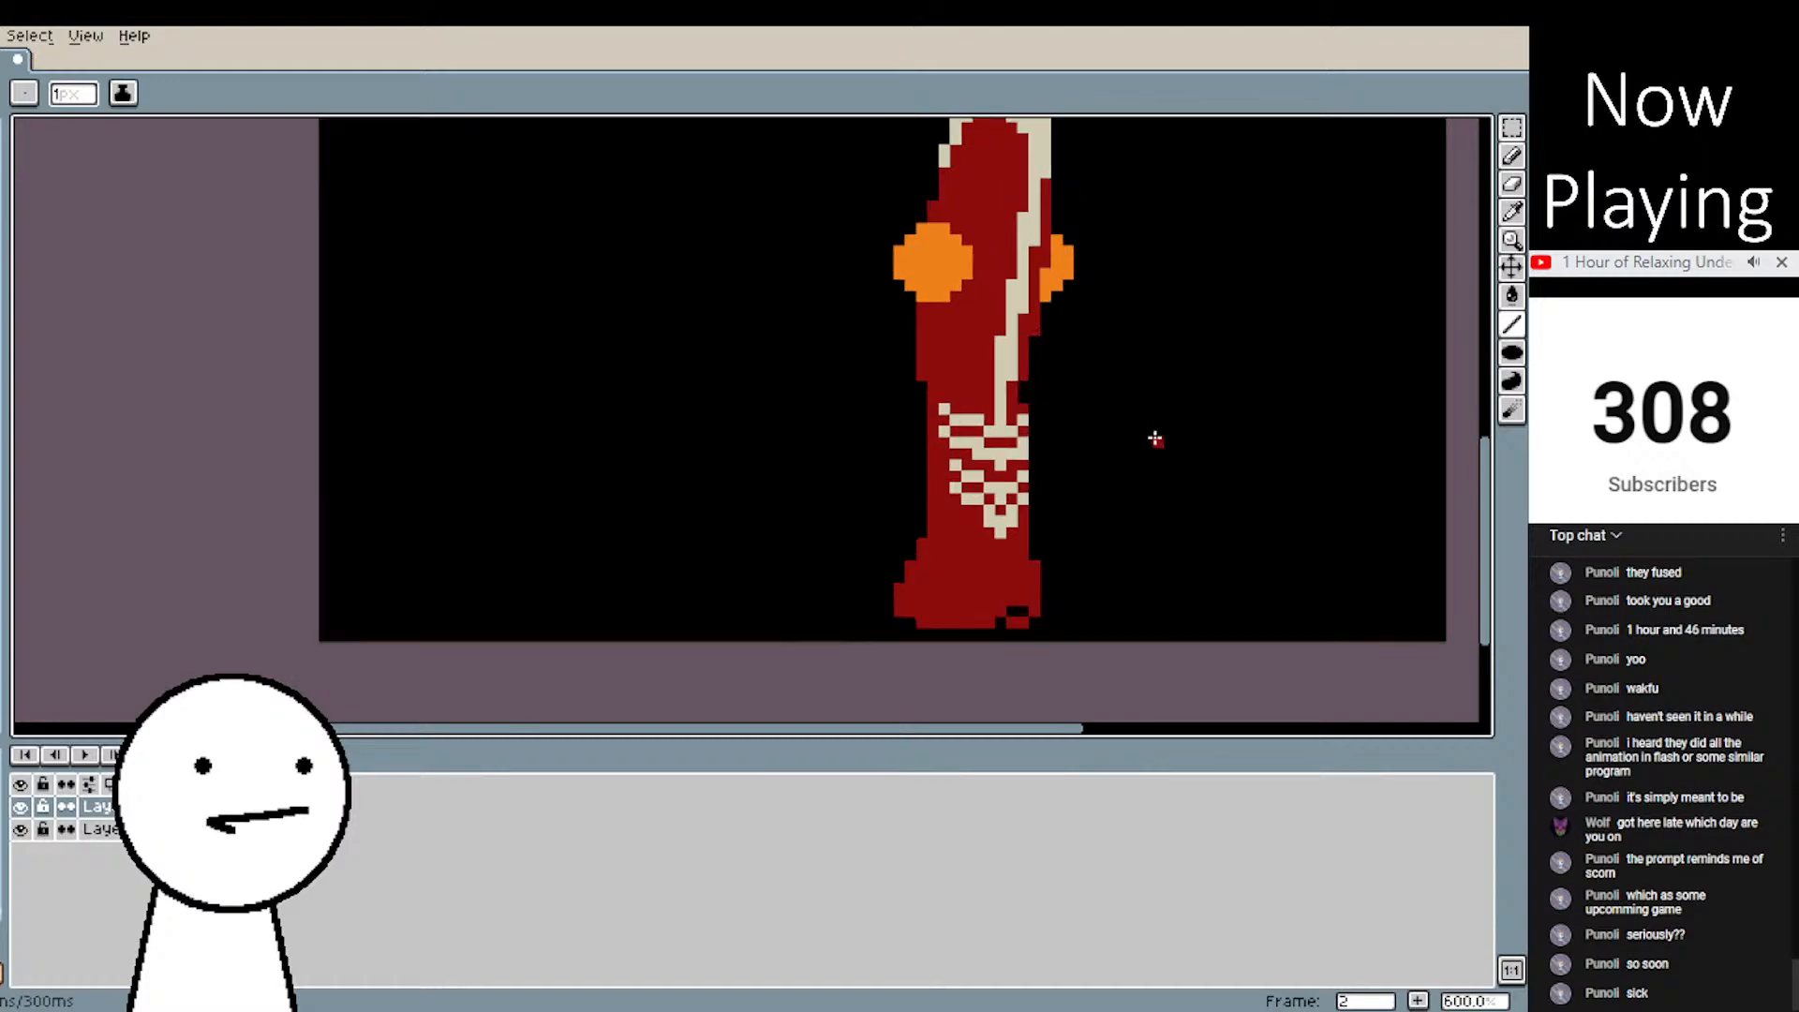
scroll(1071, 561, up, 4)
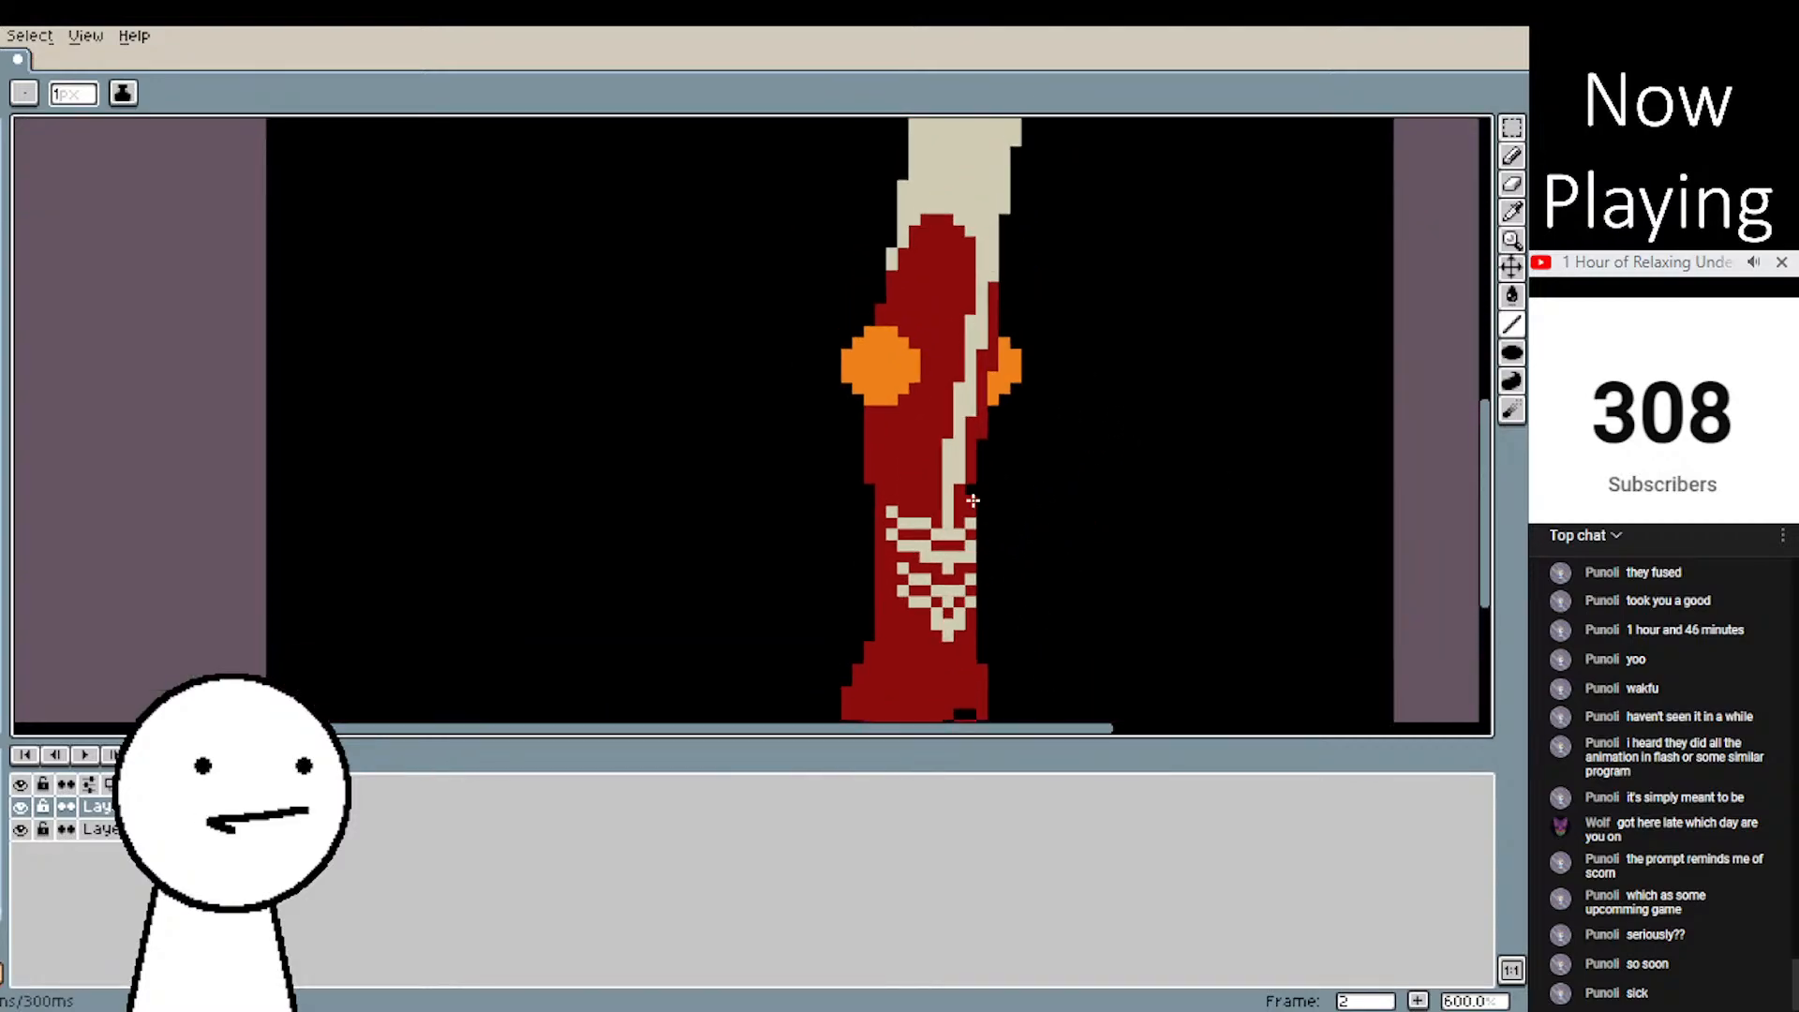
scroll(980, 504, down, 2)
click(1512, 212)
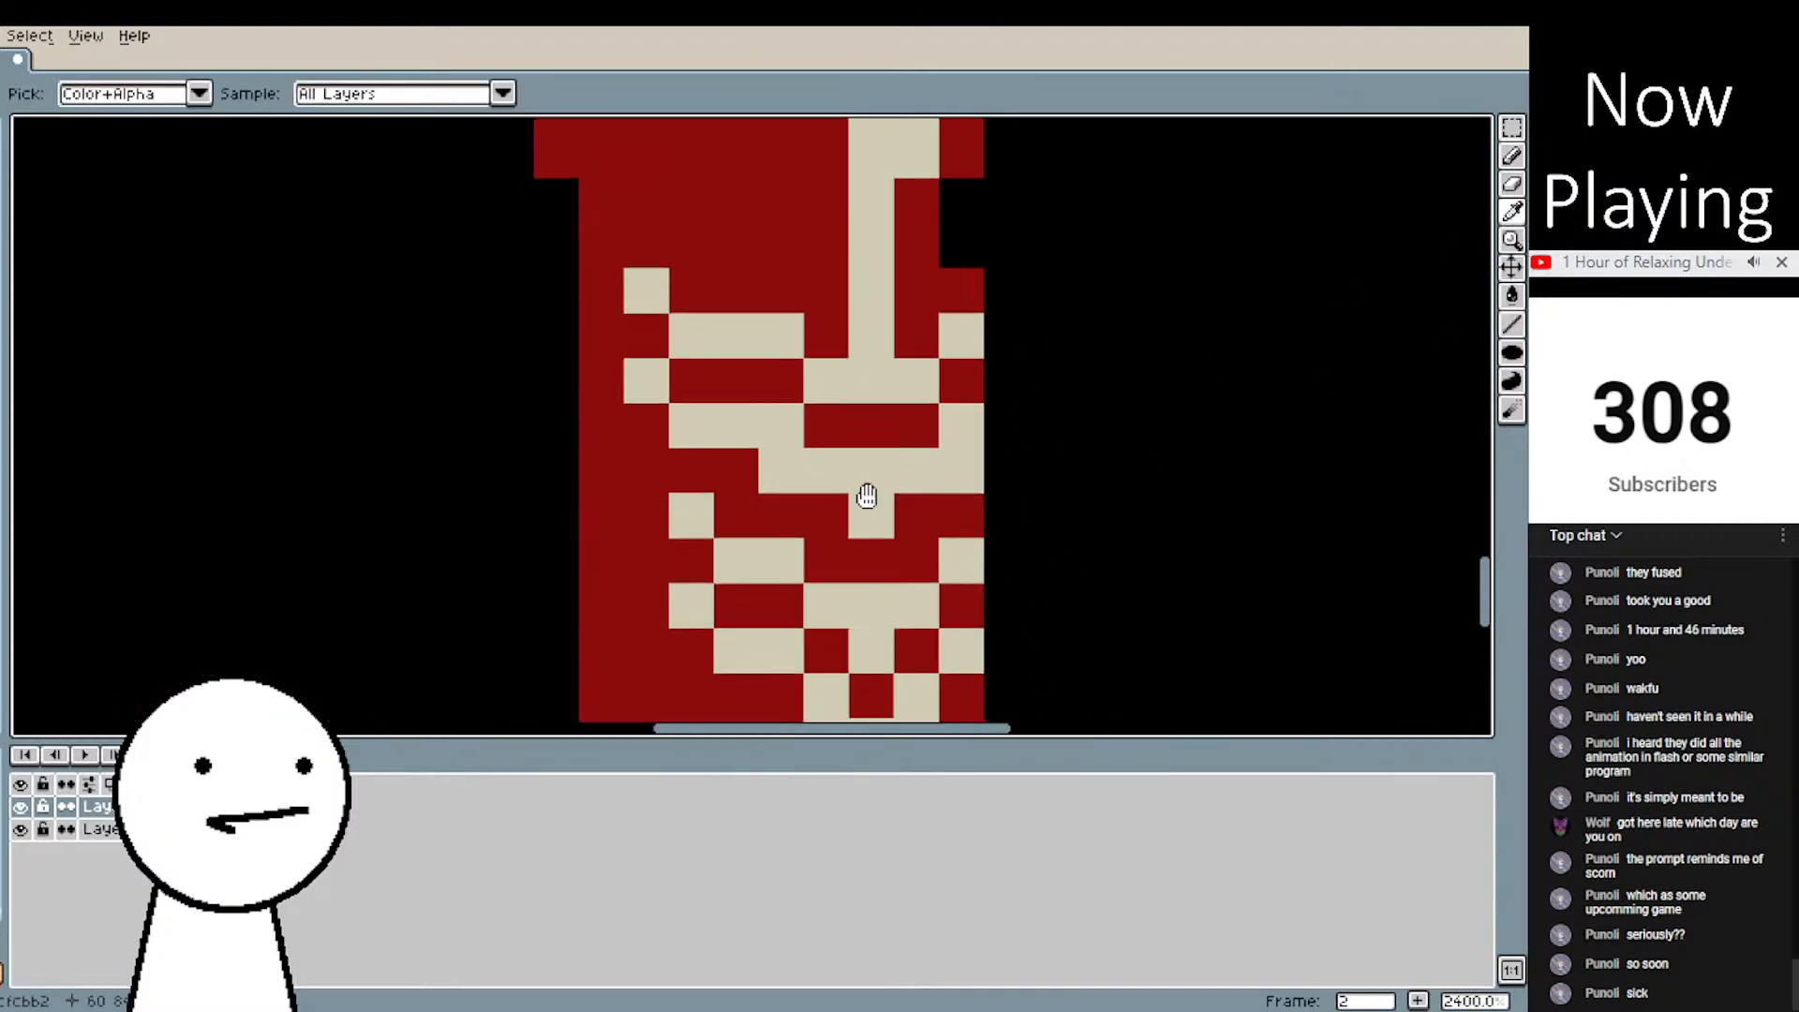
scroll(857, 546, up, 3)
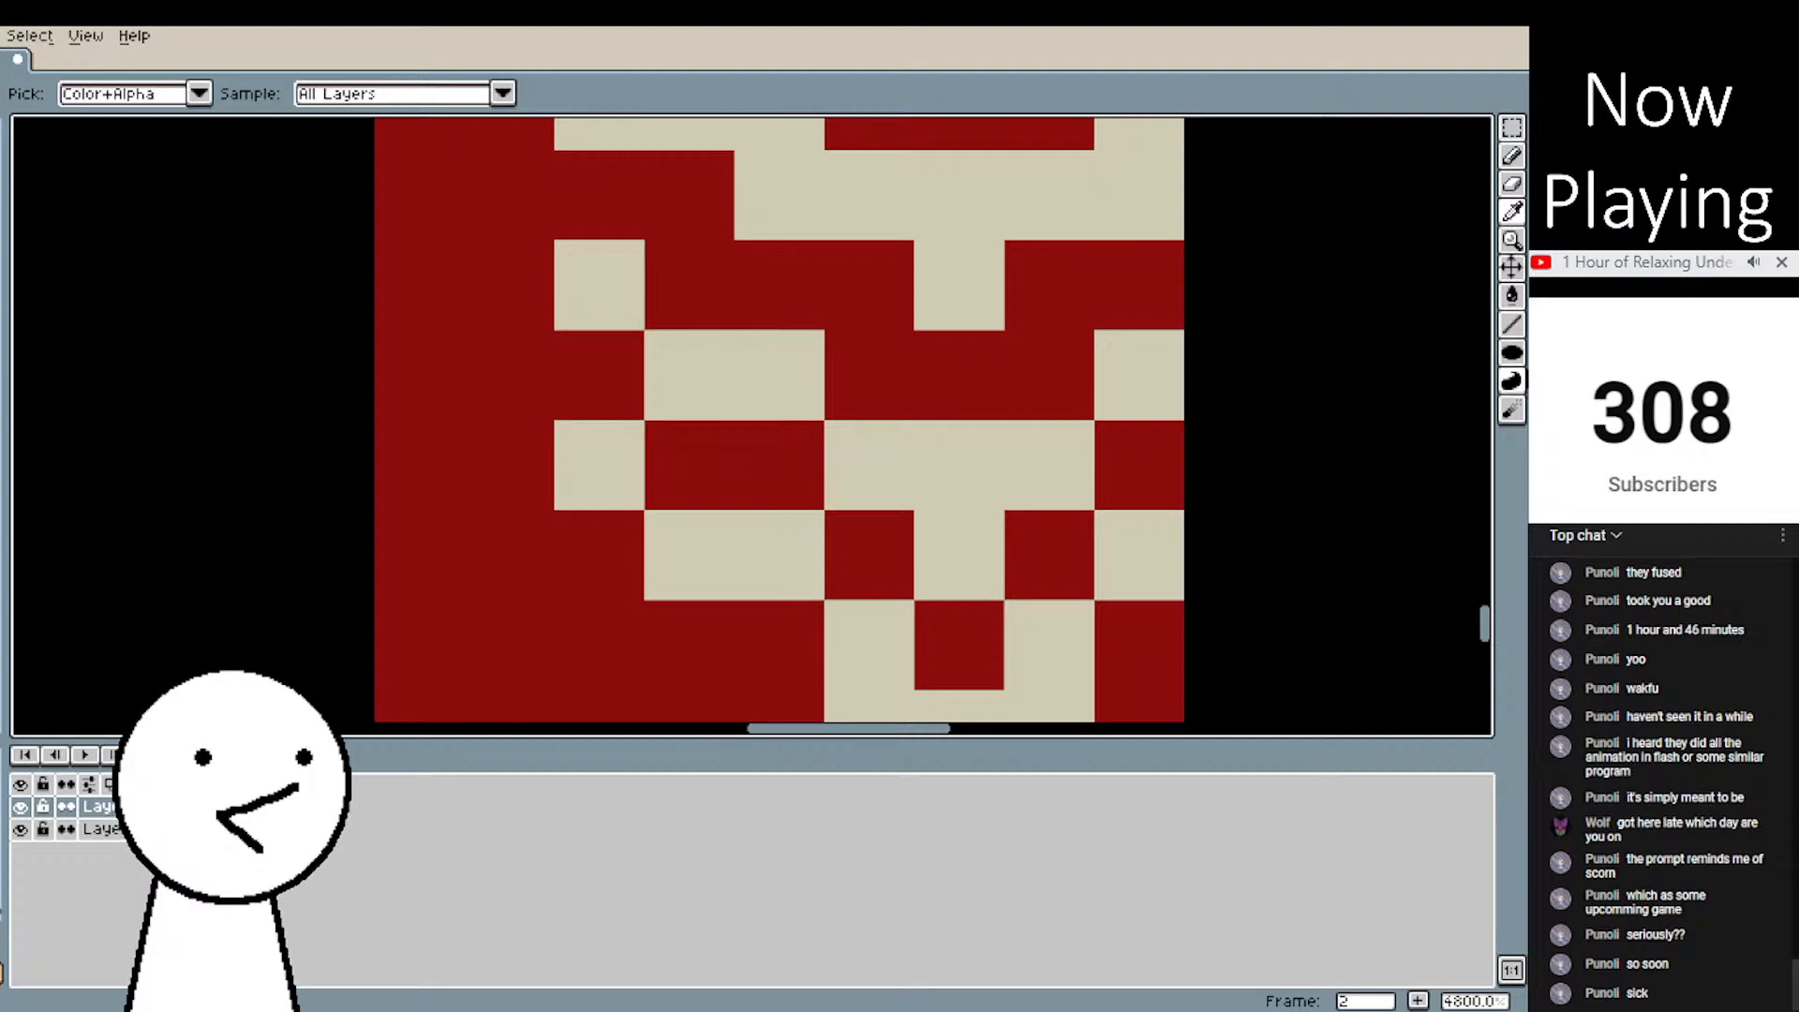
click(1512, 324)
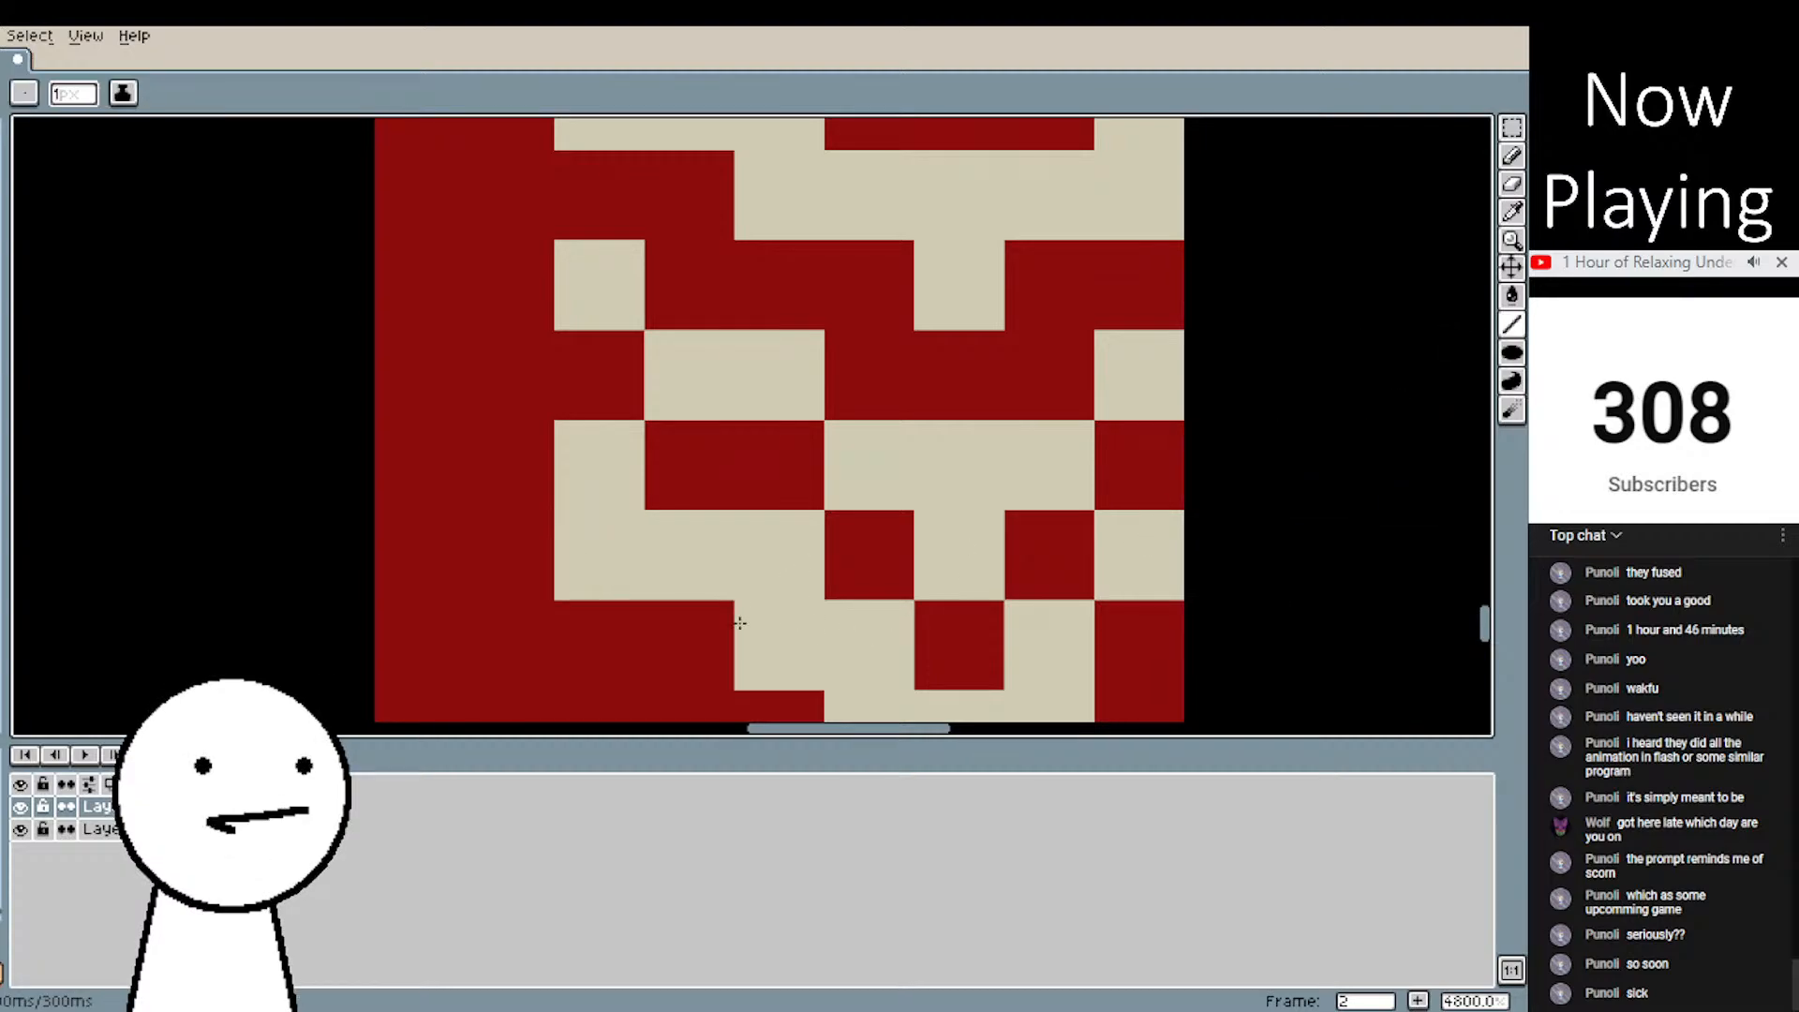
click(696, 635)
drag(1074, 611, 1132, 617)
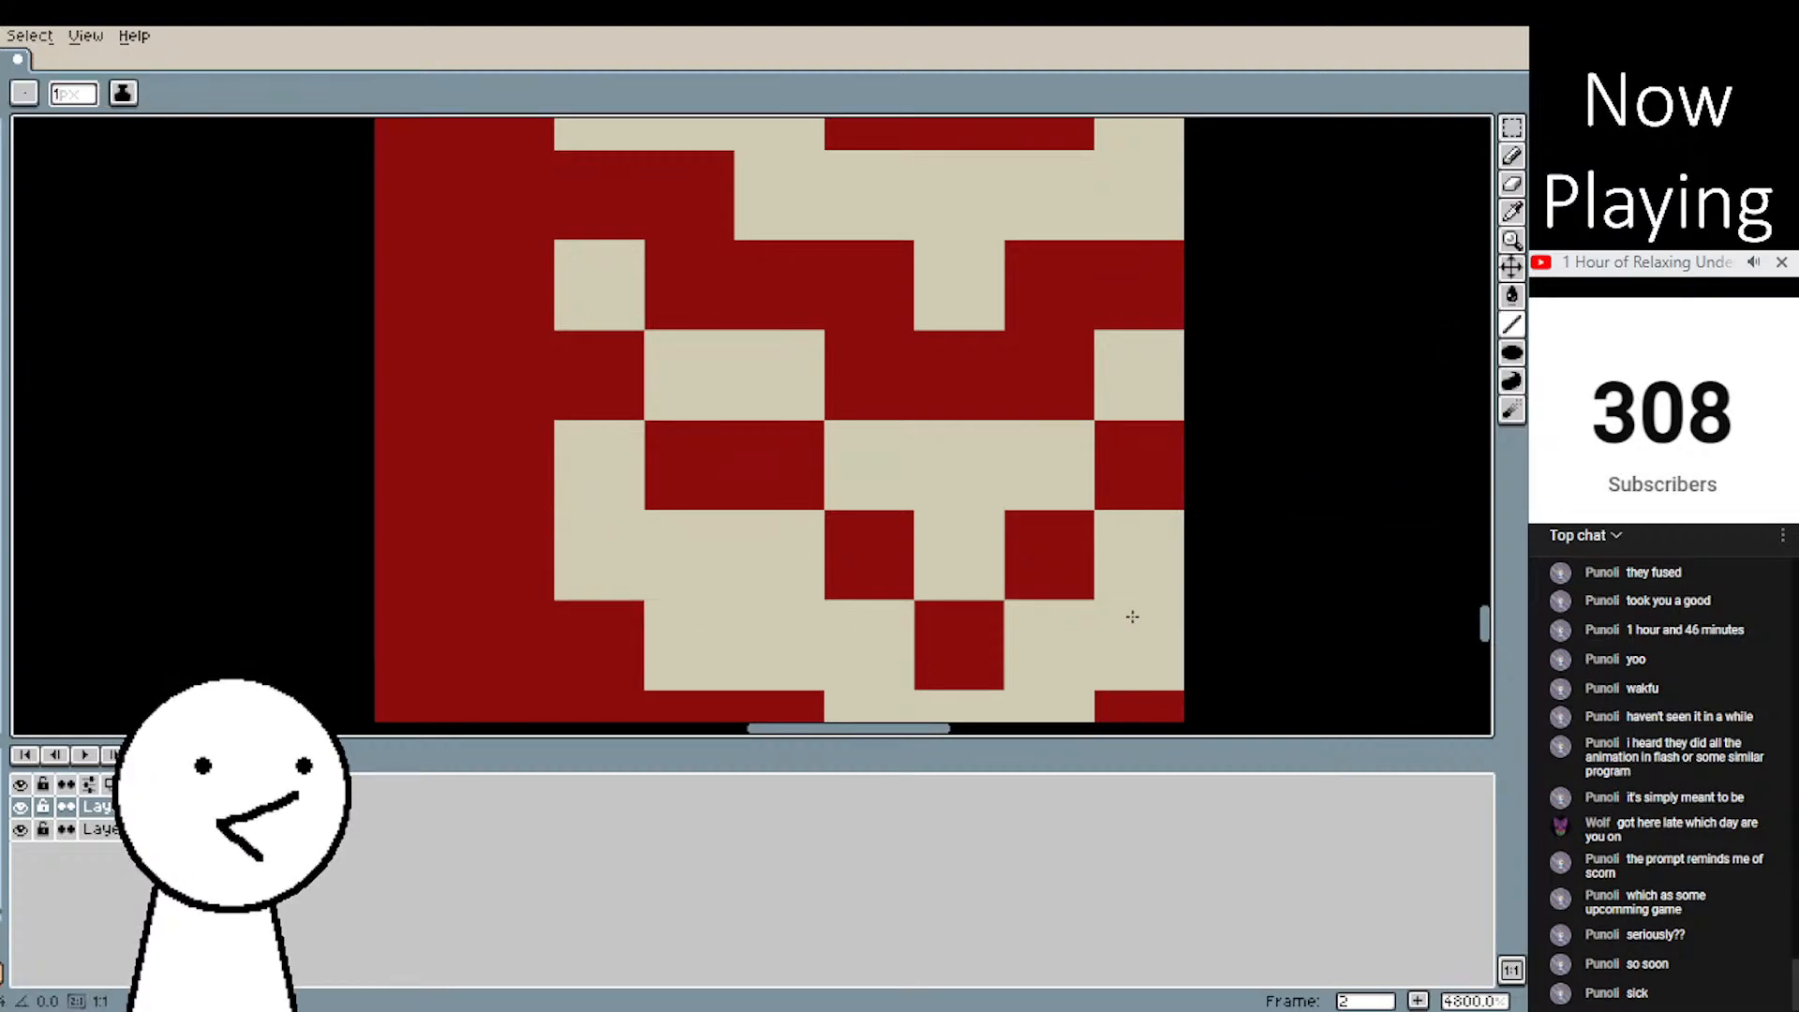
- Paint over the old rib row above the lowest V in dark red on both sides, keeping its single left end pixel
click(1512, 184)
click(1512, 212)
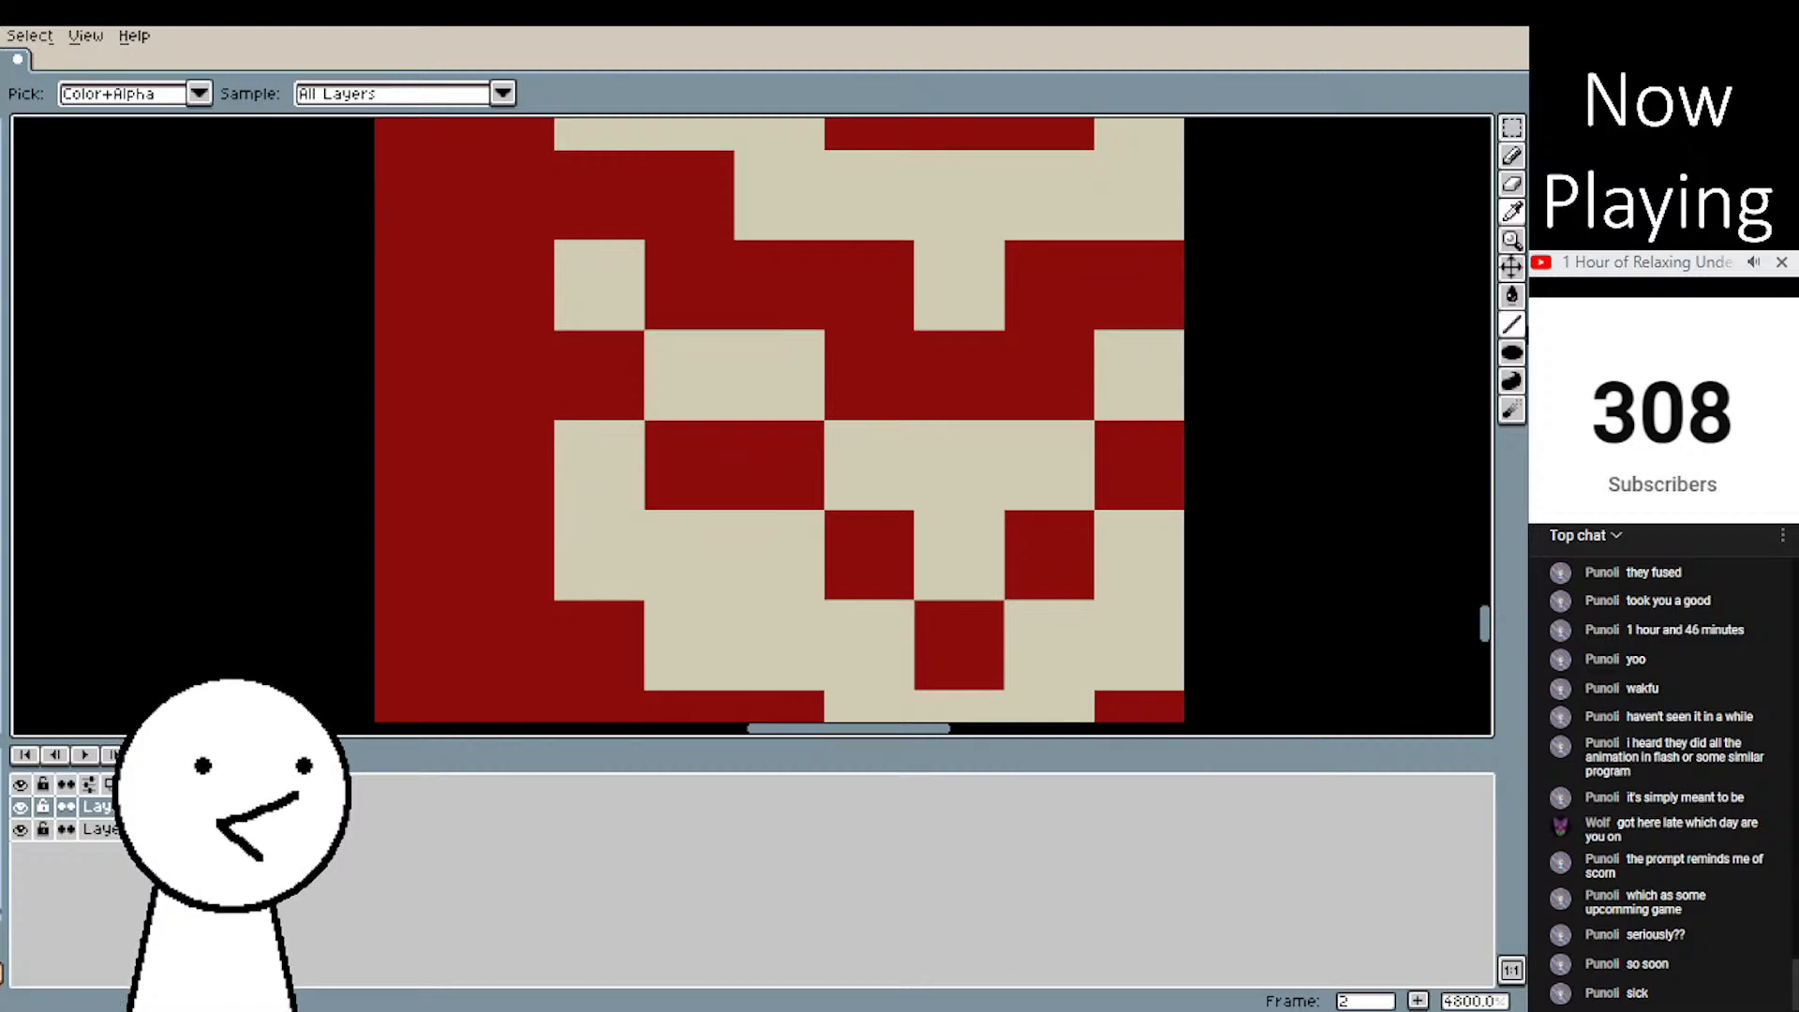
click(1512, 325)
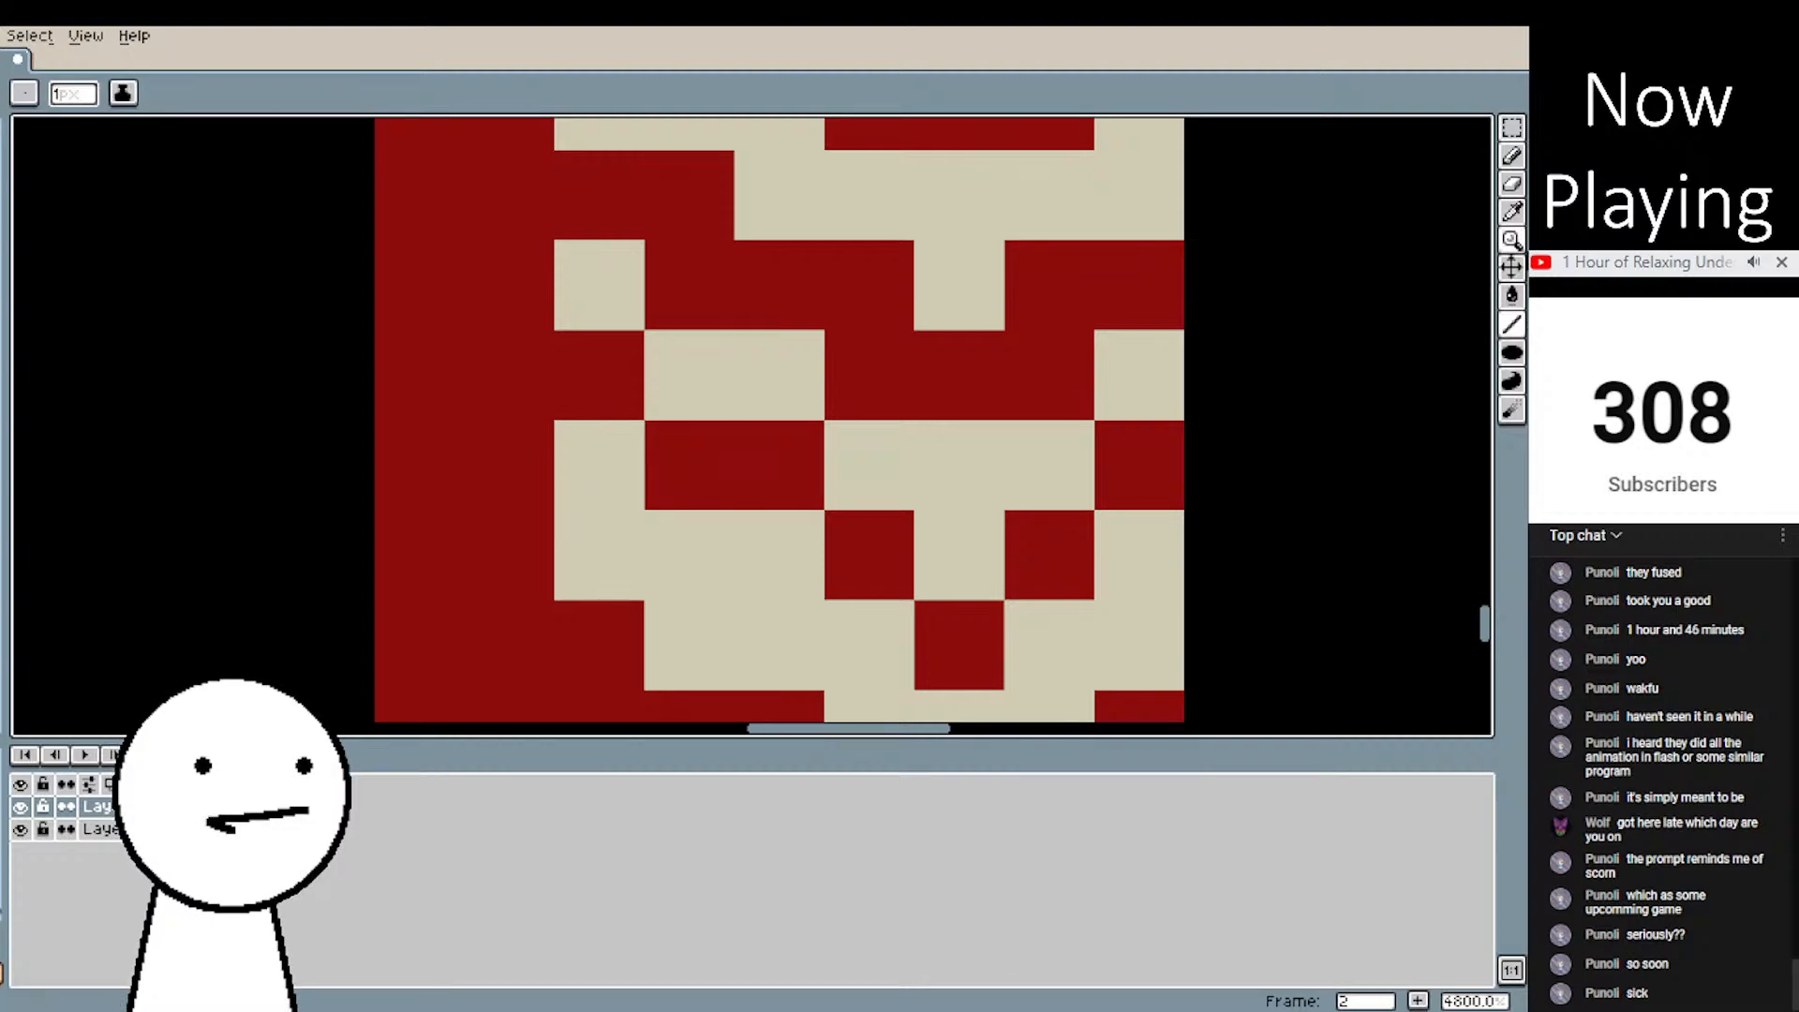
click(1512, 212)
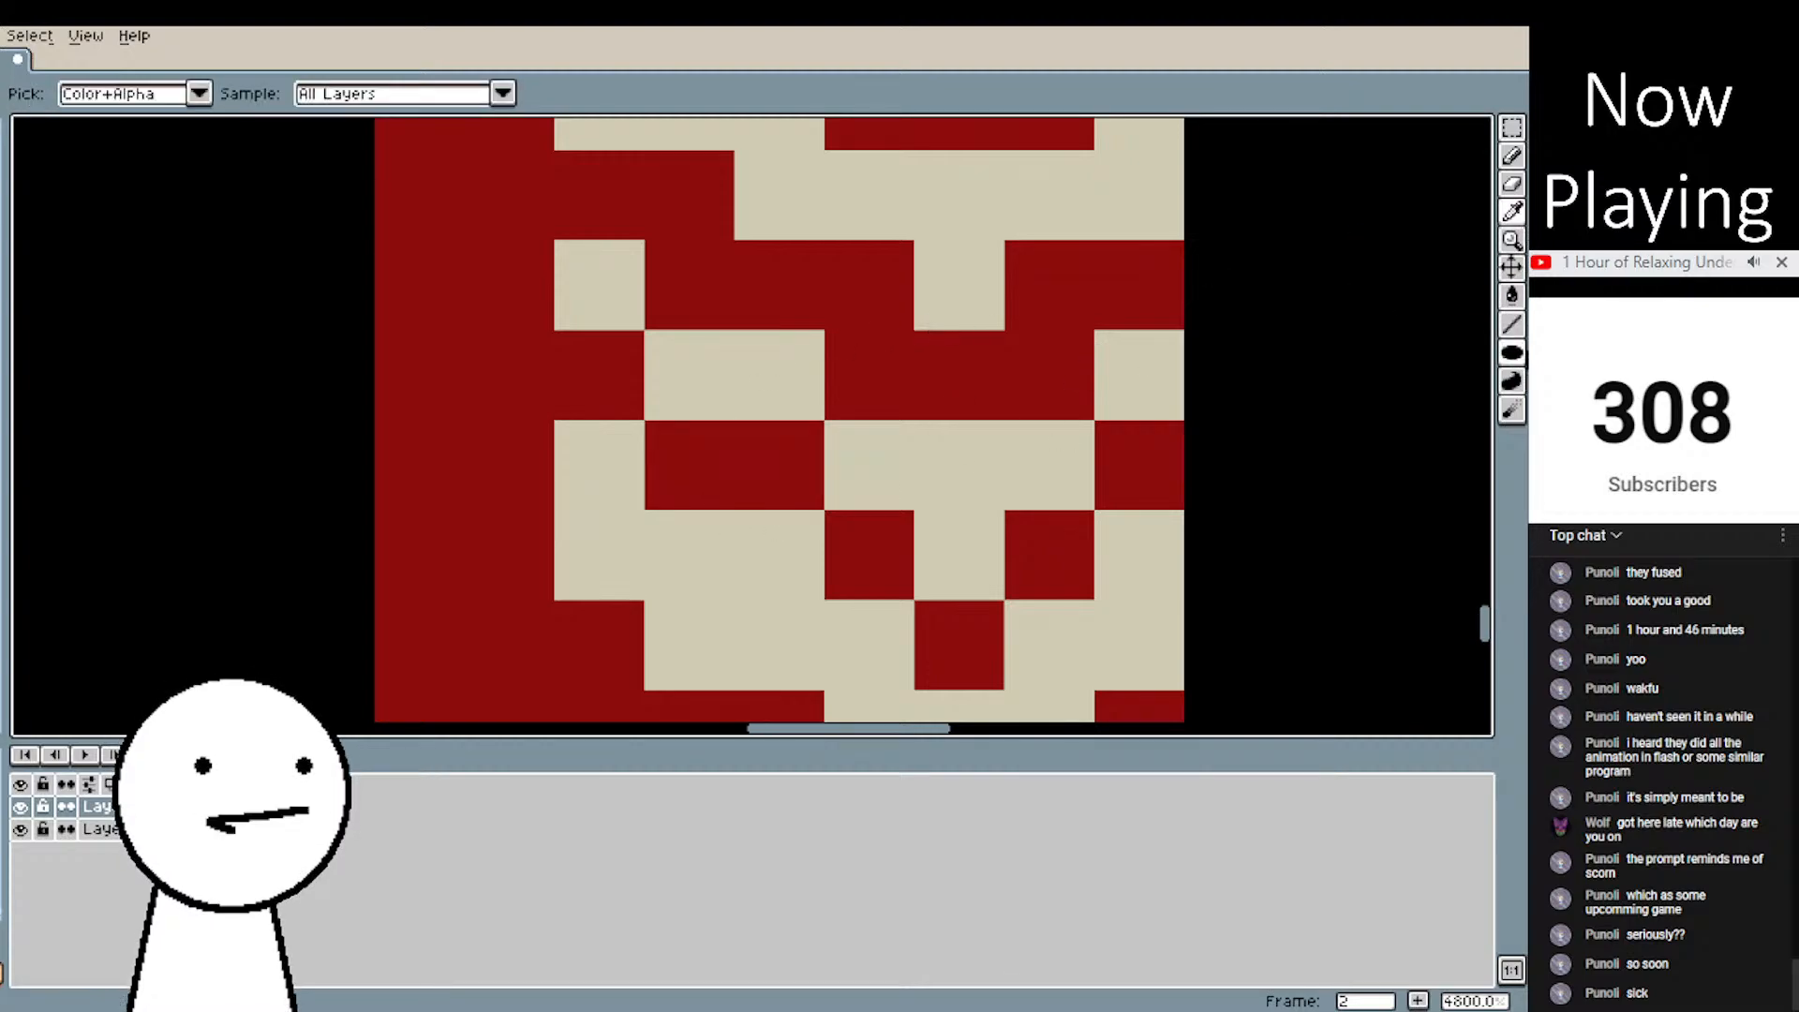
click(1512, 325)
drag(811, 558, 627, 482)
click(1139, 554)
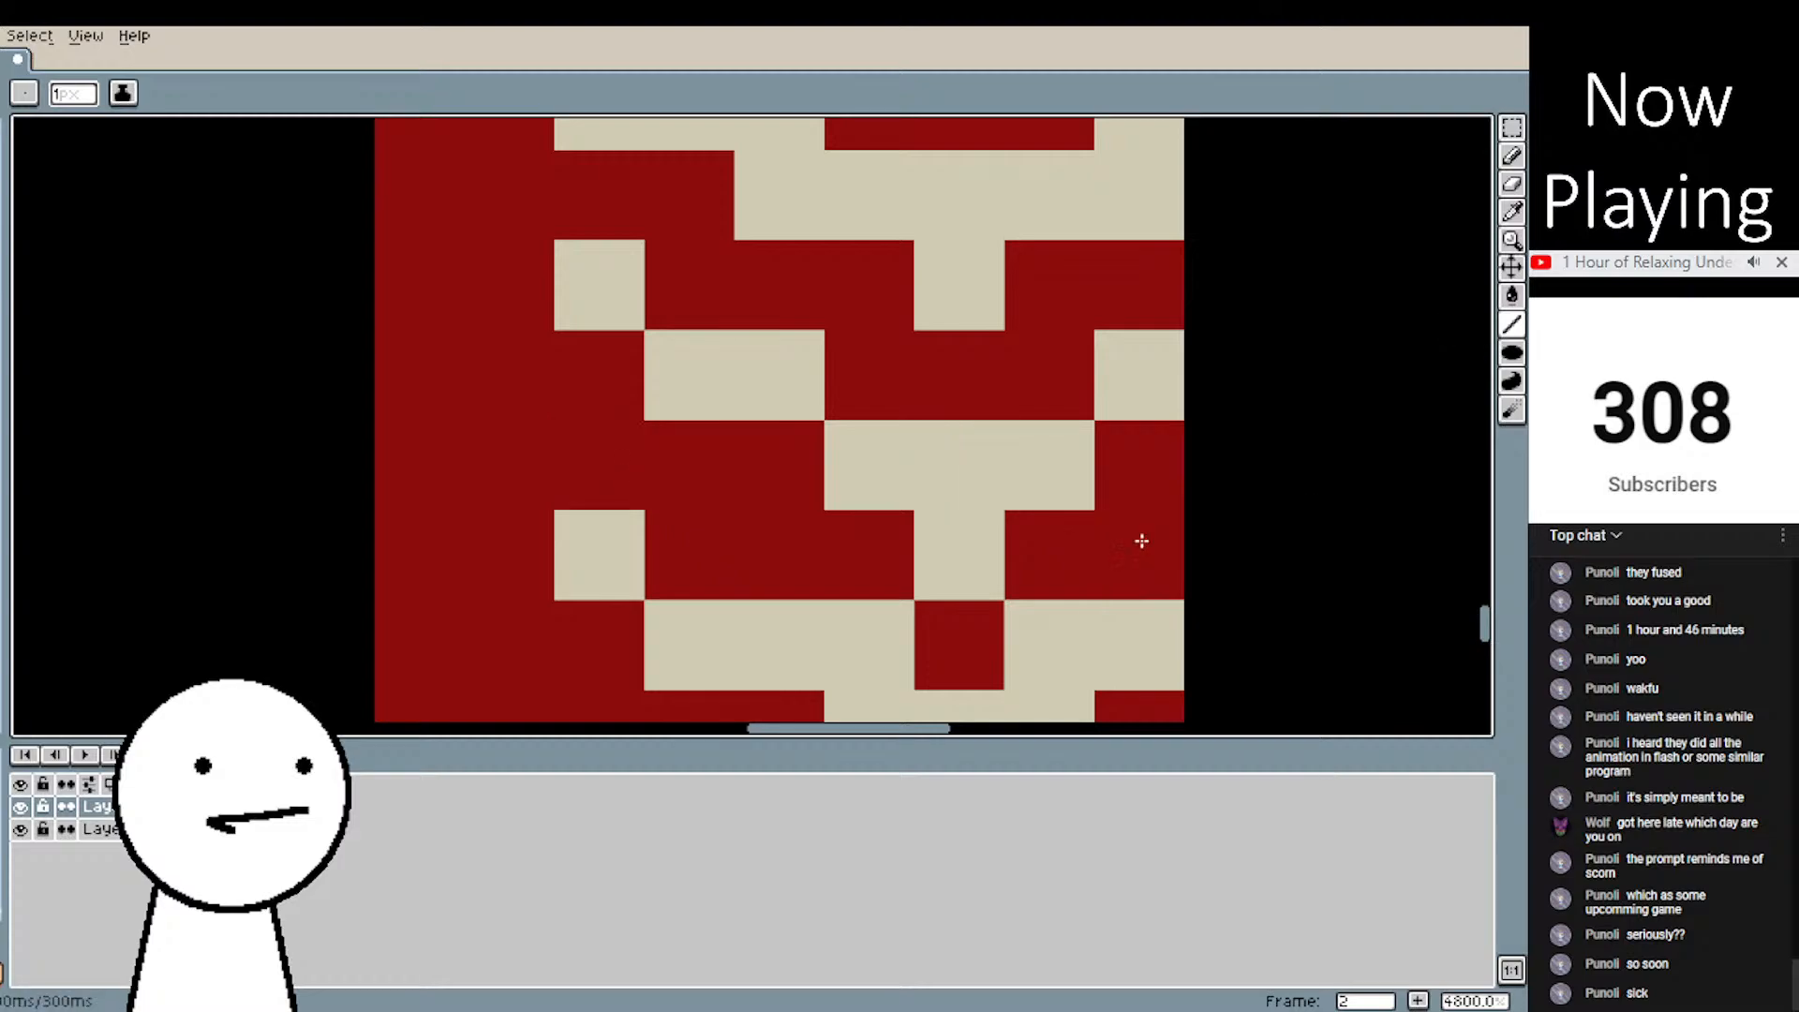
scroll(1342, 568, down, 4)
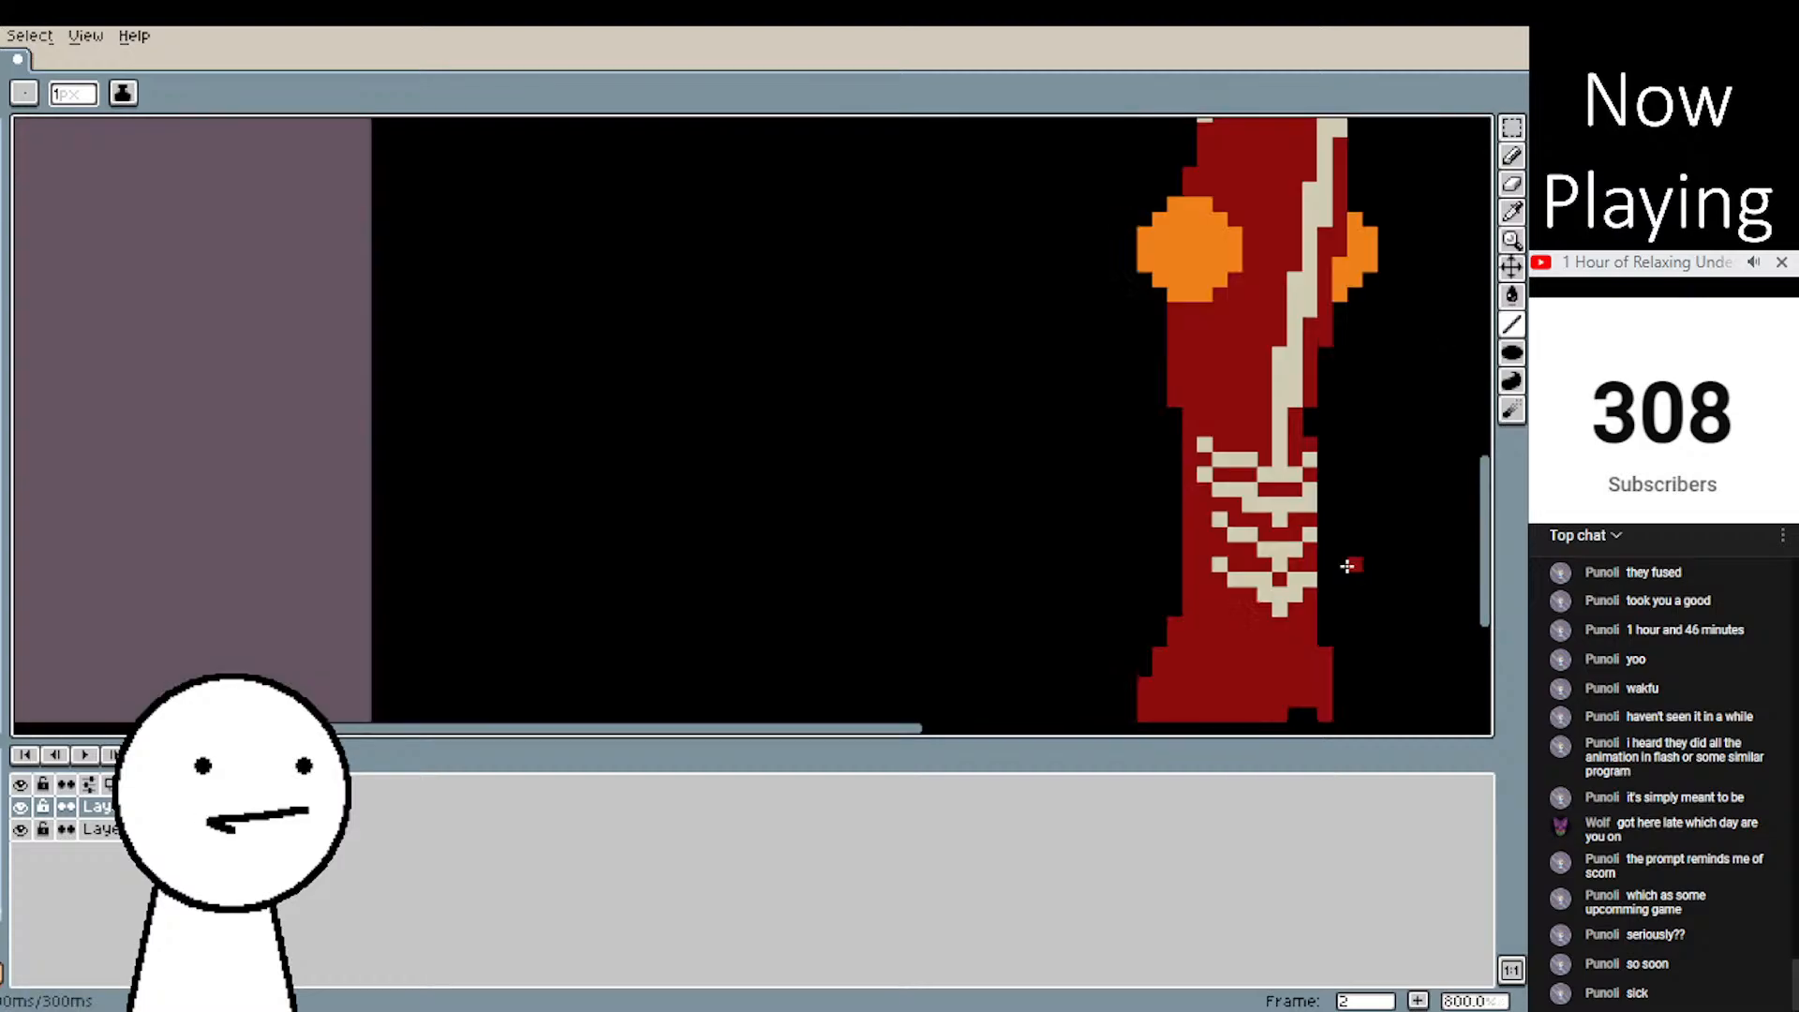
scroll(1347, 566, down, 2)
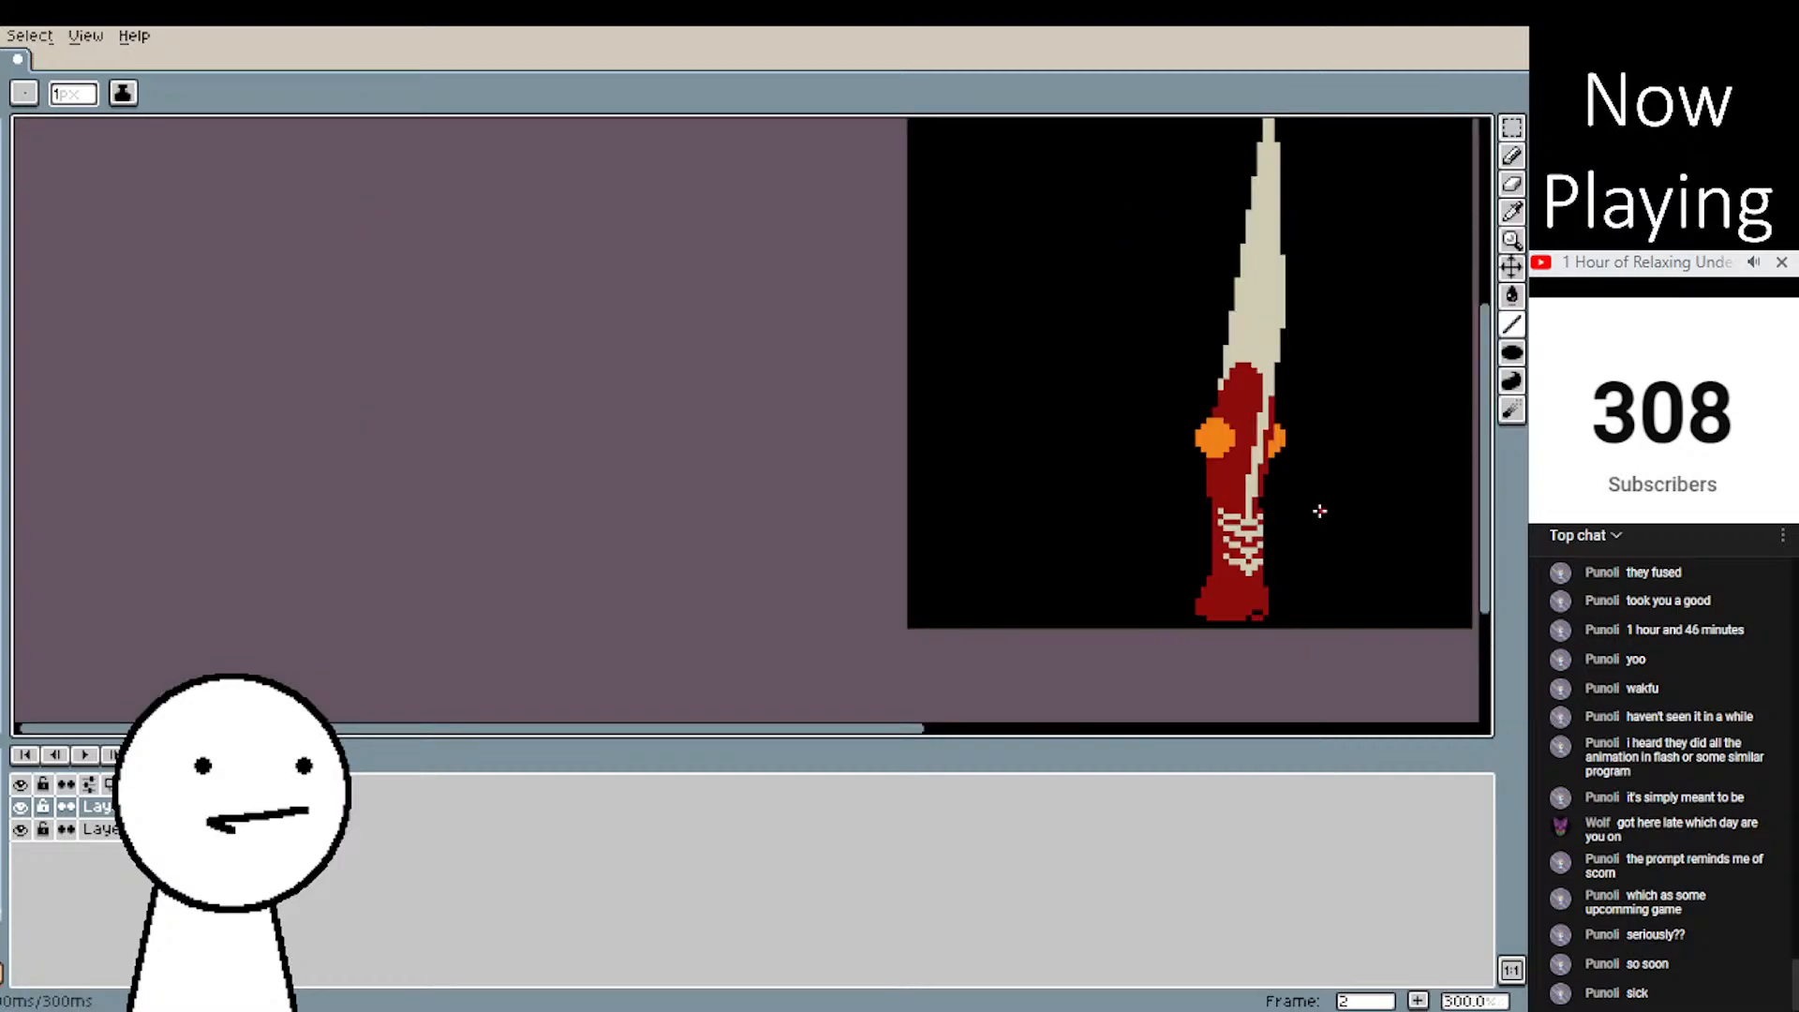
scroll(1303, 509, up, 4)
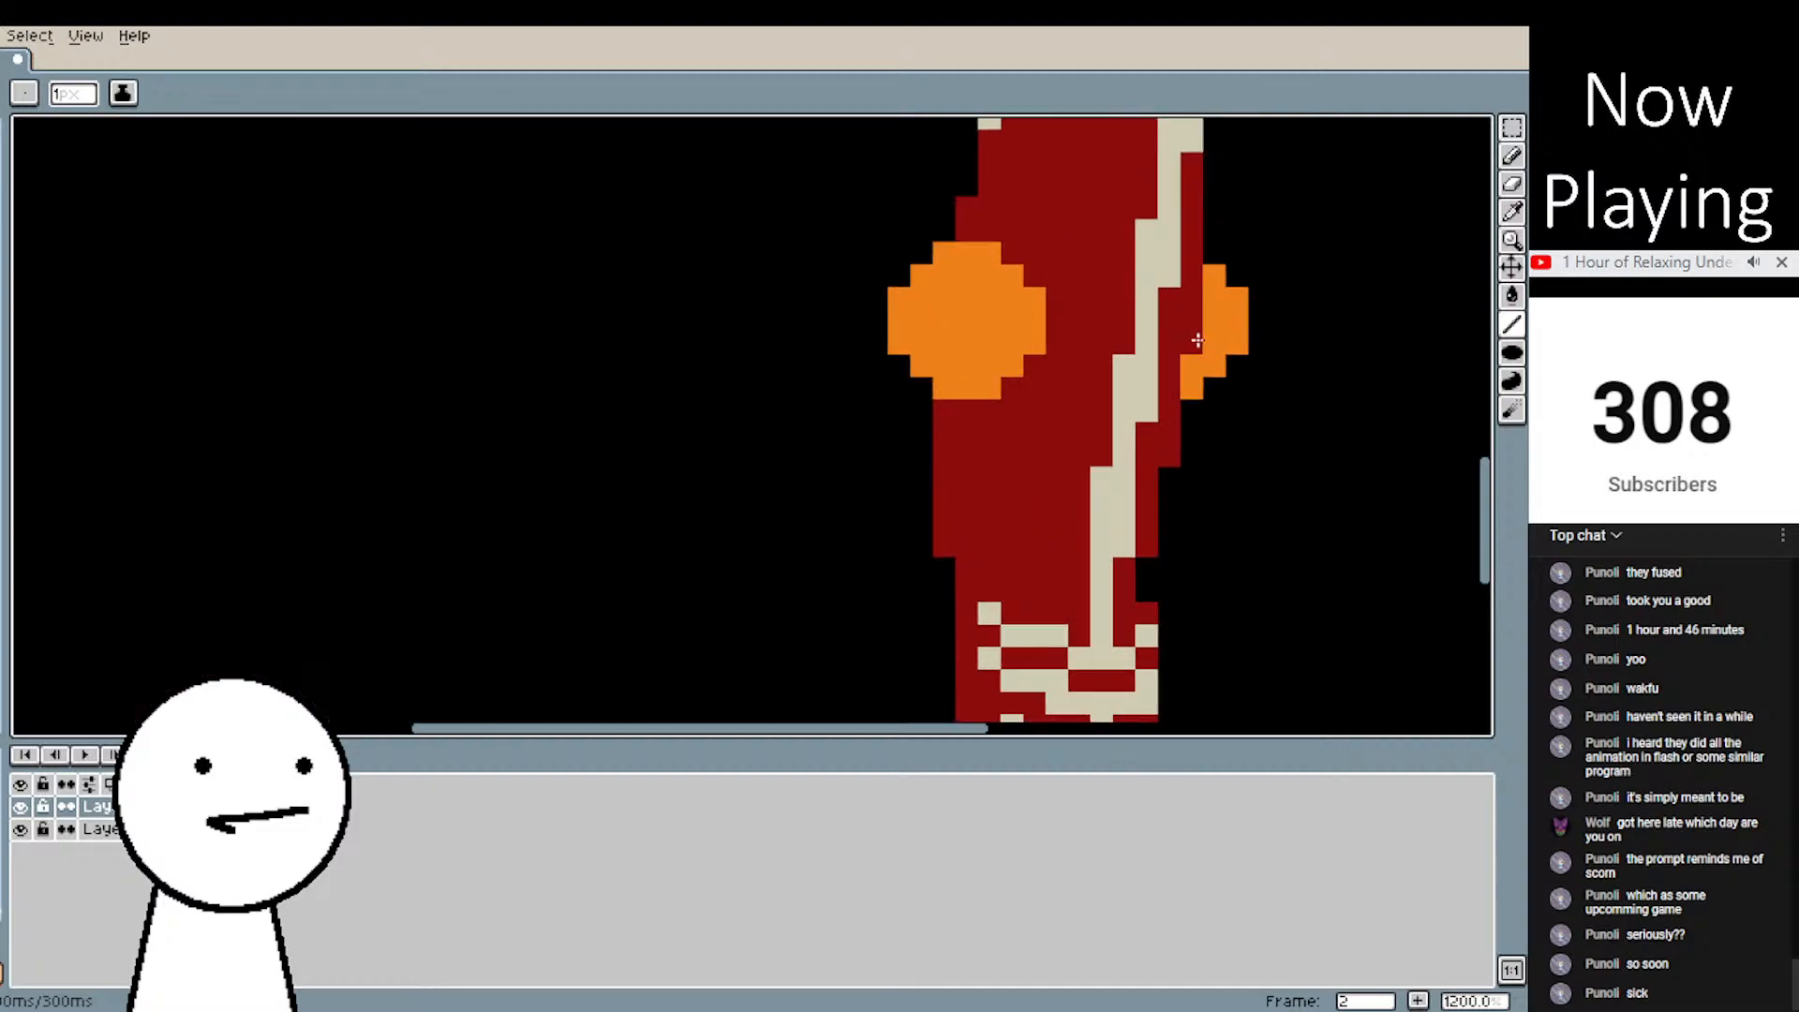
drag(1193, 314, 1144, 547)
scroll(956, 497, up, 1)
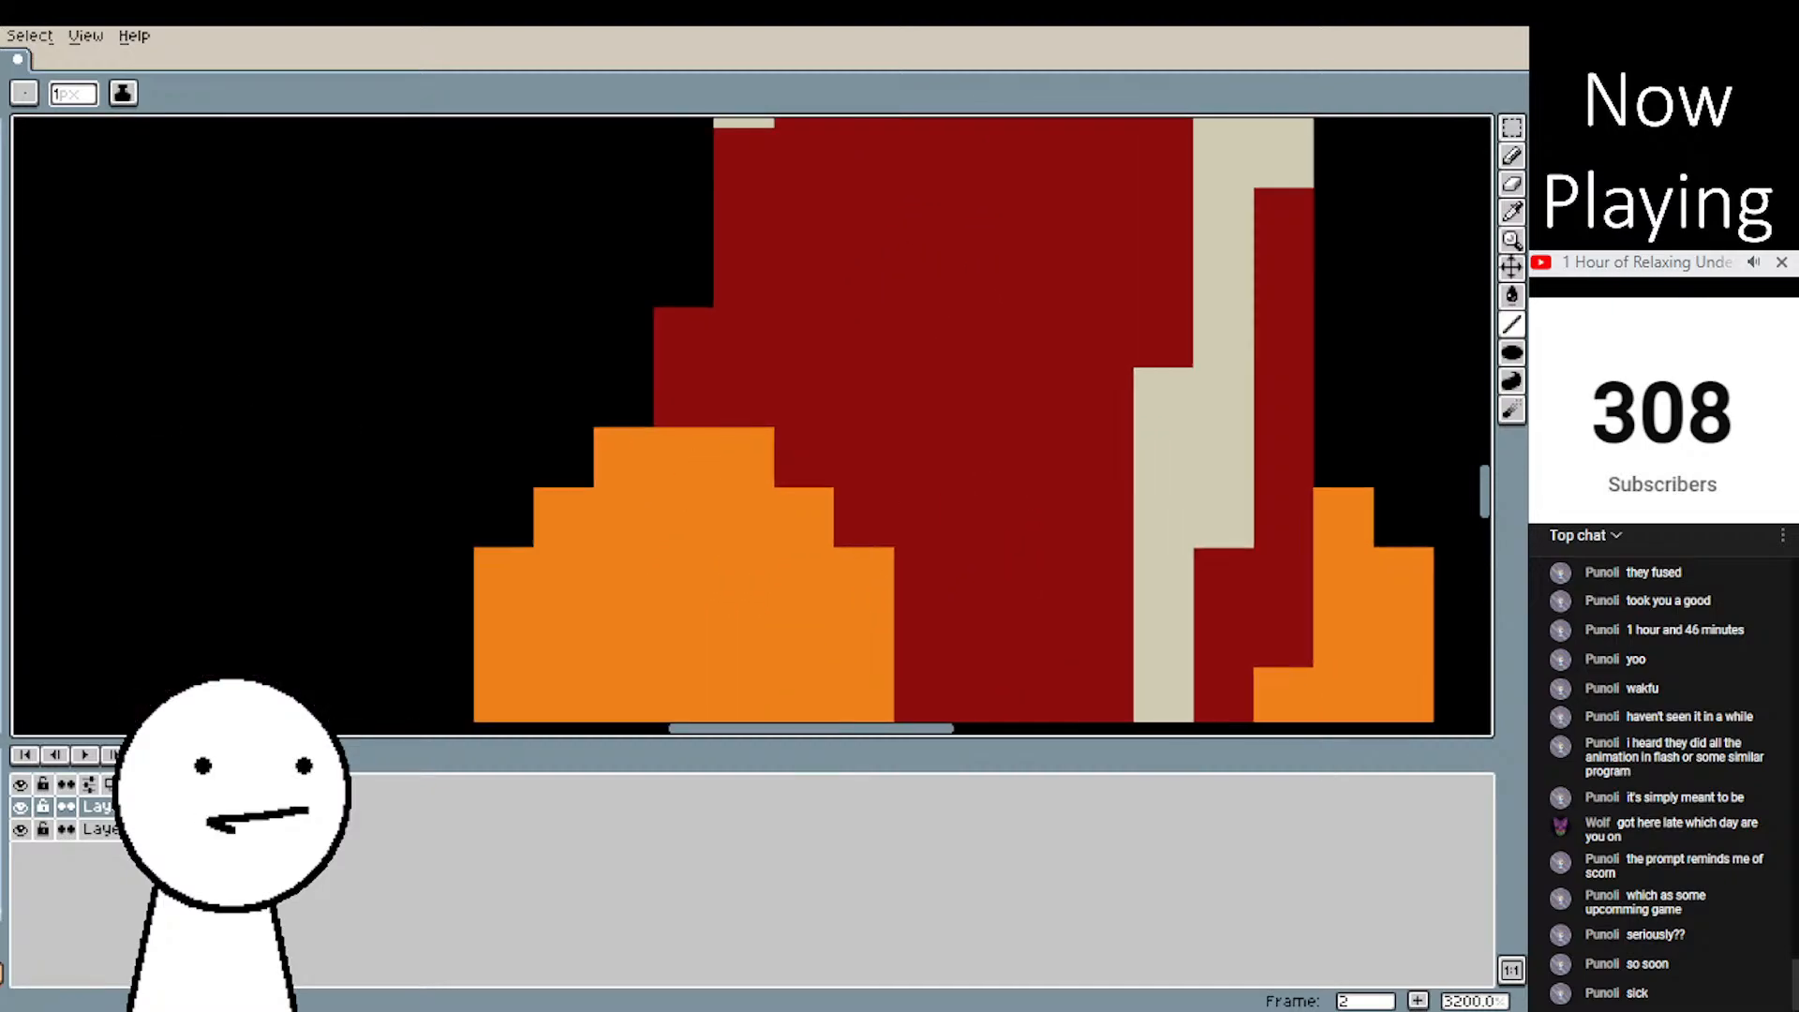
- Try a two-by-two black pupil in the left orange gem and a black pixel in the right gem
click(1512, 155)
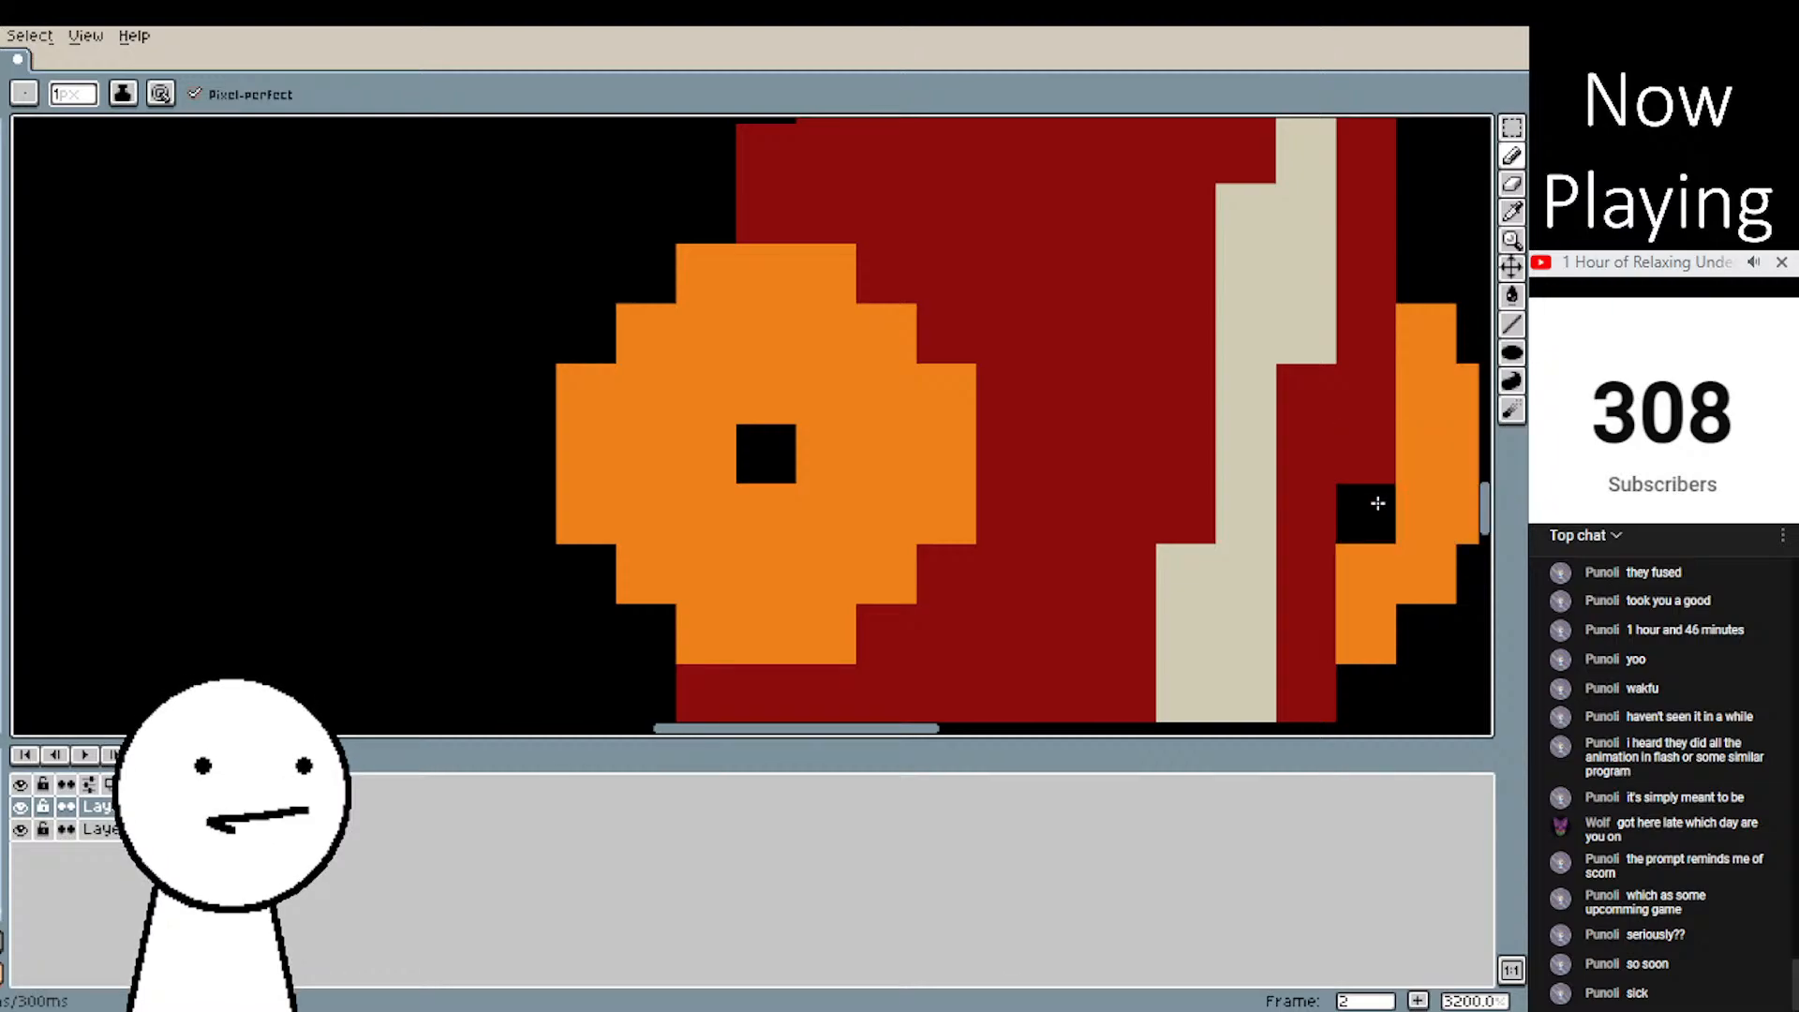
click(707, 453)
click(715, 490)
click(767, 514)
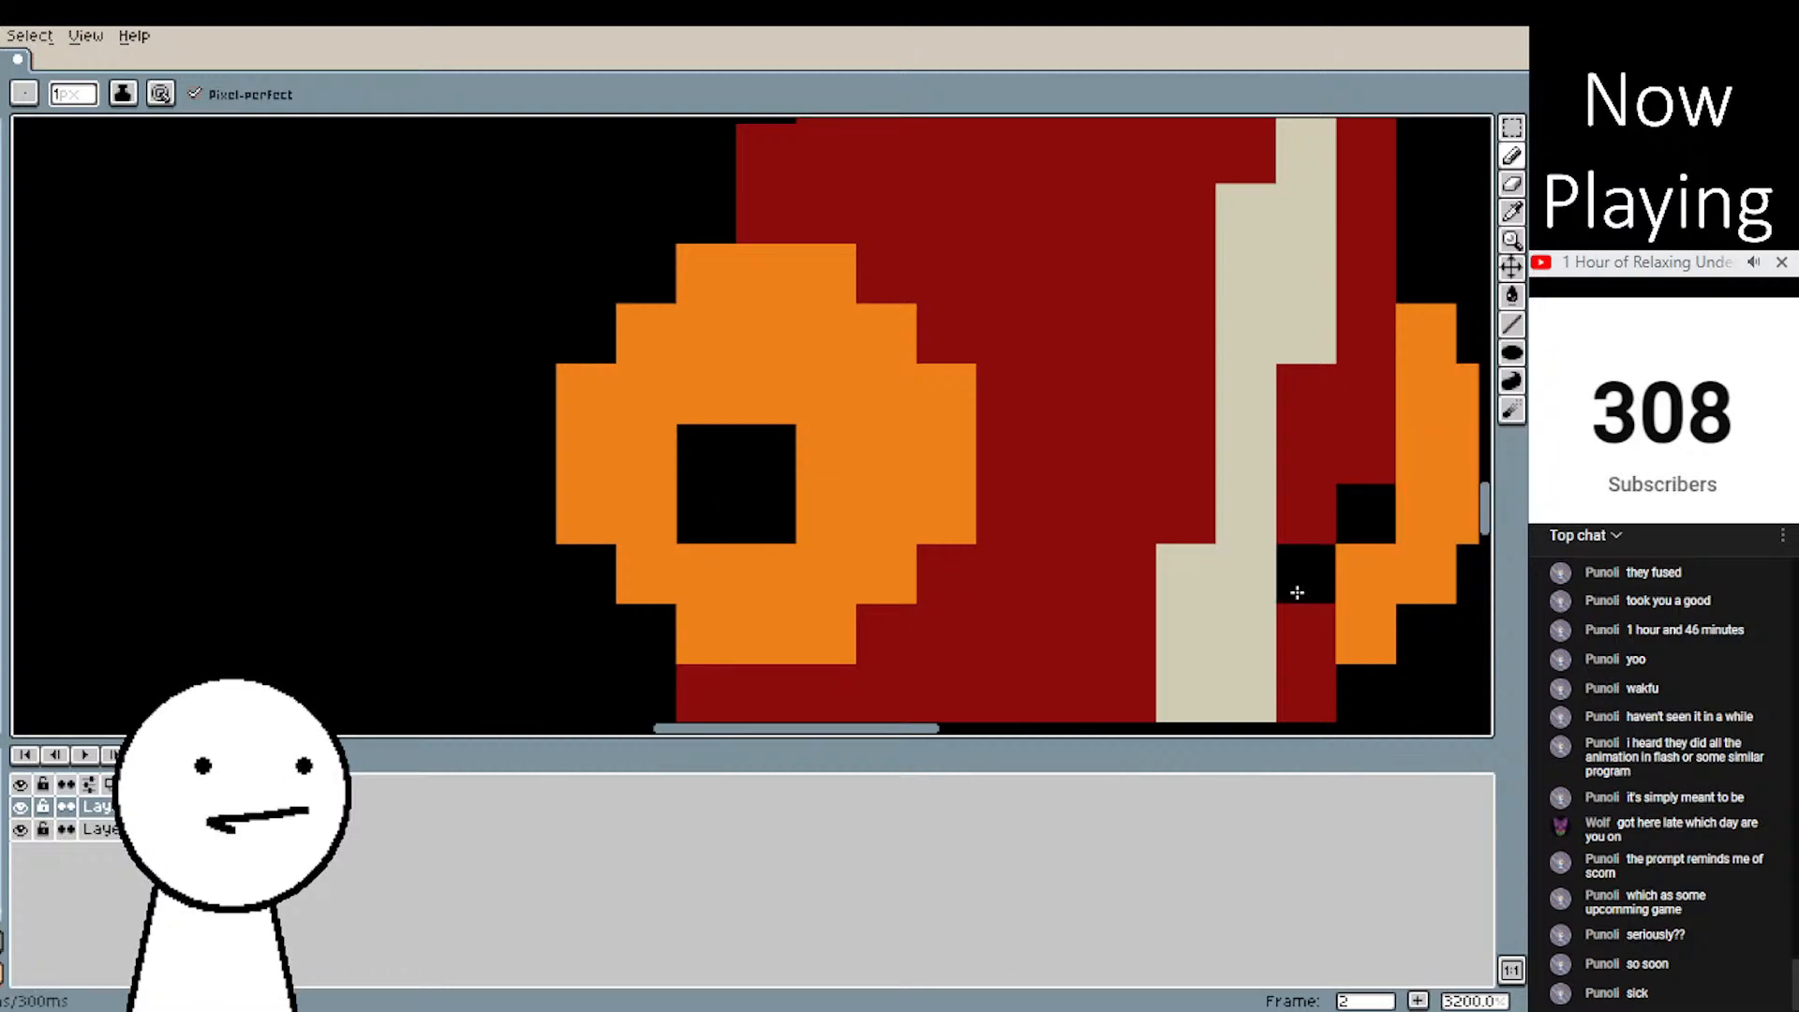
scroll(1397, 650, down, 7)
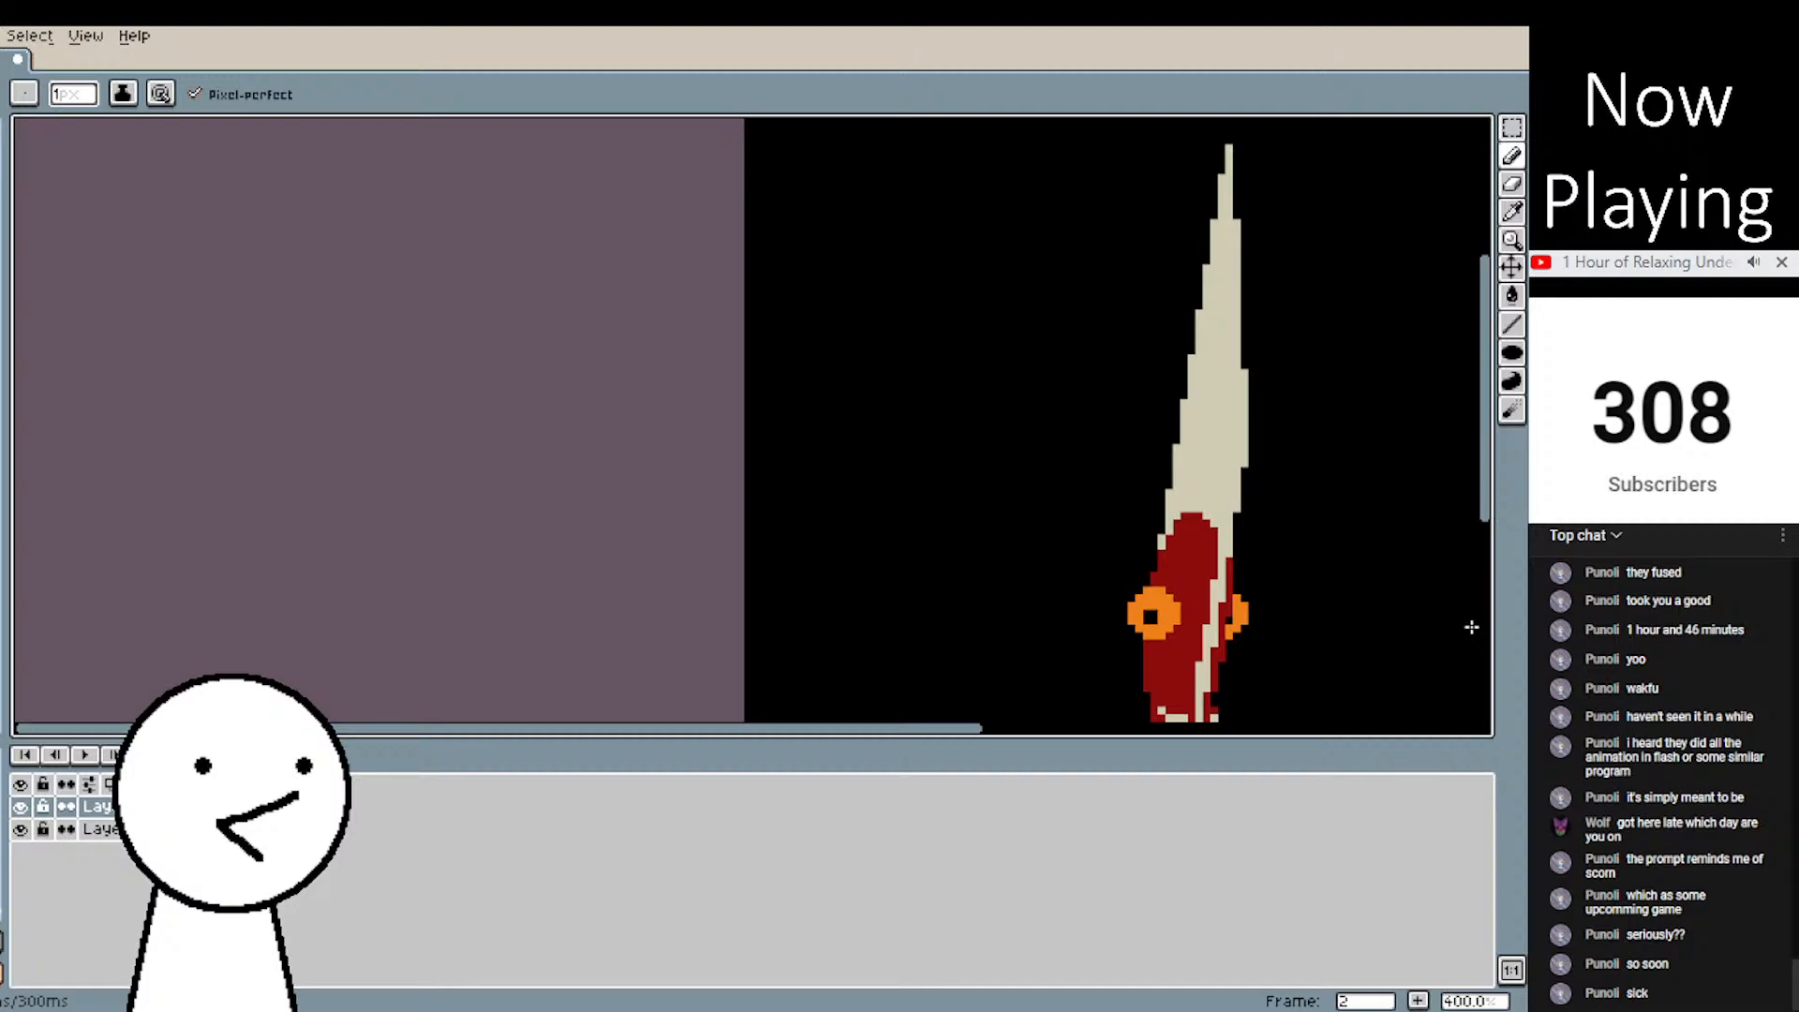
scroll(945, 649, up, 5)
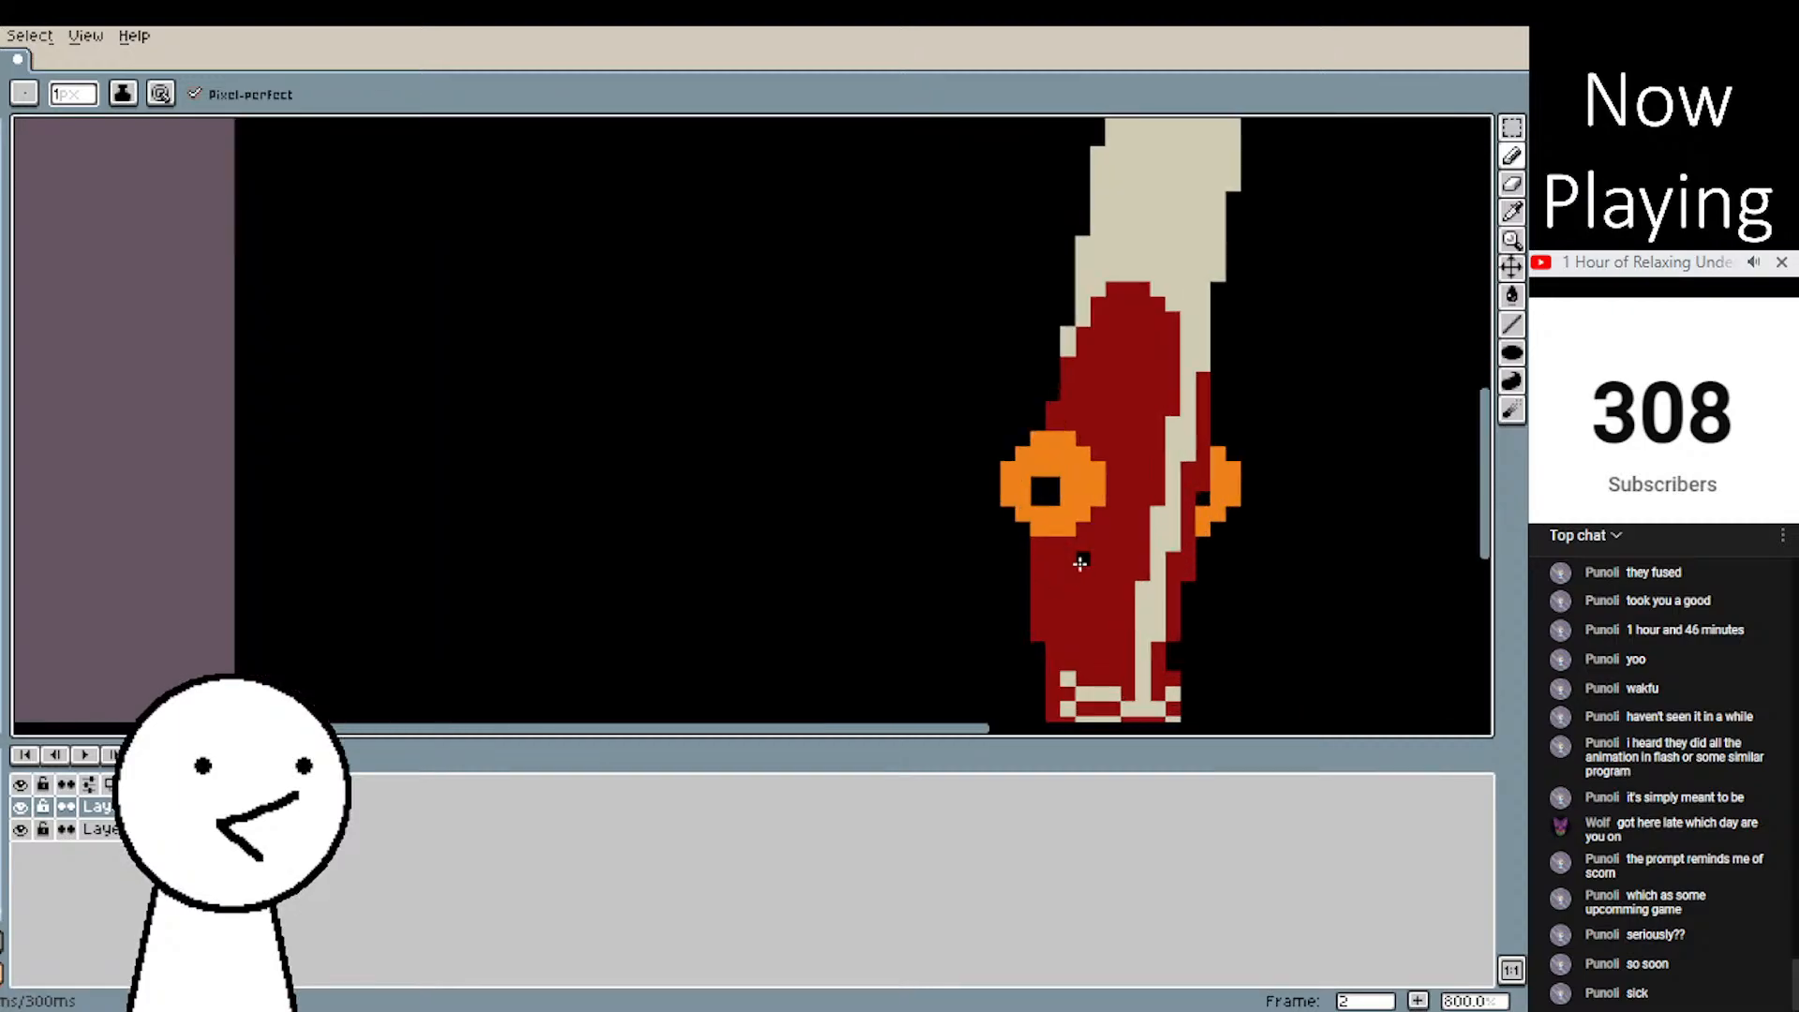
scroll(1261, 574, right, 3)
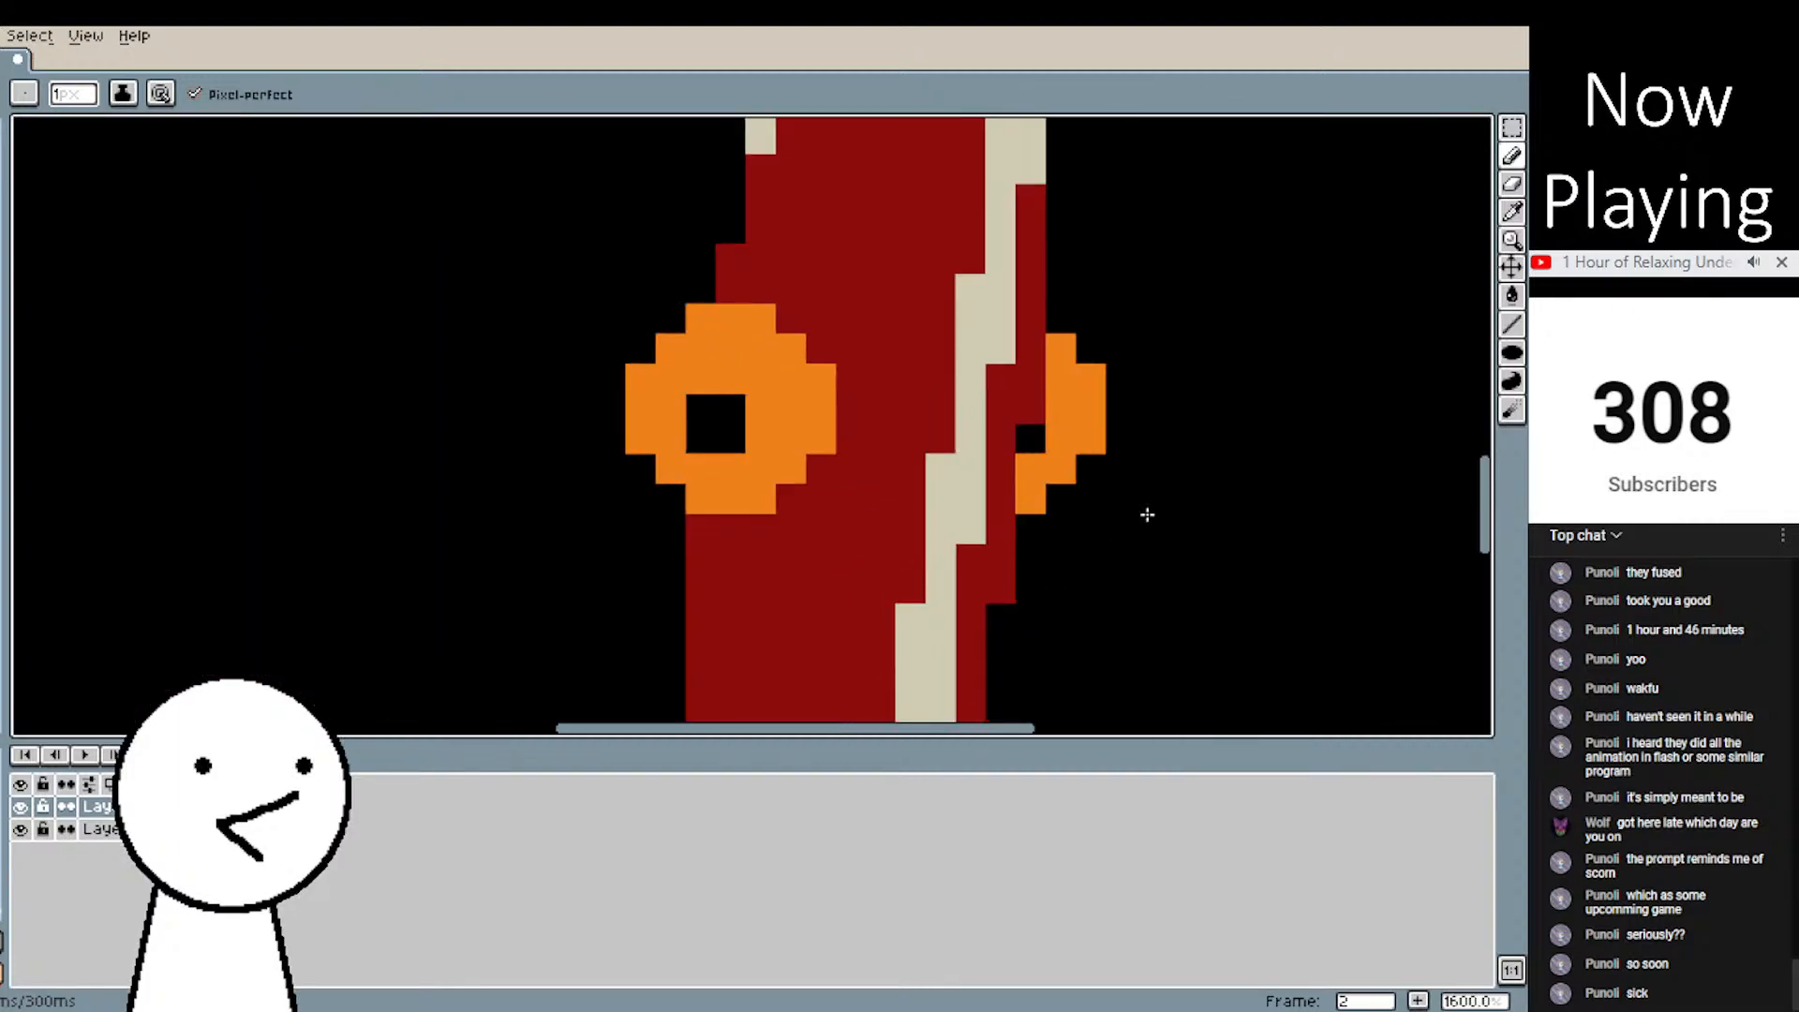
- Undo the black pupil pixels in both orange gems
click(768, 477)
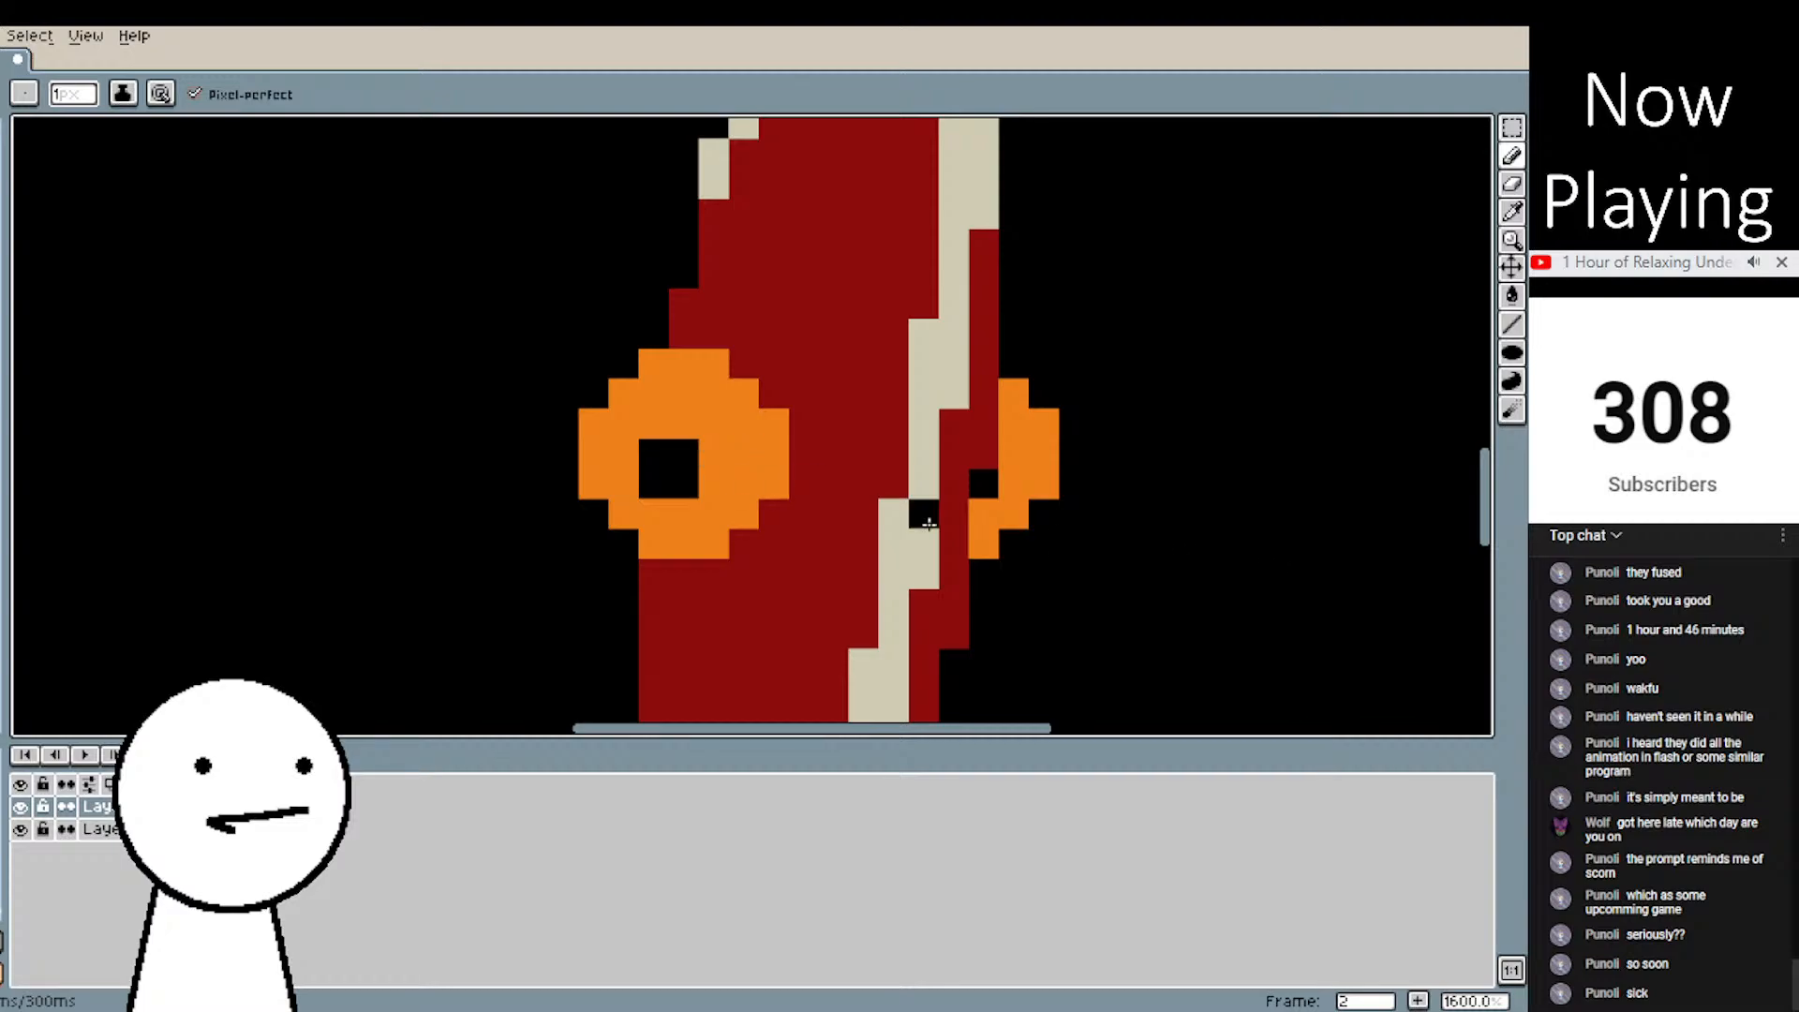
key(v)
key(ctrl+z)
key(ctrl+z)
key(ctrl+z)
key(ctrl+z)
key(ctrl+z)
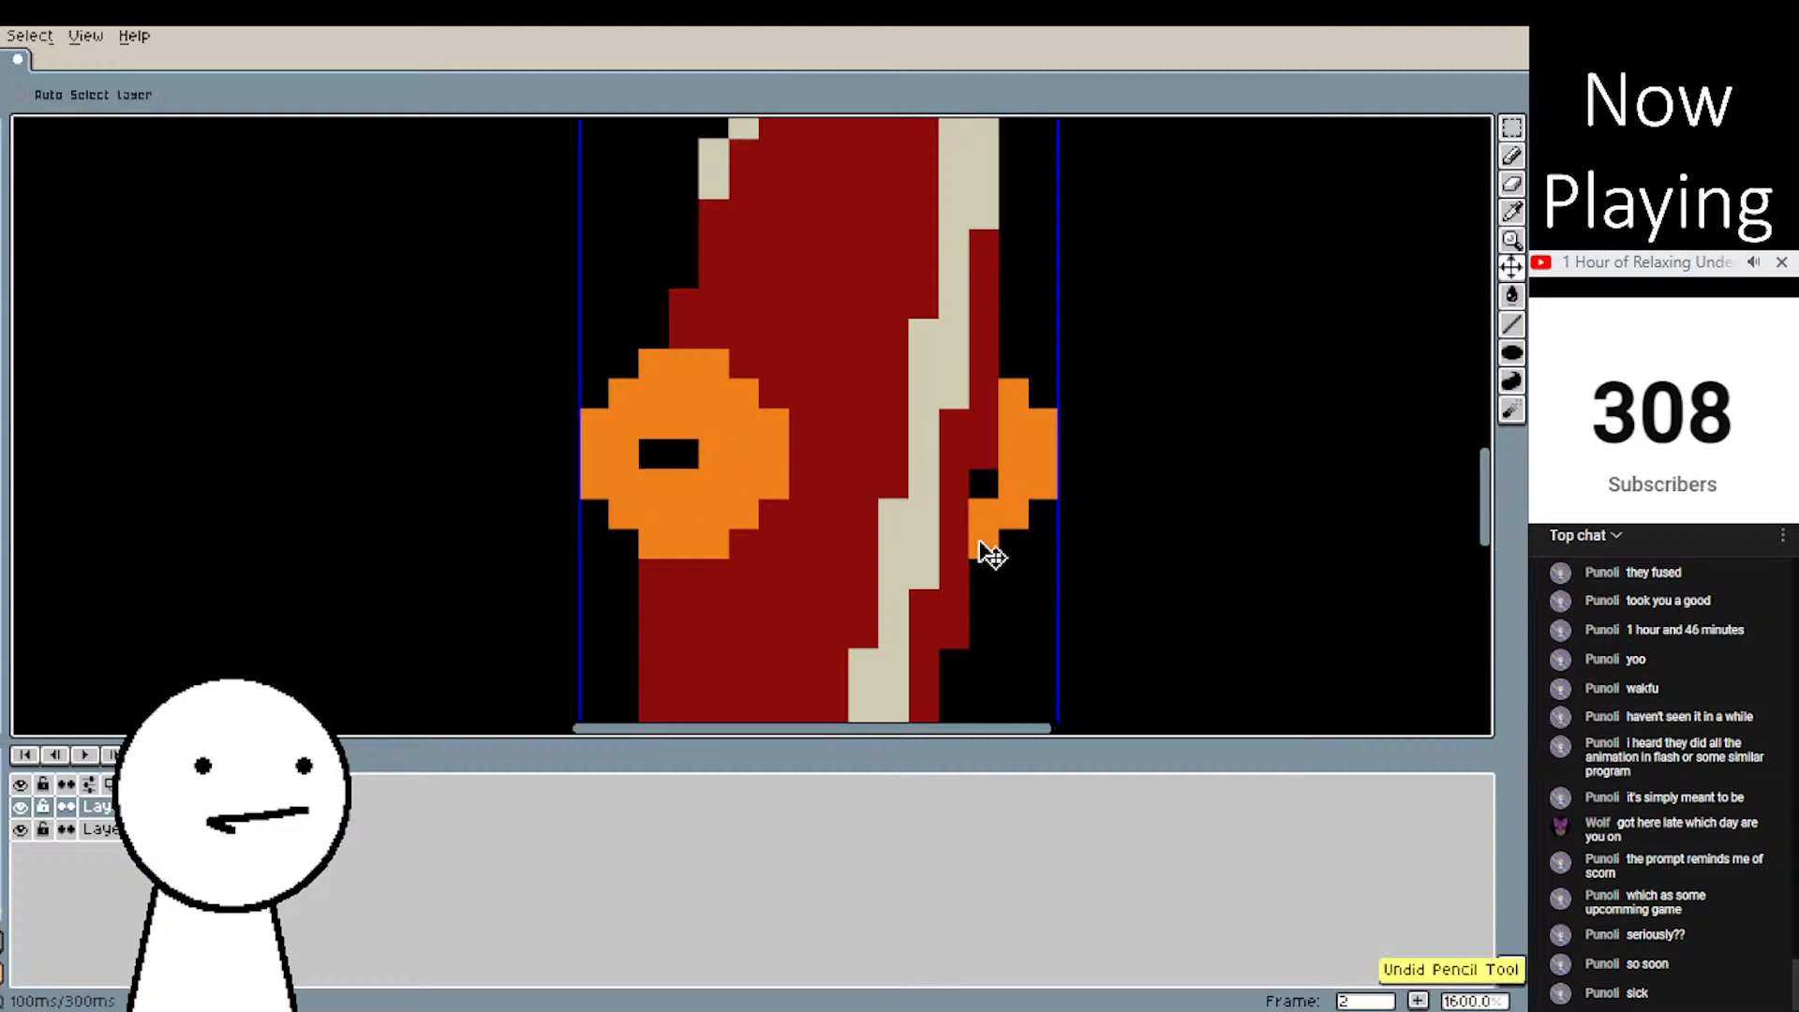
- Paint a single black pupil pixel in the left gem's upper right area and one on the right gem's upper inner edge
key(b)
click(718, 405)
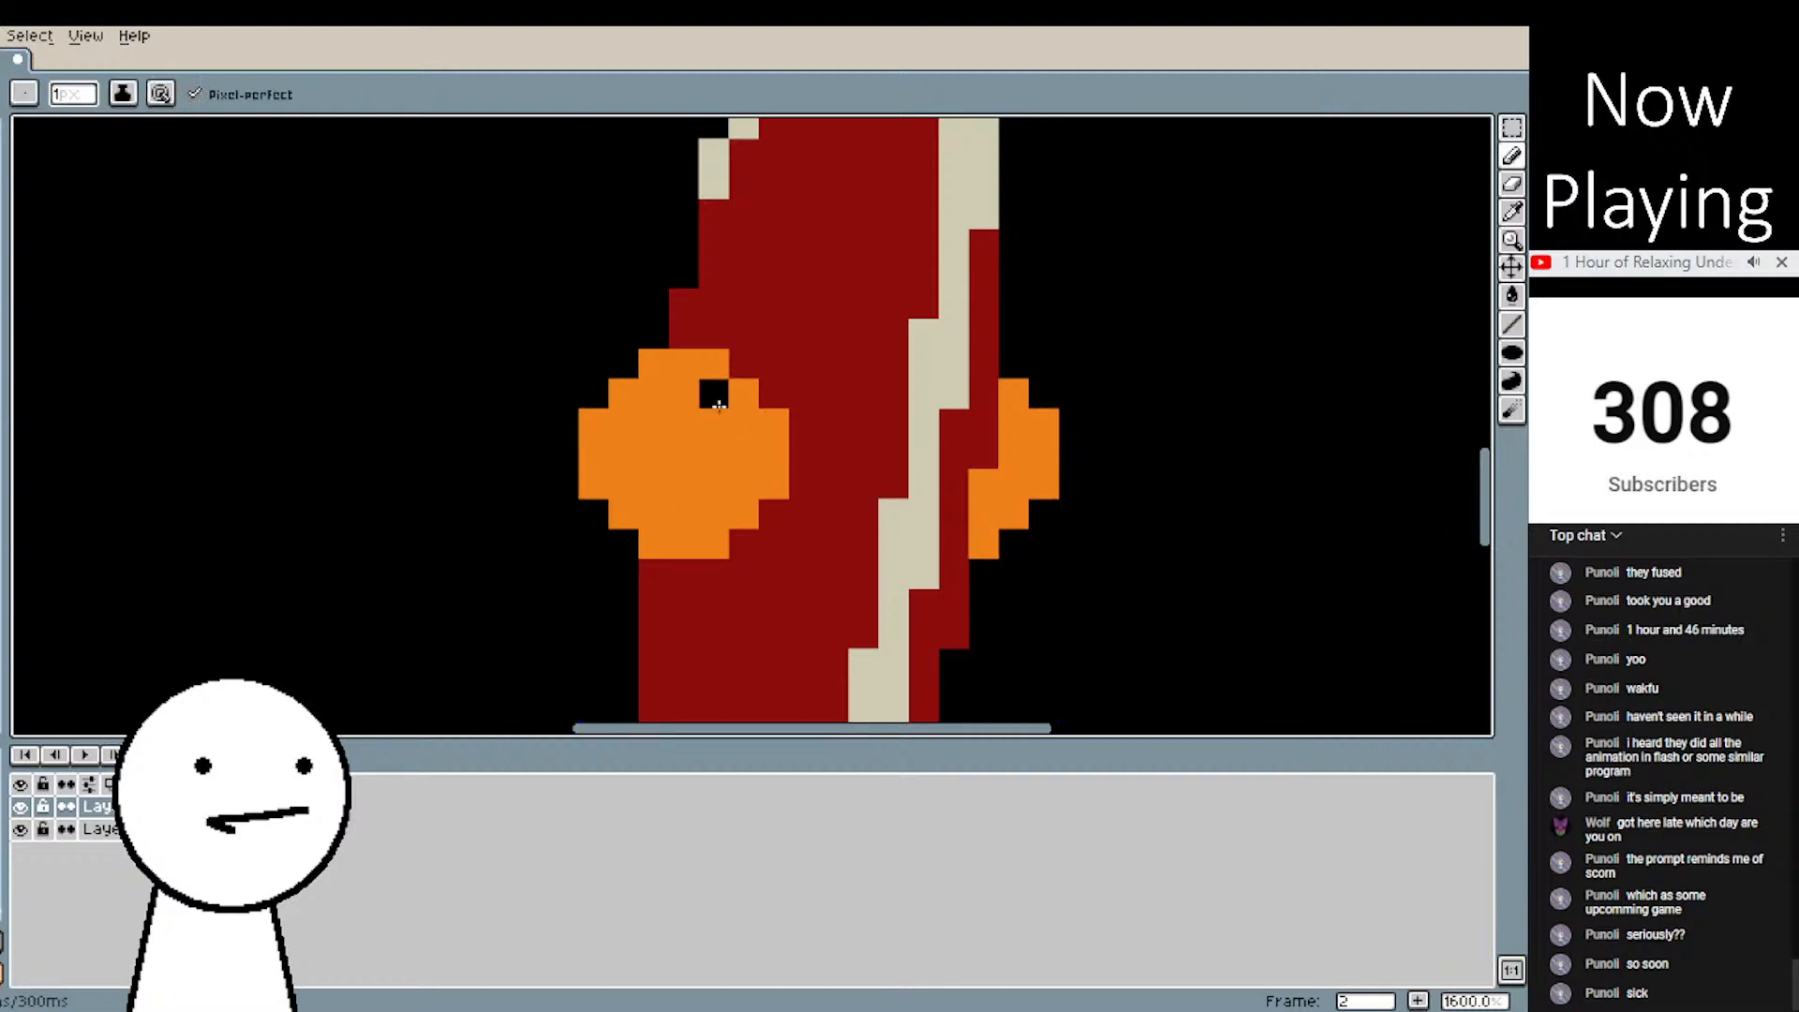
click(1018, 422)
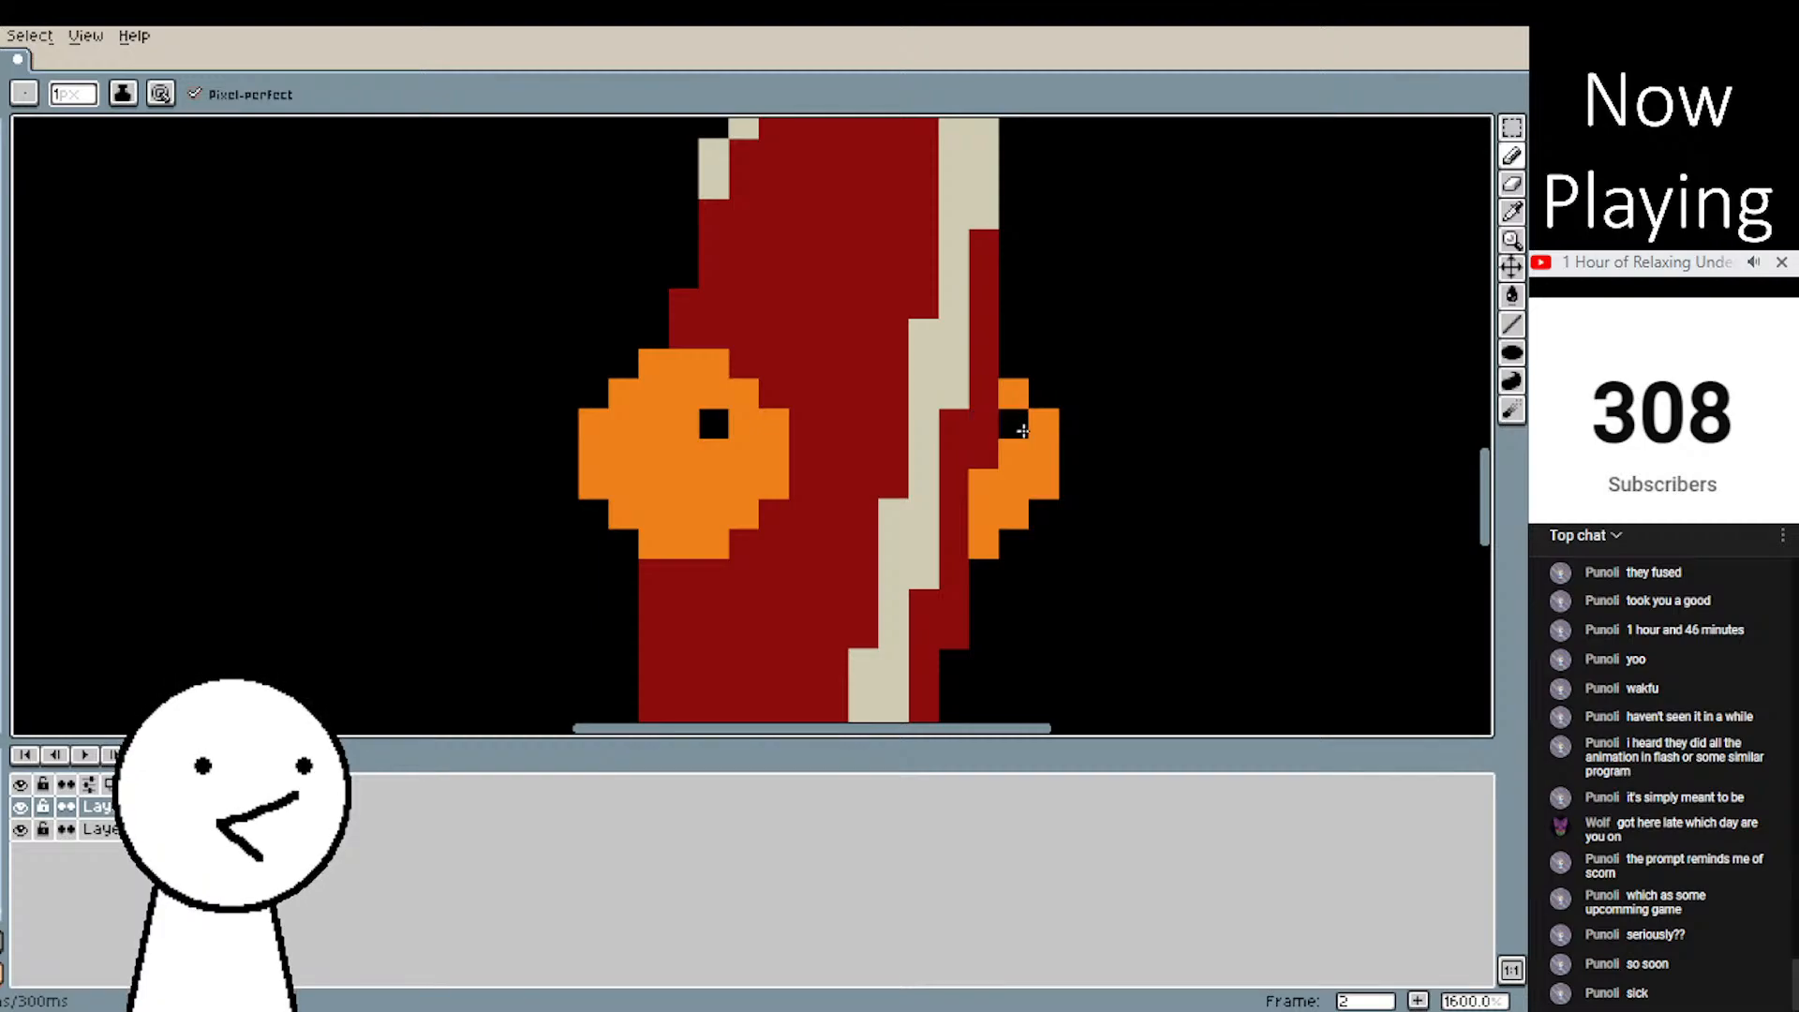
scroll(1239, 674, down, 4)
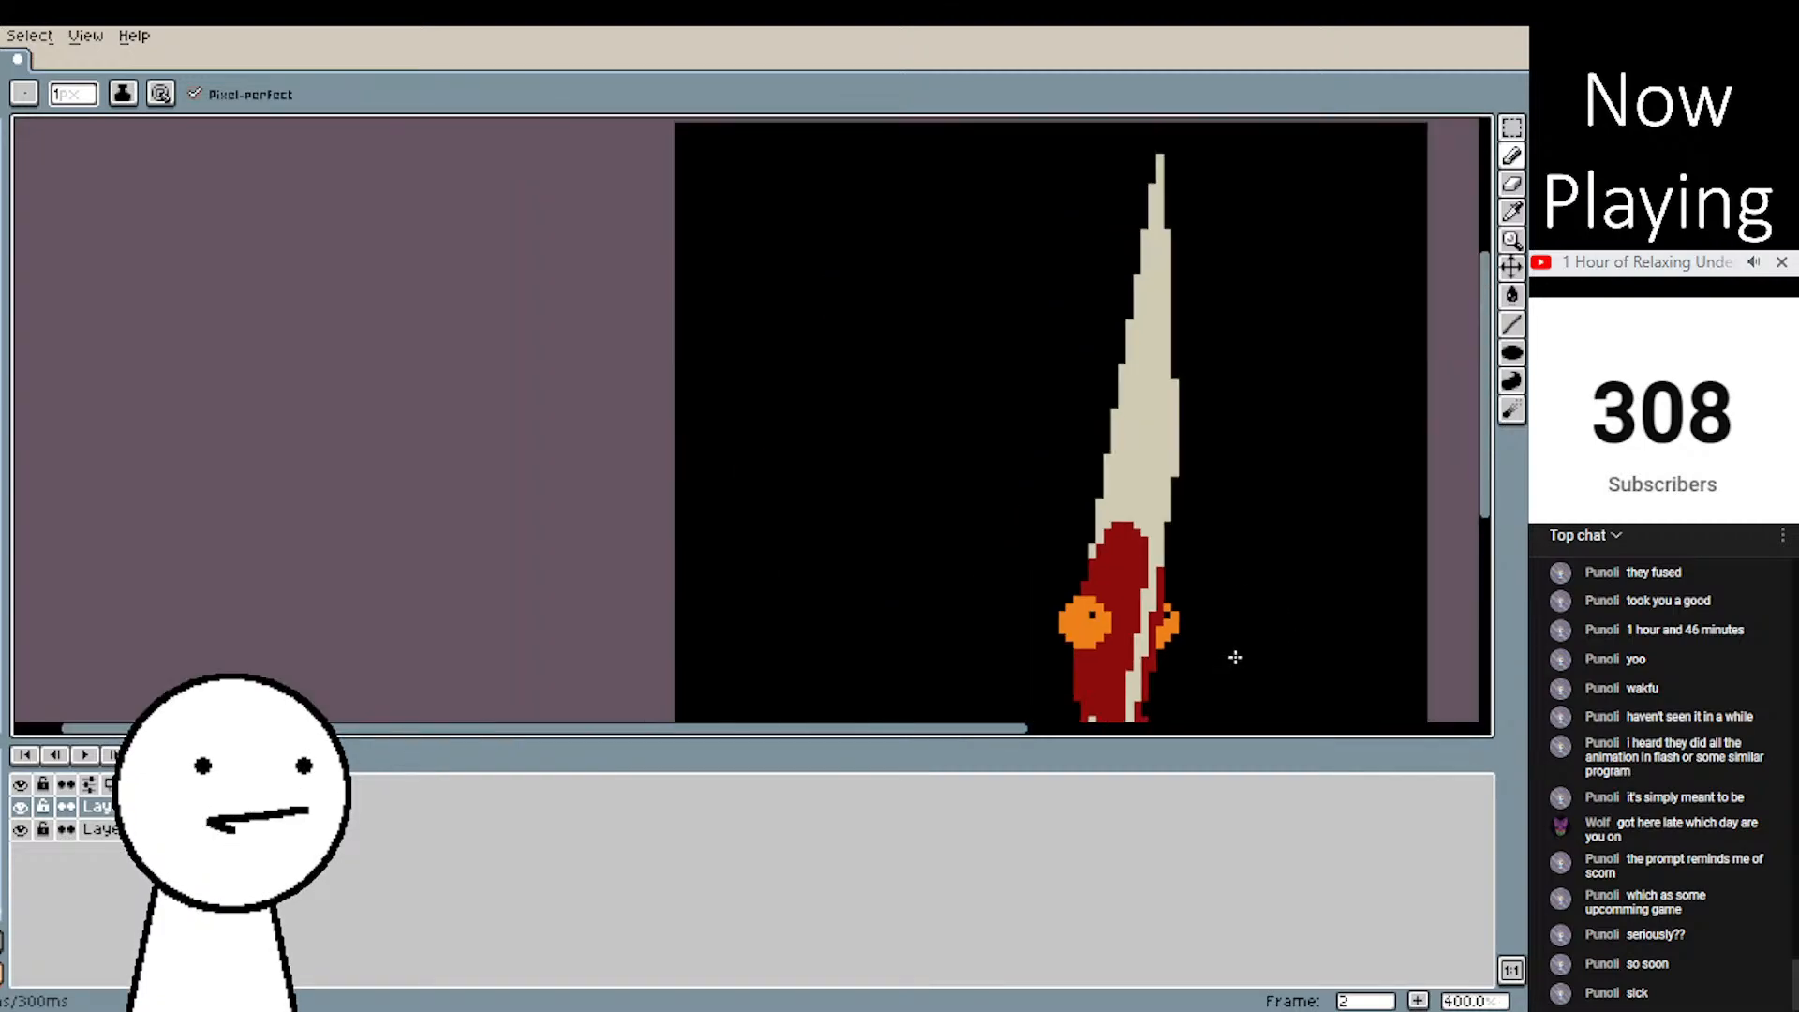
scroll(1233, 651, down, 3)
drag(1274, 637, 1055, 548)
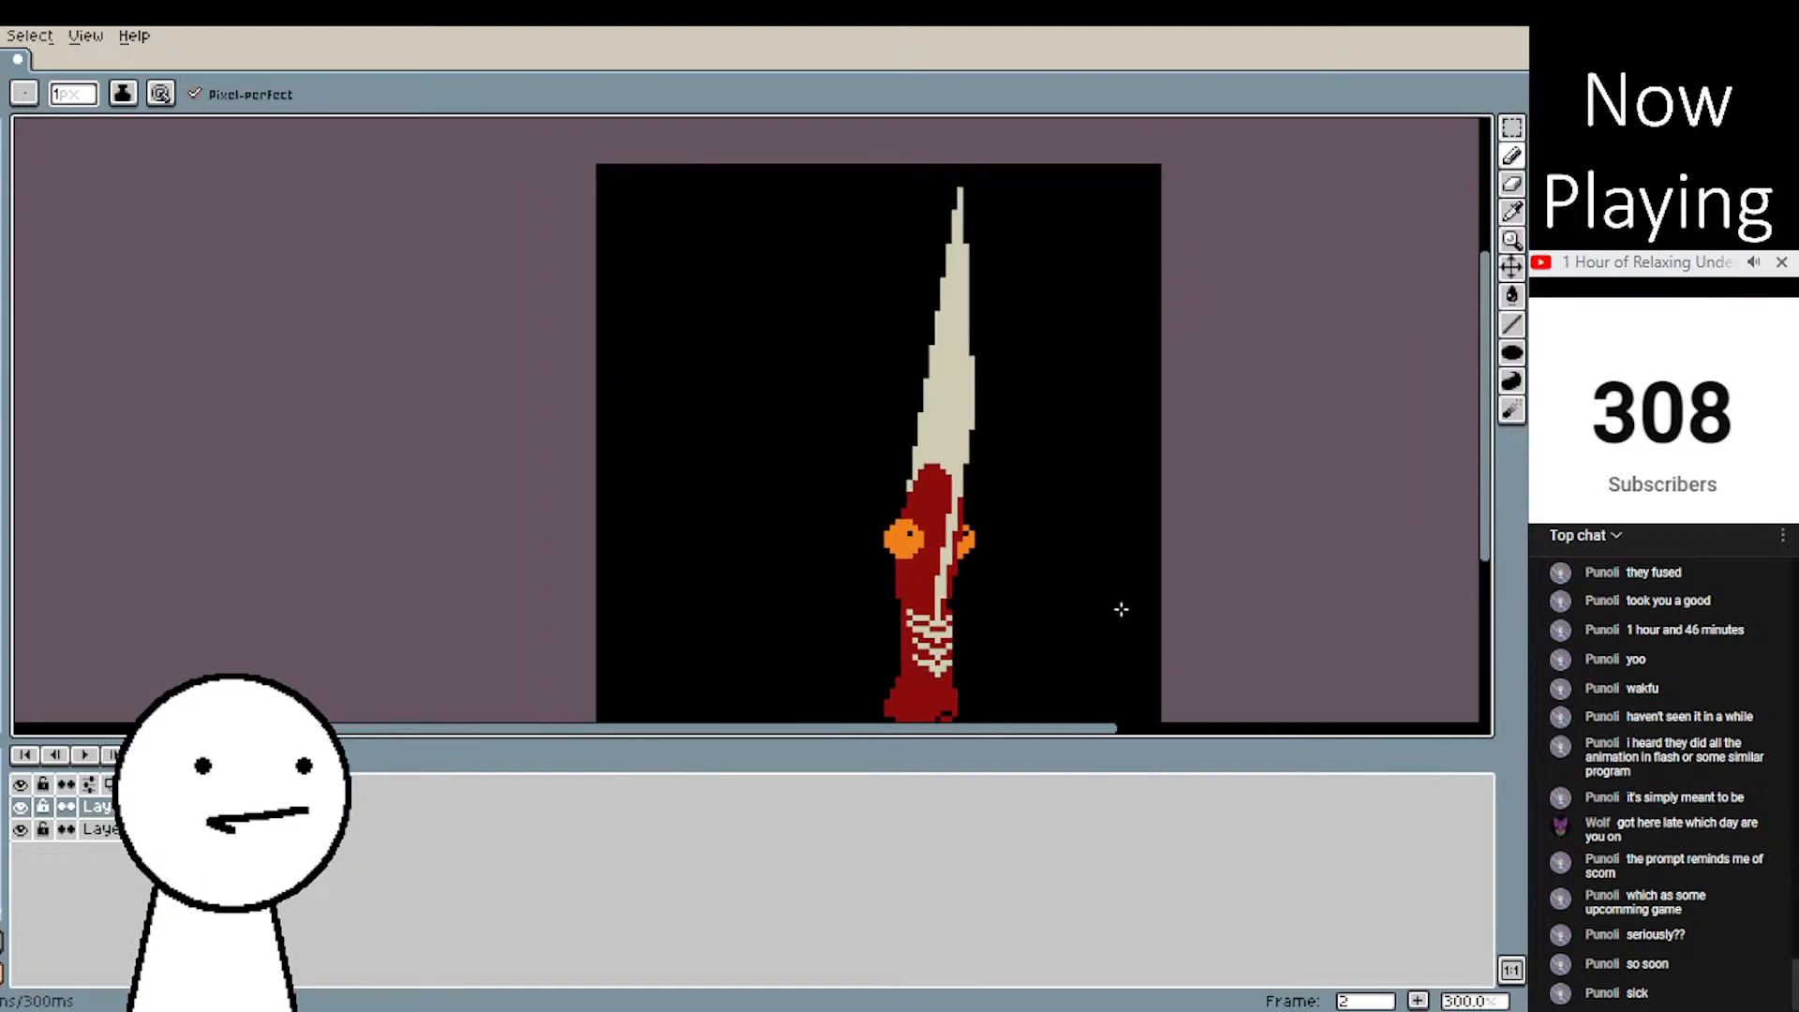
scroll(739, 532, up, 4)
scroll(739, 532, up, 1)
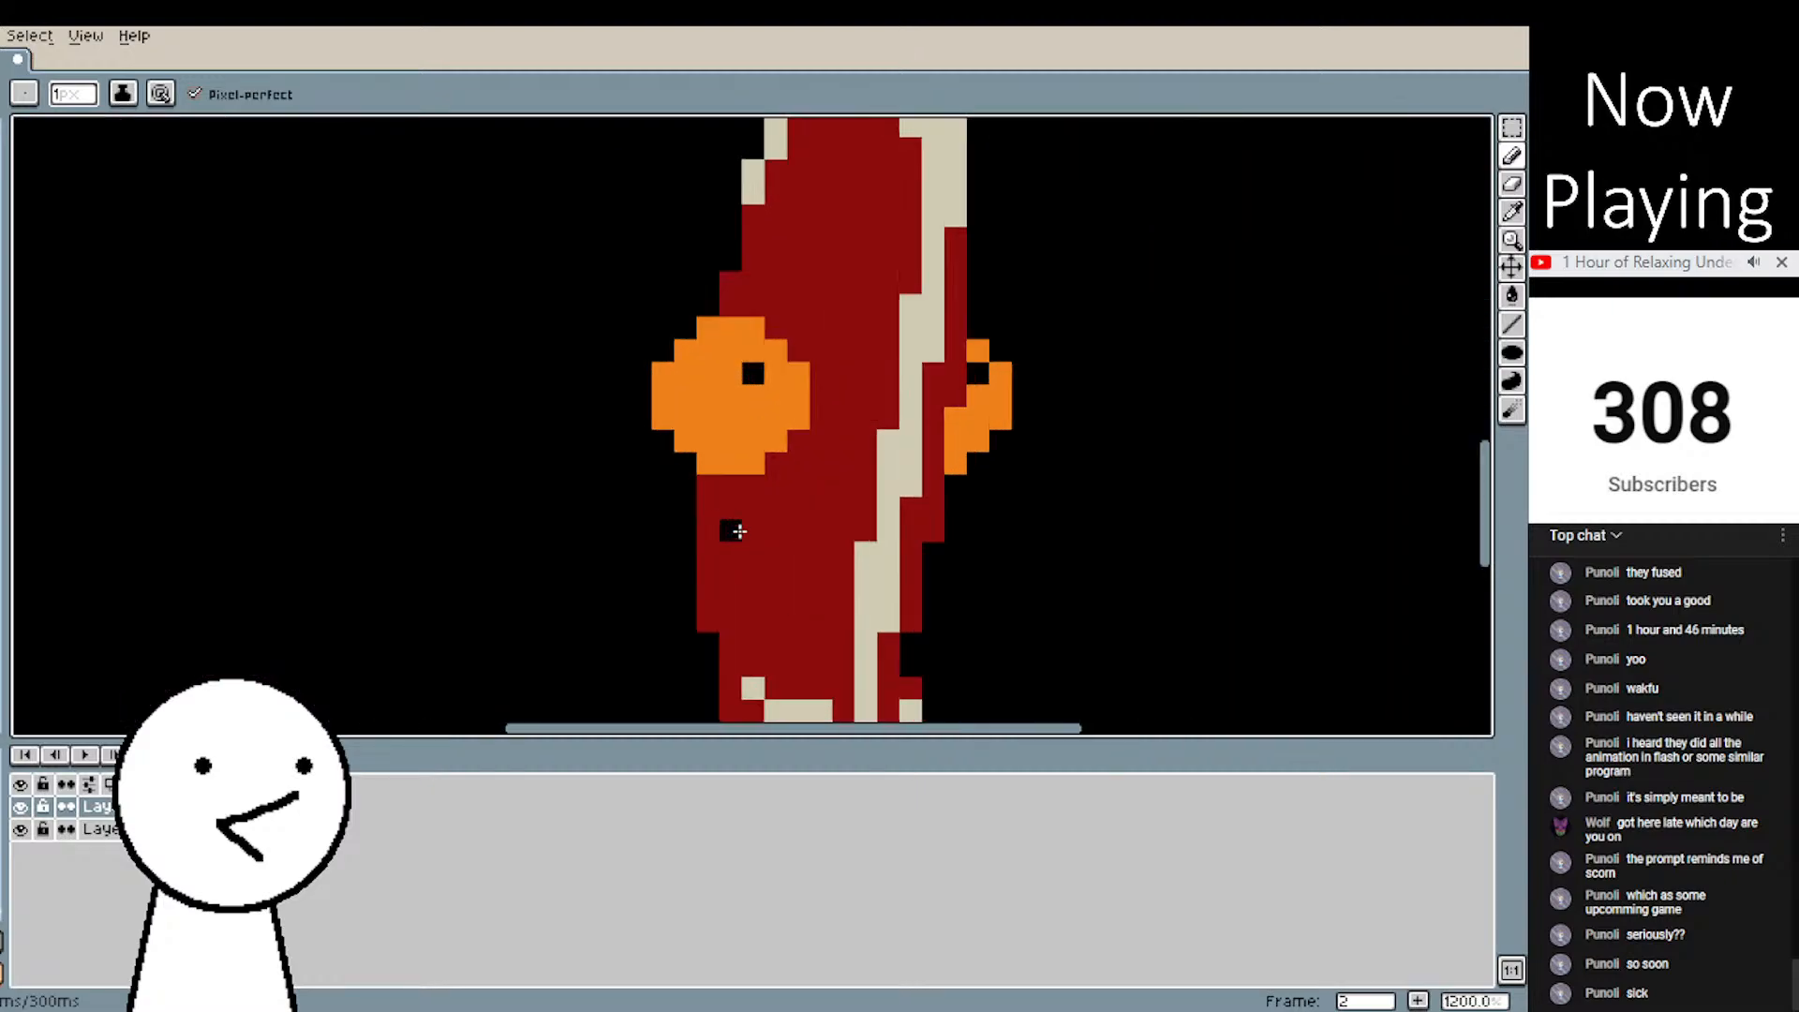
- Pick the handle's dark red and recolour the left gem's outermost column of three pixels with it
click(1512, 212)
scroll(723, 353, up, 2)
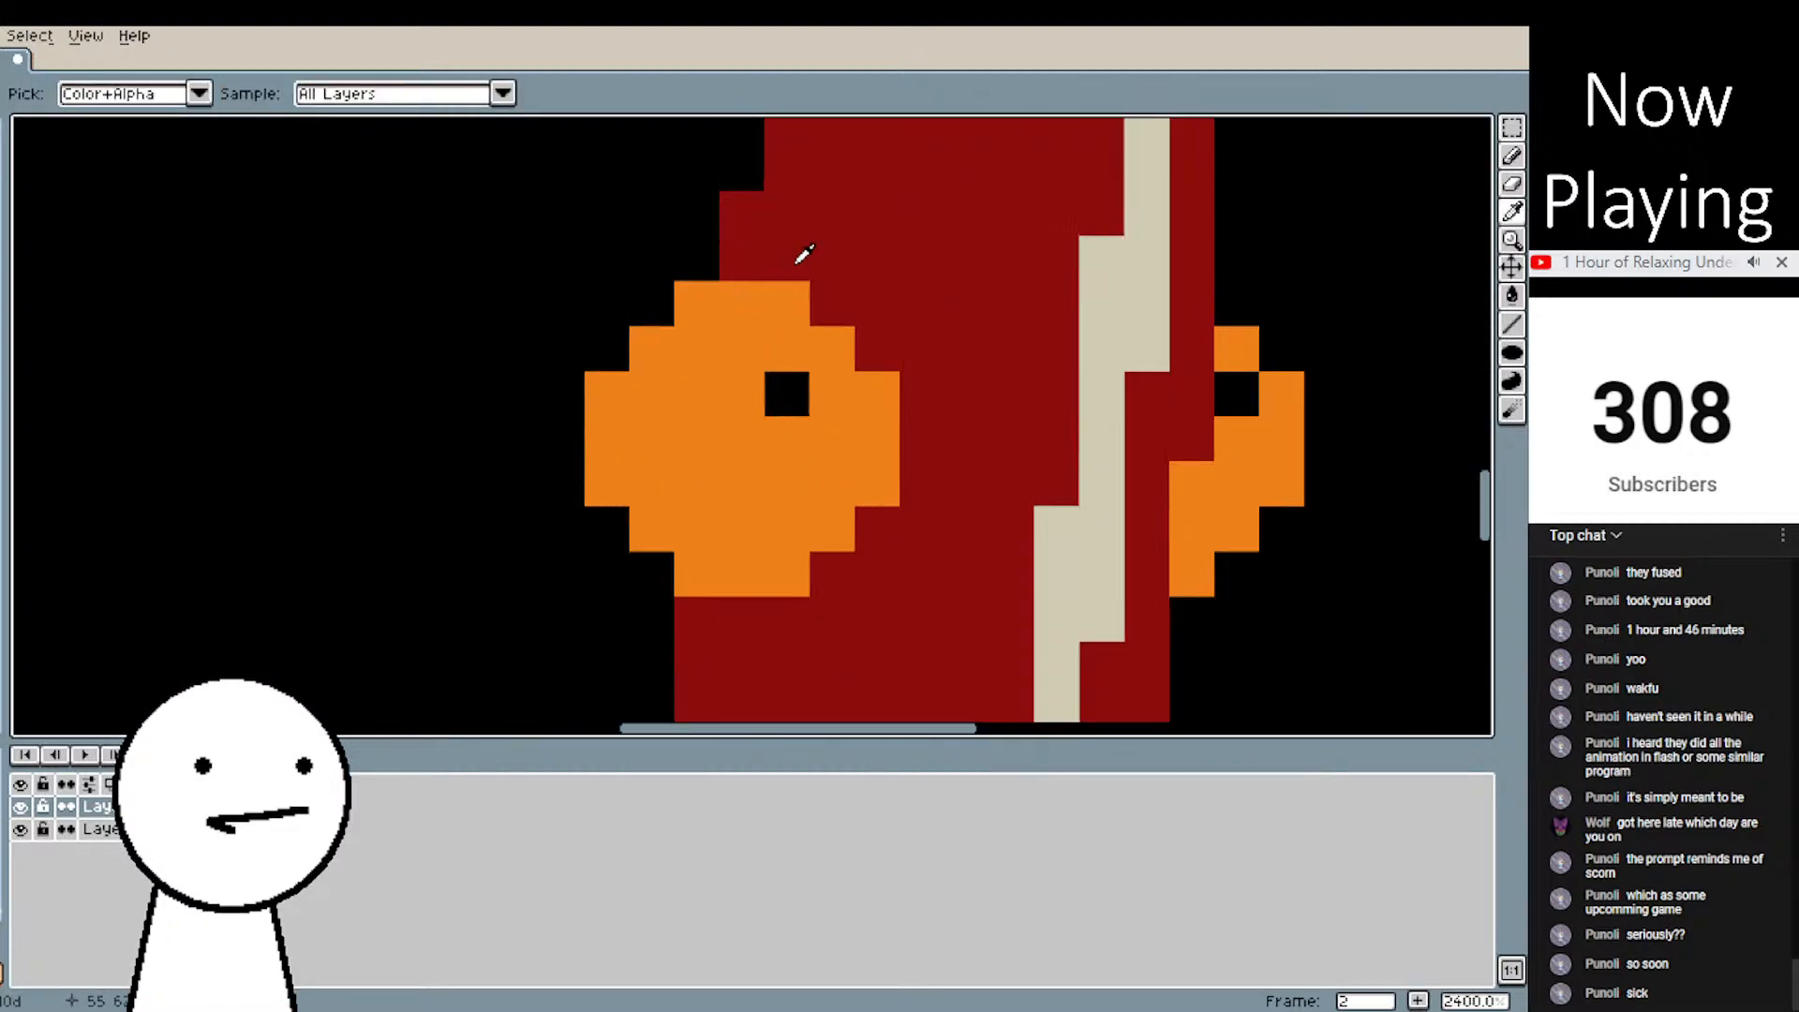
click(1512, 296)
mouse_move(604, 438)
mouse_down()
mouse_move(603, 388)
mouse_move(598, 474)
mouse_move(658, 503)
mouse_up()
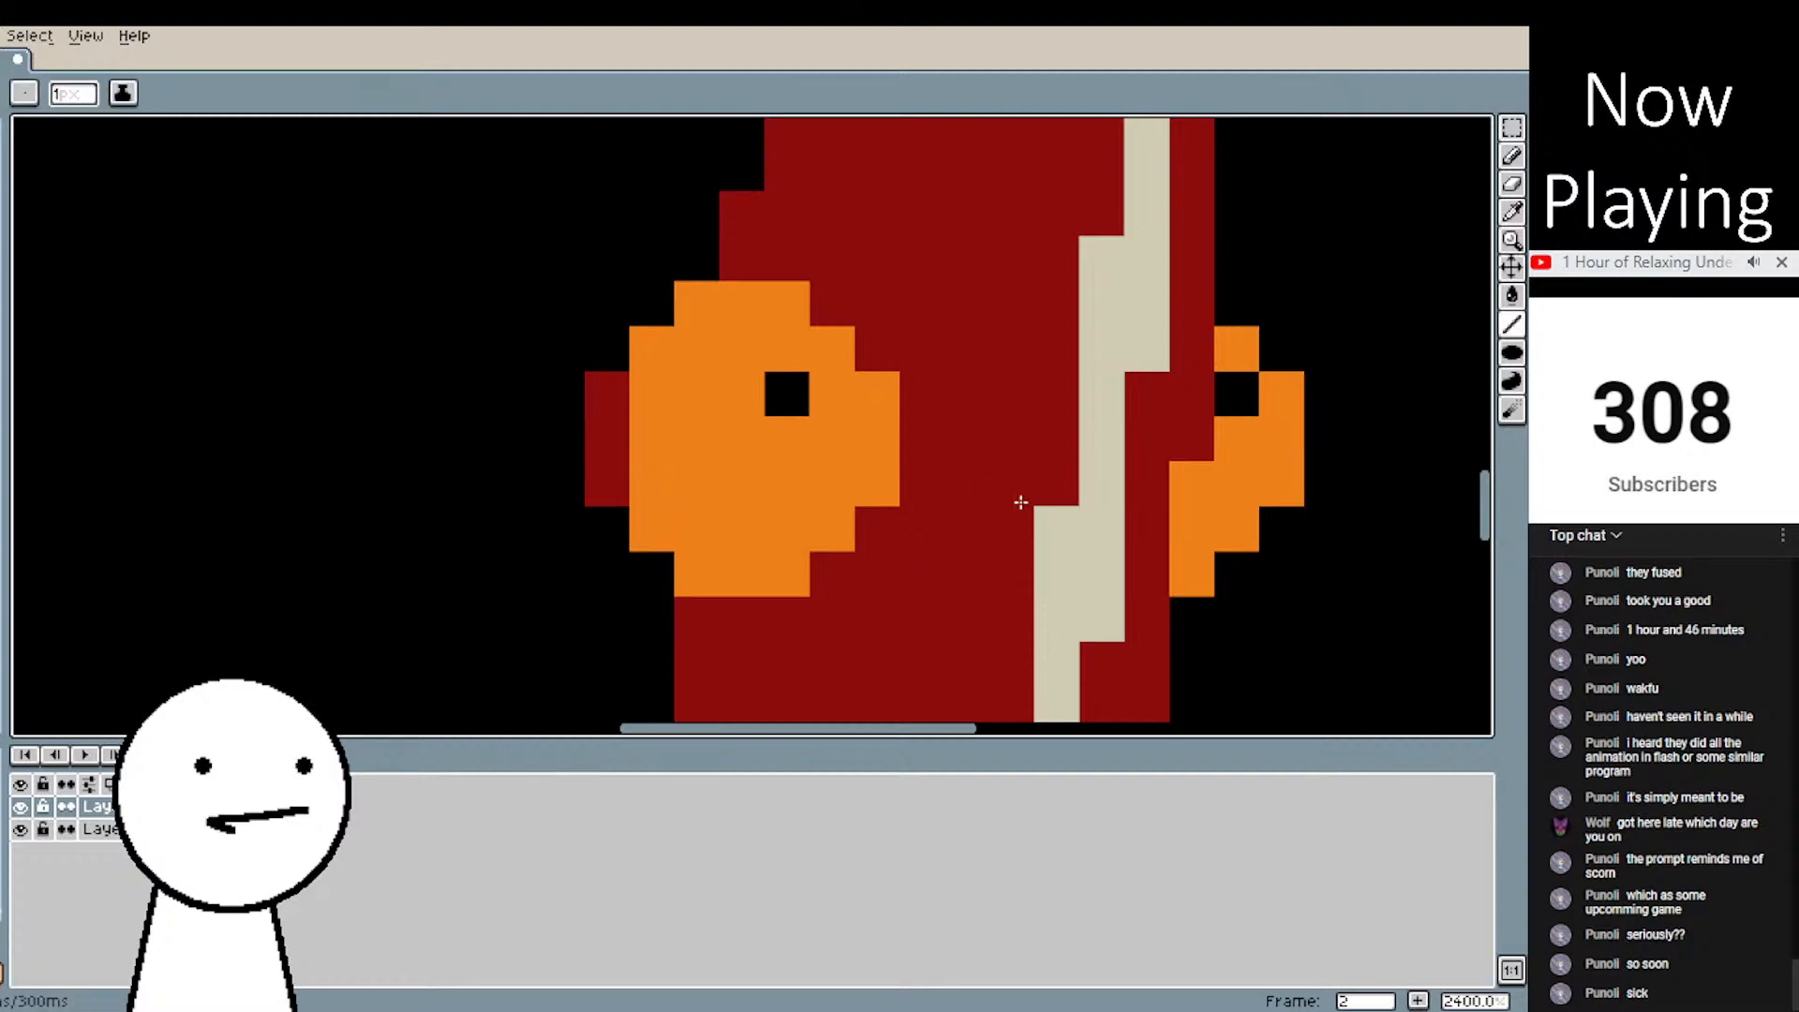
- Paint the right gem's lower outer edge dark red with a three-pixel diagonal
scroll(1125, 486, down, 6)
scroll(1147, 485, up, 5)
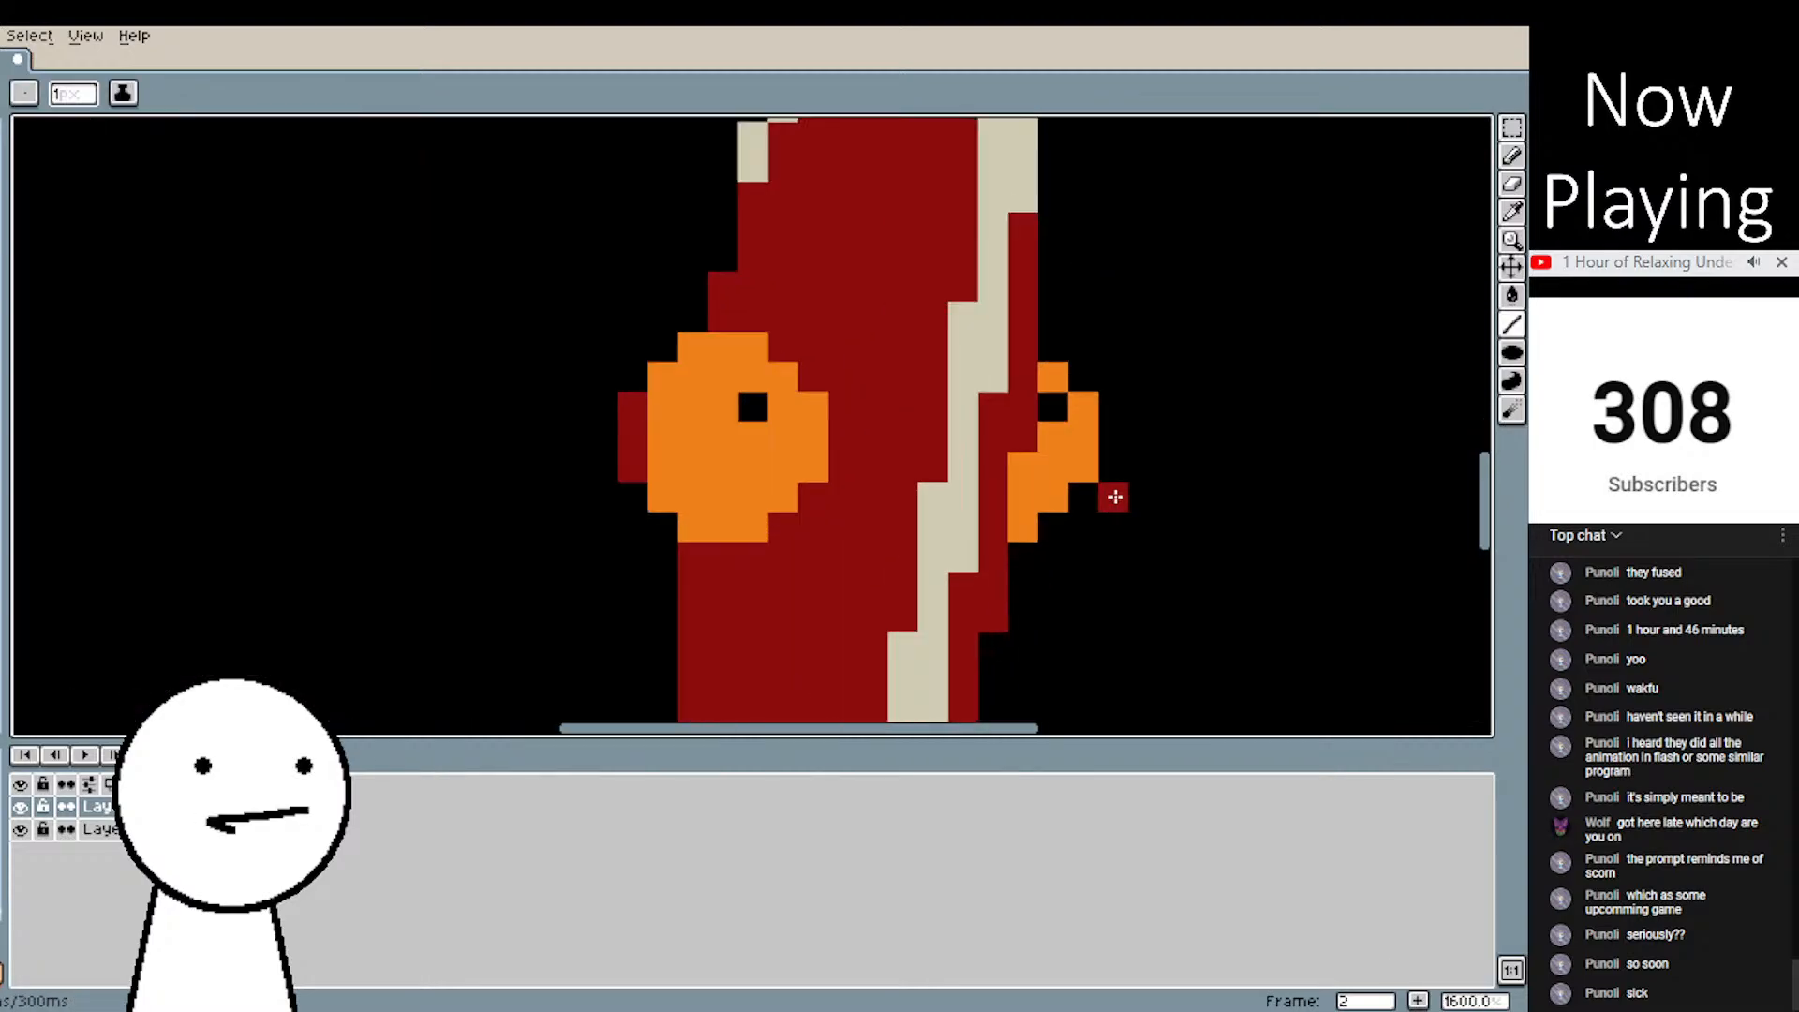
click(1090, 457)
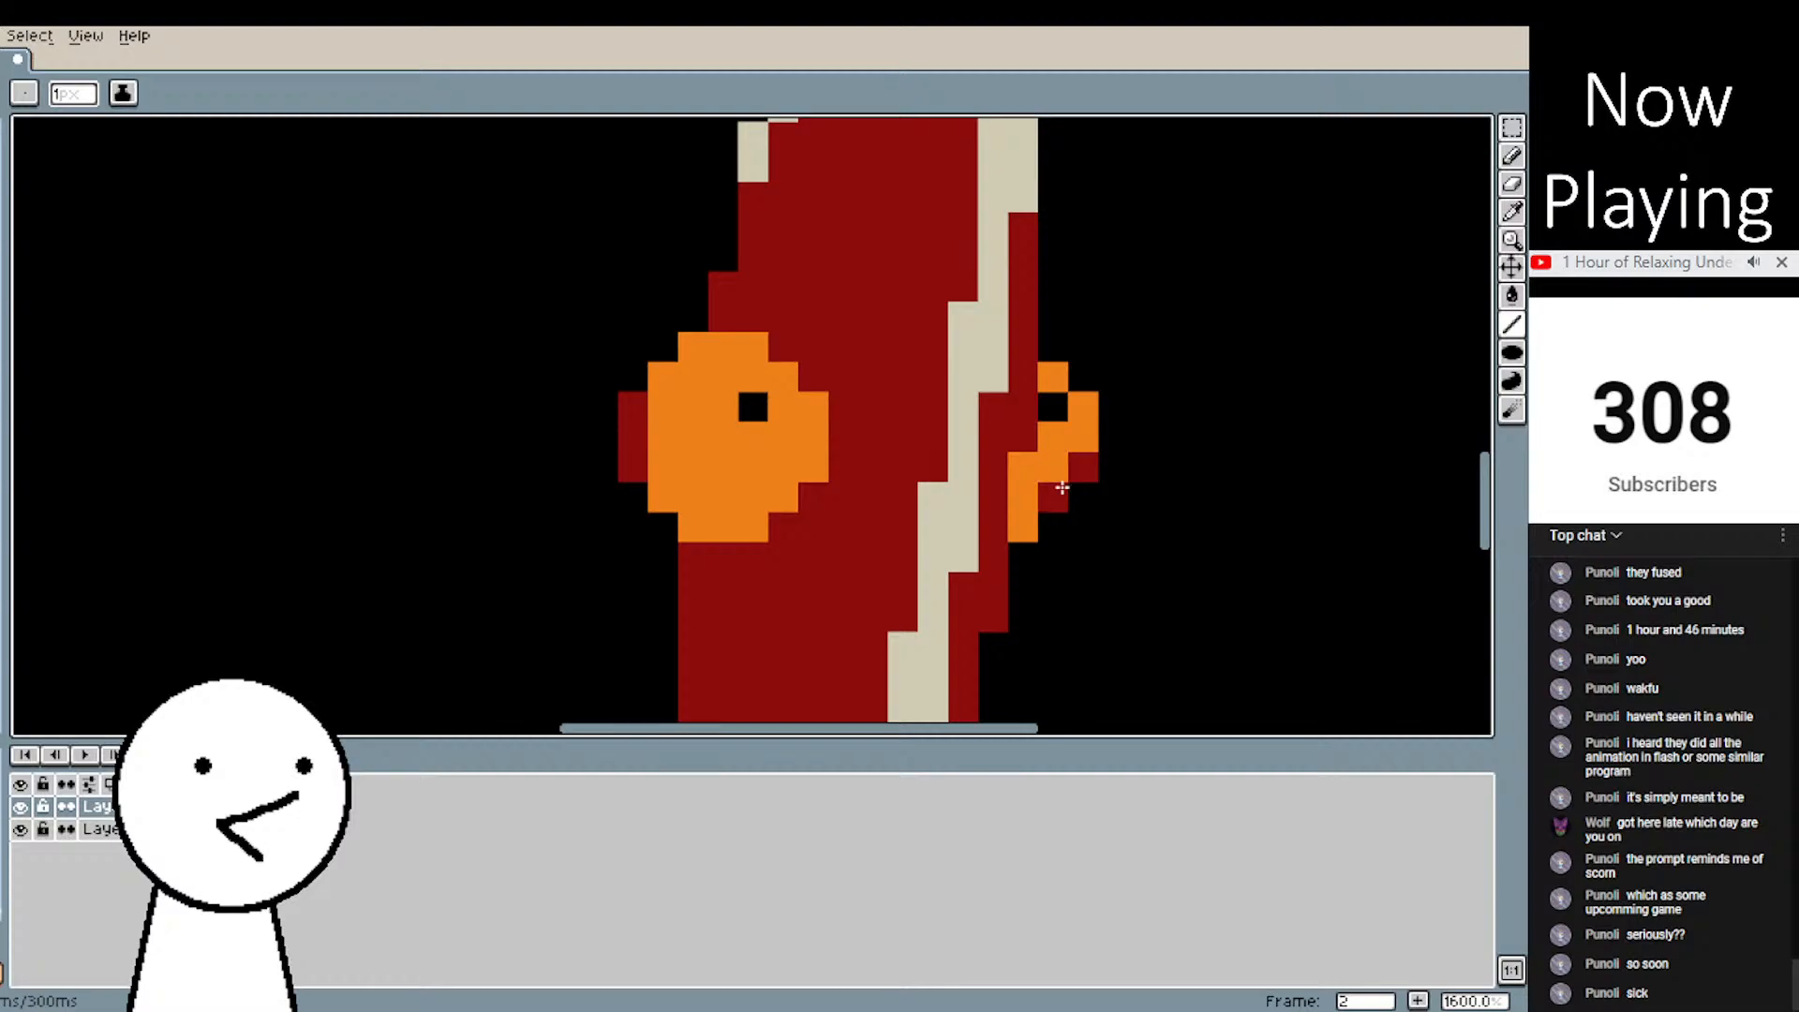
scroll(1062, 486, down, 2)
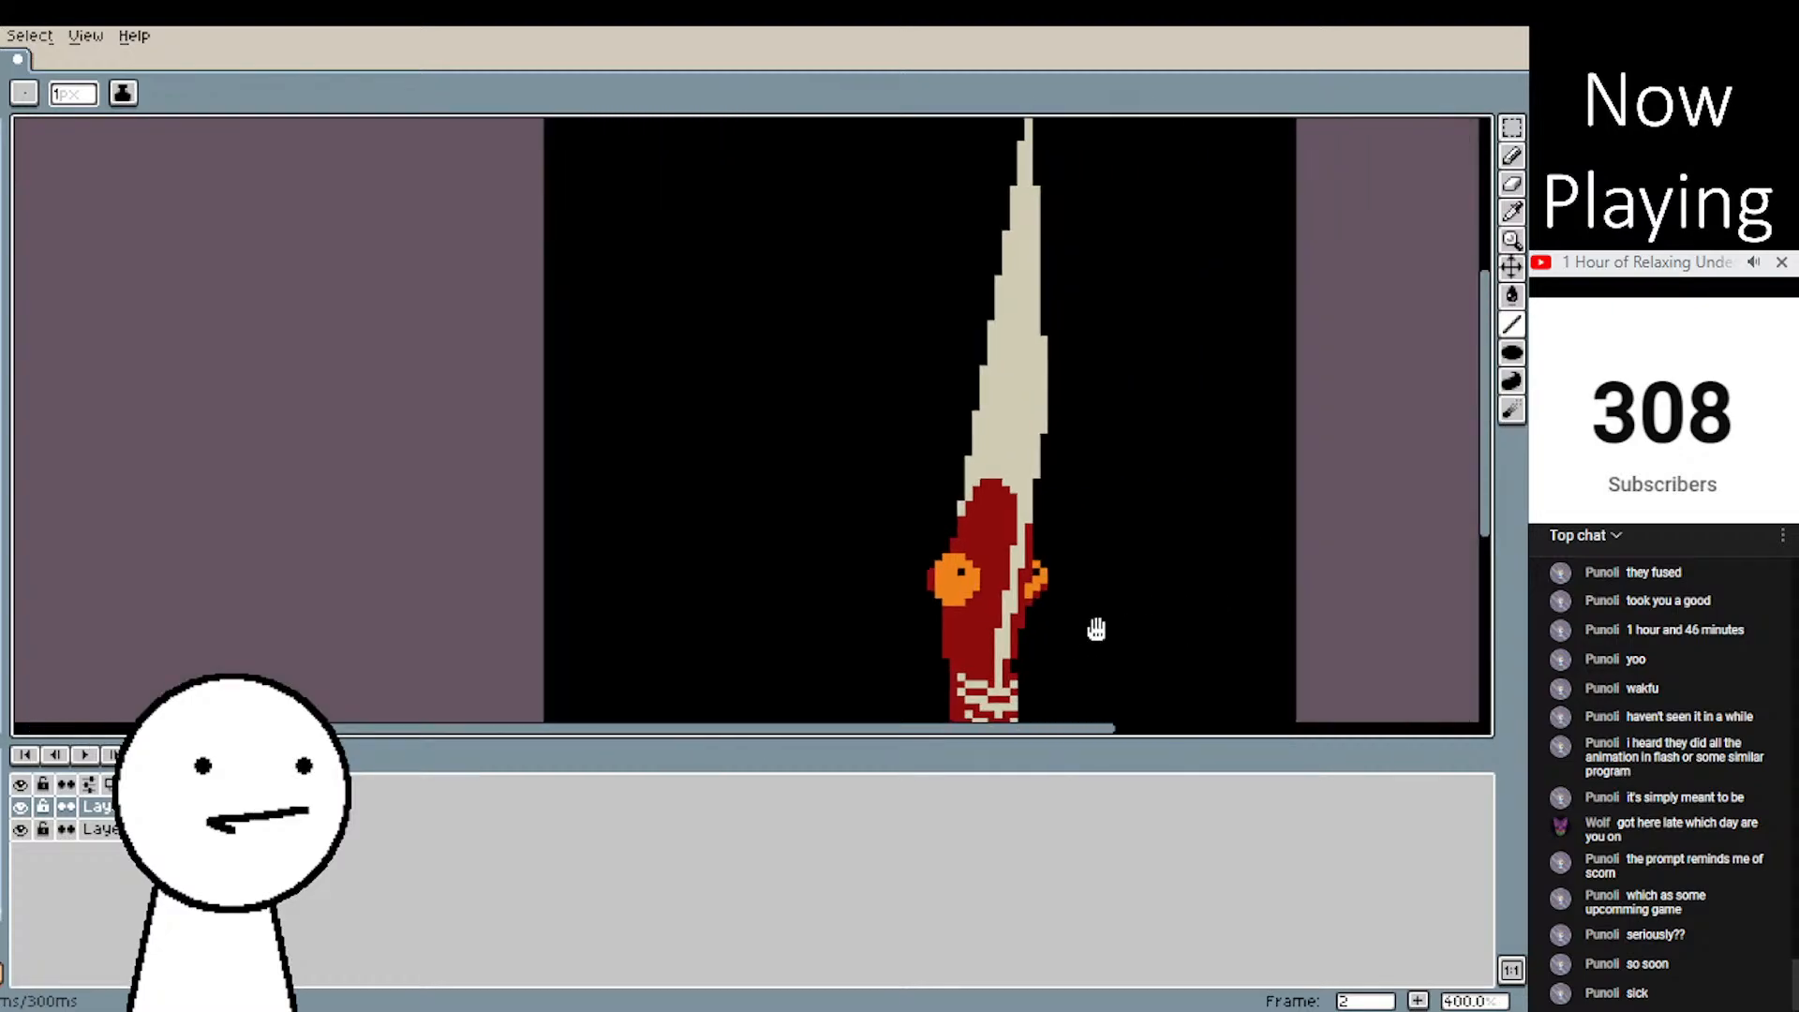
scroll(1162, 636, right, 3)
scroll(1121, 602, right, 2)
scroll(800, 502, up, 2)
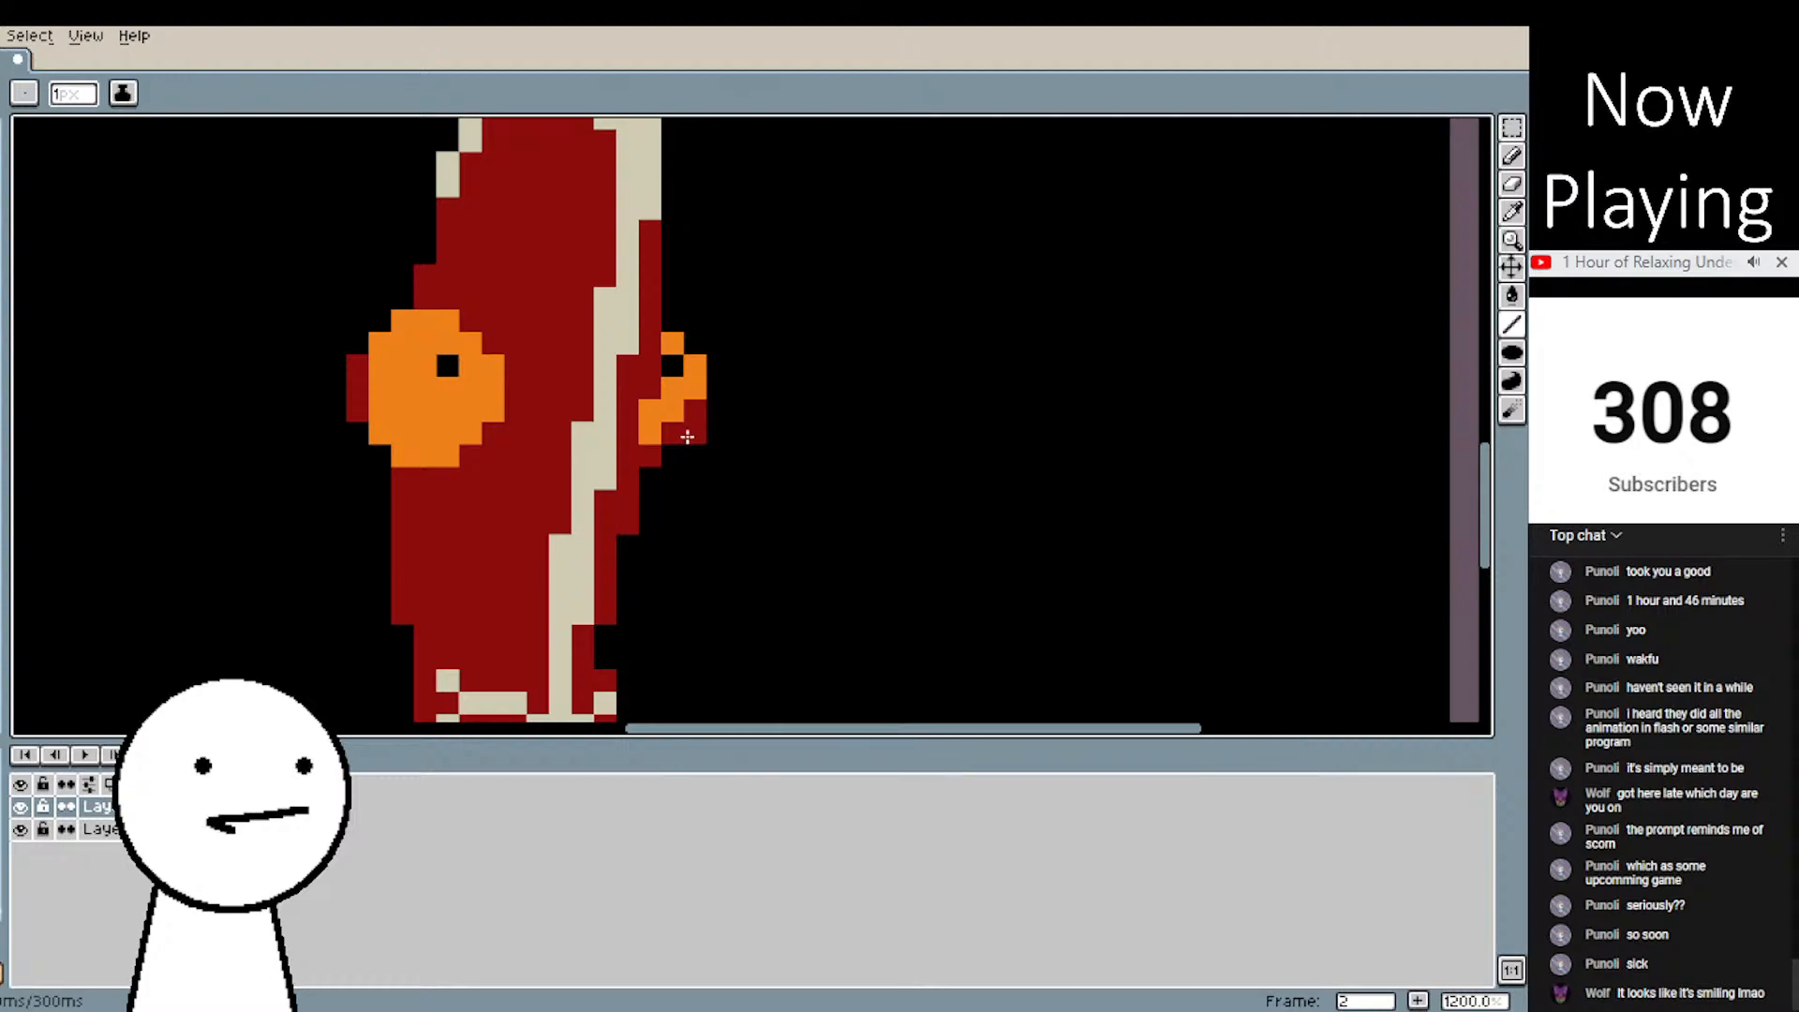
- Pick the beige and paint a brow-like branch stepping up from the central stripe toward the left gem
scroll(687, 437, down, 2)
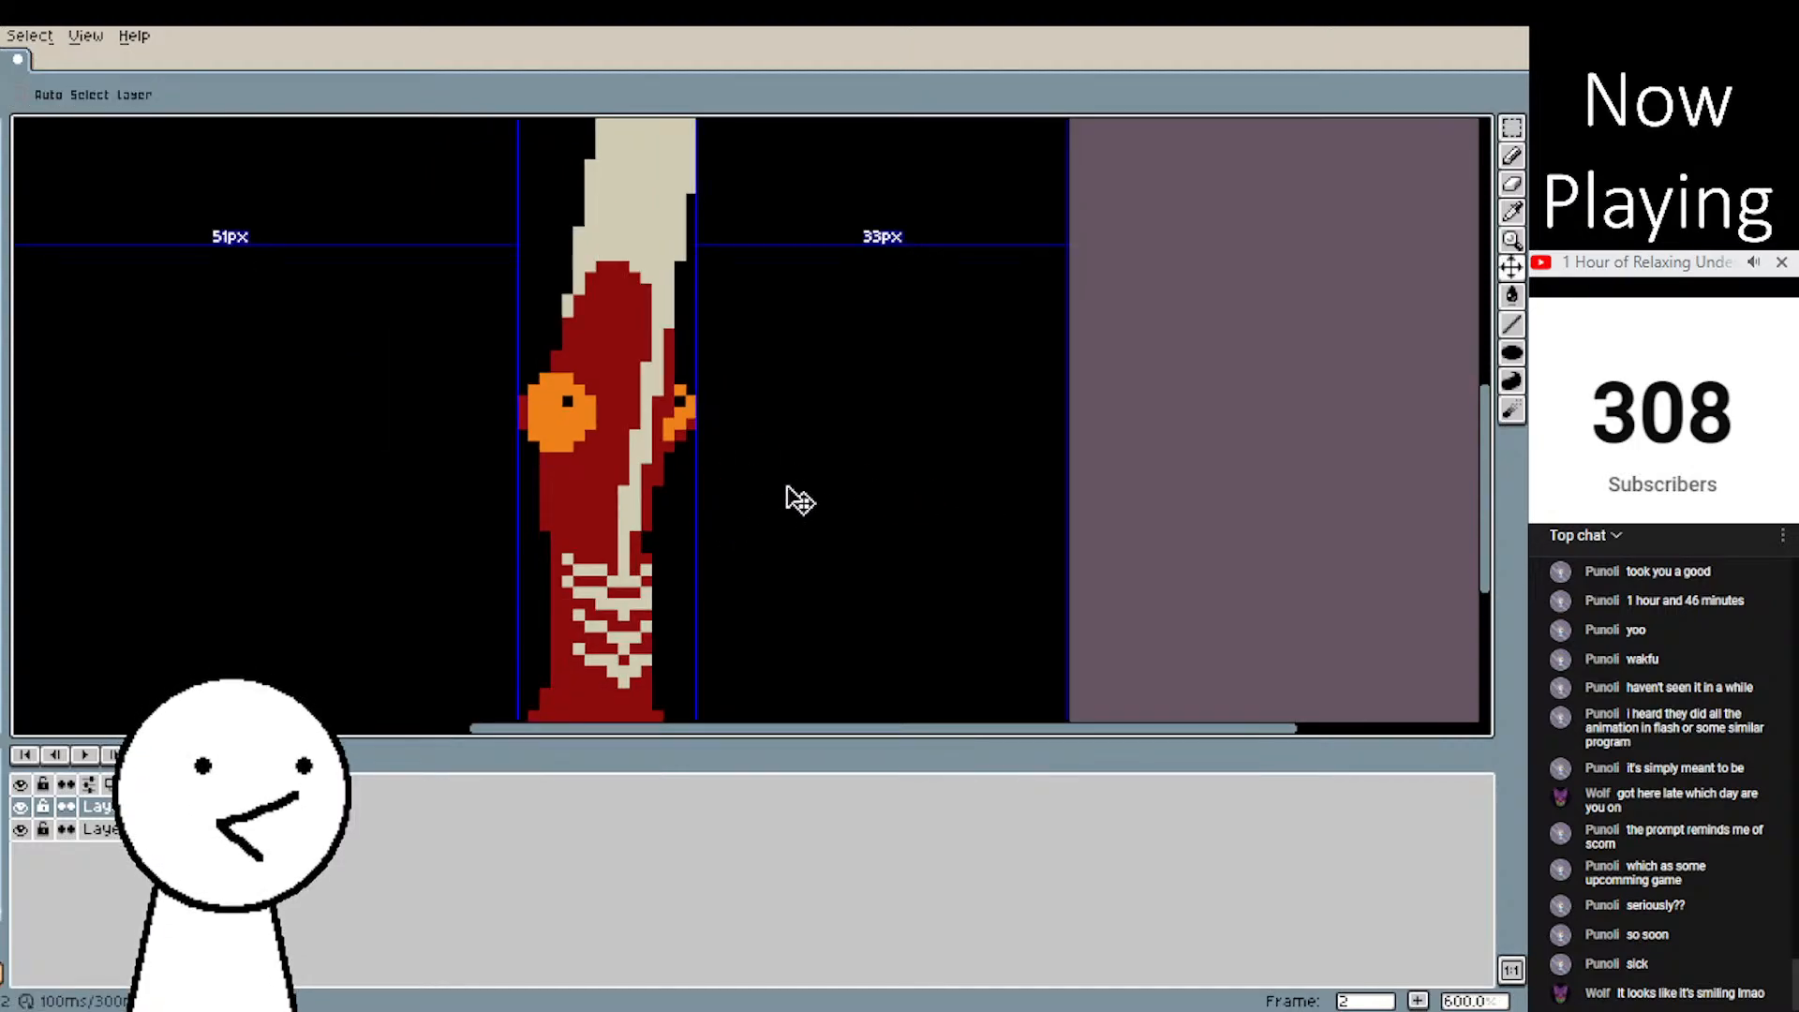
scroll(683, 601, up, 3)
scroll(671, 593, down, 2)
scroll(663, 577, down, 1)
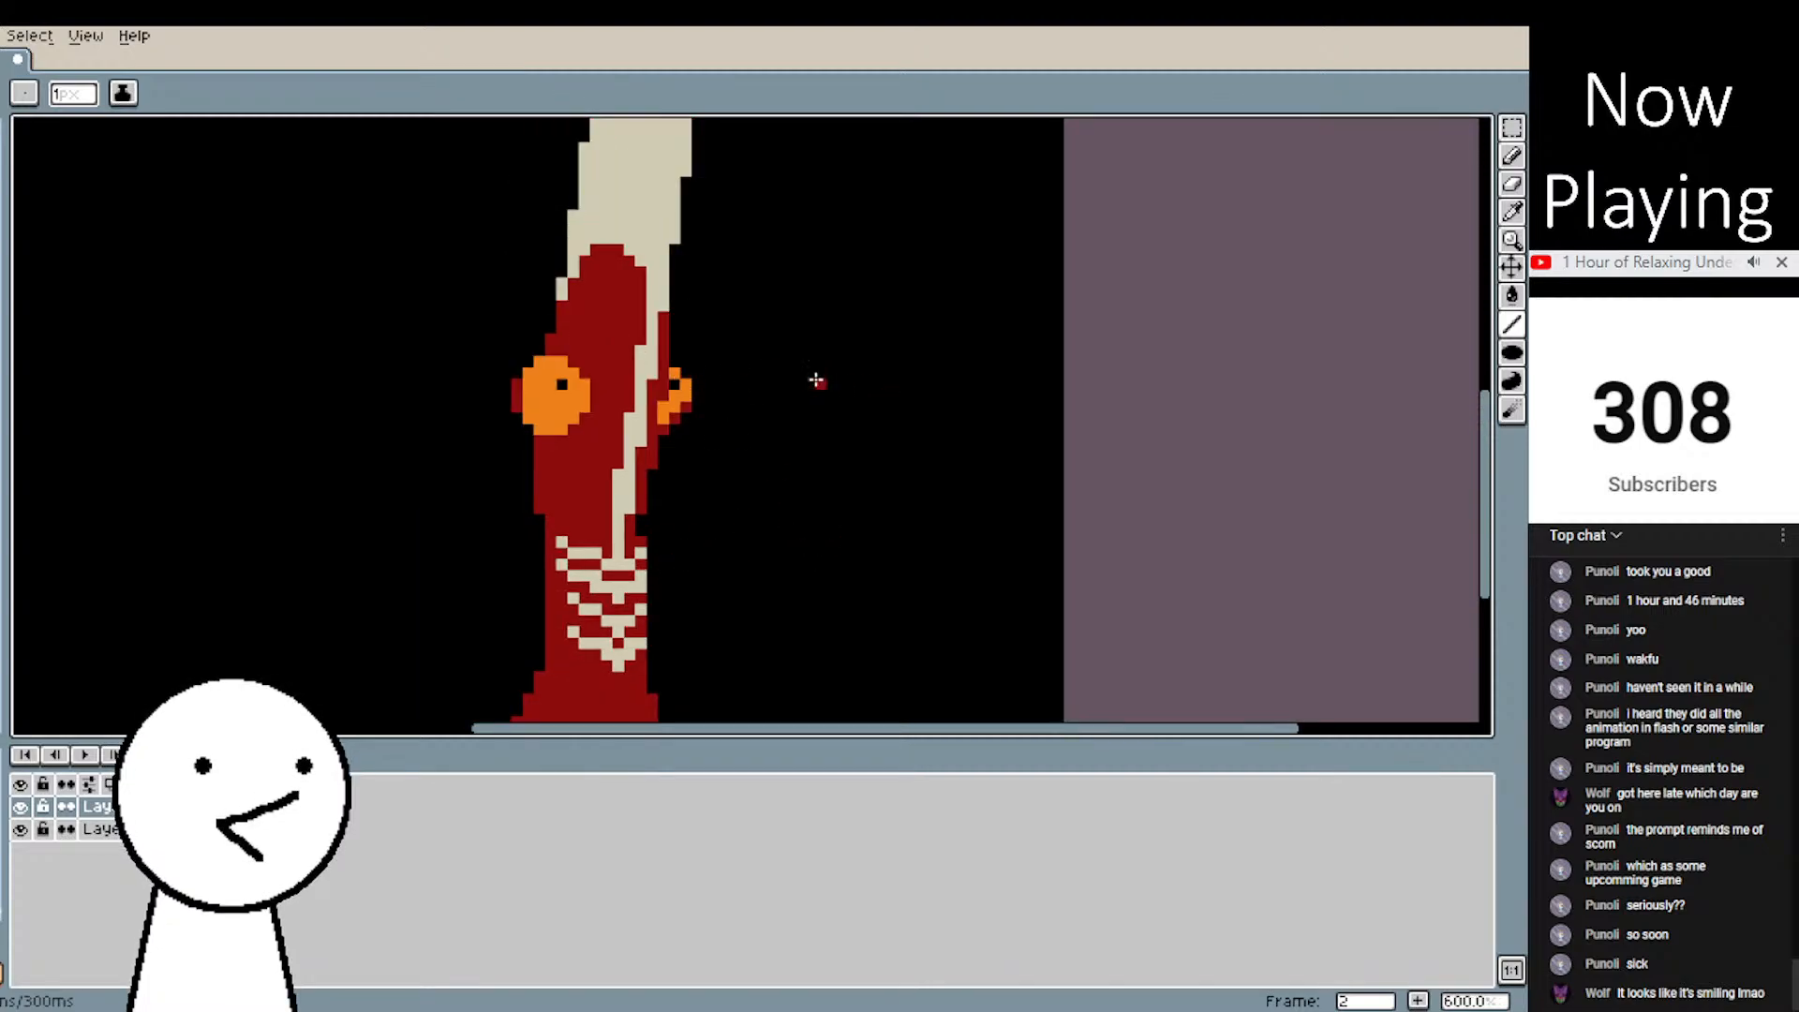
scroll(816, 380, up, 3)
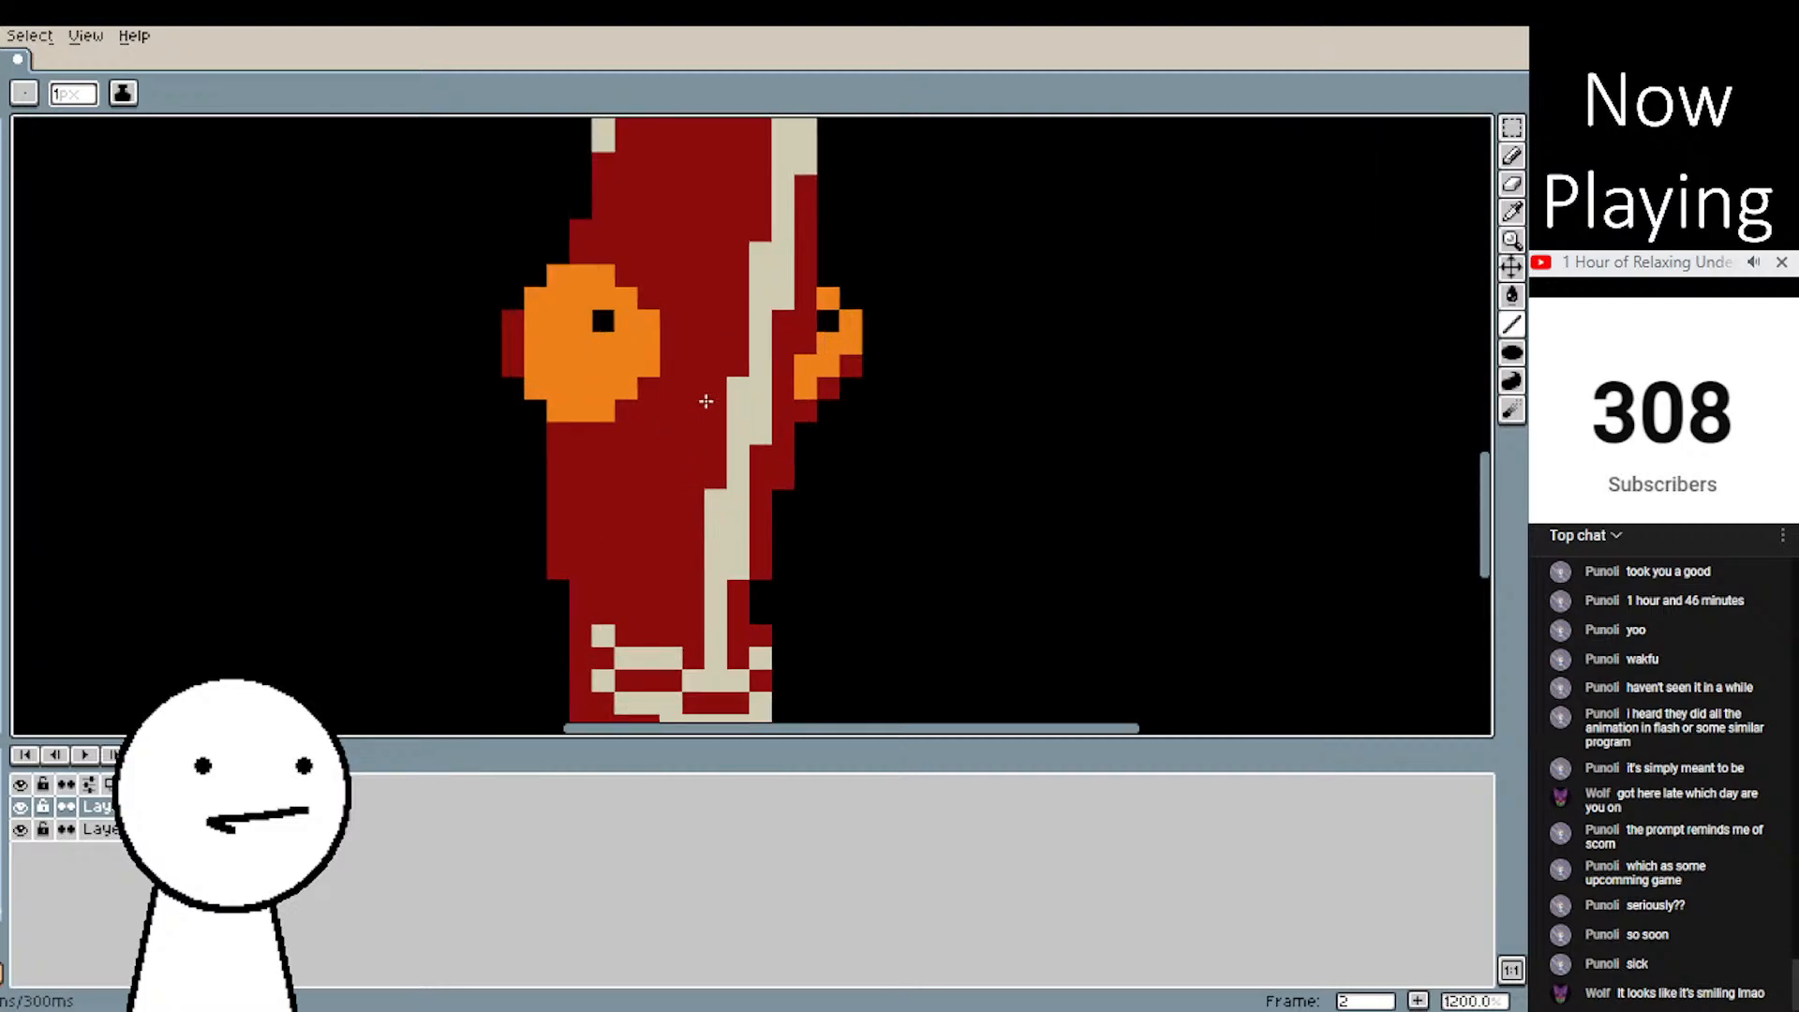
scroll(980, 530, up, 1)
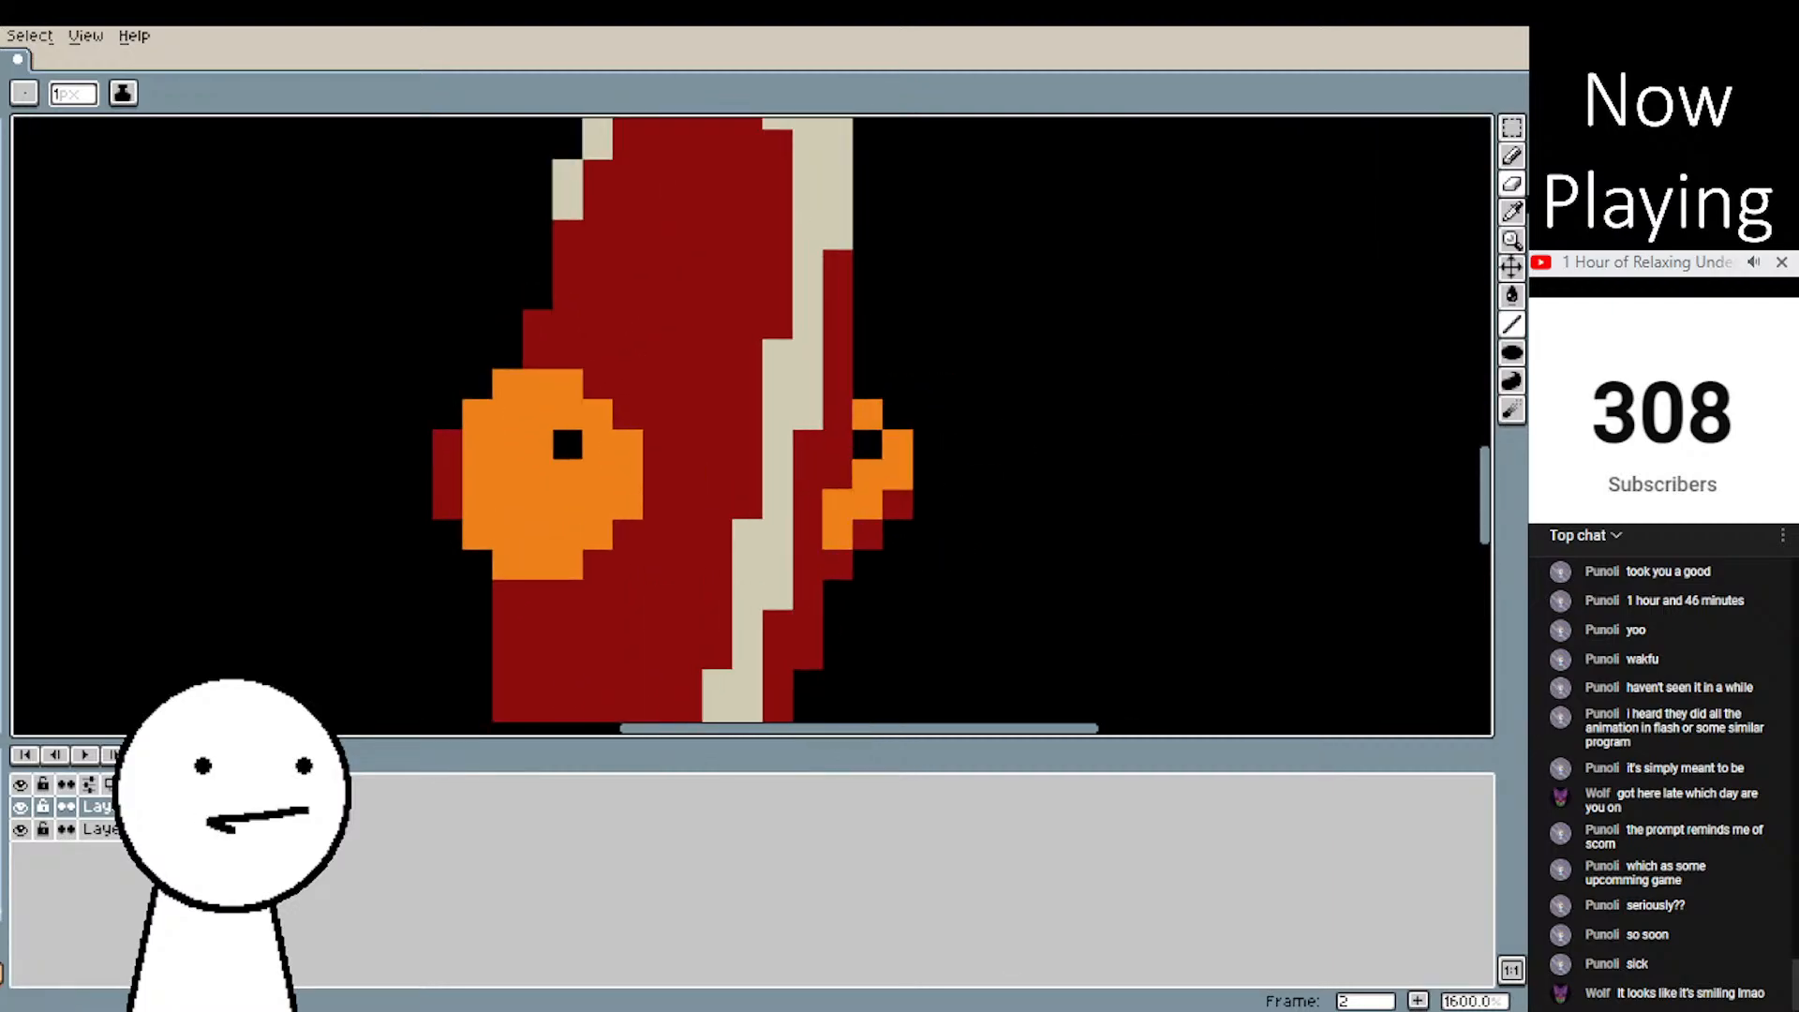
click(1512, 210)
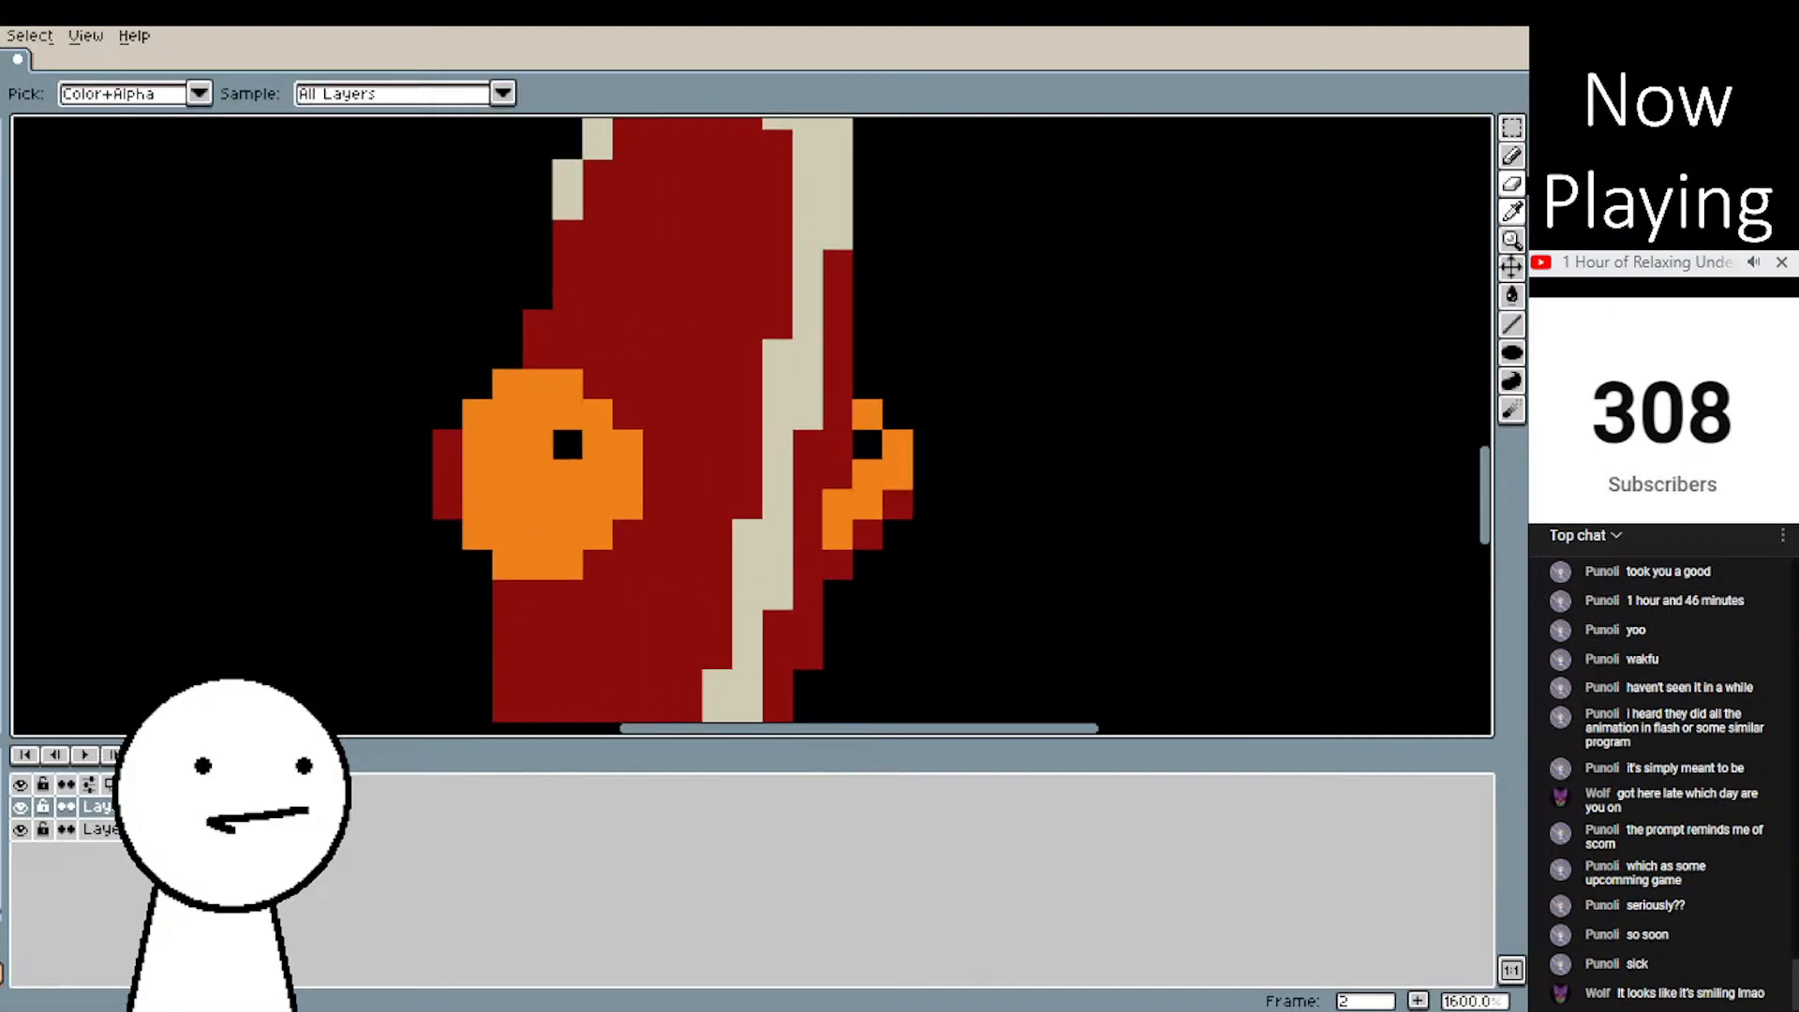
click(1511, 155)
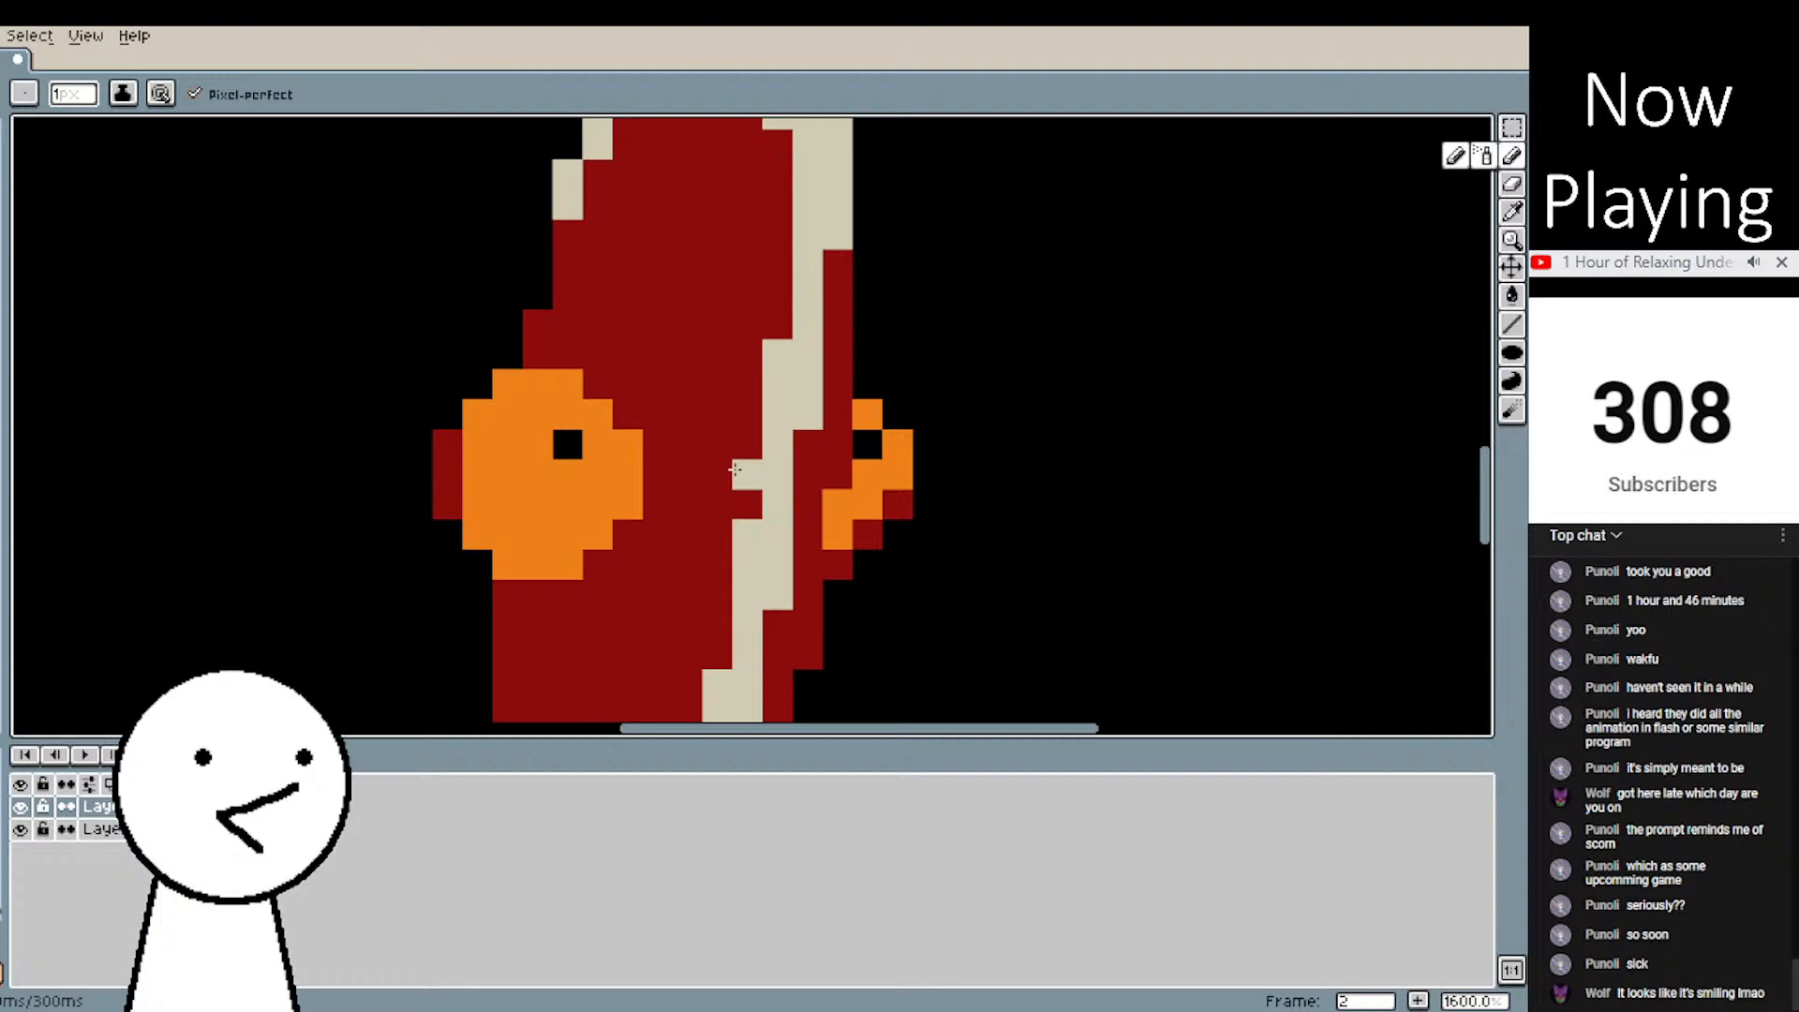
drag(747, 415, 653, 353)
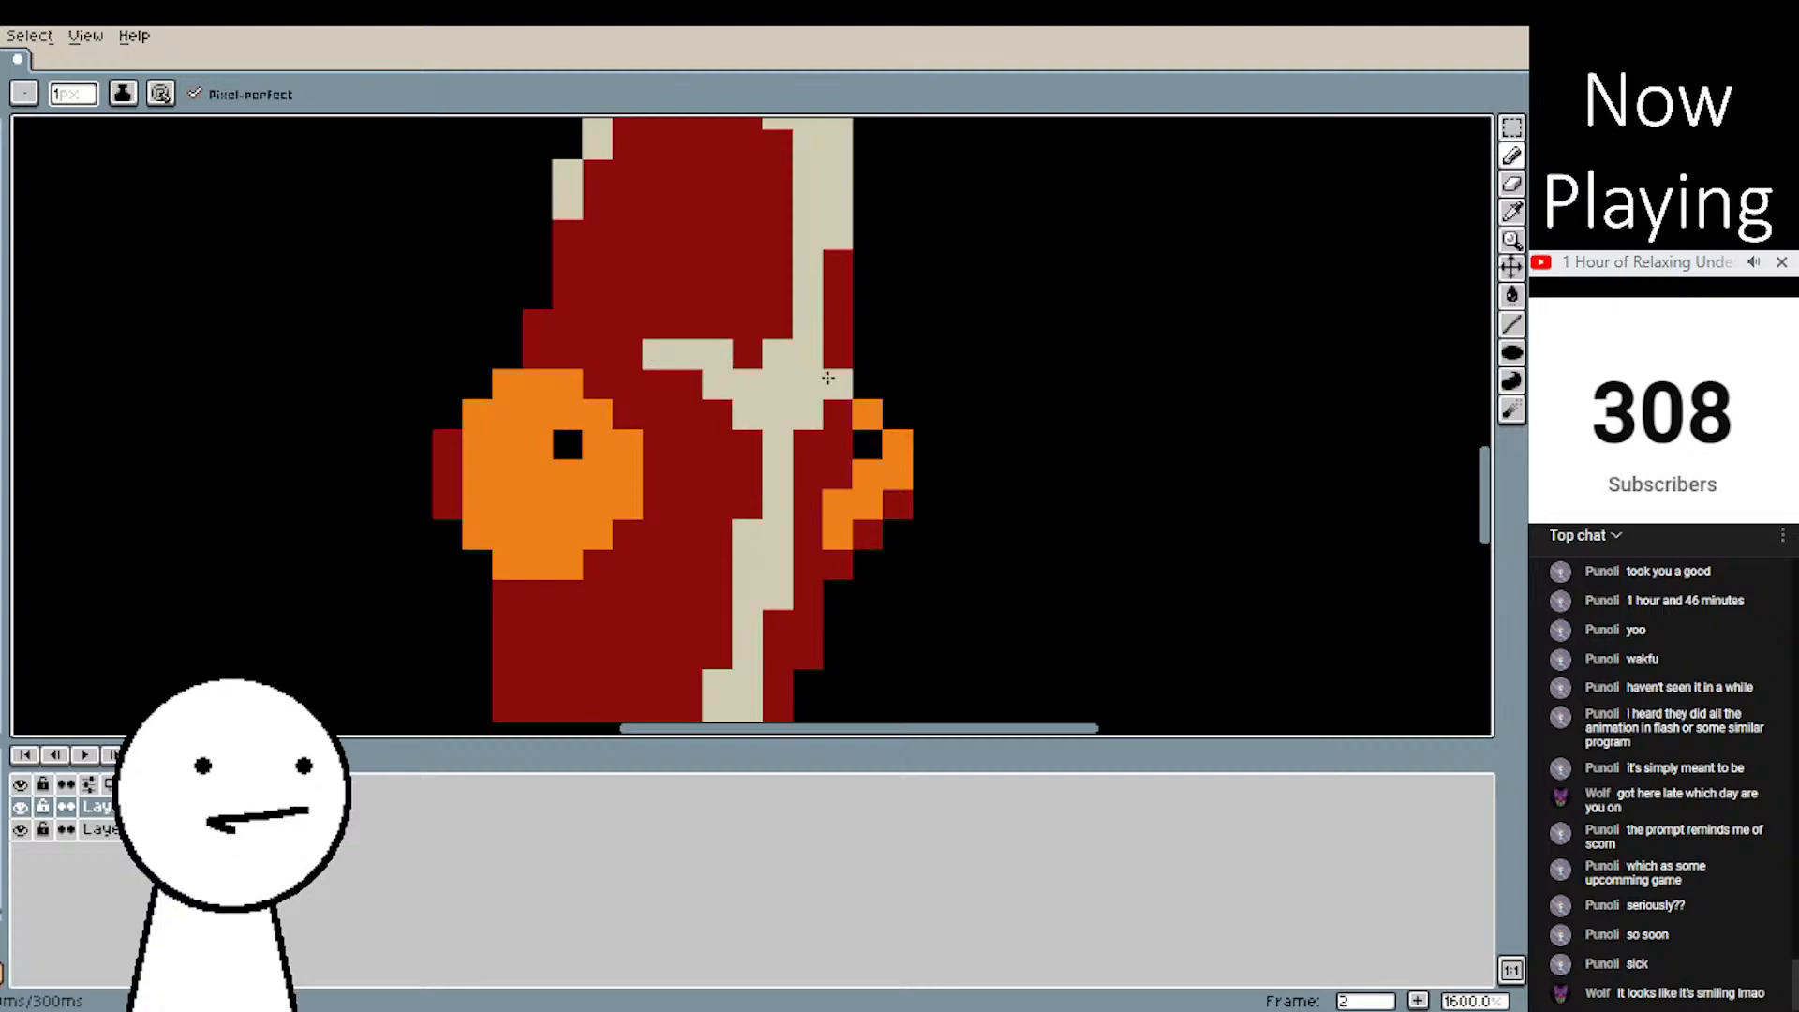
- Add a short beige branch from the central stripe to the handle's right edge above the right gem
drag(828, 379, 839, 358)
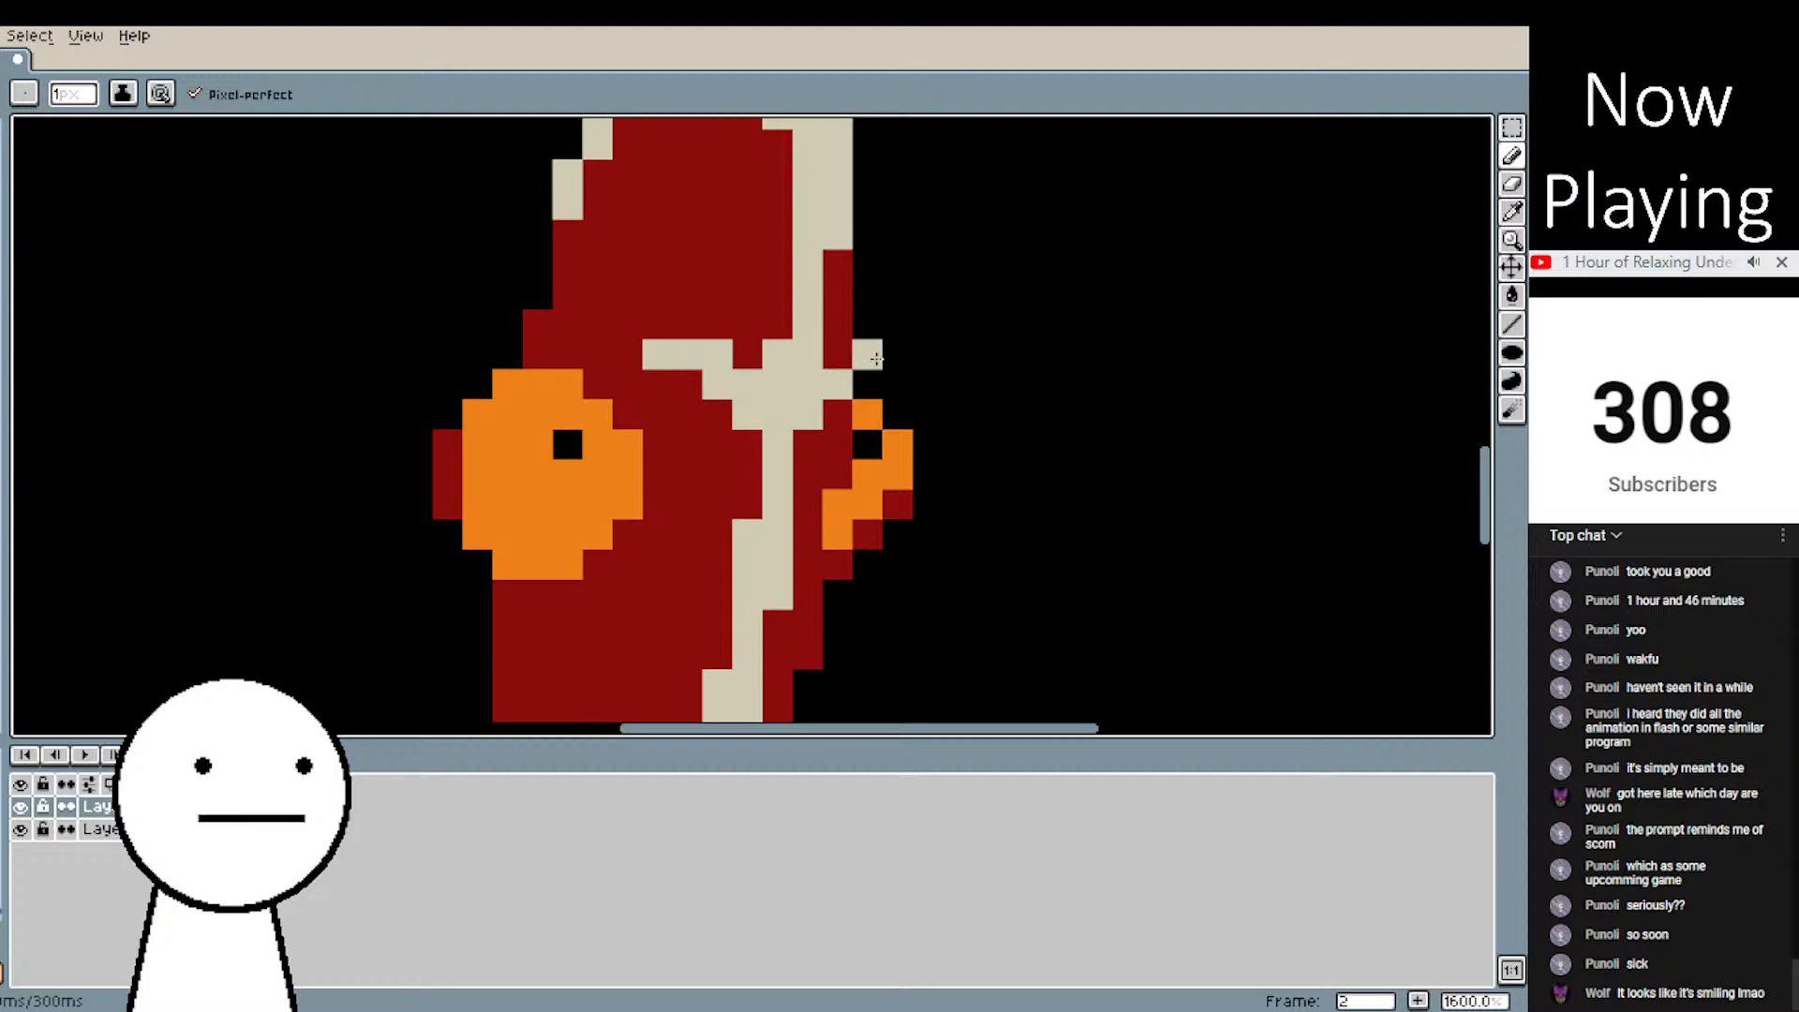
scroll(1072, 547, down, 4)
scroll(1128, 538, down, 2)
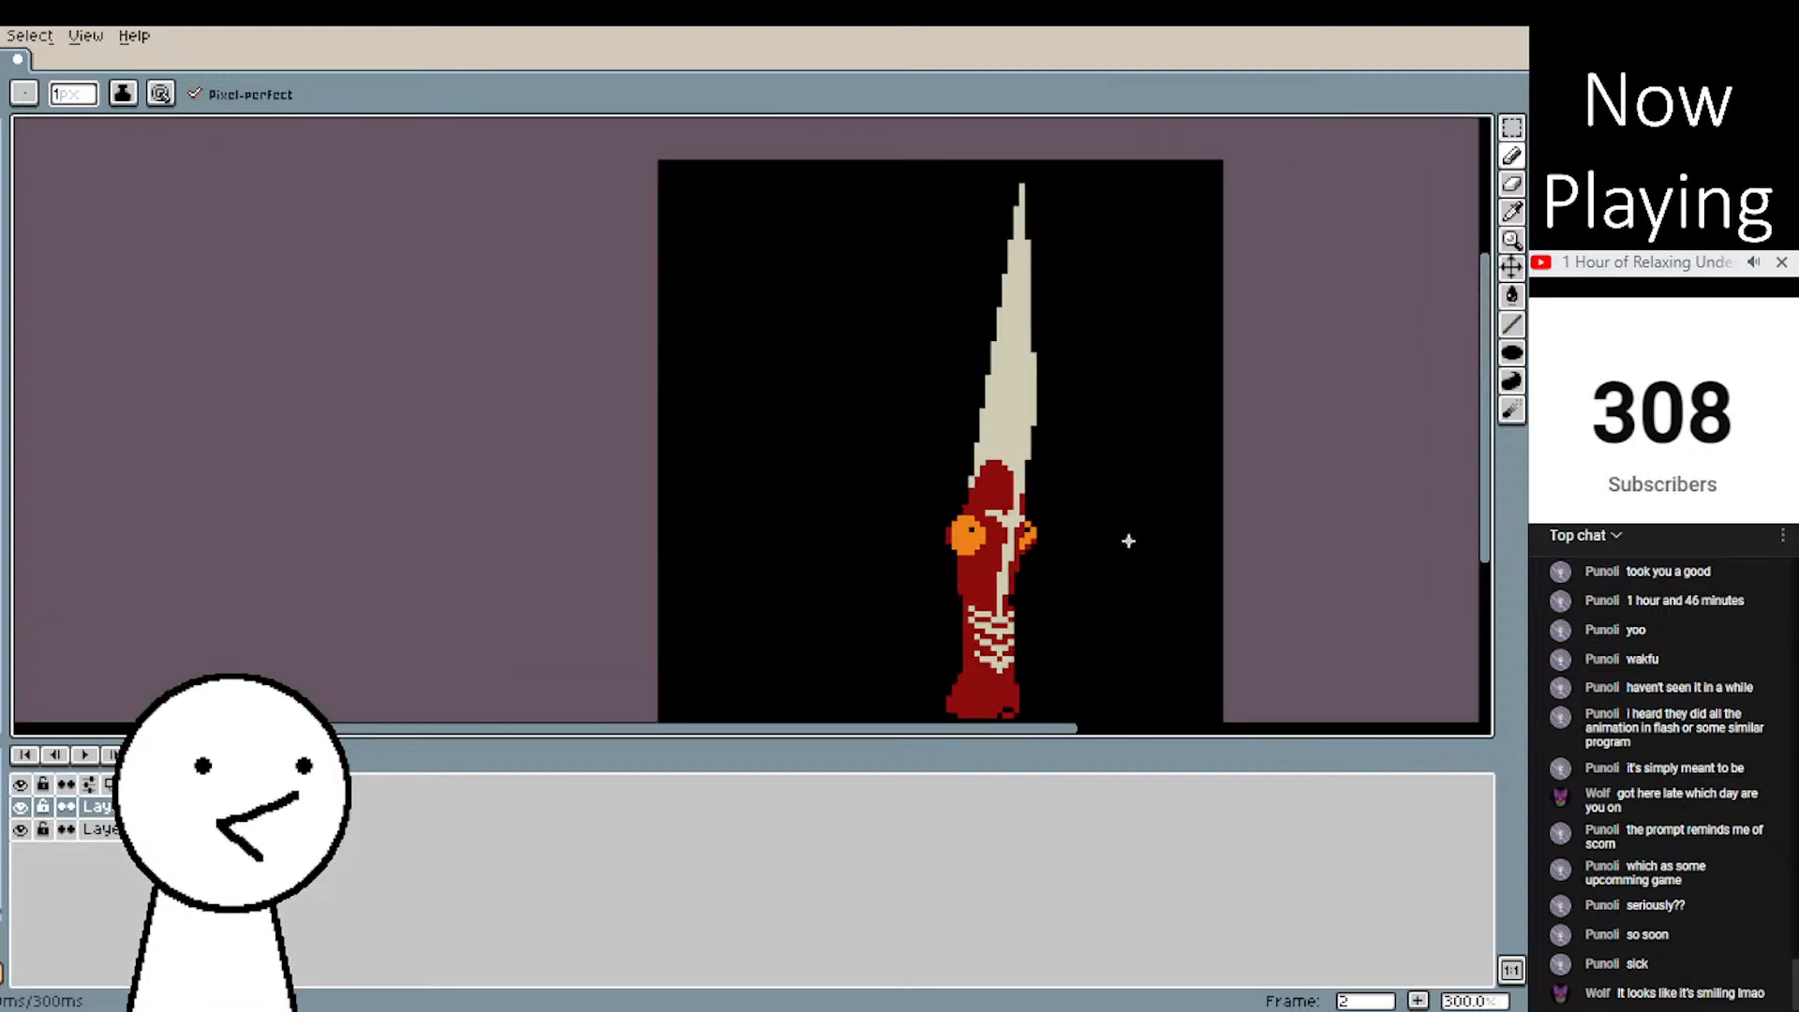
scroll(1140, 526, up, 7)
scroll(758, 505, up, 1)
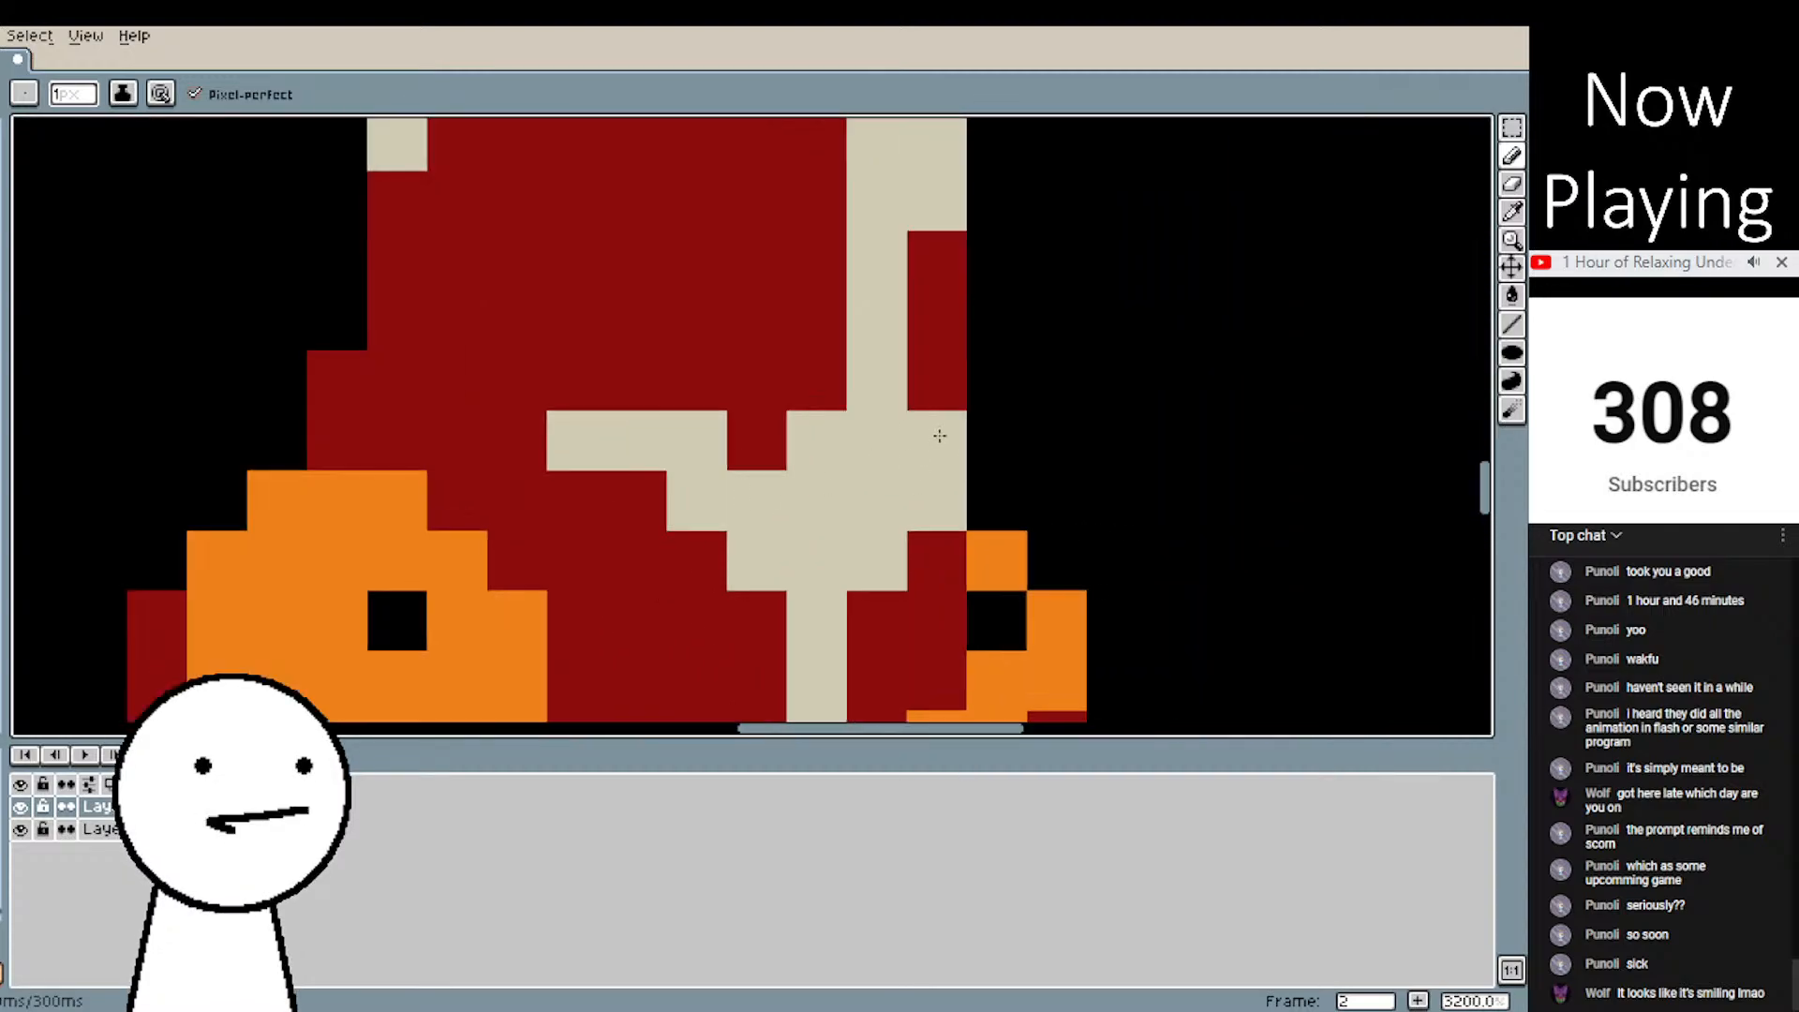
- Examine the gem eyes and beige brow lines both close up and against the whole sword
scroll(1297, 501, down, 5)
scroll(1329, 467, down, 1)
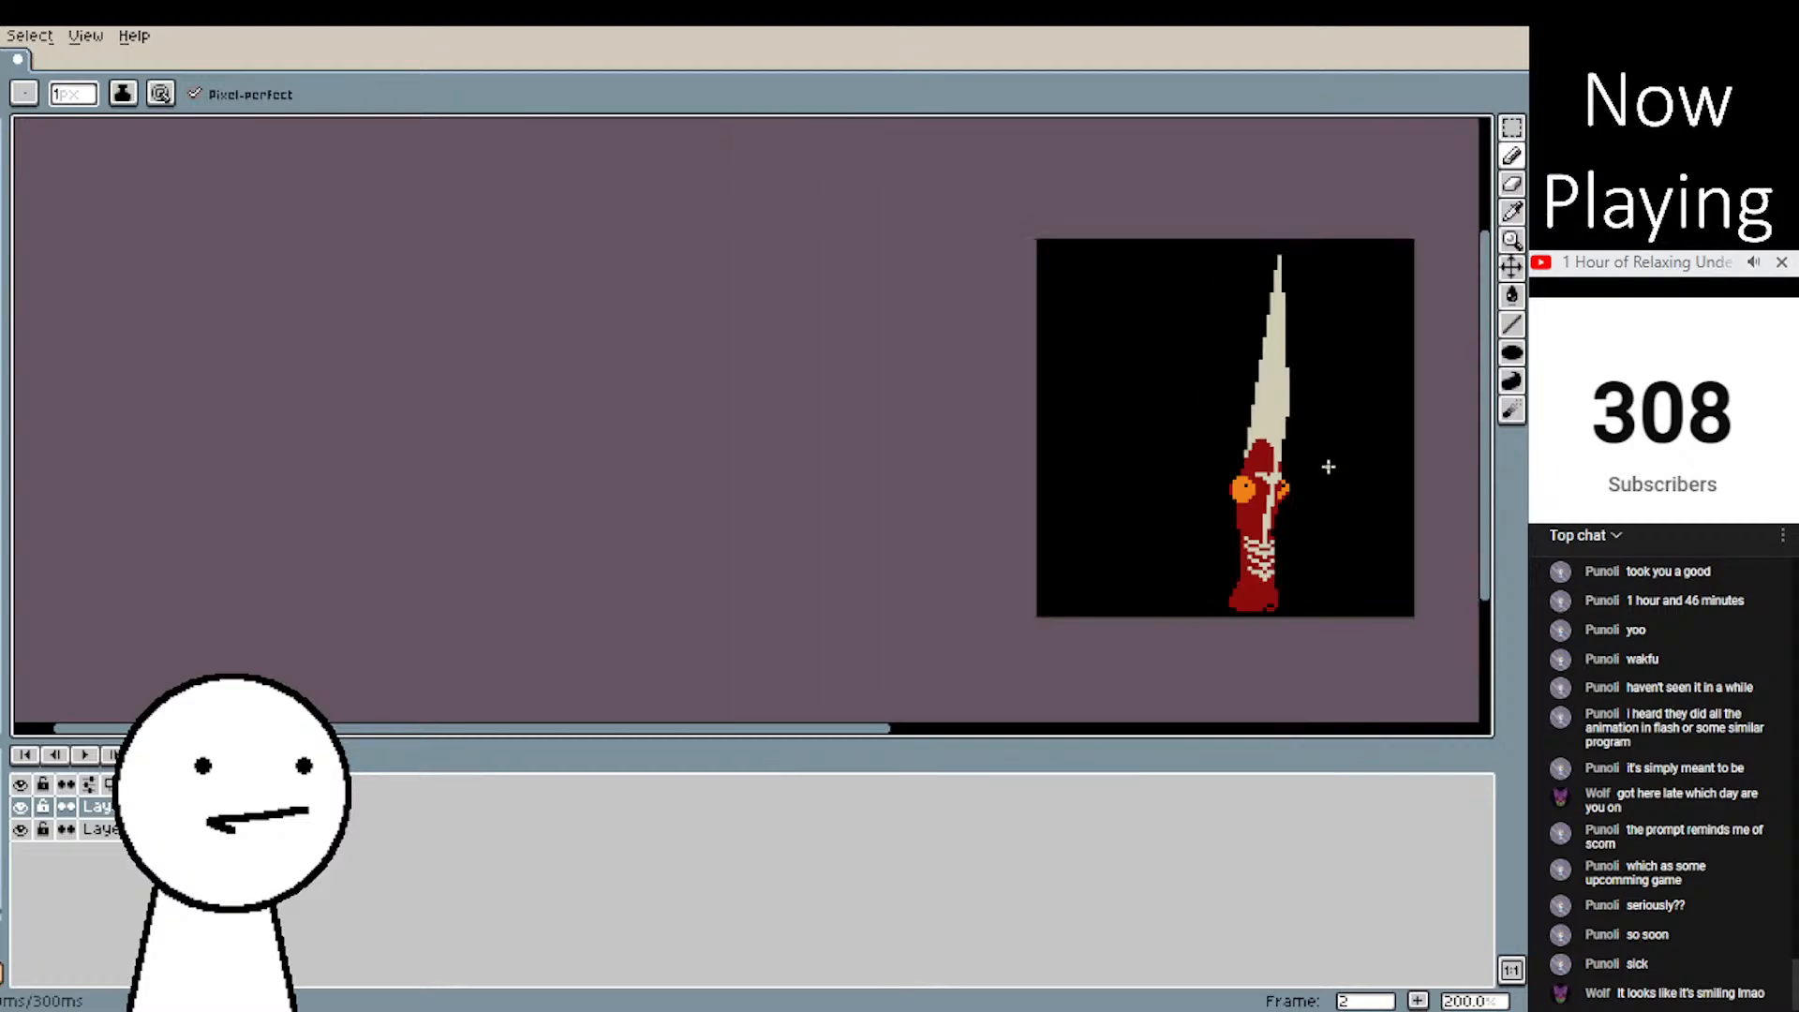
scroll(1327, 469, down, 1)
scroll(1318, 482, up, 8)
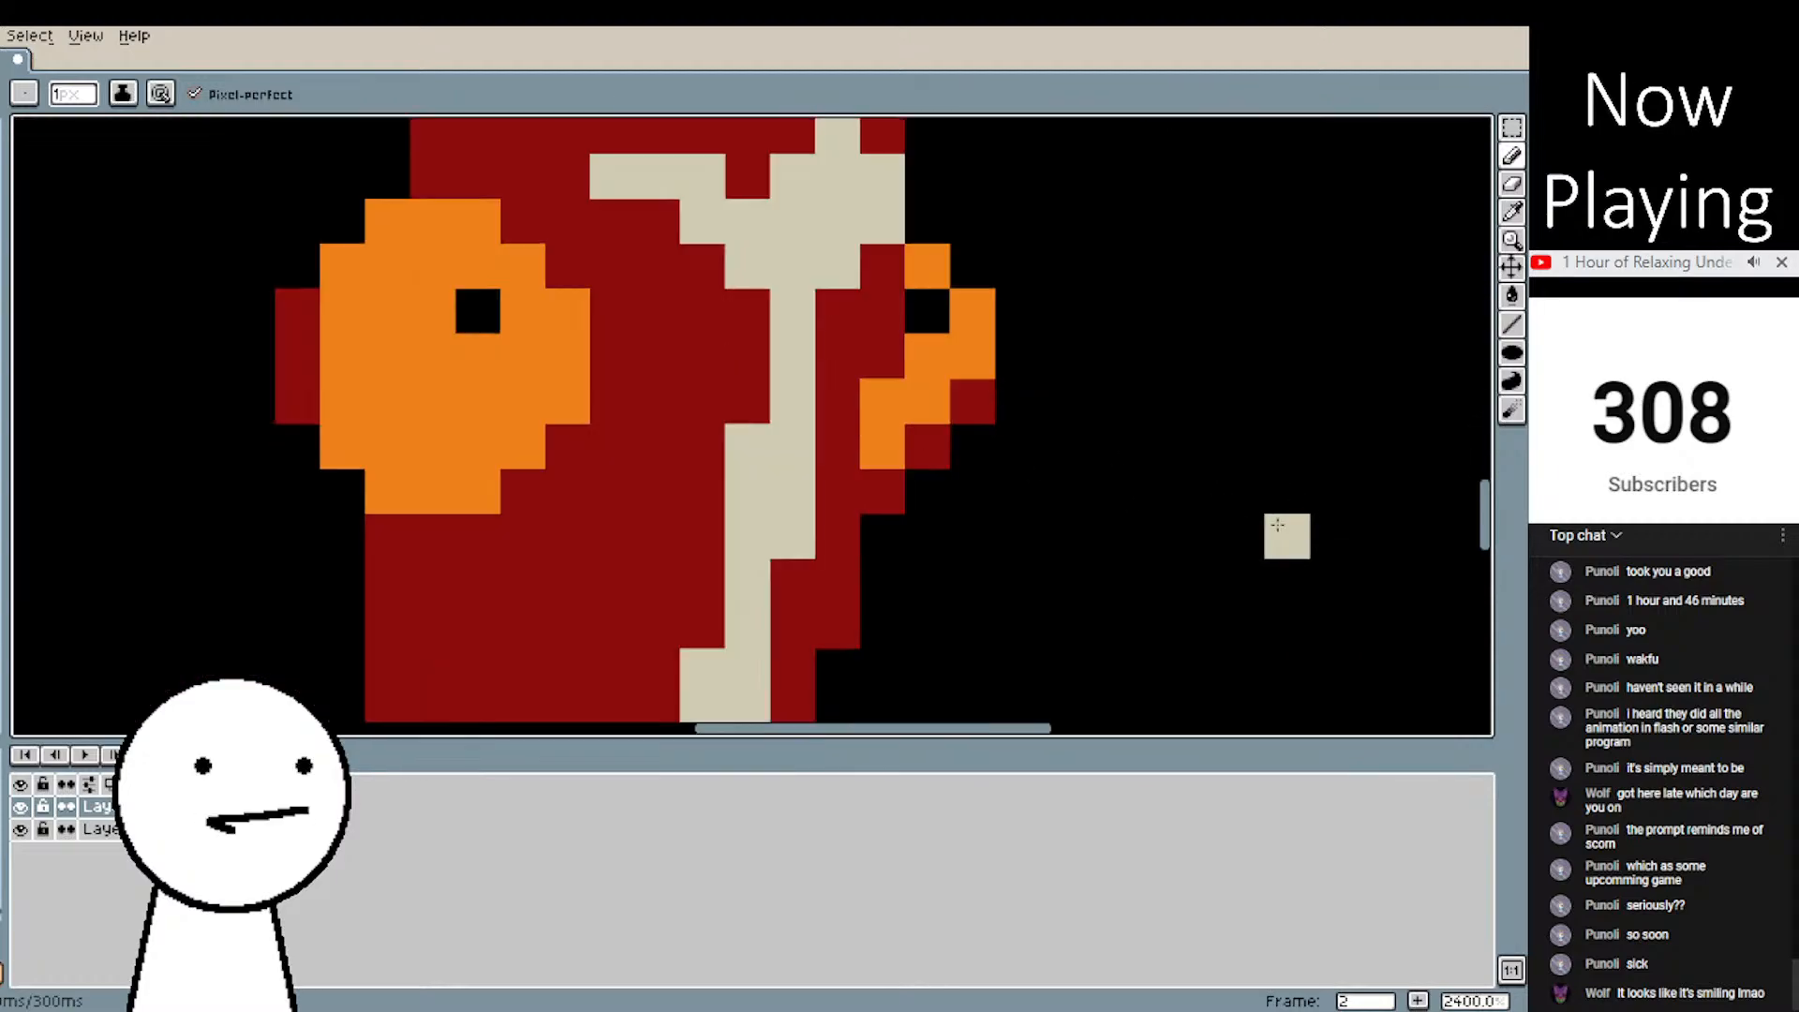
scroll(1015, 312, down, 4)
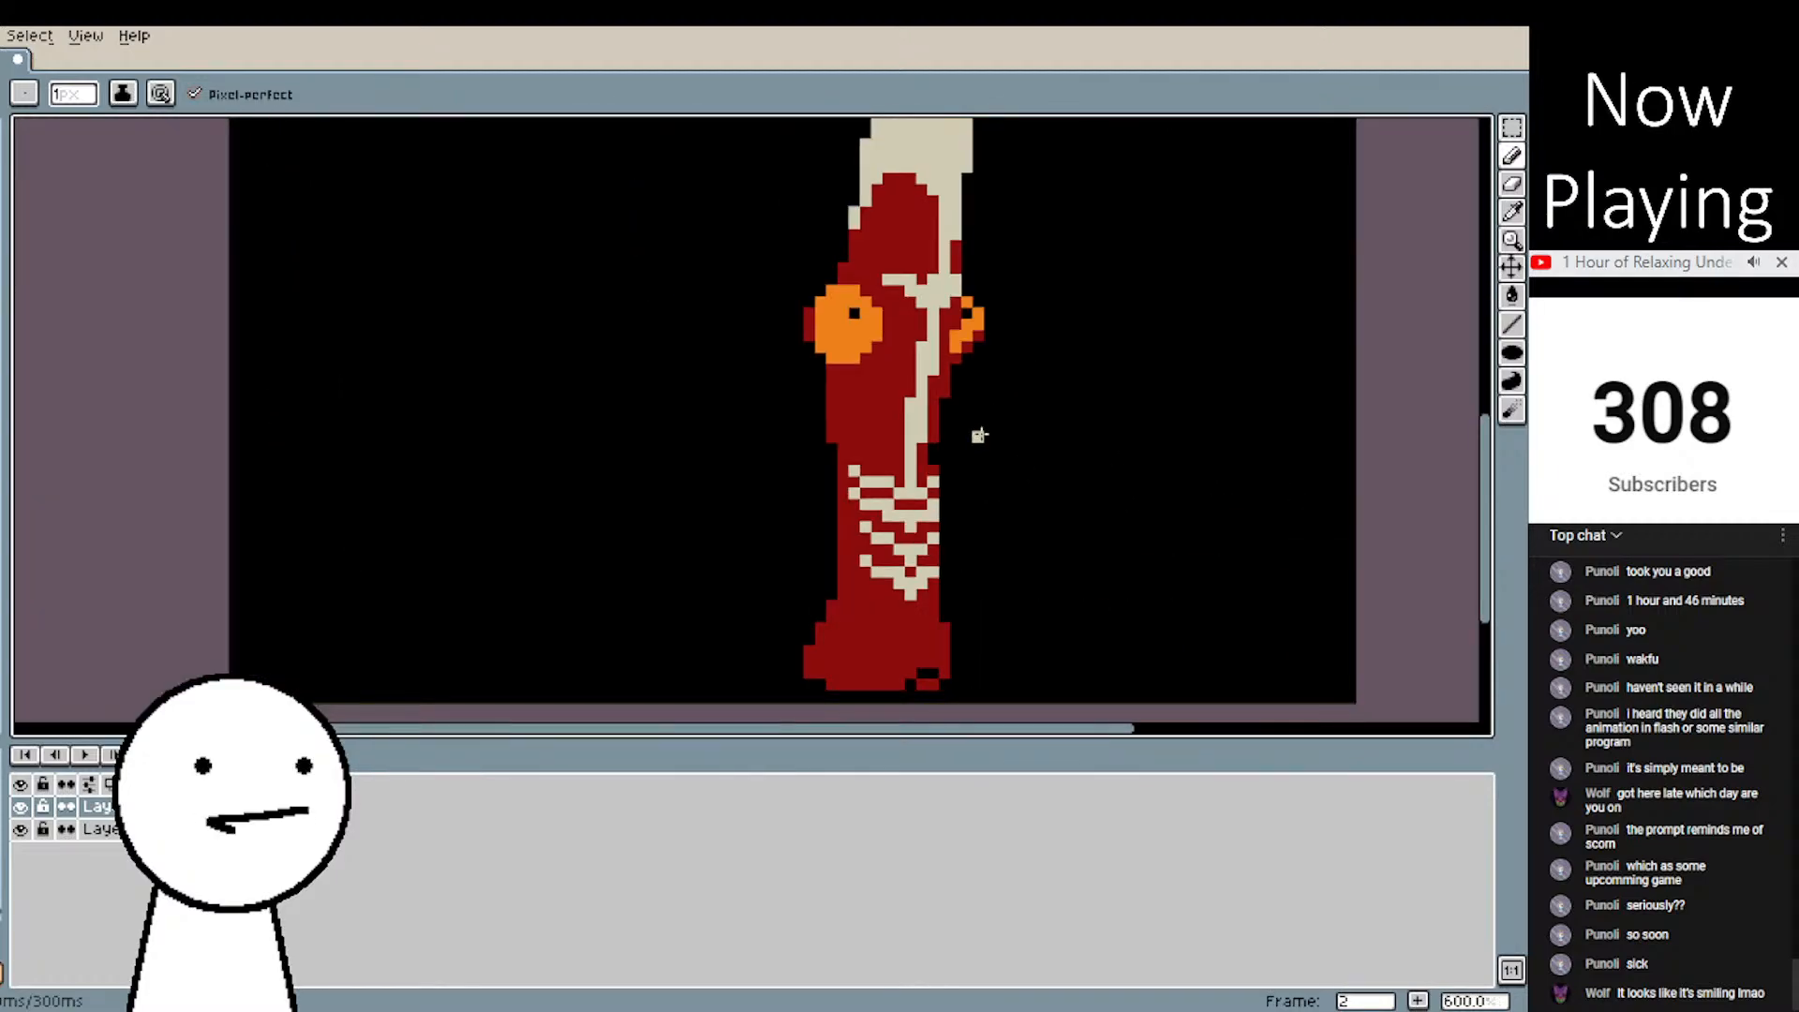
scroll(1059, 272, down, 3)
drag(1032, 330, 932, 562)
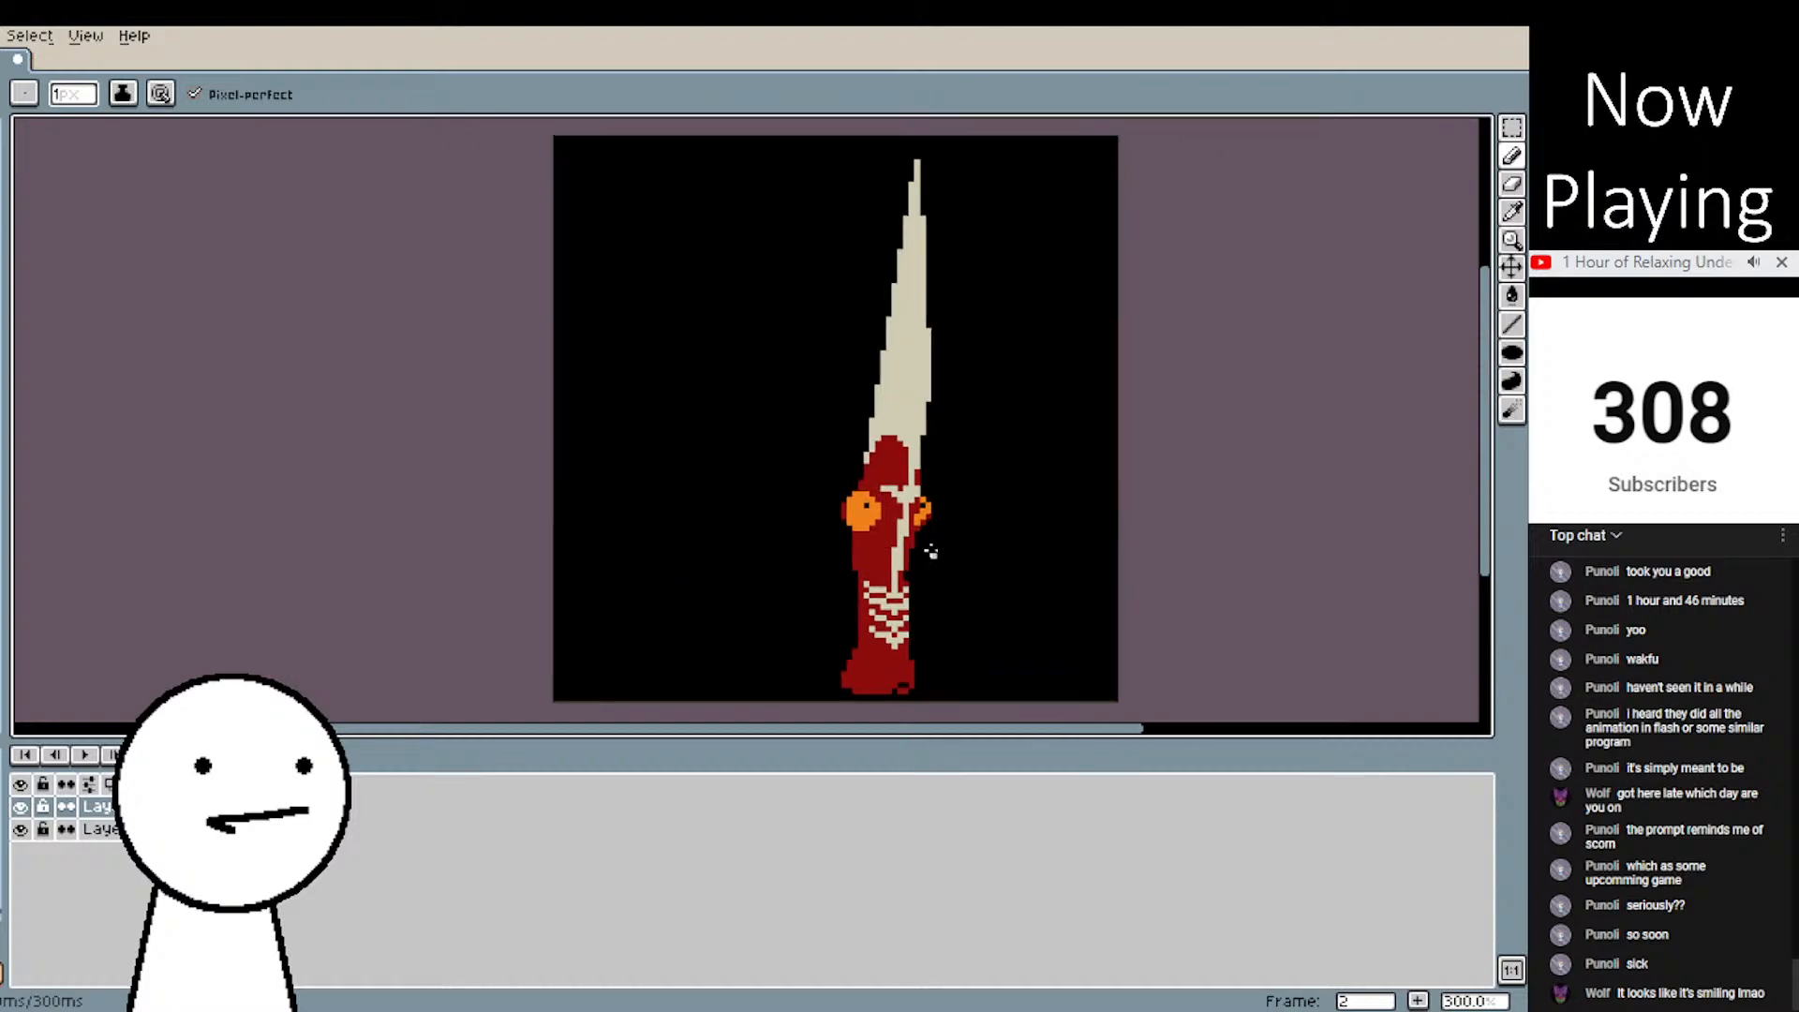
scroll(954, 444, up, 3)
drag(920, 428, 945, 306)
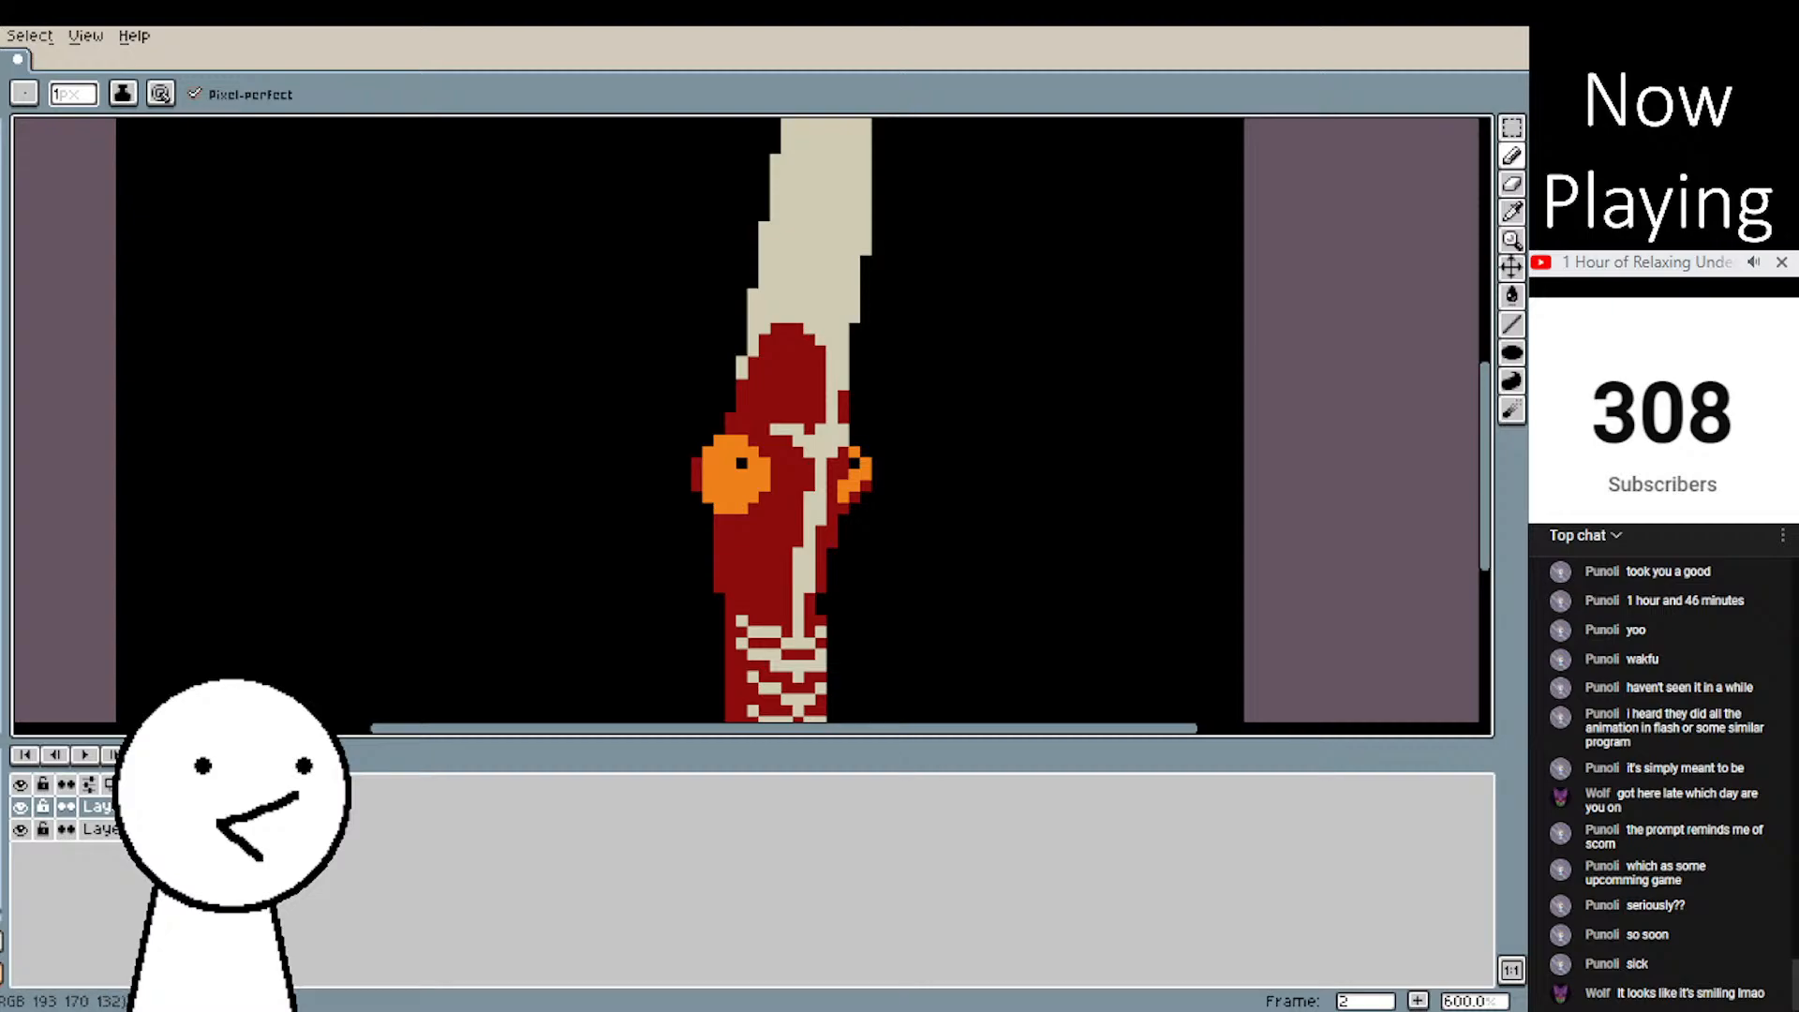
- Draw tan shading lines down the beige blade, one just inside its left edge and one along its middle
click(1512, 324)
drag(626, 350, 628, 572)
scroll(843, 329, down, 2)
scroll(786, 298, up, 1)
mouse_move(830, 210)
mouse_down()
mouse_move(785, 298)
mouse_move(784, 281)
mouse_move(764, 626)
mouse_move(740, 623)
mouse_up()
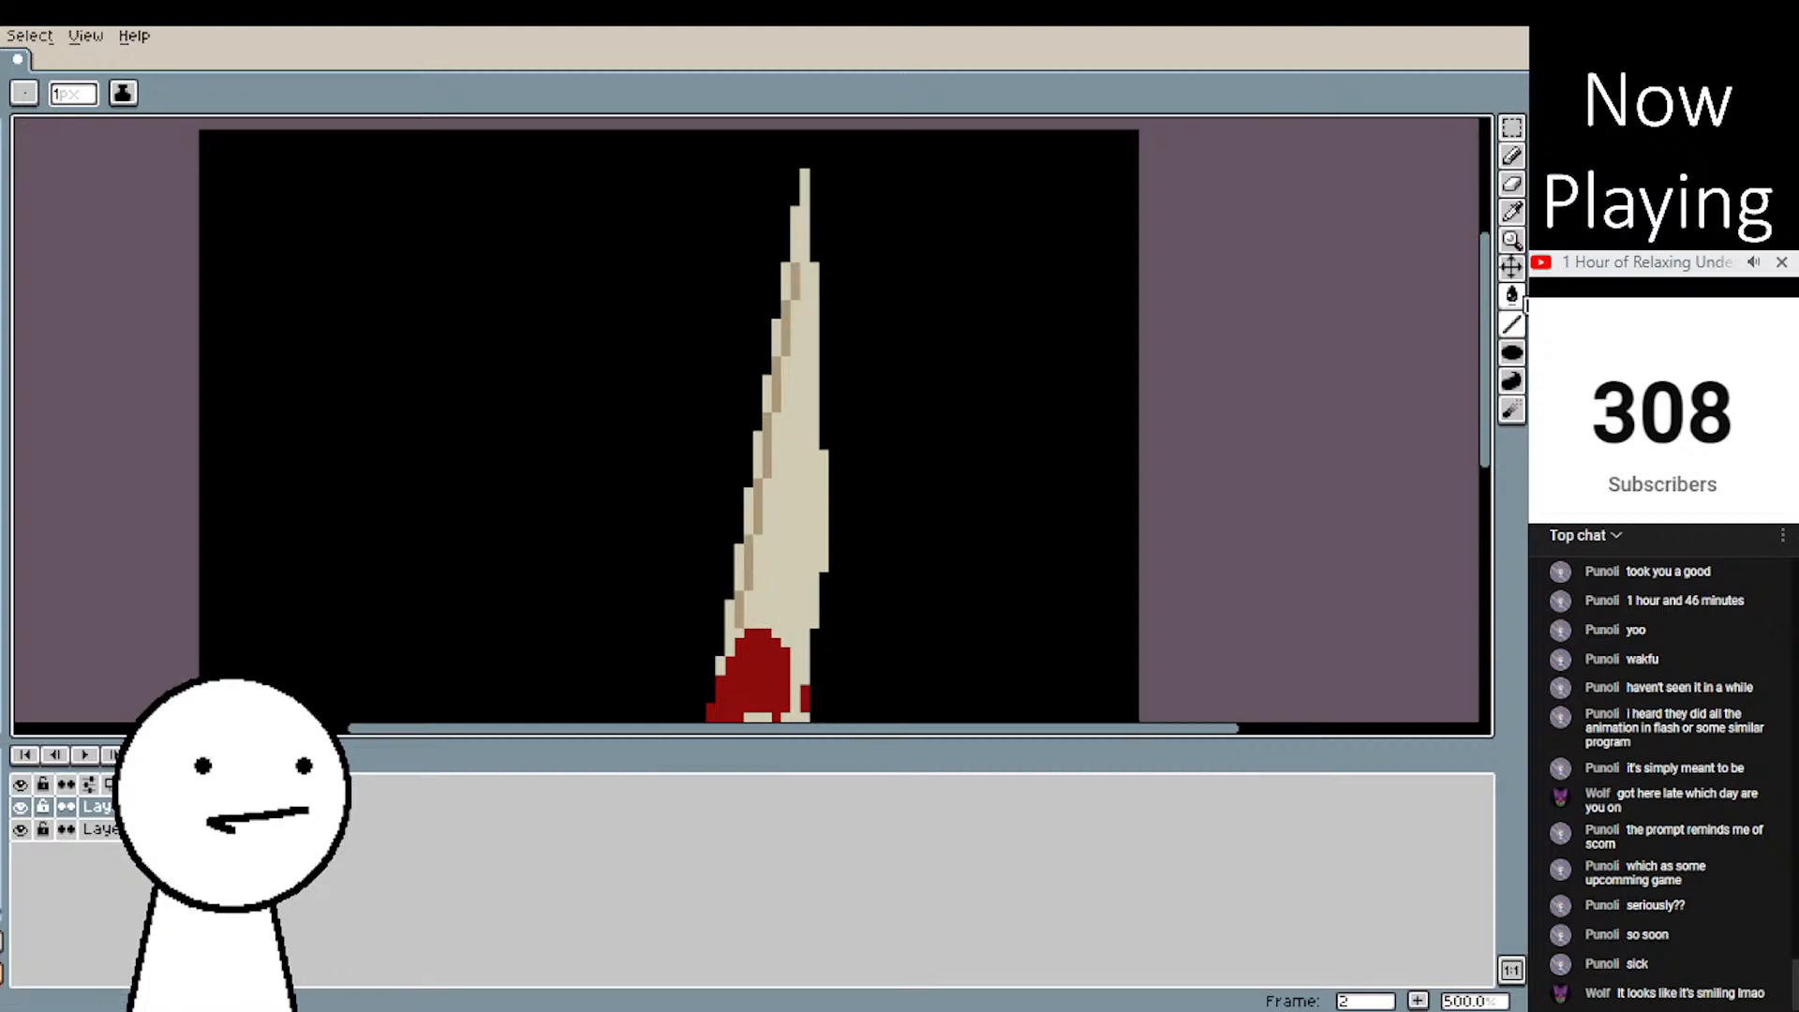
drag(792, 293, 788, 642)
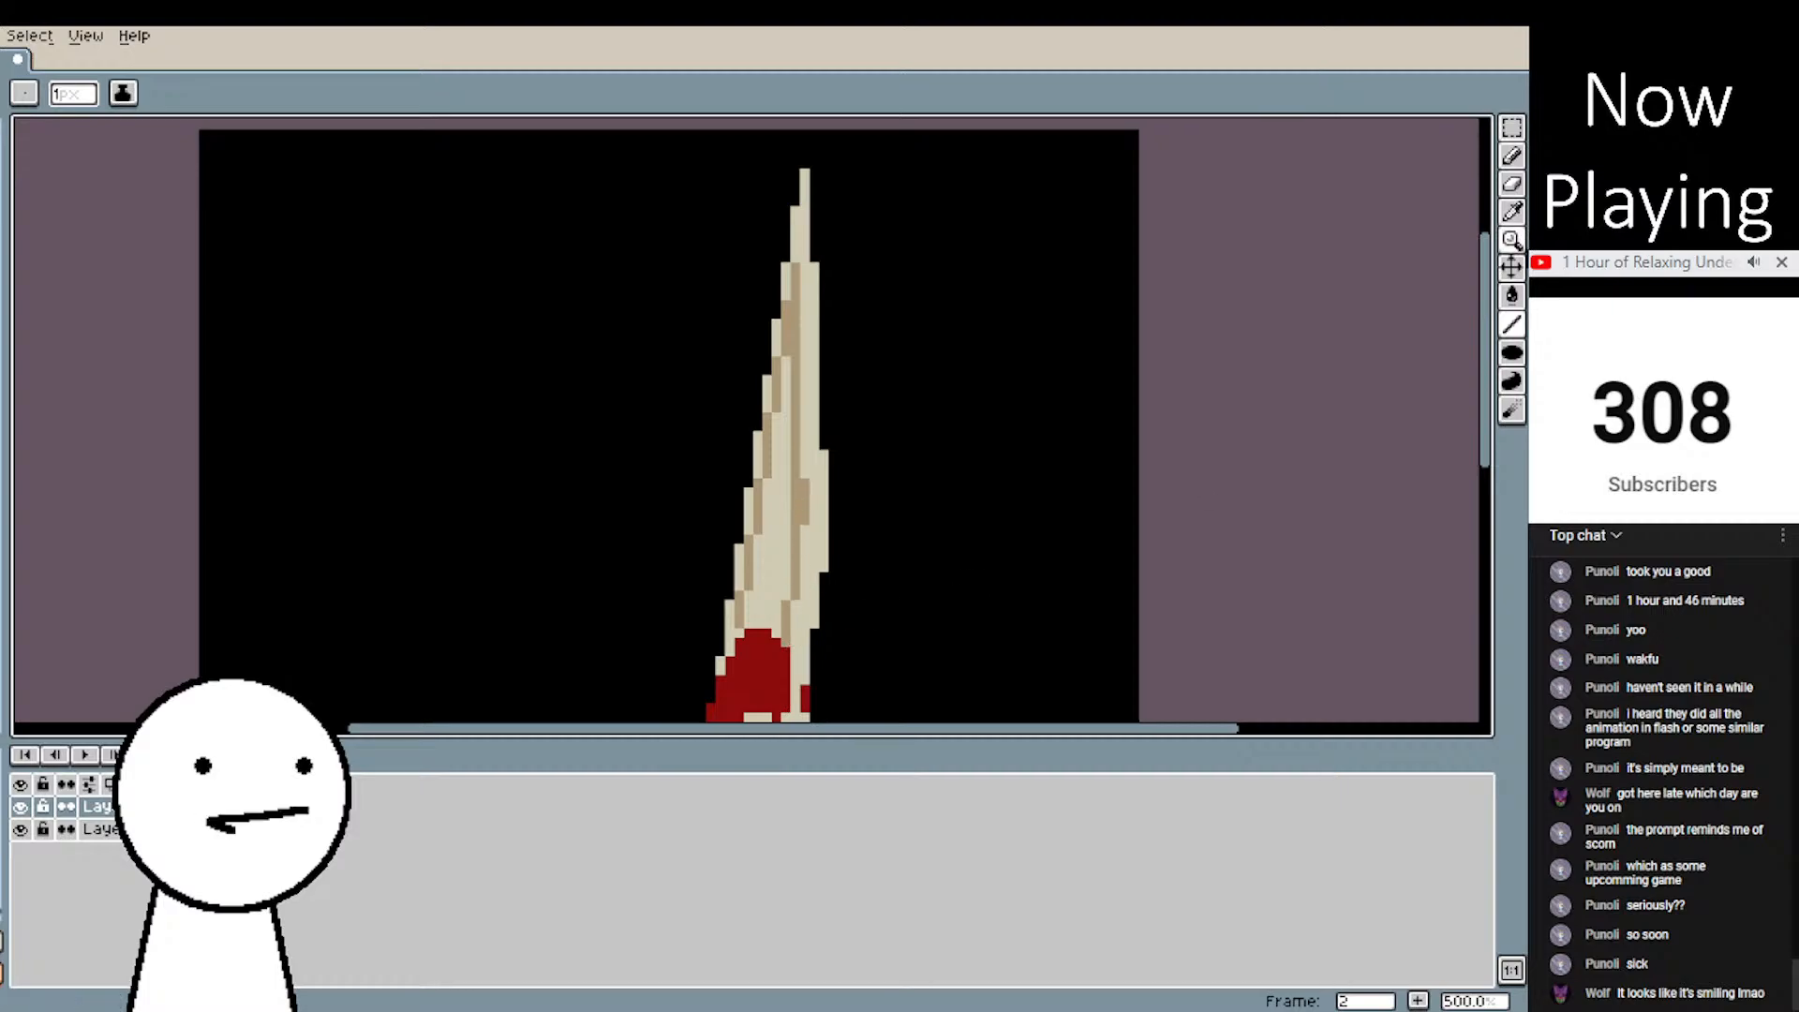
- Fill the blade area between the two shading lines with tan
click(1511, 295)
scroll(926, 421, down, 4)
scroll(926, 422, up, 2)
click(1512, 324)
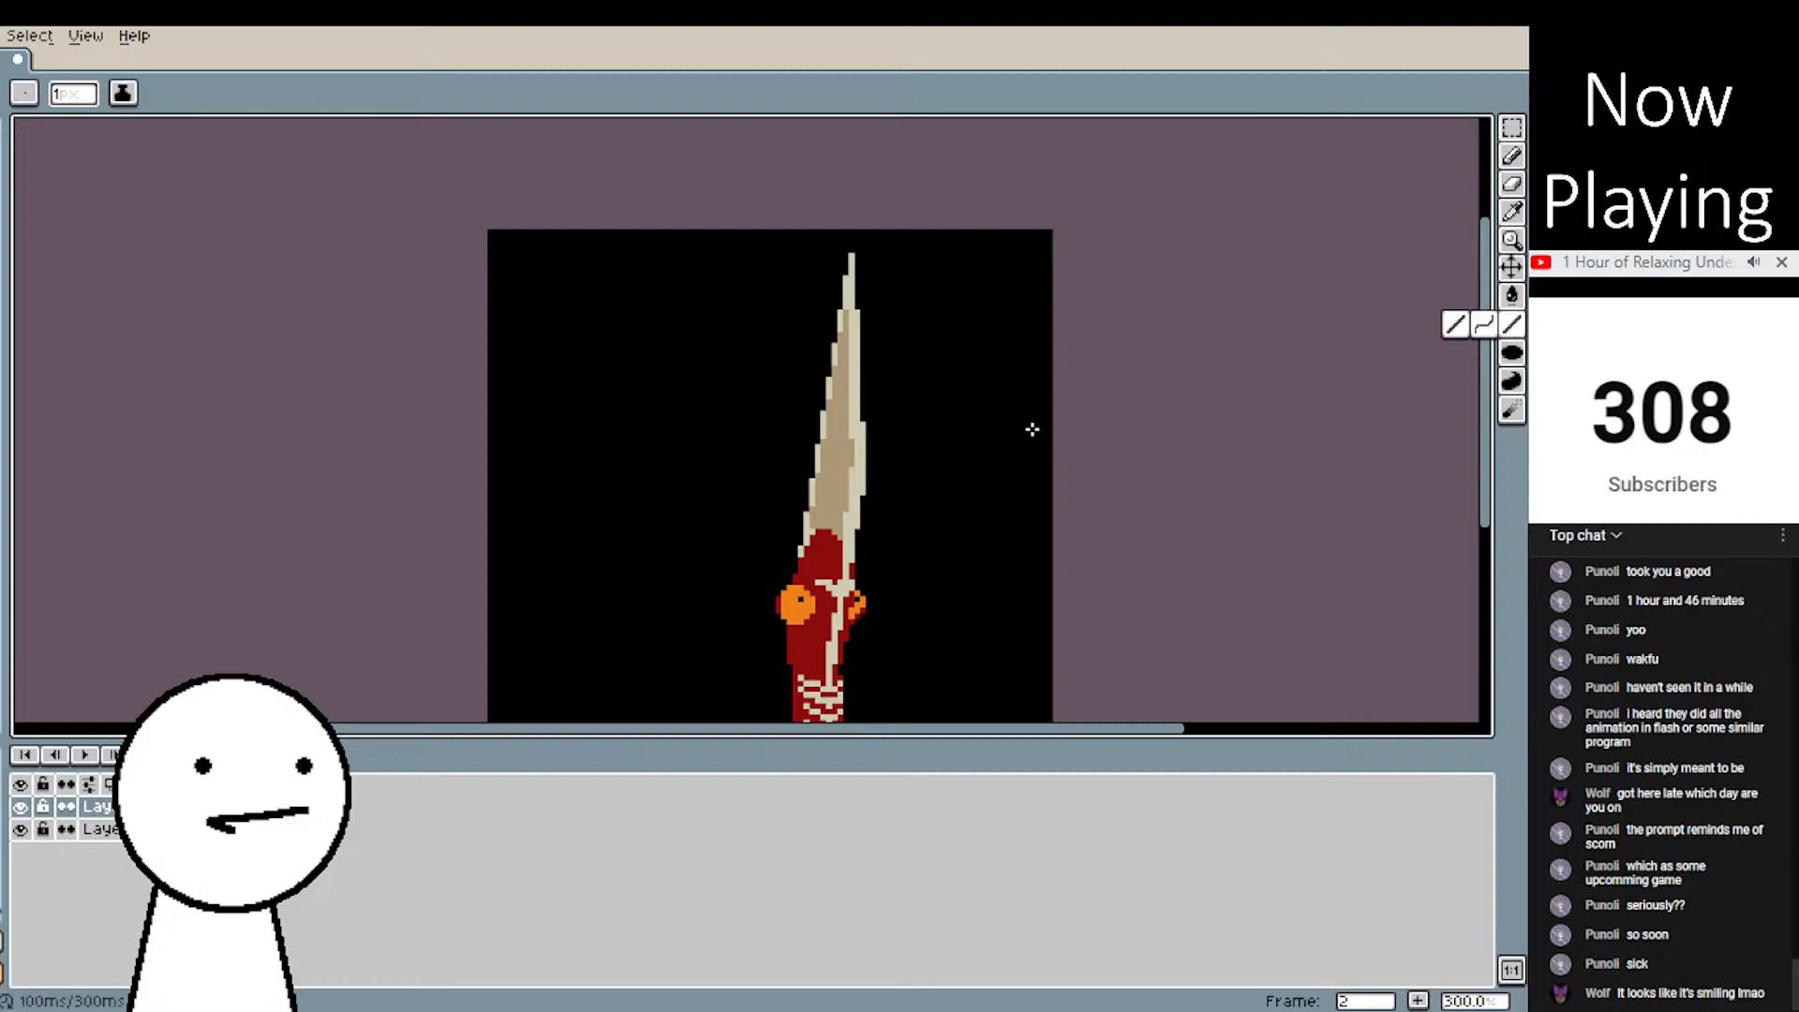
scroll(791, 494, up, 3)
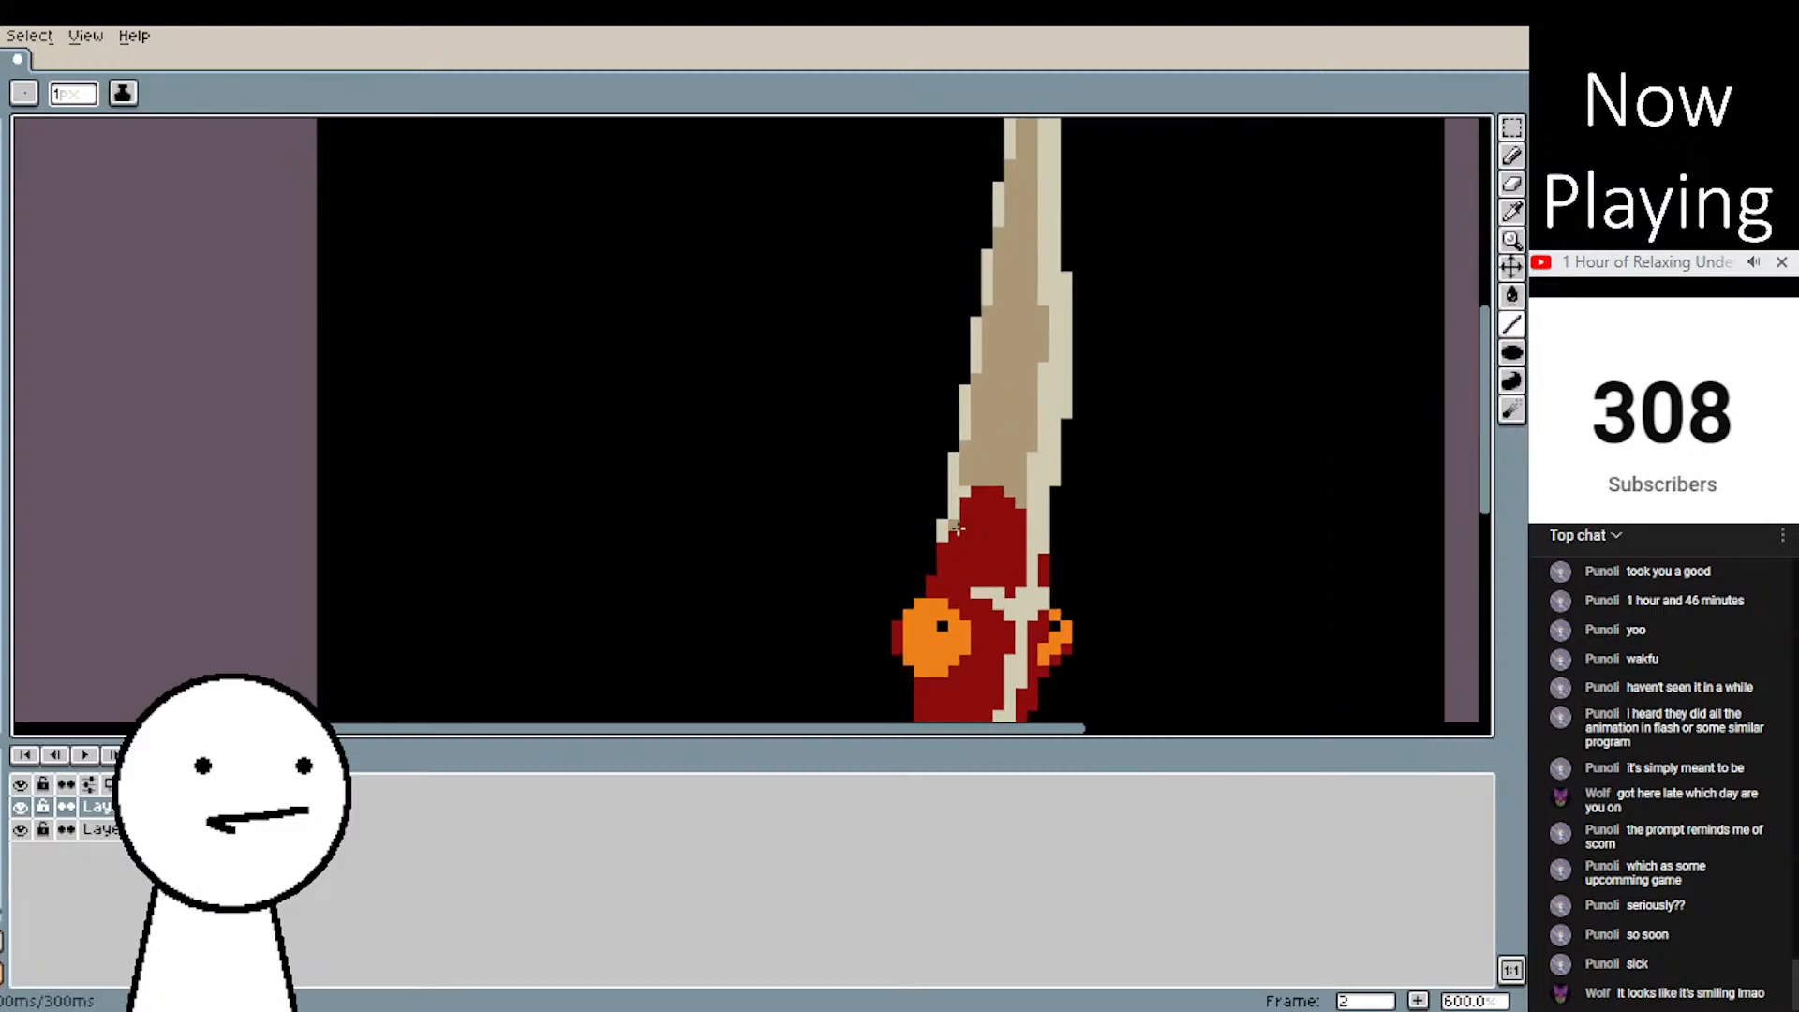
click(971, 492)
key(ctrl+z)
- Switch to white and draw a highlight line down the outer edge of the bulge on the blade's right side
scroll(1129, 550, down, 3)
scroll(1151, 530, down, 2)
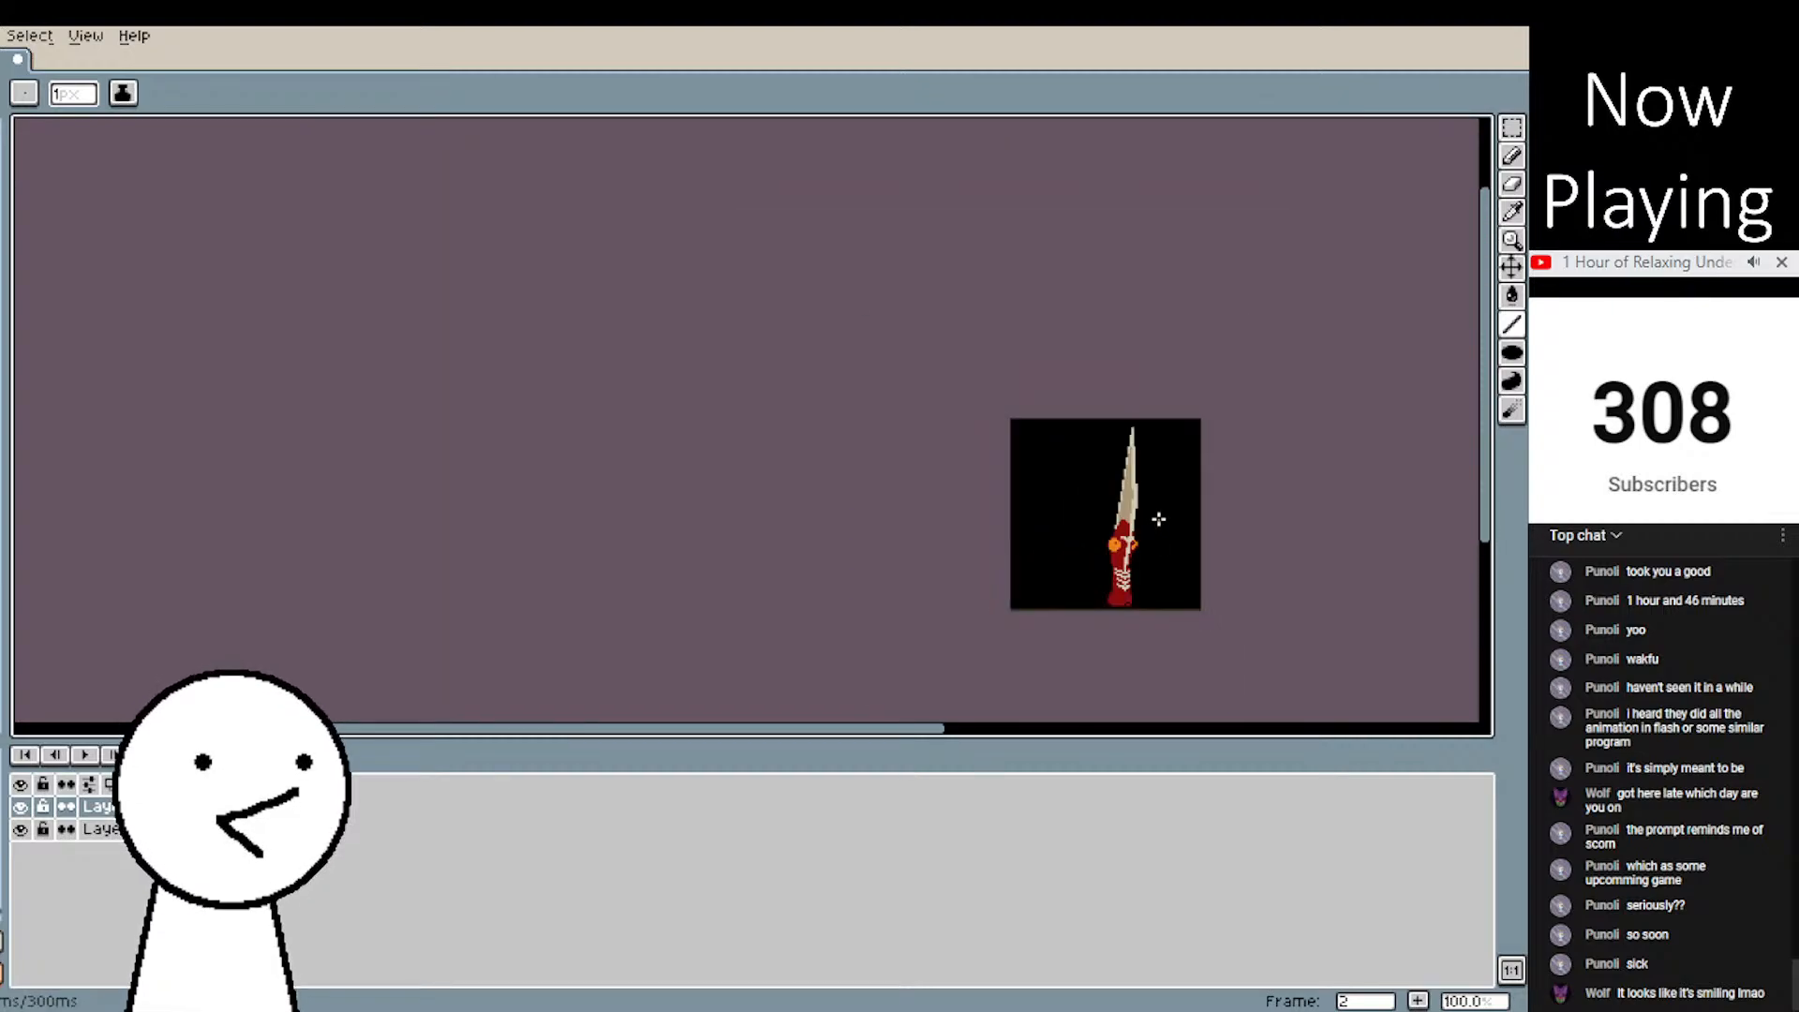
scroll(1153, 511, up, 3)
scroll(1116, 368, up, 1)
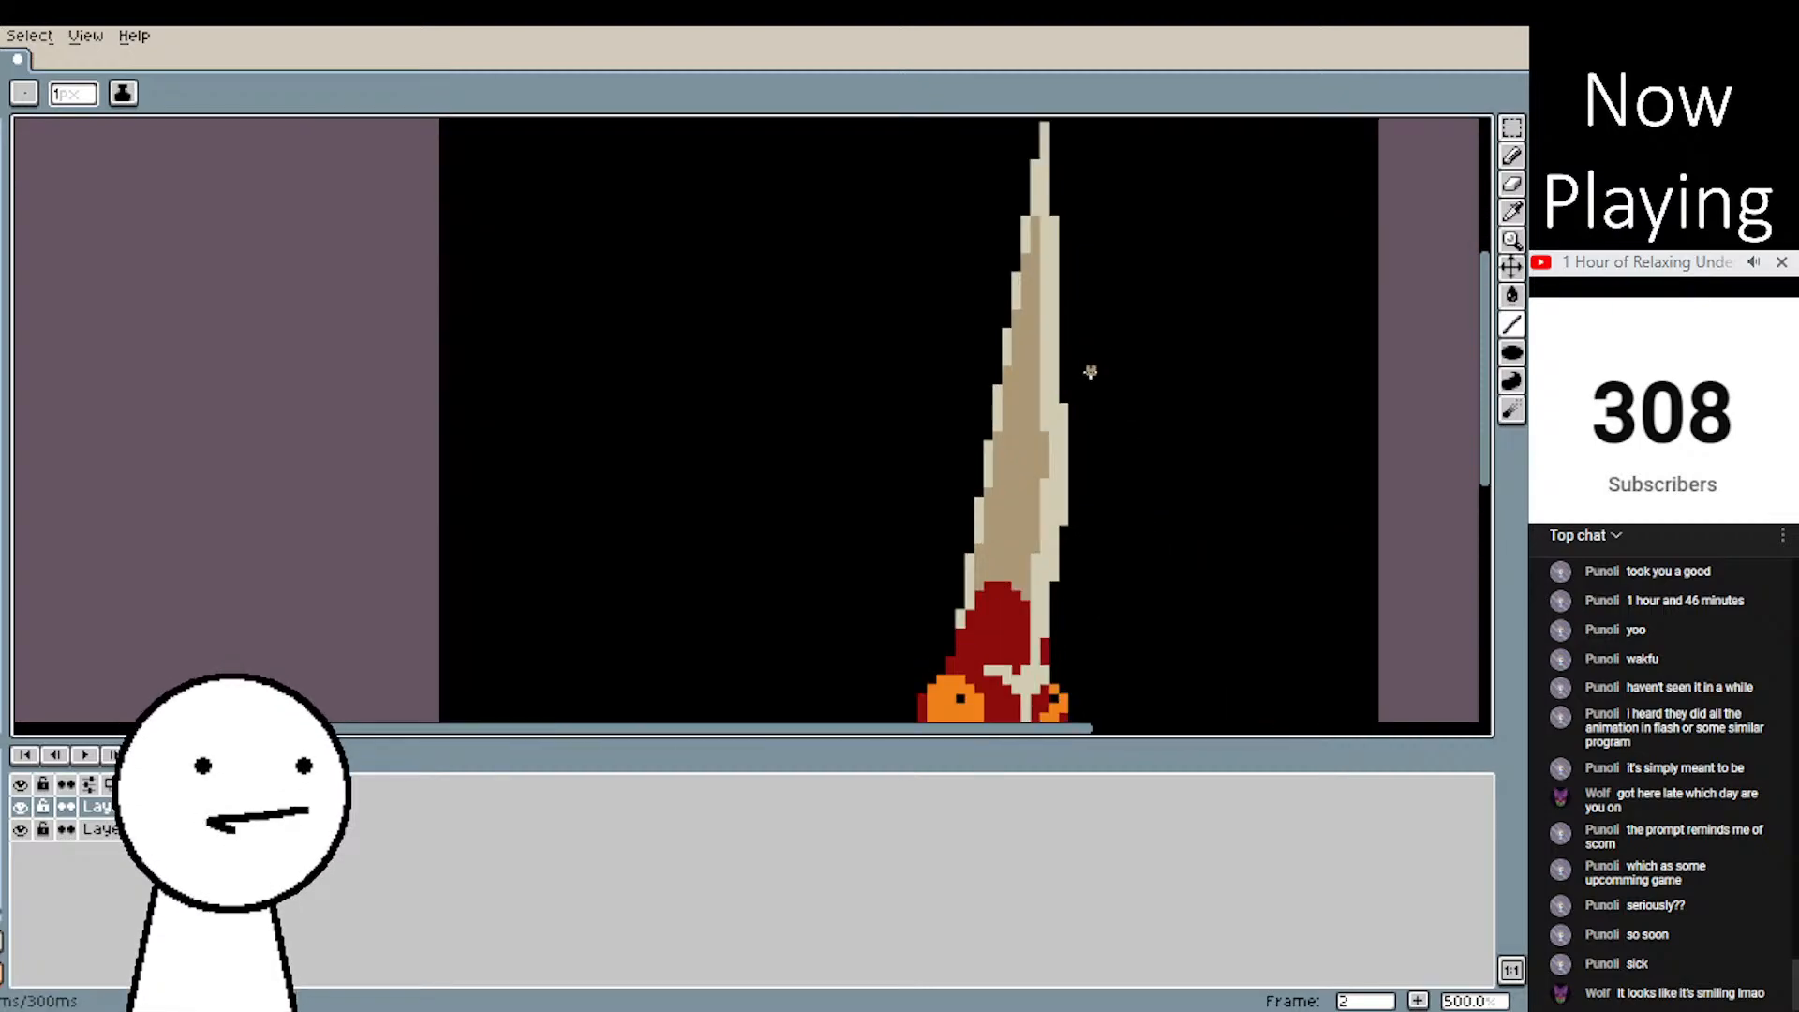
drag(1090, 372, 944, 406)
scroll(976, 394, down, 1)
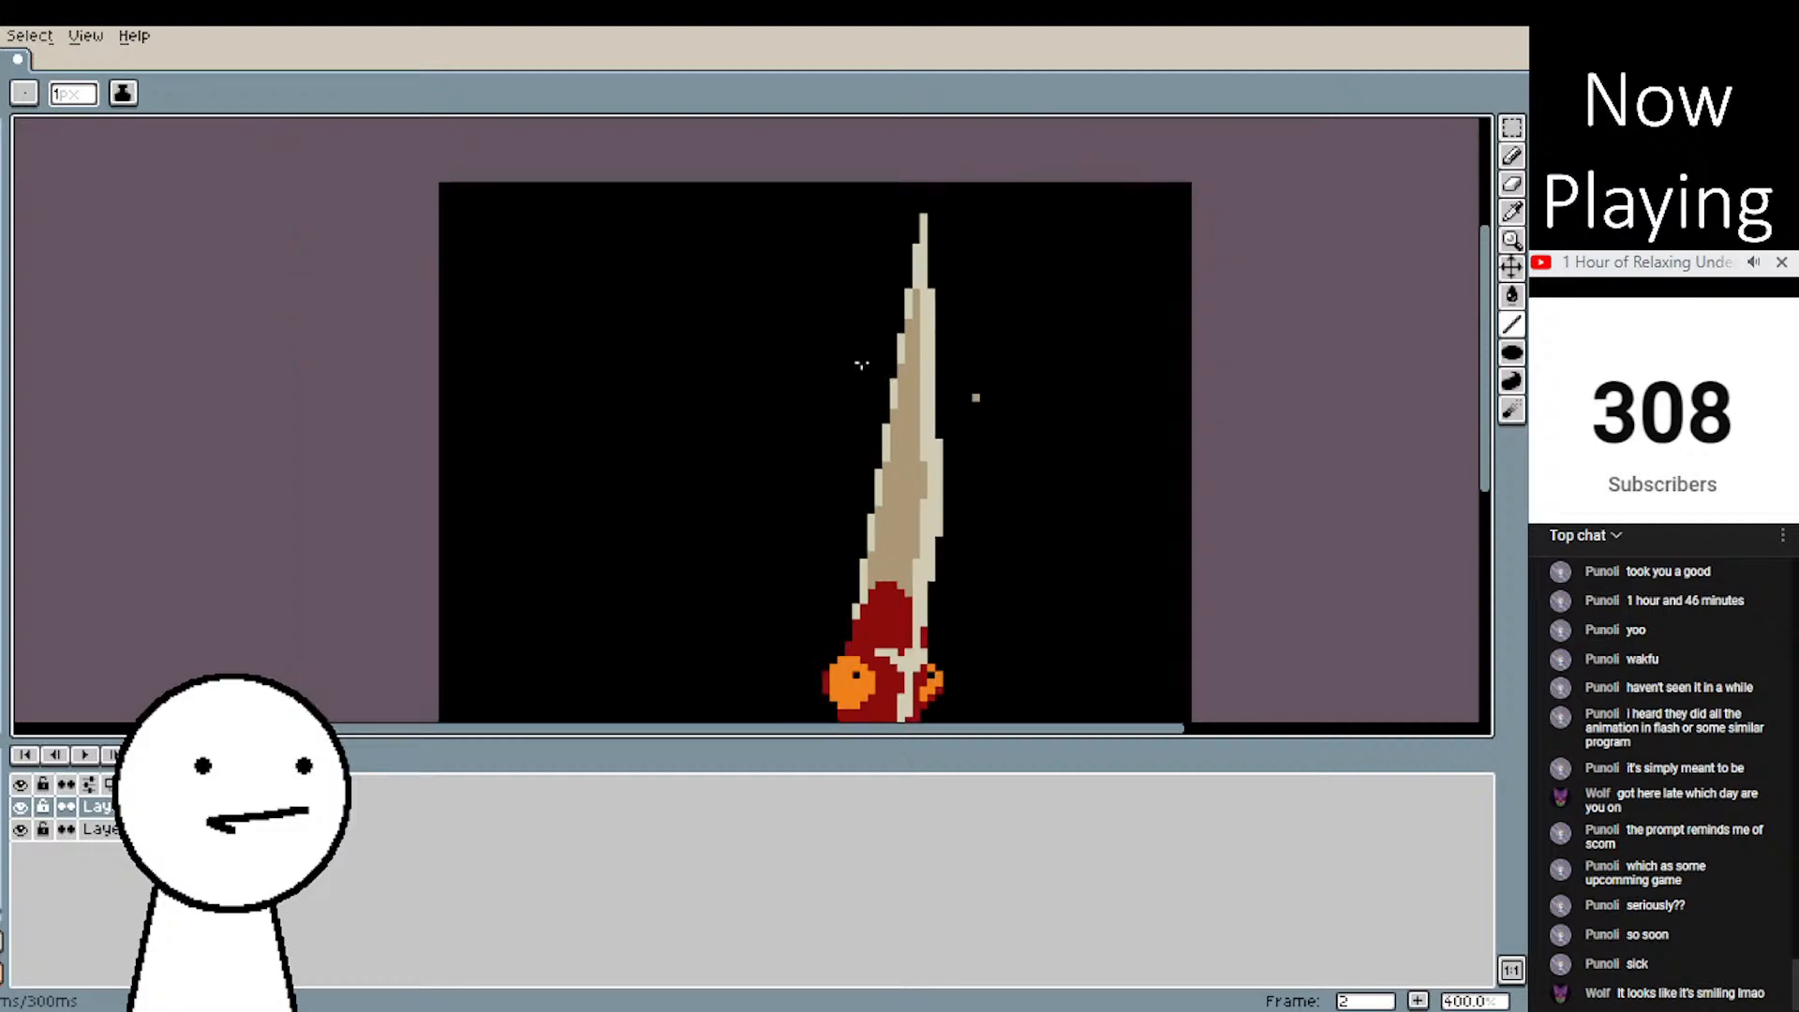
scroll(952, 390, up, 2)
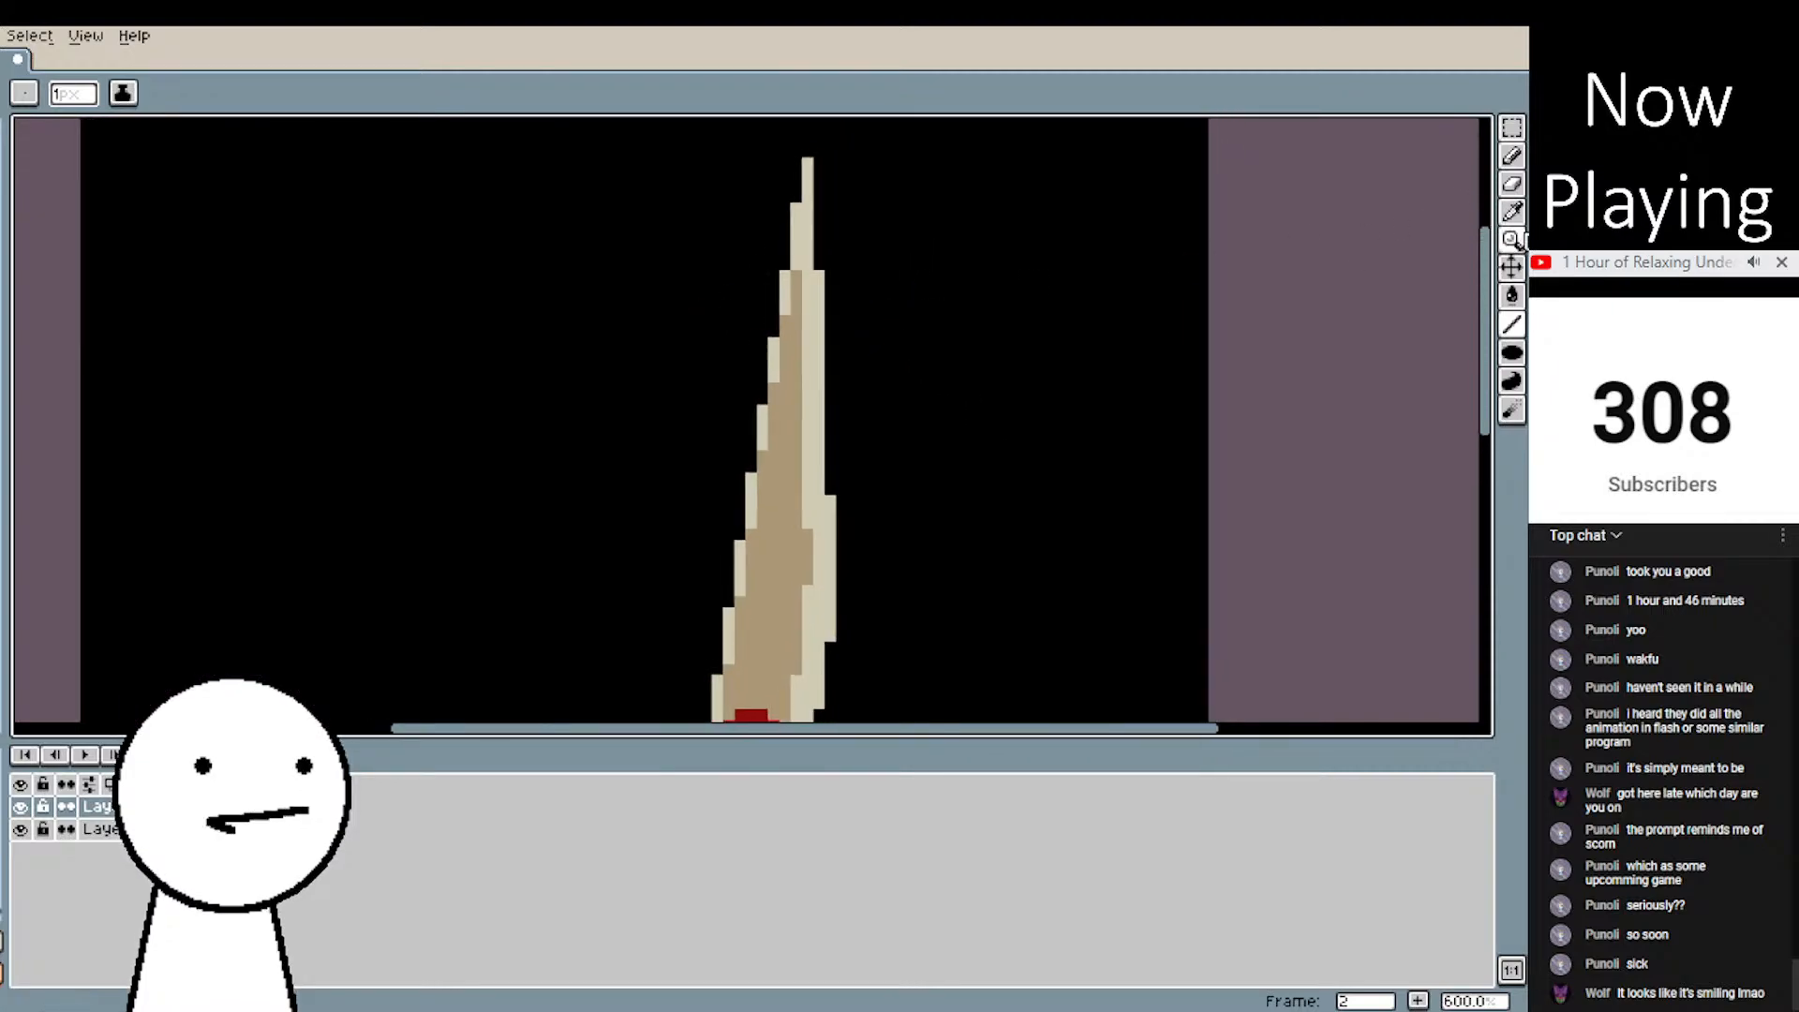
click(1516, 219)
drag(986, 394, 812, 48)
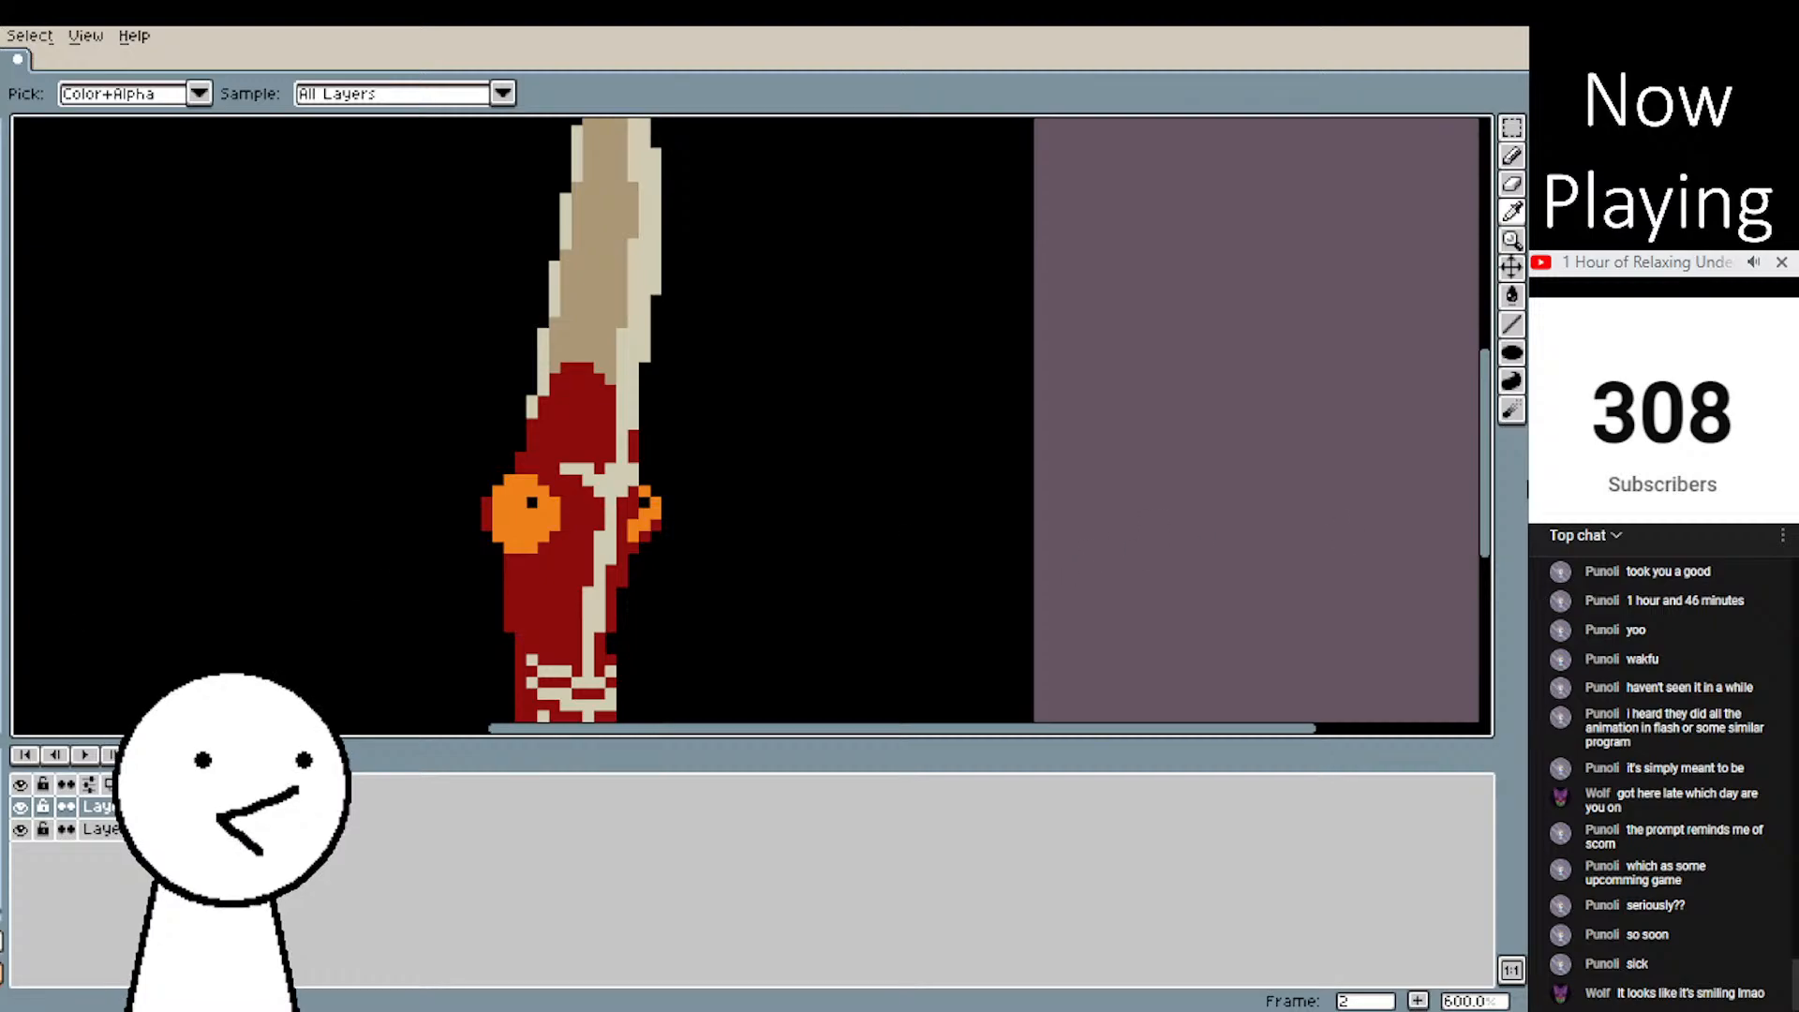
click(1519, 328)
drag(691, 321, 723, 592)
drag(687, 434, 687, 553)
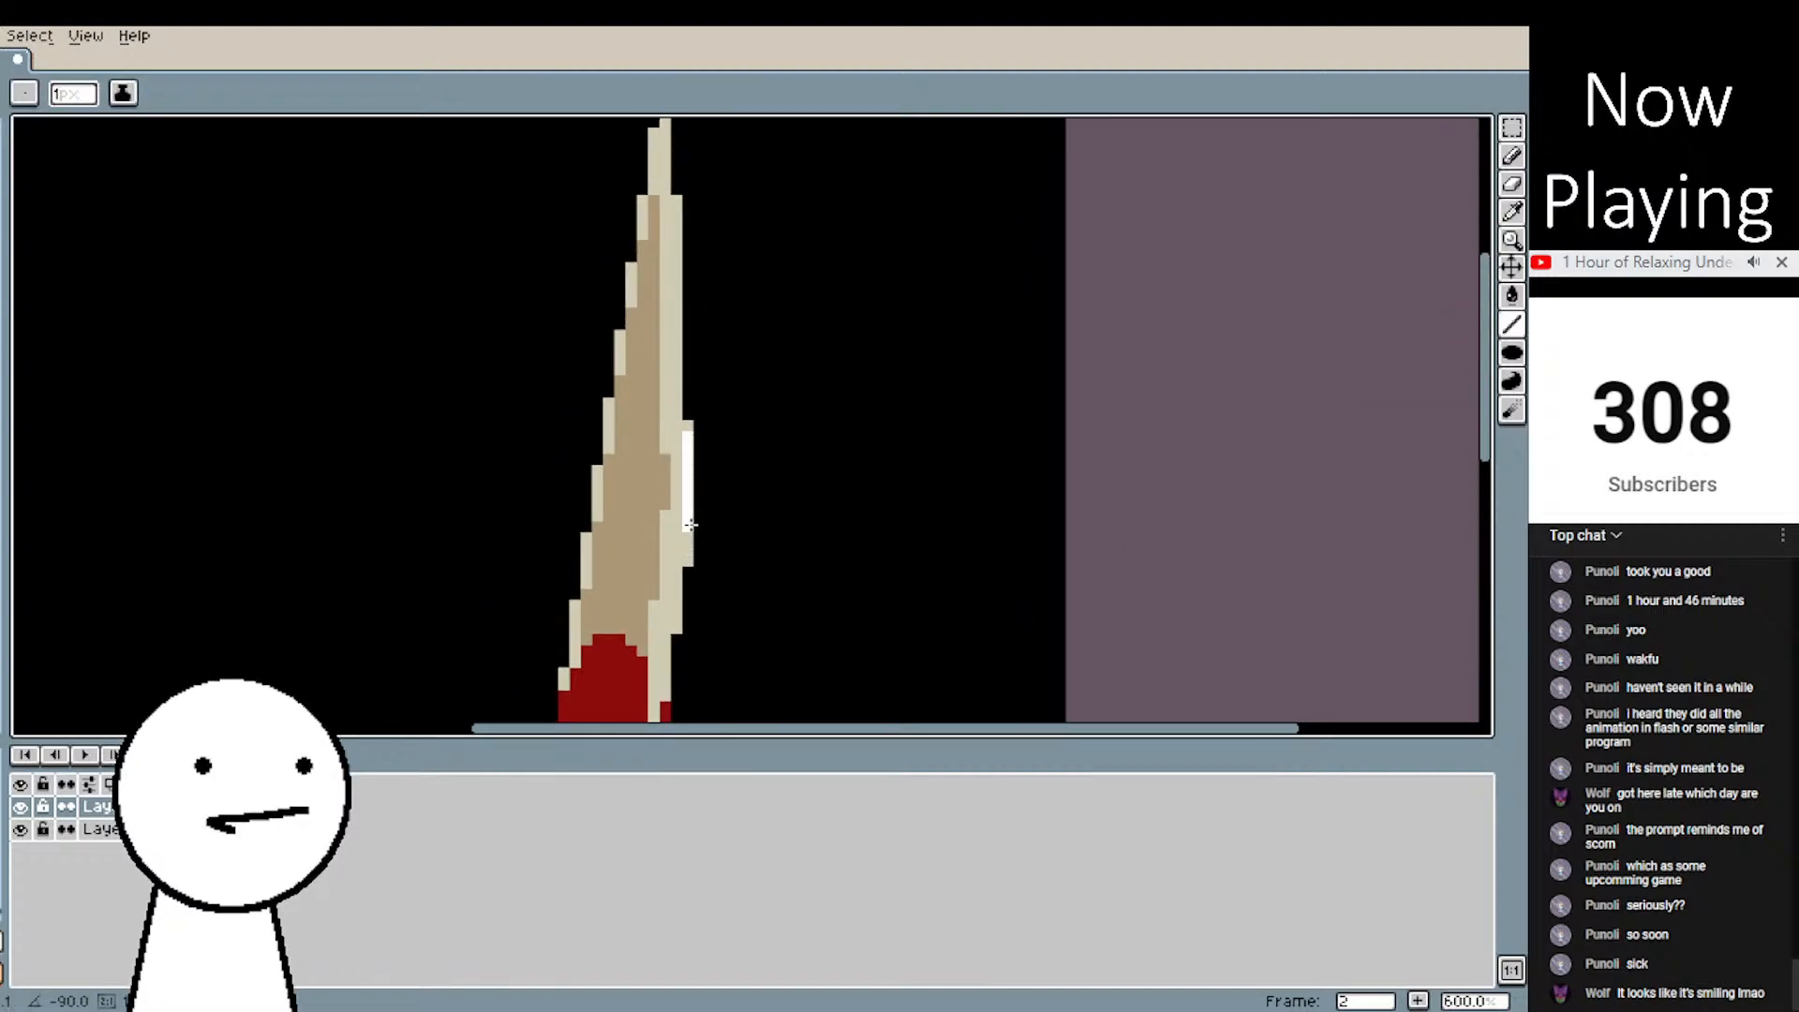
drag(835, 548, 873, 633)
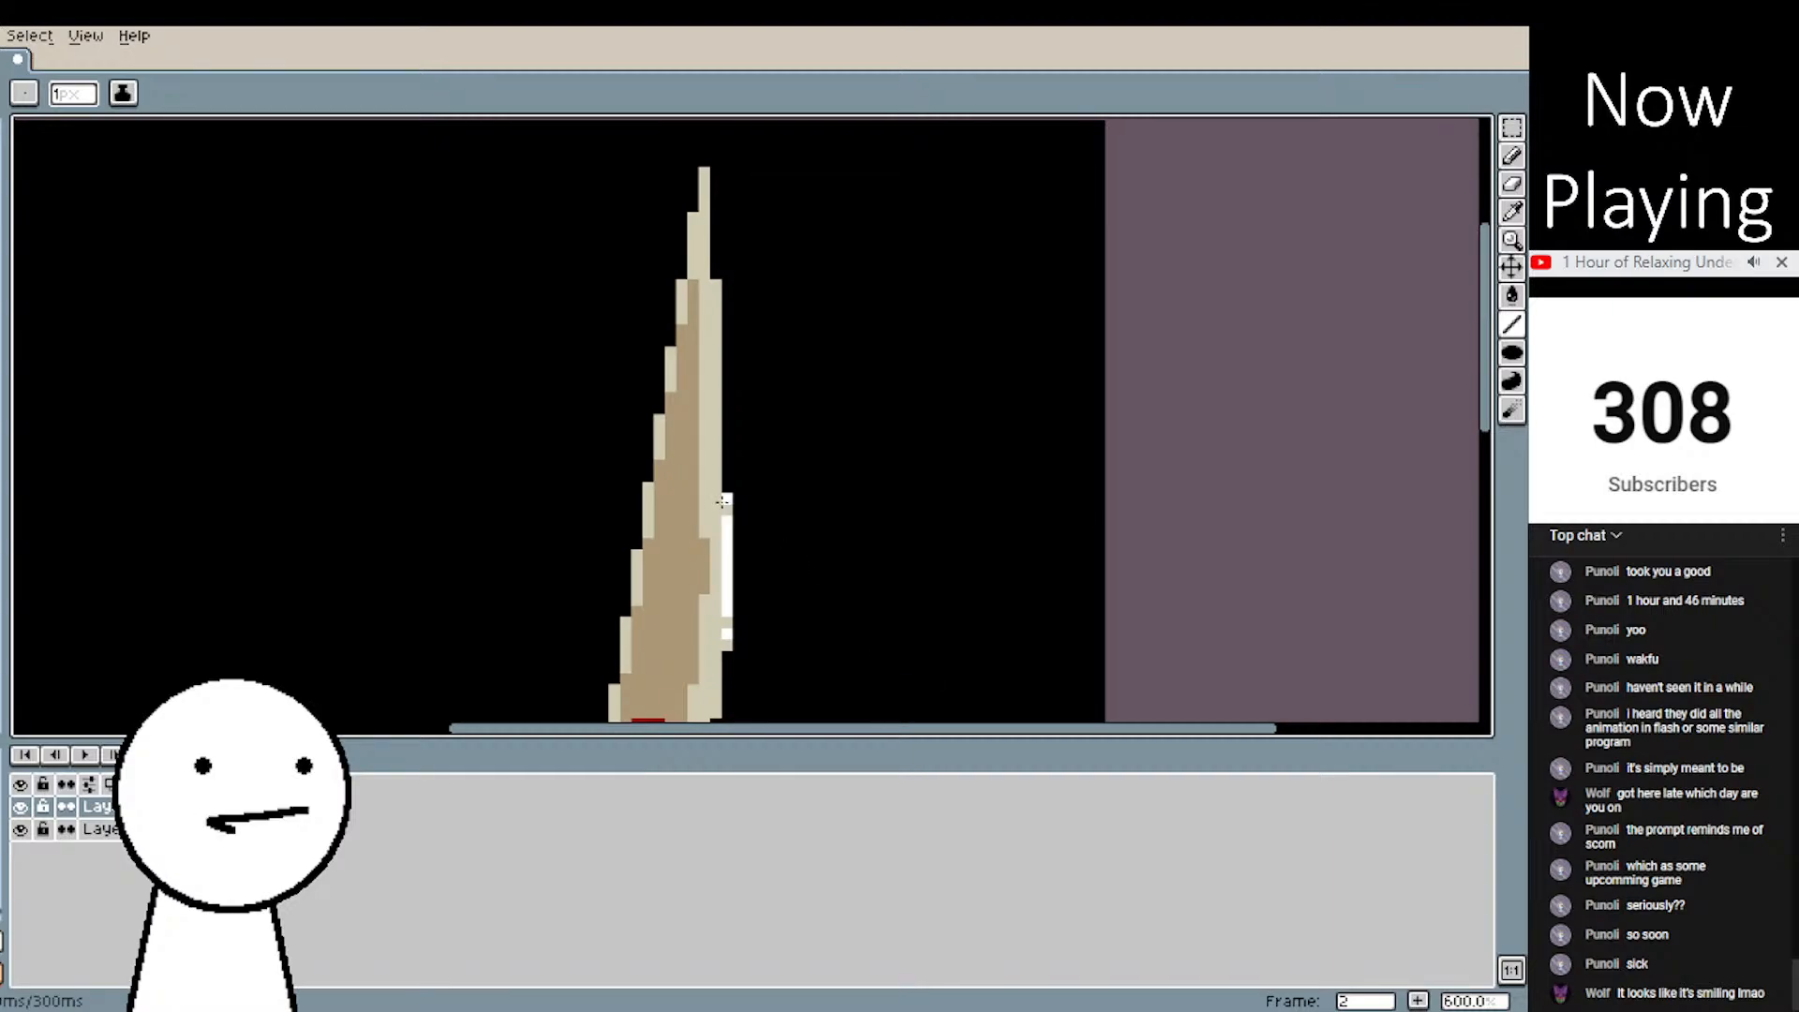
- Draw white highlight lines along the blade's upper right edge and on its tip
drag(716, 496, 718, 306)
scroll(807, 413, down, 4)
scroll(727, 261, up, 6)
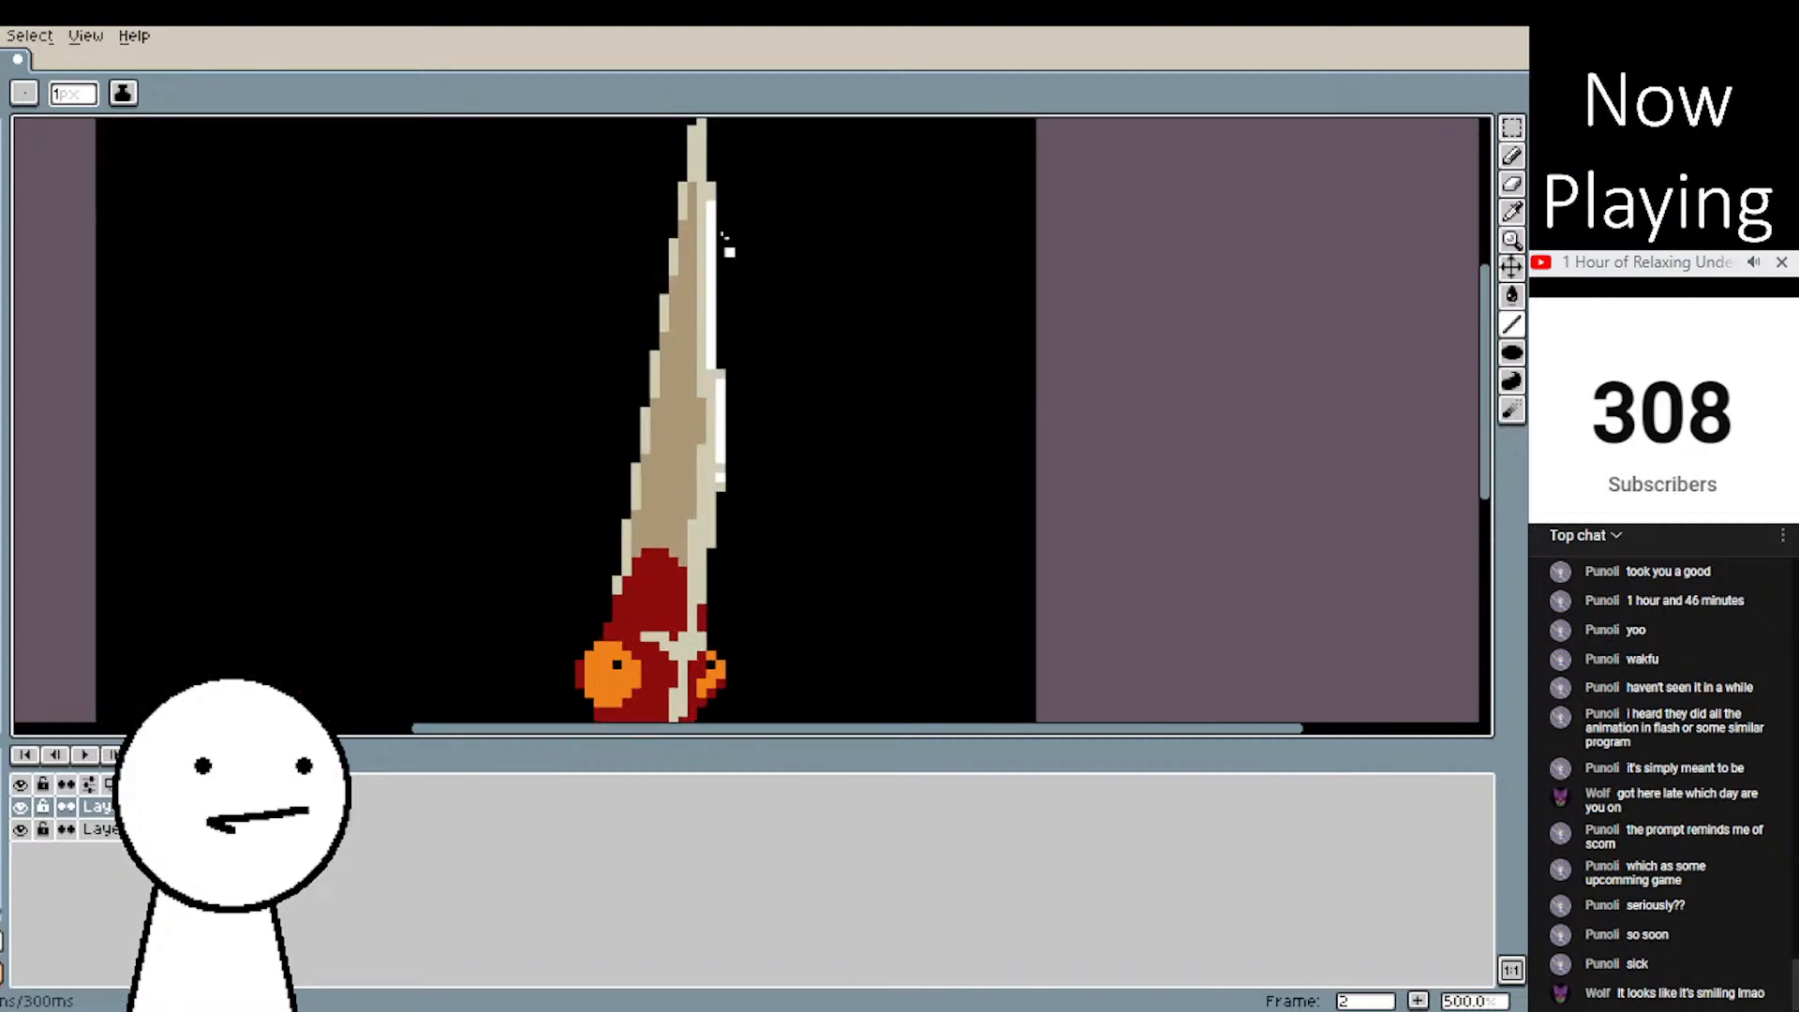
drag(625, 264, 628, 540)
scroll(798, 544, down, 2)
scroll(1009, 507, down, 3)
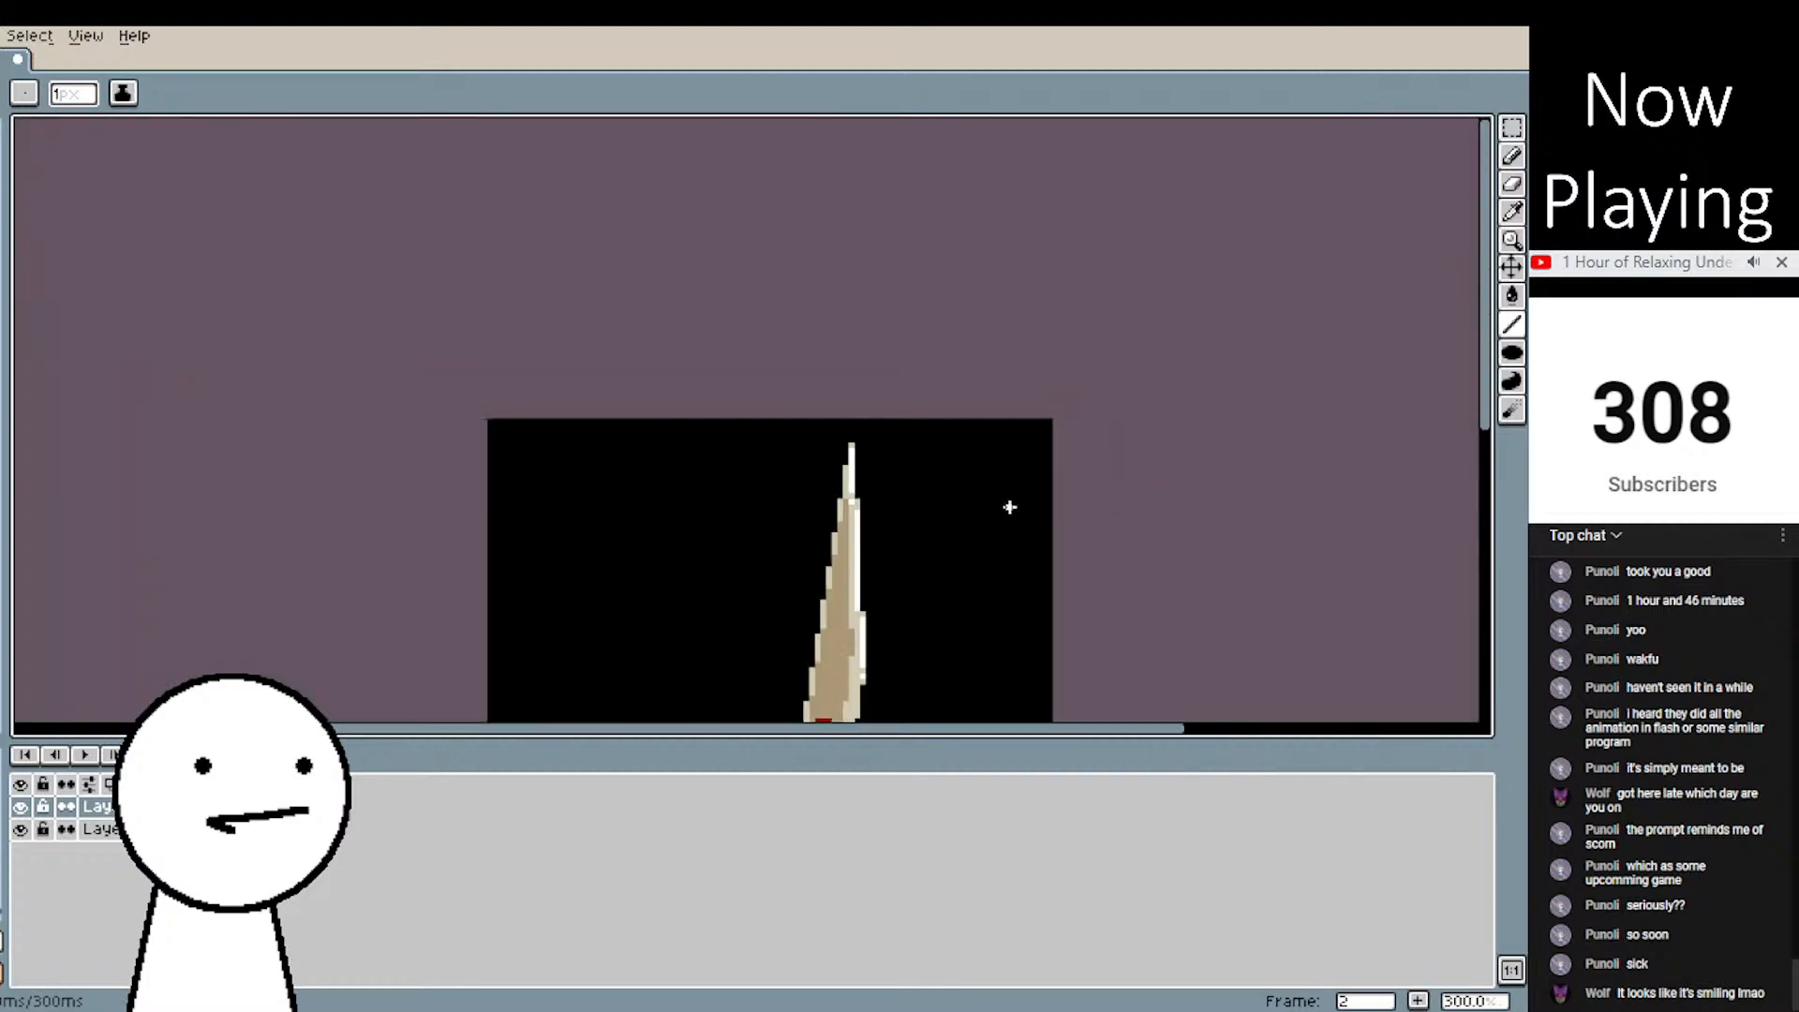
- Pick the beige and draw vertical lines over the right side of the tan shading, narrowing it from near the tip to the handle
scroll(1029, 382, up, 5)
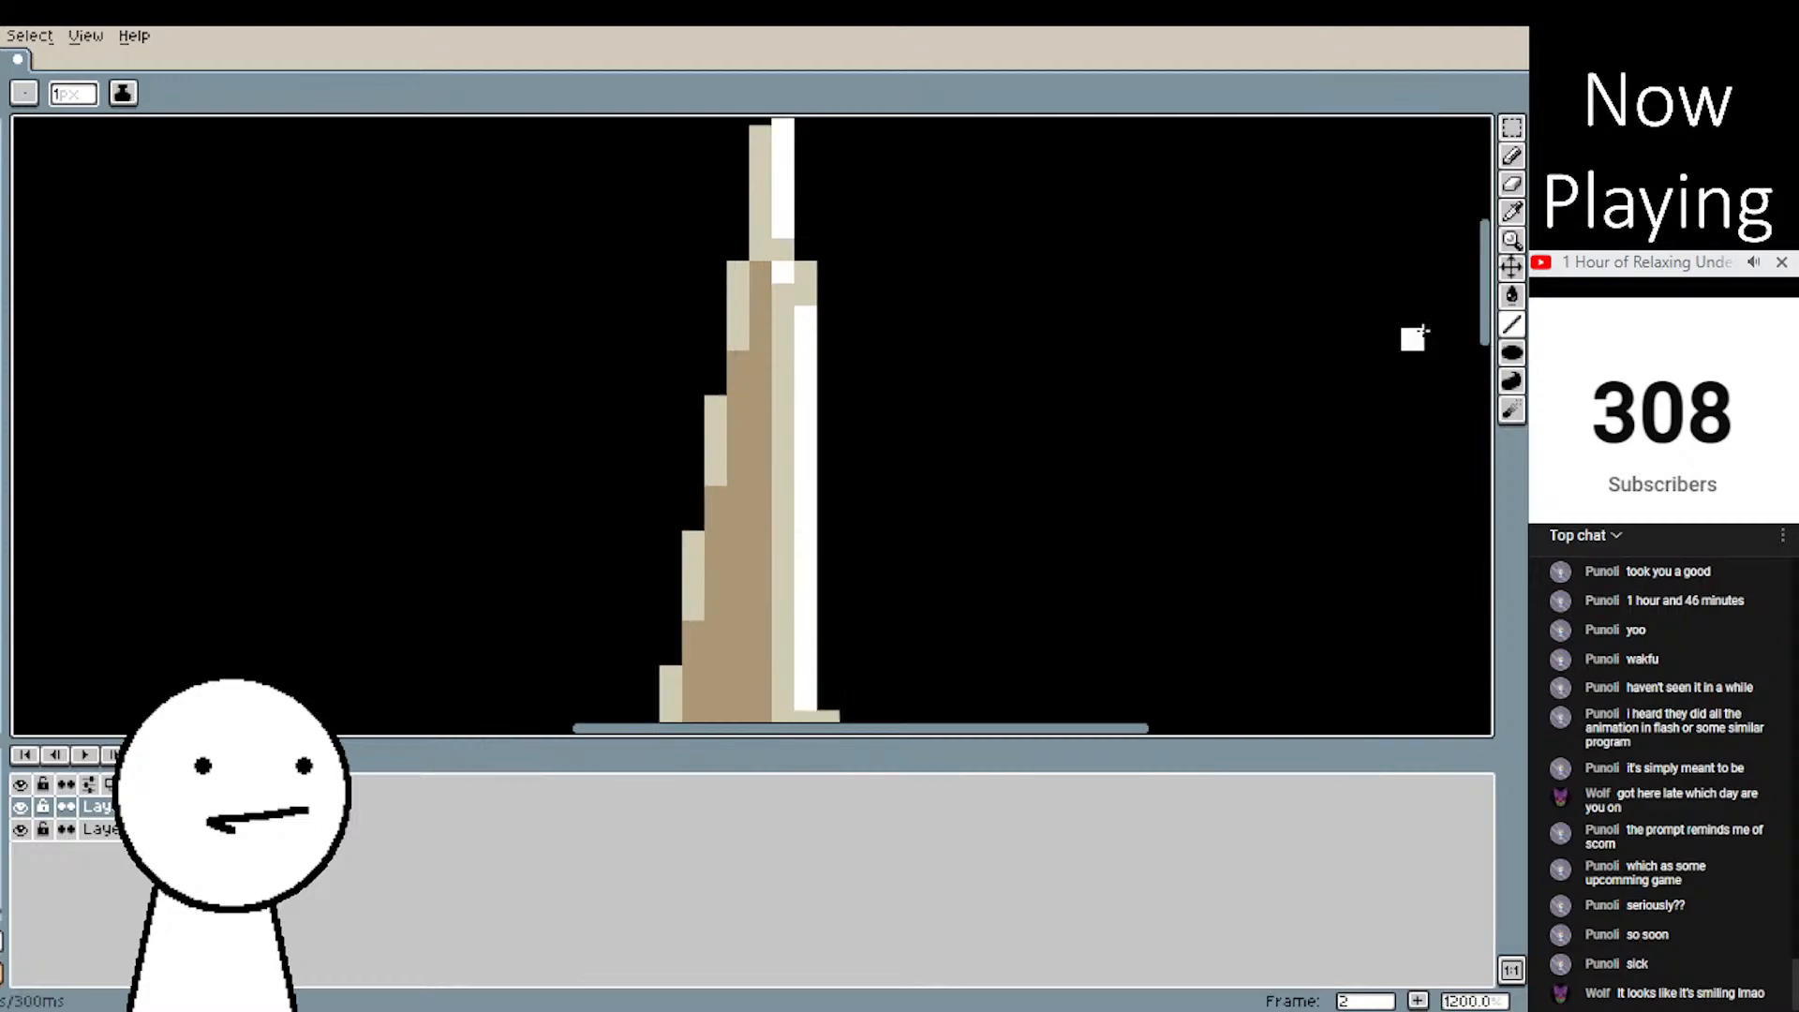
click(1512, 185)
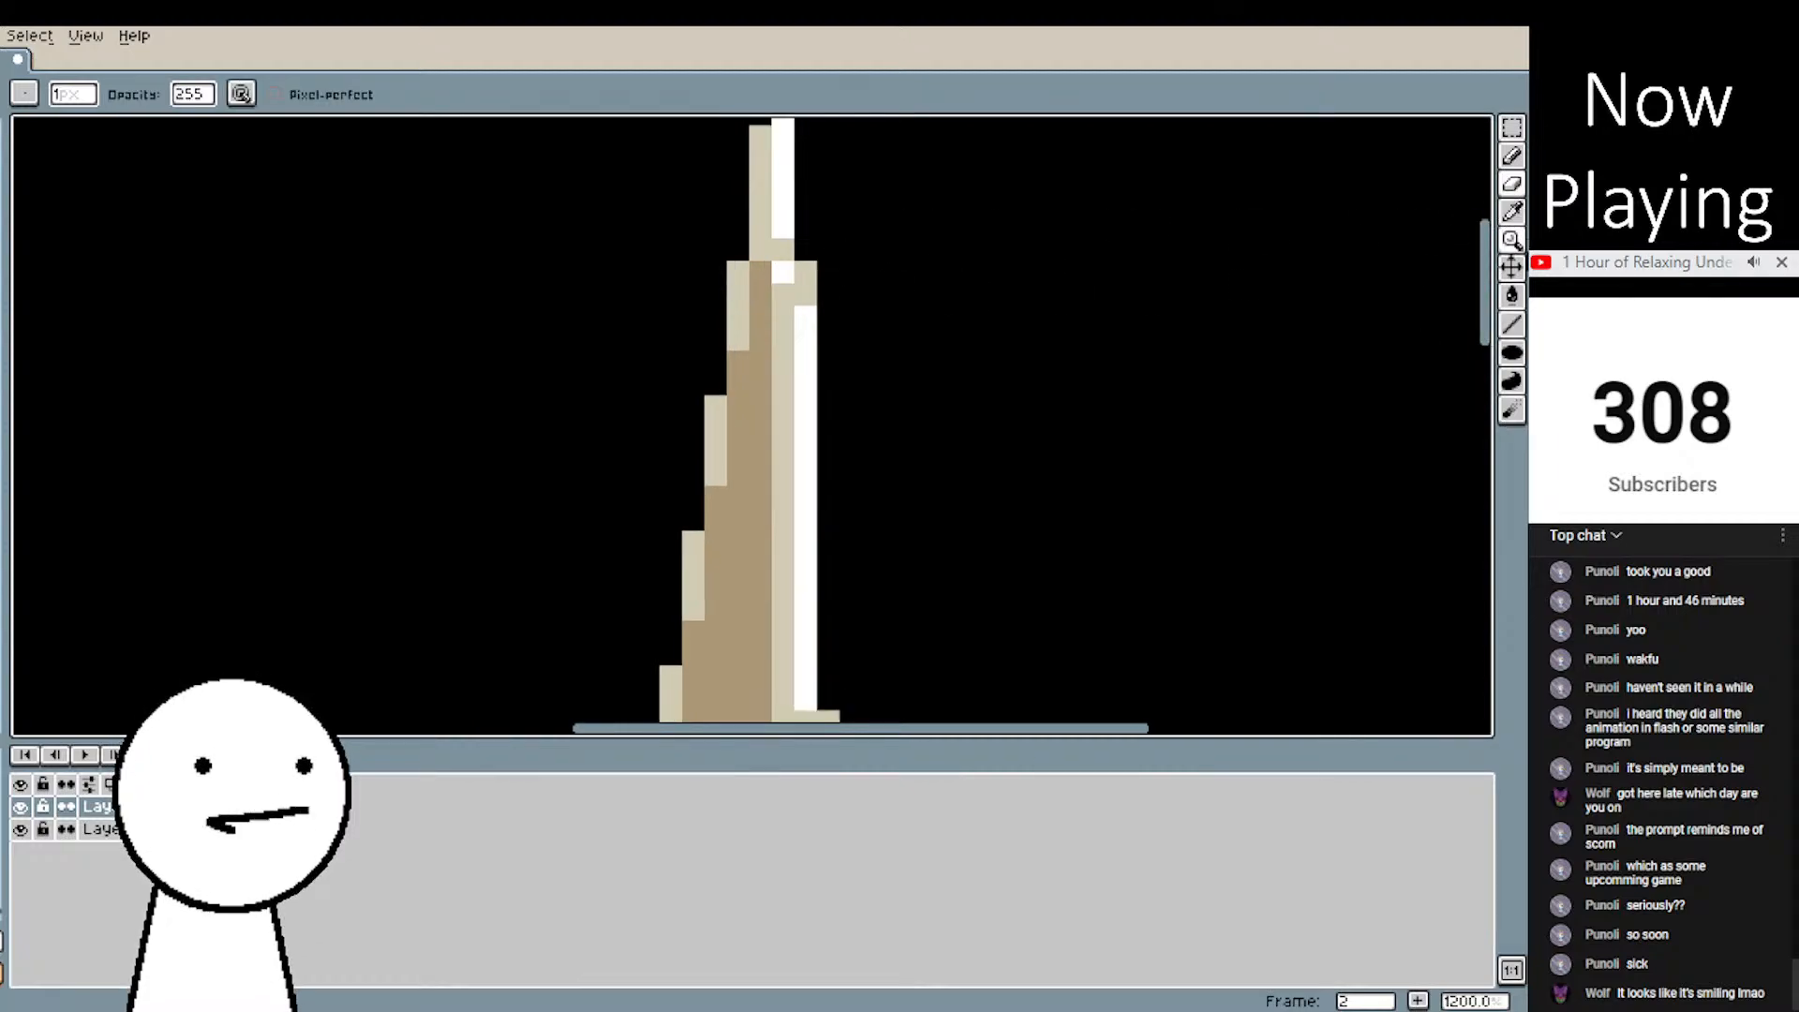
key(i)
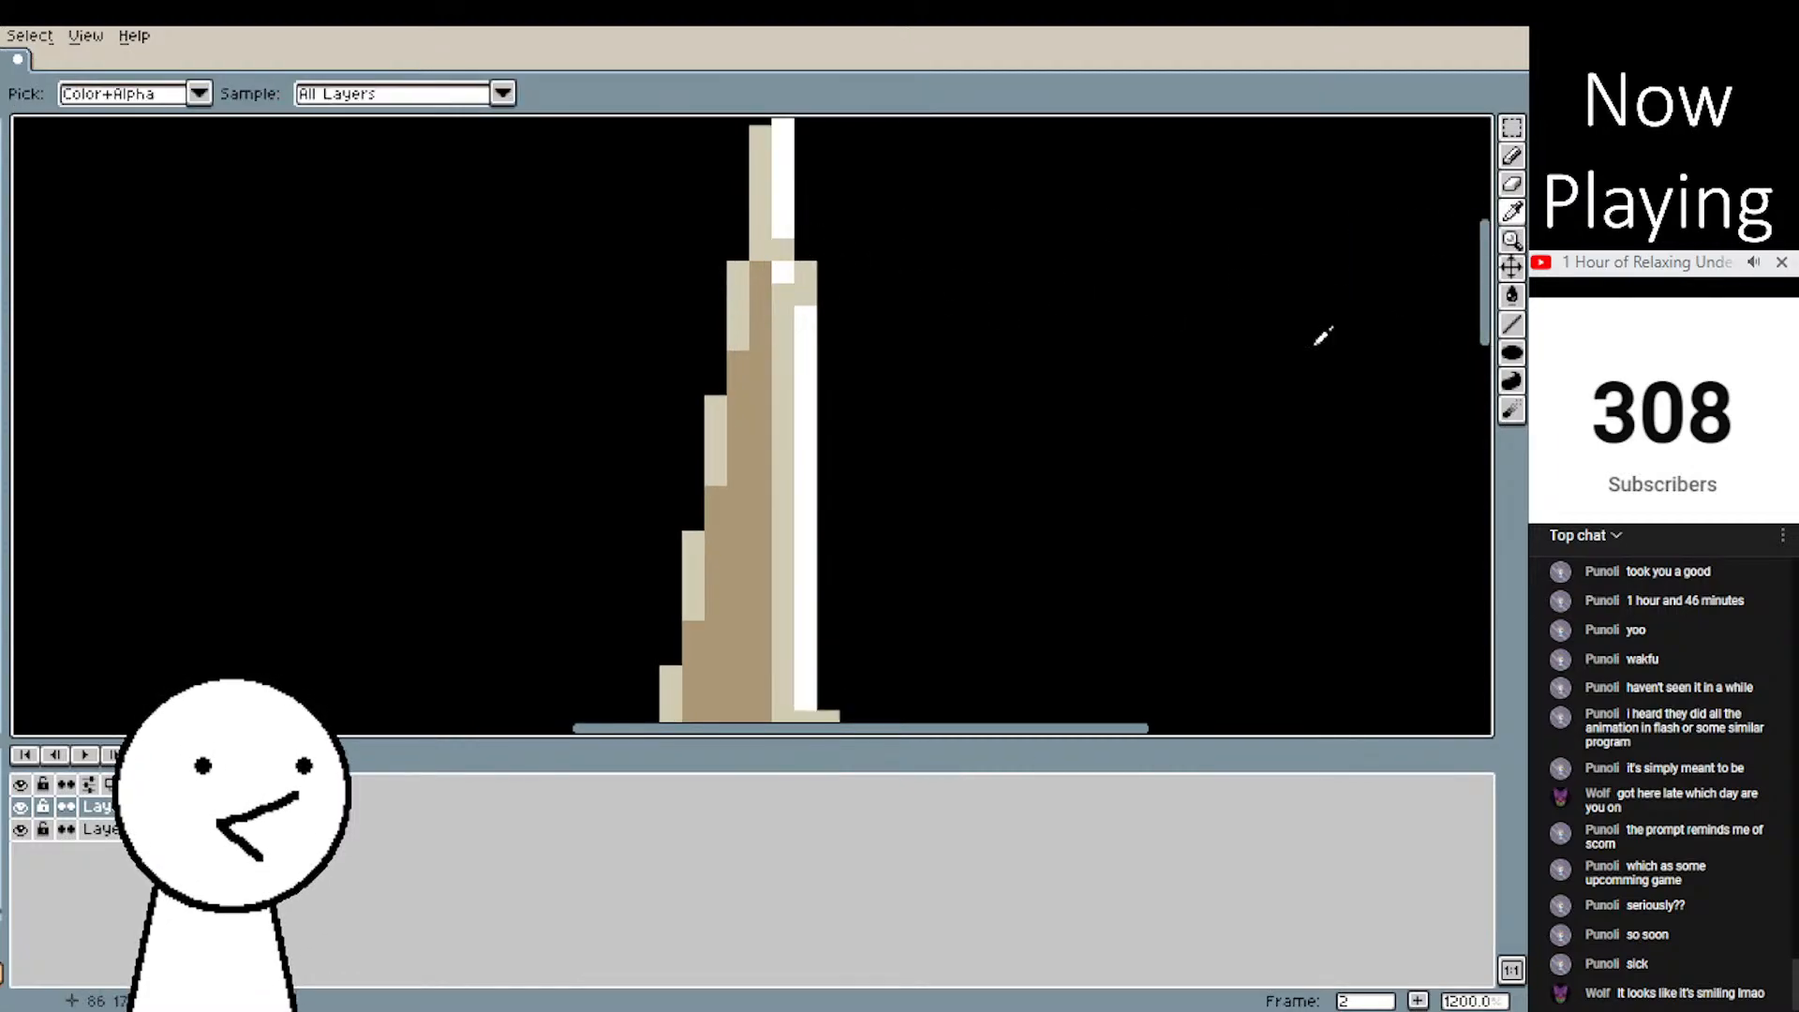
click(1513, 325)
drag(758, 289, 760, 641)
drag(993, 684, 1032, 366)
mouse_move(779, 374)
mouse_down()
mouse_move(781, 430)
mouse_move(802, 432)
mouse_move(825, 497)
mouse_move(825, 612)
mouse_up()
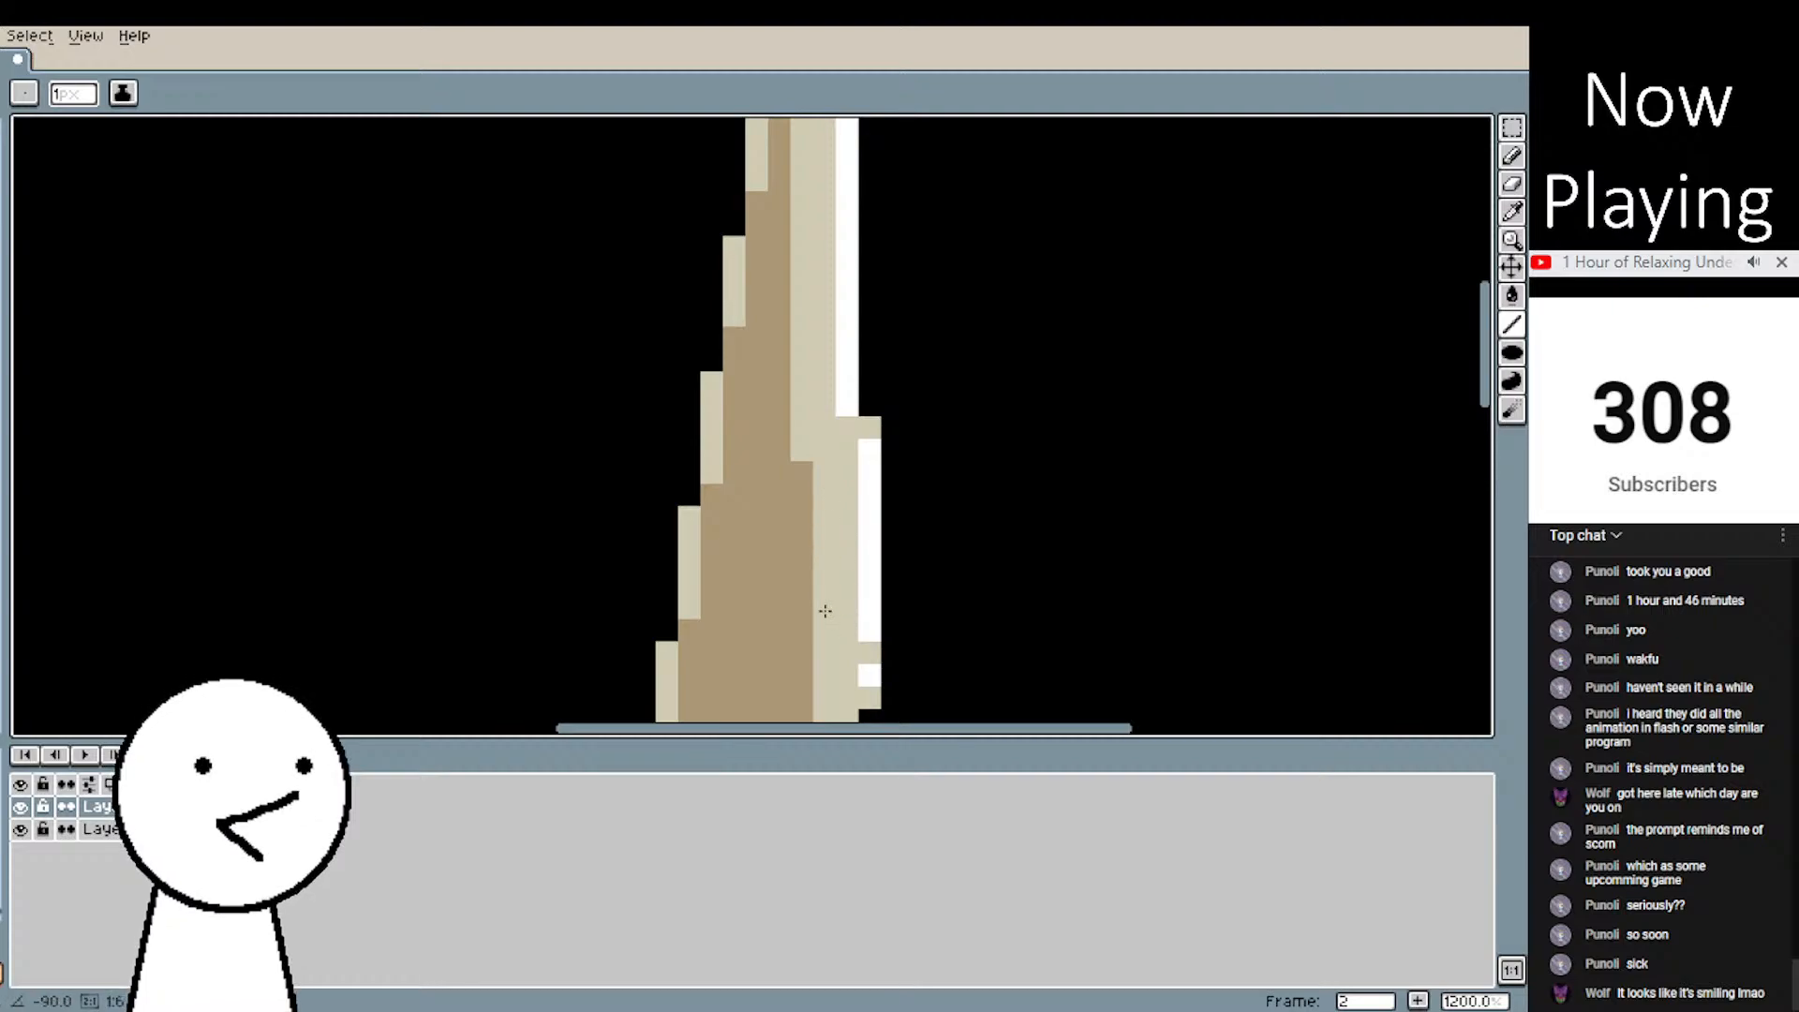
drag(913, 658, 1050, 306)
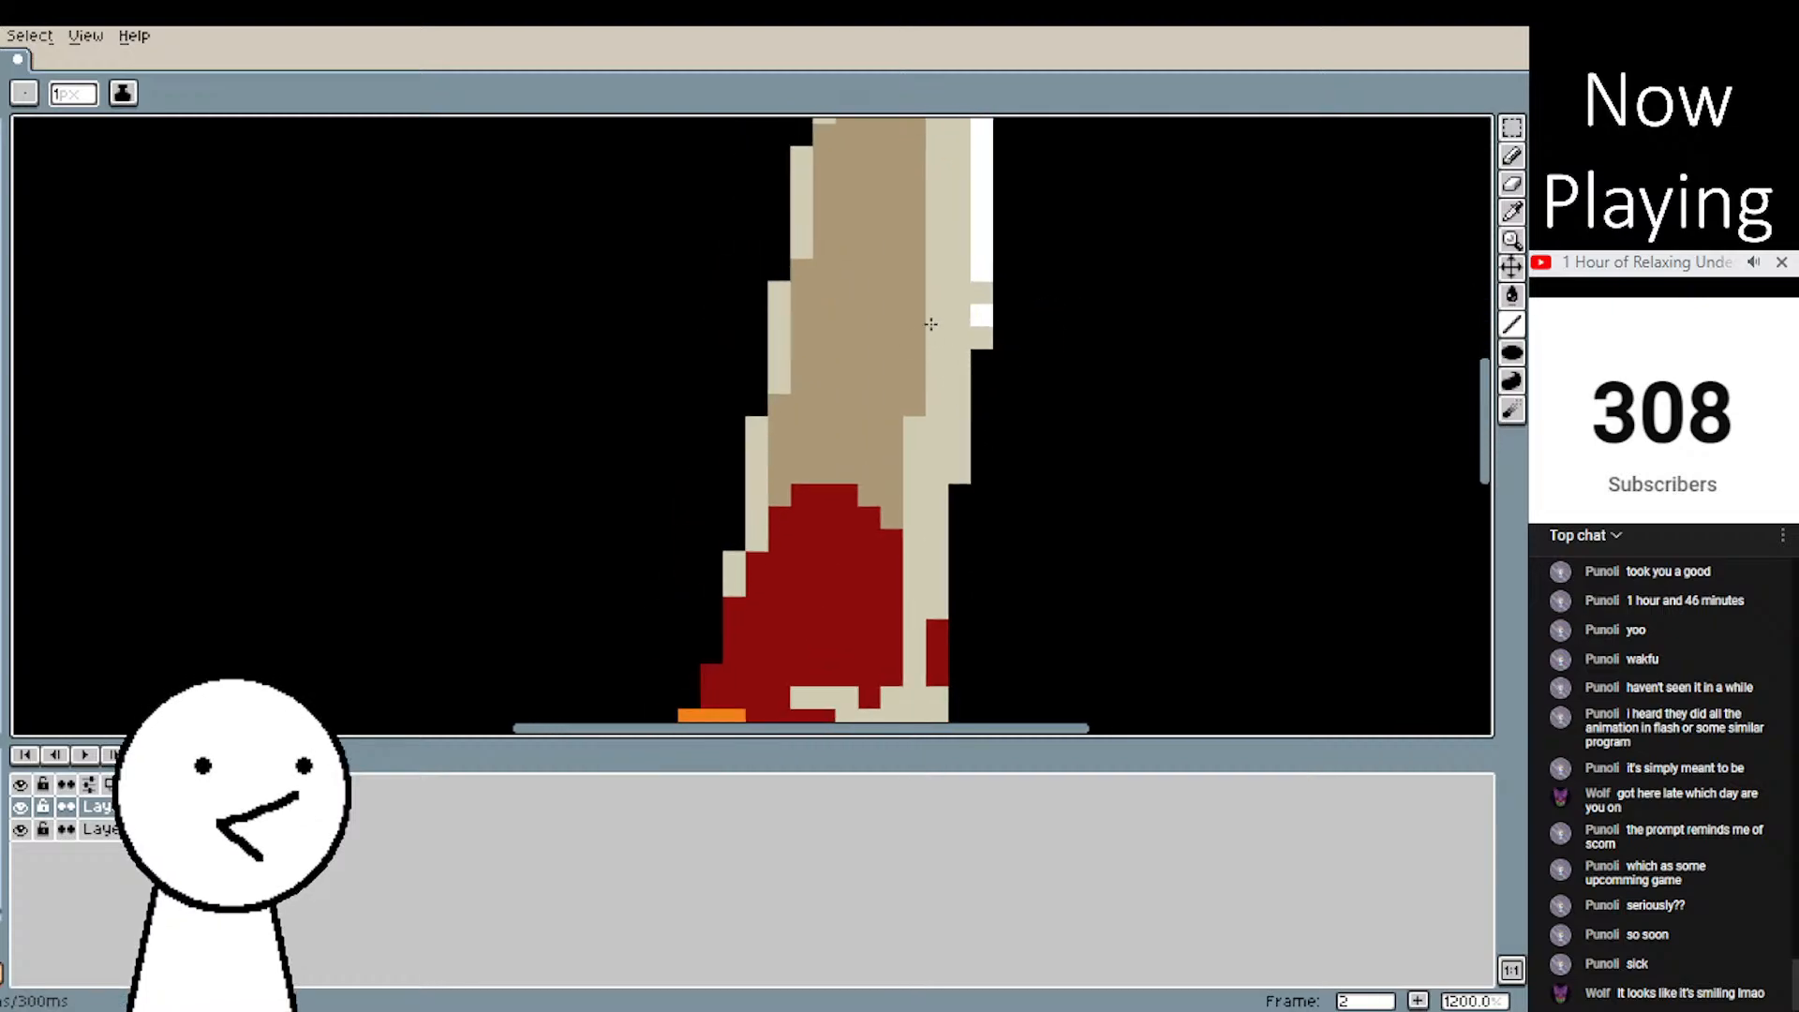
drag(891, 476, 888, 519)
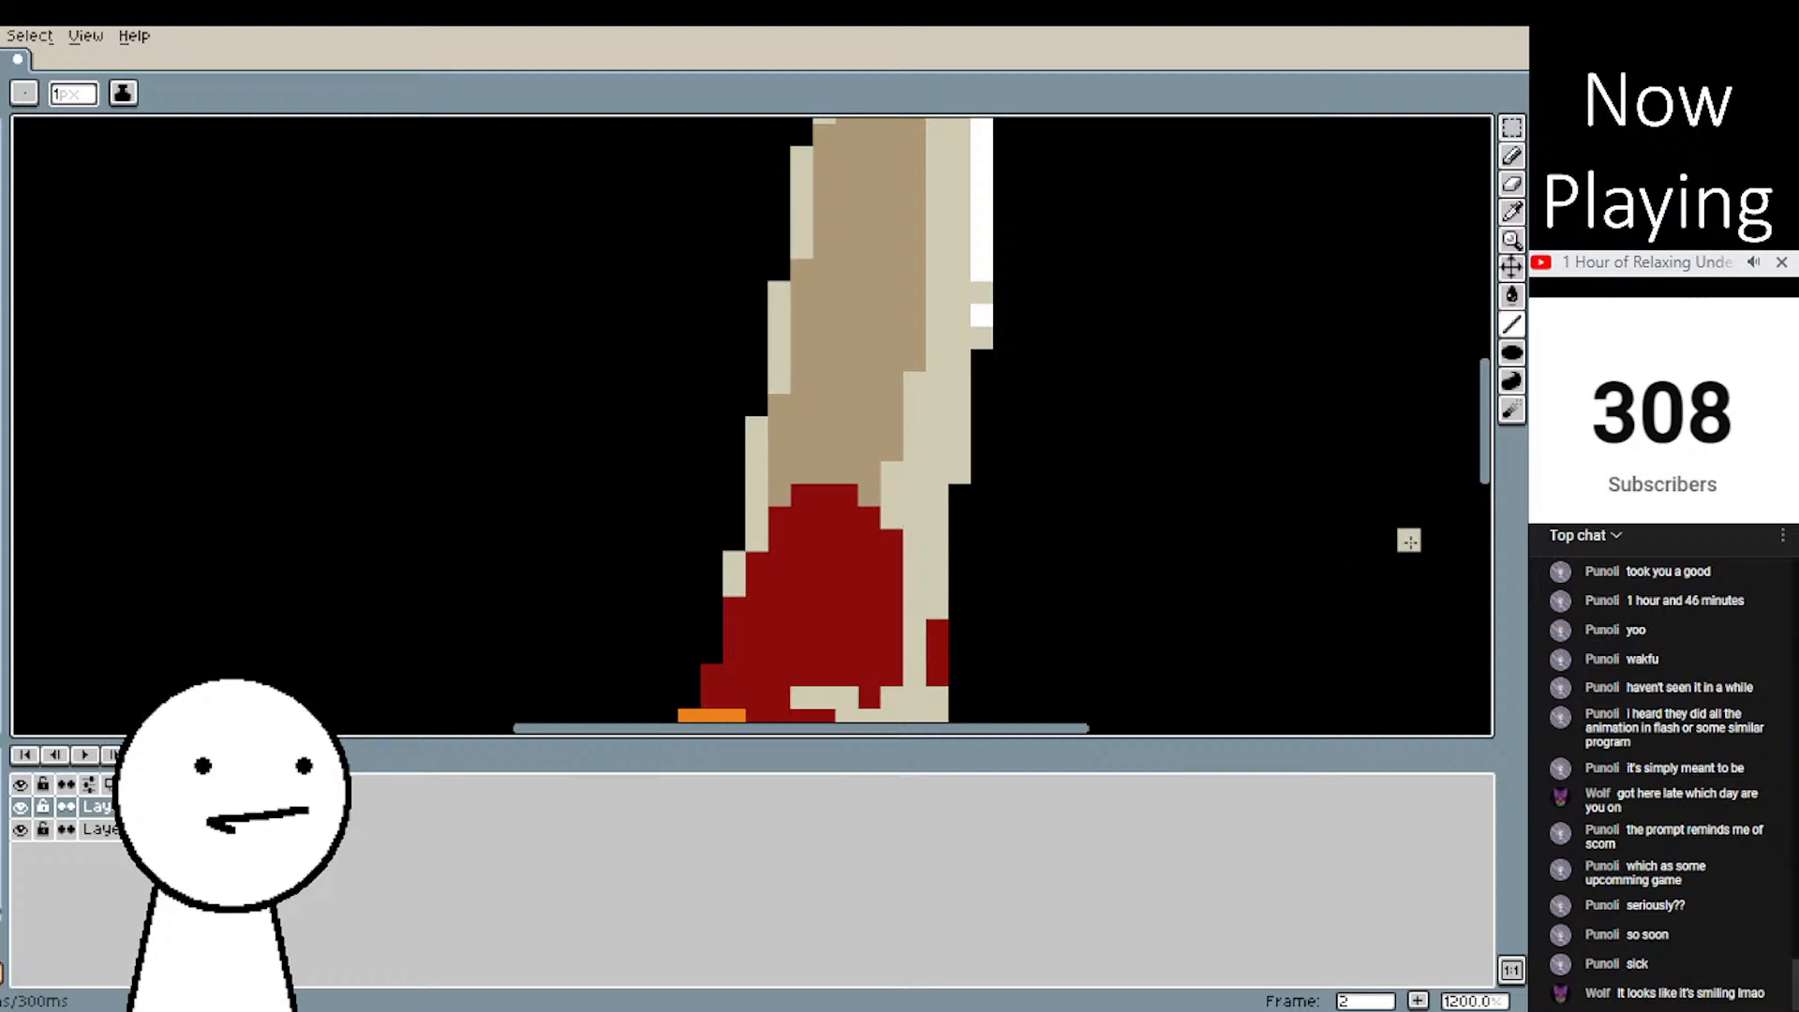
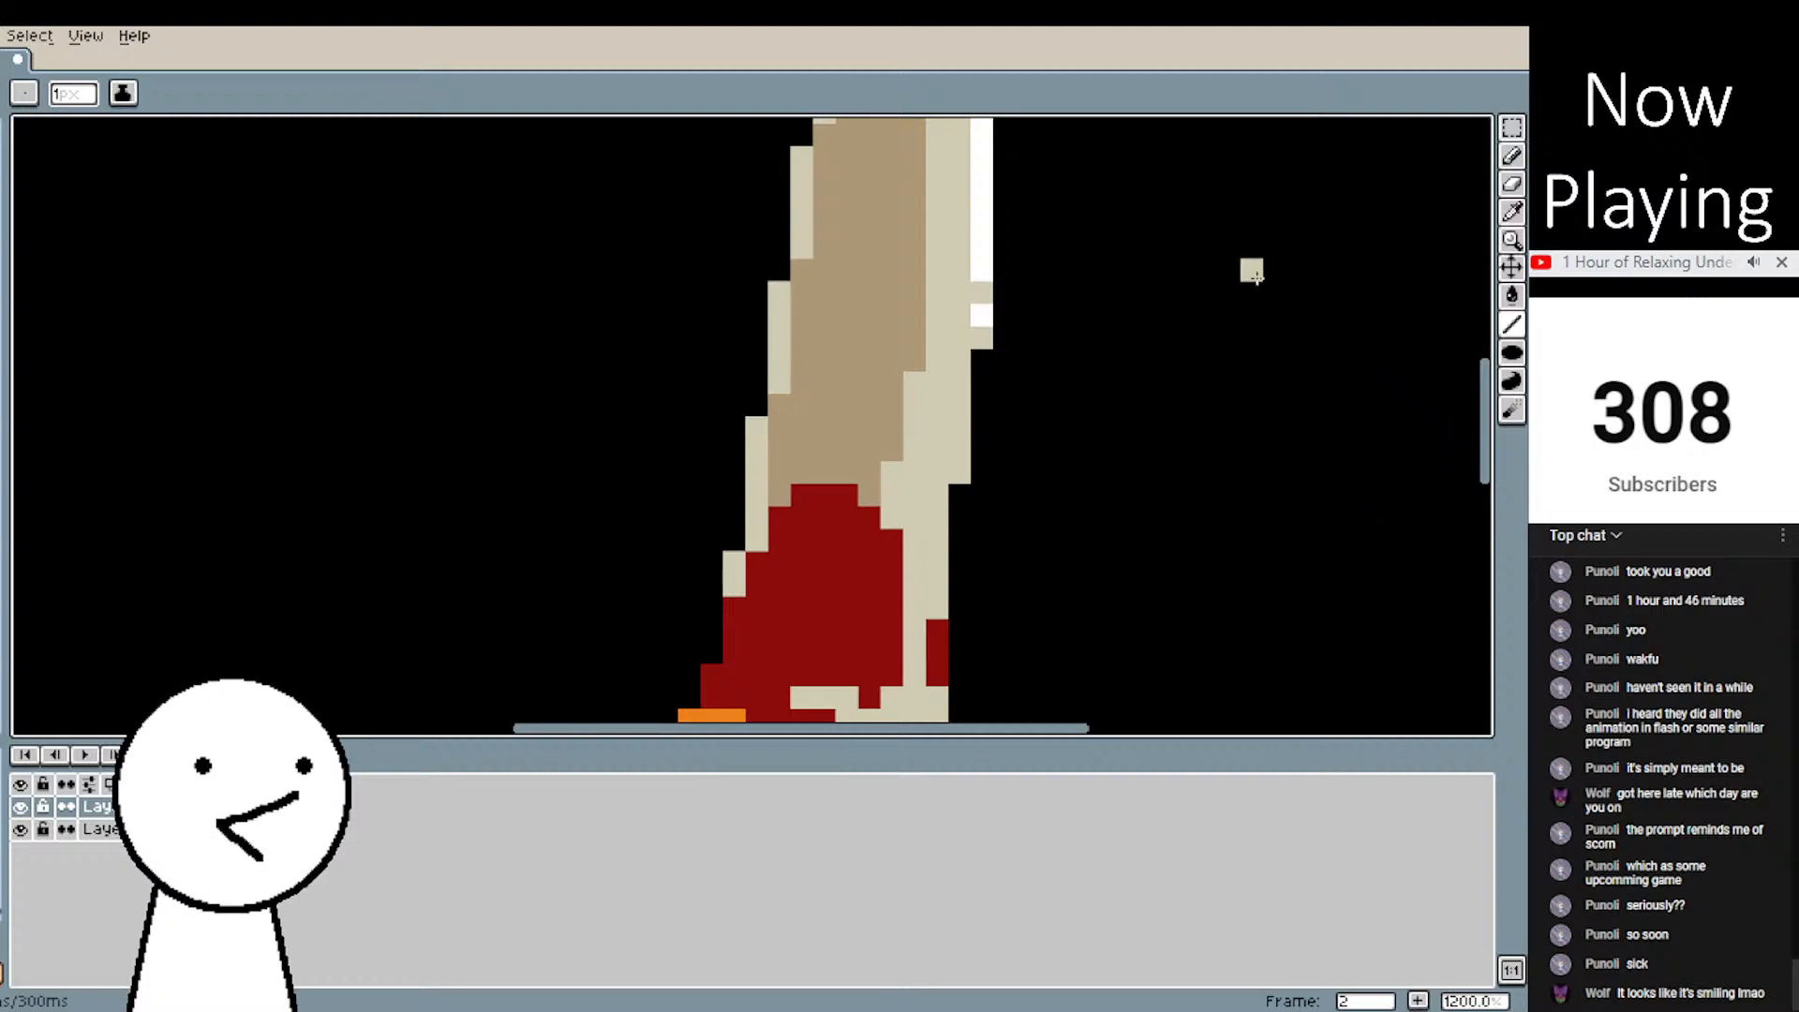
- Pick white and join the tip highlight to the upper edge highlight, adding one separate white pixel just below the join
scroll(1252, 271, down, 3)
drag(1263, 260, 1105, 426)
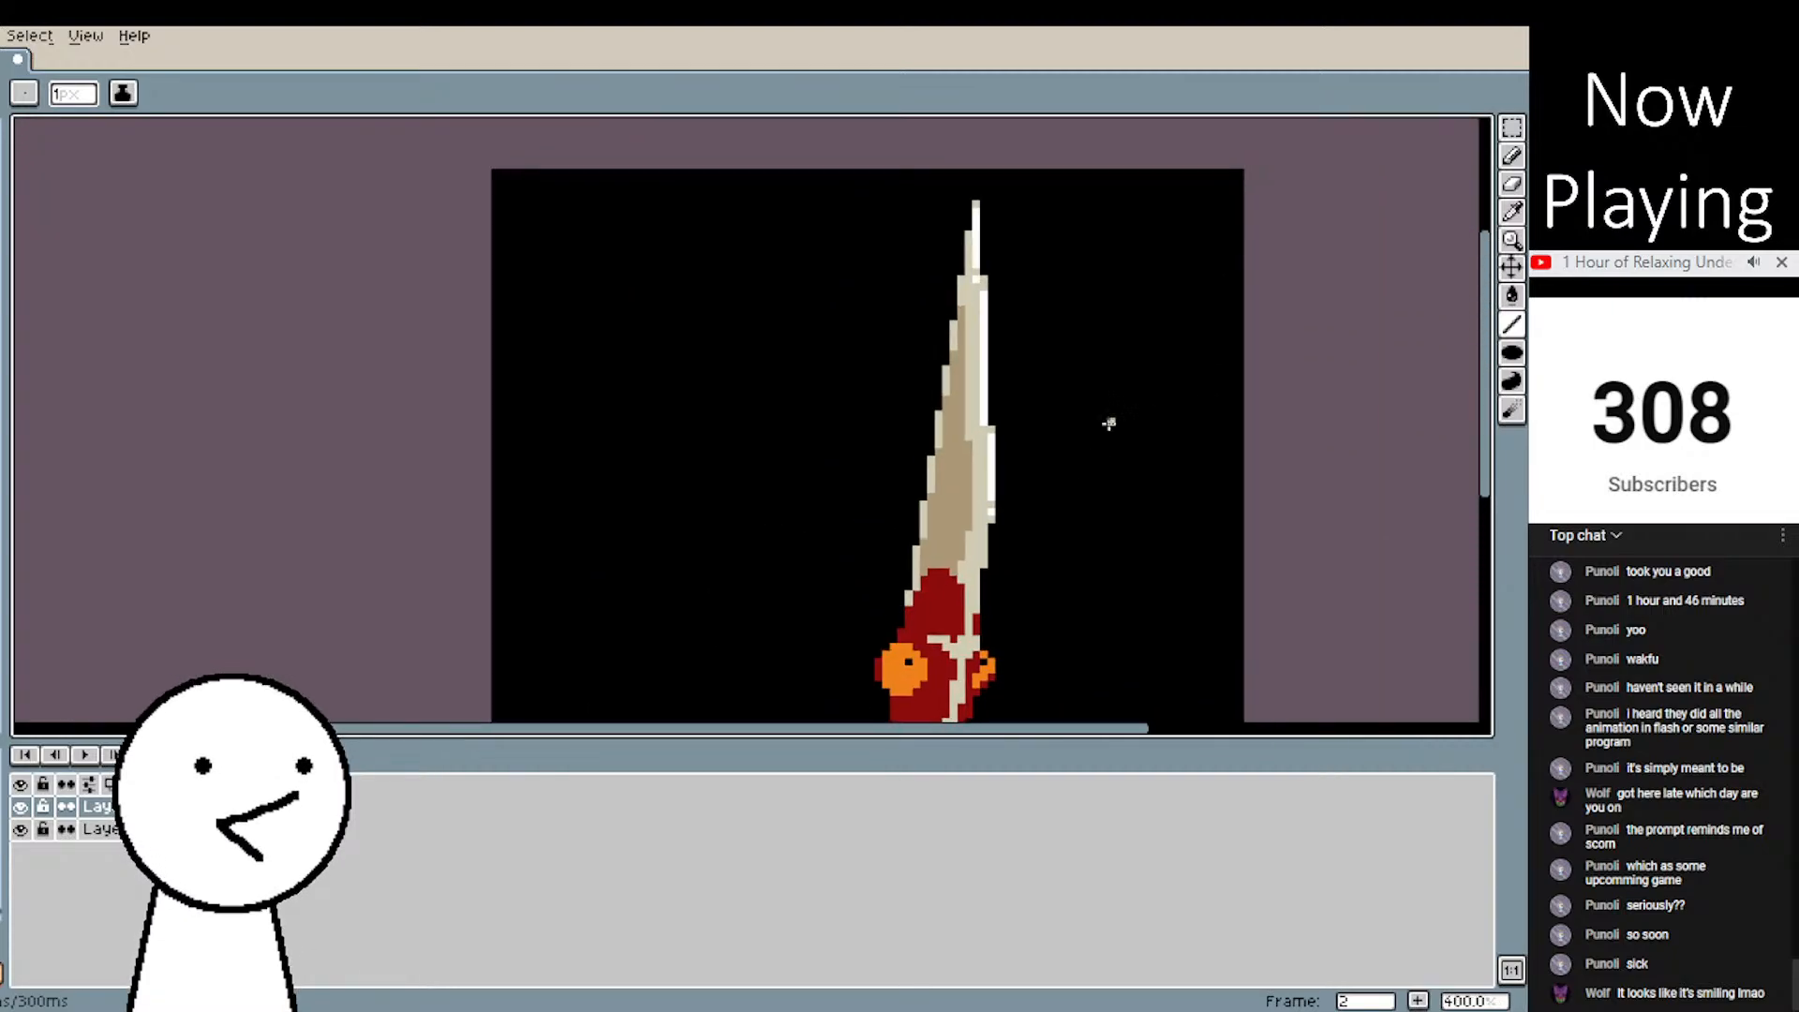
scroll(984, 290, up, 1)
scroll(984, 291, up, 1)
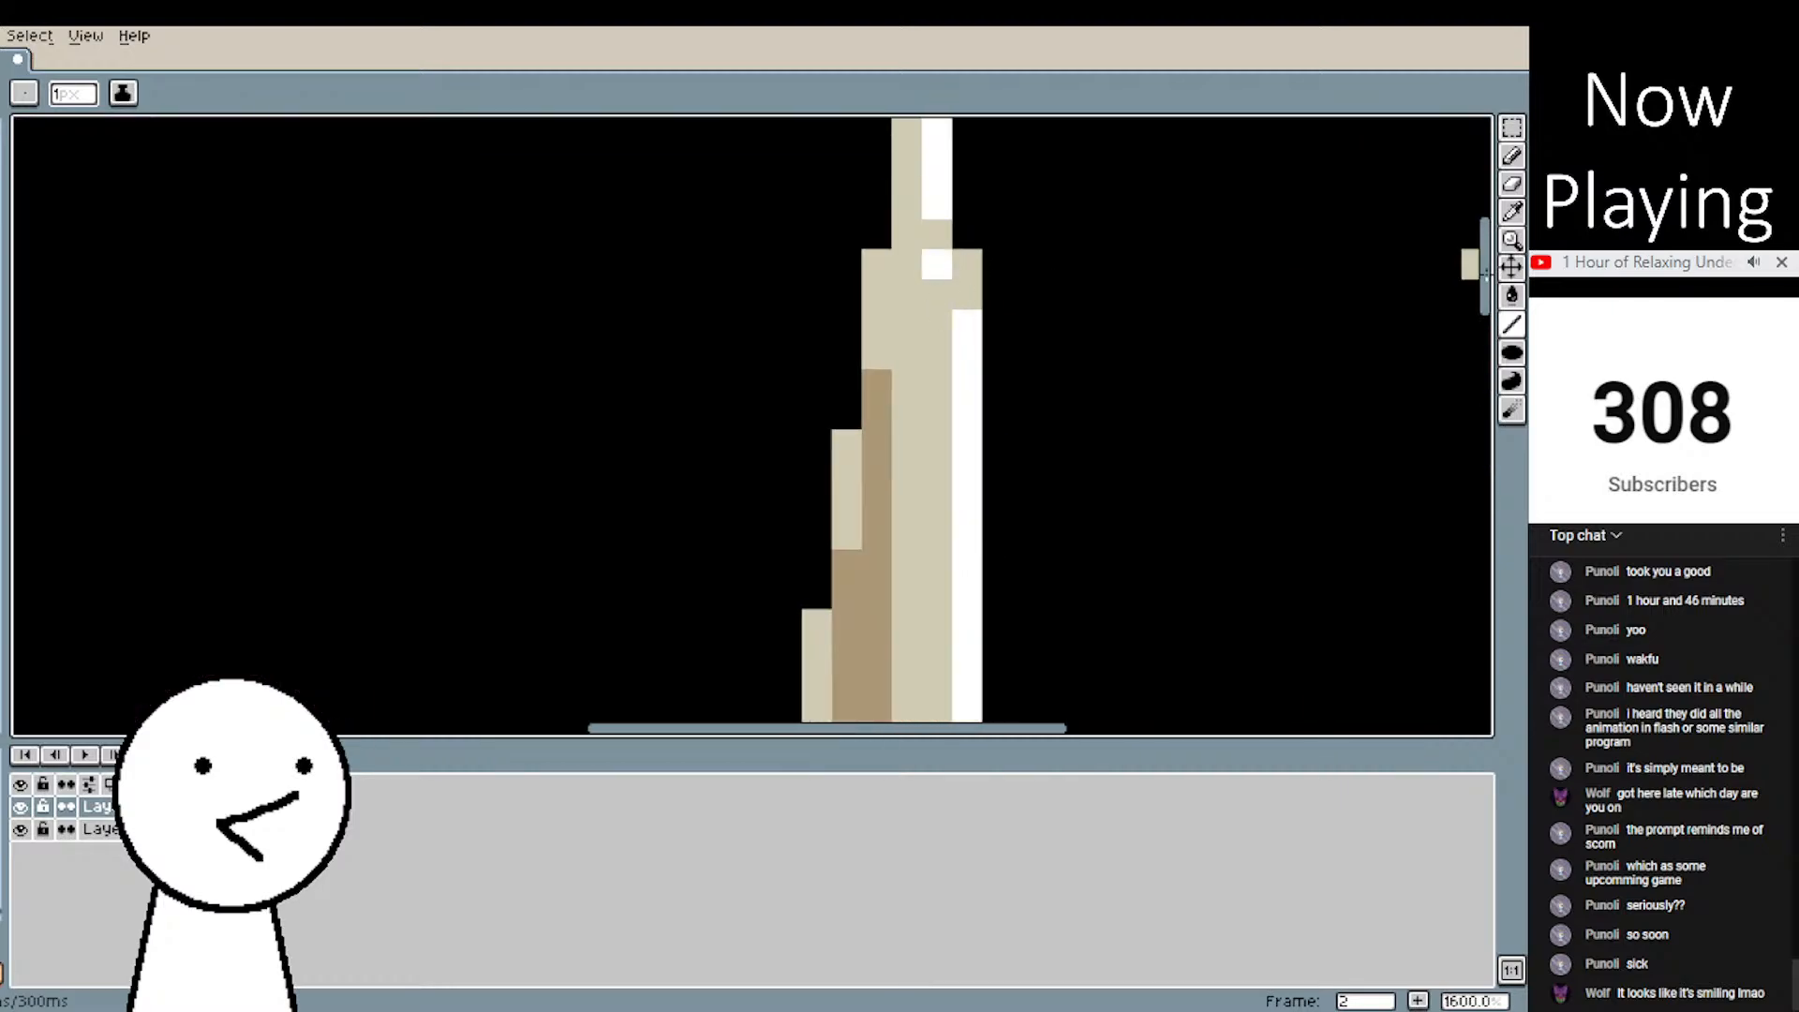
click(1512, 212)
click(950, 202)
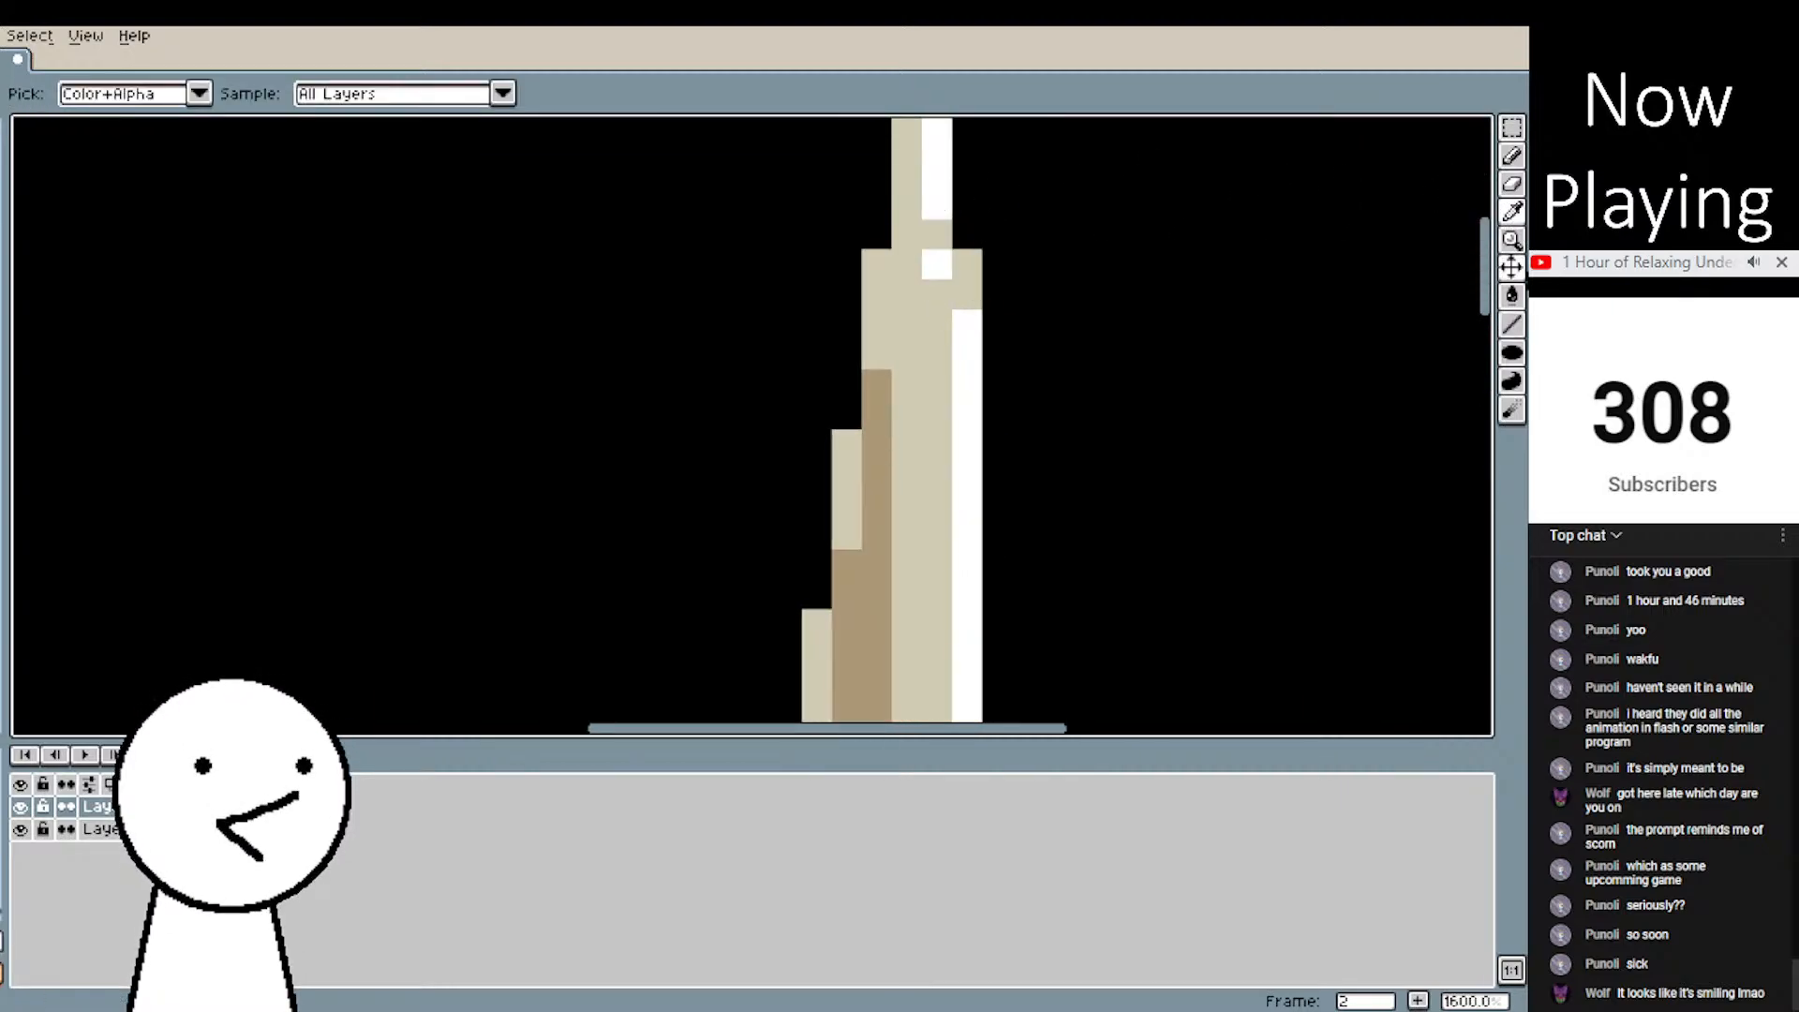
click(1512, 325)
drag(938, 234, 937, 295)
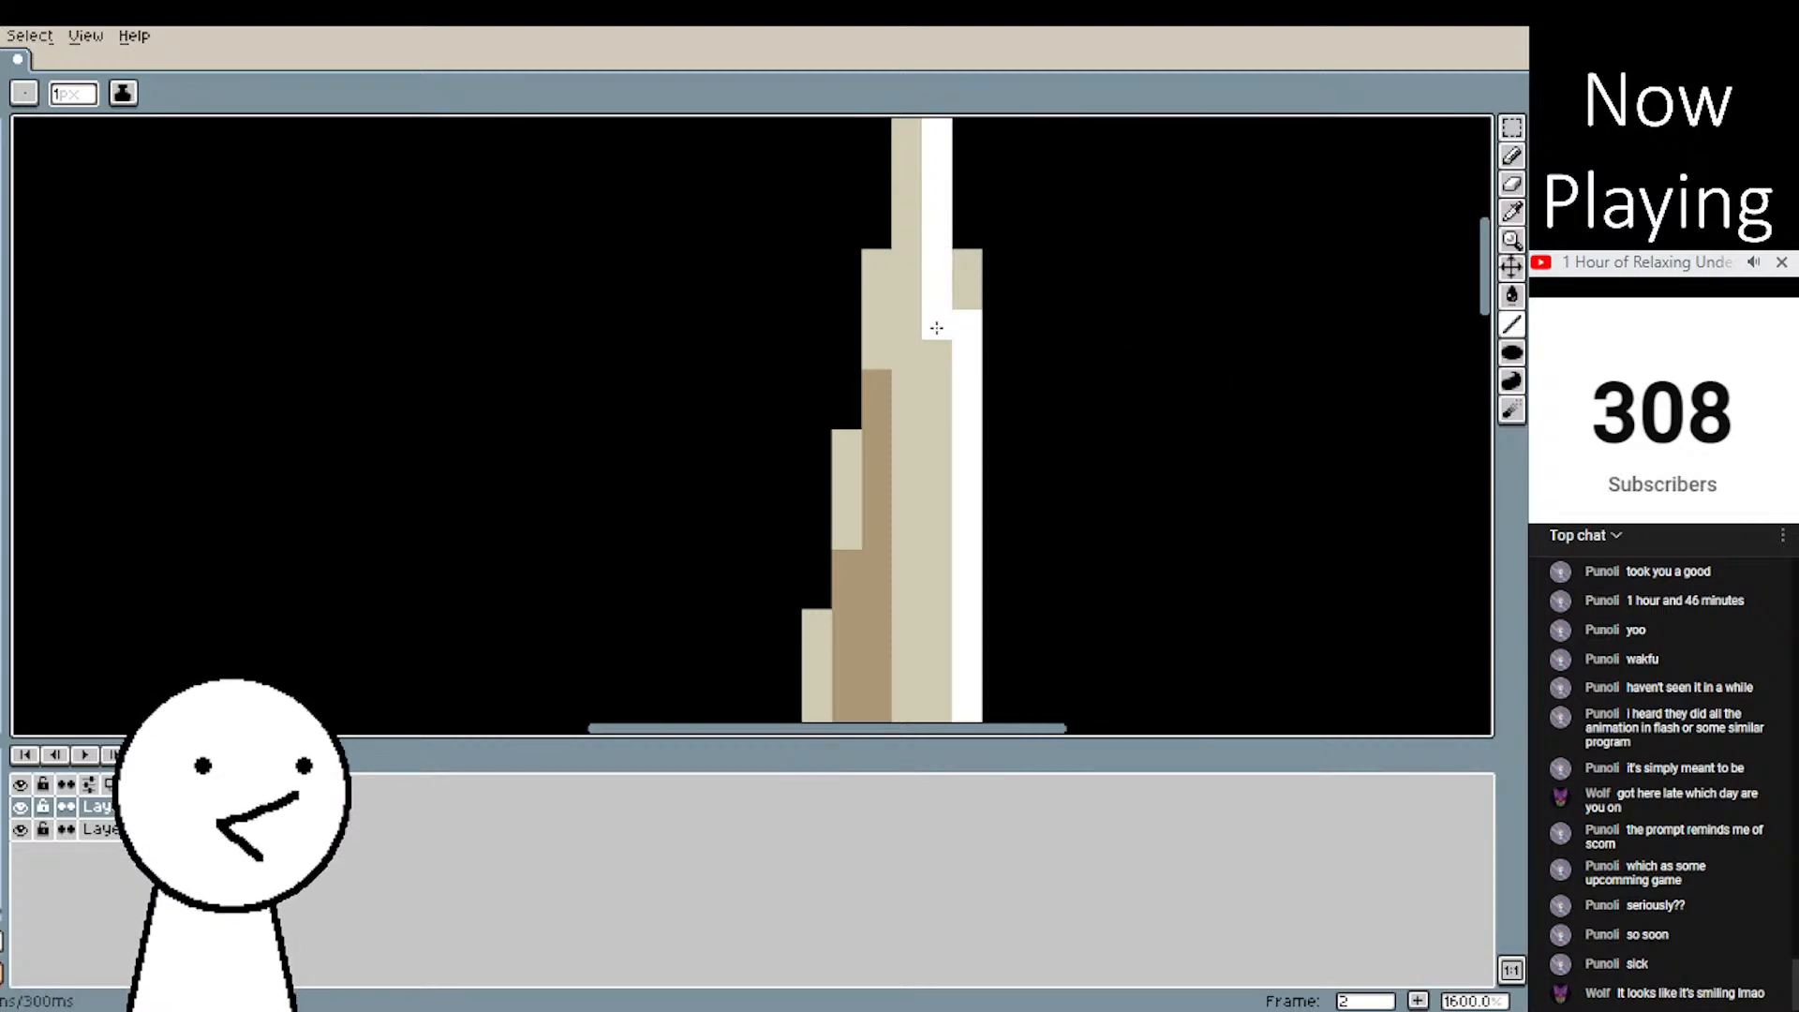
drag(951, 370, 940, 385)
- Extend the upper white highlight inward beside the blade's bulge and break up its lower end with spaced white pixels
mouse_move(1471, 618)
mouse_down()
mouse_move(1385, 525)
mouse_move(1179, 178)
mouse_up()
scroll(1177, 191, down, 2)
scroll(1014, 343, up, 1)
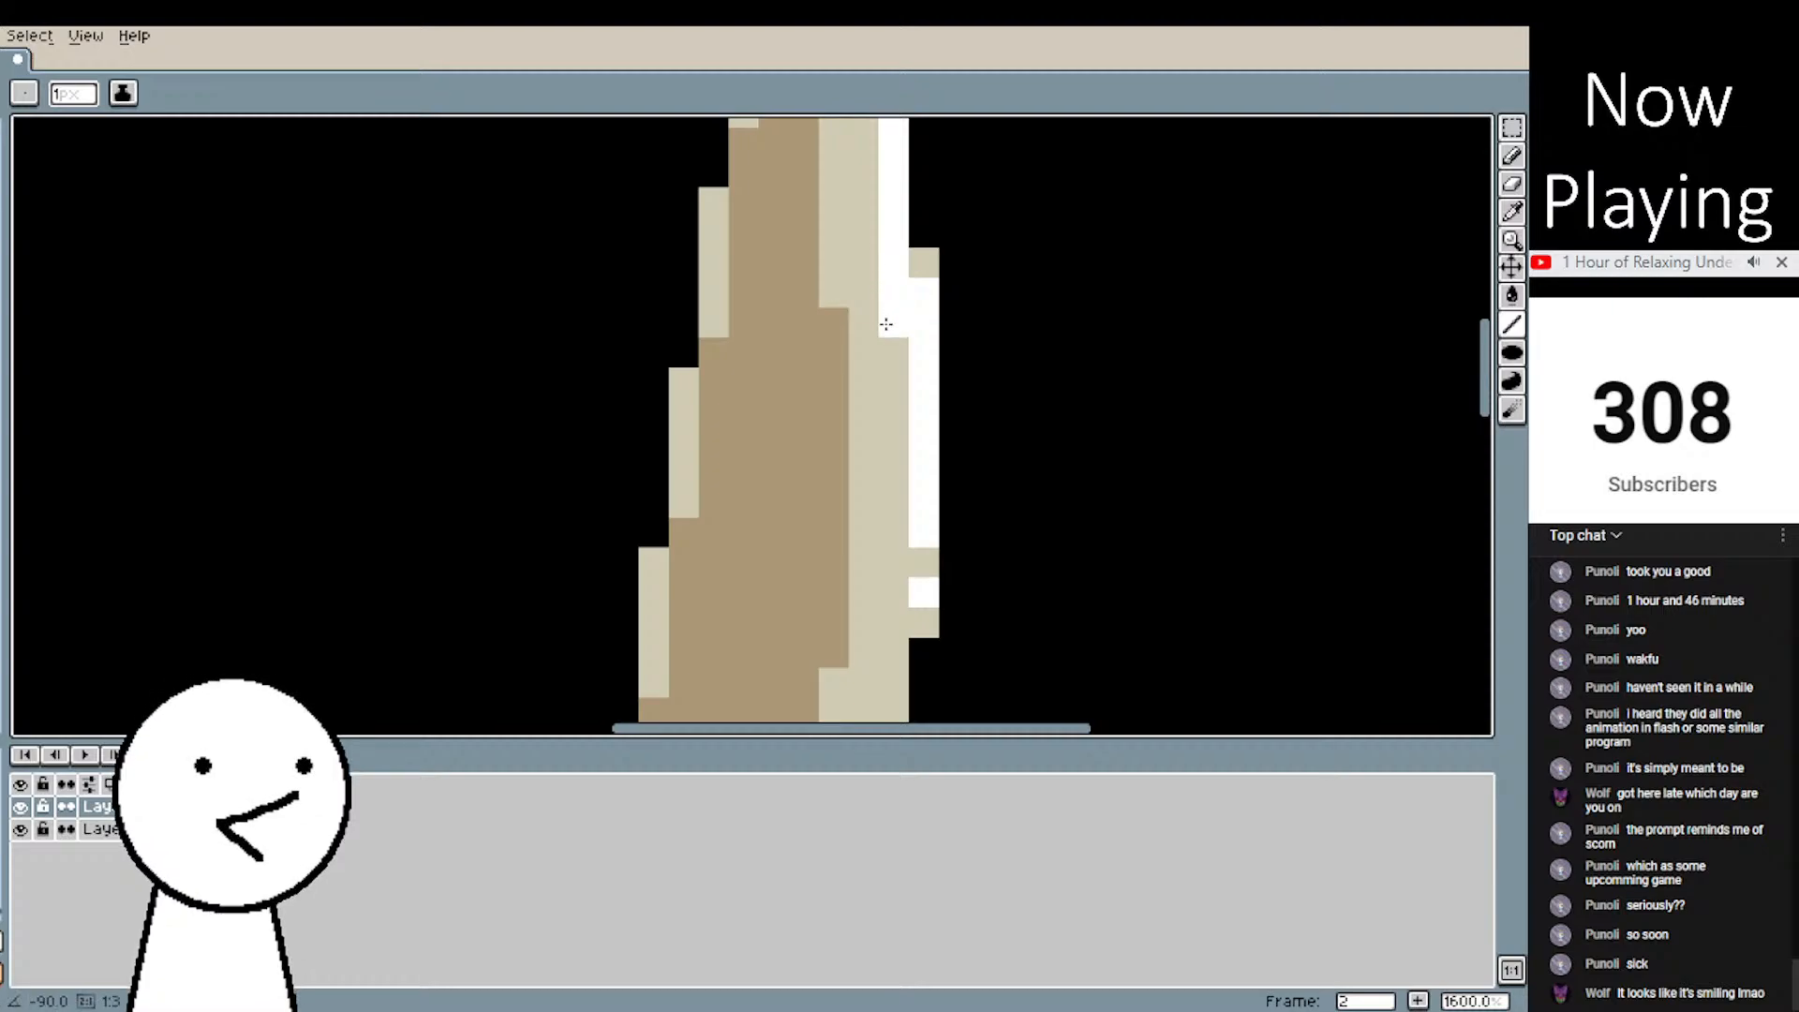
click(1514, 213)
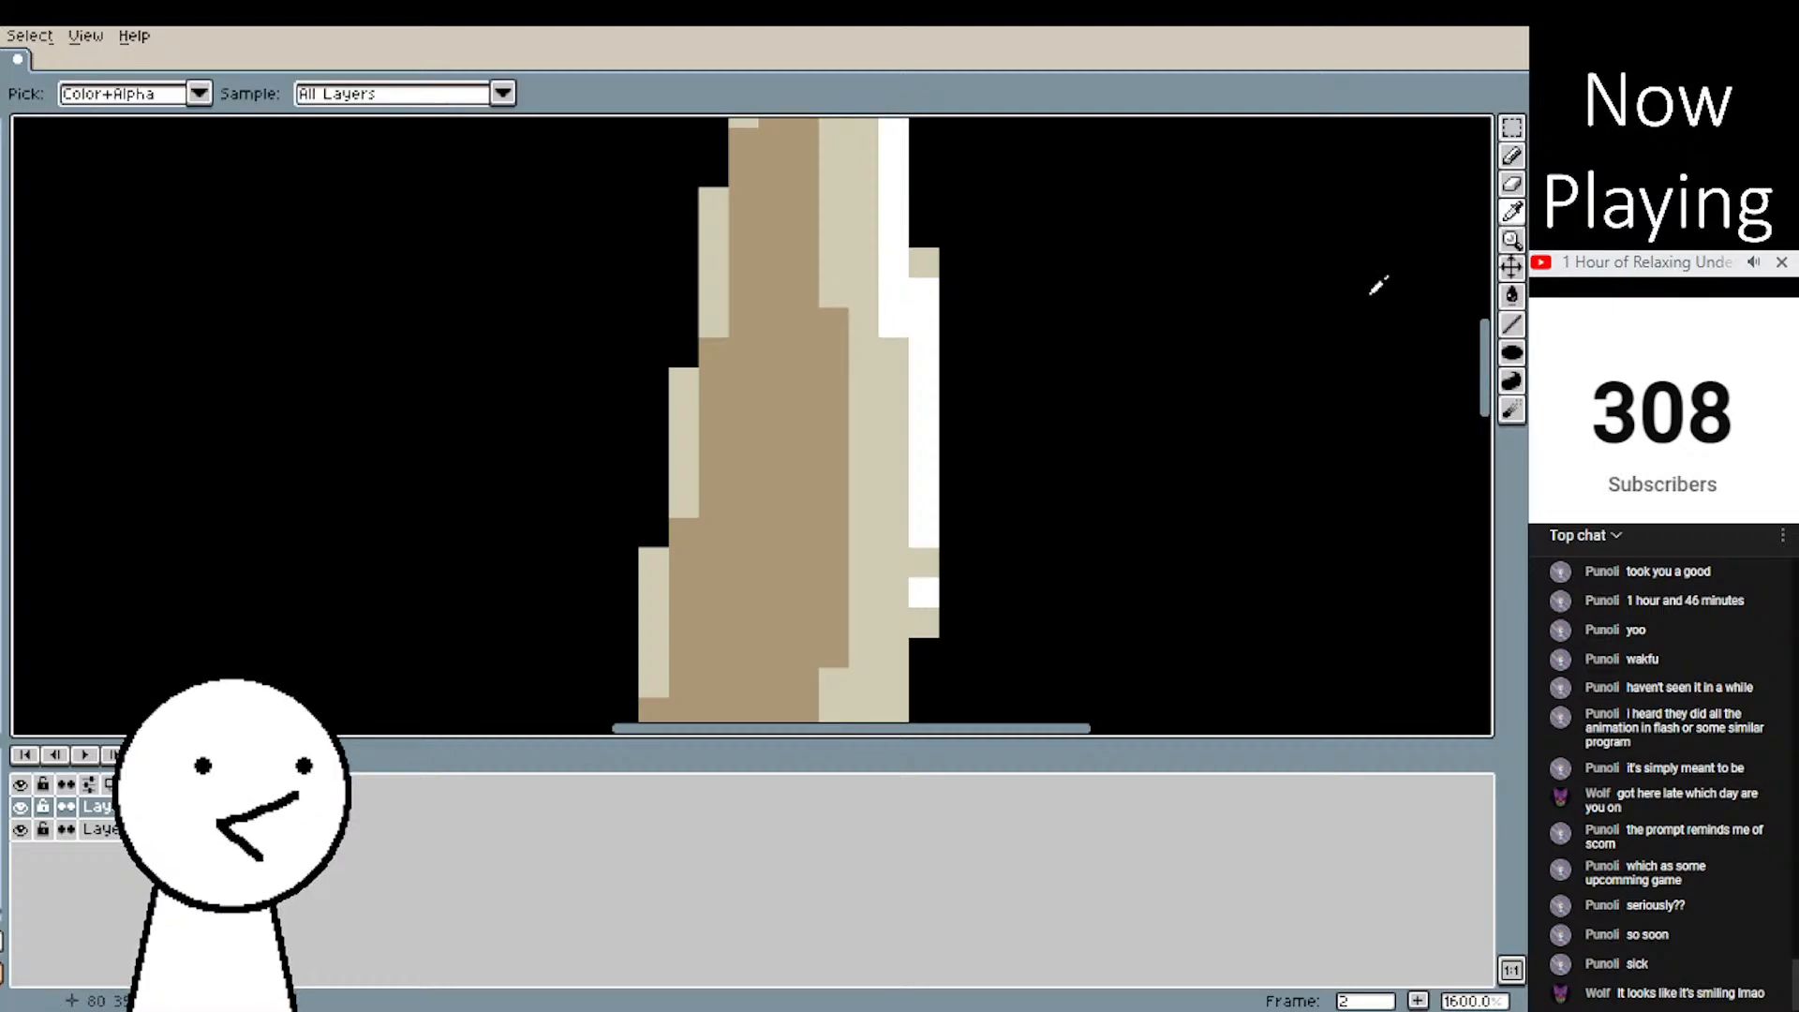
click(1514, 325)
scroll(1012, 321, down, 3)
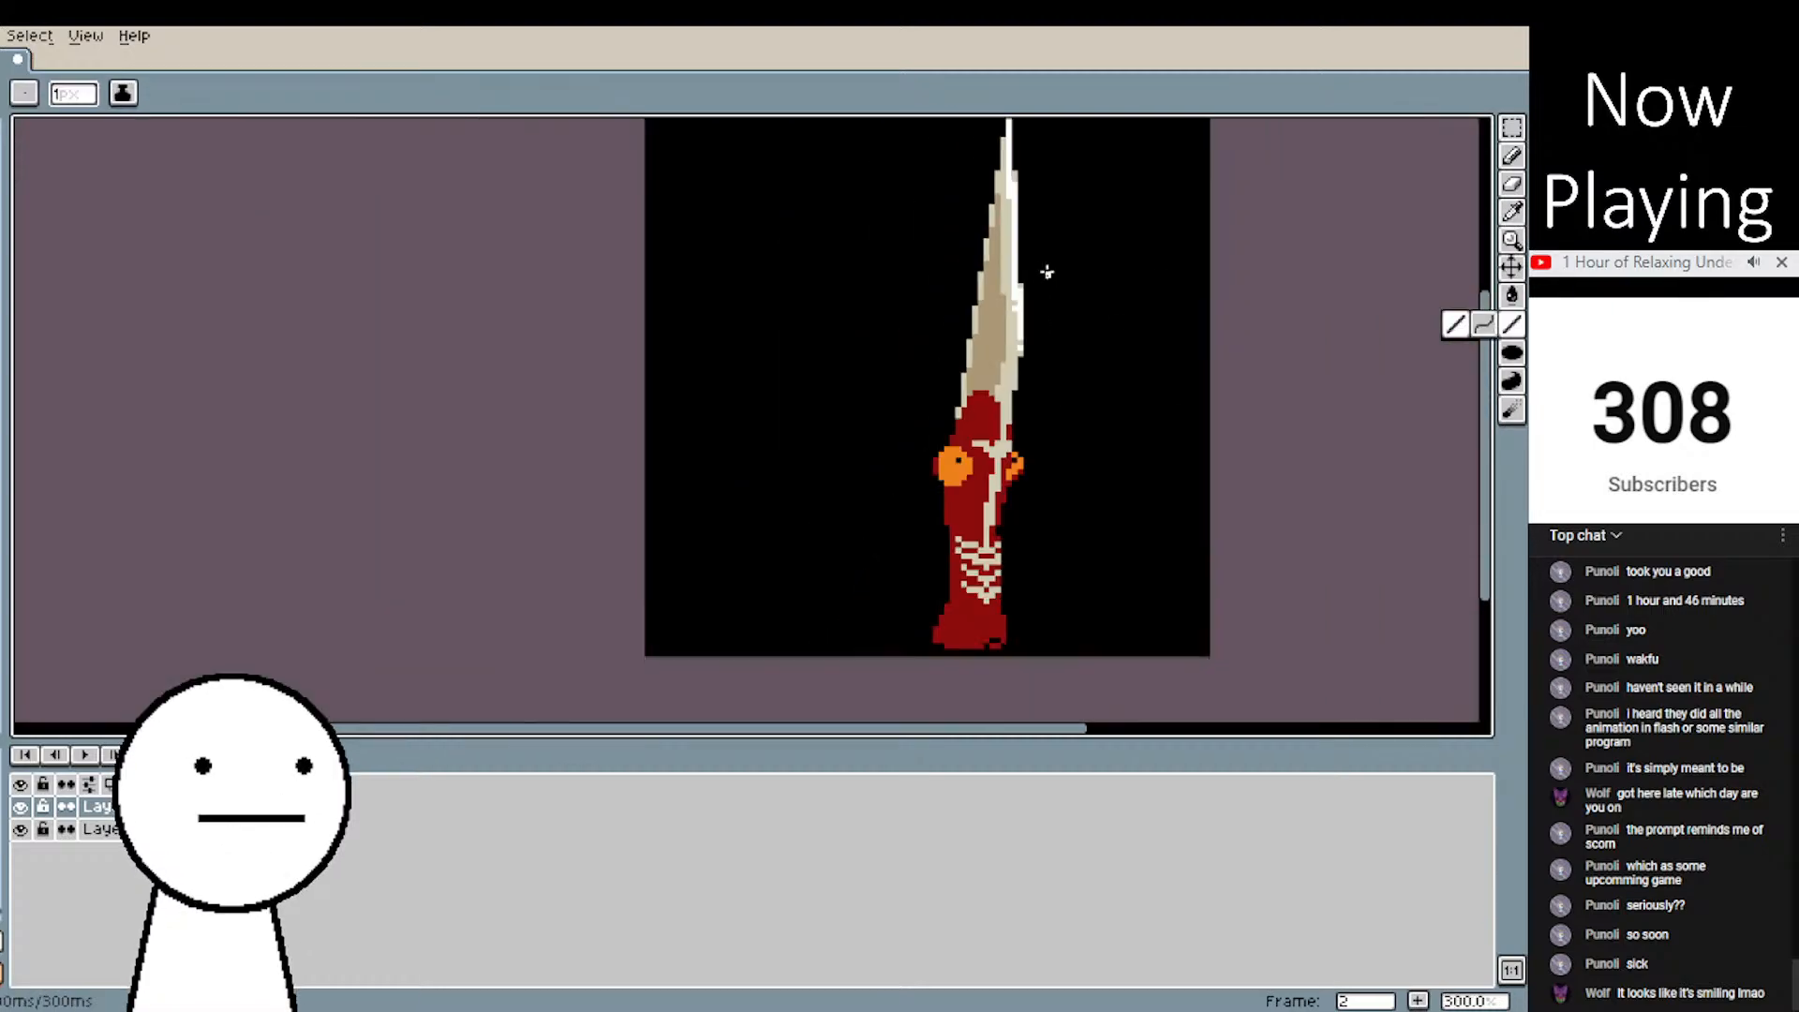
scroll(1046, 285, up, 3)
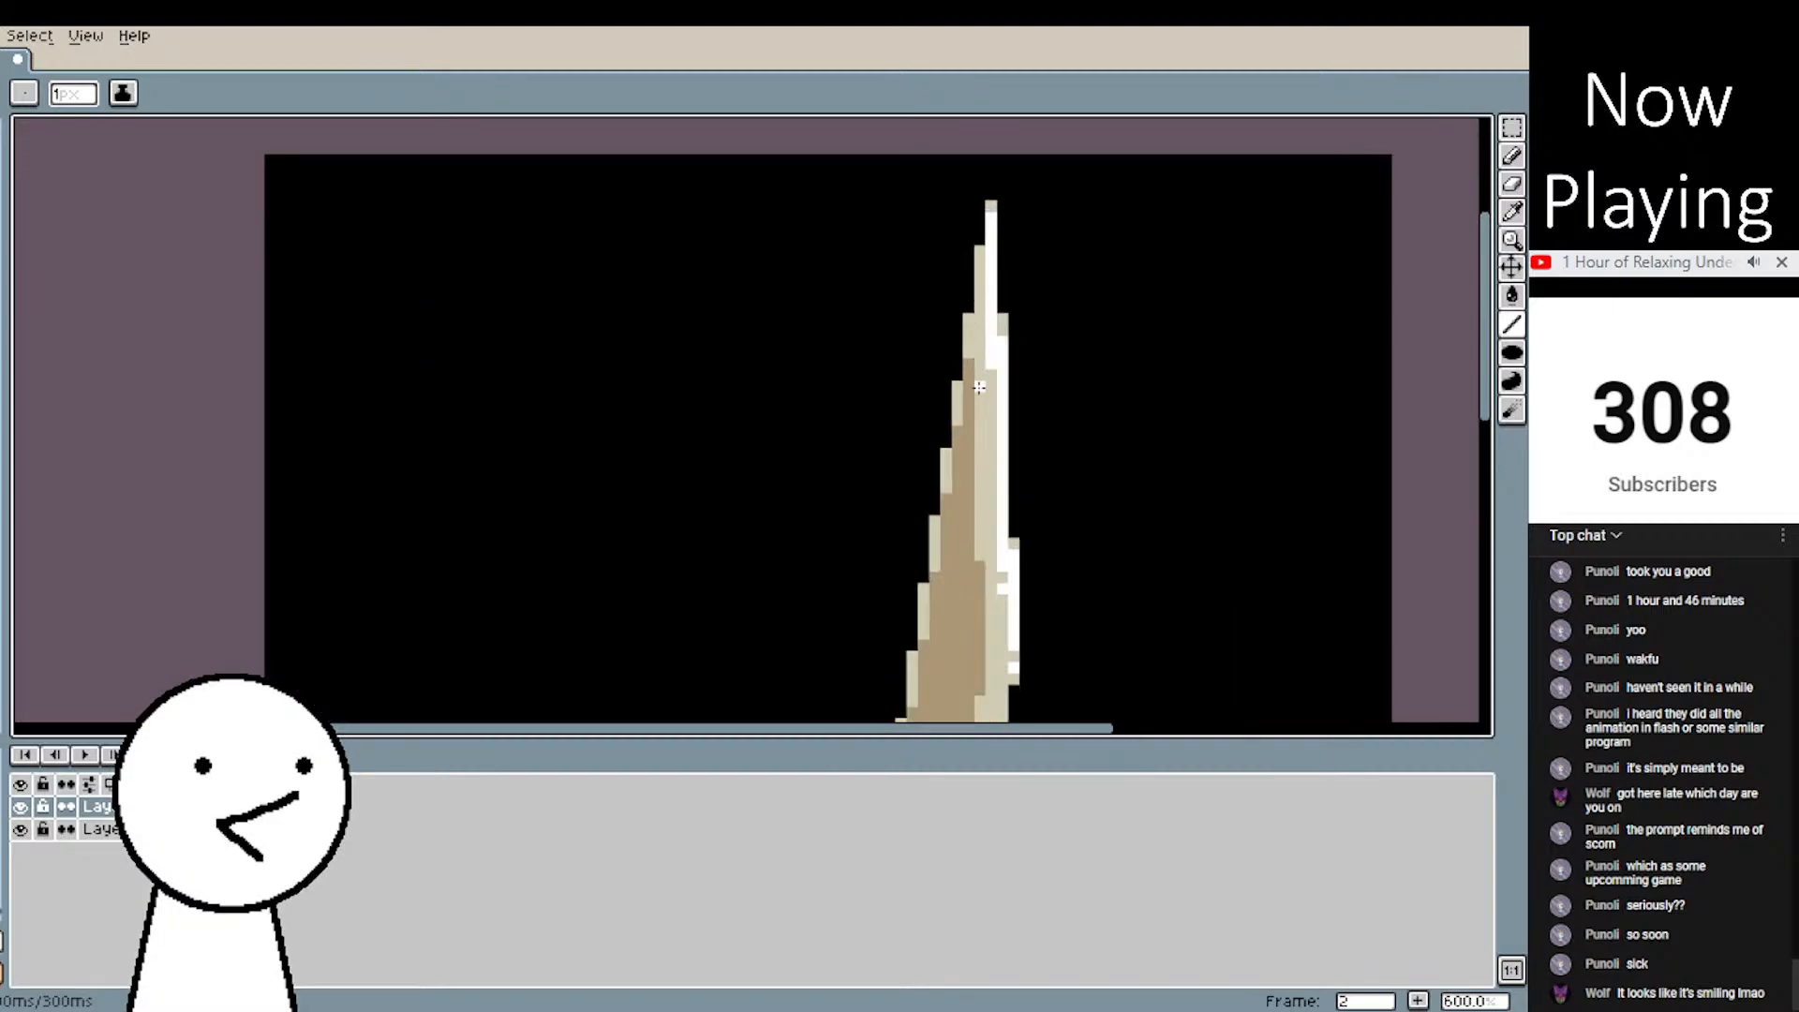
scroll(1059, 399, down, 3)
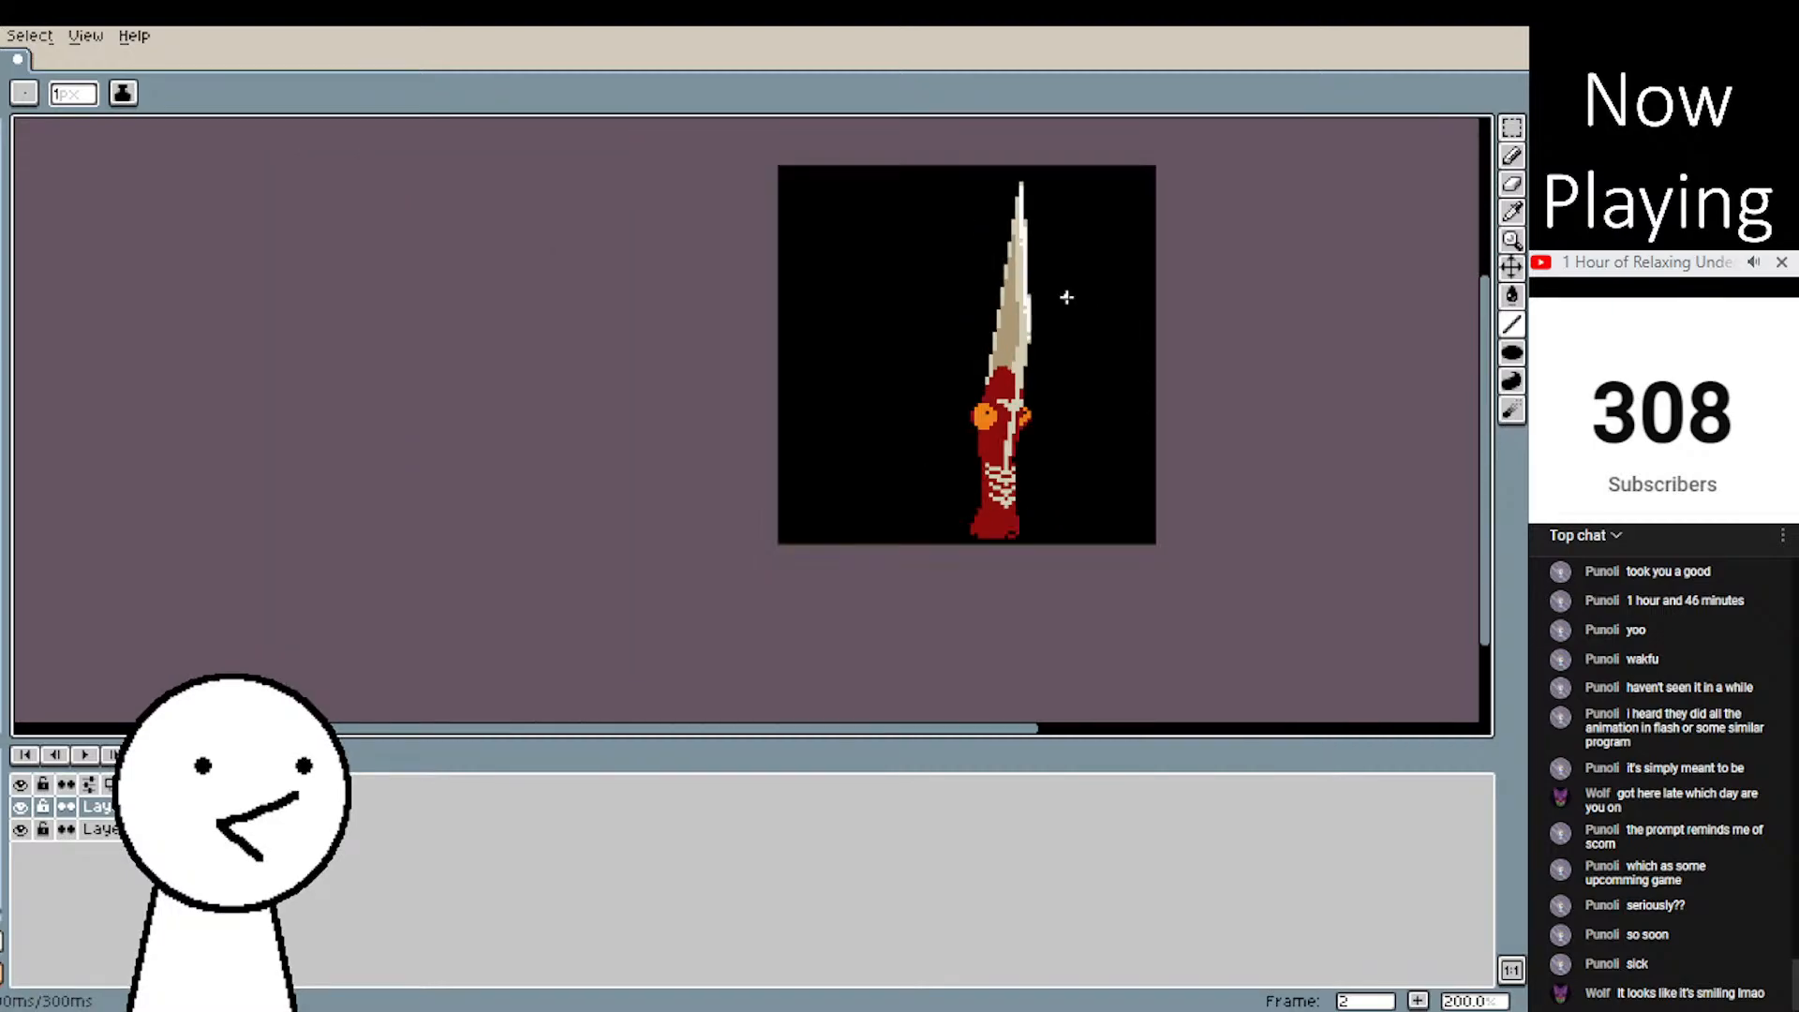
scroll(1056, 275, up, 5)
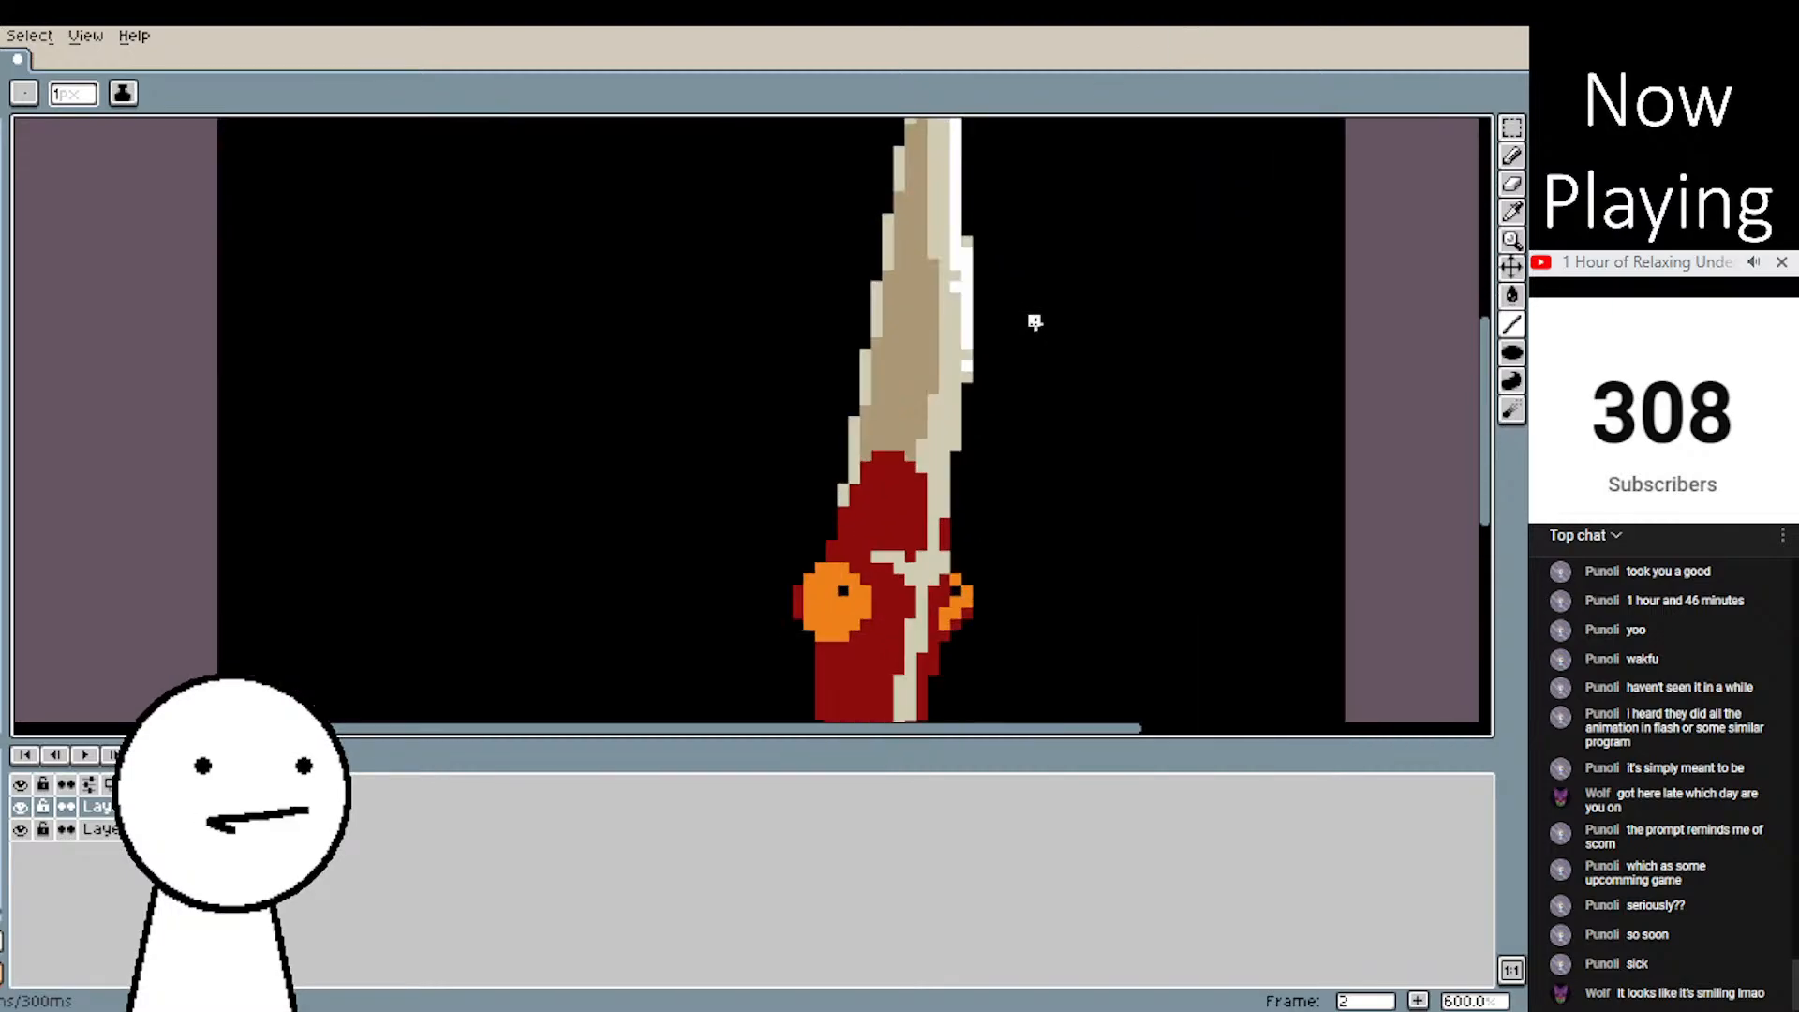
drag(903, 282, 1005, 625)
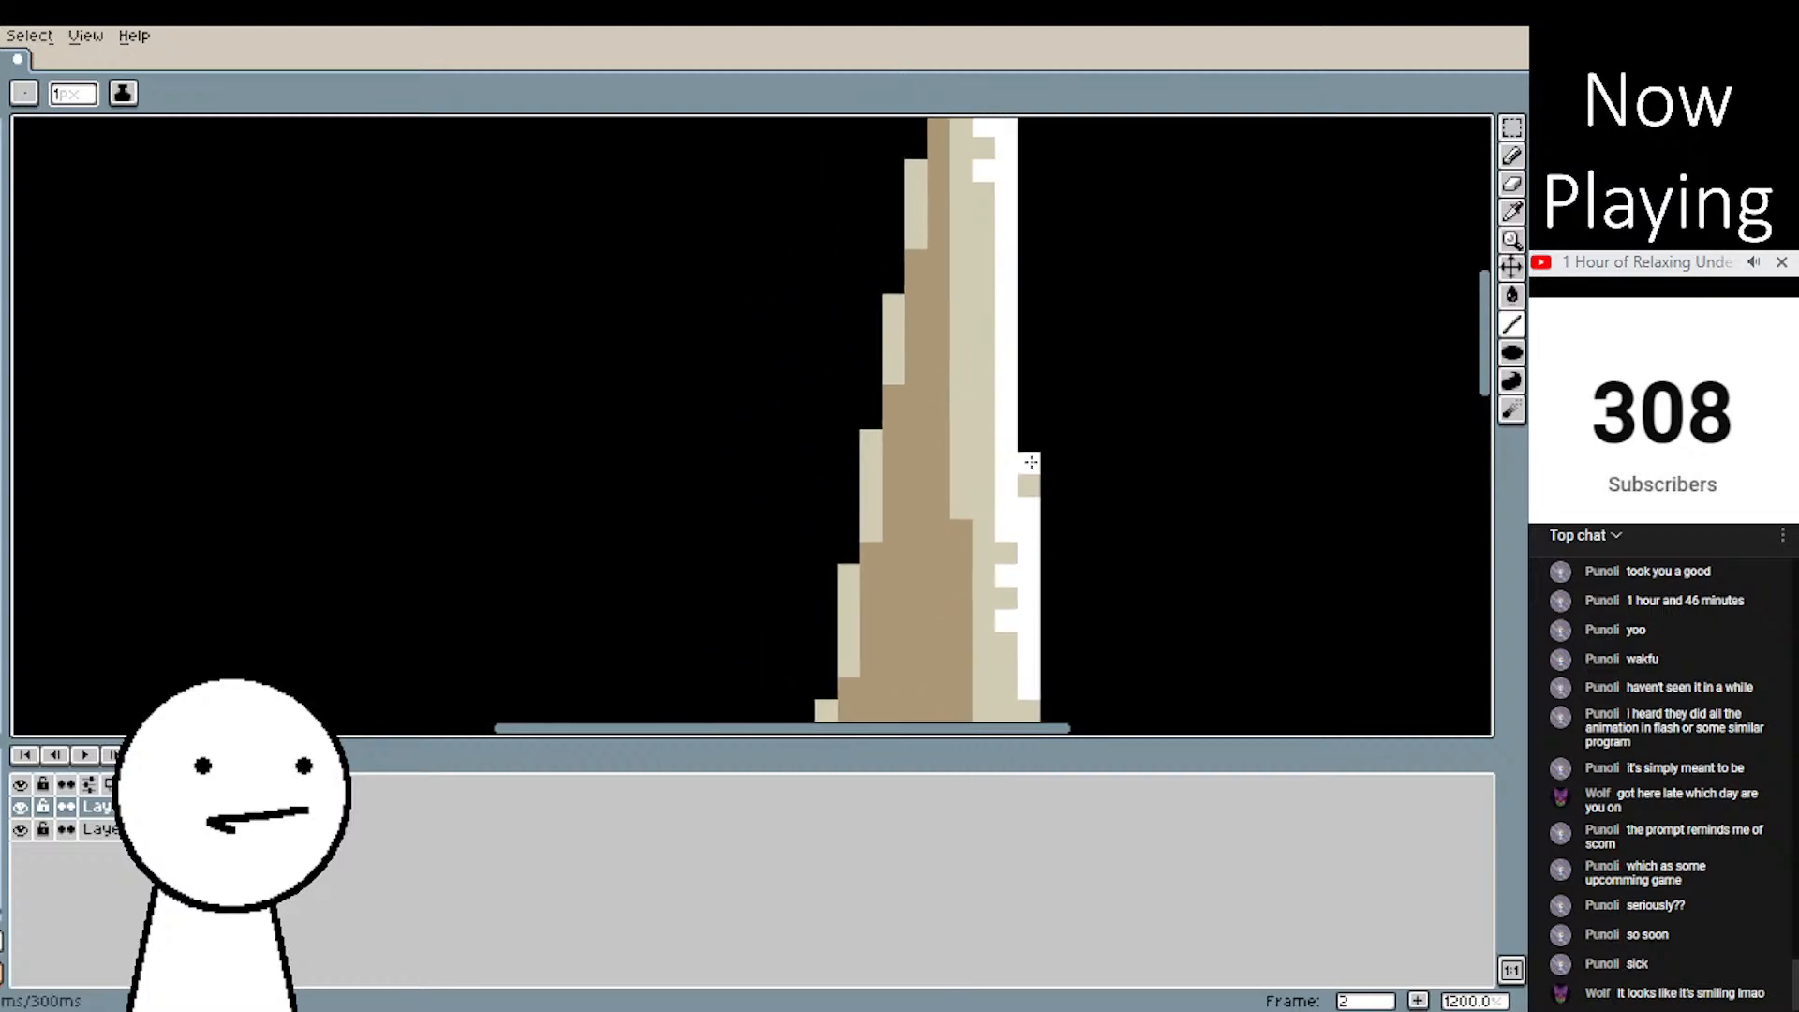
drag(1015, 259, 1008, 356)
- Pick the beige and dither the lower right corner of the tan shading with checkered pixels just above the red handle
scroll(1149, 454, down, 5)
scroll(1149, 410, up, 3)
scroll(993, 534, up, 4)
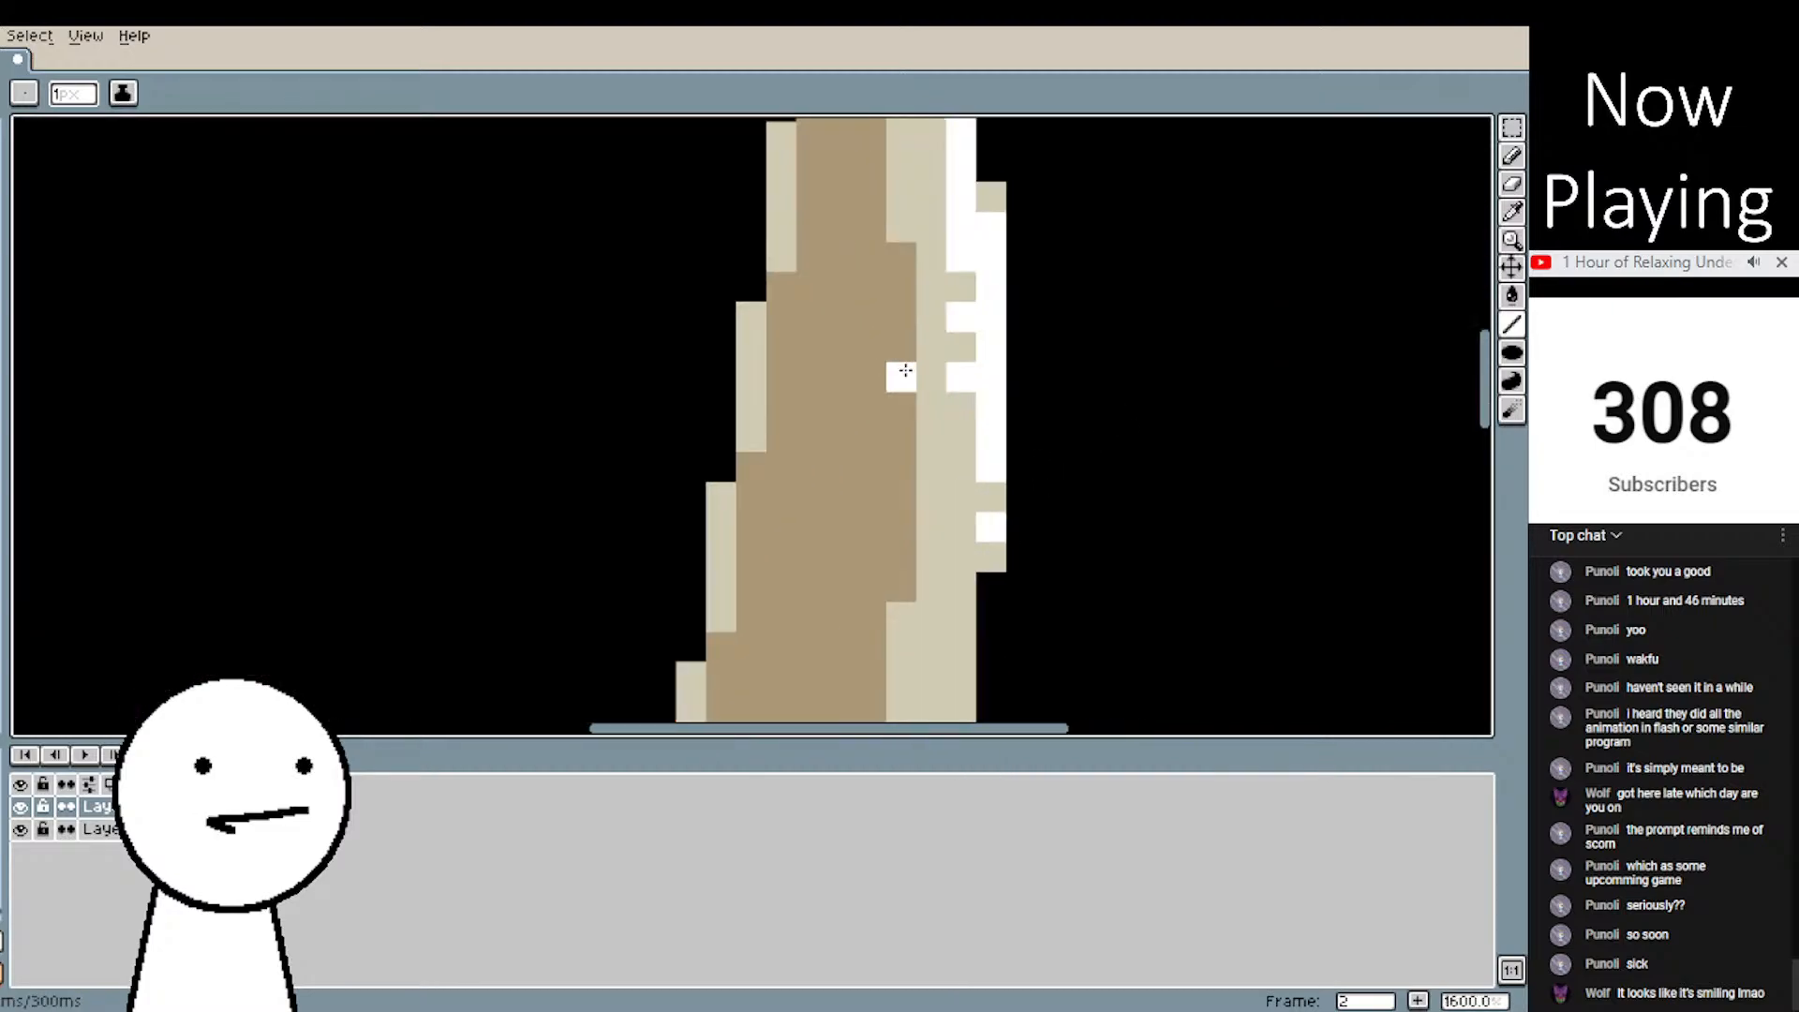
click(1512, 212)
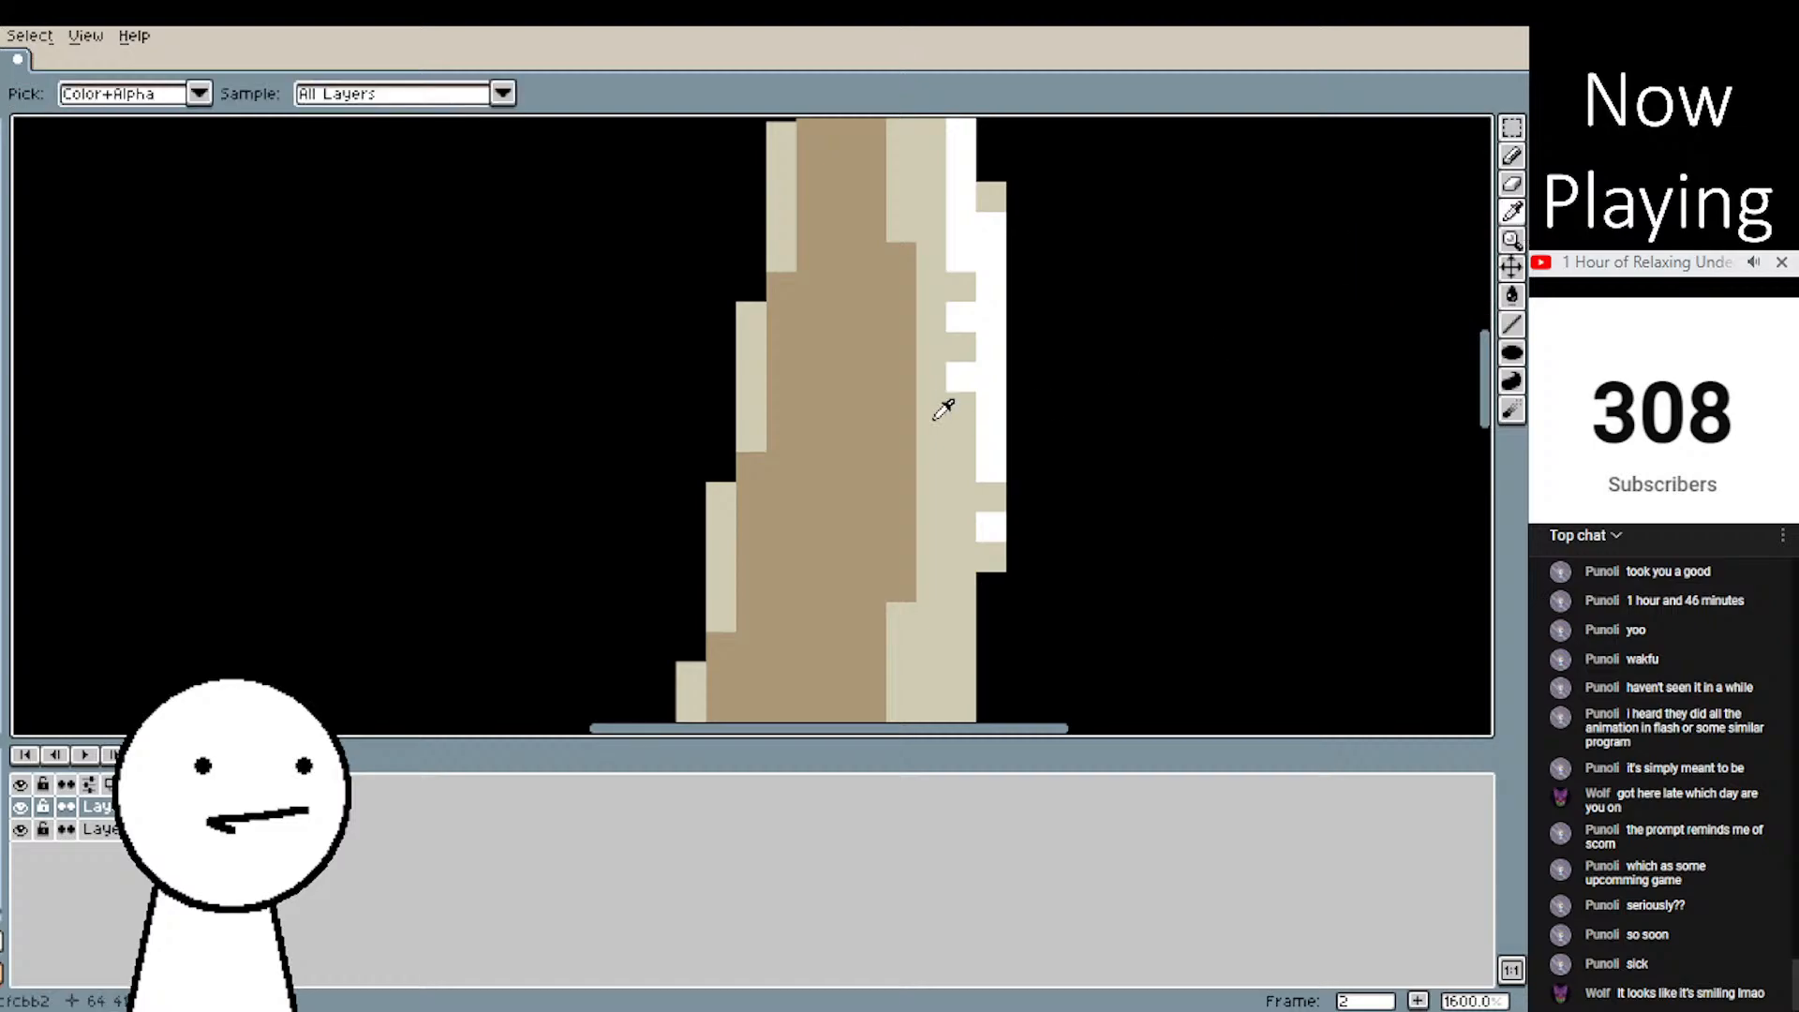
click(1511, 297)
click(1511, 324)
scroll(844, 637, up, 1)
drag(796, 647, 867, 269)
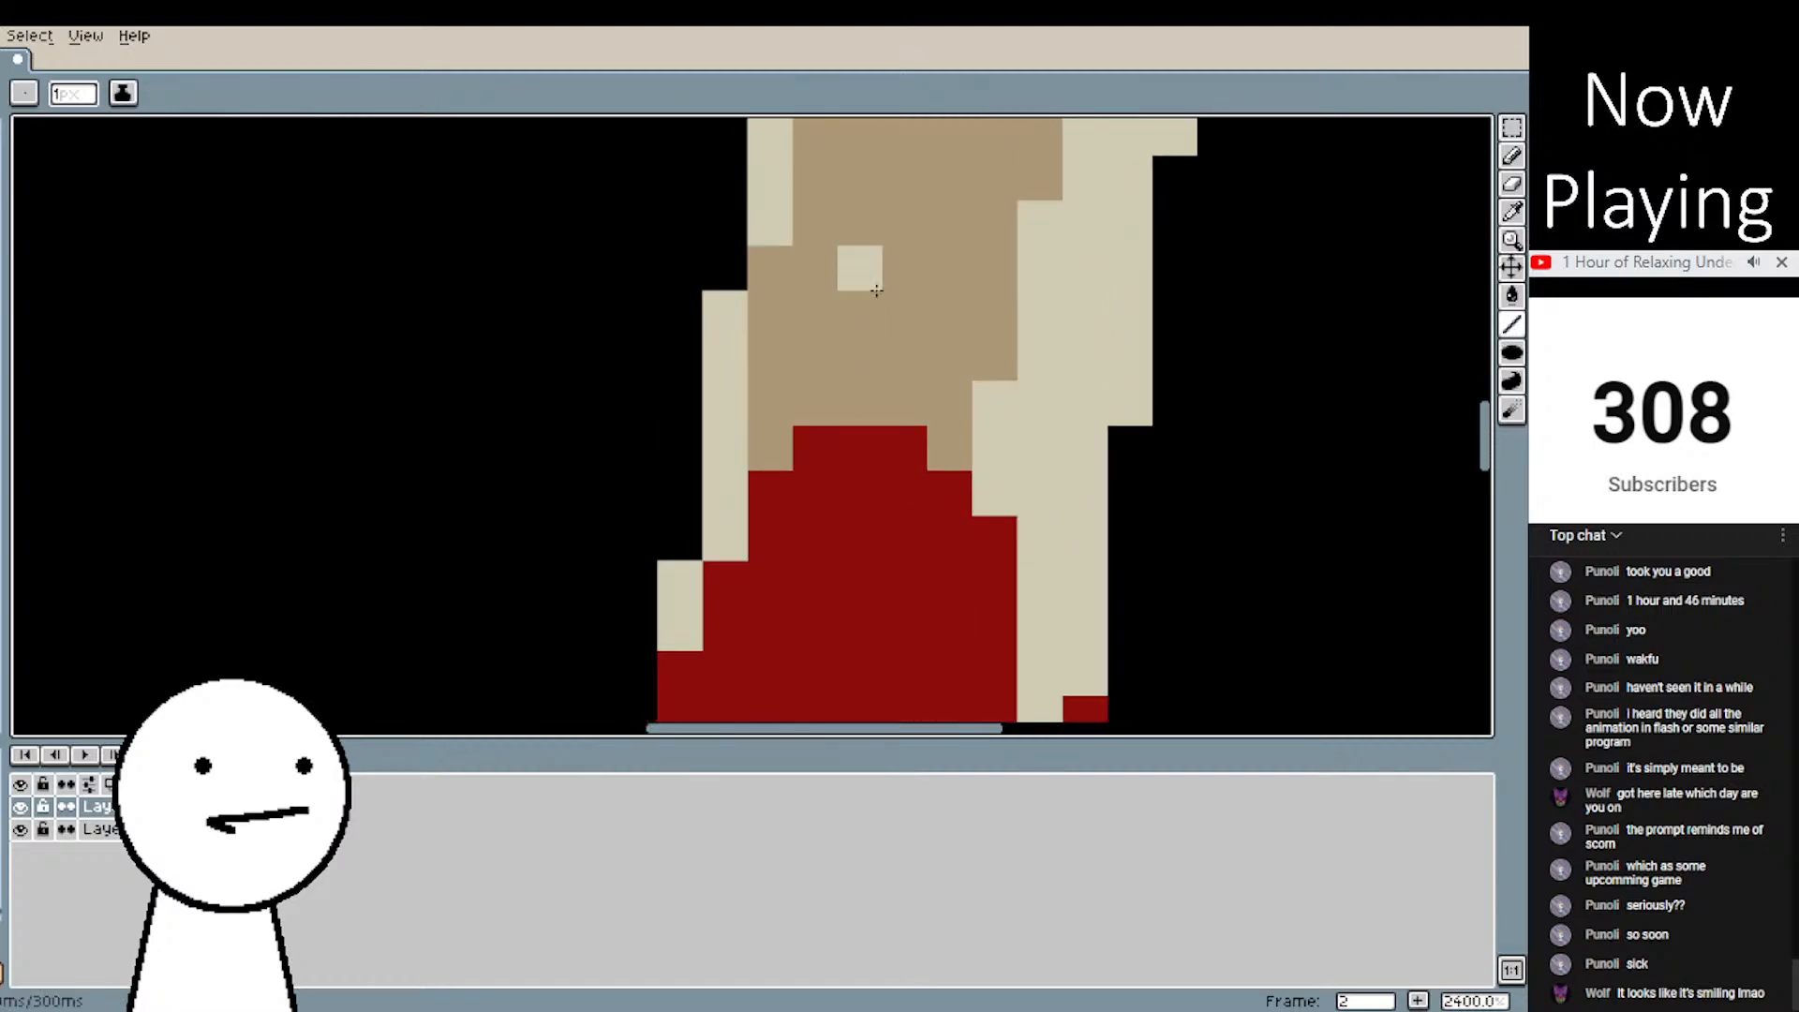
click(949, 358)
click(949, 448)
click(905, 403)
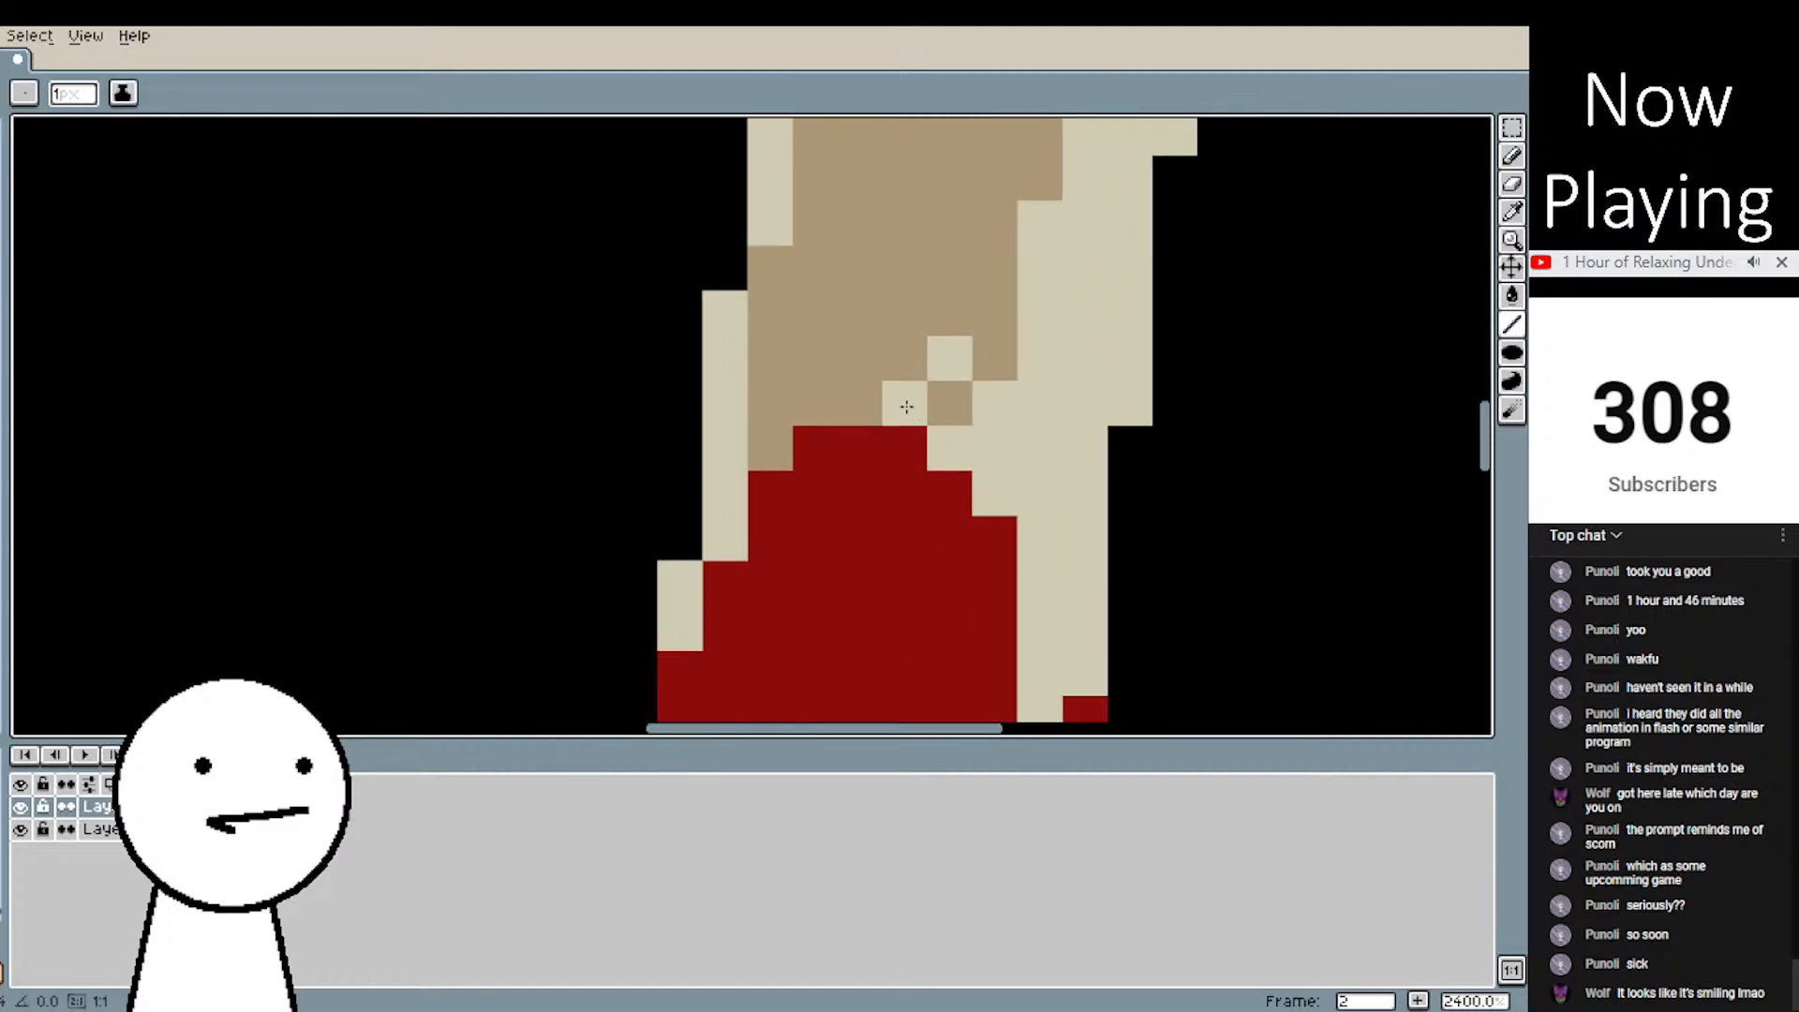
click(904, 312)
click(949, 267)
scroll(1161, 369, down, 6)
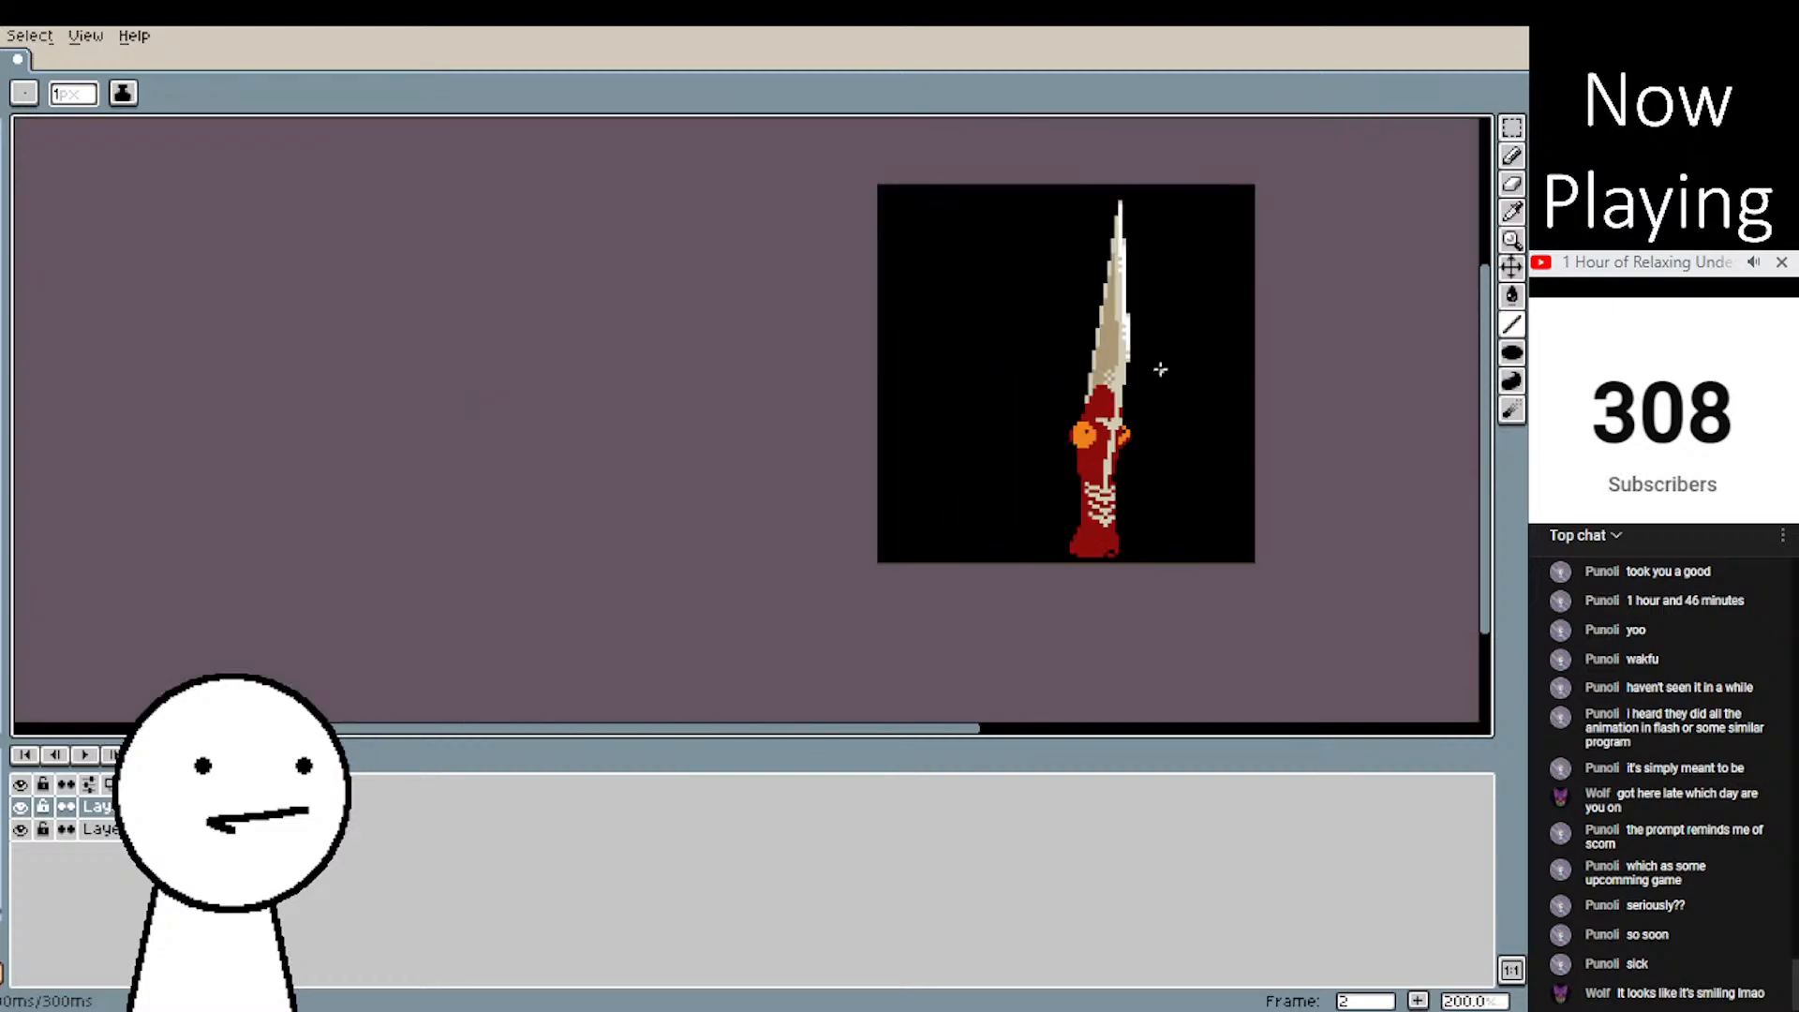
scroll(1165, 362, up, 5)
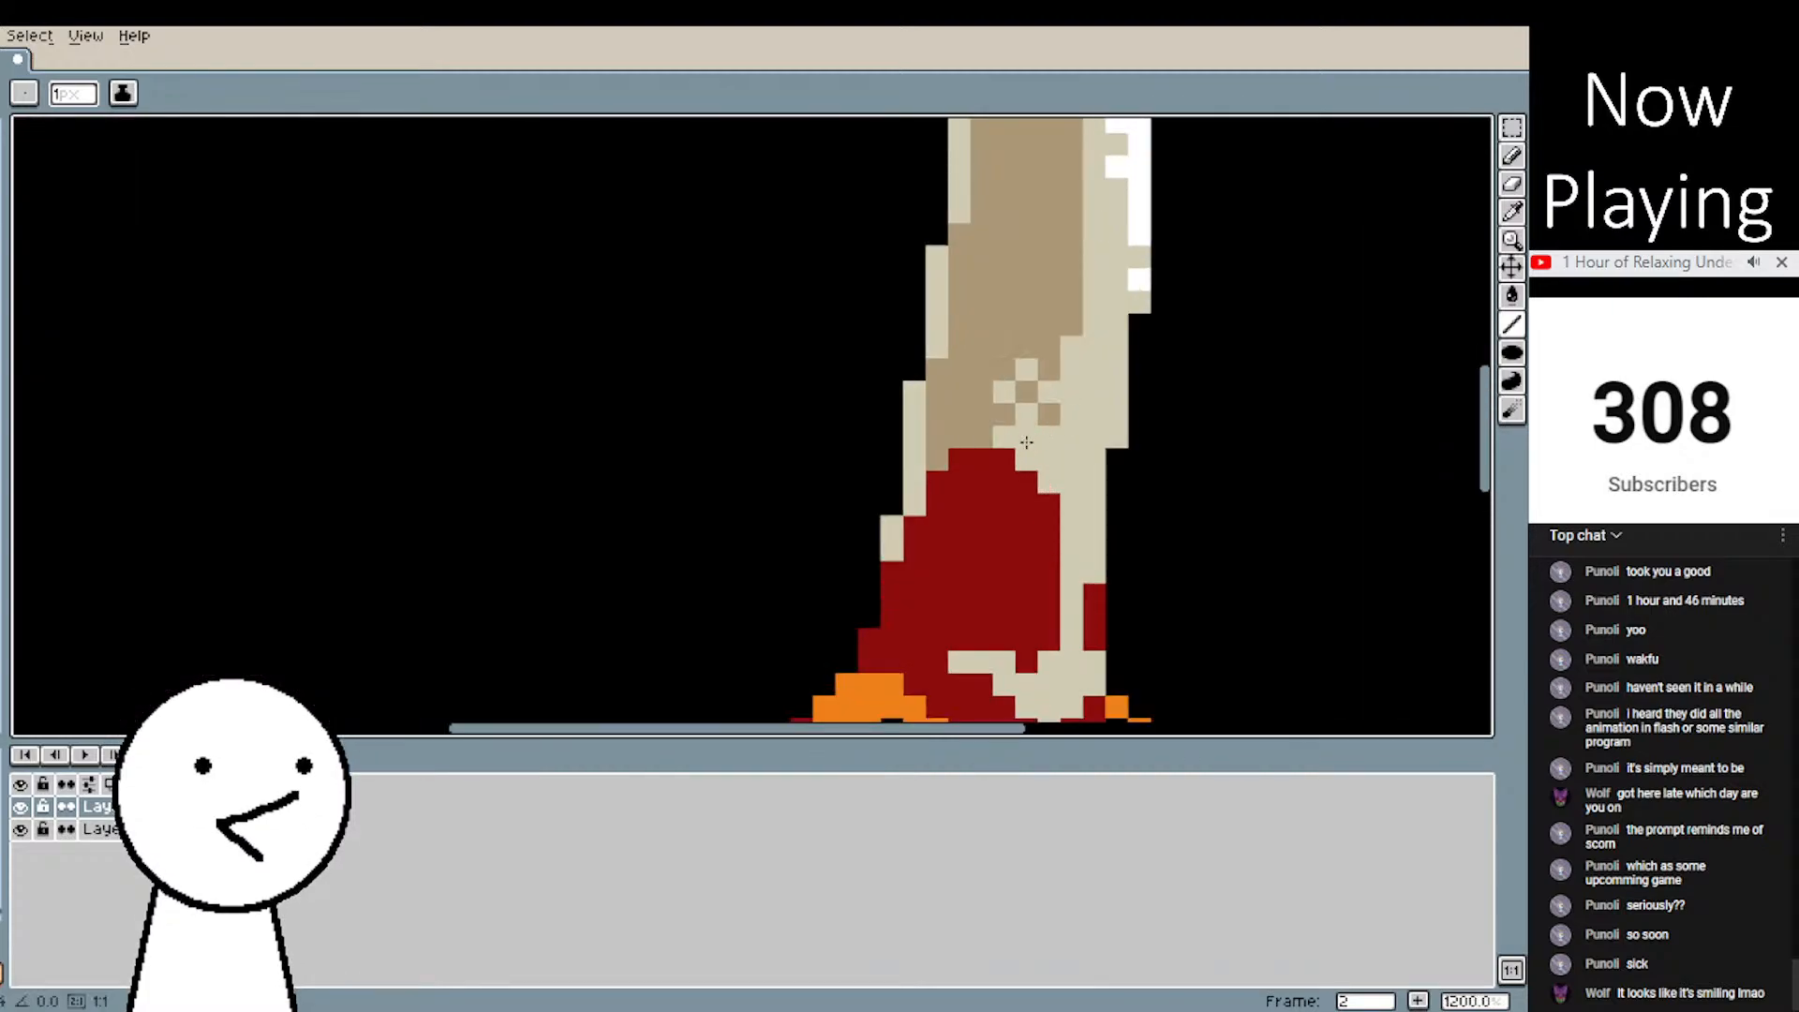
- Pick the tan and recolor the brow line beside the large eye and the spine's left edge just below it
scroll(1294, 572, down, 5)
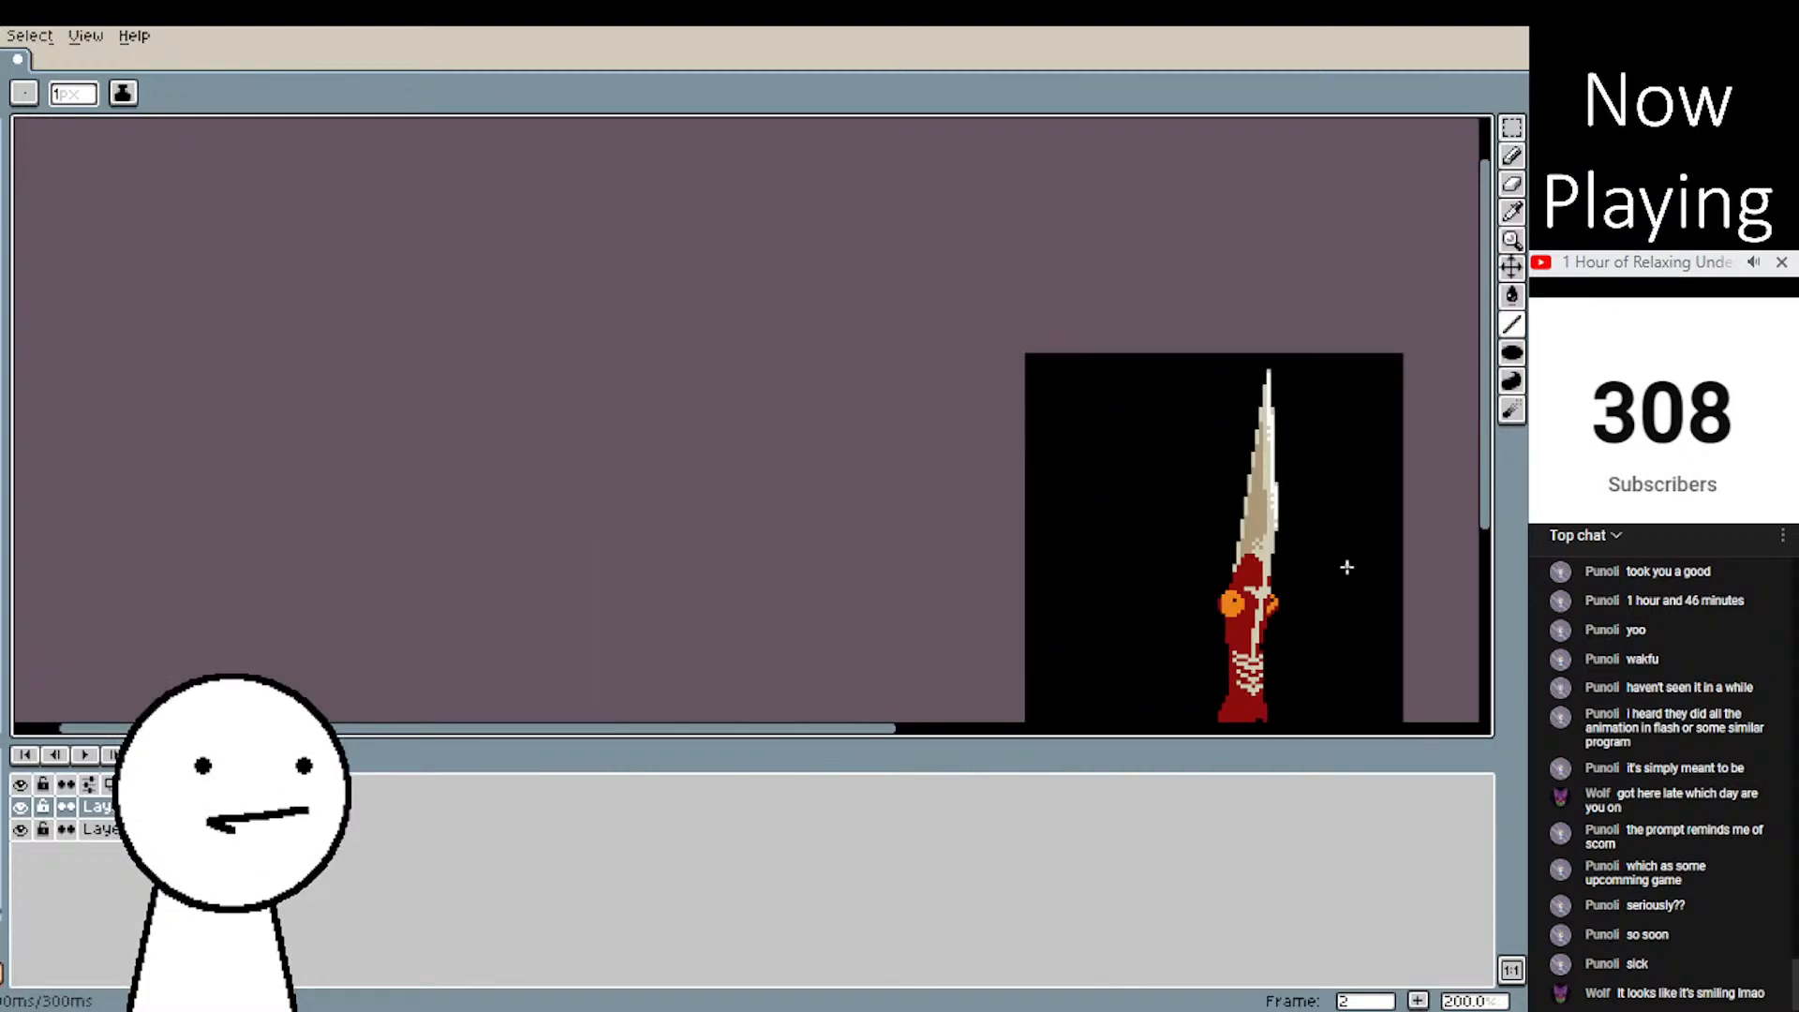
scroll(1265, 546, up, 9)
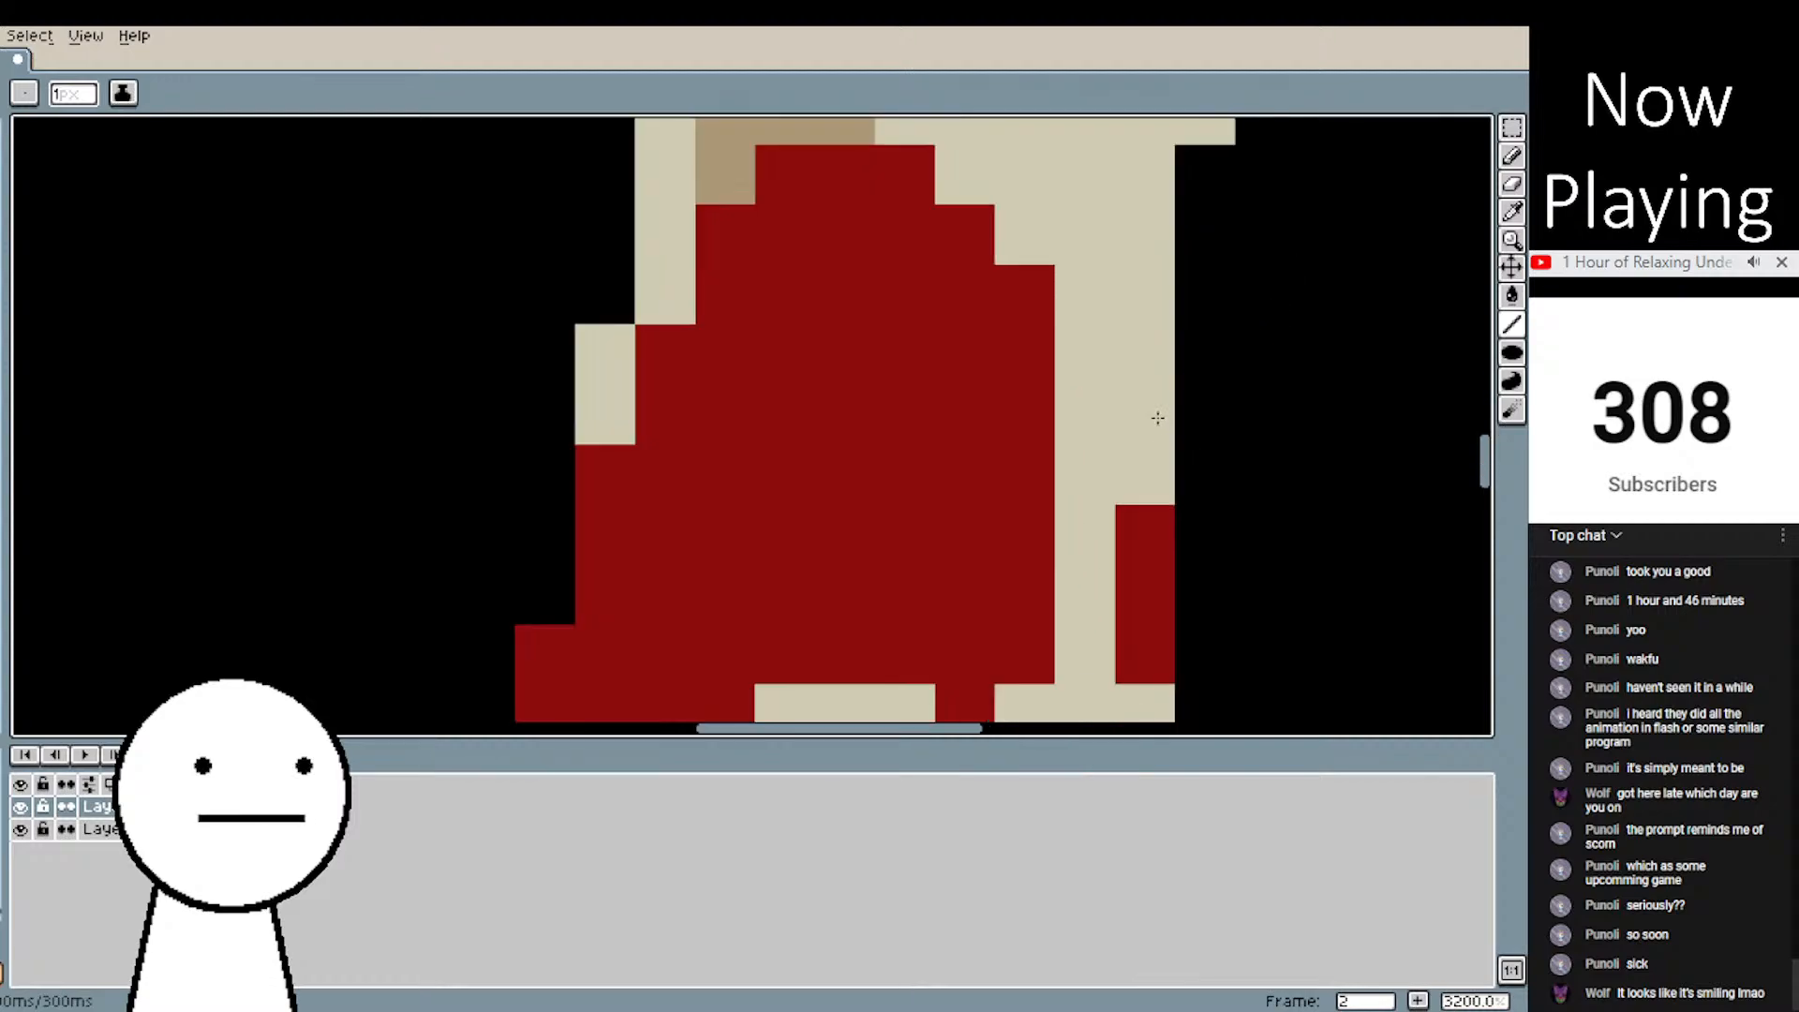
scroll(937, 403, down, 6)
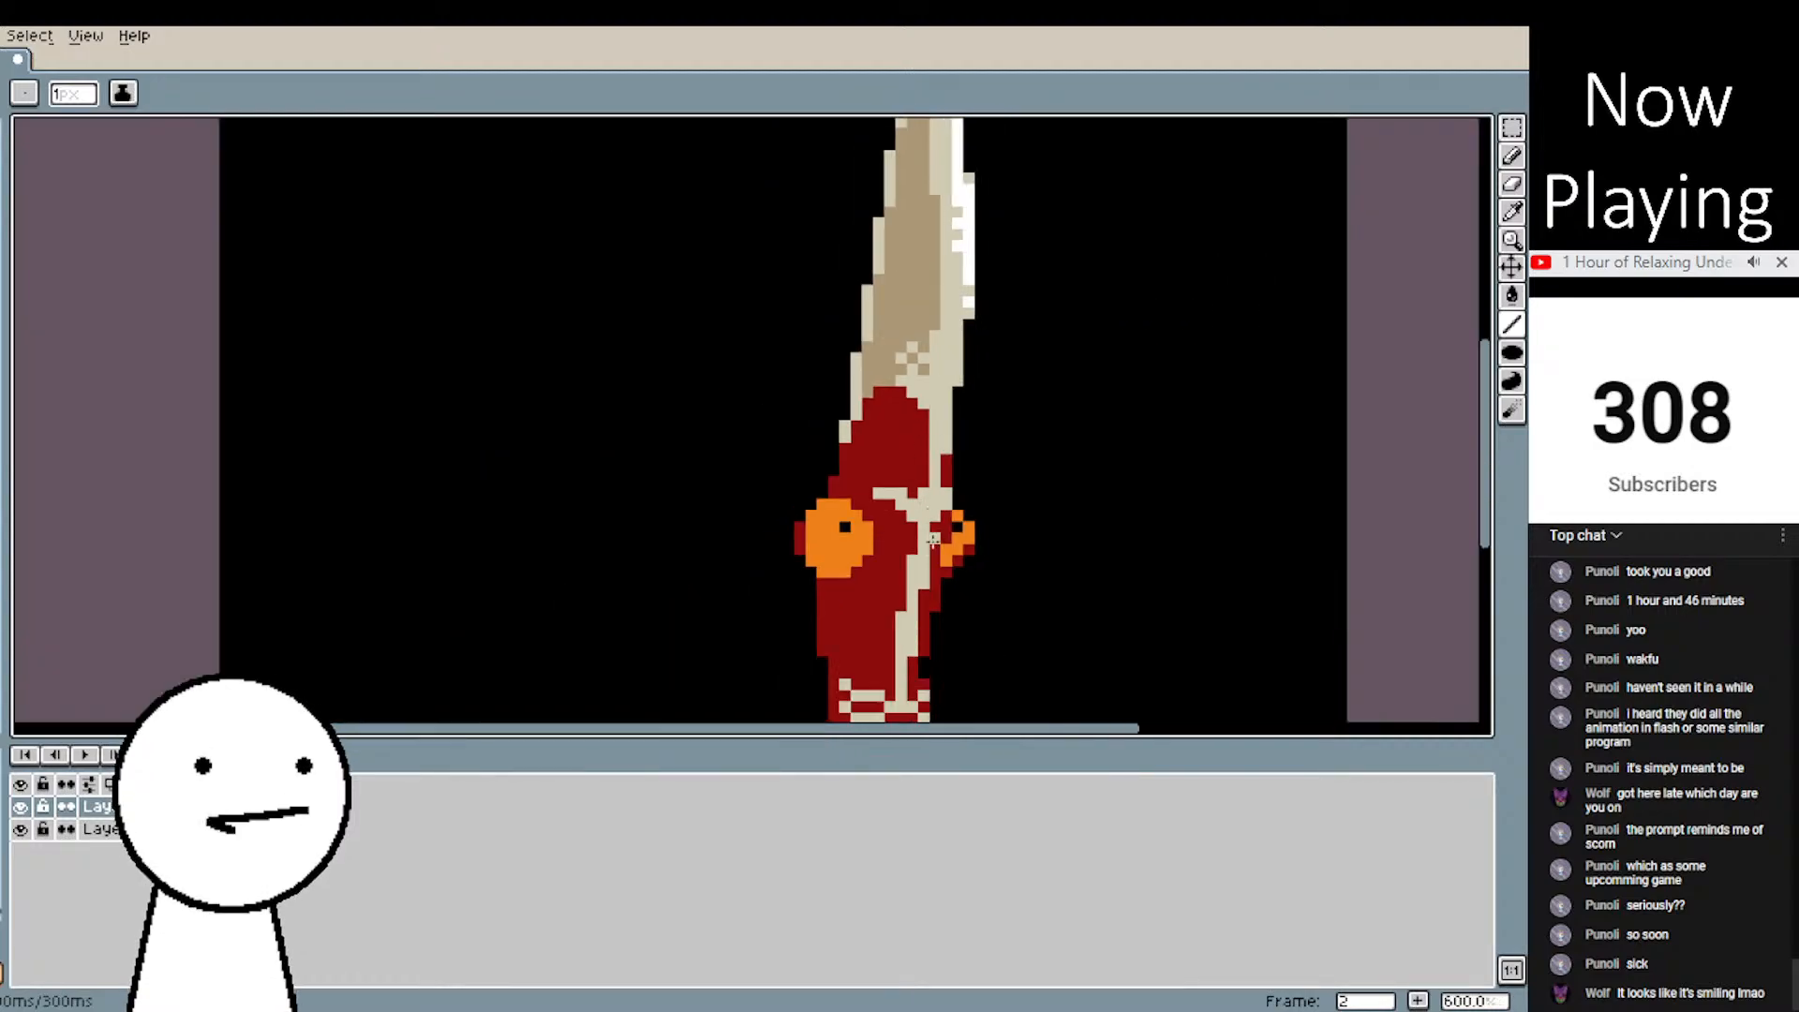
scroll(952, 395, up, 1)
click(1512, 214)
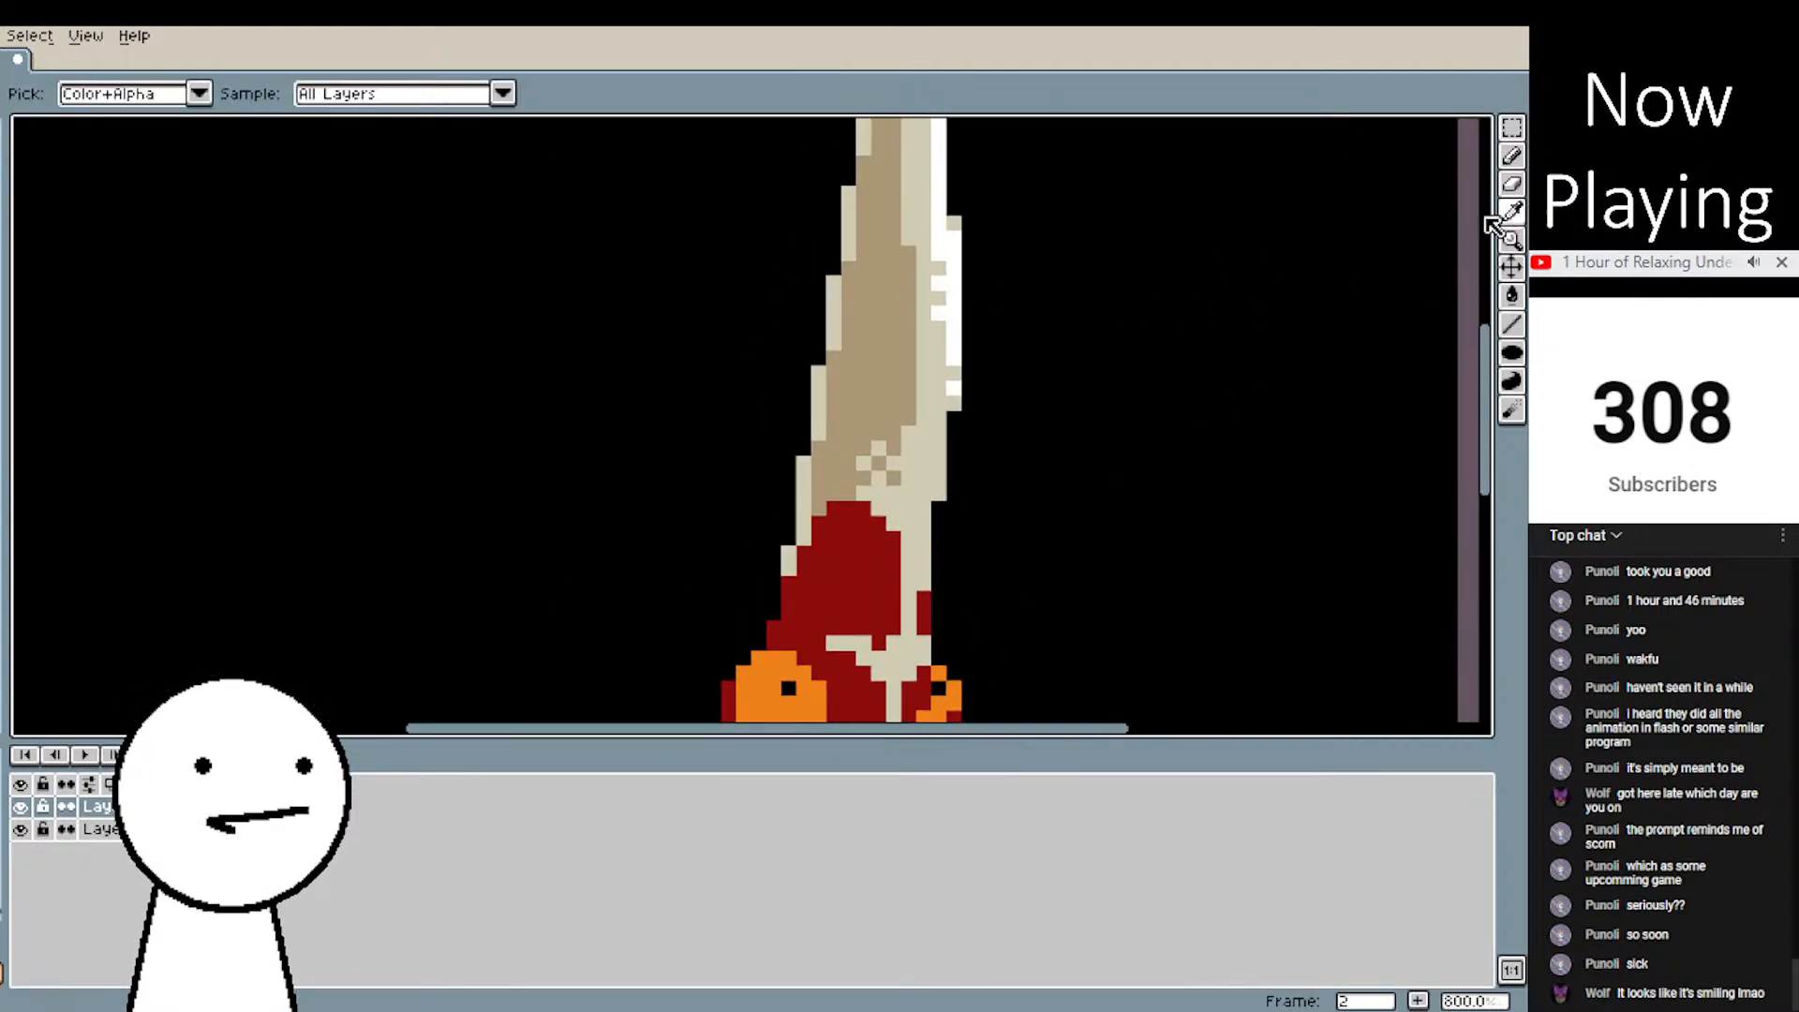
click(1512, 155)
scroll(1032, 378, up, 3)
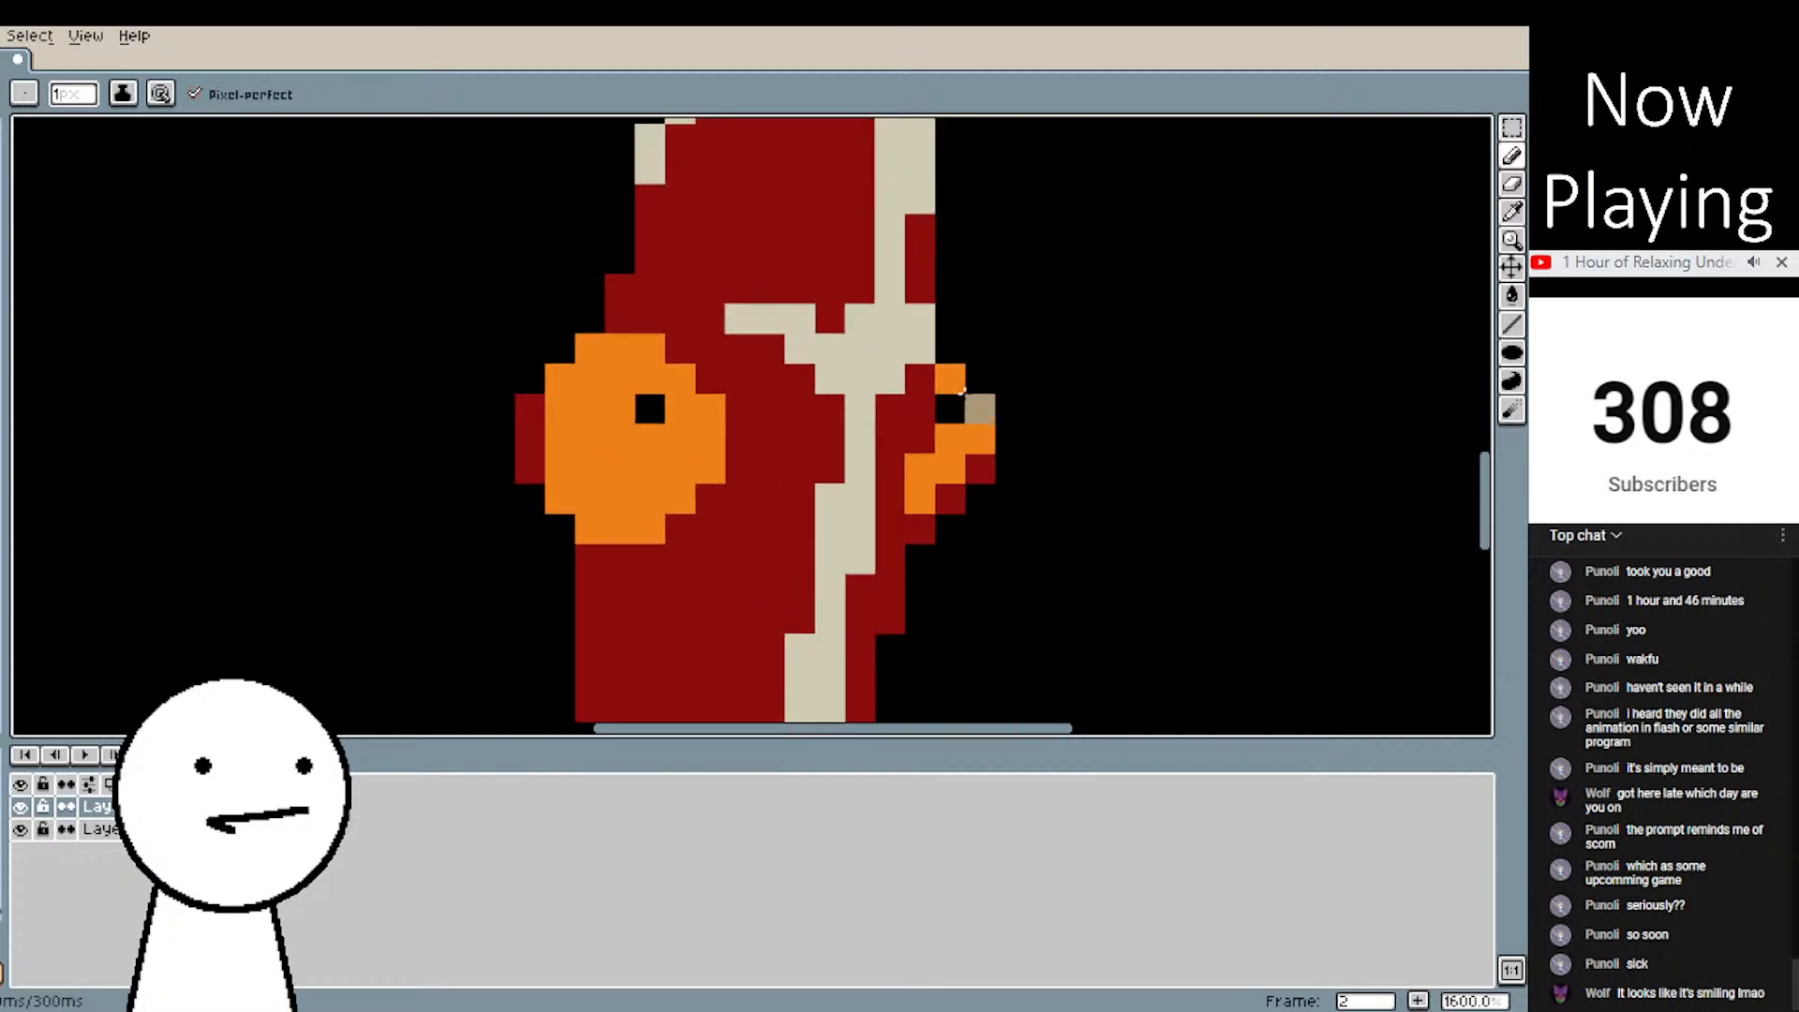
mouse_move(669, 254)
mouse_down()
mouse_move(748, 255)
mouse_move(747, 314)
mouse_move(803, 343)
mouse_up()
drag(803, 521, 803, 658)
mouse_move(807, 655)
mouse_down()
mouse_move(818, 337)
mouse_move(802, 433)
mouse_up()
scroll(802, 437, down, 3)
drag(888, 559, 874, 499)
- Select the beige areas with the Magic Wand and paint the lower spine and all the ribs tan
click(1513, 130)
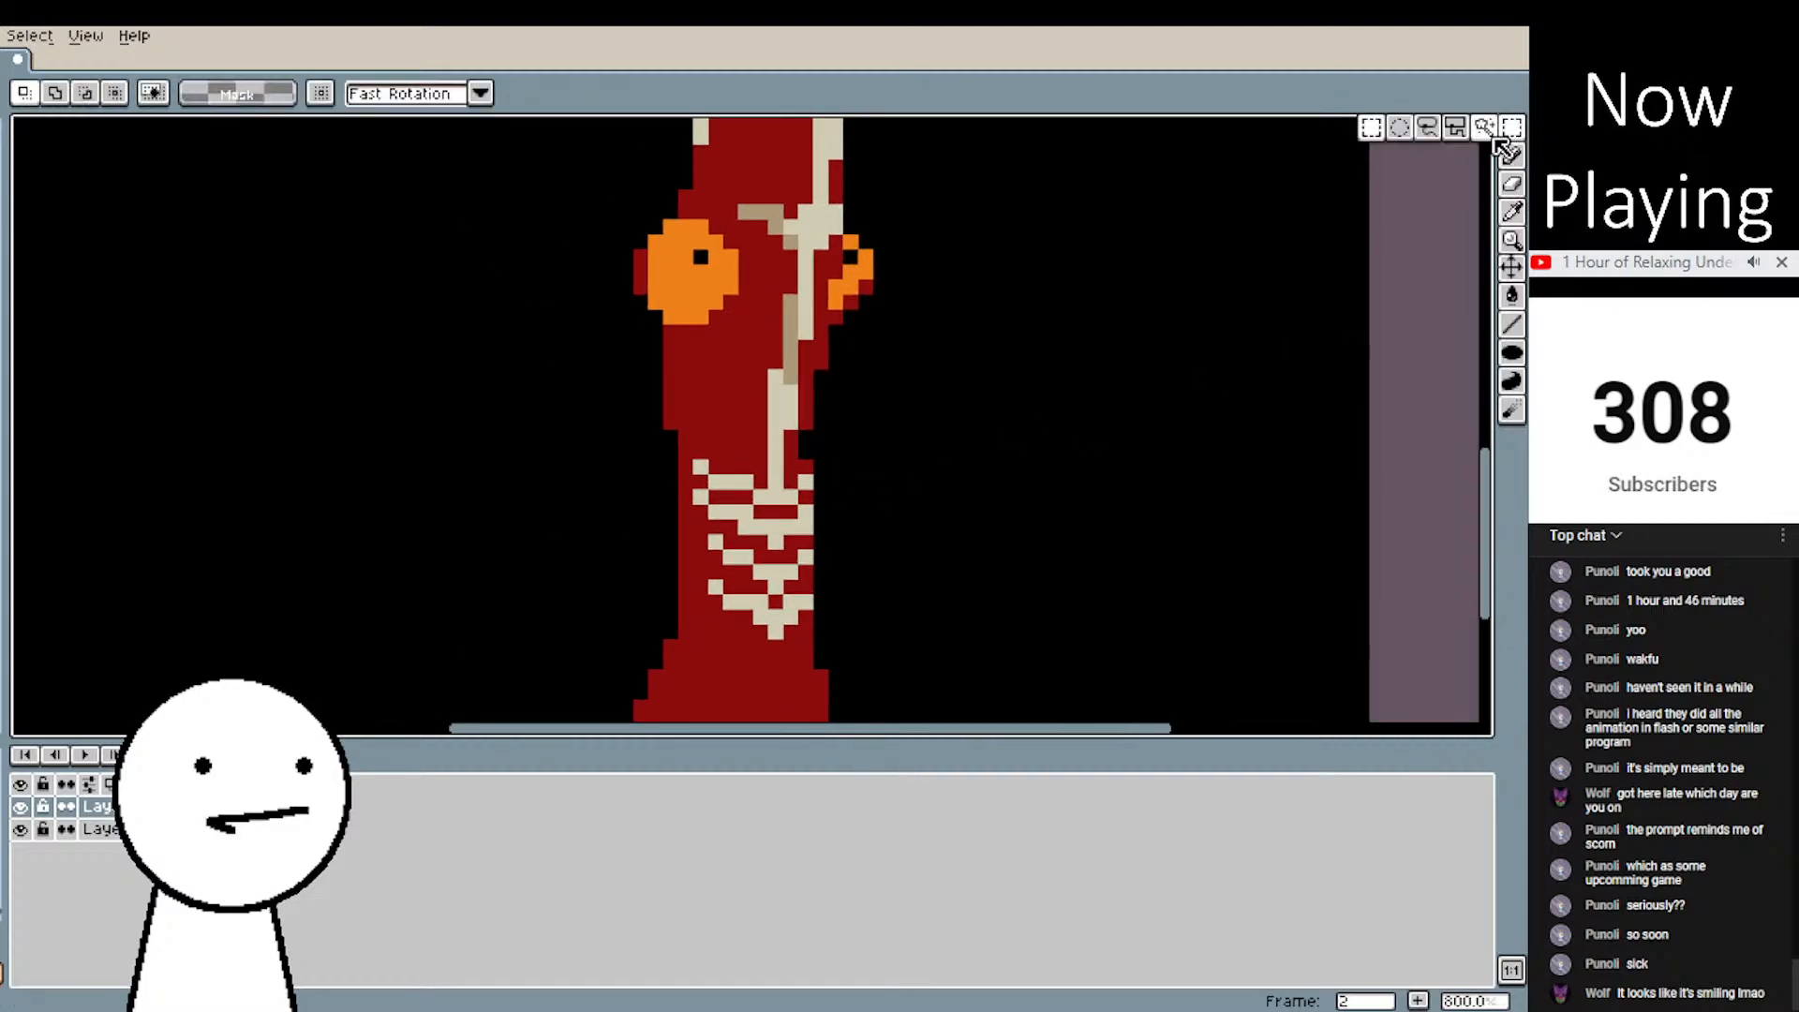
click(1484, 127)
click(792, 442)
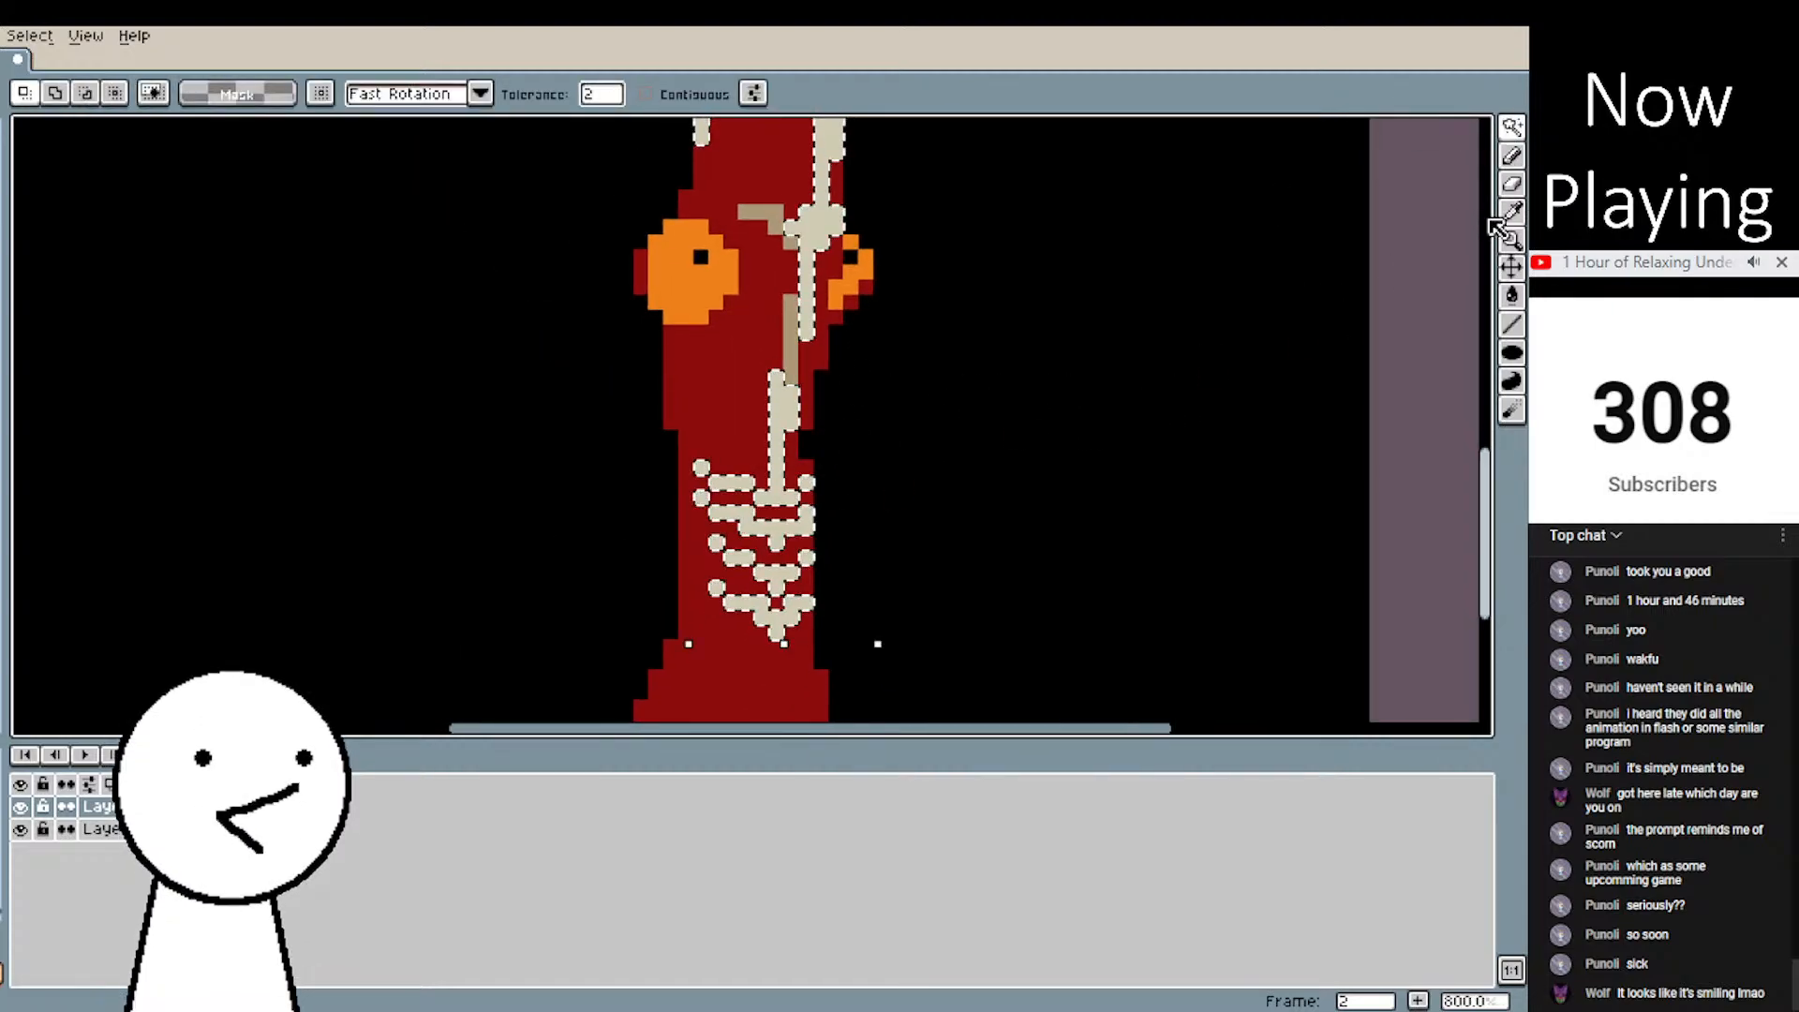
click(1513, 156)
mouse_move(796, 422)
mouse_down()
mouse_move(741, 590)
mouse_move(806, 563)
mouse_up()
scroll(1008, 504, up, 5)
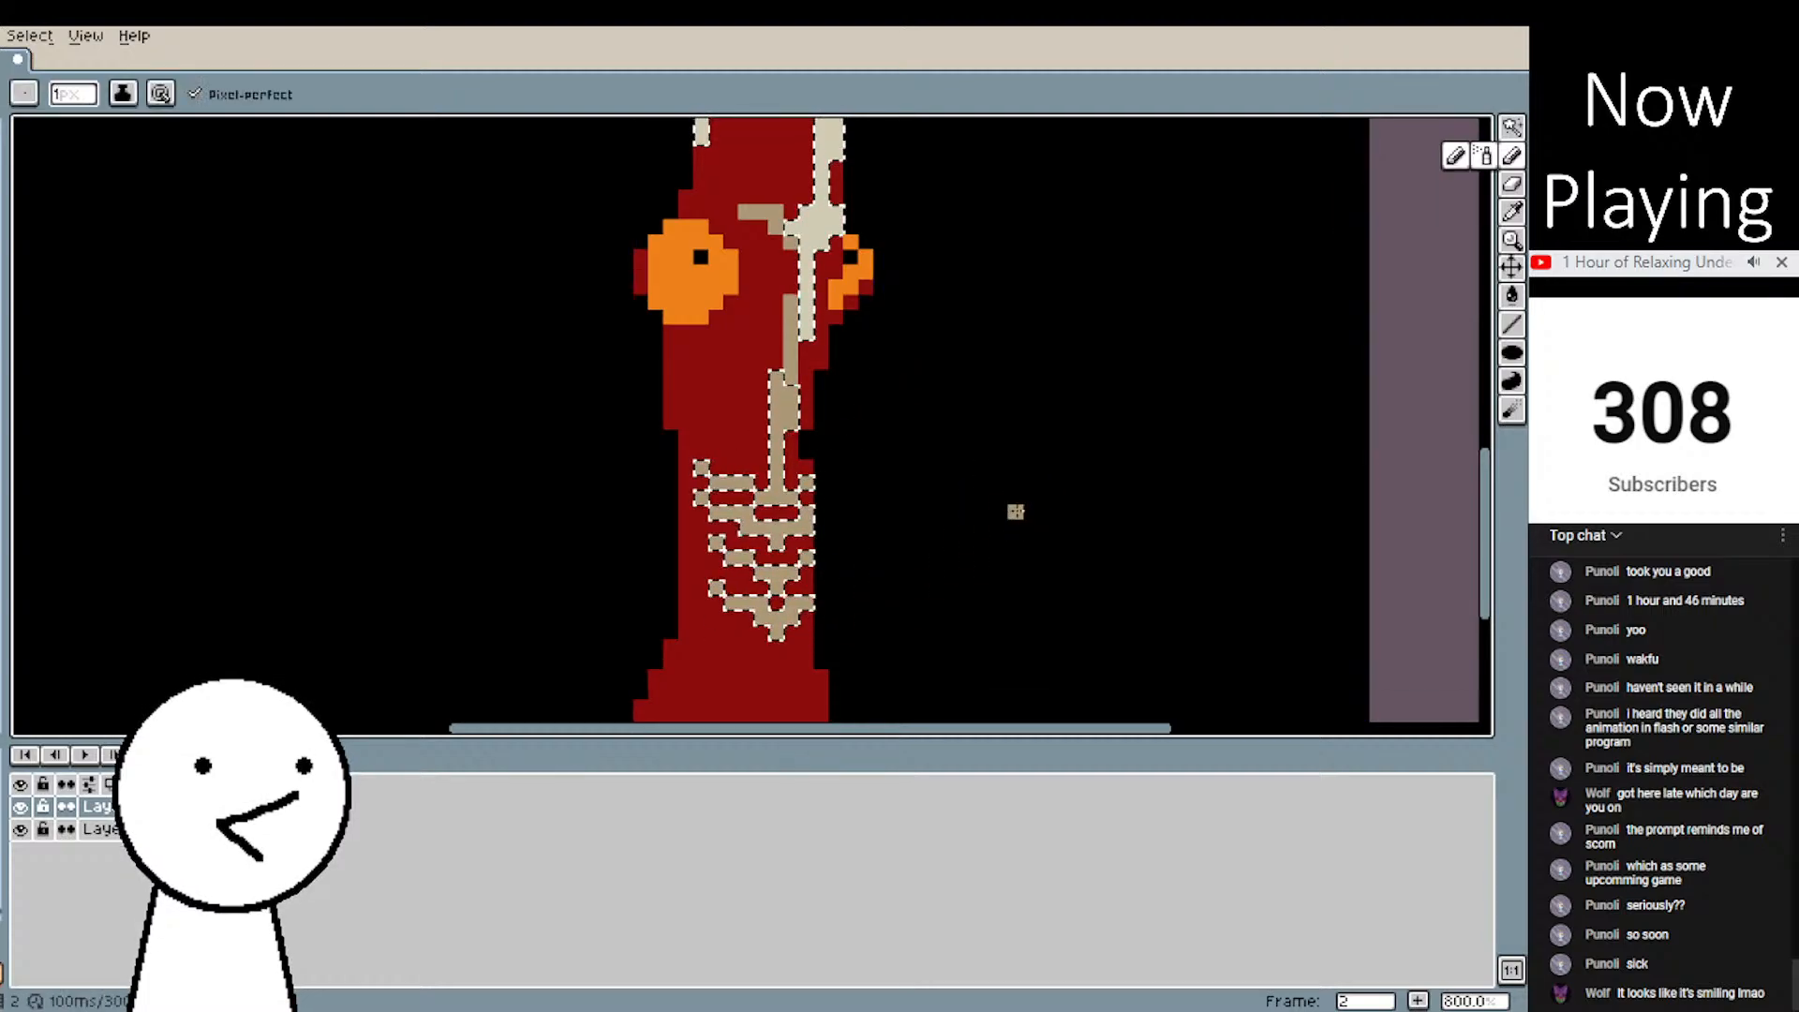
scroll(944, 446, down, 4)
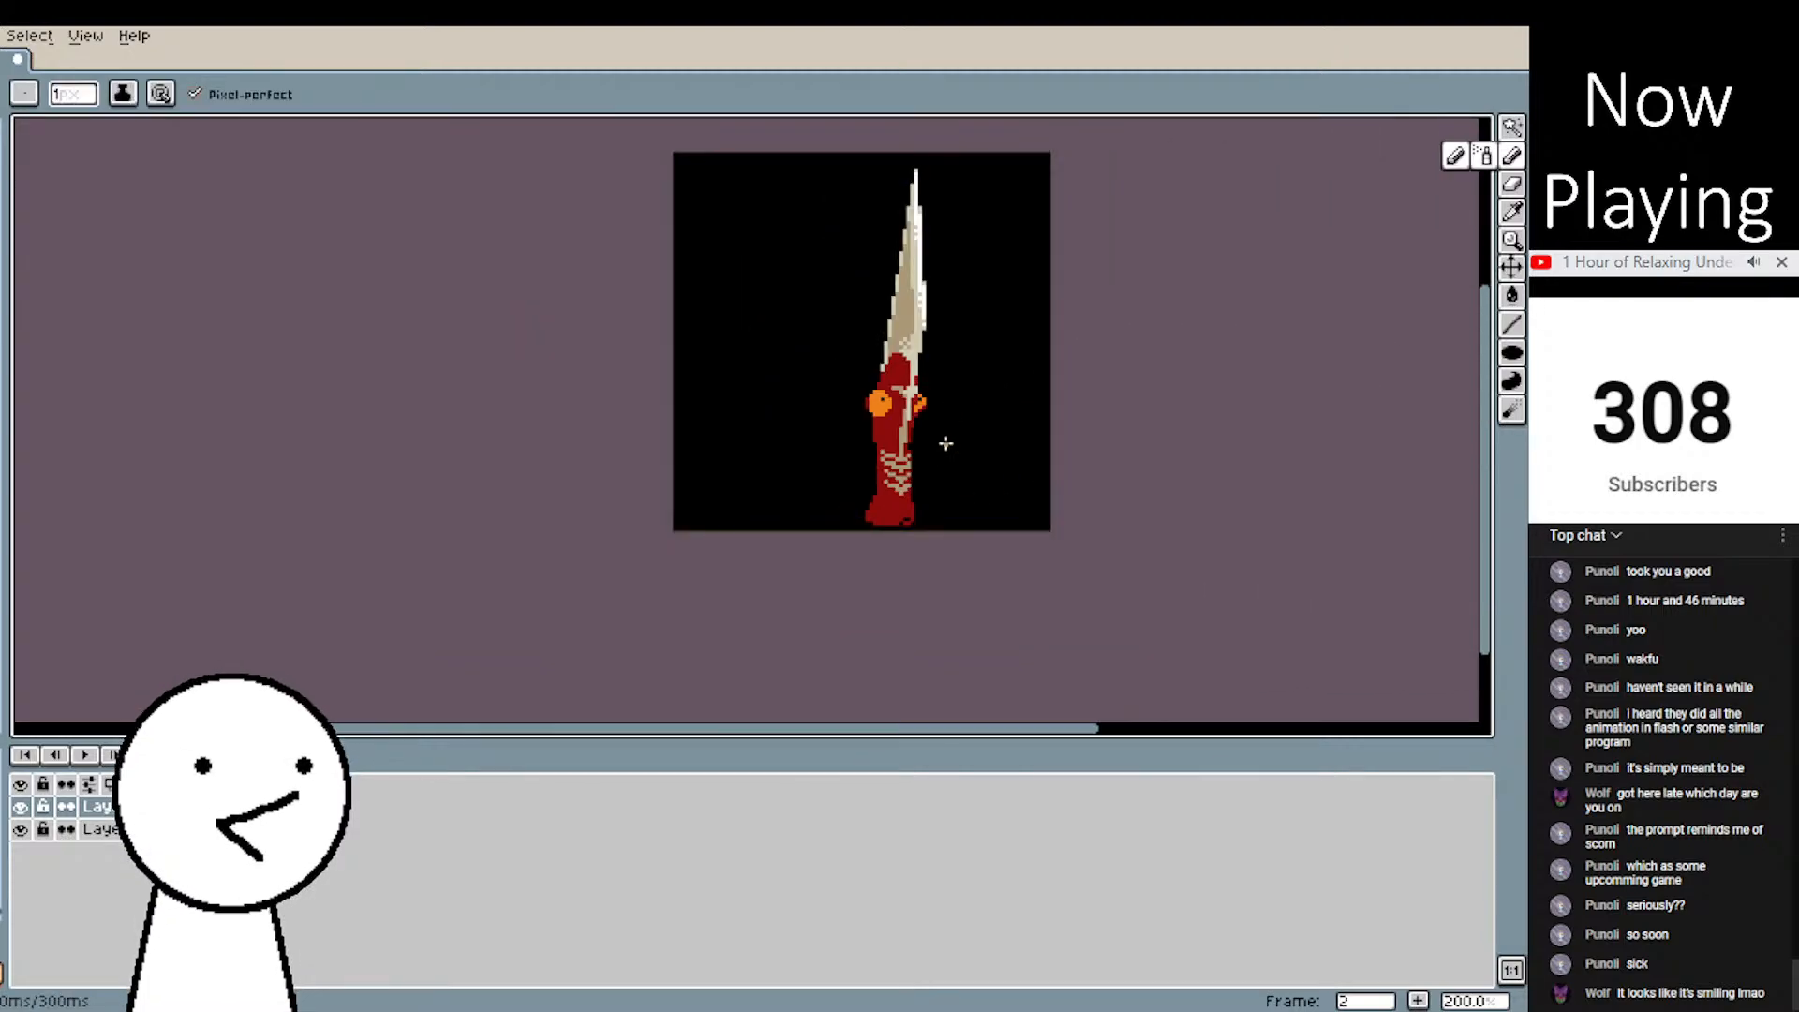
scroll(943, 393, up, 5)
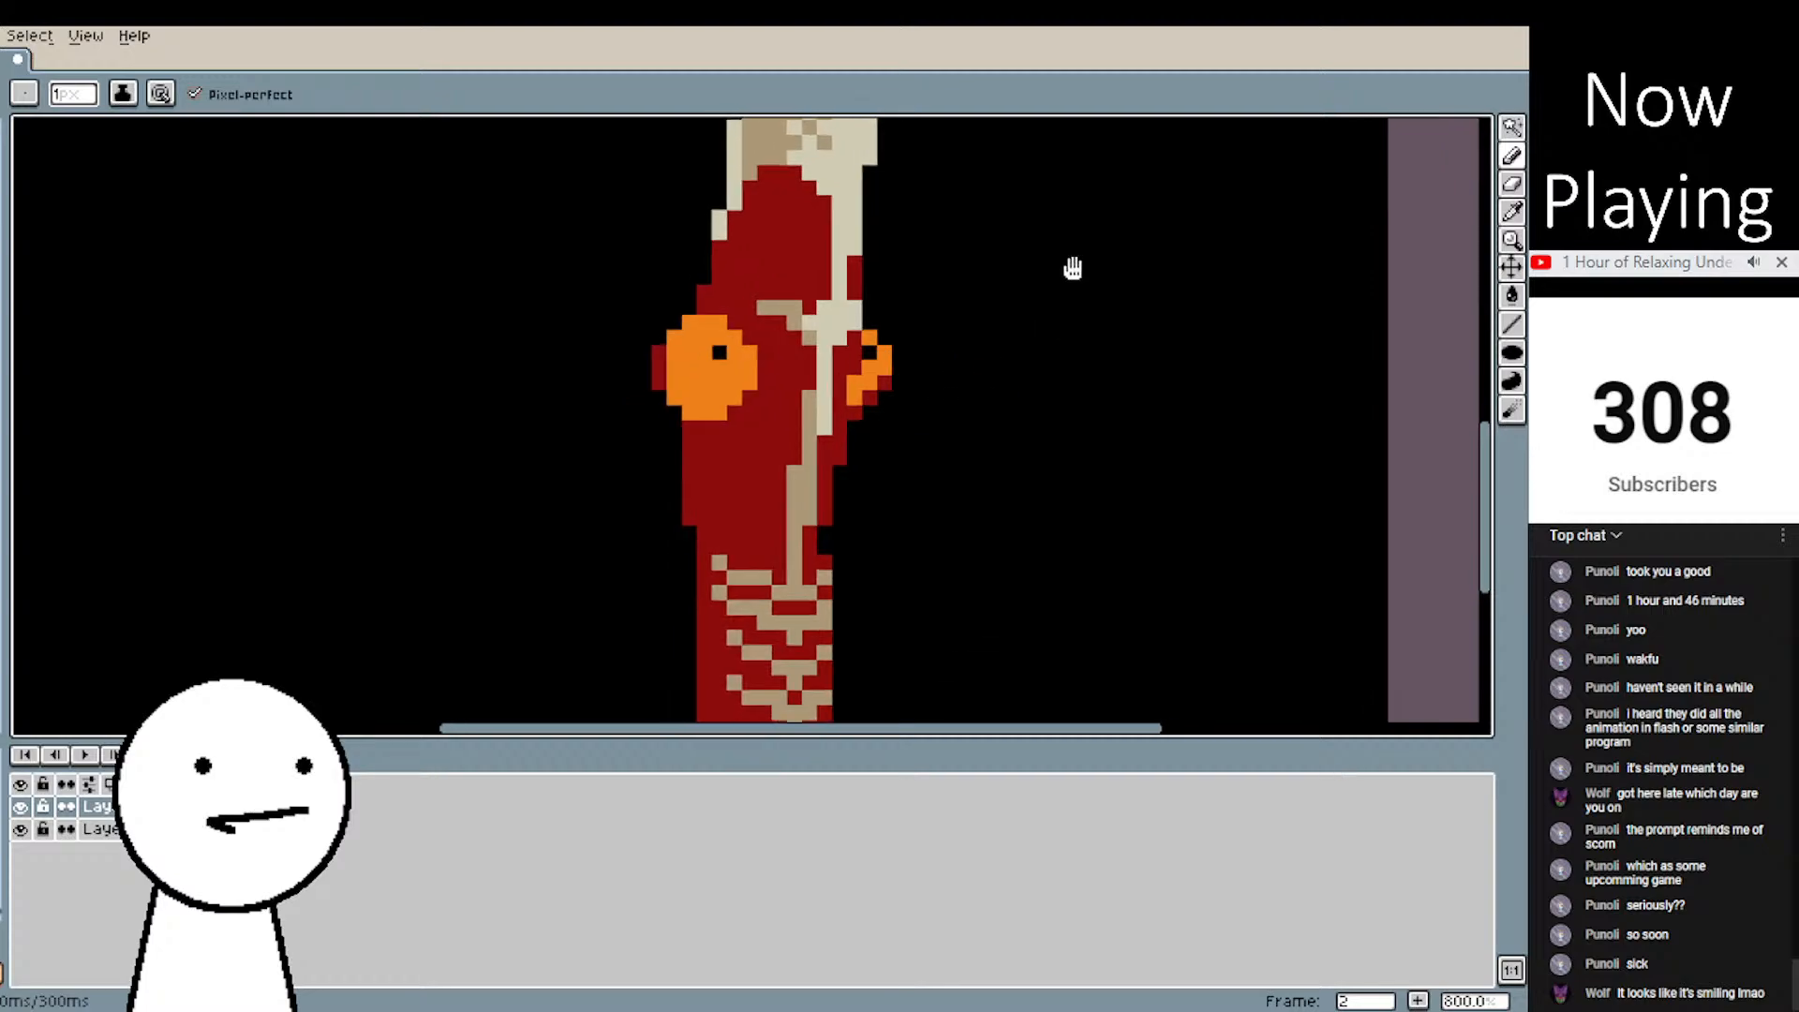
scroll(1031, 375, down, 4)
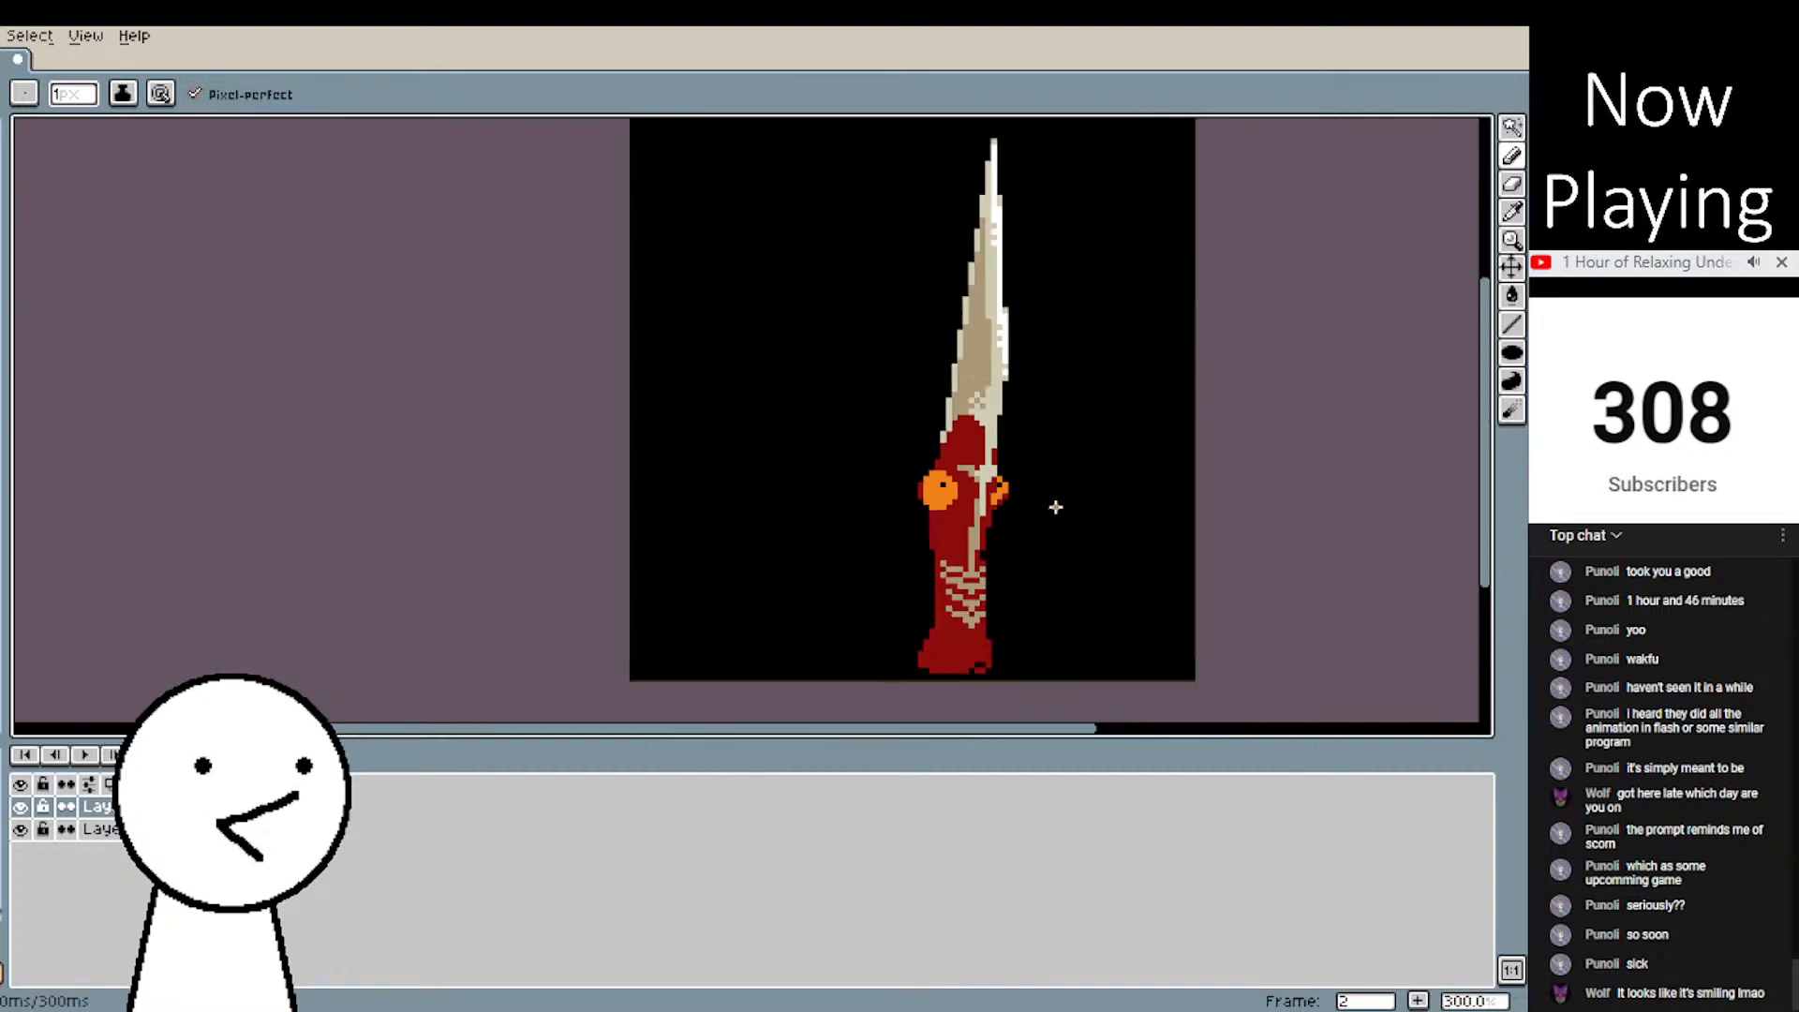
scroll(1047, 419, up, 3)
drag(1010, 393, 1038, 501)
drag(1037, 400, 1028, 333)
scroll(1028, 347, up, 3)
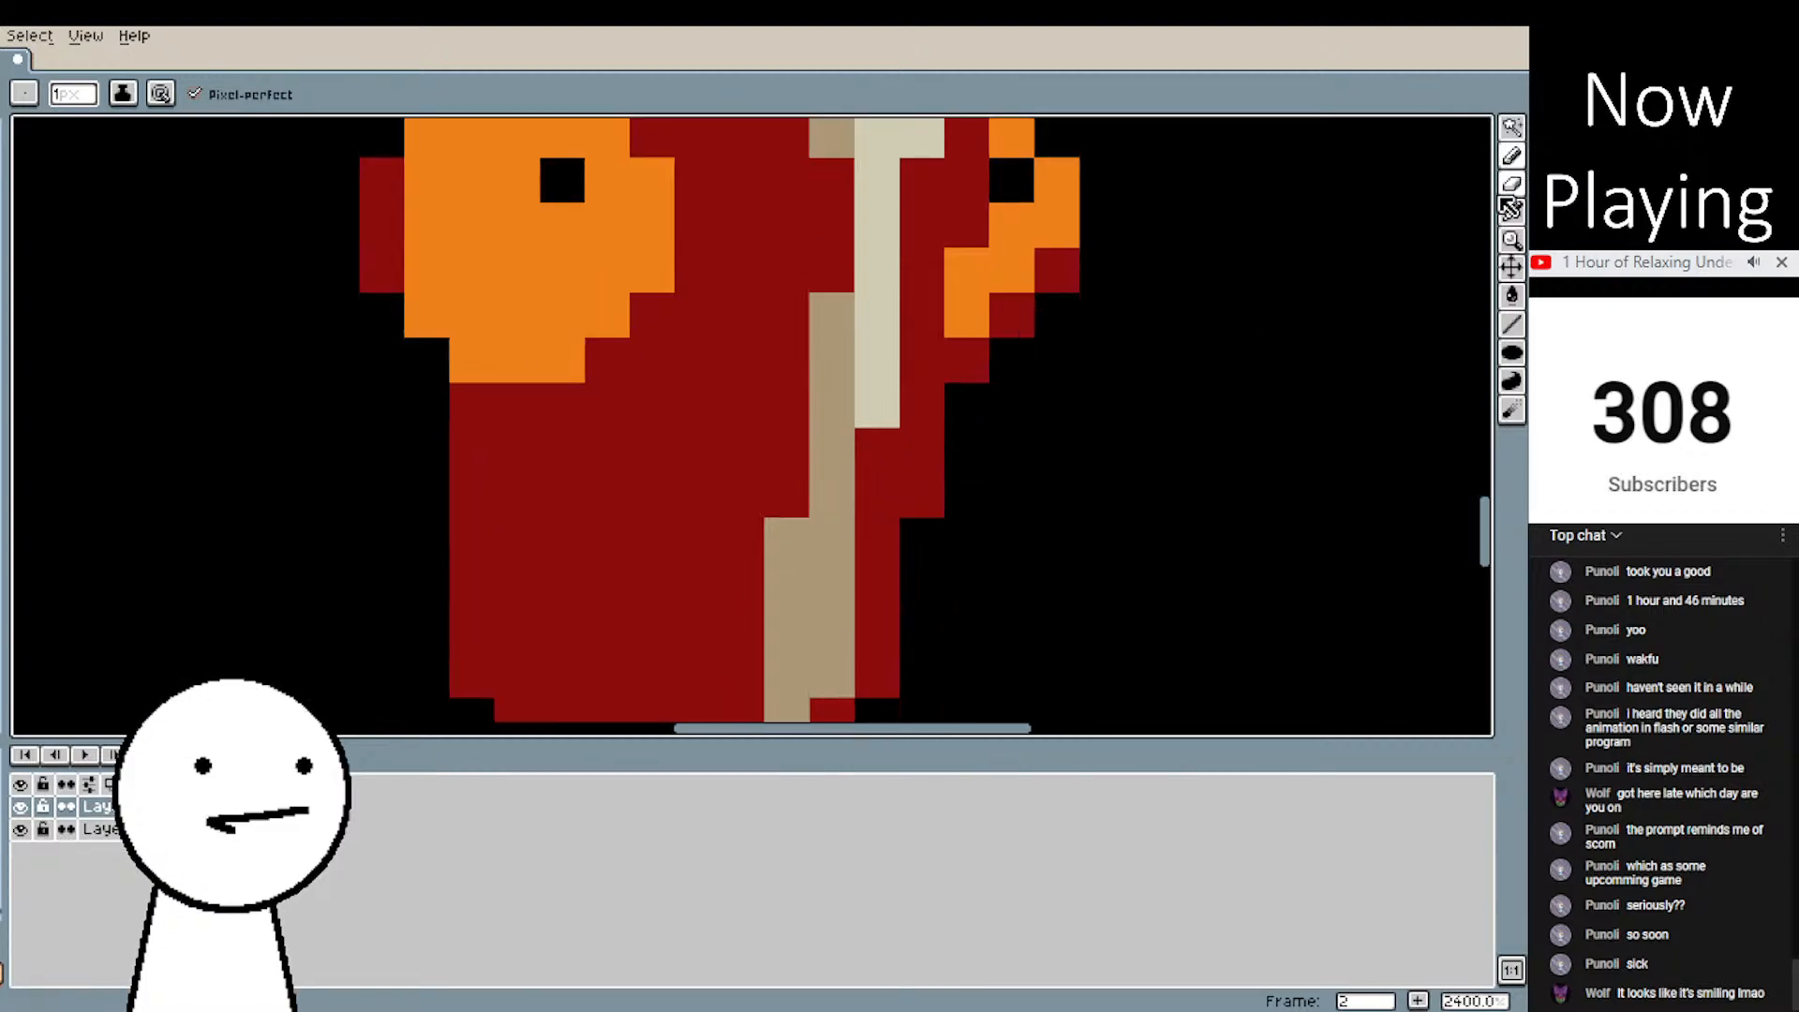
- Pick a dark purple and draw vertical shading lines along the handle's left edge just below the large orange eye
click(1510, 216)
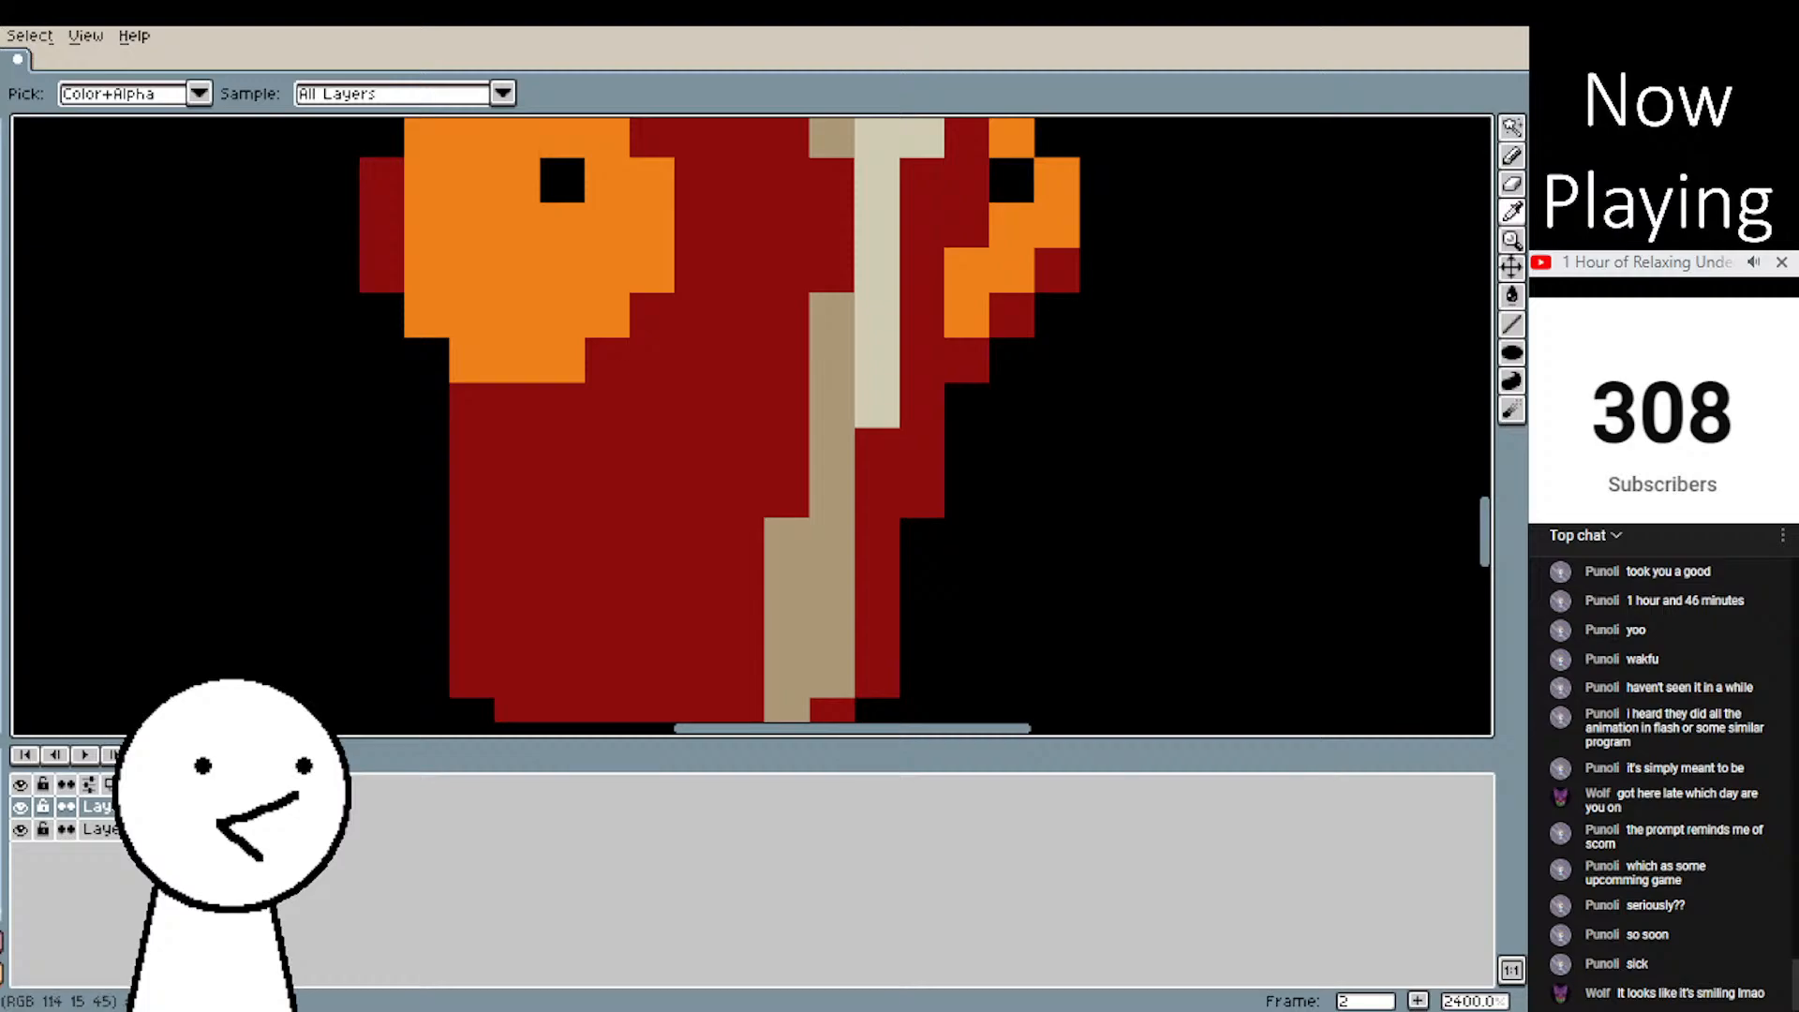
click(1513, 323)
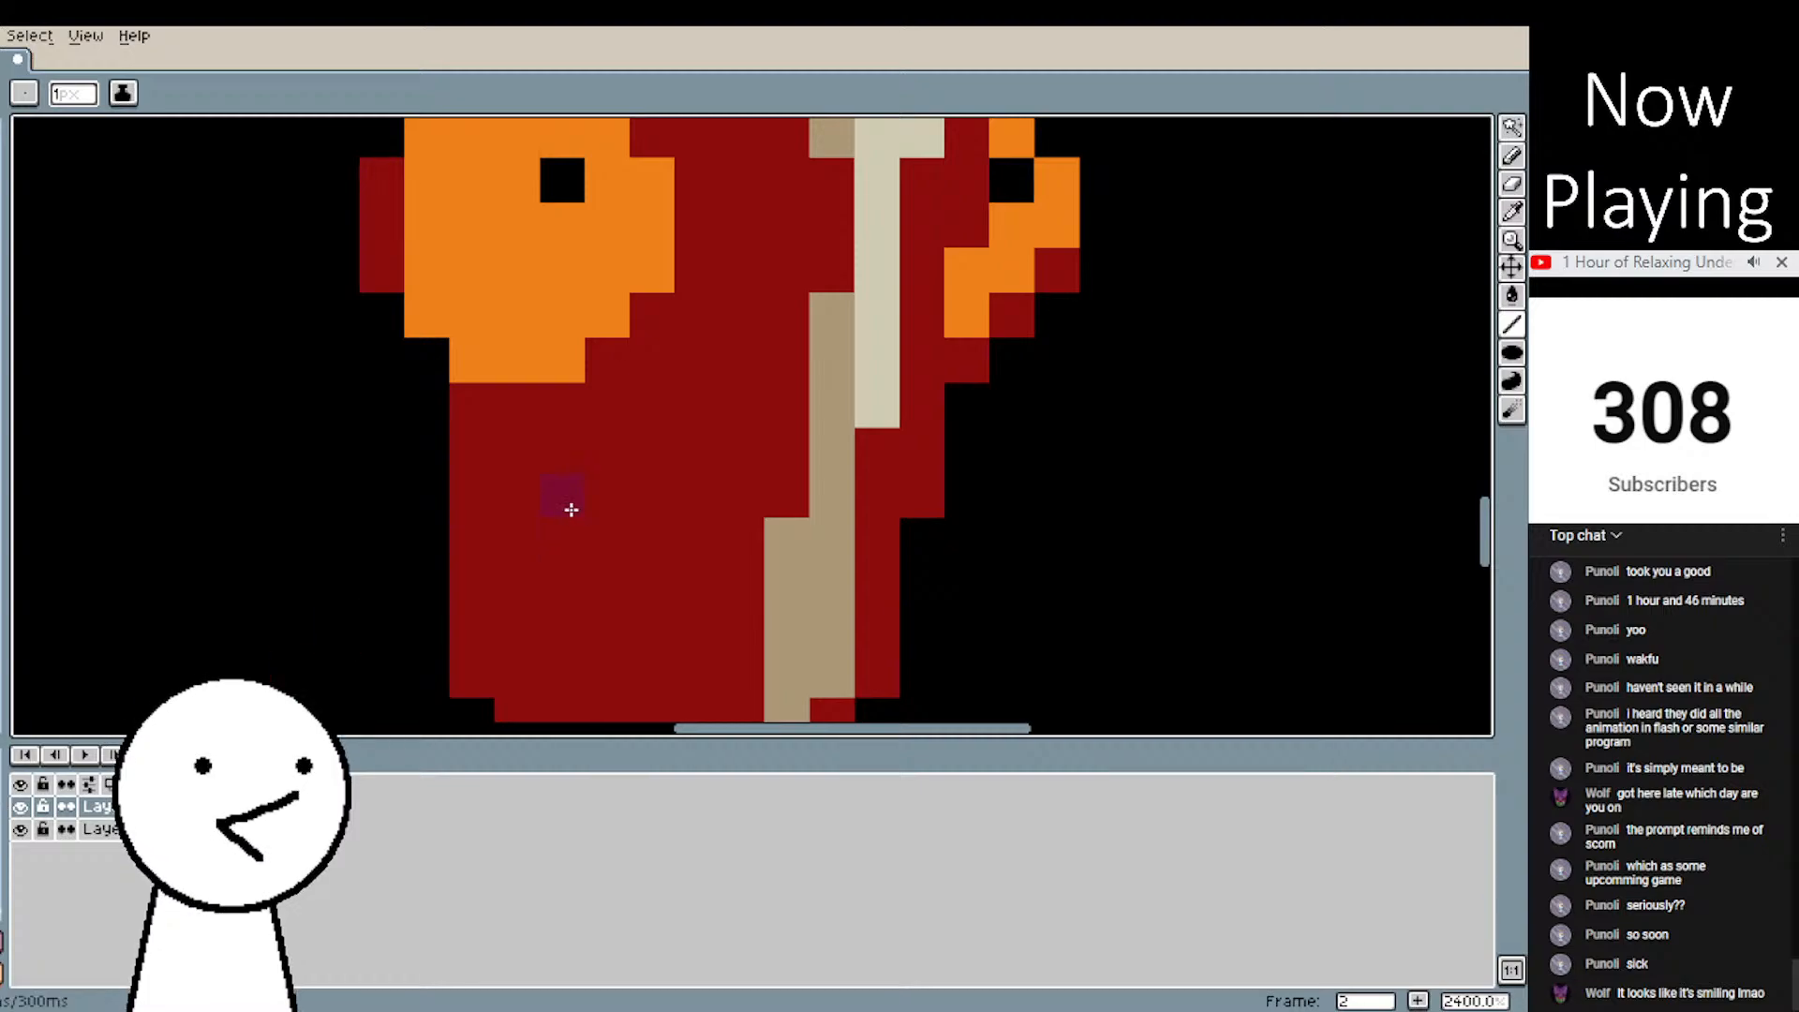
drag(567, 510, 596, 420)
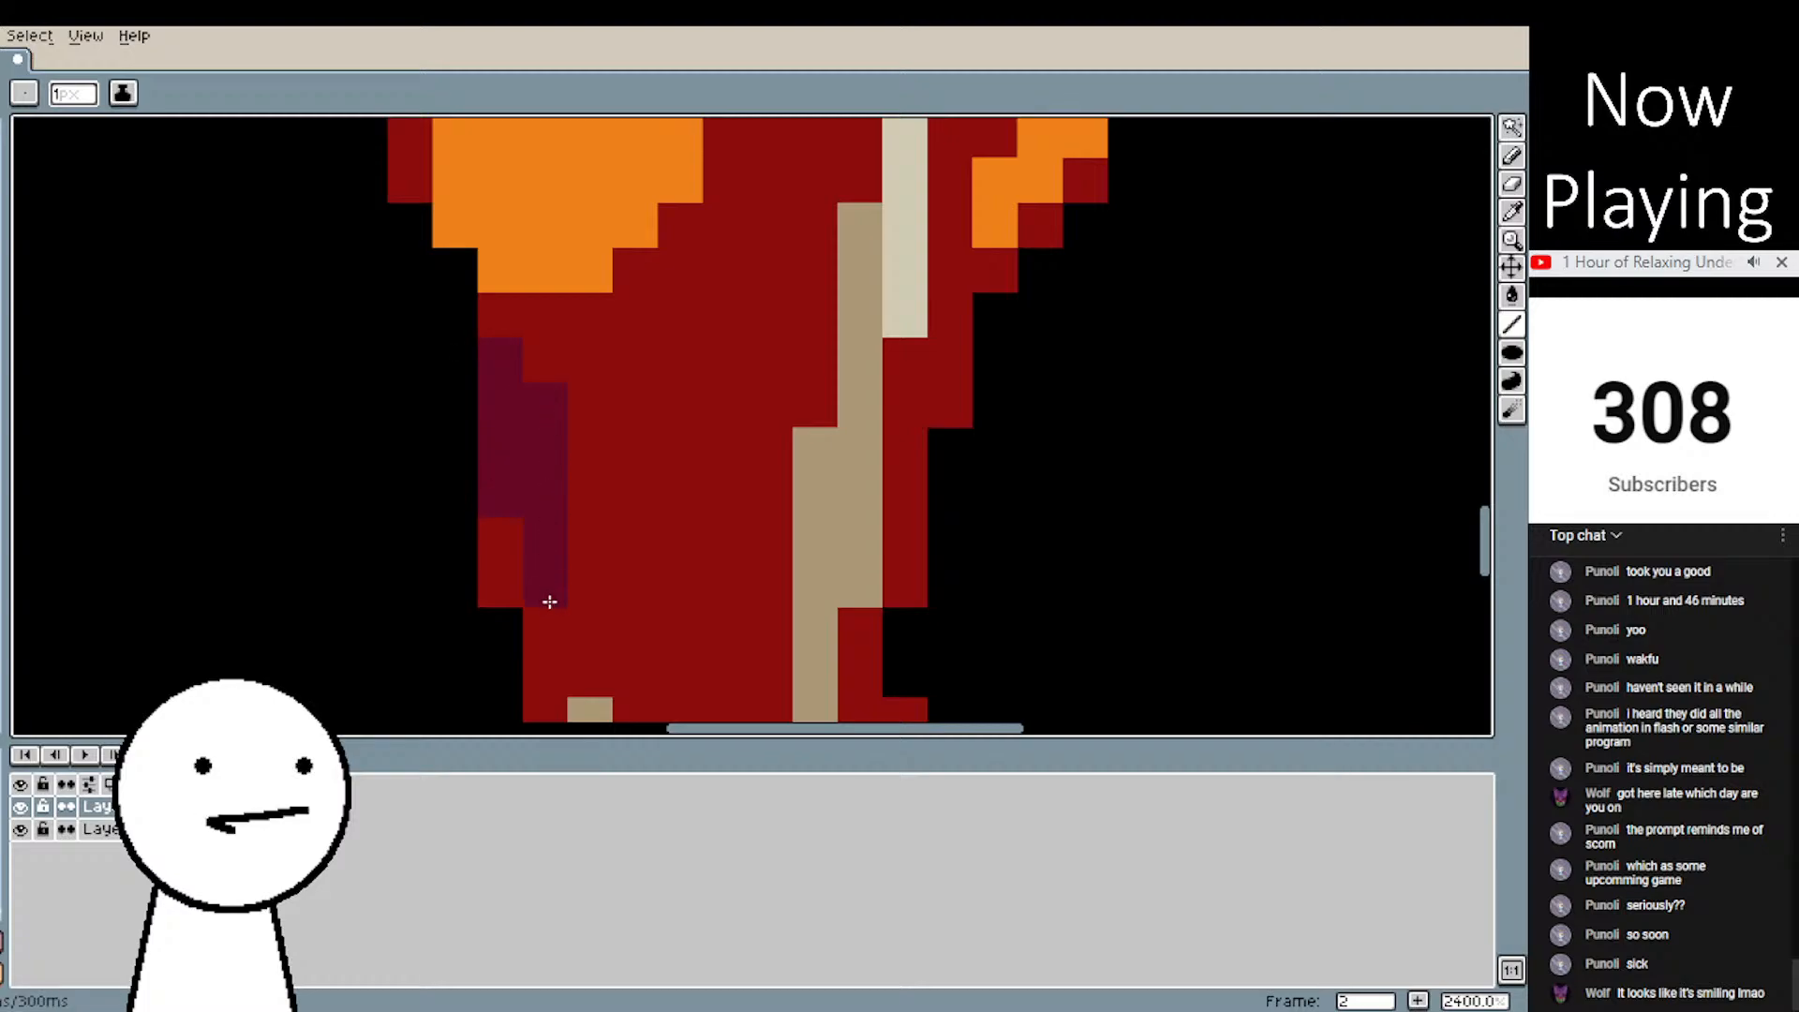
scroll(550, 602, down, 4)
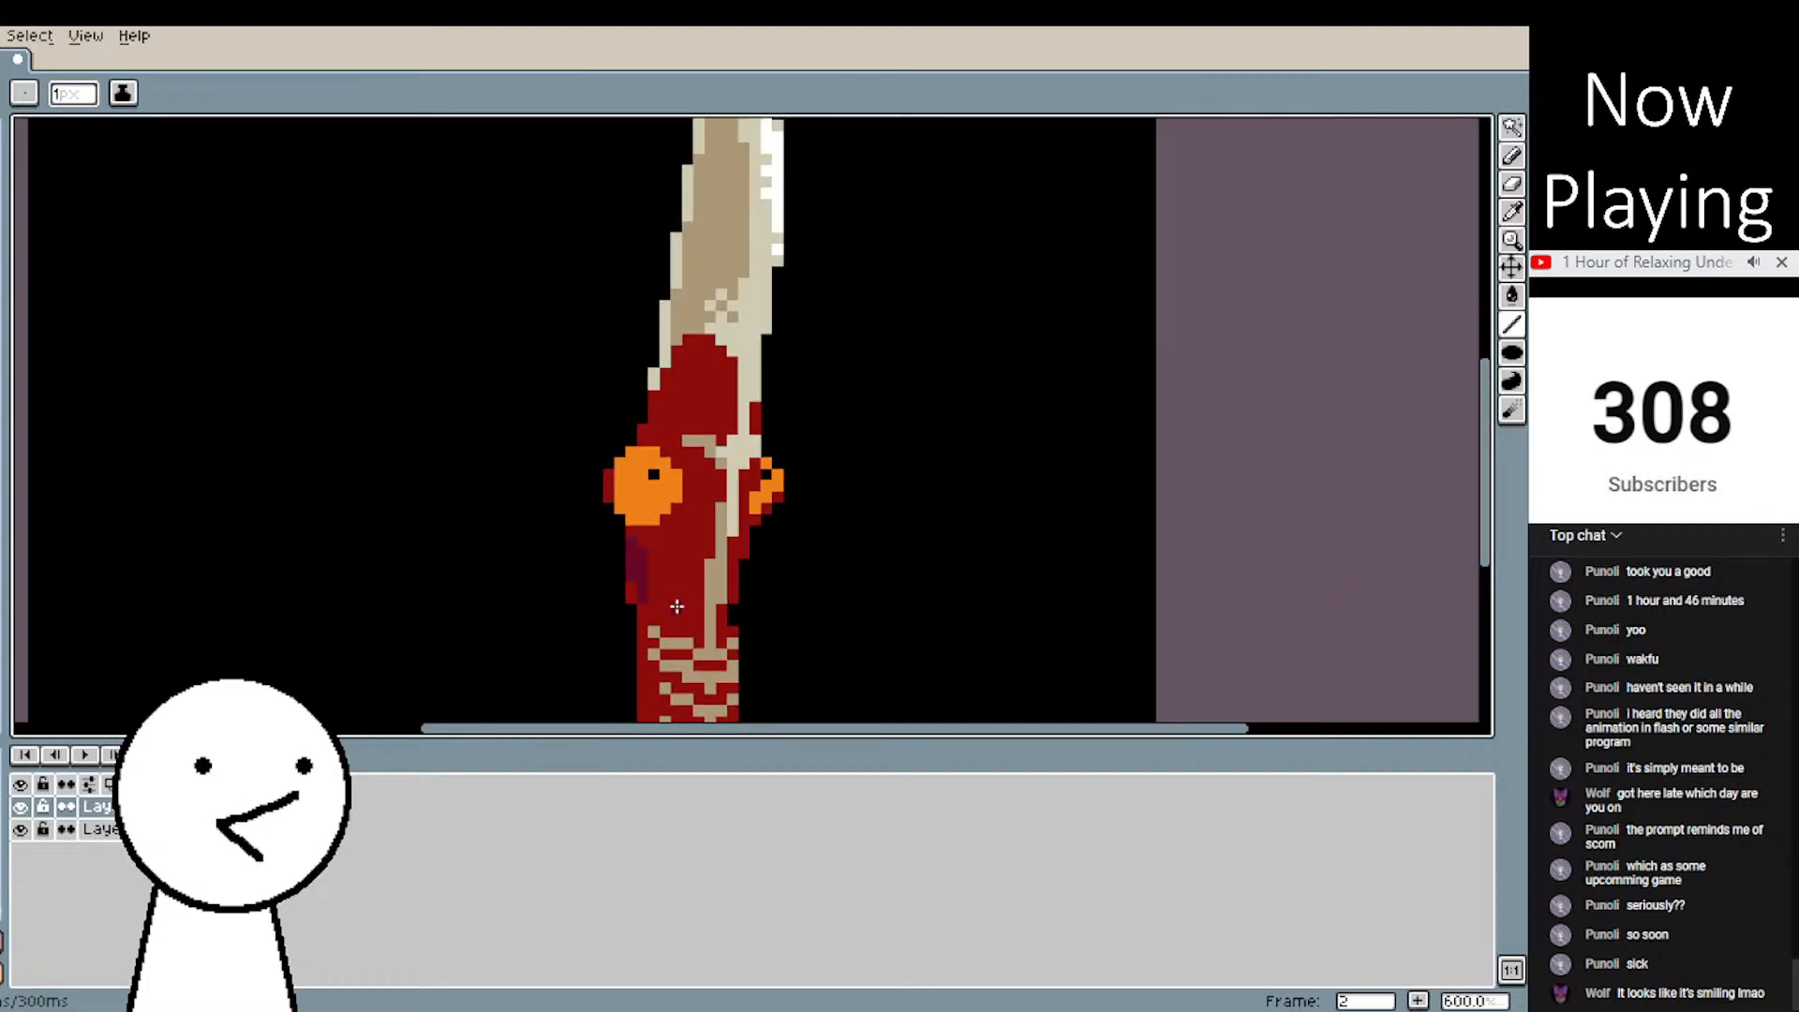
drag(693, 589, 740, 515)
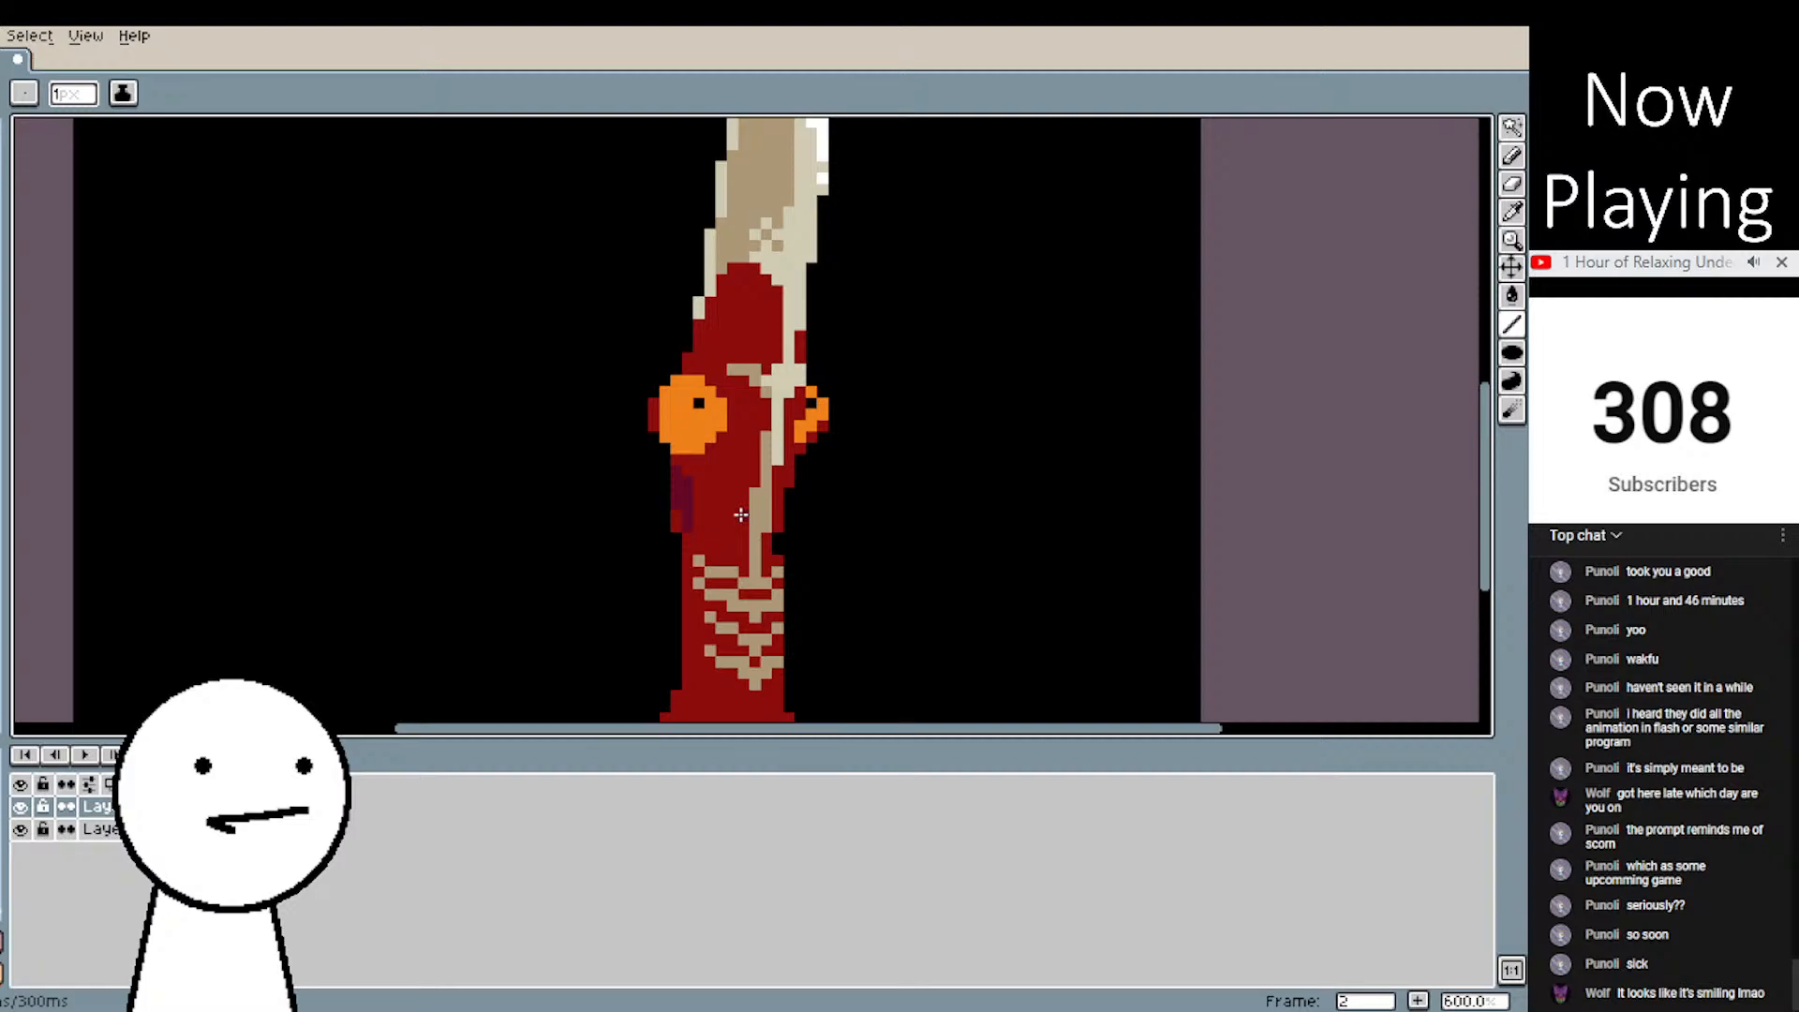
scroll(740, 514, up, 3)
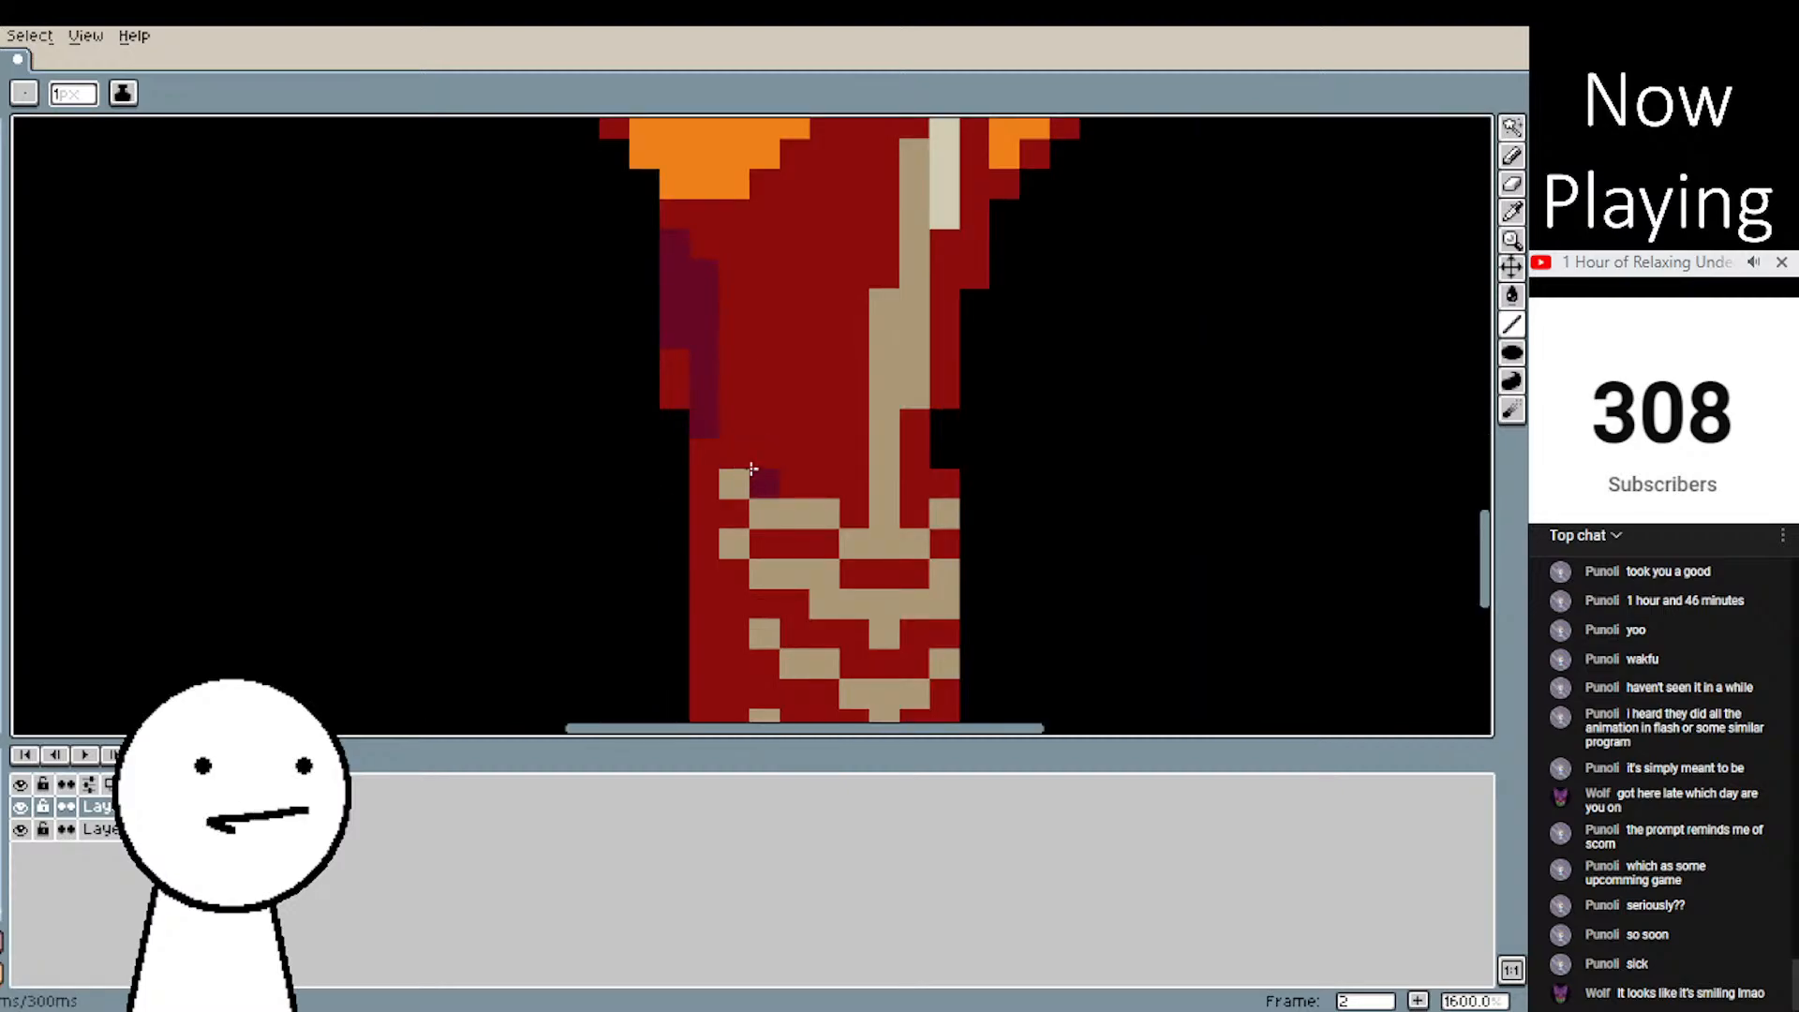
- Widen the purple shading below the large eye and run it diagonally up along the eye's lower right edge
drag(752, 469, 703, 583)
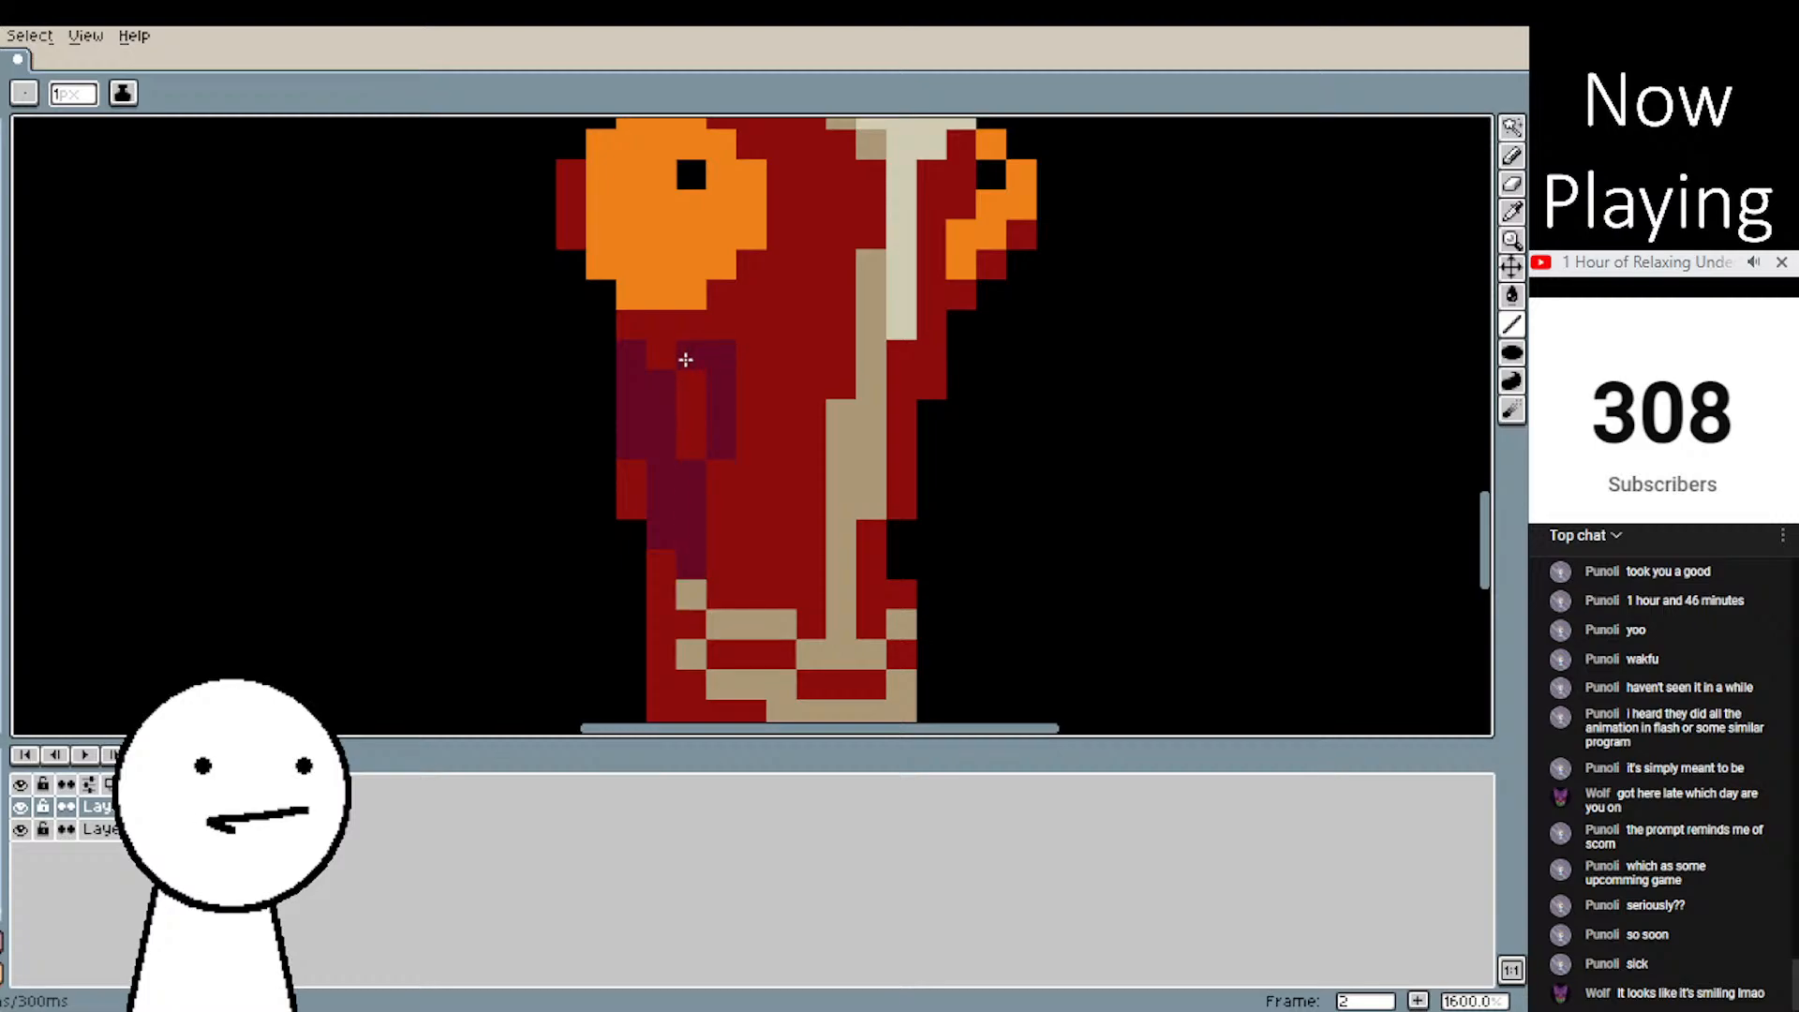
key(ctrl+z)
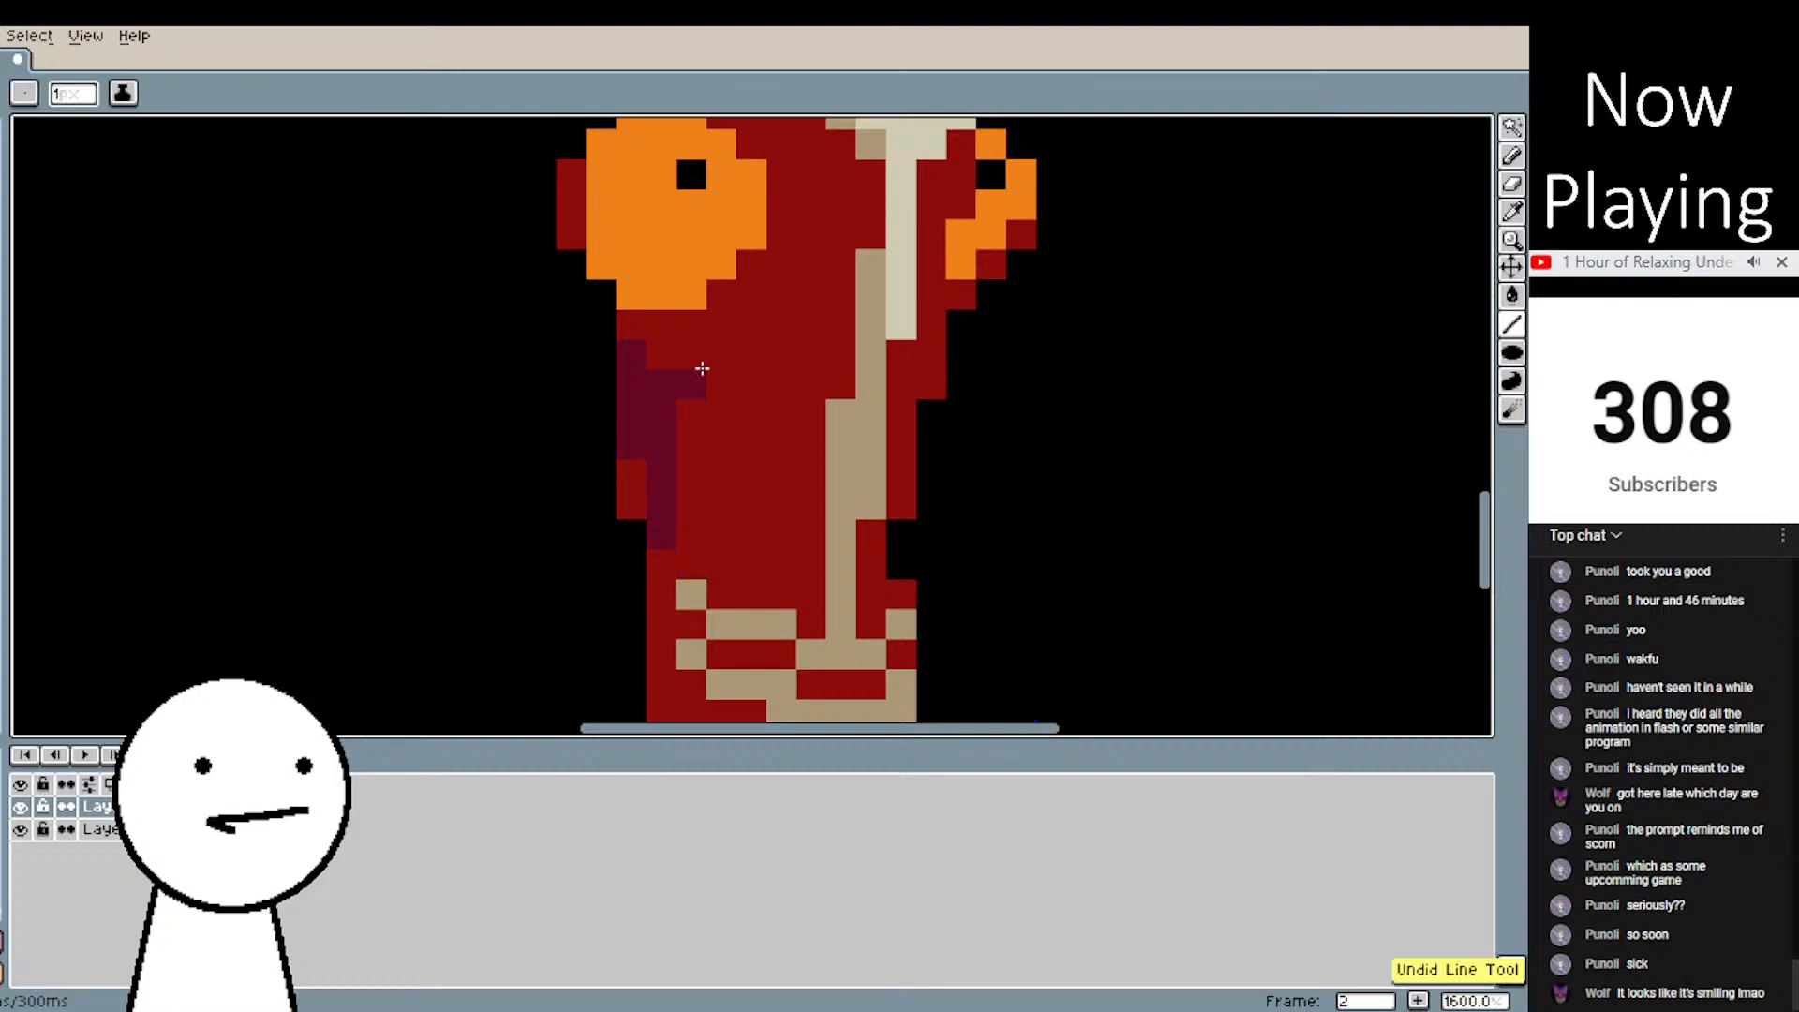
drag(703, 373, 692, 495)
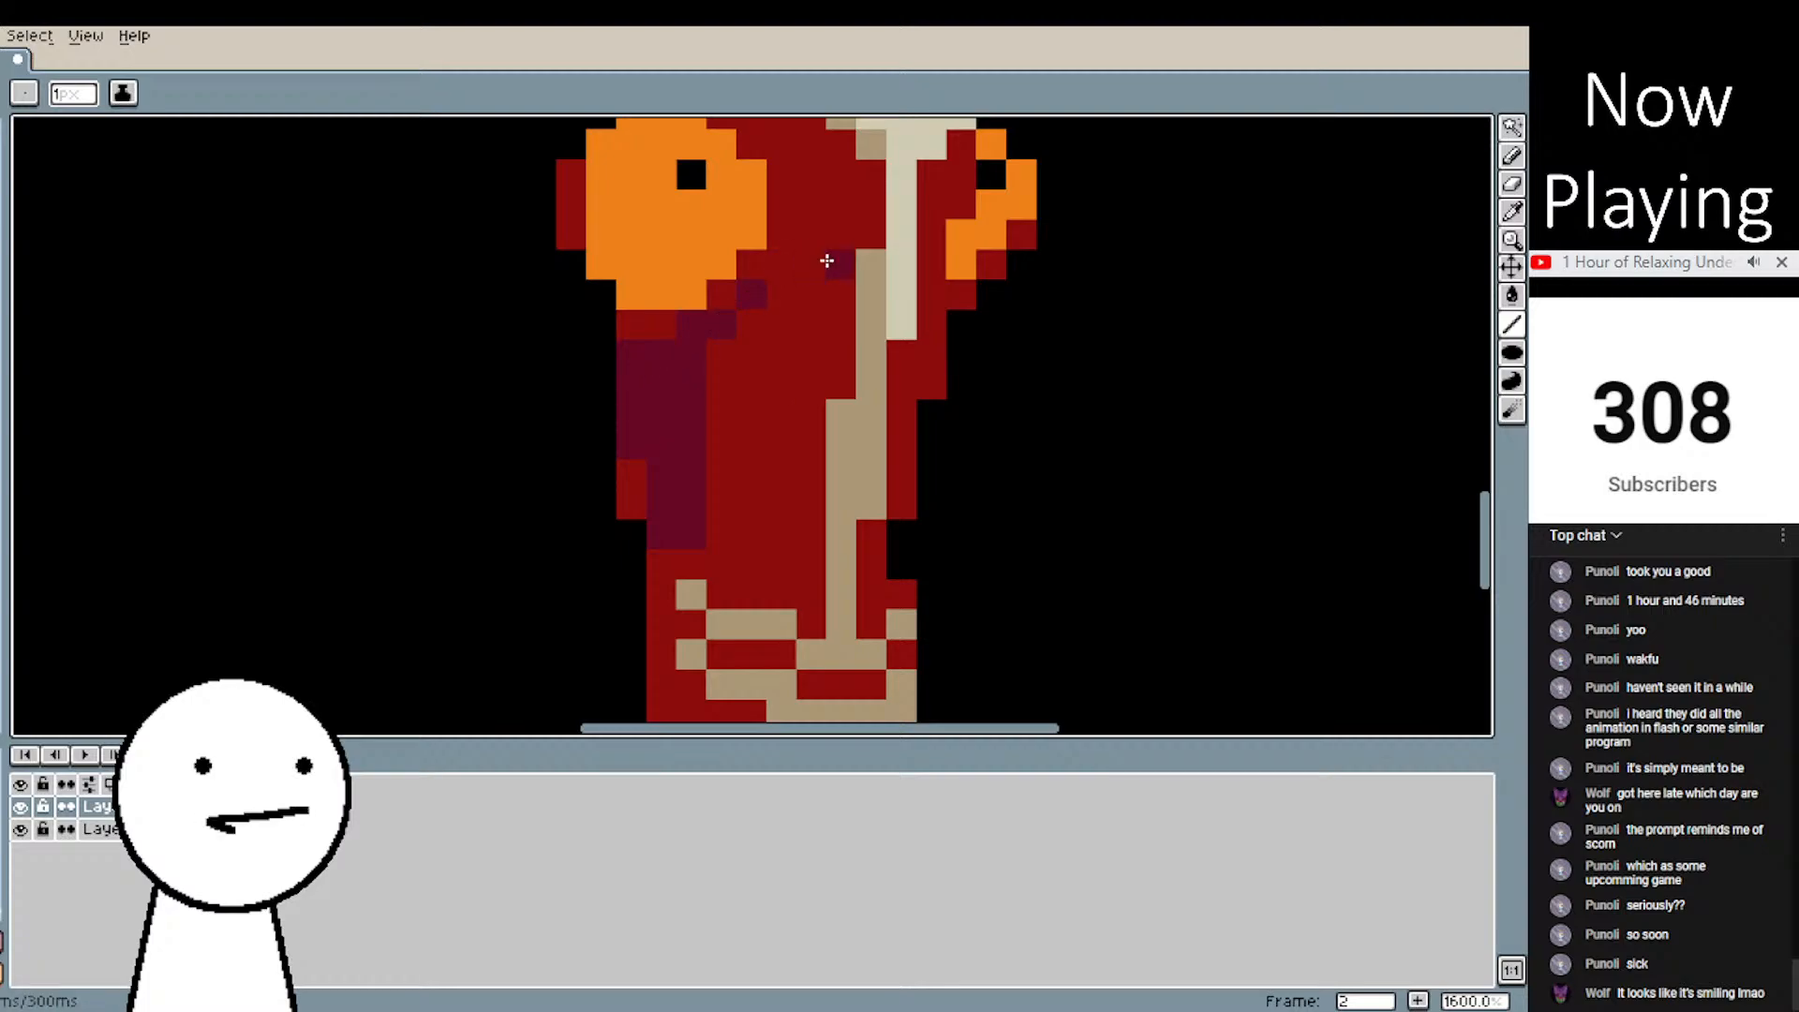
scroll(844, 332, down, 5)
scroll(872, 346, up, 5)
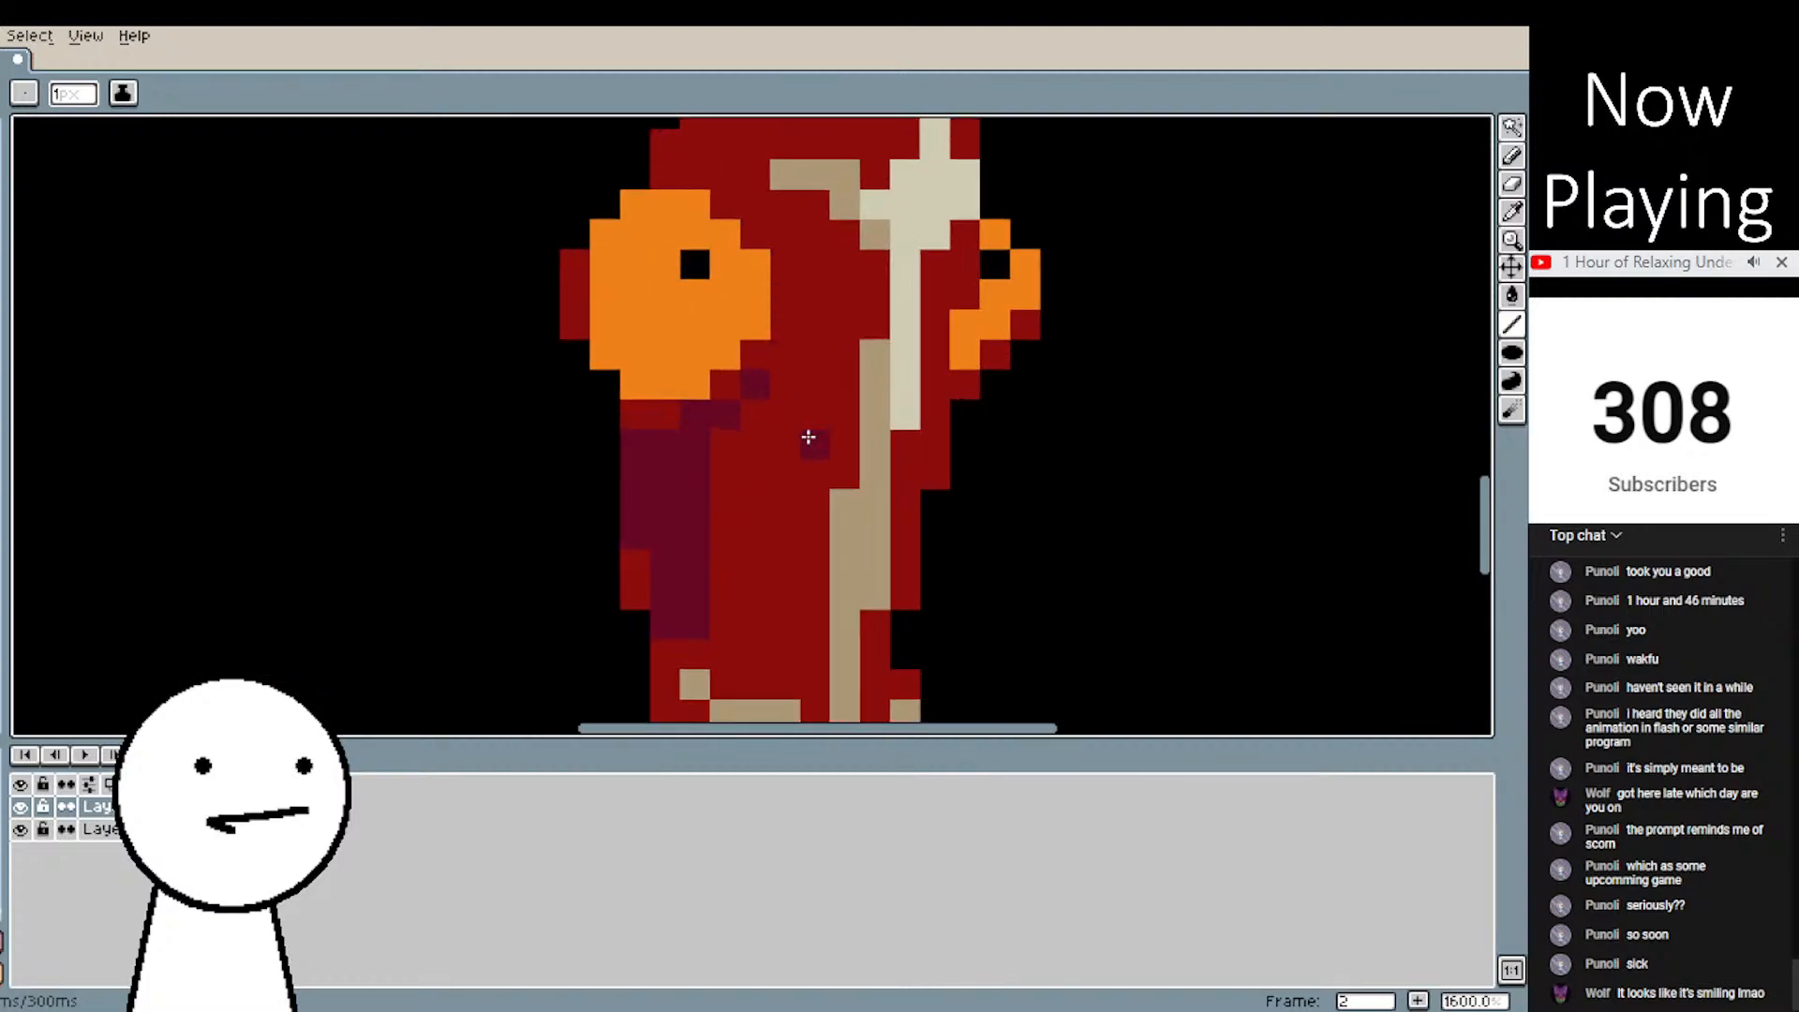
- Draw a purple vertical streak down from the large eye's lower right edge and stagger short streaks below it toward the spine
scroll(796, 405, up, 1)
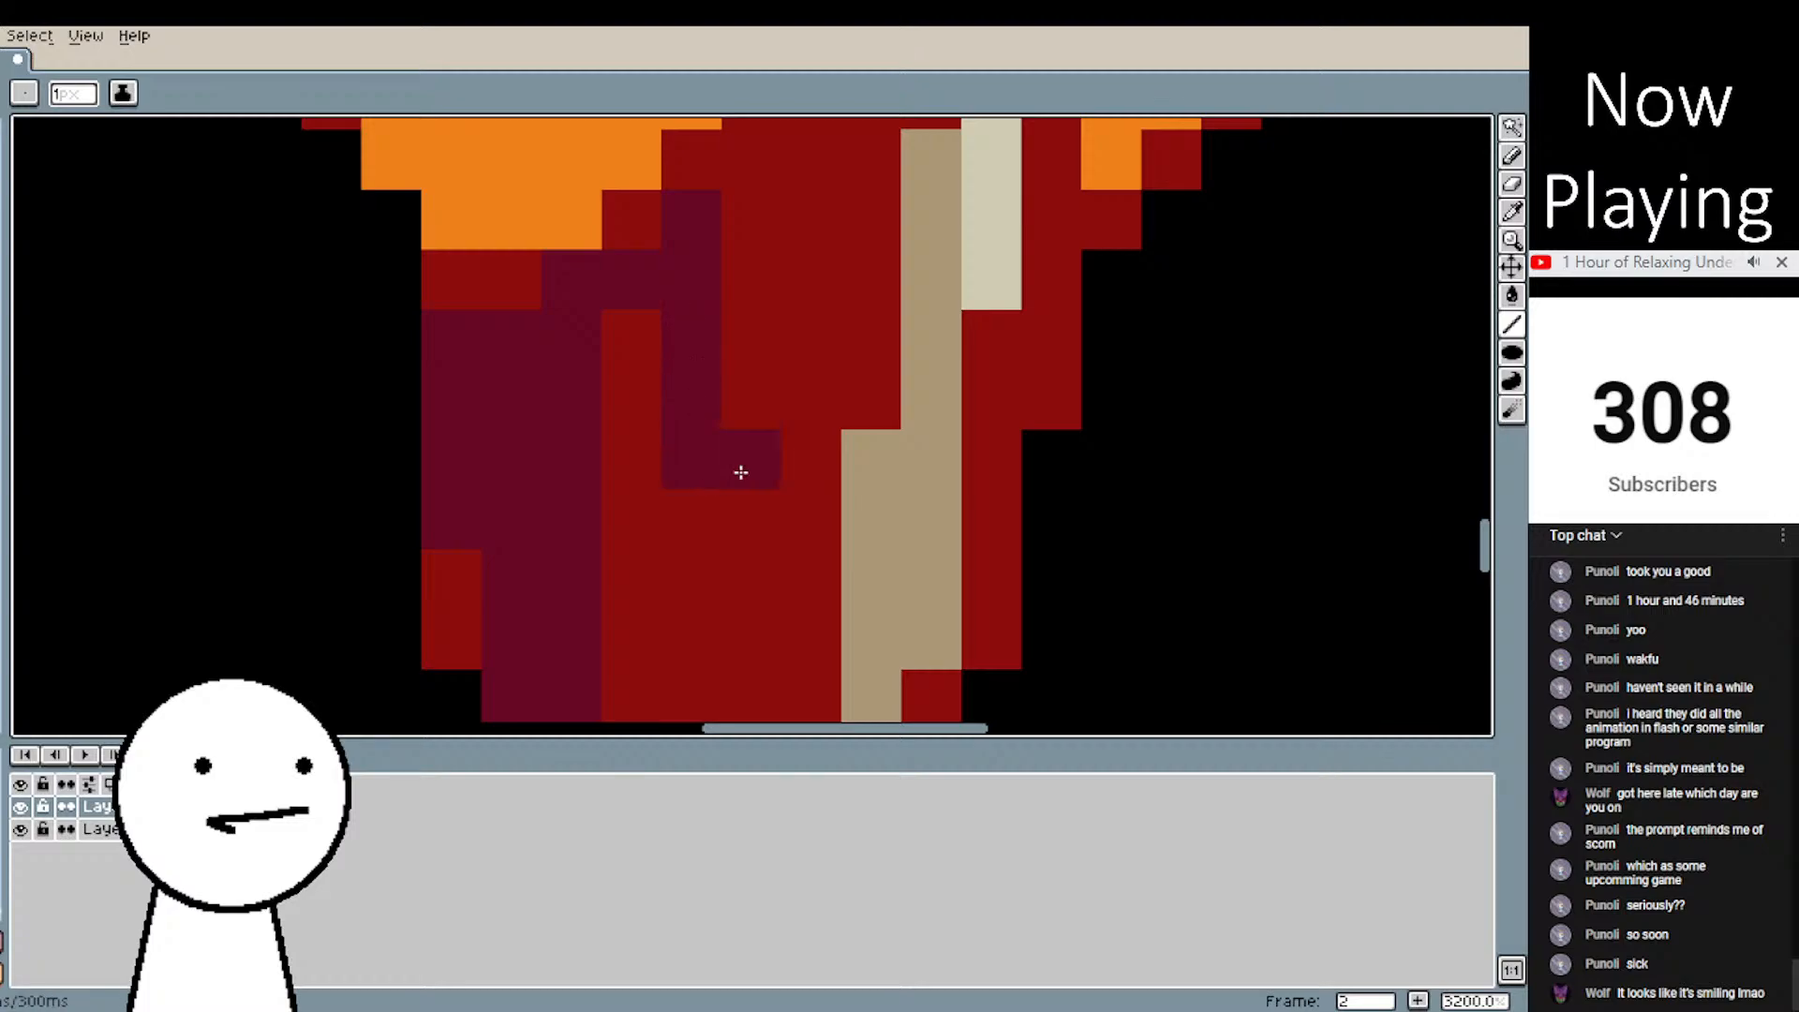
drag(665, 534, 621, 575)
drag(739, 611, 707, 390)
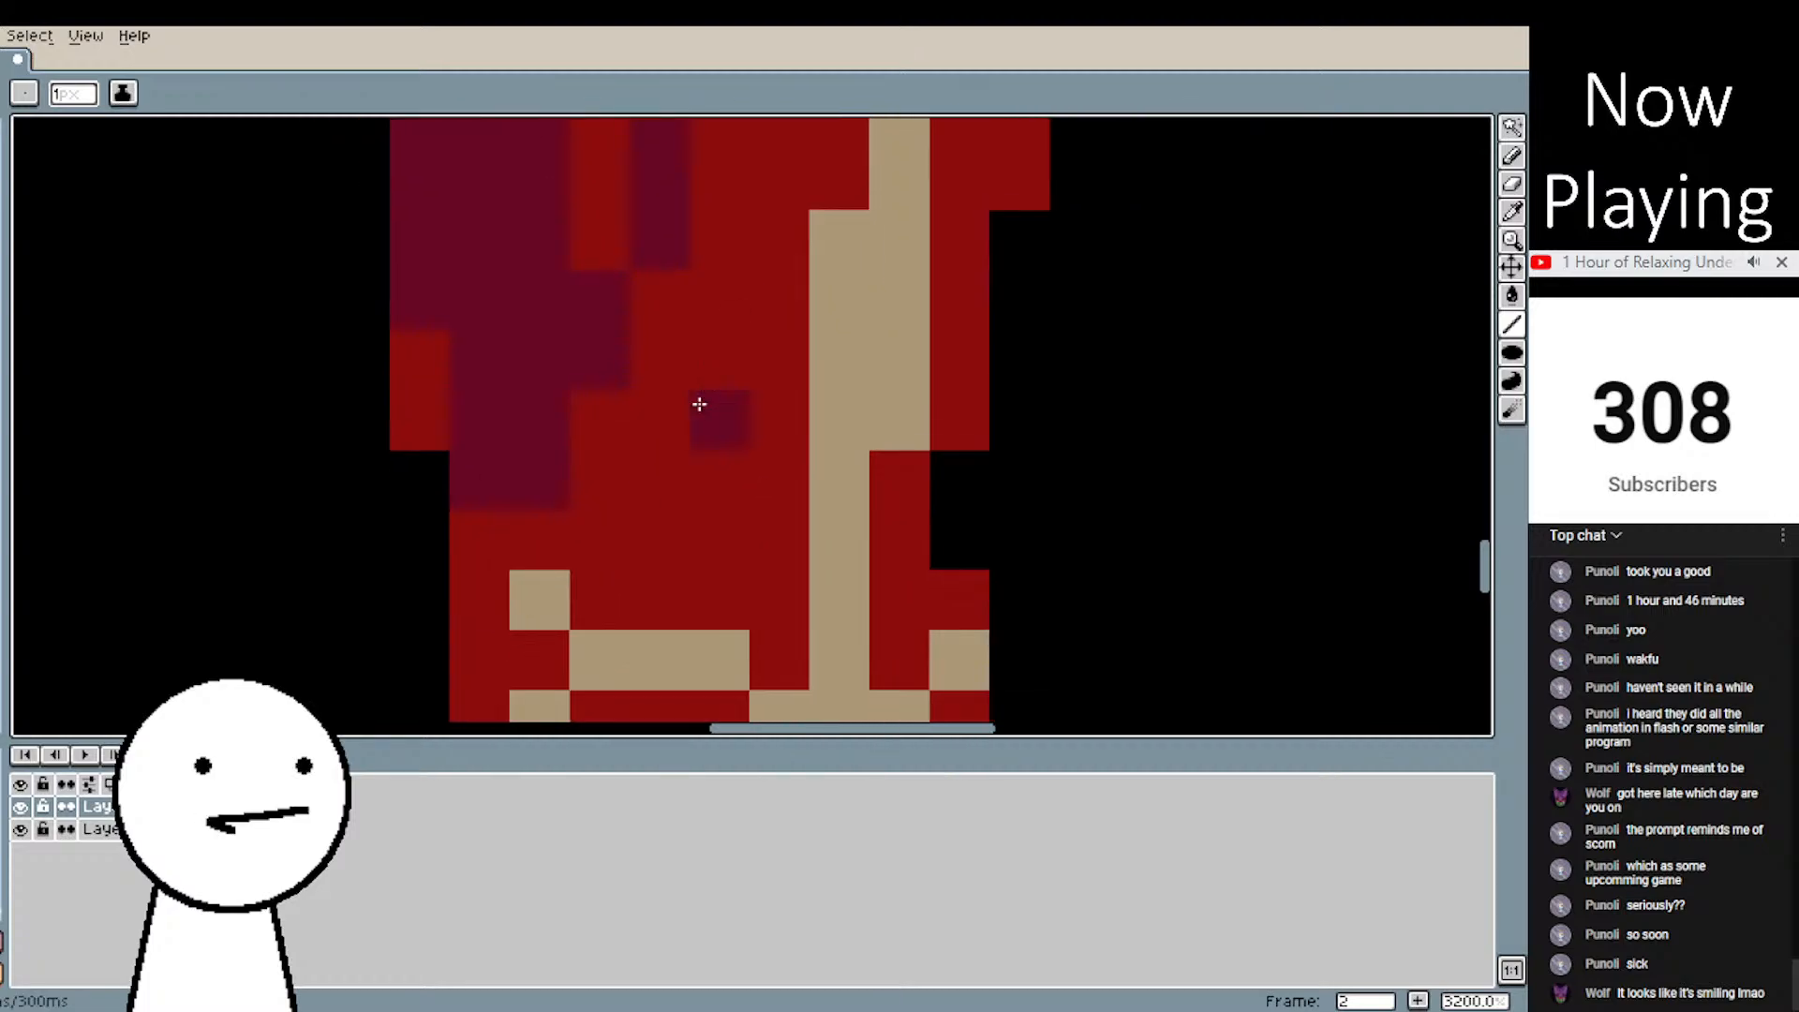
click(901, 361)
scroll(1081, 321, down, 4)
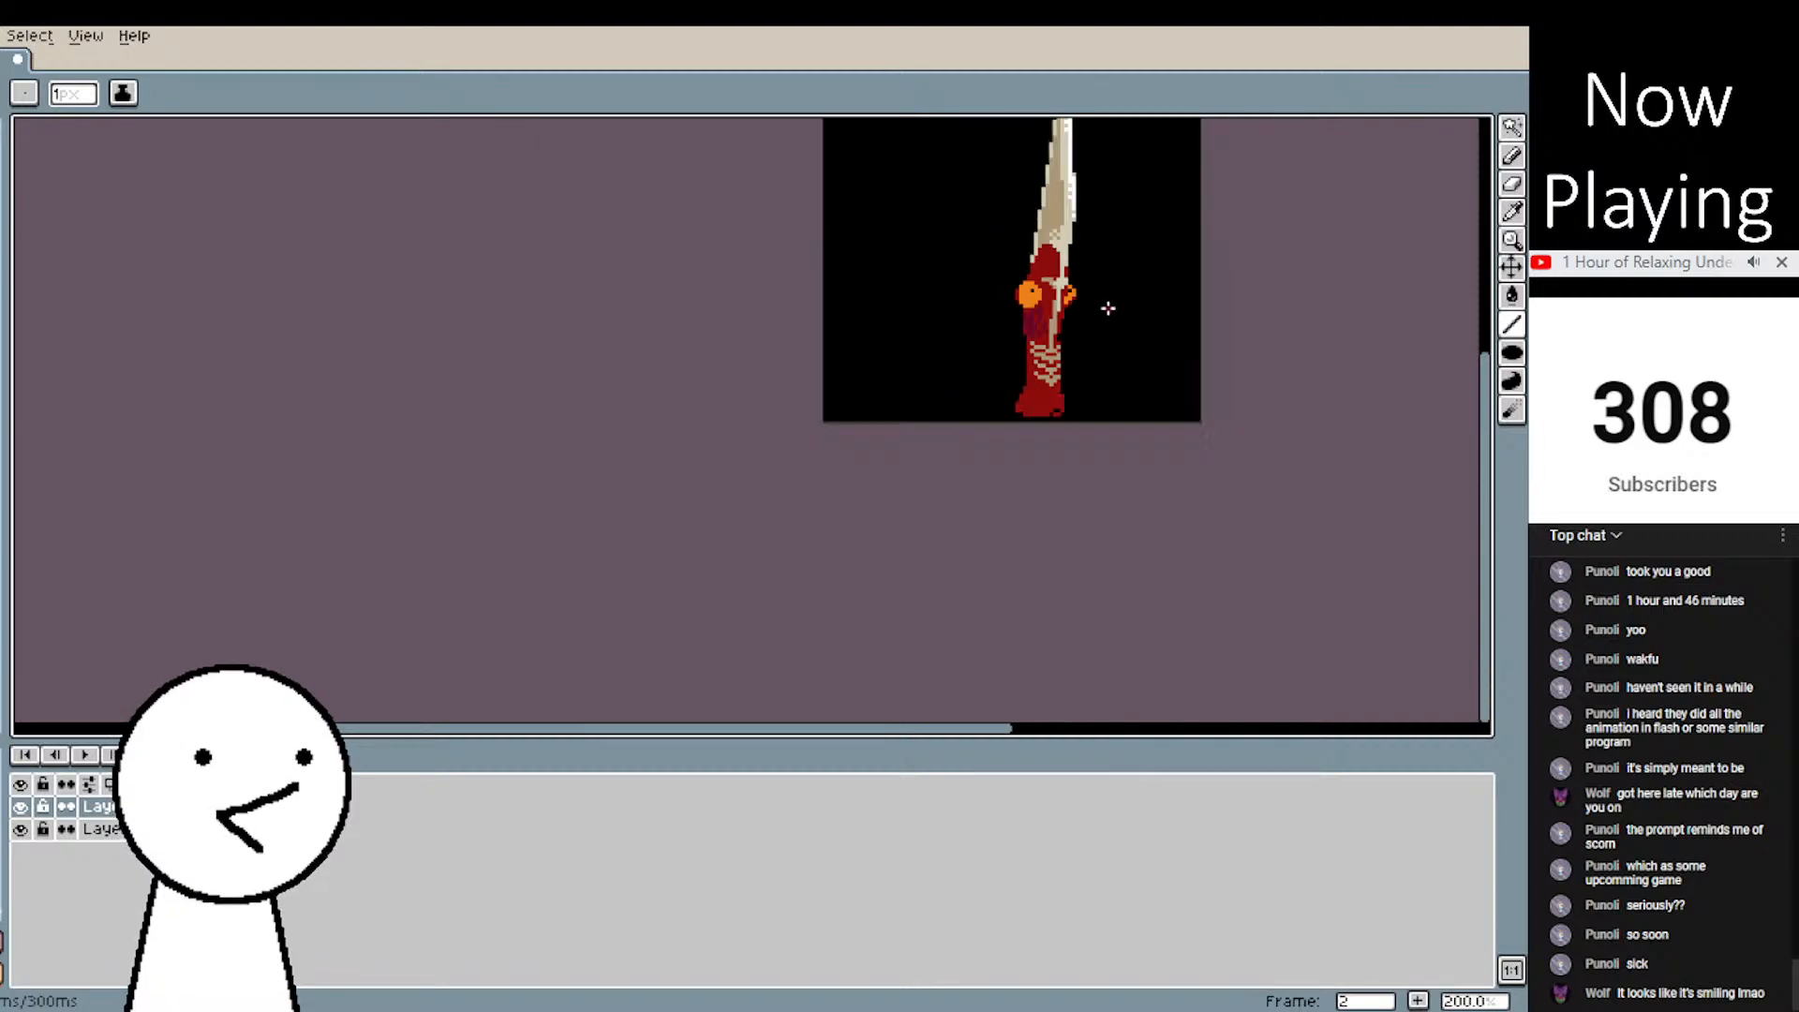
scroll(1109, 309, up, 4)
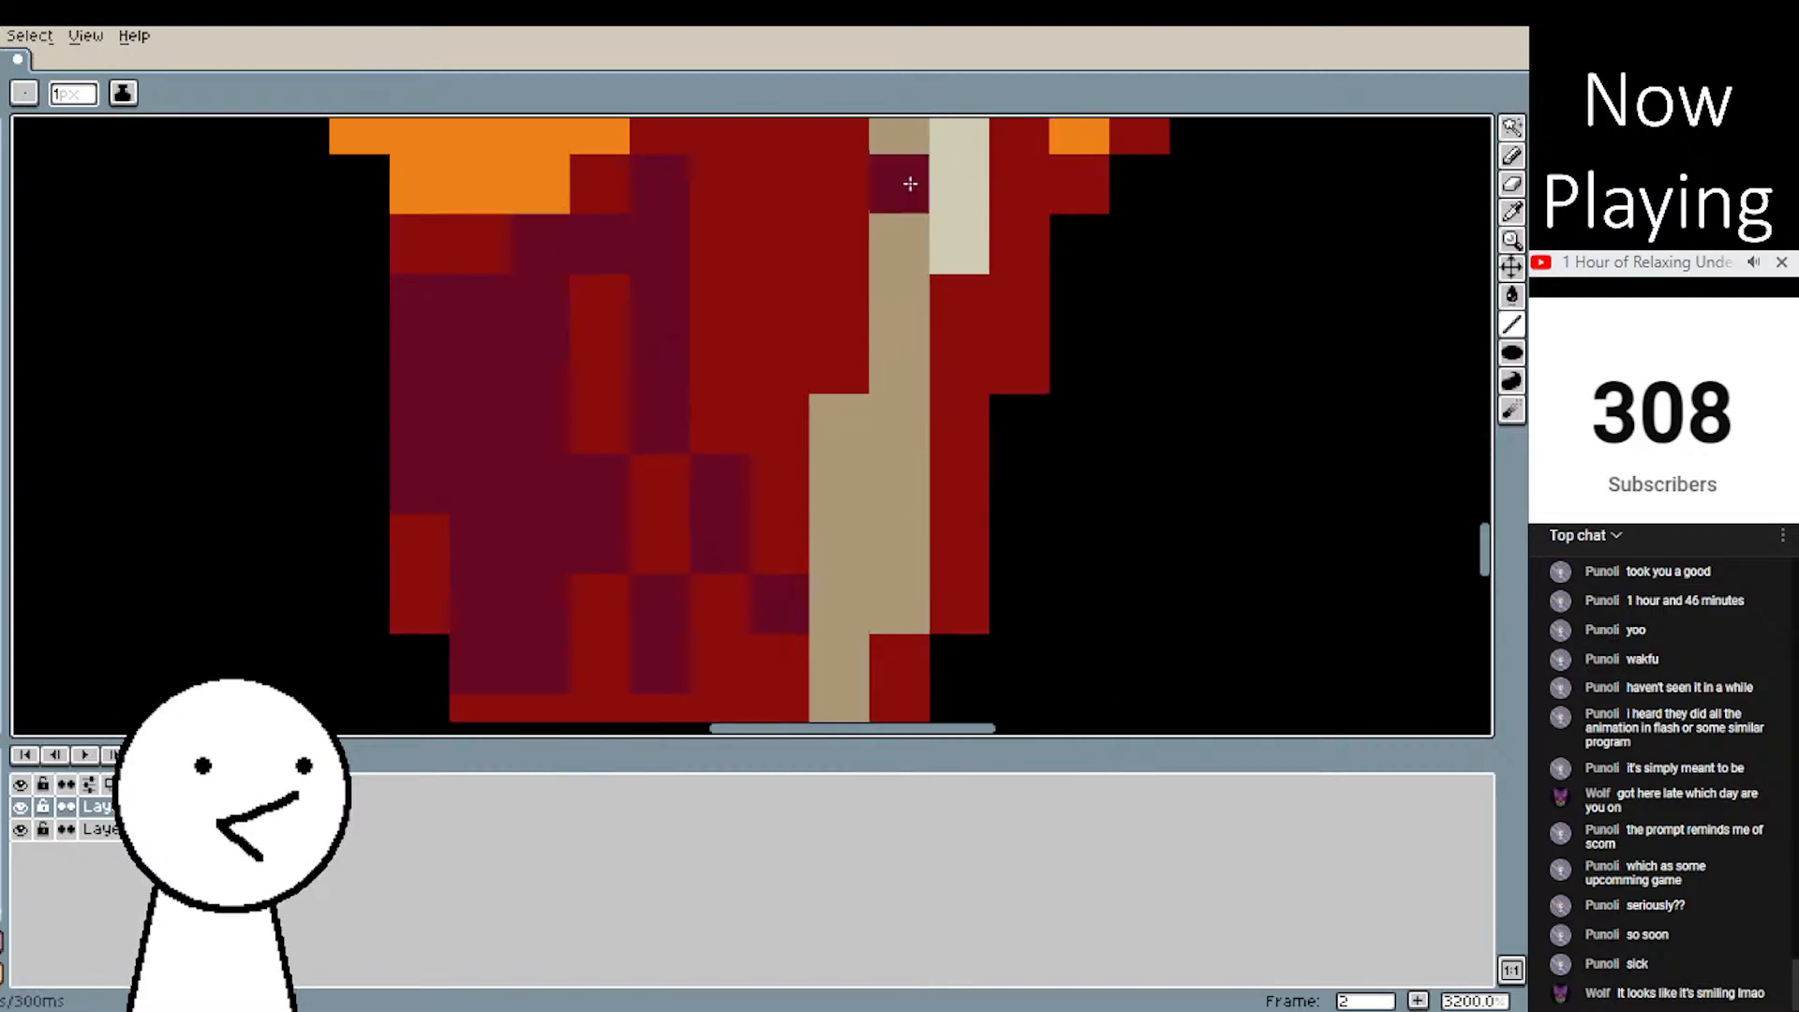
- Draw short staggered purple vertical streaks on the red area between the large eye and the spine
drag(907, 168, 947, 701)
drag(811, 440, 816, 479)
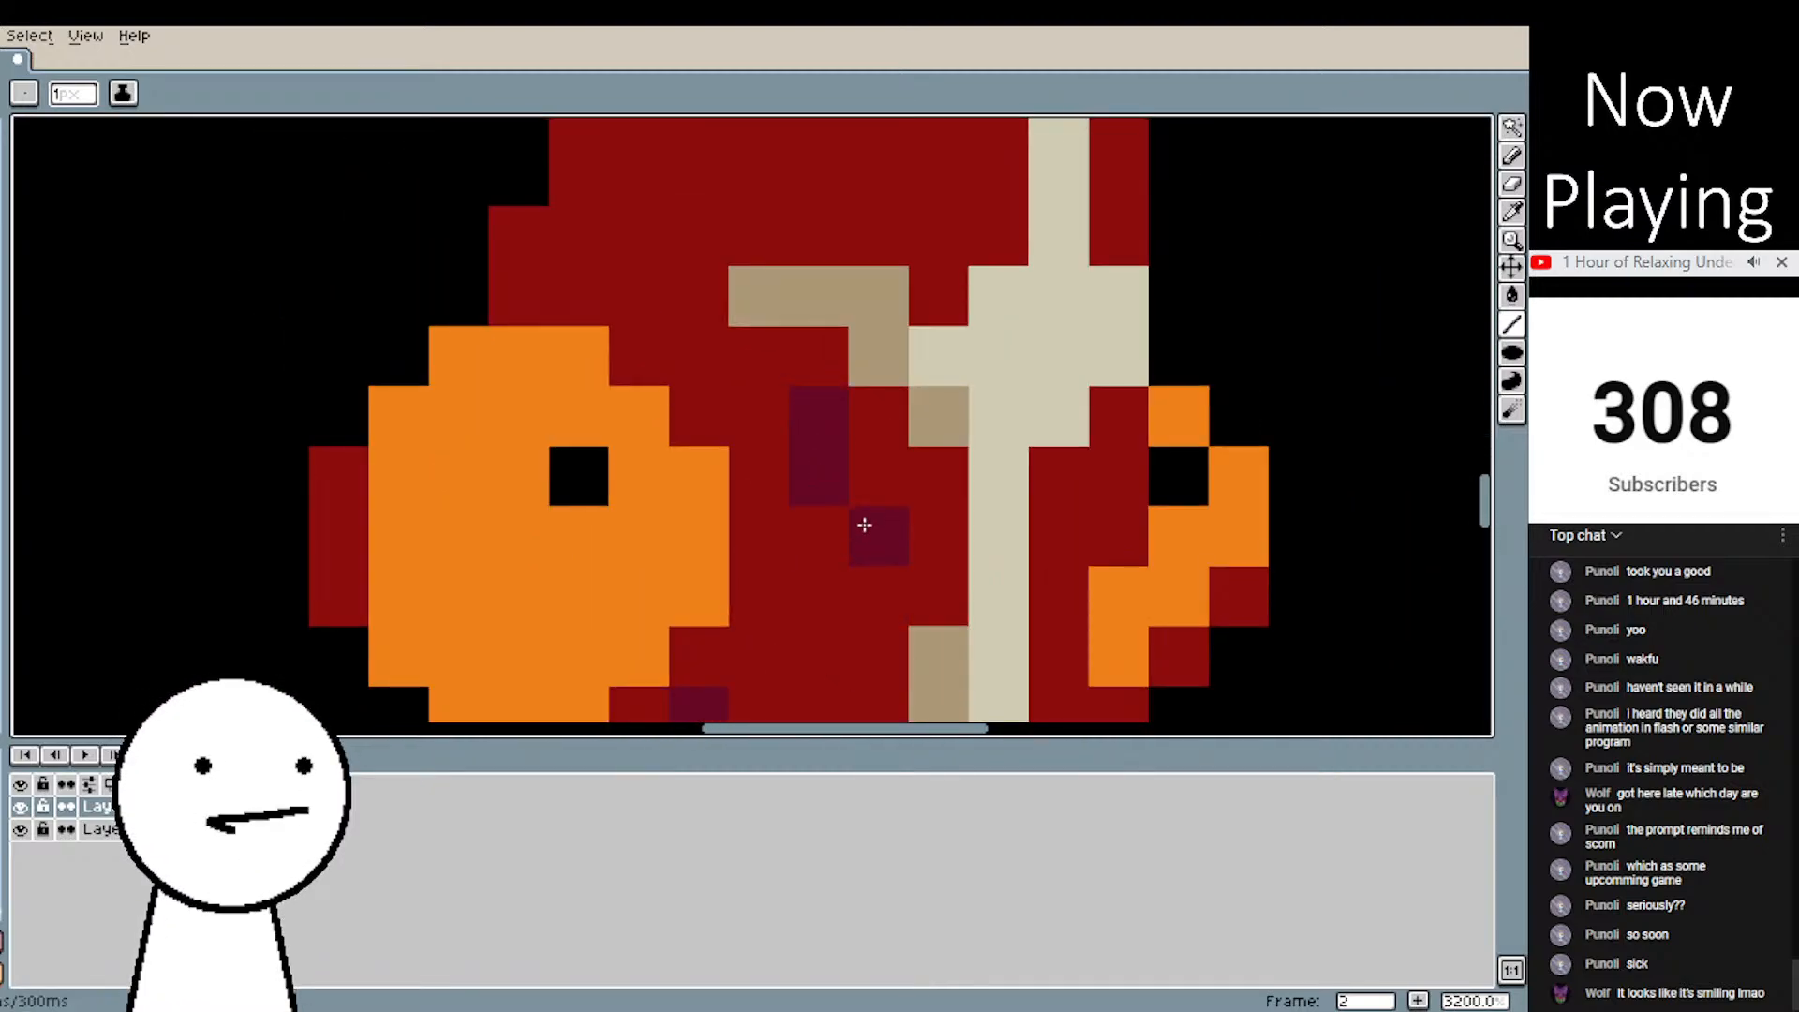
scroll(890, 519, down, 2)
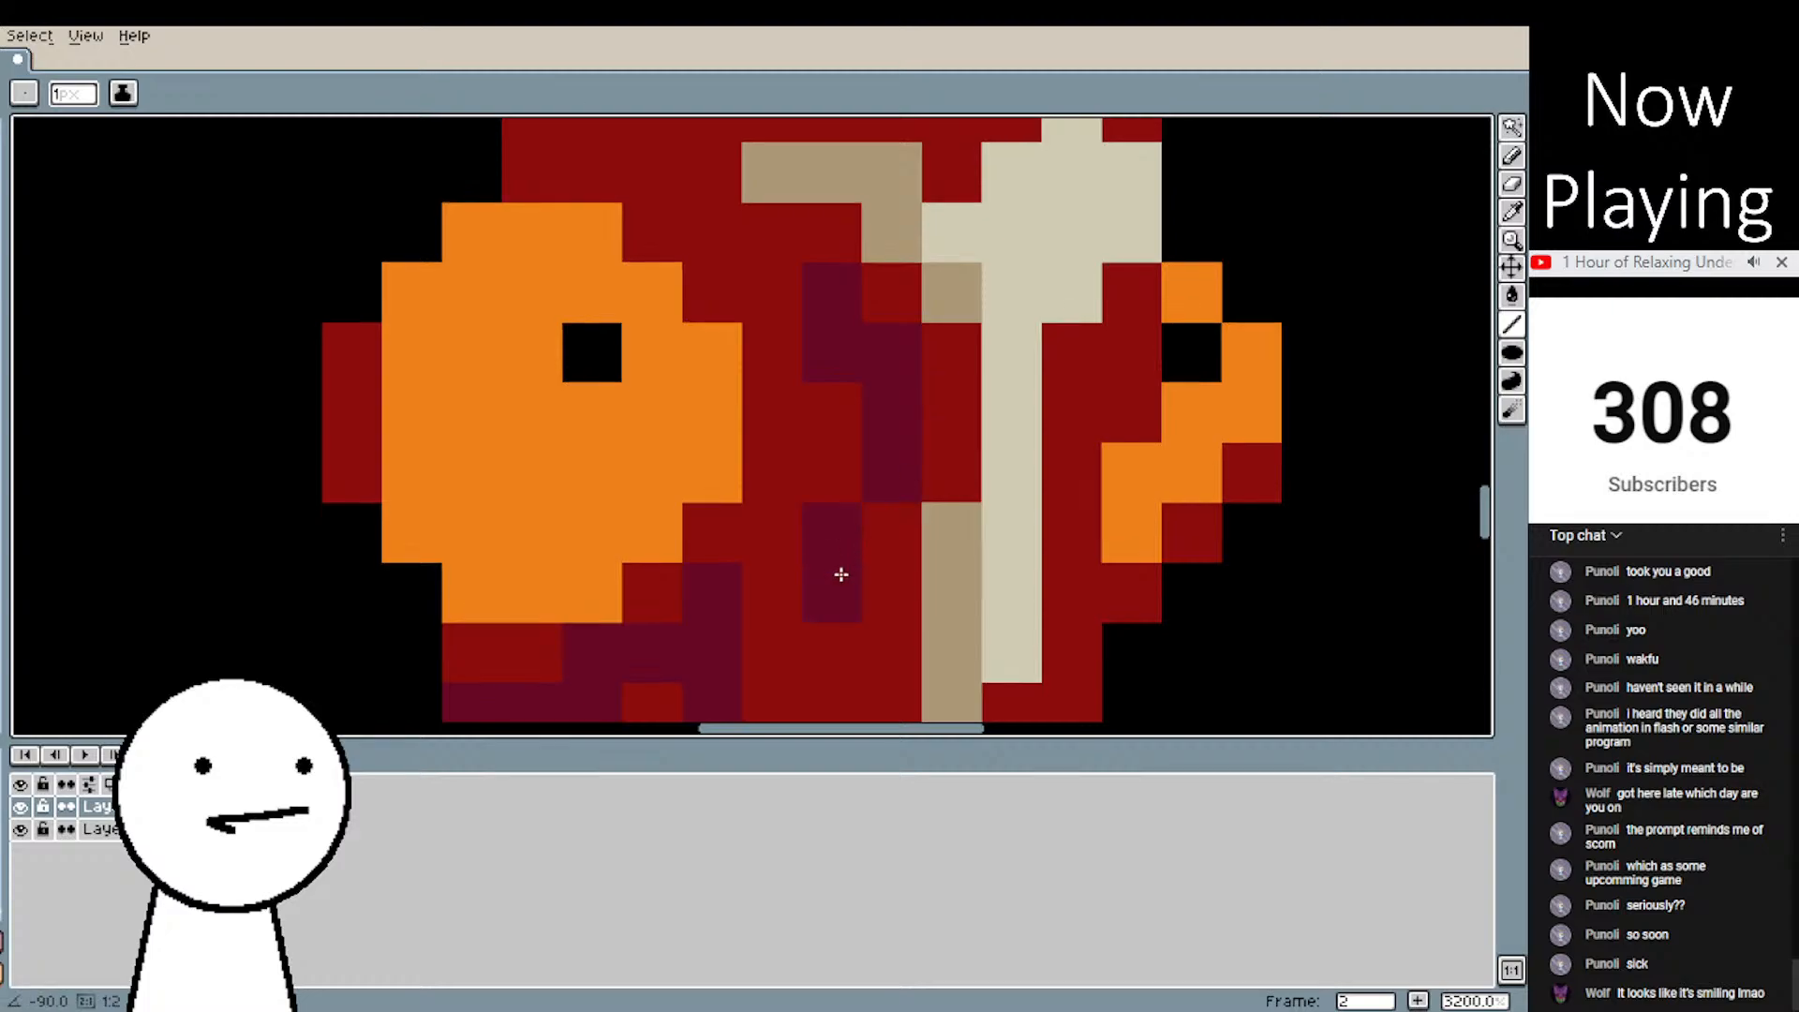
scroll(841, 574, down, 4)
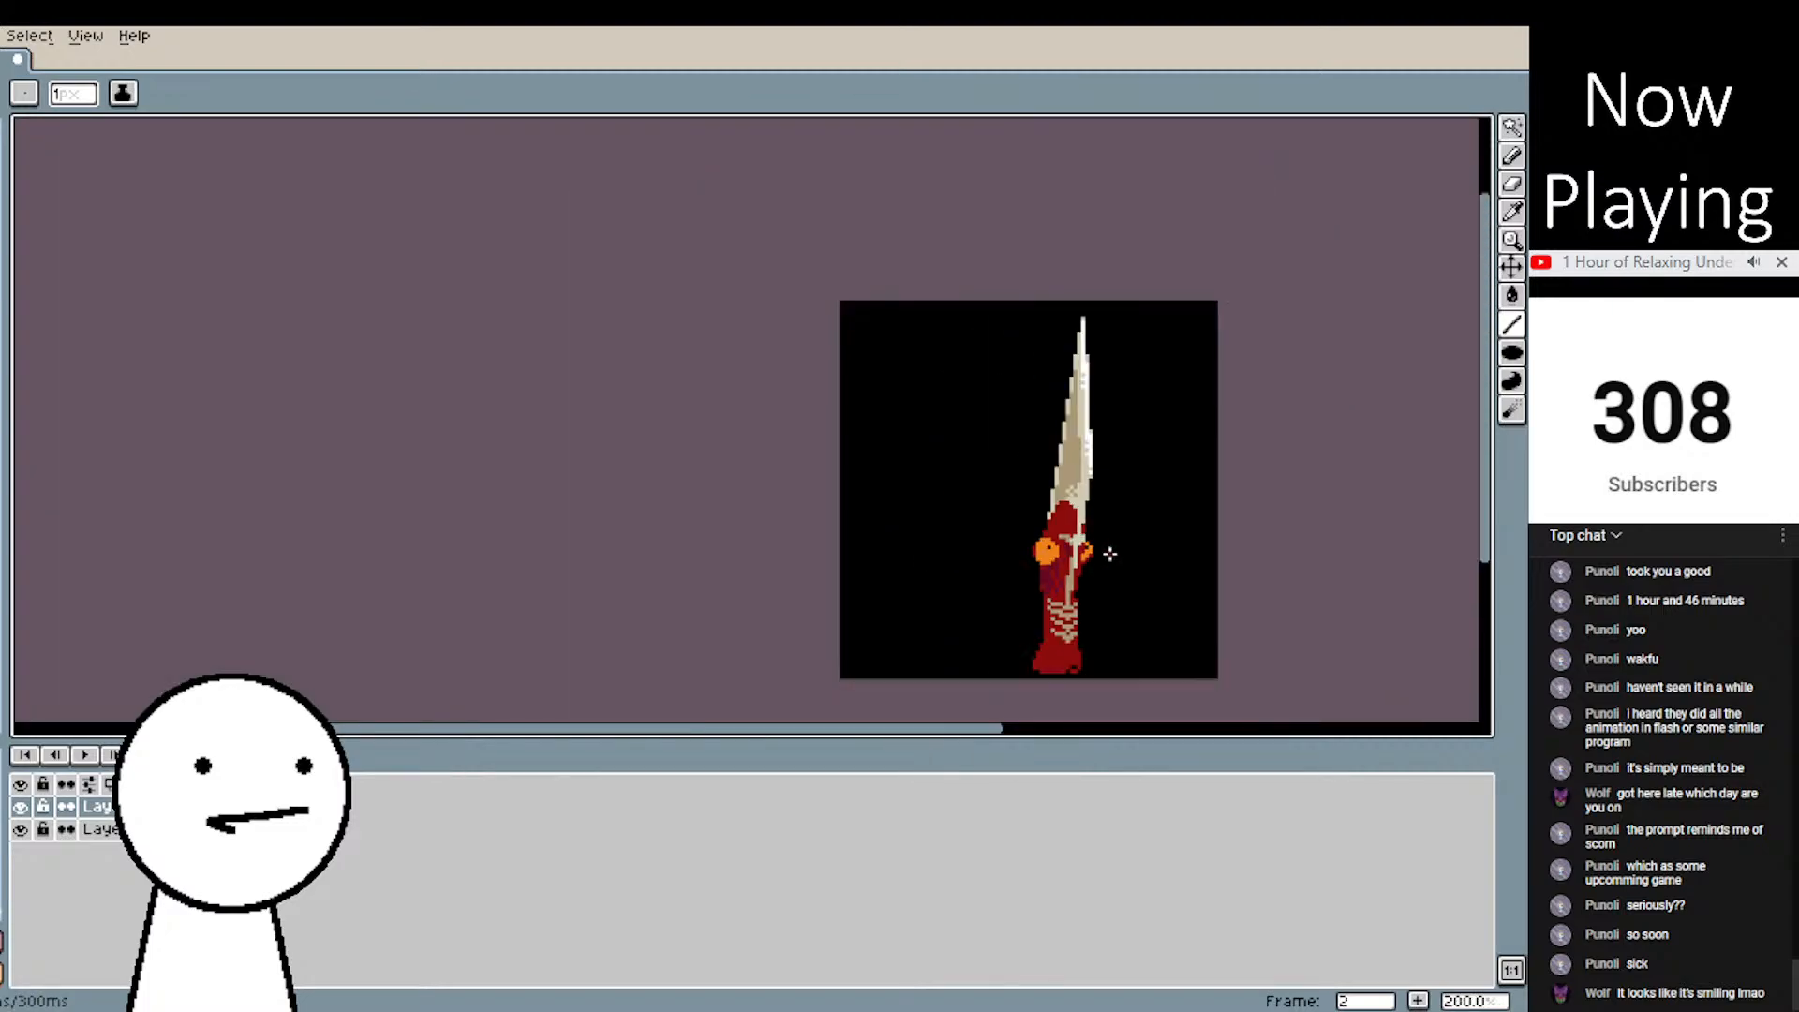
- Shade the upper handle's left side with stepped purple lines, one pixel inside the edge, from its rounded top to the large eye
scroll(1110, 554, up, 4)
scroll(831, 542, up, 2)
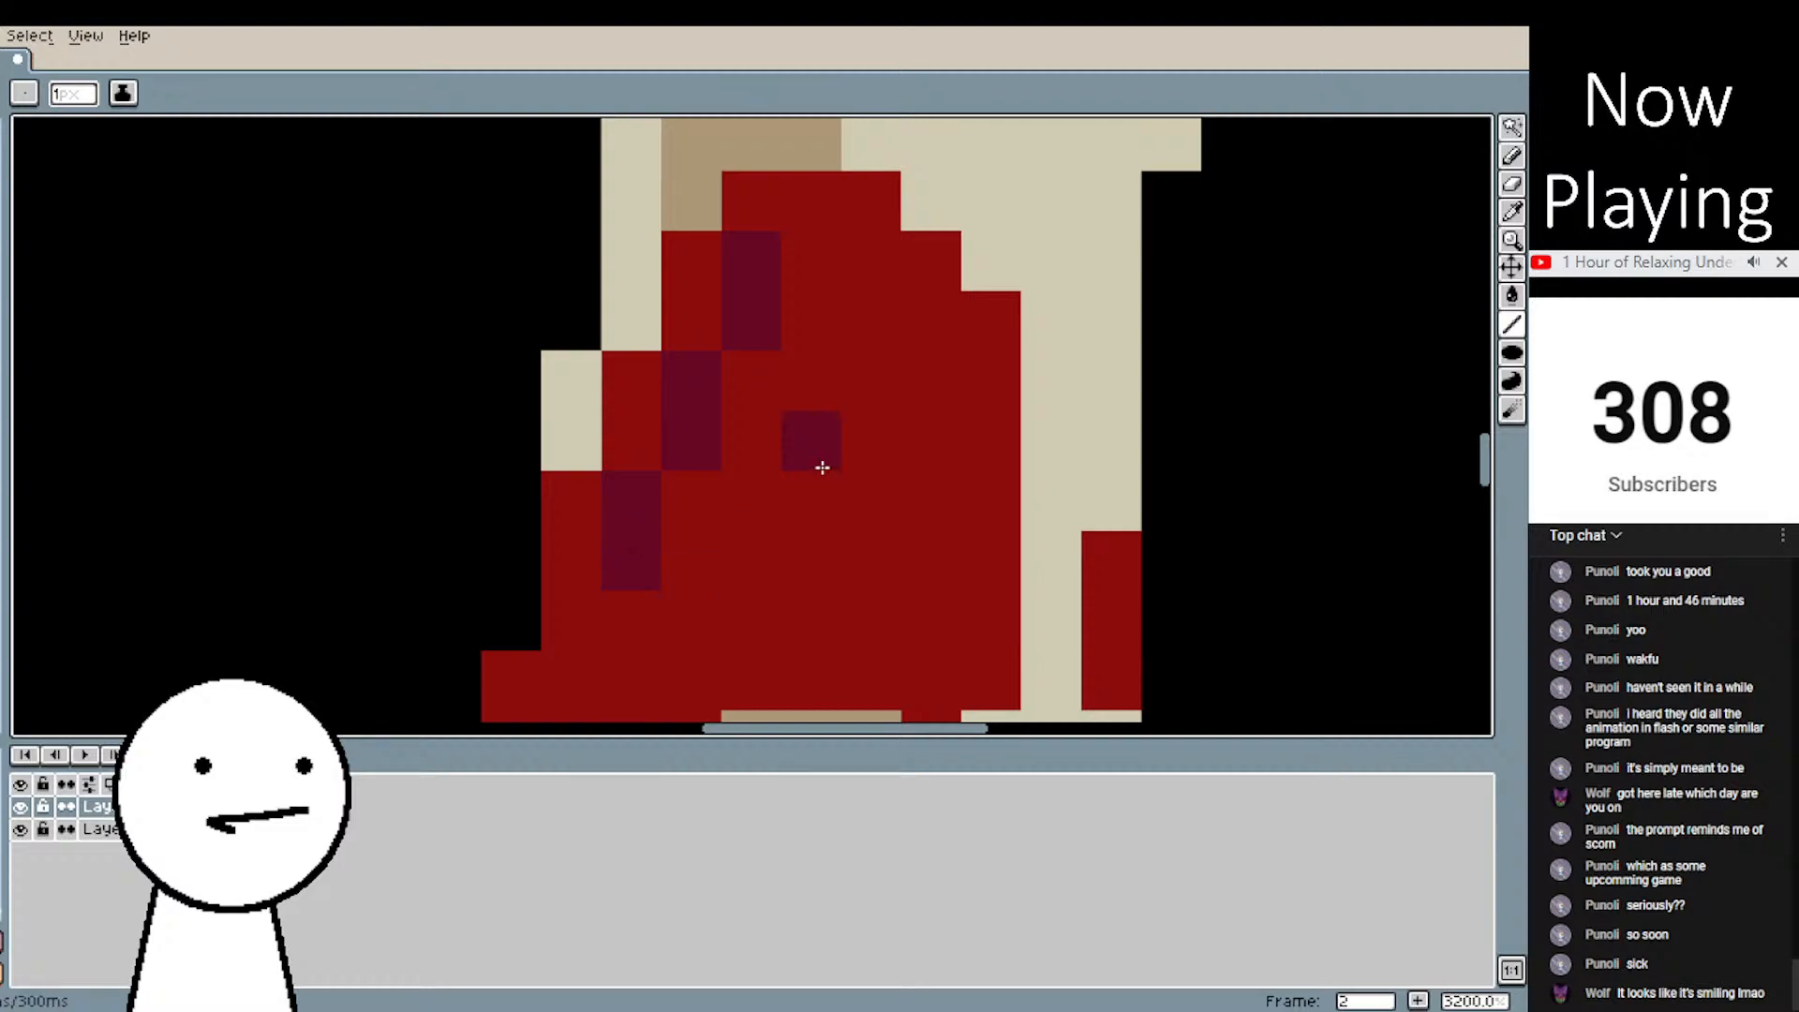
scroll(843, 487, right, 3)
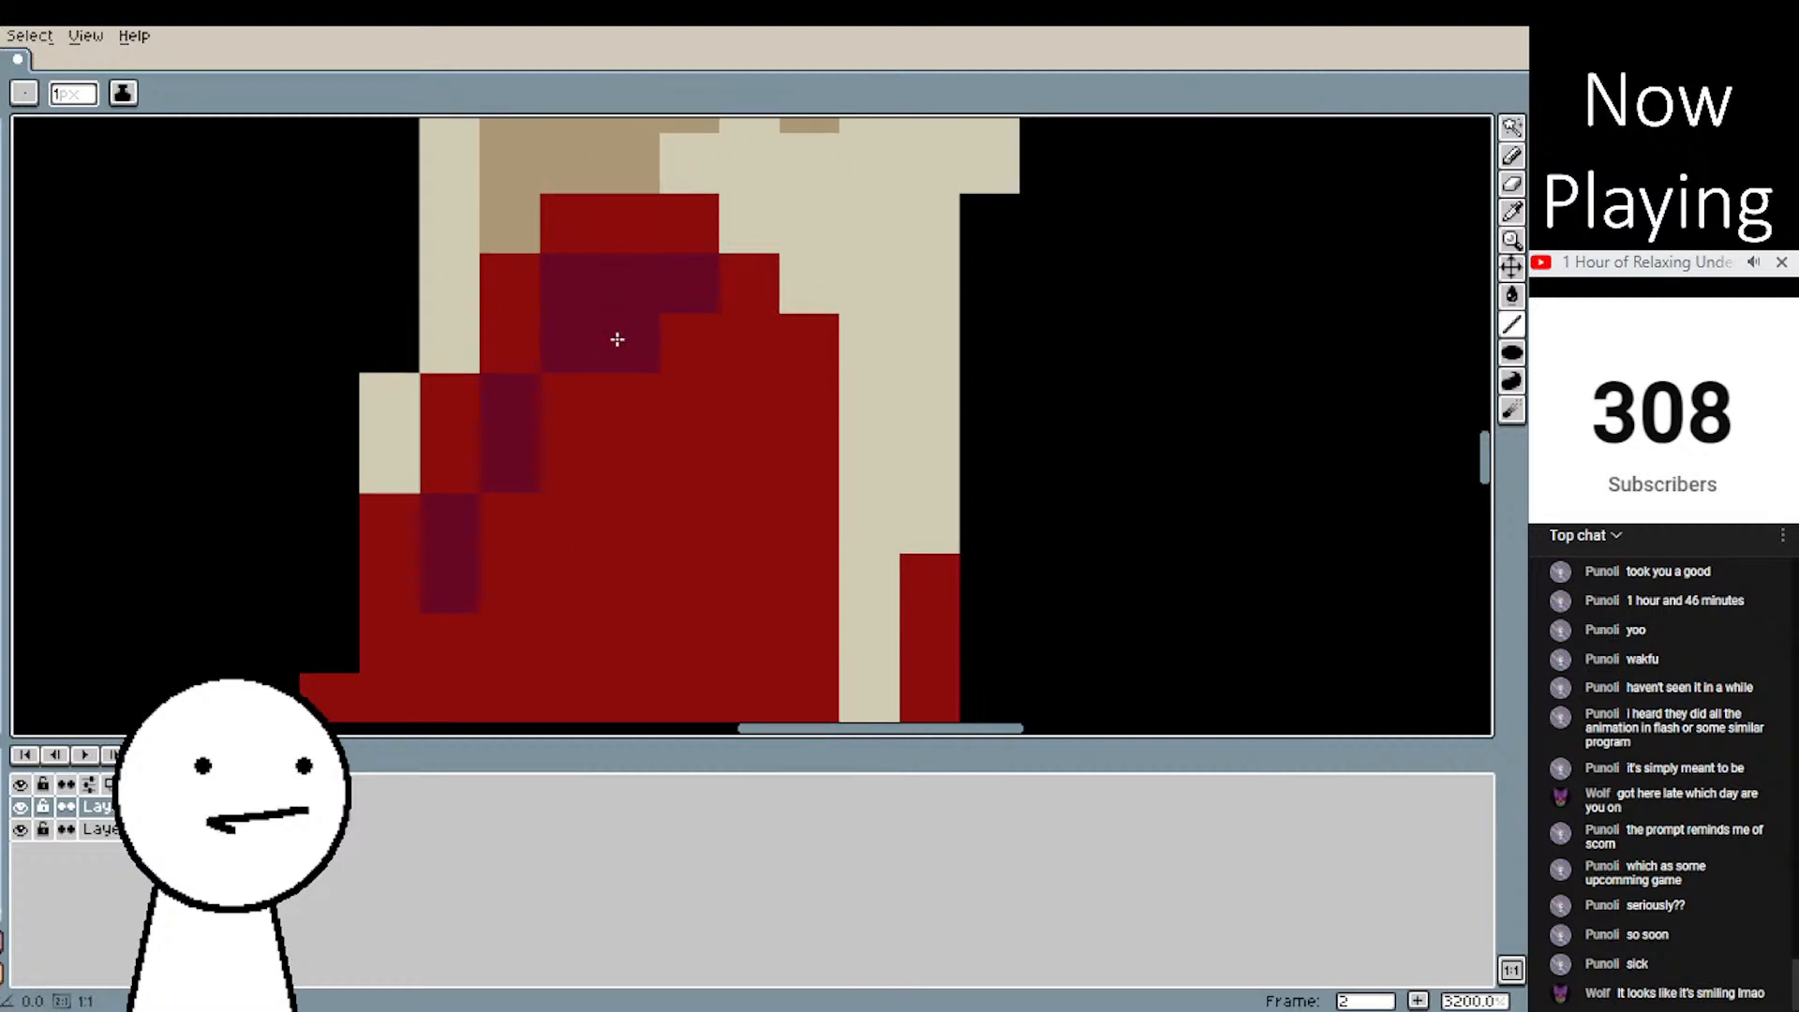
drag(567, 385, 510, 586)
drag(643, 588, 815, 292)
drag(607, 371, 571, 448)
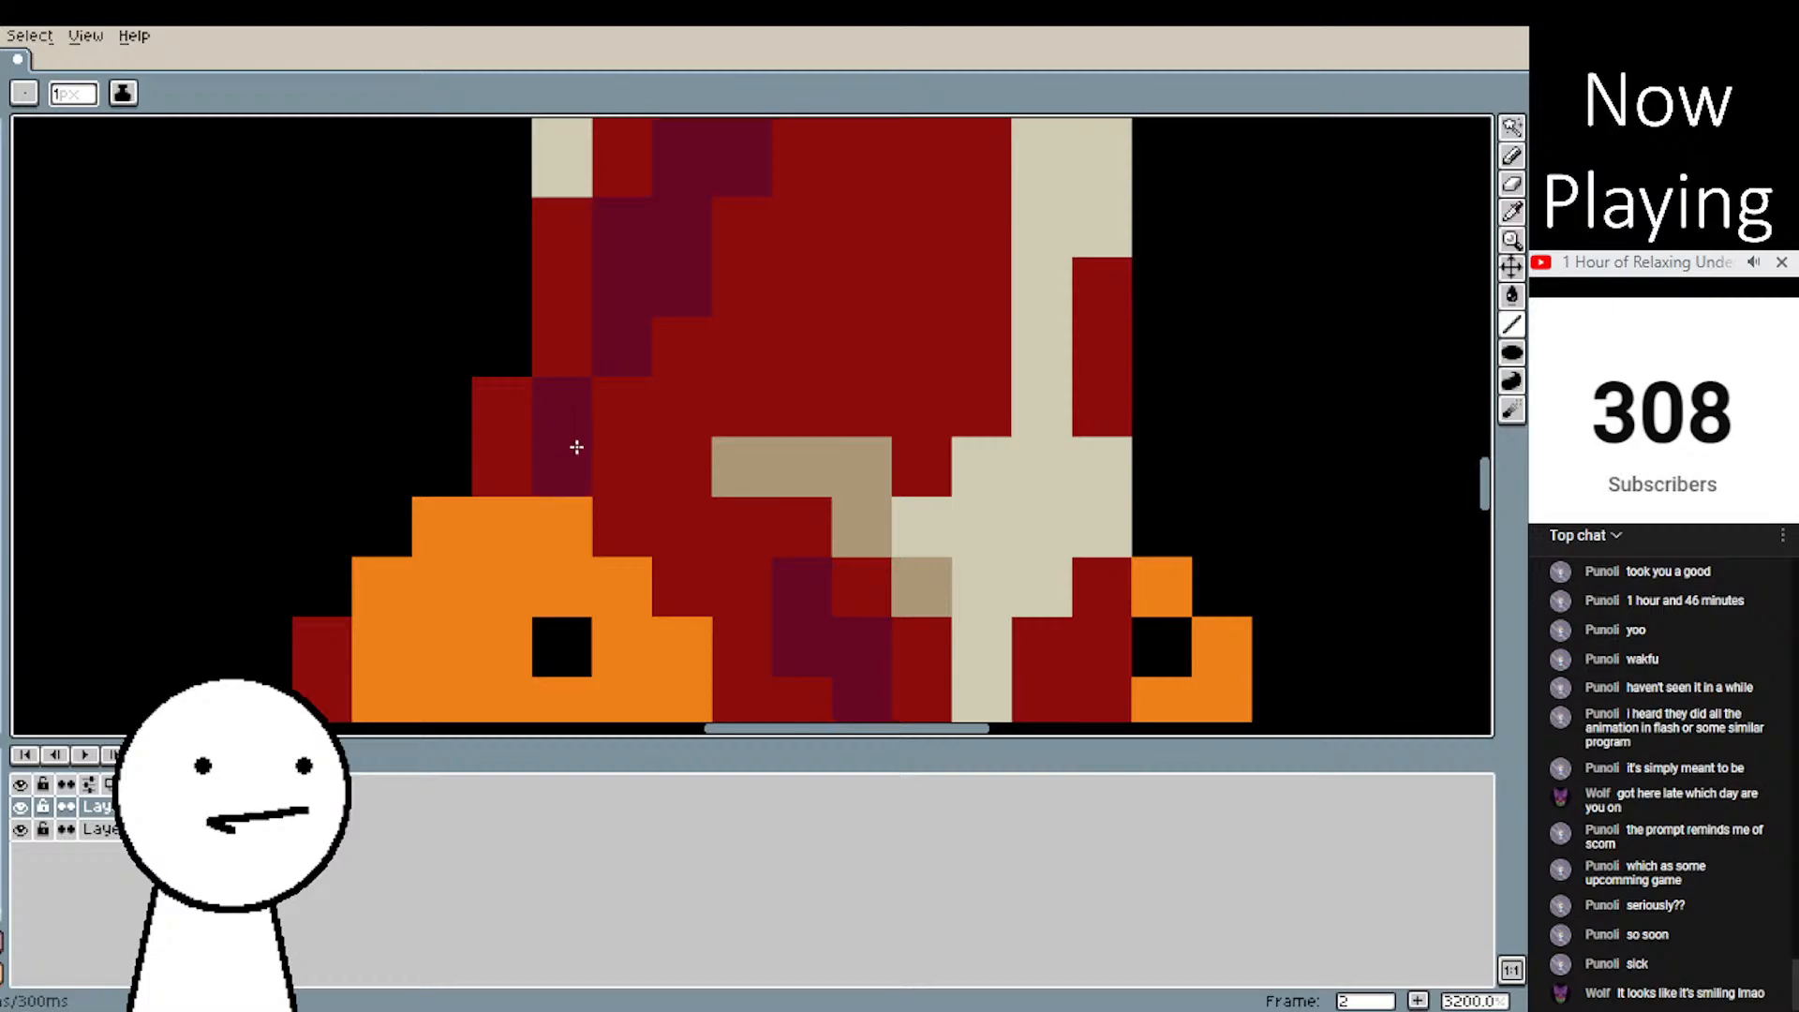
scroll(573, 450, down, 5)
- Add short staggered purple streaks to the right half of the upper handle, between the left shading and the beige spine
scroll(859, 300, up, 3)
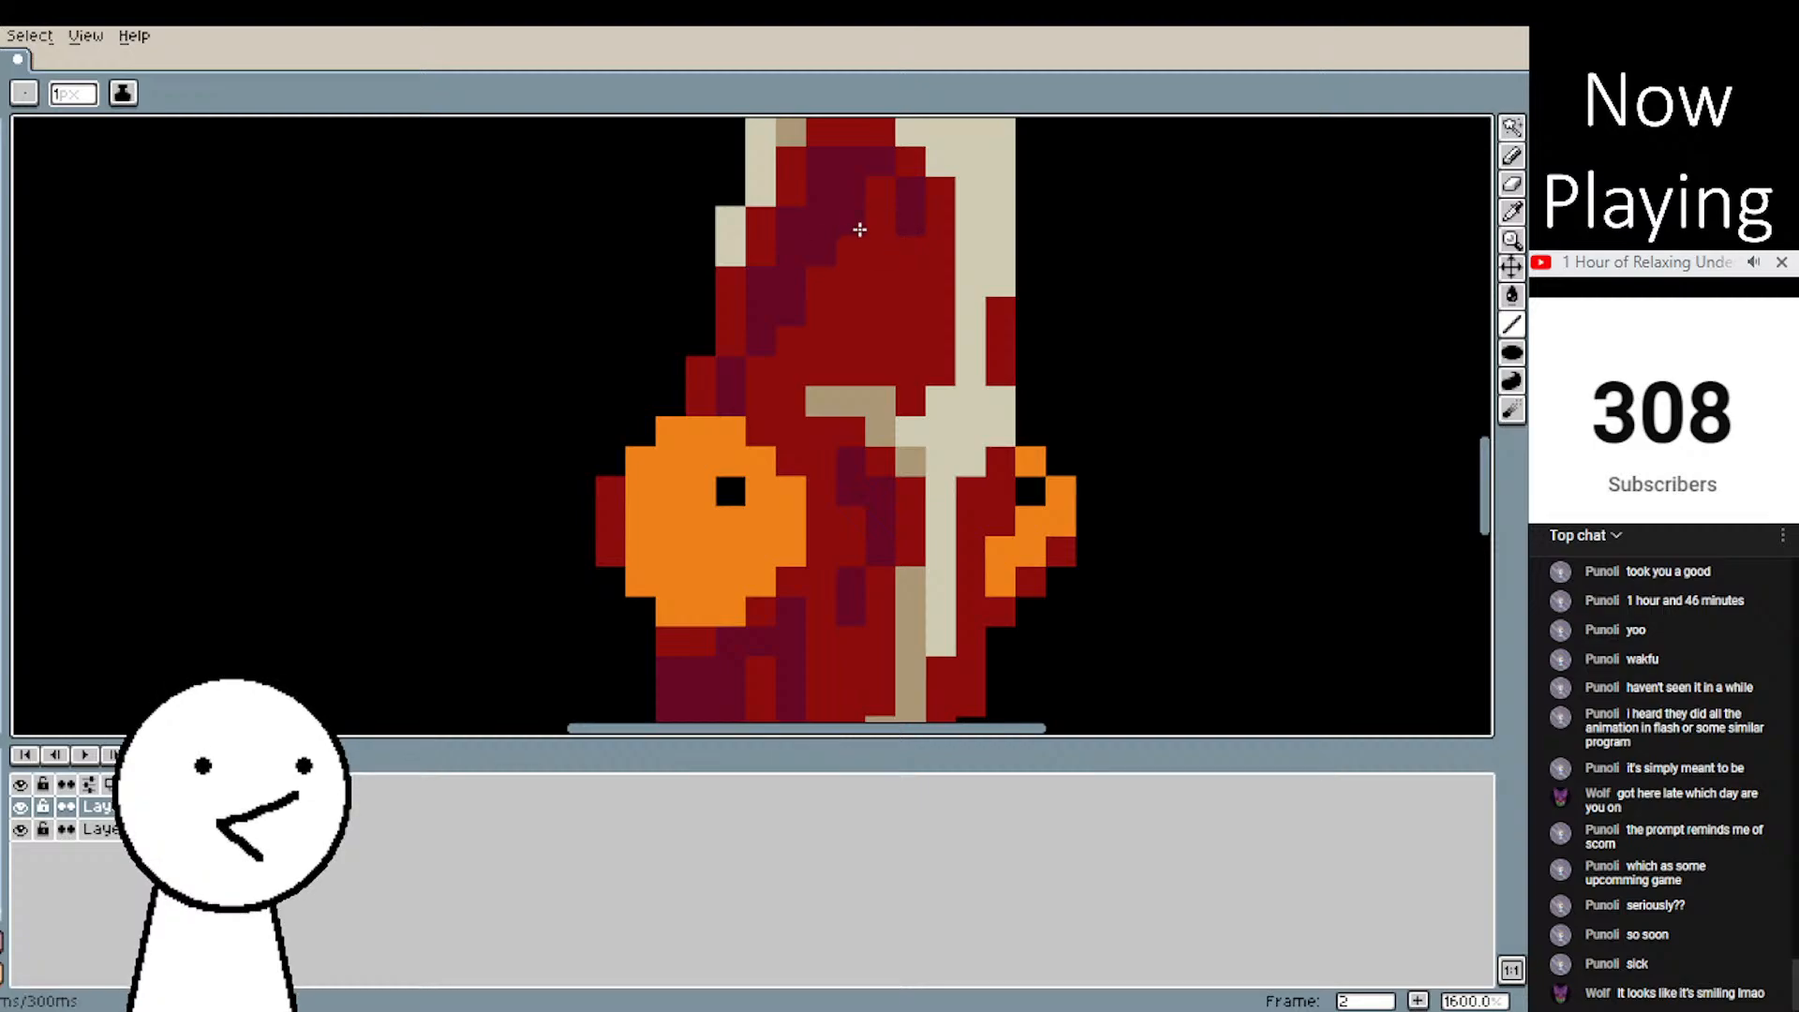
drag(873, 267, 911, 350)
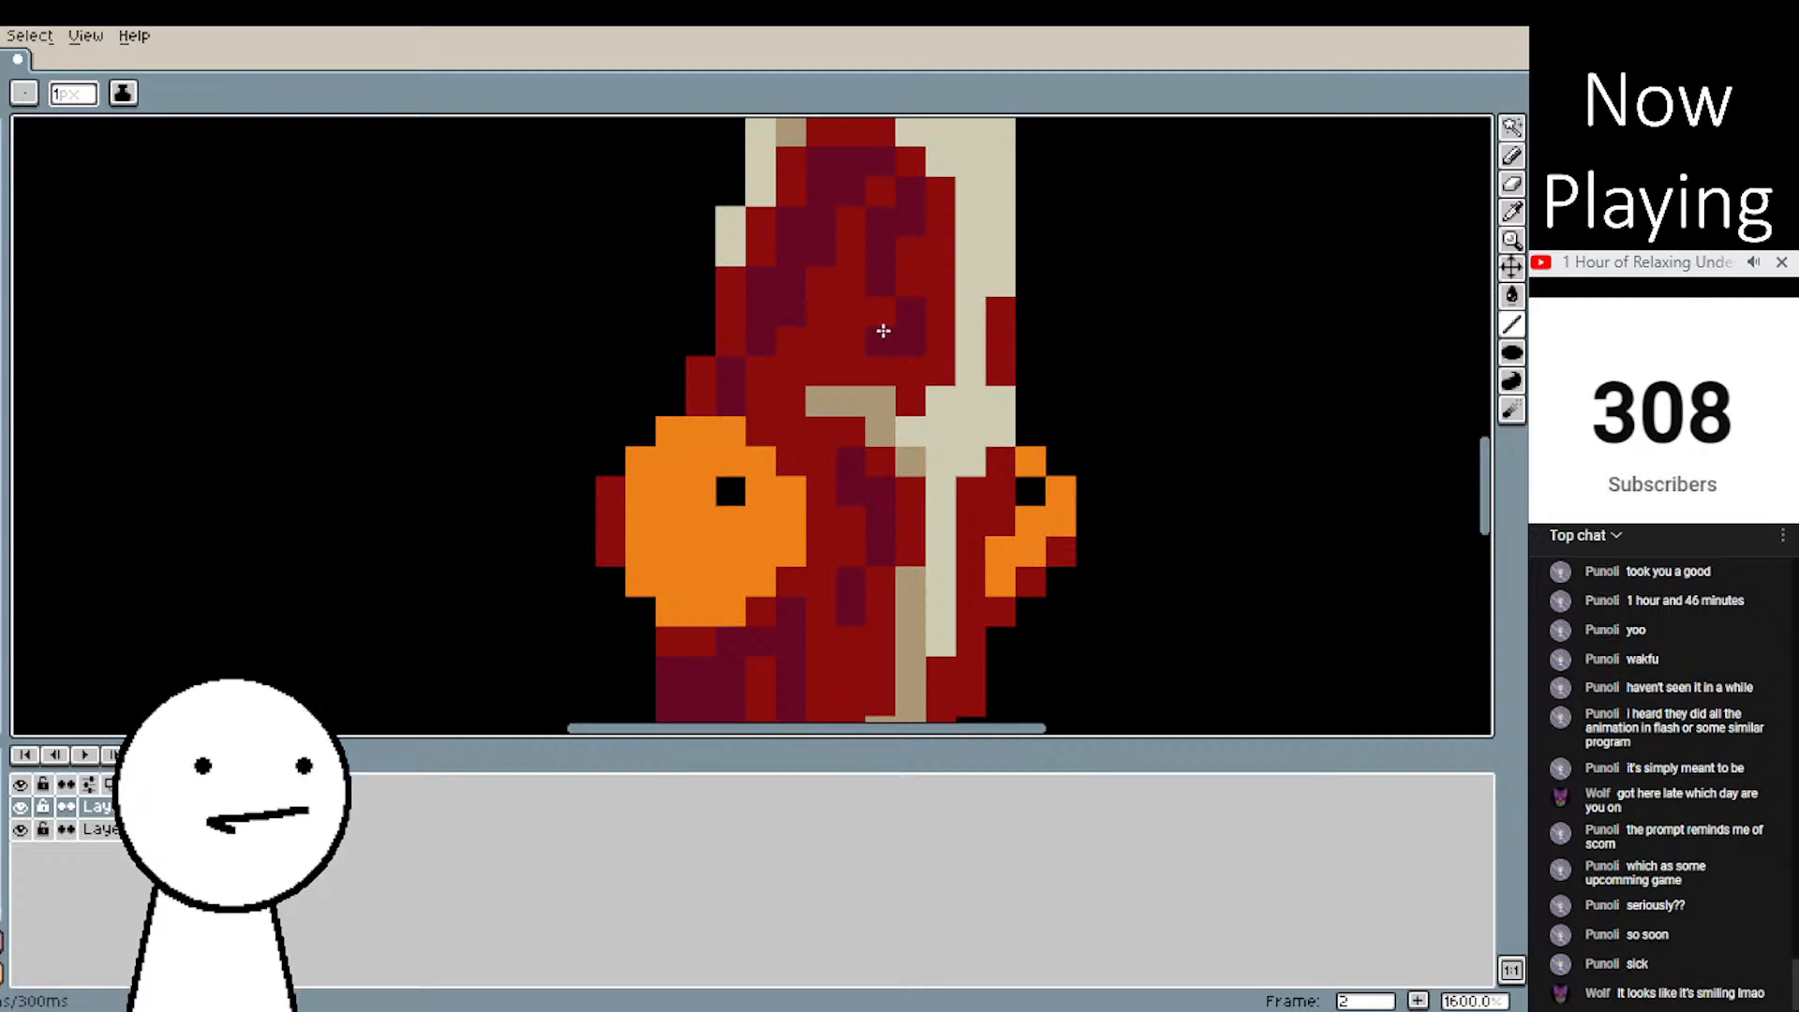
scroll(1106, 462, down, 3)
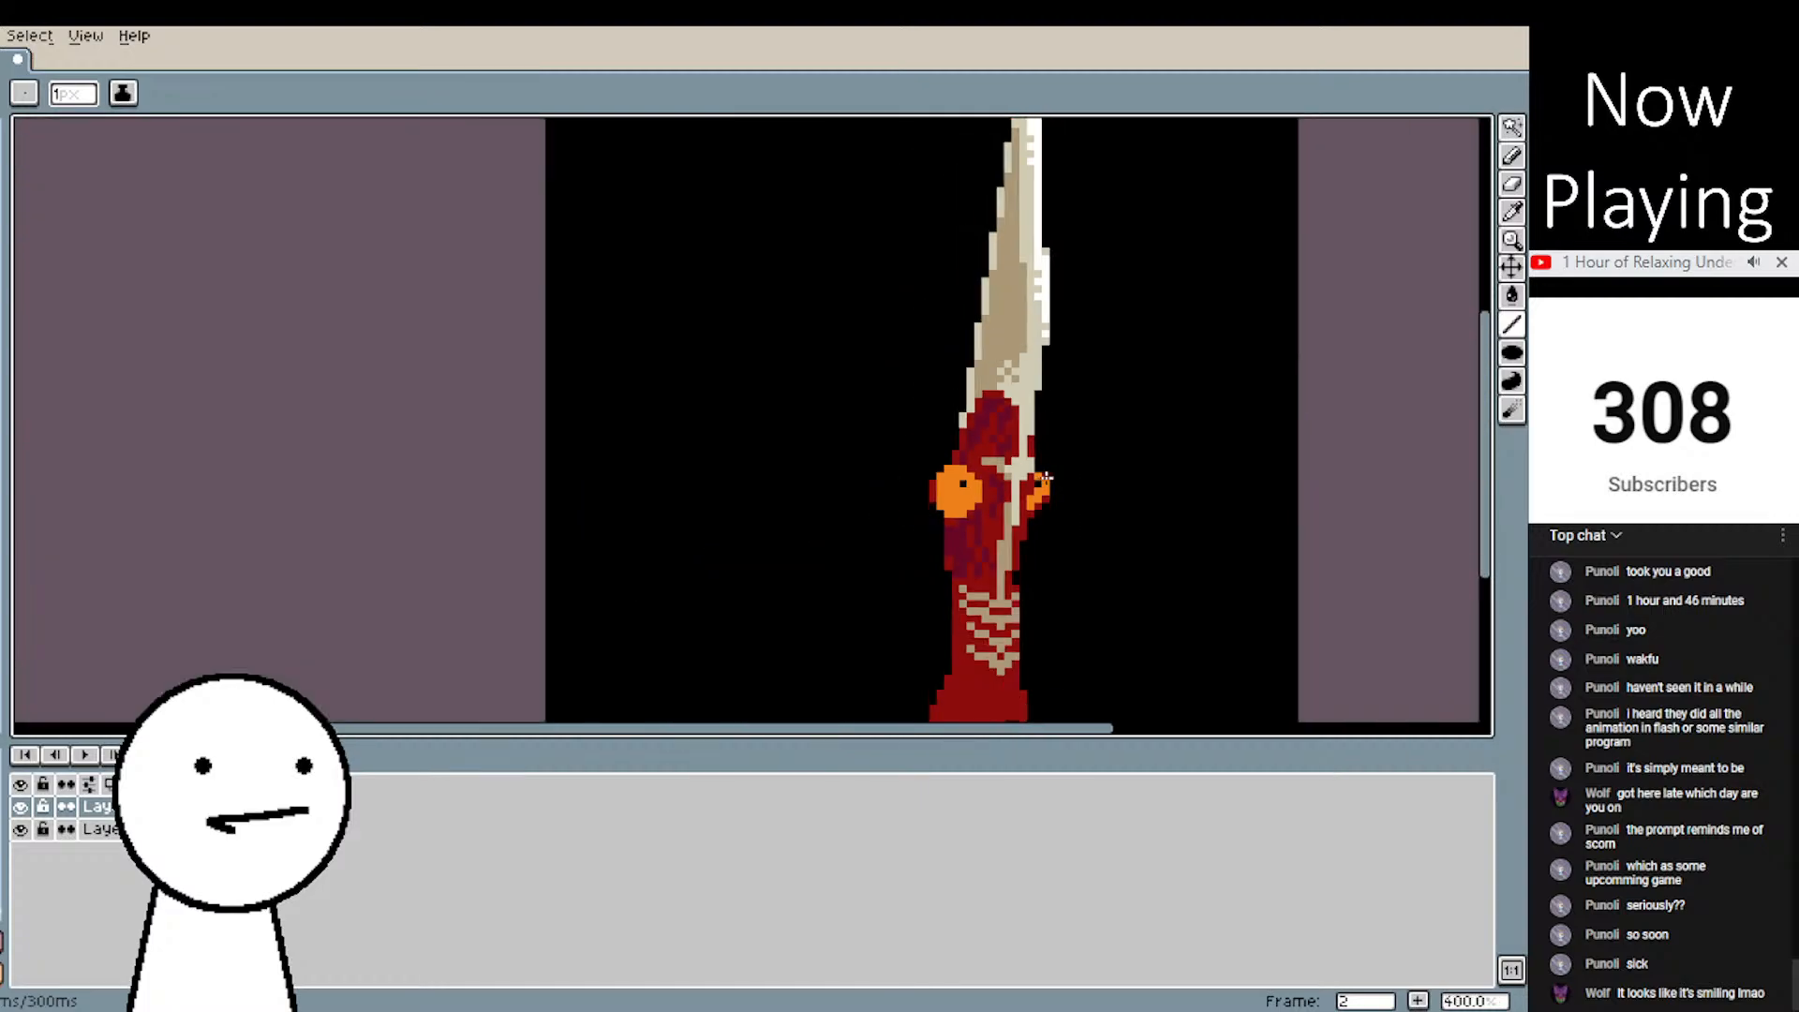
- Draw a stepped diagonal highlight in a brighter red through the upper handle's middle, descending to the large eye's upper right edge
scroll(1113, 444, up, 4)
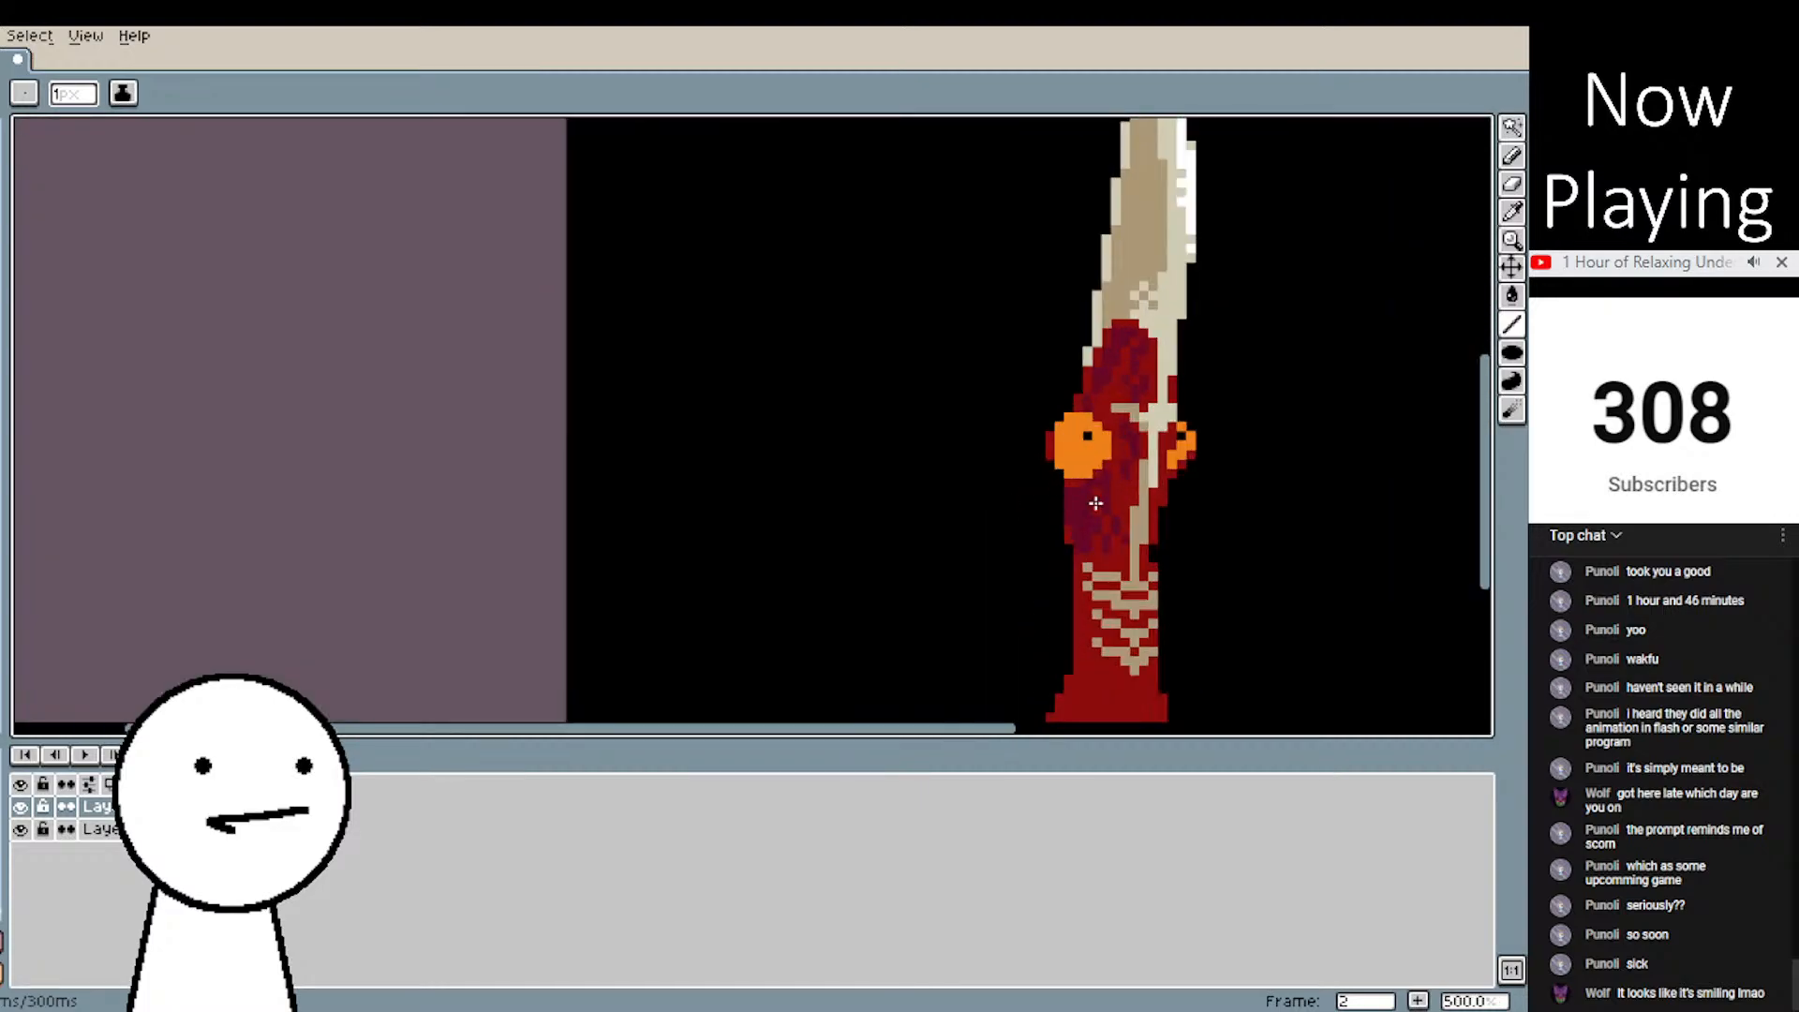
drag(1042, 286, 993, 415)
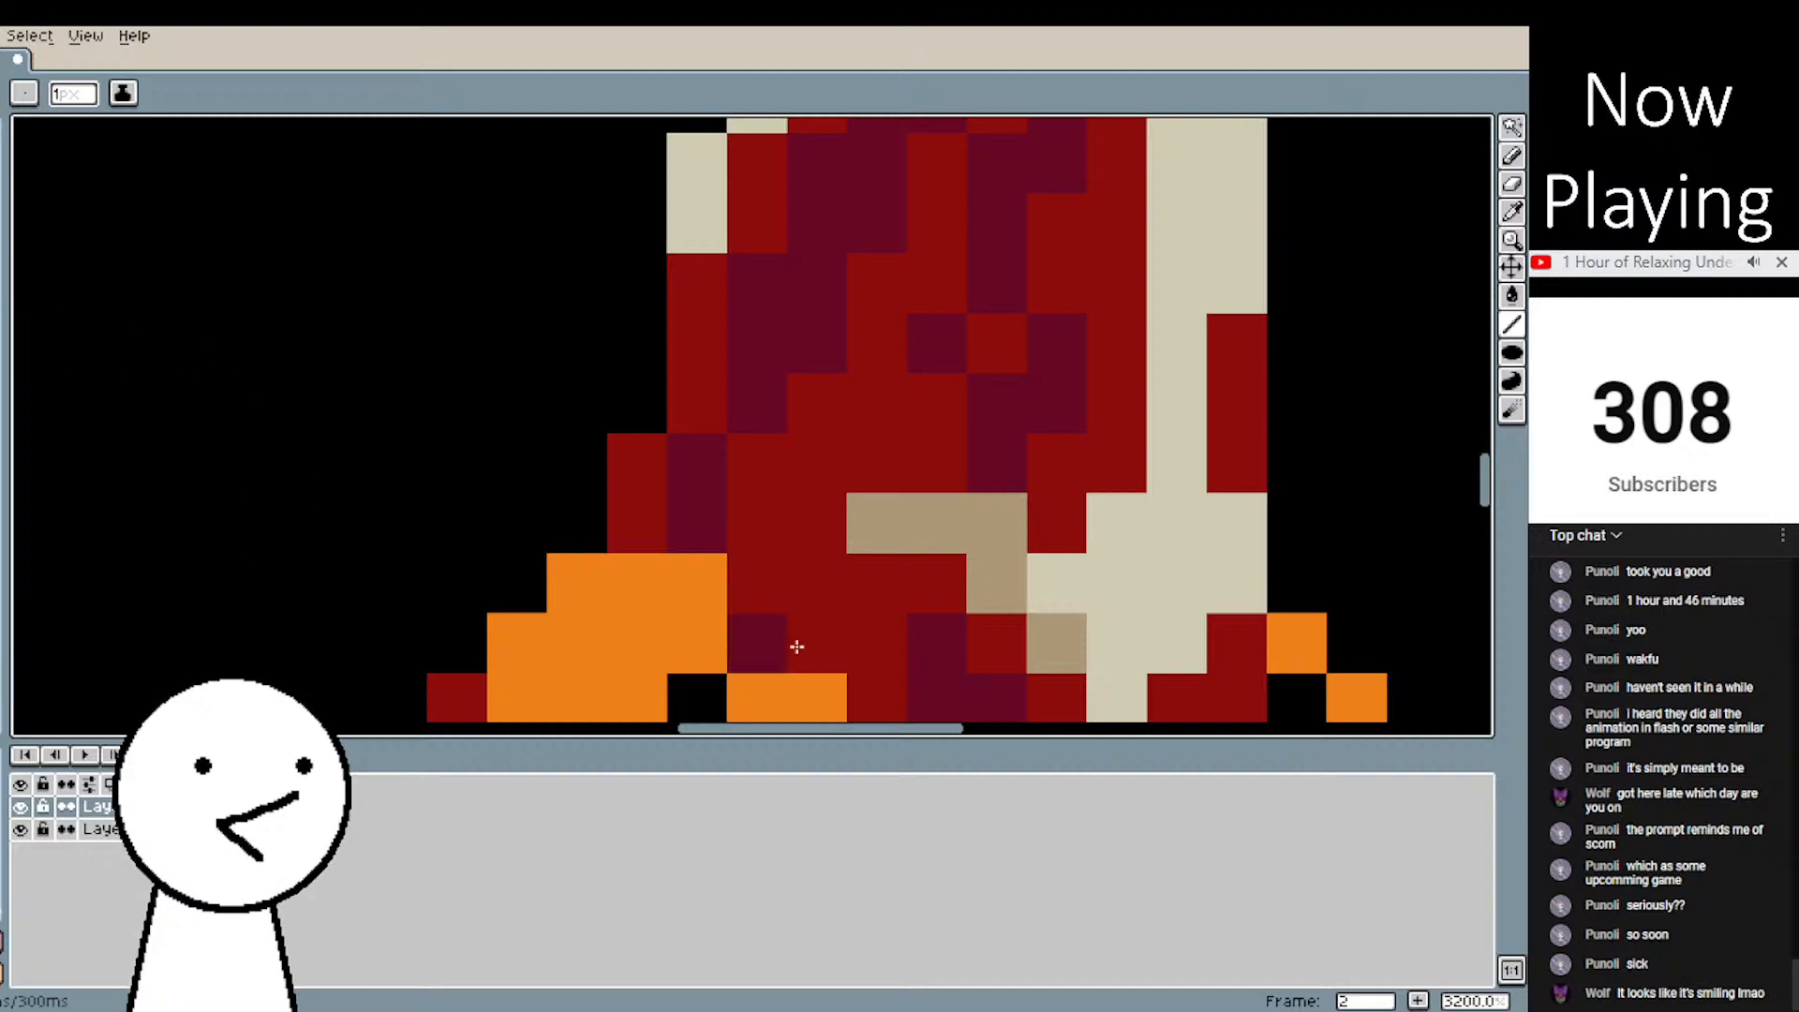
click(1512, 216)
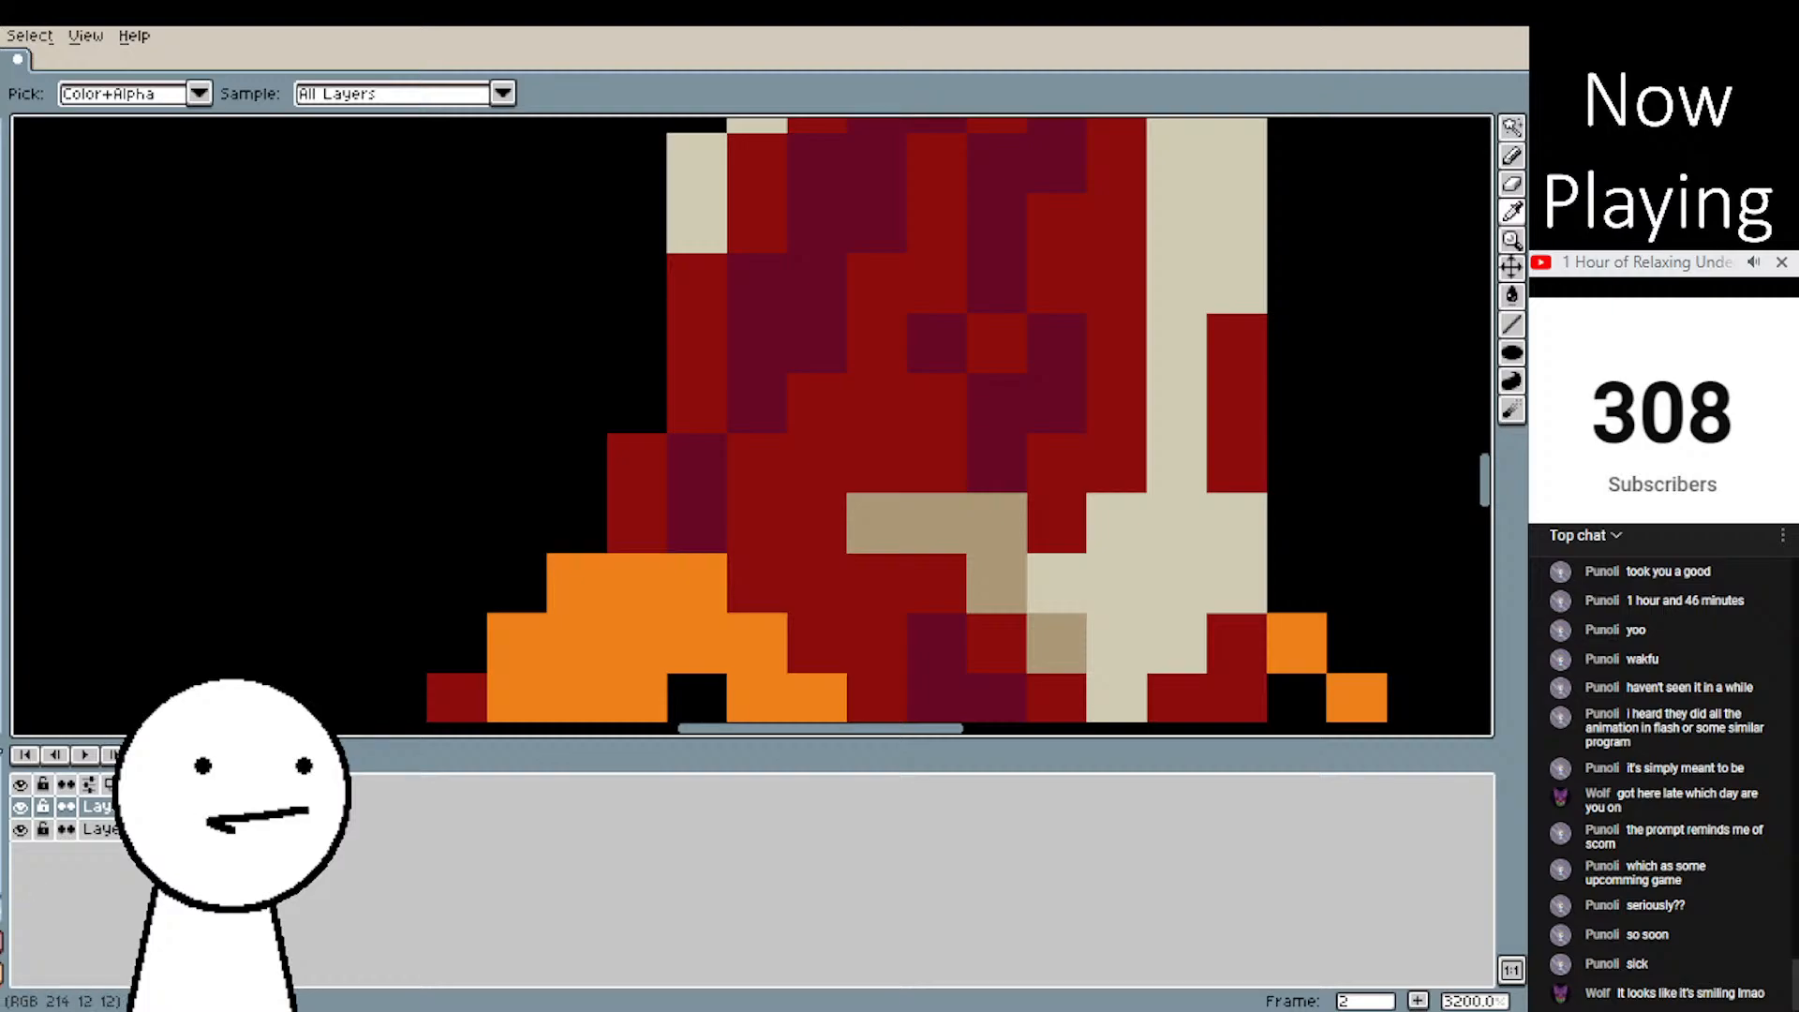
click(1512, 324)
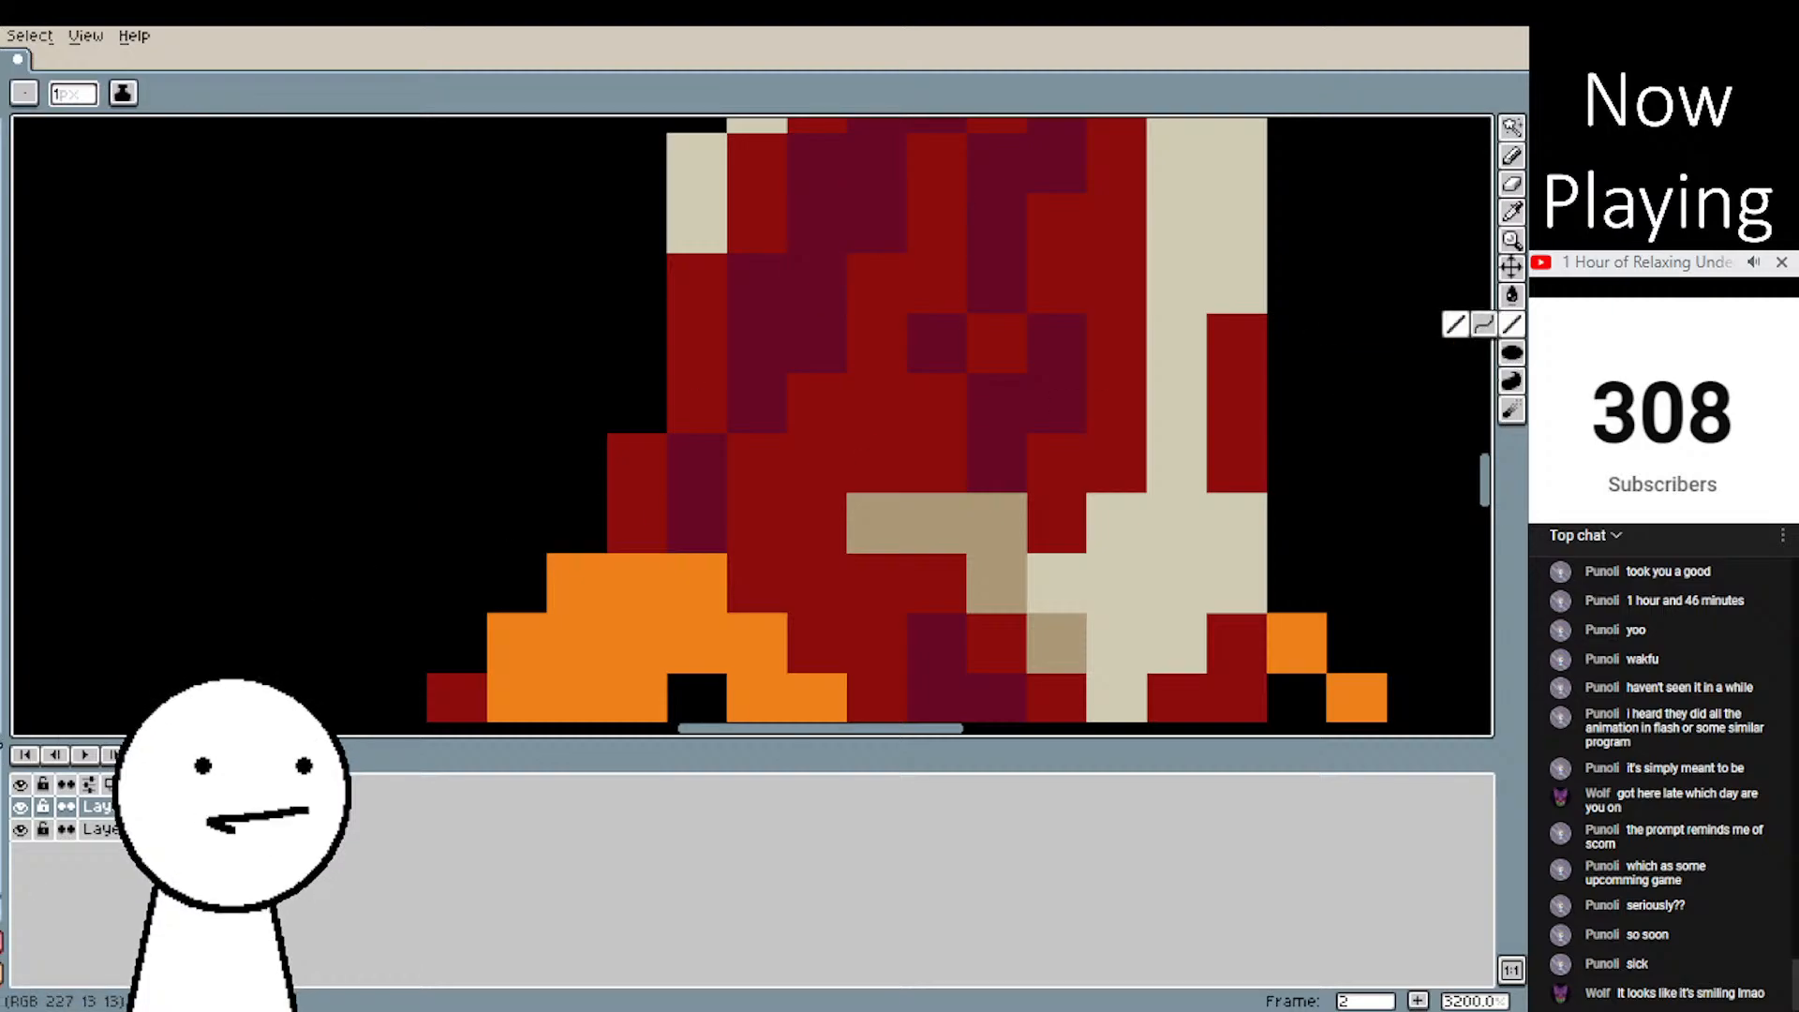
click(954, 241)
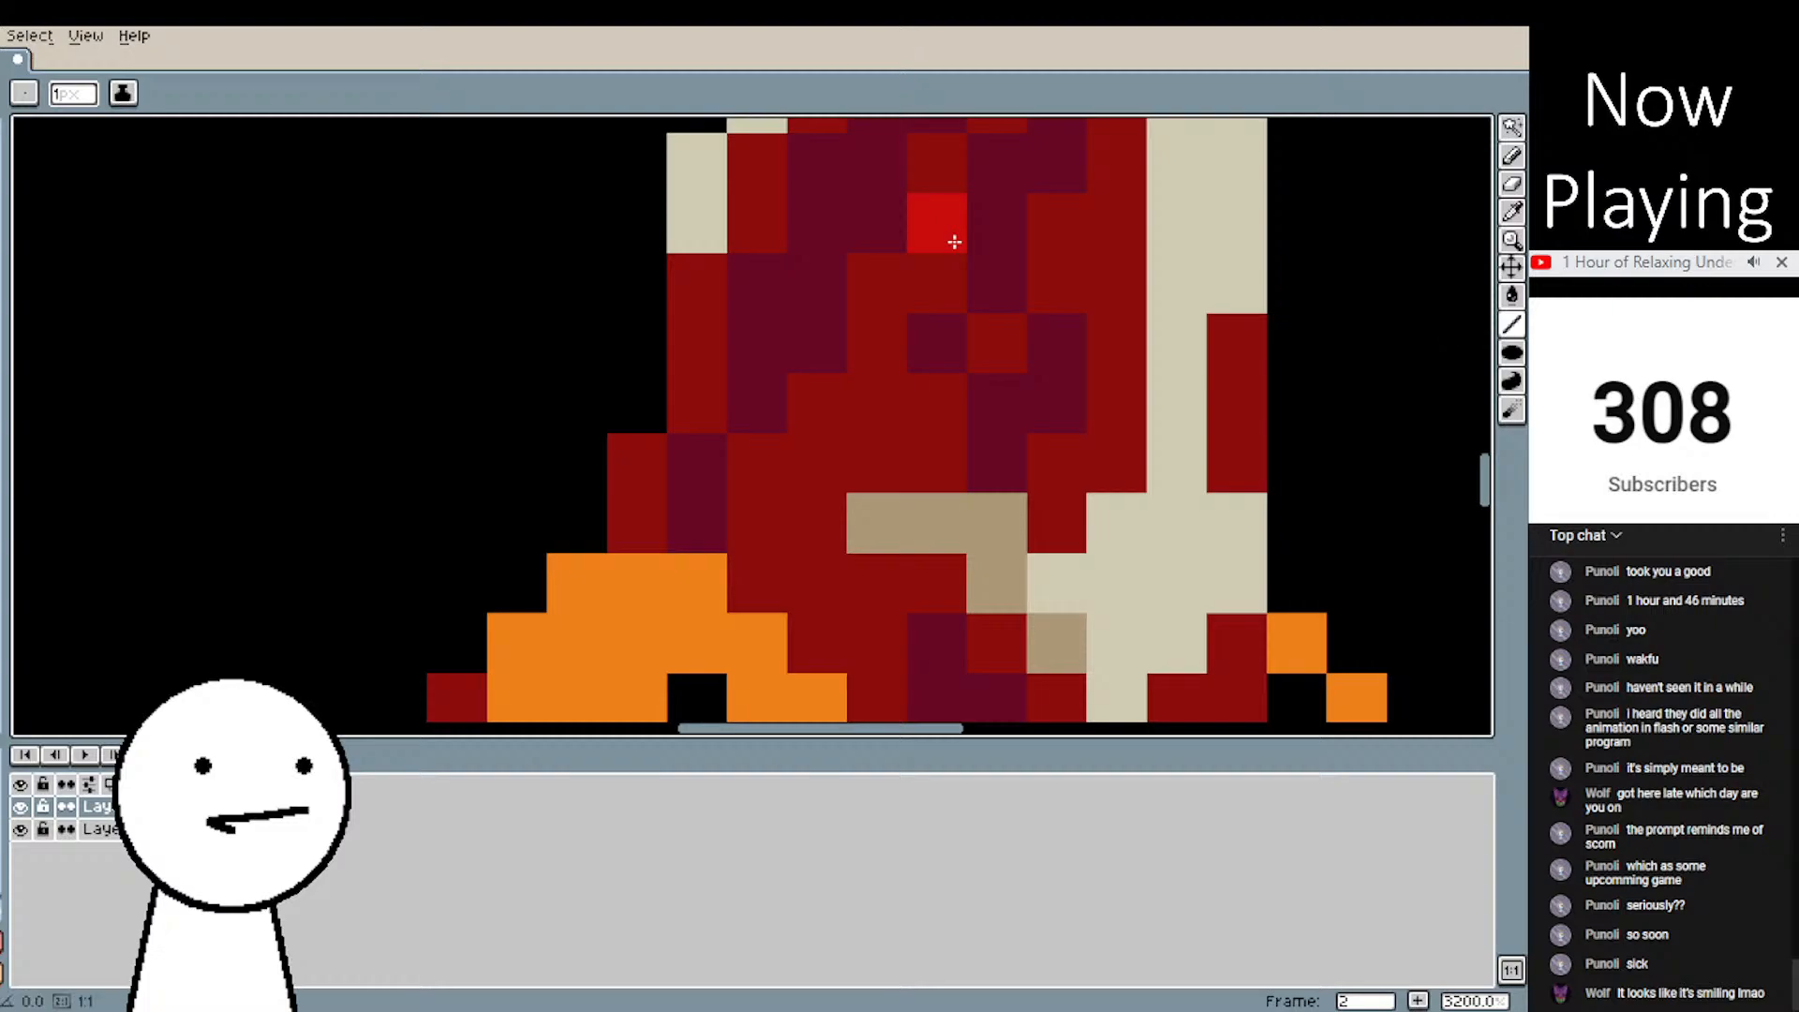
click(878, 365)
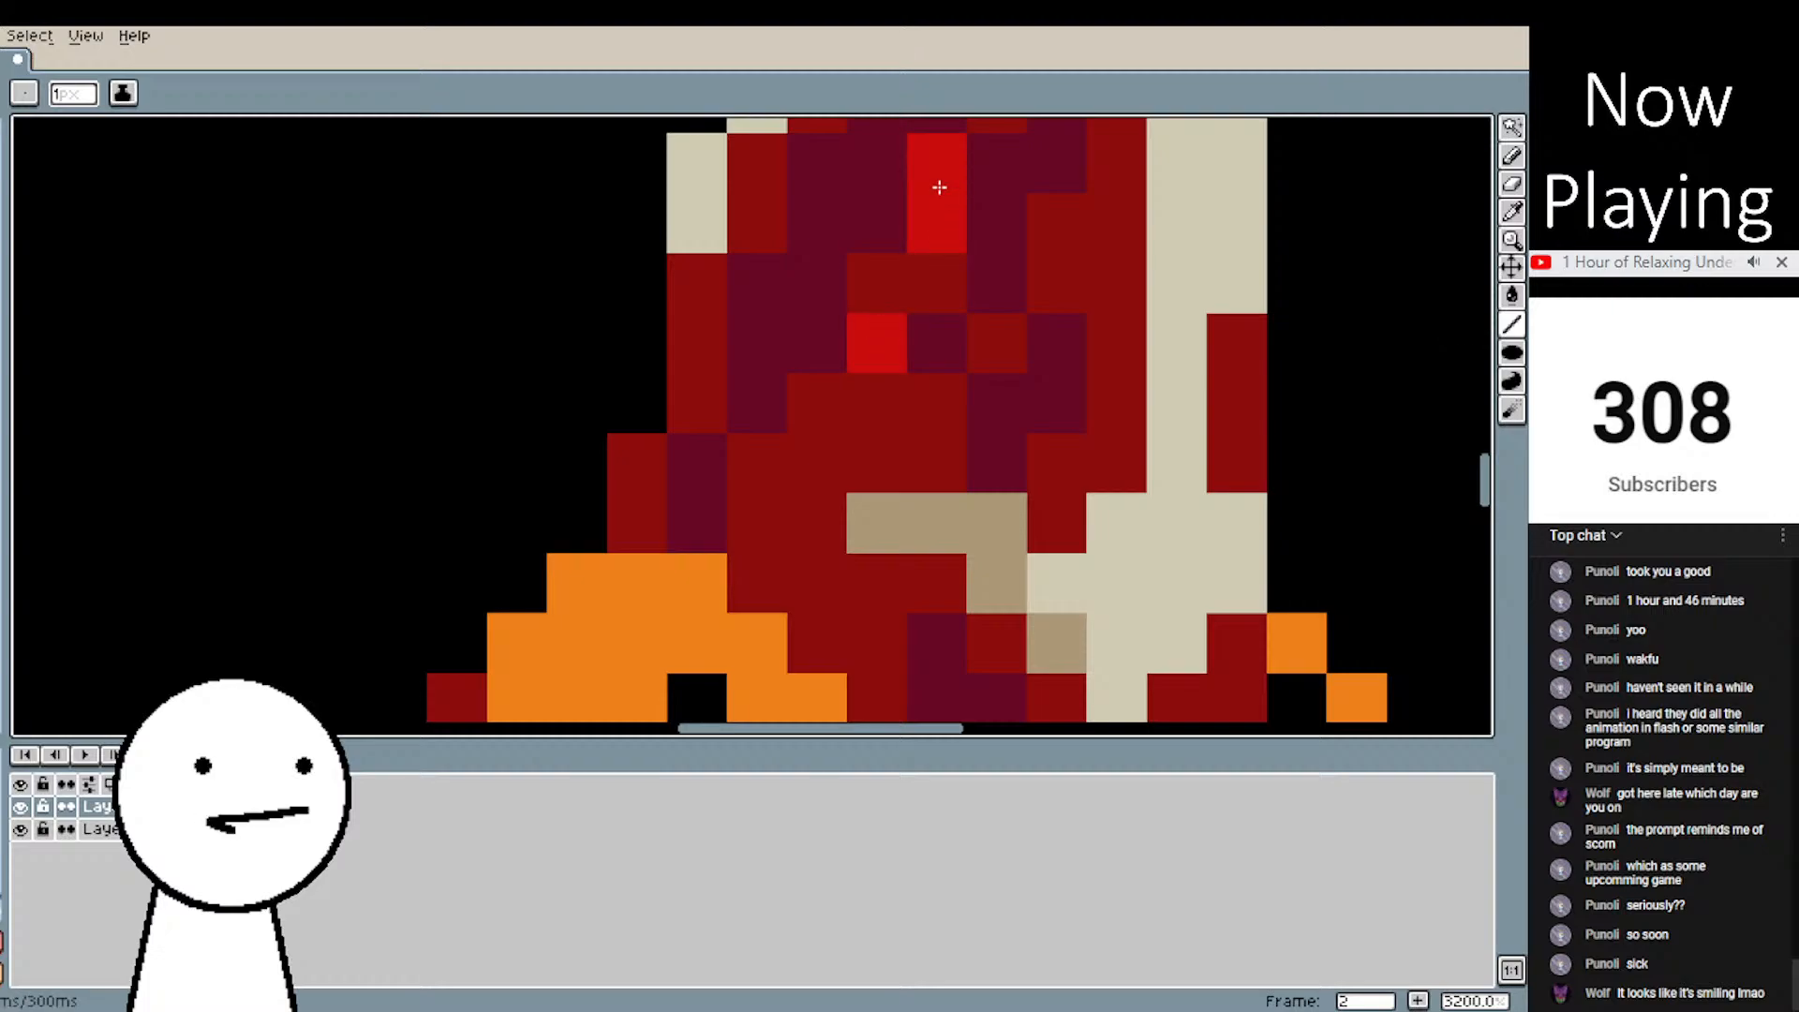
click(937, 281)
scroll(1229, 227, down, 1)
click(1050, 317)
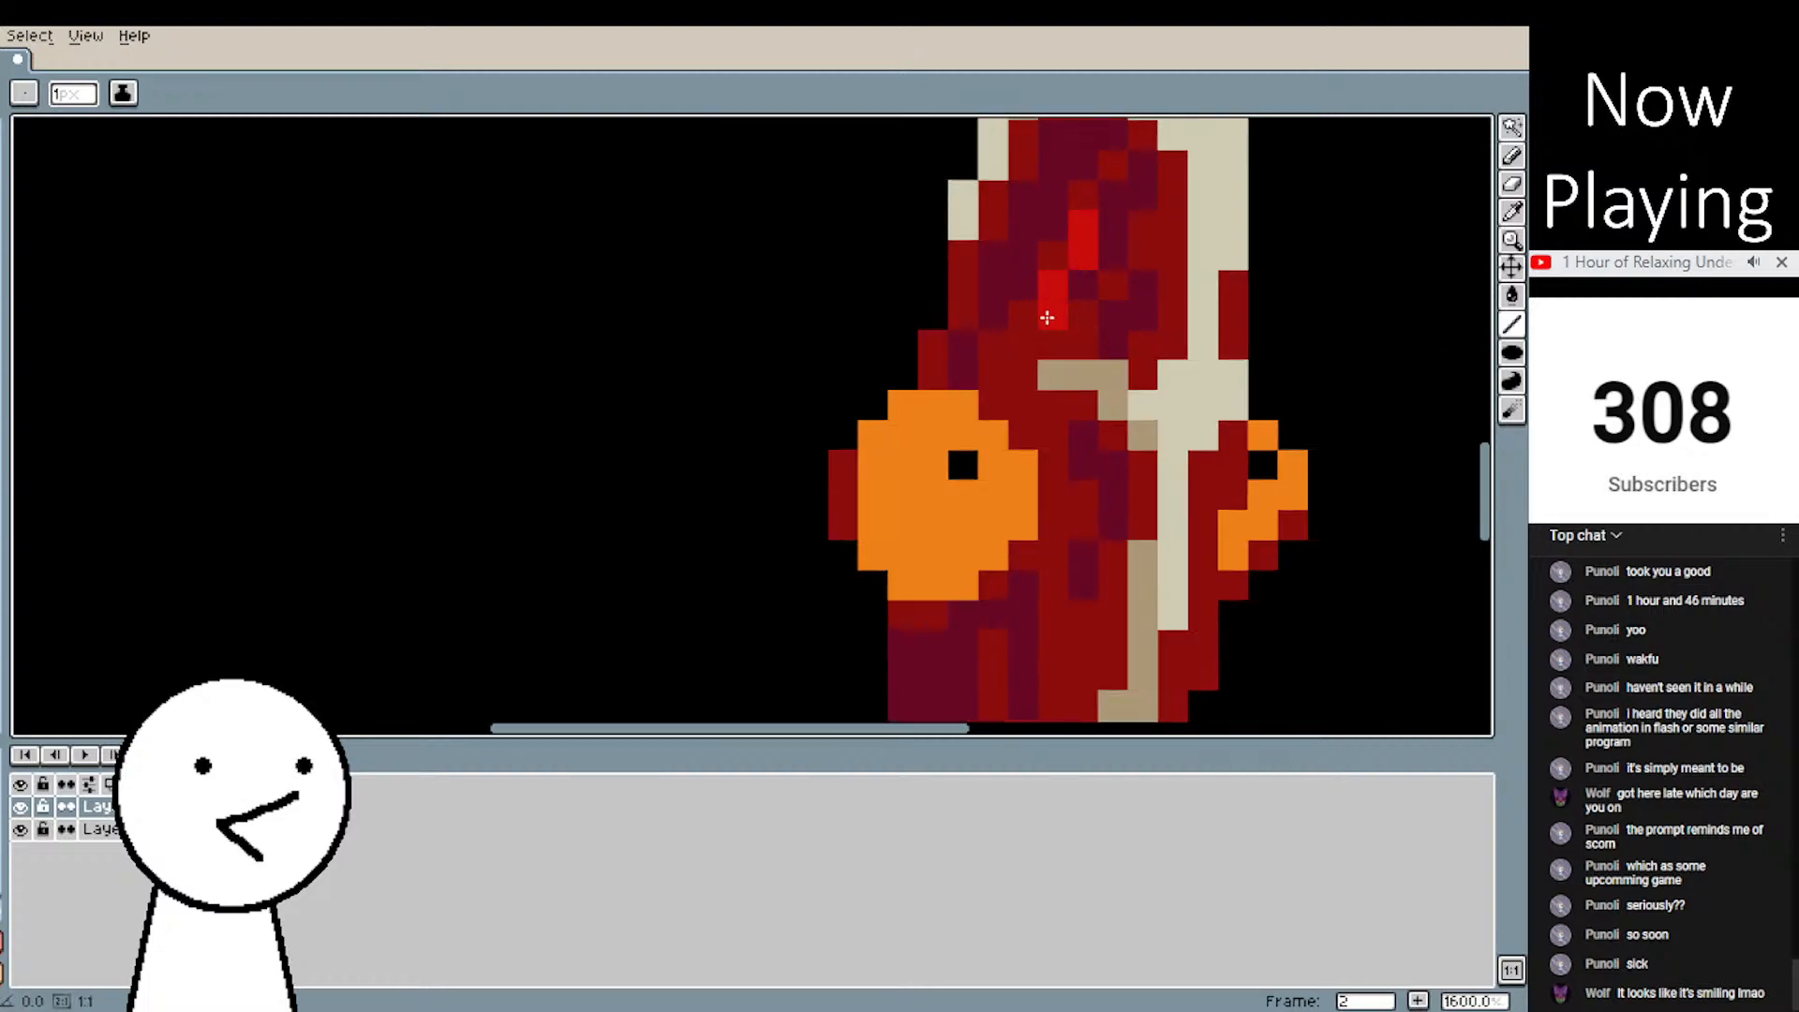
drag(1028, 349, 1029, 369)
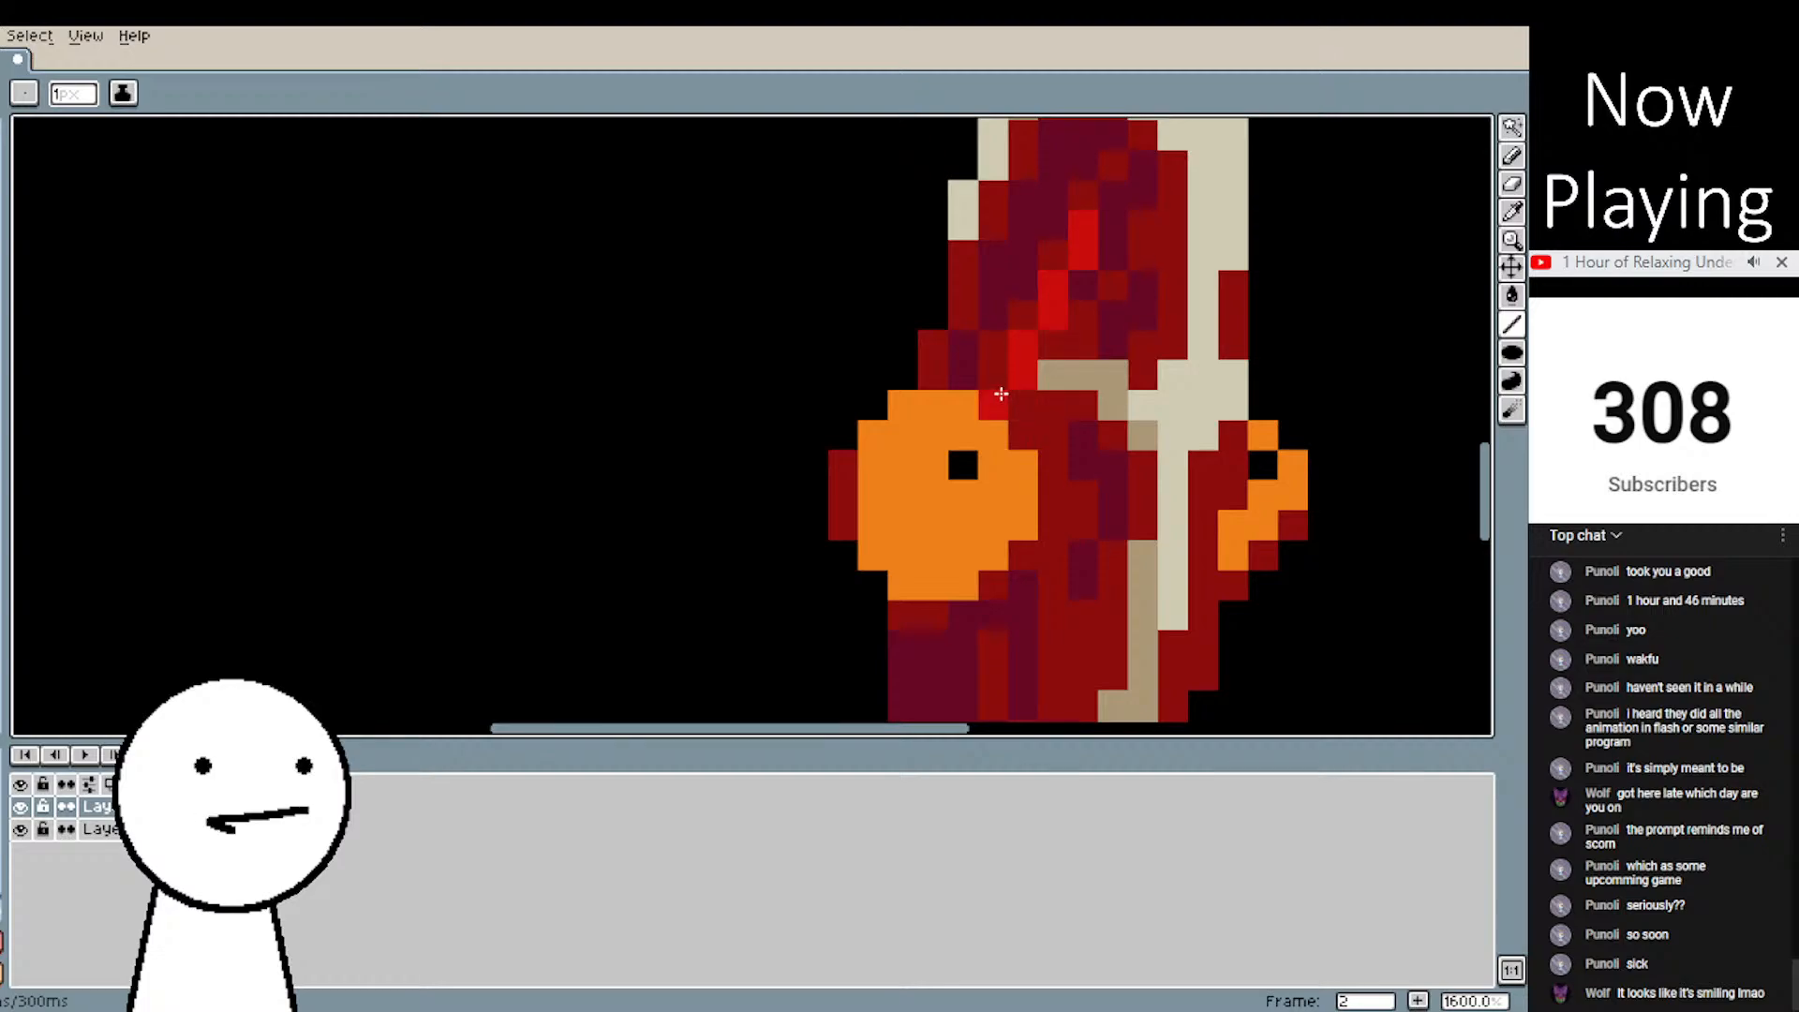
scroll(1050, 410, down, 5)
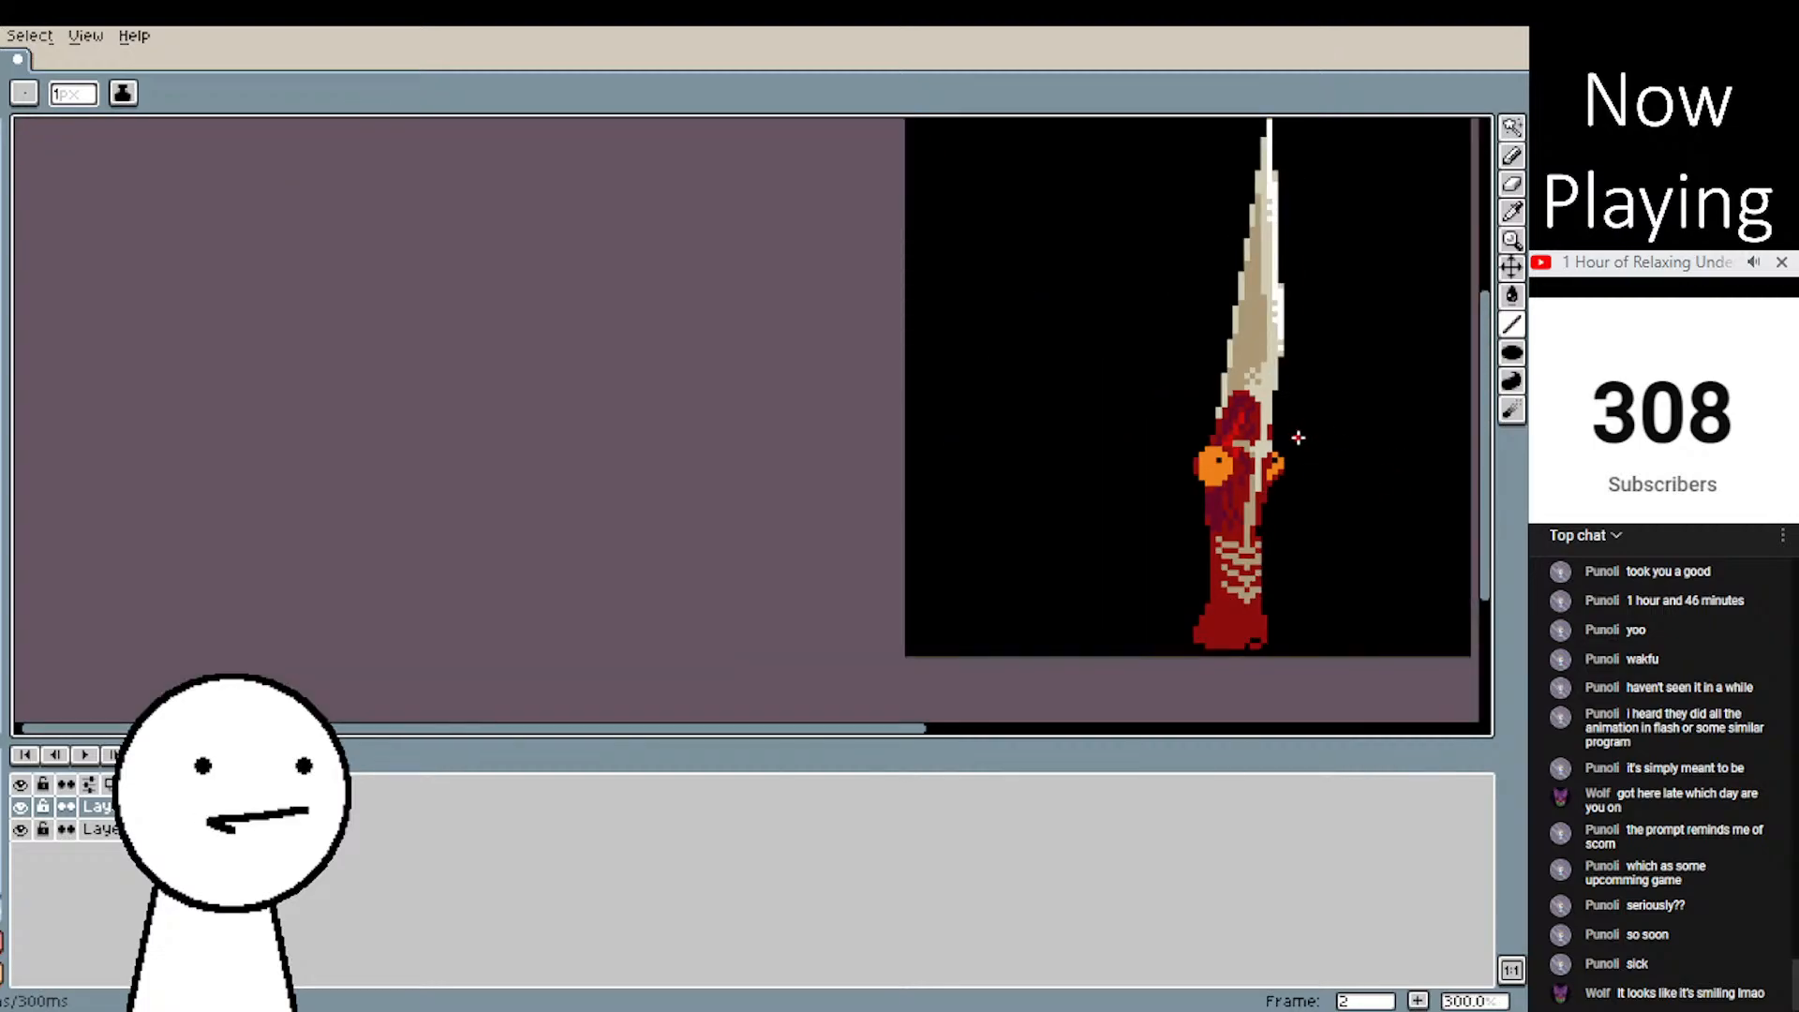
- Break up the purple shading on both sides of the upper handle's bright red highlight with dark red pixels
scroll(1298, 438, up, 6)
key(alt)
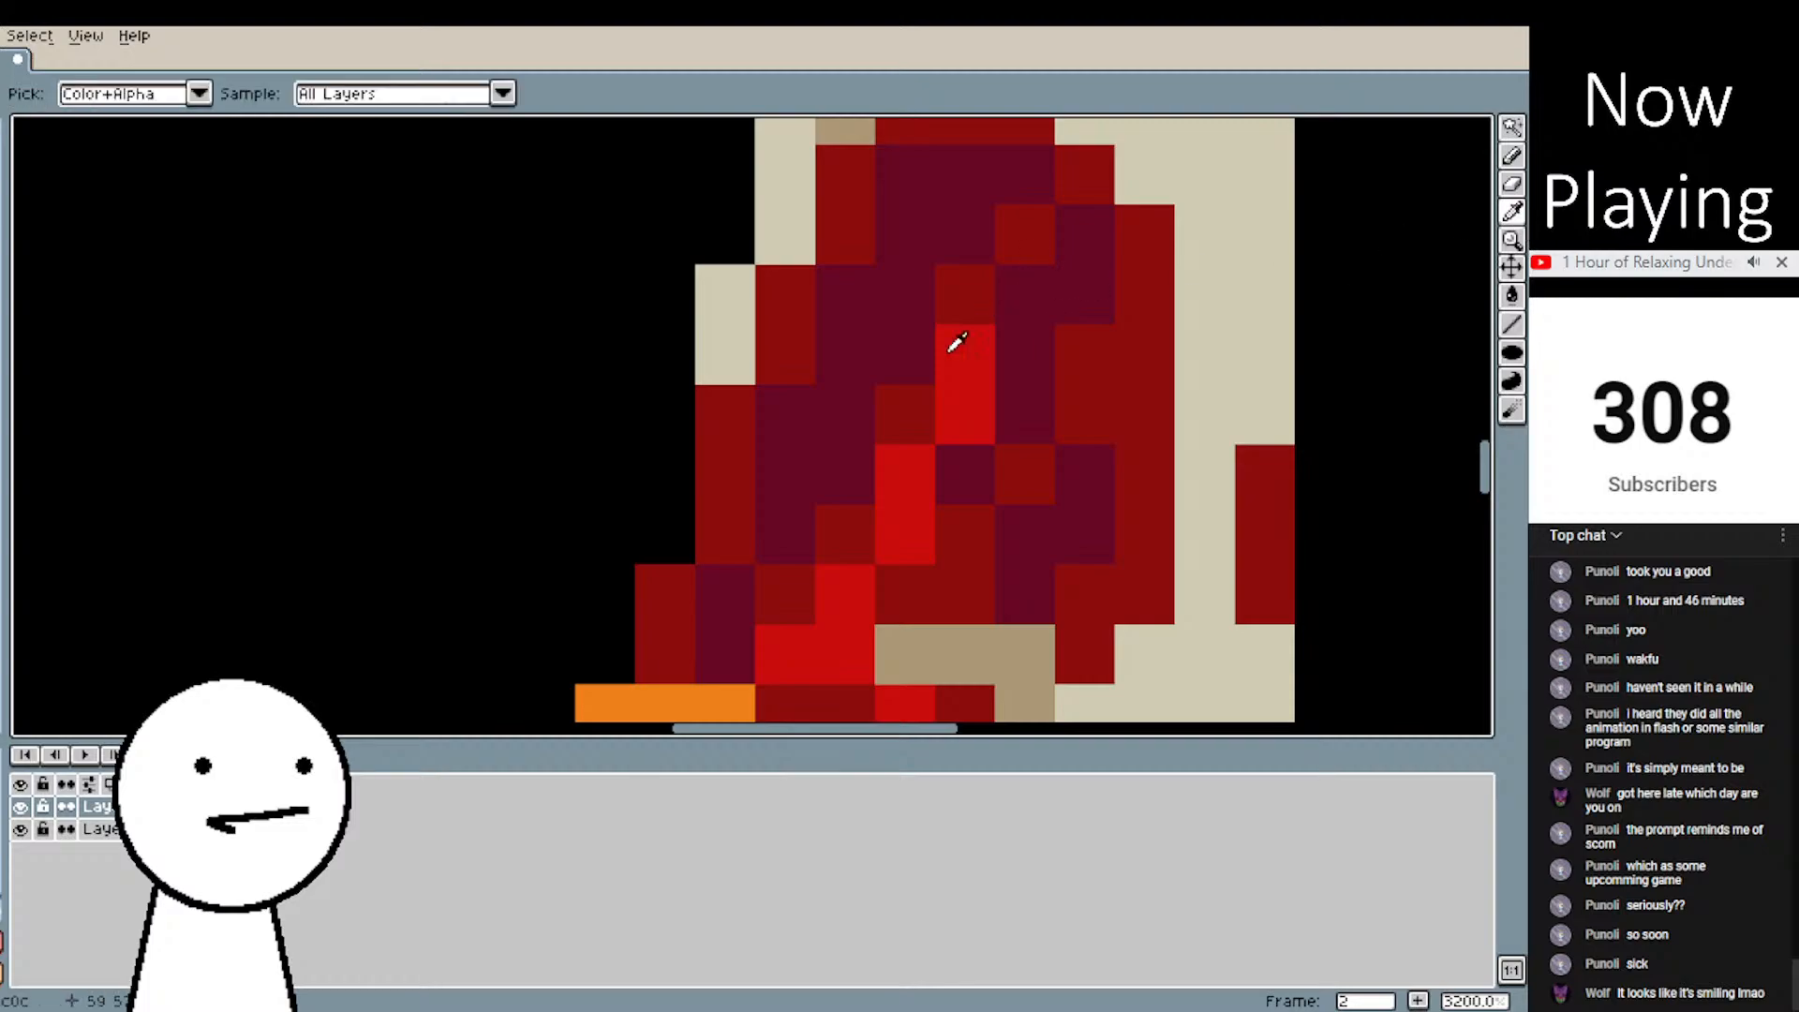
click(1512, 325)
drag(823, 365, 983, 387)
scroll(1246, 422, down, 3)
scroll(1130, 438, up, 3)
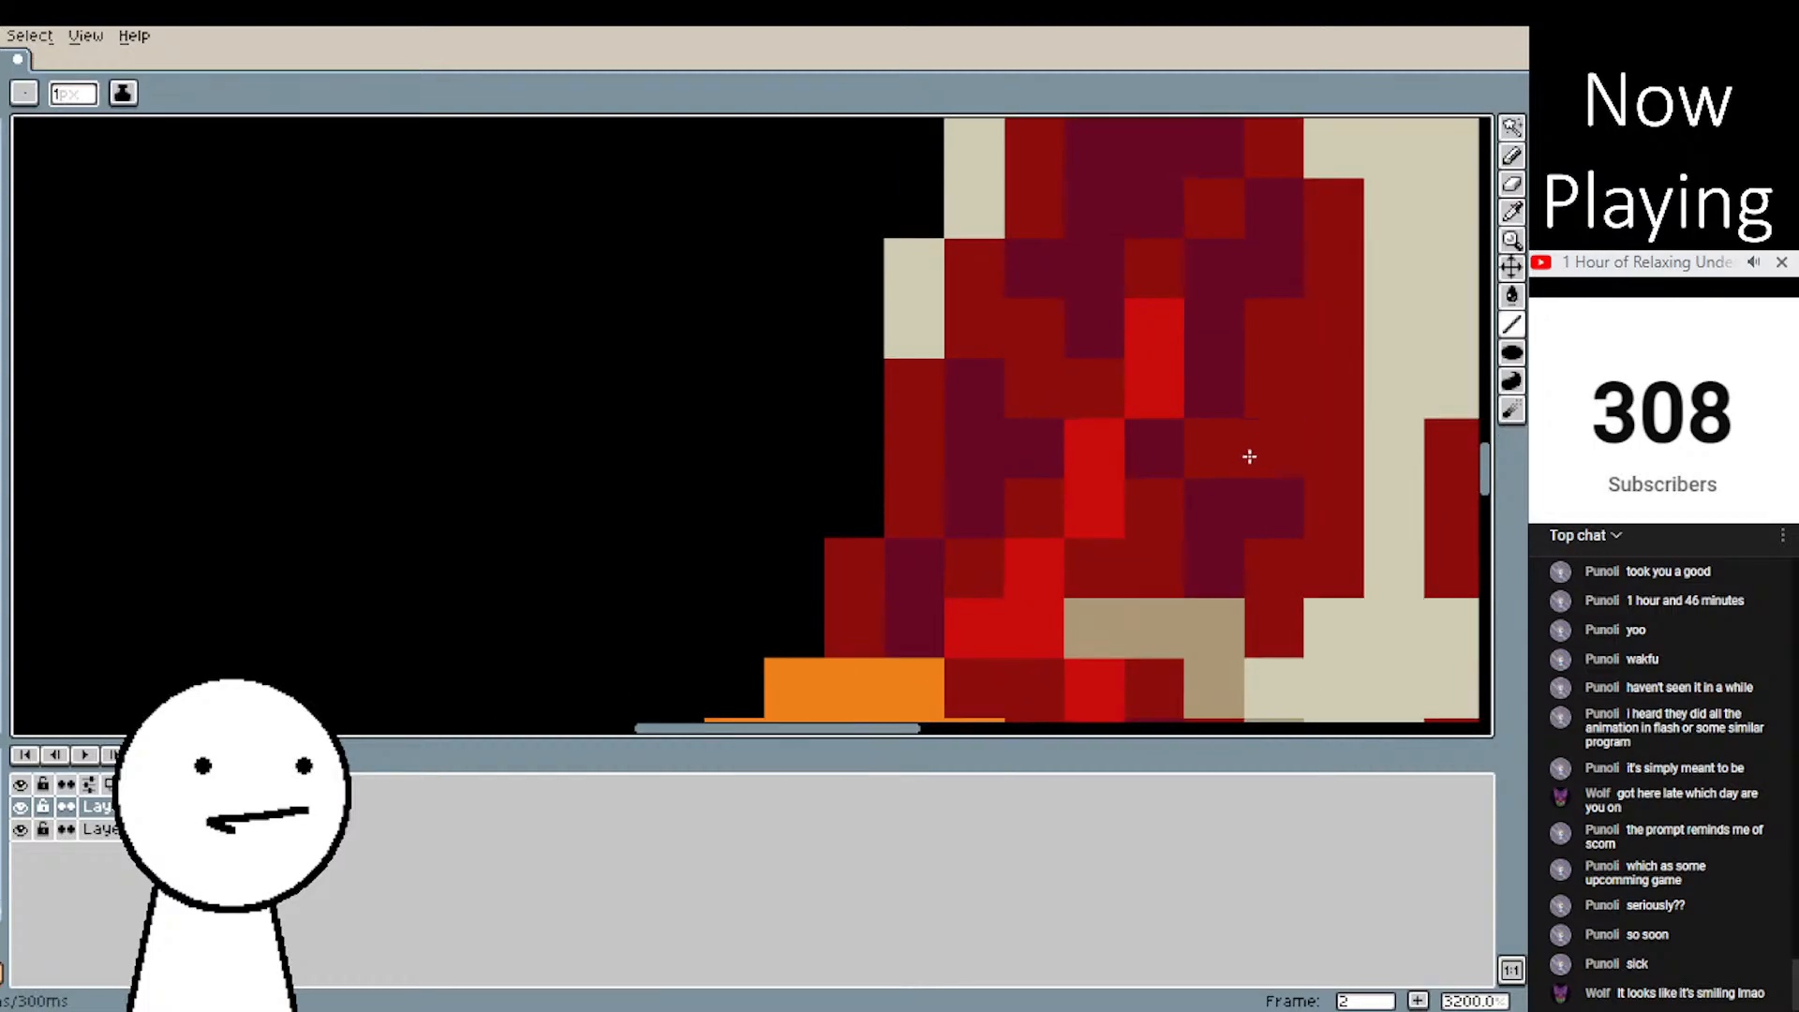
scroll(1226, 487, down, 4)
scroll(1266, 445, right, 2)
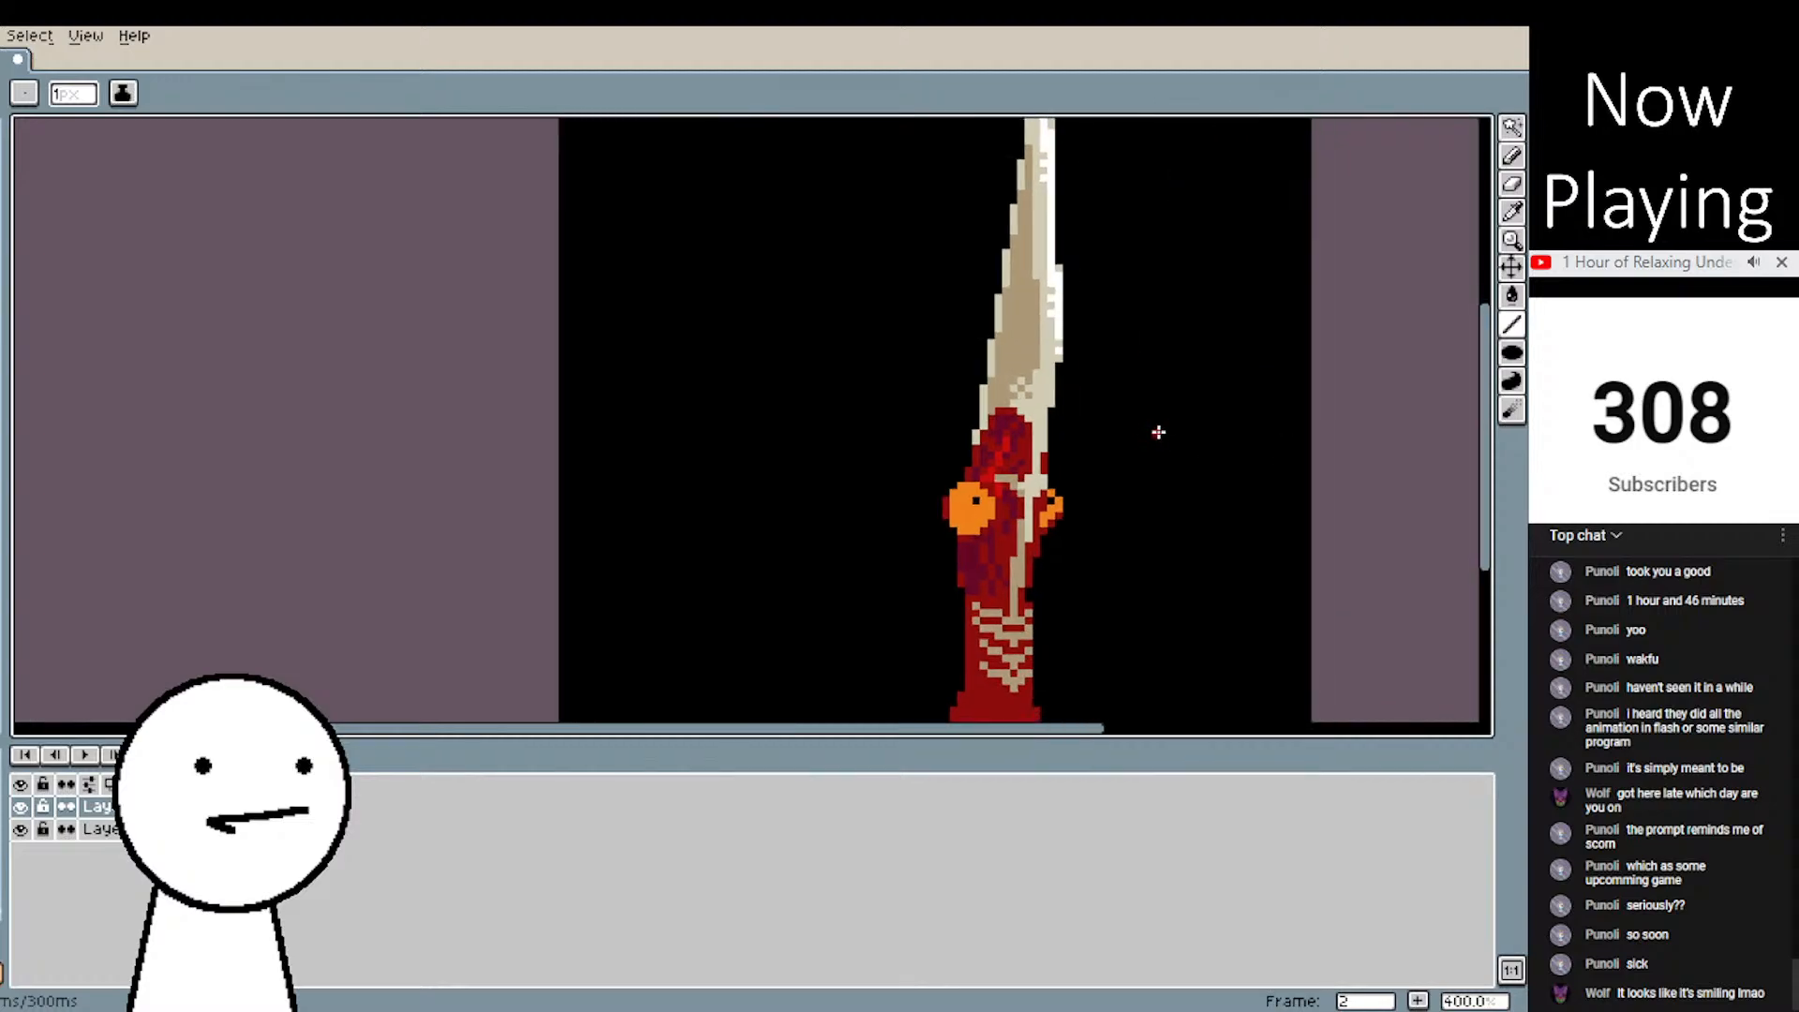
- Branch the bright red highlight up and right across the upper handle with a few diagonal pixels above the tan brow
scroll(1113, 506, up, 5)
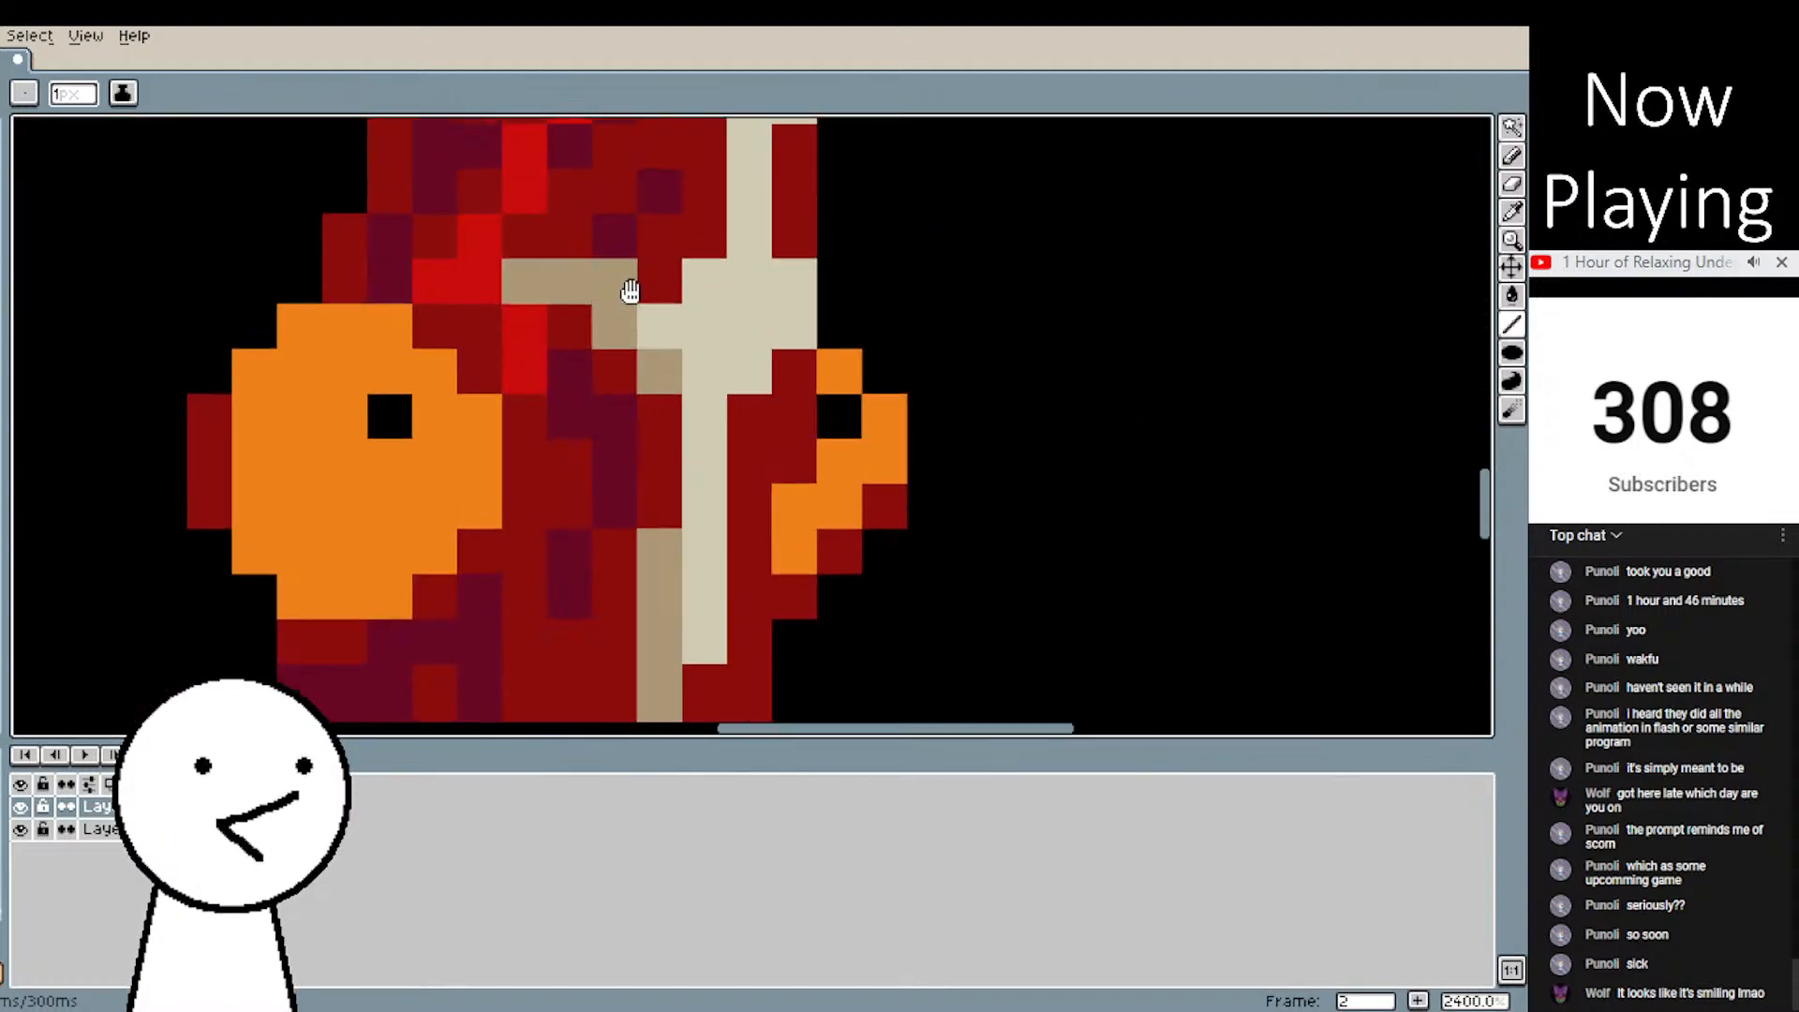
click(1512, 212)
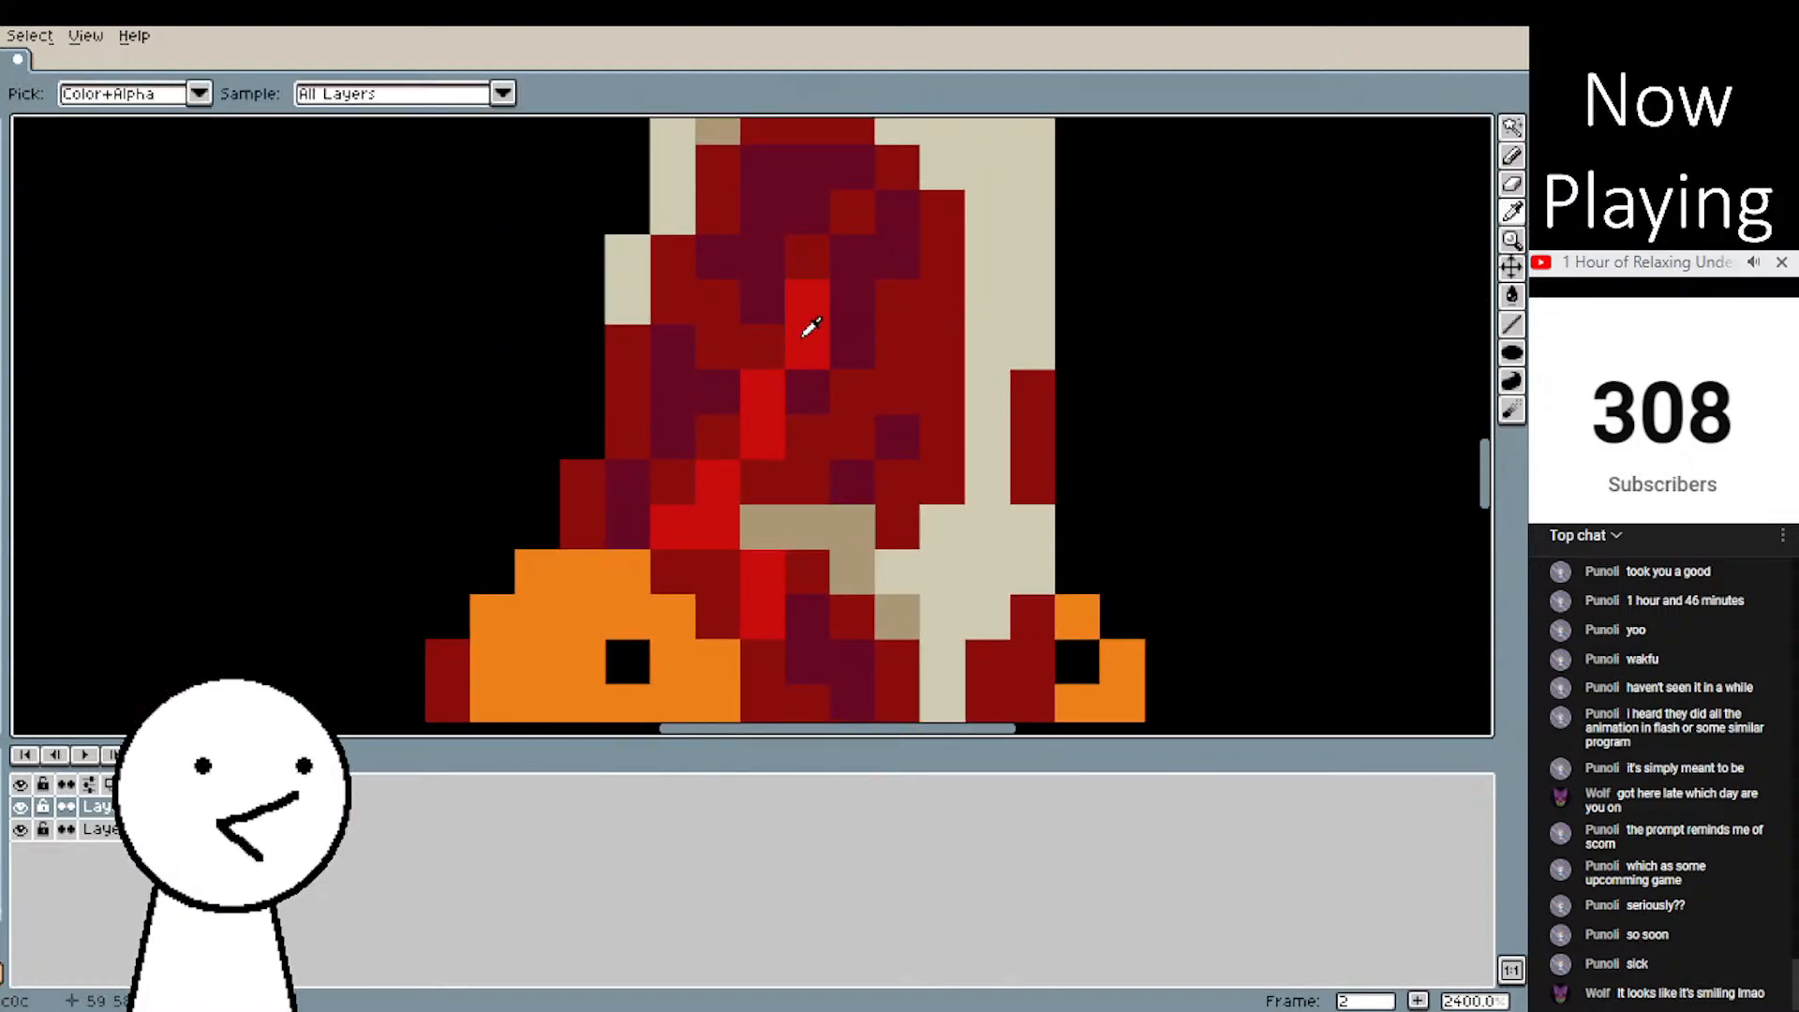
click(804, 336)
click(1511, 324)
click(775, 489)
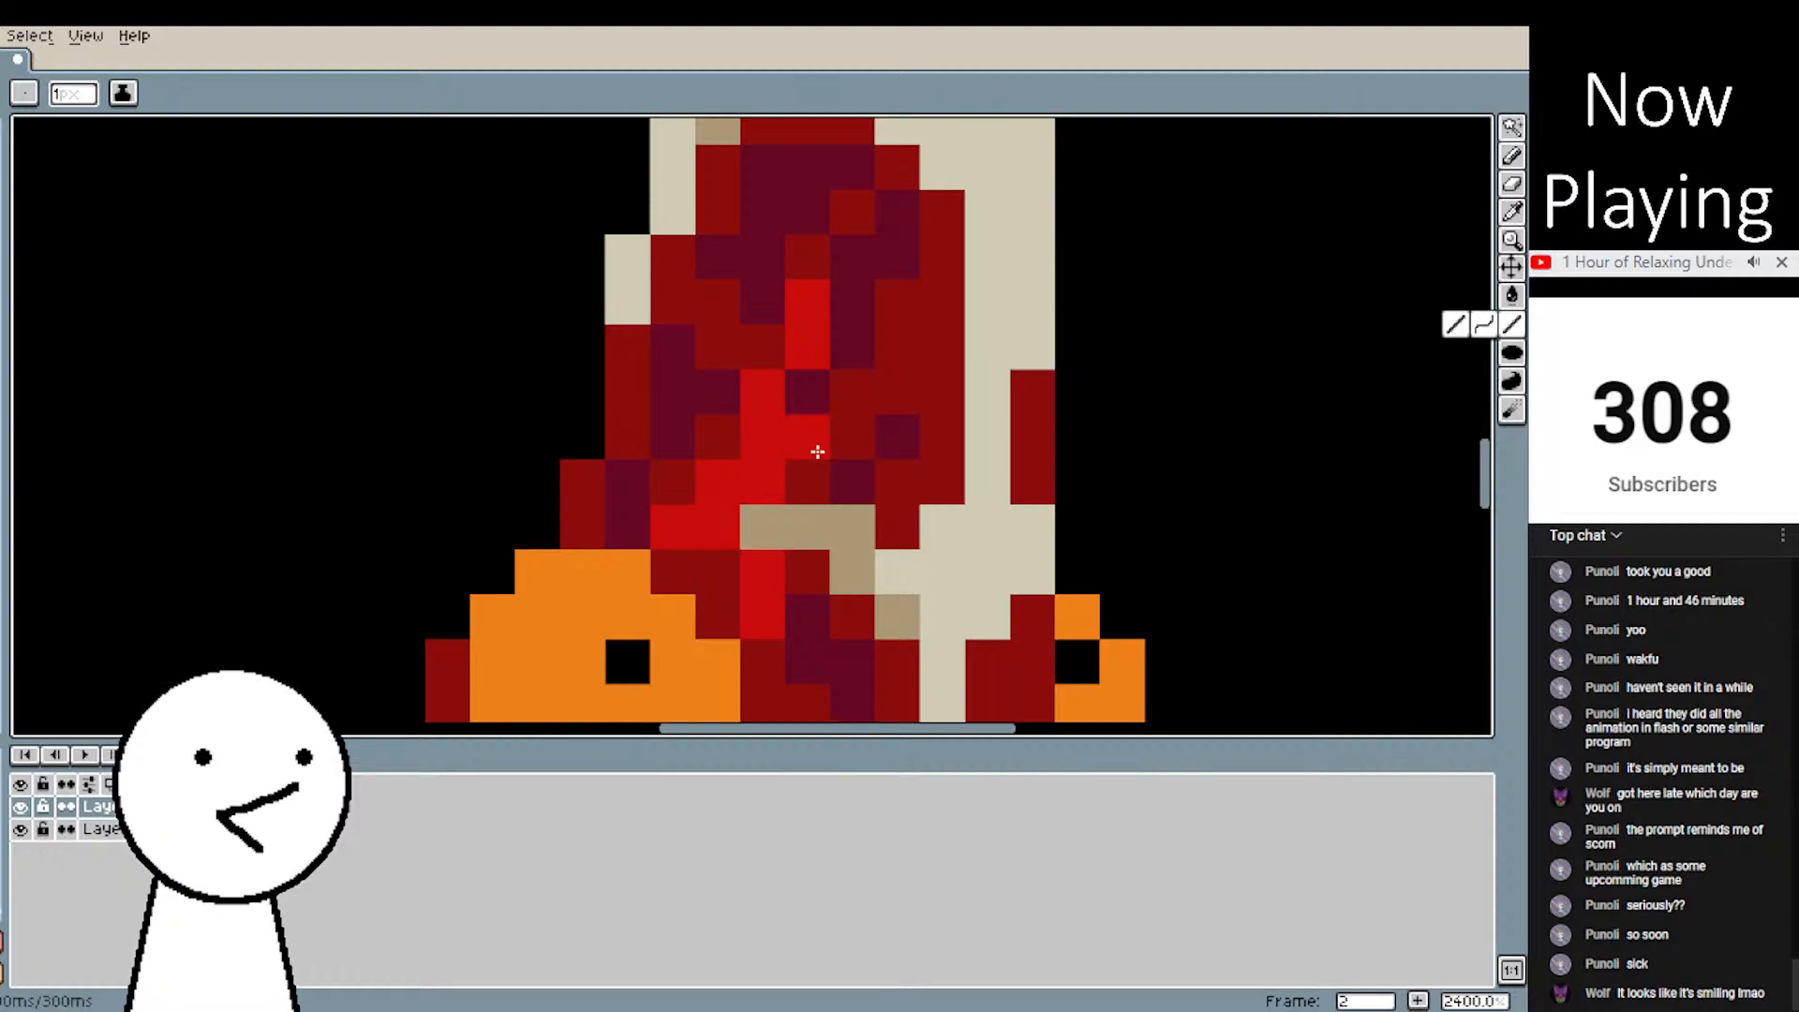
scroll(1196, 373, down, 4)
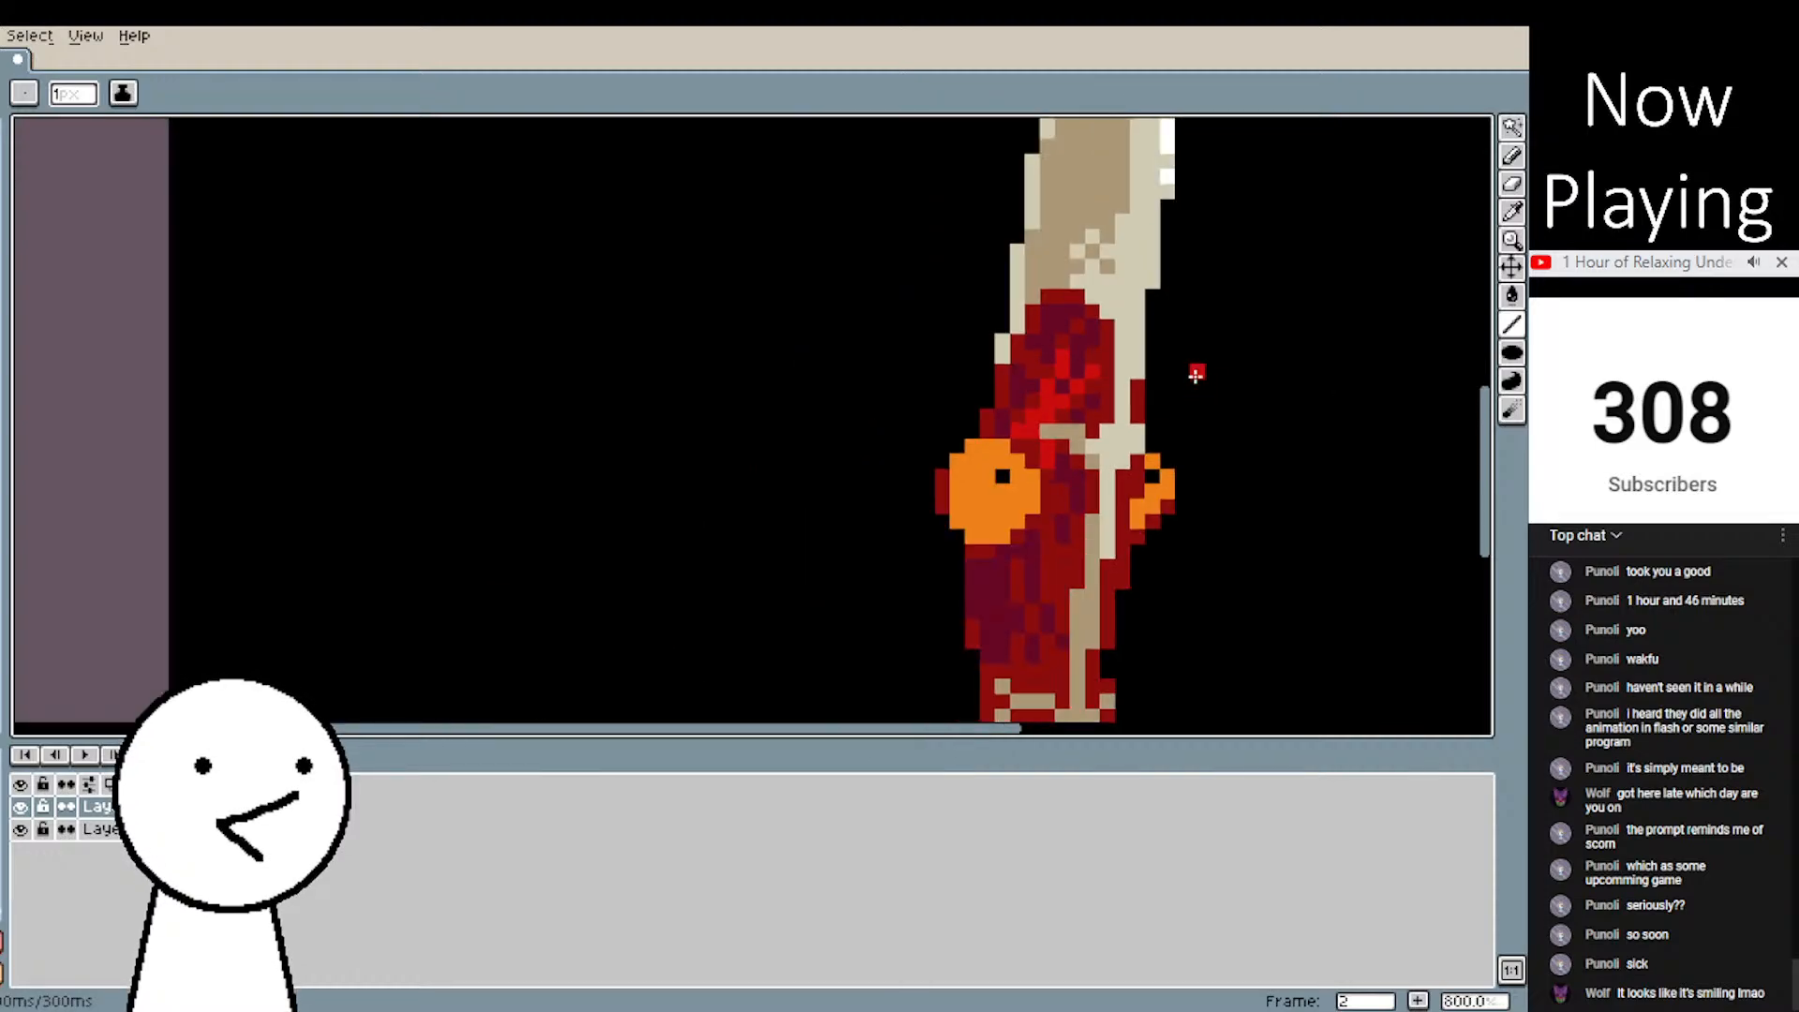
scroll(1196, 374, down, 2)
scroll(1196, 374, up, 5)
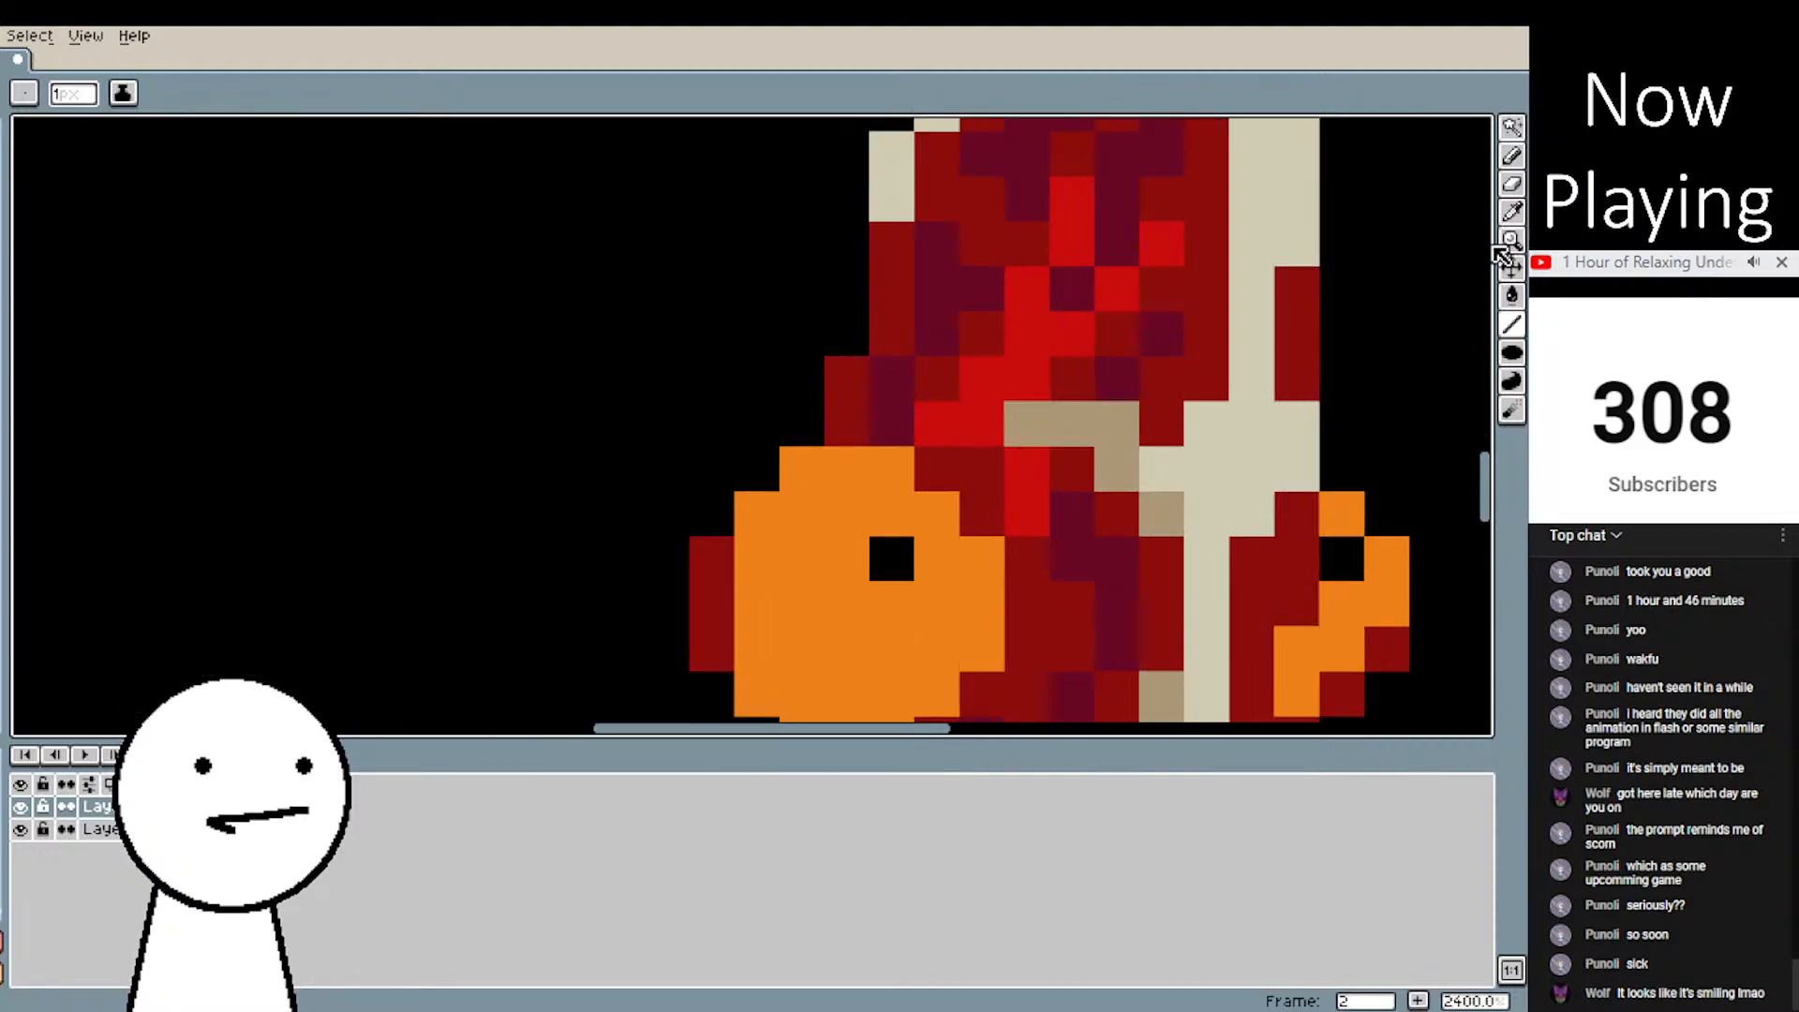
click(1513, 208)
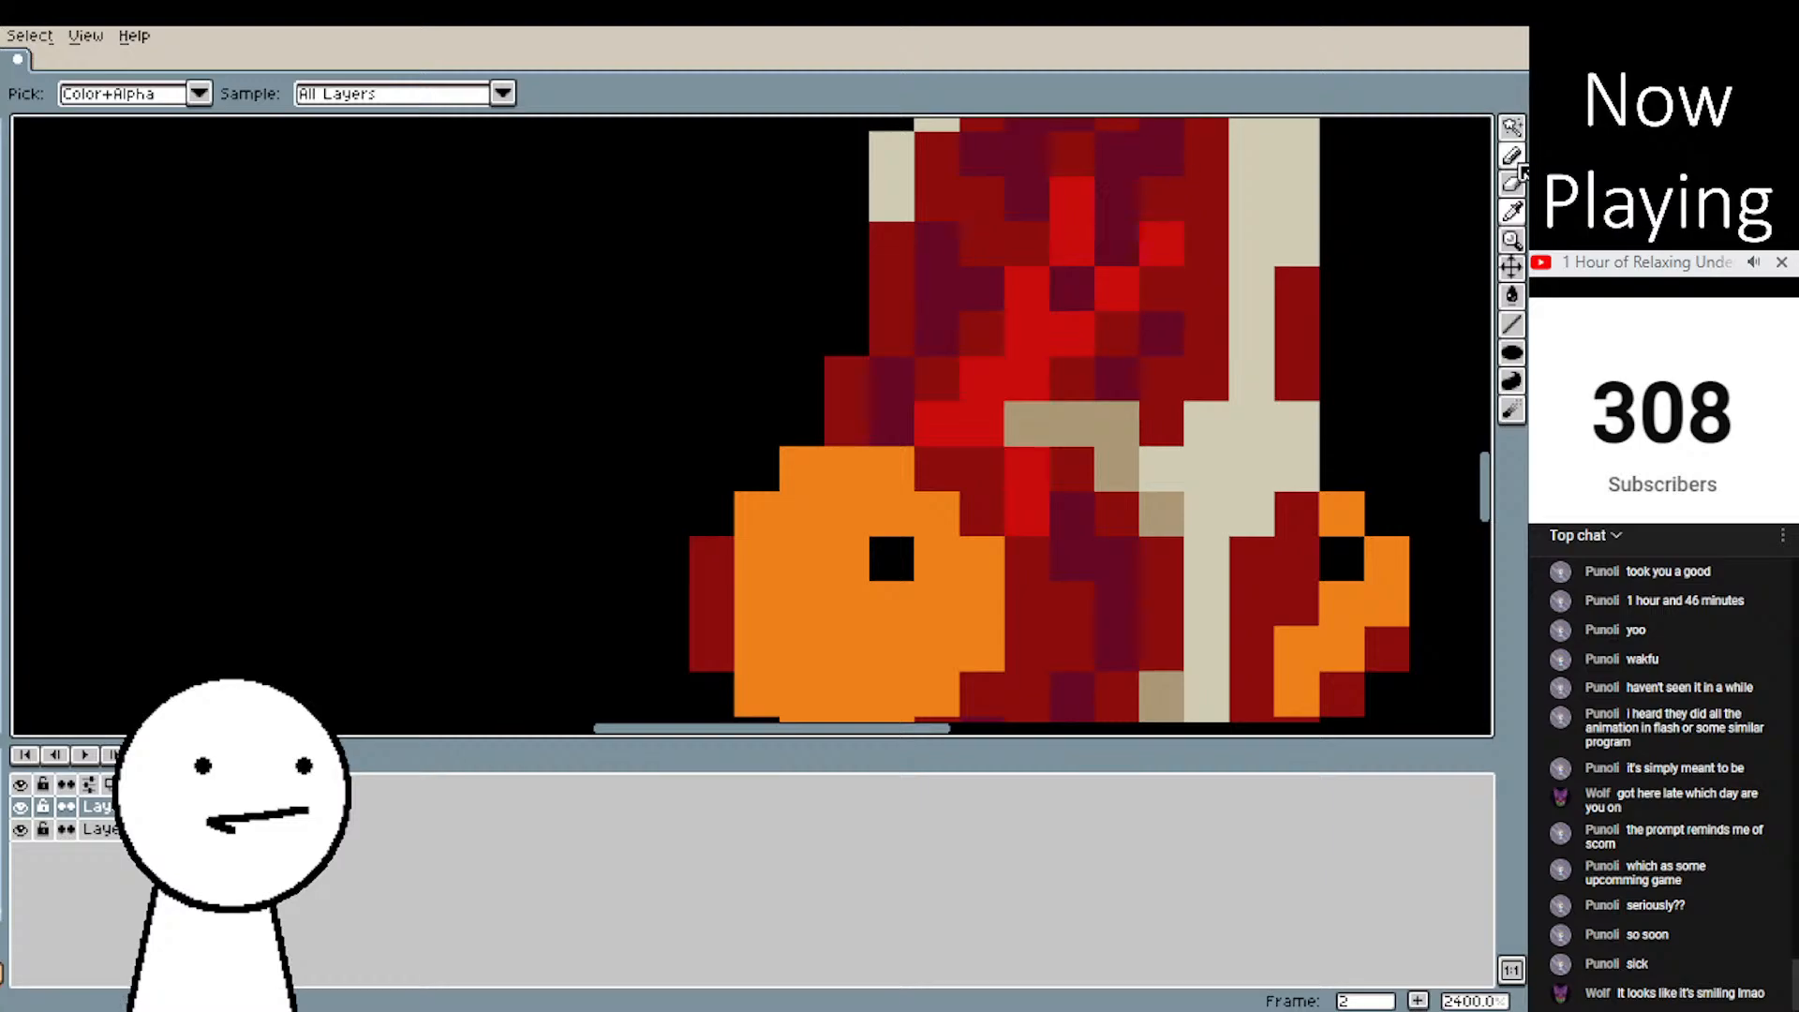
click(1515, 158)
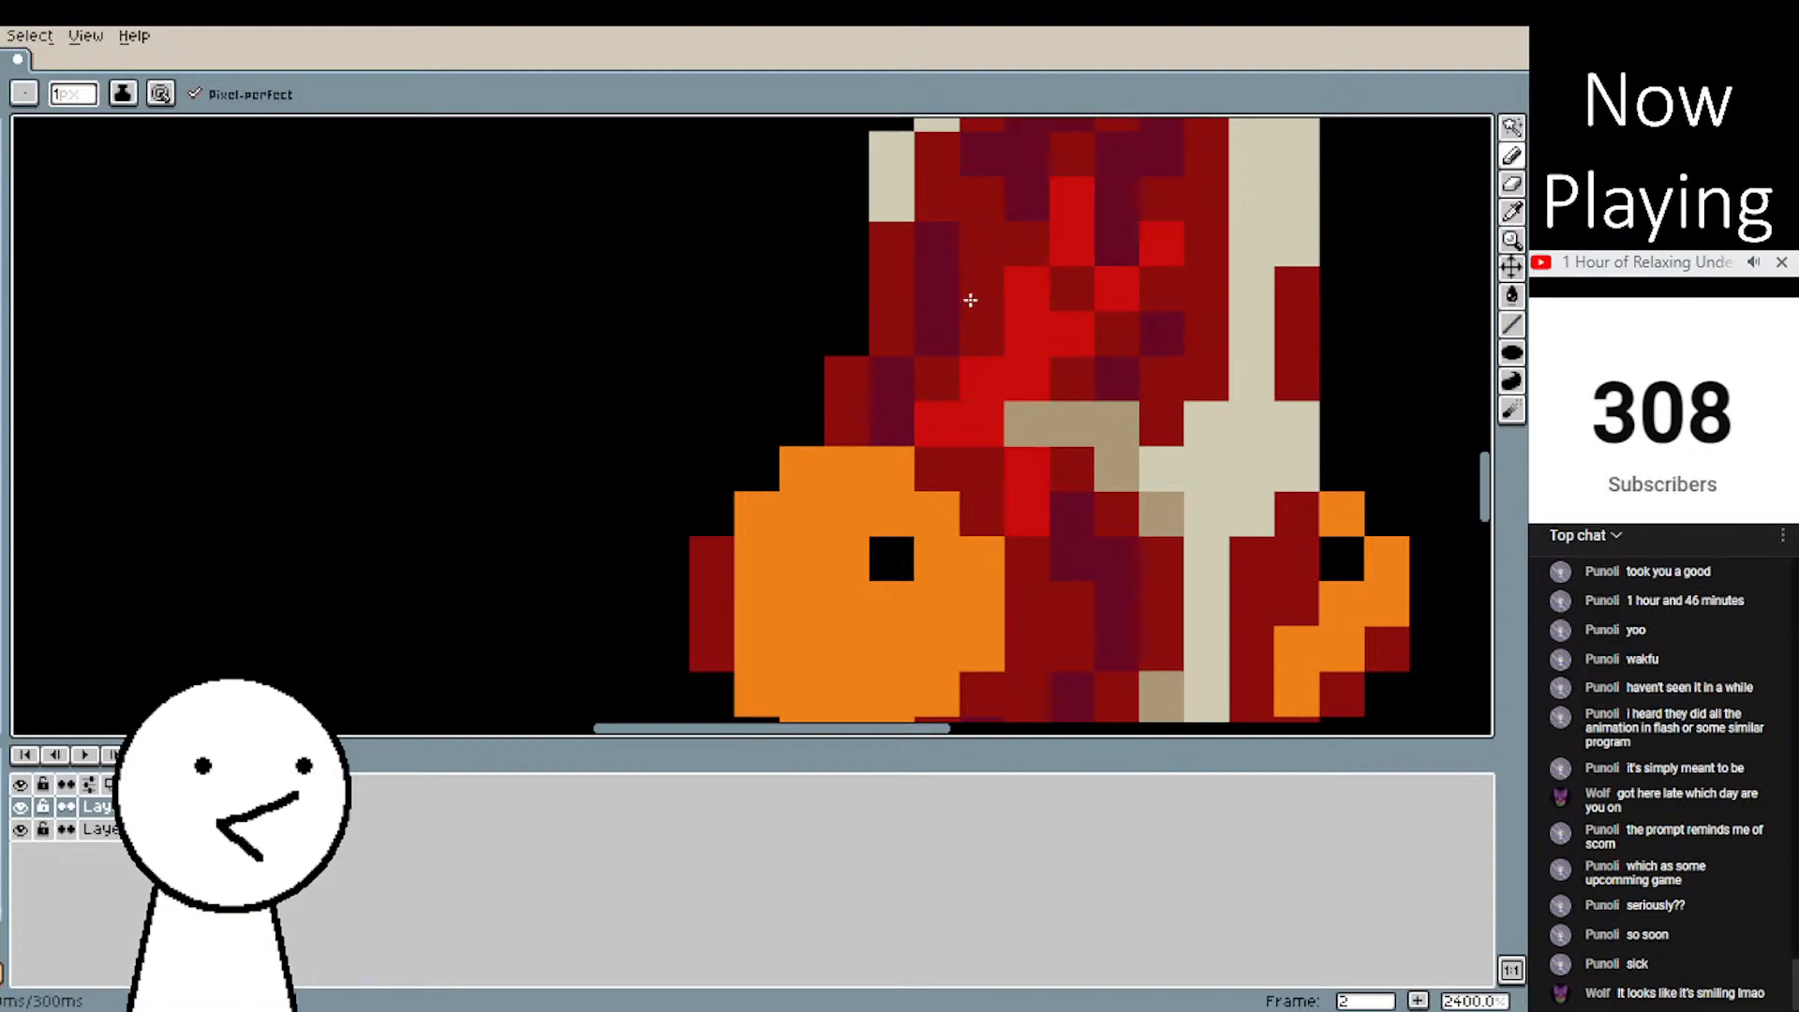
click(1514, 214)
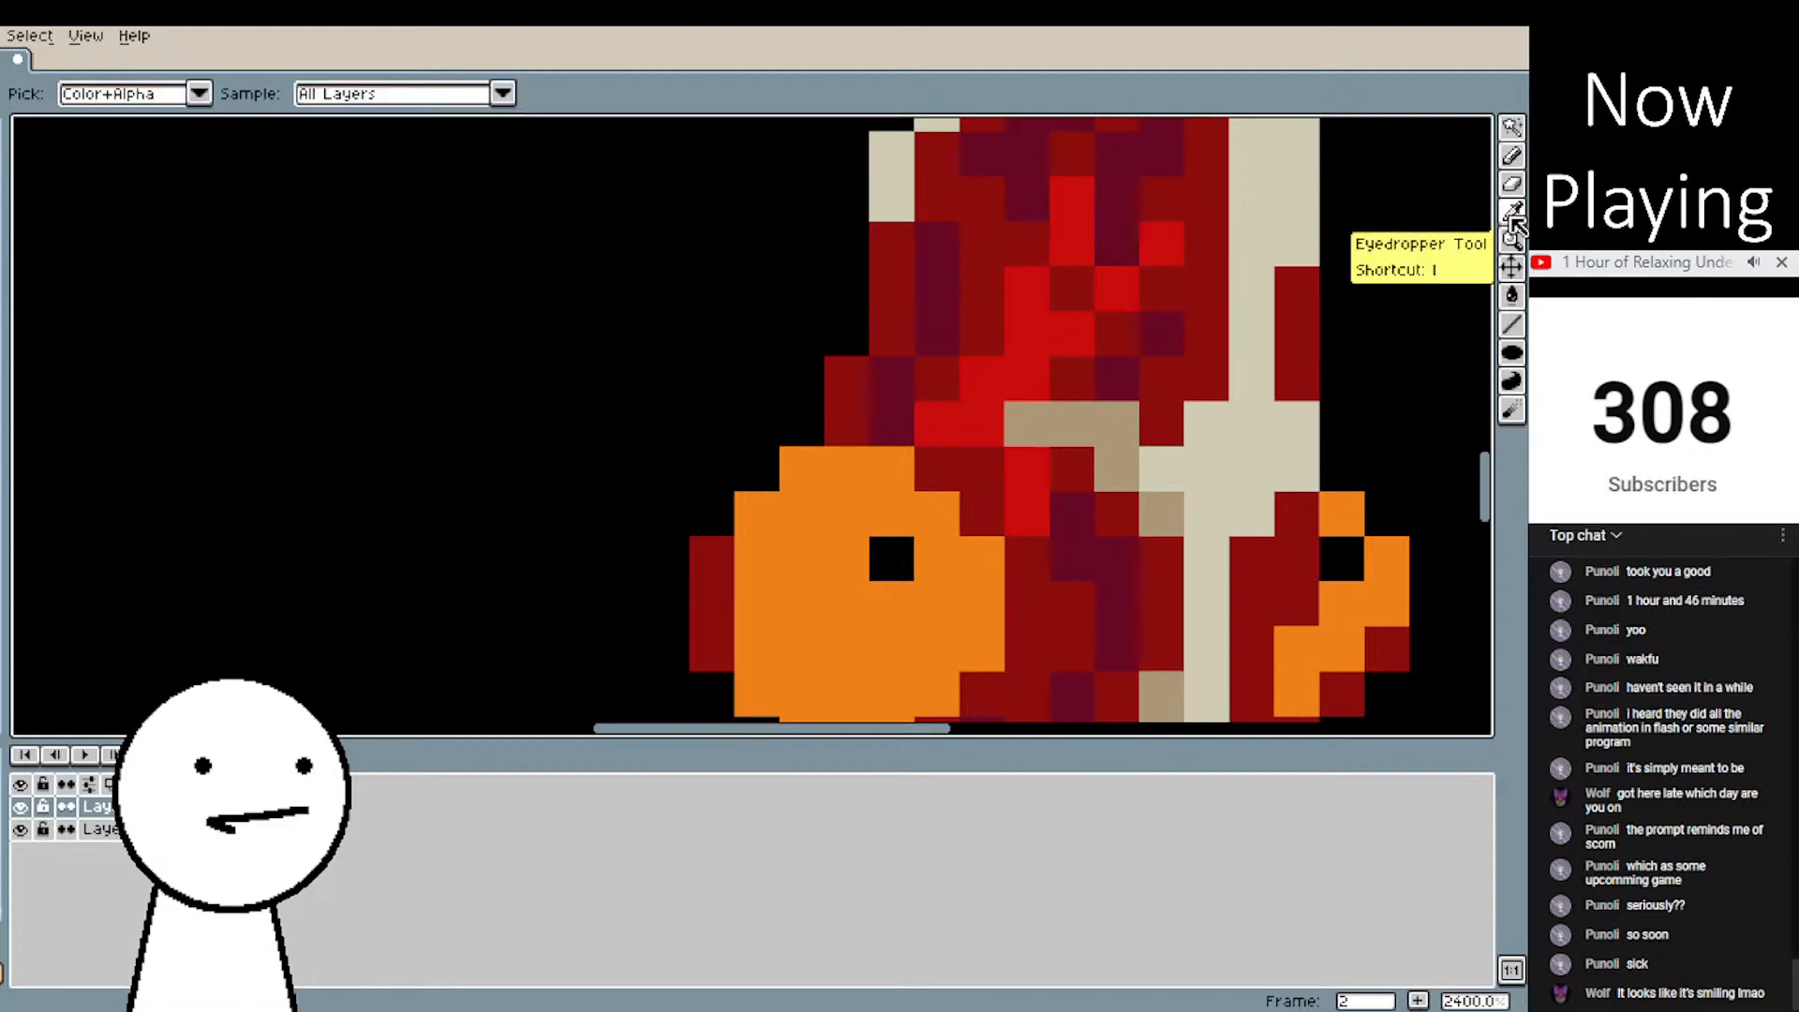
key(ctrl+z)
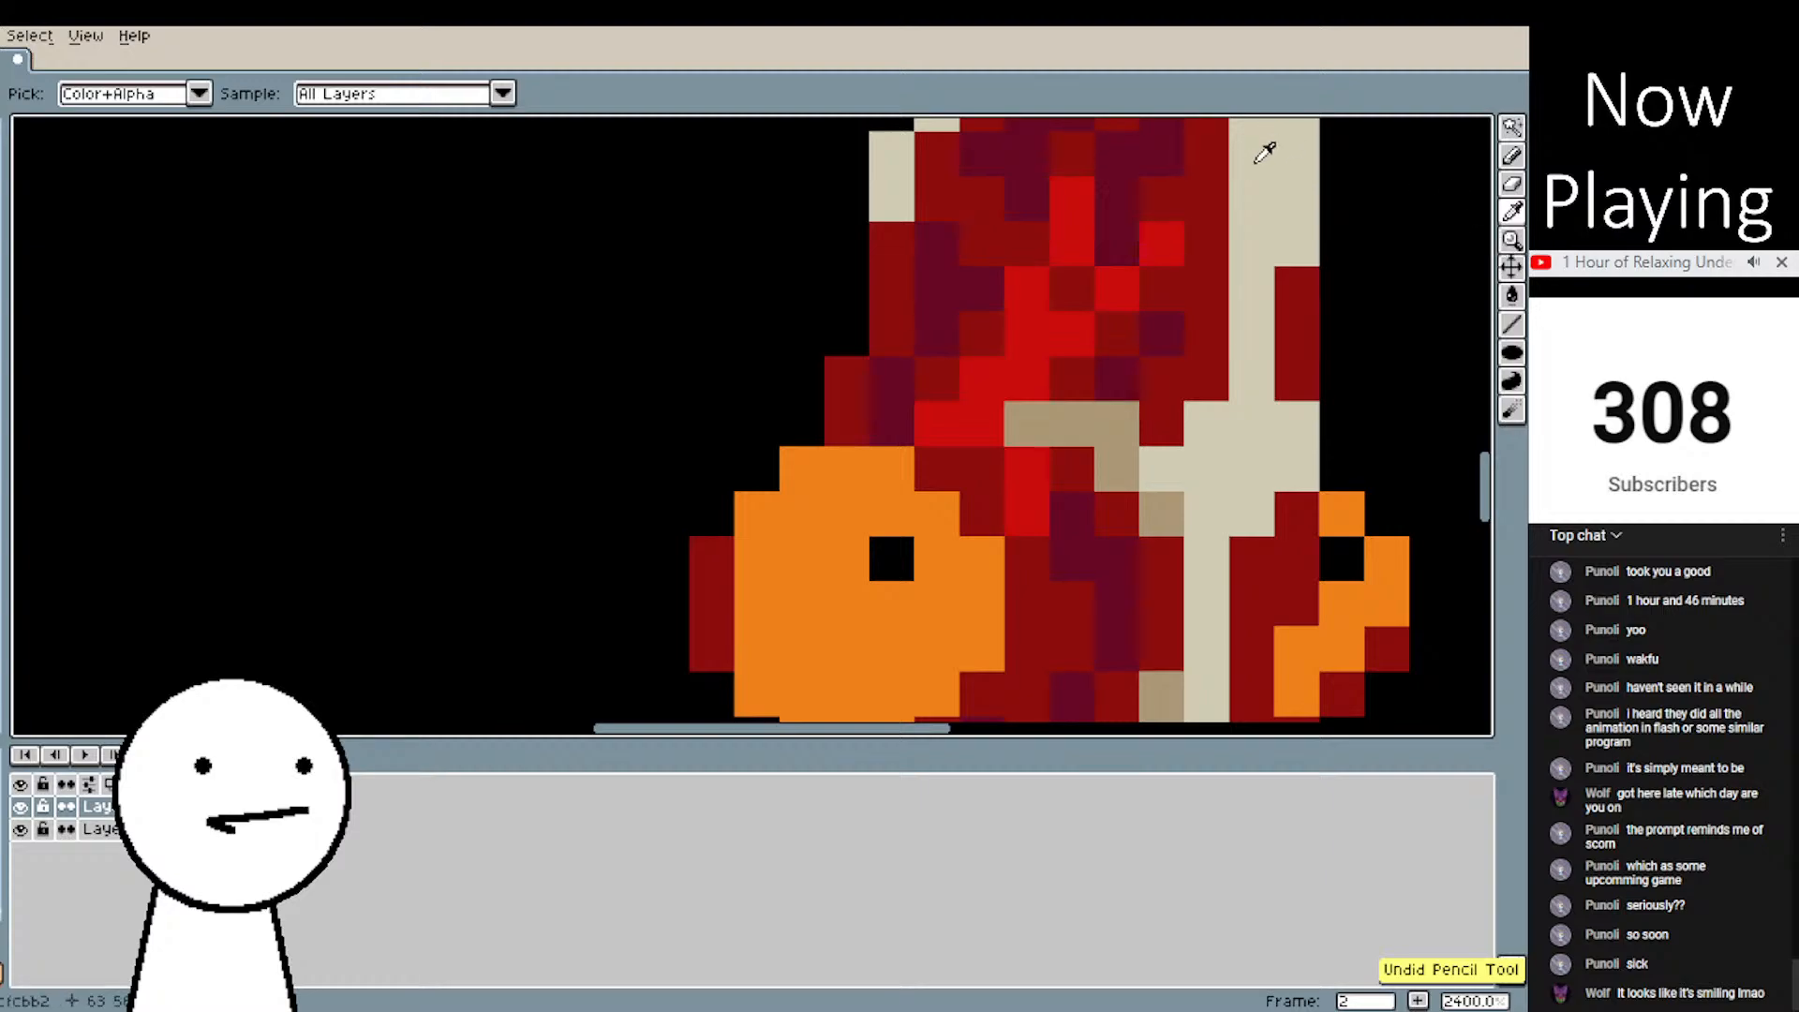
- Break up the solid purple shading below the large eye with scattered dark red pixels
scroll(1278, 249, down, 3)
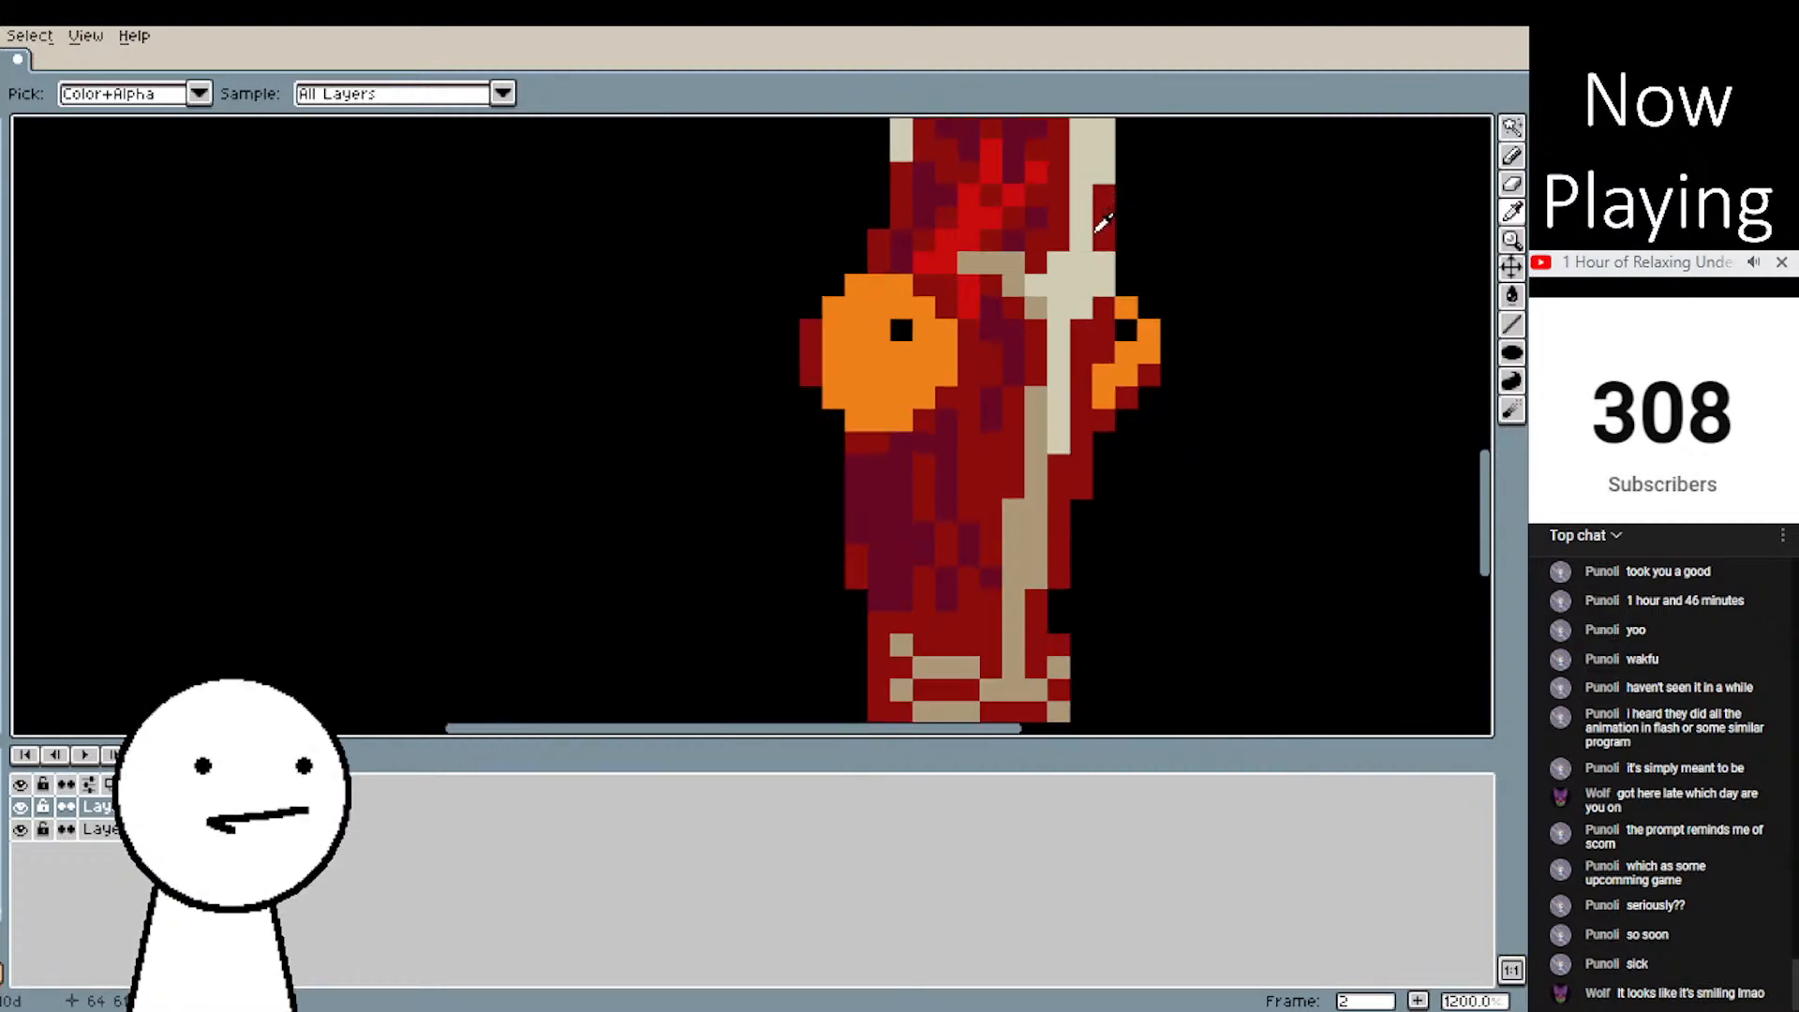
scroll(1104, 221, down, 2)
scroll(1156, 250, up, 3)
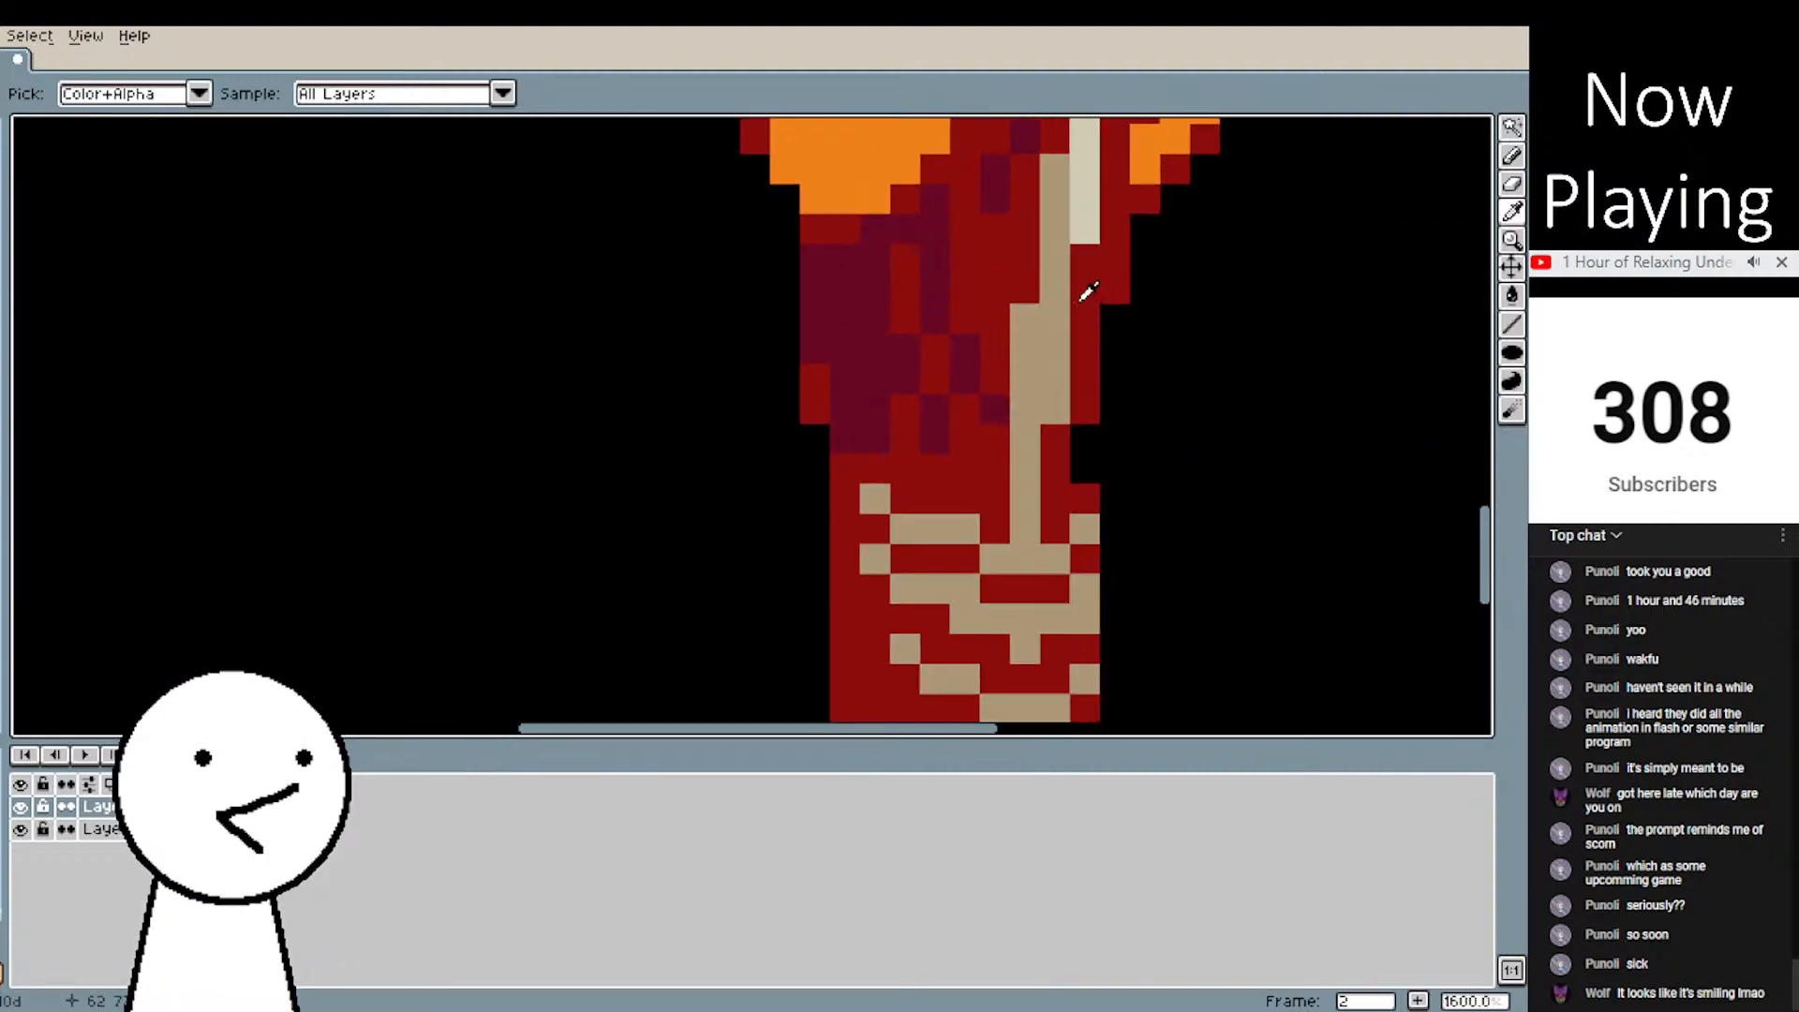
scroll(1010, 297, up, 2)
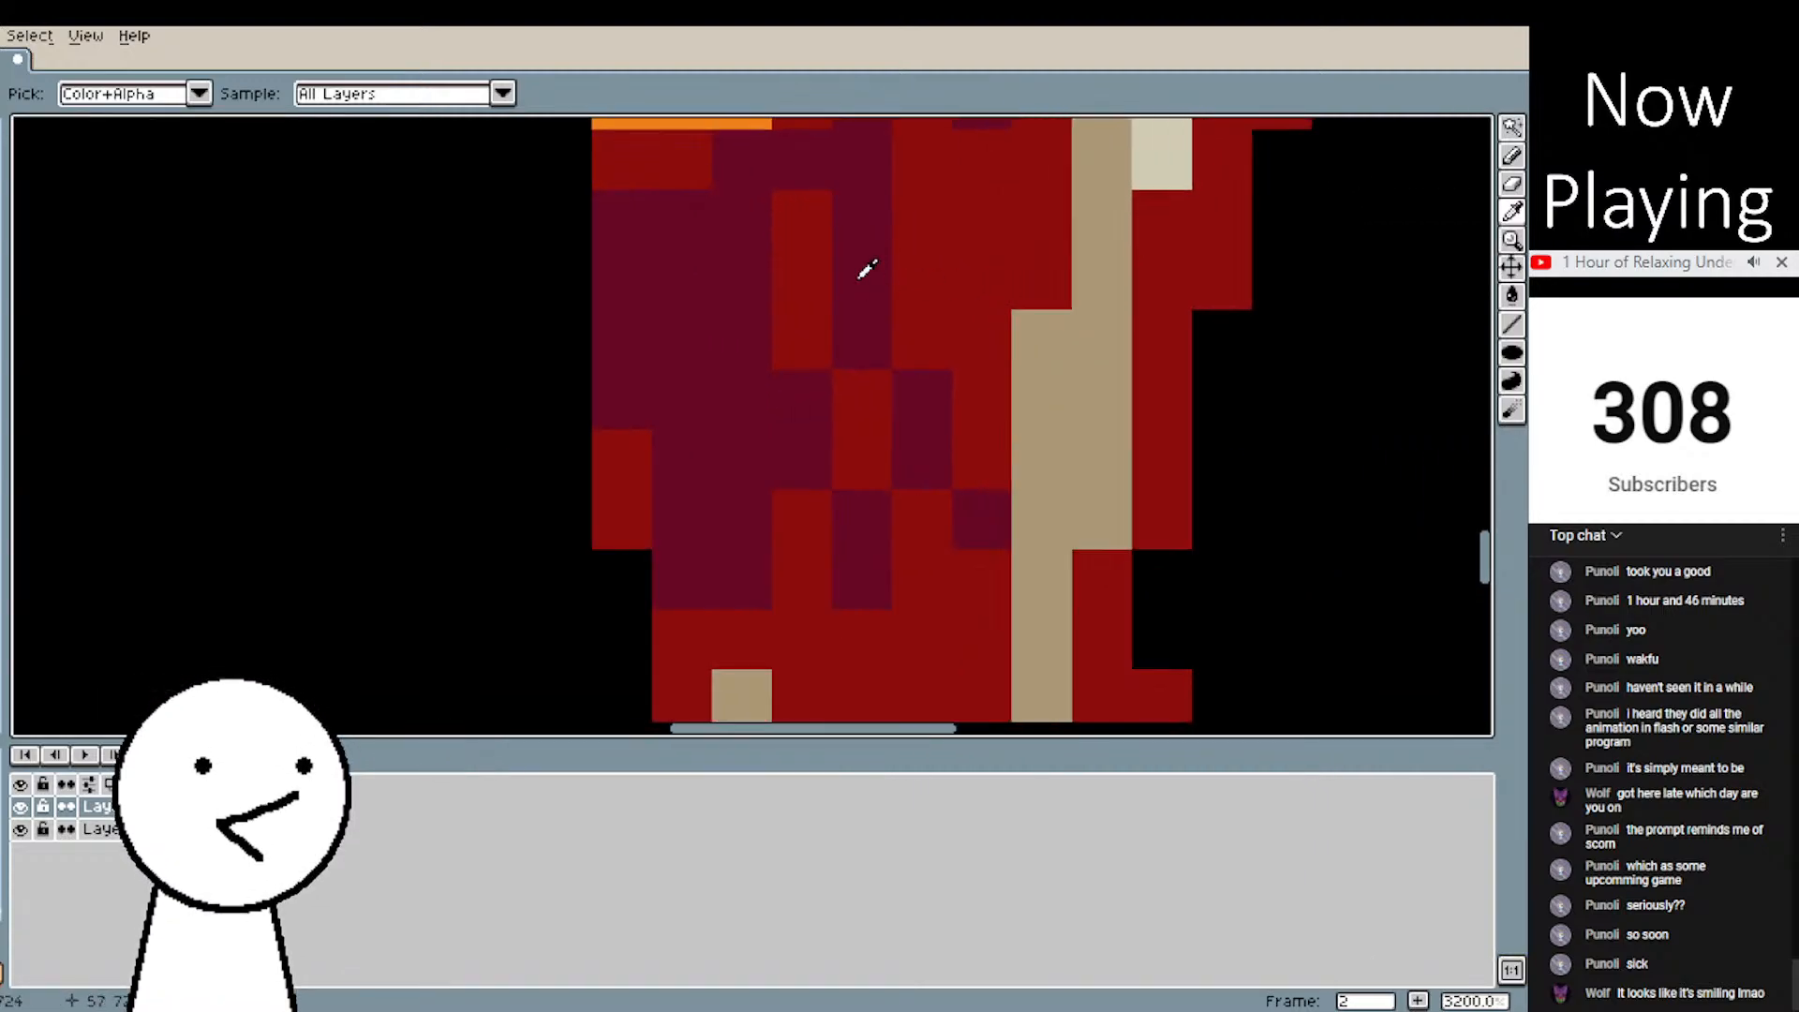
click(1512, 326)
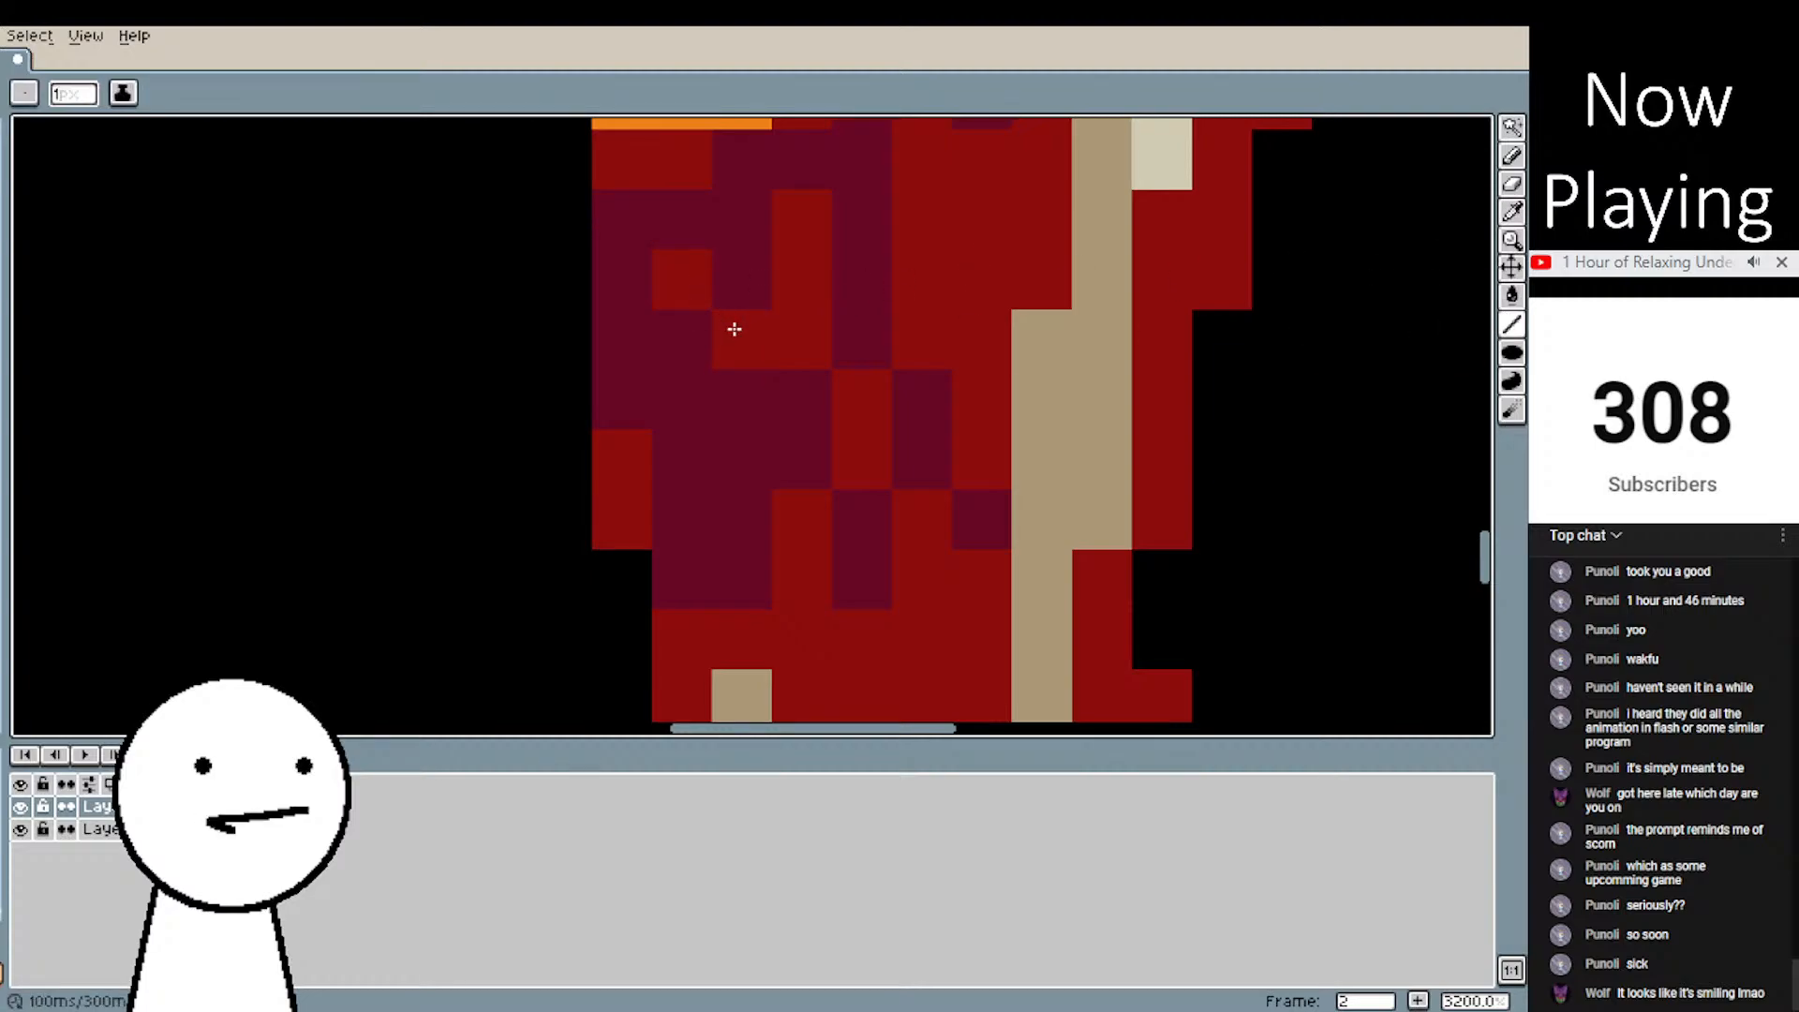
scroll(1410, 385, down, 5)
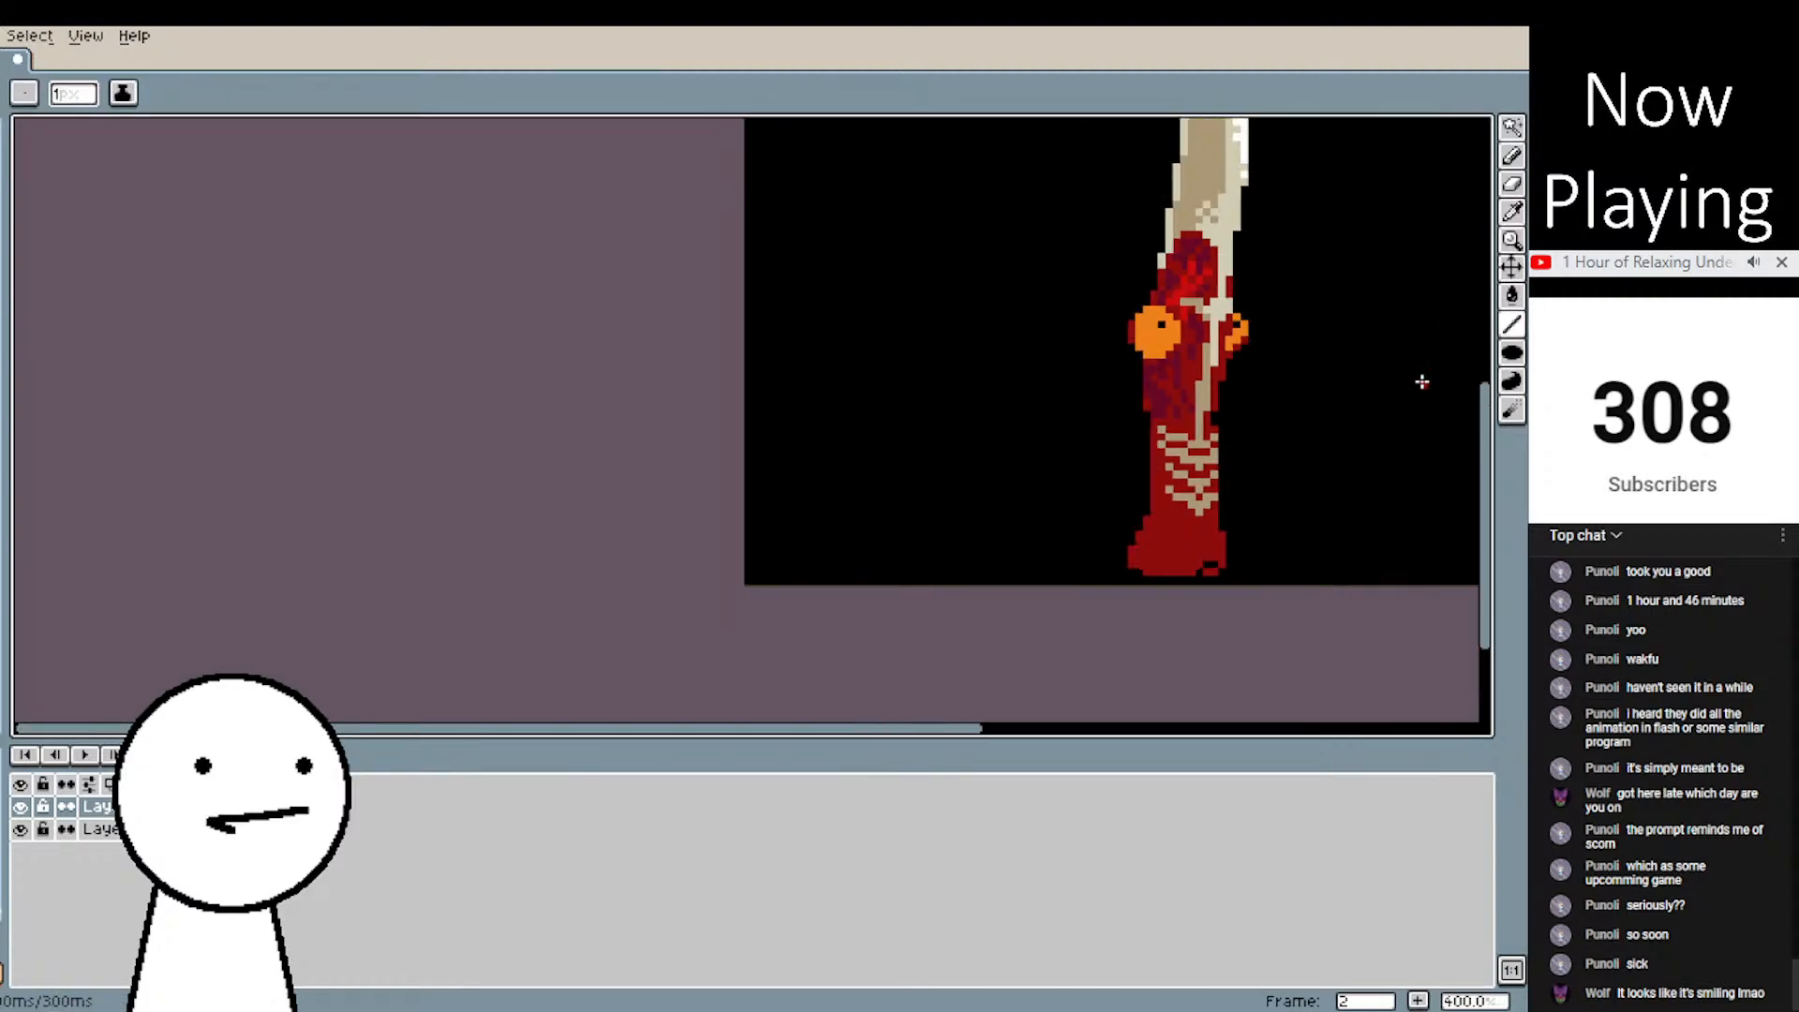
scroll(1422, 381, up, 4)
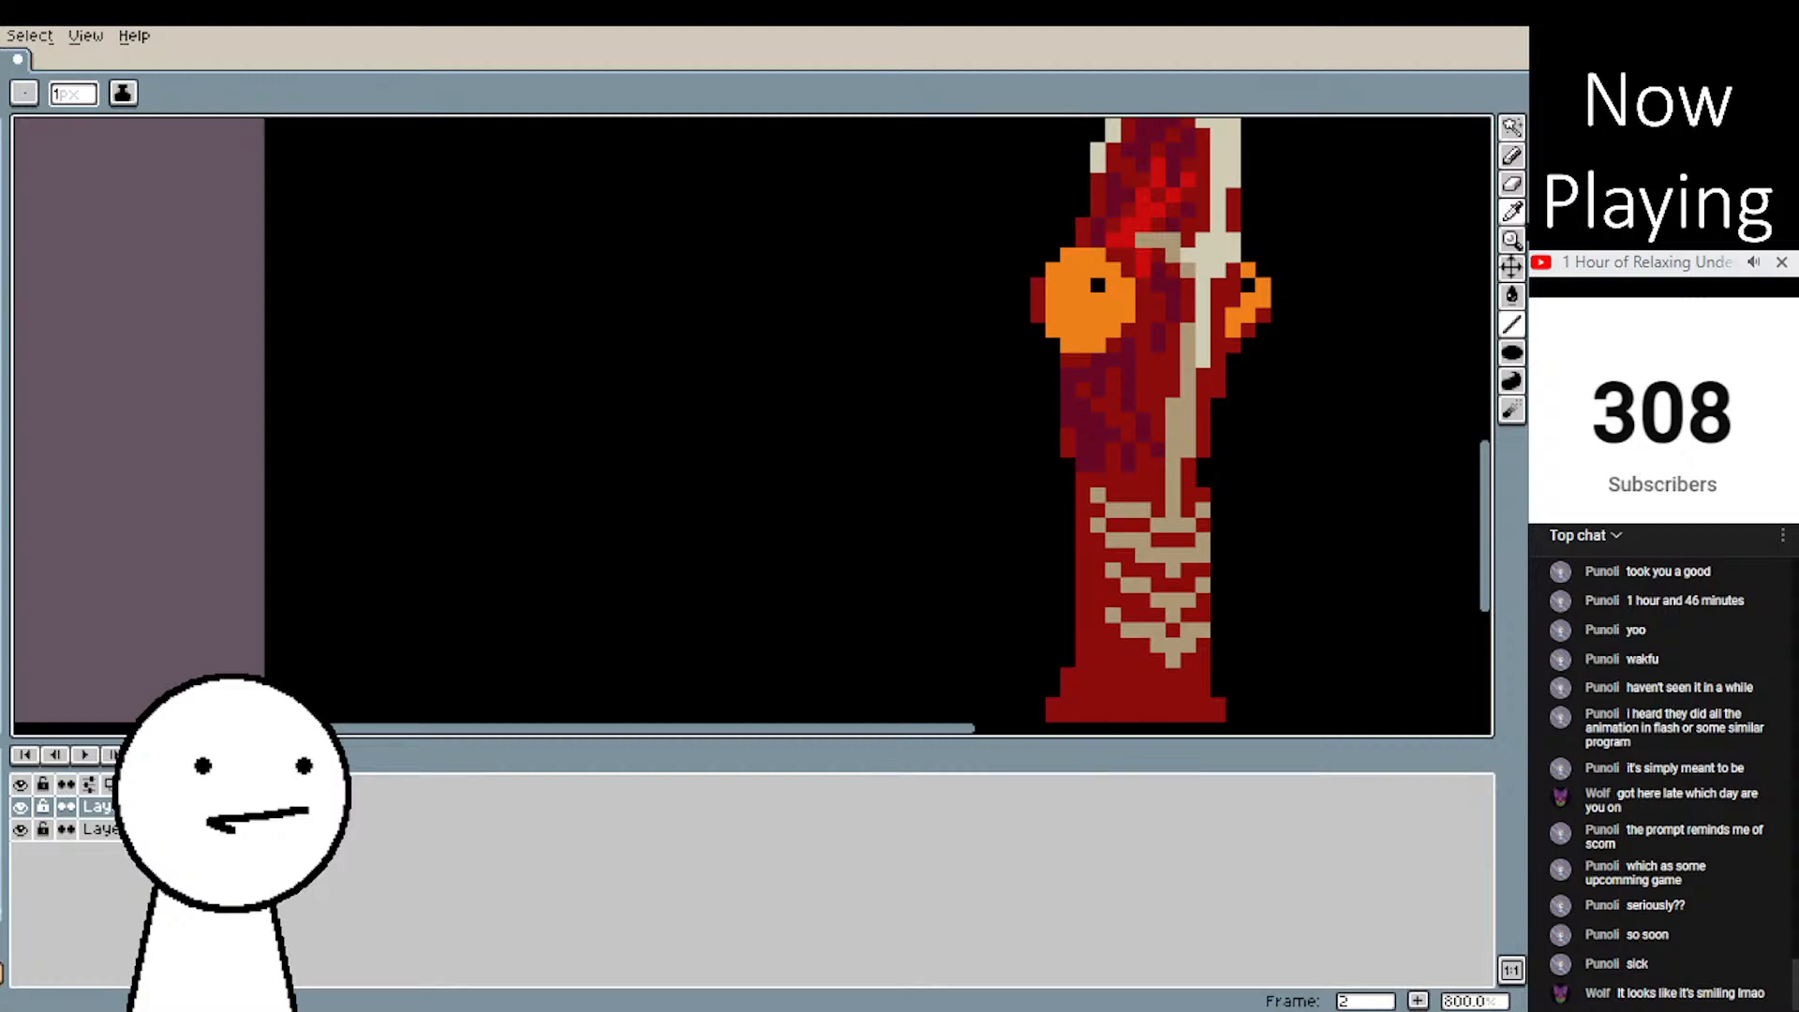
- Add a bright red highlight along the upper right edge of the handle's rounded top, beside the beige blade
click(1513, 212)
scroll(1246, 251, up, 2)
click(1239, 264)
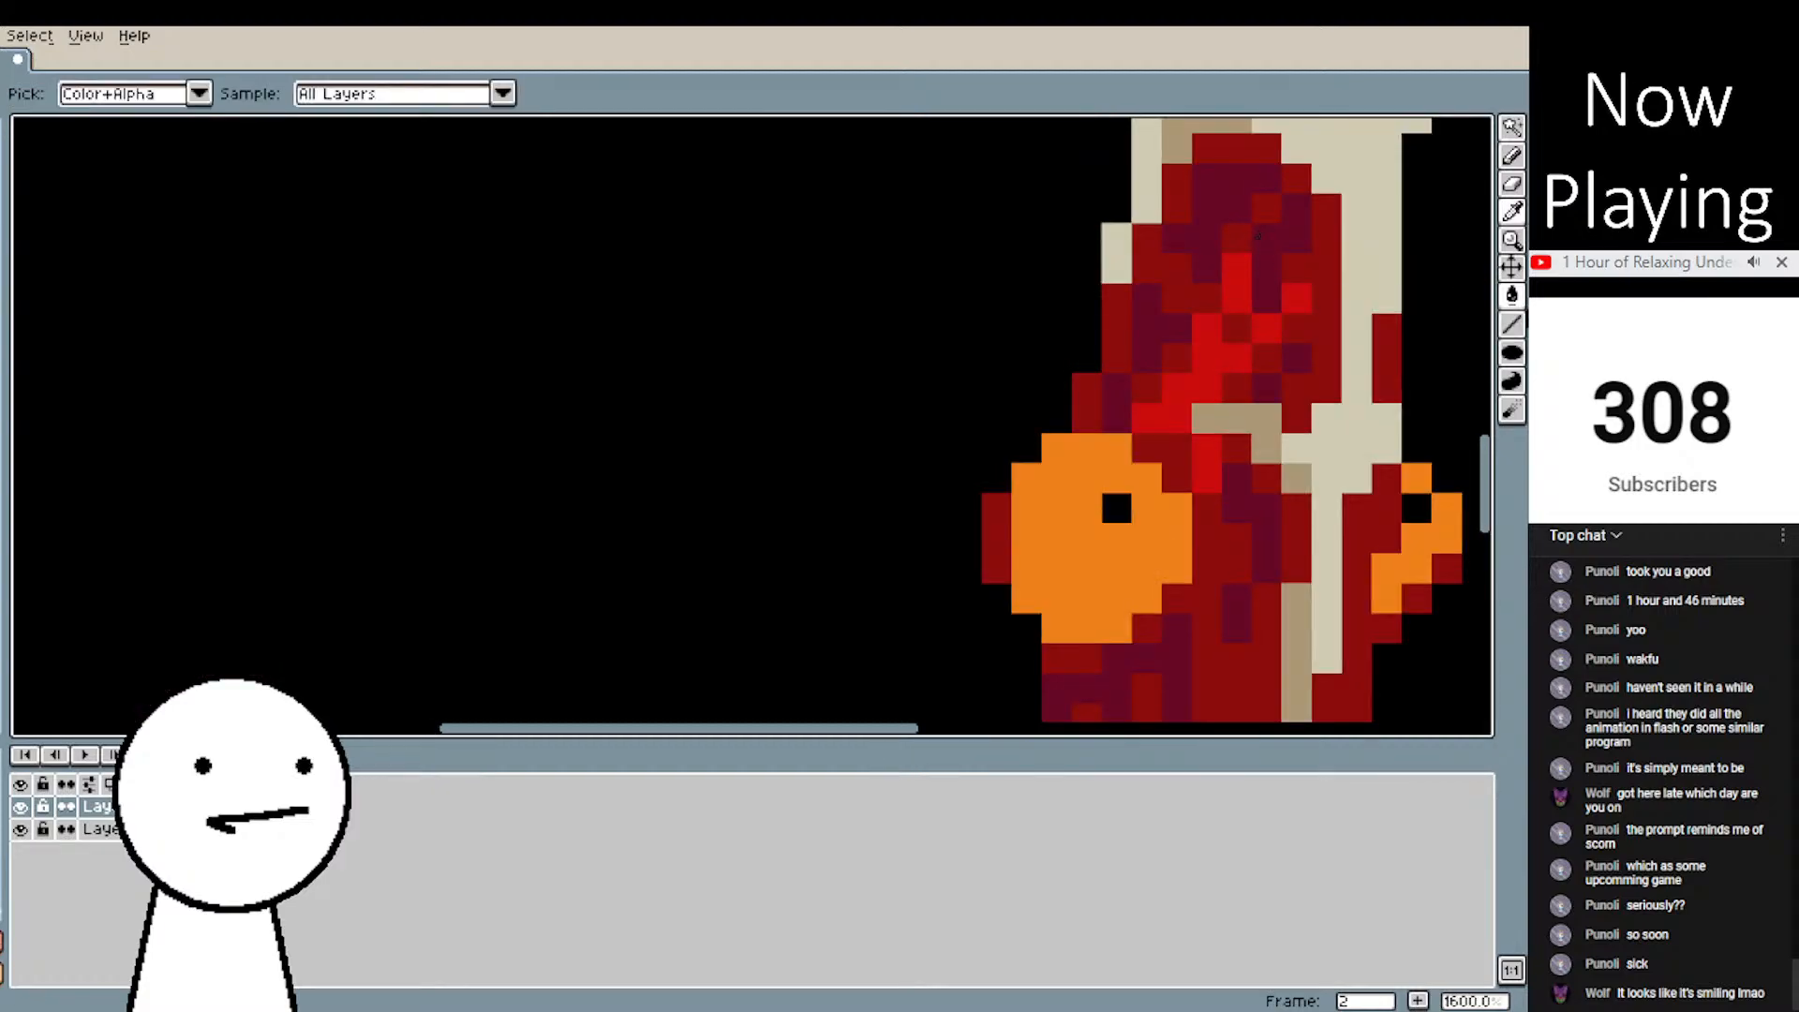
click(1513, 325)
drag(1319, 230, 1338, 255)
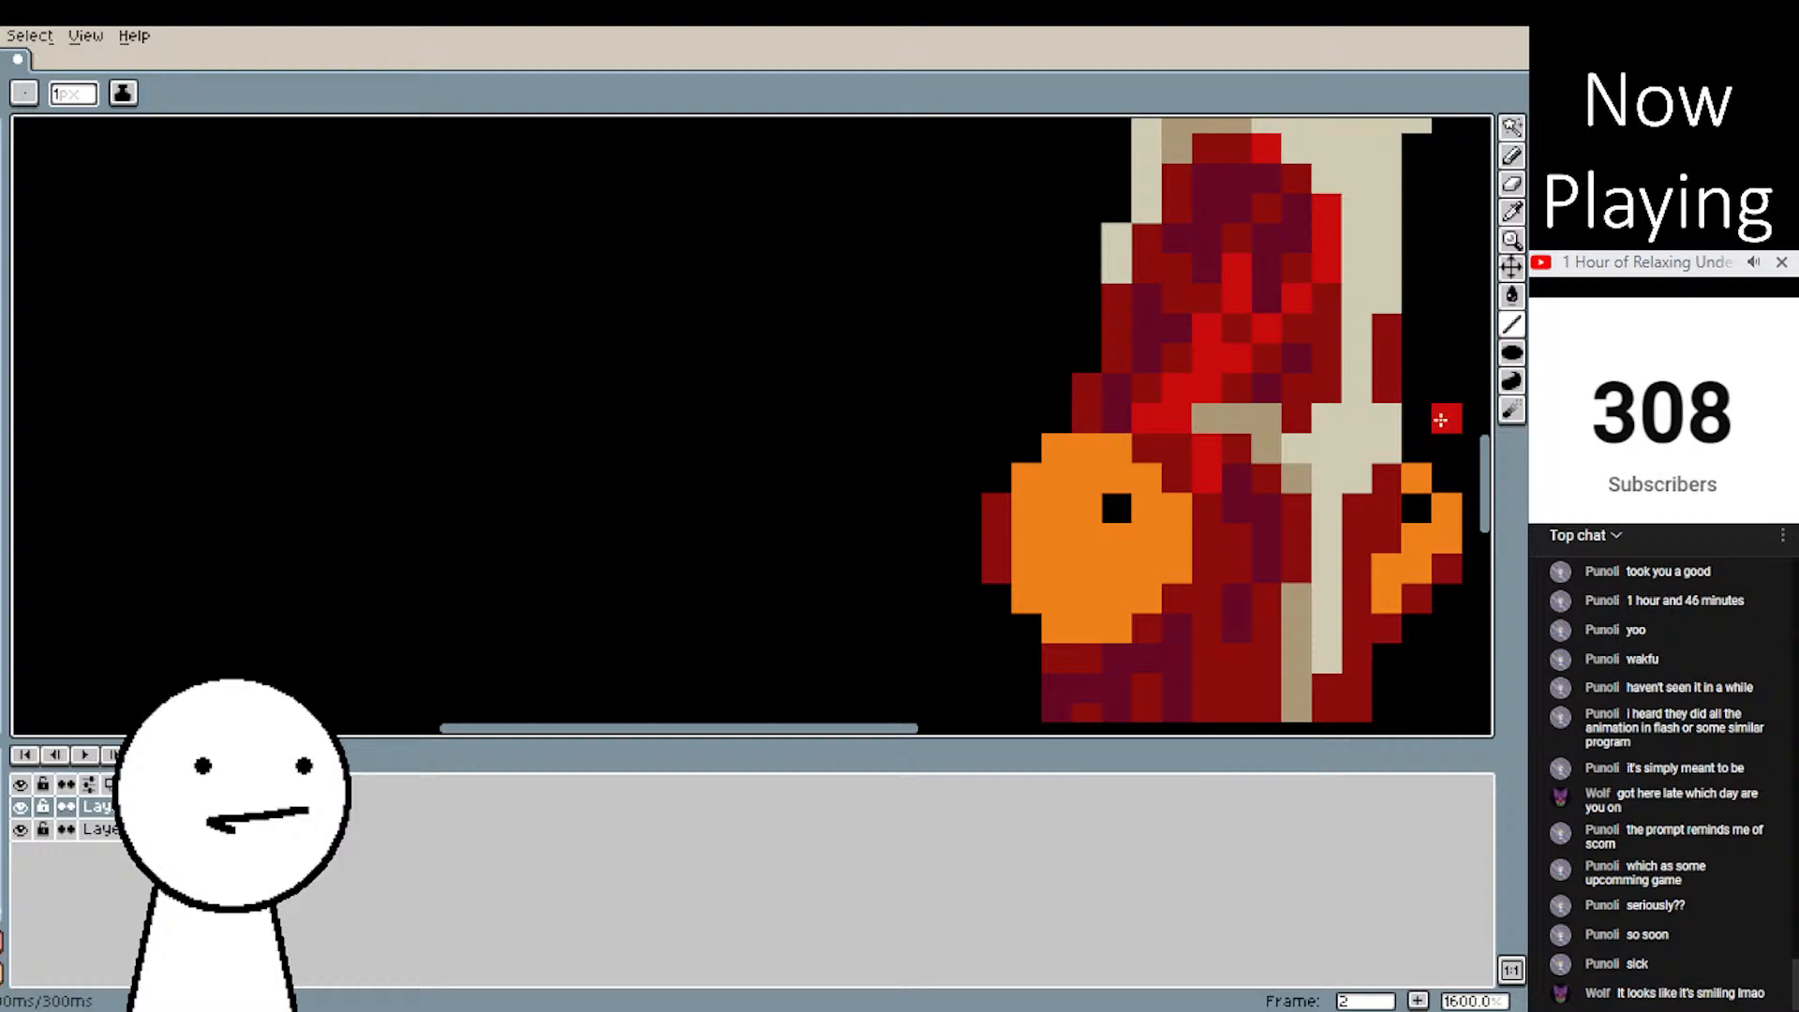
drag(1441, 419, 1373, 445)
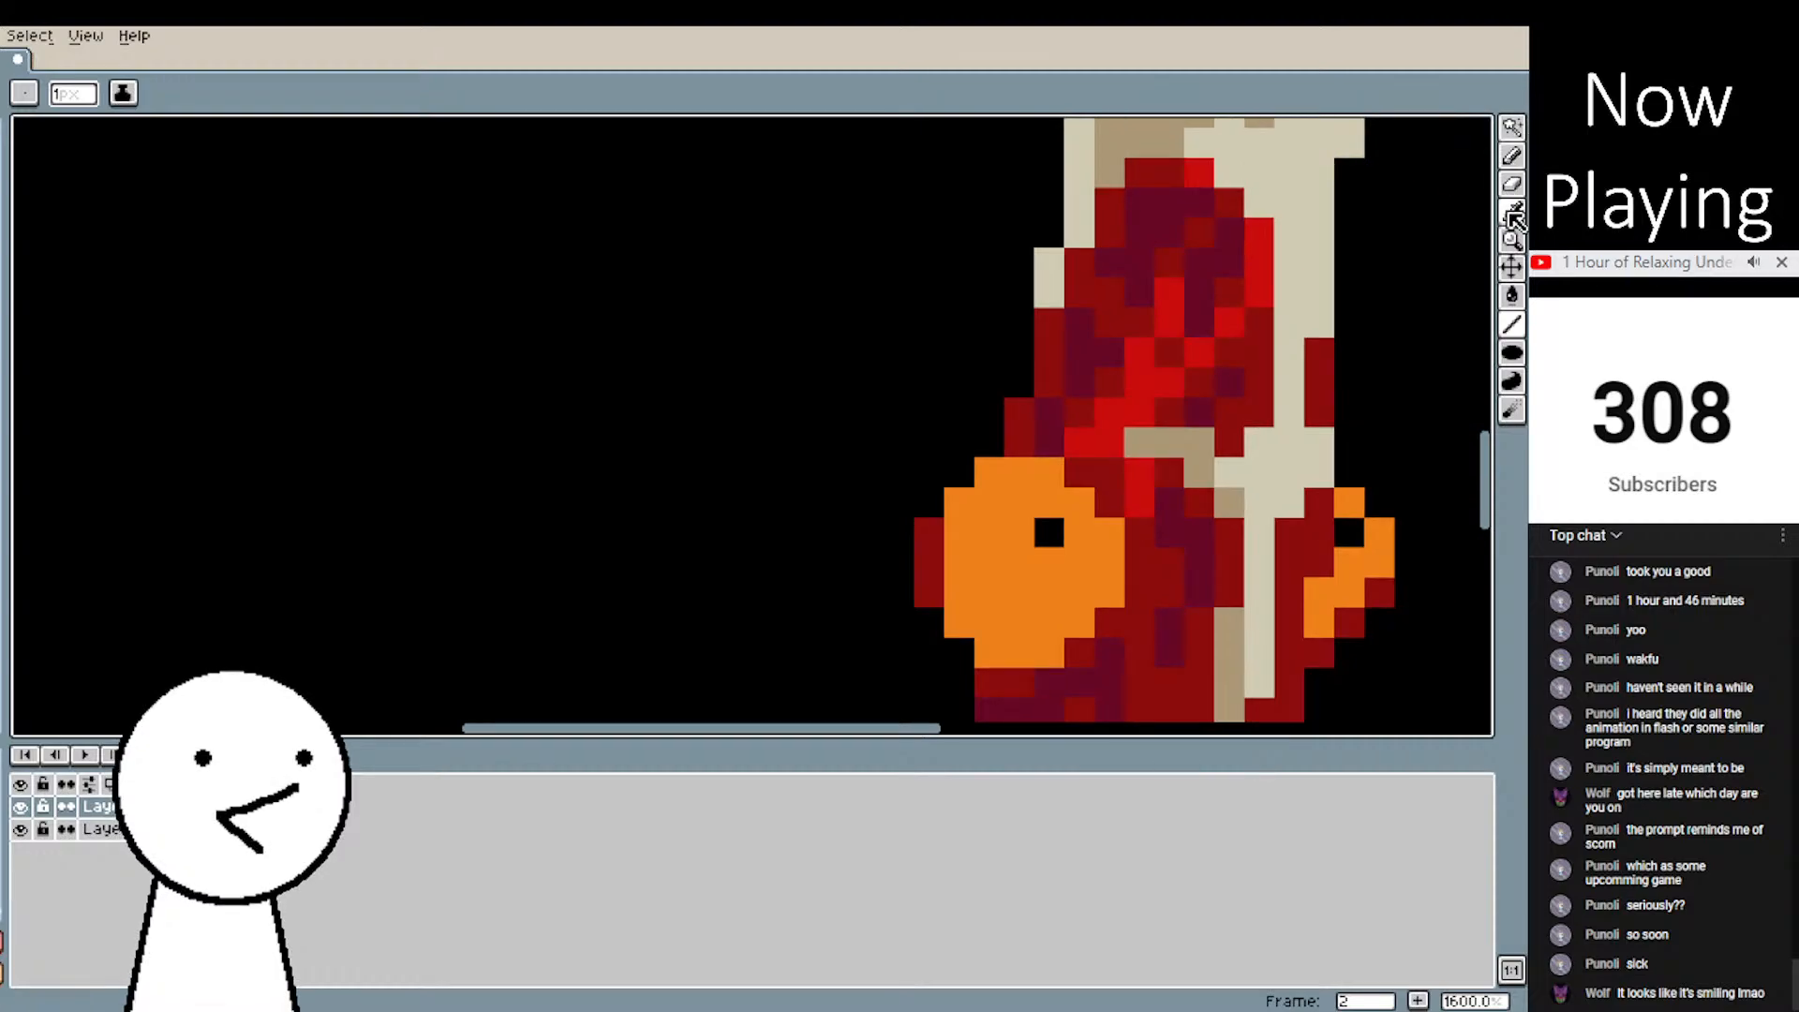
- Paint dark red pixels with the Pencil over the purple shading inside the handle's rounded top
key(i)
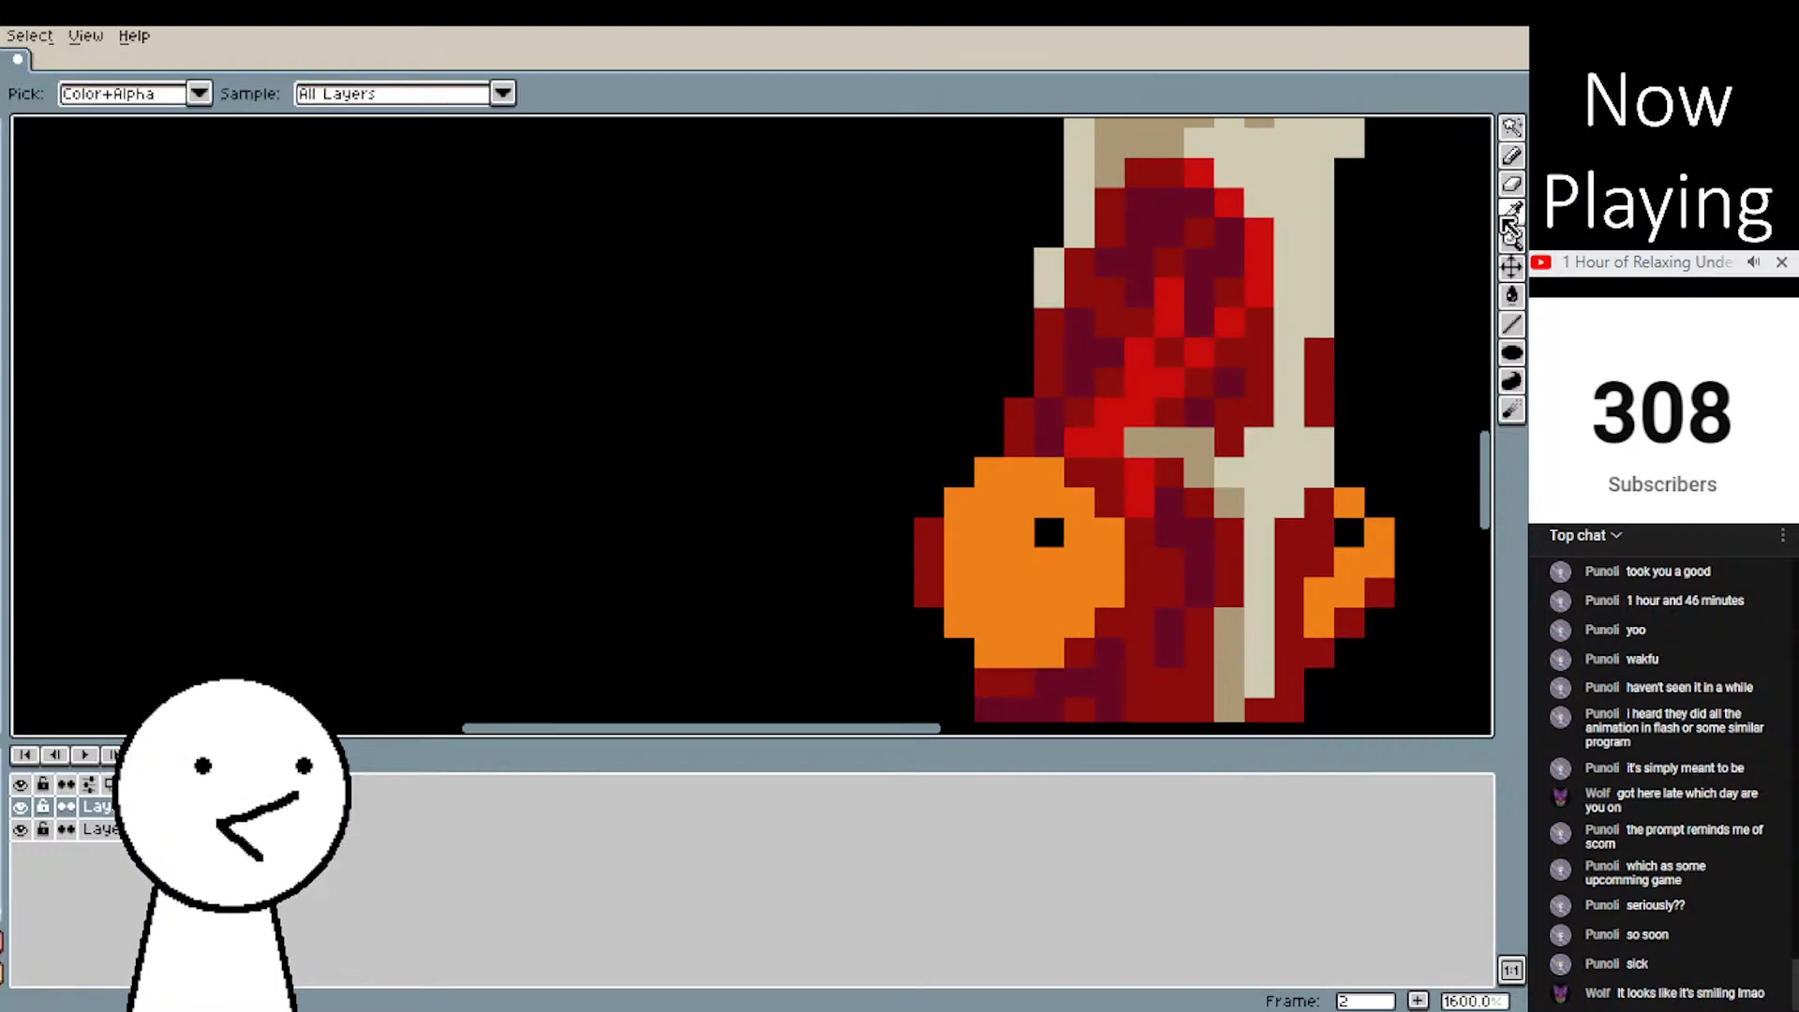
key(b)
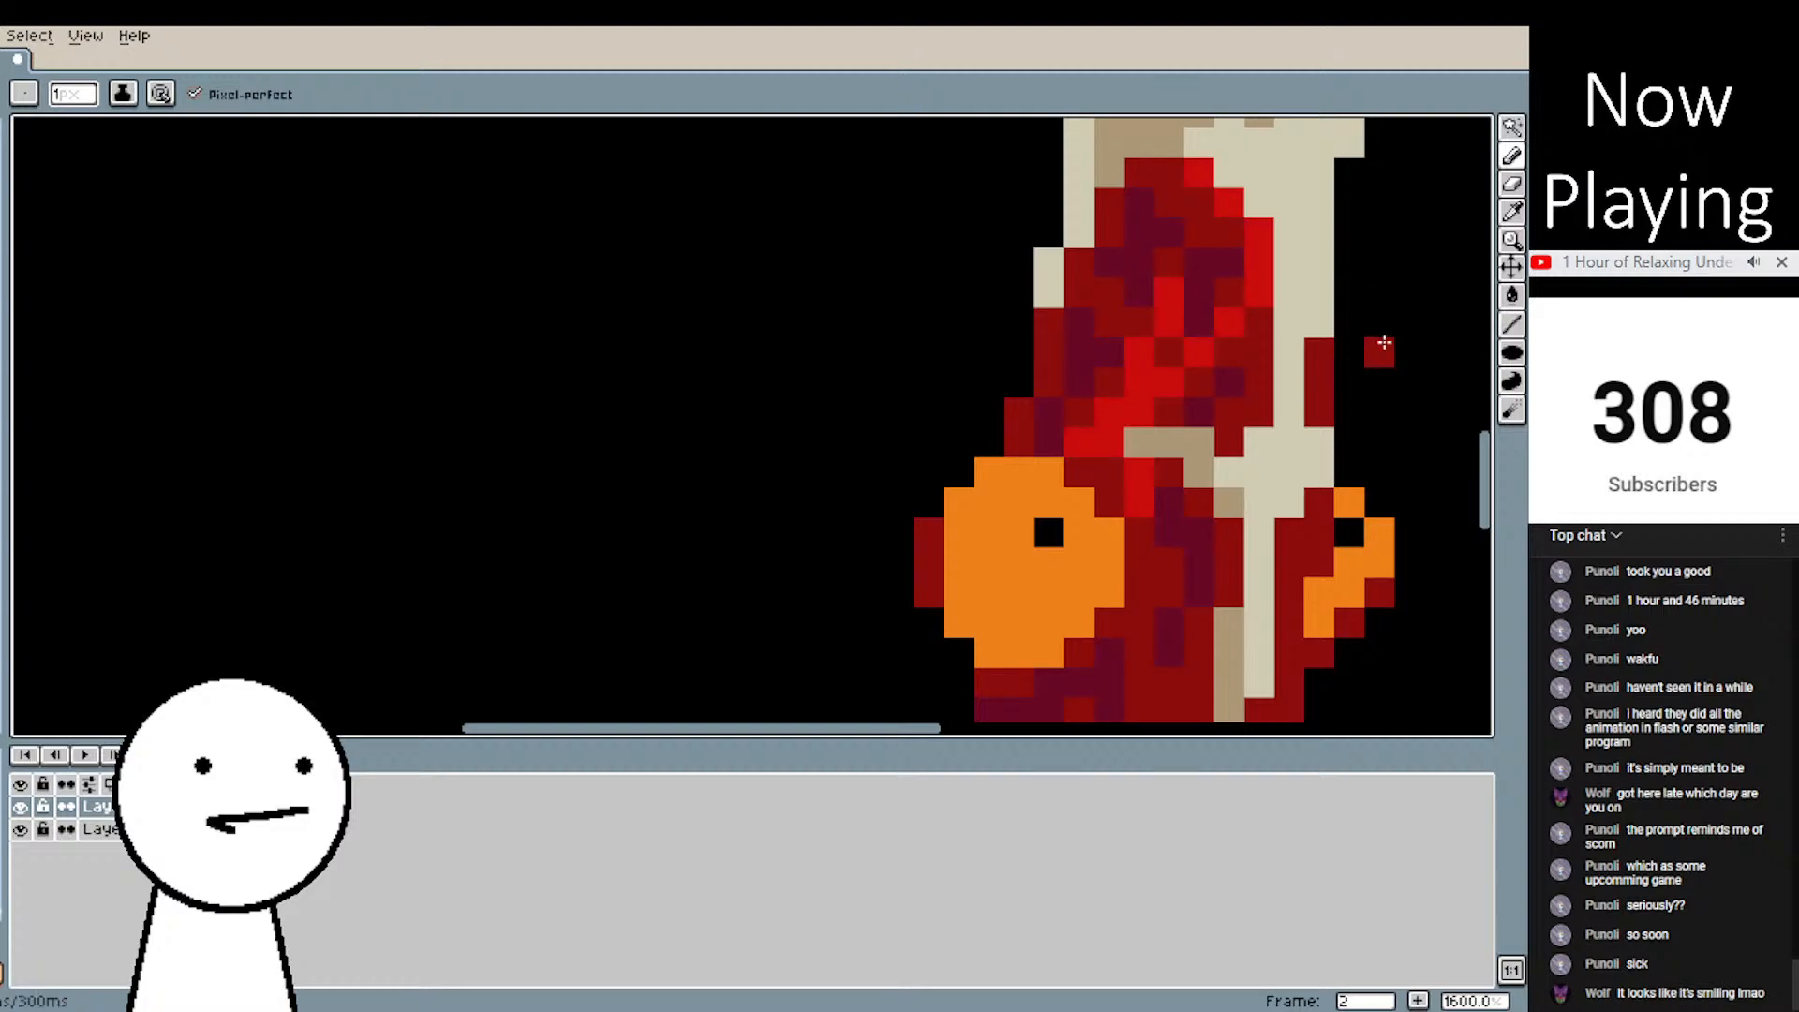
scroll(1378, 349, down, 6)
scroll(1250, 287, up, 6)
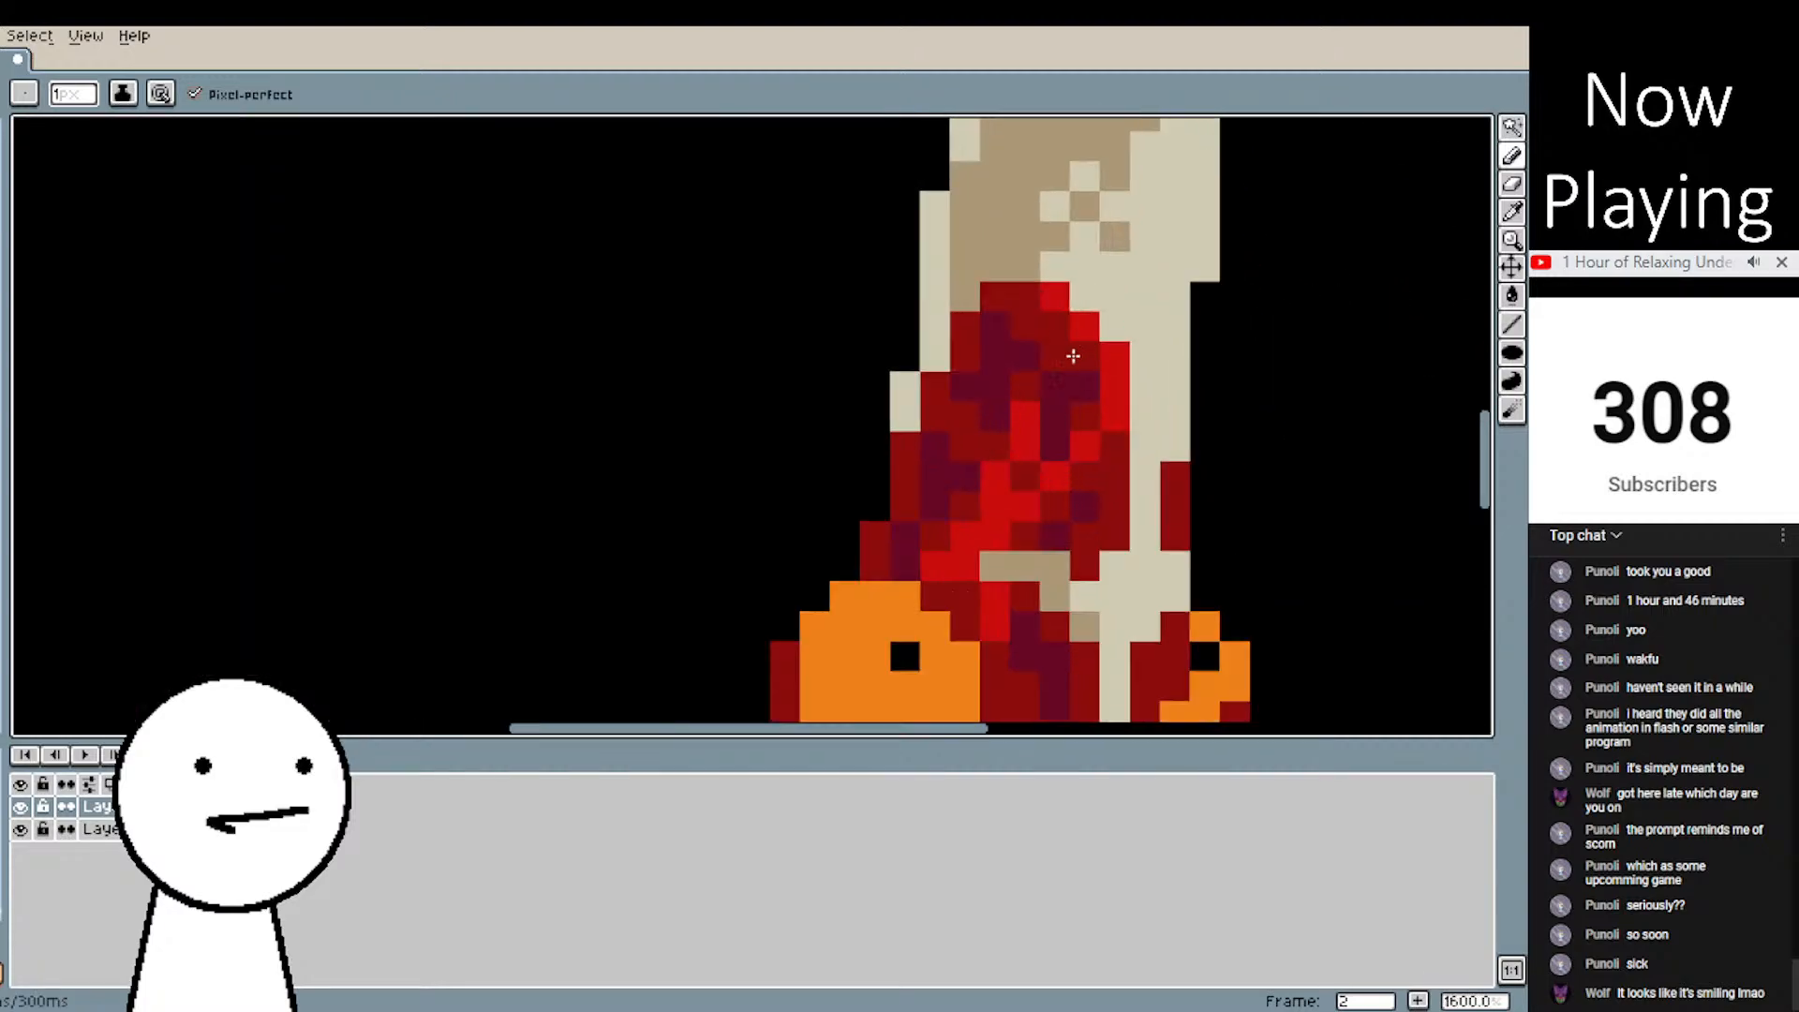
scroll(1252, 331, down, 6)
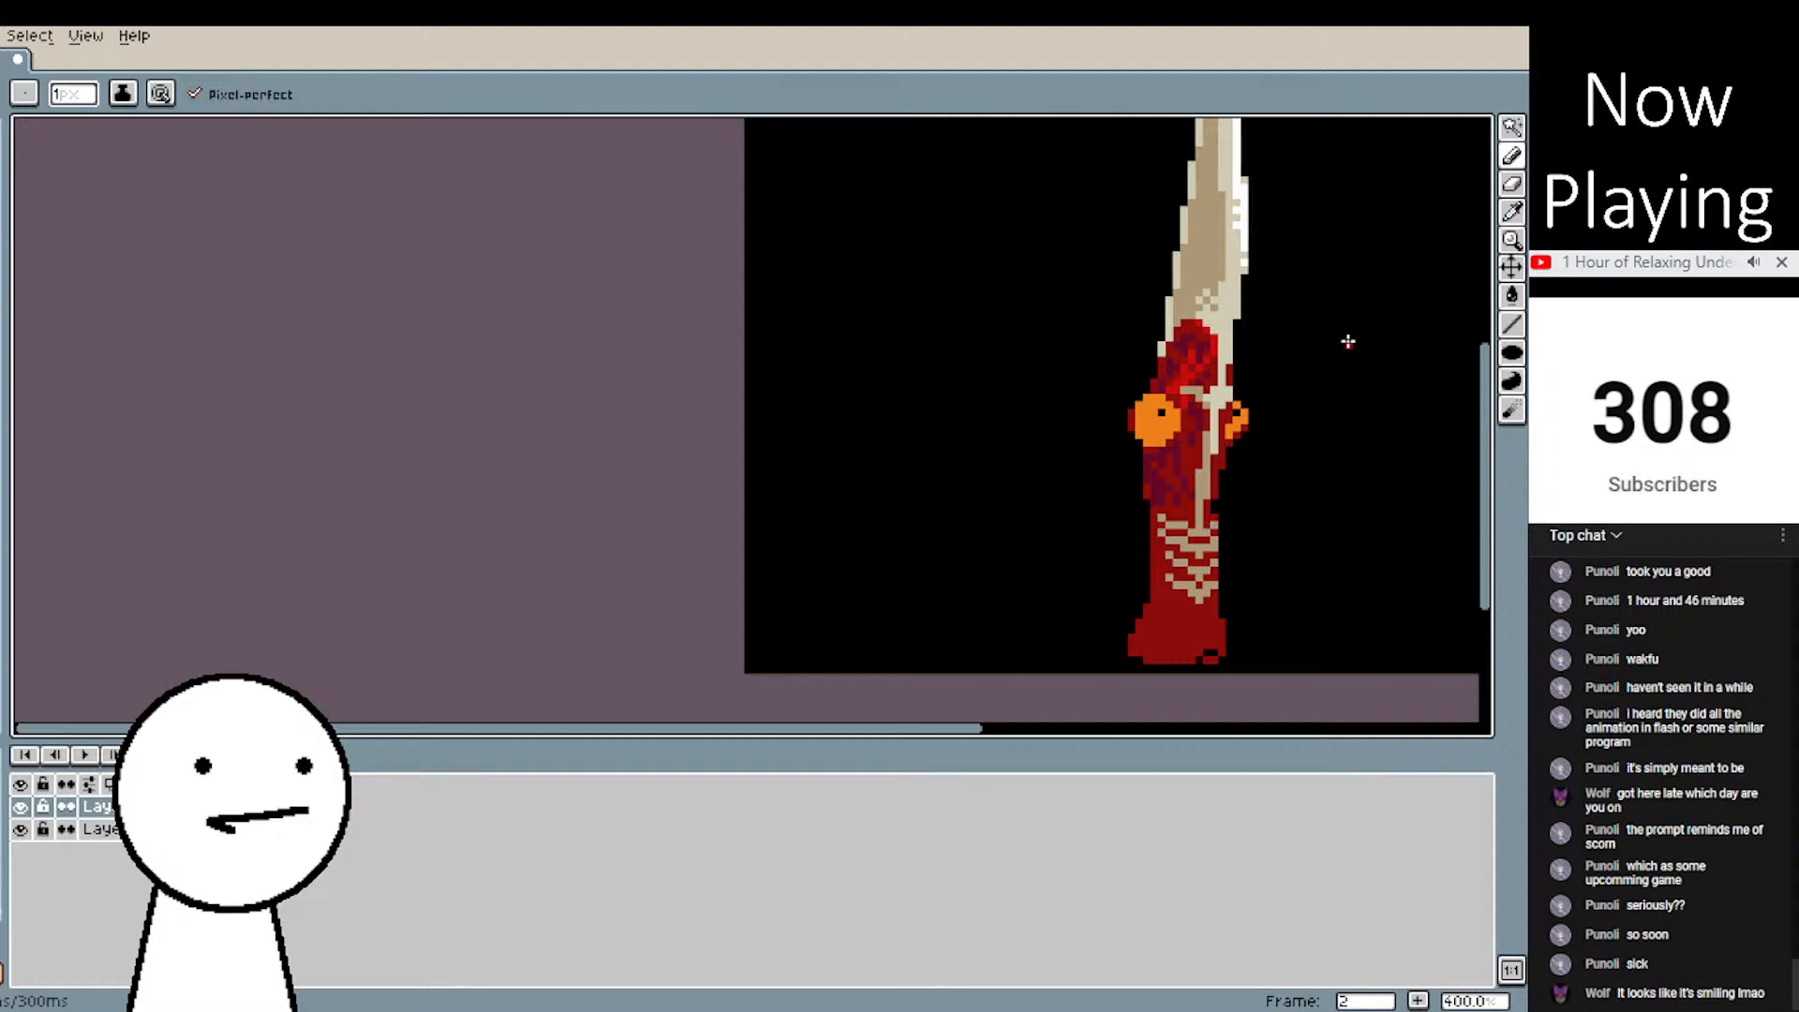
scroll(1348, 342, up, 6)
click(1512, 226)
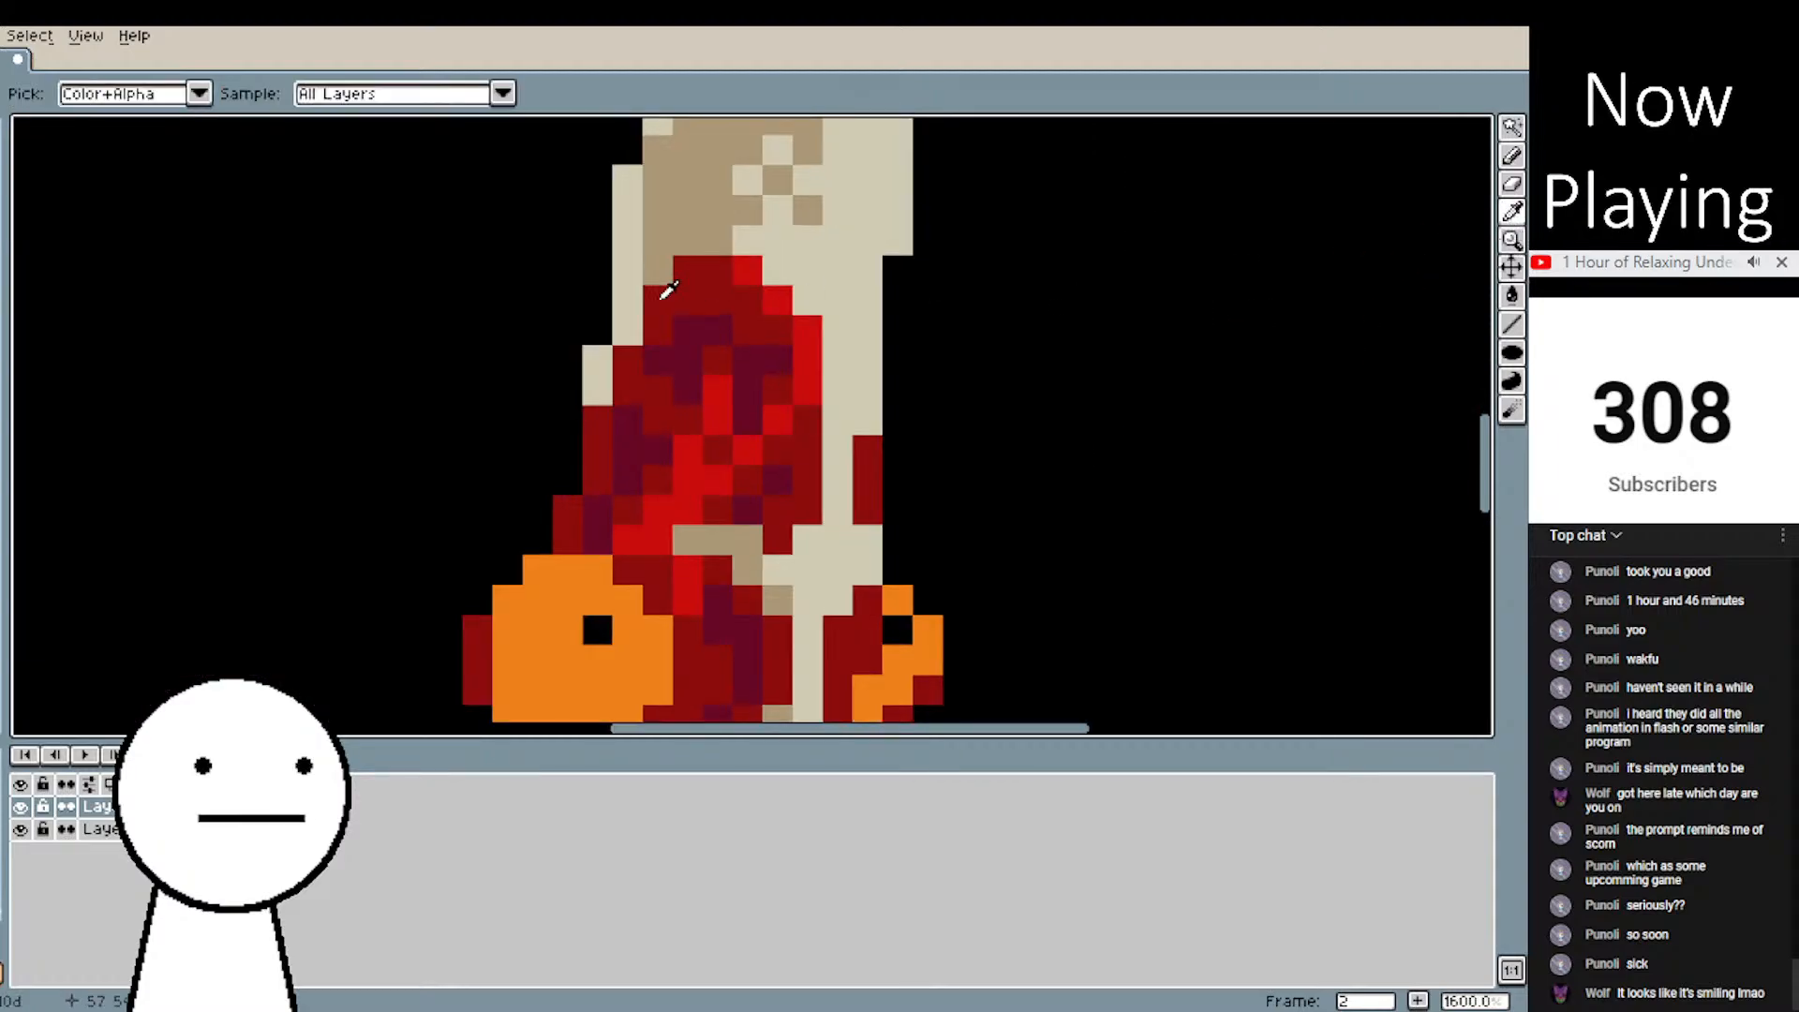
- Paint reddish-brown pixels with the Pencil up the tan shading of the blade, directly above the handle's rounded top
drag(660, 295, 725, 436)
scroll(731, 431, up, 2)
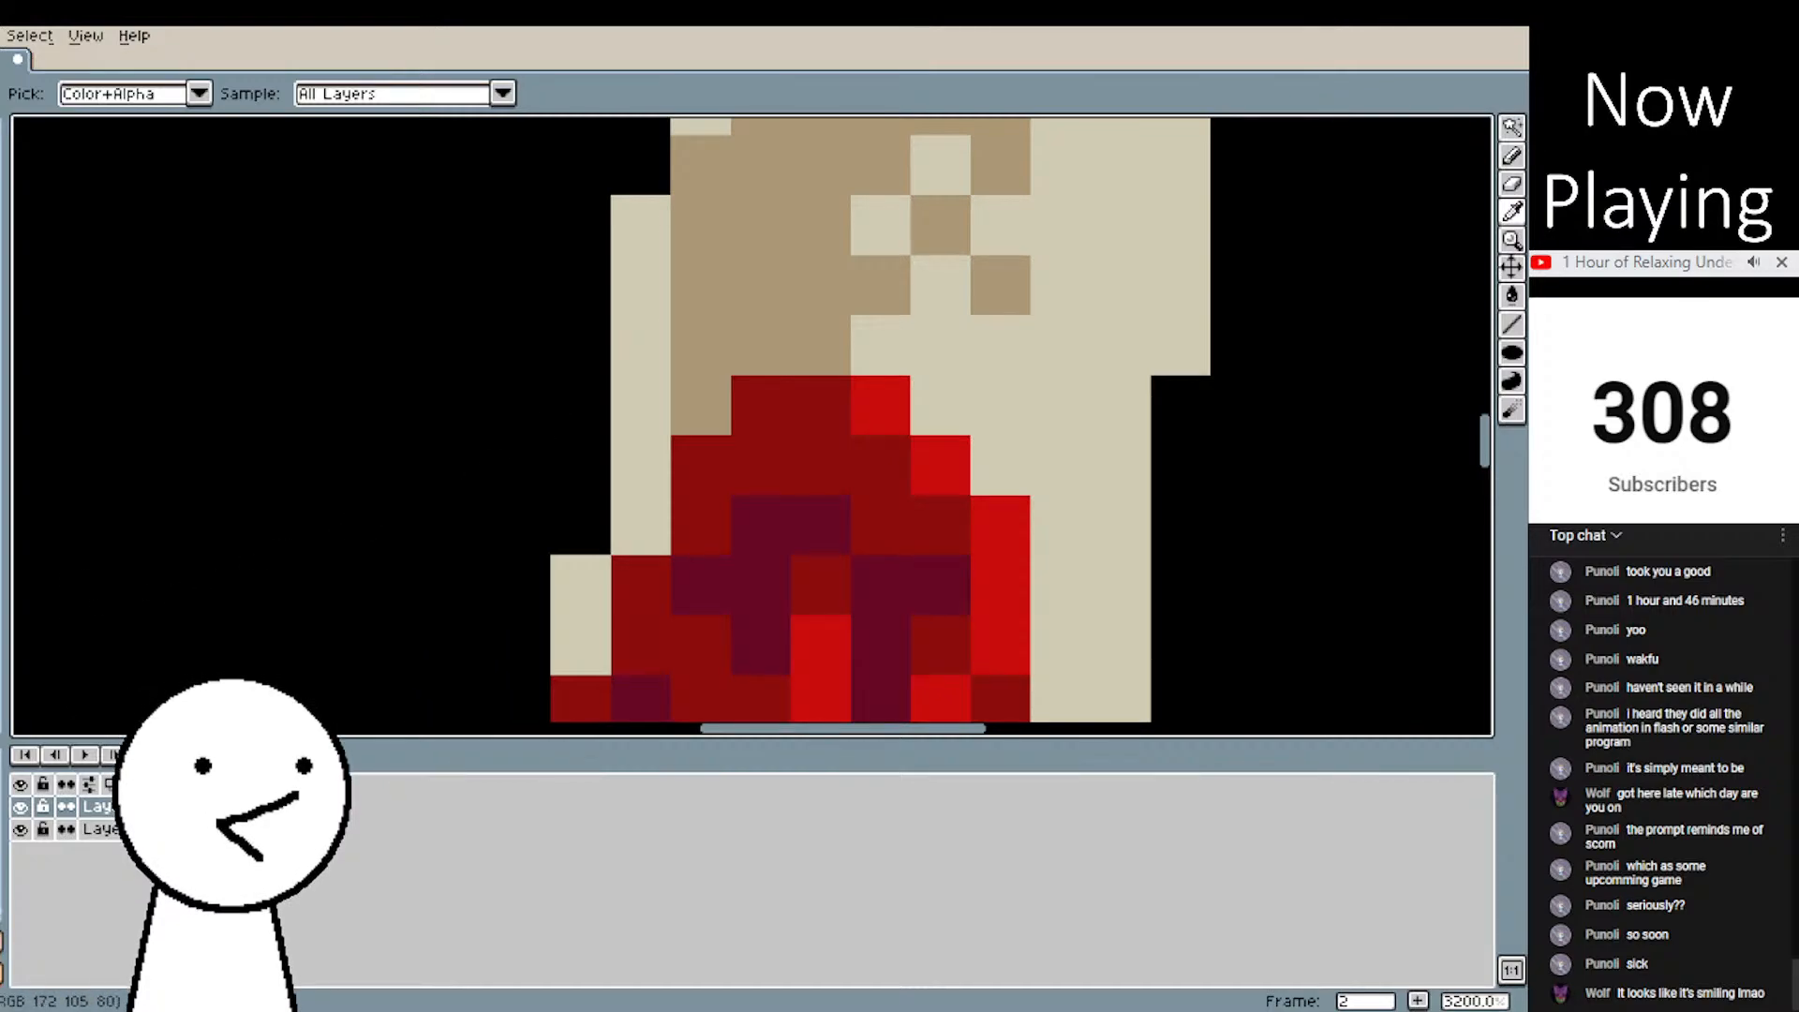
click(1512, 159)
drag(747, 341, 768, 273)
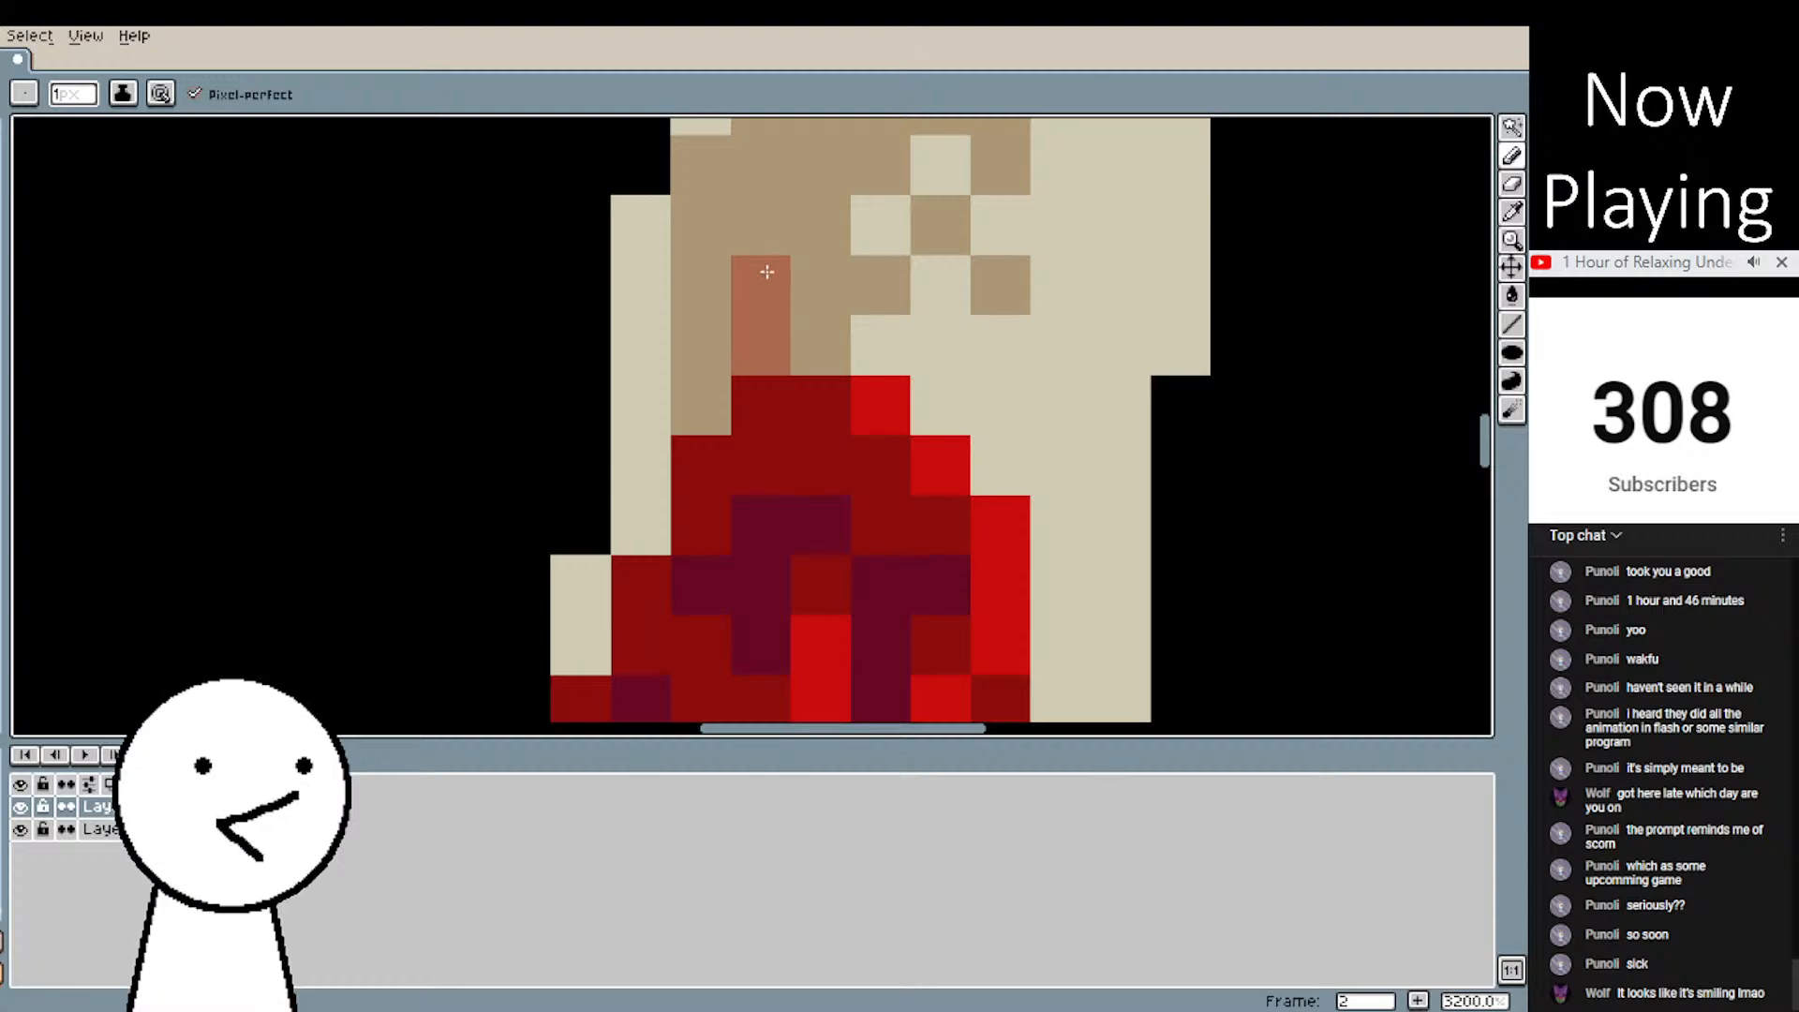
click(788, 228)
click(719, 366)
click(703, 395)
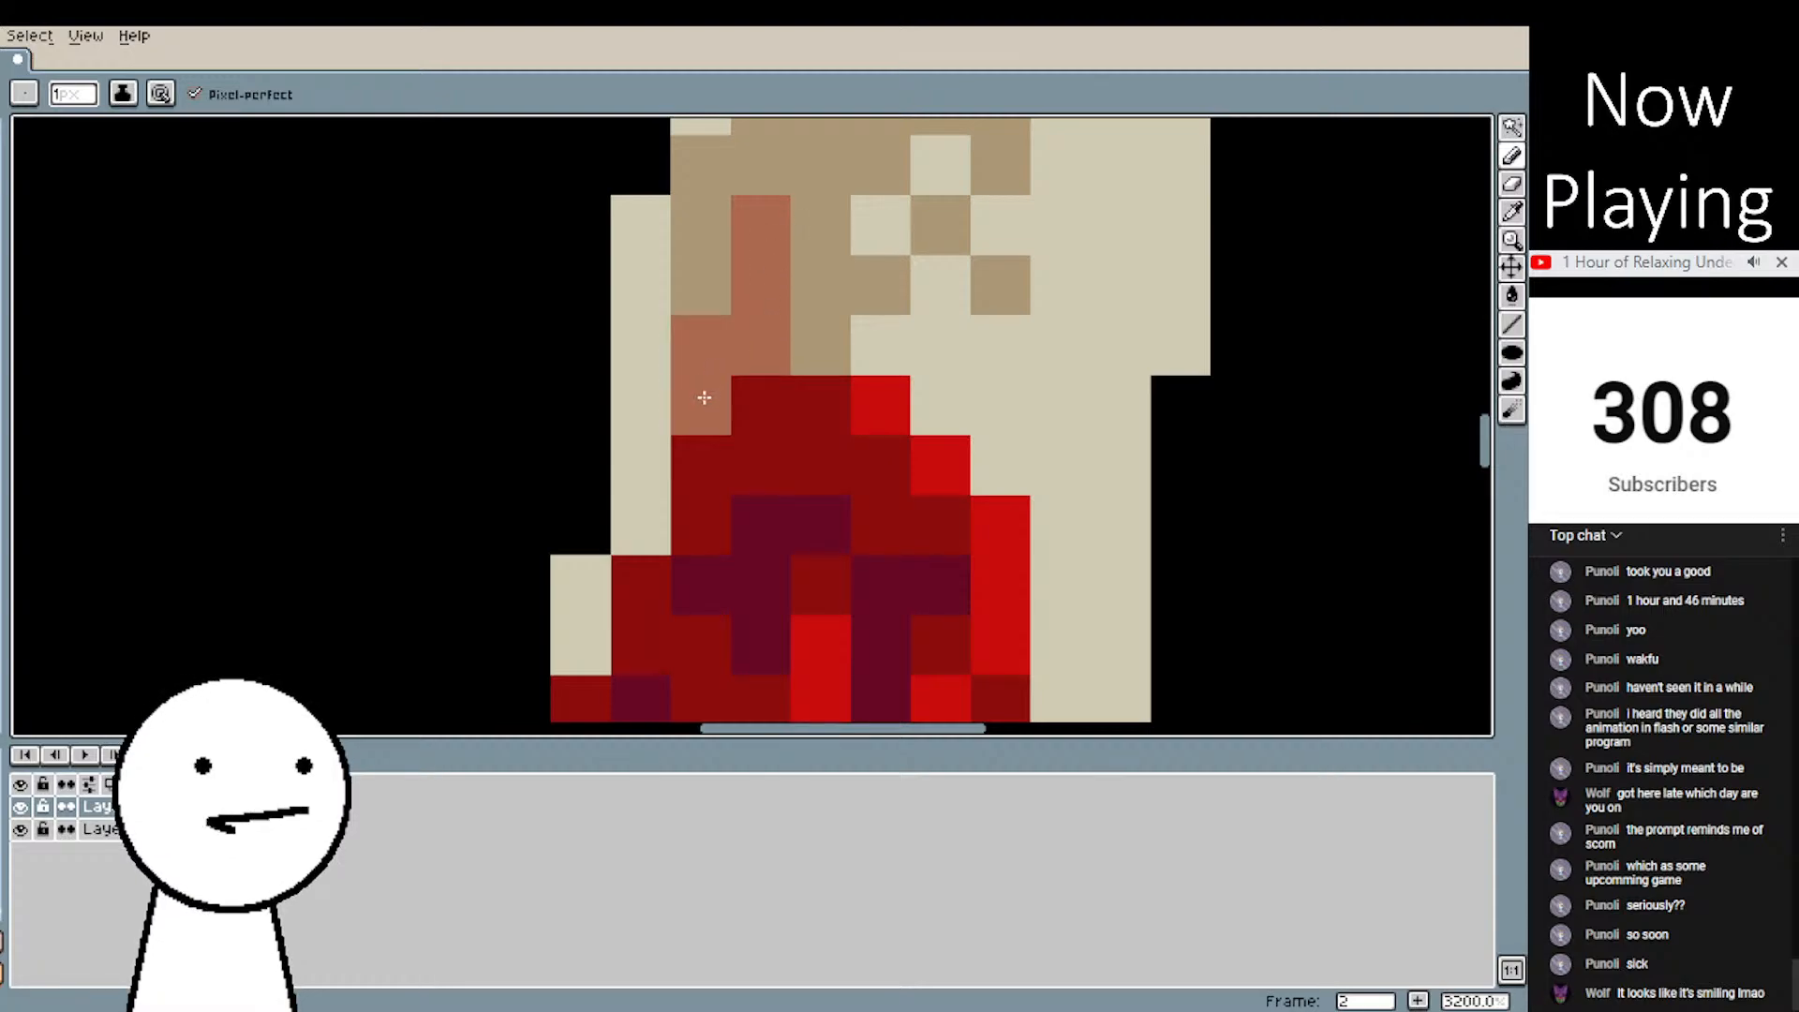
- Extend the reddish-brown vein up the lower blade and add a short diagonal branch towards its light side
scroll(976, 240, down, 1)
drag(973, 253, 873, 498)
drag(758, 410, 775, 193)
drag(806, 326, 869, 255)
scroll(1281, 318, down, 8)
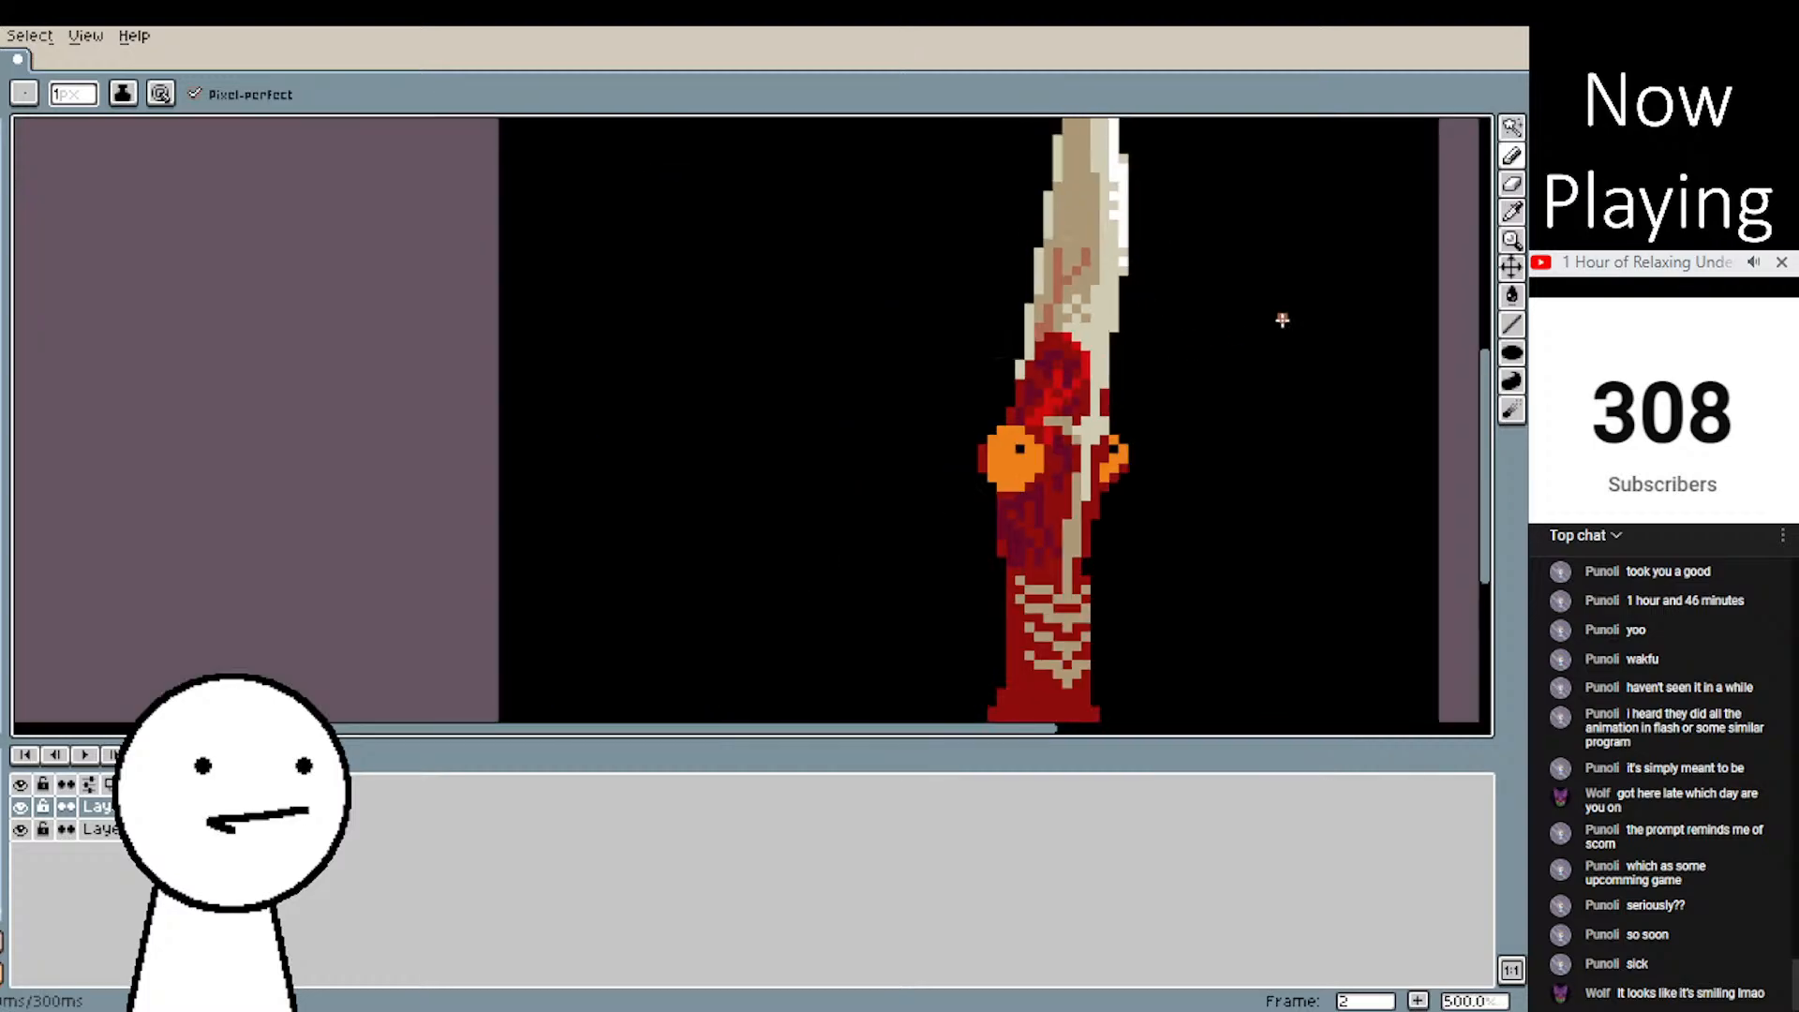
- Continue the reddish-brown vein up the middle of the blade with stepped vertical strokes inside the tan shading
scroll(1266, 242, down, 1)
scroll(1270, 208, up, 3)
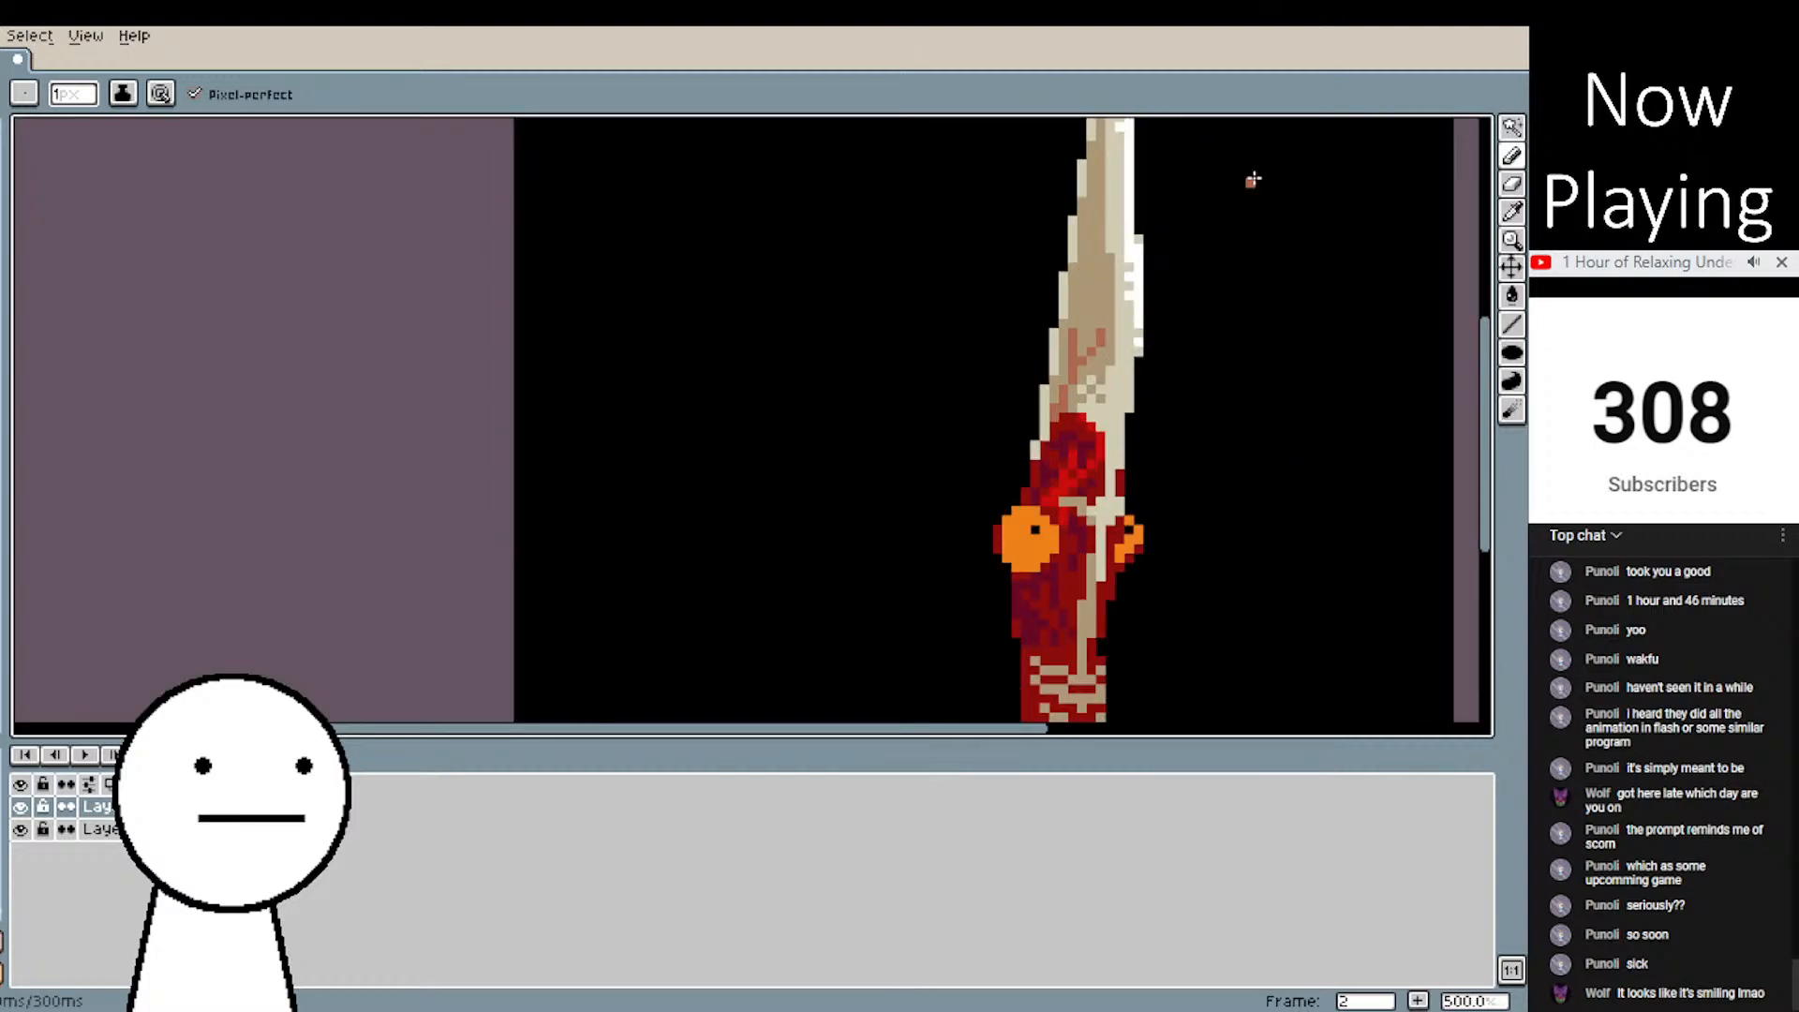
scroll(954, 422, up, 4)
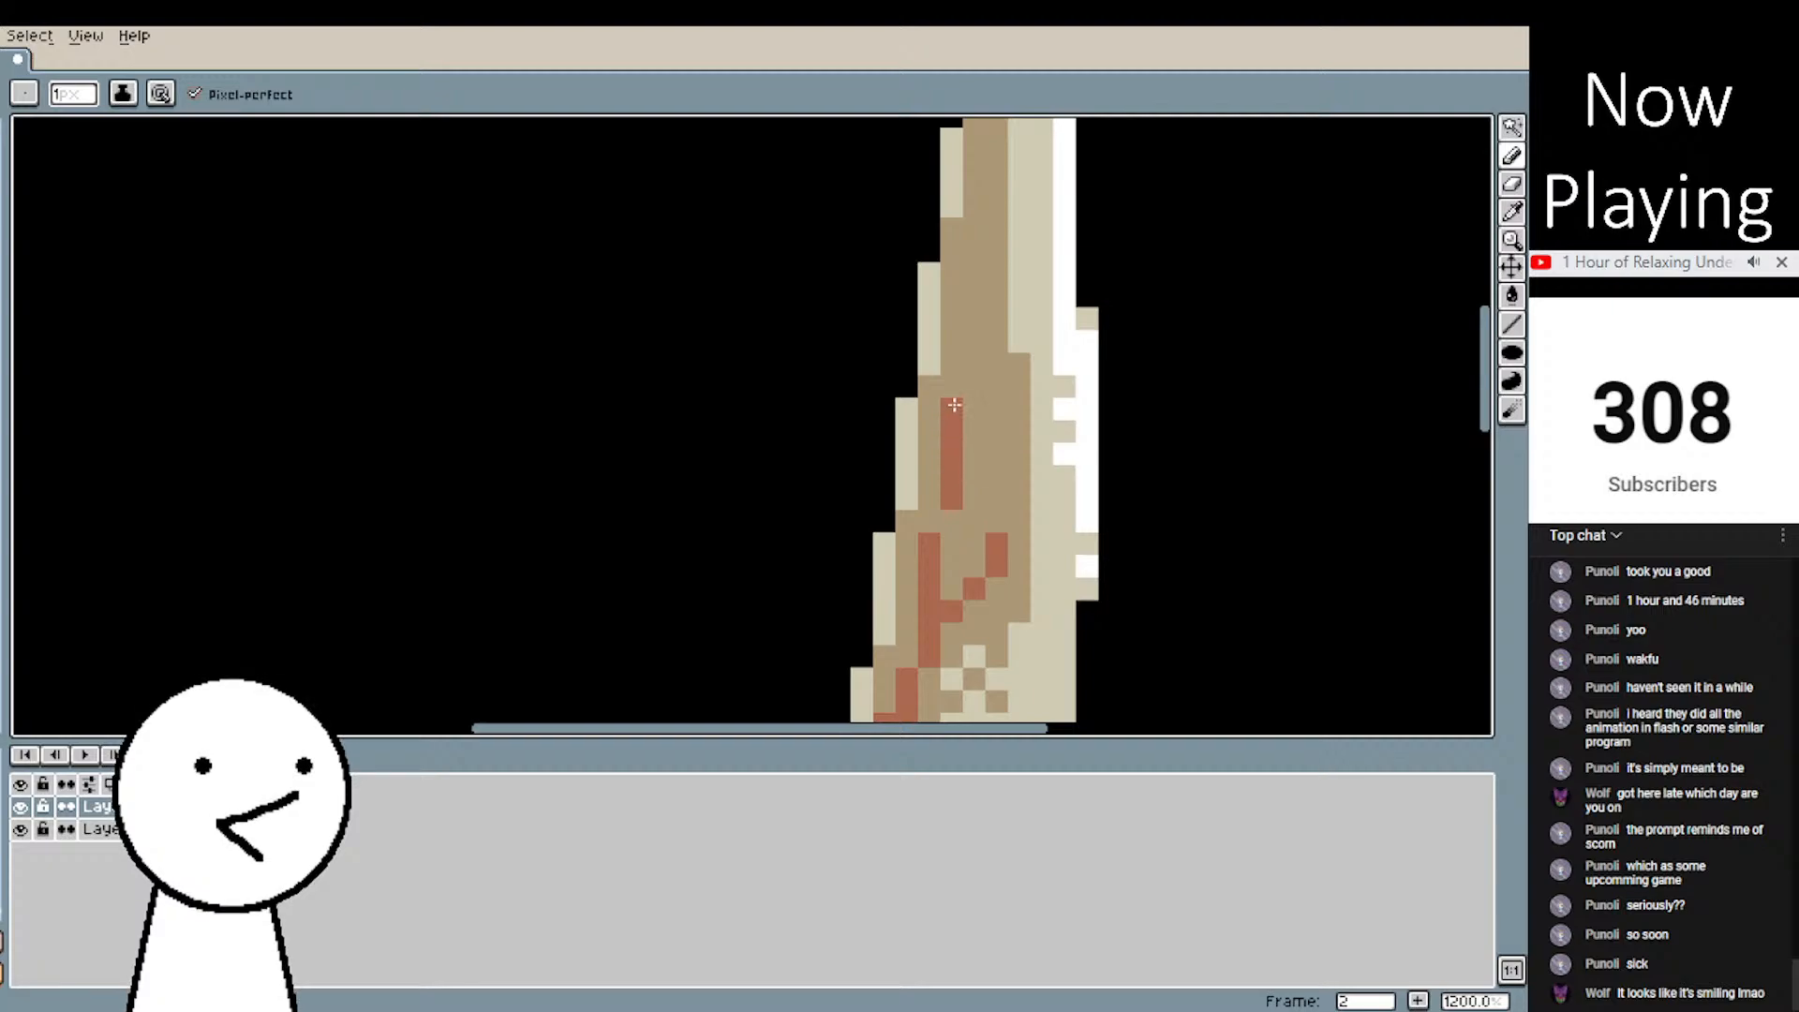
drag(961, 381, 974, 249)
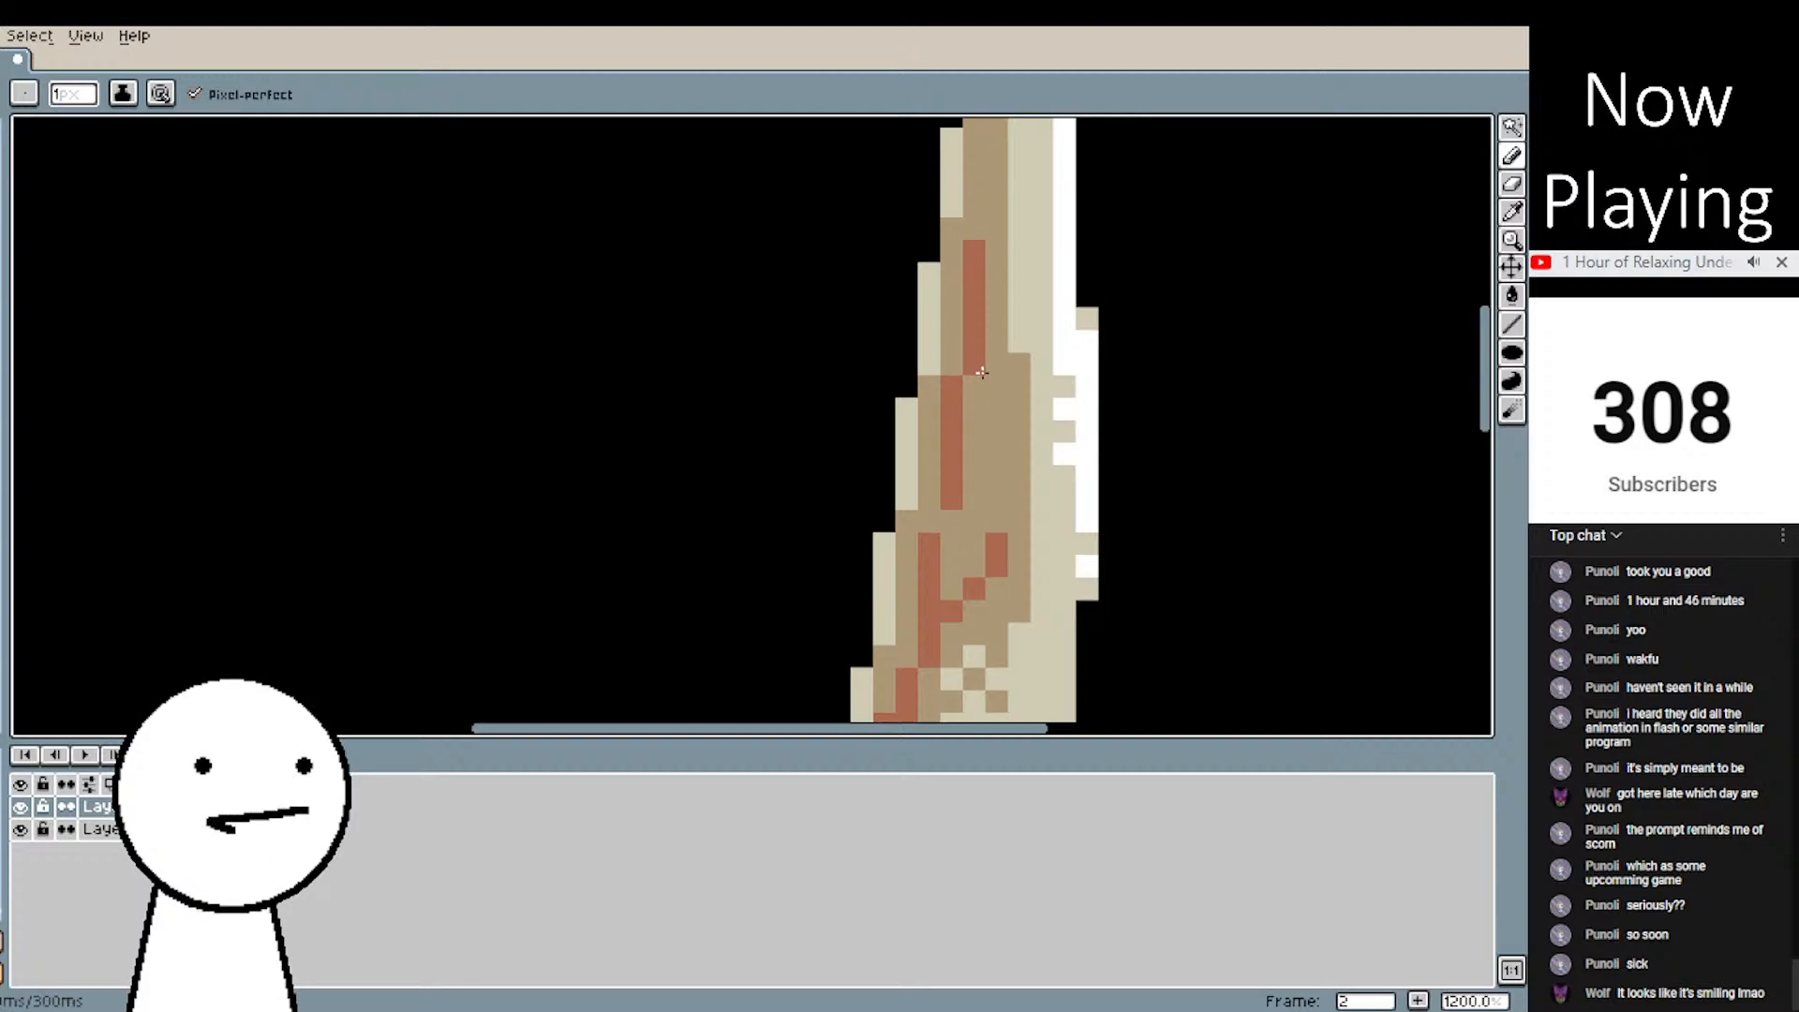
- Move the whole sword 2 pixels left and 2 pixels up on the canvas
scroll(1043, 417, down, 5)
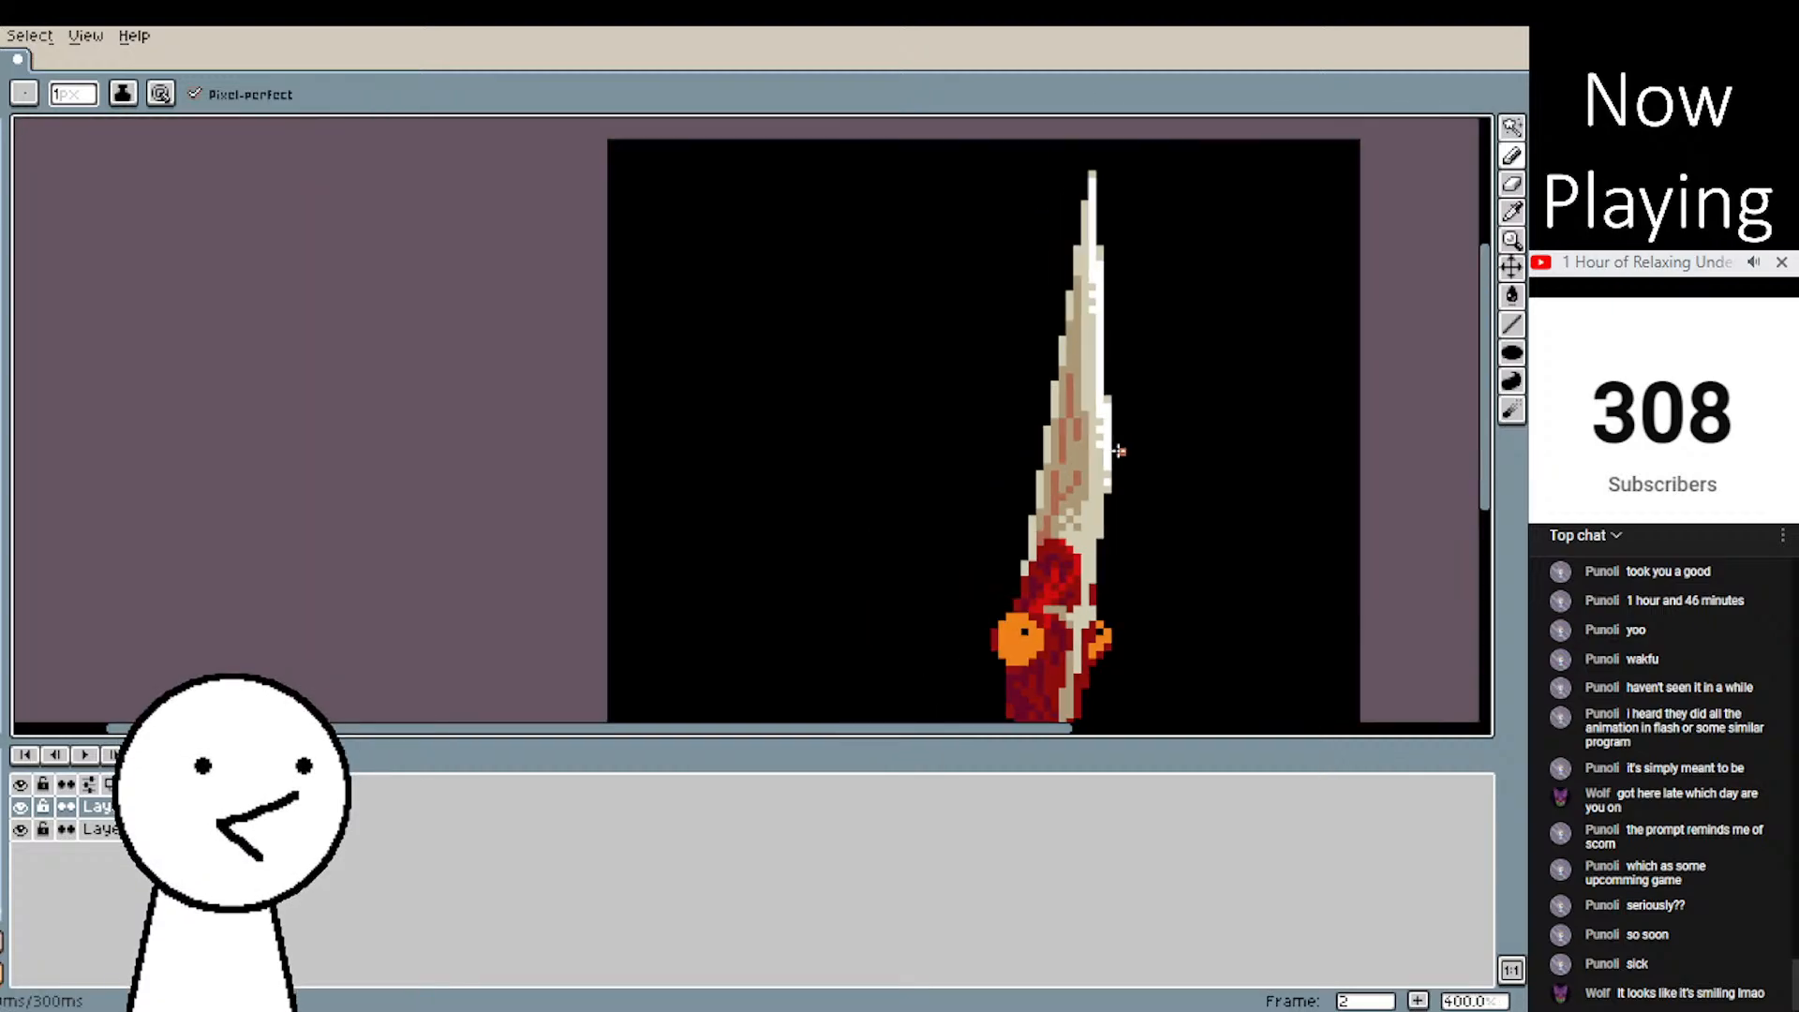
scroll(1149, 403, up, 2)
scroll(1086, 317, down, 1)
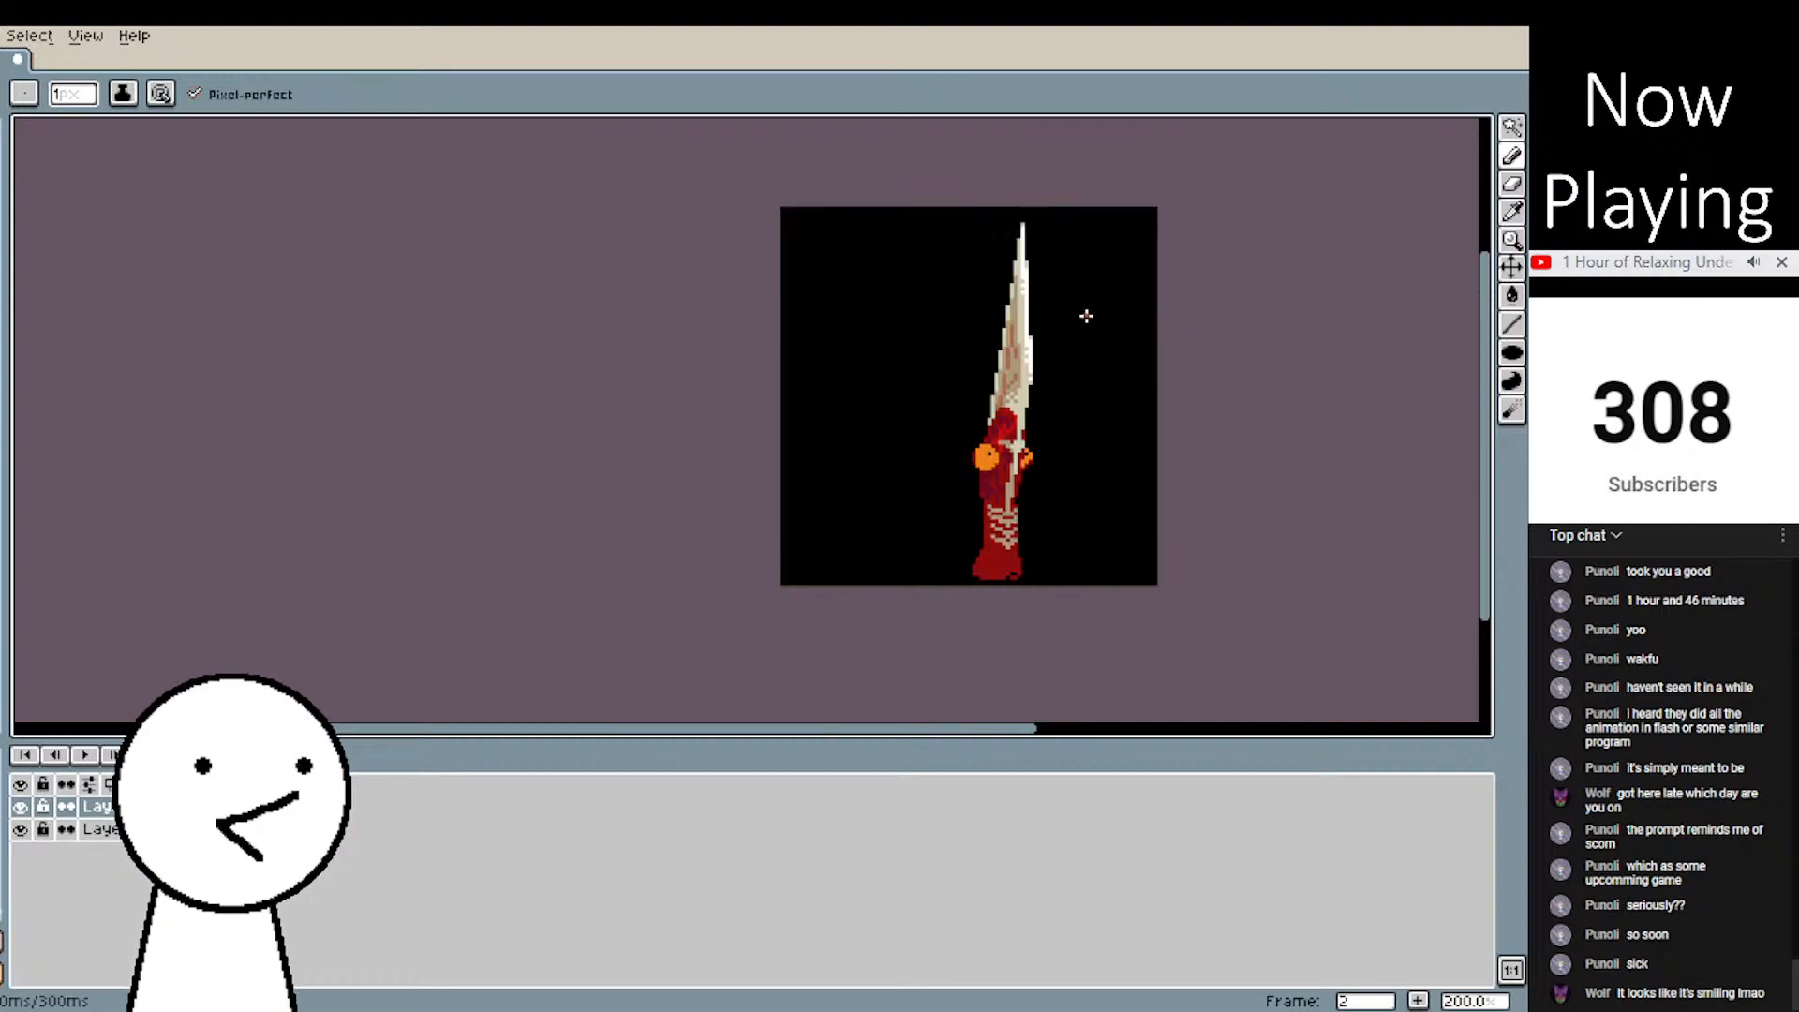
scroll(1078, 348, up, 1)
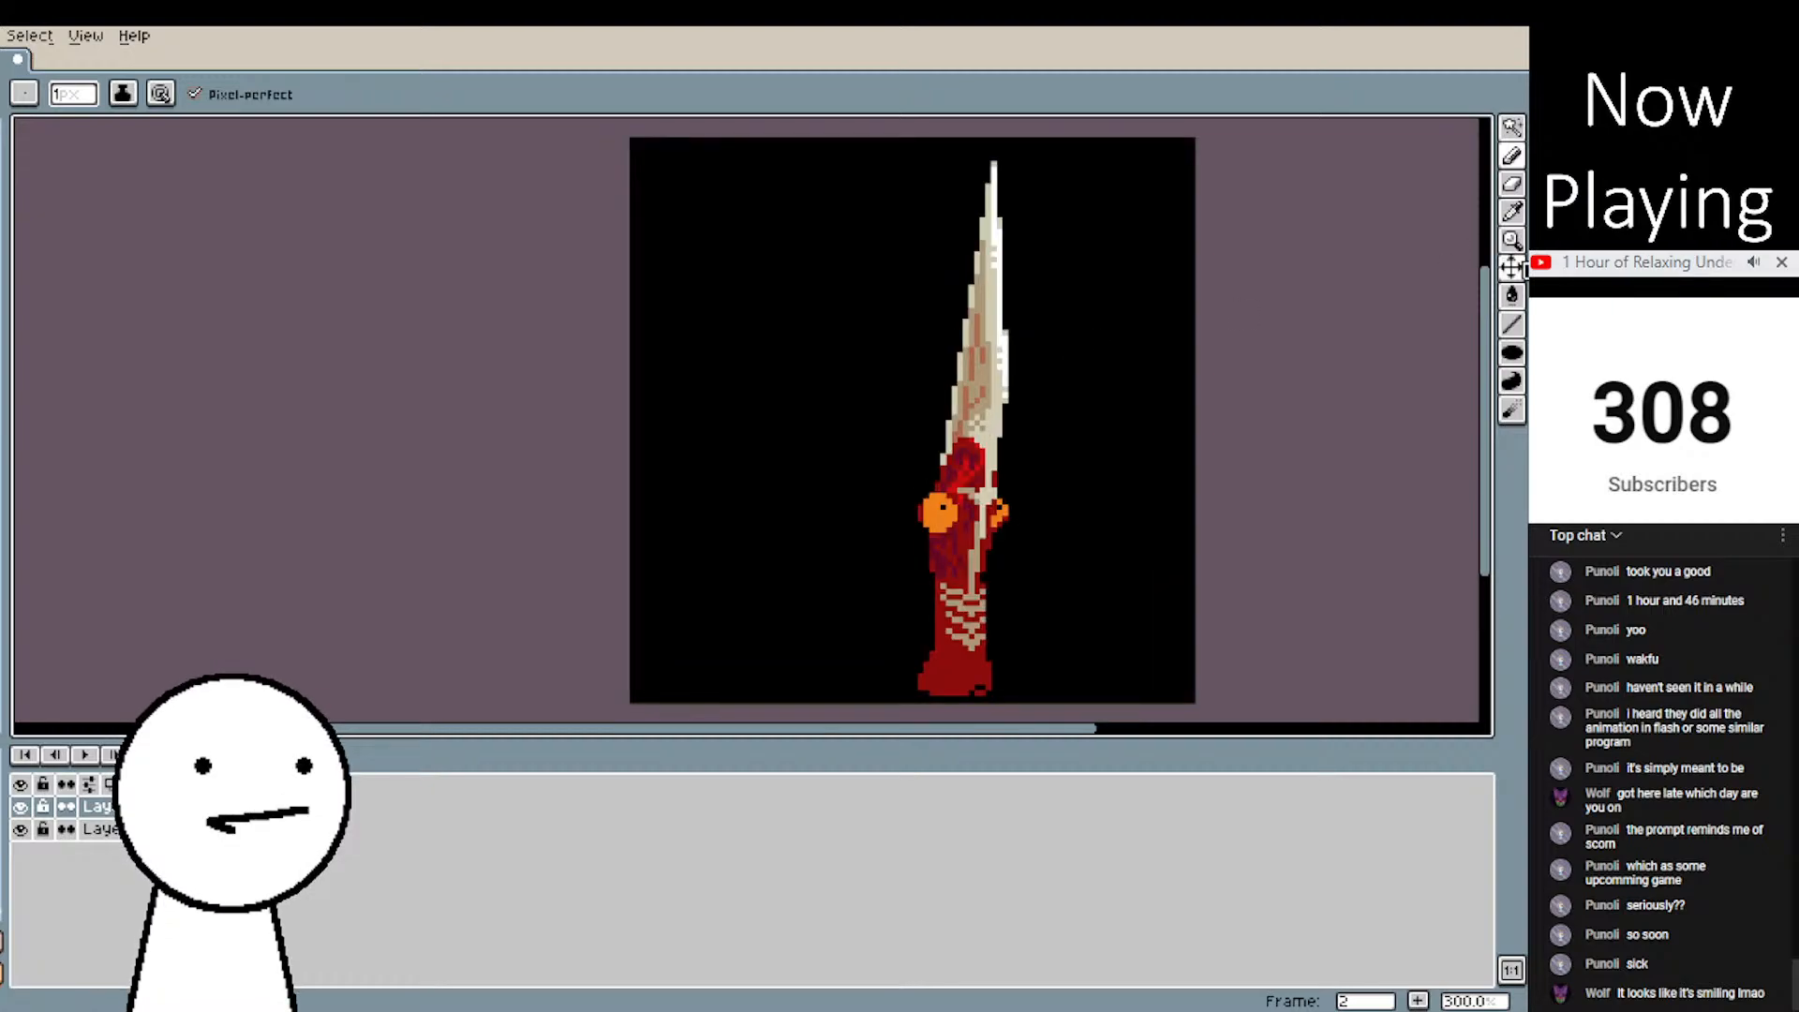
click(1512, 268)
drag(1053, 421, 1043, 409)
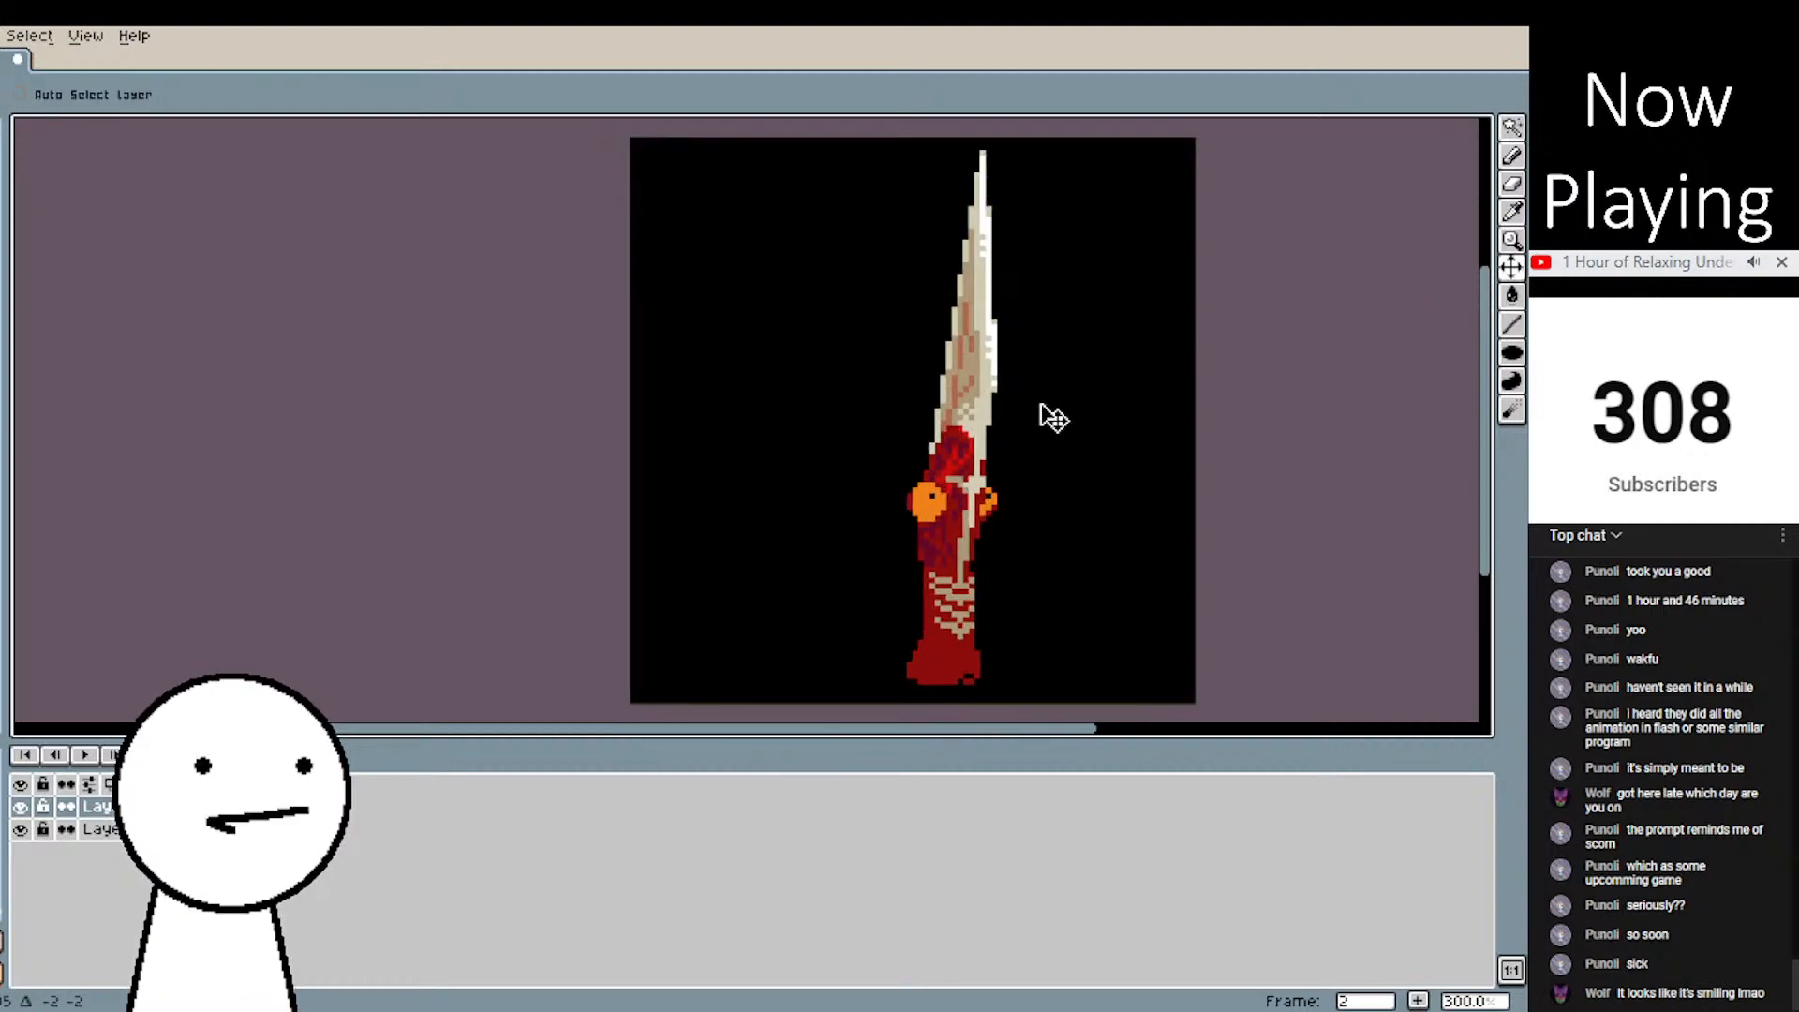
- Sample the handle's dark red and extend the handle's base downward by one pixel row with the Line tool, rounding its lower left corner
click(1512, 211)
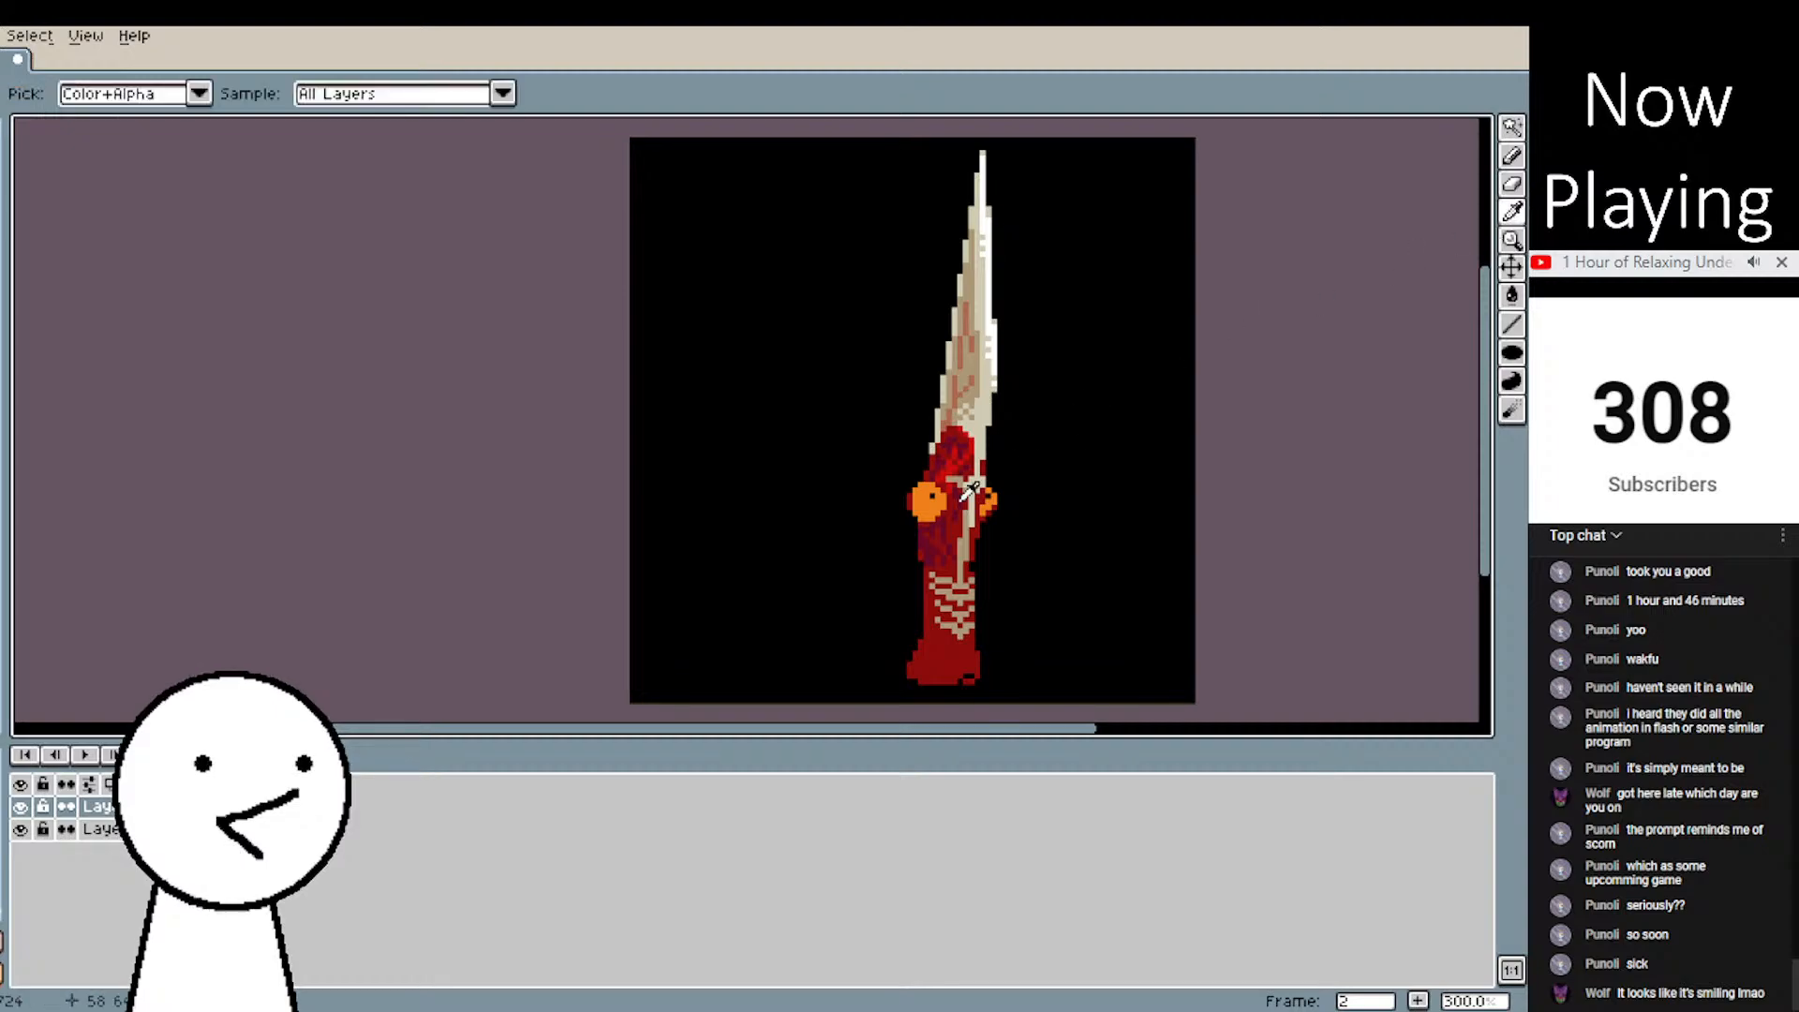
scroll(905, 544, up, 2)
drag(956, 403, 1104, 140)
scroll(1132, 522, up, 2)
click(1130, 534)
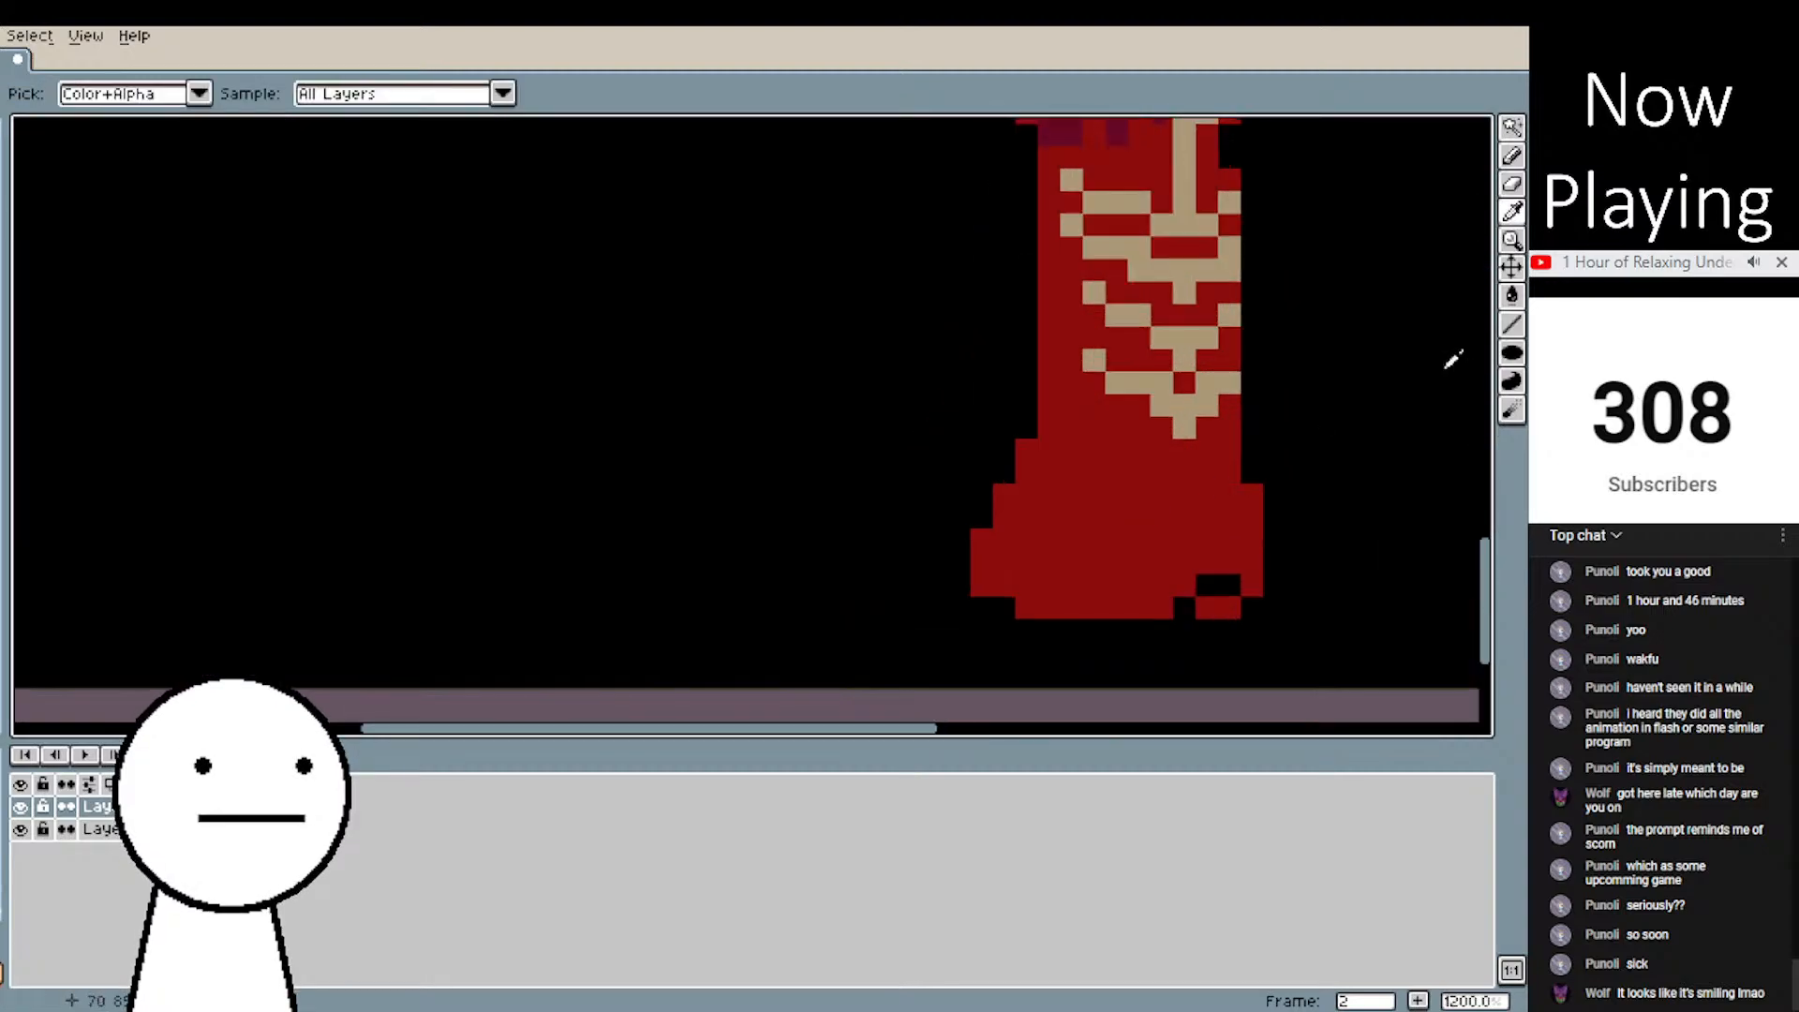
click(1521, 328)
click(999, 605)
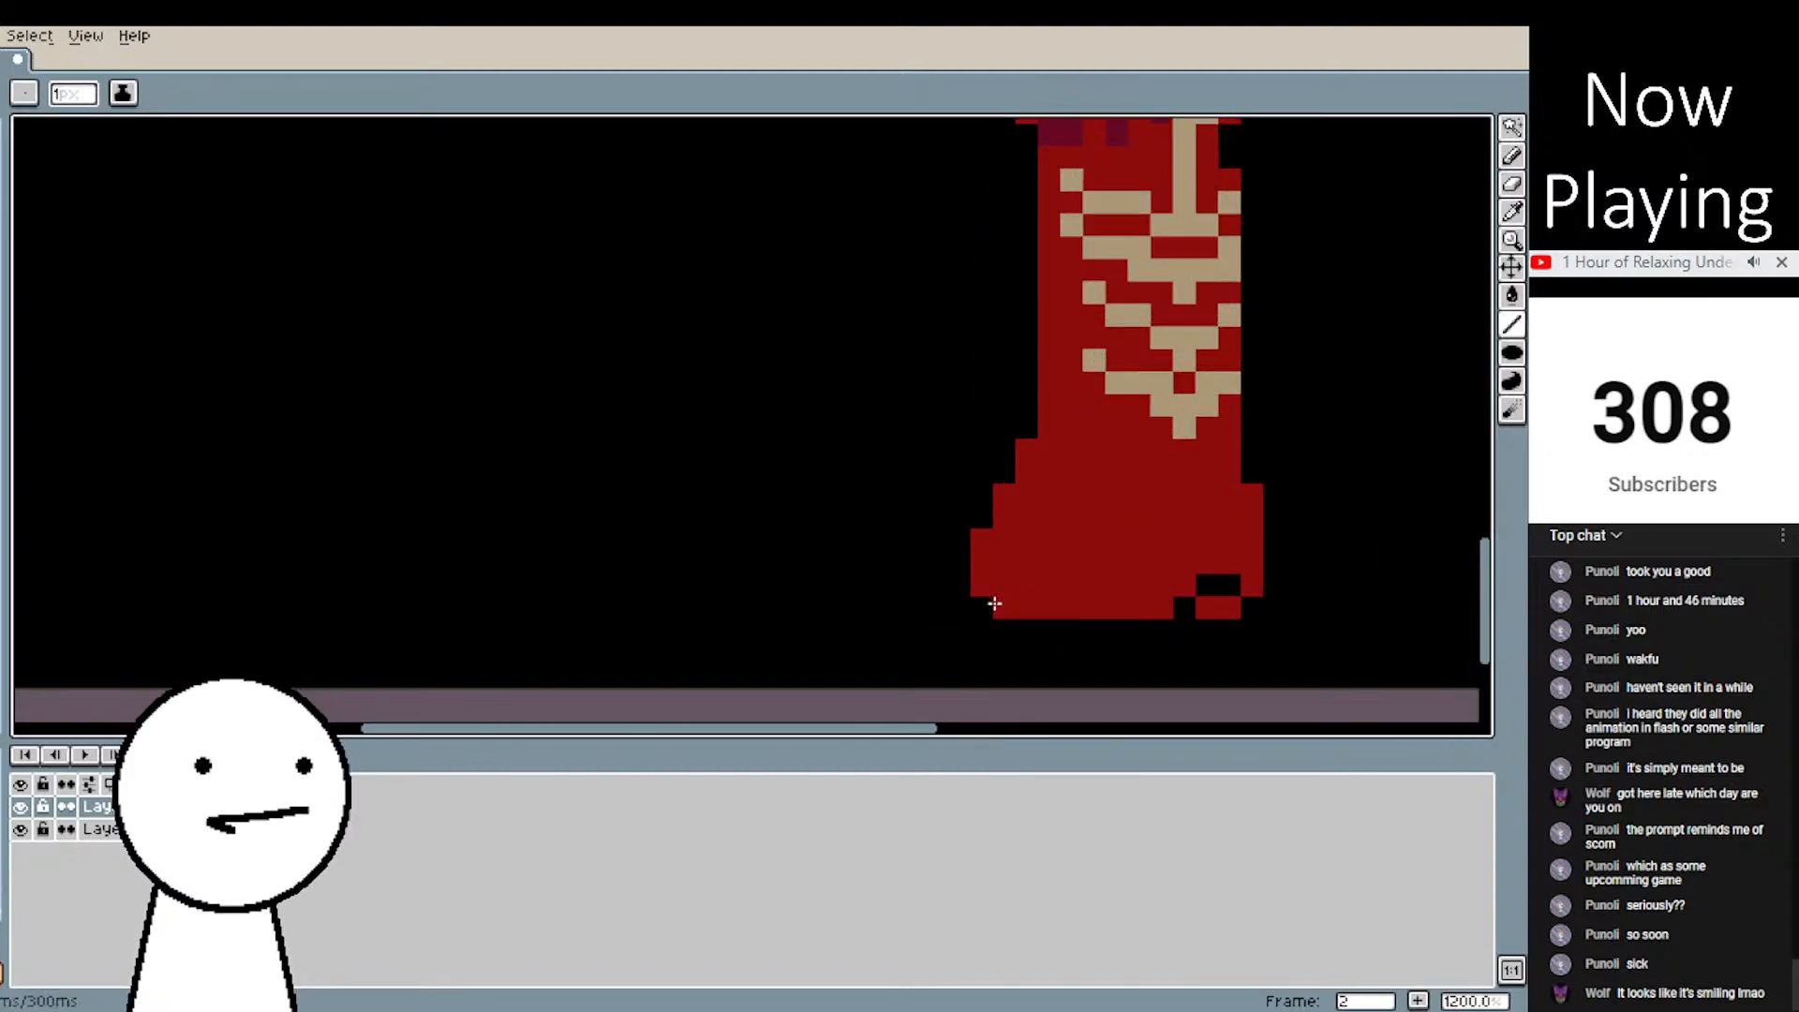
drag(1032, 623, 1145, 625)
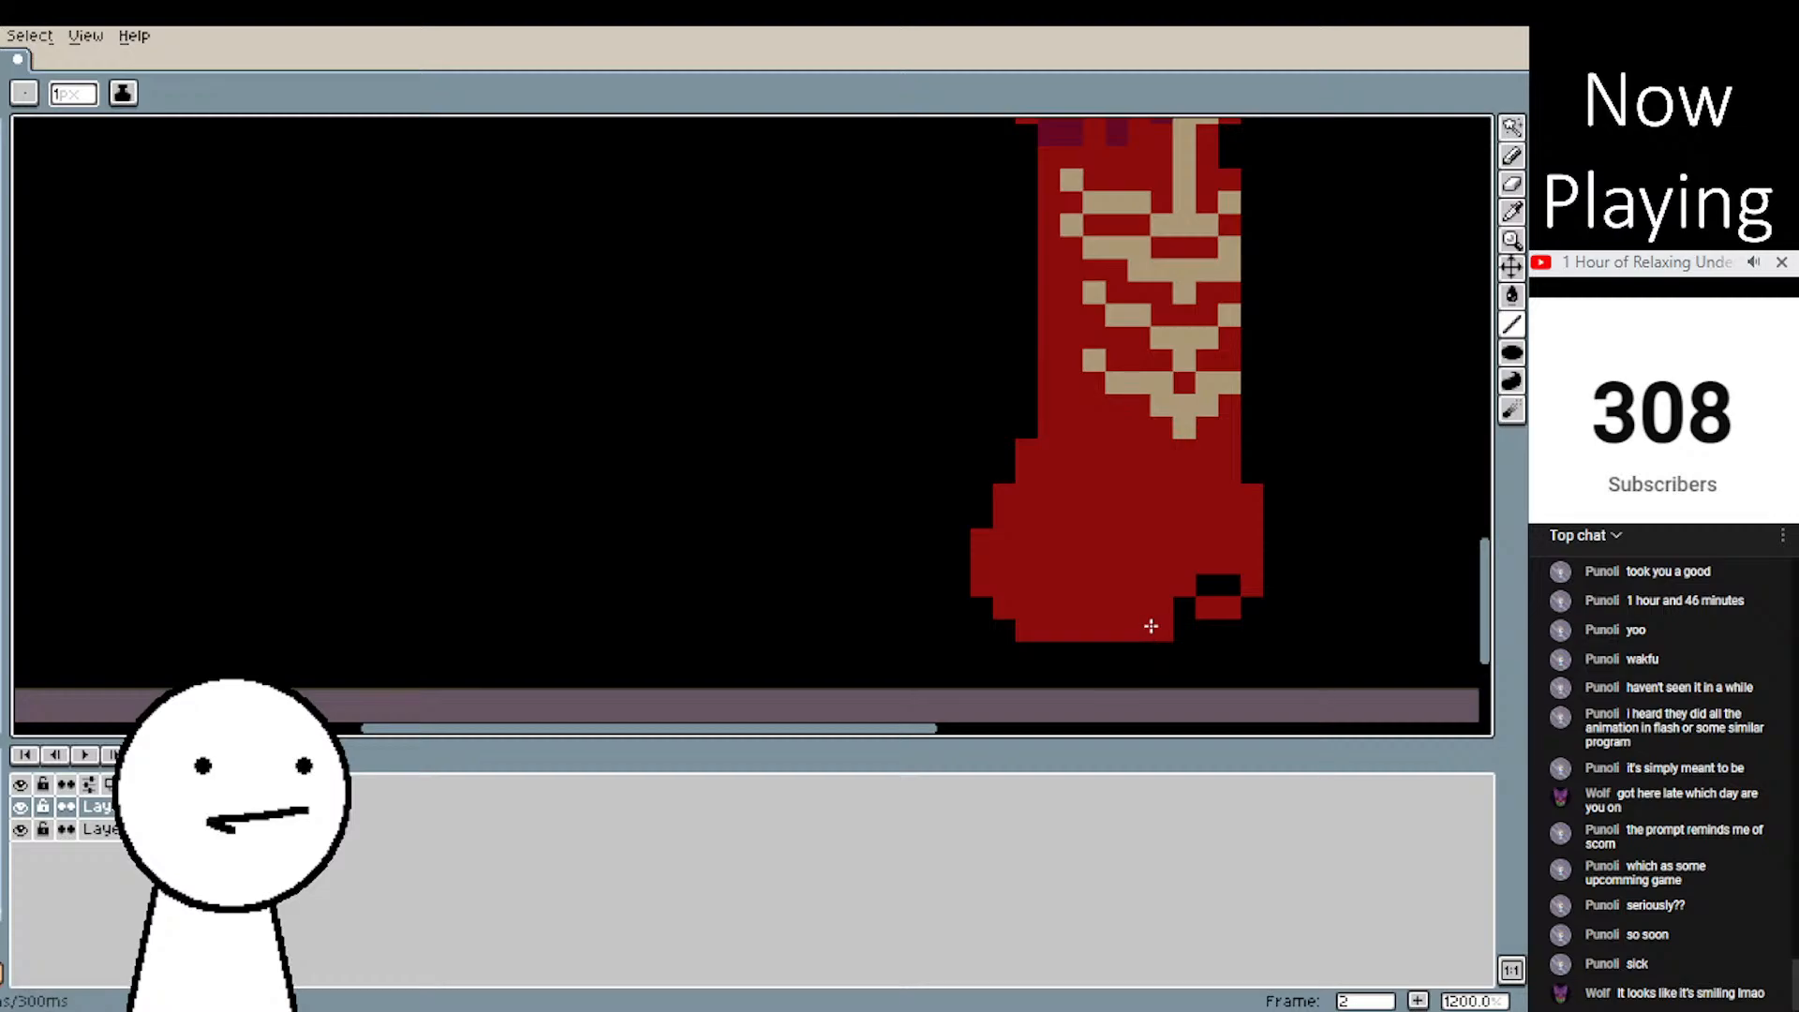
click(1179, 631)
scroll(1329, 531, down, 3)
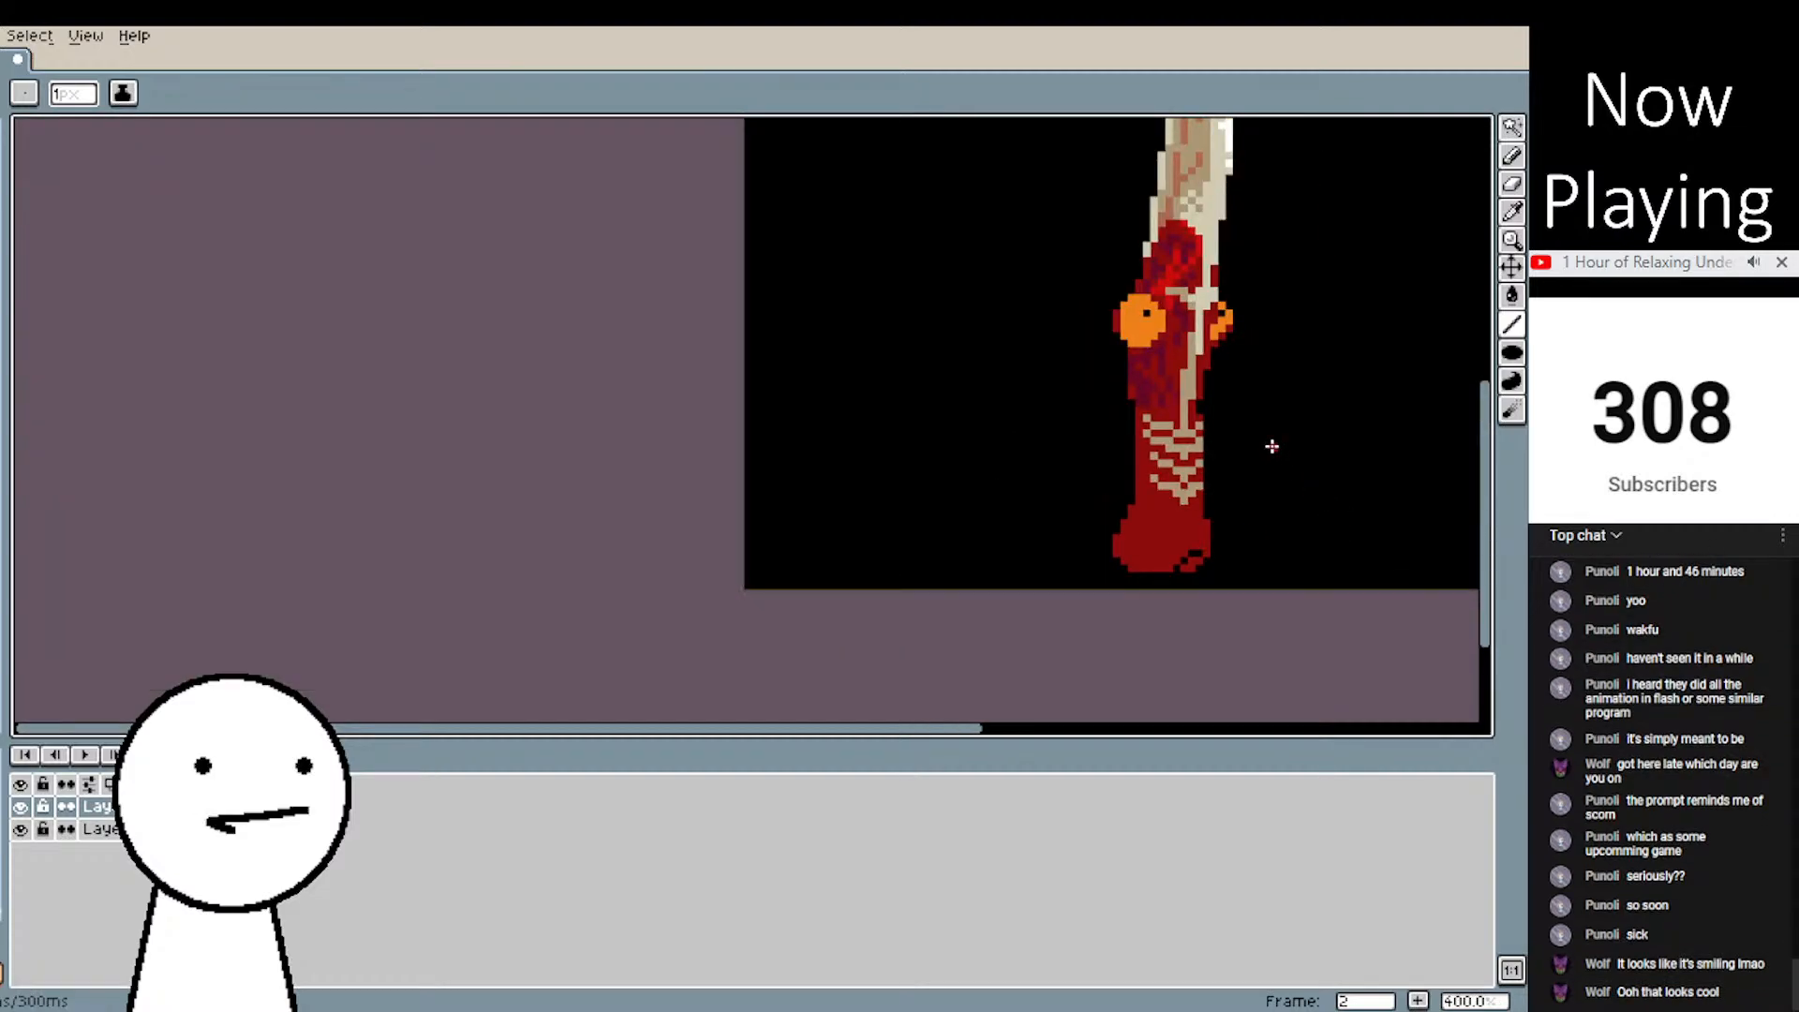
- Sample the reddish-brown and thicken the mid-blade vein with two pixels on its left side using the Line tool
scroll(1272, 446, up, 3)
scroll(1209, 313, up, 2)
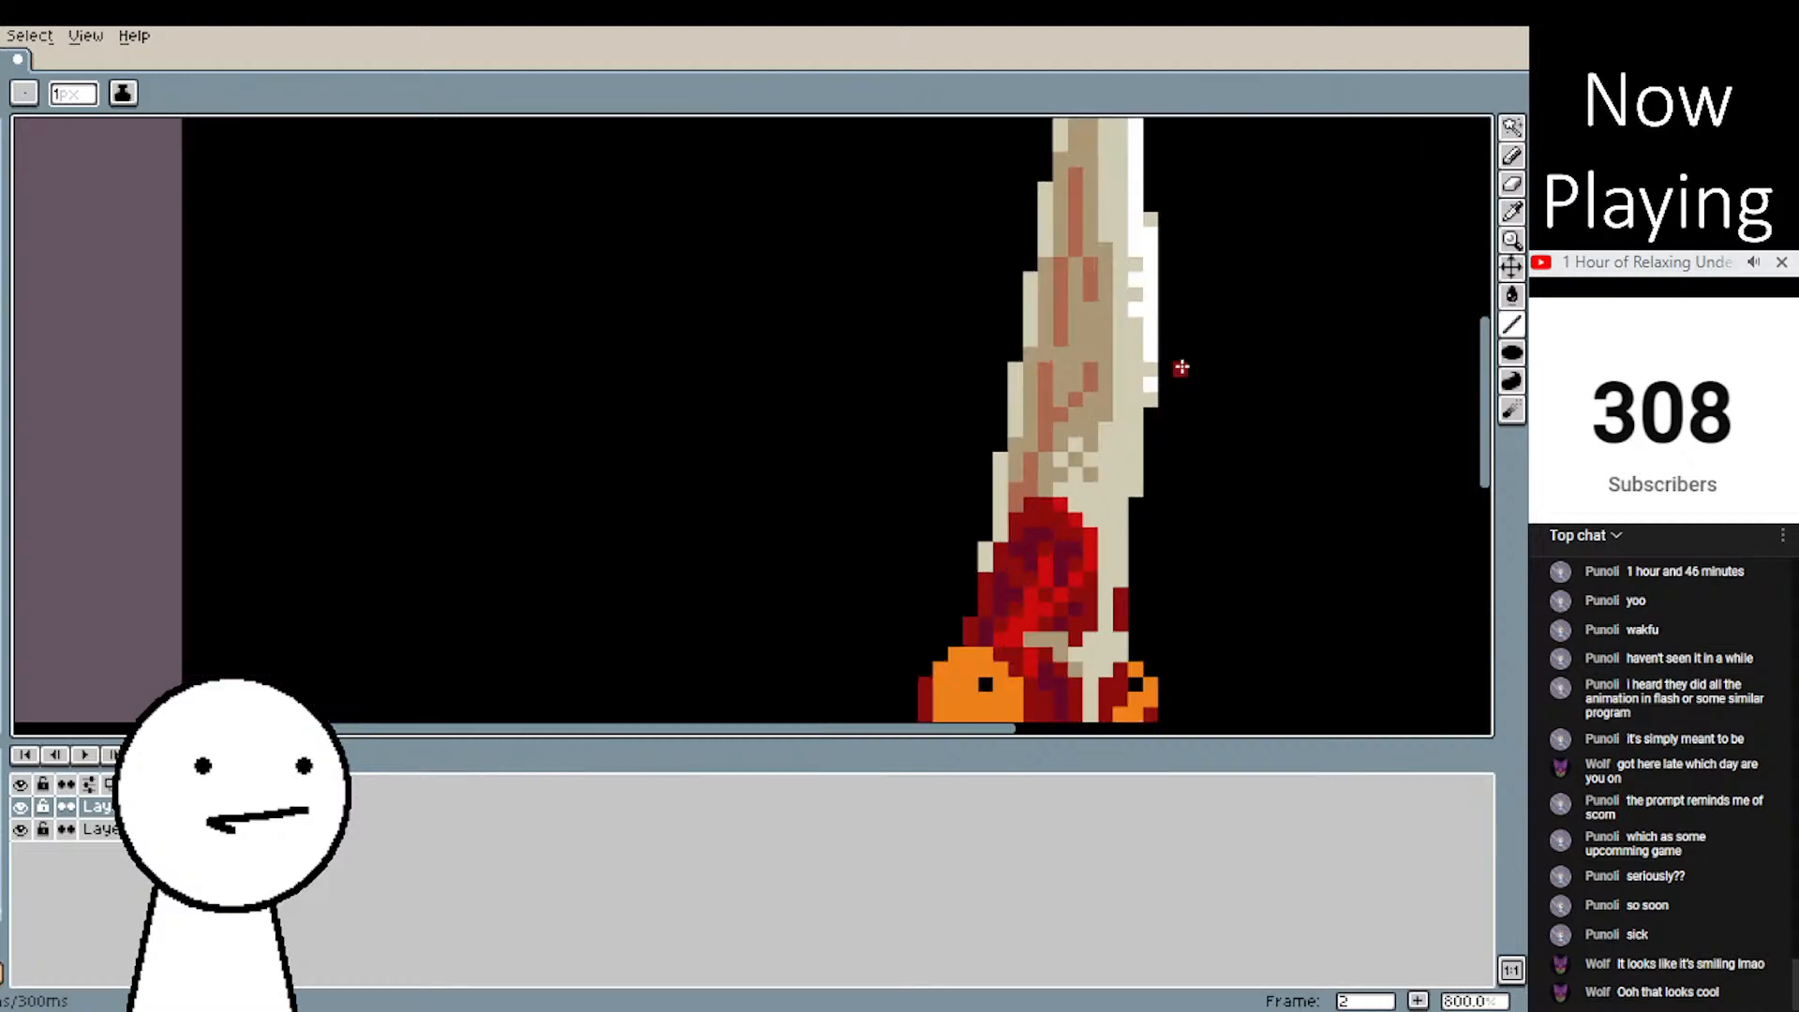
click(1512, 212)
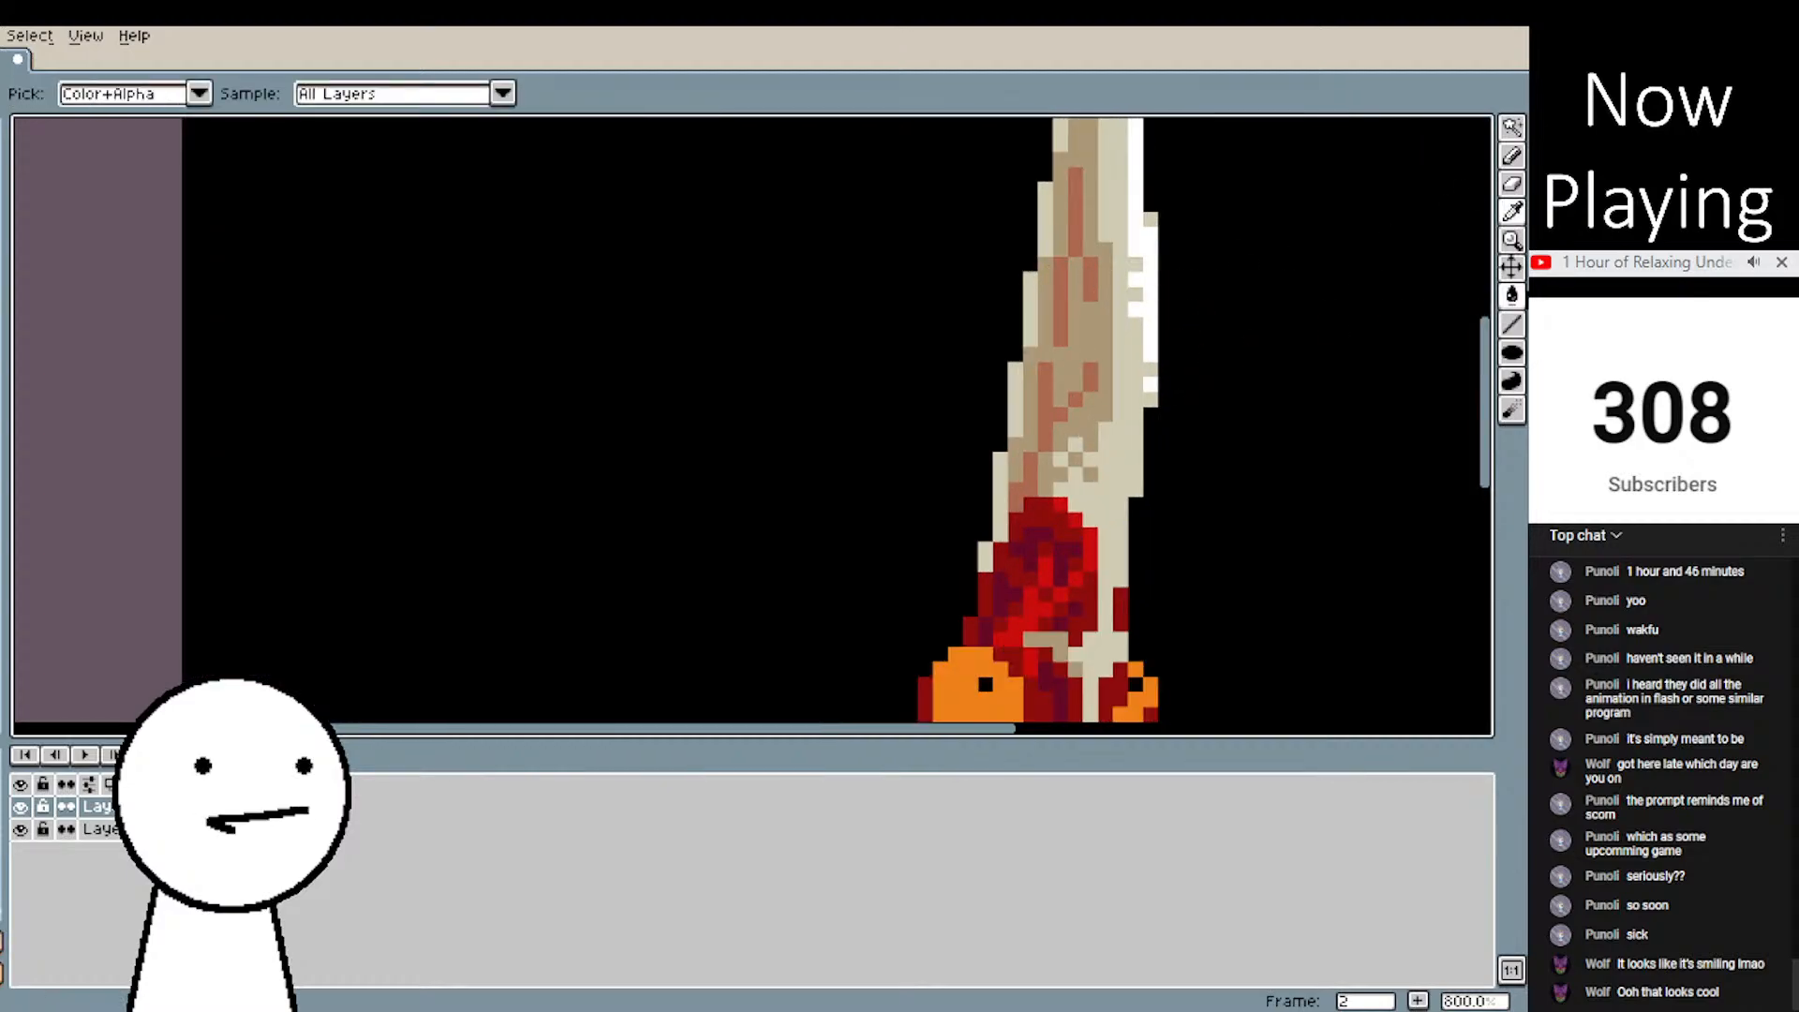
click(1512, 325)
scroll(1048, 362, up, 1)
scroll(1048, 363, up, 1)
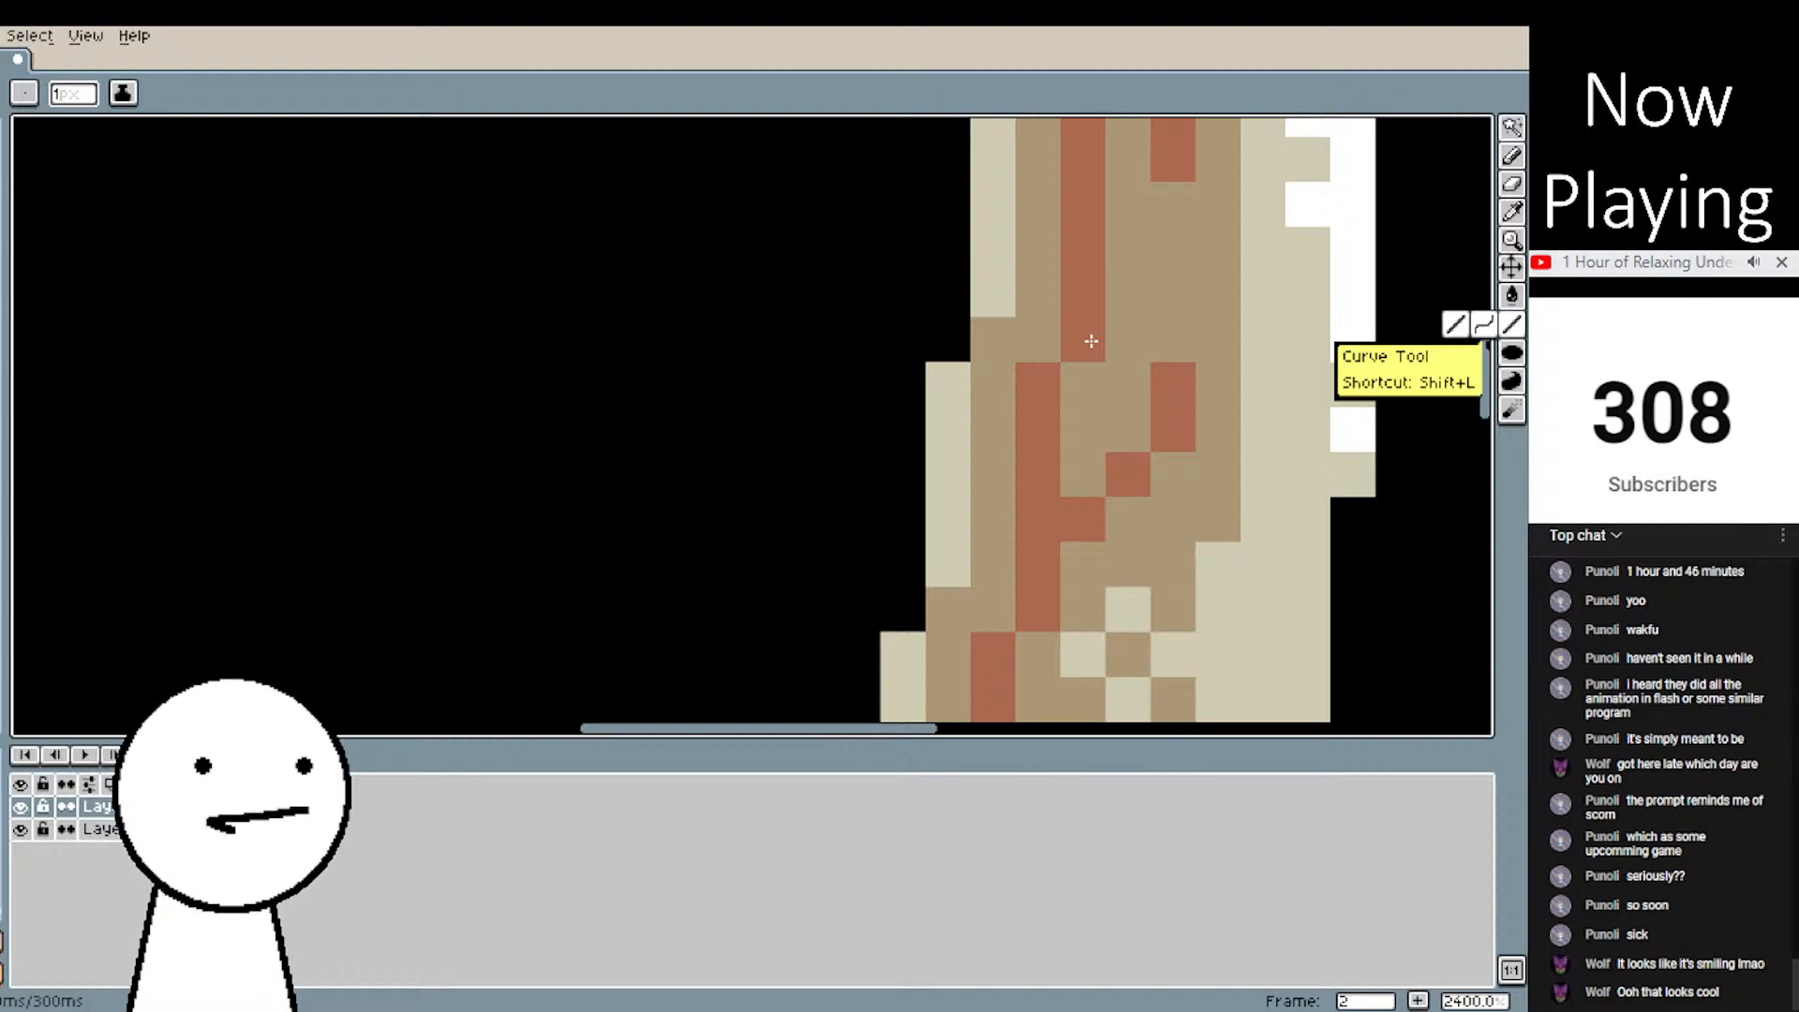
scroll(1089, 523, up, 1)
click(945, 300)
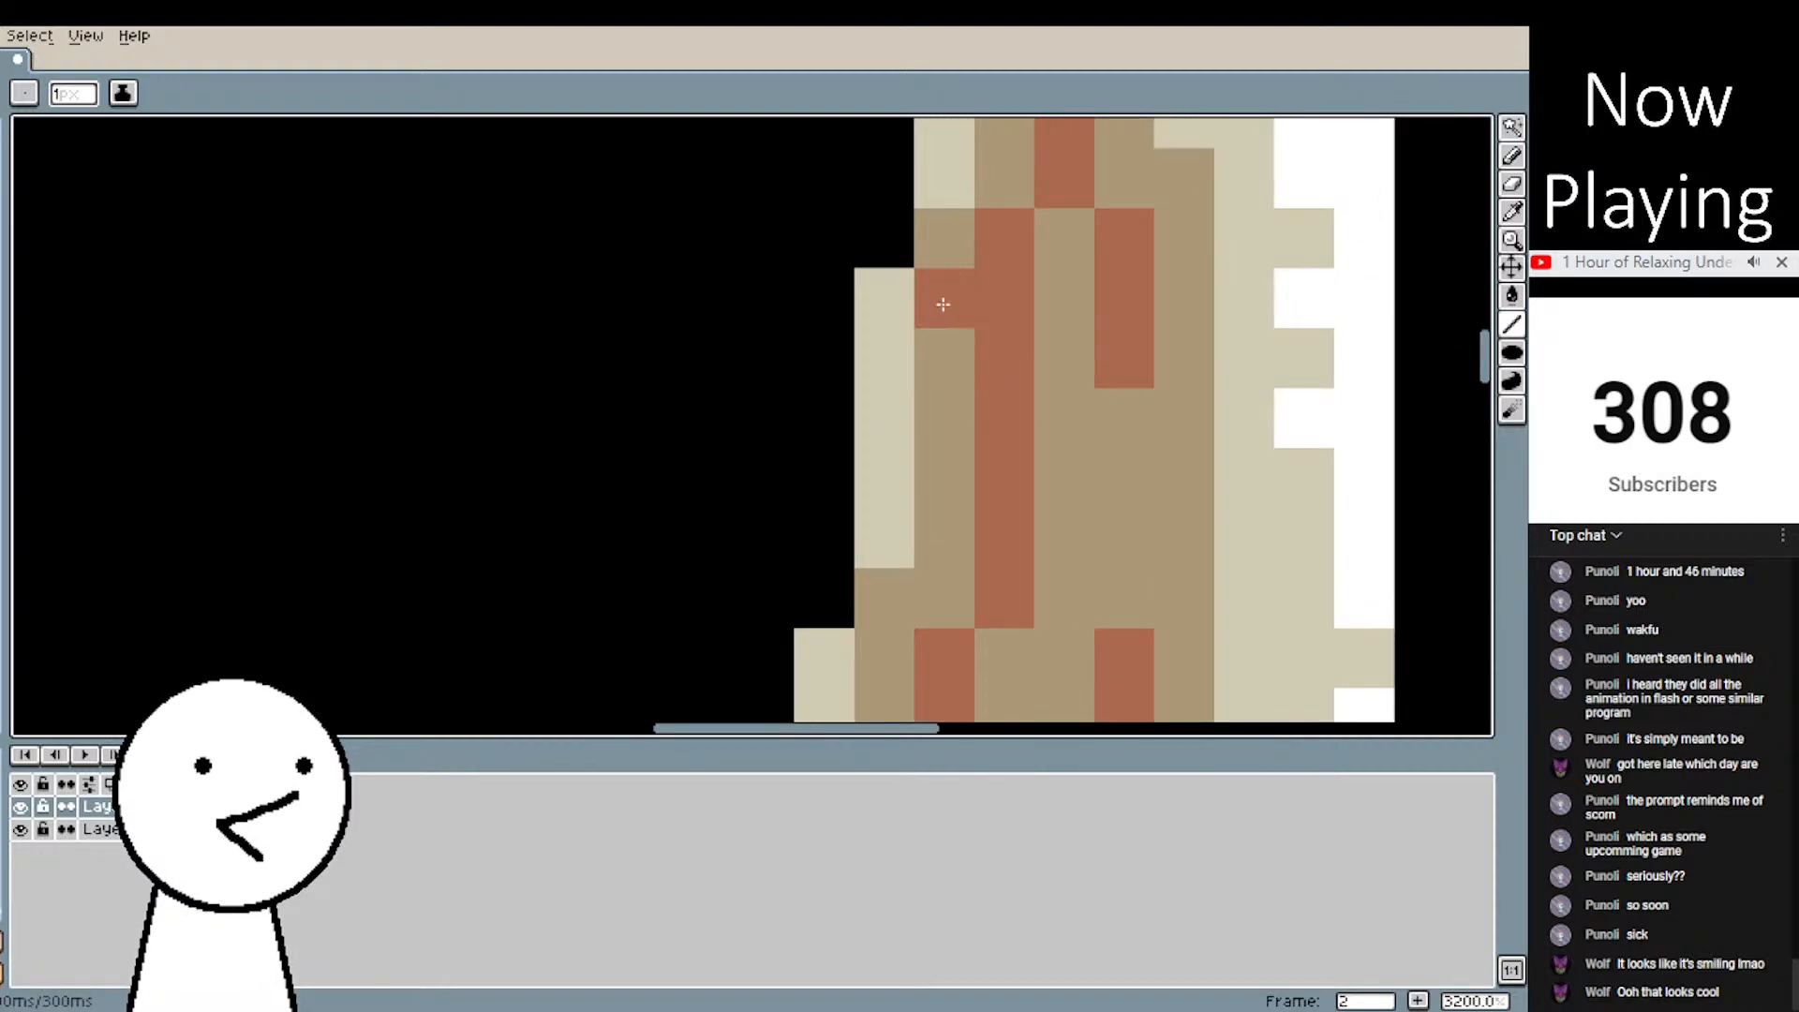
click(951, 378)
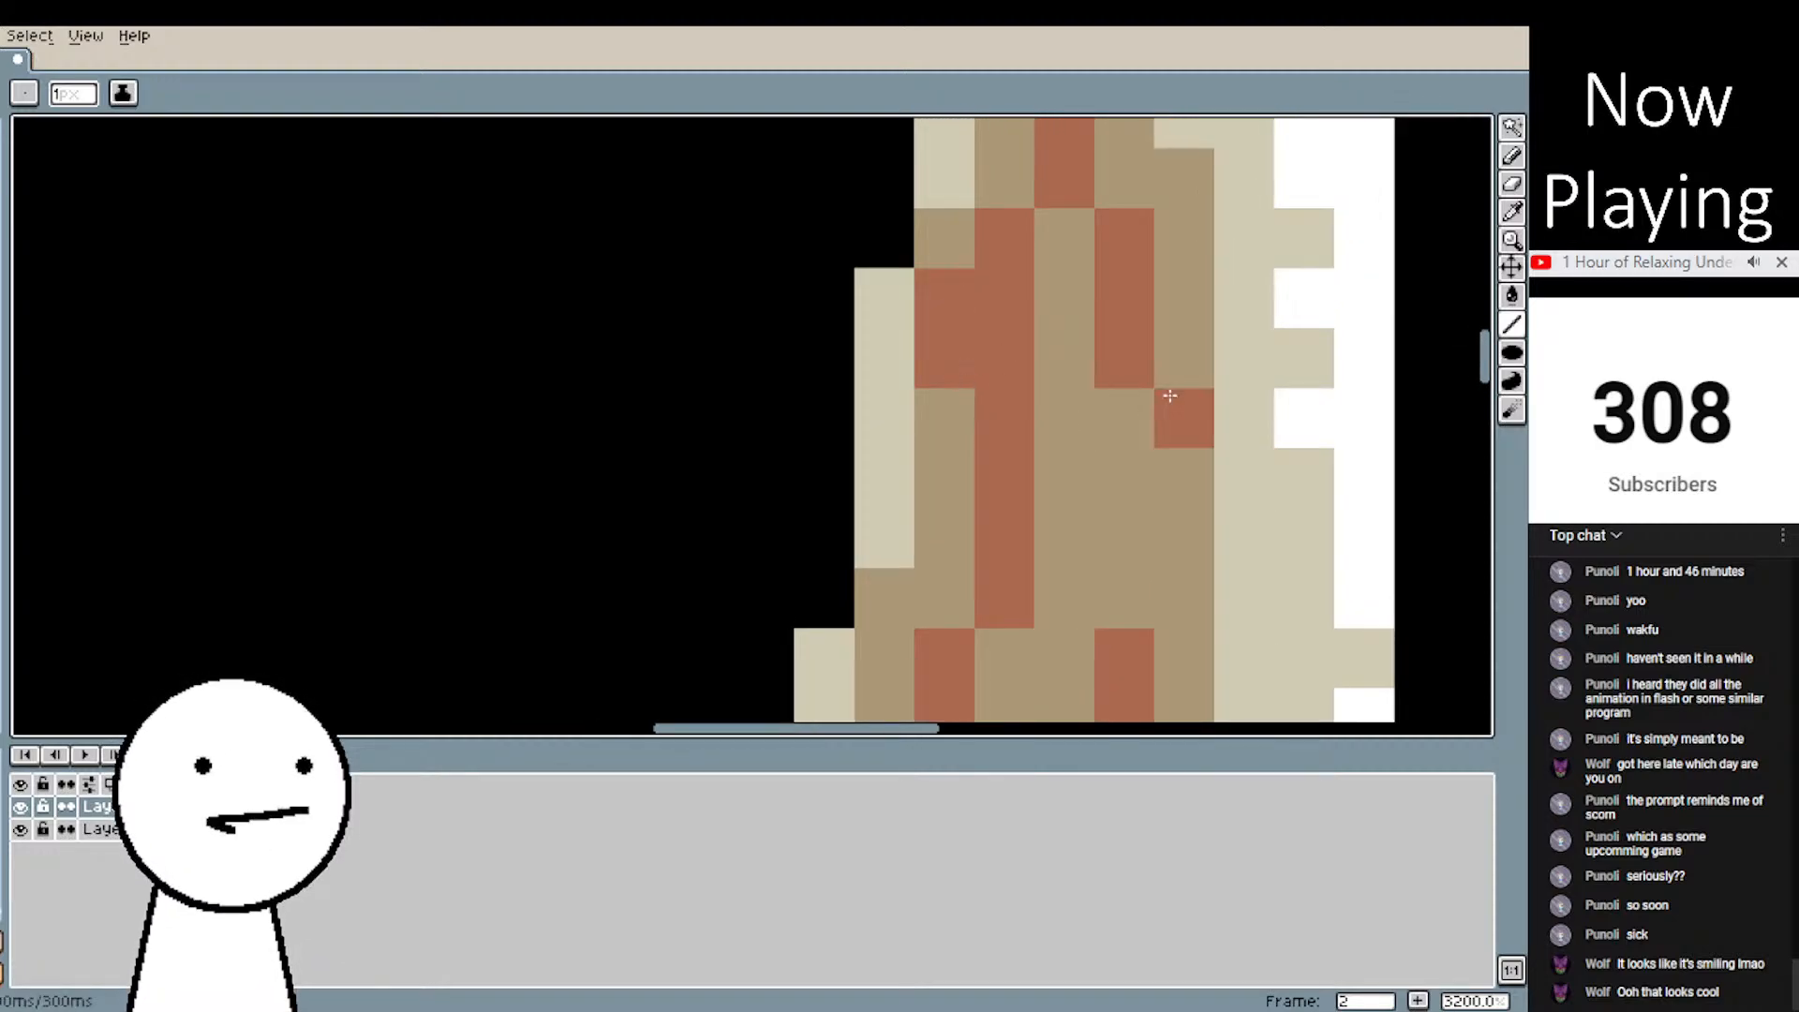
- Add a short vertical reddish-brown stroke higher up the blade, above the existing veins
scroll(1290, 413, down, 7)
scroll(1246, 347, up, 5)
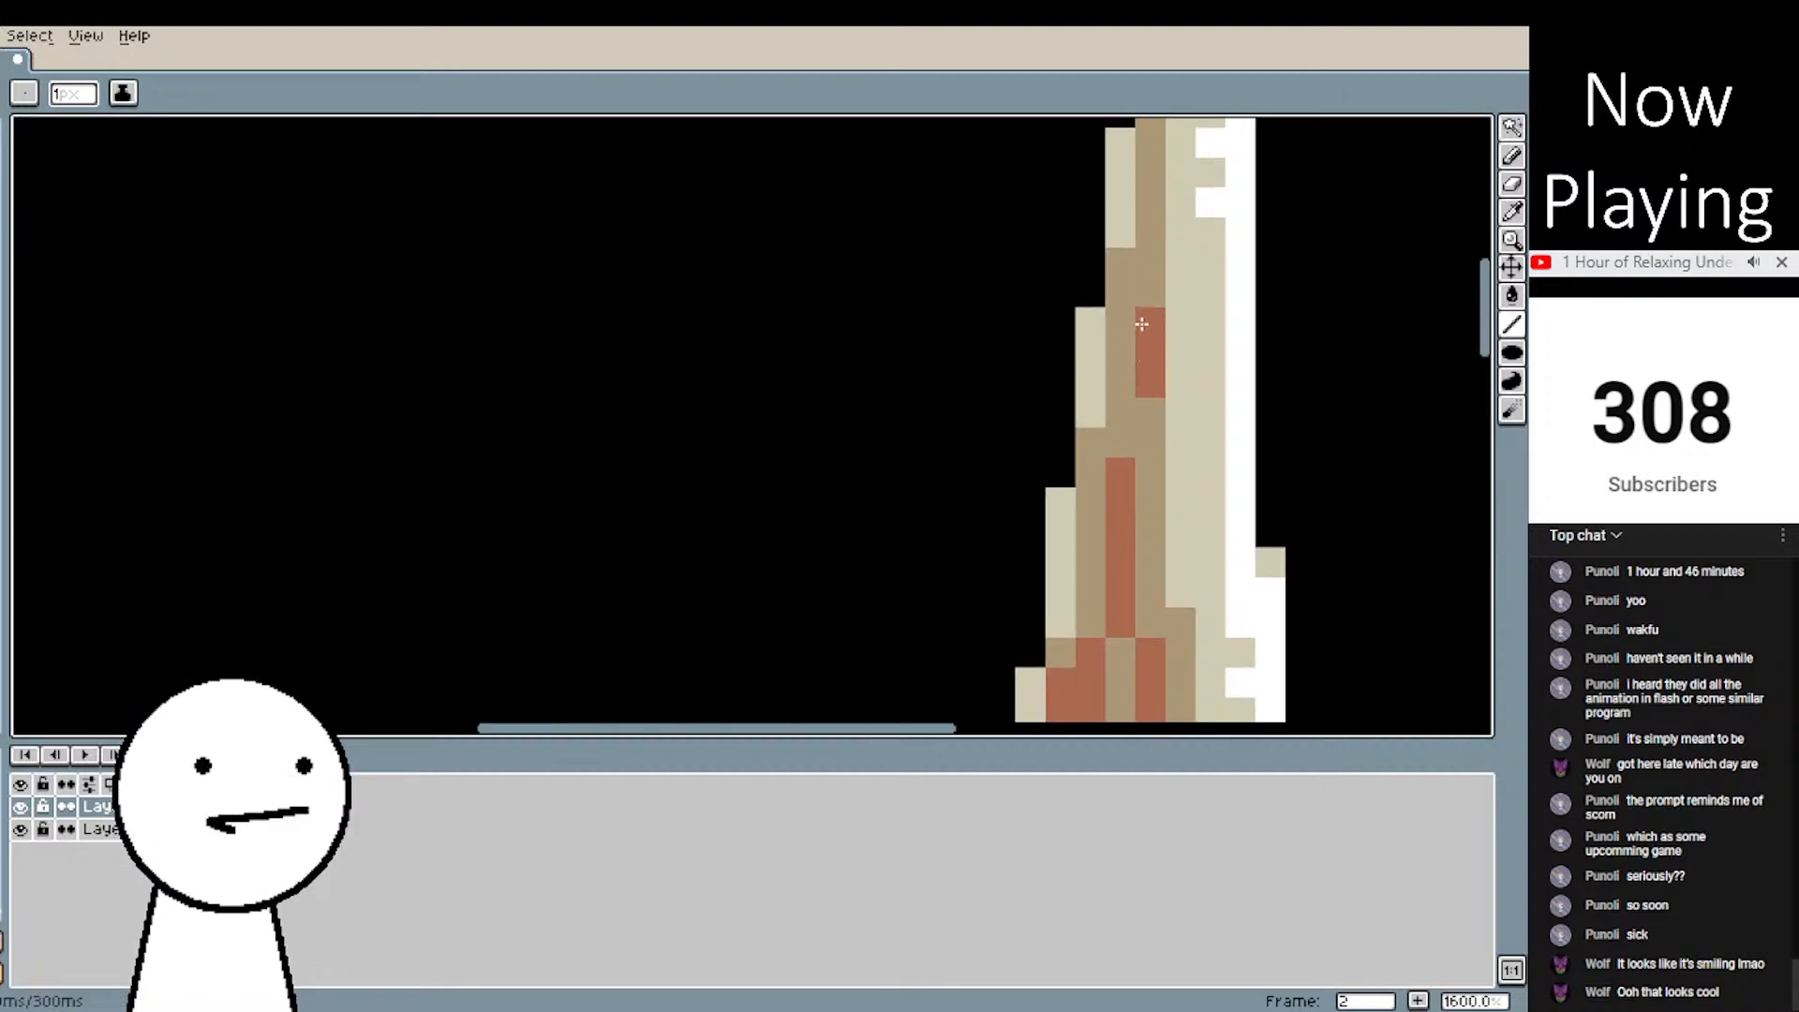
scroll(1318, 393, down, 4)
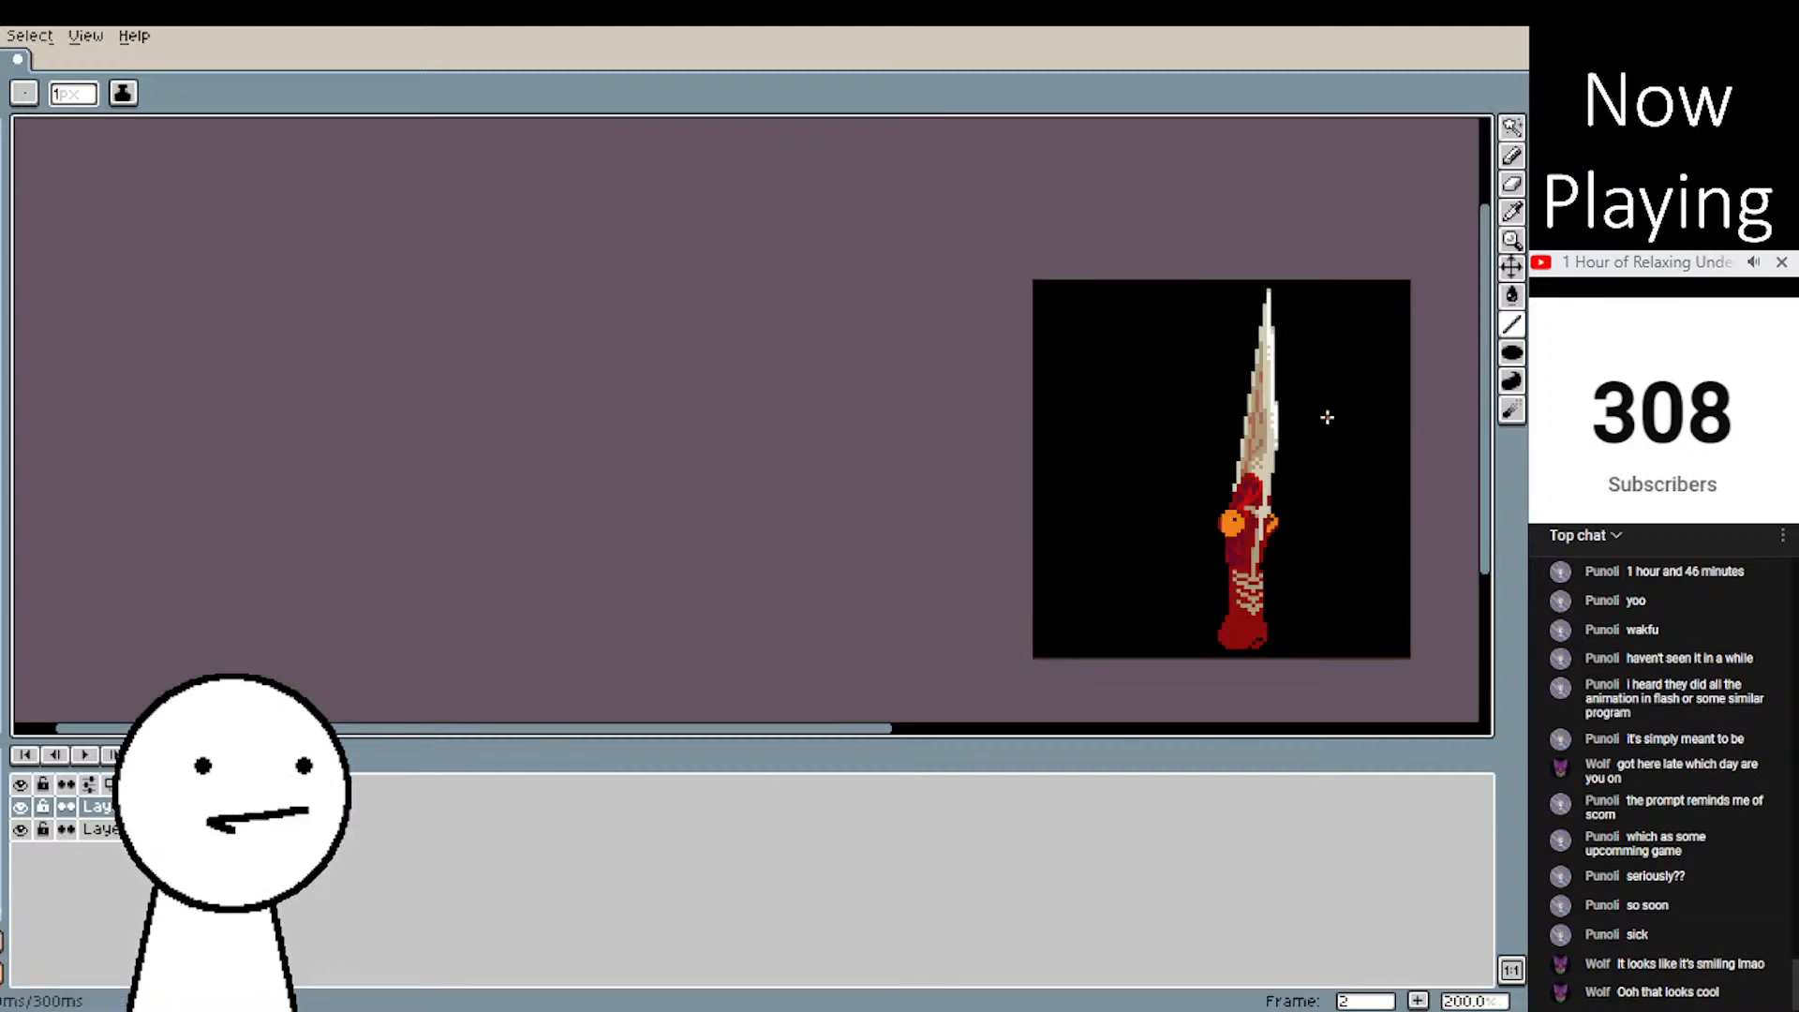
drag(1309, 518, 1229, 508)
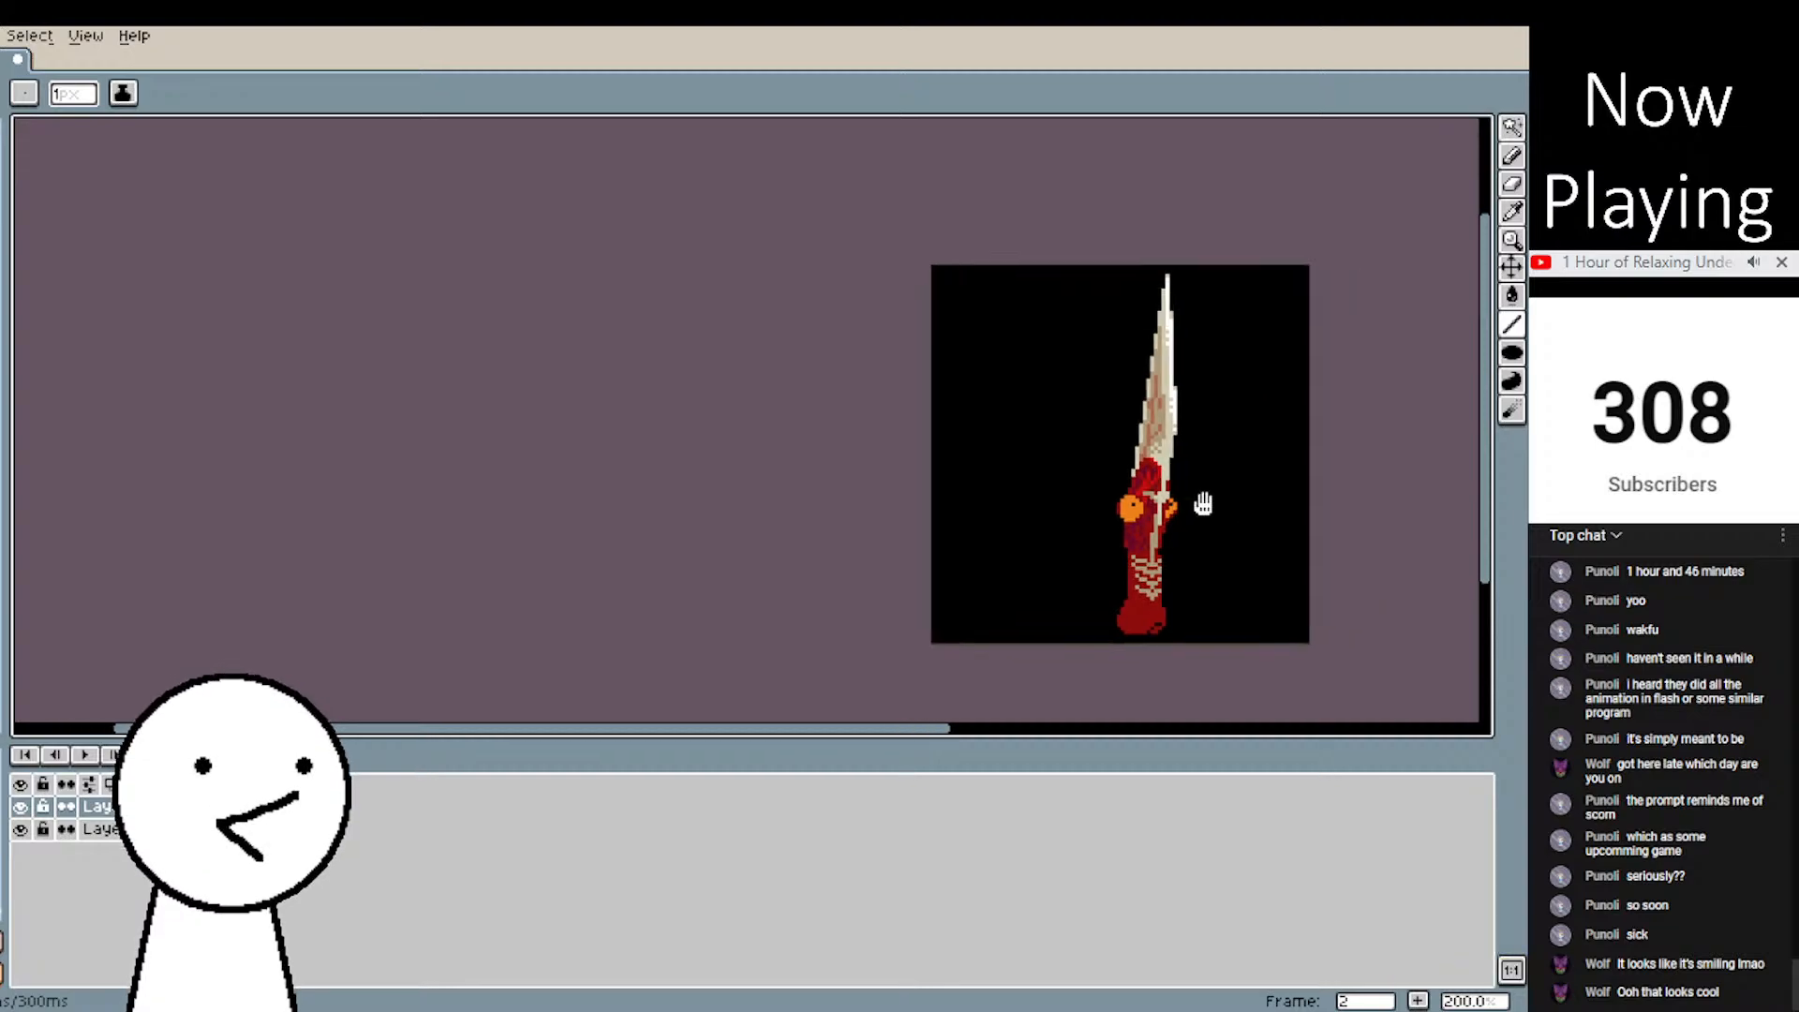
- Paint reddish-brown pixels over the bright red highlight along the upper right edge of the handle's rounded top
scroll(1230, 509, up, 6)
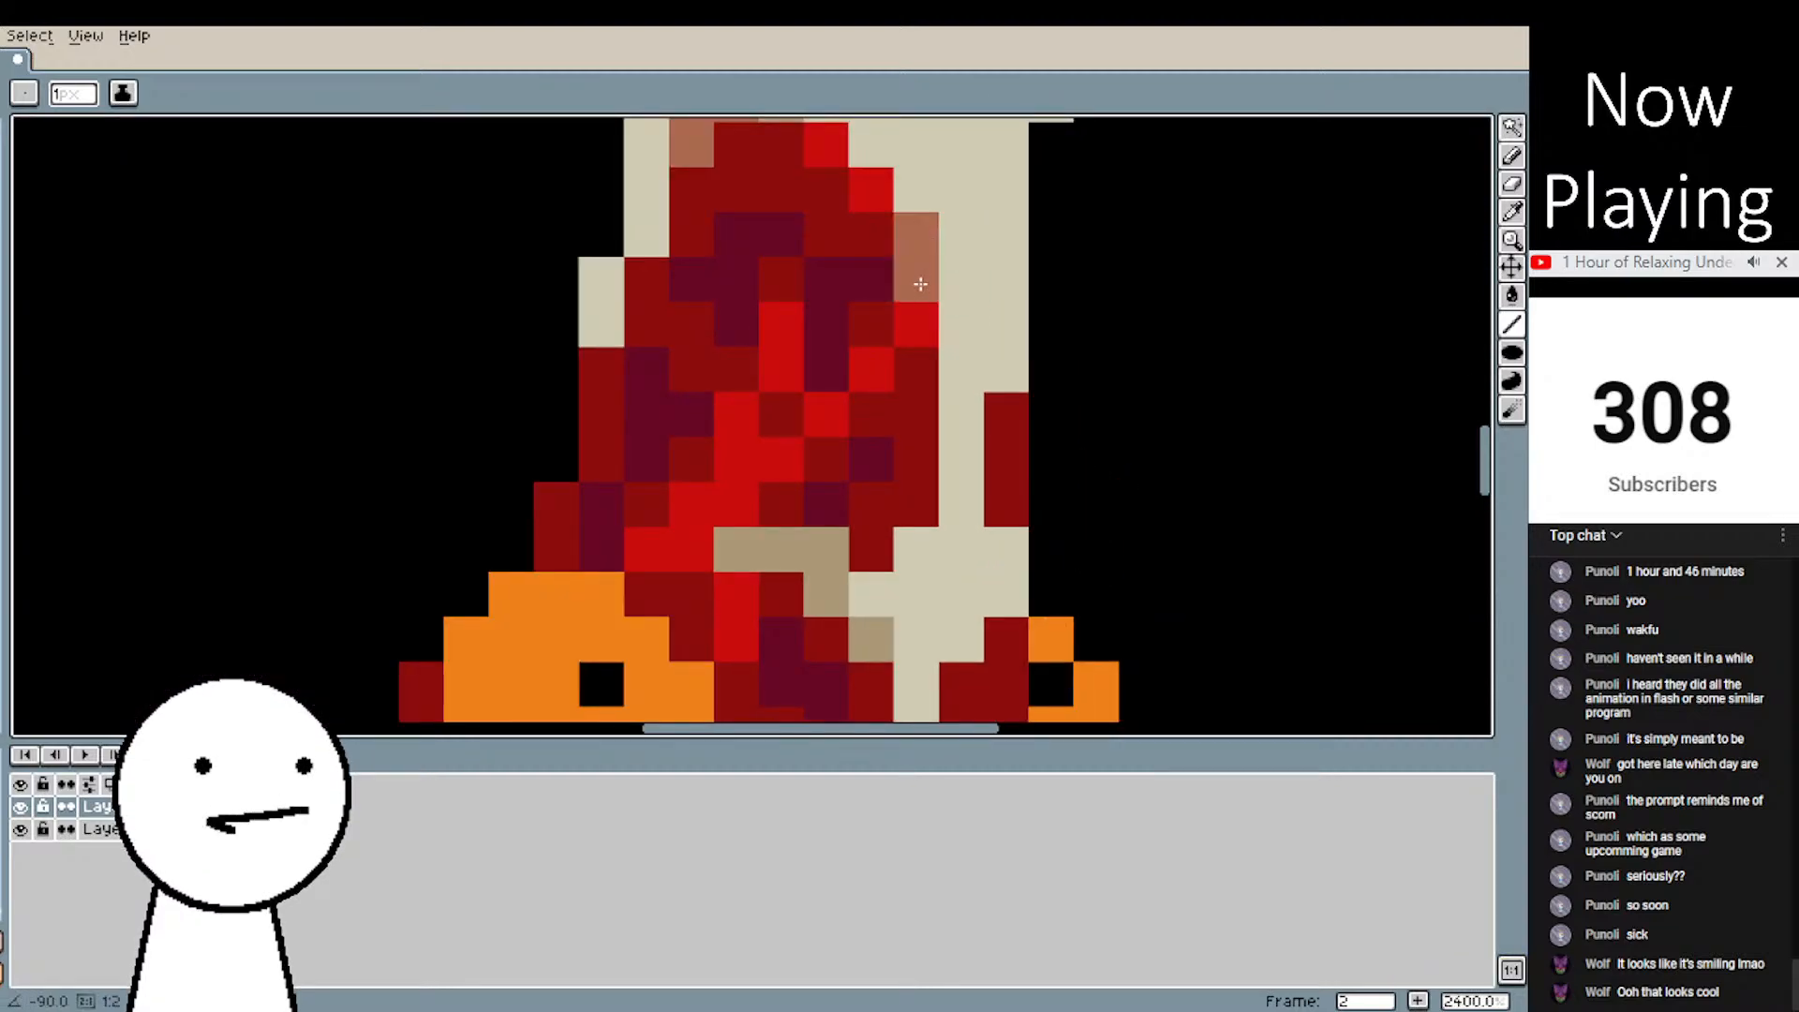
drag(1007, 324, 1121, 508)
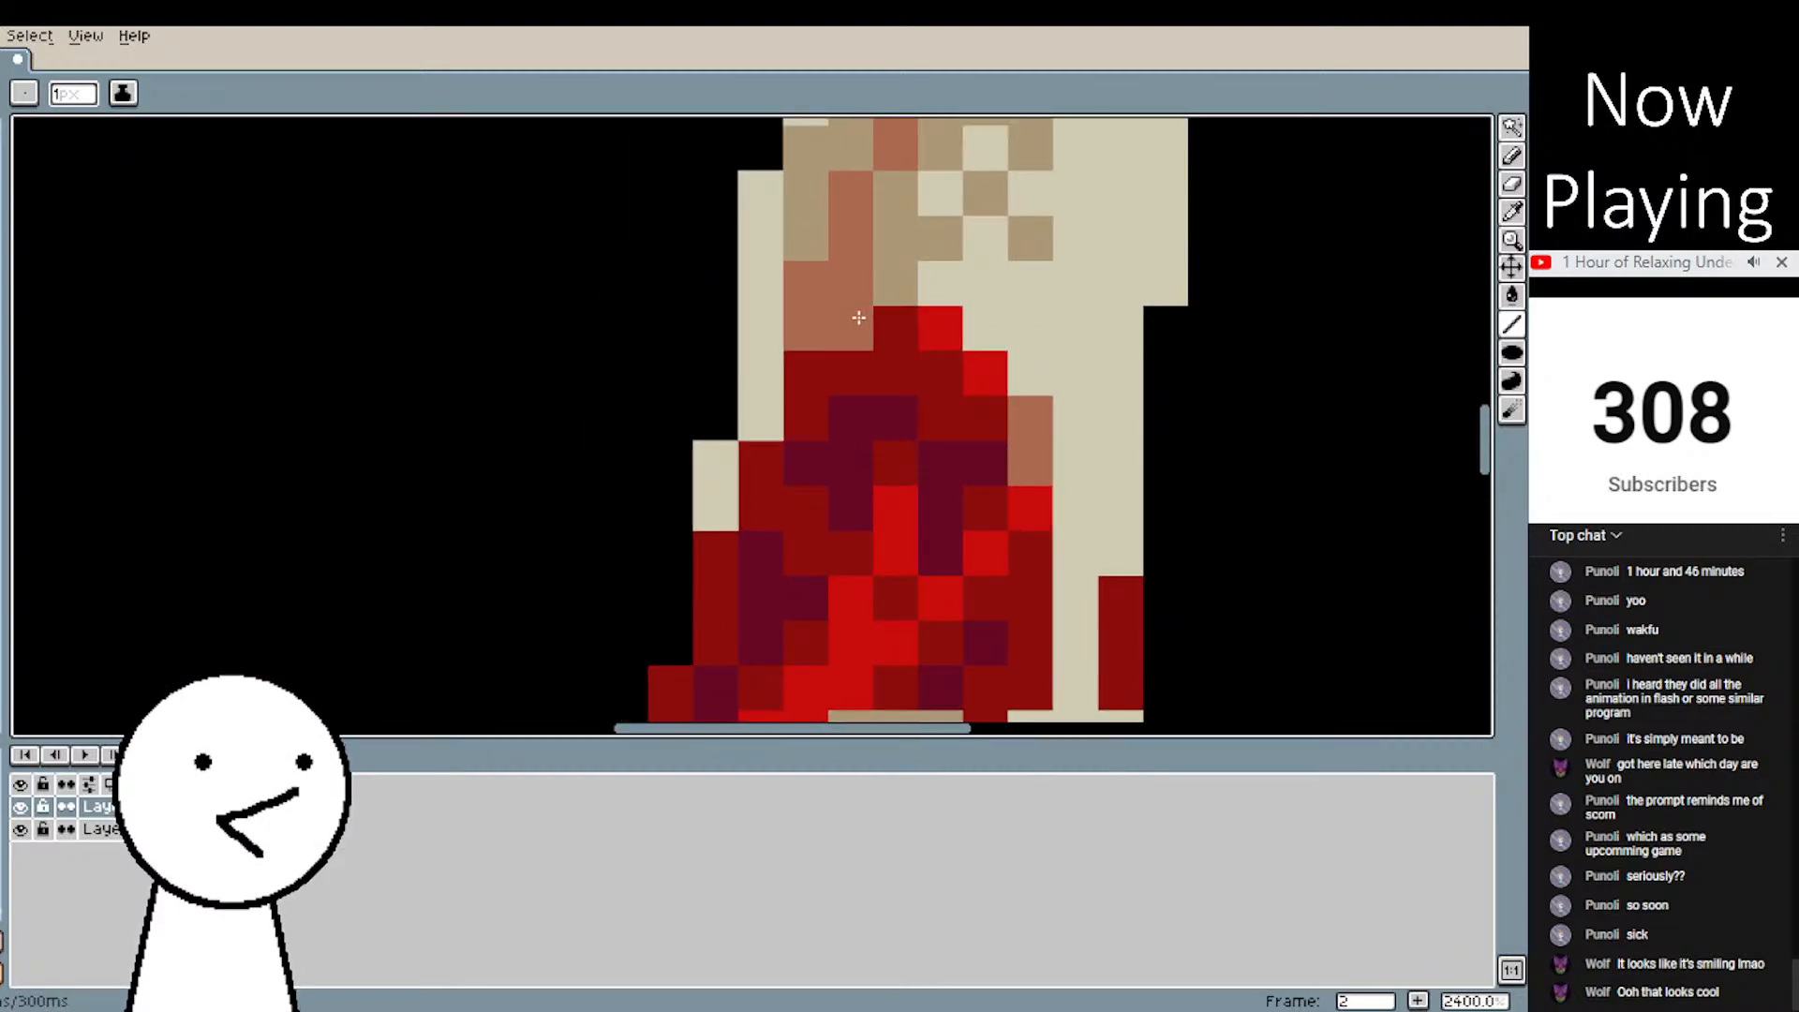
click(945, 328)
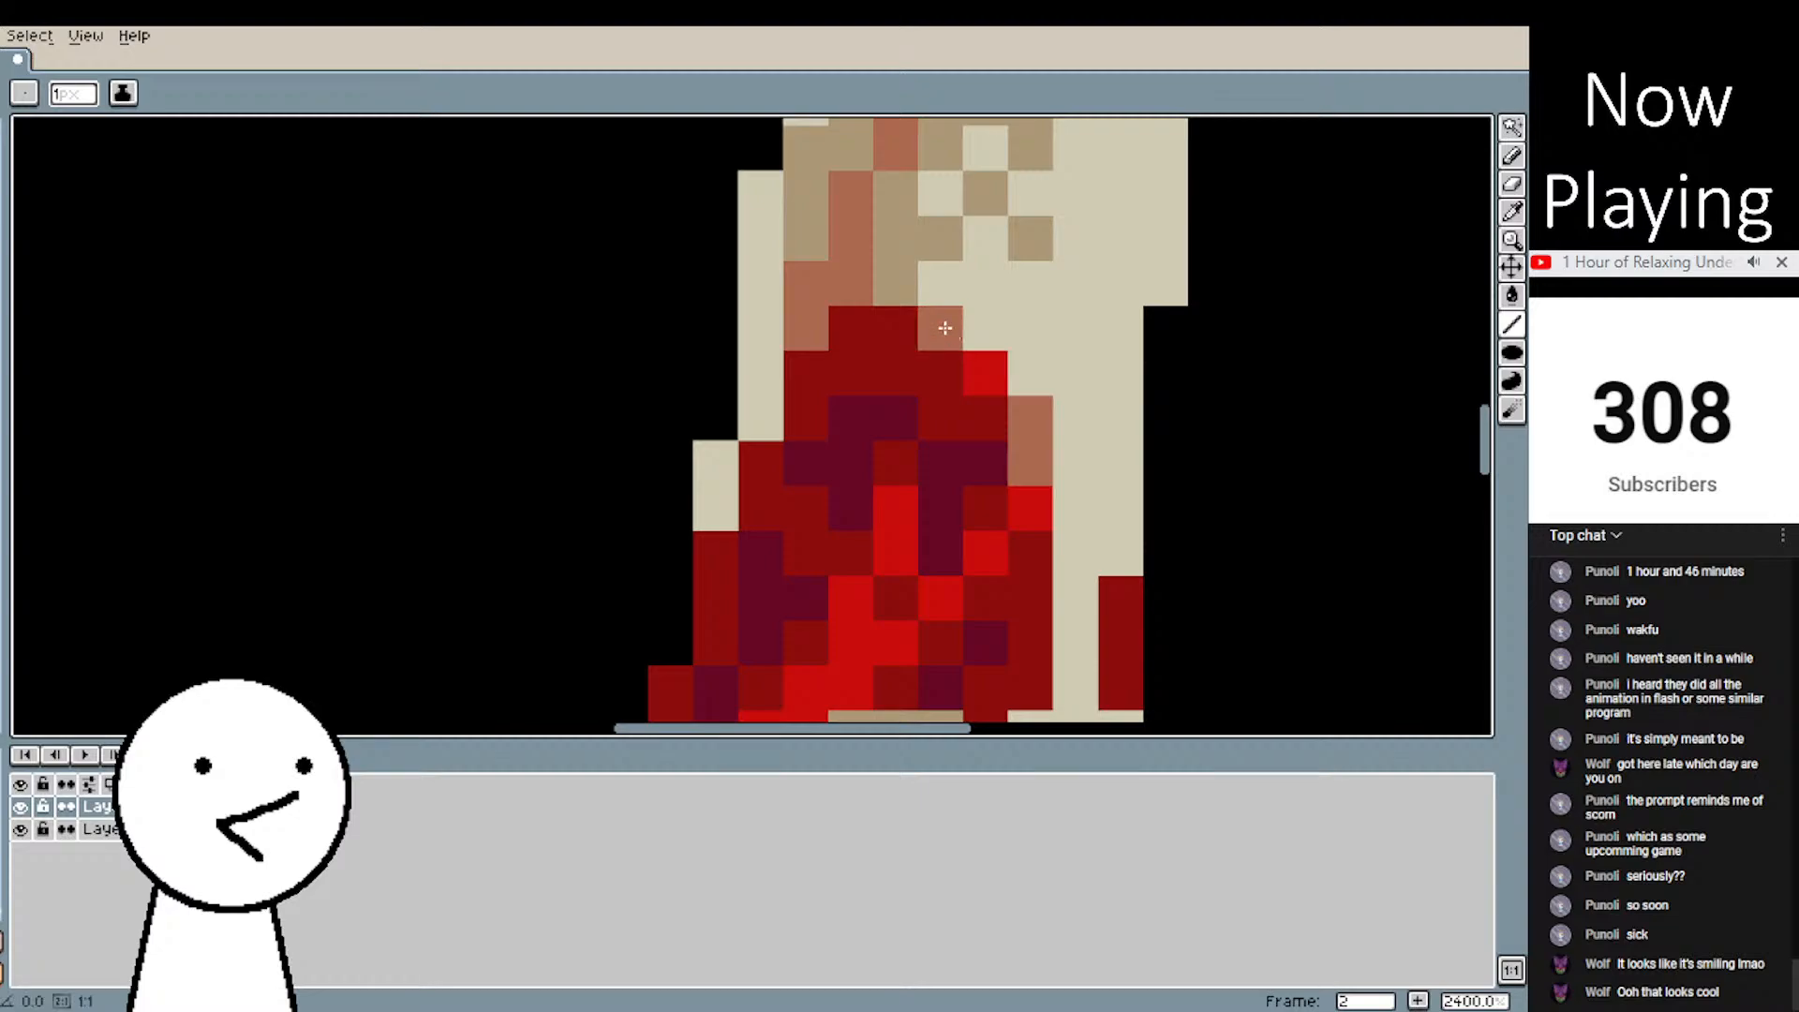
scroll(1080, 249, down, 5)
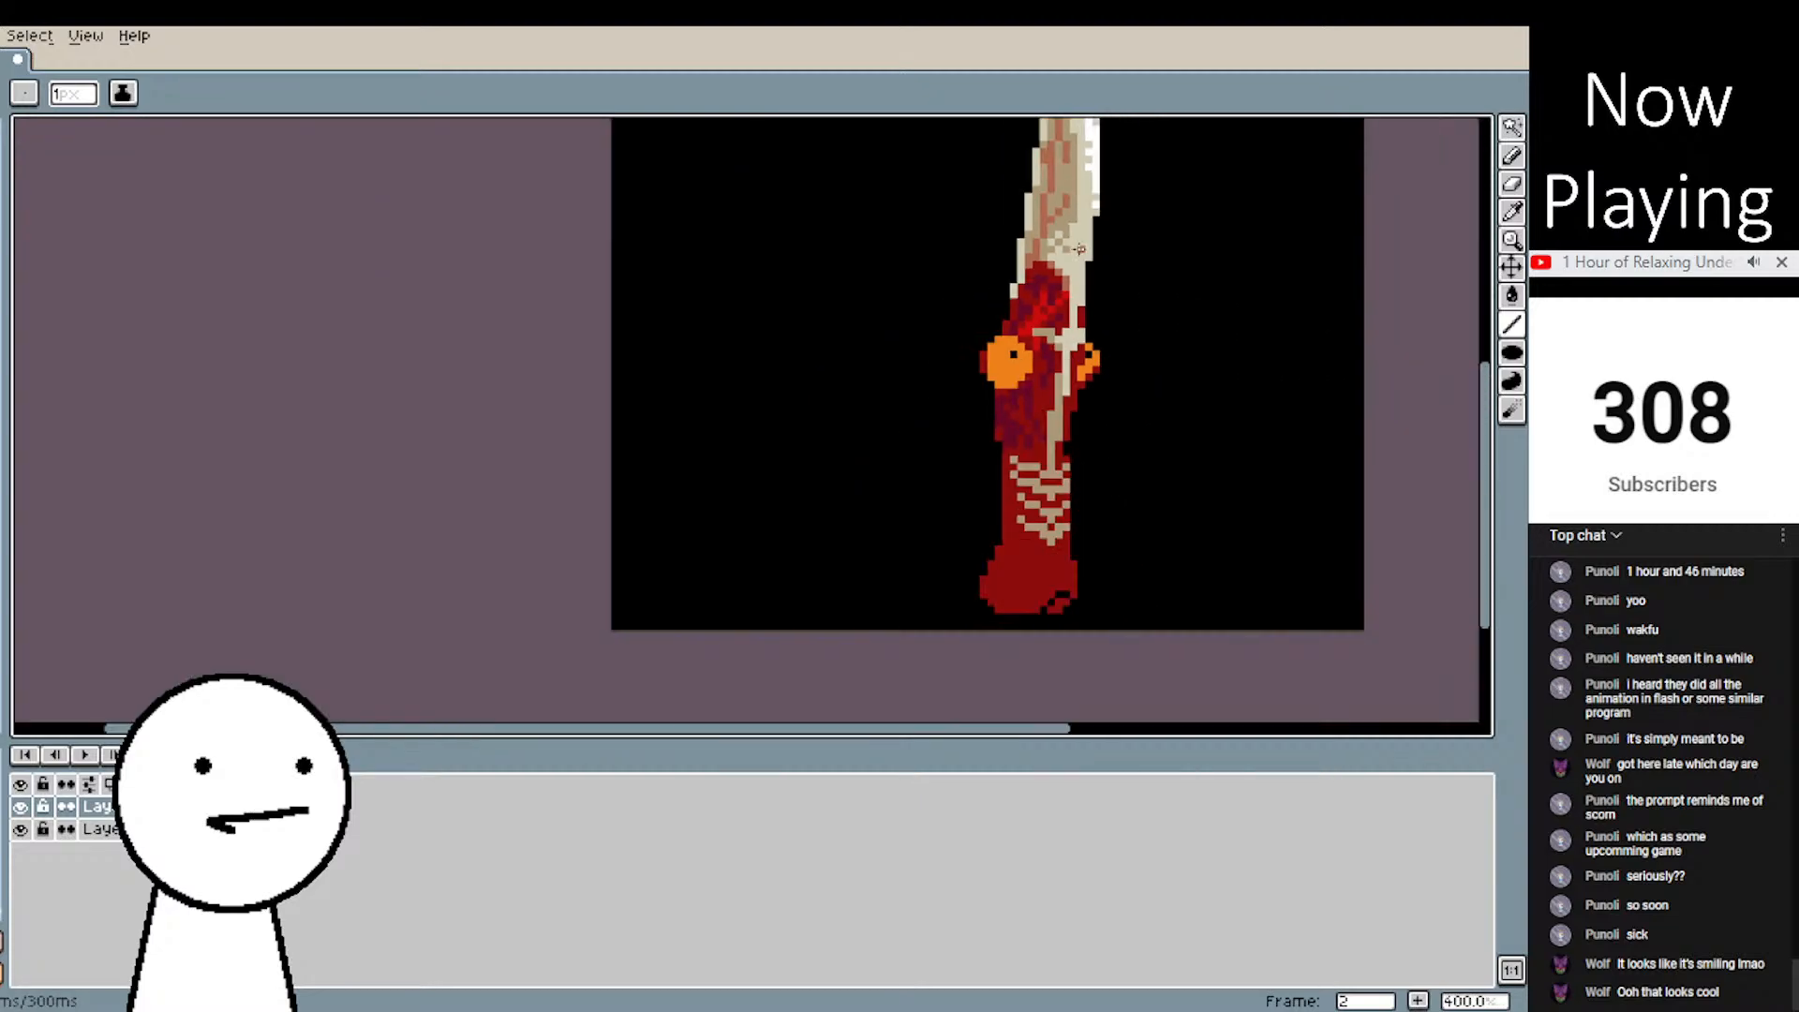
scroll(1080, 248, up, 6)
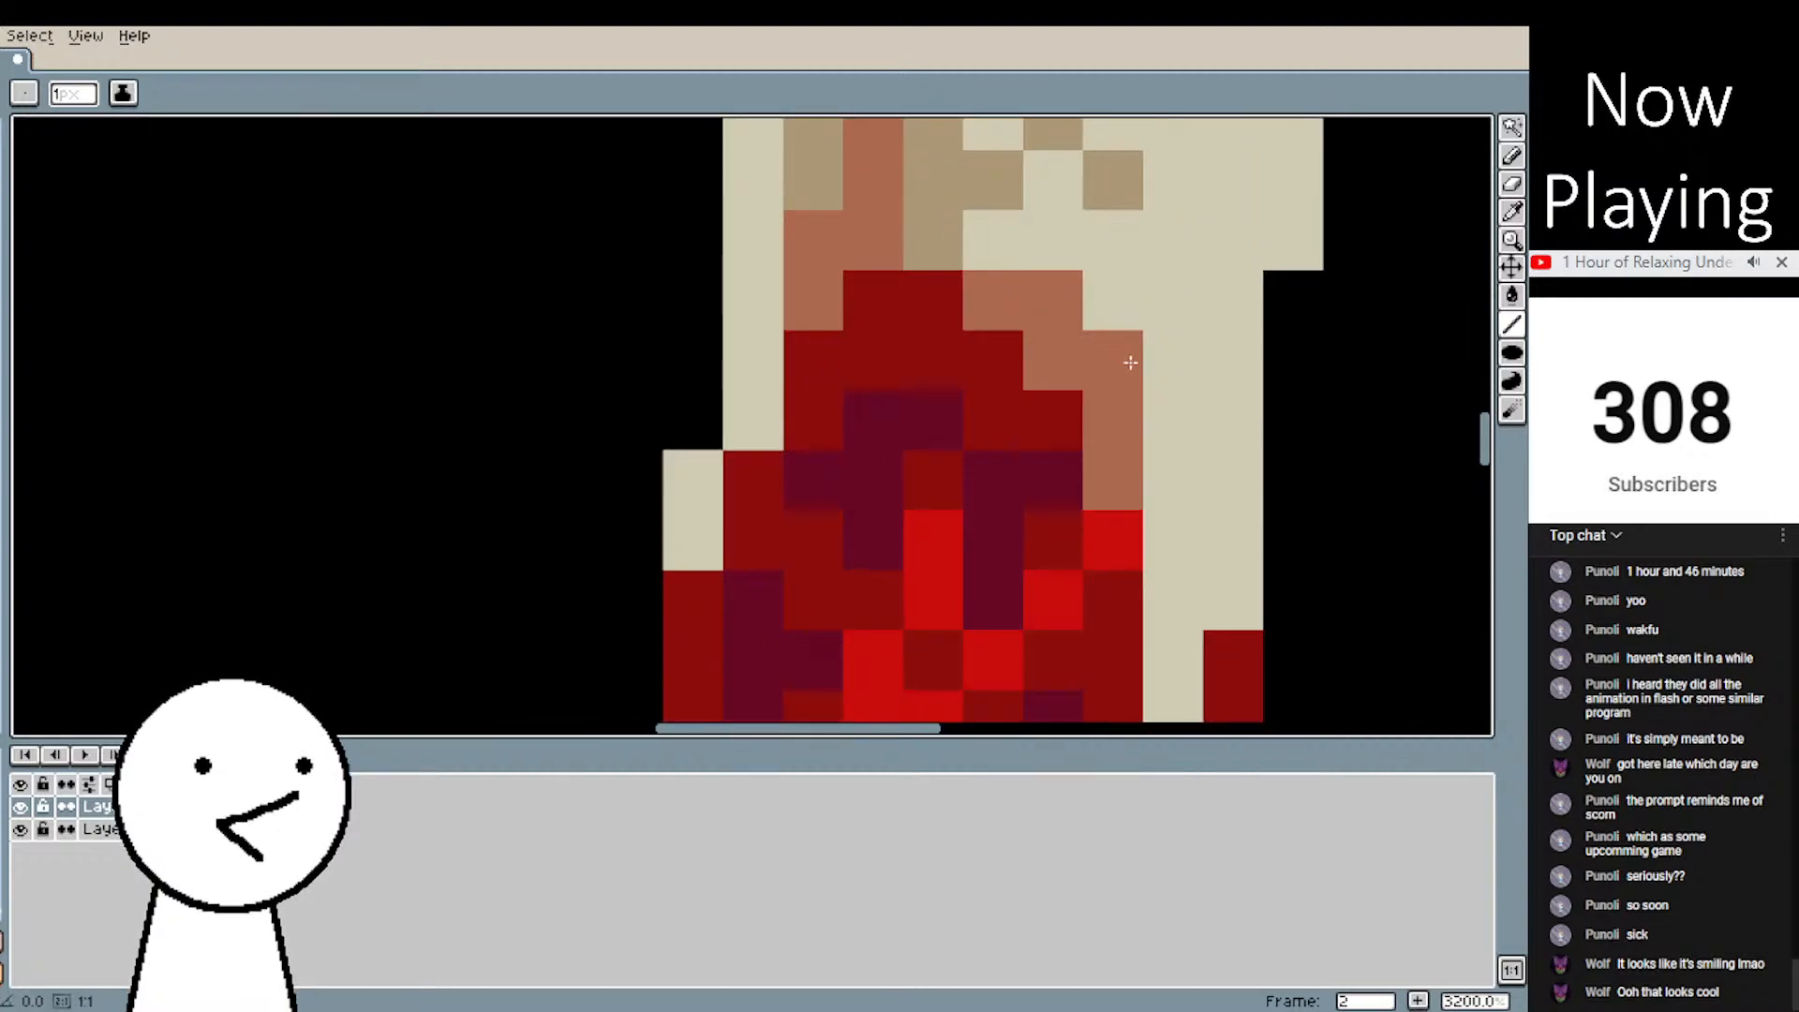
- Add bright red pixels among the reddish-brown ones on the rounded top's upper right edge and undo the last stroke
click(1512, 212)
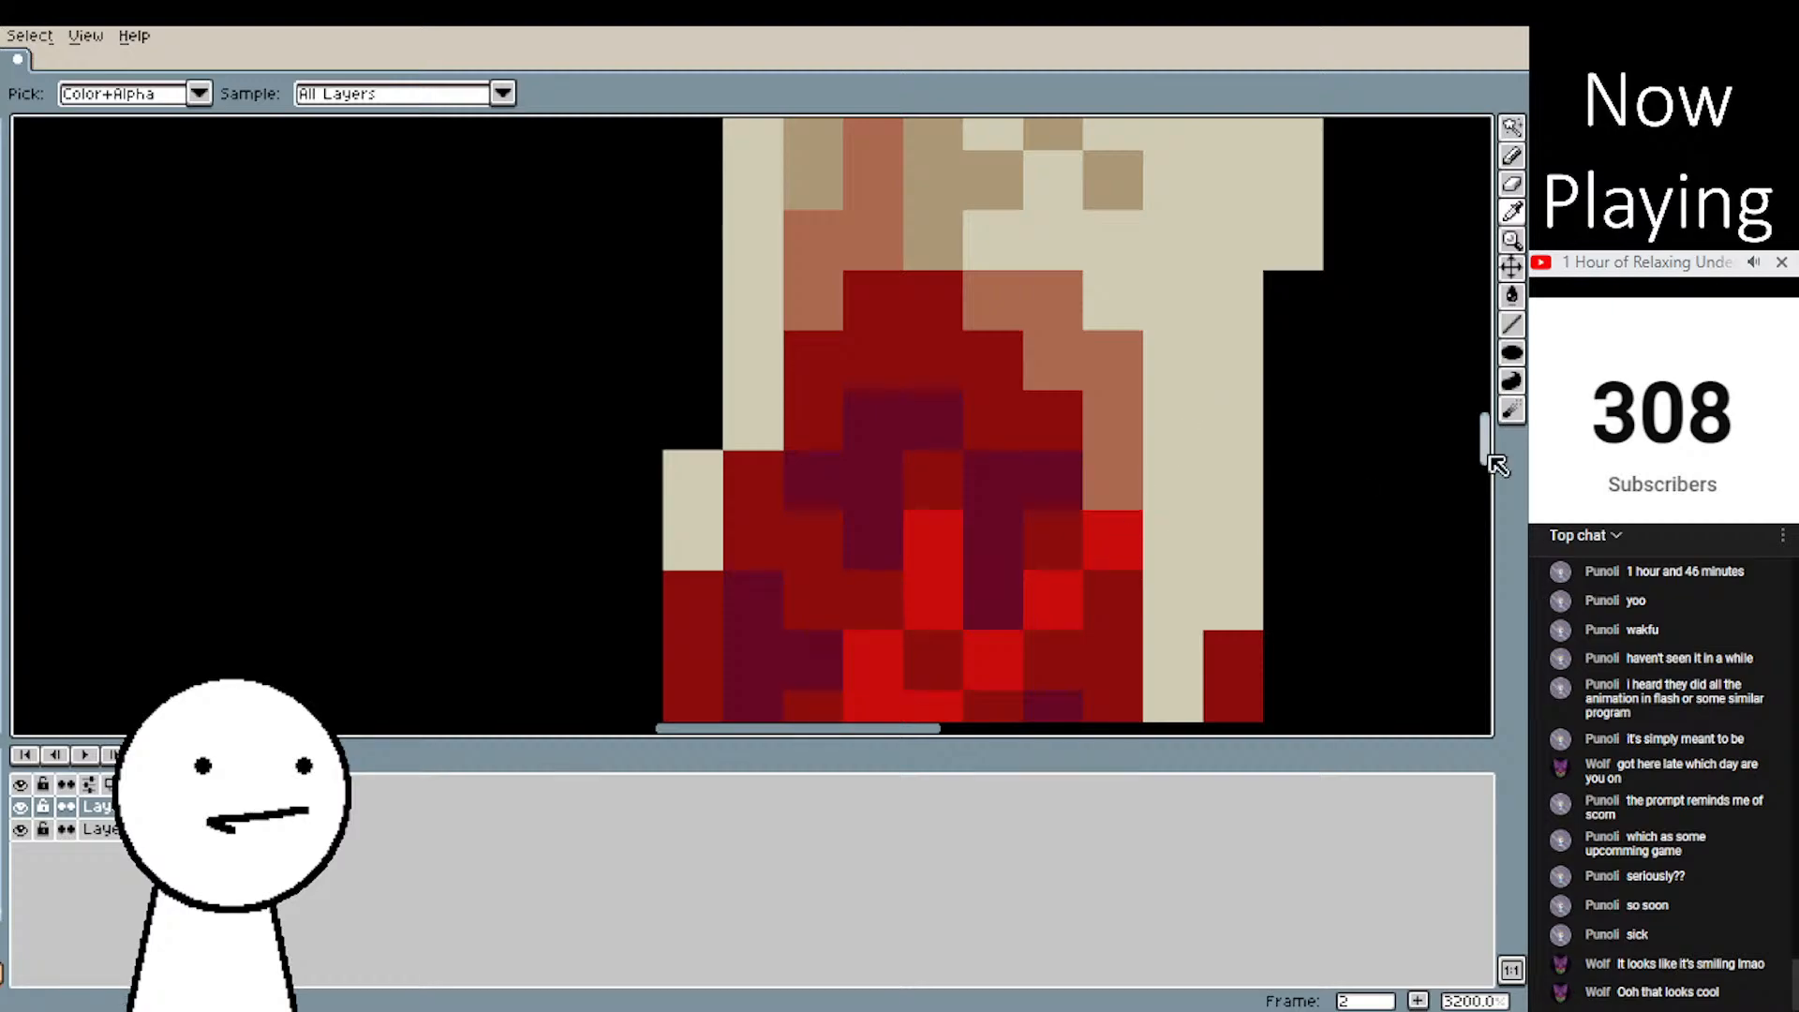
click(1511, 324)
drag(1095, 407, 1101, 362)
click(1056, 308)
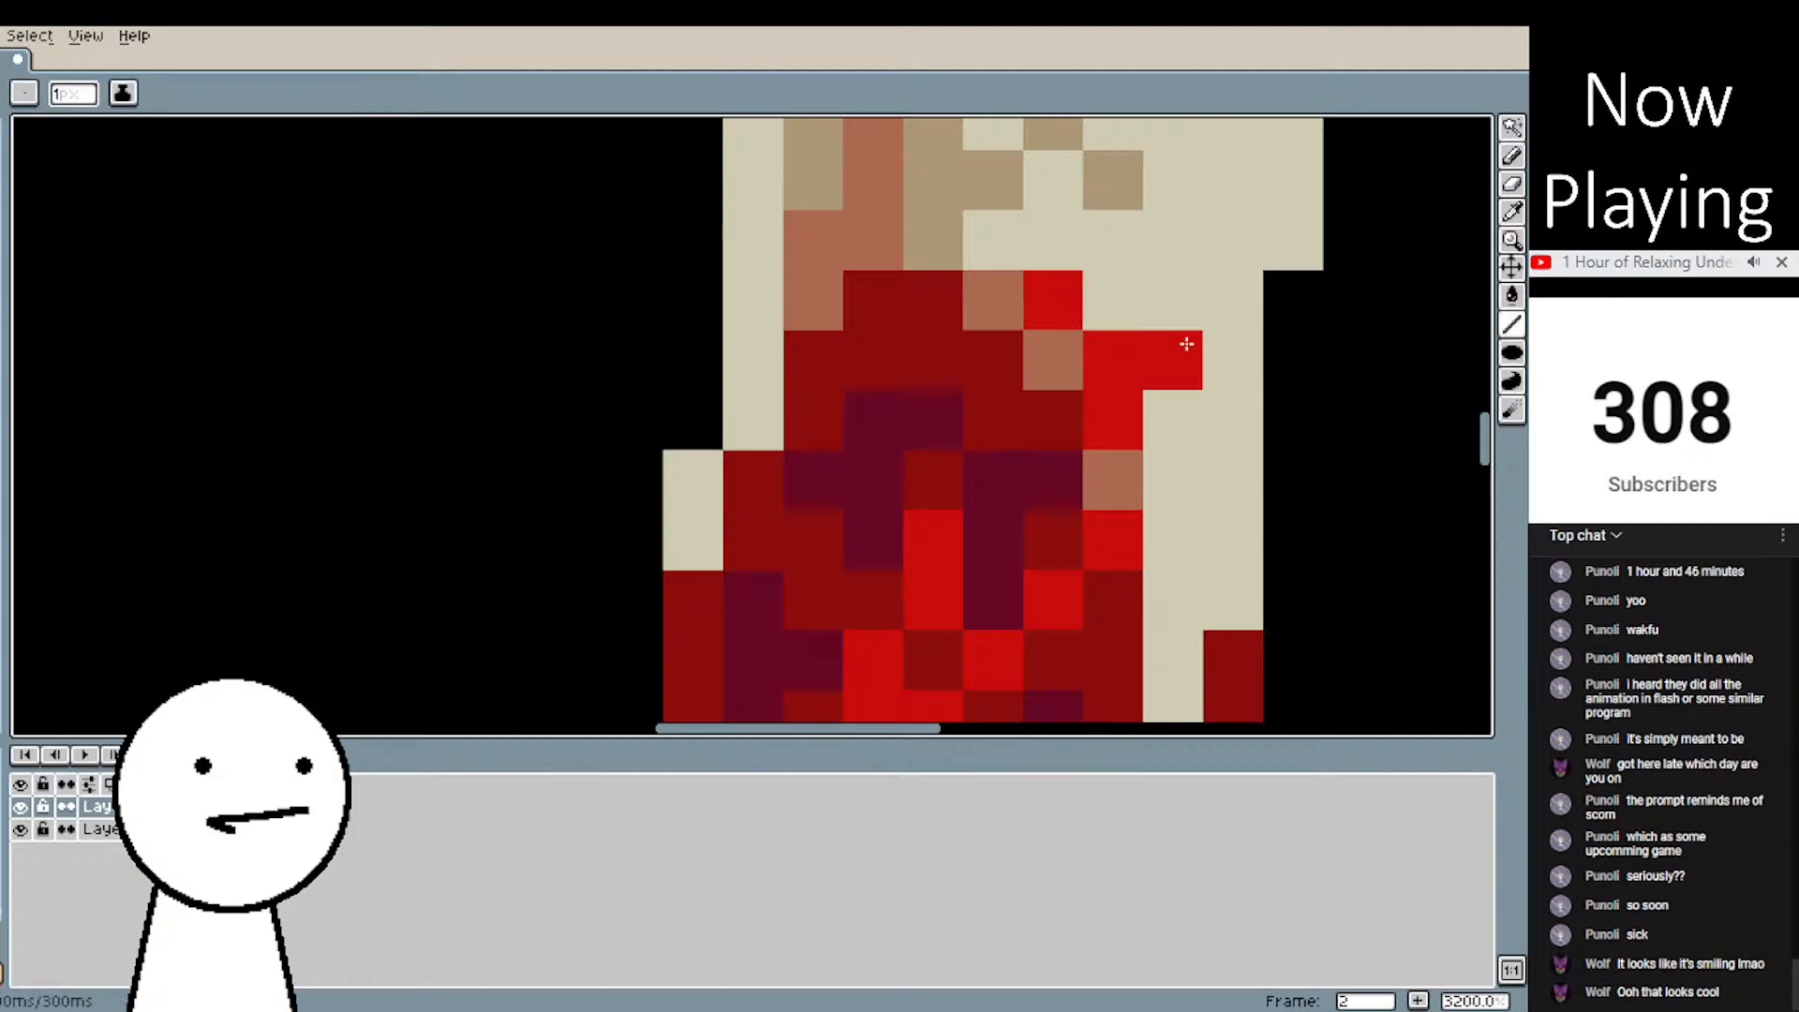
scroll(1187, 344, down, 6)
key(ctrl+z)
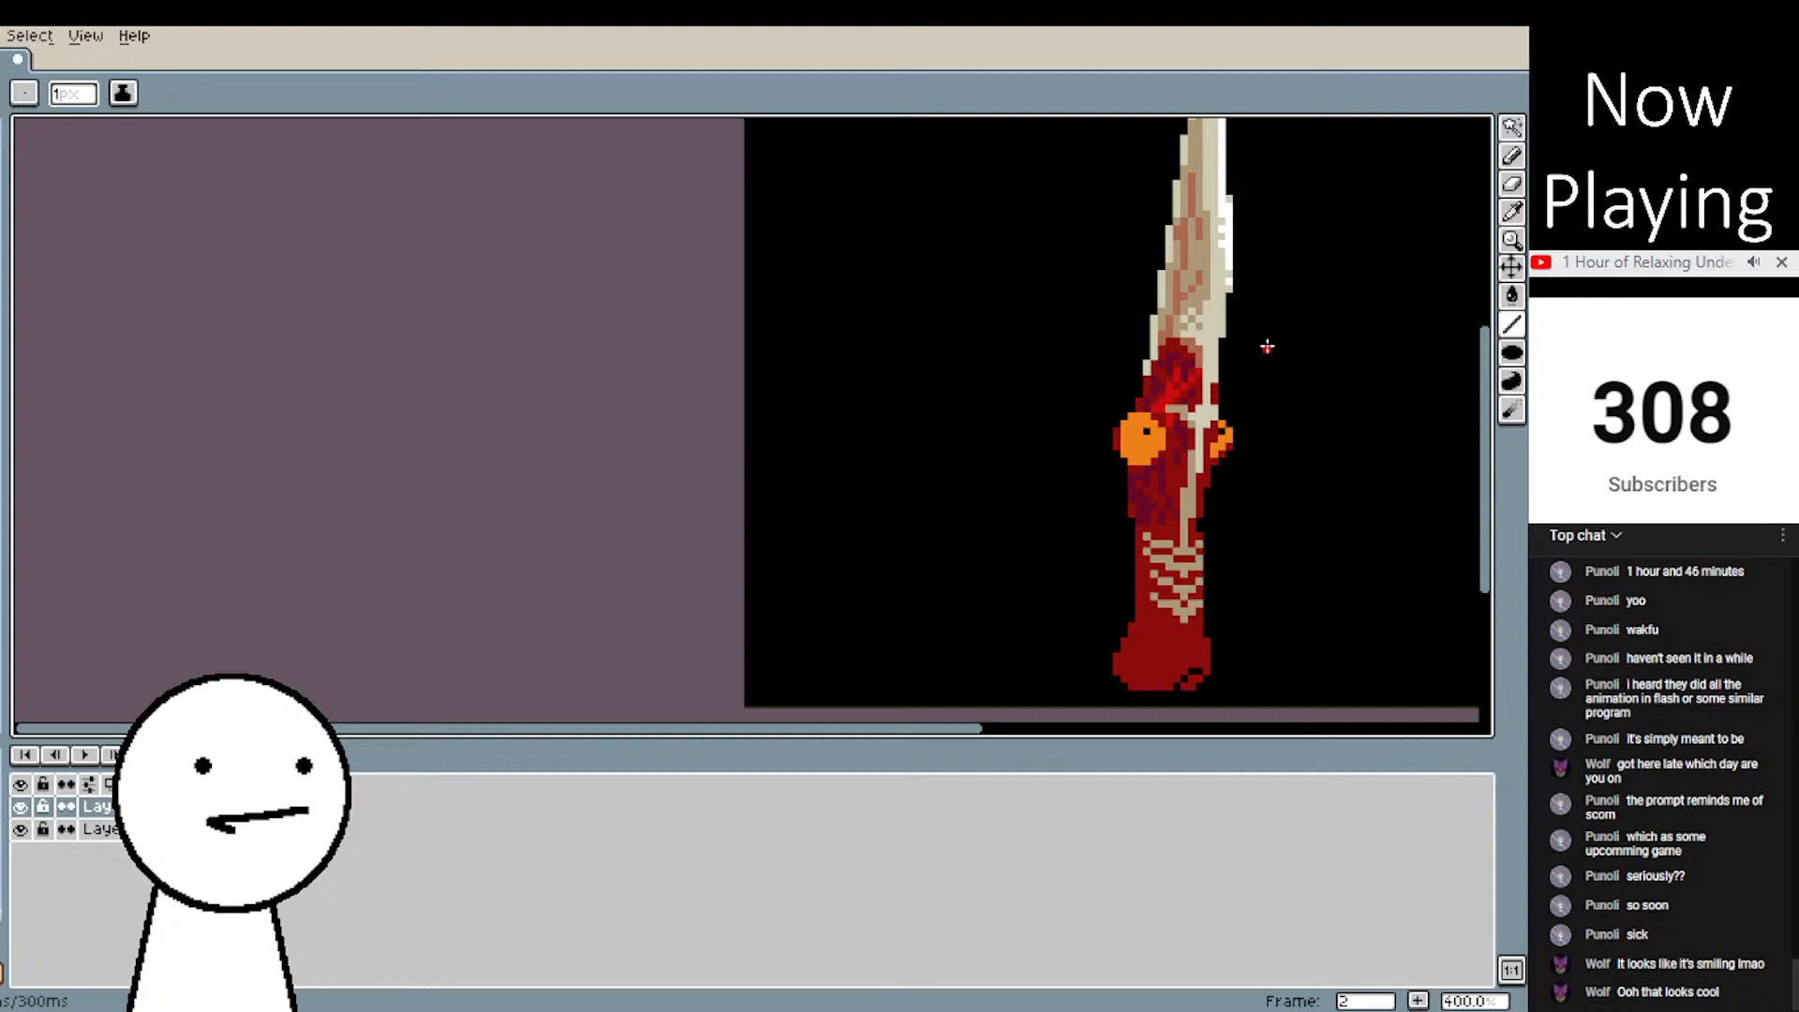
- Sample the eyes' orange and paint over the black pupil pixels in both eyes with the Pencil tool
drag(1248, 306, 914, 364)
scroll(950, 349, down, 4)
scroll(973, 369, up, 2)
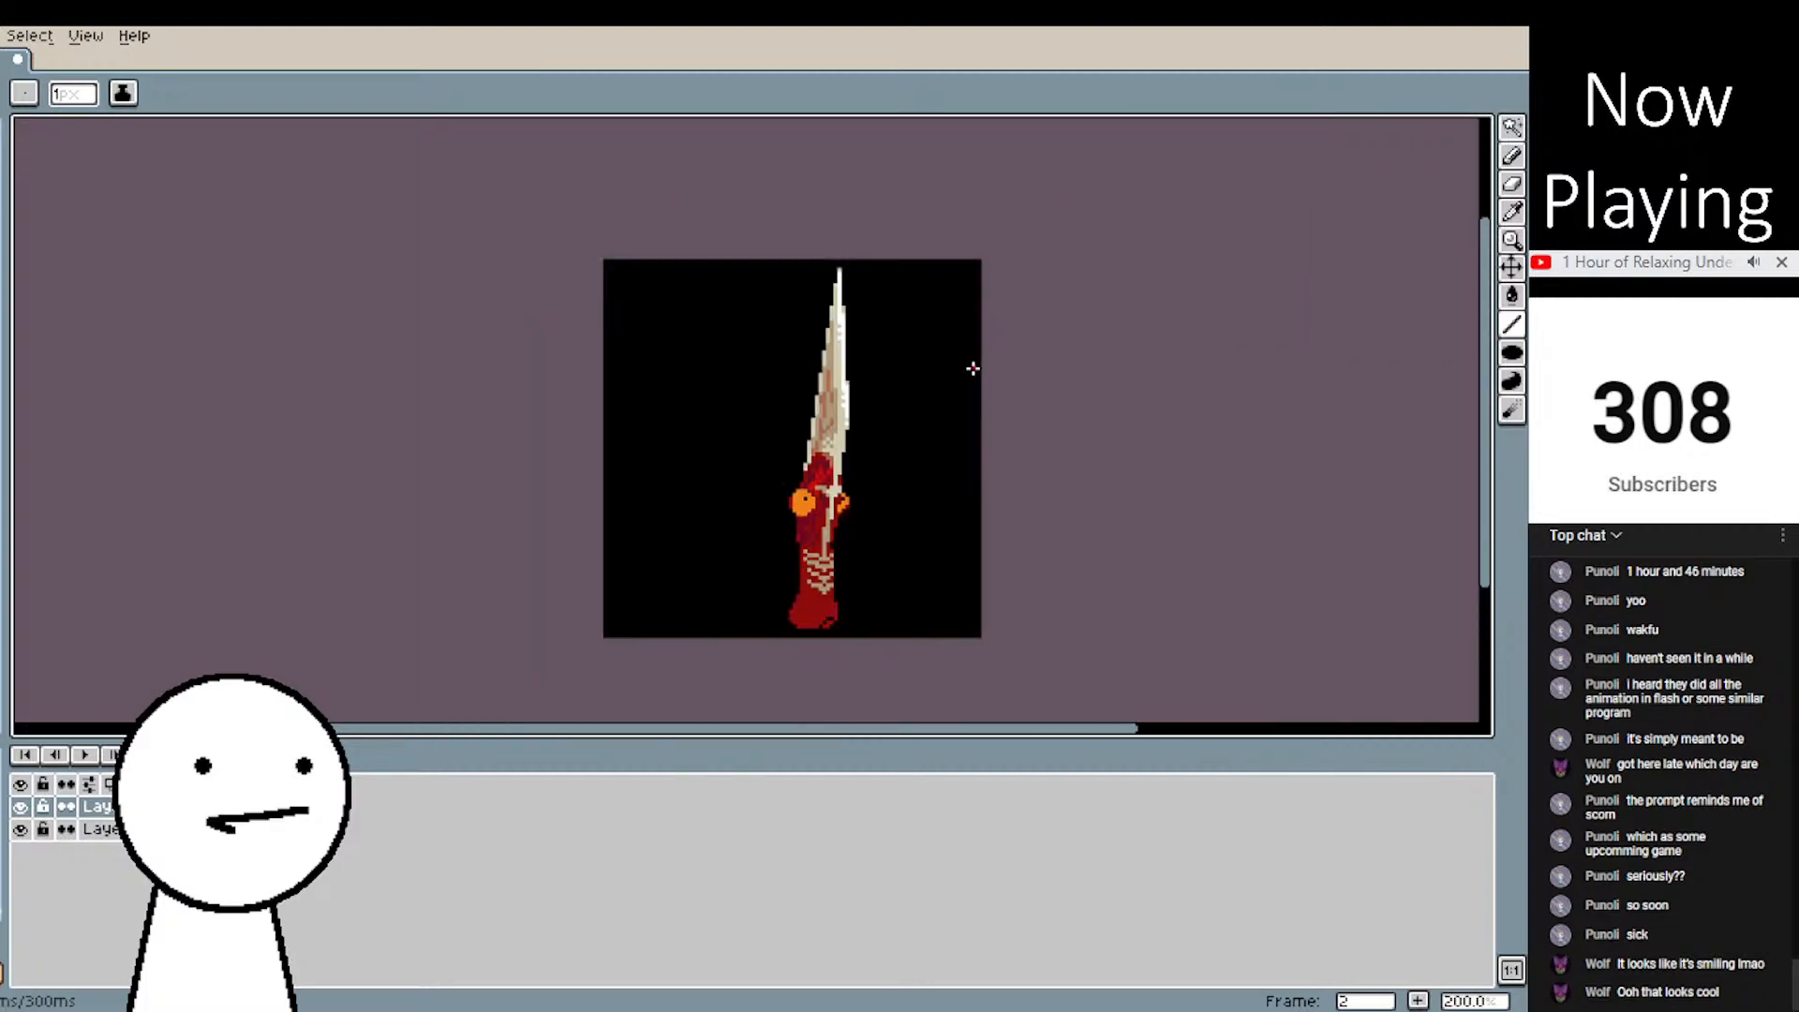
scroll(903, 464, up, 1)
scroll(844, 437, up, 3)
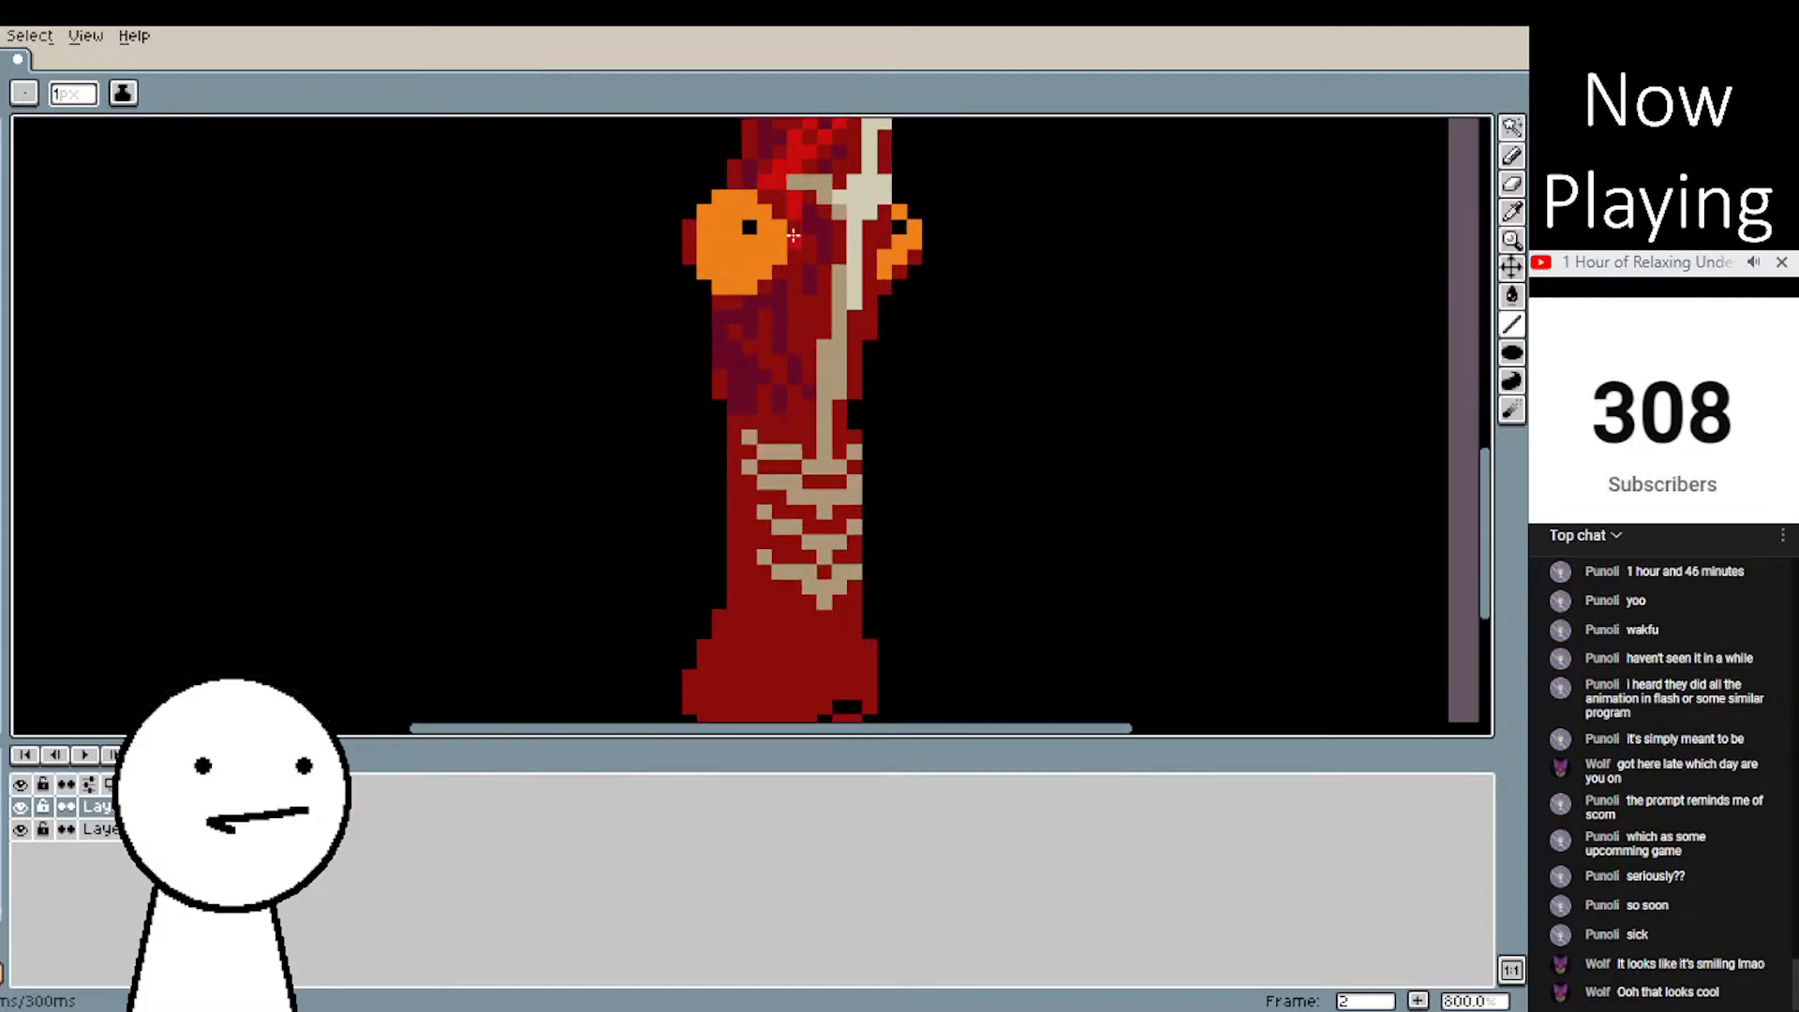
scroll(792, 226, up, 1)
key(i)
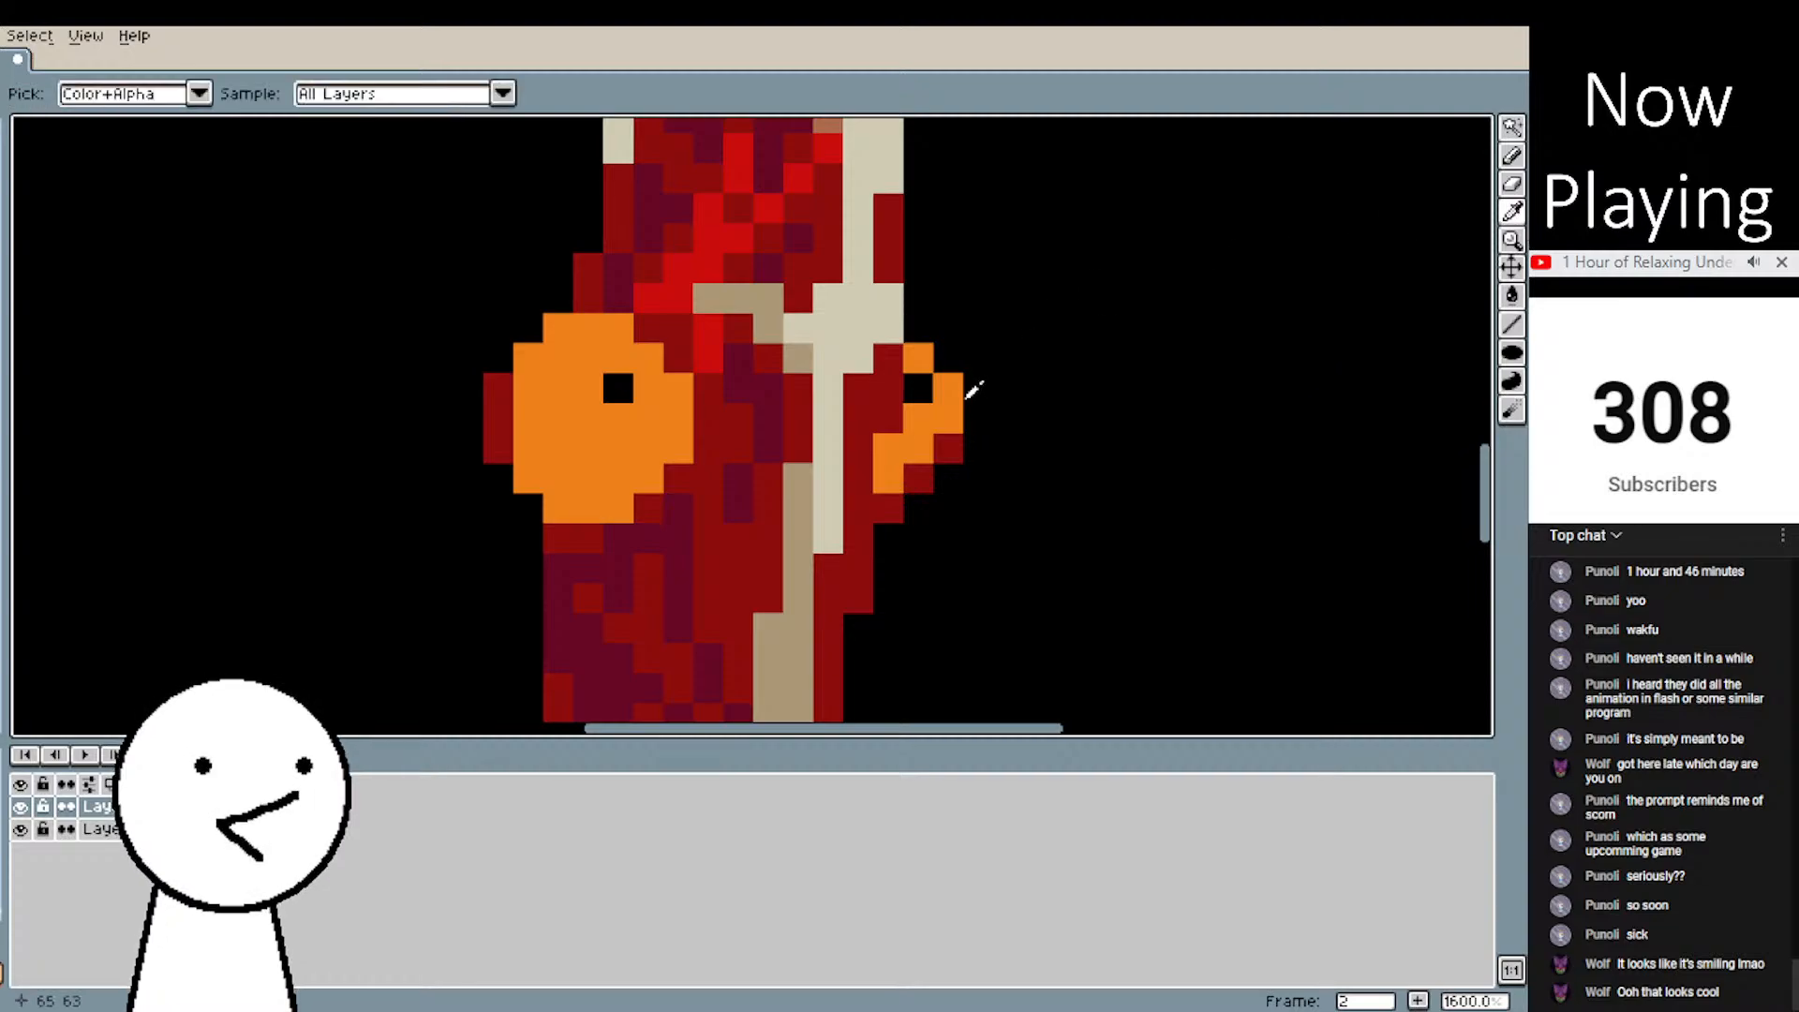
click(1509, 160)
click(919, 390)
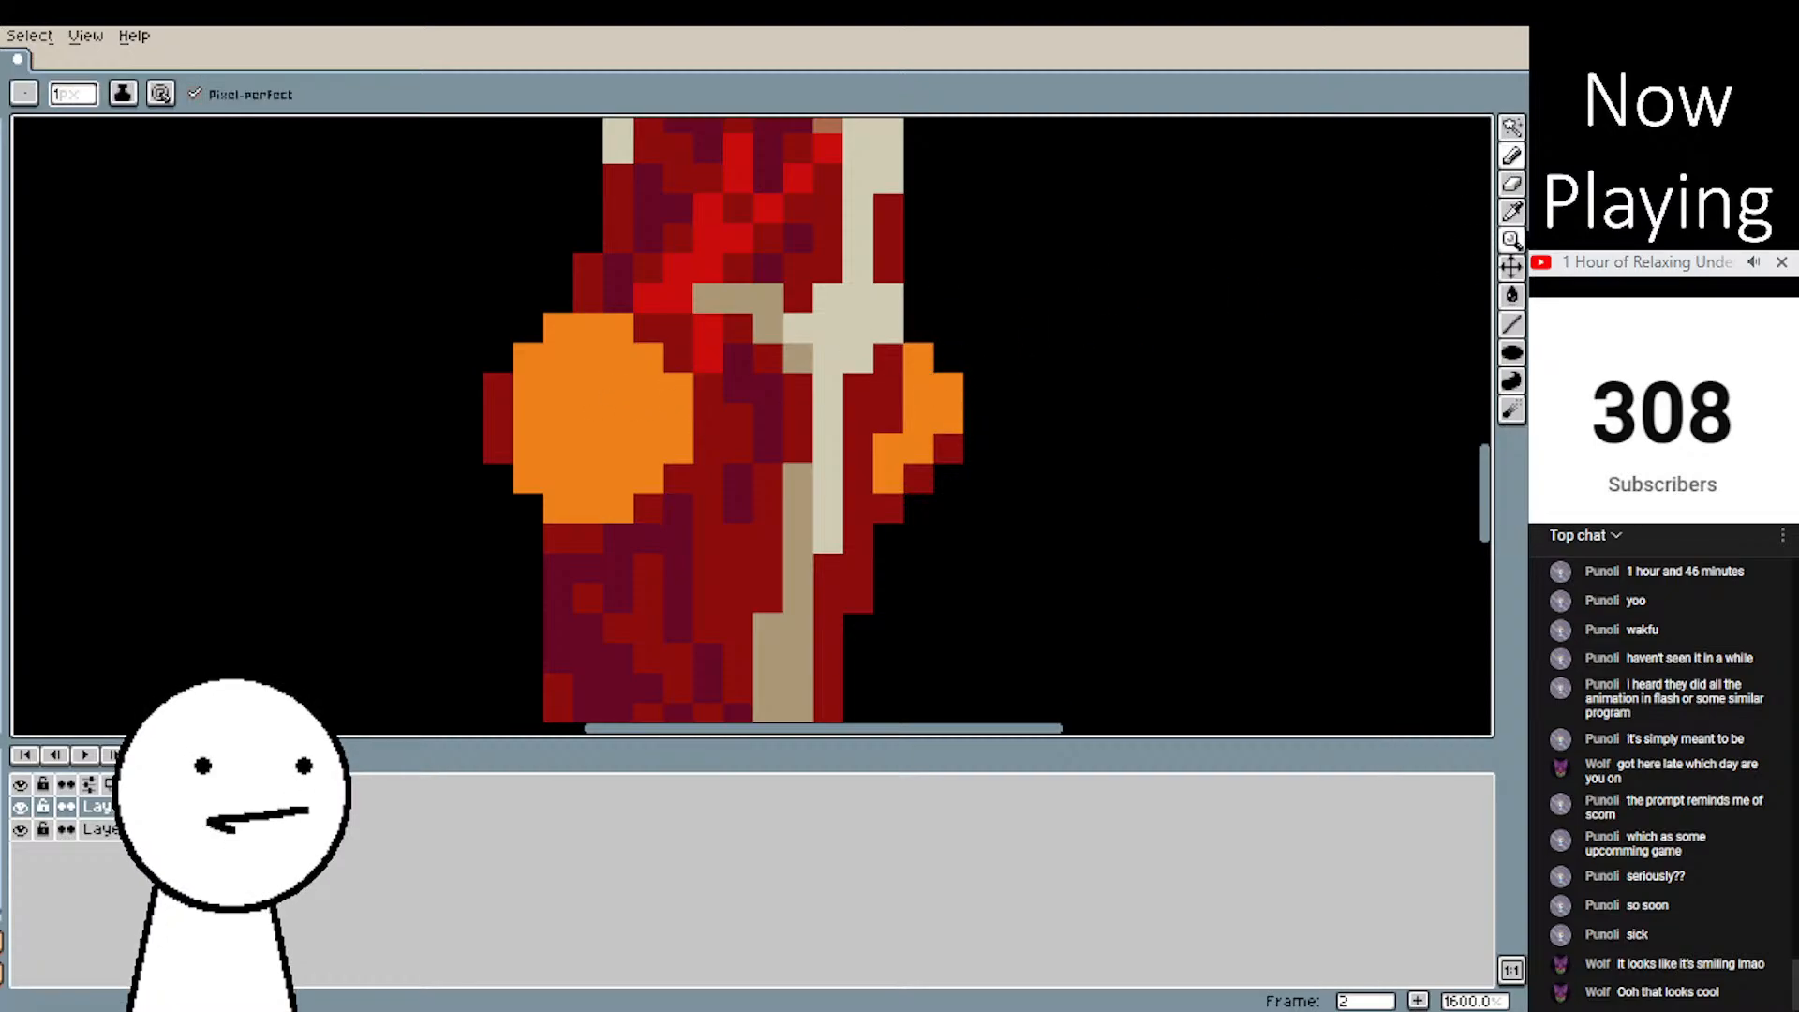
- Sample black and draw a three-pixel-tall slit pupil in the left eye and one black pixel on the right eye's lower left edge
click(1512, 212)
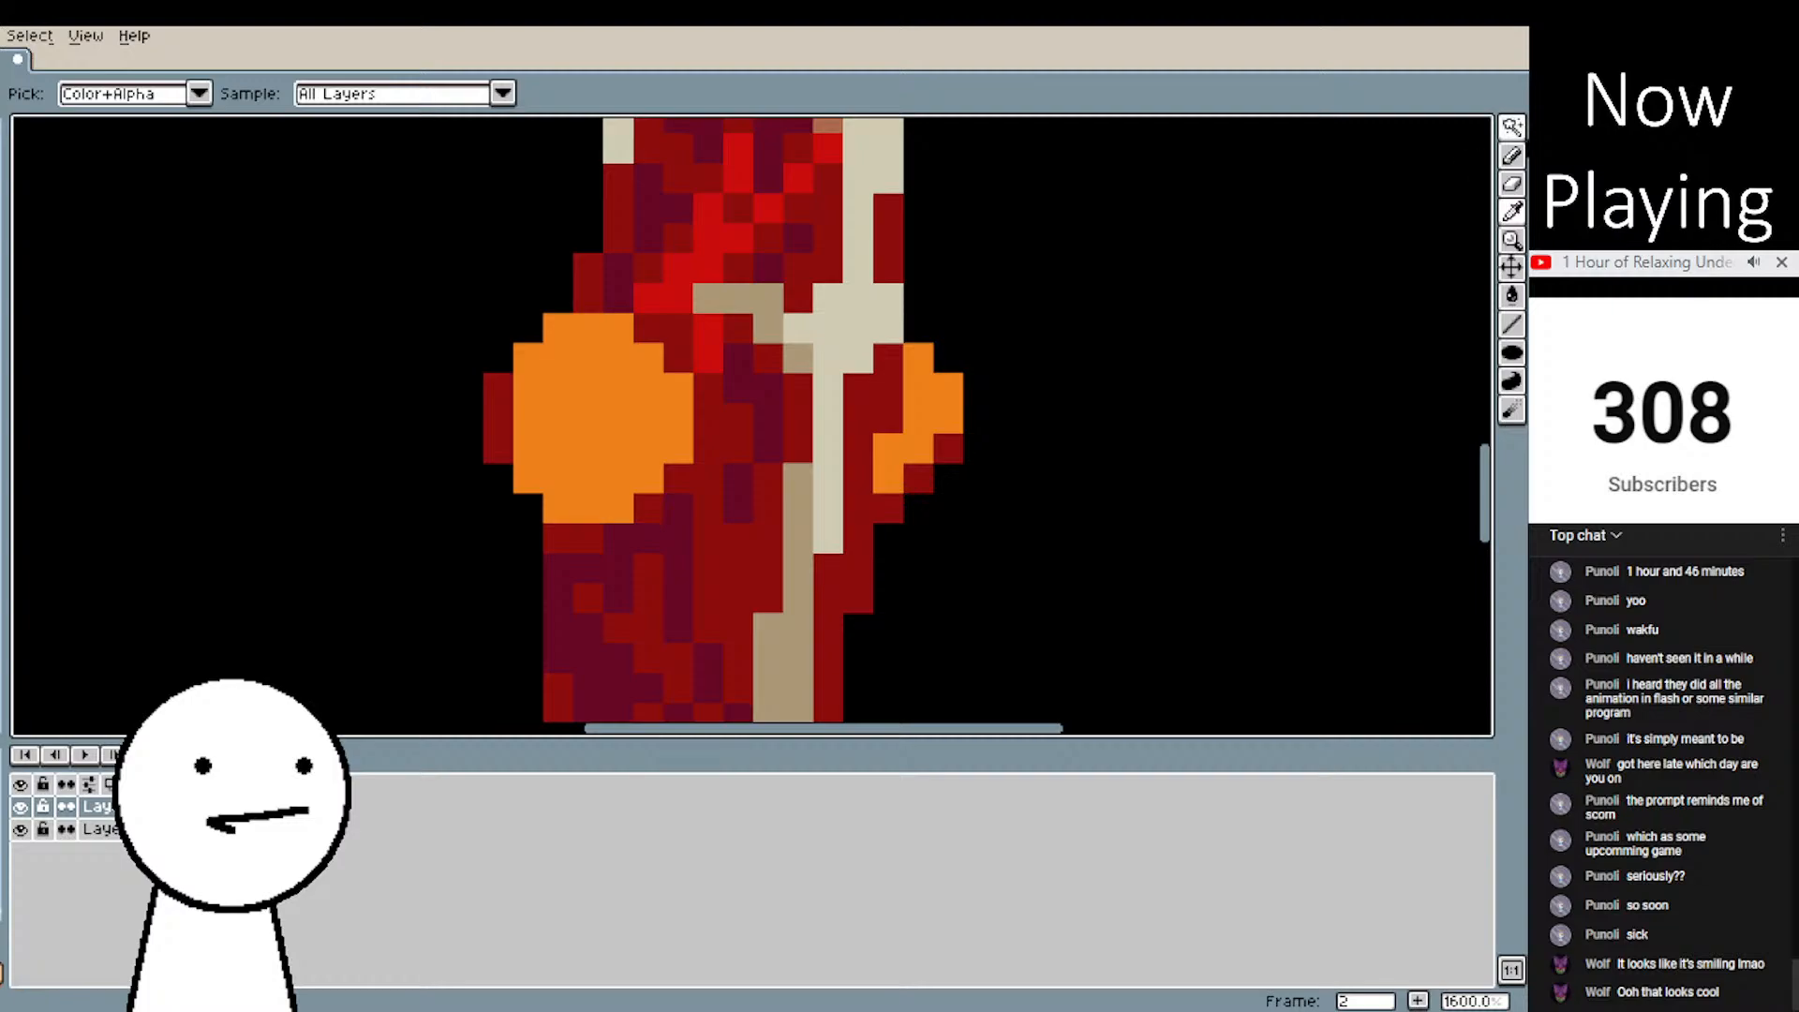
key(b)
click(583, 412)
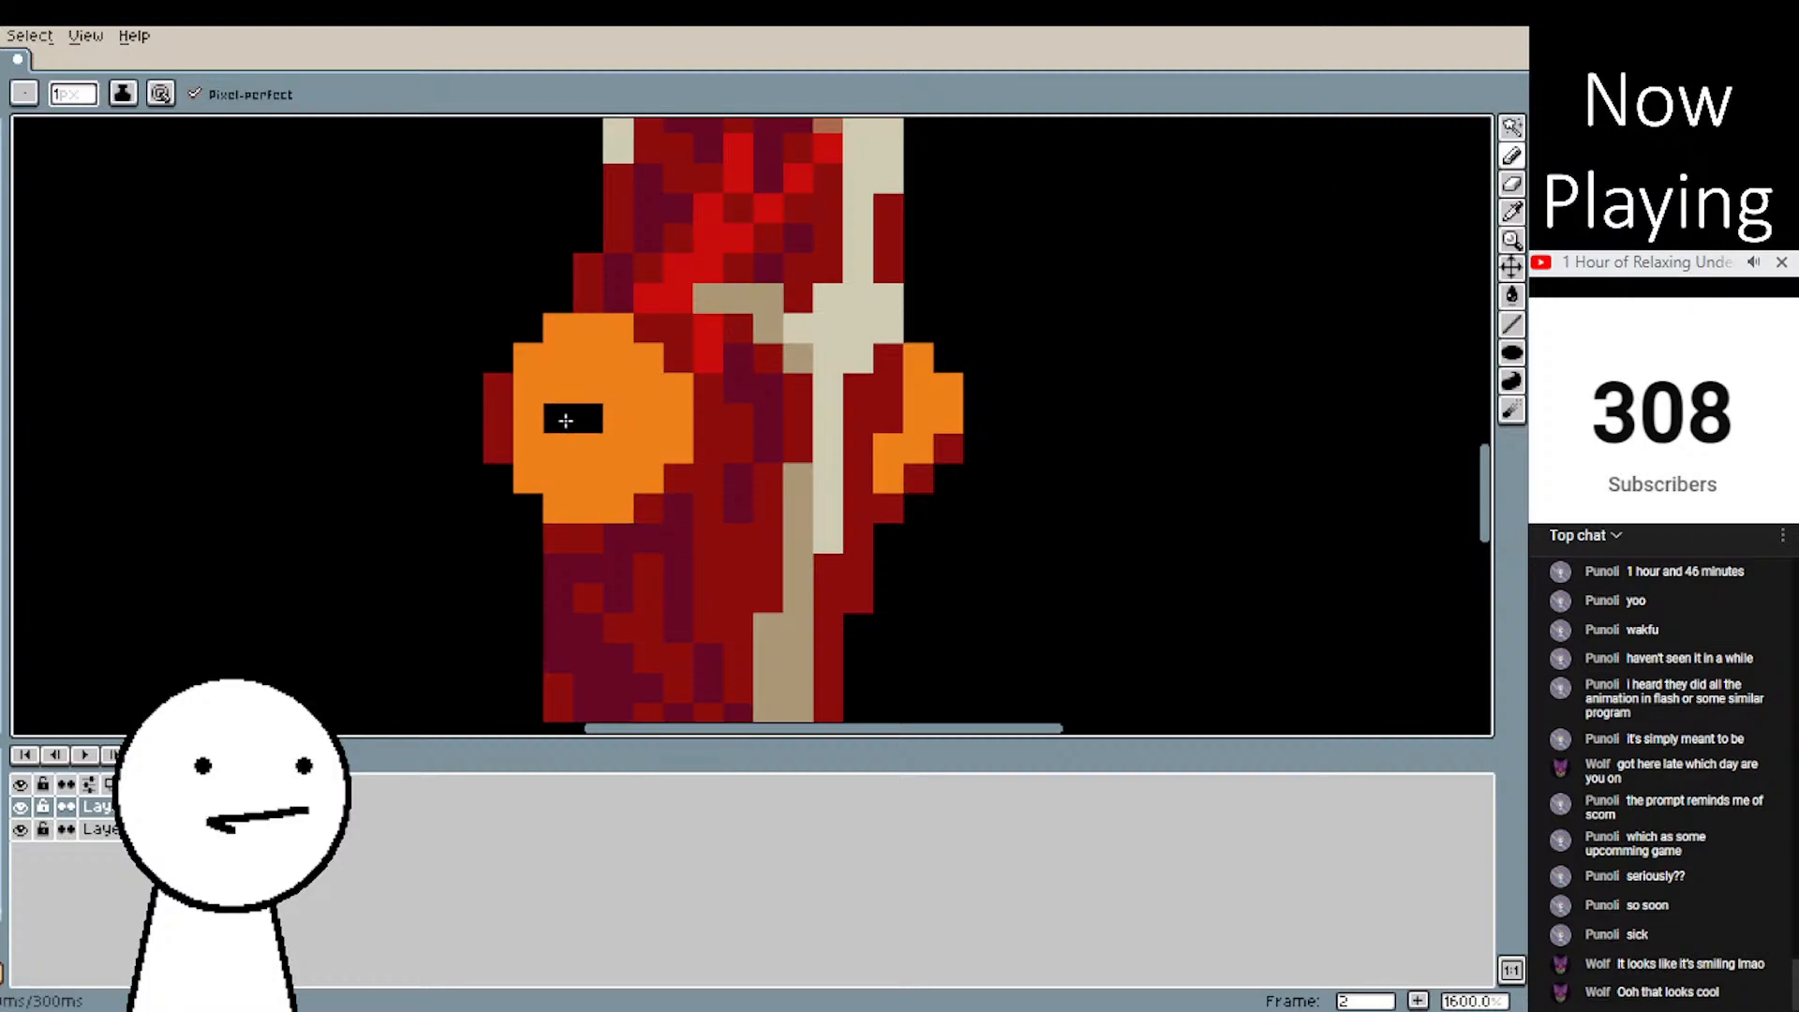
drag(586, 388, 585, 437)
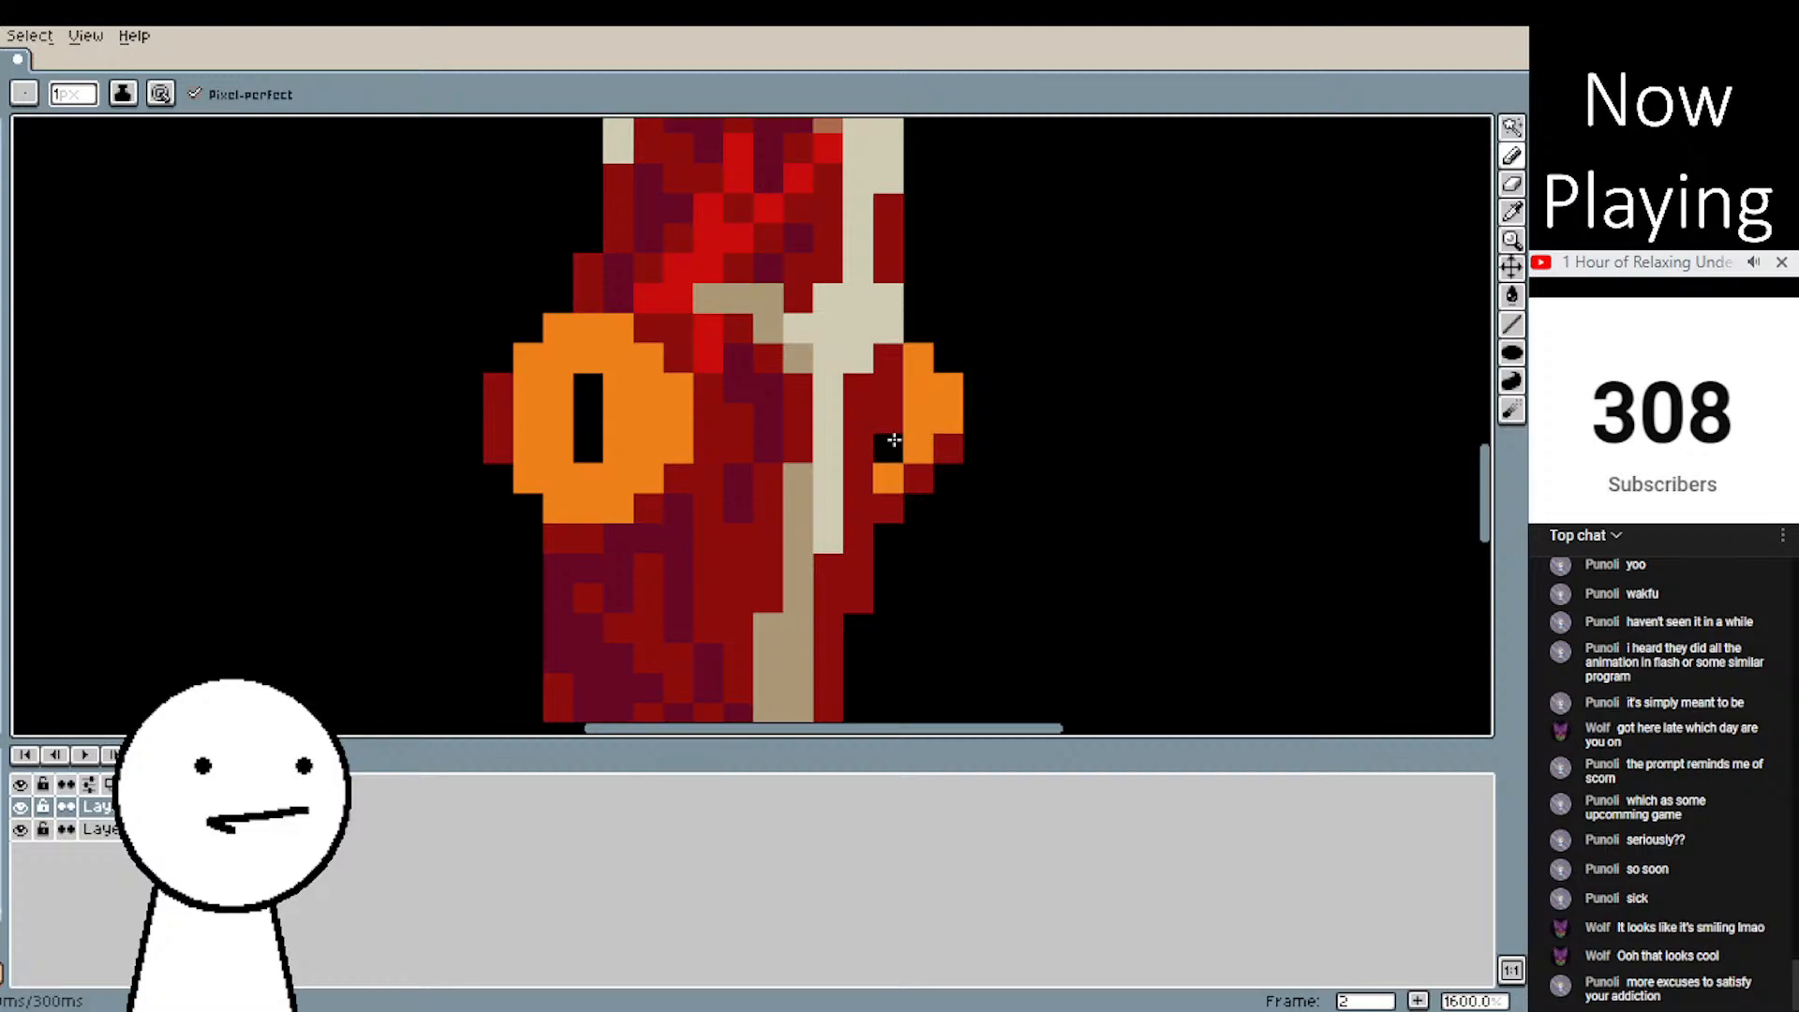
scroll(1121, 450, down, 8)
scroll(1139, 446, up, 4)
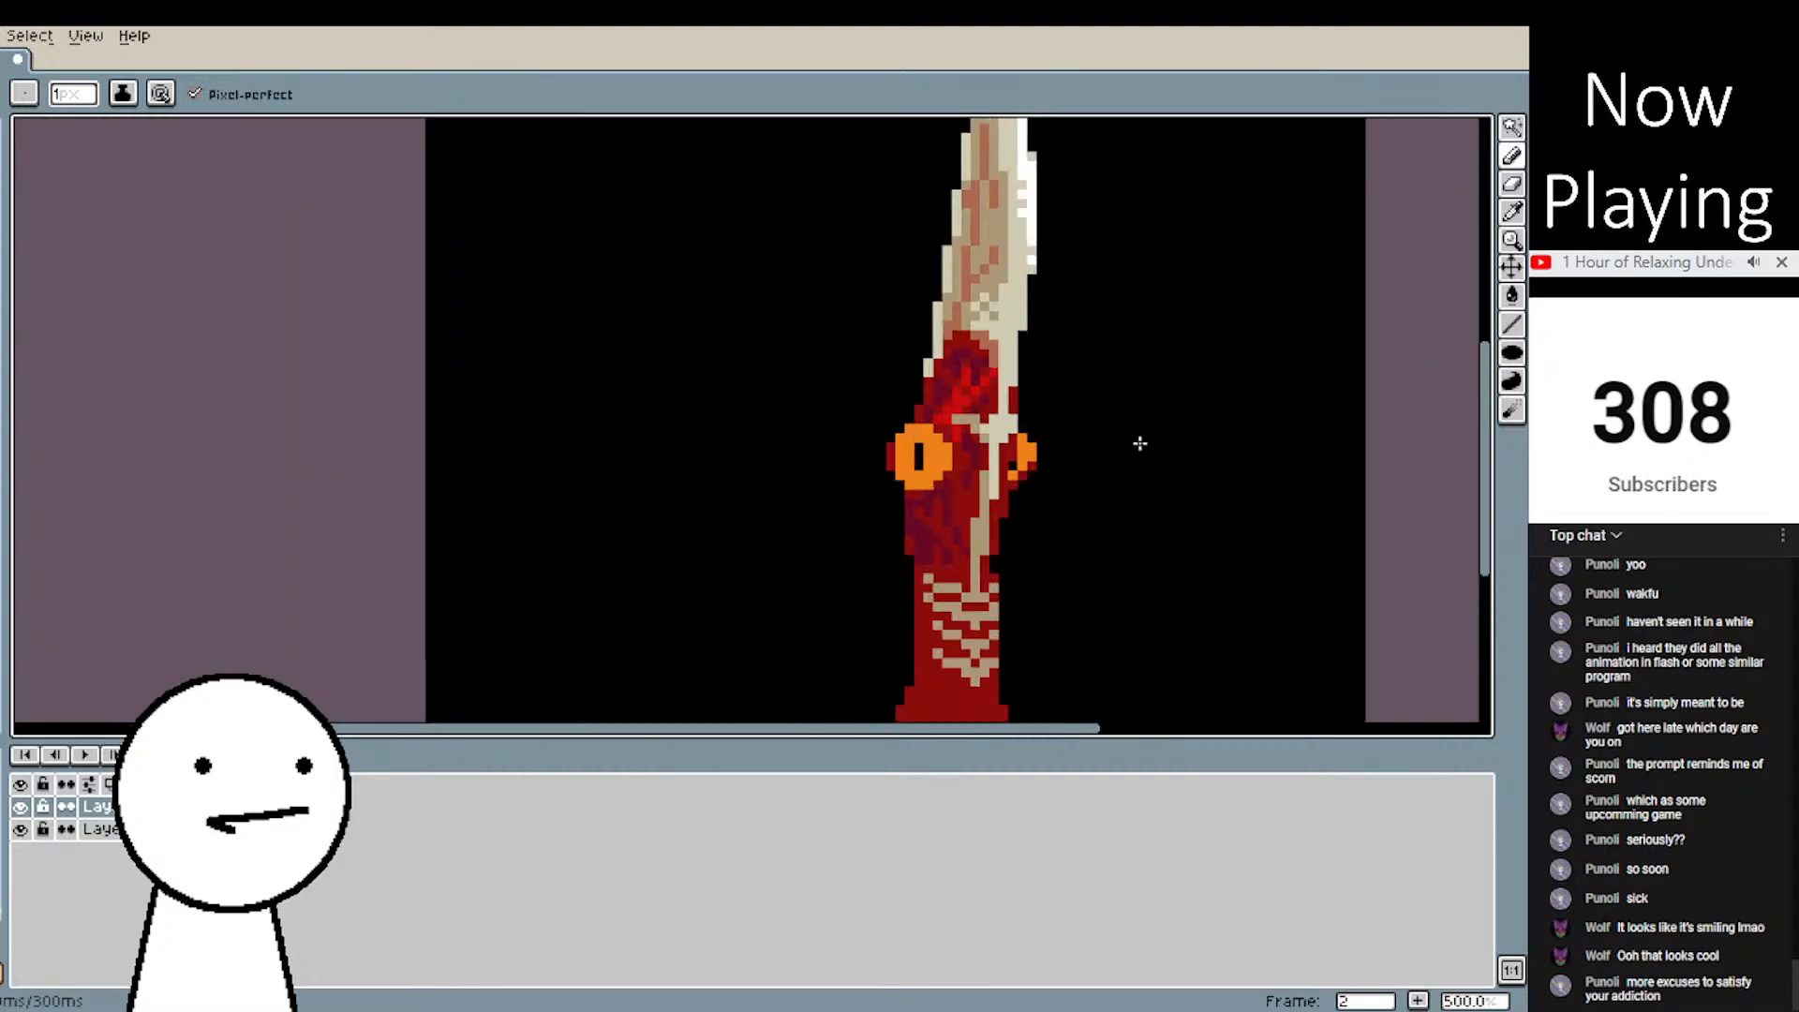
scroll(1132, 446, up, 1)
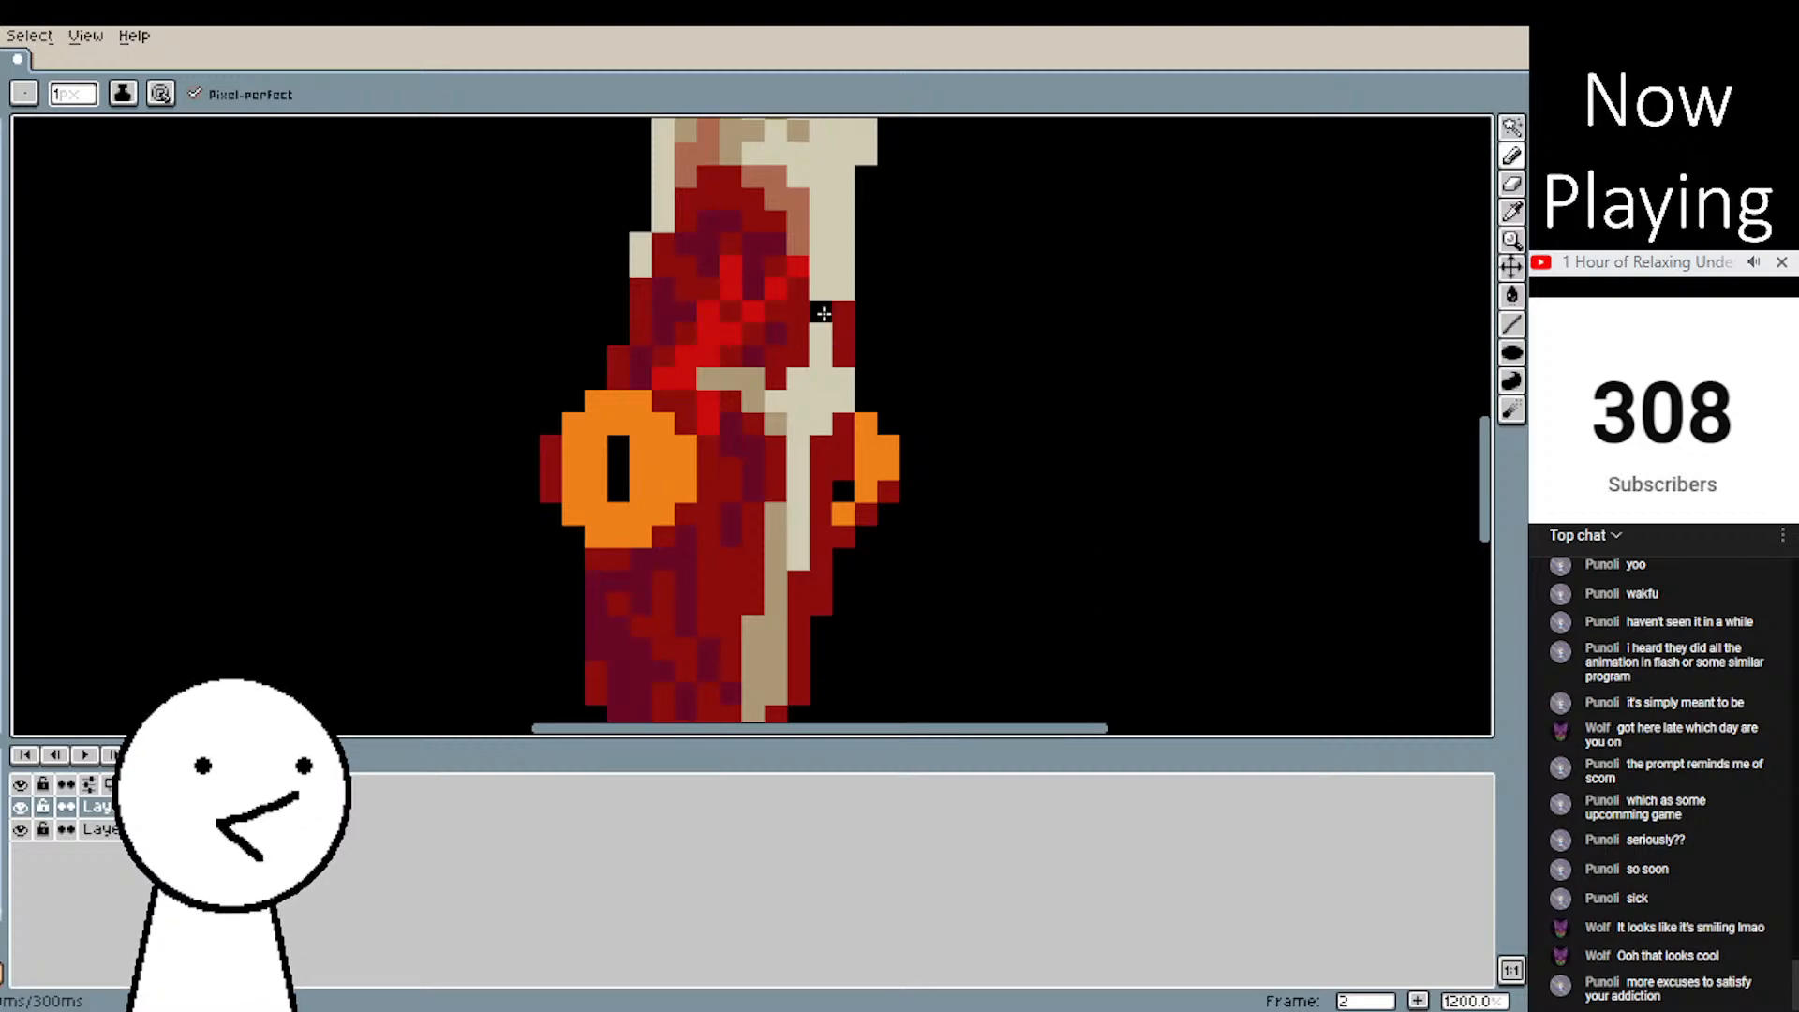
- Sample the handle's dark red and cover the two purple pixels just above the left eye using the Line tool
drag(854, 427, 984, 511)
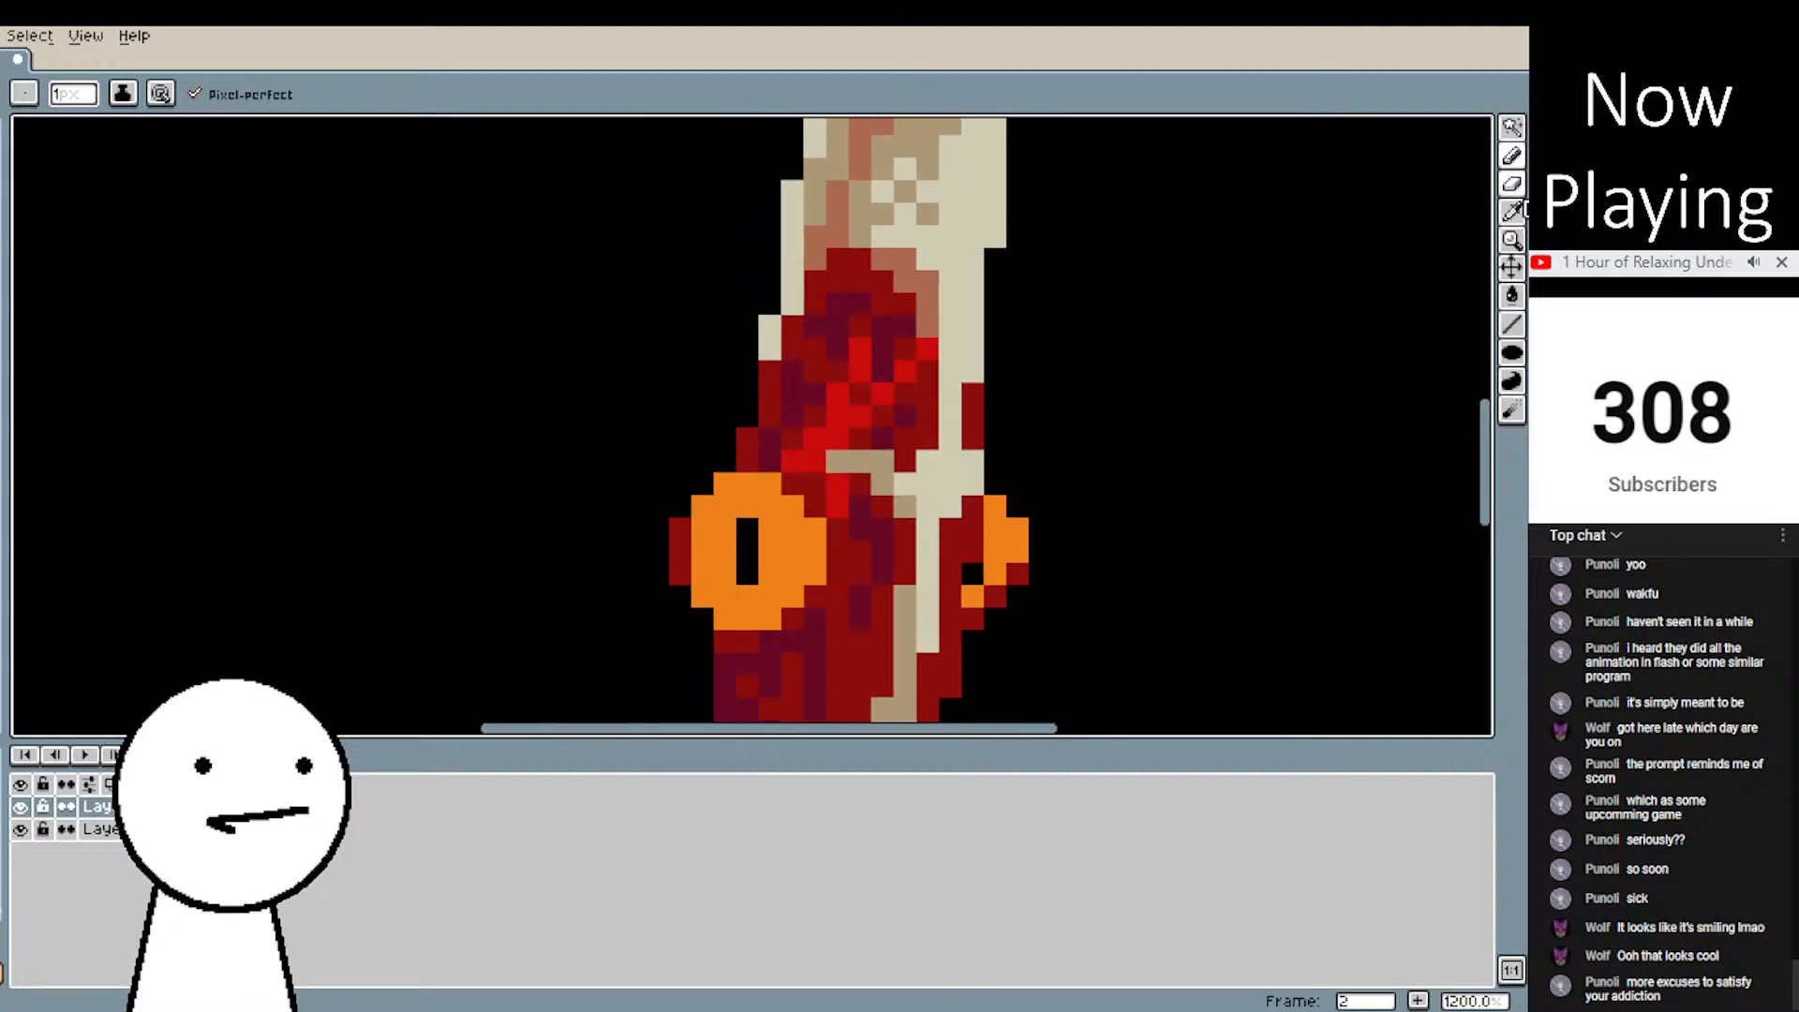
click(1511, 211)
mouse_move(1245, 338)
mouse_down()
mouse_move(1149, 302)
mouse_move(854, 94)
mouse_up()
drag(959, 195, 1275, 241)
scroll(1274, 234, down, 4)
scroll(988, 291, down, 2)
scroll(1051, 251, up, 6)
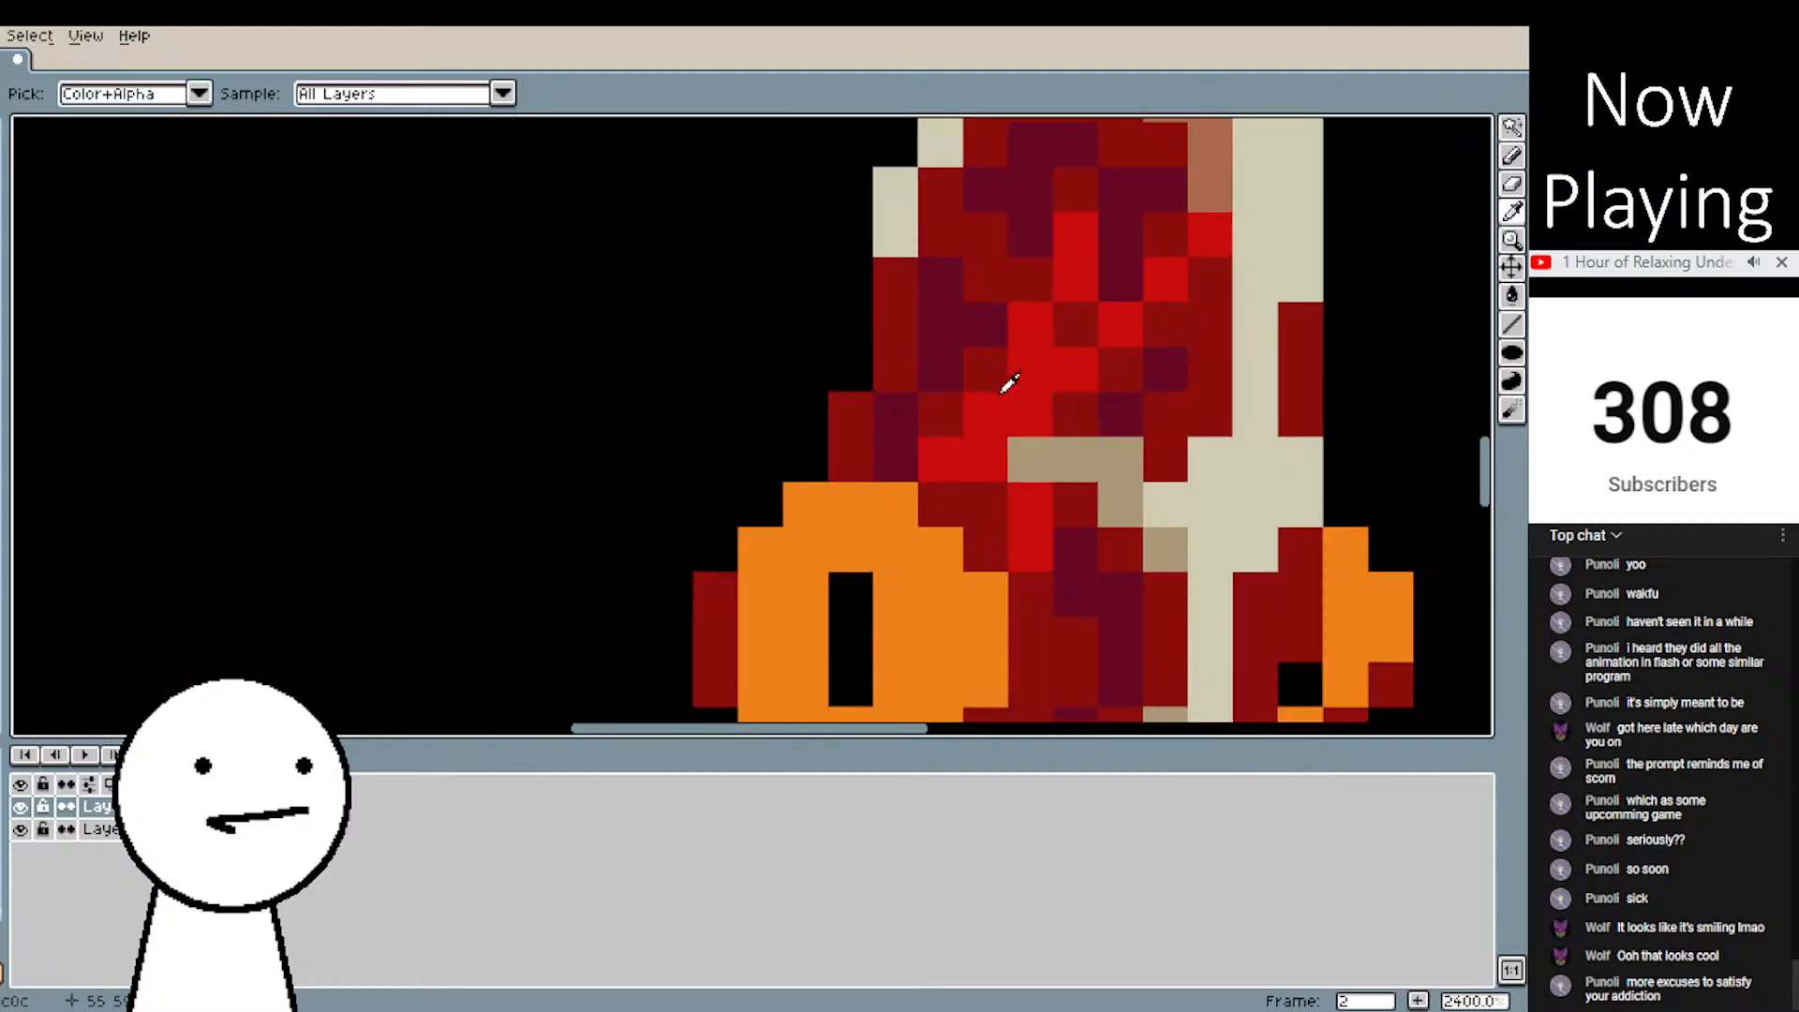
click(1507, 325)
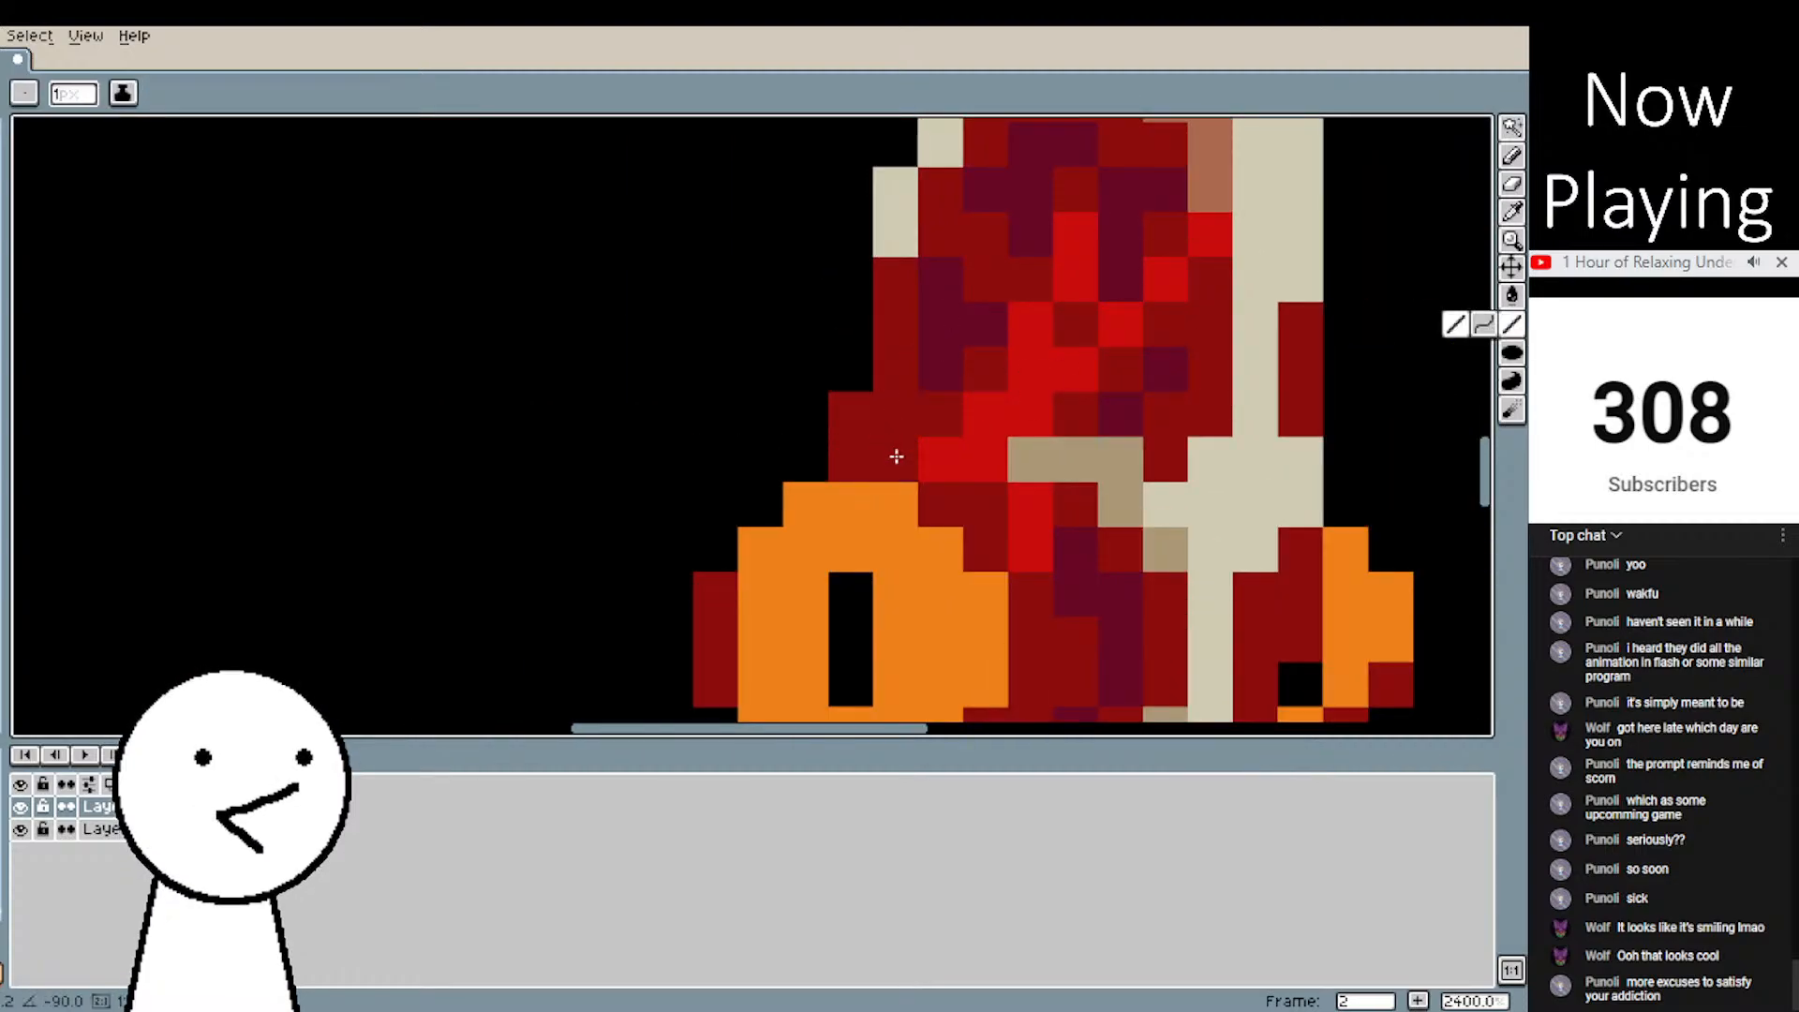
- Sample the bright red and draw a stepped highlight of two-pixel rows along the handle's edge above the left eye
click(1512, 213)
click(1511, 241)
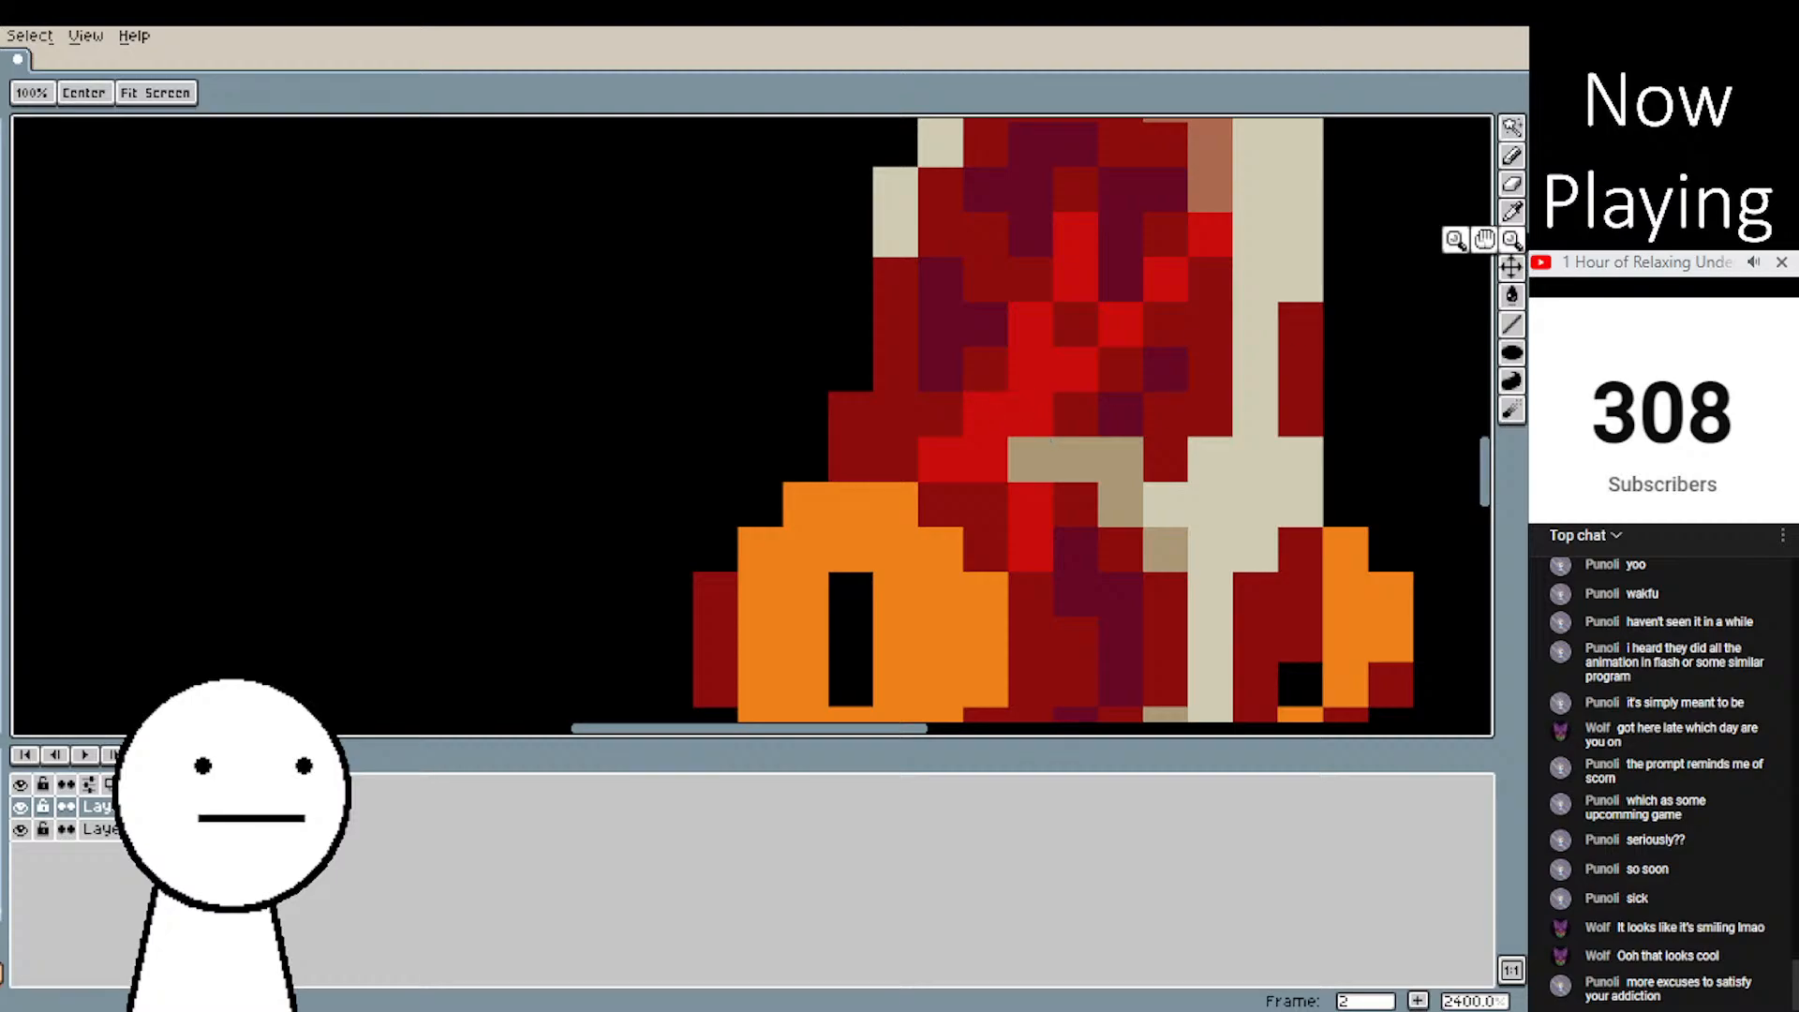
click(1514, 213)
click(1512, 325)
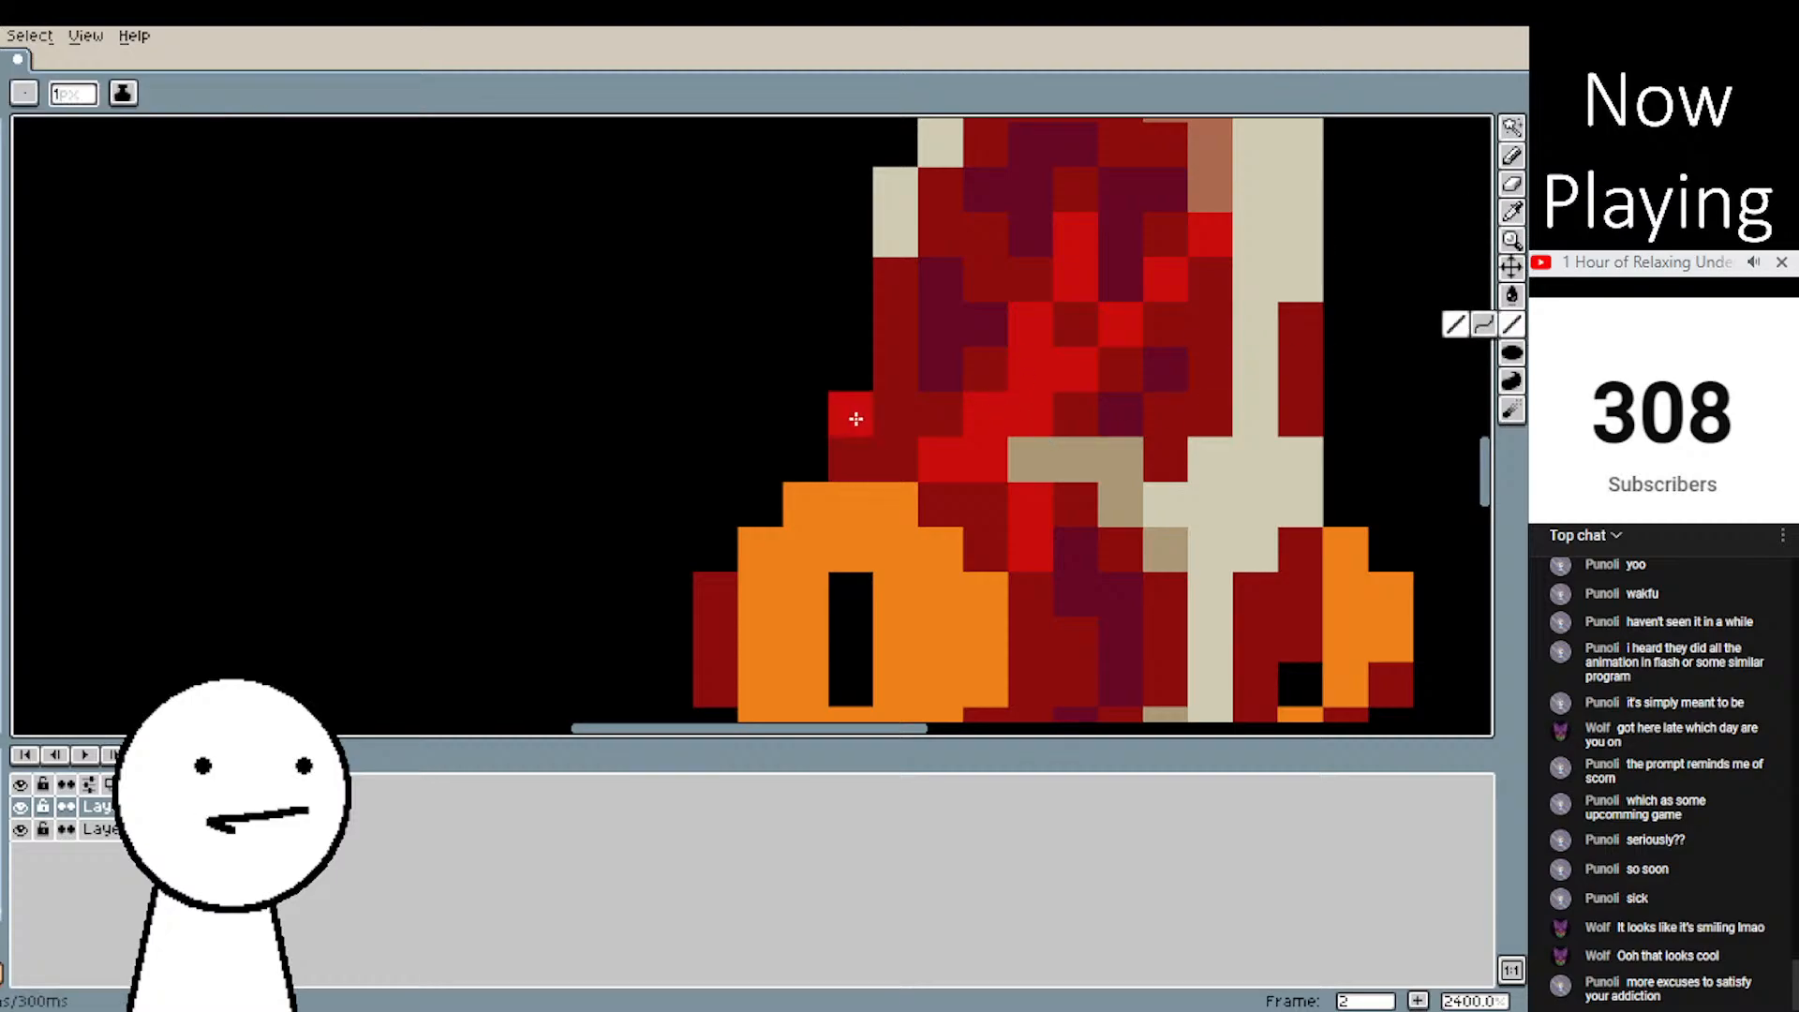
drag(897, 414, 859, 413)
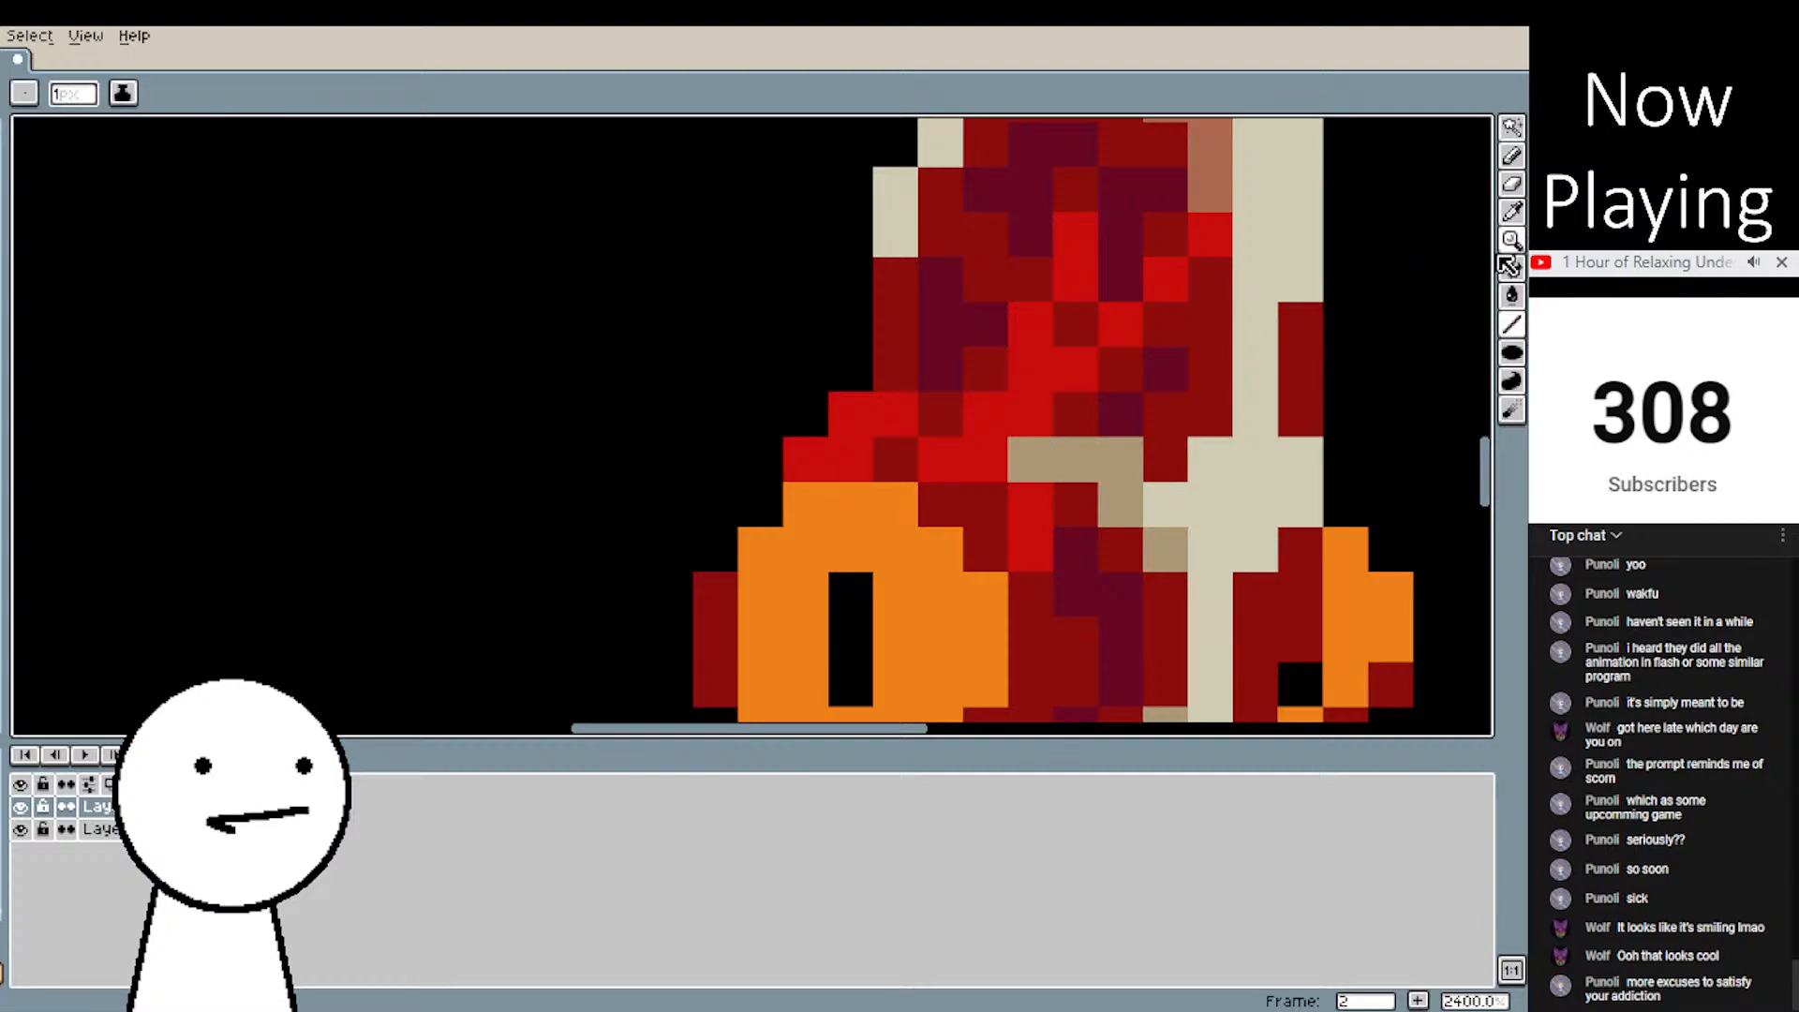
- Sample the dark red and add outline pixels at the left eye's upper left corner and over the top of the right eye
click(1513, 212)
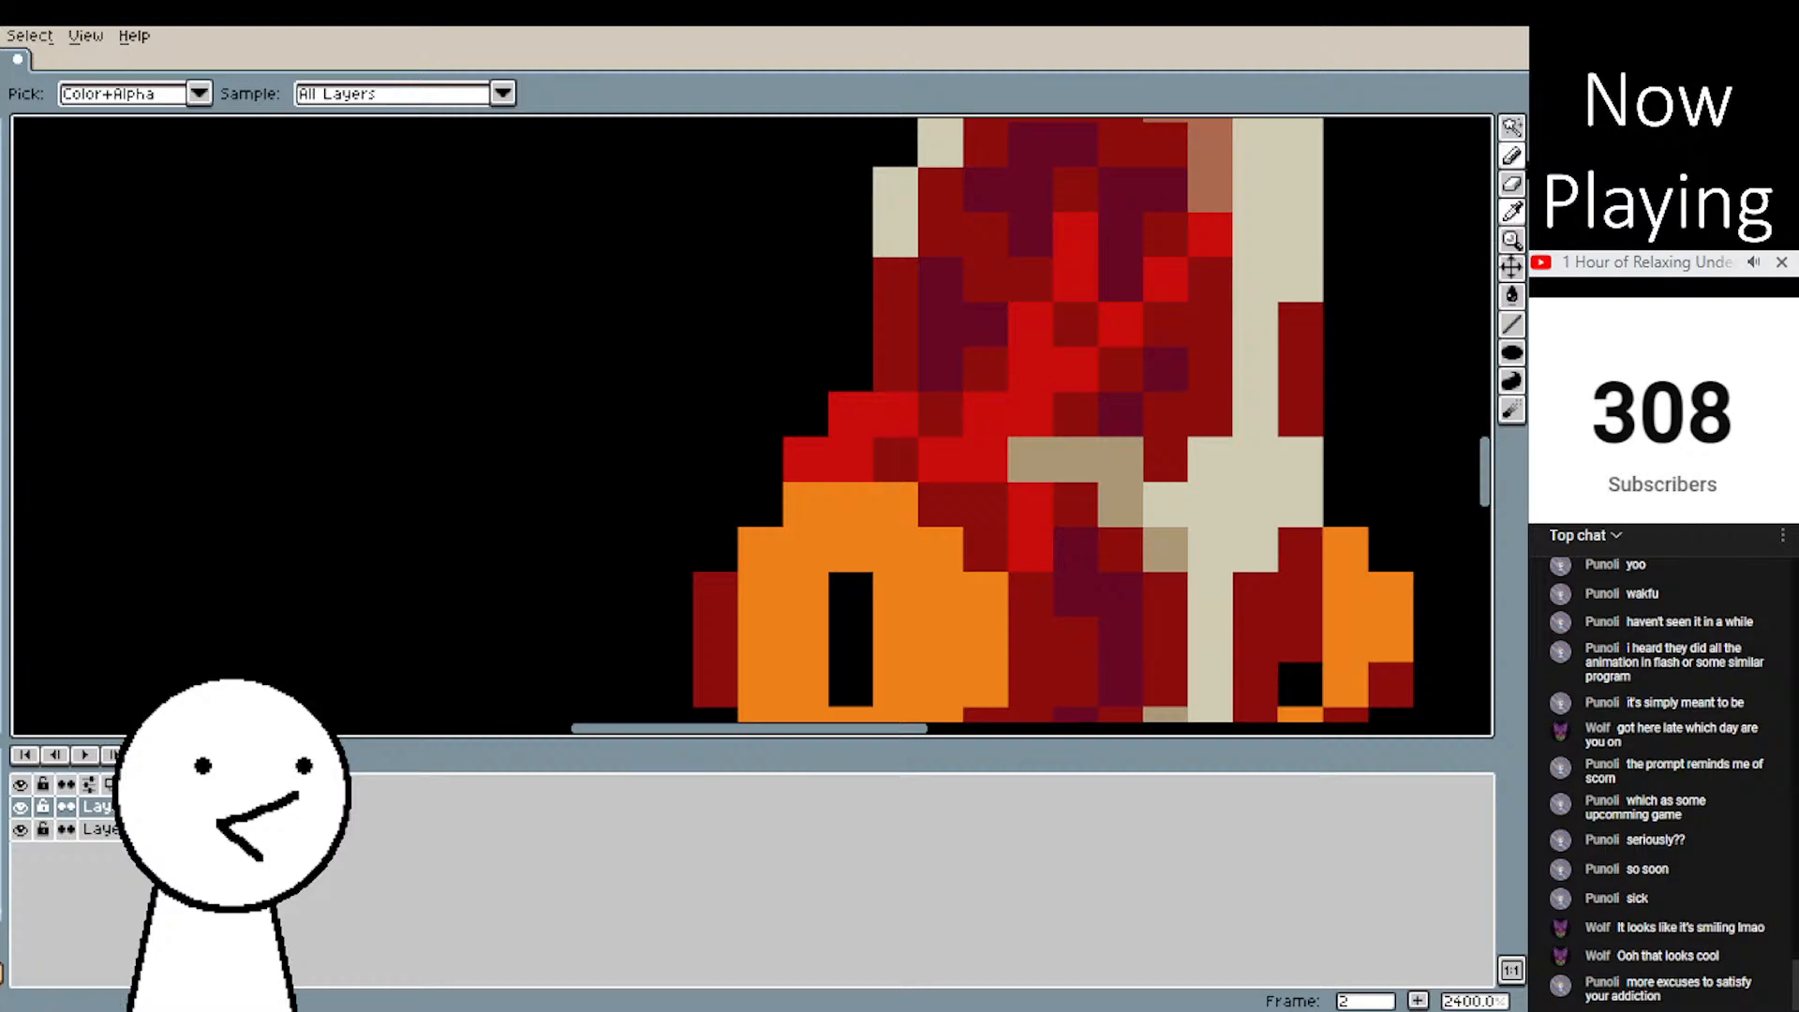
key(b)
click(756, 490)
scroll(1005, 487, down, 8)
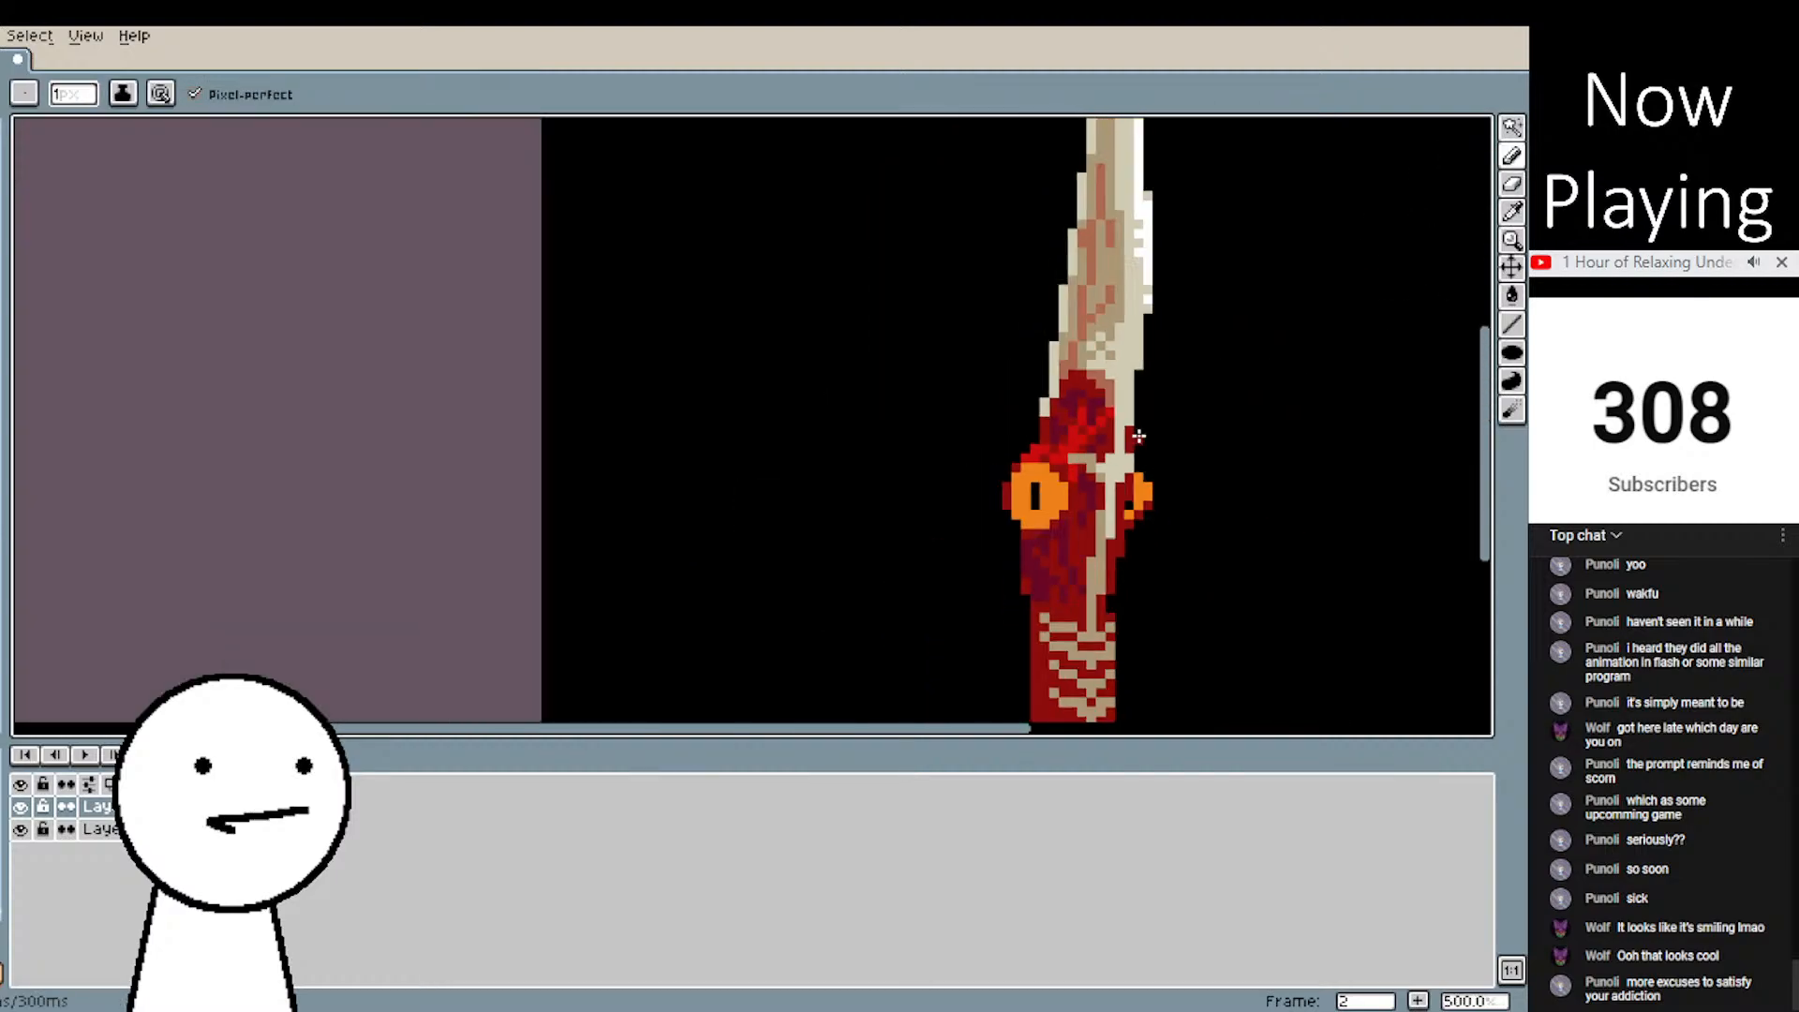
scroll(1158, 432, up, 5)
scroll(1132, 454, up, 1)
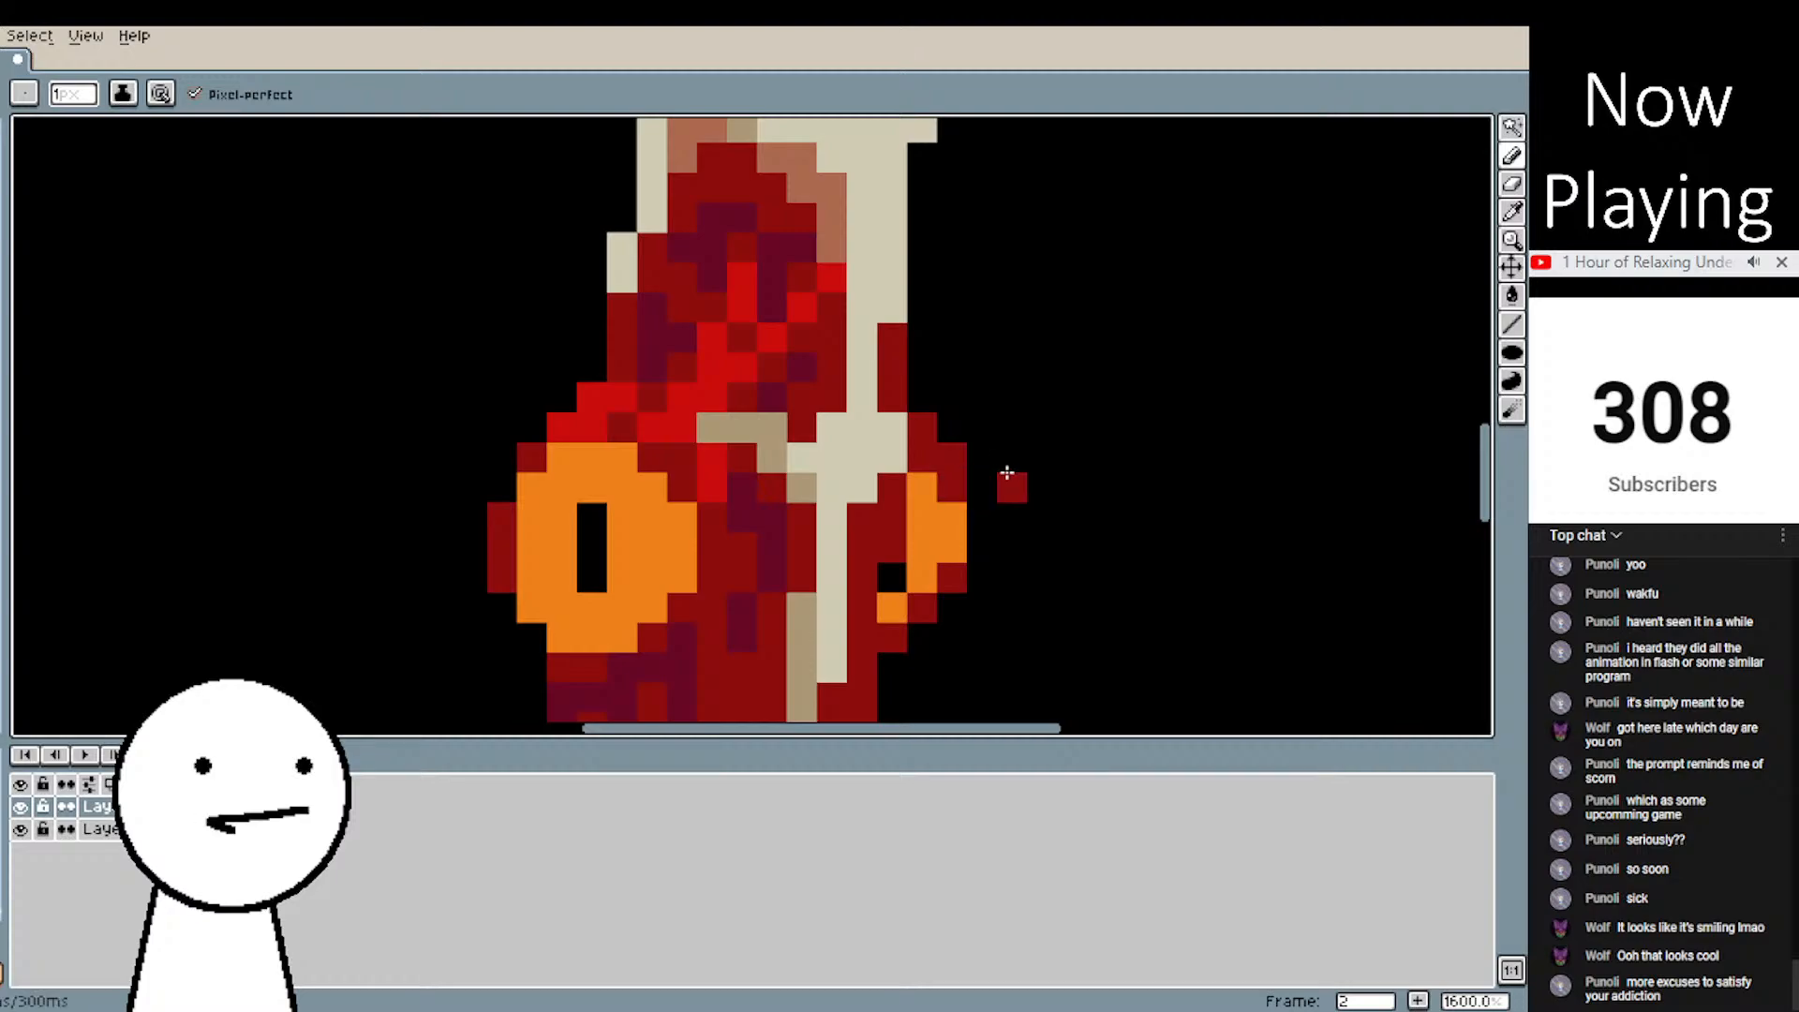
- Examine the reworked eyes and handle shading, both close up and against the whole sword
scroll(995, 475, down, 5)
scroll(968, 474, up, 3)
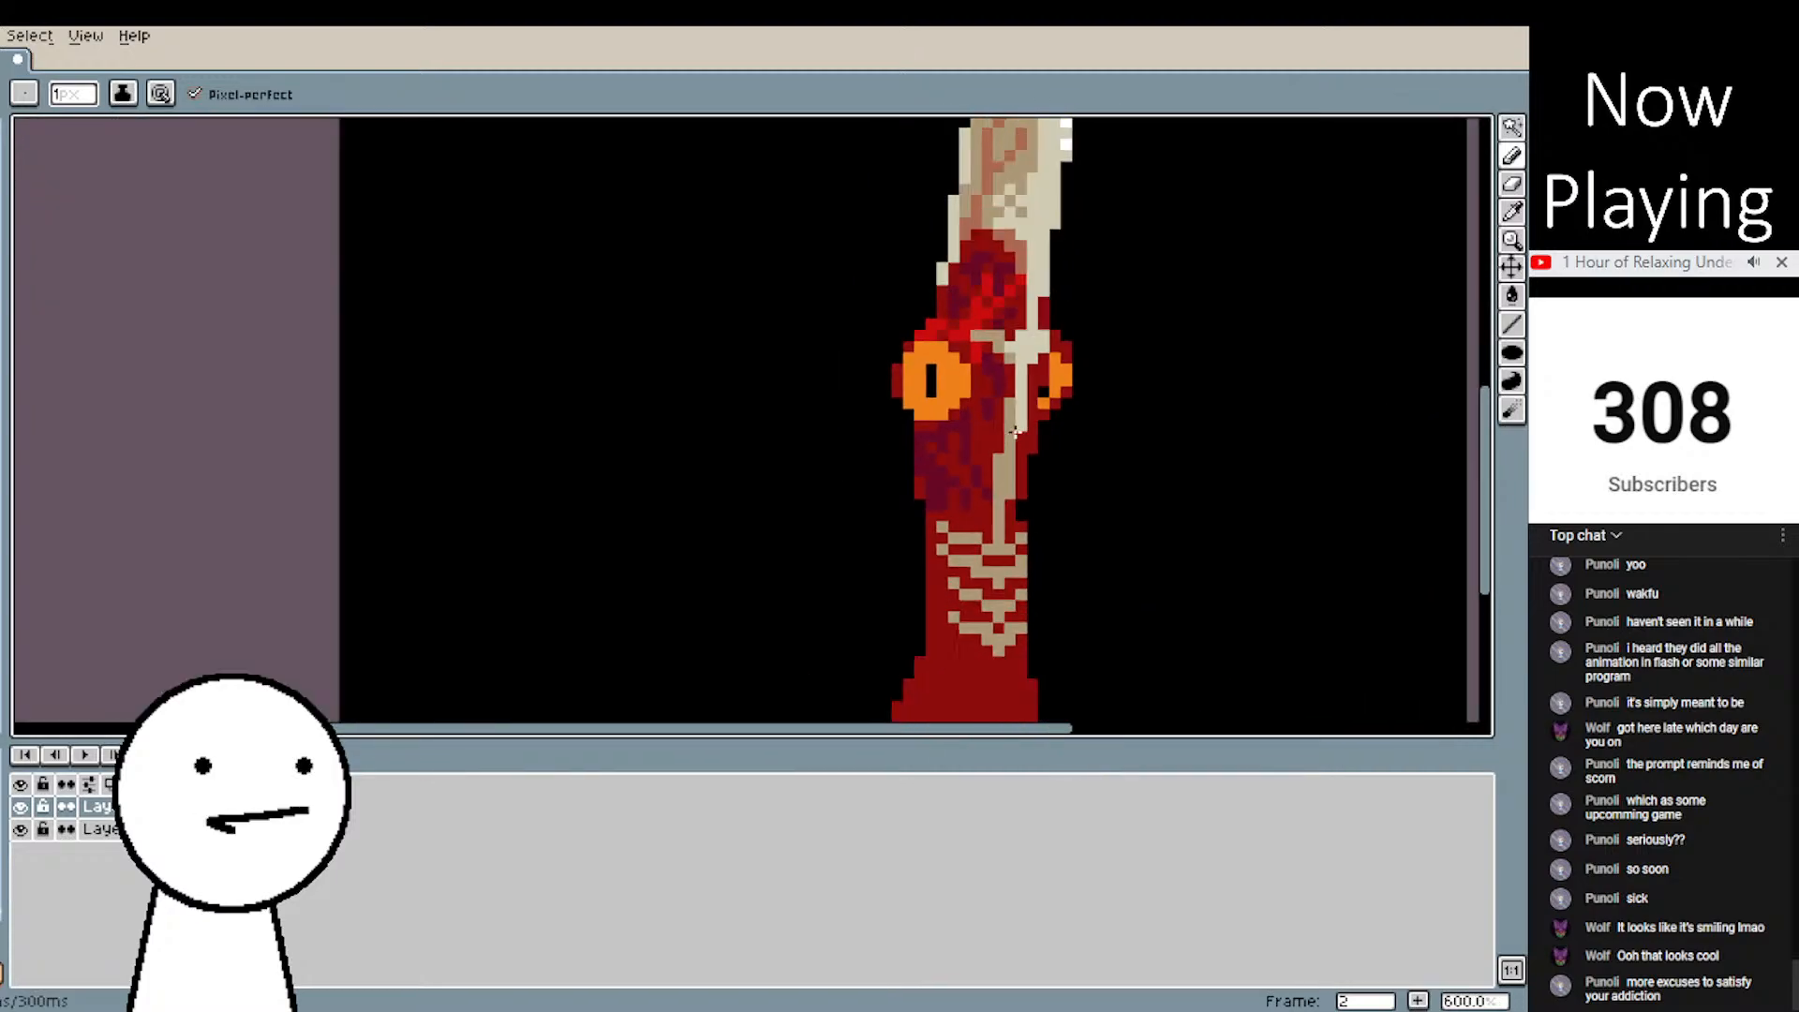
scroll(1125, 450, down, 5)
scroll(1142, 416, up, 5)
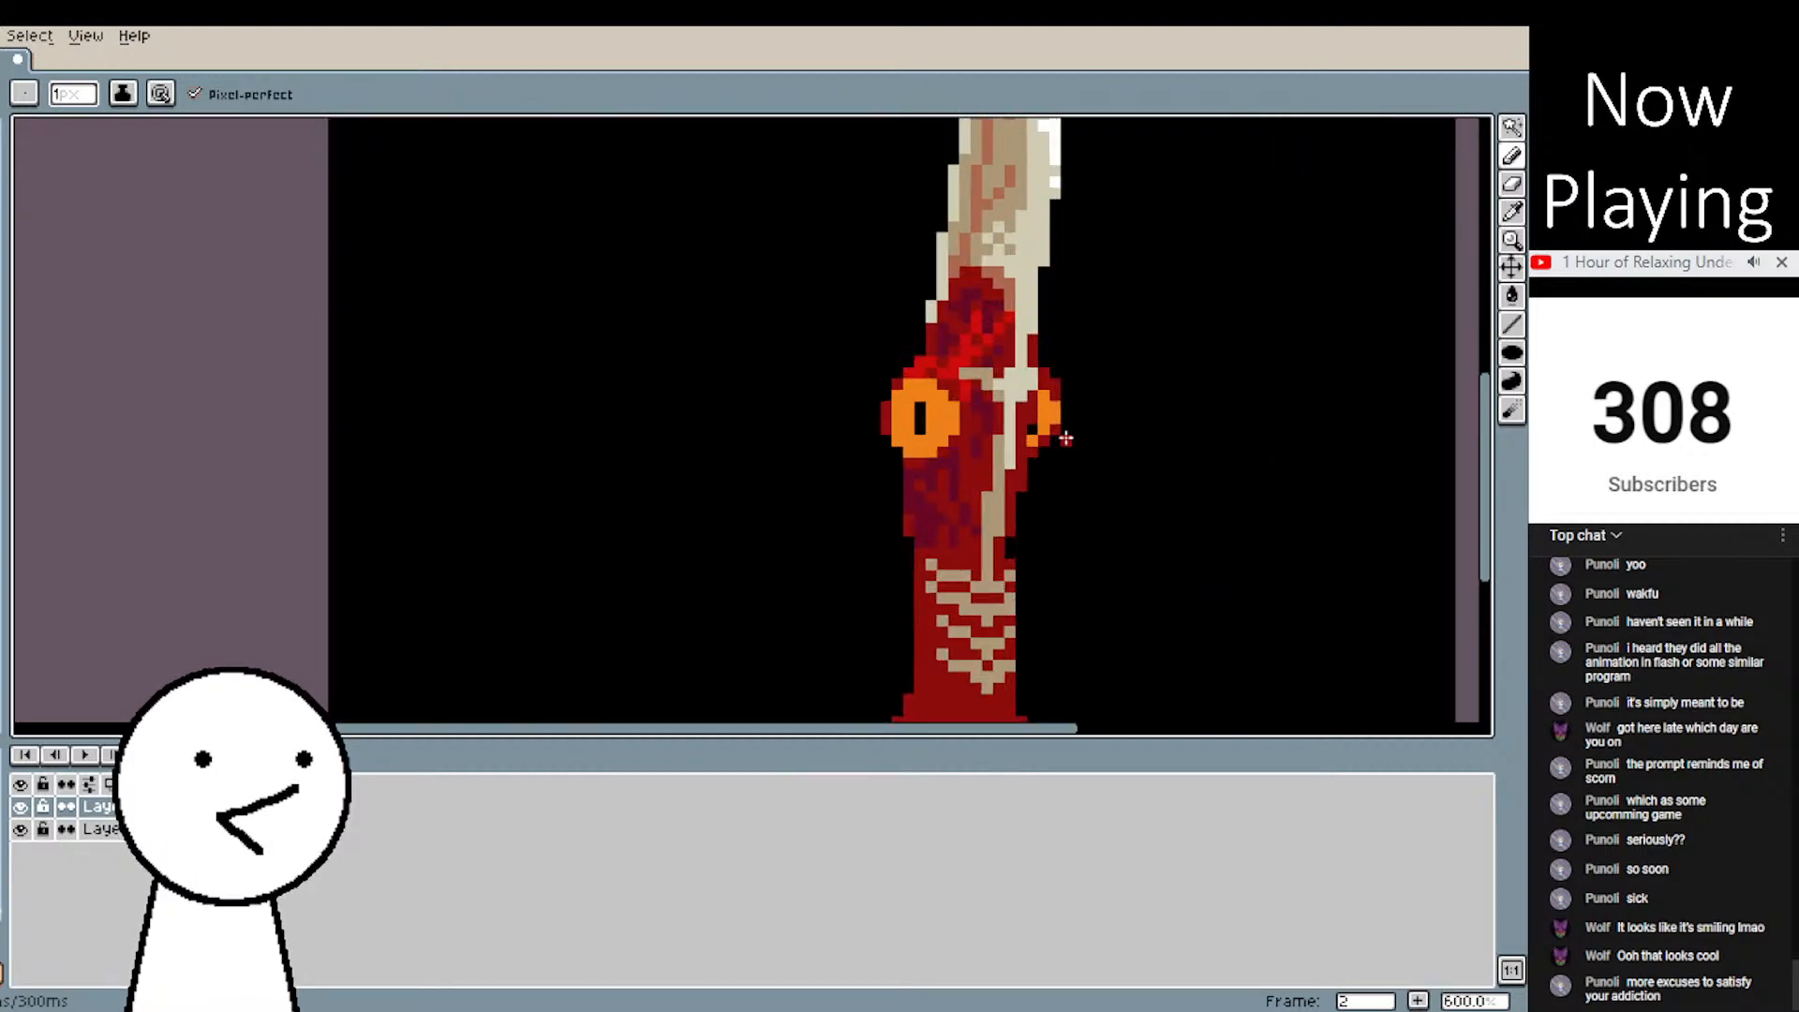
click(1512, 212)
scroll(1031, 419, up, 2)
scroll(1031, 419, up, 1)
scroll(1046, 393, down, 6)
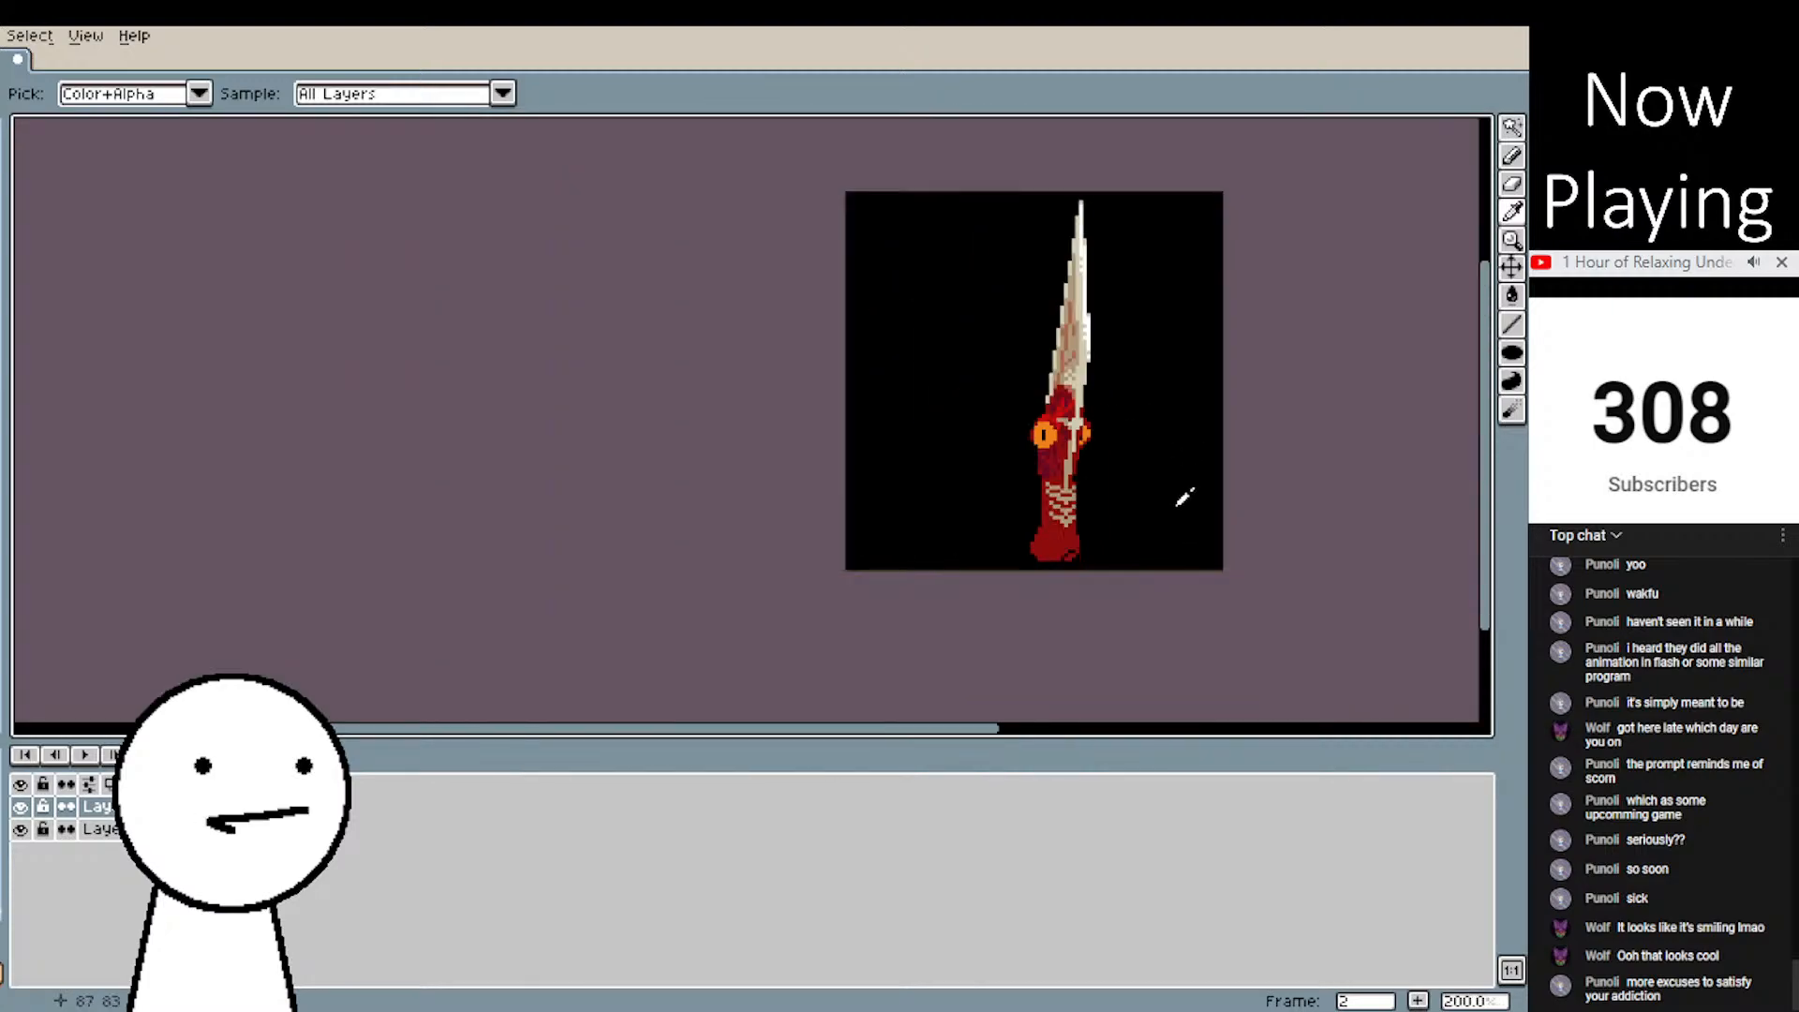
drag(1090, 476, 954, 428)
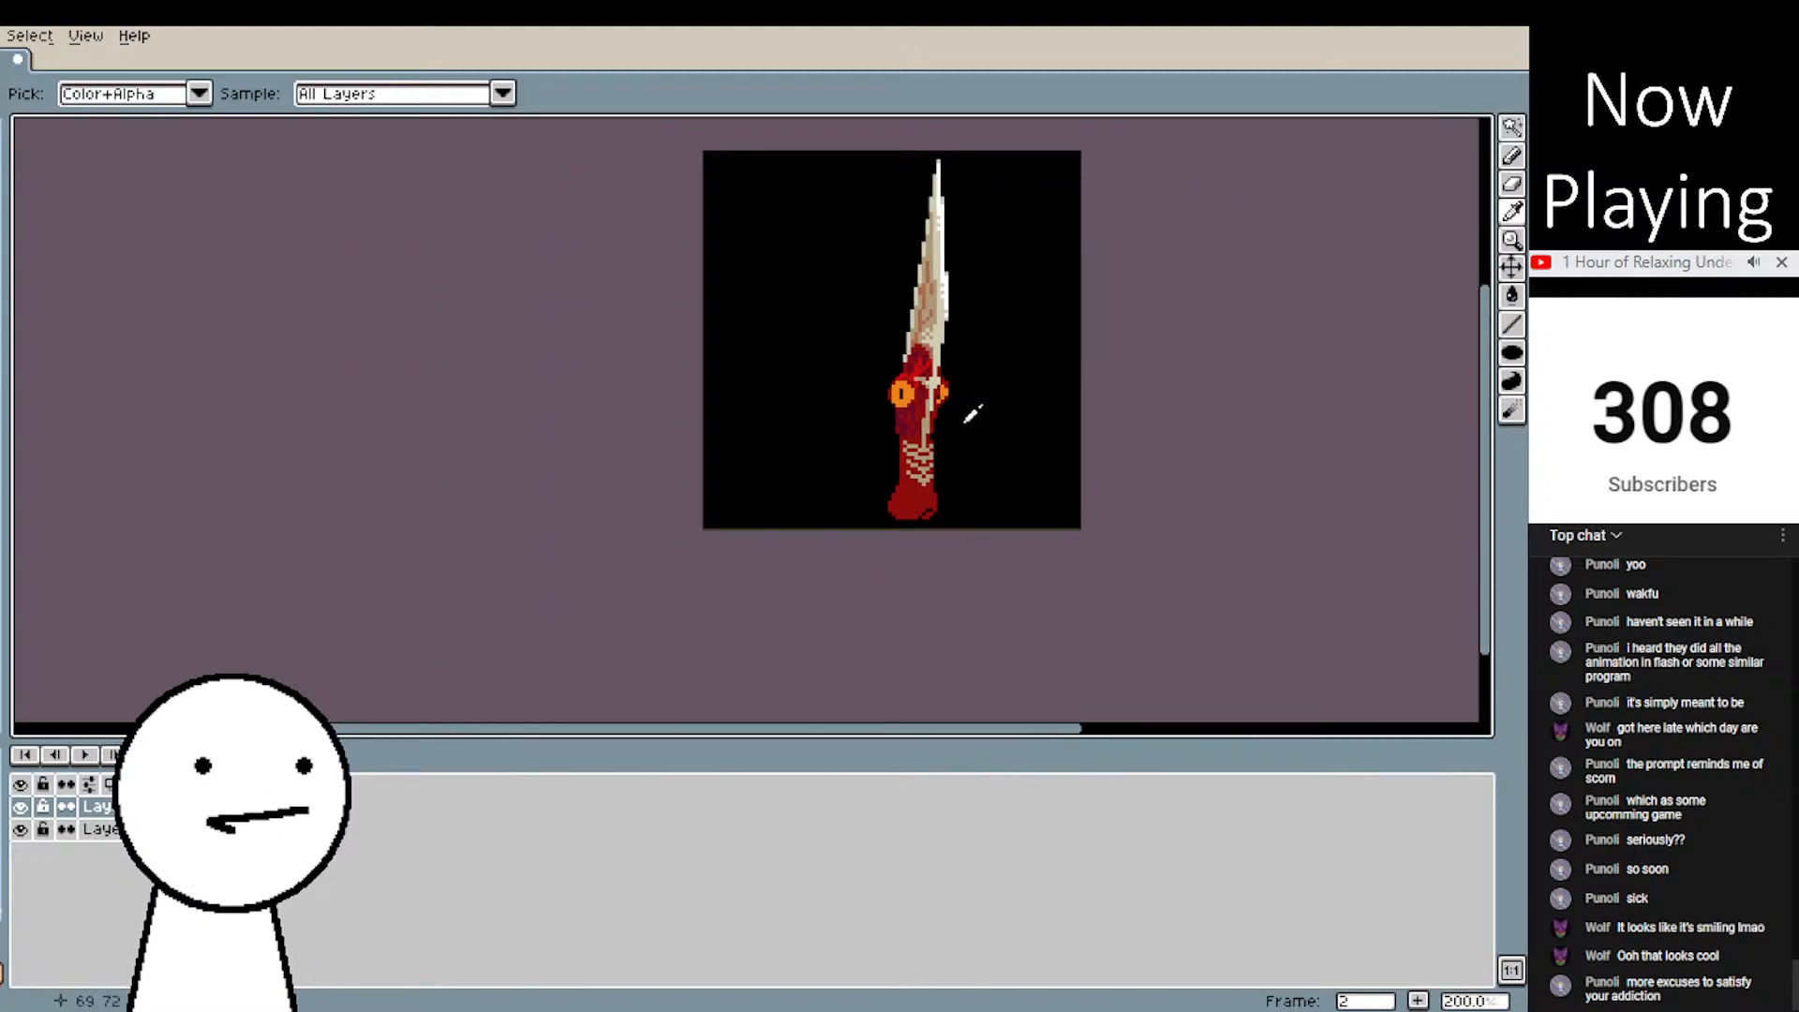
scroll(972, 414, up, 4)
scroll(1317, 414, up, 1)
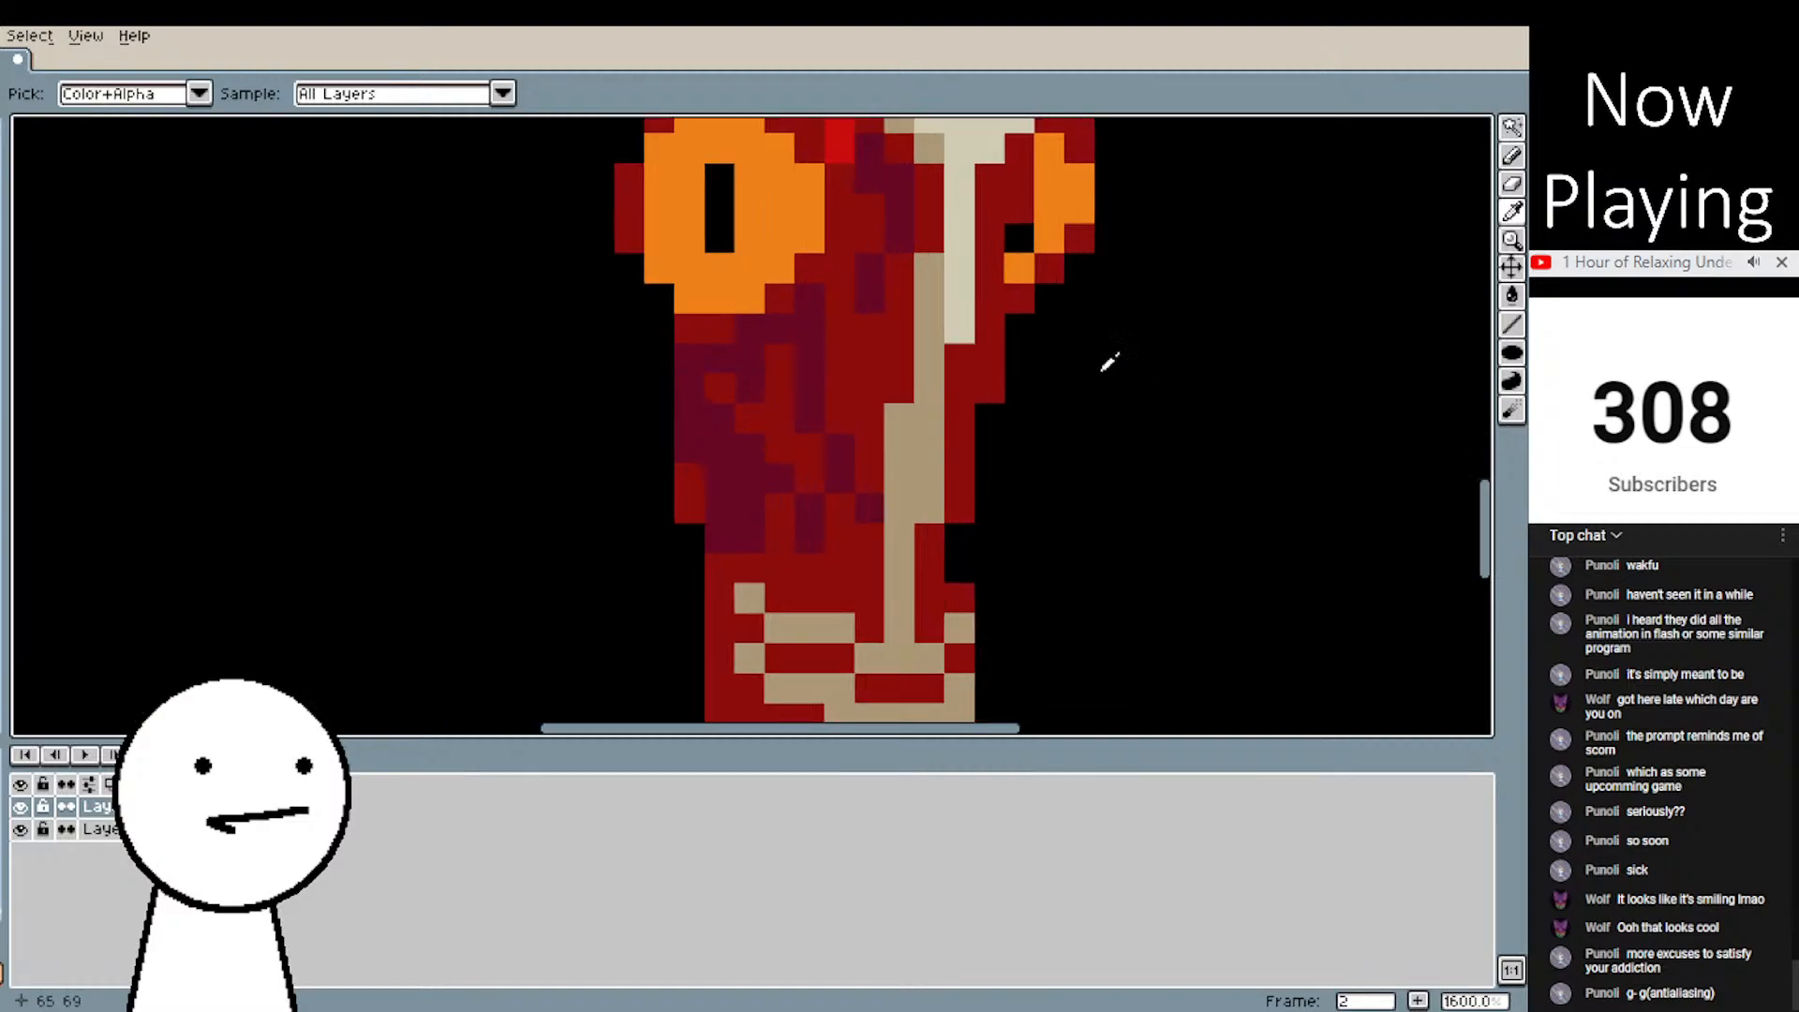
- Paint cream highlight lines over the tan central bone running from the eyes down to the ribs
scroll(982, 253, up, 1)
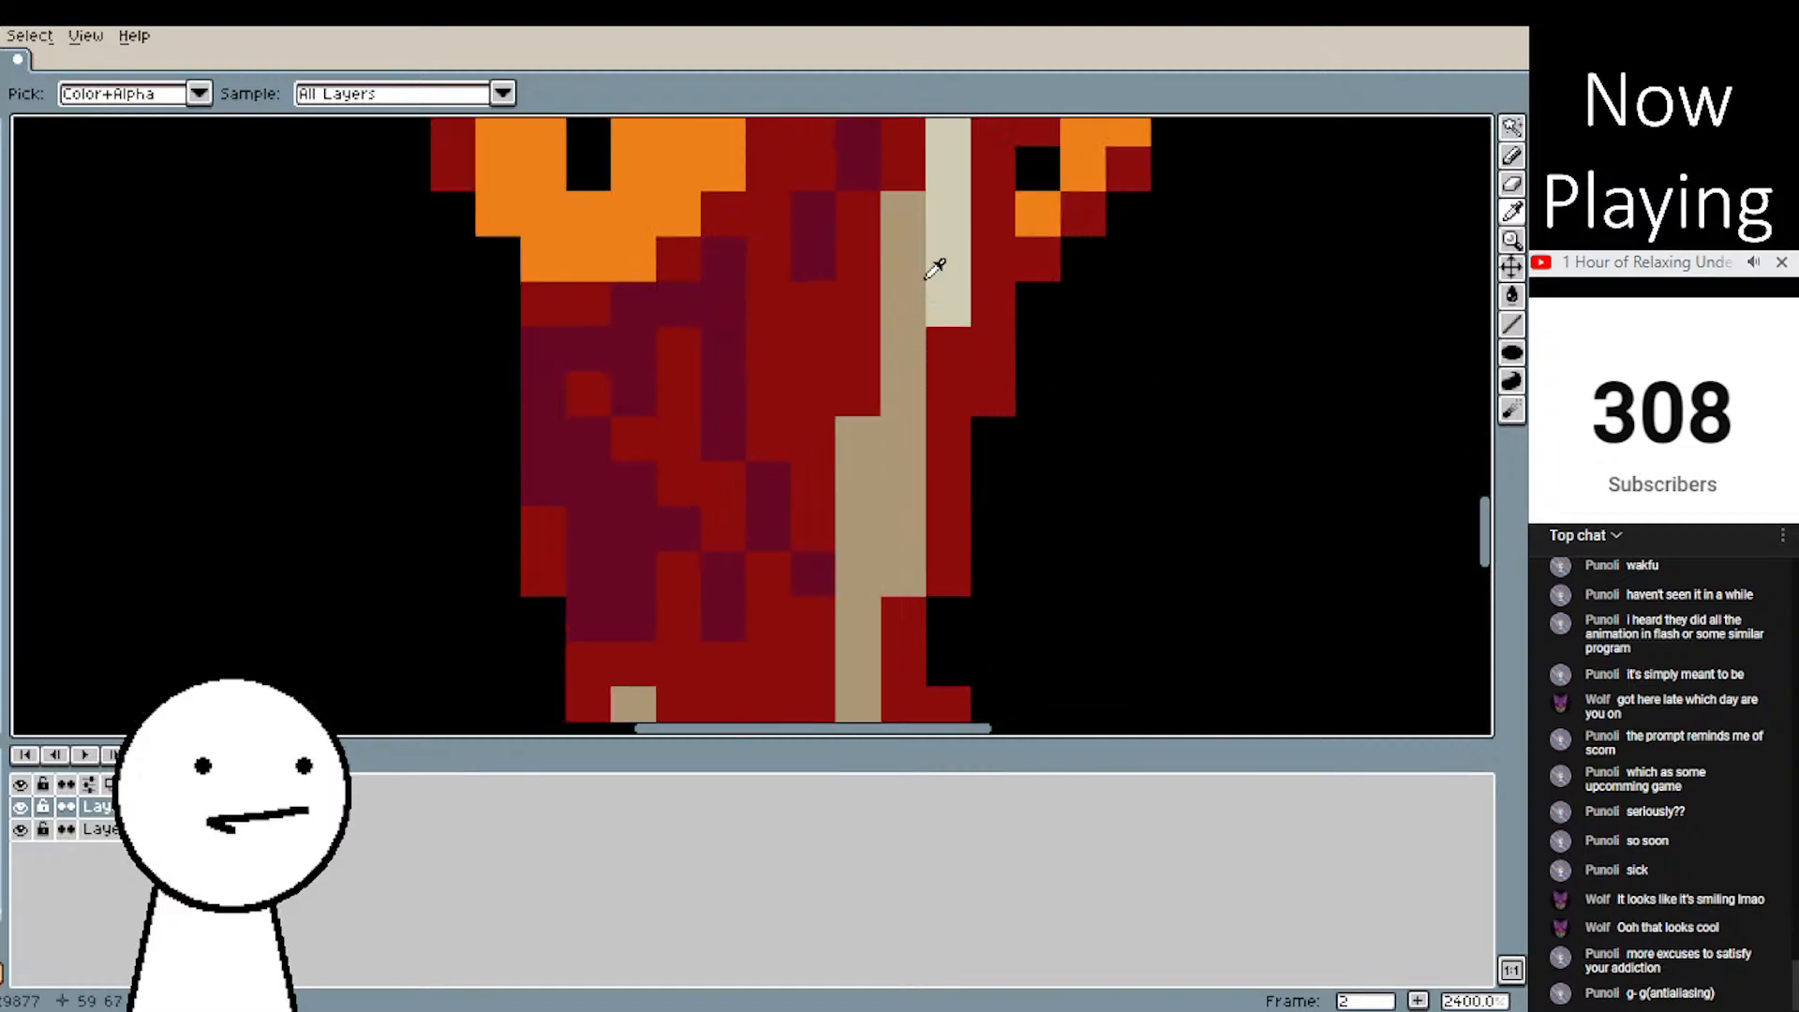
click(1512, 325)
mouse_move(904, 249)
mouse_down()
mouse_move(900, 510)
mouse_move(926, 557)
mouse_up()
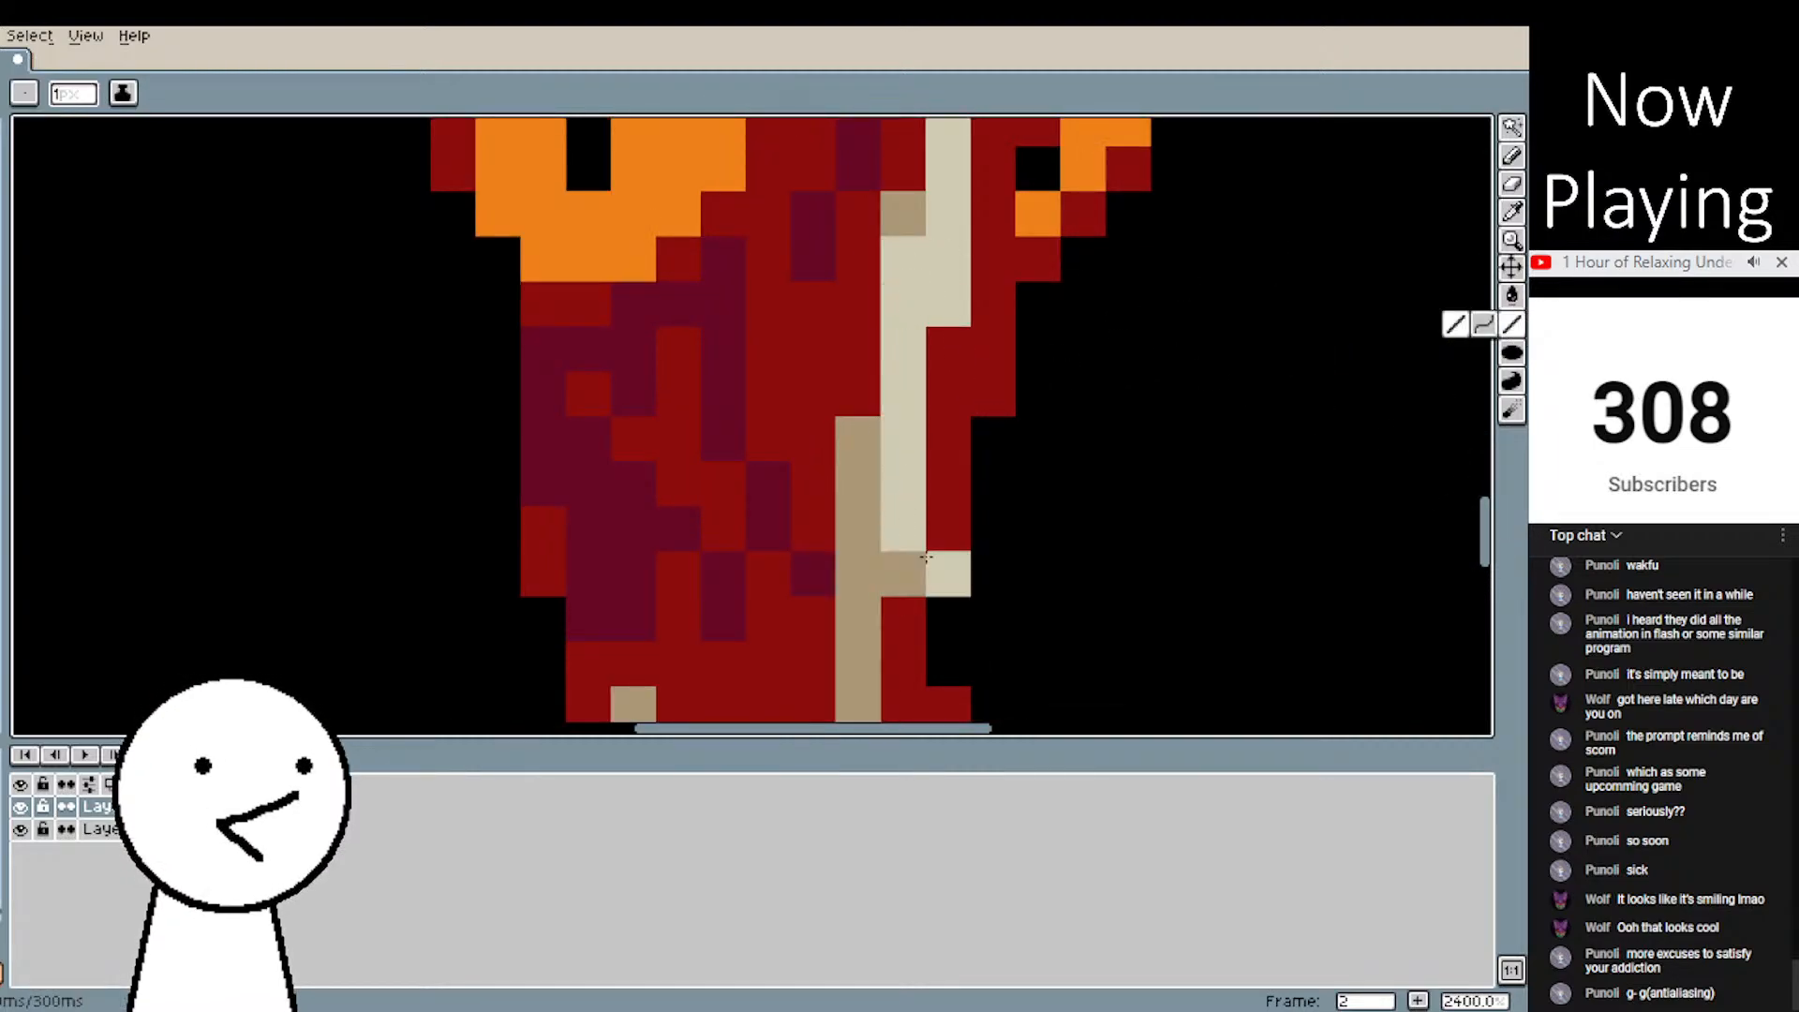
scroll(923, 413, down, 2)
drag(866, 380, 868, 534)
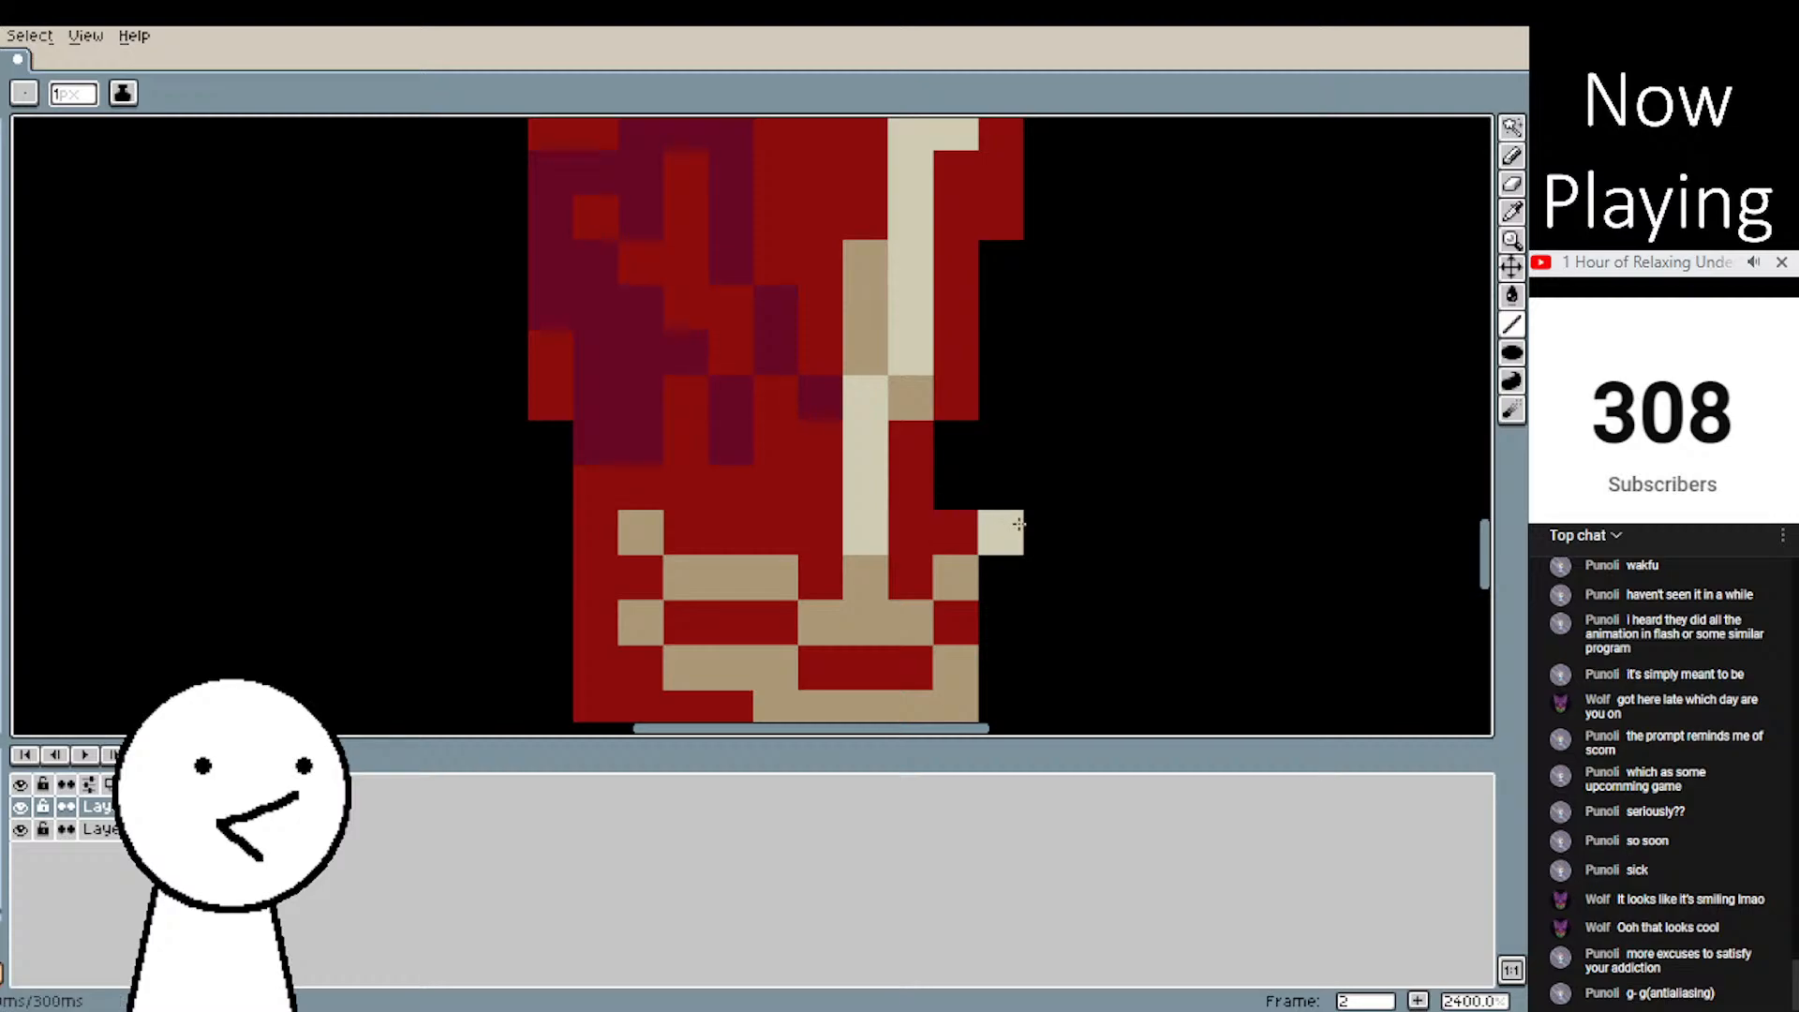
scroll(1137, 527, down, 1)
drag(1186, 467, 1034, 272)
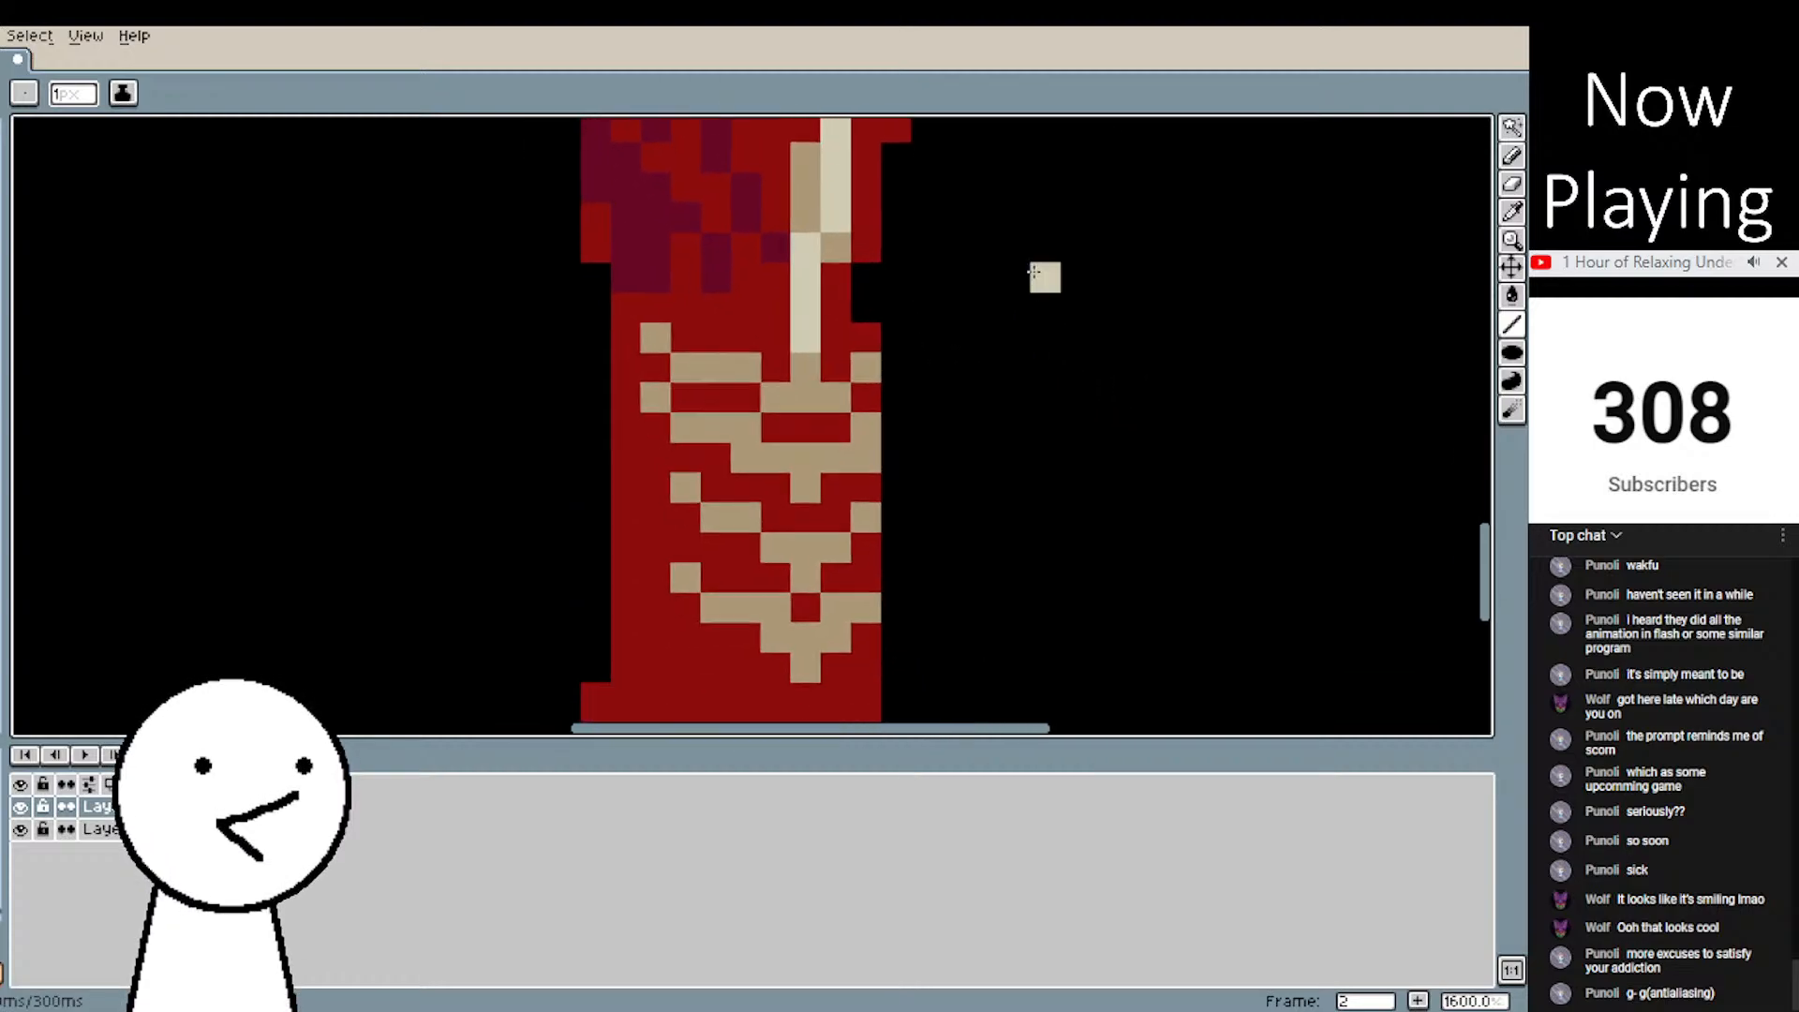
- Recolour the centre of the second rib from tan to cream with the Line tool
scroll(938, 494, up, 1)
drag(779, 449, 755, 450)
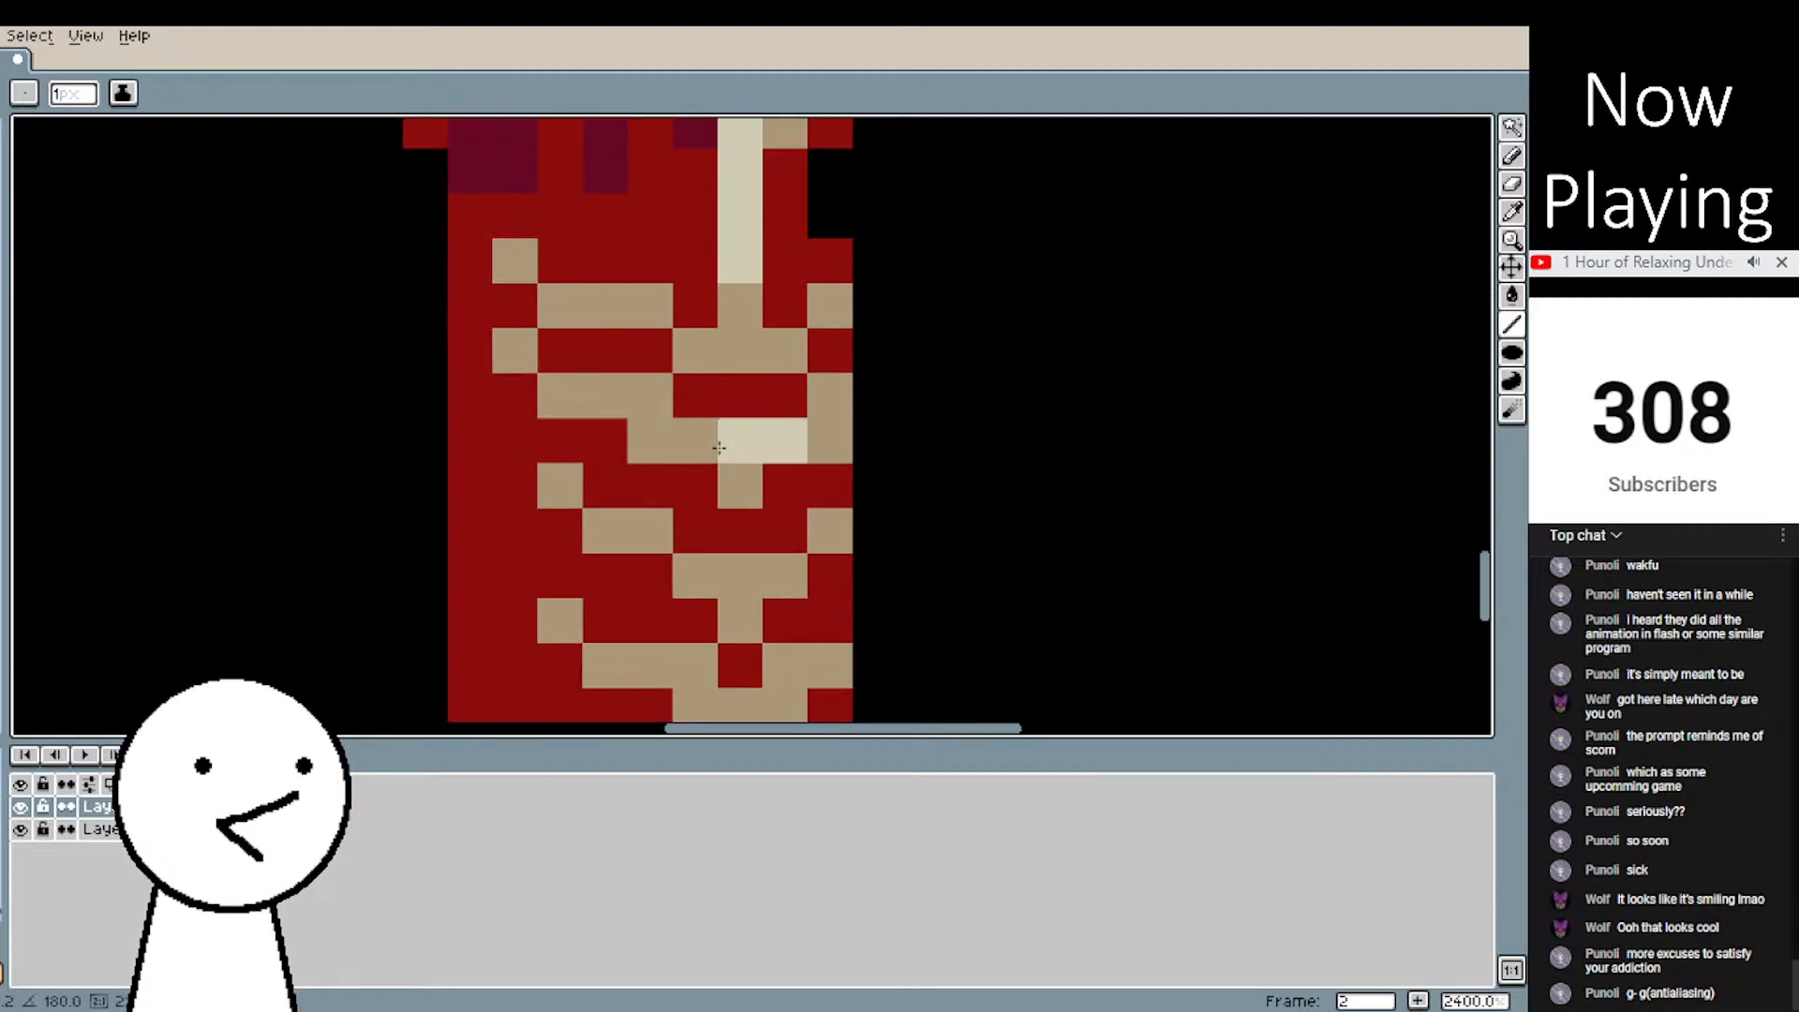
scroll(961, 480, up, 1)
drag(963, 436, 965, 337)
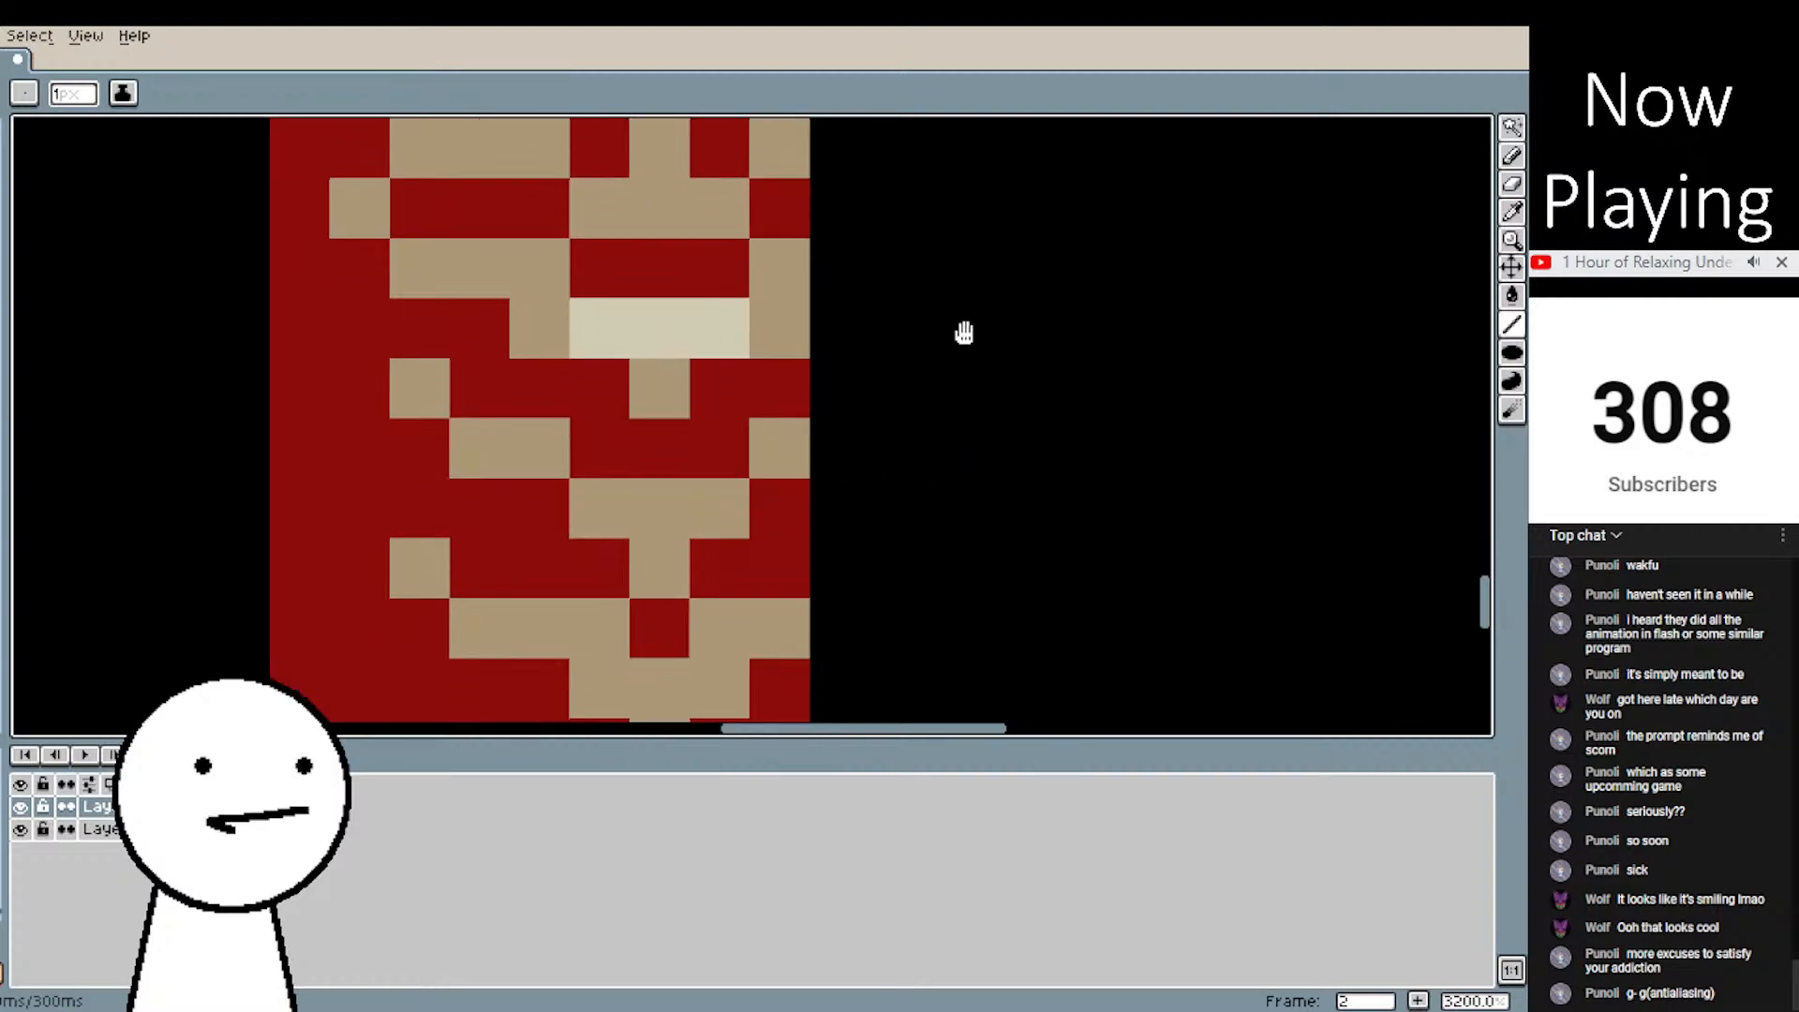
- Highlight the inner sections and right ends of the two lower ribs in cream
scroll(964, 330, down, 3)
scroll(801, 552, up, 2)
scroll(801, 552, up, 1)
mouse_move(699, 506)
mouse_down()
mouse_move(763, 522)
mouse_move(896, 503)
mouse_up()
mouse_move(761, 386)
mouse_down()
mouse_move(783, 370)
mouse_move(719, 385)
mouse_up()
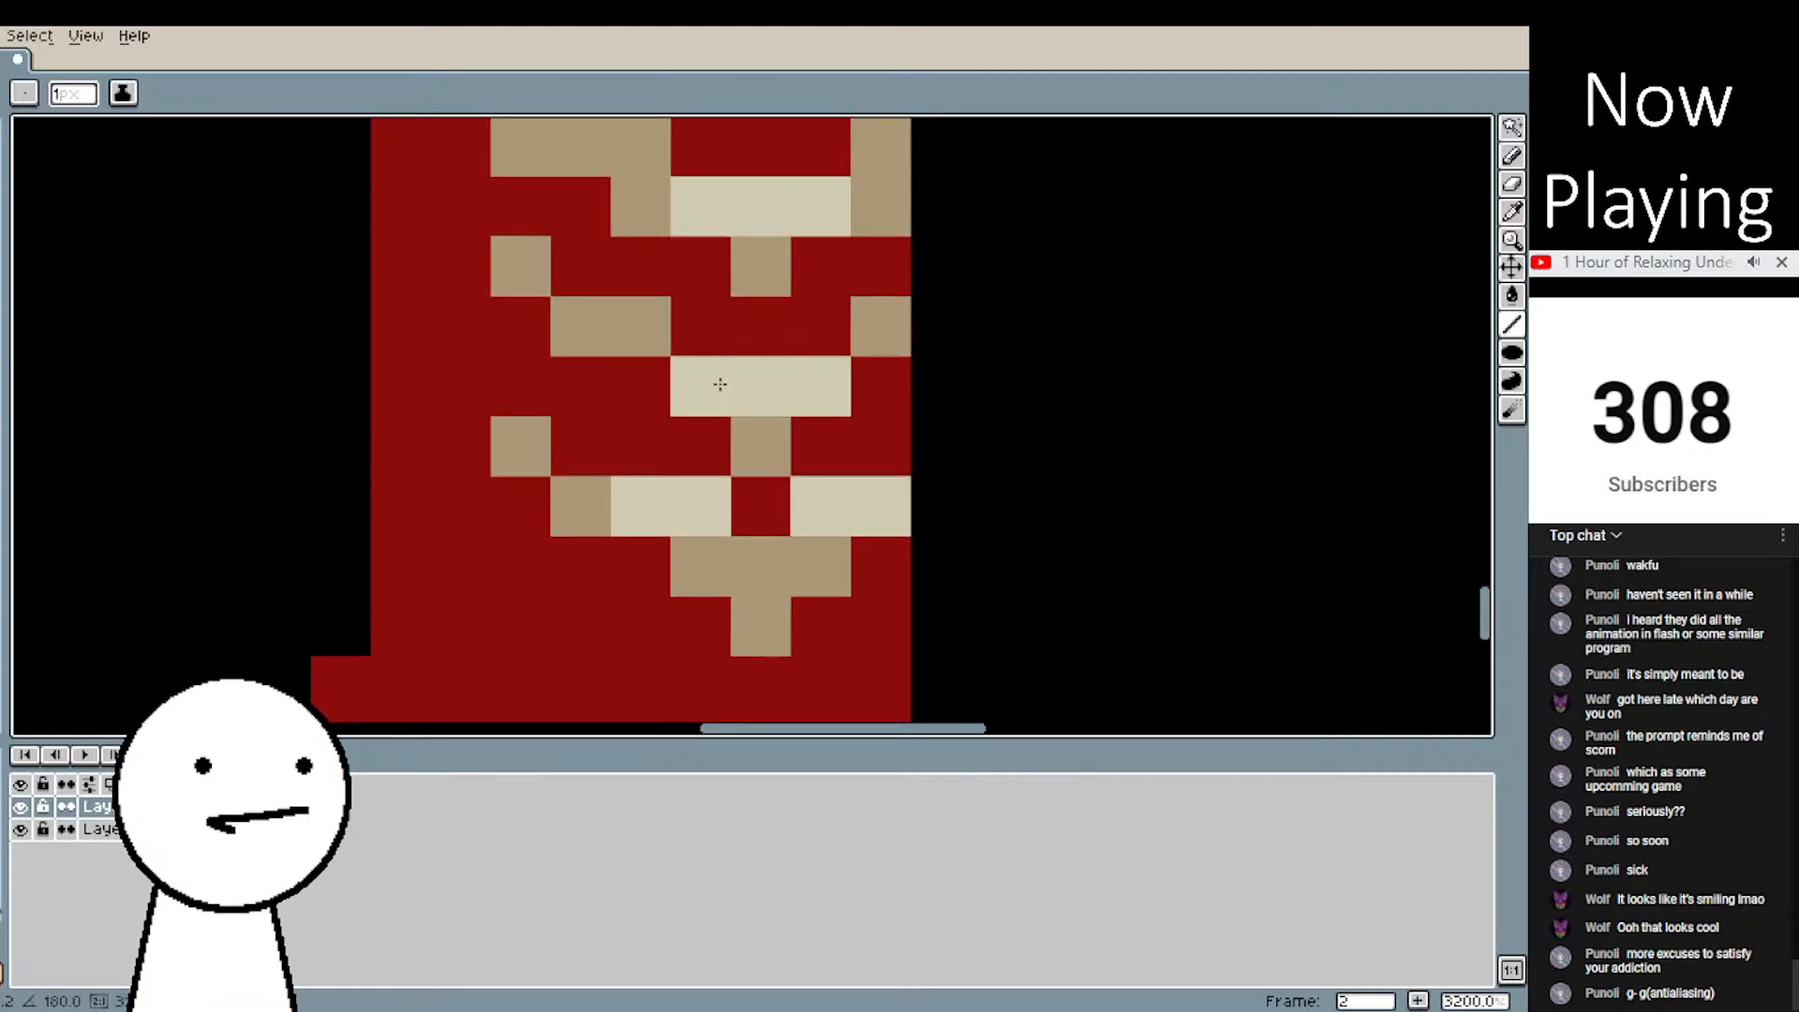
click(880, 329)
click(610, 327)
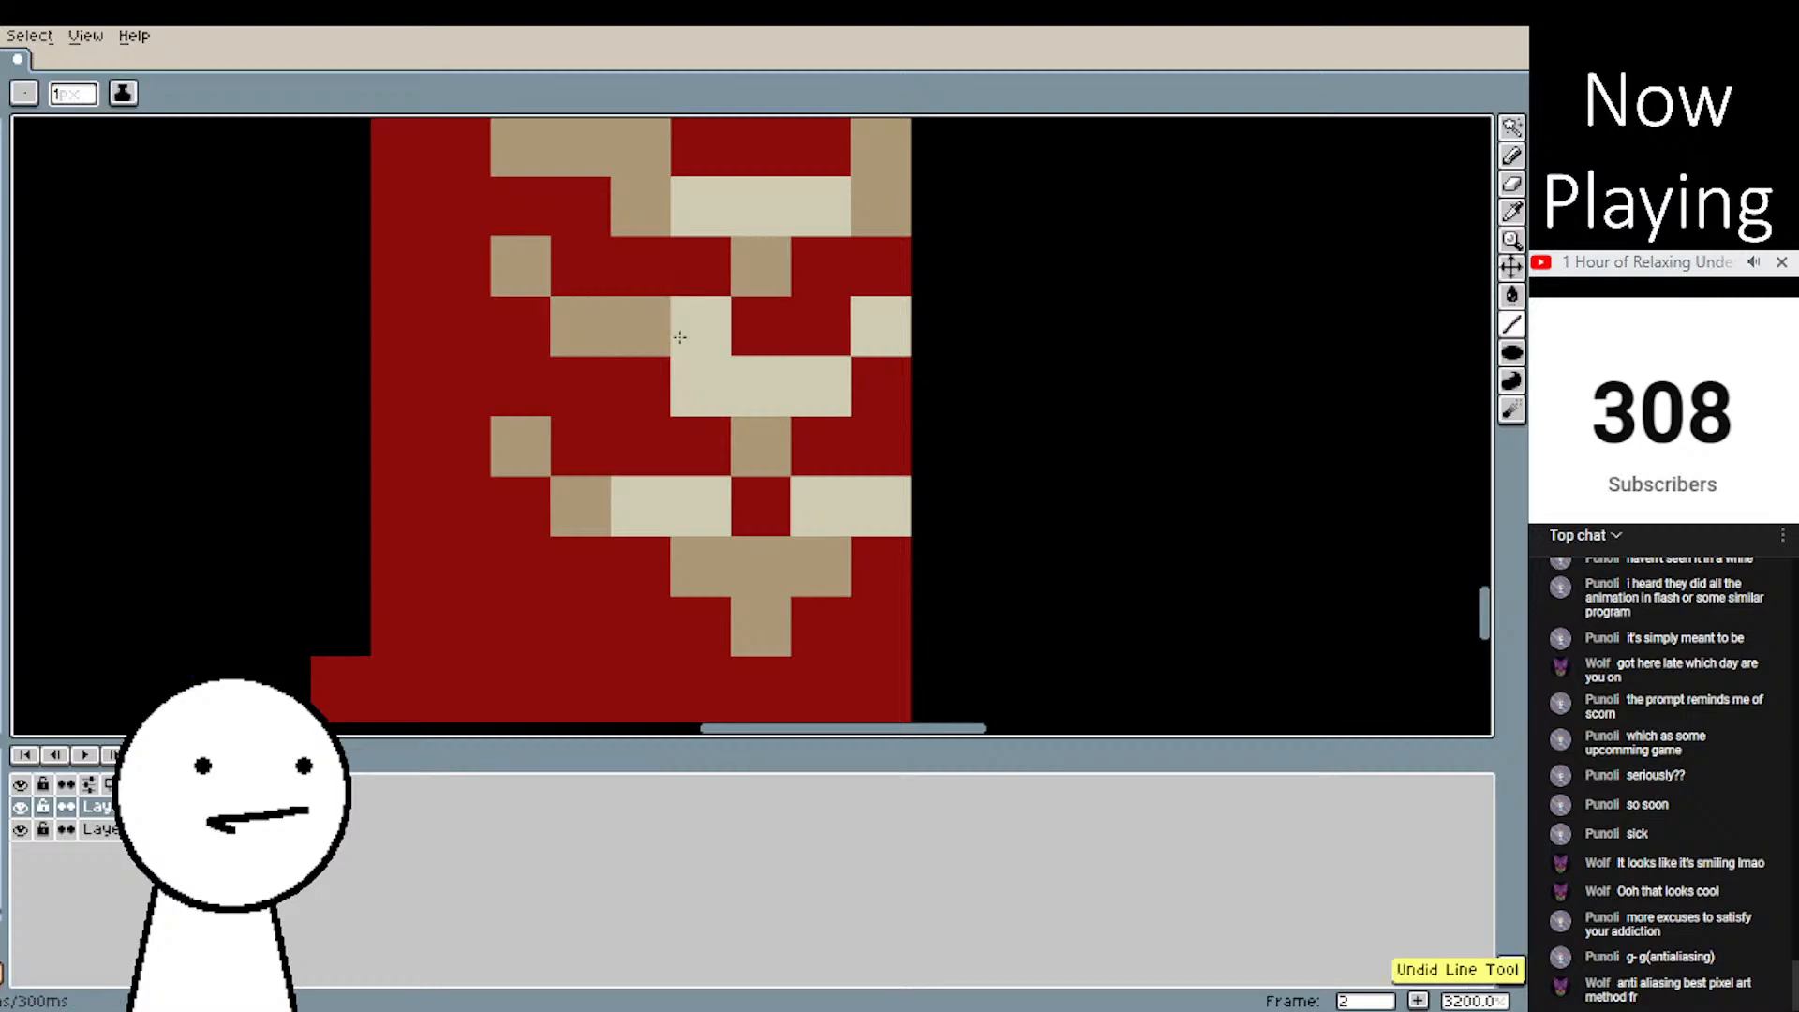
- Highlight the top rib's centre, left segment and right end in cream
scroll(831, 344, down, 5)
scroll(830, 344, up, 4)
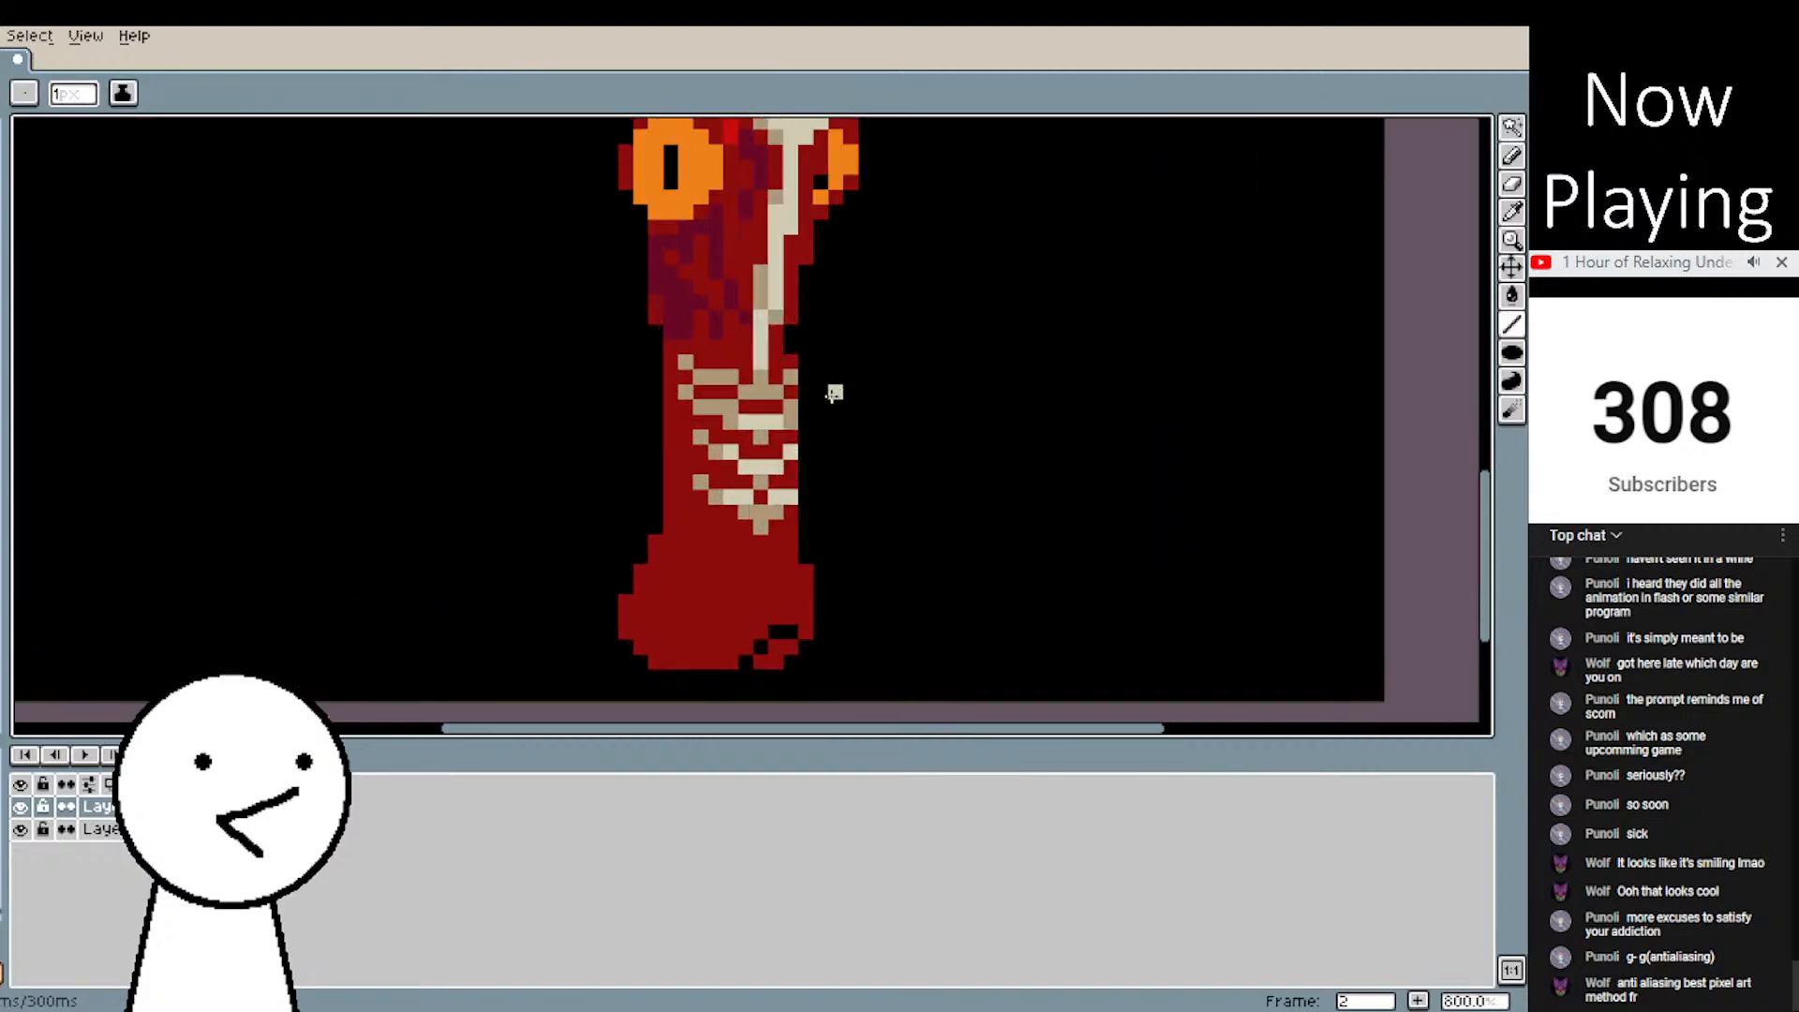
drag(713, 373, 658, 375)
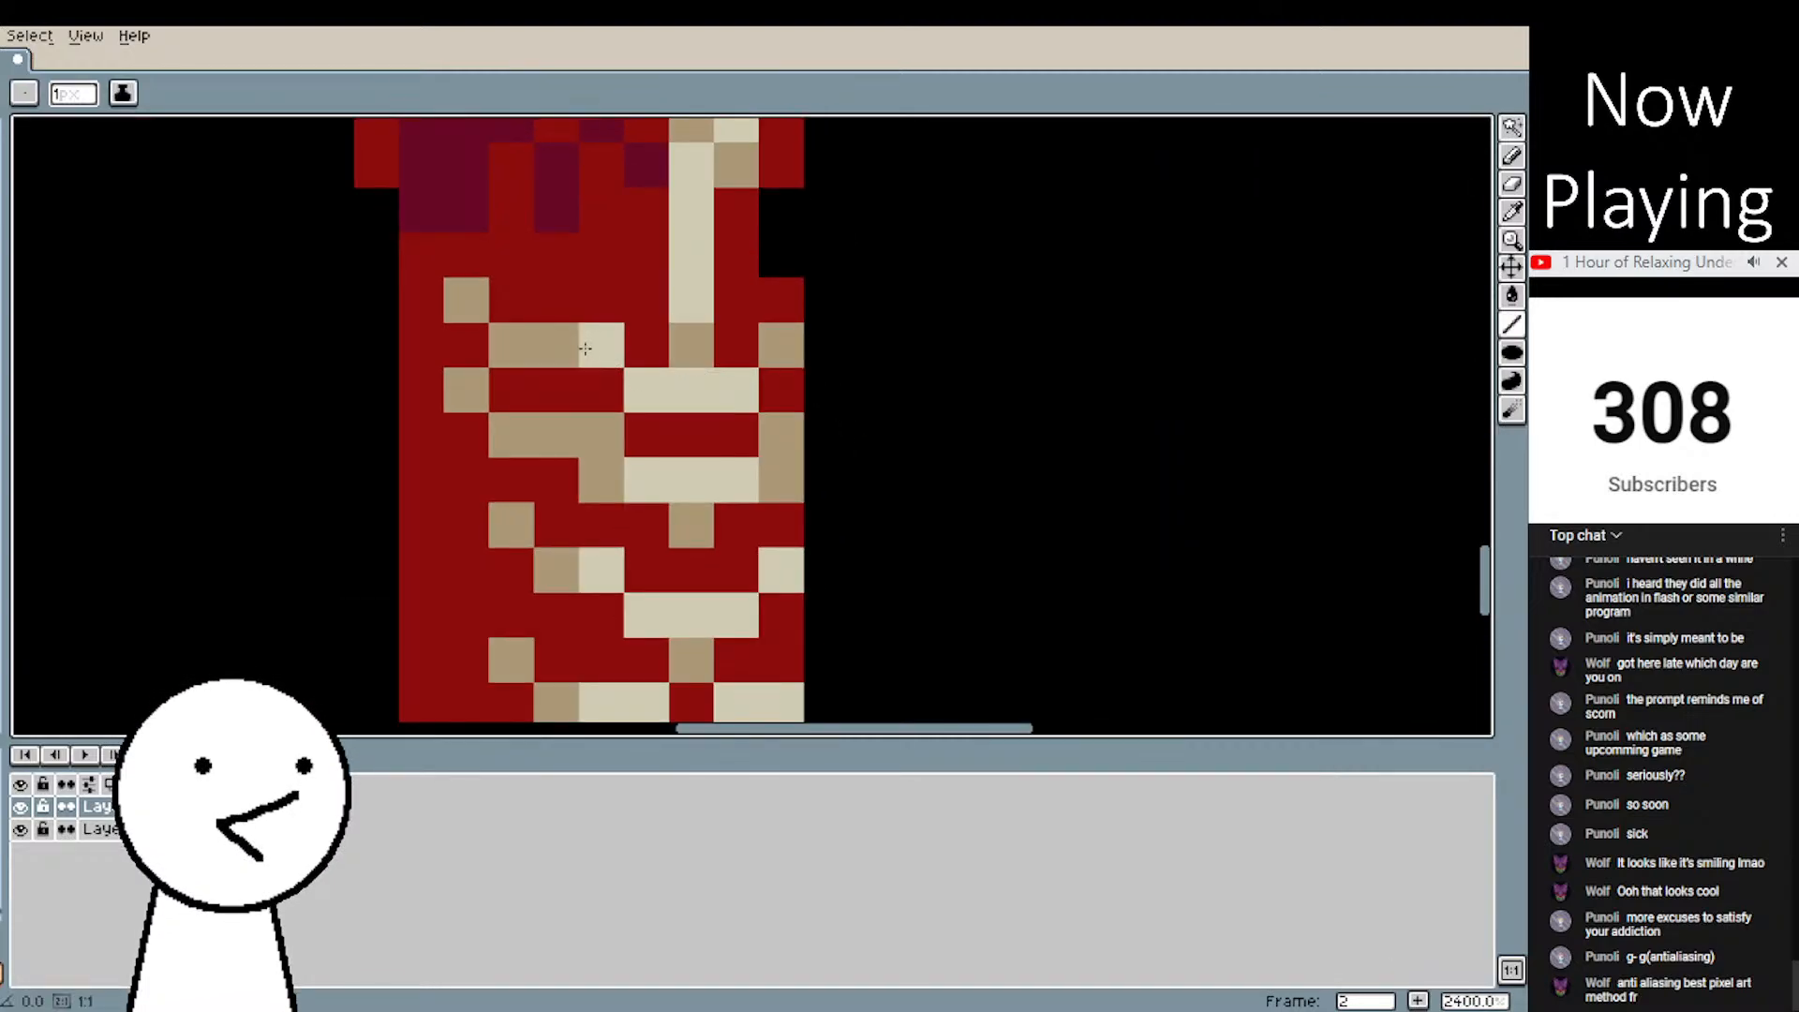
scroll(984, 419, down, 4)
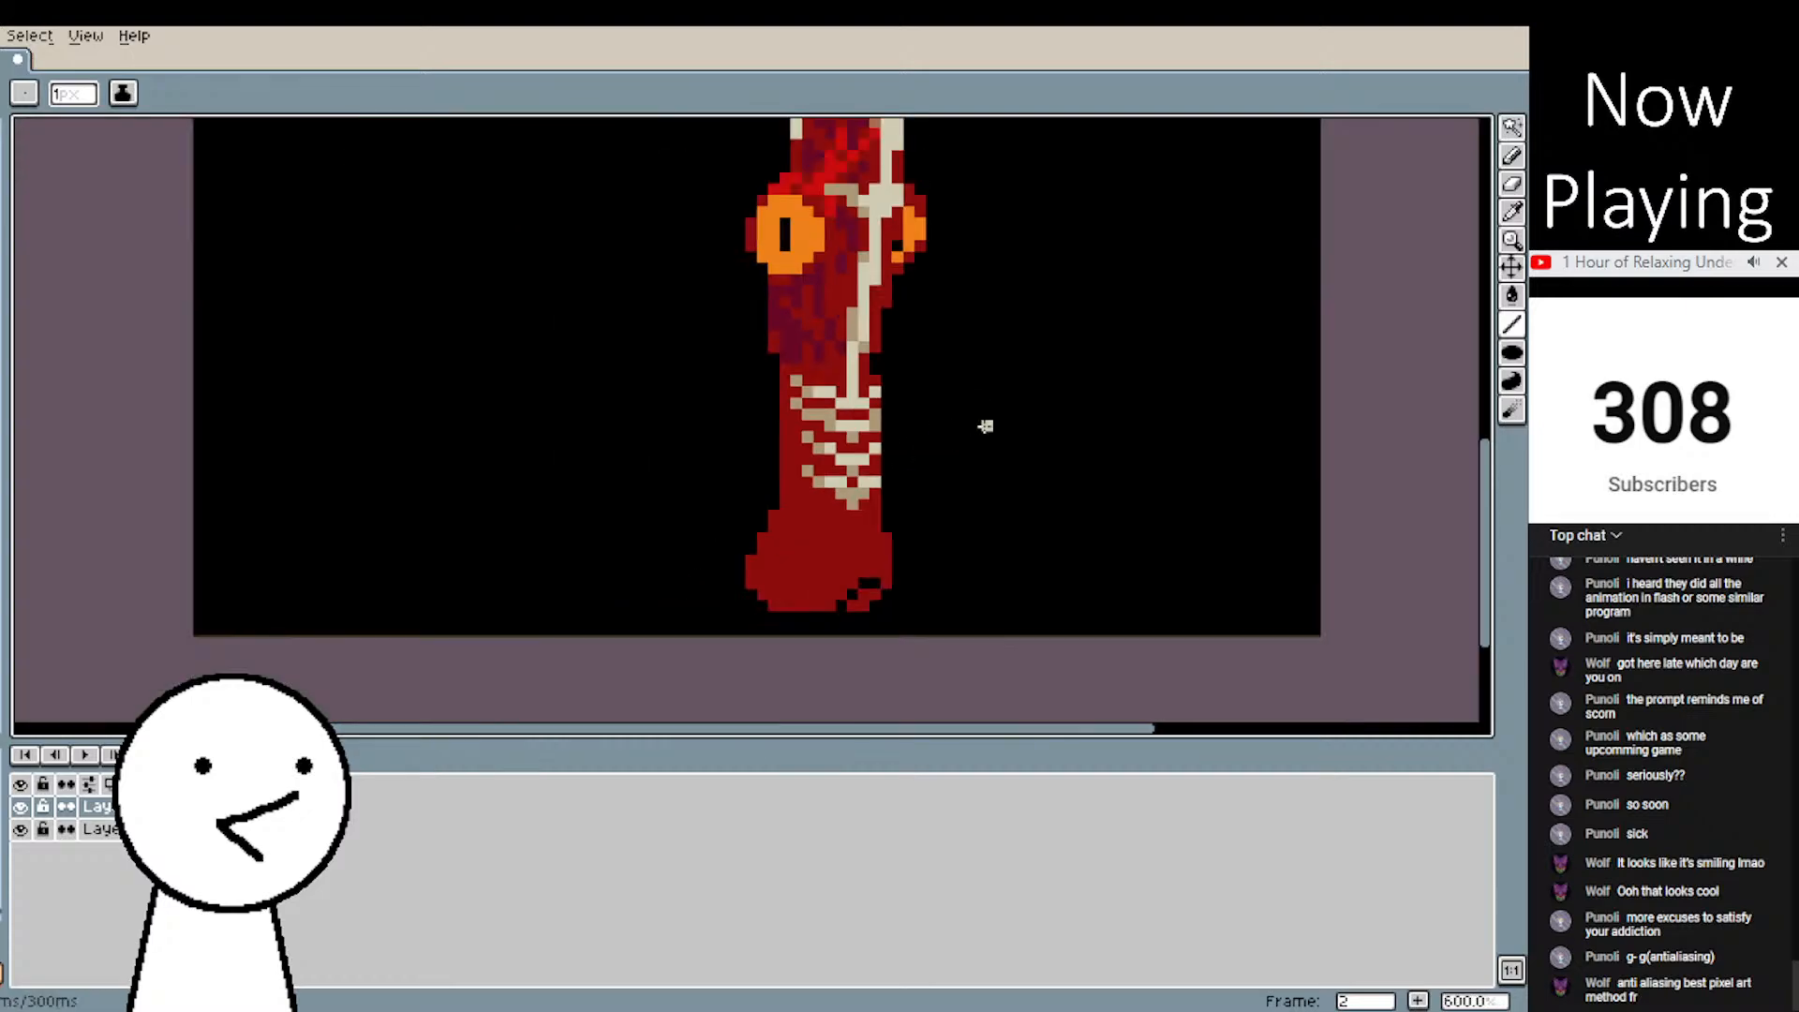
scroll(1010, 415, up, 5)
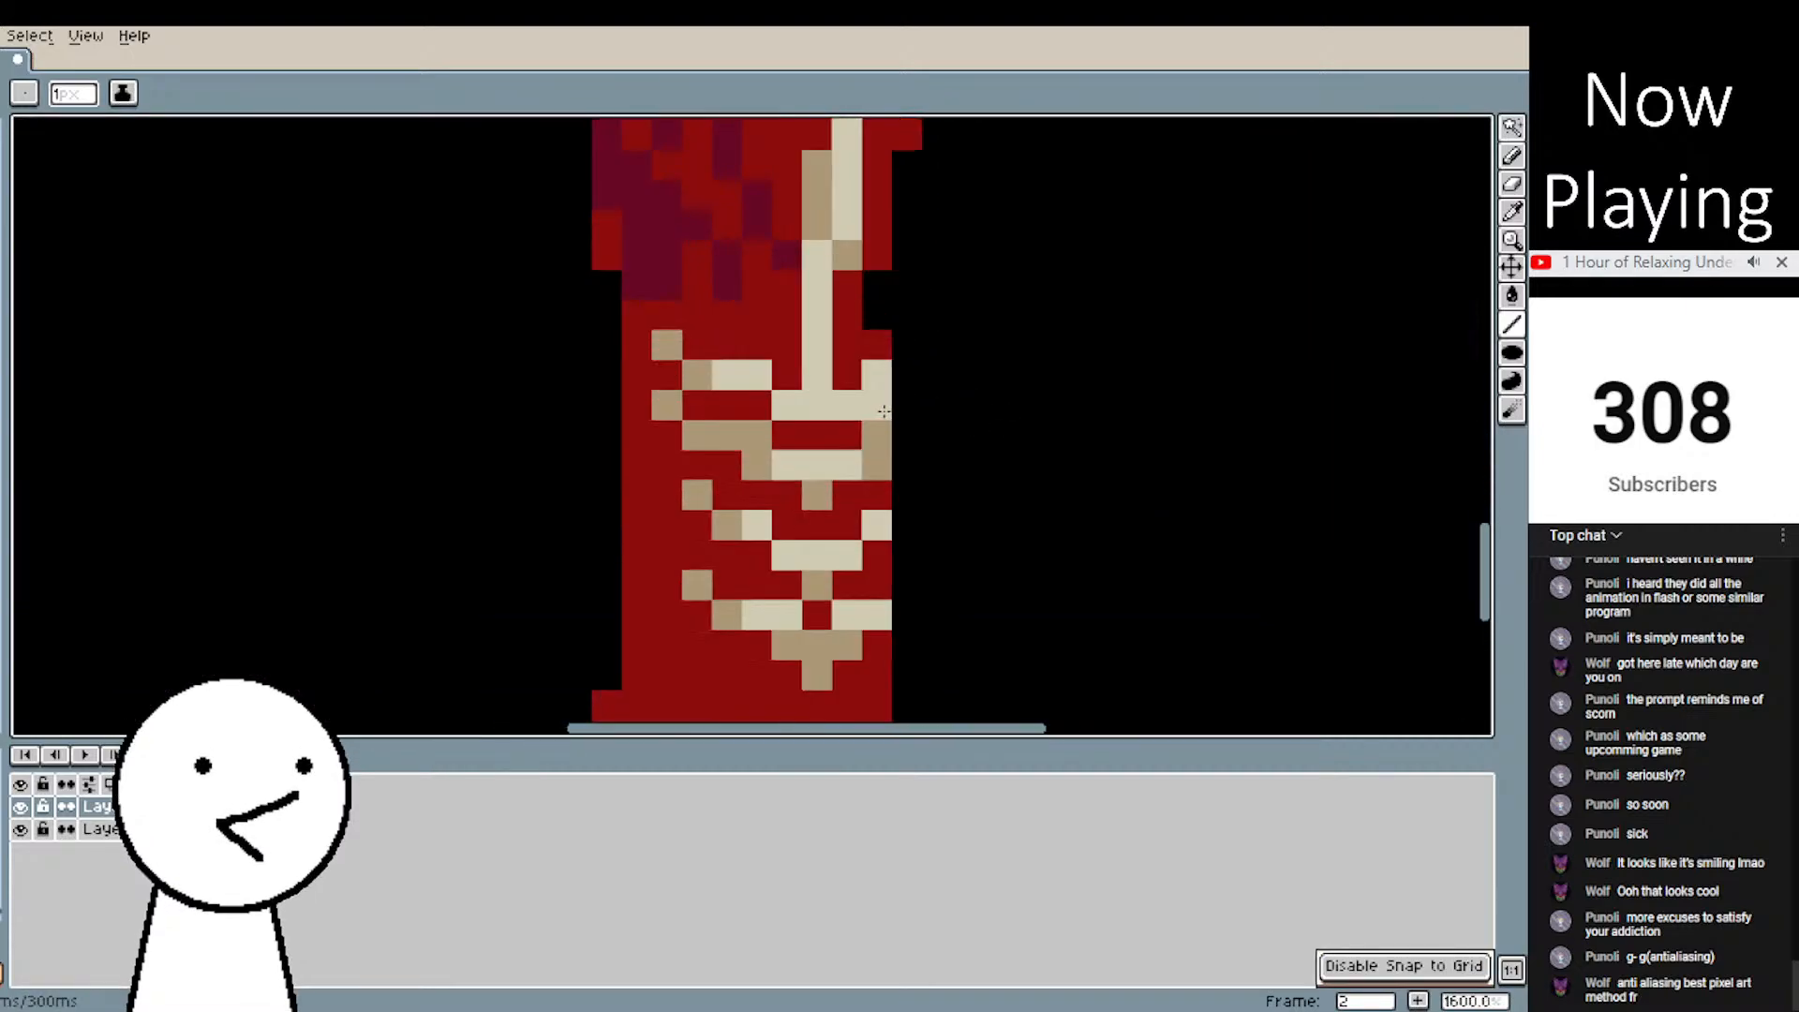
key(v)
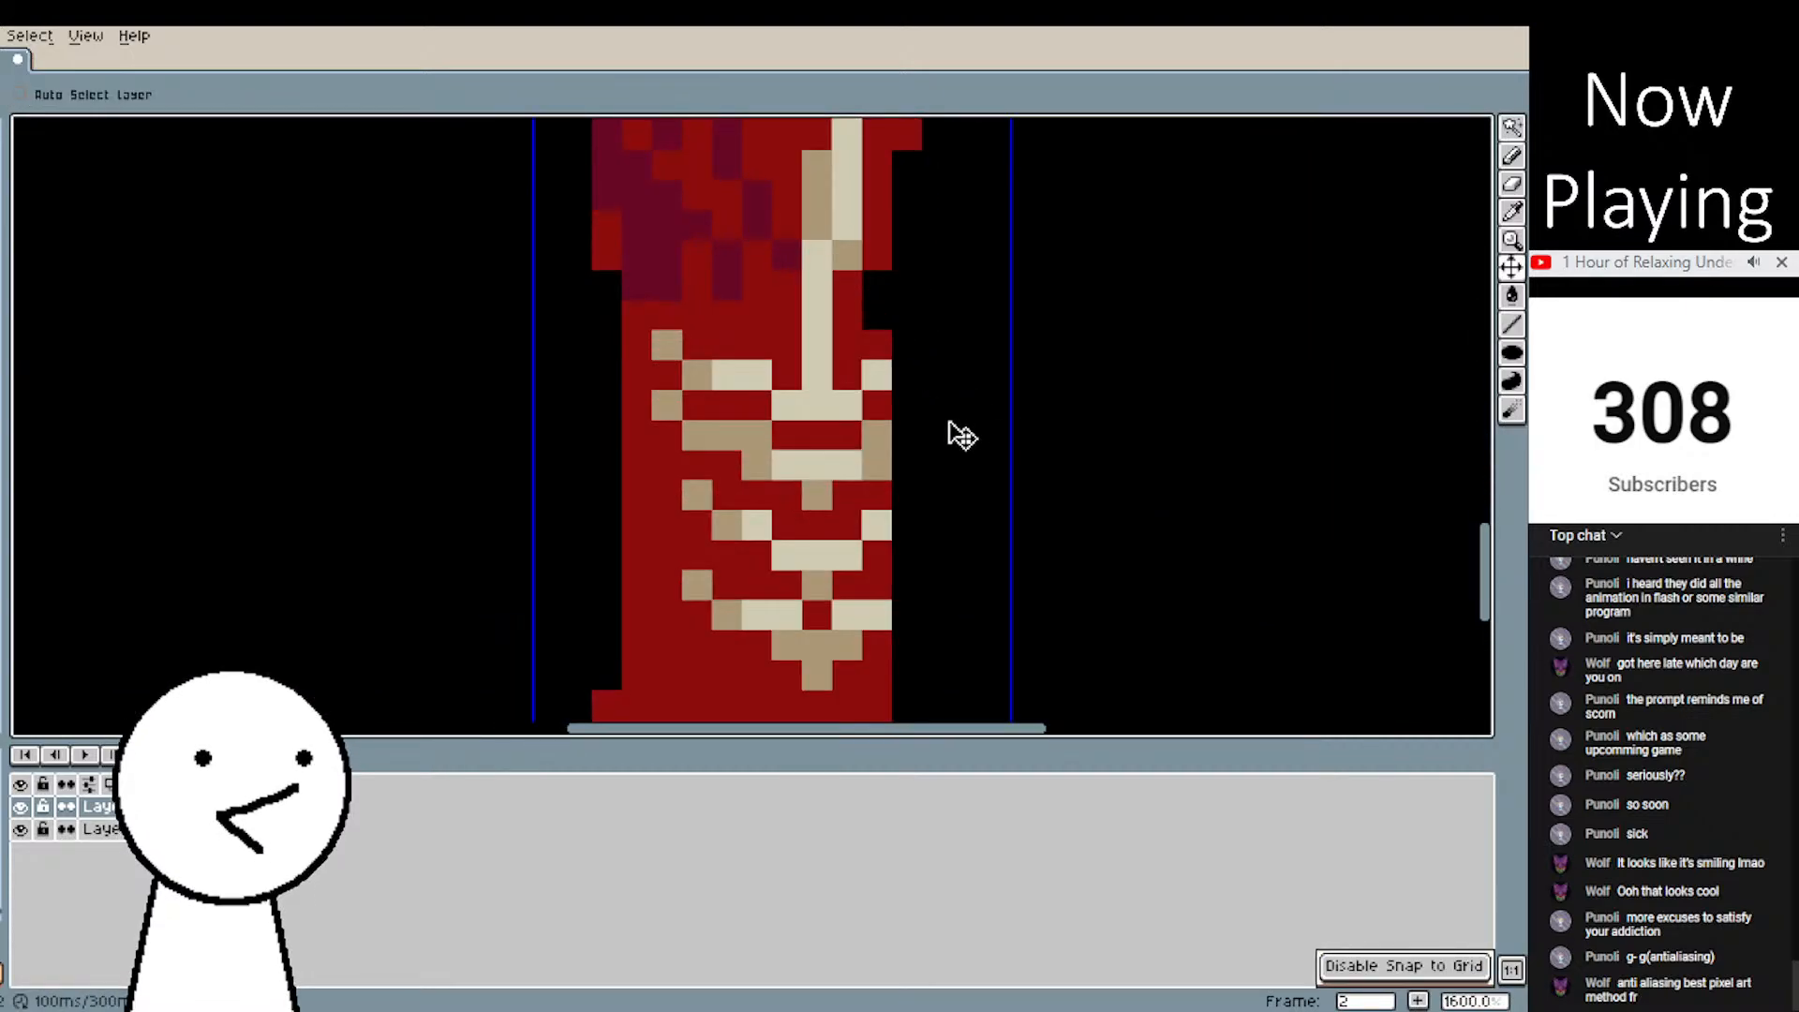
key(ctrl+s)
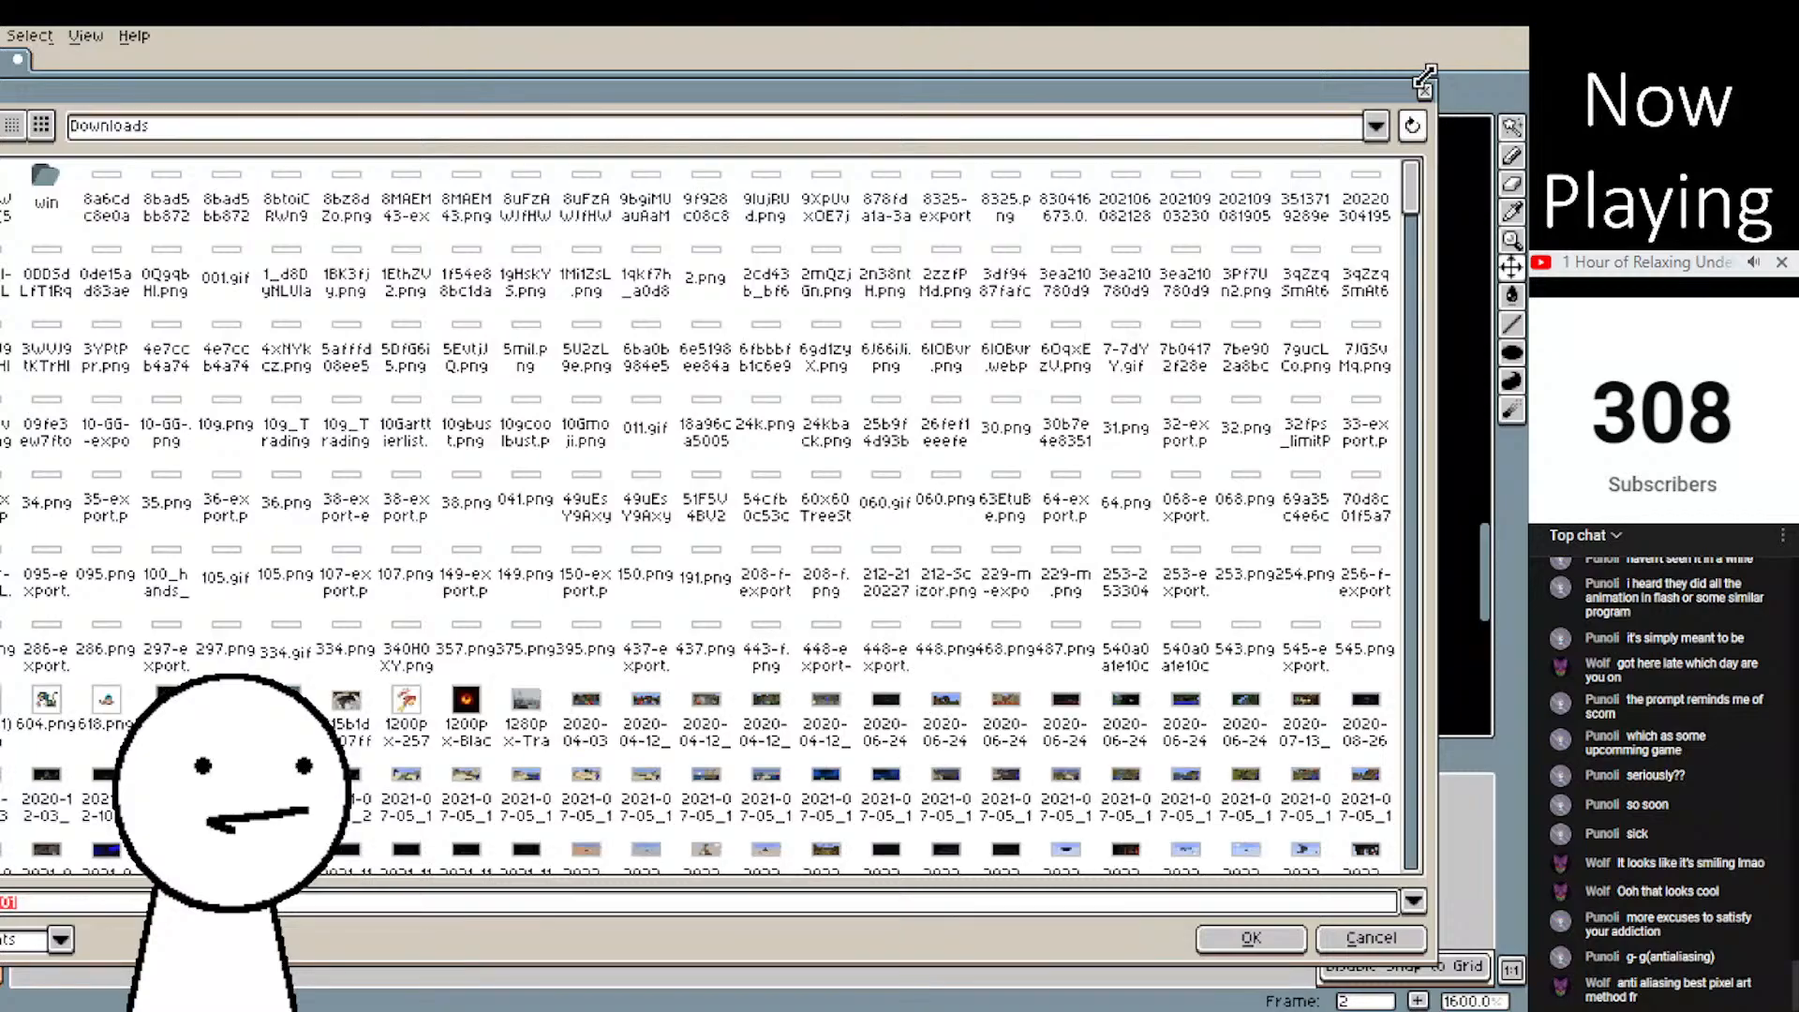
click(1372, 937)
key(b)
click(486, 615)
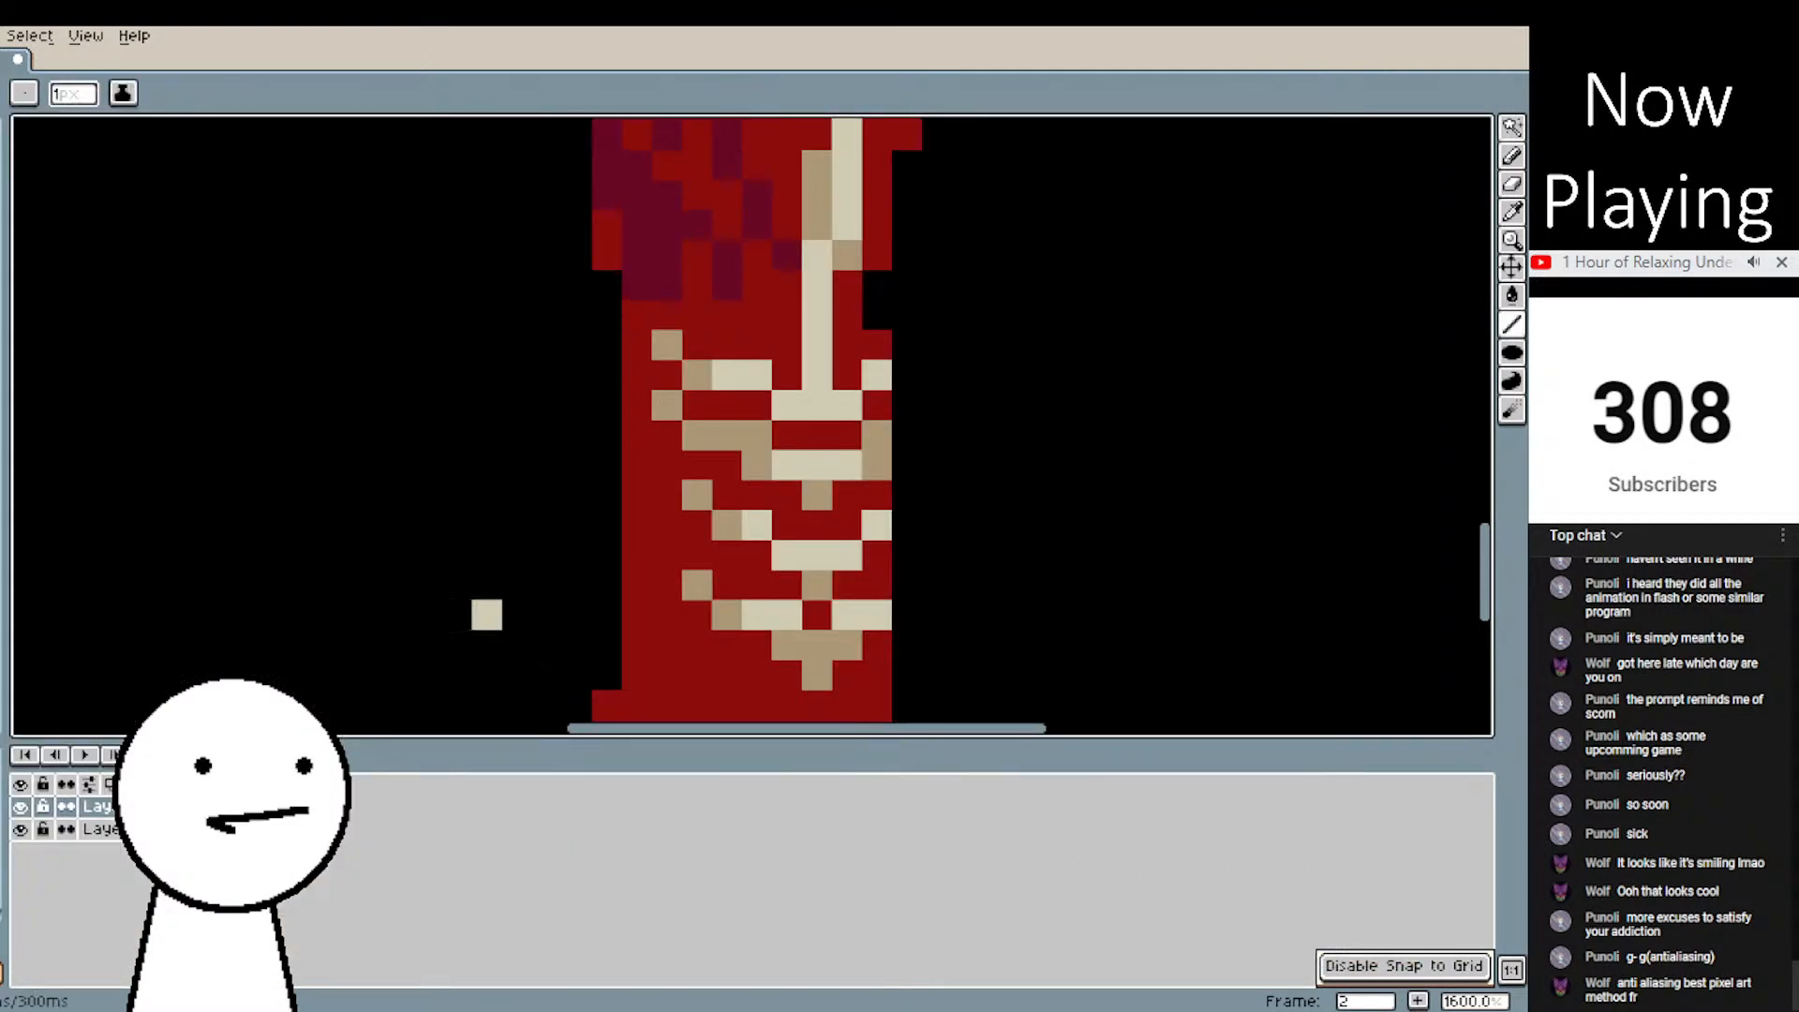
drag(744, 514, 679, 407)
key(ctrl+z)
- Pick the tan bone colour and place one tan pixel on the outer edge of the right eye
drag(826, 449, 1122, 749)
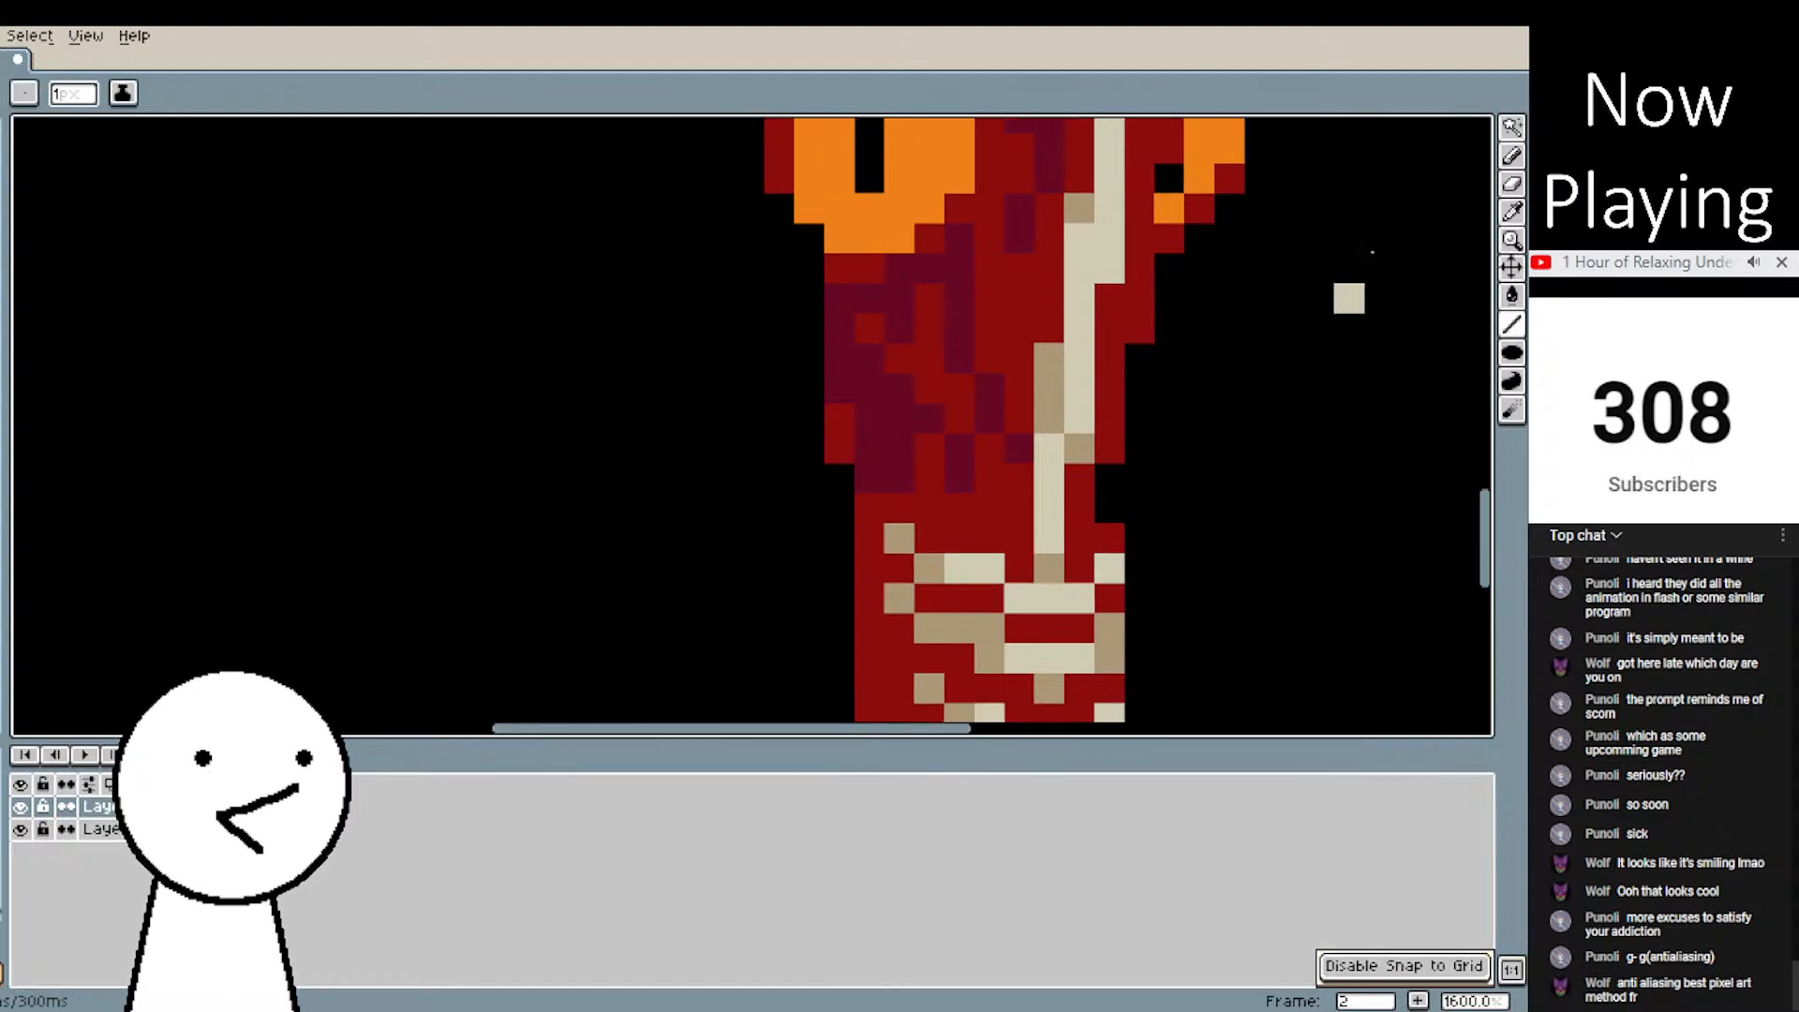
click(1512, 212)
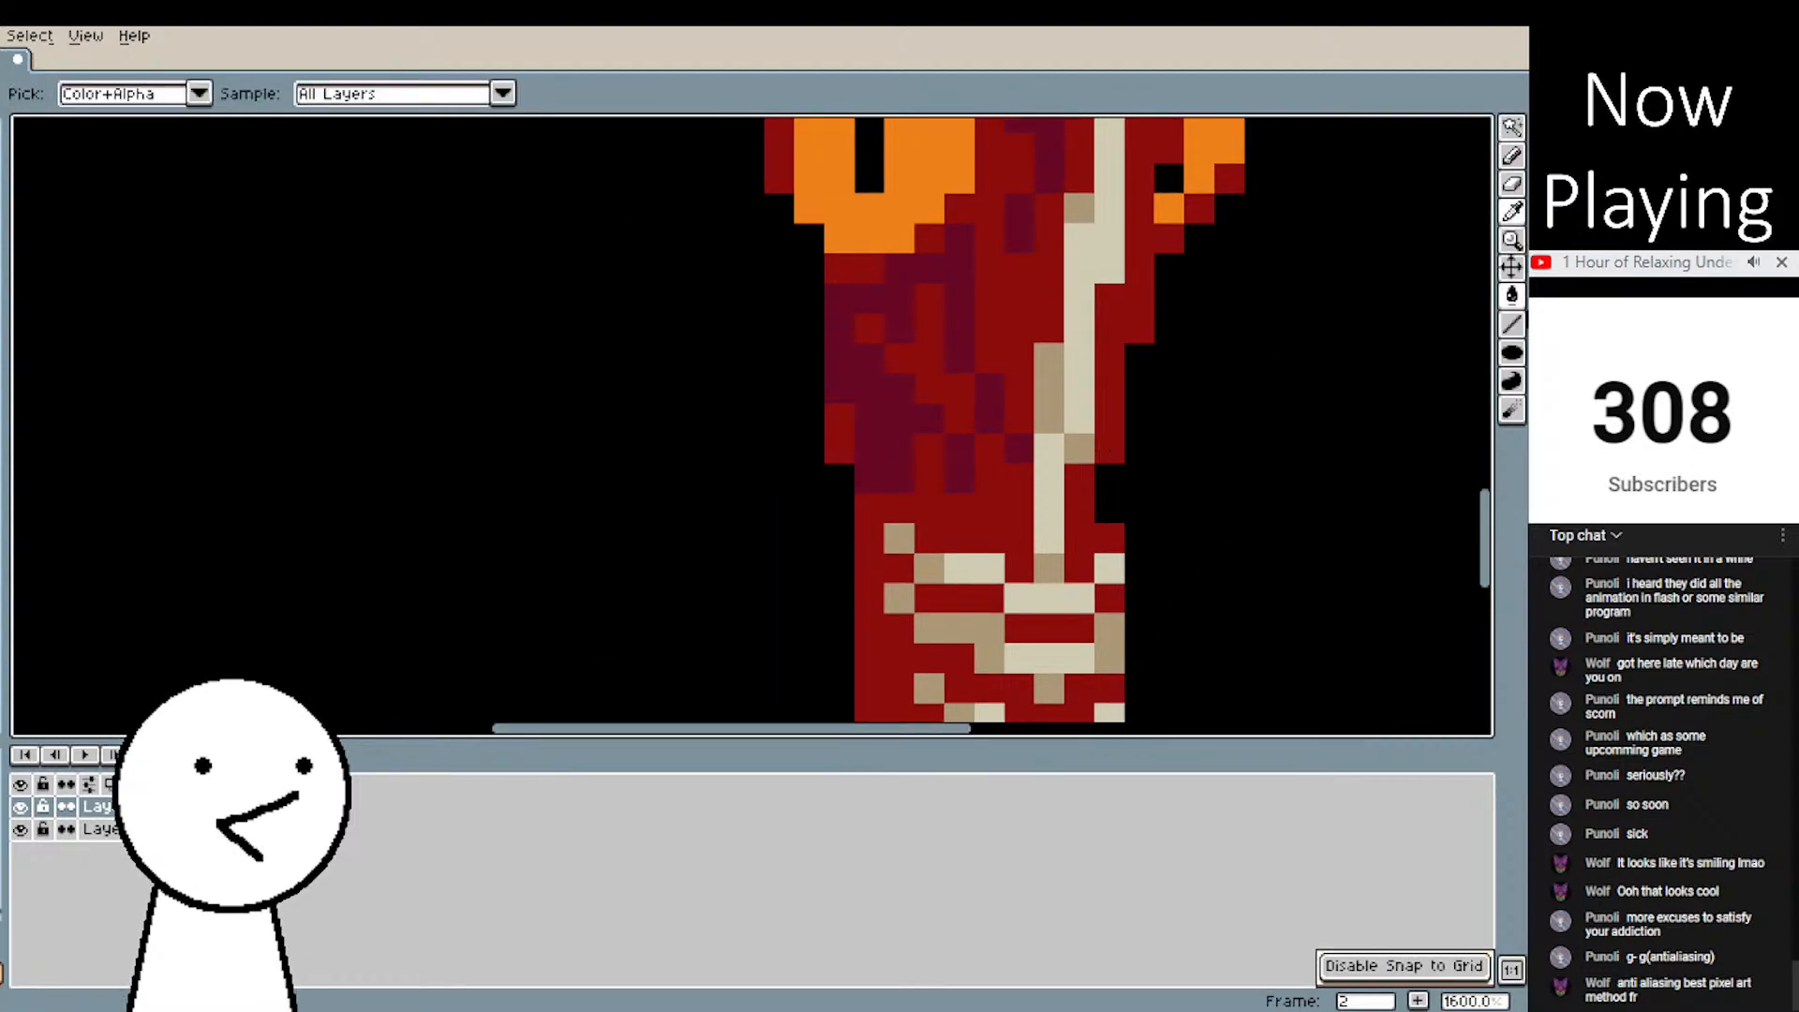
click(1512, 324)
scroll(1329, 461, down, 1)
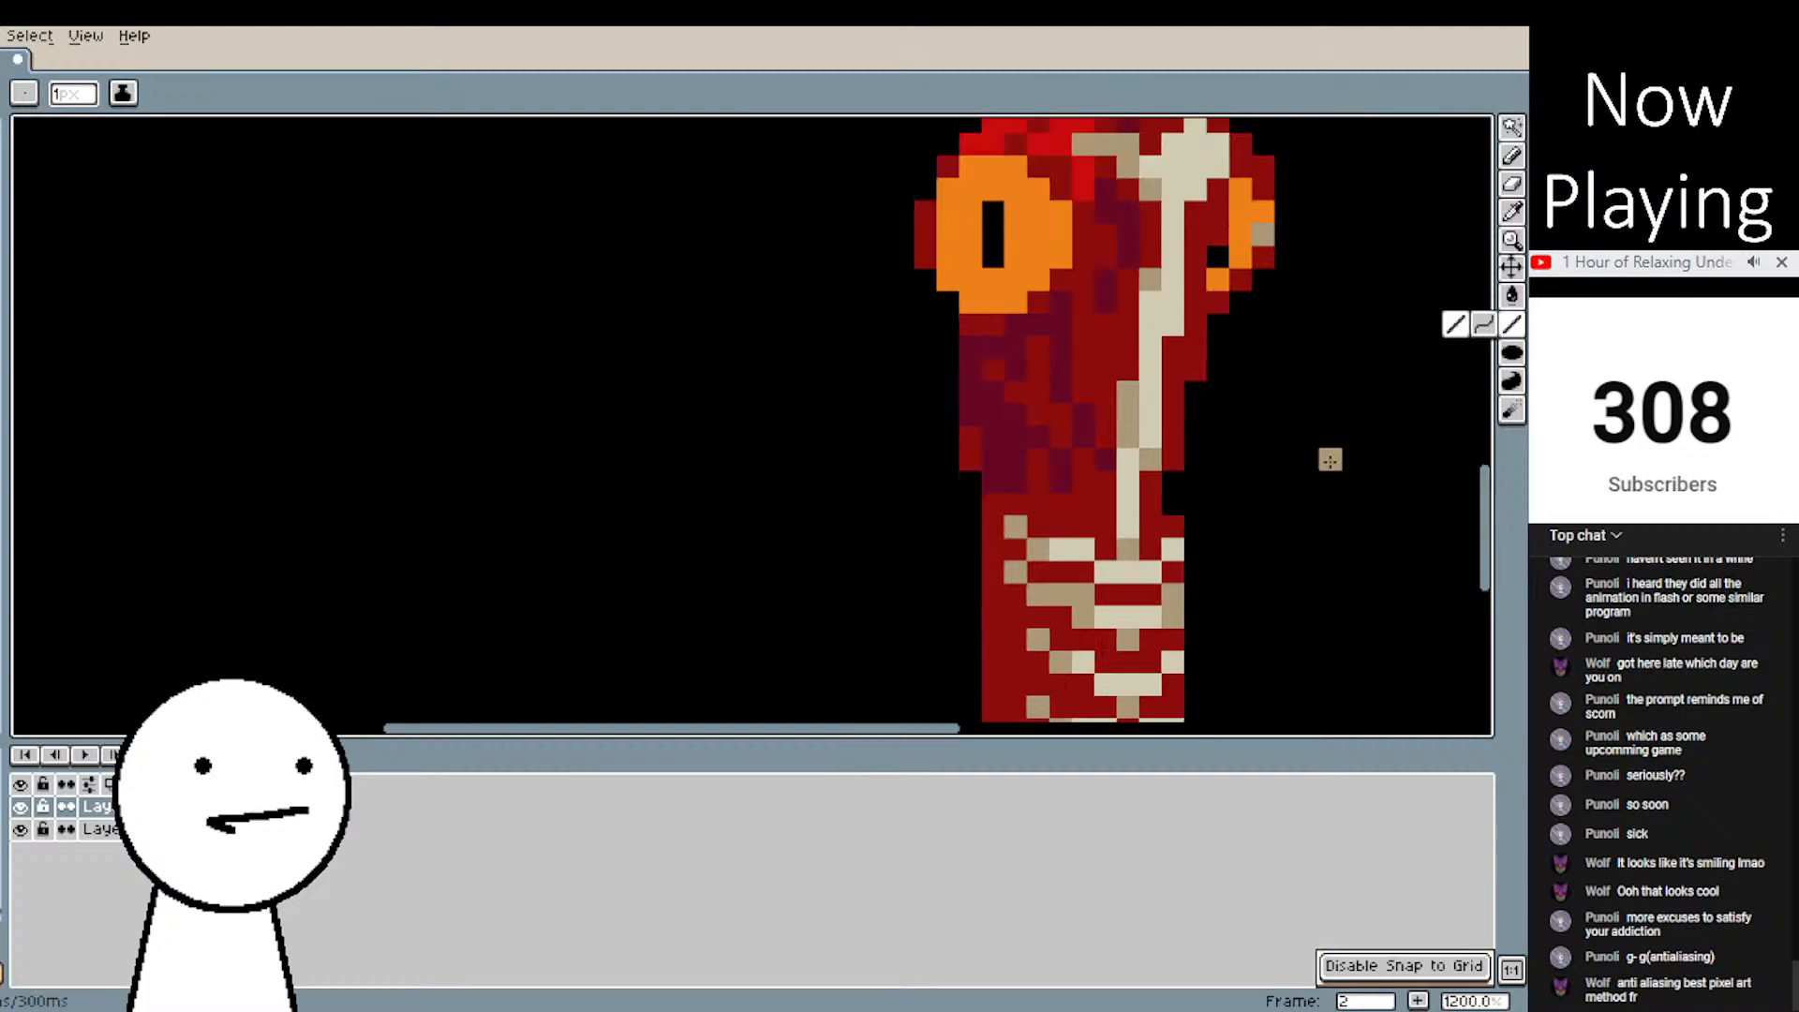
scroll(1156, 319, down, 4)
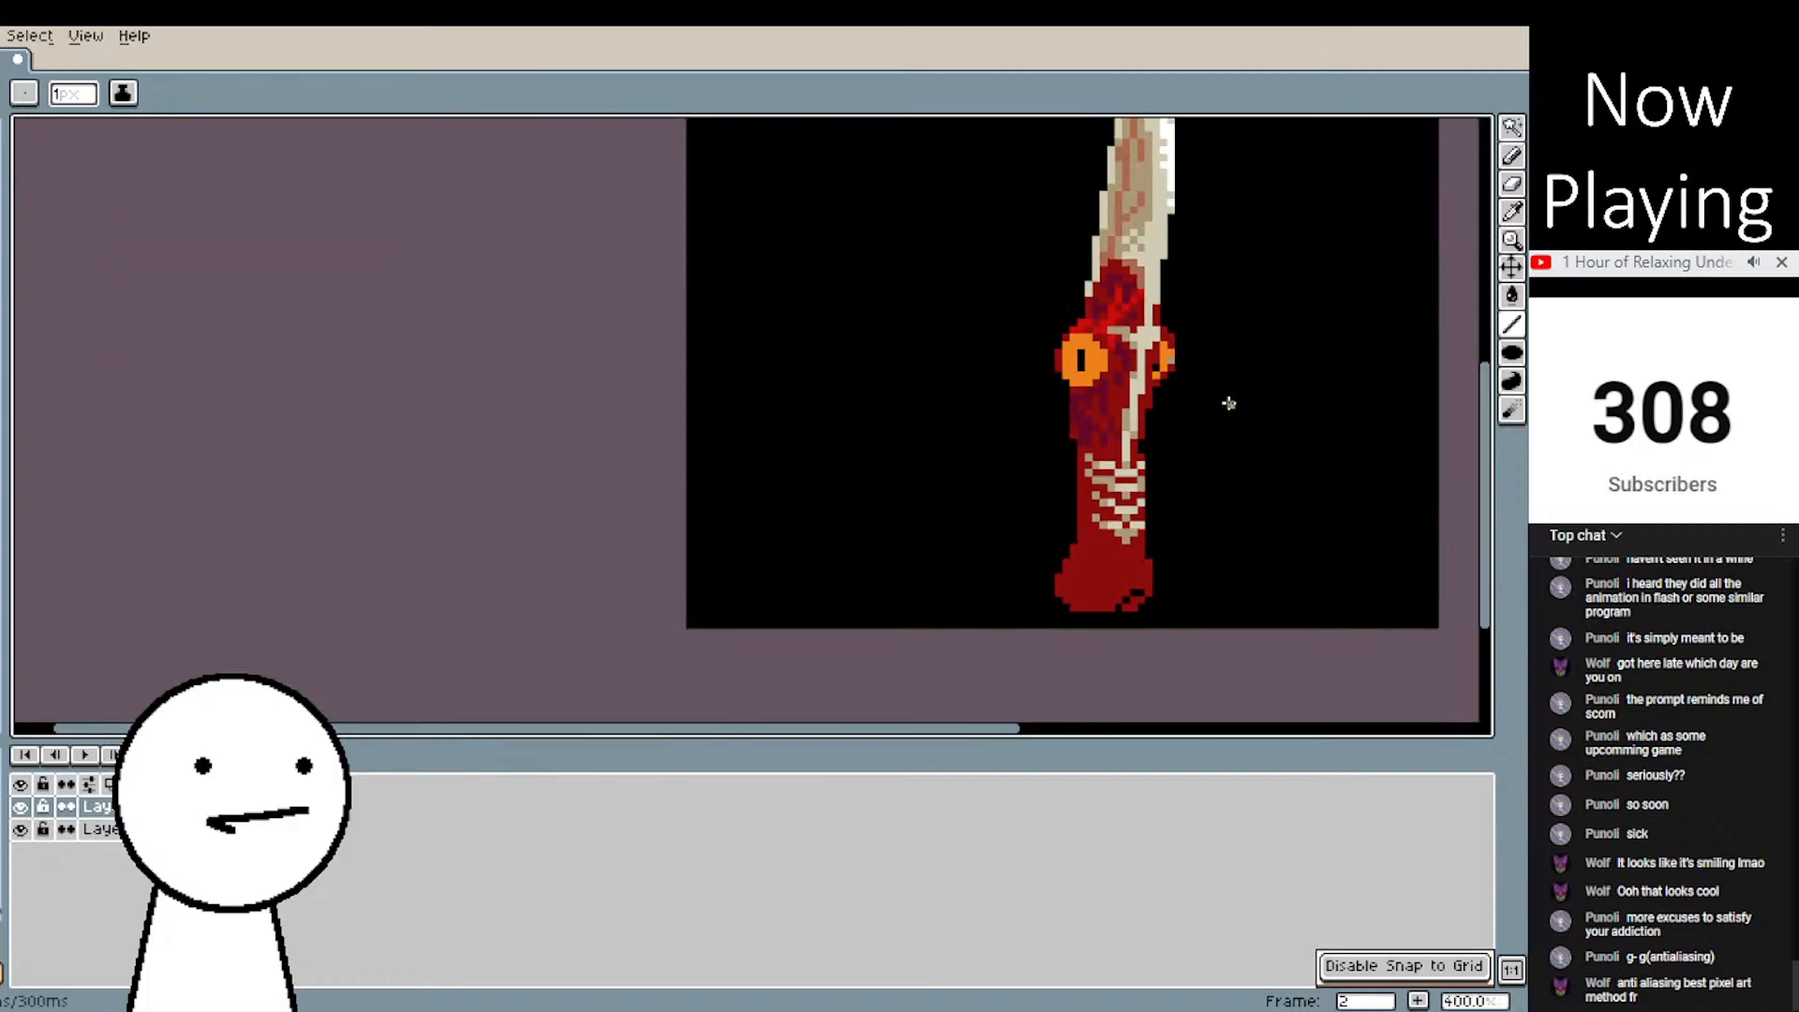
scroll(1205, 350, up, 3)
scroll(1238, 439, up, 3)
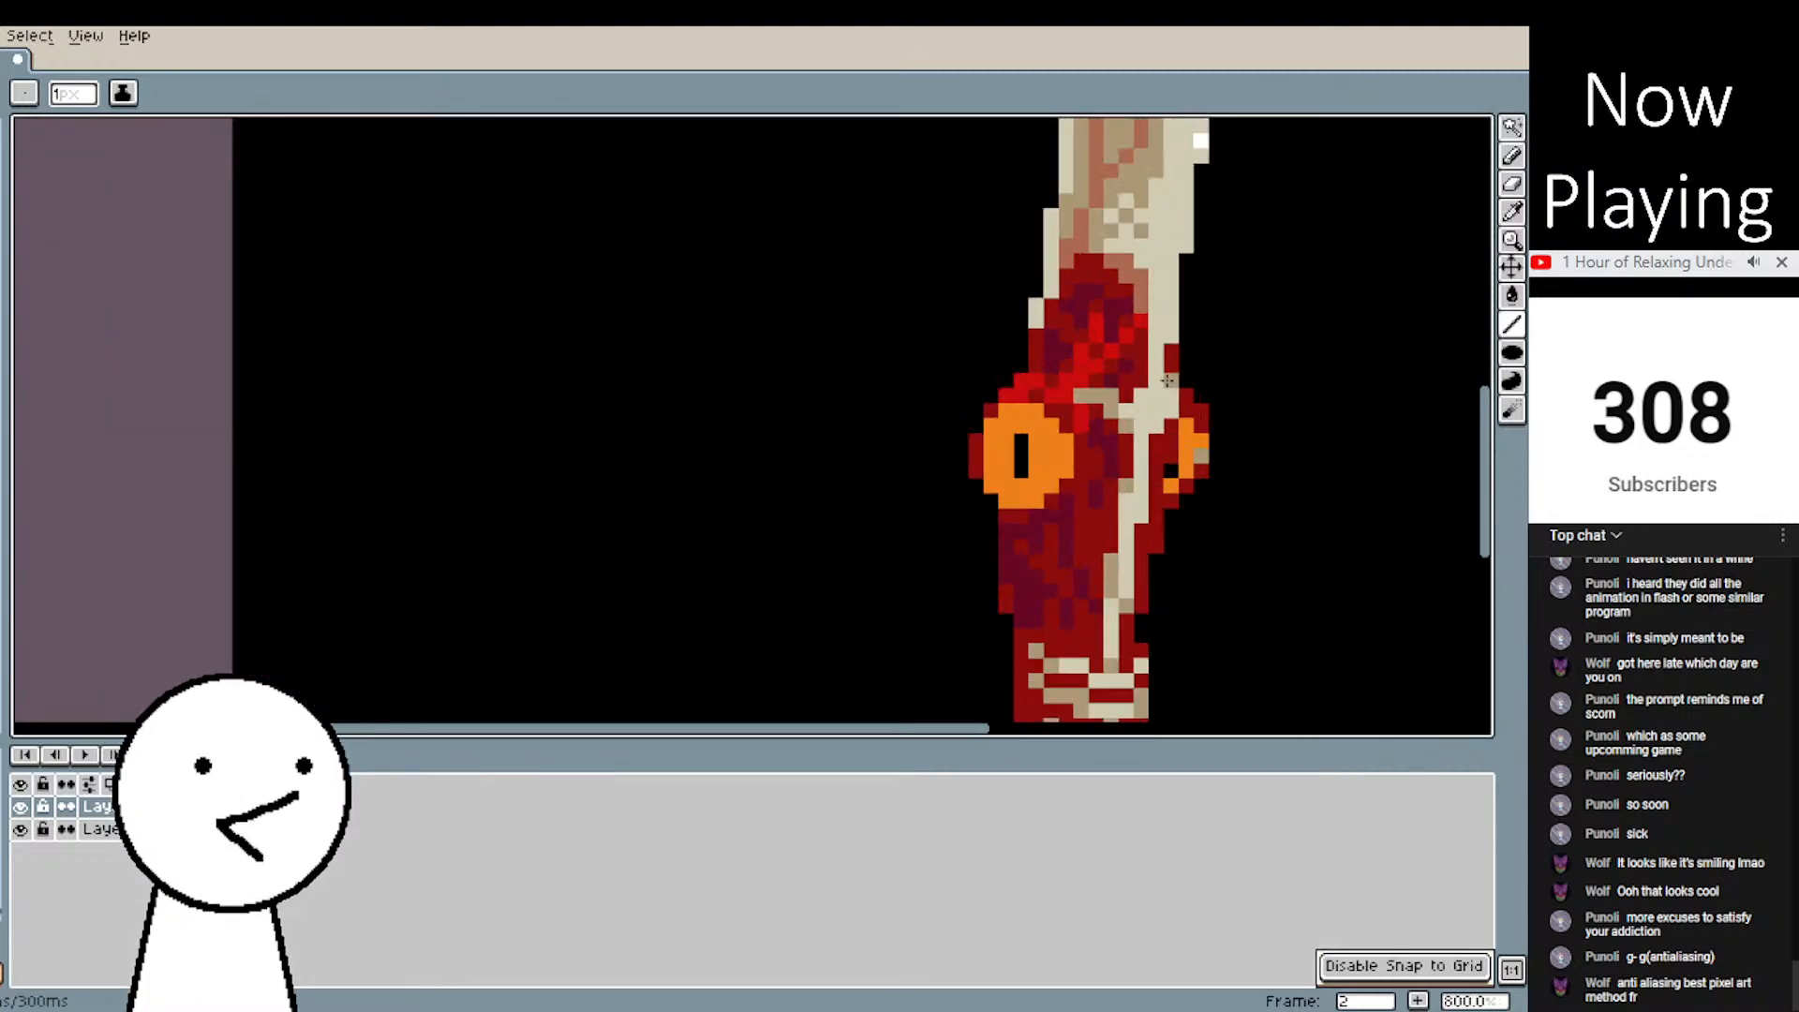
scroll(1325, 532, up, 1)
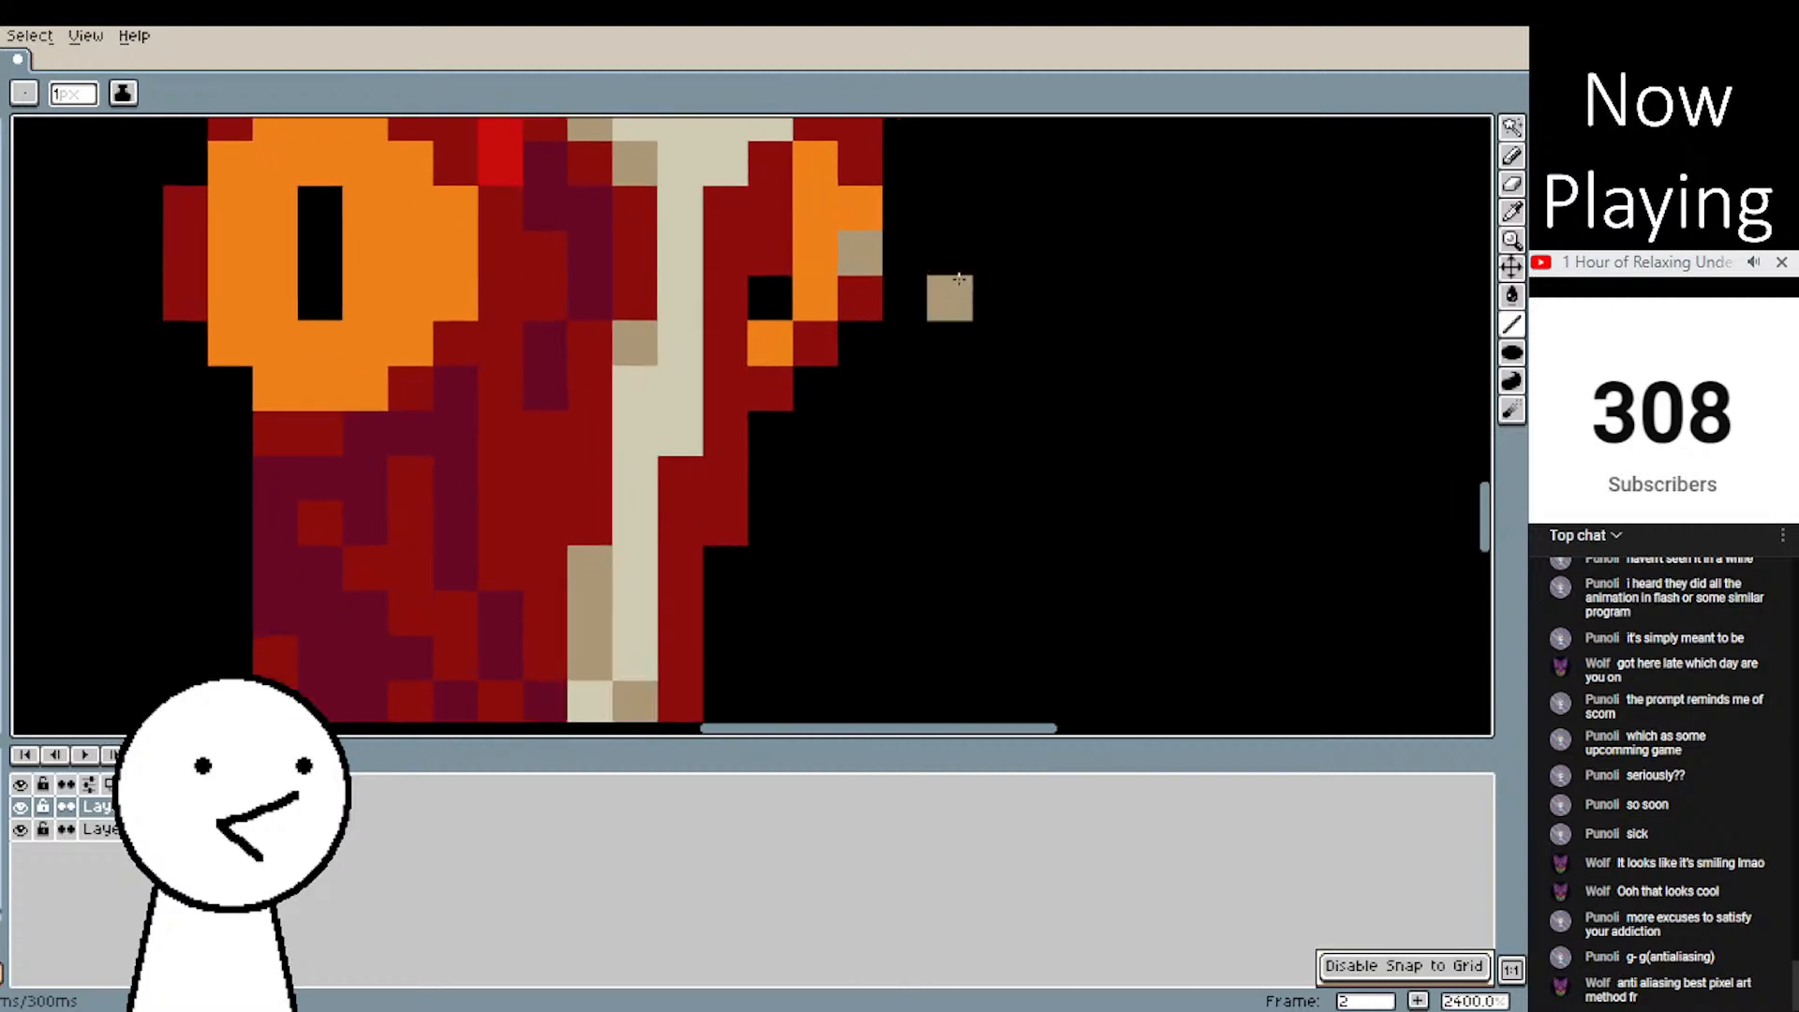
click(68, 100)
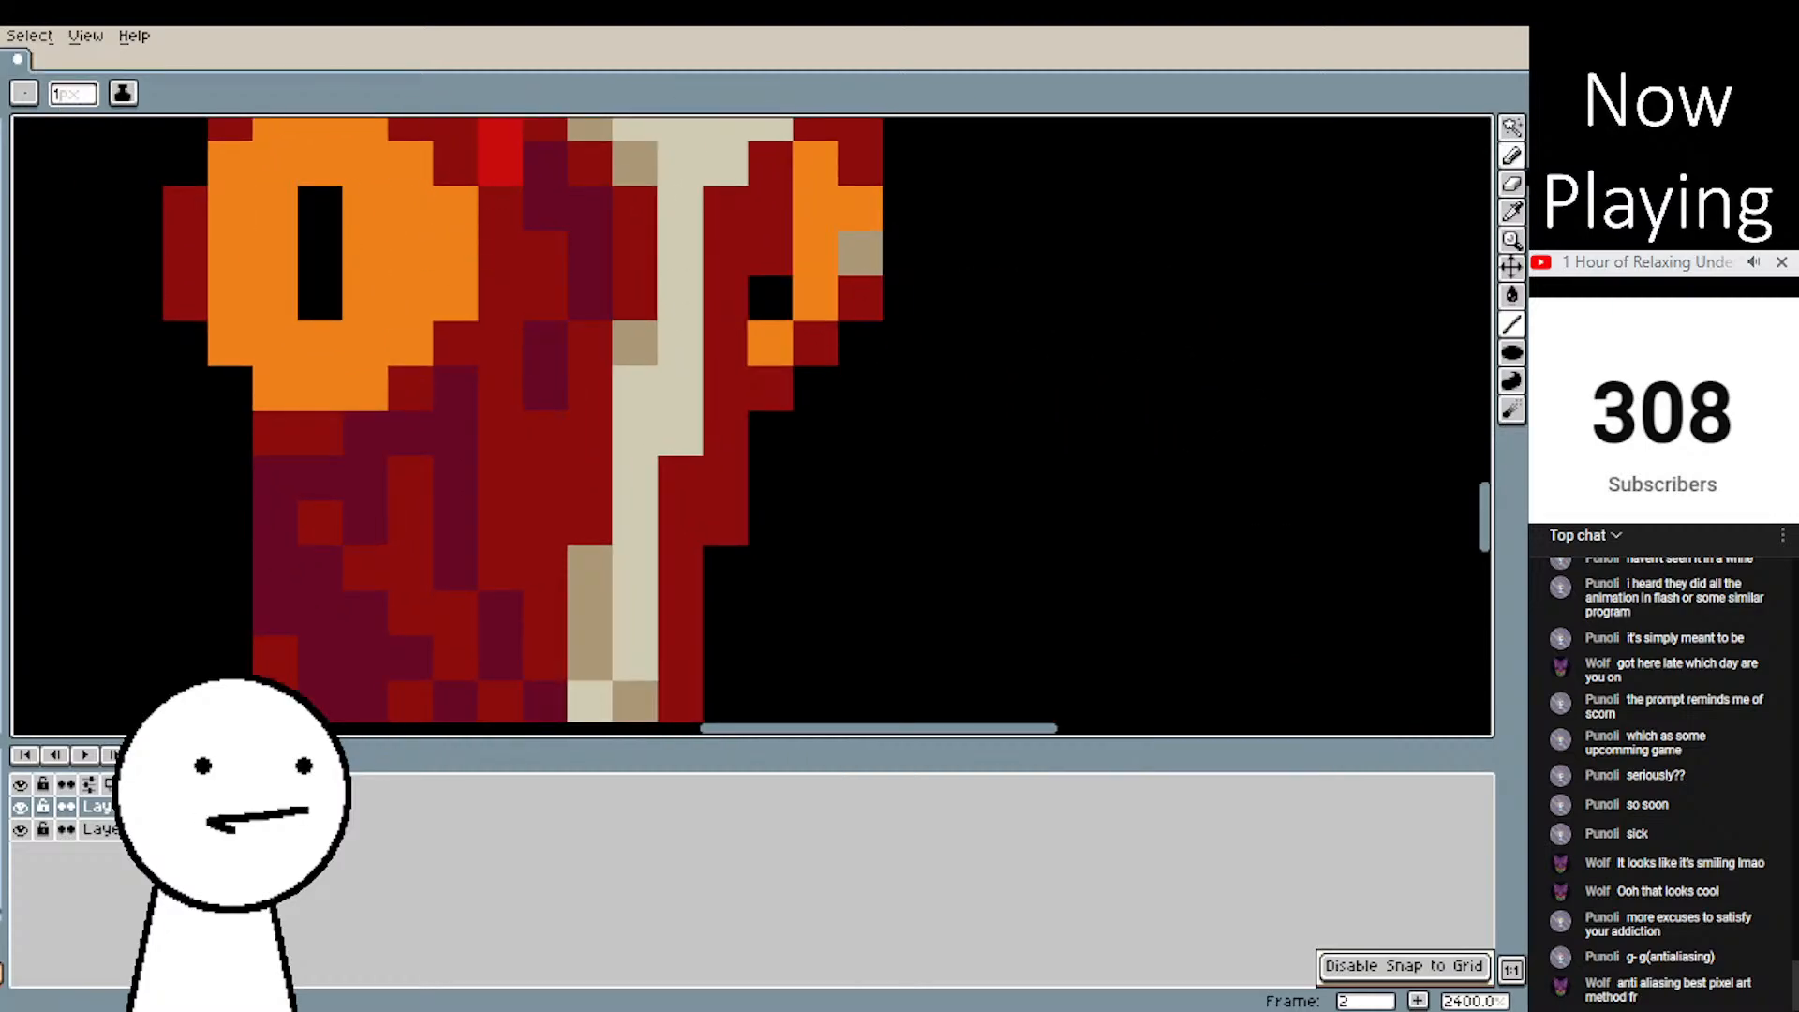
click(1512, 156)
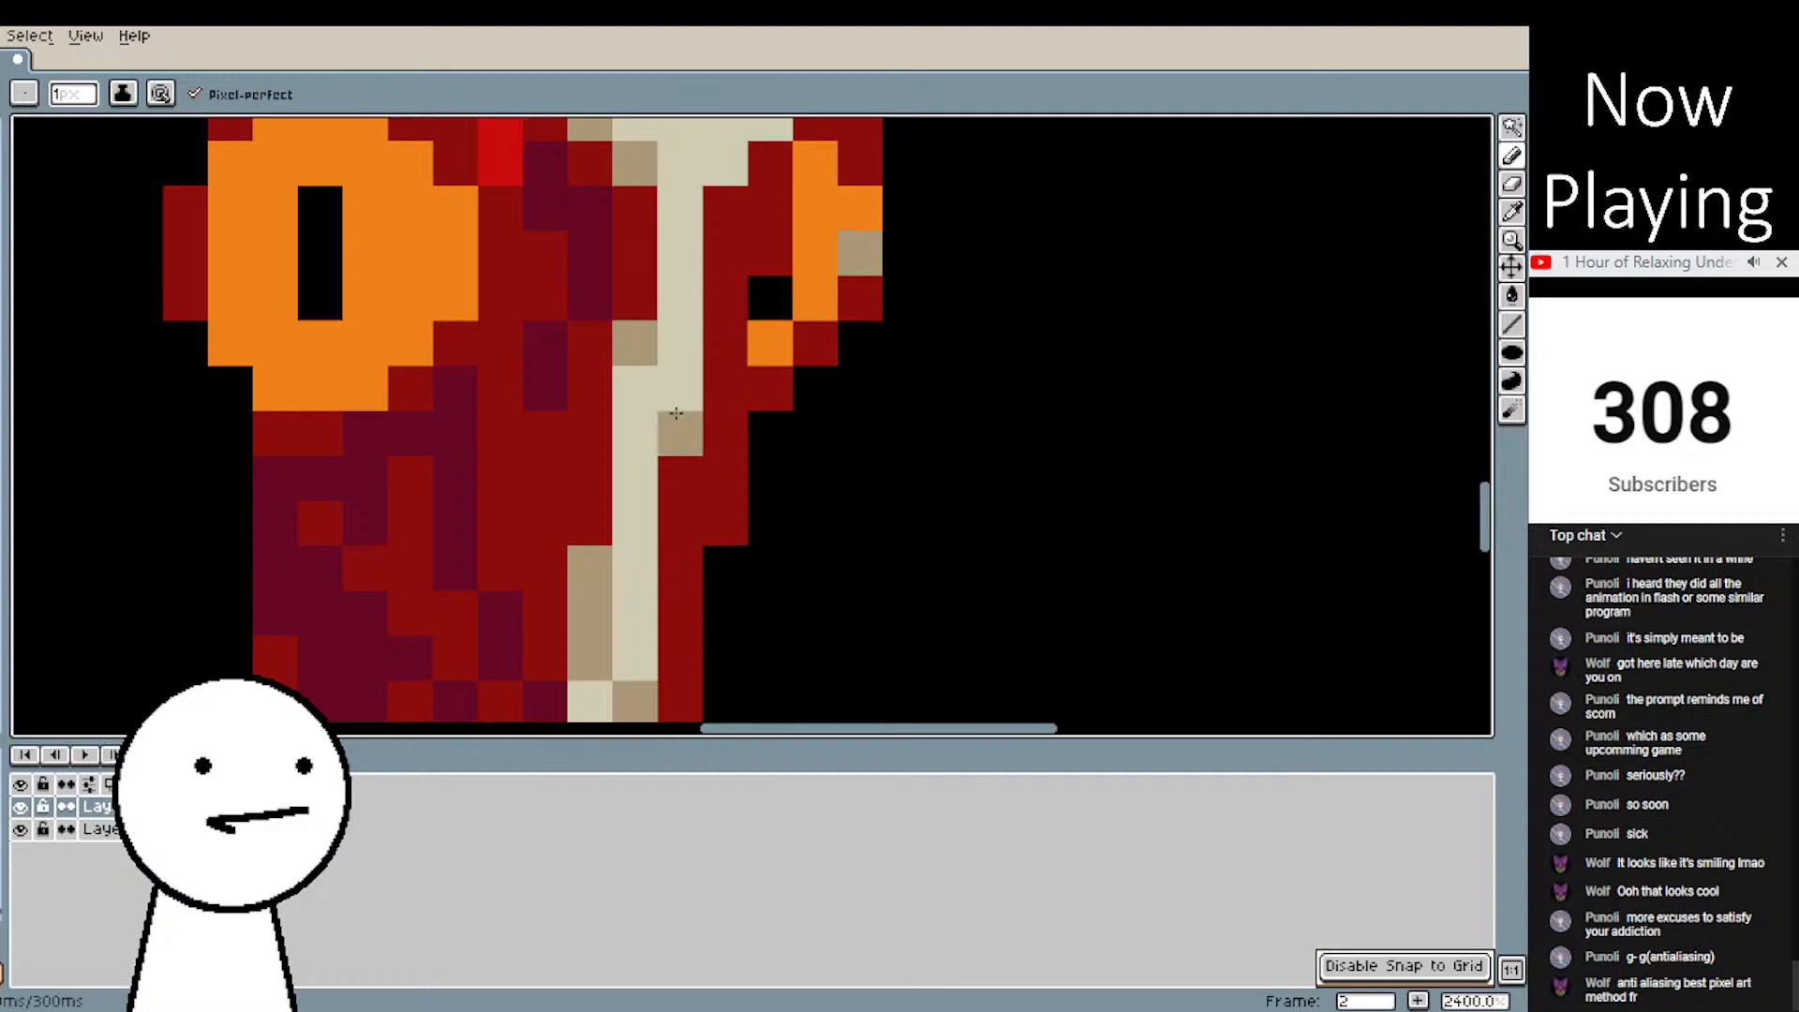
drag(953, 415, 1049, 297)
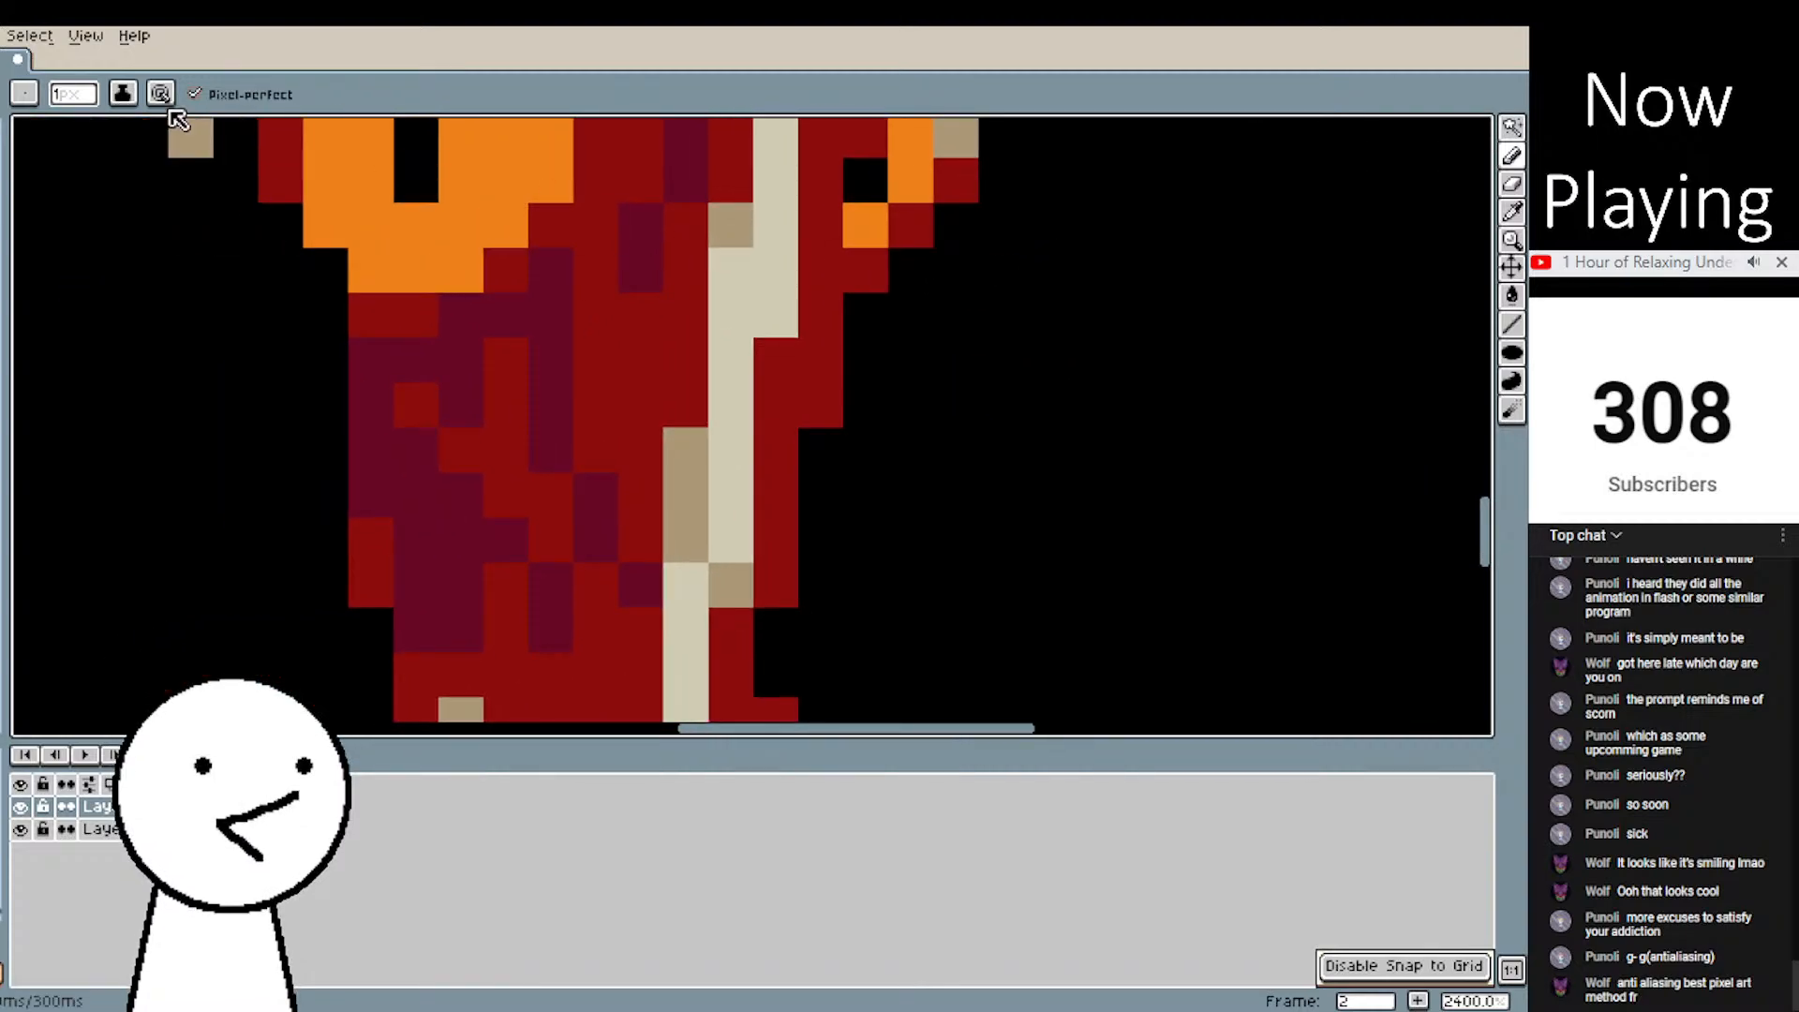
click(56, 43)
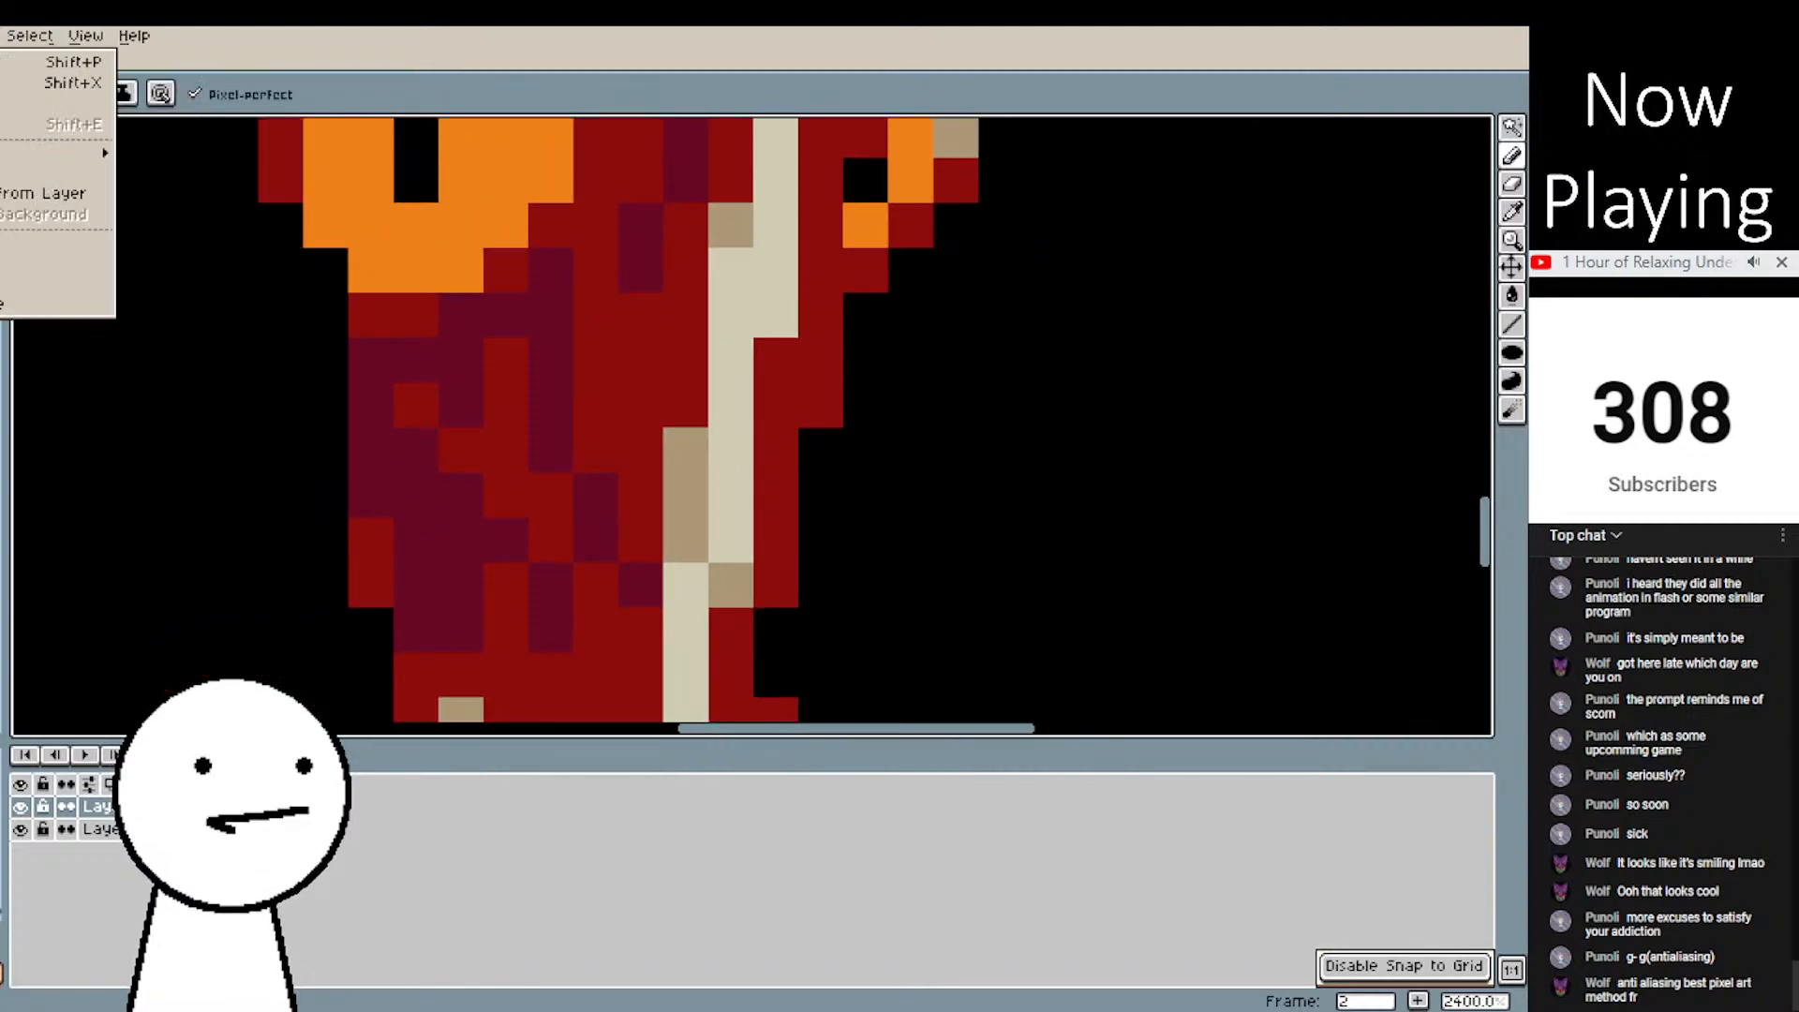
mouse_move(19, 44)
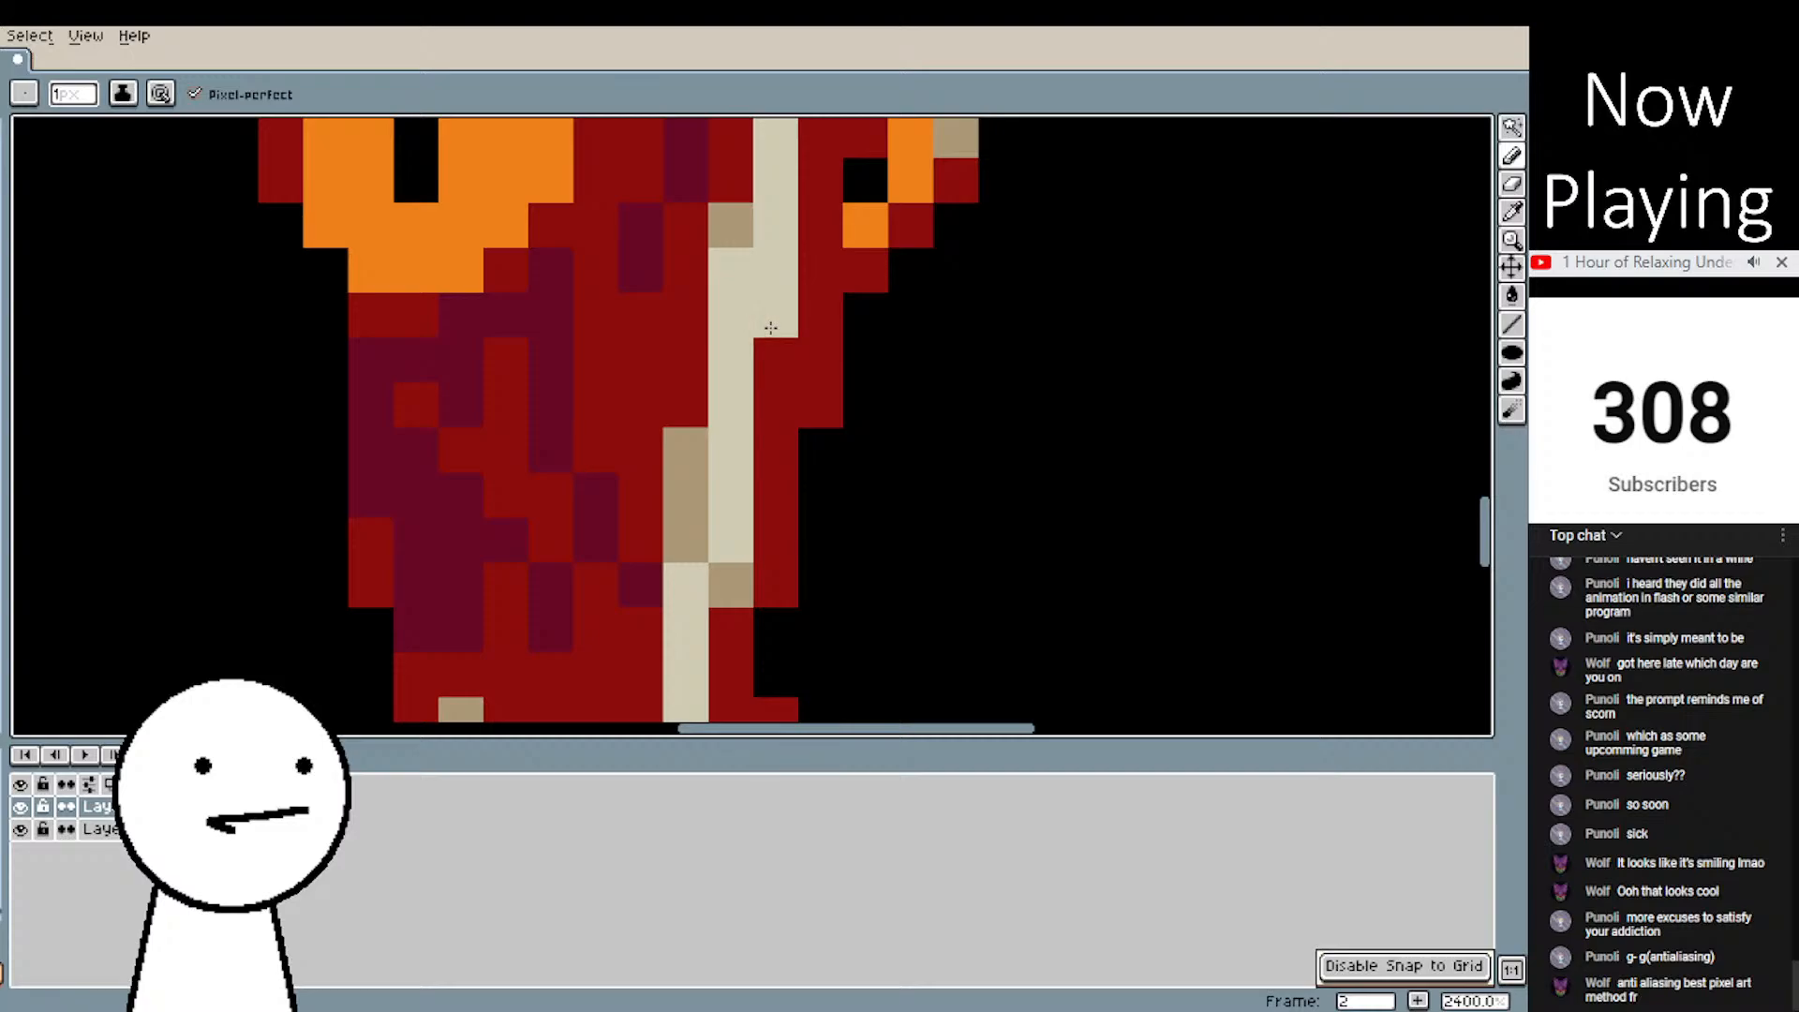
- Hide the timeline and show it again
click(133, 35)
mouse_move(110, 39)
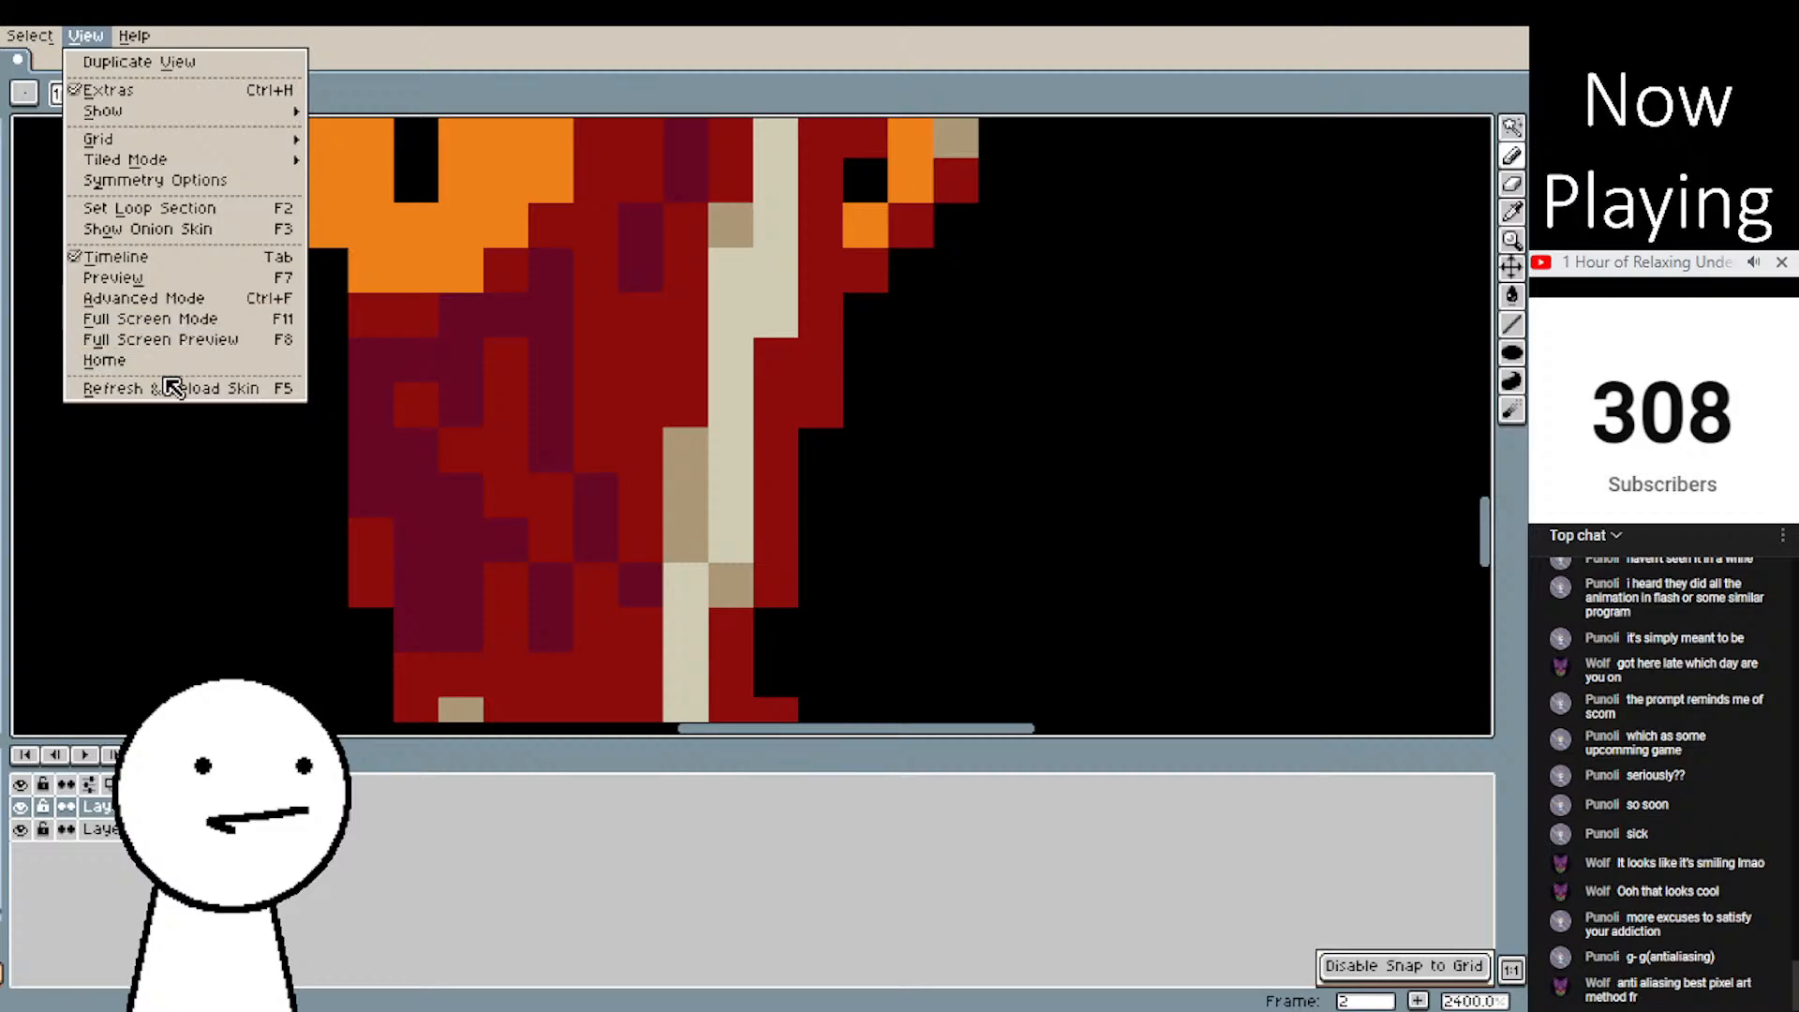
click(86, 255)
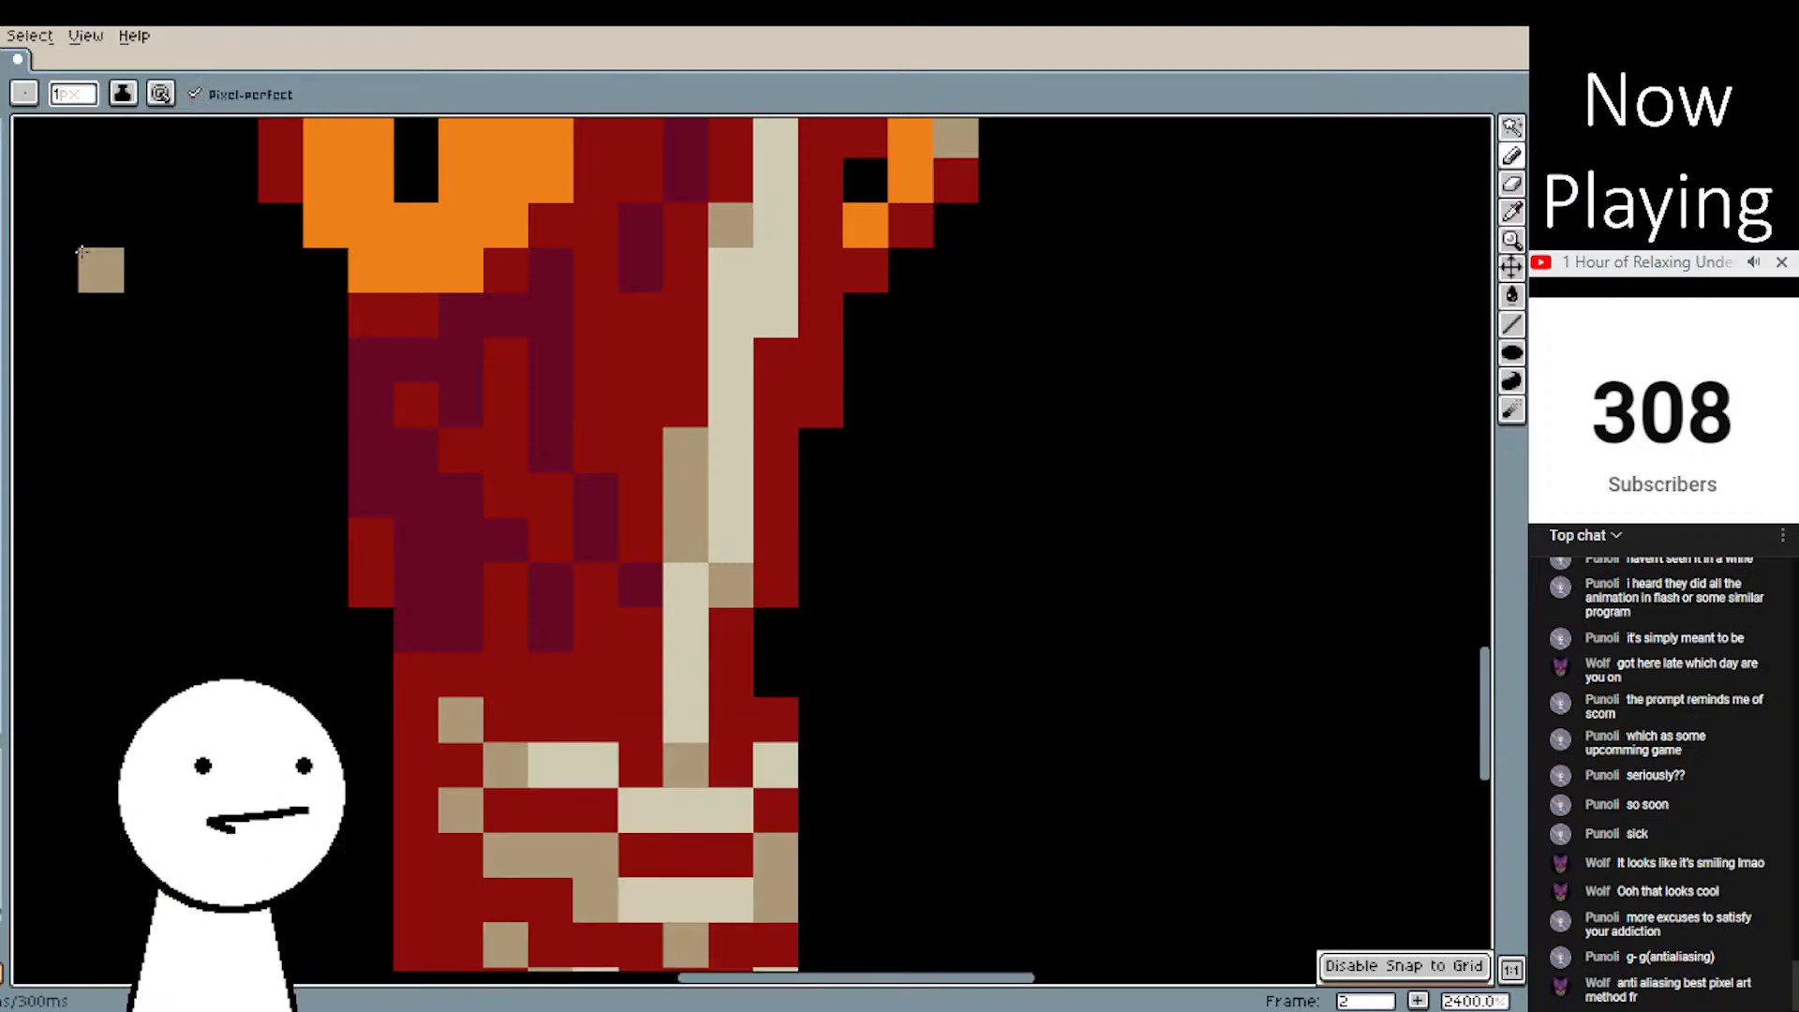
click(86, 37)
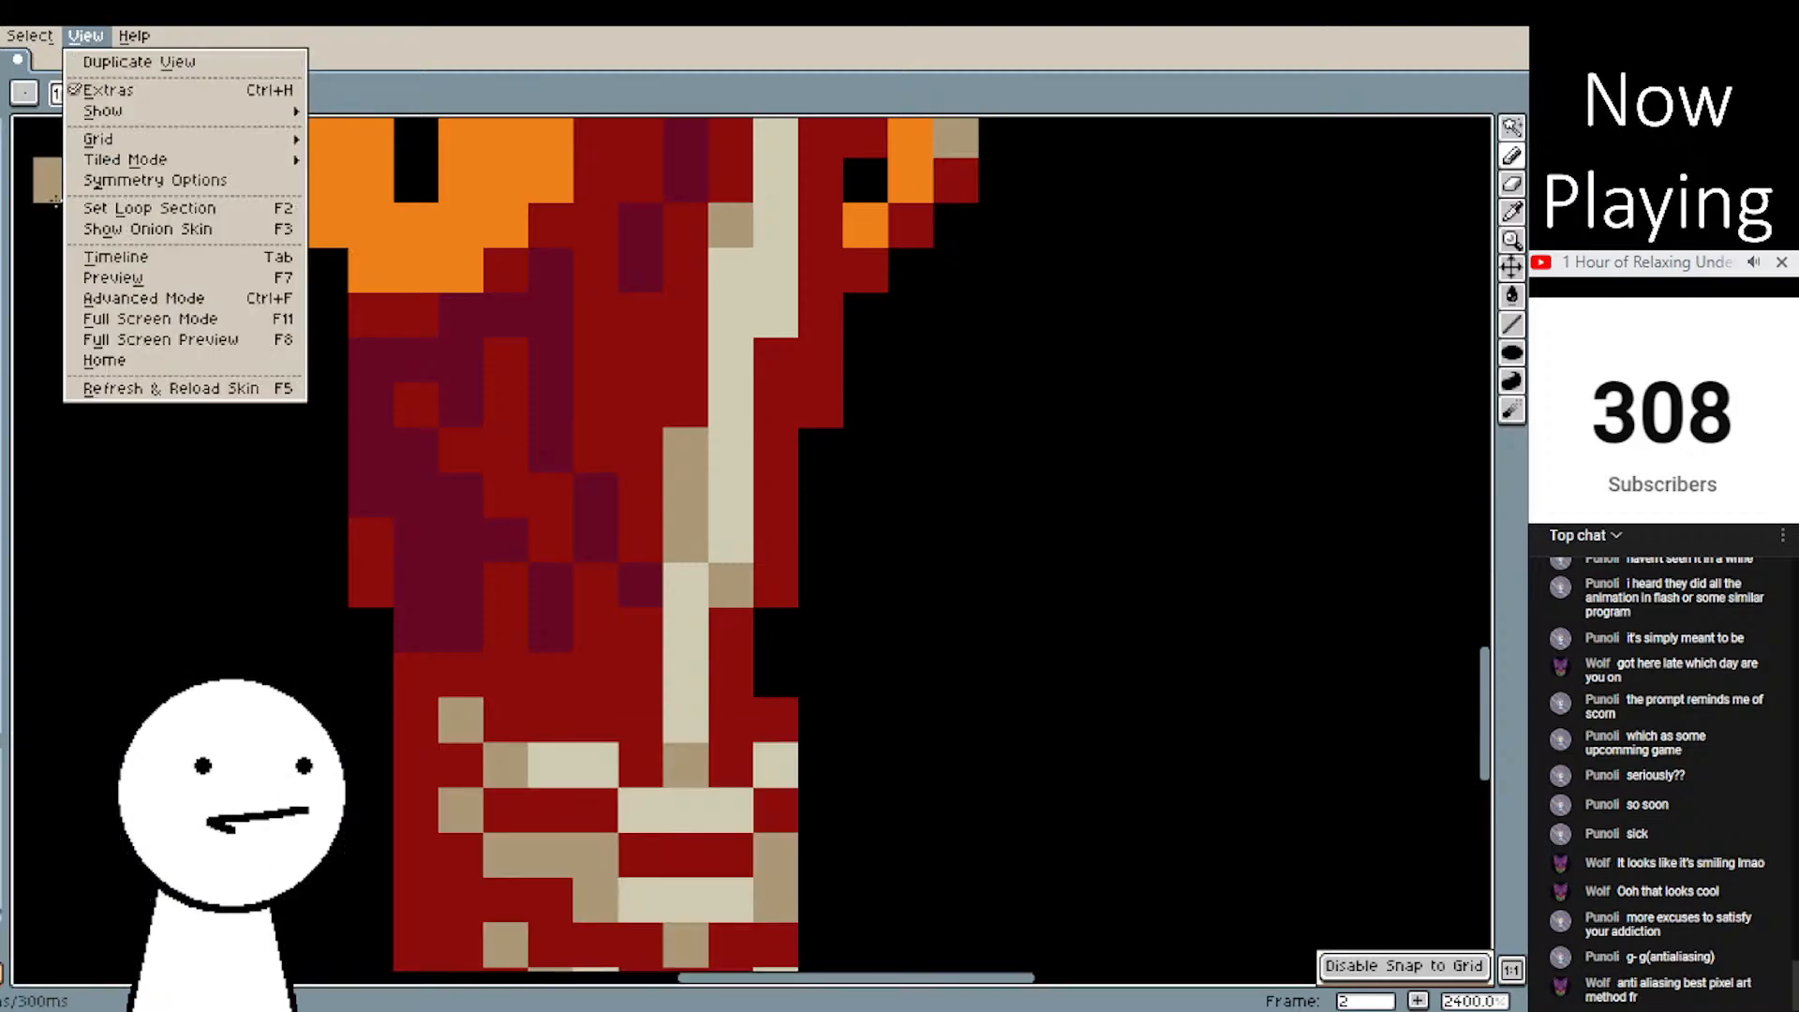
click(95, 257)
- Try a selection command on the sprite, clear the selection with the Rectangular Marquee tool, and return to the Pencil tool
click(31, 37)
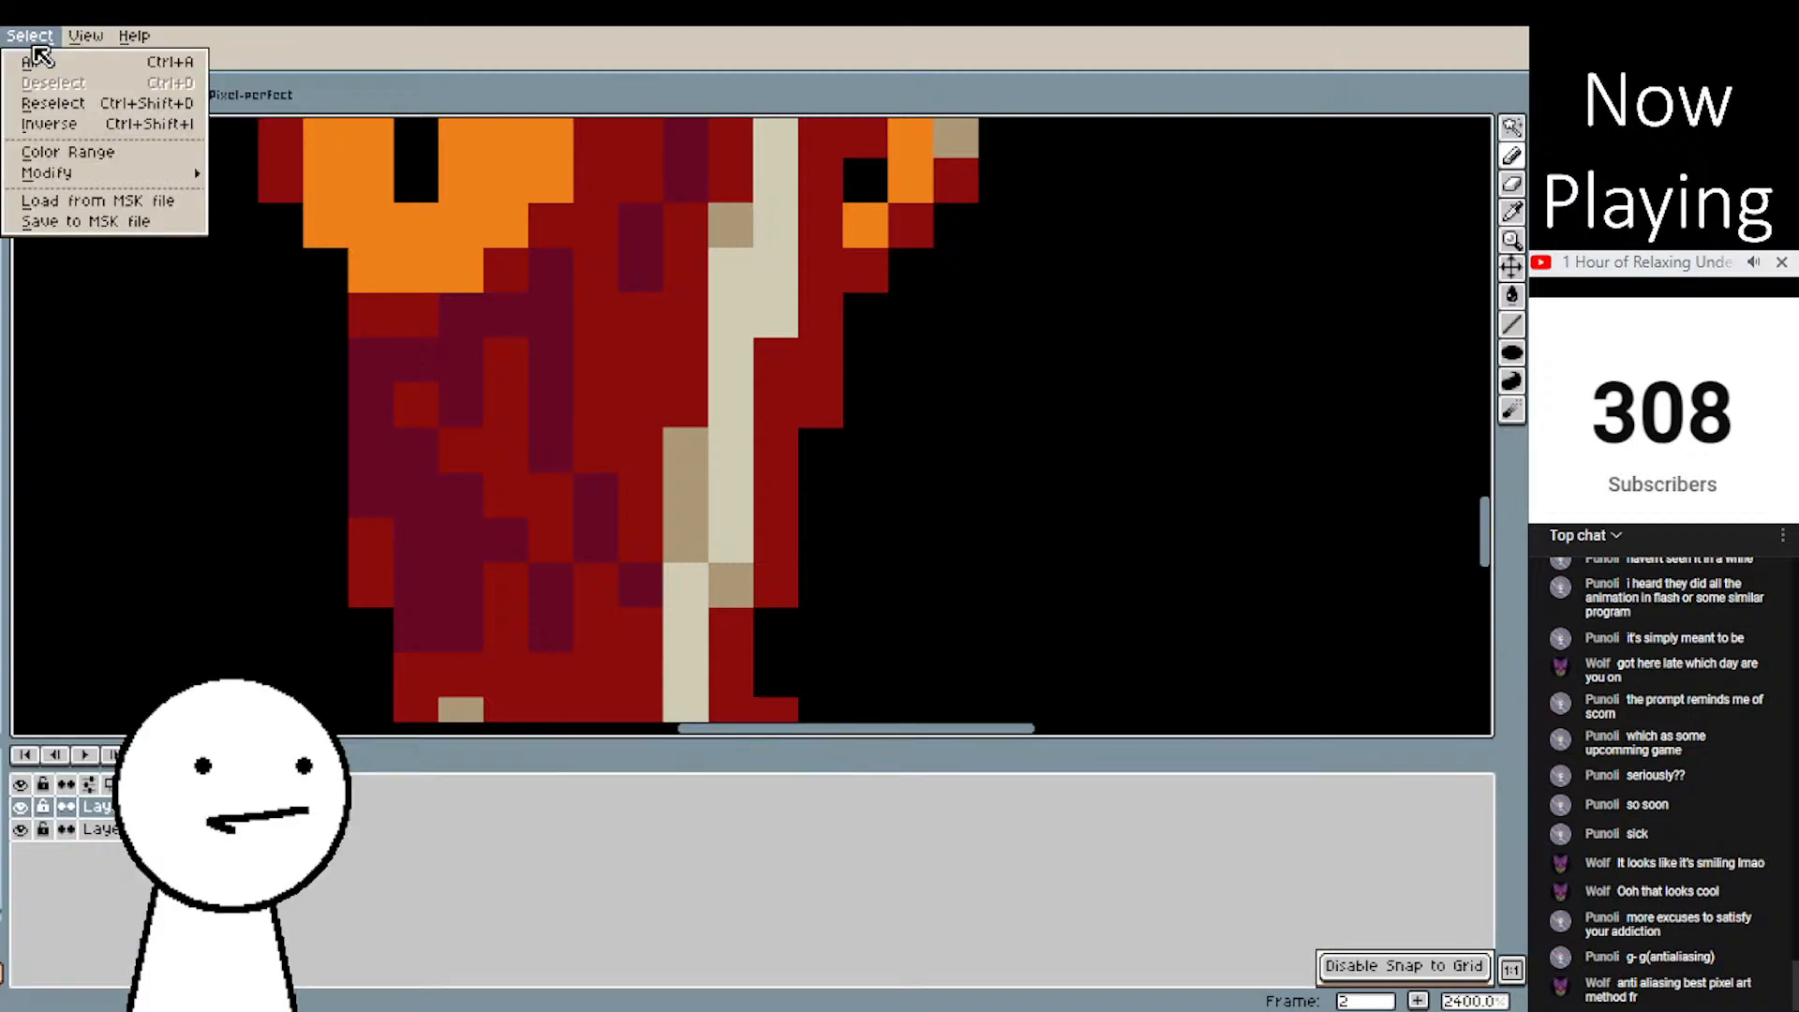
click(100, 158)
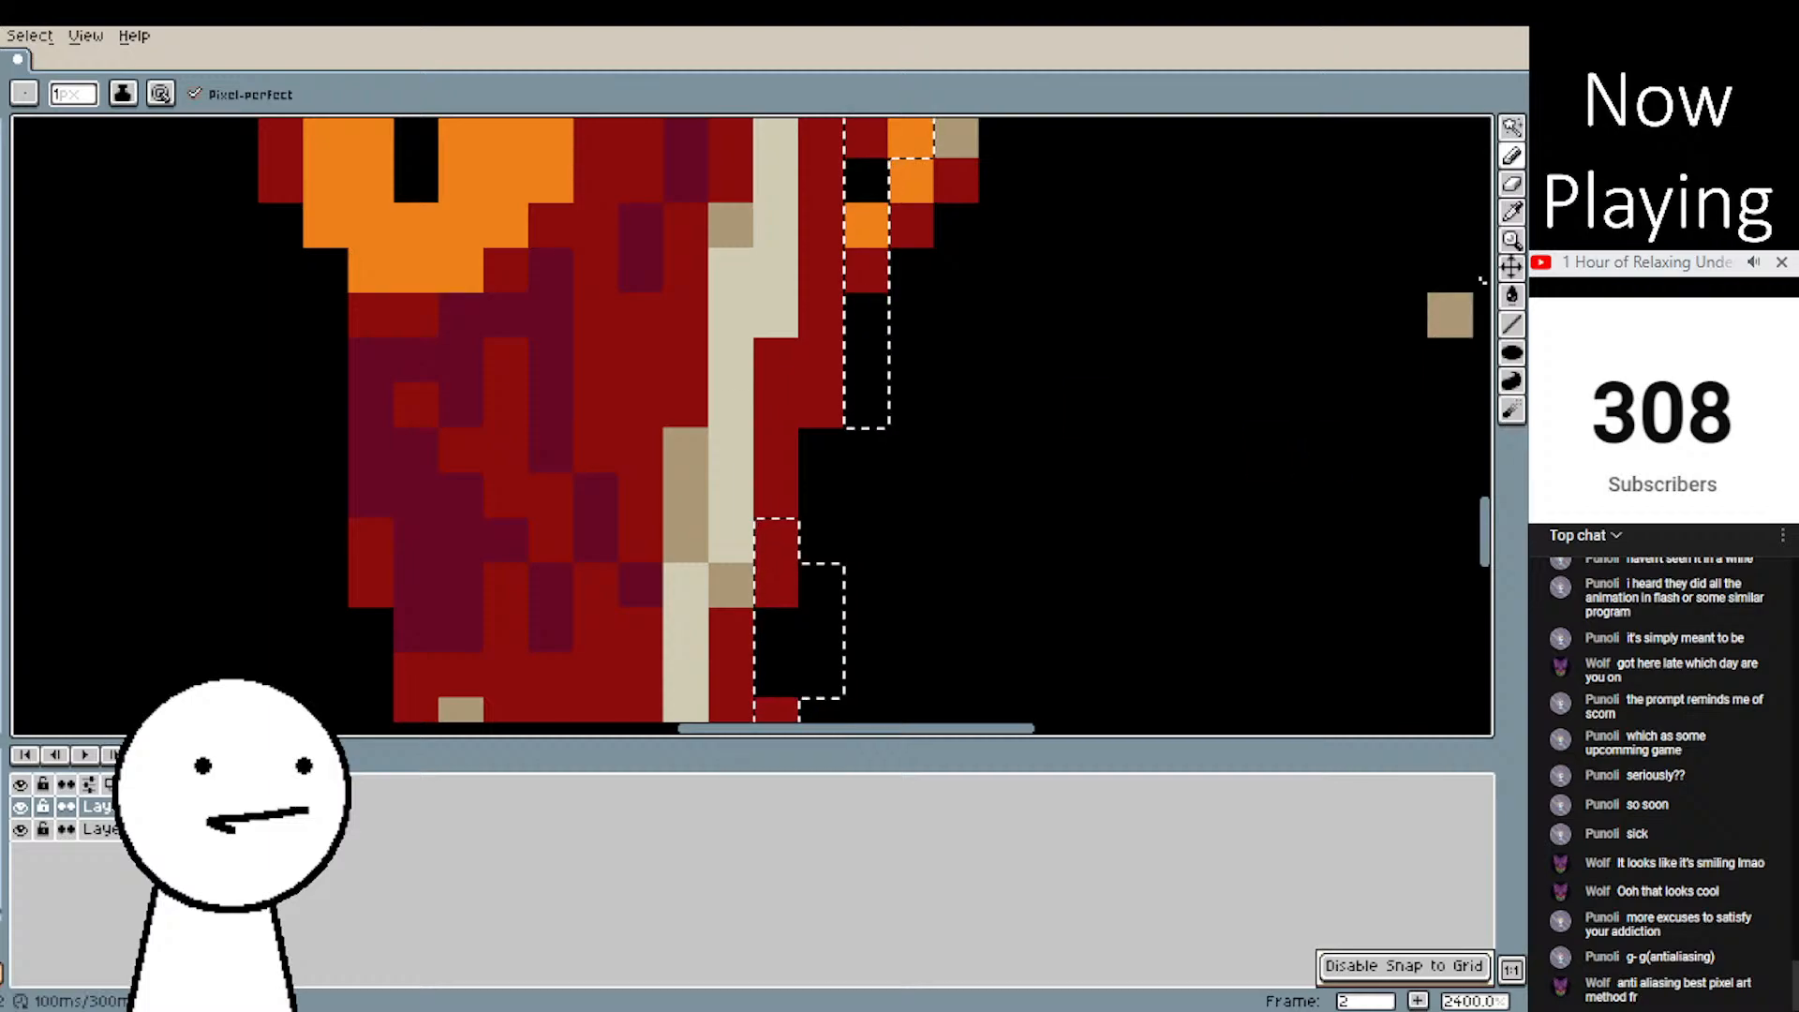
click(1512, 126)
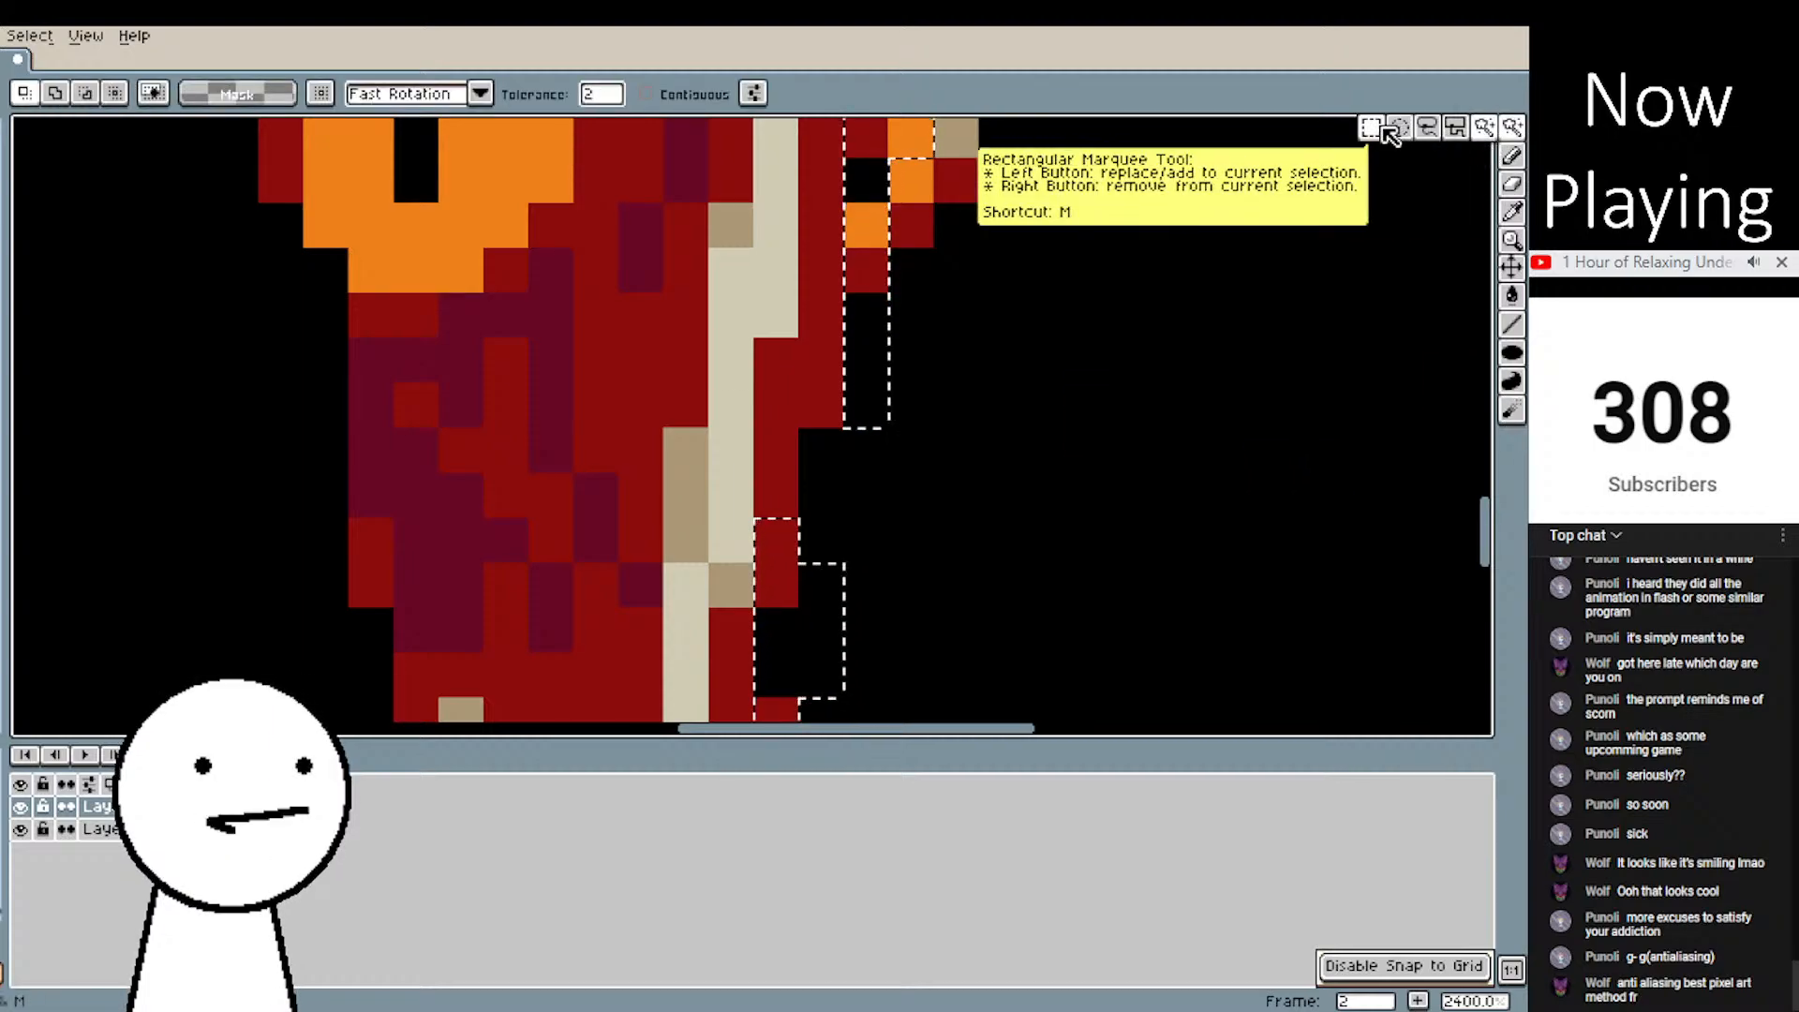
click(1371, 128)
click(1136, 301)
key(b)
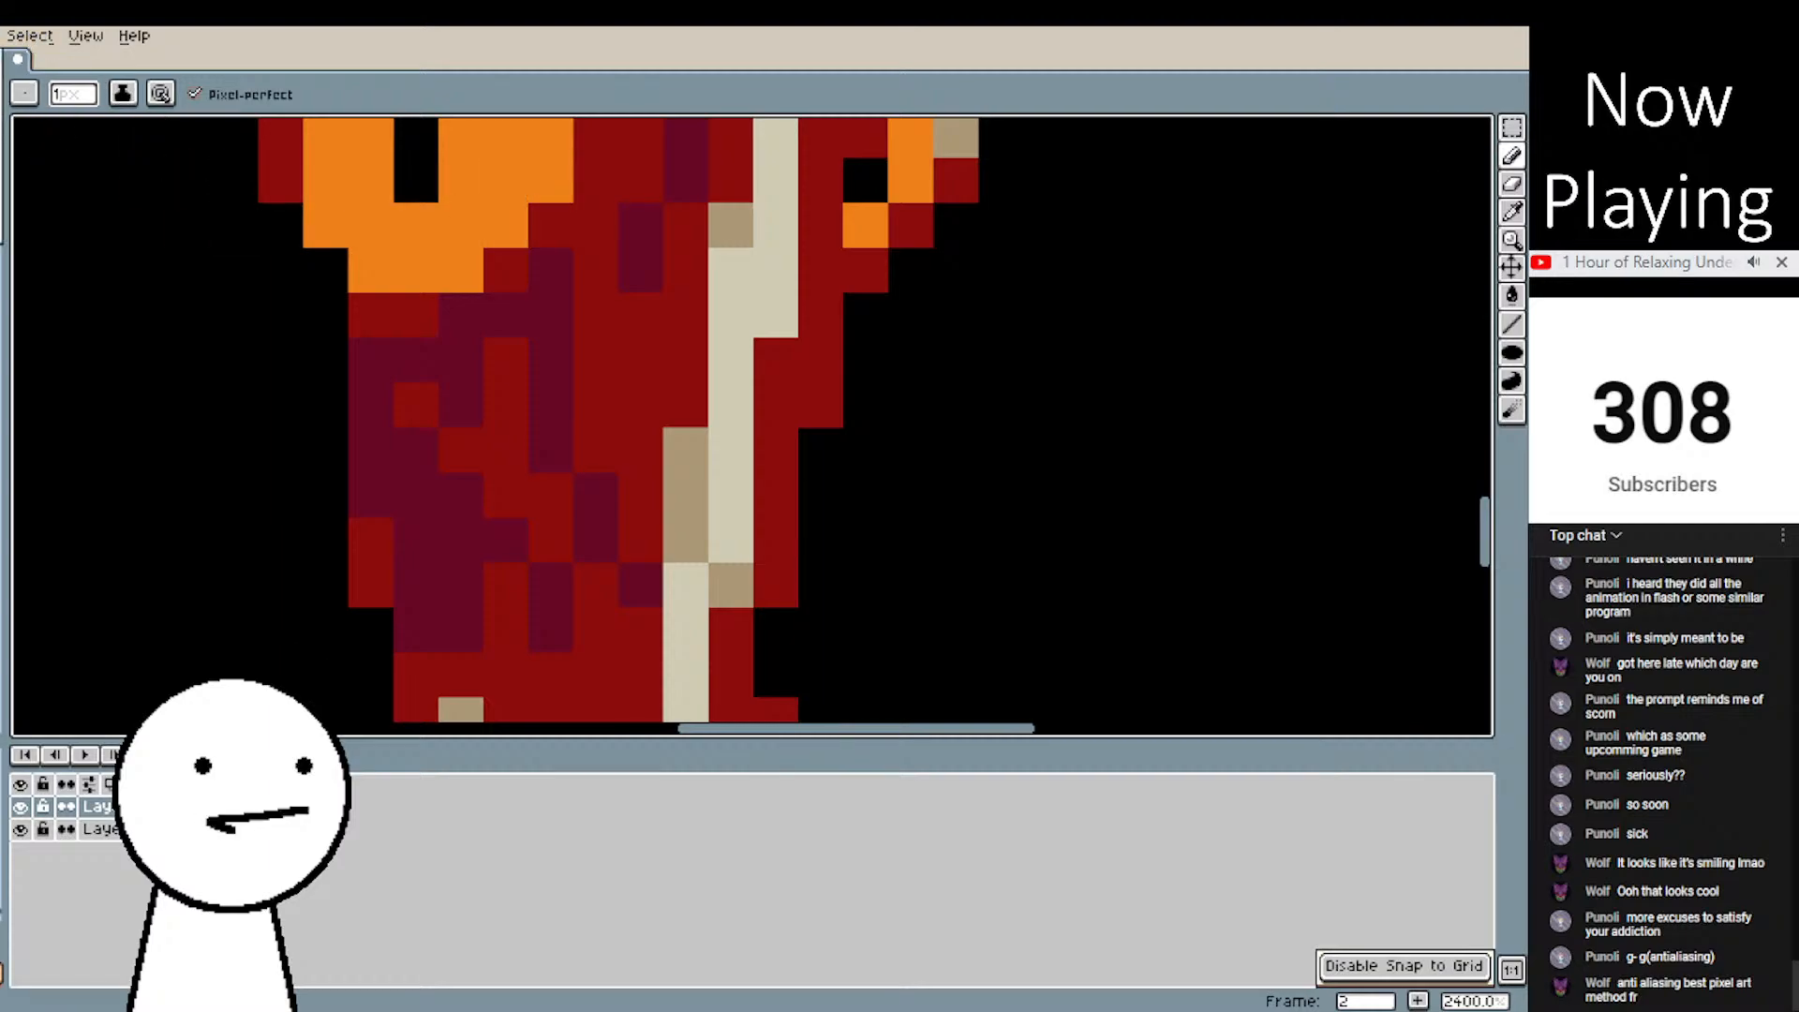
- Open the keyboard shortcuts list, look through the File and Edit commands, and close it without changes
click(0, 36)
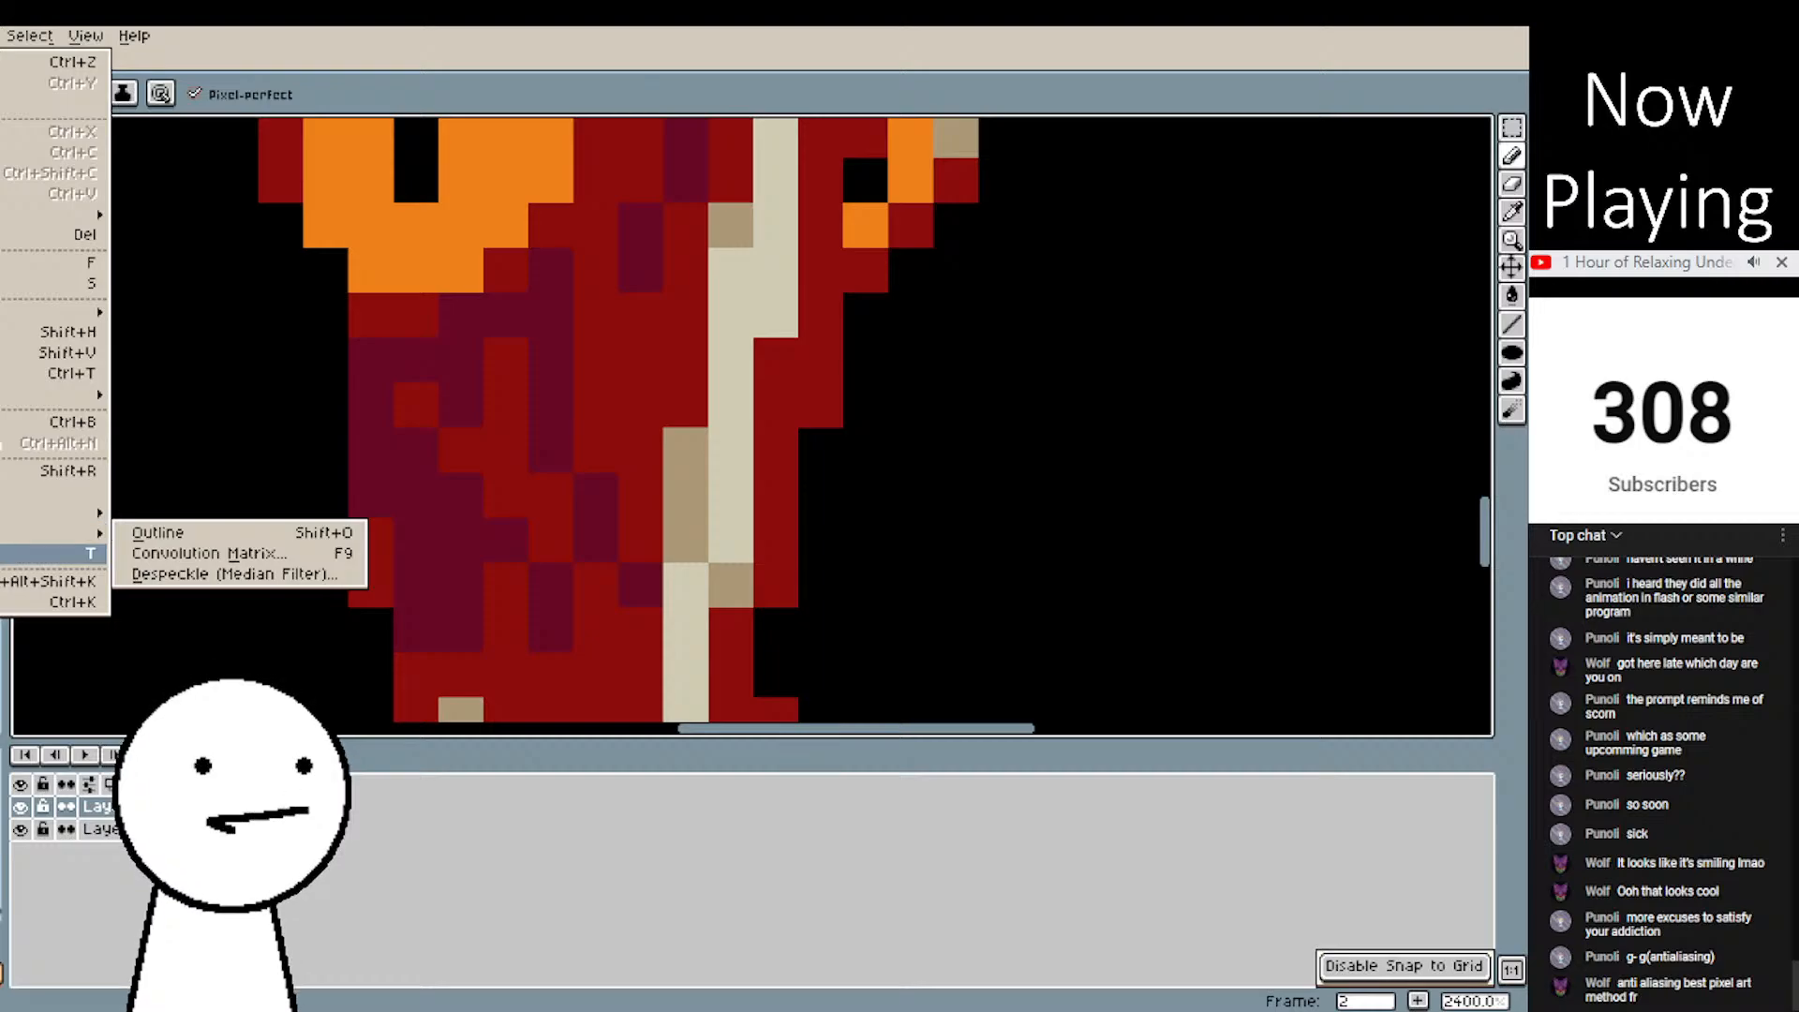
click(19, 582)
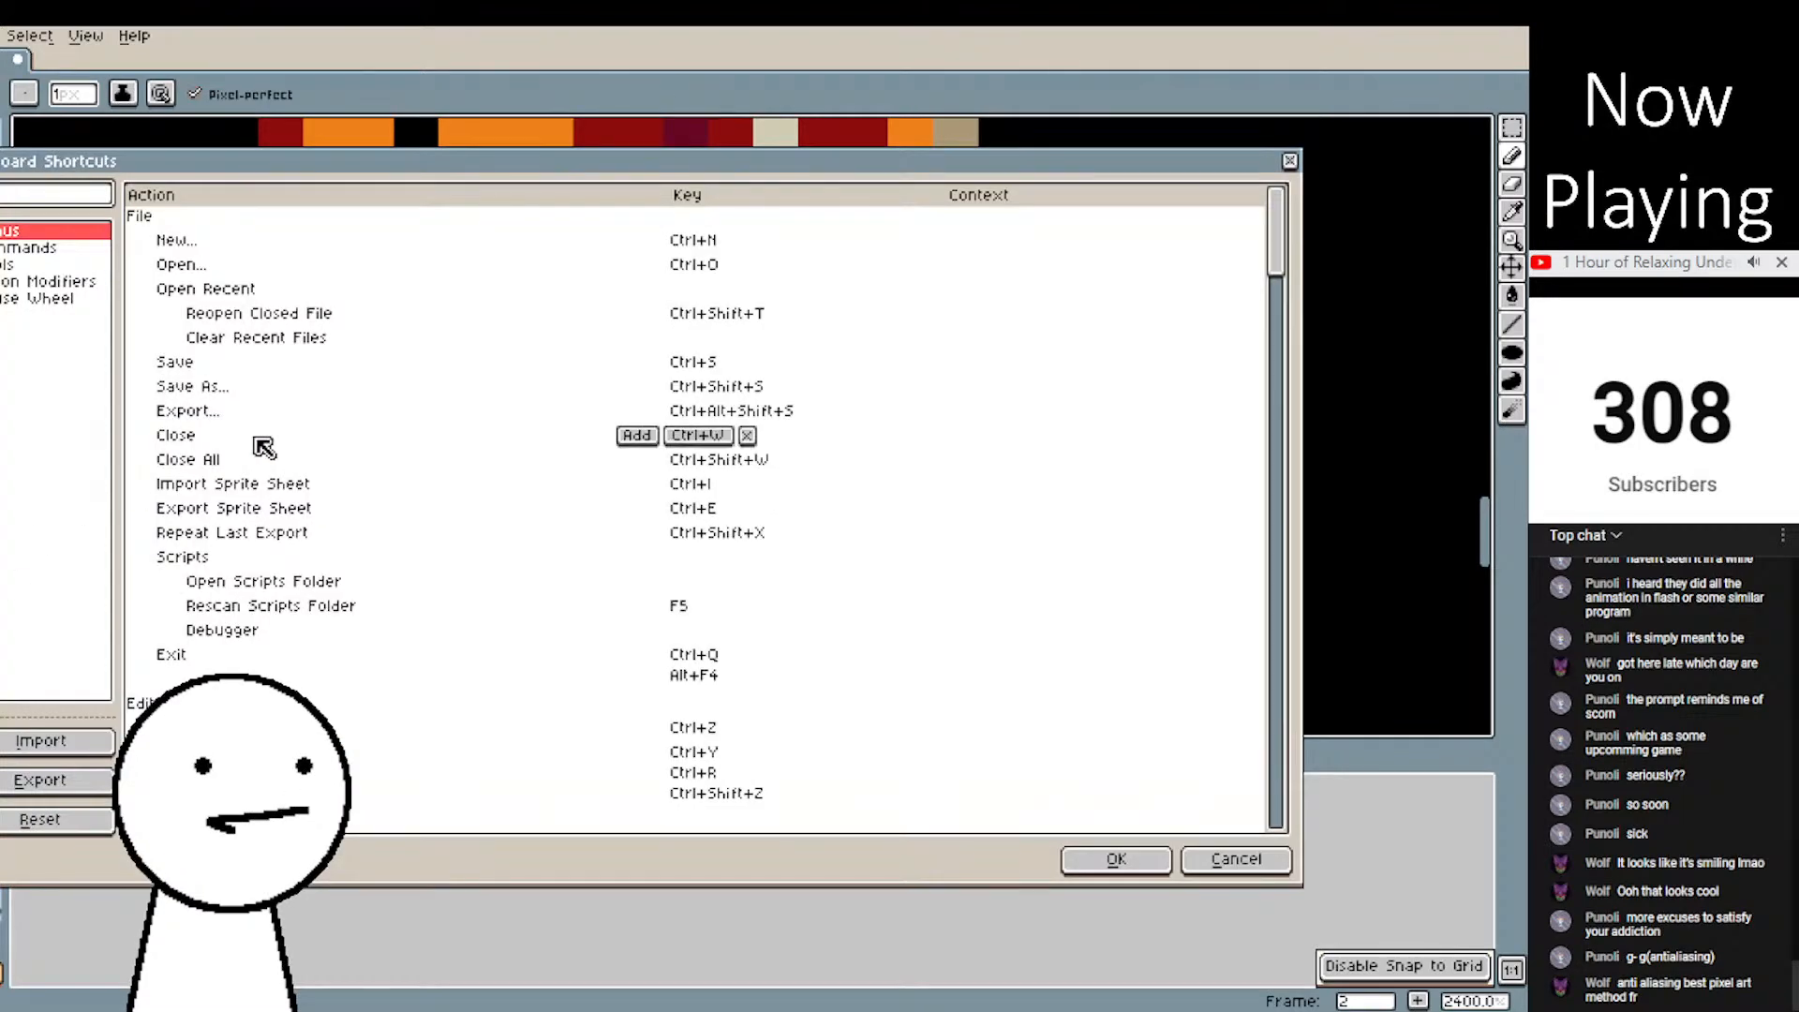
scroll(256, 457, down, 6)
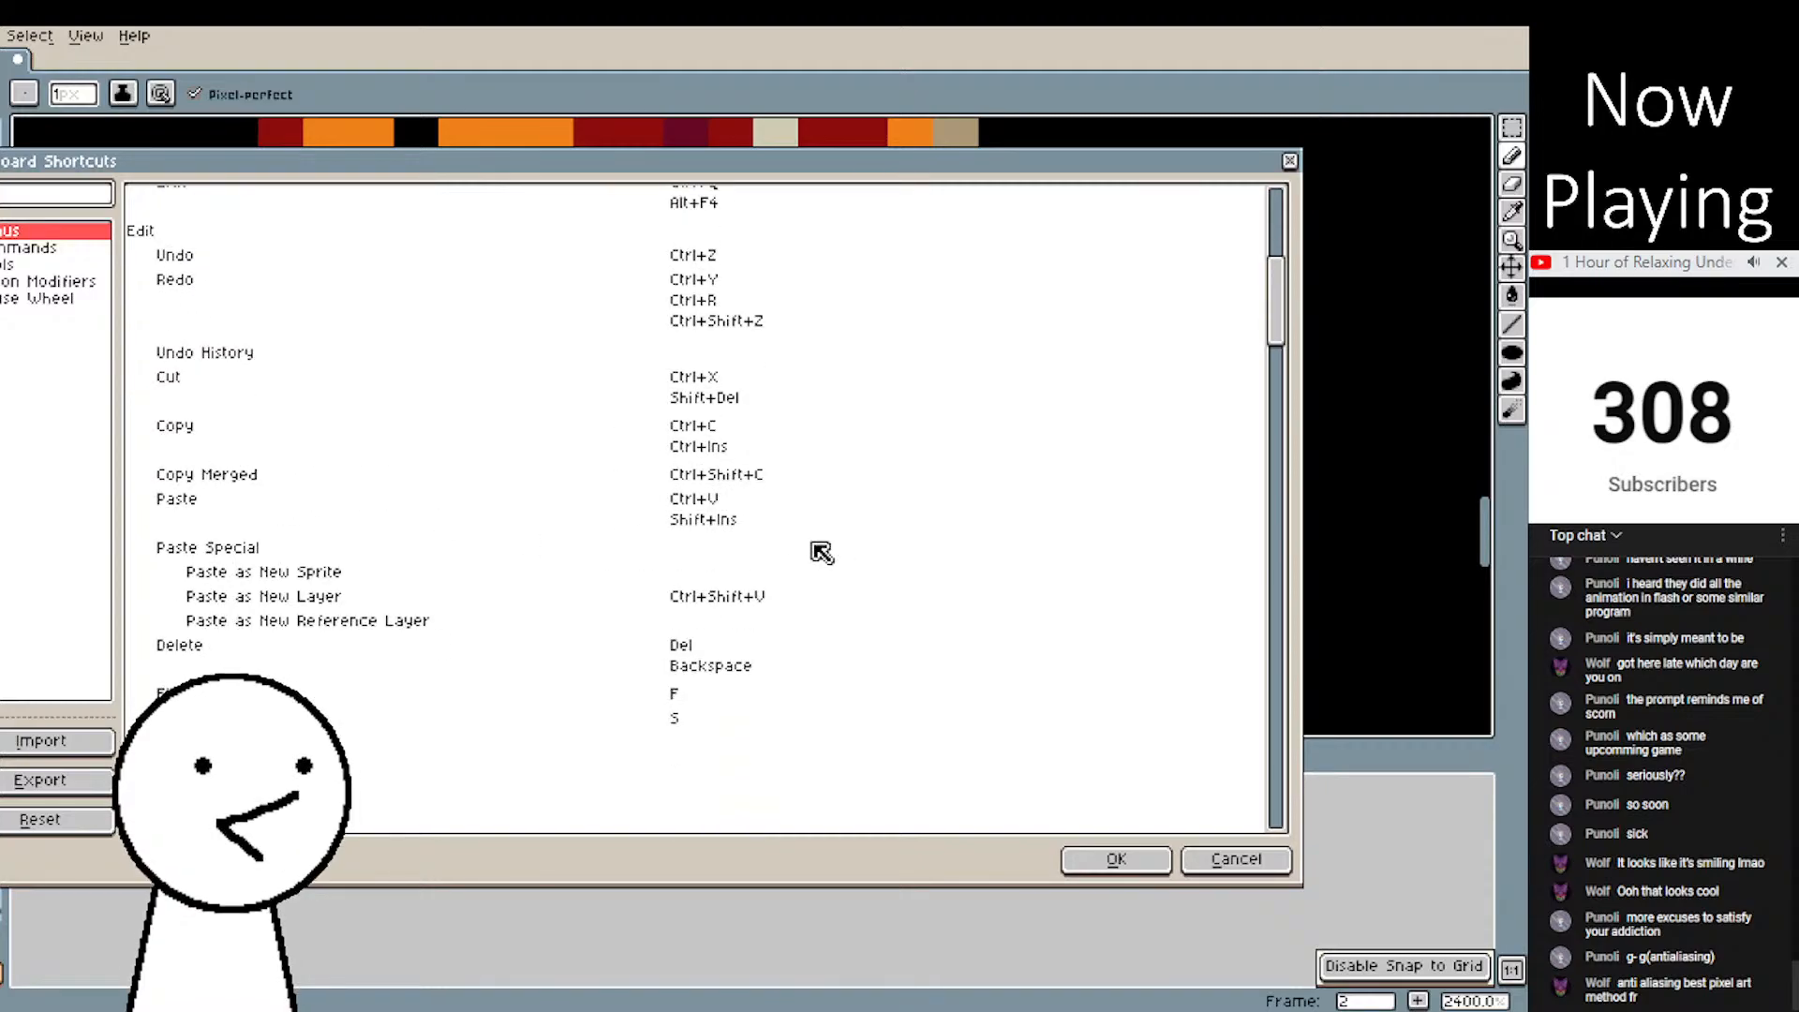
click(1242, 859)
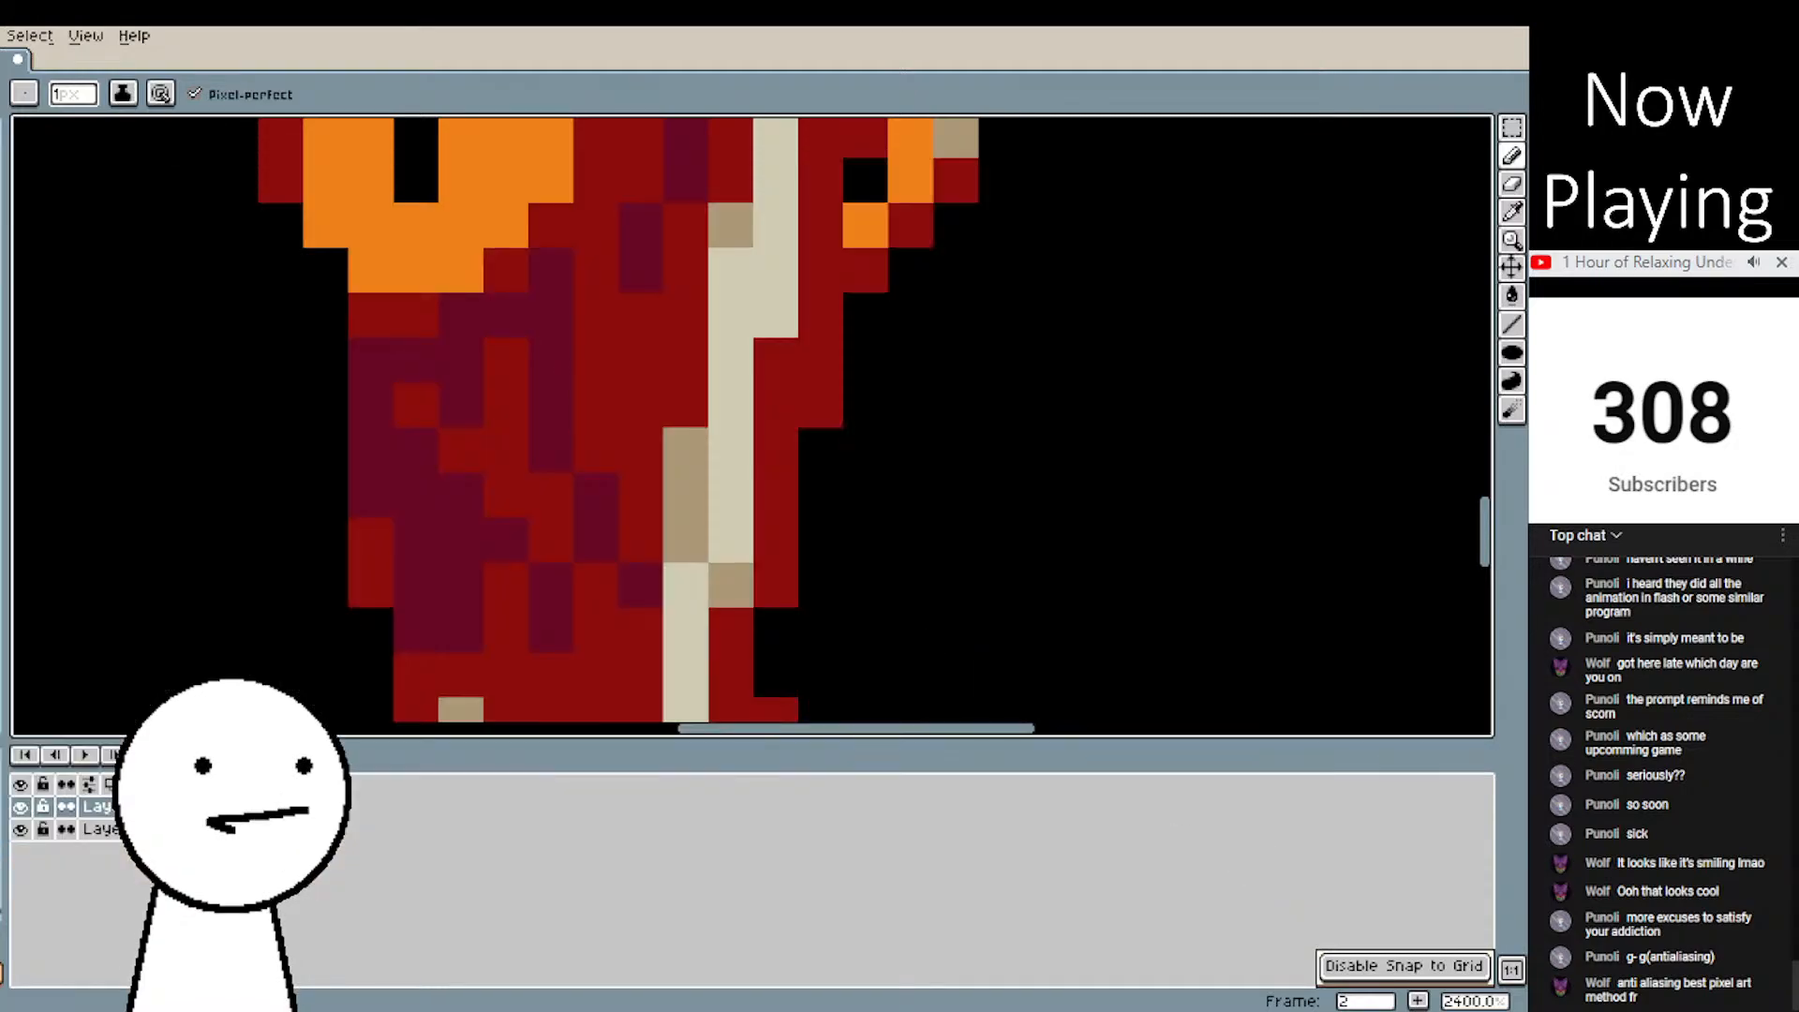
- Turn the symmetry options on and off again, then look through the tiled mode and grid options
click(15, 39)
mouse_move(72, 43)
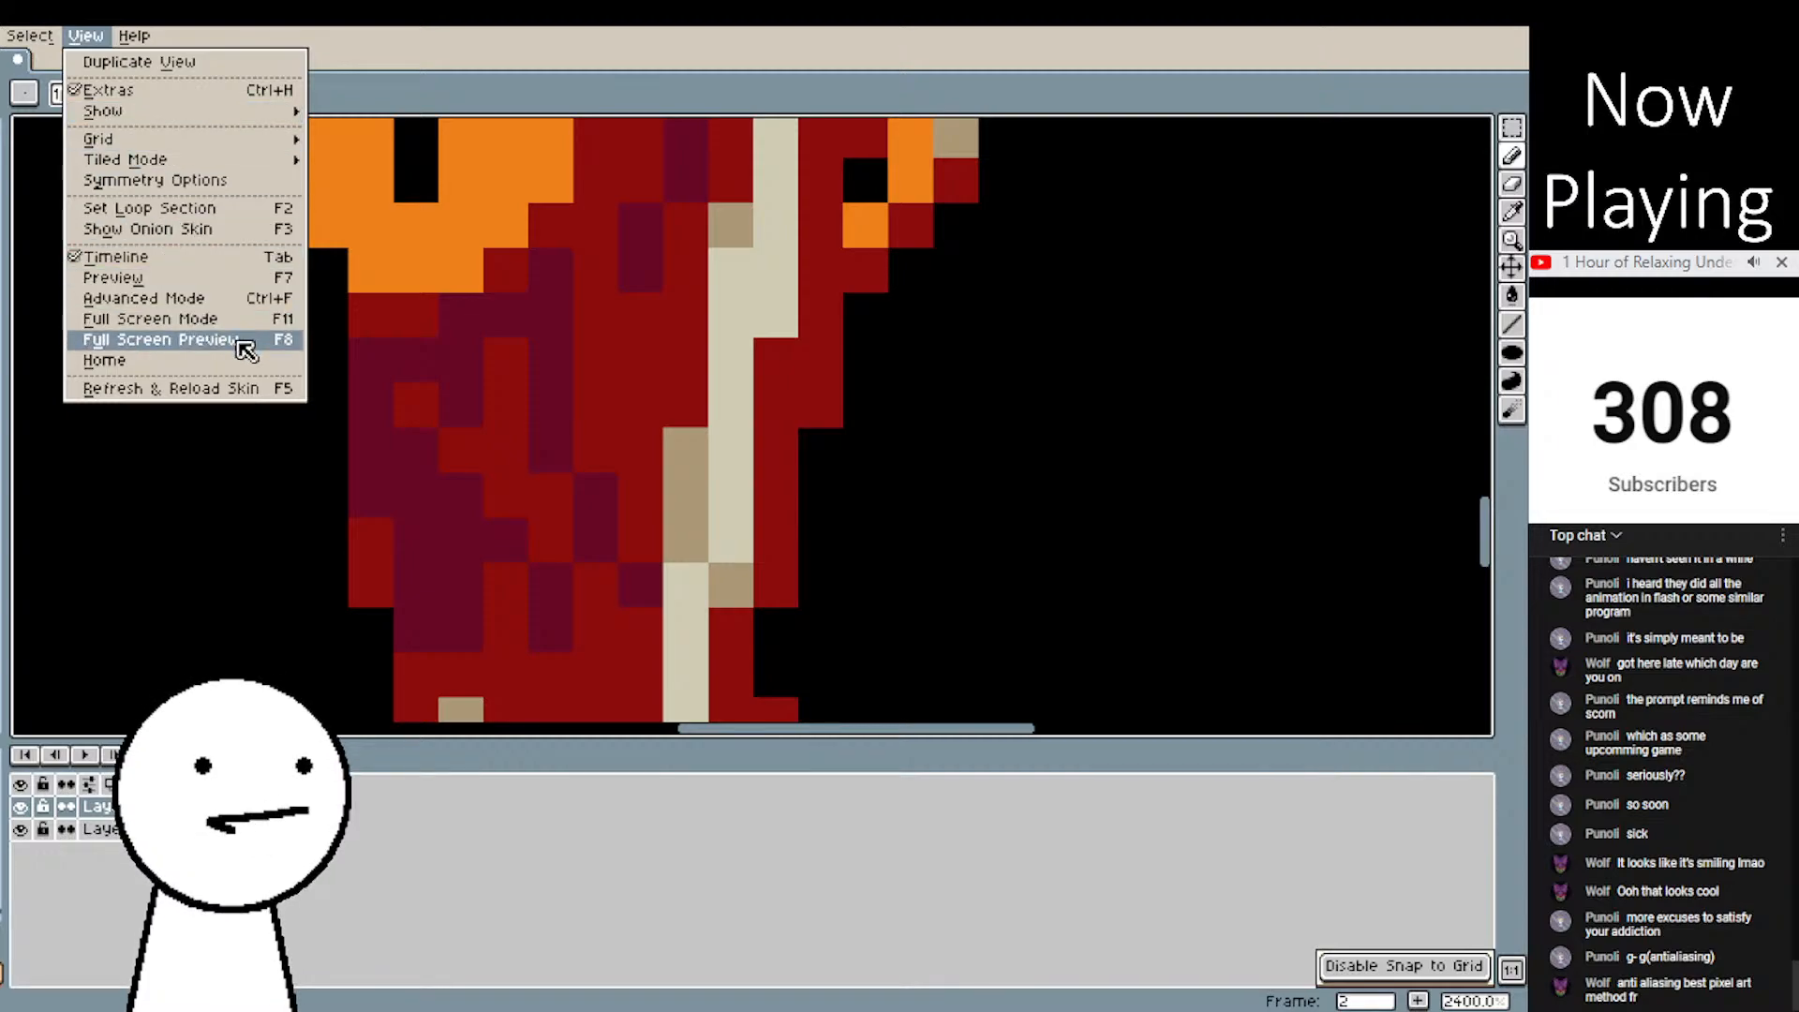
mouse_move(172, 166)
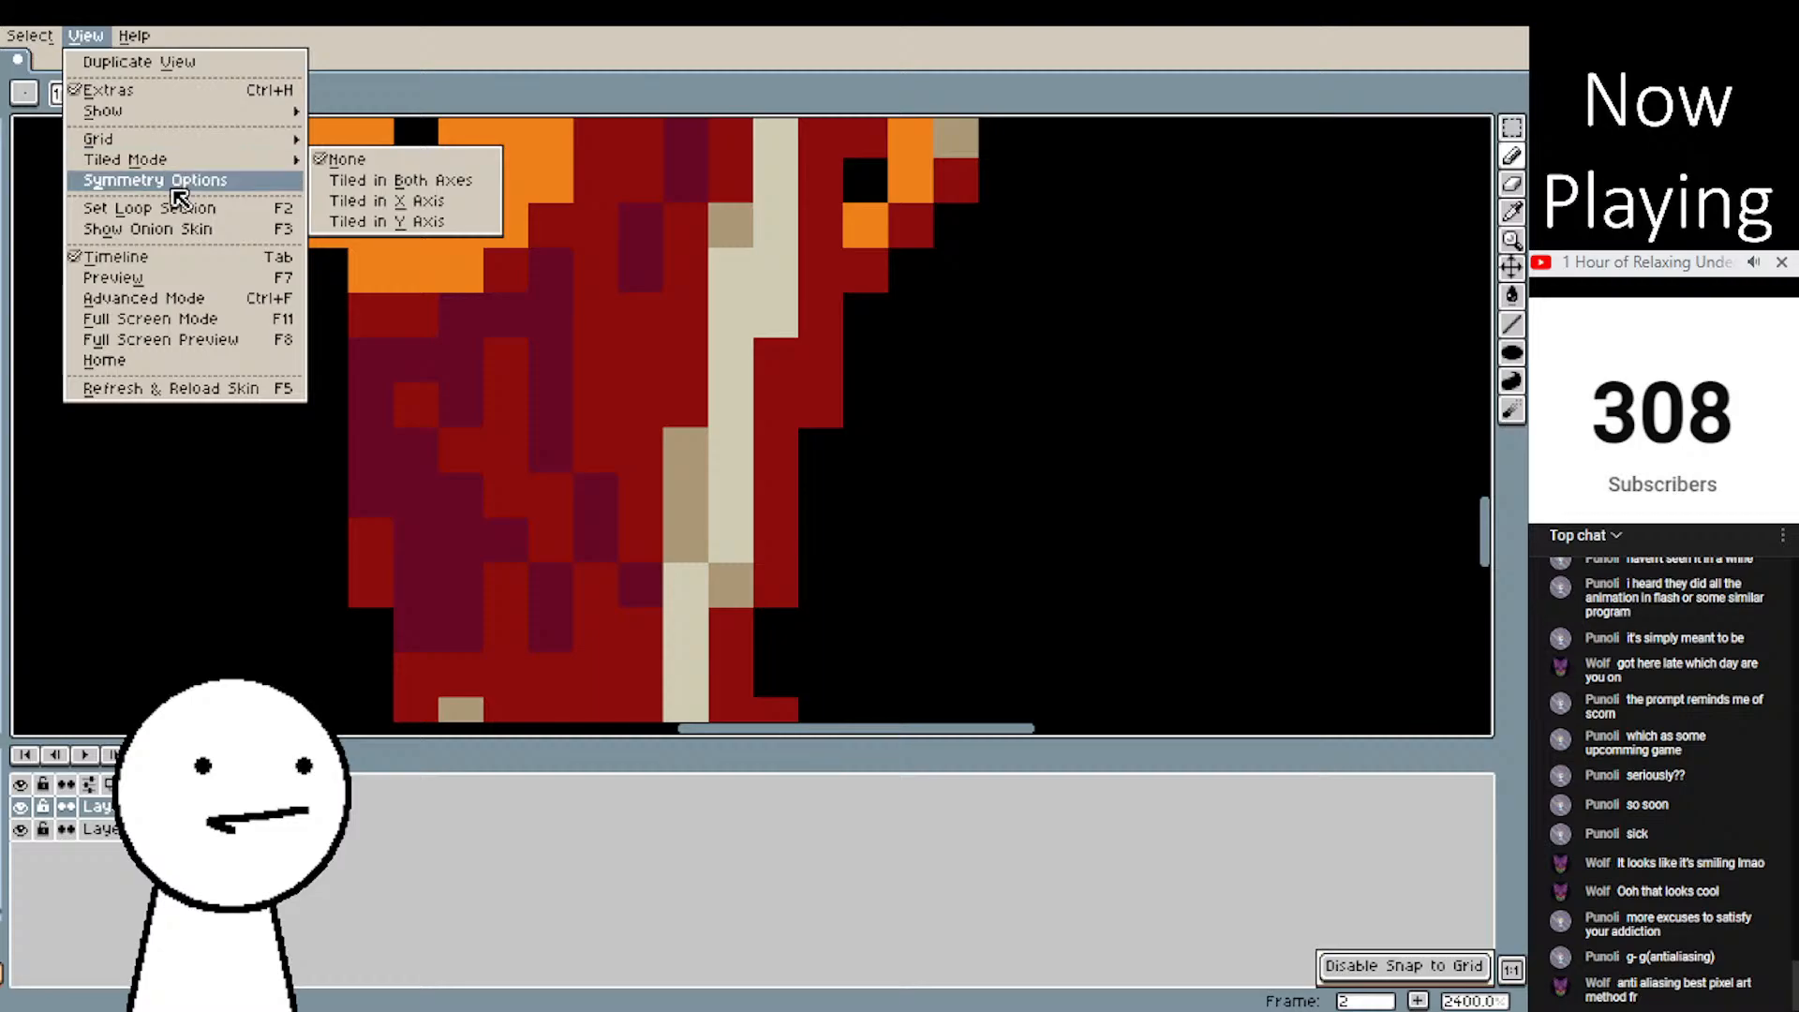
click(276, 185)
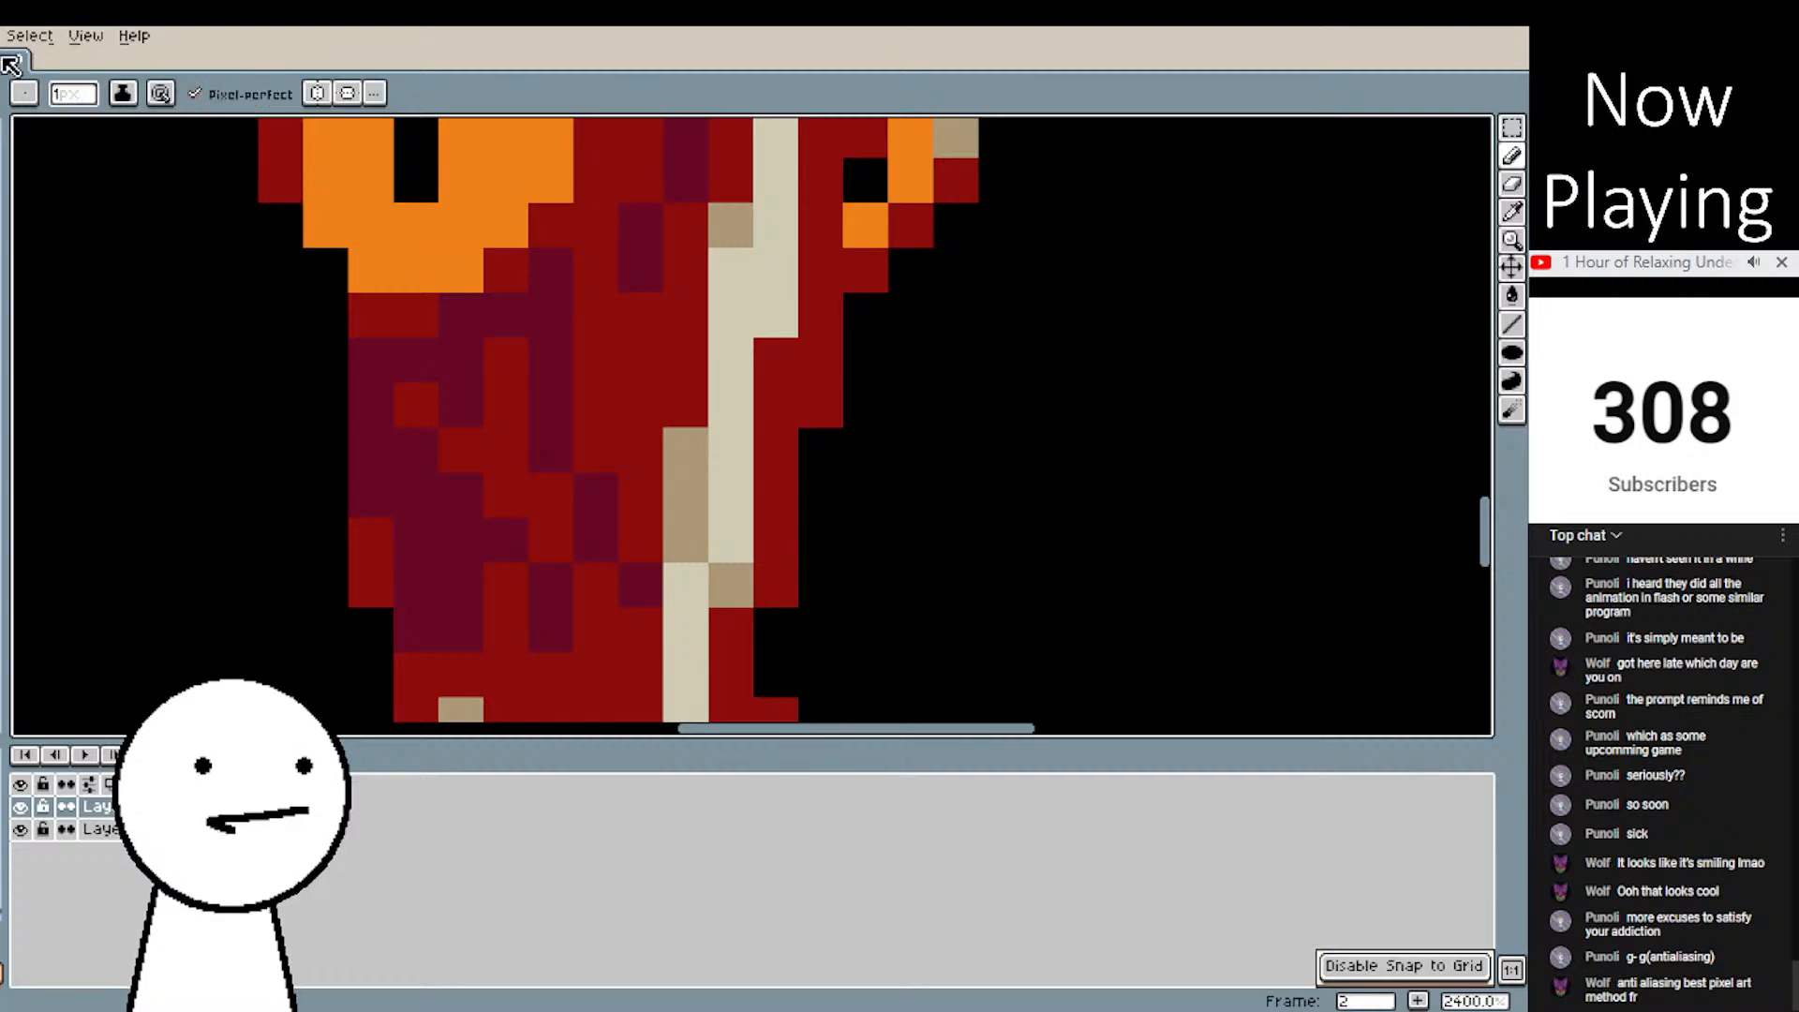
click(85, 36)
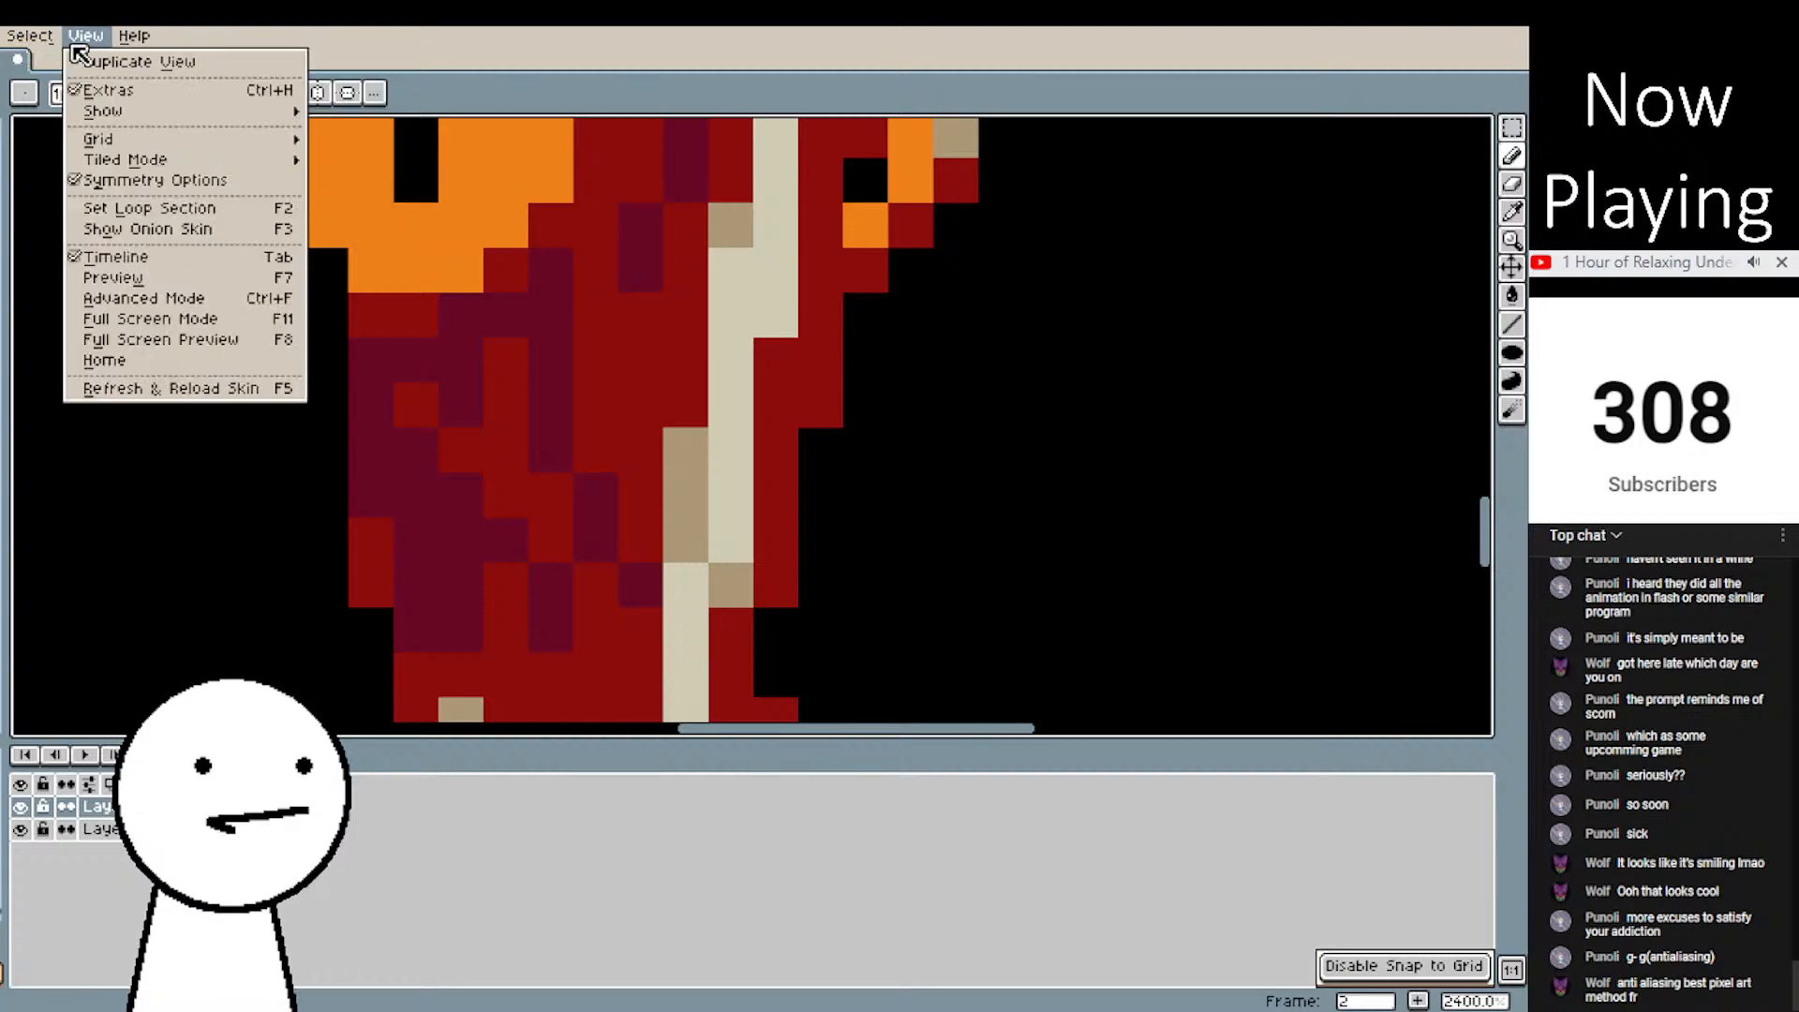
click(89, 188)
click(85, 36)
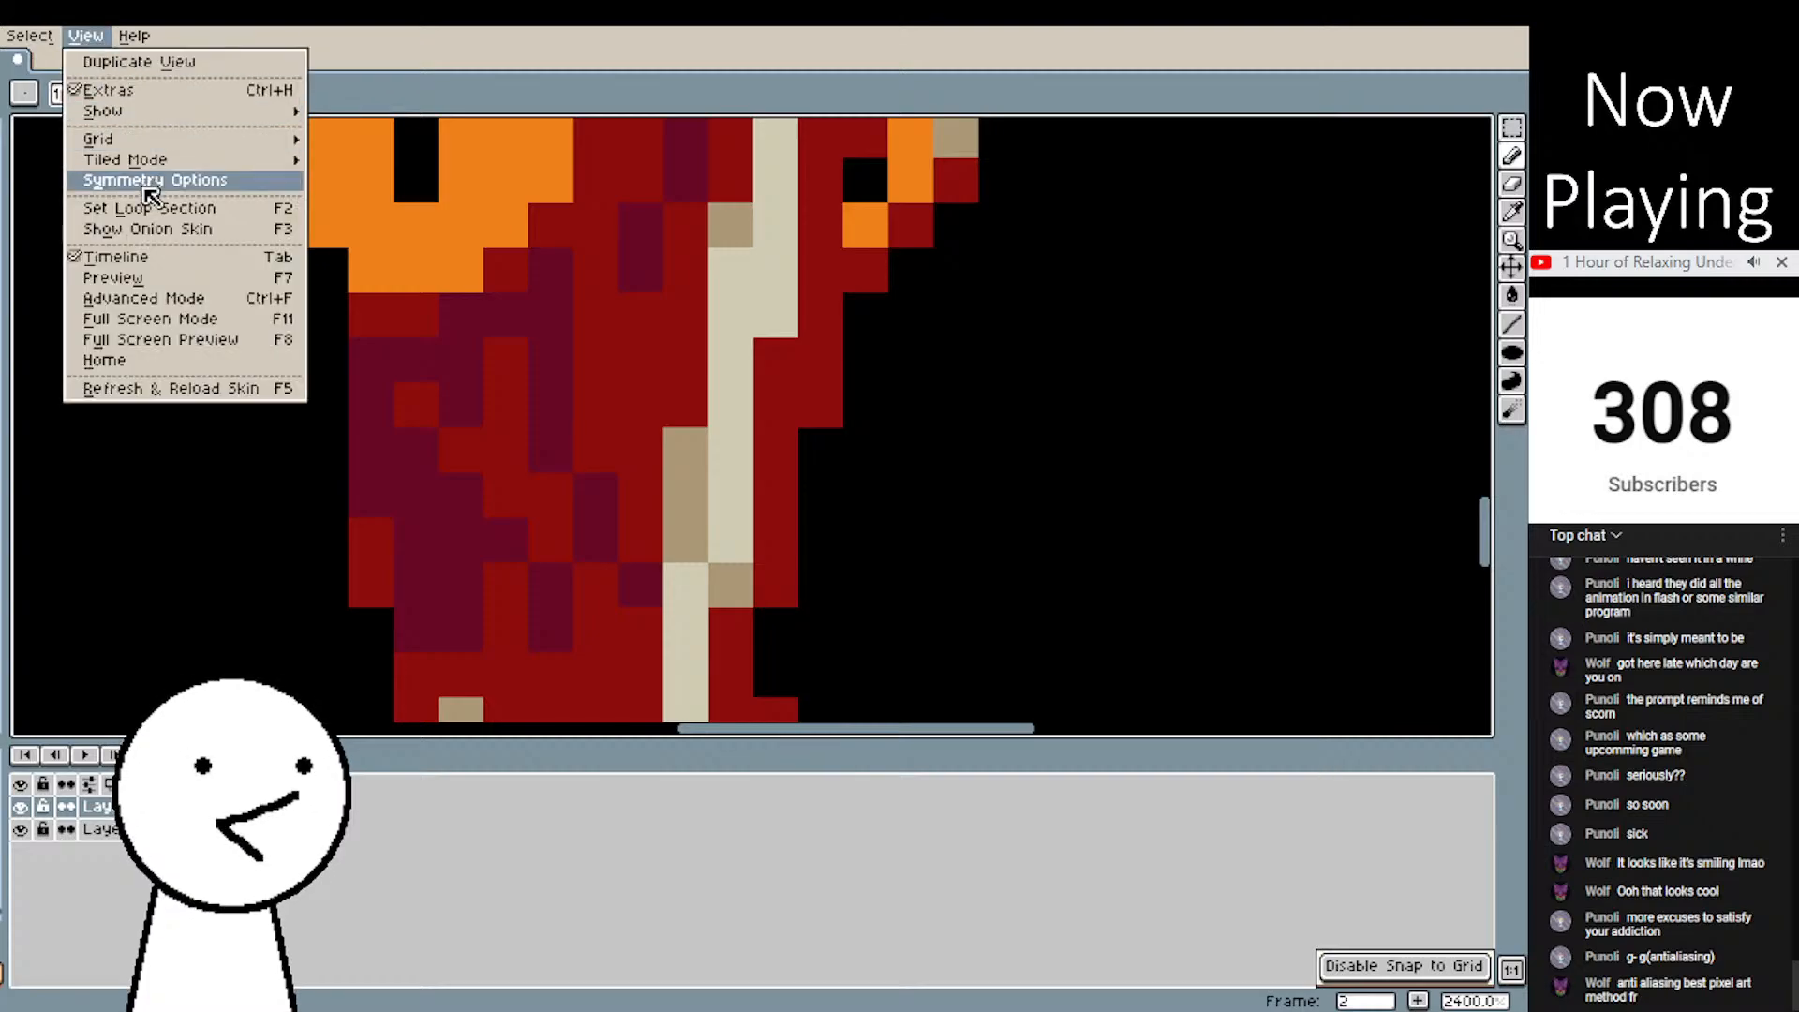
mouse_move(103, 143)
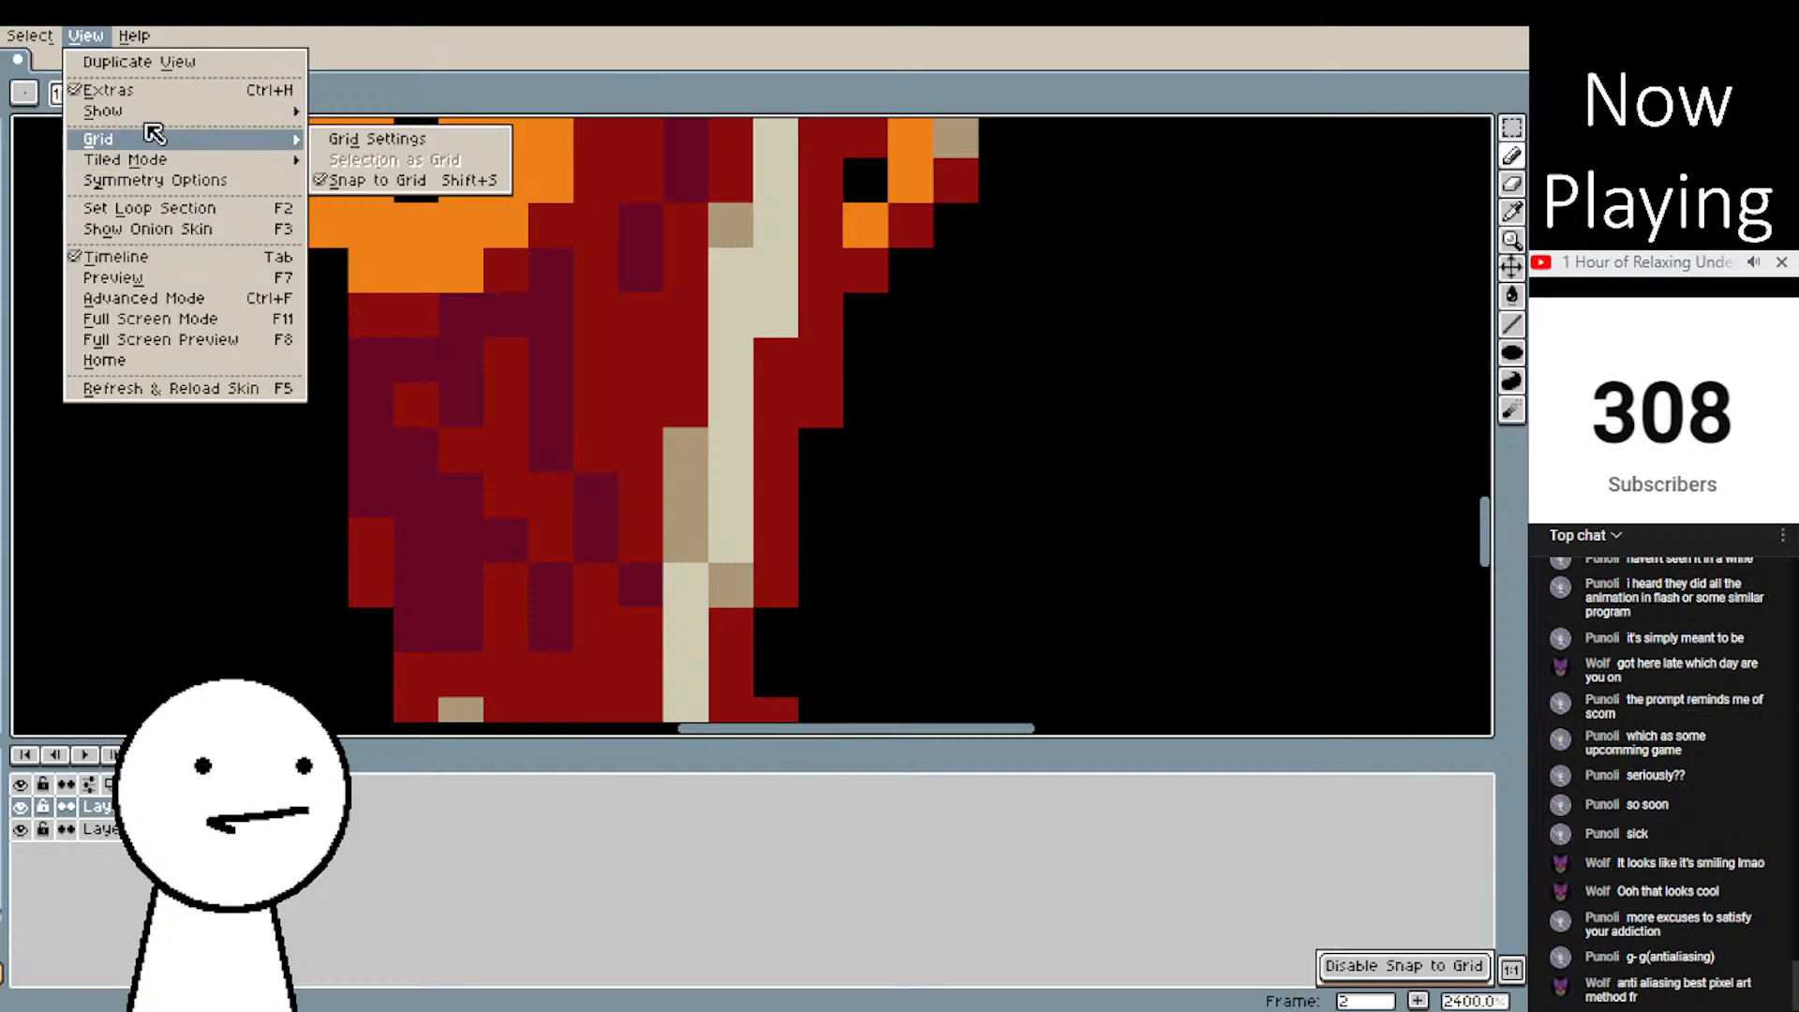
click(1514, 198)
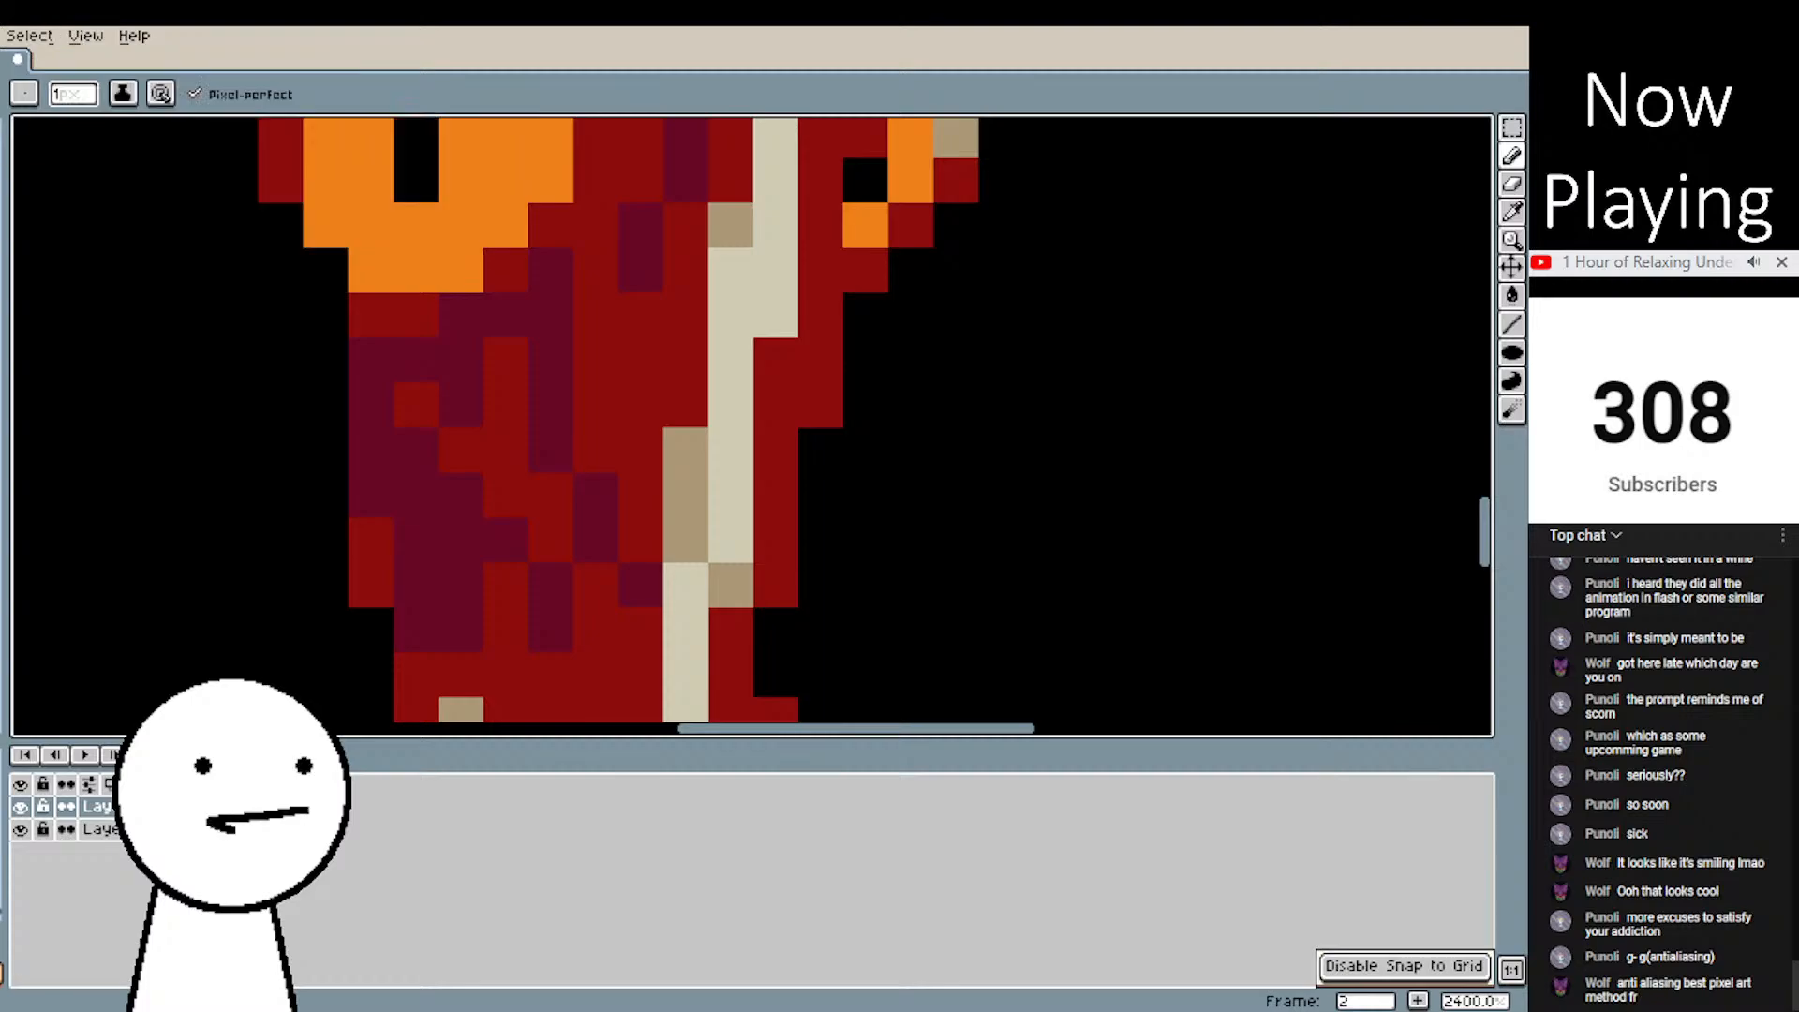
- Switch to the Line tool, view the brush presets, and return to the Pencil tool
click(1507, 164)
click(1510, 325)
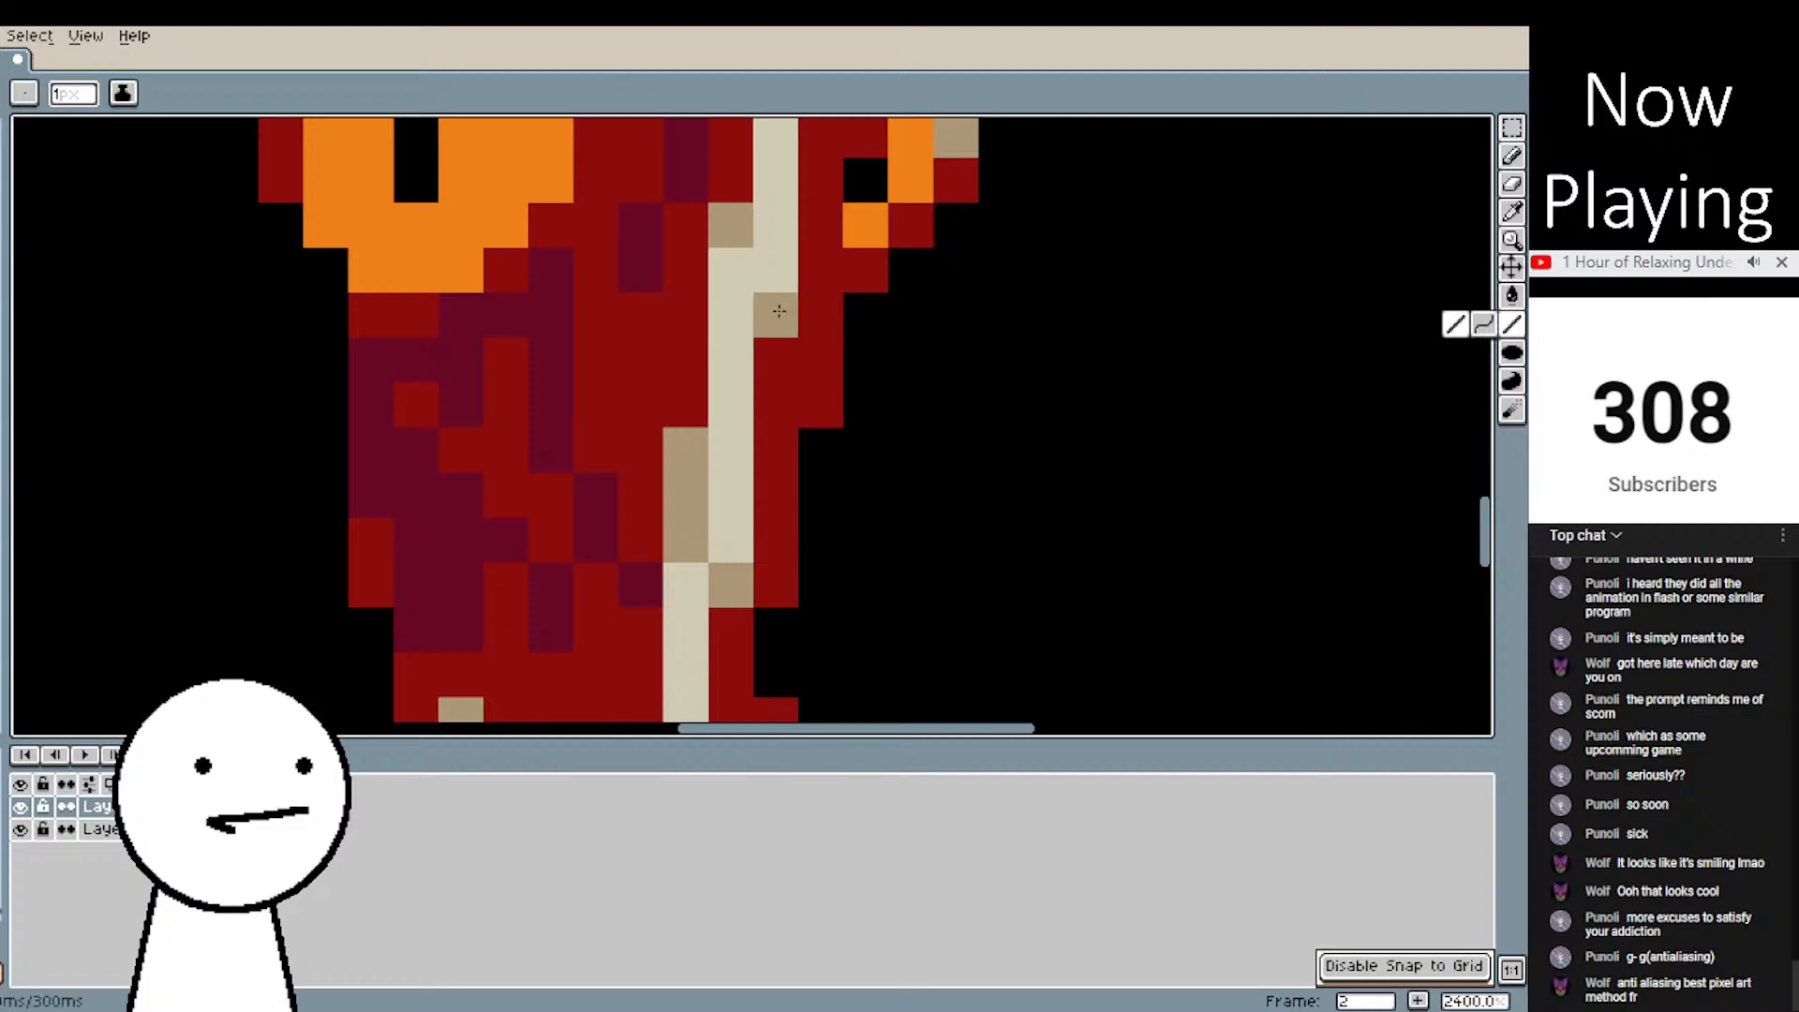
click(781, 312)
click(36, 93)
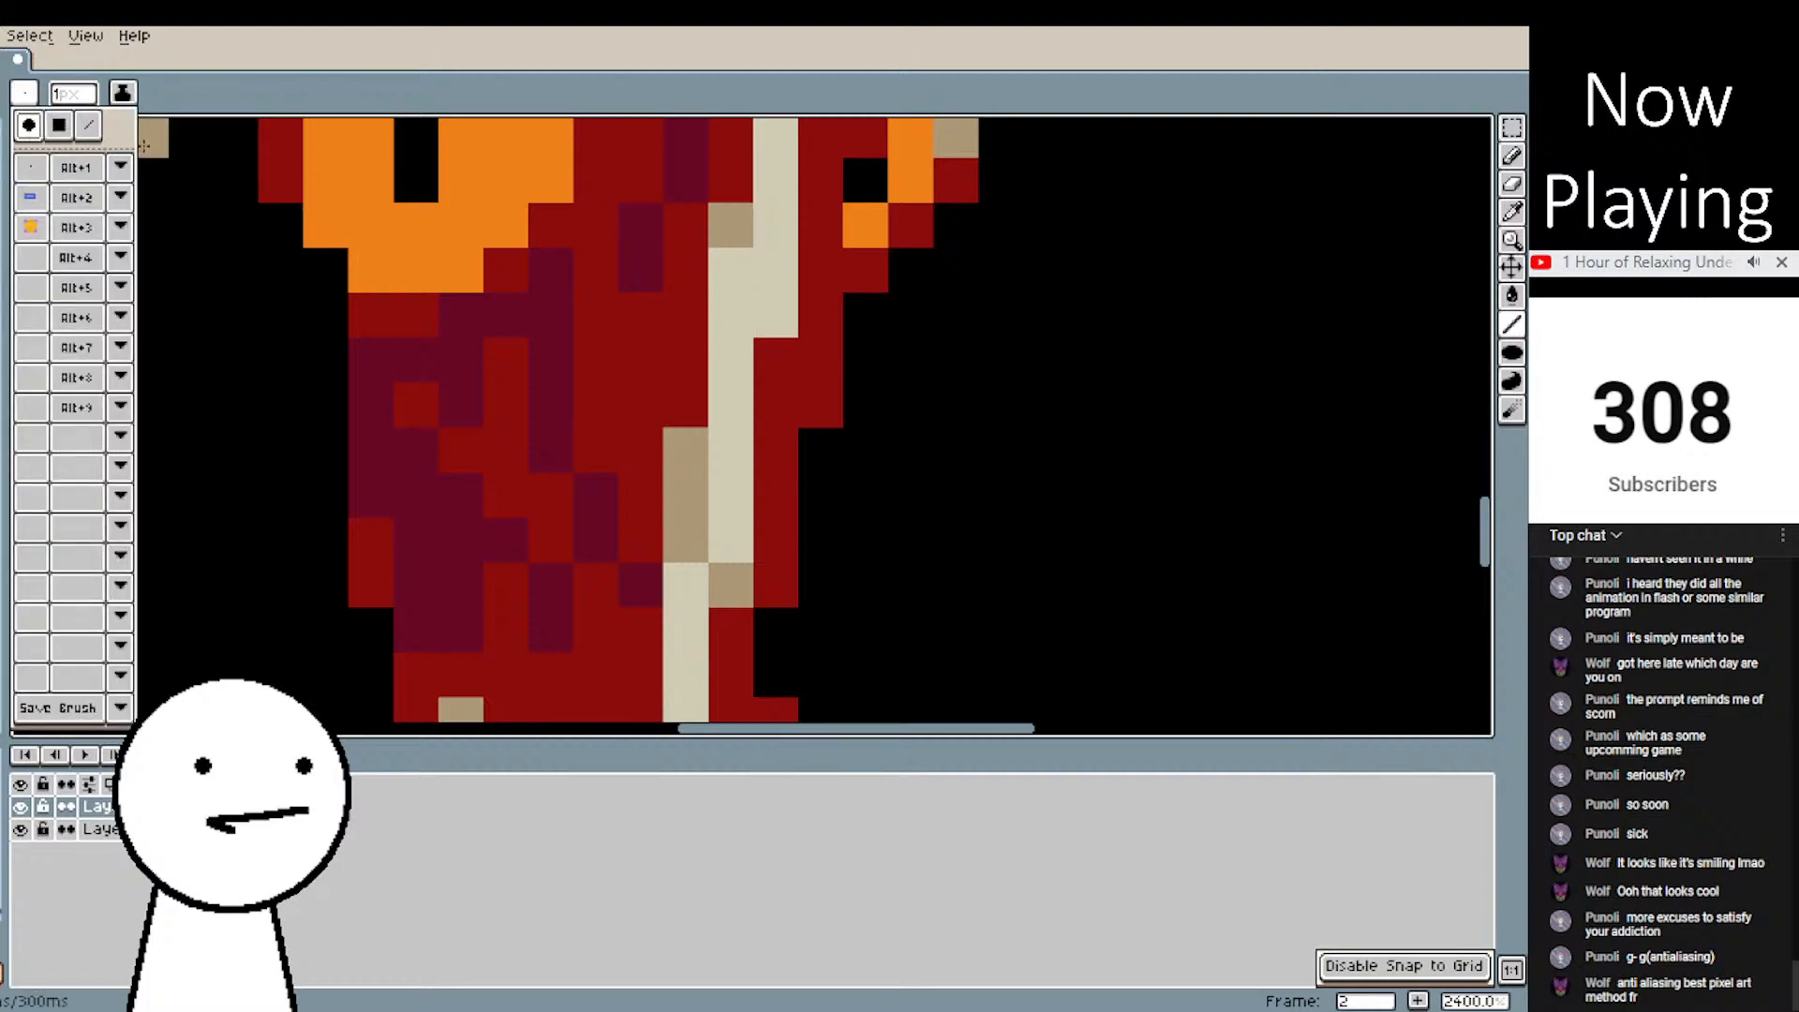
click(389, 74)
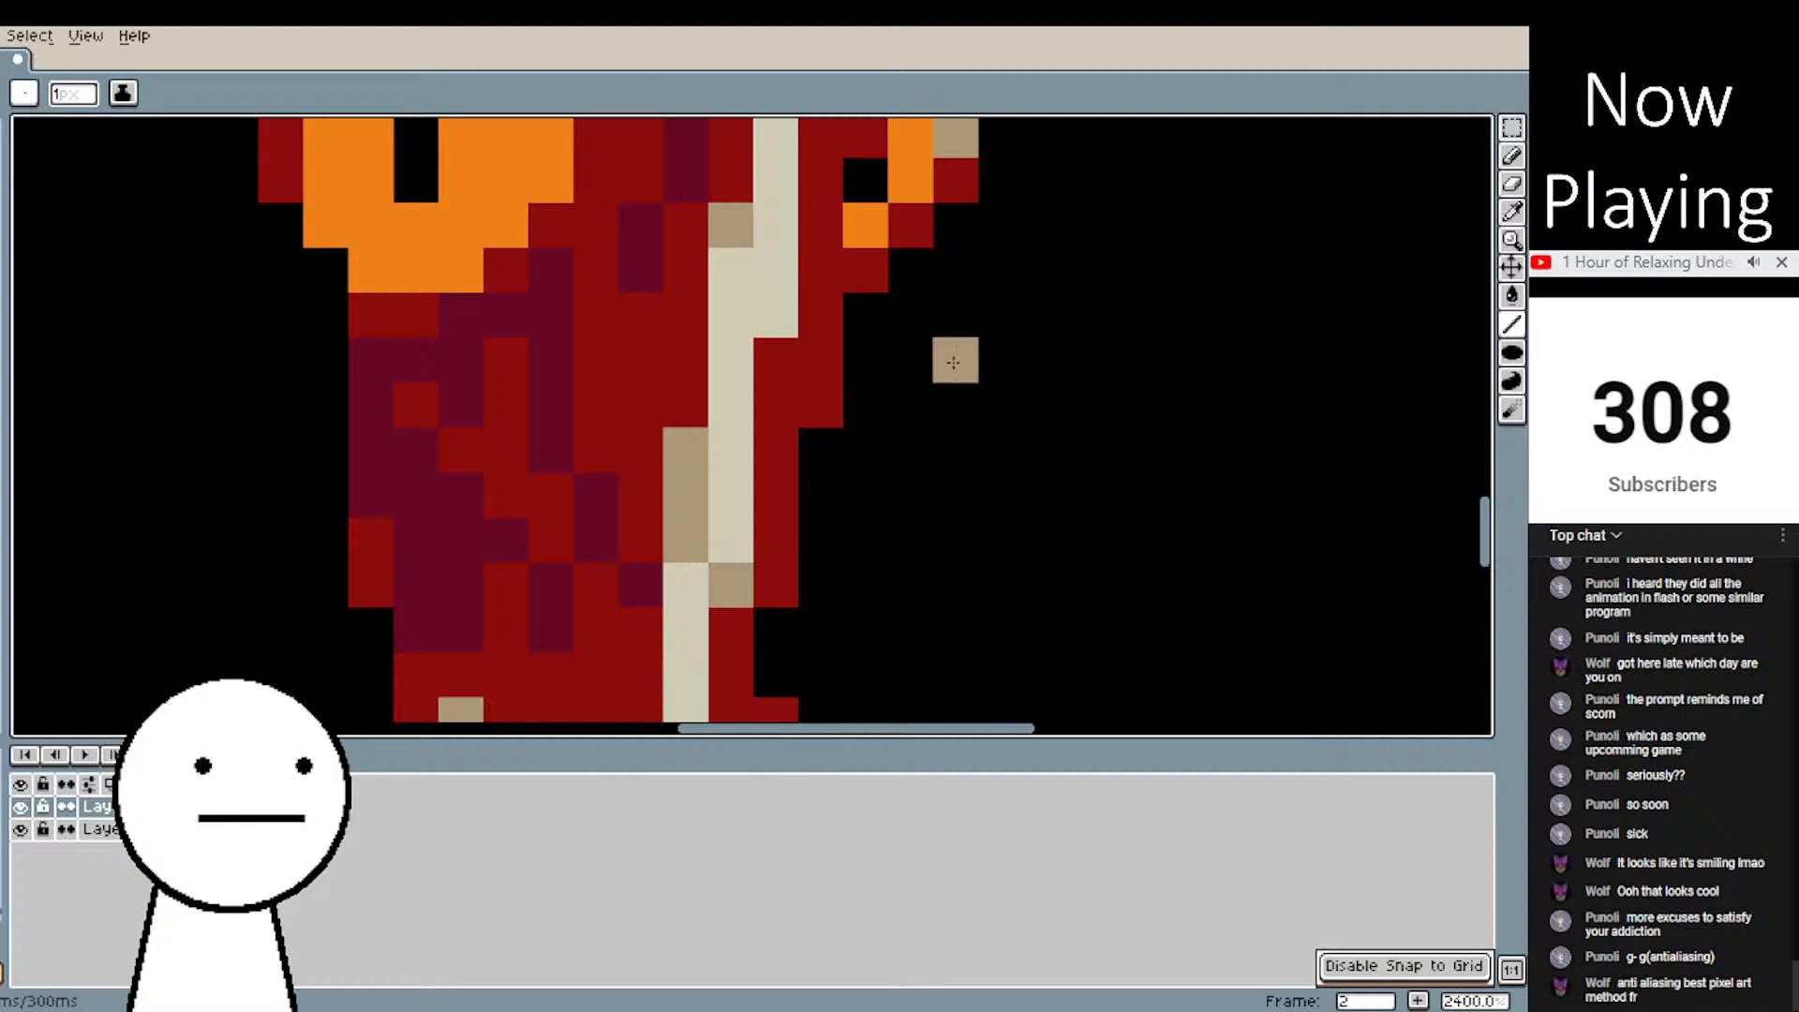
key(b)
scroll(679, 623, down, 6)
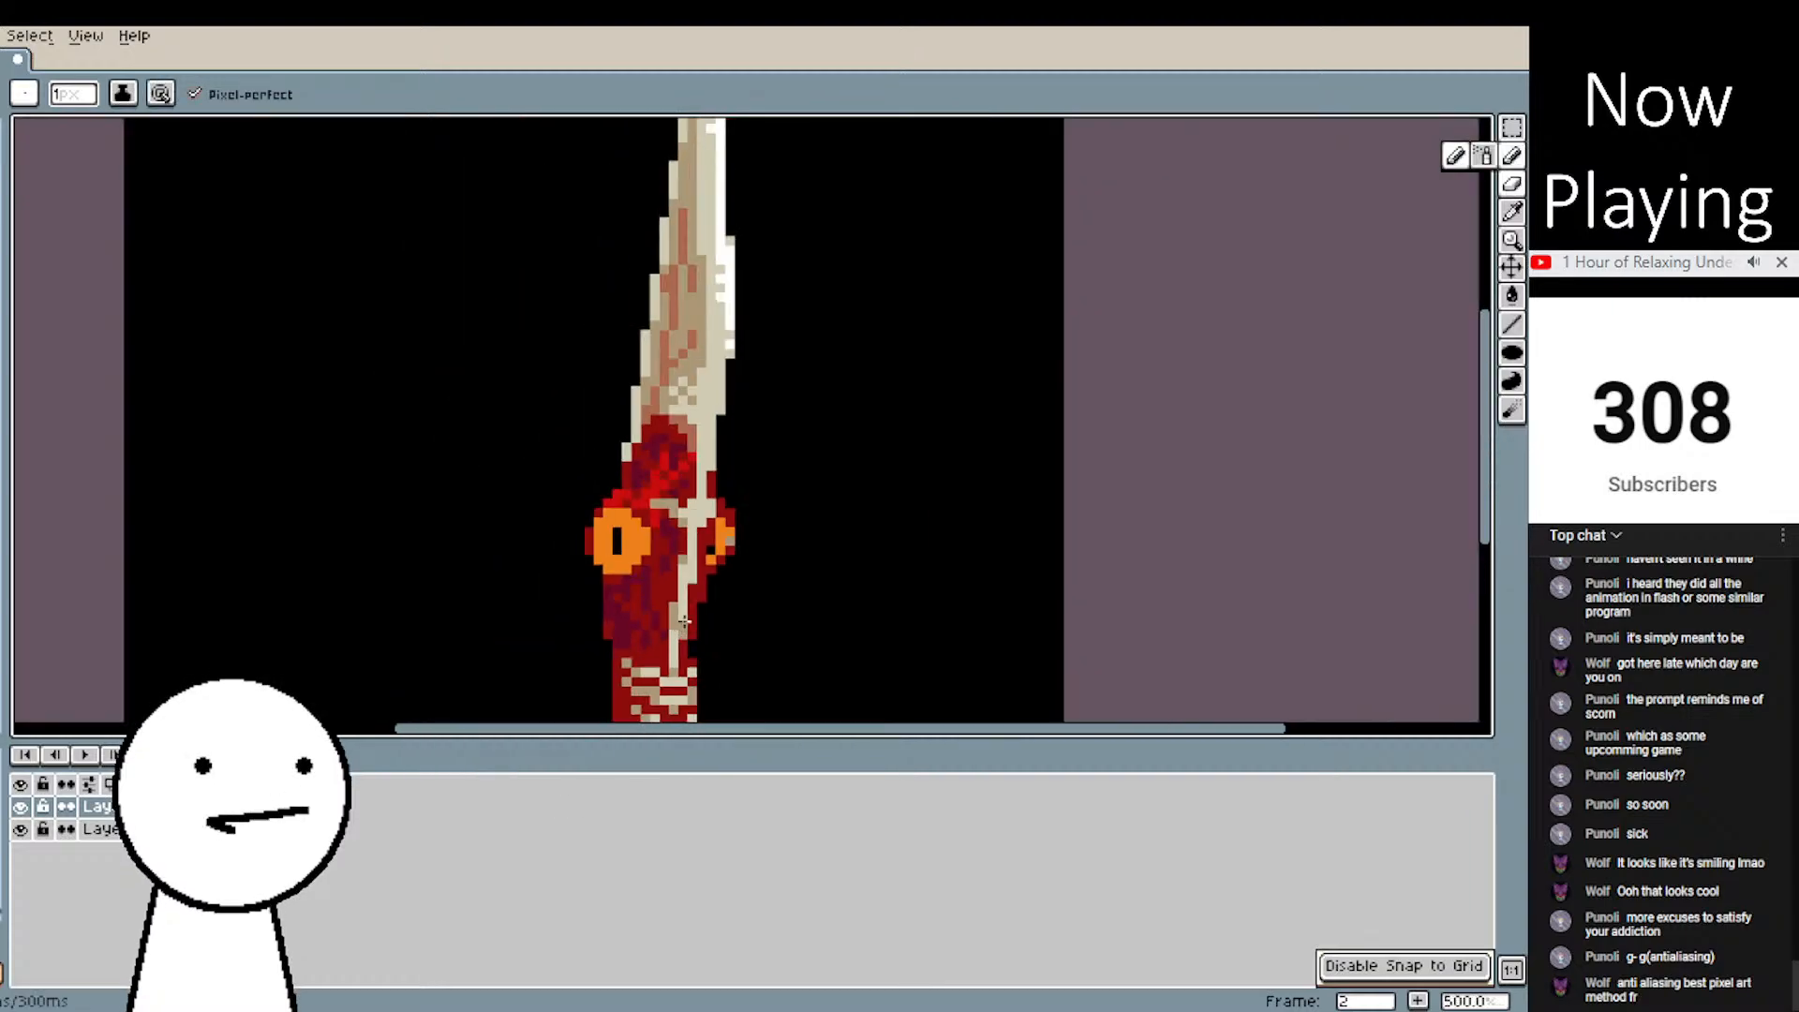
drag(683, 605, 616, 458)
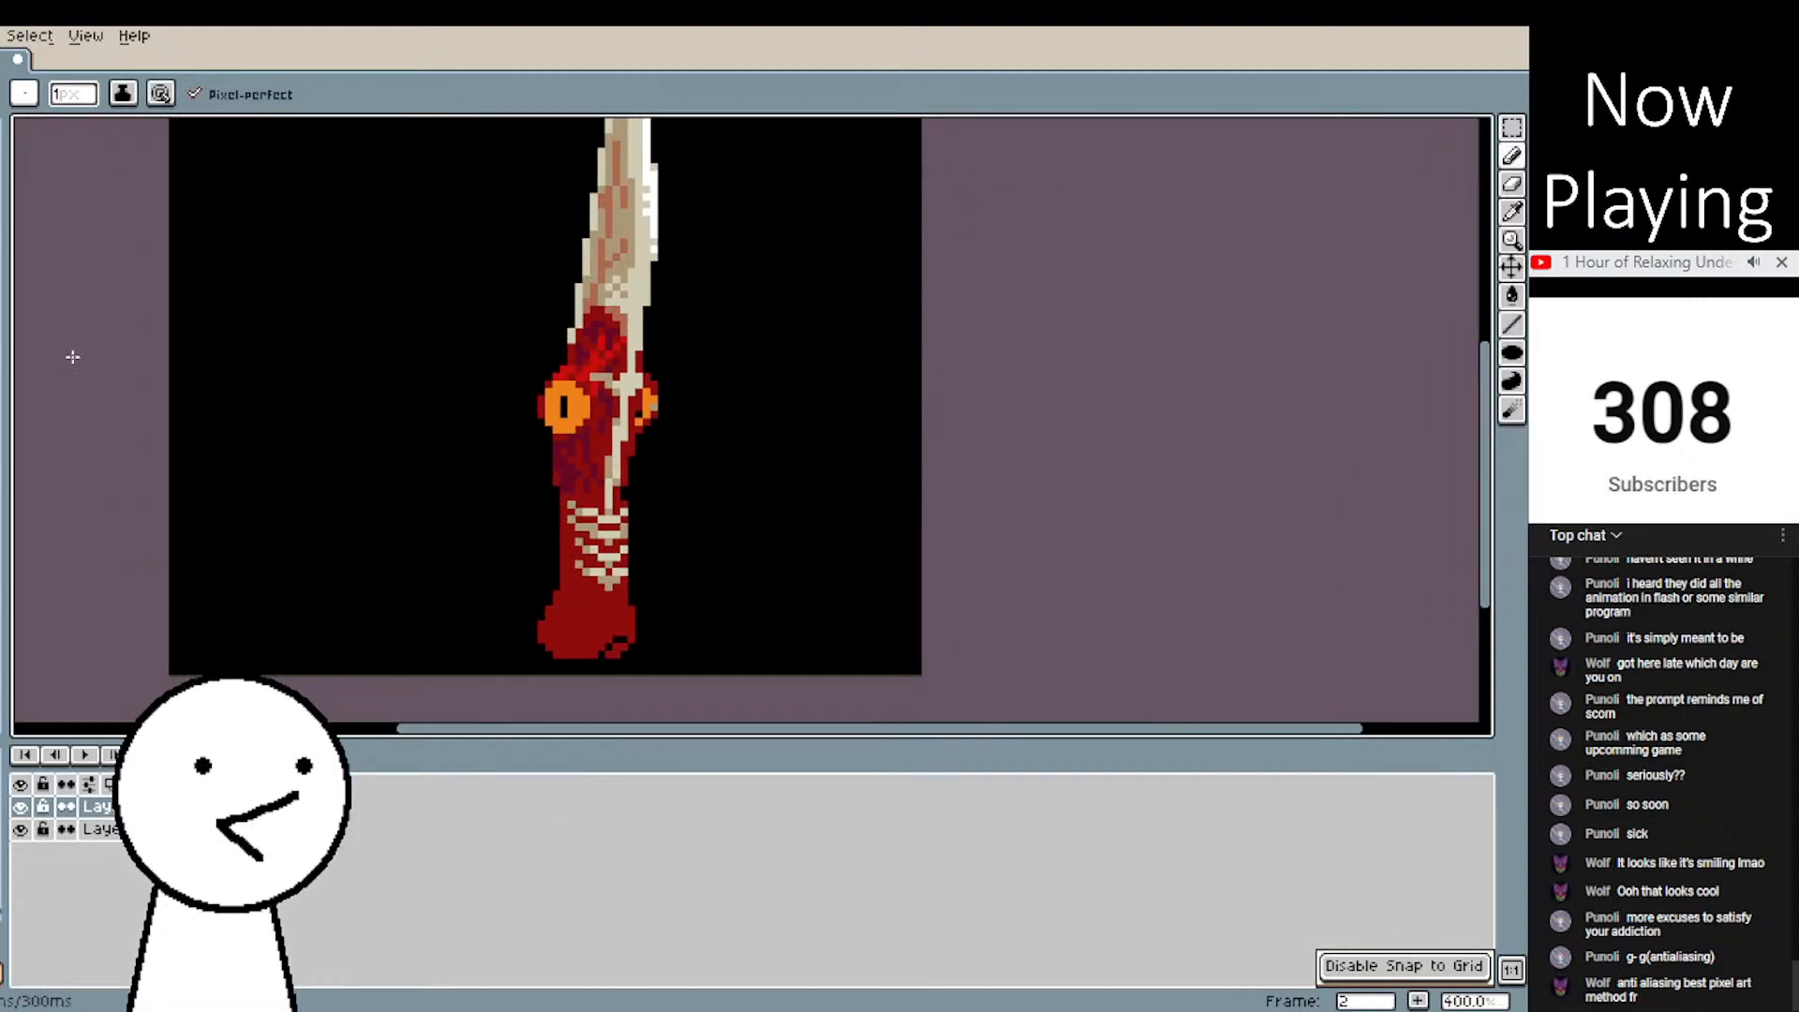
click(28, 35)
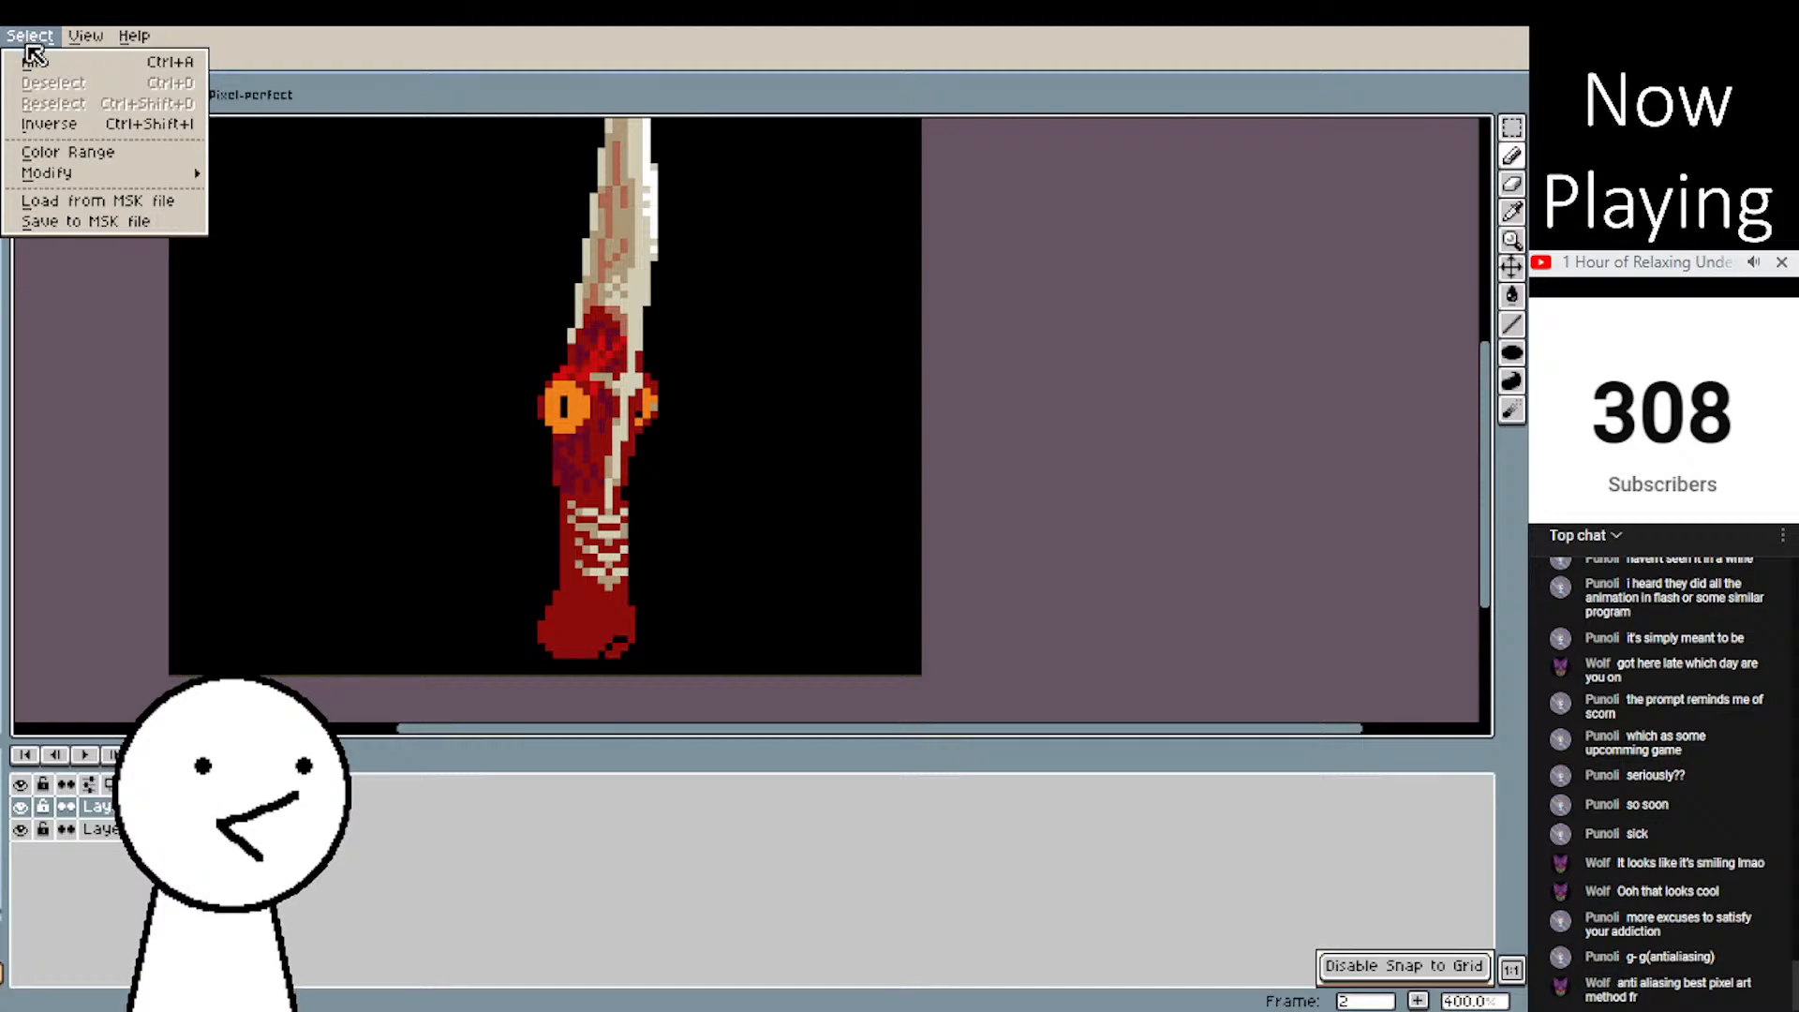
key(Left)
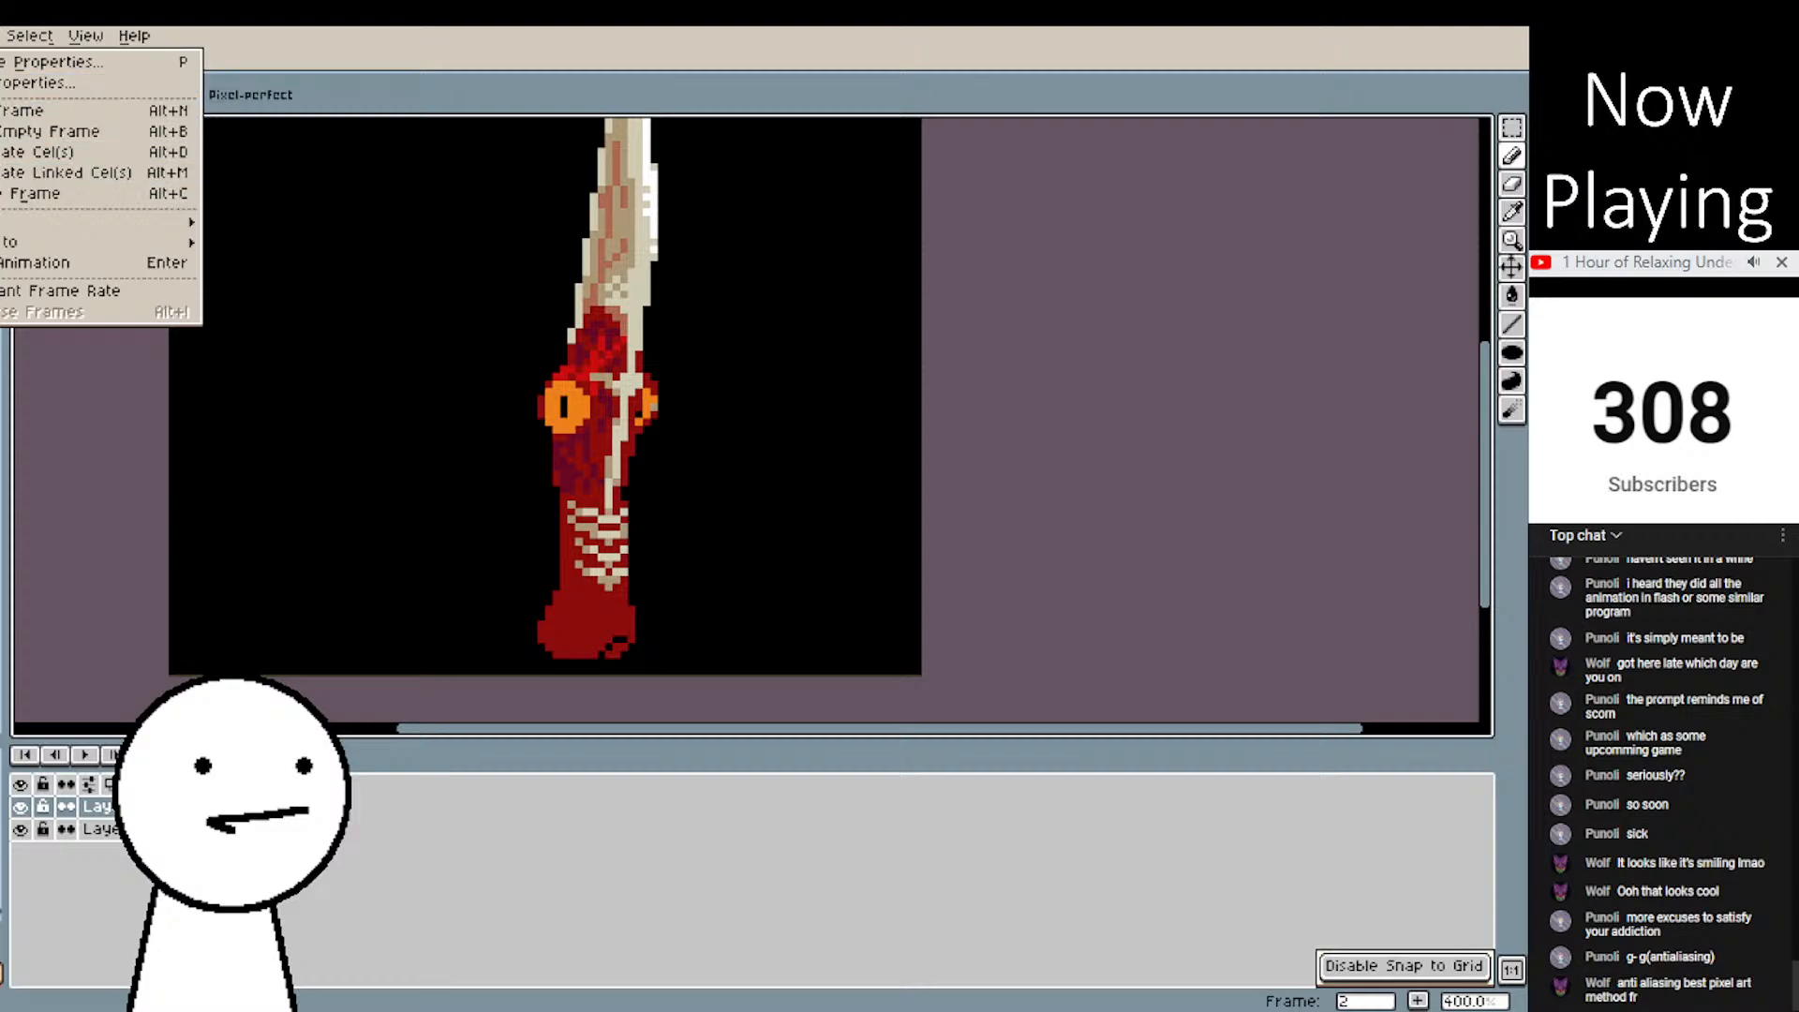
key(Escape)
- Start closing the sprite, then cancel and keep it open
key(ctrl+w)
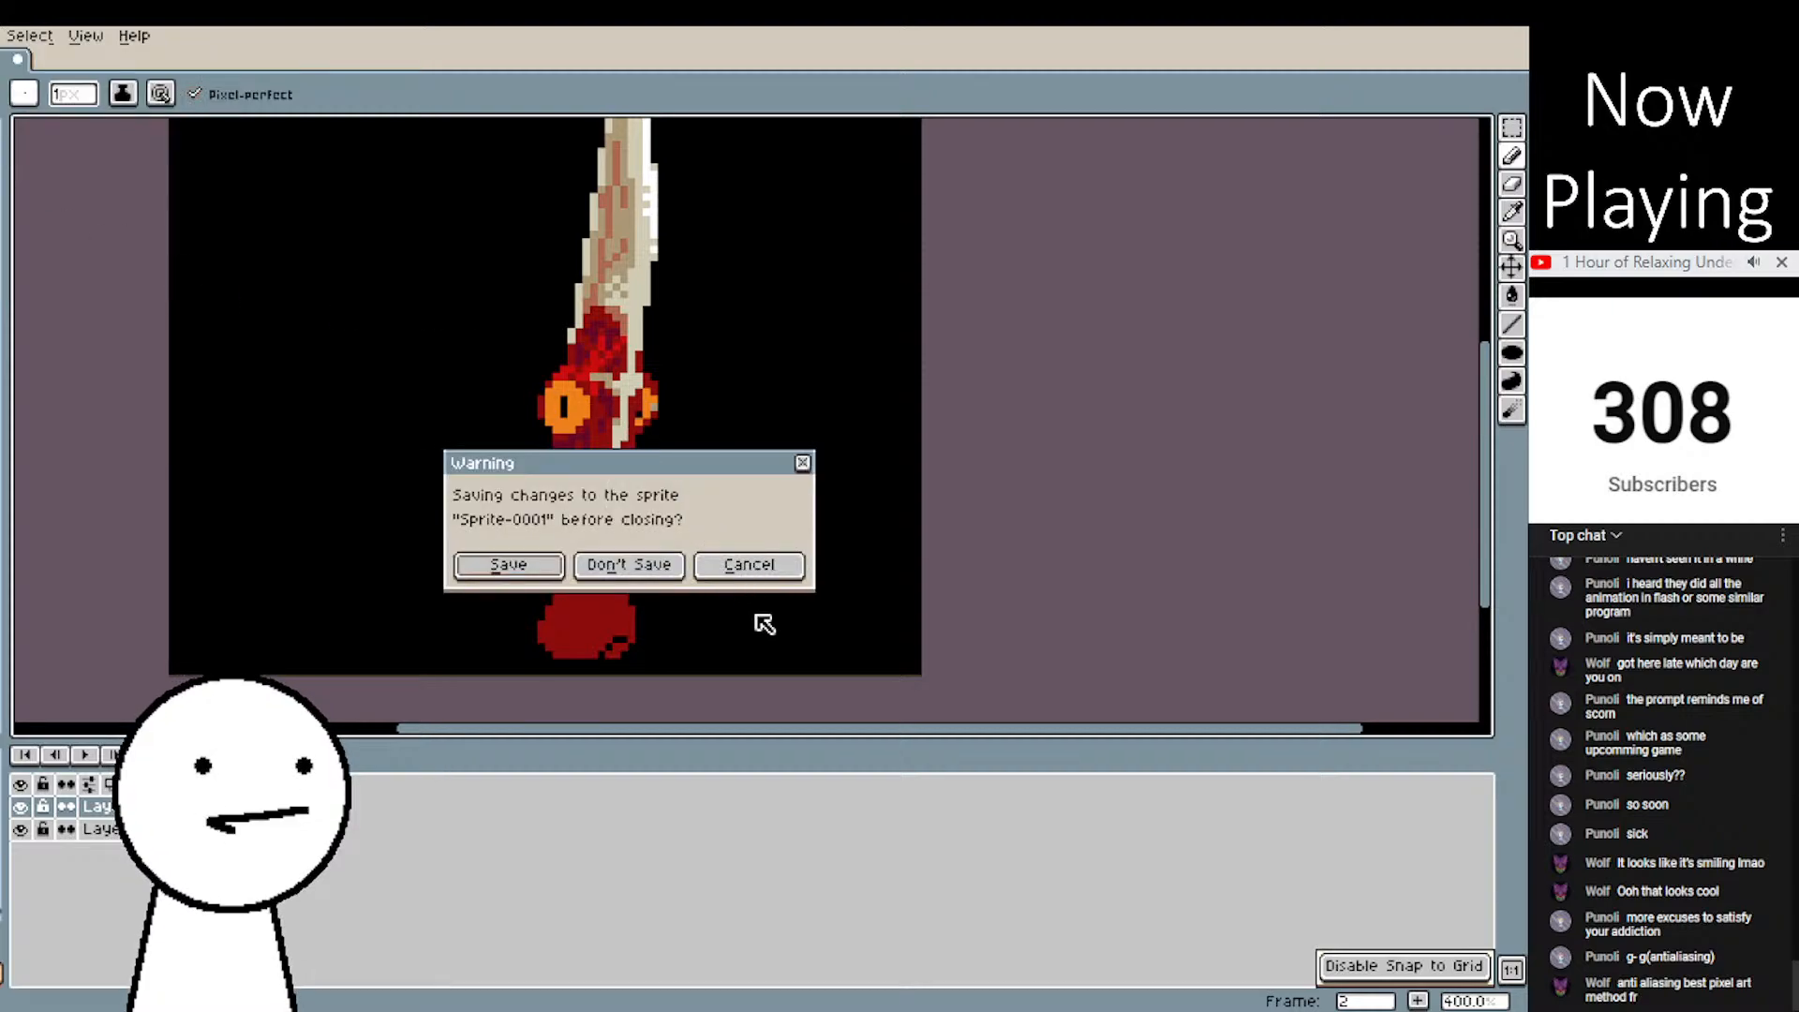
click(749, 566)
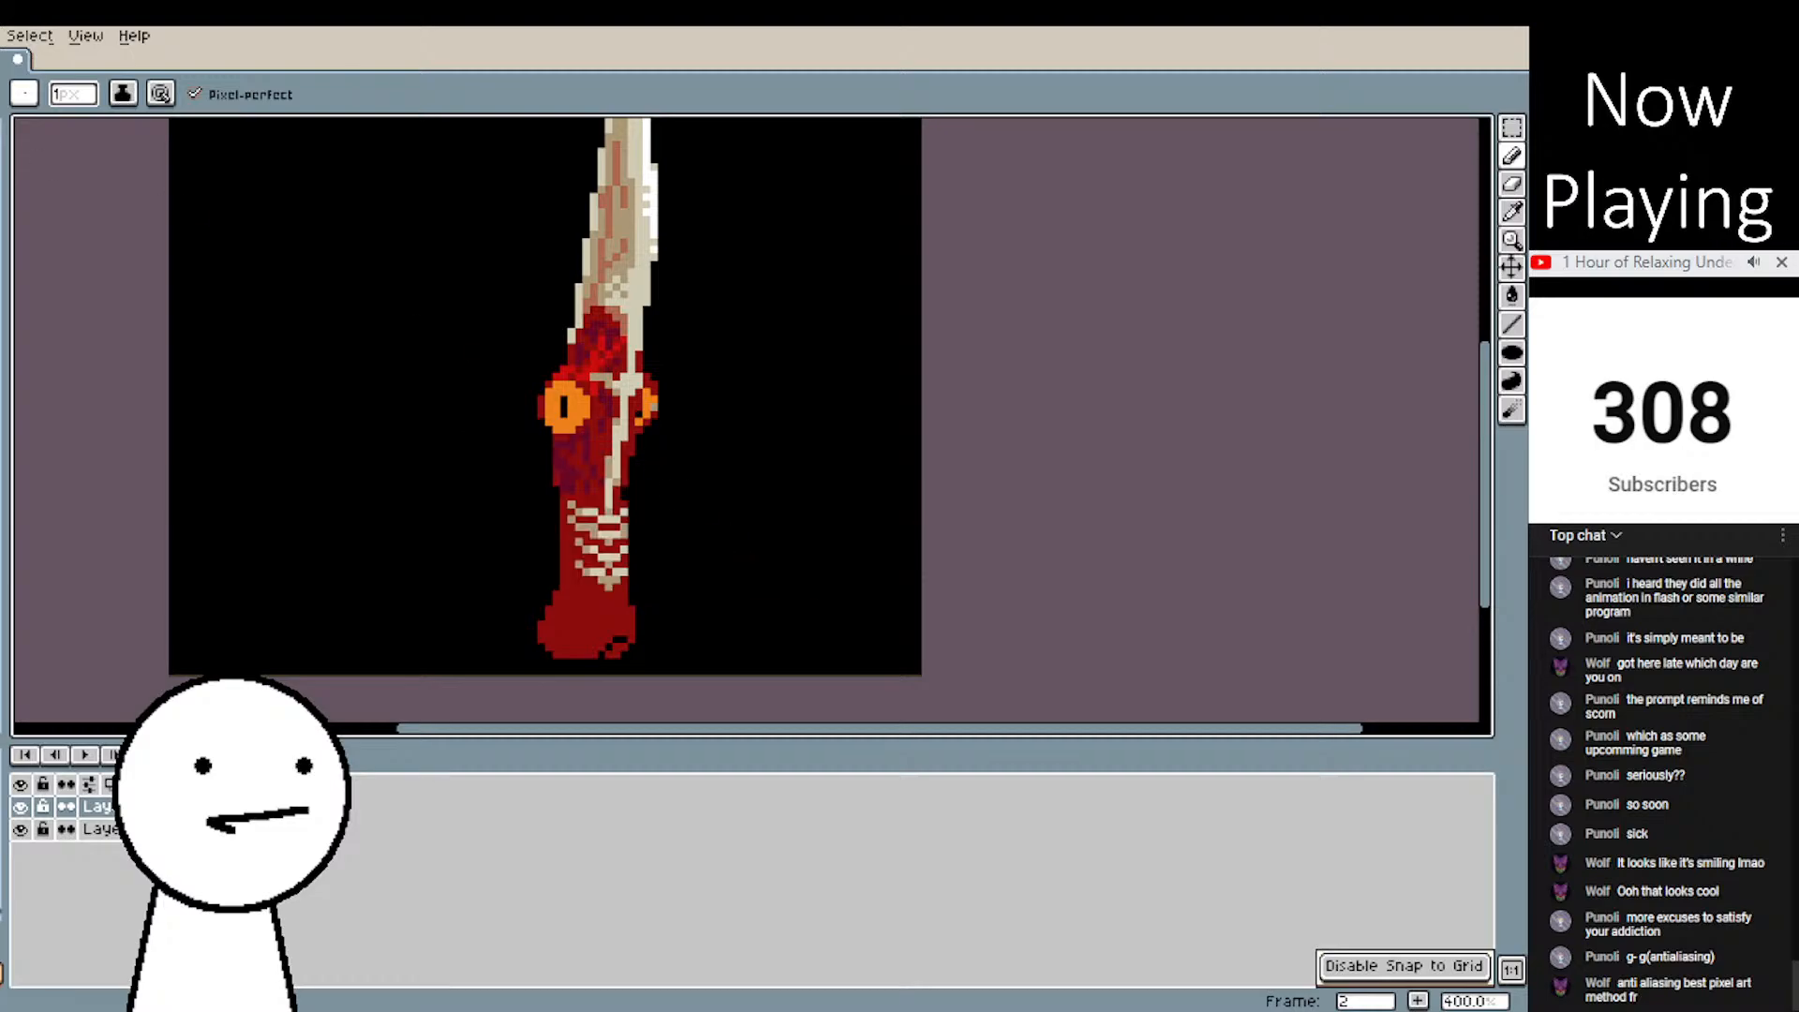
click(87, 38)
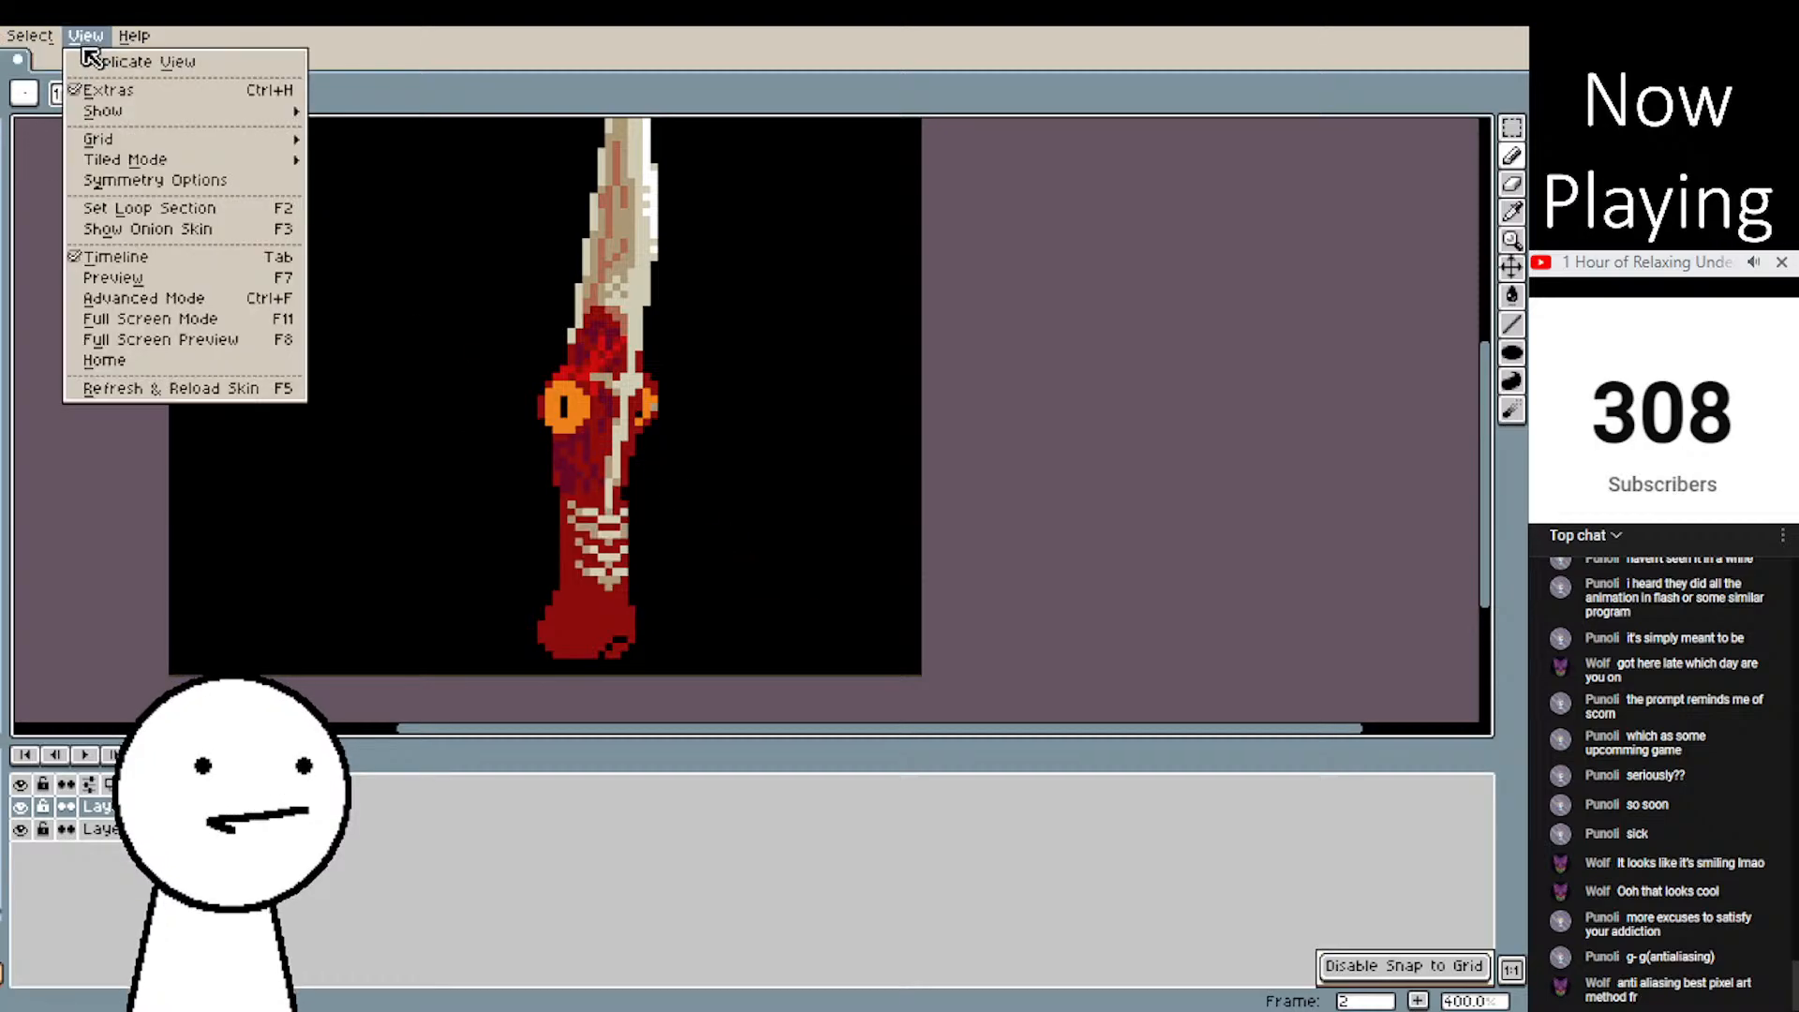
key(Escape)
- Select the entire sprite canvas and clear the selection again
key(ctrl)
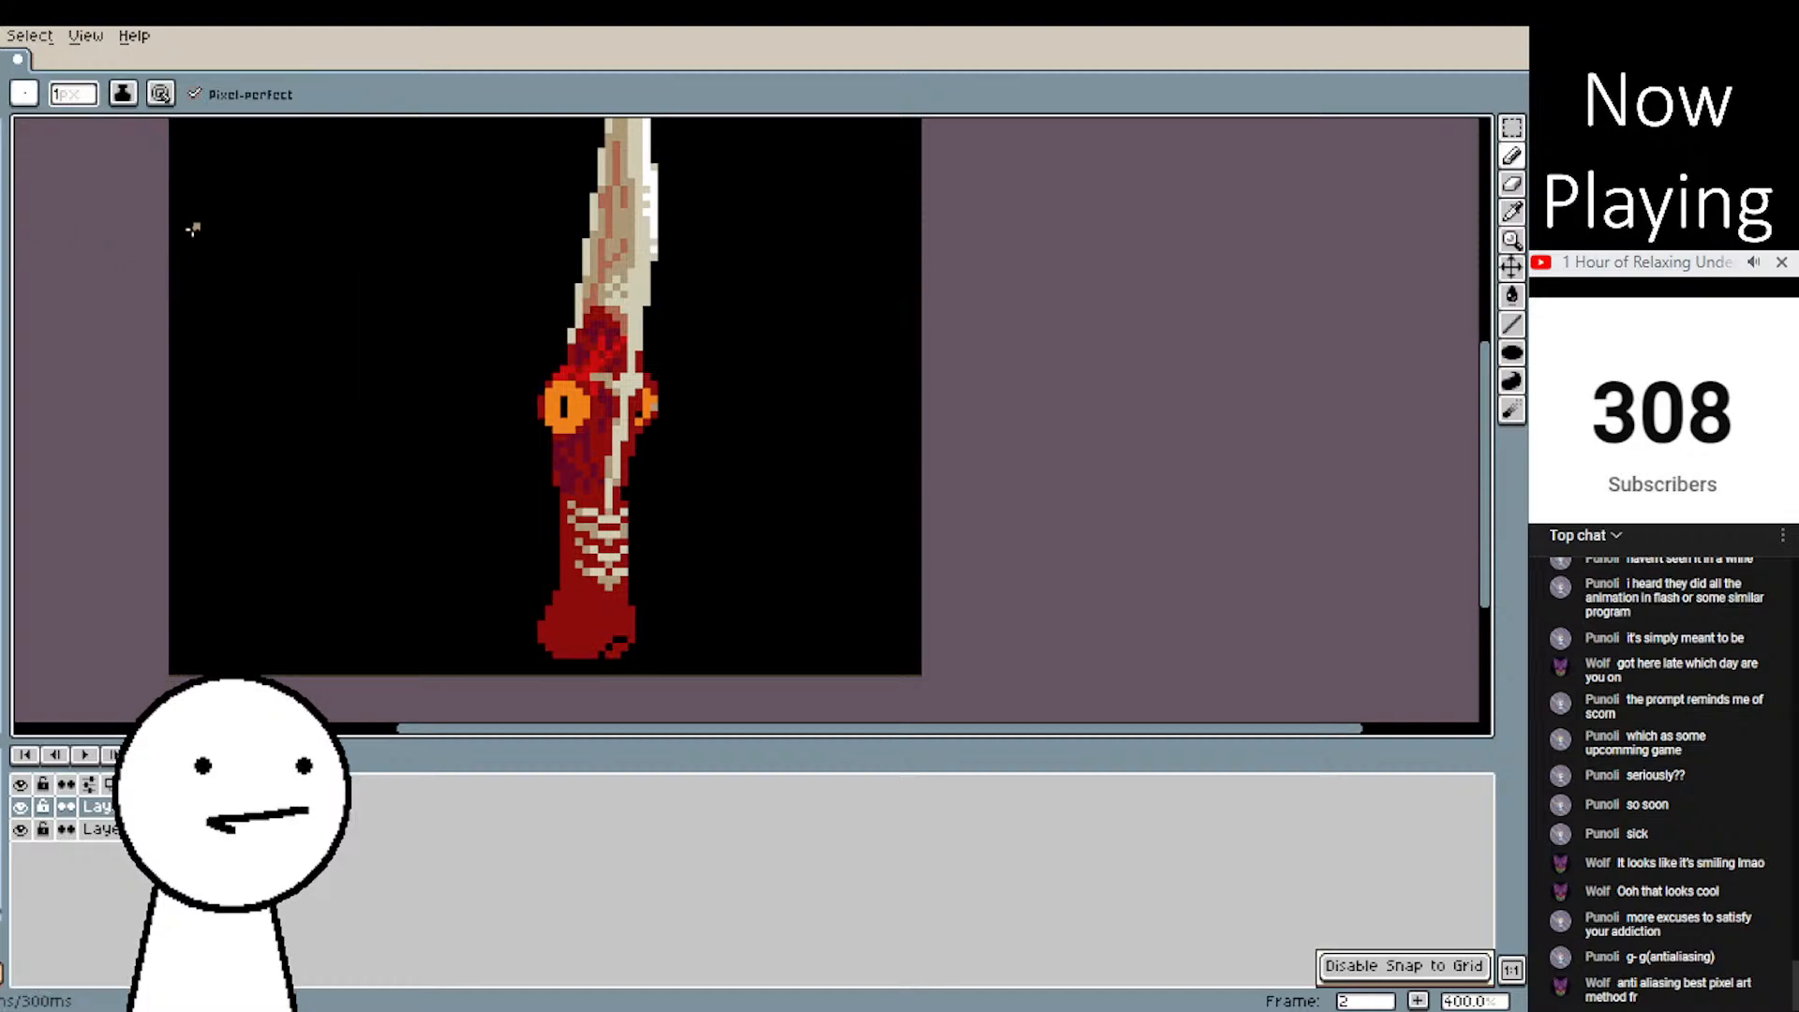
key(ctrl+a)
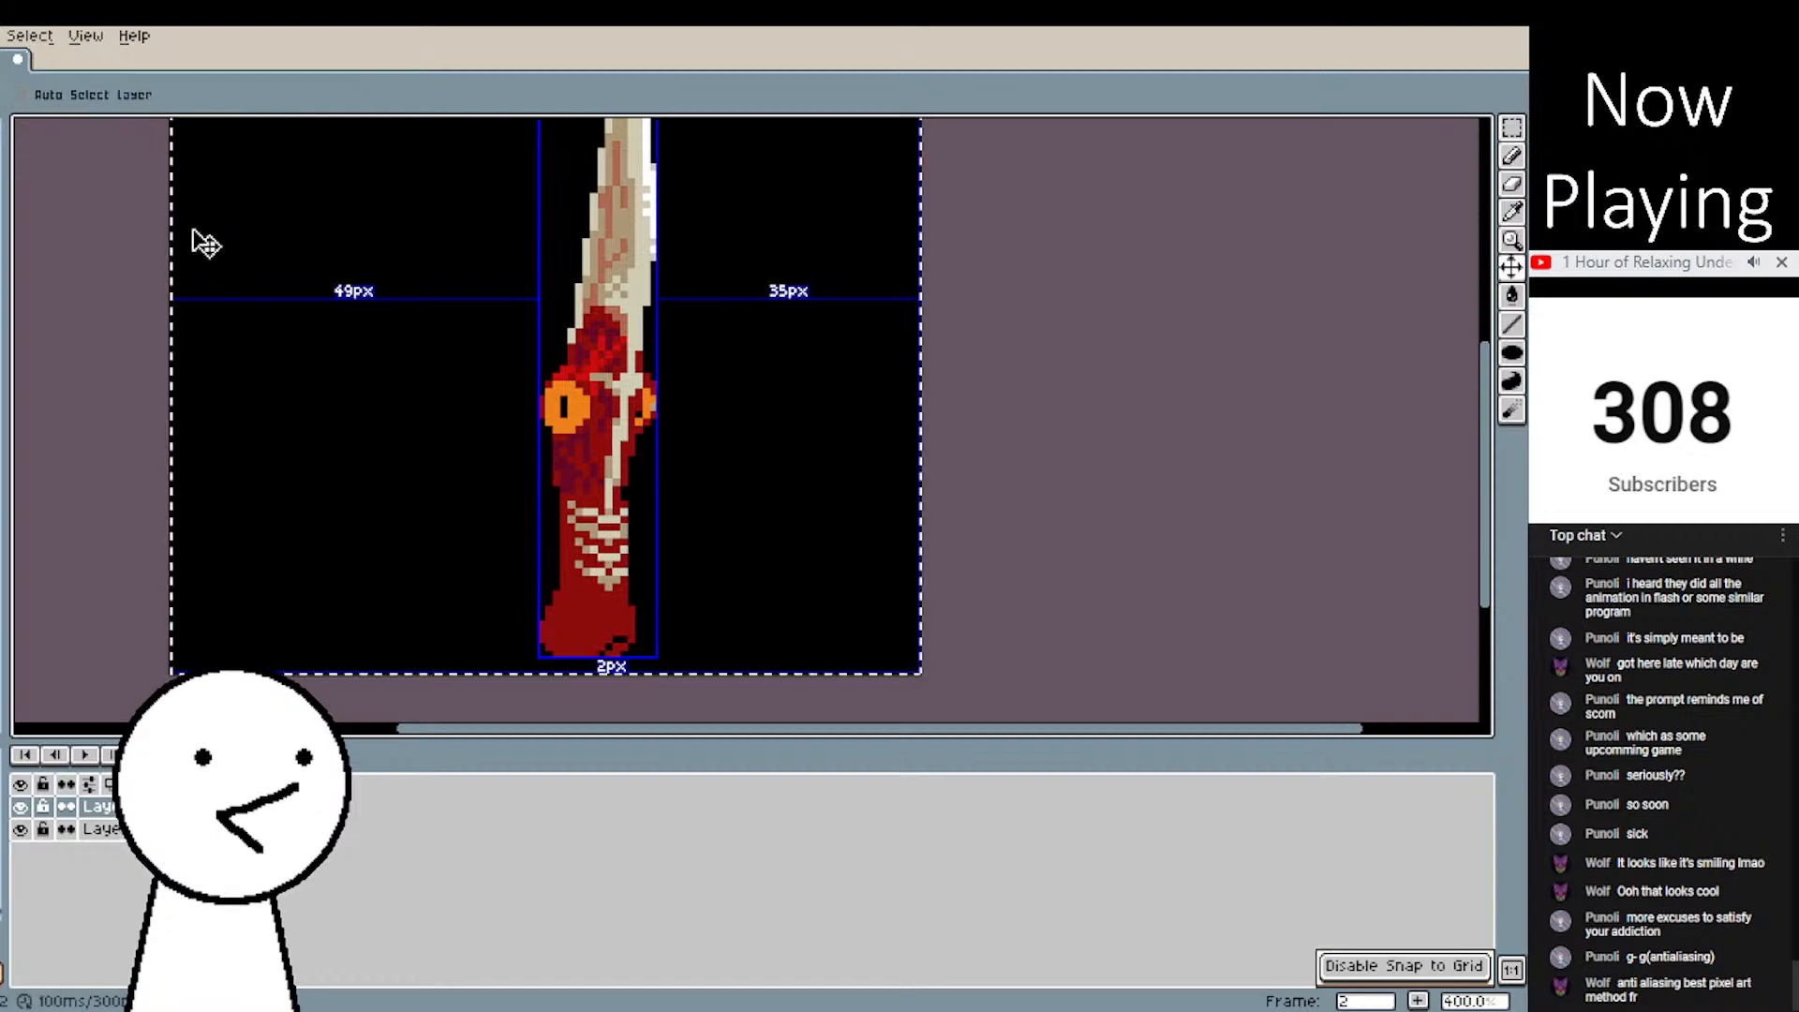
key(ctrl+c)
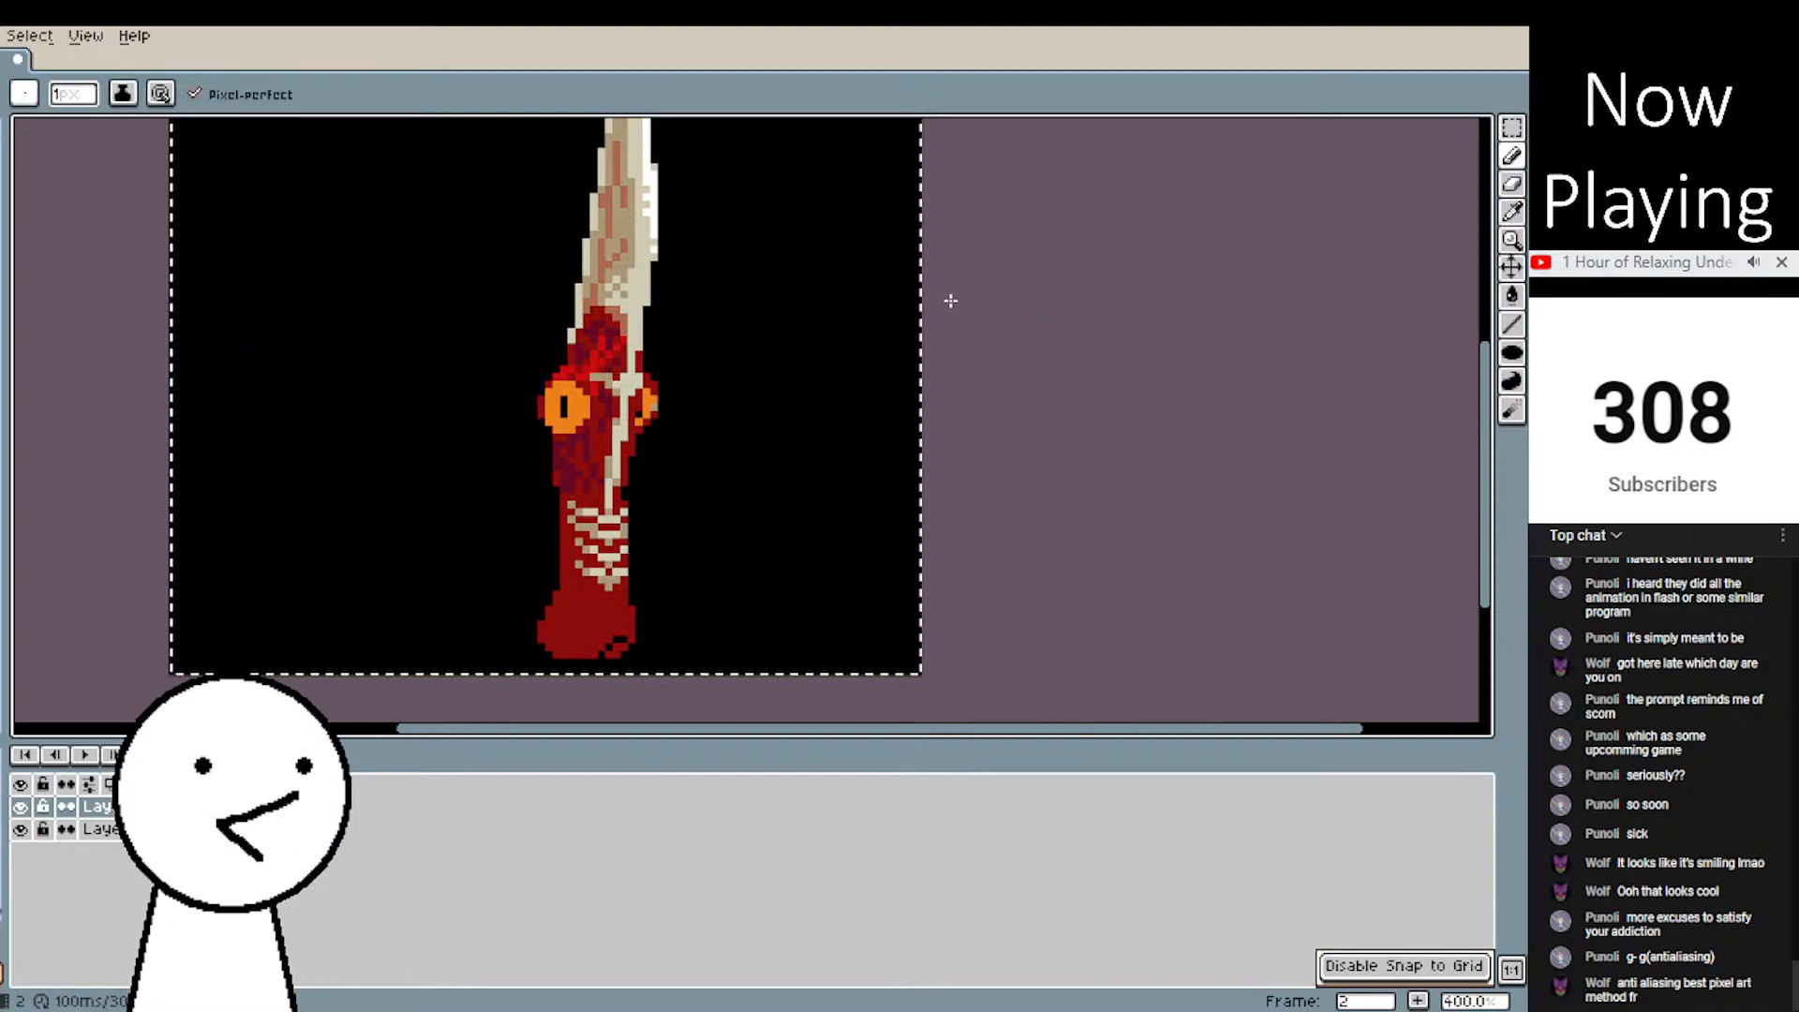
key(ctrl)
key(ctrl+d)
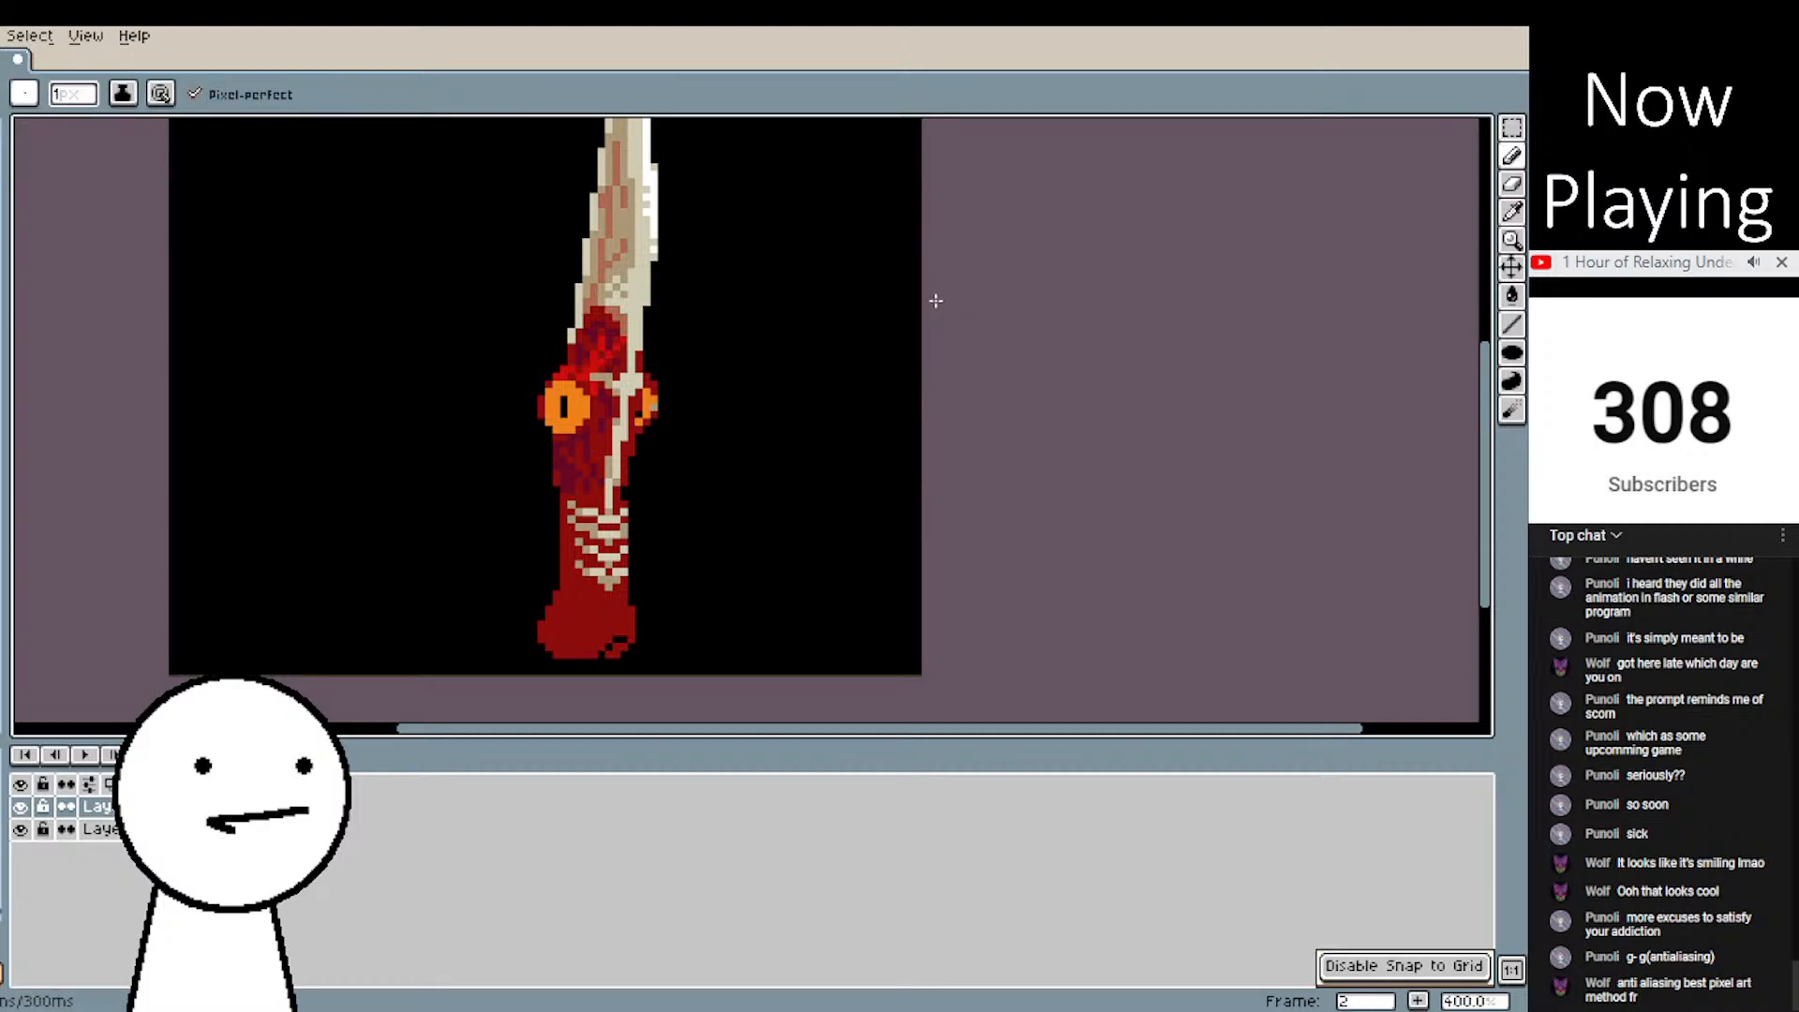
- Enter Advanced Mode and return to the normal interface, twice in a row
key(ctrl+f)
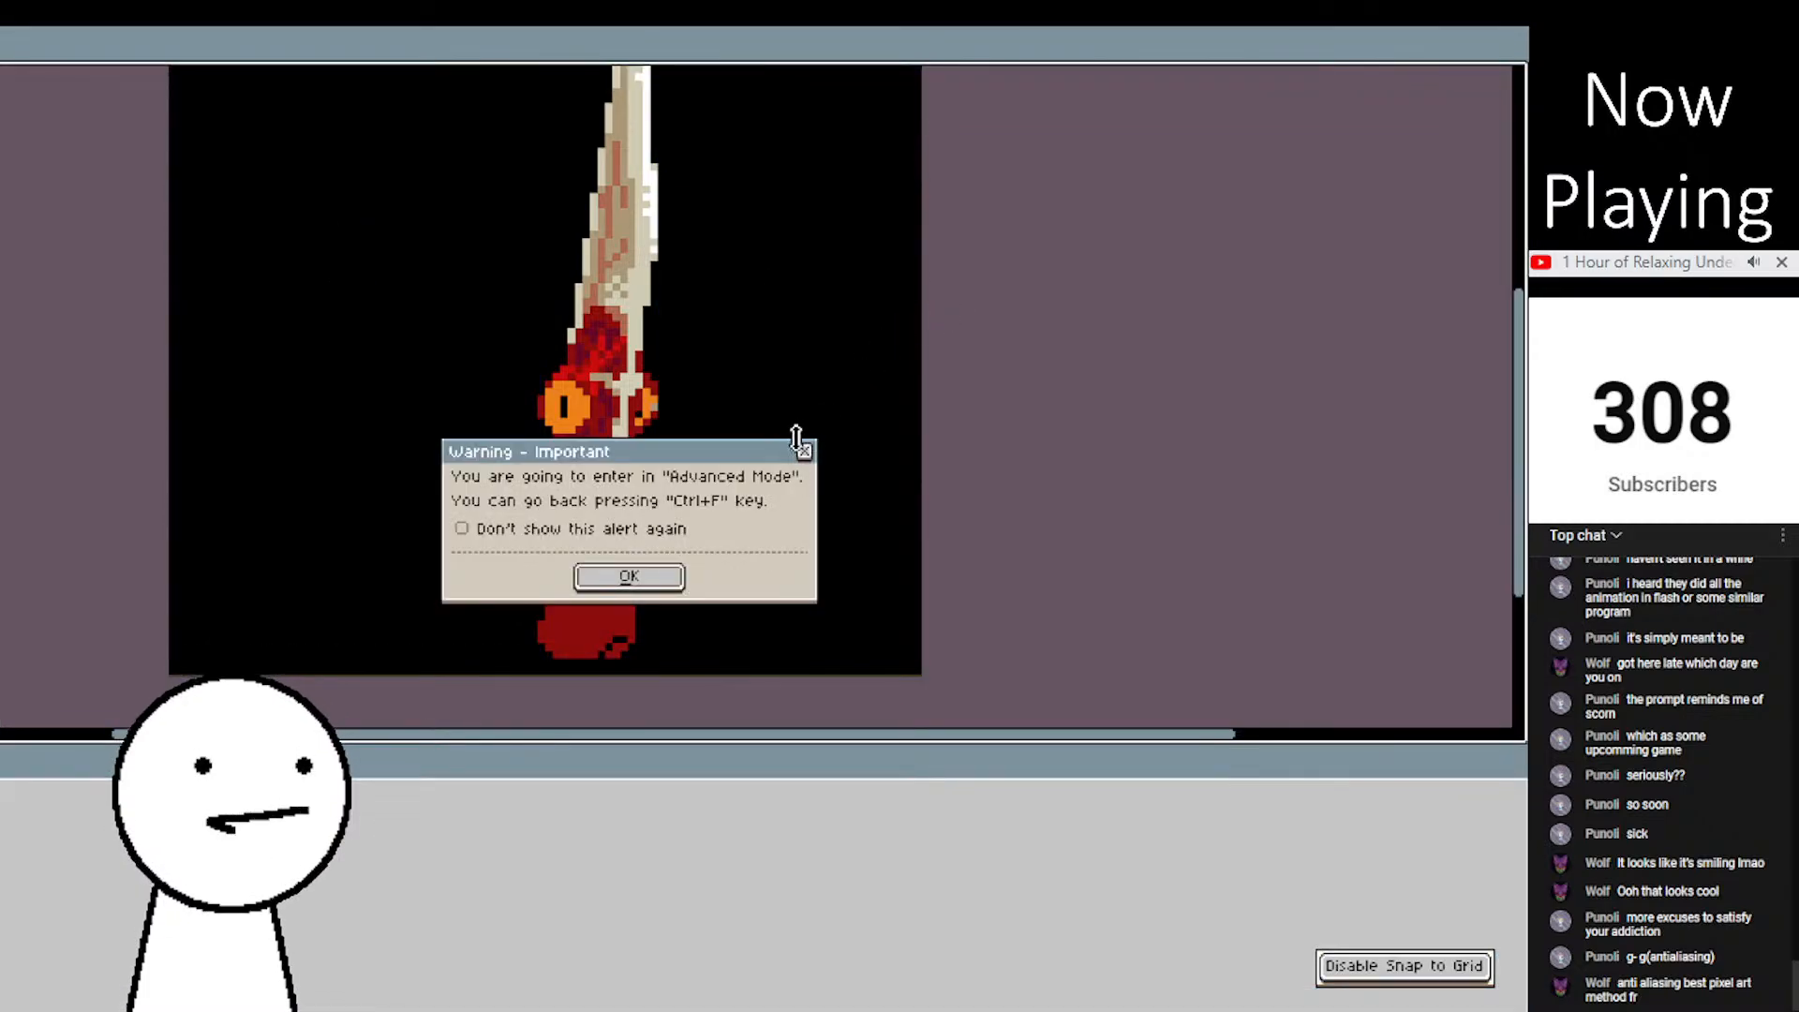
click(629, 578)
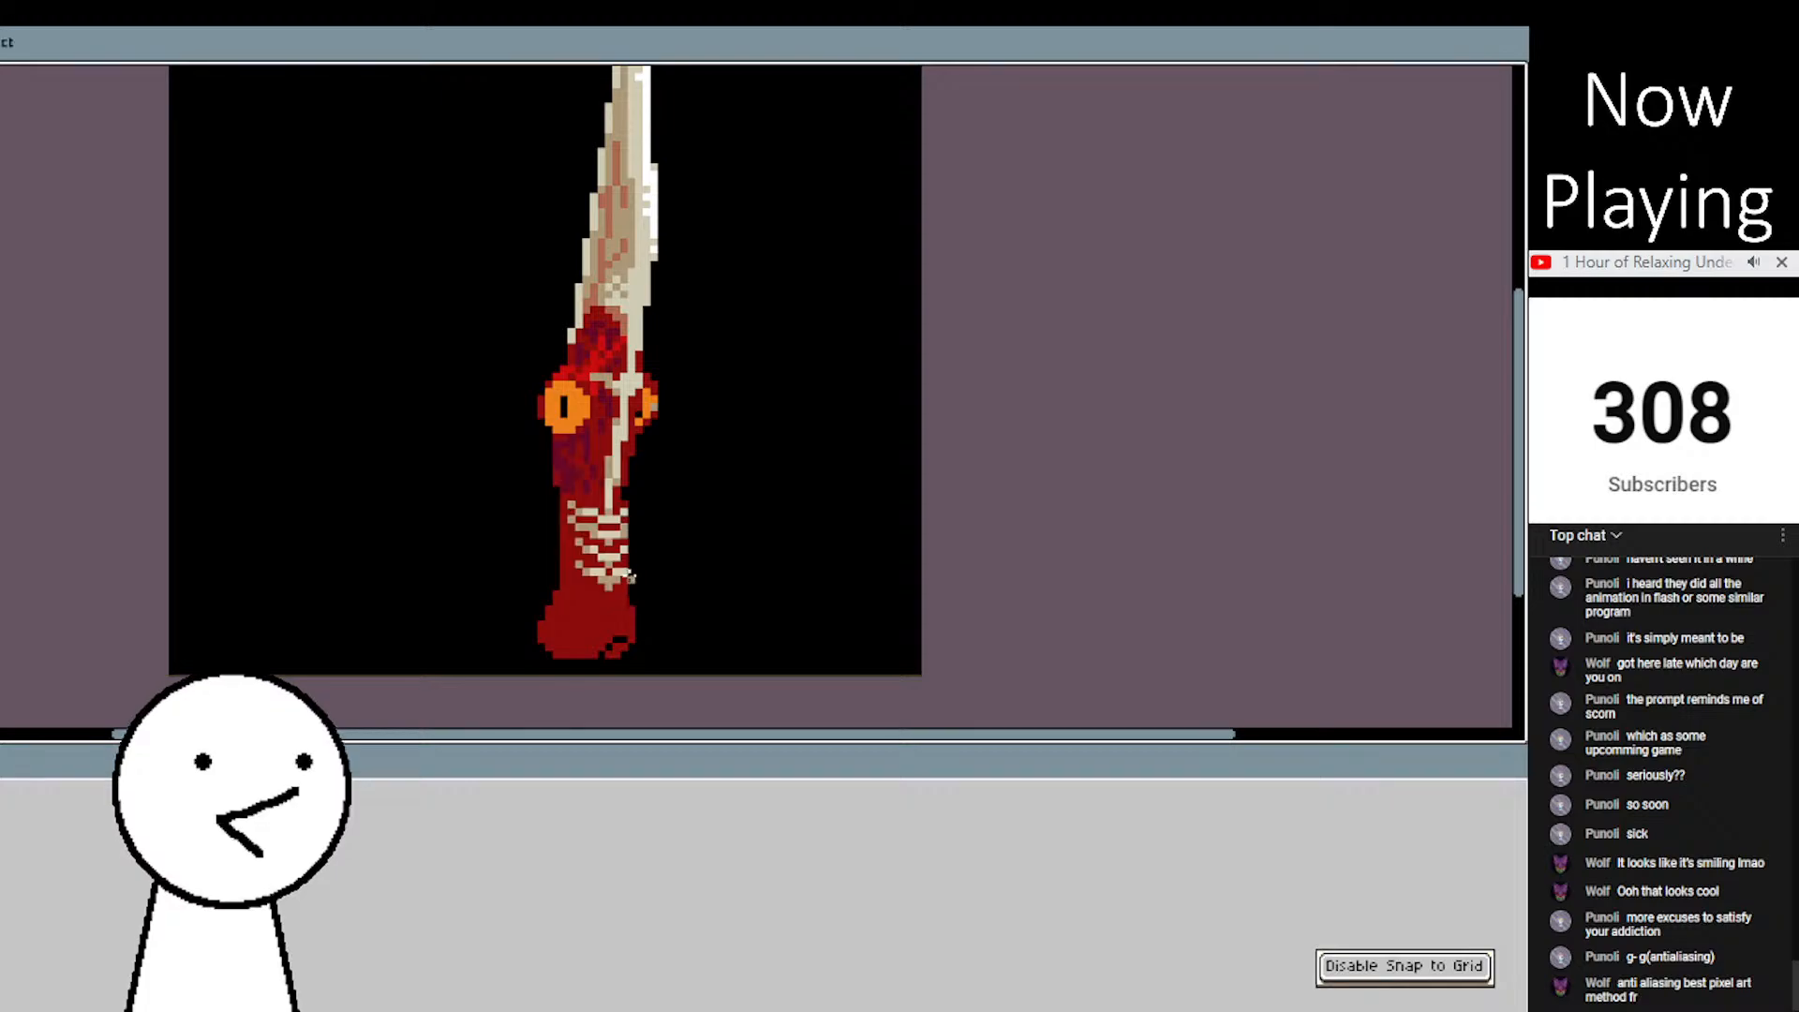
key(ctrl+f)
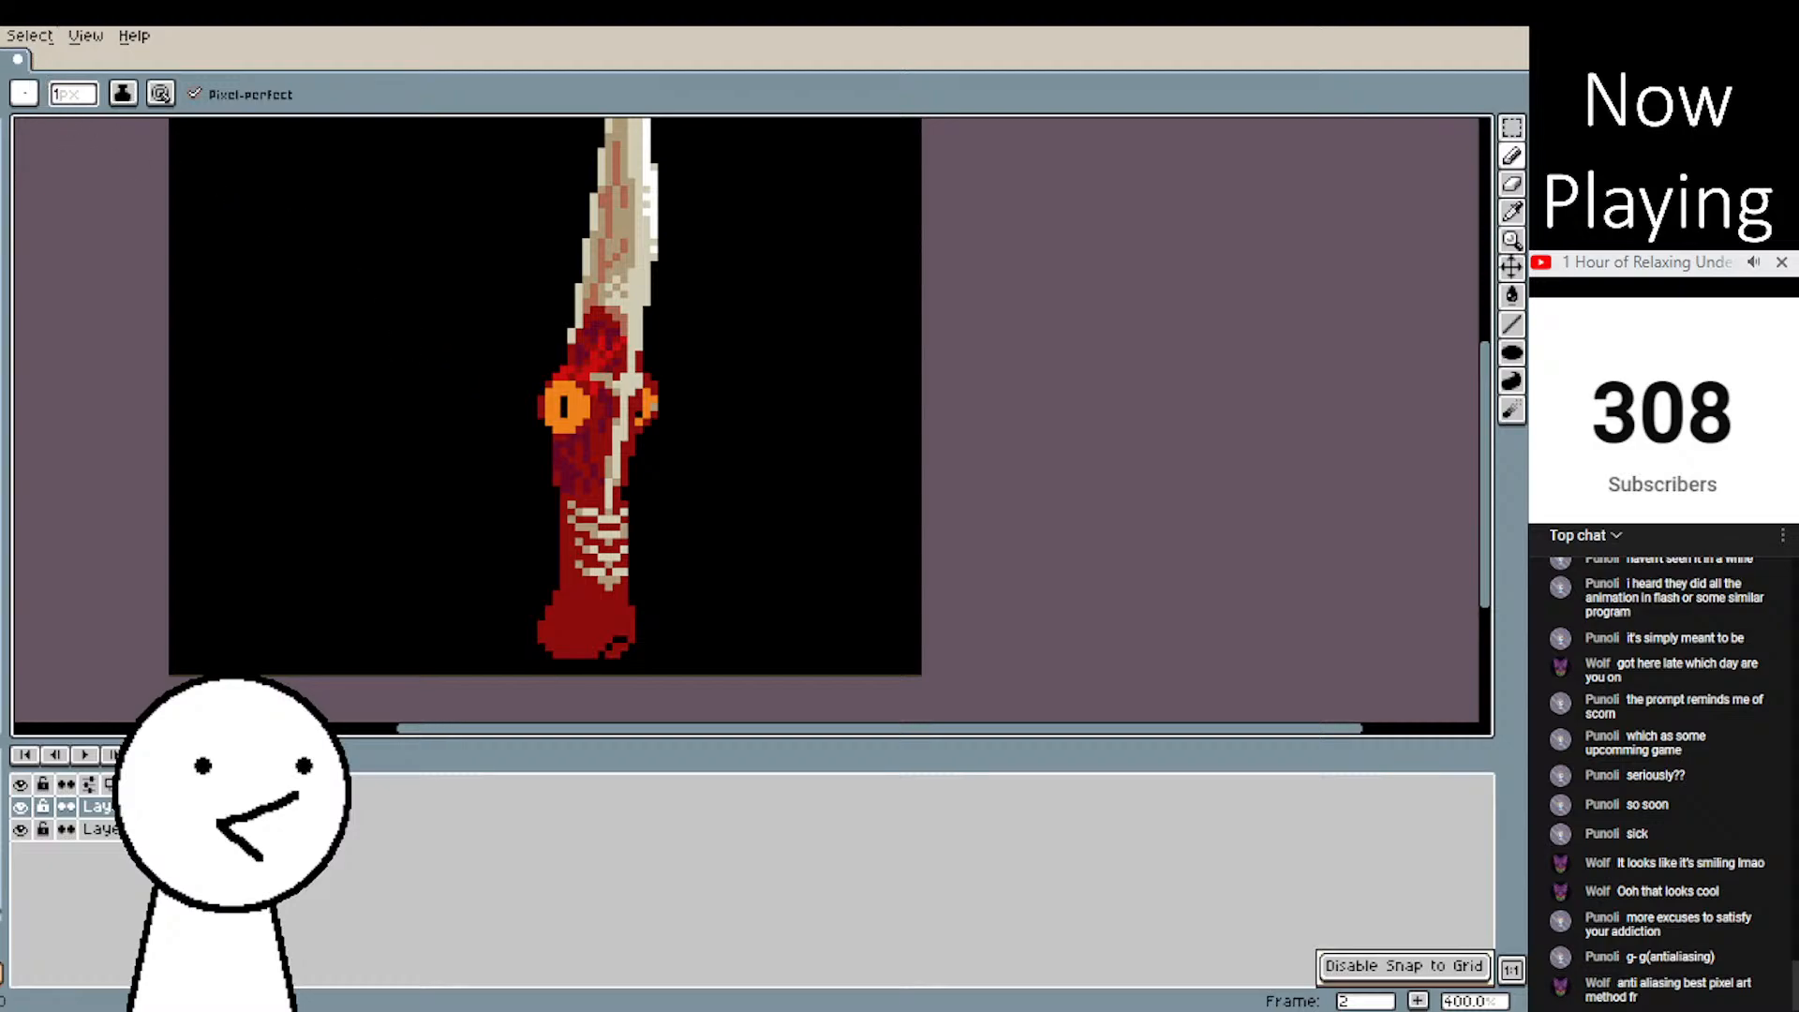
scroll(507, 409, up, 8)
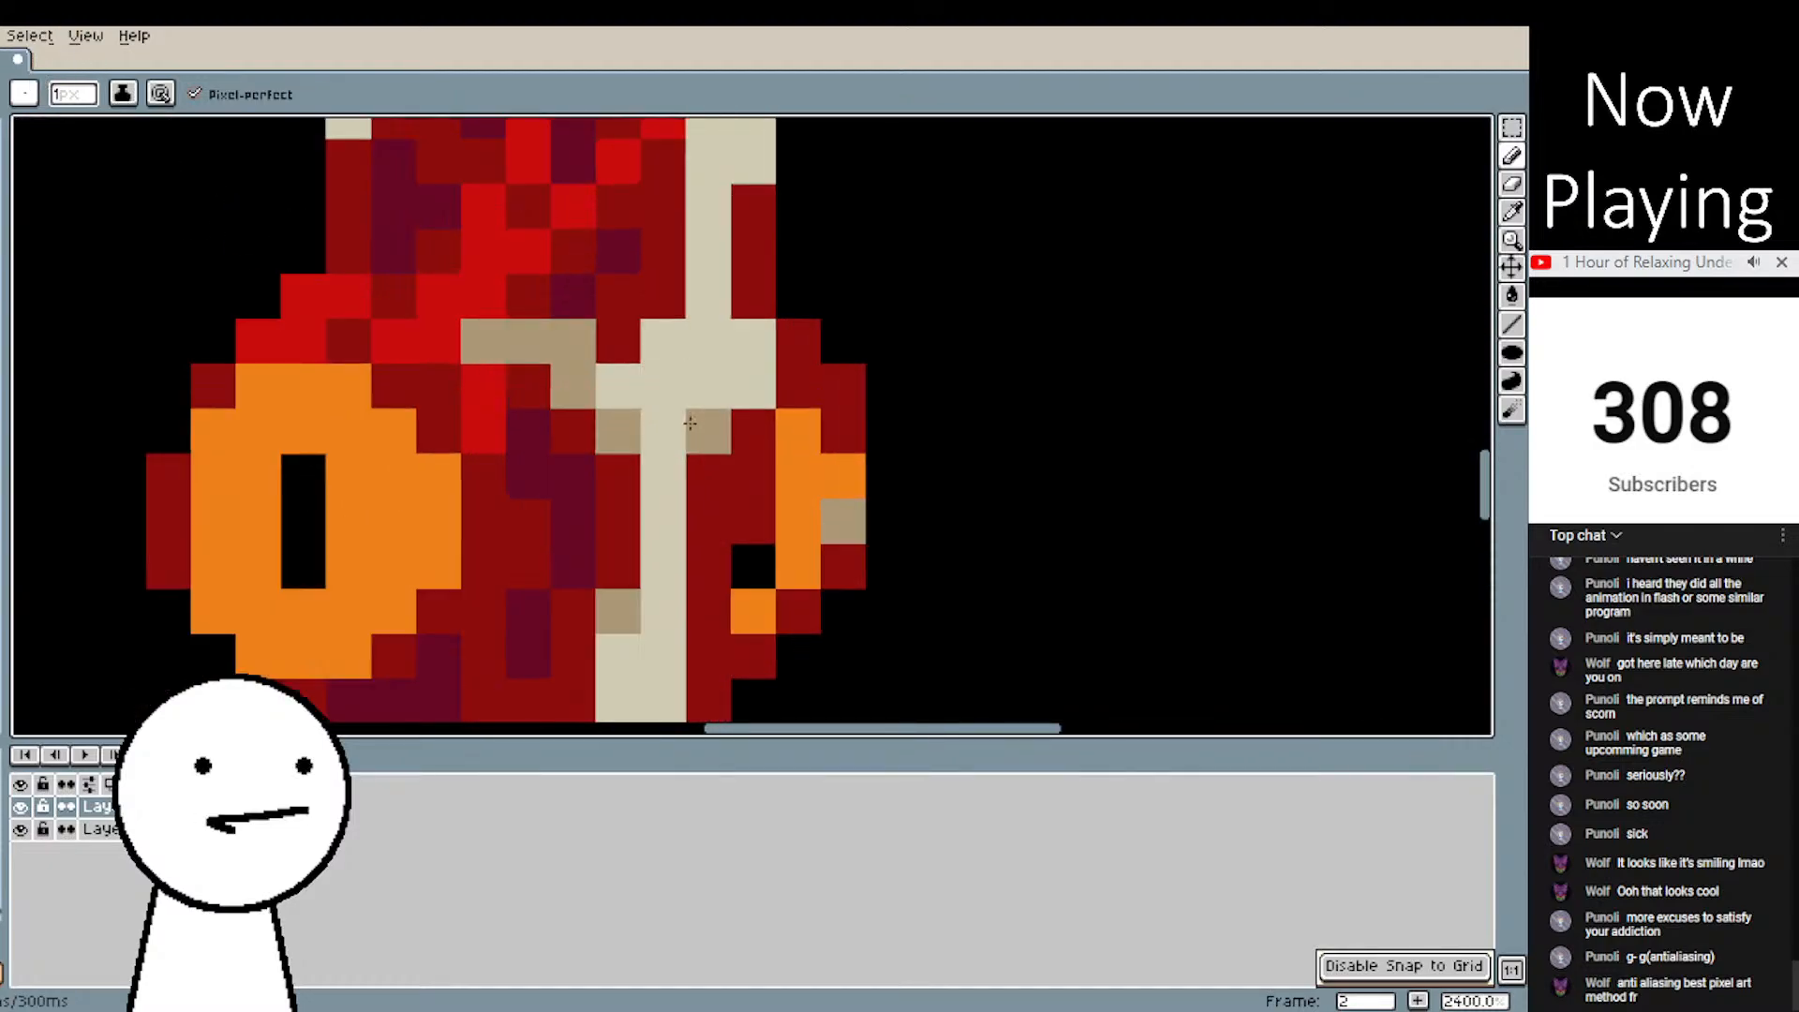
scroll(834, 508, down, 3)
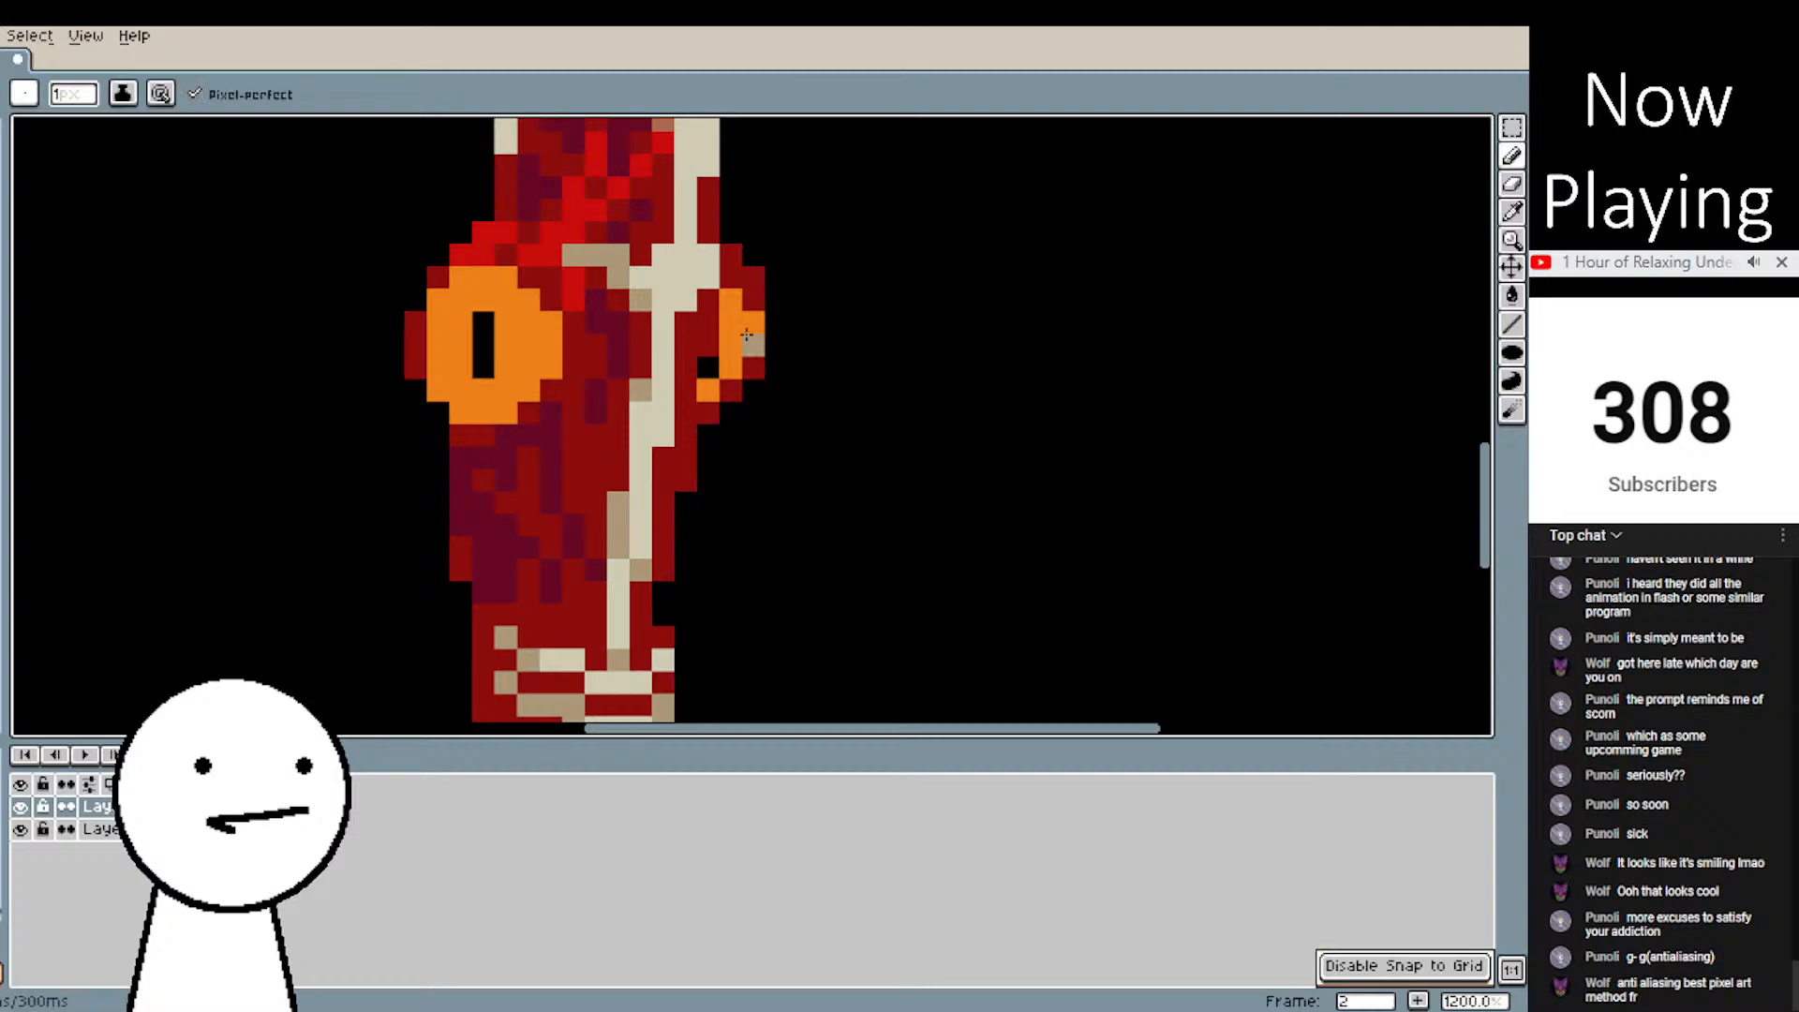
key(ctrl+f)
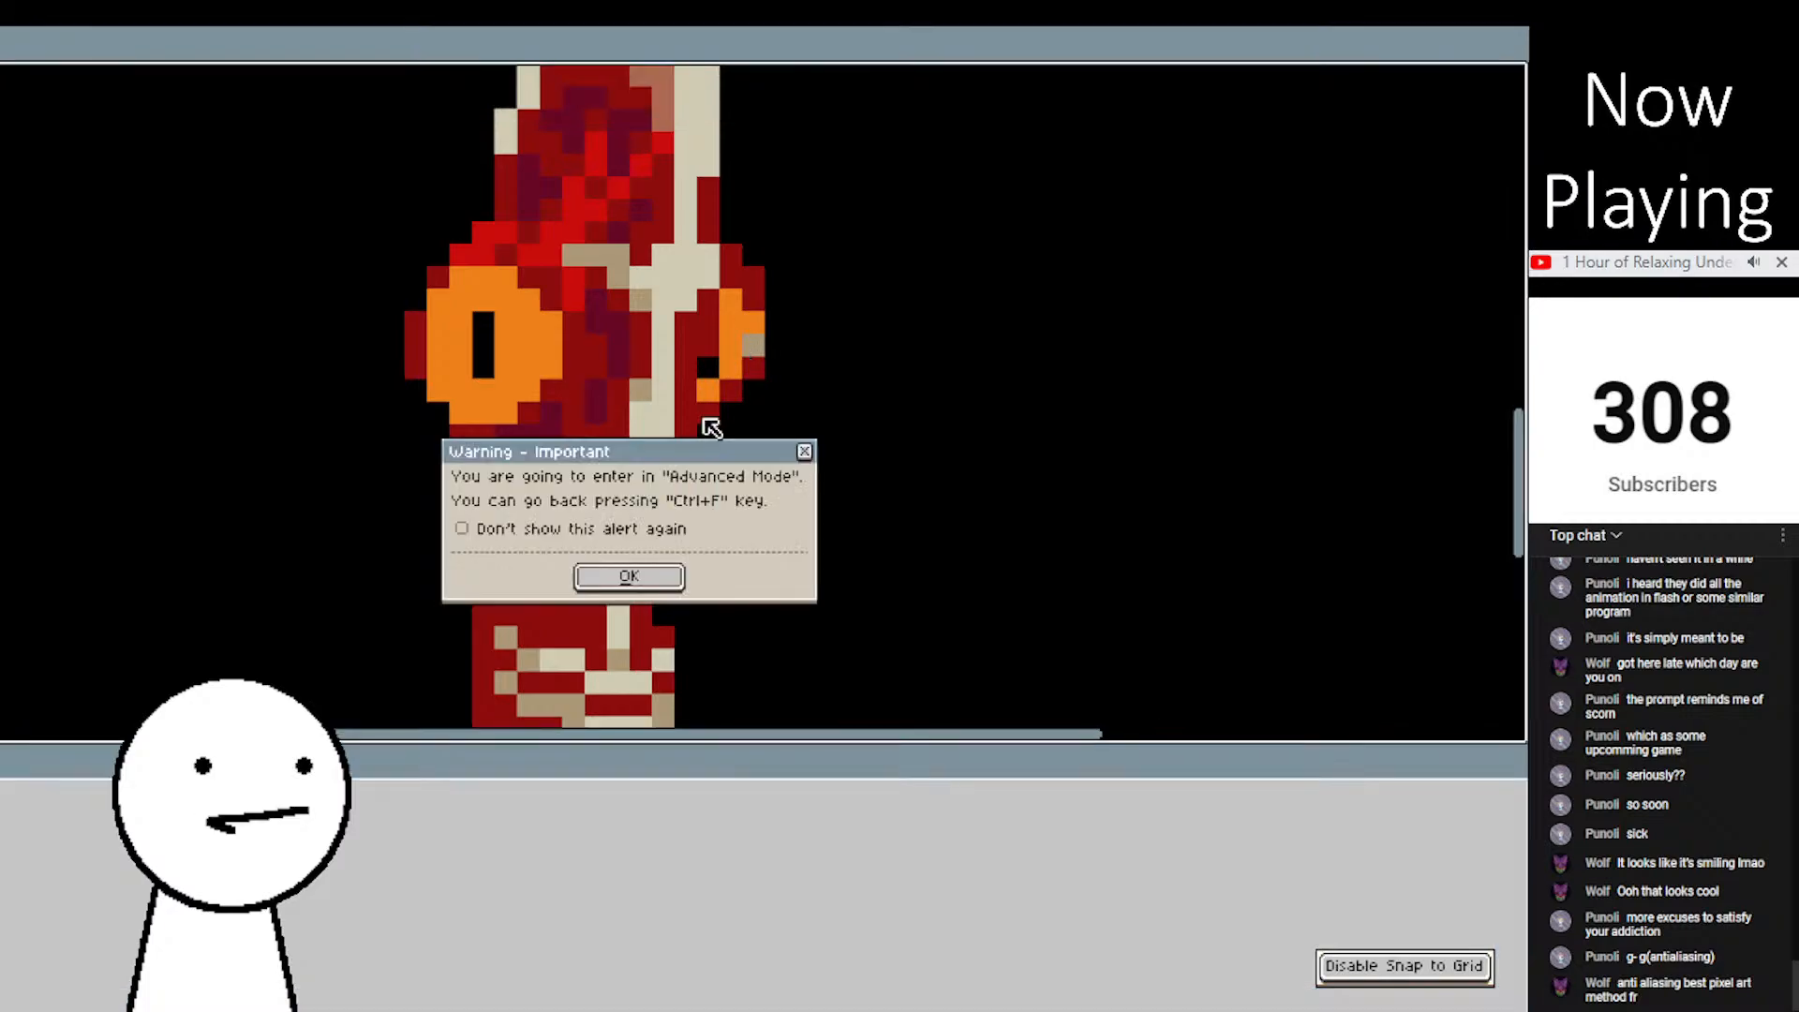
click(652, 573)
key(ctrl+f)
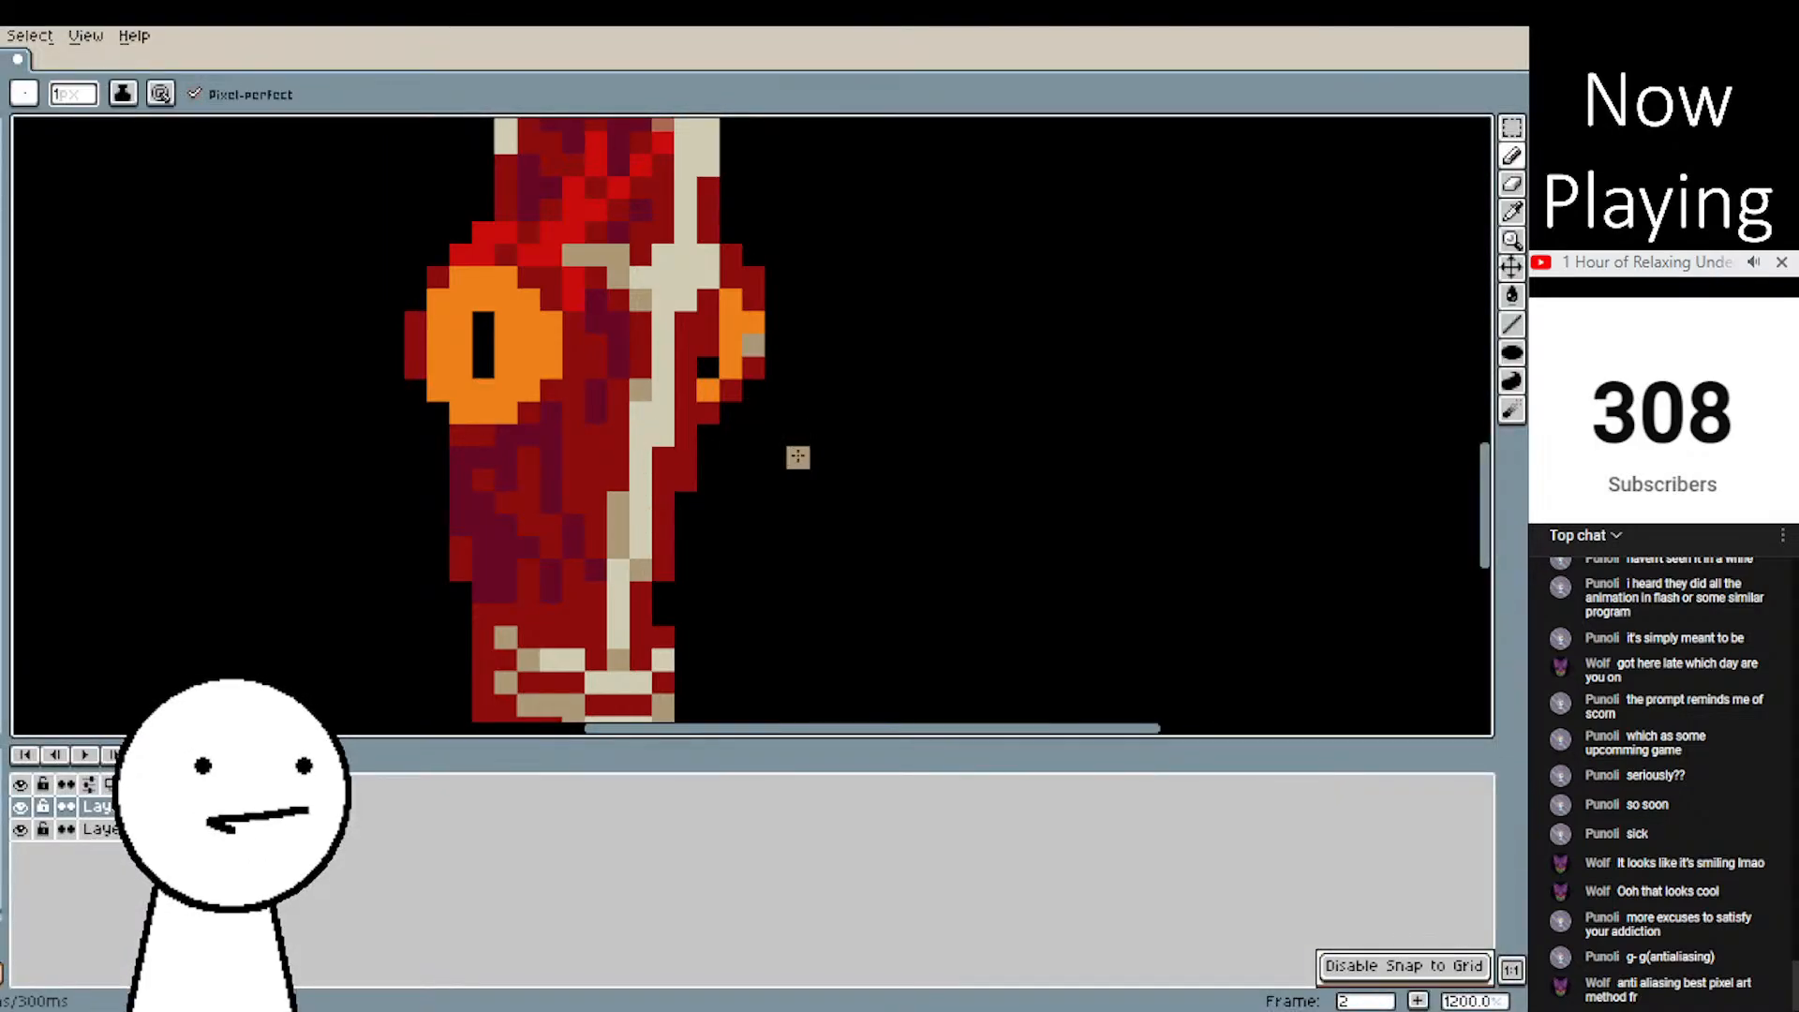
key(v)
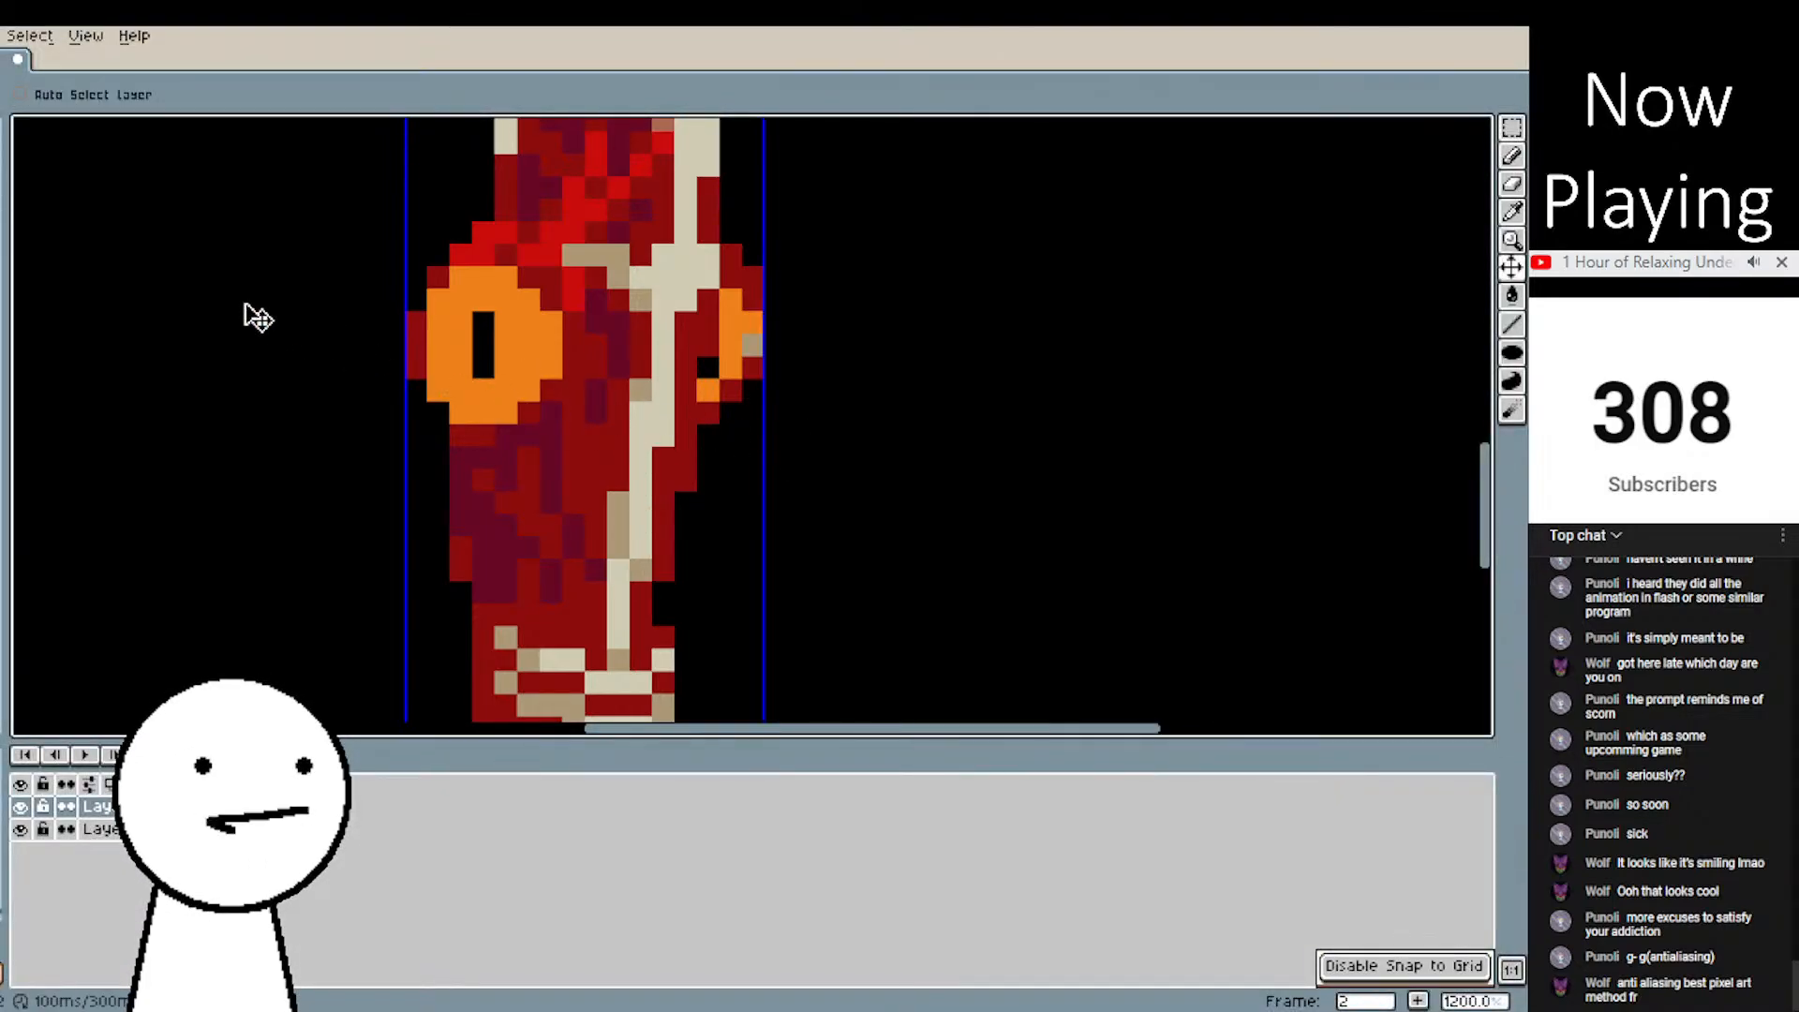
key(ctrl+o)
click(1352, 940)
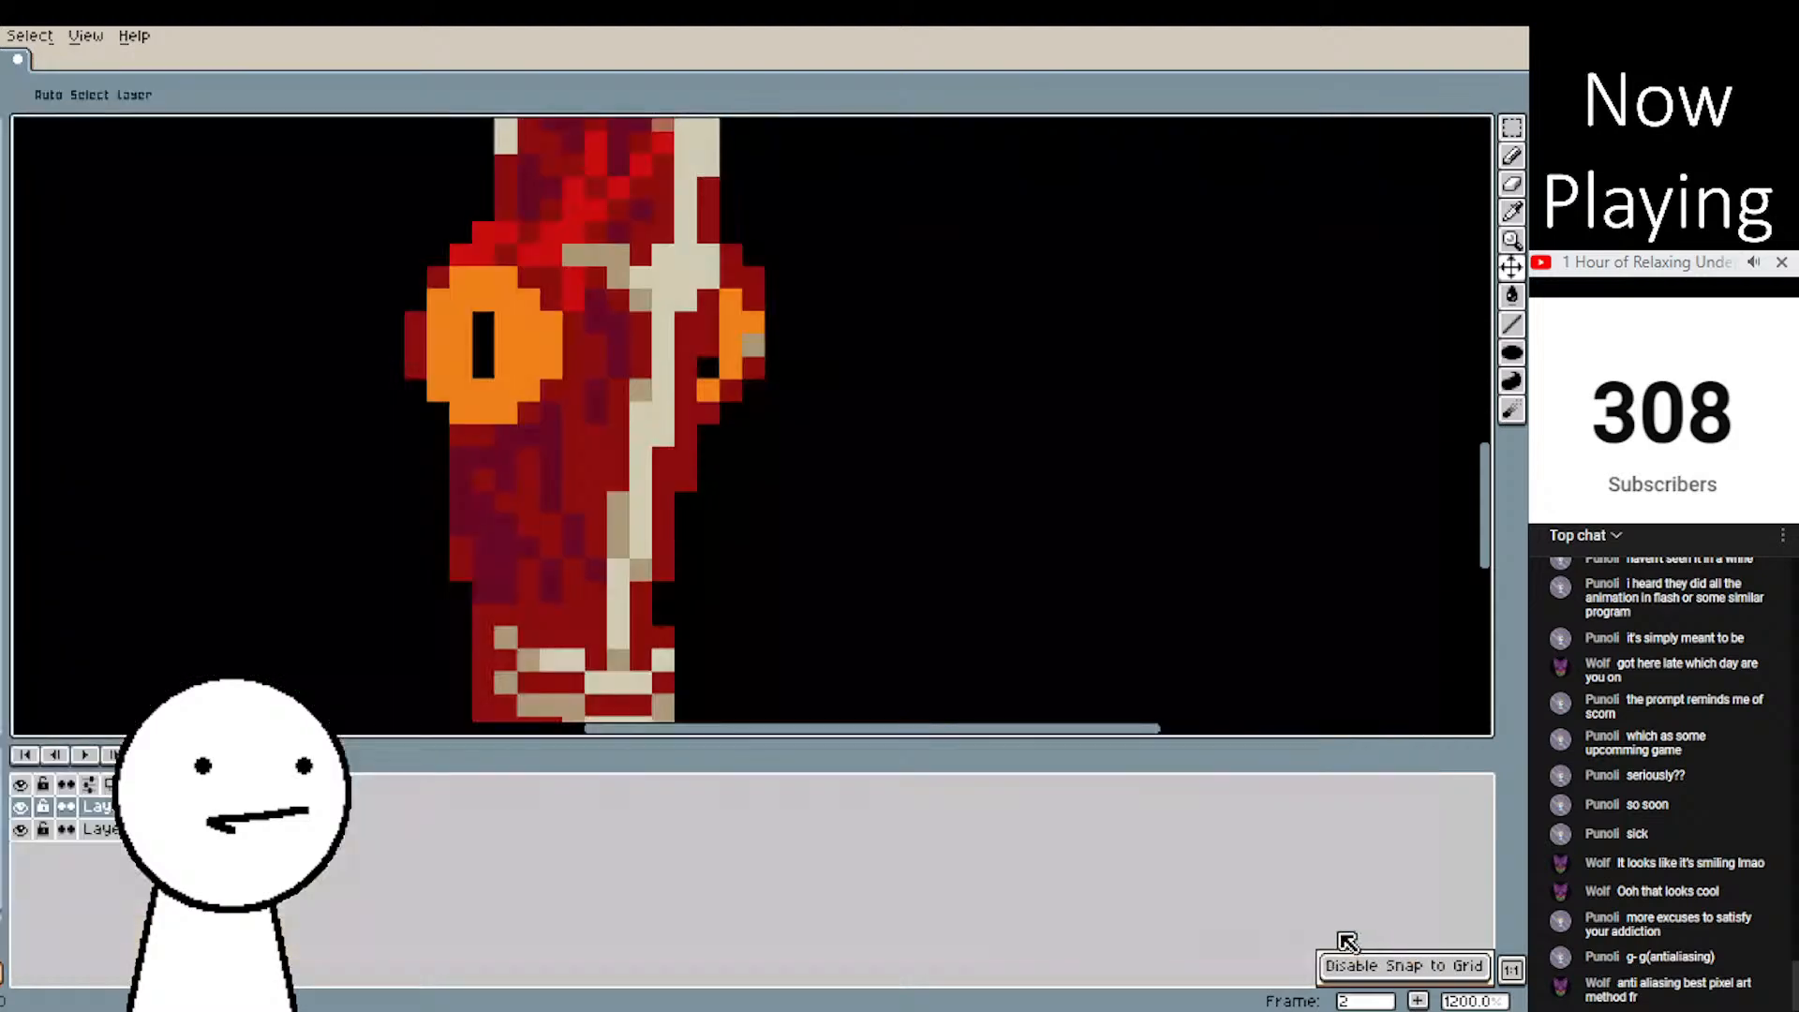
key(ctrl)
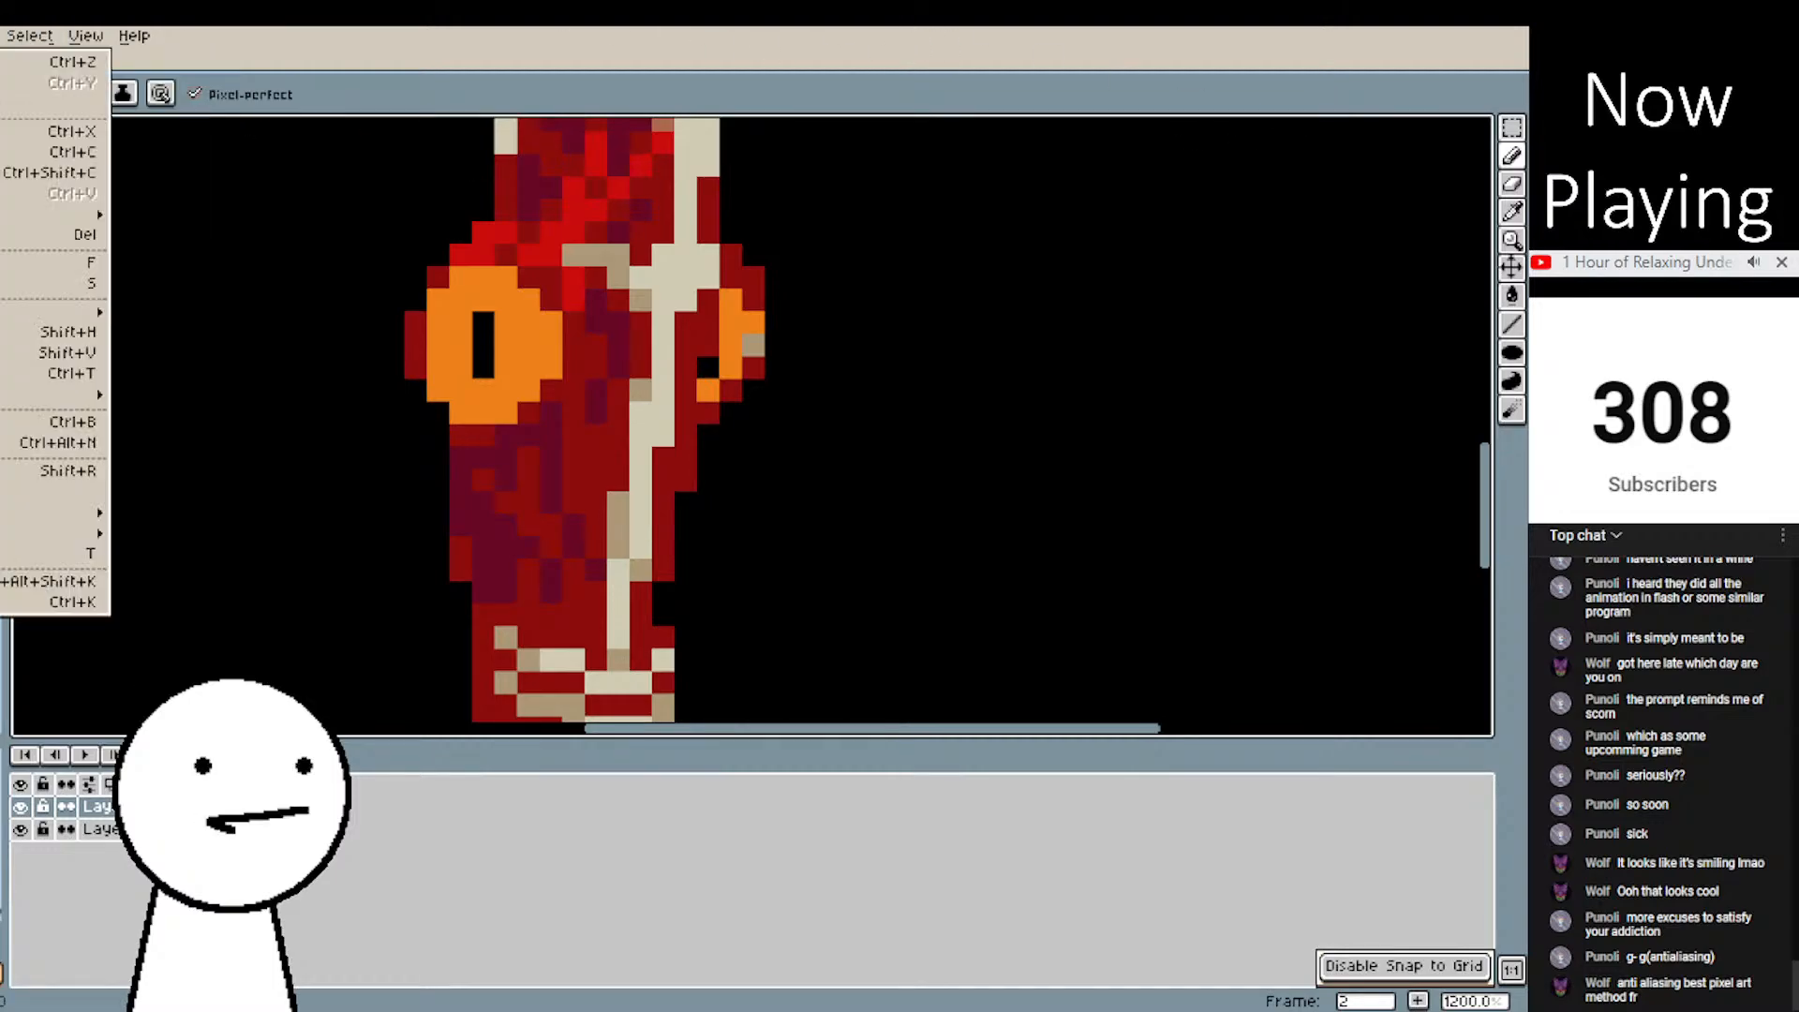
- Review the keyboard shortcuts assigned to the File, Edit, Sprite, Layer, Frame, Select and View commands, and close the list without changes
click(56, 581)
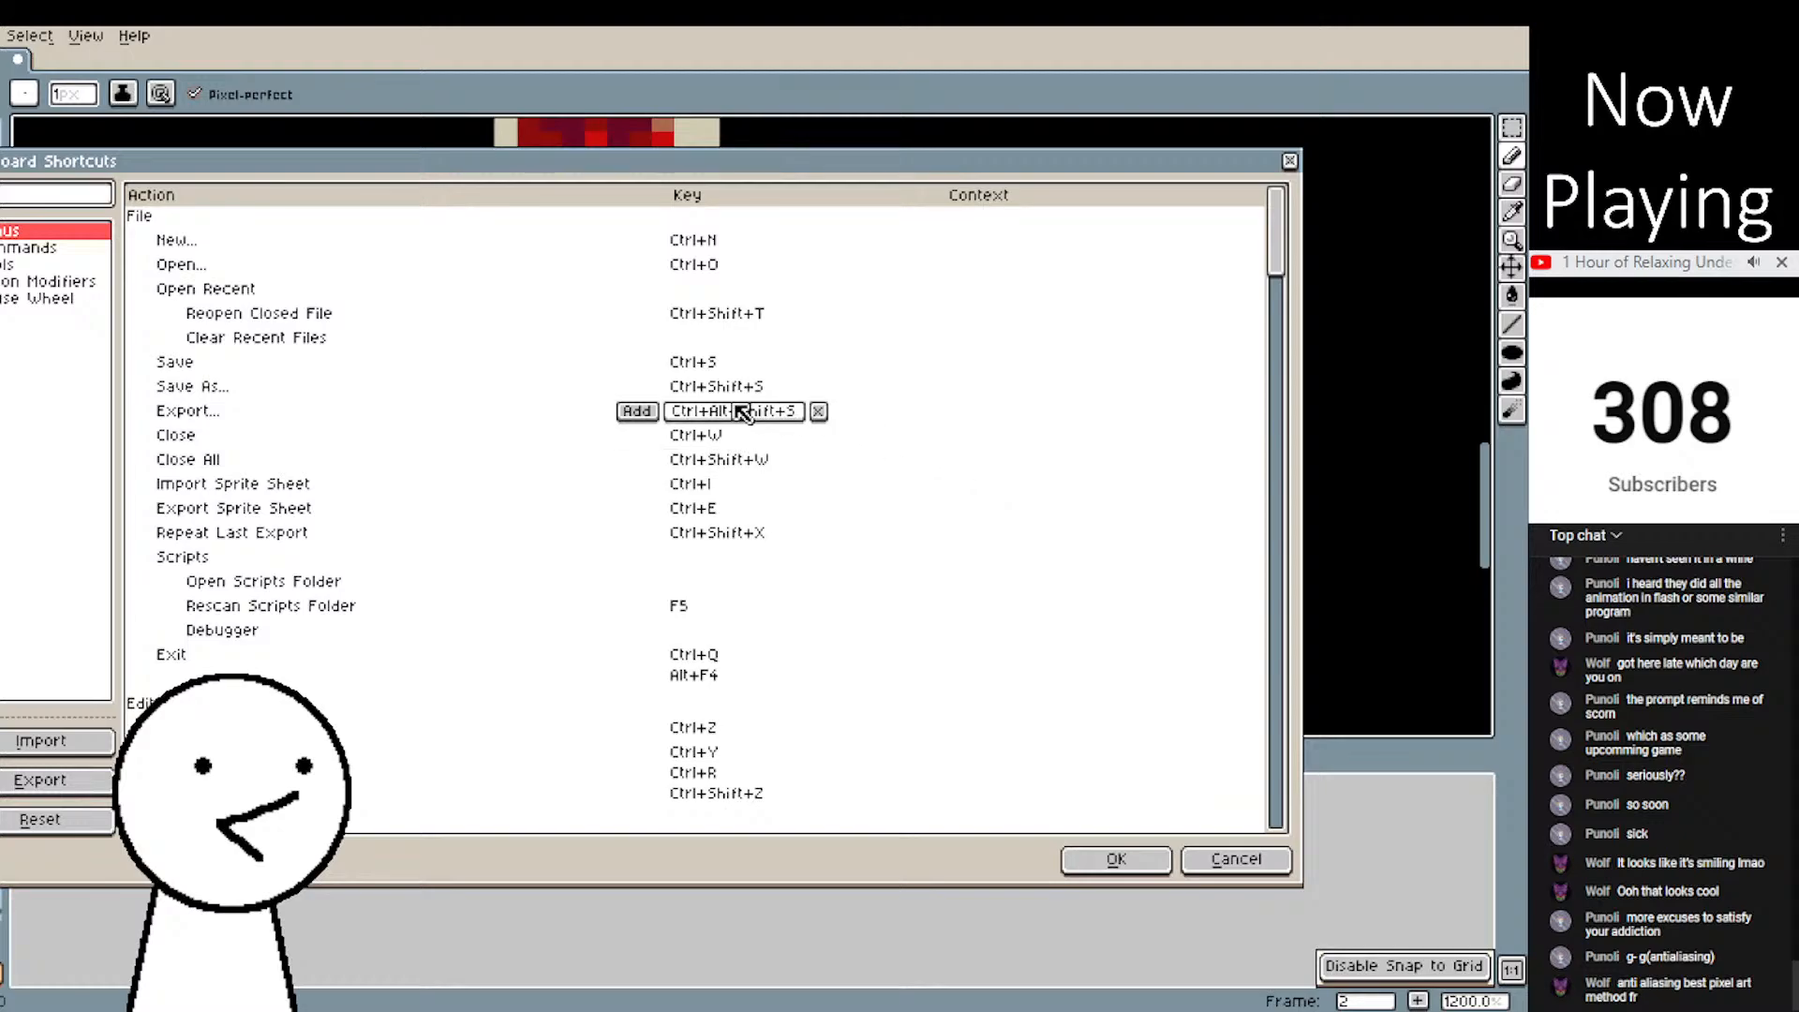
scroll(741, 413, down, 1)
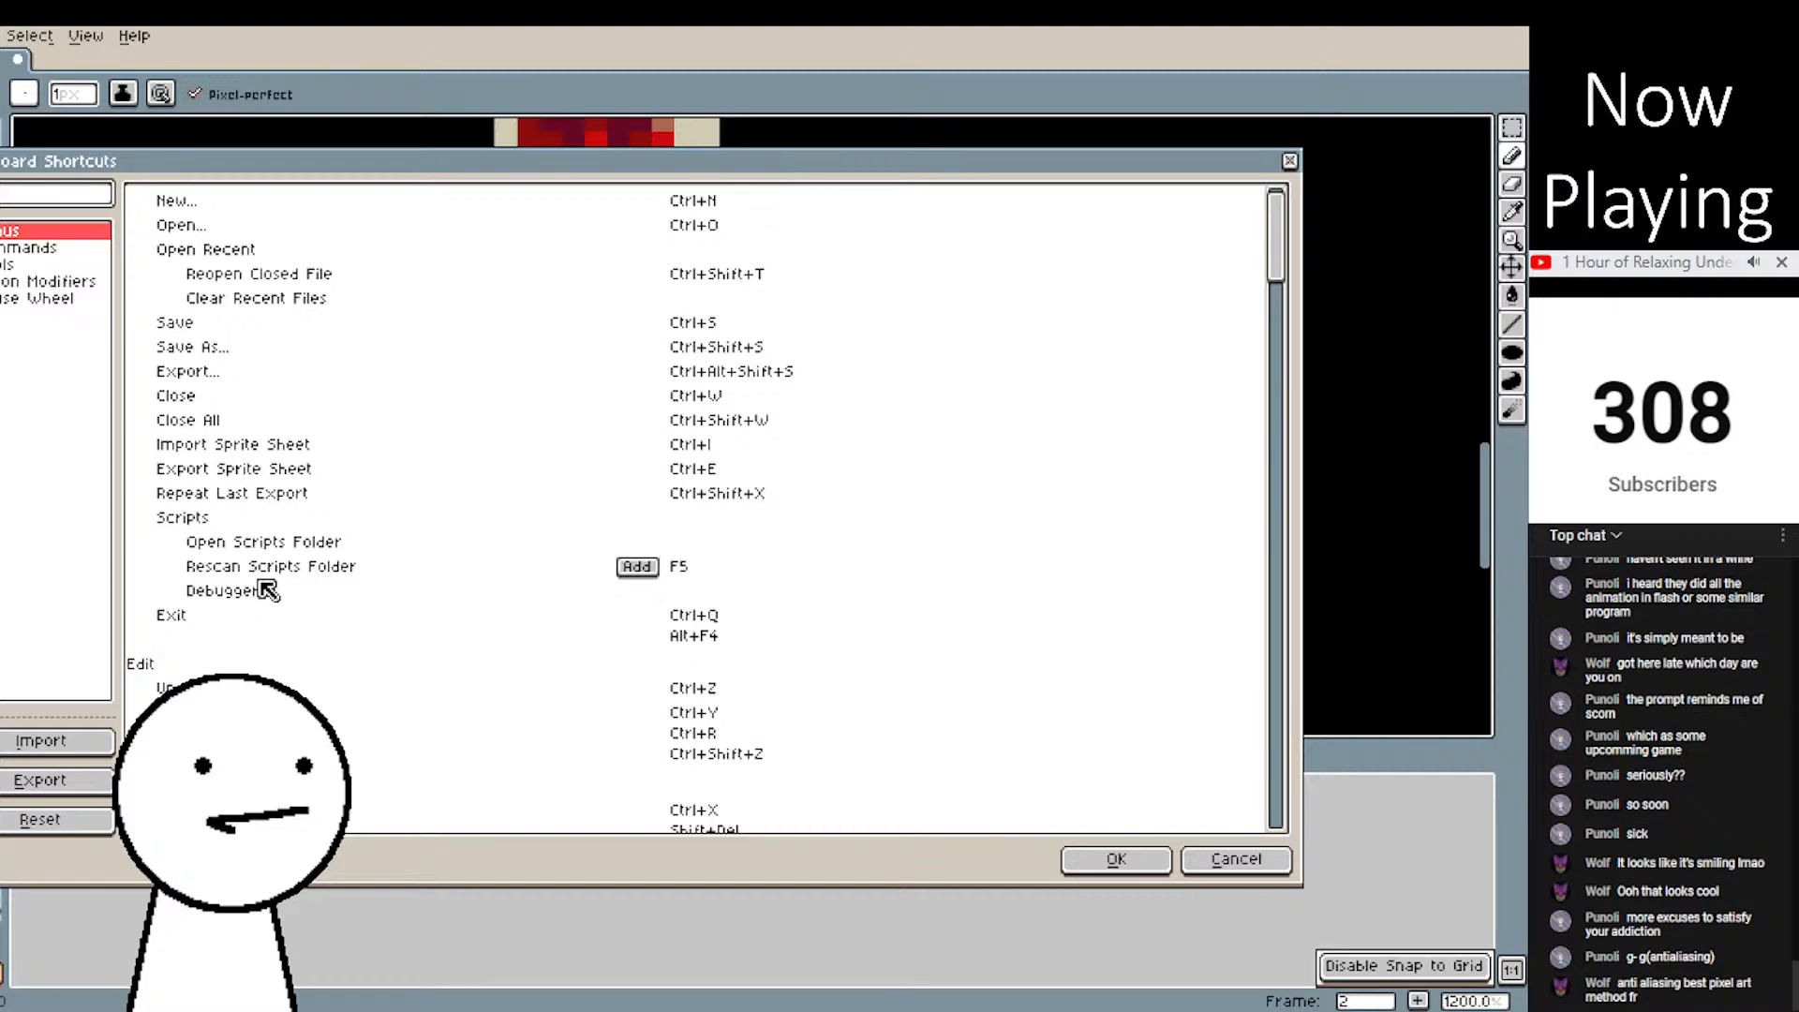
scroll(273, 582, down, 1)
scroll(273, 582, down, 3)
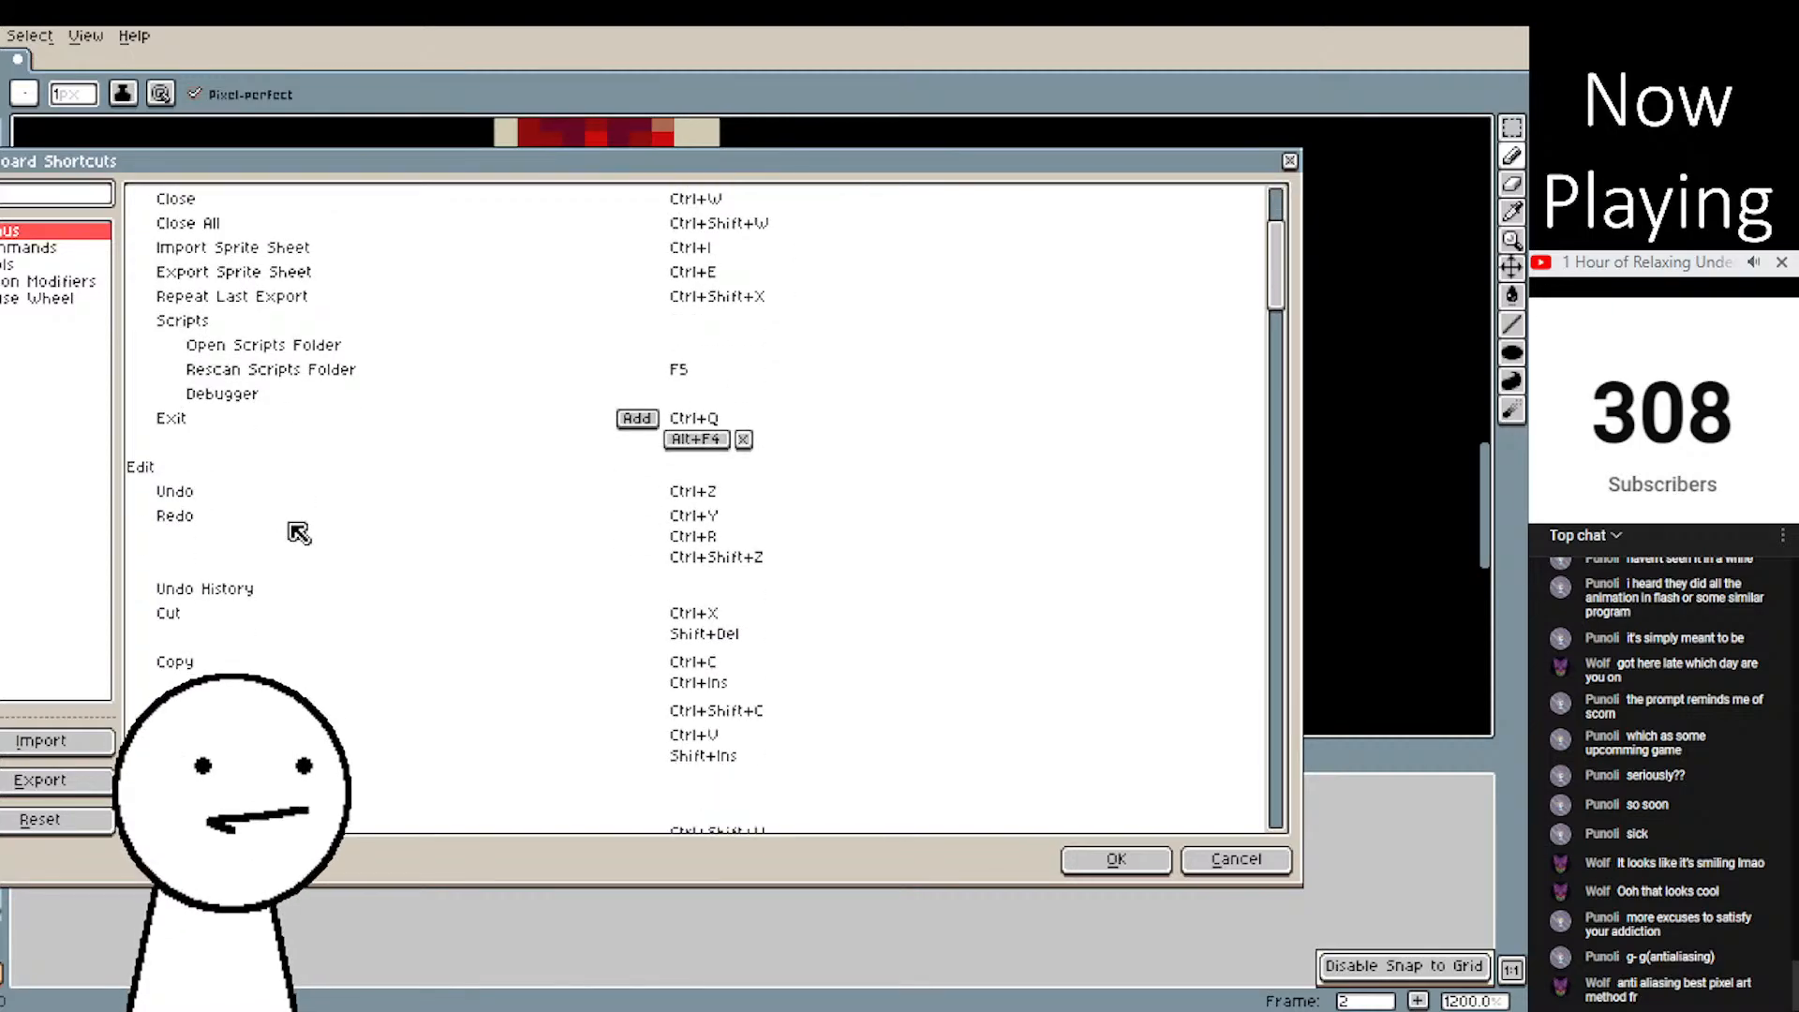
scroll(292, 528, down, 8)
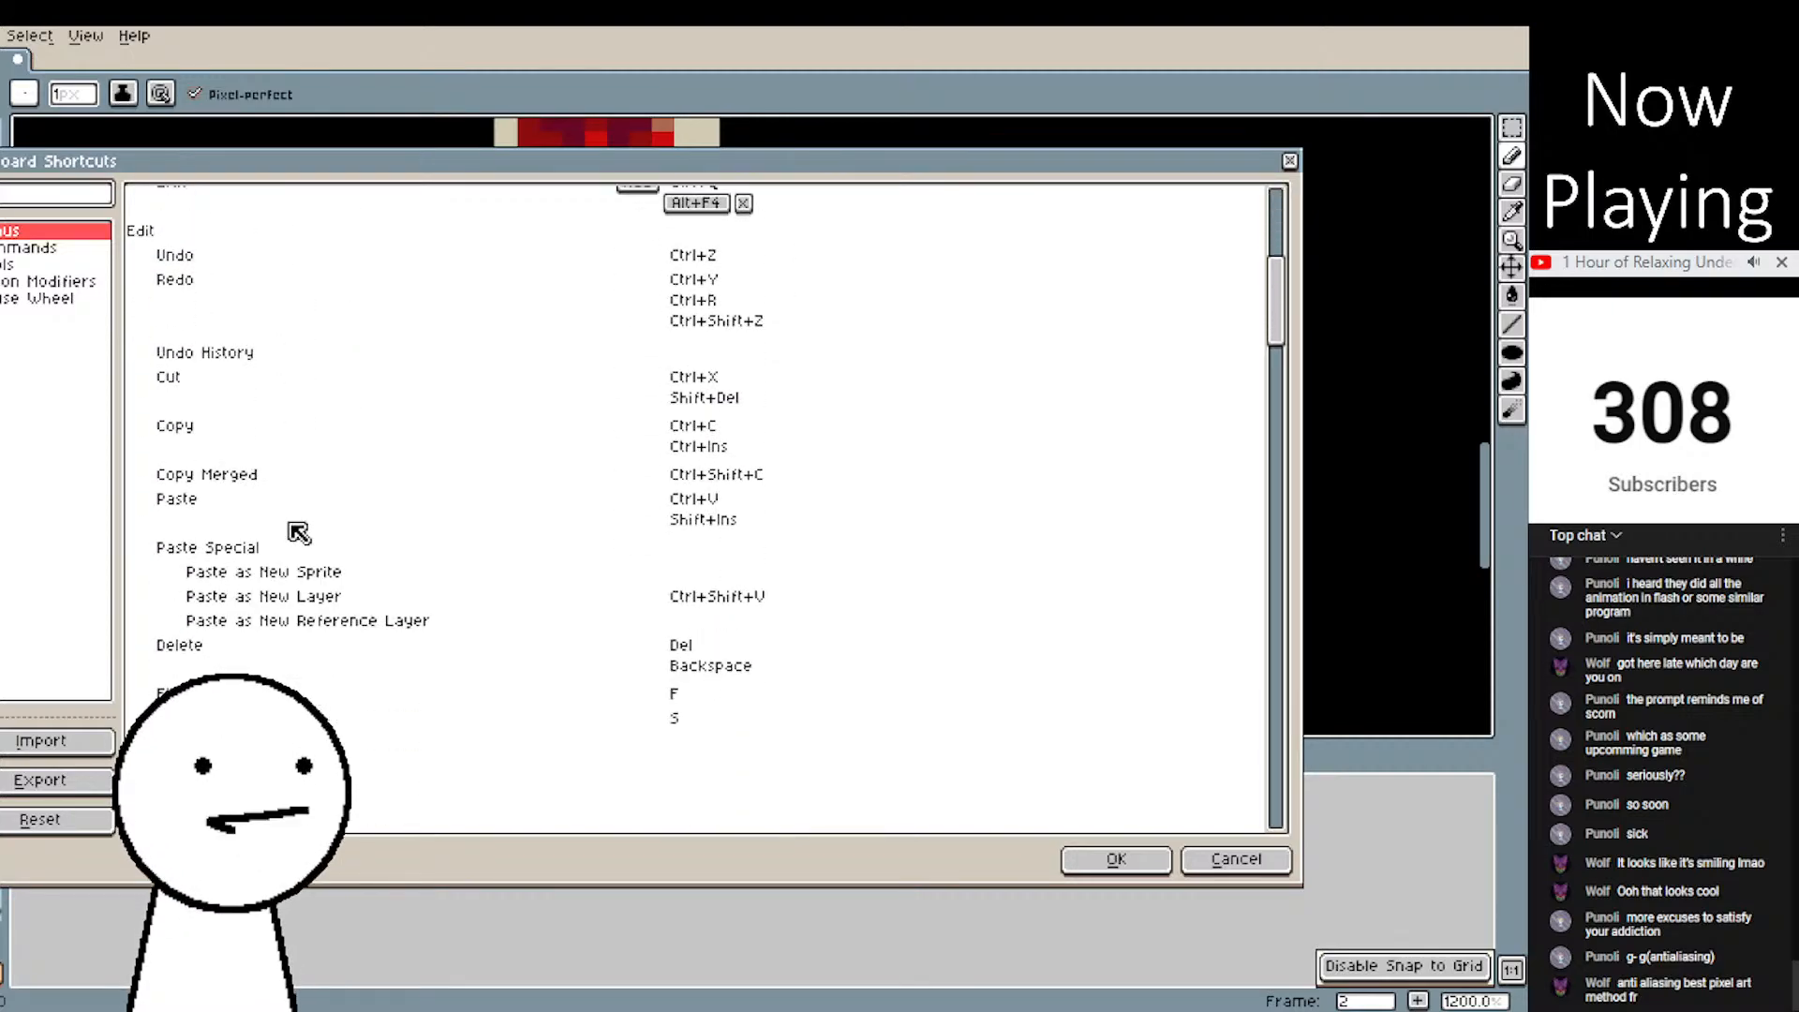
scroll(292, 528, down, 1)
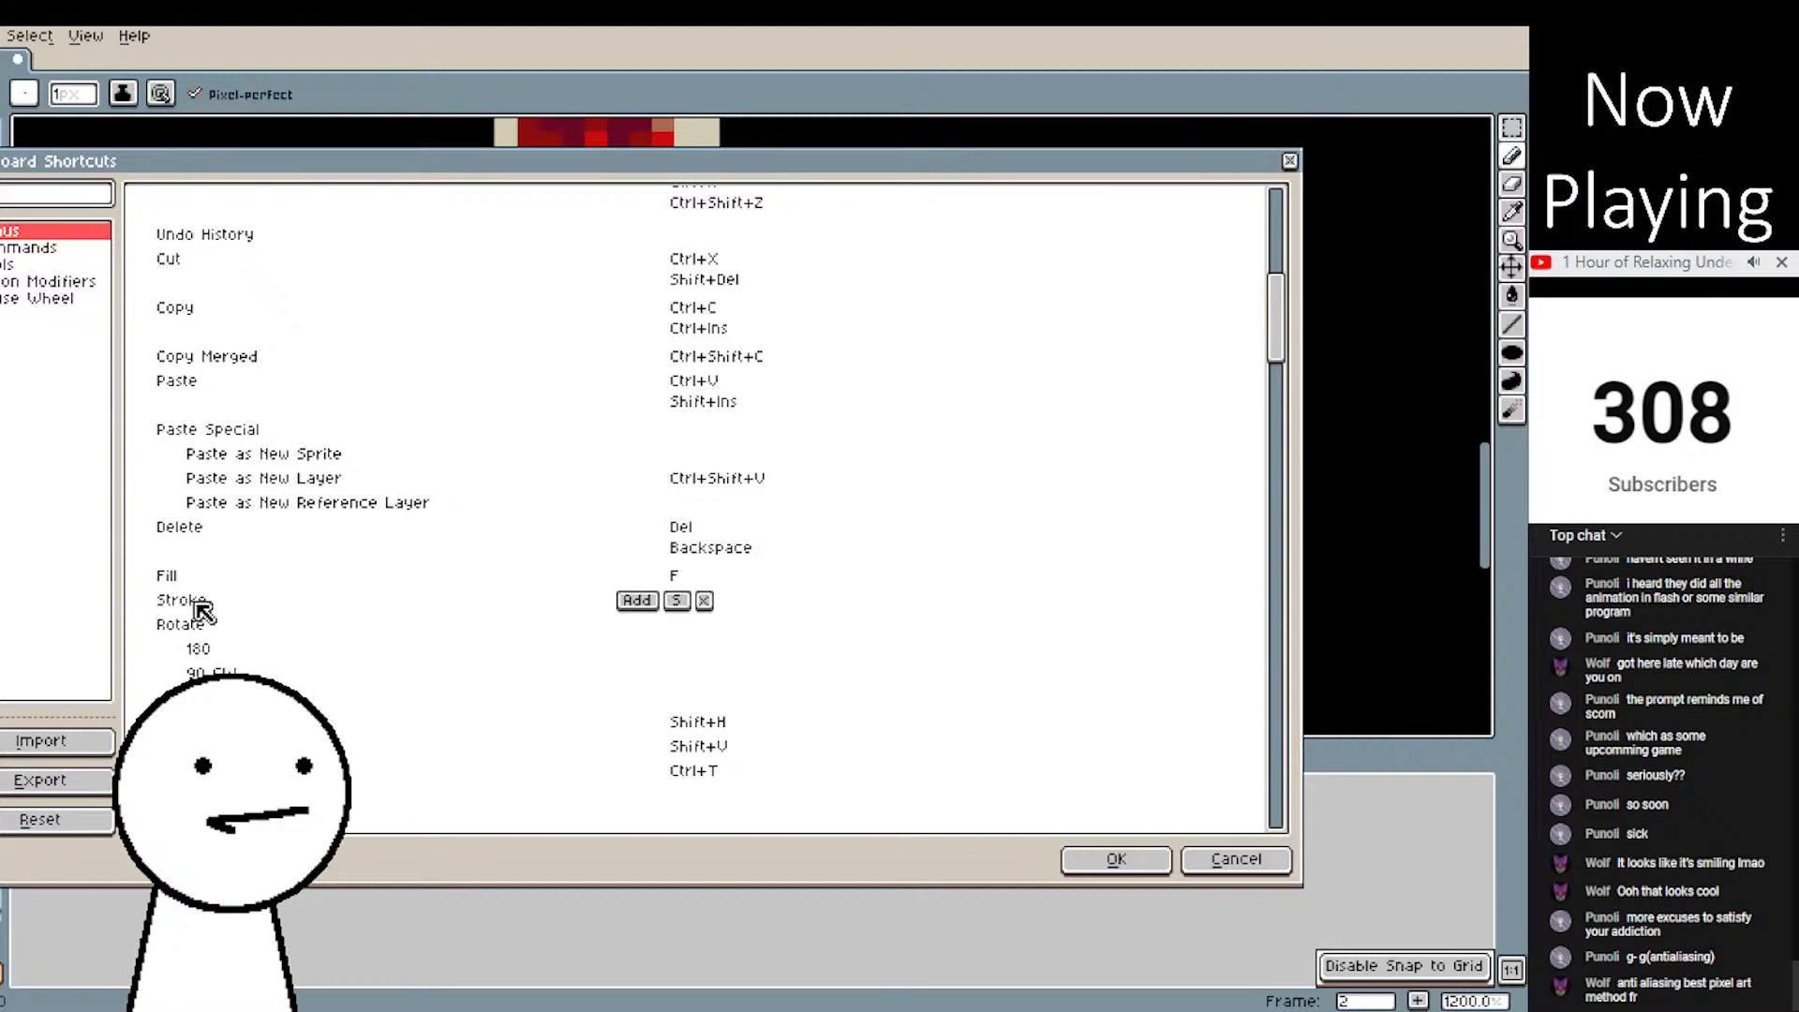
scroll(363, 620, down, 5)
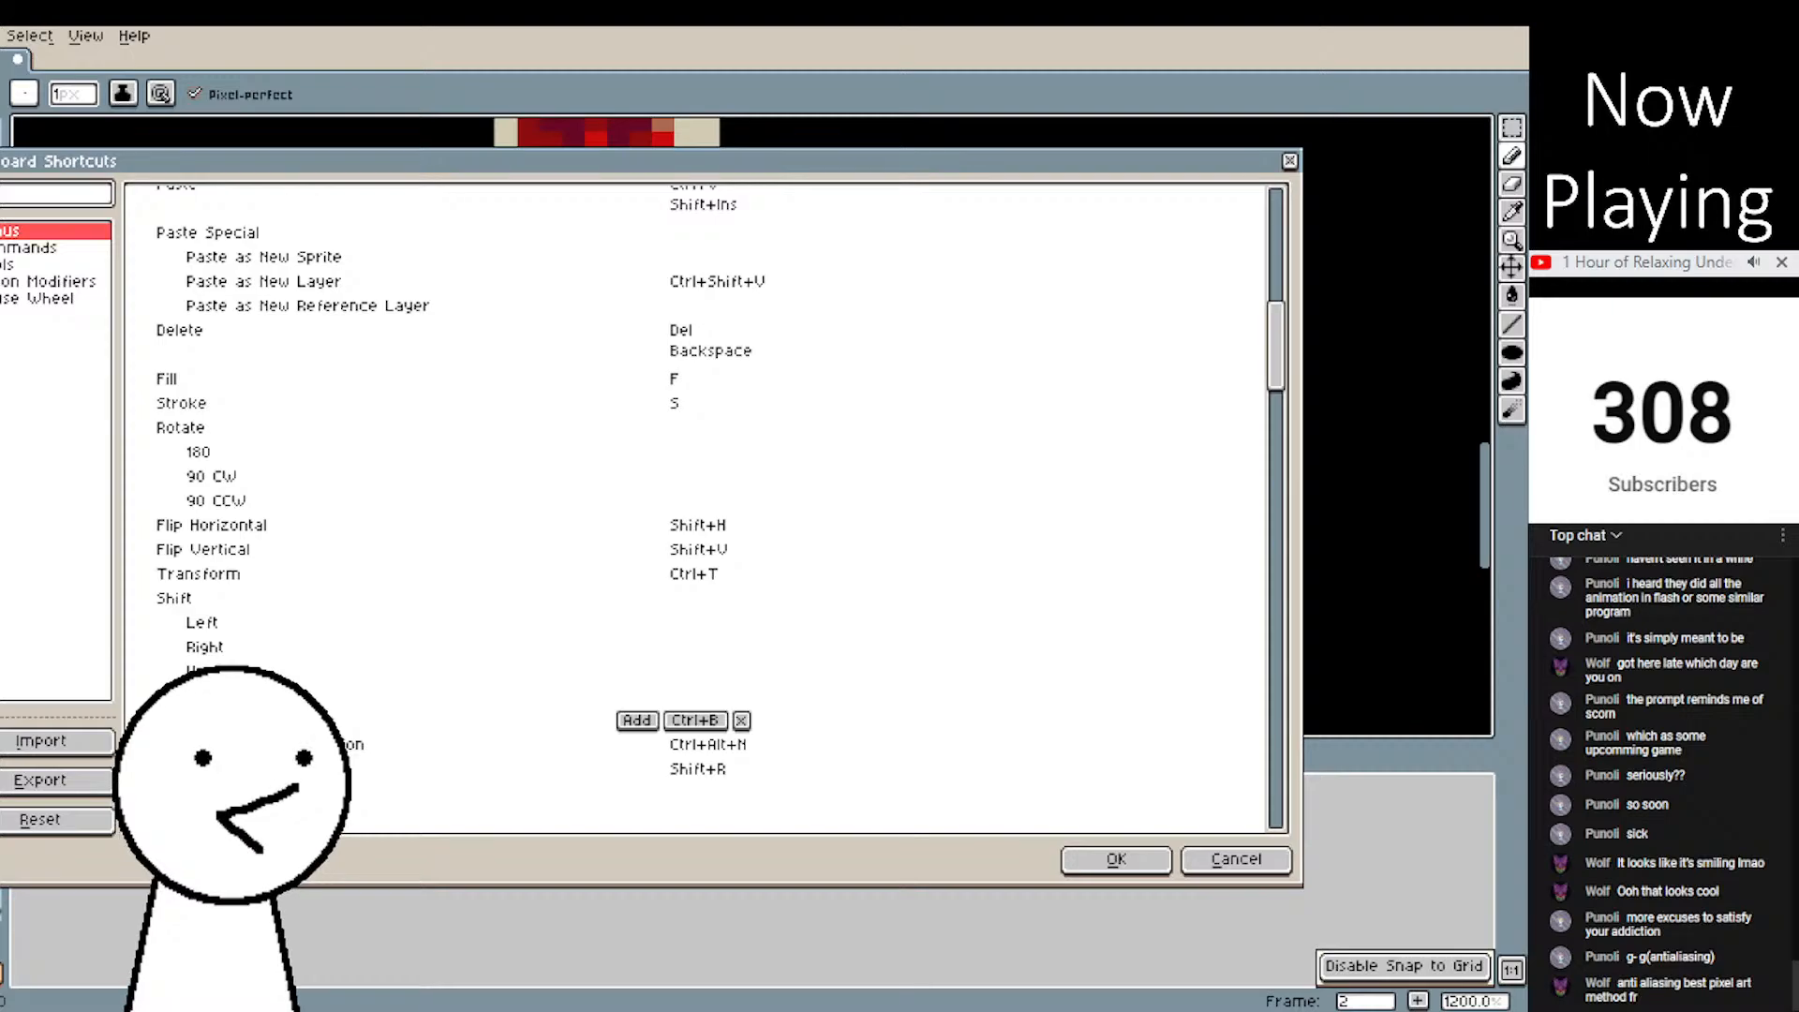
scroll(510, 784, down, 3)
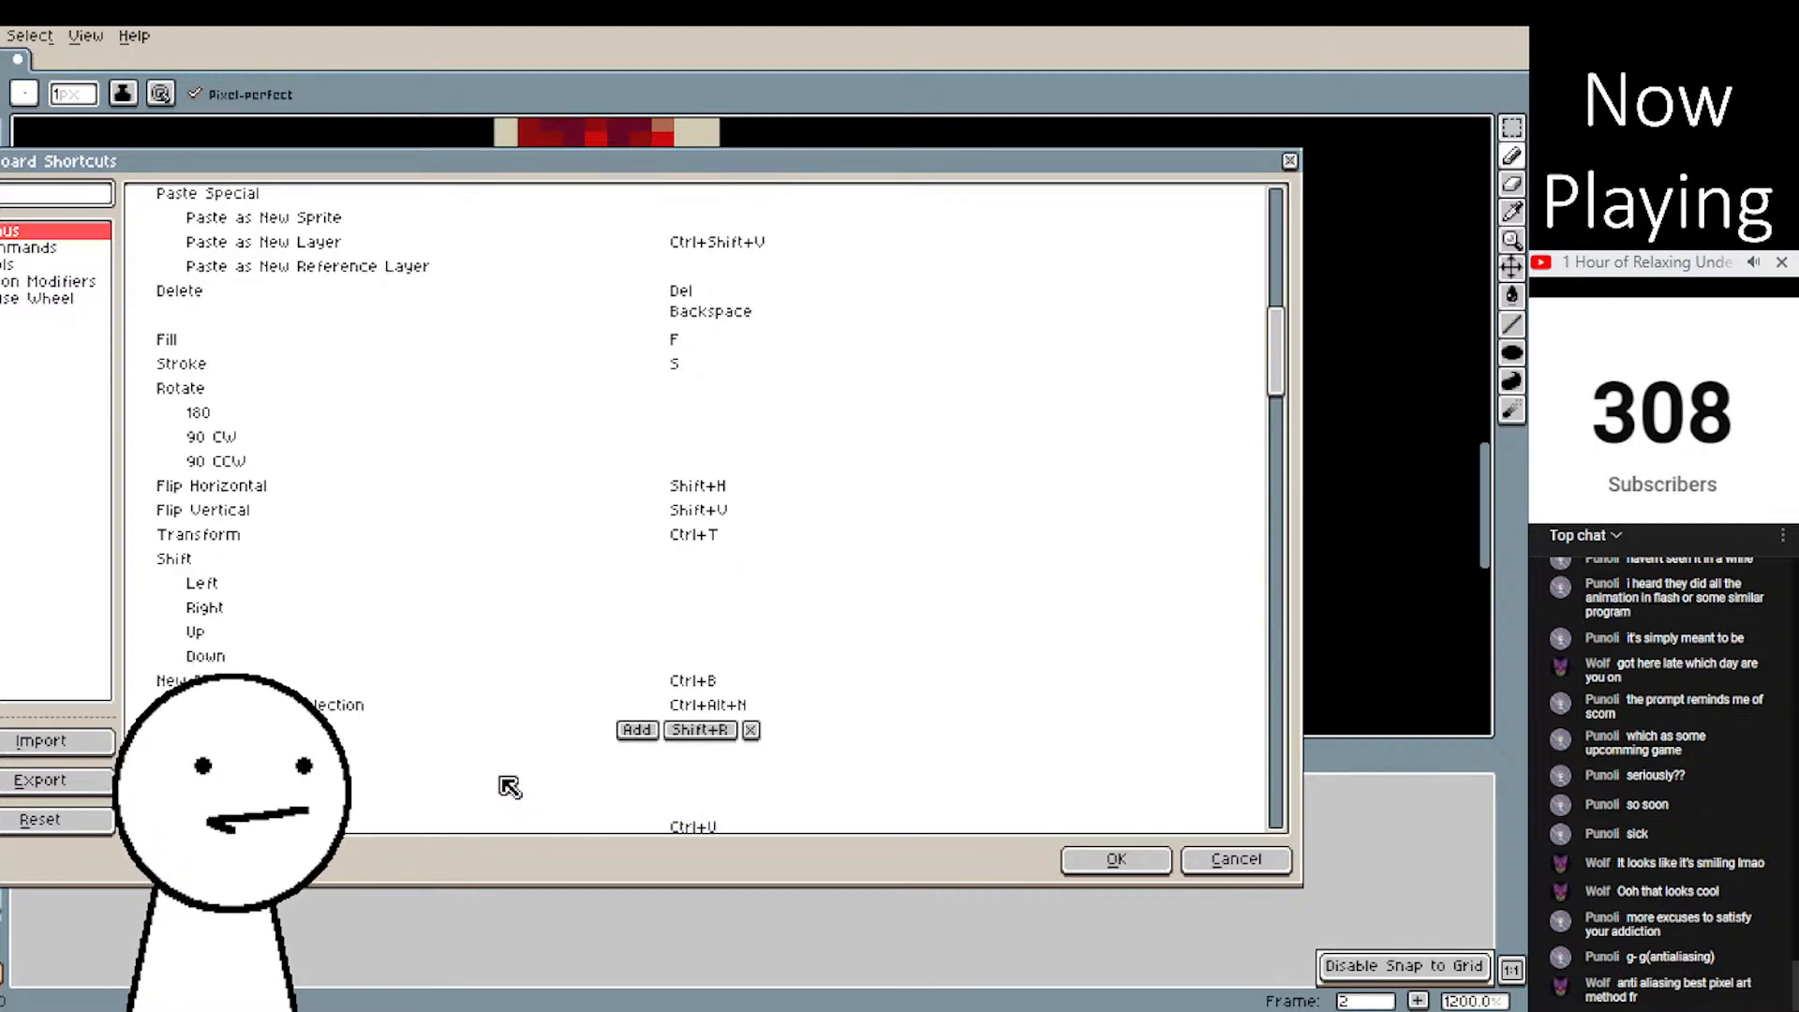
scroll(510, 776, down, 6)
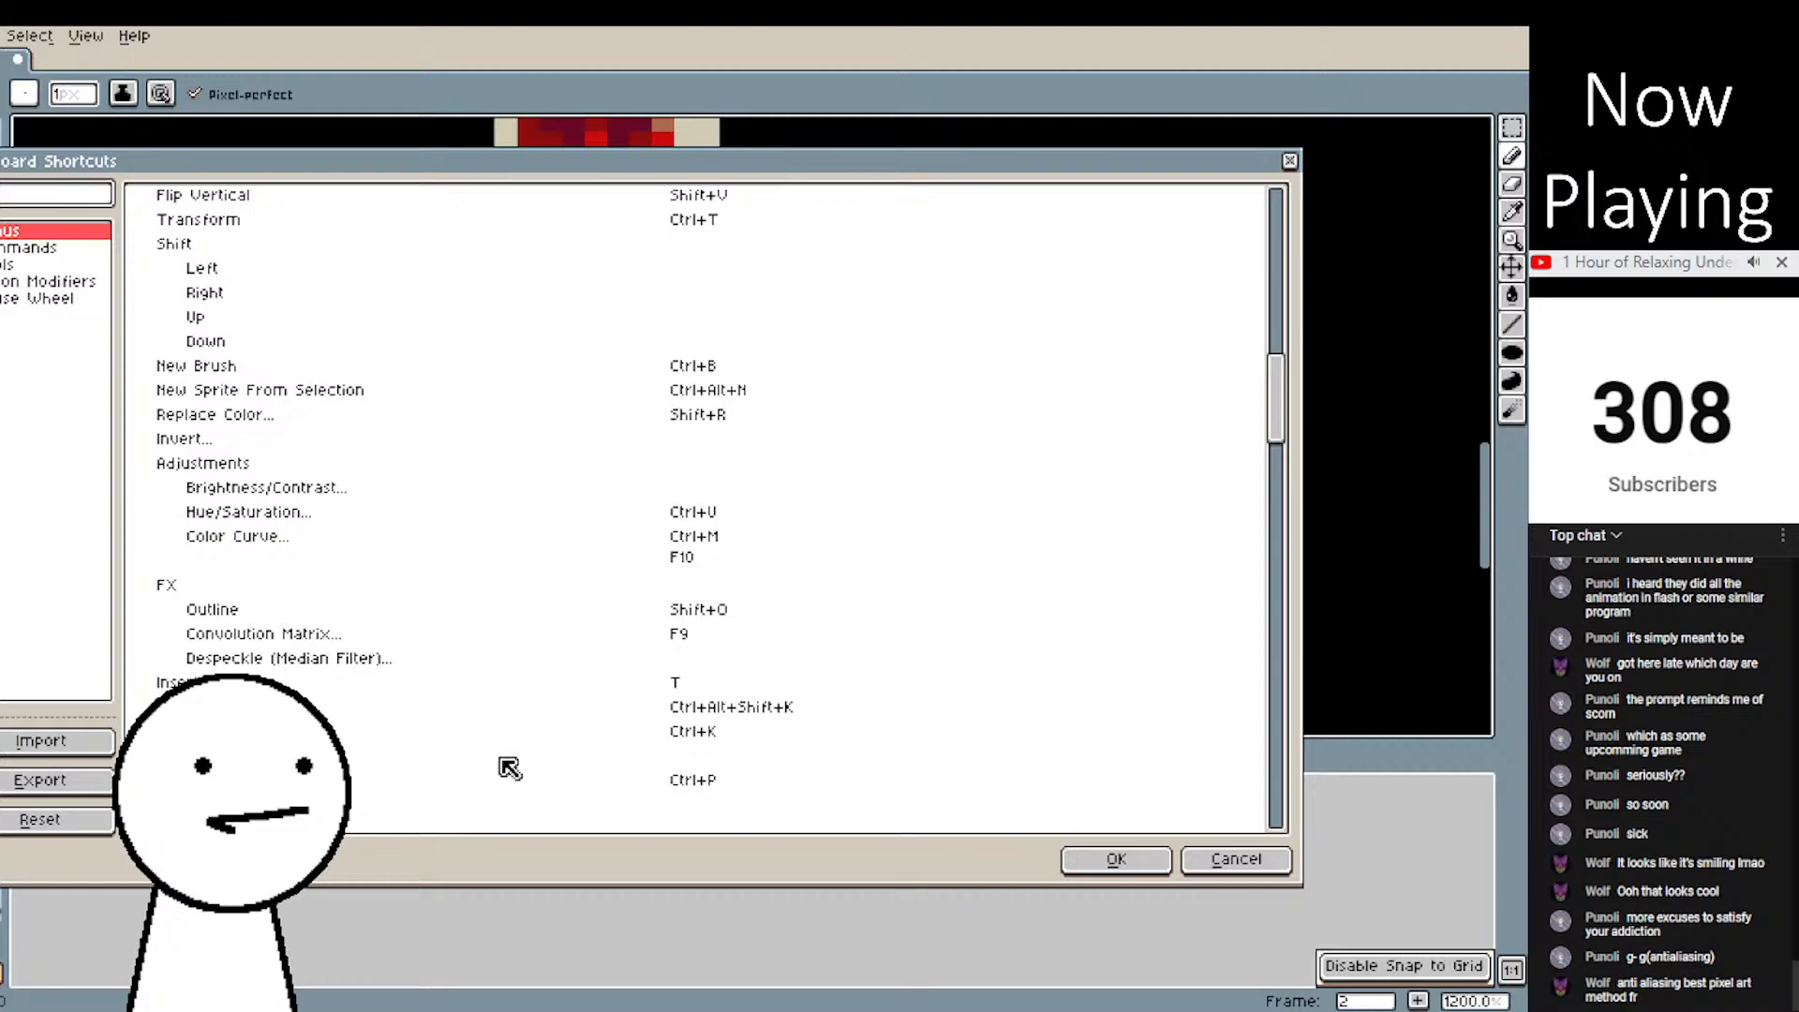
scroll(510, 769, down, 1)
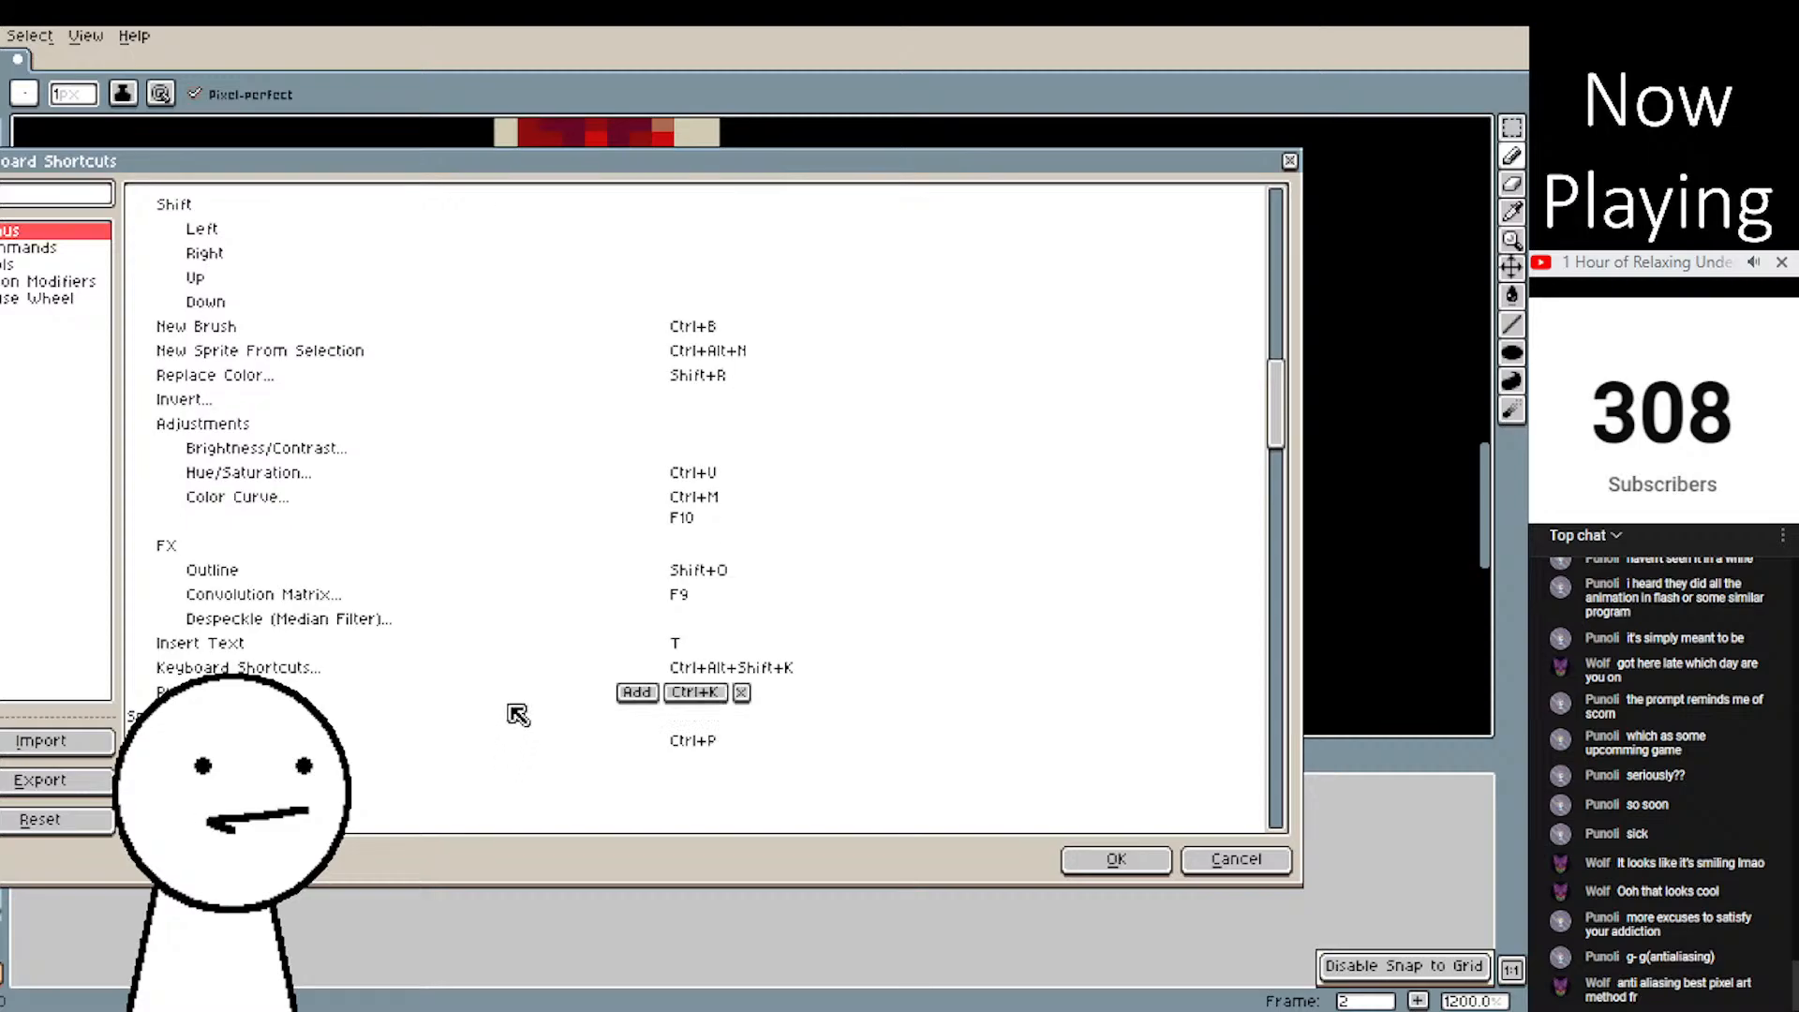
scroll(398, 594, down, 3)
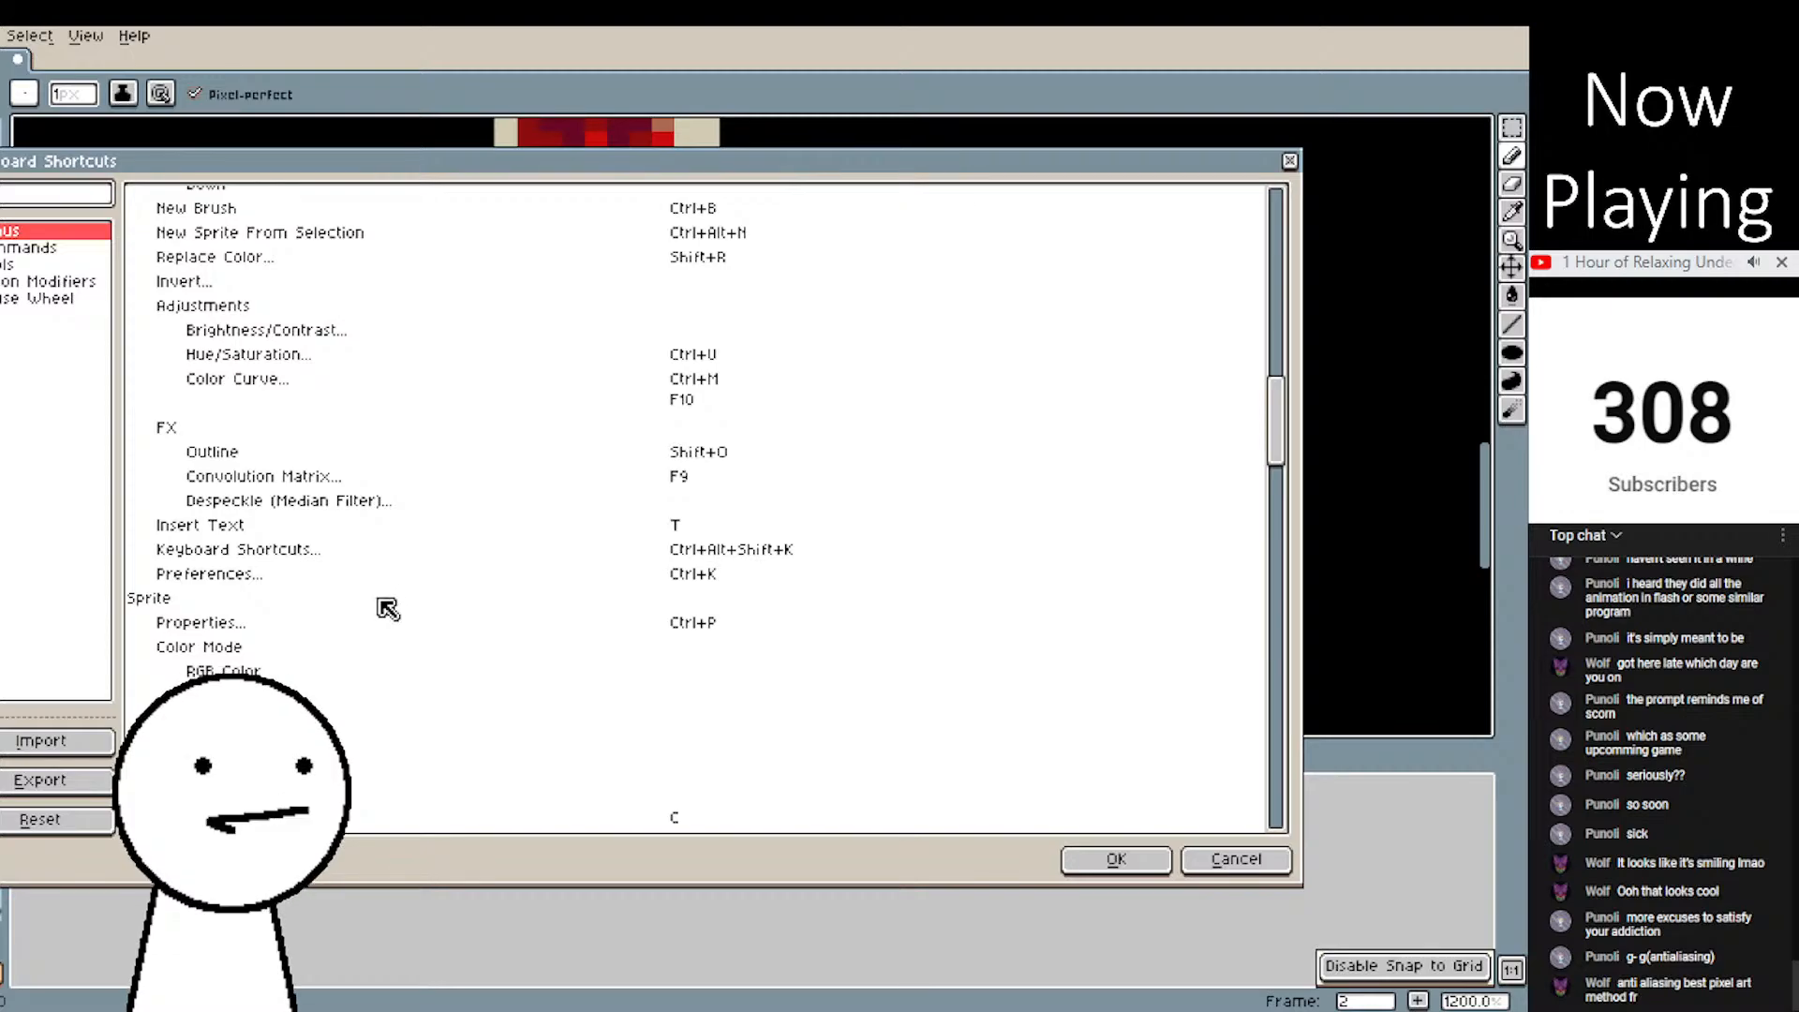
scroll(412, 745, down, 5)
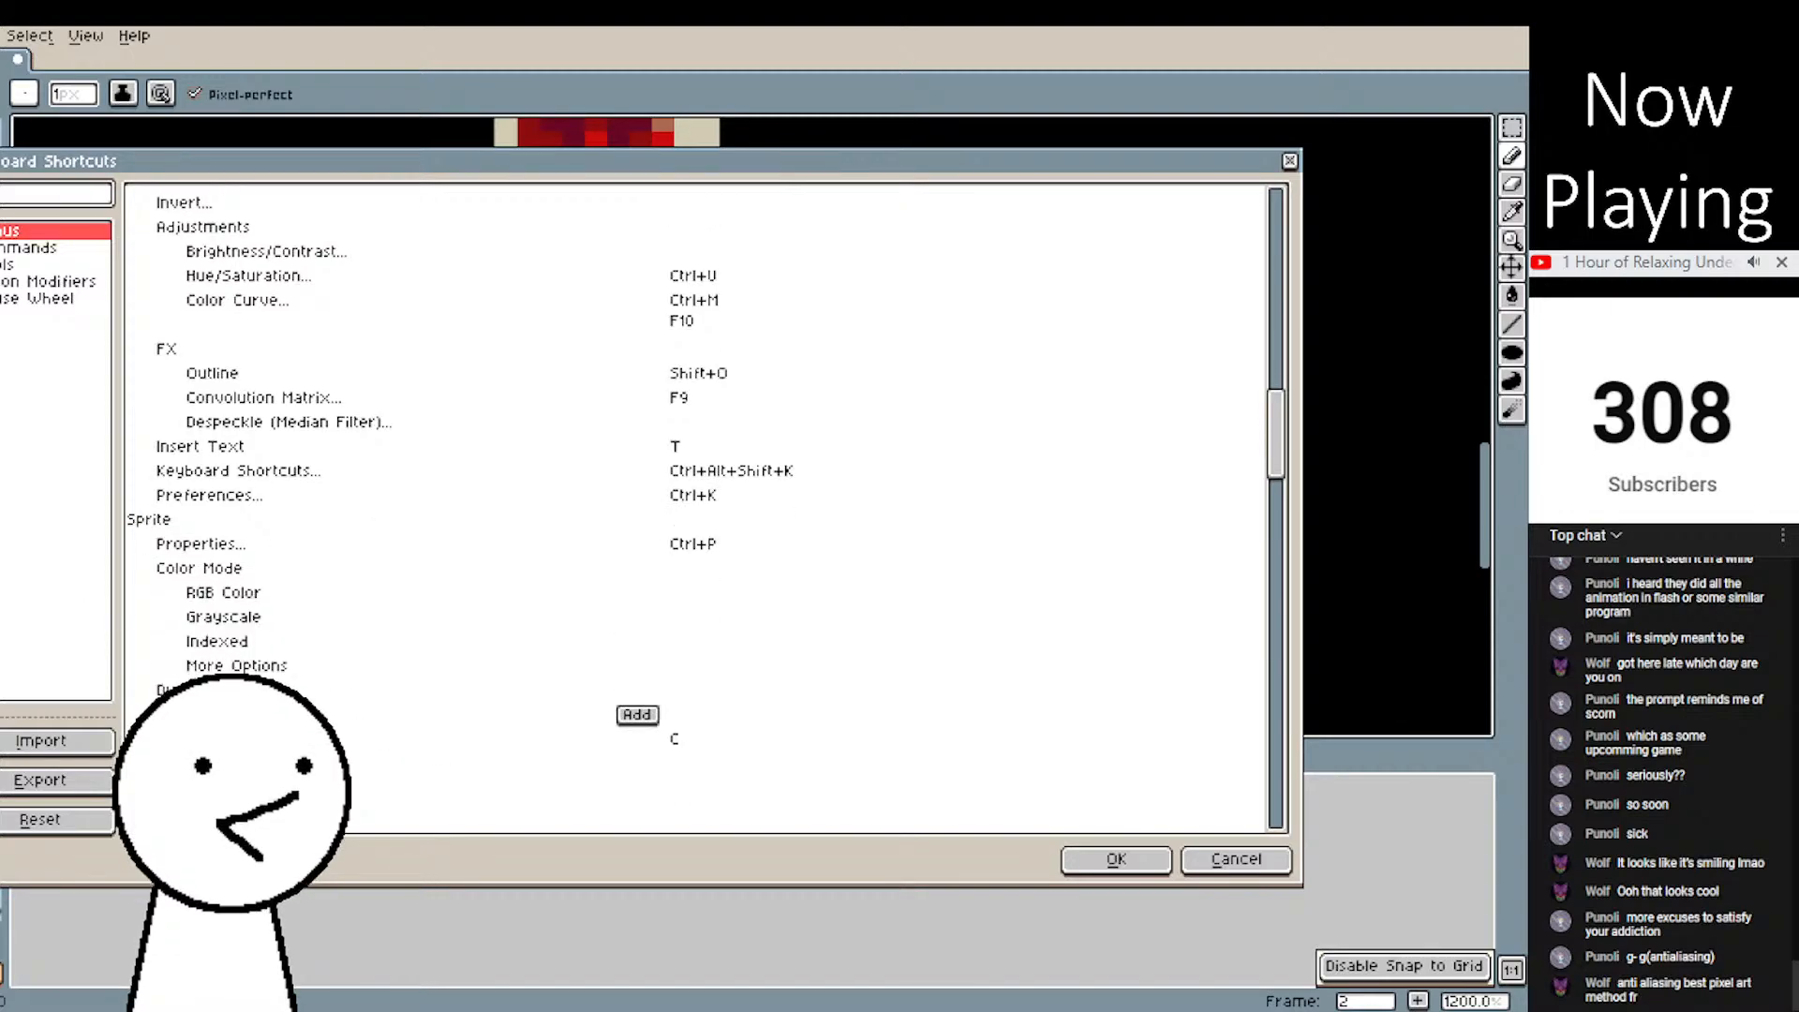
scroll(385, 755, down, 3)
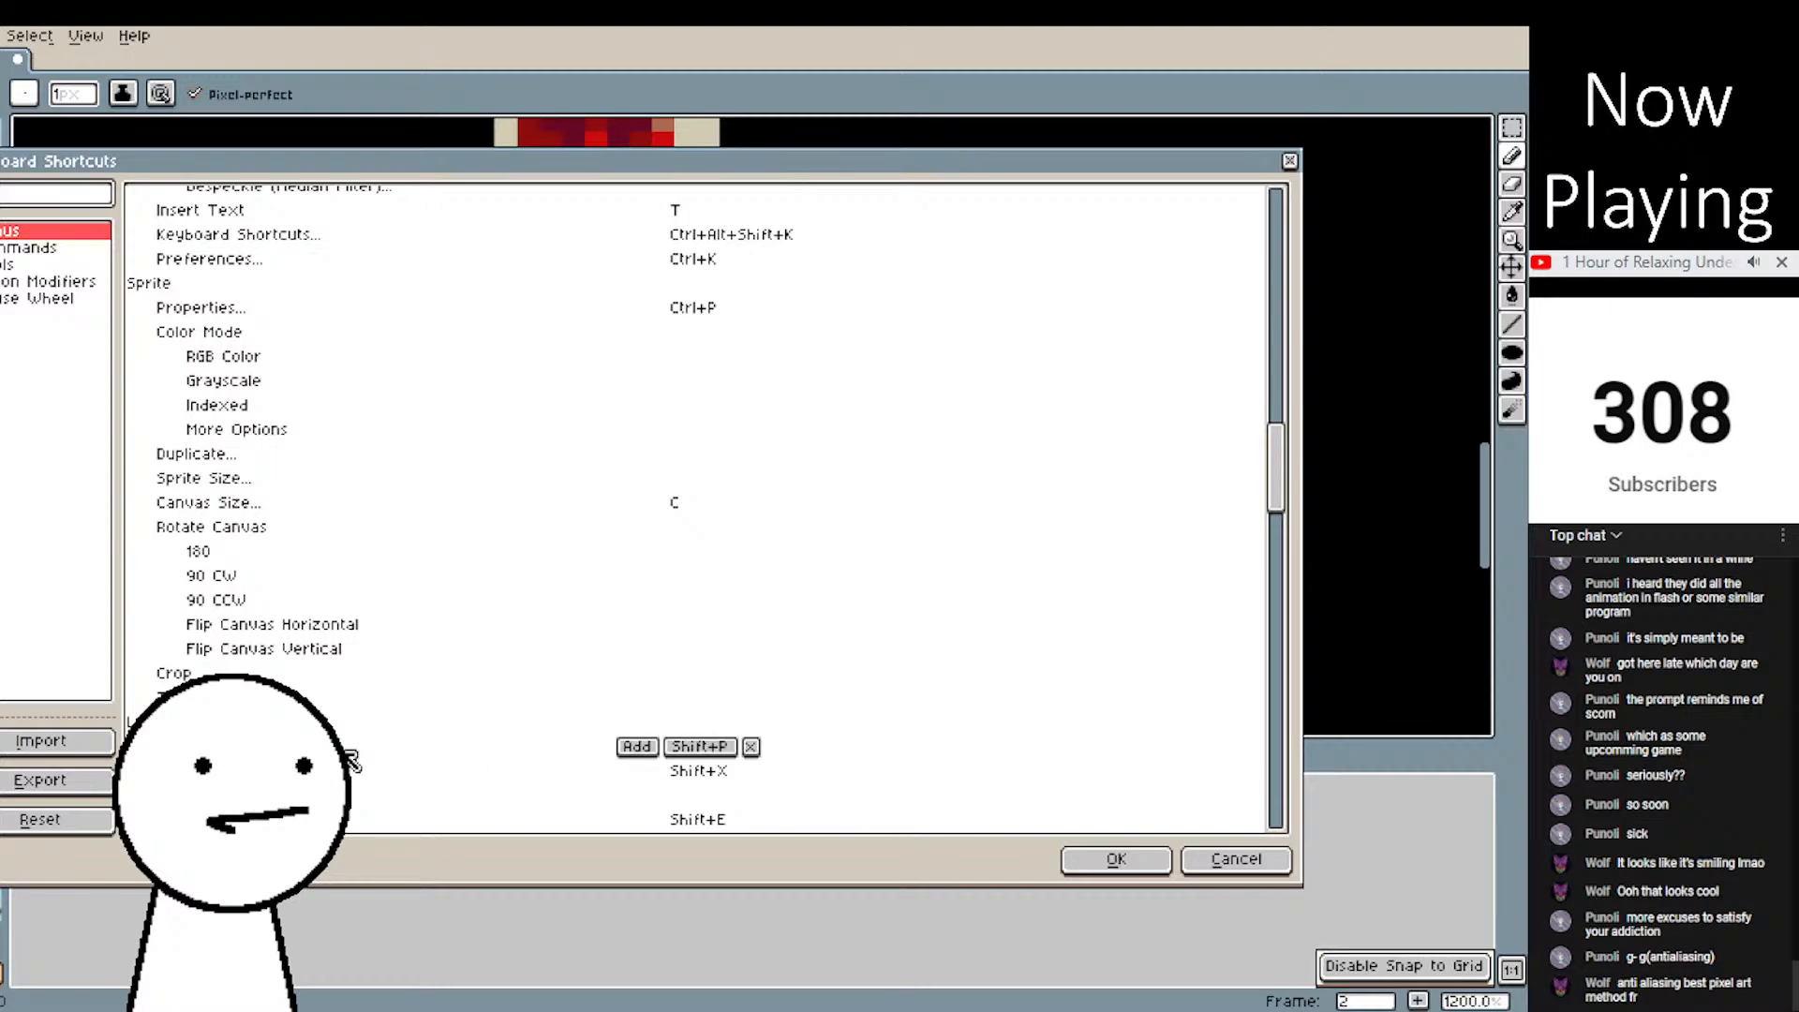
scroll(698, 506, down, 5)
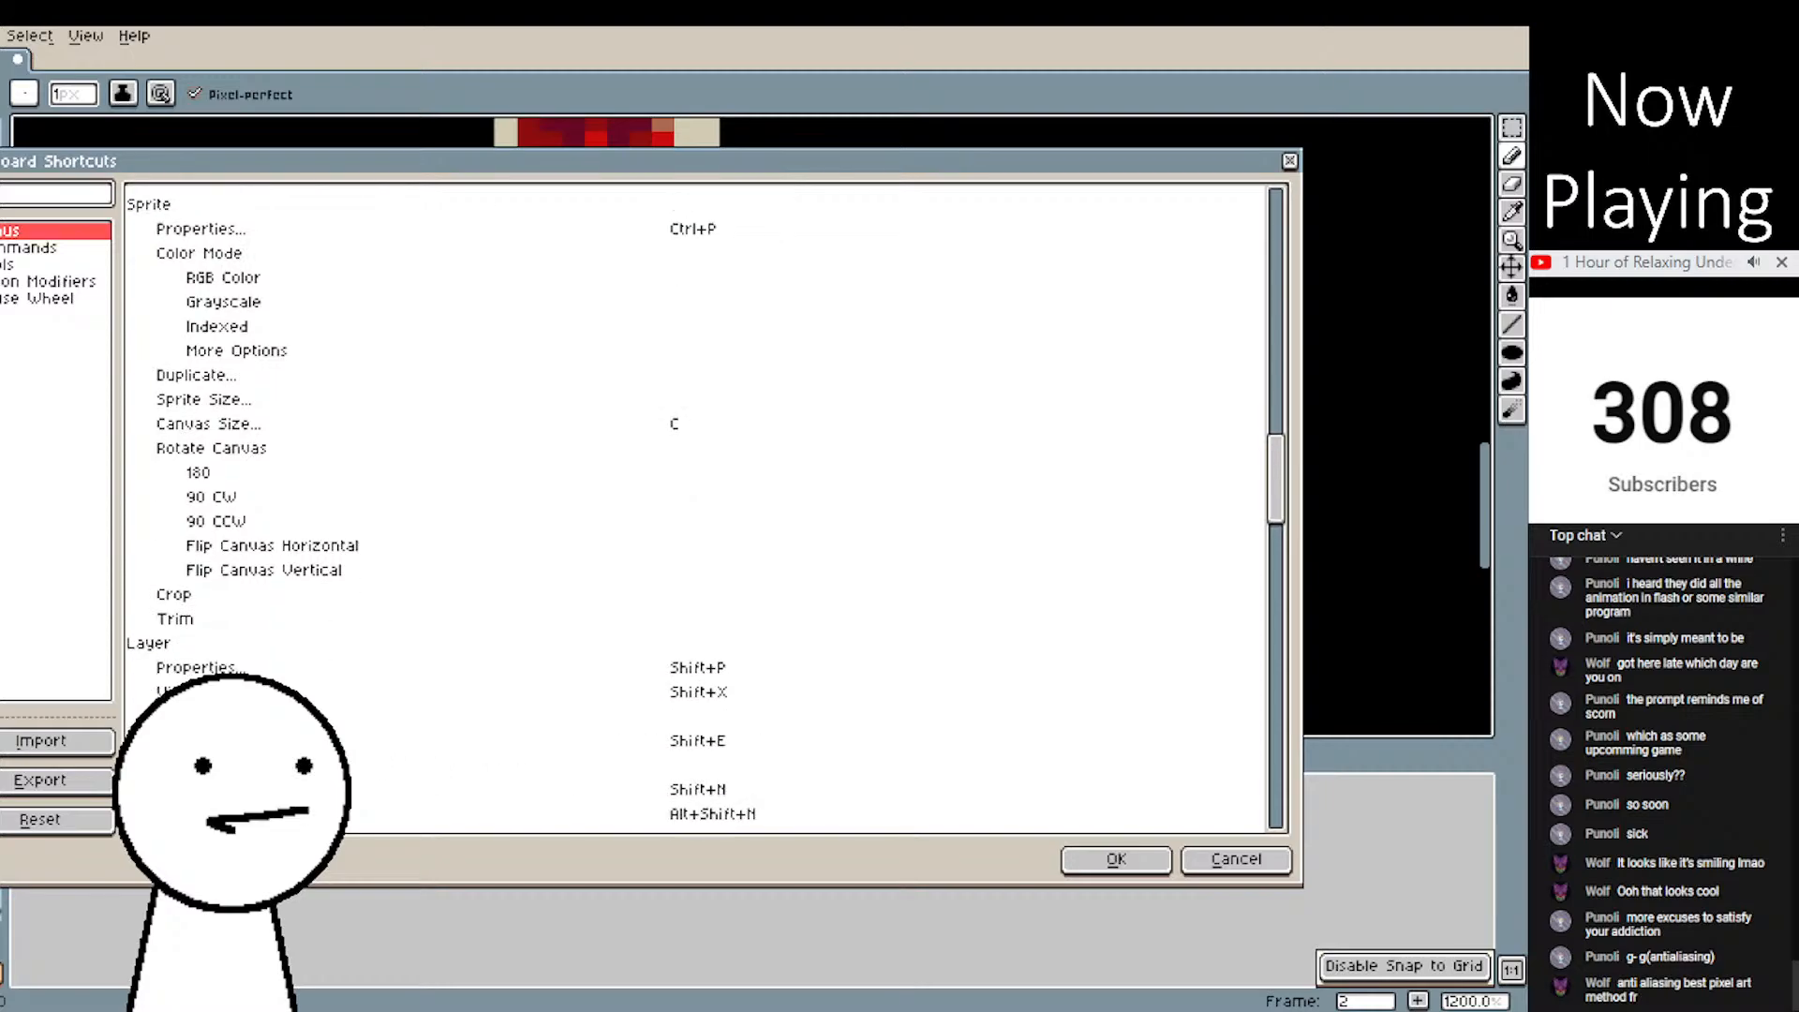
mouse_move(693, 721)
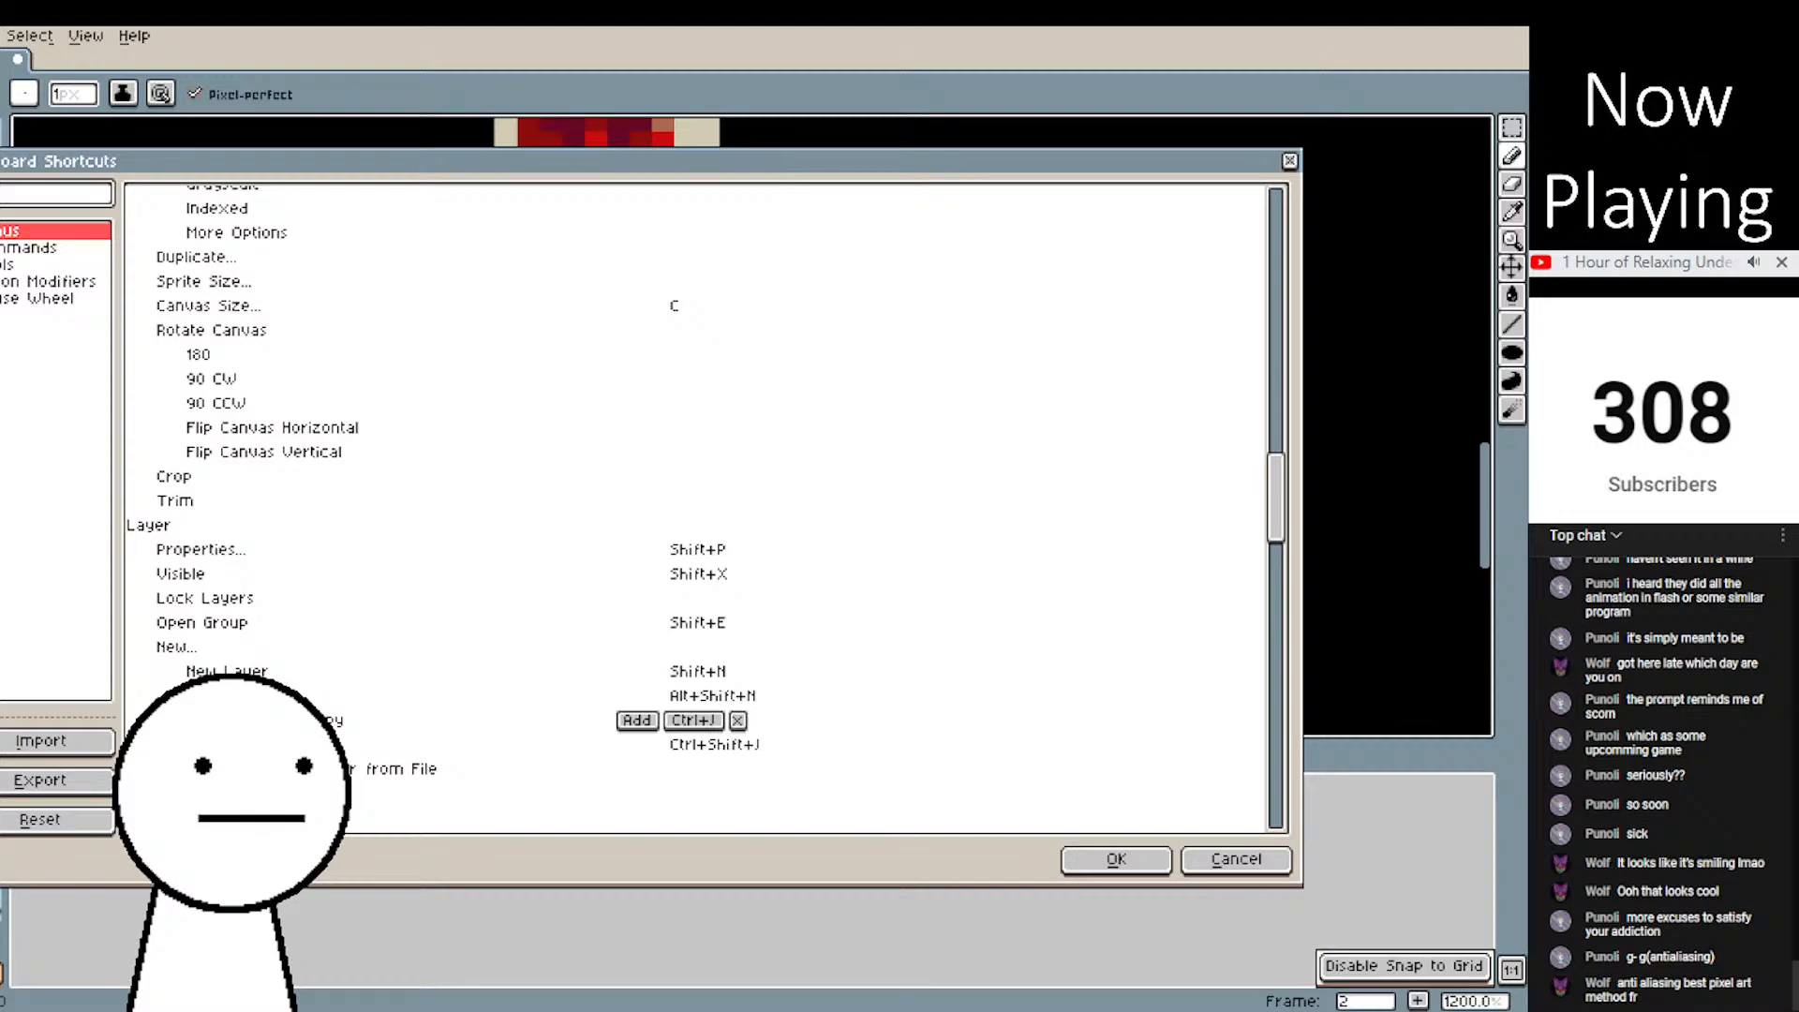
scroll(543, 768, down, 3)
scroll(534, 769, down, 1)
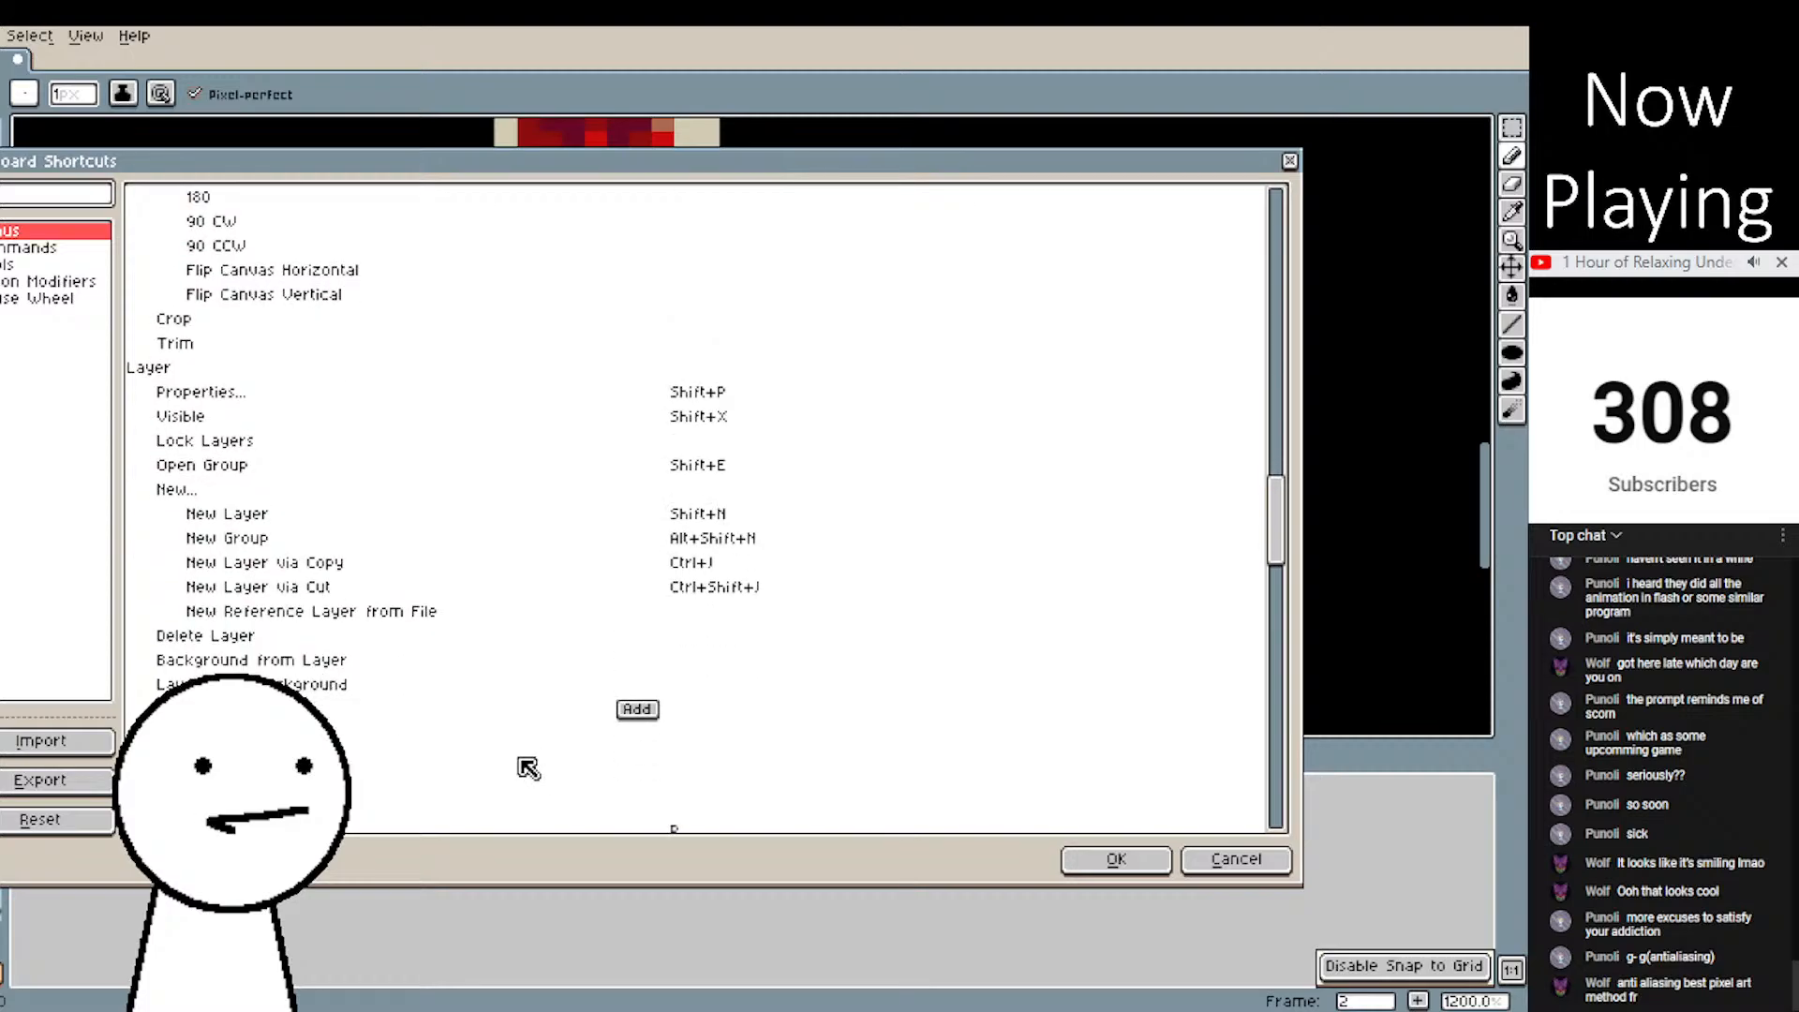
scroll(527, 767, down, 3)
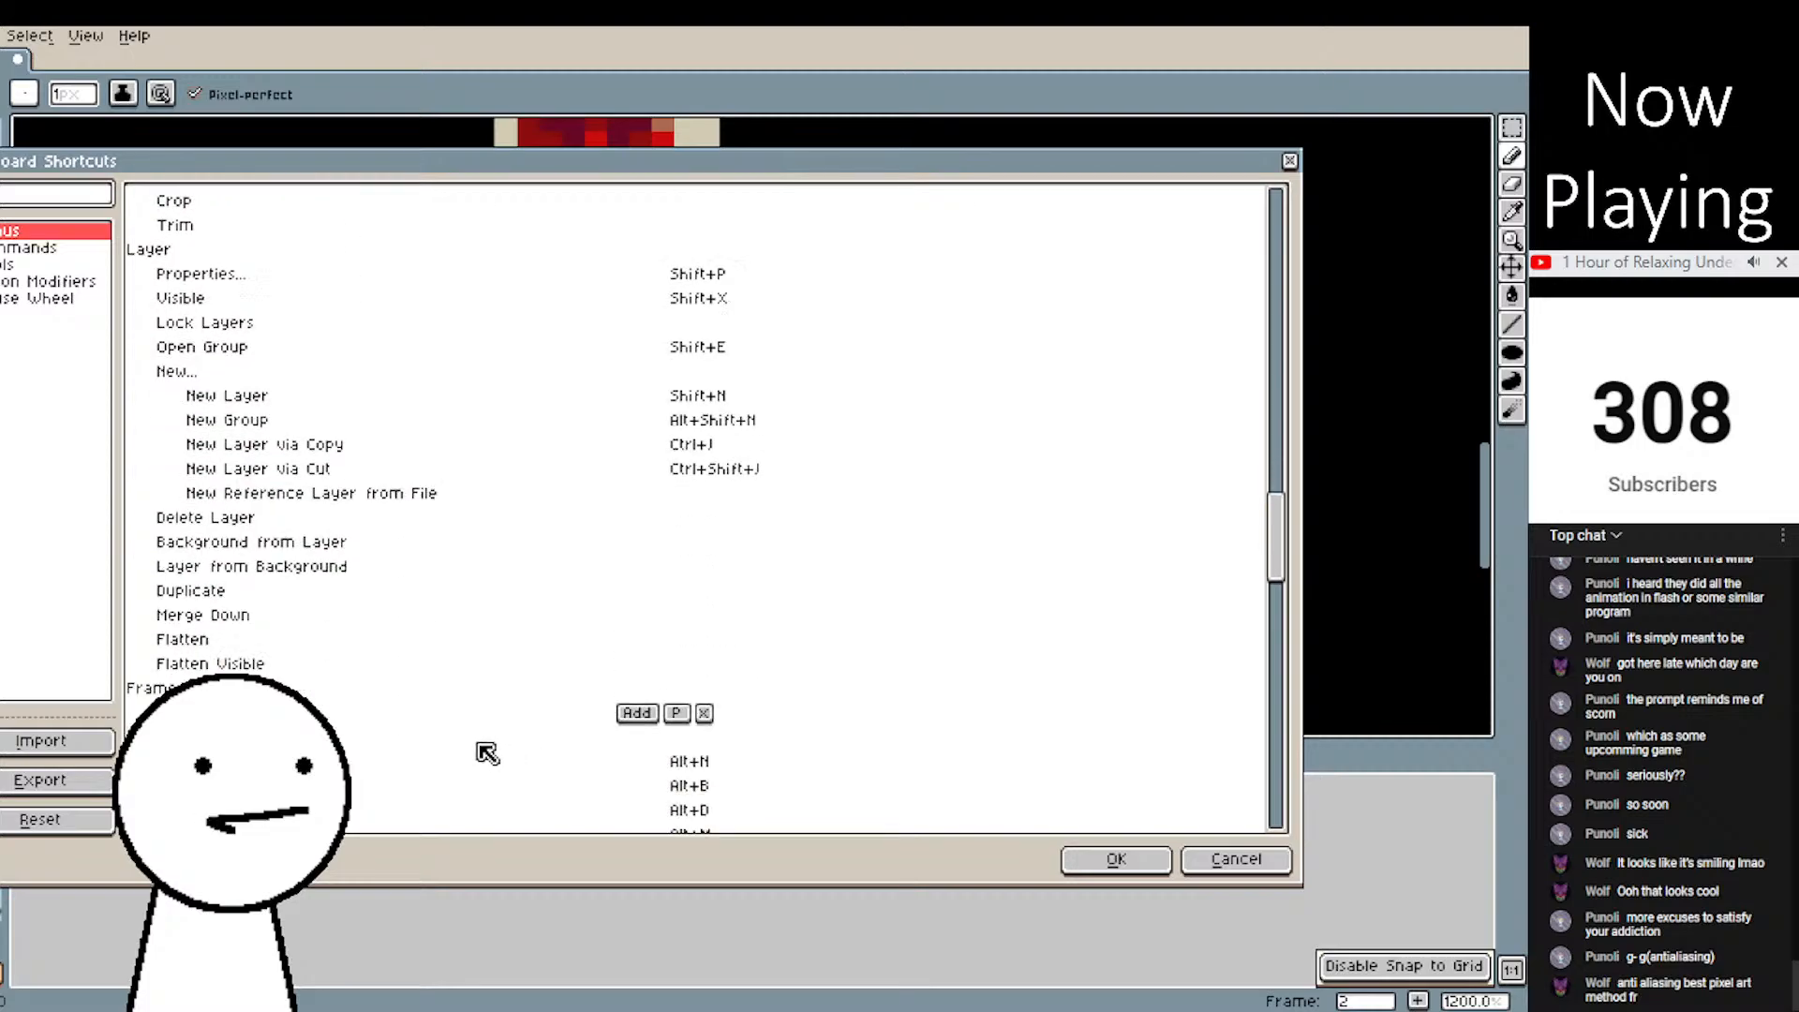
scroll(486, 753, down, 1)
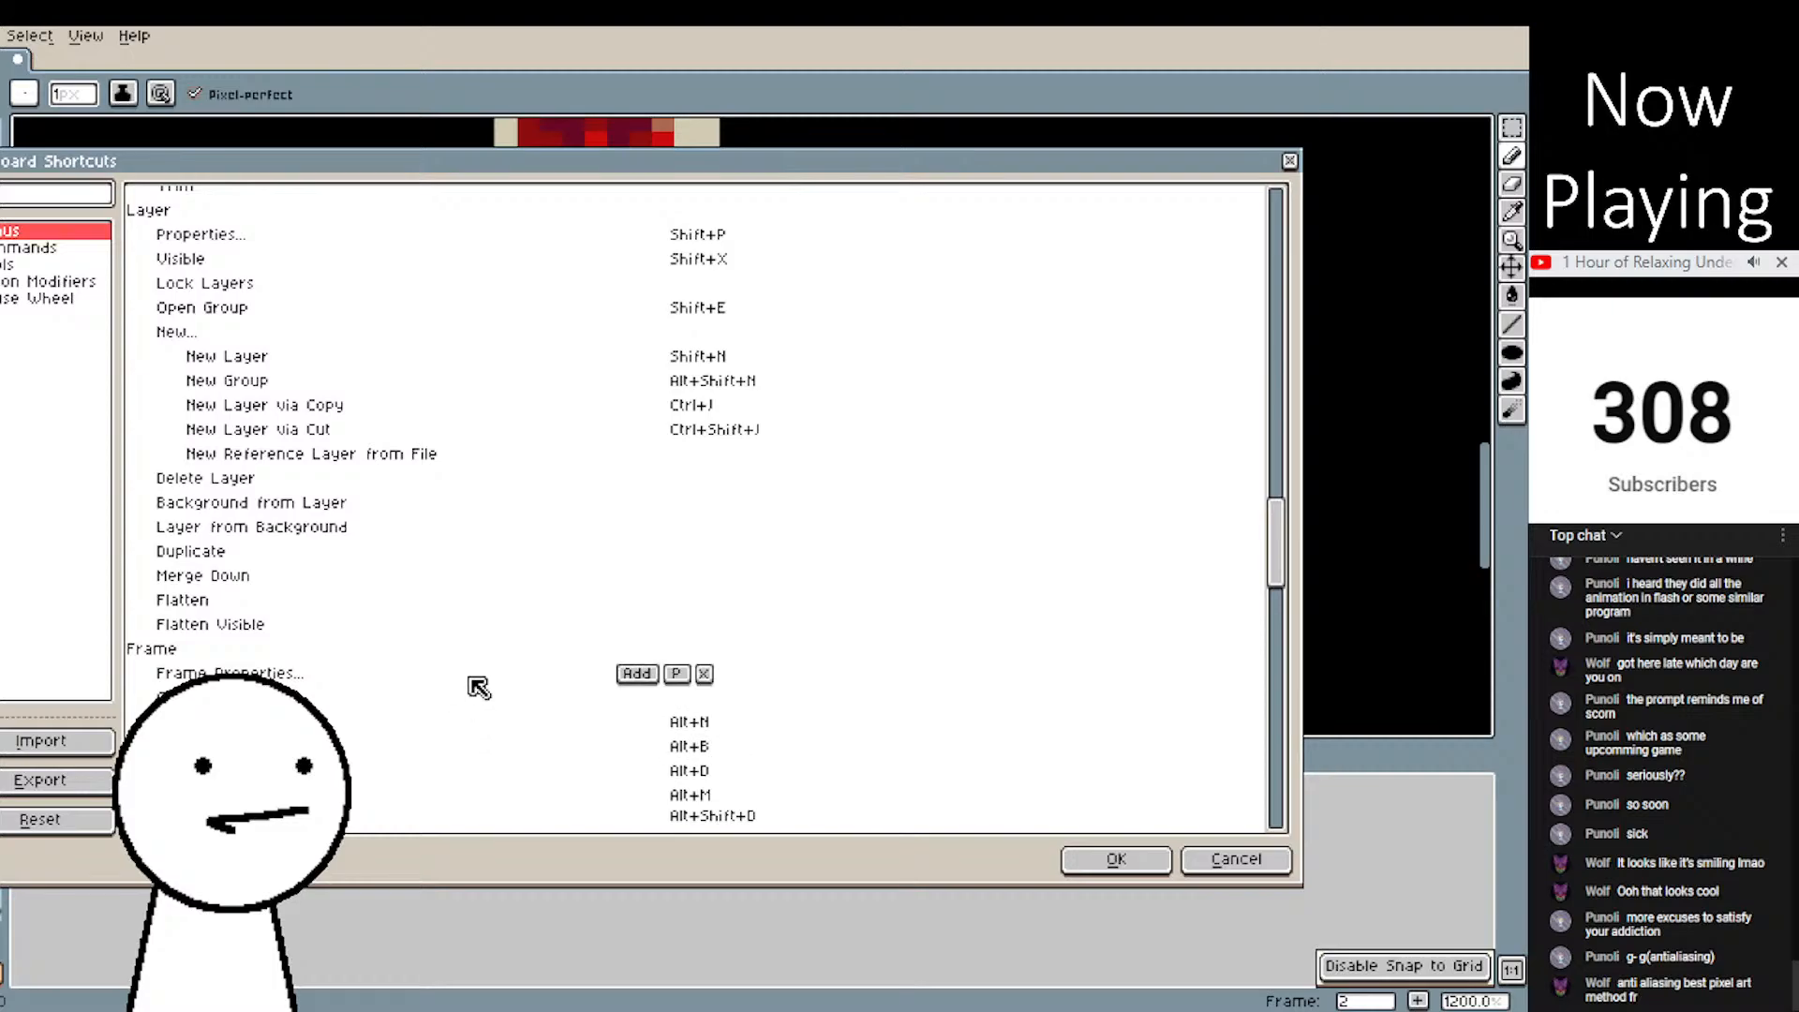
scroll(413, 796, down, 4)
scroll(413, 796, down, 10)
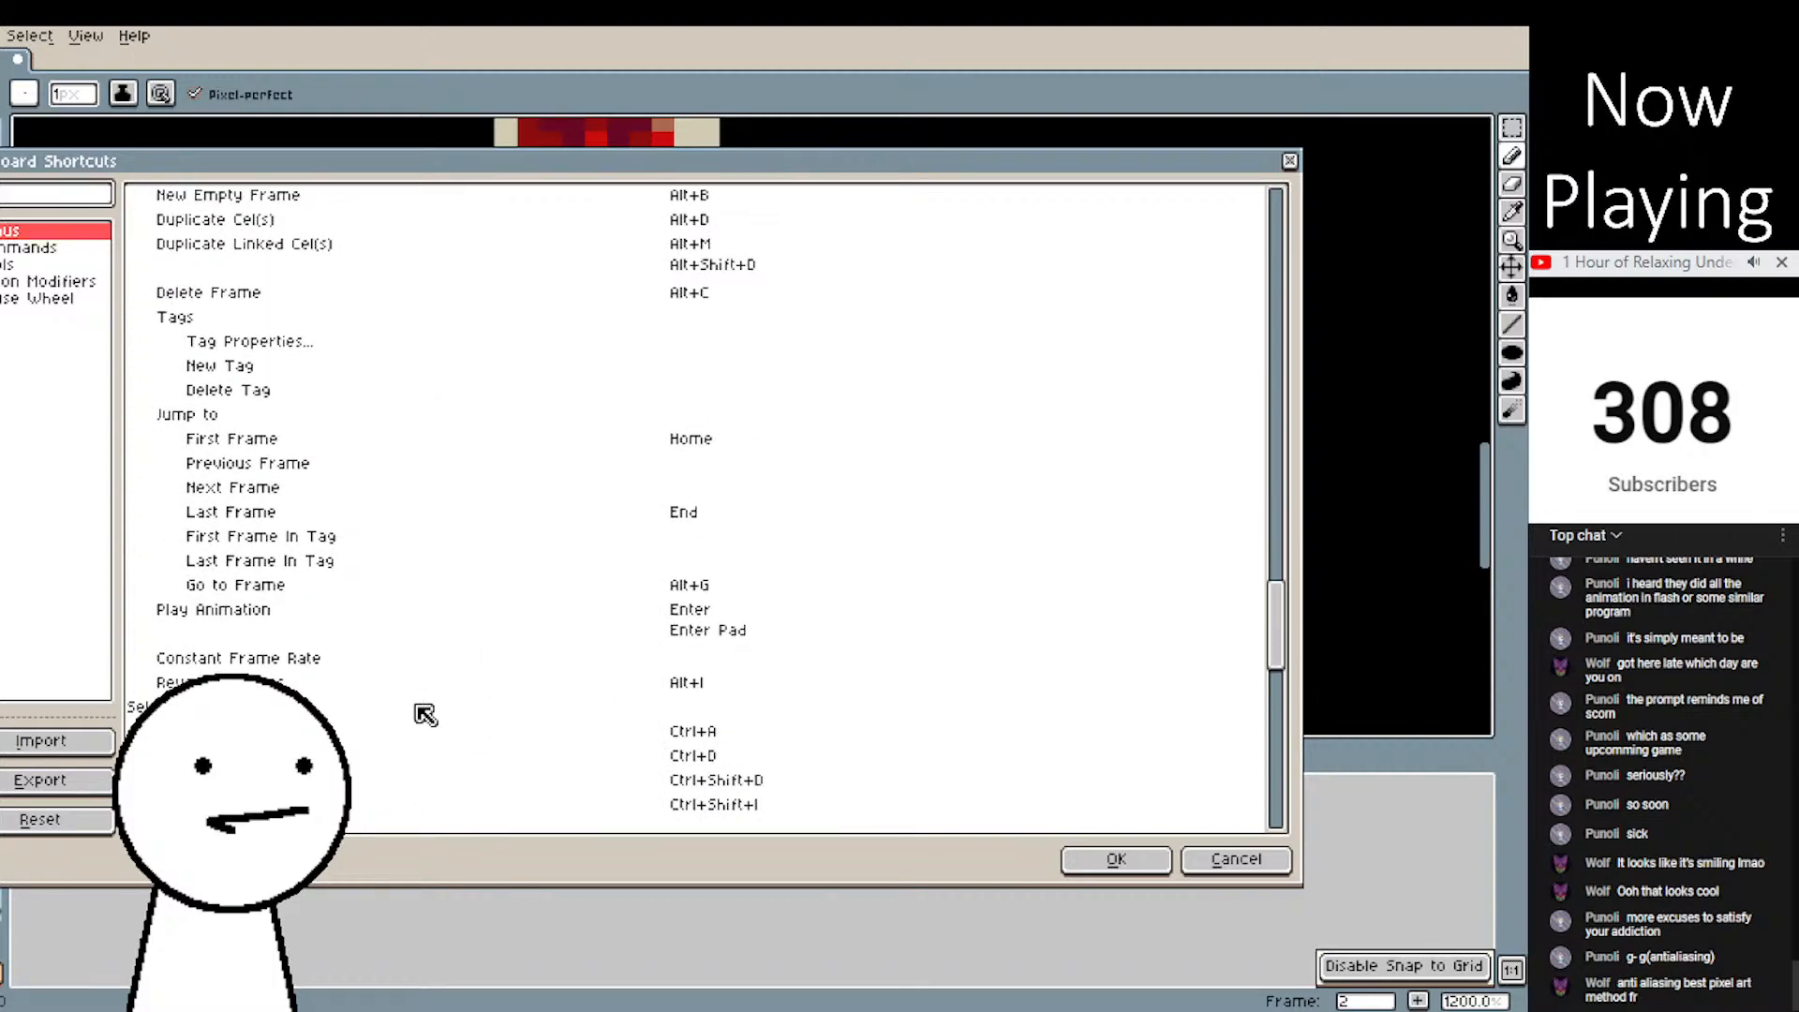
scroll(439, 690, down, 6)
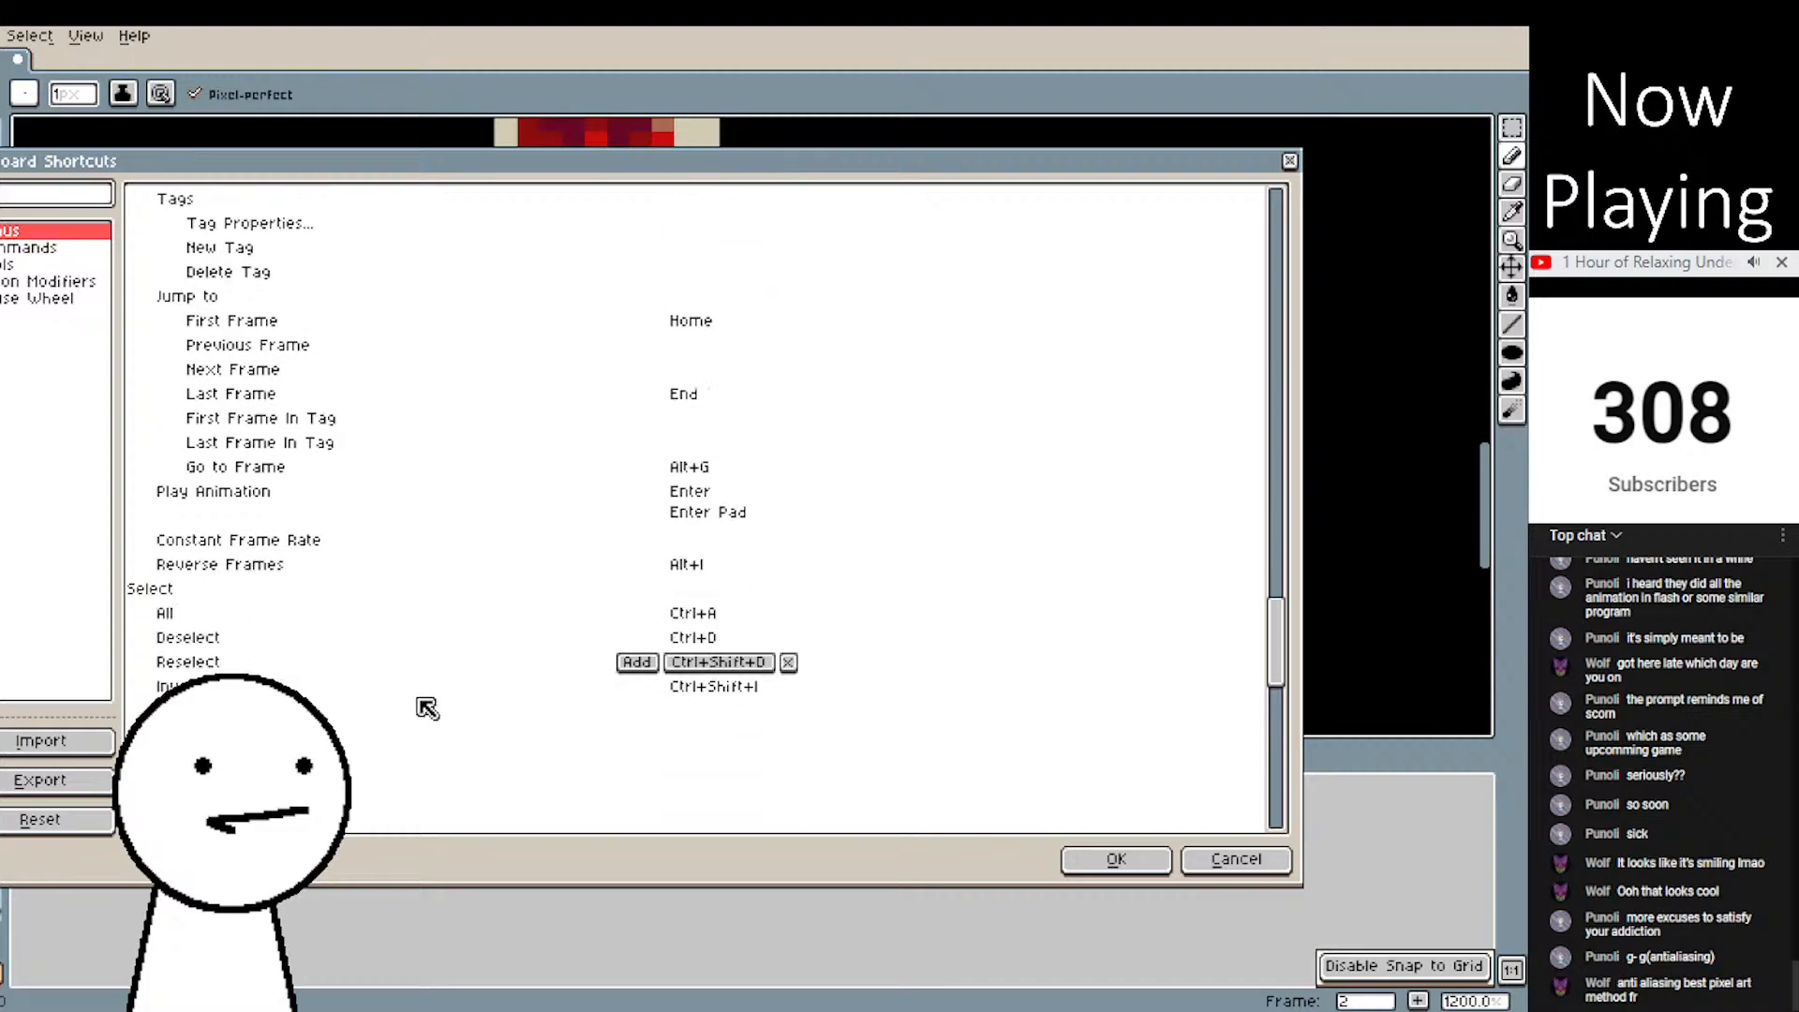
scroll(426, 713, down, 2)
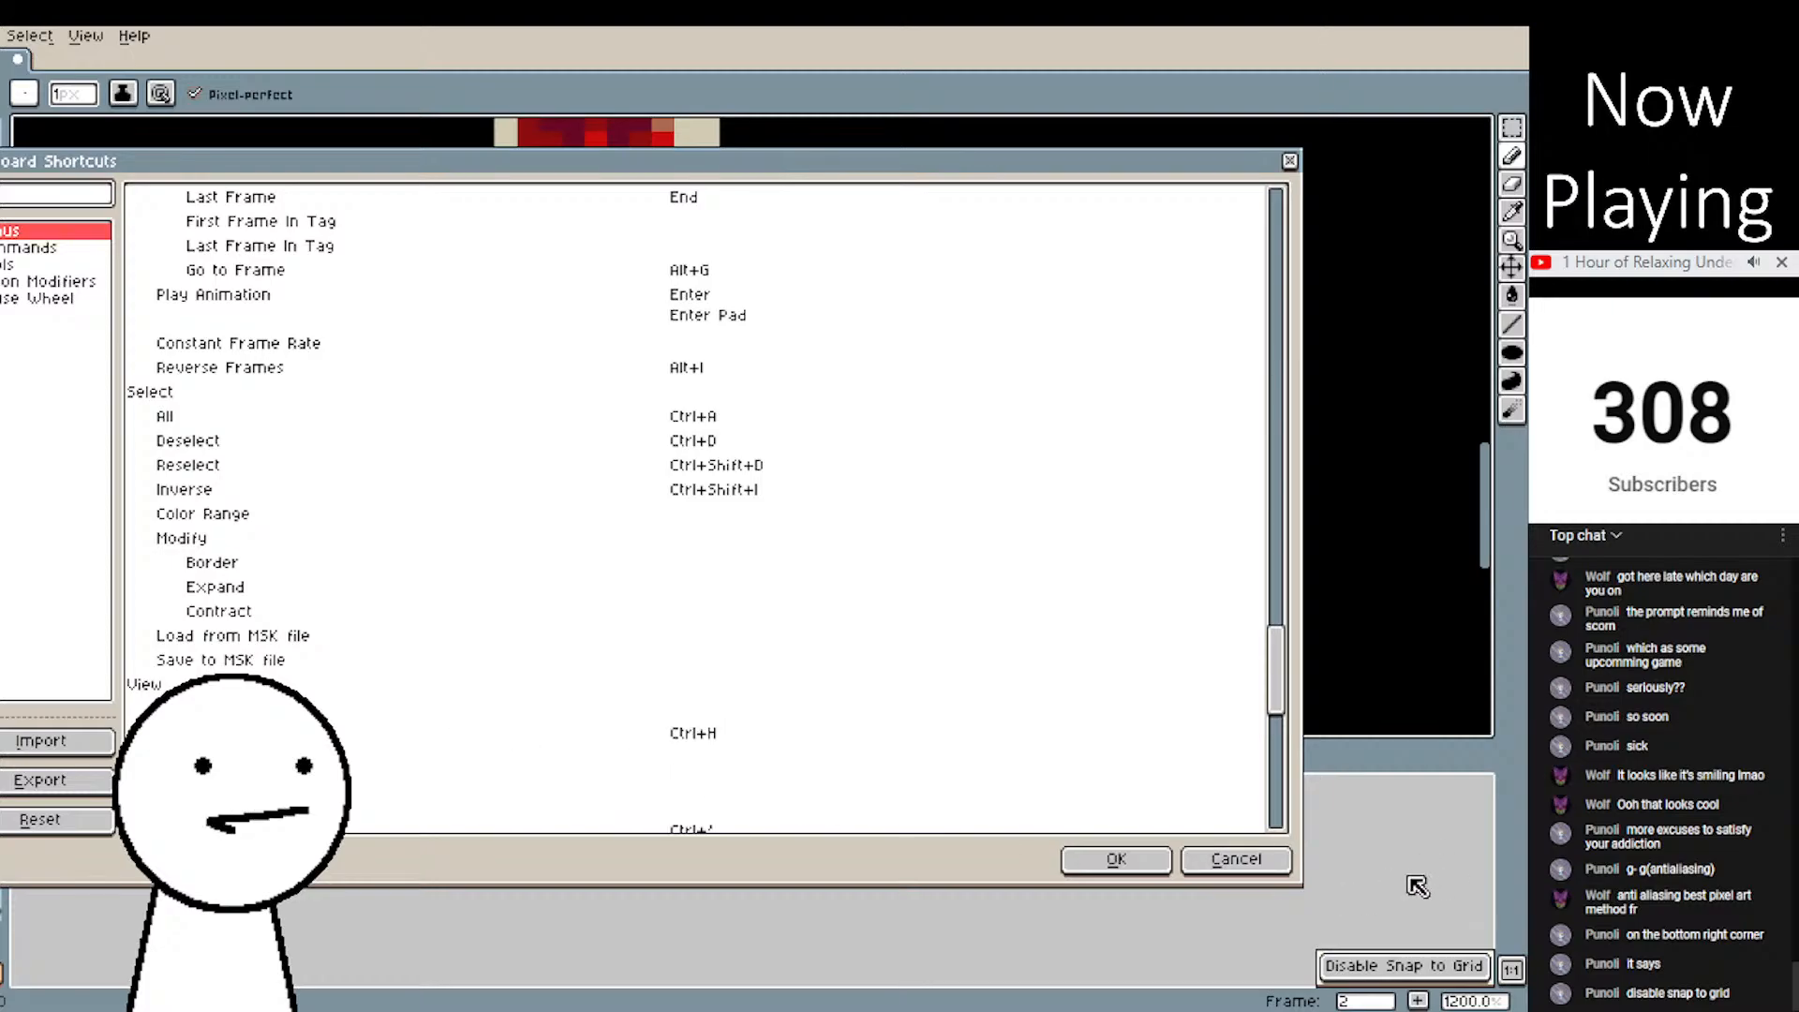
click(1239, 864)
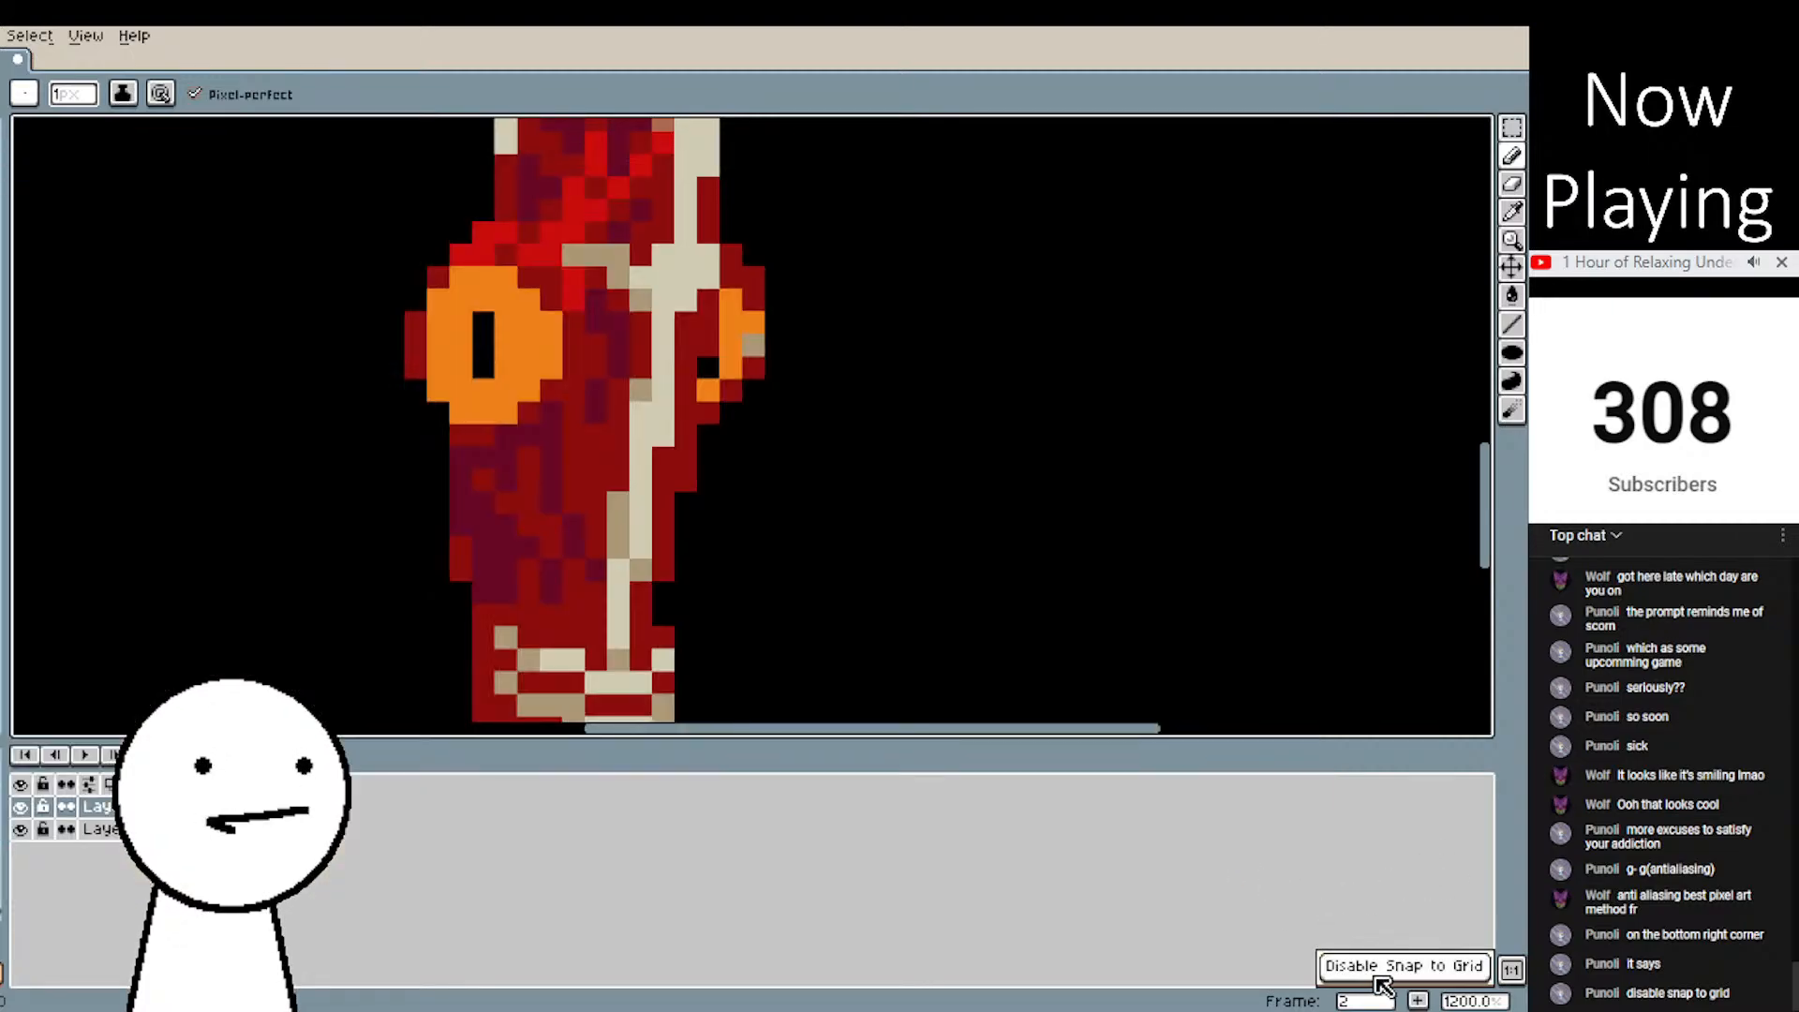
- Turn off Snap to Grid and add tan shading pixels along the central bone's right edge and where it meets the ribs
scroll(875, 690, down, 8)
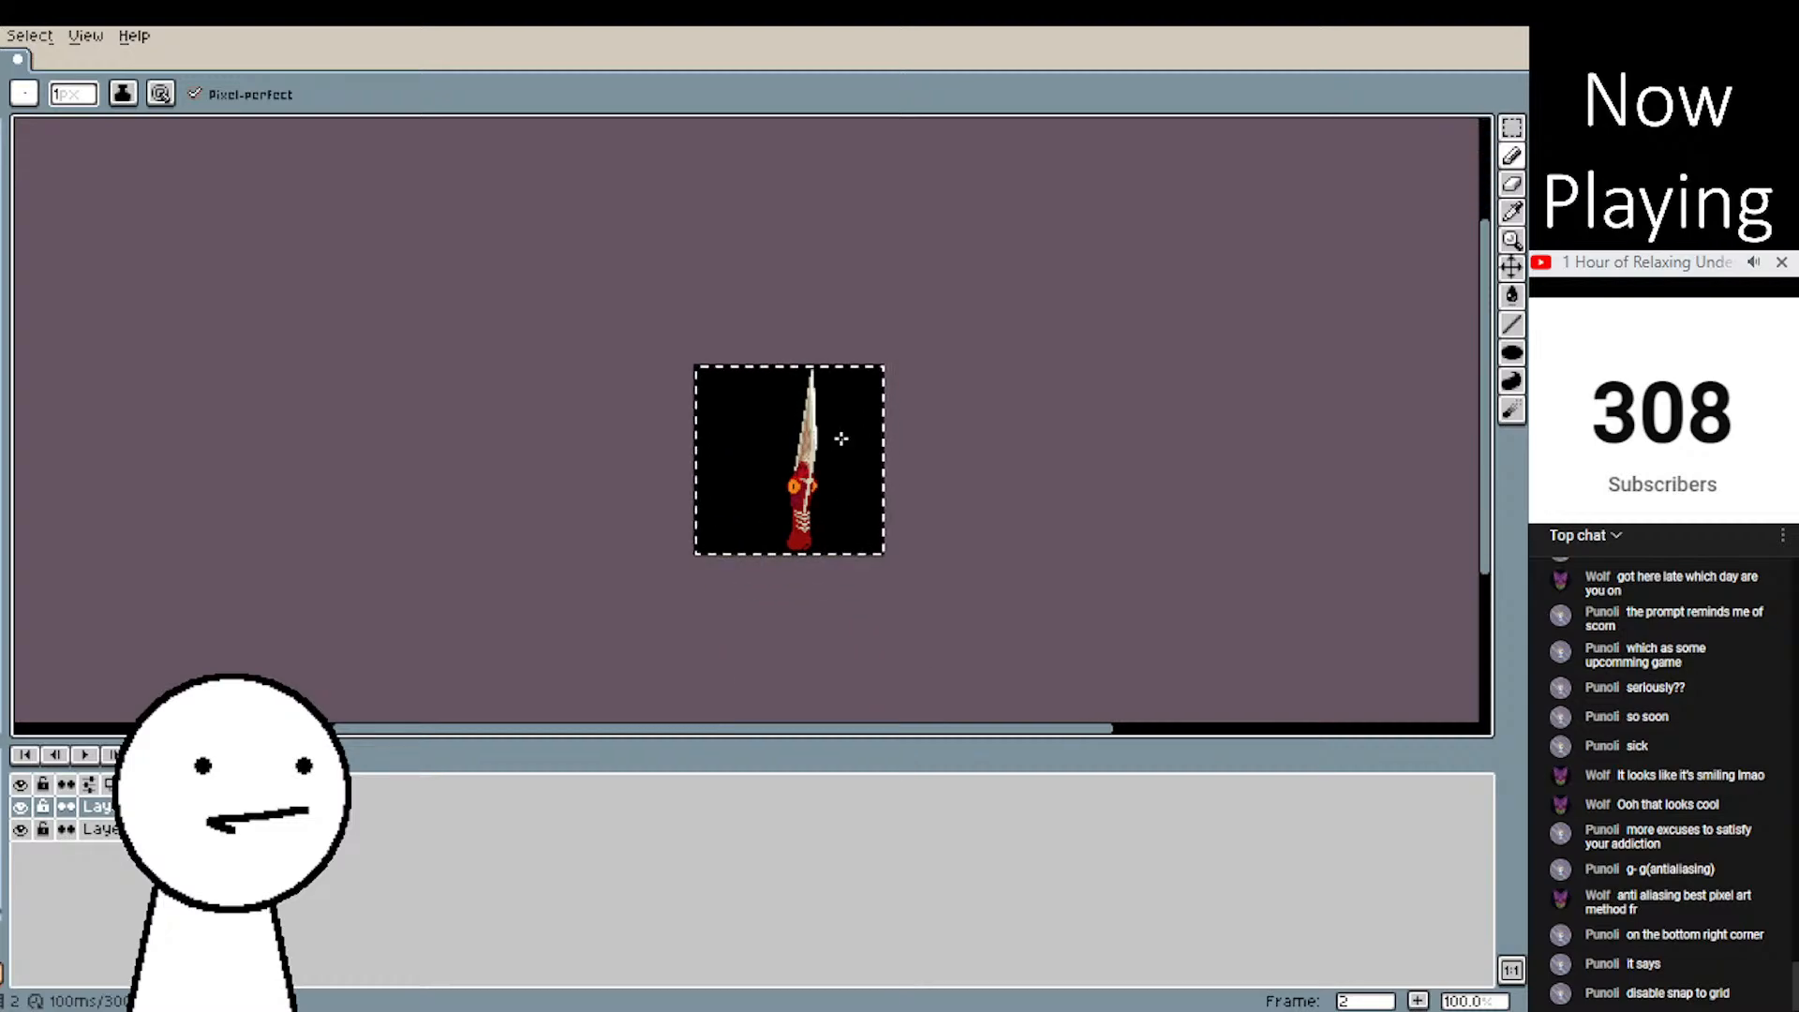
scroll(842, 439, up, 8)
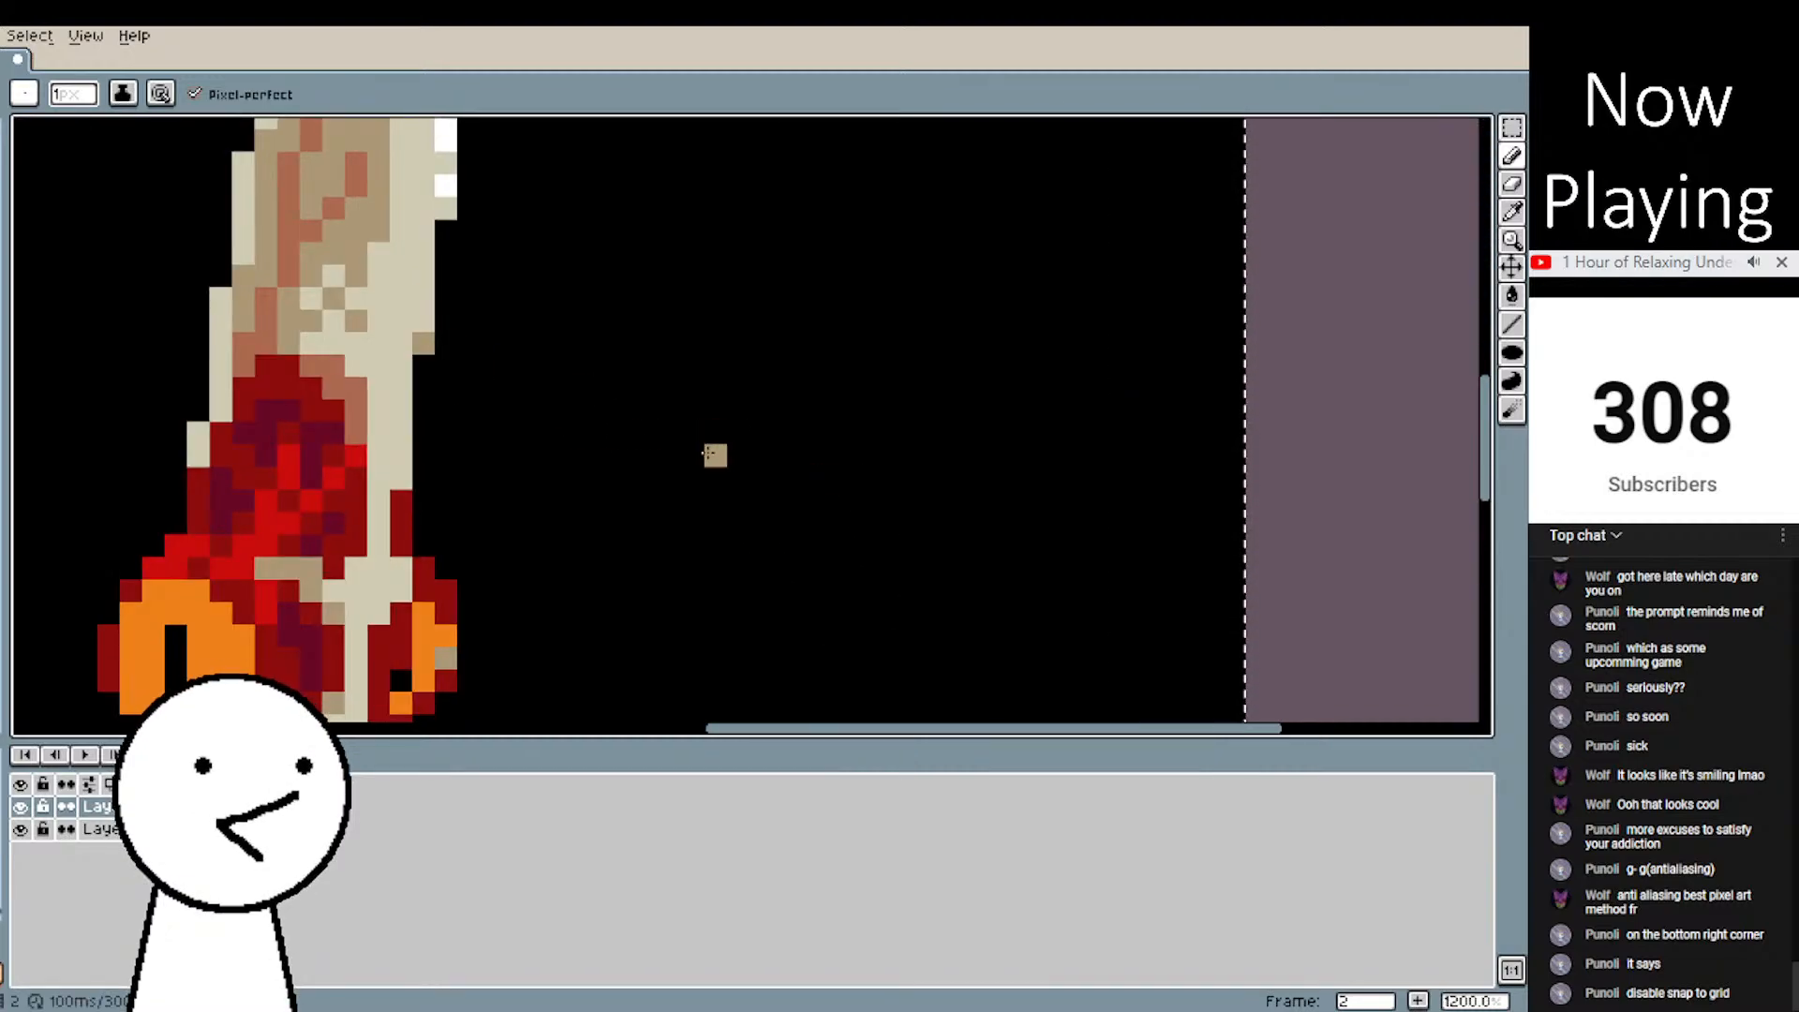
scroll(637, 480, down, 3)
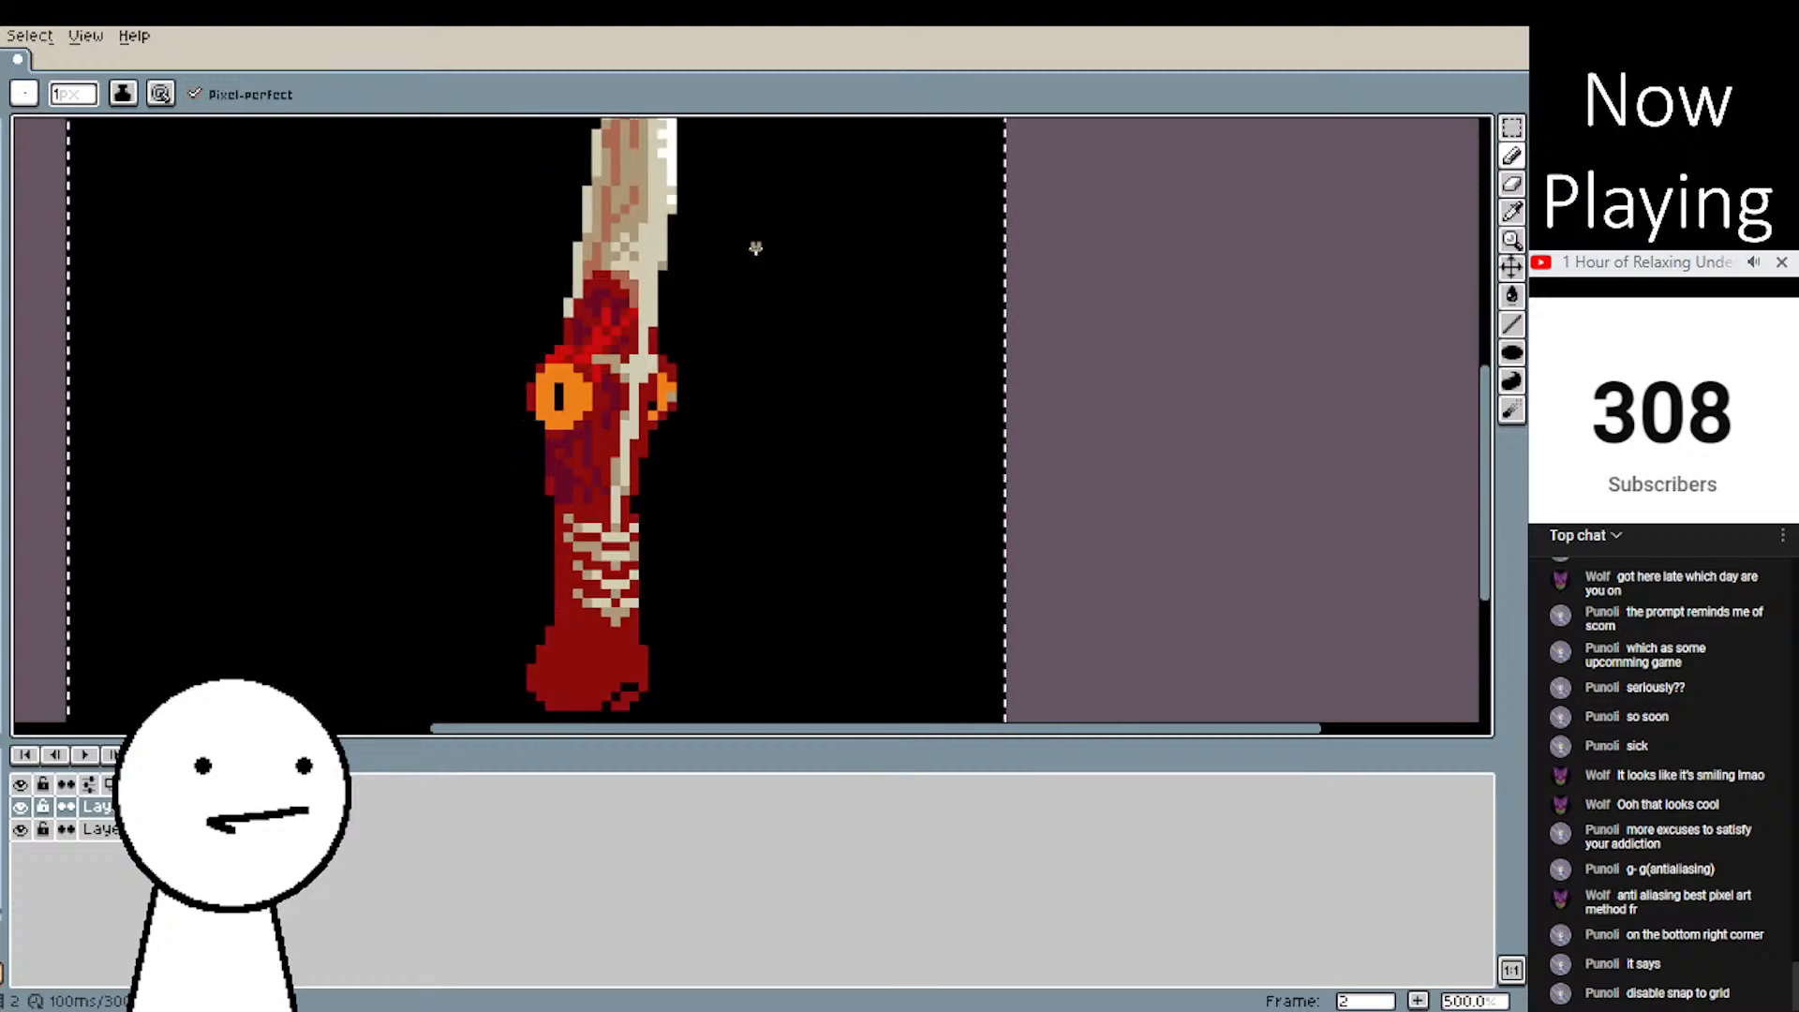
scroll(691, 281, up, 3)
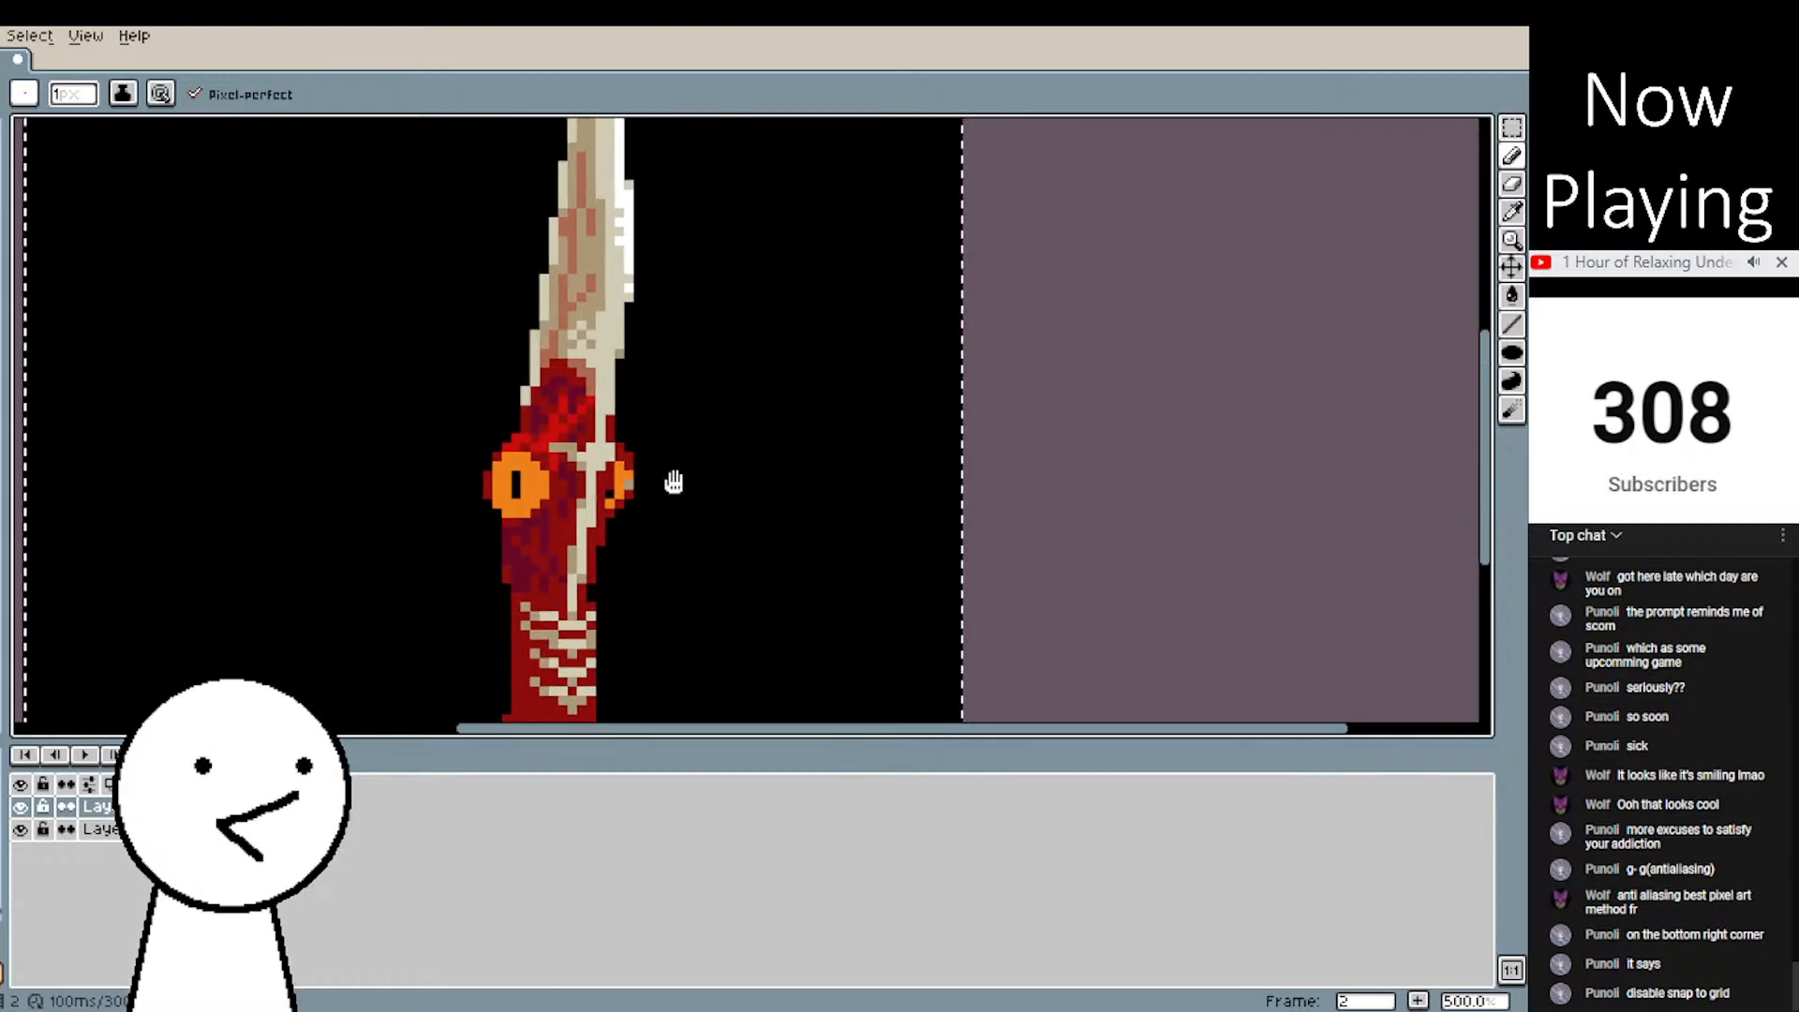
scroll(631, 330, up, 3)
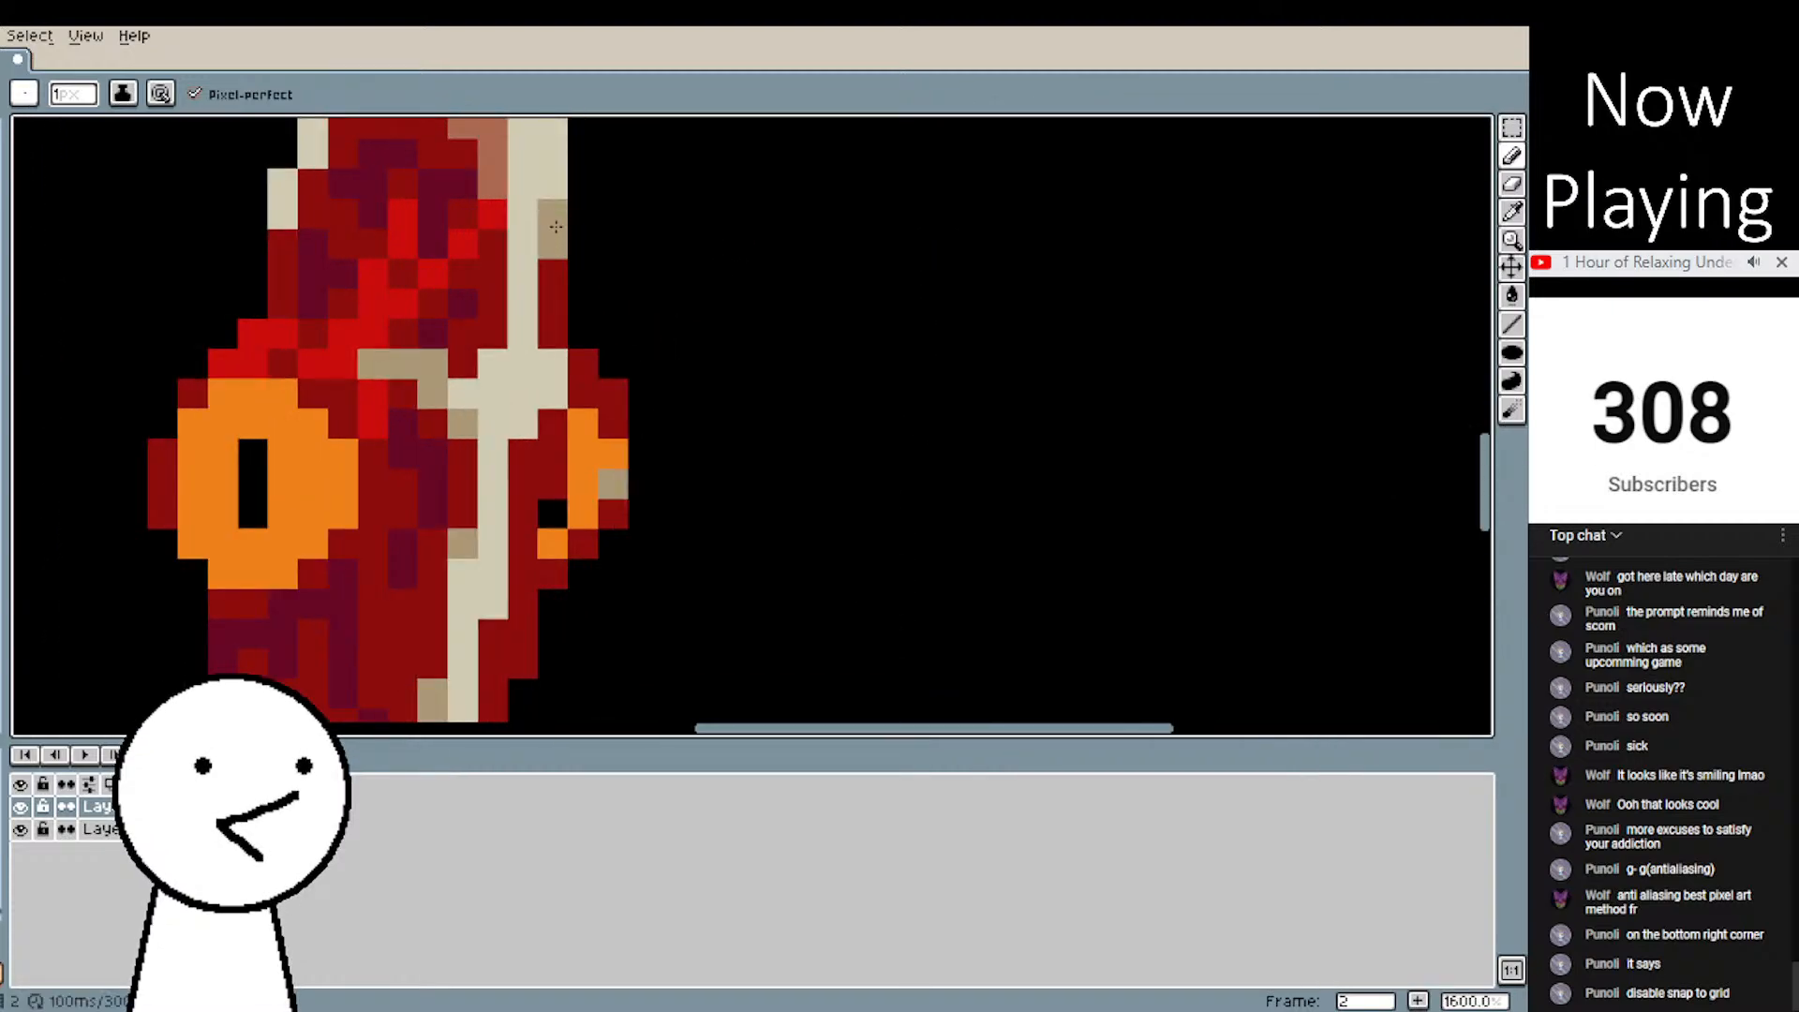
scroll(677, 516, down, 4)
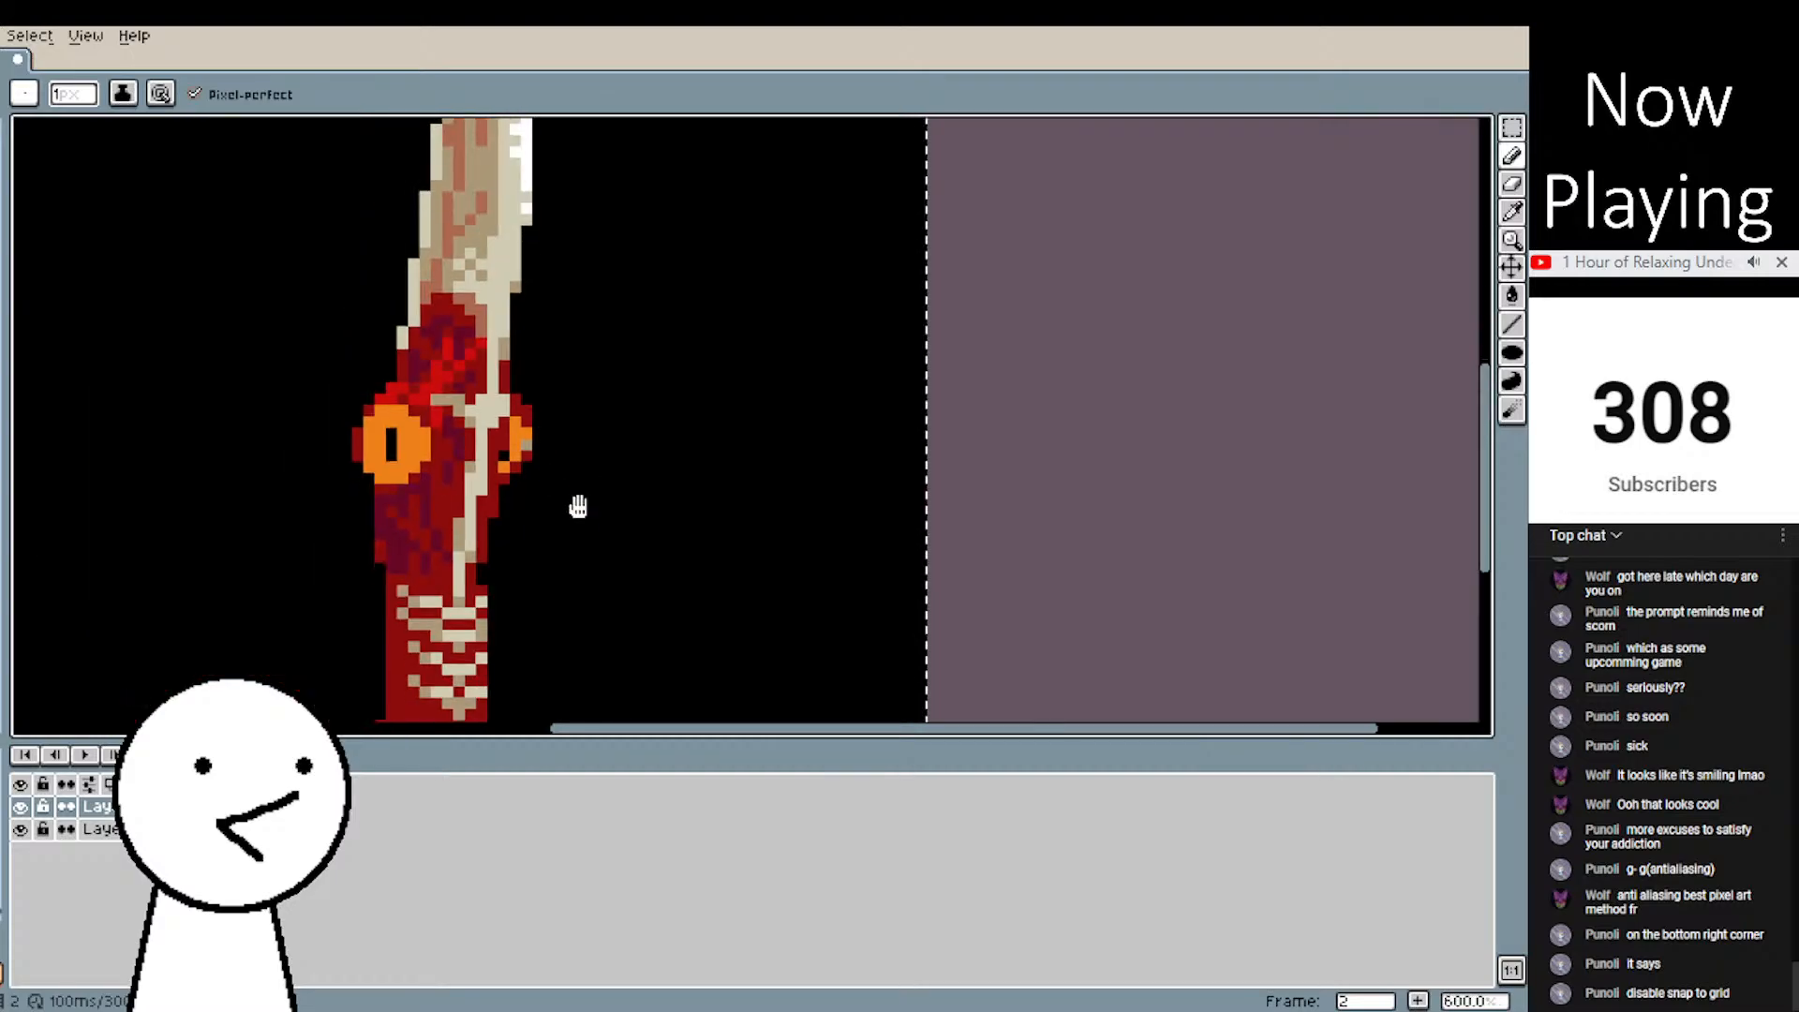
scroll(539, 465, up, 3)
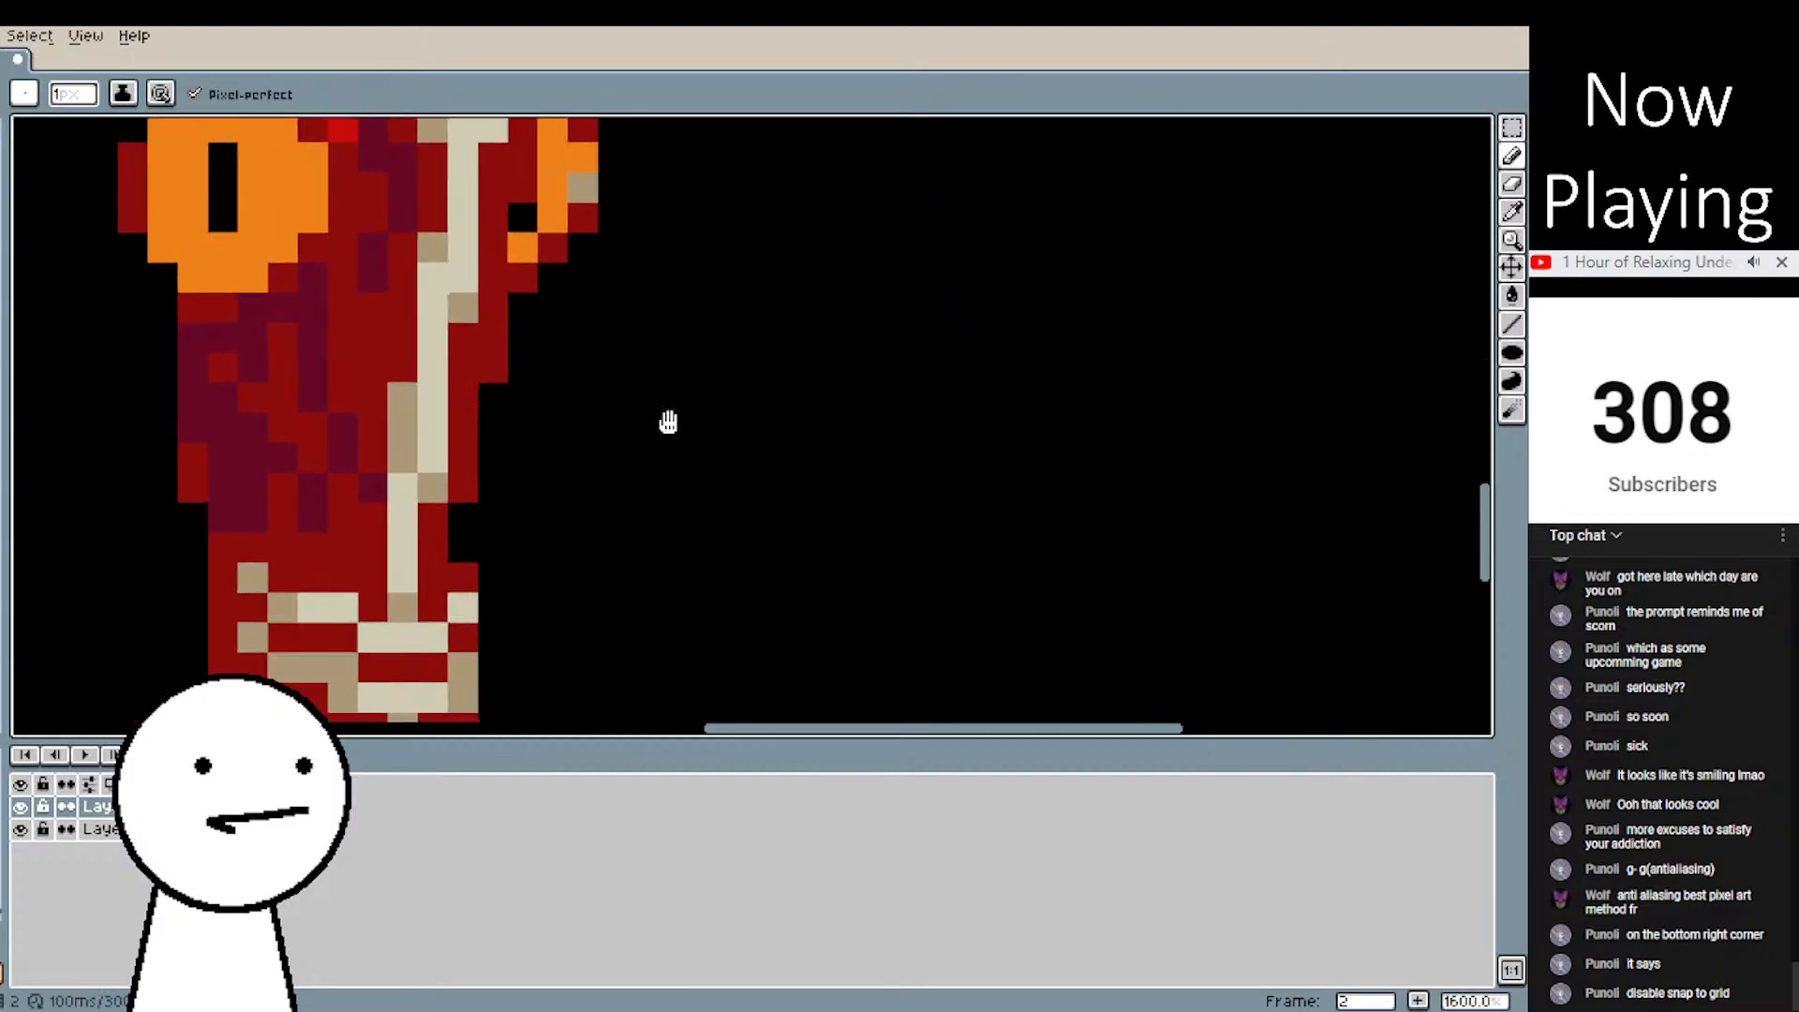
scroll(658, 422, down, 3)
scroll(655, 393, up, 4)
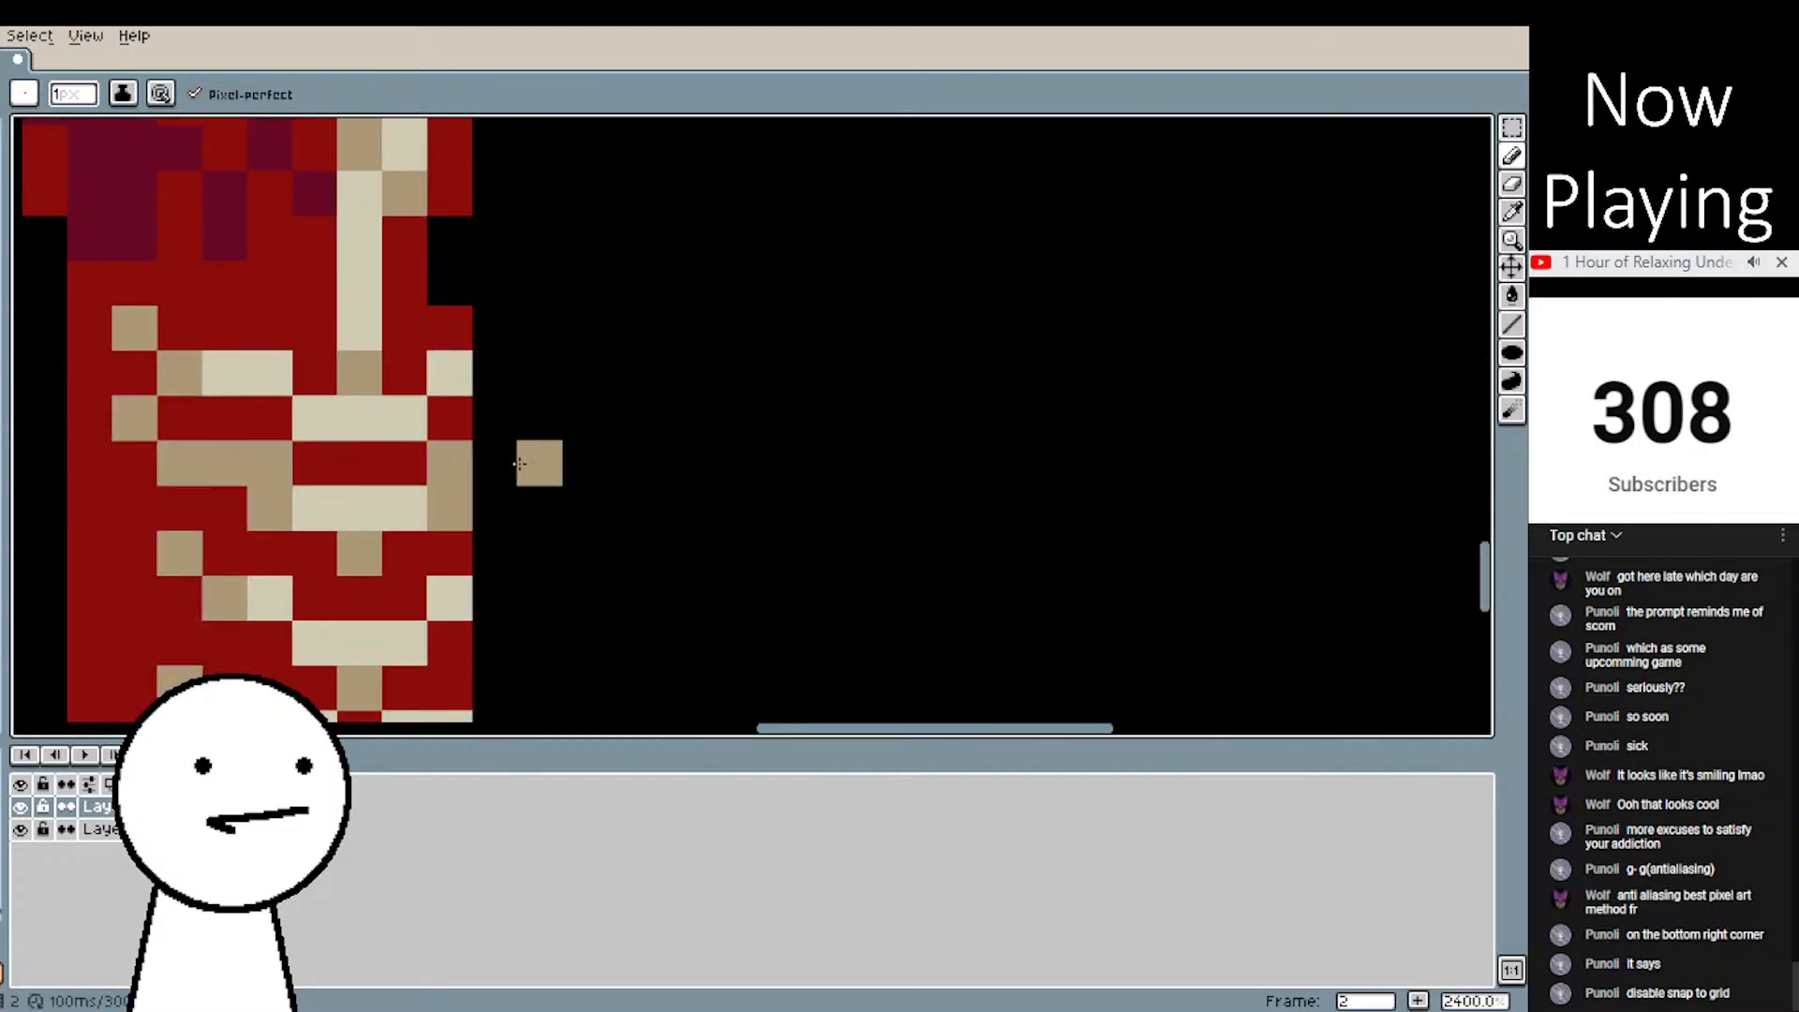
scroll(520, 463, down, 6)
scroll(506, 469, up, 2)
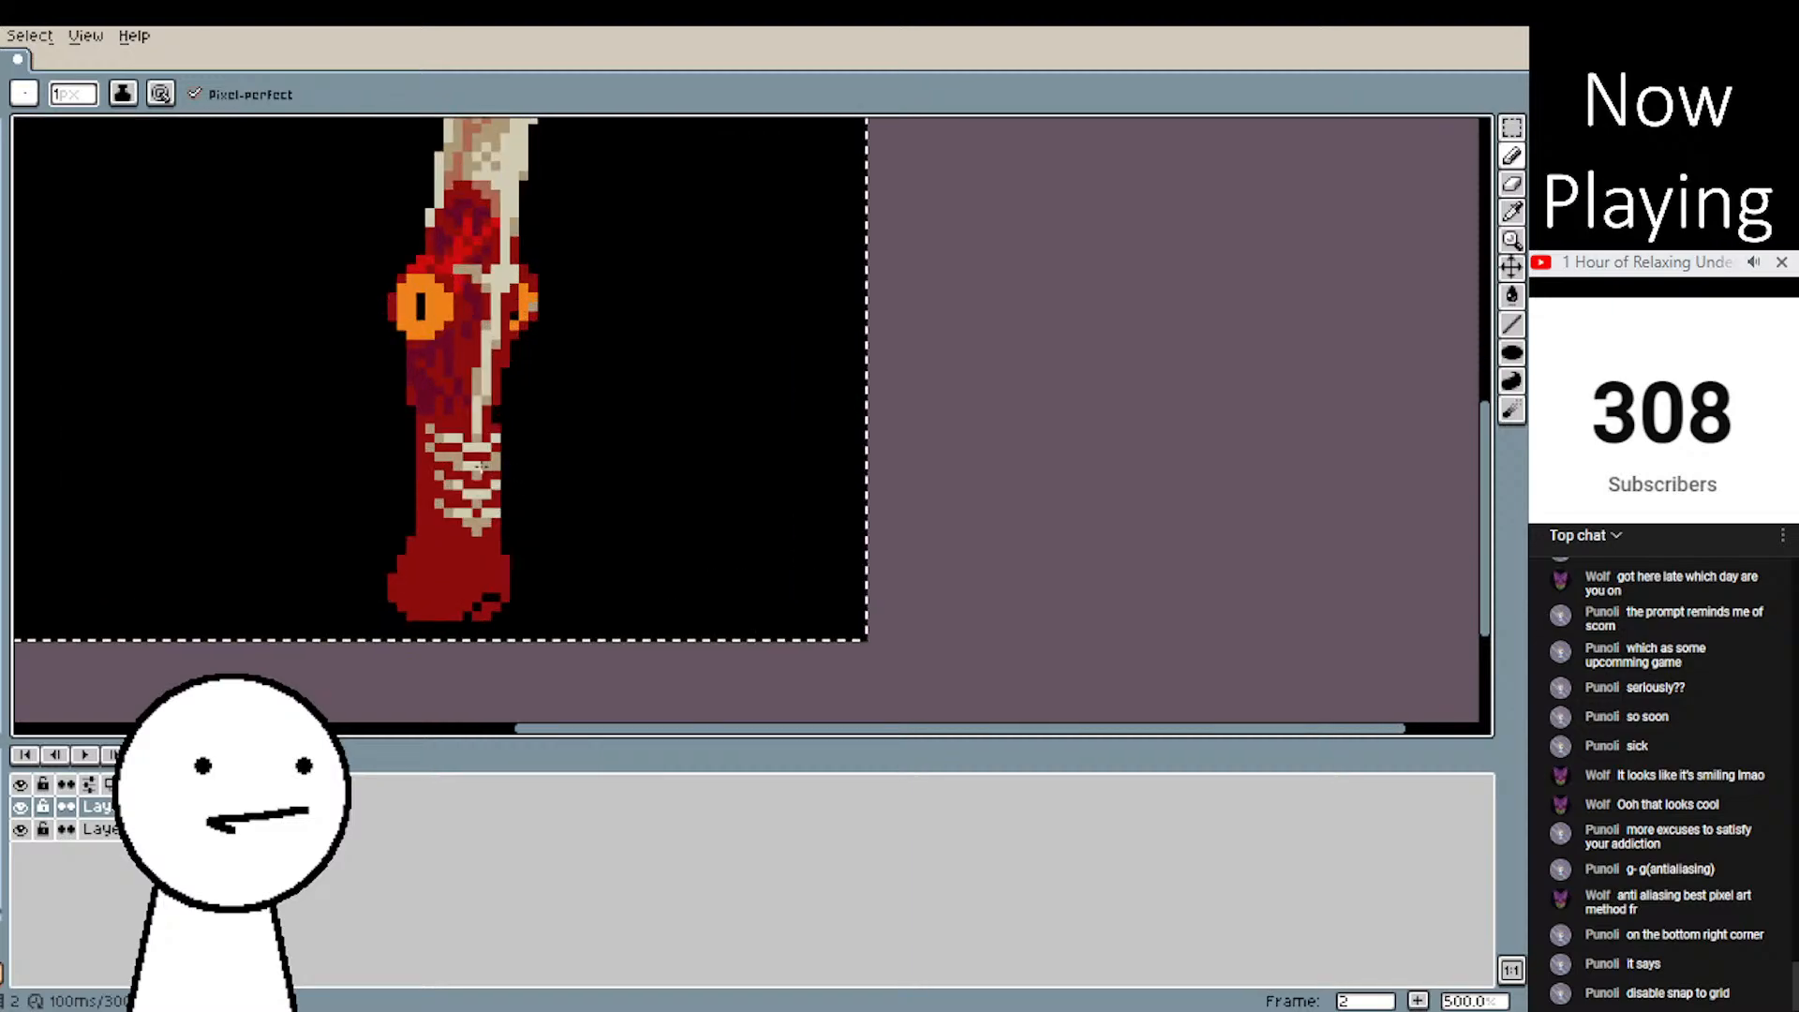
- Sample the bright red and draw short vertical highlights with the Line tool in the flesh between the large eye and the bone
scroll(480, 466, up, 3)
click(1513, 214)
drag(658, 278, 993, 651)
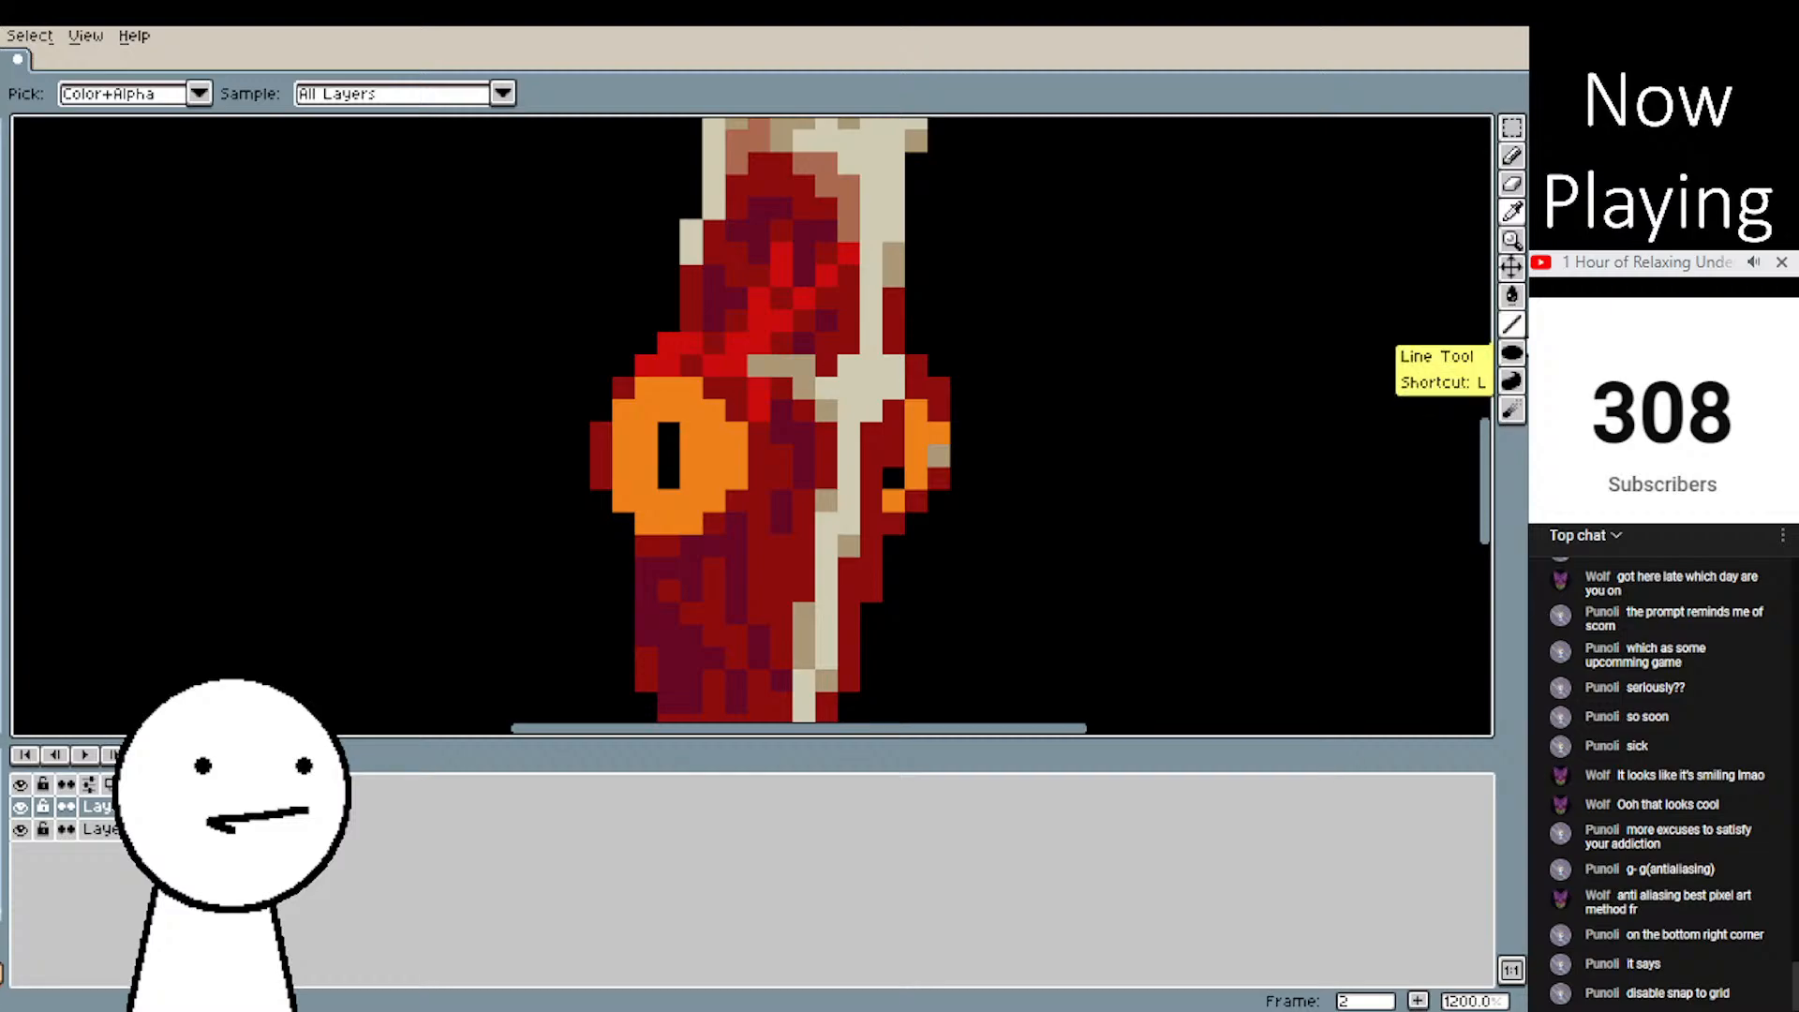
click(1512, 324)
drag(894, 560, 848, 421)
scroll(803, 467, up, 2)
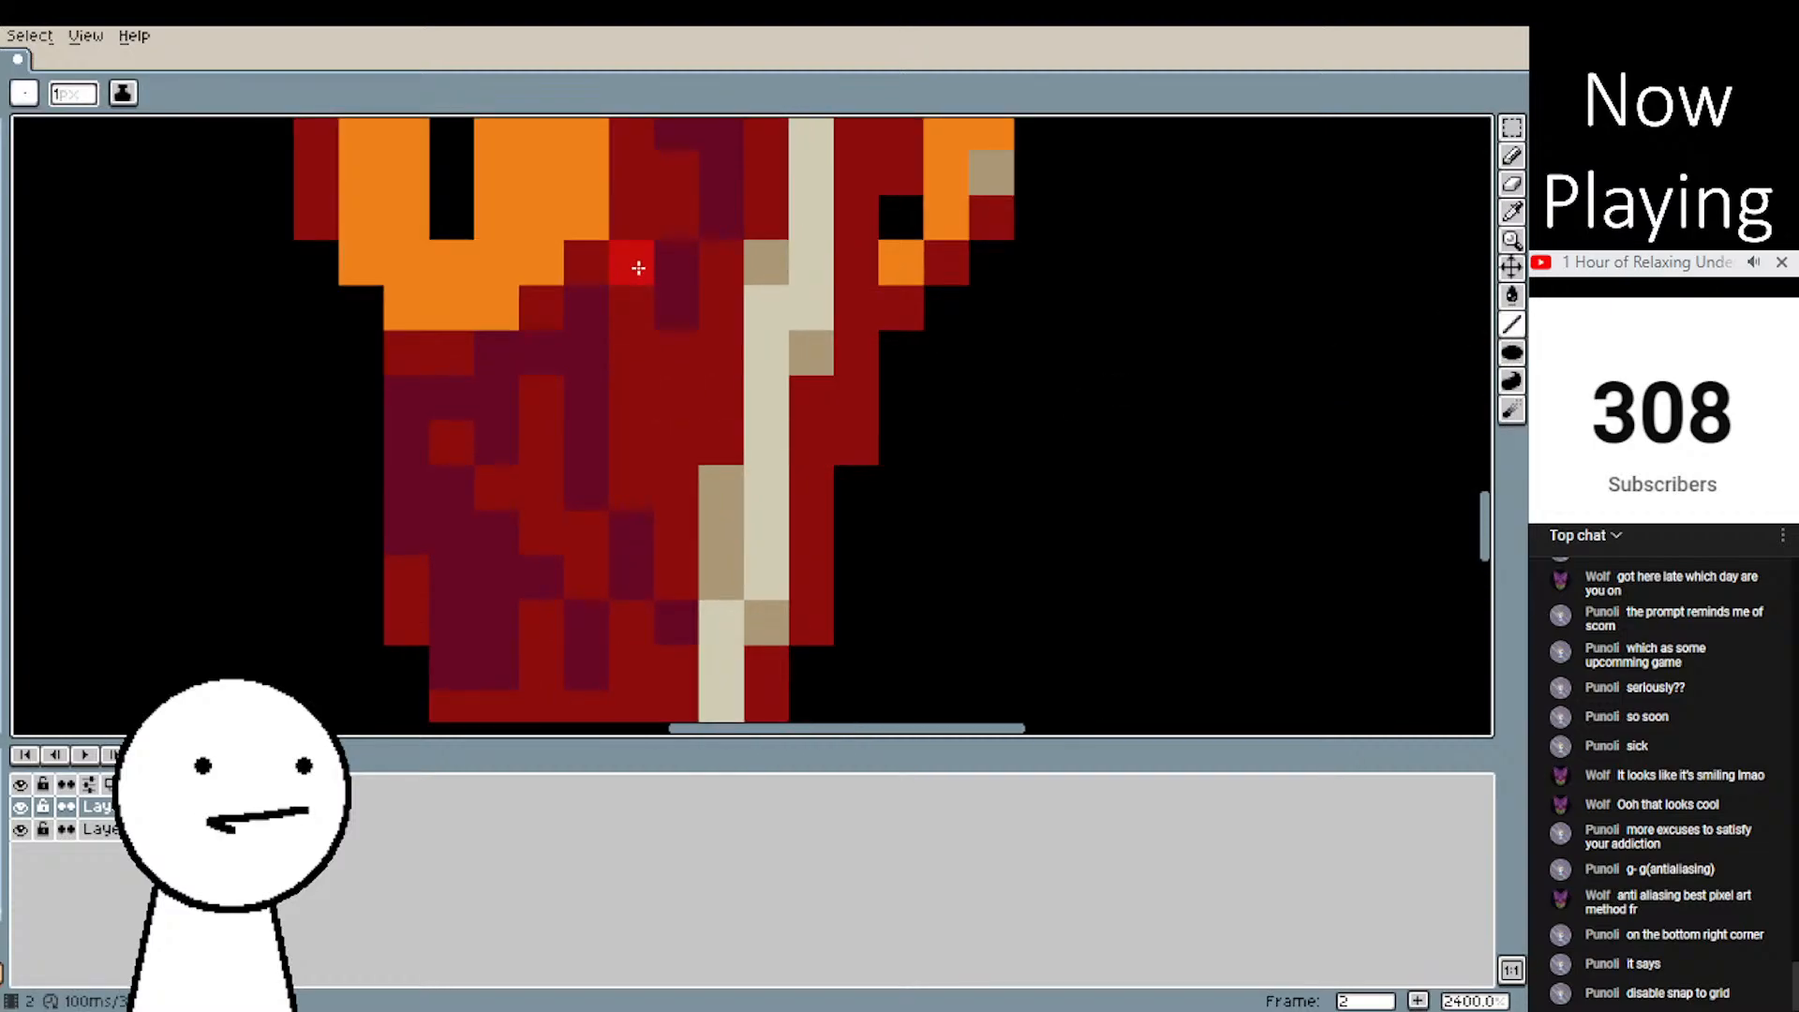
drag(638, 268, 640, 330)
drag(694, 422, 693, 463)
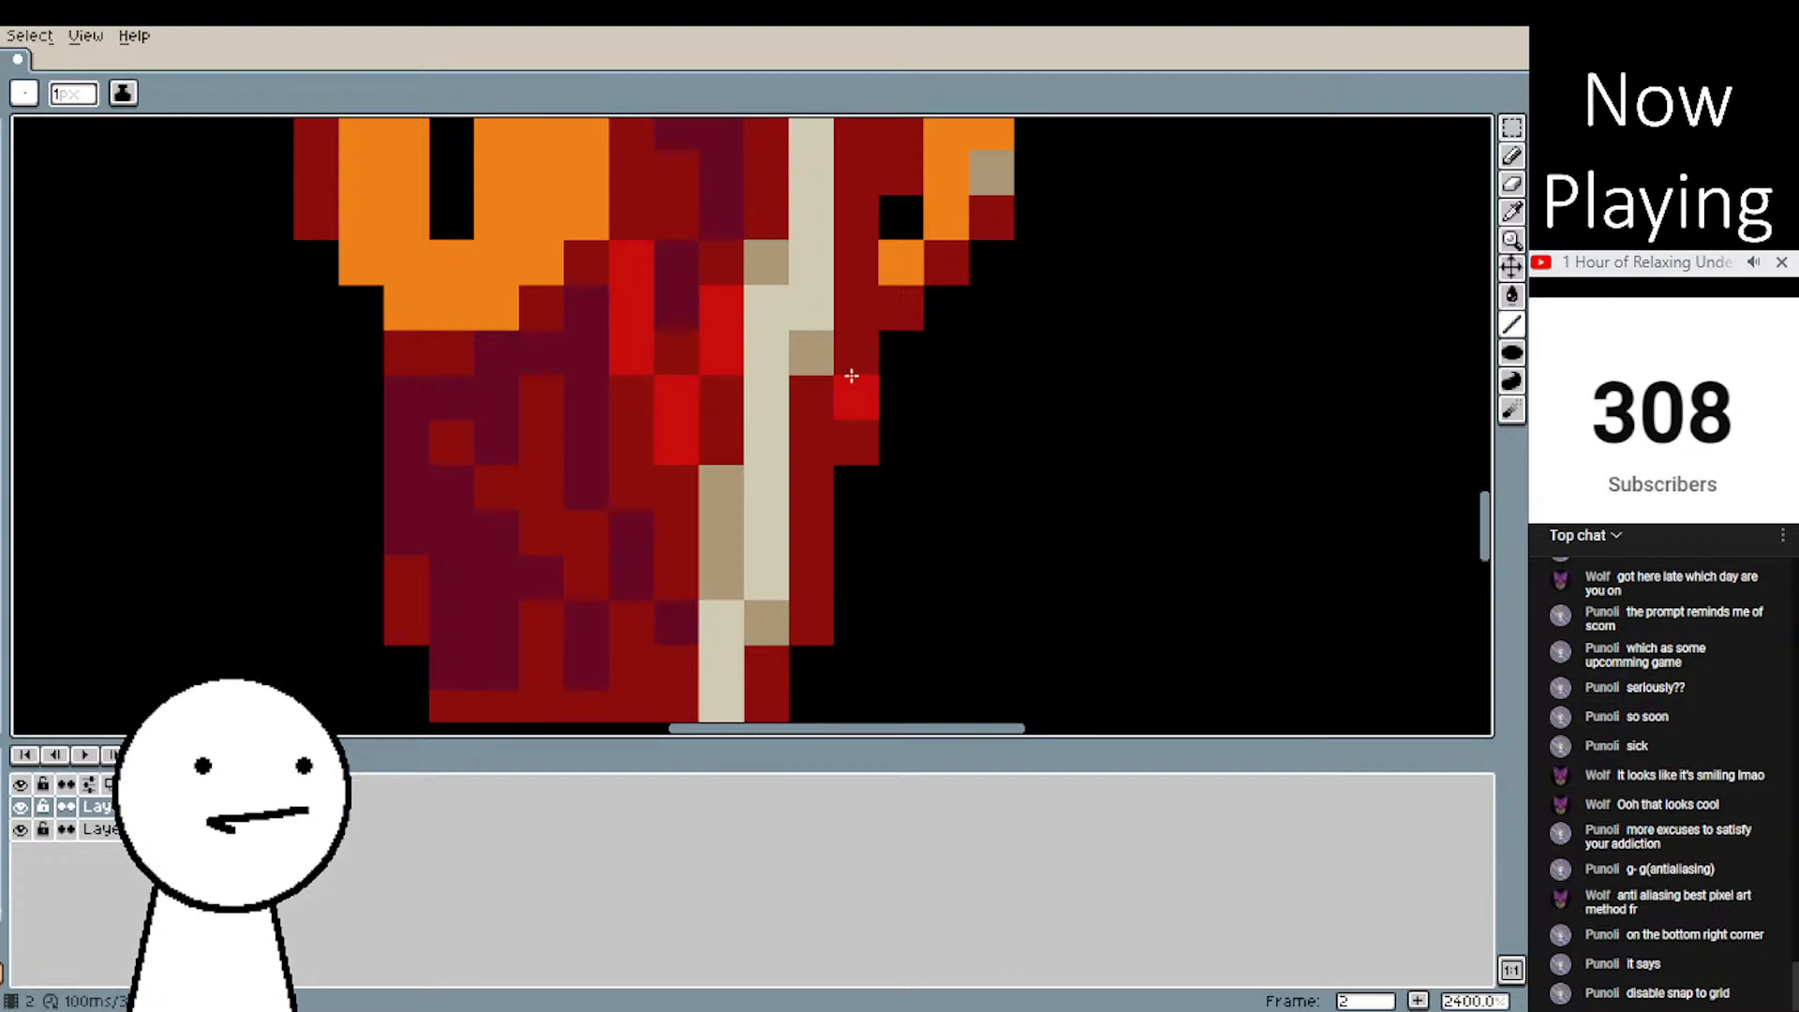
scroll(867, 373, down, 5)
scroll(883, 367, down, 3)
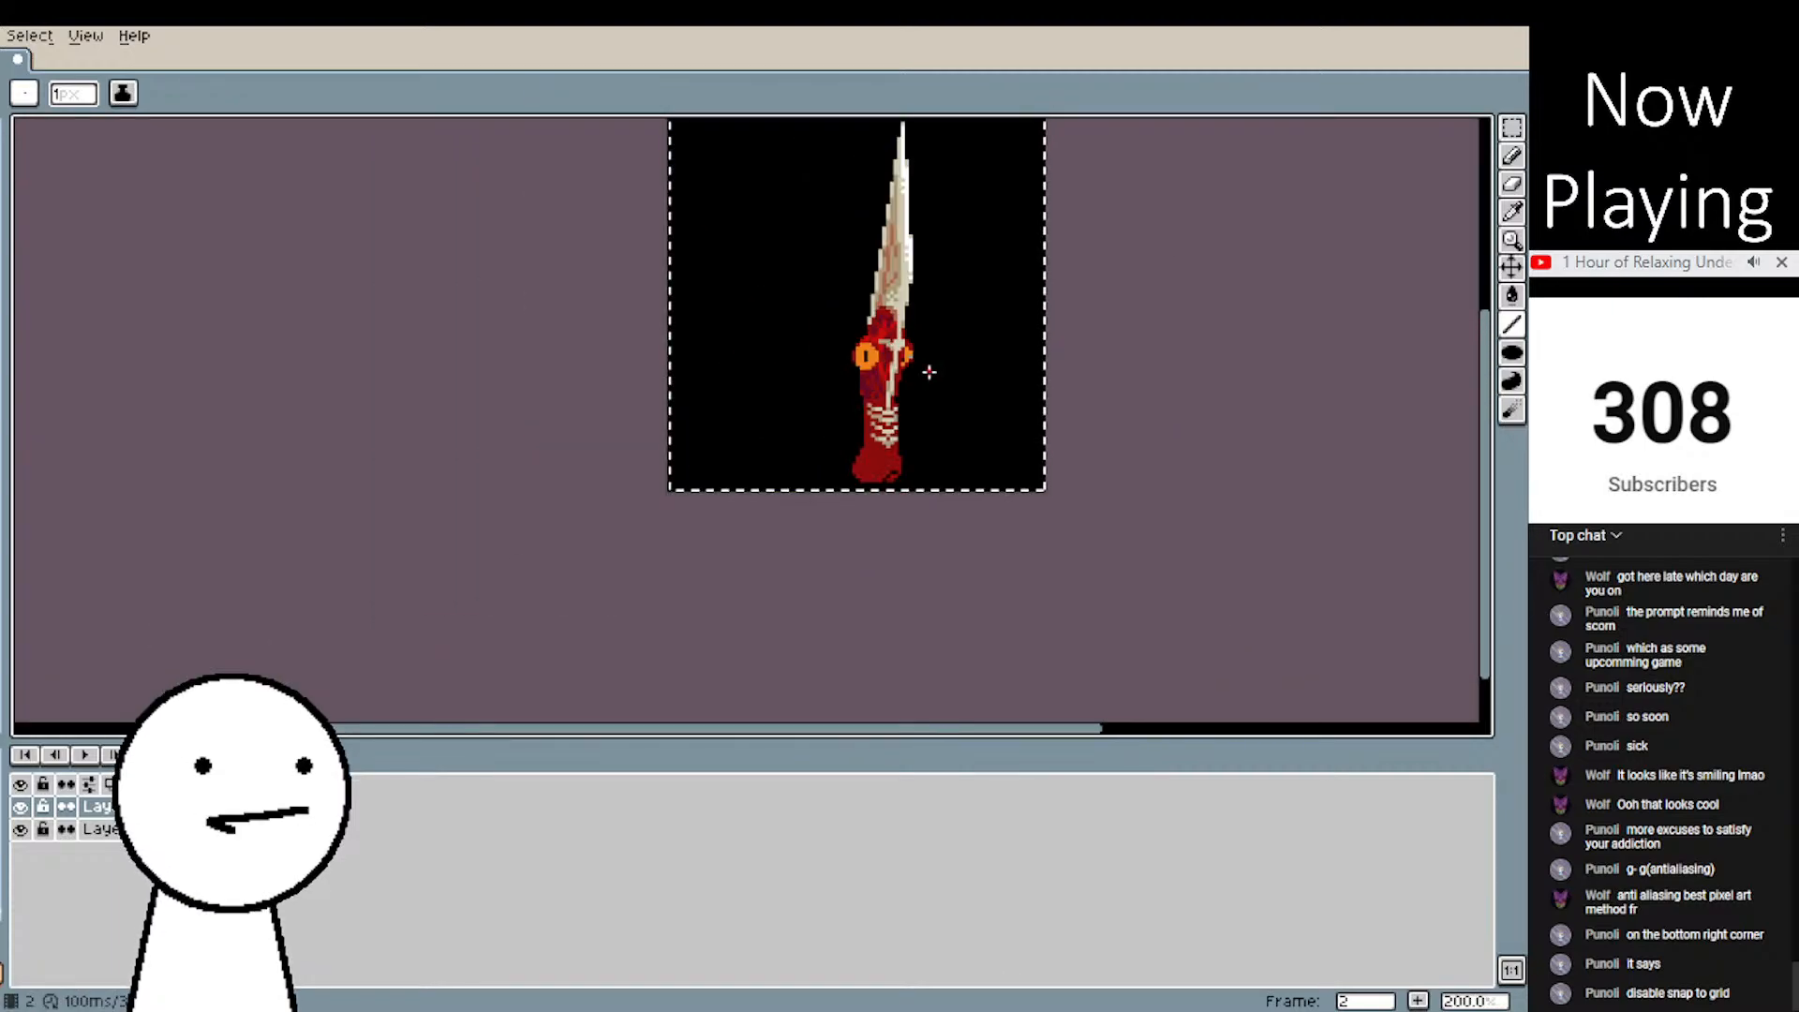
scroll(923, 373, up, 4)
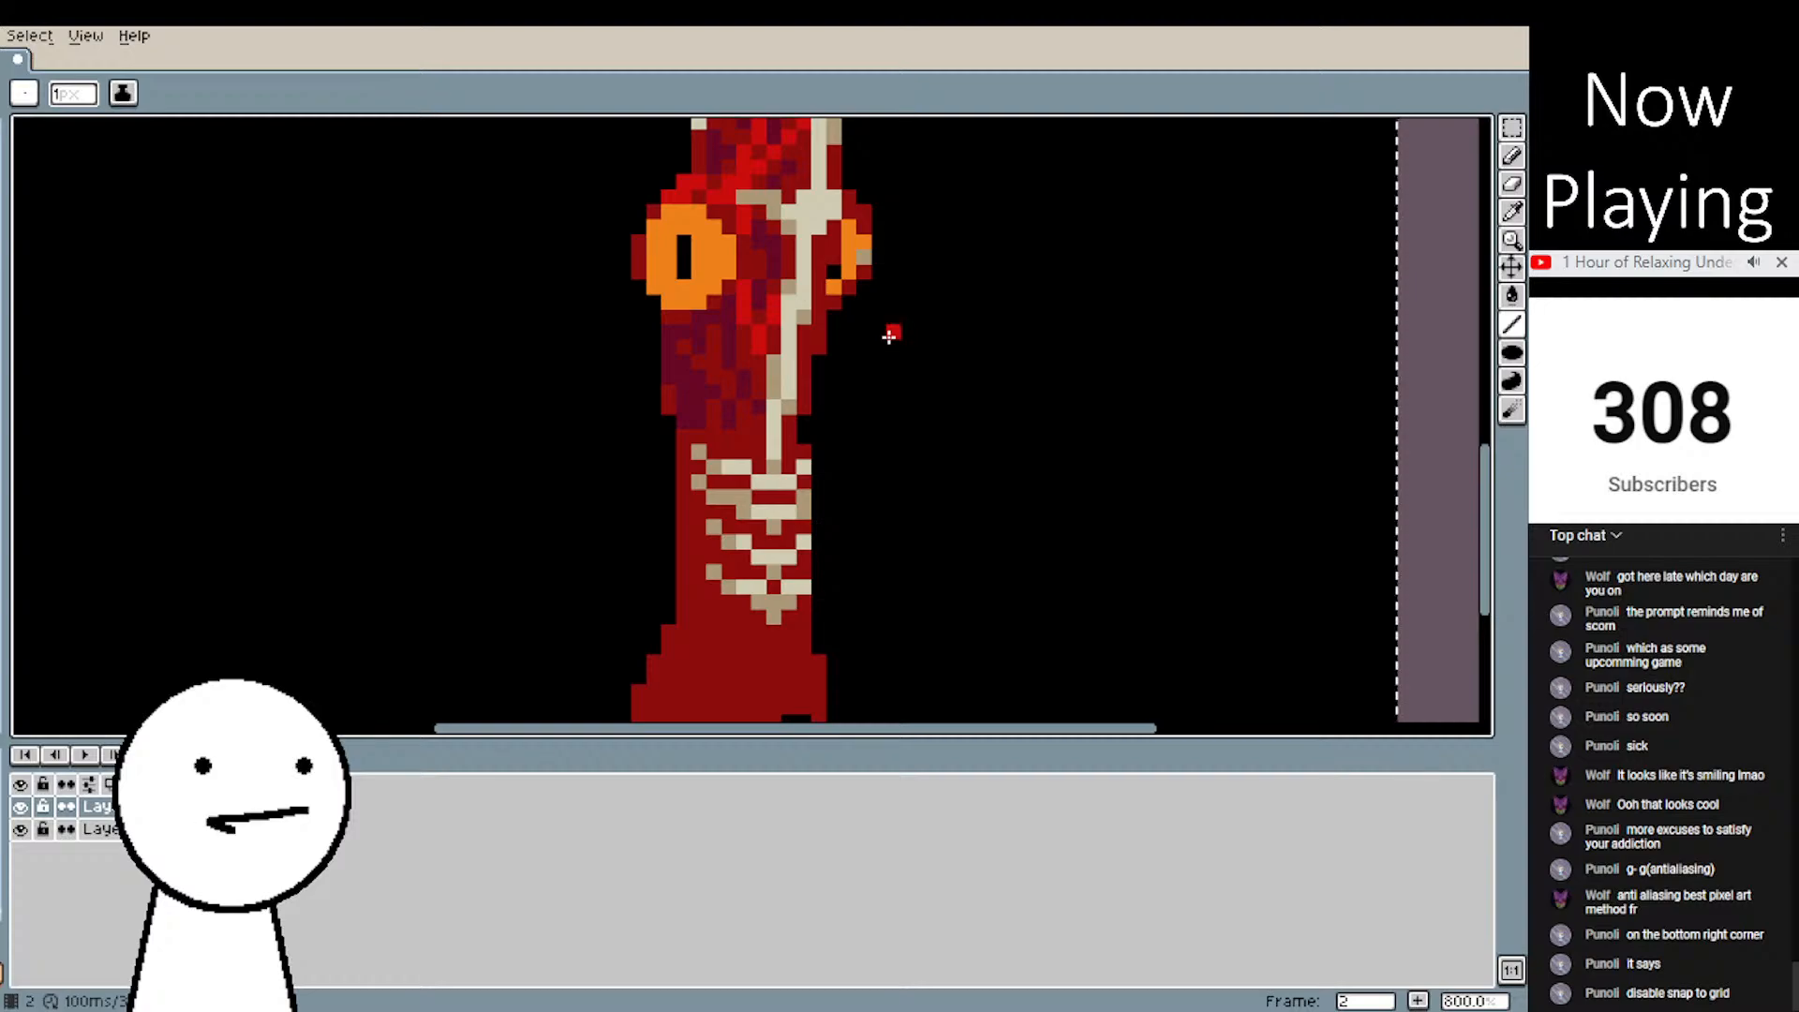
- Draw bright red highlight pixels down the narrow flesh strip on the bone's right side, just below the small eye
drag(869, 309, 823, 430)
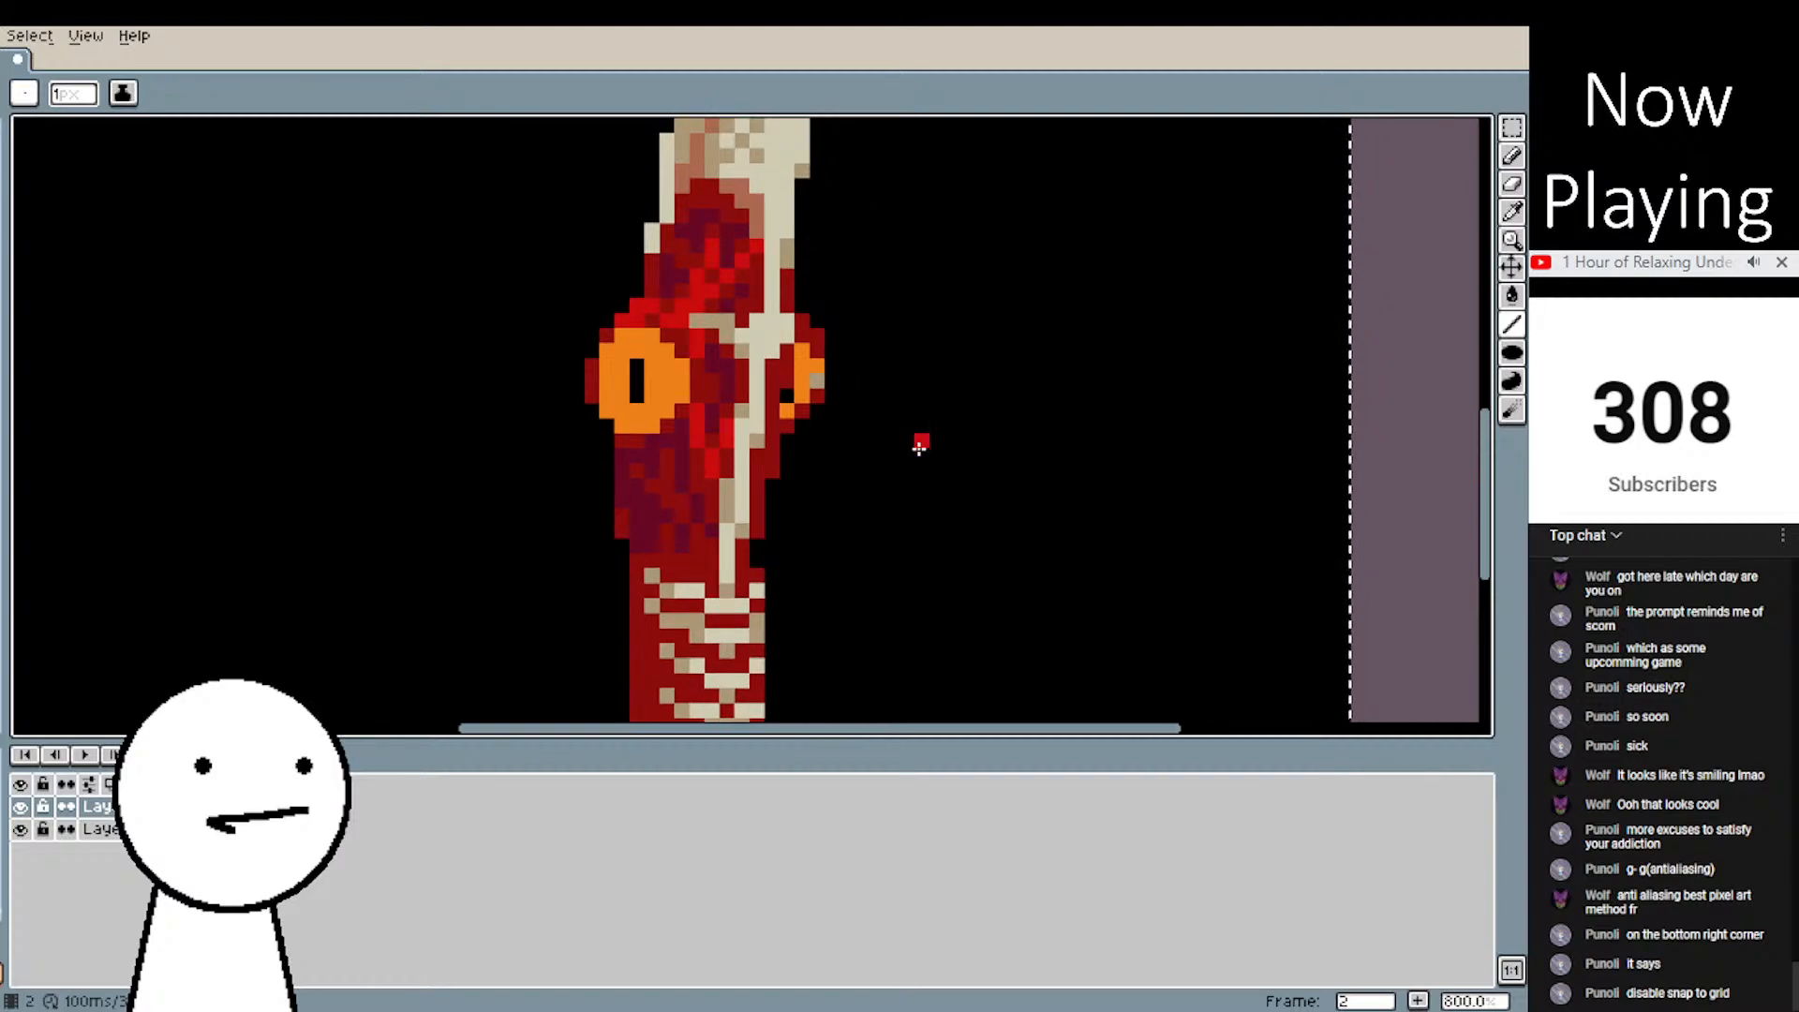
drag(942, 471, 742, 375)
scroll(736, 380, up, 2)
drag(600, 375, 806, 457)
scroll(759, 389, up, 1)
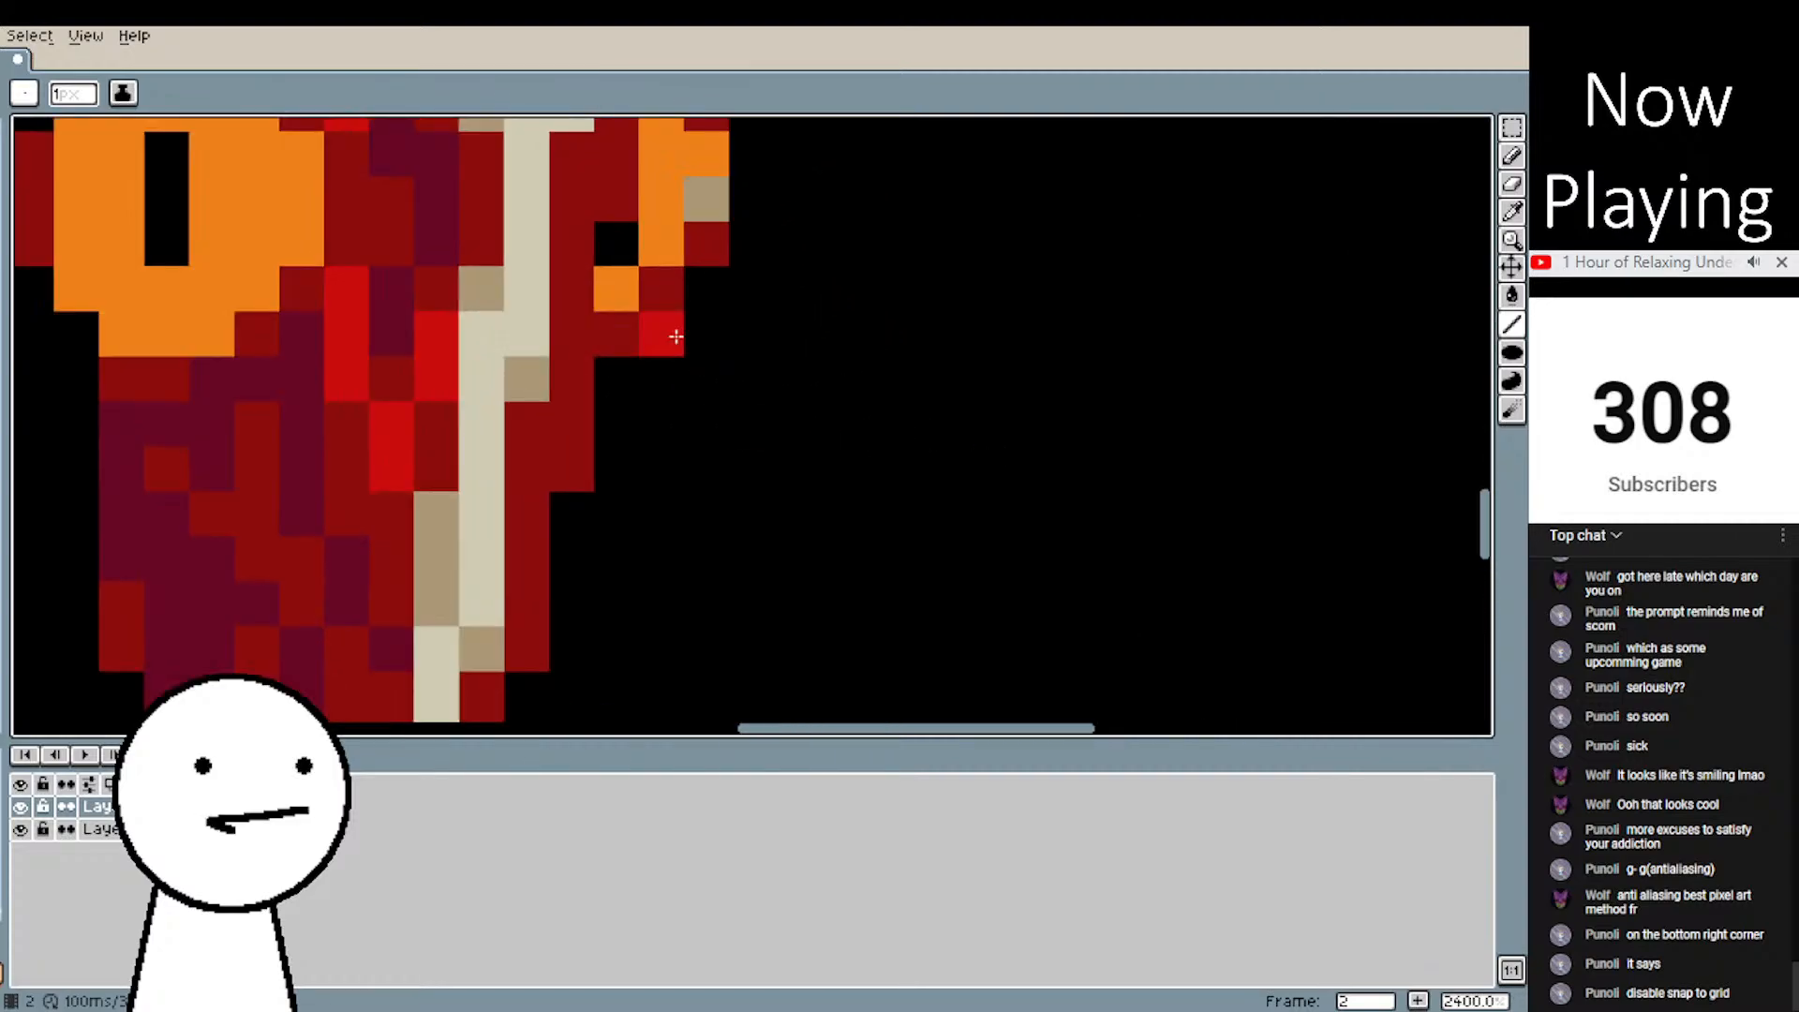
drag(676, 336, 812, 367)
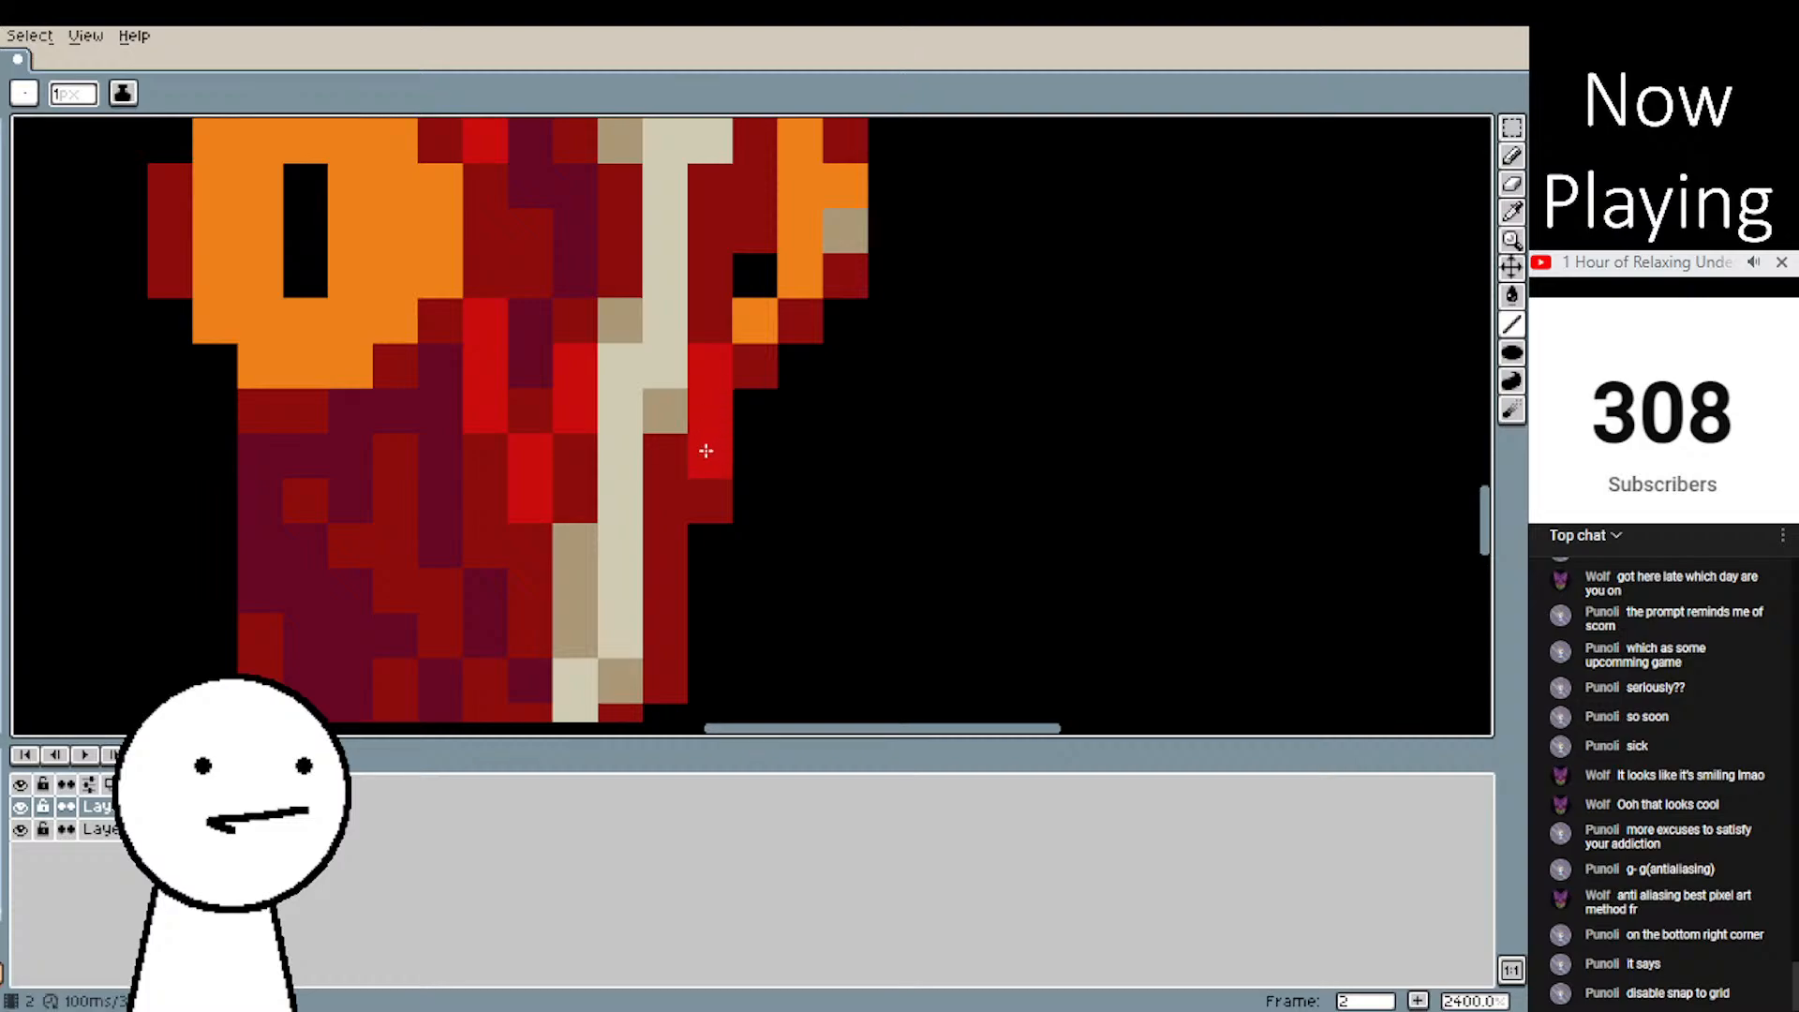
scroll(843, 497, down, 4)
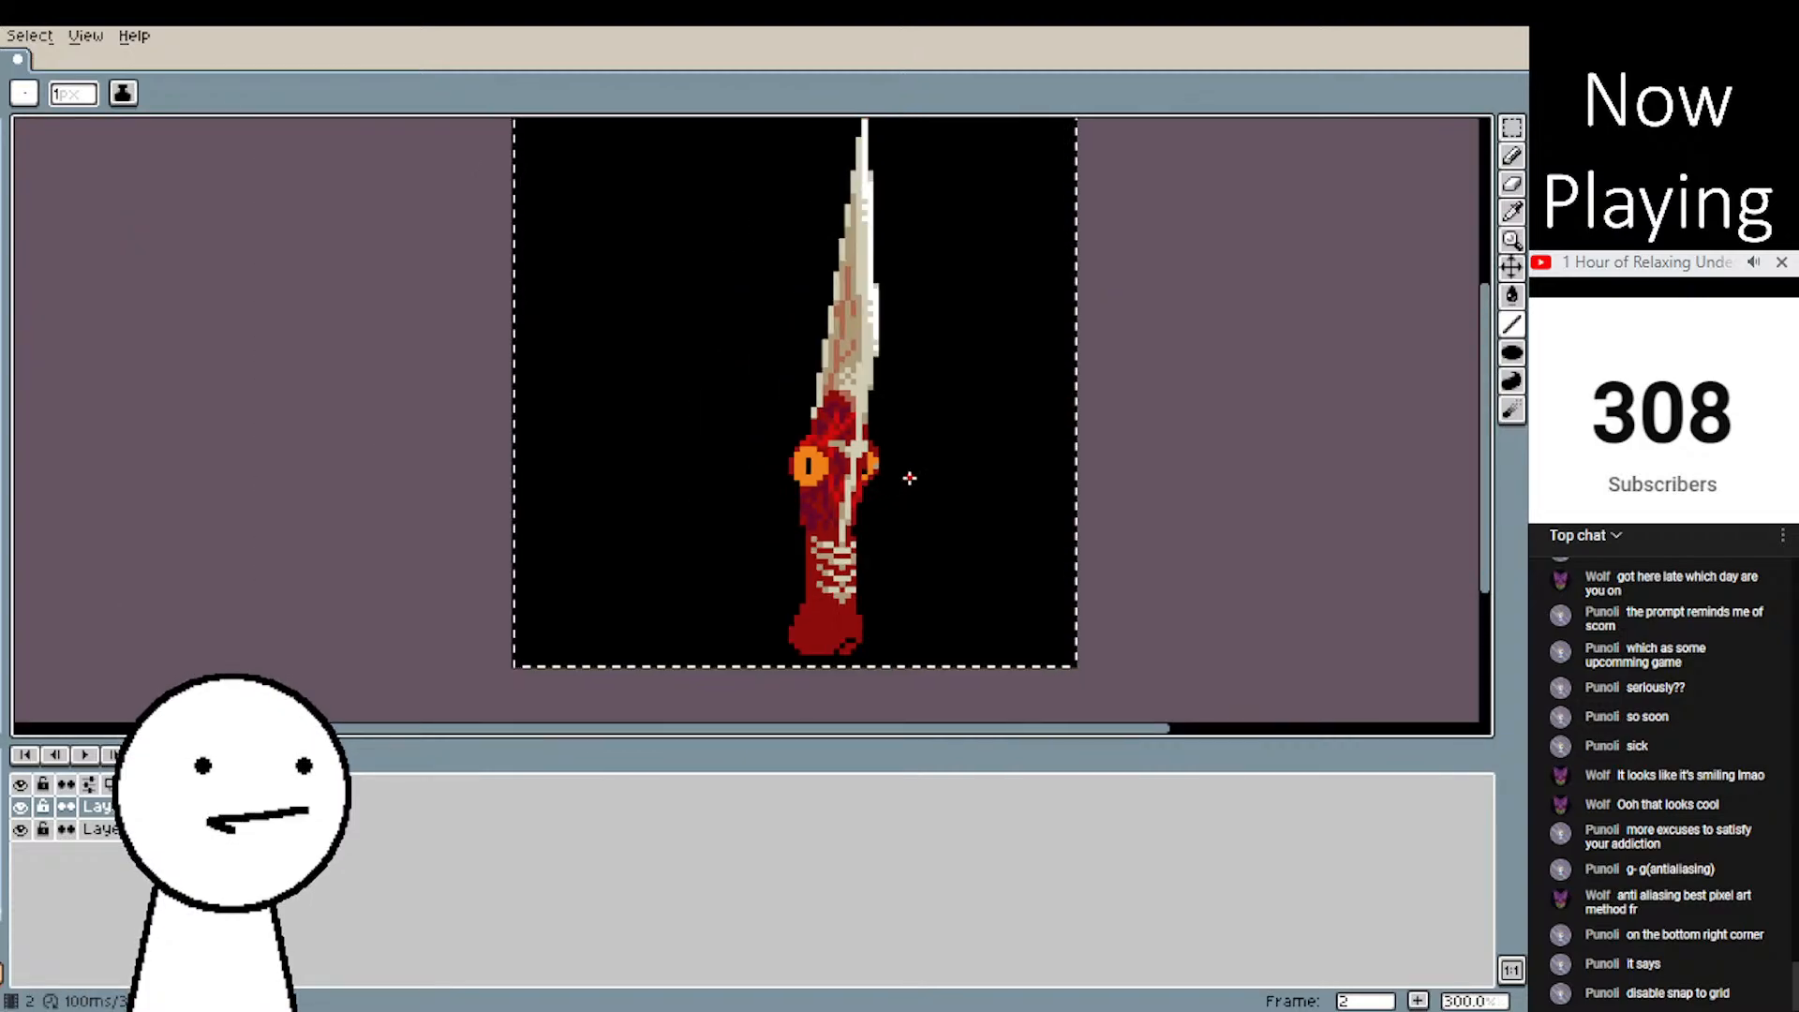
scroll(908, 403, up, 4)
drag(712, 538, 714, 515)
scroll(922, 525, down, 2)
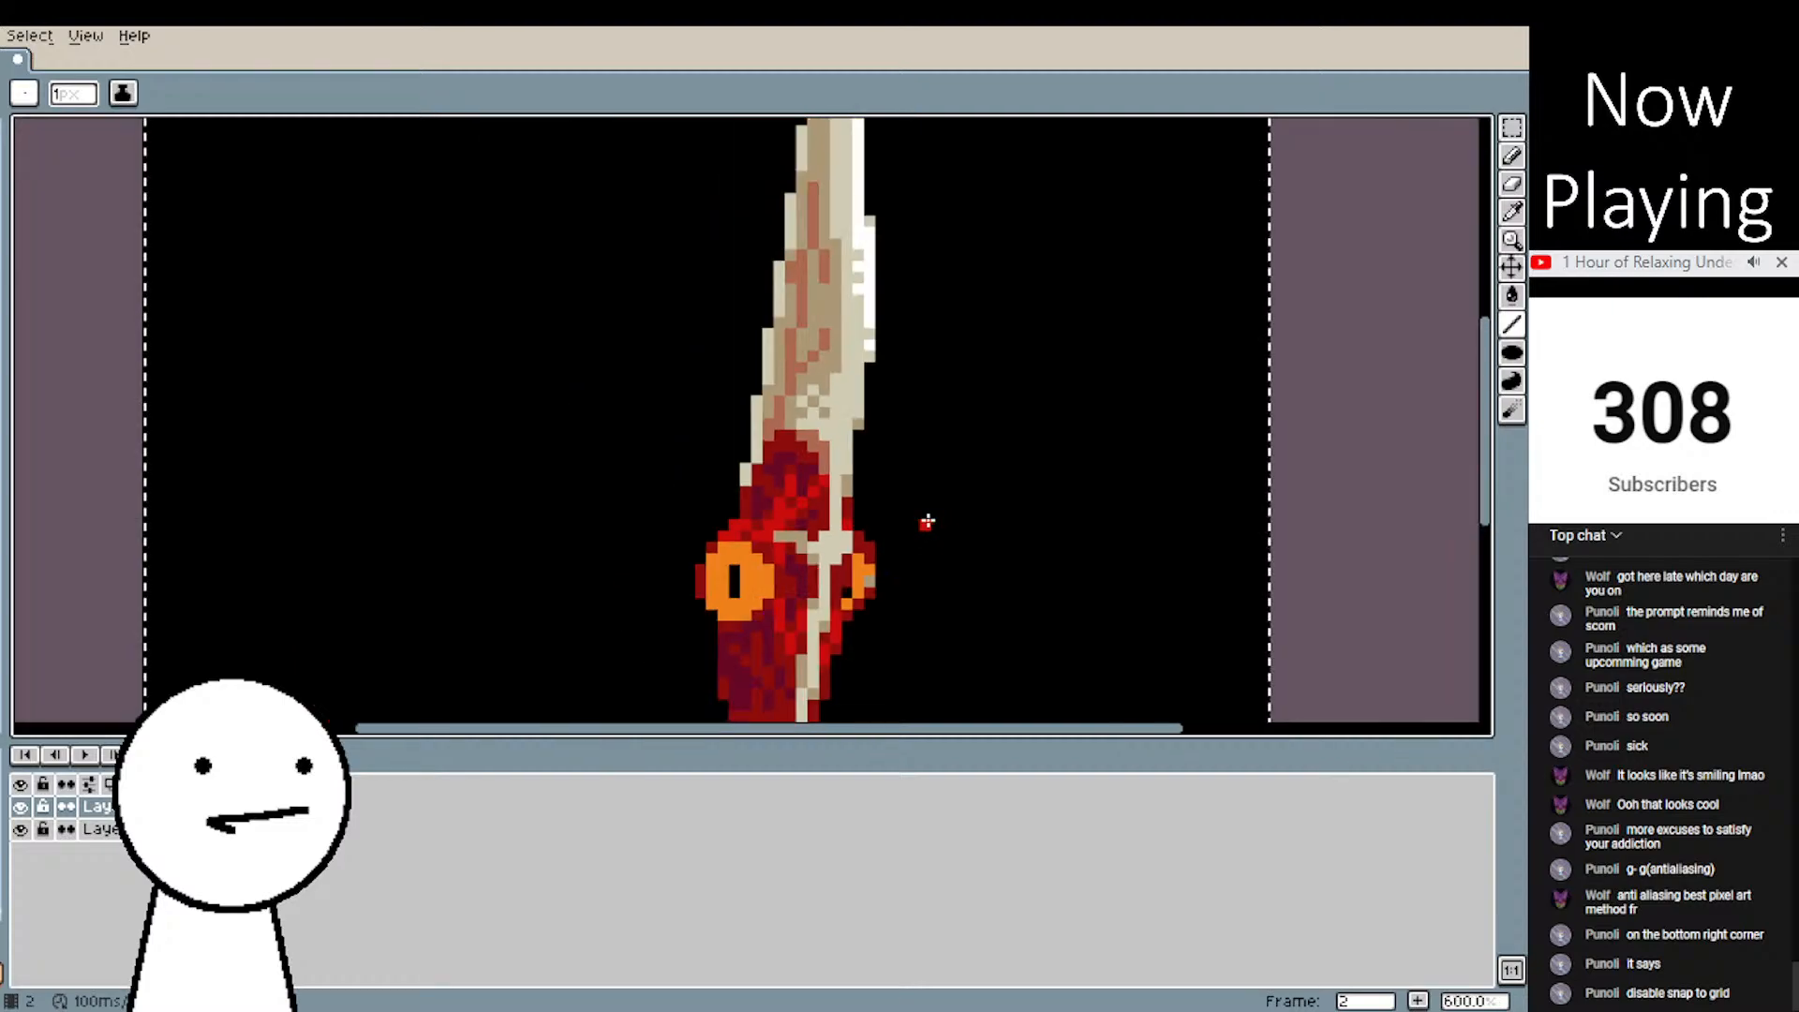
- Add bright red pixels between the bone and the small eye, and in the flesh just above the bone's crosspiece
scroll(838, 519, up, 3)
drag(839, 518, 824, 349)
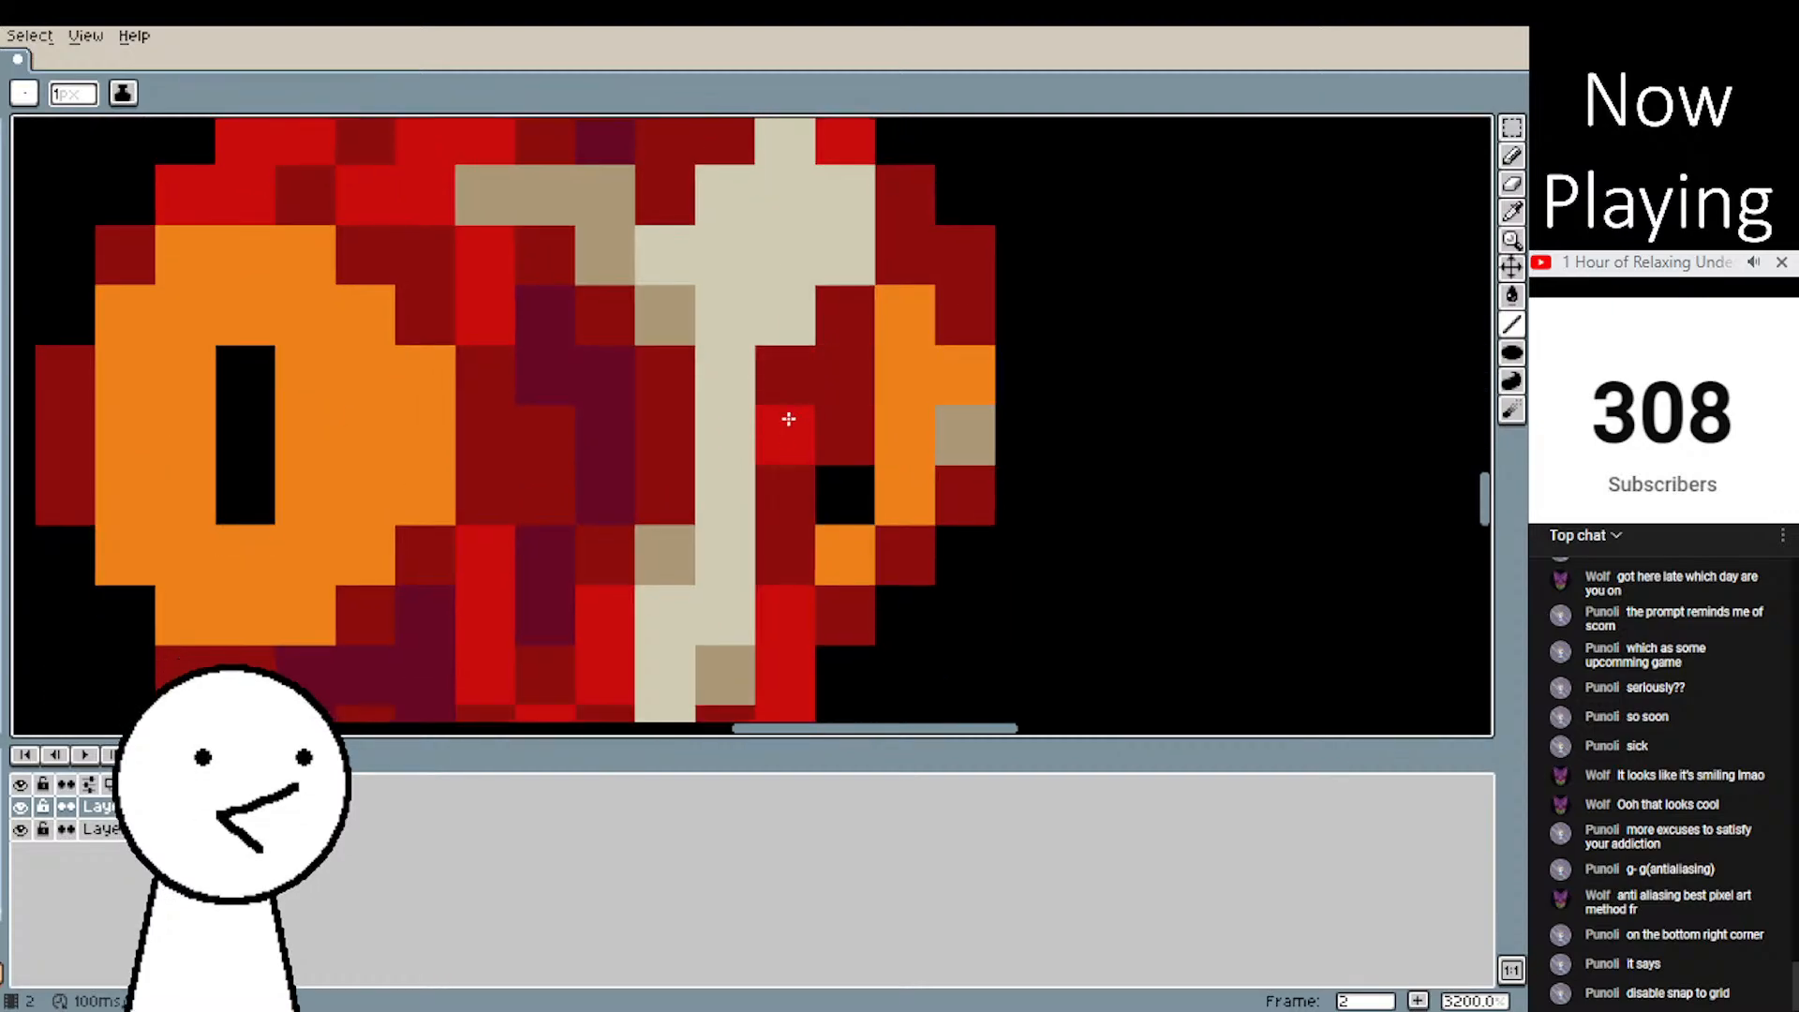
scroll(846, 381, down, 4)
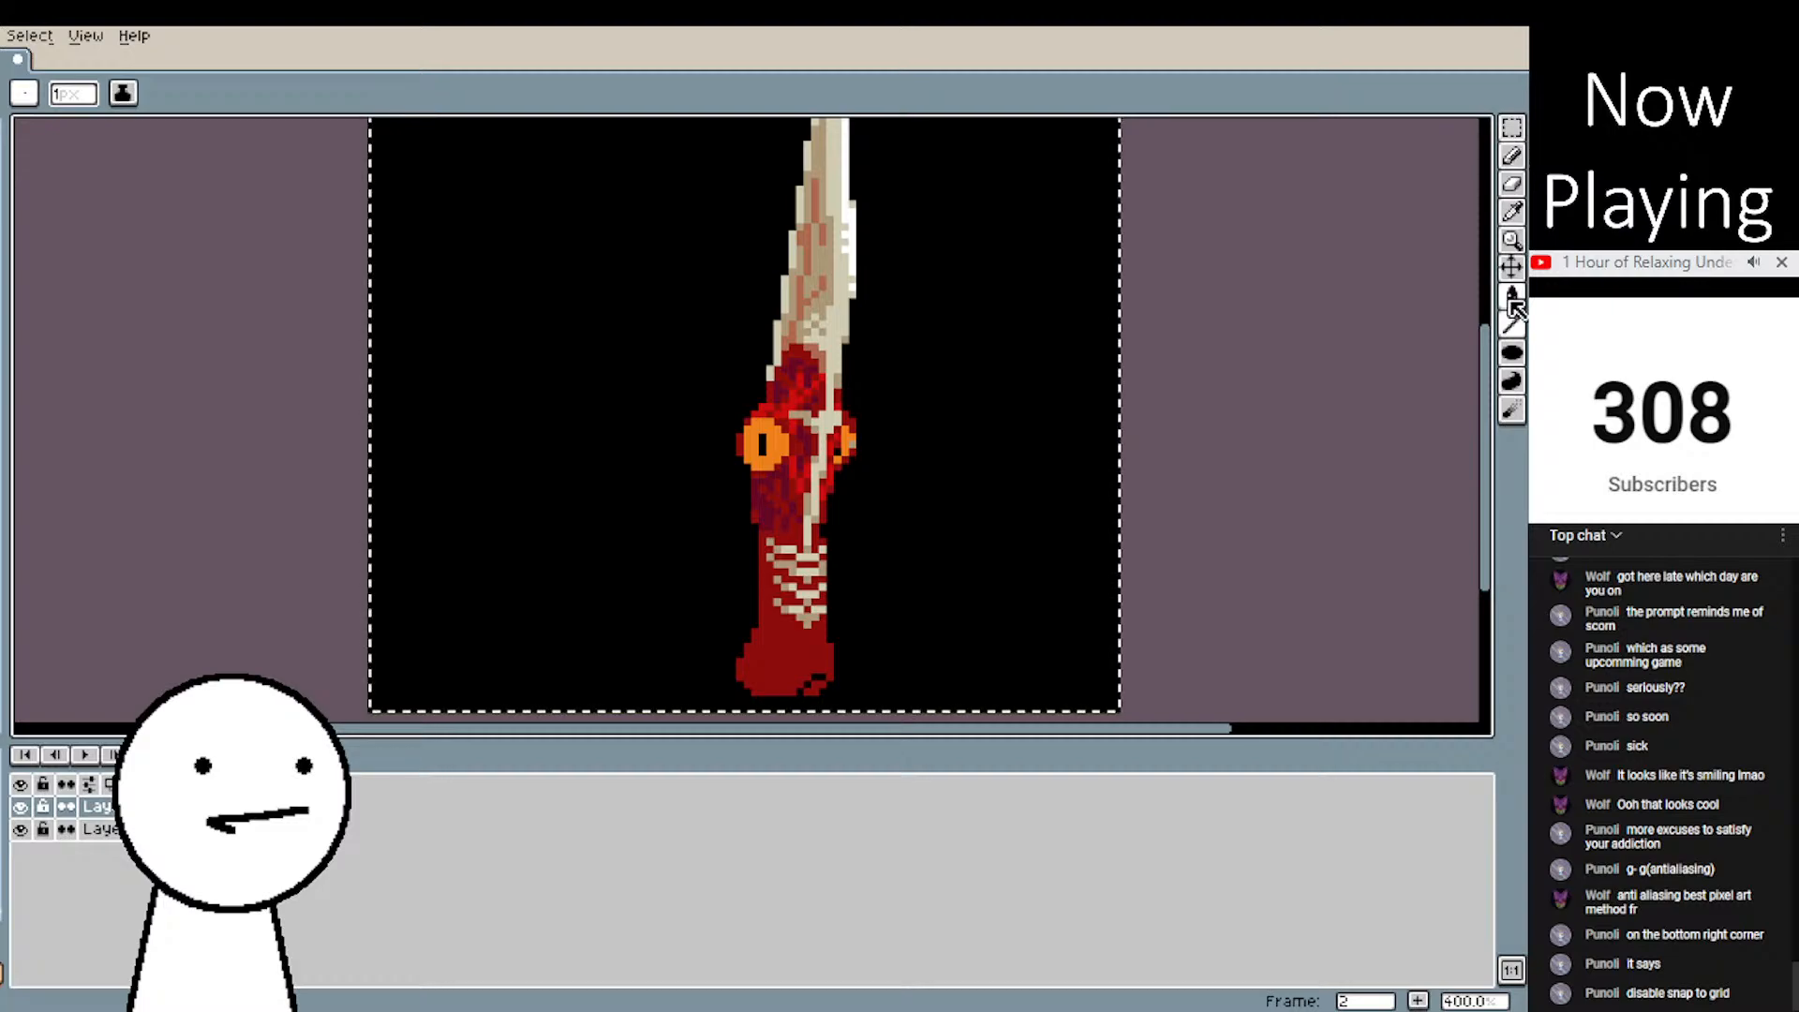
- Move the selected creature artwork about 8 pixels to the left on the canvas
click(1512, 267)
drag(905, 437, 843, 426)
scroll(854, 437, down, 1)
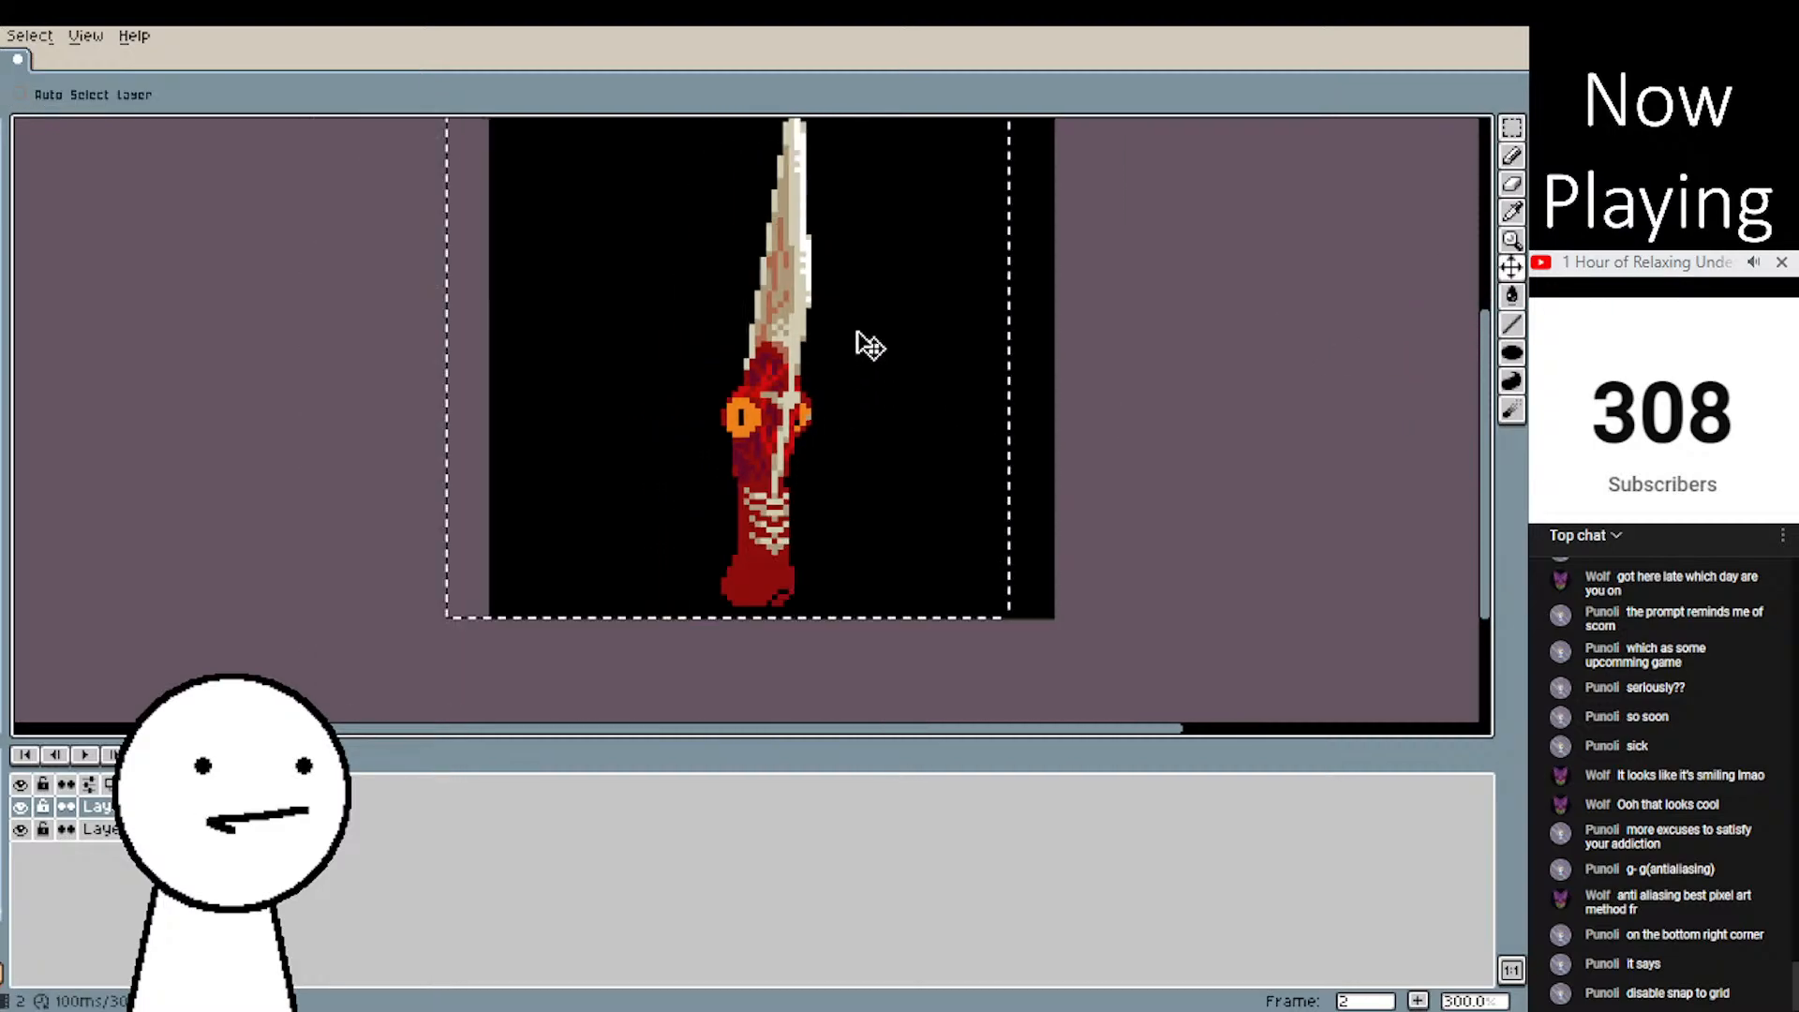
scroll(872, 366, up, 2)
scroll(872, 365, up, 3)
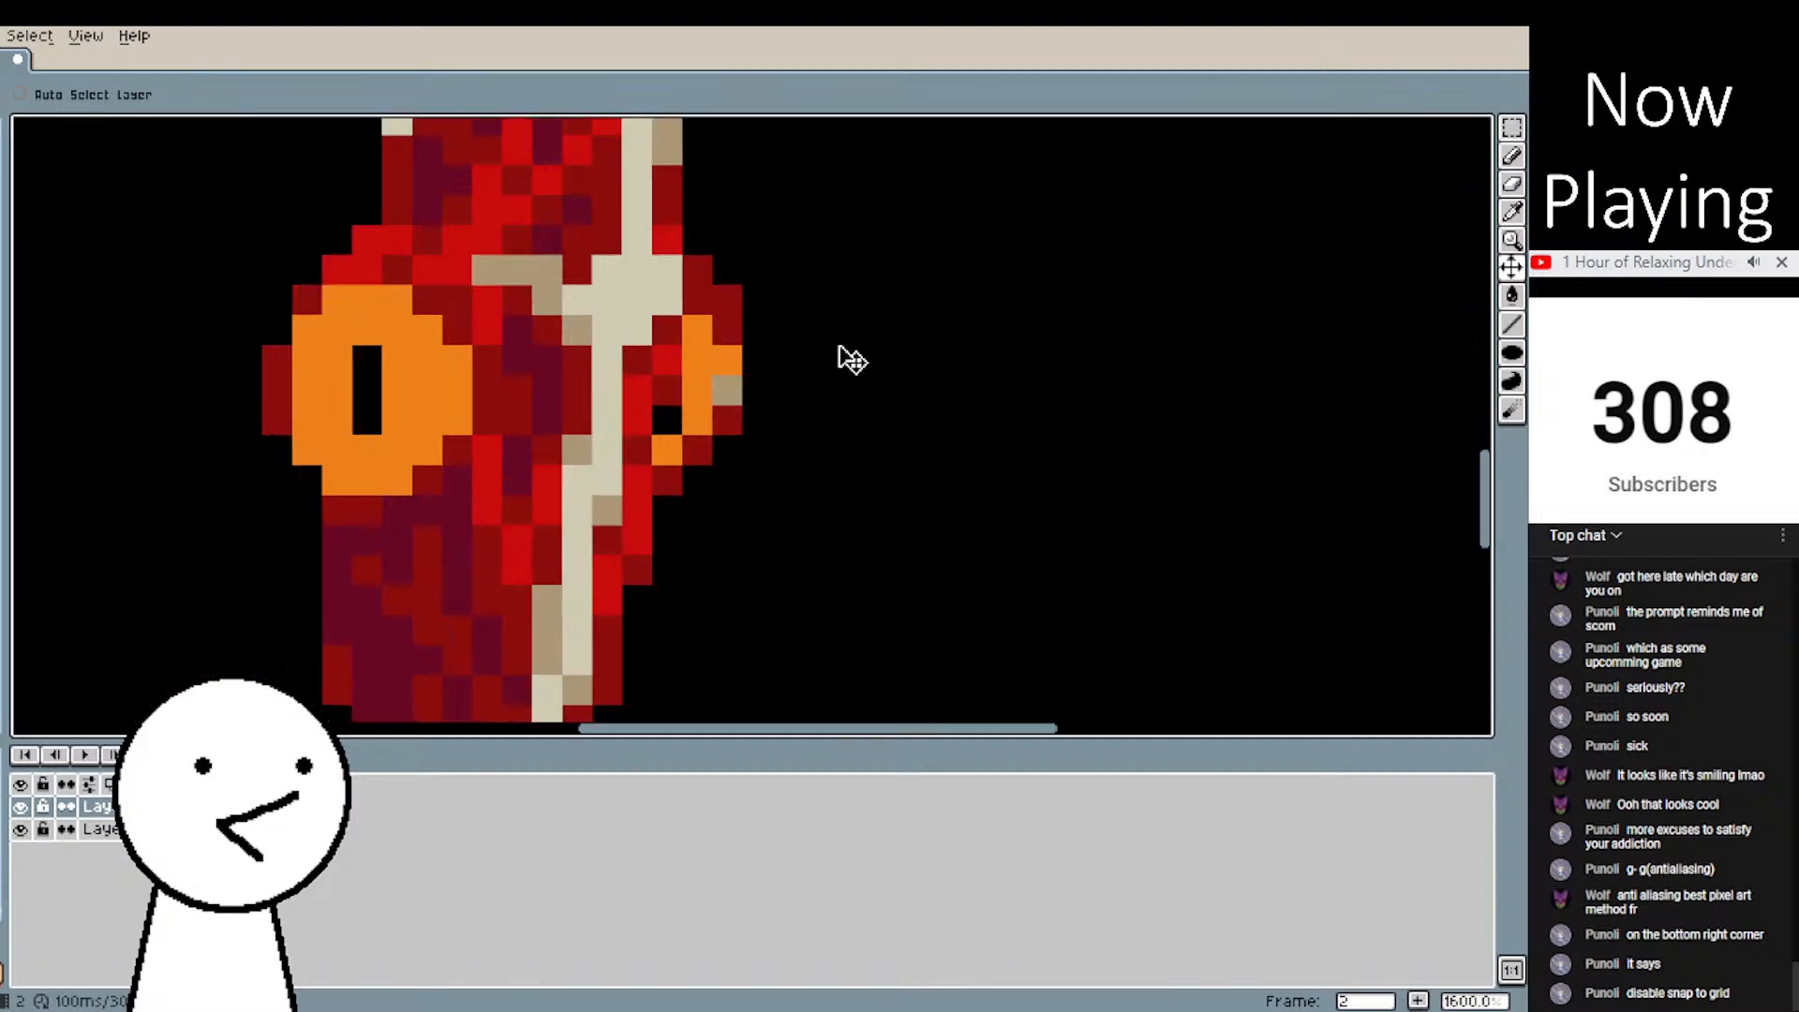
- Sample the bright red and pencil it over the dark red rim along the upper edge of the small eye
click(1512, 212)
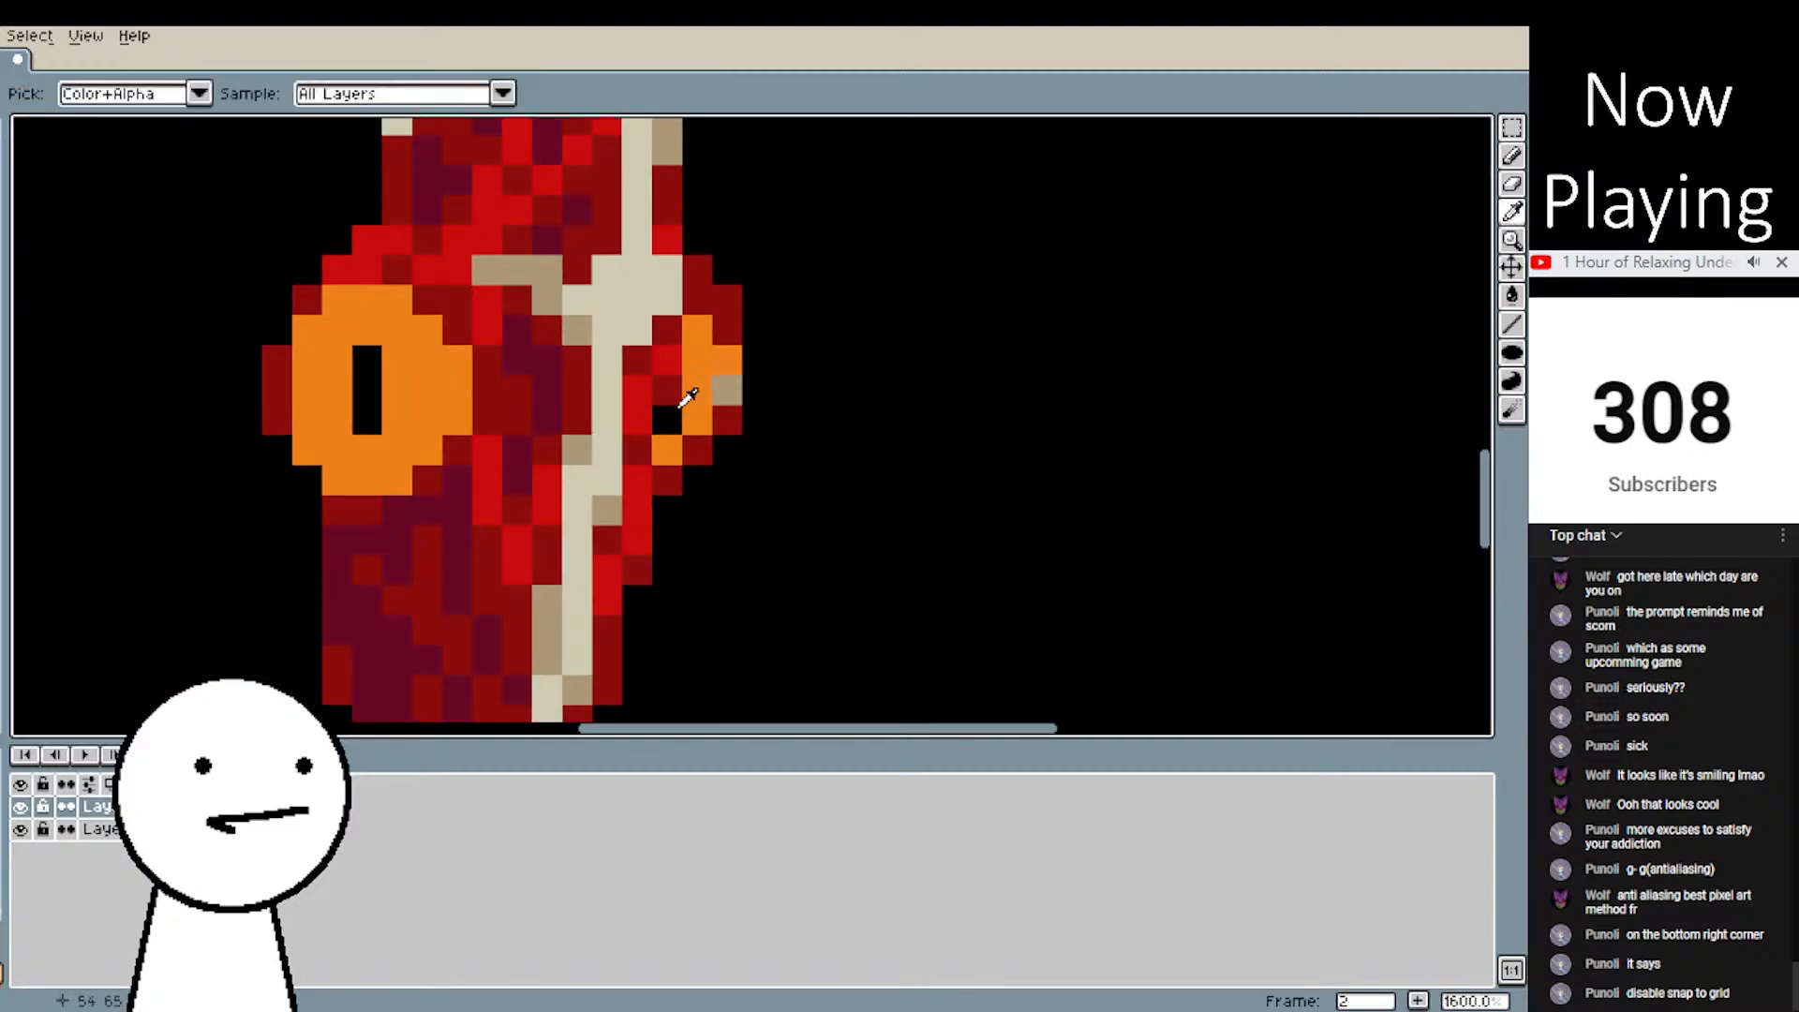
scroll(690, 389, down, 3)
scroll(692, 379, up, 2)
scroll(692, 380, up, 2)
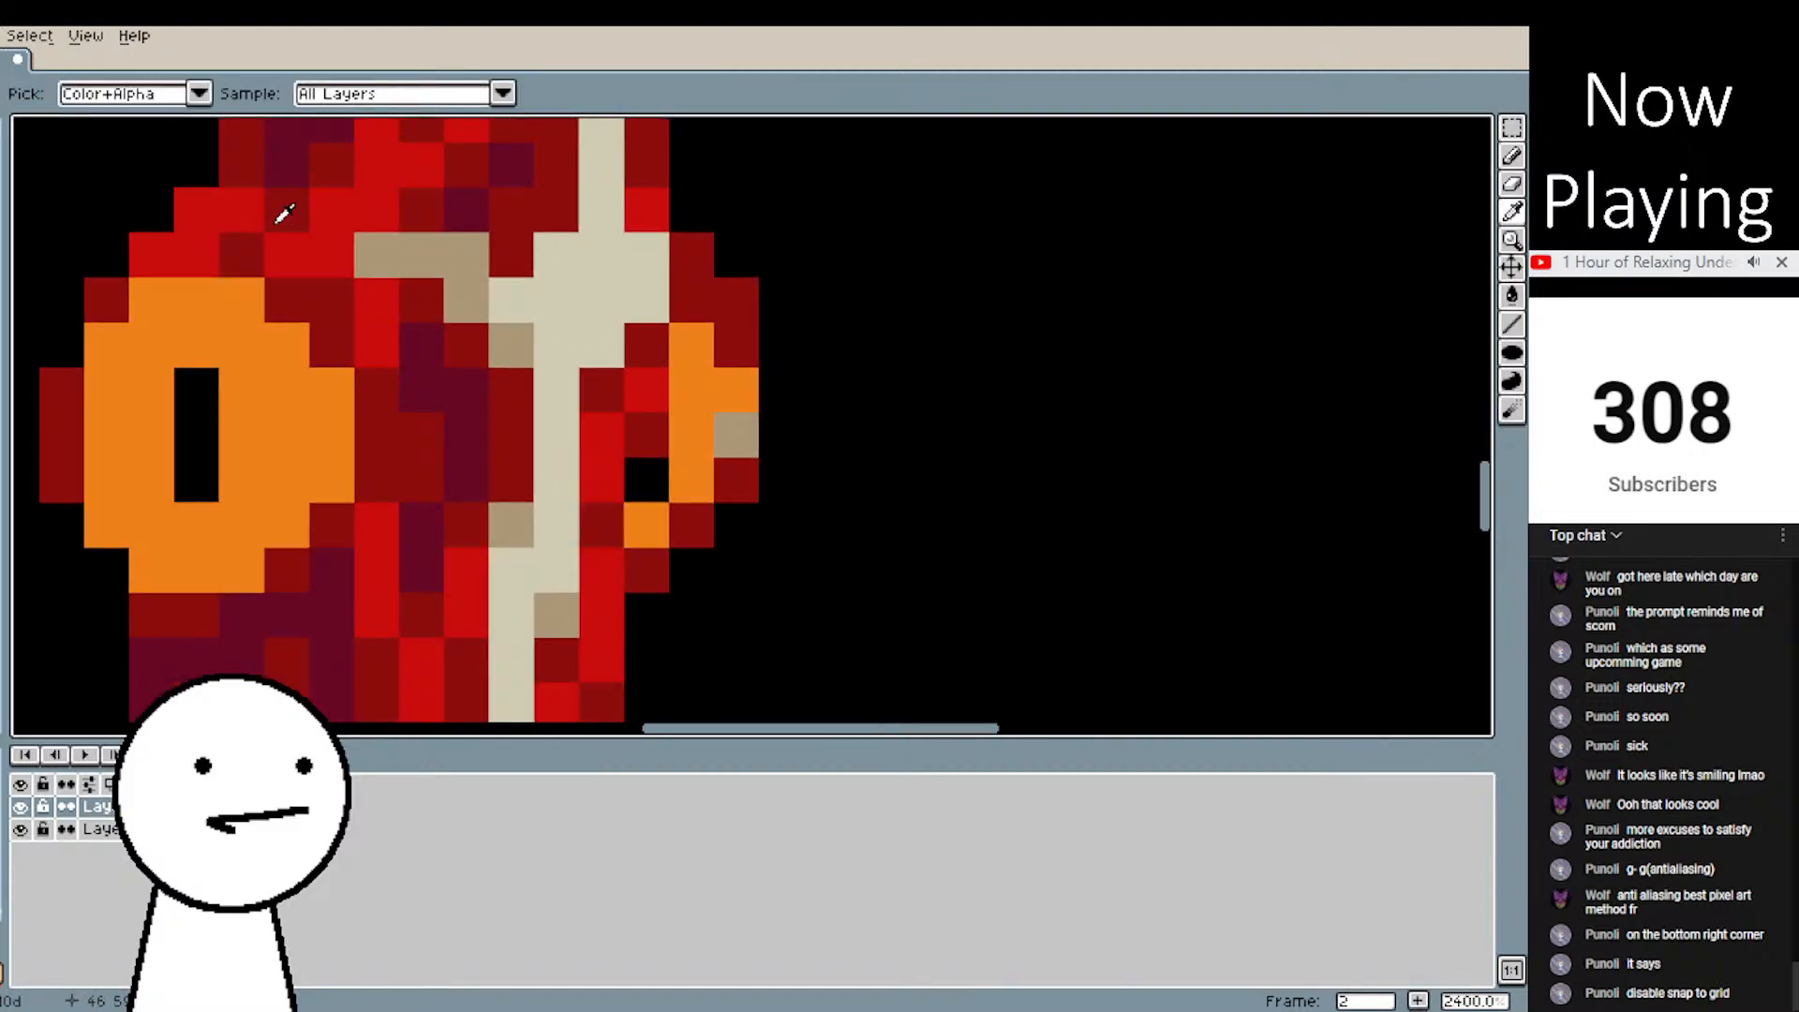
key(b)
drag(692, 300, 692, 256)
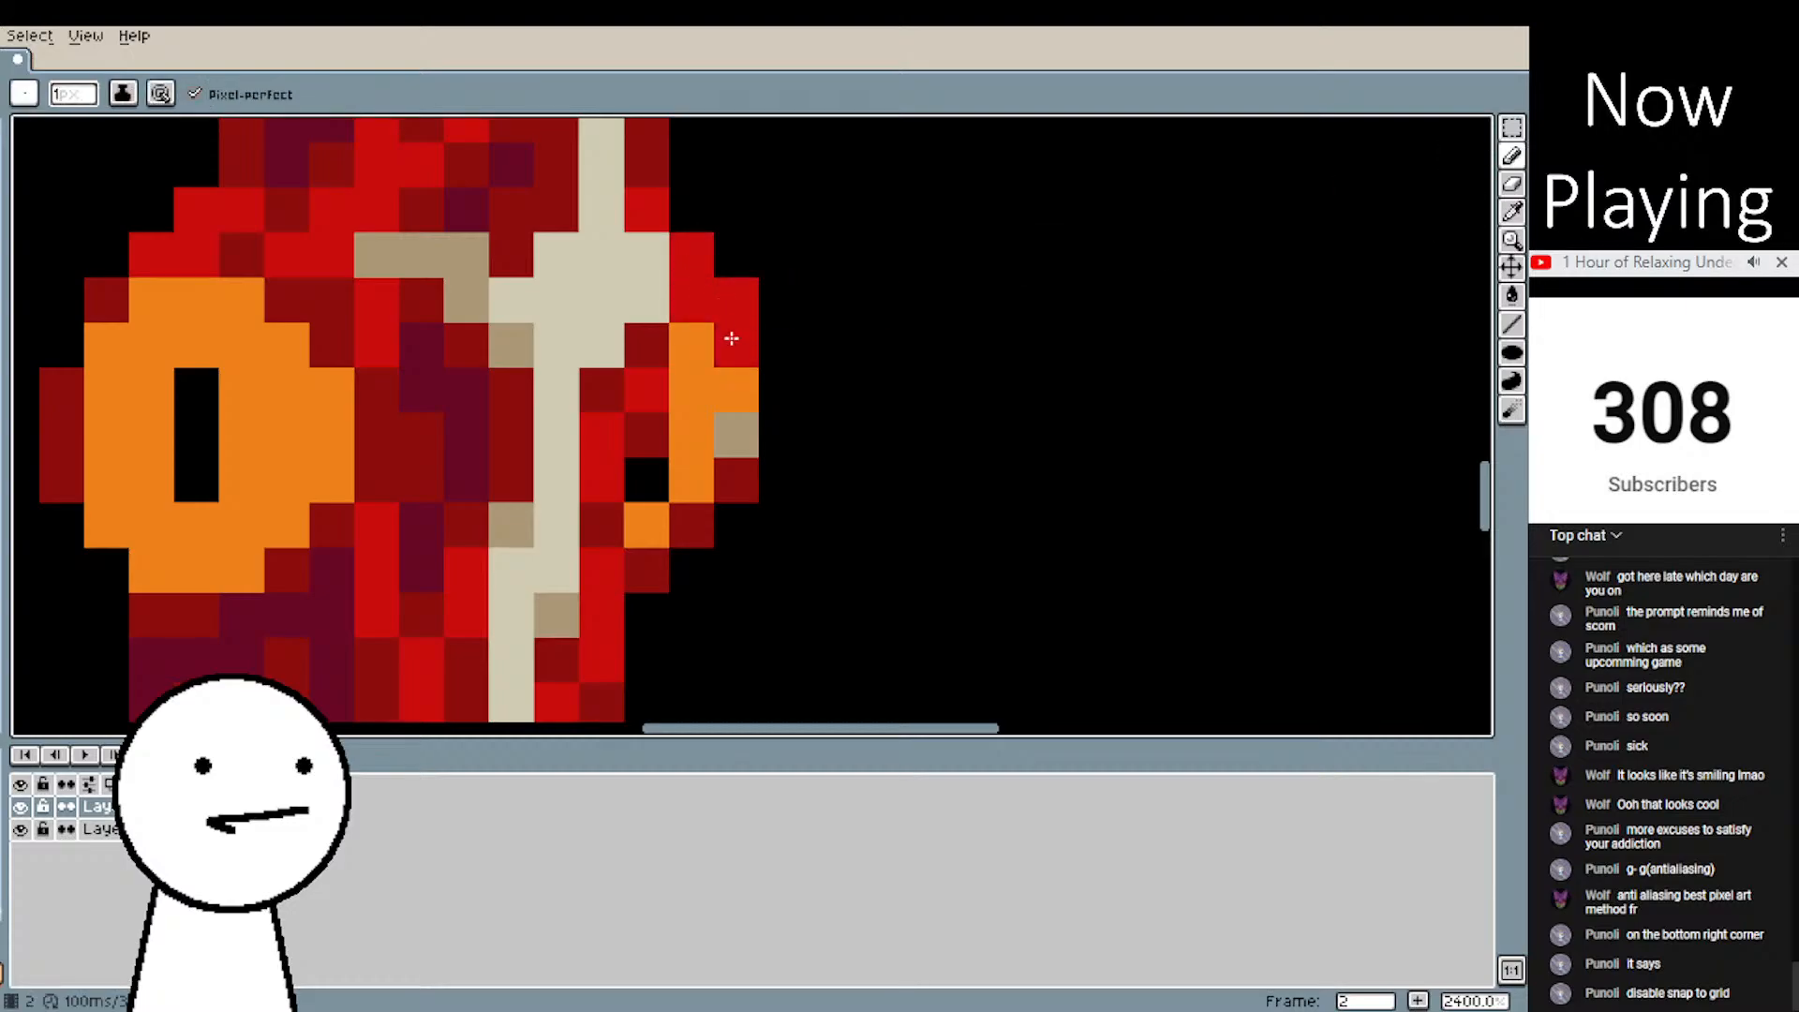
scroll(731, 338, down, 5)
scroll(847, 291, up, 2)
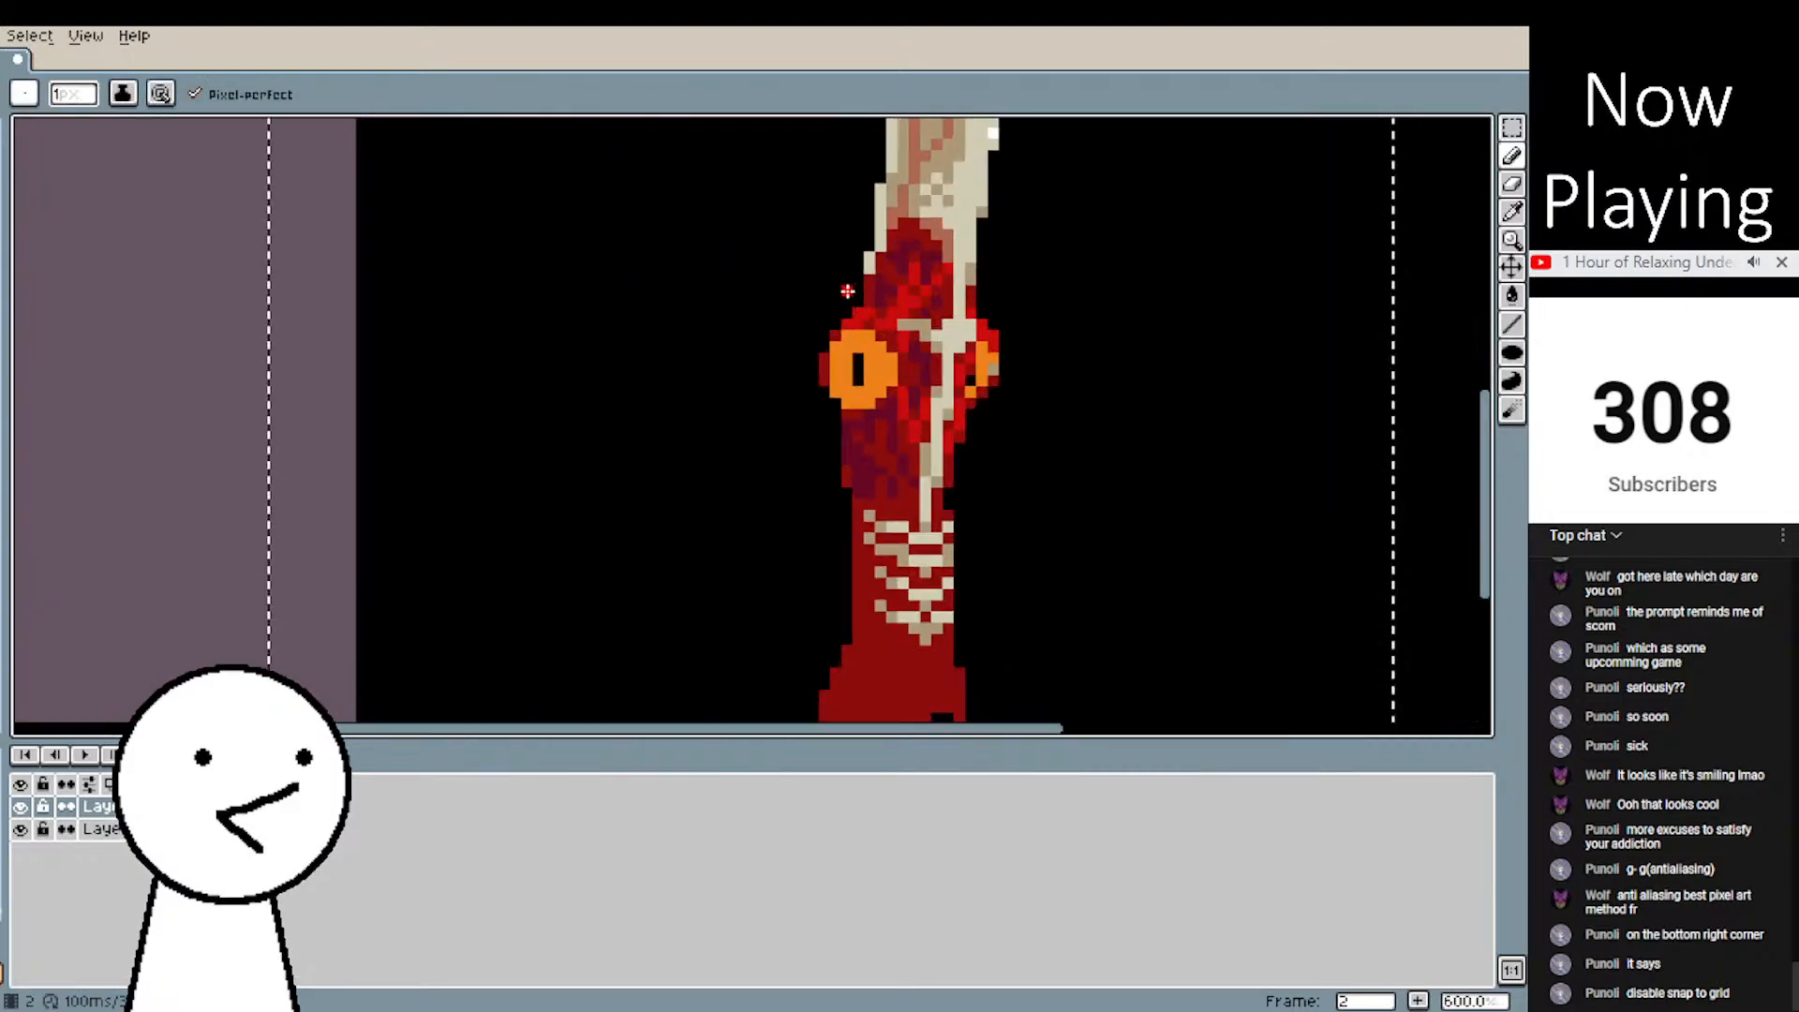
- Sample the eye's orange and paint over the tan pixel at the small eye's outer edge
scroll(848, 291, up, 1)
click(1512, 211)
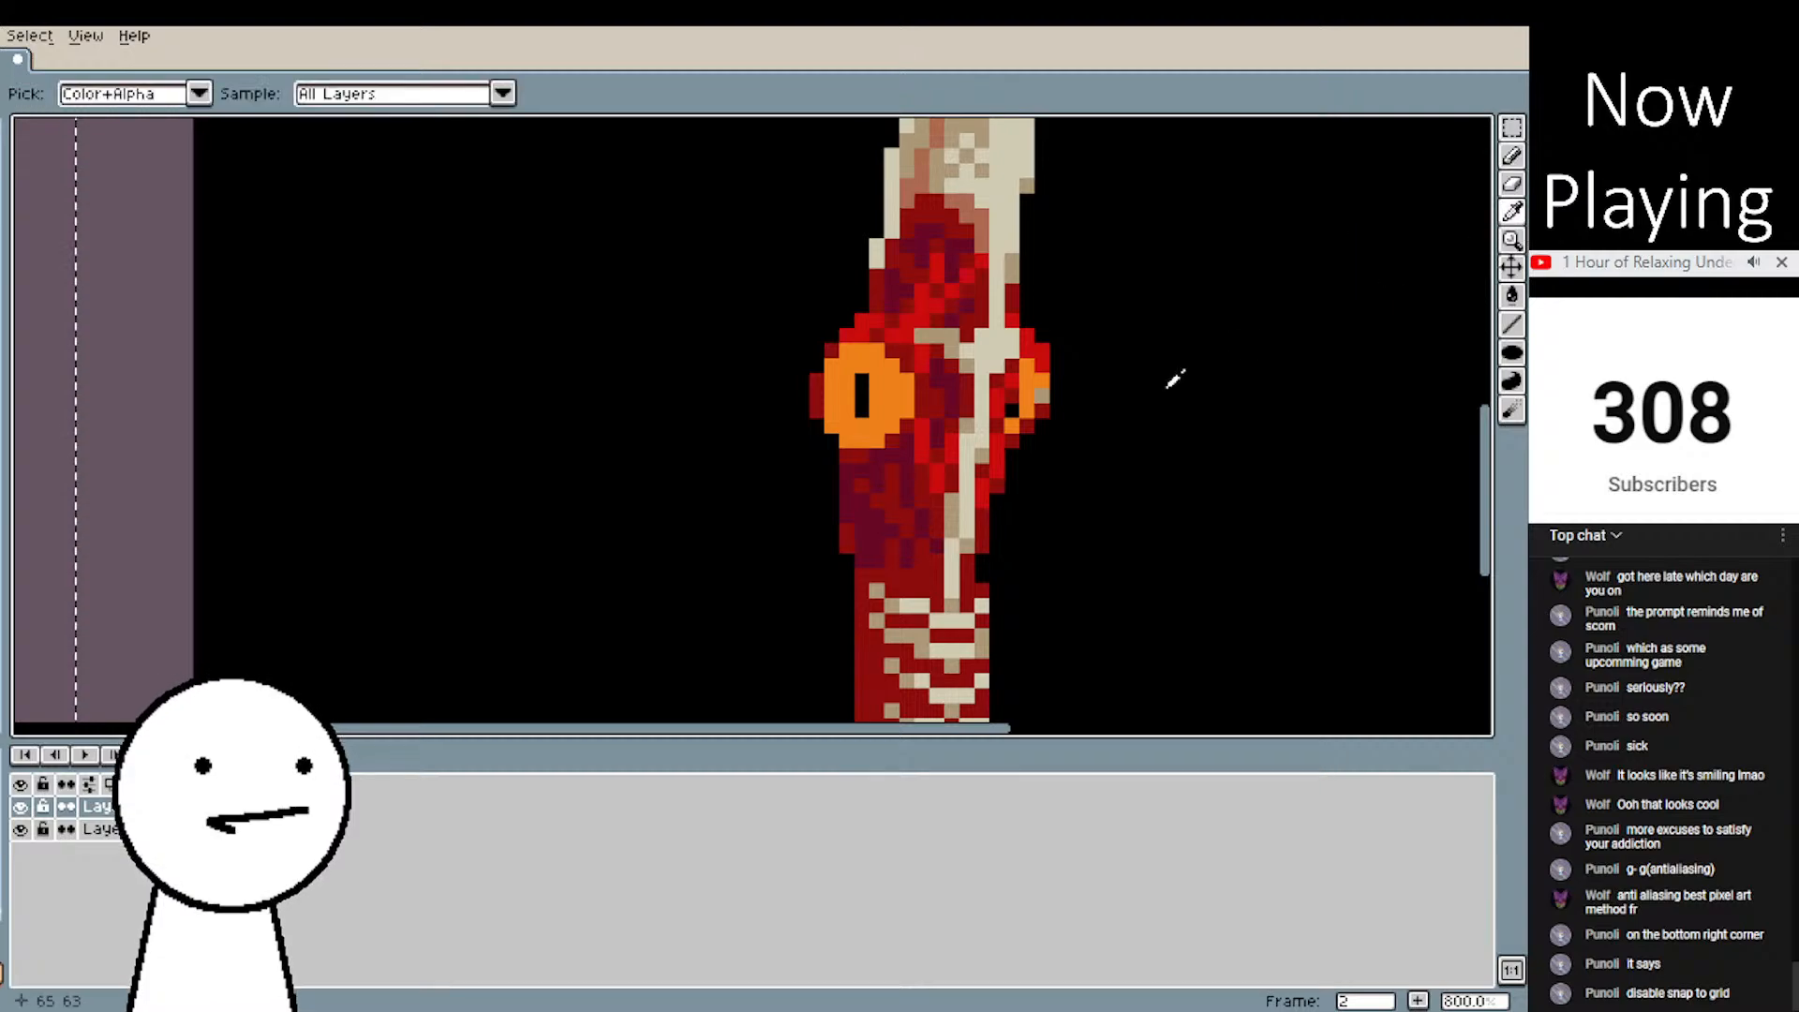
scroll(1057, 379, up, 5)
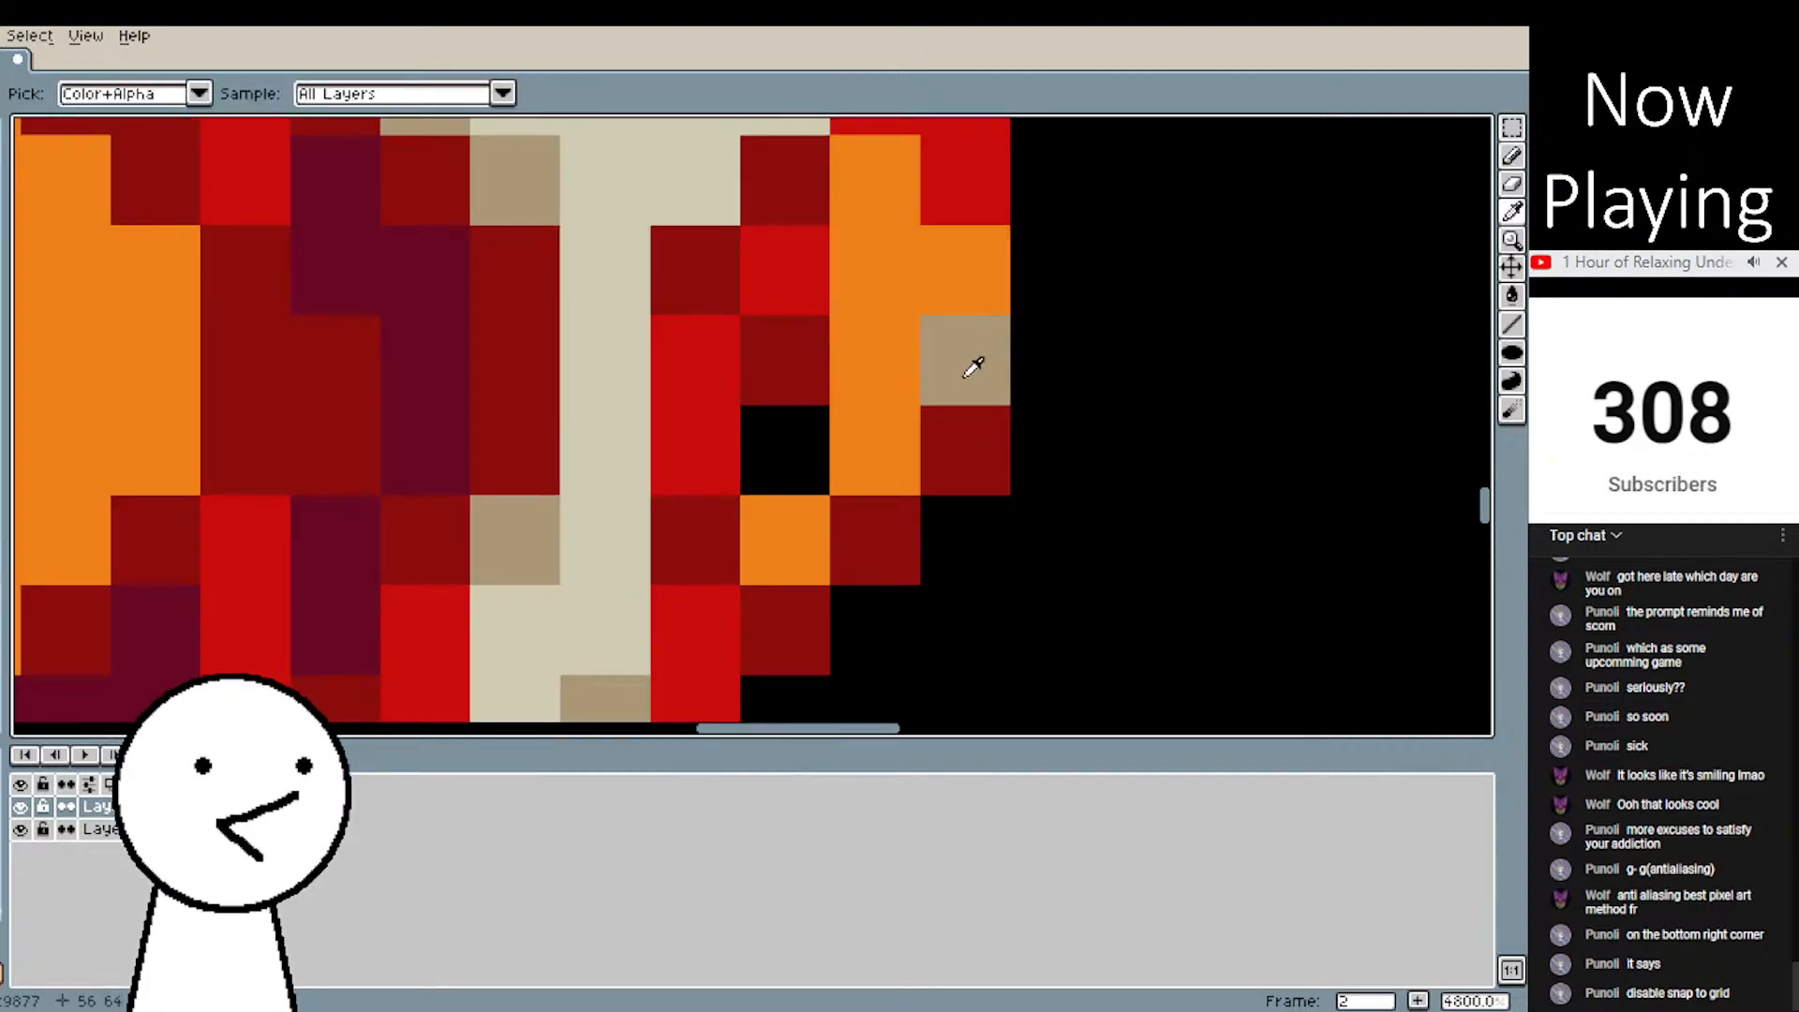
scroll(1005, 339, down, 5)
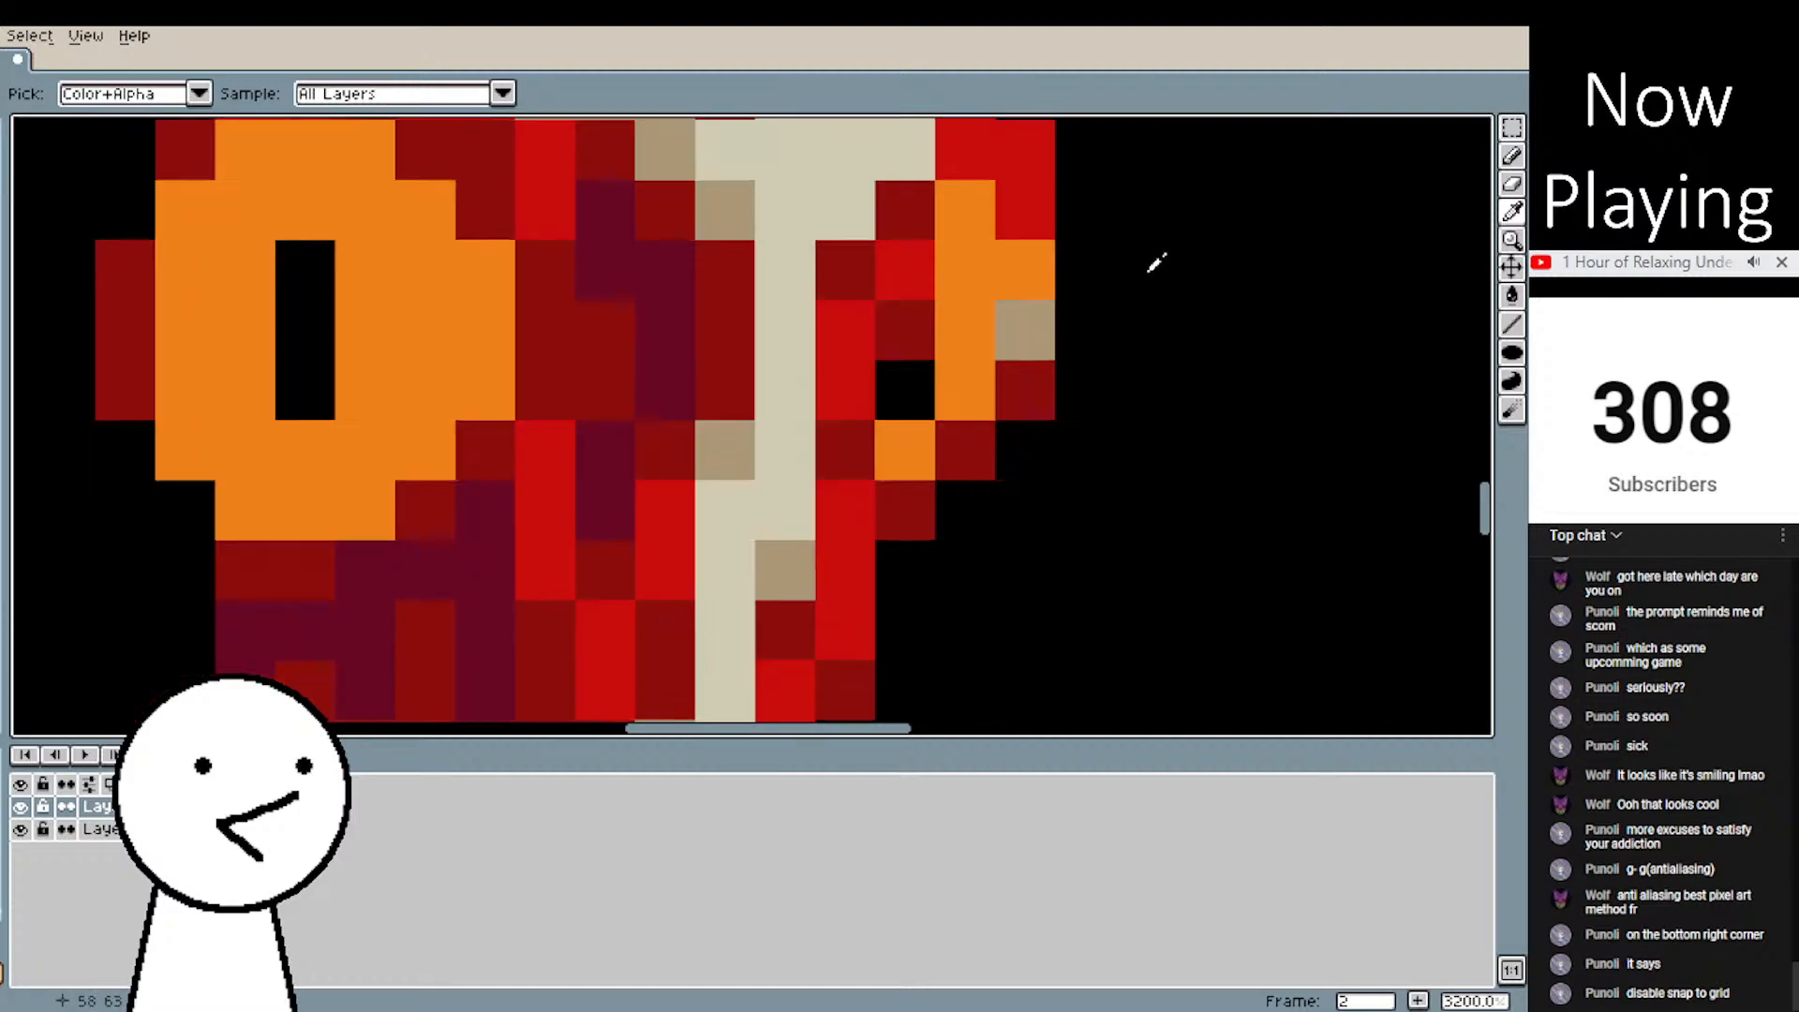
scroll(1111, 309, up, 2)
scroll(1027, 476, up, 1)
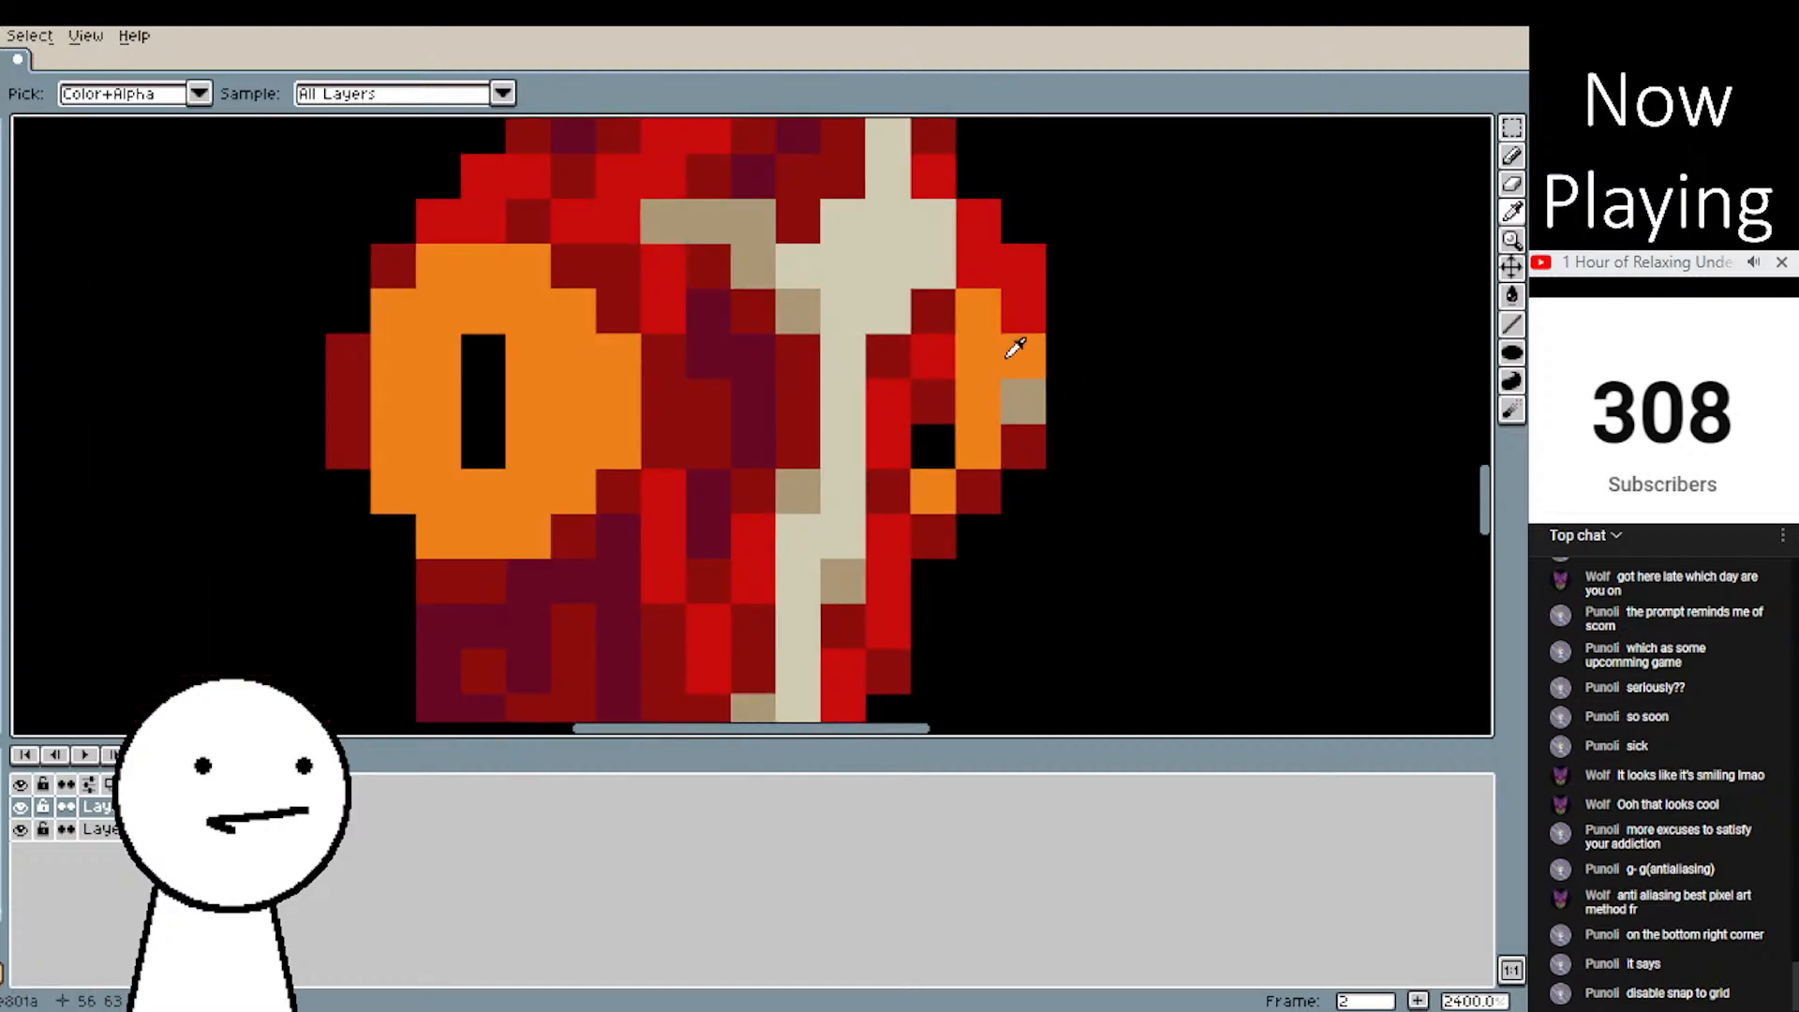
click(1512, 156)
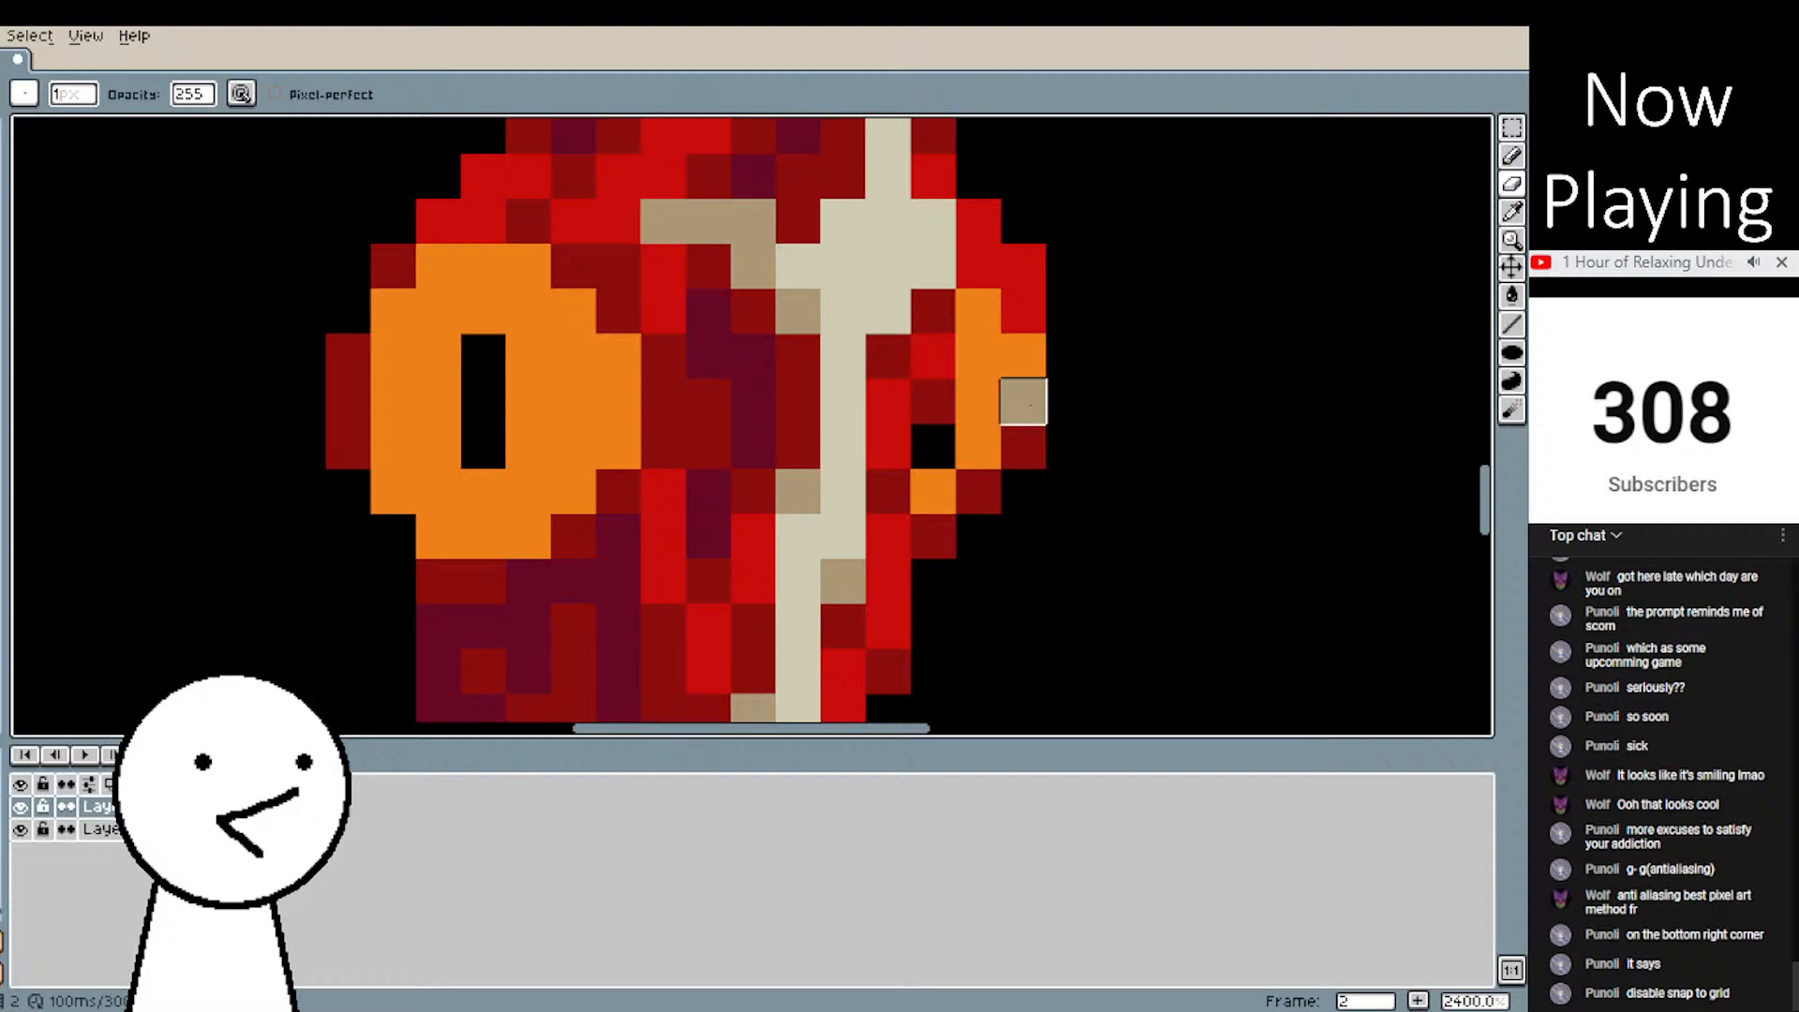
click(1031, 401)
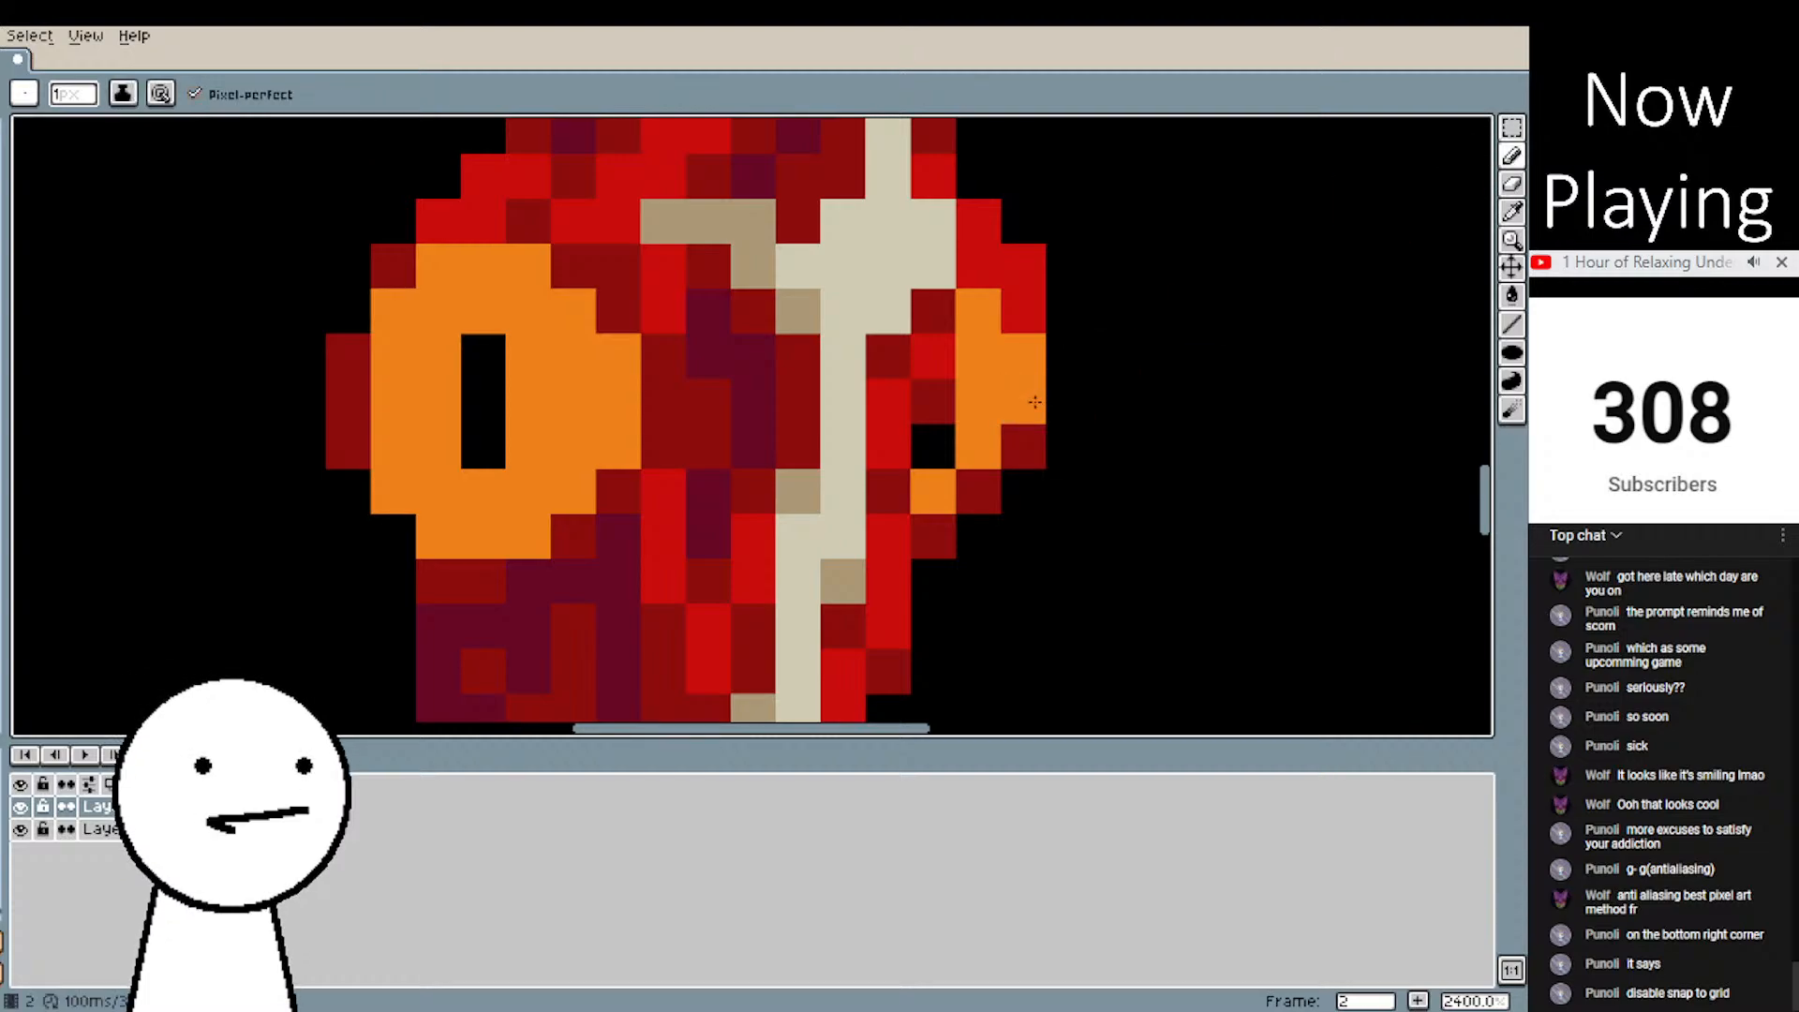
scroll(1034, 401, down, 5)
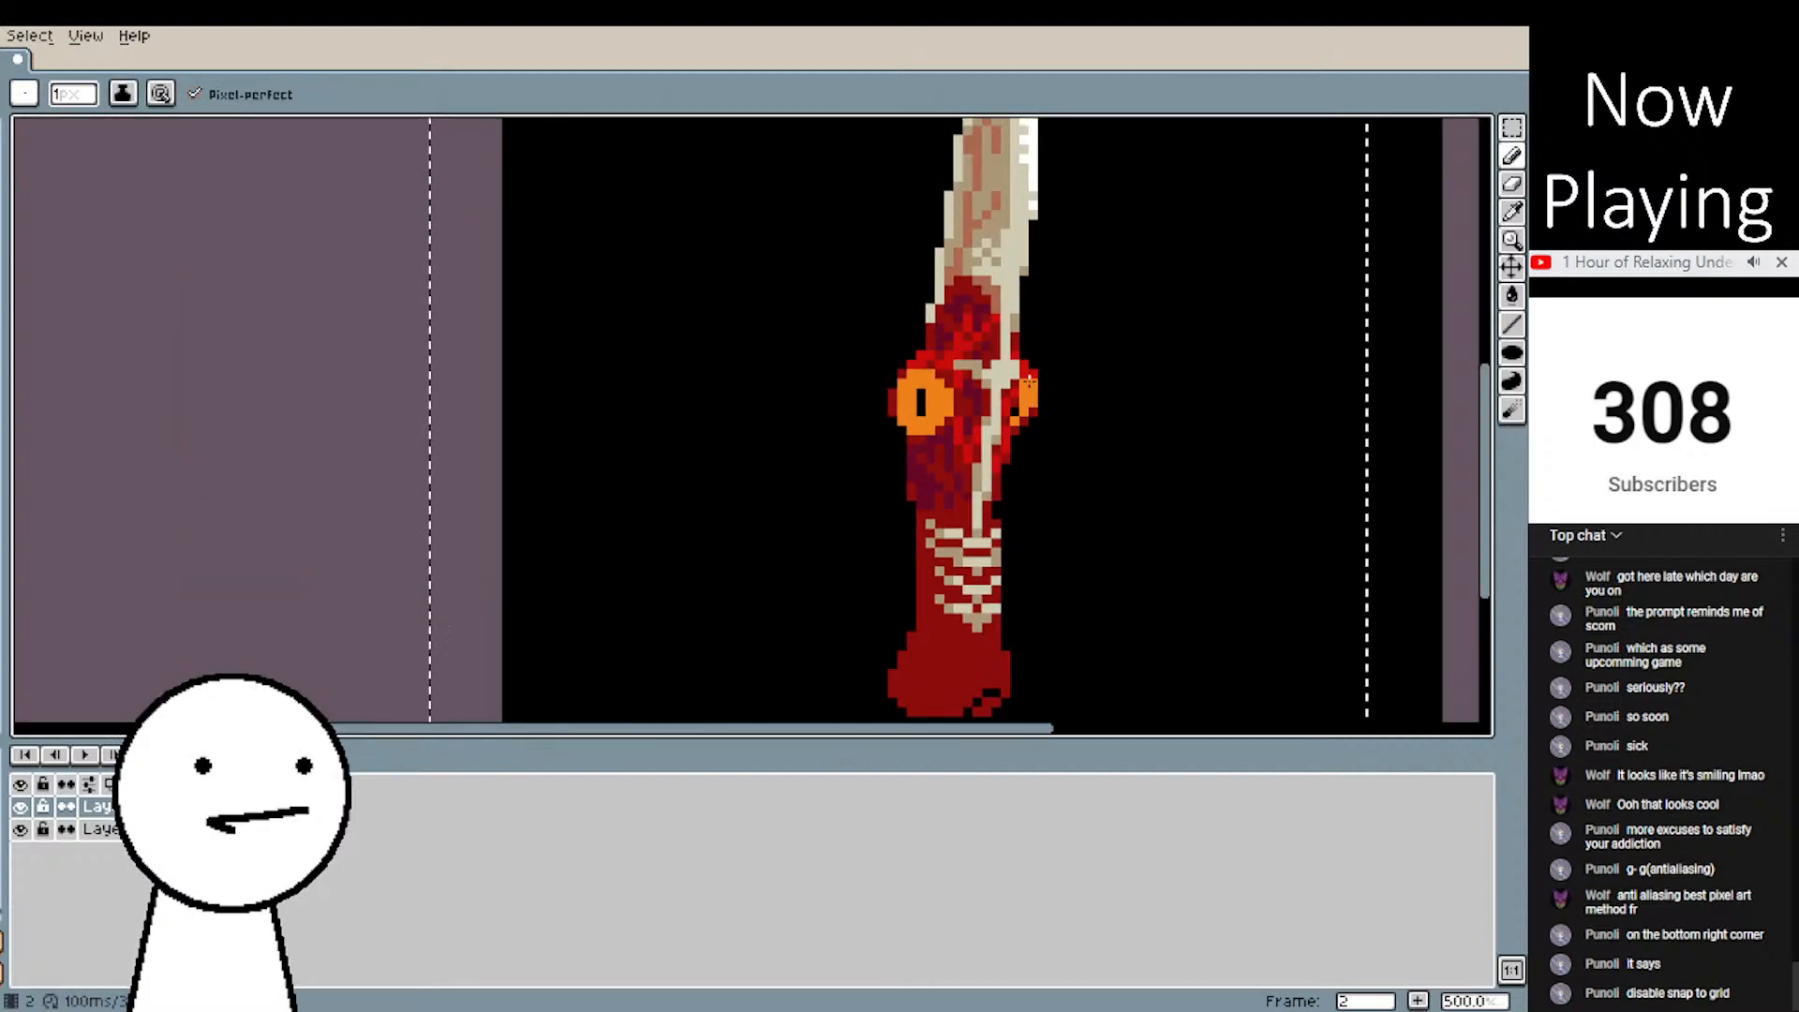
- Try to shade the flesh between the upper ribs with the sampled dark purple using the Line tool
drag(950, 477, 975, 357)
scroll(938, 365, up, 3)
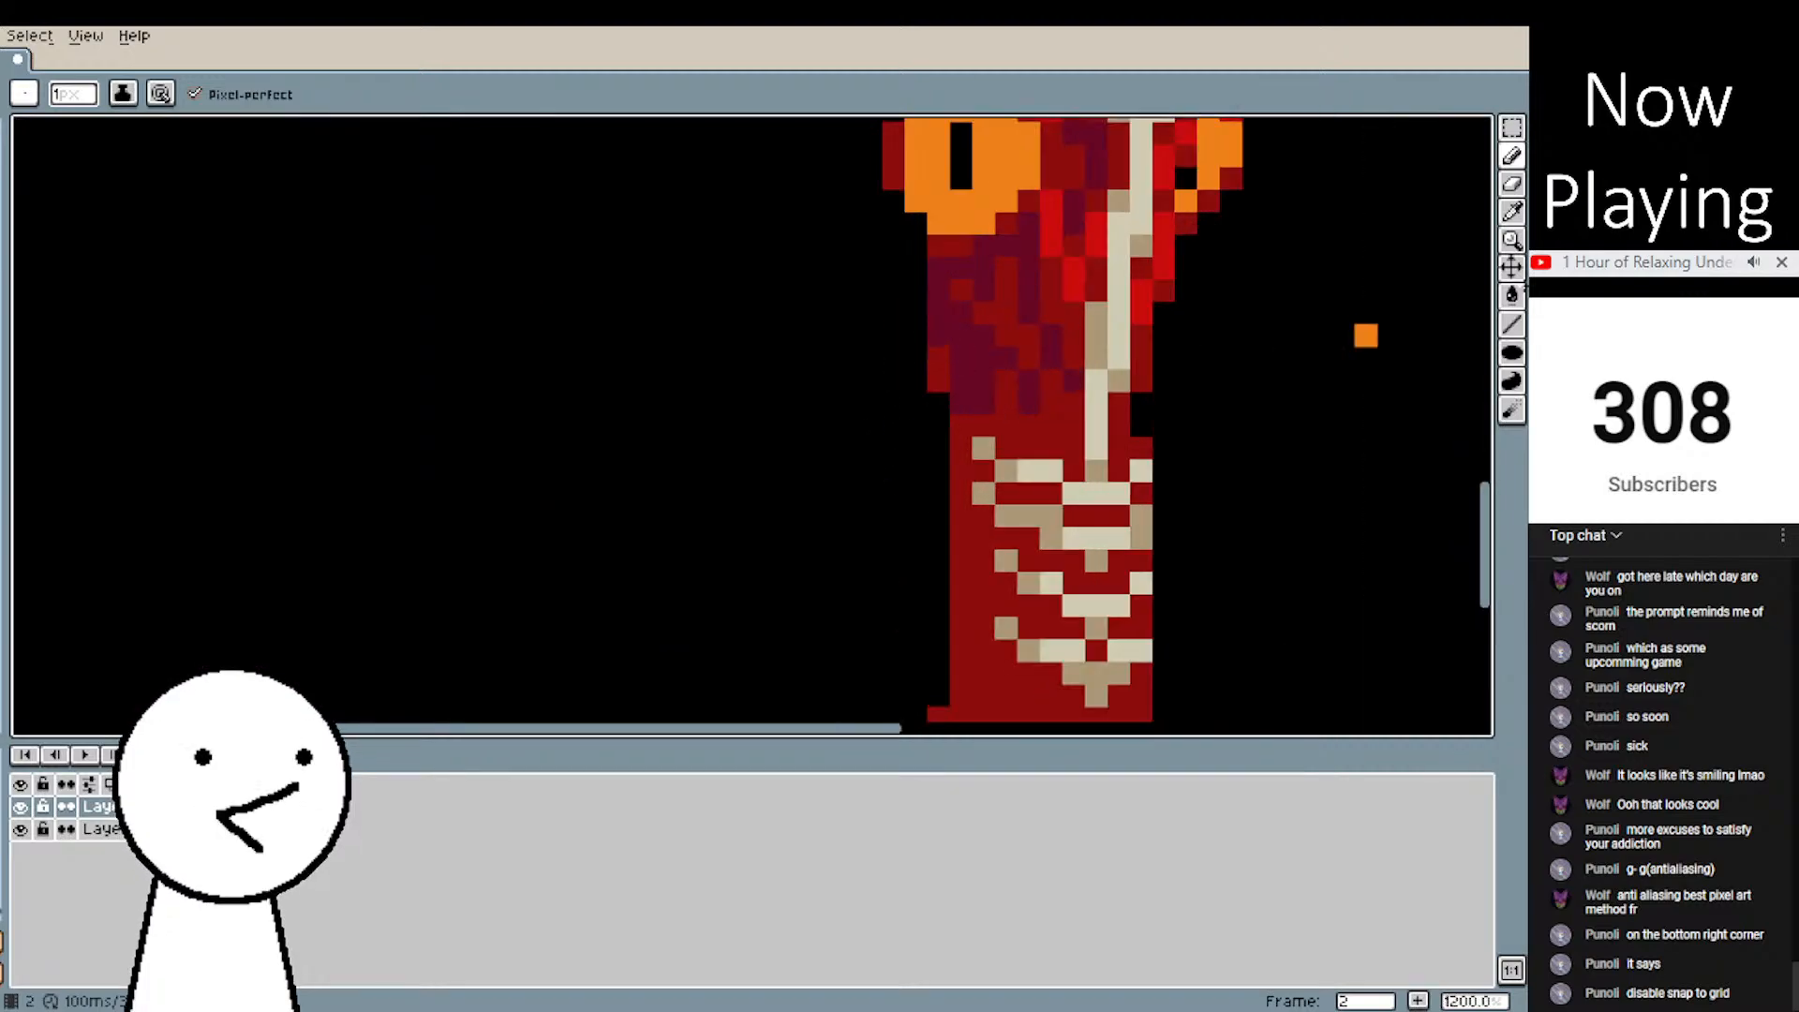
click(1512, 212)
drag(1165, 382, 1050, 284)
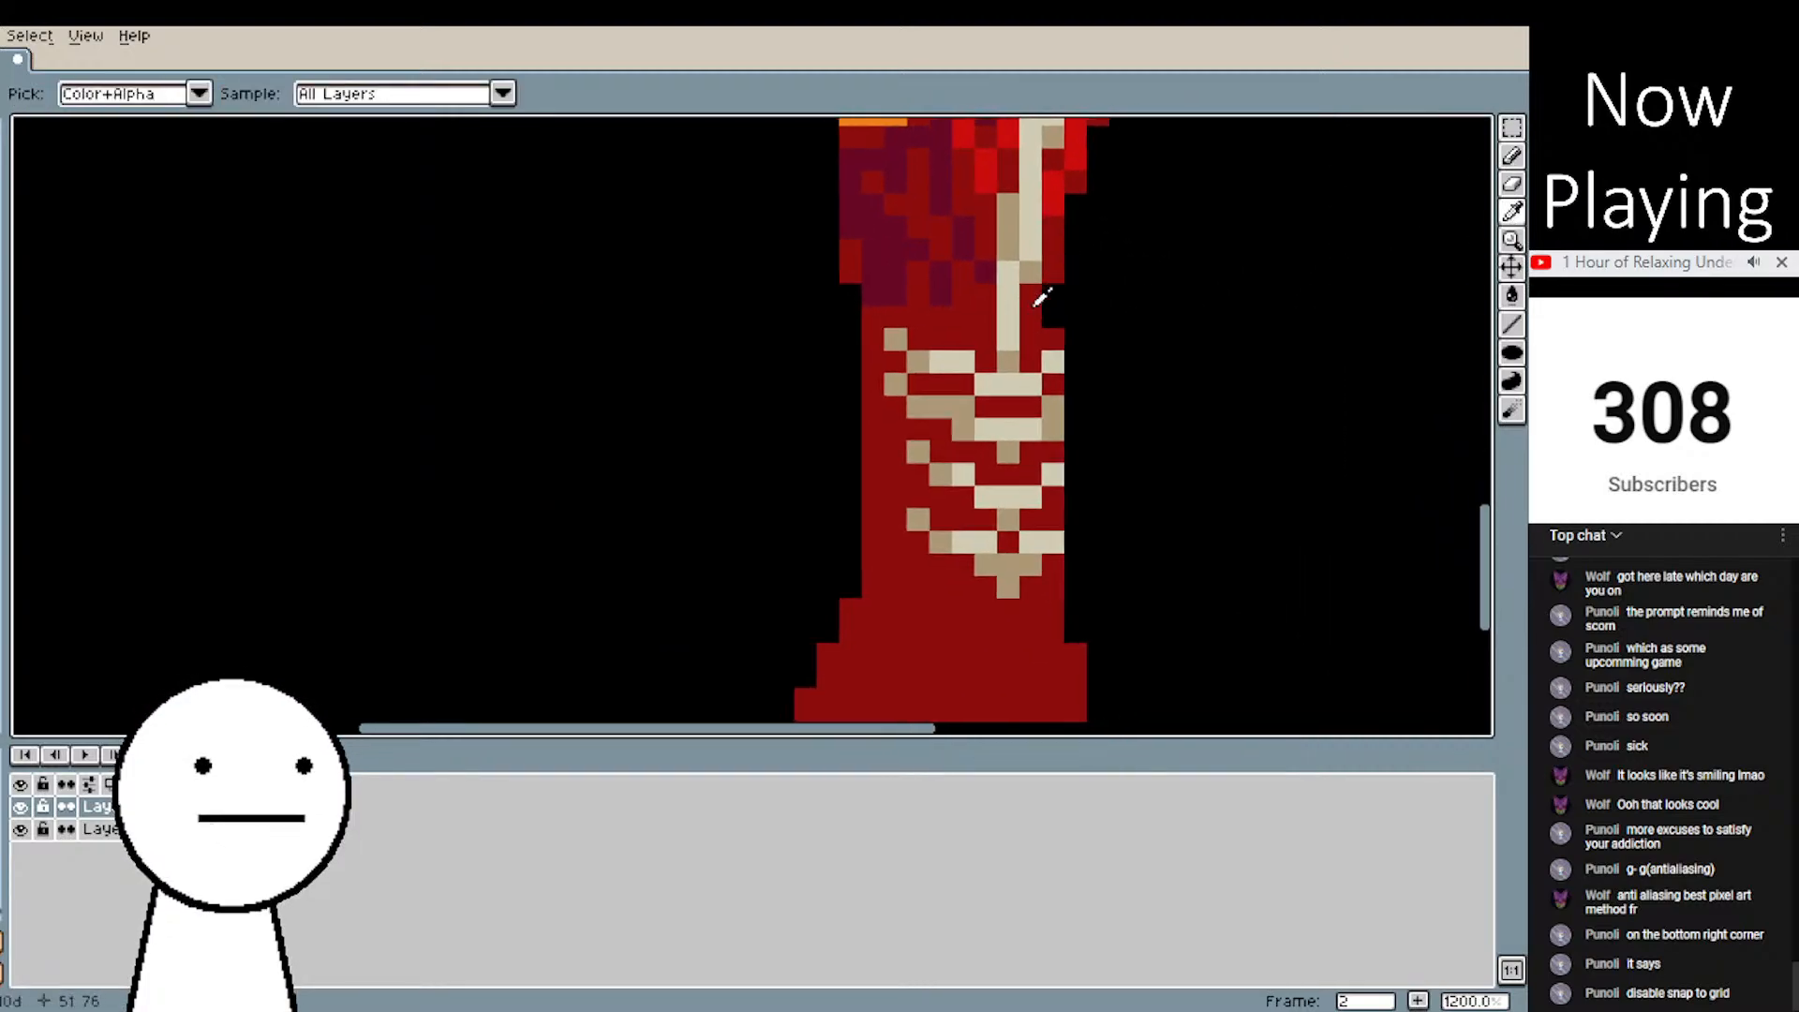
scroll(1010, 351, up, 2)
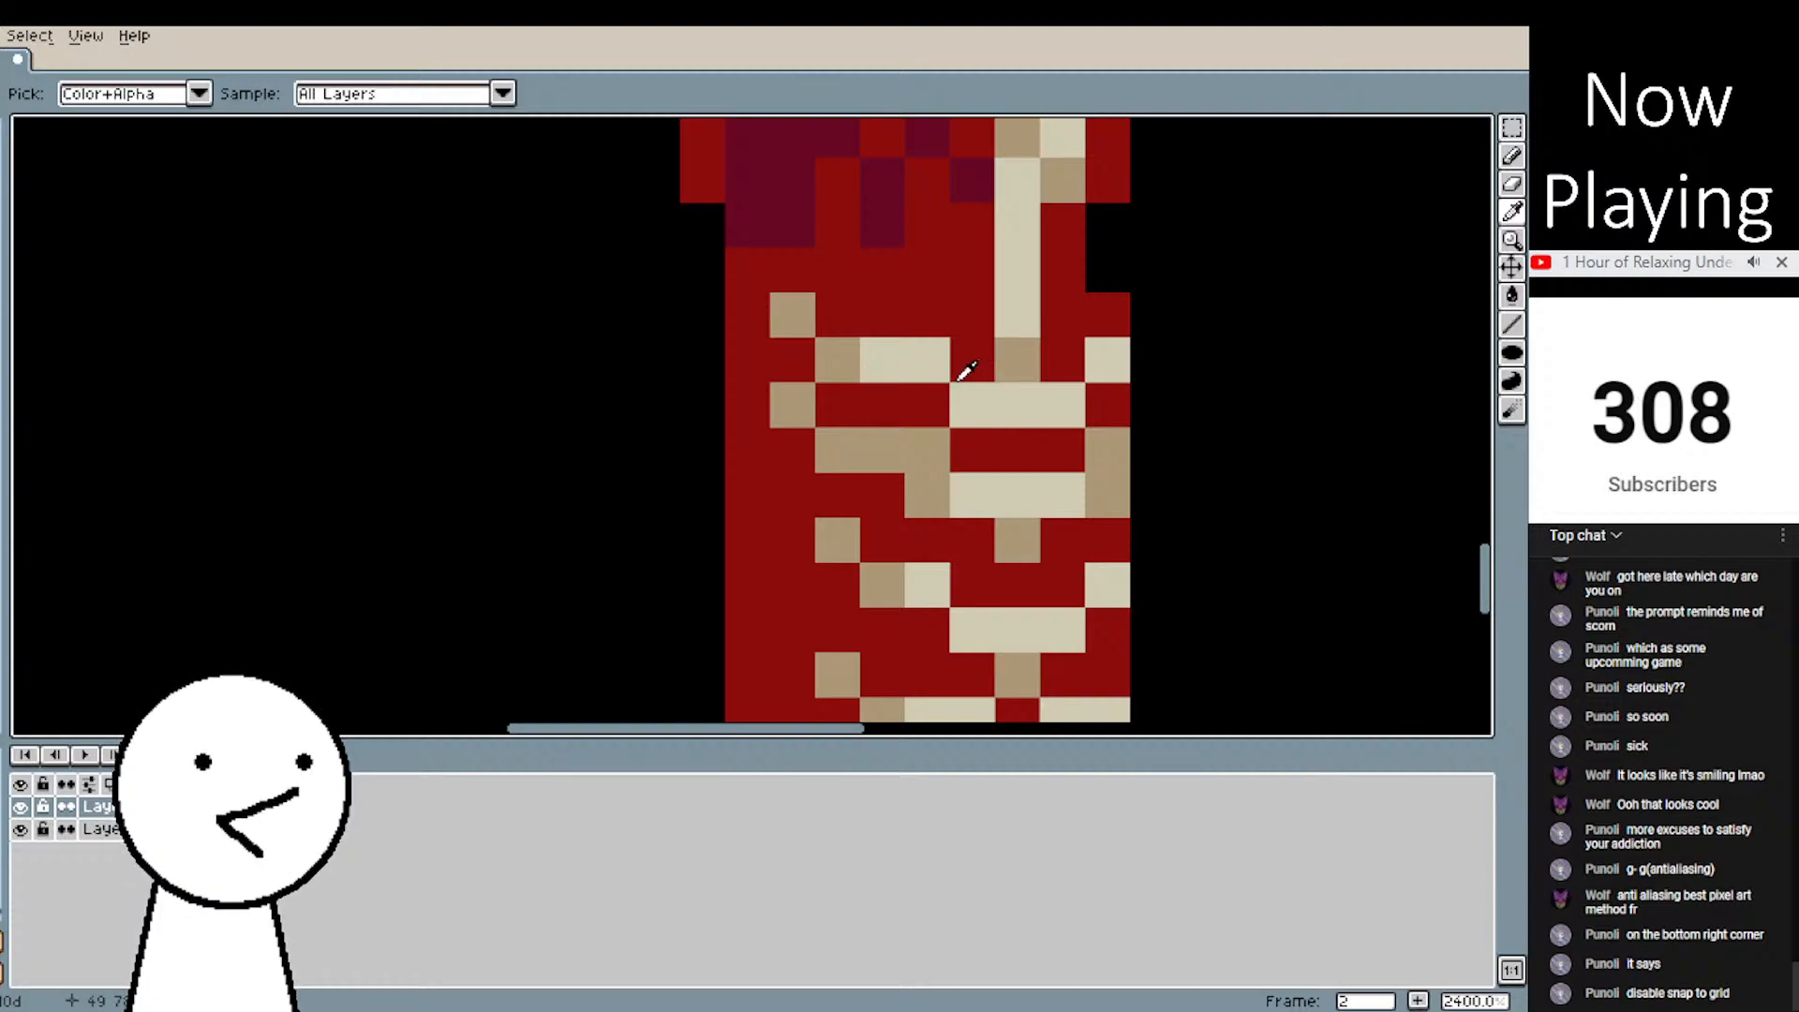
drag(958, 381, 939, 418)
click(859, 273)
click(1511, 324)
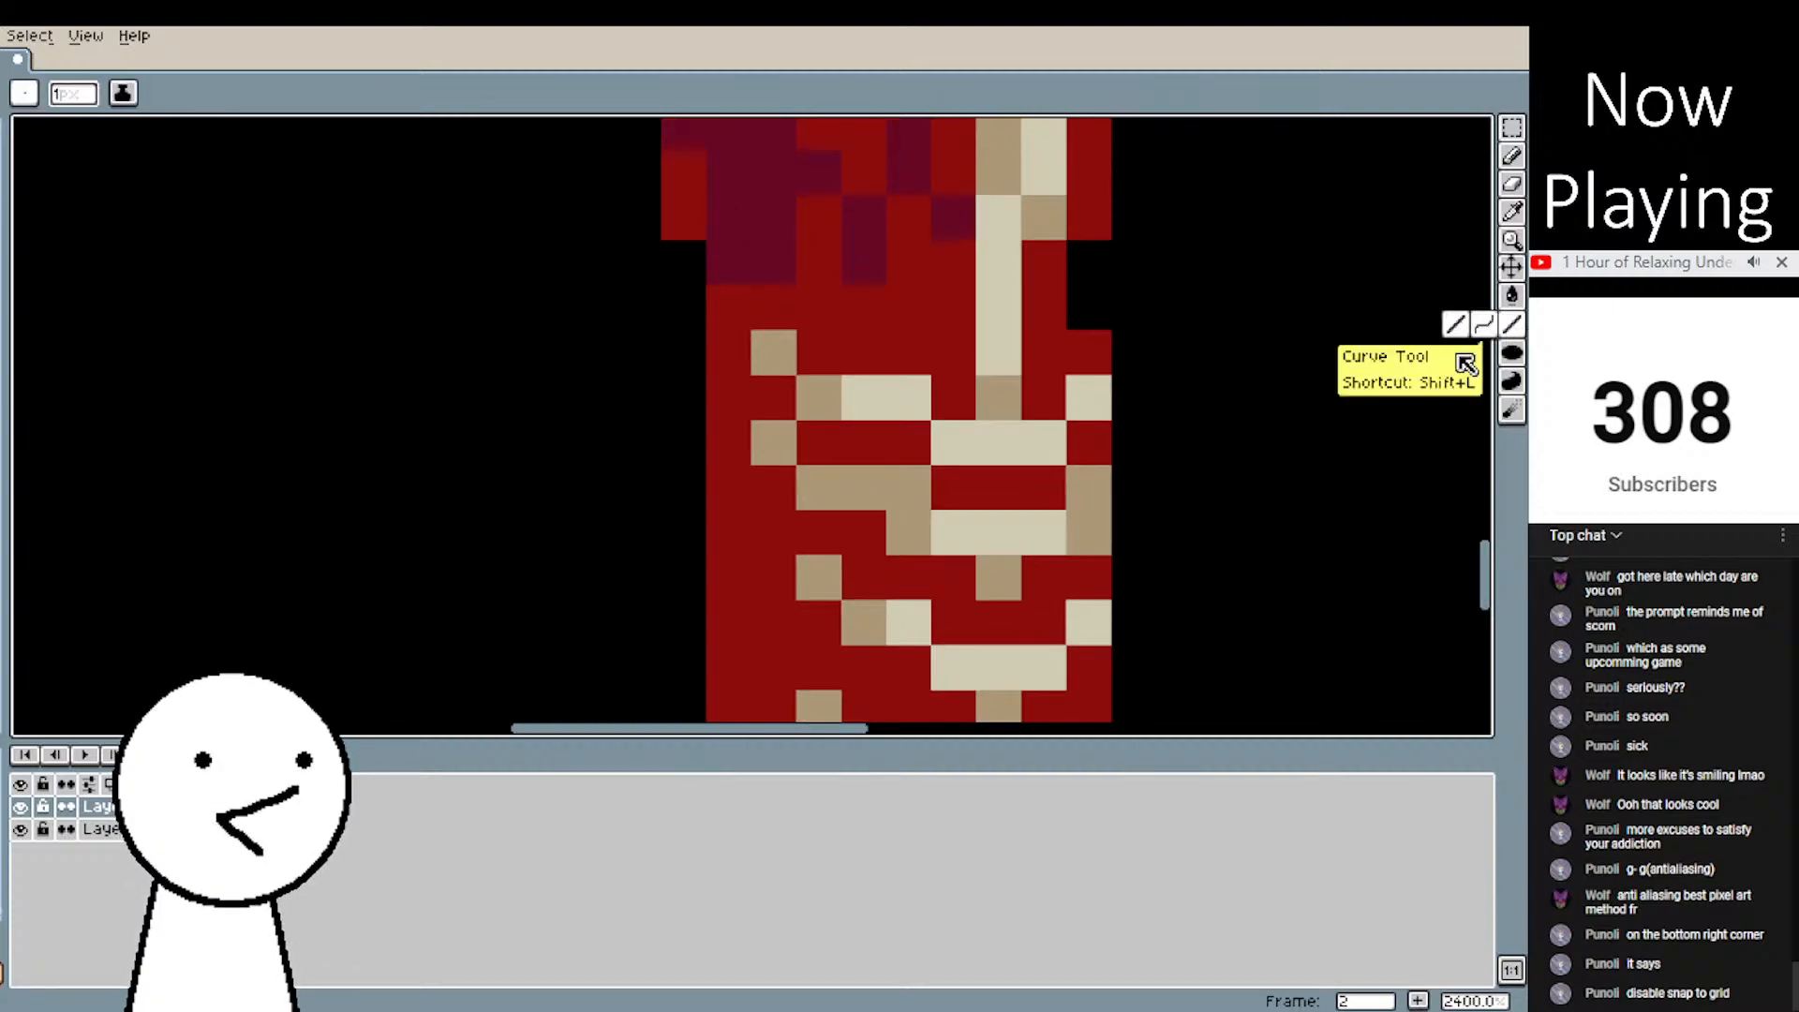
drag(865, 445, 894, 447)
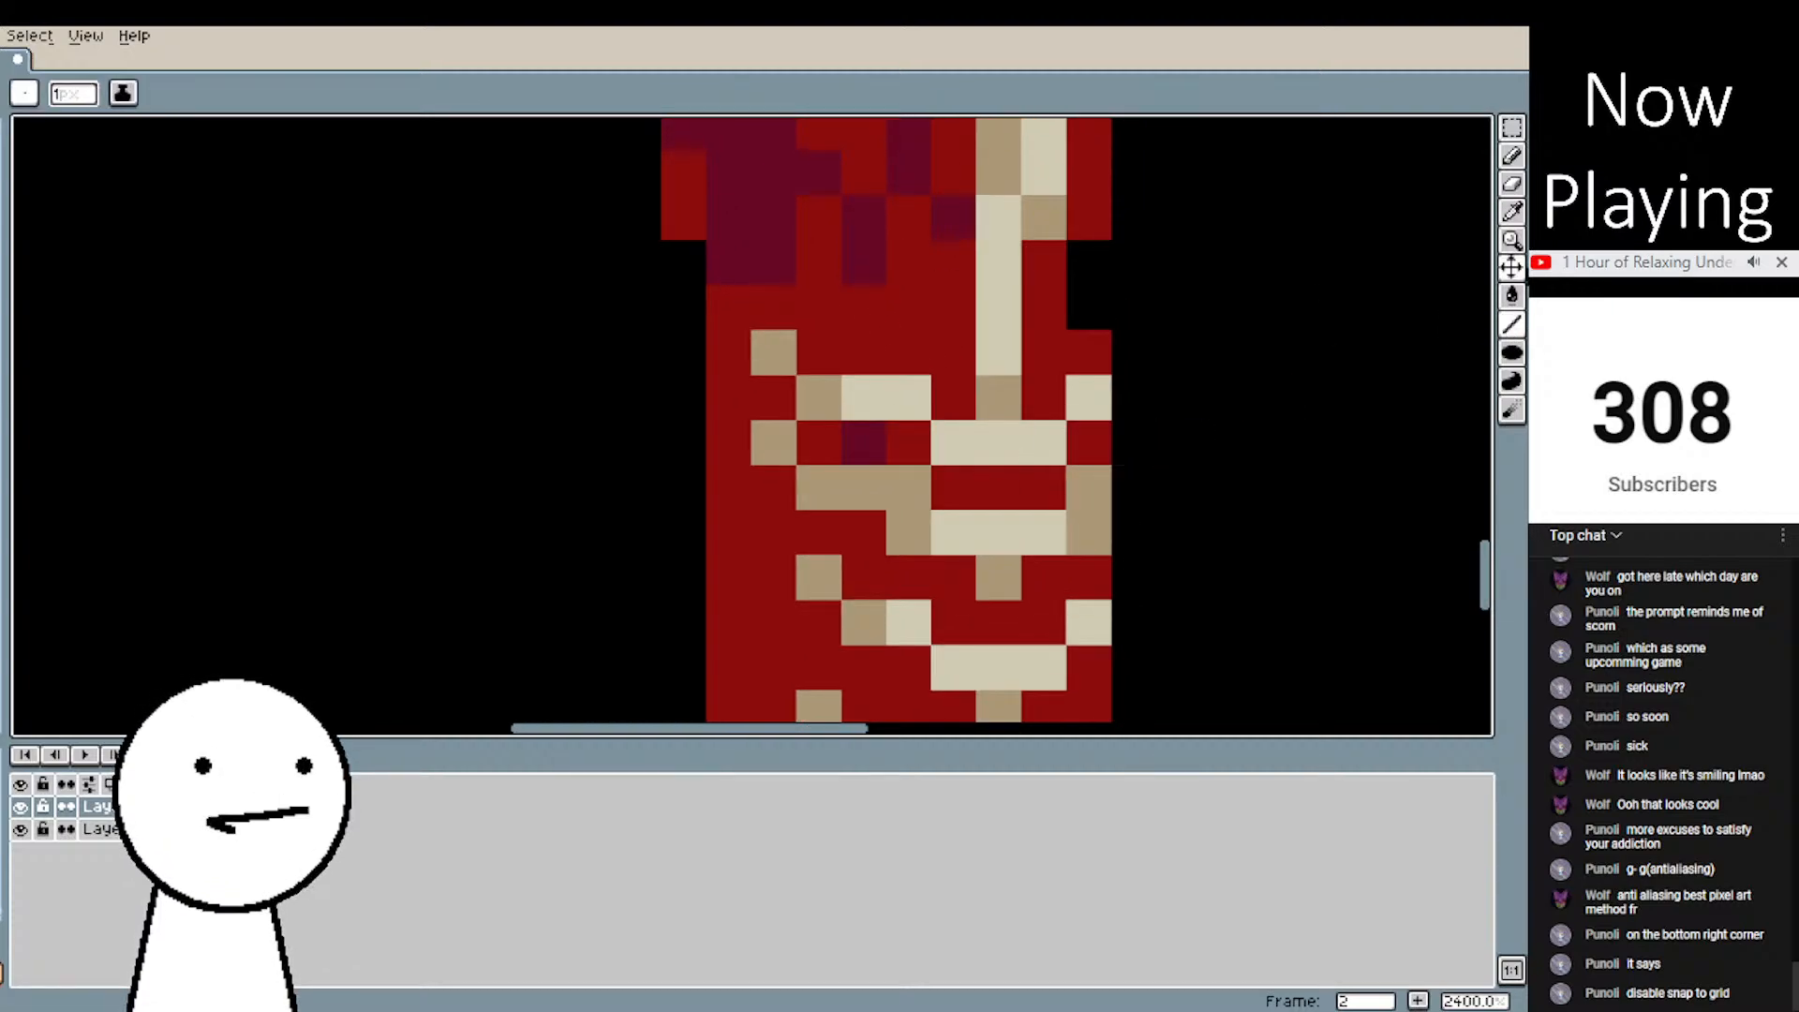
- Sample the reddish brown from the blade's base and pencil pixels on both sides of the bone where it meets the top rib
click(1518, 214)
scroll(1148, 459, down, 4)
drag(1141, 365, 996, 594)
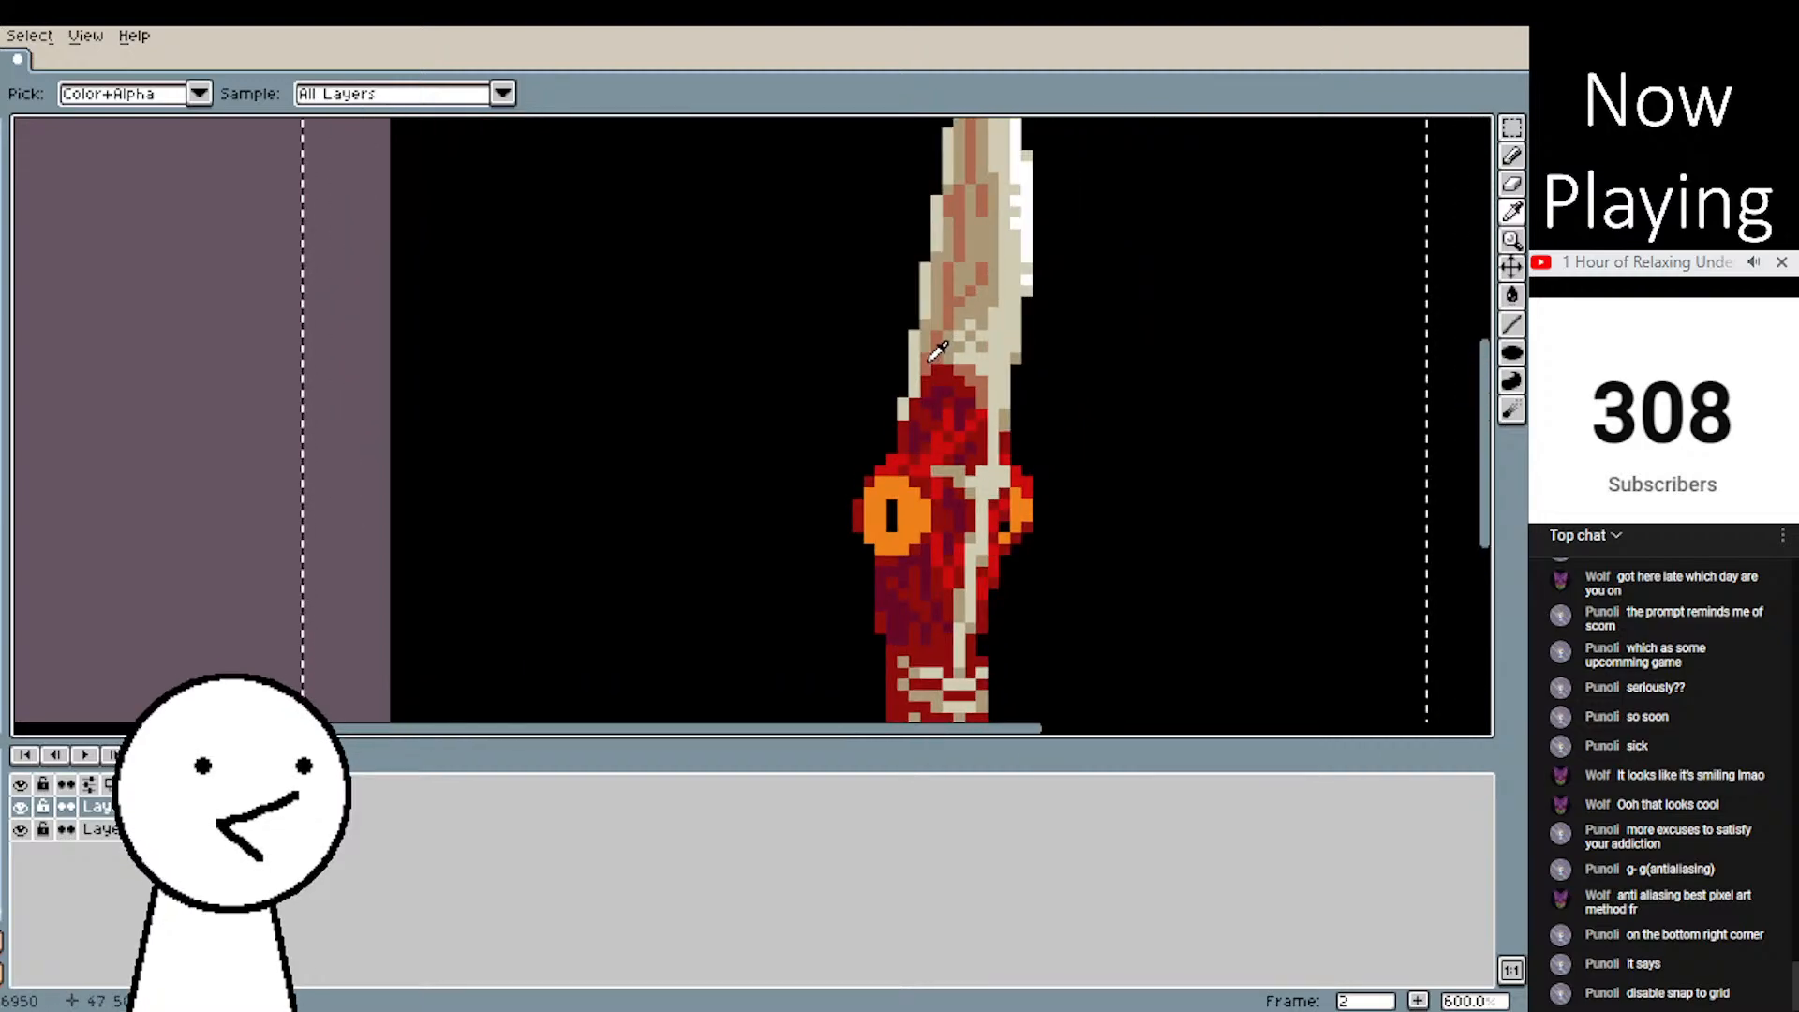
click(930, 359)
click(1513, 156)
scroll(896, 525, down, 1)
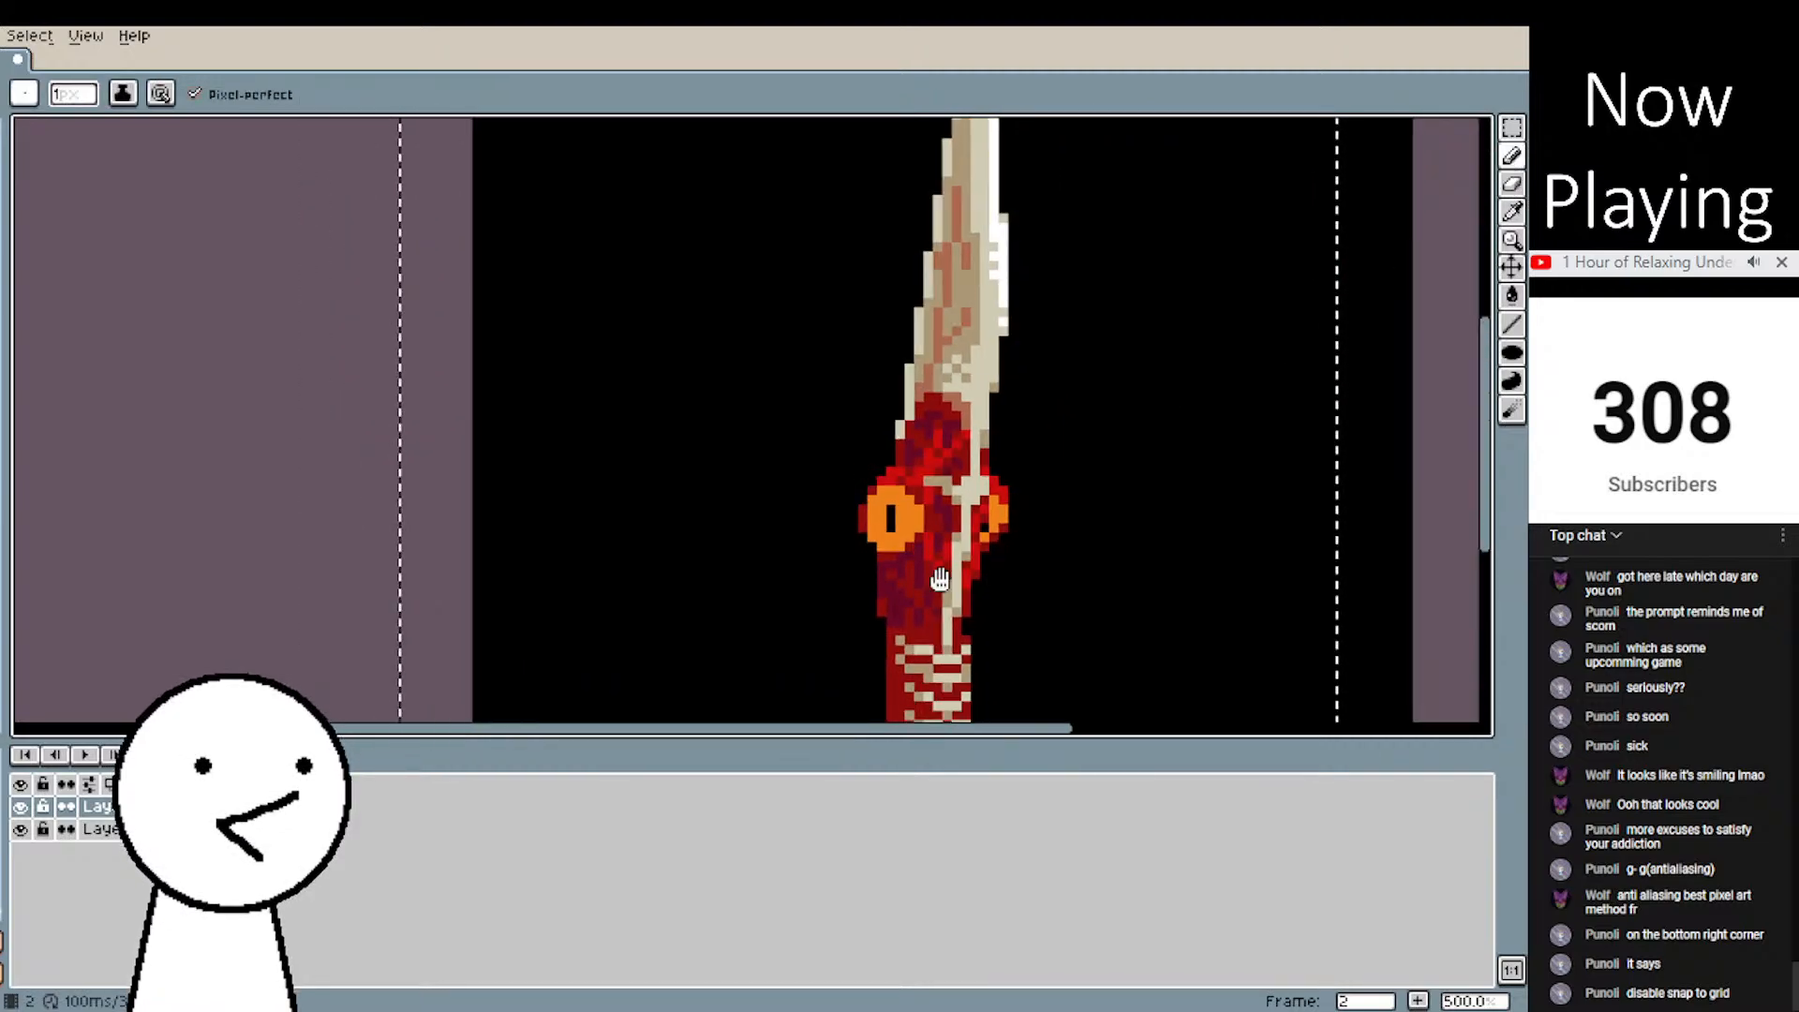
drag(940, 574, 924, 393)
scroll(961, 460, up, 2)
scroll(960, 460, up, 6)
drag(667, 306, 660, 276)
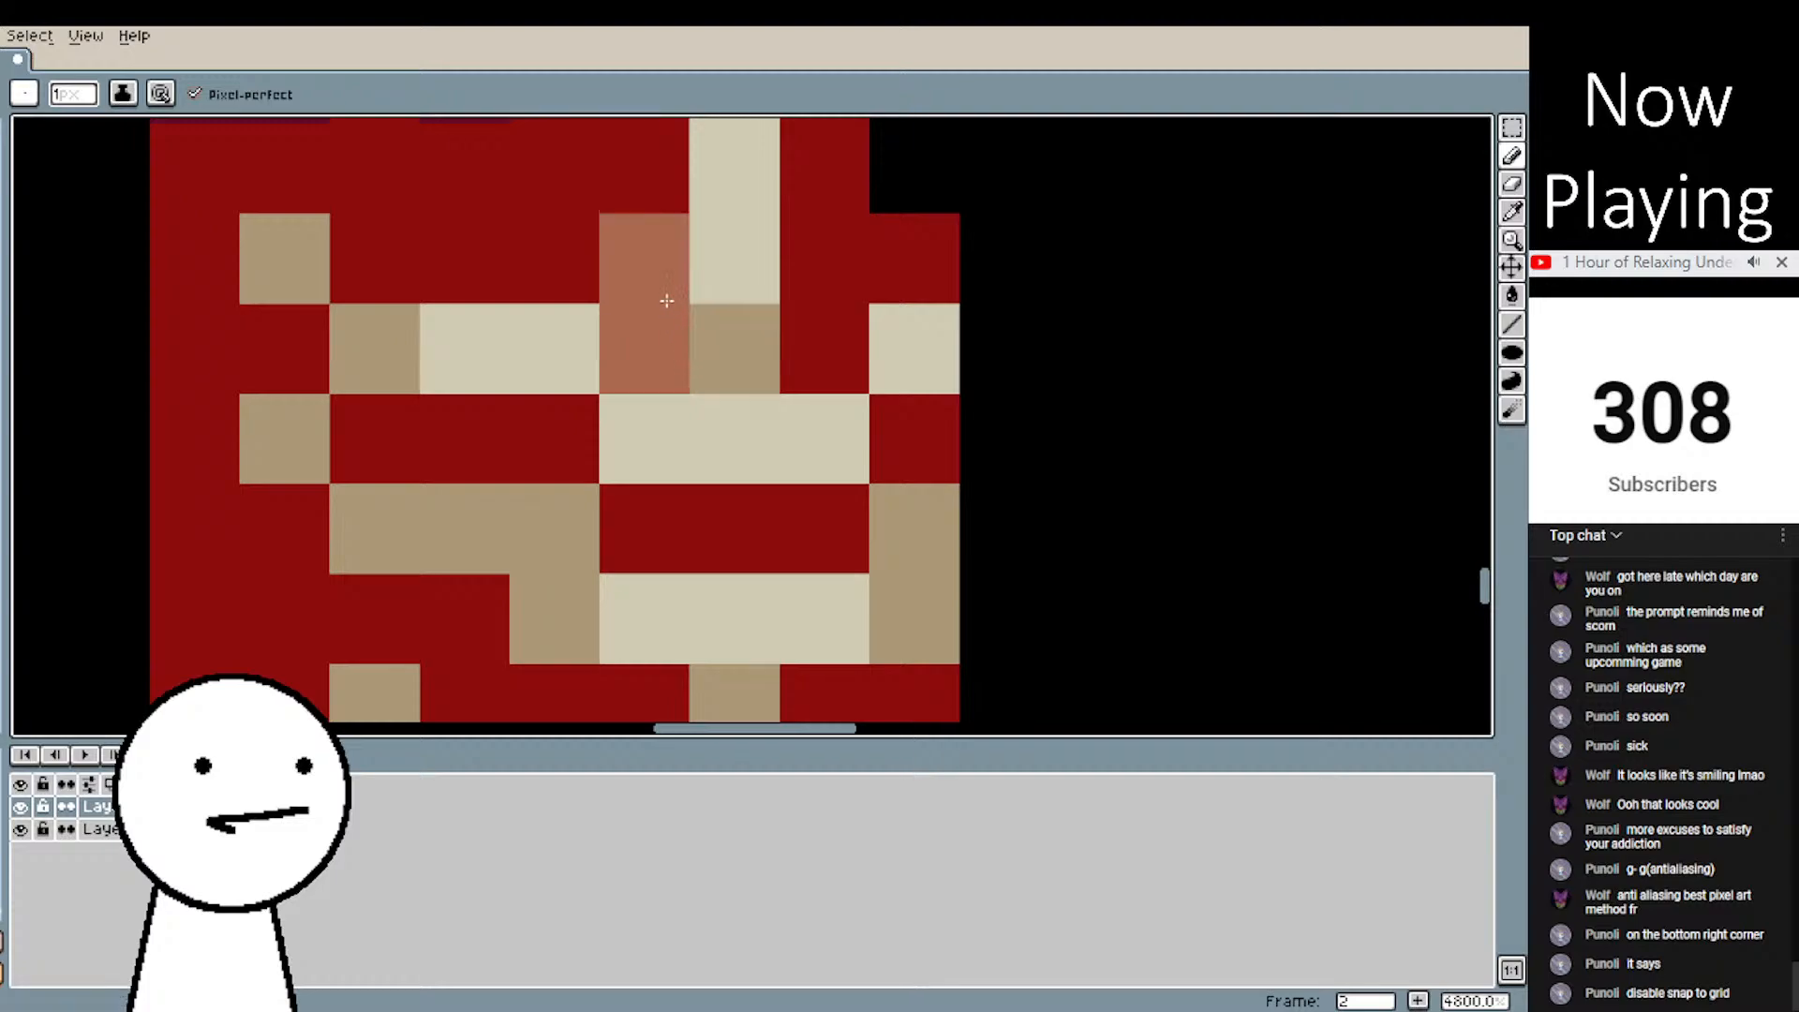
click(800, 313)
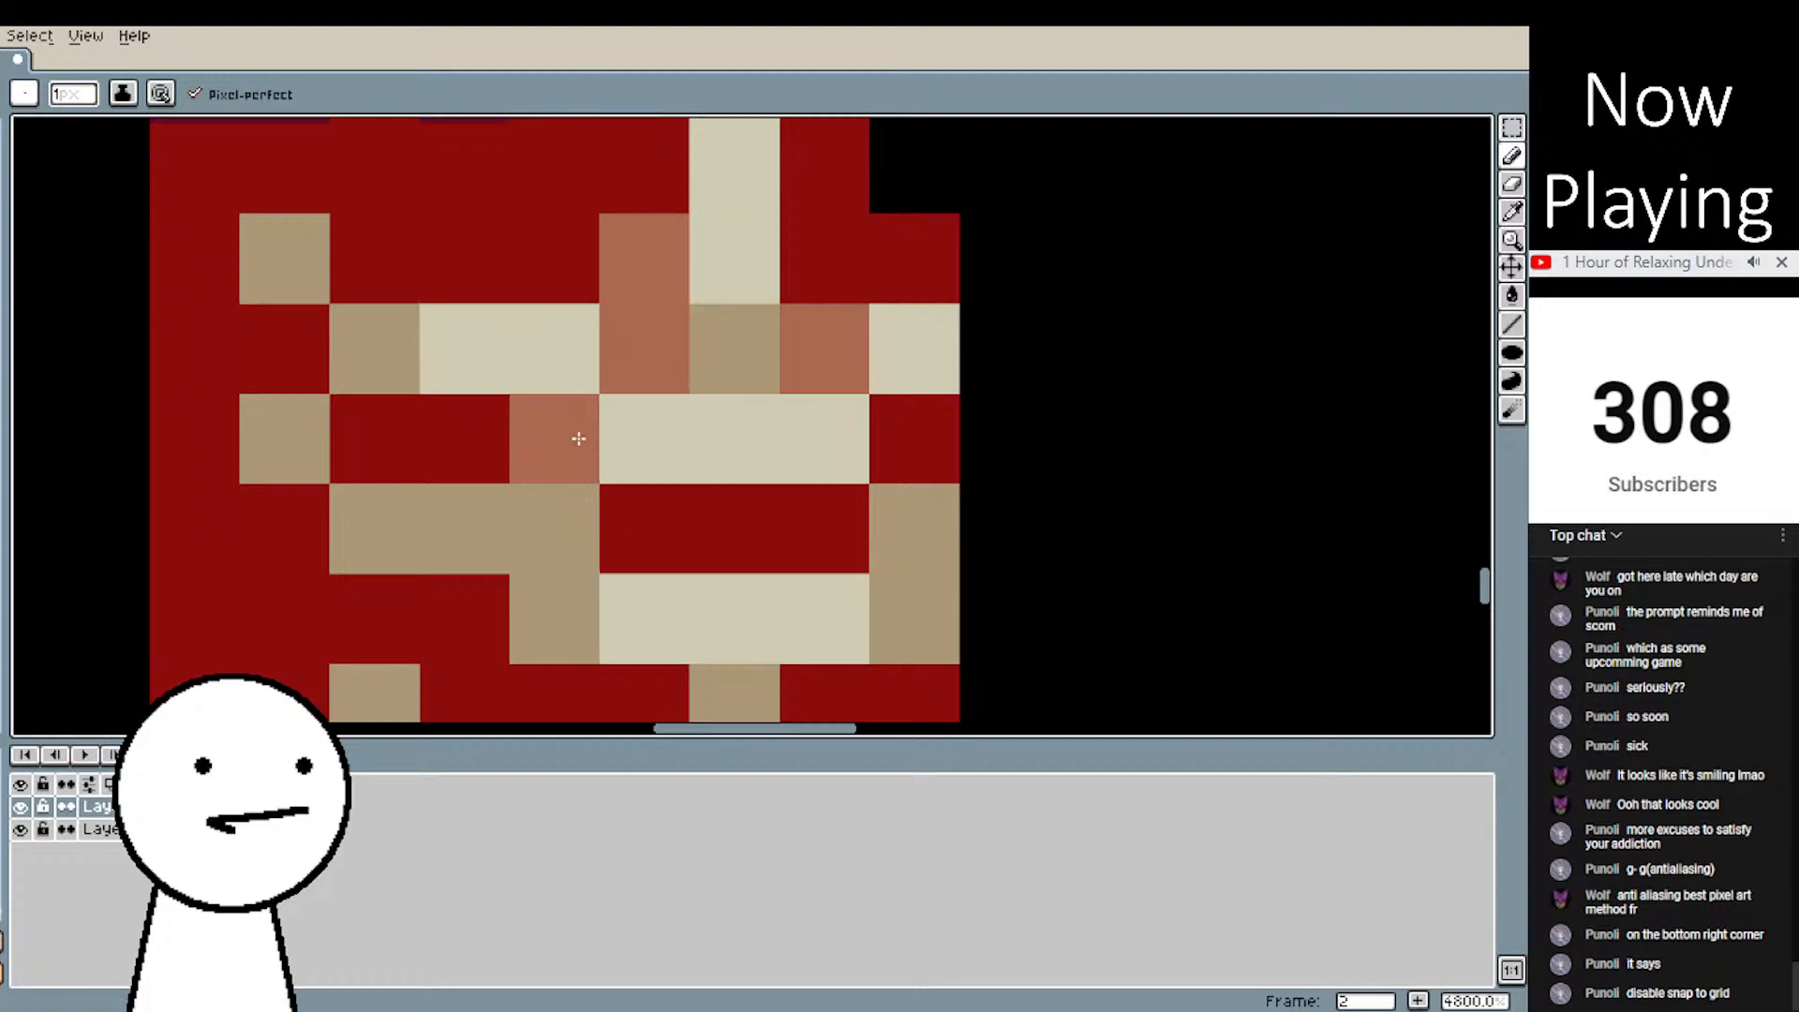
- Pencil reddish-brown pixels at both ends of the top rib's central bar and in the gap beneath it
drag(578, 439, 651, 504)
click(823, 514)
click(903, 454)
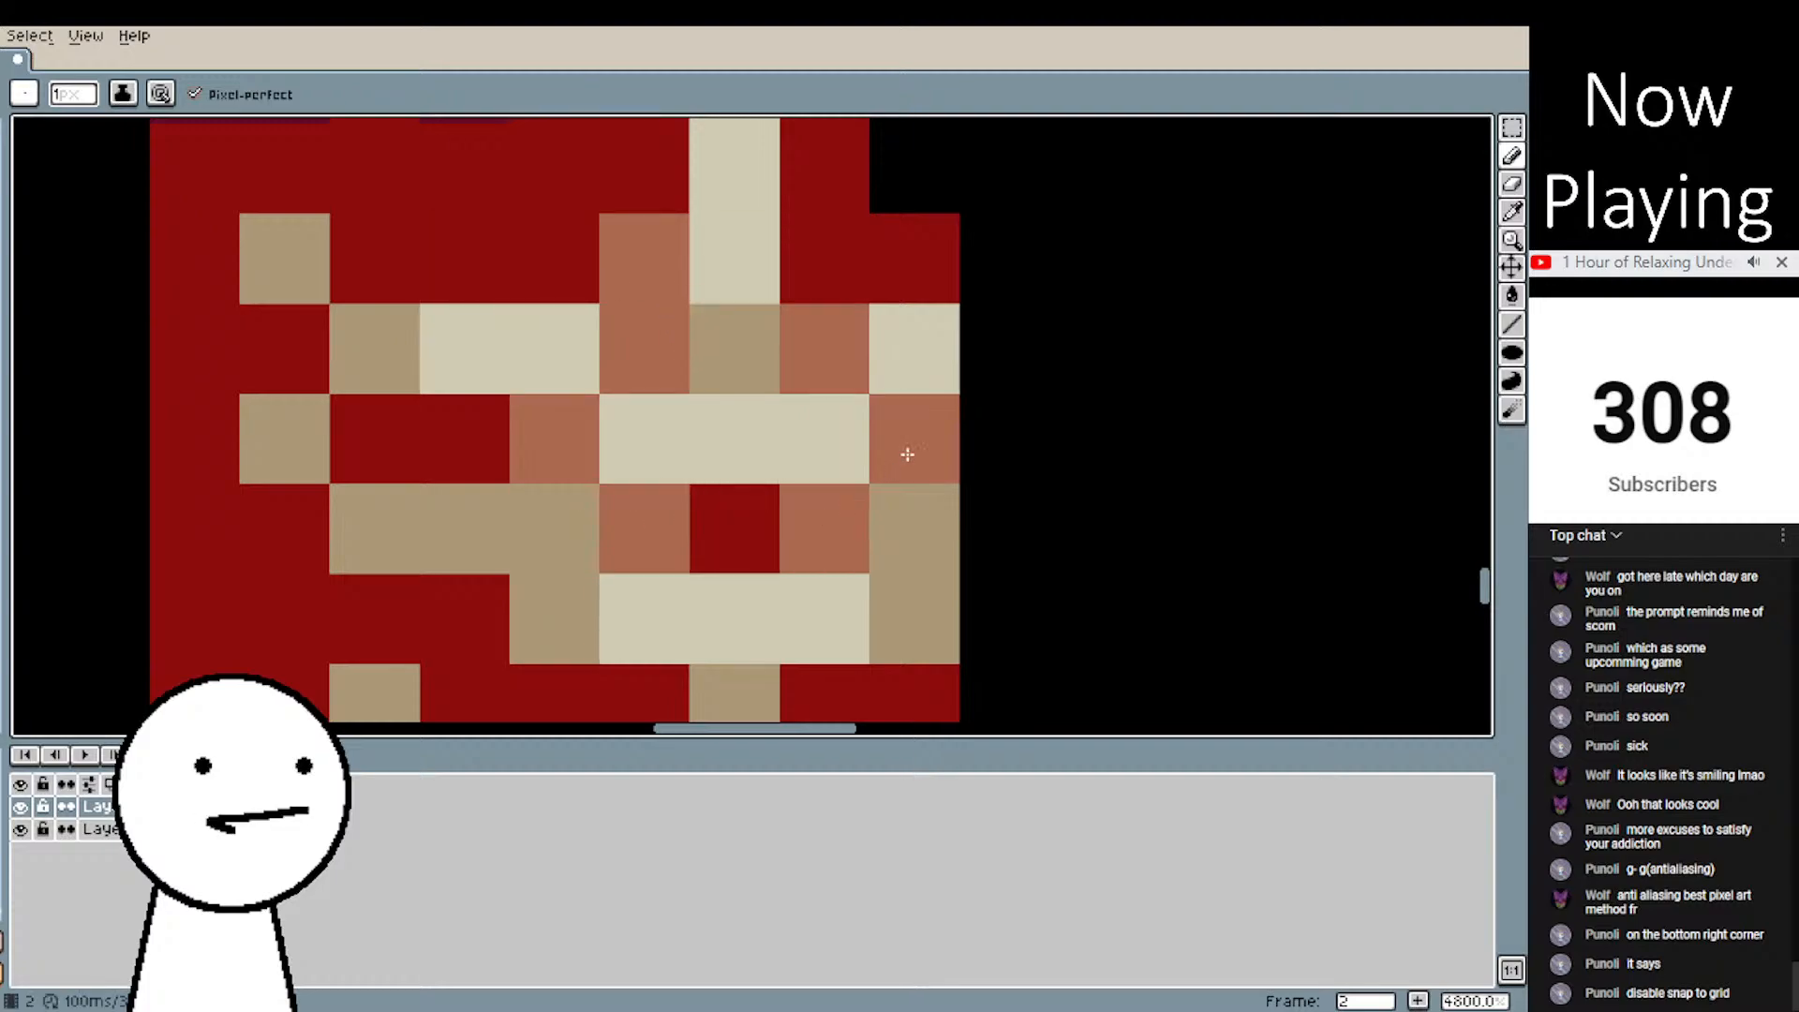
- Continue the reddish-brown blending pixels around the central joints and inner corners of the lower ribs
scroll(916, 469, down, 8)
scroll(962, 516, up, 5)
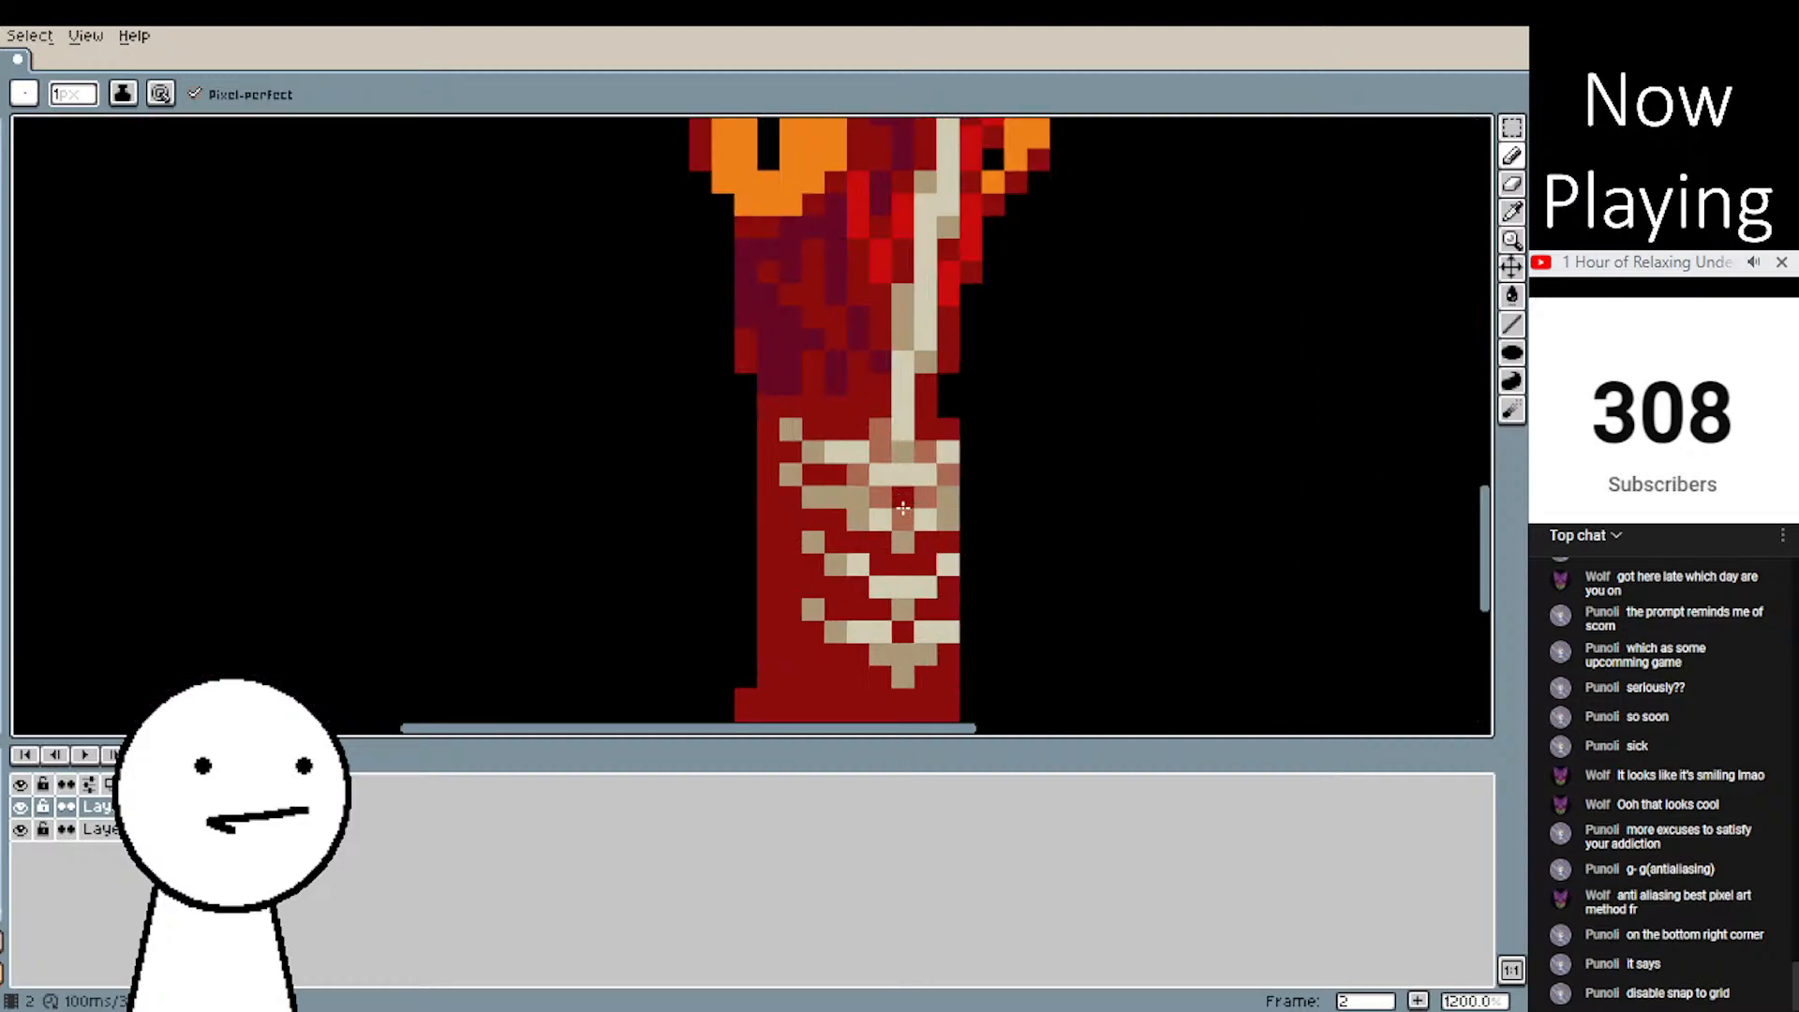
drag(872, 545, 859, 543)
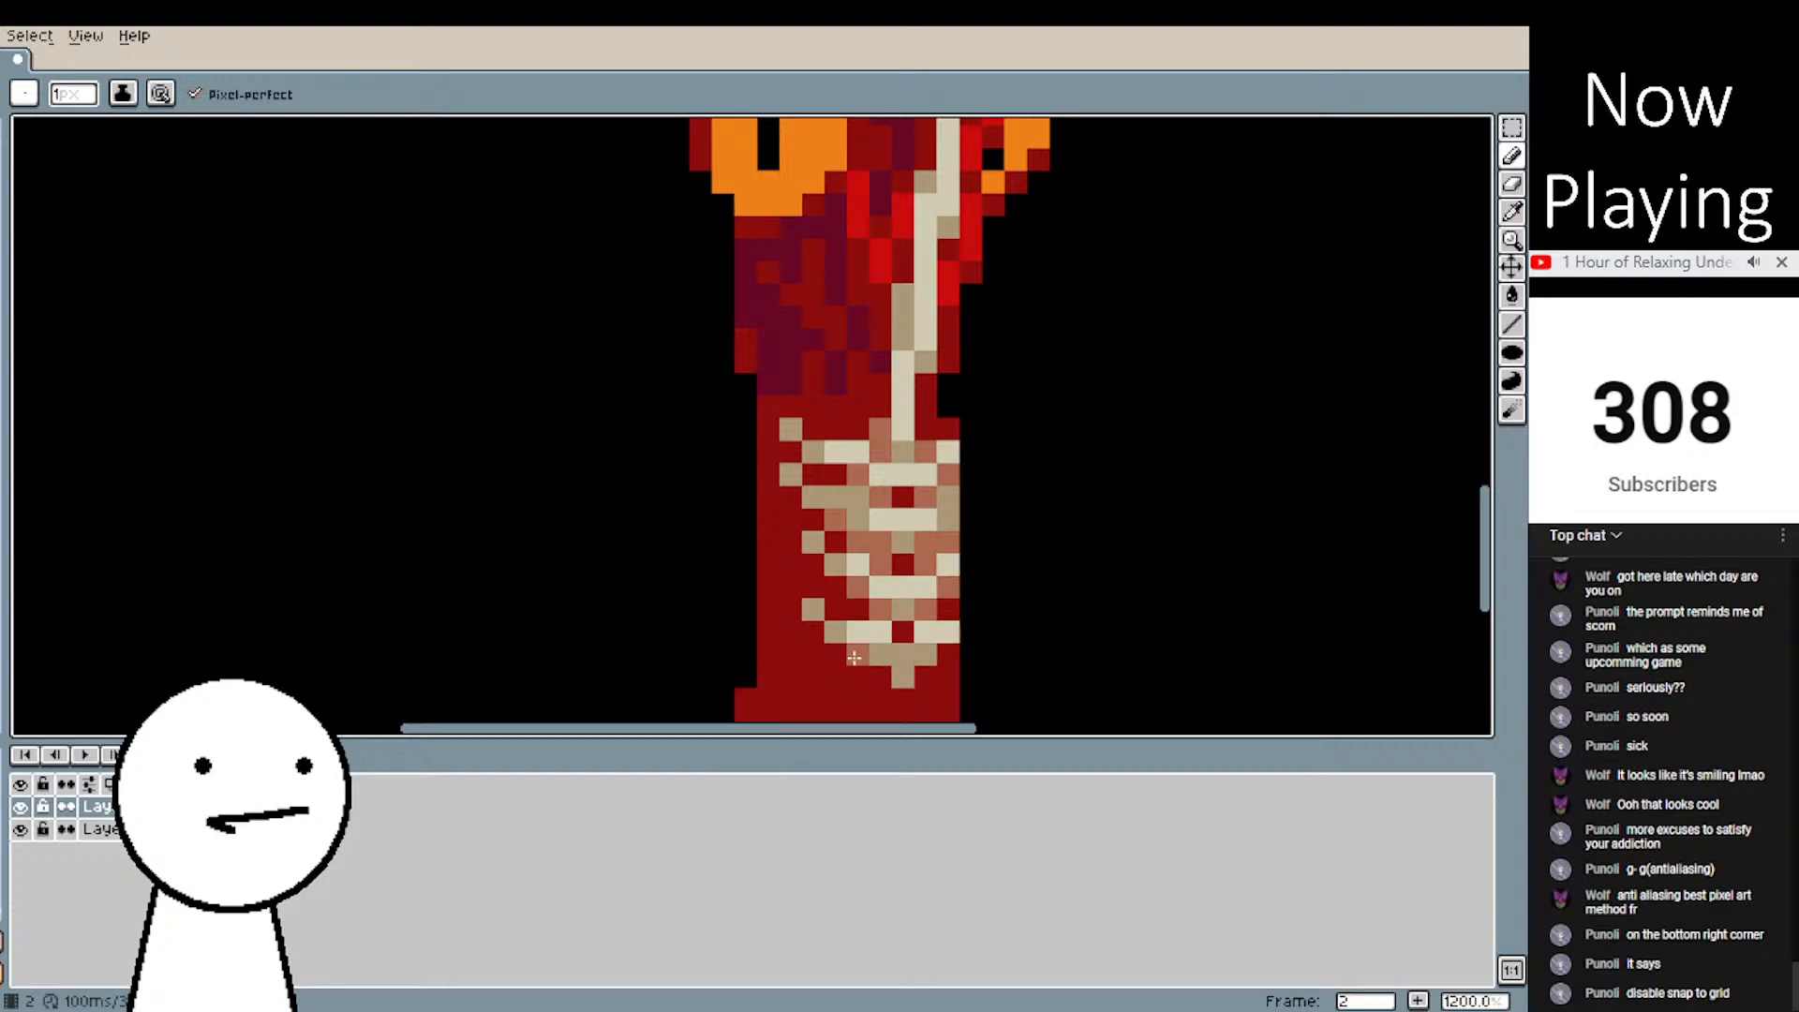
scroll(1137, 631, down, 4)
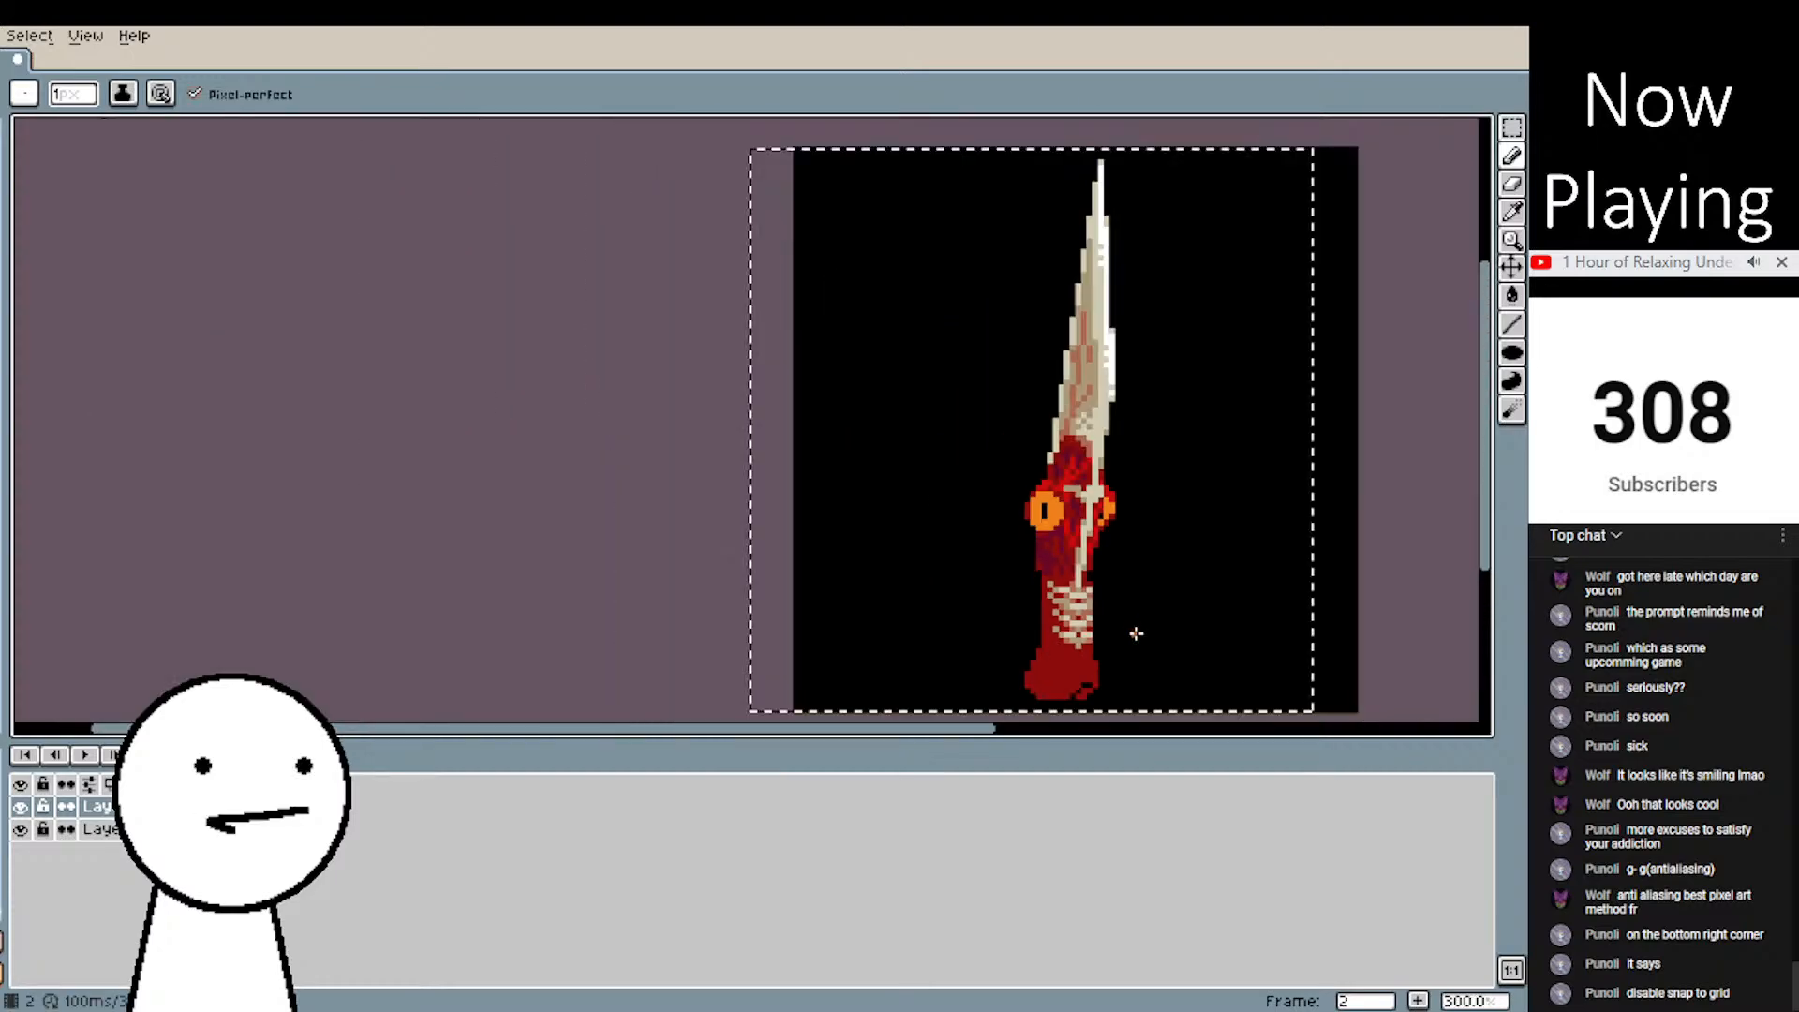
- Pencil the tan outer tips of the ribs over with reddish brown along the left side of the neck
scroll(1105, 634, up, 3)
scroll(898, 426, up, 6)
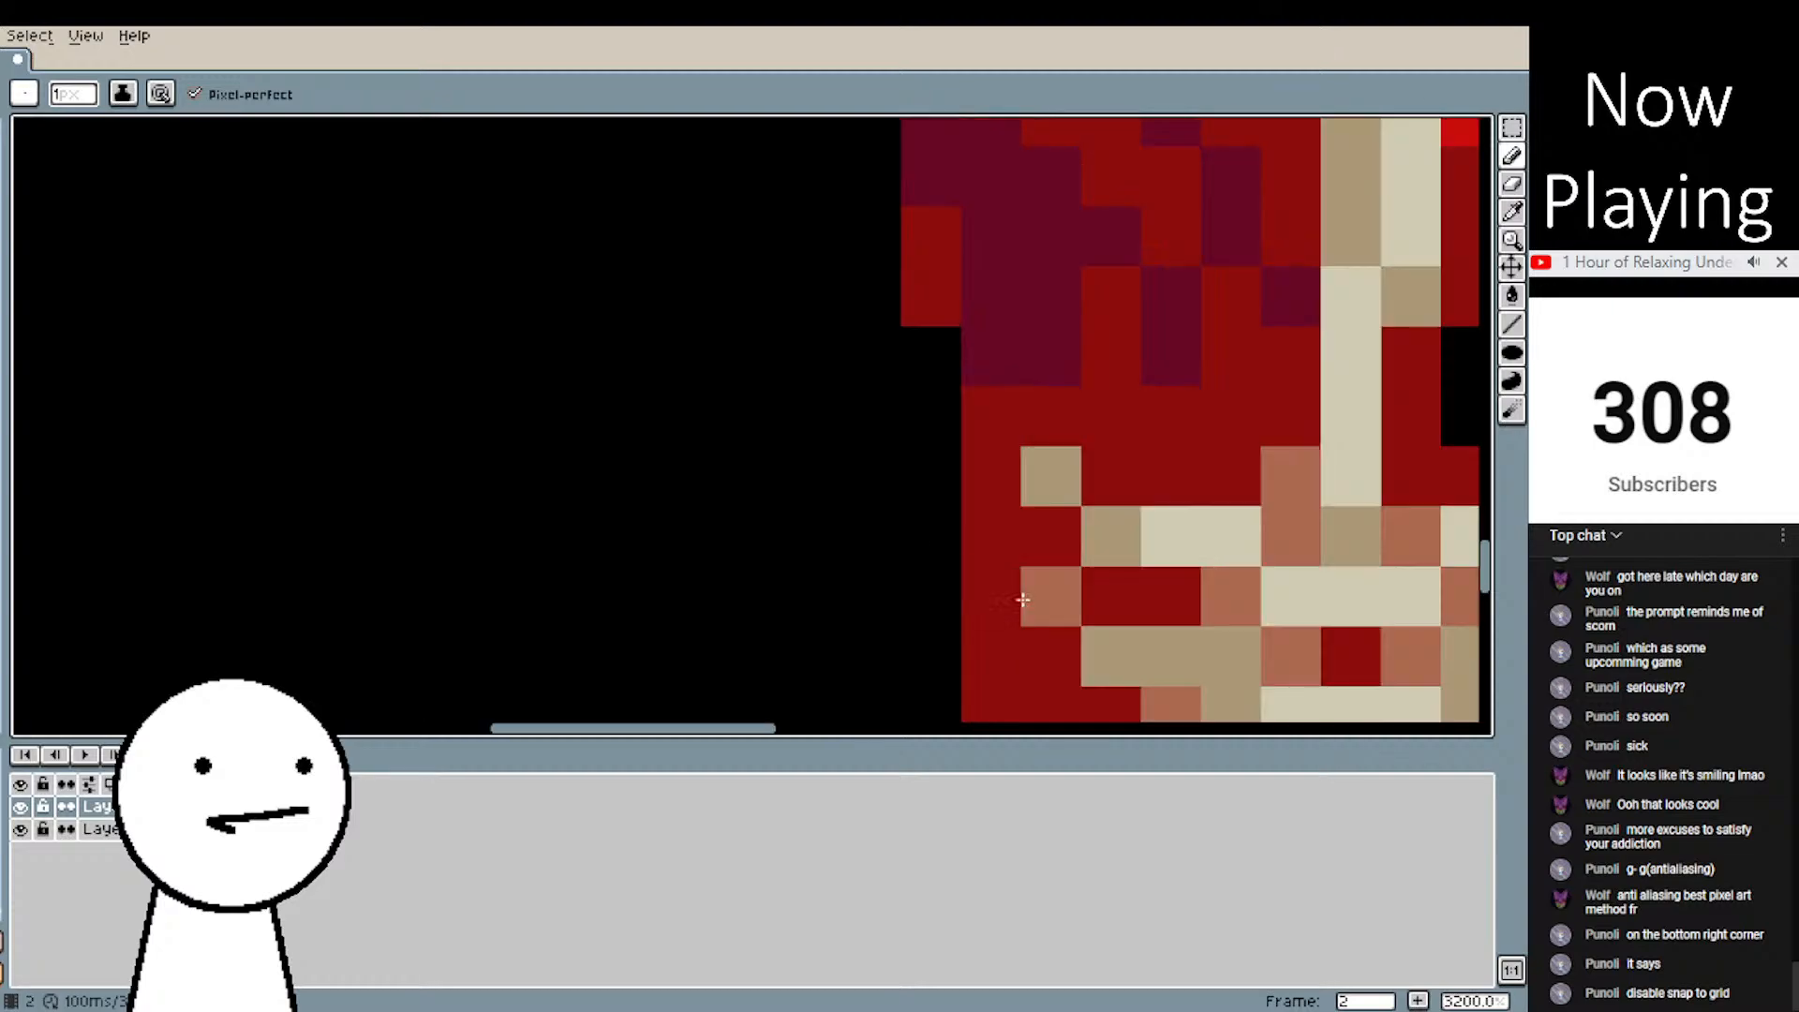
click(1037, 580)
drag(1098, 611, 767, 206)
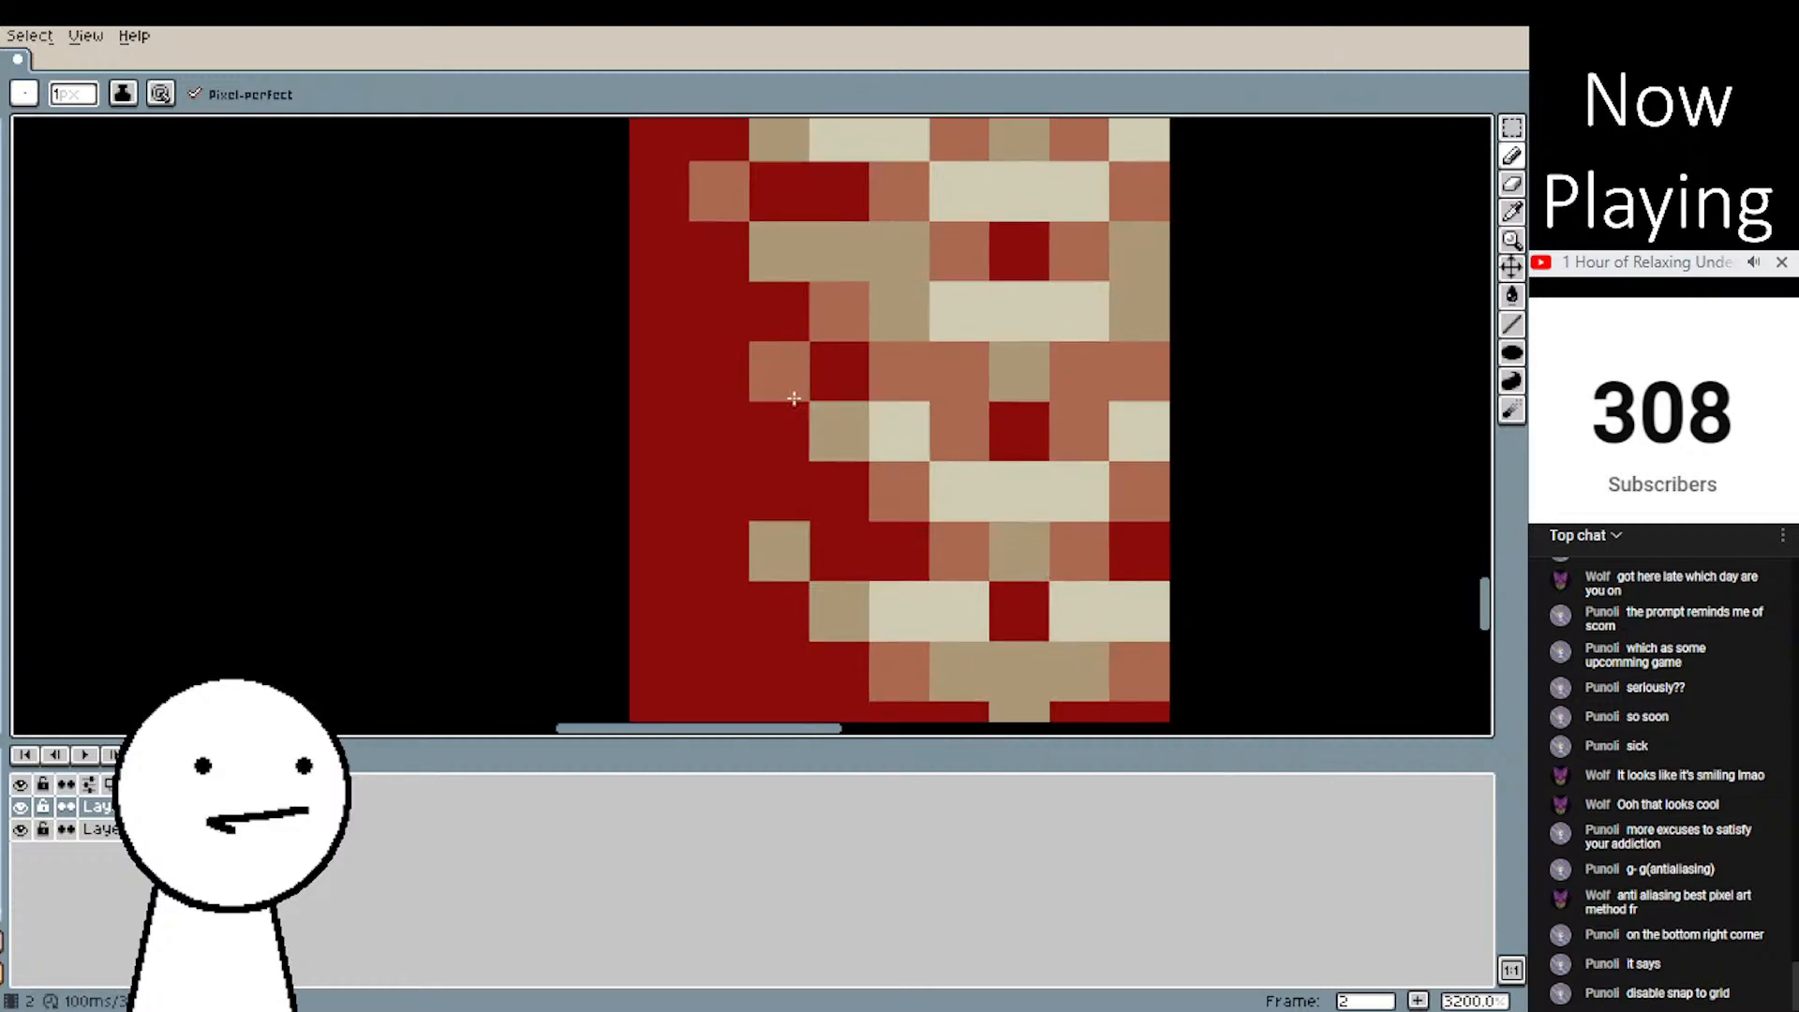
click(798, 551)
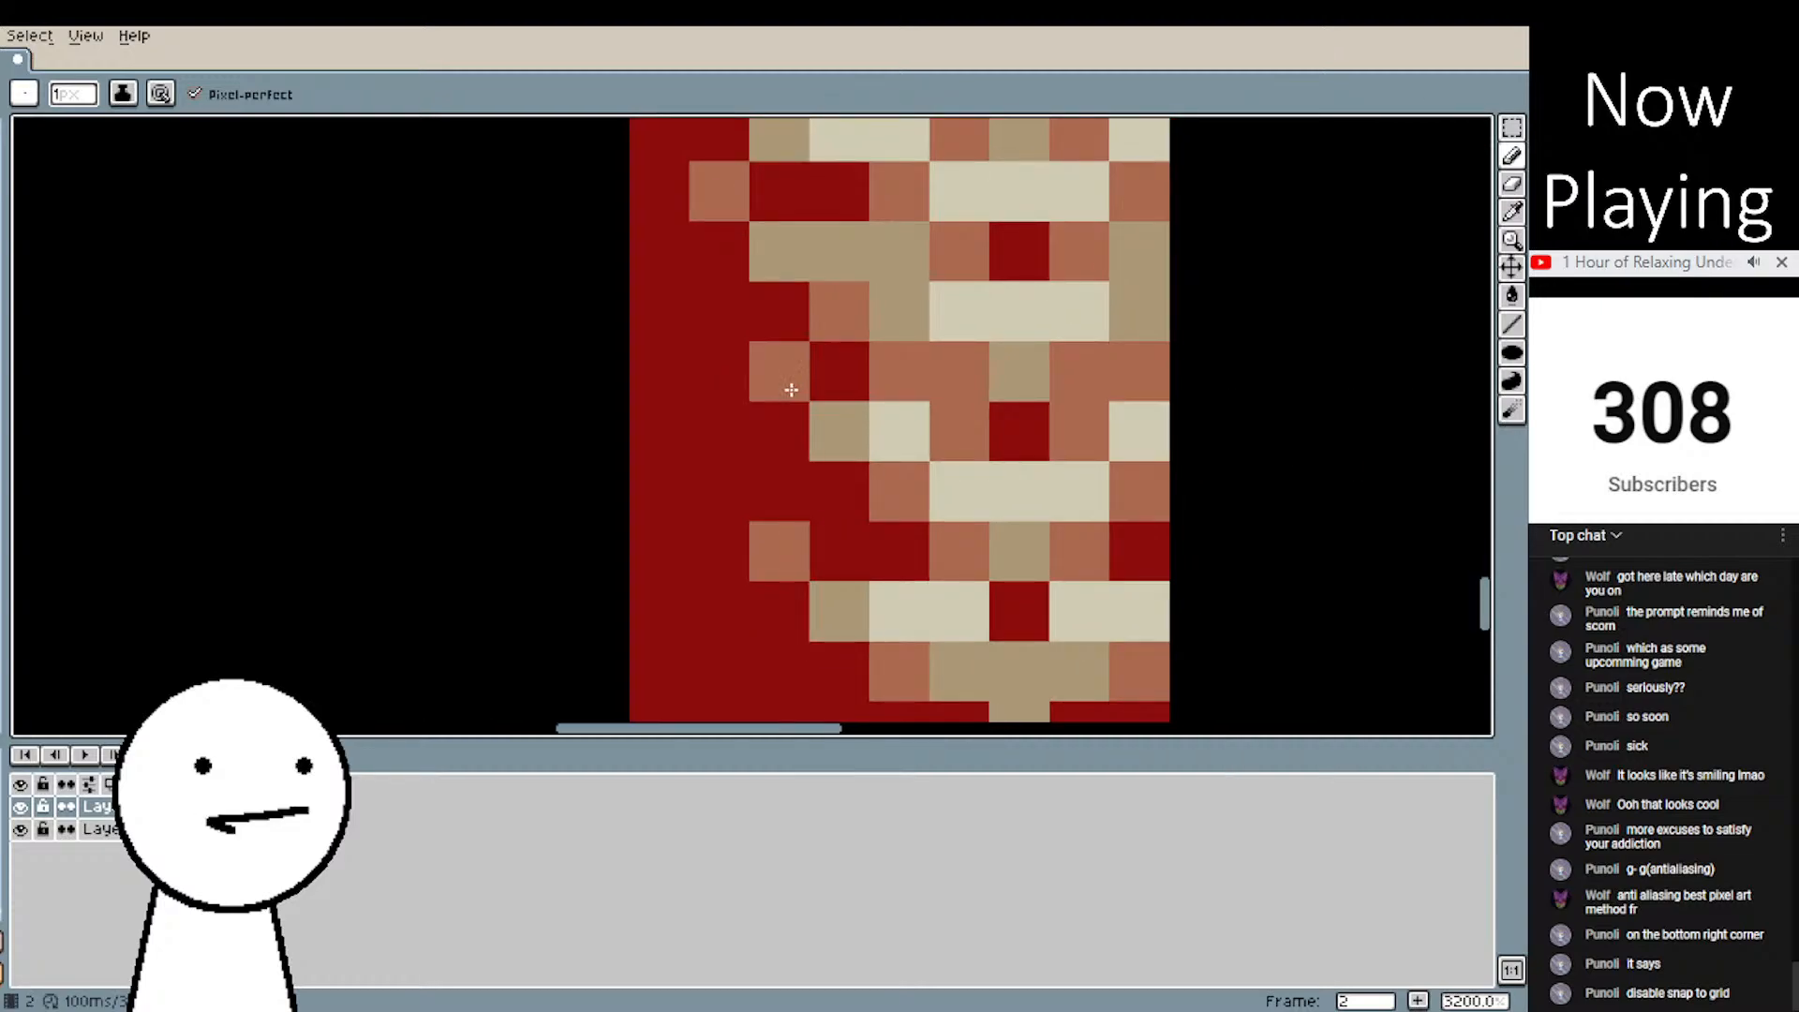
scroll(977, 409, down, 7)
scroll(914, 403, up, 6)
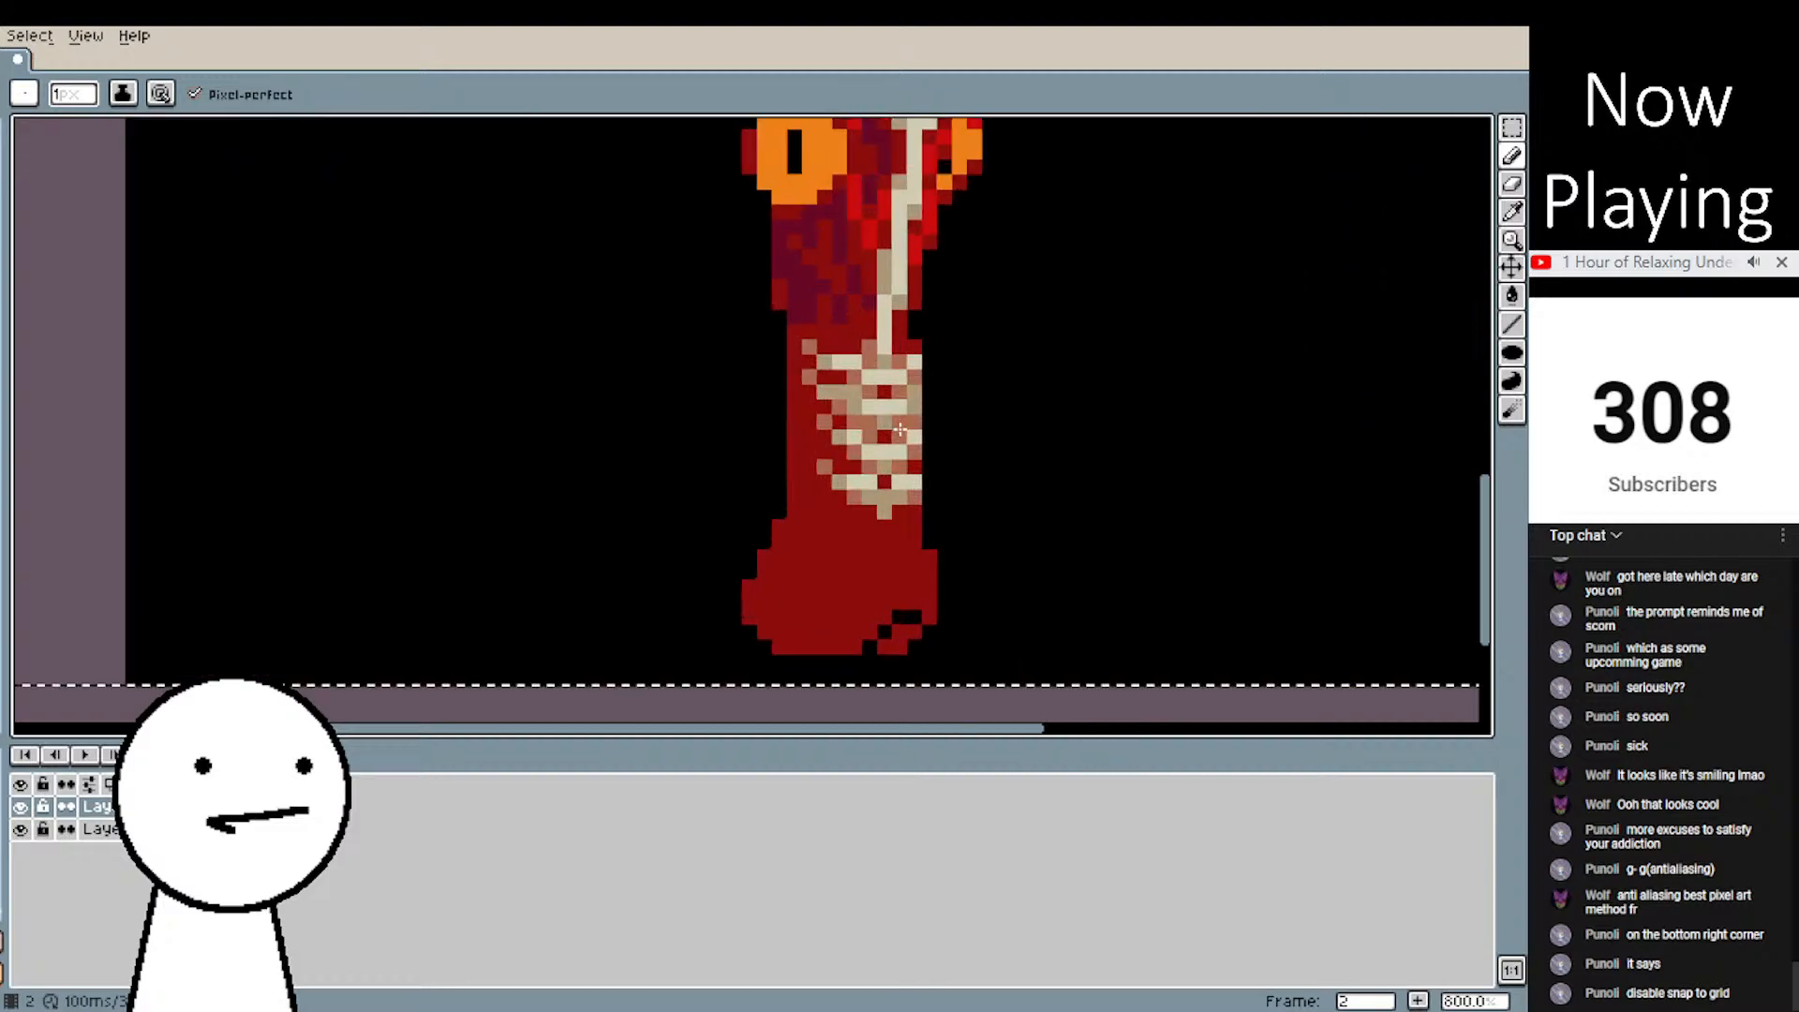
drag(881, 413, 898, 496)
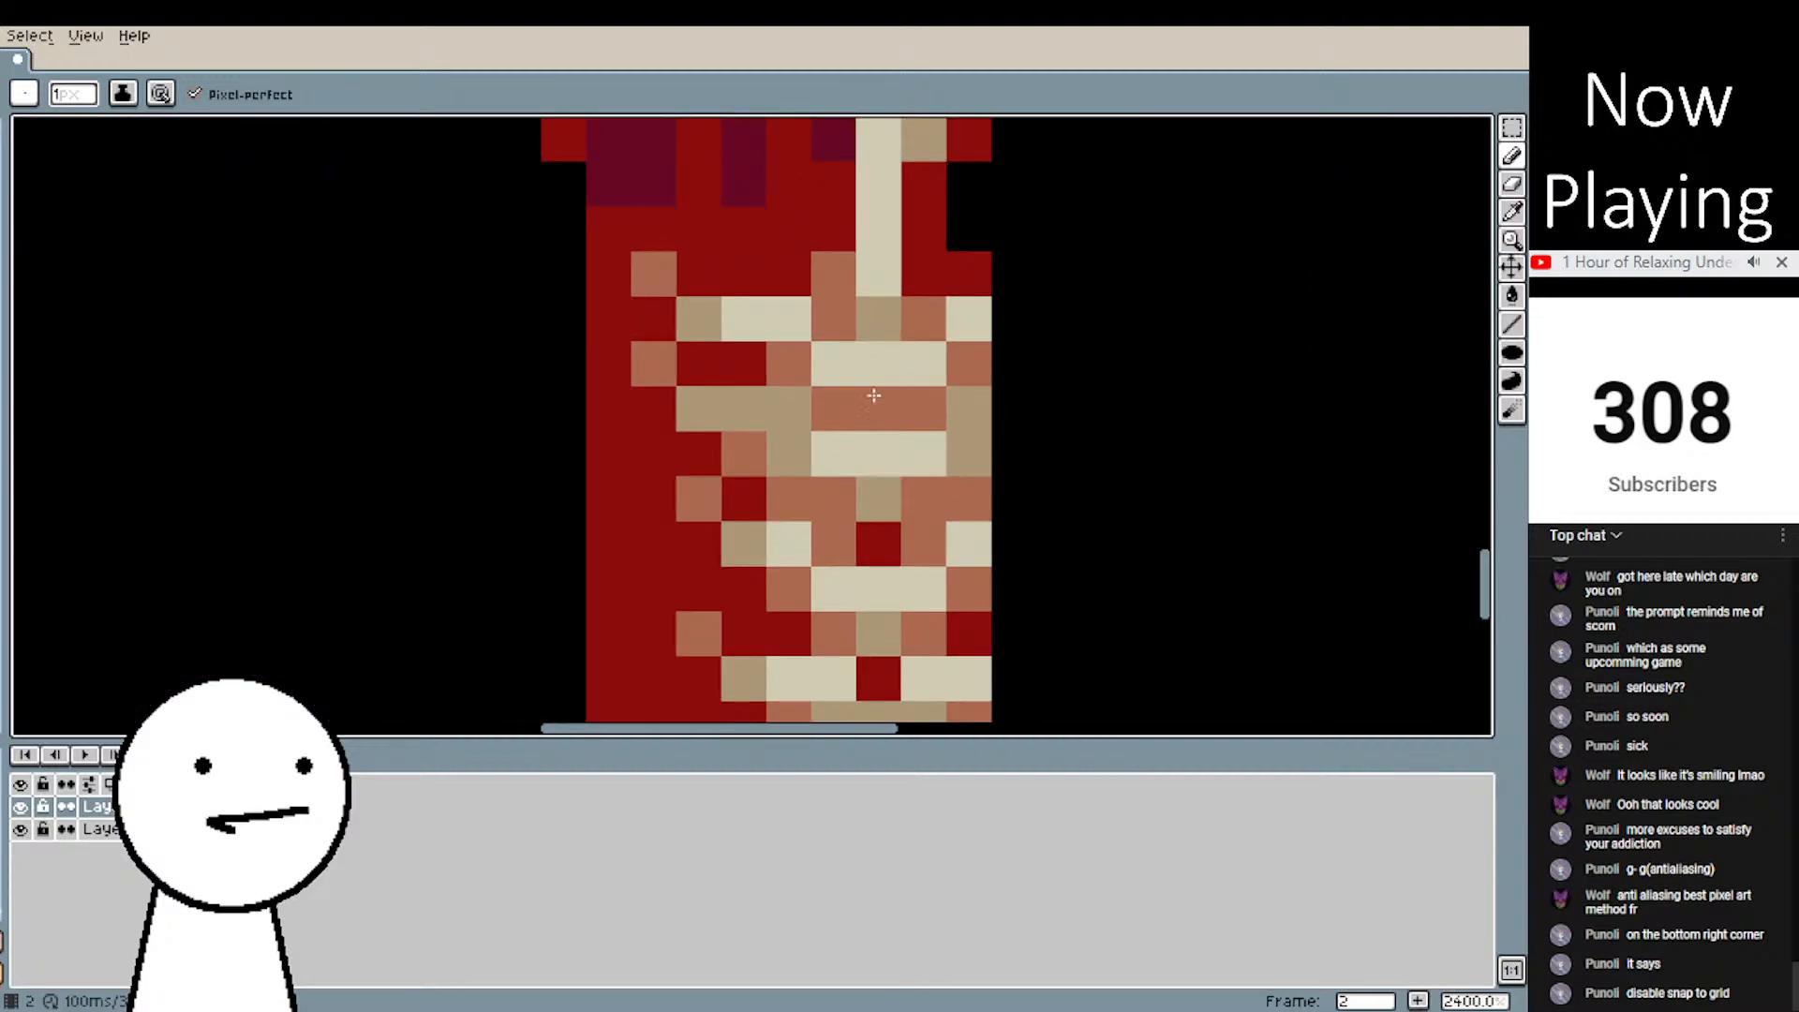
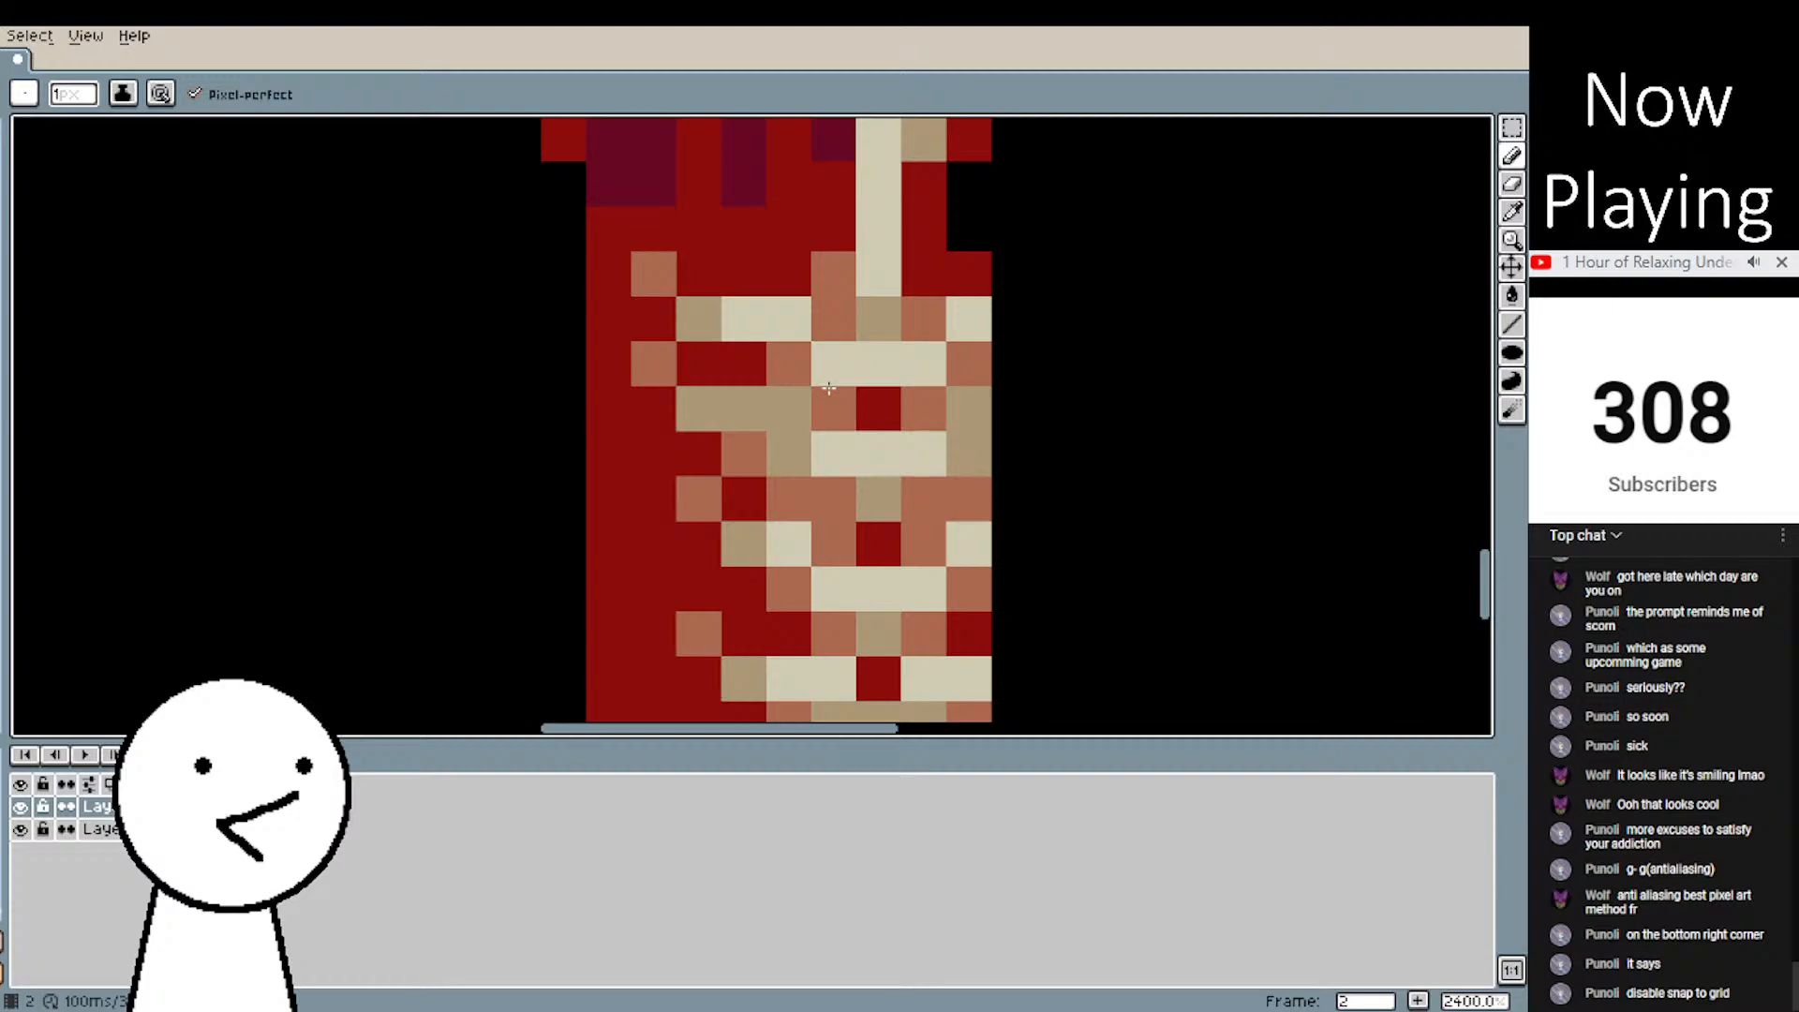
scroll(778, 400, down, 3)
scroll(783, 407, up, 3)
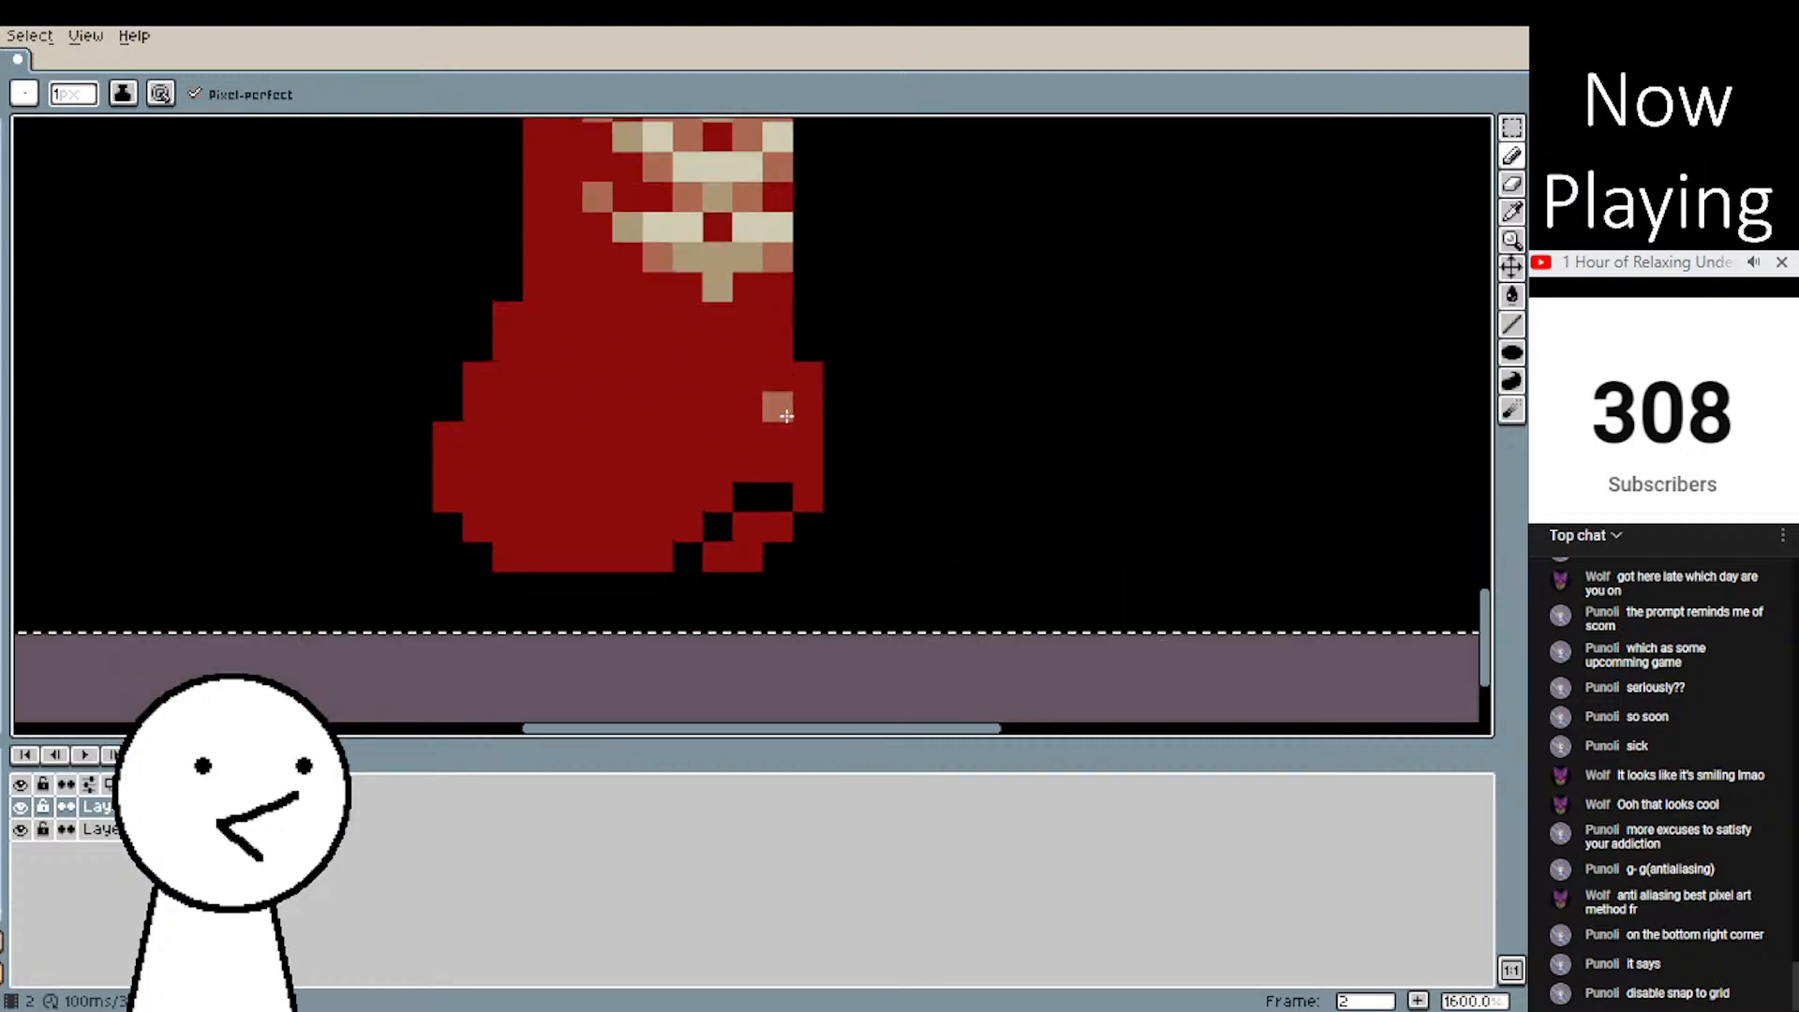
- Sample the tan from the lowest rib and draw another small rib with a central bone pixel beneath it using the Line tool
drag(722, 248, 833, 566)
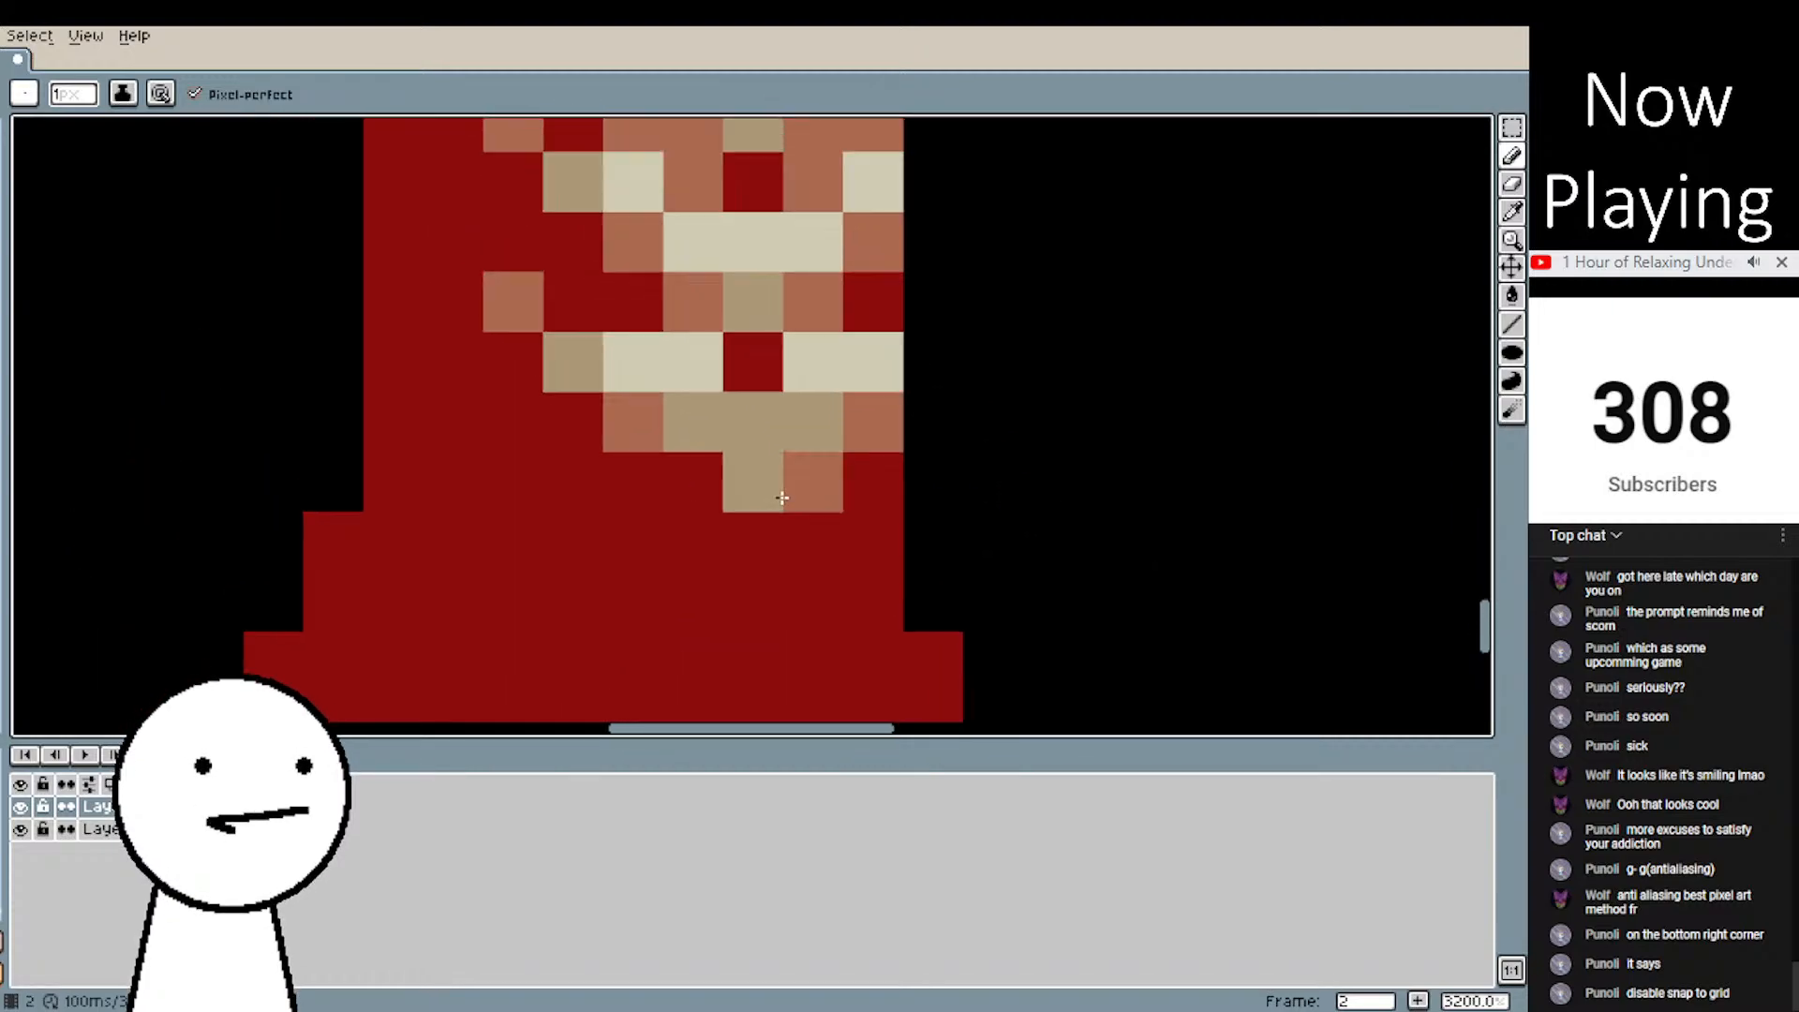
click(1512, 211)
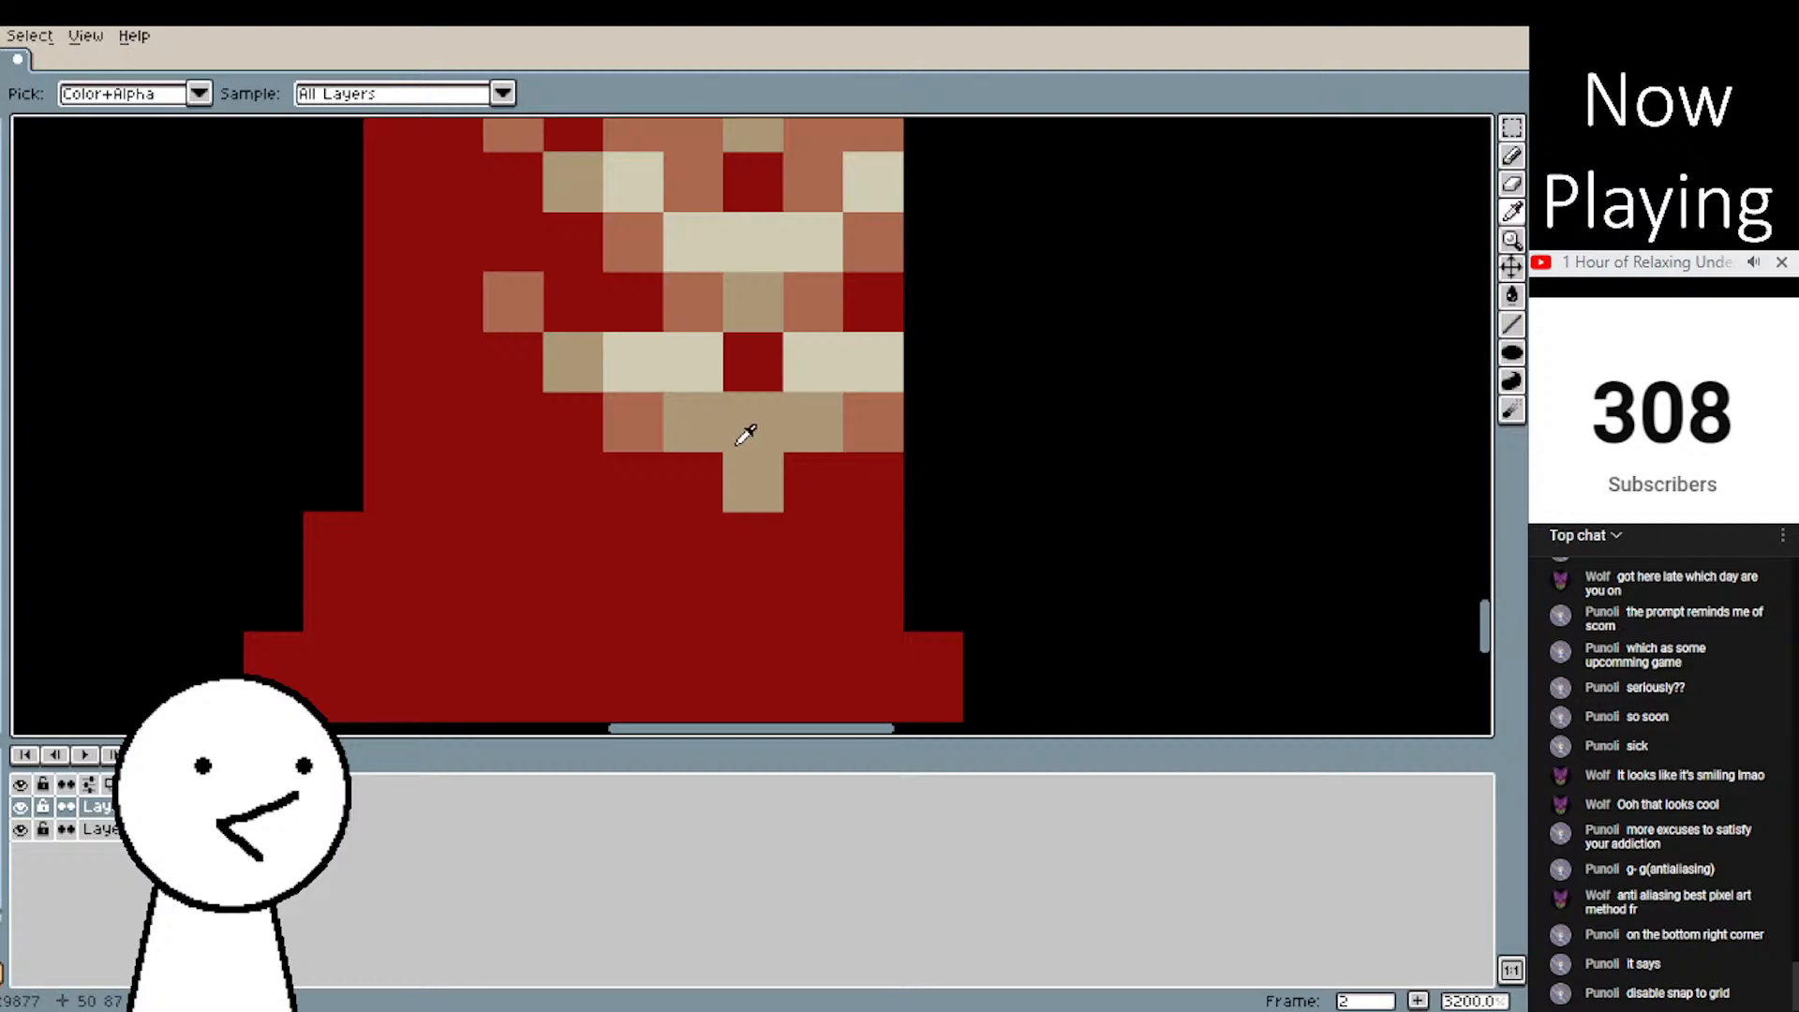
click(1515, 324)
drag(687, 534, 641, 526)
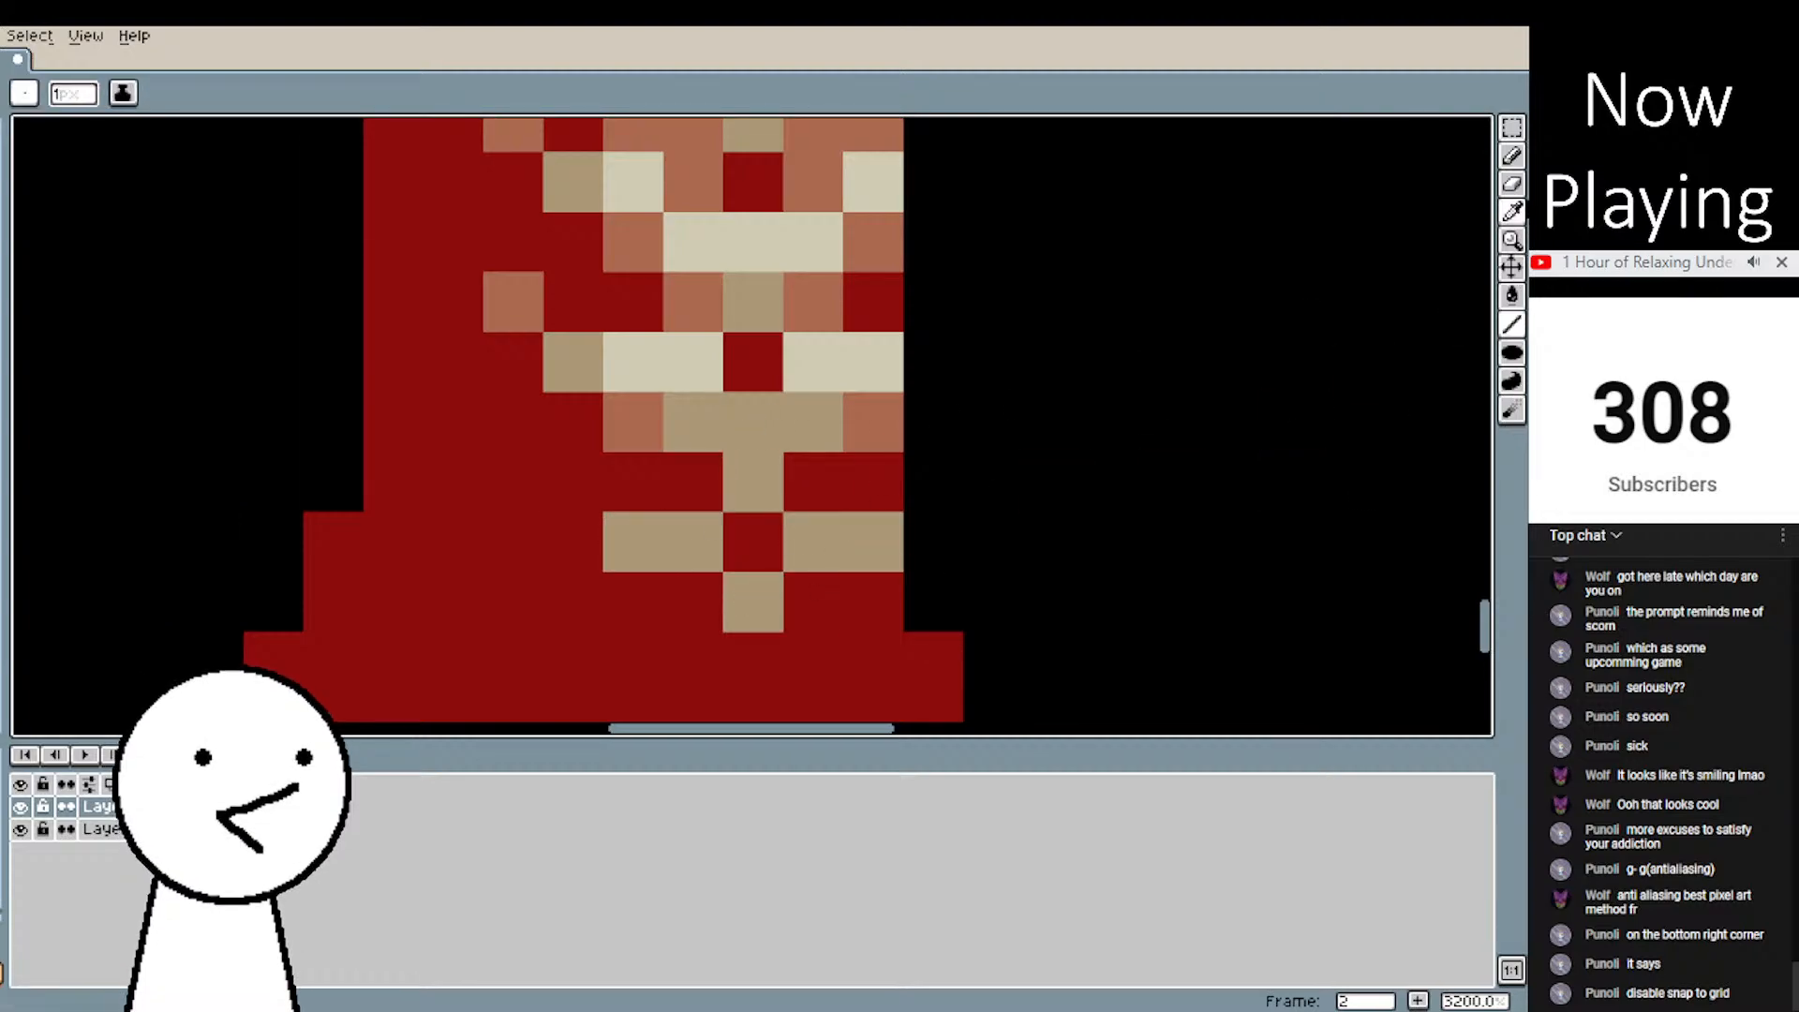
click(1511, 239)
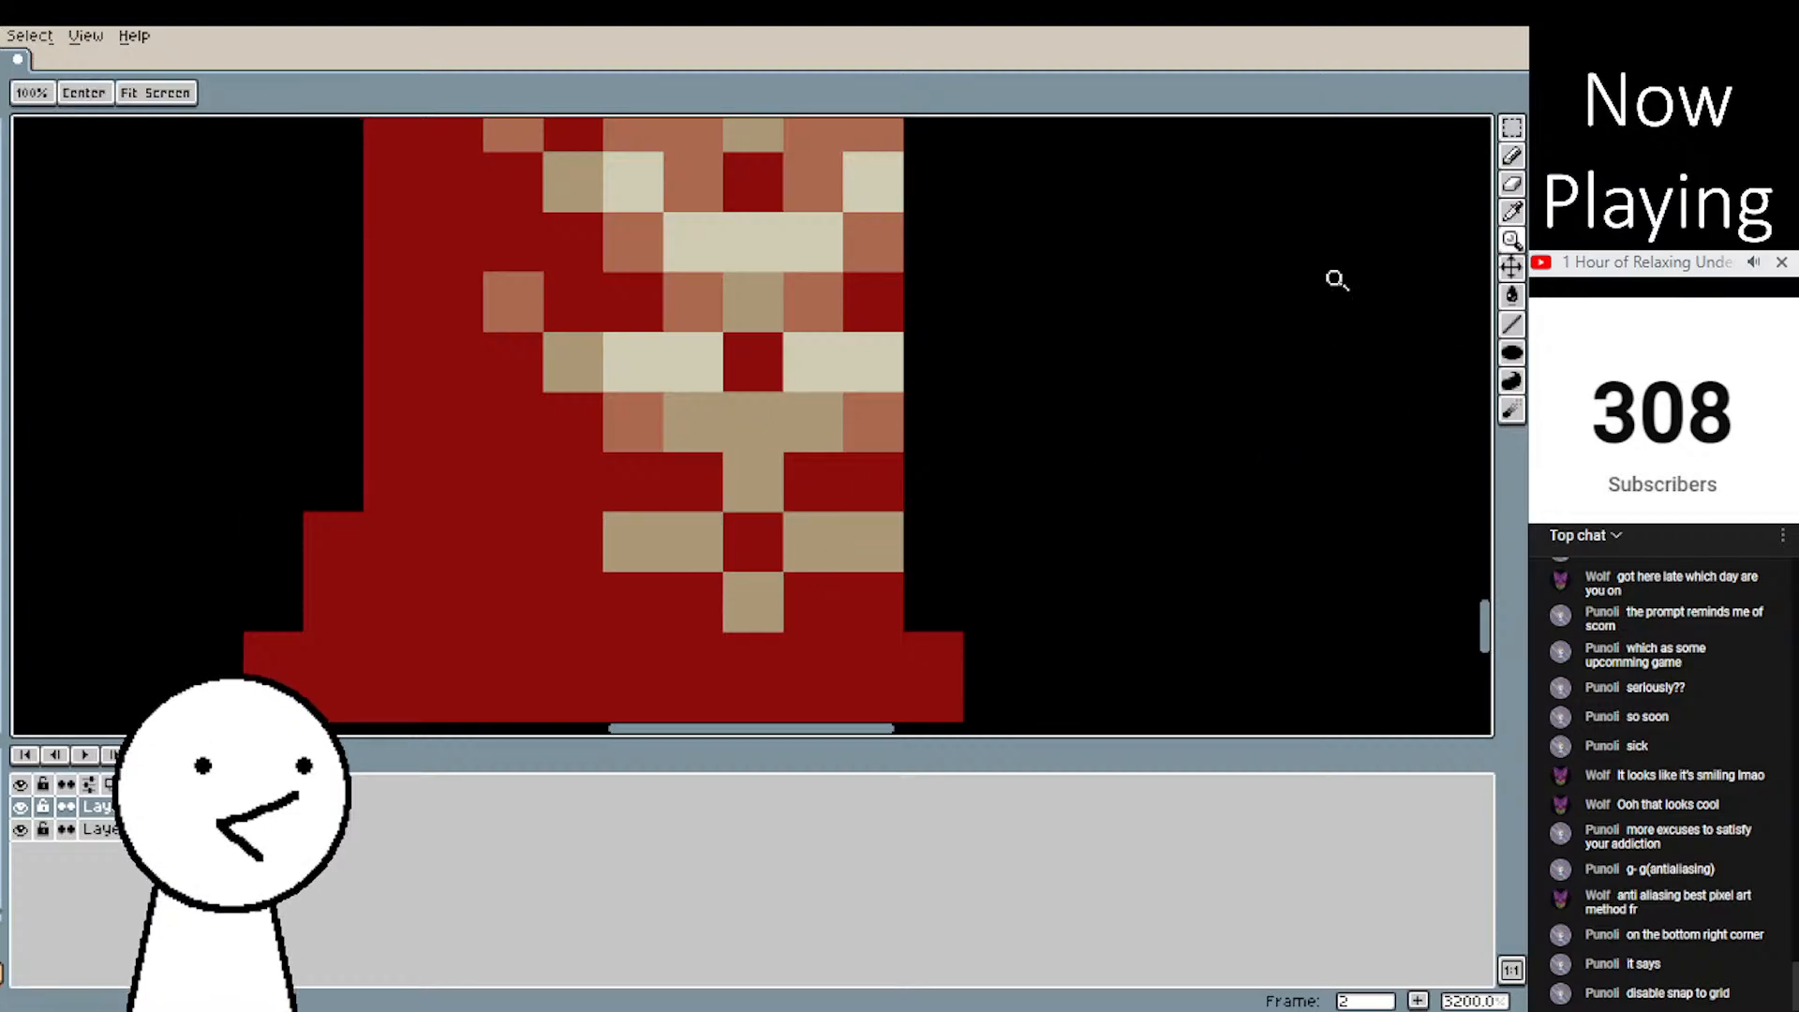
- Sample the reddish brown, recolor both outer ends of the new bottom rib, and add a tip pixel diagonally above its left end
click(1513, 212)
click(1512, 325)
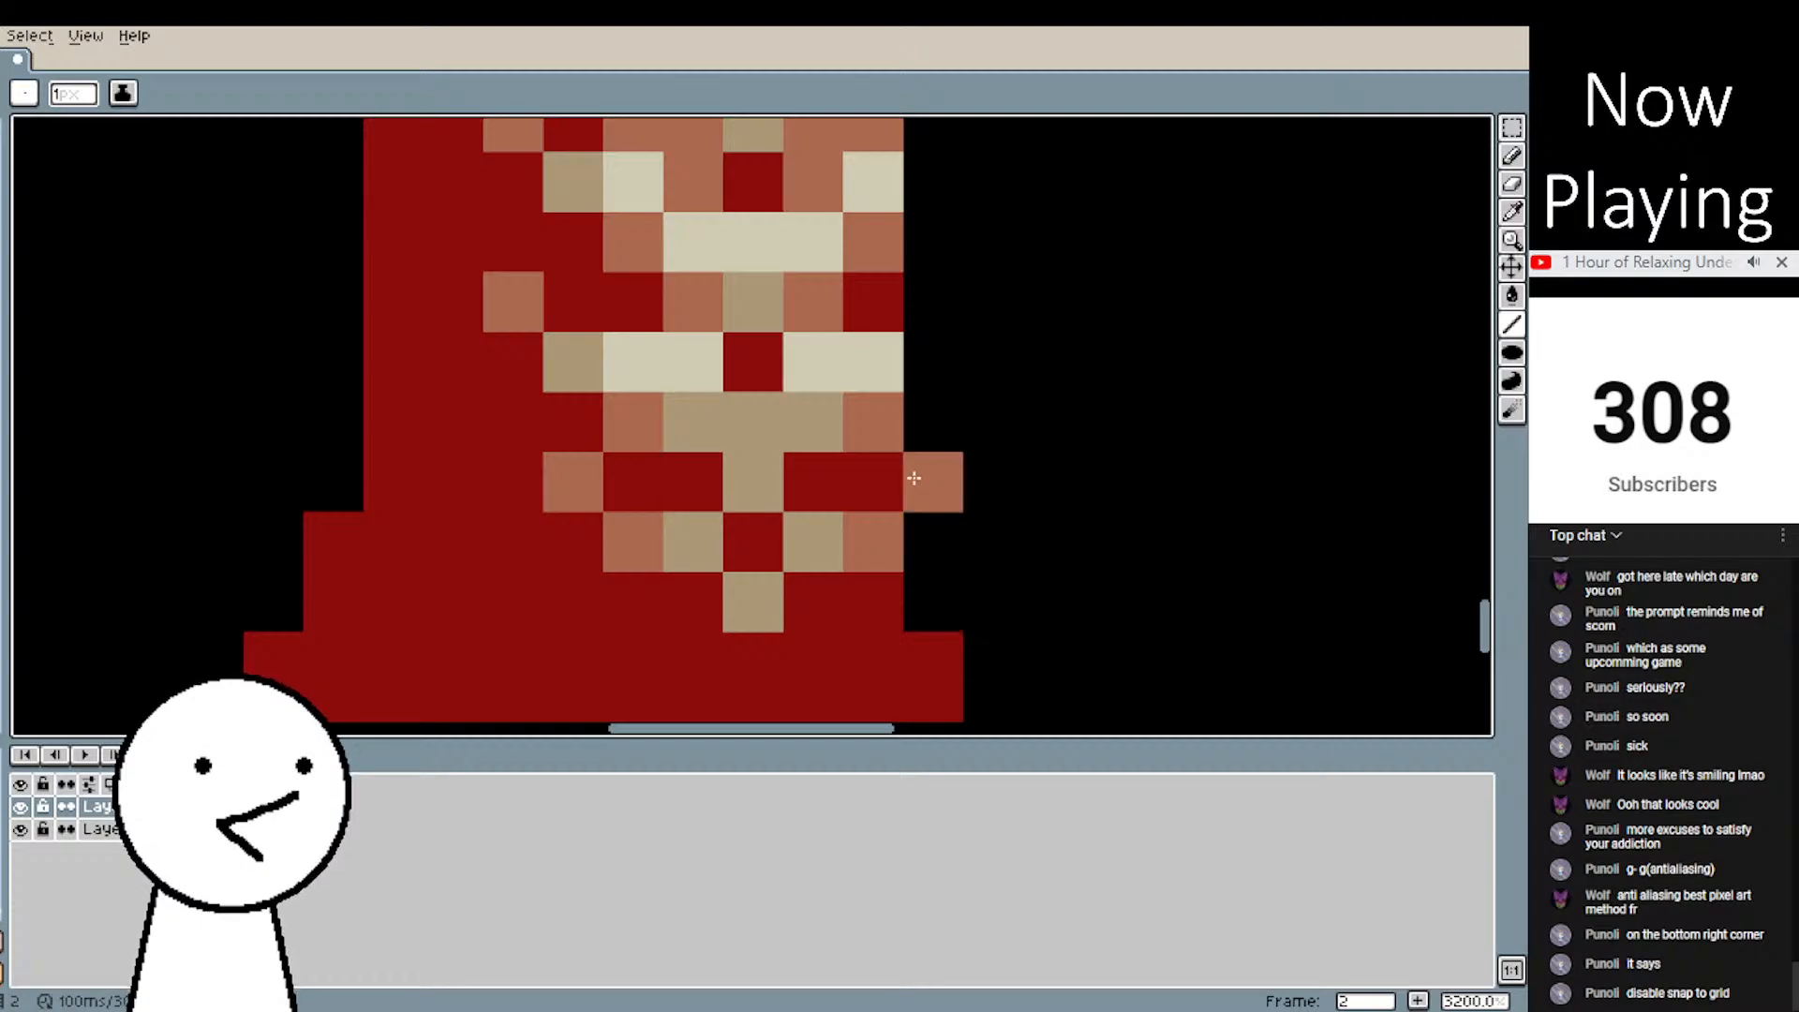
scroll(956, 600, down, 5)
scroll(964, 610, down, 2)
scroll(994, 625, down, 1)
scroll(1023, 631, up, 1)
scroll(1019, 631, up, 10)
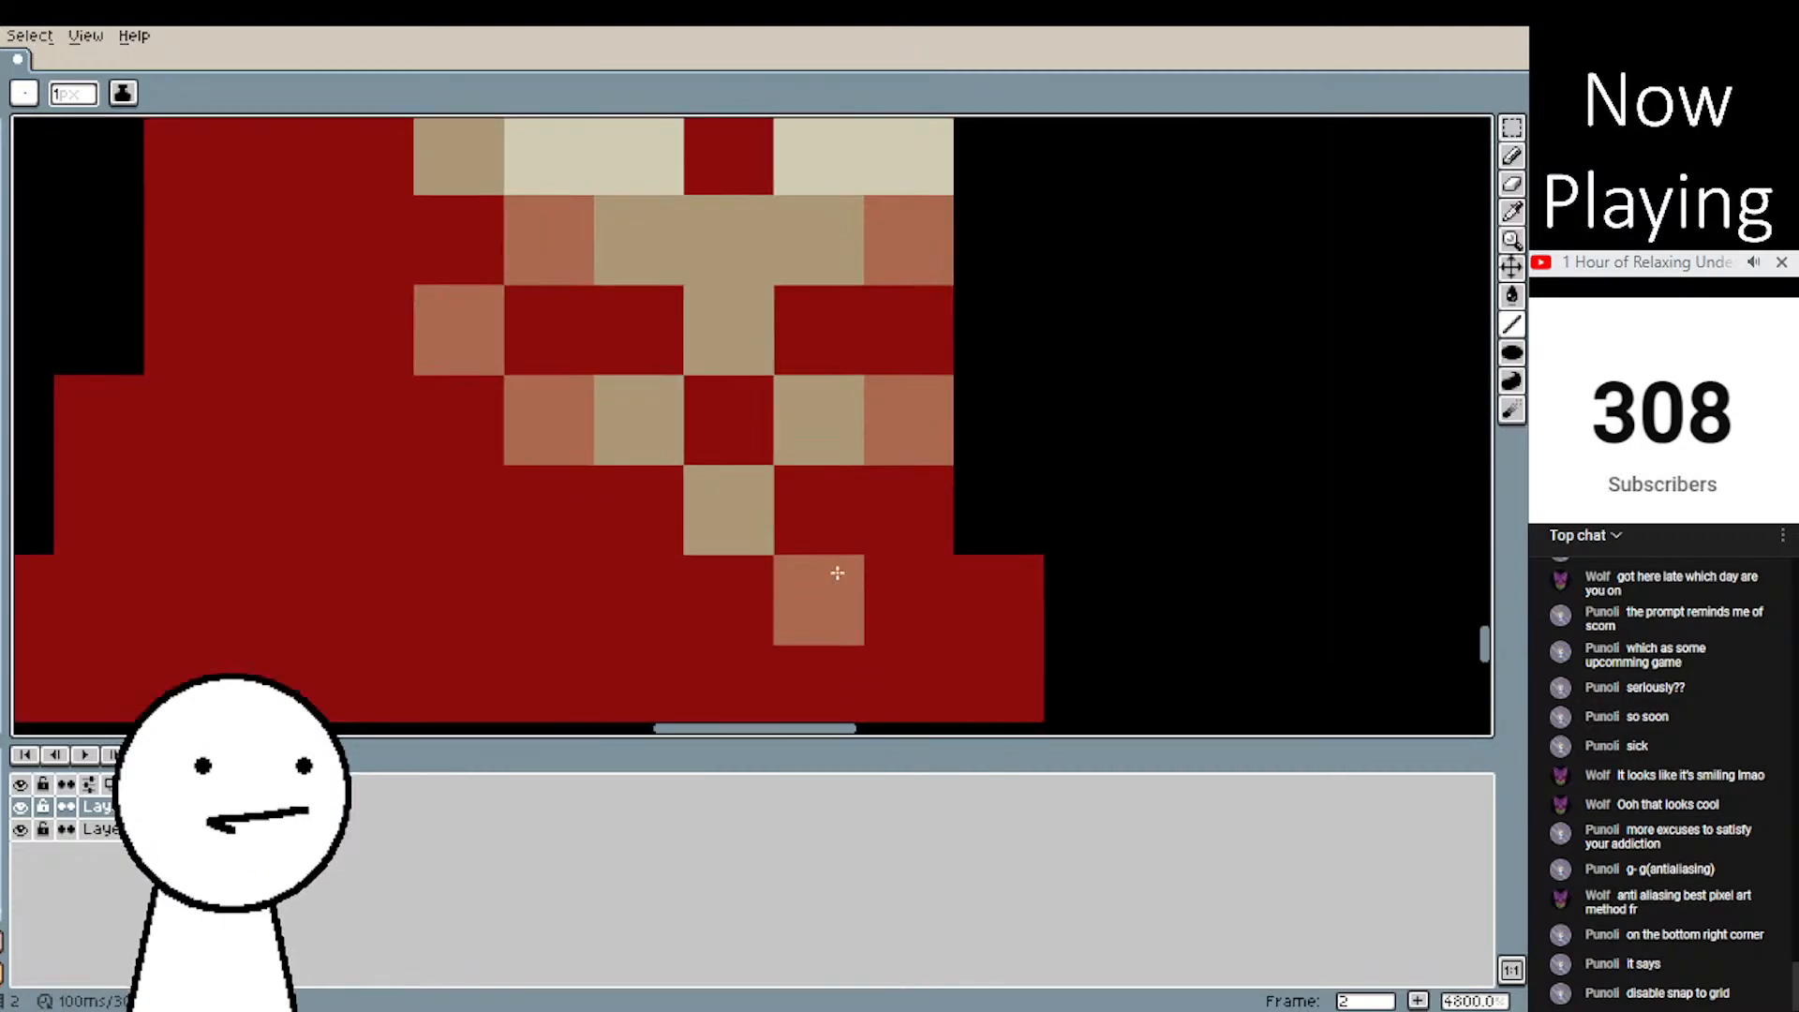
- Extend the left tips of the lower ribs one pixel outward in reddish brown with the Line tool
mouse_move(683, 510)
mouse_down()
mouse_move(619, 456)
mouse_move(851, 433)
mouse_up()
drag(409, 229, 903, 543)
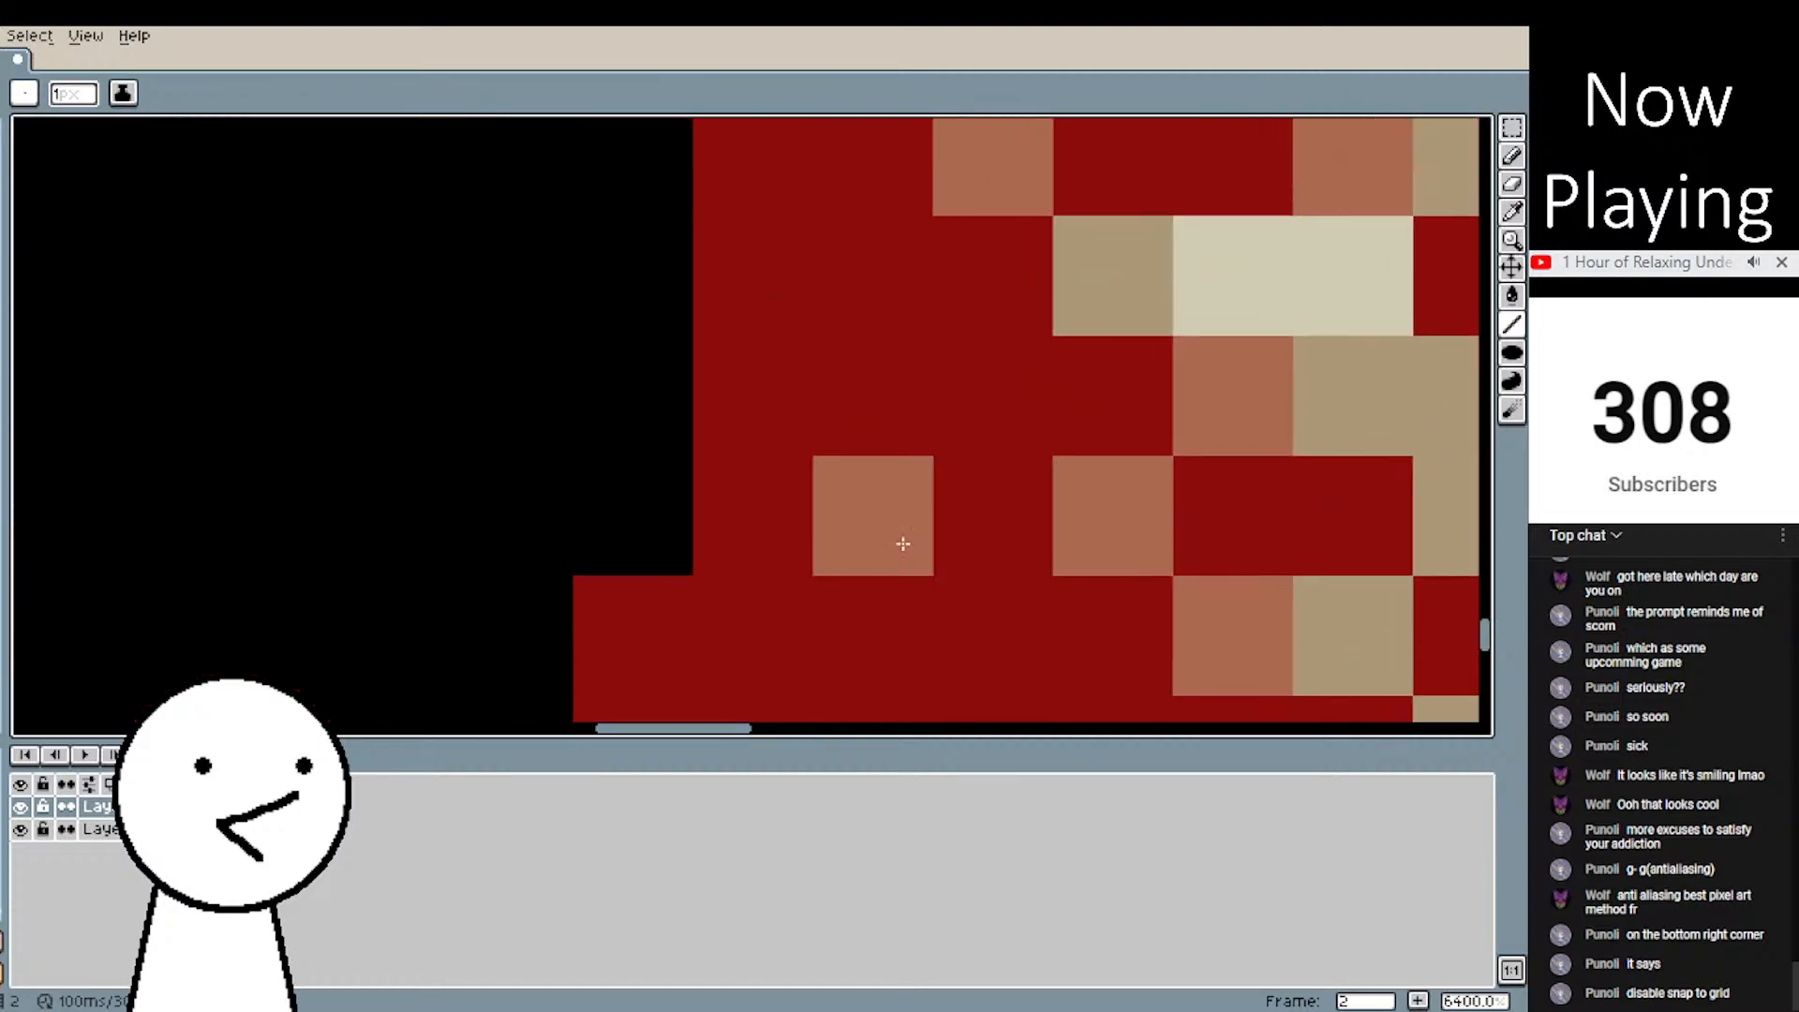
click(1009, 503)
drag(998, 454, 1009, 652)
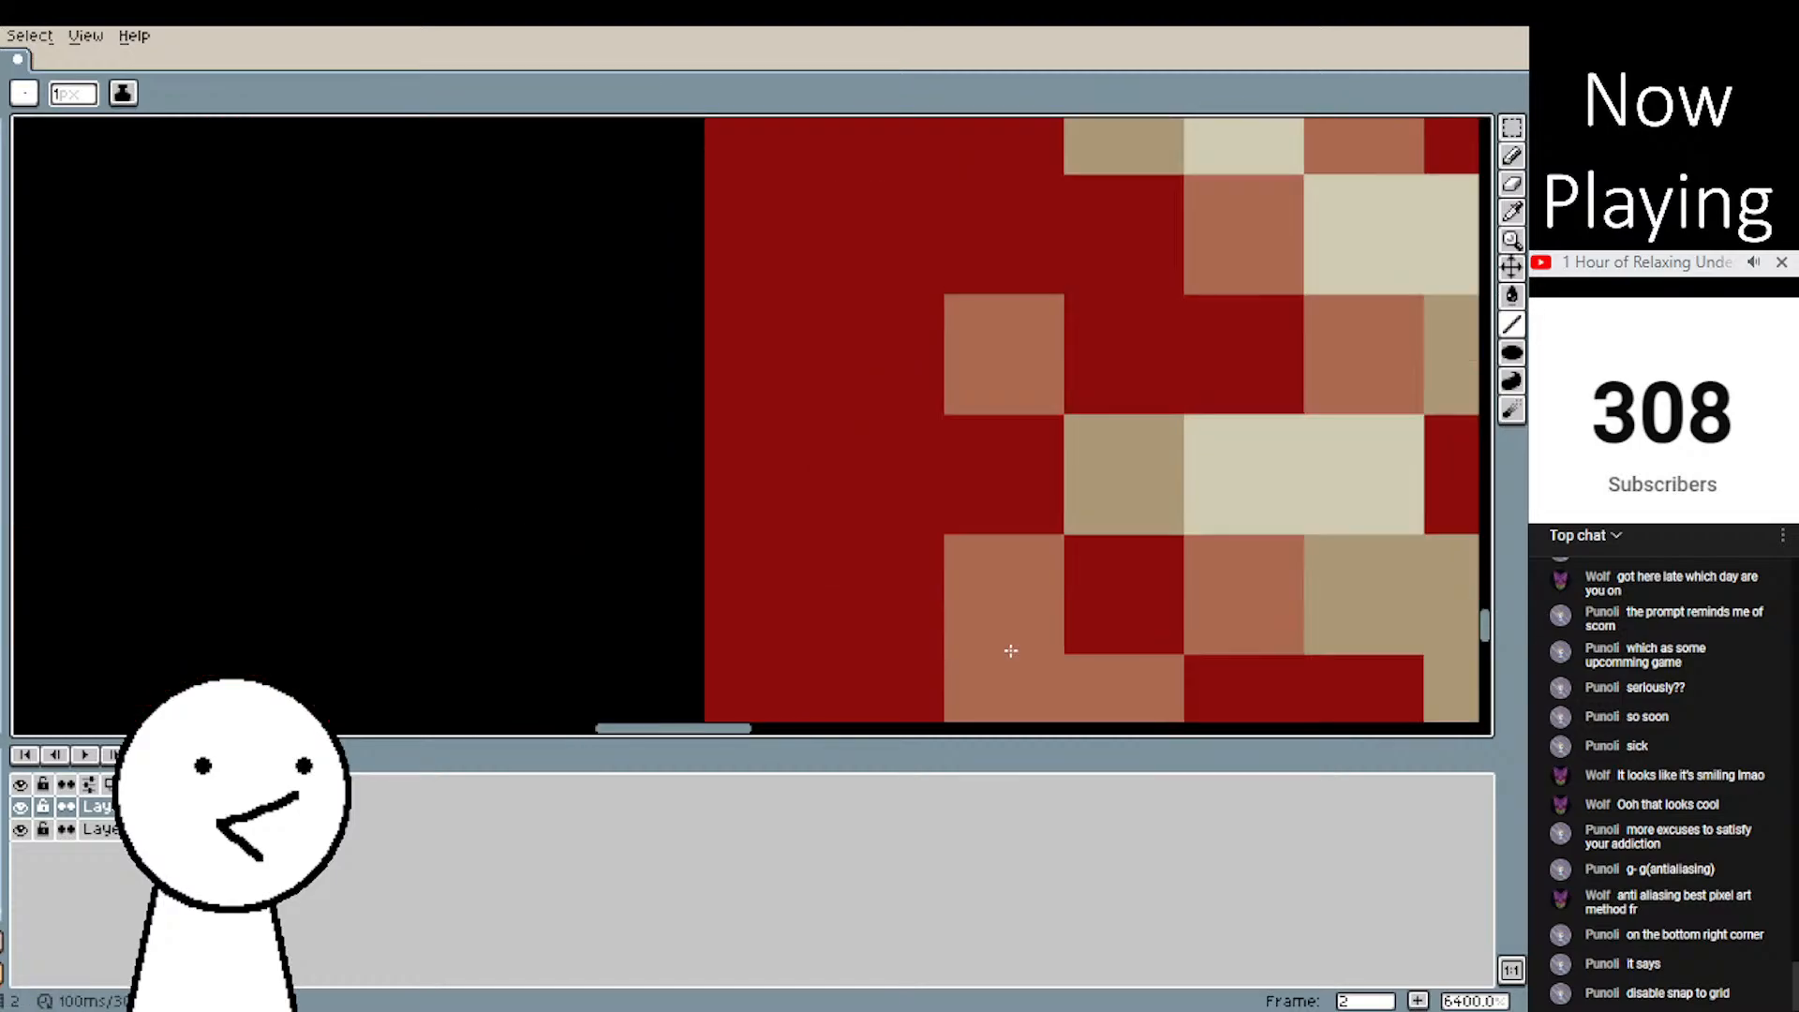
click(937, 340)
drag(938, 339, 907, 663)
click(828, 333)
- Add reddish-brown pixels at the neck's left edge around the tips of the top rib
scroll(825, 458, down, 1)
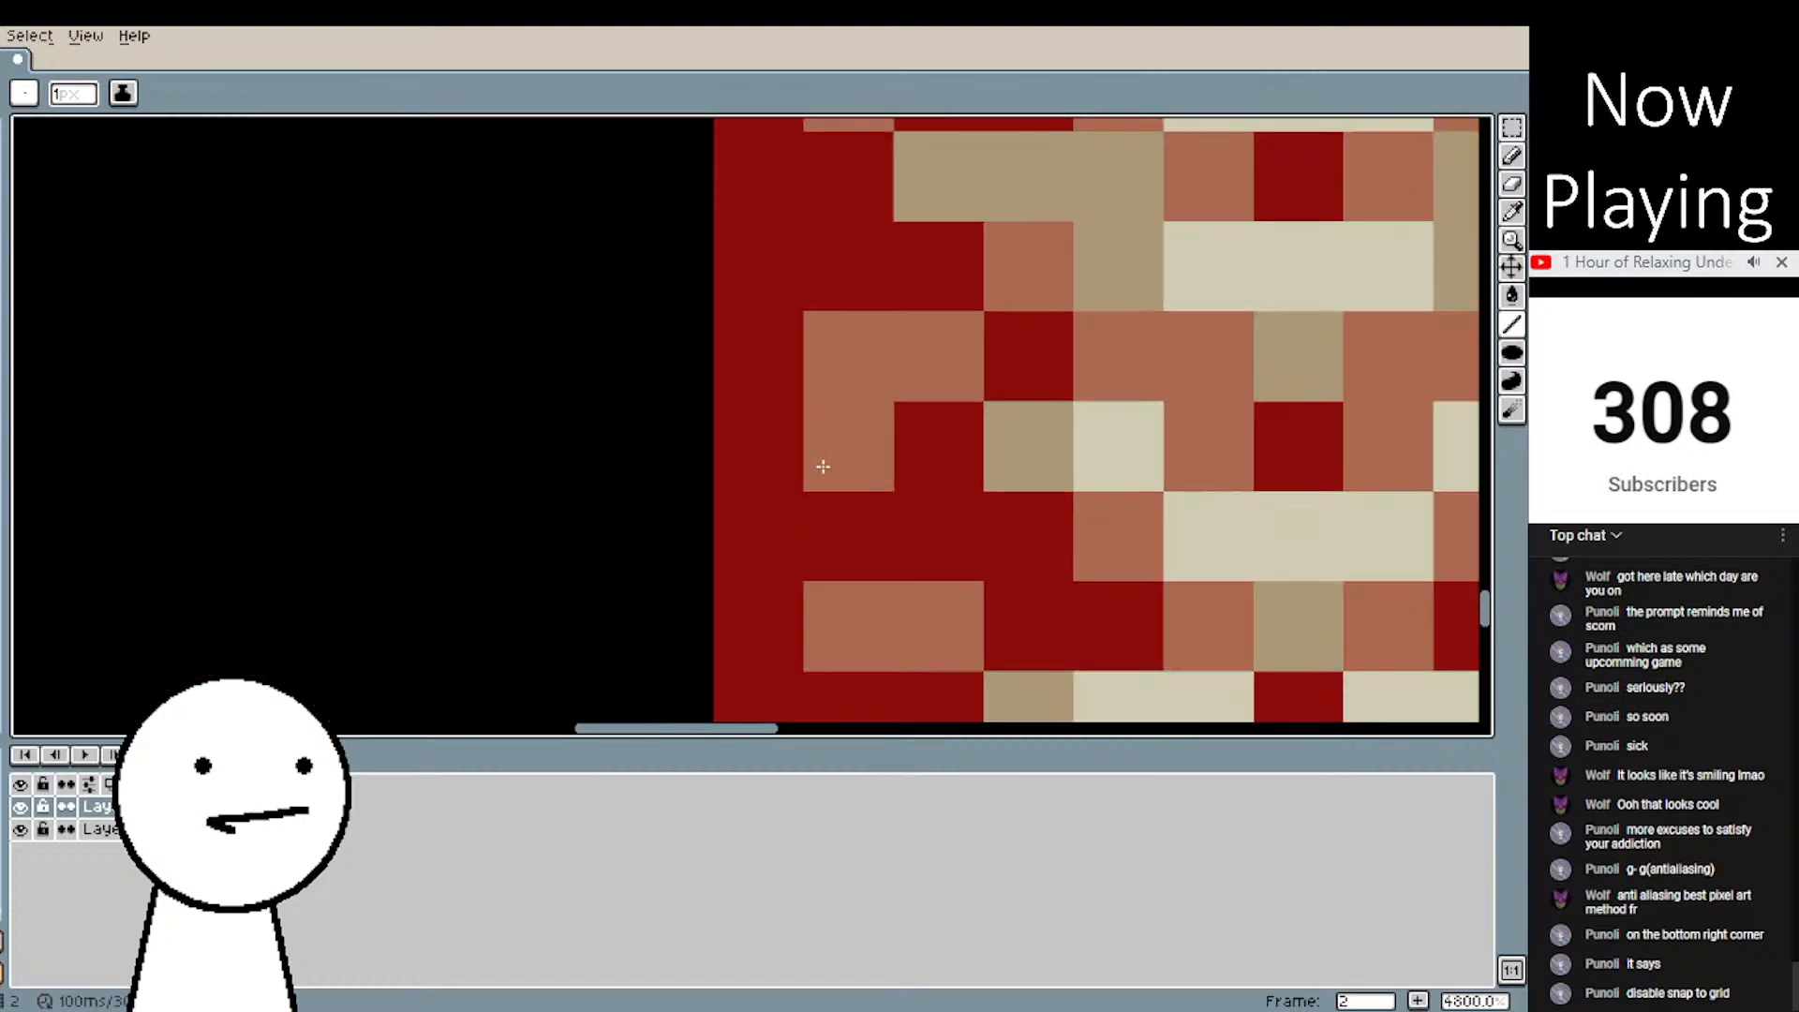
drag(824, 464, 825, 626)
drag(770, 296, 777, 545)
click(766, 236)
scroll(1029, 568, down, 3)
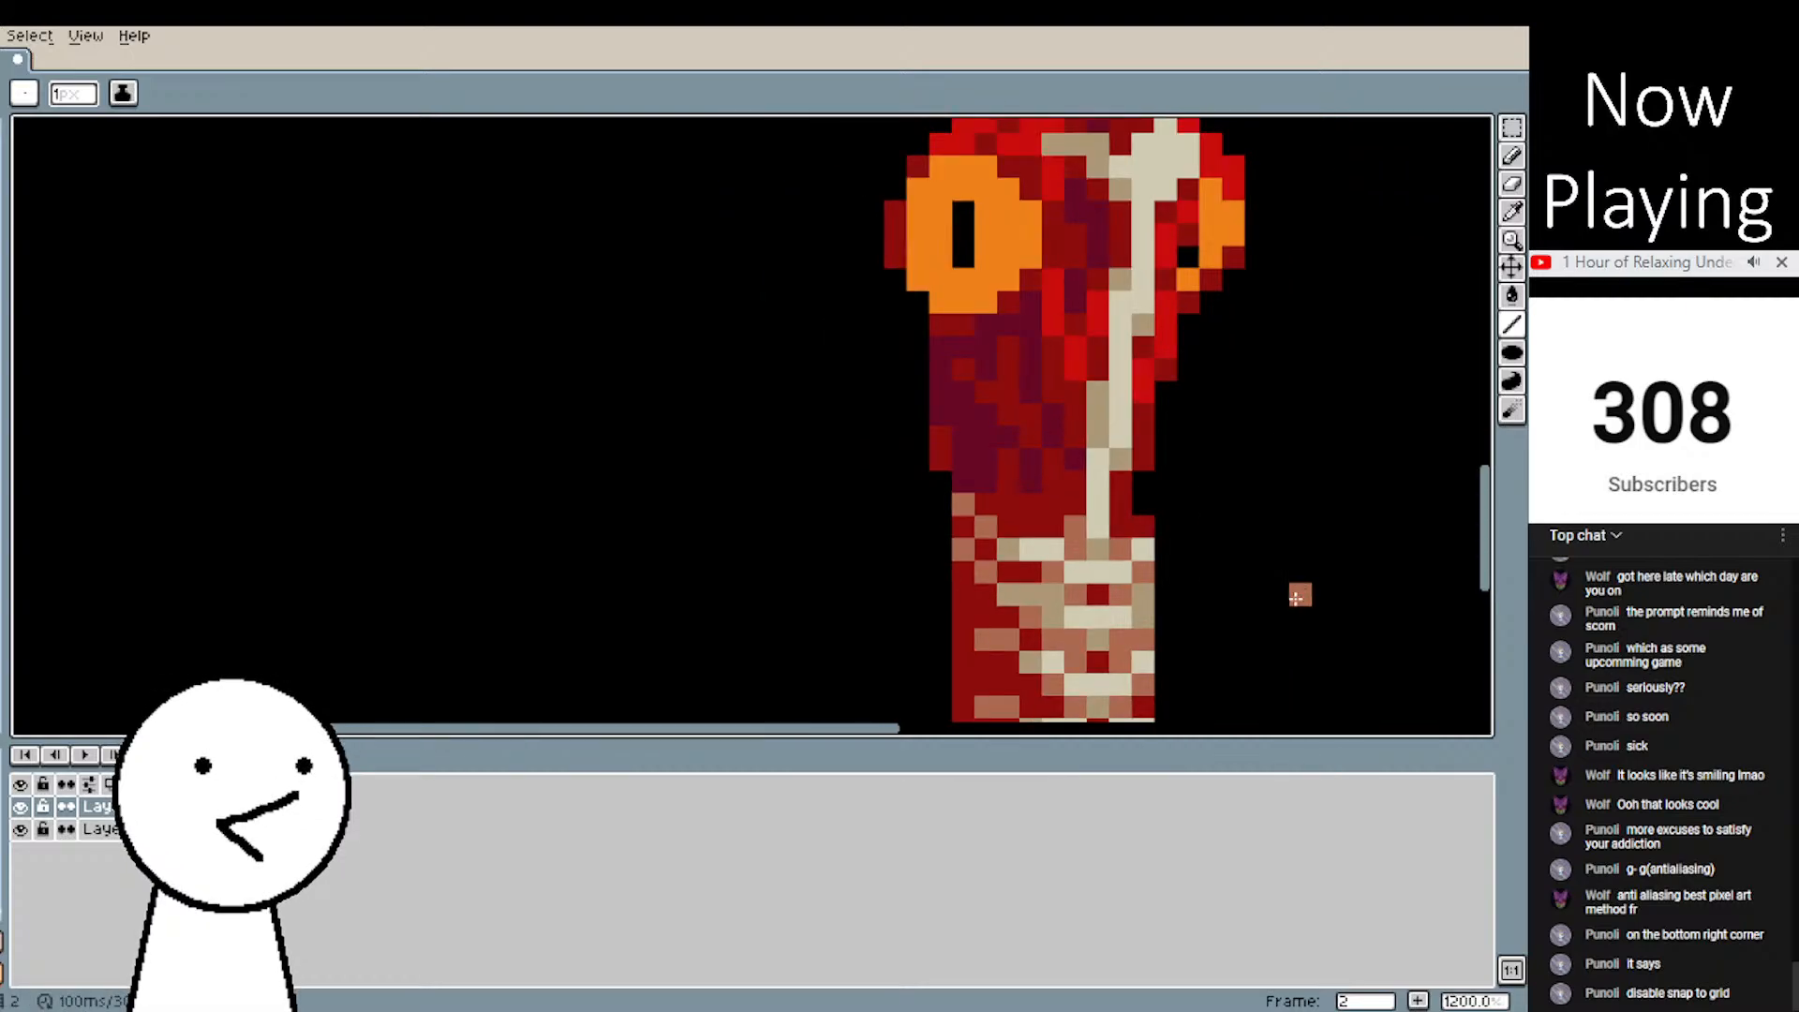
drag(1297, 600, 1044, 482)
scroll(1045, 481, down, 5)
scroll(913, 411, up, 4)
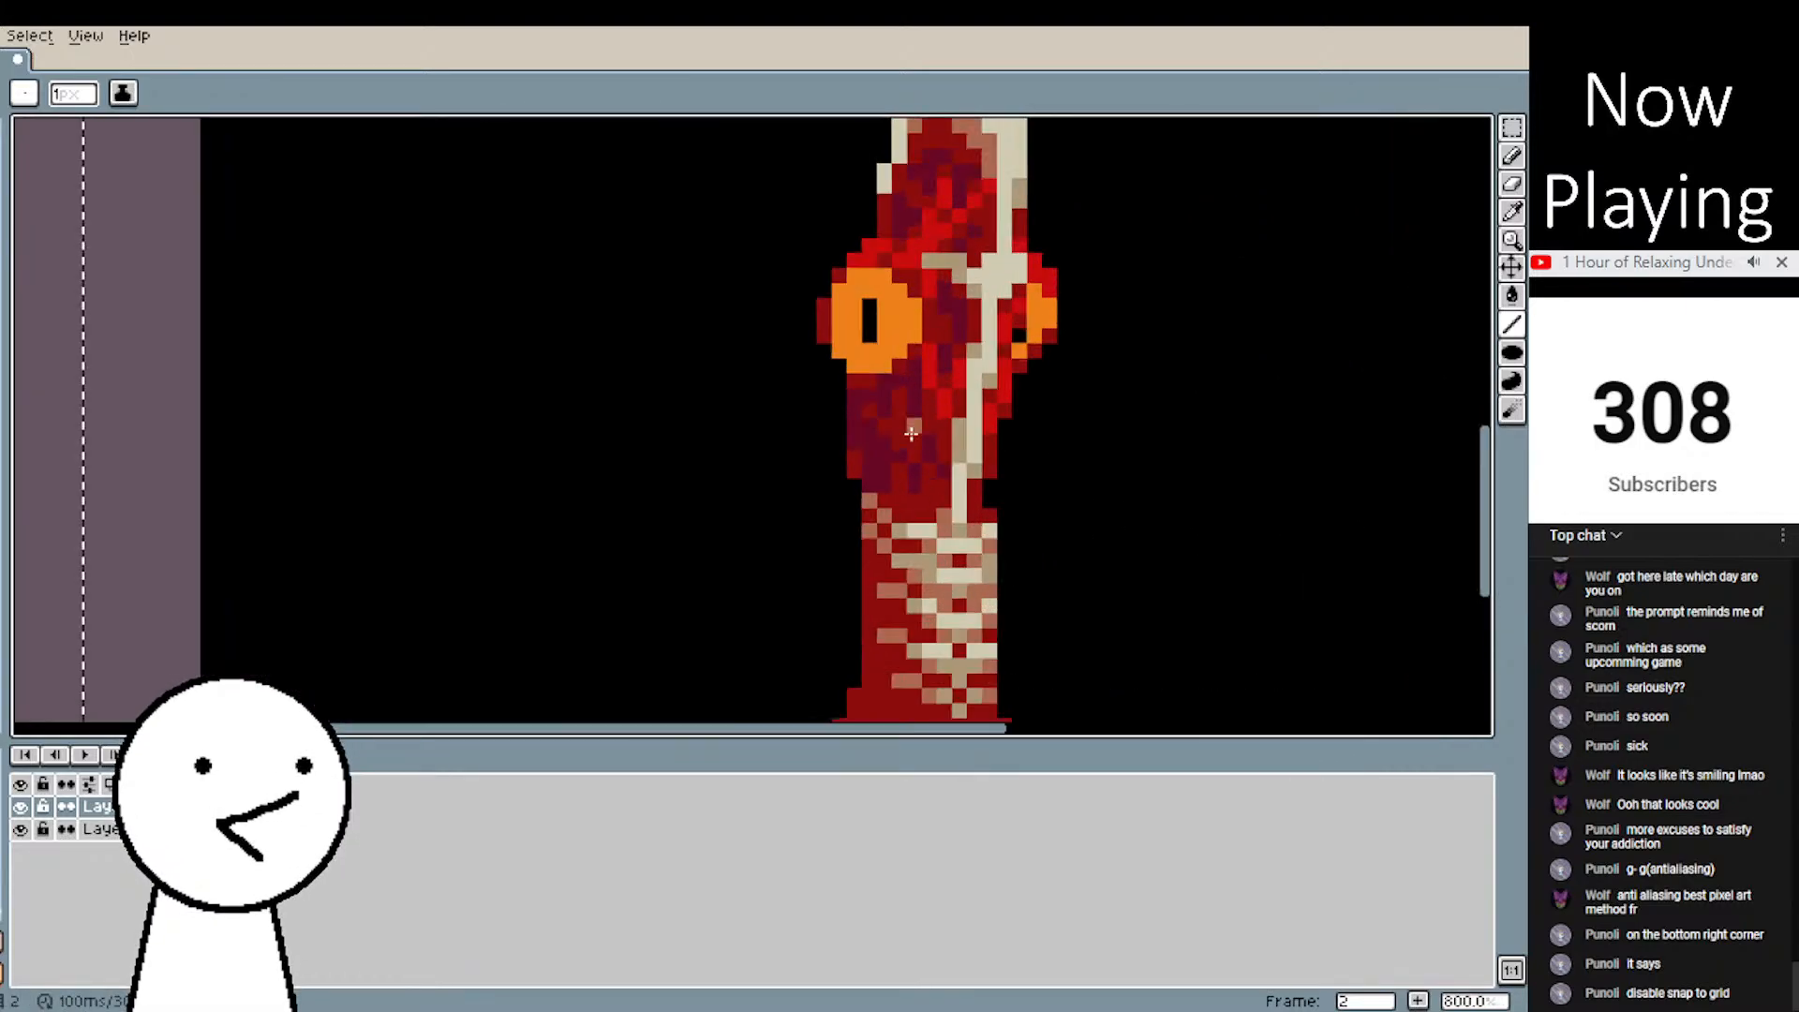
- Sample the dark red, pencil over the purple shading's lower-left corner pixel, and fill the black notch at the neck's right edge
scroll(914, 411, up, 5)
key(i)
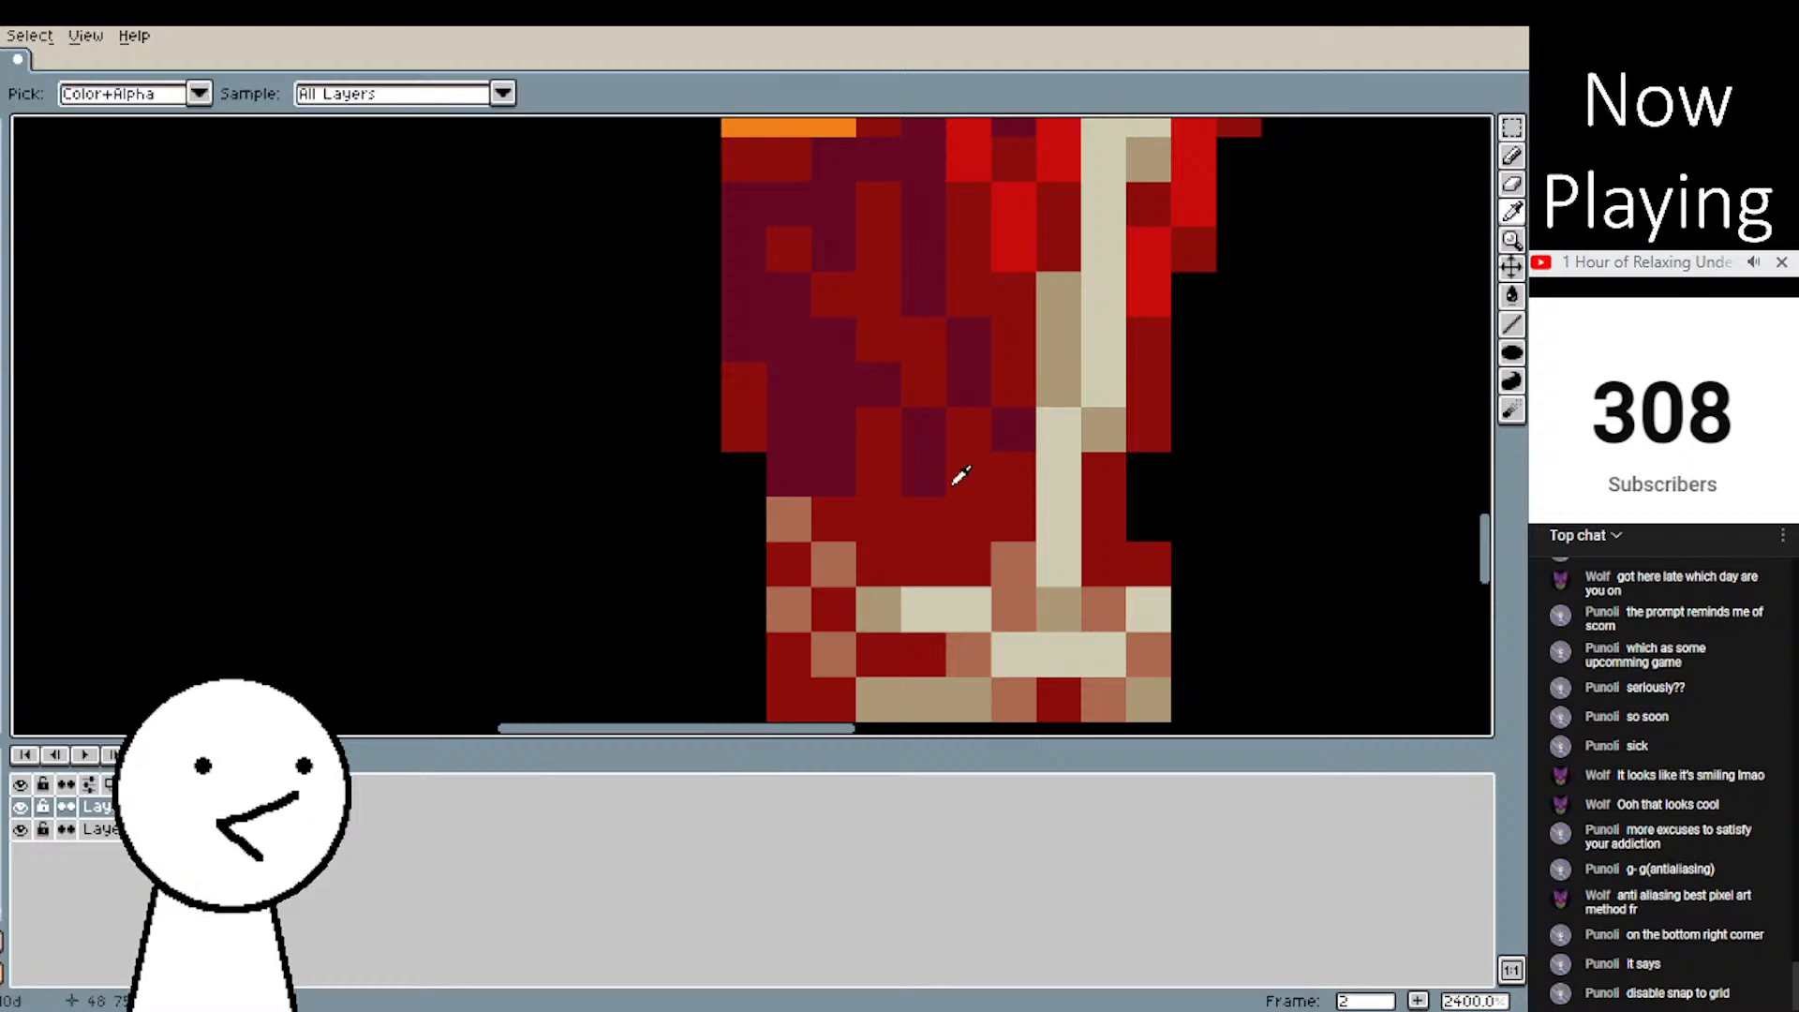
click(1511, 164)
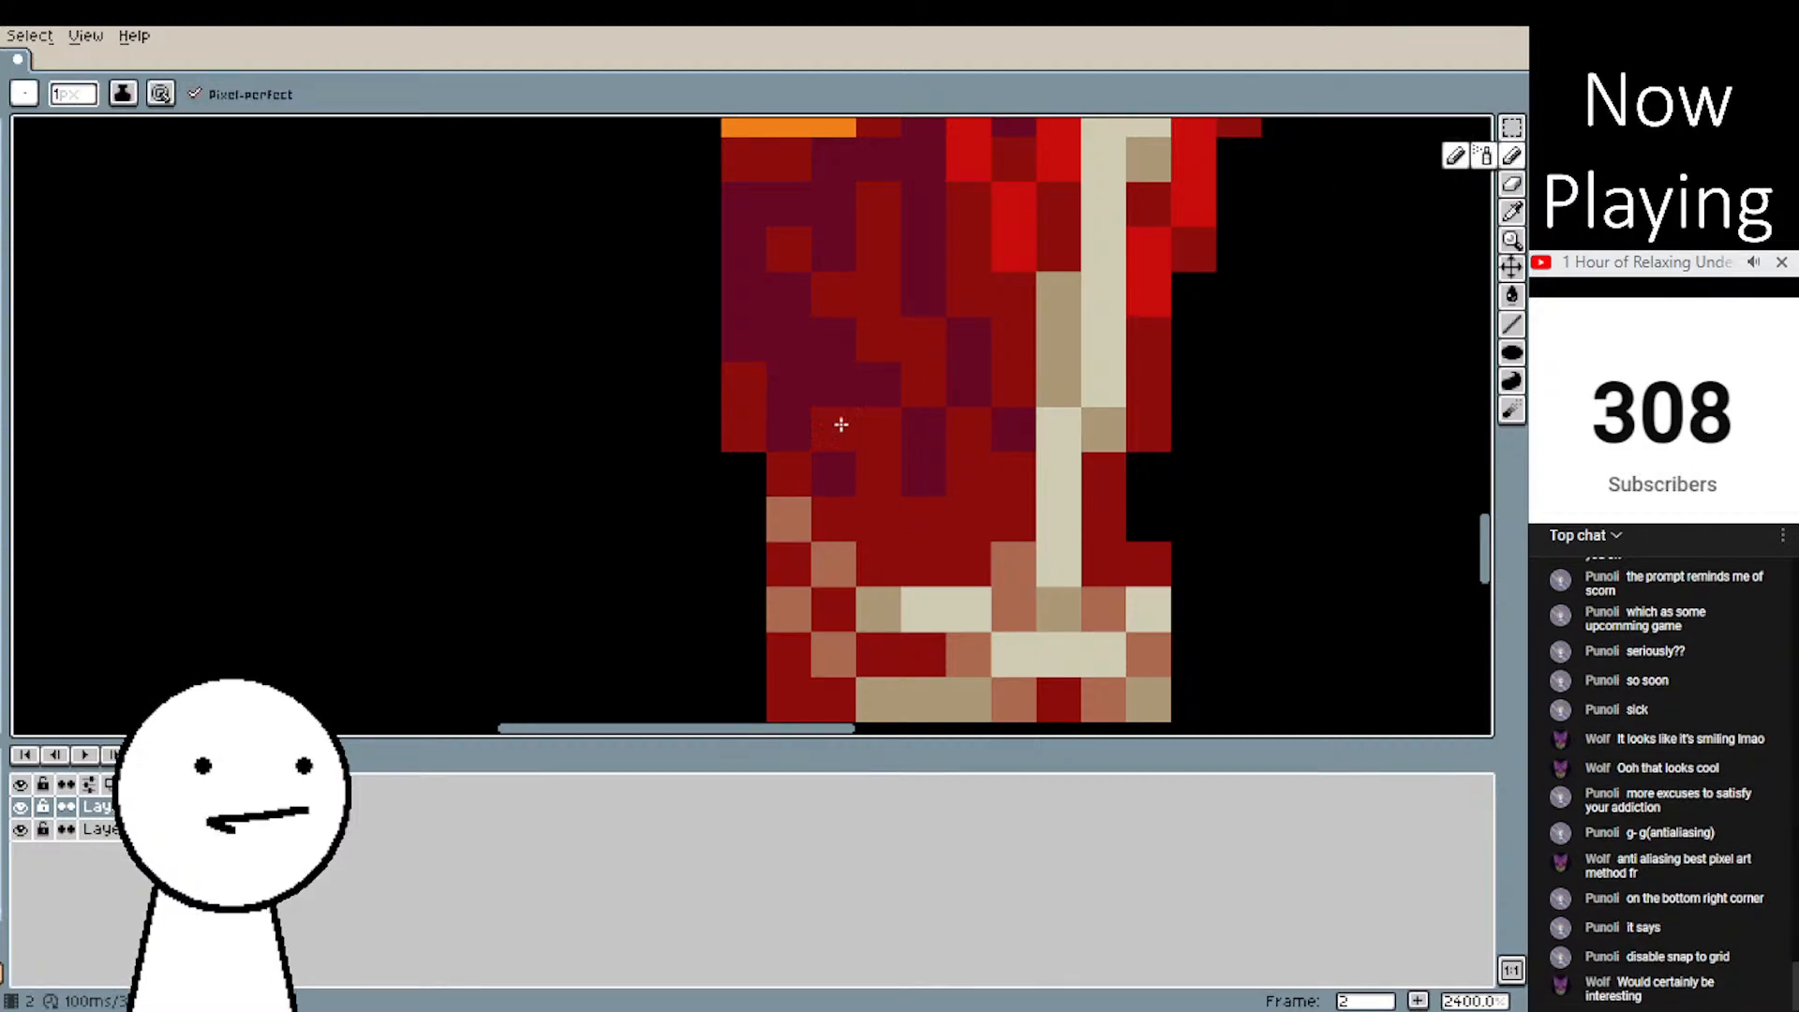
scroll(1241, 434, down, 6)
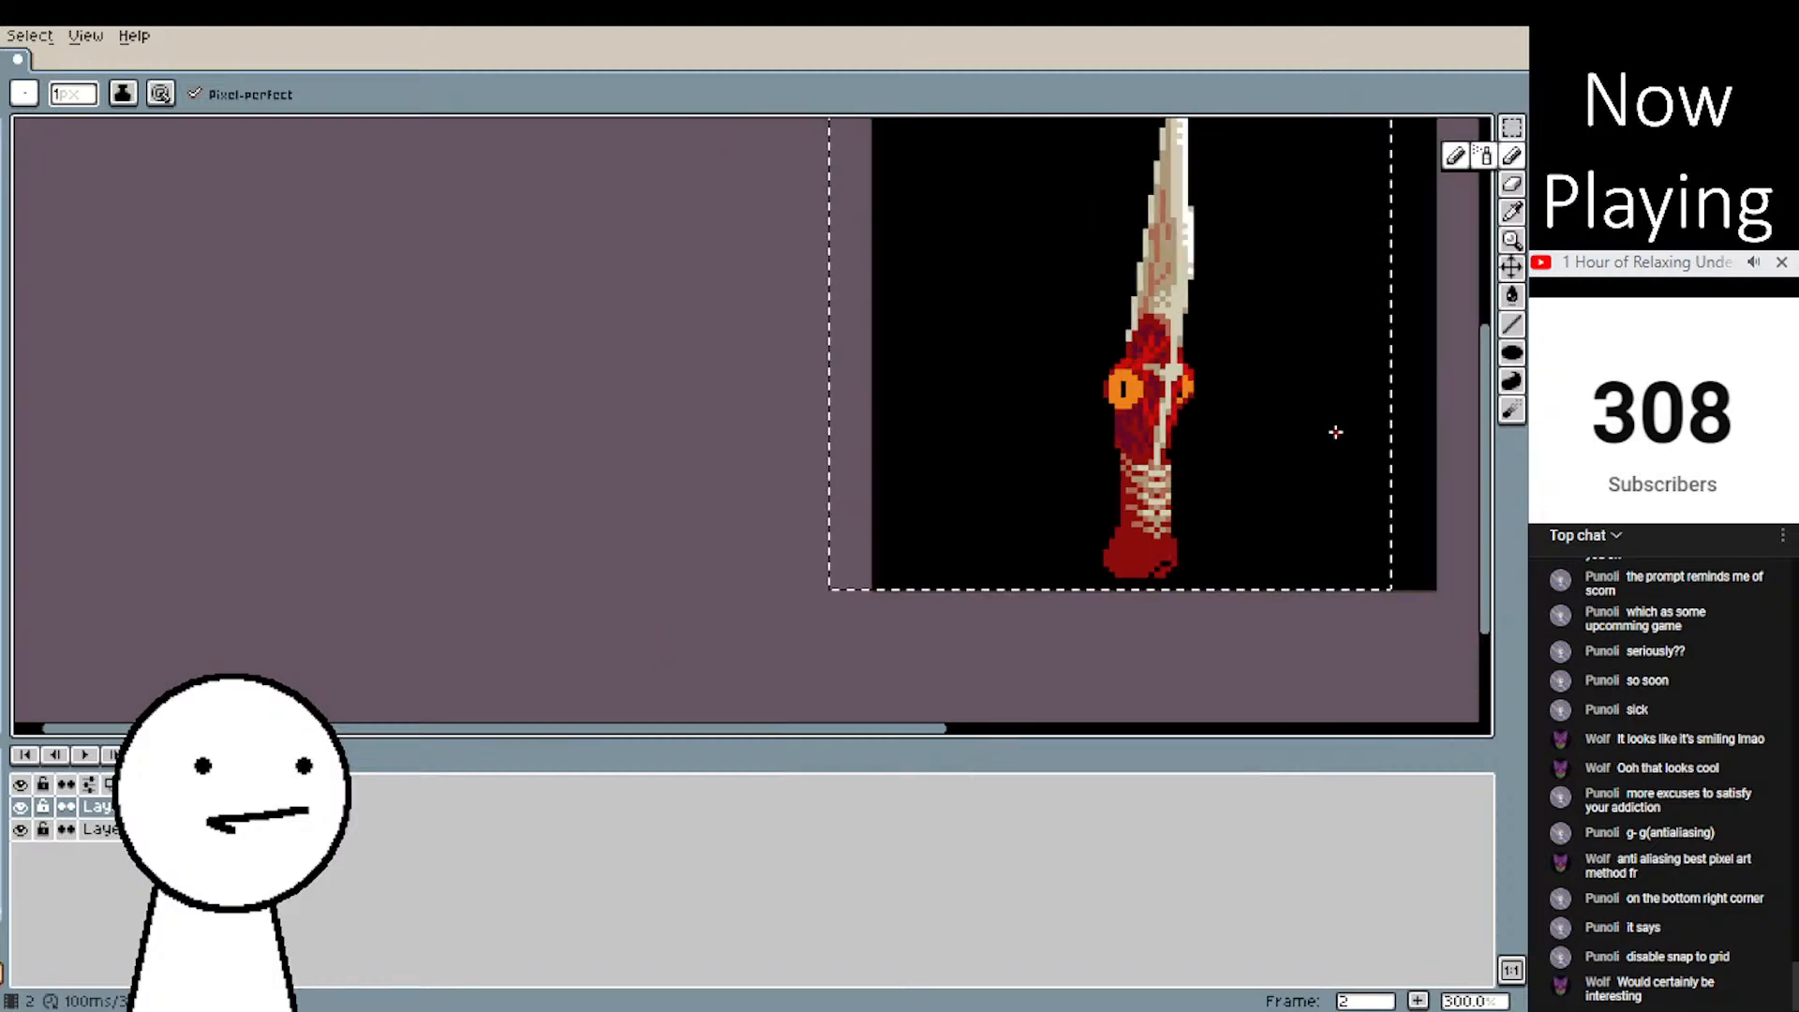
scroll(1337, 432, up, 10)
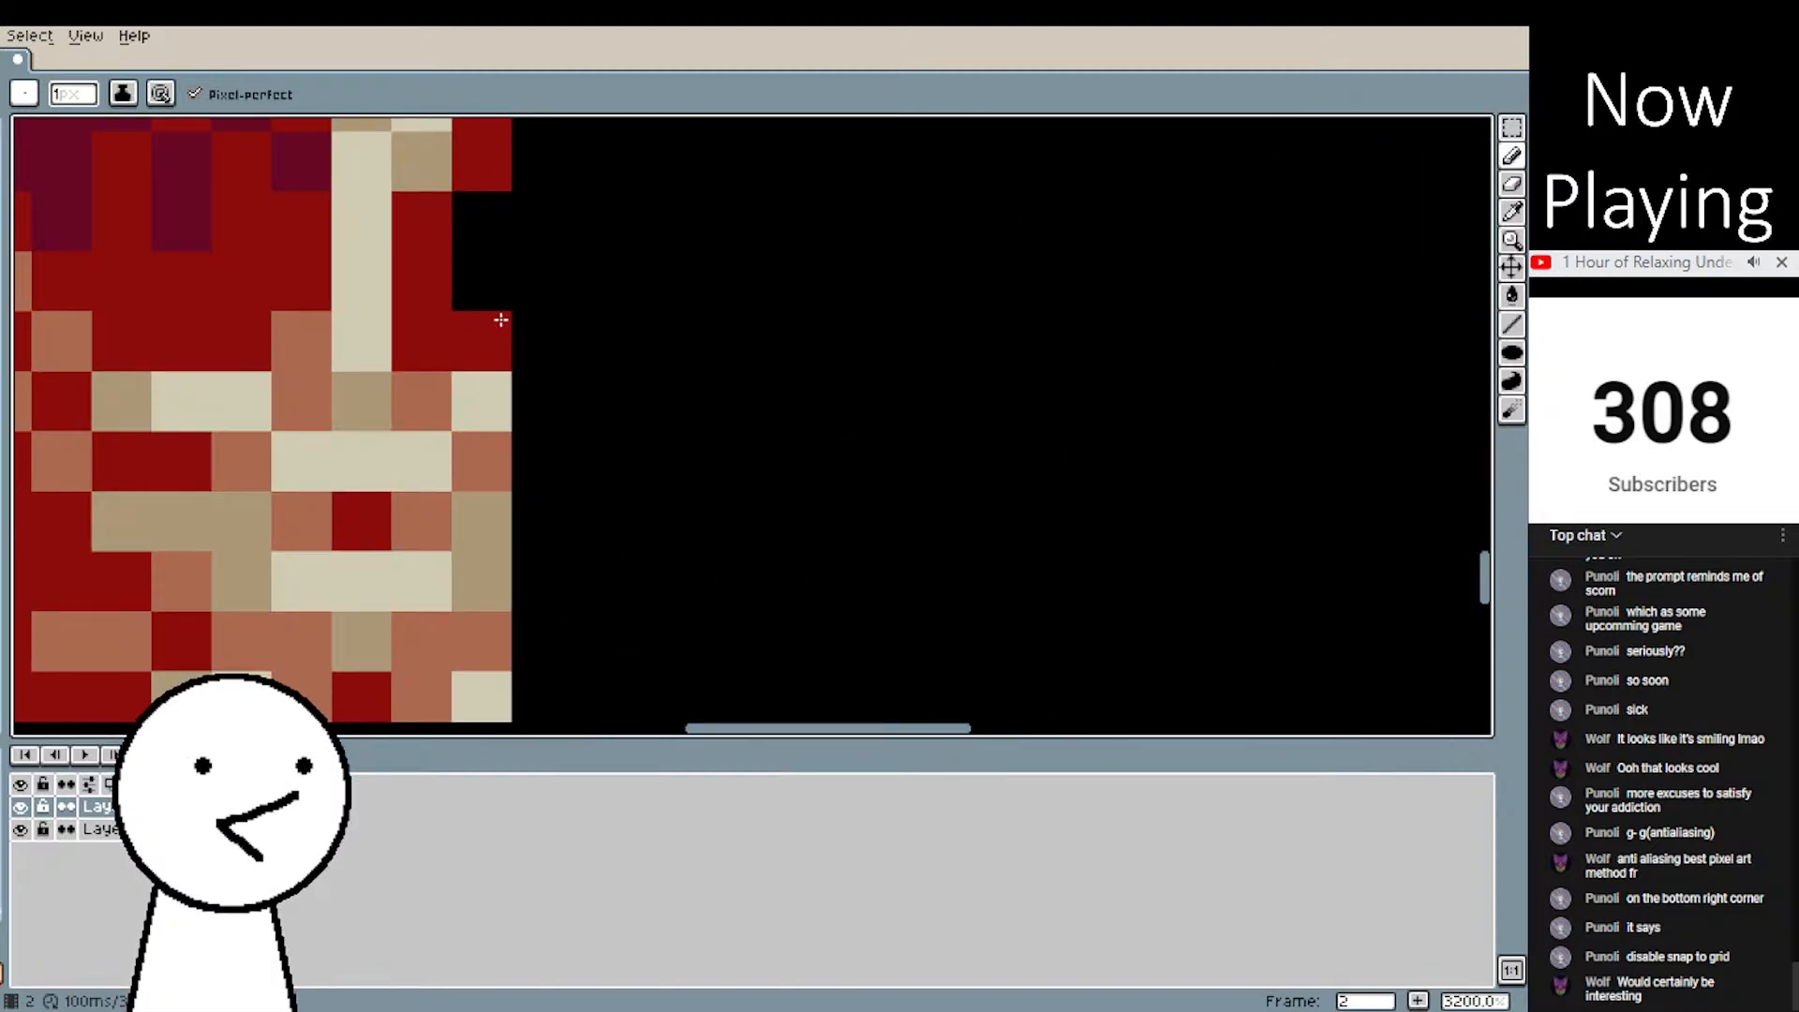
click(480, 225)
- Sample the bright red and draw highlight pixels to the right of the bone just above the top rib using the Line tool
click(1512, 213)
drag(413, 339, 1040, 435)
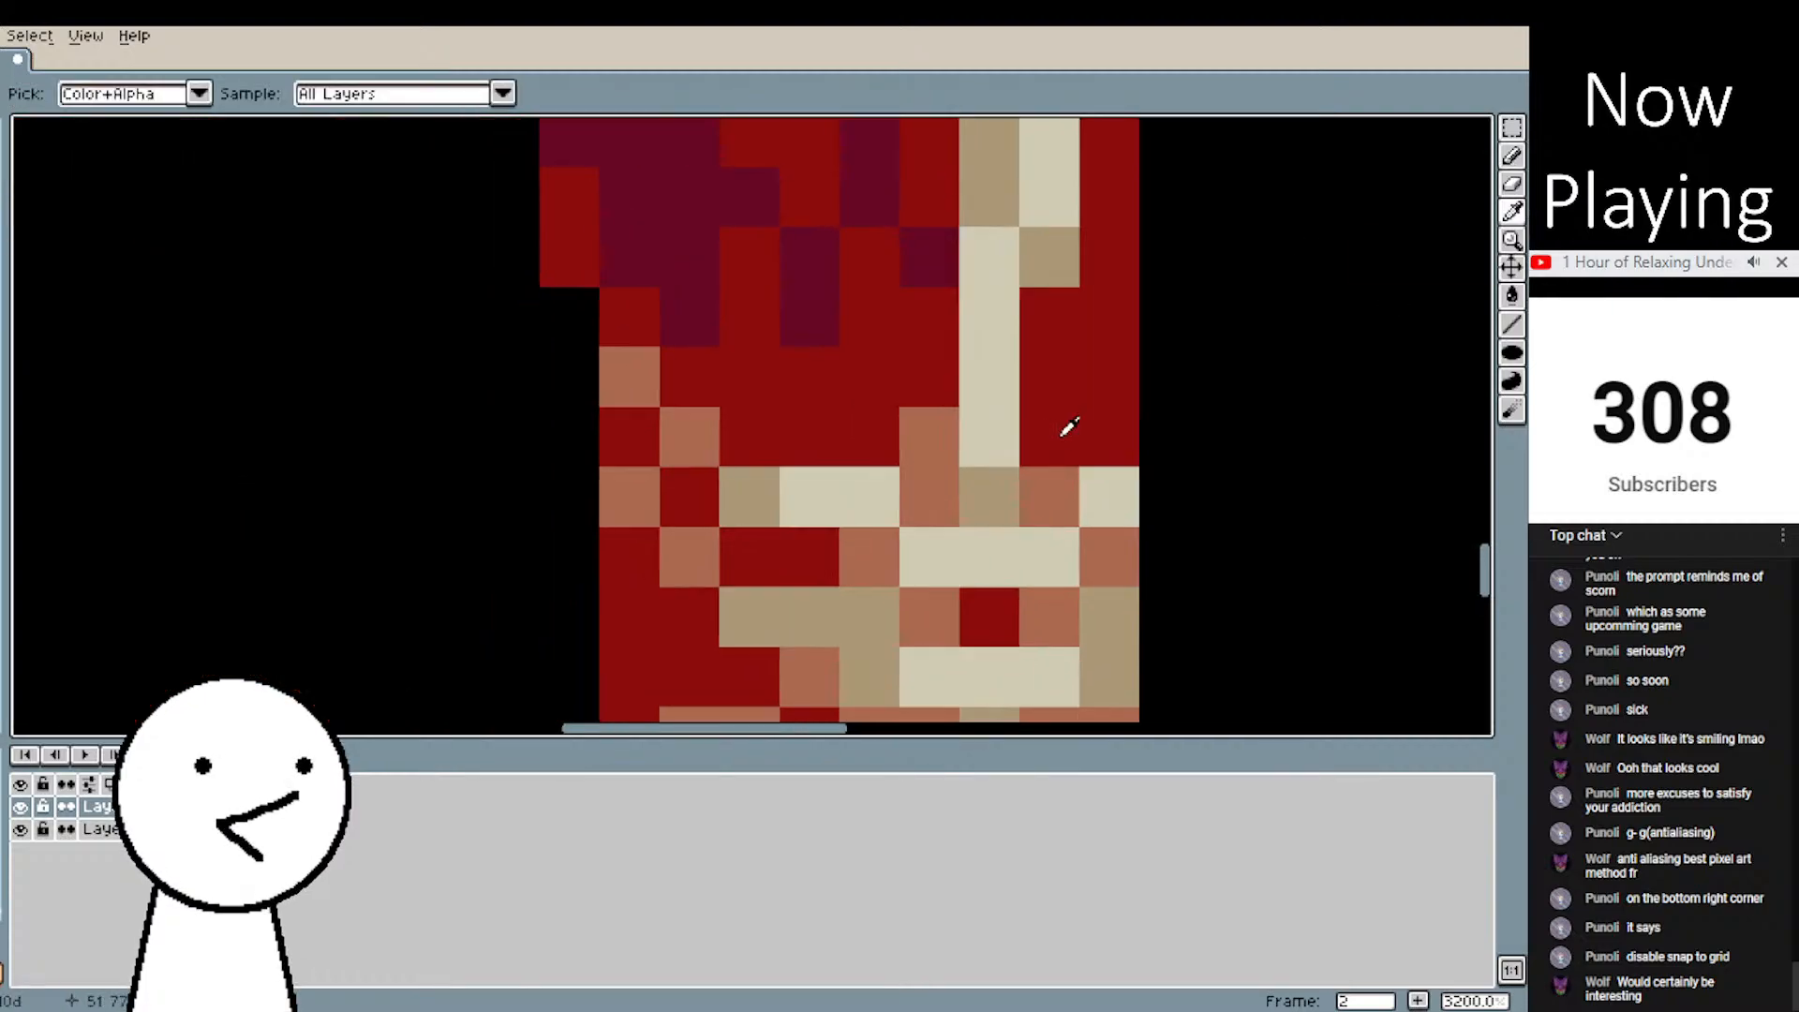
scroll(768, 368, down, 5)
scroll(890, 474, up, 4)
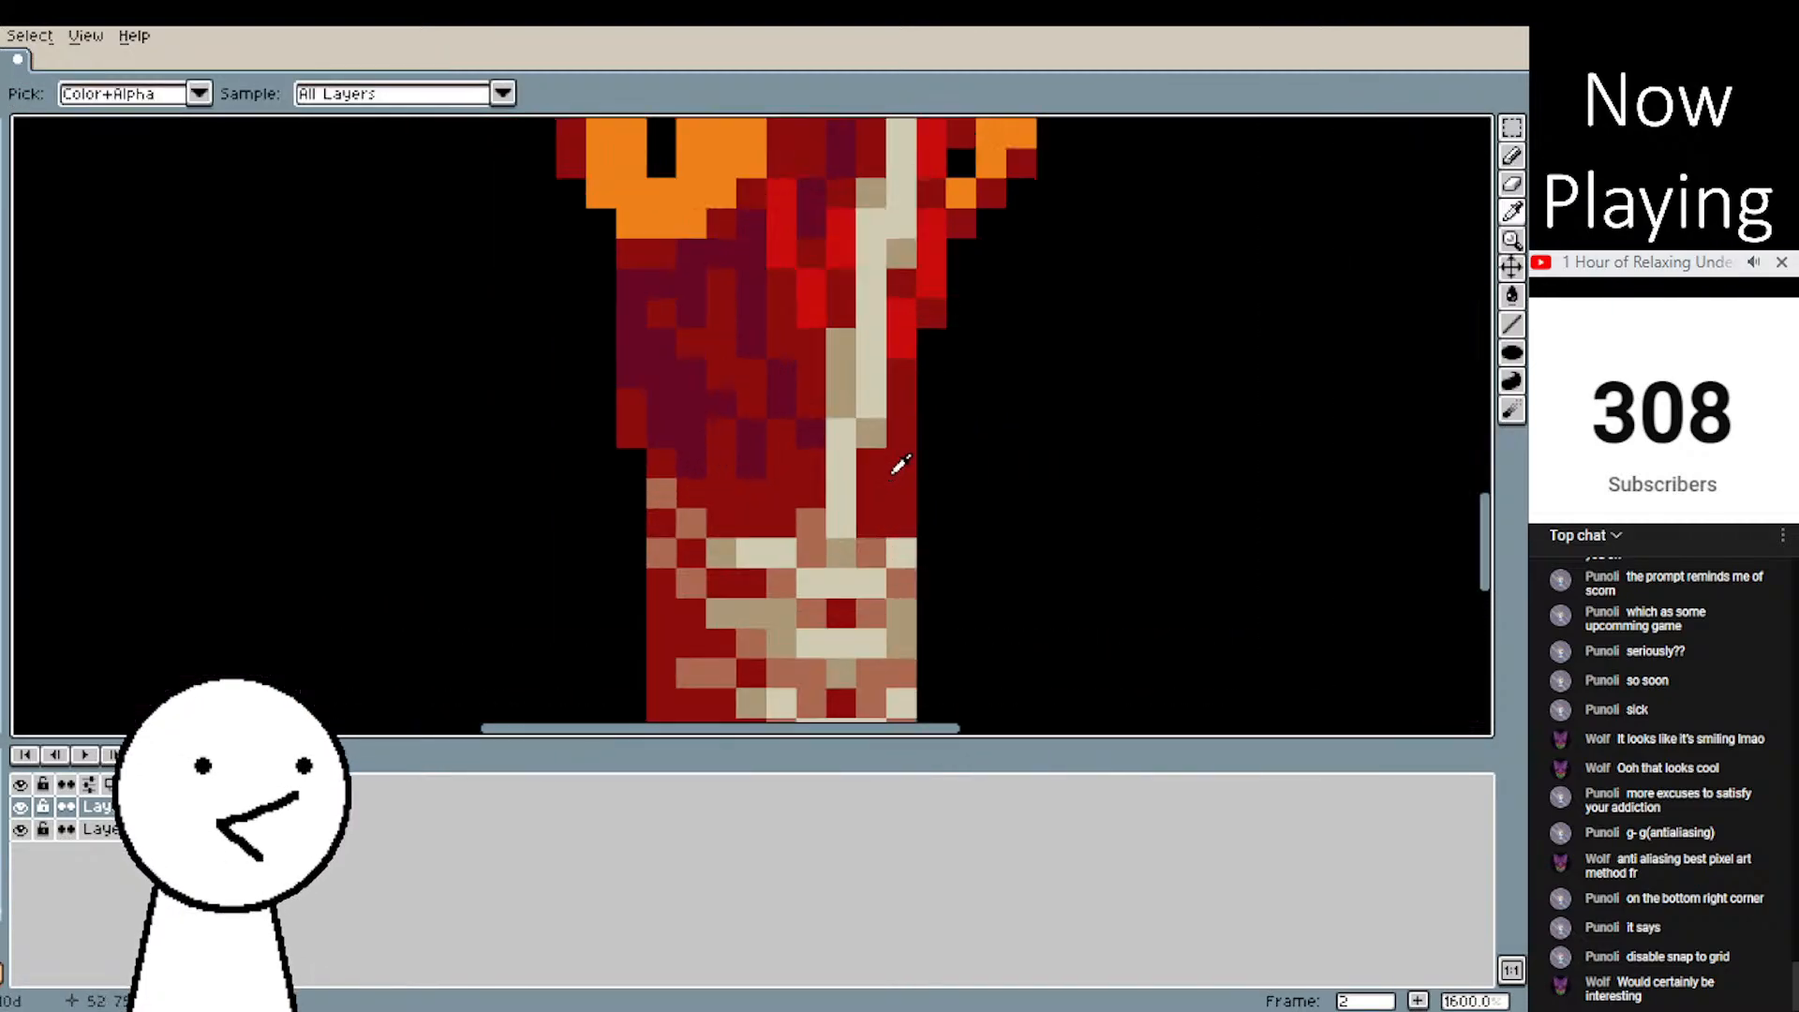
click(1512, 325)
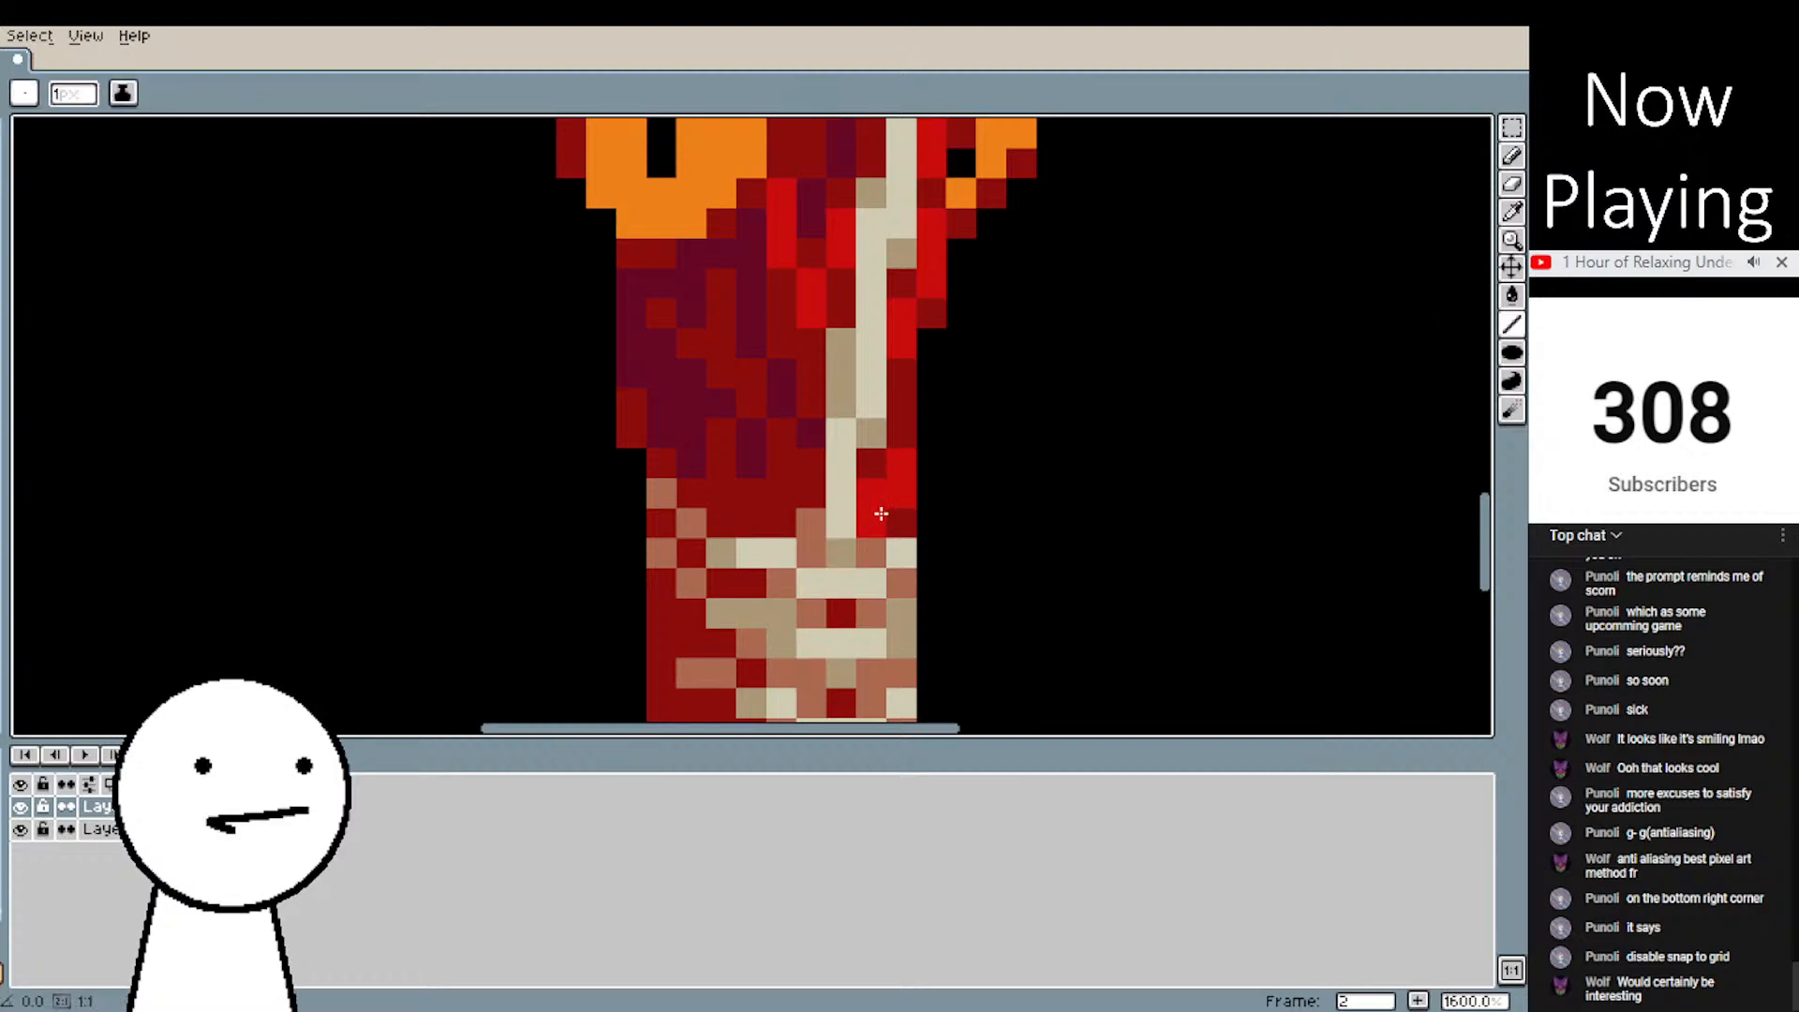
scroll(890, 510, down, 3)
scroll(1000, 466, up, 2)
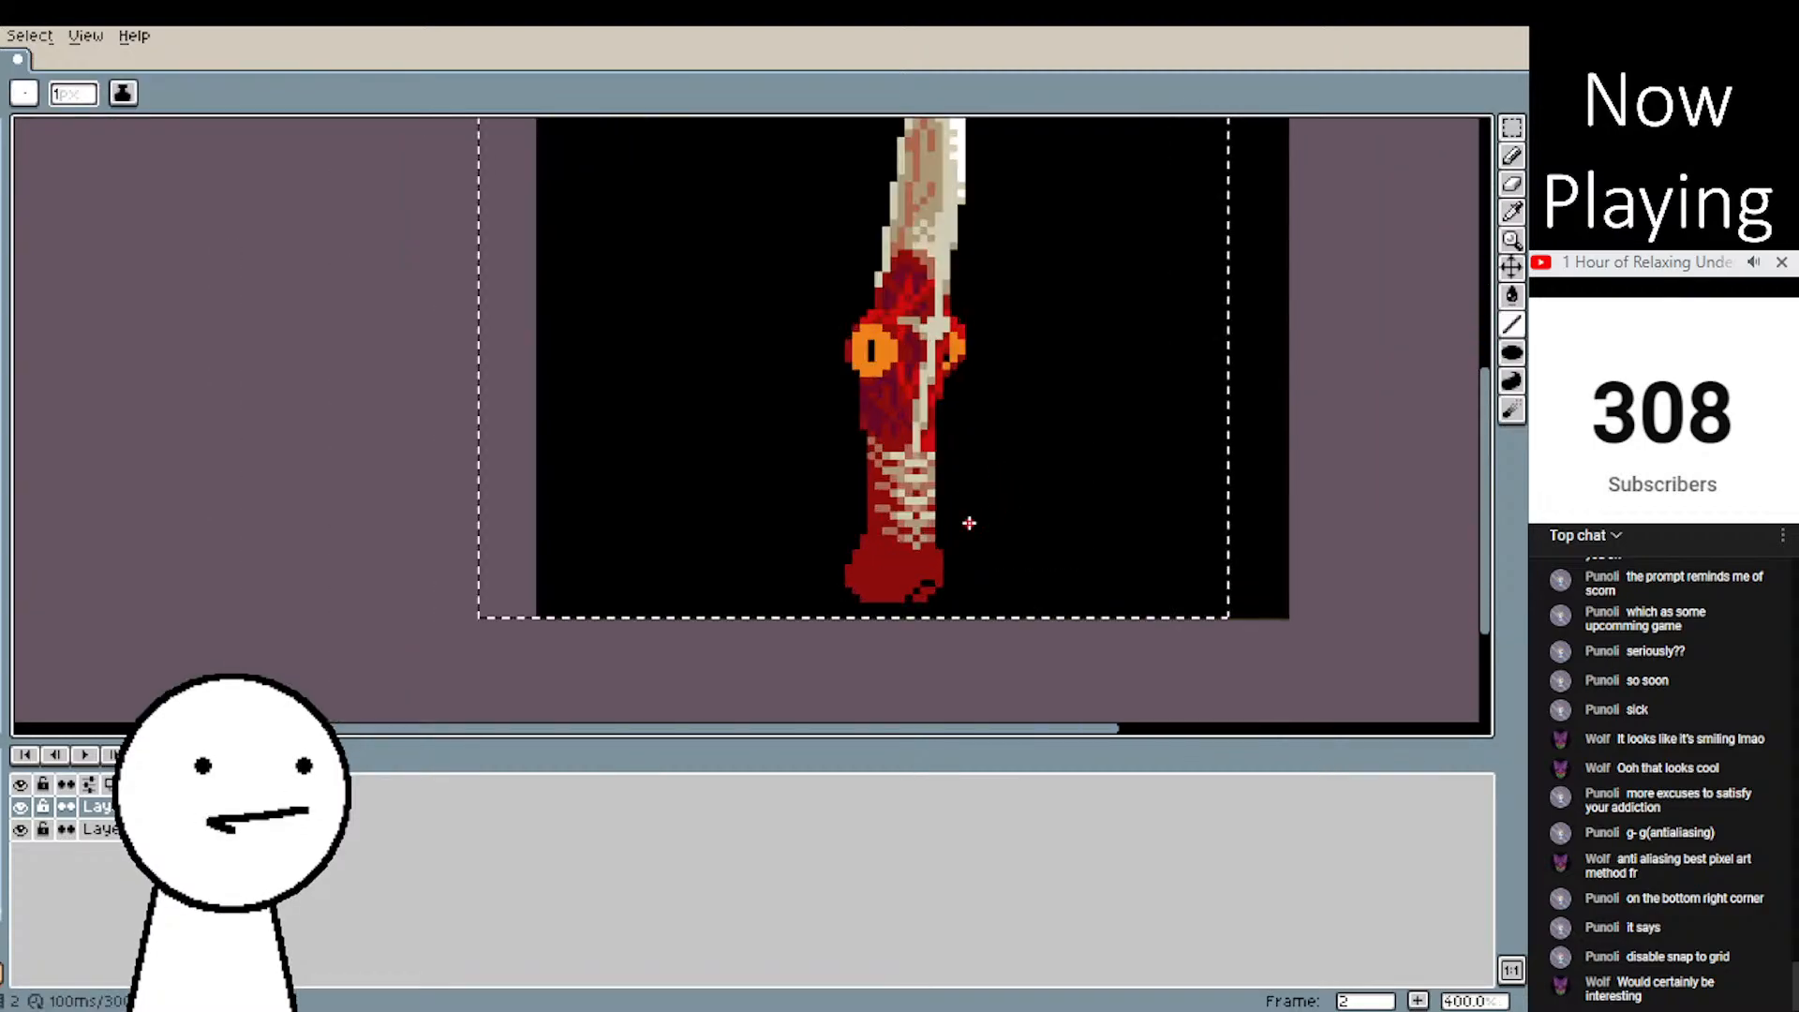
- Sample the dark purple and draw shading pixels in the flesh between the left tips of the middle ribs using the Line tool
scroll(826, 565, up, 2)
click(1512, 211)
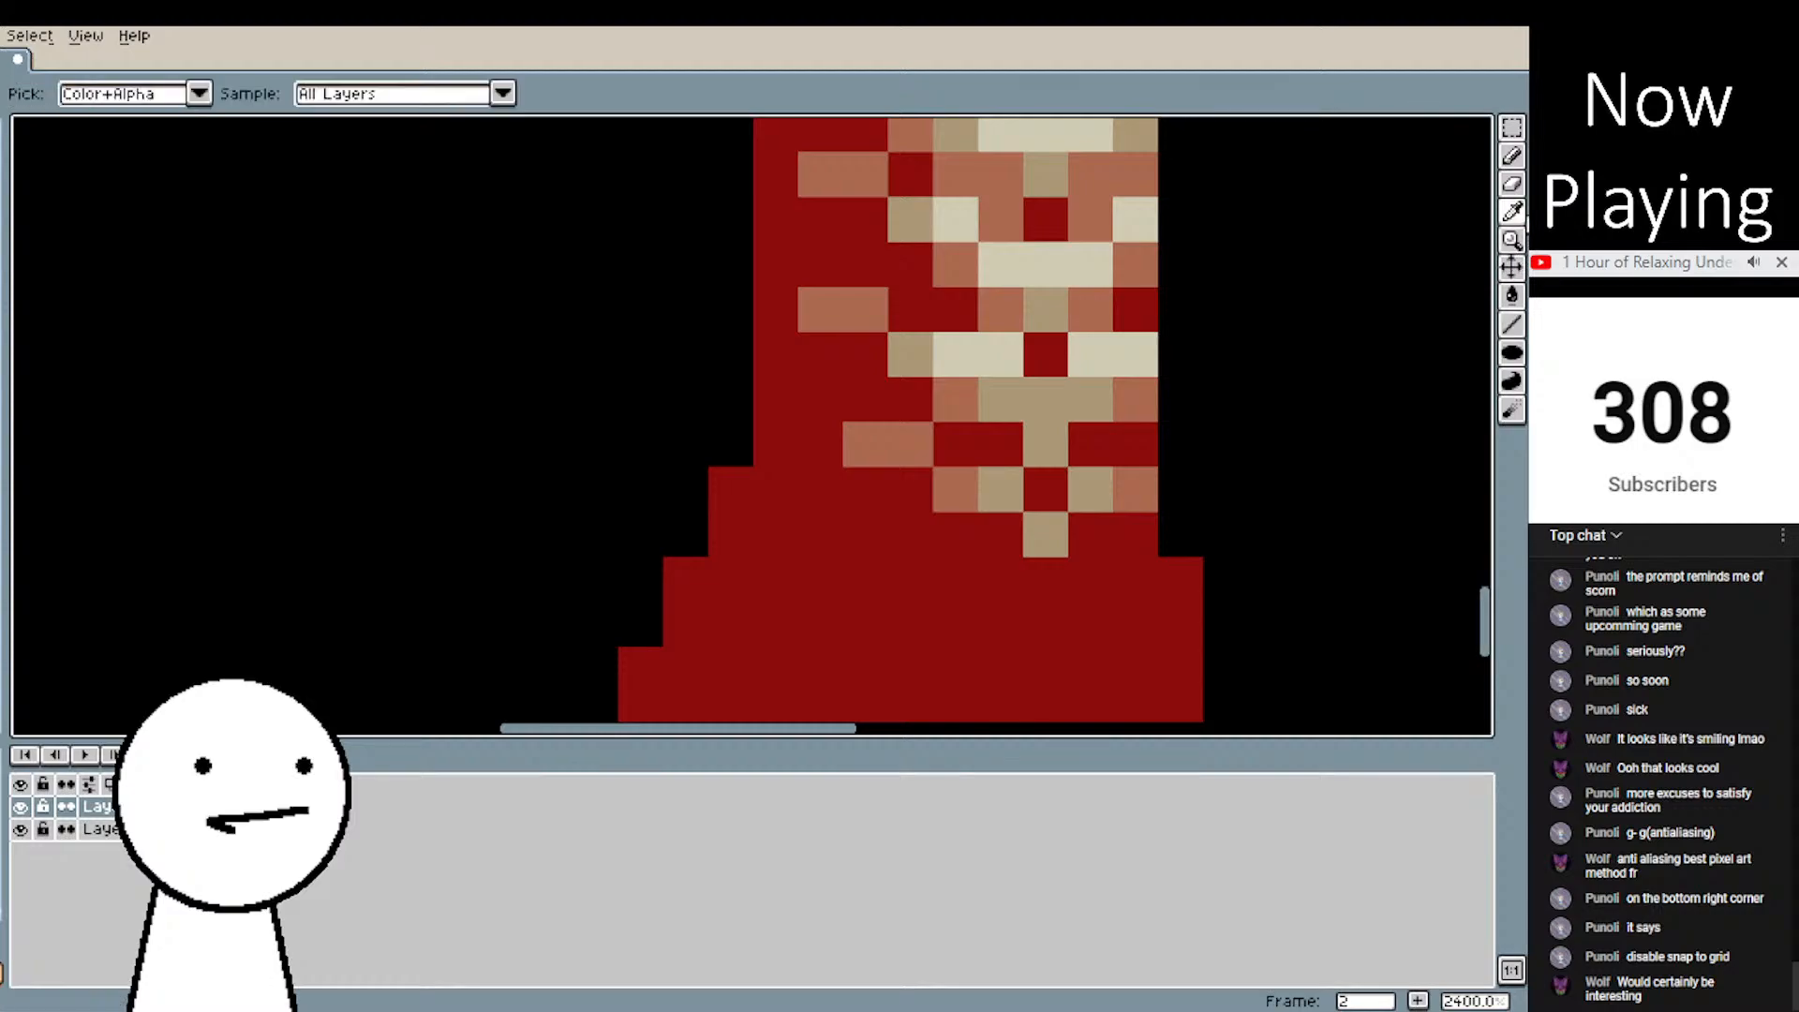
scroll(958, 436, down, 2)
scroll(958, 436, up, 2)
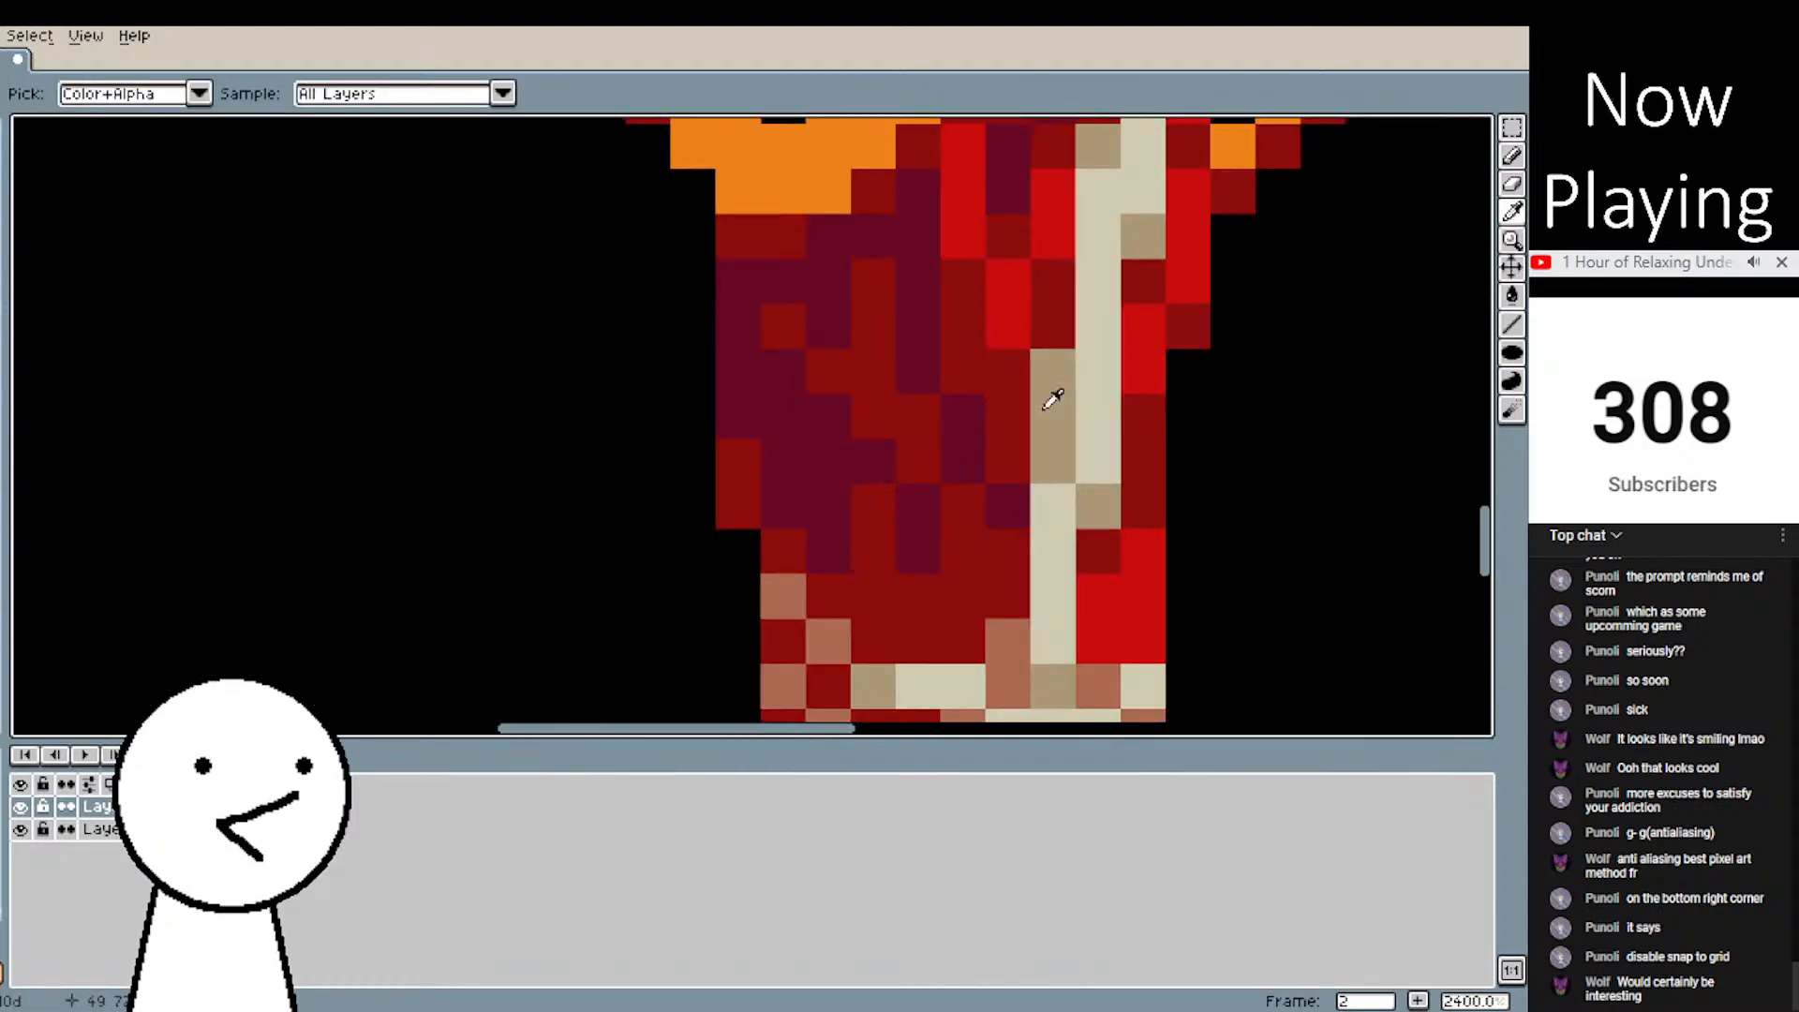
click(946, 434)
click(1511, 324)
mouse_move(1084, 514)
mouse_down()
mouse_move(1079, 336)
mouse_move(1034, 82)
mouse_up()
scroll(853, 463, up, 3)
mouse_move(694, 252)
mouse_down()
mouse_move(699, 213)
mouse_move(649, 148)
mouse_up()
click(715, 432)
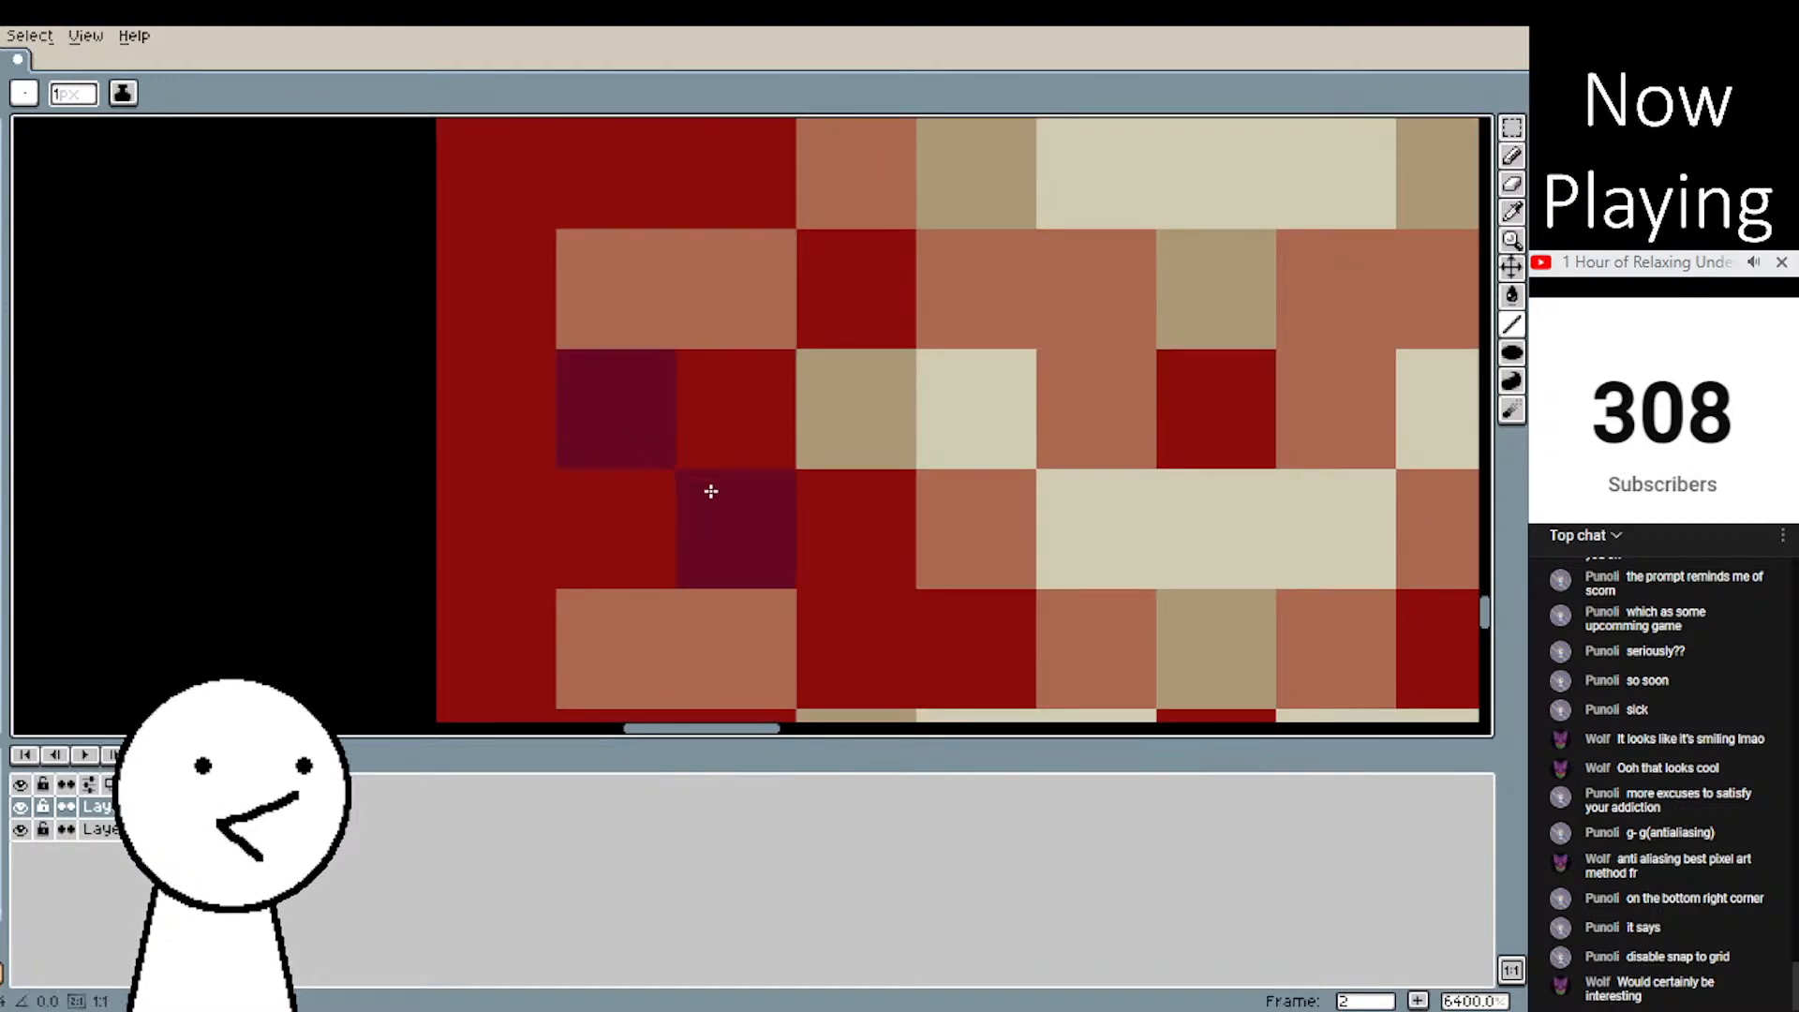
- Continue the dark purple shading under the next rib's left tip and beneath the left side of the bottom rib
scroll(747, 511, down, 7)
scroll(788, 541, up, 5)
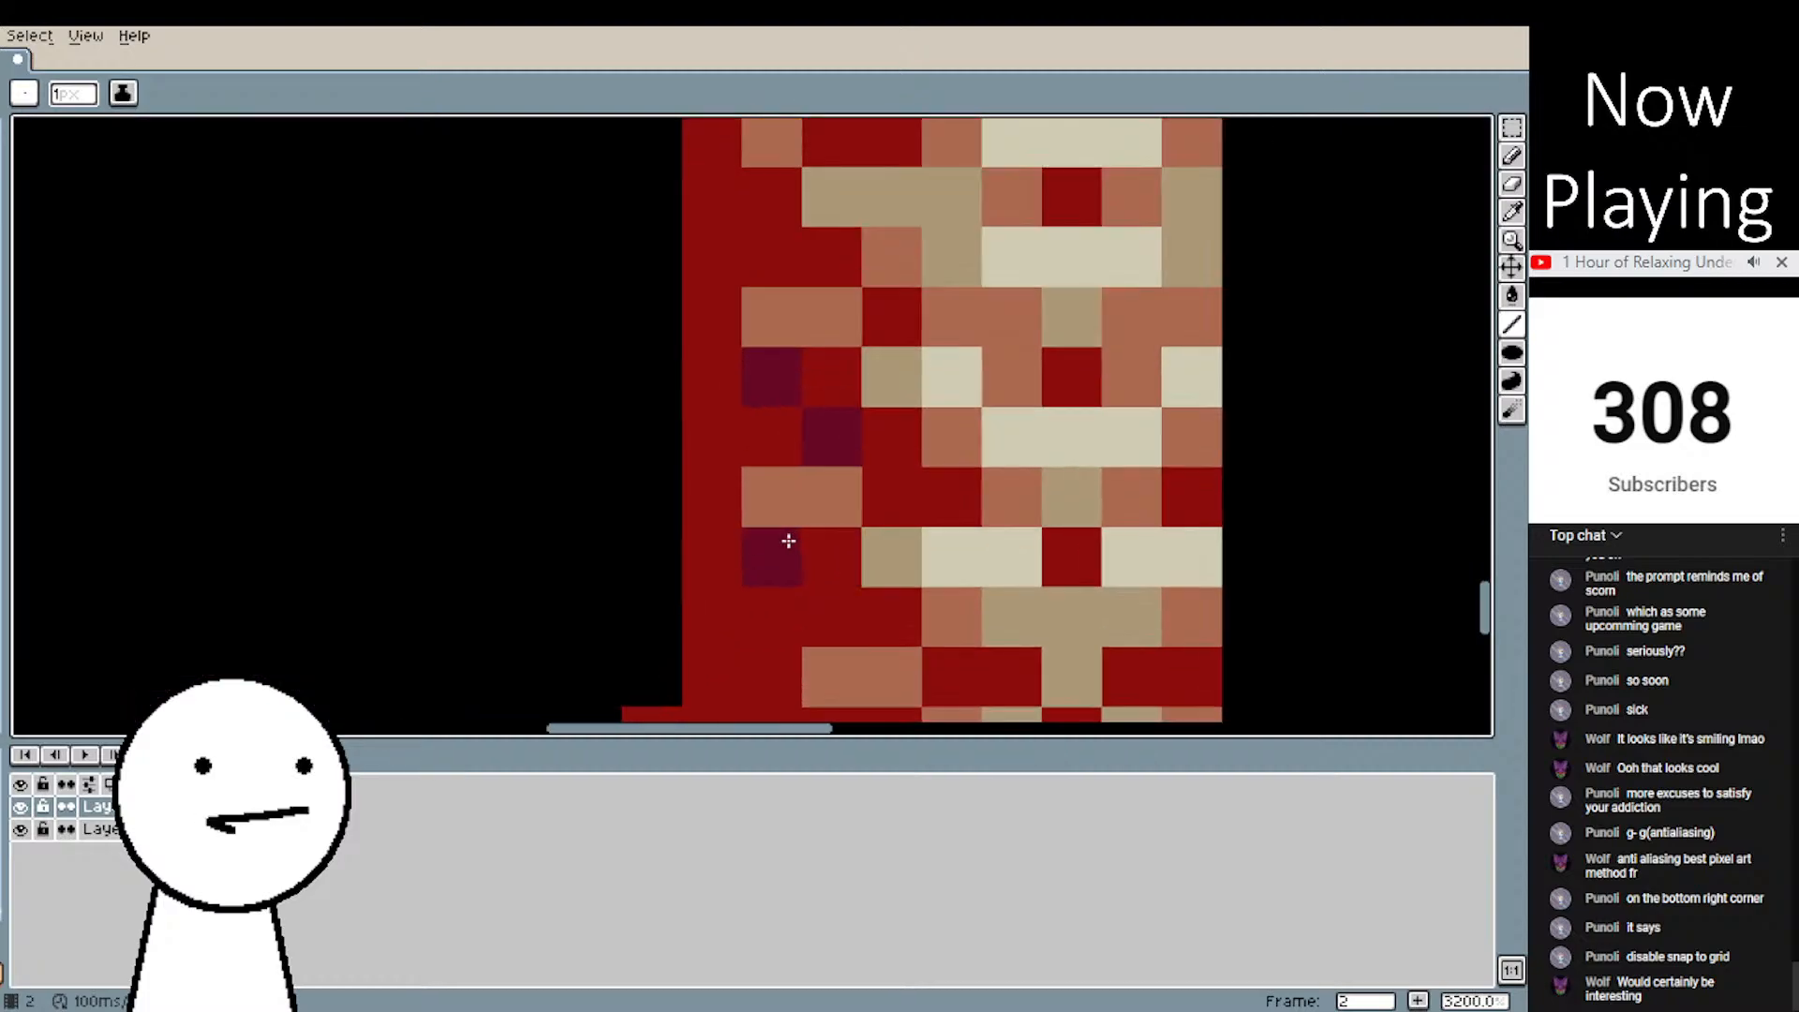
scroll(825, 474, down, 4)
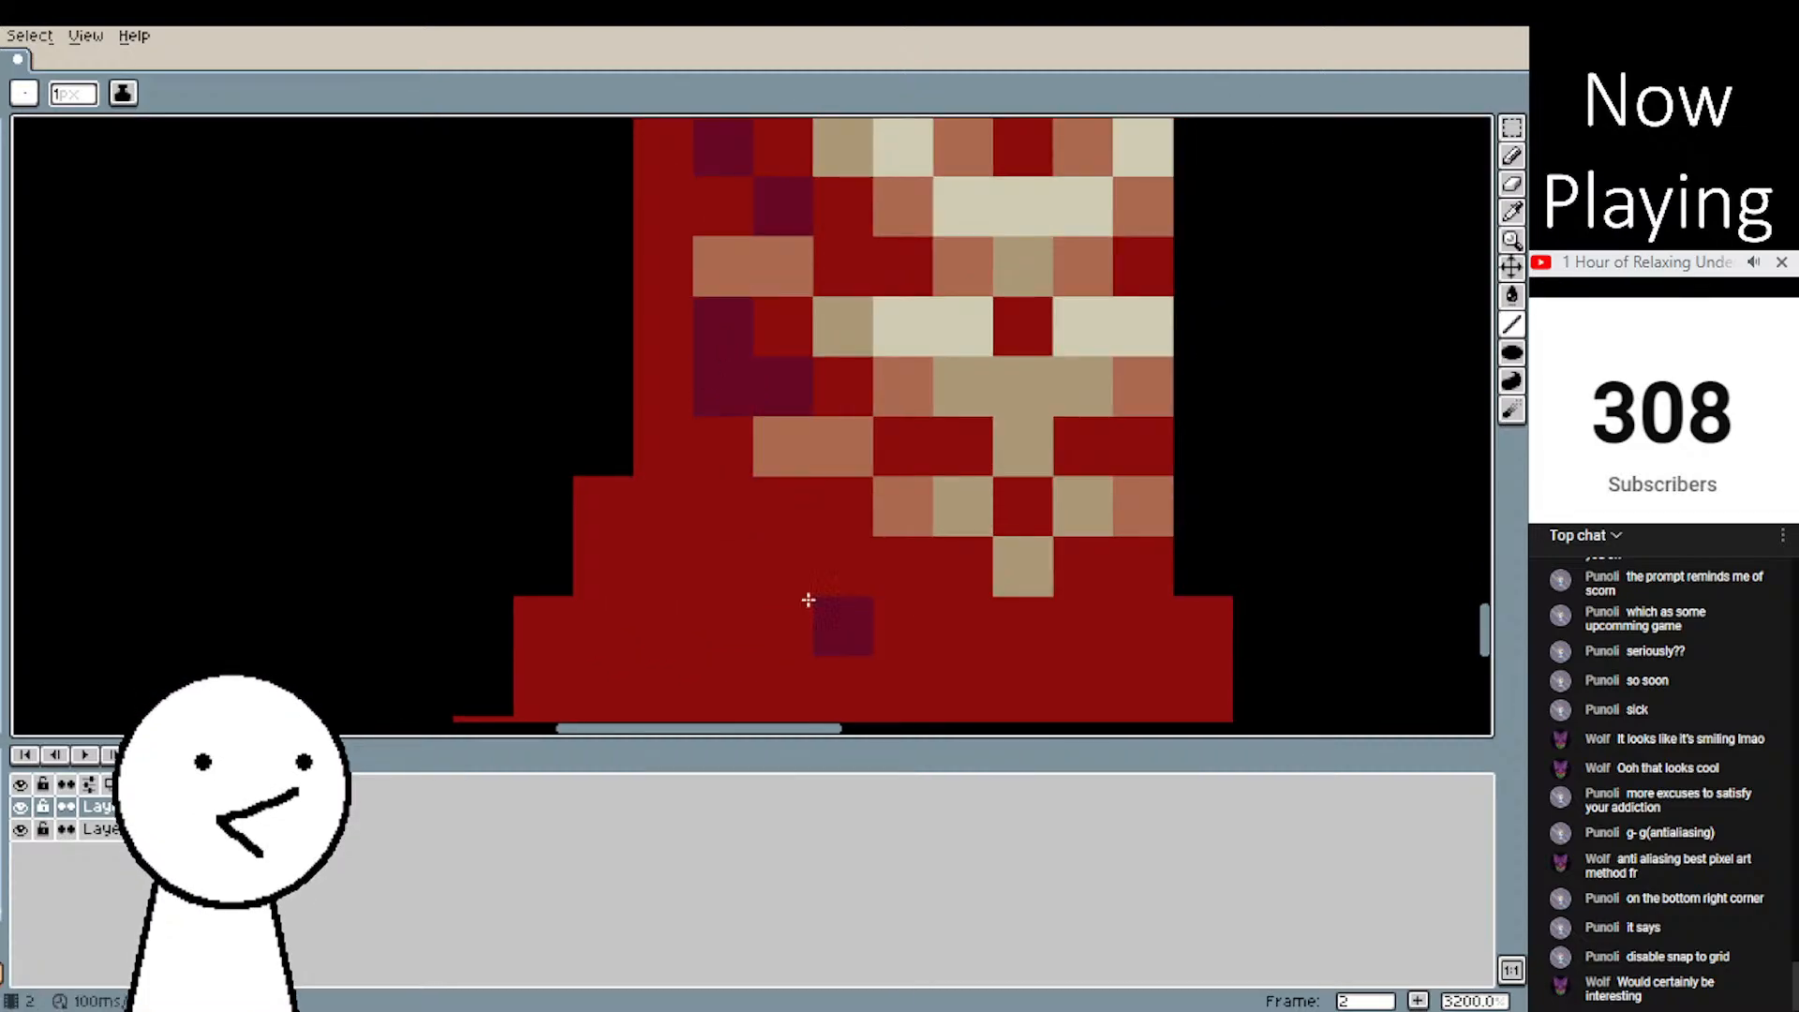
drag(855, 562, 769, 545)
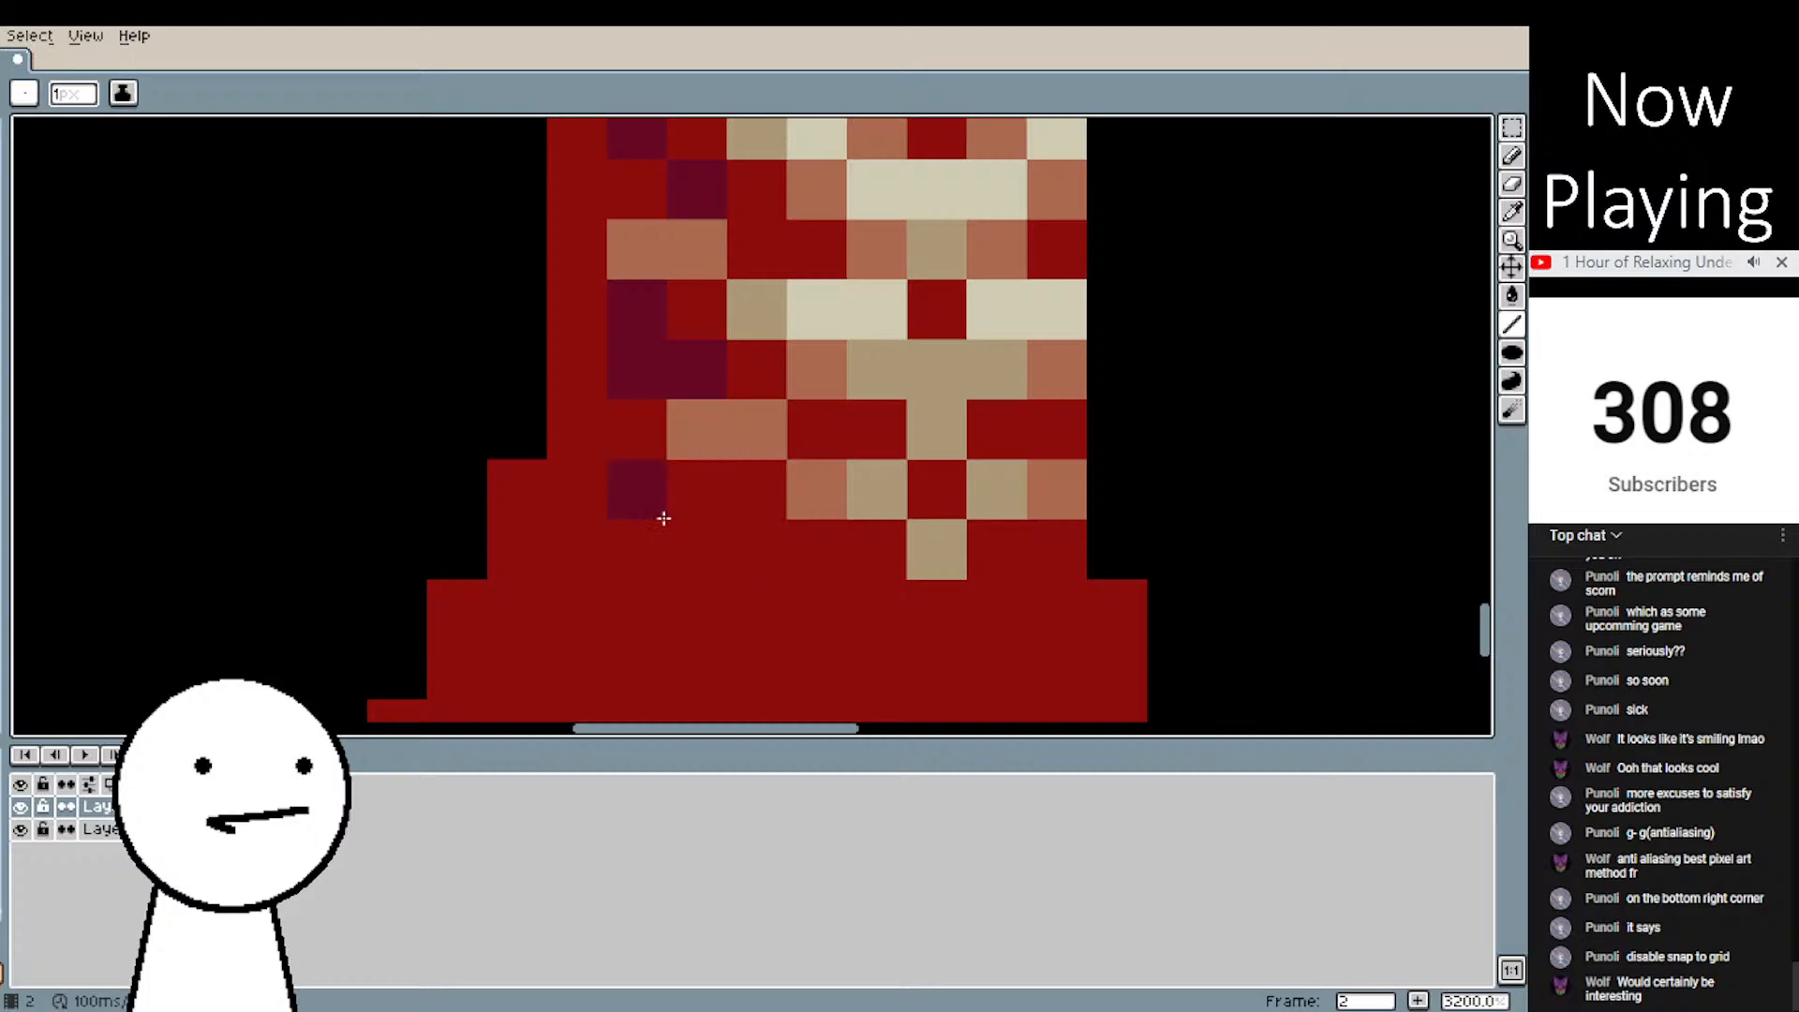
scroll(790, 555, down, 6)
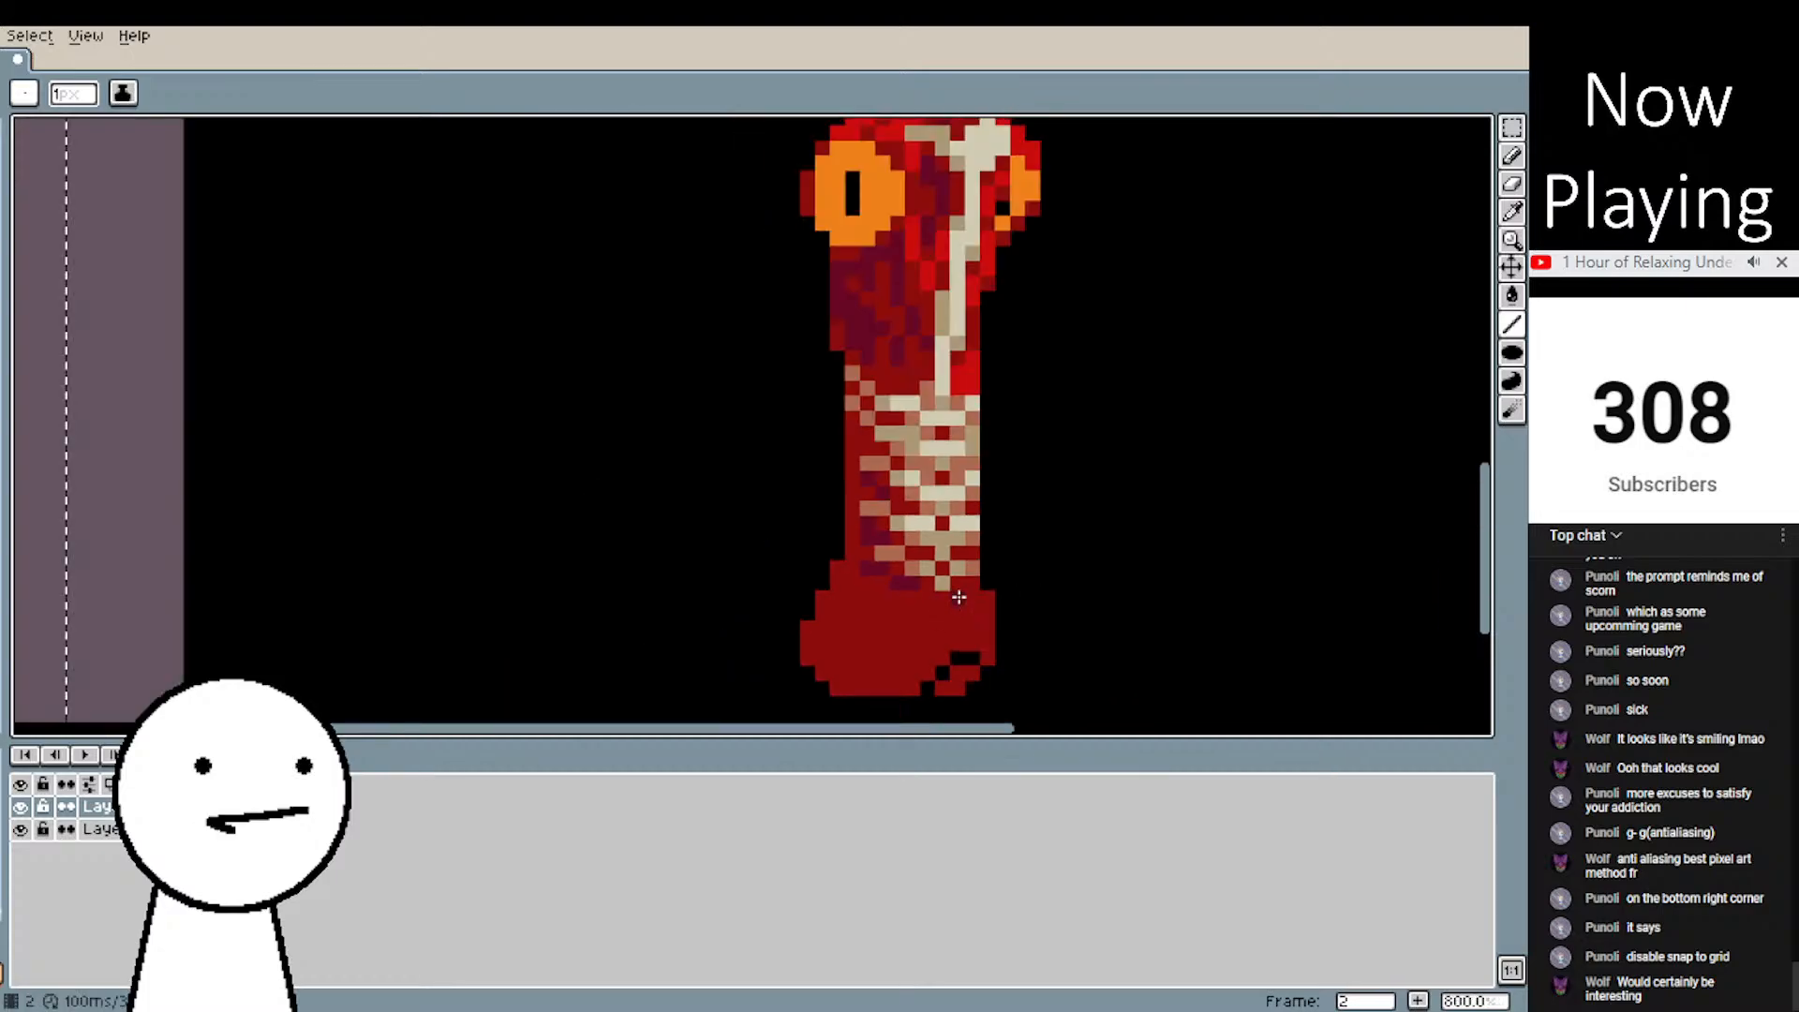
- Fill the black diagonal notch in the lower-right part of the bulbous base with dark purple pixels
scroll(952, 629, up, 5)
scroll(951, 629, up, 2)
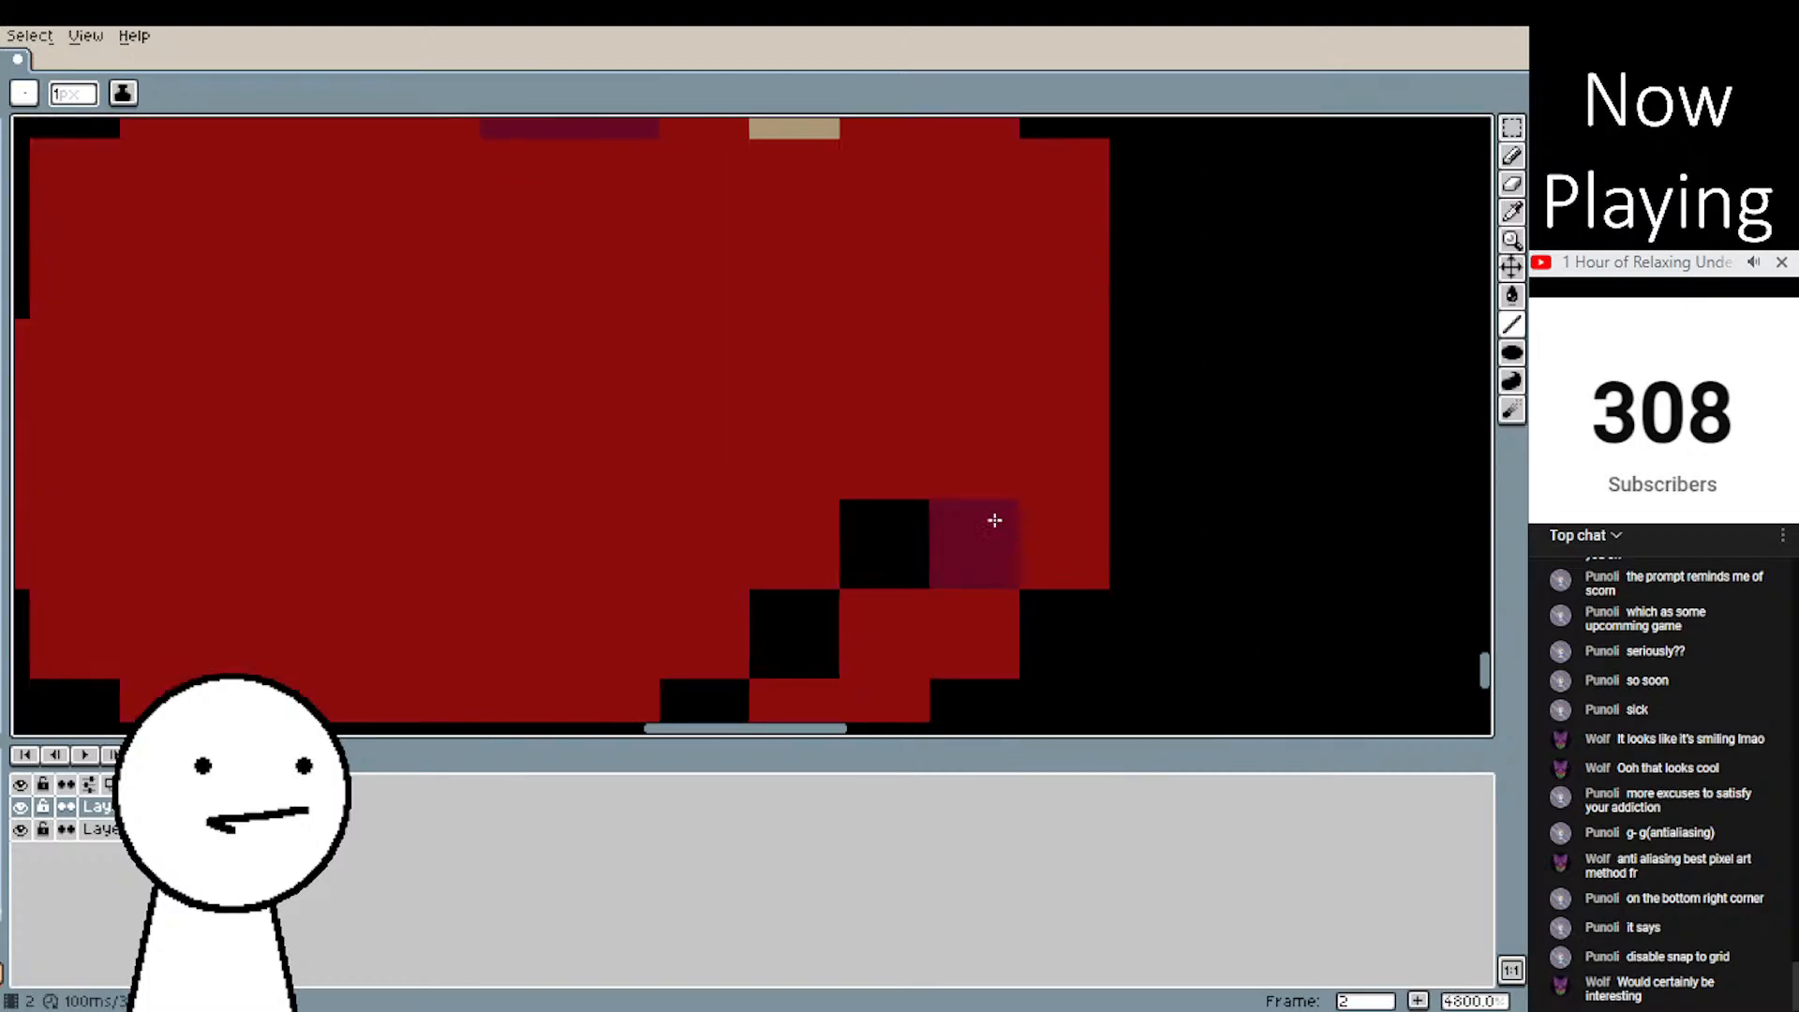
scroll(1028, 510, down, 7)
scroll(1029, 513, up, 6)
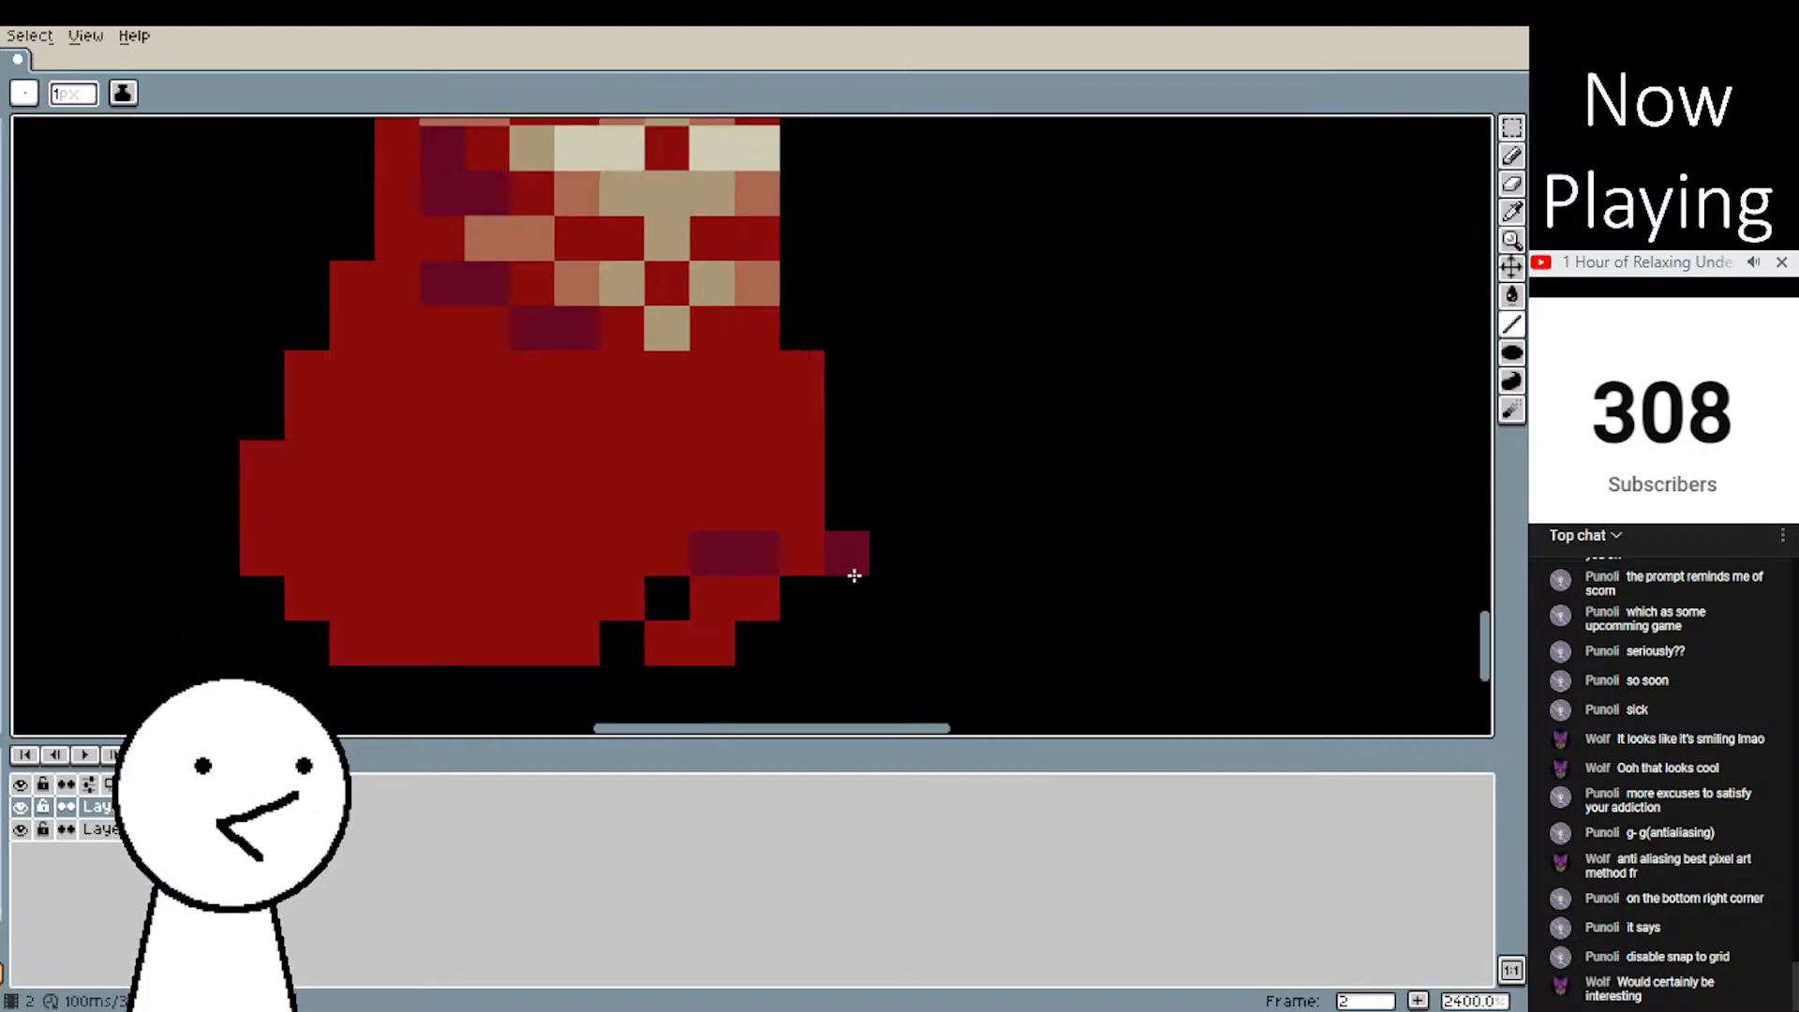
scroll(578, 664, down, 6)
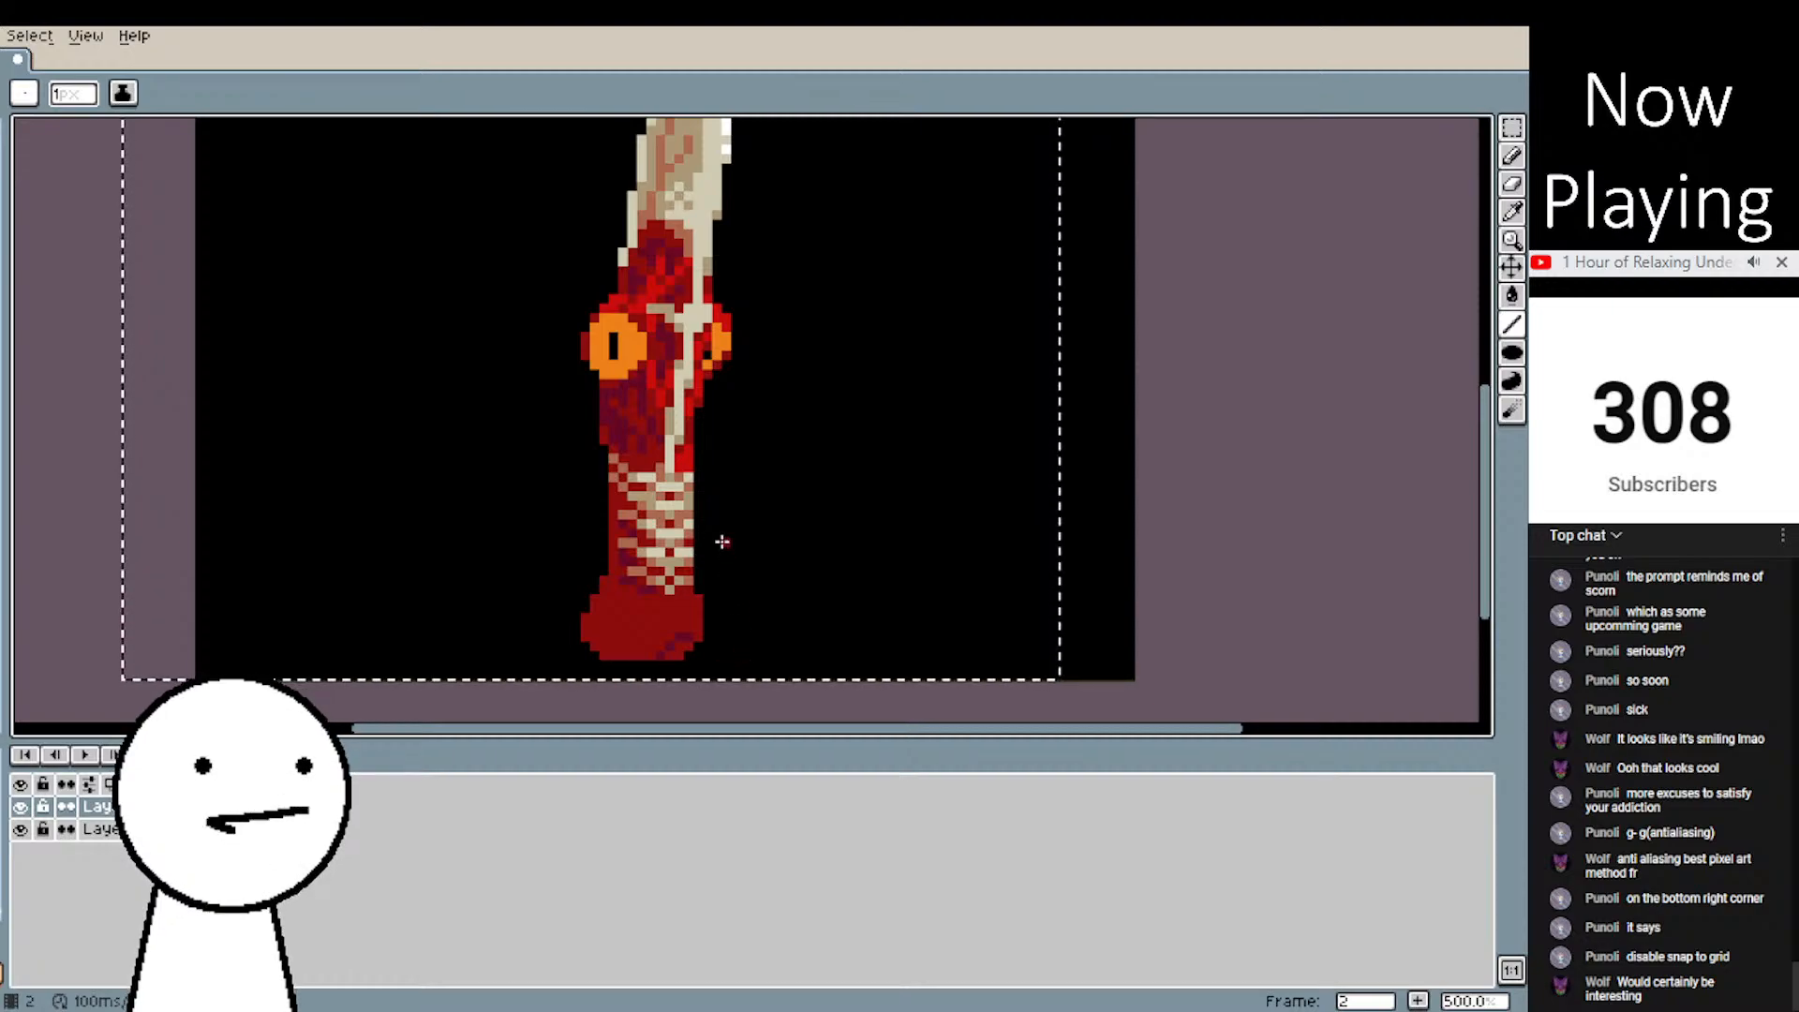
- Sample the reddish brown, then outline and fill a rounded patch on the left side of the bulbous base using the Line tool
scroll(671, 590, up, 3)
click(1511, 214)
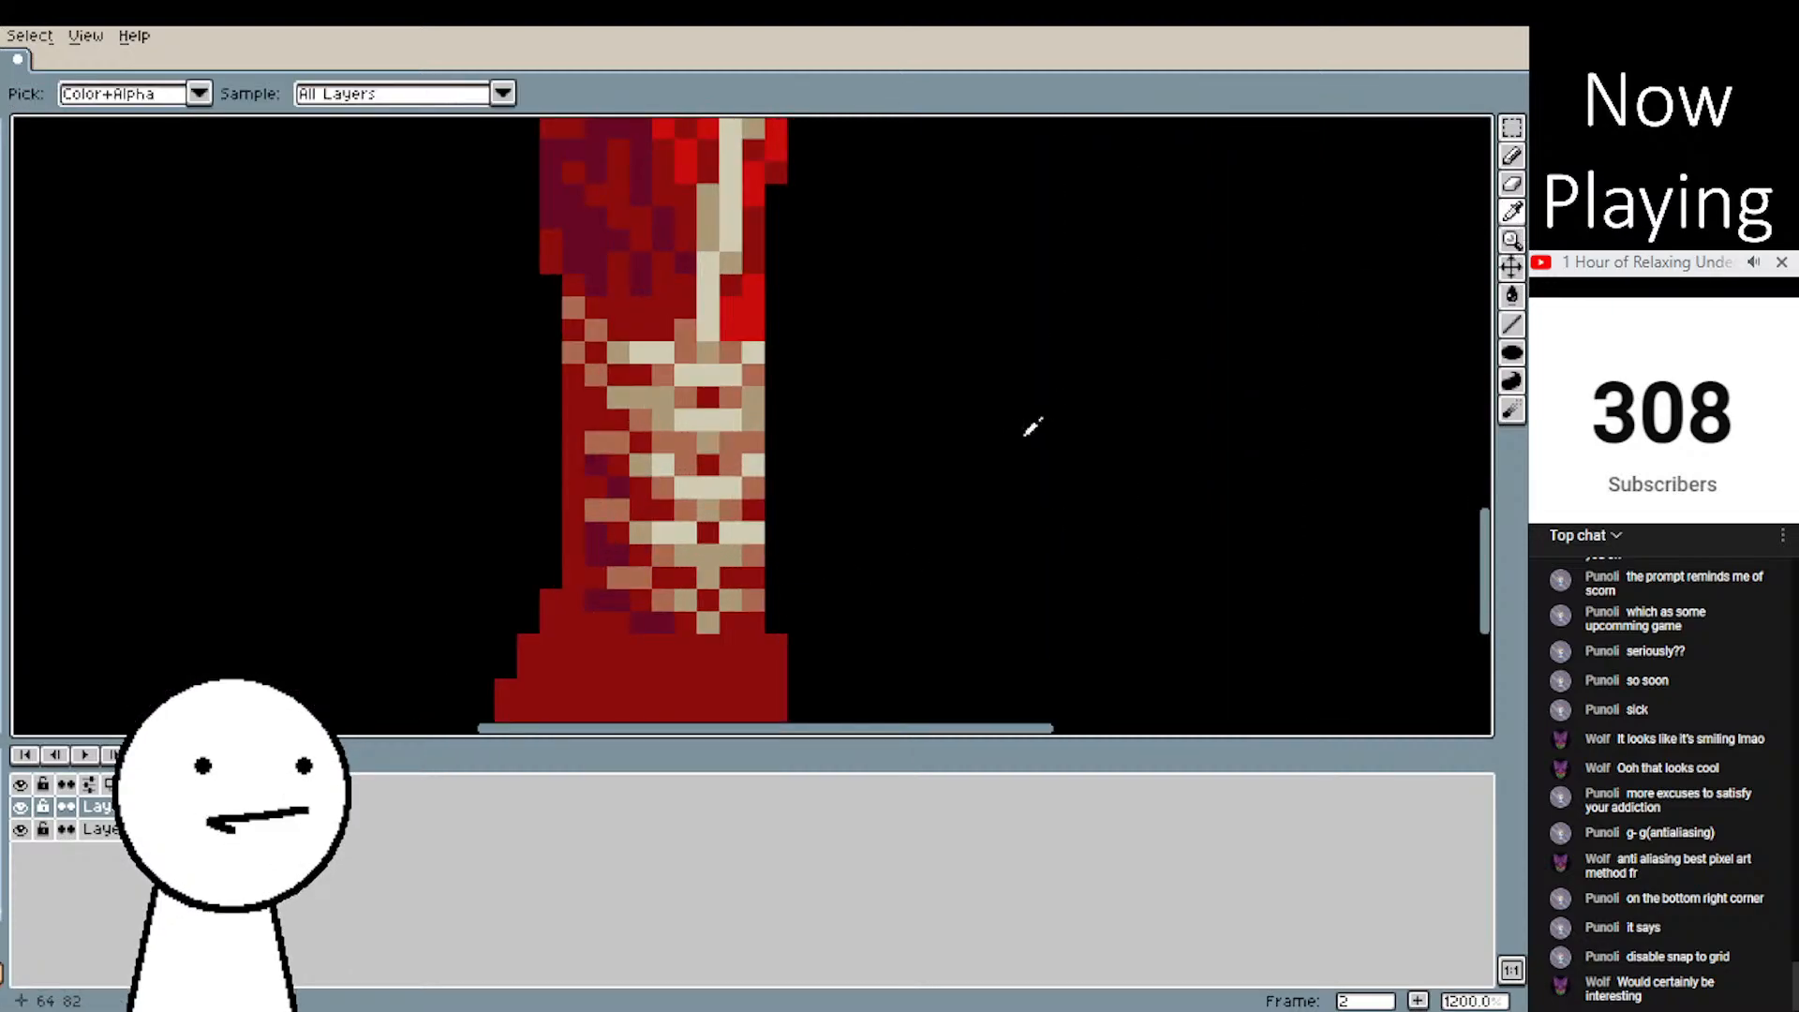
drag(946, 474, 1042, 202)
scroll(821, 305, up, 2)
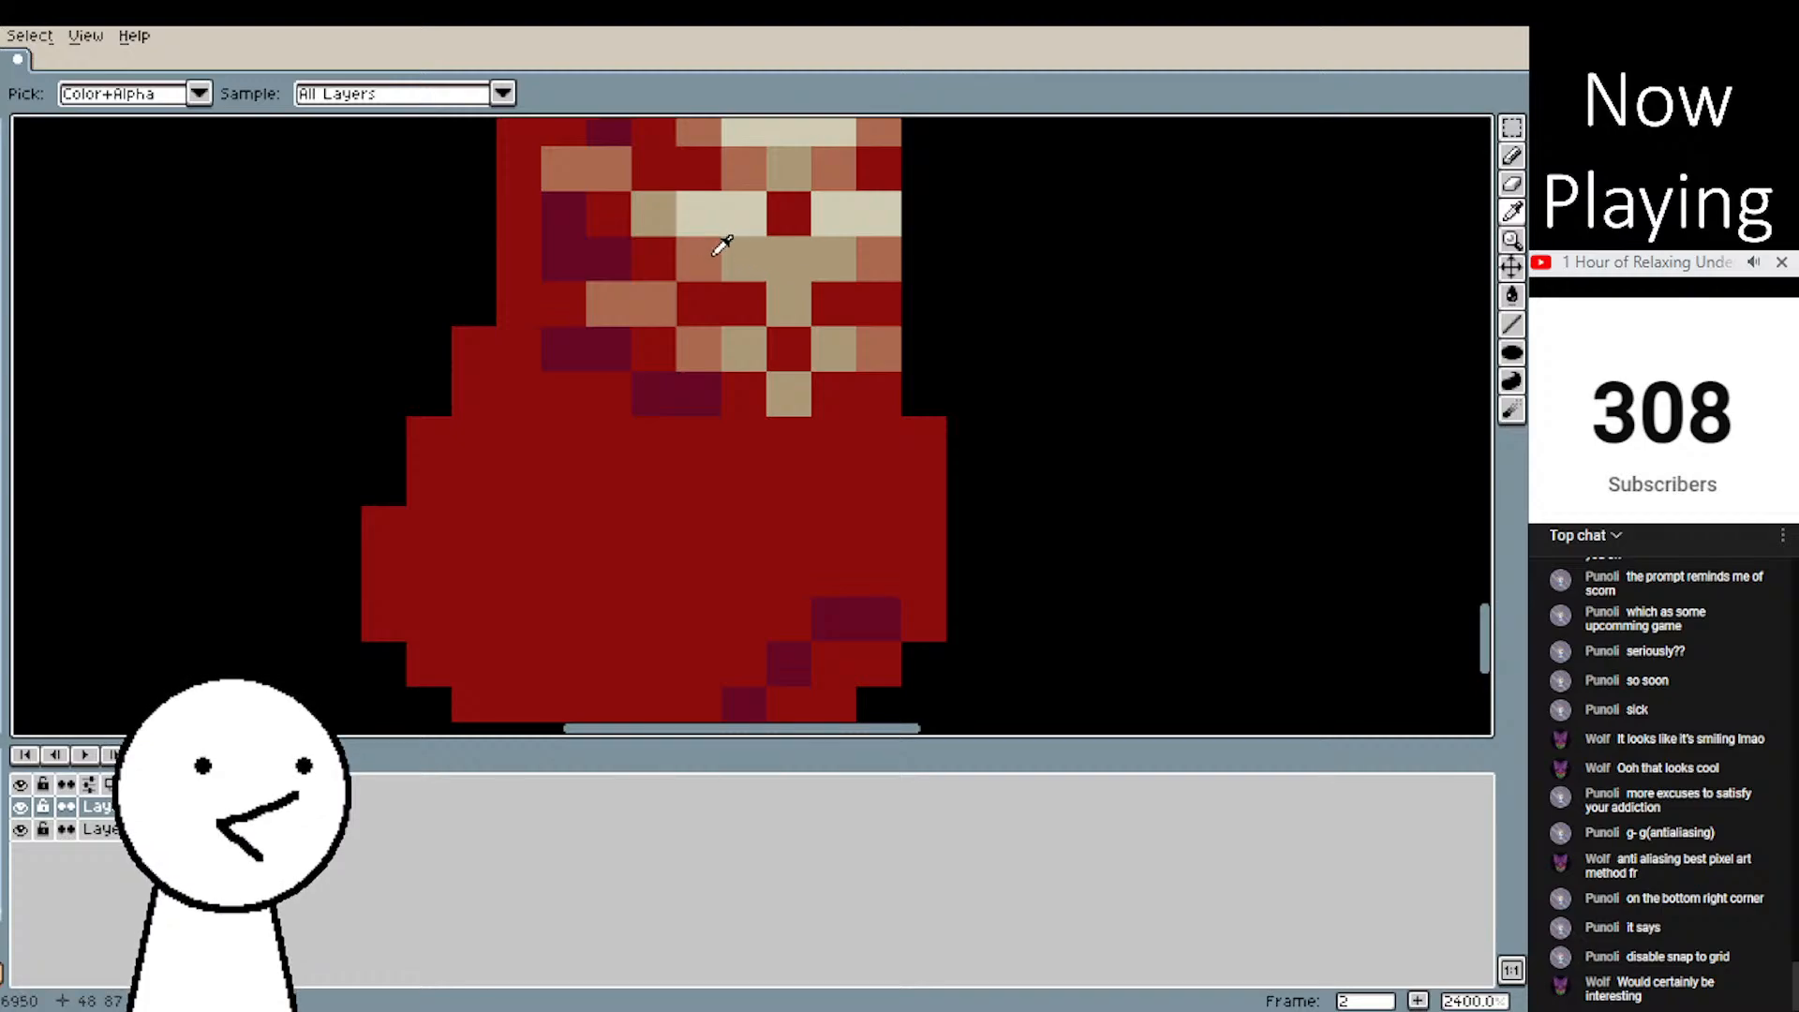
click(1511, 325)
scroll(490, 309, down, 2)
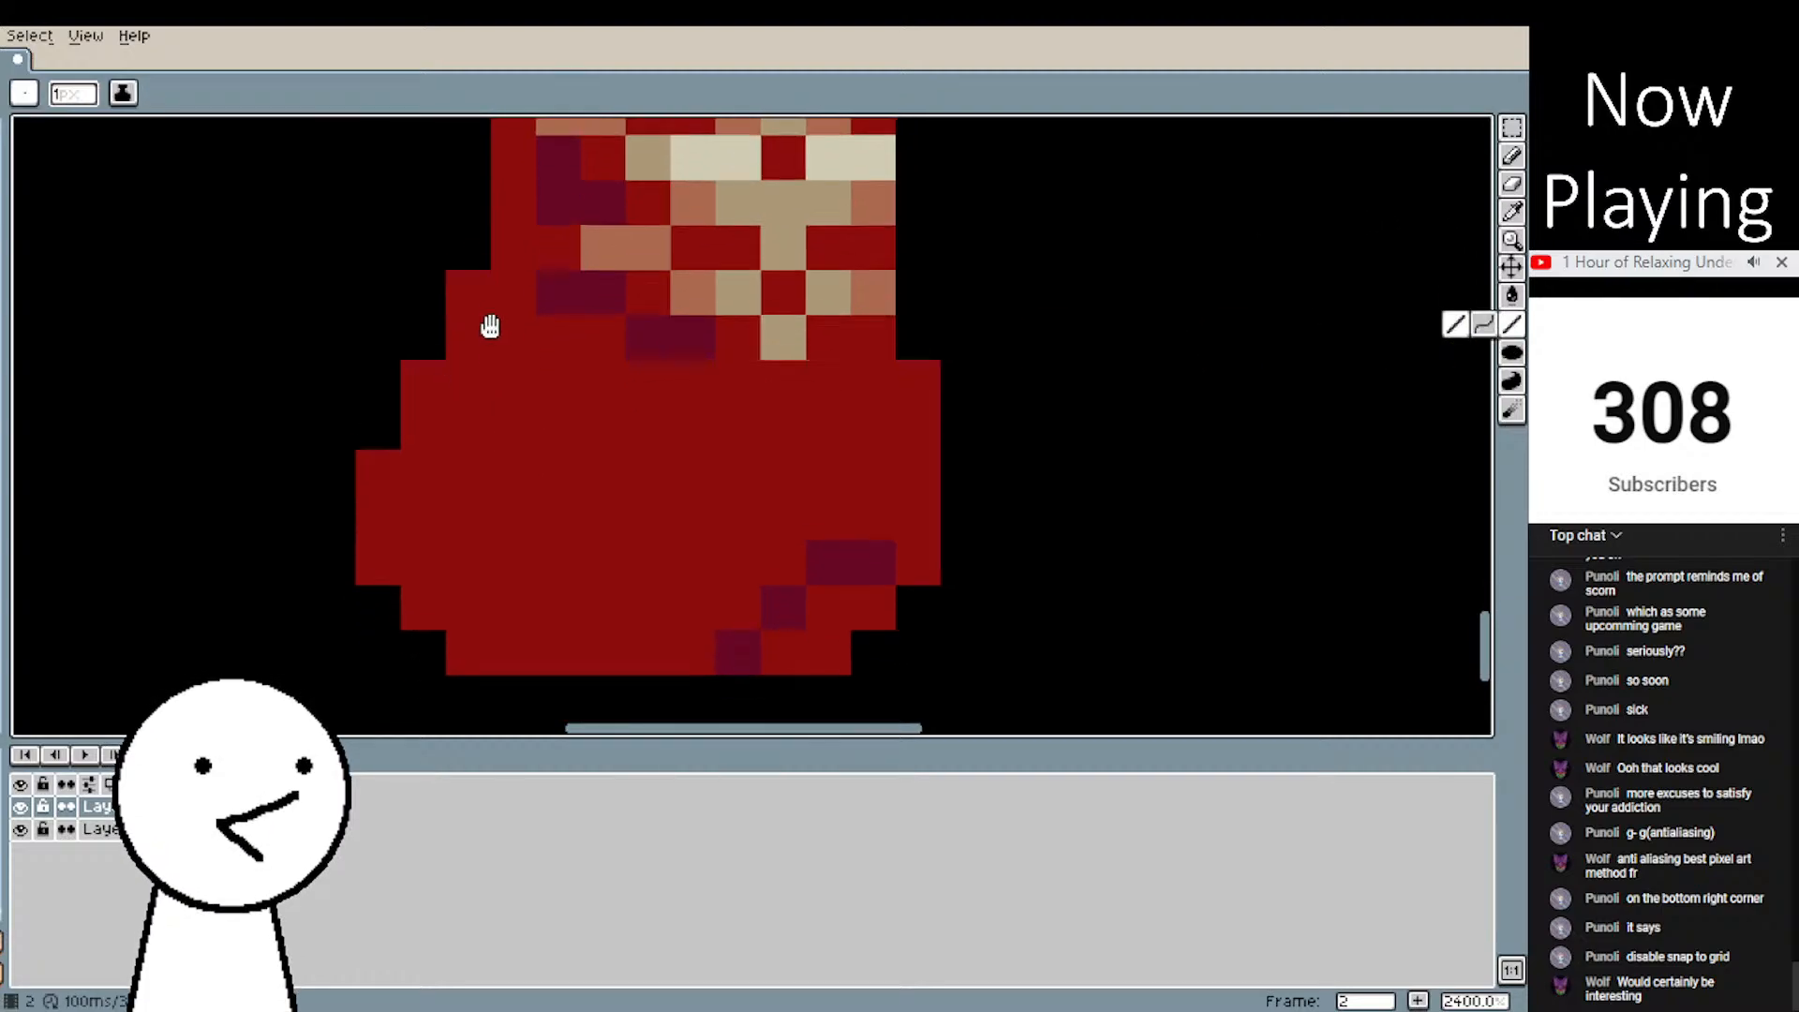
mouse_move(490, 299)
mouse_down()
mouse_move(484, 357)
mouse_move(419, 448)
mouse_move(427, 526)
mouse_up()
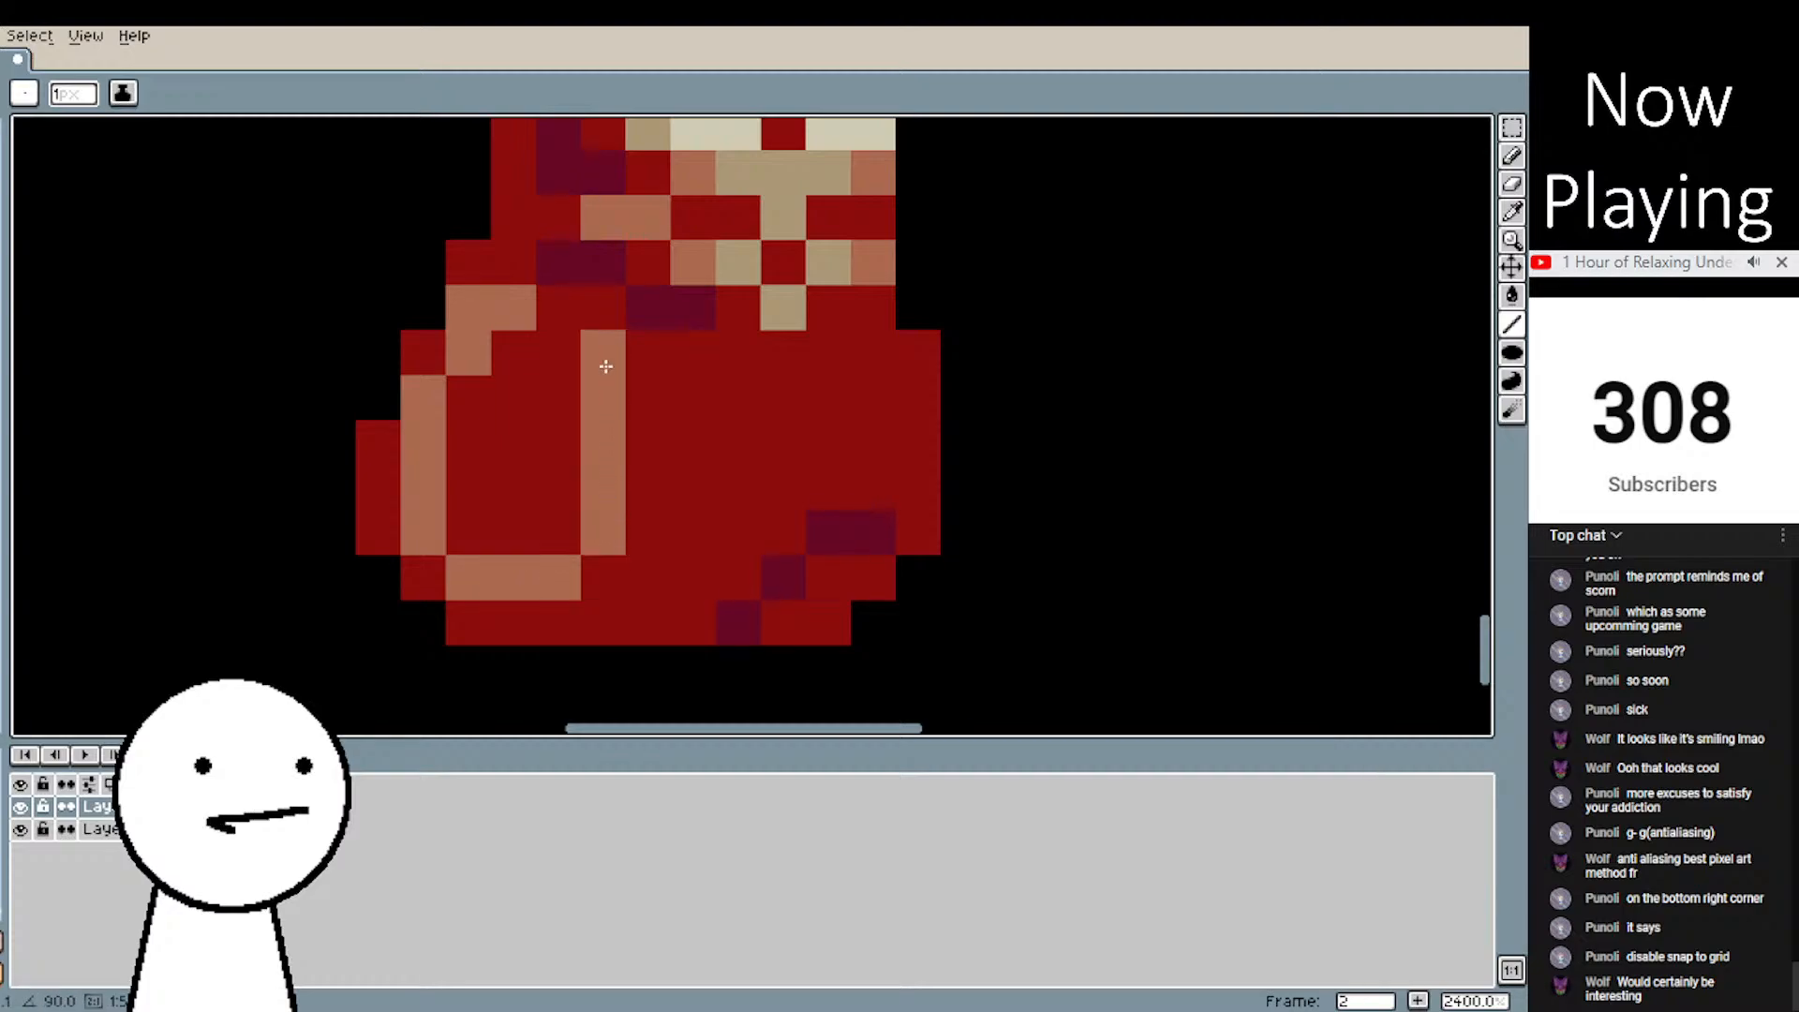
drag(566, 321, 552, 556)
drag(512, 383, 475, 557)
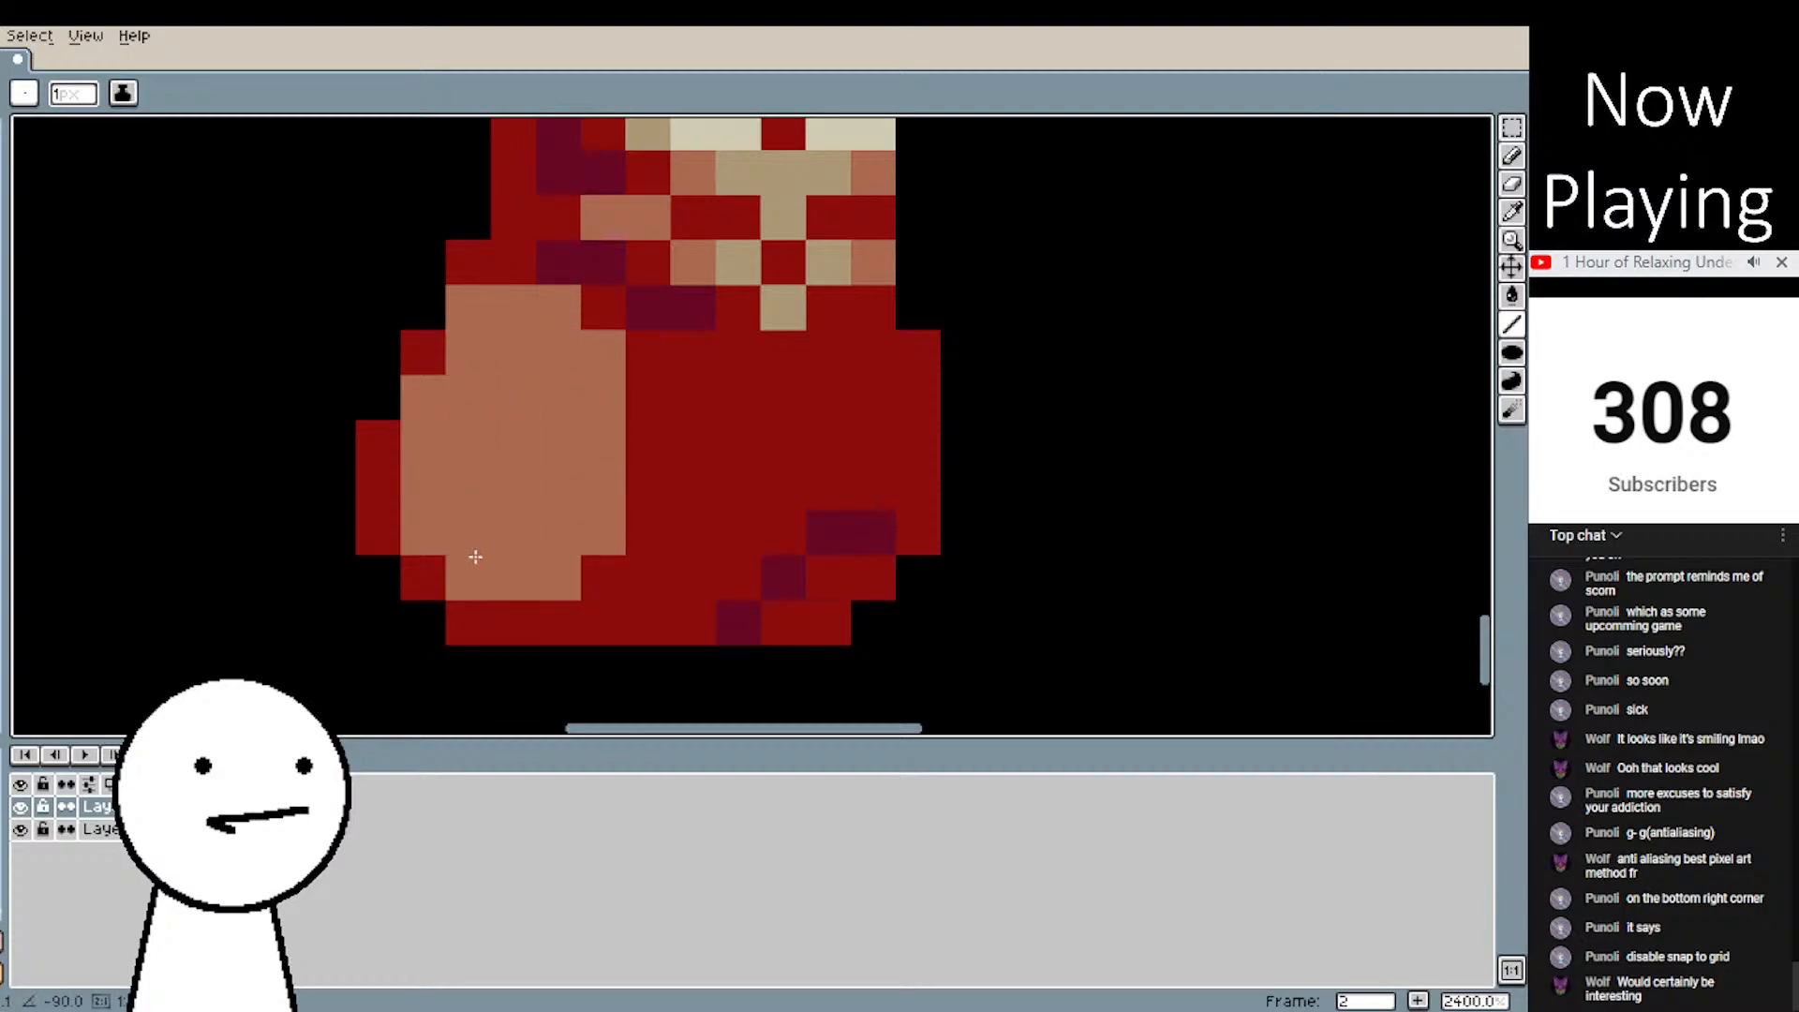
click(643, 478)
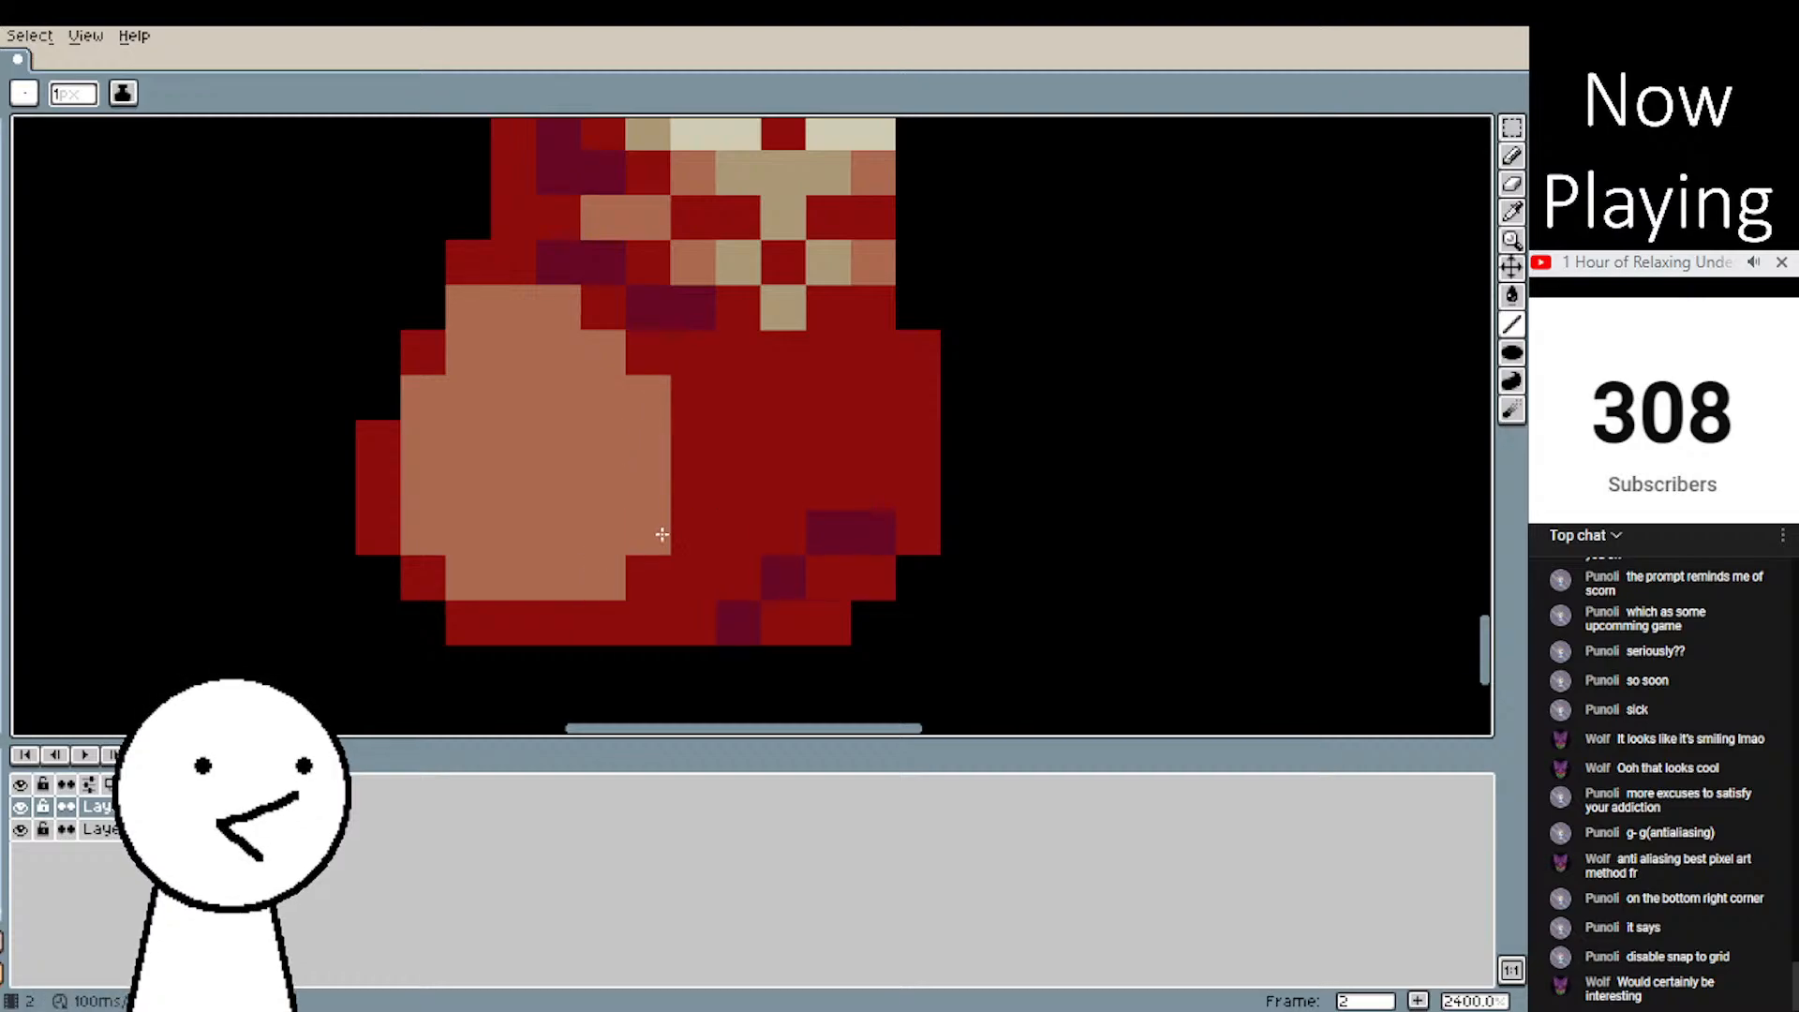
scroll(507, 363, down, 5)
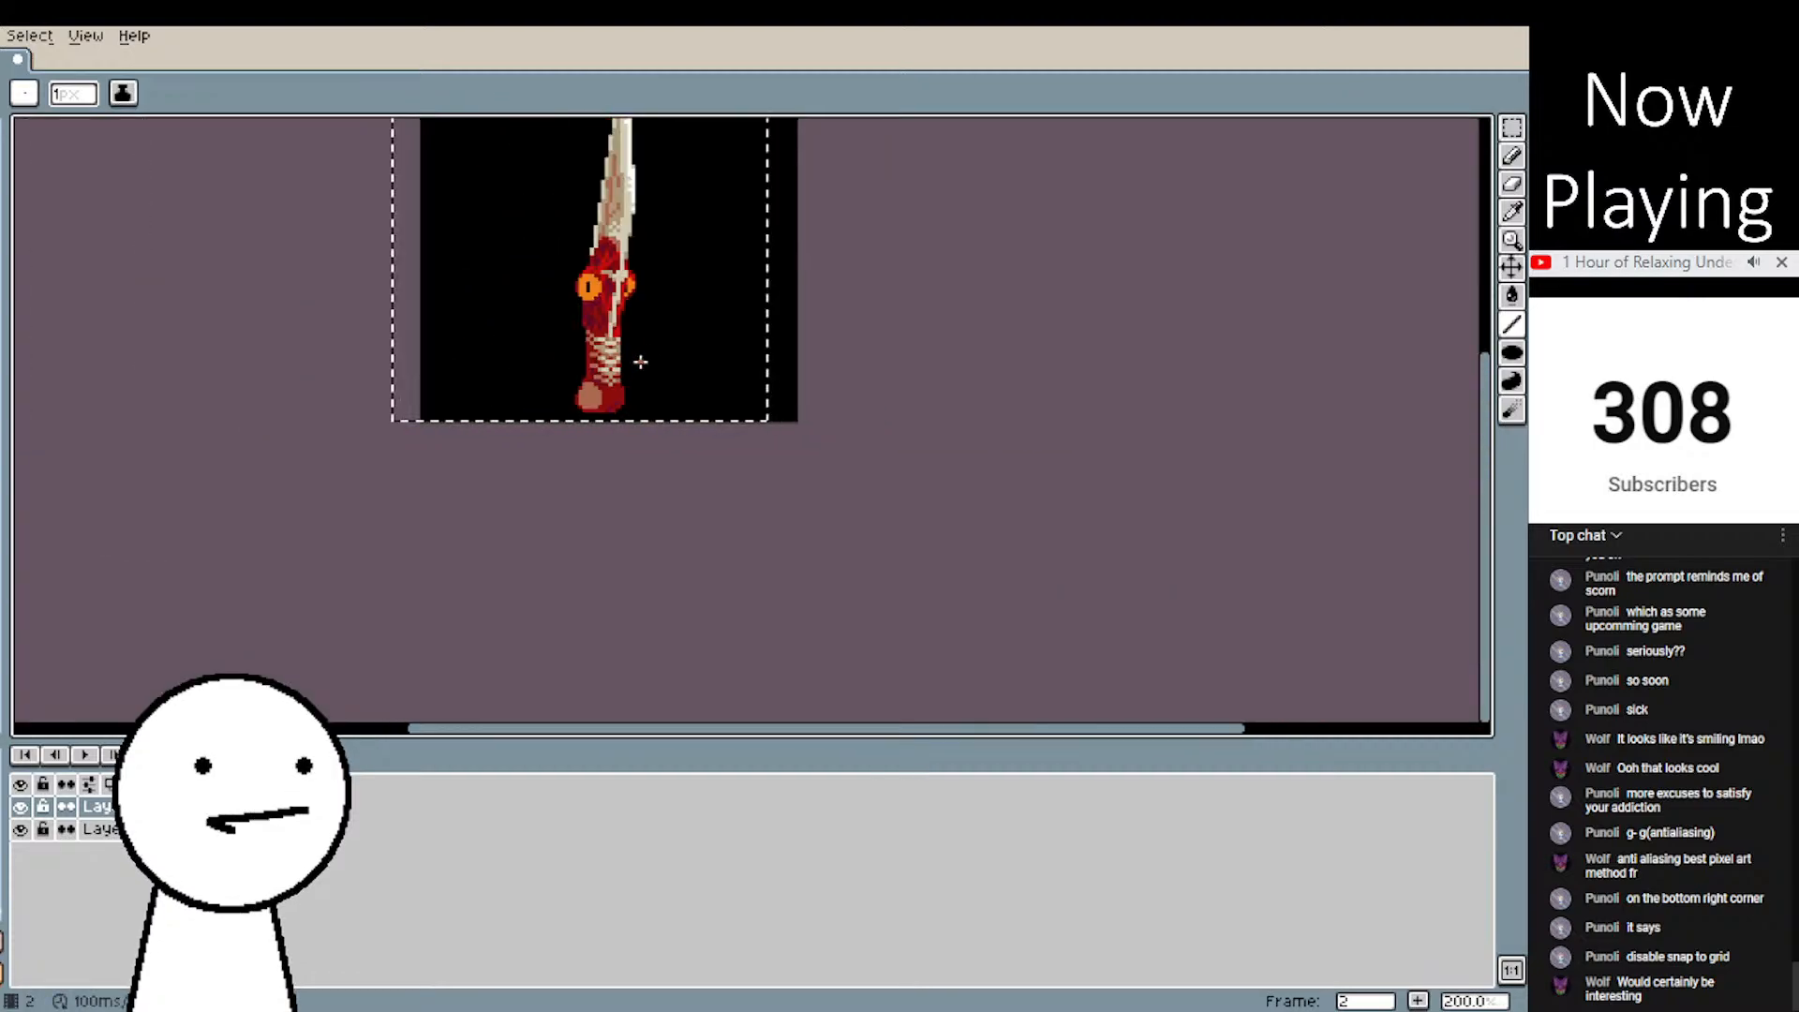
- Draw a vertical reddish-brown strip along the right edge of the bulbous base
scroll(634, 362, up, 2)
scroll(612, 361, up, 4)
drag(979, 378, 1431, 171)
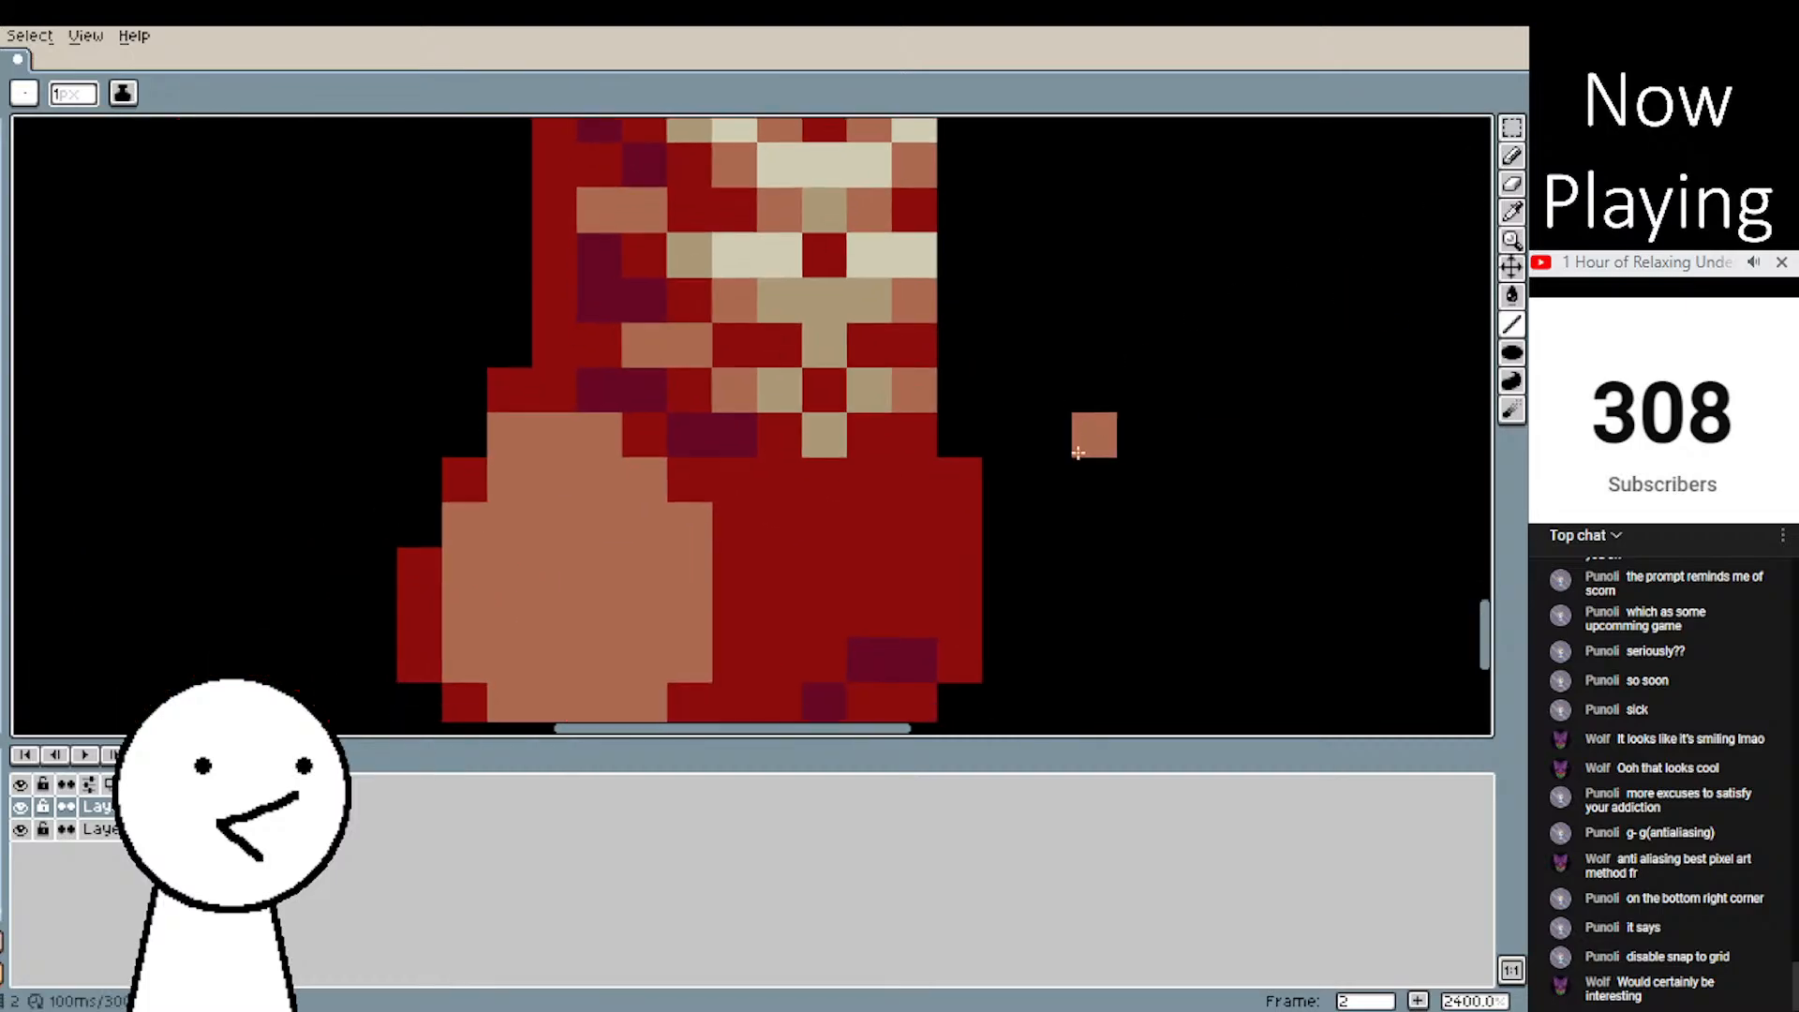
click(970, 469)
drag(970, 469, 972, 630)
scroll(1057, 578, down, 5)
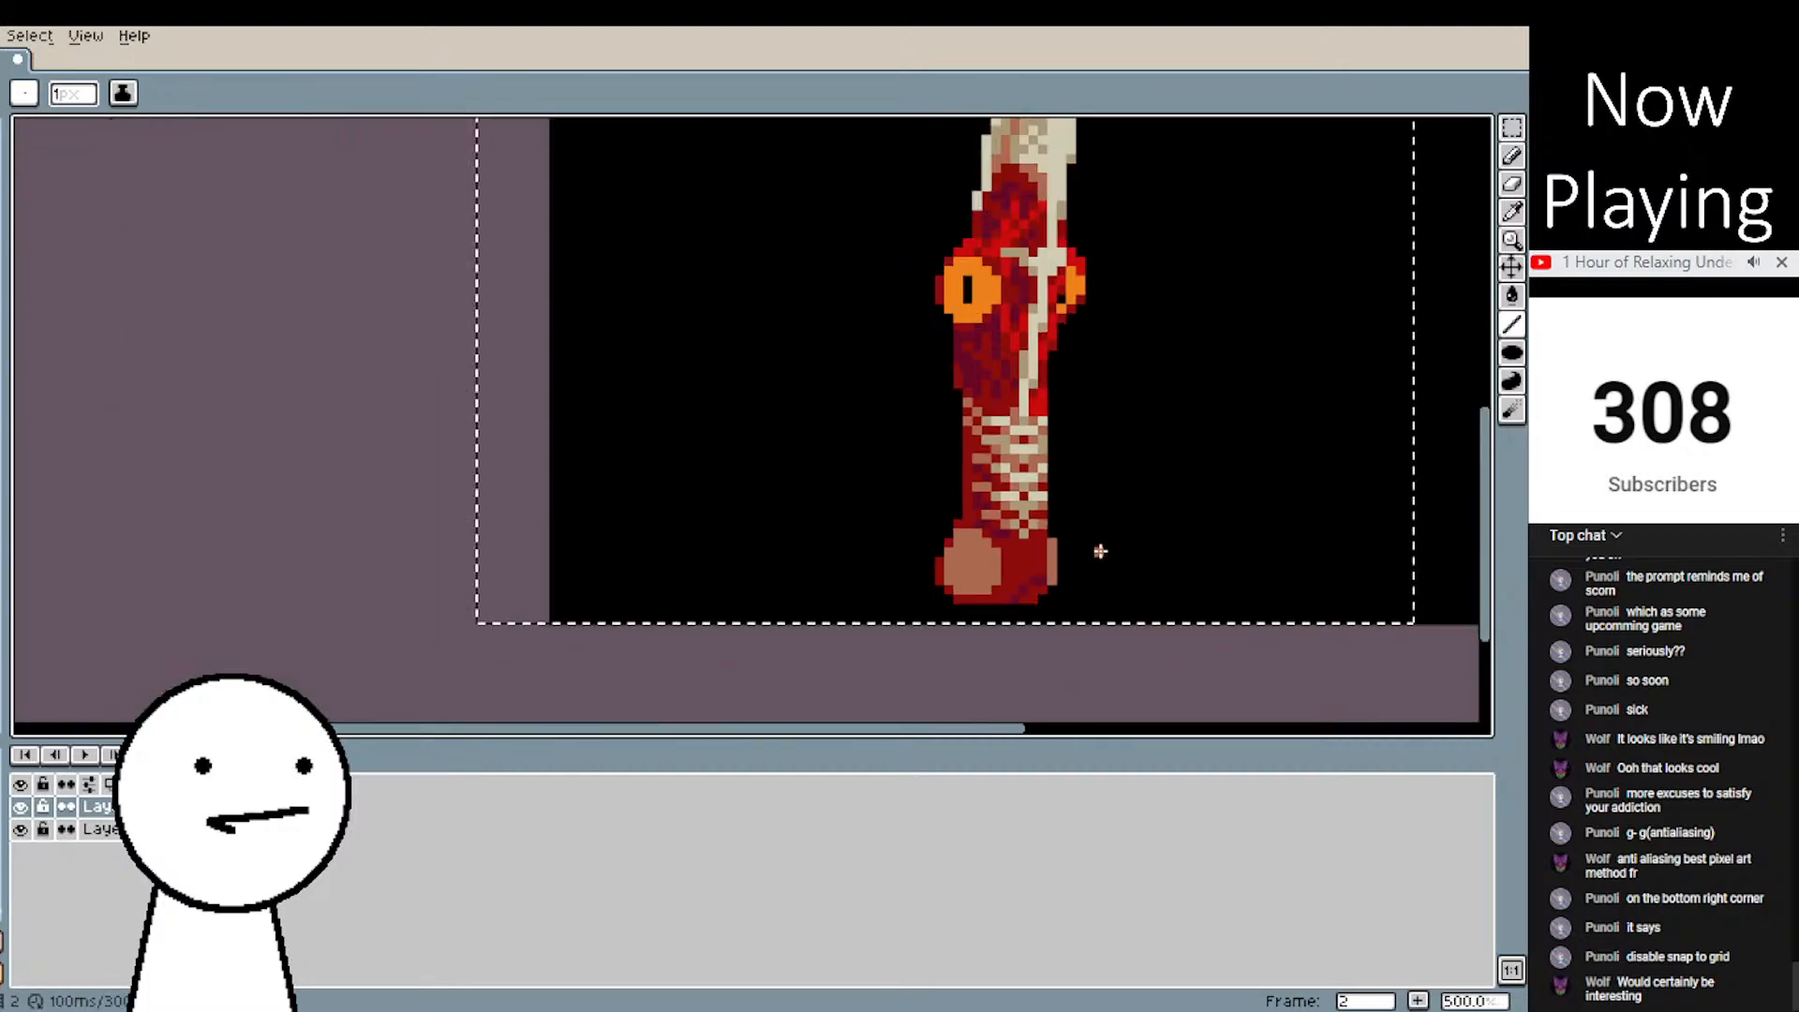
- Sample the dark red and paint over the right end pixel of the base's purple diagonal
scroll(1078, 574, up, 4)
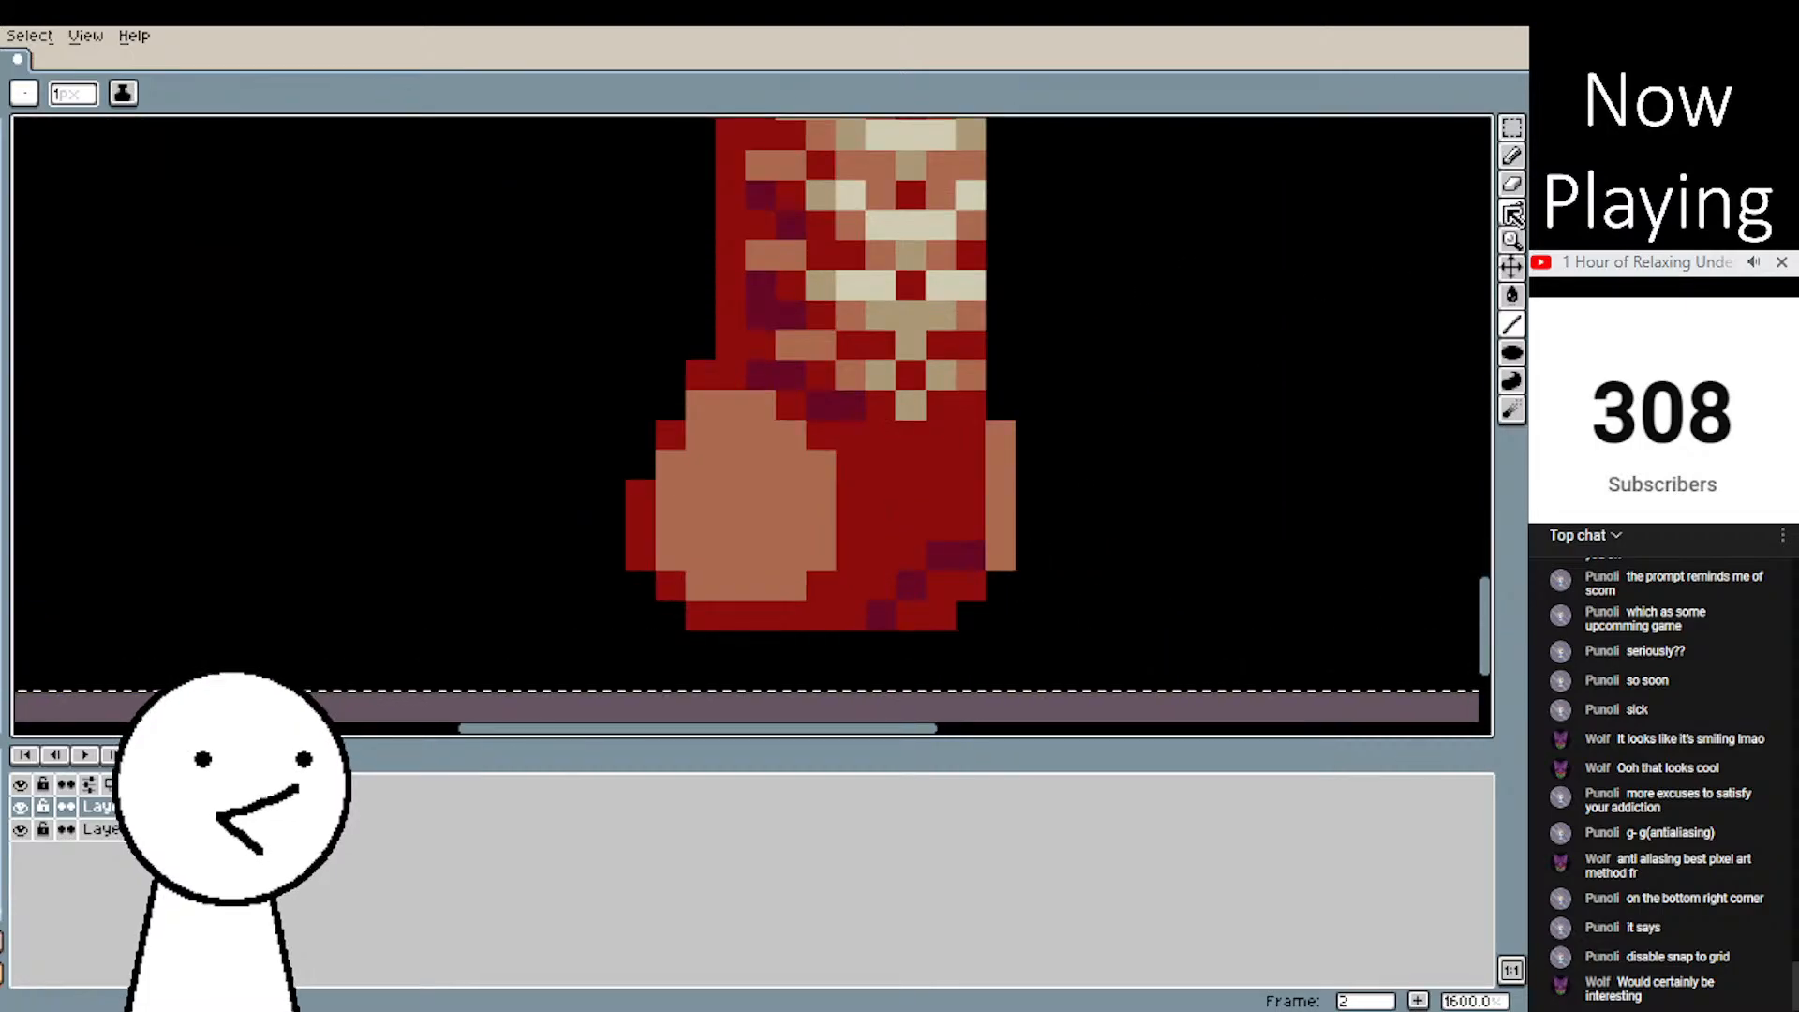
click(1511, 210)
click(966, 471)
key(l)
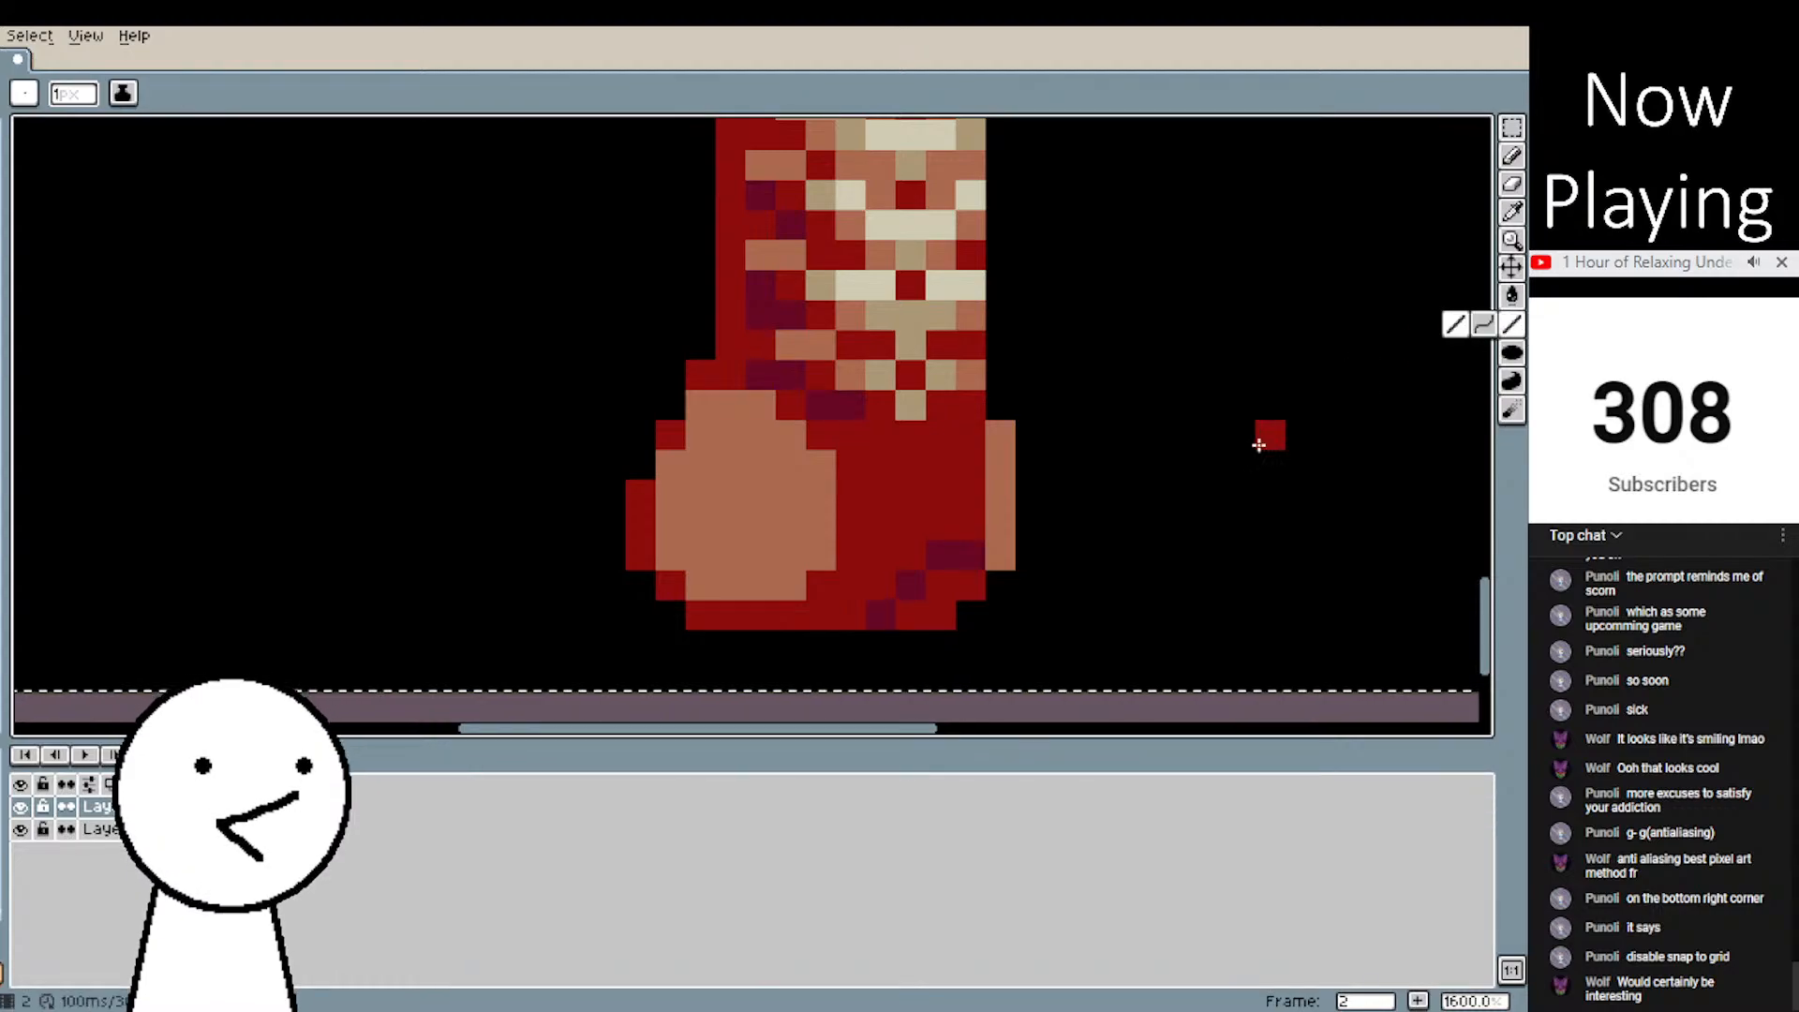
- Sample the tan and fill the inside of the base's rounded patch with it, leaving reddish-brown corner pixels around the edge
click(1511, 211)
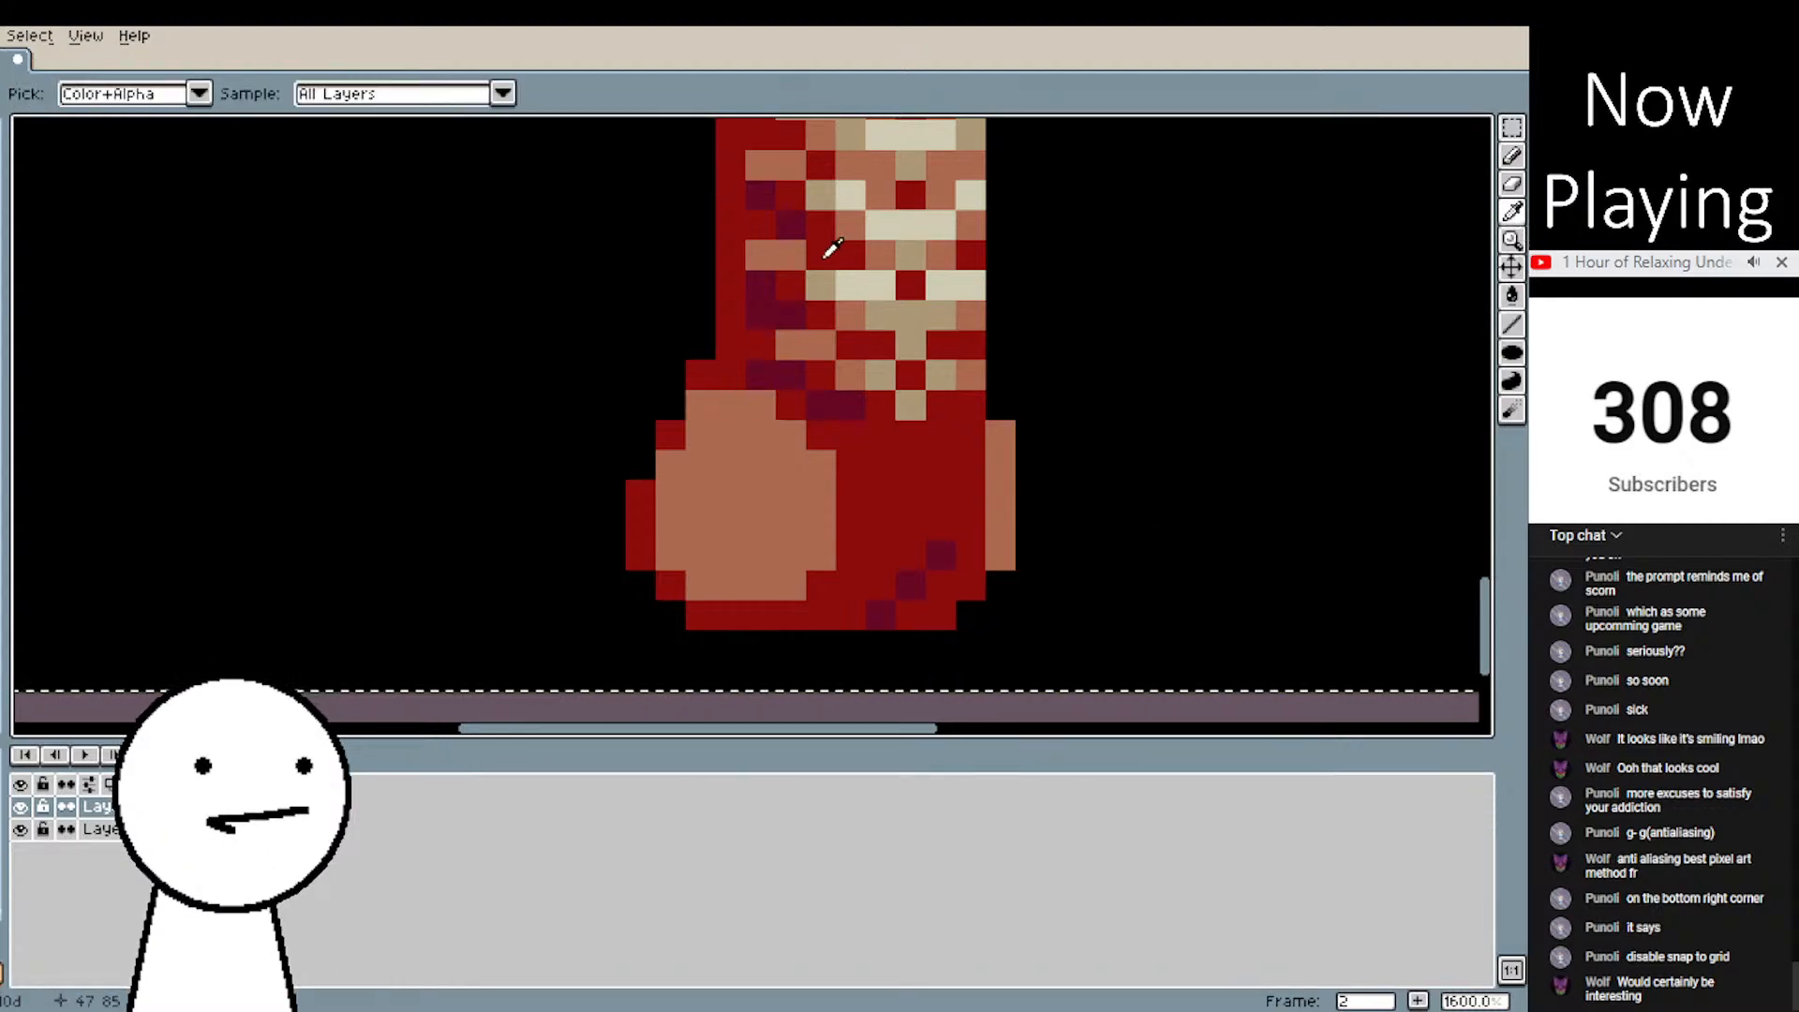
click(1512, 324)
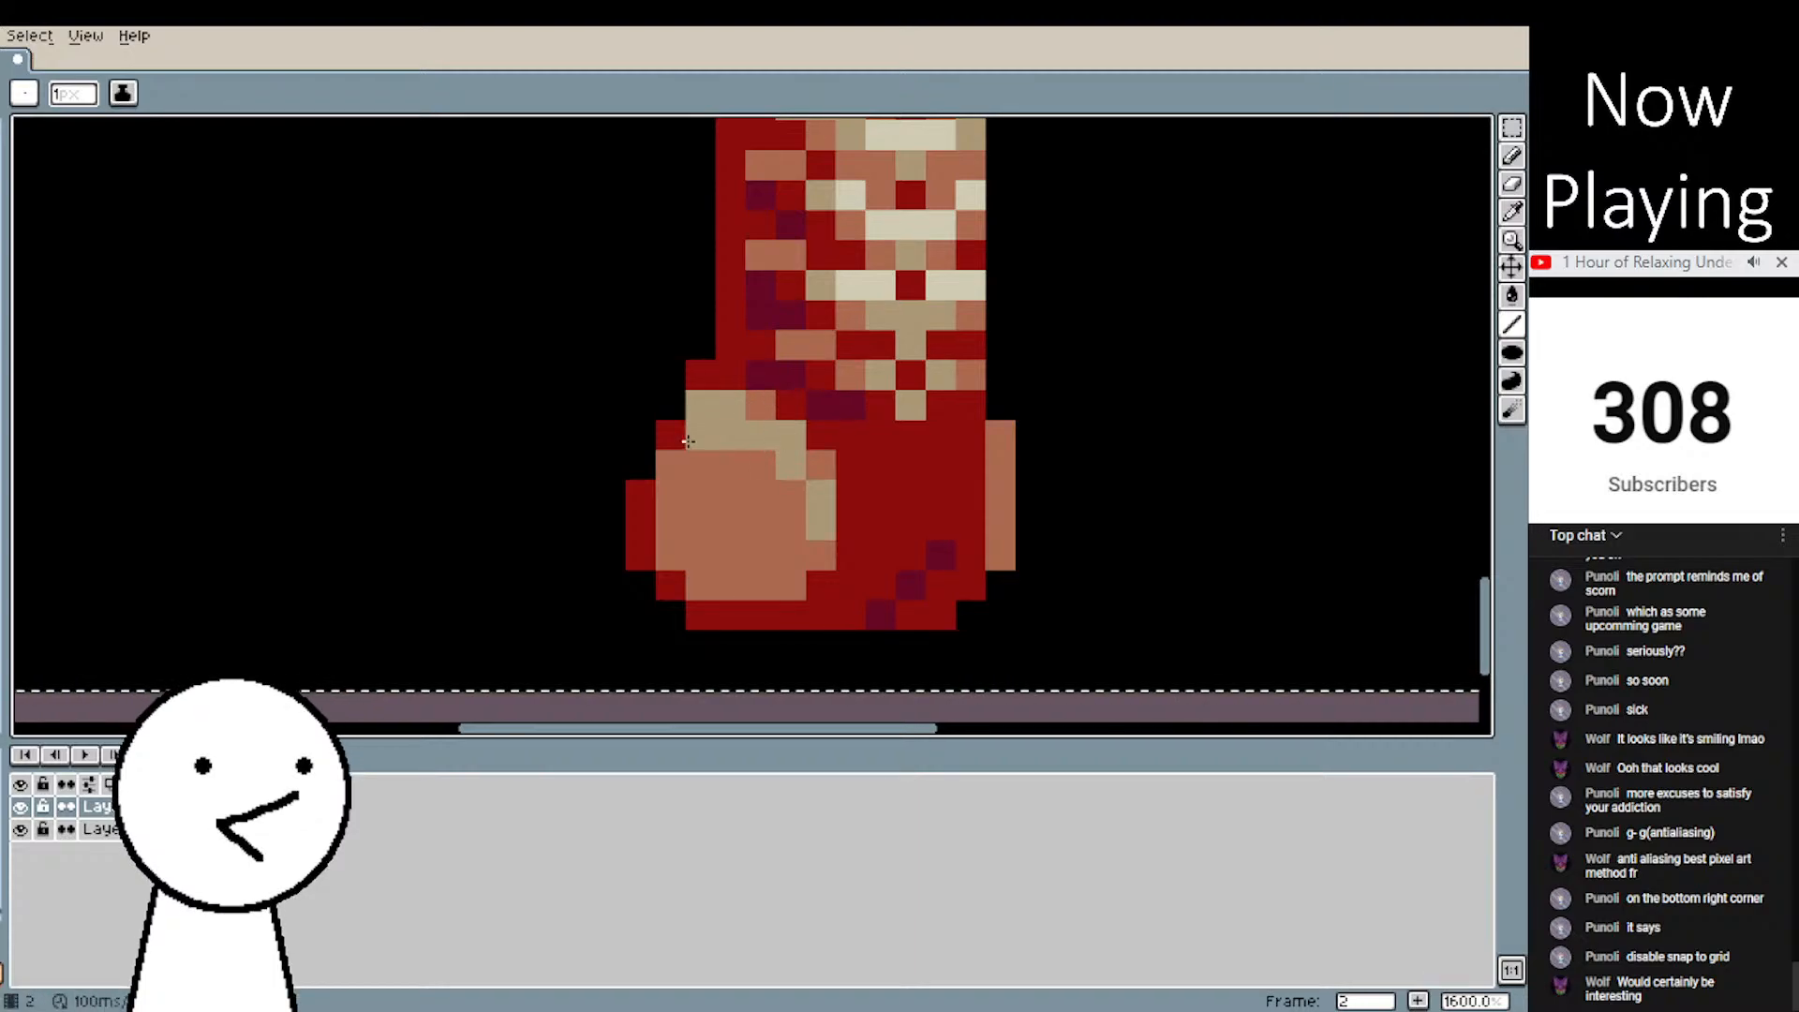
key(m)
key(ctrl+z)
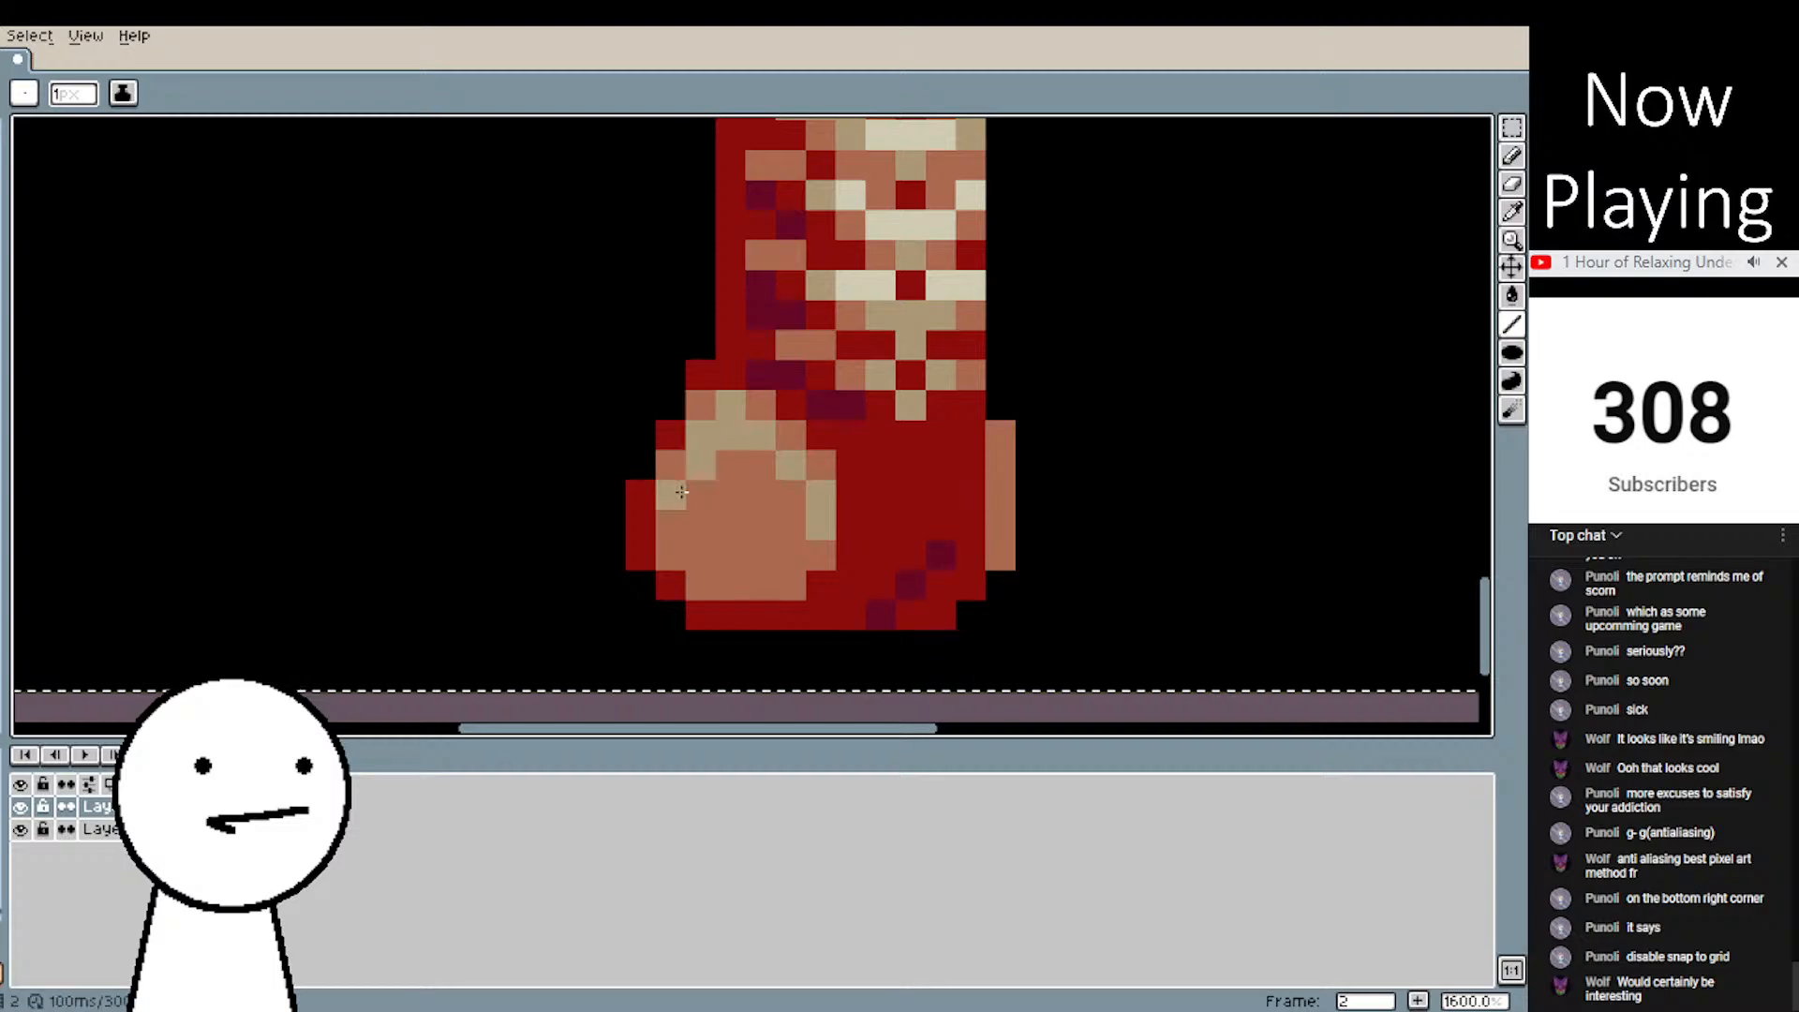
drag(697, 554, 744, 558)
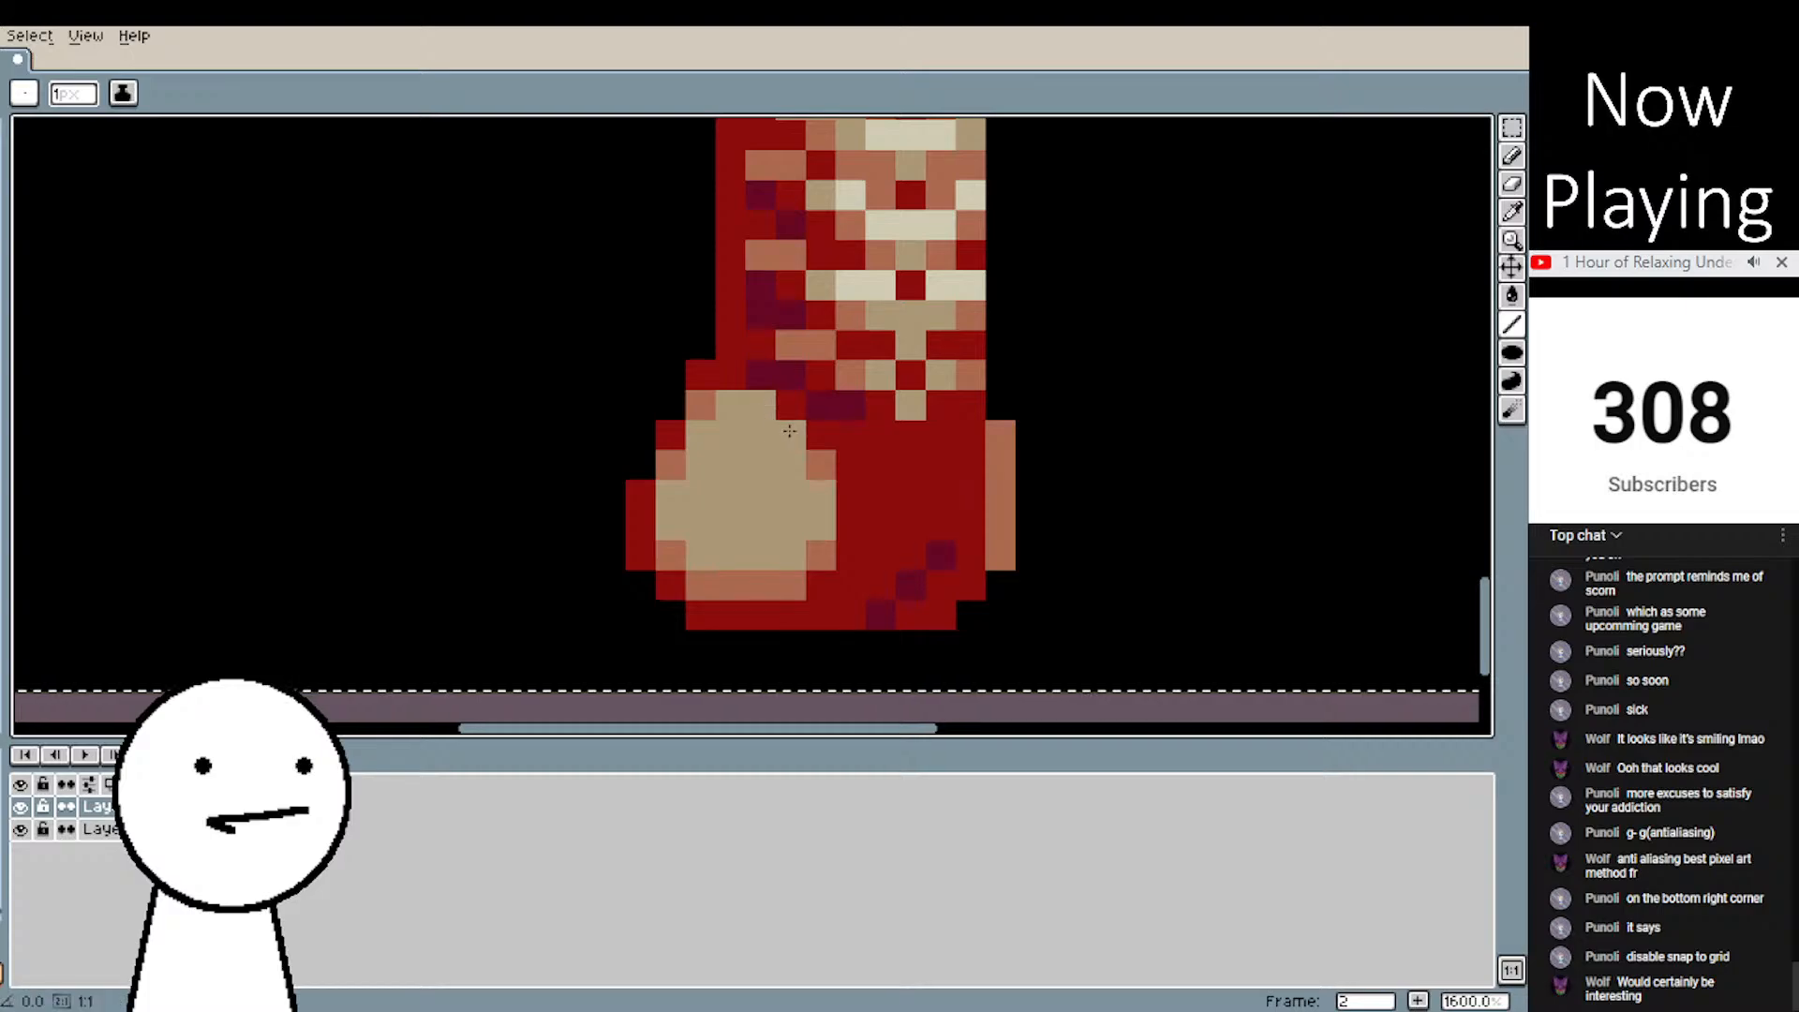
scroll(898, 540, down, 3)
scroll(948, 506, up, 3)
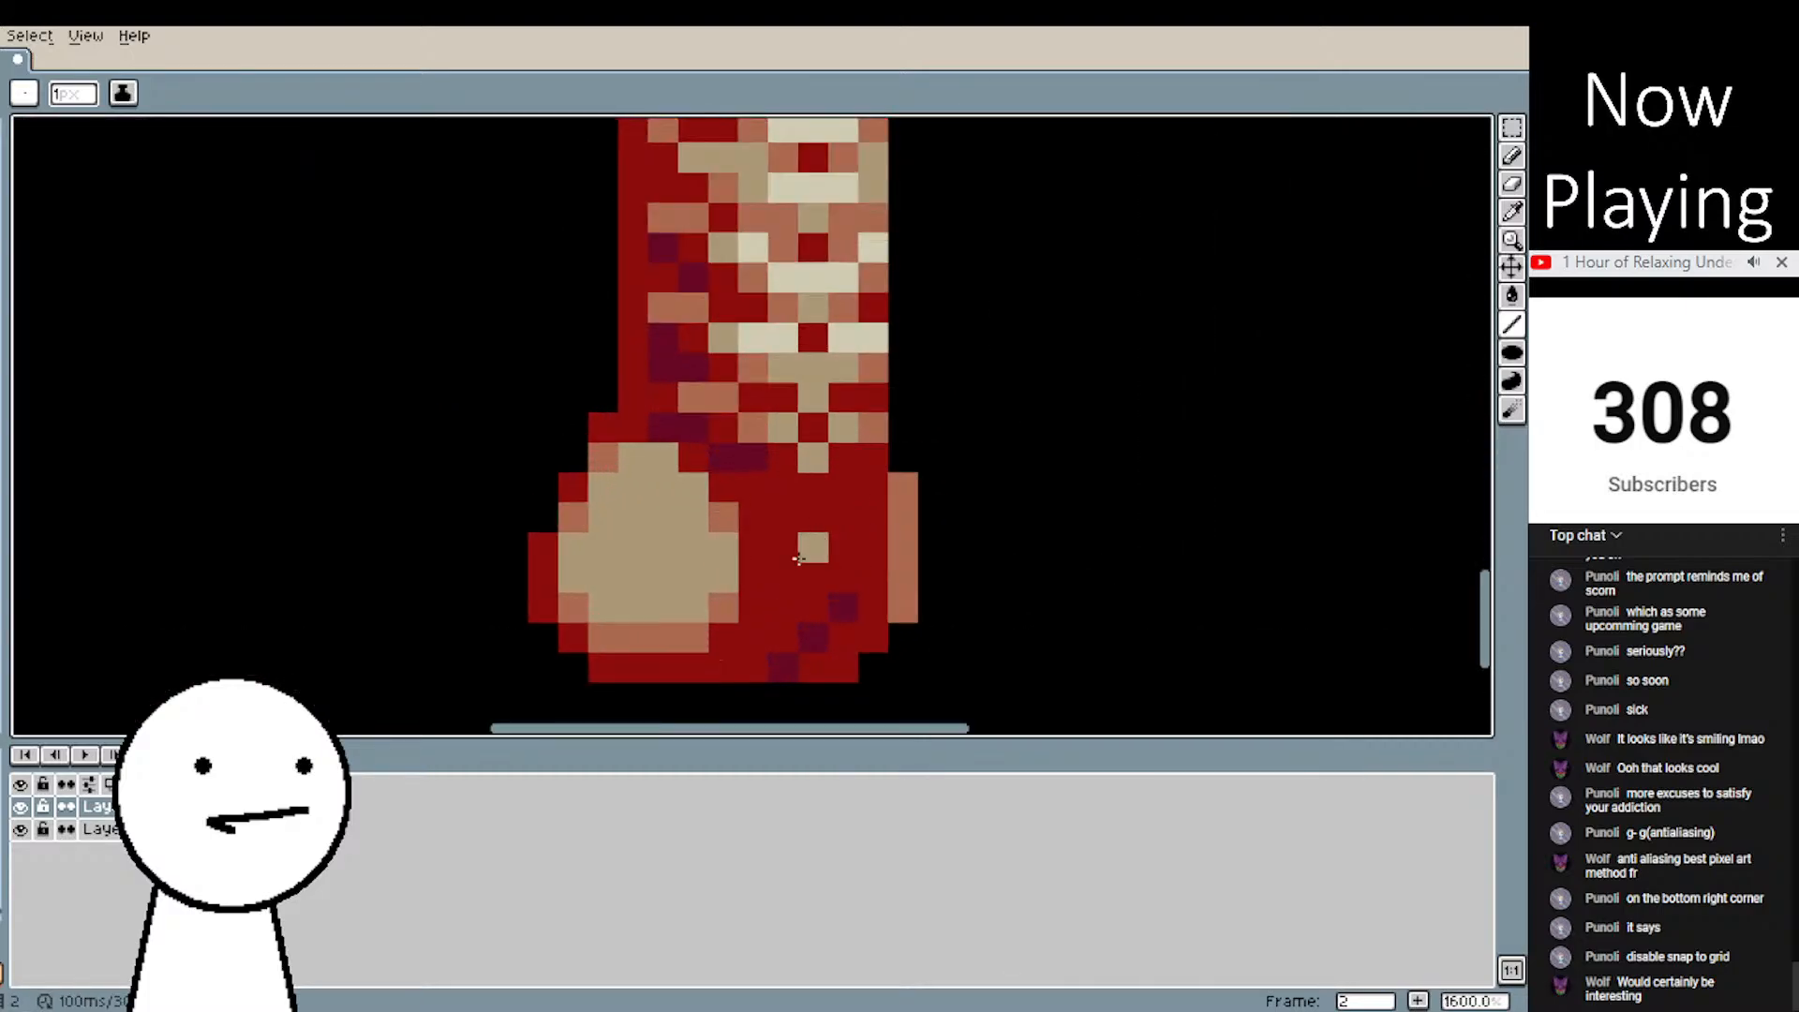
- Add tan pixels to the middle of the rounded patch's bottom row and of the strip on the base's right edge
scroll(857, 603, down, 3)
scroll(858, 603, up, 3)
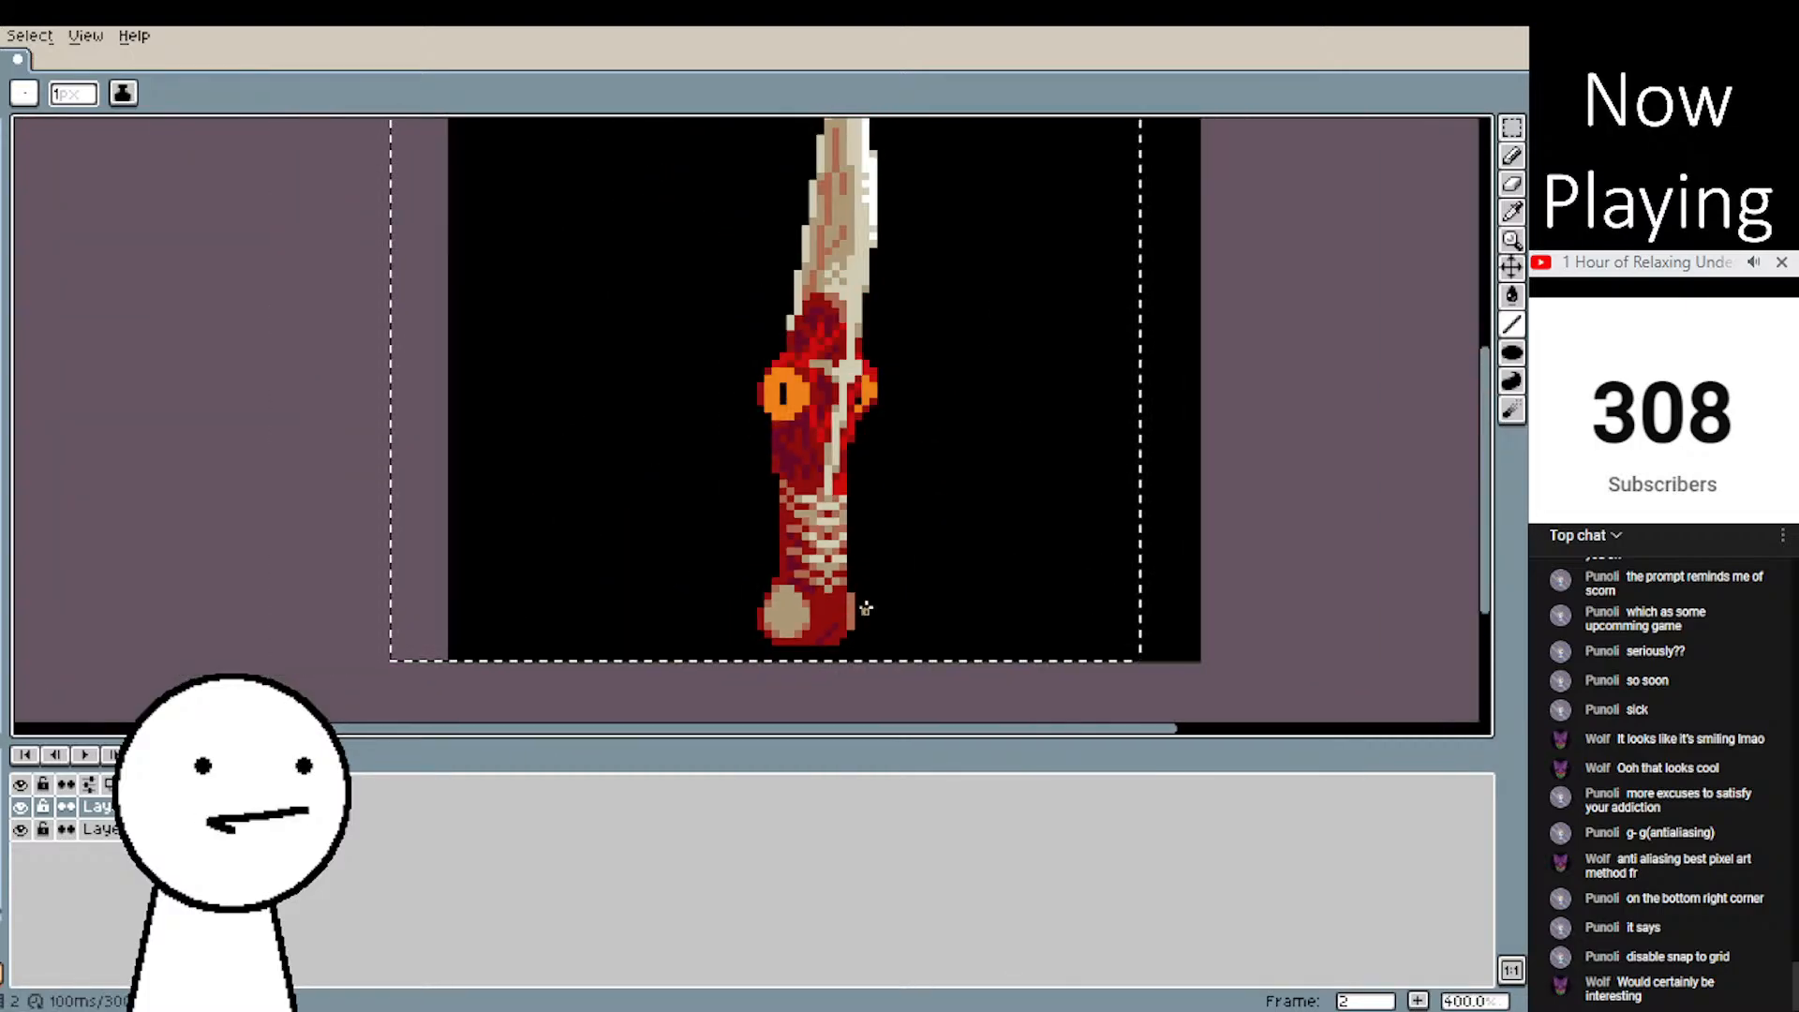
scroll(864, 605, up, 2)
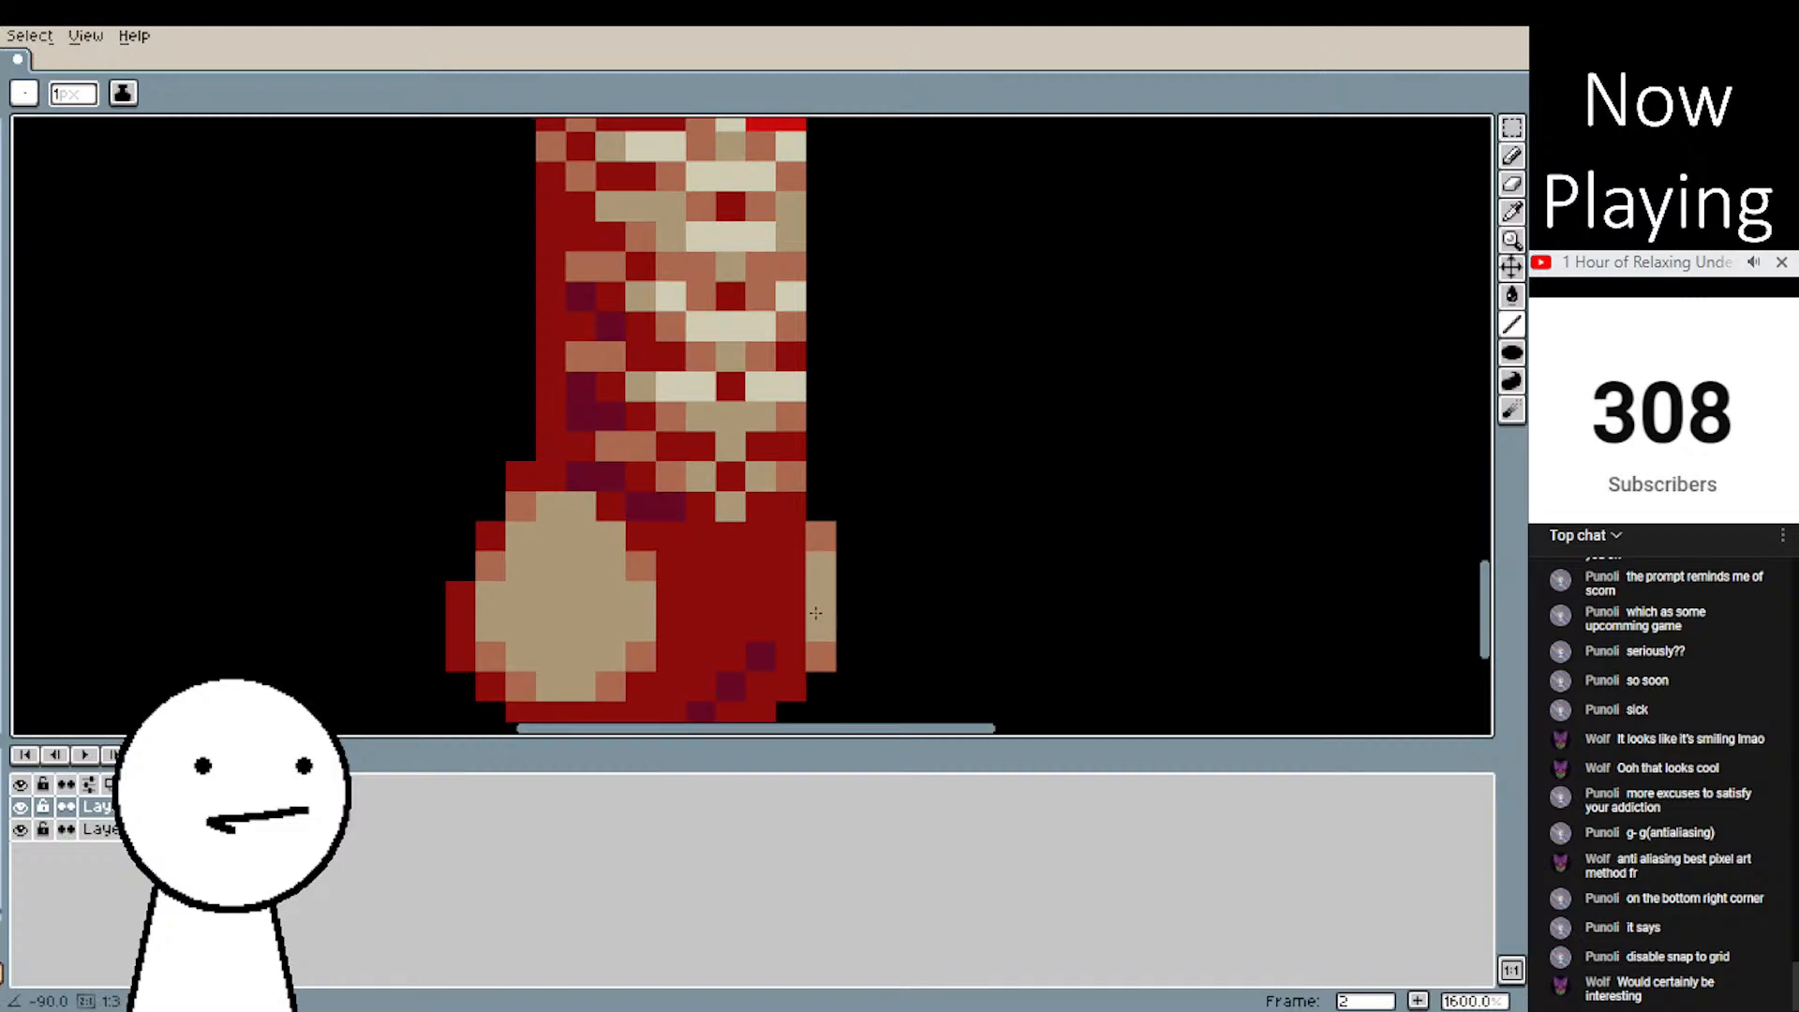
scroll(941, 596, down, 4)
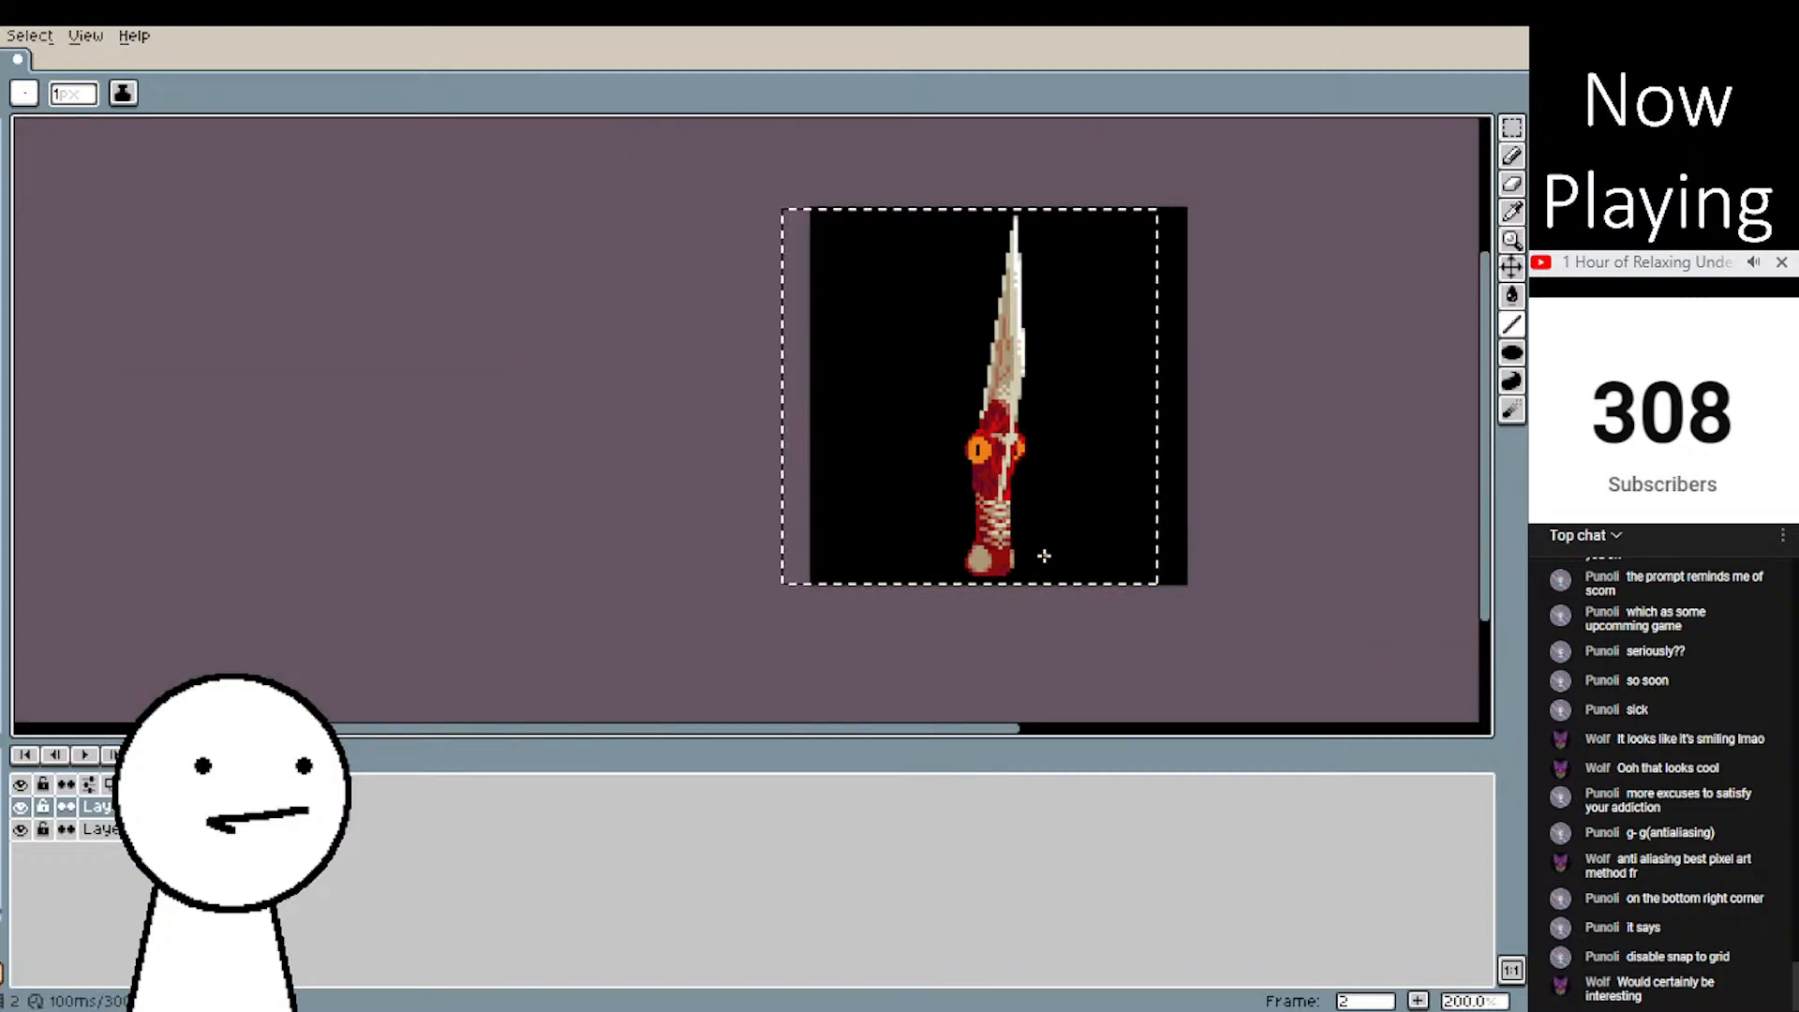
- Sample the reddish brown and line the left and bottom edges of the base's tan patch over the dark red pixels
scroll(931, 577, up, 3)
scroll(930, 577, up, 3)
click(1511, 212)
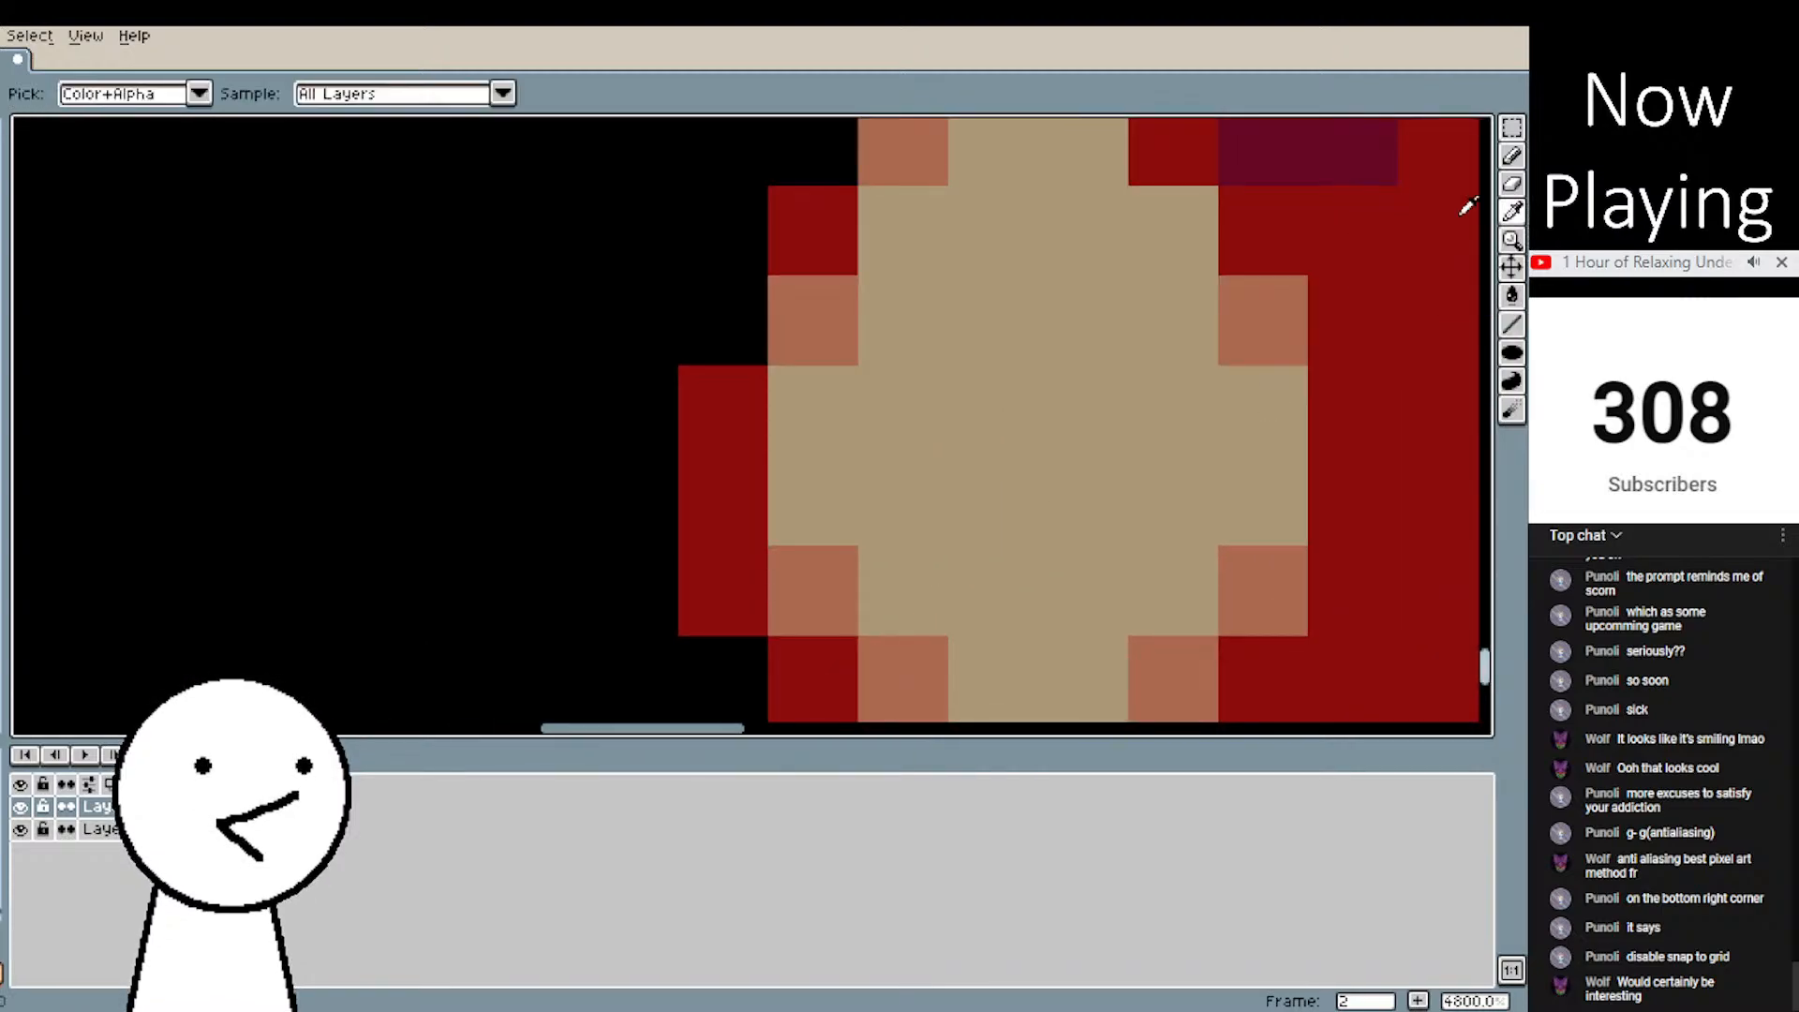
click(831, 316)
click(1512, 324)
drag(803, 222, 731, 590)
drag(841, 571, 685, 201)
click(665, 314)
drag(735, 395, 1012, 384)
click(1107, 300)
- Extend the reddish-brown border along the upper-right and right edges of the base's tan patch
scroll(1107, 300, down, 1)
click(950, 193)
drag(951, 193, 935, 481)
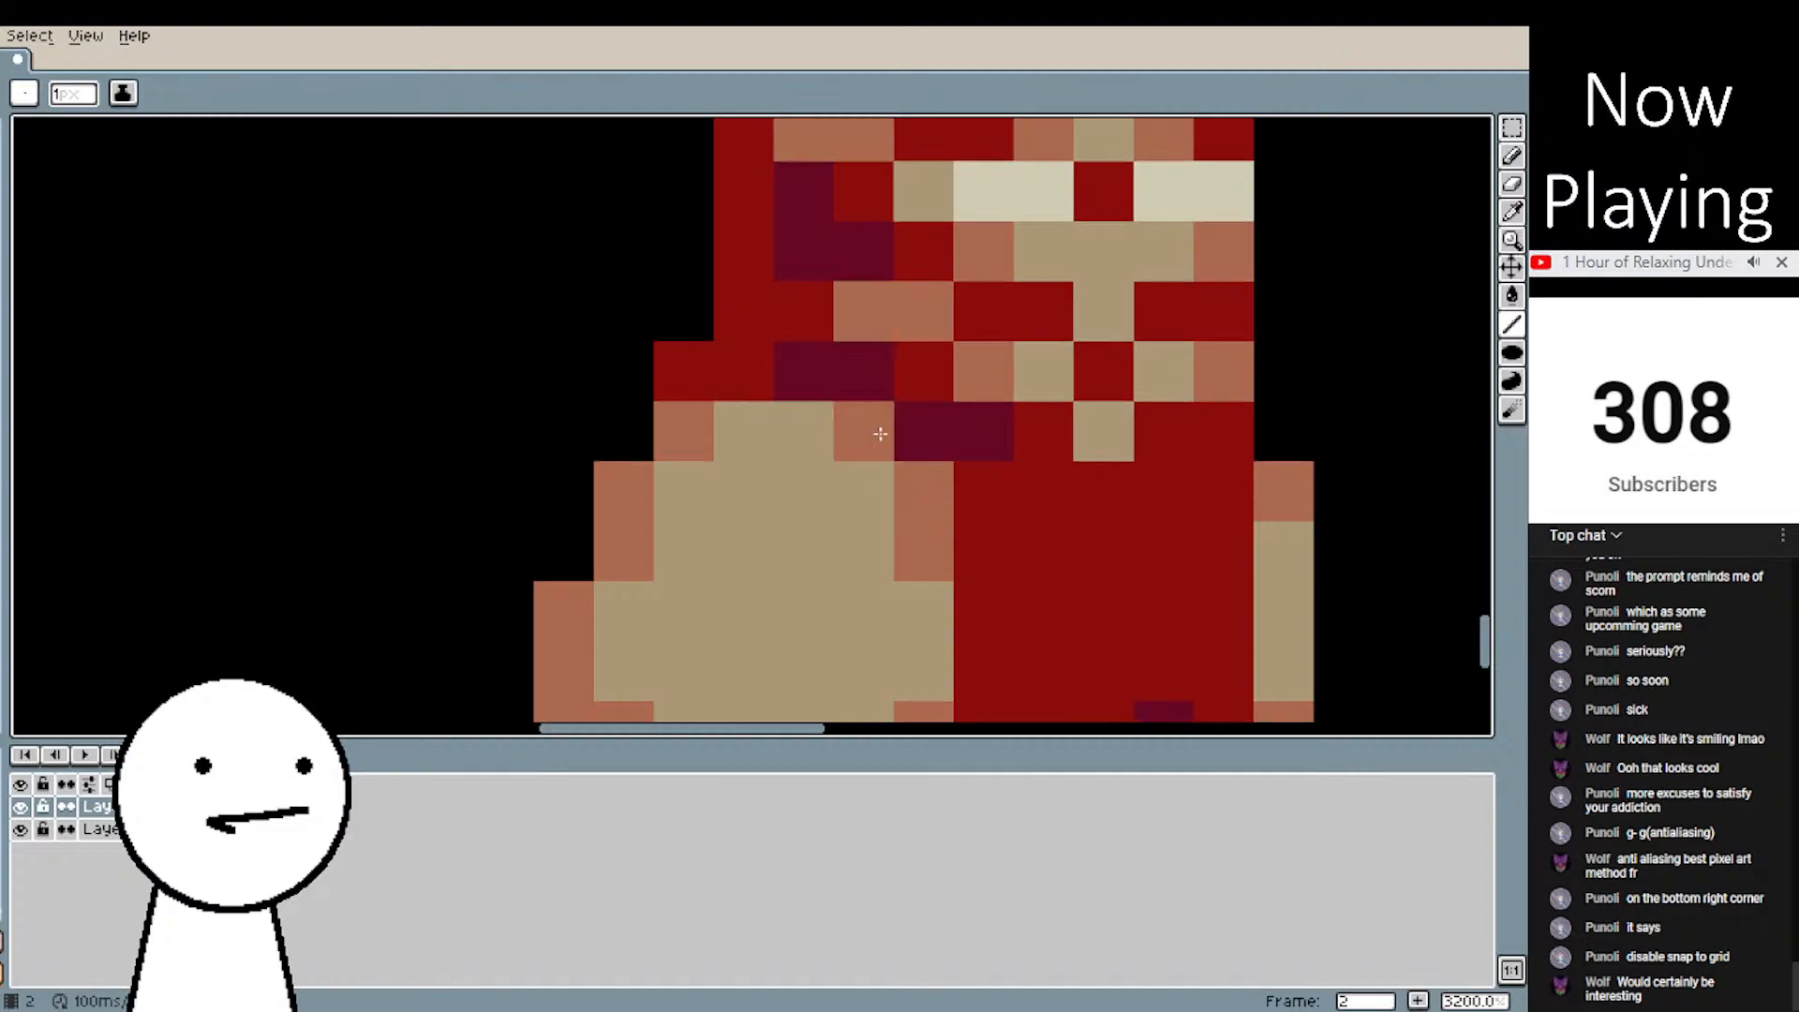
scroll(1073, 389, down, 1)
mouse_move(1074, 388)
mouse_down()
mouse_move(1008, 353)
mouse_move(785, 146)
mouse_up()
scroll(784, 179, up, 1)
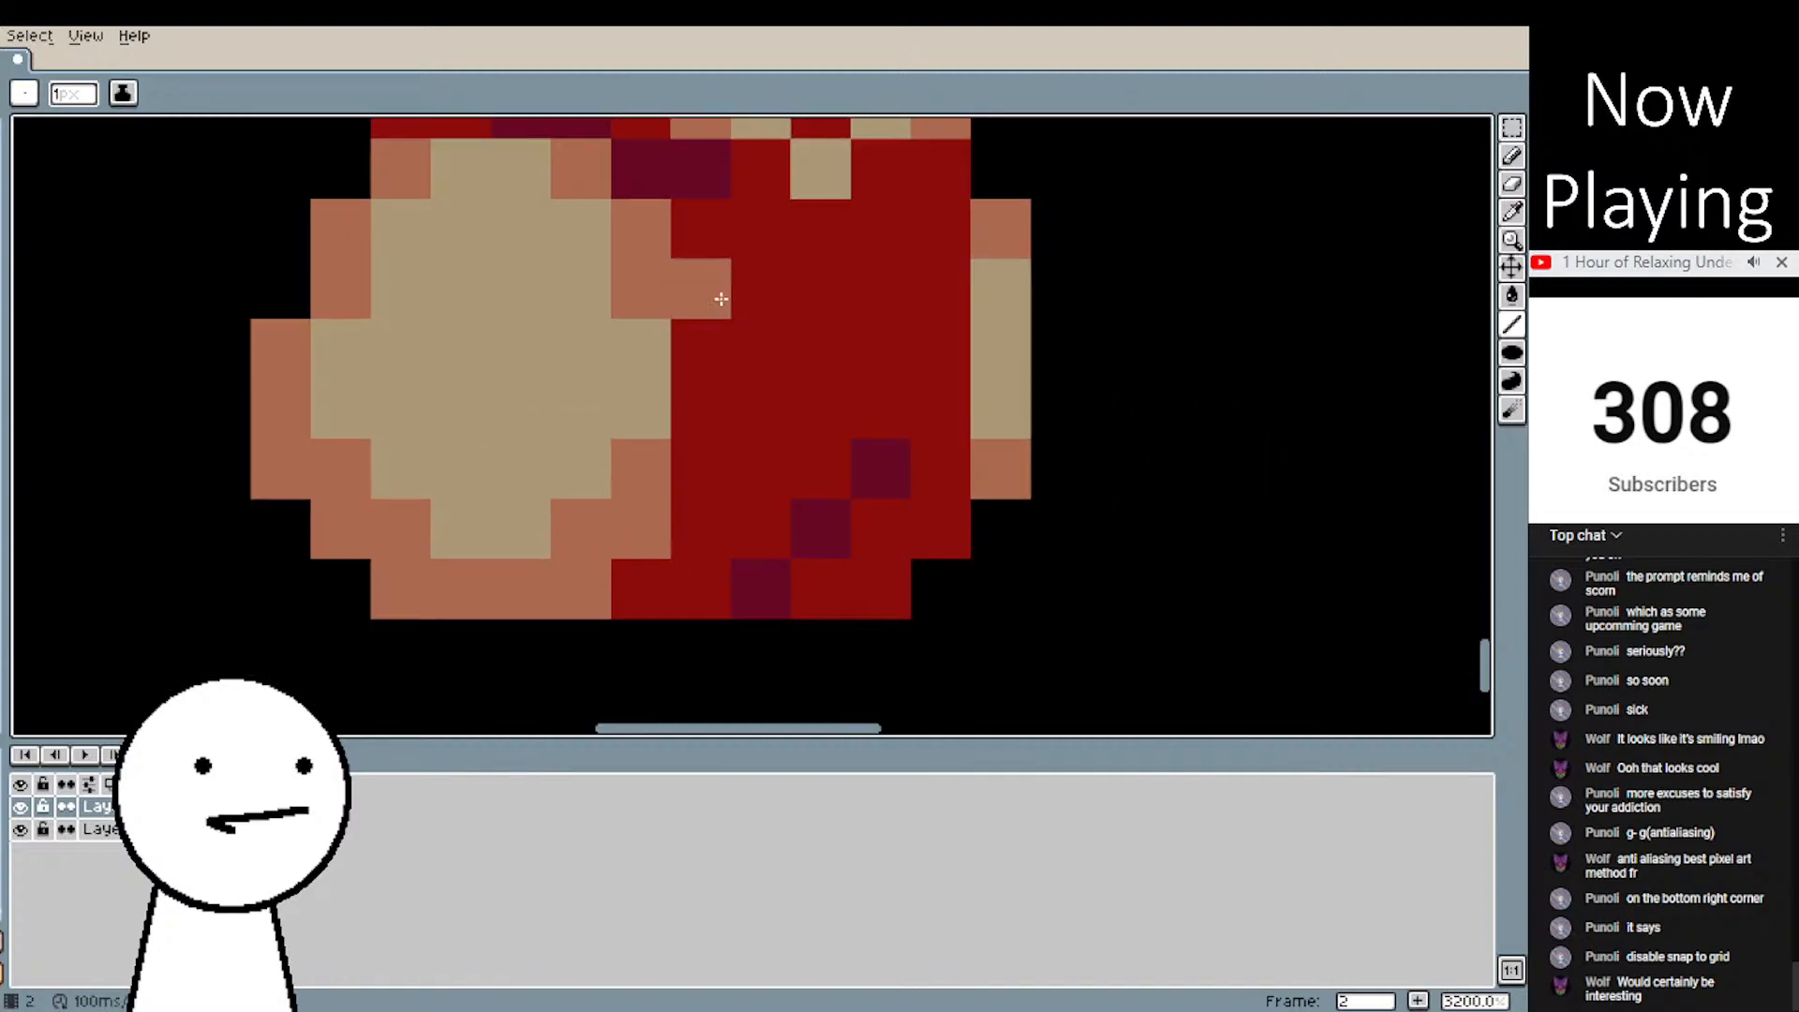
drag(718, 298, 710, 474)
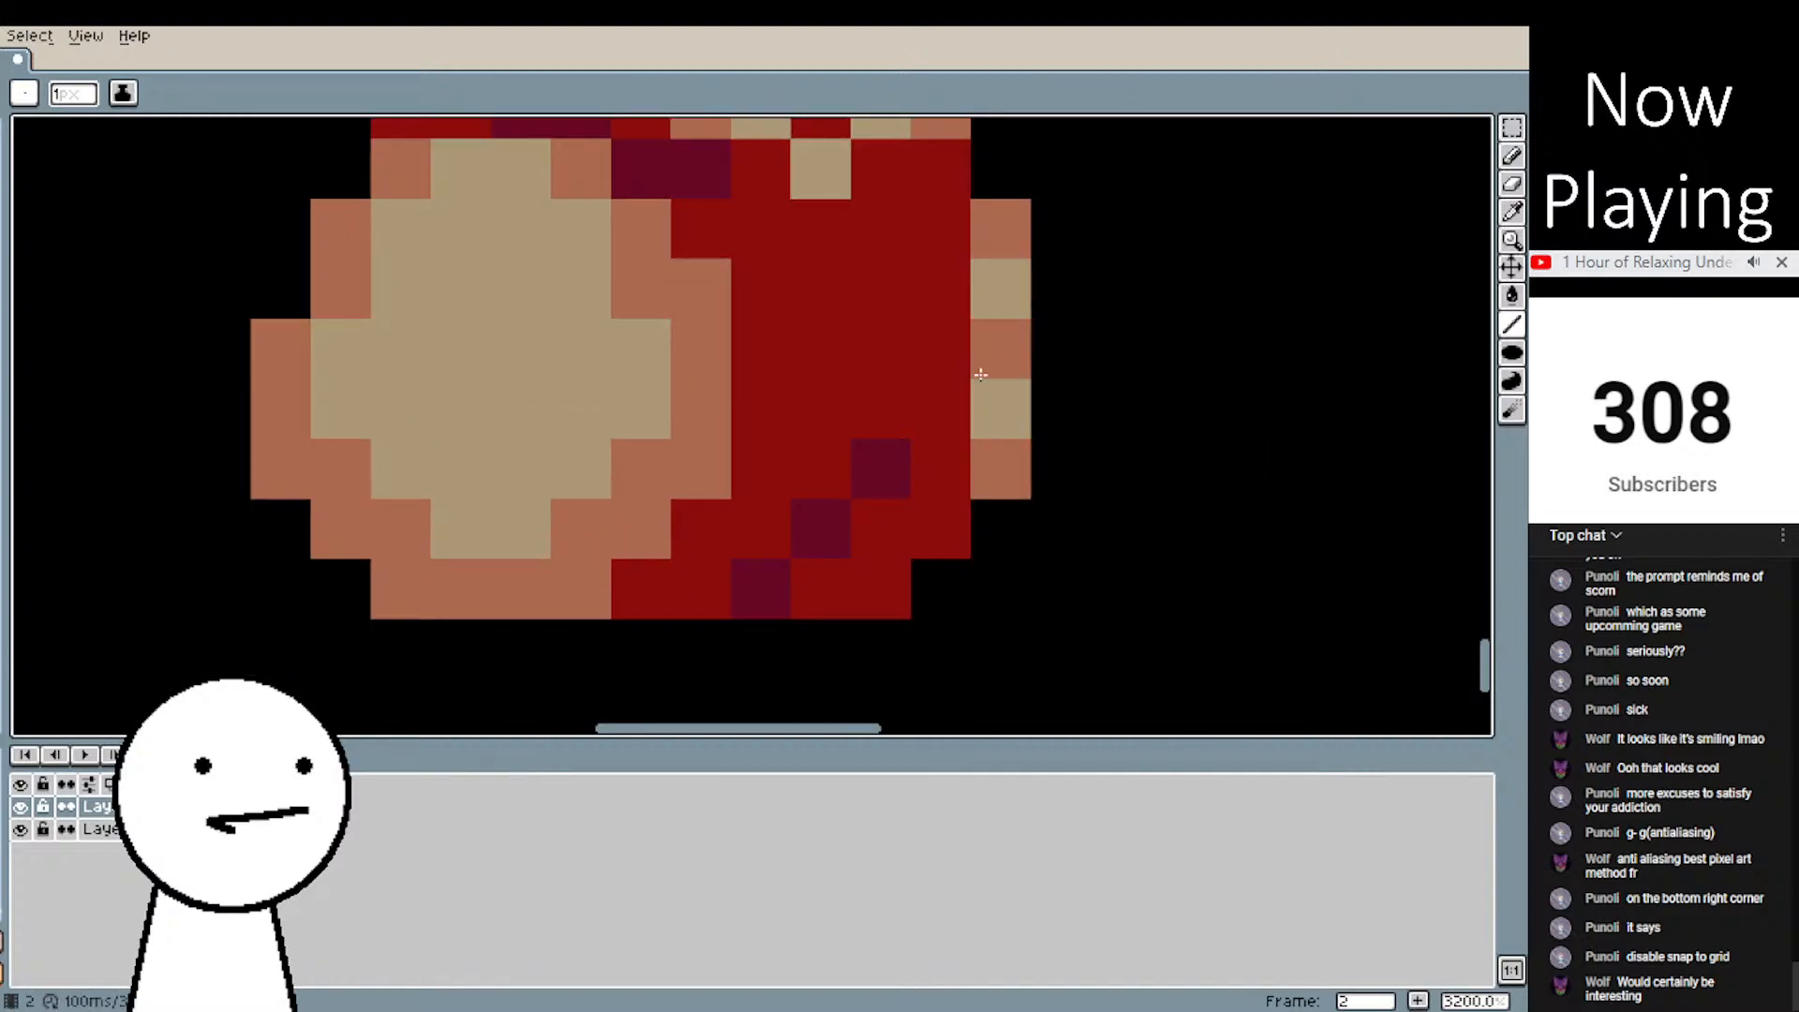
- Draw reddish-brown corner pixels stepping down the lower-right edge of the bulbous base
click(941, 529)
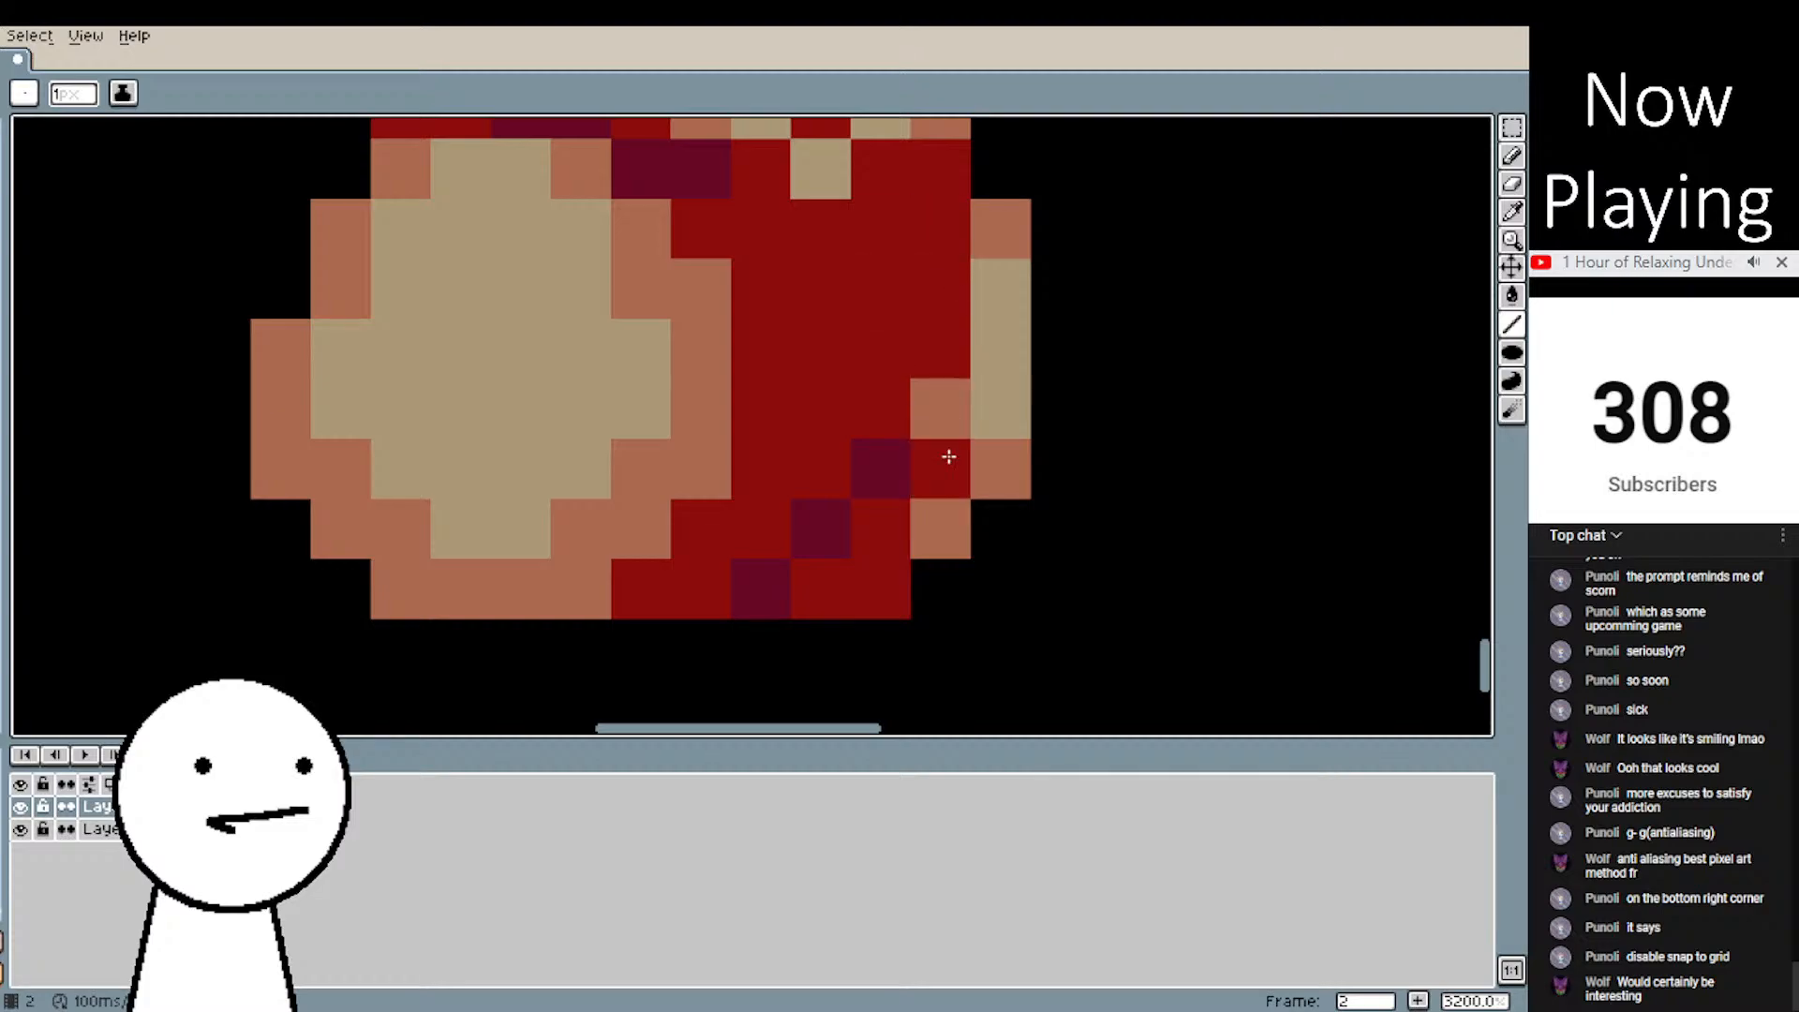
scroll(1068, 520, down, 3)
scroll(1090, 522, up, 2)
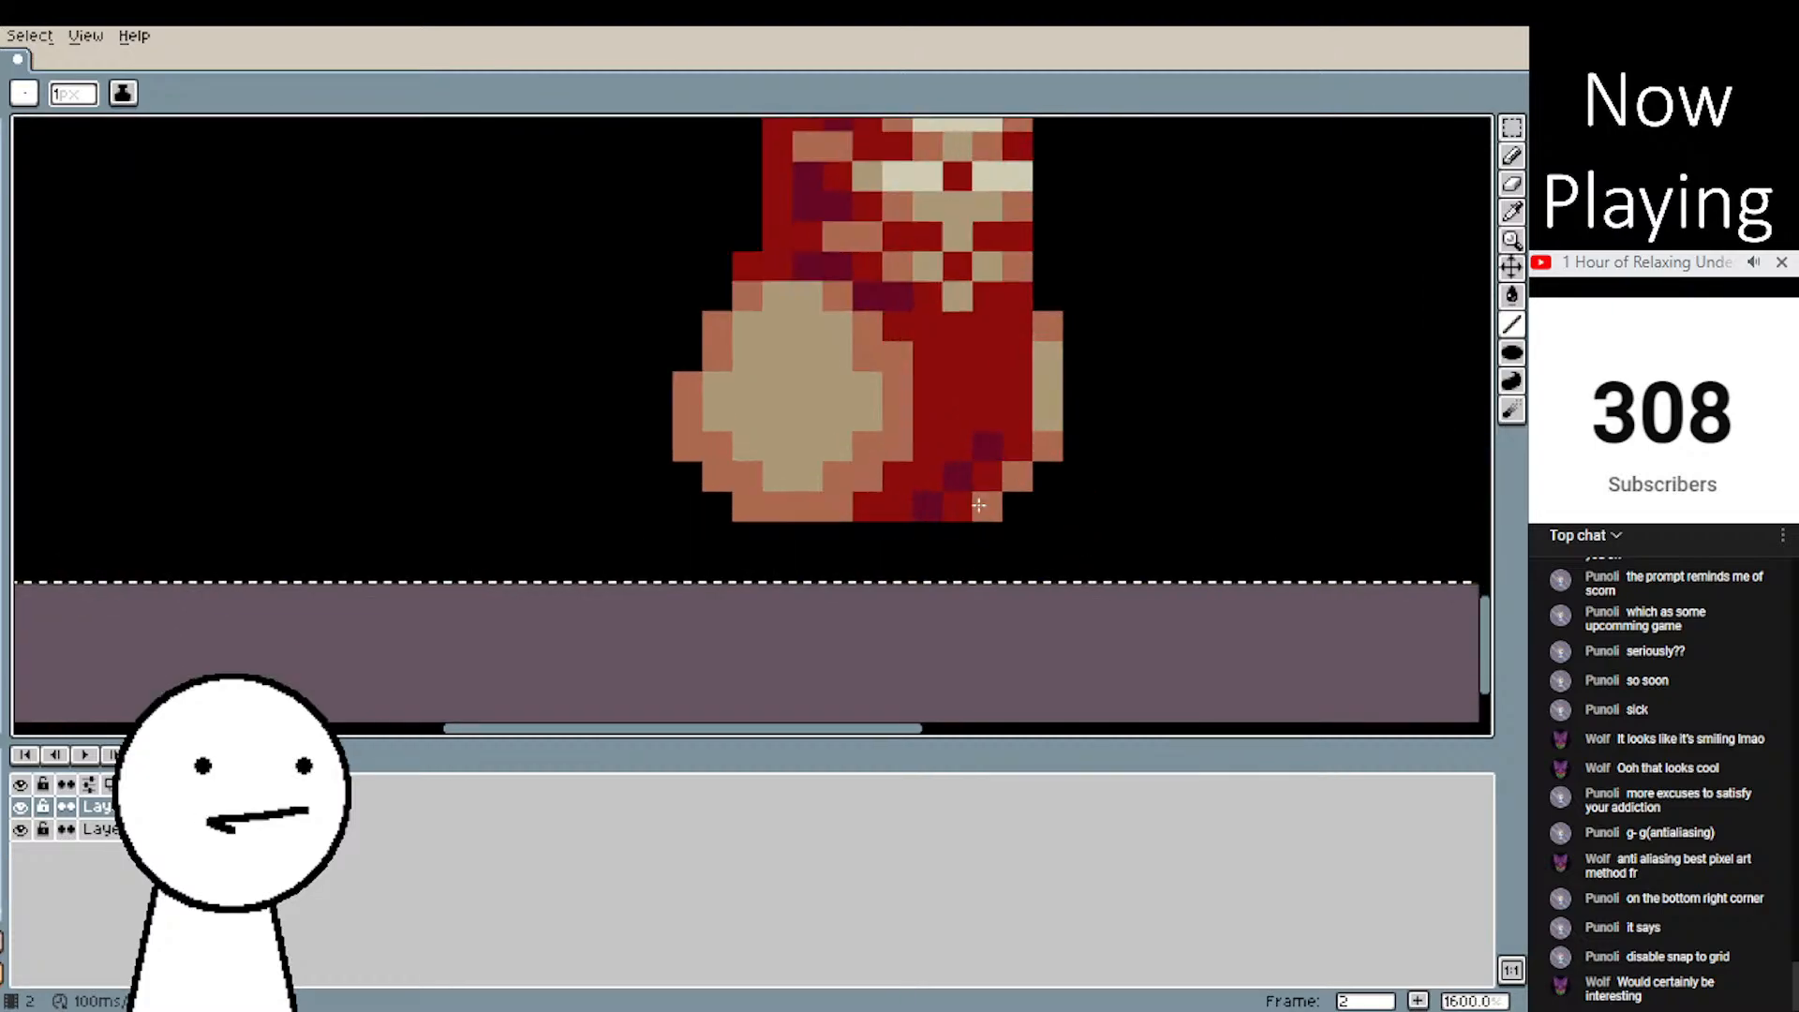
scroll(1145, 405, down, 4)
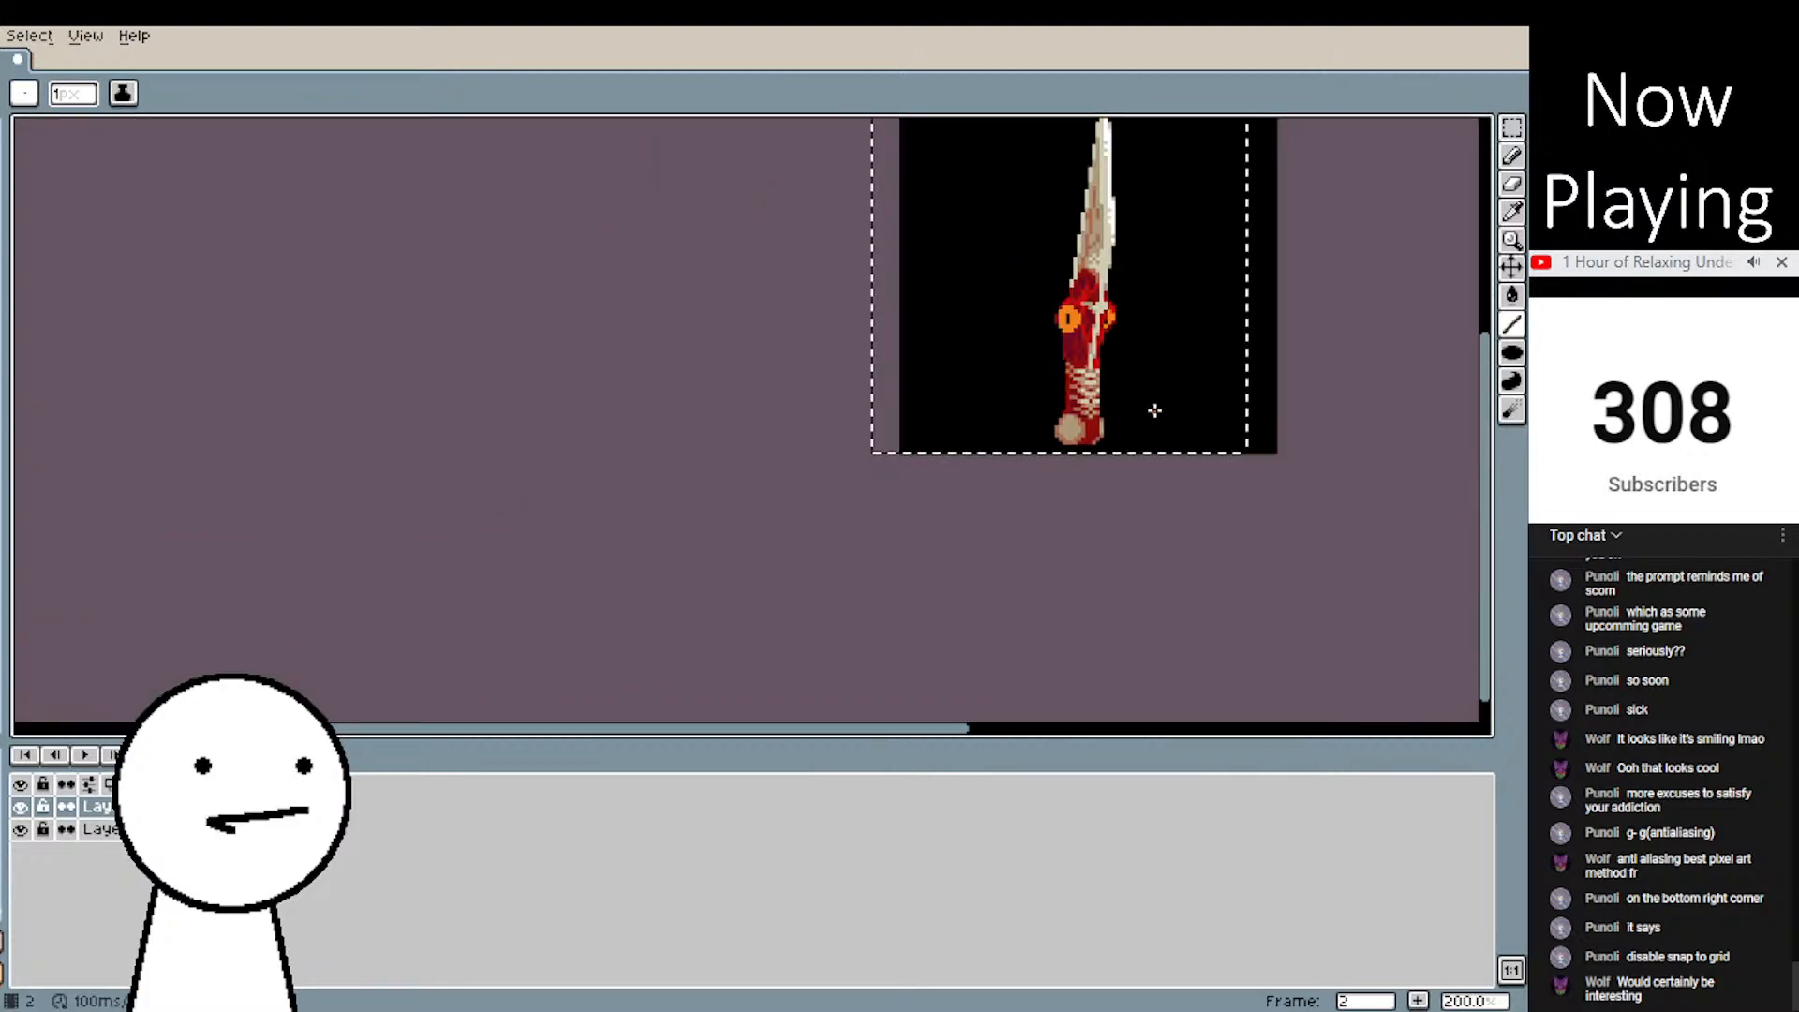
scroll(1155, 409, up, 5)
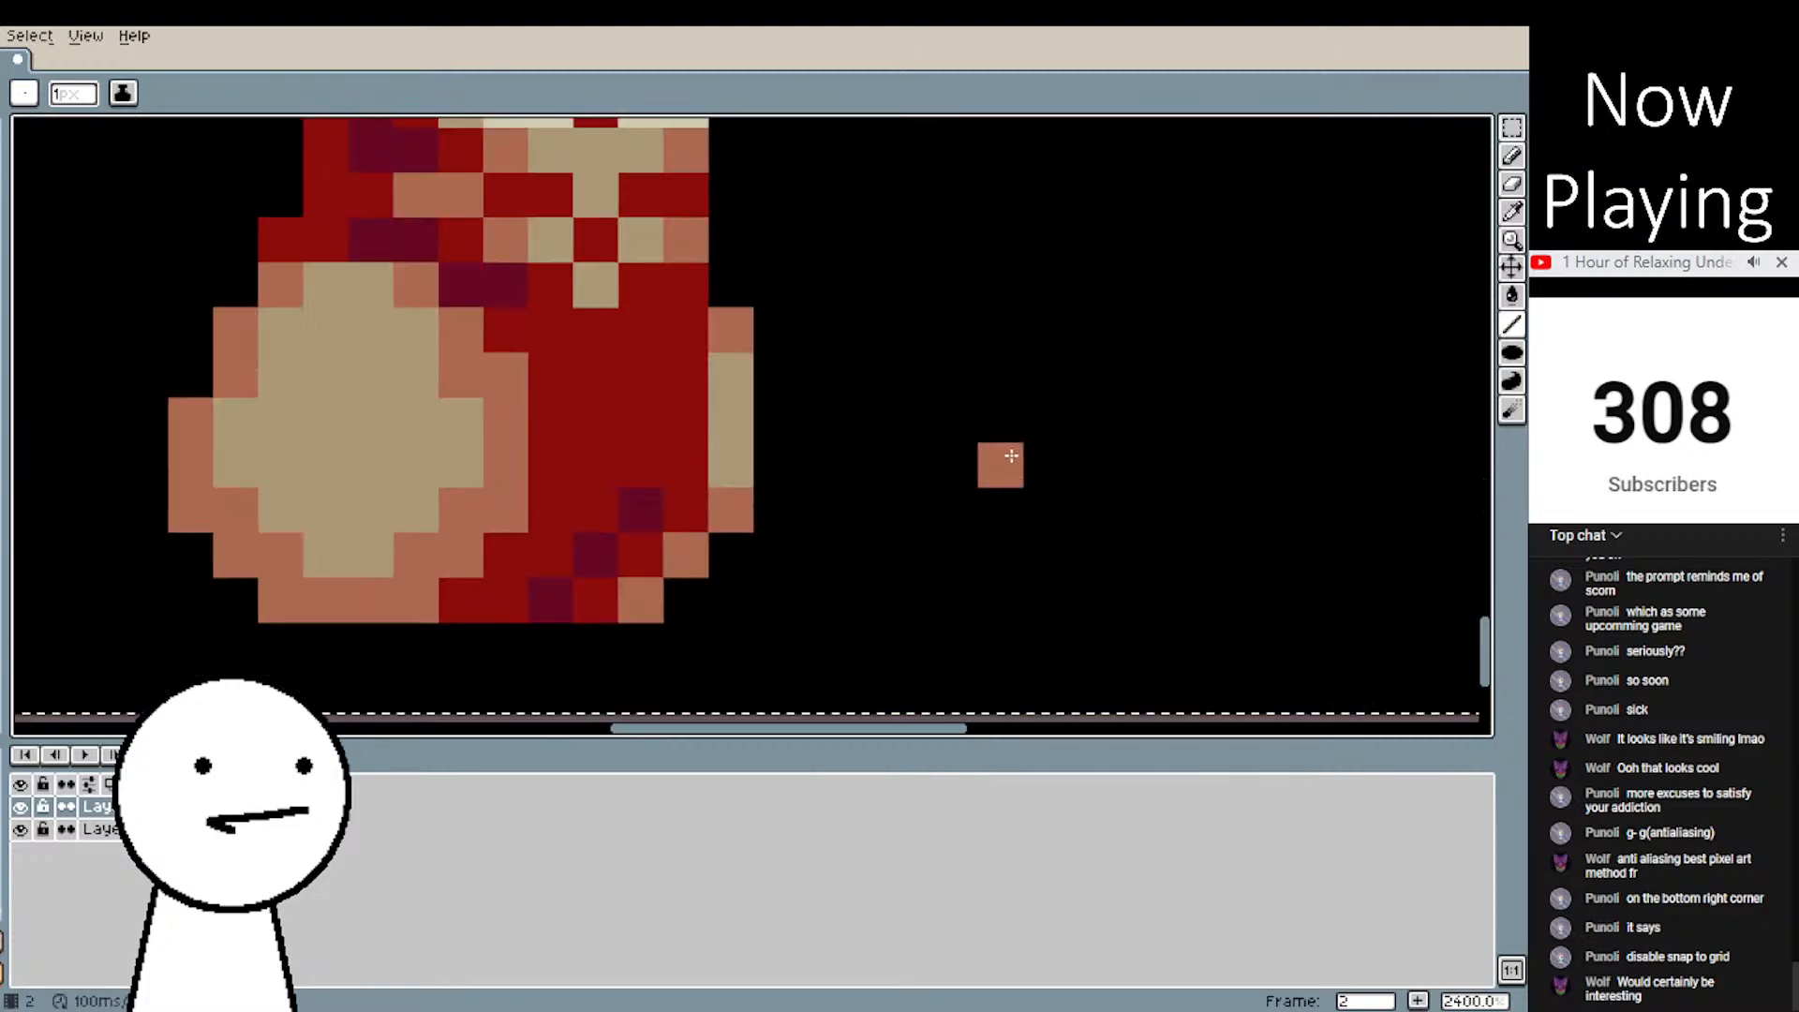
- Draw reddish-brown pixels in the dark red area beside the tan strip and a single one below the spine's tip
click(1515, 218)
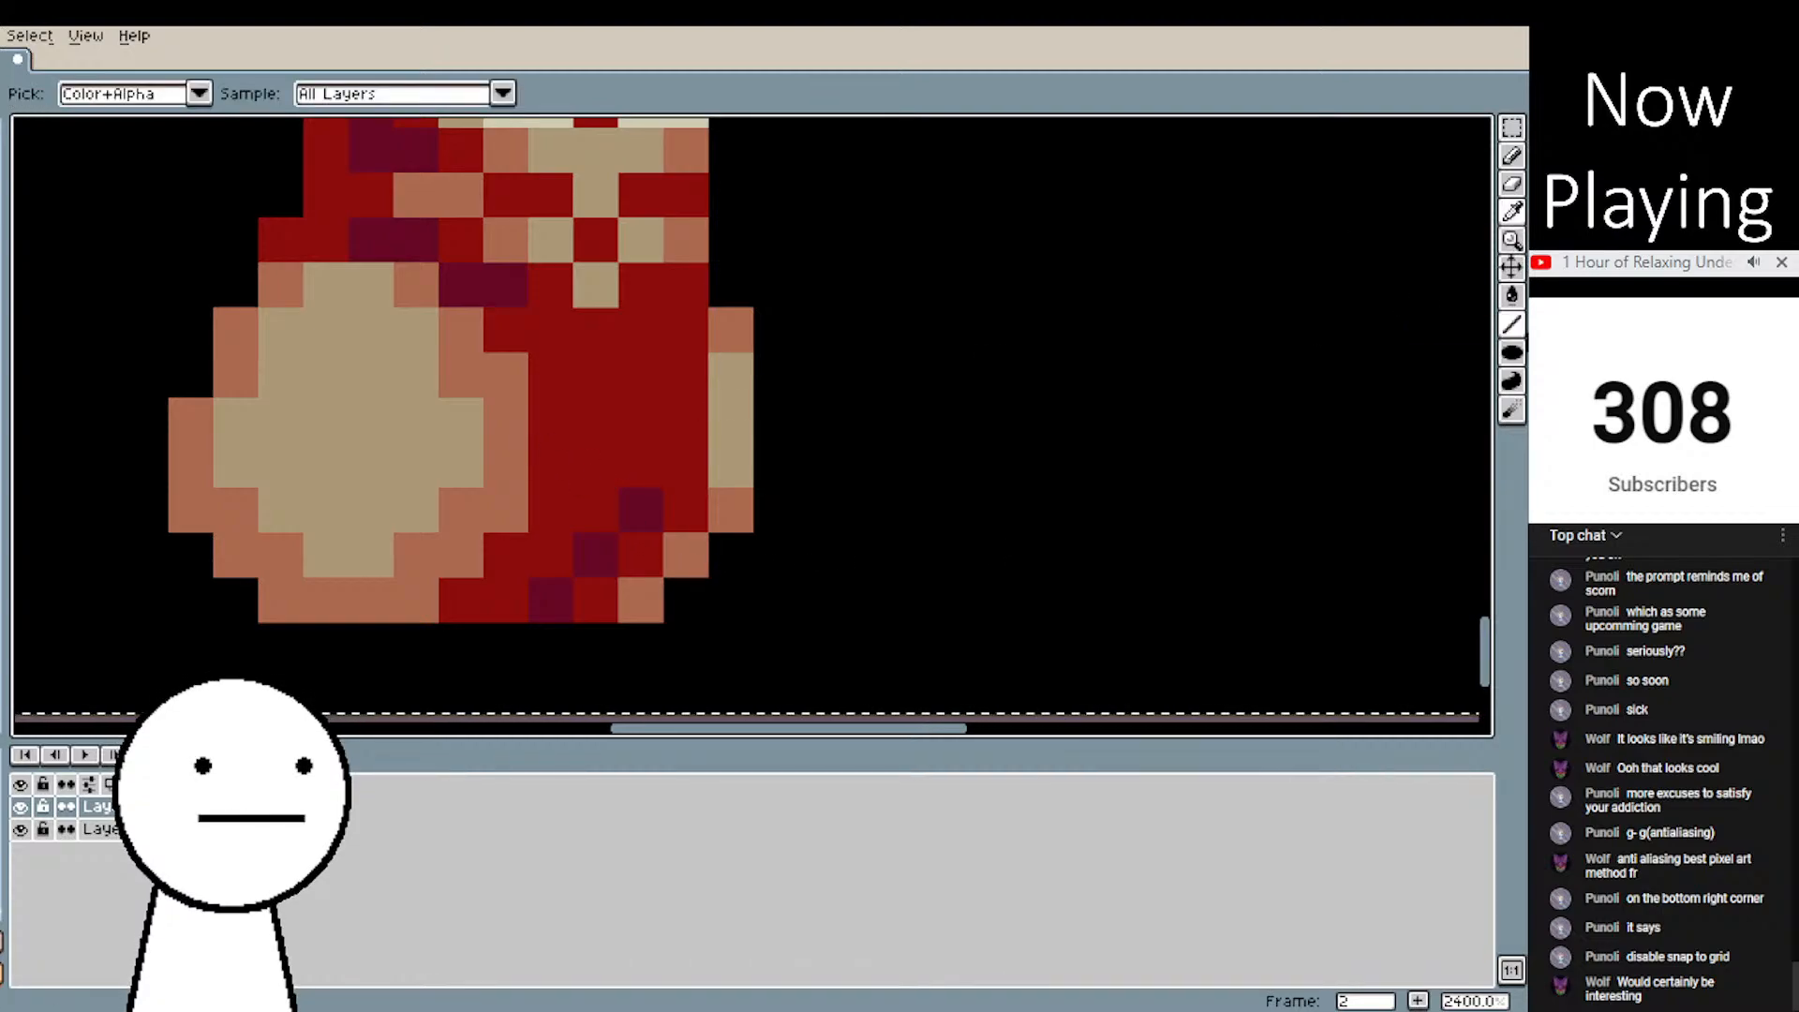
click(1512, 324)
drag(609, 382, 655, 427)
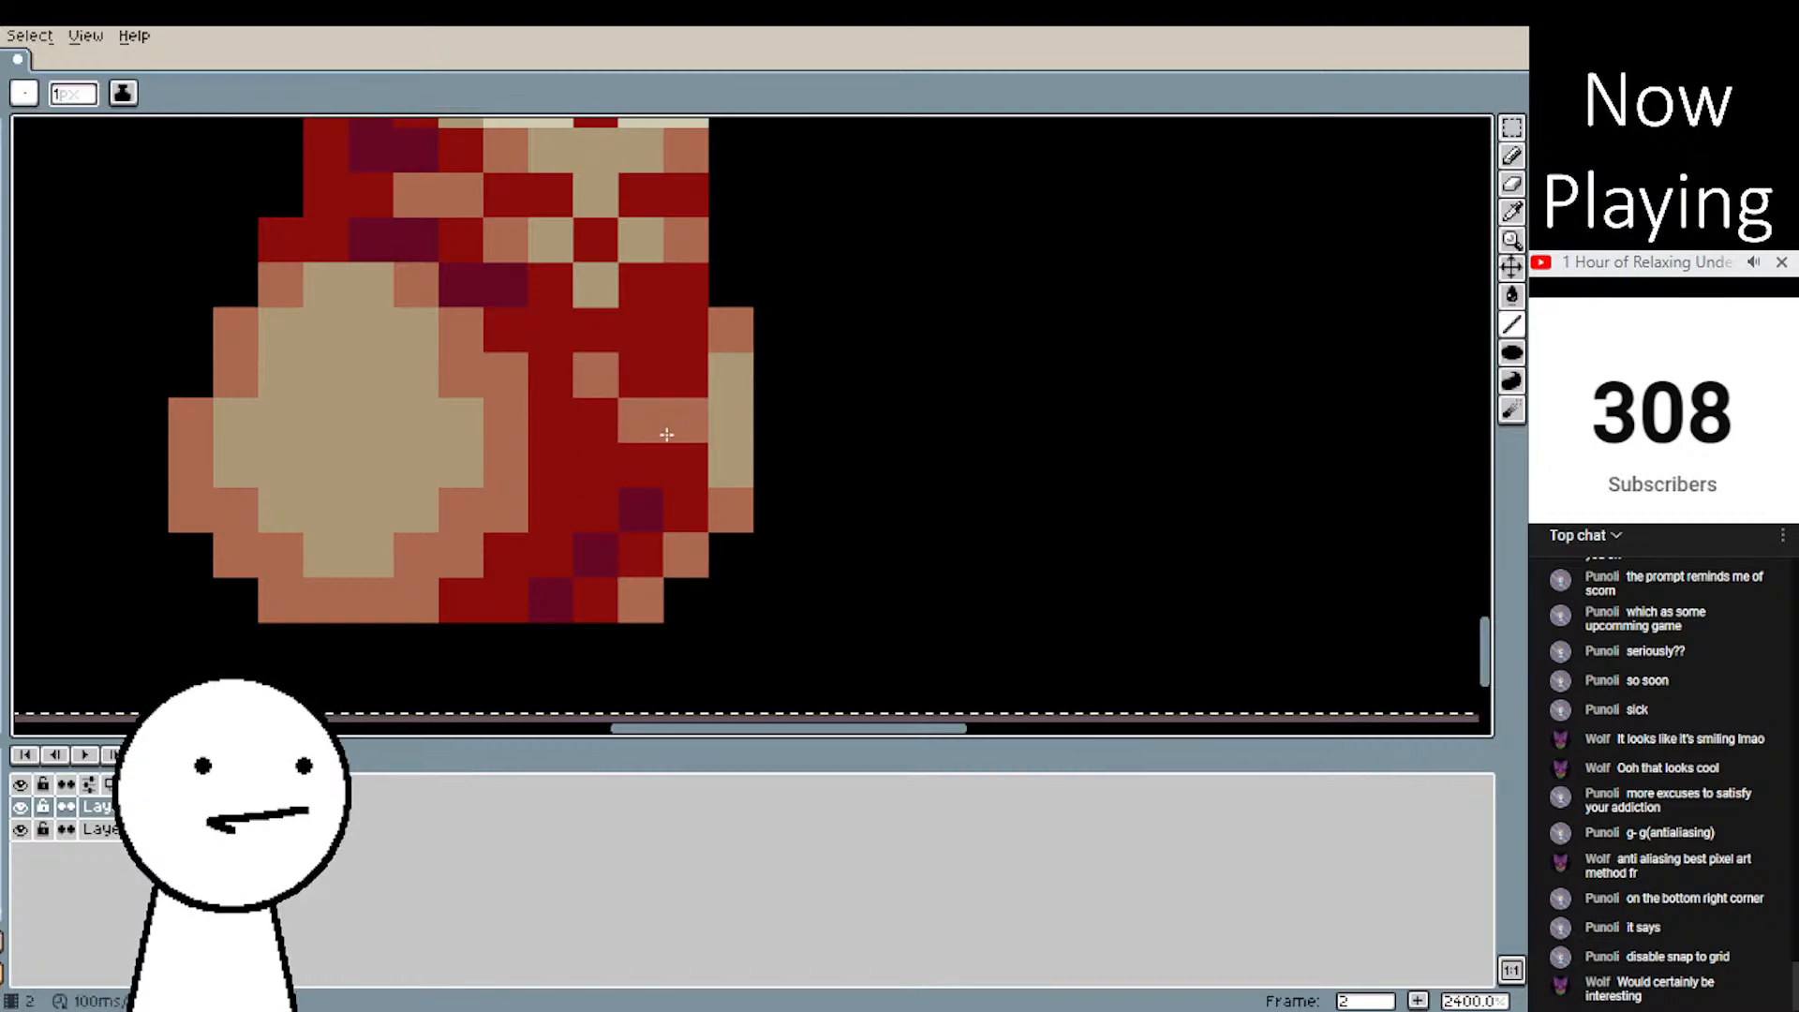
click(691, 419)
click(687, 374)
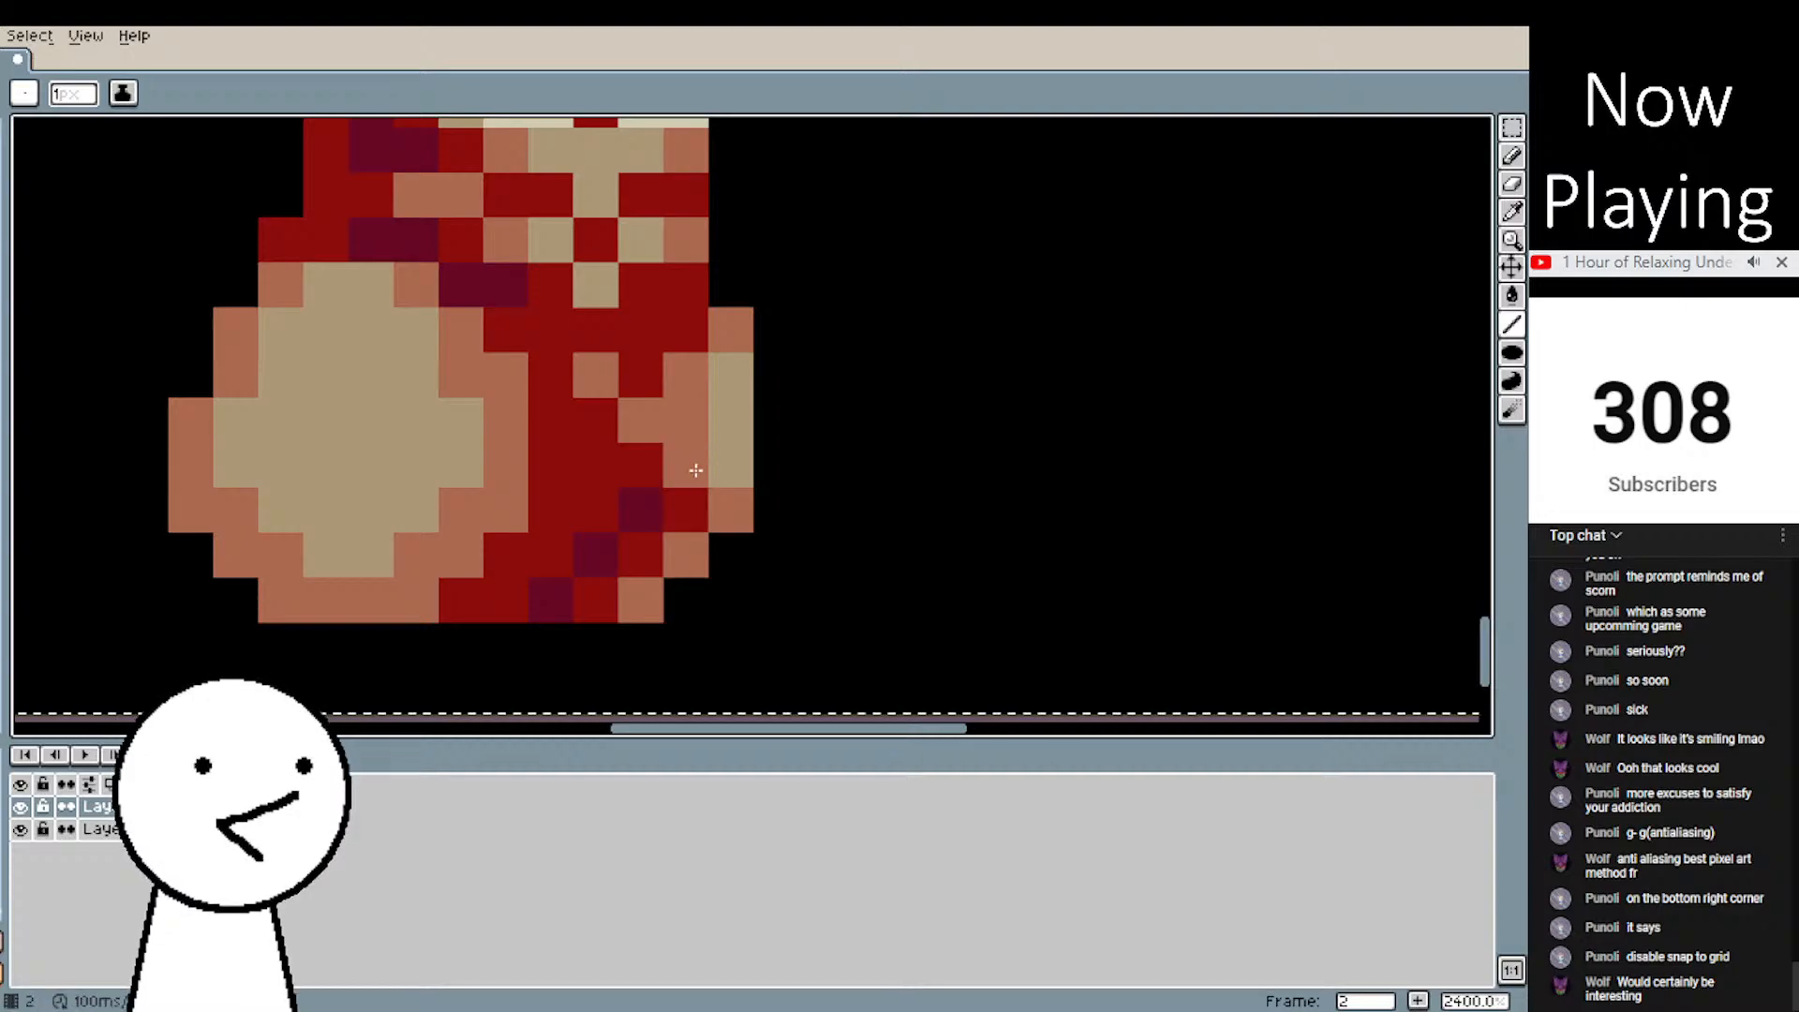
scroll(695, 472, down, 10)
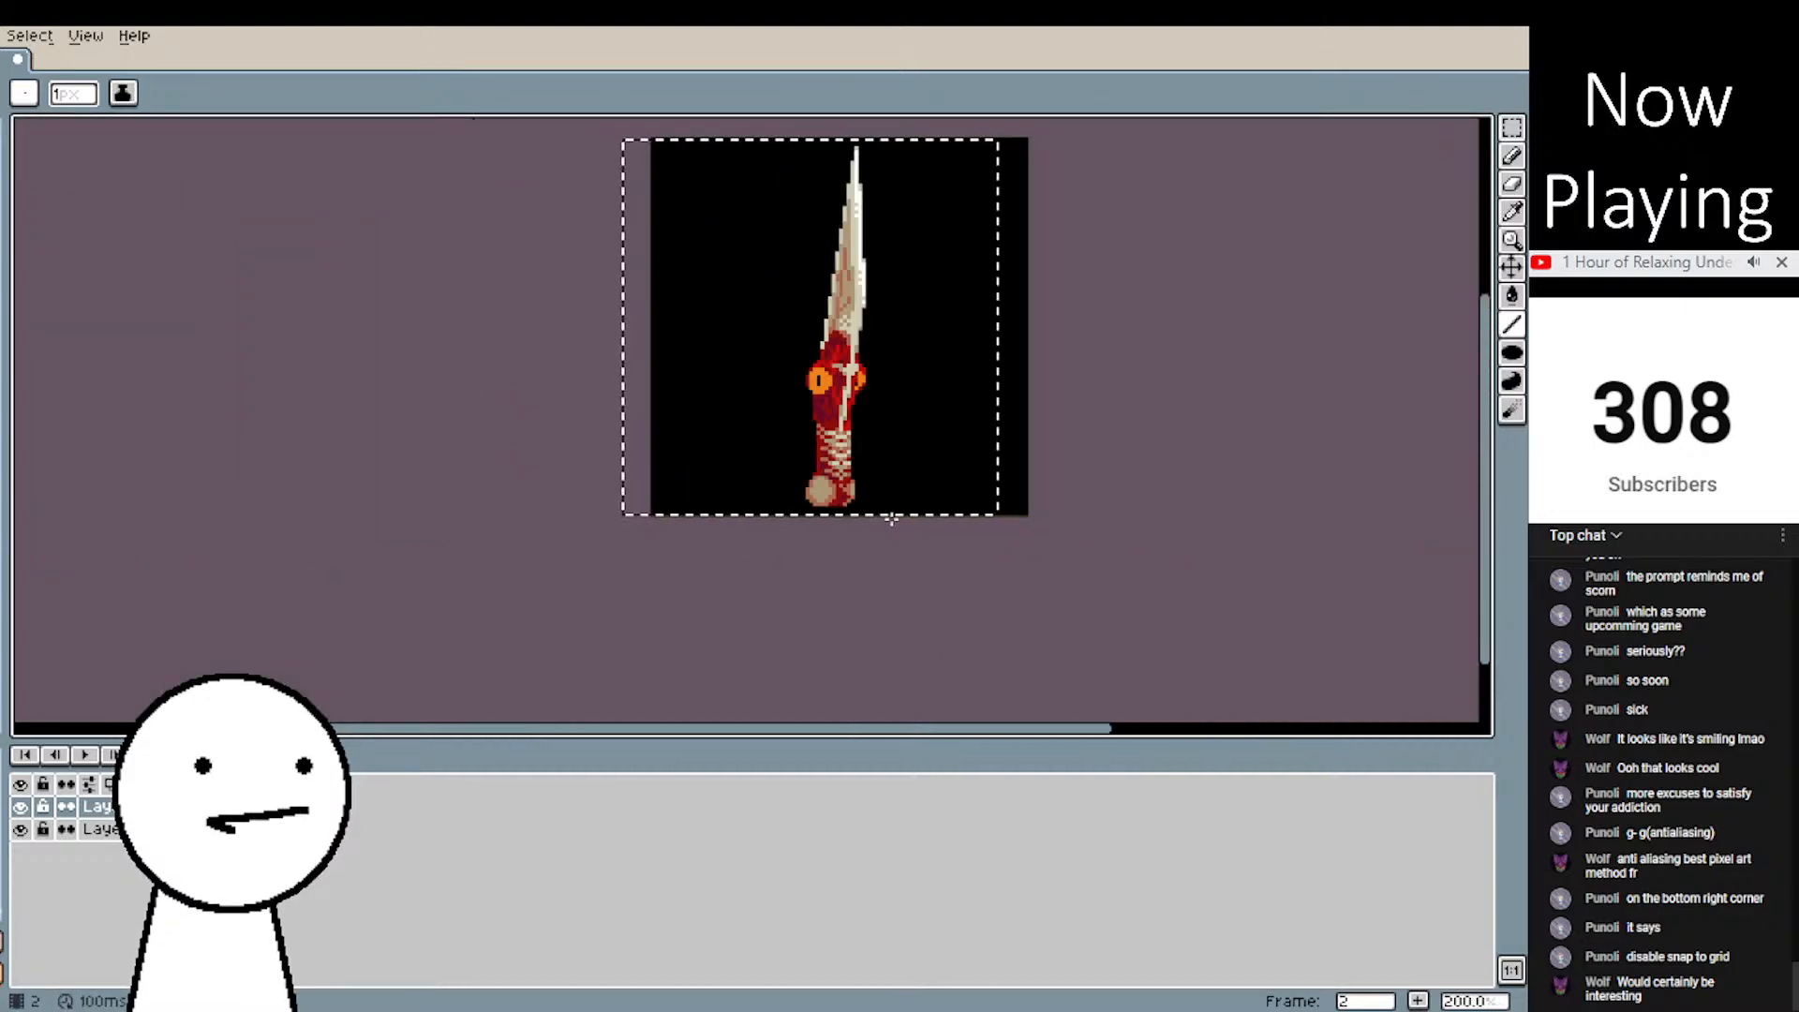
scroll(912, 507, up, 8)
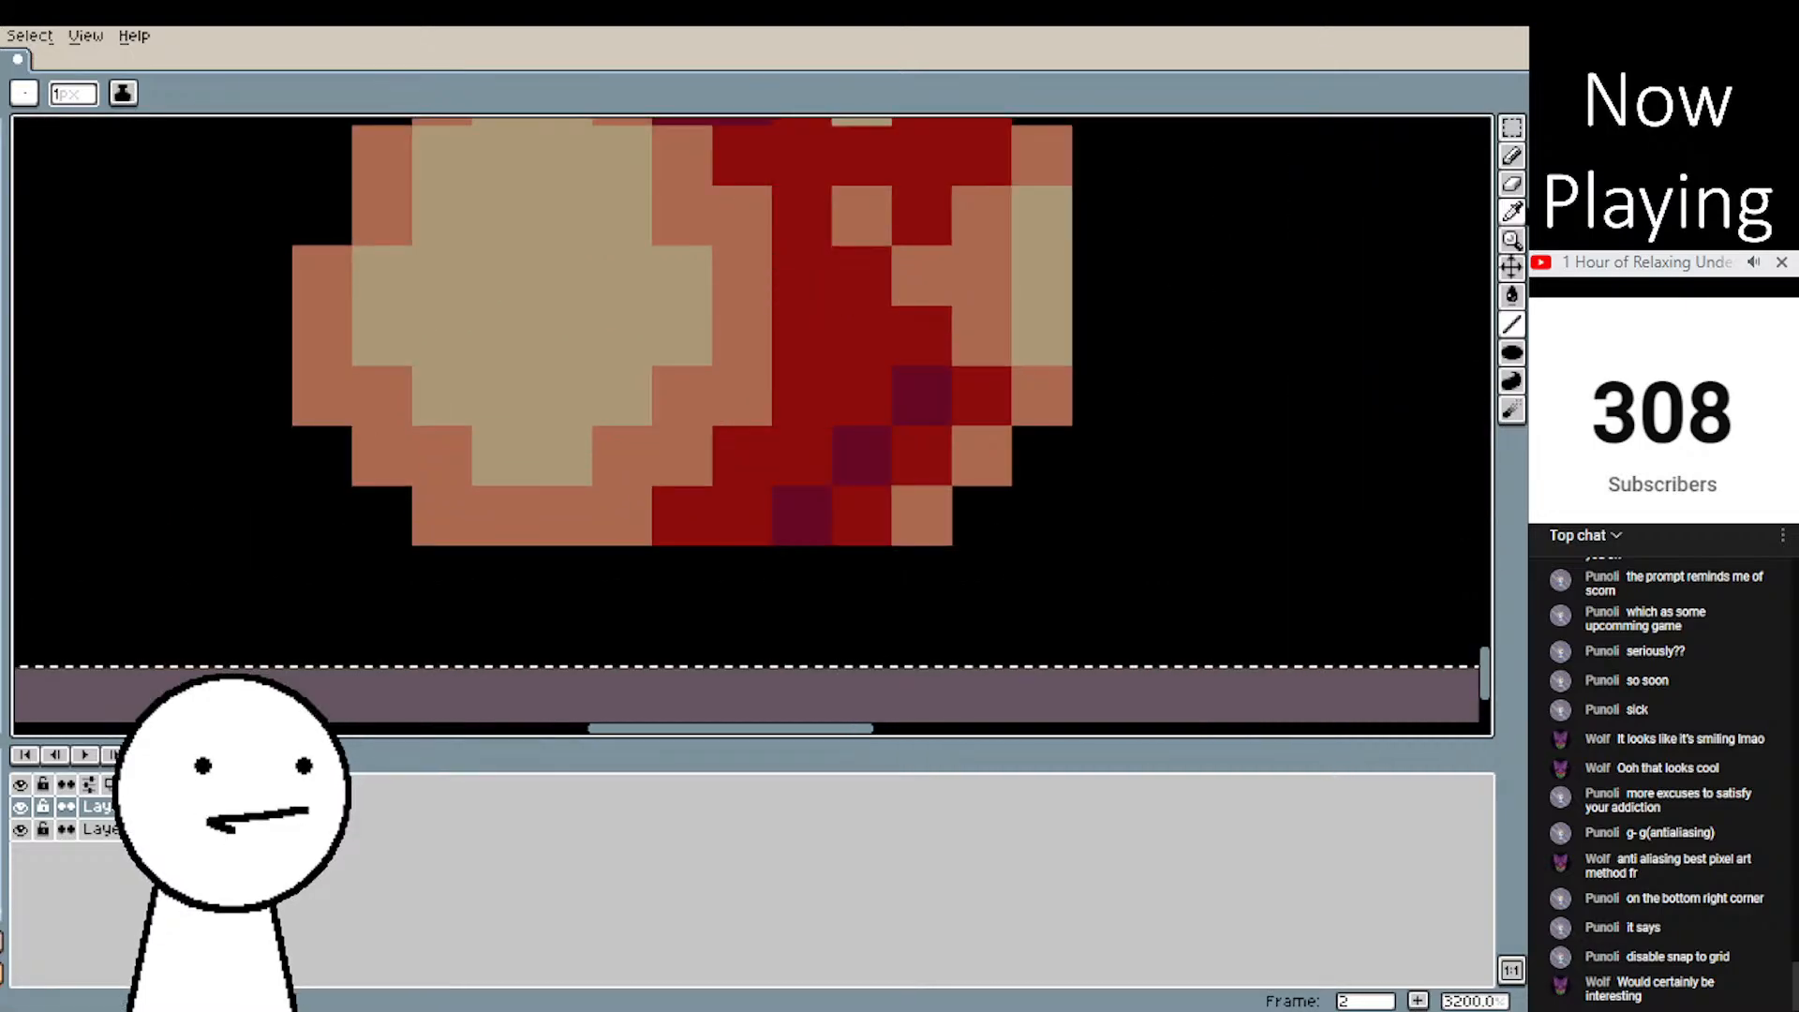
- Sample the dark purple and draw a short vertical run of pixels inside the diagonal purple line on the base
click(1511, 212)
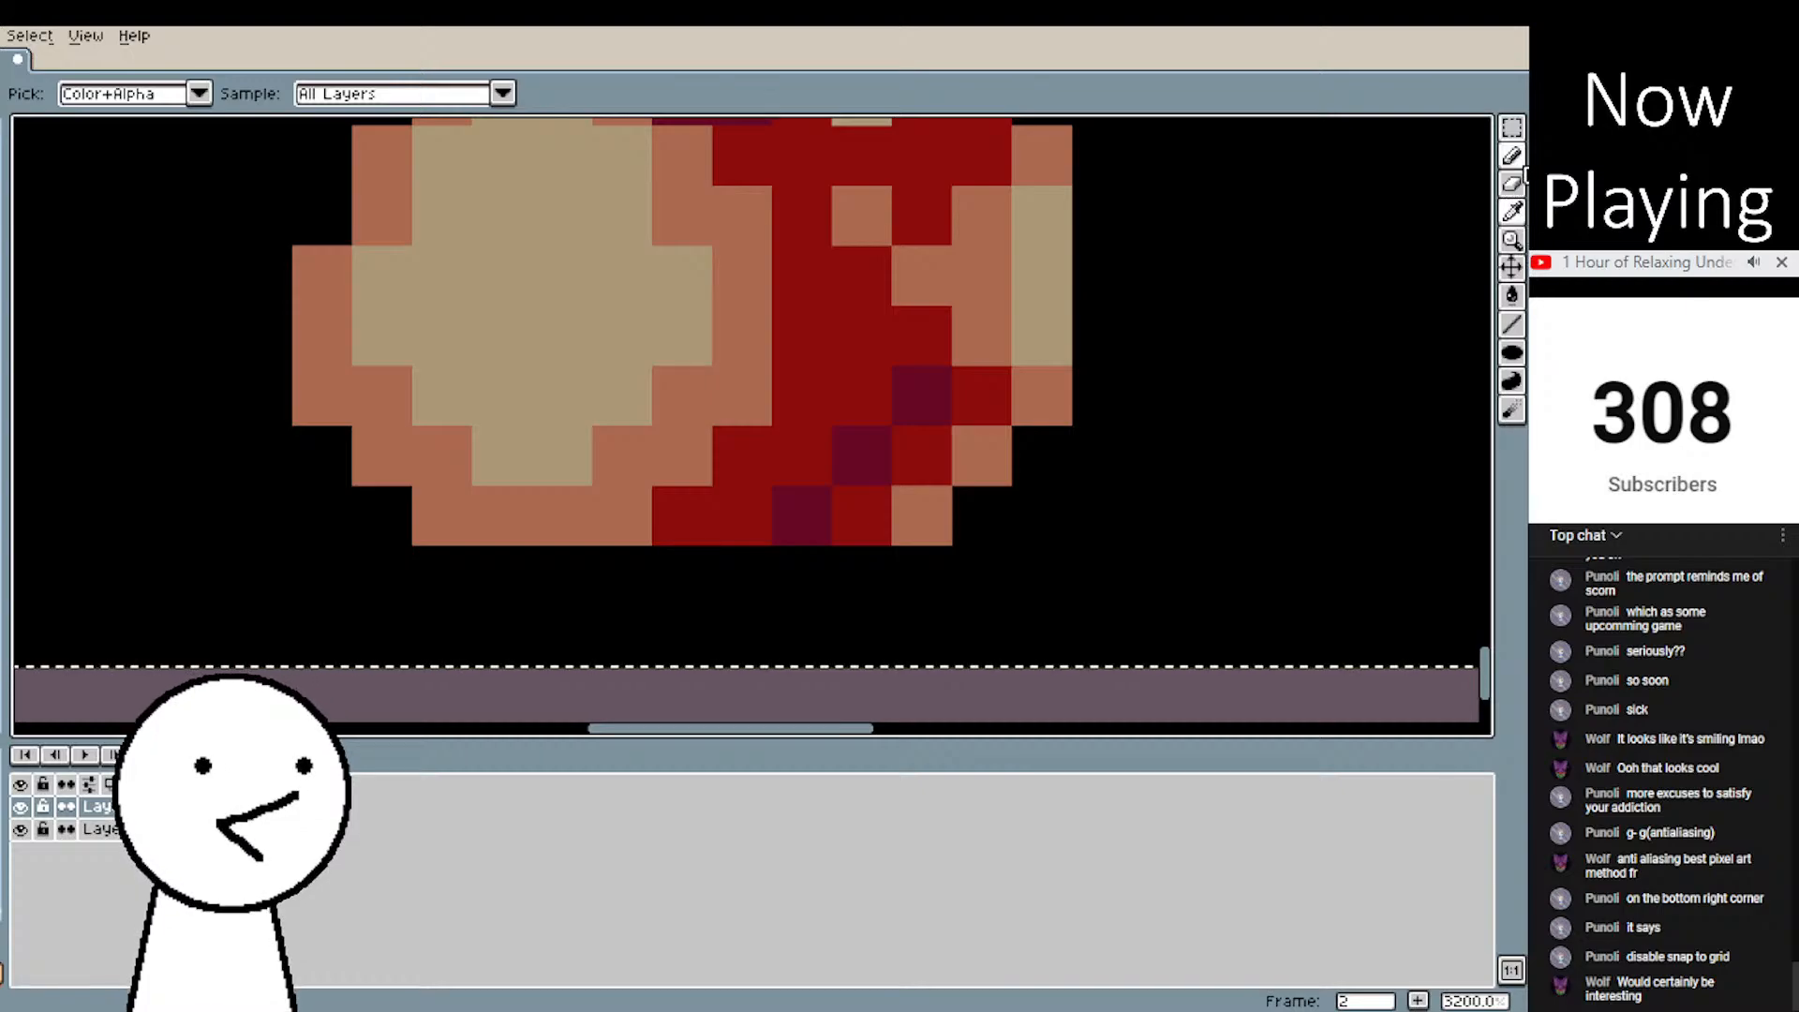
click(1512, 157)
drag(864, 398, 863, 346)
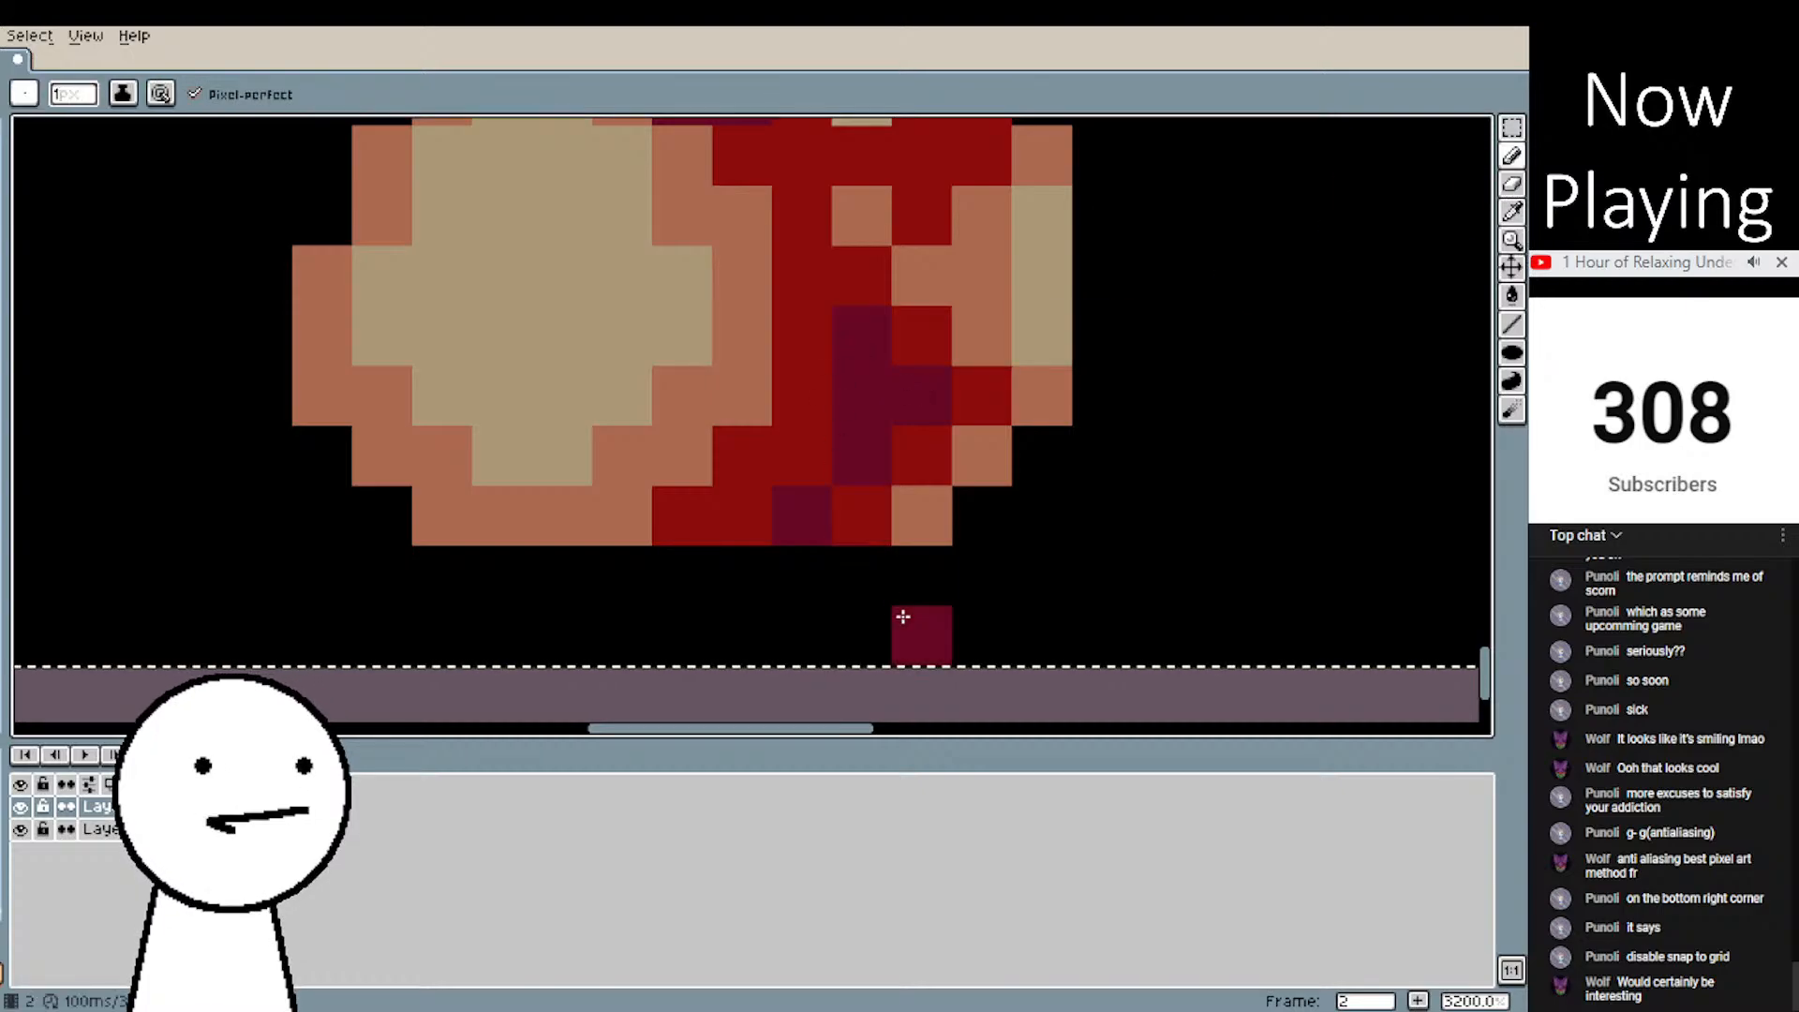
- Draw a small L-shaped white highlight around the upper-left corner of the left eye's pupil
scroll(903, 616, down, 3)
scroll(1040, 366, up, 3)
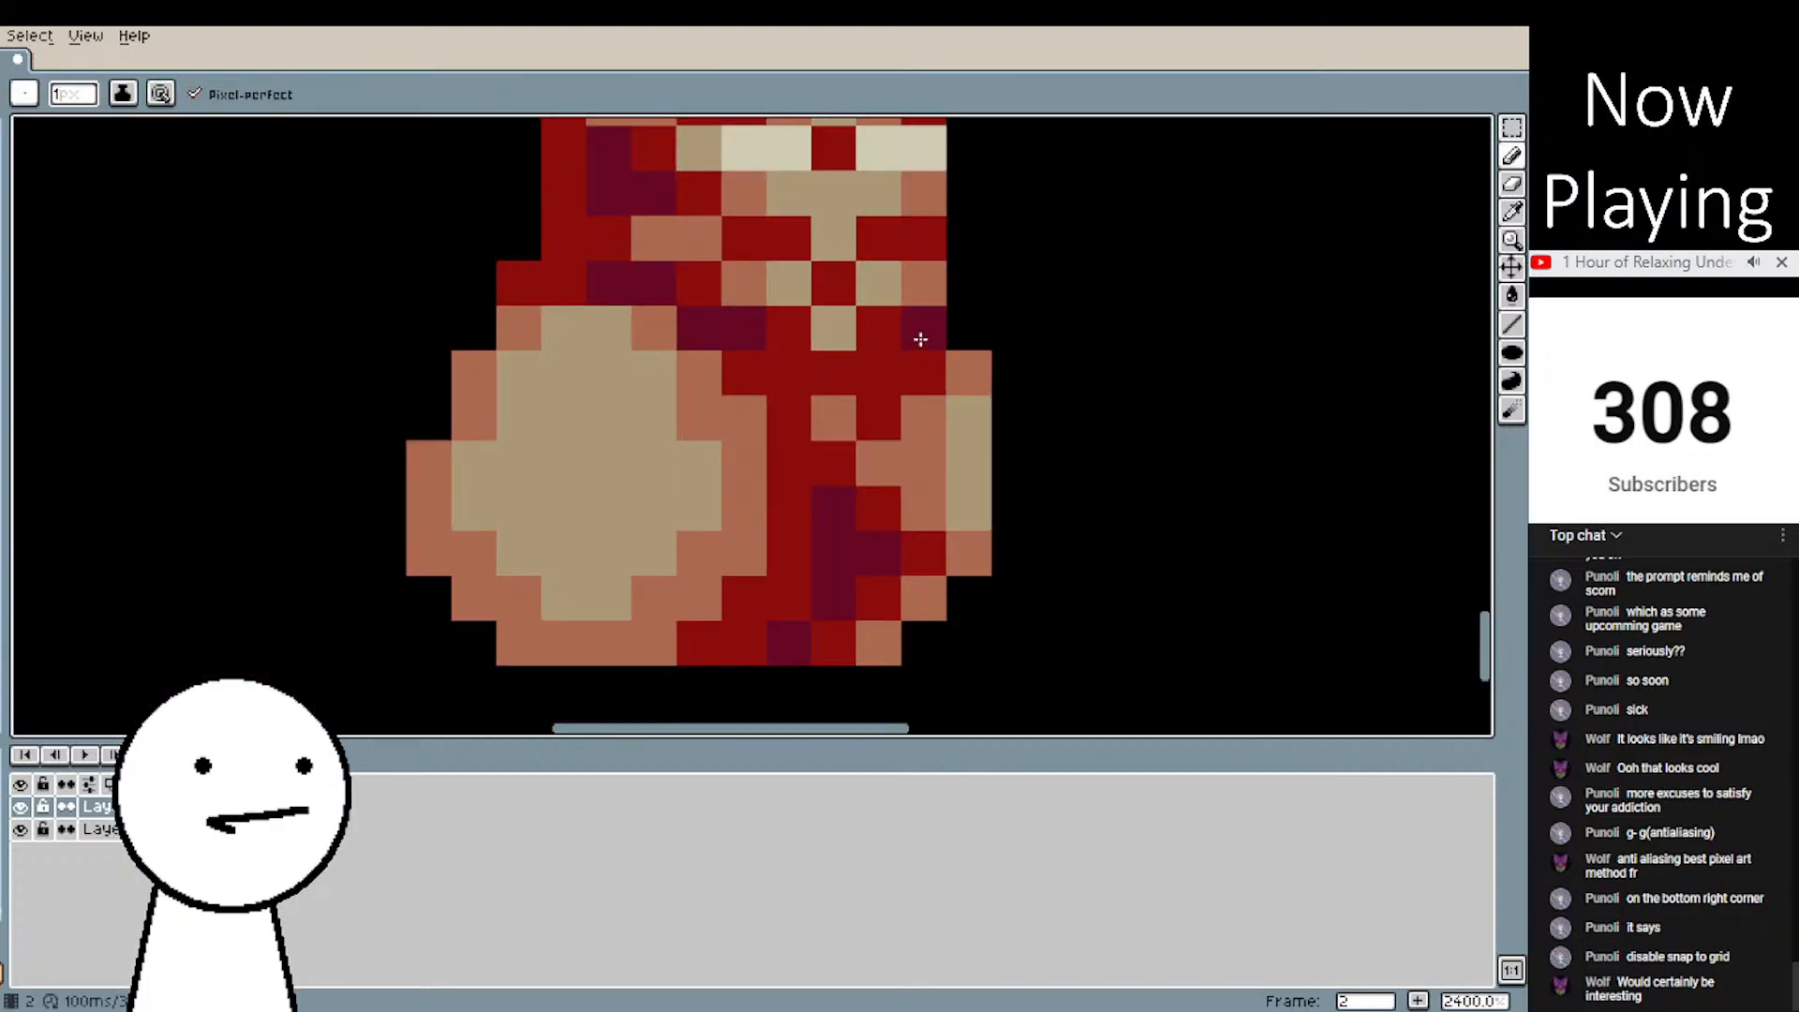
scroll(1031, 421, down, 5)
drag(1049, 423, 1065, 482)
scroll(1077, 442, down, 3)
scroll(1076, 436, up, 1)
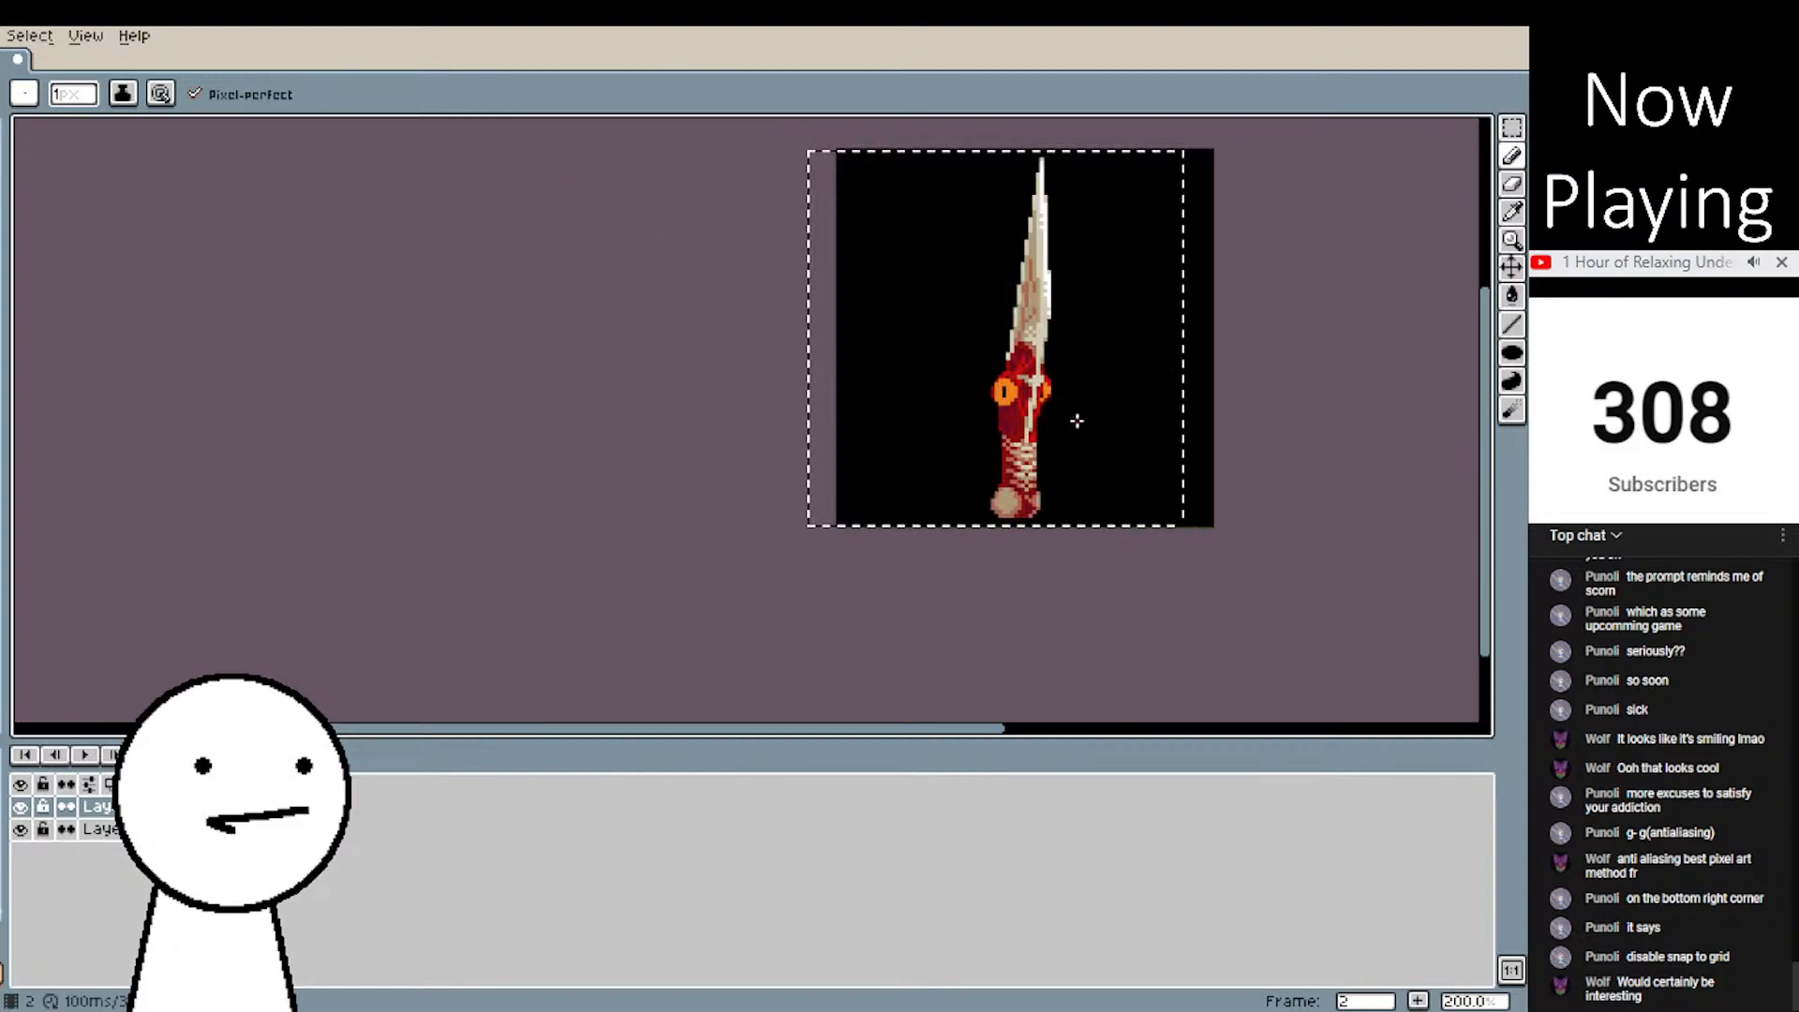
scroll(1077, 431, up, 2)
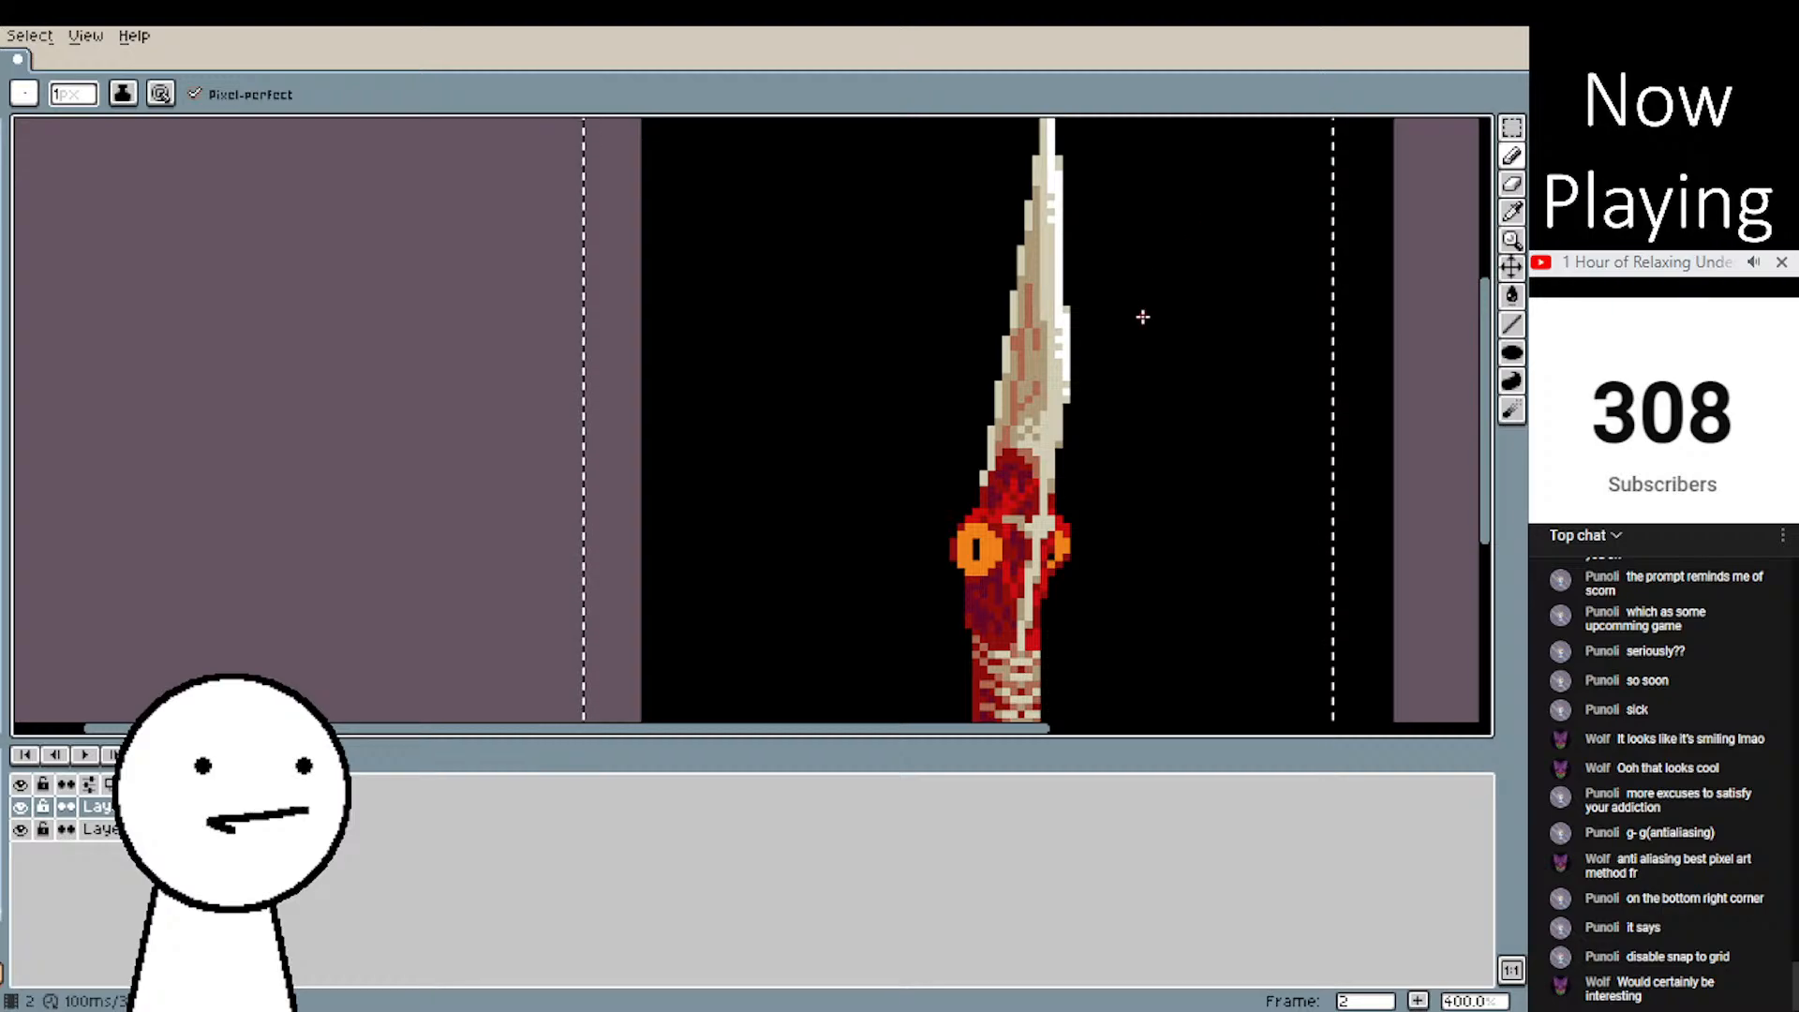
scroll(1165, 510, down, 1)
scroll(1209, 525, up, 1)
scroll(975, 575, up, 5)
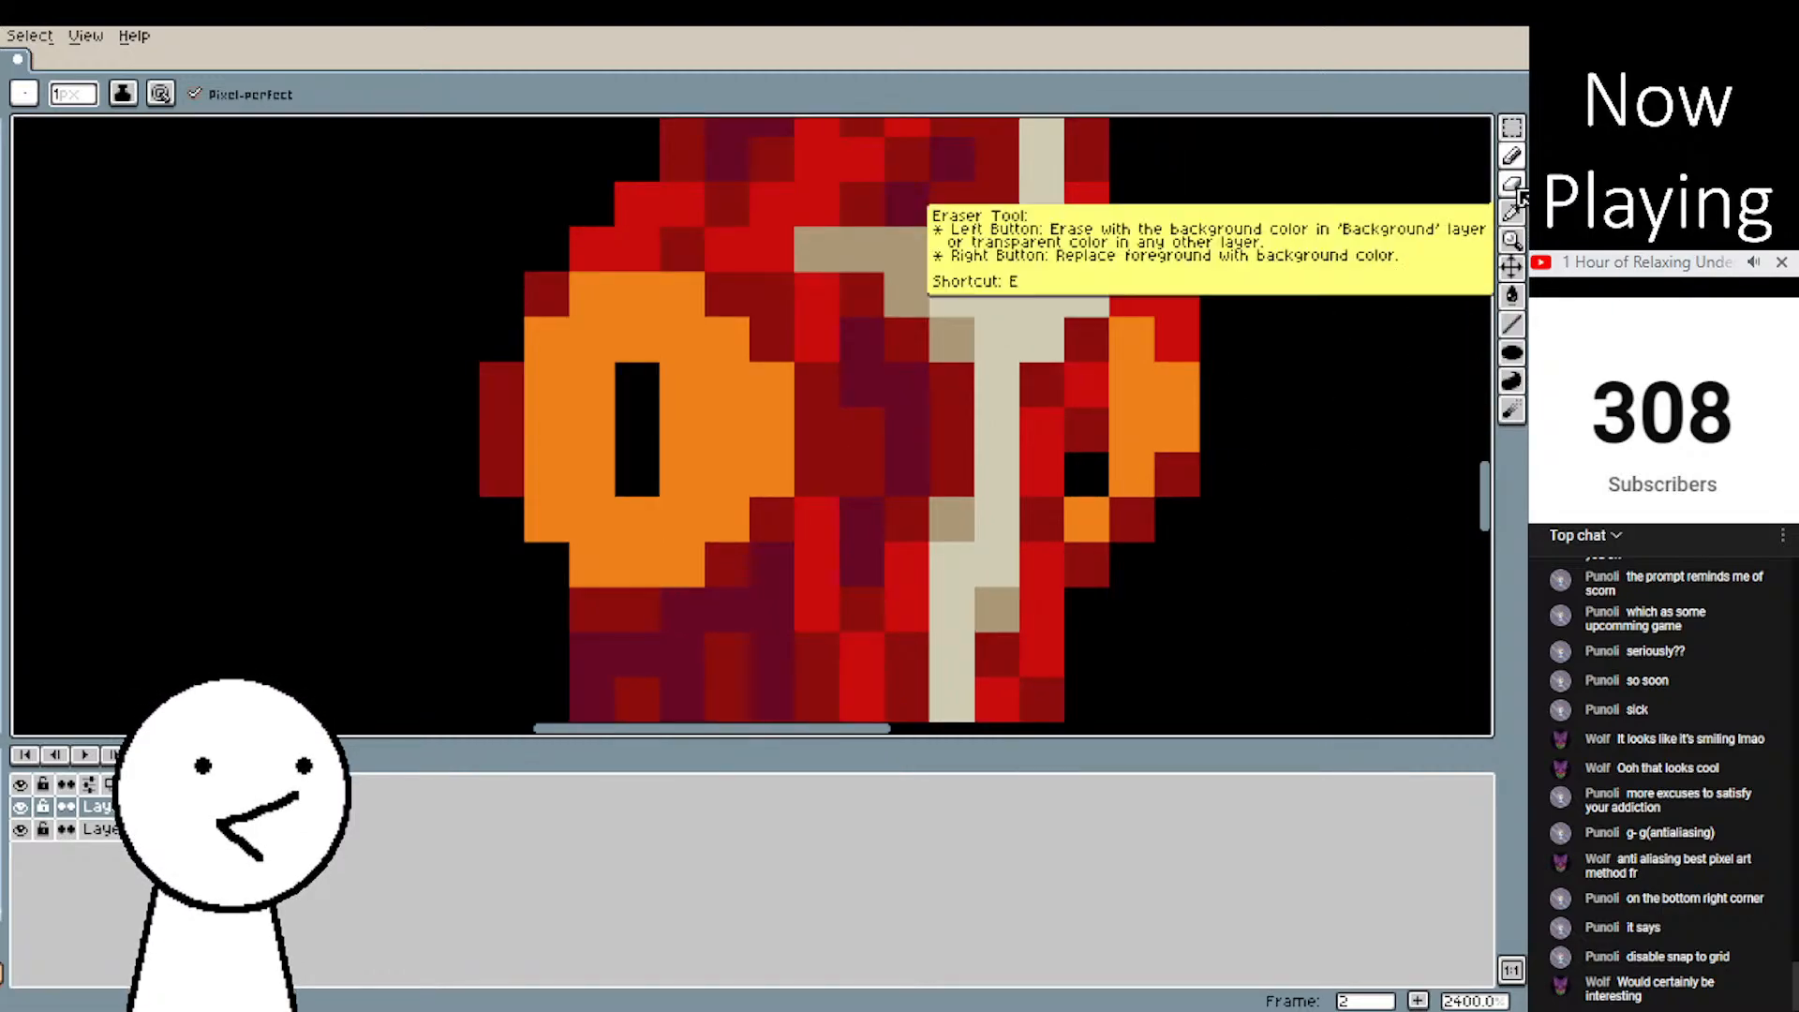
click(1512, 155)
click(733, 397)
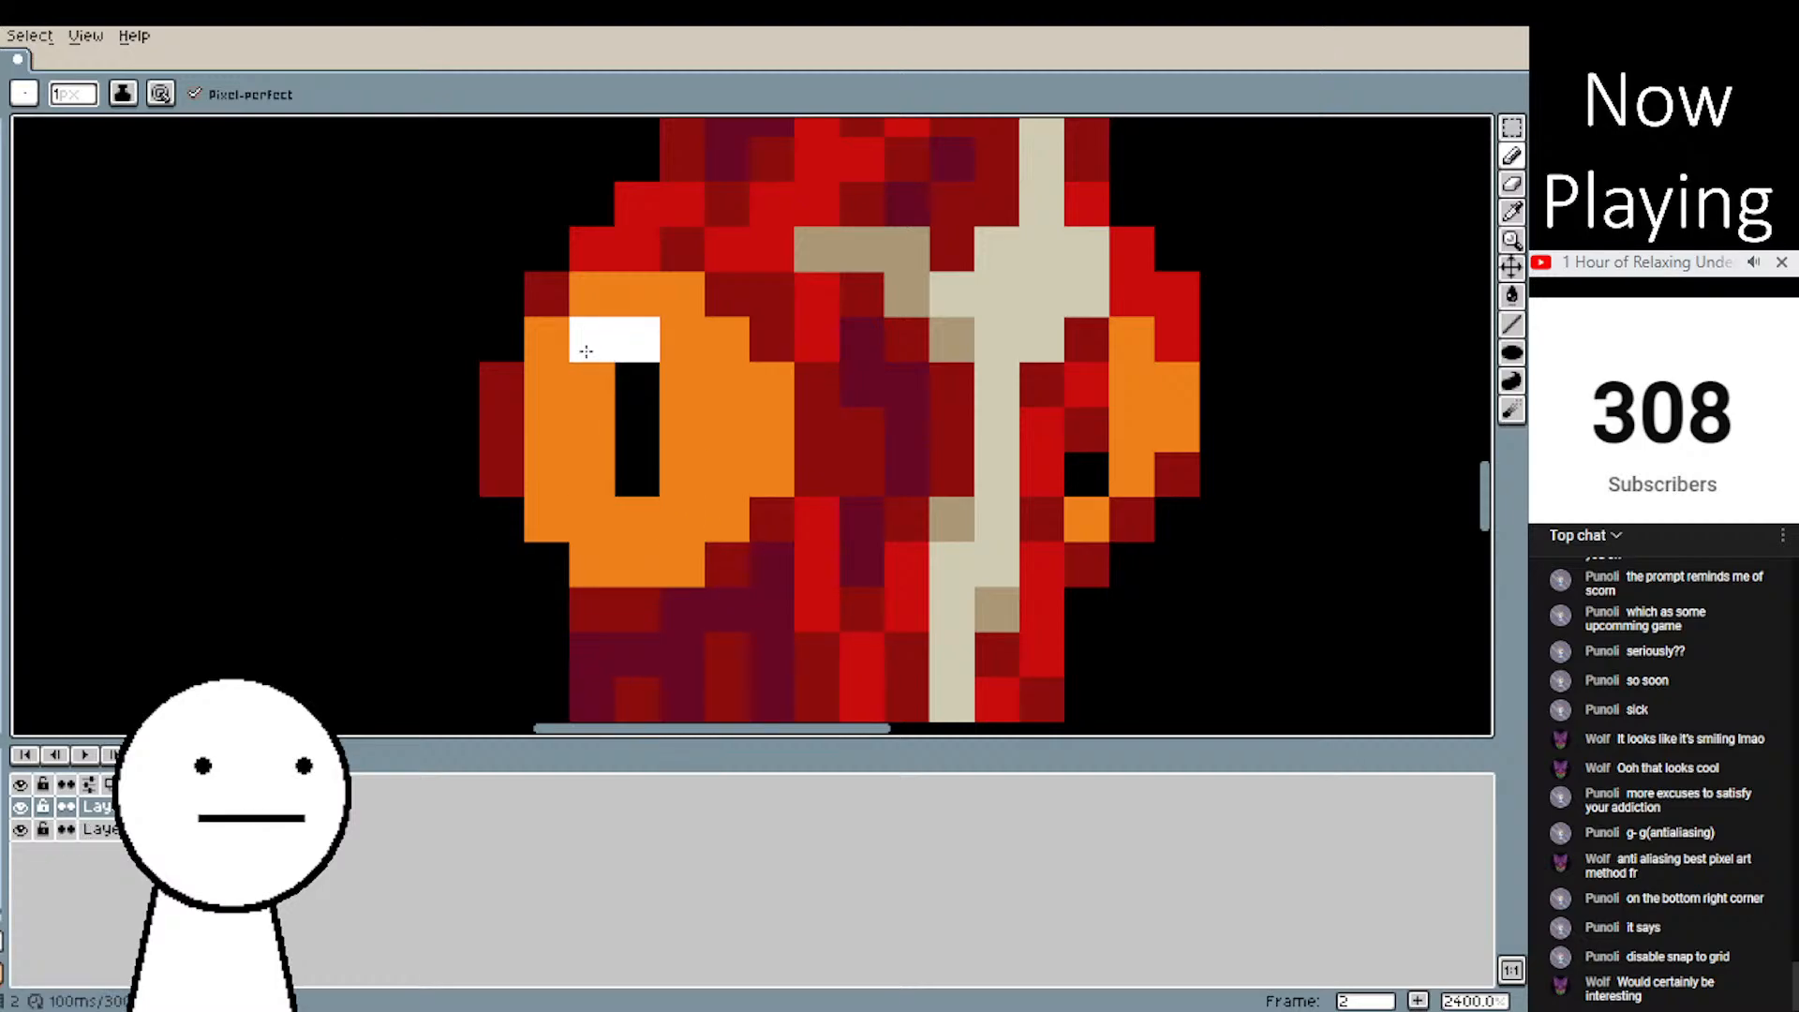
click(591, 384)
- Choose a yellow and draw pixels over the top of the left eye's pupil and along both its sides
click(1512, 212)
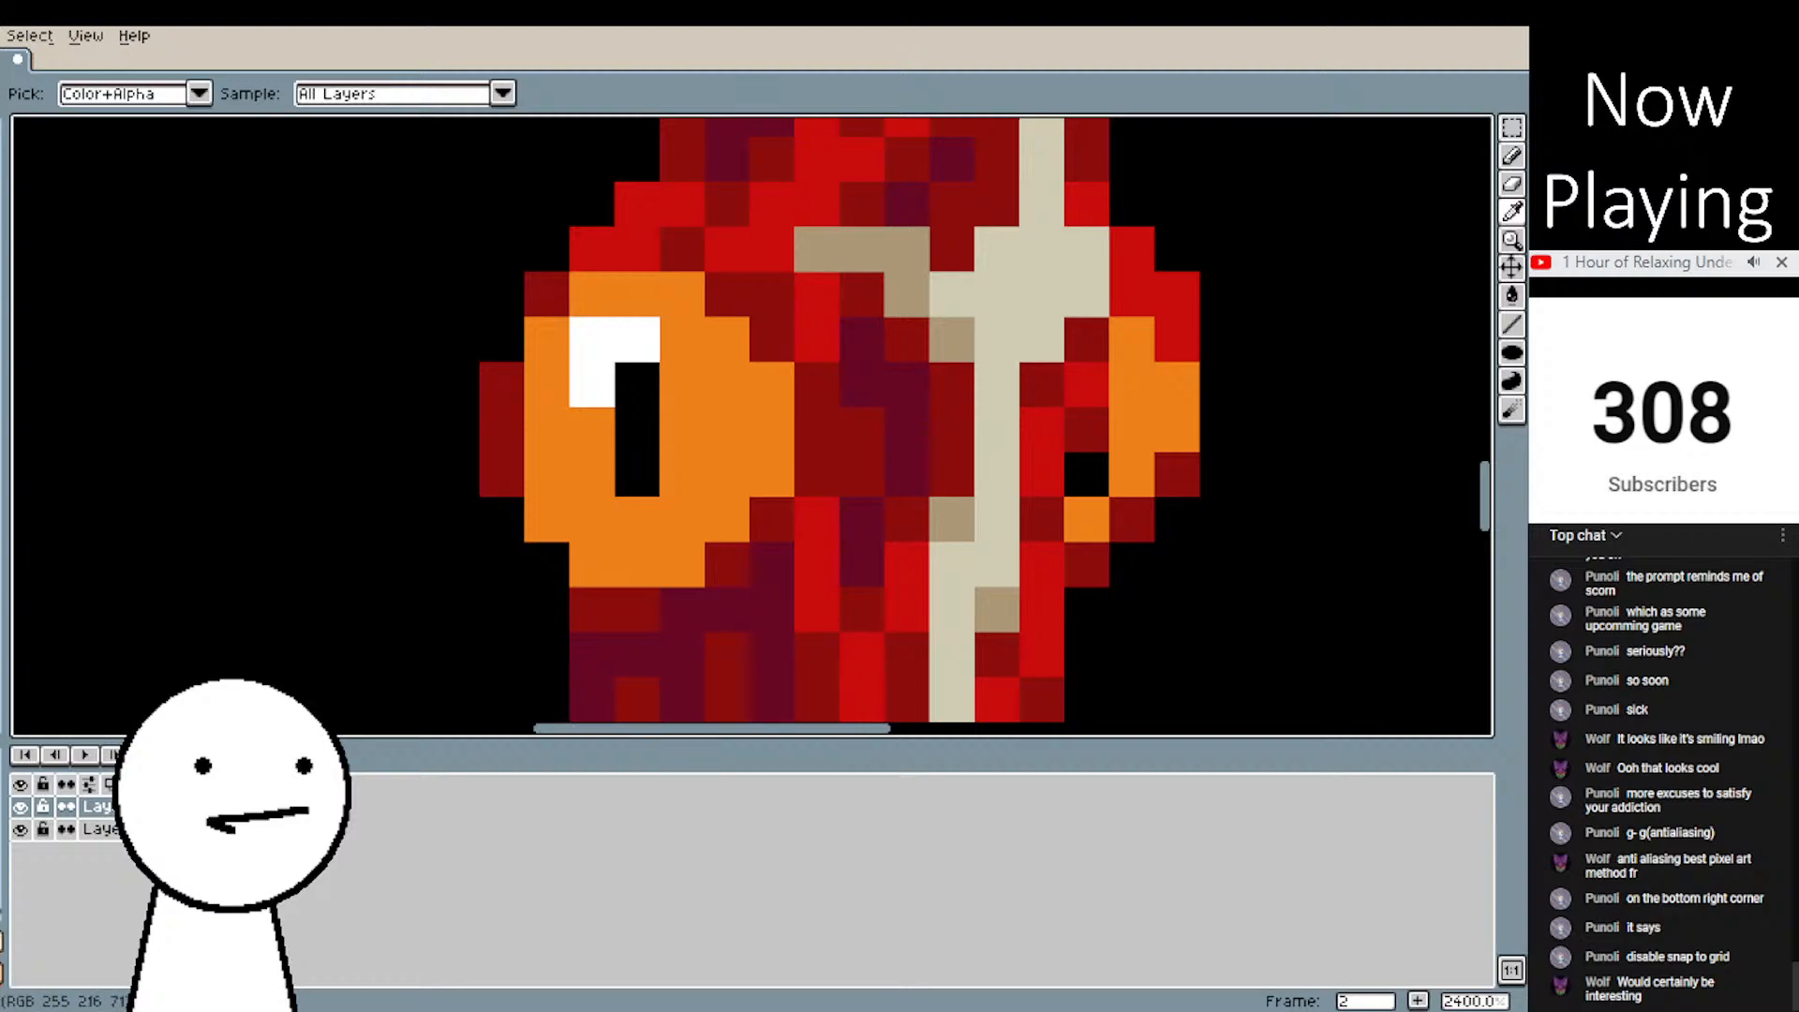
click(1511, 155)
click(637, 384)
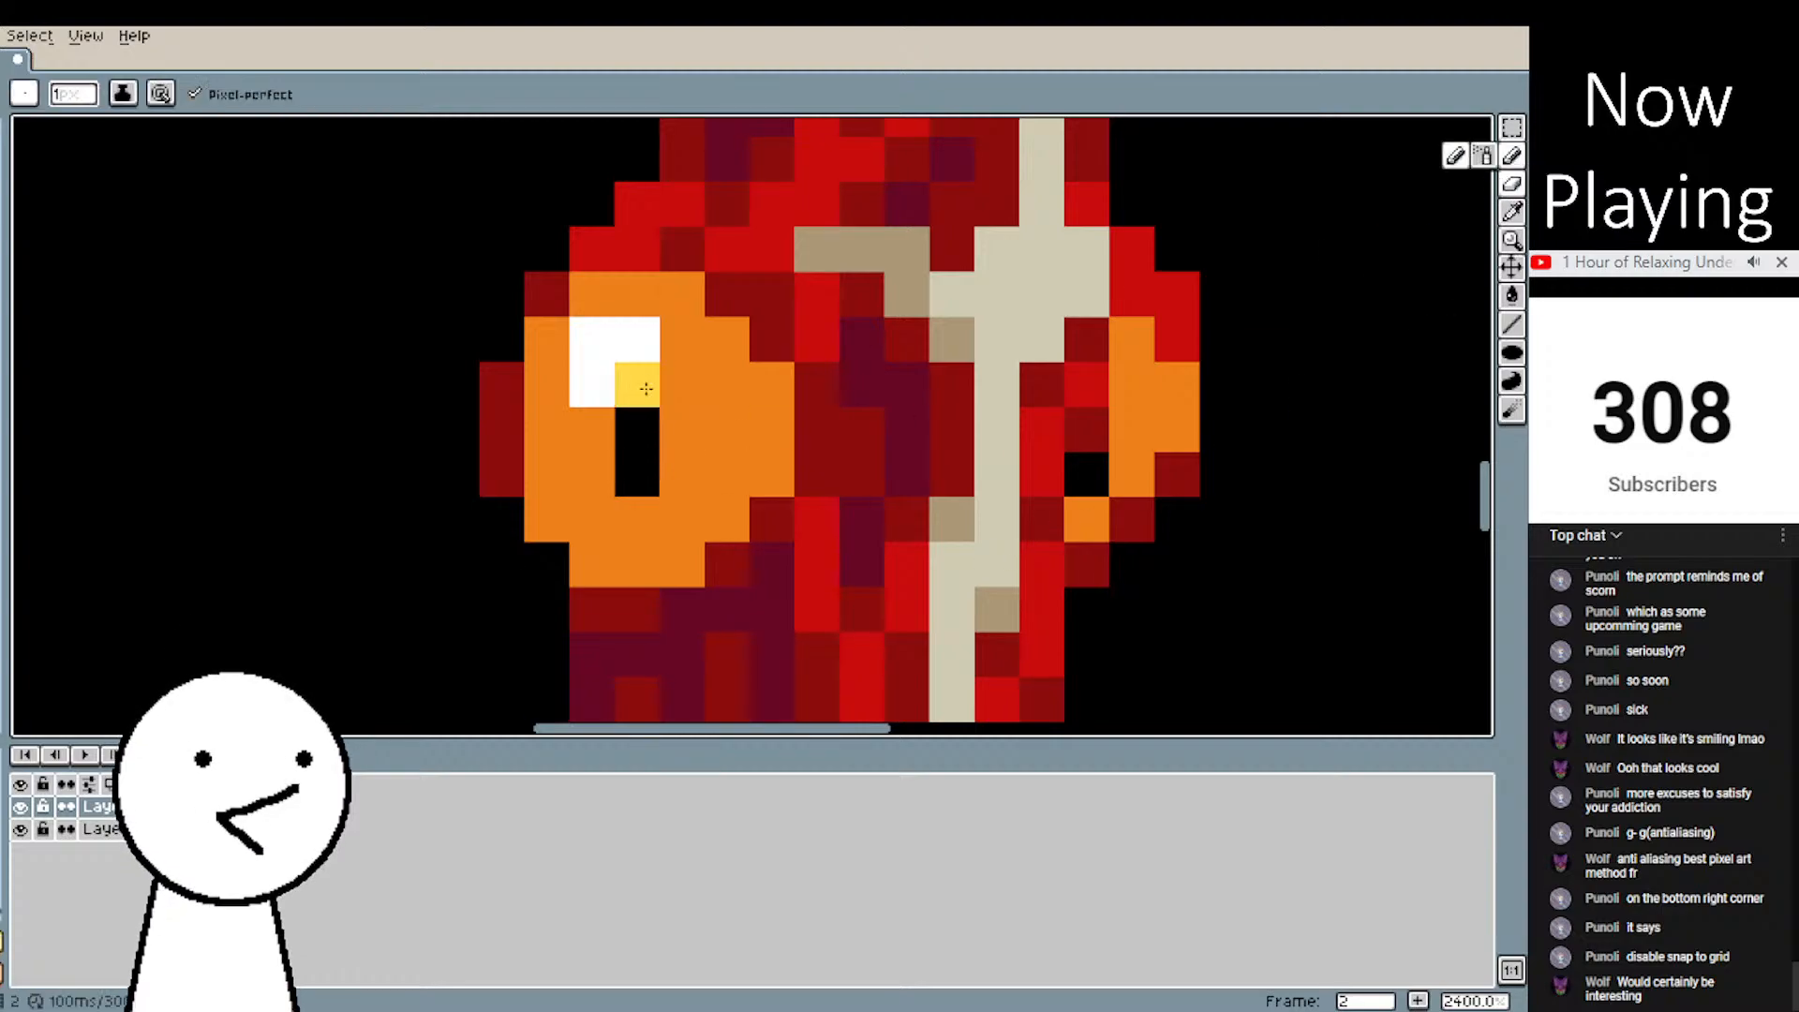
click(981, 550)
scroll(981, 550, down, 3)
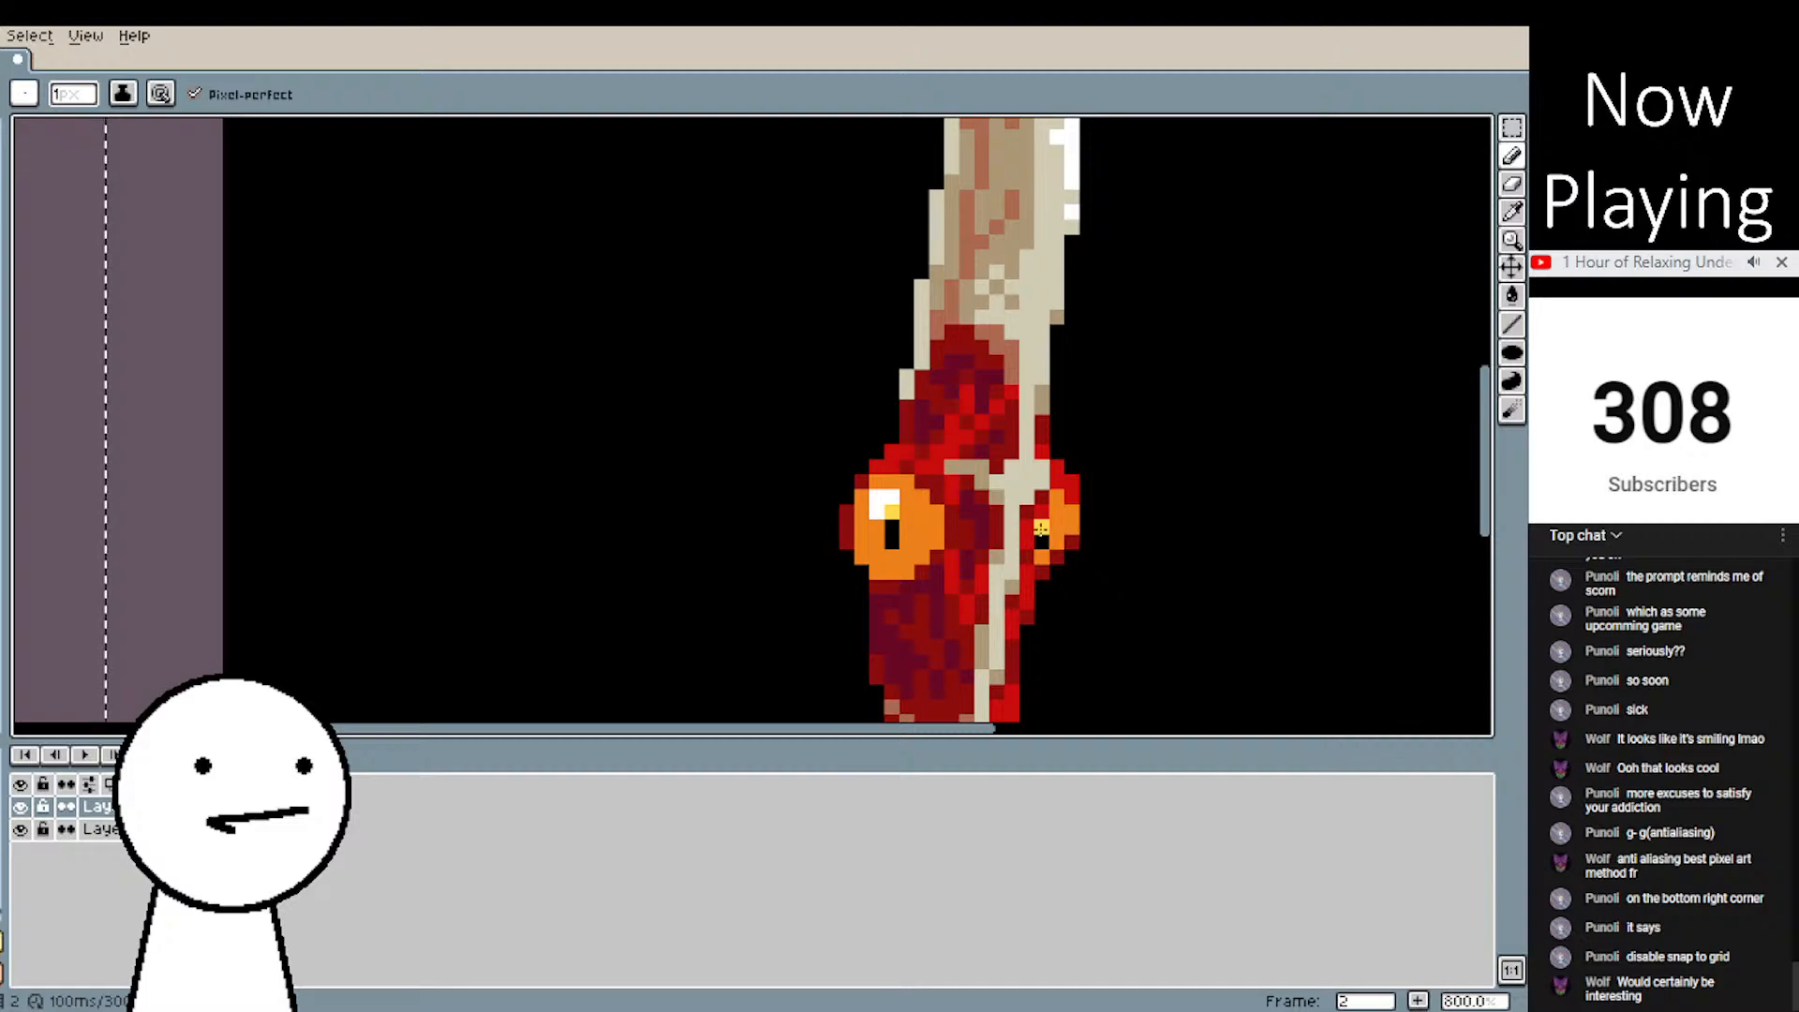
scroll(1041, 527, up, 3)
click(633, 415)
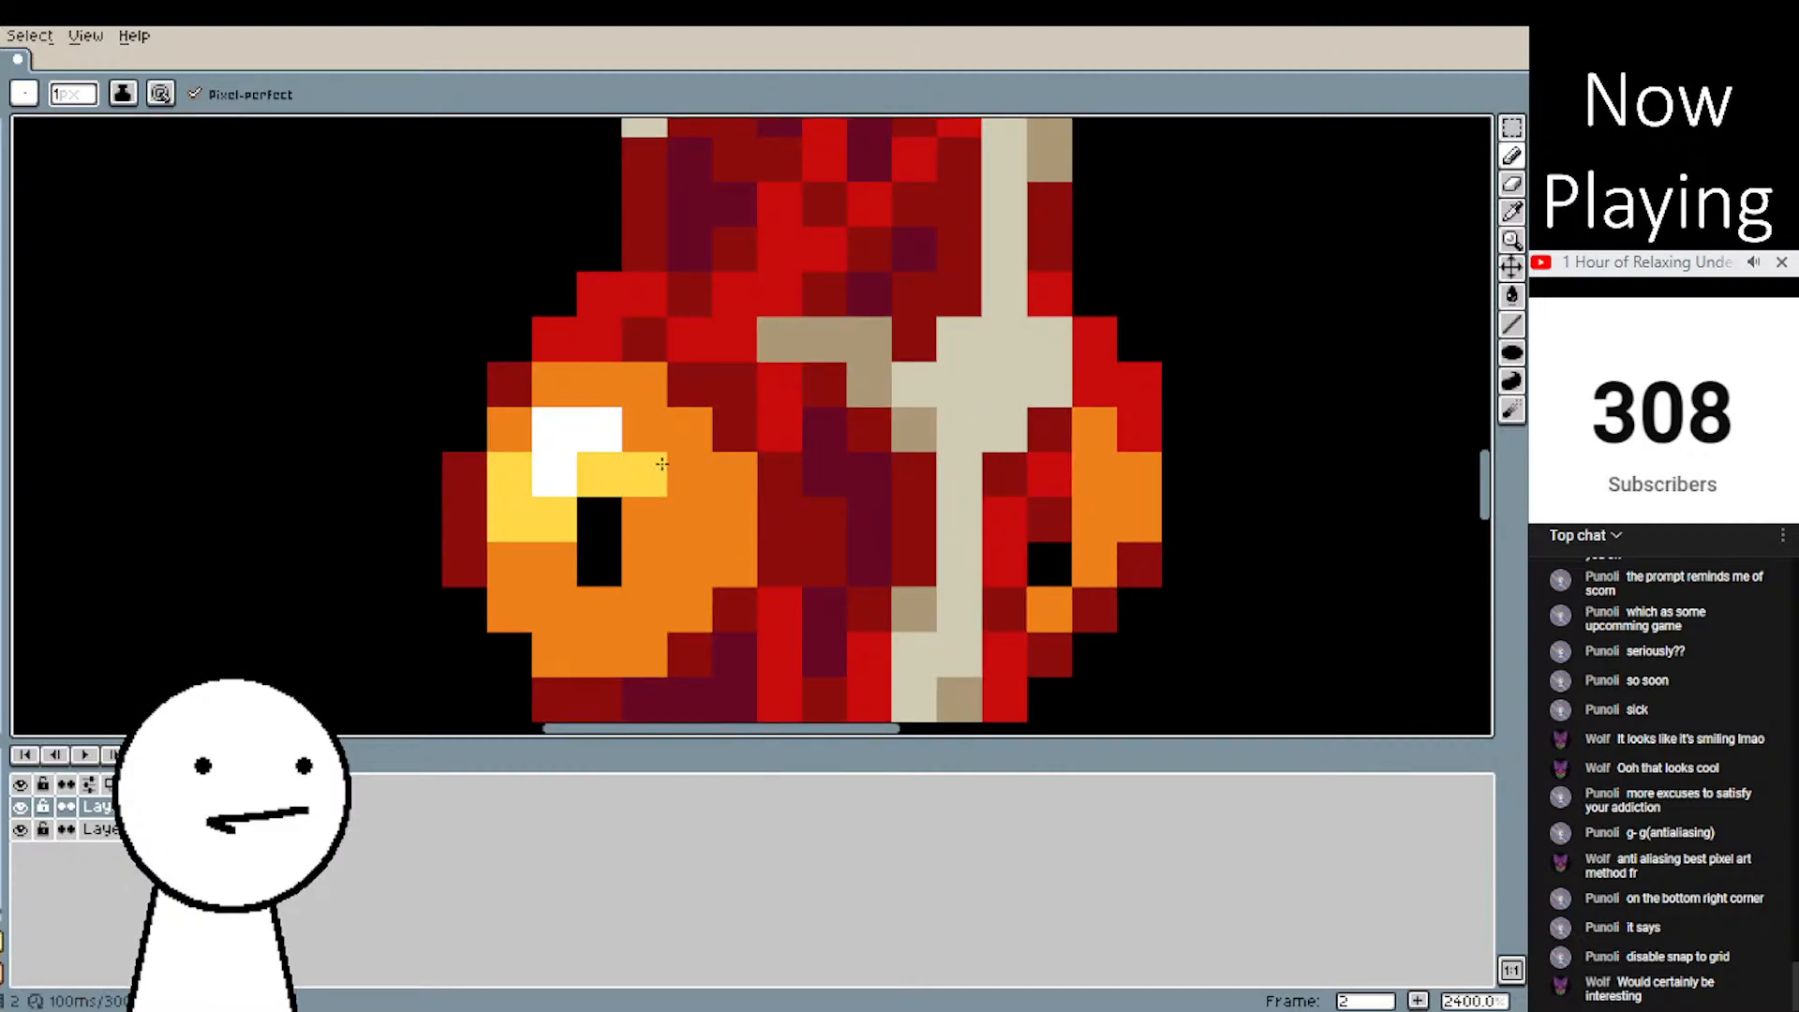
- Choose a darker orange and shade the bottom and right edges of the left eye
scroll(776, 548, down, 4)
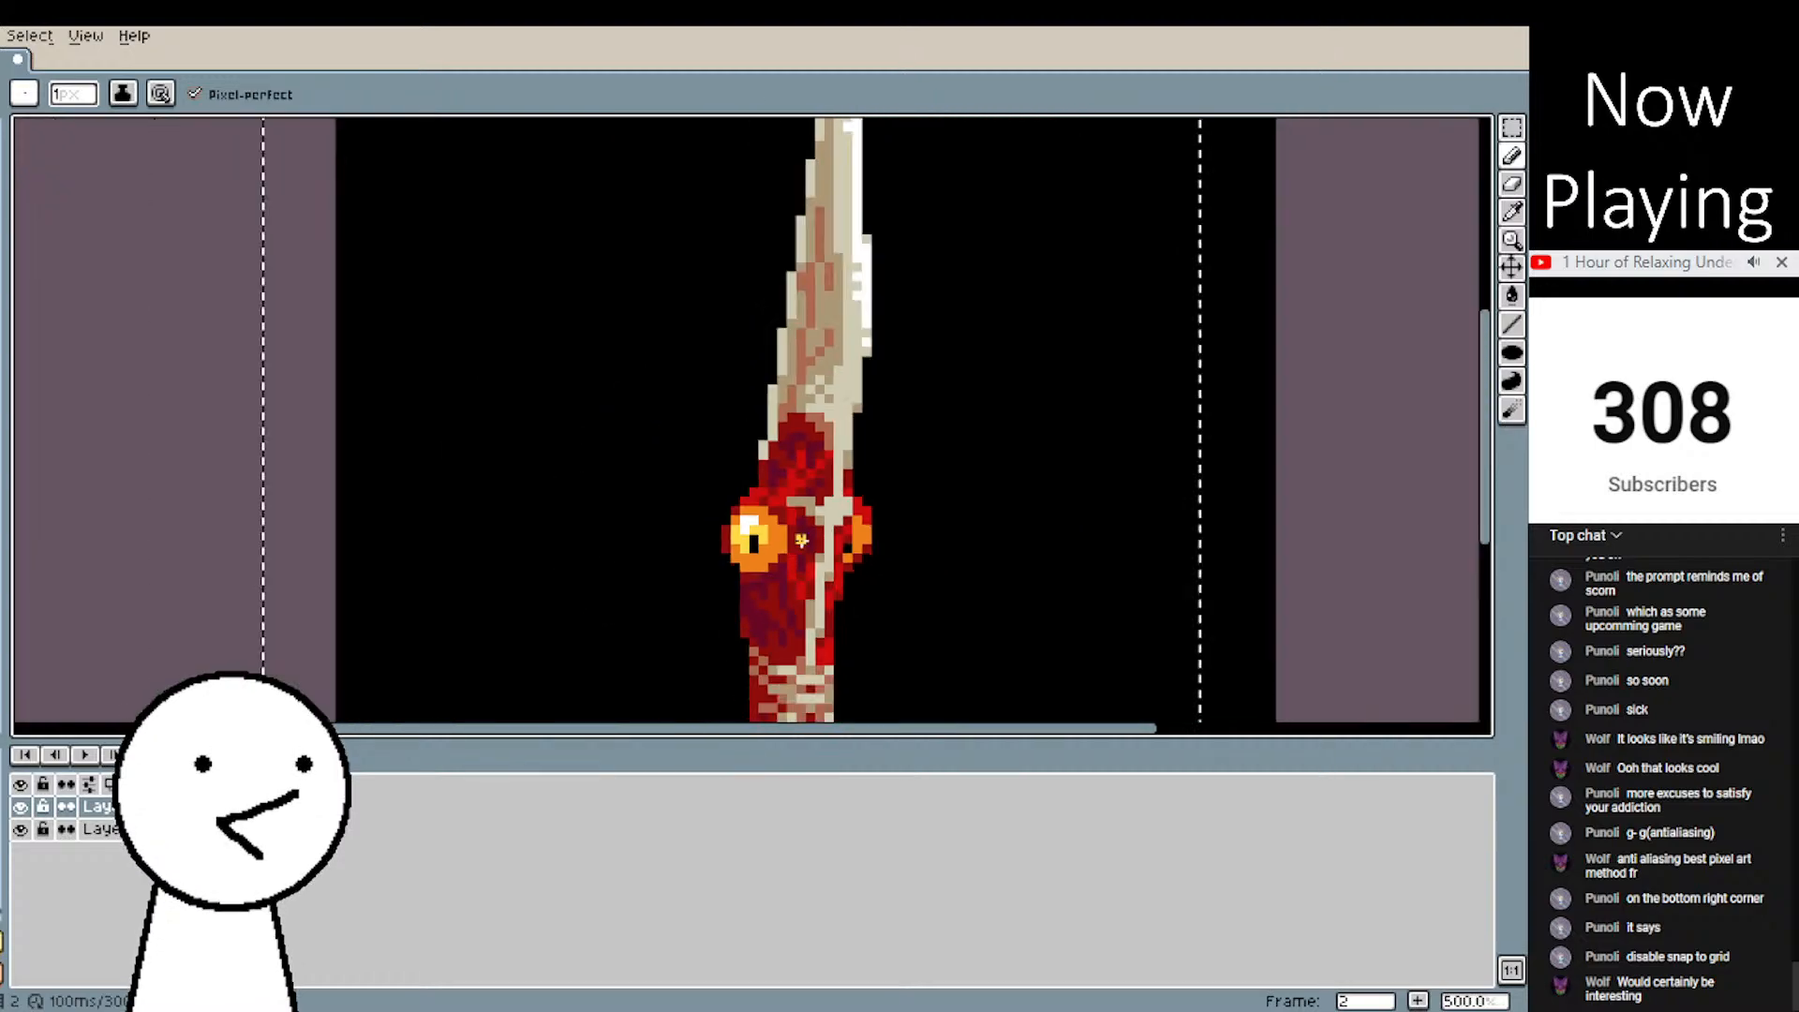
scroll(888, 534, up, 5)
scroll(722, 570, down, 3)
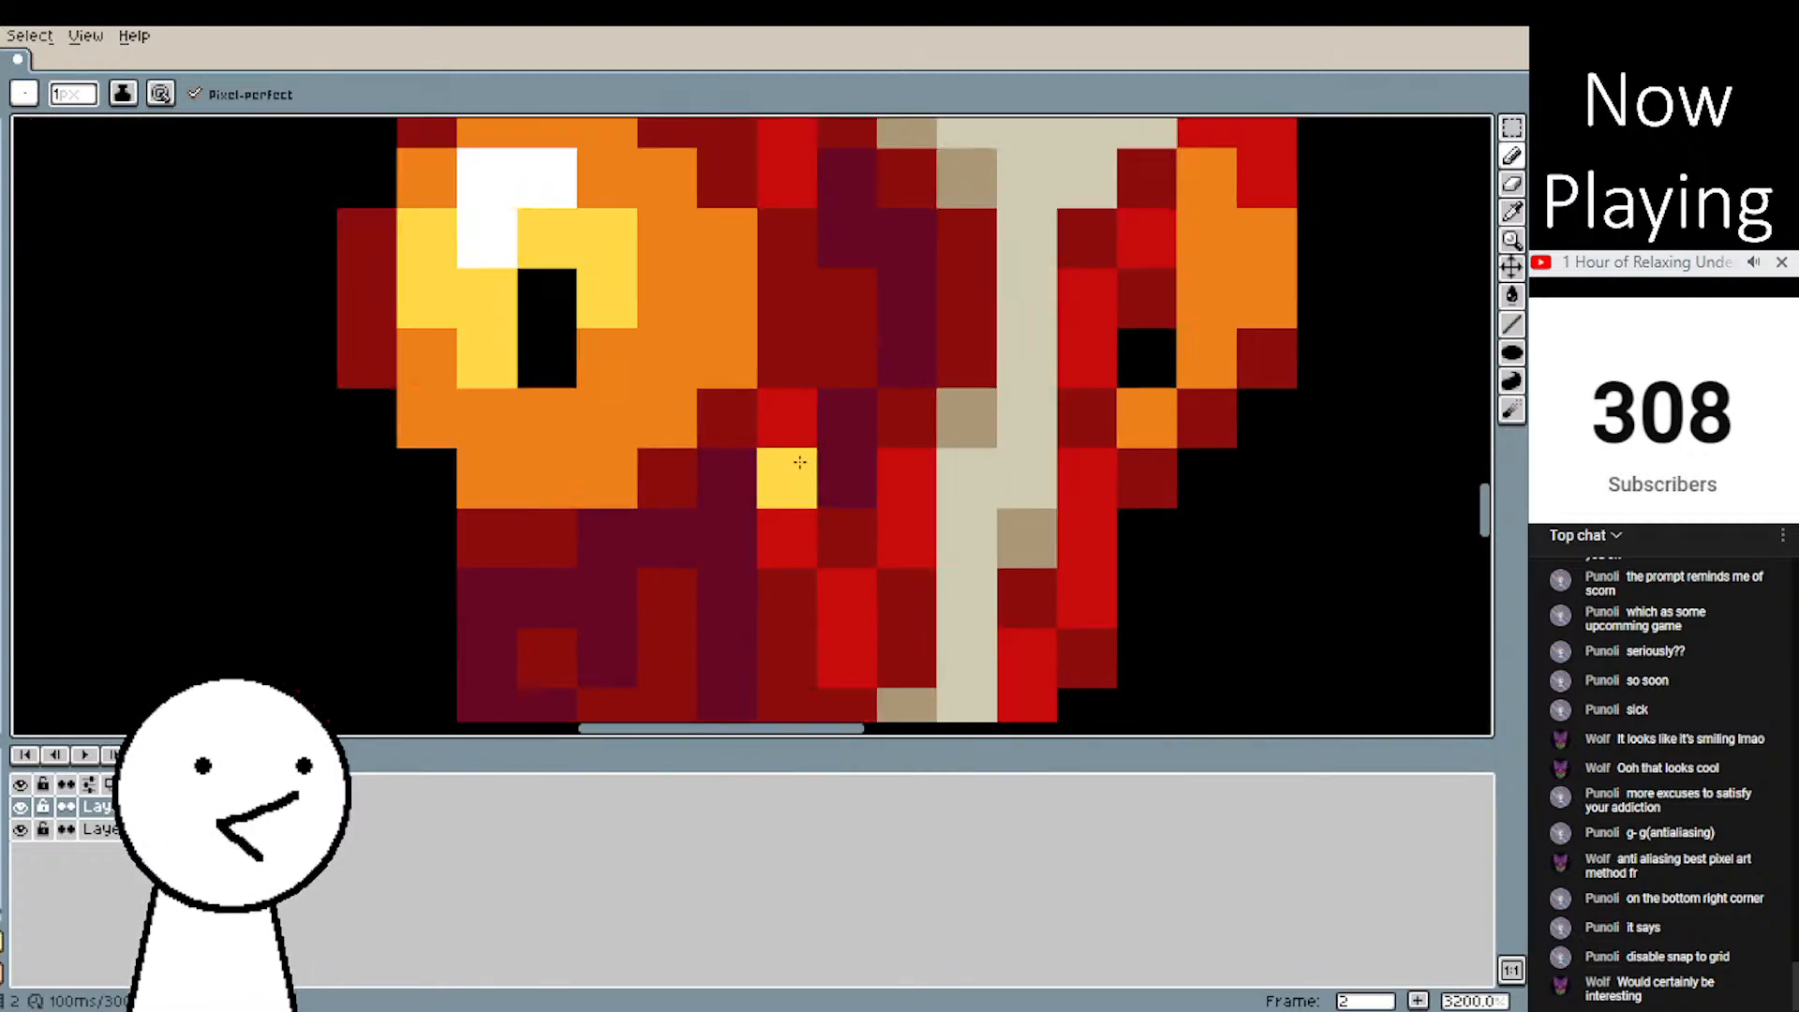
drag(1013, 385, 948, 434)
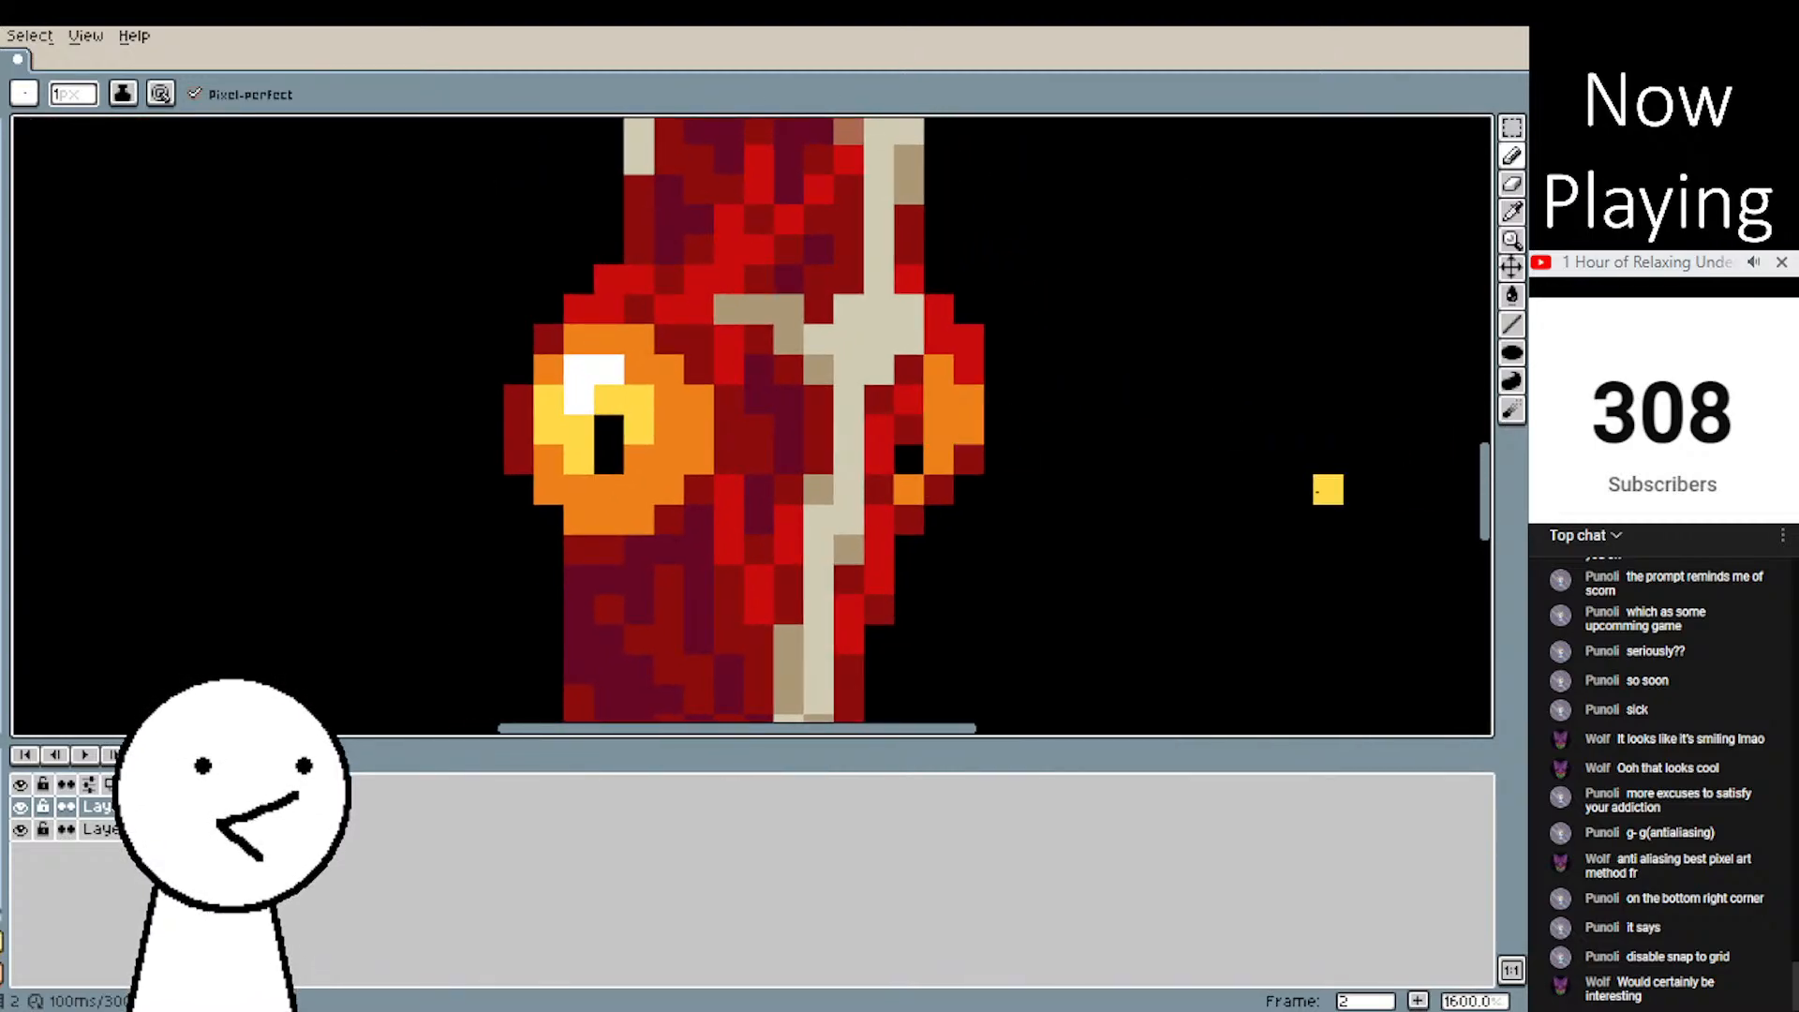
key(i)
scroll(658, 451, up, 2)
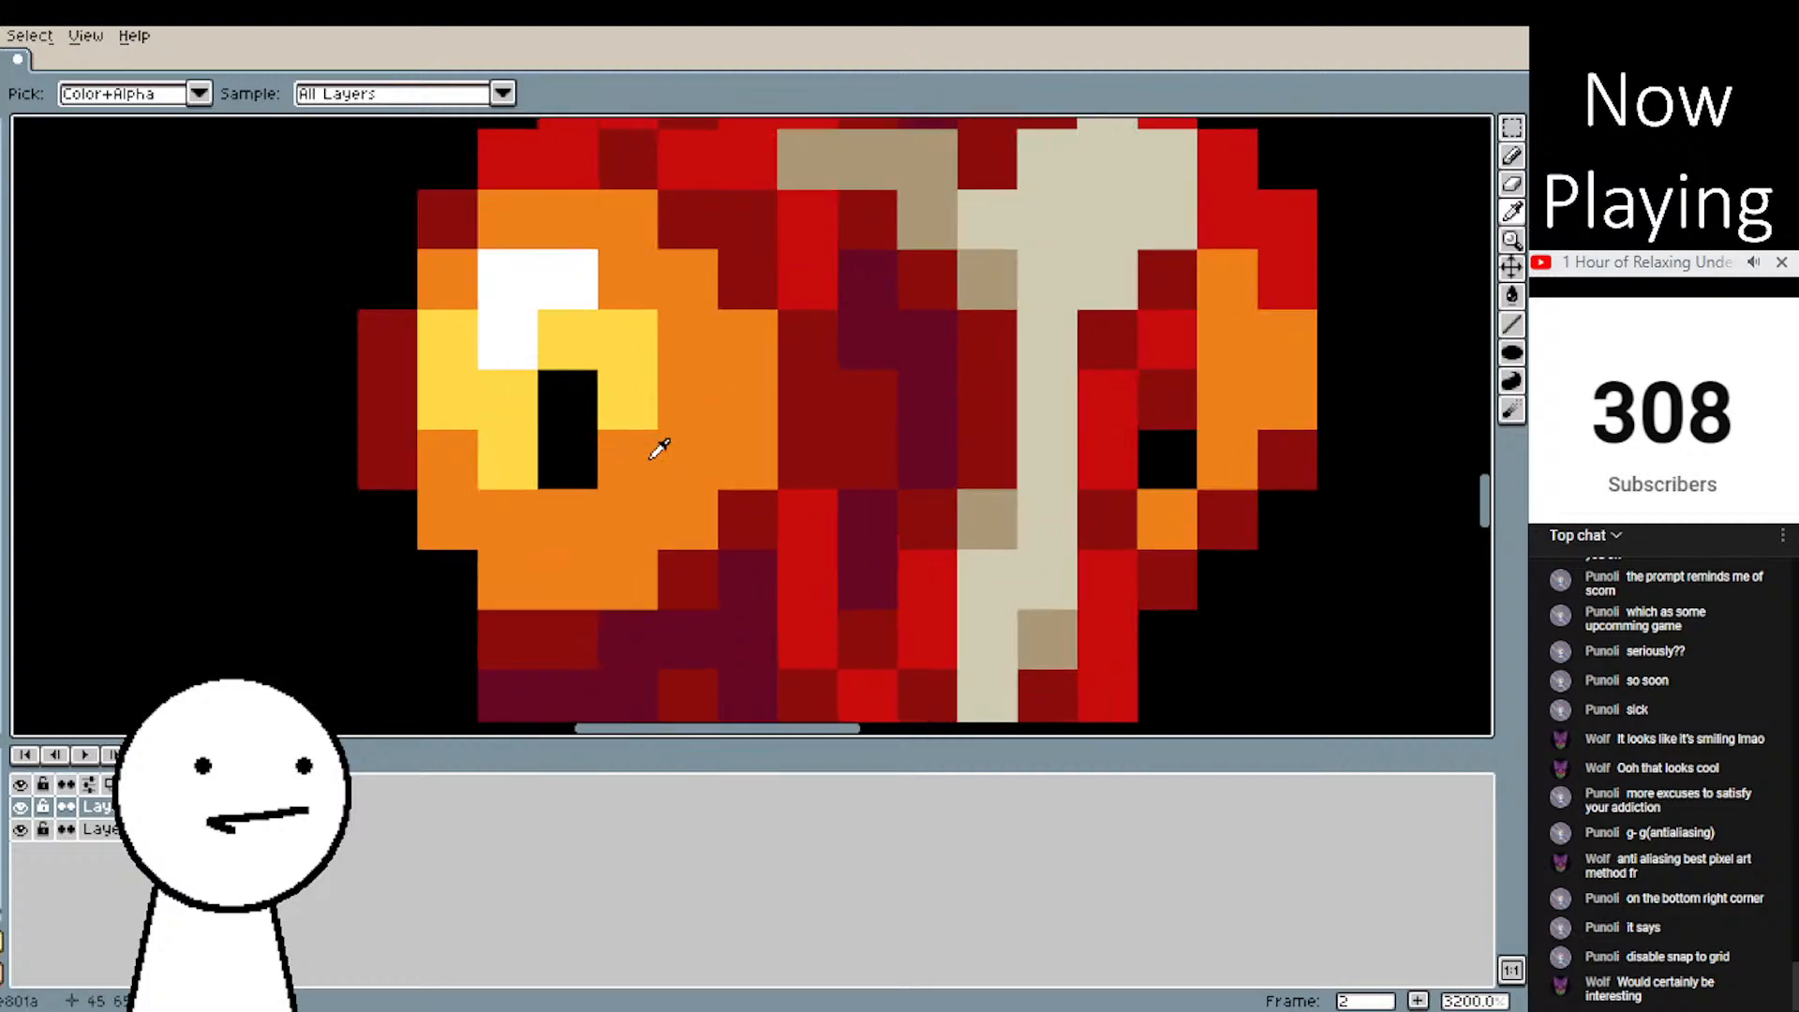
drag(860, 451, 764, 426)
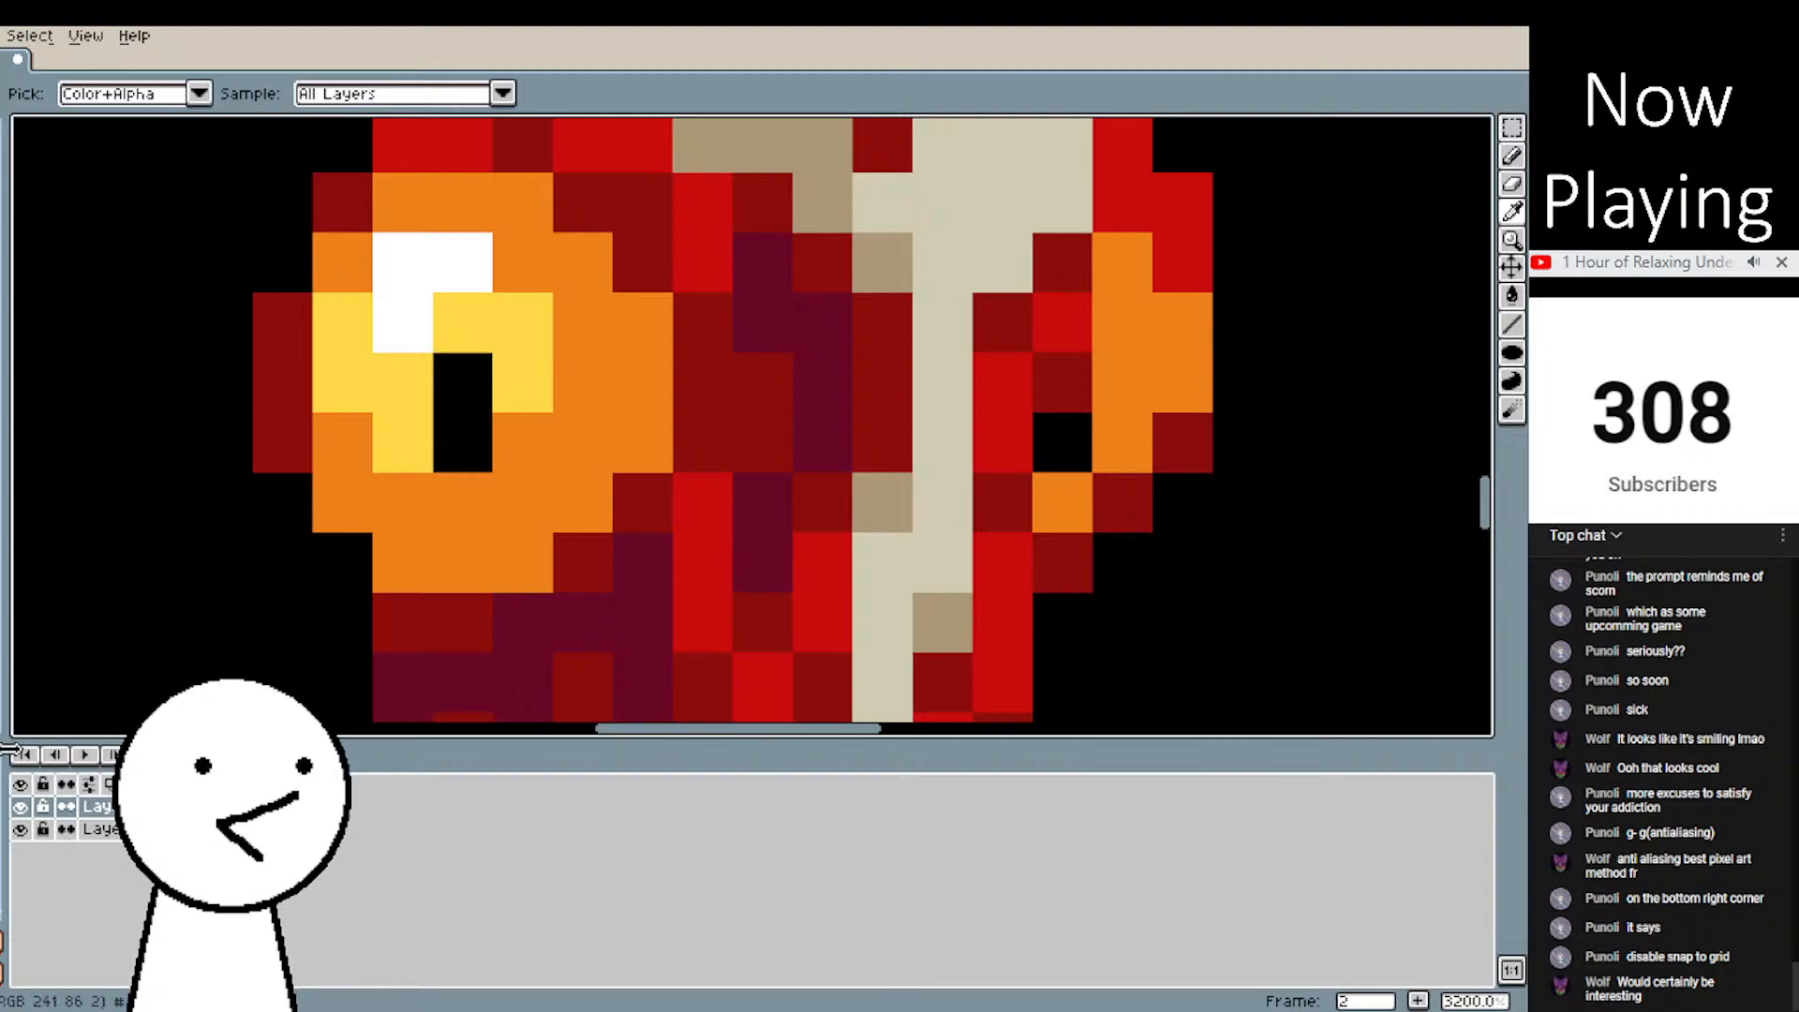
click(1512, 155)
click(522, 563)
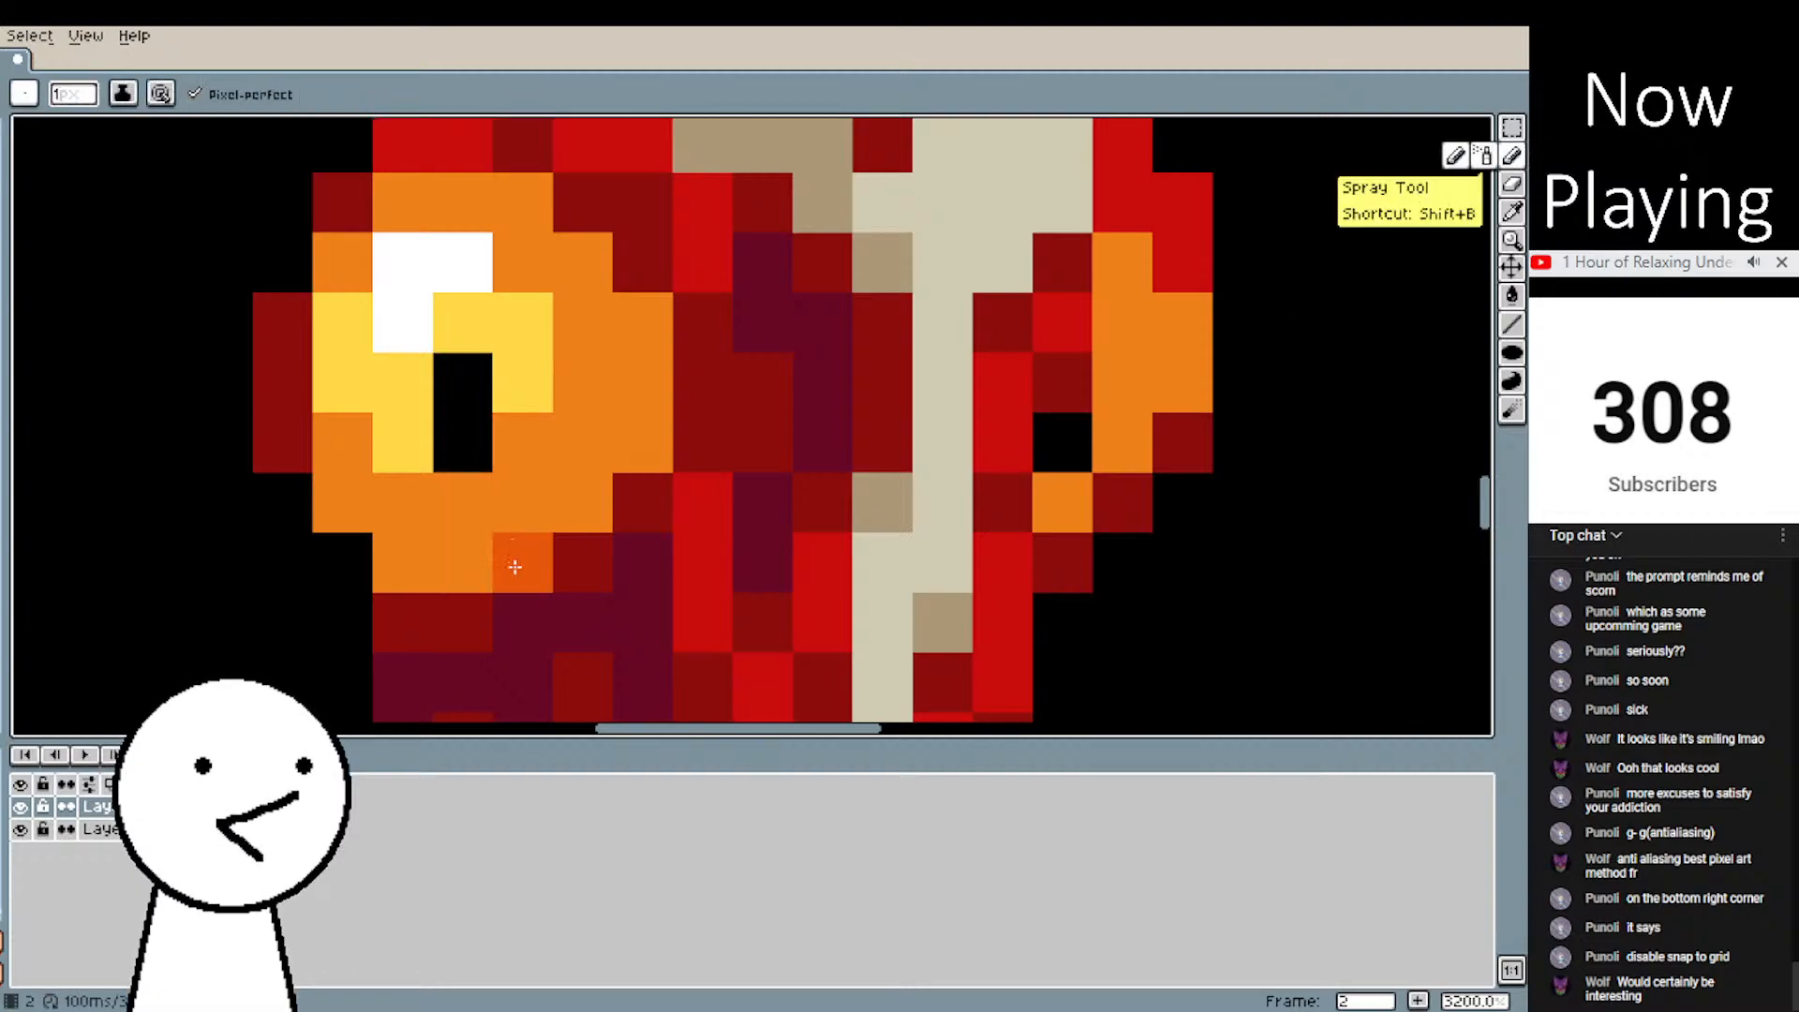
click(447, 554)
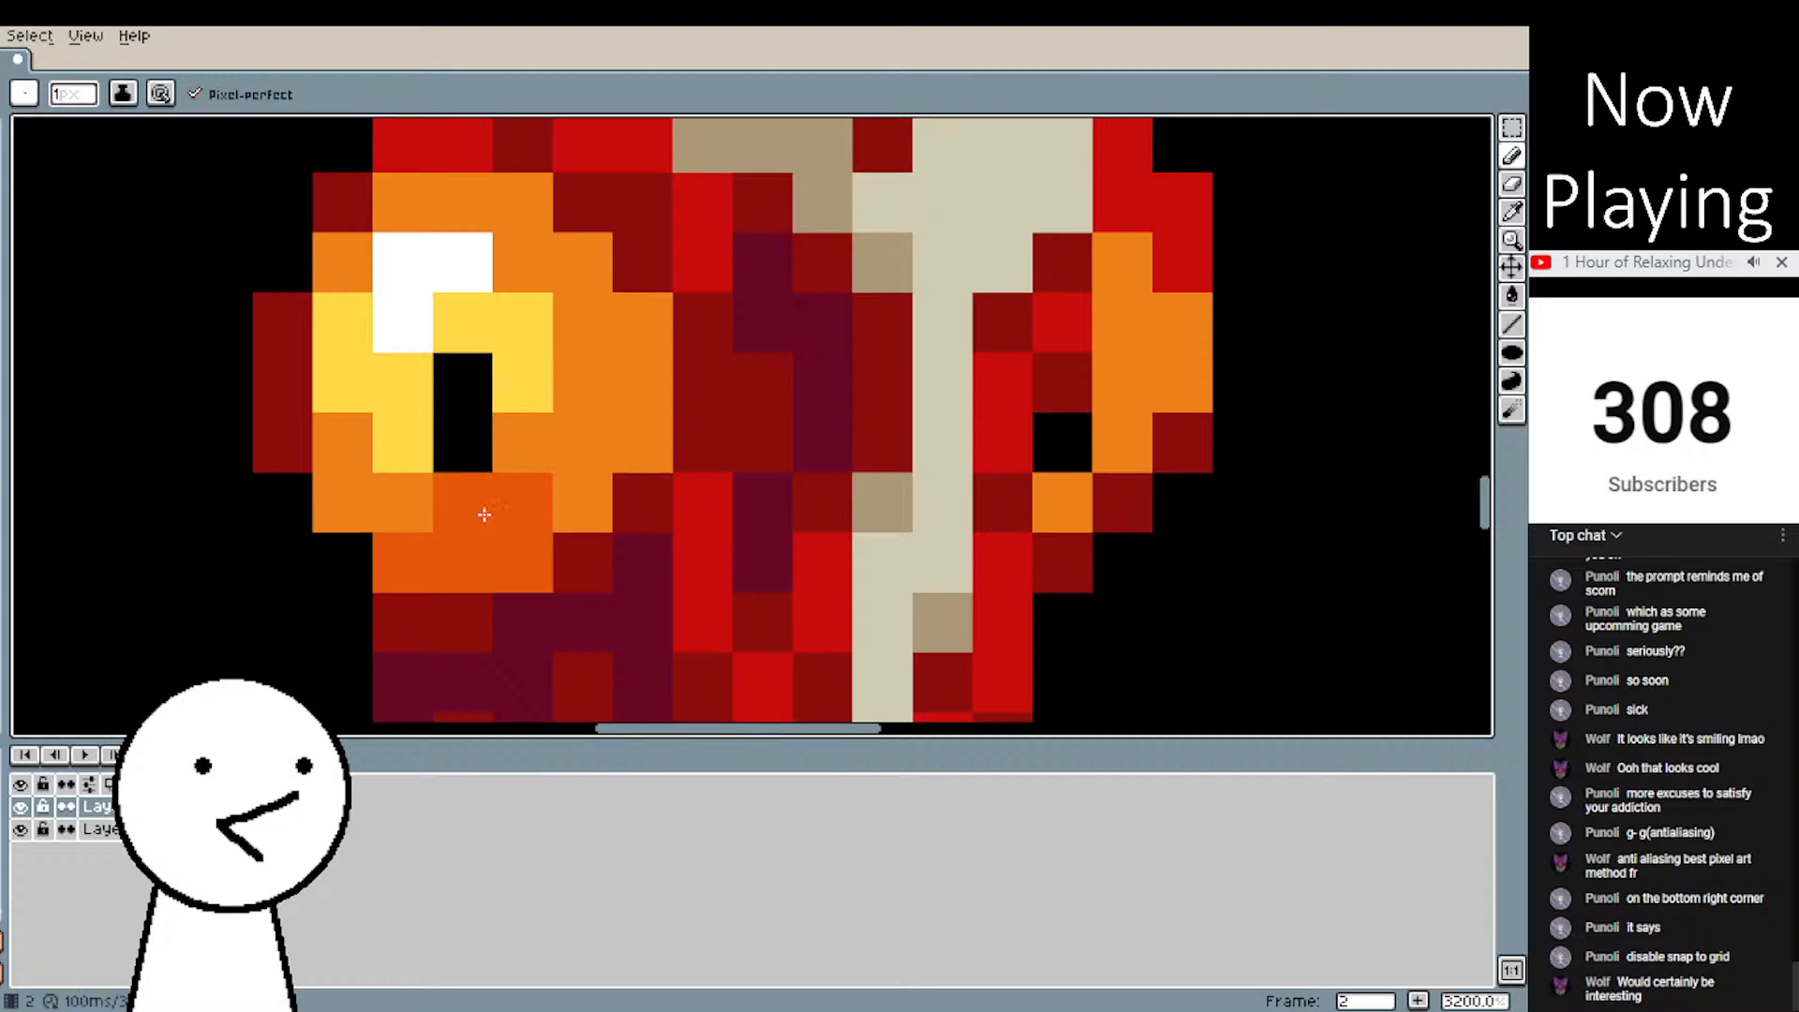
click(365, 510)
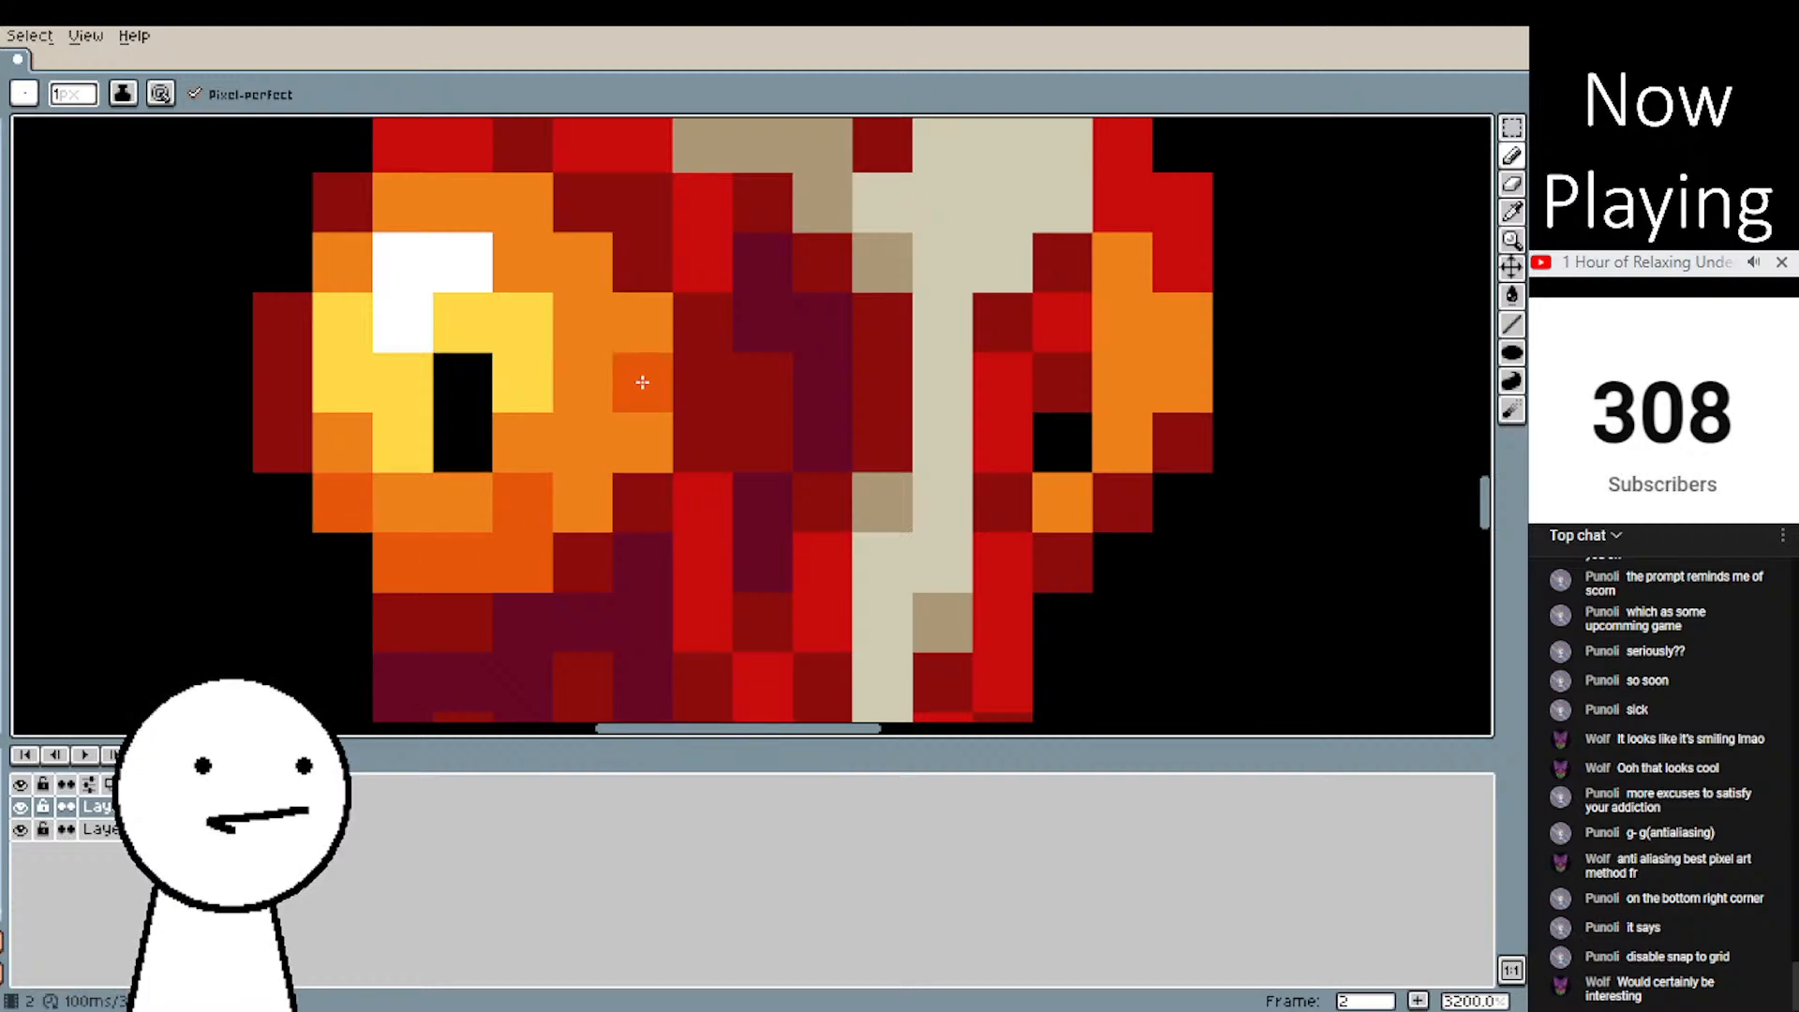
click(643, 381)
click(635, 449)
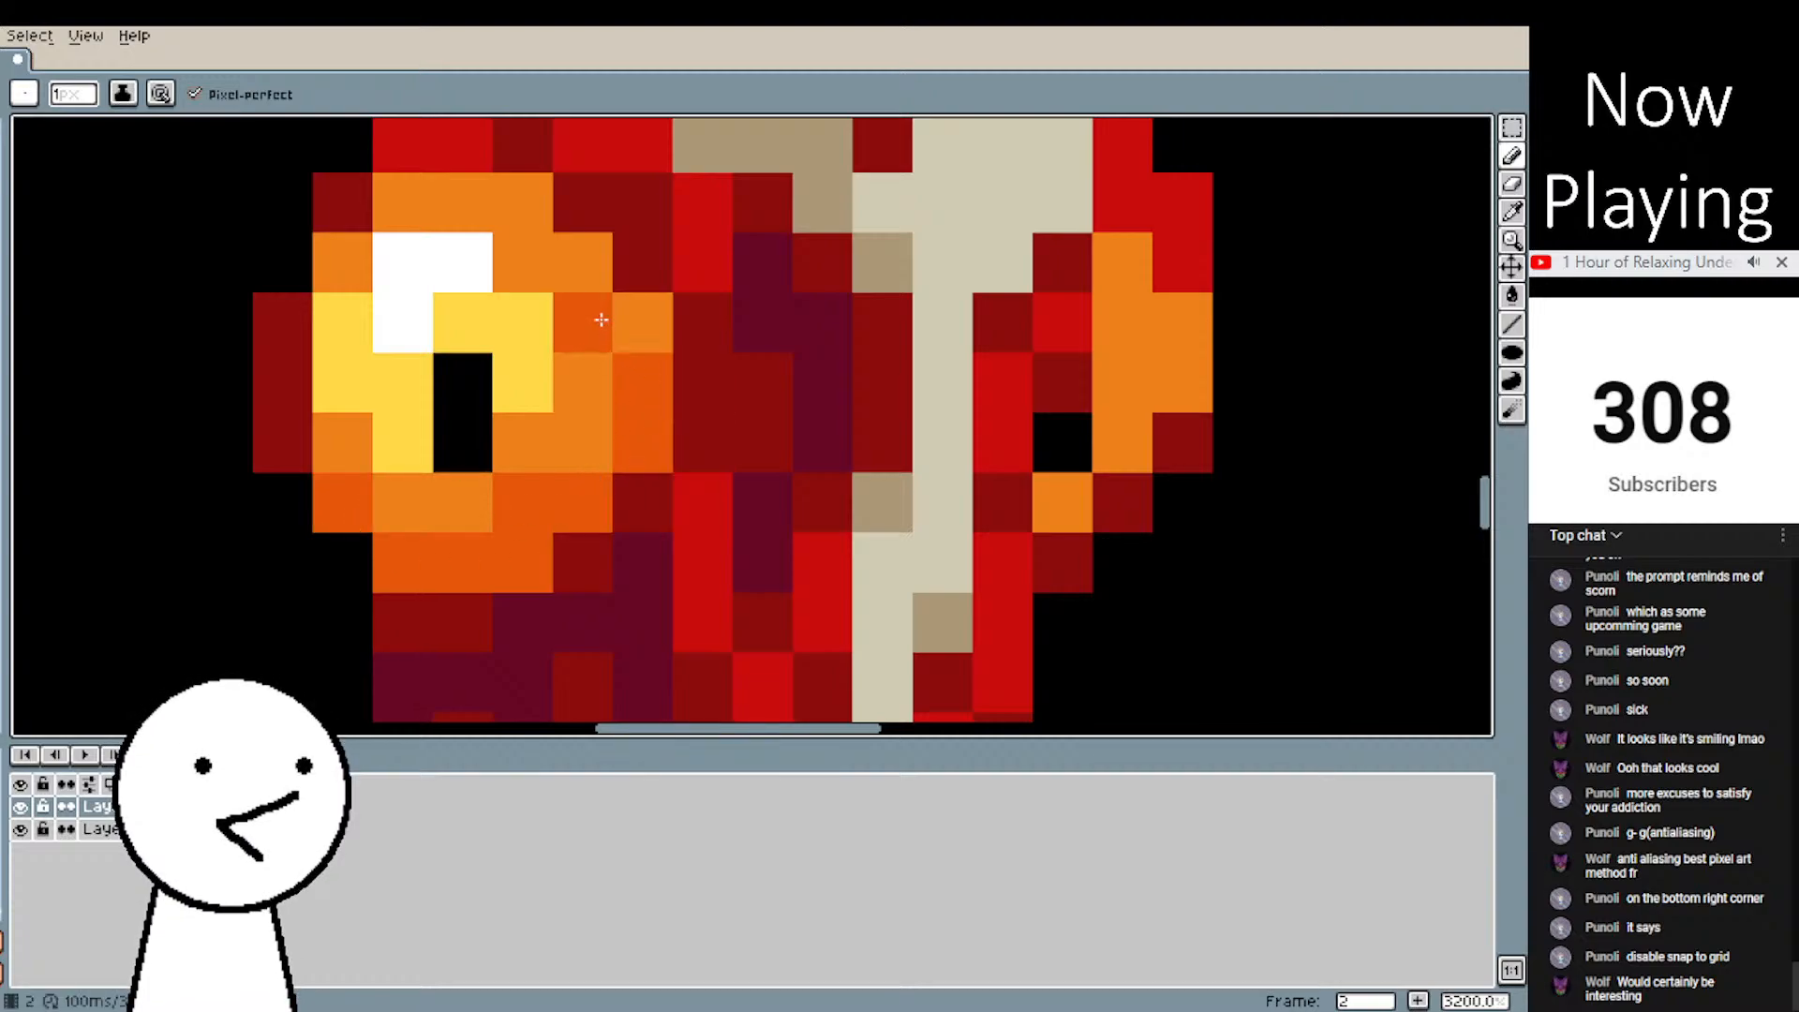
- Recolour the darker orange shading along the left eye's bottom and right edges with a burnt orange using Paint Bucket
scroll(803, 543, down, 9)
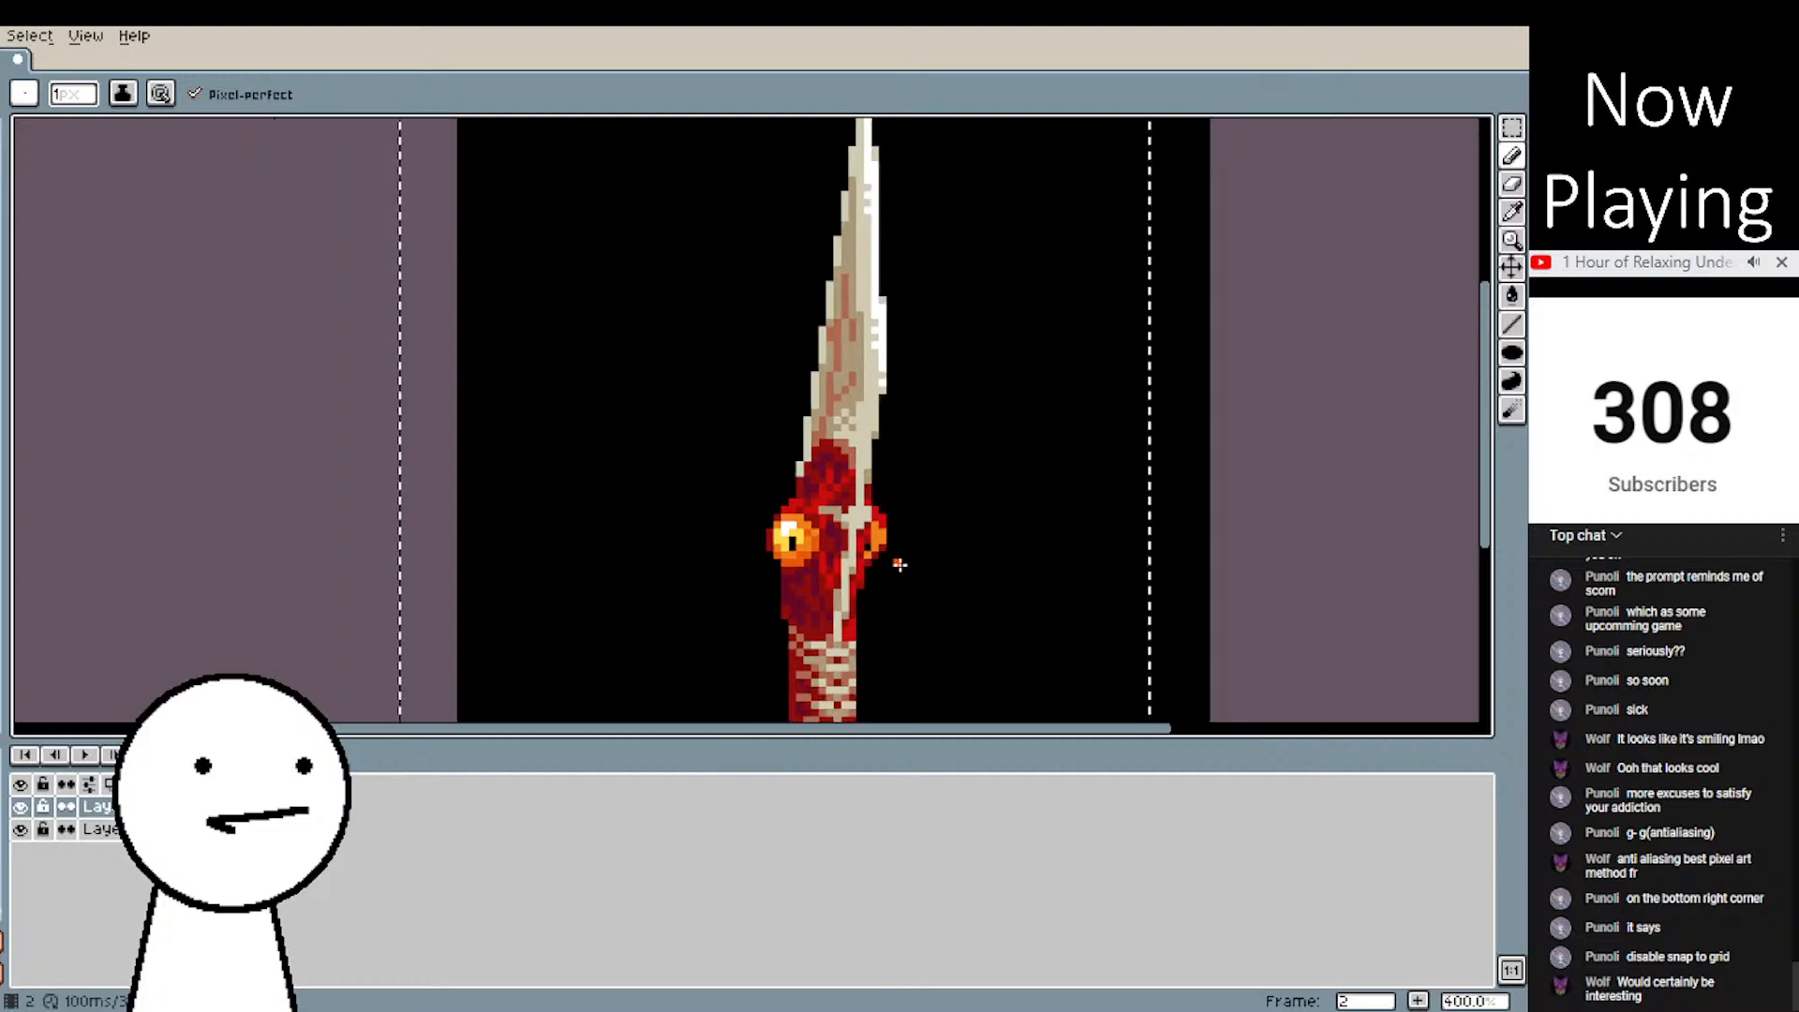
scroll(900, 564, up, 1)
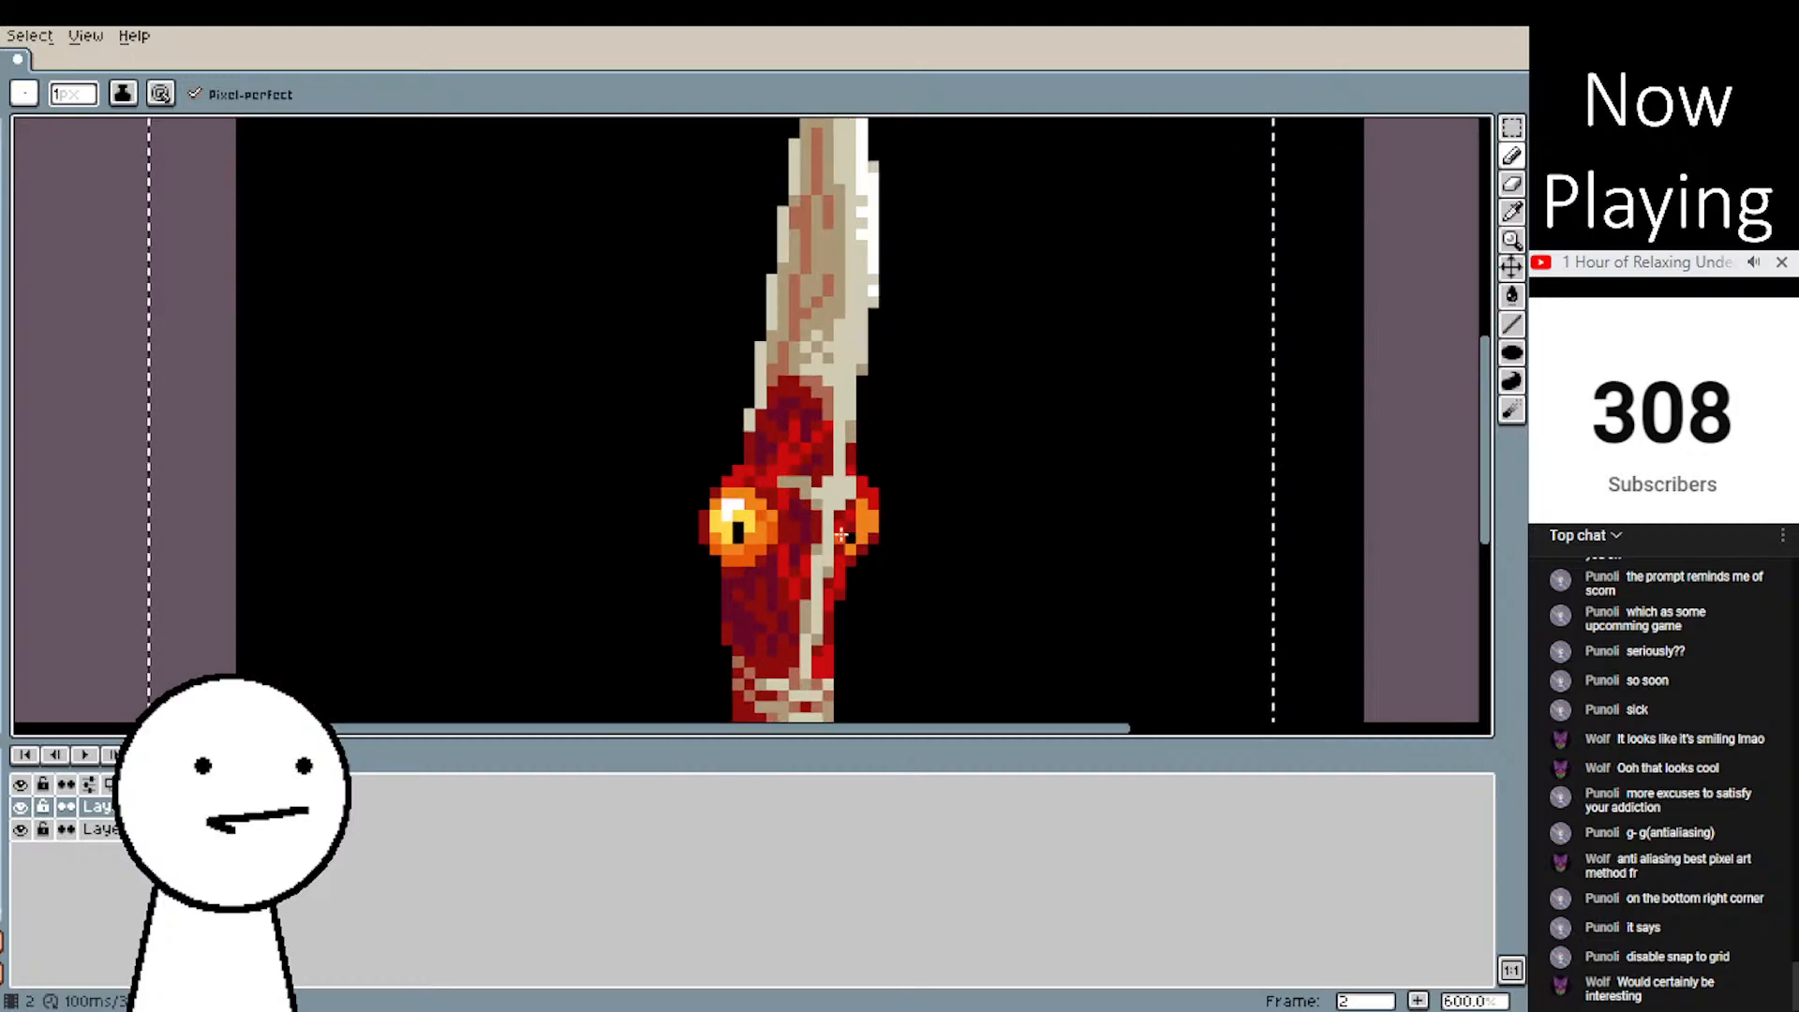
scroll(842, 535, up, 2)
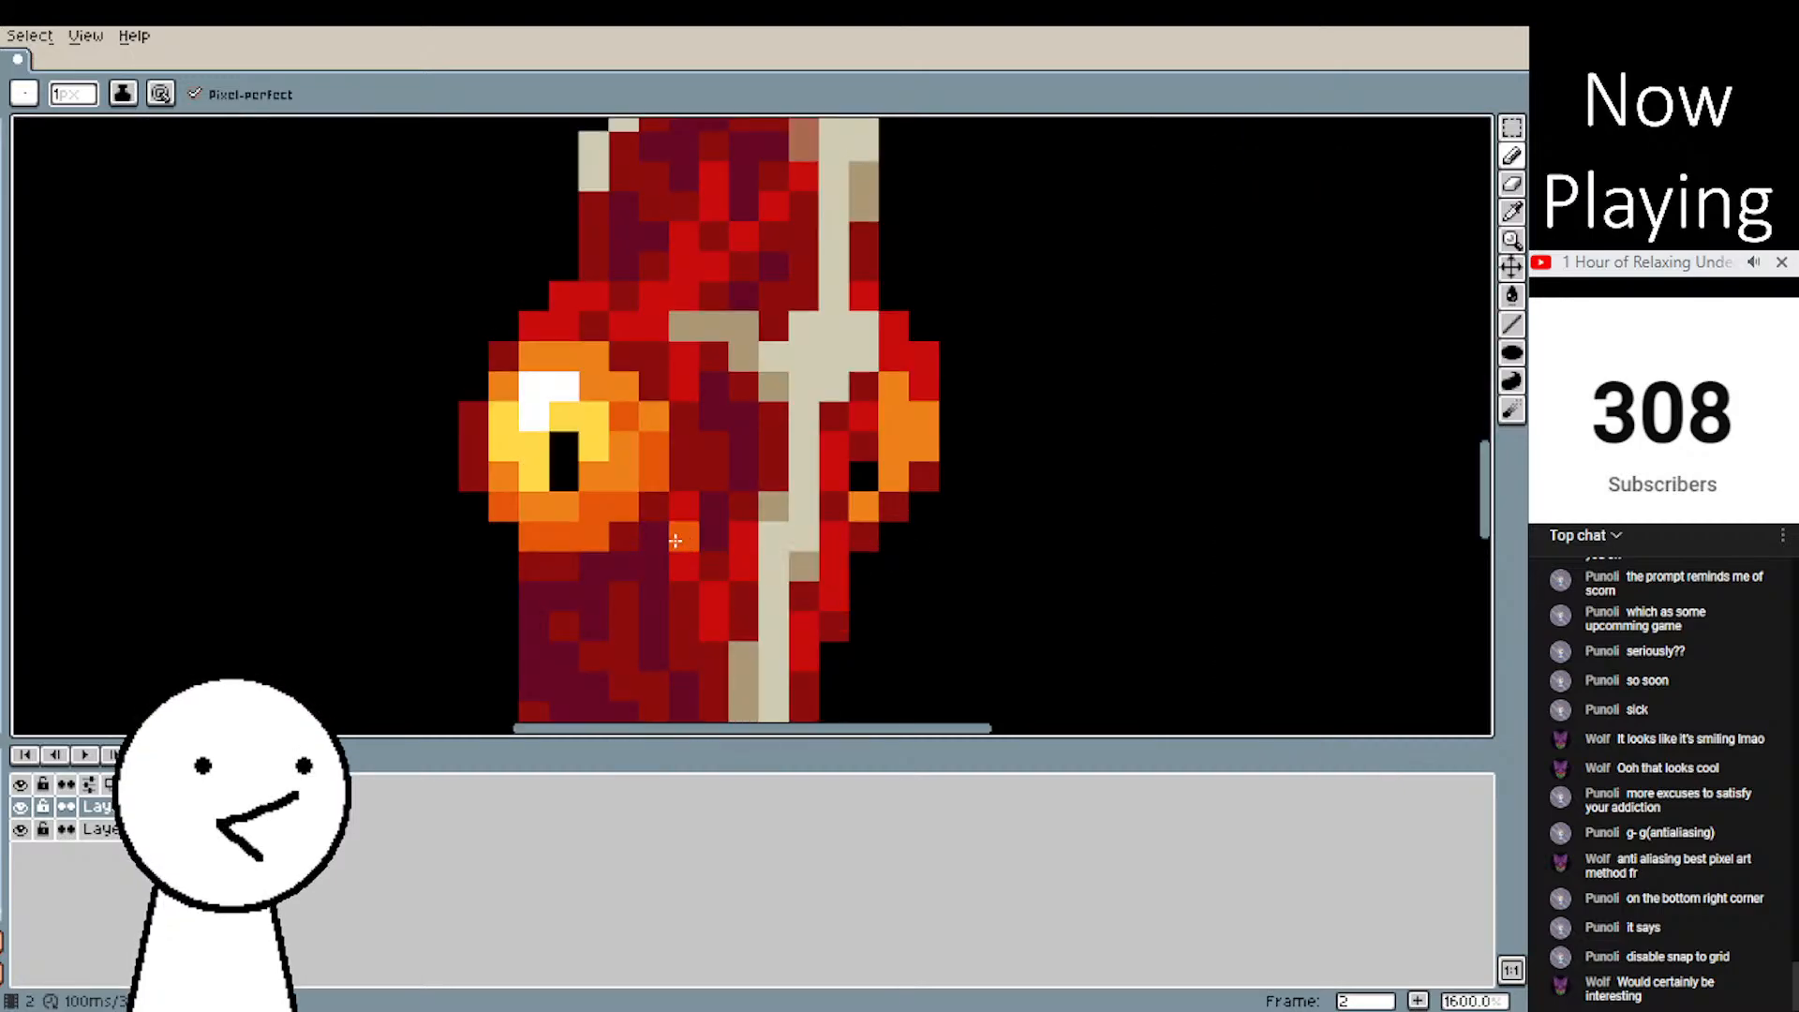
scroll(791, 525, down, 3)
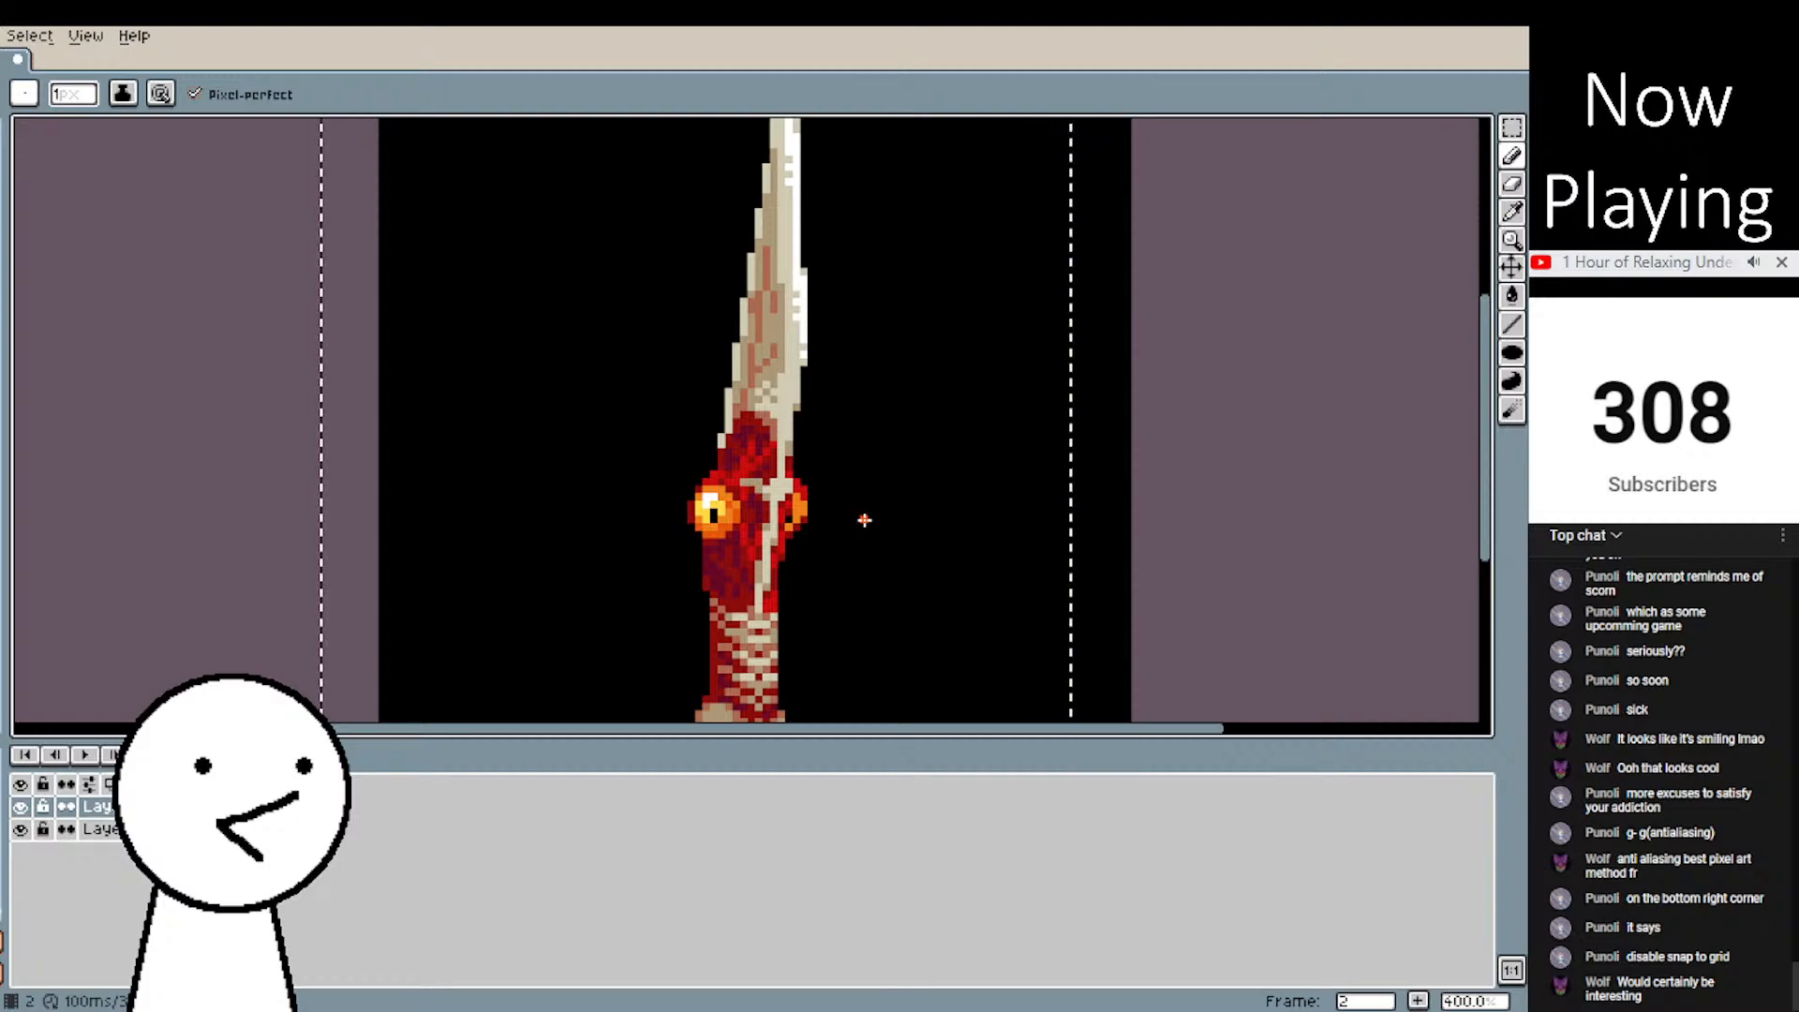
scroll(858, 521, down, 1)
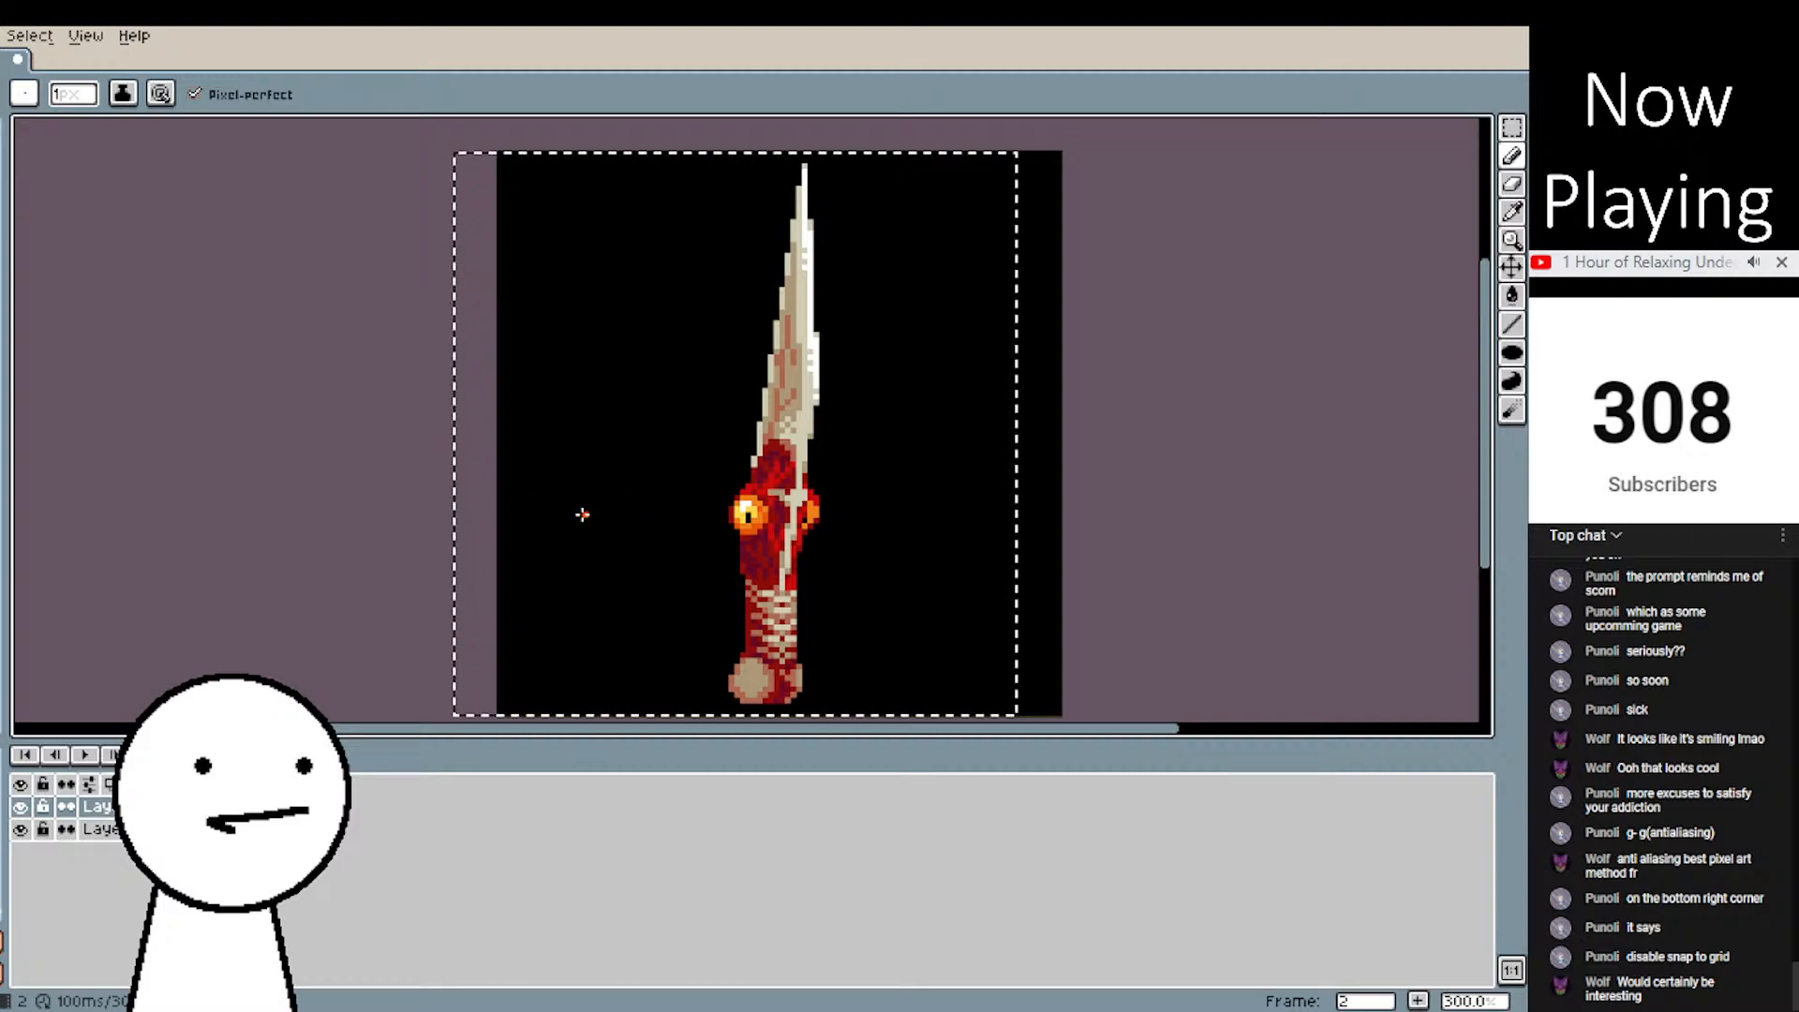
scroll(717, 515, up, 3)
scroll(962, 515, up, 3)
scroll(962, 515, up, 1)
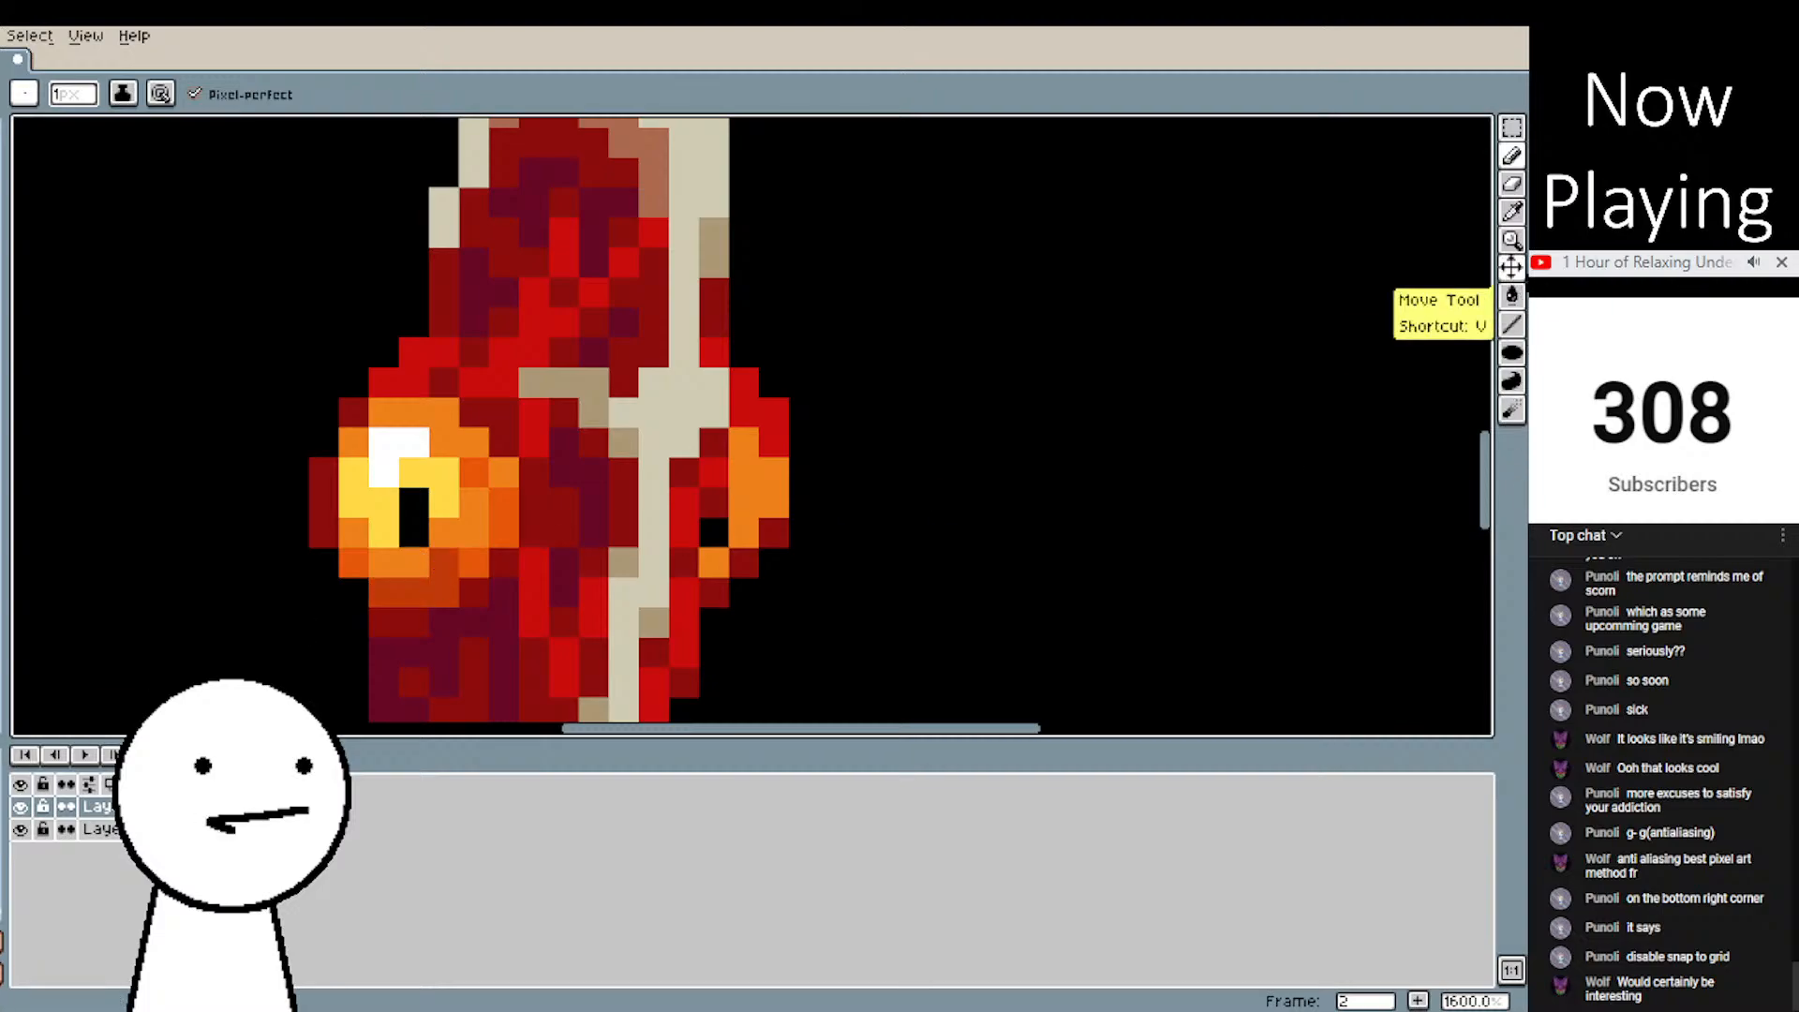
click(1512, 295)
click(215, 95)
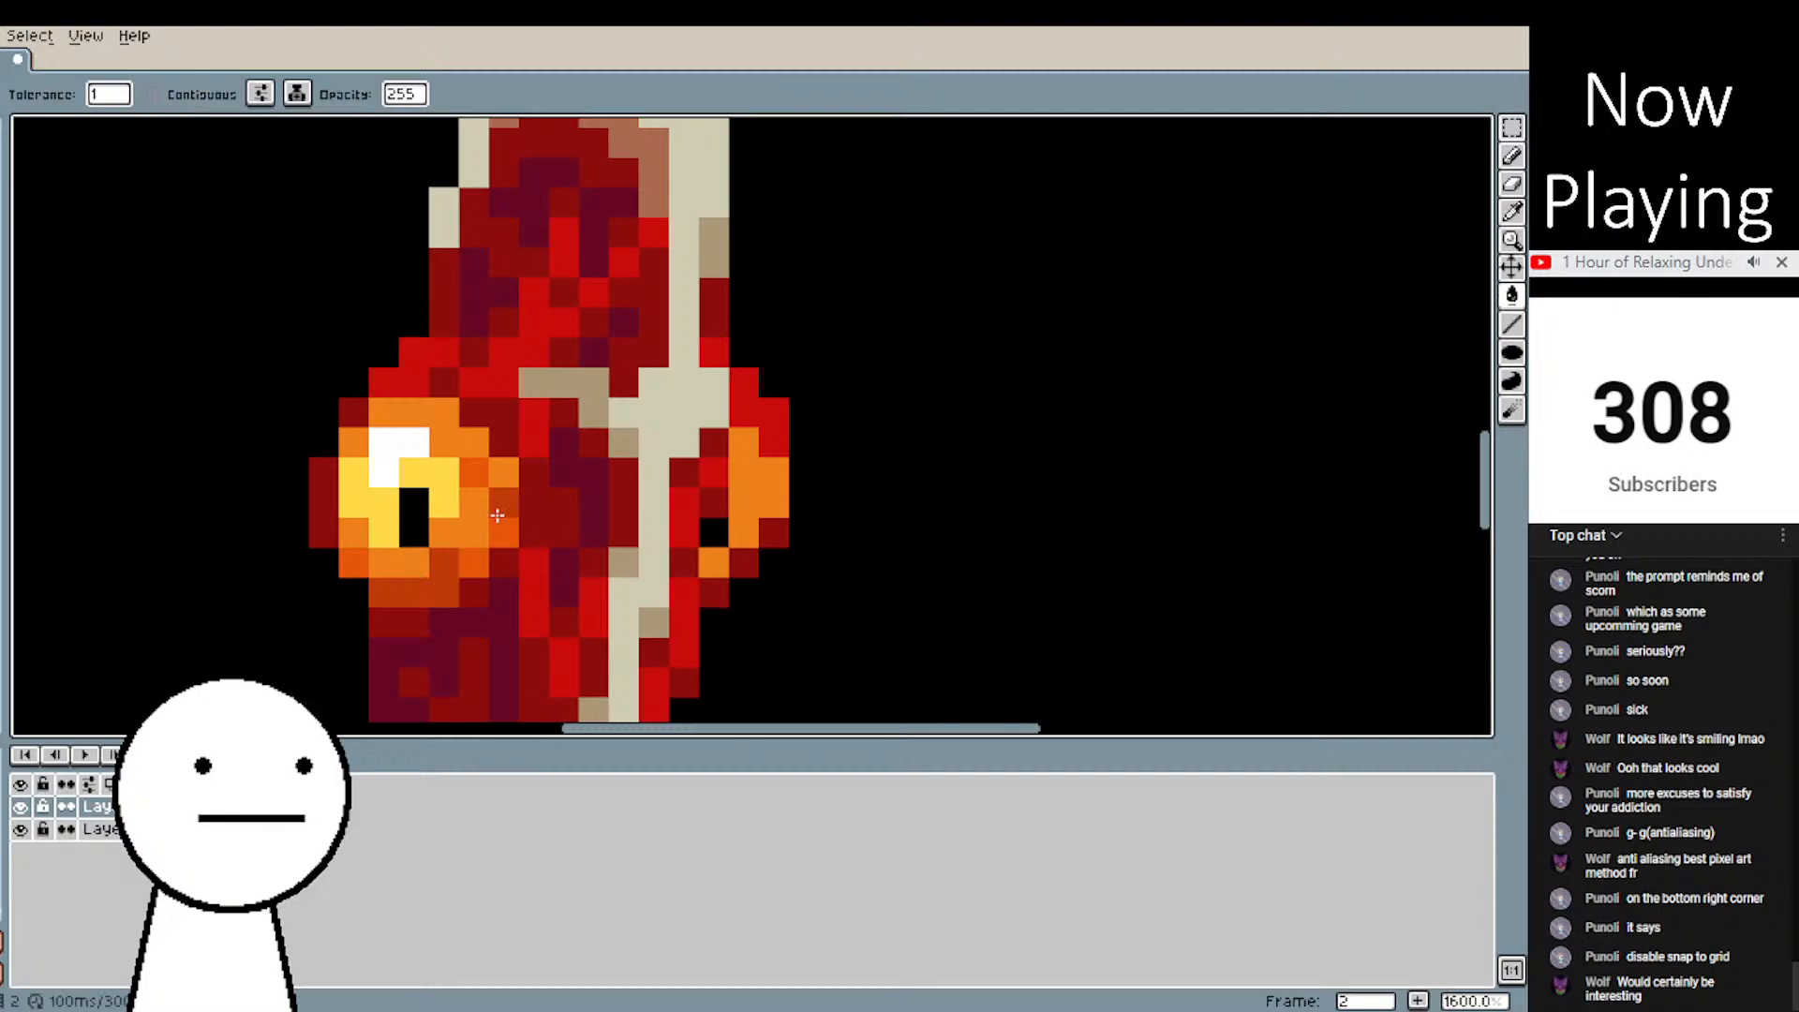
- Choose a more saturated red-orange and fill the burnt orange shading at the left eye's lower edge
scroll(782, 511, down, 3)
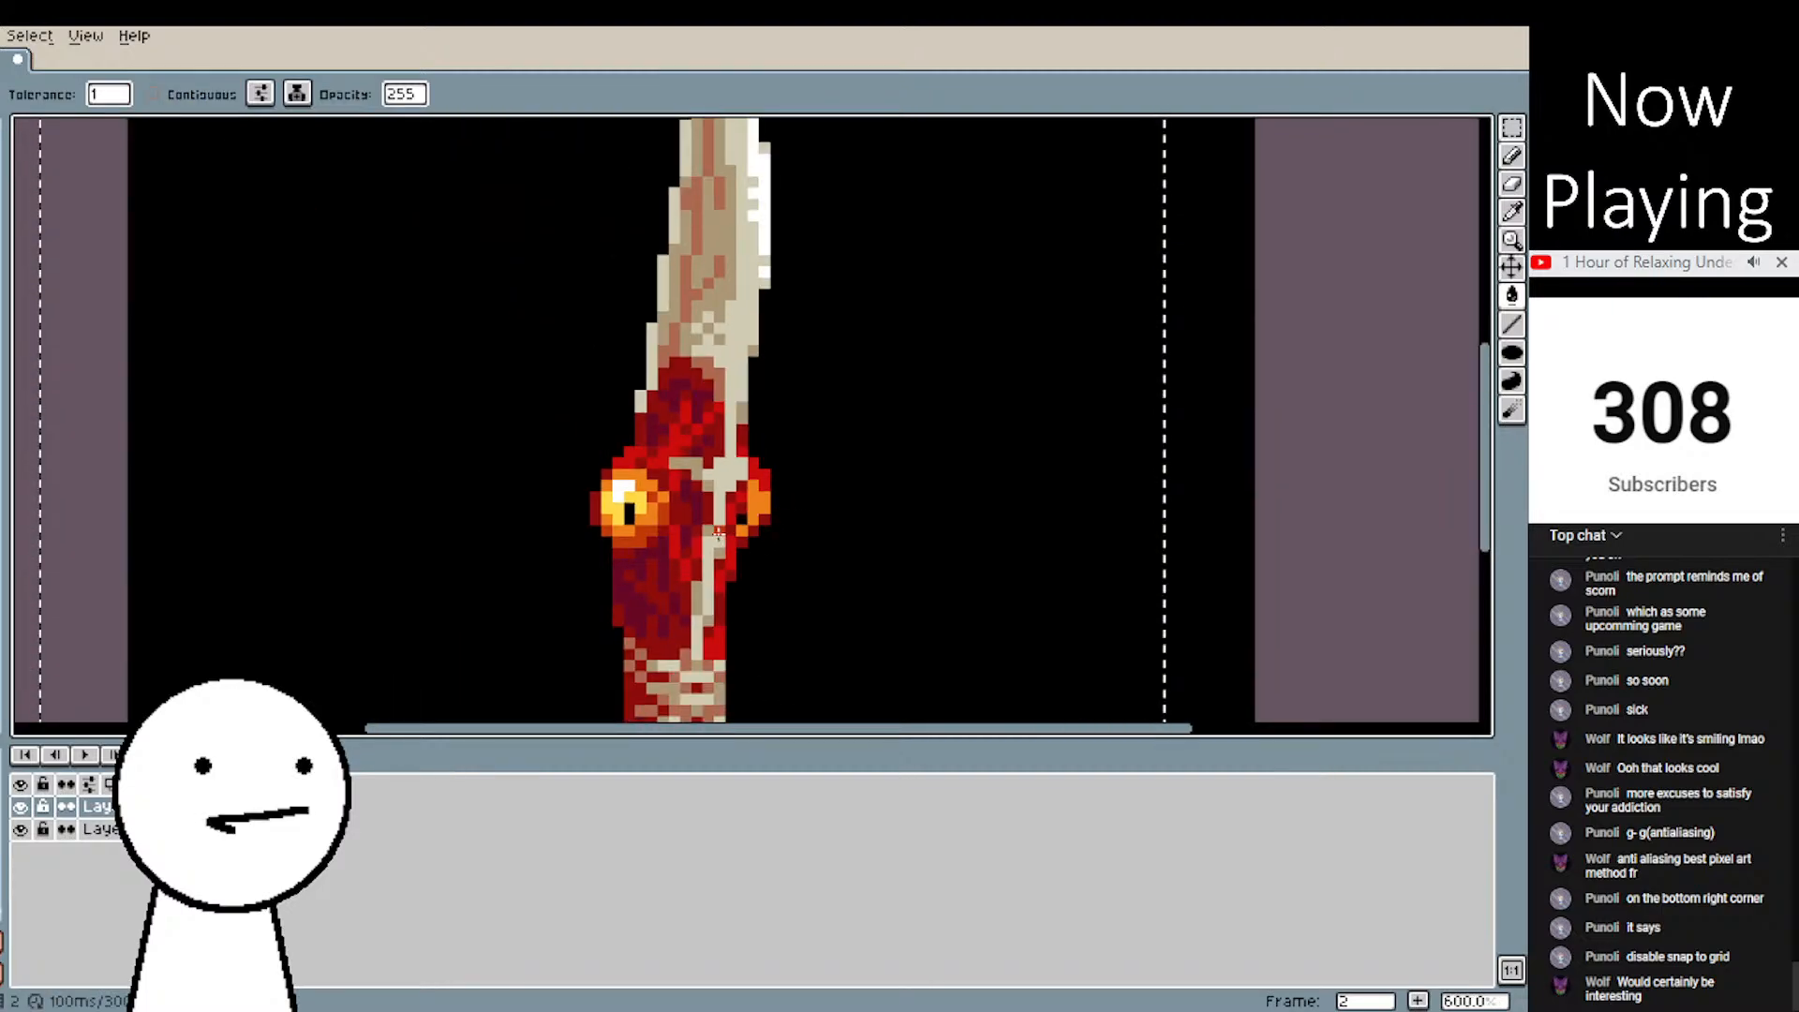
scroll(784, 510, up, 2)
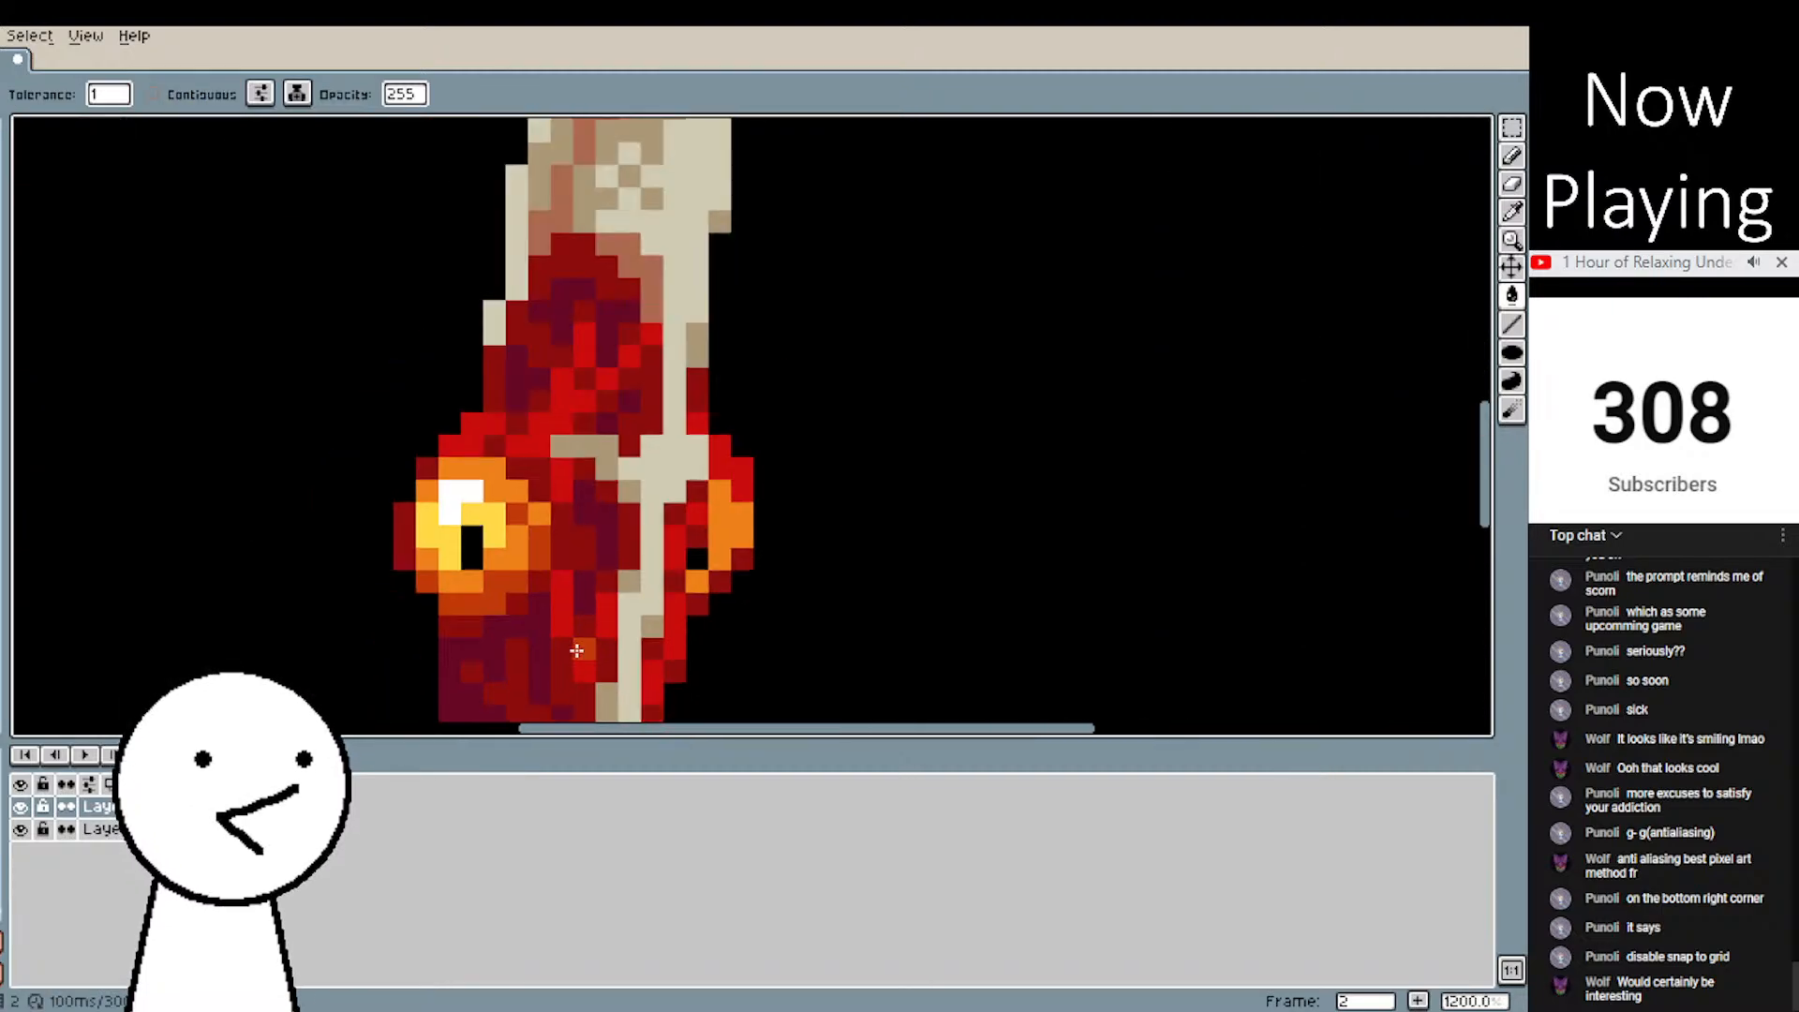
scroll(572, 653, down, 2)
scroll(561, 656, down, 2)
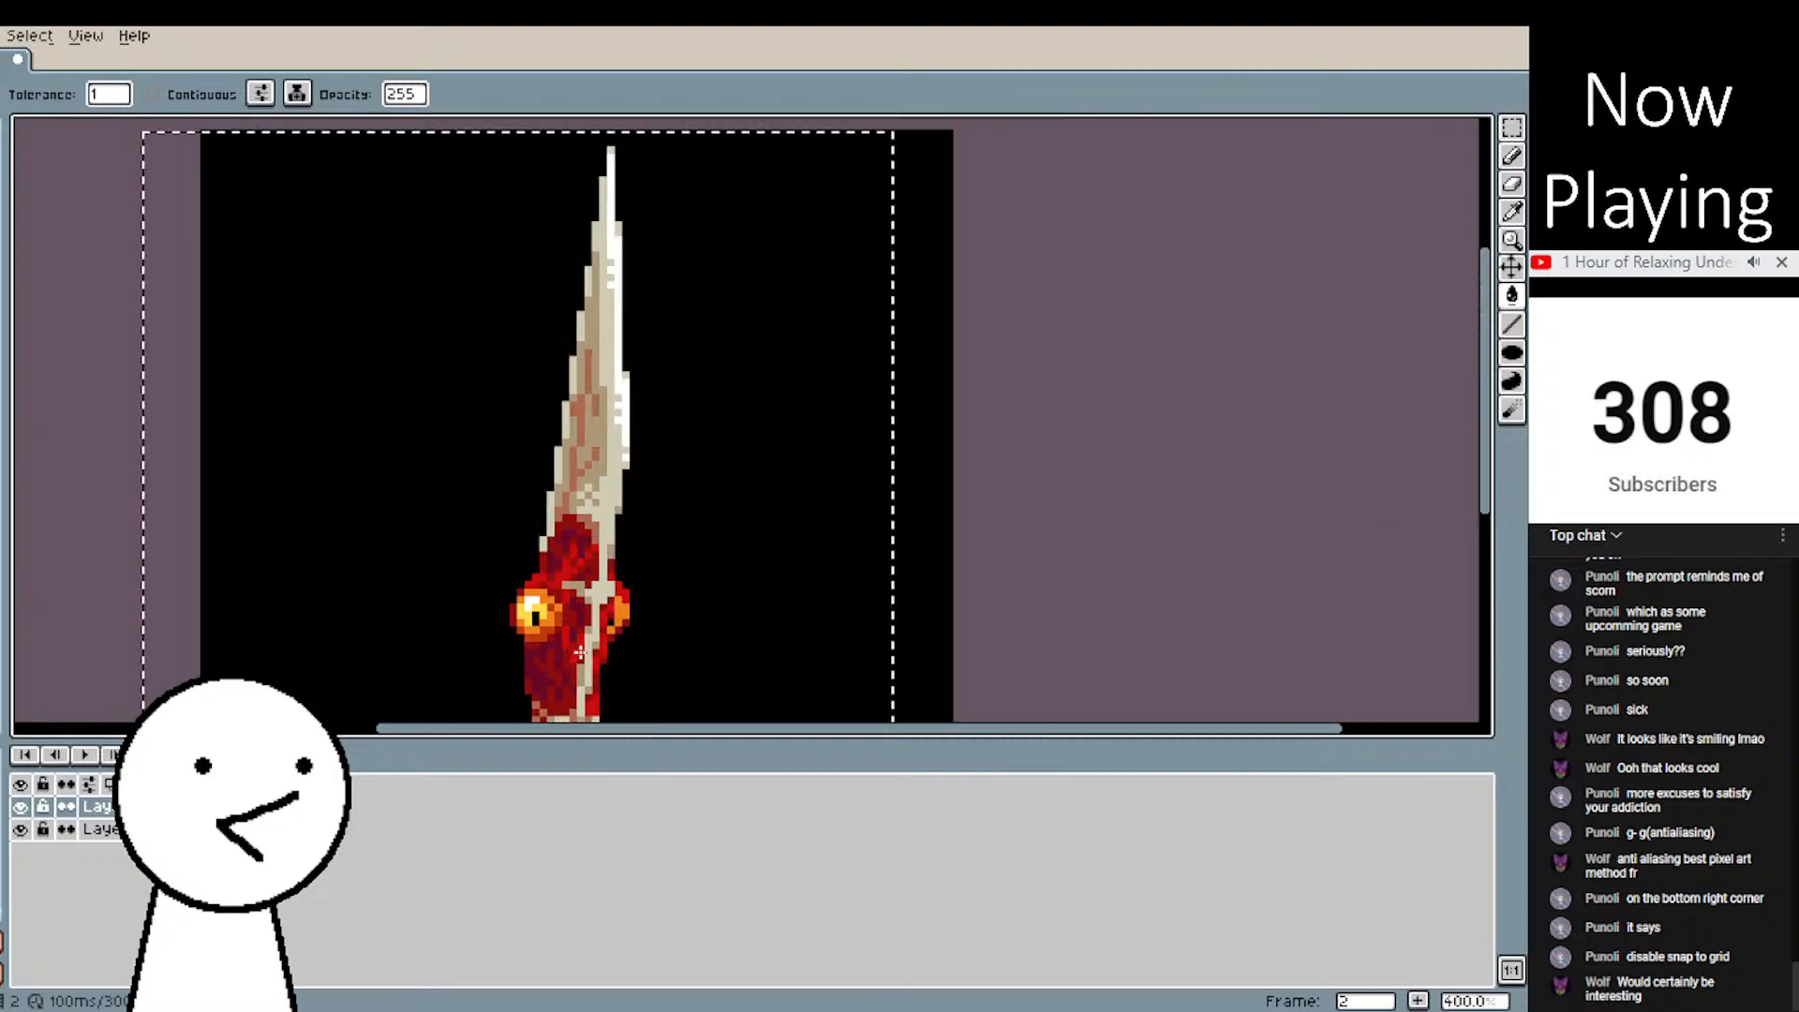
drag(893, 606, 1102, 611)
scroll(840, 614, up, 5)
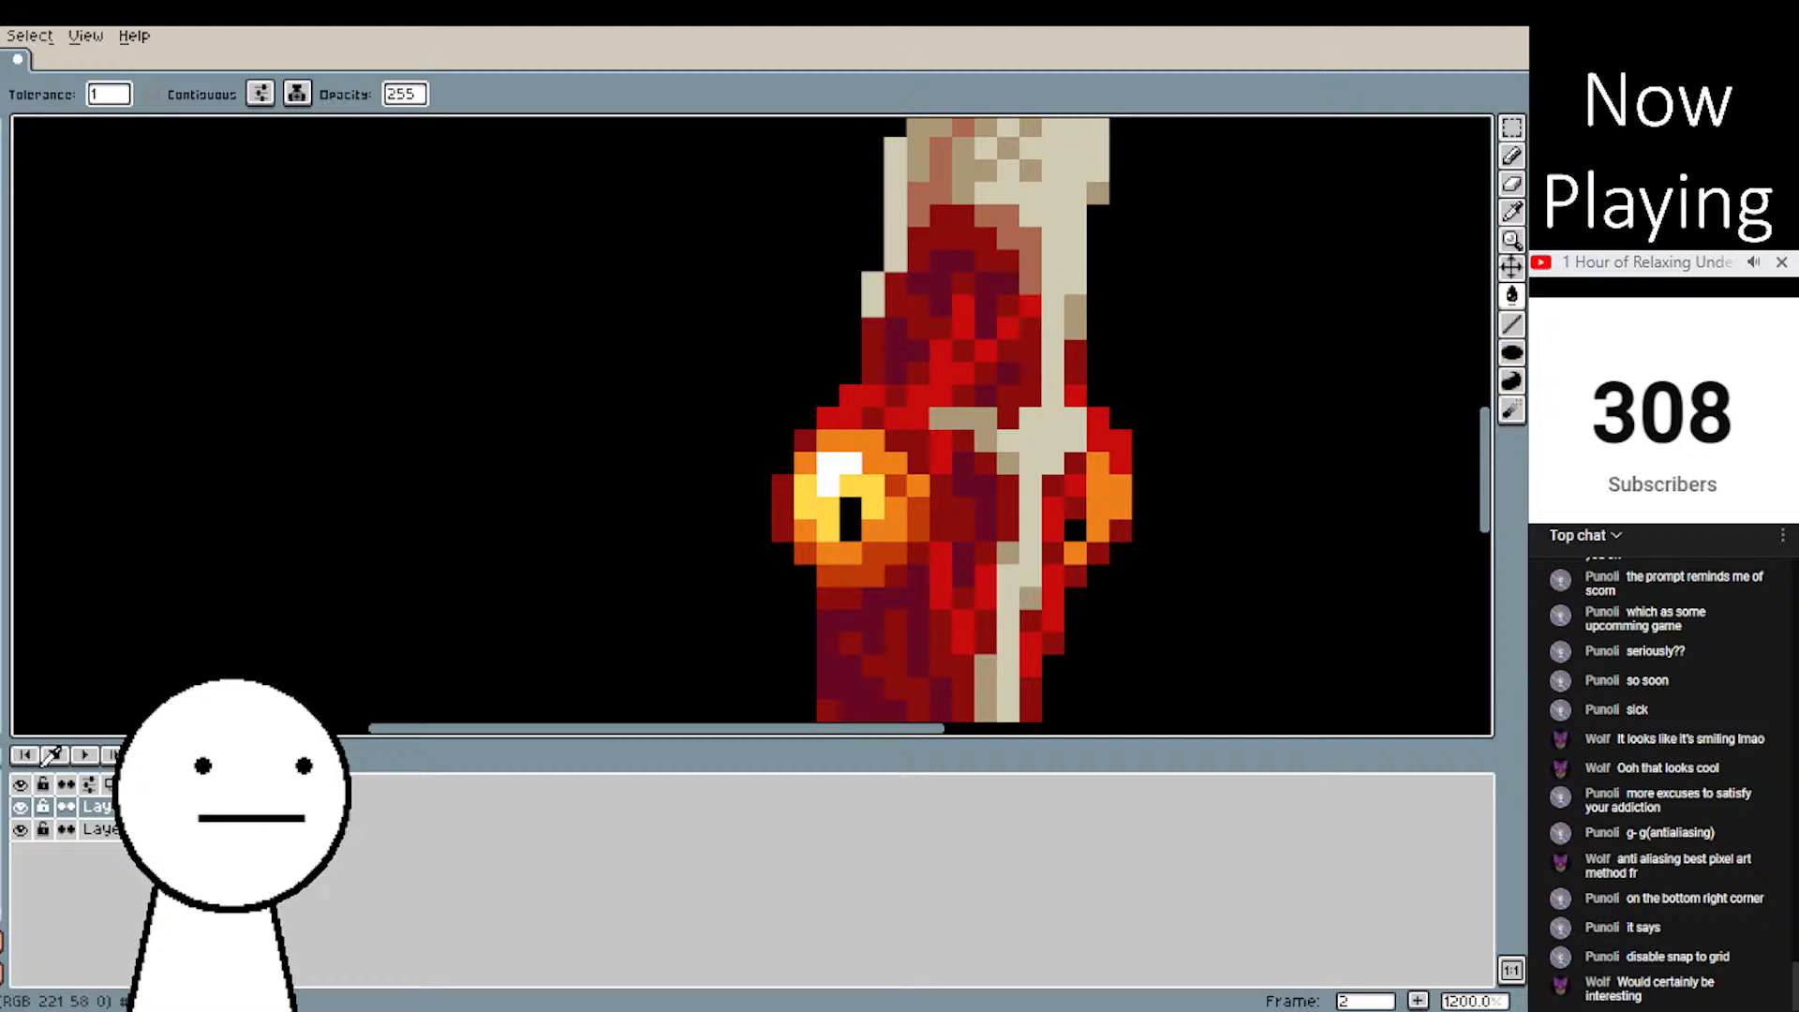
scroll(1041, 551, down, 2)
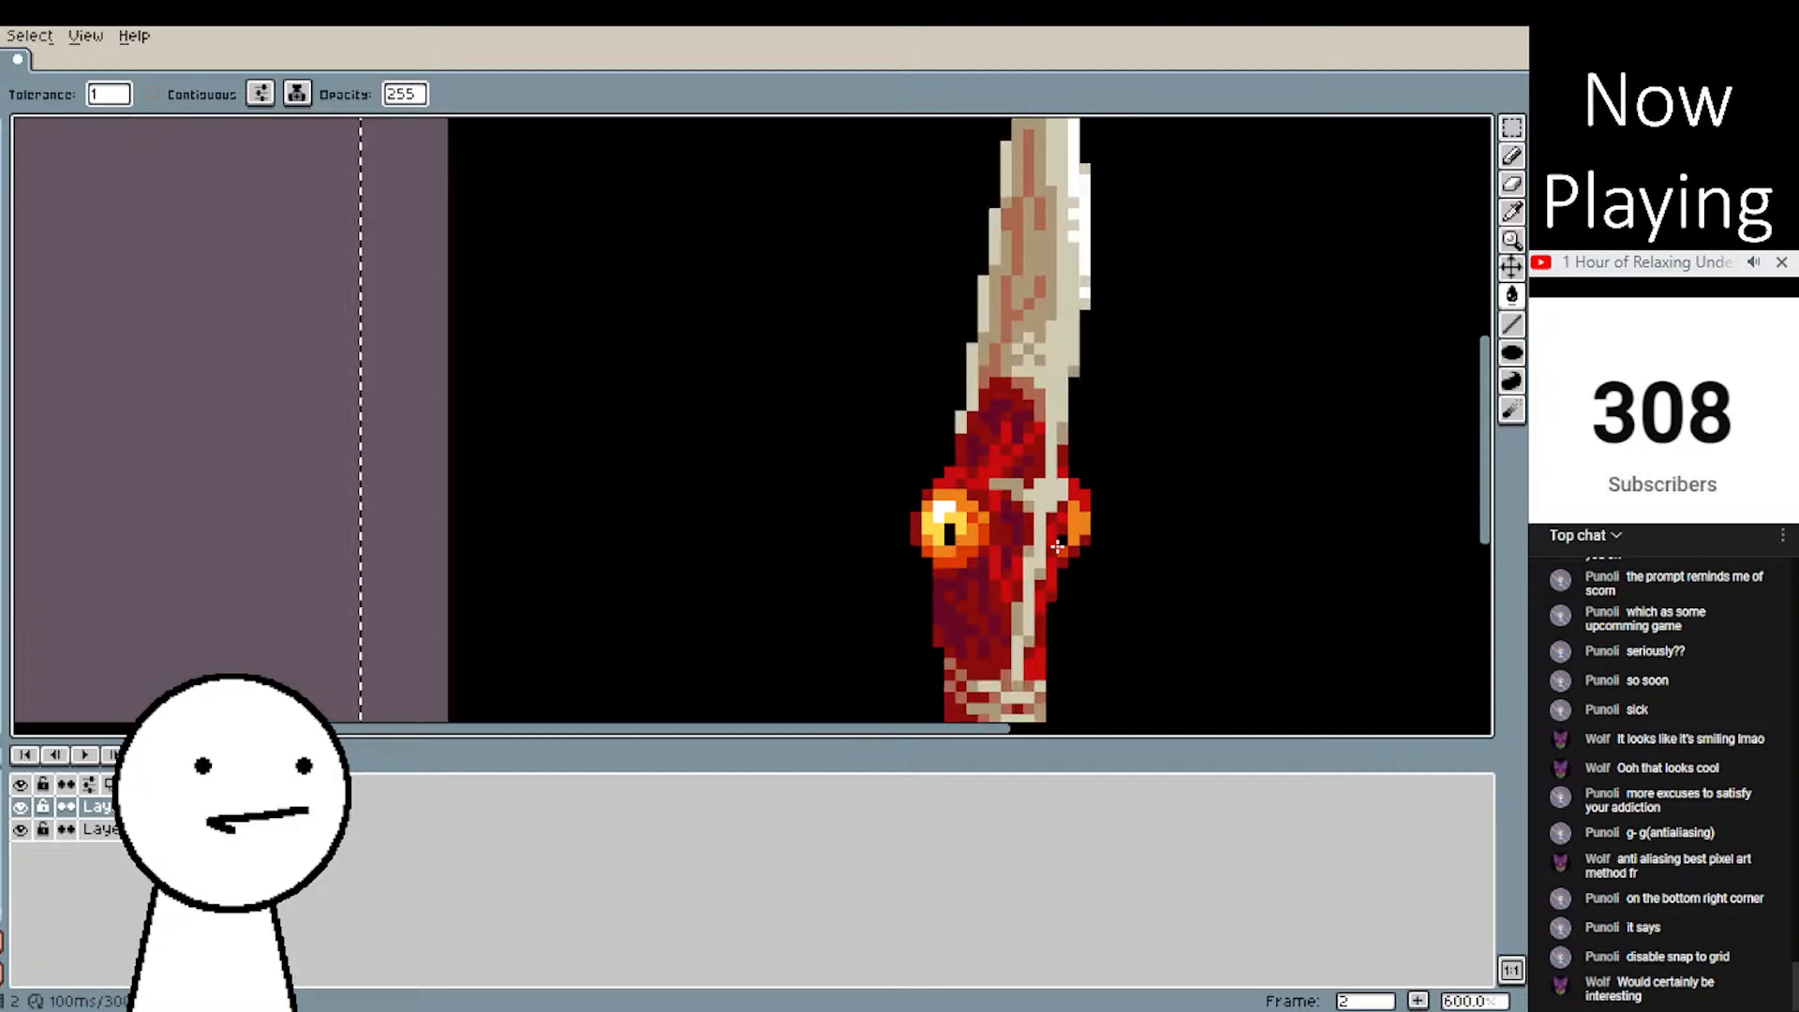
drag(1040, 551, 618, 548)
scroll(627, 543, up, 4)
scroll(349, 444, down, 6)
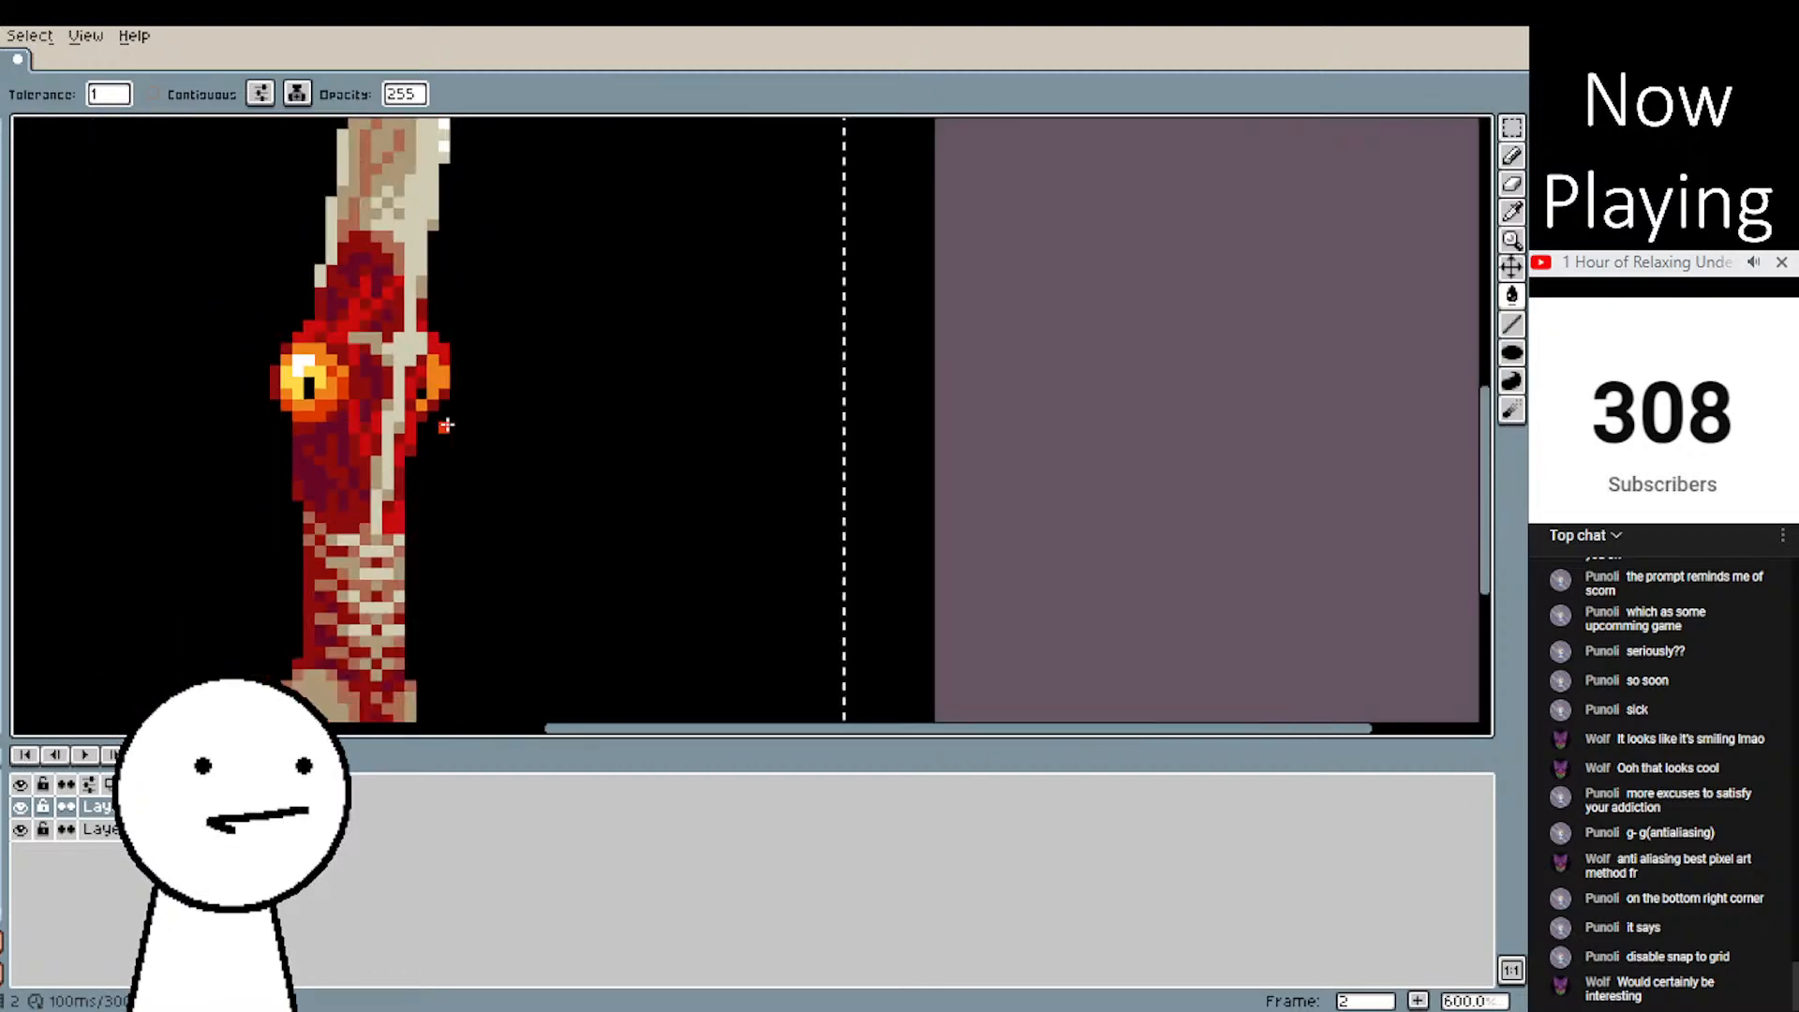
drag(470, 418, 795, 501)
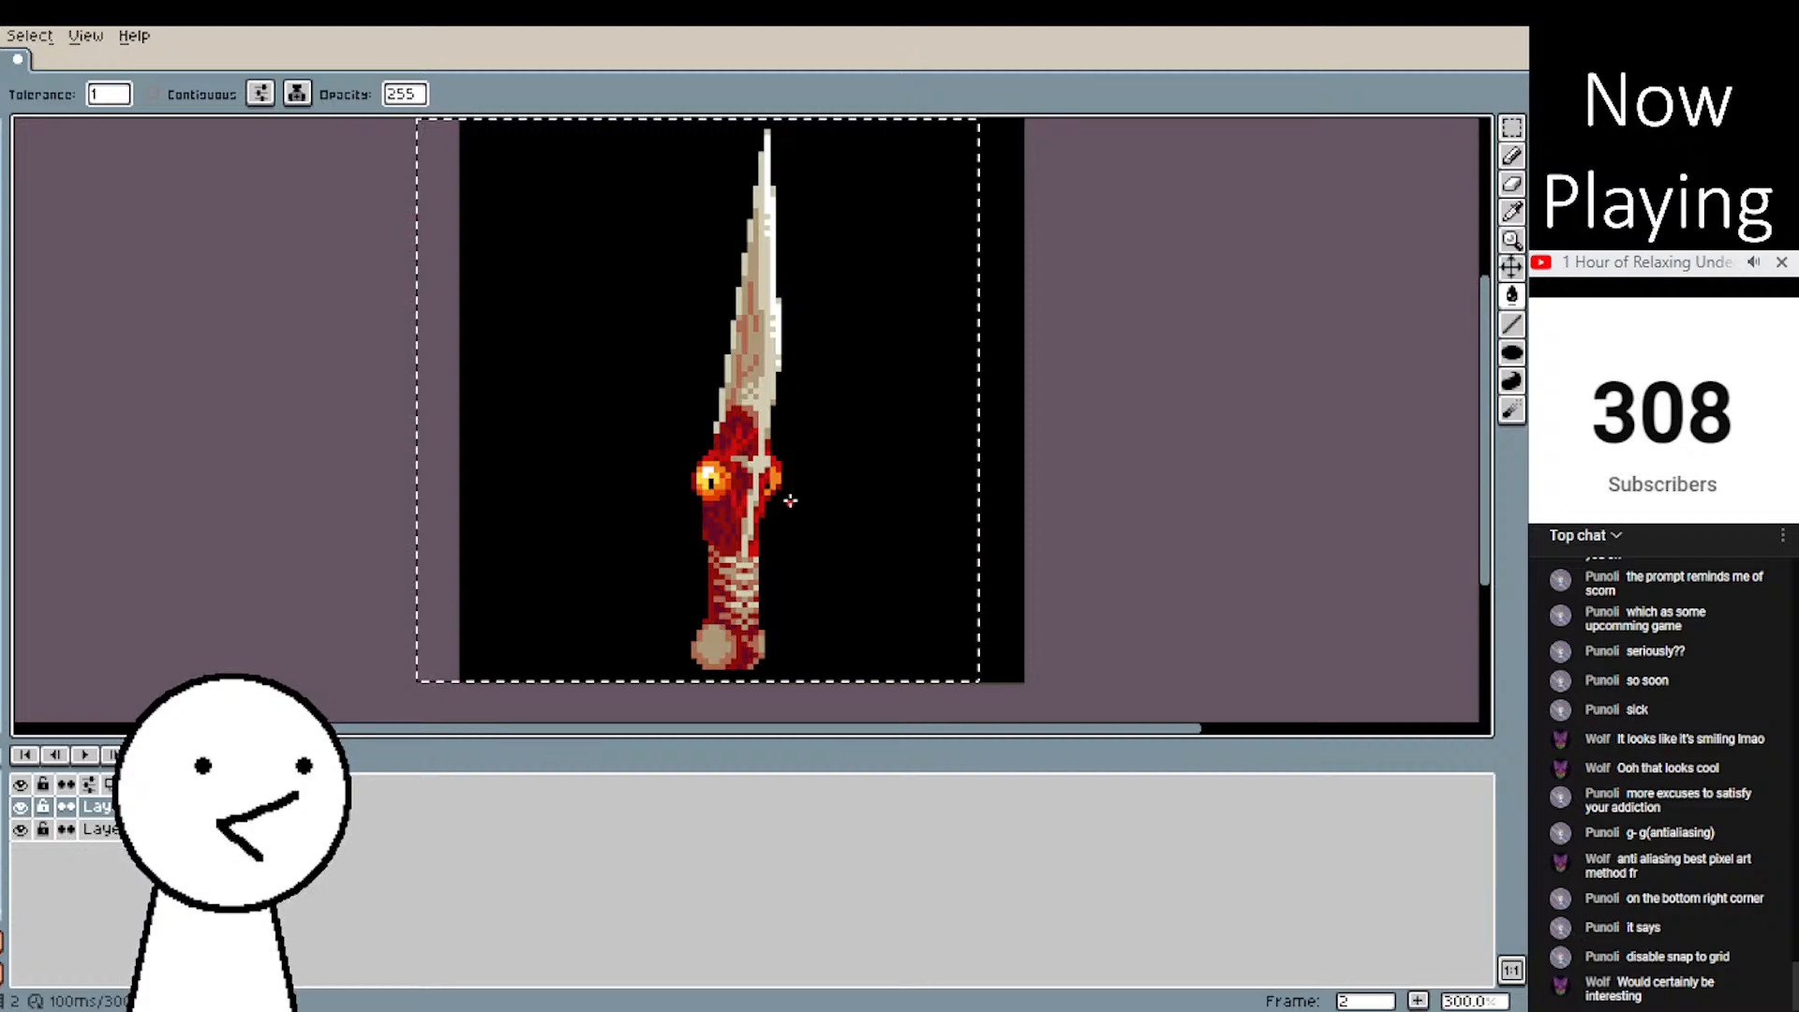
scroll(790, 497, up, 4)
scroll(785, 430, up, 1)
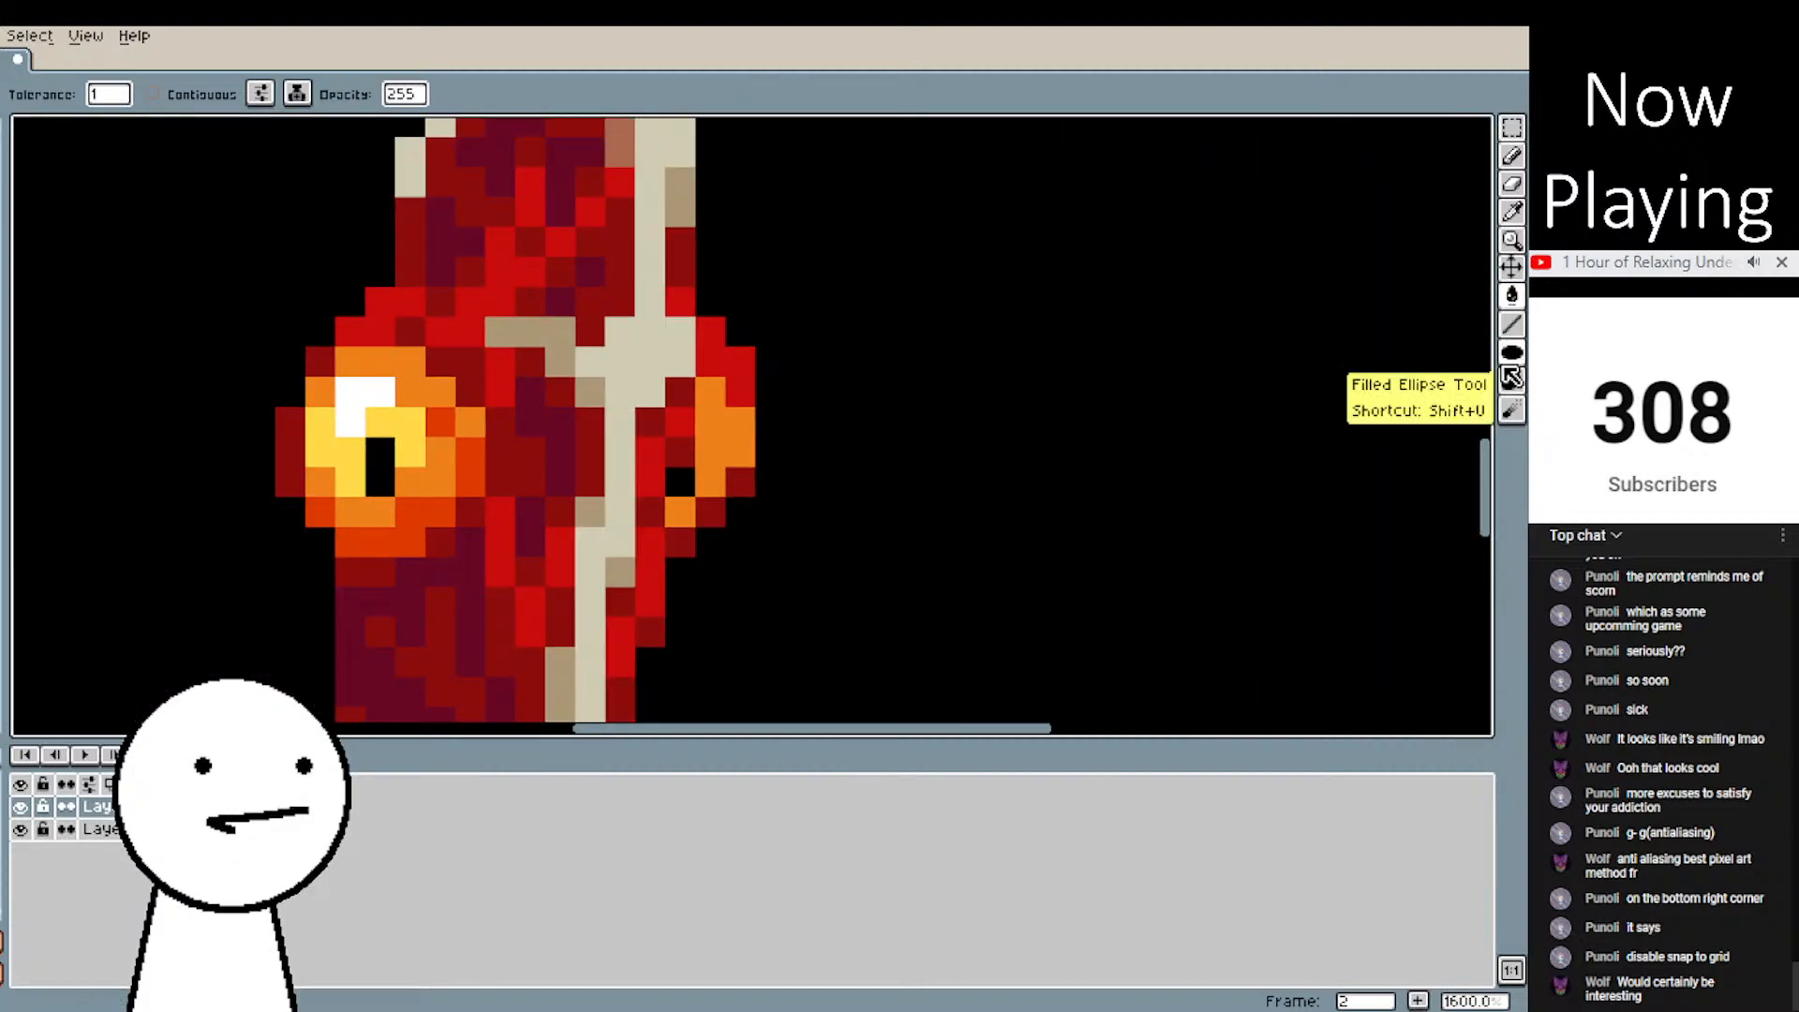
- Undo the last red-orange pixels and shade the right eye's outer and lower edge red-orange with the Line tool
click(1511, 325)
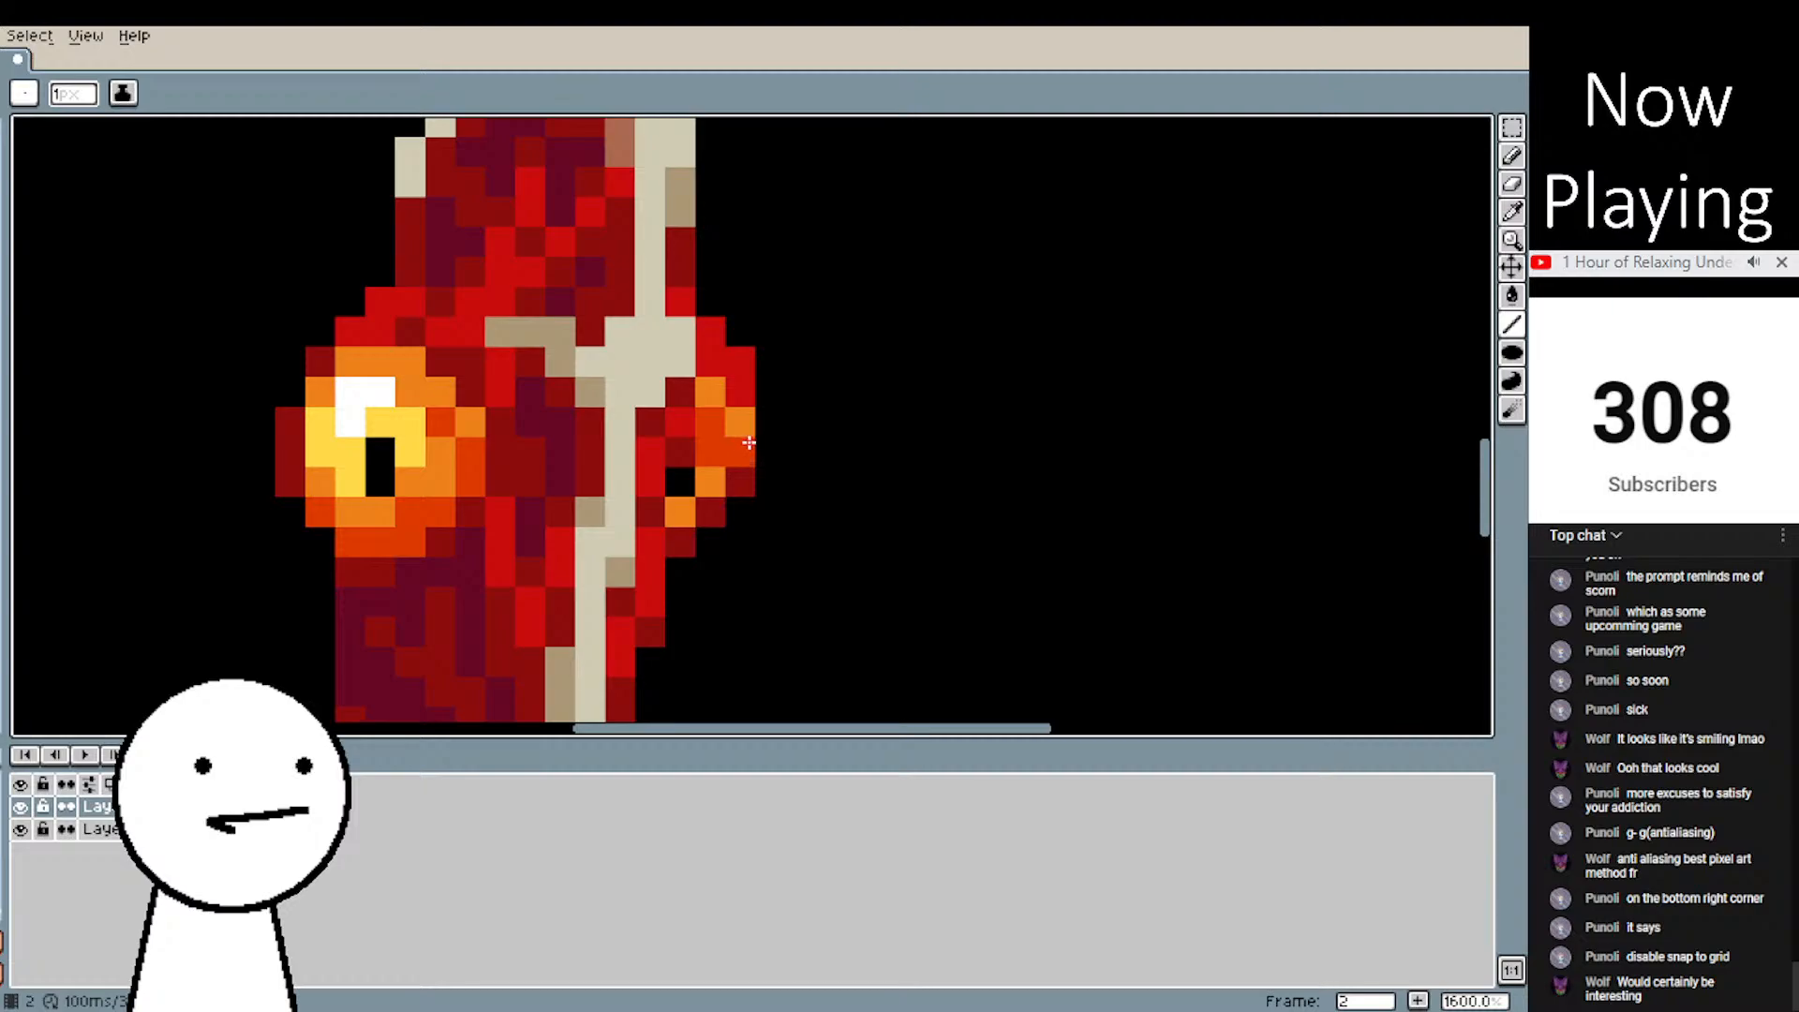
key(ctrl+z)
drag(681, 511, 747, 428)
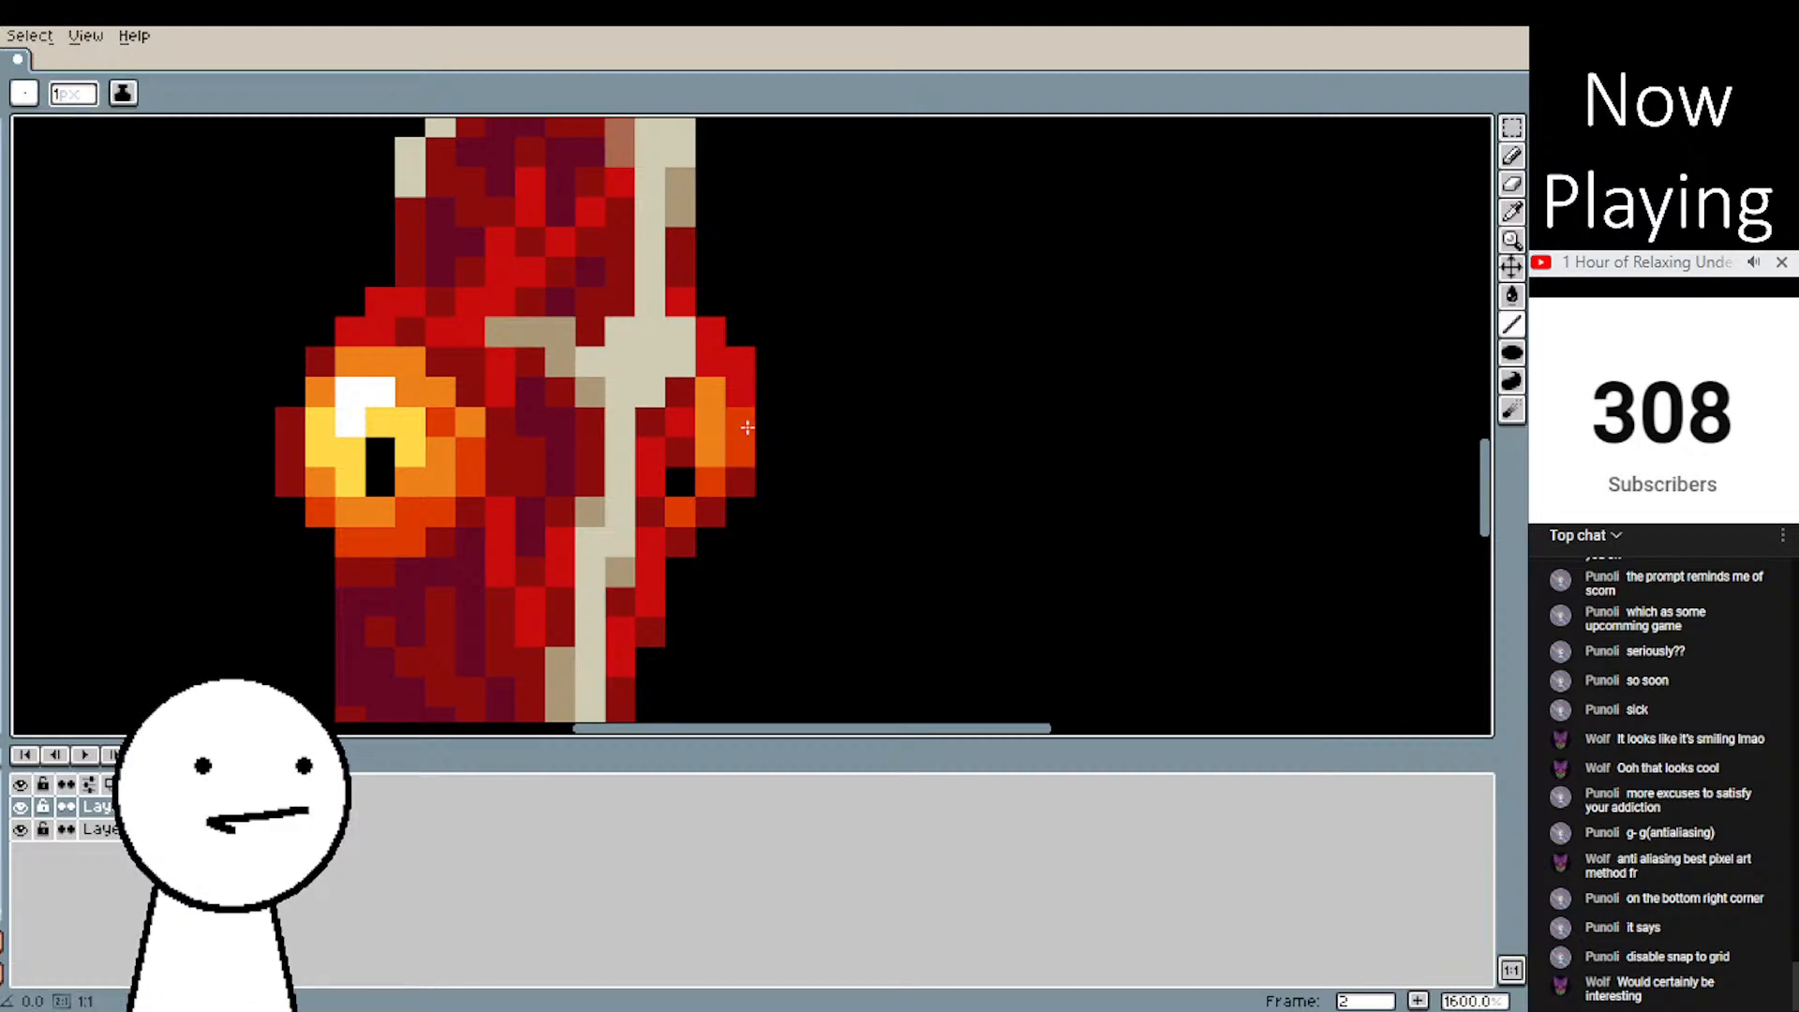
scroll(747, 427, down, 5)
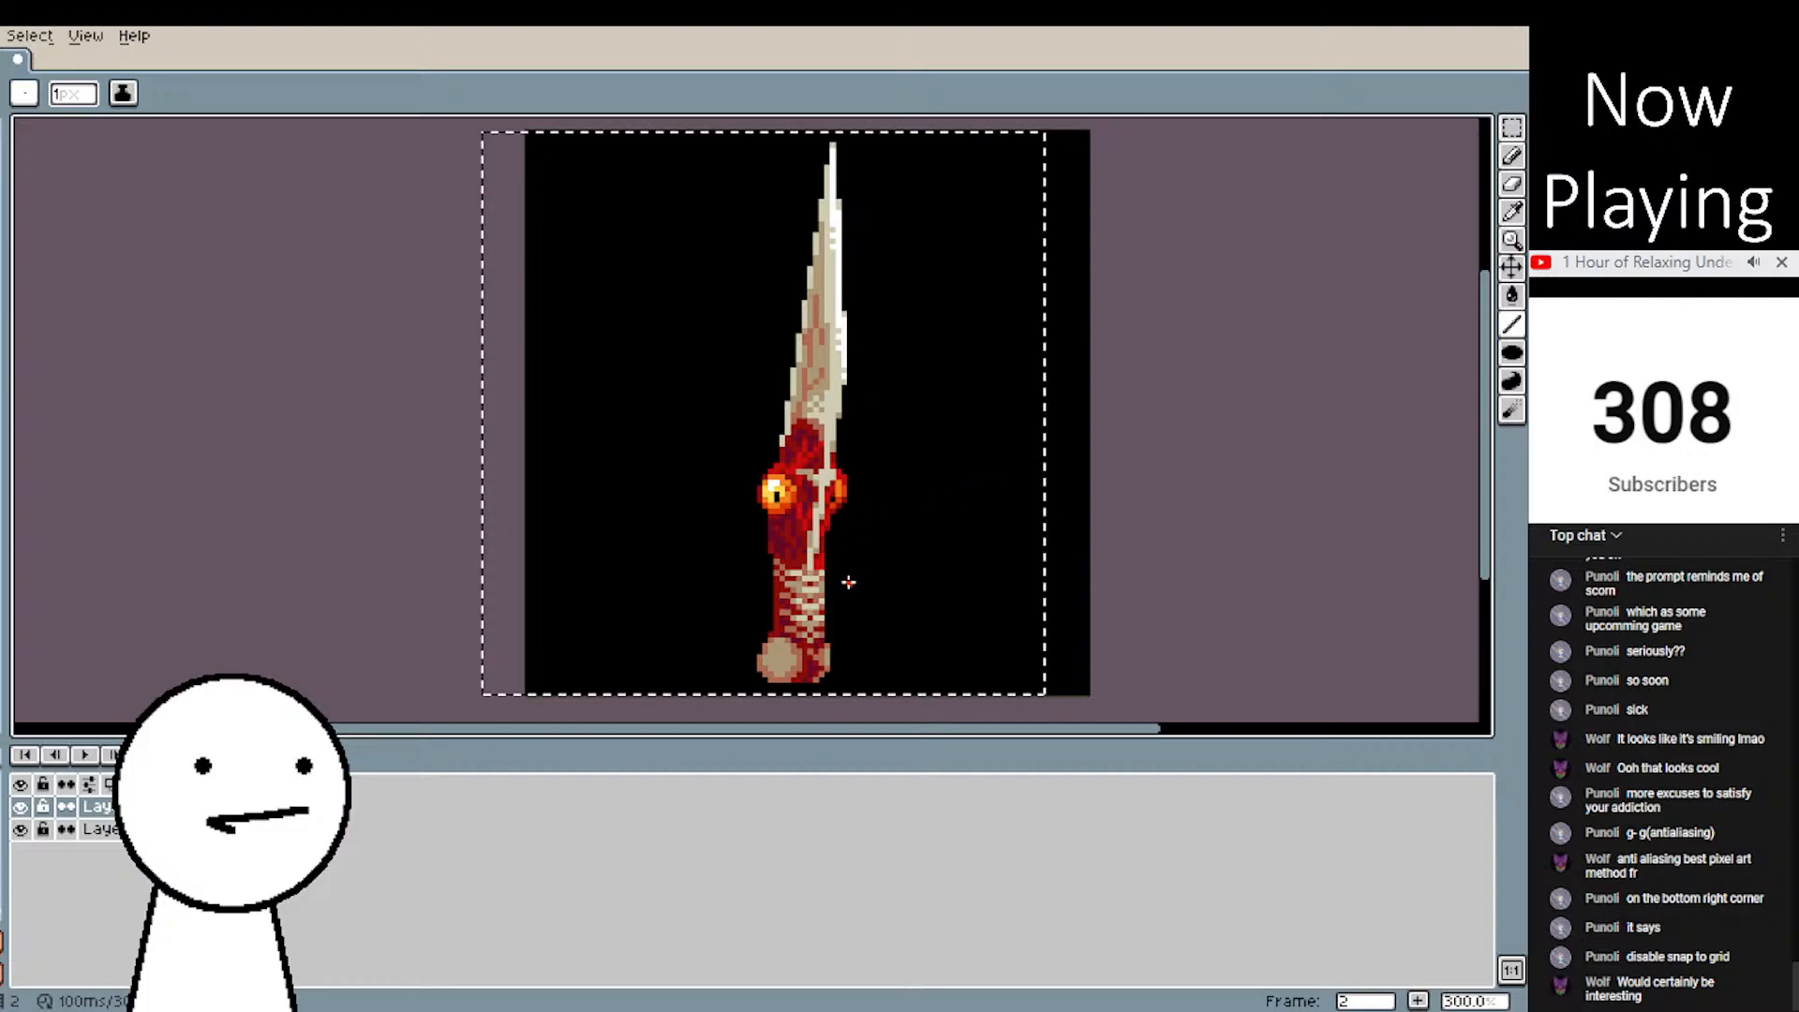
scroll(853, 579, up, 3)
scroll(835, 590, down, 1)
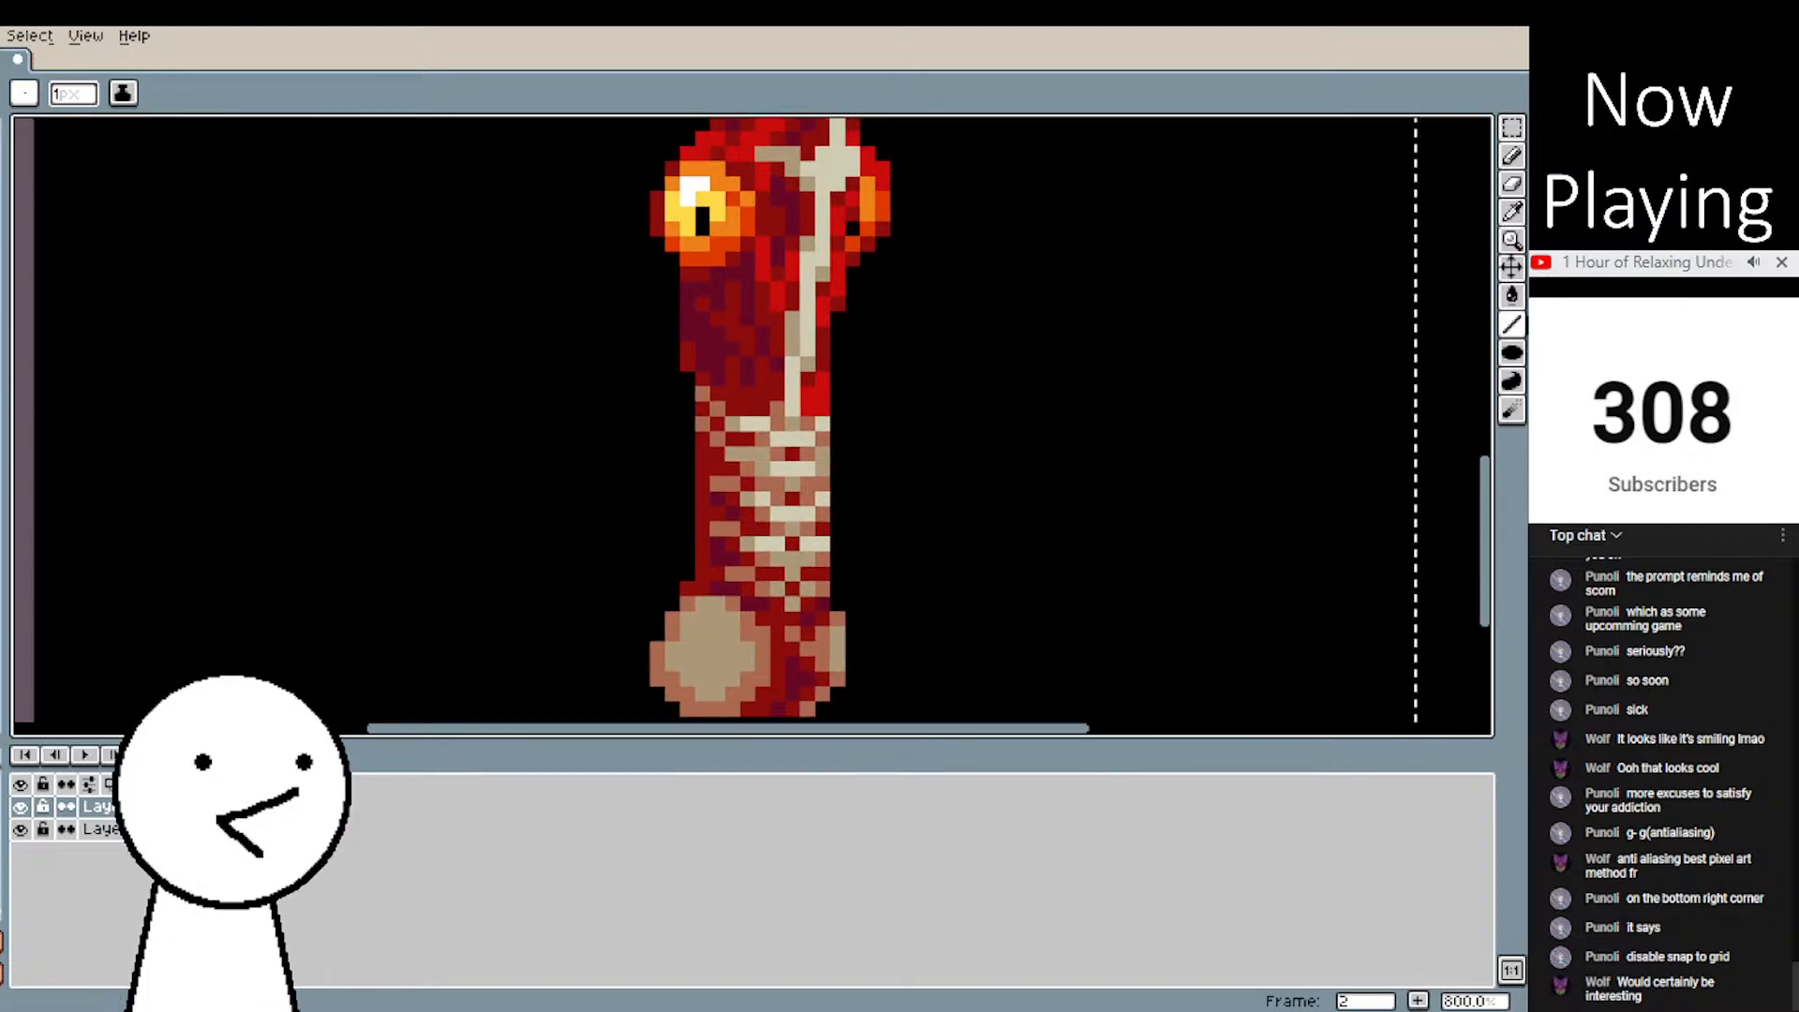
- Recolour the black pupils of both eyes dark green using the Line tool
key(i)
scroll(885, 295, down, 4)
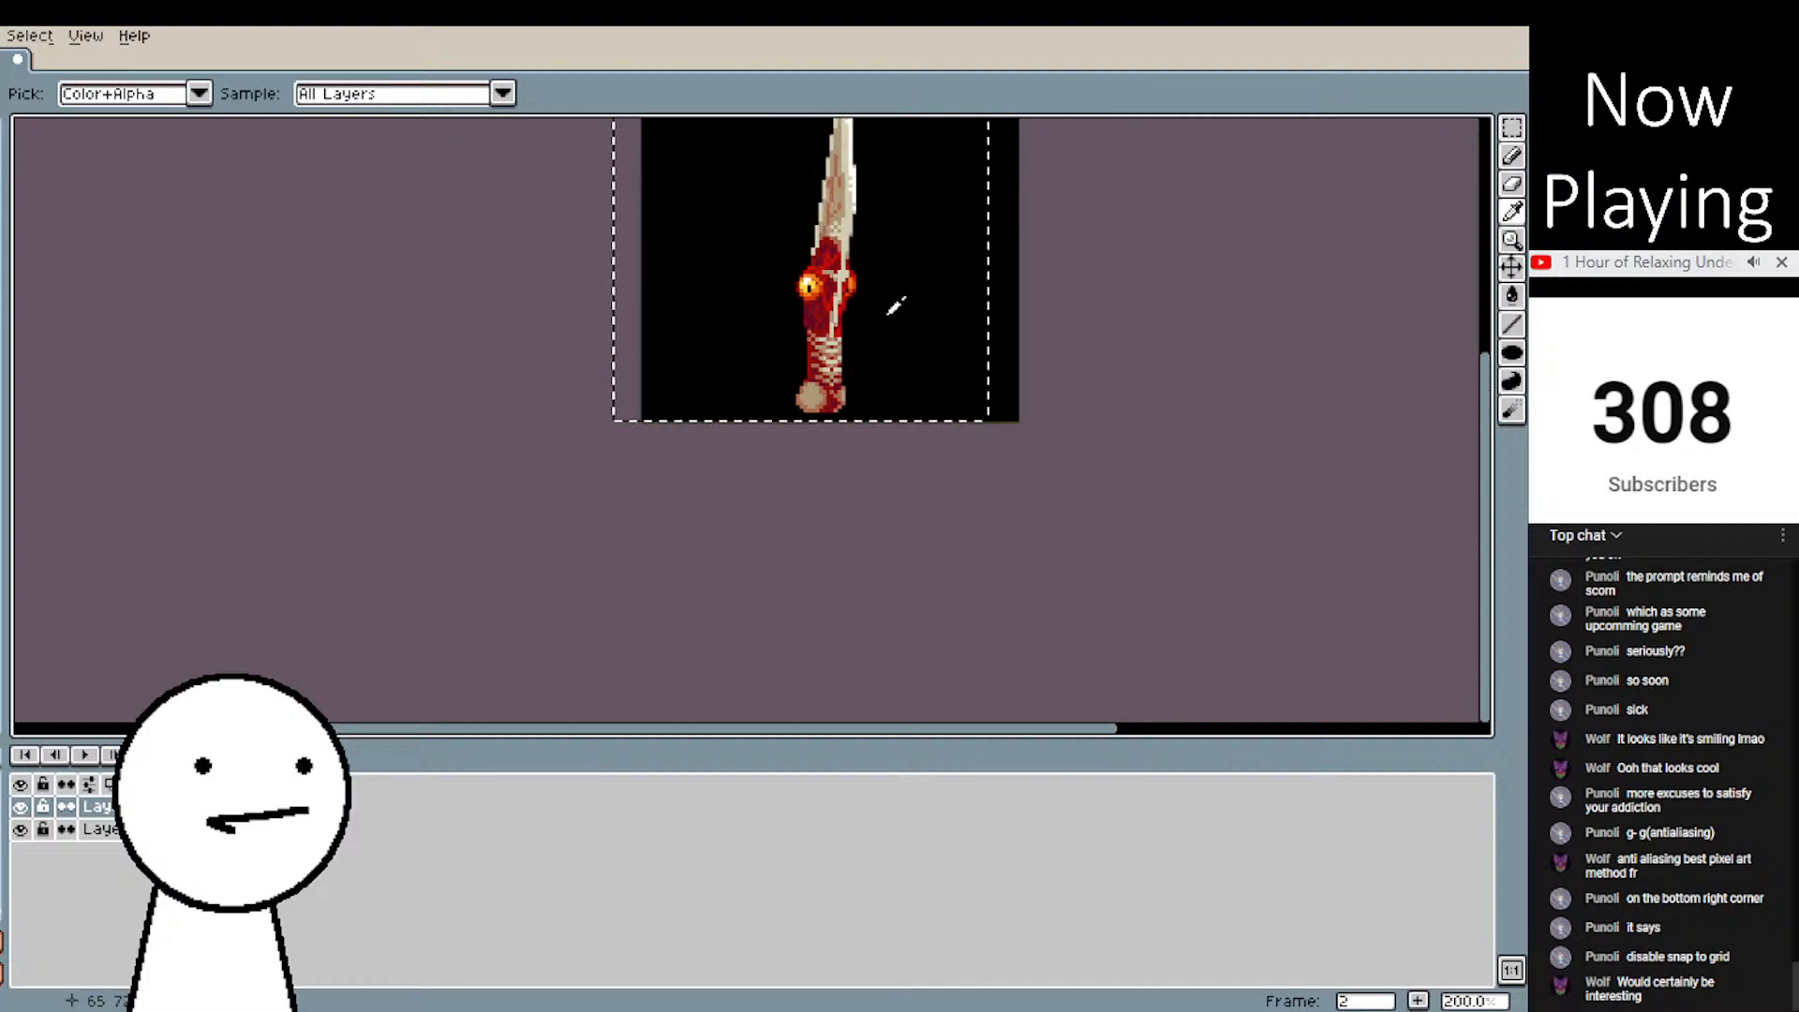
scroll(895, 304, up, 4)
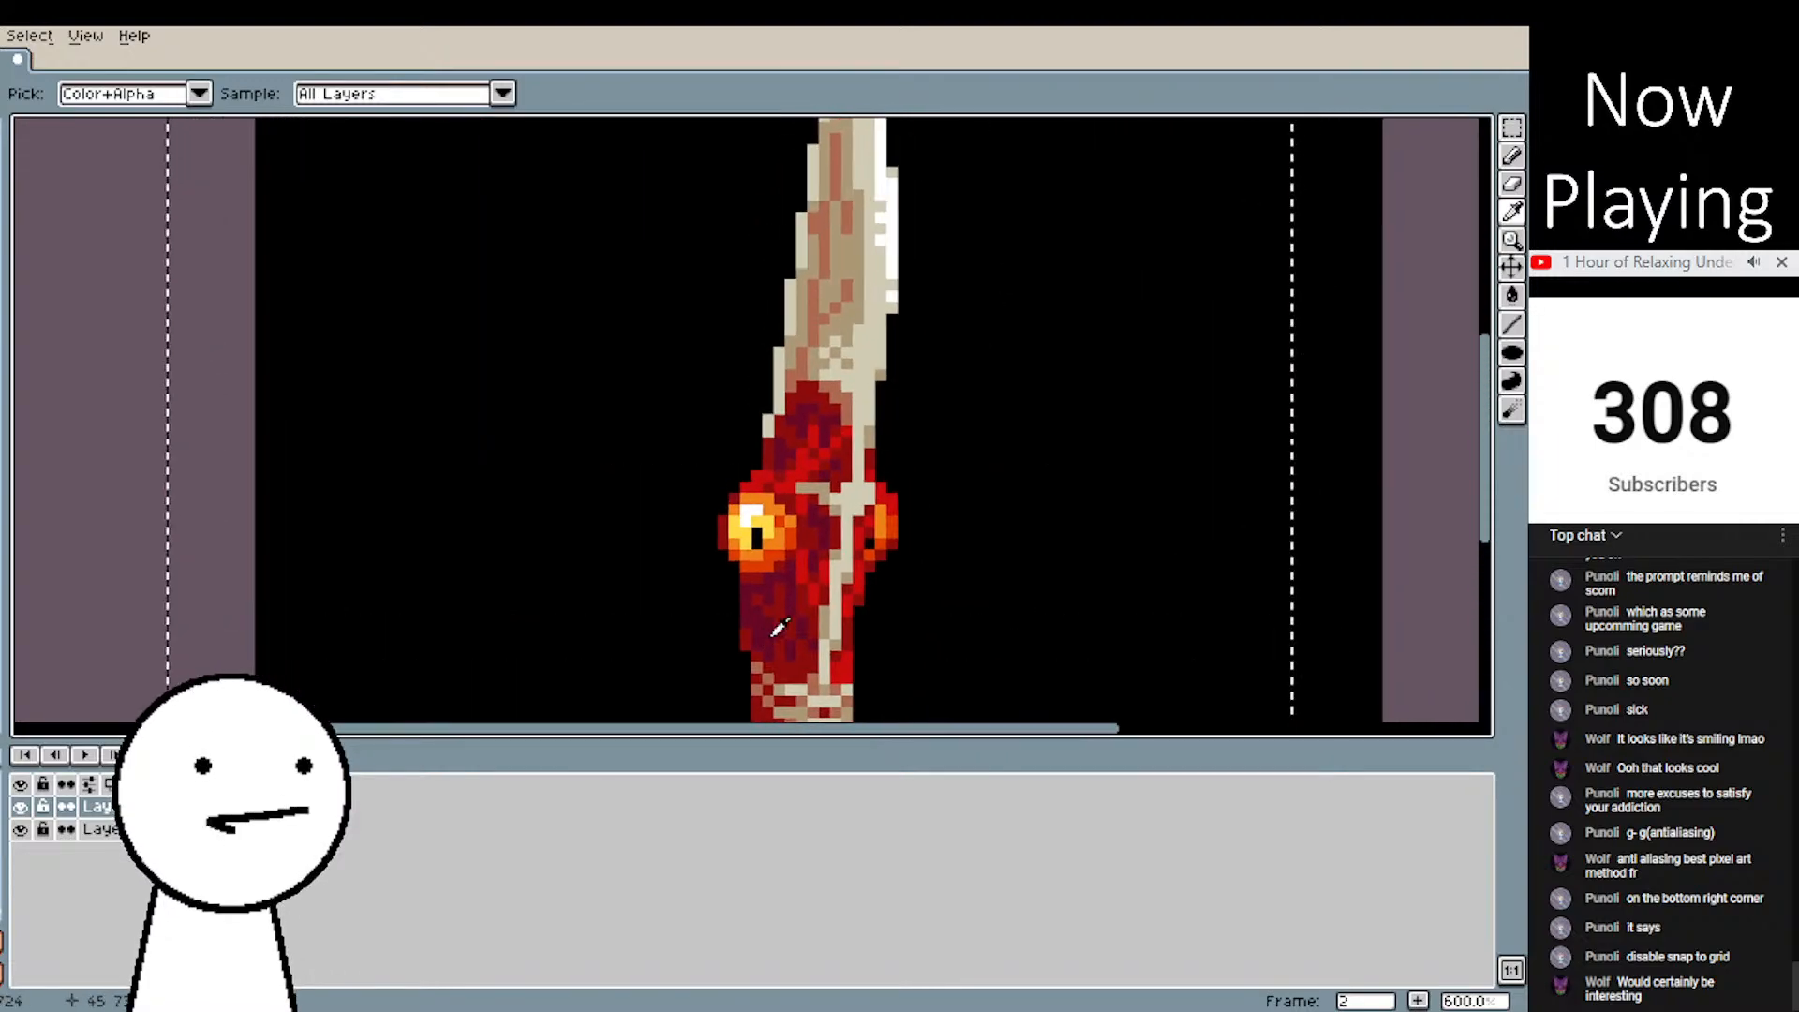
scroll(713, 524, up, 3)
drag(1000, 559, 797, 380)
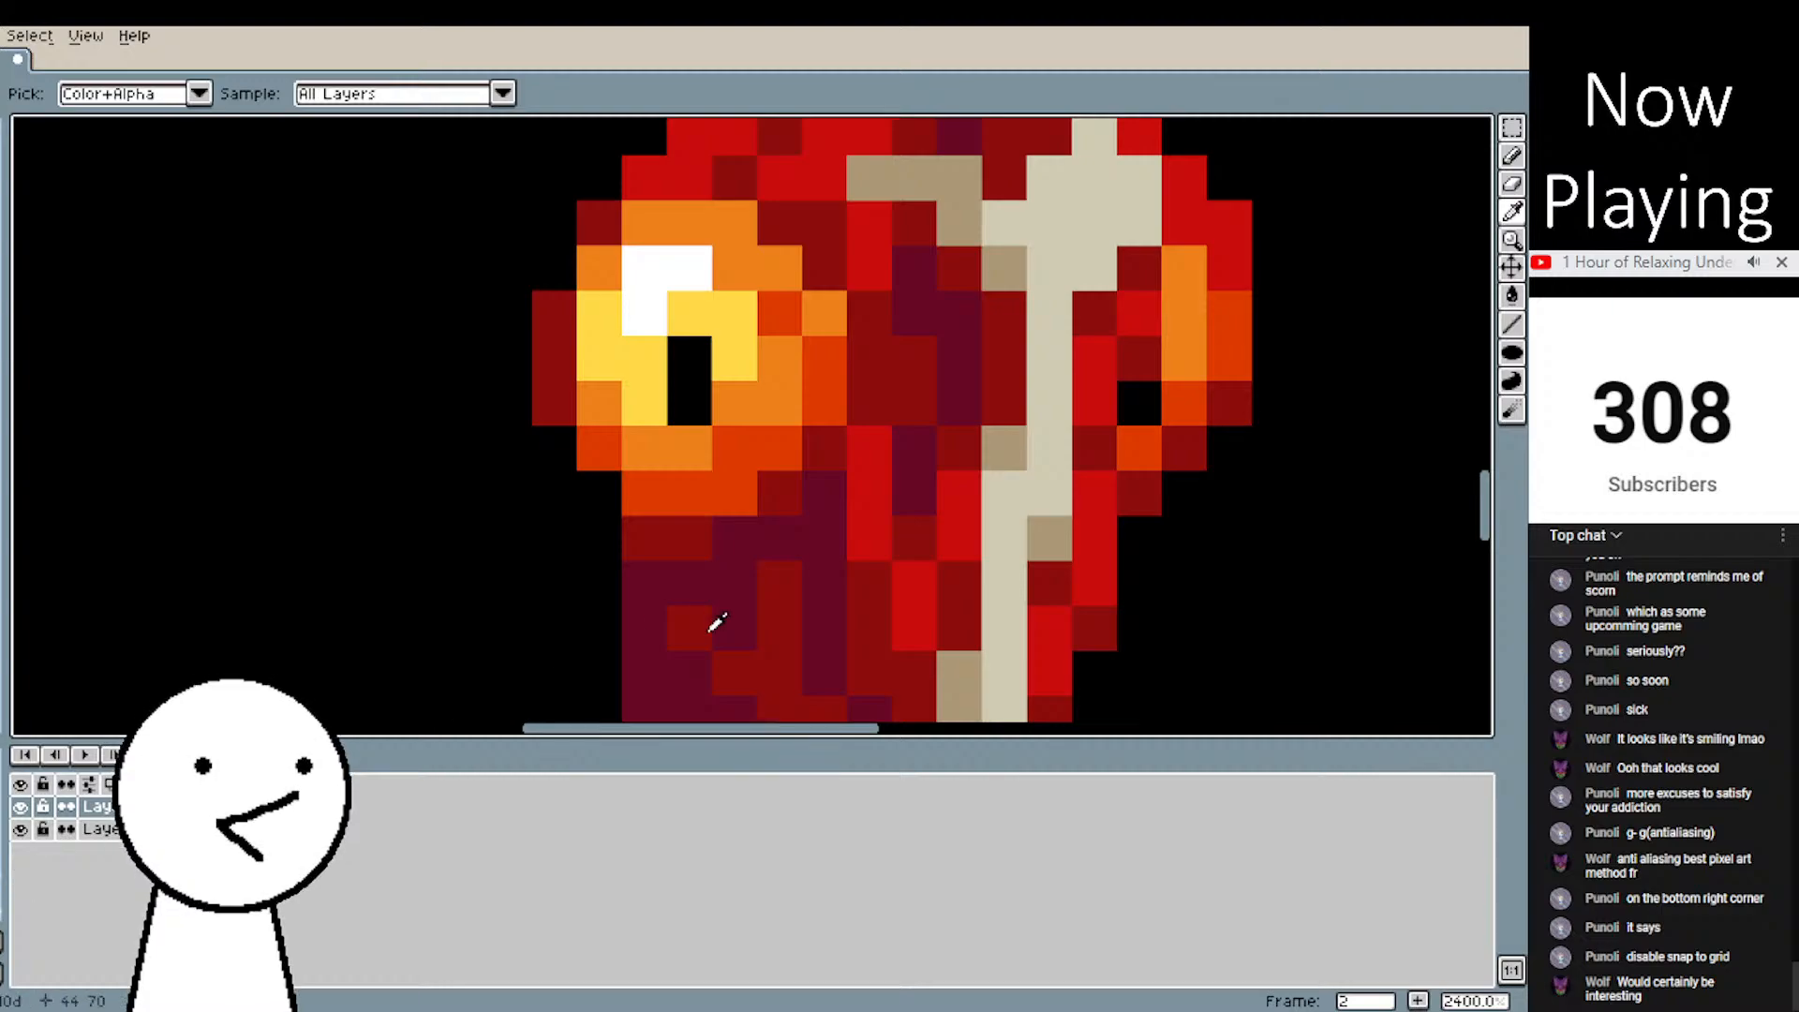
click(1512, 324)
drag(693, 363, 703, 394)
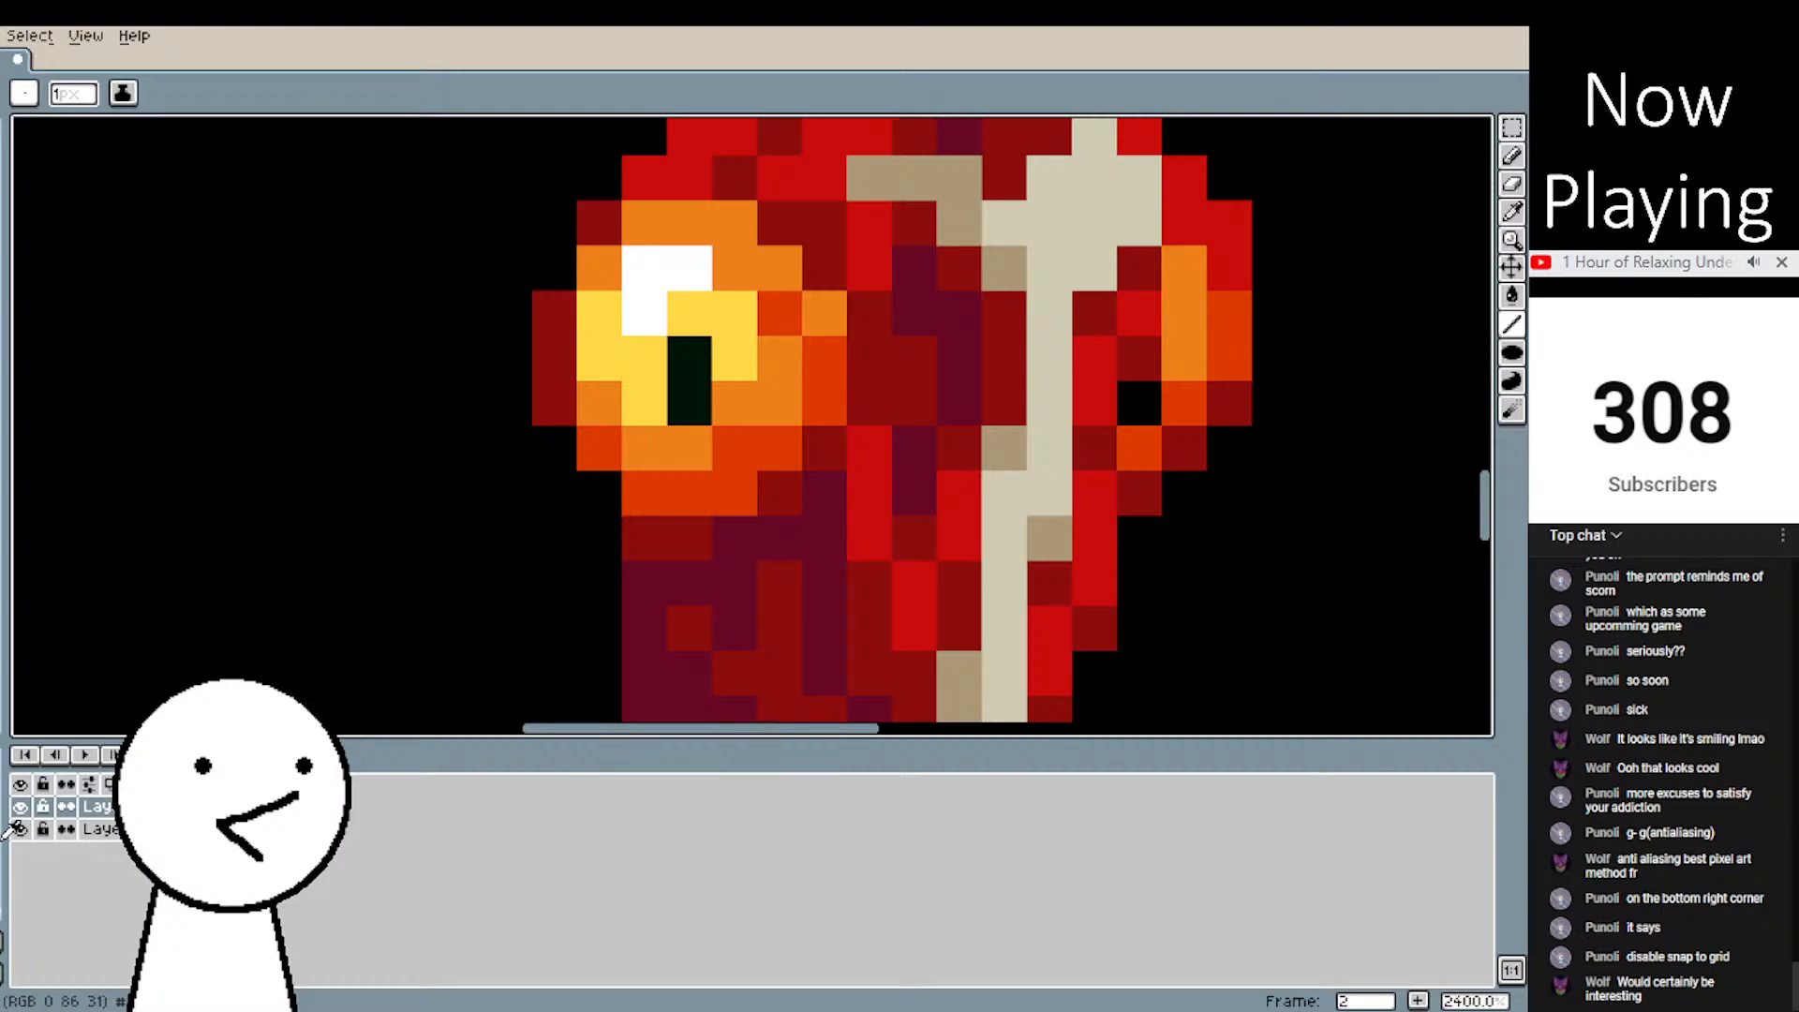
drag(689, 358, 689, 403)
scroll(1289, 406, down, 5)
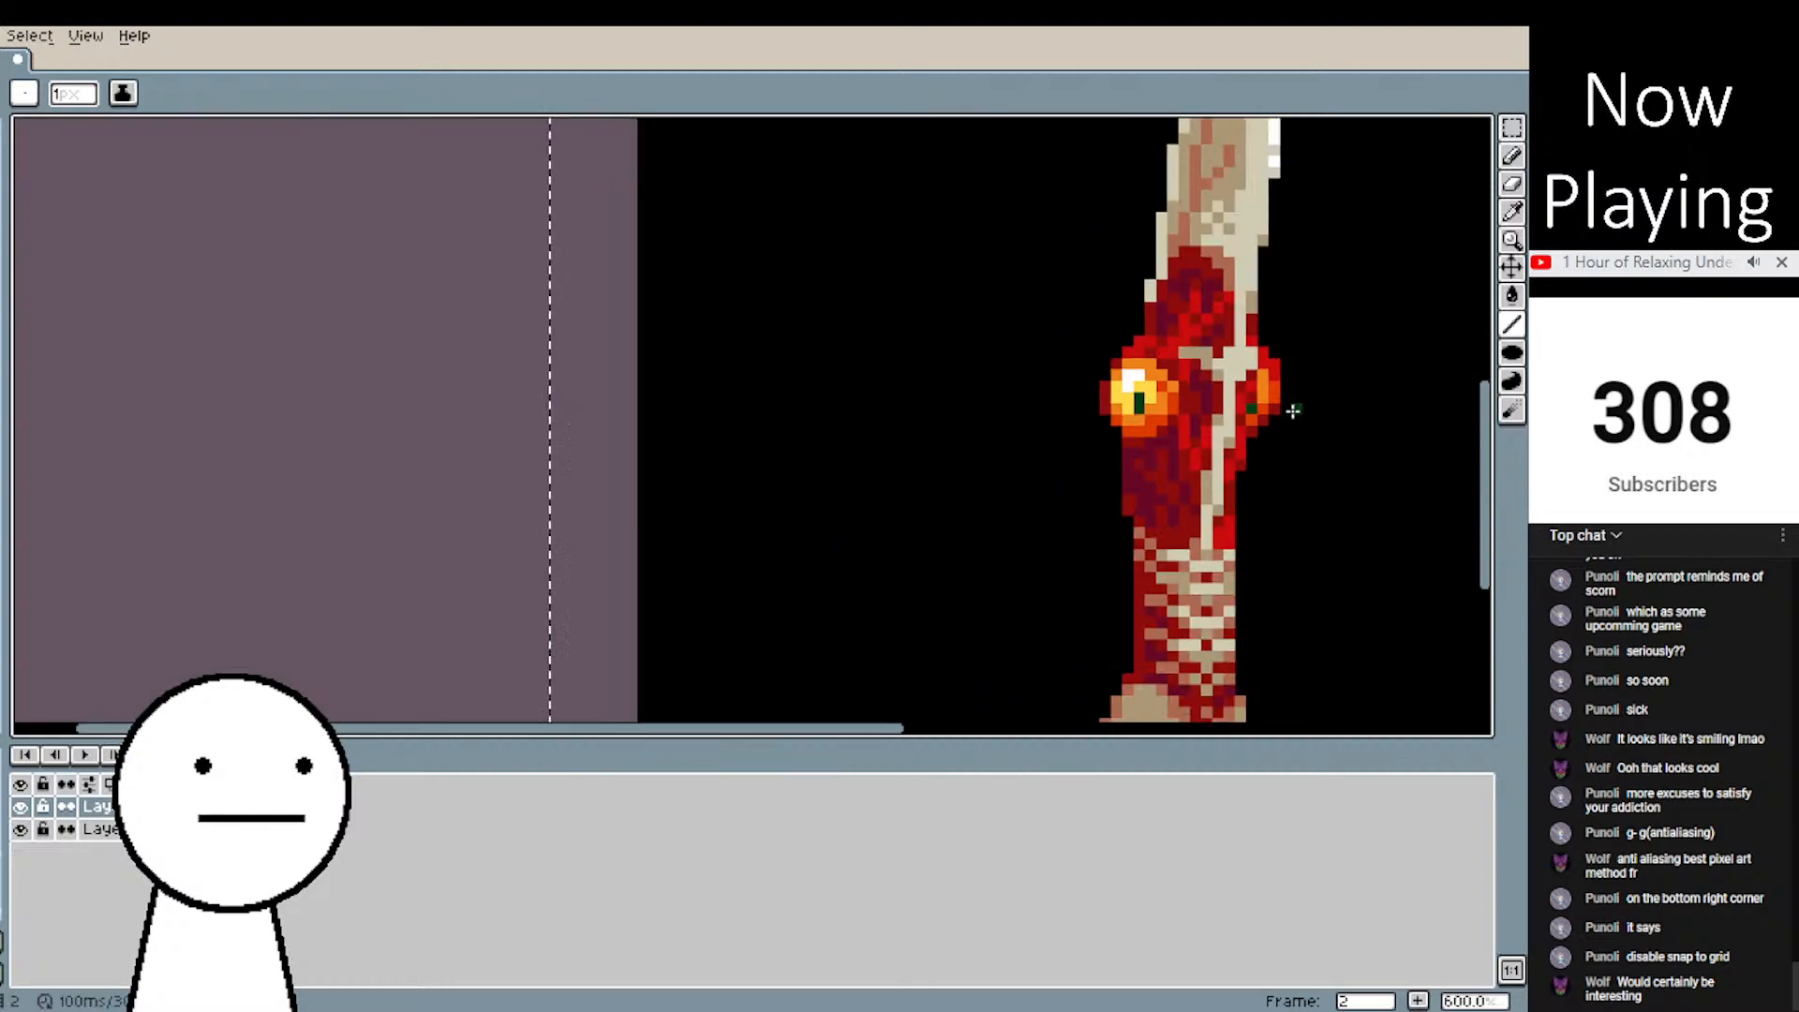
scroll(1199, 399, up, 7)
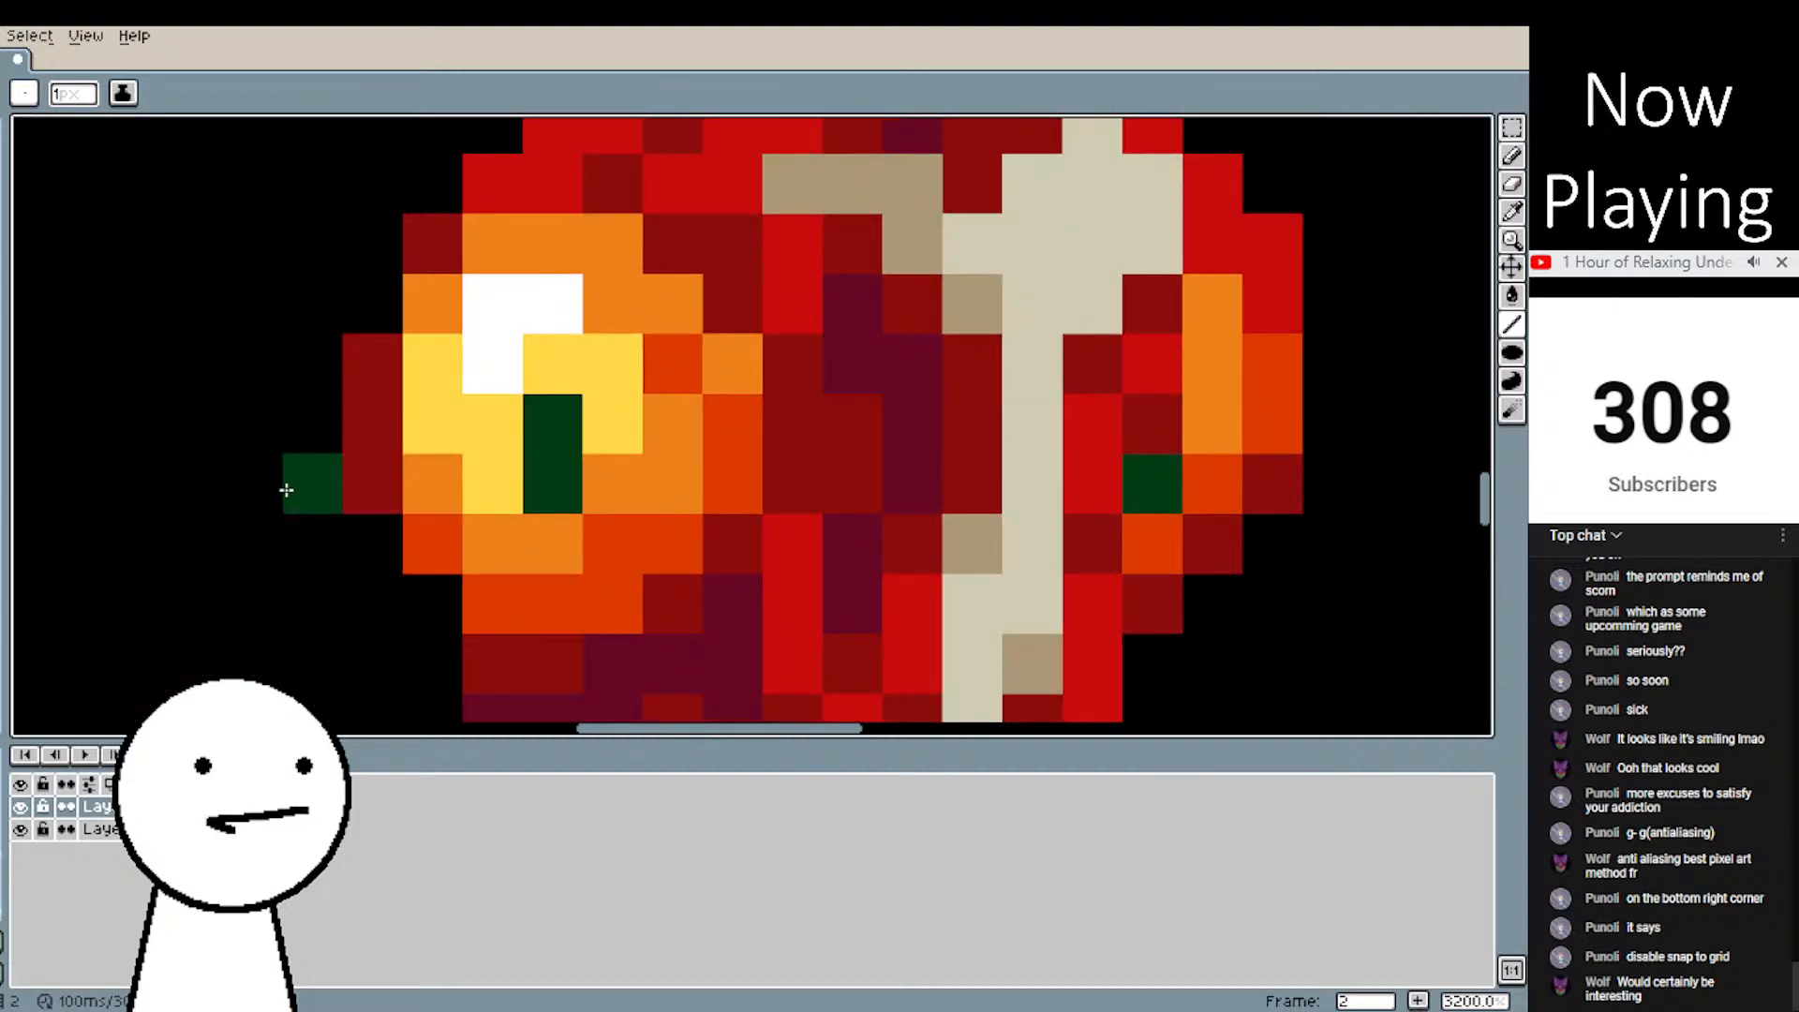
- Sample the eye's orange and red-orange and pencil an orange pixel directly above the left pupil and a red-orange one directly below it
click(1512, 239)
click(1511, 212)
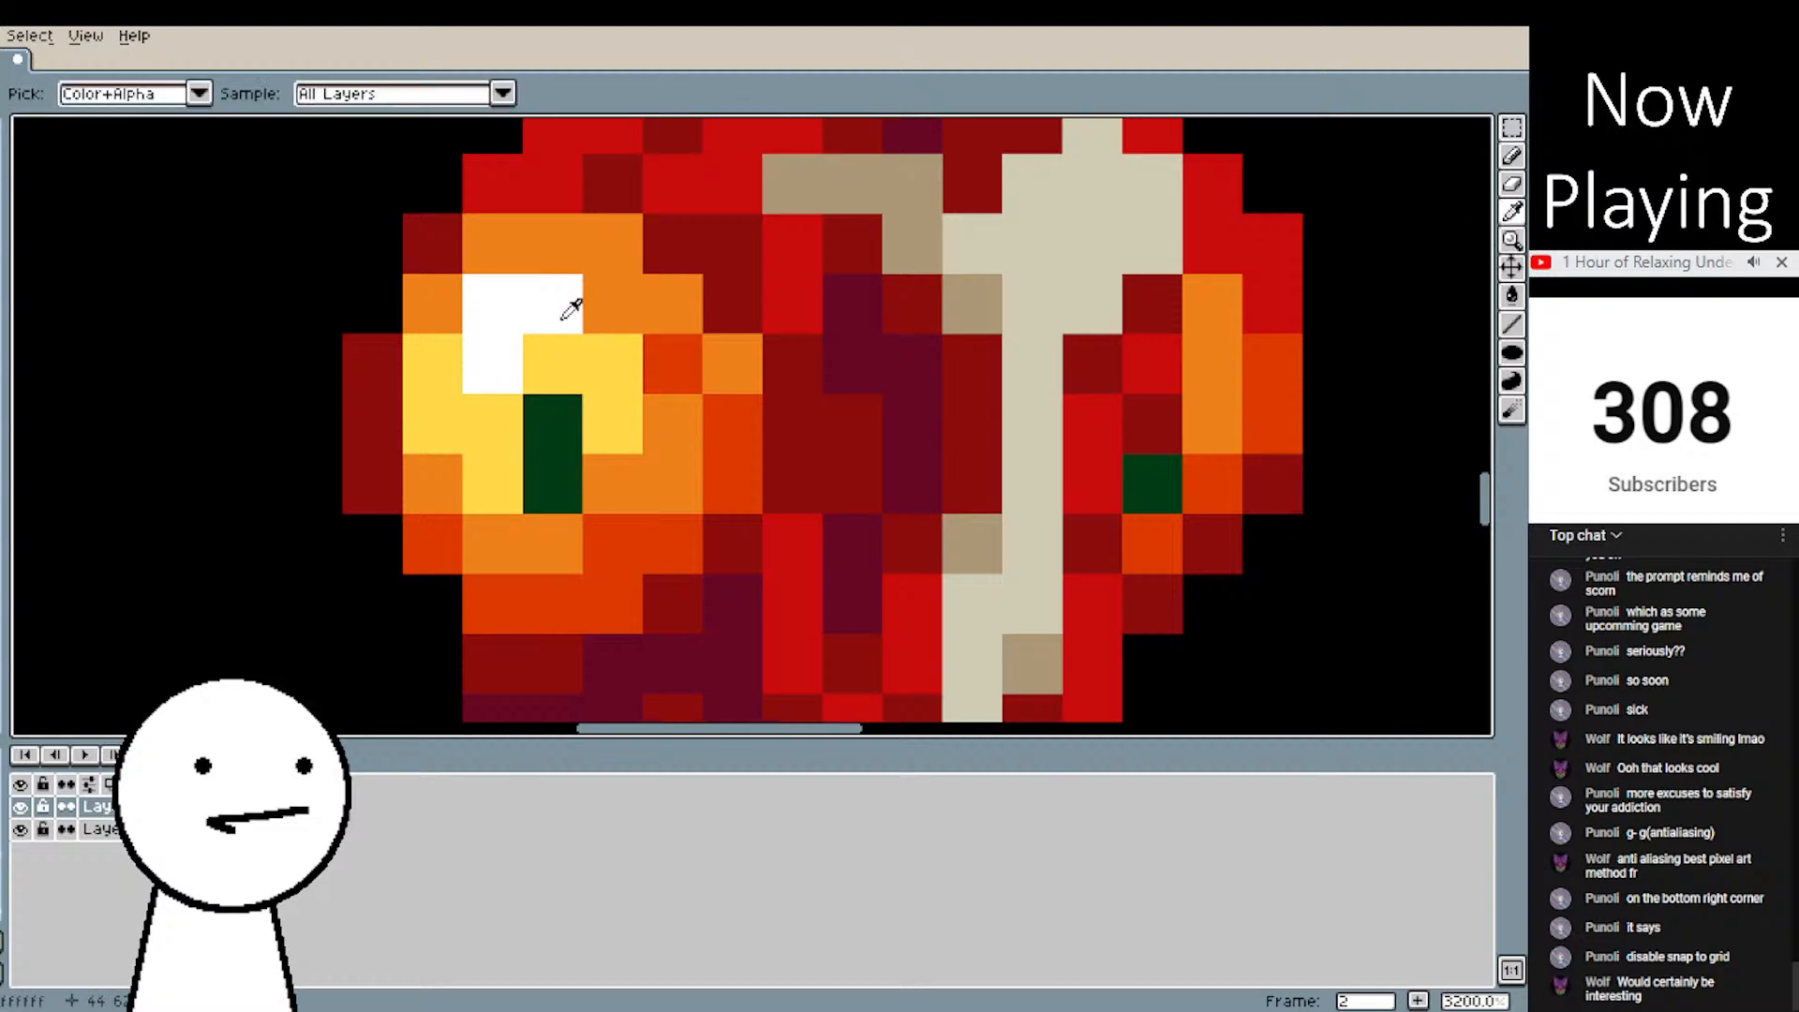
click(1512, 155)
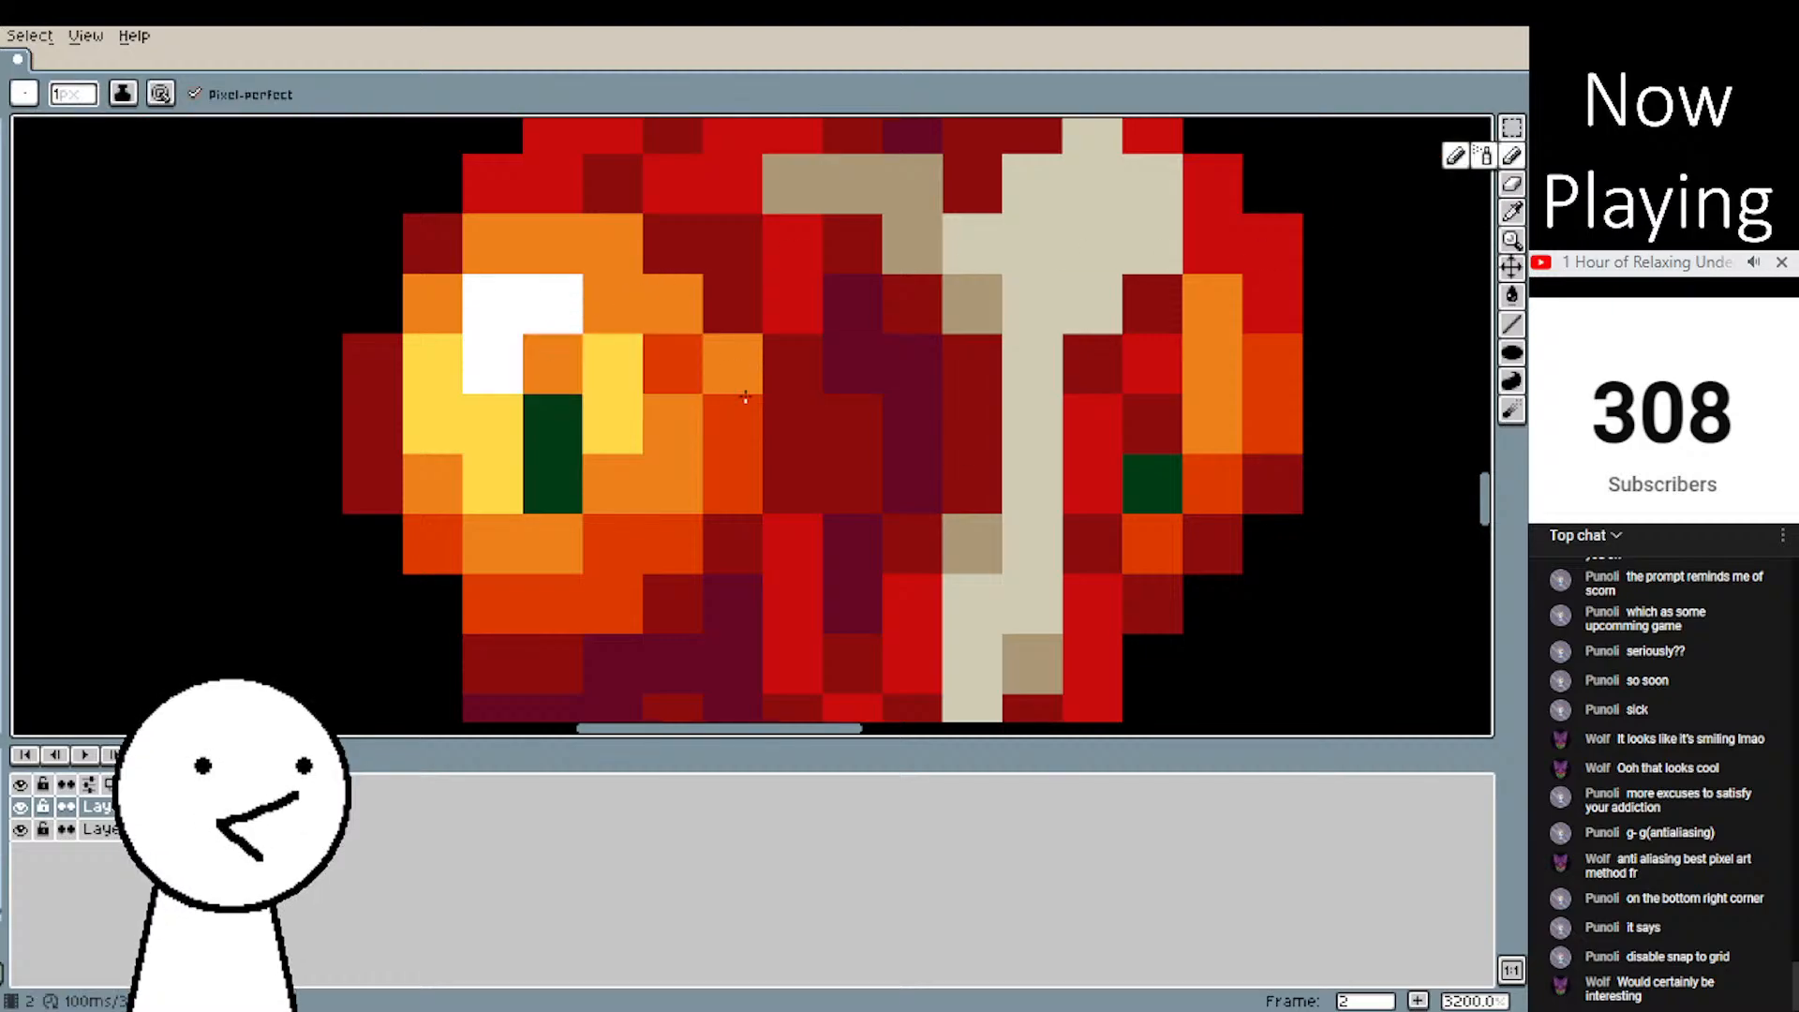
click(1512, 212)
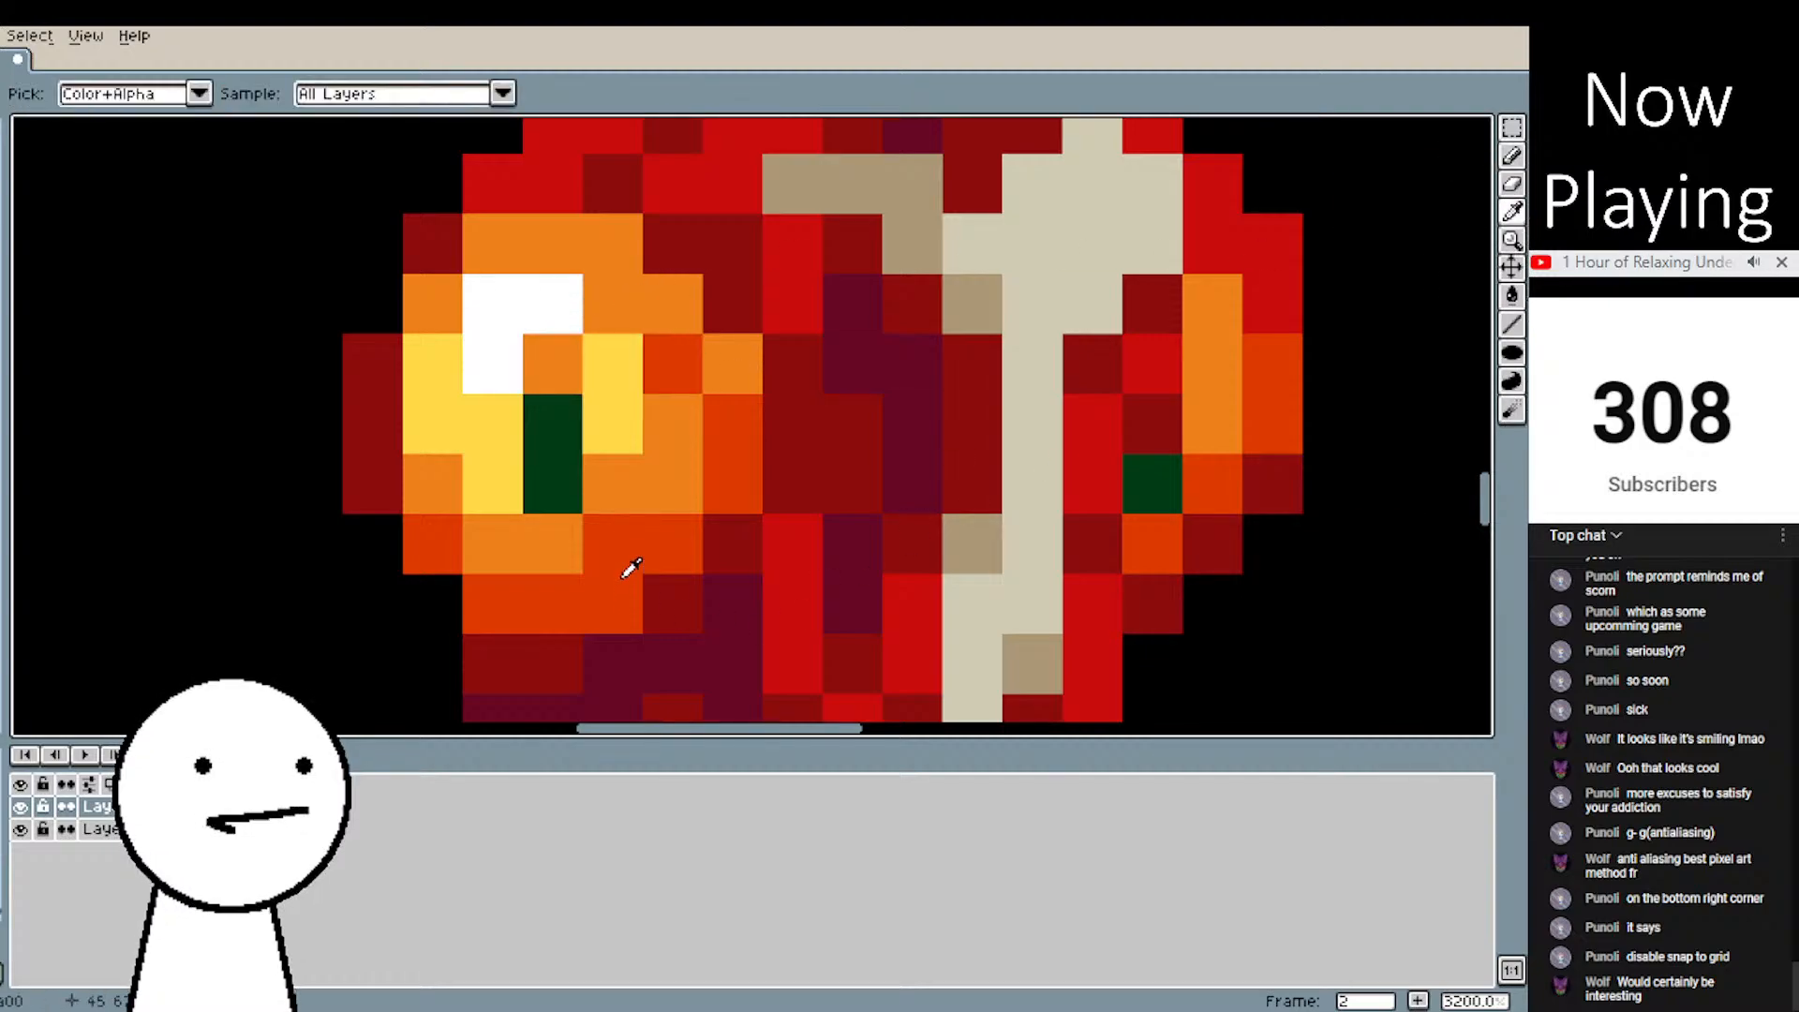
click(1512, 155)
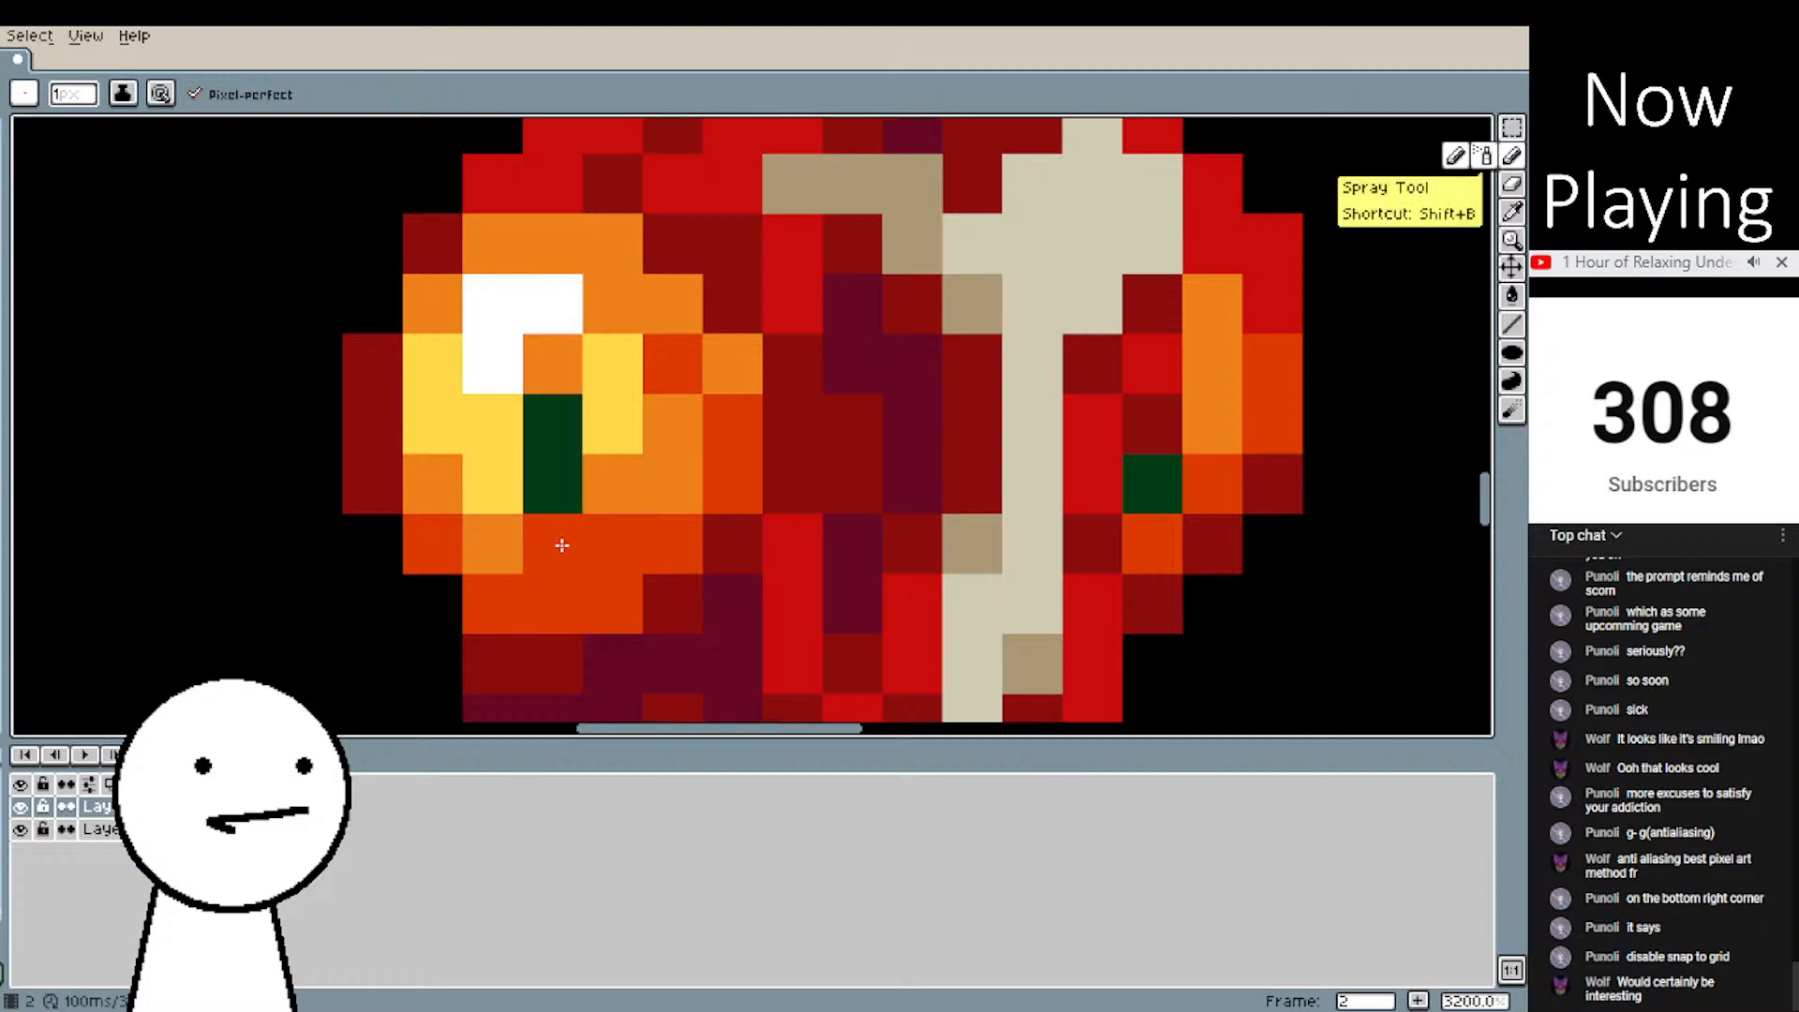
scroll(712, 488, down, 8)
scroll(822, 475, down, 2)
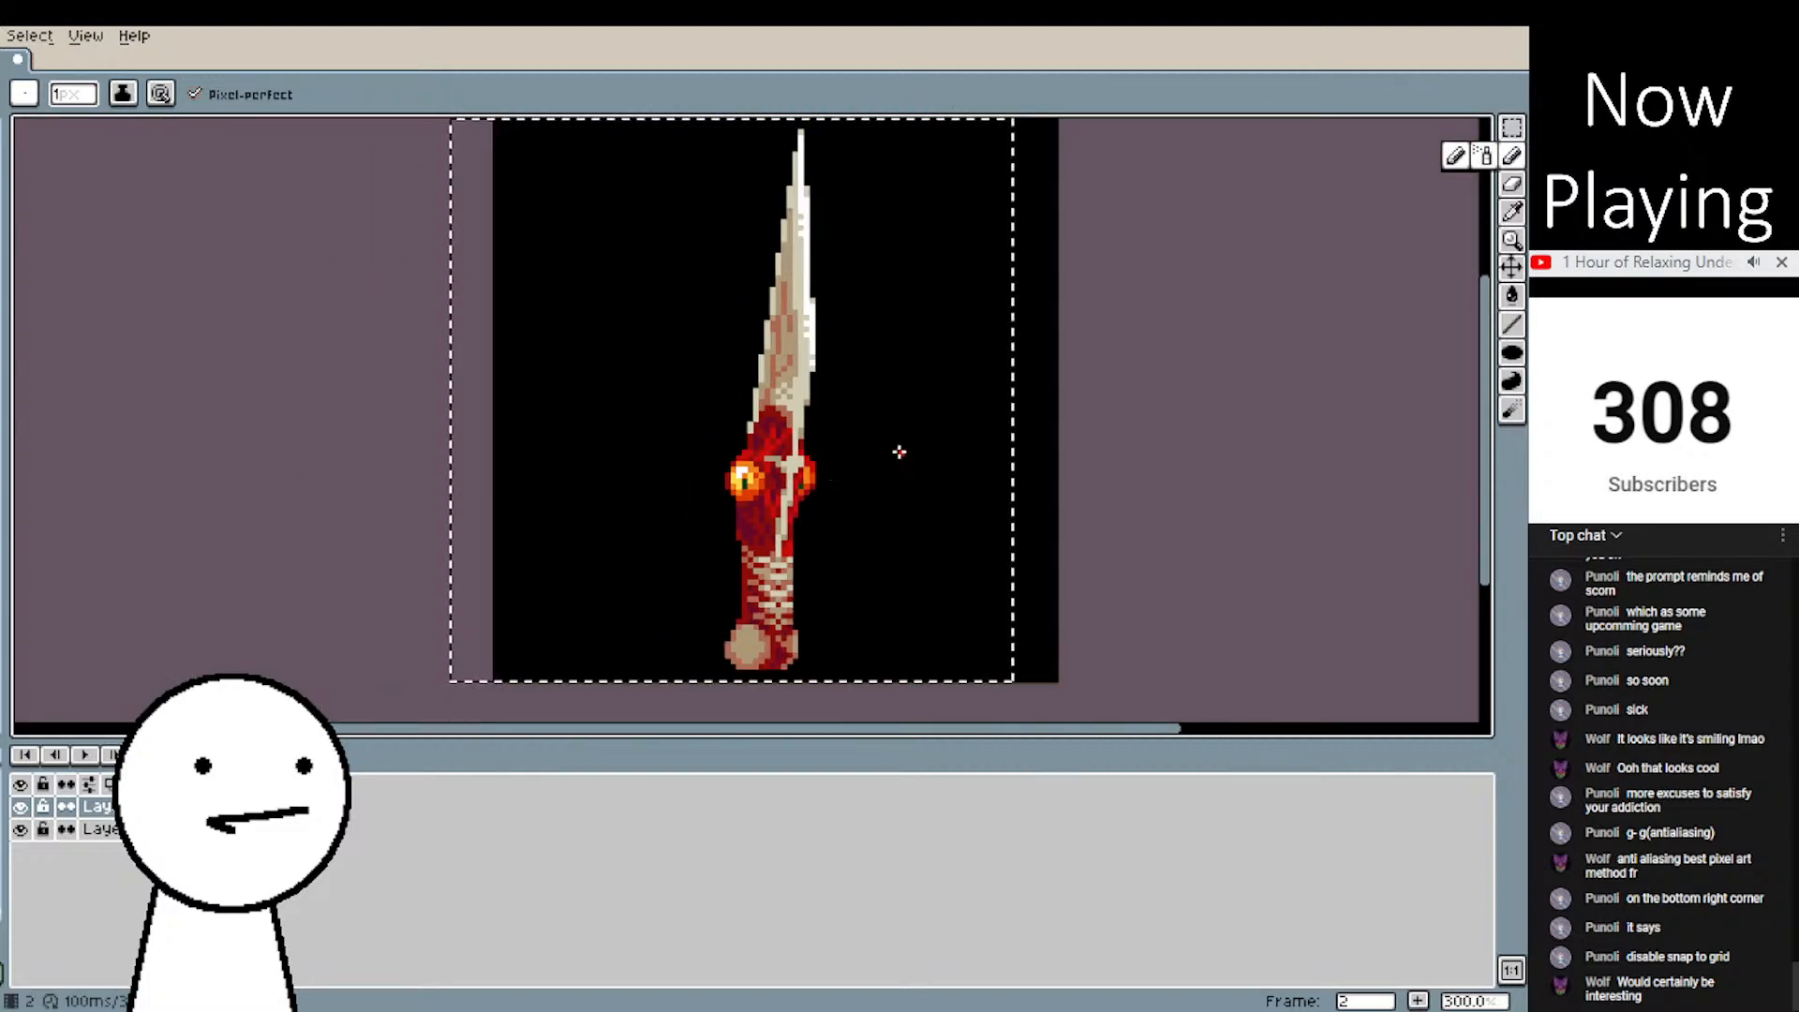
scroll(876, 456, up, 6)
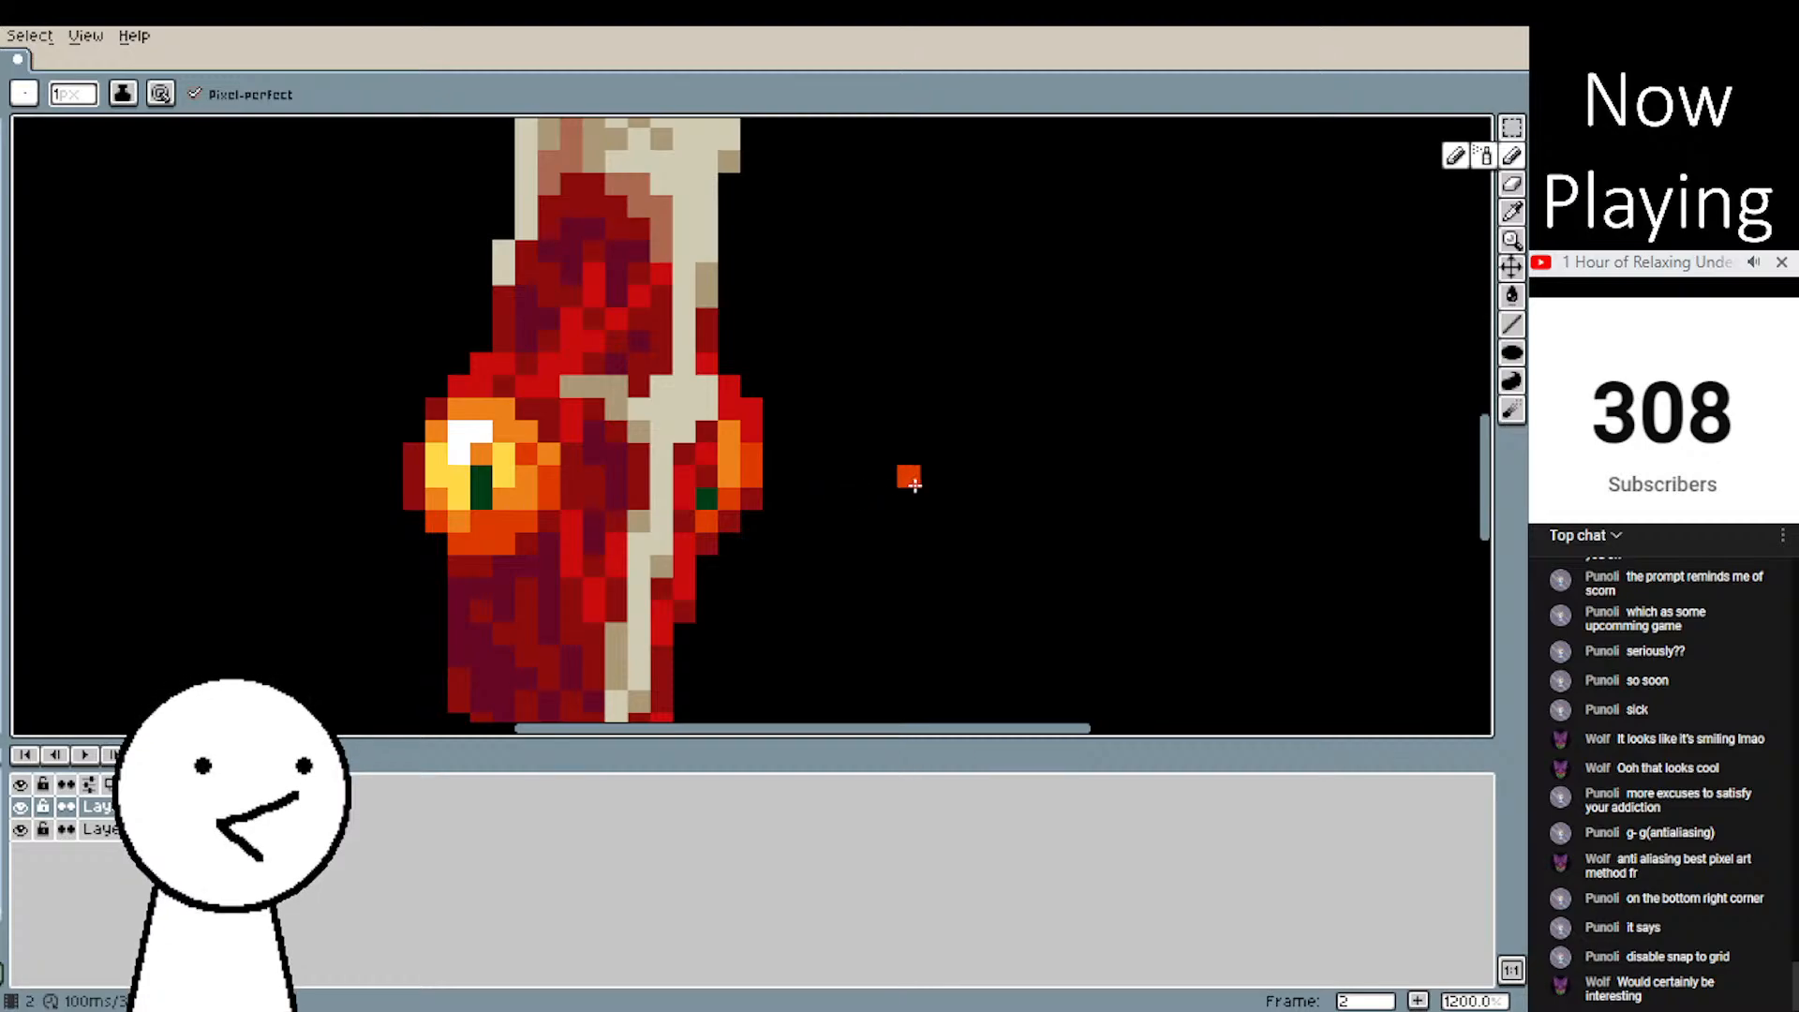
scroll(844, 431, down, 6)
scroll(747, 560, up, 7)
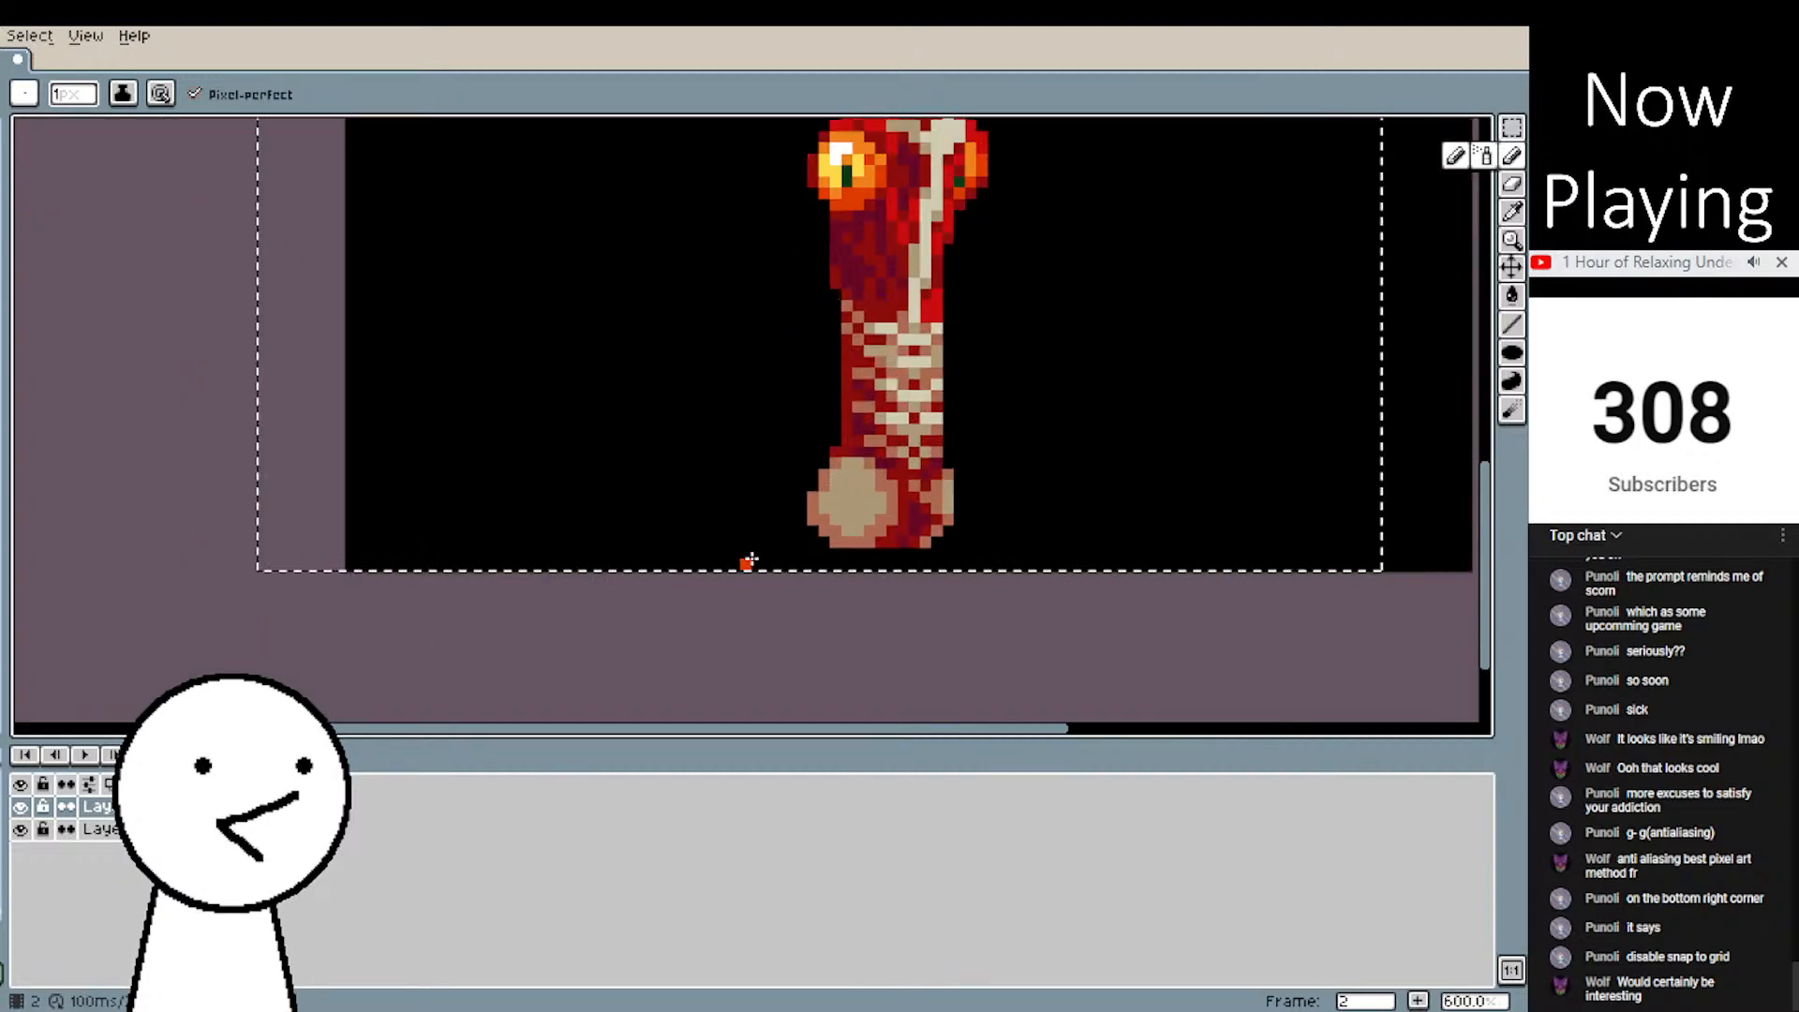
- Sample the light bone colour and draw highlights along the top and upper-right edge of the base's left knob
key(i)
drag(1193, 187, 1071, 303)
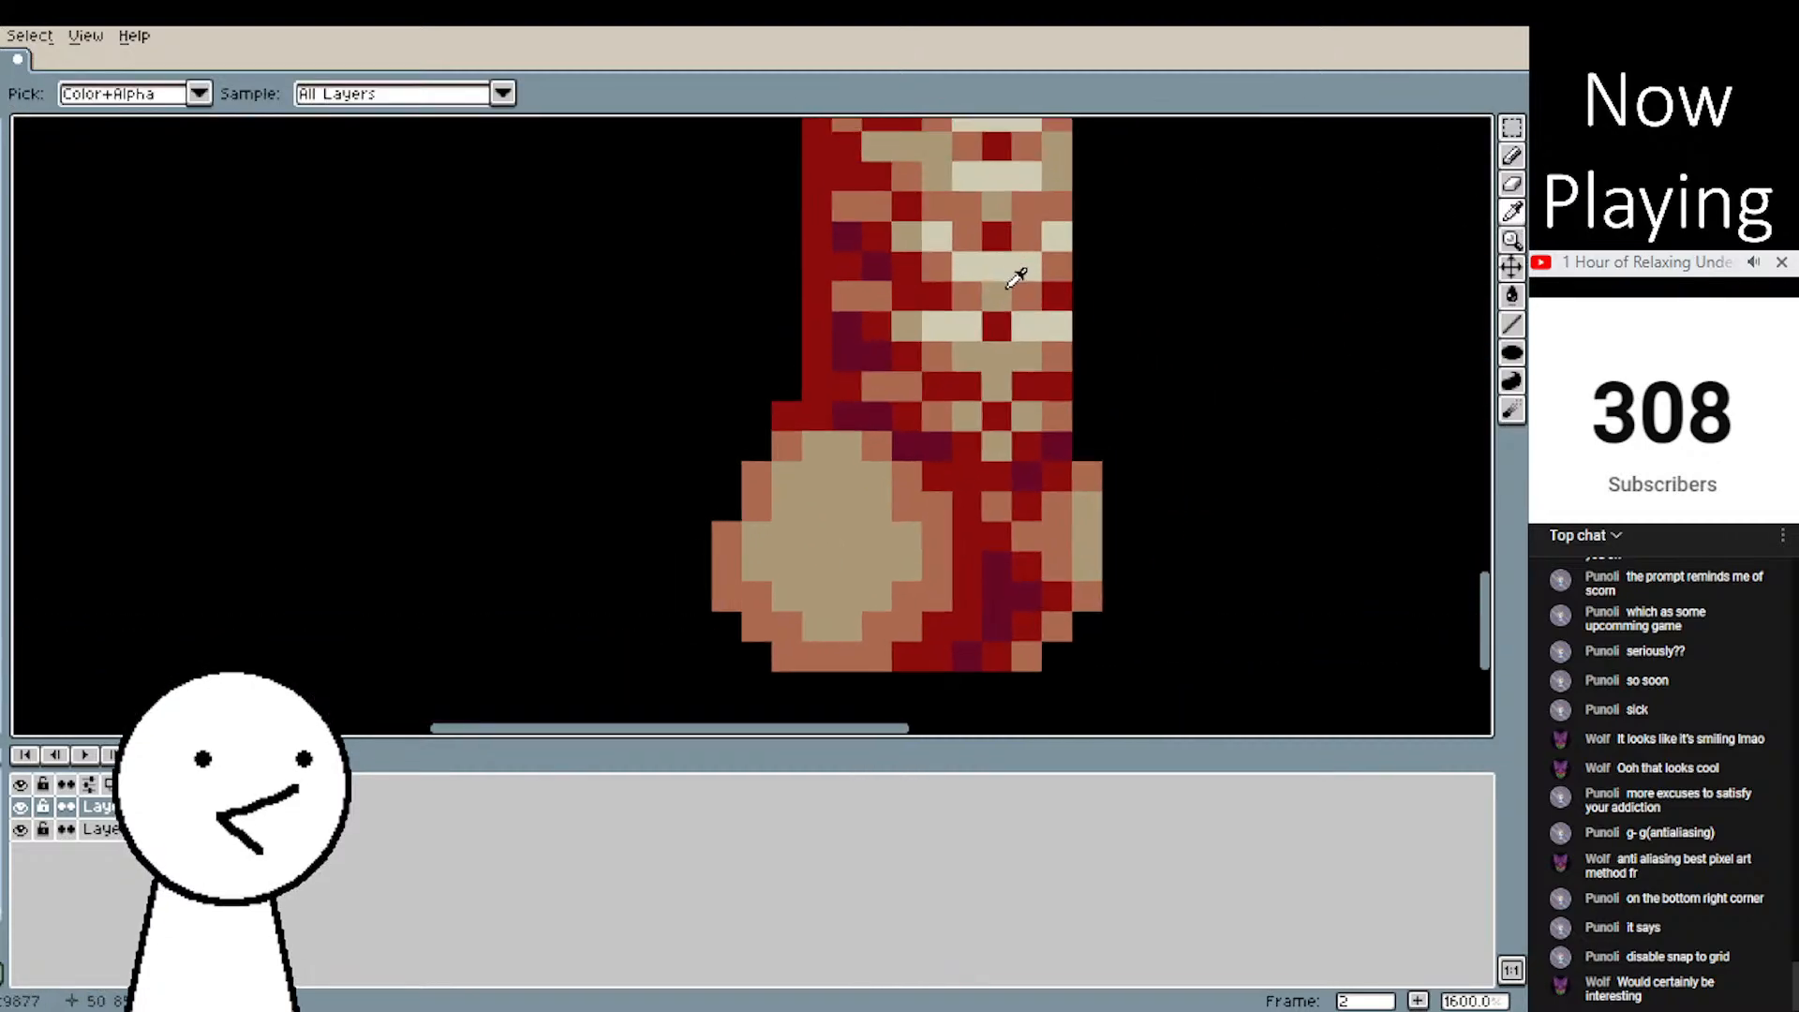
click(1517, 328)
scroll(945, 468, up, 3)
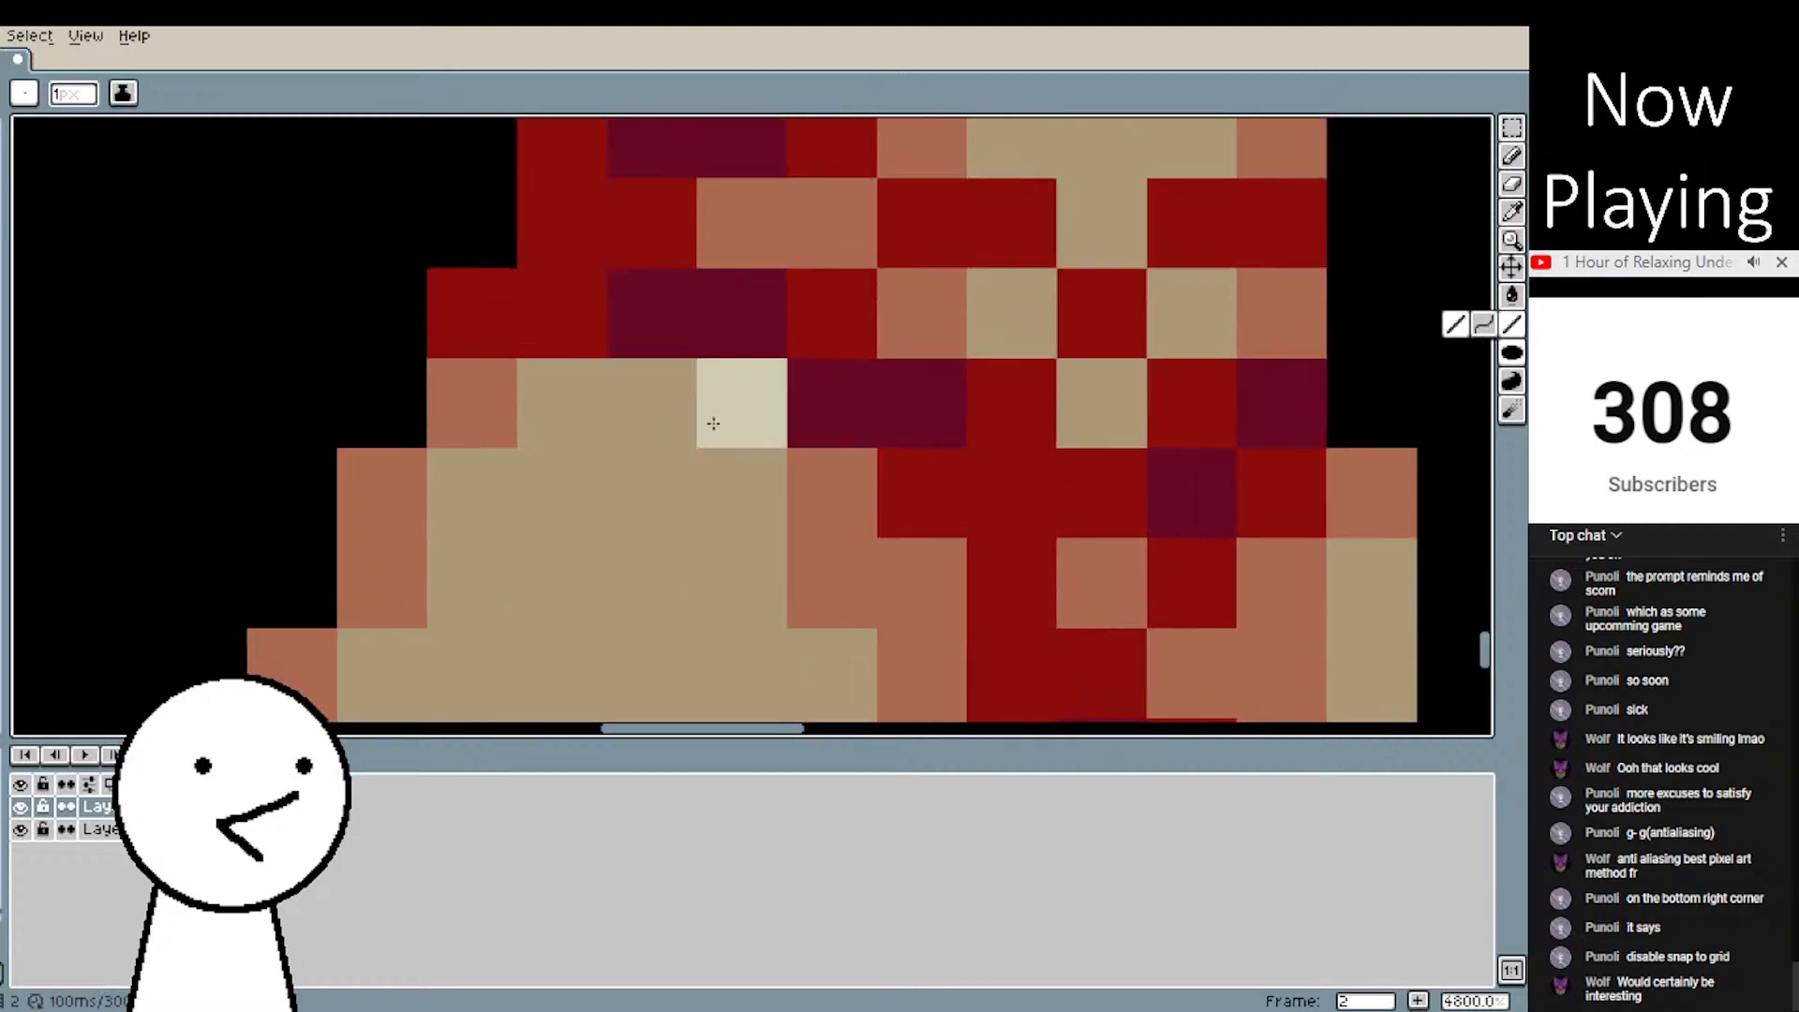
drag(649, 418, 590, 418)
drag(779, 494, 830, 494)
click(858, 568)
scroll(1083, 573, down, 3)
drag(1138, 574, 1112, 430)
scroll(1074, 450, up, 1)
drag(898, 476, 905, 518)
scroll(1228, 407, down, 4)
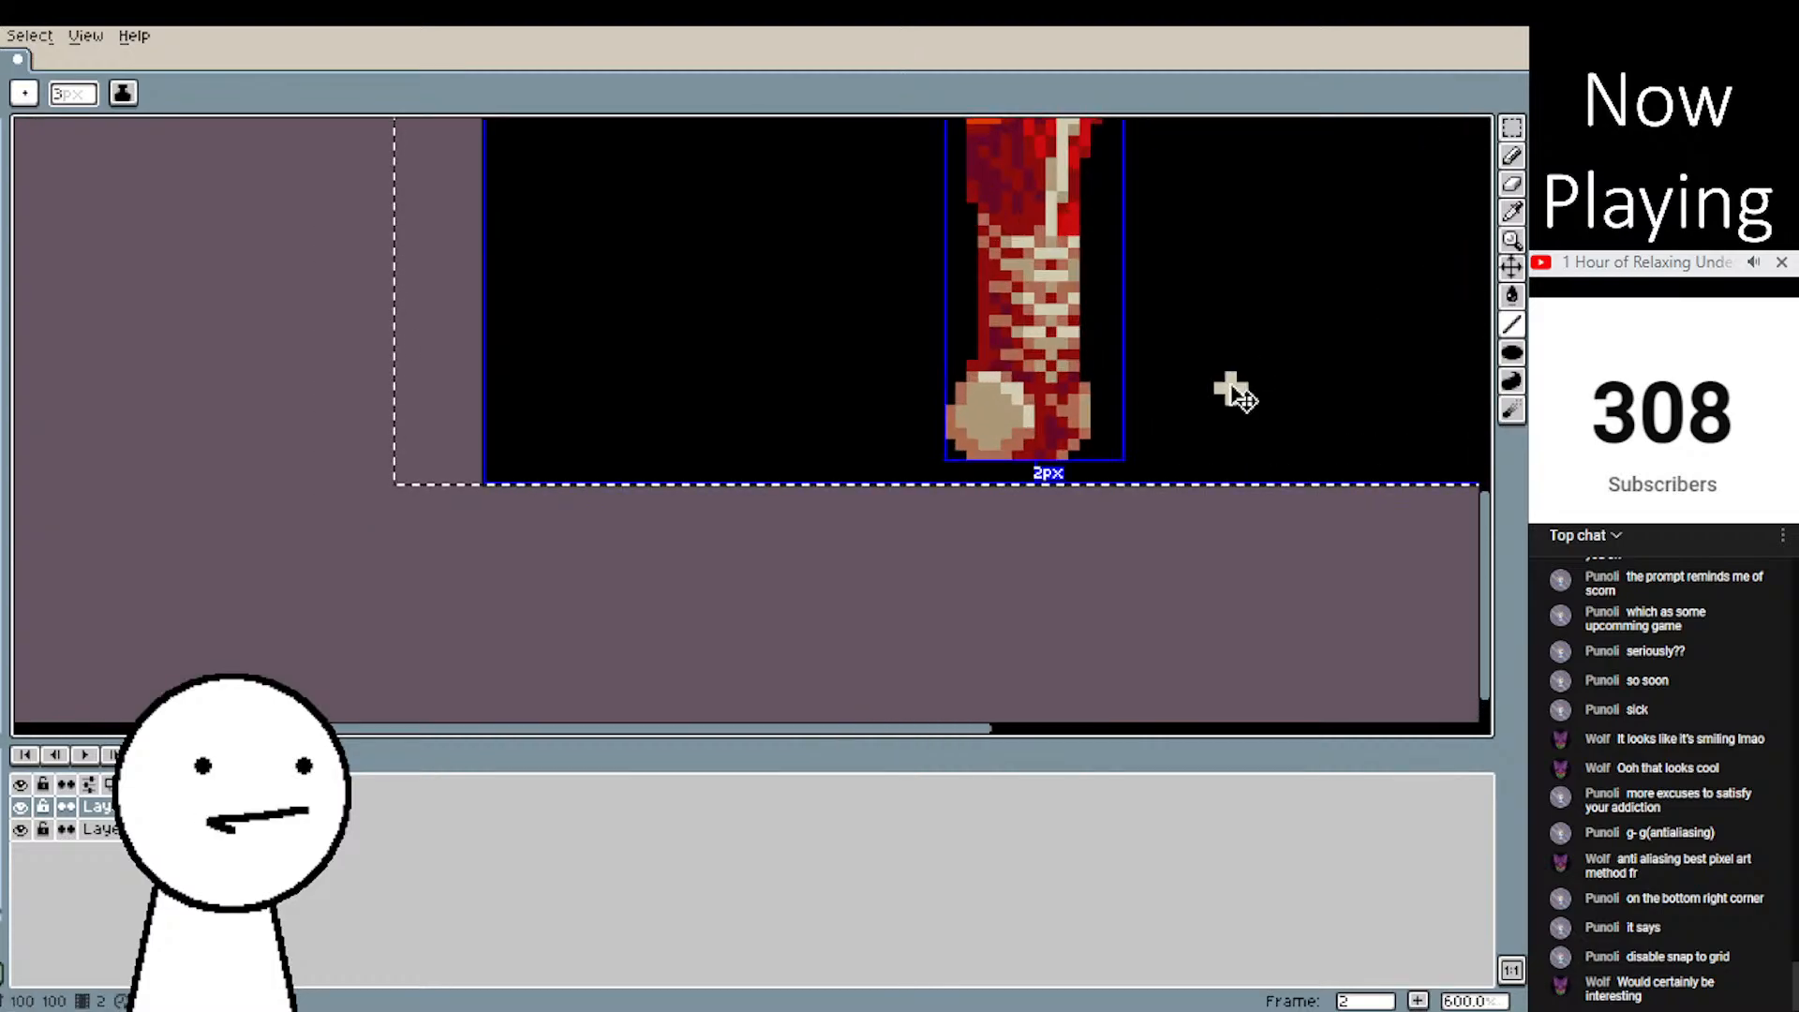
- Add light bone highlight pixels to the left knob's upper-left corner and the upper outer edge of the right knob
scroll(1232, 389, up, 4)
drag(671, 325, 884, 533)
click(674, 408)
scroll(946, 456, down, 1)
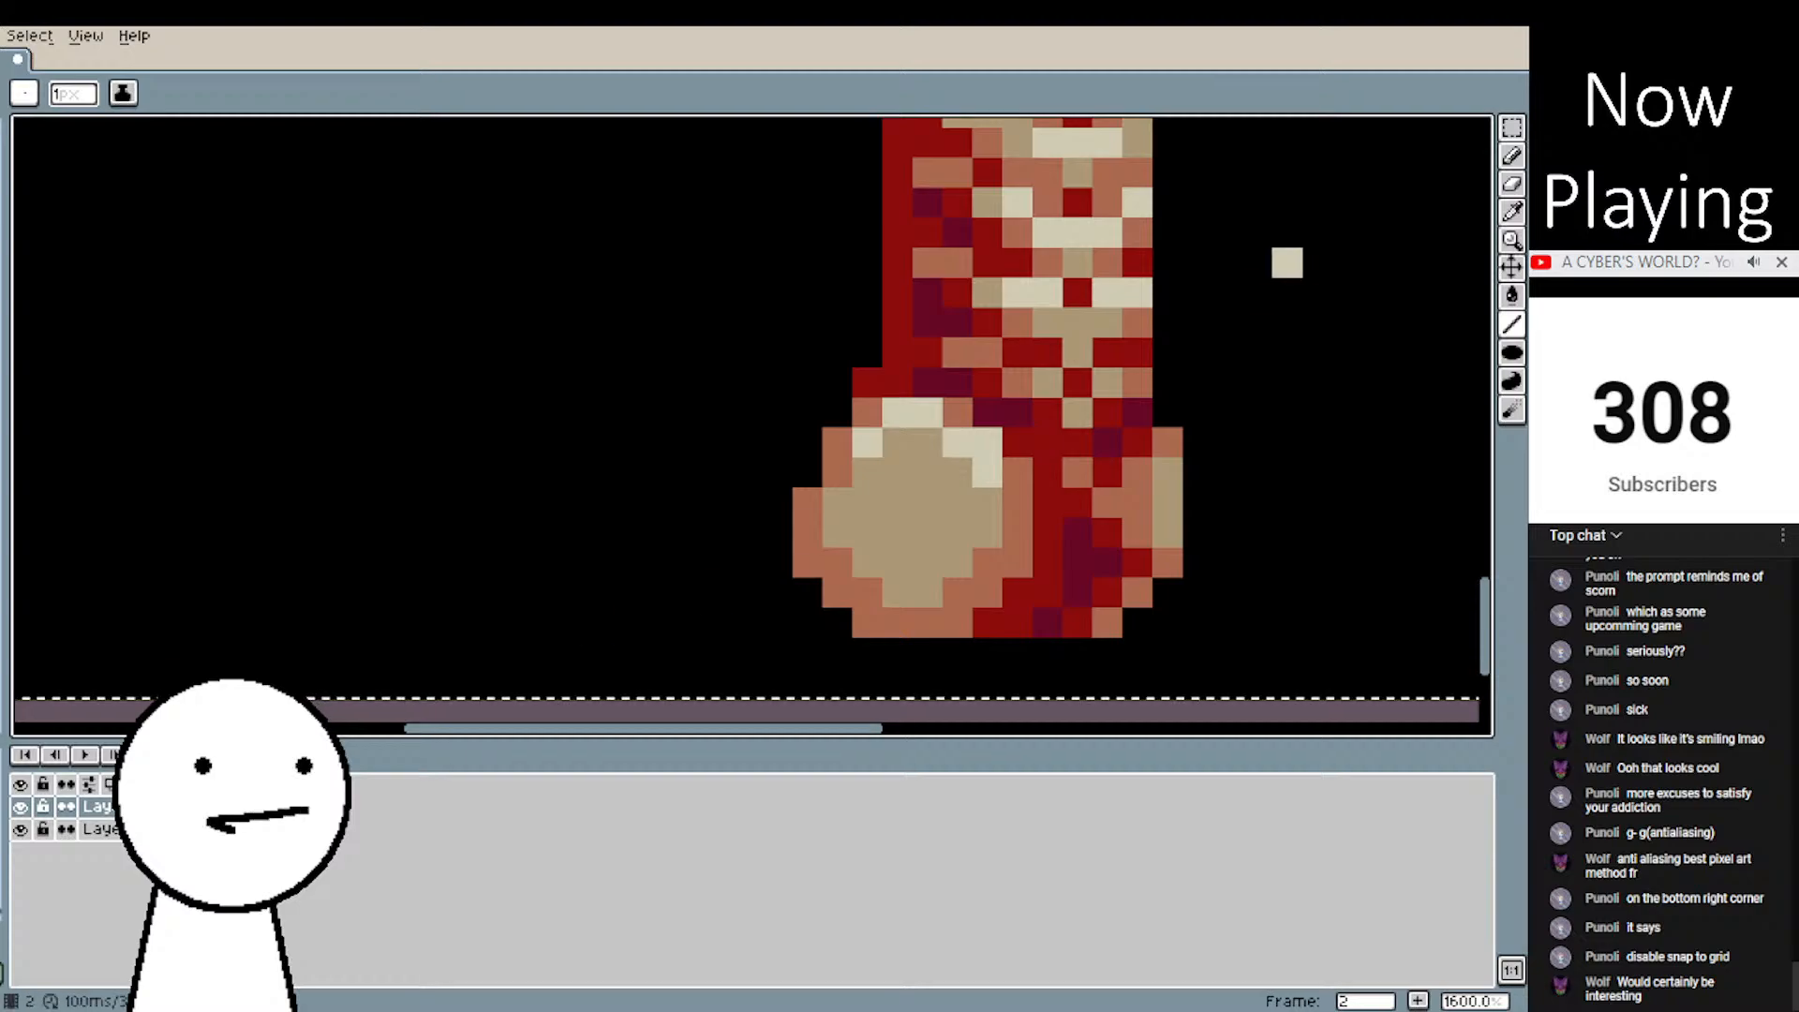
scroll(1115, 494, up, 1)
scroll(1115, 494, up, 1)
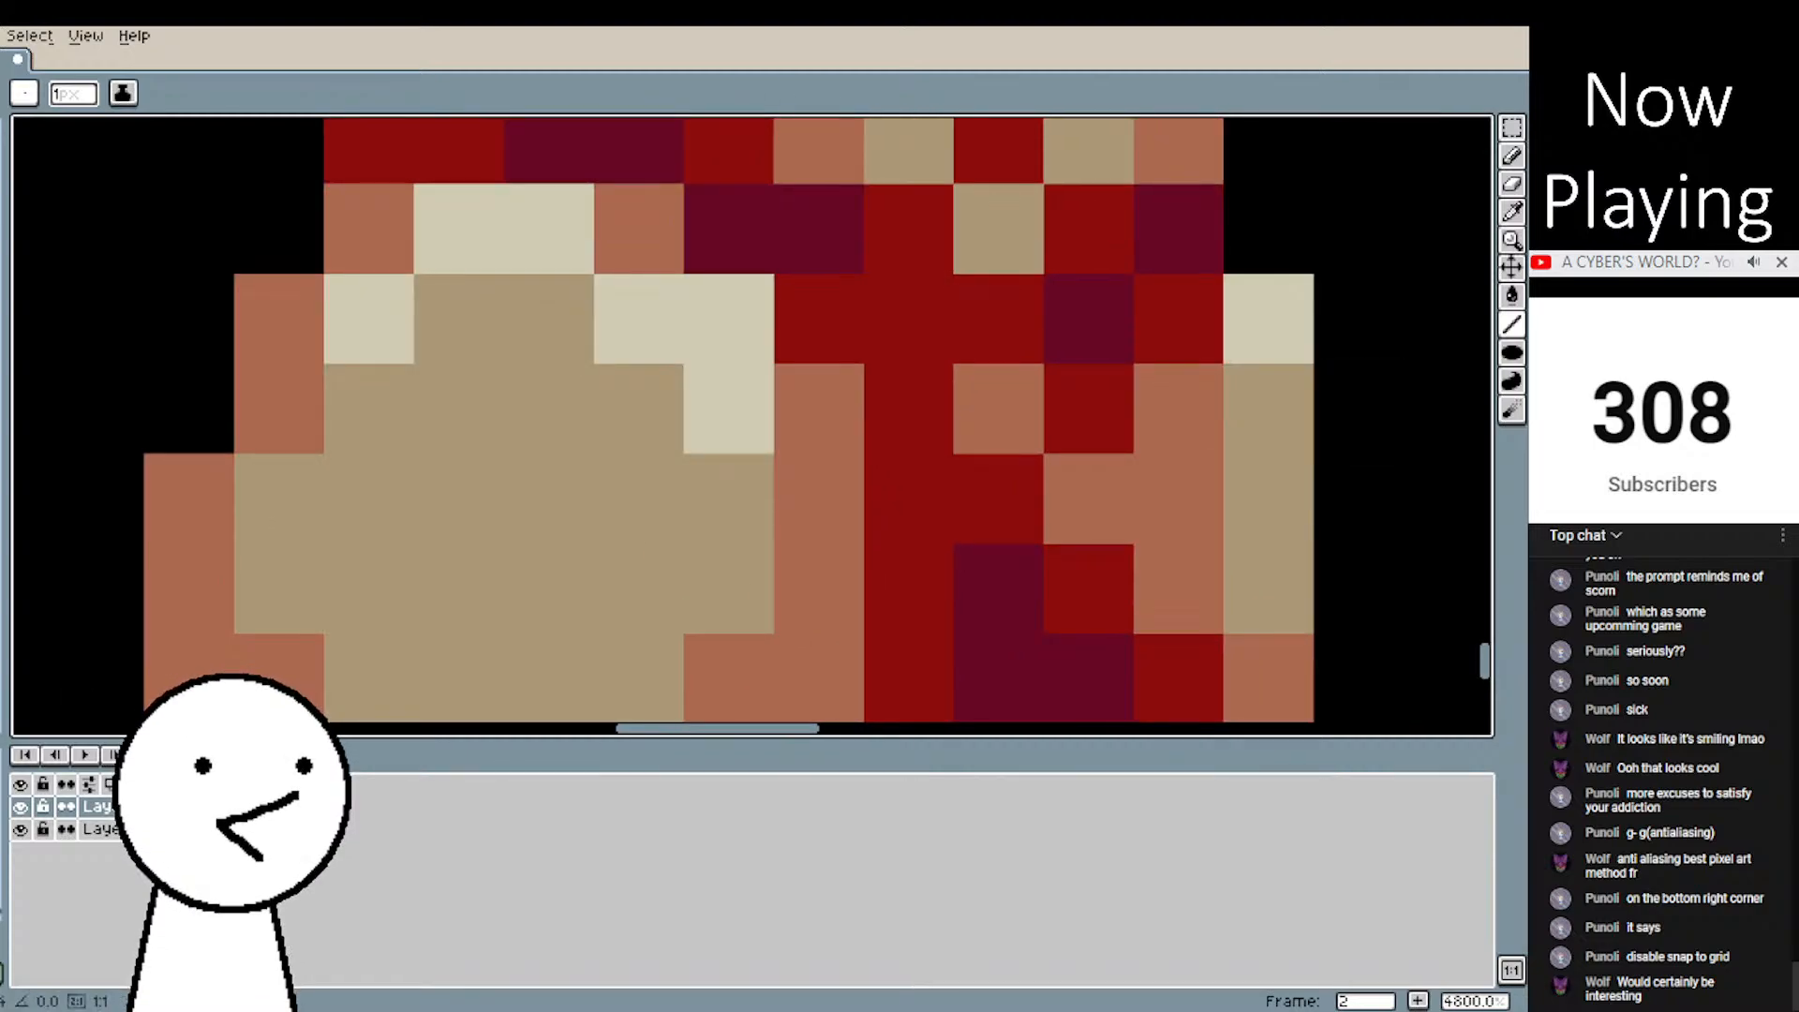
click(1266, 386)
- Sample the reddish brown outline colour and pencil a pixel above the right knob's highlight
click(1512, 212)
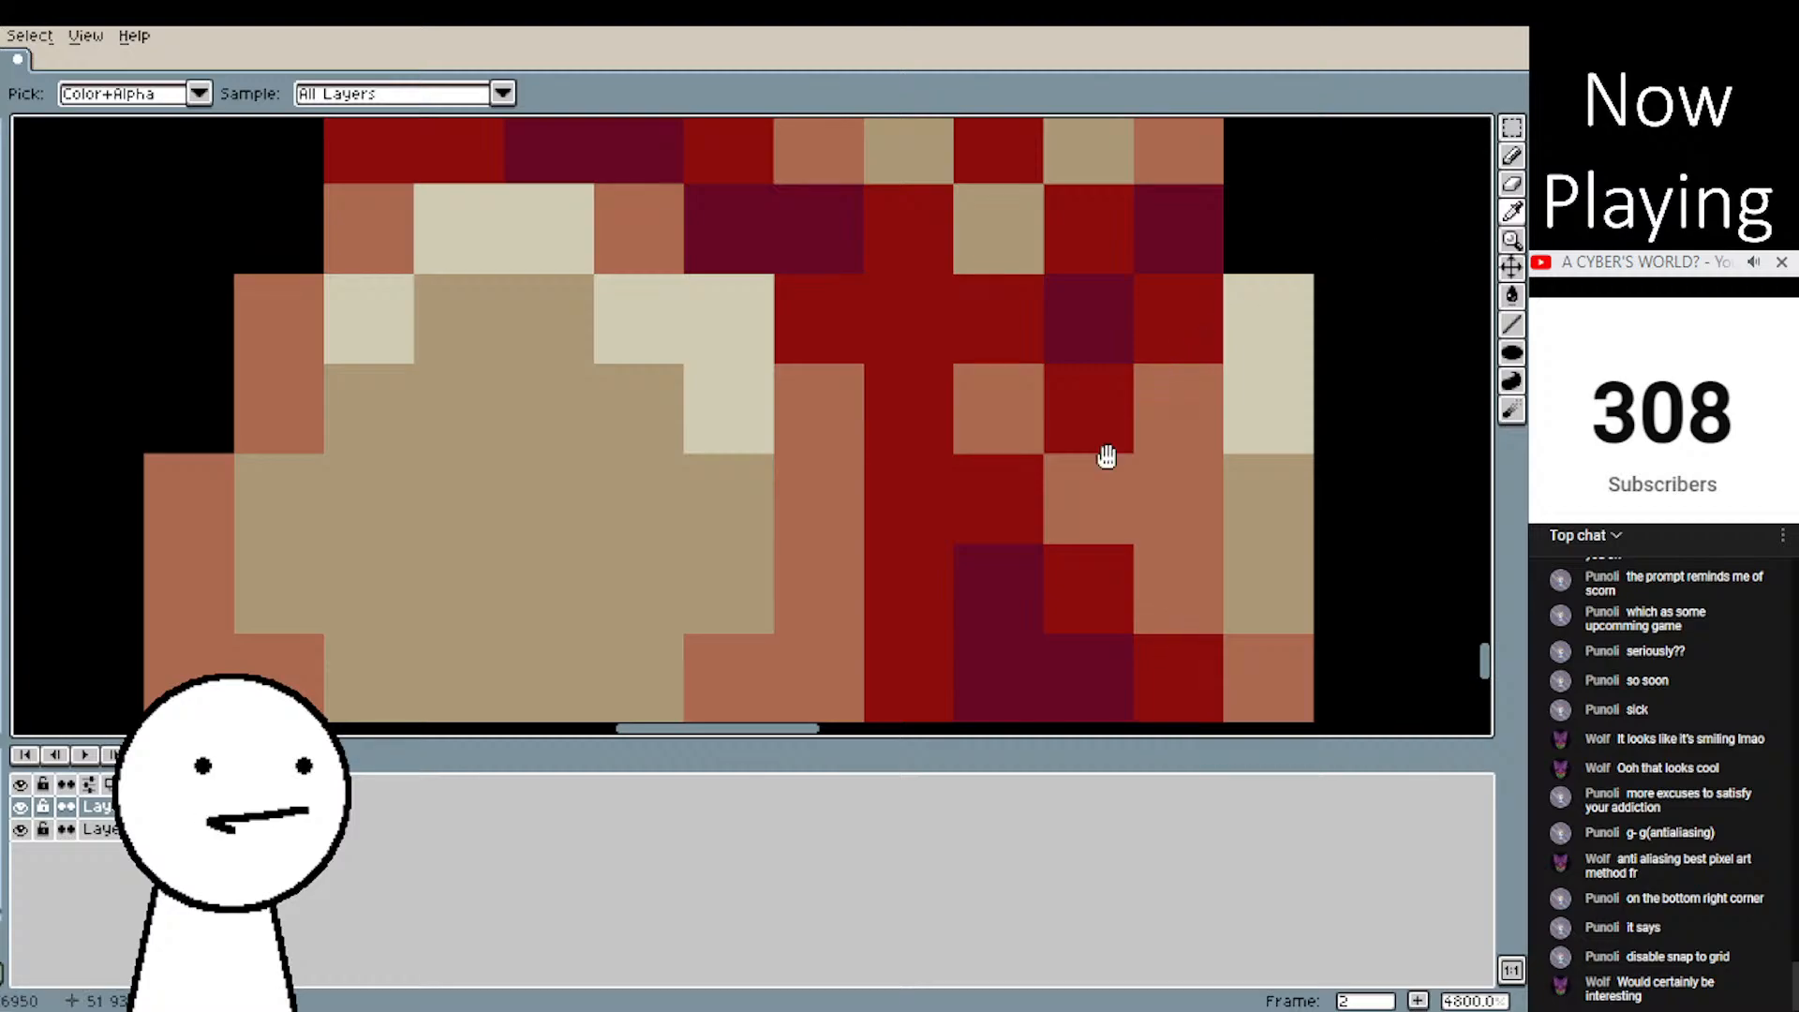
drag(1123, 439, 1087, 518)
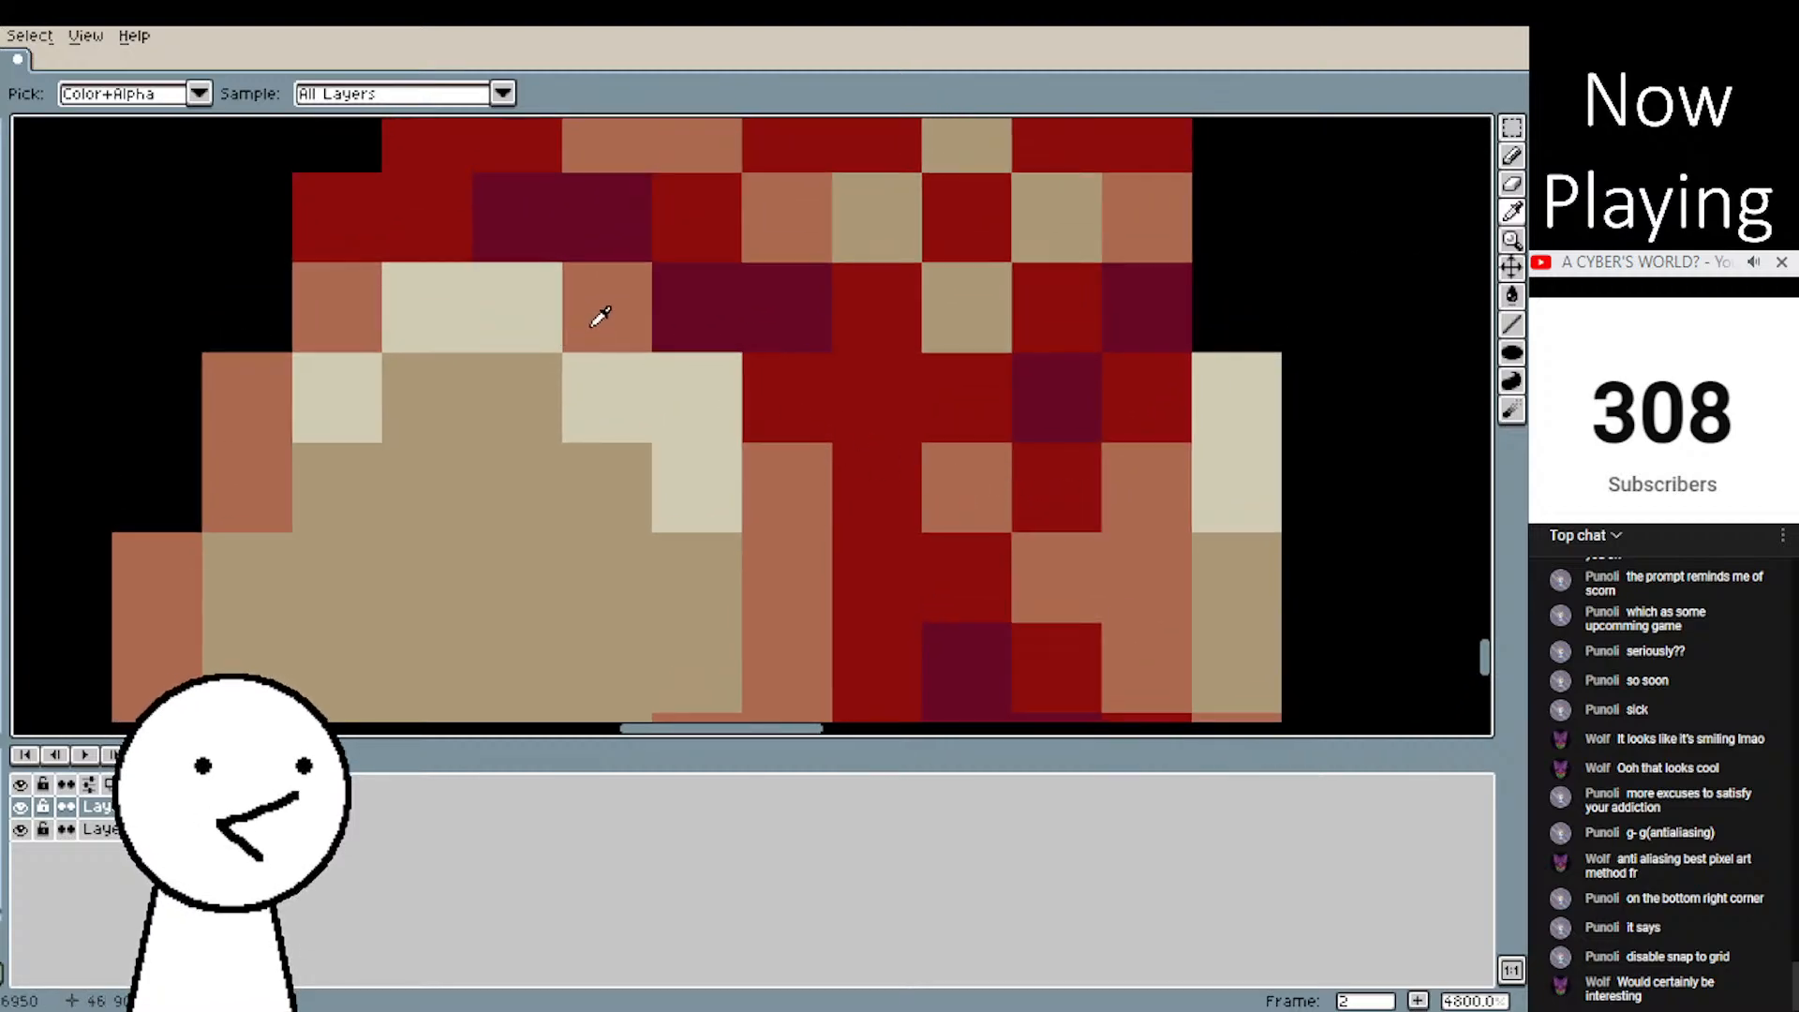
click(1507, 155)
click(1257, 292)
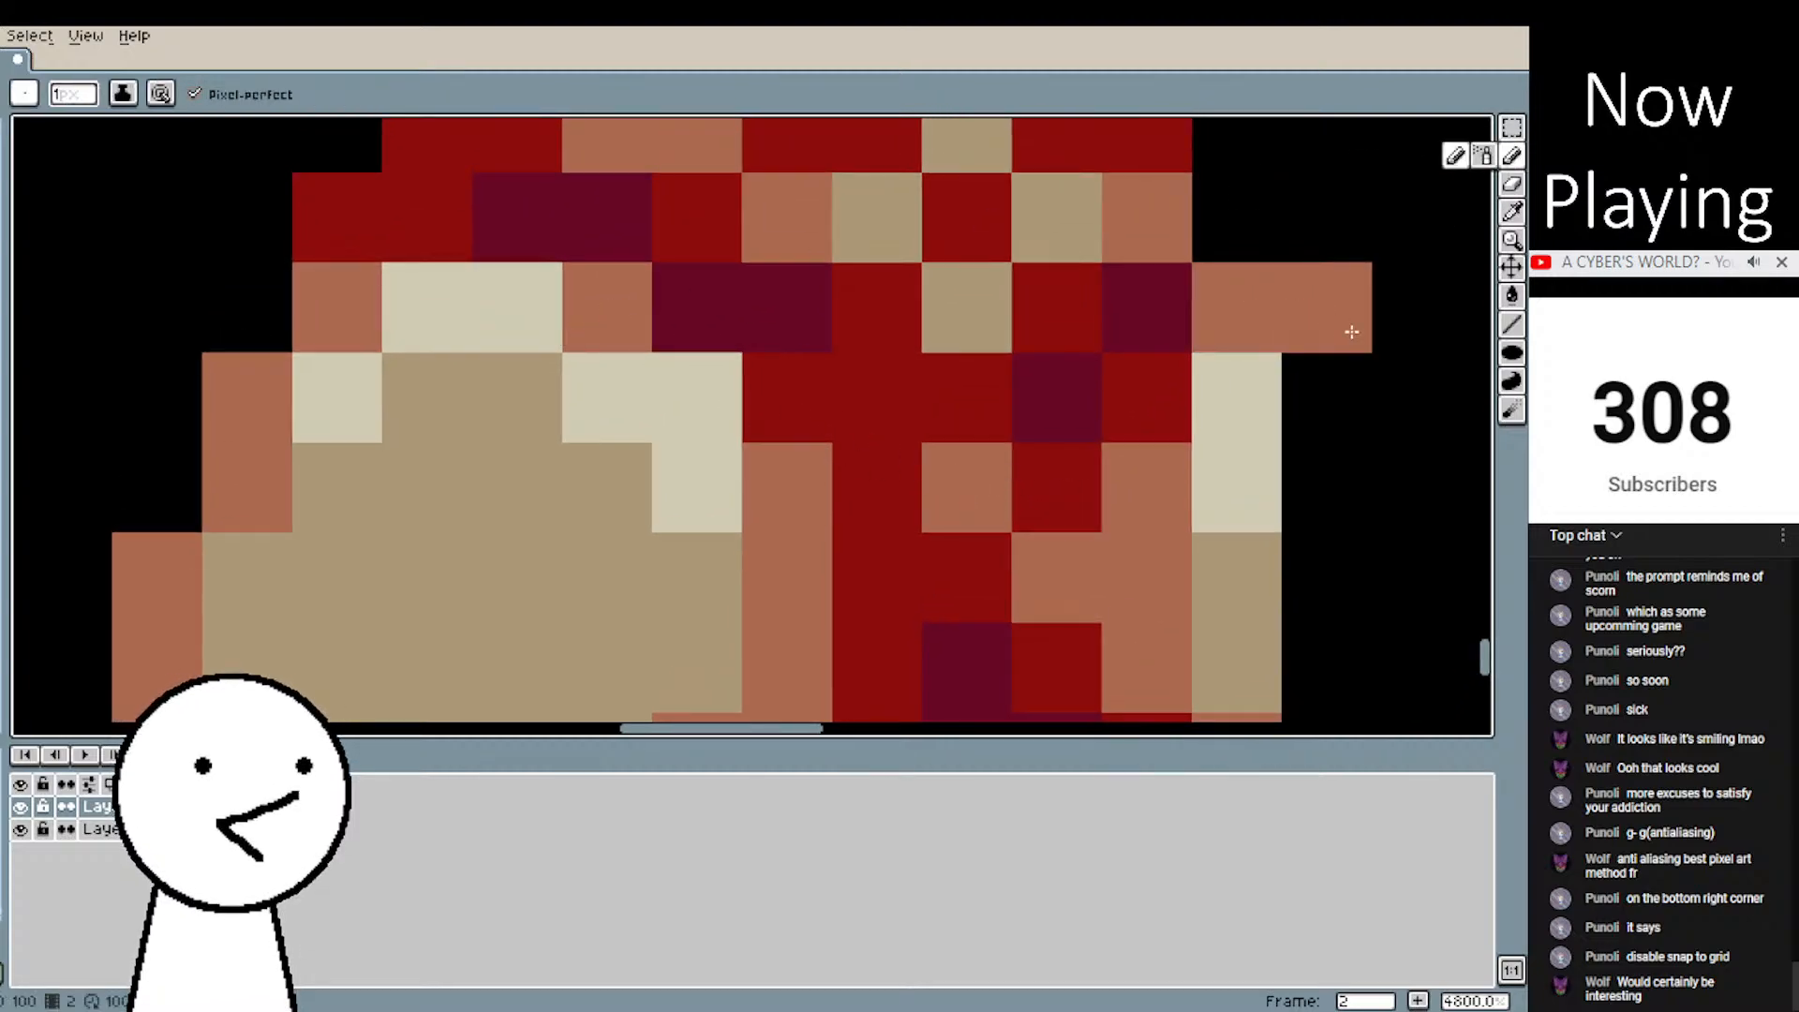
- Sample the tan bone colour and paint the pixel above the right knob's highlight and the left knob's upper-right corner pixel
click(1512, 217)
drag(1149, 385, 980, 325)
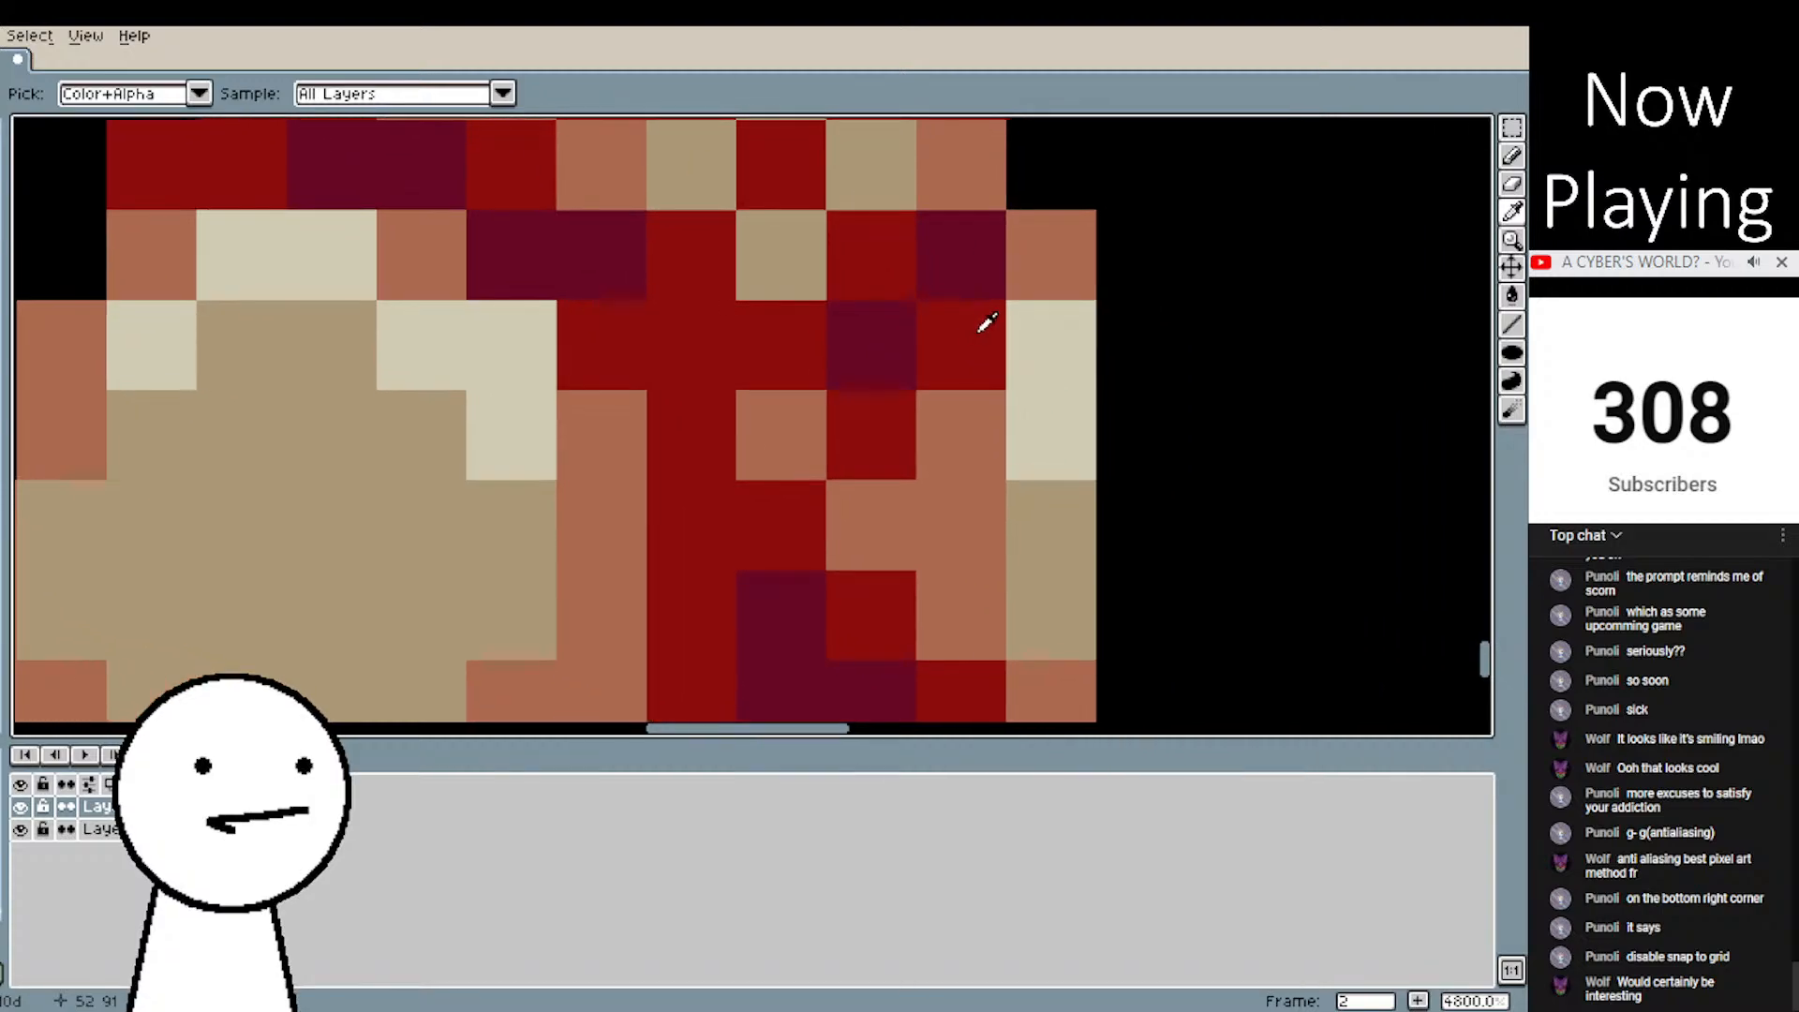
click(458, 437)
click(1510, 156)
click(387, 277)
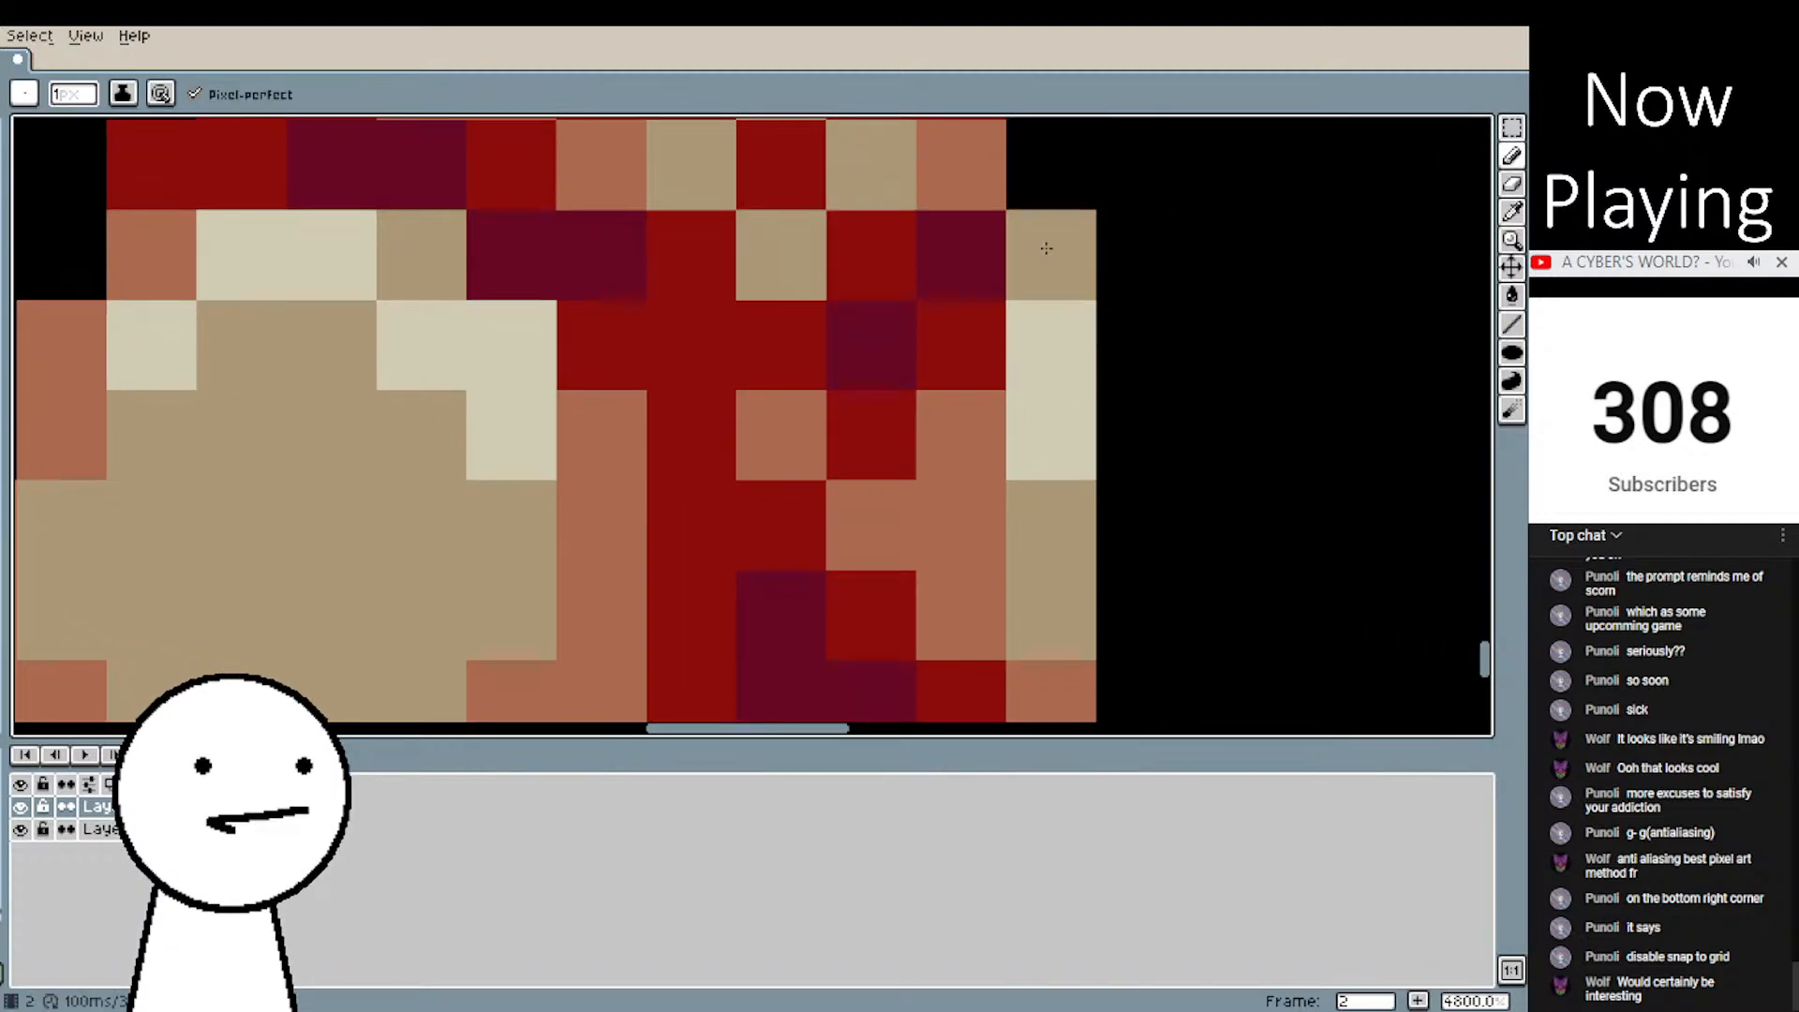
scroll(1225, 229, down, 8)
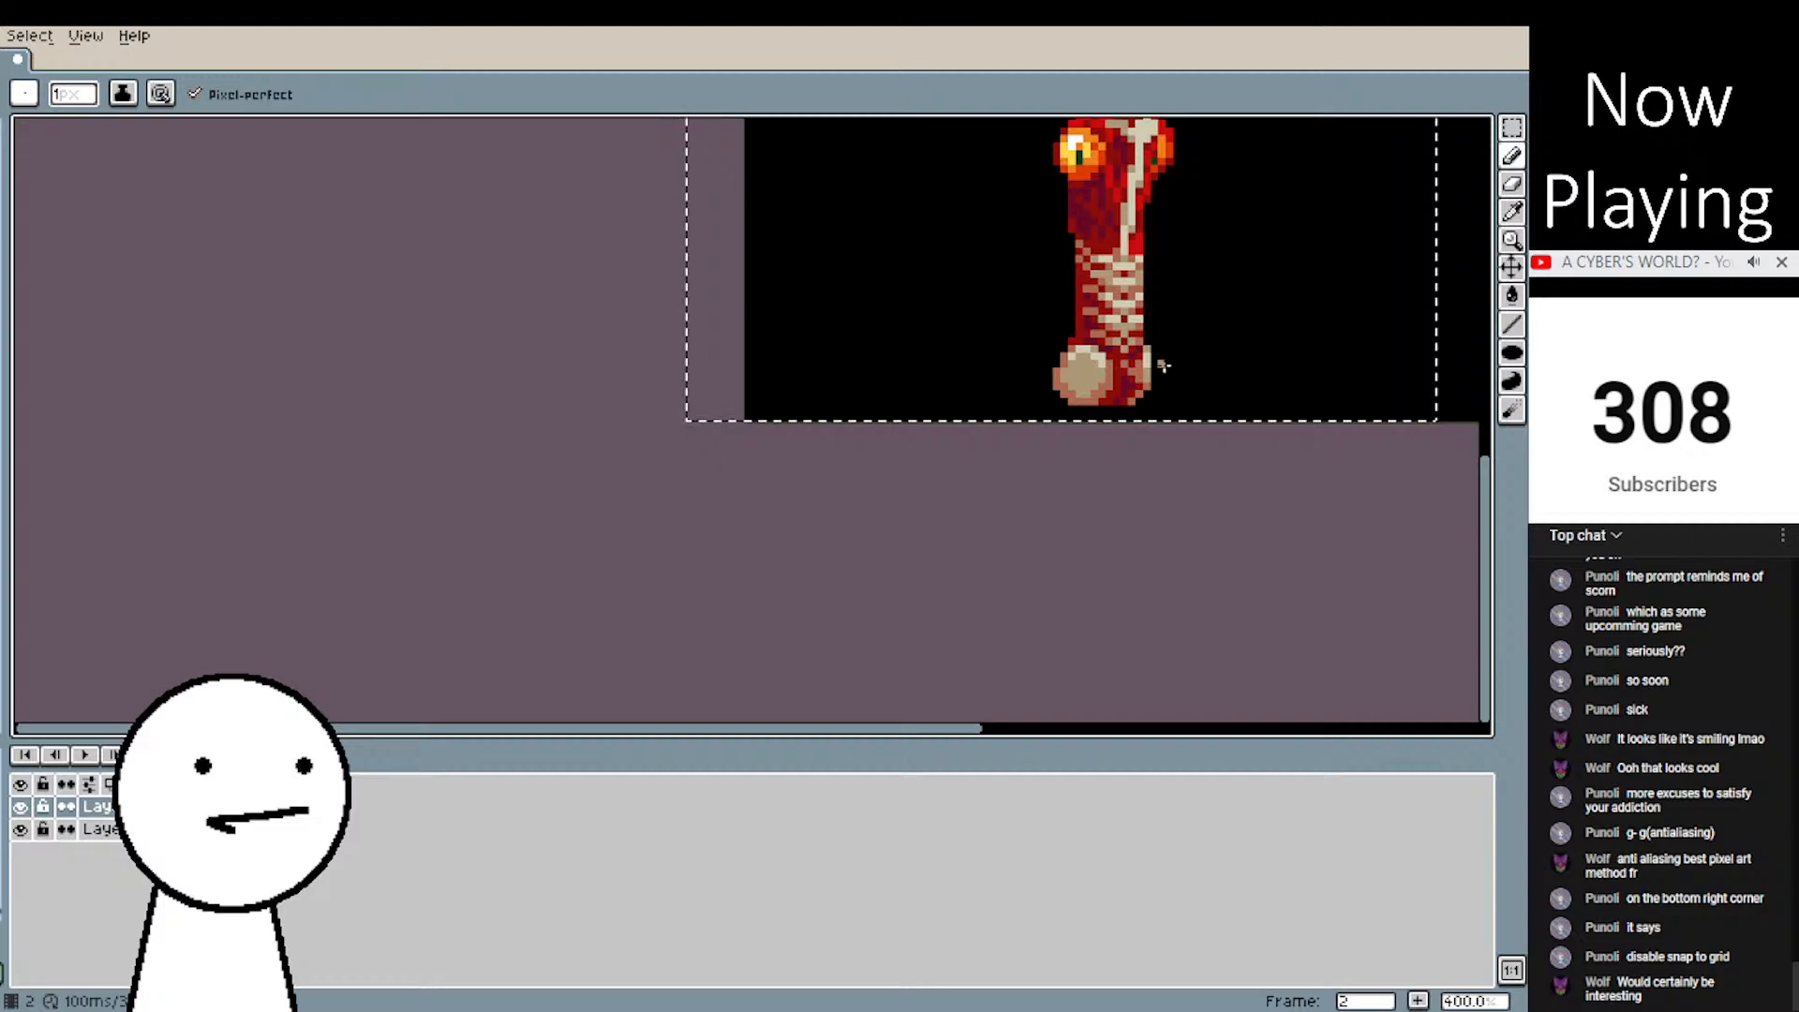
scroll(1225, 322, up, 4)
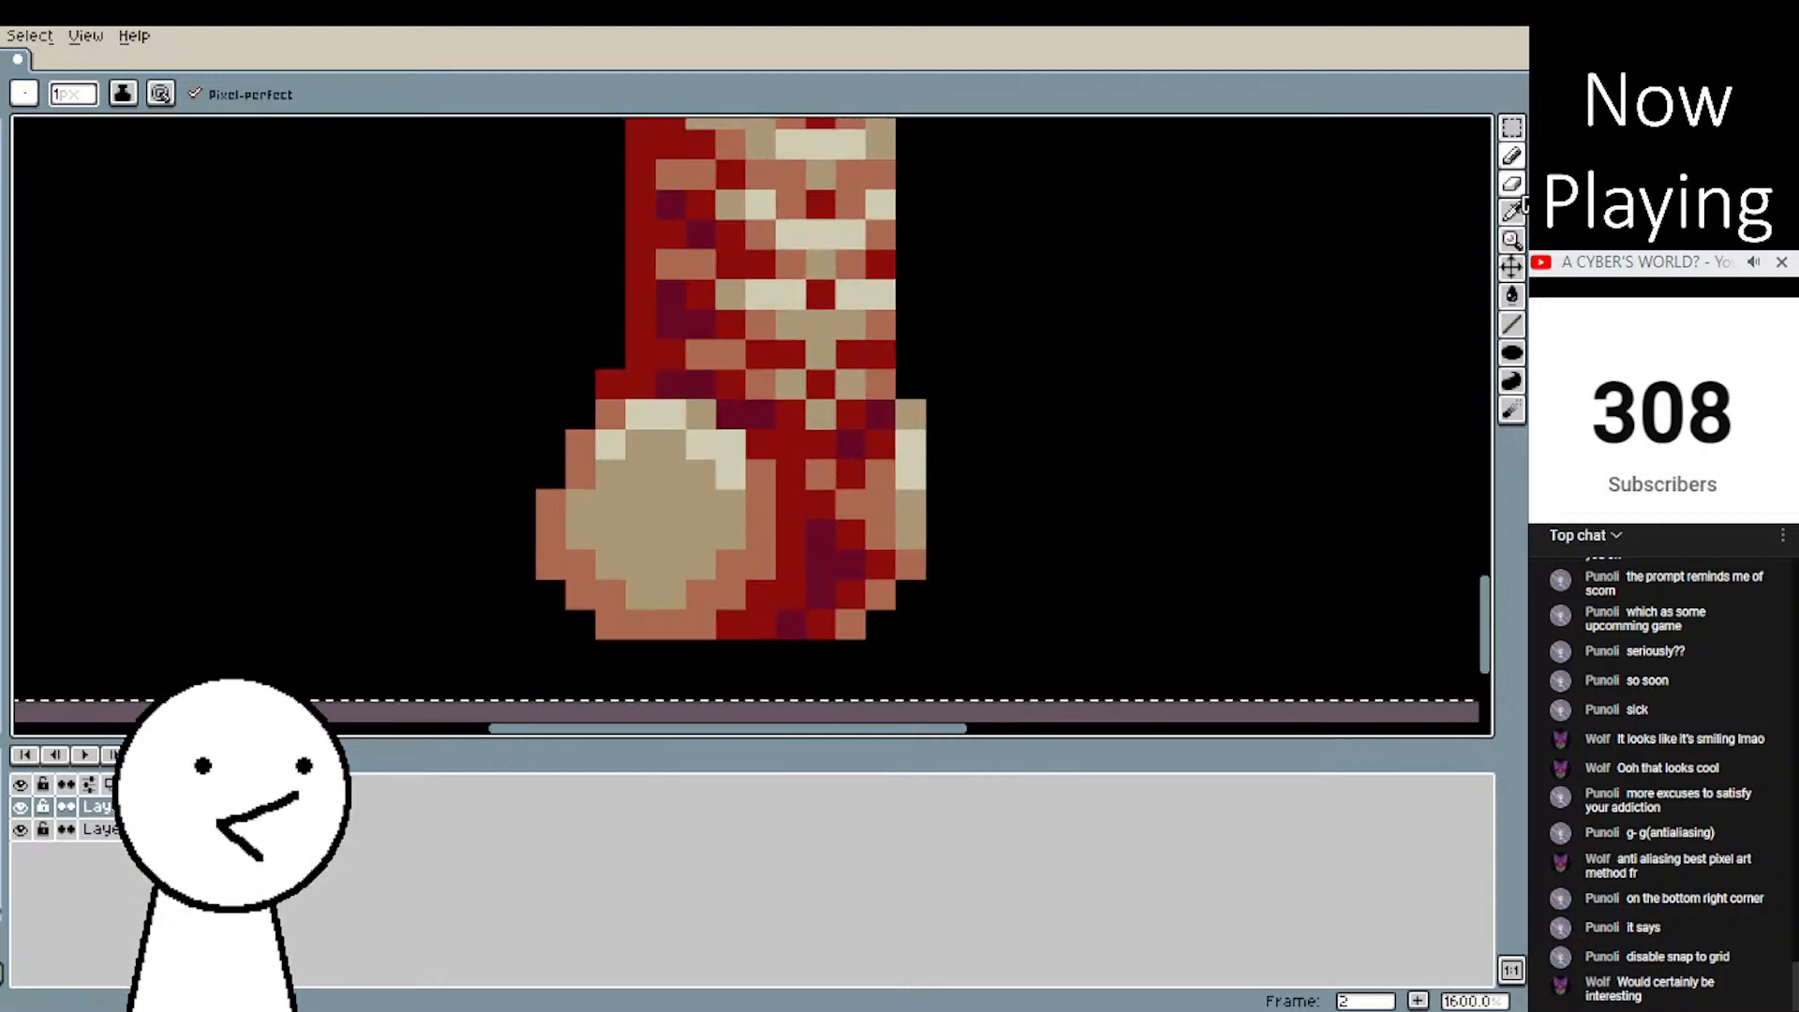
- Sample the reddish brown and pencil shading pixels inside the left knob along its left, lower-left and right sides
click(1511, 212)
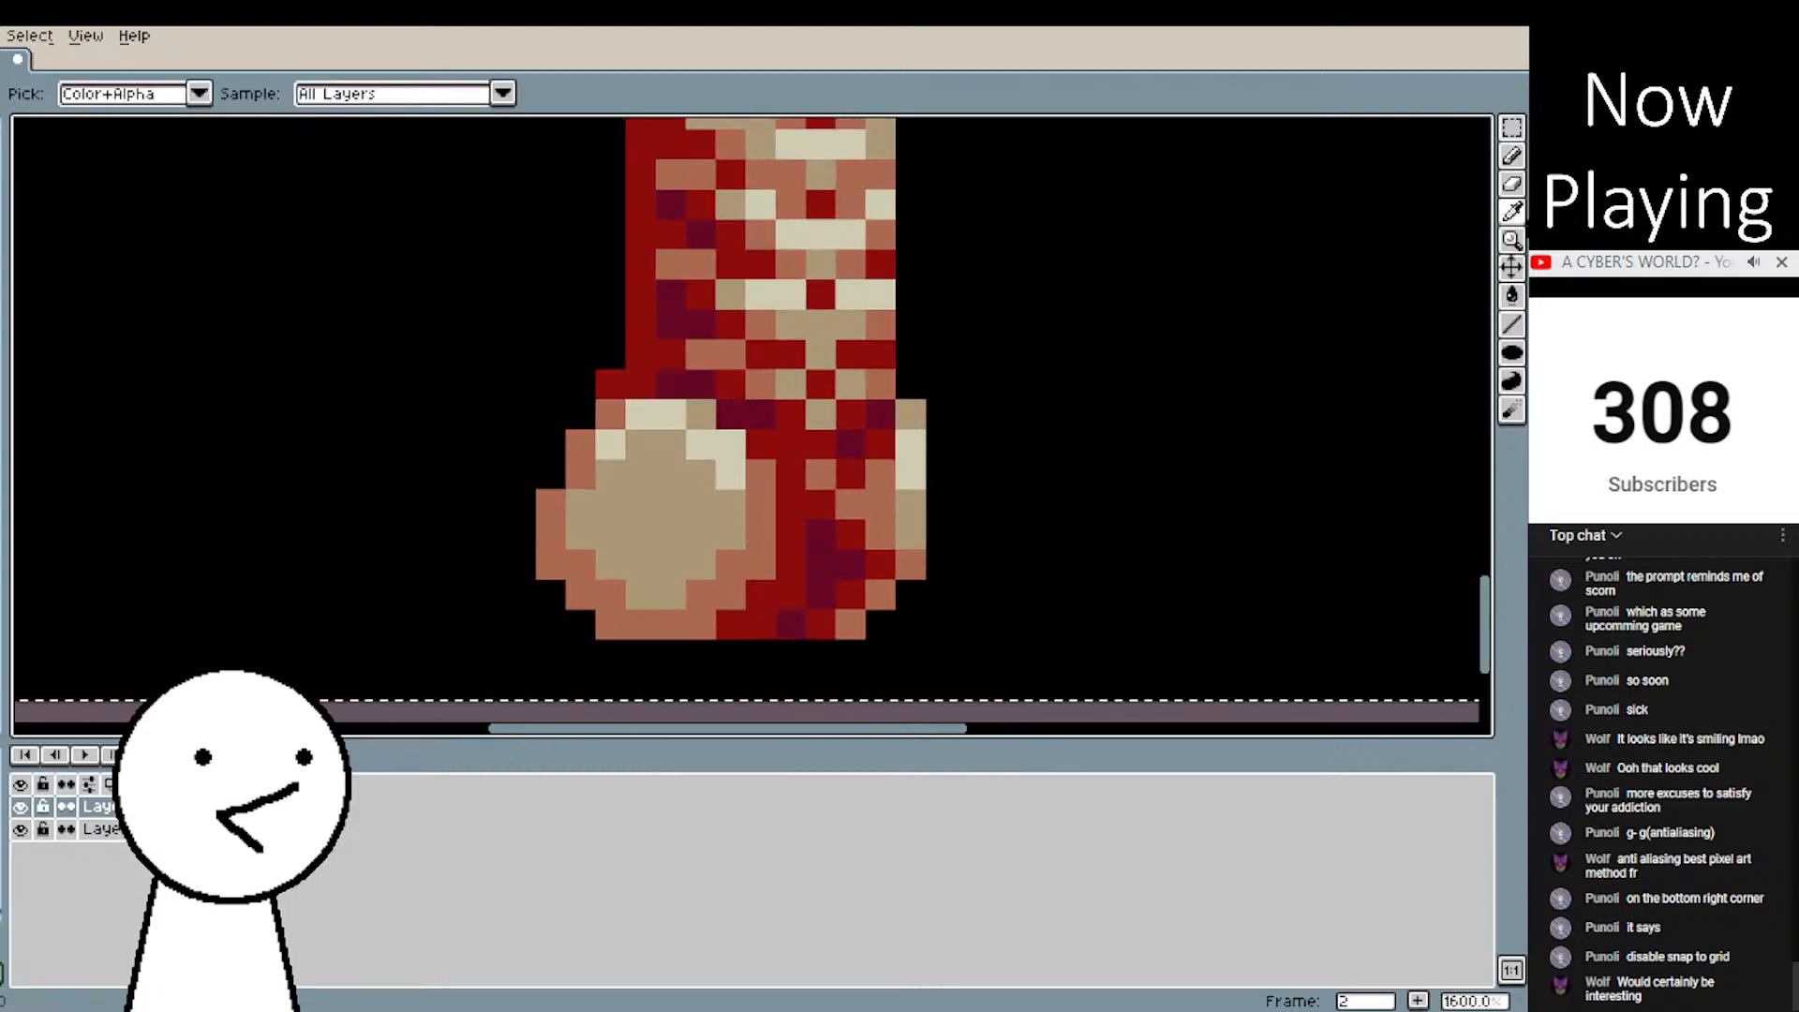
click(1511, 324)
click(1512, 213)
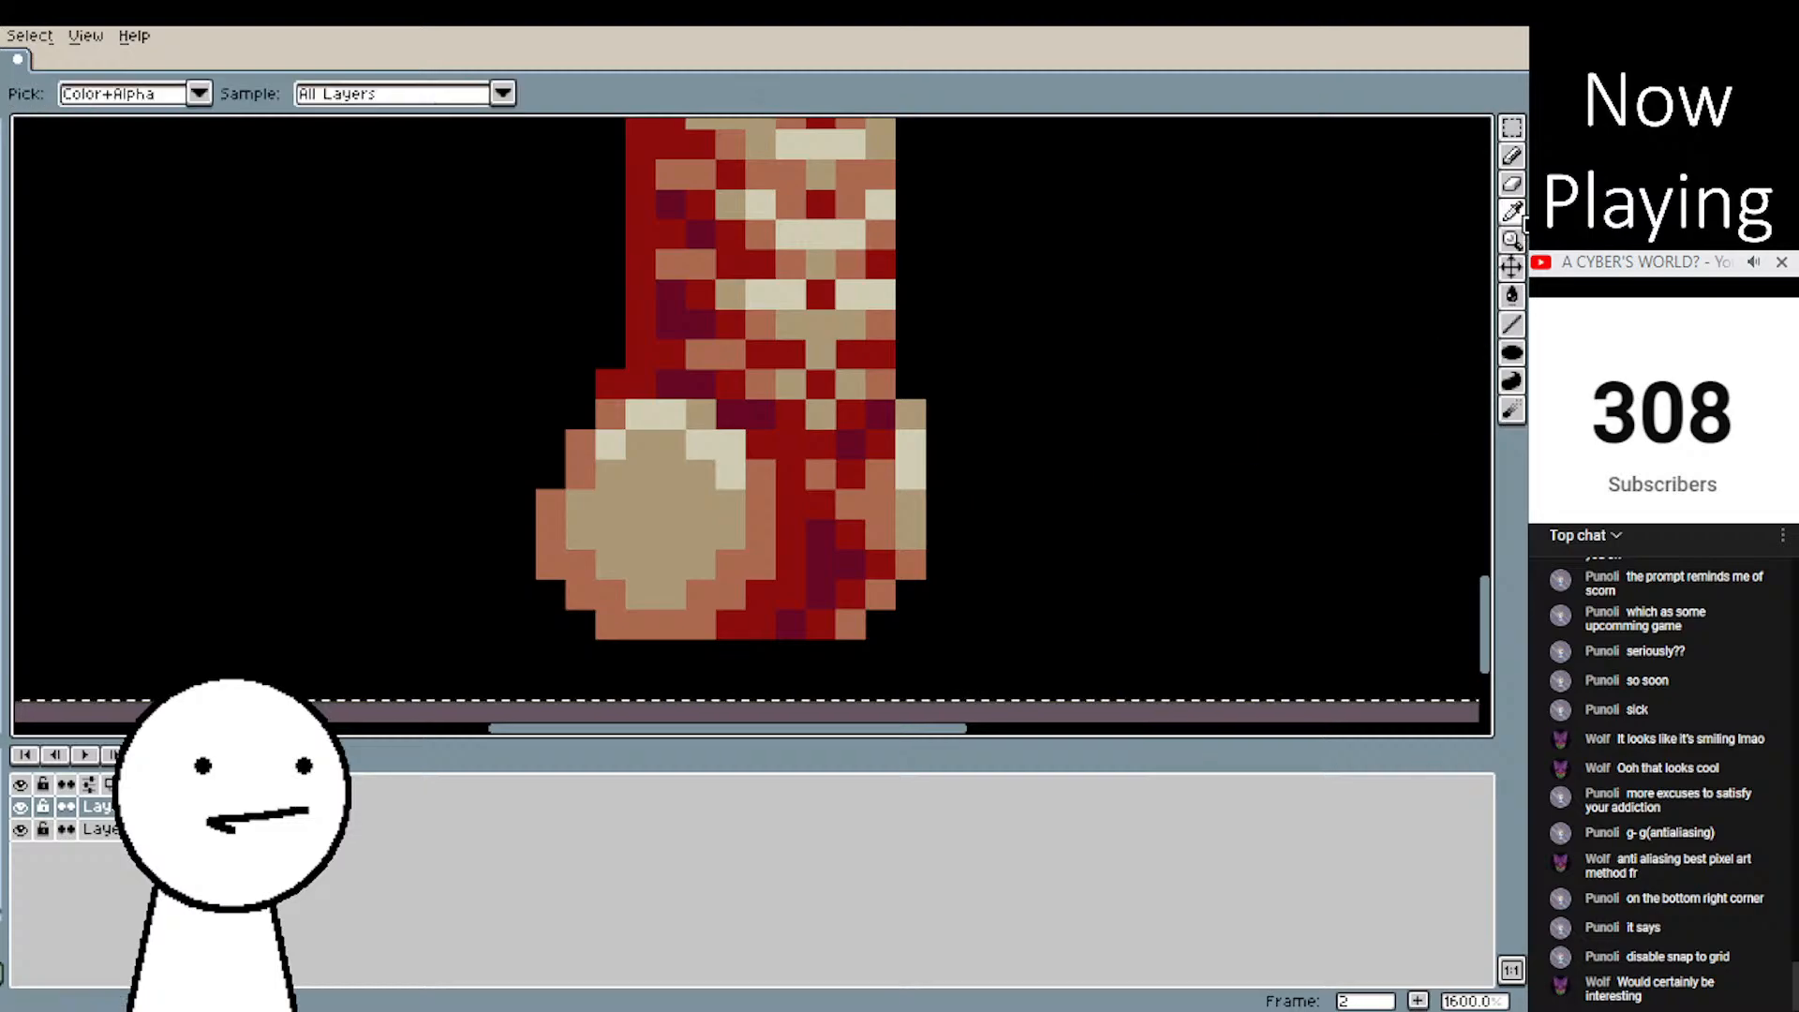
click(695, 599)
click(1518, 155)
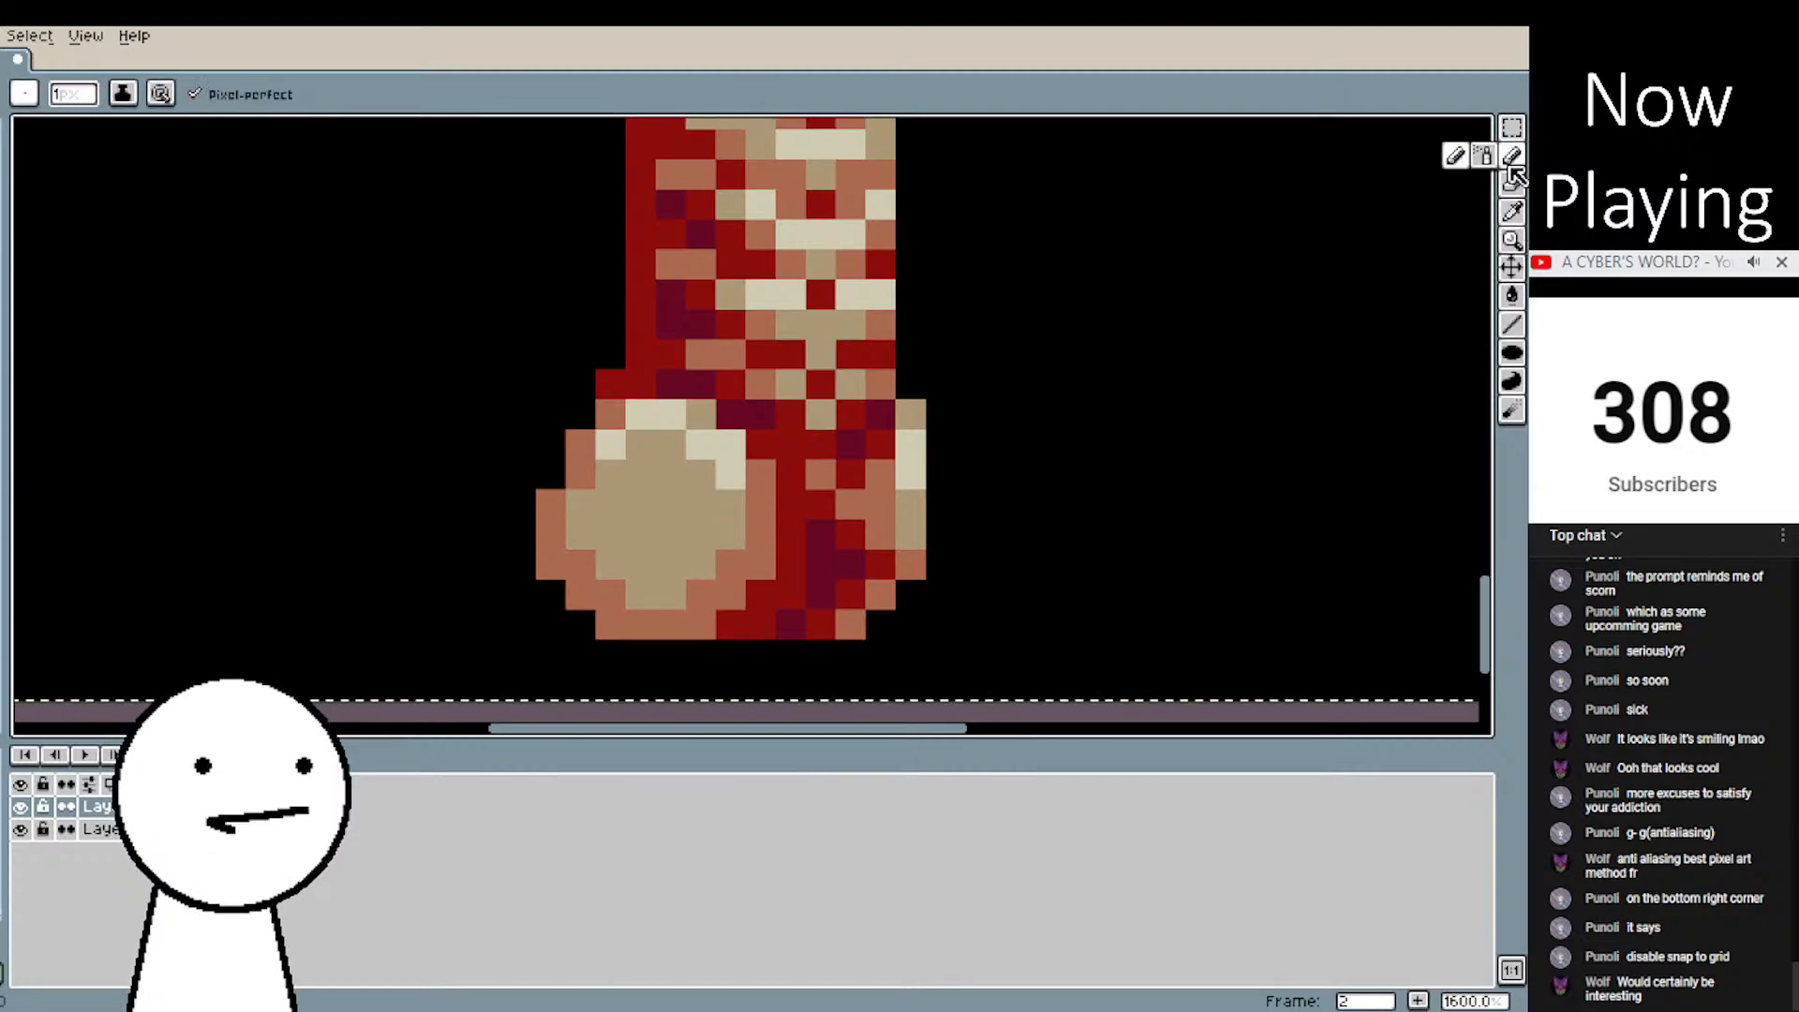
drag(611, 506, 634, 553)
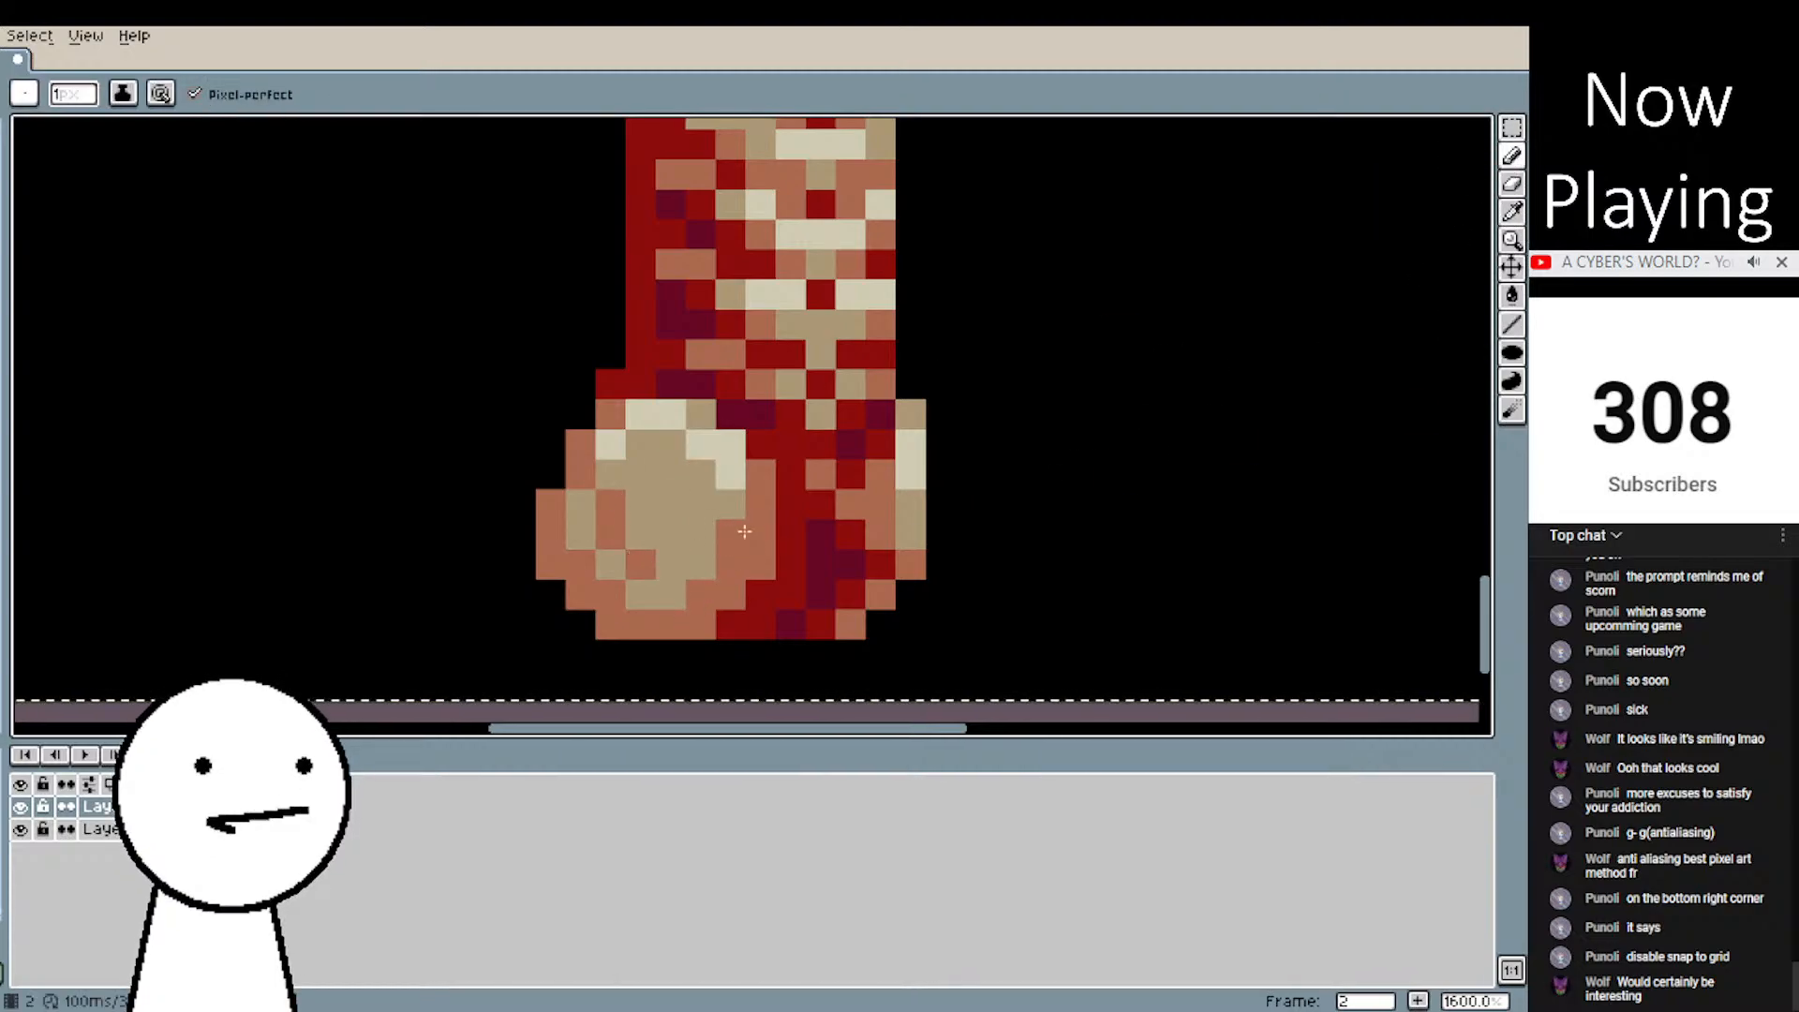
scroll(918, 424, down, 5)
drag(937, 394, 879, 513)
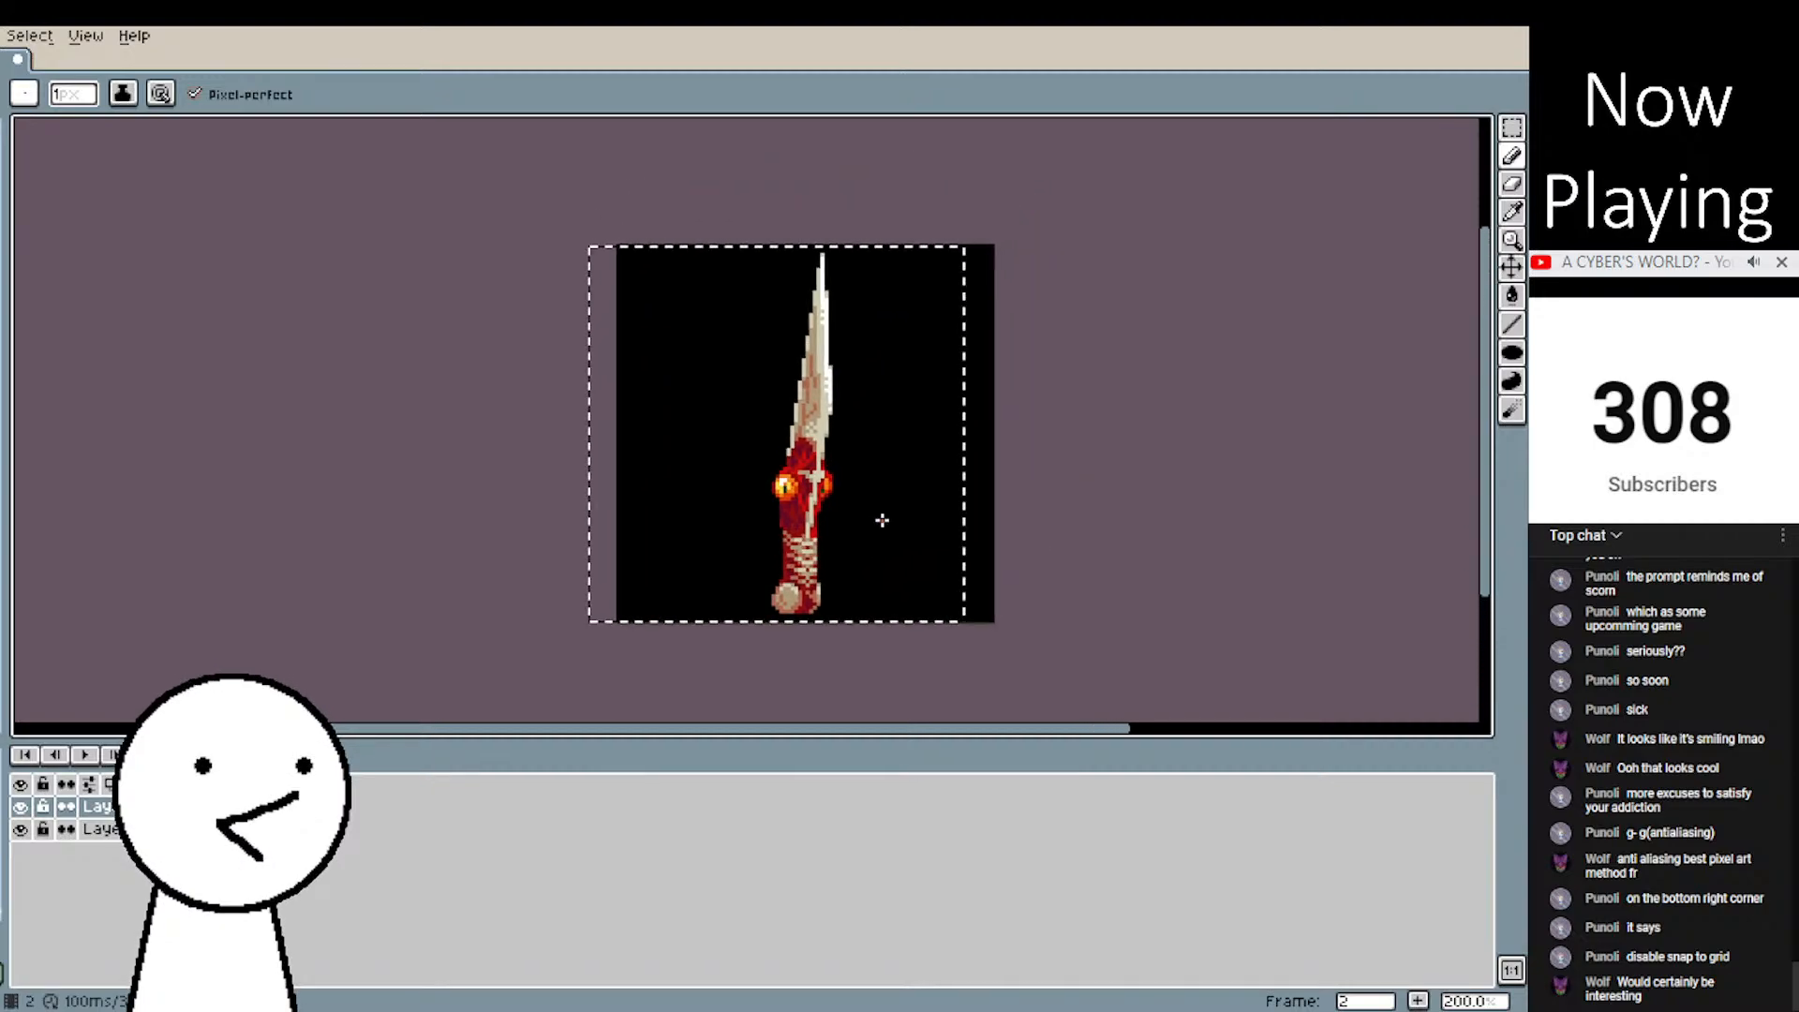
scroll(832, 354, up, 5)
scroll(957, 388, up, 1)
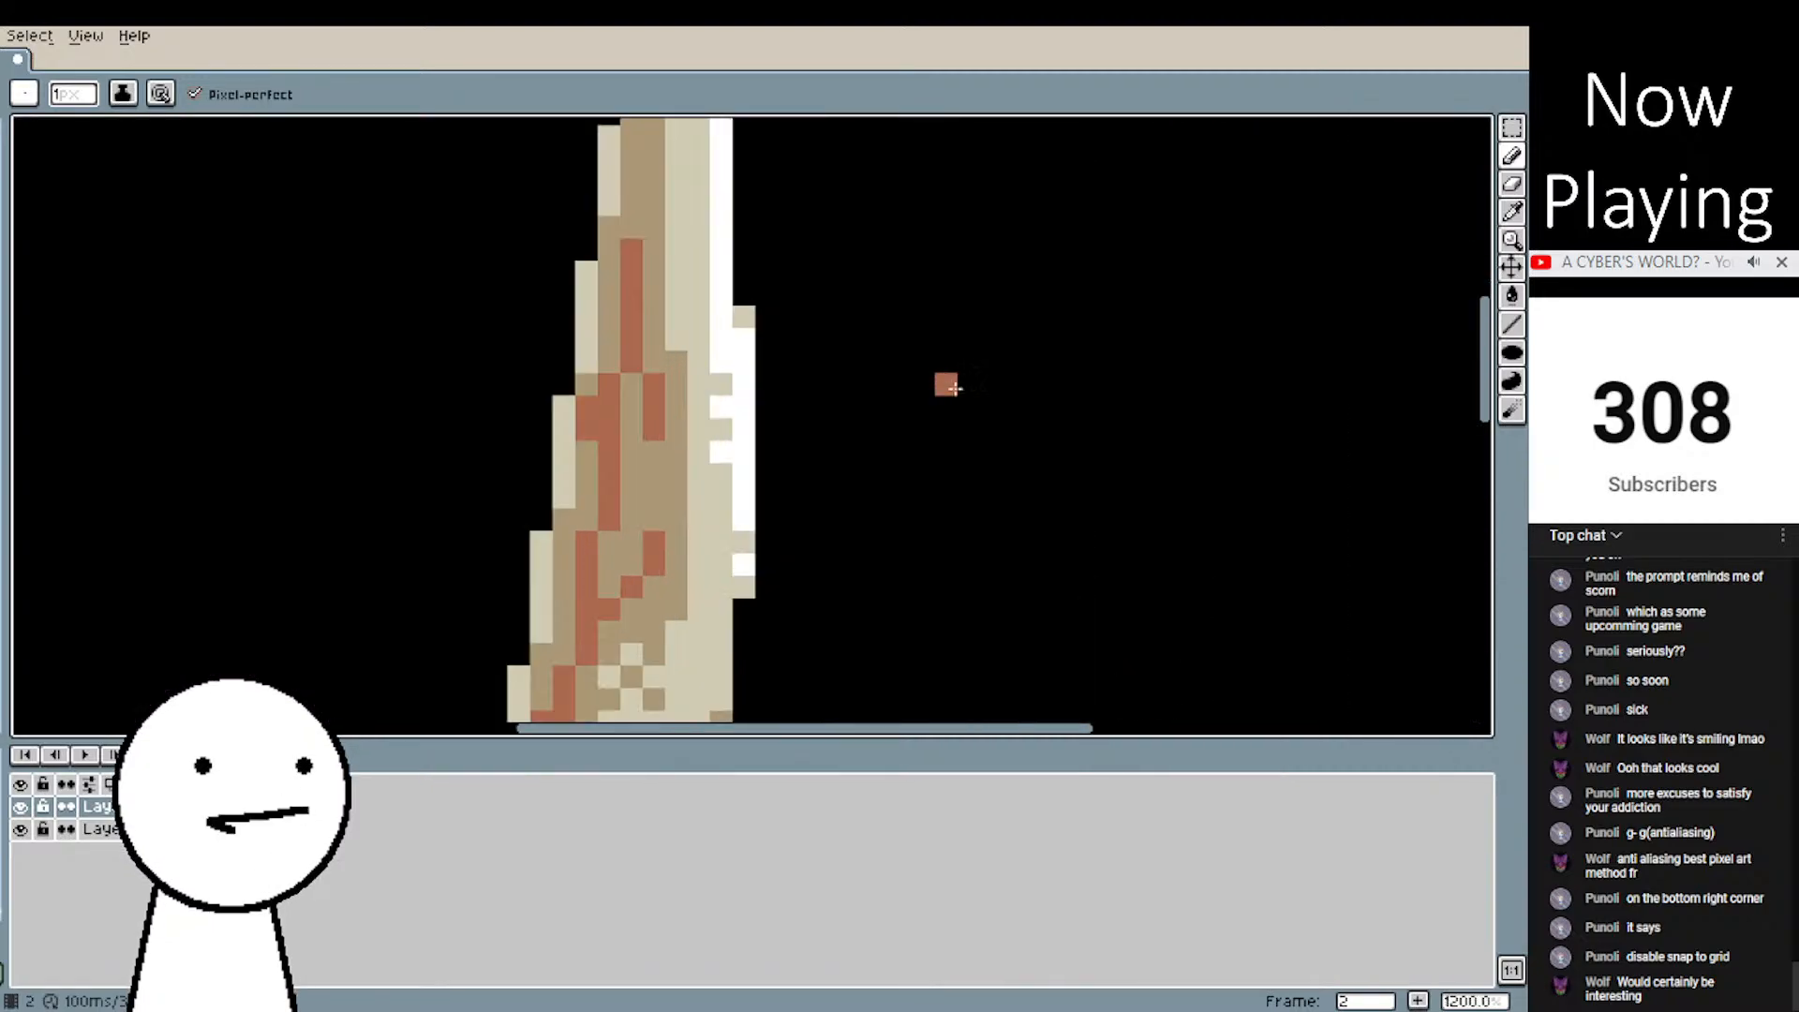
- Try filling the white highlight along the blade's edge with pale yellow
scroll(807, 370, down, 3)
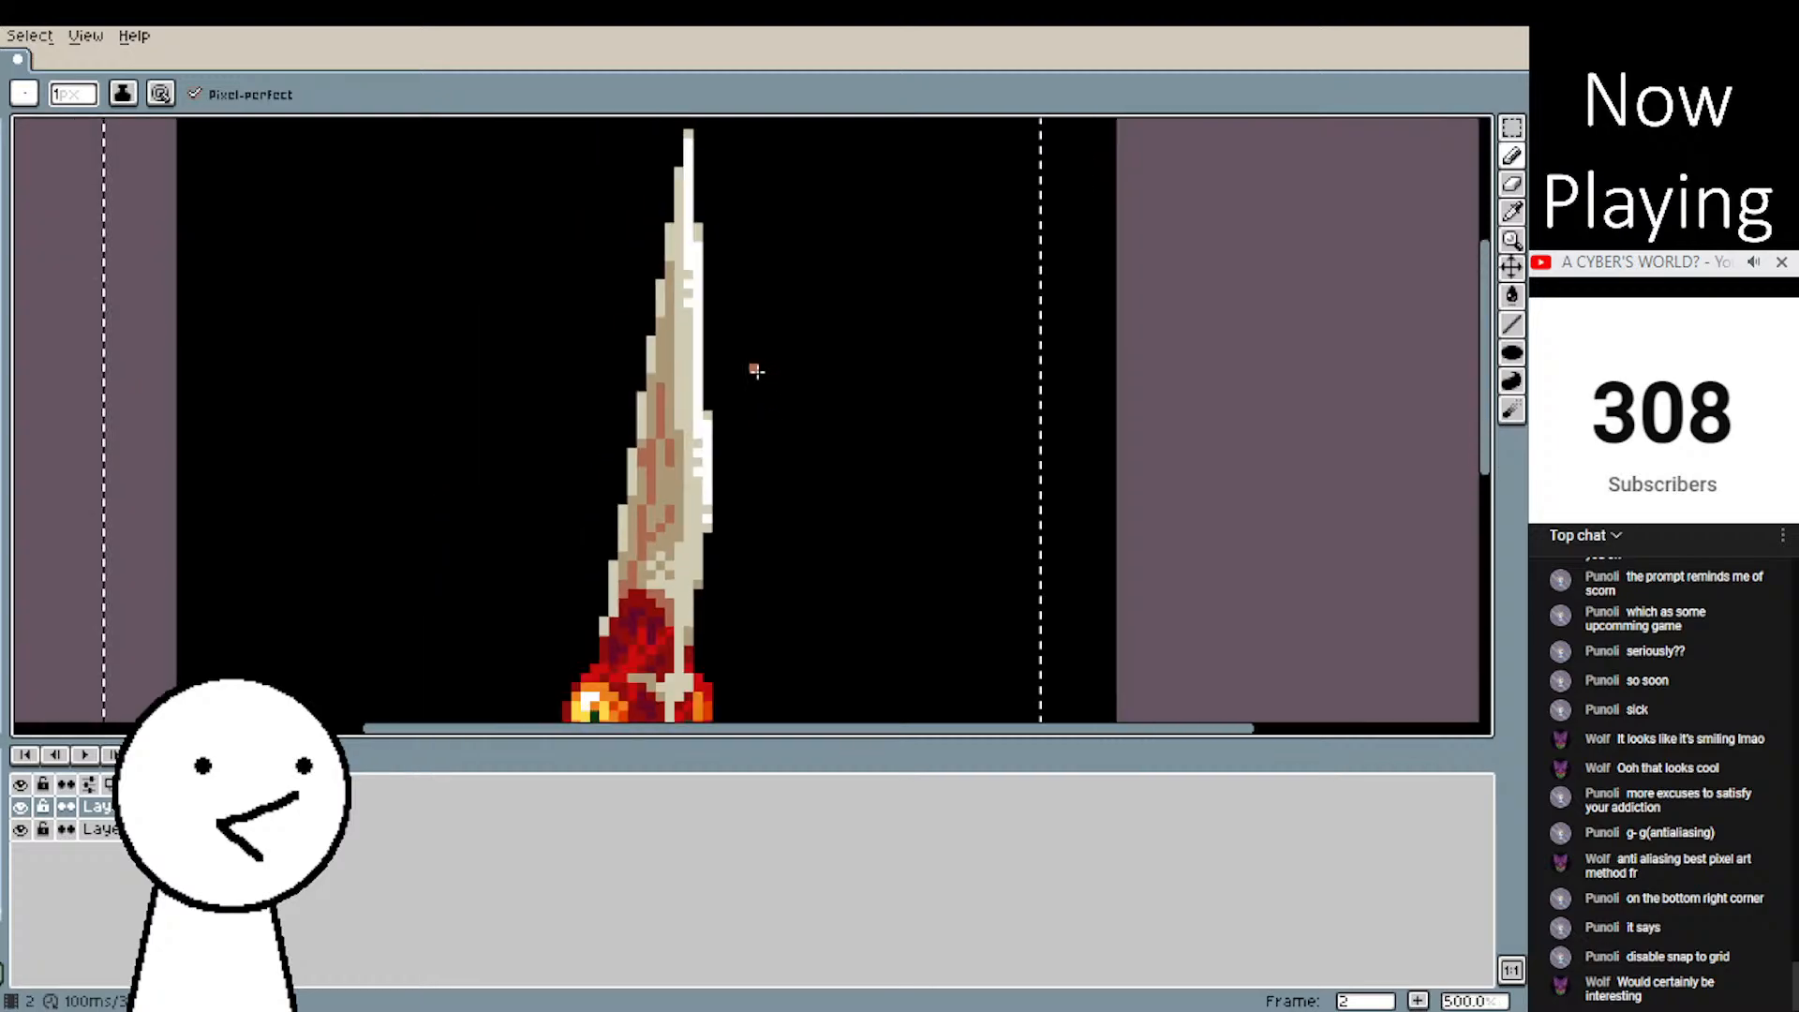
scroll(705, 367, up, 2)
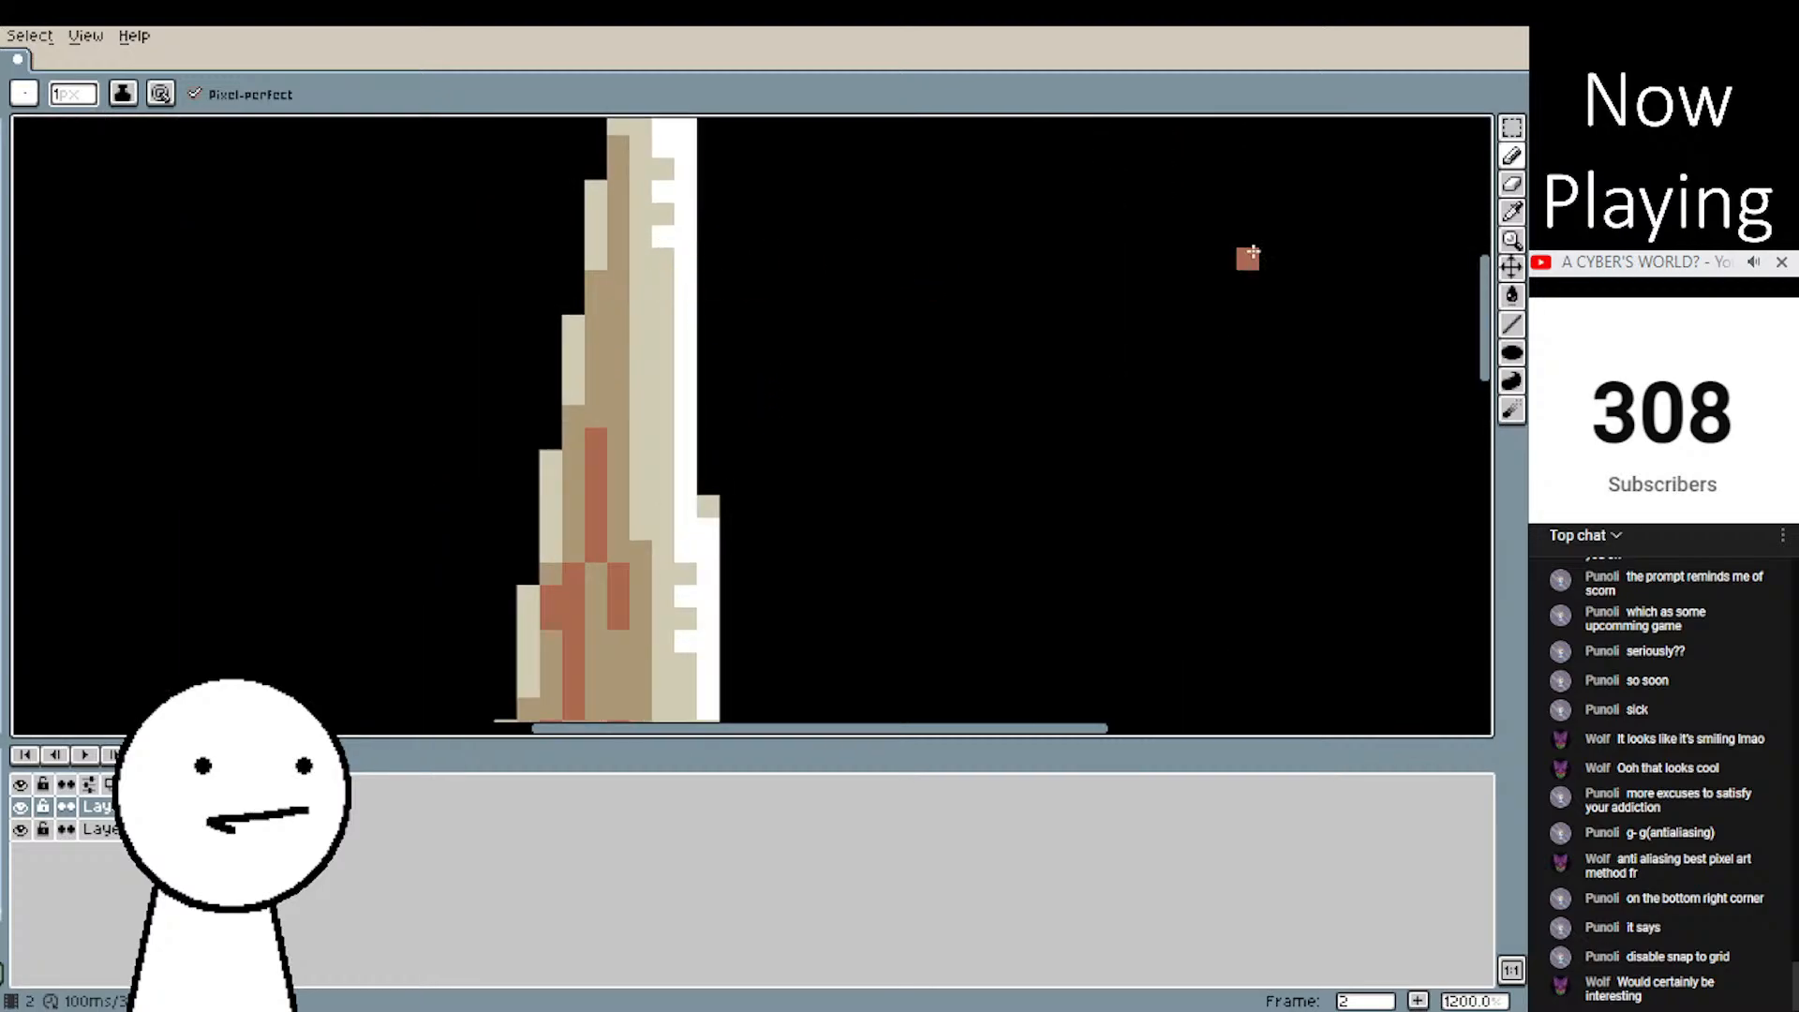
click(1512, 212)
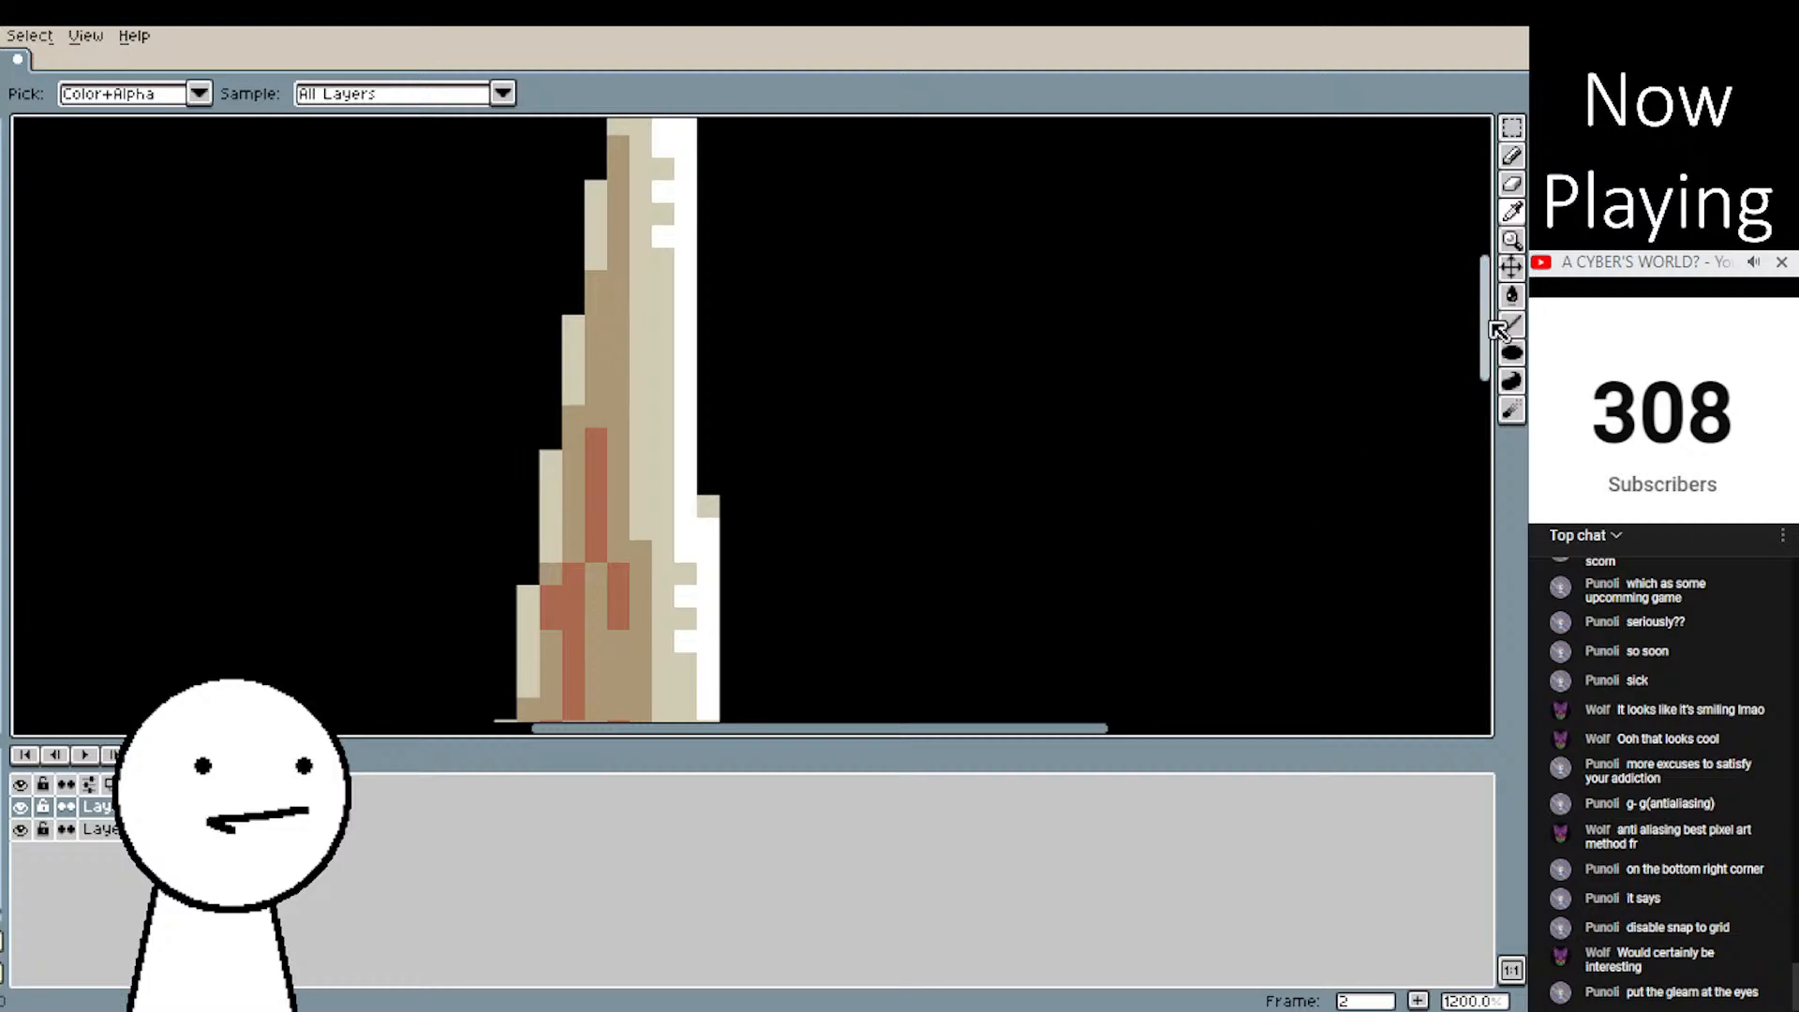
click(1511, 297)
click(685, 485)
scroll(1016, 506, down, 2)
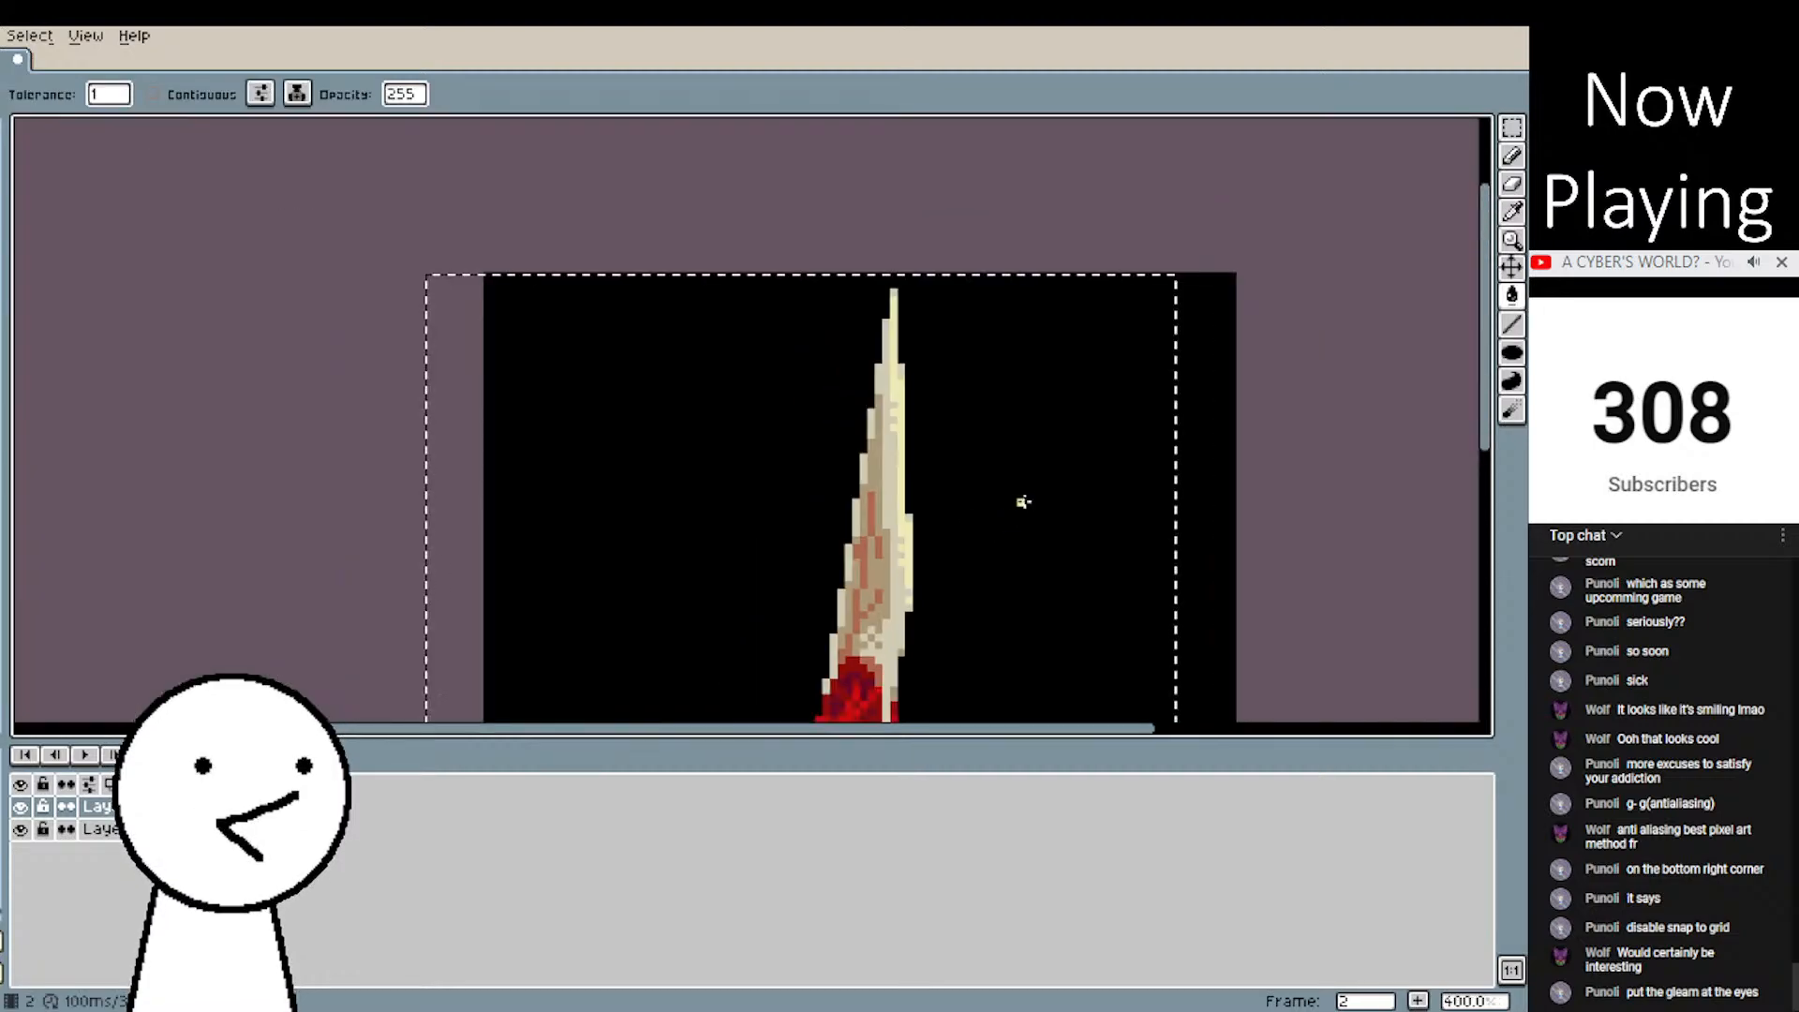
scroll(1028, 498, down, 2)
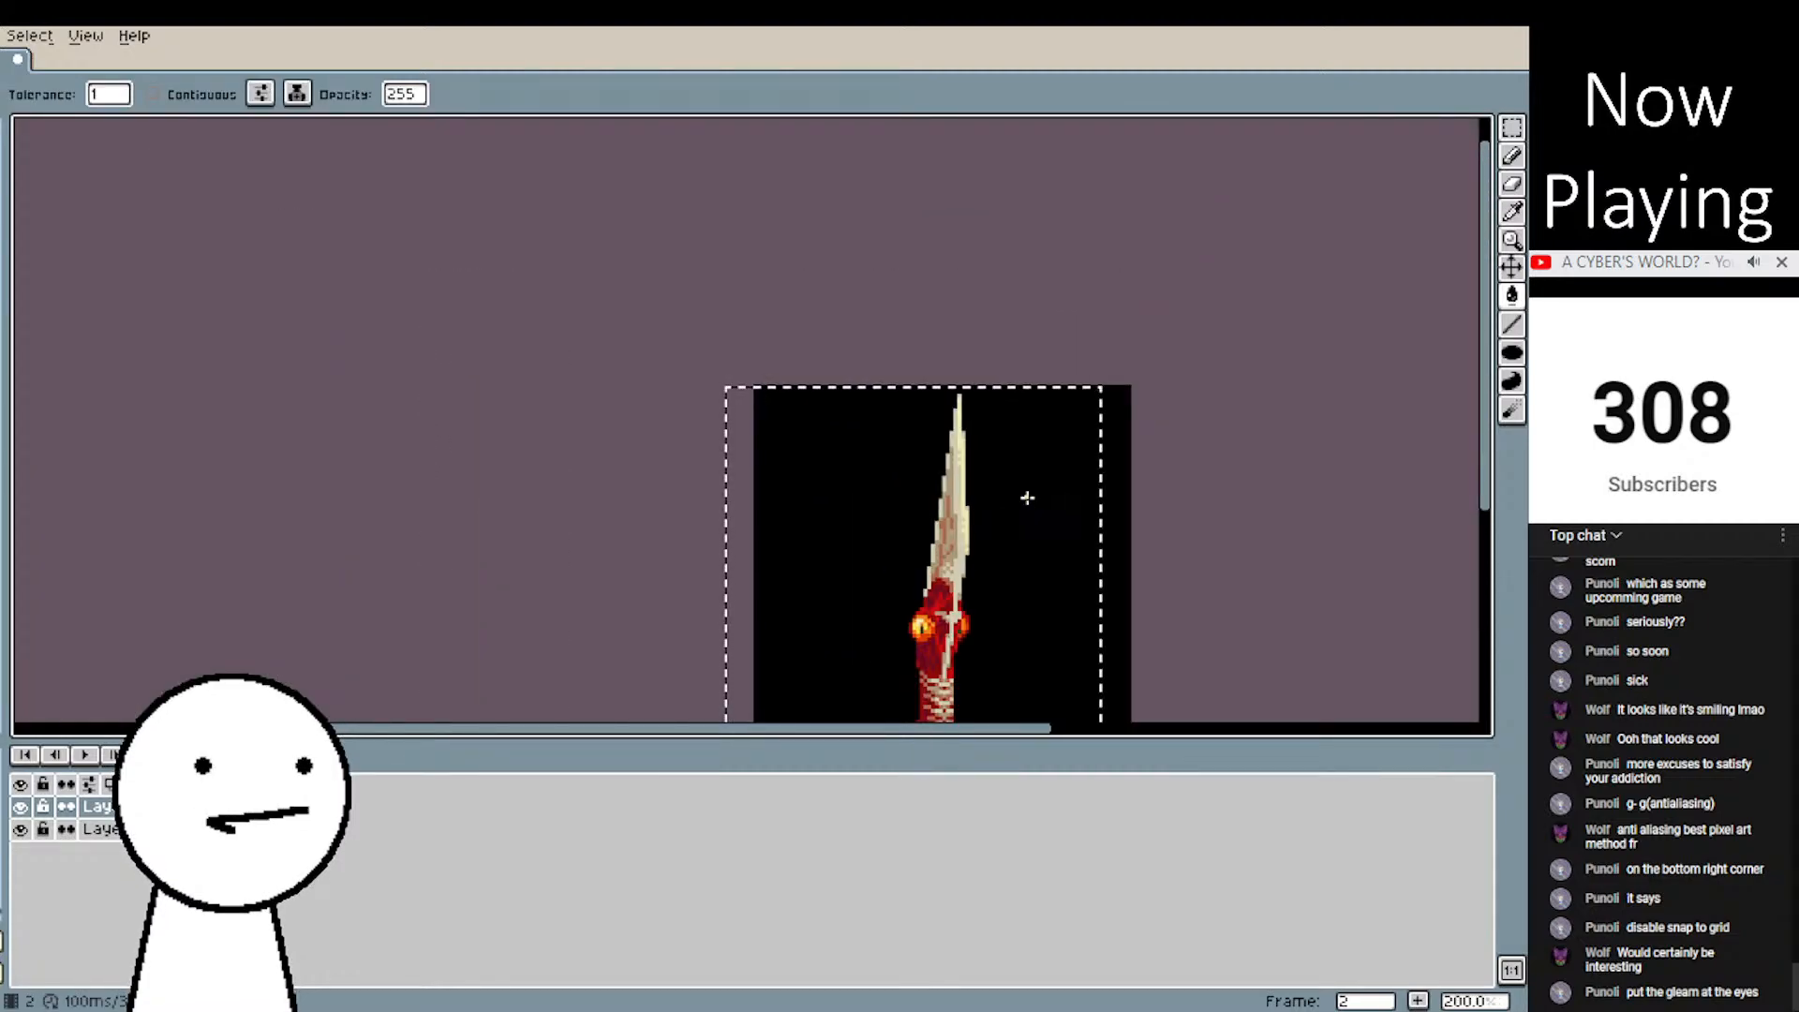
scroll(996, 504, up, 3)
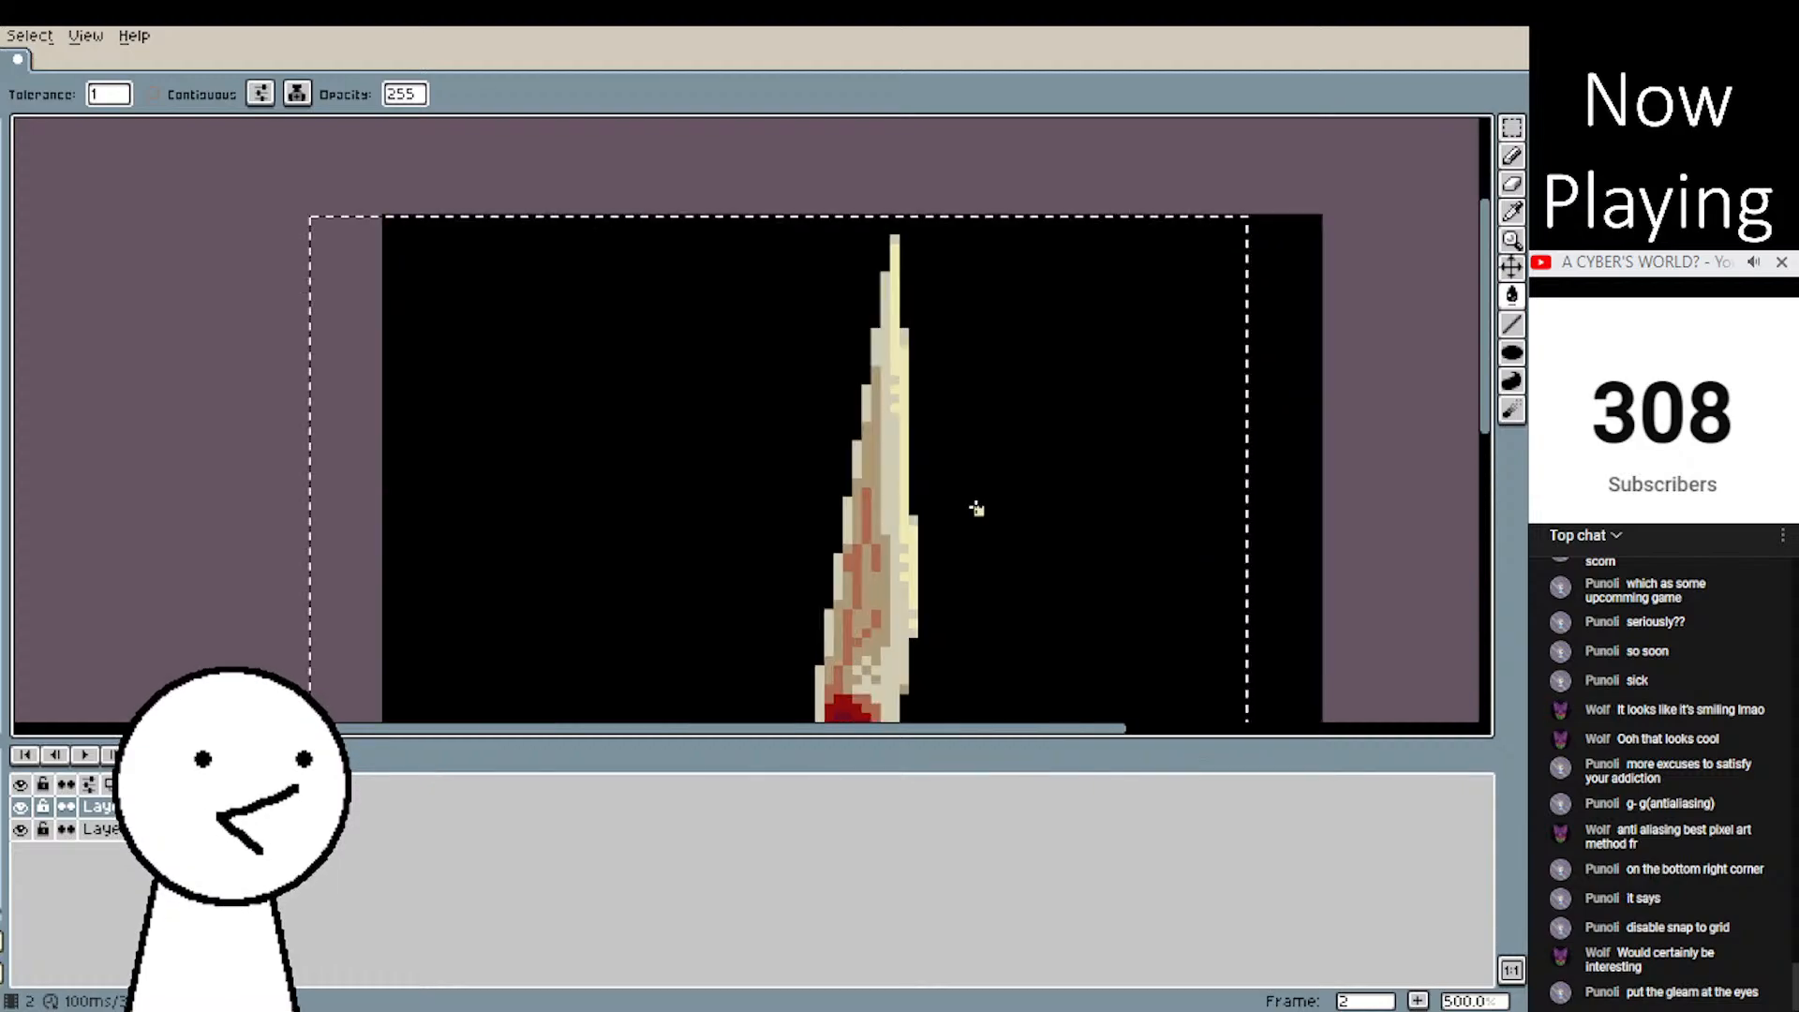
scroll(970, 509, up, 1)
key(ctrl+z)
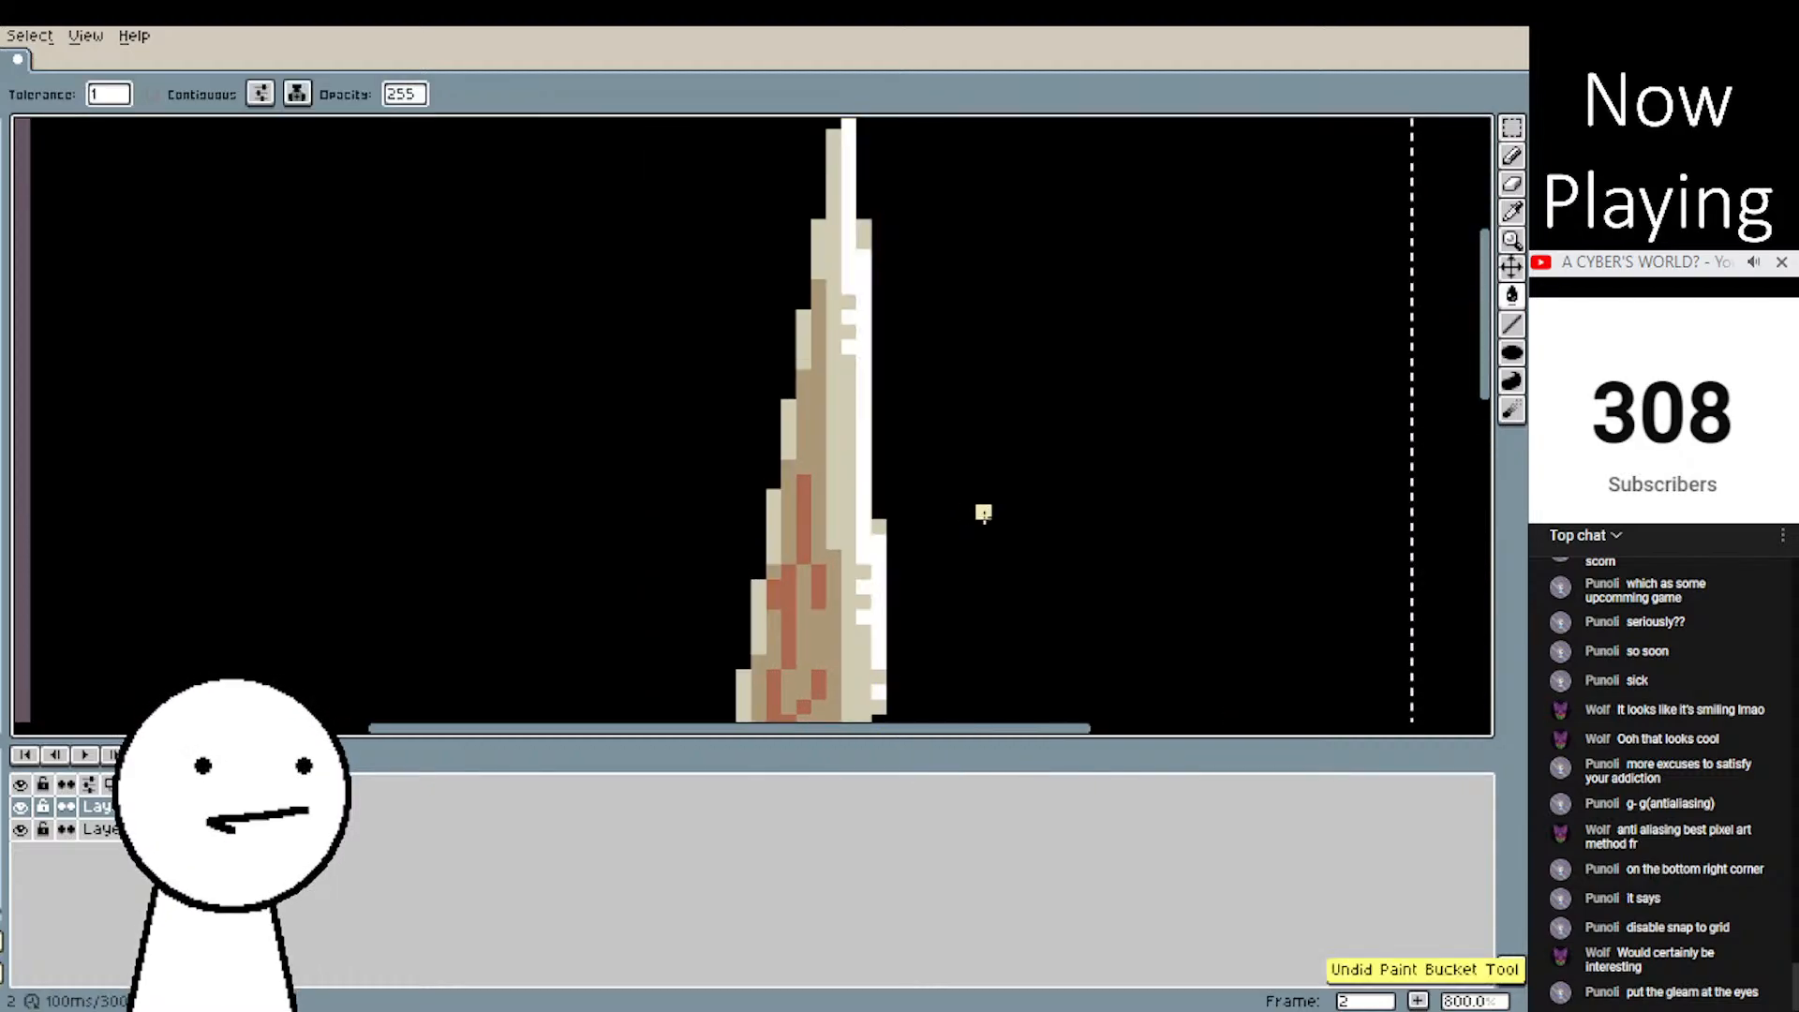
- With the Line tool, recolour the white notch pixels and the short edge strip above them on the lower blade pale yellow
click(1515, 326)
scroll(834, 632, up, 3)
click(937, 489)
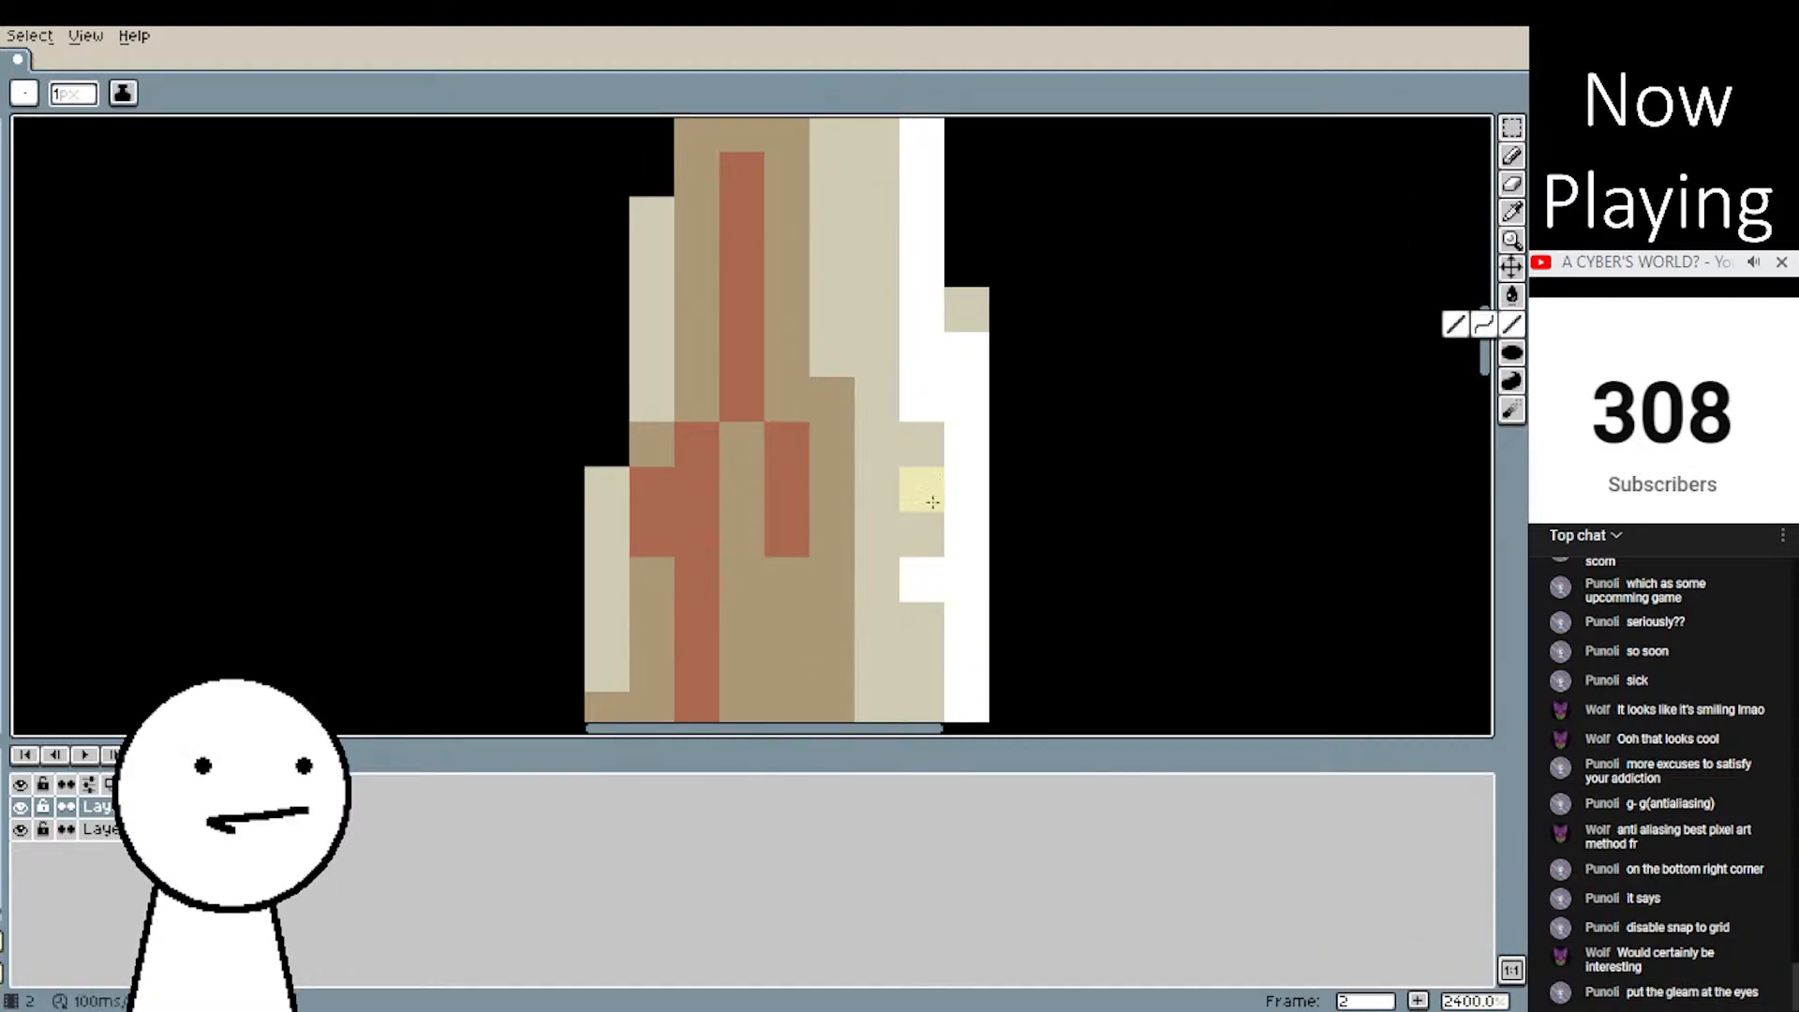
click(912, 586)
drag(924, 391, 936, 230)
scroll(1042, 539, down, 2)
mouse_move(1041, 527)
mouse_down()
mouse_move(1031, 421)
mouse_move(996, 452)
mouse_move(1002, 575)
mouse_up()
scroll(1030, 487, down, 3)
scroll(1009, 450, up, 3)
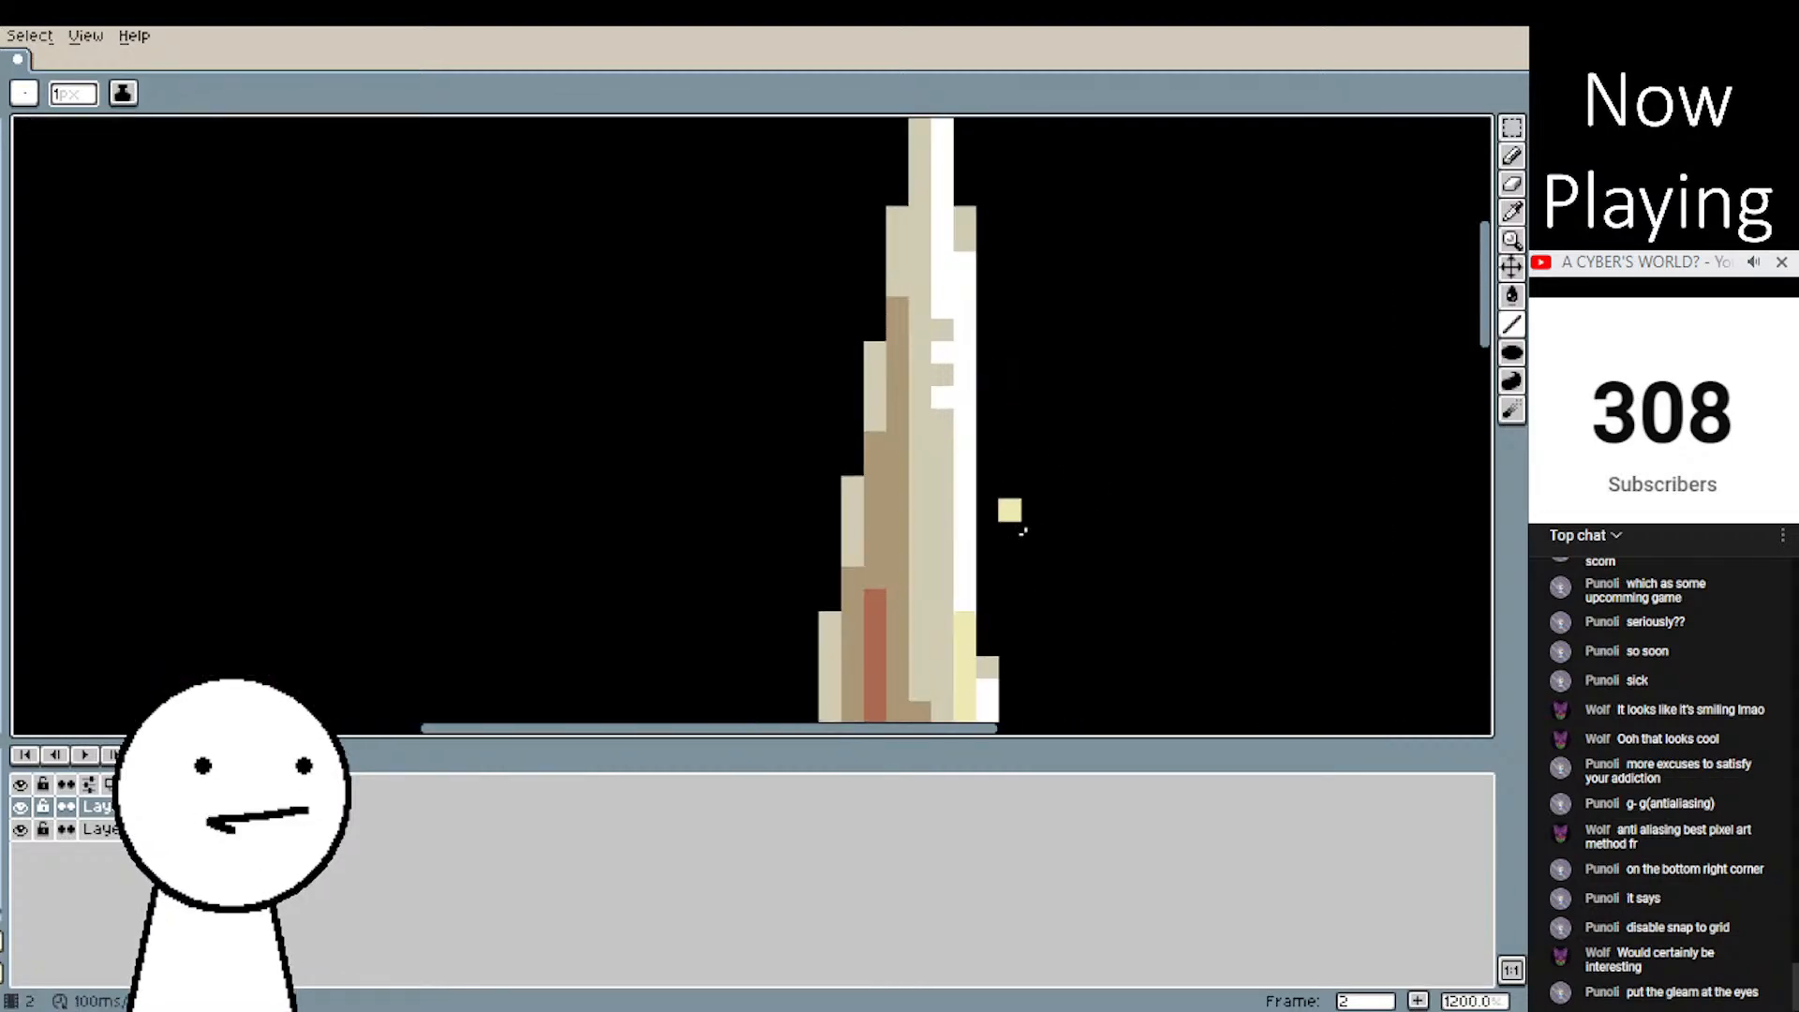
- Paint both ends of the lower outer highlight, the upper notch pixels and more of the middle edge strip pale yellow
key(v)
key(ctrl+z)
key(b)
drag(999, 567, 1006, 535)
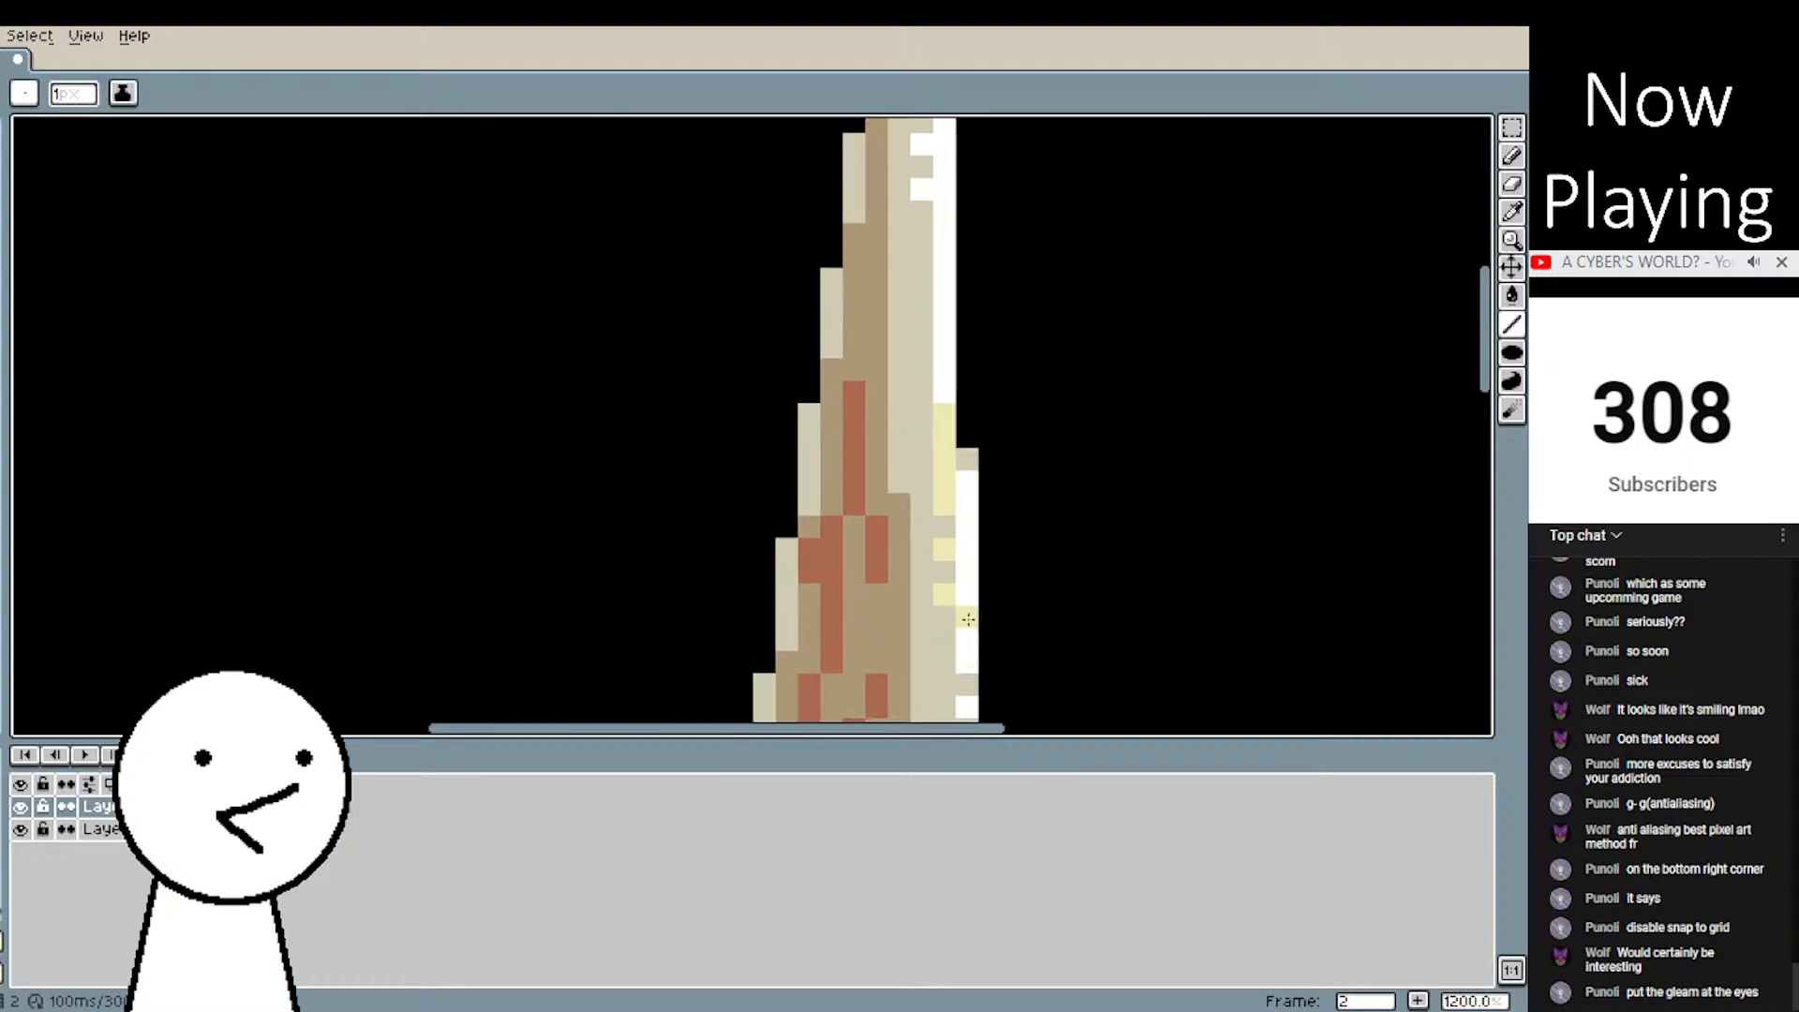
click(966, 484)
drag(1110, 602, 1095, 726)
click(903, 269)
drag(930, 399, 927, 517)
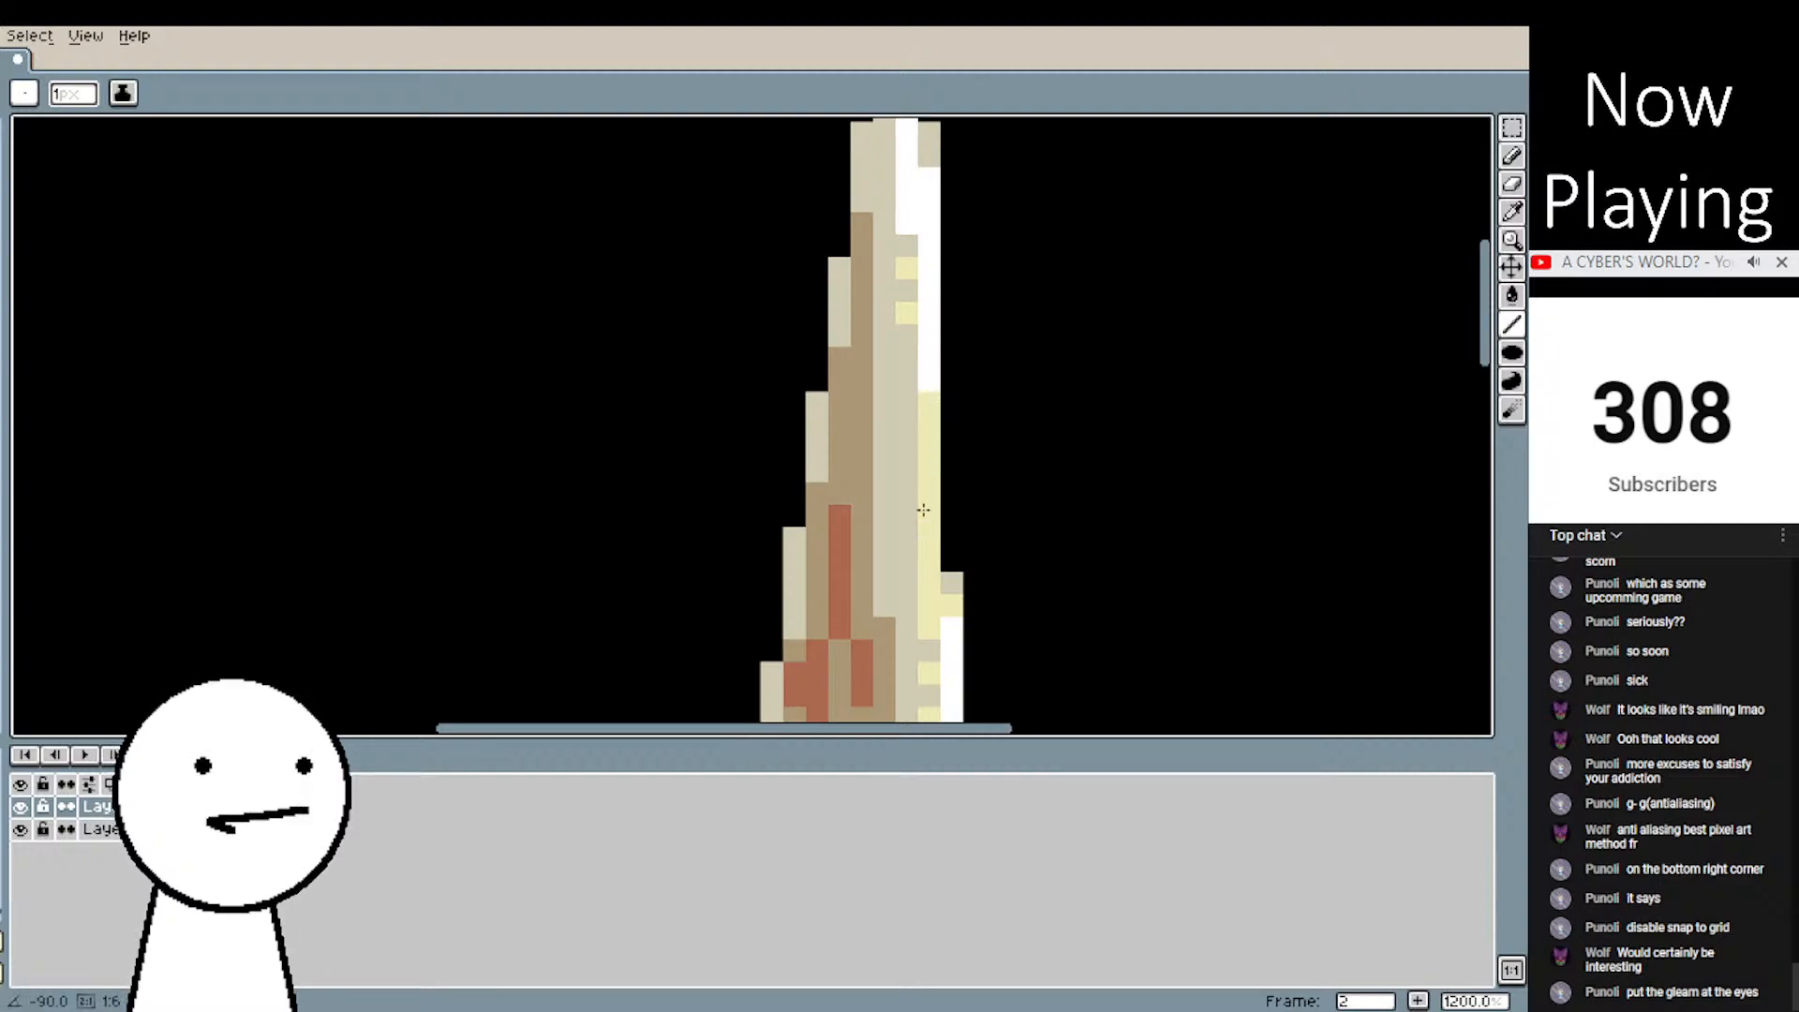
- Paint the lower part of the blade tip's white strip and its topmost white pixel pale yellow
drag(1021, 448, 1075, 707)
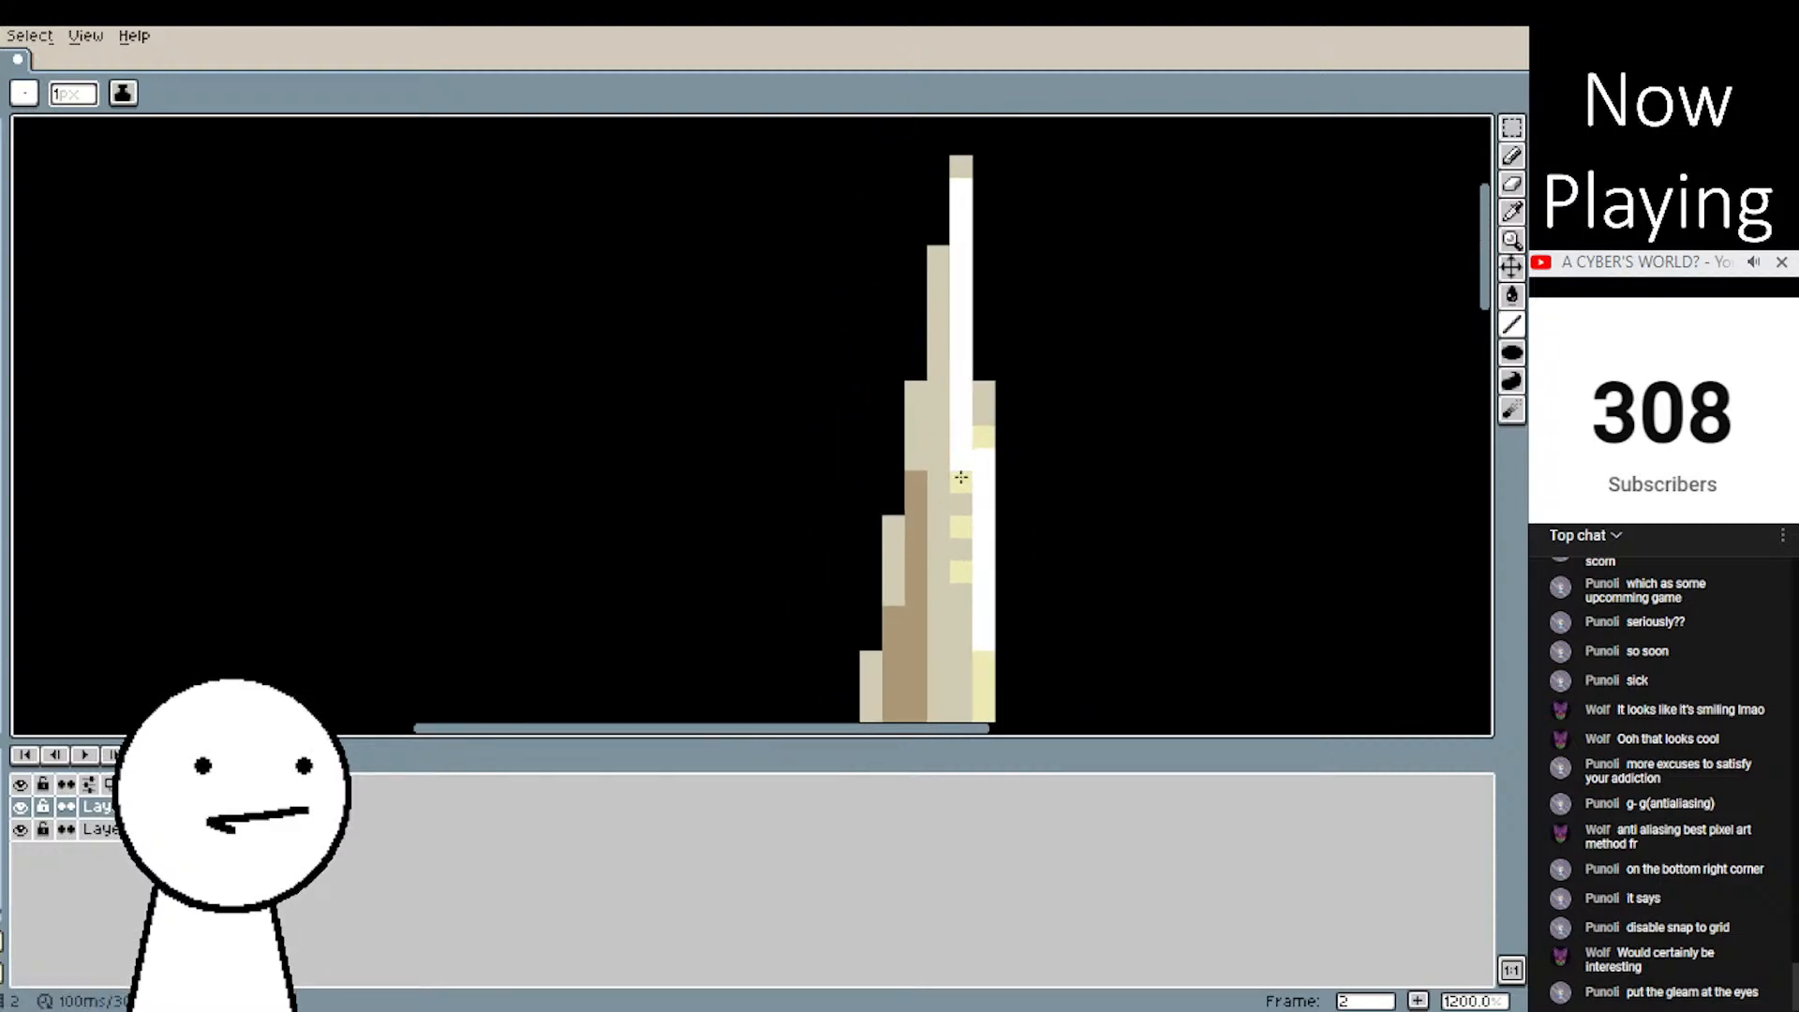
drag(953, 463, 954, 339)
click(956, 237)
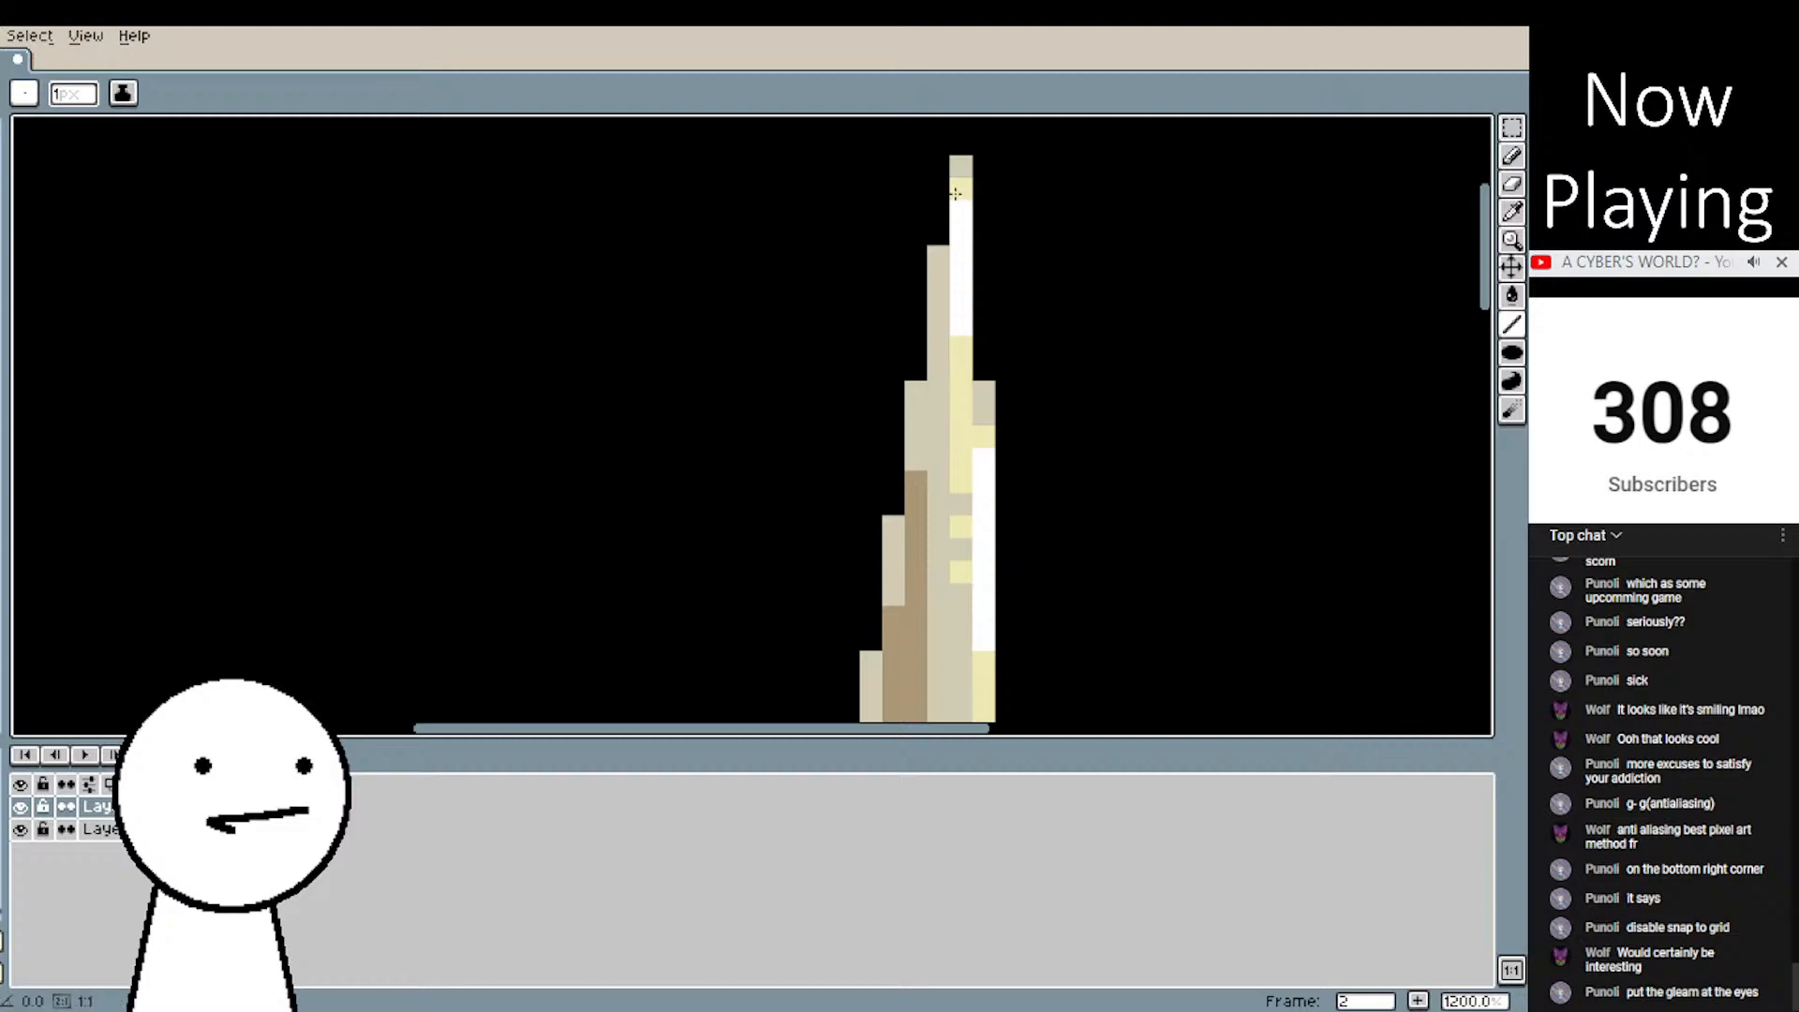
scroll(1069, 329, down, 5)
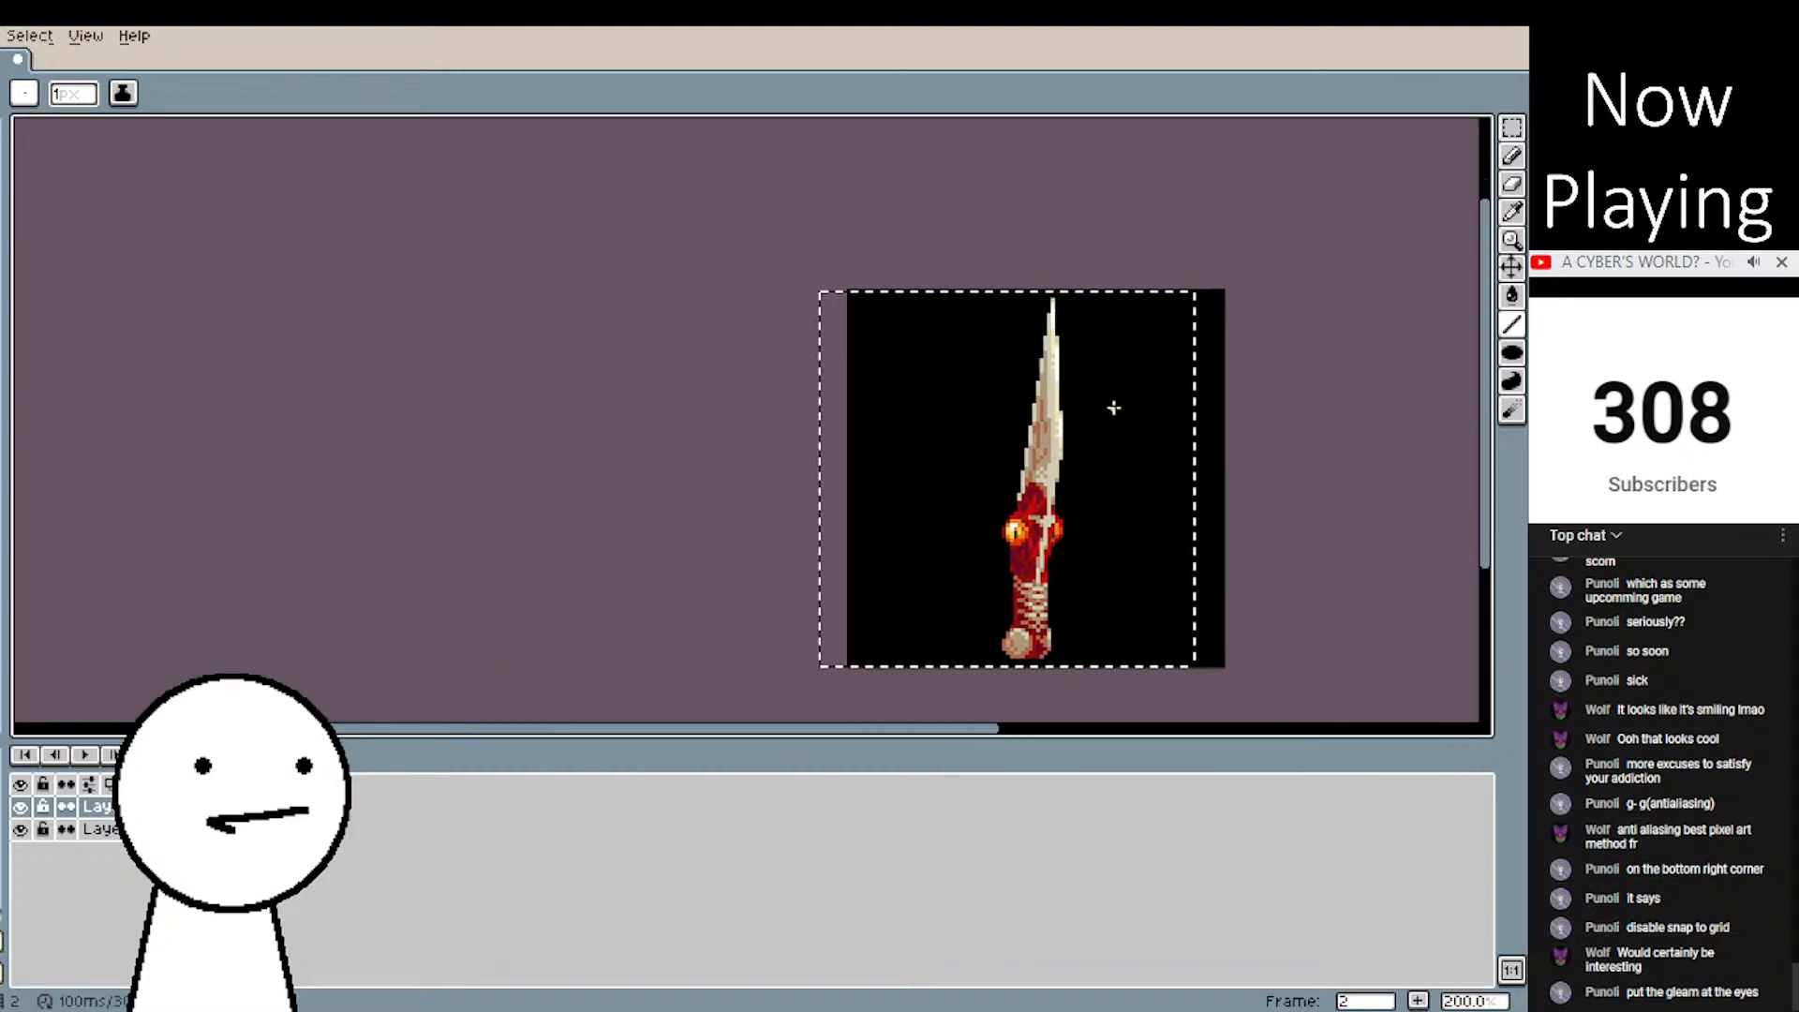
scroll(1115, 412, up, 6)
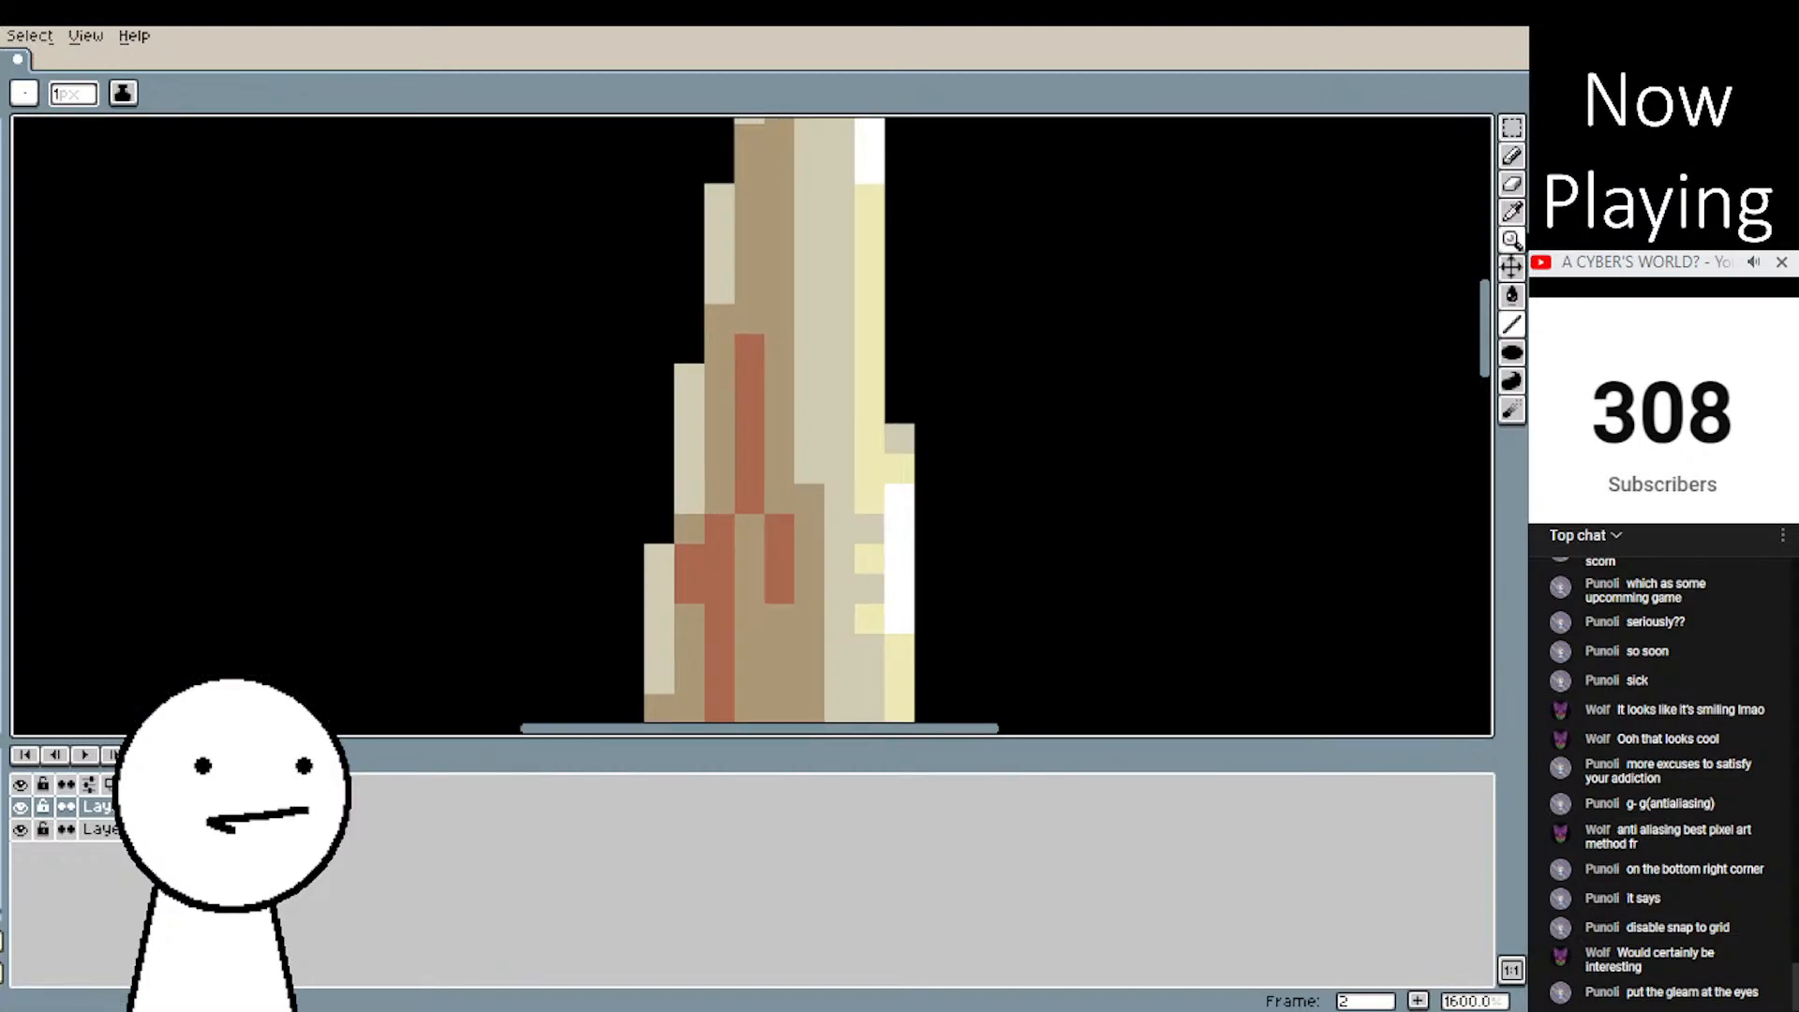
- Sample the blade's tan shade and draw tan pixels over the bone-coloured ends of each step along its highlighted edge
click(1512, 240)
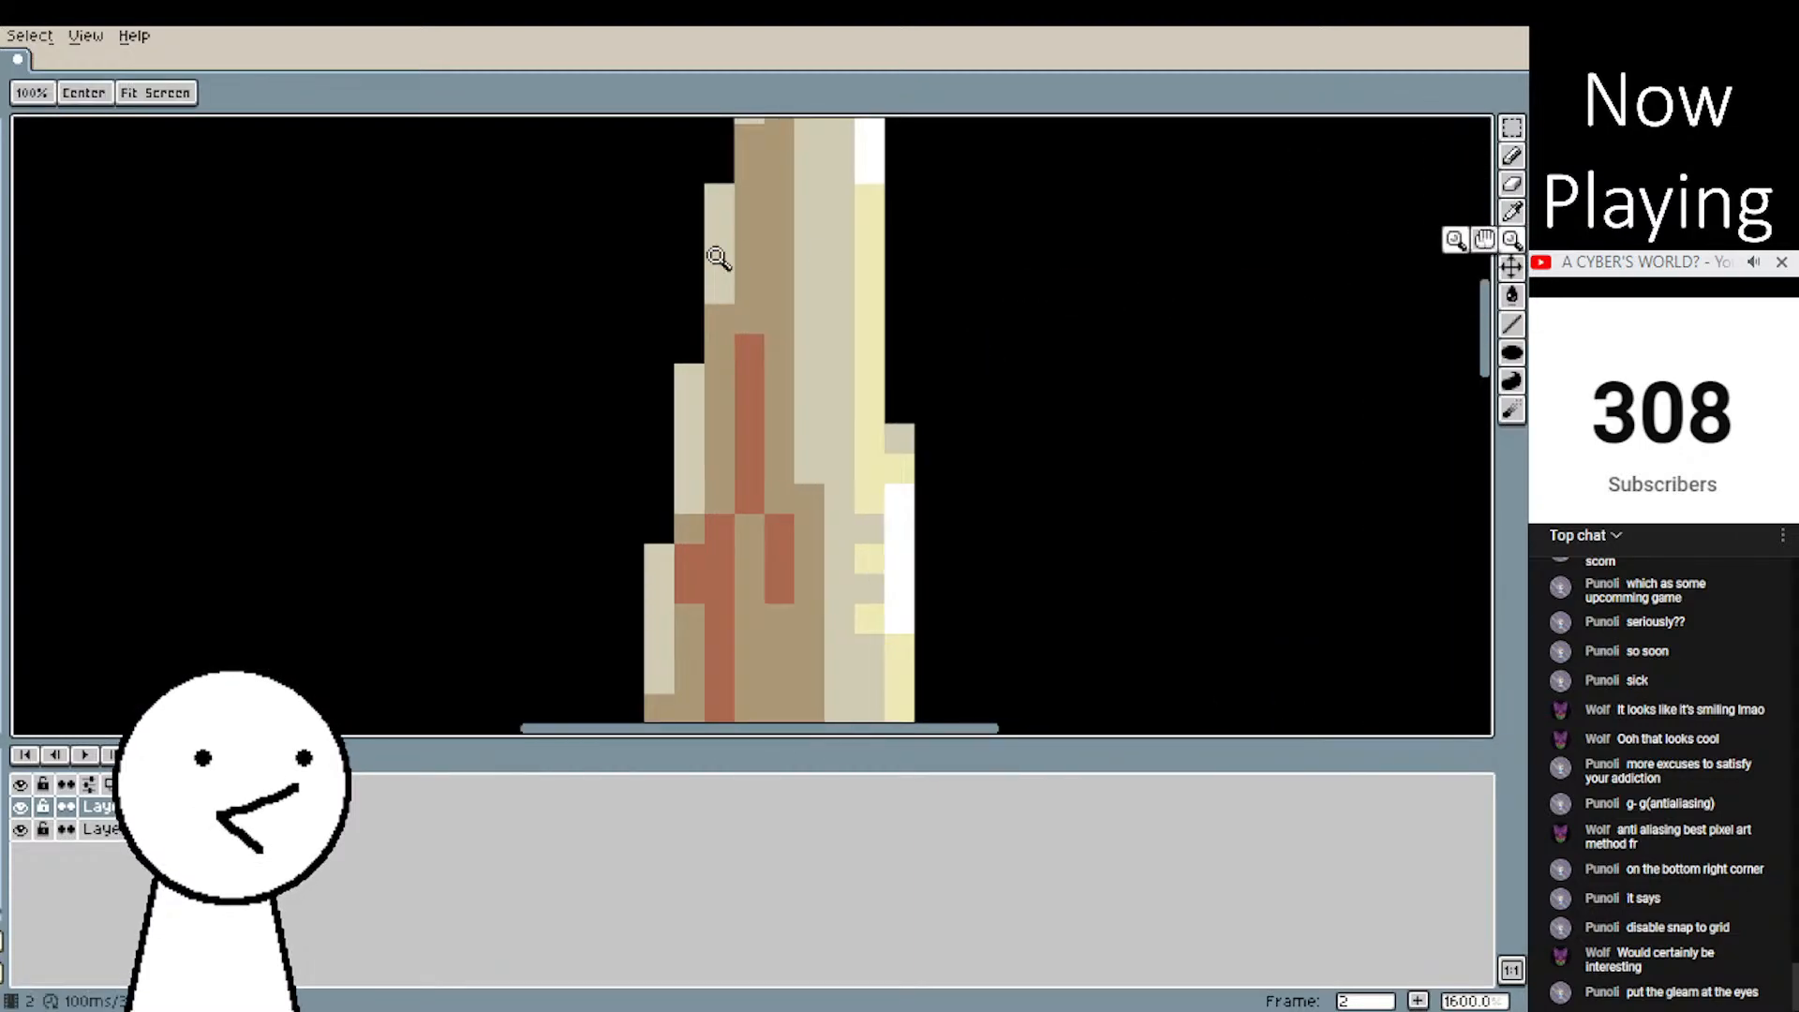
click(1509, 215)
click(789, 285)
click(1512, 324)
drag(902, 408, 900, 380)
mouse_move(962, 330)
mouse_down()
mouse_move(1021, 478)
mouse_move(1007, 638)
mouse_move(1049, 561)
mouse_up()
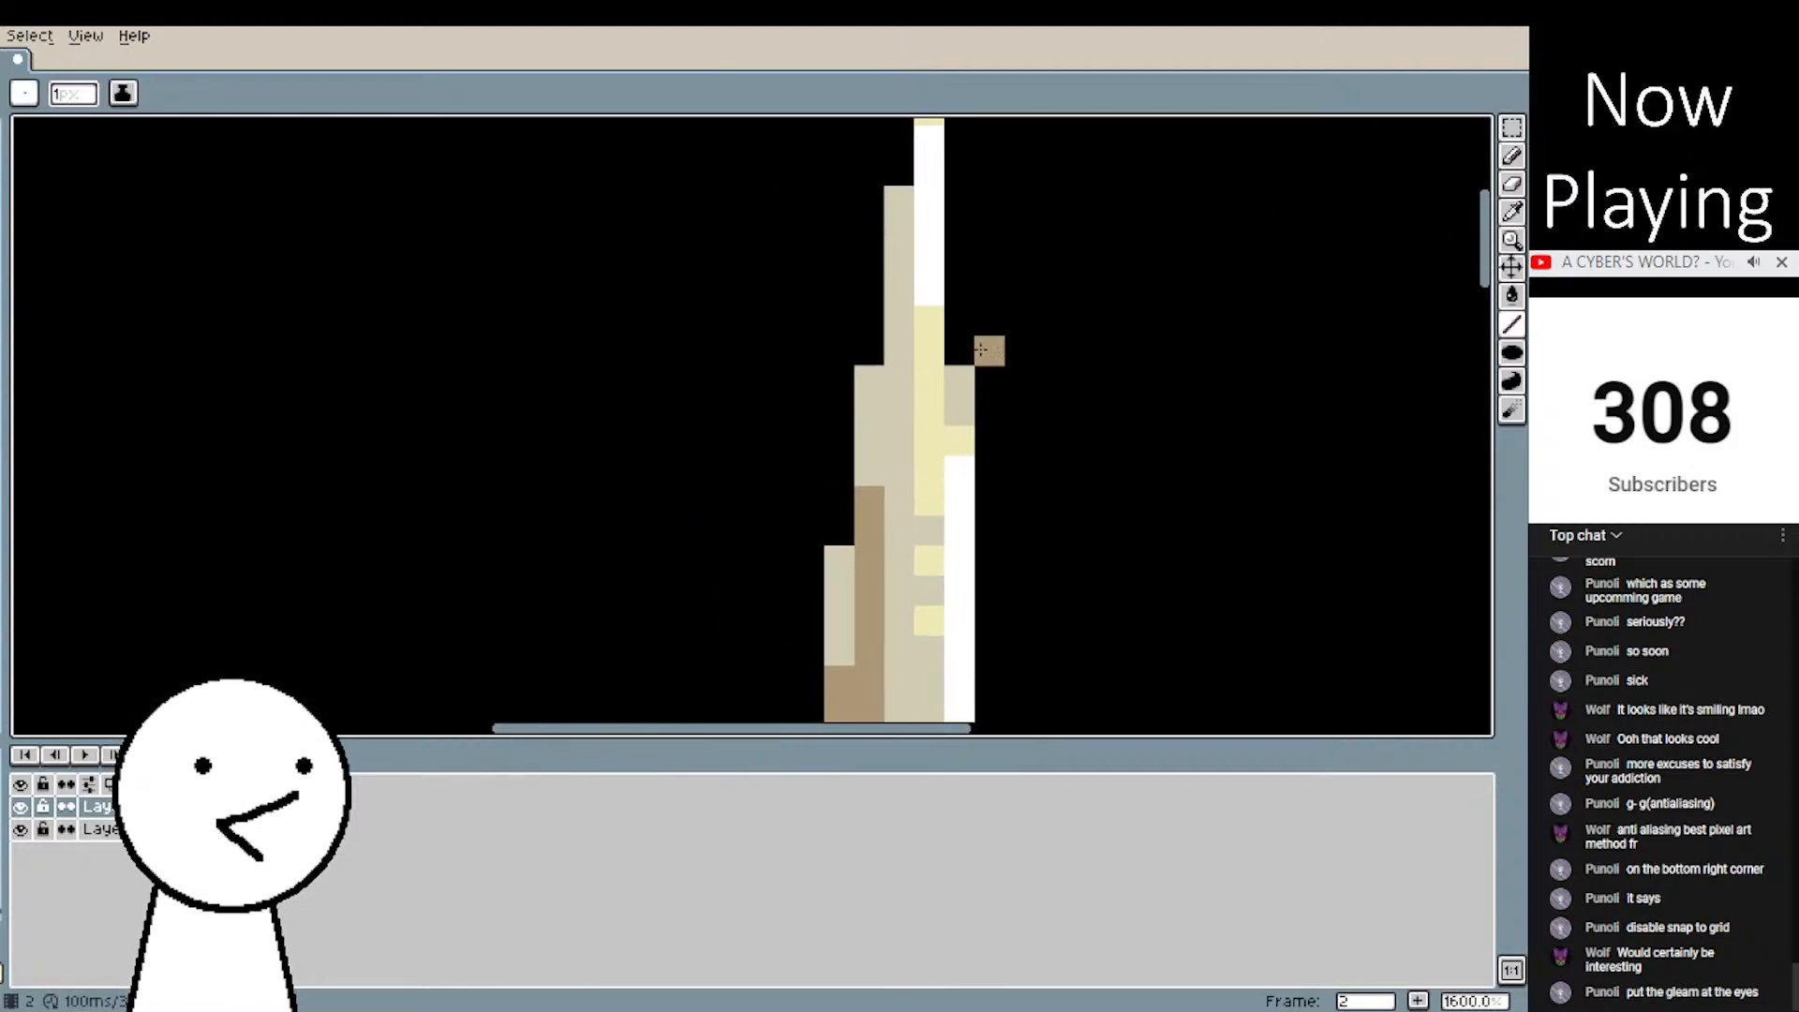
scroll(1209, 498, down, 4)
scroll(1258, 297, up, 1)
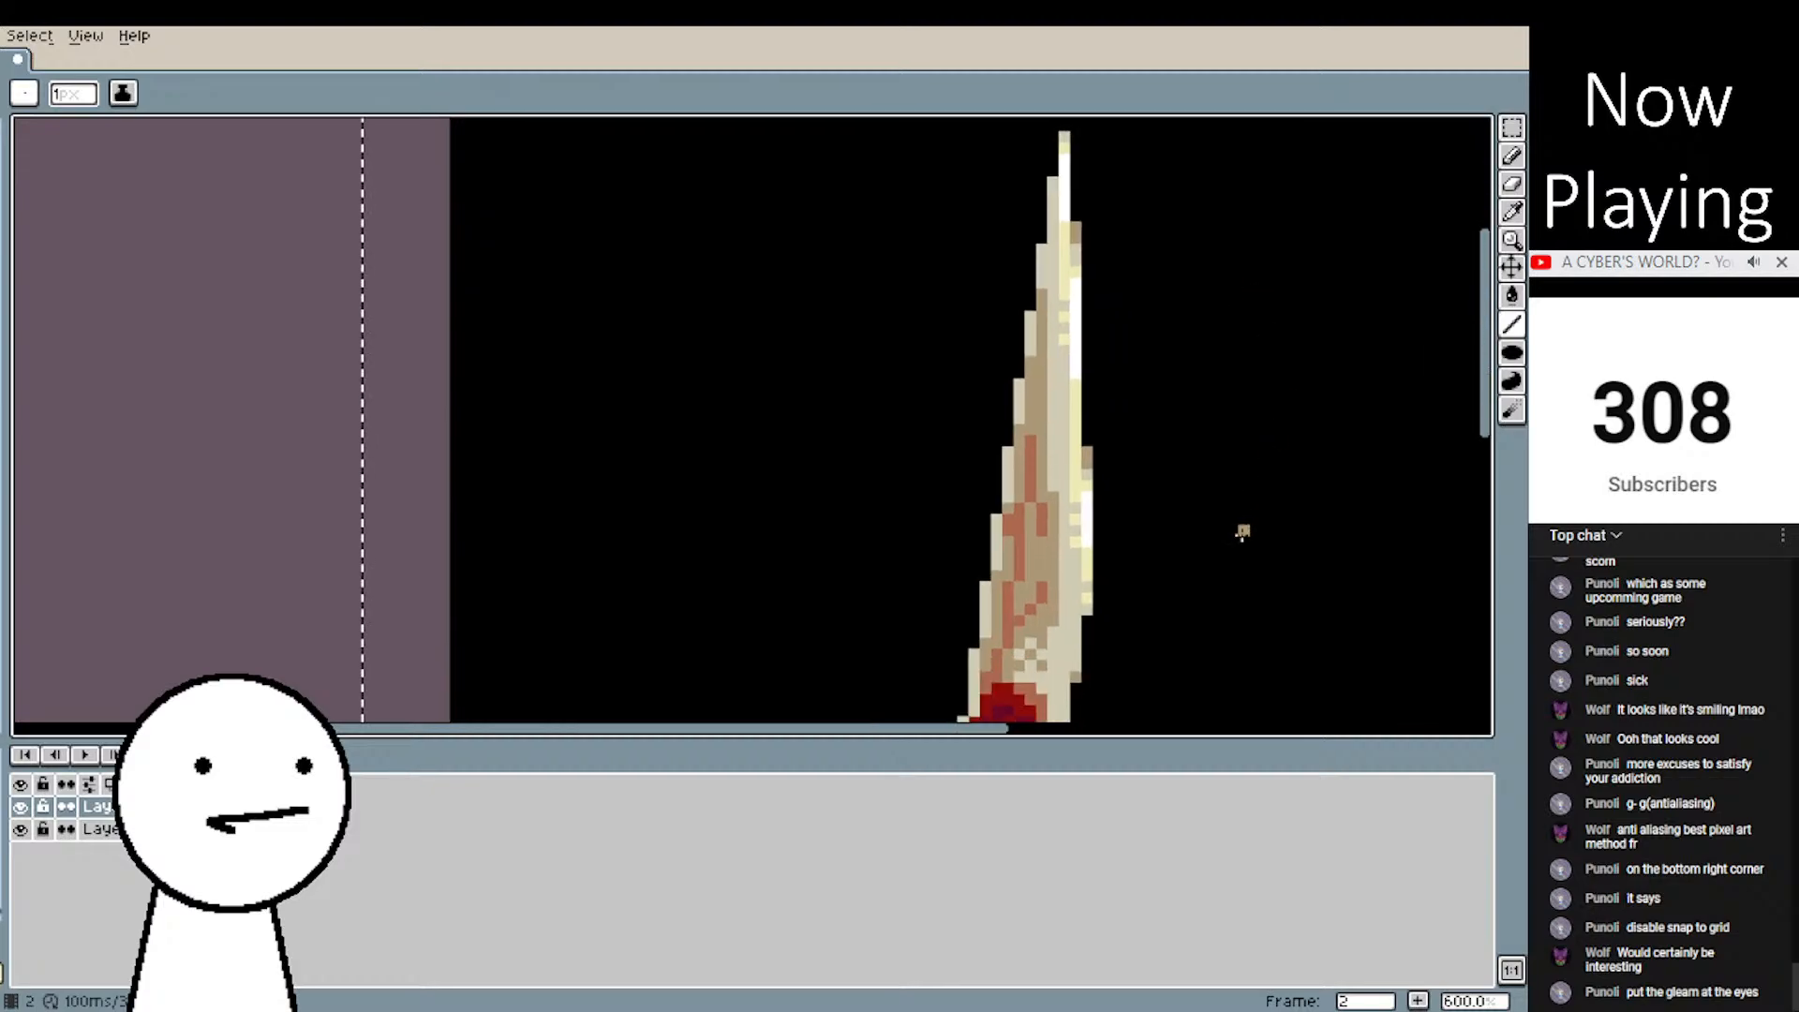
scroll(1169, 321, up, 3)
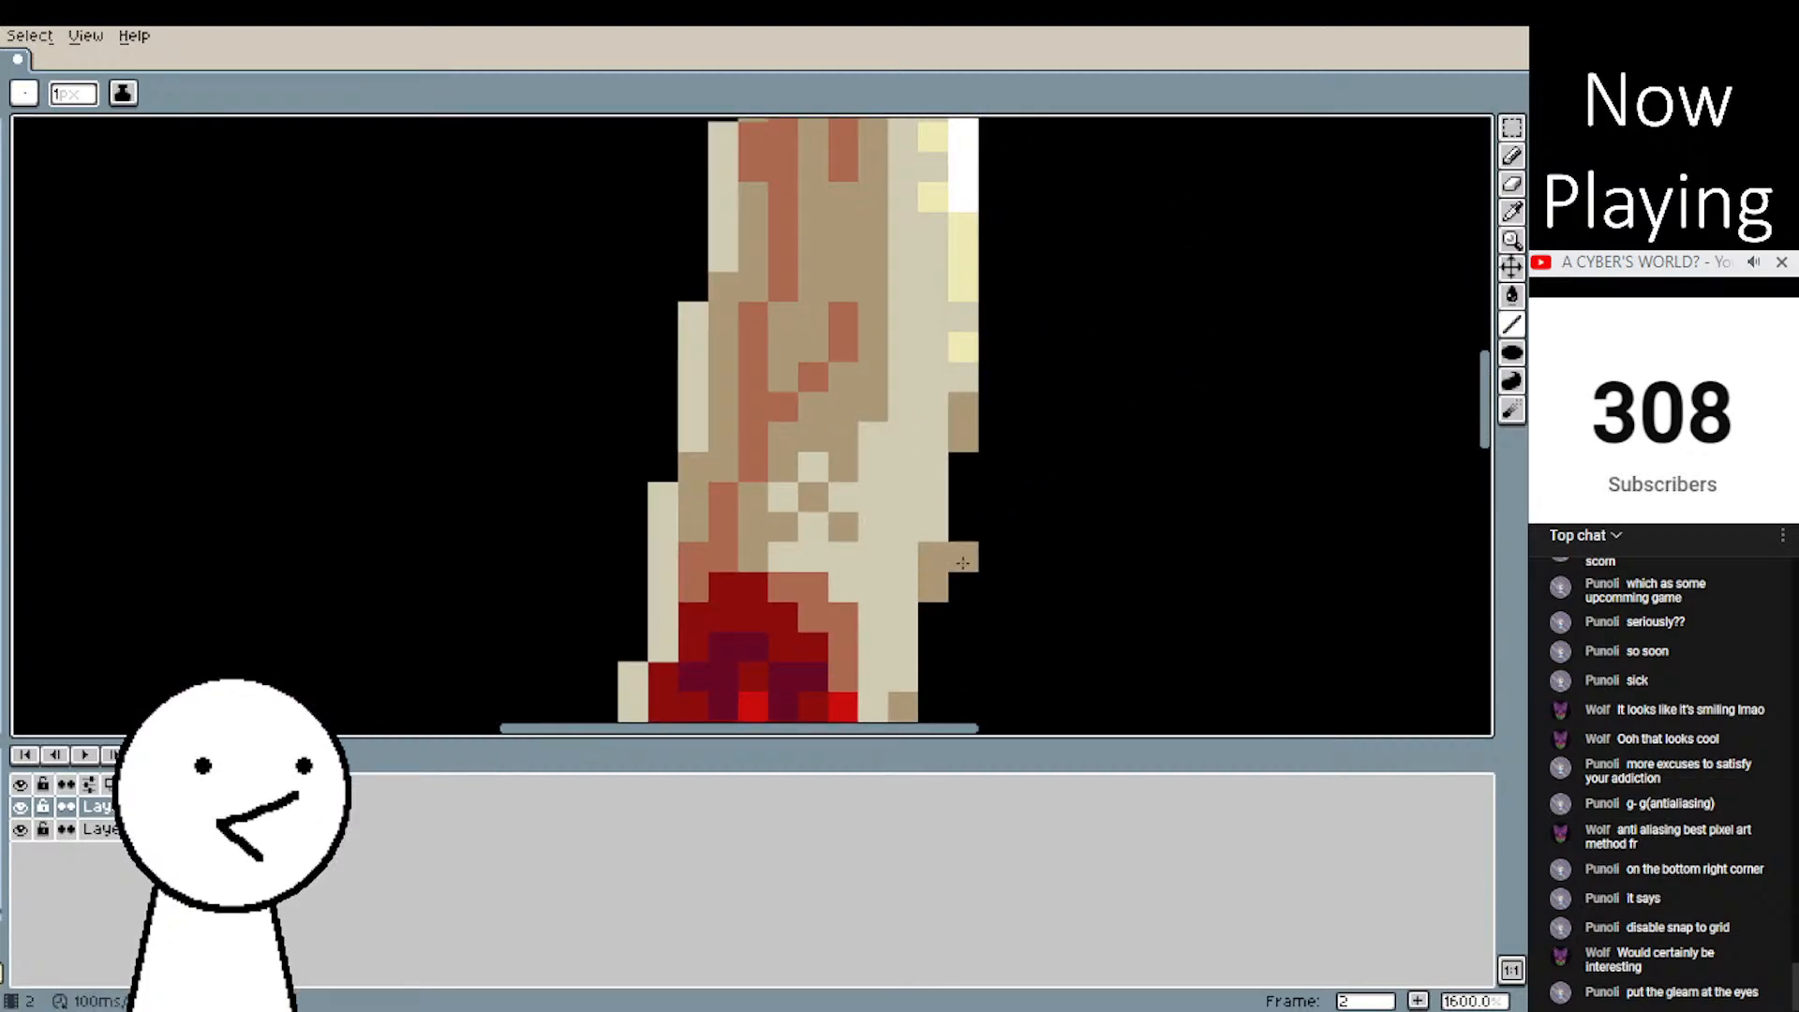
scroll(1096, 510, down, 5)
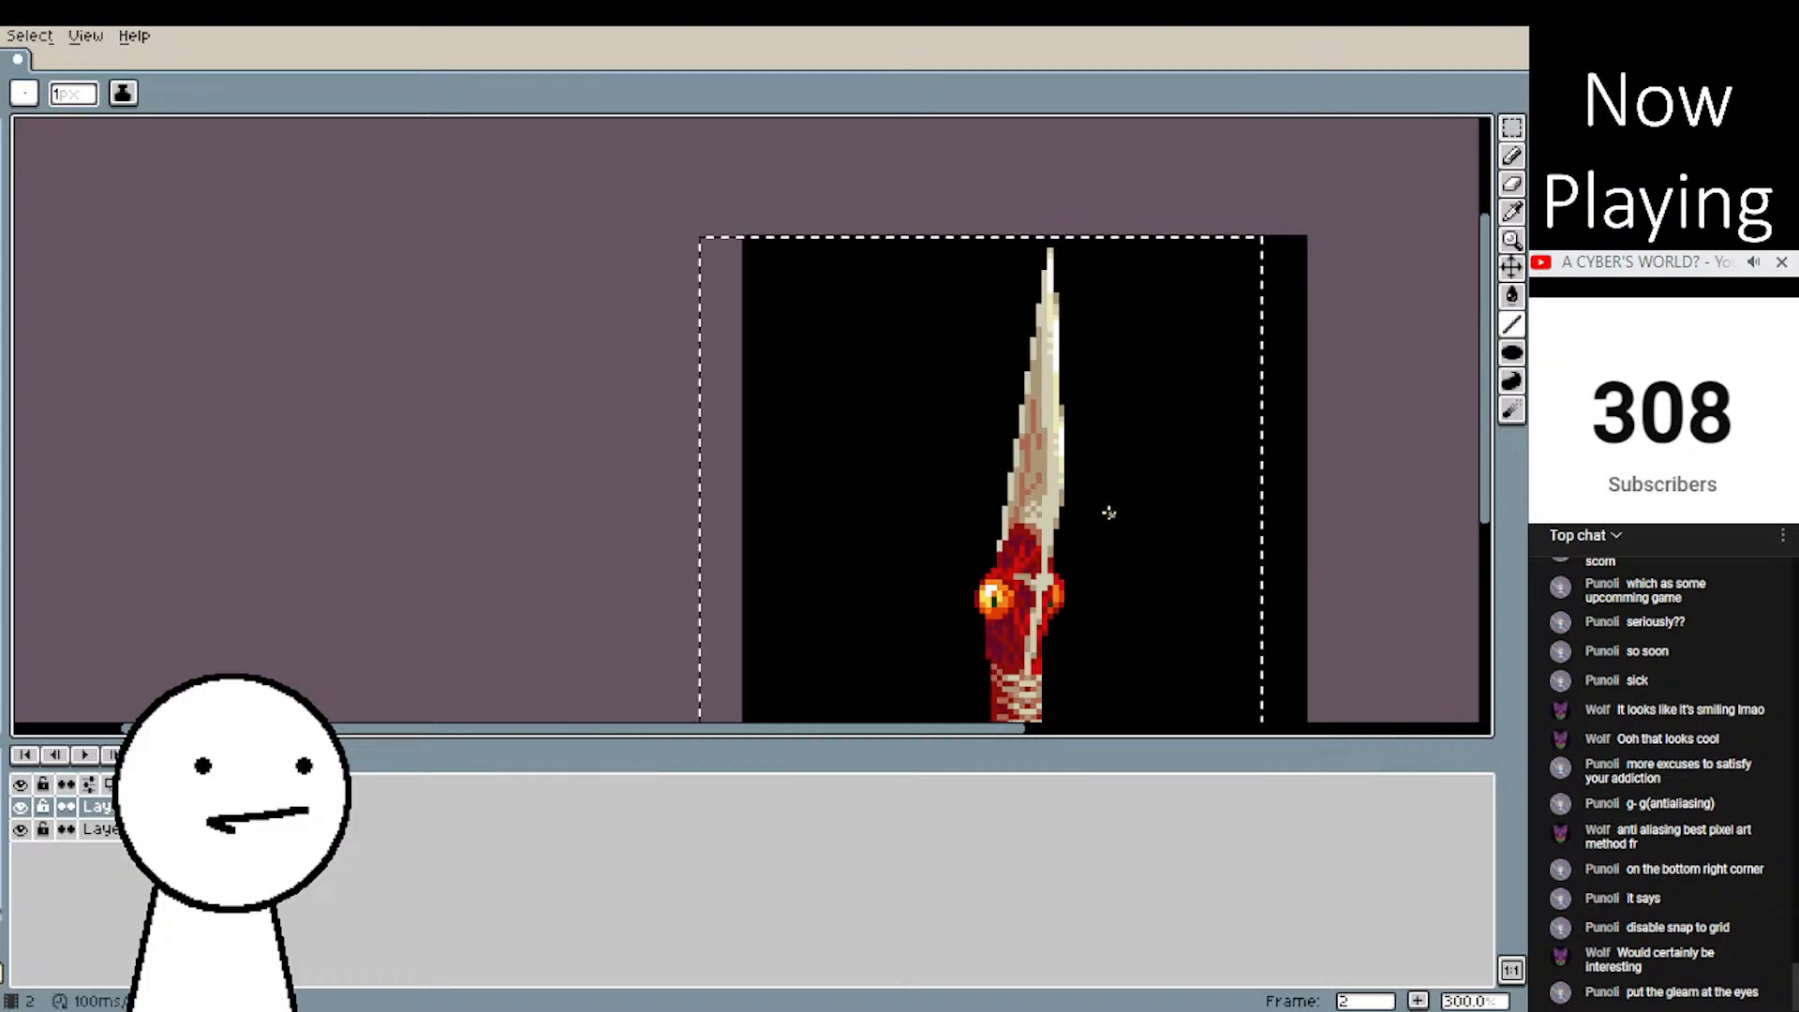
scroll(1094, 476, down, 2)
scroll(1093, 478, up, 4)
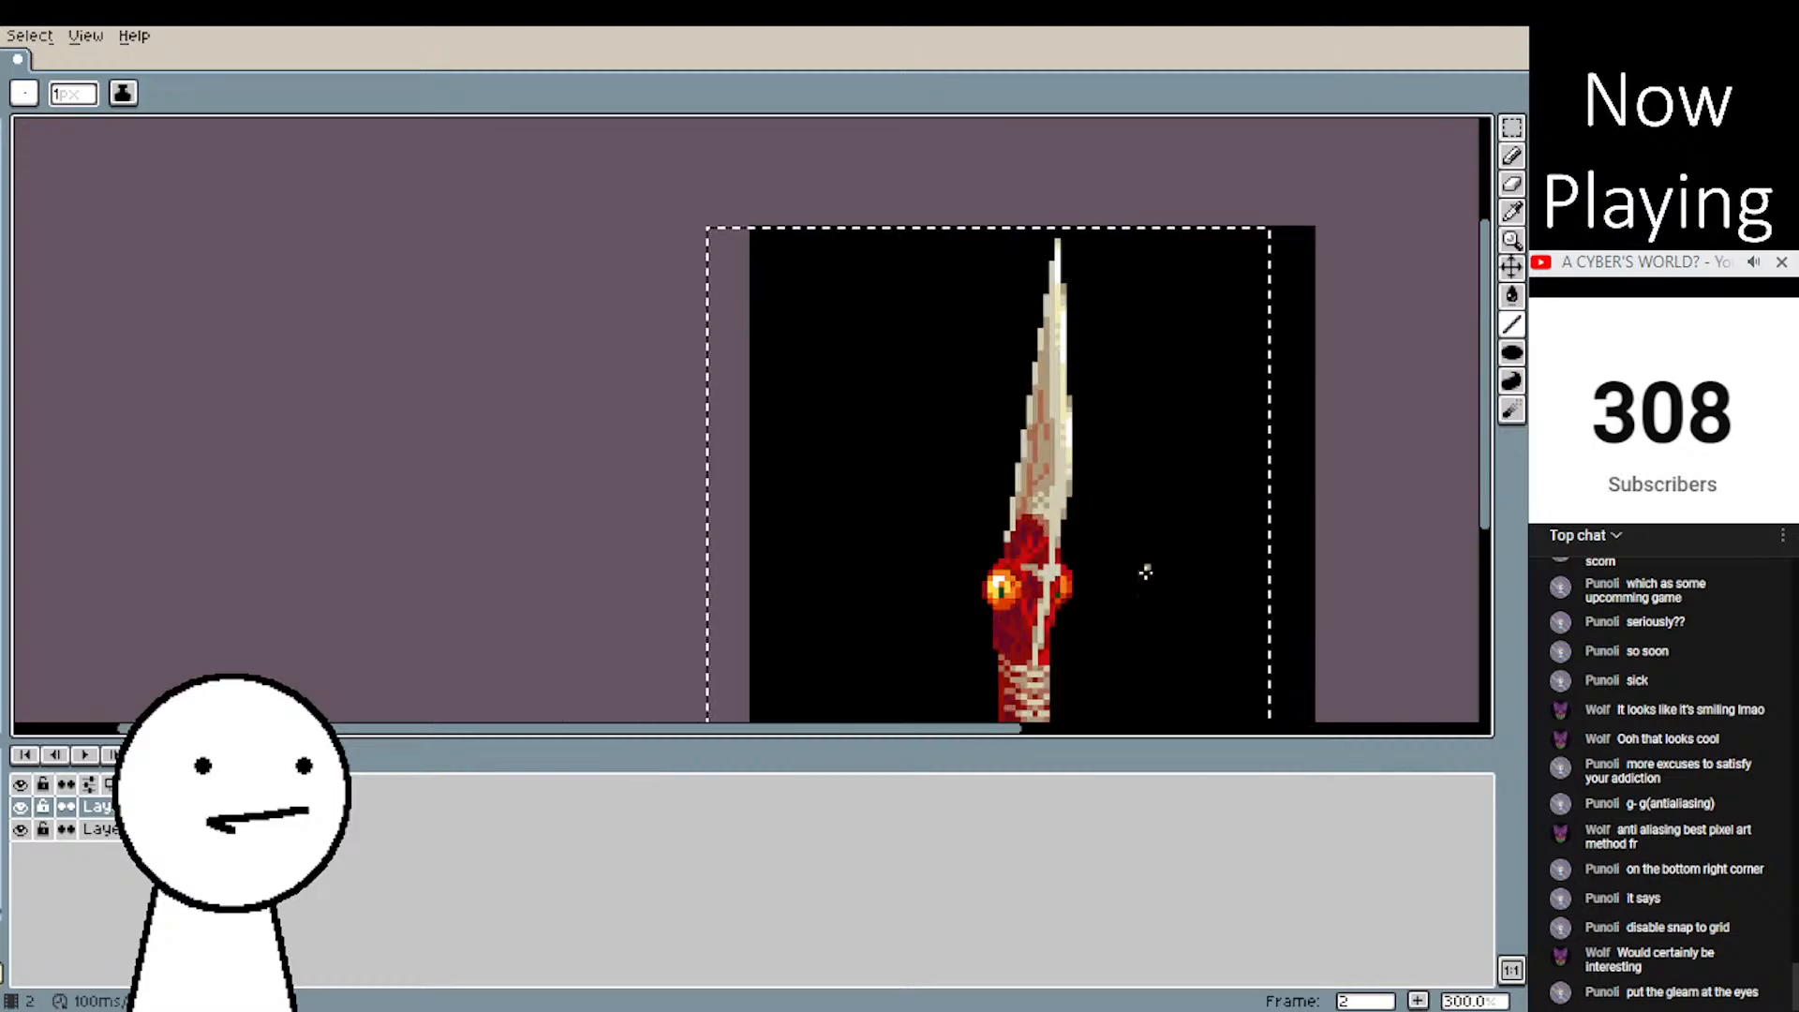
- Try drawing a long dark purple horizontal line outward from the outer side of the large left eye
scroll(1017, 448, up, 3)
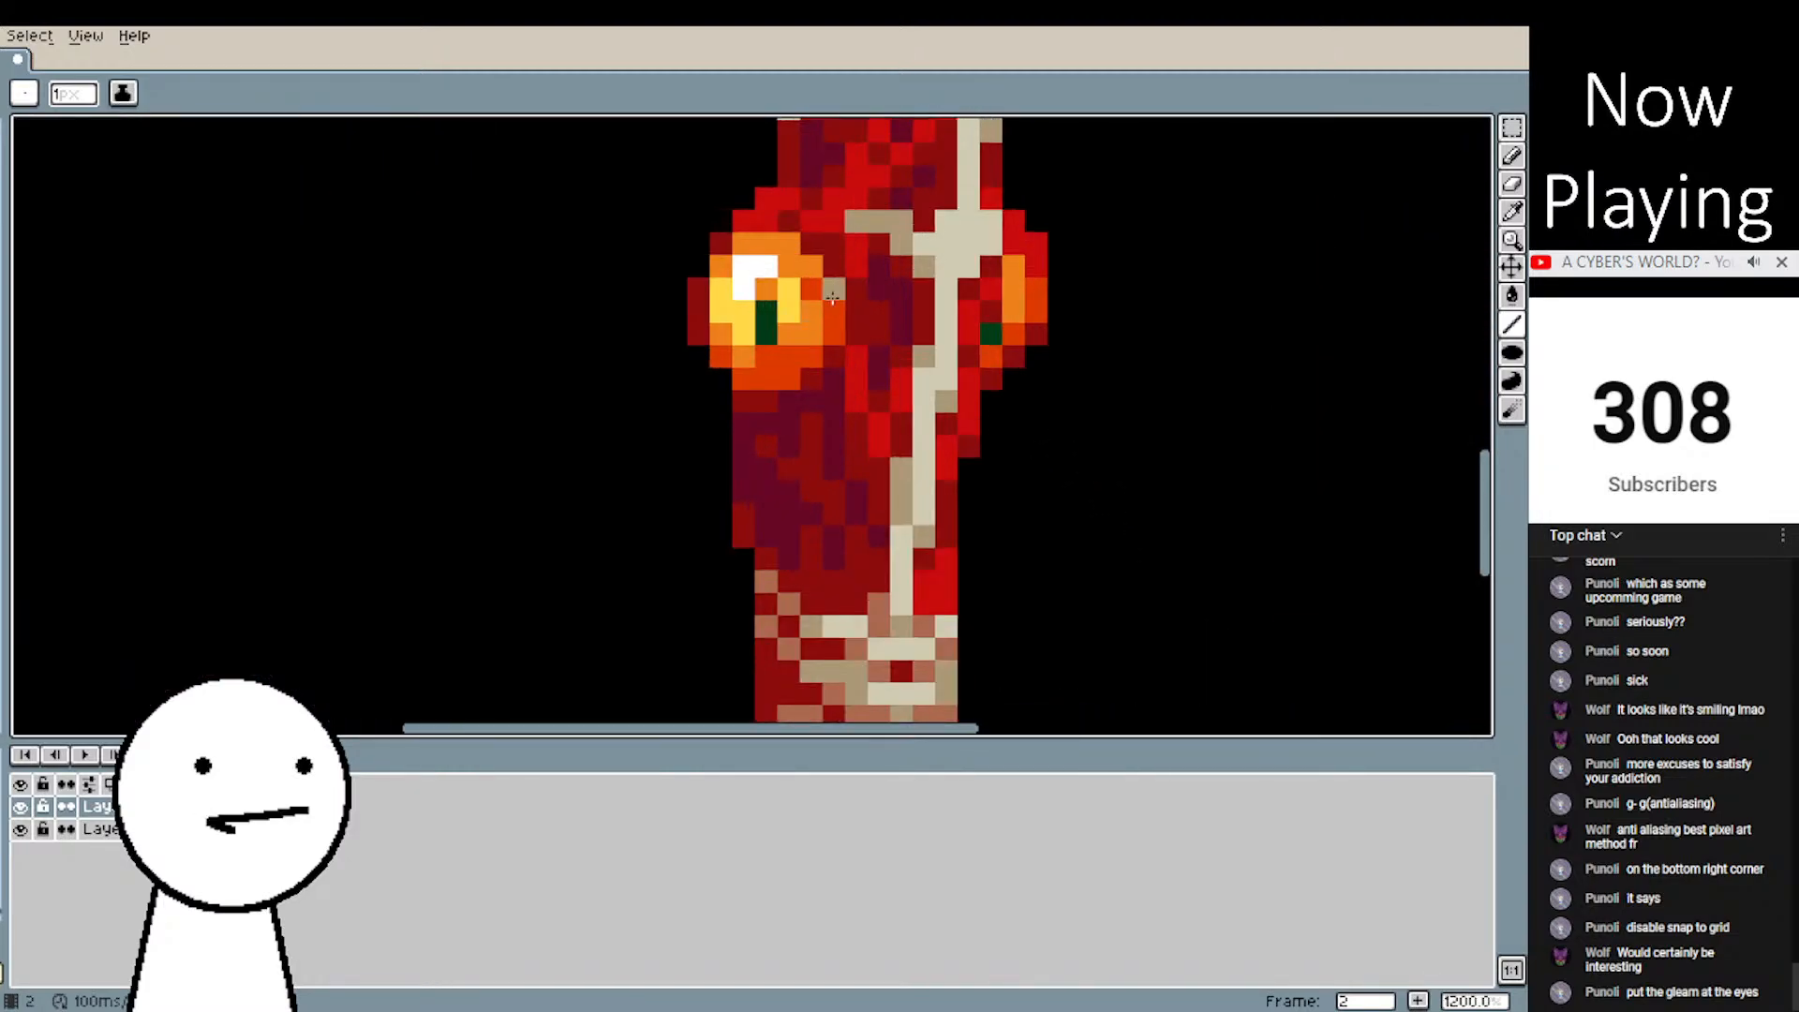
click(1512, 211)
scroll(844, 382, up, 1)
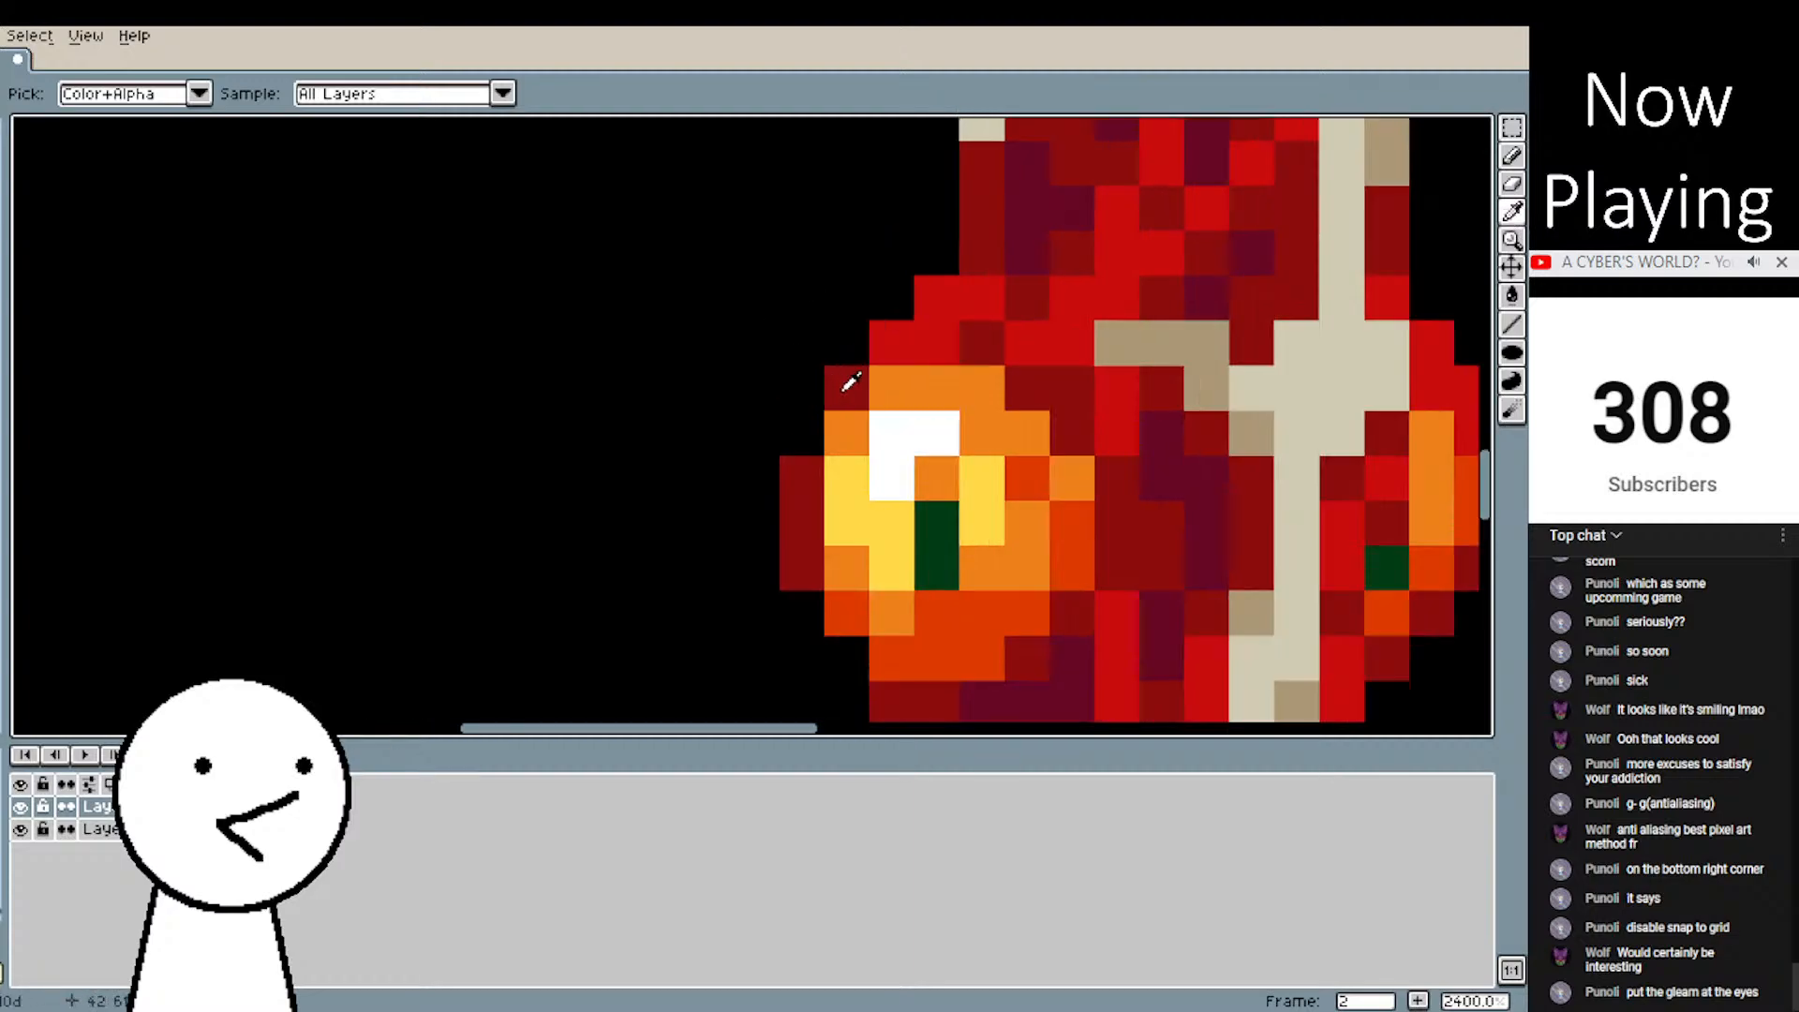
scroll(1039, 453, down, 2)
drag(1038, 453, 831, 157)
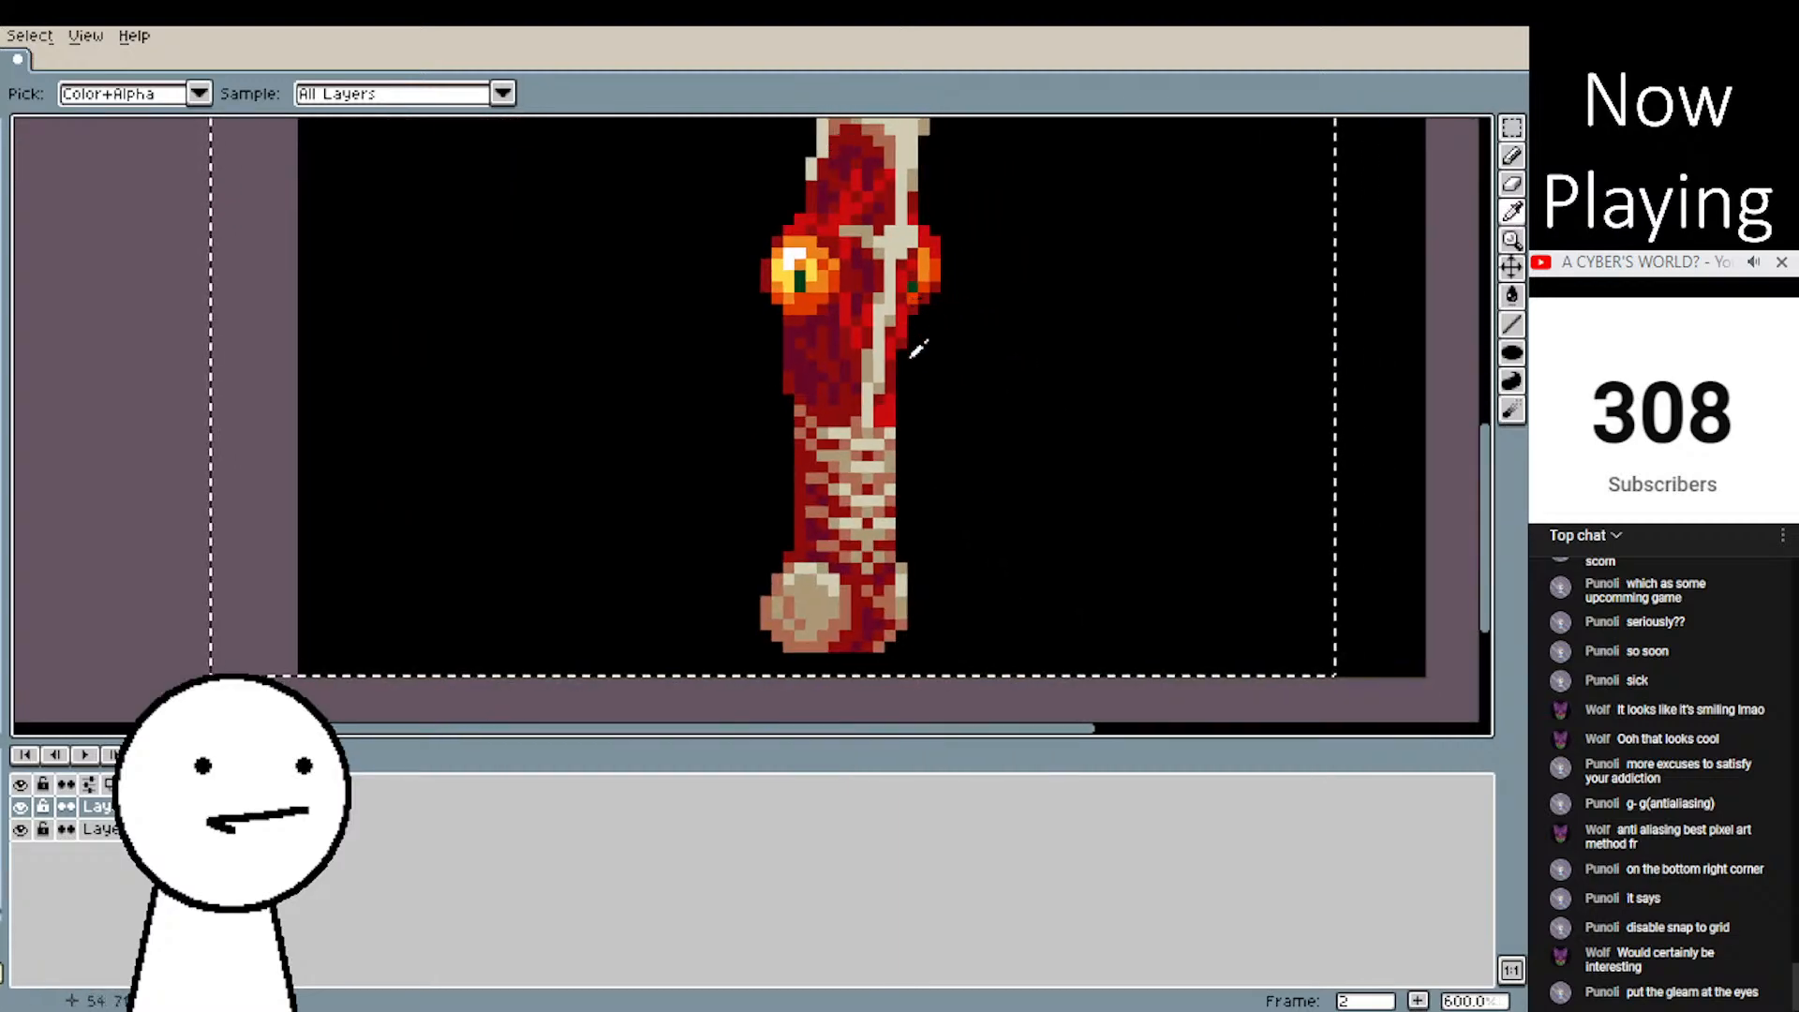
scroll(824, 321, up, 4)
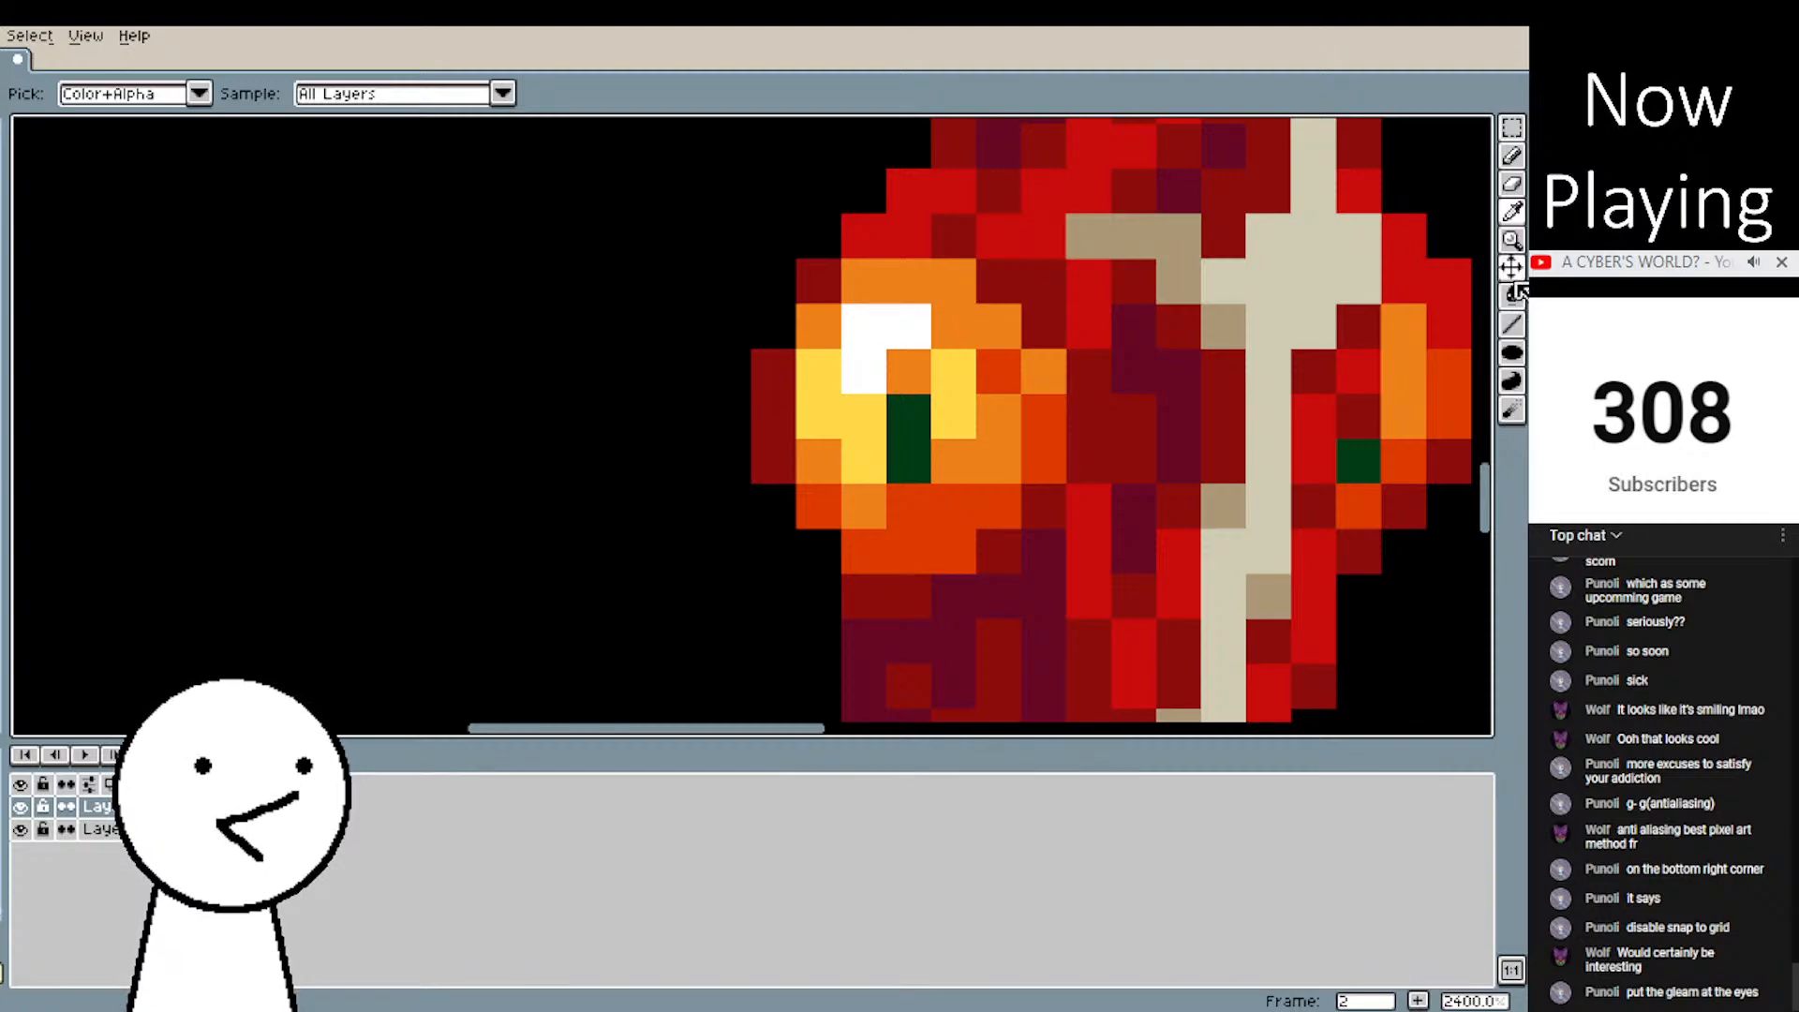
key(l)
drag(770, 321, 563, 305)
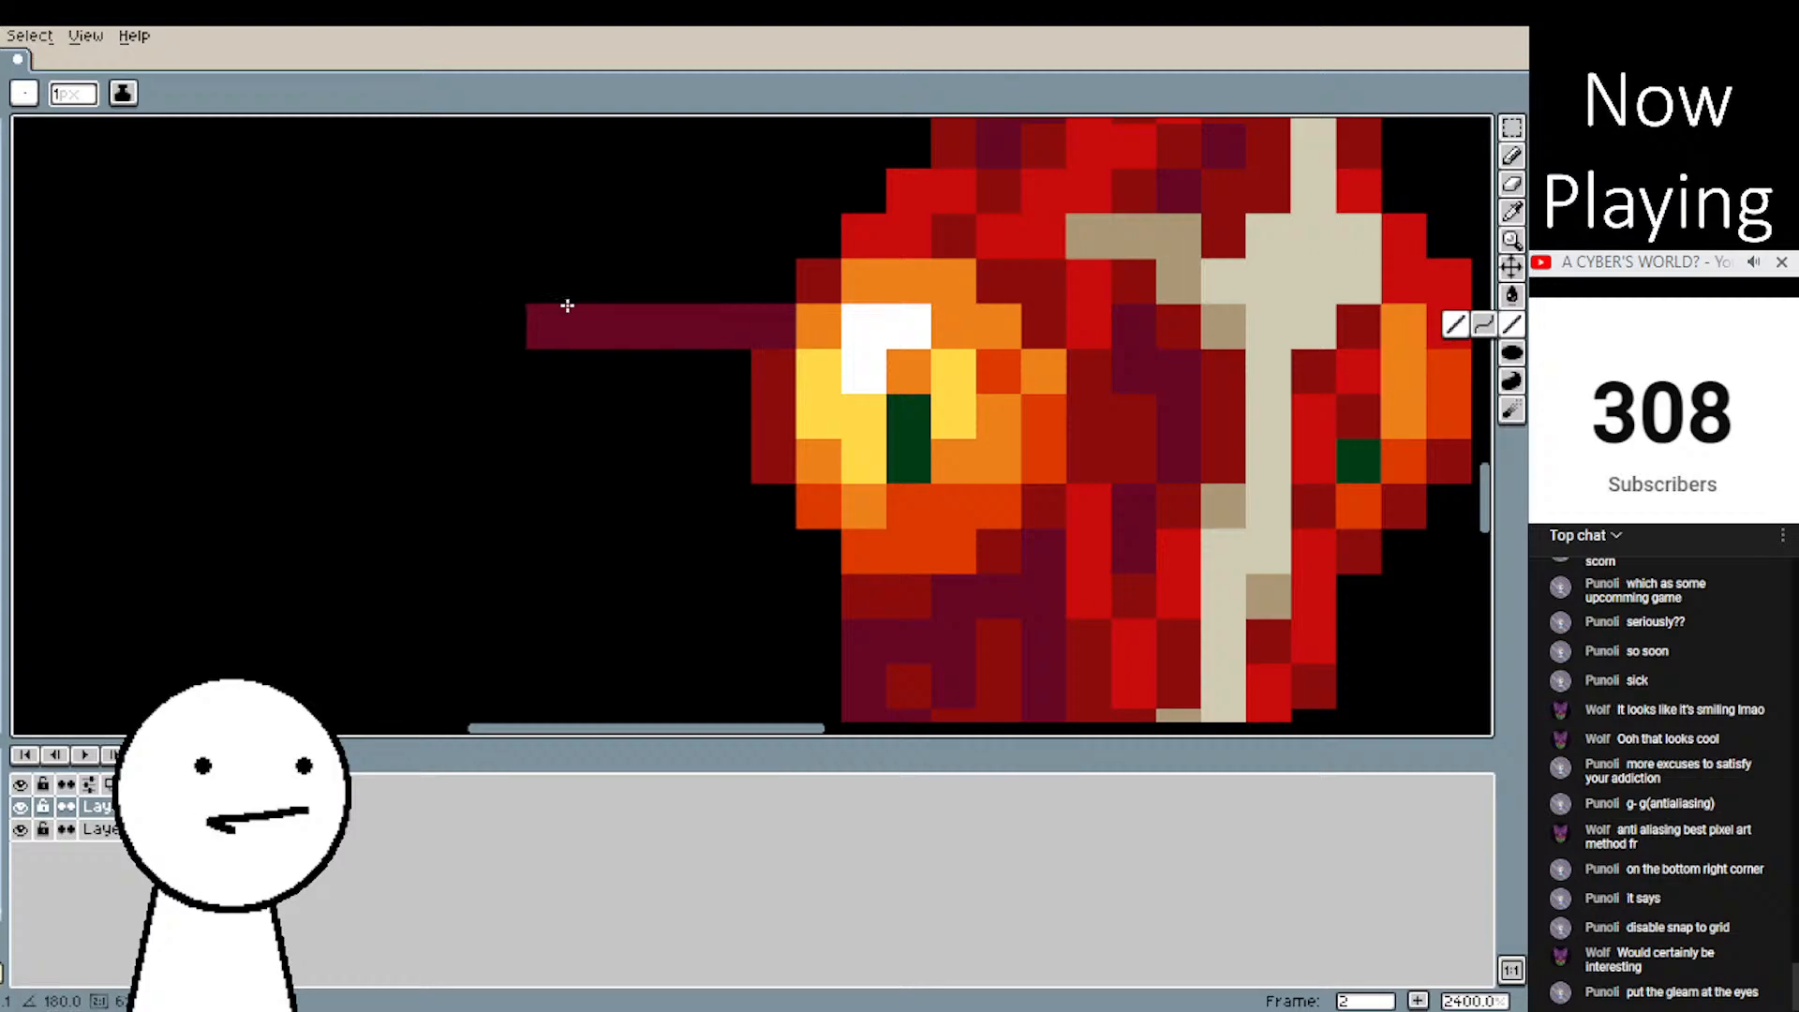
scroll(852, 293, down, 1)
drag(893, 425, 910, 313)
scroll(910, 313, down, 4)
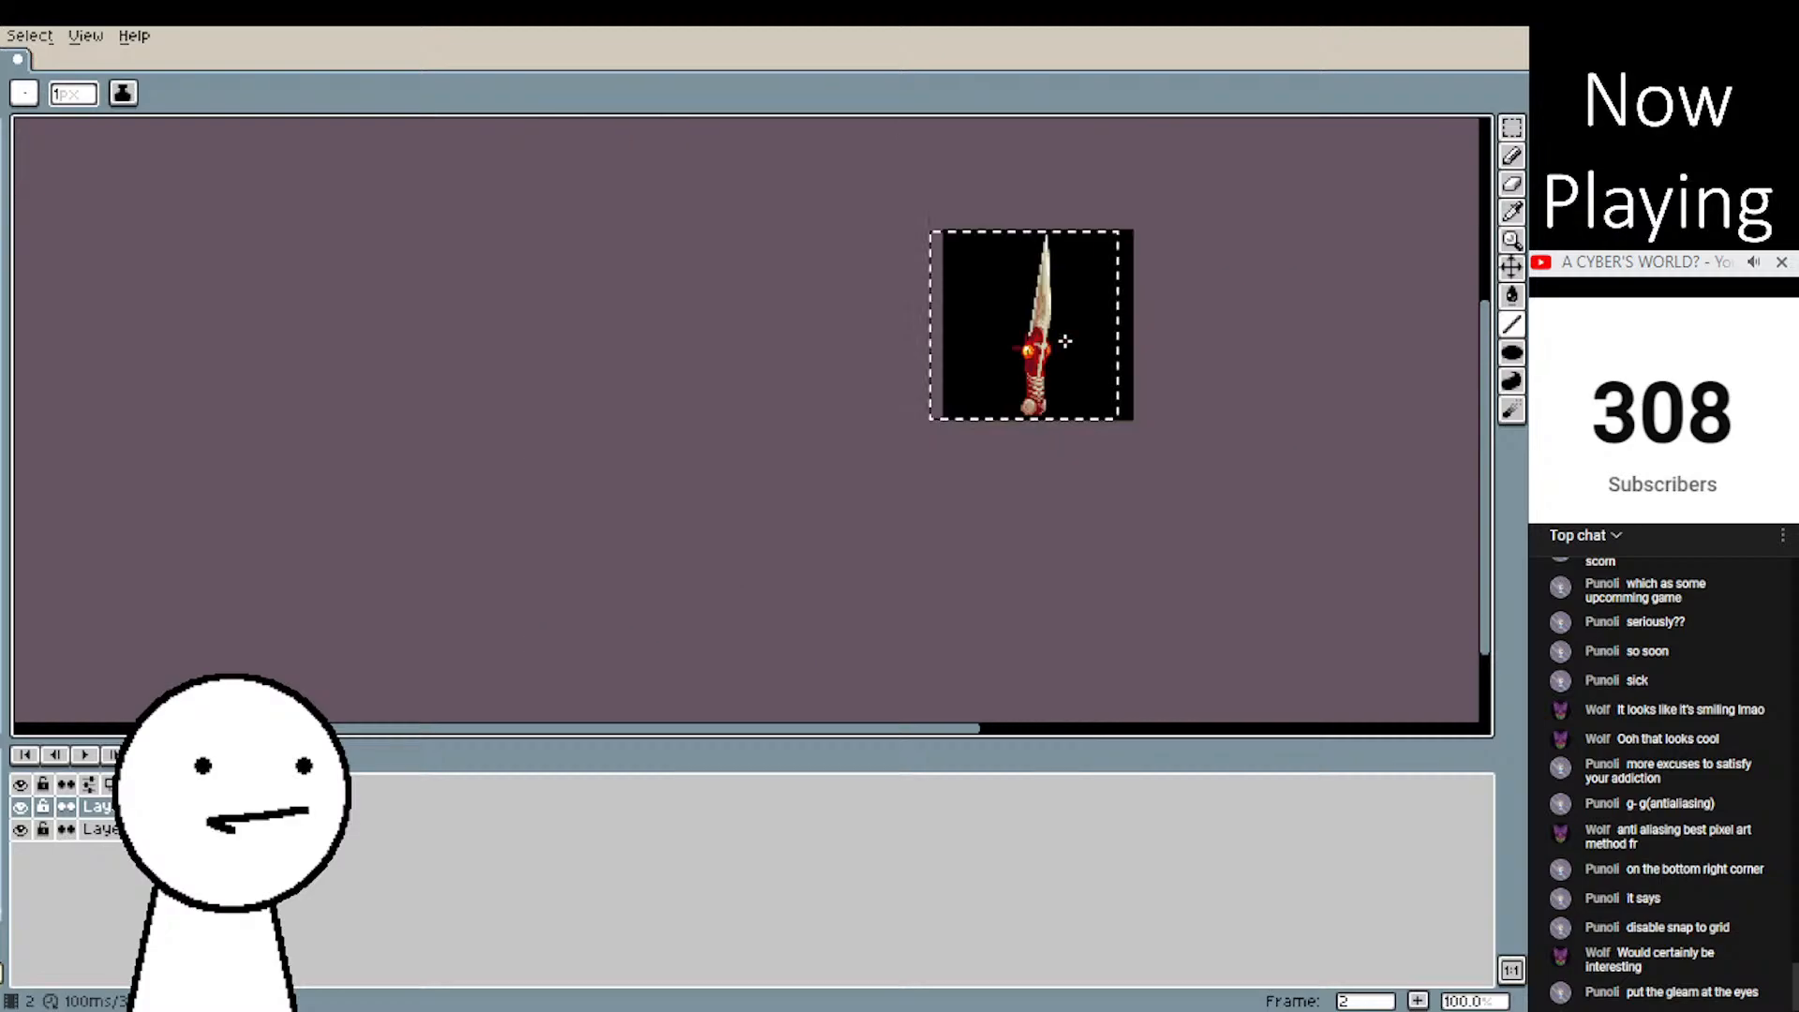
scroll(1026, 332, up, 2)
scroll(1025, 333, up, 2)
key(ctrl+z)
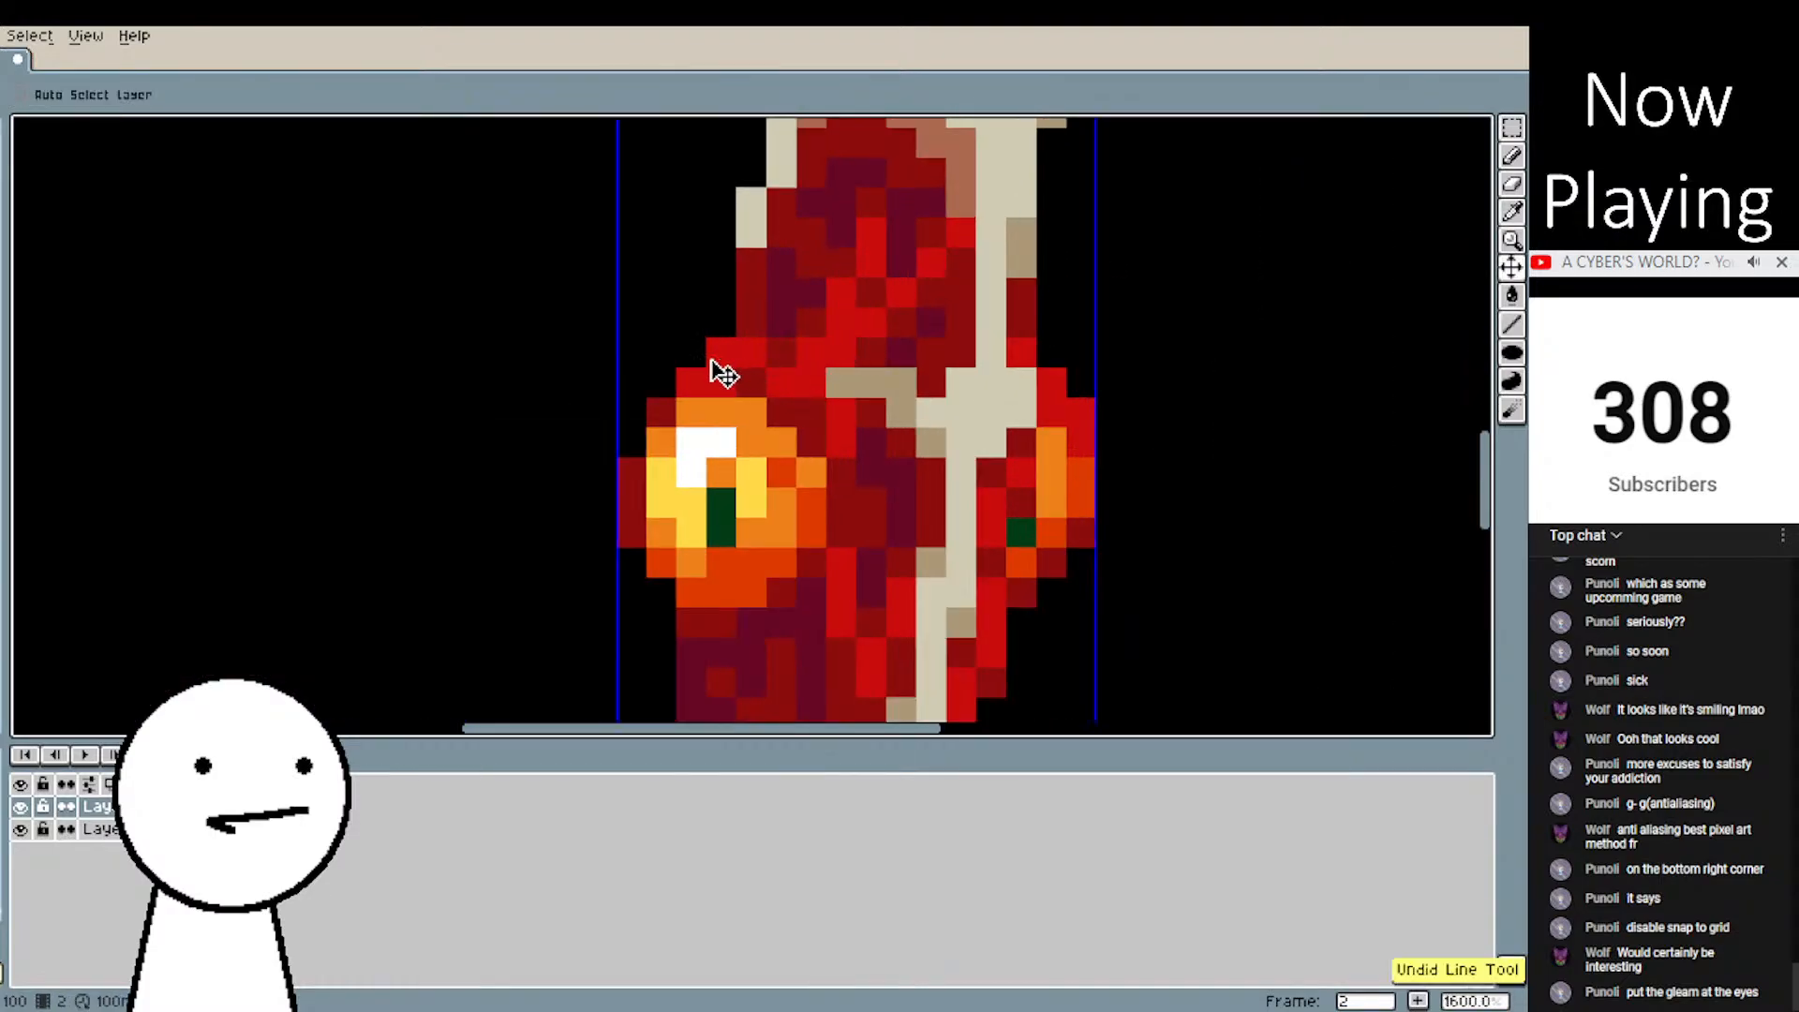
- Draw a two-pixel vertical spike above the left eye and a three-pixel horizontal spike beside it in dark purple
drag(690, 353, 687, 314)
drag(629, 443, 591, 442)
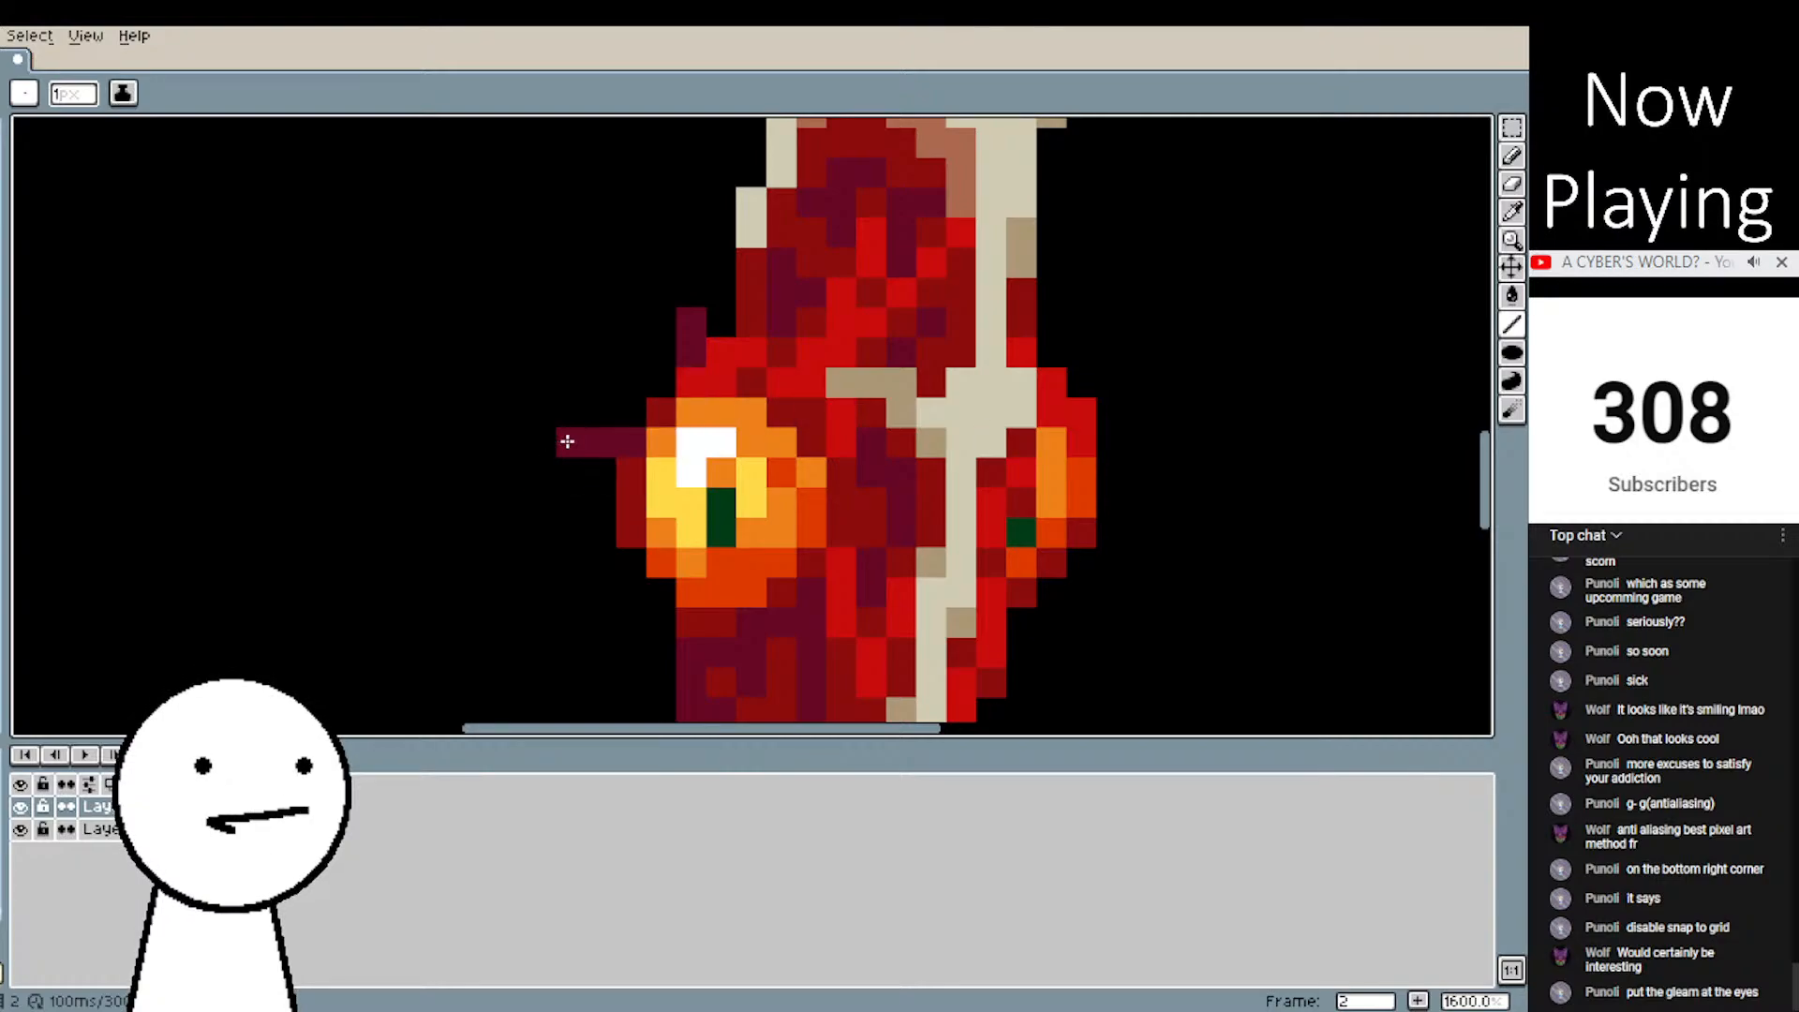
scroll(810, 439, down, 6)
scroll(810, 439, up, 4)
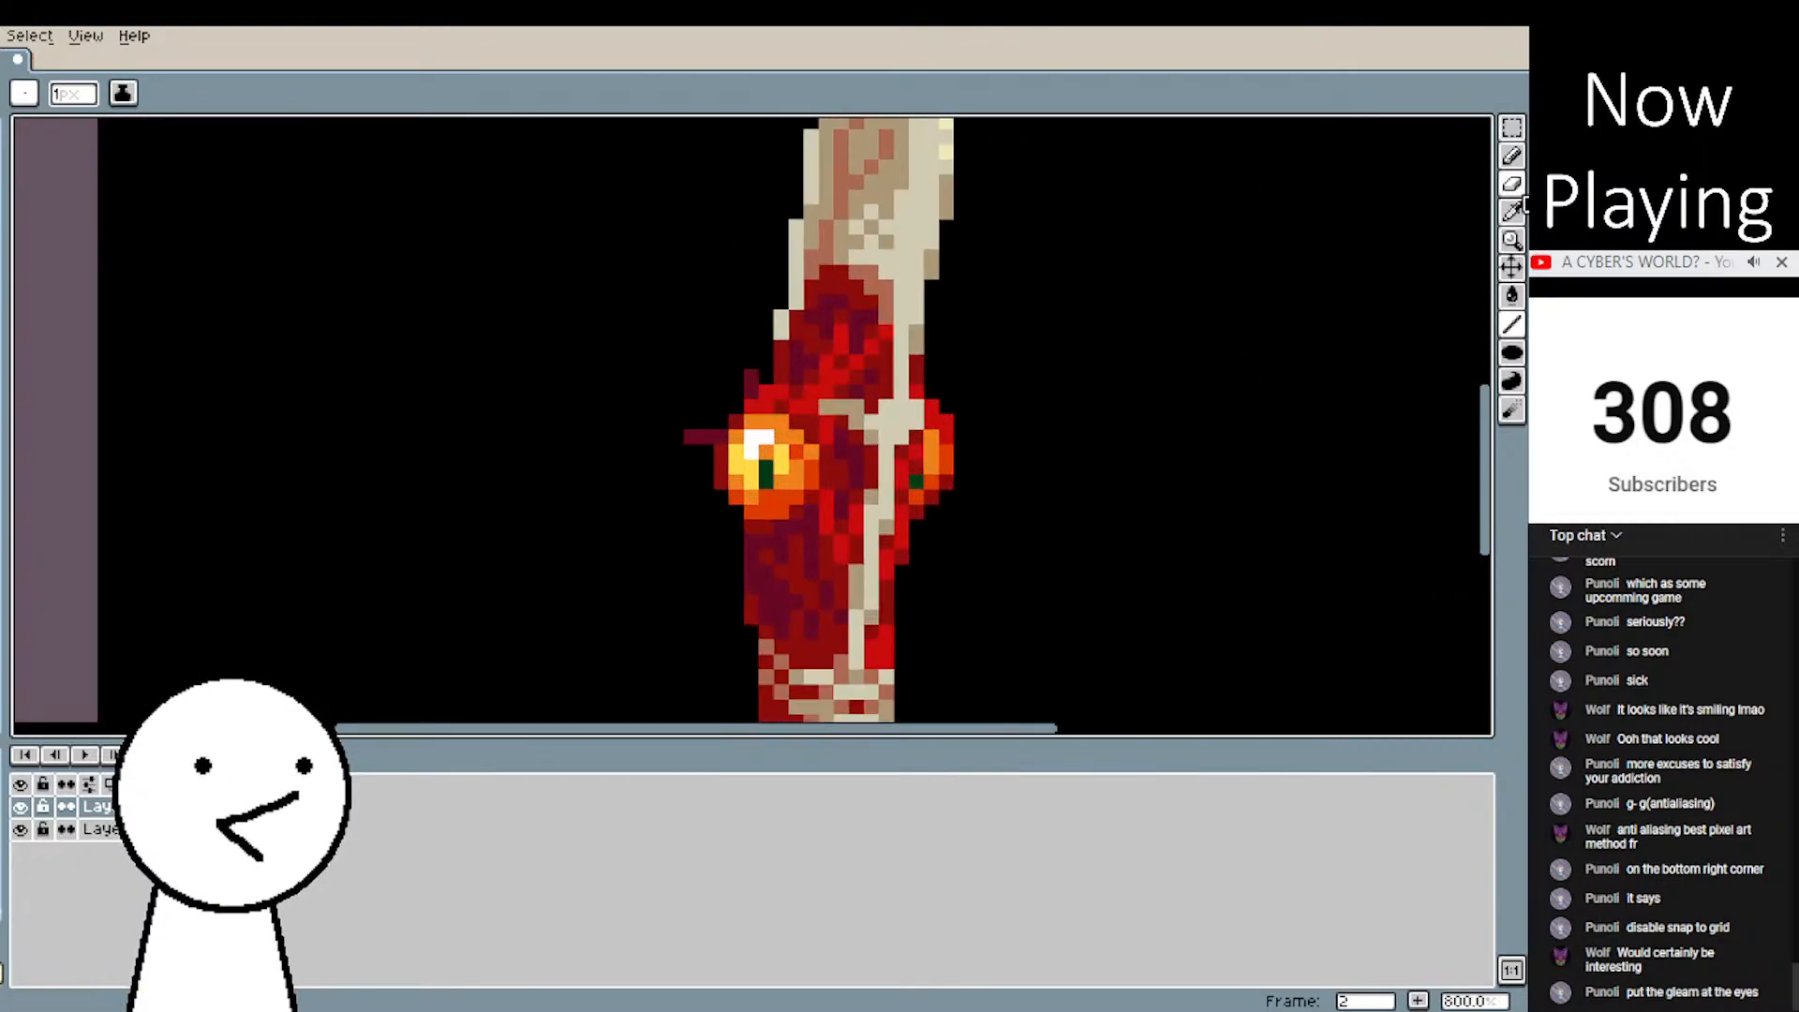
- In a darker purple, extend the left eye's horizontal spike outward by four pixels and add two diagonal pixels at the eye's upper outer corner
click(1515, 212)
drag(851, 714, 965, 448)
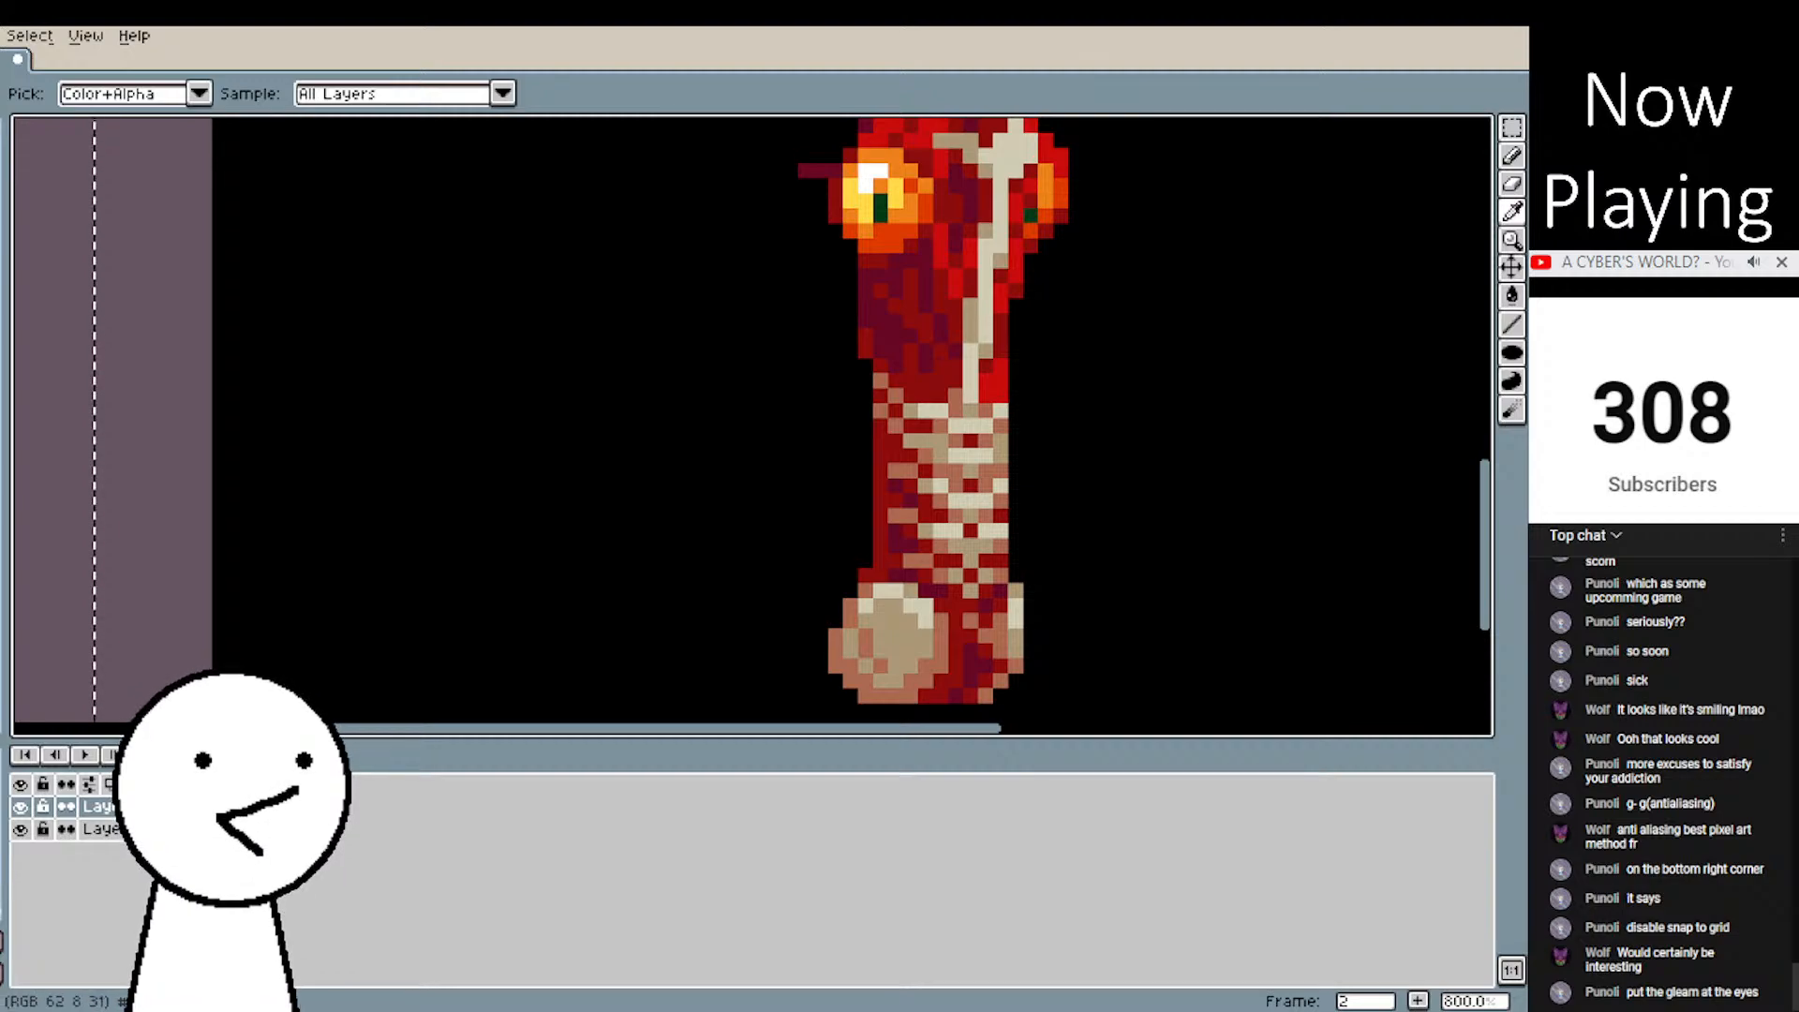
click(1512, 155)
scroll(816, 284, up, 5)
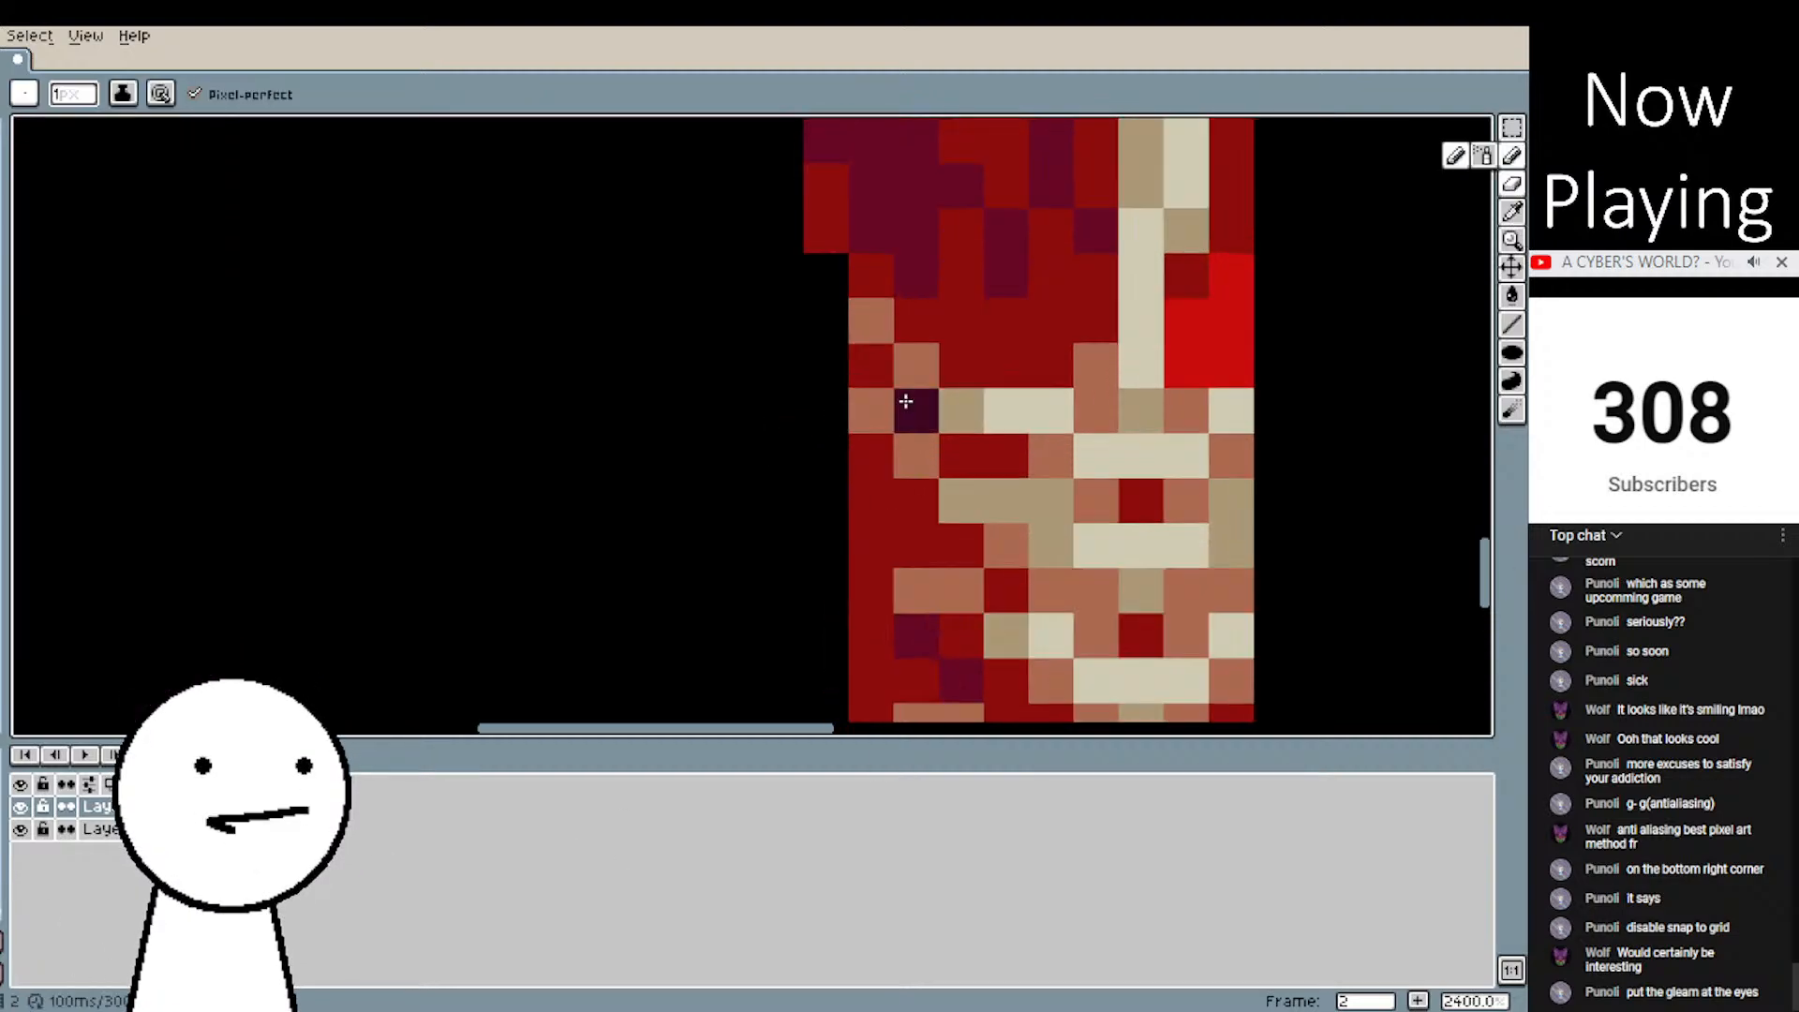
scroll(817, 284, down, 5)
scroll(912, 459, up, 4)
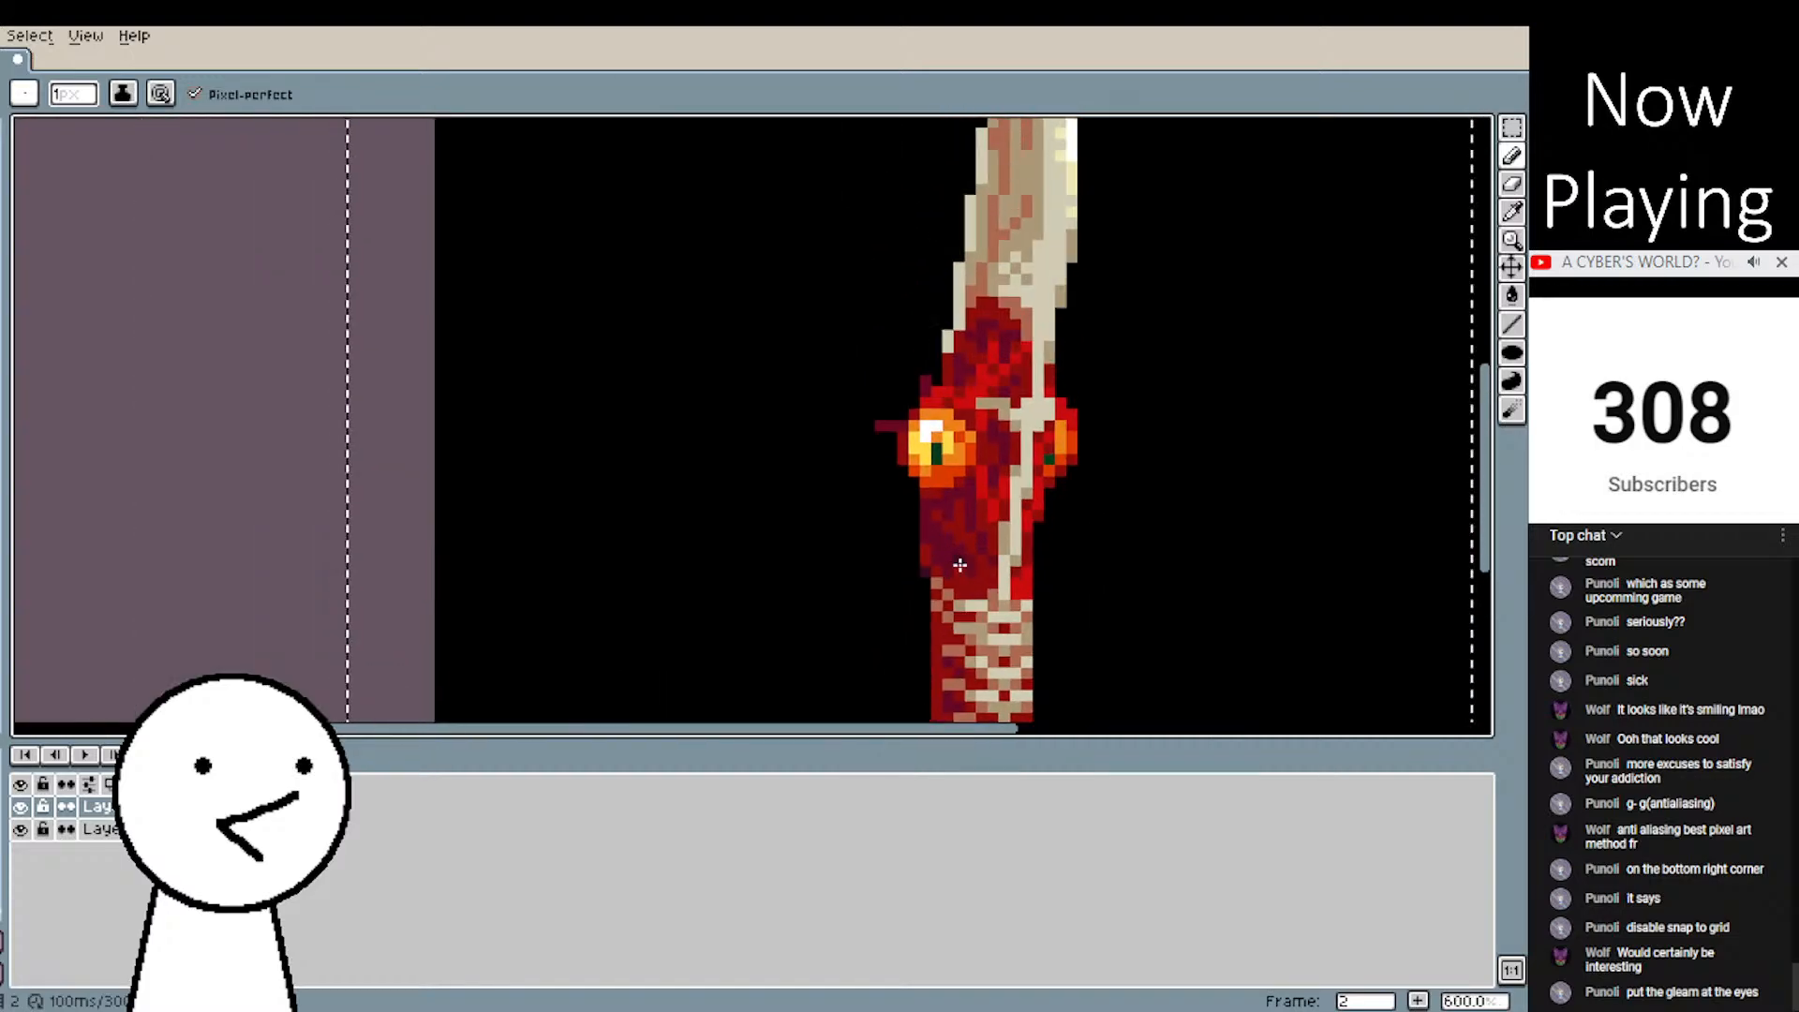
scroll(912, 459, up, 2)
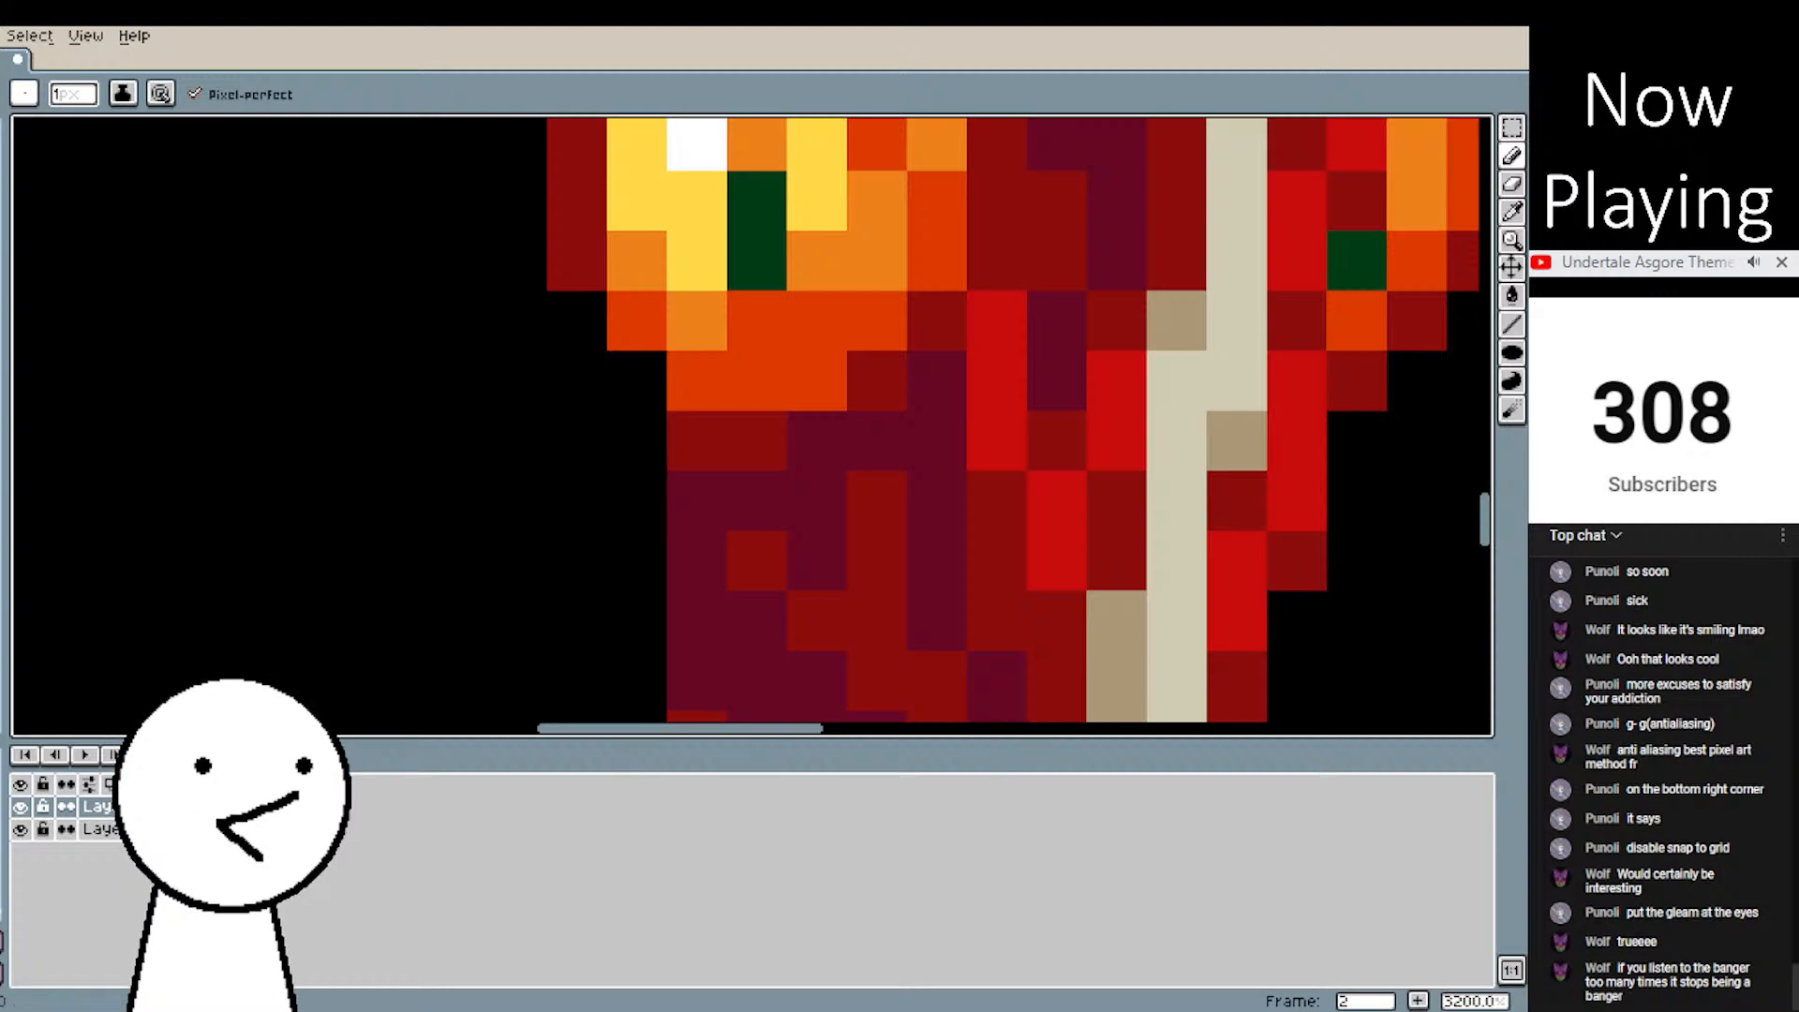
scroll(824, 384, down, 3)
scroll(823, 339, down, 1)
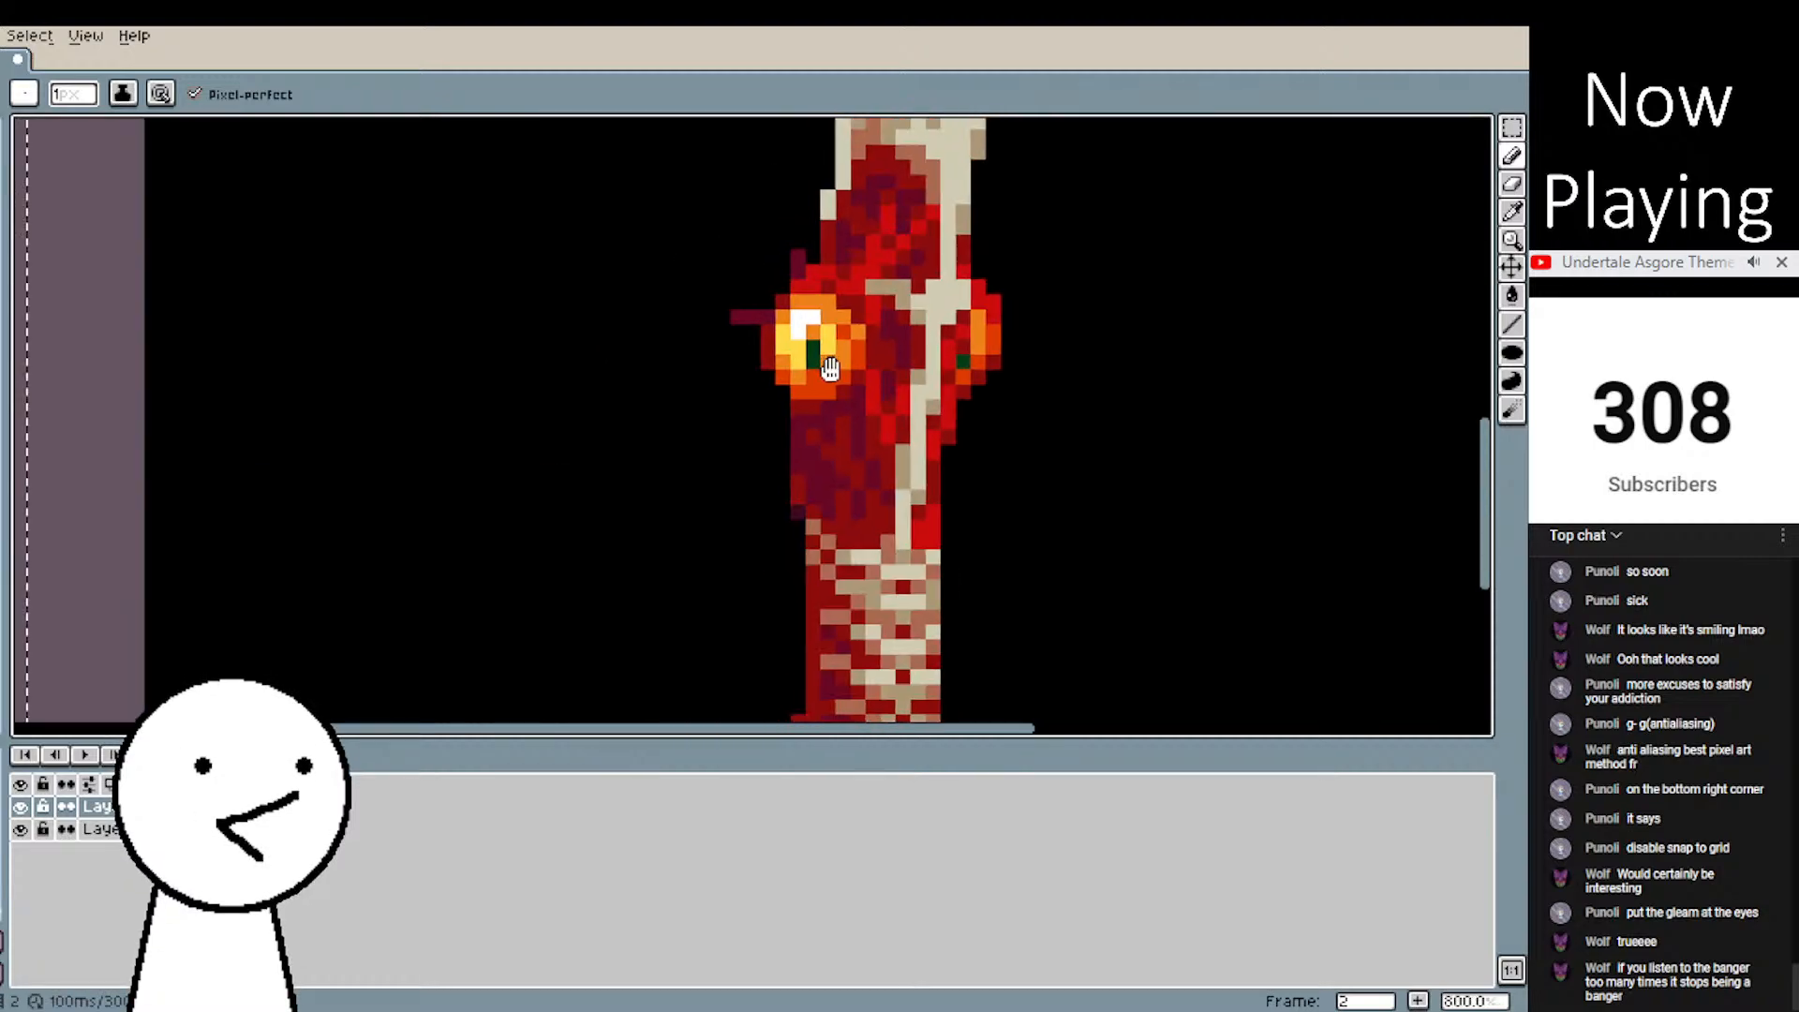
drag(825, 341, 860, 572)
scroll(860, 571, up, 2)
scroll(859, 571, up, 1)
drag(440, 375, 261, 362)
click(591, 323)
click(666, 276)
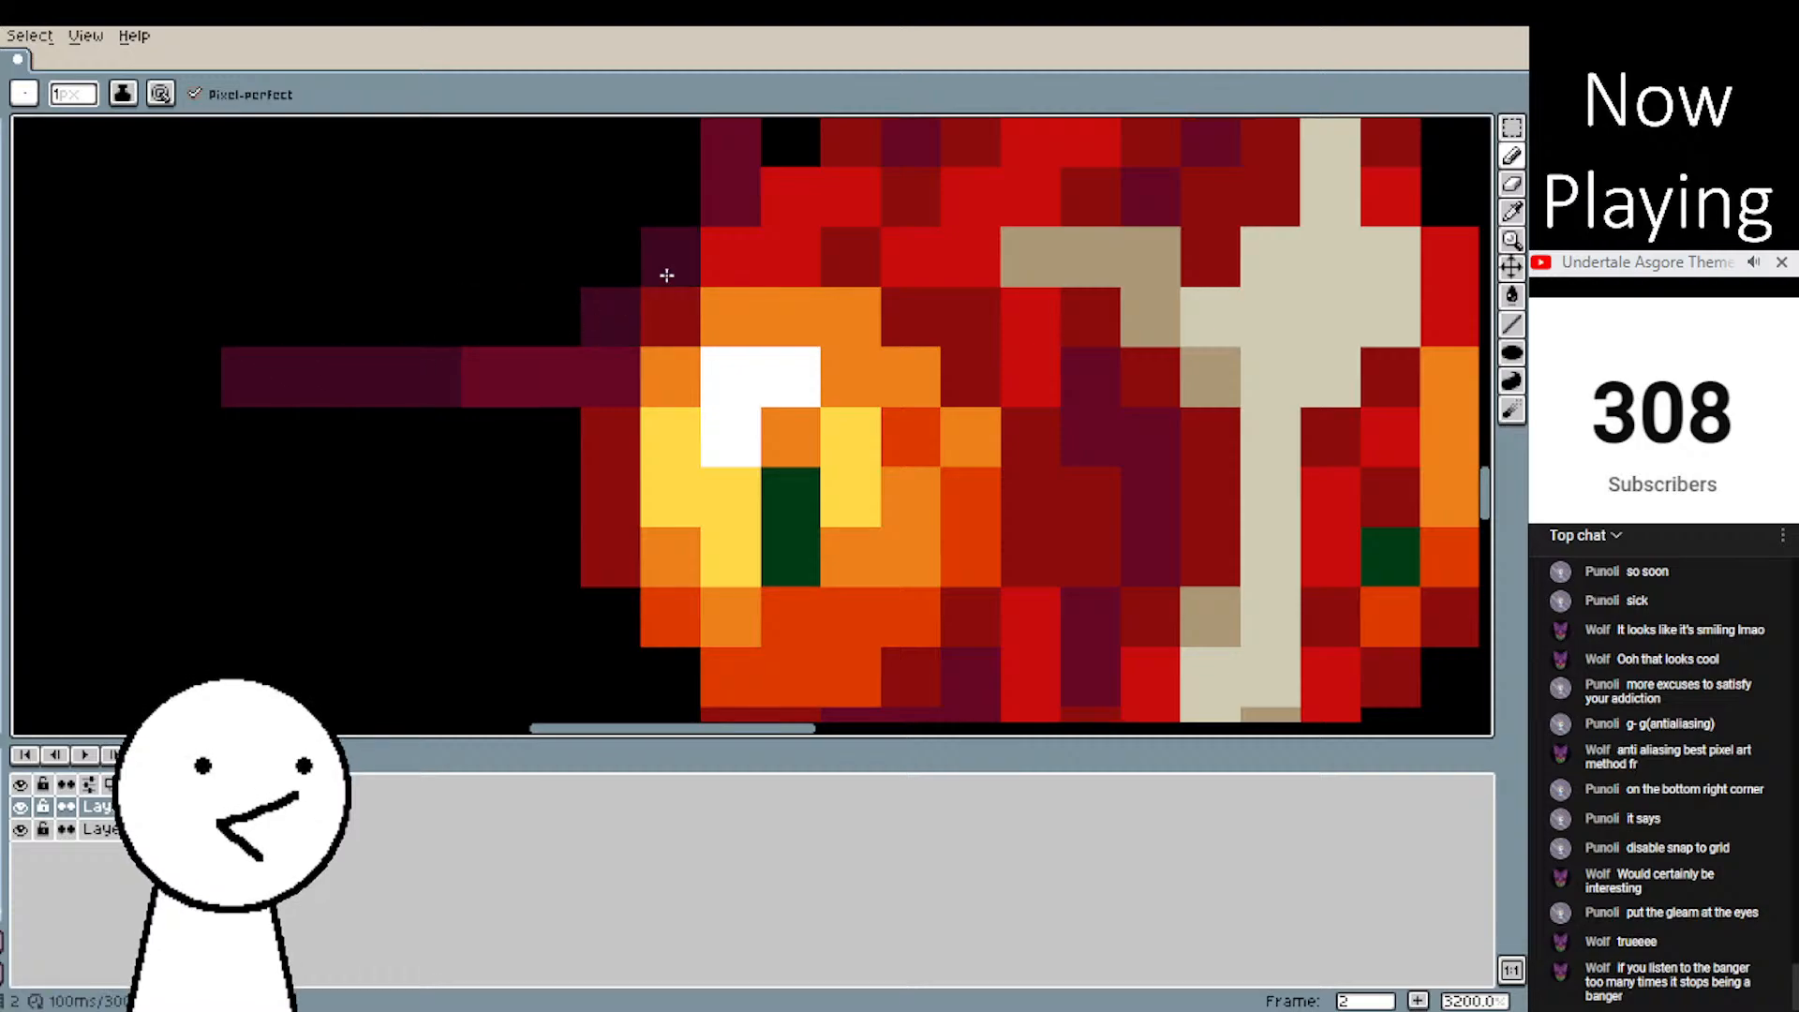
- Extend the left eye's vertical spike upward by four pixels in darker purple and add one detached pixel beyond each spike's end
drag(941, 506, 944, 731)
drag(735, 278, 731, 144)
scroll(867, 293, down, 5)
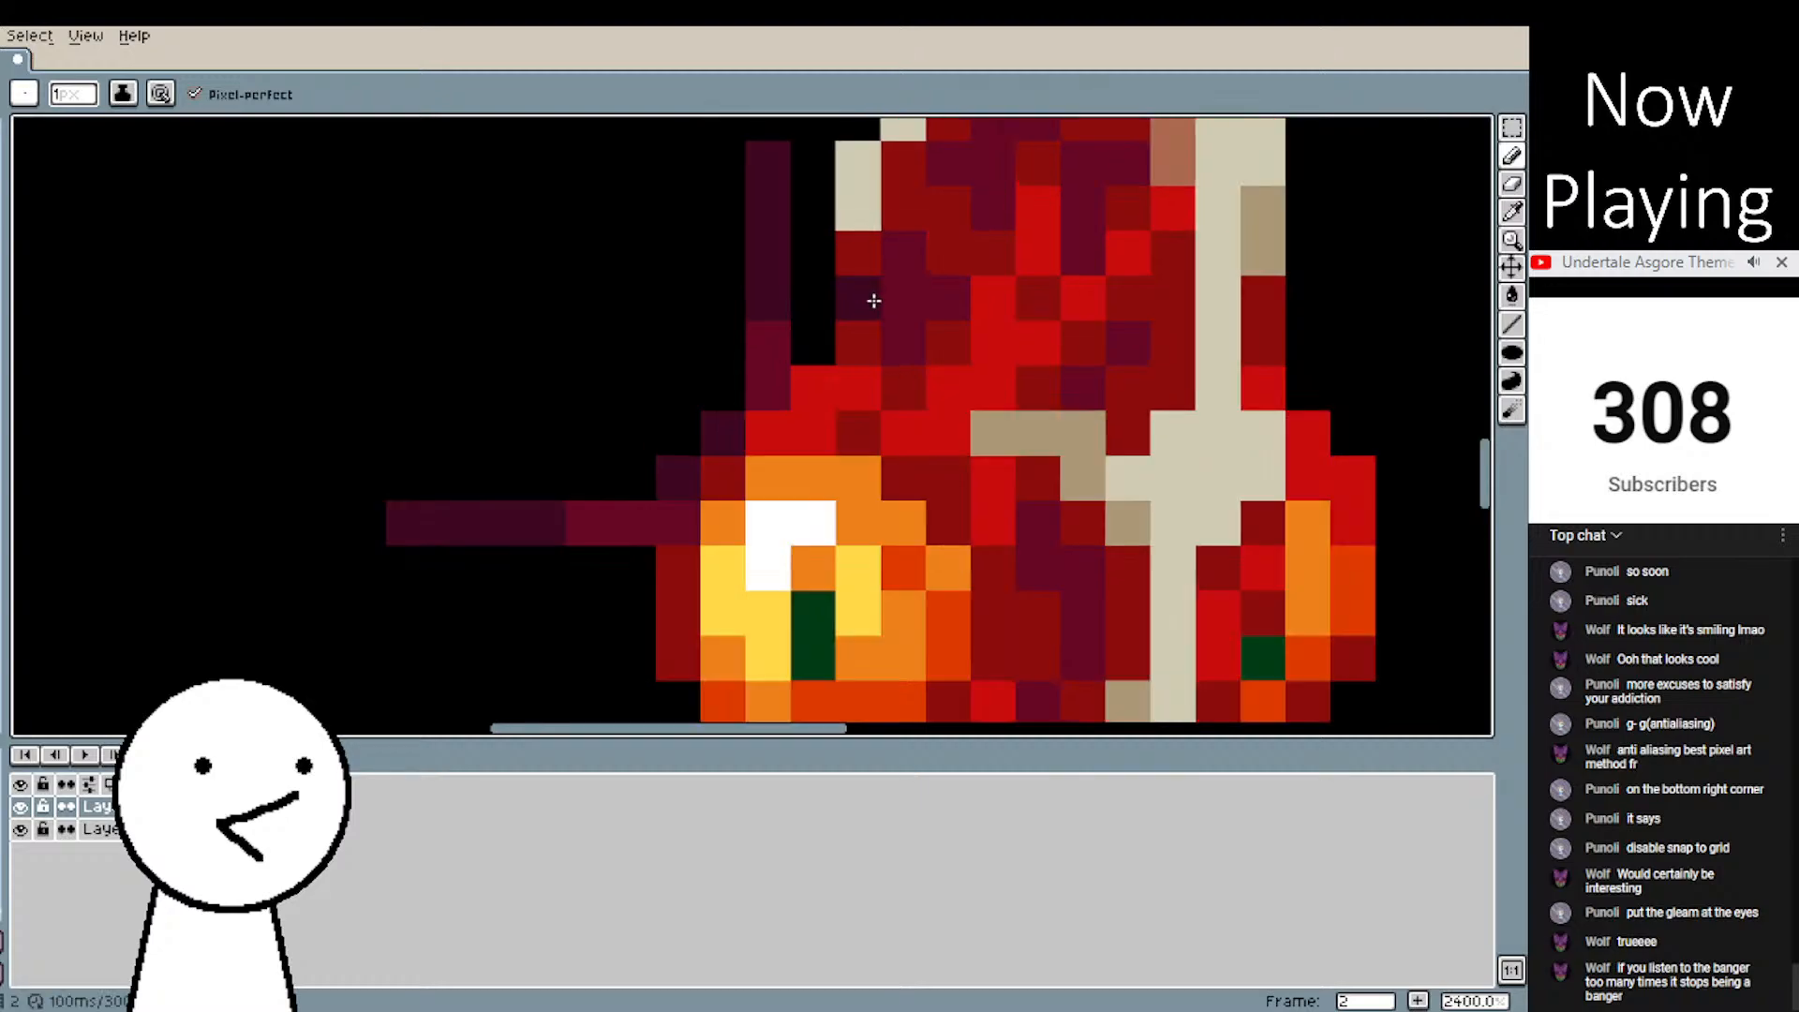
scroll(956, 375, down, 1)
scroll(957, 390, up, 1)
drag(781, 447, 987, 454)
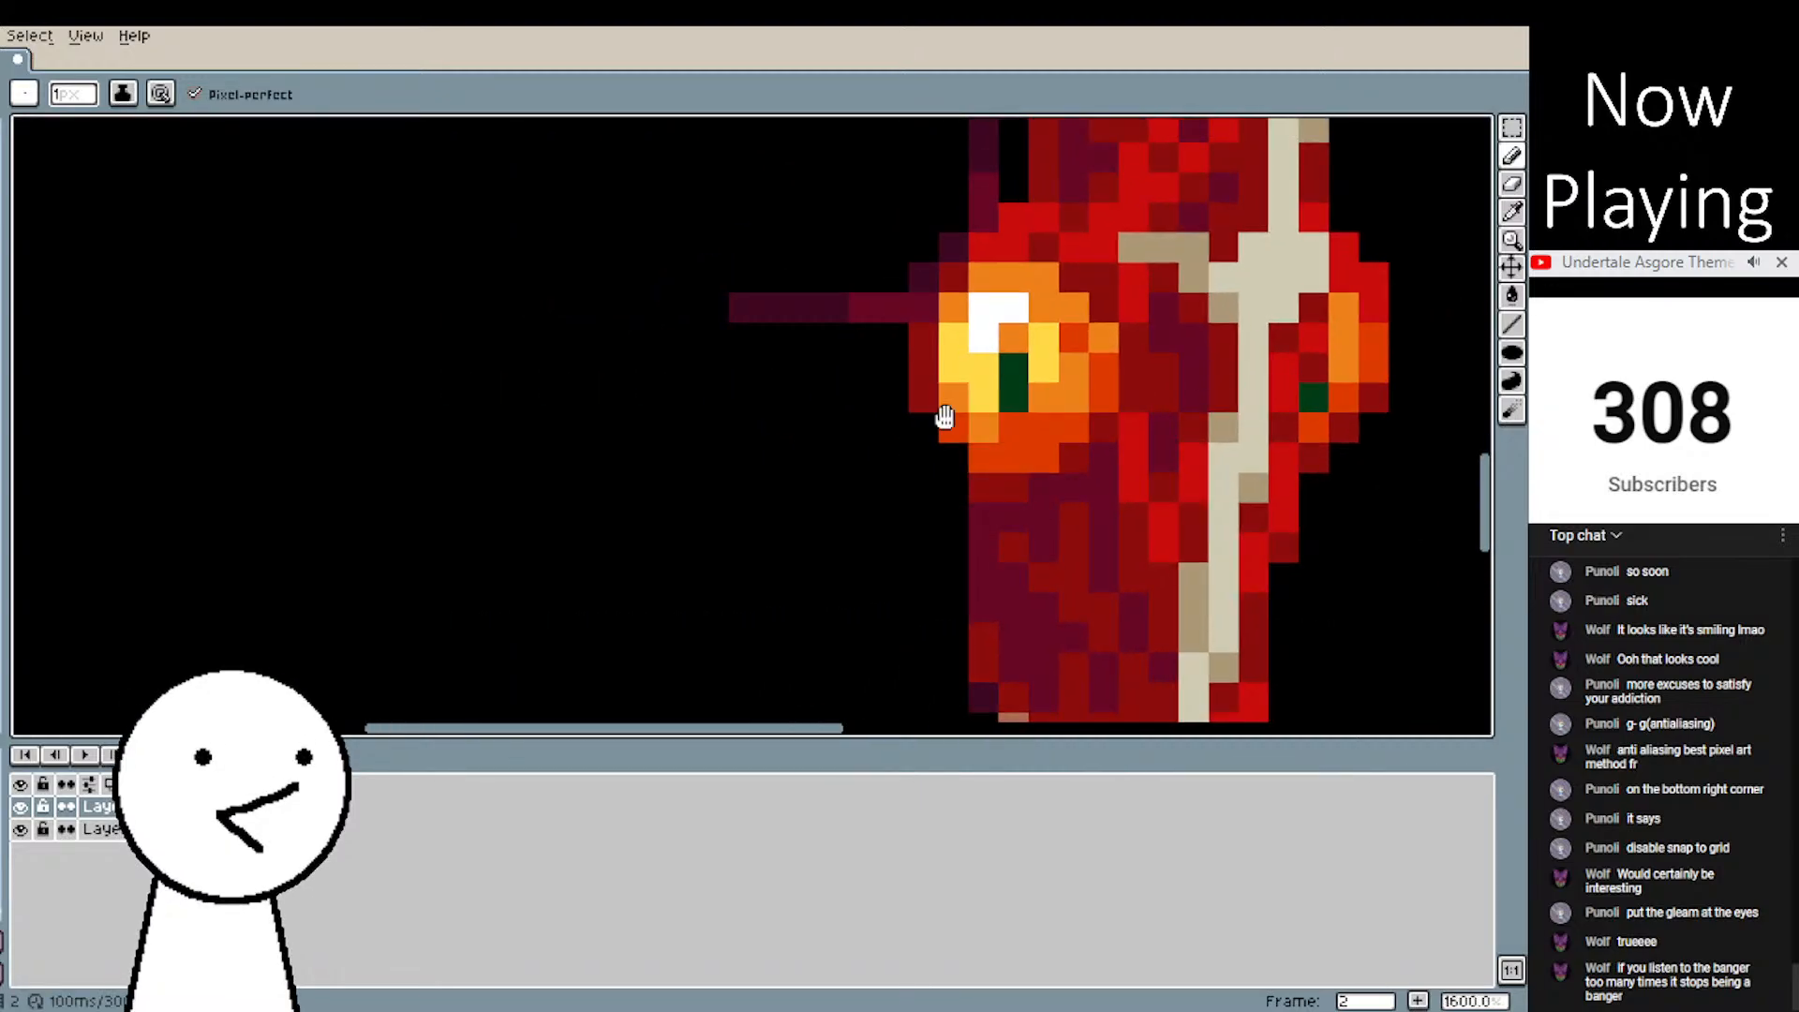
scroll(853, 483, up, 4)
click(675, 487)
drag(675, 487, 677, 686)
scroll(935, 584, down, 1)
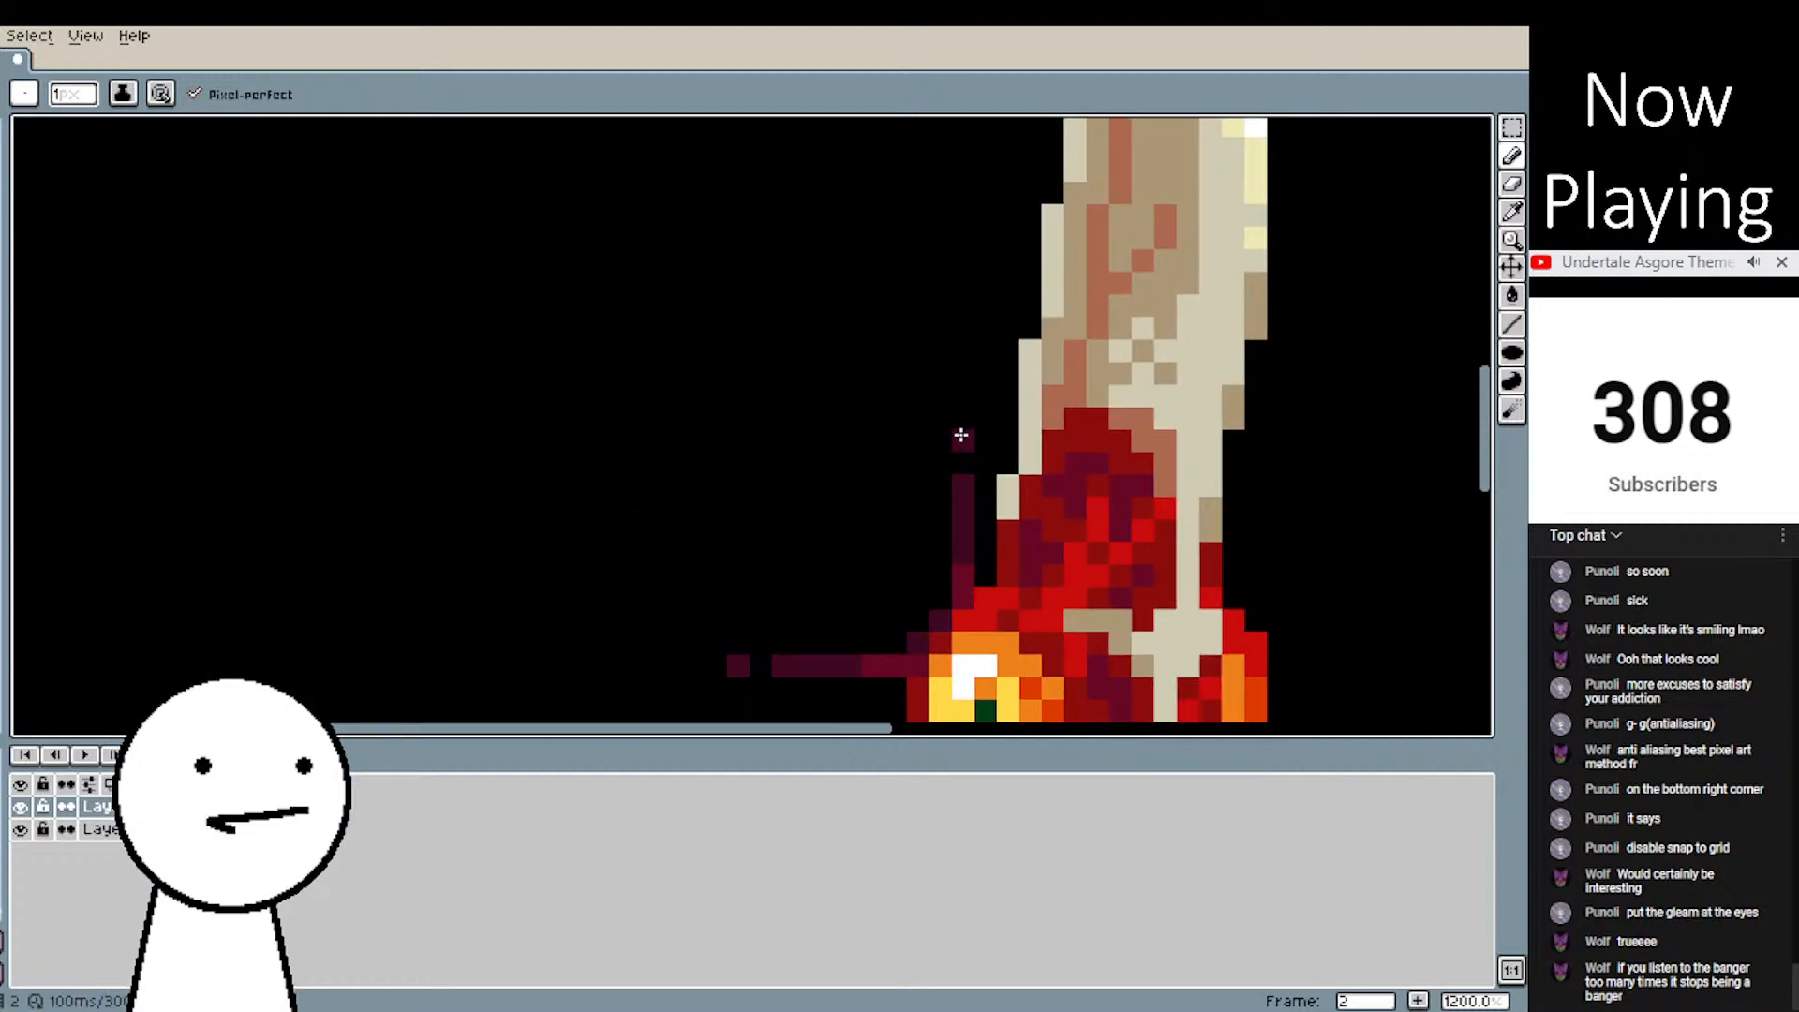
- Examine the gleam around the left eye both up close and against the whole dagger
scroll(1051, 574, down, 4)
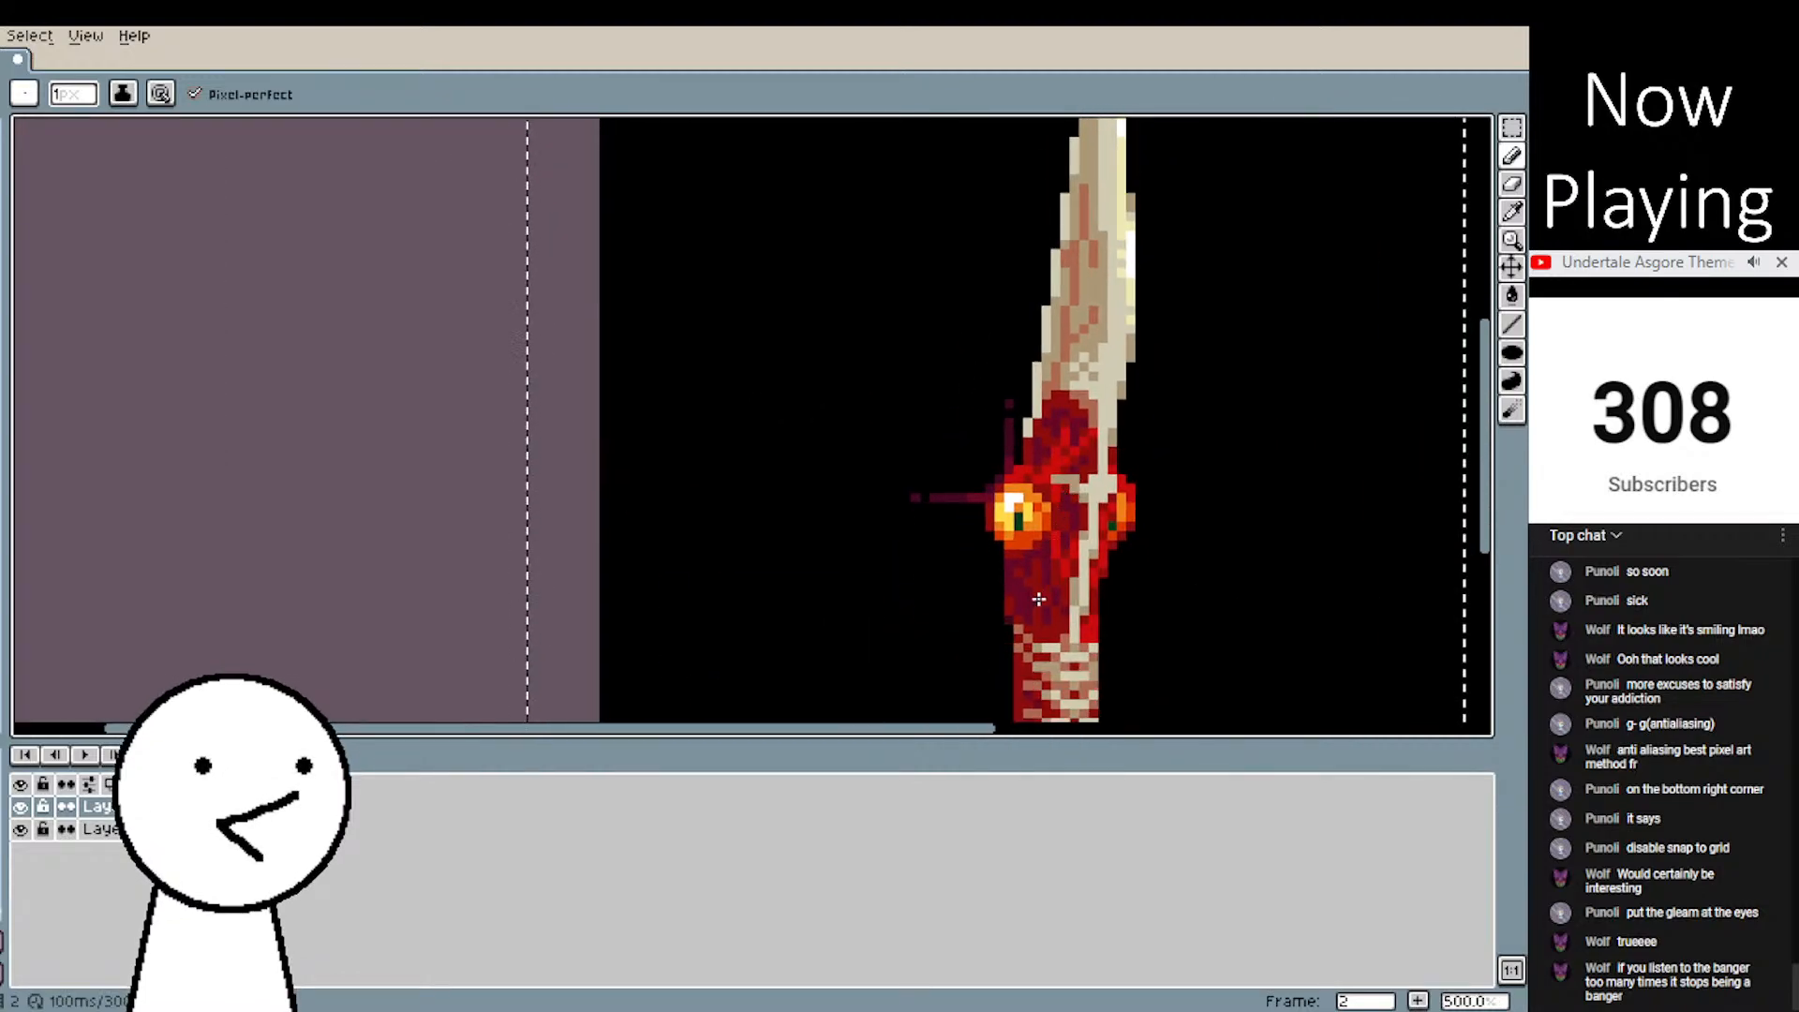
scroll(1041, 598, up, 5)
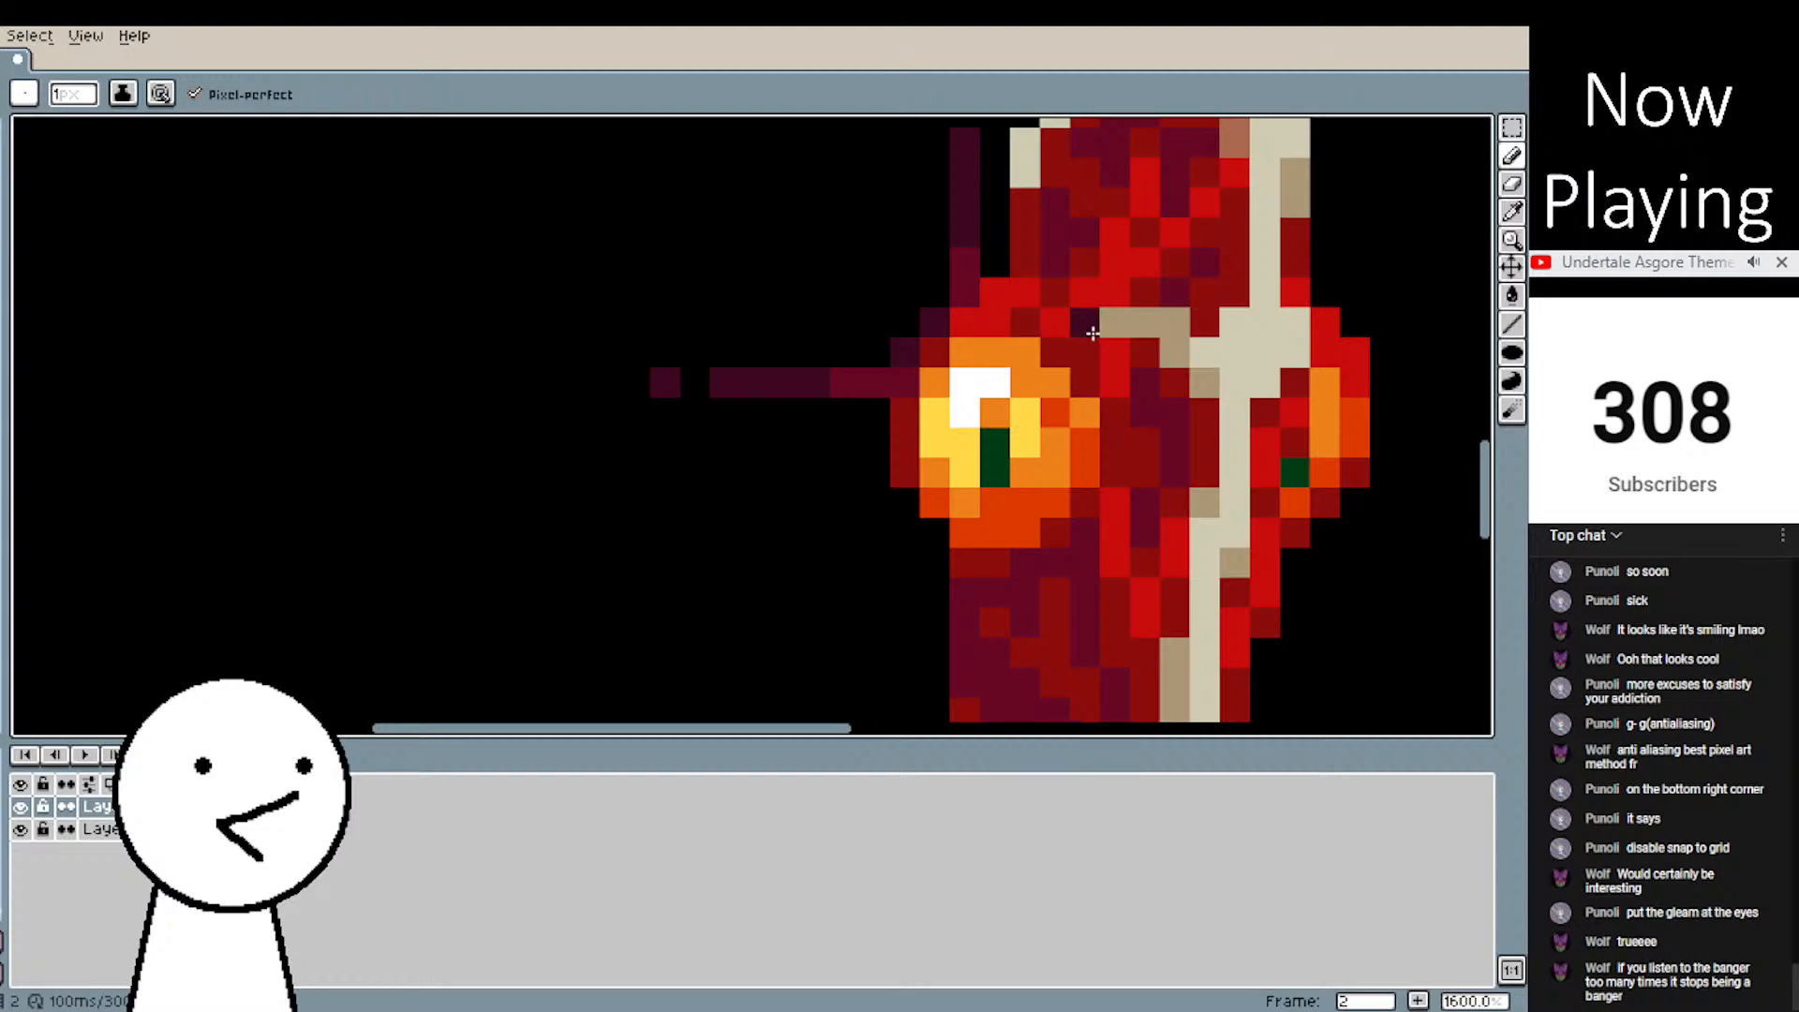
scroll(1310, 354, down, 5)
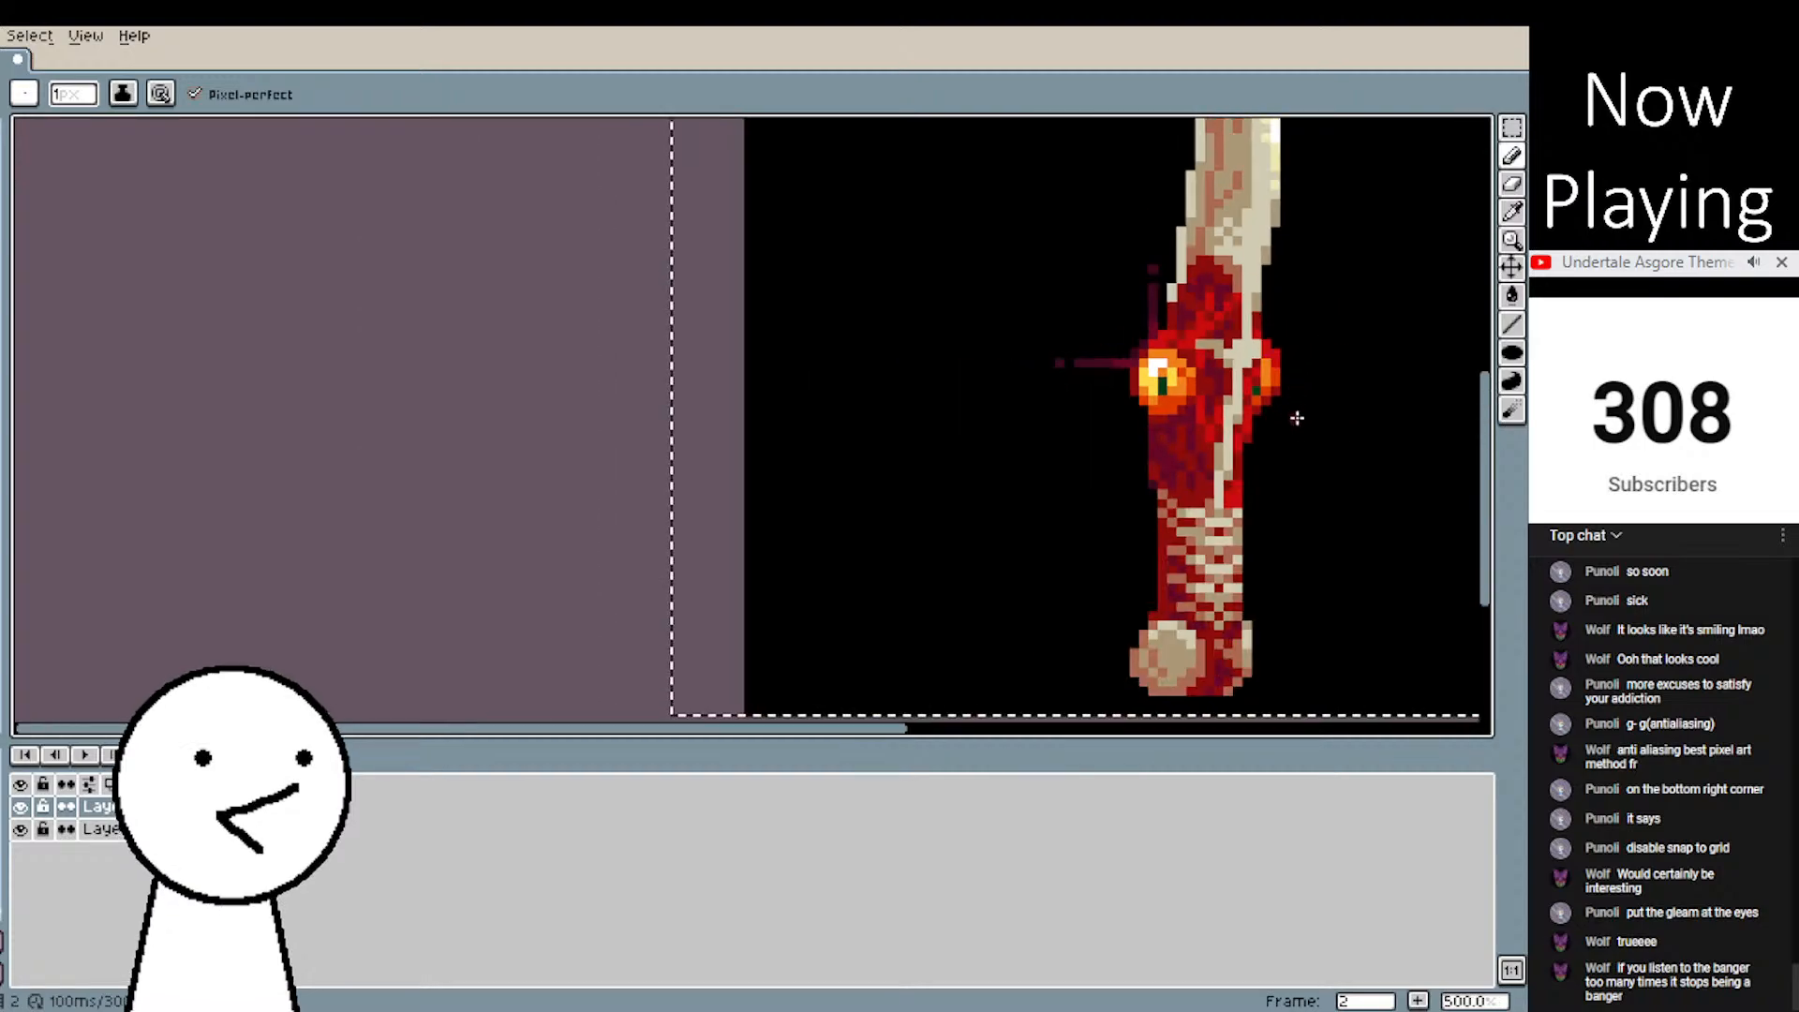
scroll(1033, 430, down, 1)
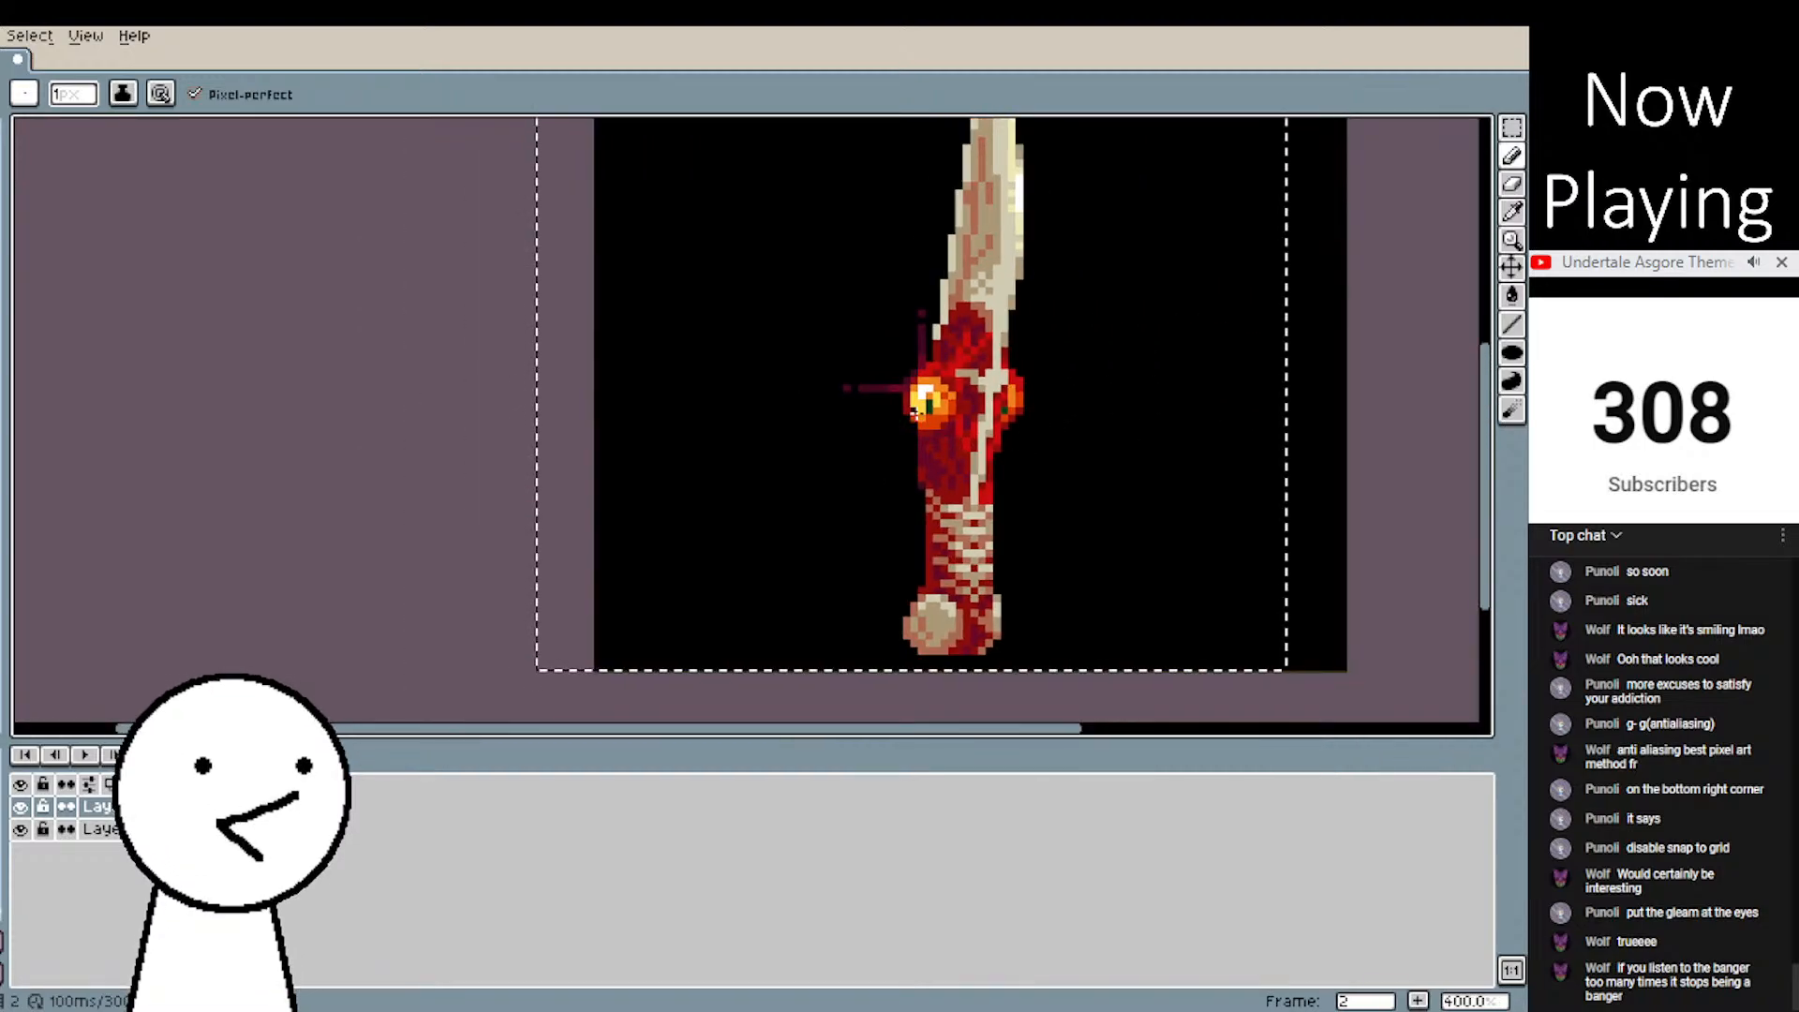
scroll(925, 386, up, 5)
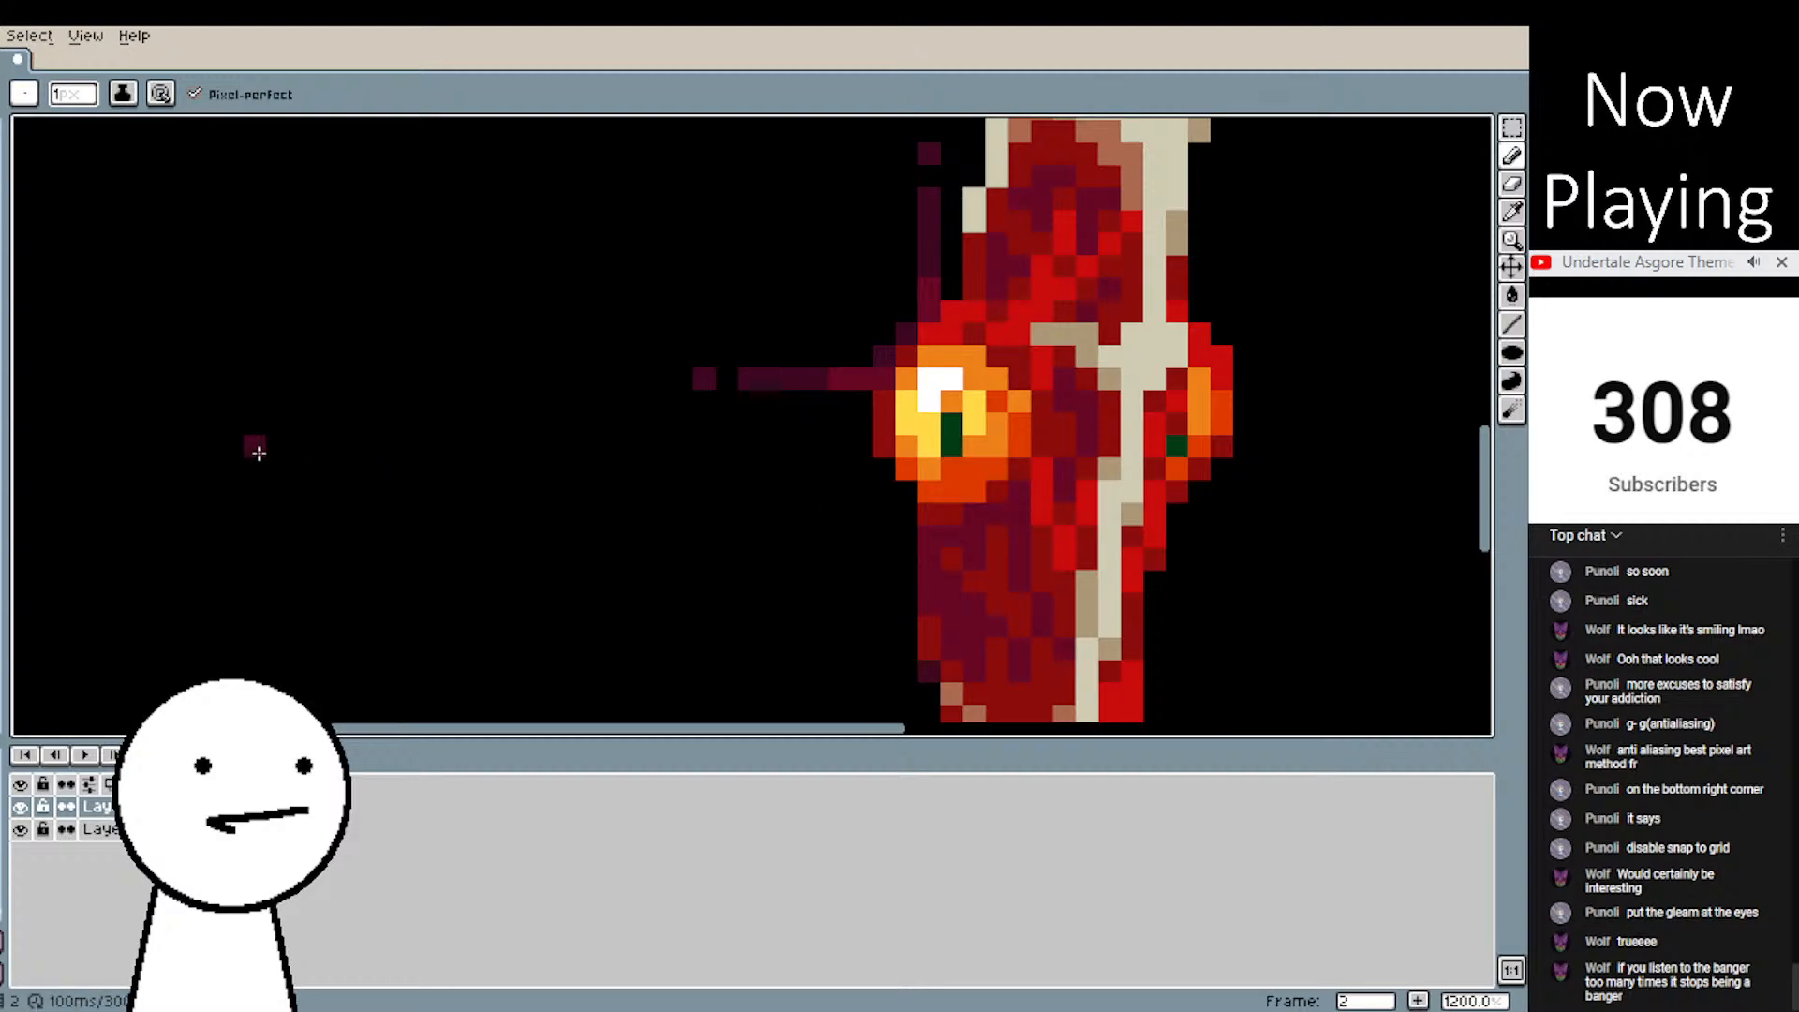
scroll(698, 296, down, 4)
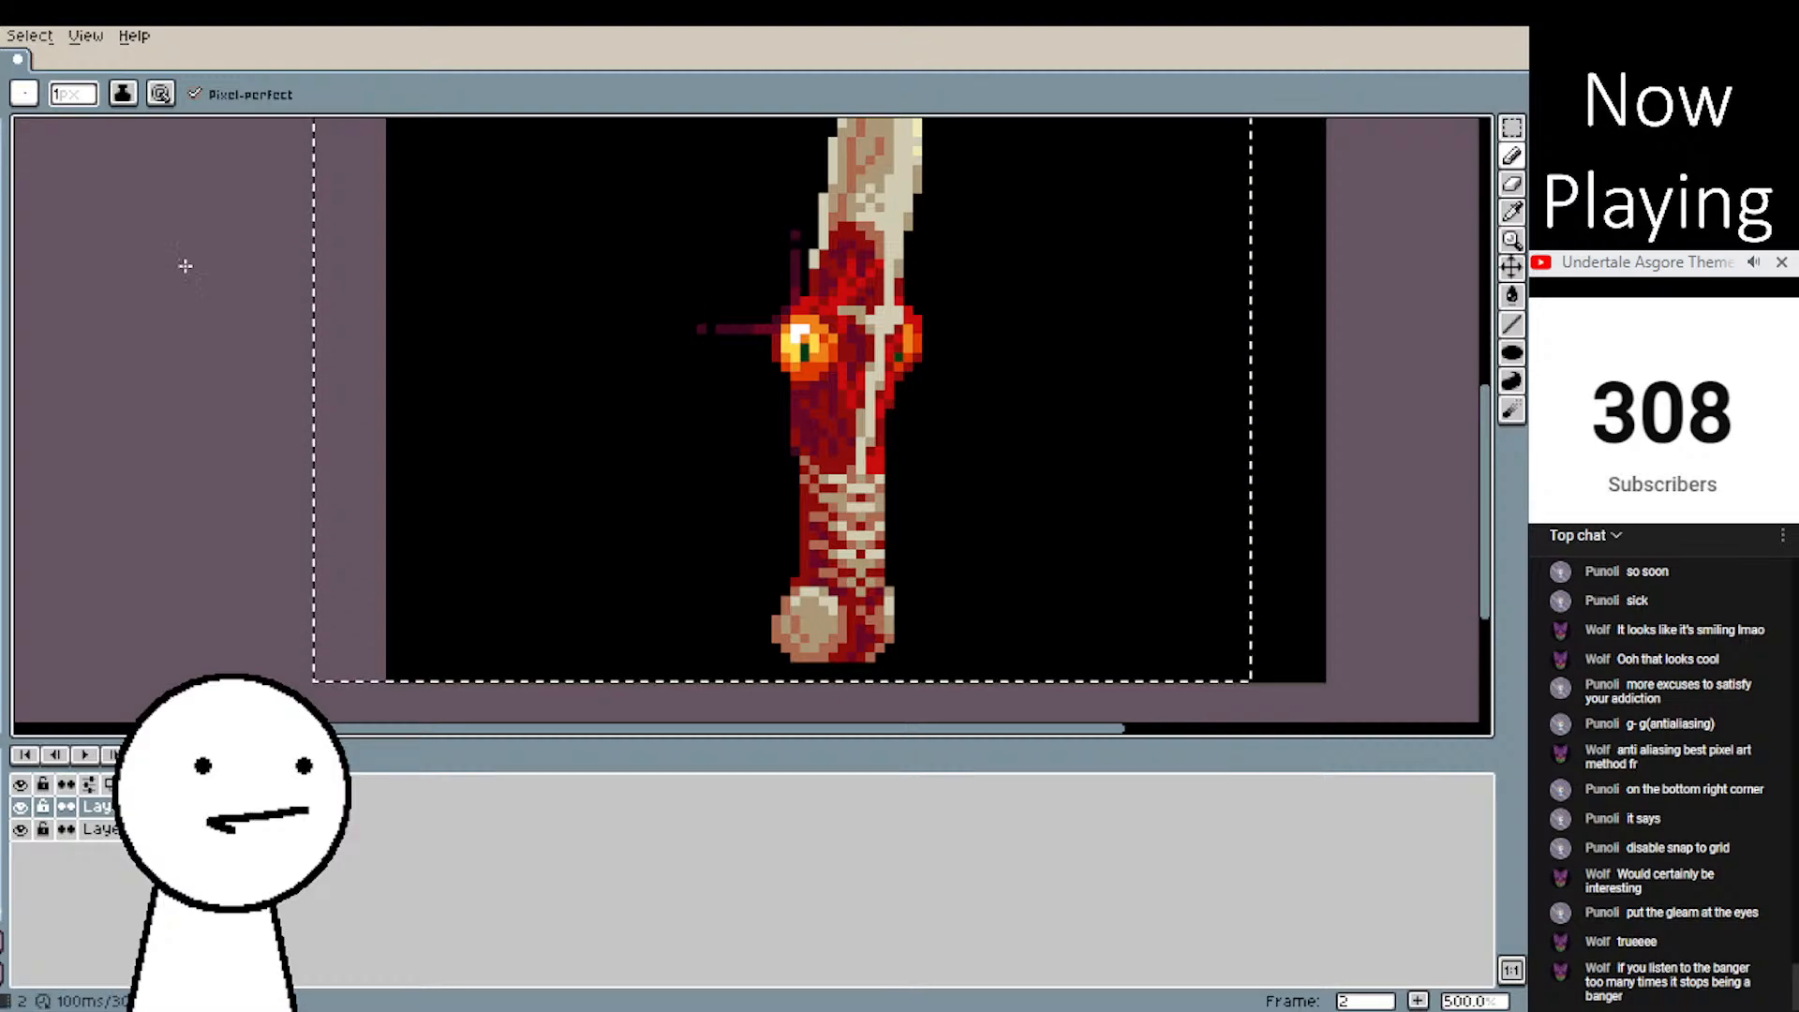
scroll(892, 469, down, 3)
scroll(840, 481, up, 1)
drag(655, 410, 757, 296)
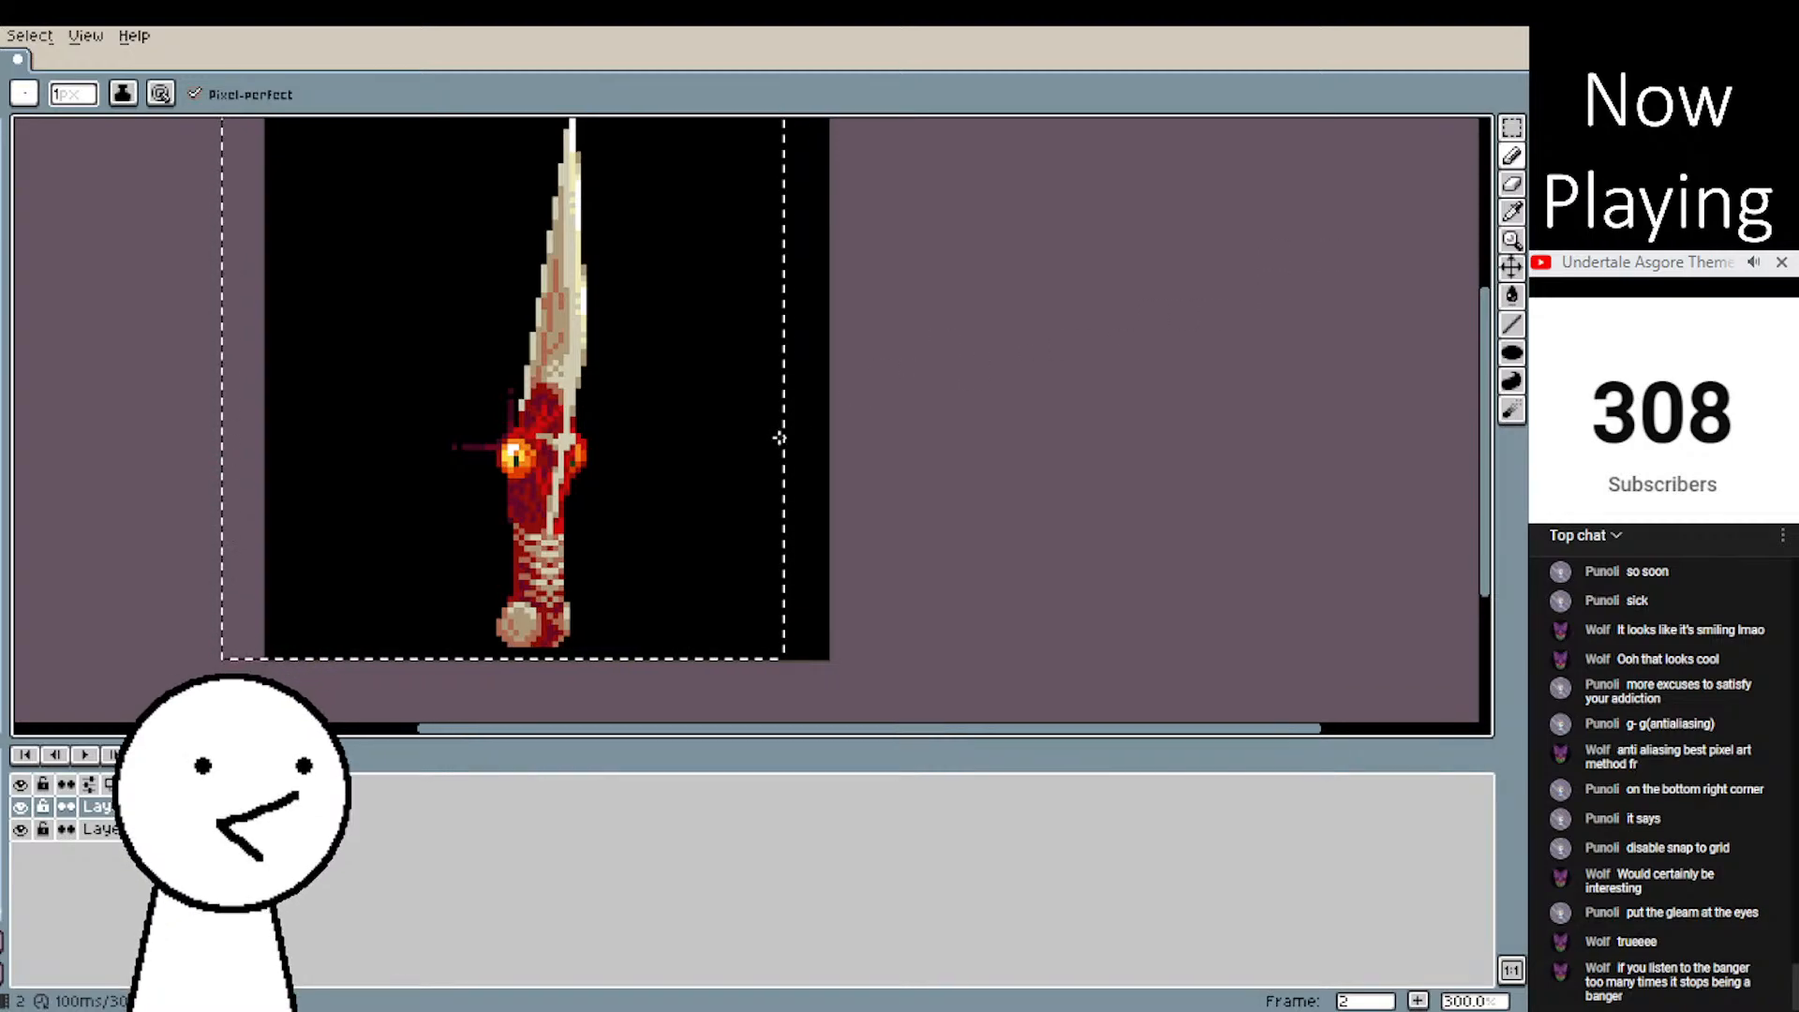
- Sample the handle's reddish-brown shade and paint two single pixels on the outer left edge of the wrapped grip
scroll(562, 570, up, 8)
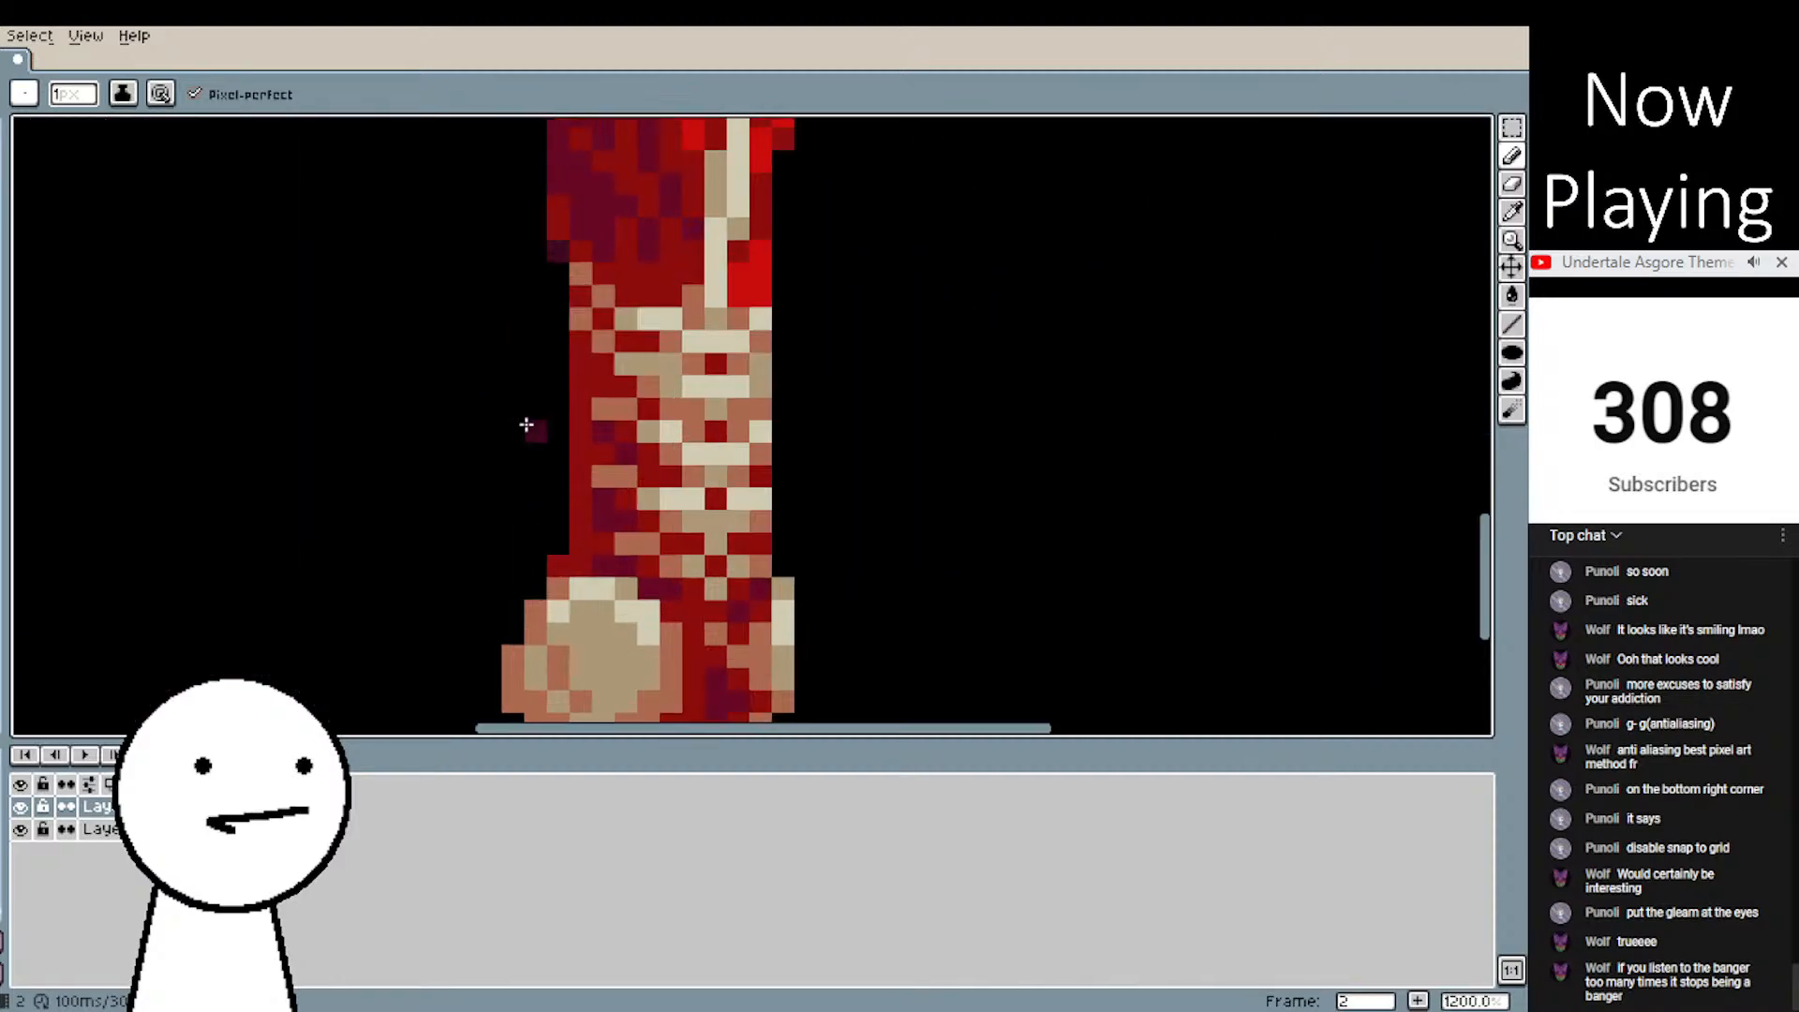
click(1513, 213)
click(578, 428)
click(1513, 157)
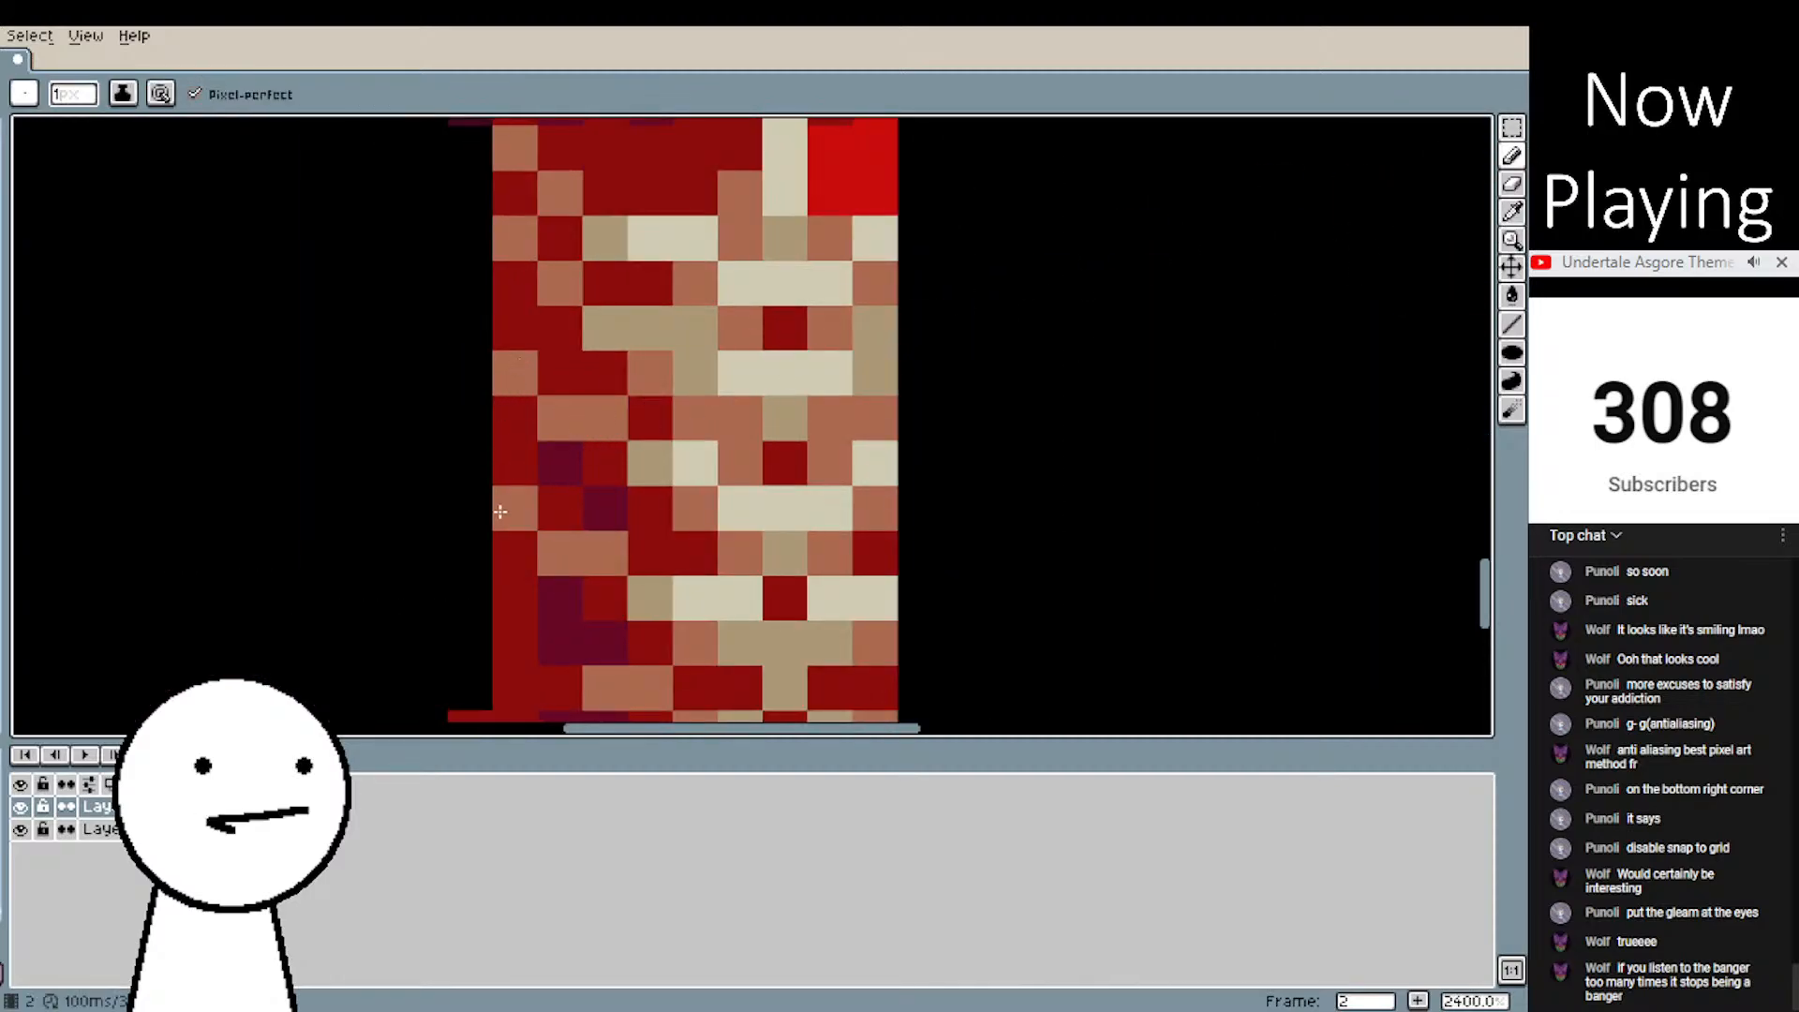
scroll(498, 506, down, 7)
scroll(864, 488, up, 2)
- Place single darker purple pixels with the Line tool below the left eye's outer corner and beneath the right eye, undoing the last extra mark
click(1513, 213)
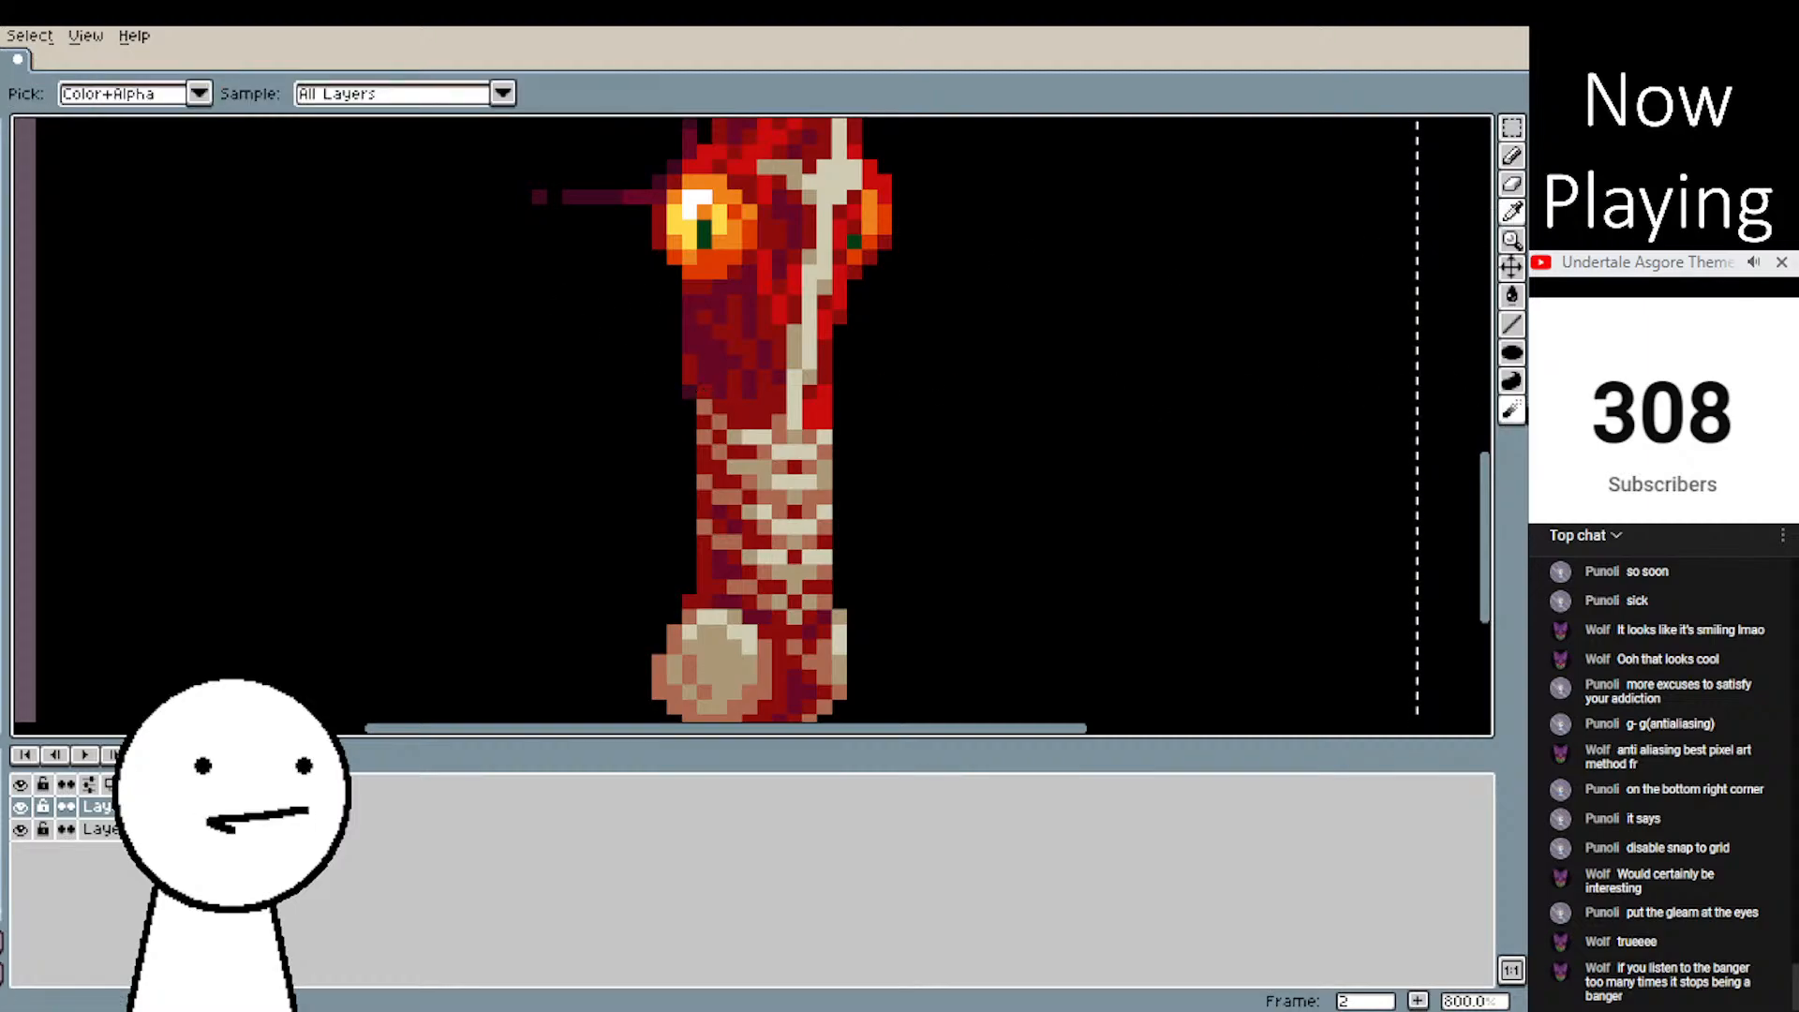
click(1514, 328)
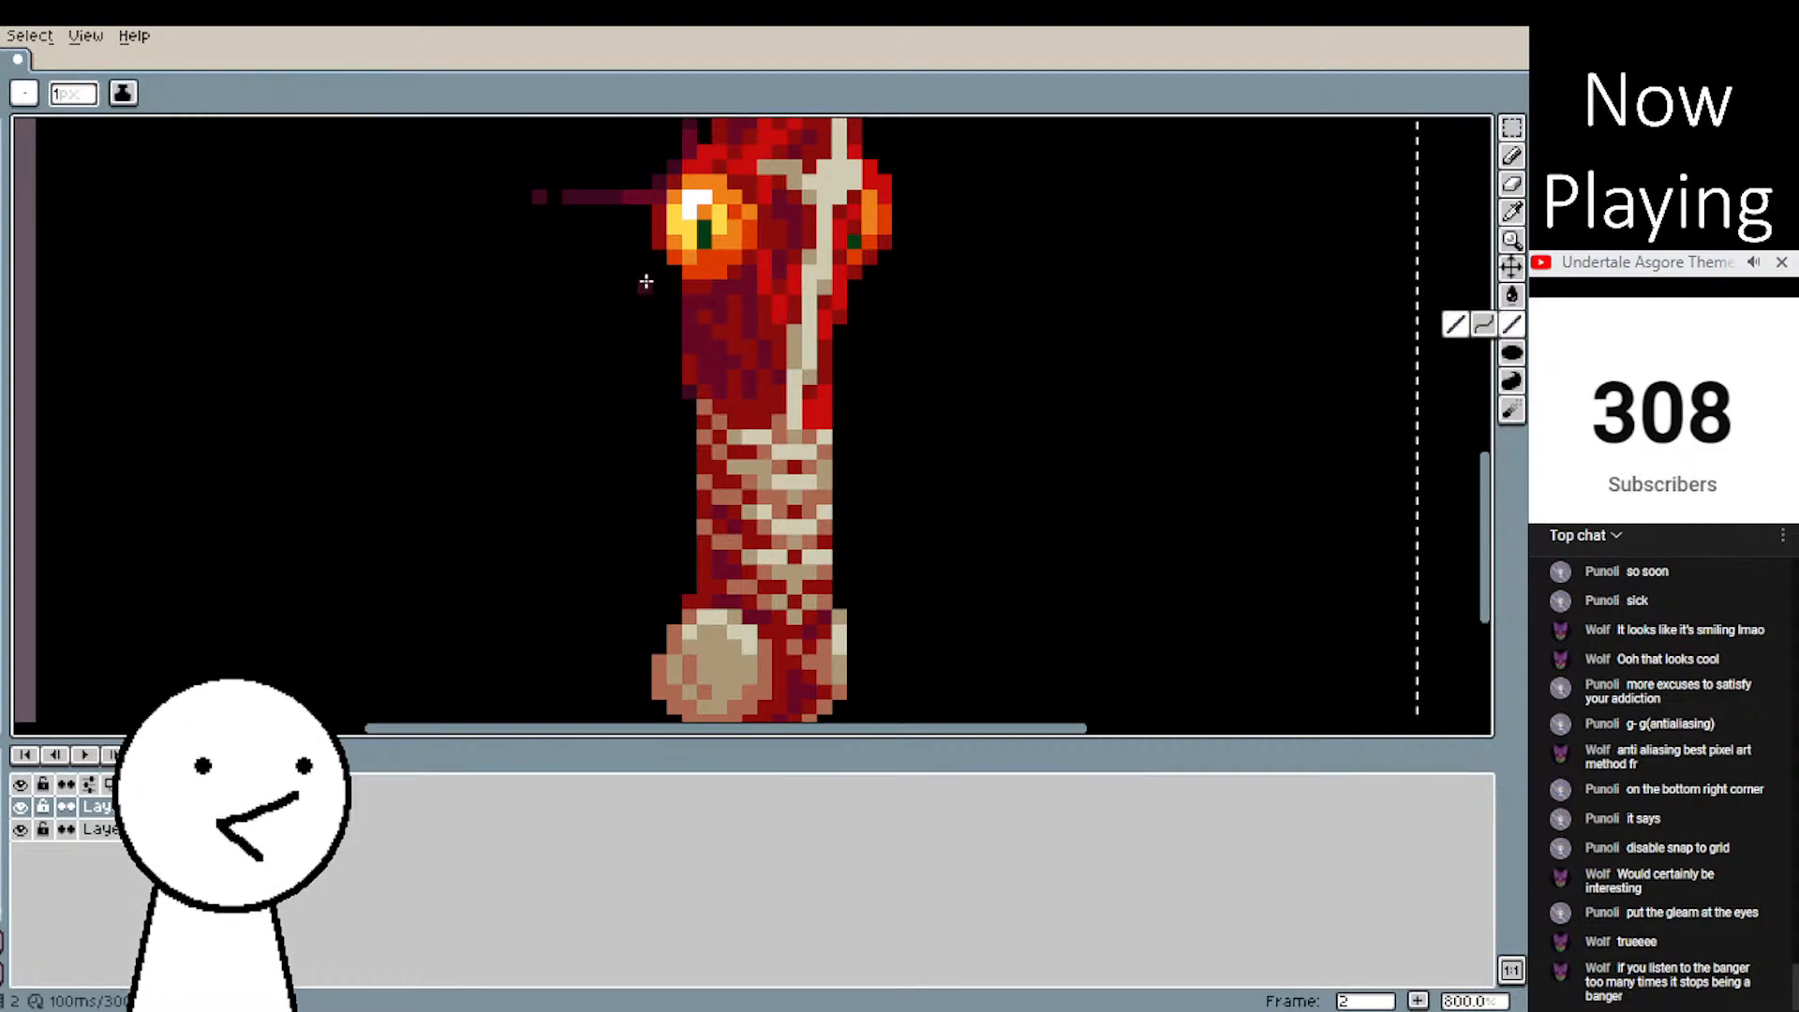
click(674, 268)
drag(967, 398, 998, 474)
scroll(924, 409, up, 2)
scroll(920, 409, up, 1)
drag(823, 269, 892, 501)
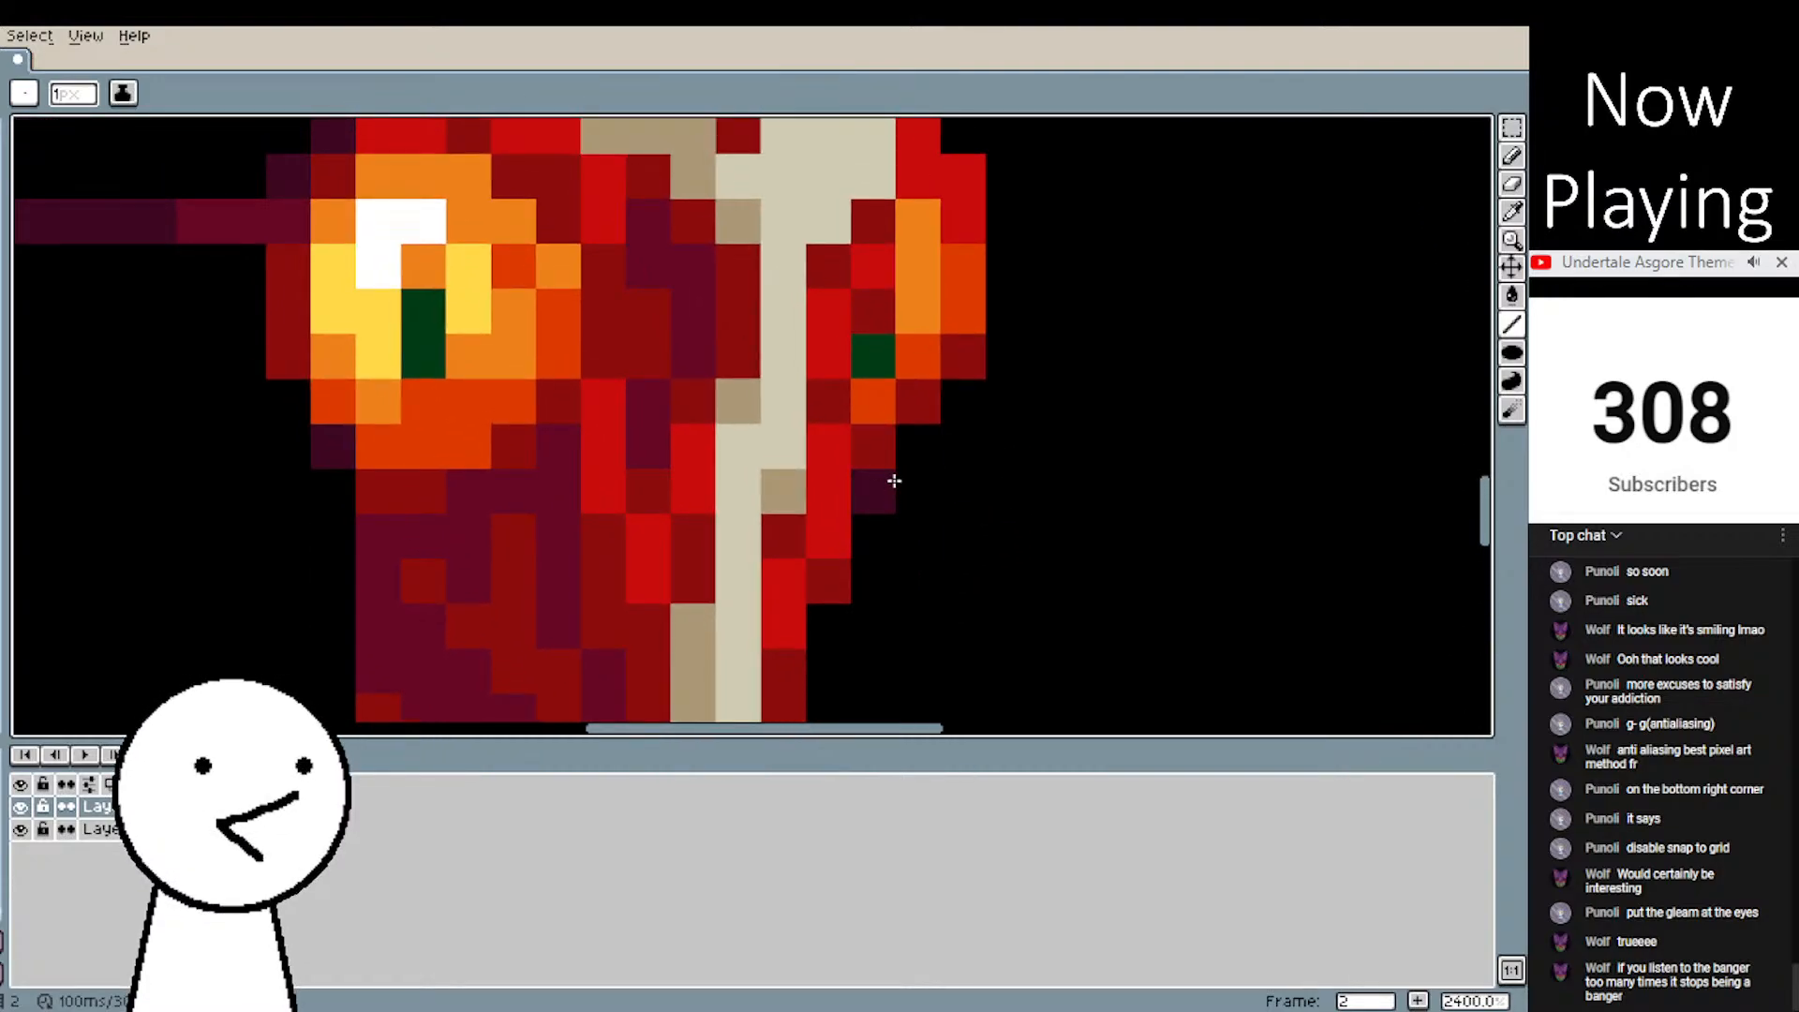
click(888, 489)
scroll(980, 571, down, 3)
scroll(955, 458, up, 2)
click(957, 369)
drag(1100, 589, 1000, 318)
click(967, 369)
key(ctrl+z)
- Add a two-pixel vertical dark purple mark above the right pommel knob and single pixels along the round left knob's upper outer edge
scroll(1060, 515, down, 2)
drag(1047, 494, 966, 330)
scroll(934, 491, up, 3)
click(610, 523)
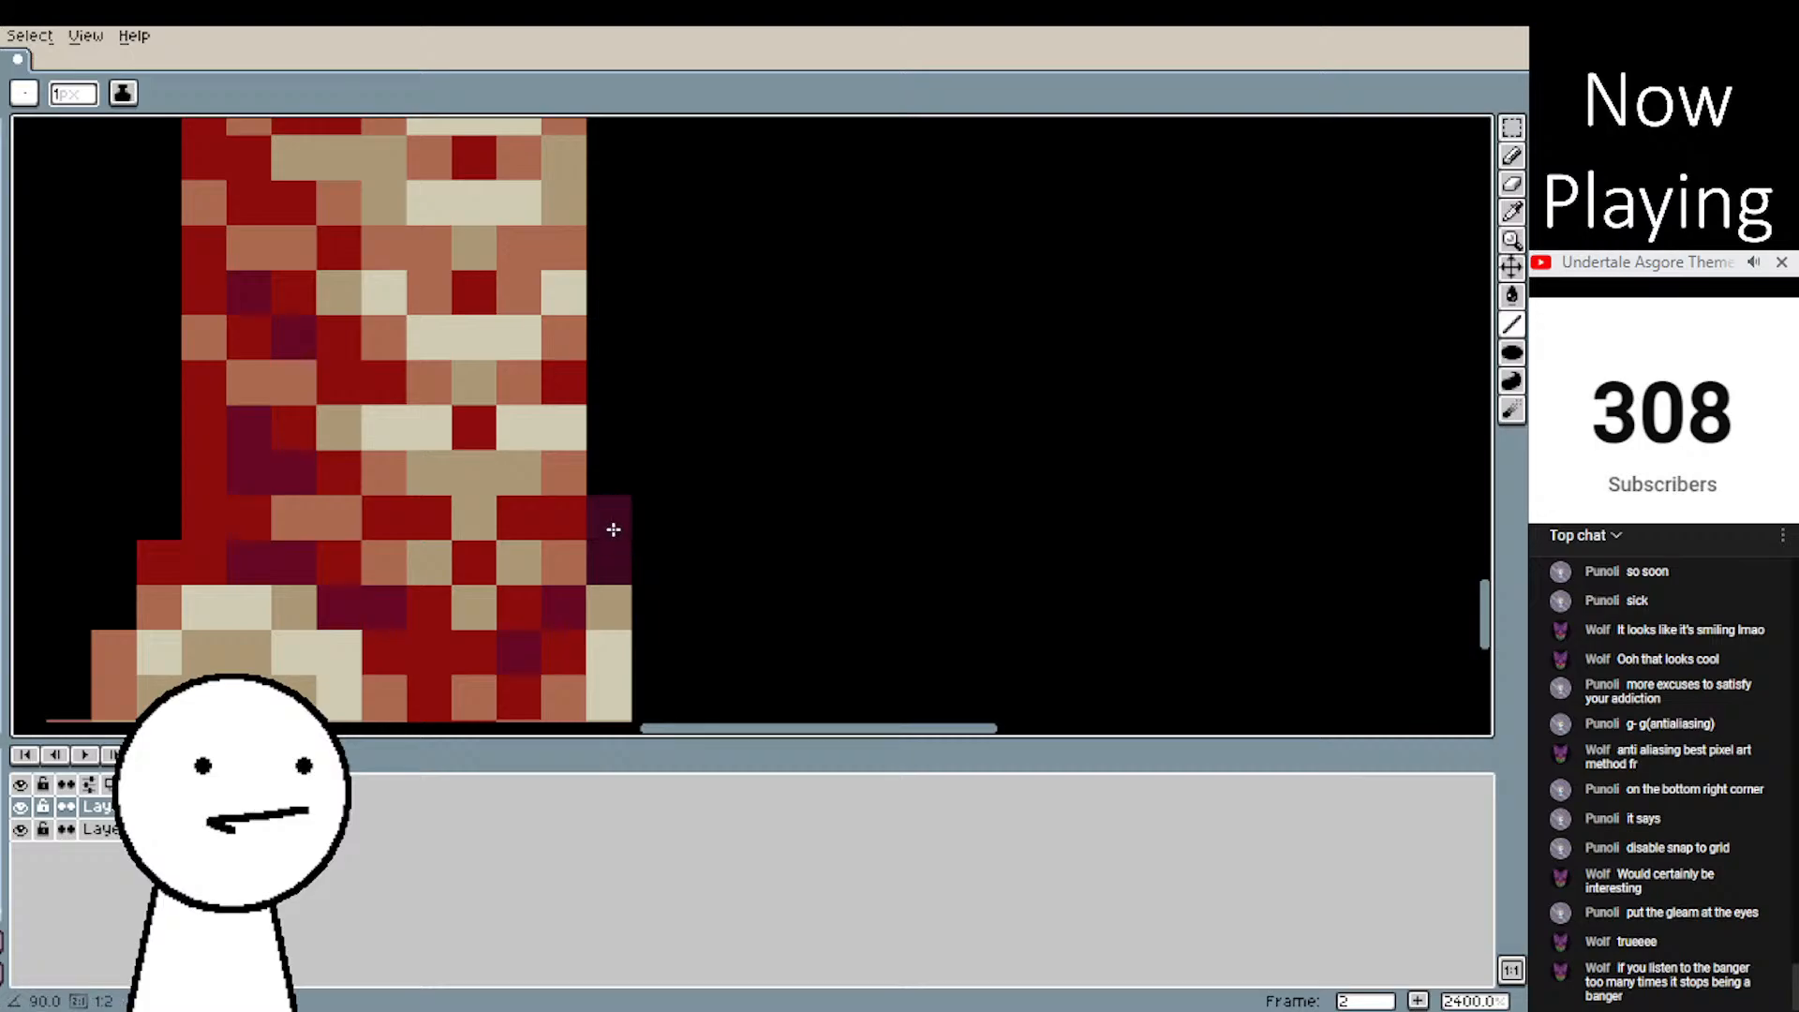
drag(588, 556, 1029, 417)
click(552, 469)
click(509, 553)
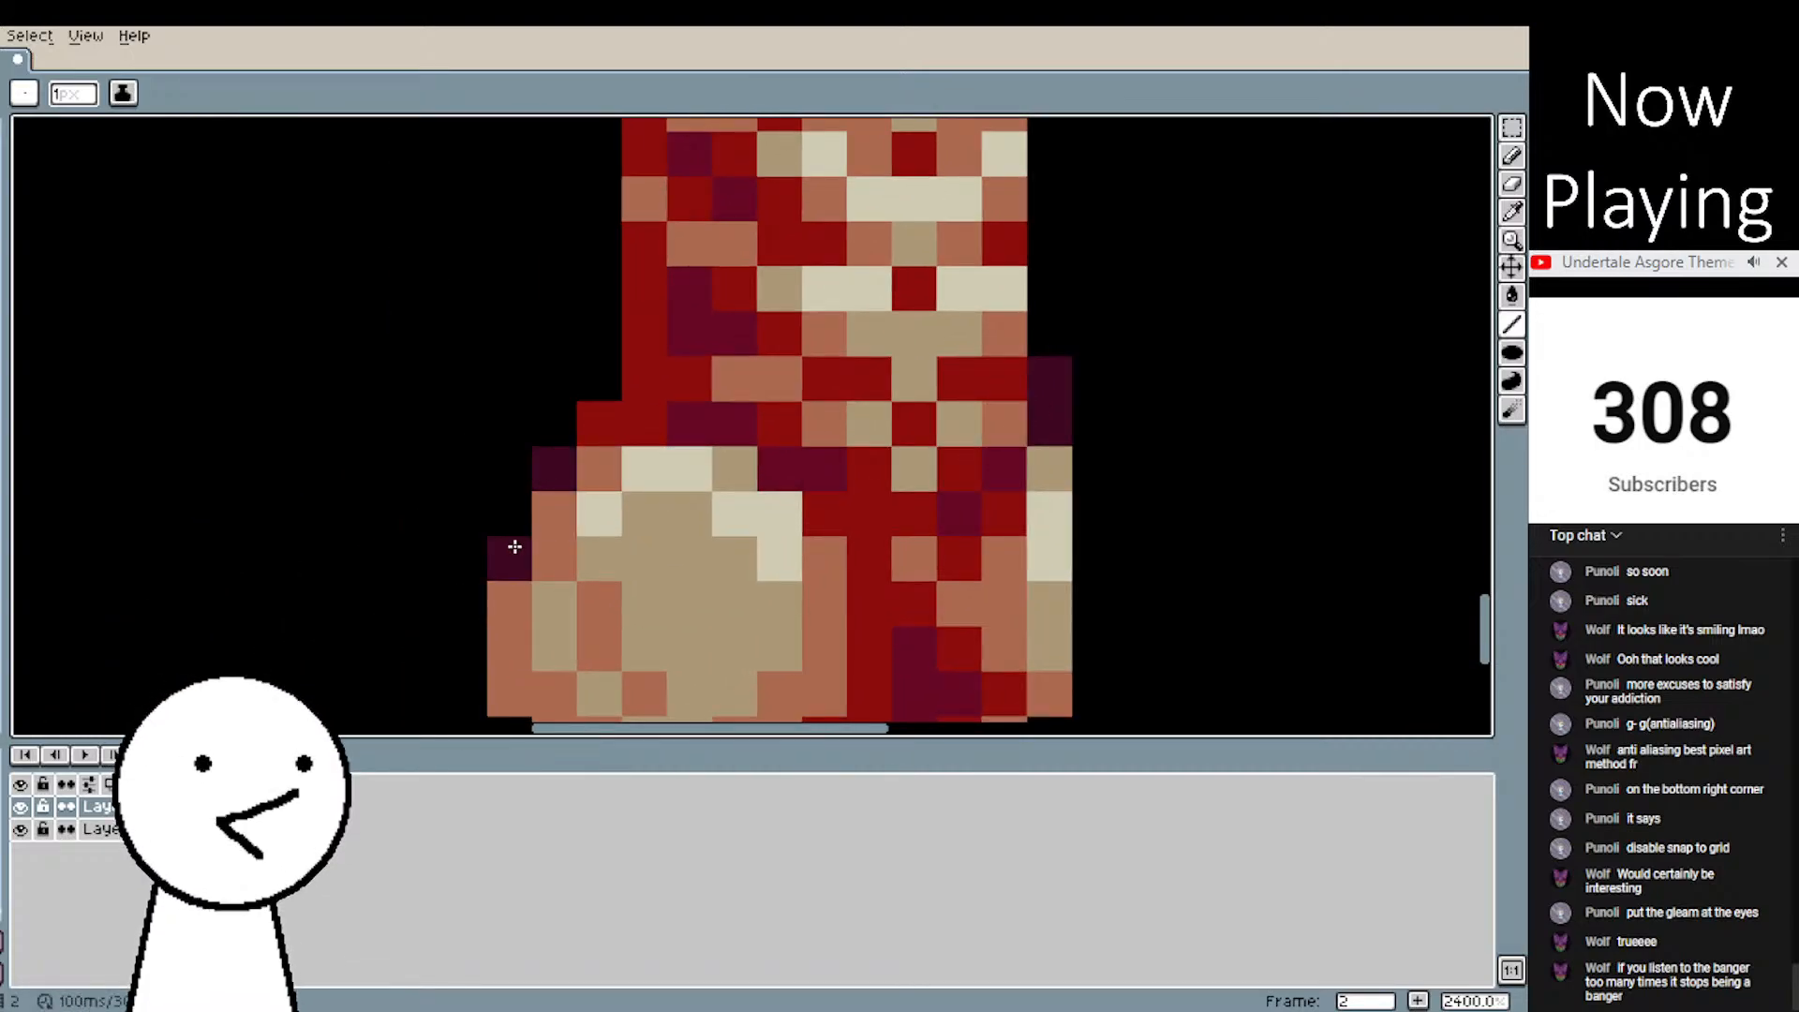
- Draw a three-pixel horizontal dark purple strip directly beneath the round left knob of the pommel
scroll(927, 492, down, 5)
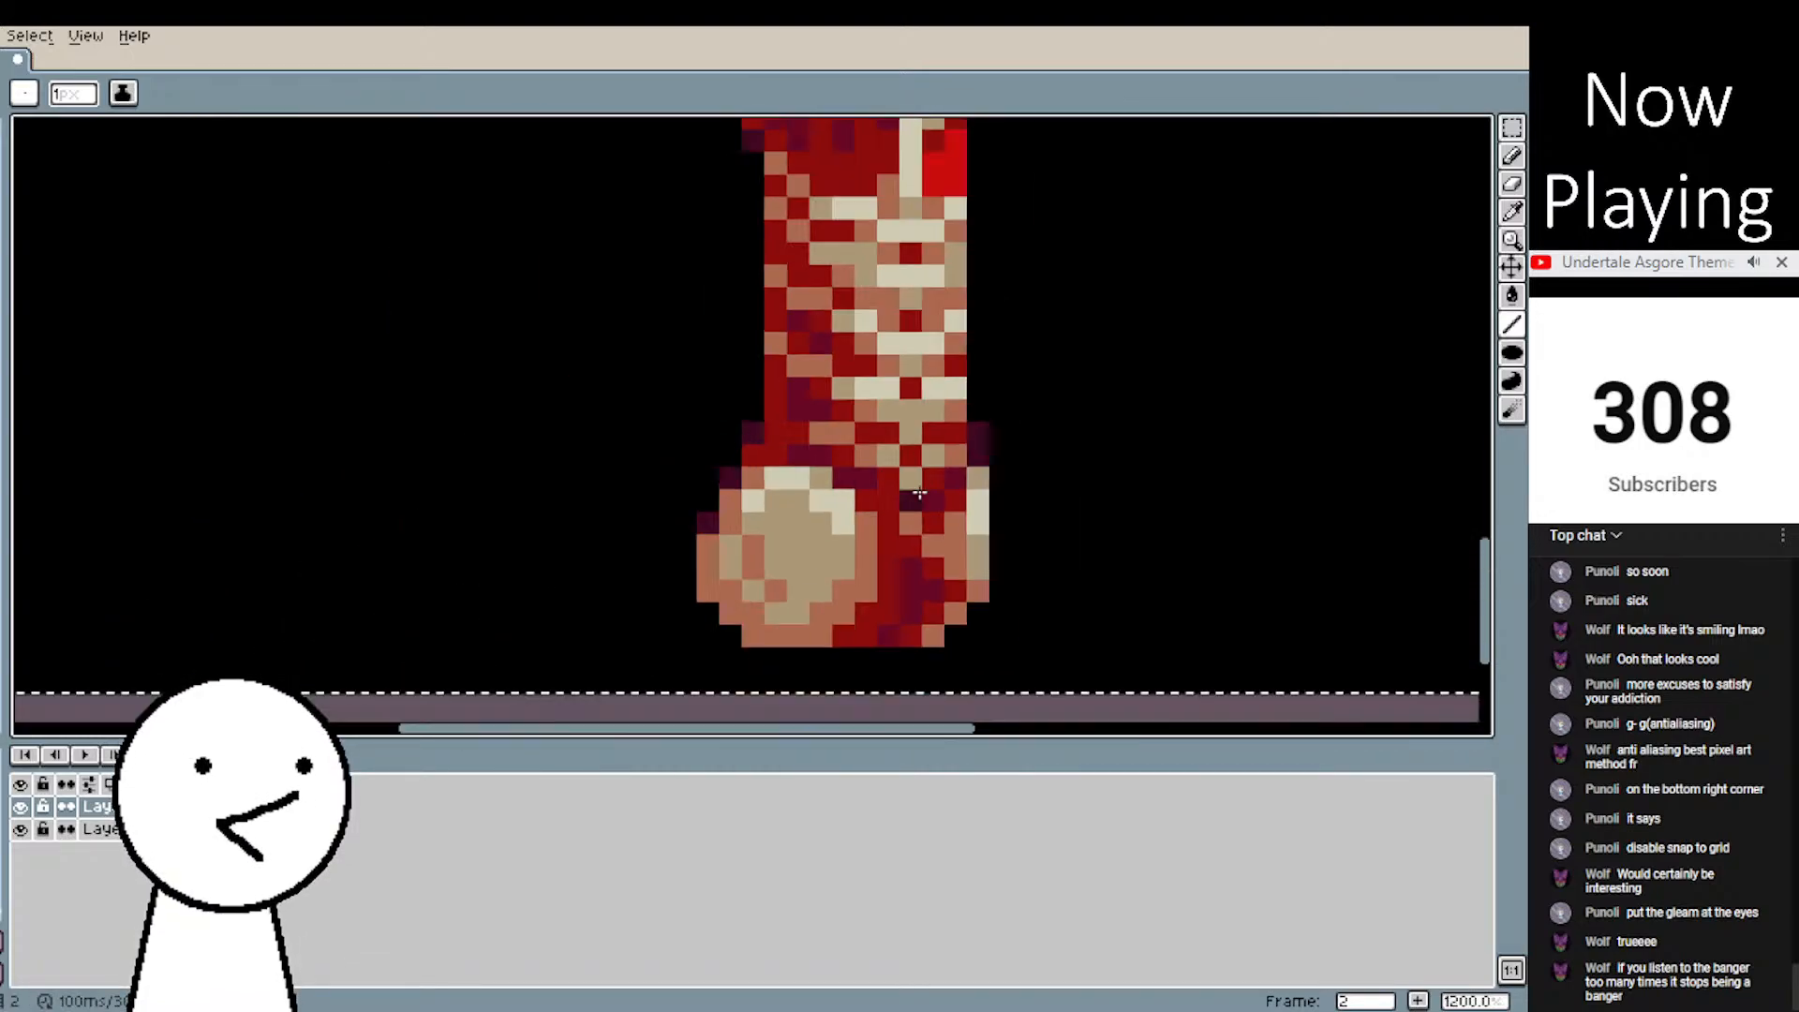
scroll(984, 513, up, 5)
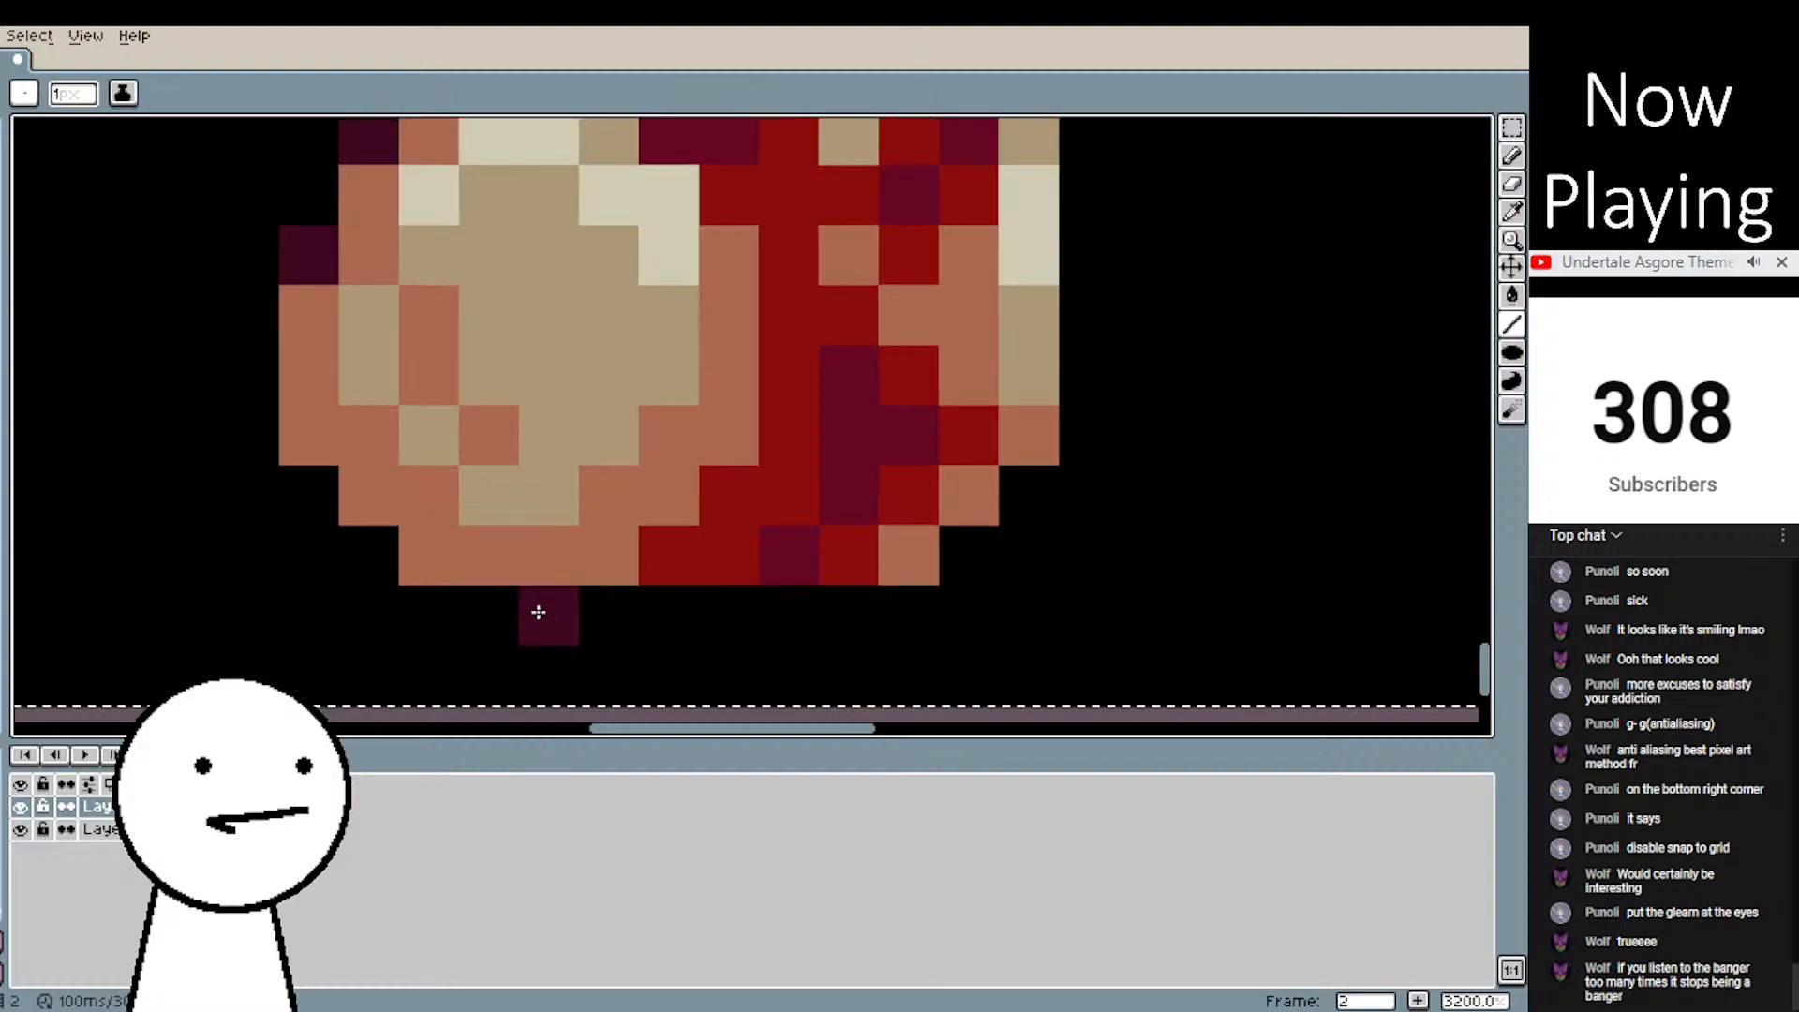
drag(499, 600, 587, 599)
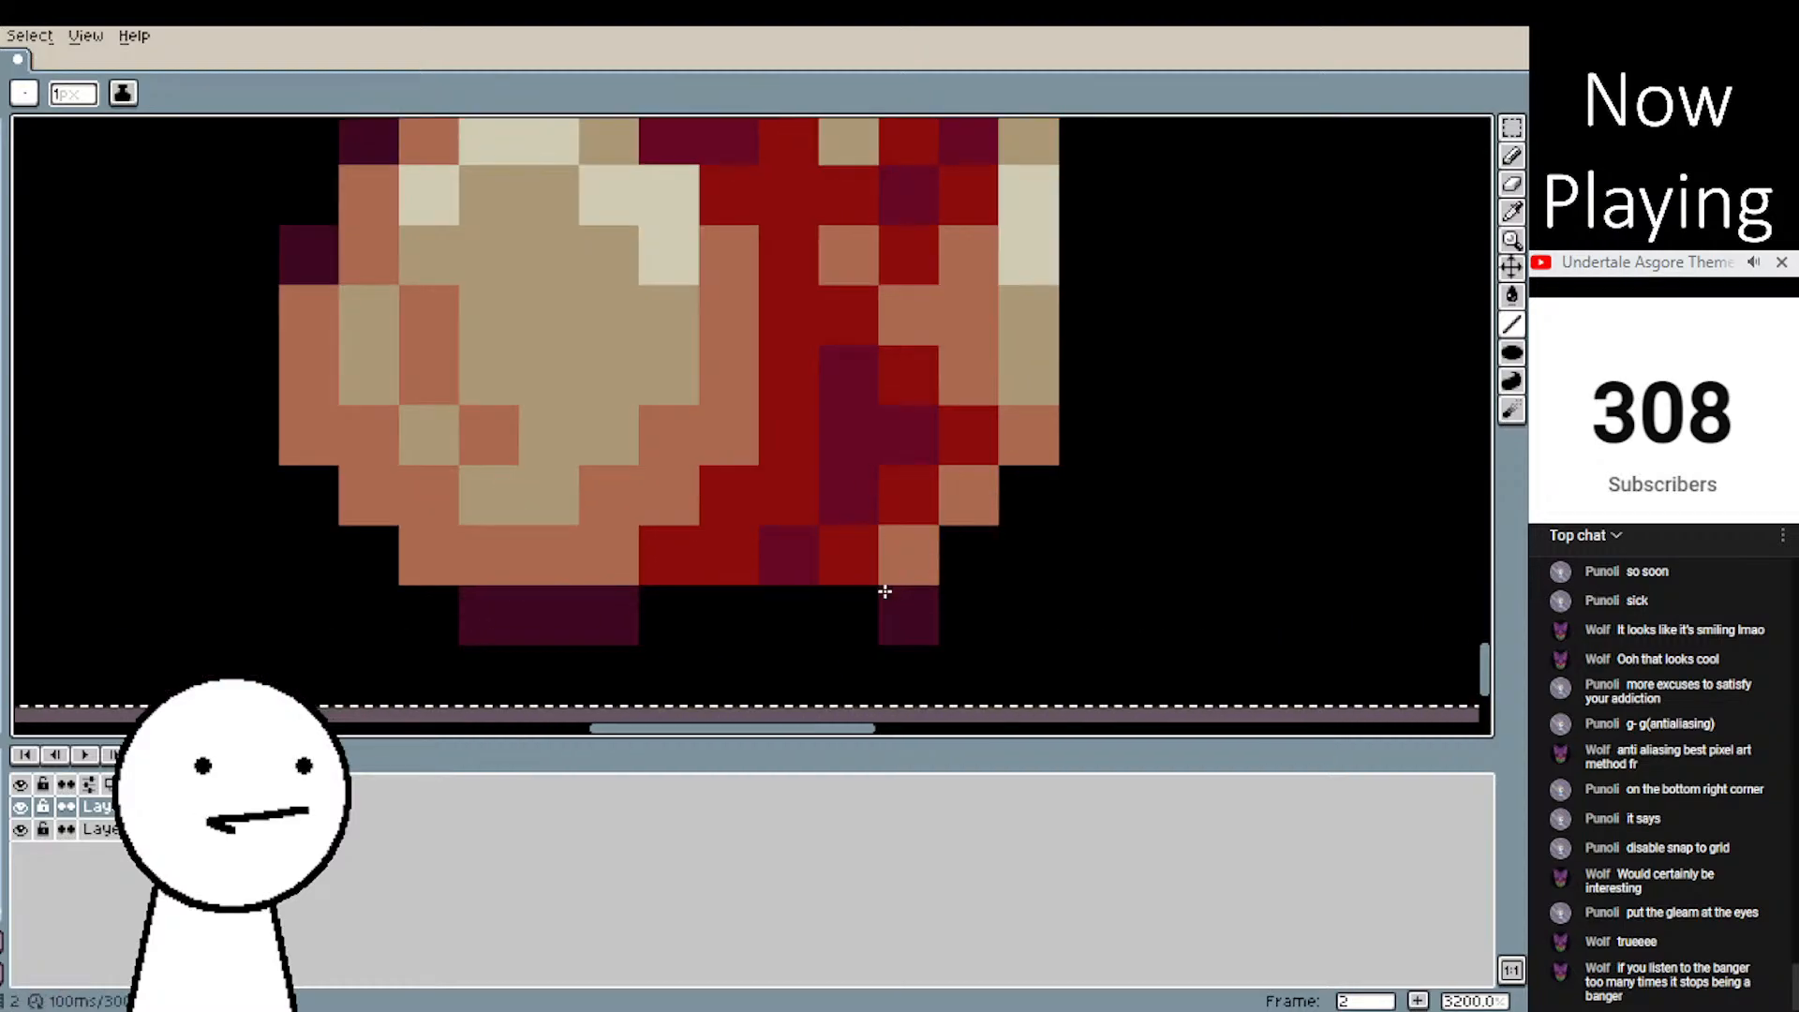
- Examine the whole dagger from pommel to blade tip at reduced zoom levels
scroll(1373, 567, down, 5)
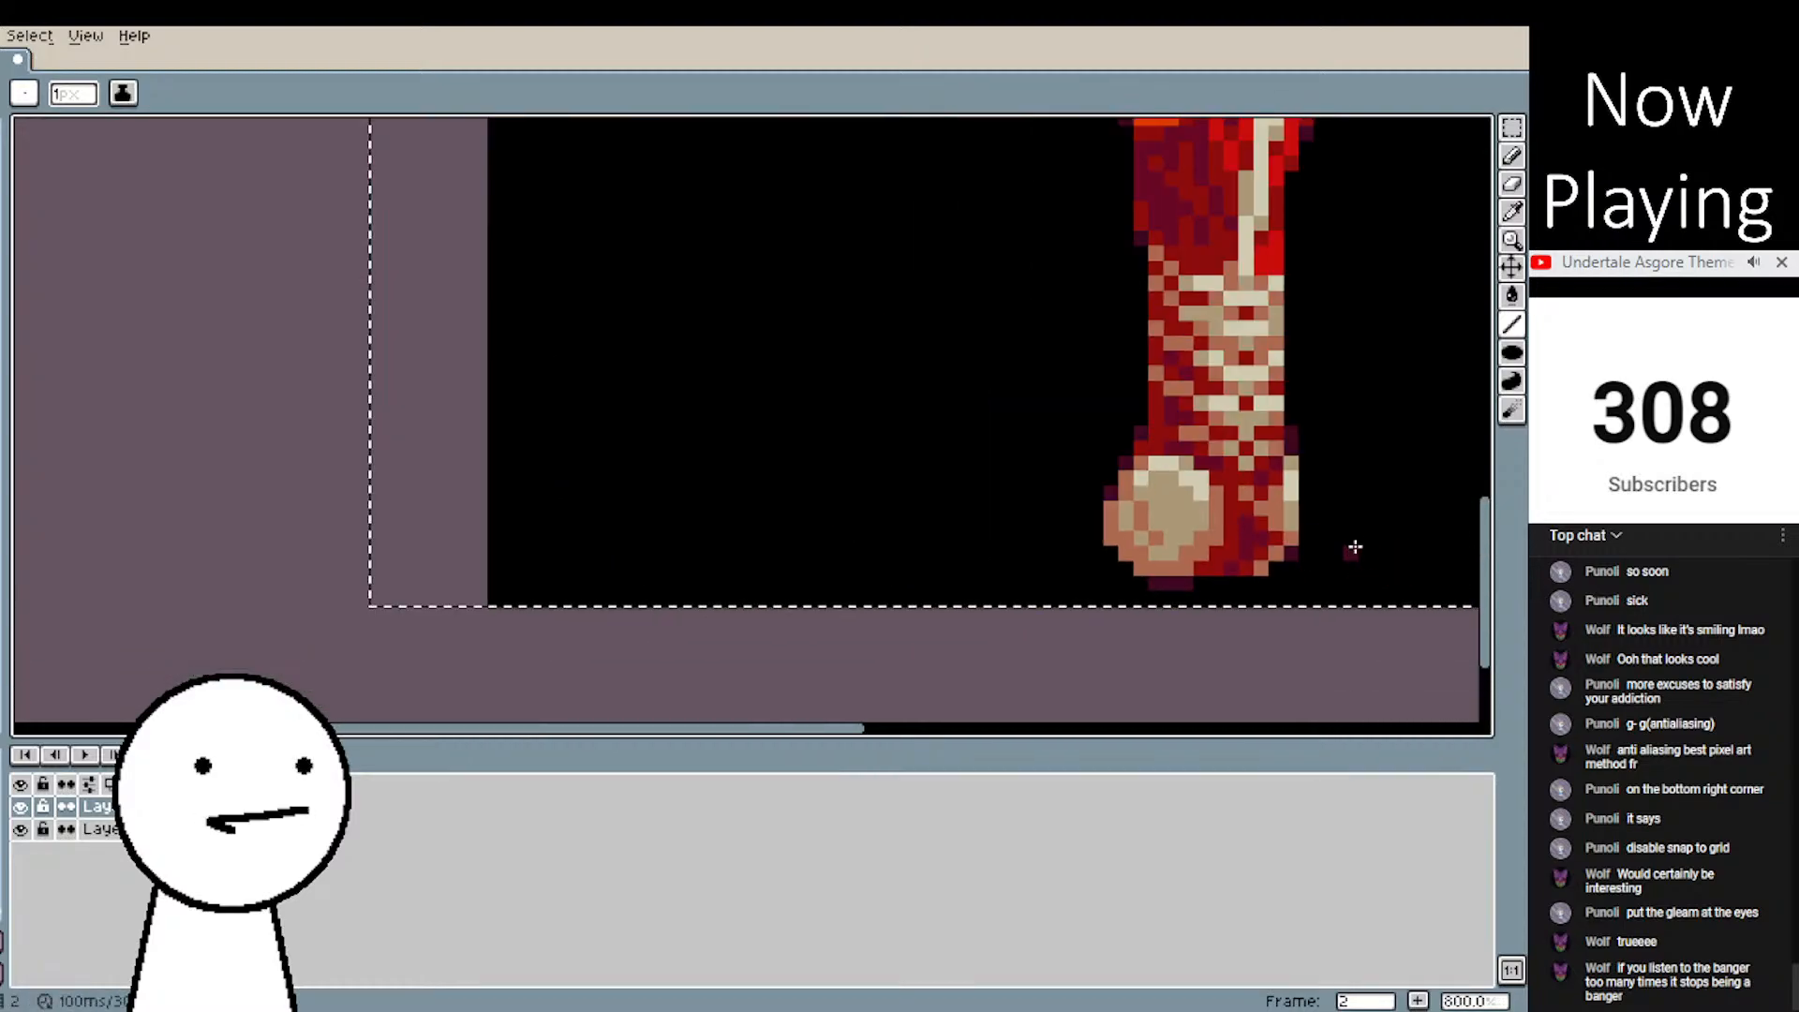
scroll(1356, 512, down, 2)
drag(1302, 434, 1144, 659)
drag(1064, 366, 1028, 511)
scroll(825, 436, down, 1)
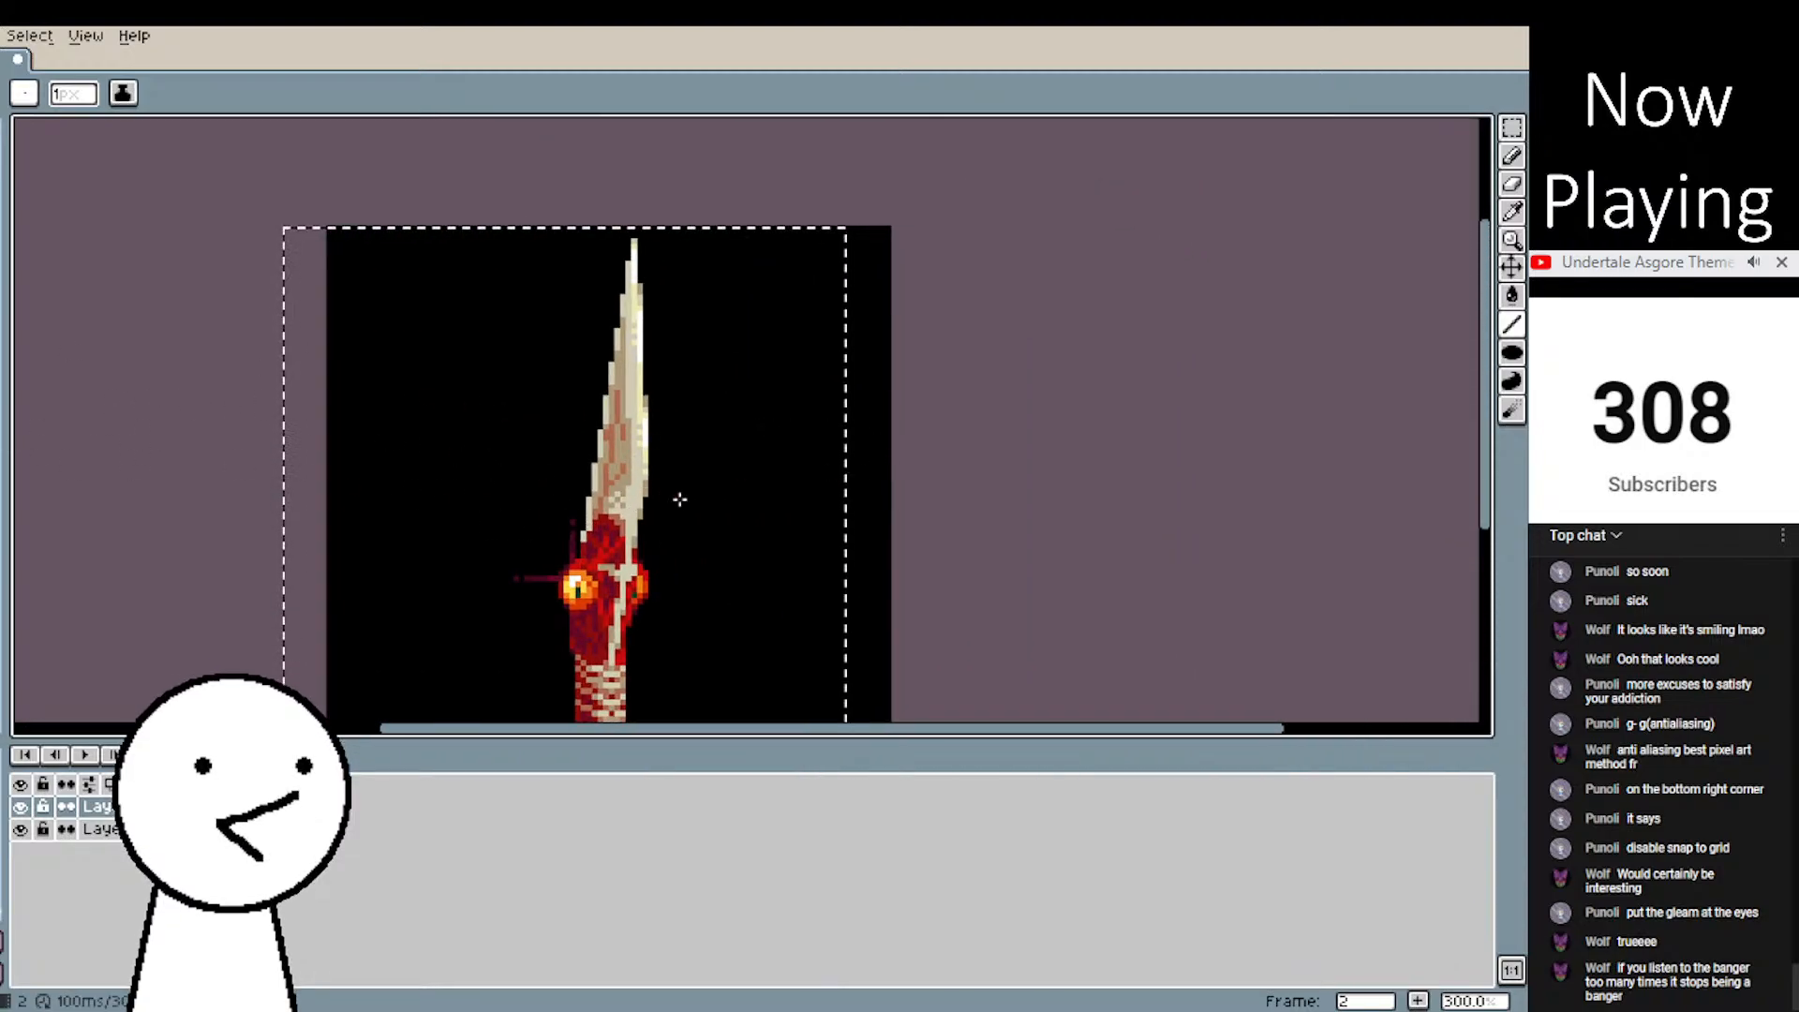
drag(666, 446, 709, 300)
scroll(695, 402, up, 1)
scroll(610, 562, down, 2)
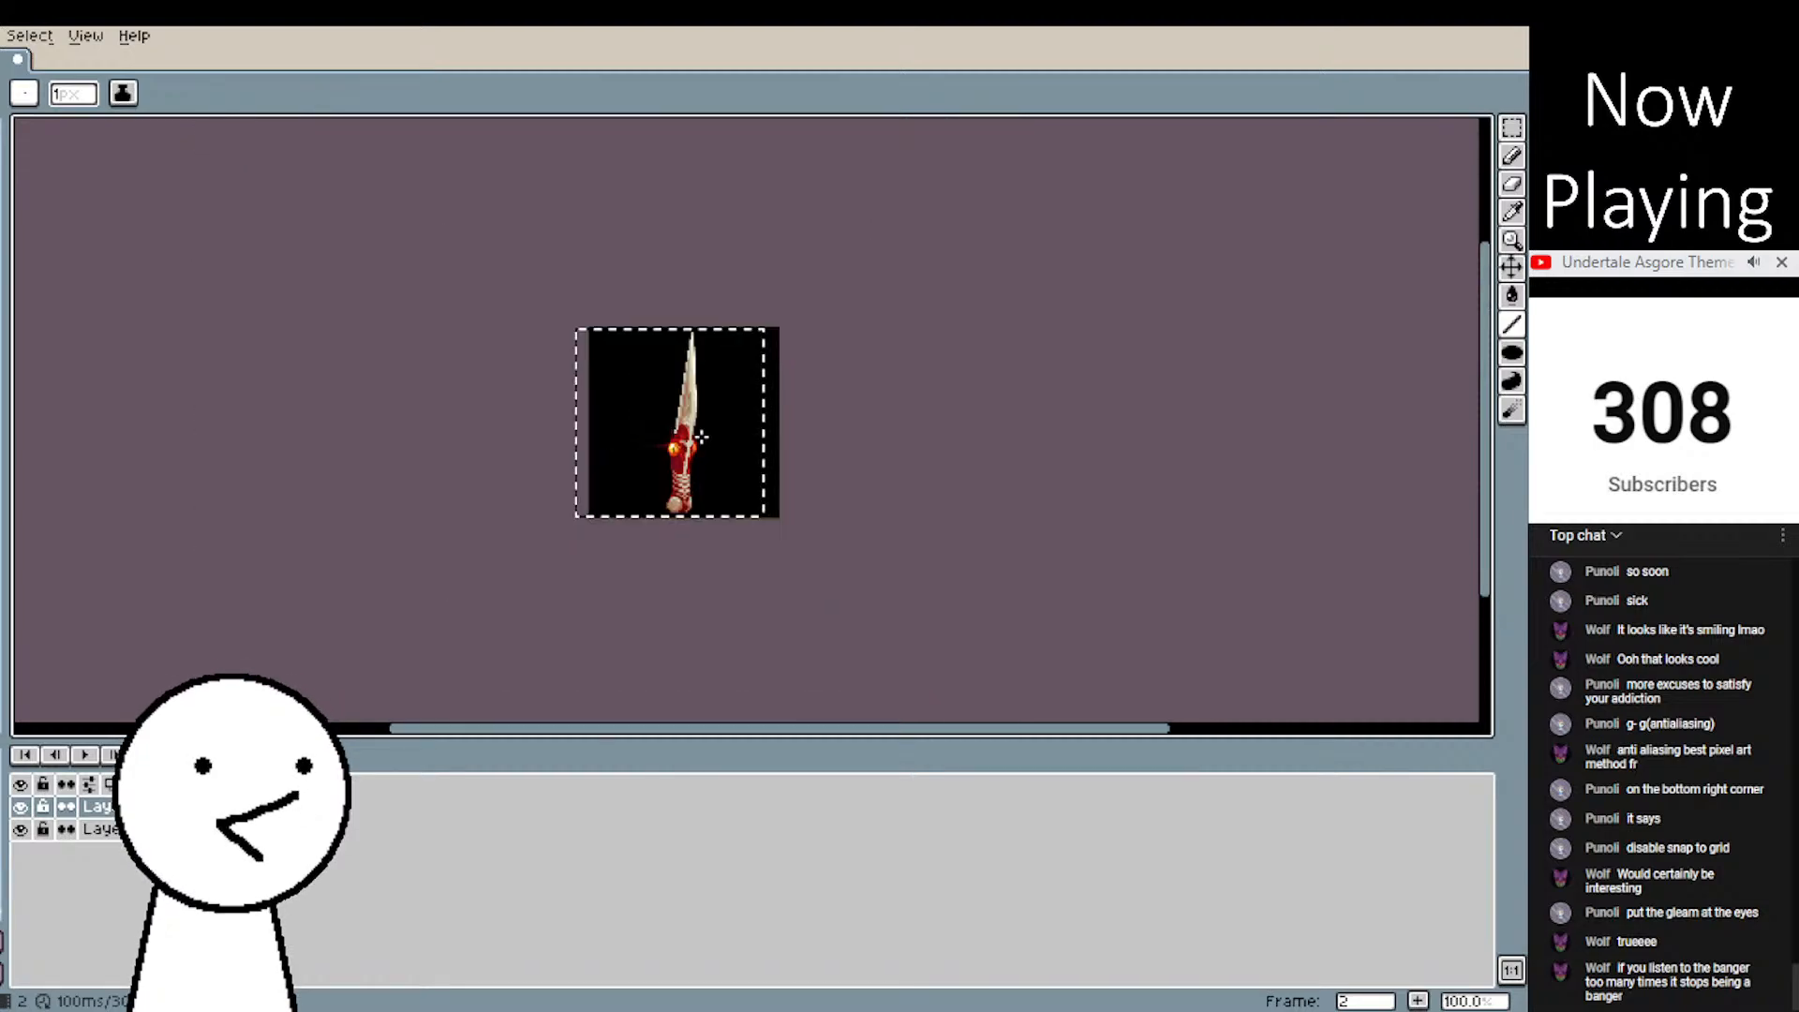
scroll(562, 702, up, 1)
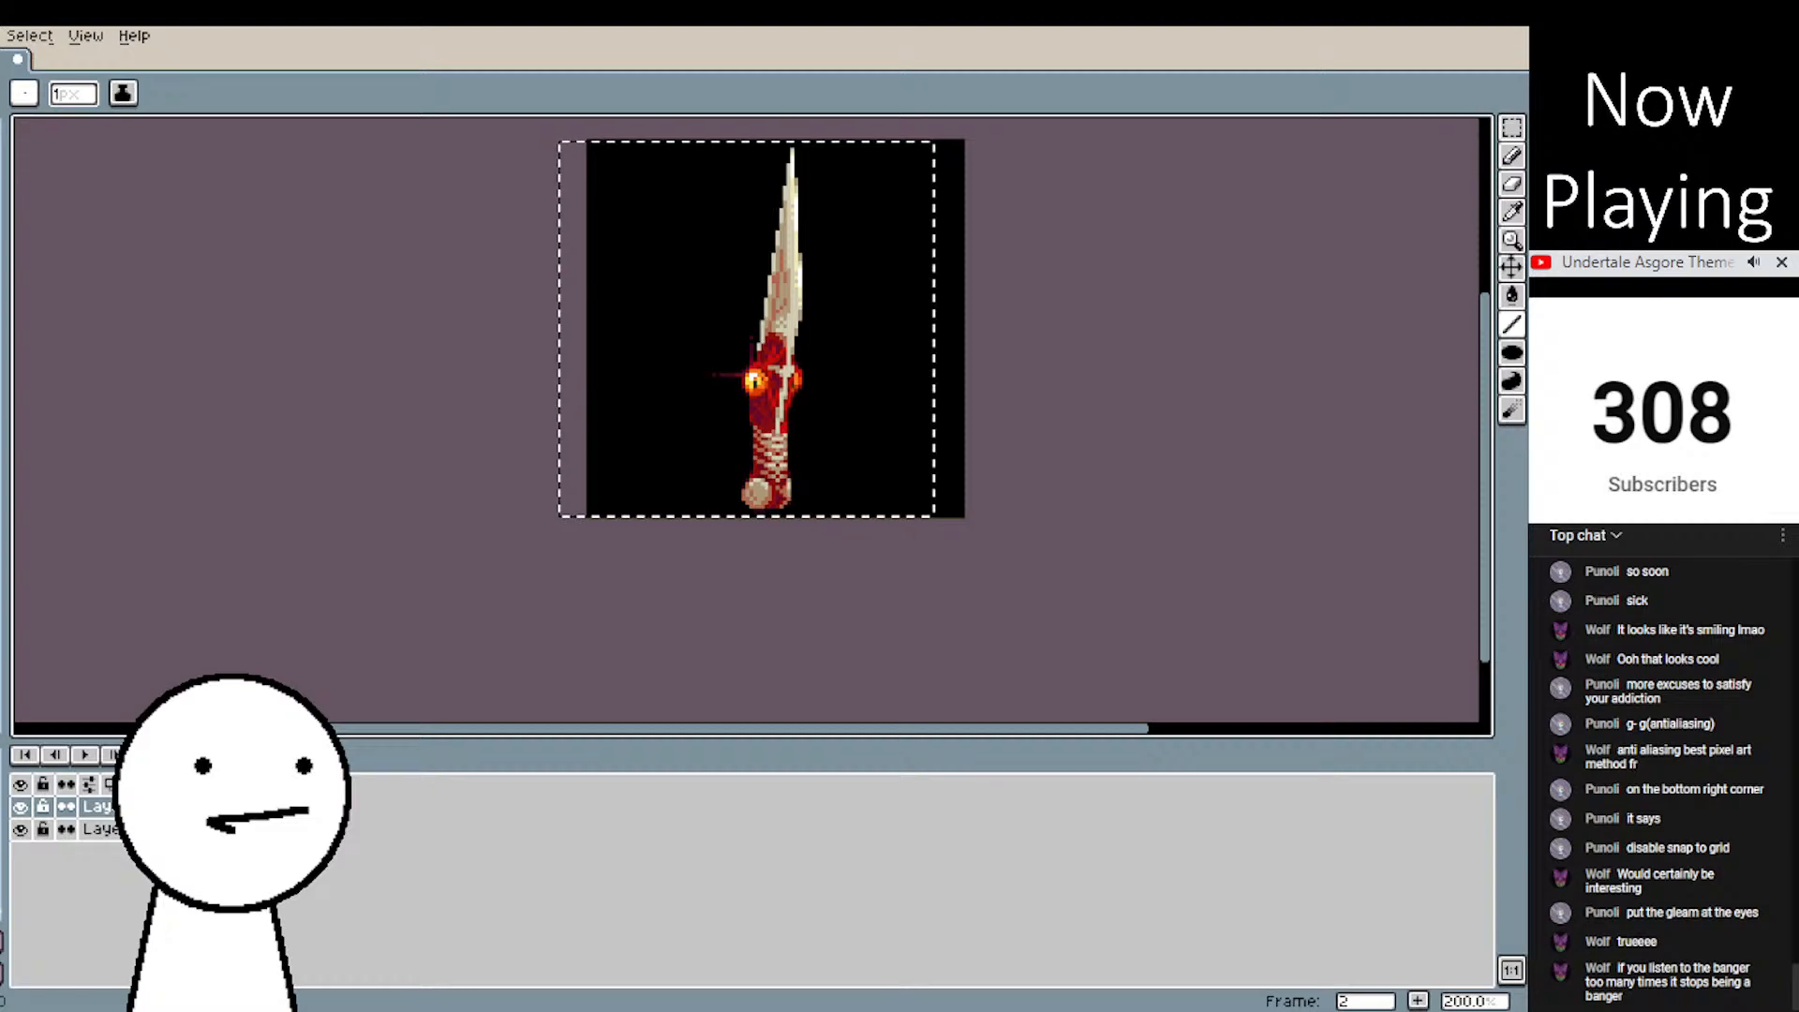
drag(930, 381, 787, 474)
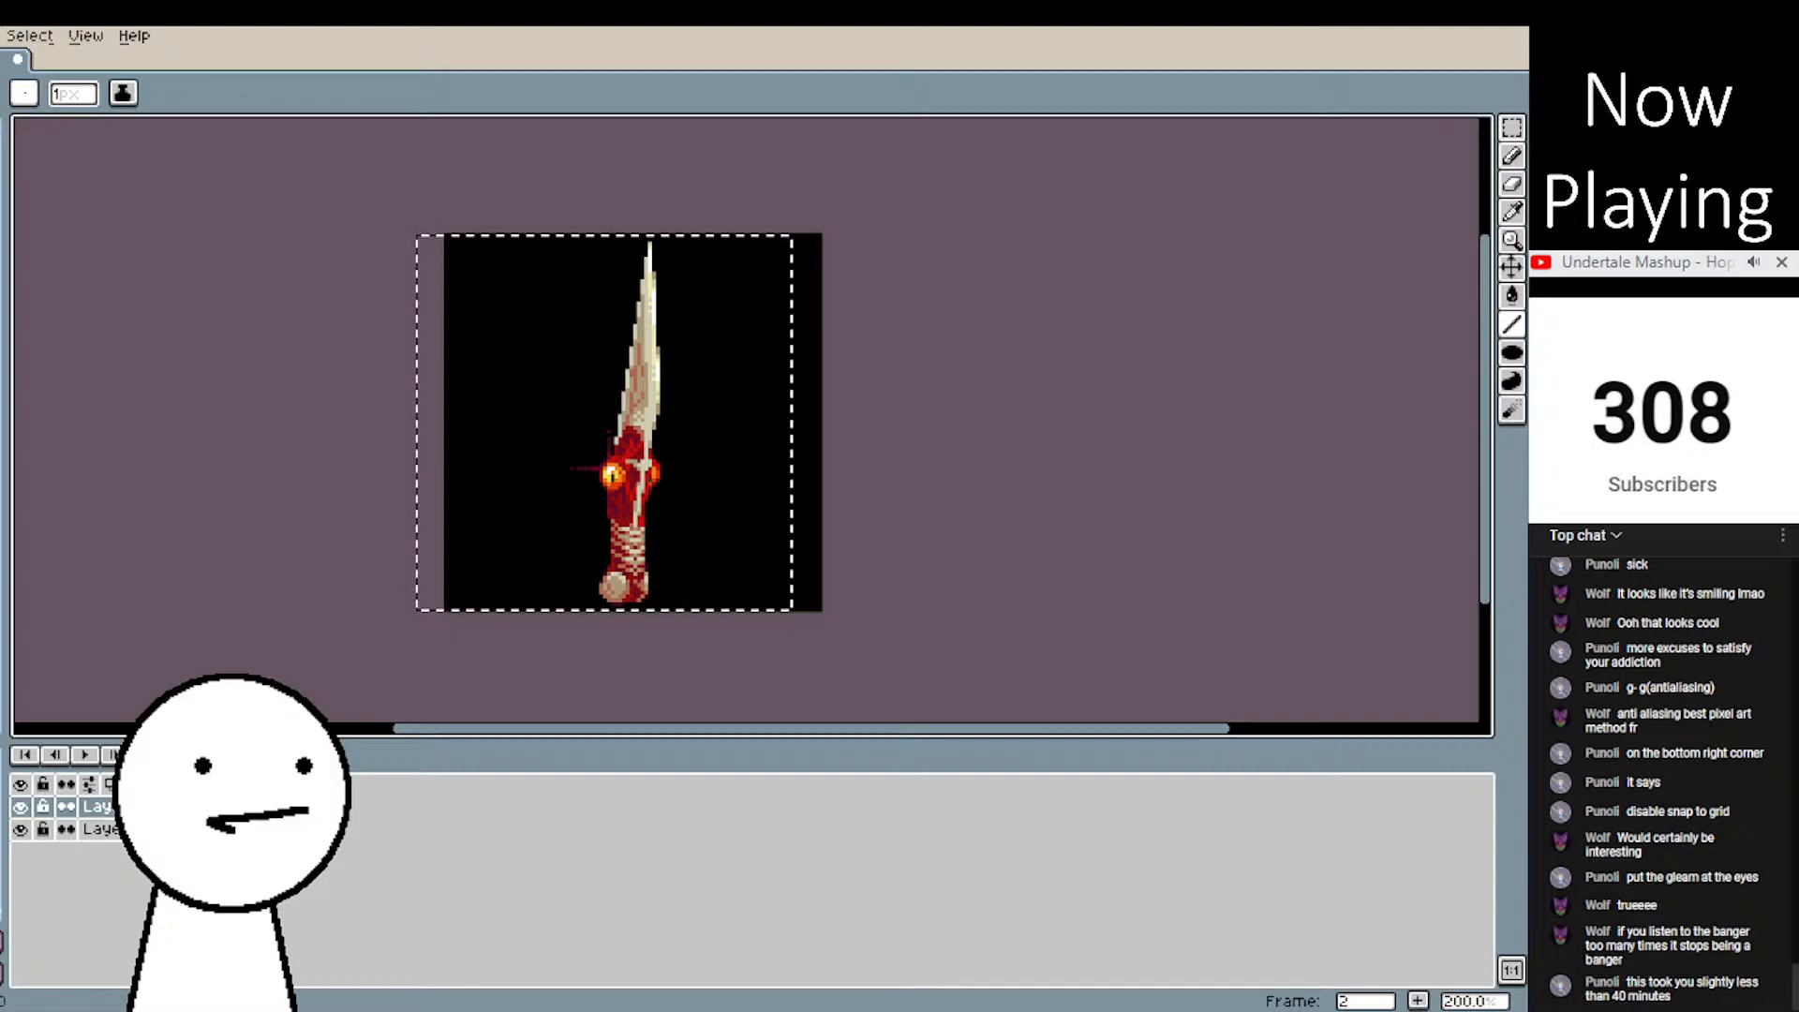
- Add a new empty frame, clear the selection and fill the lower layer's canvas with green RGB 9 86 57
click(0, 36)
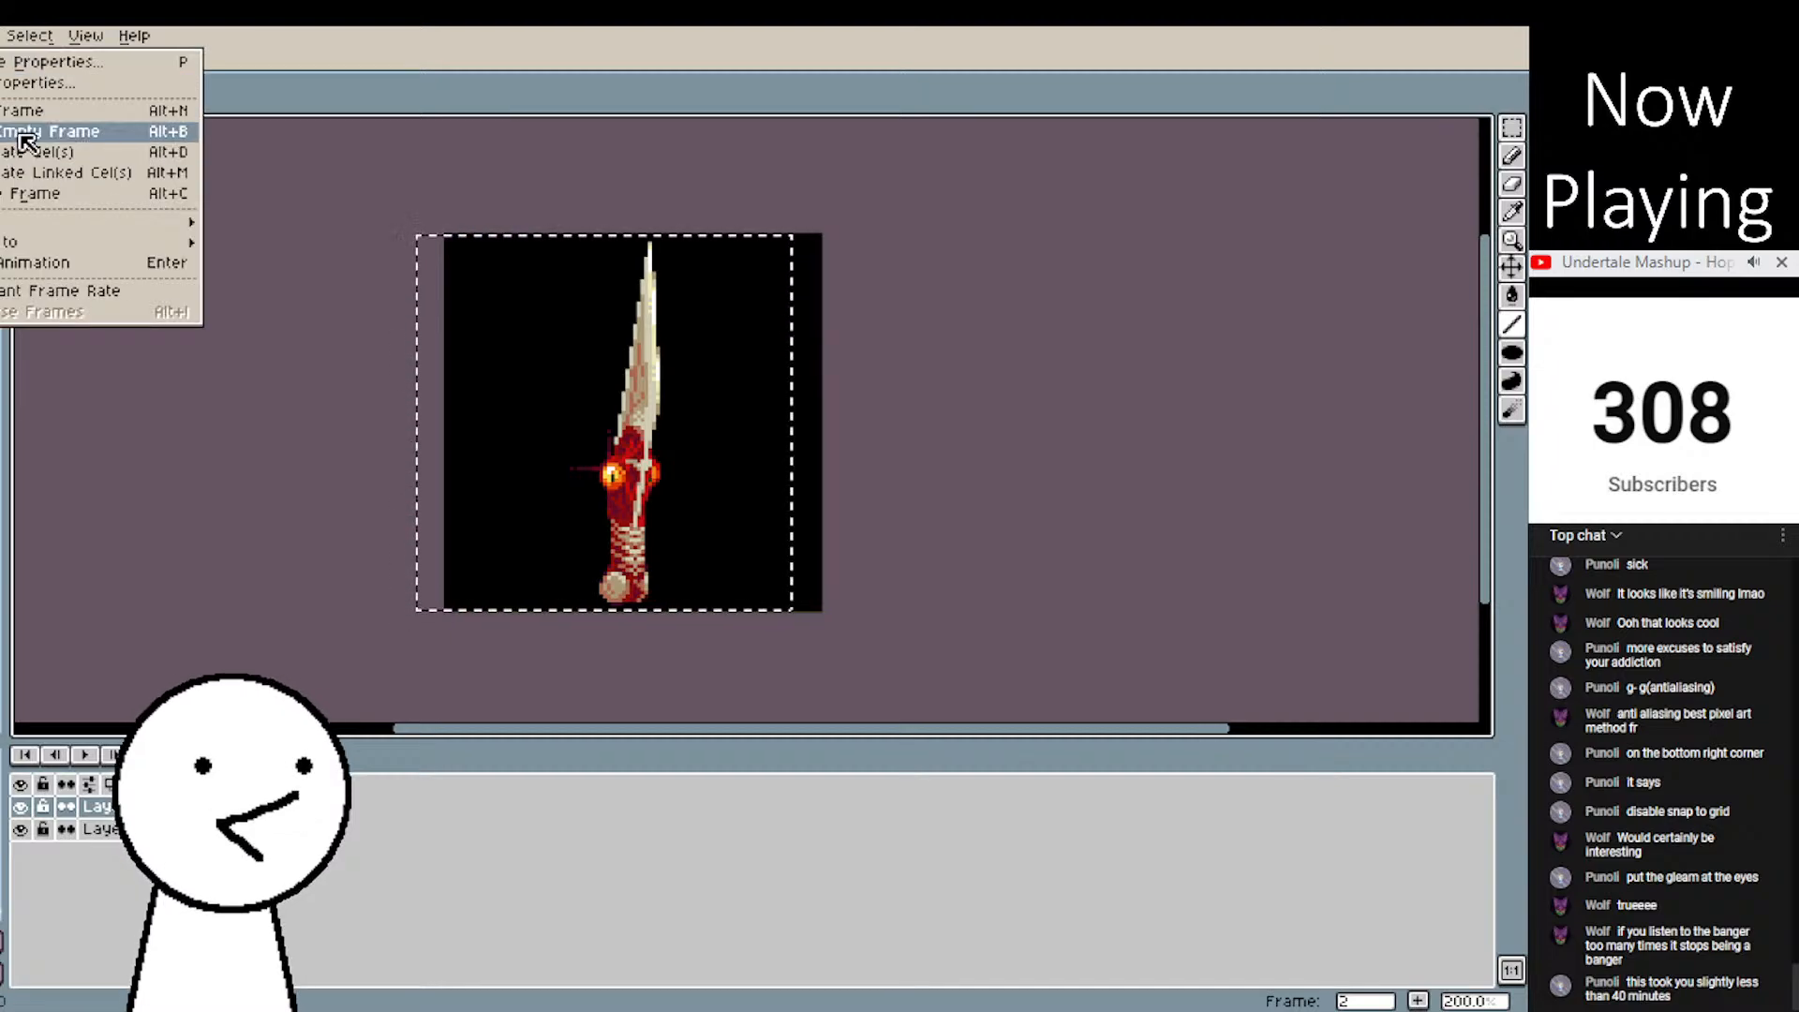
click(21, 134)
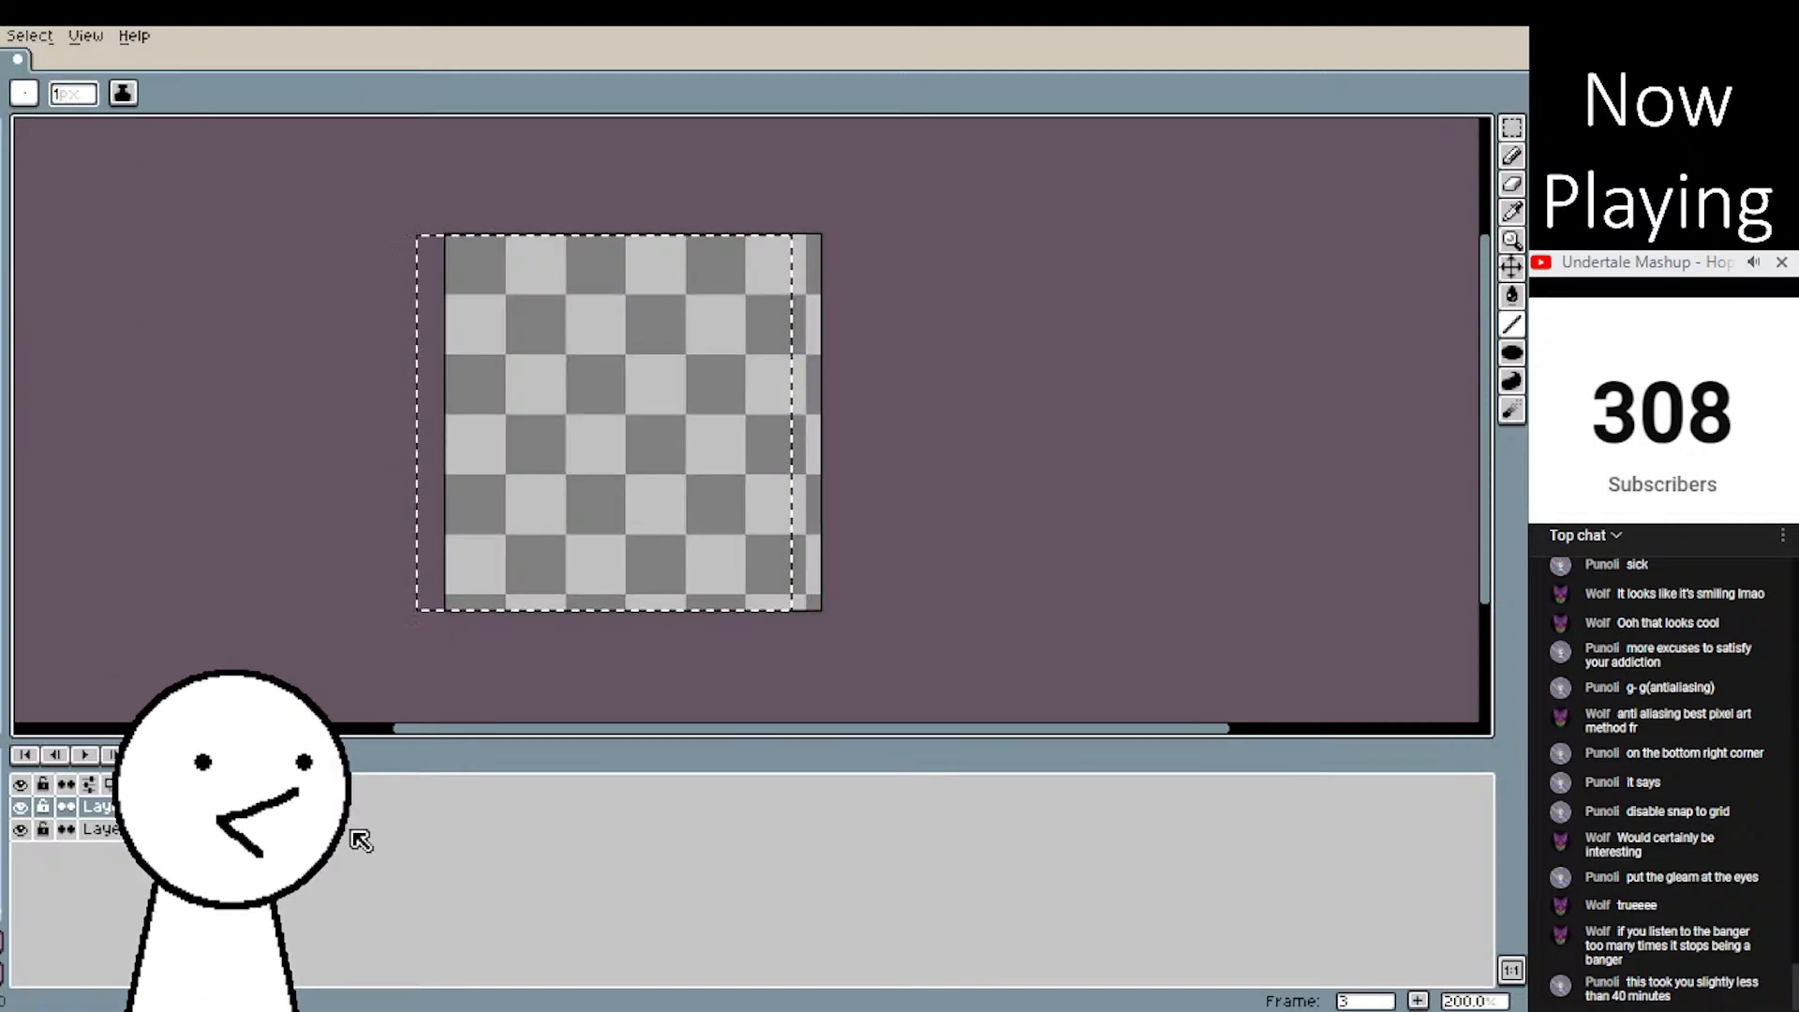
click(235, 829)
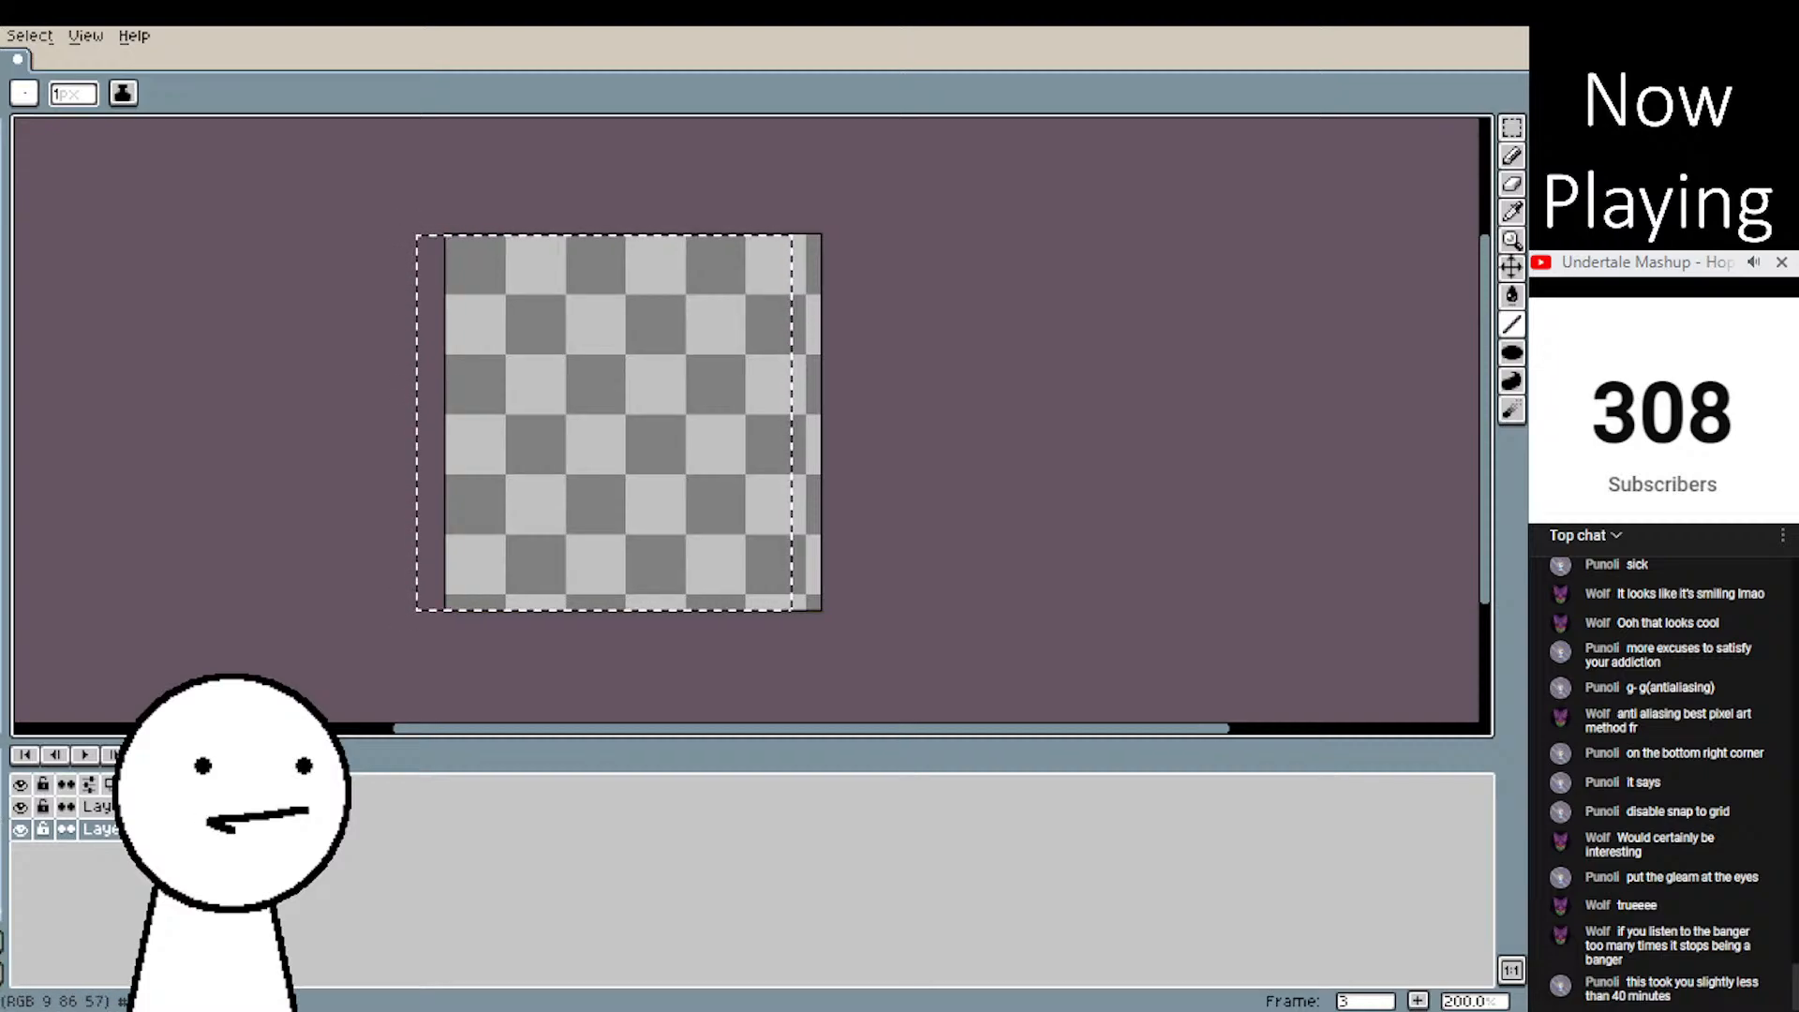
click(1512, 295)
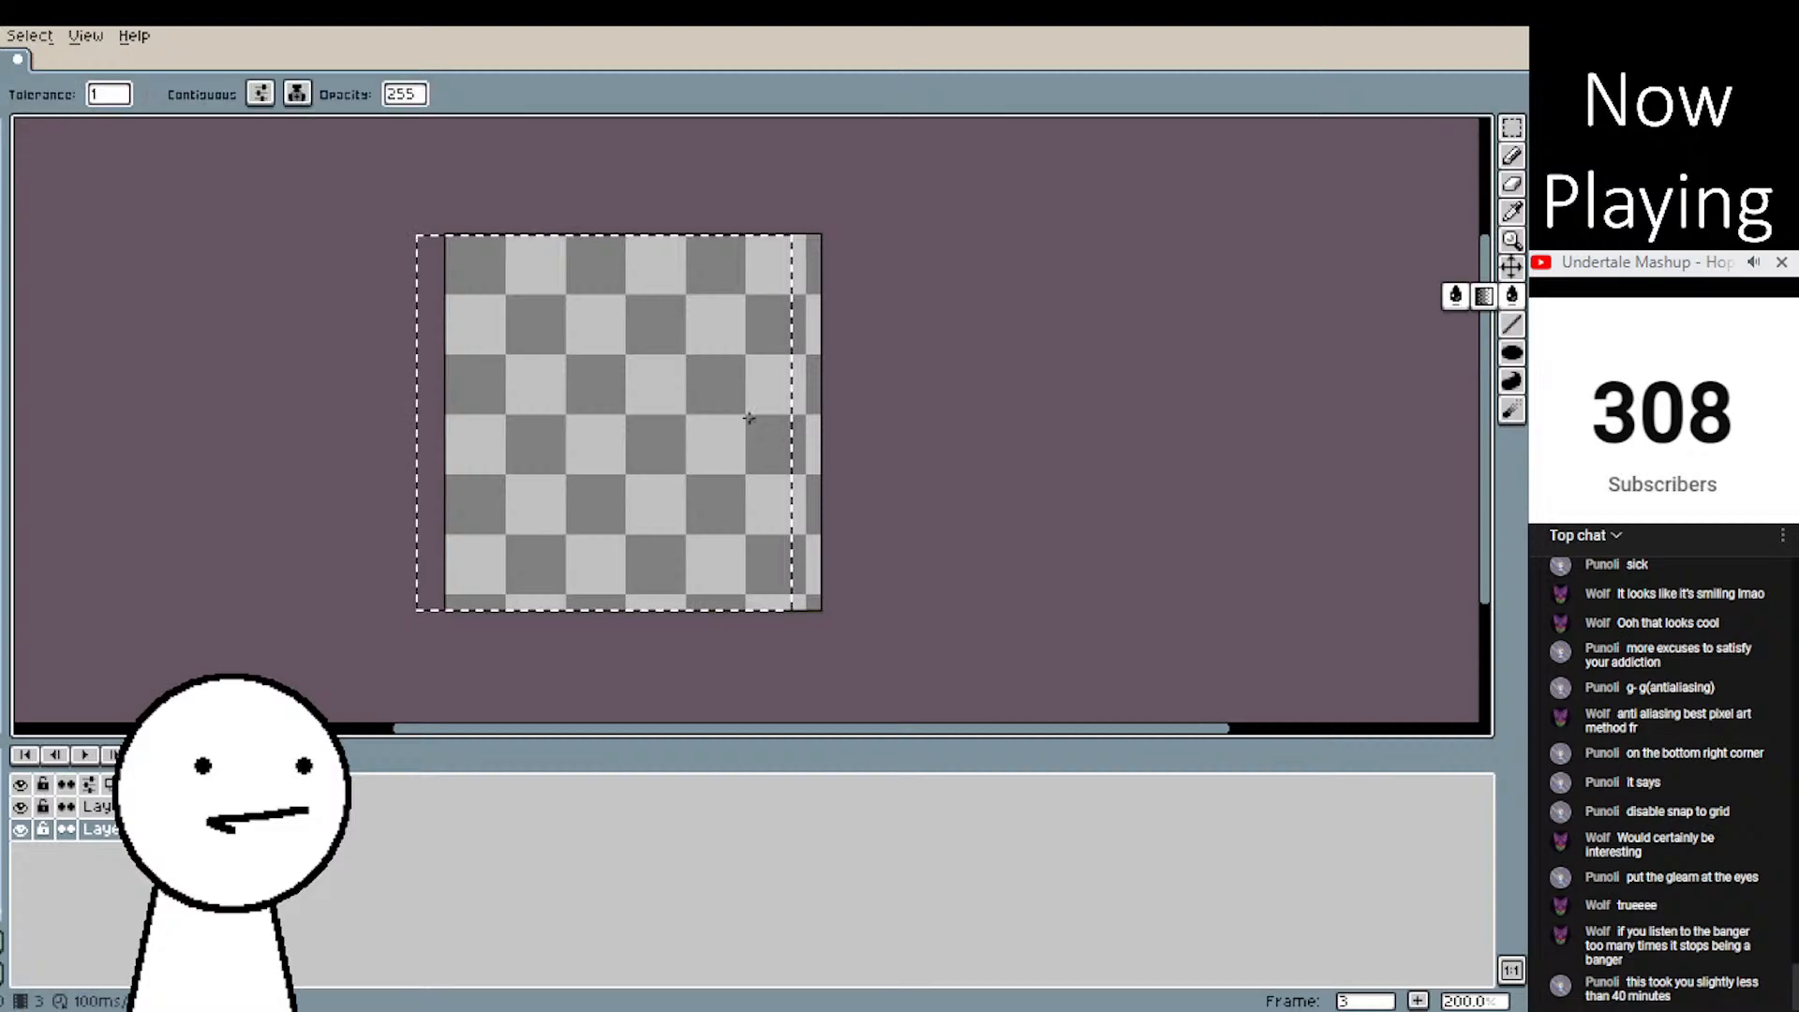
key(ctrl+d)
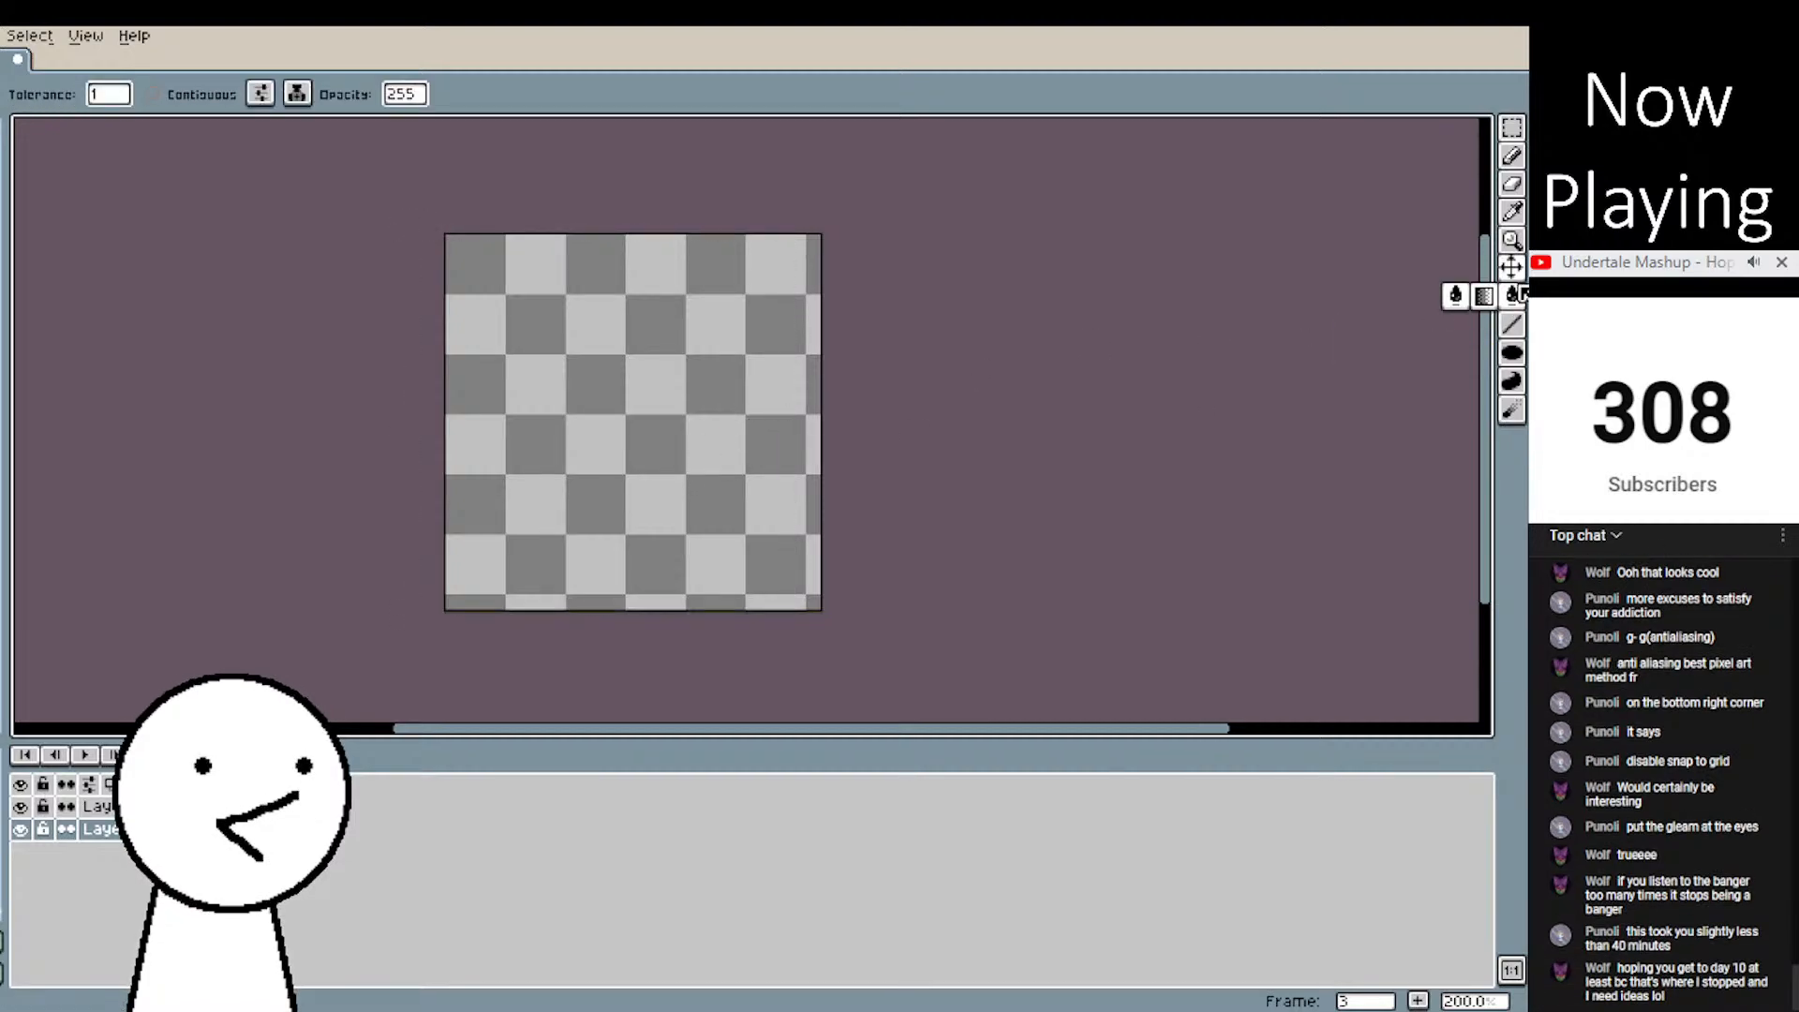
click(582, 511)
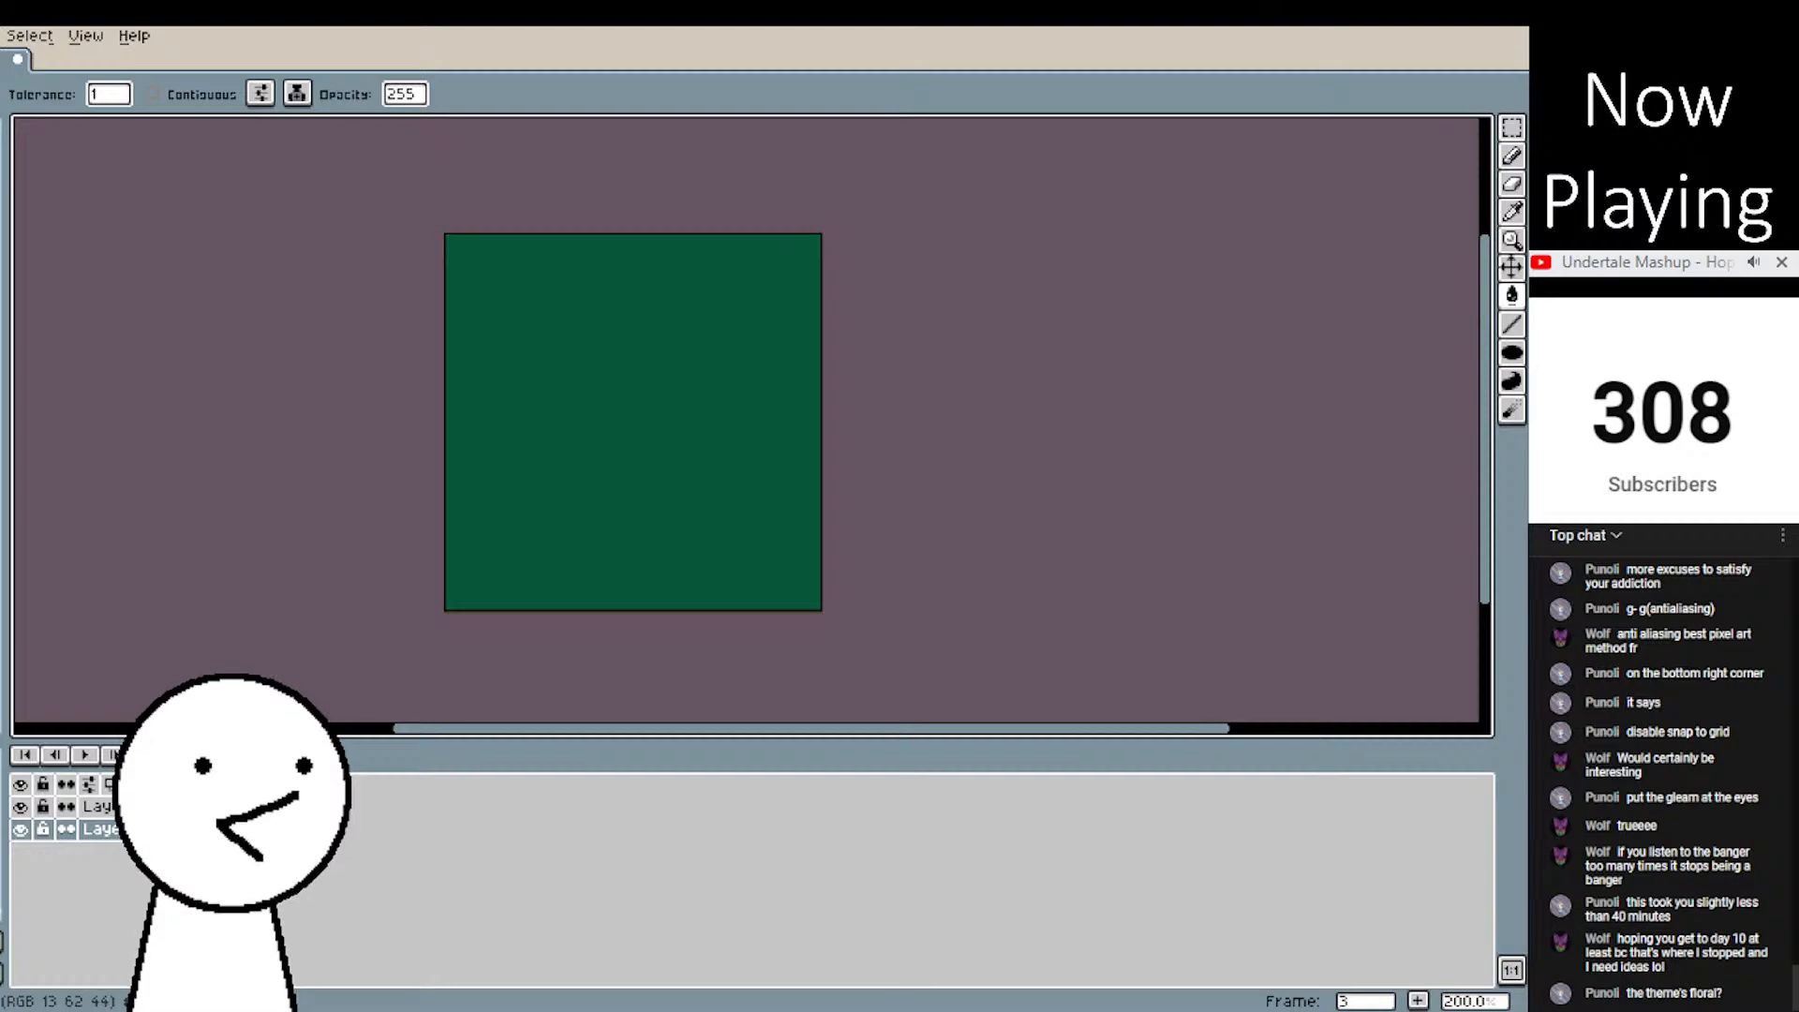
- Refill the background with darker greens, first RGB 13 62 44 and finally RGB 11 52 37
click(619, 466)
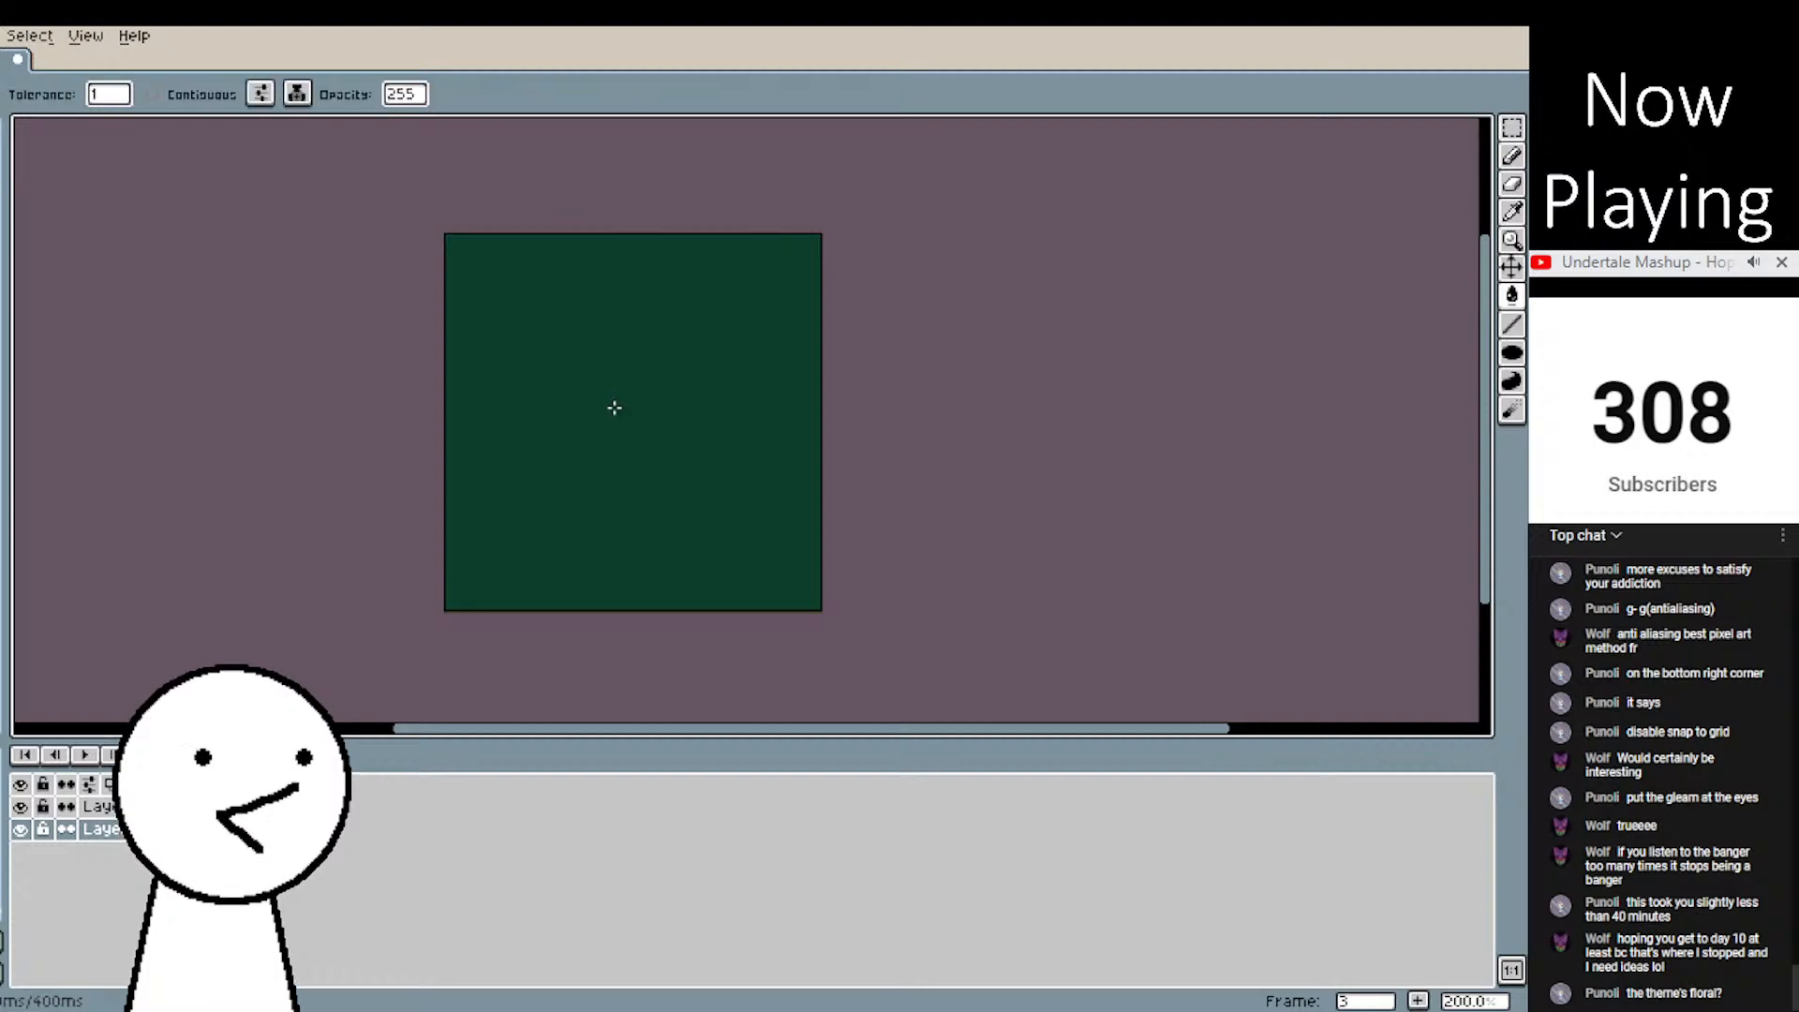
drag(529, 524, 441, 516)
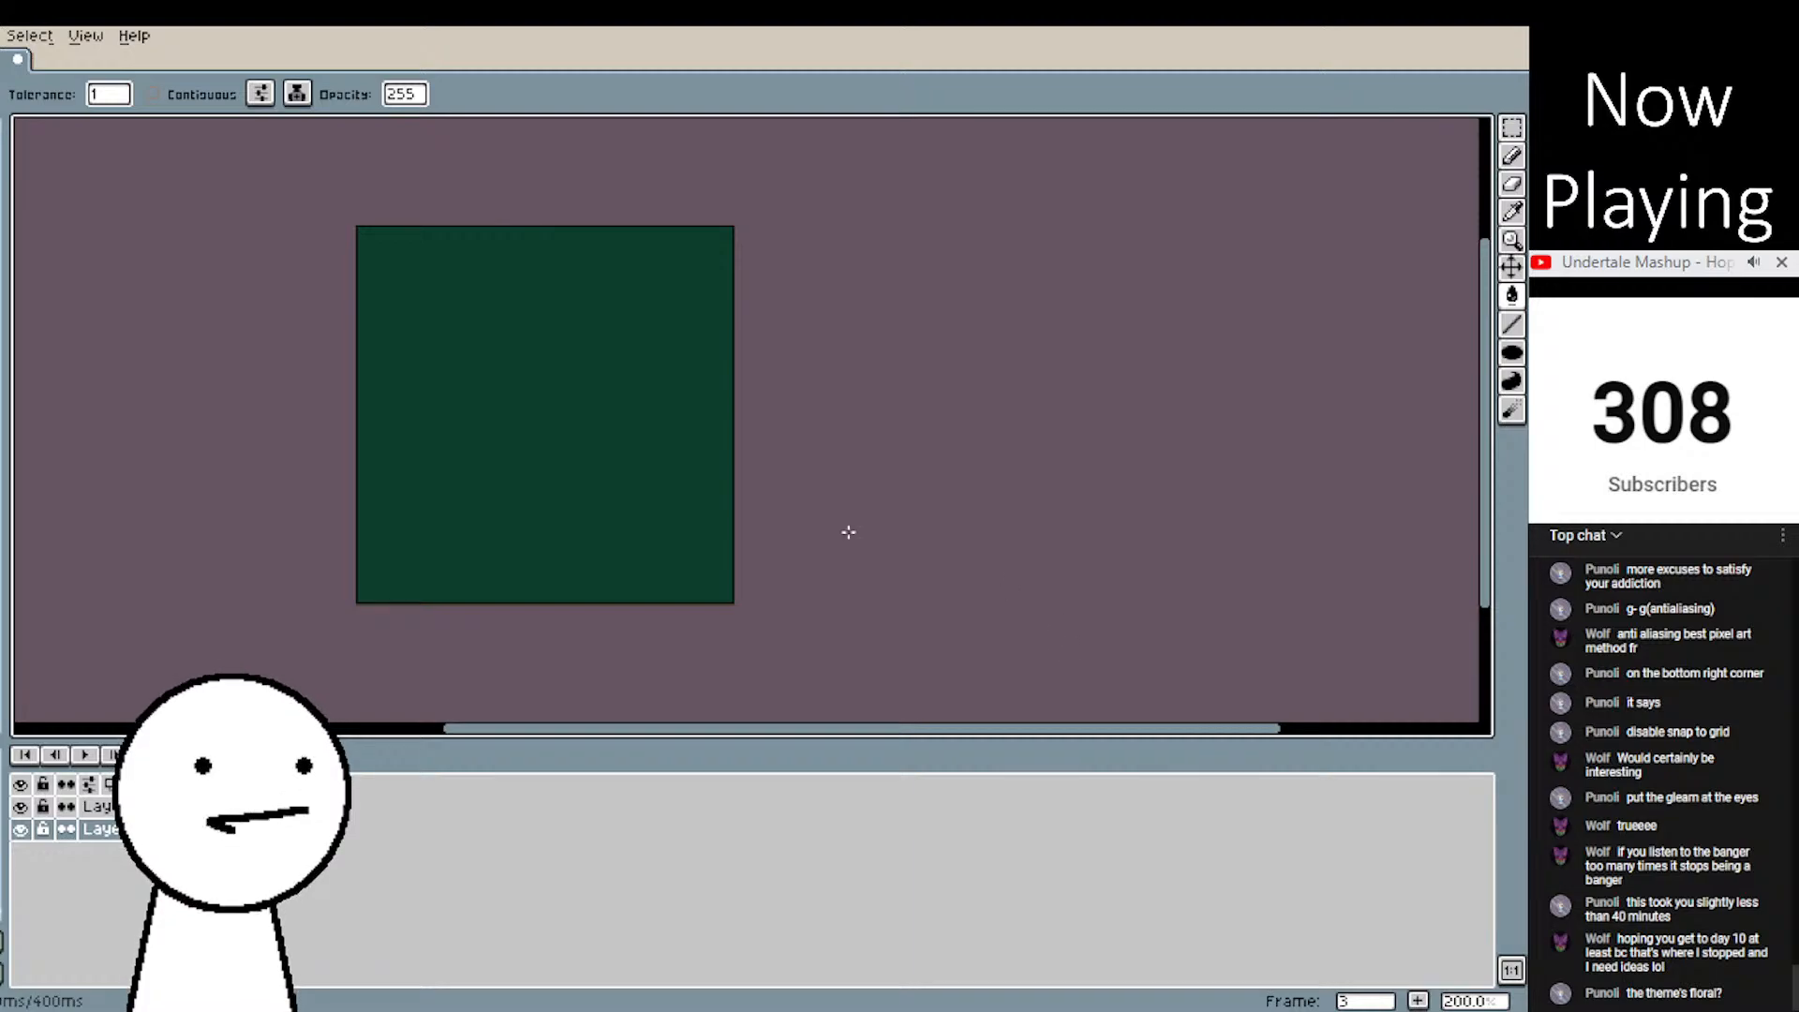
drag(655, 406, 765, 516)
scroll(789, 523, up, 1)
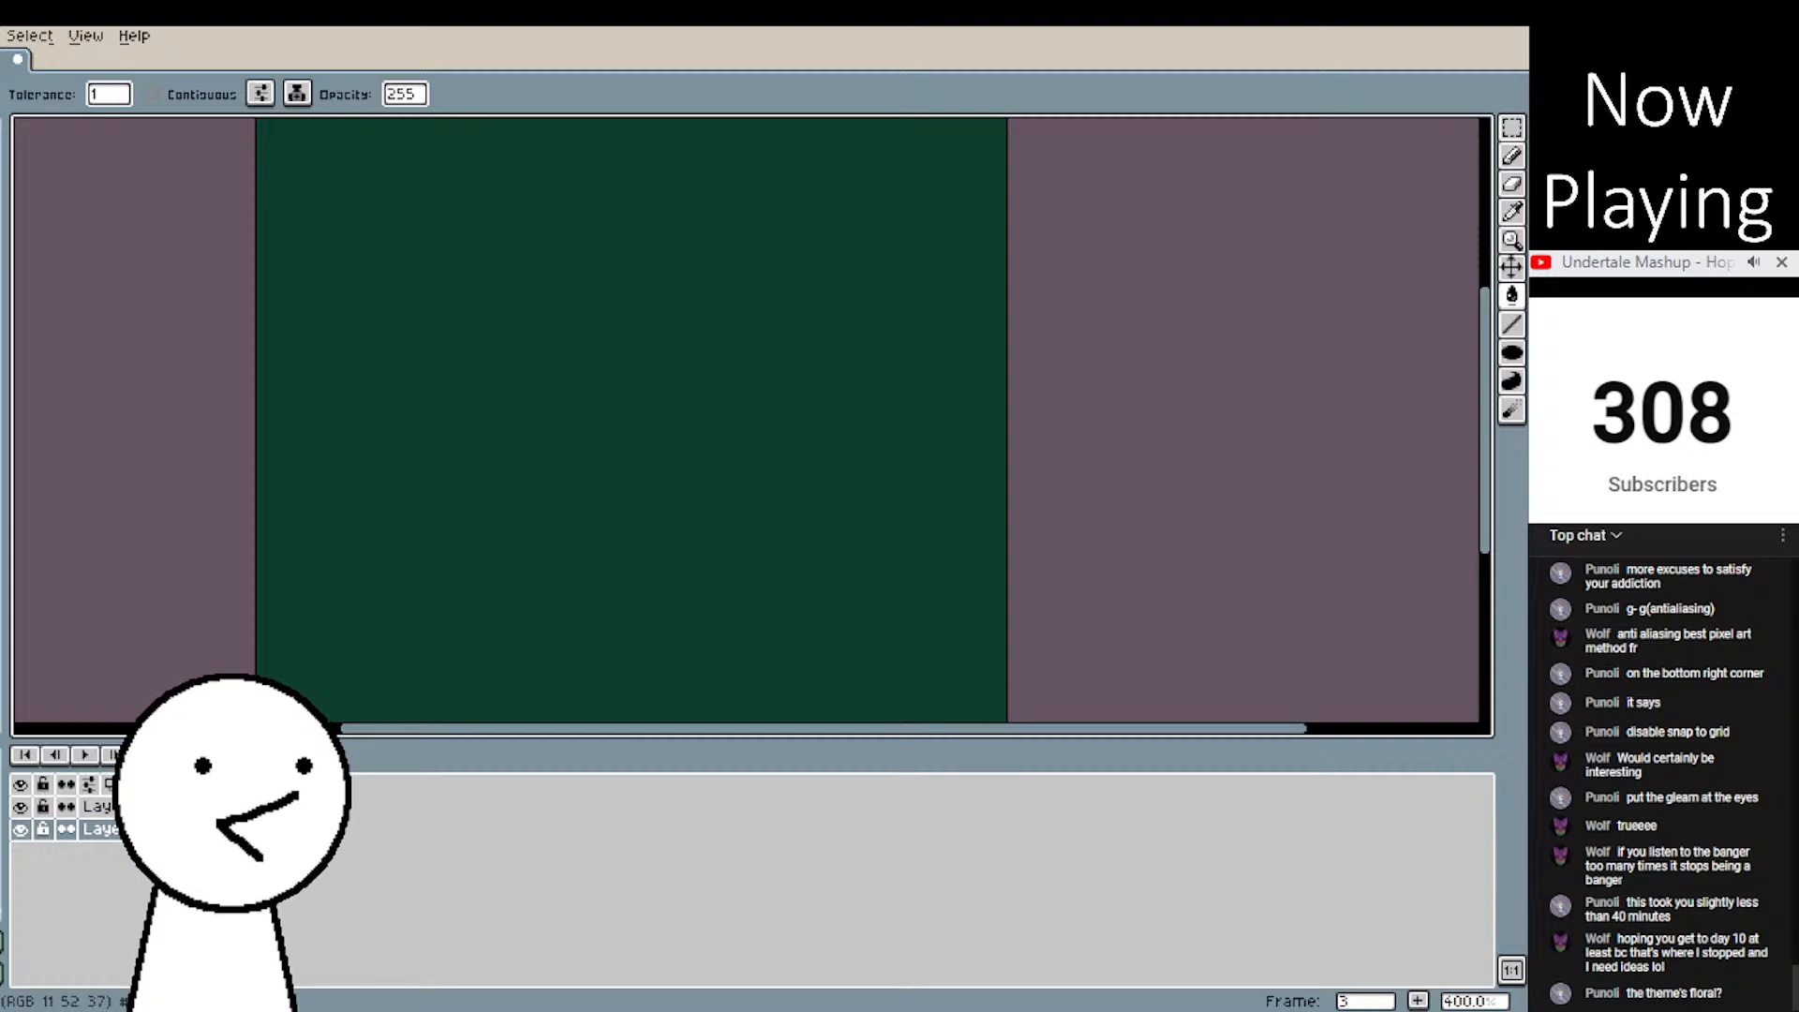
click(541, 387)
scroll(867, 543, down, 3)
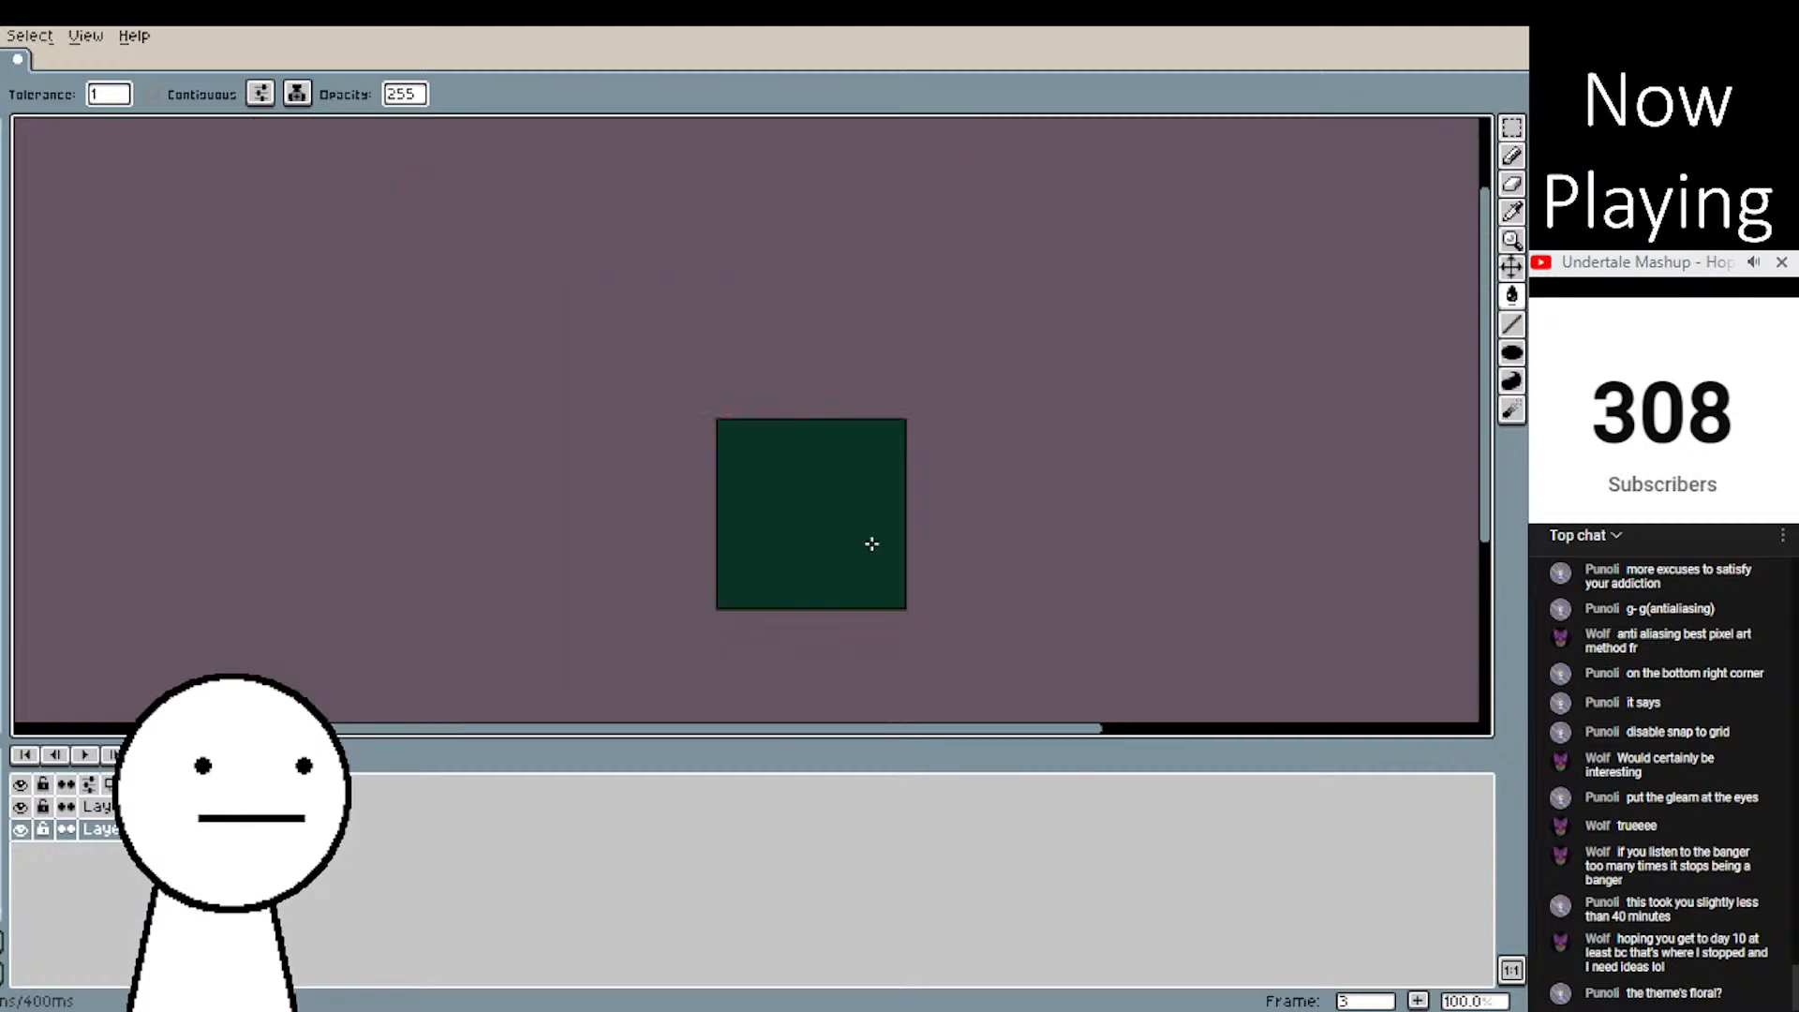
scroll(868, 543, up, 2)
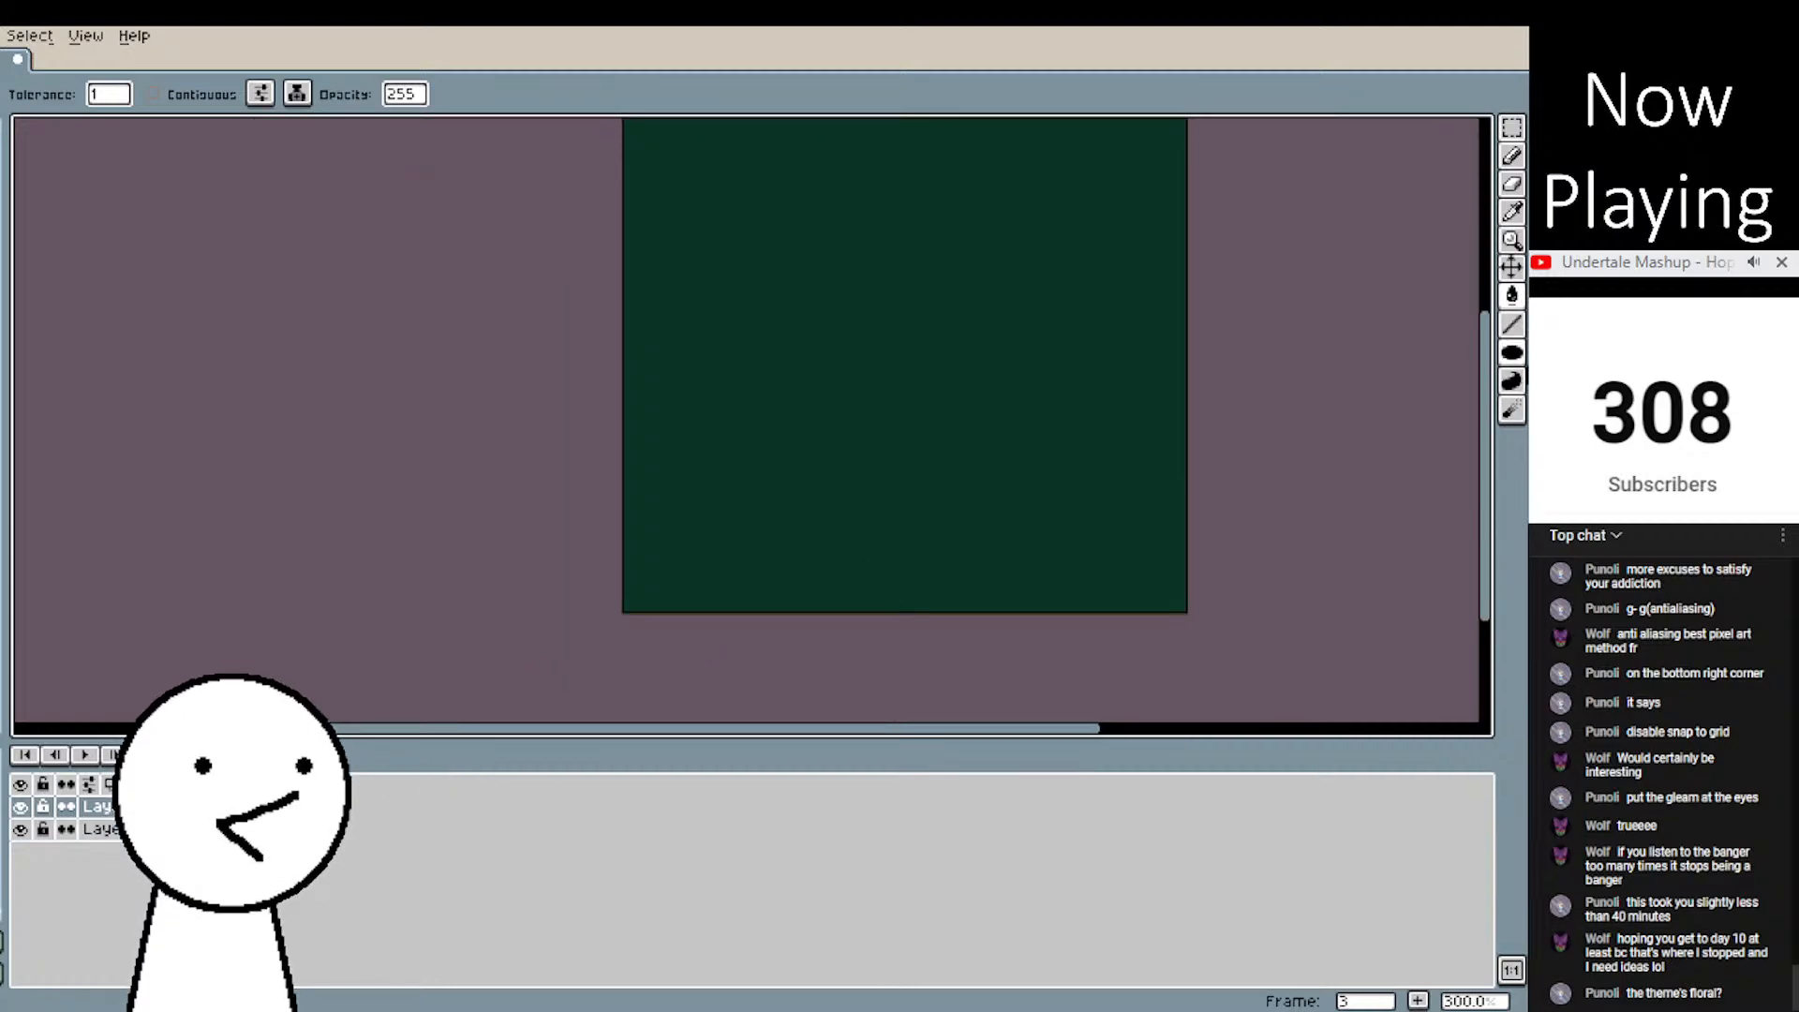
- Draw a long vertical red line on the upper layer, left of the canvas centre, as the blade's left edge
click(1512, 325)
drag(729, 526, 551, 576)
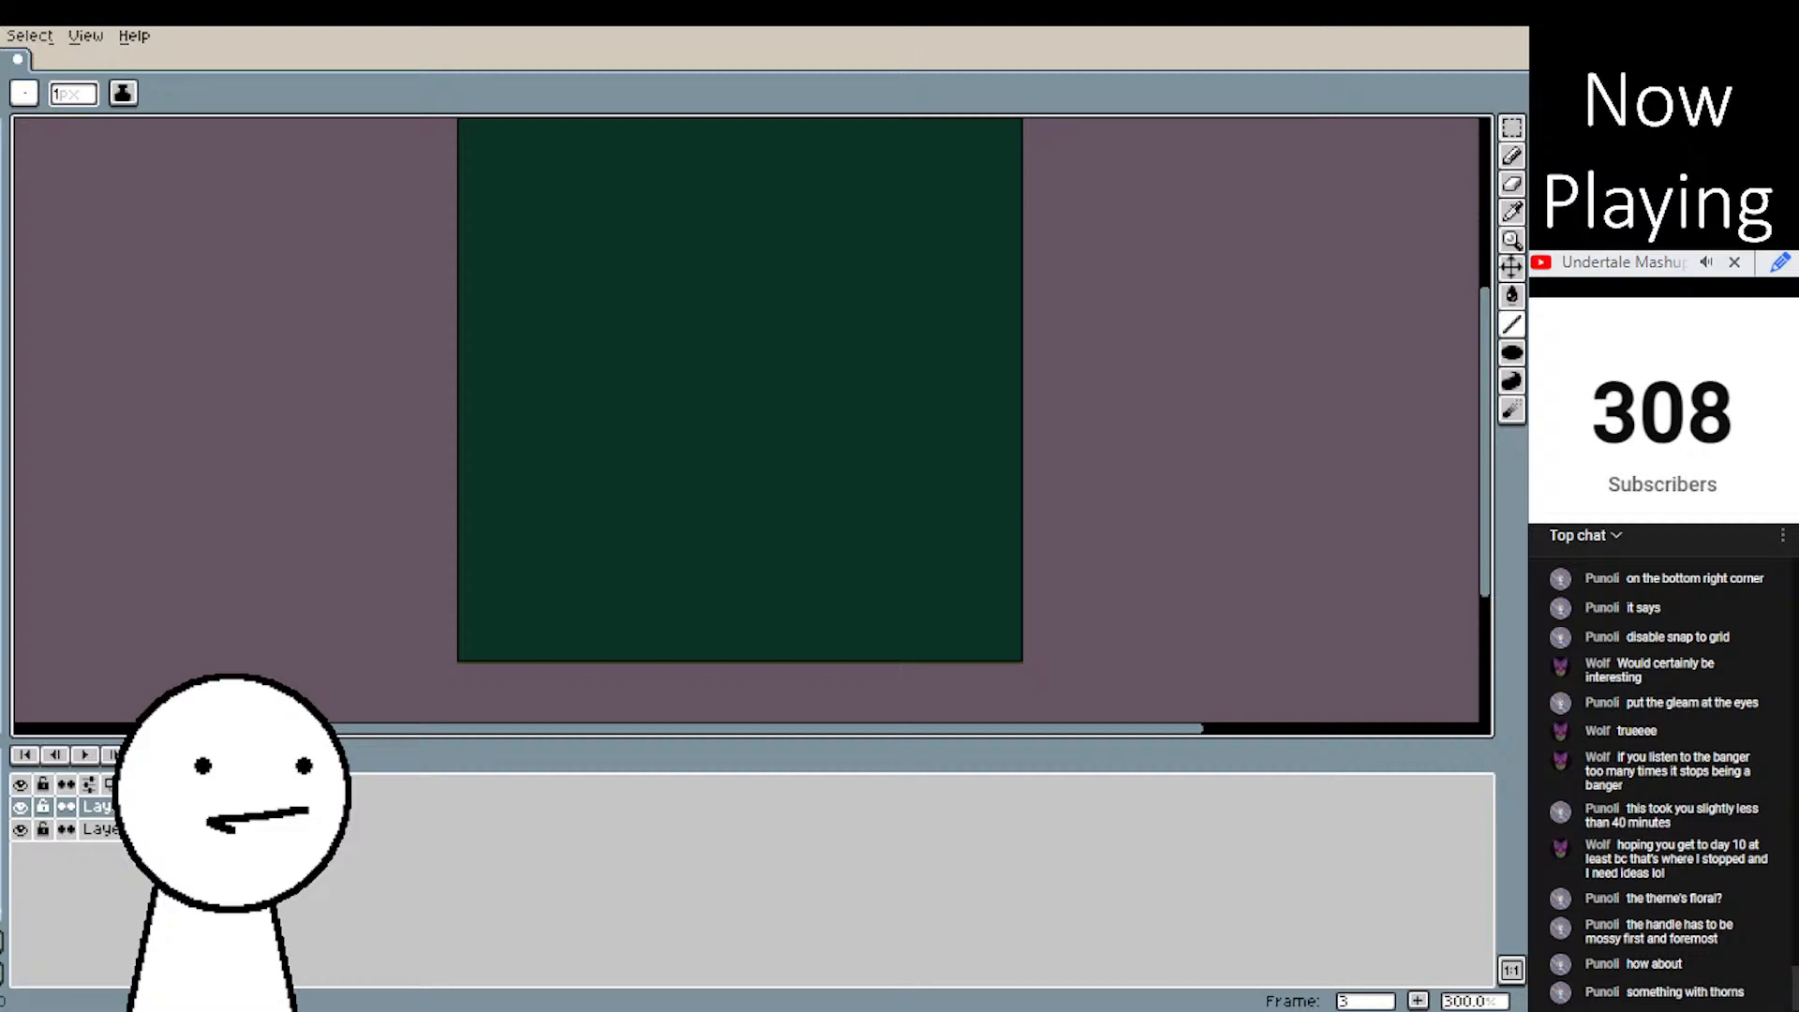
drag(807, 497, 693, 586)
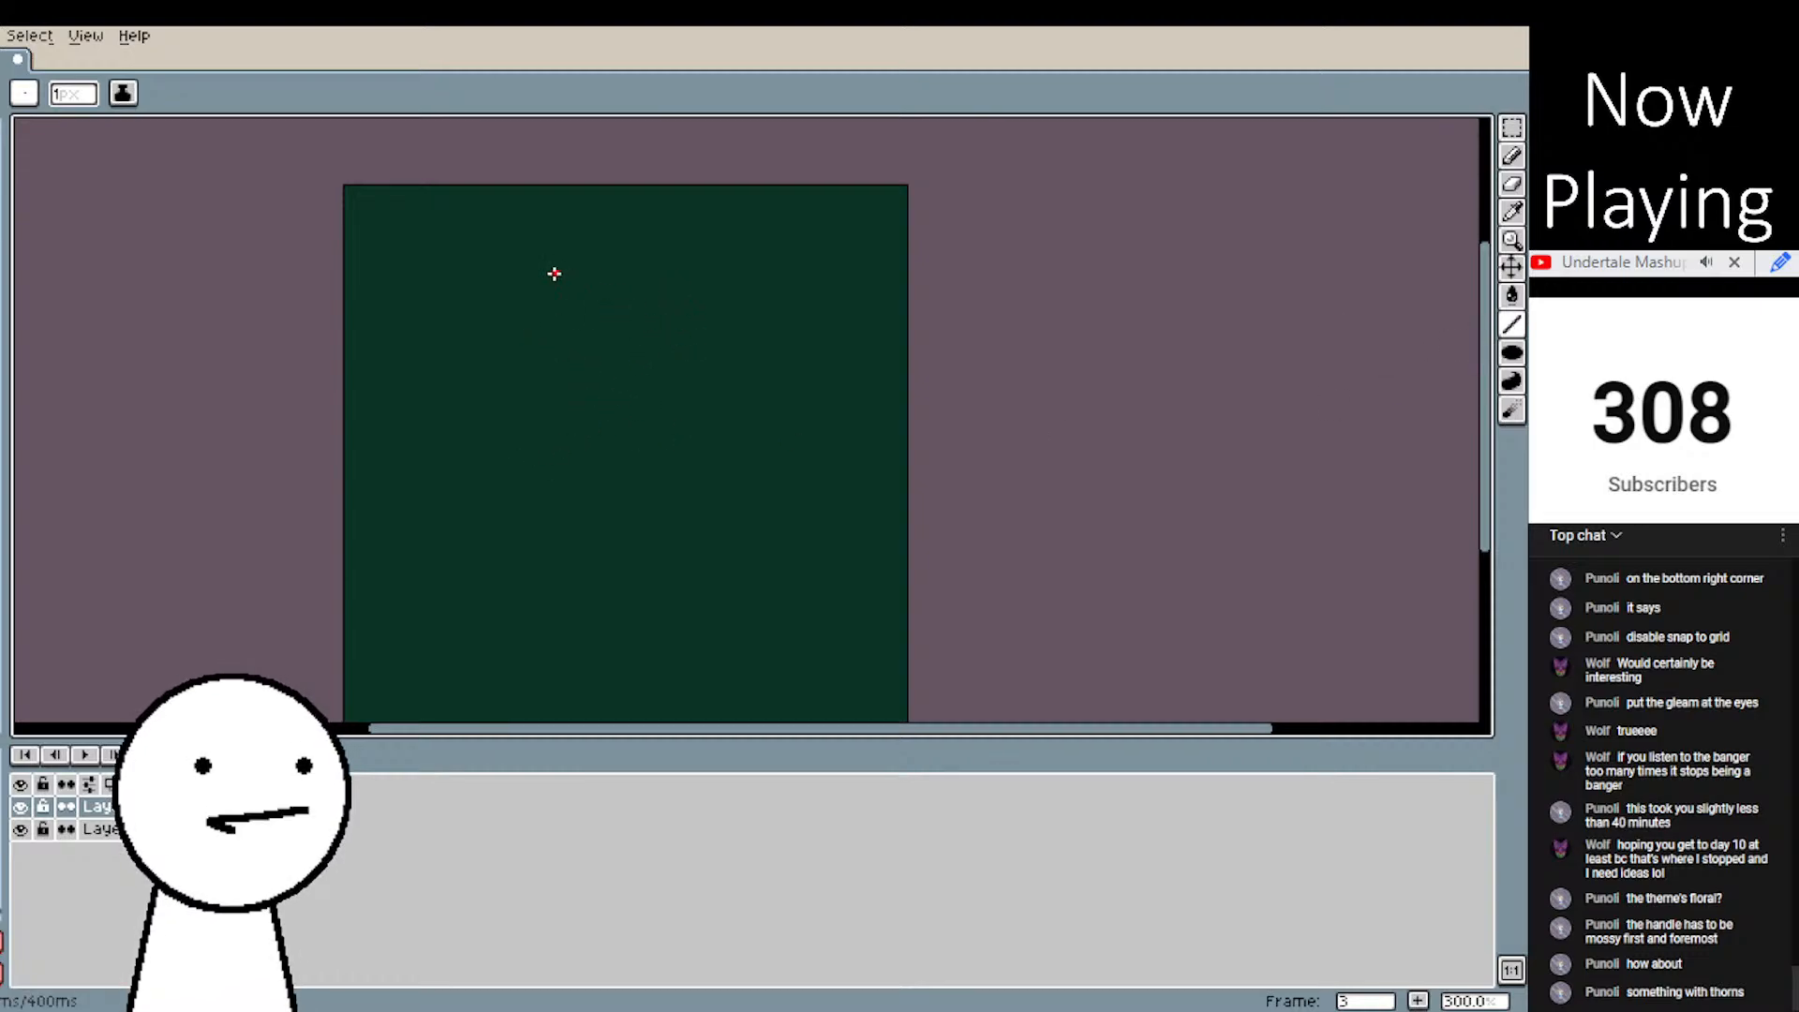
drag(690, 385, 693, 353)
drag(571, 585, 603, 269)
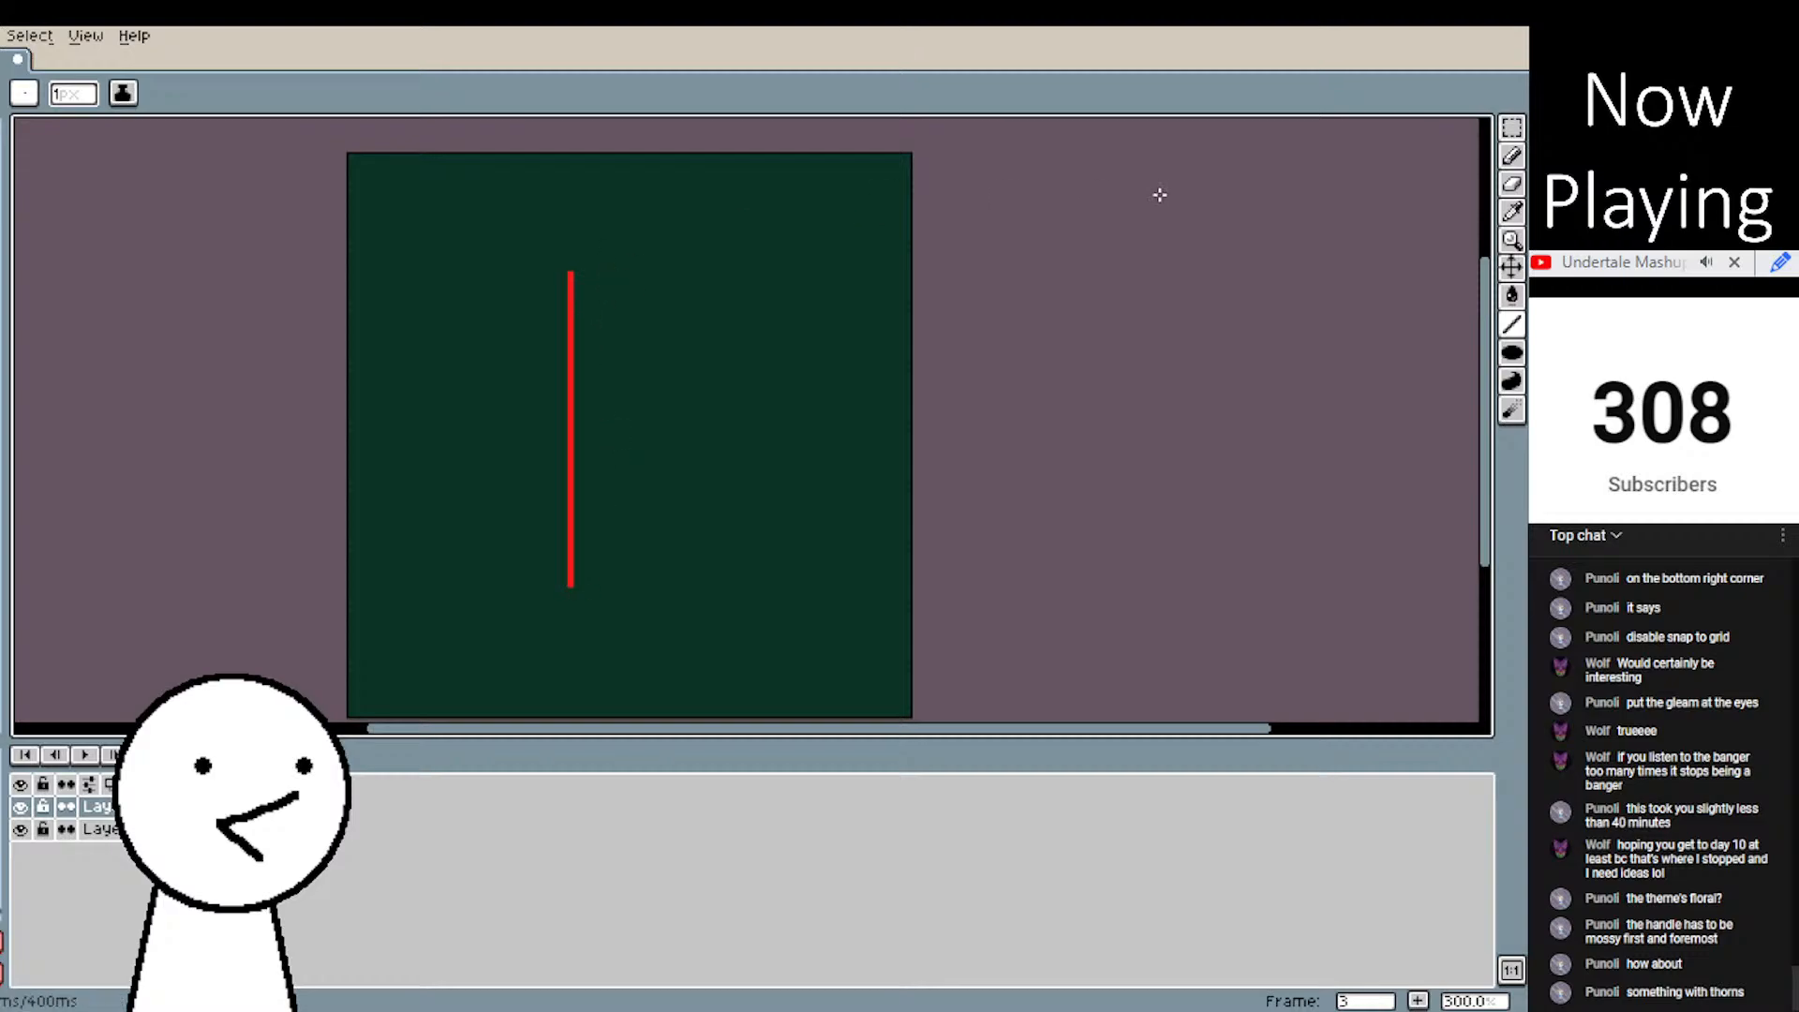
- Extend the red line's upper end with Pencil strokes into a small hooked tip curving up and left, undoing stray marks
click(1512, 156)
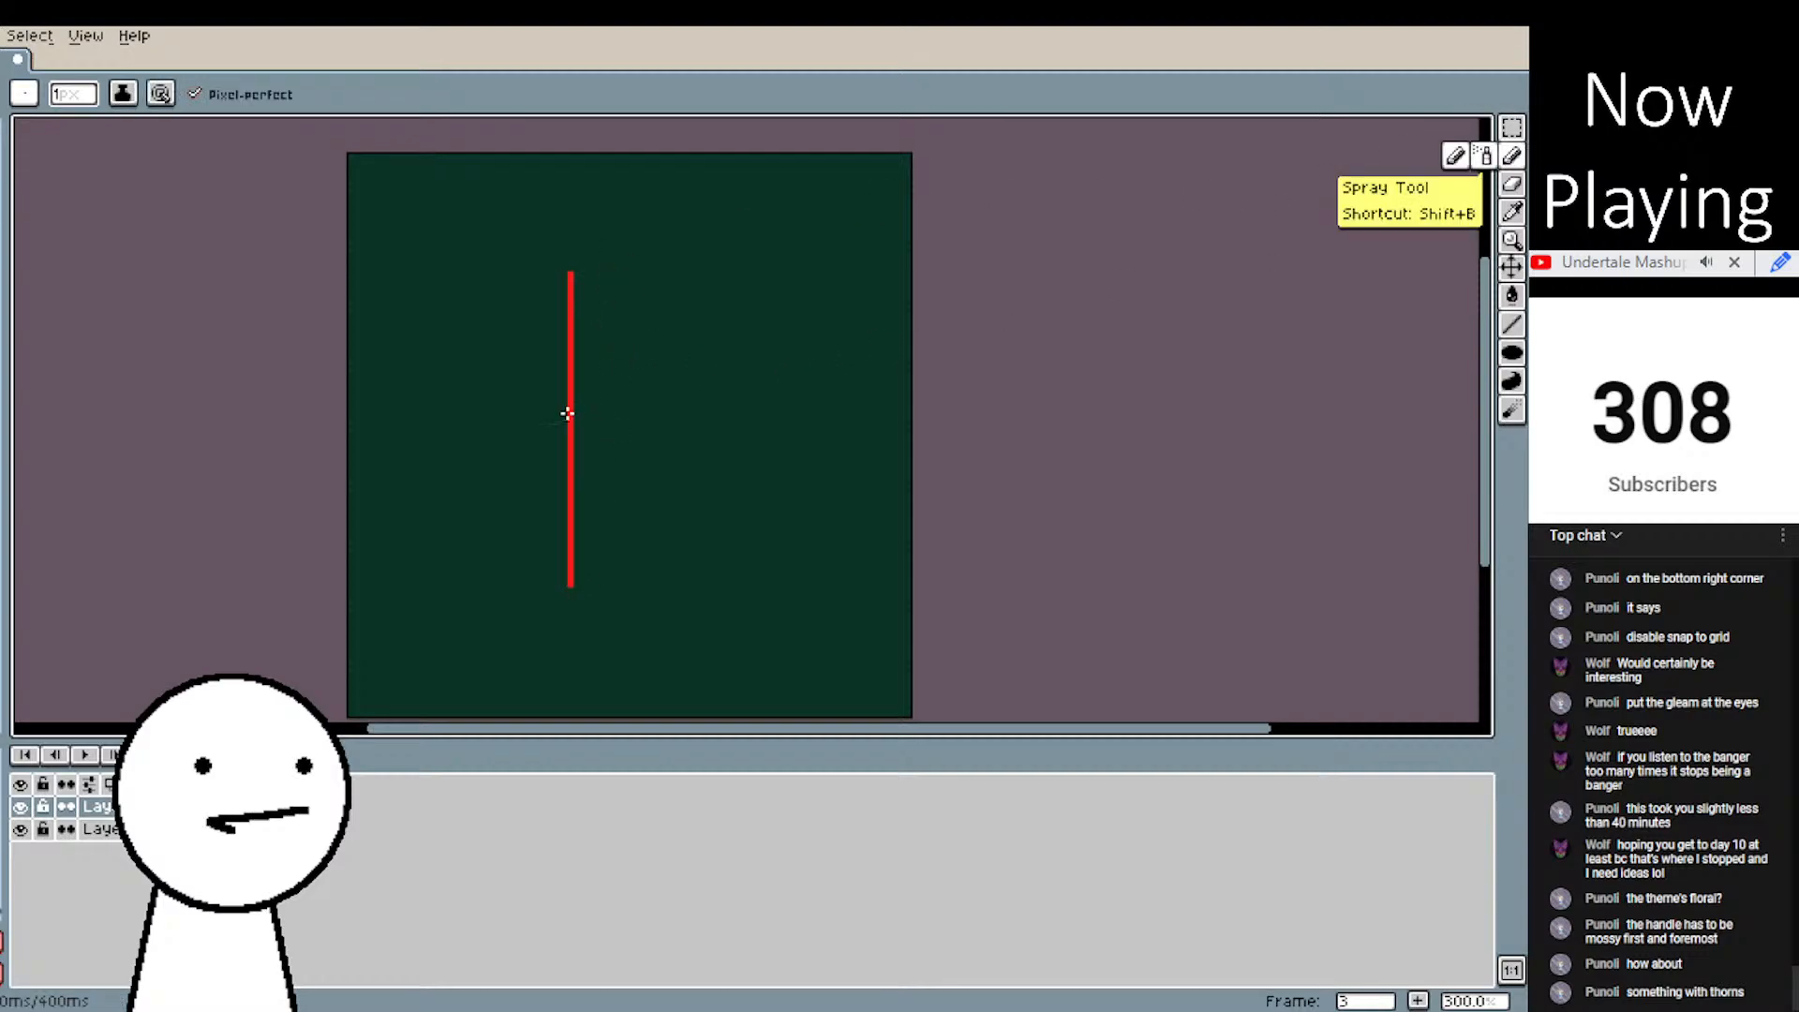
mouse_move(563, 416)
mouse_down()
mouse_move(551, 223)
mouse_move(552, 291)
mouse_up()
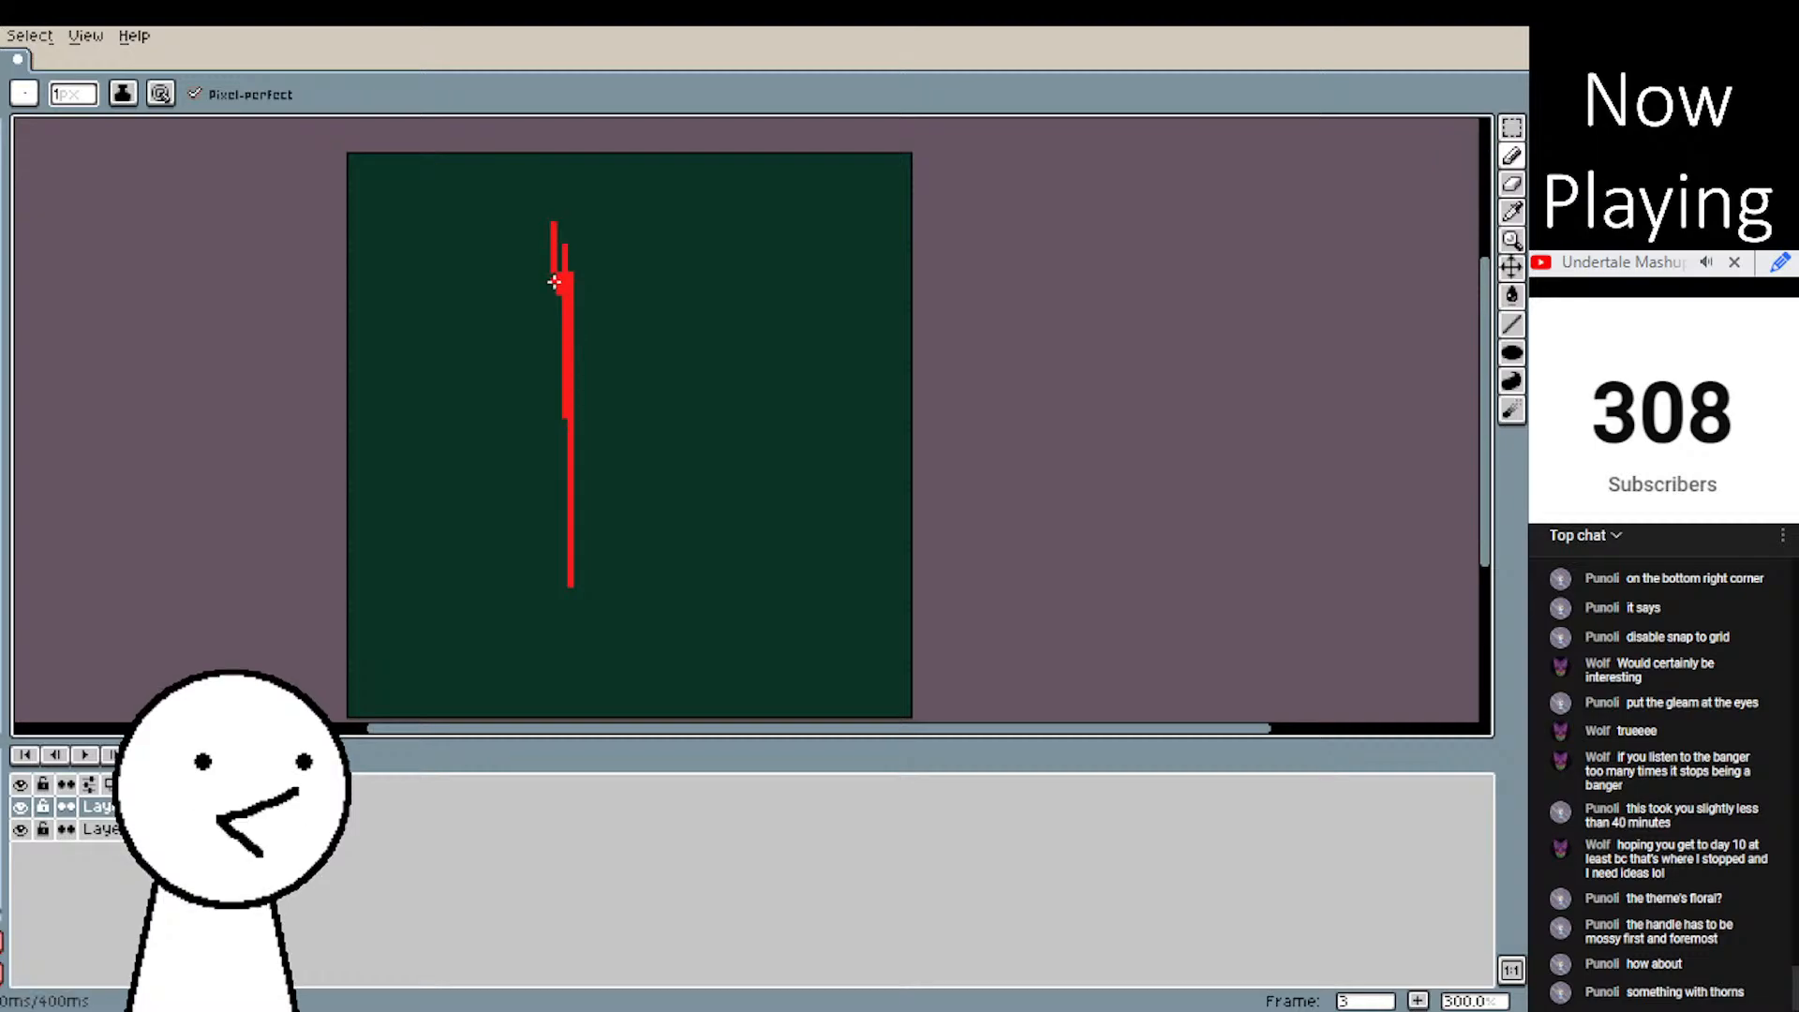
key(ctrl+z)
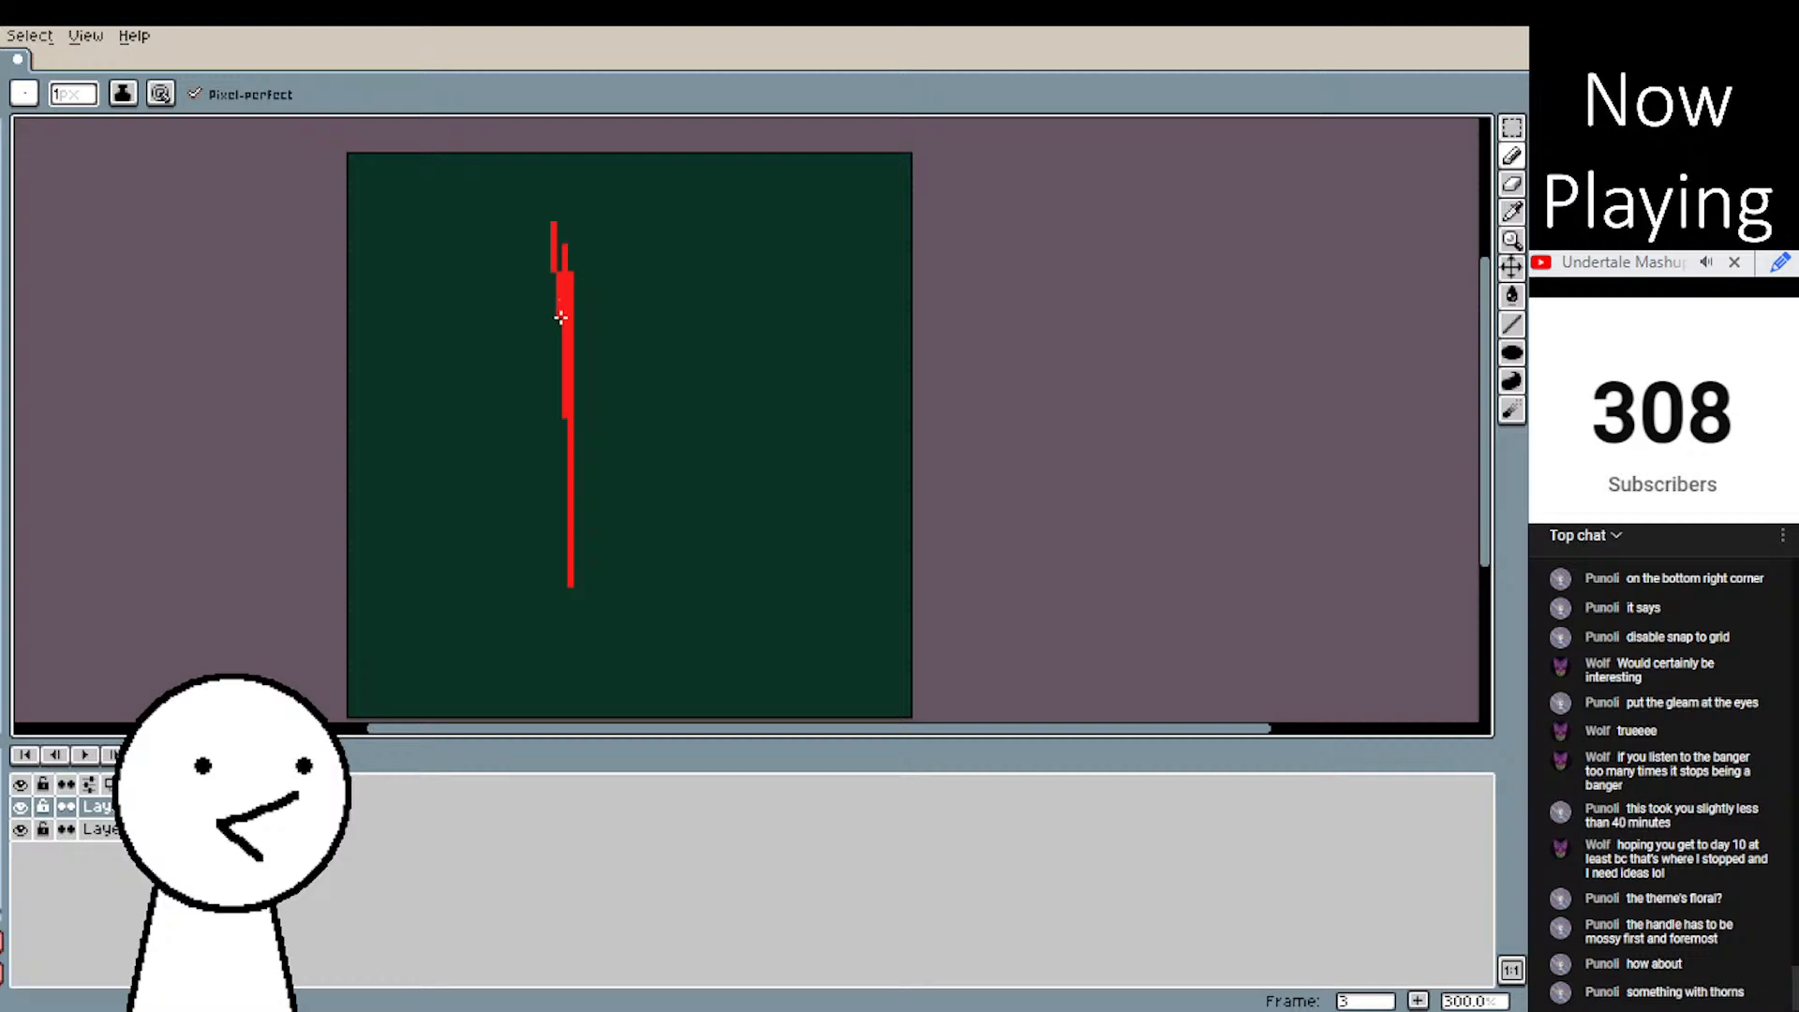
drag(543, 239, 543, 229)
key(ctrl+z)
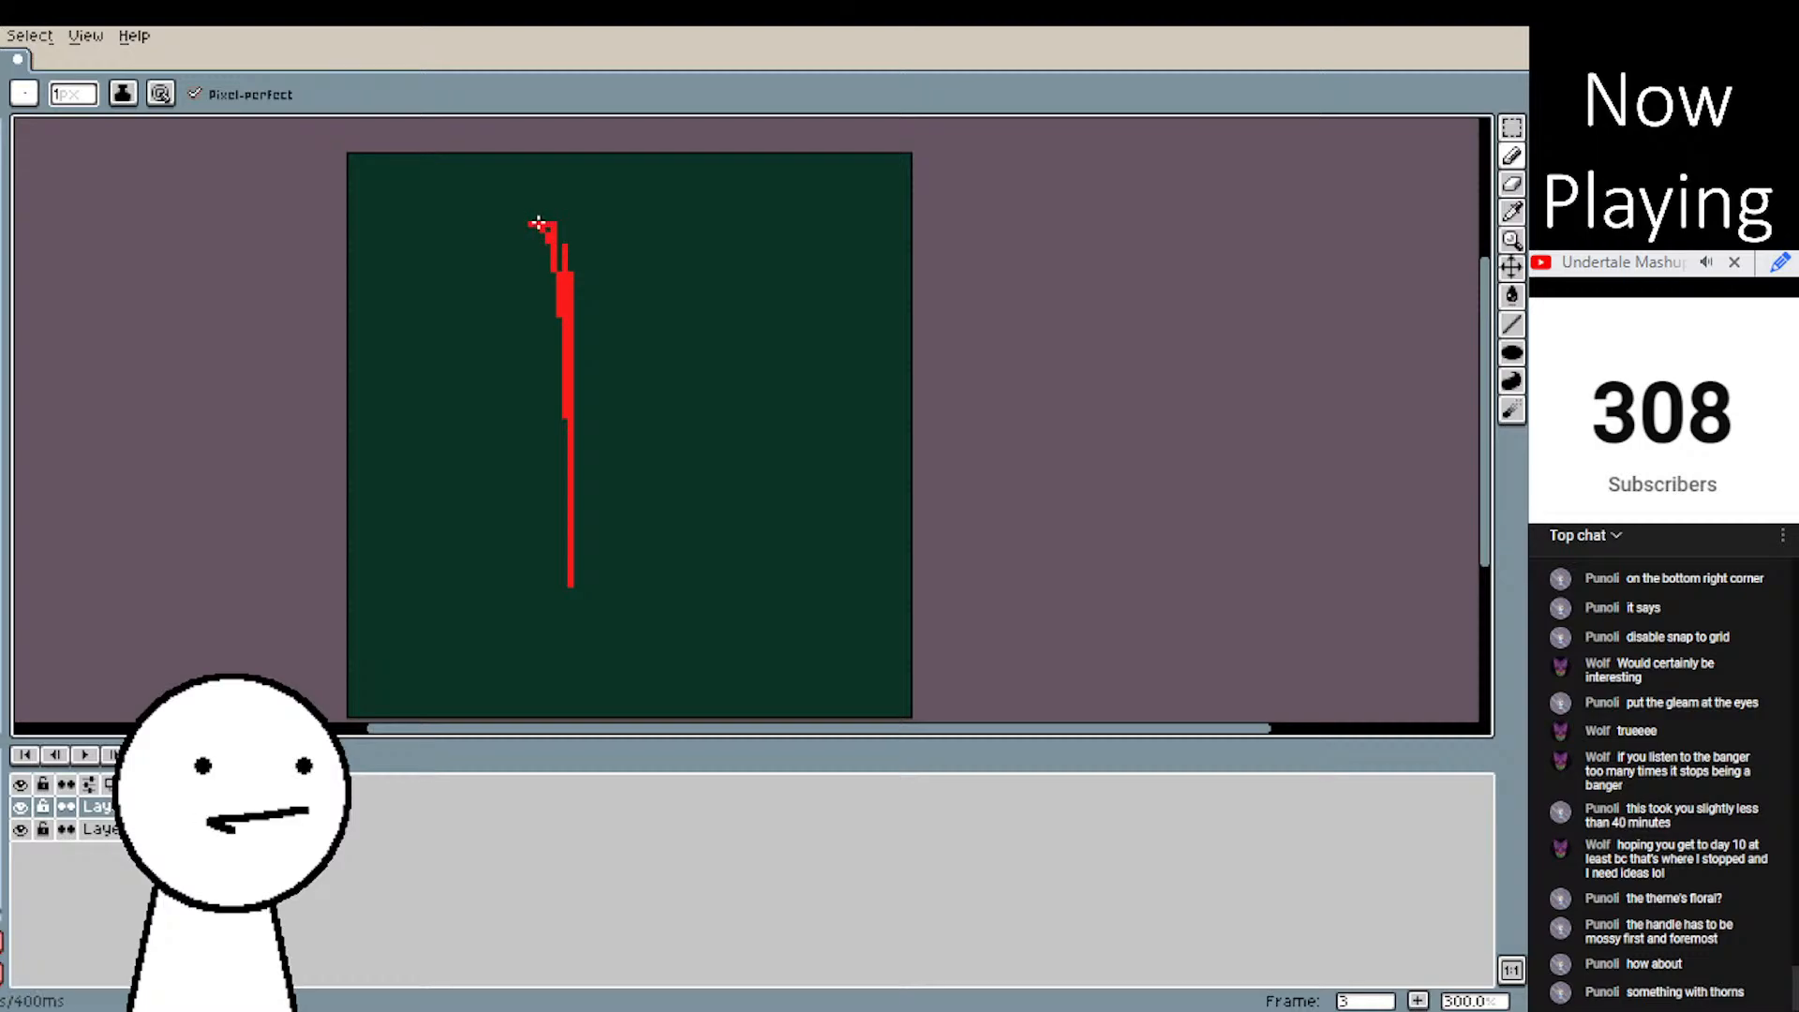
key(ctrl+z)
key(ctrl+z)
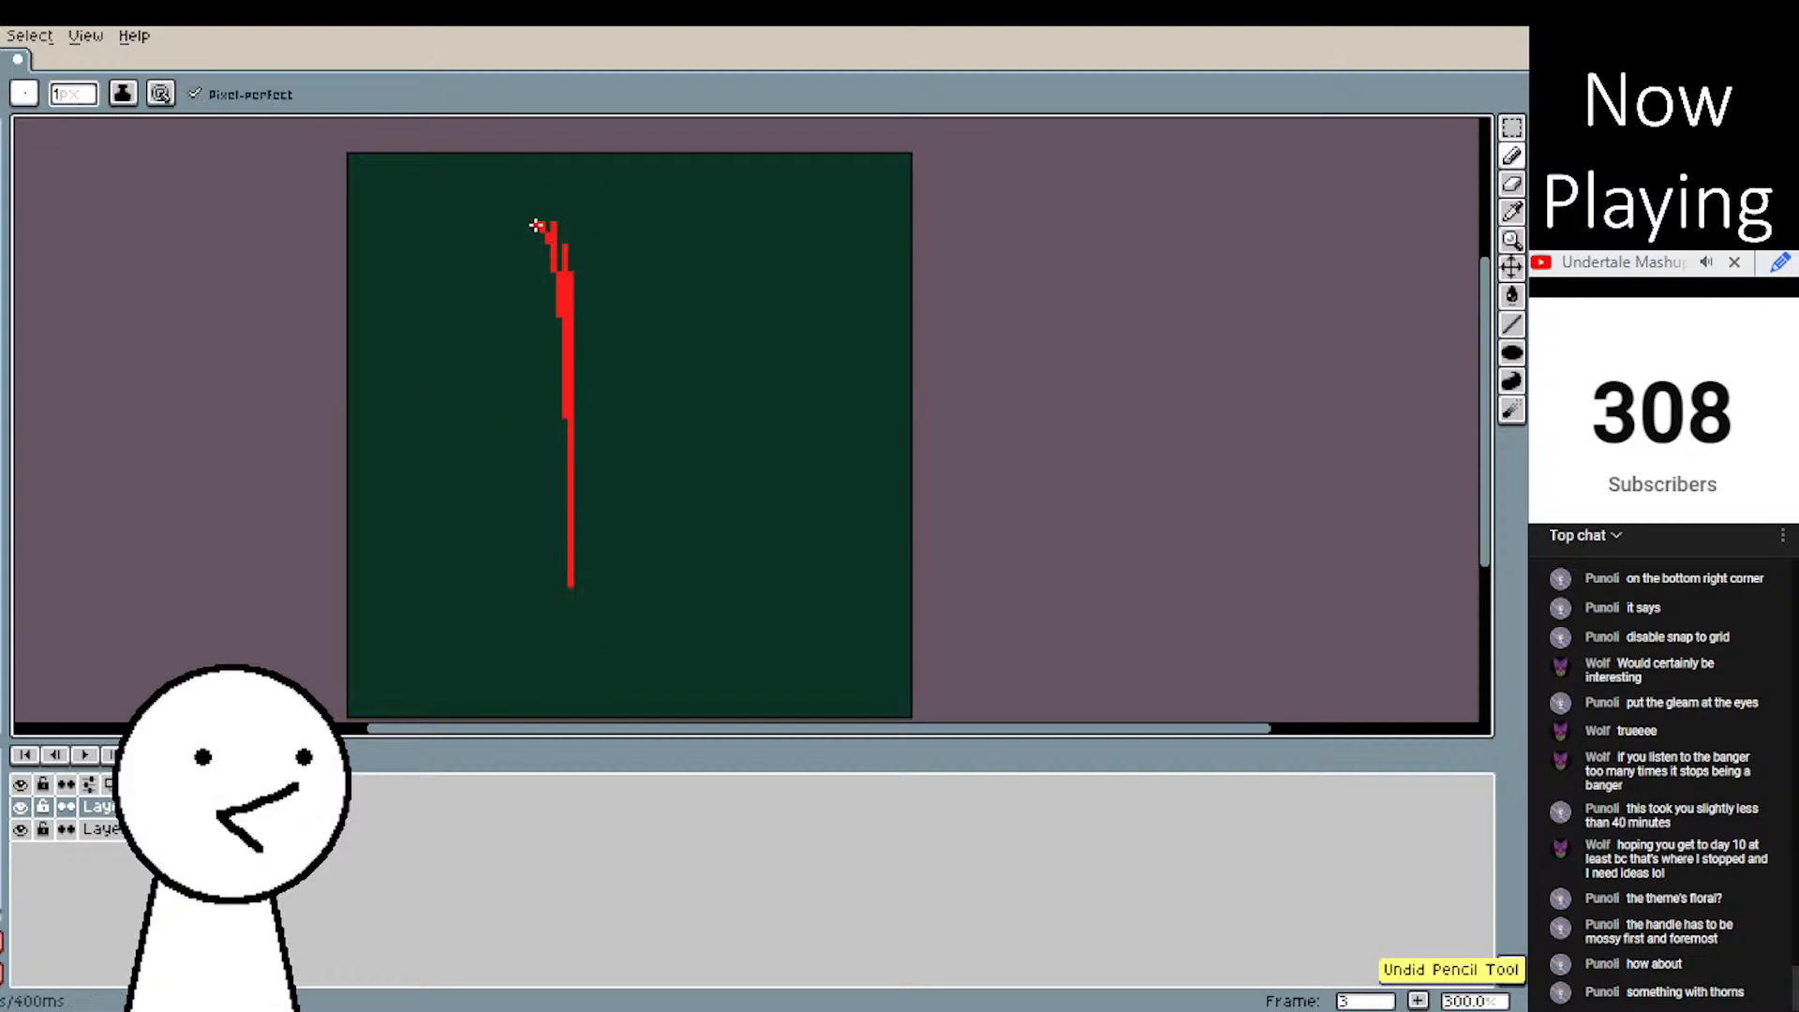
drag(539, 225, 547, 225)
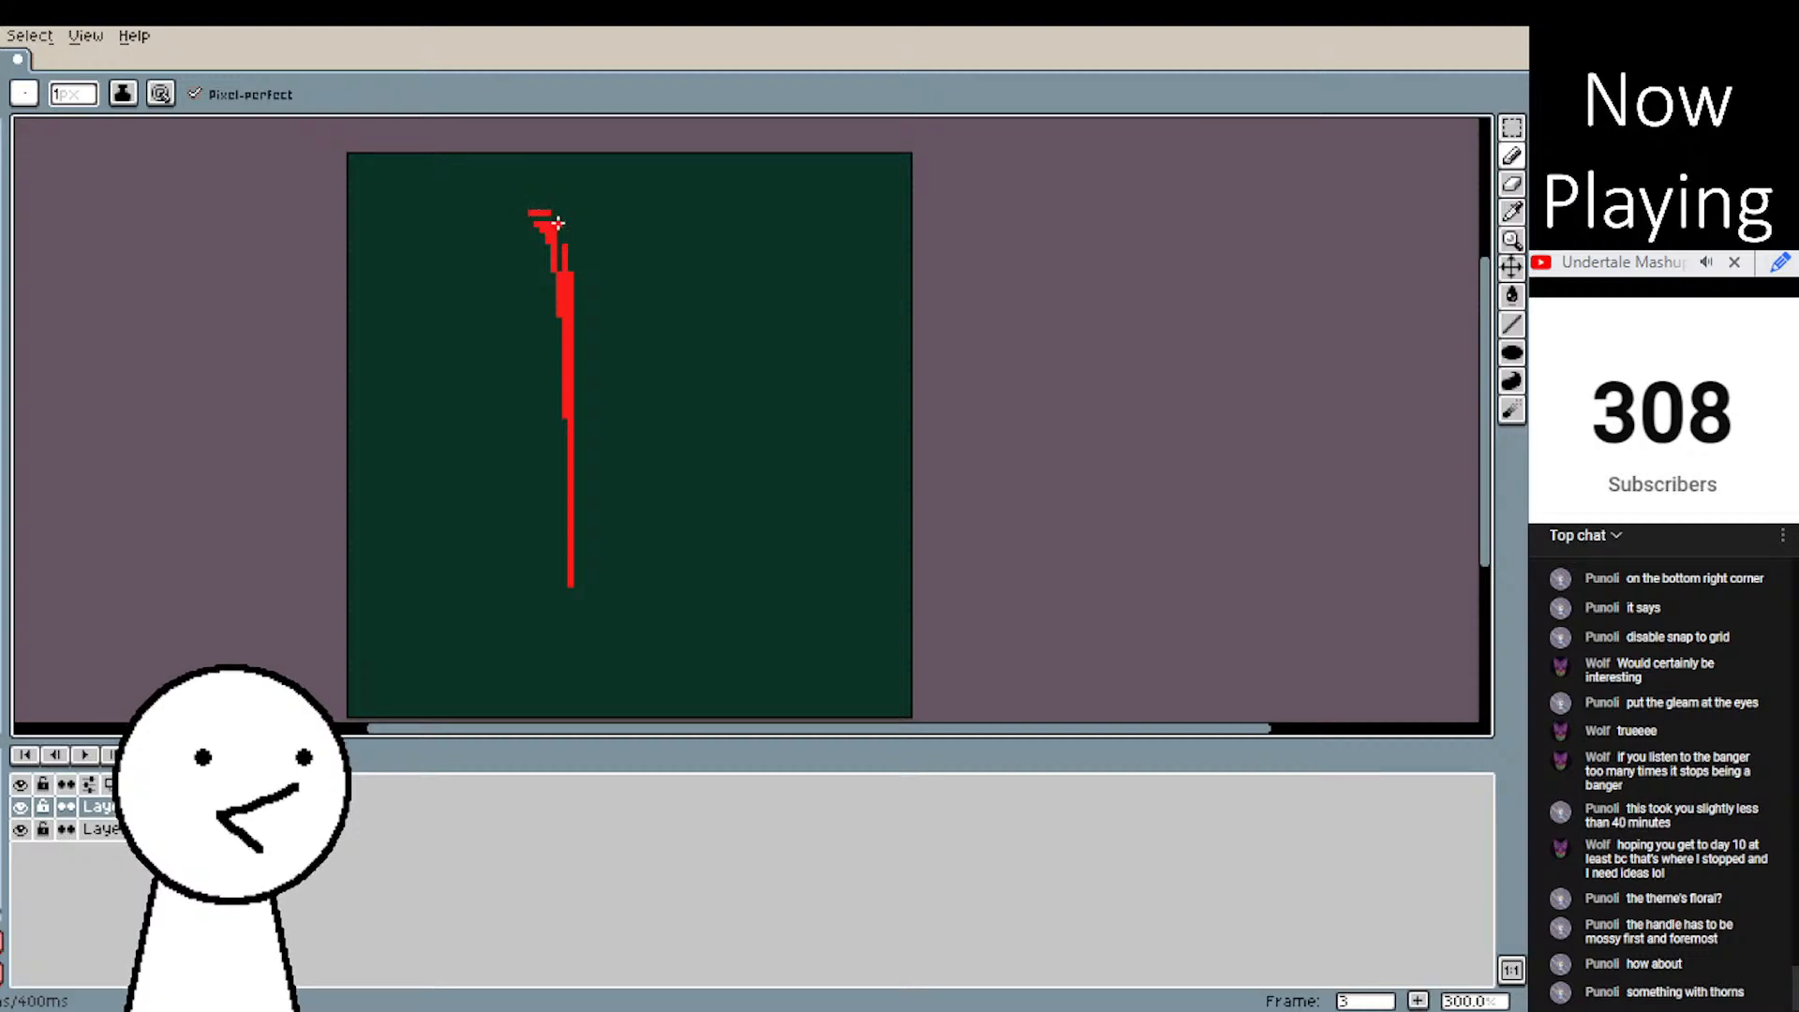
key(ctrl+z)
click(533, 217)
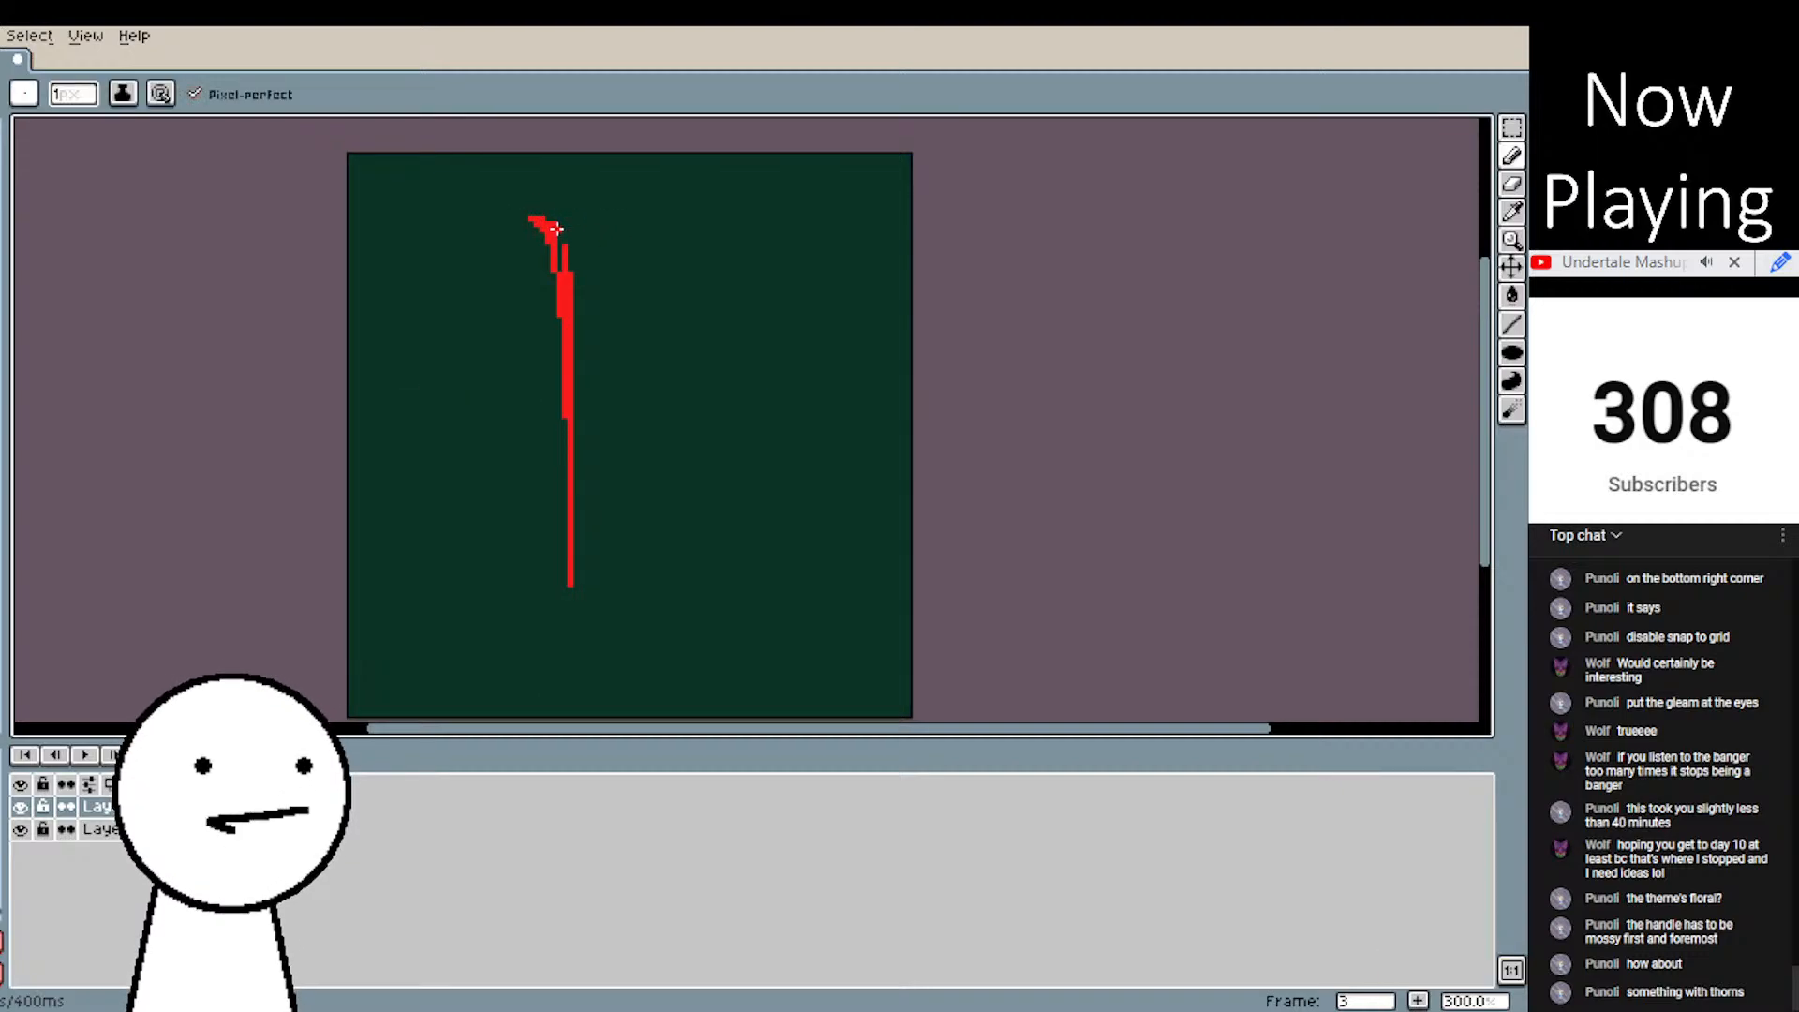
- Outline the blade's curved right edge in red, straighten its lower part with line segments and close the base with a horizontal line
mouse_move(556, 229)
mouse_down()
mouse_move(618, 254)
mouse_move(655, 301)
mouse_move(633, 460)
mouse_move(572, 583)
mouse_up()
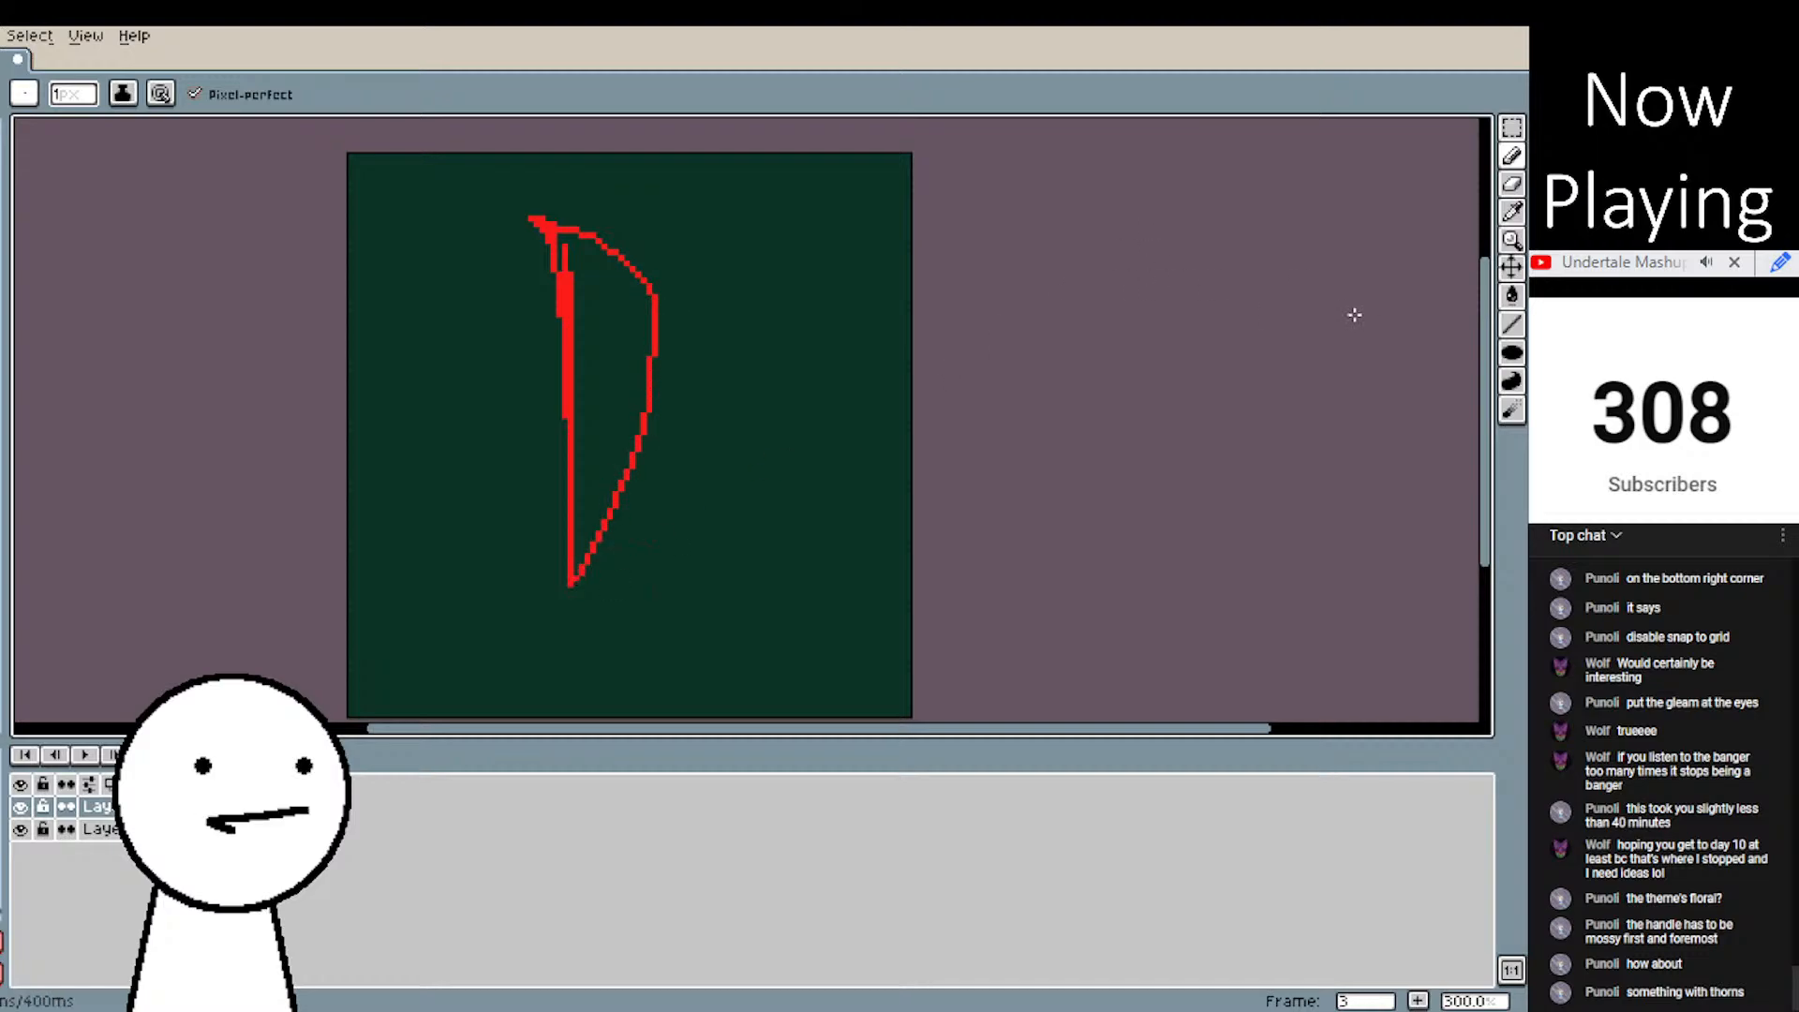
key(l)
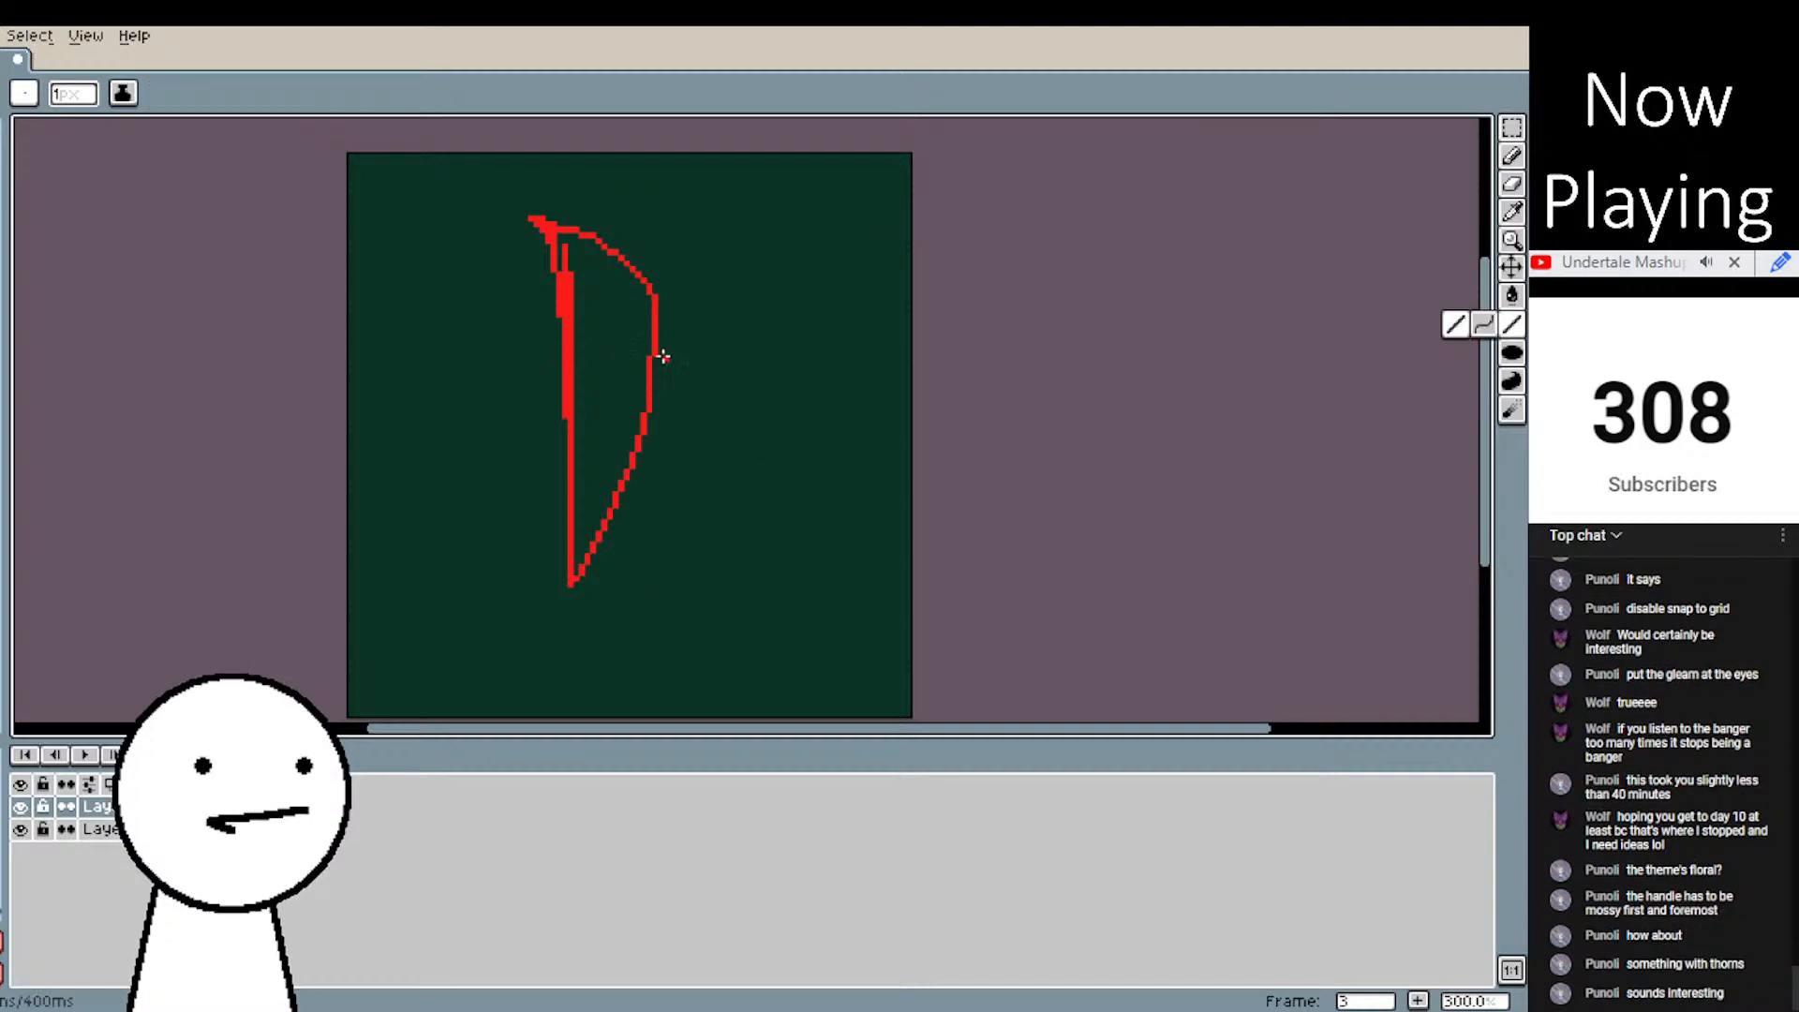
drag(659, 358, 644, 459)
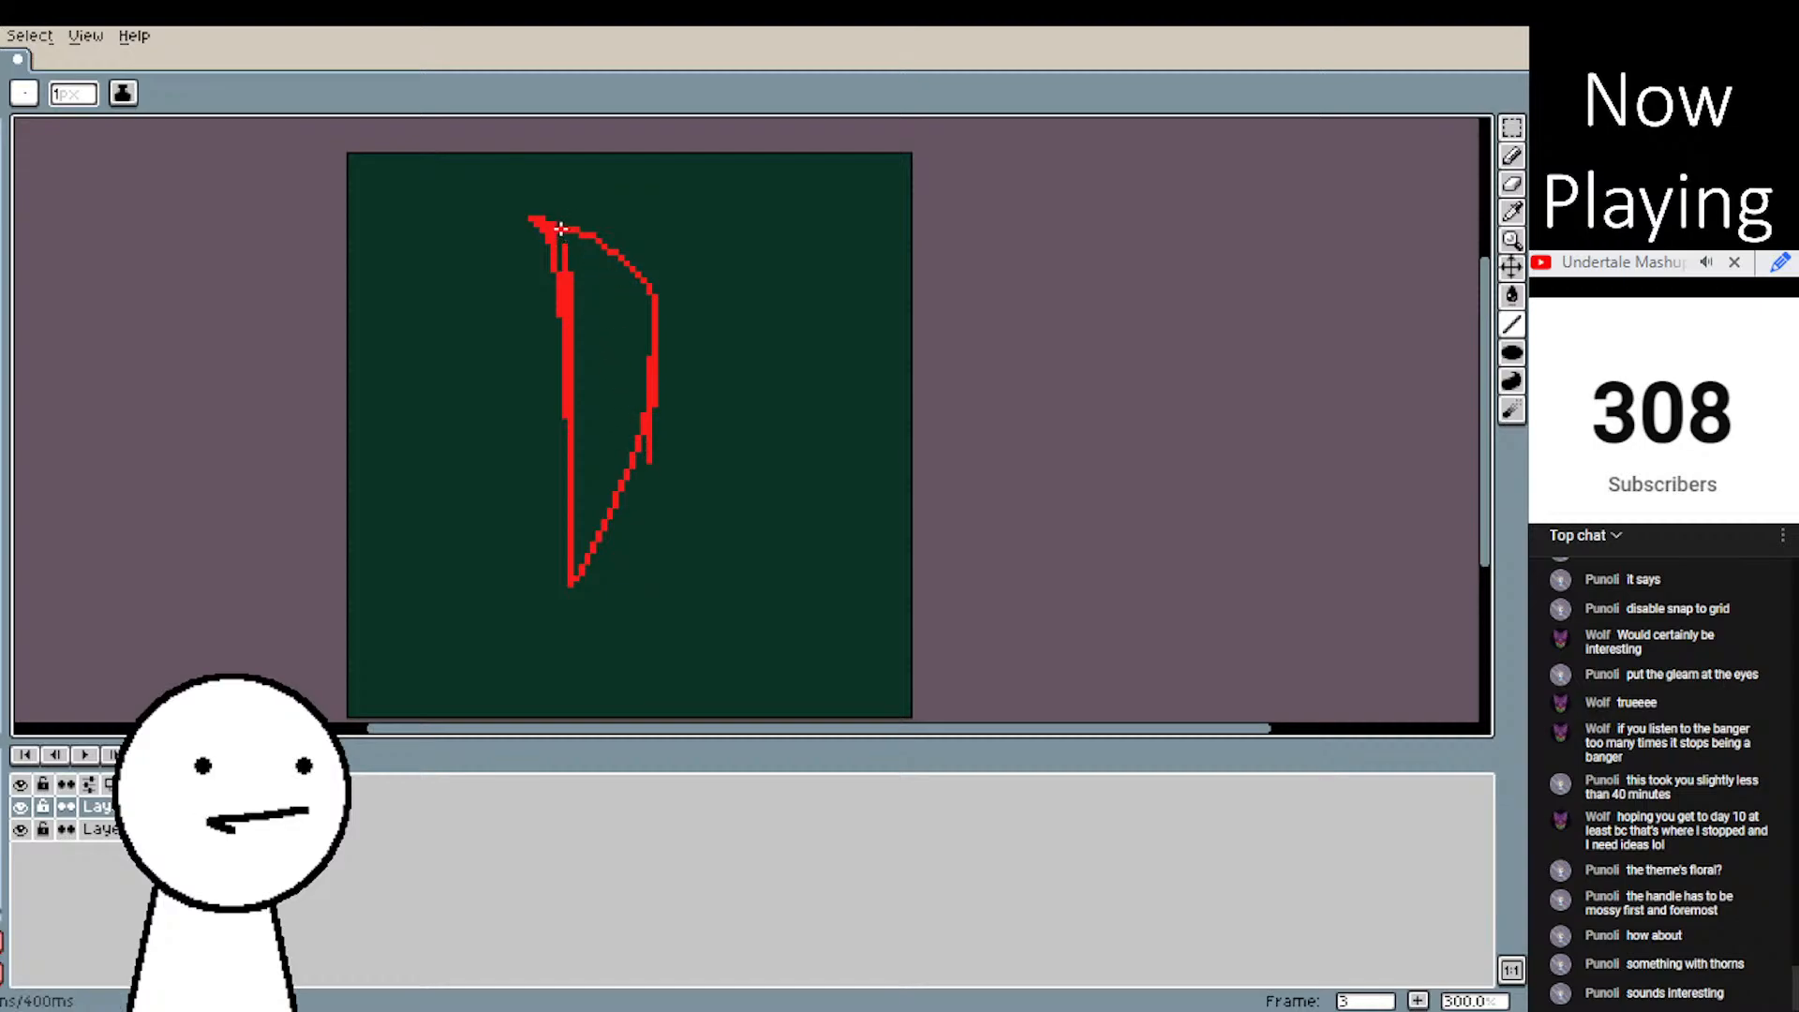
drag(556, 226, 581, 230)
drag(884, 360, 996, 196)
scroll(795, 296, up, 2)
mouse_move(728, 304)
mouse_down()
mouse_move(716, 498)
mouse_move(604, 501)
mouse_up()
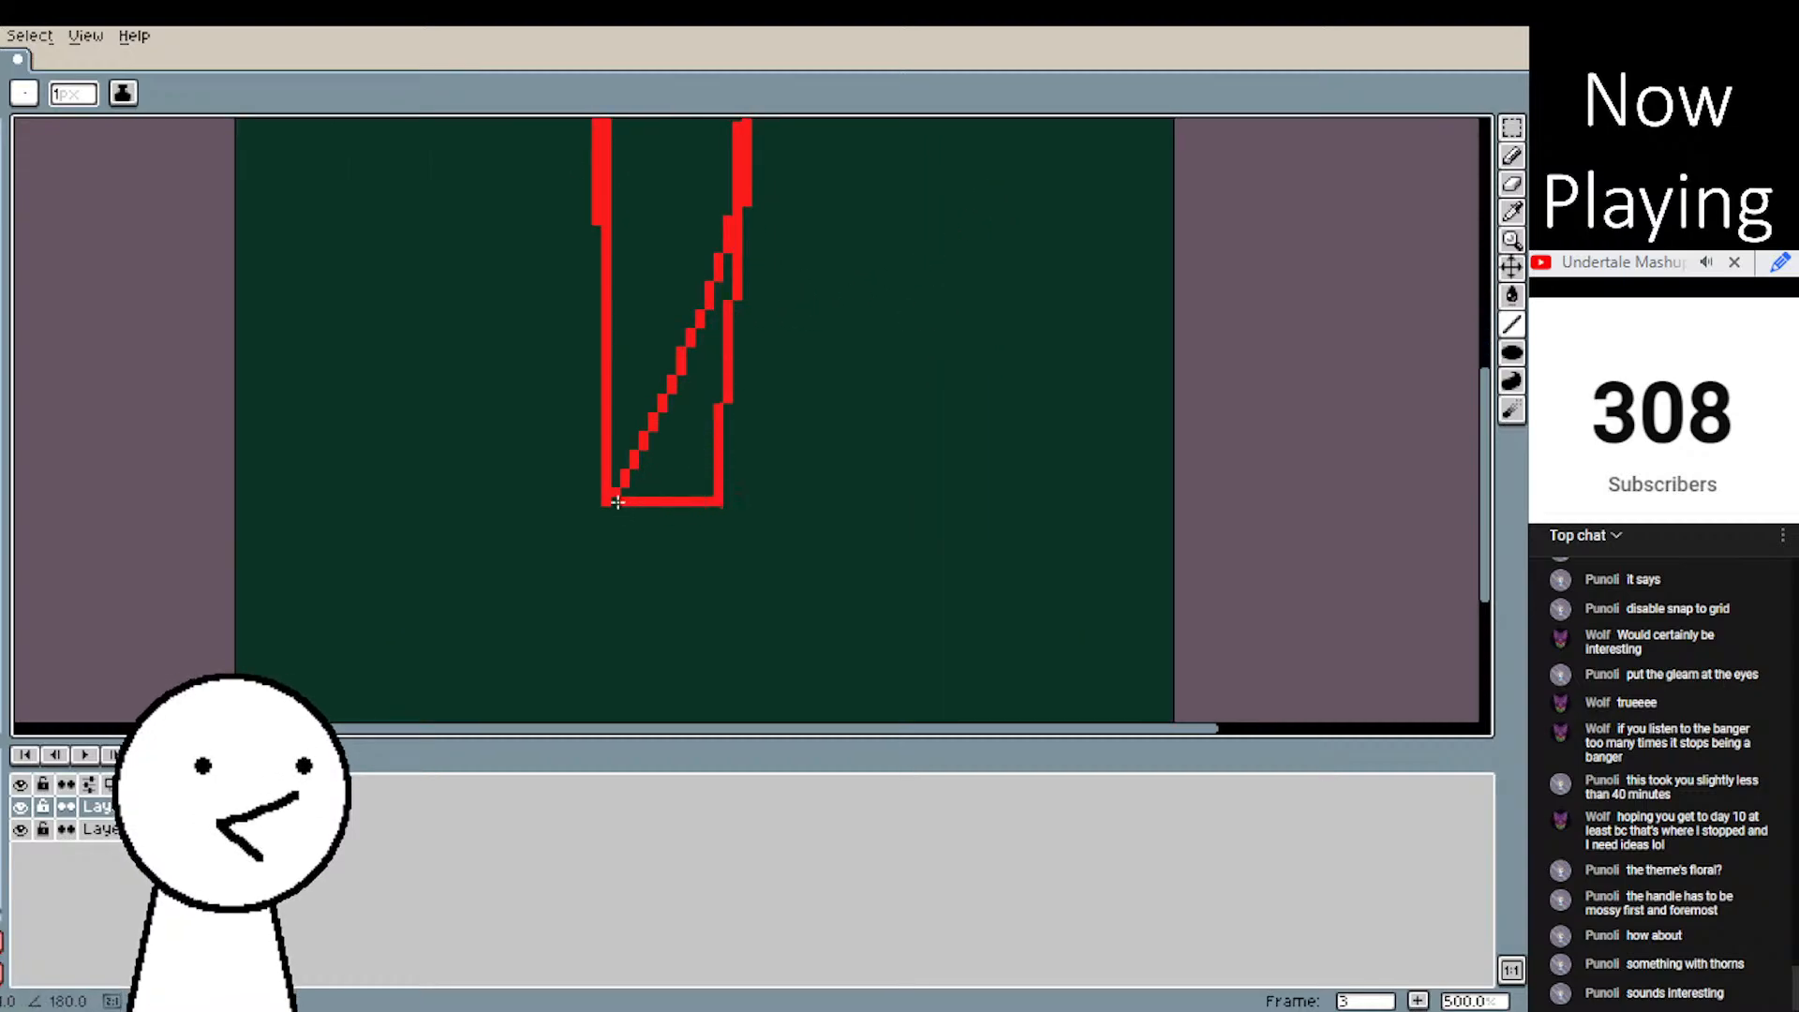
- Fill both enclosed areas of the blade outline with red using a contiguous fill, undoing the fill that covers the whole canvas
click(1512, 296)
click(701, 339)
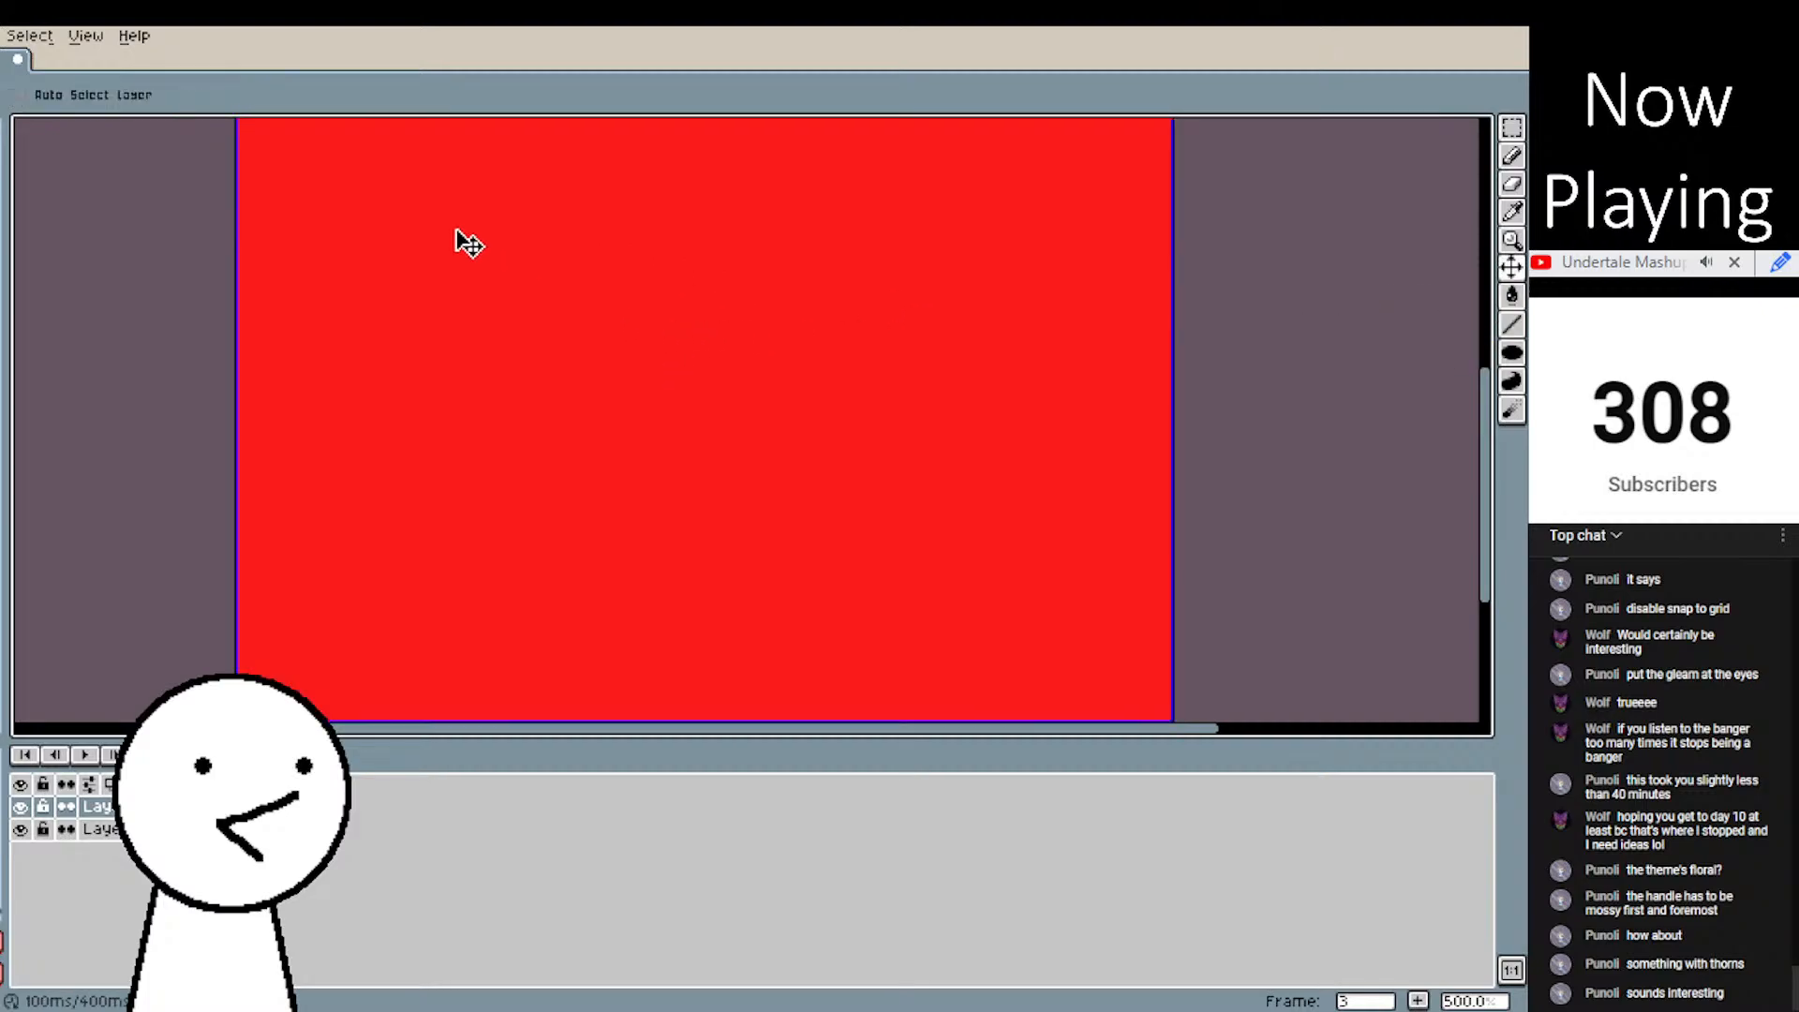
key(ctrl+z)
click(230, 97)
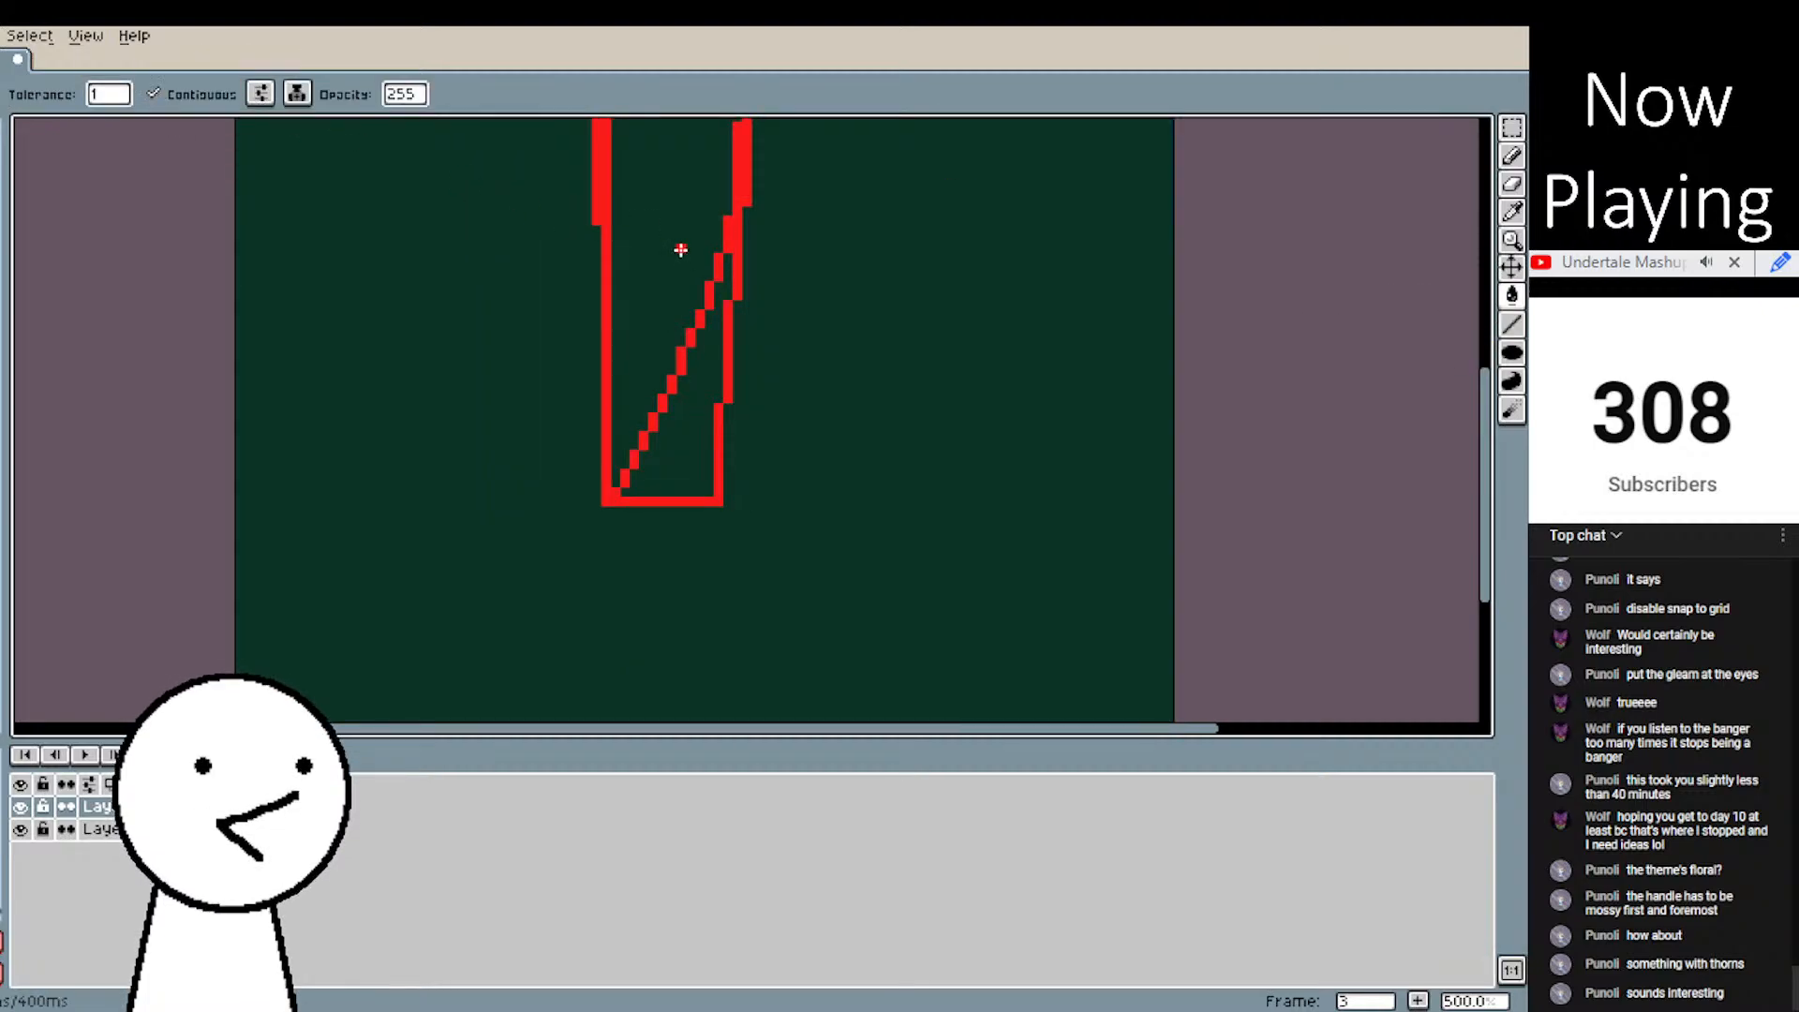
click(679, 249)
click(698, 390)
scroll(804, 293, down, 4)
scroll(811, 419, up, 1)
scroll(812, 415, up, 1)
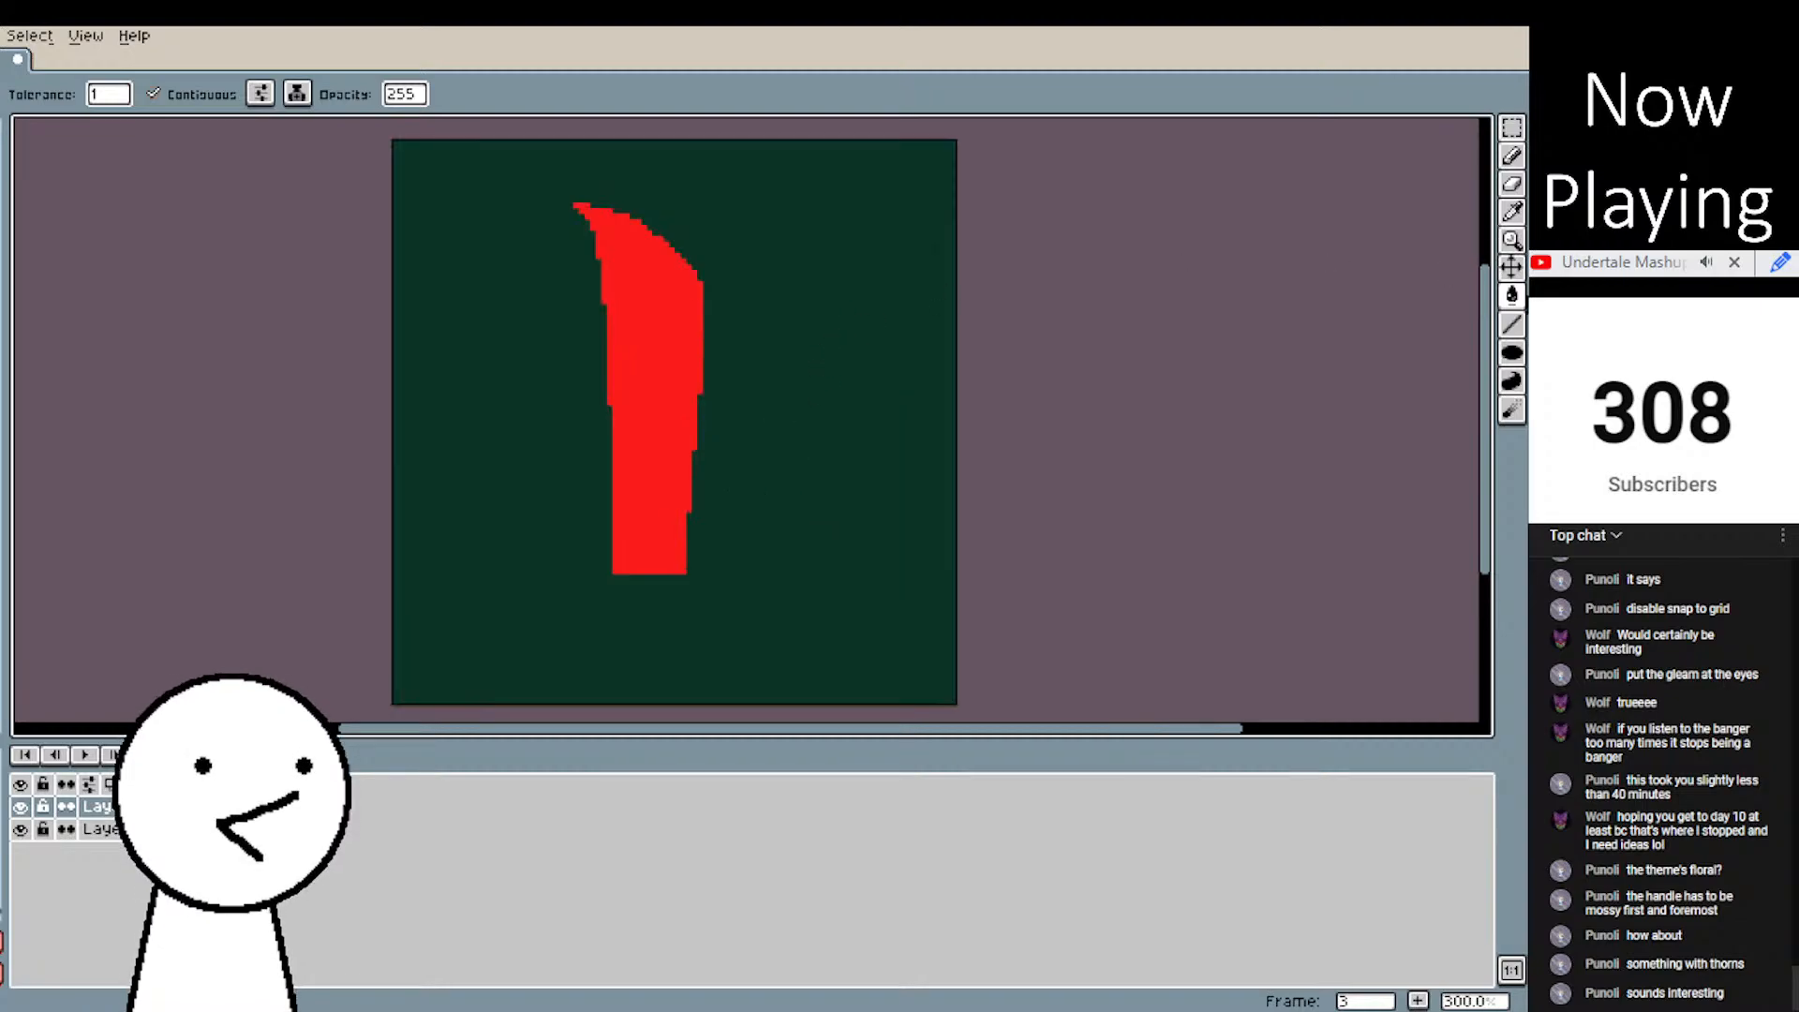
- Select the whole red blade shape, move it up toward the canvas's upper edge and clear the selection
click(1512, 128)
drag(510, 177, 806, 603)
drag(748, 518, 739, 458)
click(1165, 418)
- Erase single pixels along the blade's sloping upper right edge to smooth its curve
scroll(787, 492, up, 2)
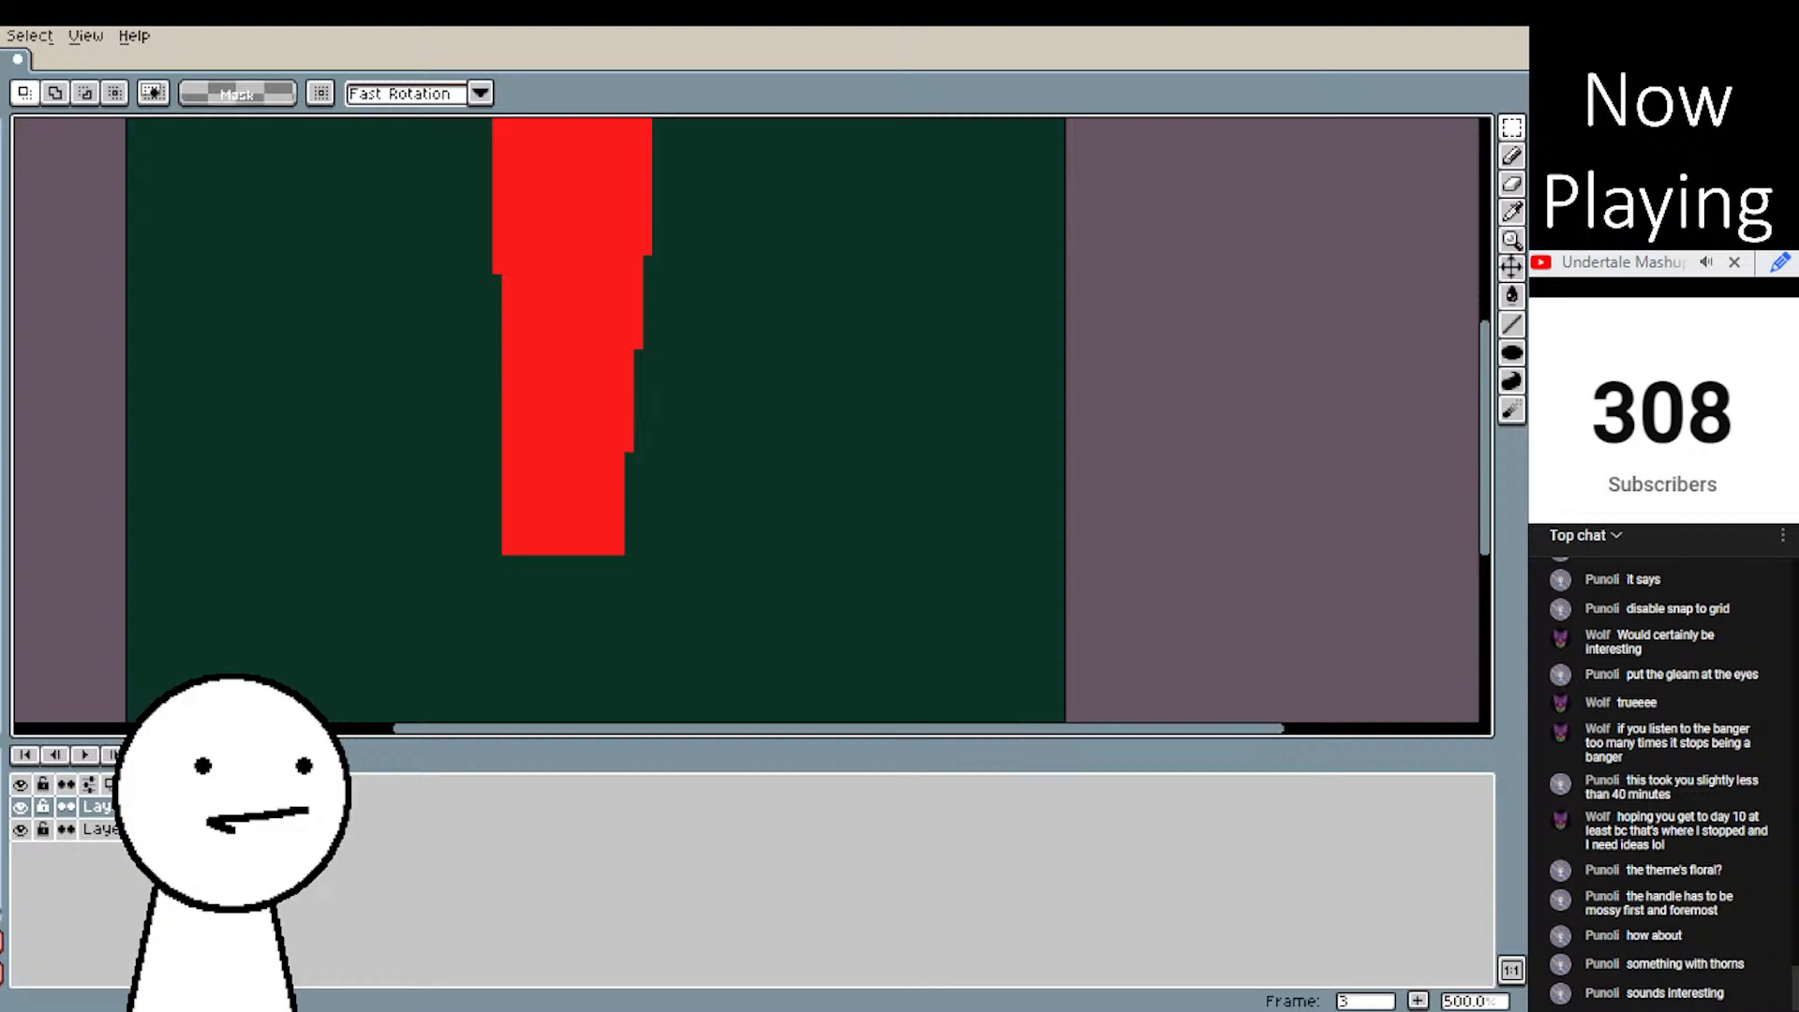
scroll(689, 453, down, 3)
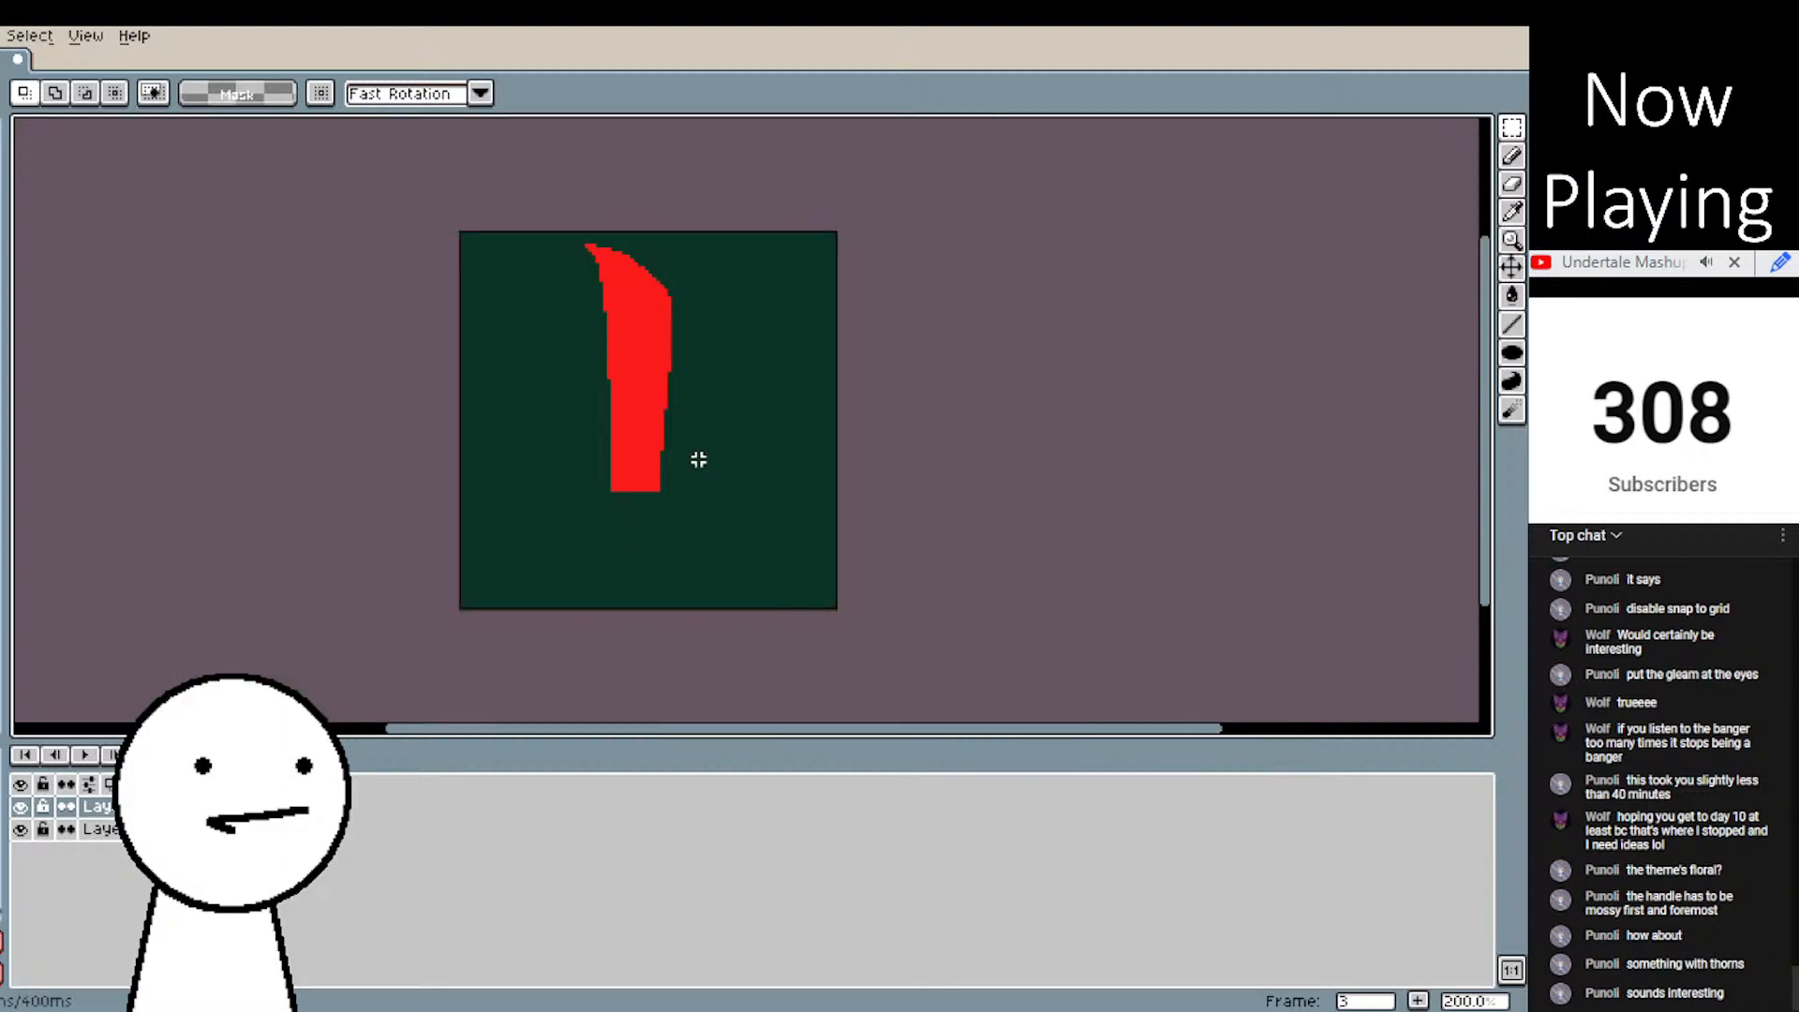
scroll(698, 459, up, 3)
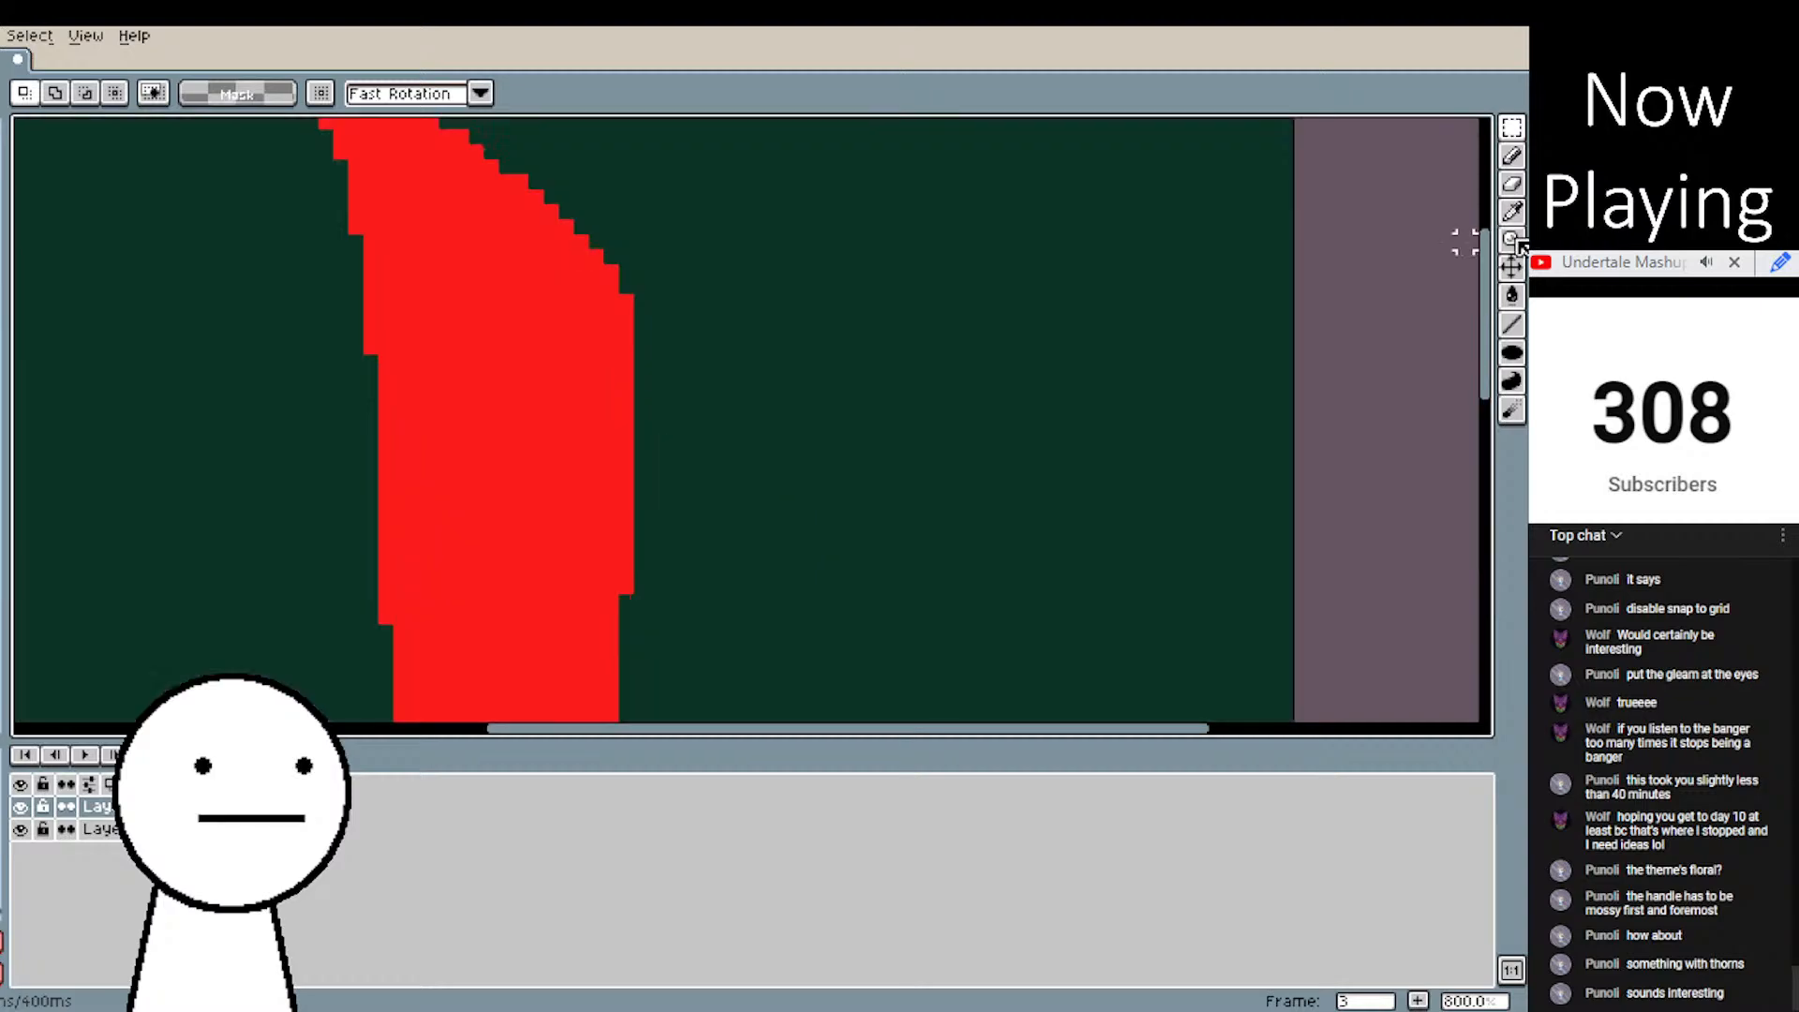
key(b)
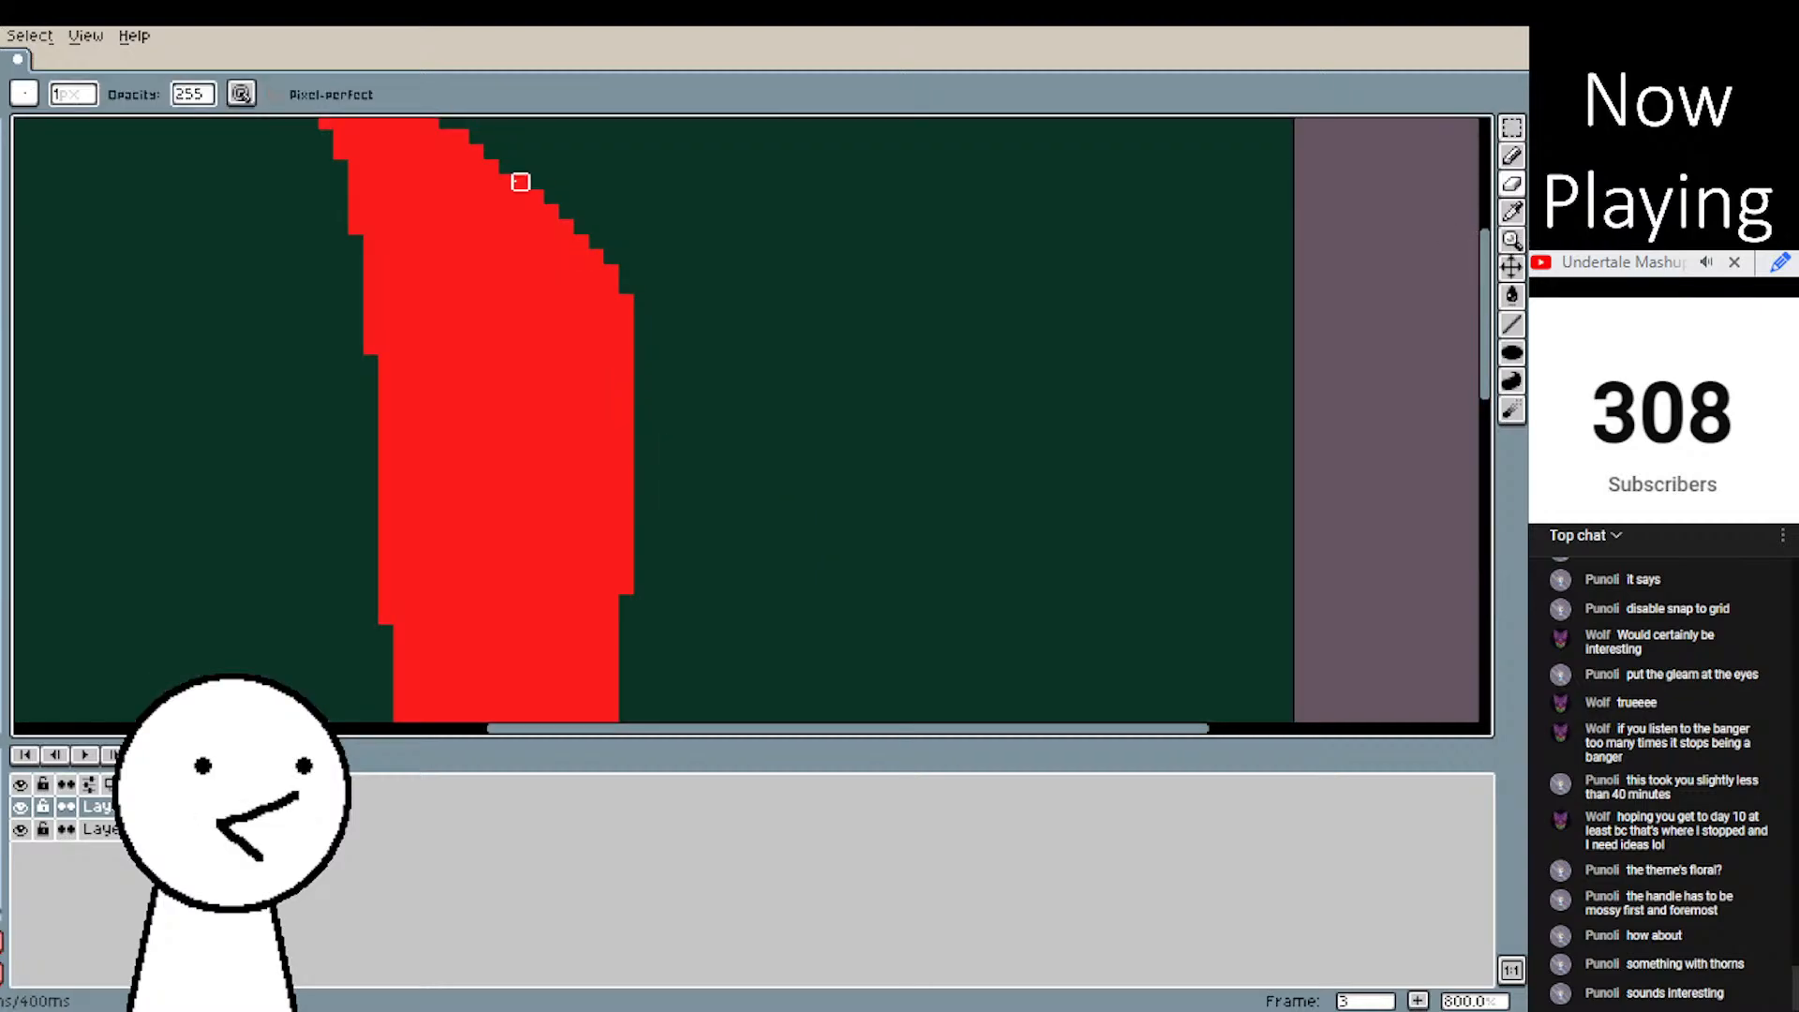
key(ctrl+z)
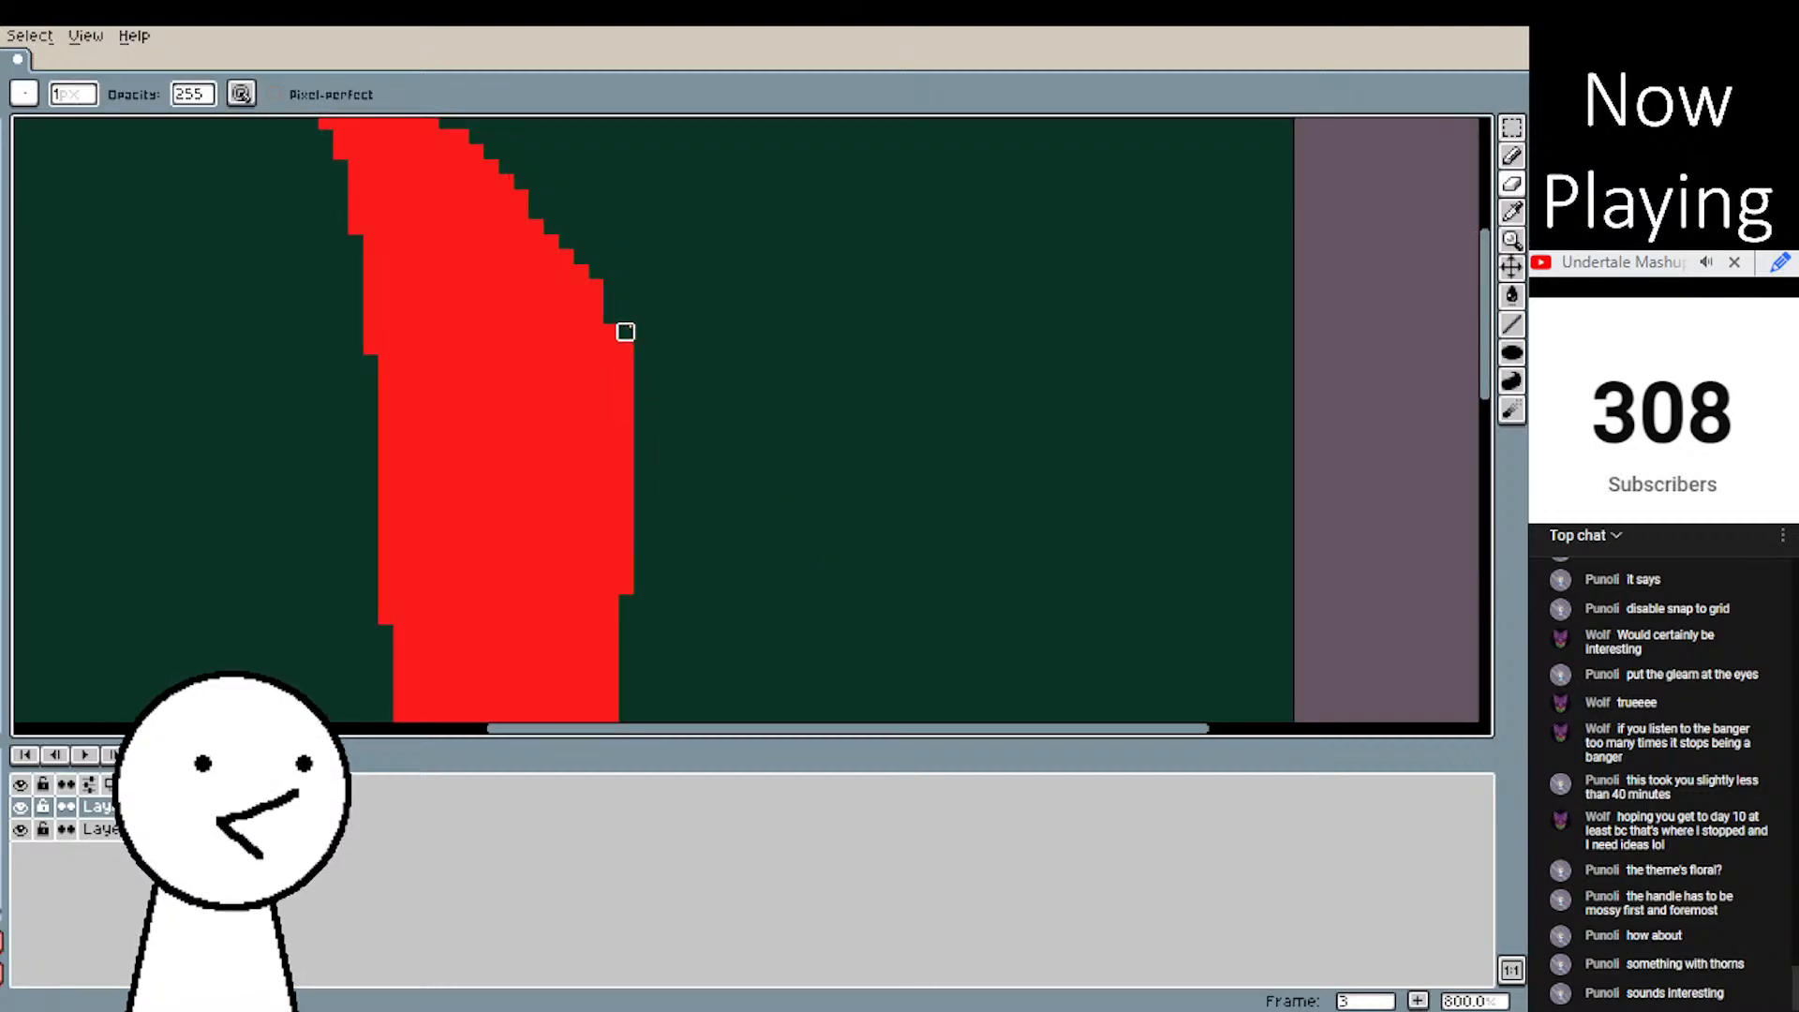
- Smooth the red blade's curved upper-right edge by filling its uneven pixel steps and trimming pixels where the edge turns vertical
click(1513, 353)
drag(535, 215, 582, 256)
click(1511, 324)
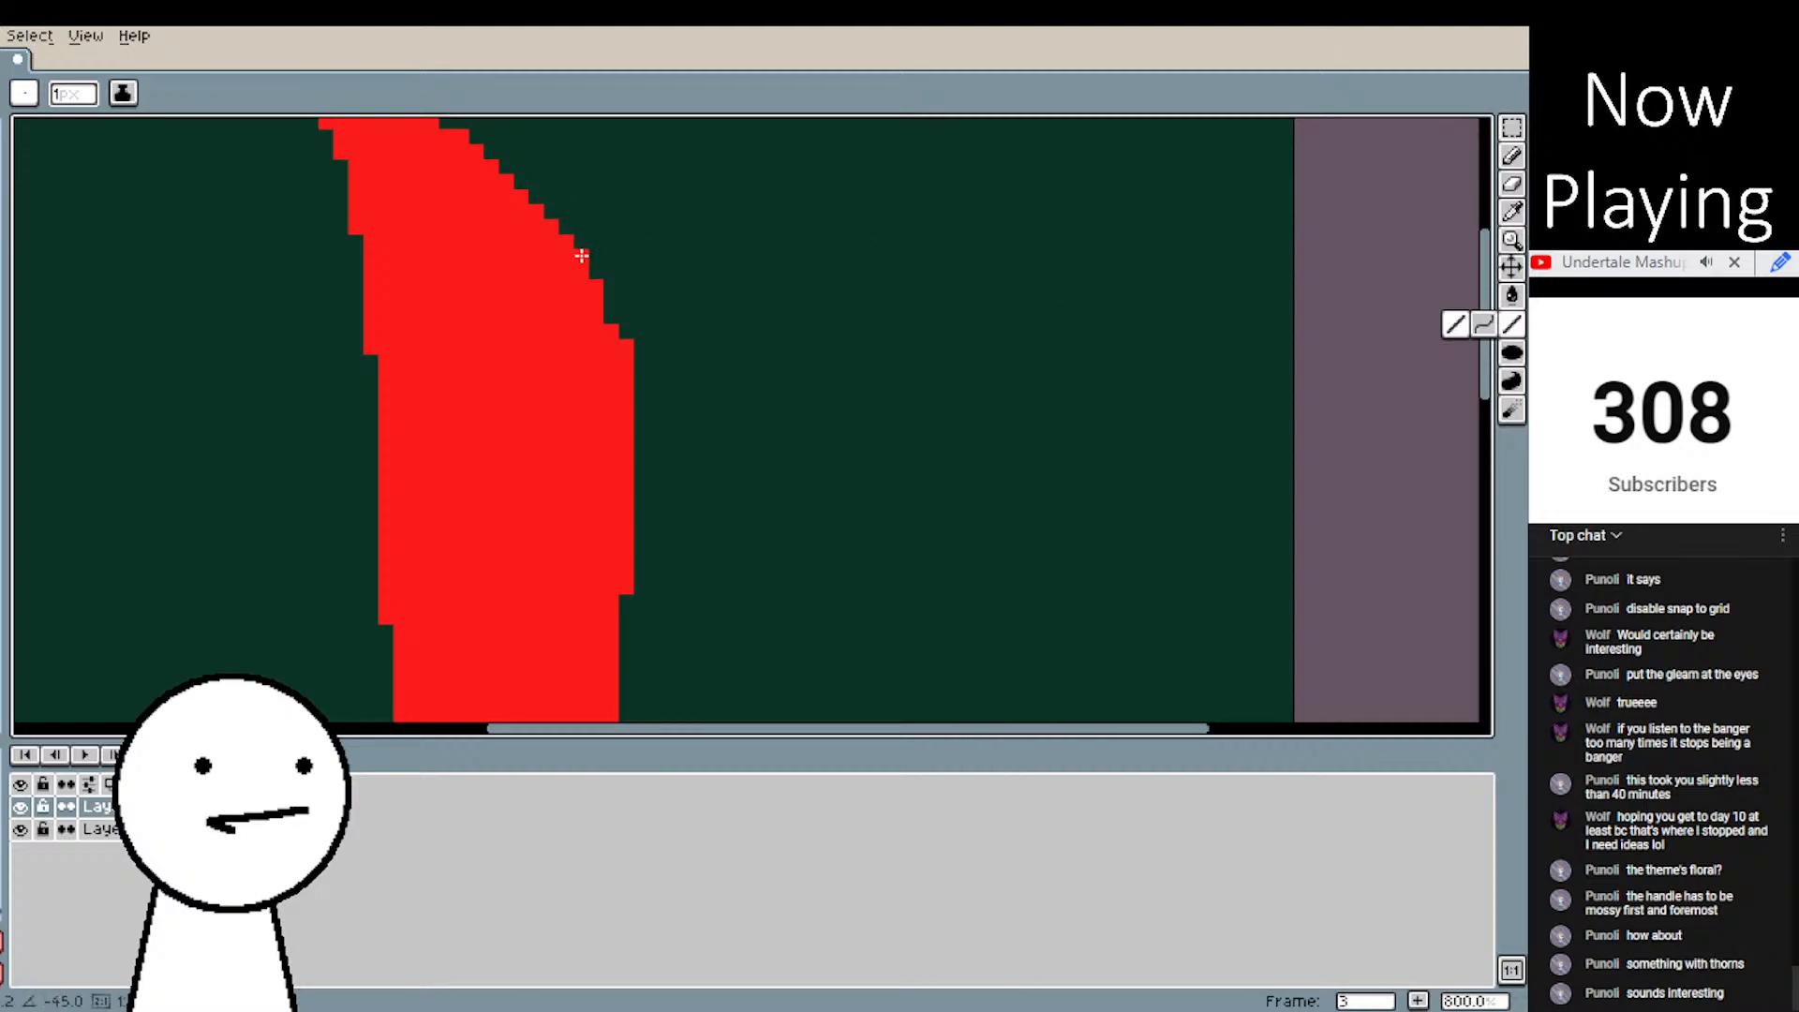
click(608, 317)
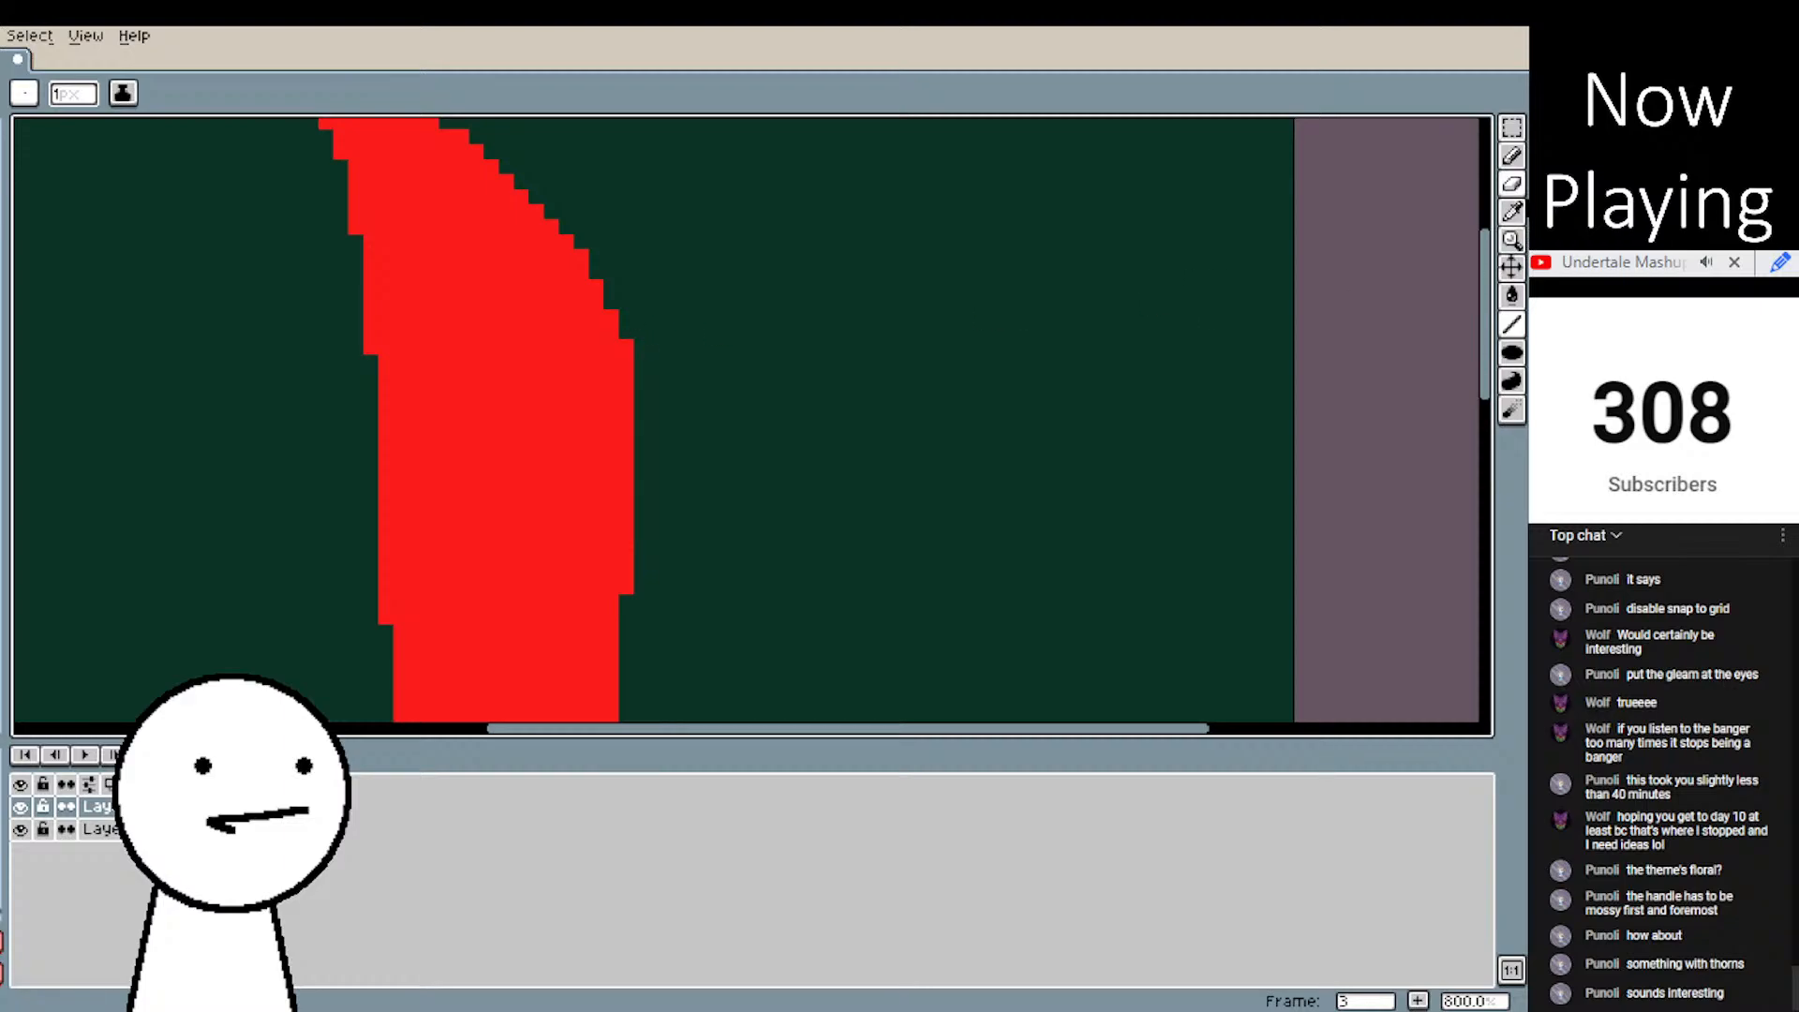
click(1511, 156)
click(611, 346)
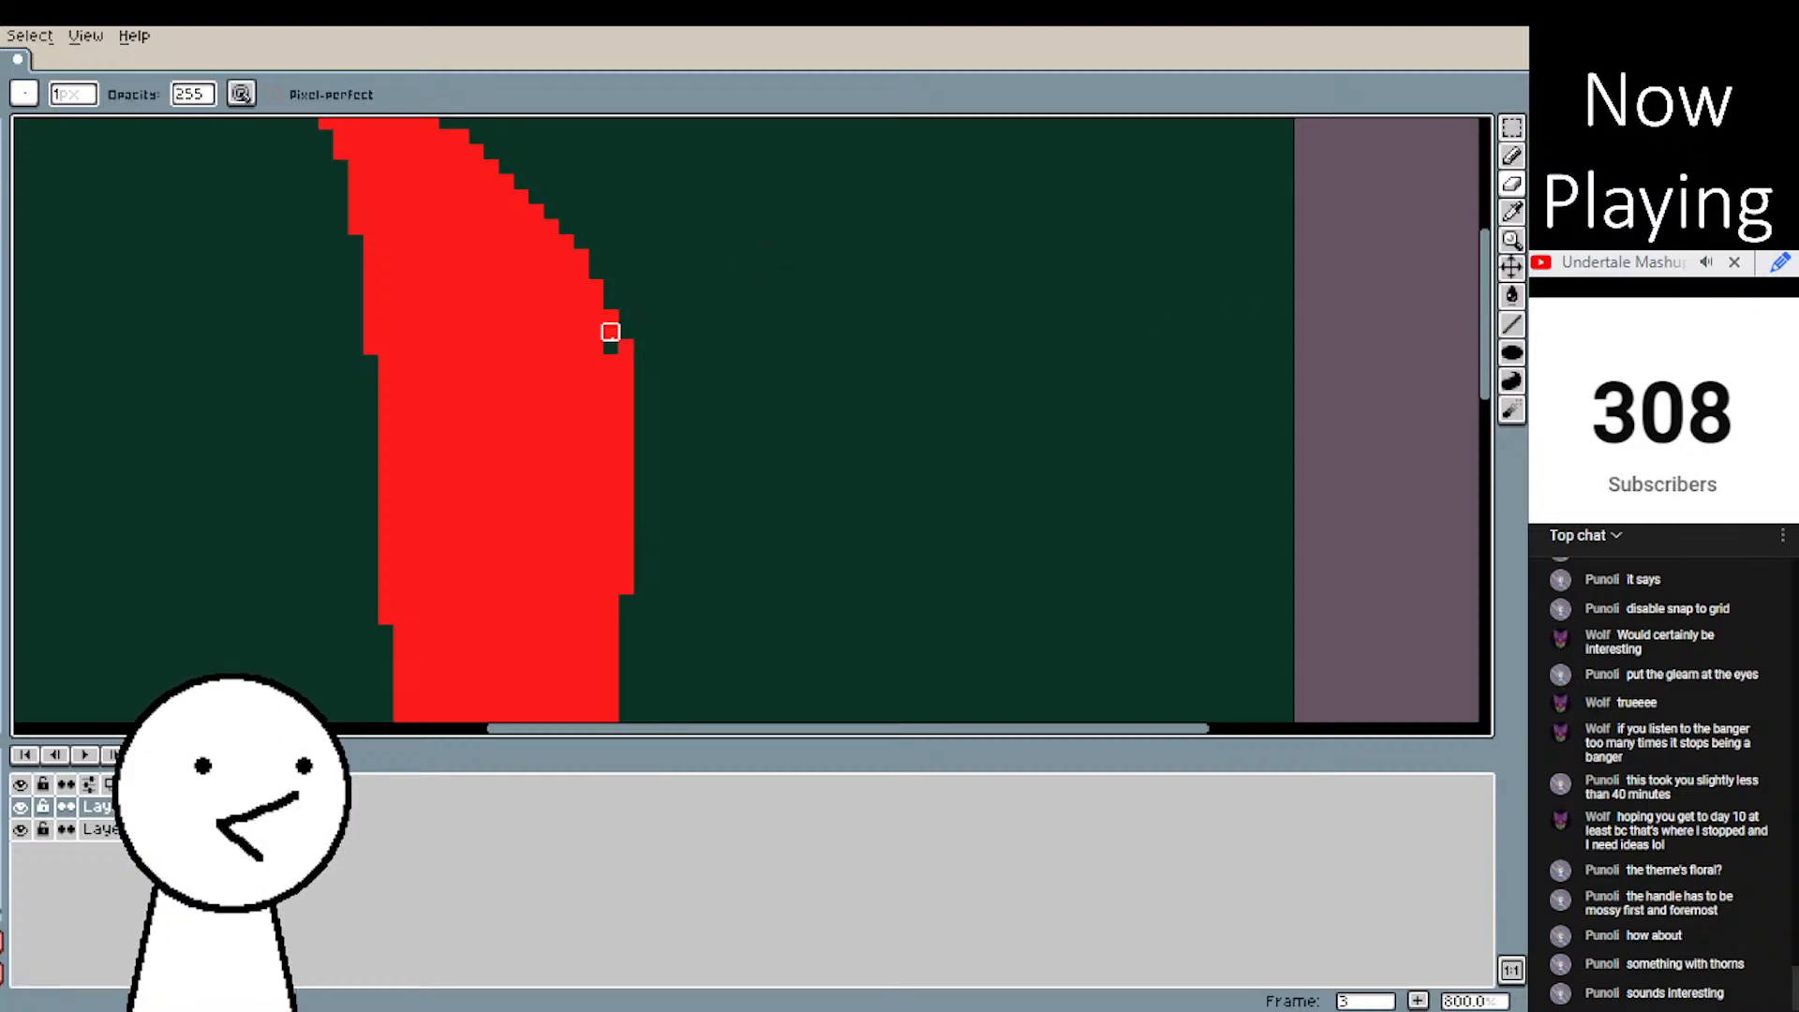
key(ctrl+z)
drag(626, 344, 626, 409)
click(610, 315)
- Redraw the blade's lower-right edge with a red line running down to its base to even out the taper
click(1515, 326)
drag(862, 345, 857, 118)
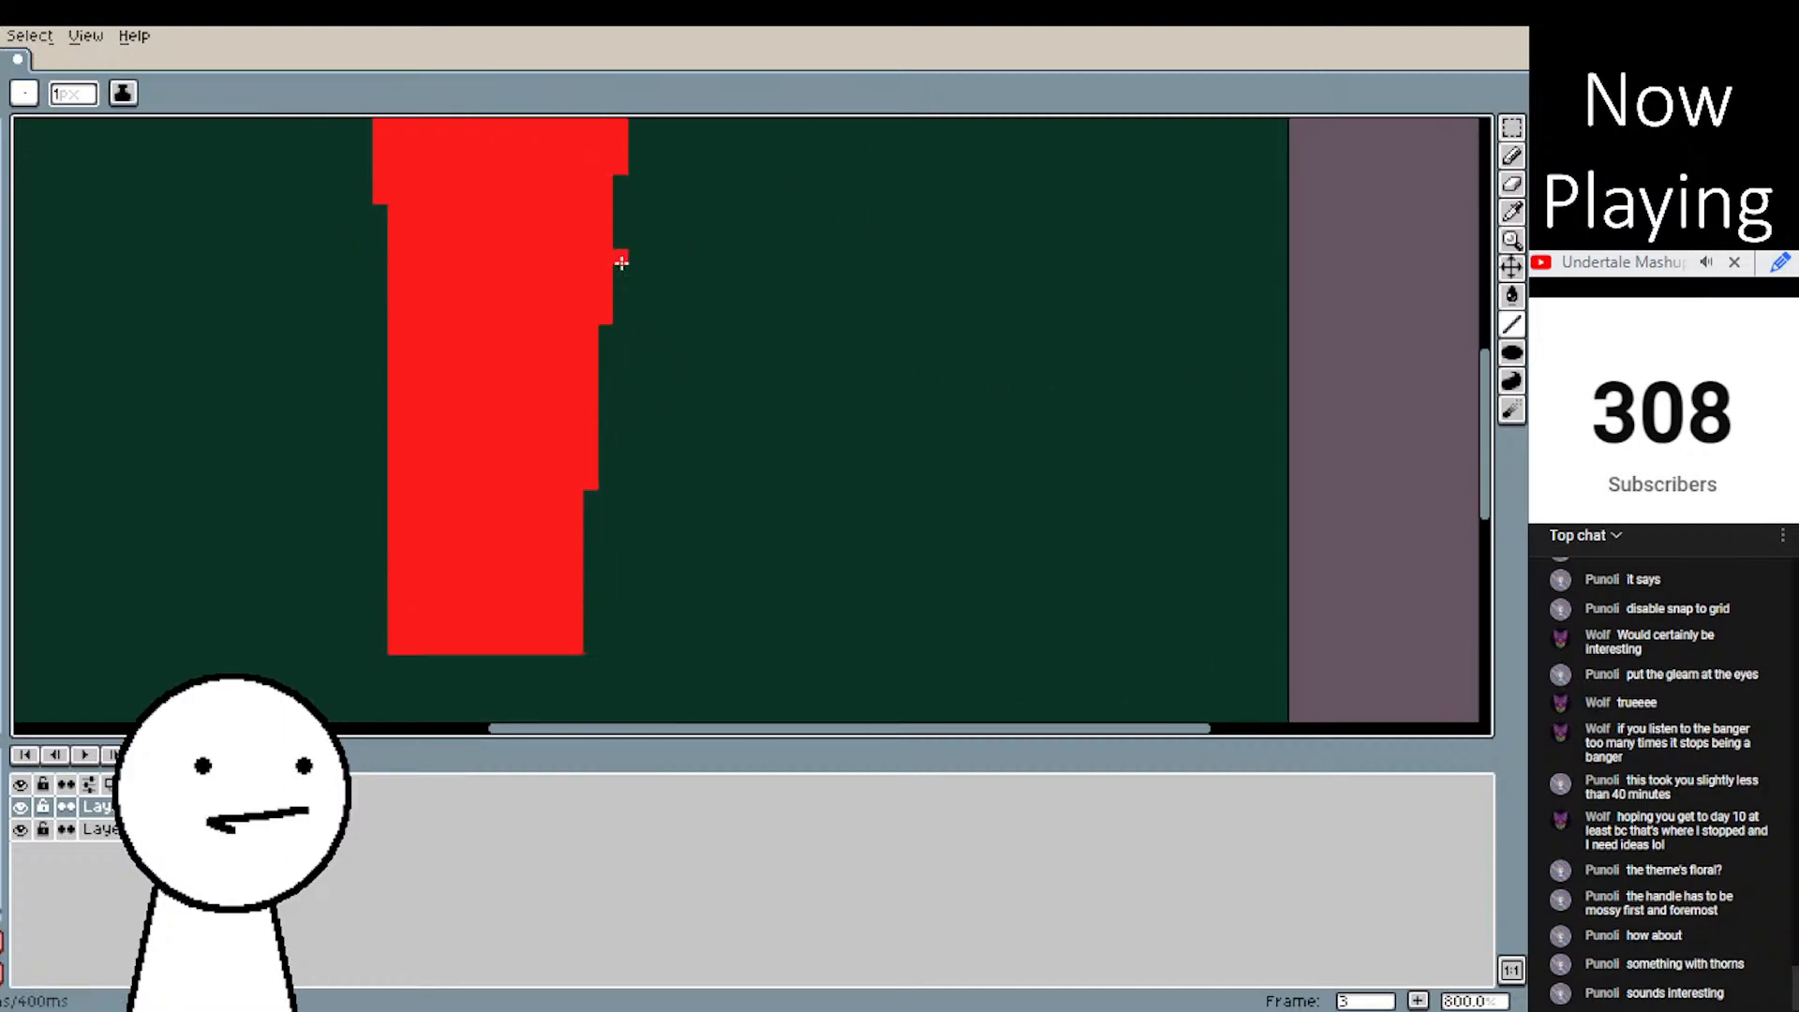
mouse_move(611, 173)
mouse_down()
mouse_move(566, 509)
mouse_move(572, 642)
mouse_up()
scroll(855, 526, down, 5)
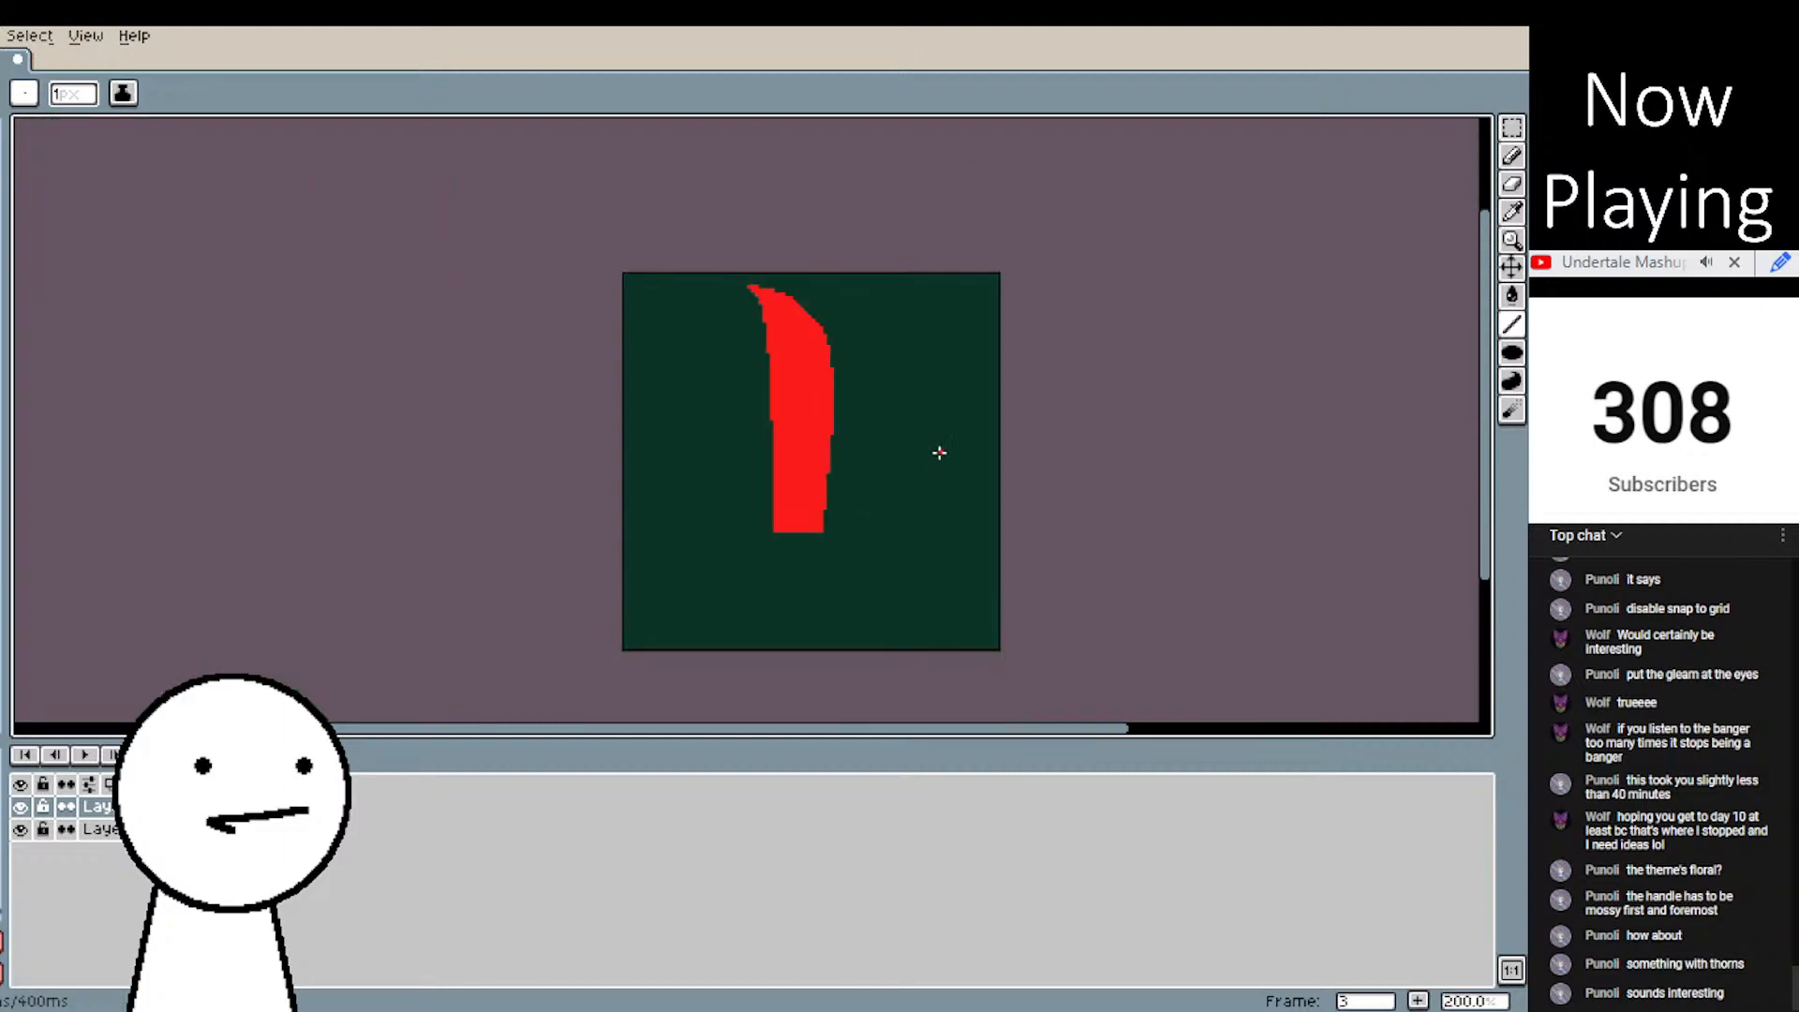
scroll(816, 490, up, 3)
click(1511, 325)
scroll(1000, 255, down, 3)
scroll(986, 269, up, 2)
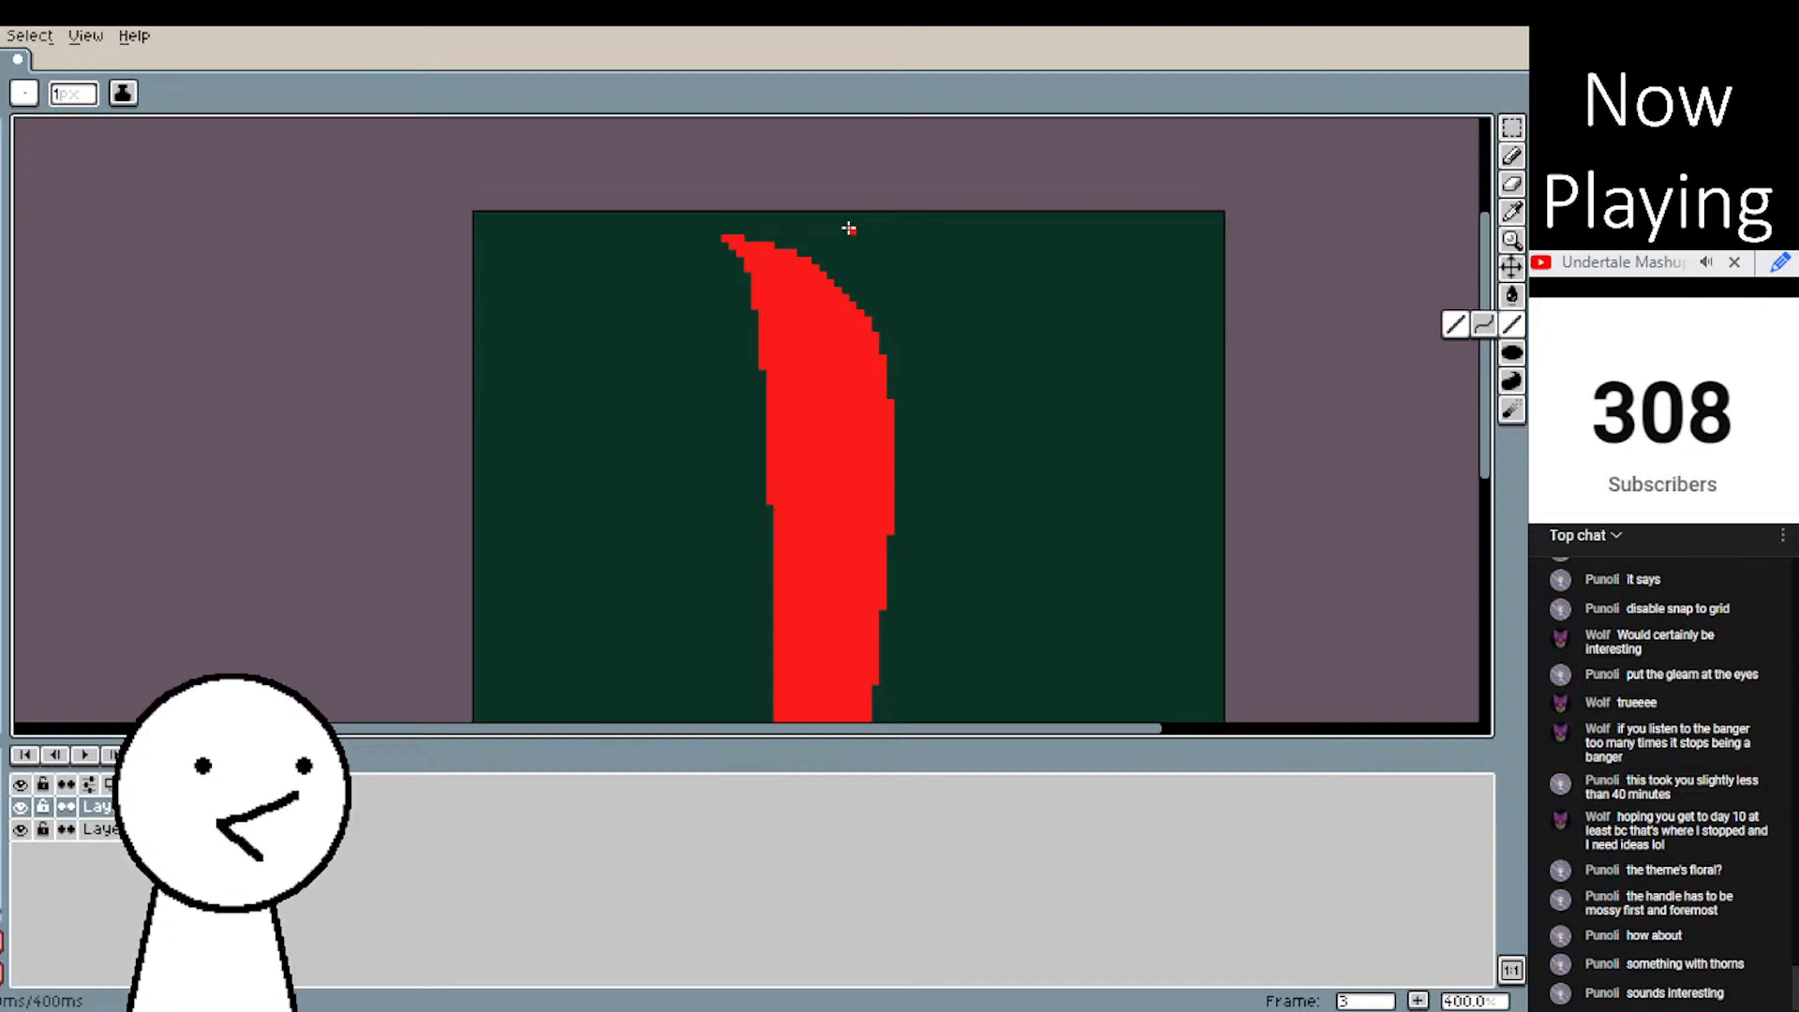
scroll(884, 420, down, 4)
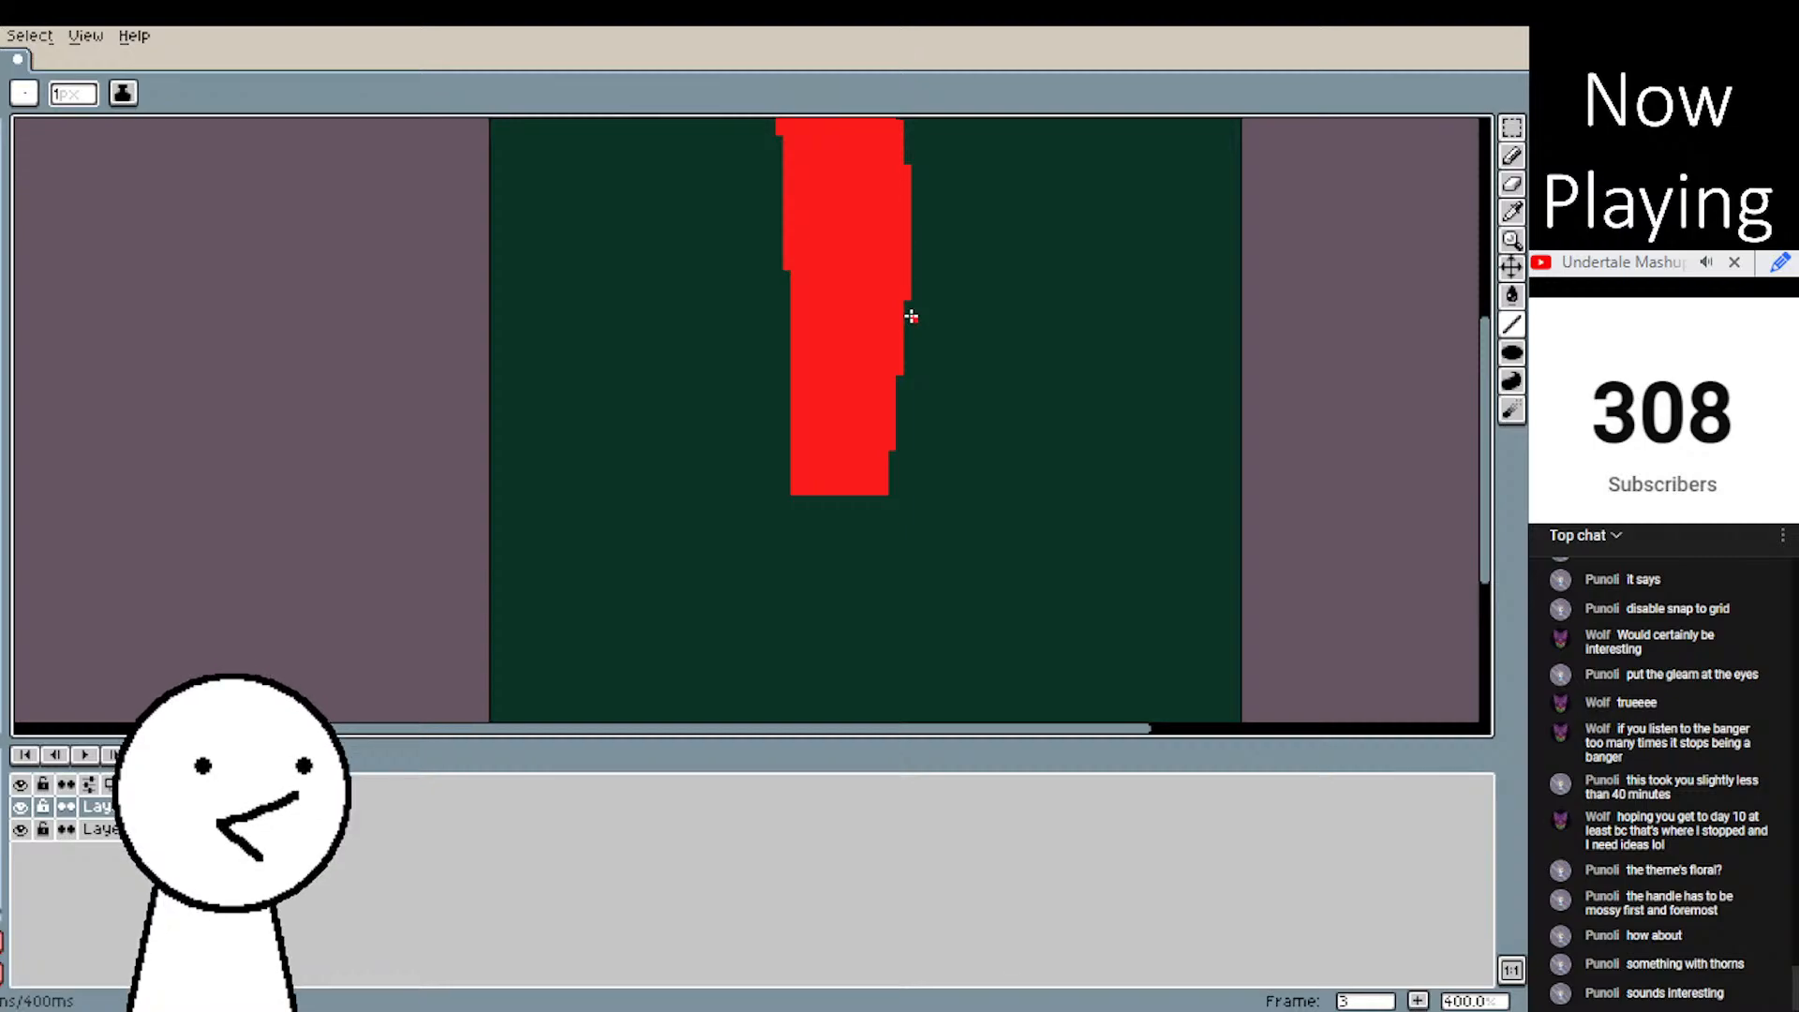
drag(982, 217, 863, 293)
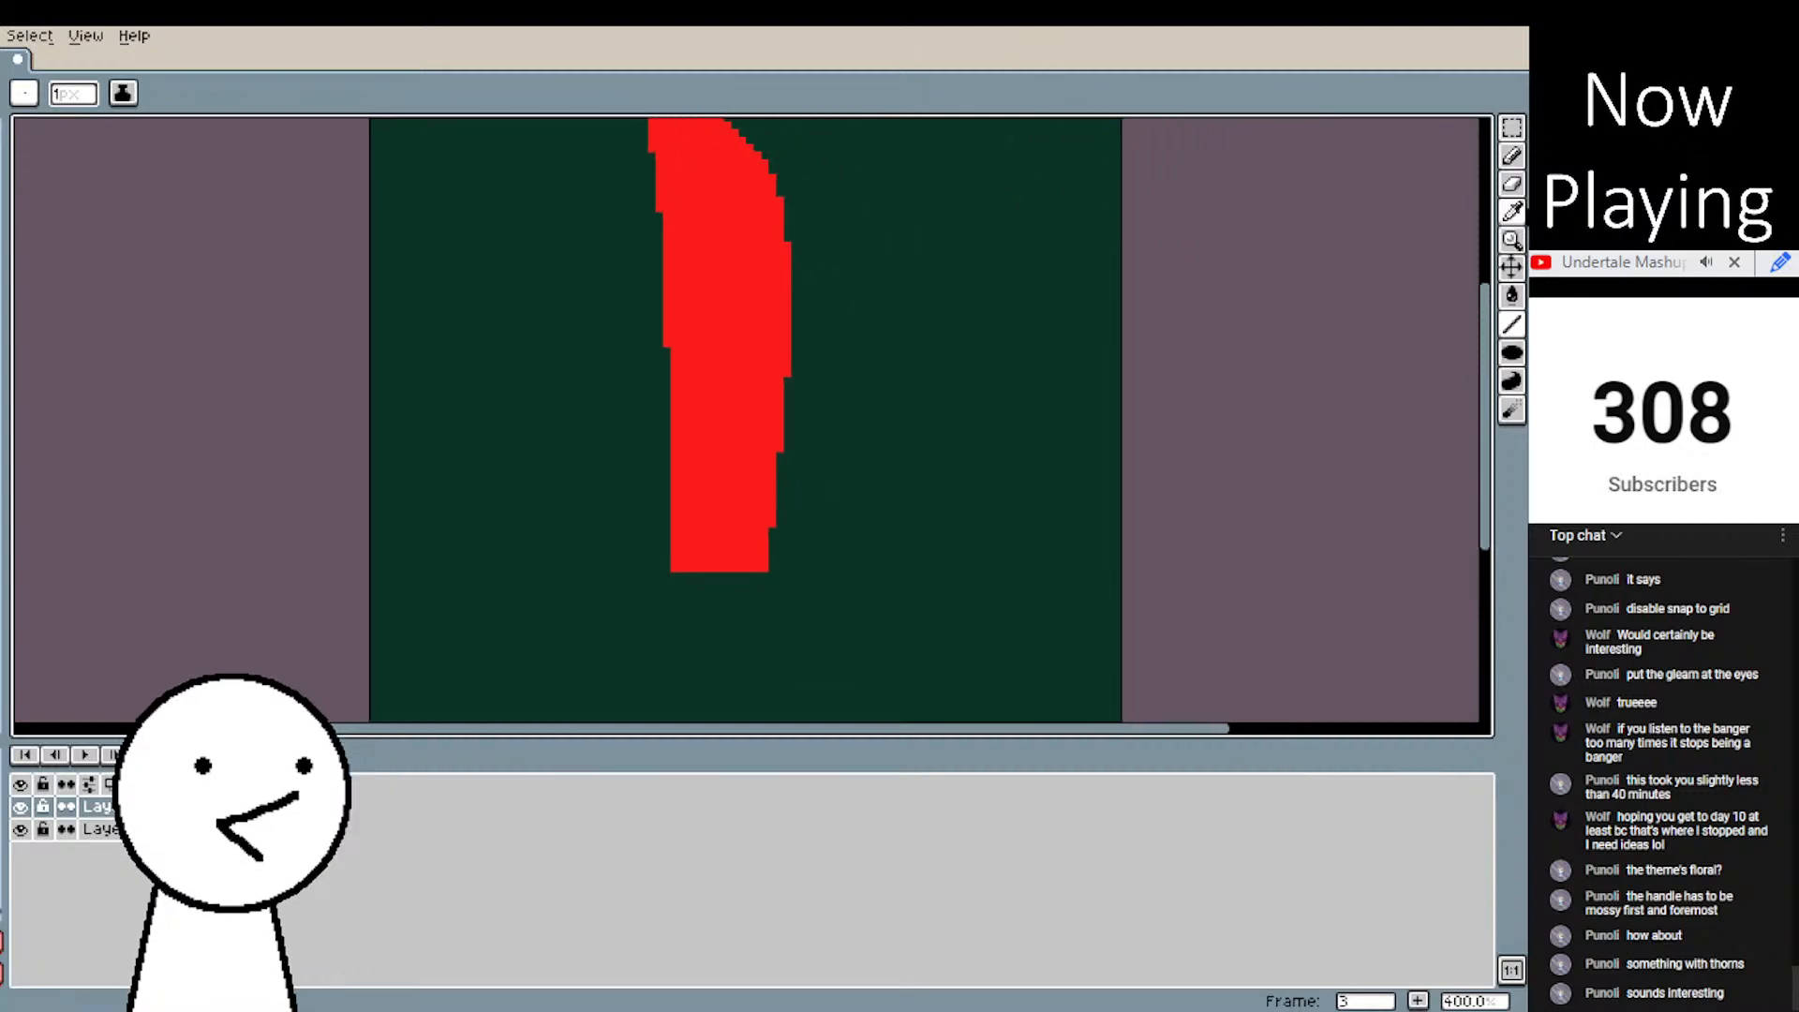
- Draw a flat, filled brown rectangular crossguard directly under the blade's base, extending past the blade on both sides
click(1513, 211)
drag(766, 474, 803, 307)
scroll(740, 418, up, 5)
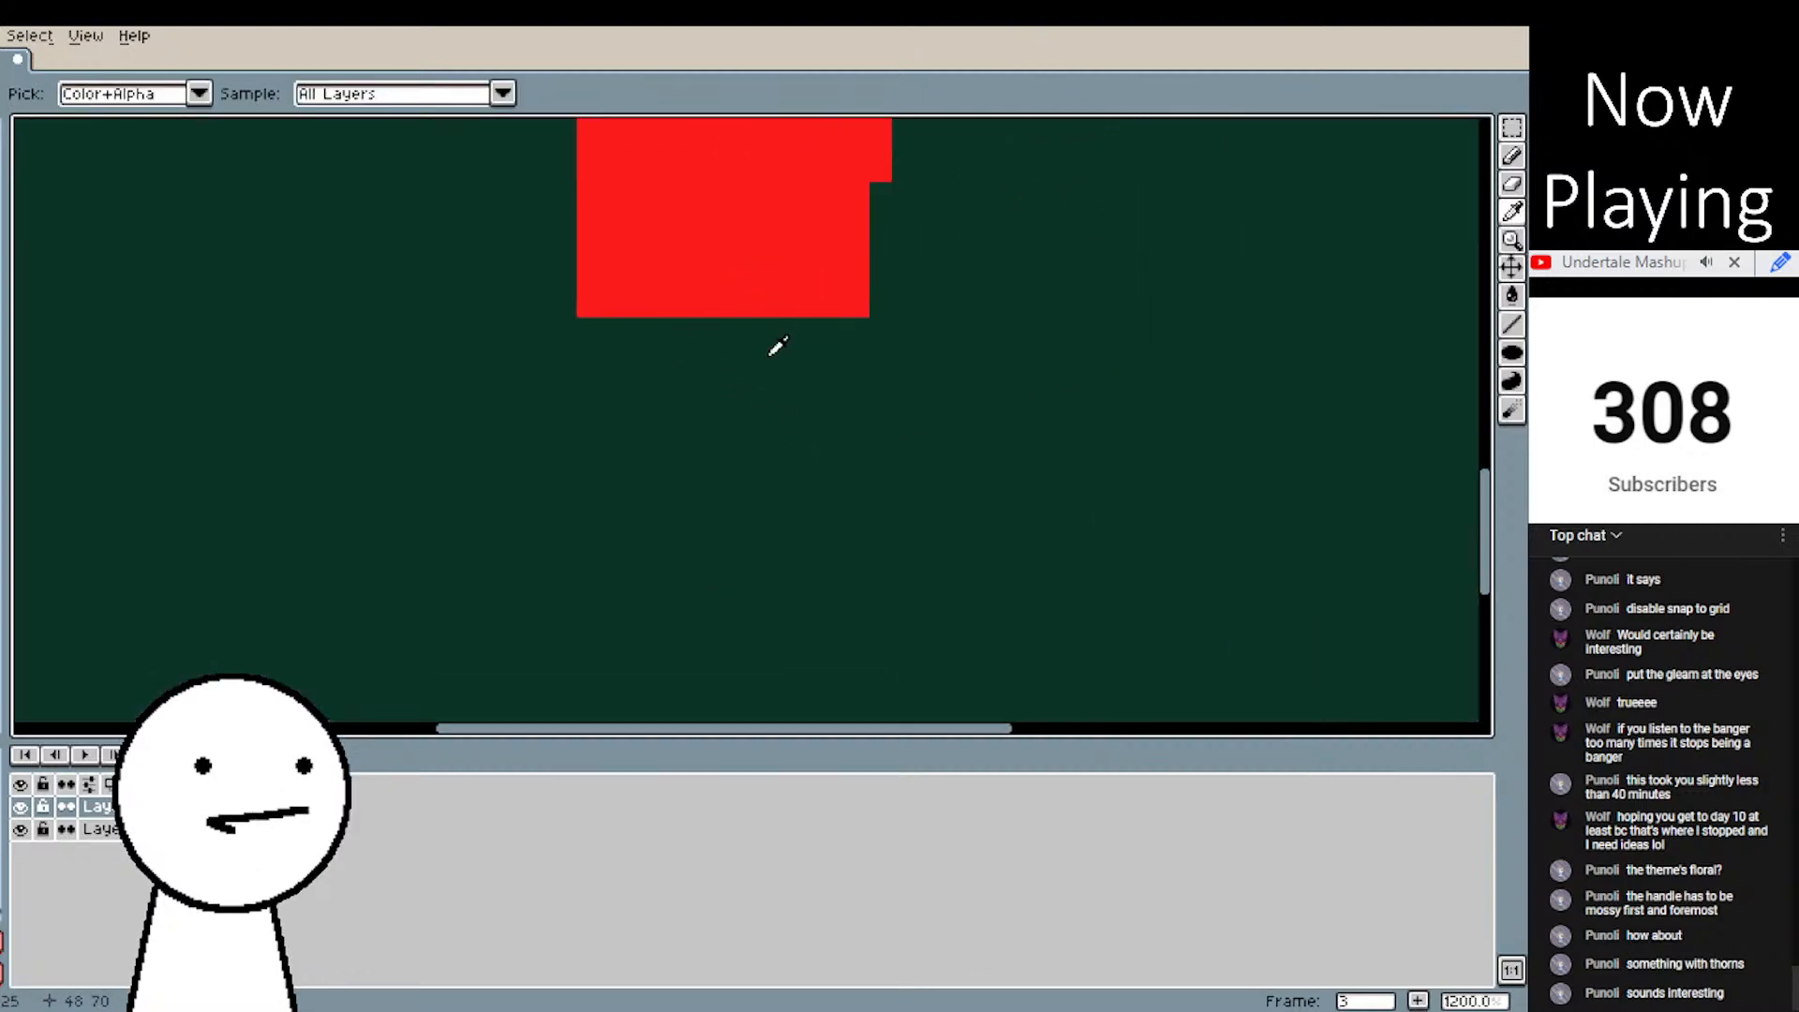
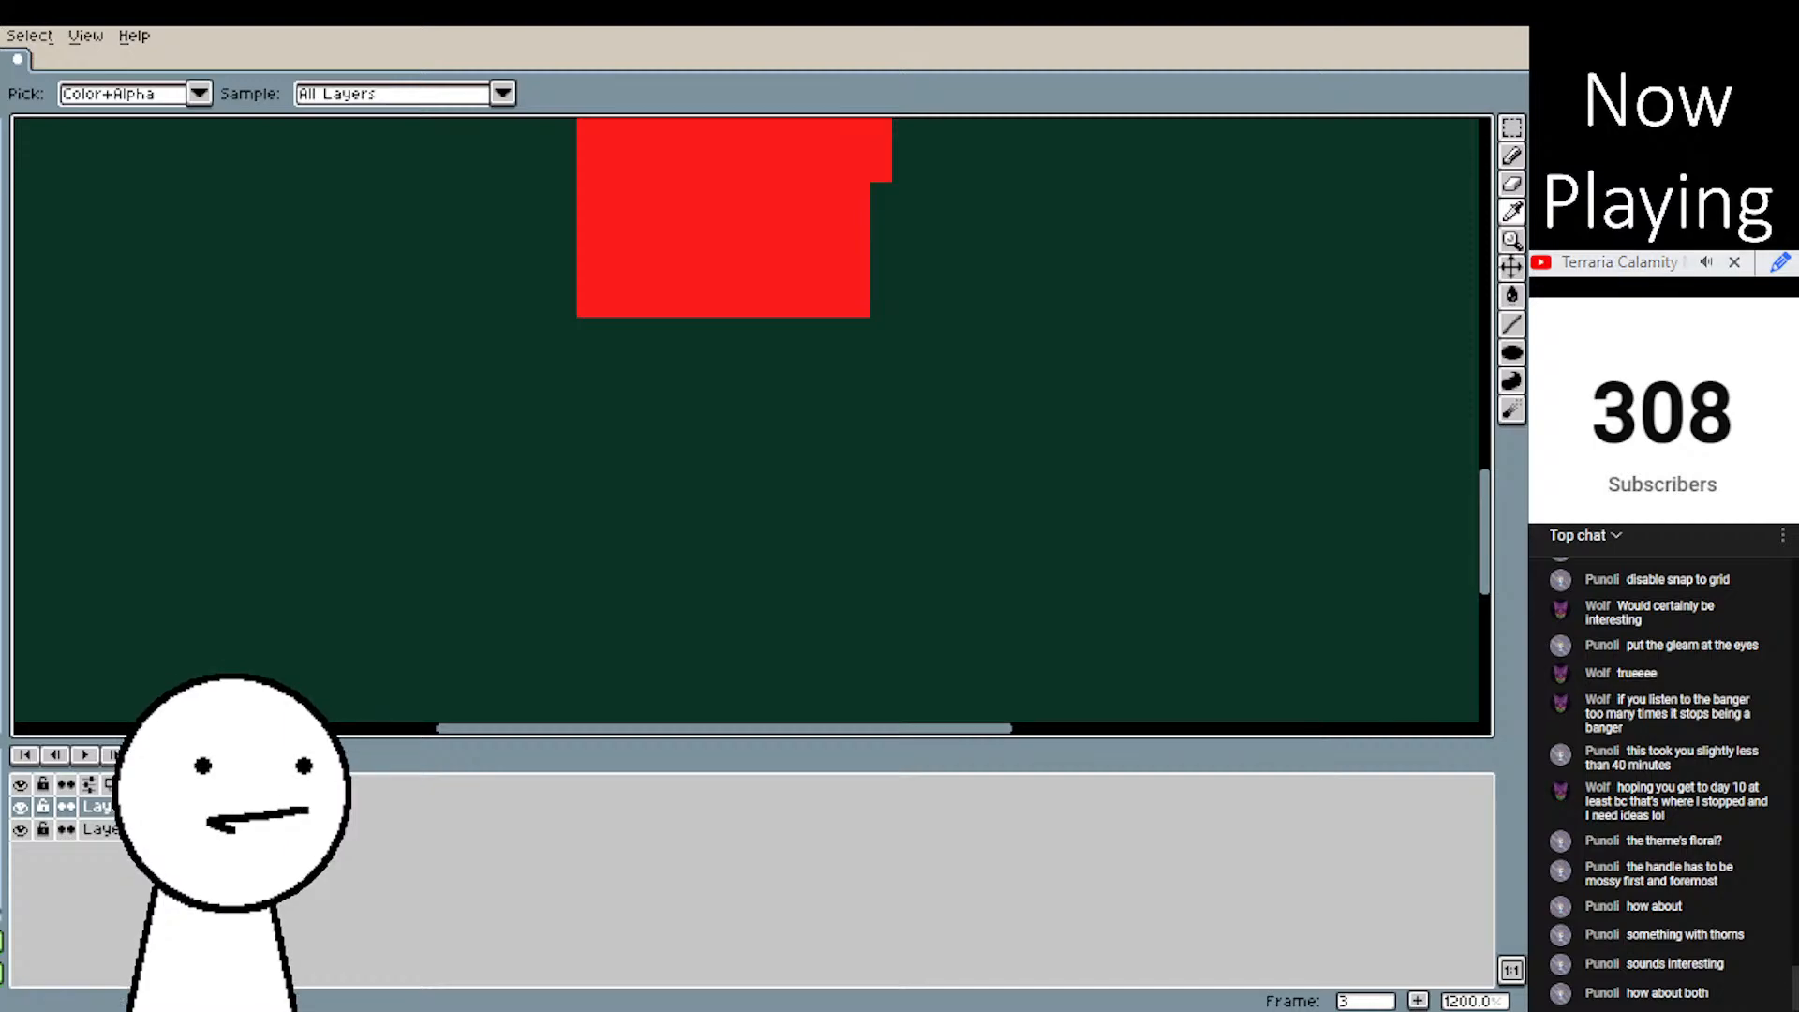
scroll(932, 338, down, 4)
scroll(932, 365, up, 5)
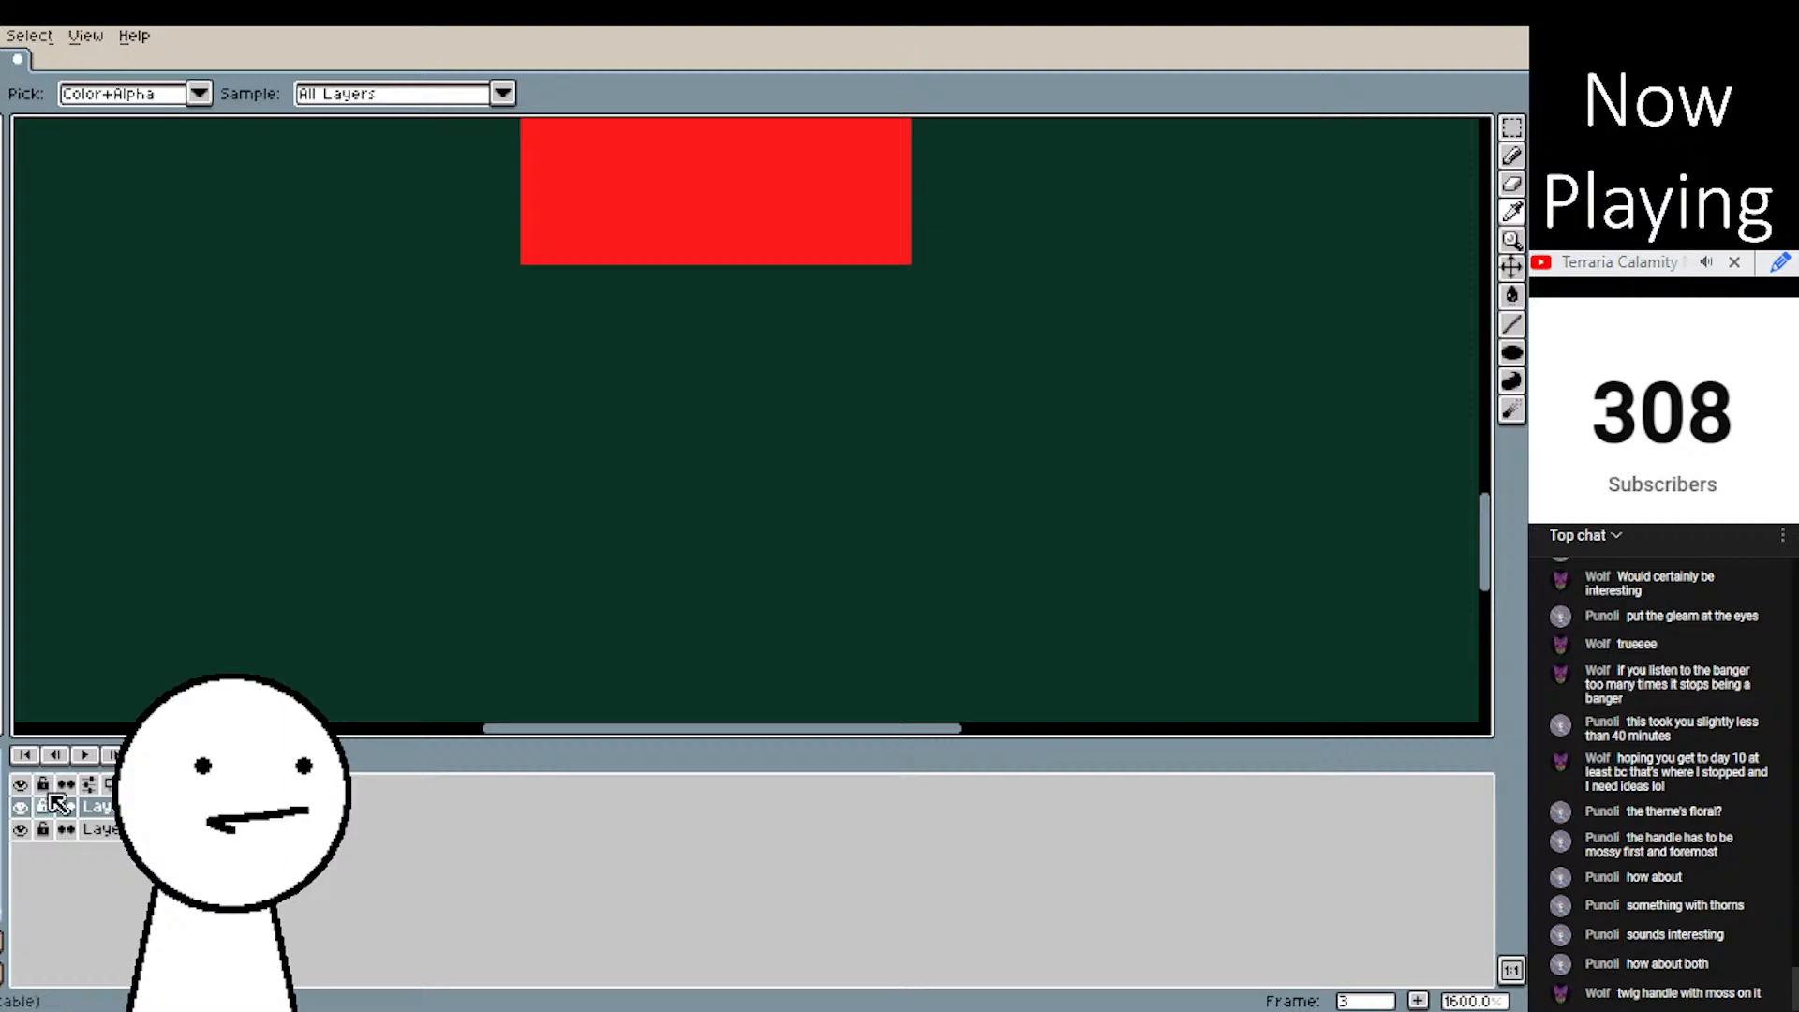
click(1513, 156)
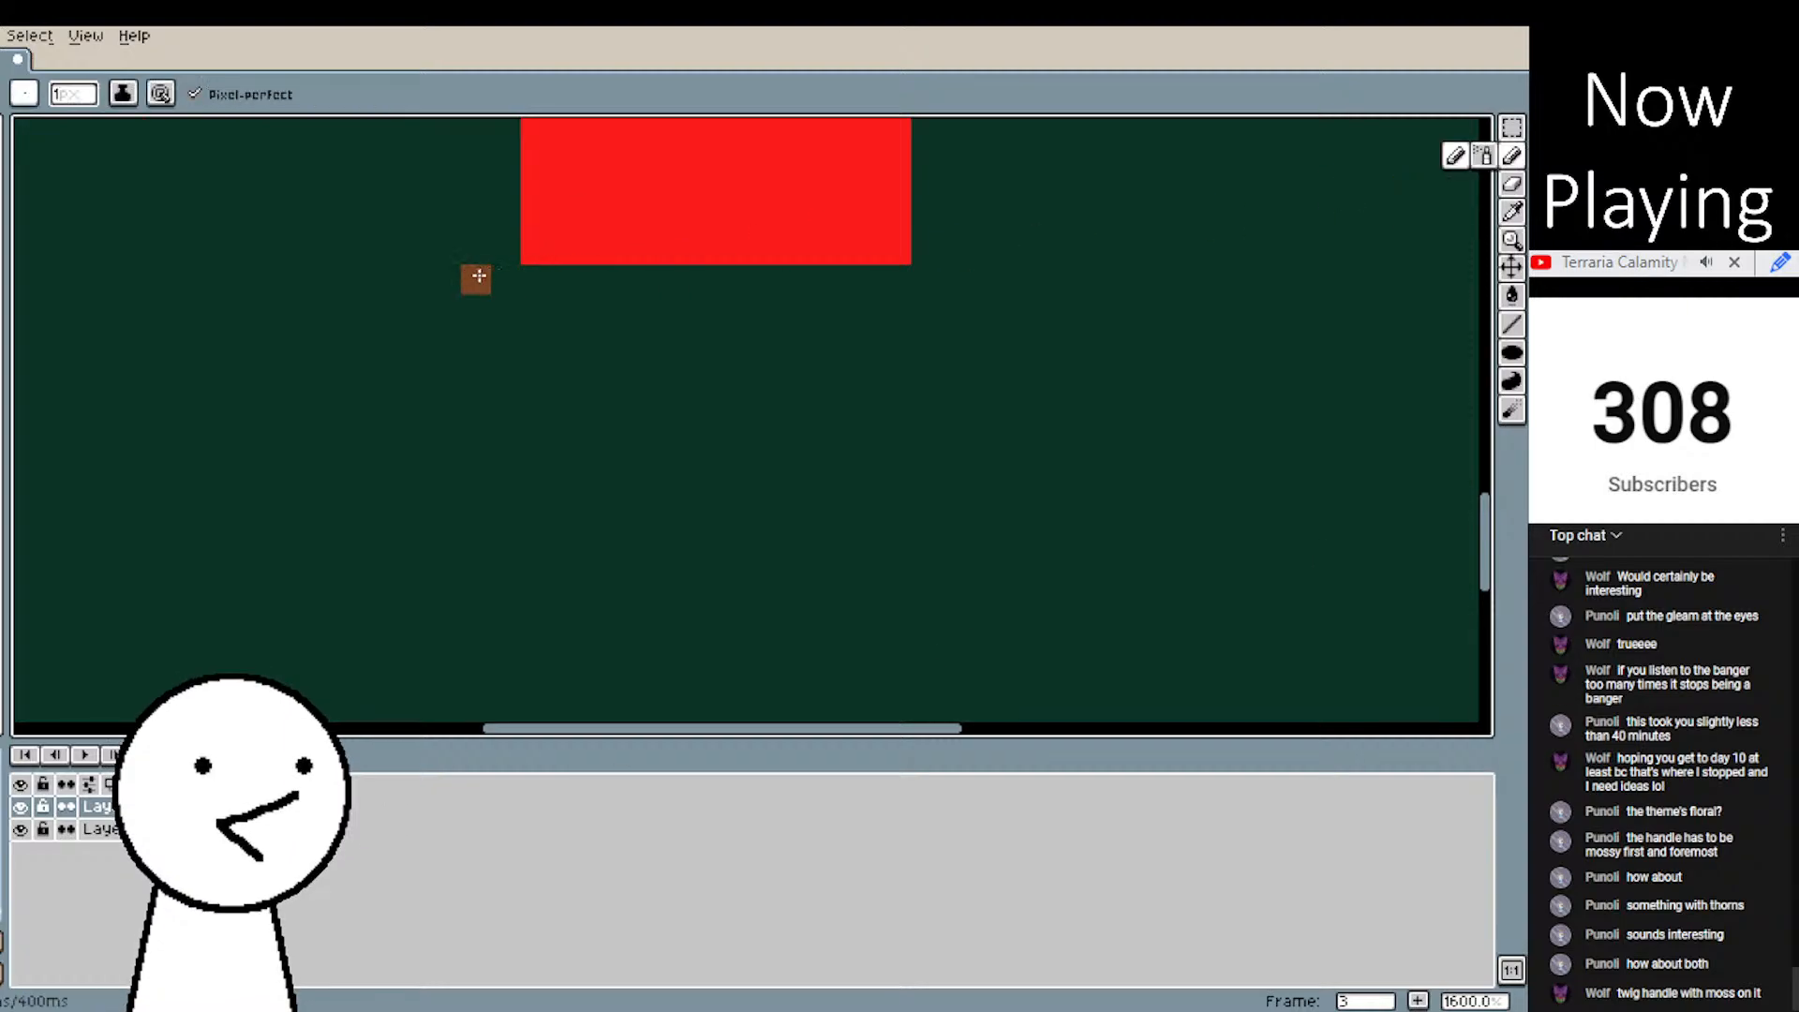
drag(453, 277, 985, 280)
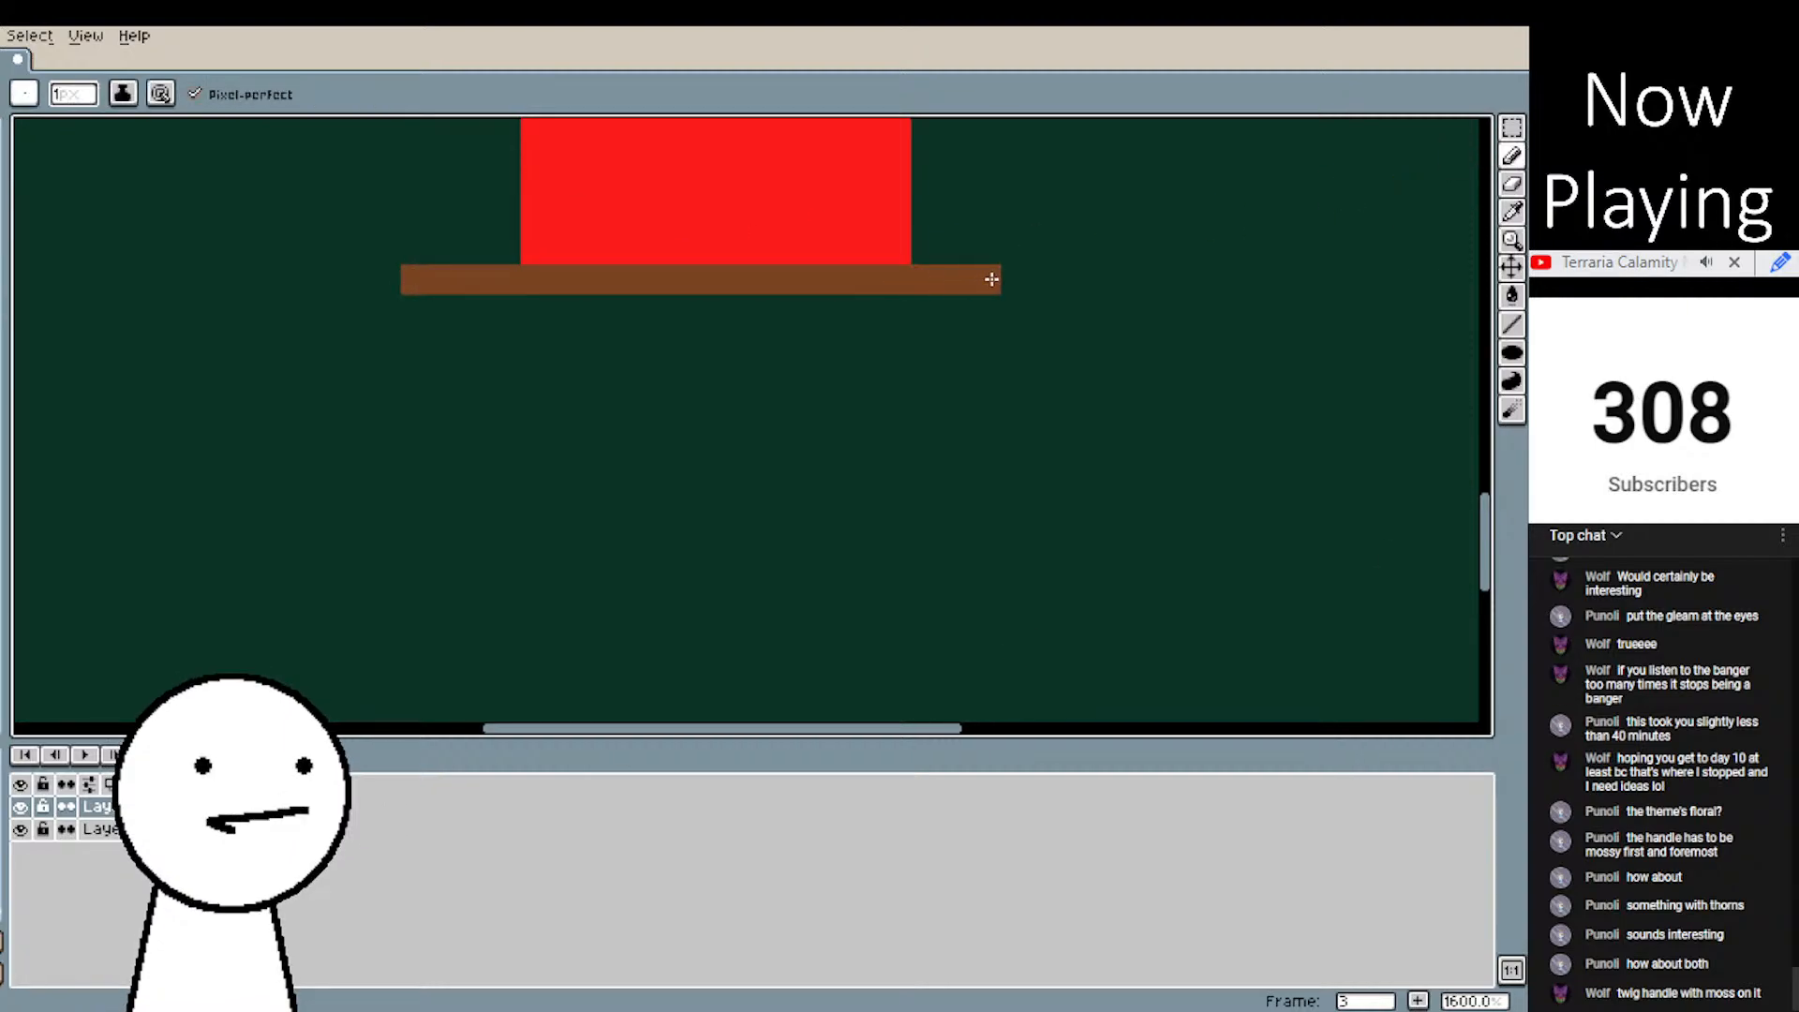
click(1512, 353)
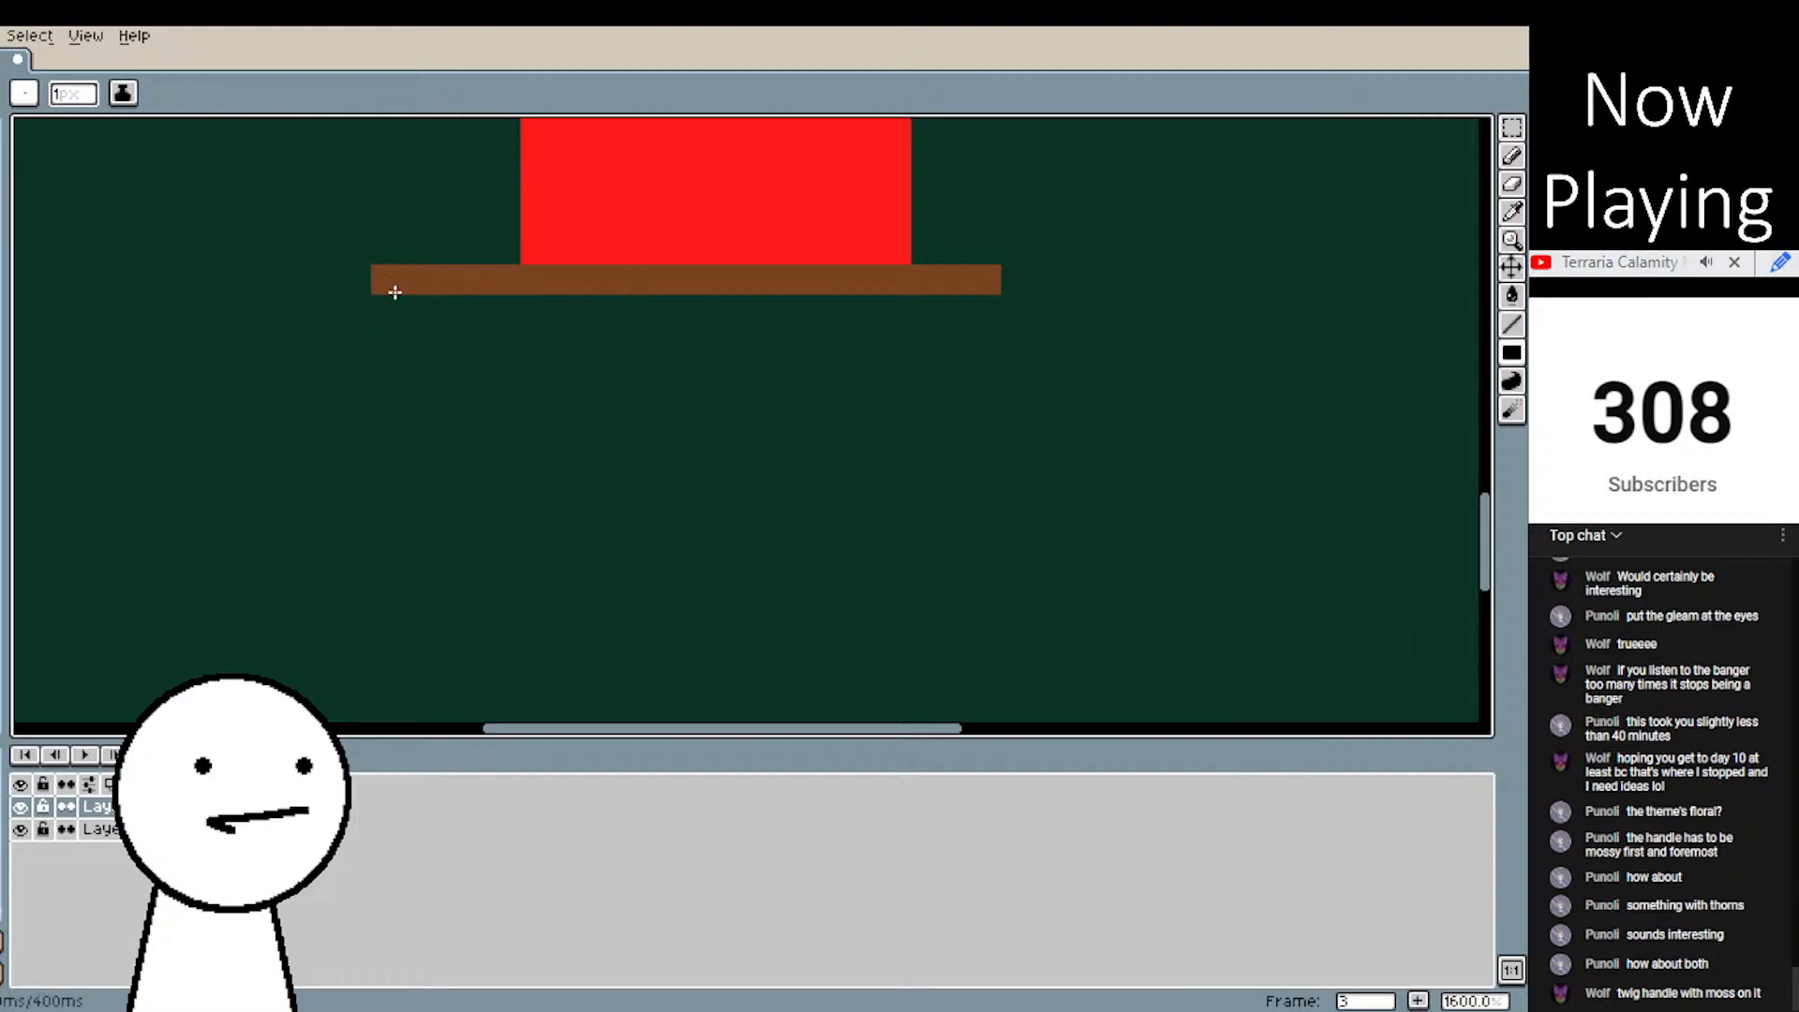
drag(401, 266, 1000, 354)
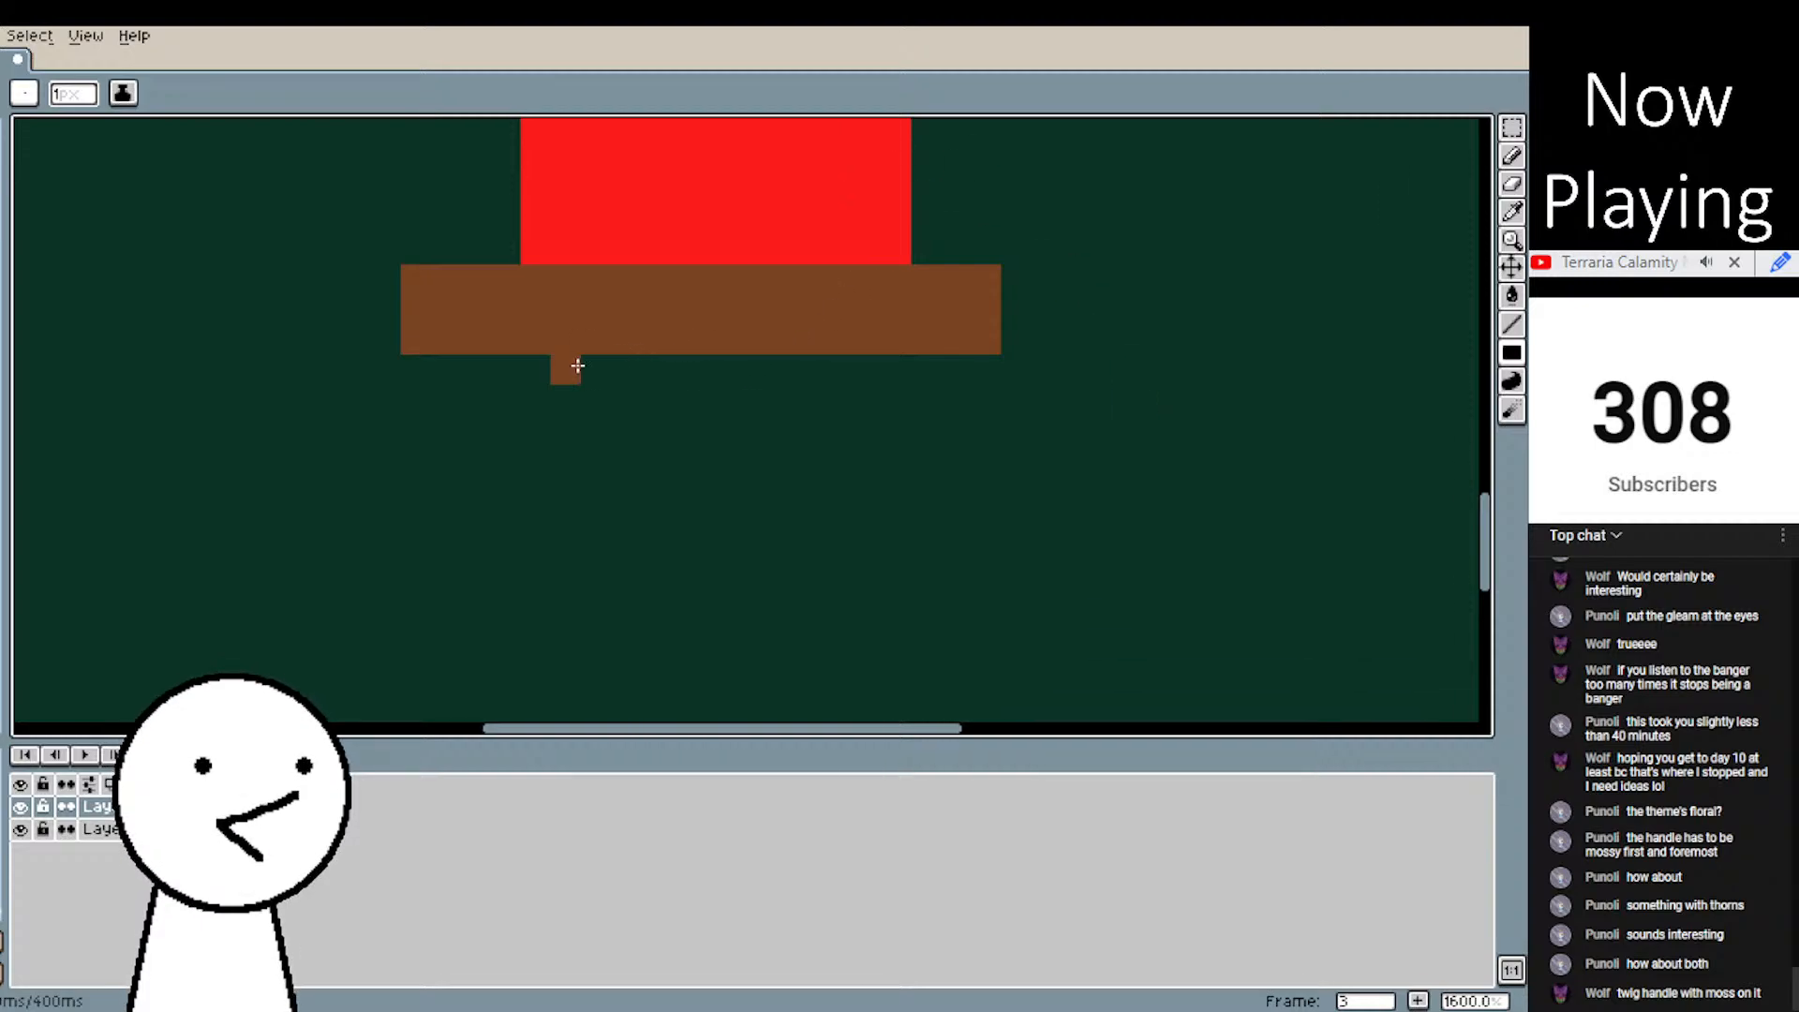
scroll(719, 467, up, 1)
scroll(719, 467, up, 1)
drag(695, 402, 596, 436)
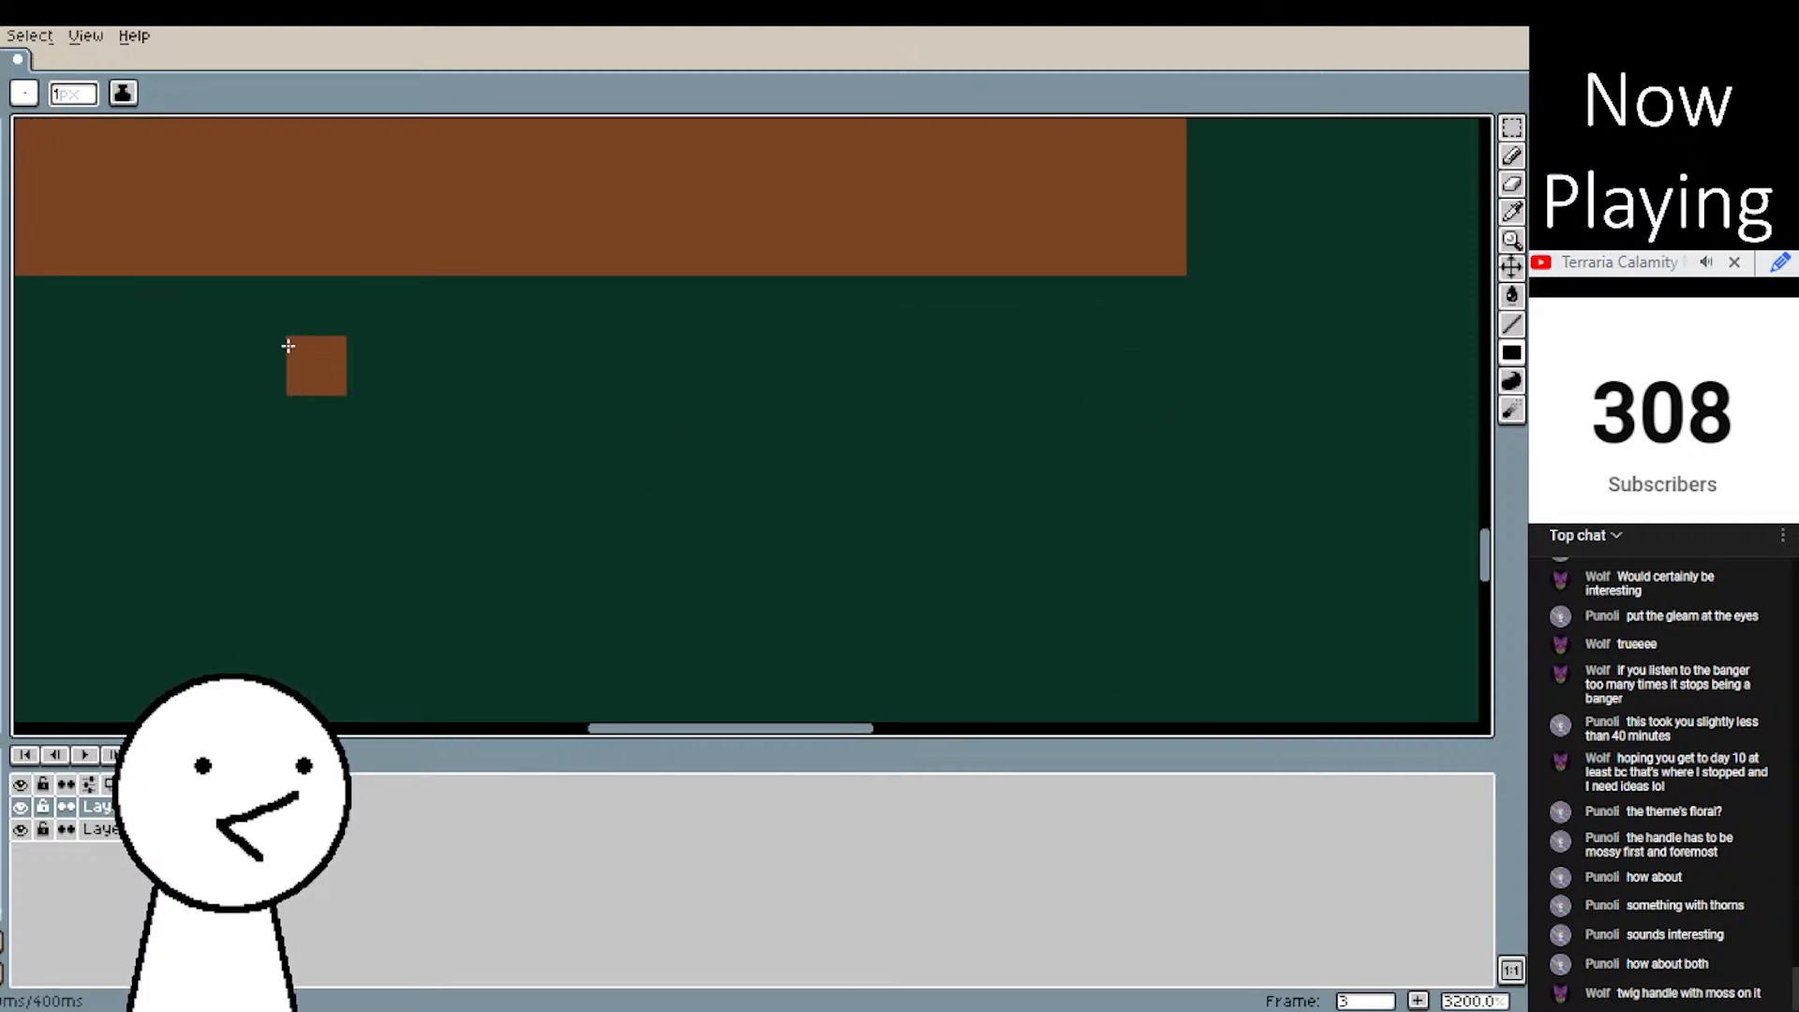
drag(223, 307, 17, 281)
drag(561, 540, 763, 579)
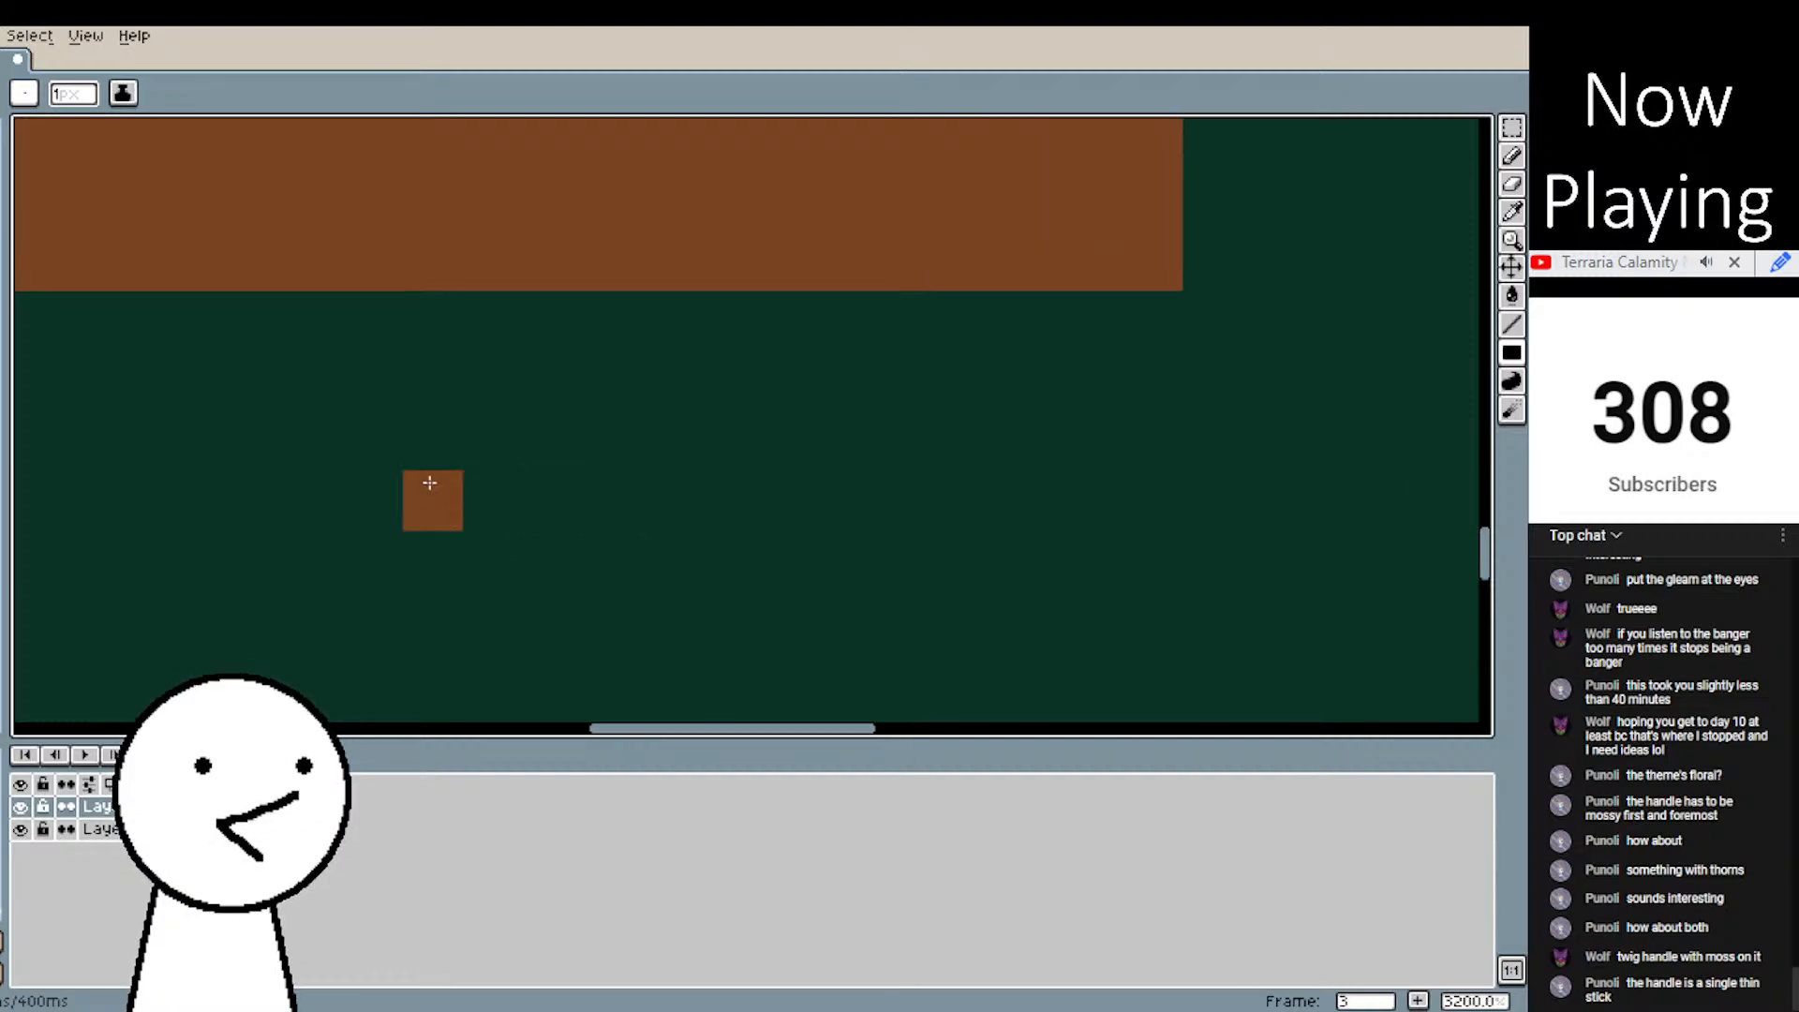
scroll(470, 438, down, 3)
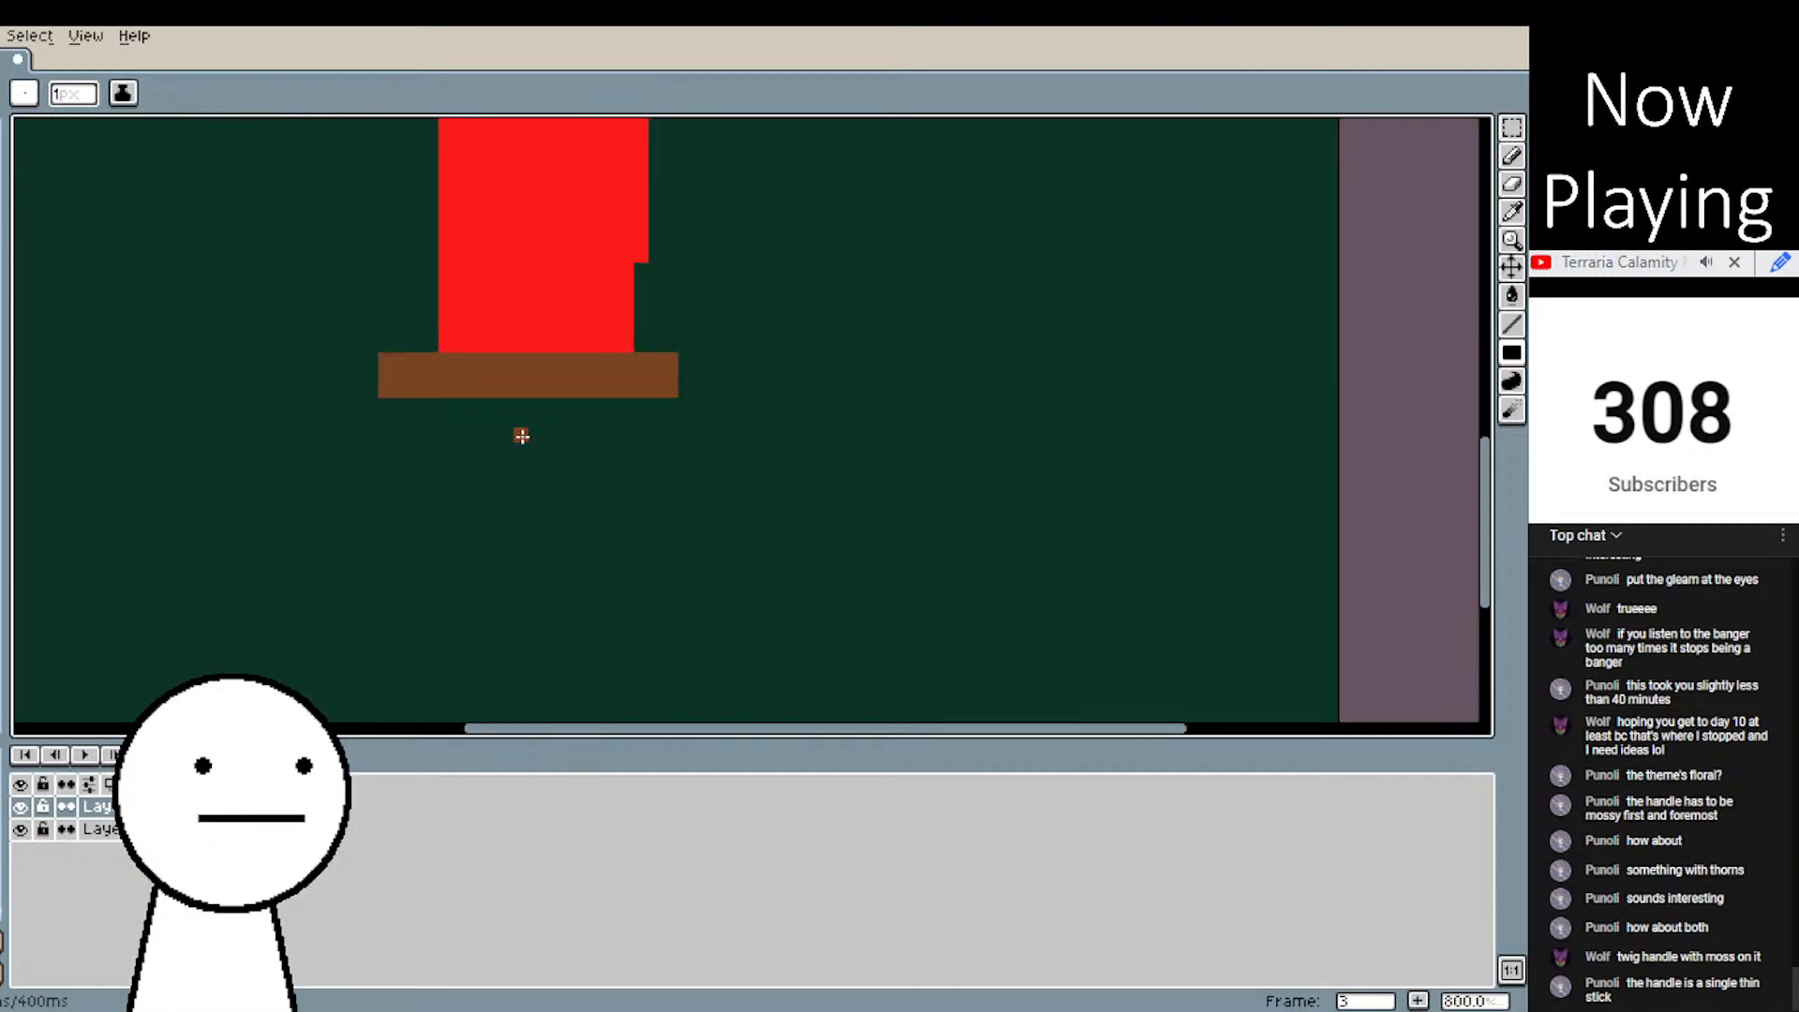
drag(566, 438, 579, 350)
scroll(483, 355, up, 2)
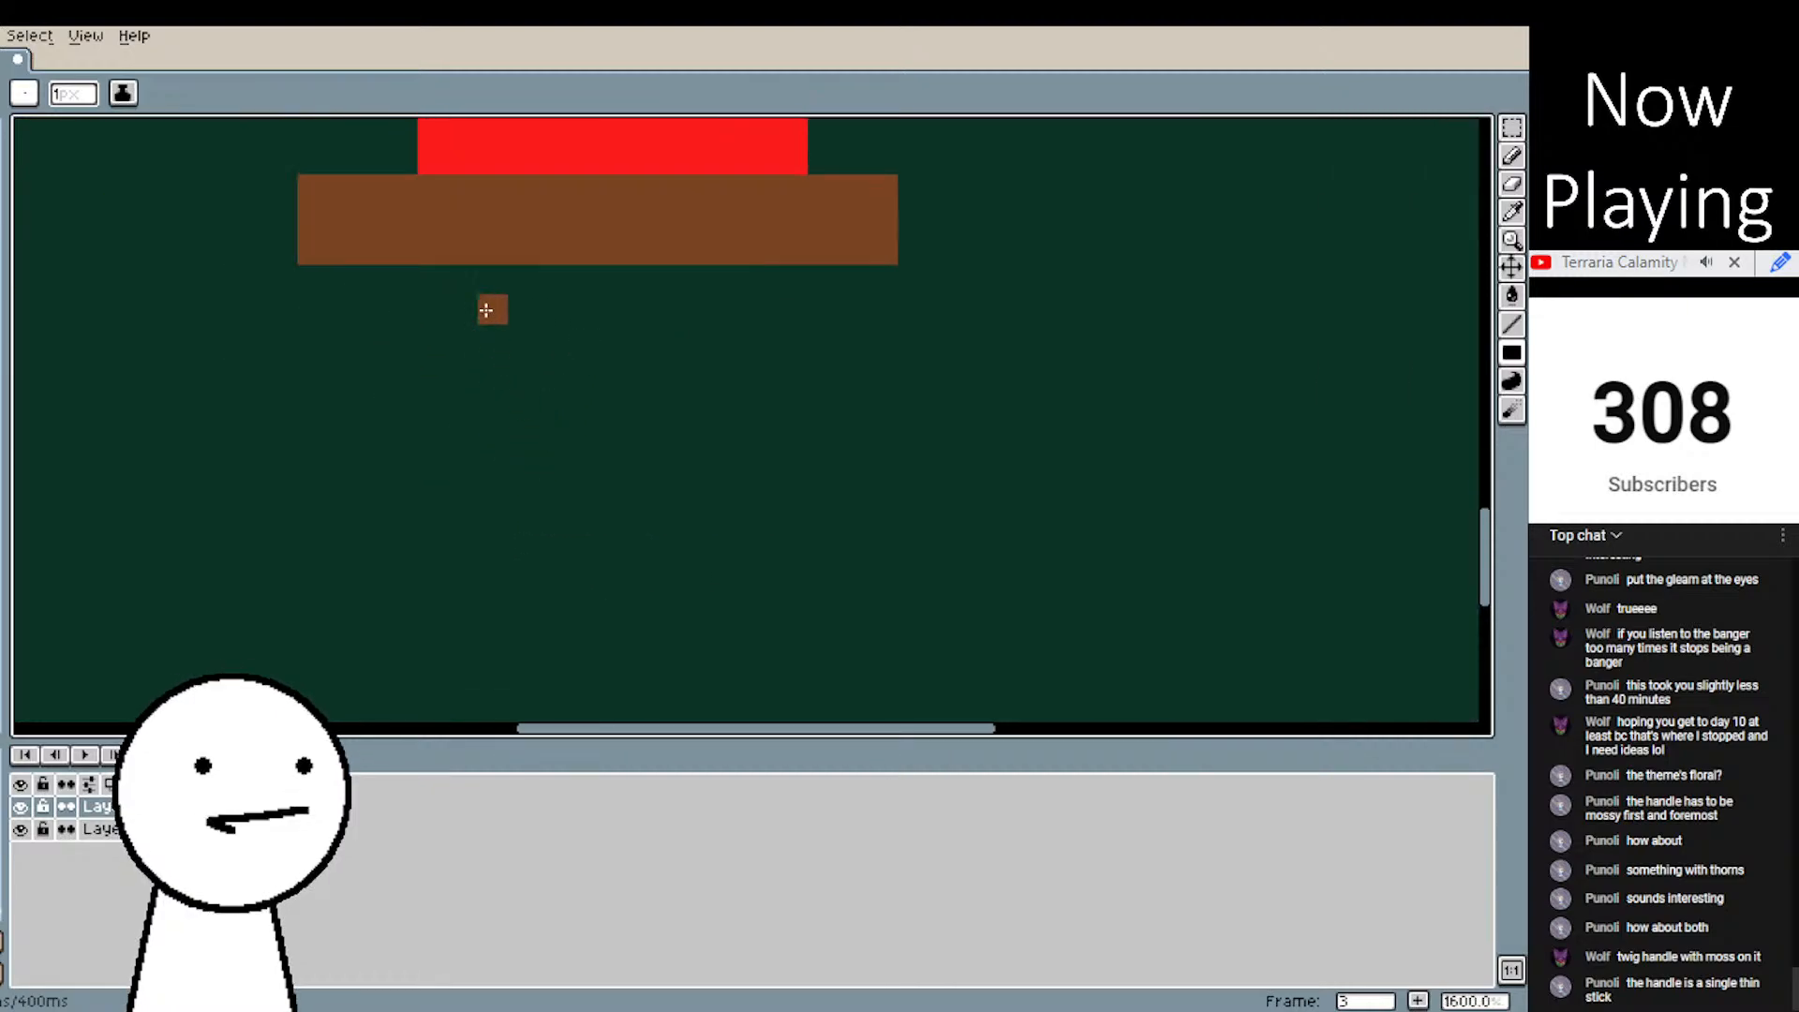
drag(590, 281, 619, 370)
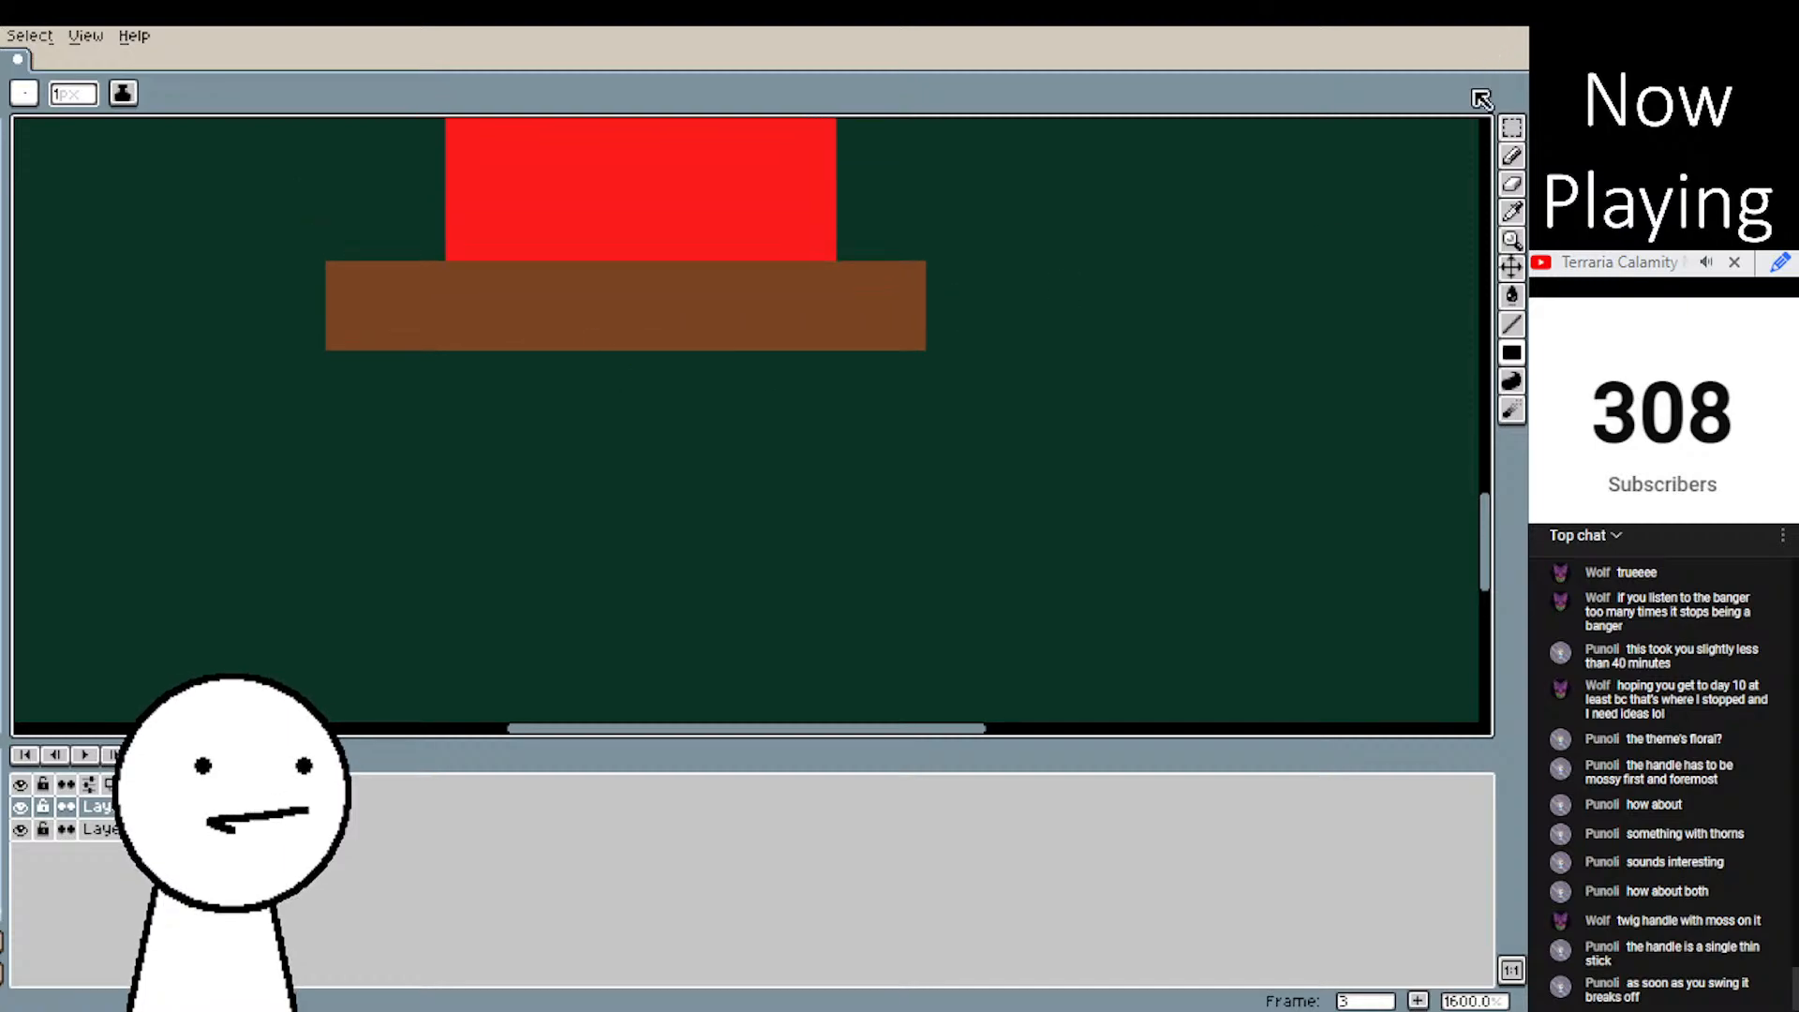
- Extend the crossguard's left end with brown pixels, stepped slightly lower, so that it resembles a twig
click(1513, 155)
scroll(253, 230, down, 1)
mouse_move(292, 286)
mouse_down()
mouse_move(189, 282)
mouse_move(172, 343)
mouse_move(309, 334)
mouse_move(211, 331)
mouse_move(290, 311)
mouse_up()
key(ctrl+z)
click(213, 312)
click(370, 325)
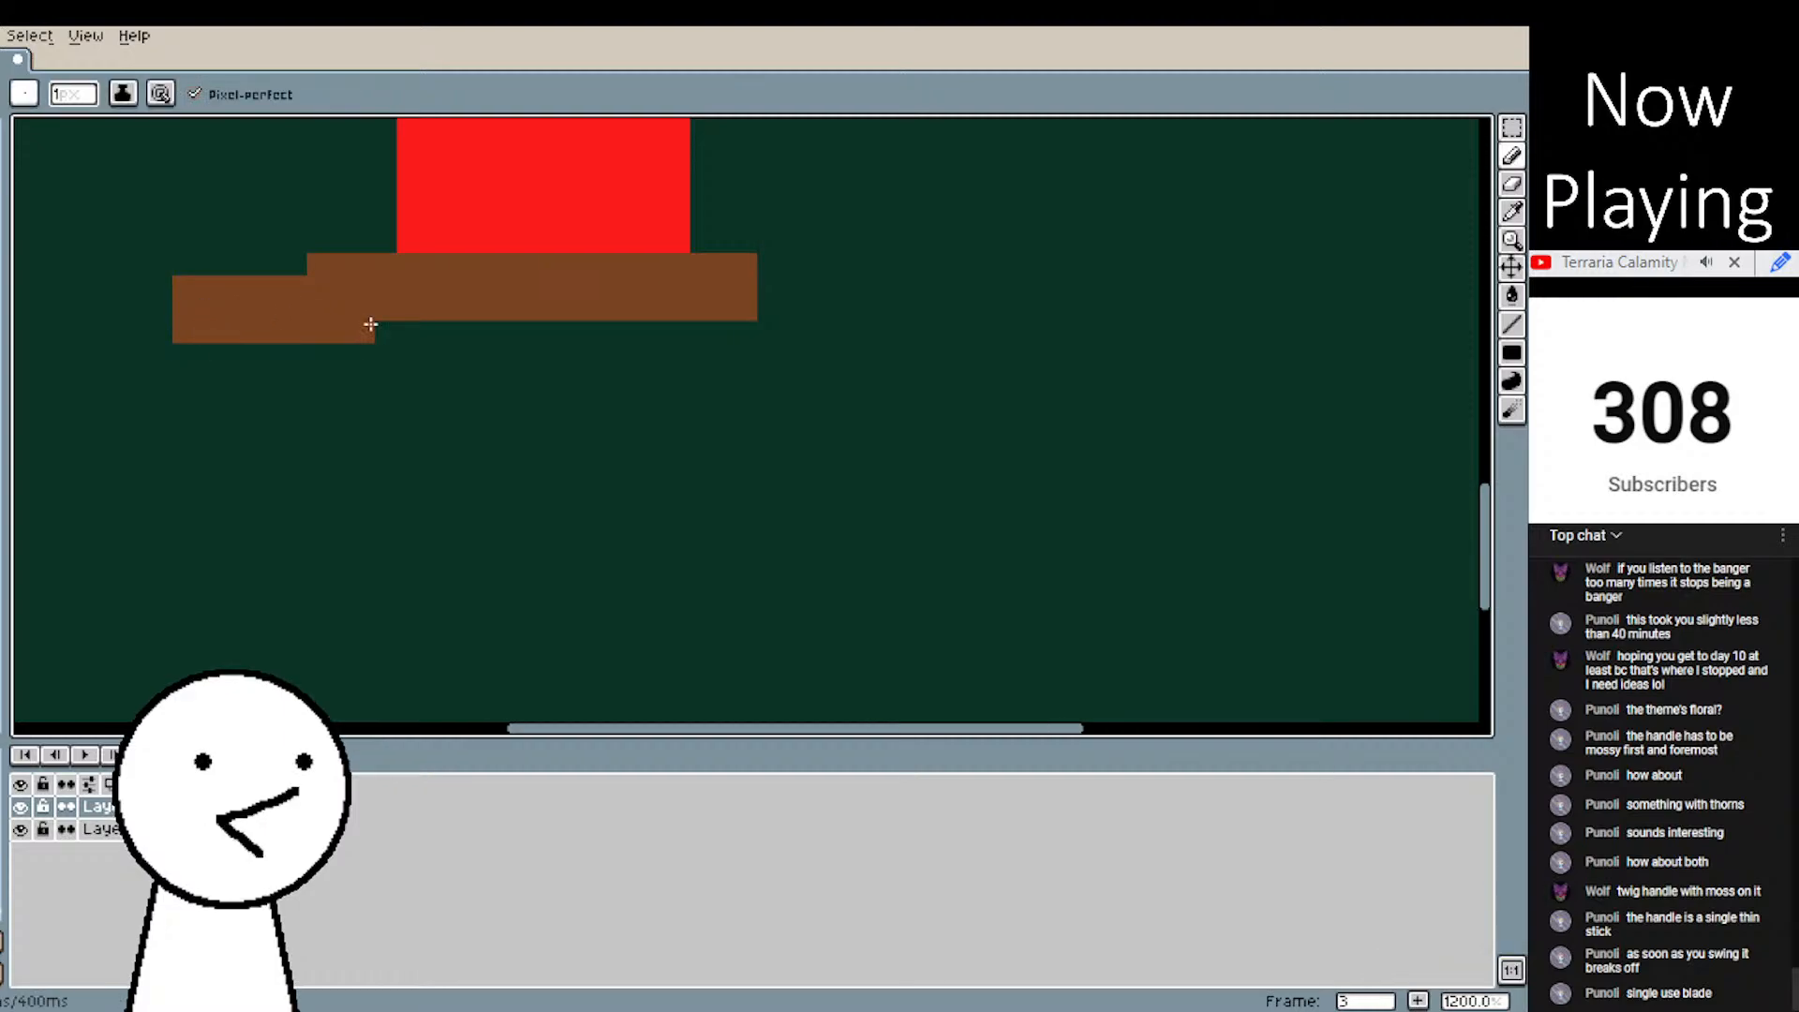
drag(370, 324, 454, 331)
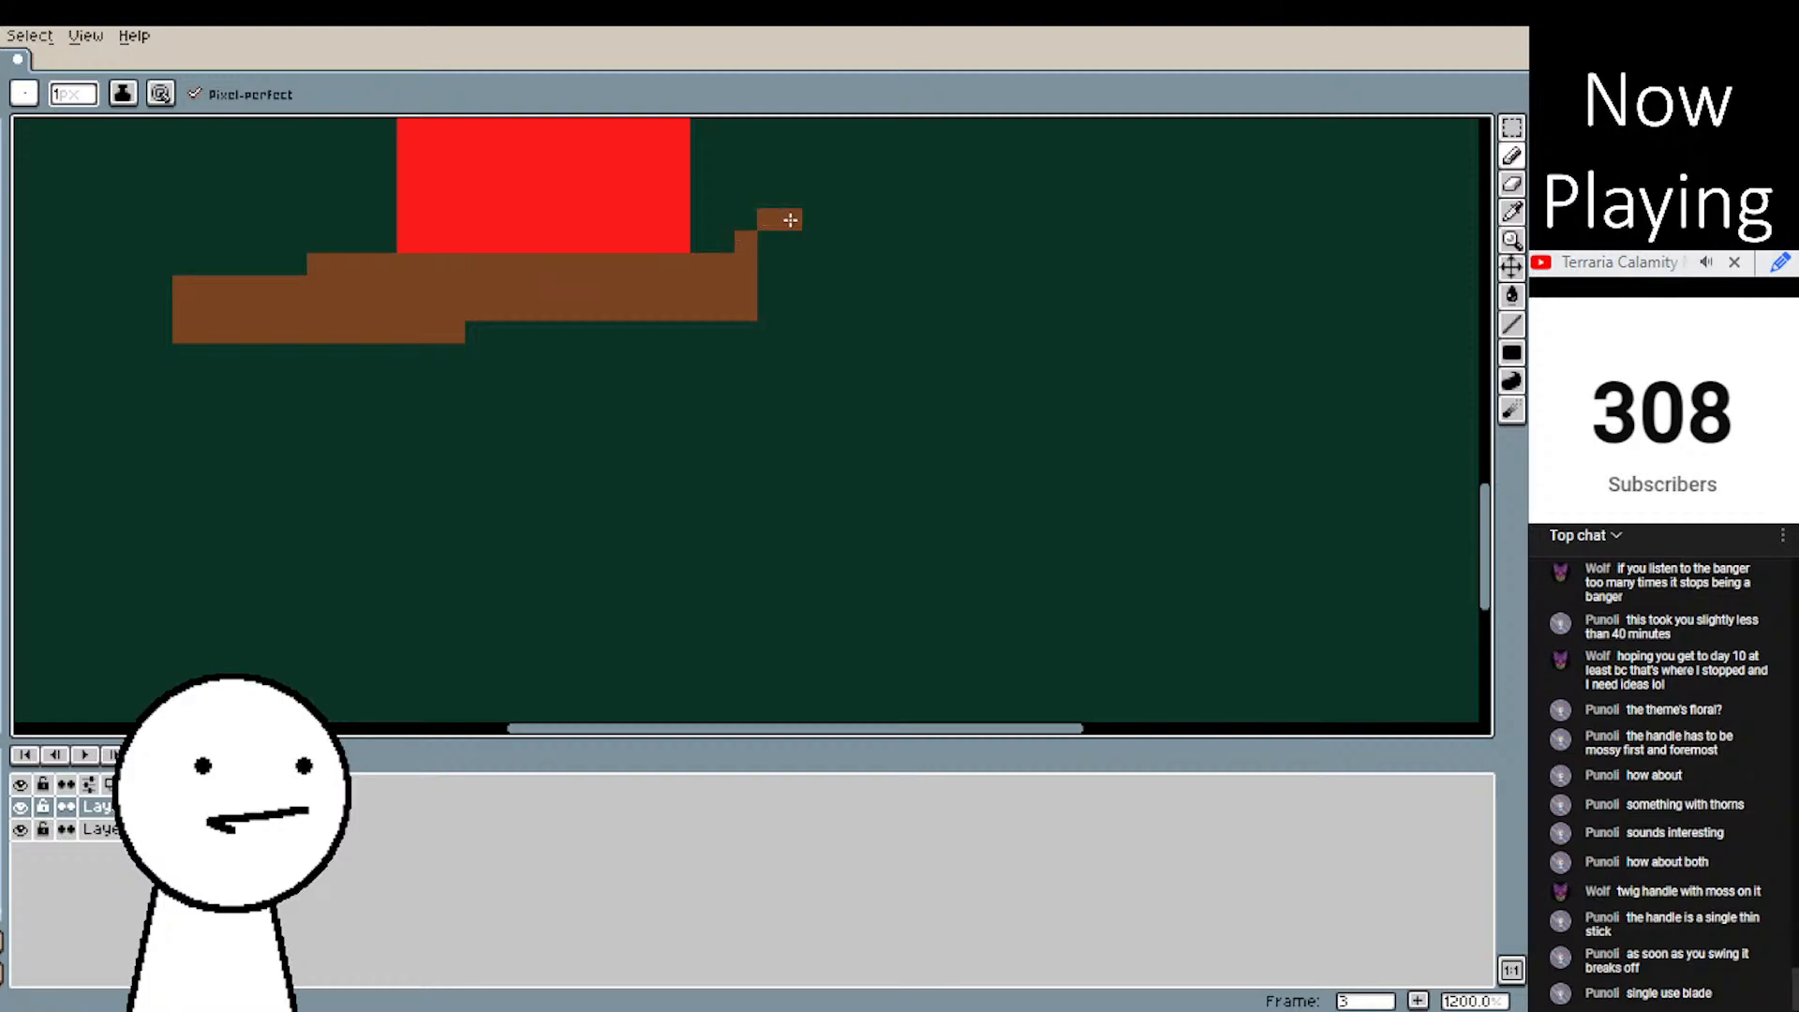
- Build a rough brown knob on the crossguard's right end, bulging above and below, and fill the gap beside it
mouse_move(806, 228)
mouse_down()
mouse_move(774, 353)
mouse_move(734, 371)
mouse_move(698, 331)
mouse_move(734, 339)
mouse_move(741, 367)
mouse_move(782, 257)
mouse_move(752, 246)
mouse_move(759, 266)
mouse_move(791, 242)
mouse_up()
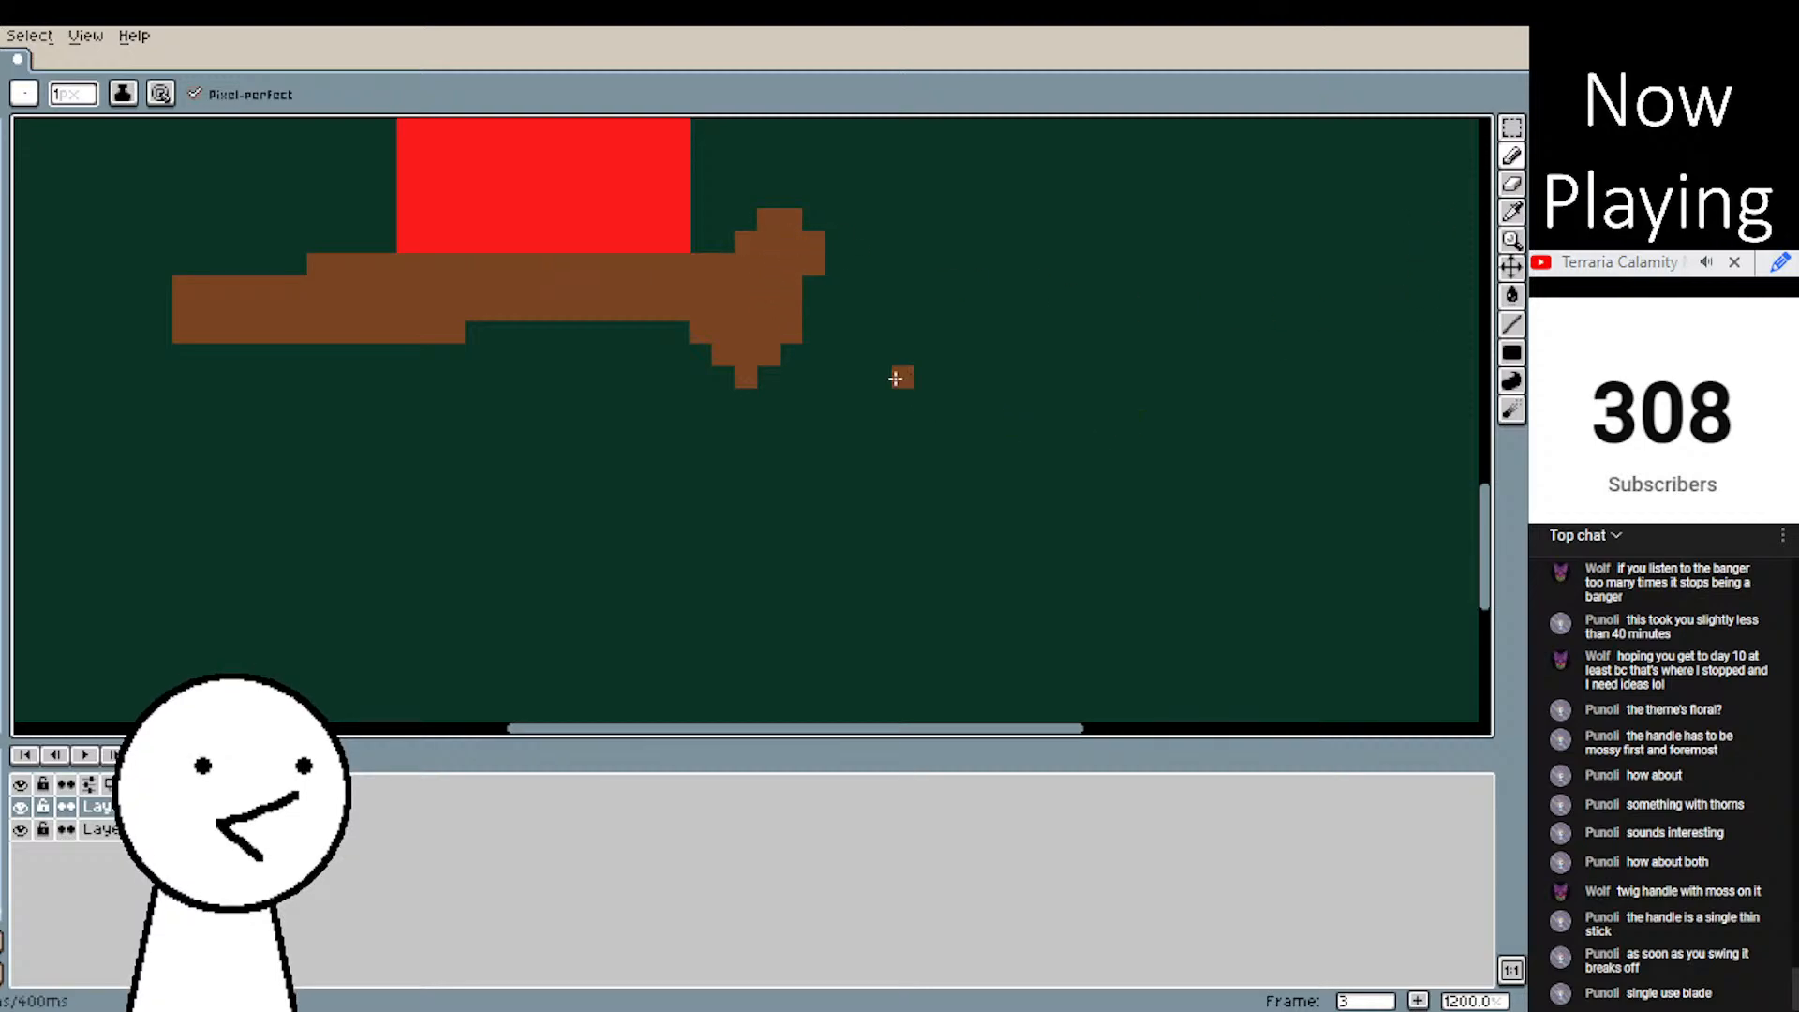
drag(719, 369, 615, 324)
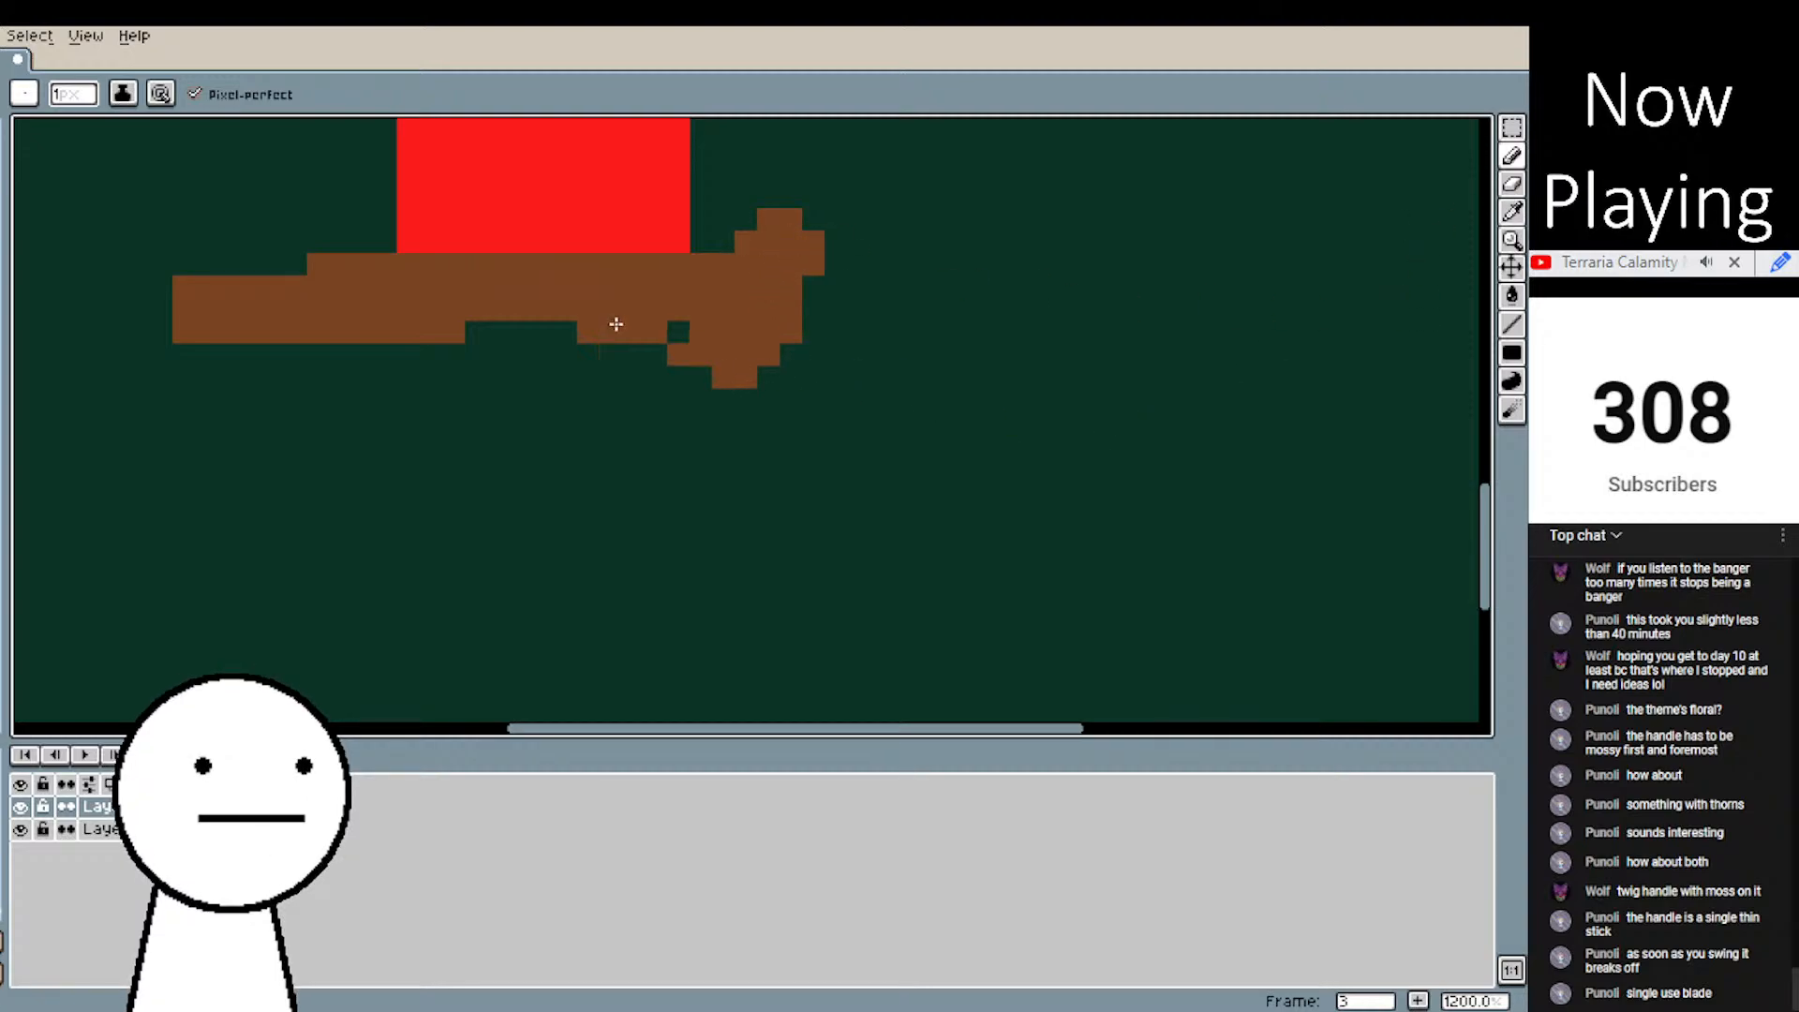
click(679, 332)
scroll(678, 431, down, 5)
scroll(768, 427, up, 1)
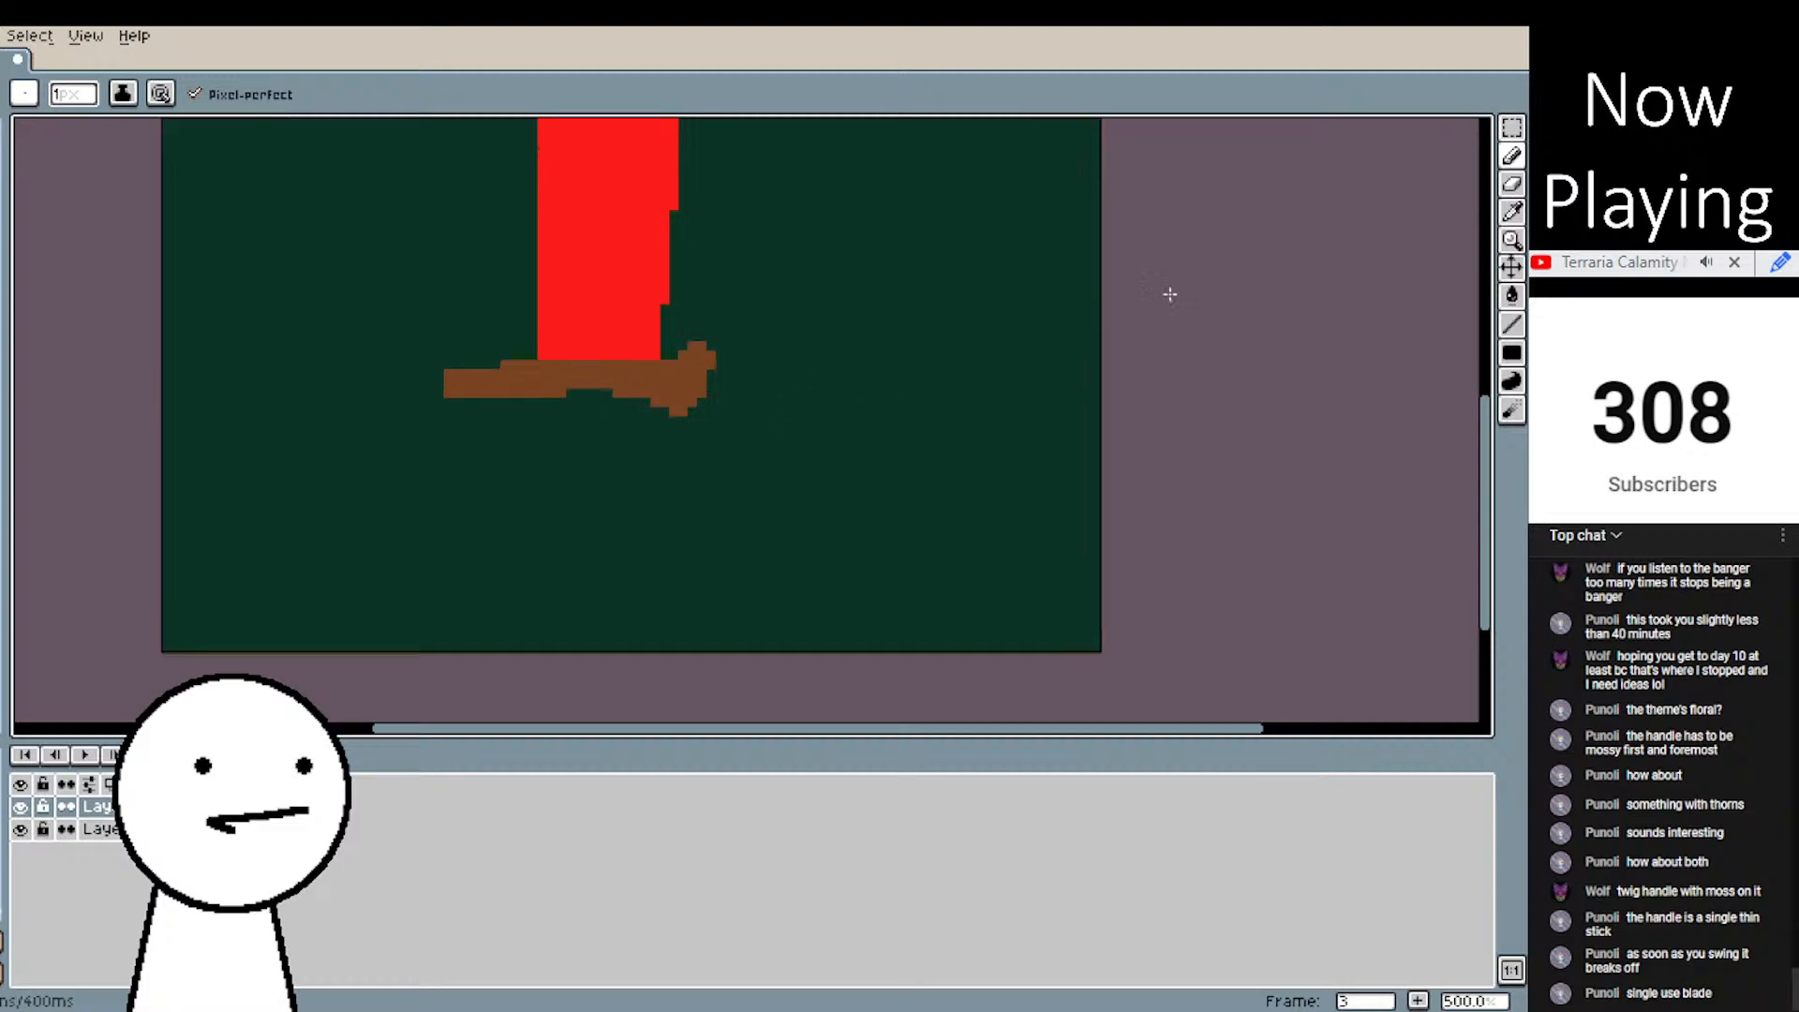
drag(1196, 293, 1283, 202)
scroll(1258, 212, up, 2)
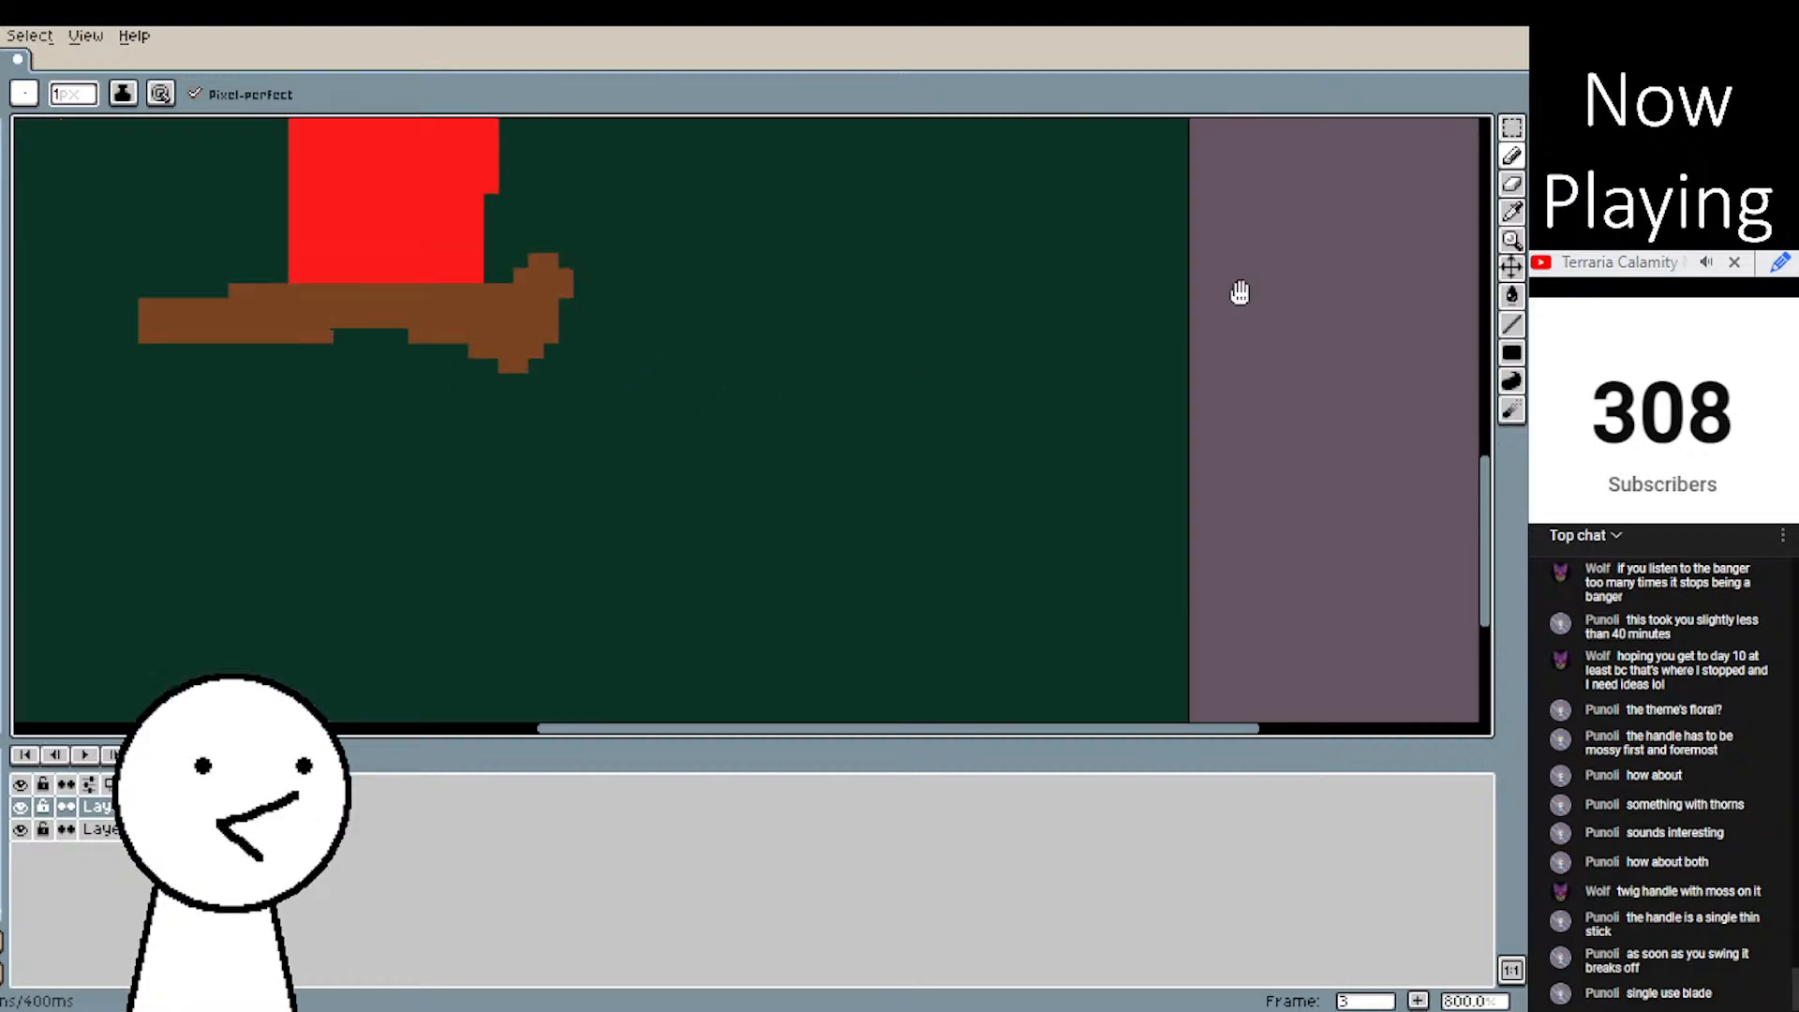
scroll(1337, 128, down, 1)
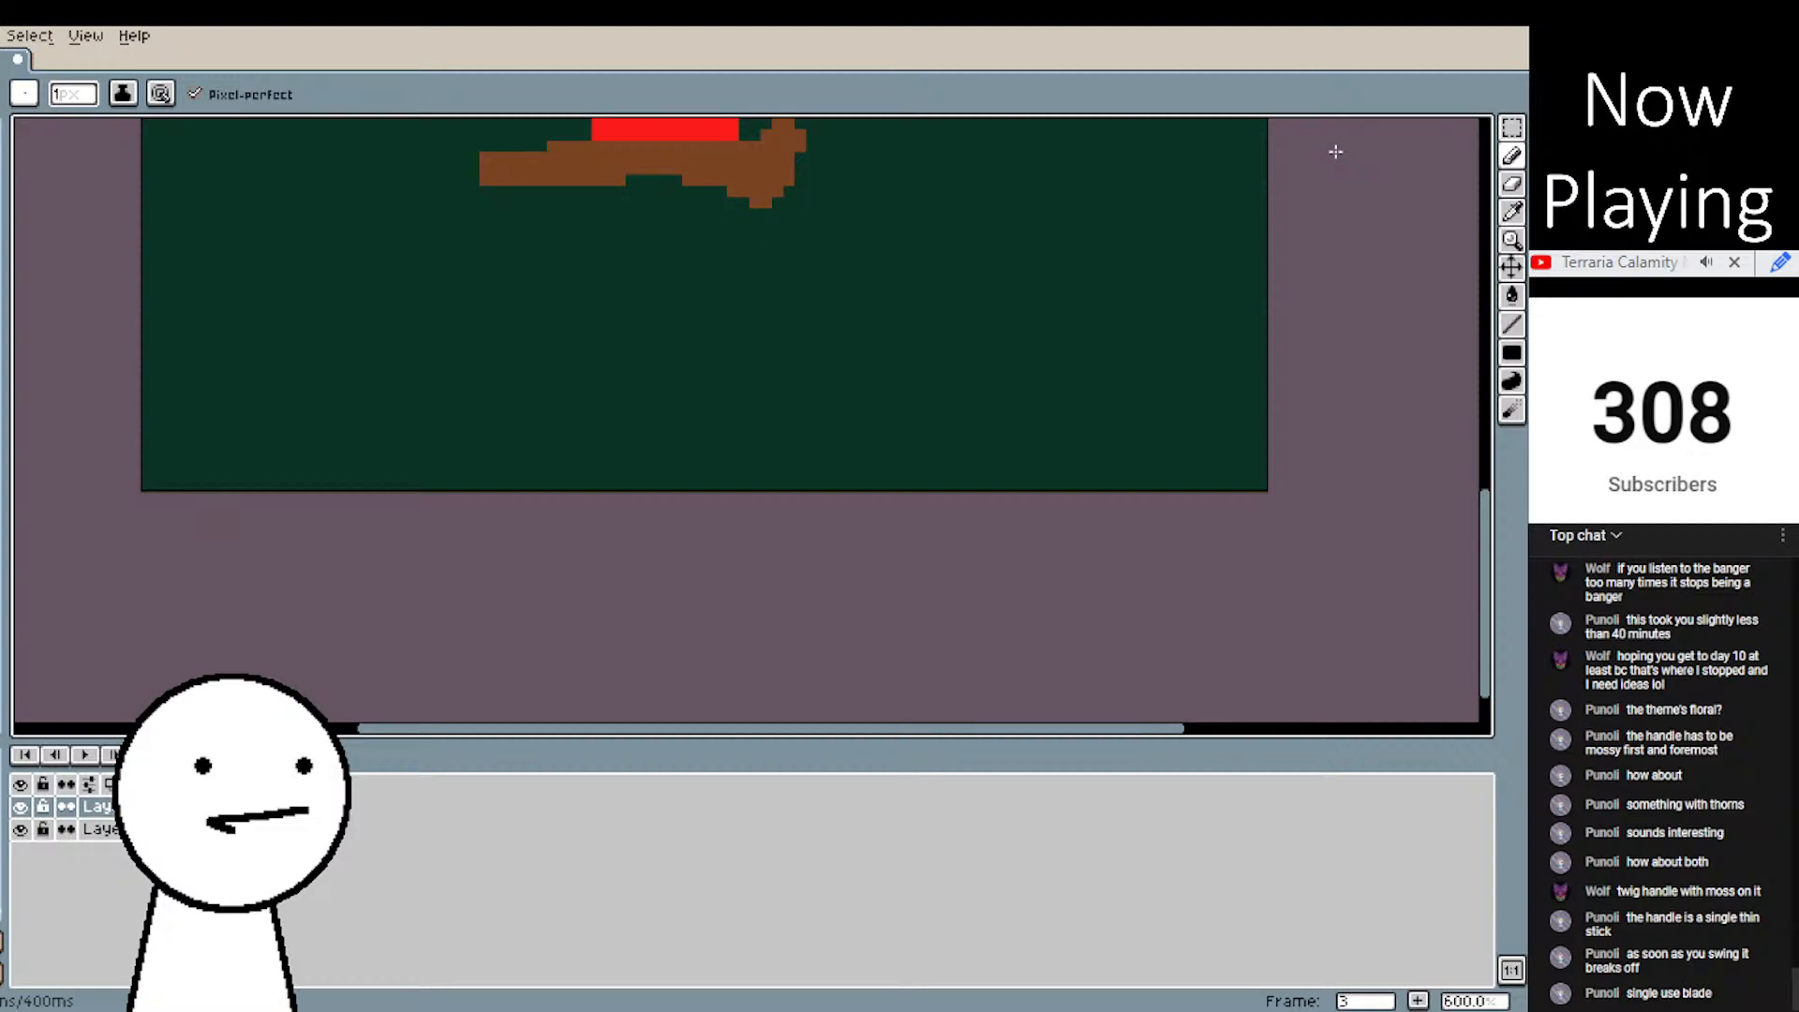
mouse_move(767, 264)
mouse_down()
mouse_move(766, 317)
mouse_move(698, 466)
mouse_up()
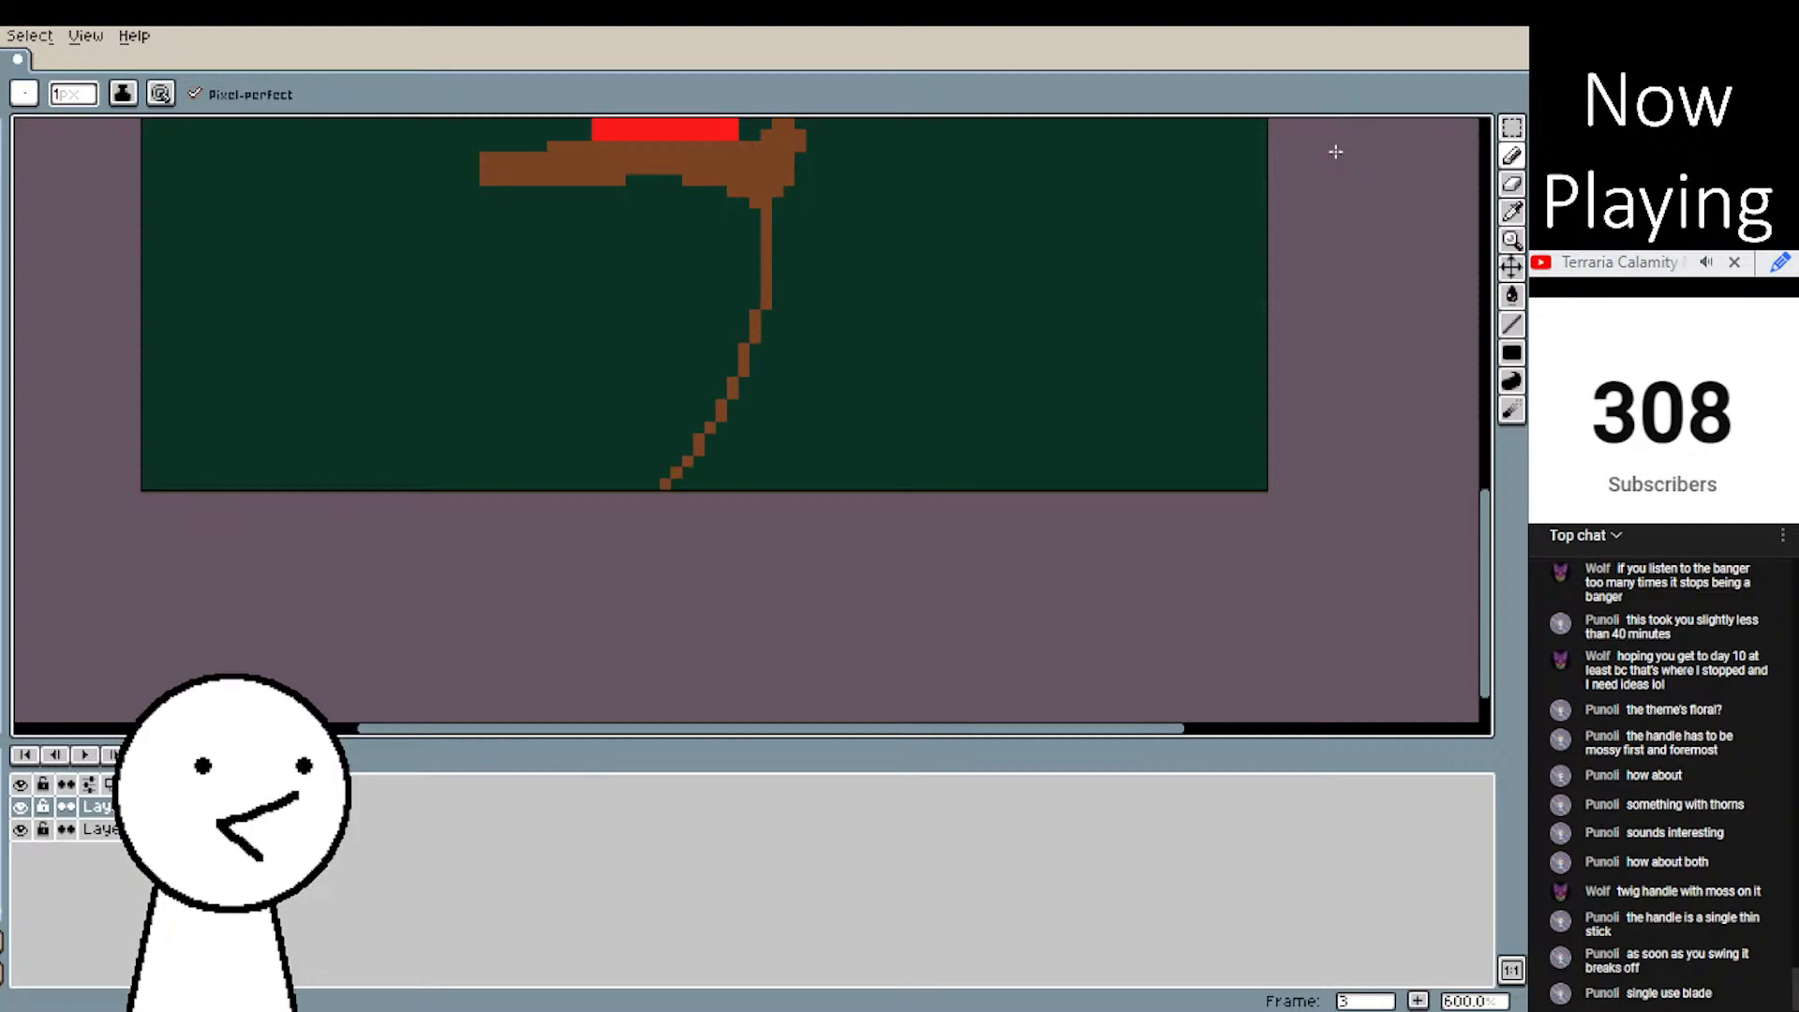
key(ctrl+z)
mouse_move(761, 214)
mouse_down()
mouse_move(720, 381)
mouse_move(643, 472)
mouse_up()
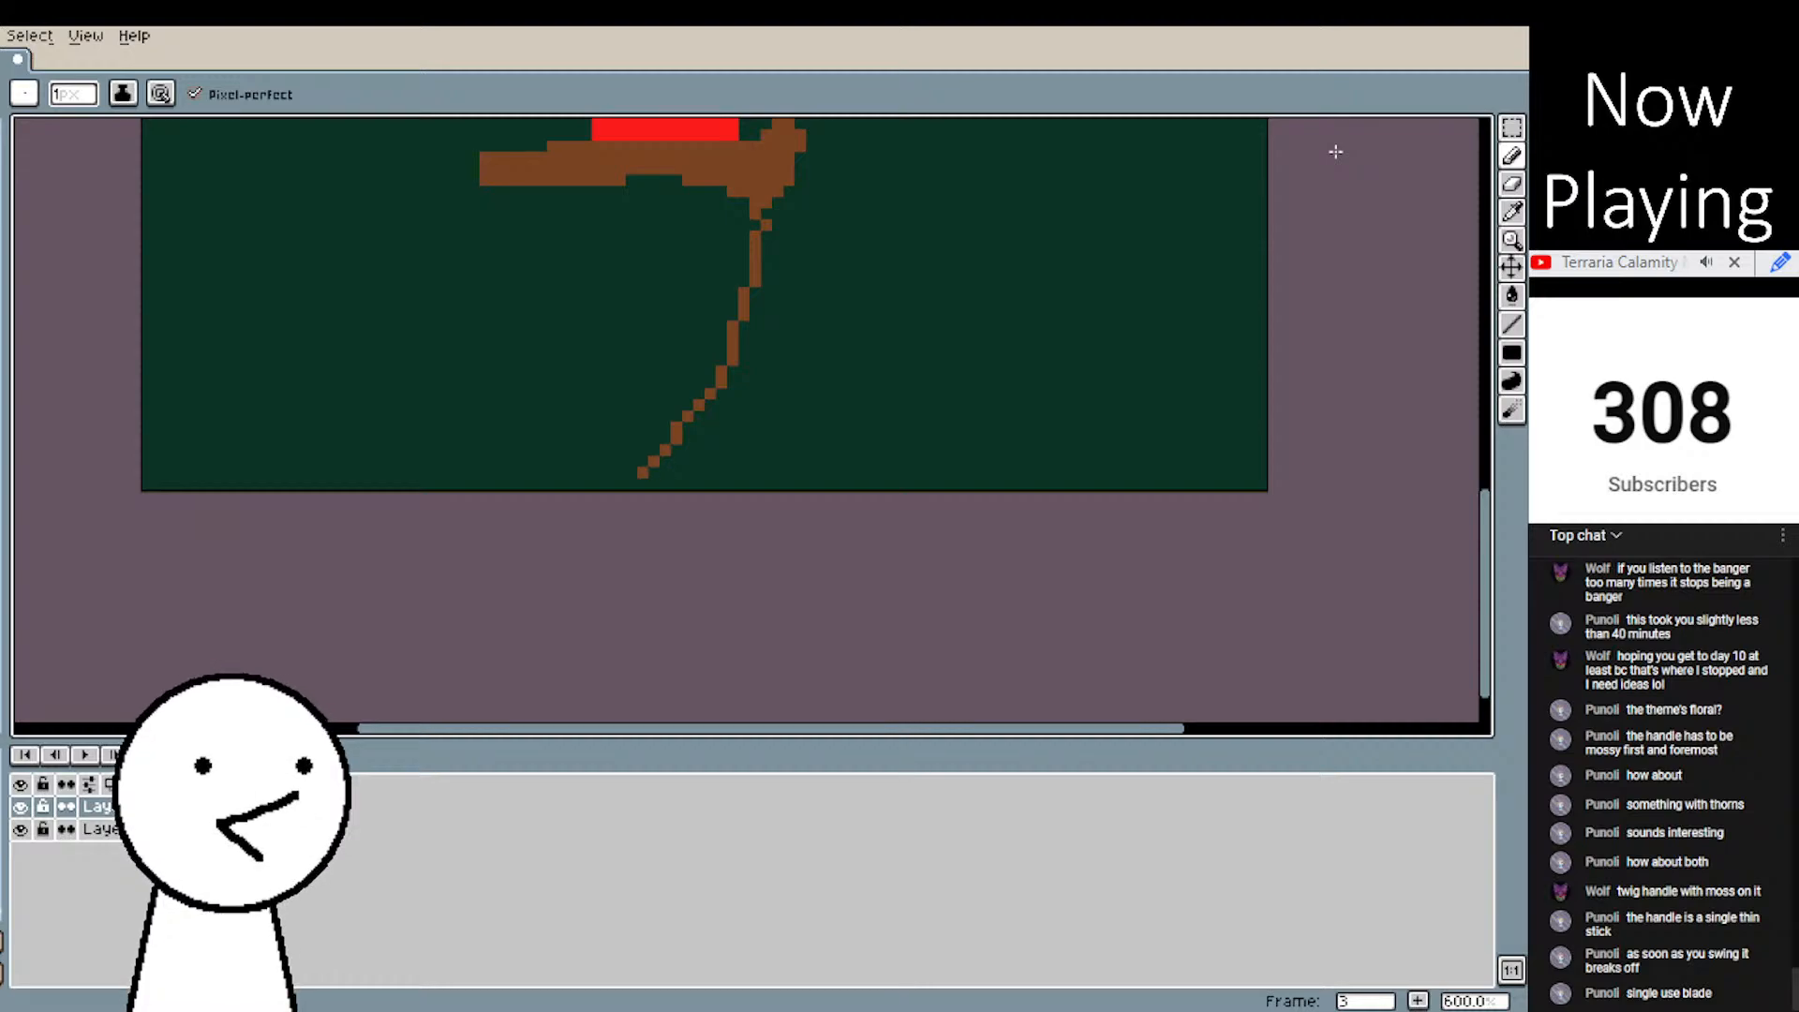
key(ctrl+z)
key(m)
key(b)
mouse_move(743, 339)
mouse_down()
mouse_move(699, 420)
mouse_move(643, 439)
mouse_up()
key(ctrl+z)
- Draw a brown knuckle guard curving down and left from the crossguard's knob, and thicken it along its length
mouse_move(767, 214)
mouse_down()
mouse_move(765, 263)
mouse_move(688, 416)
mouse_move(620, 427)
mouse_up()
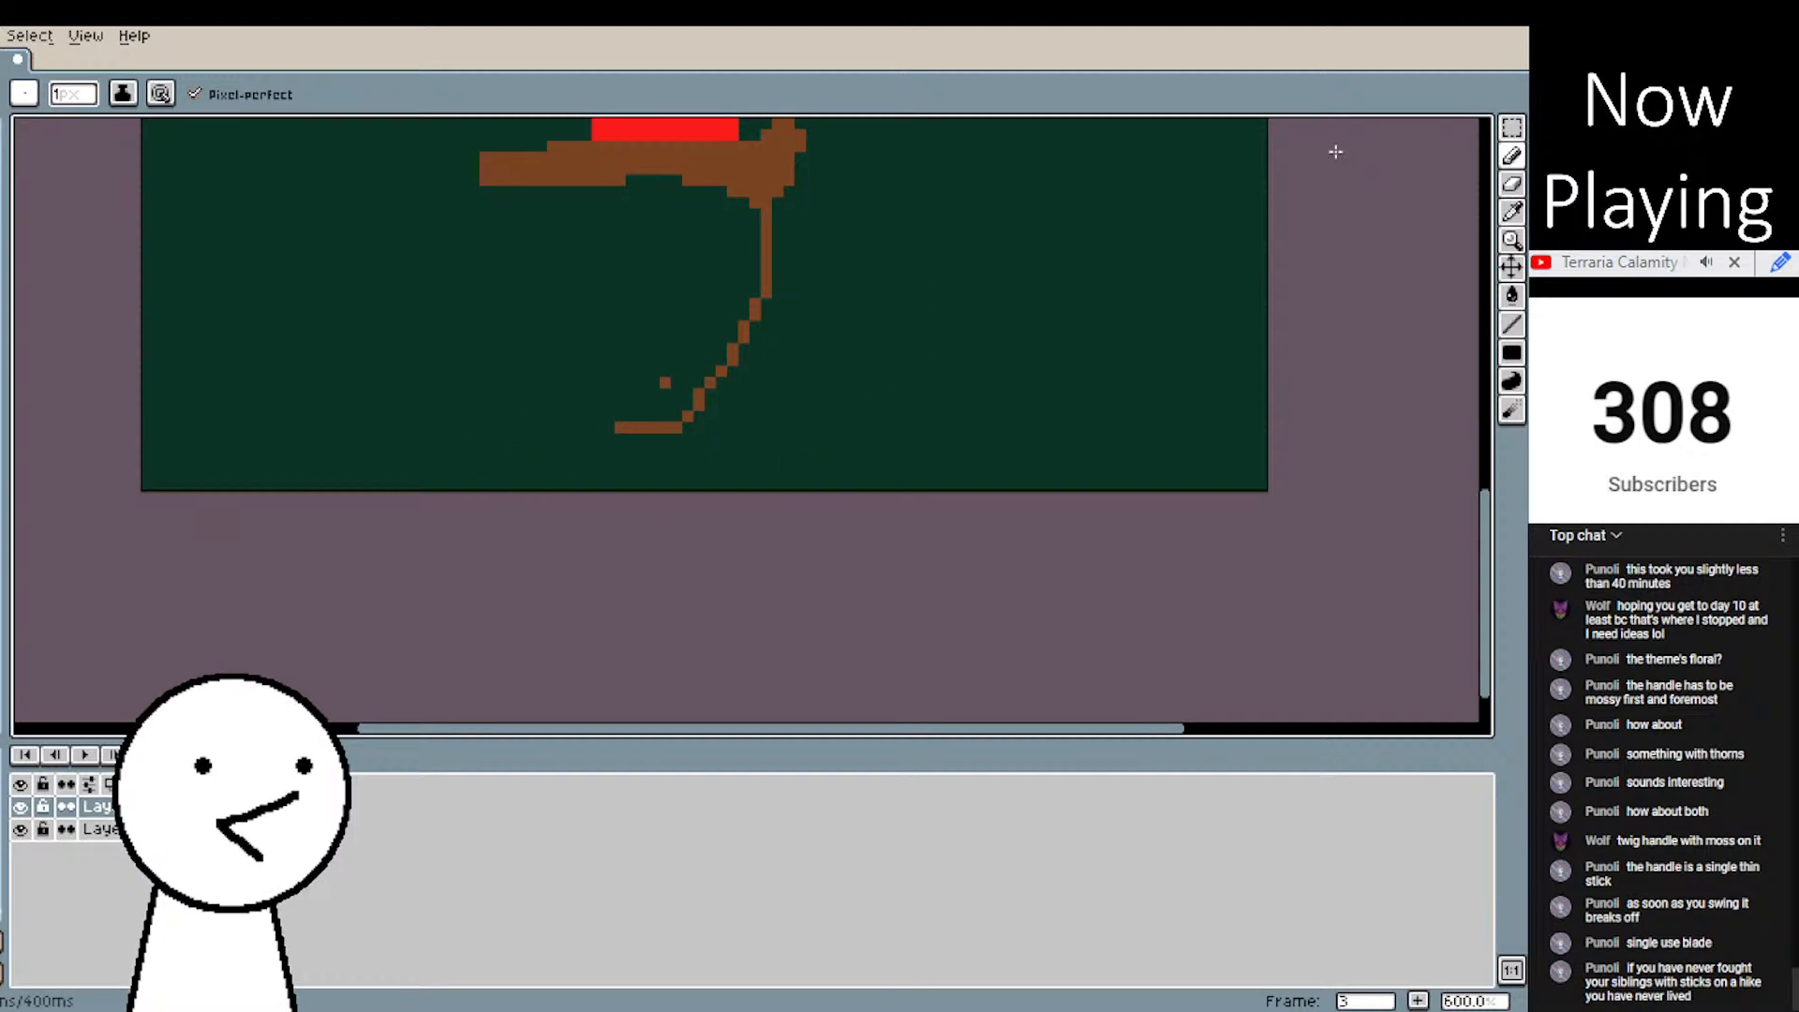
drag(677, 416, 665, 416)
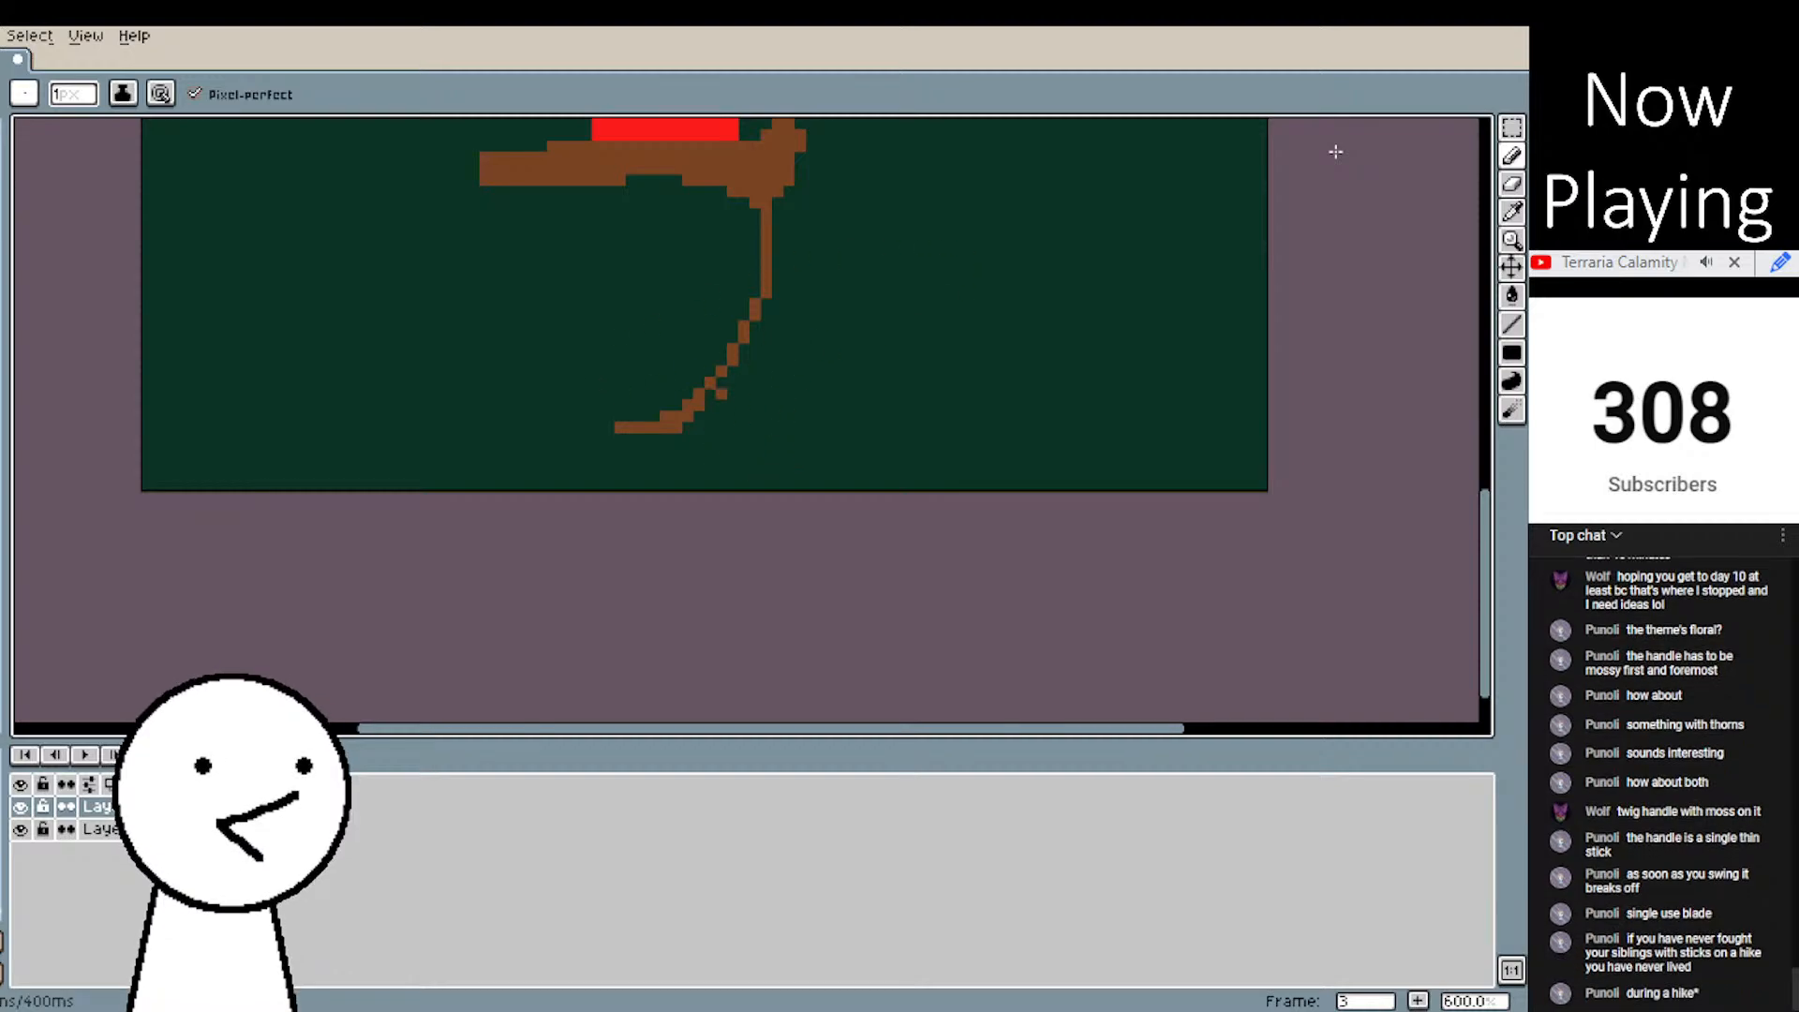
drag(767, 304, 745, 360)
click(756, 292)
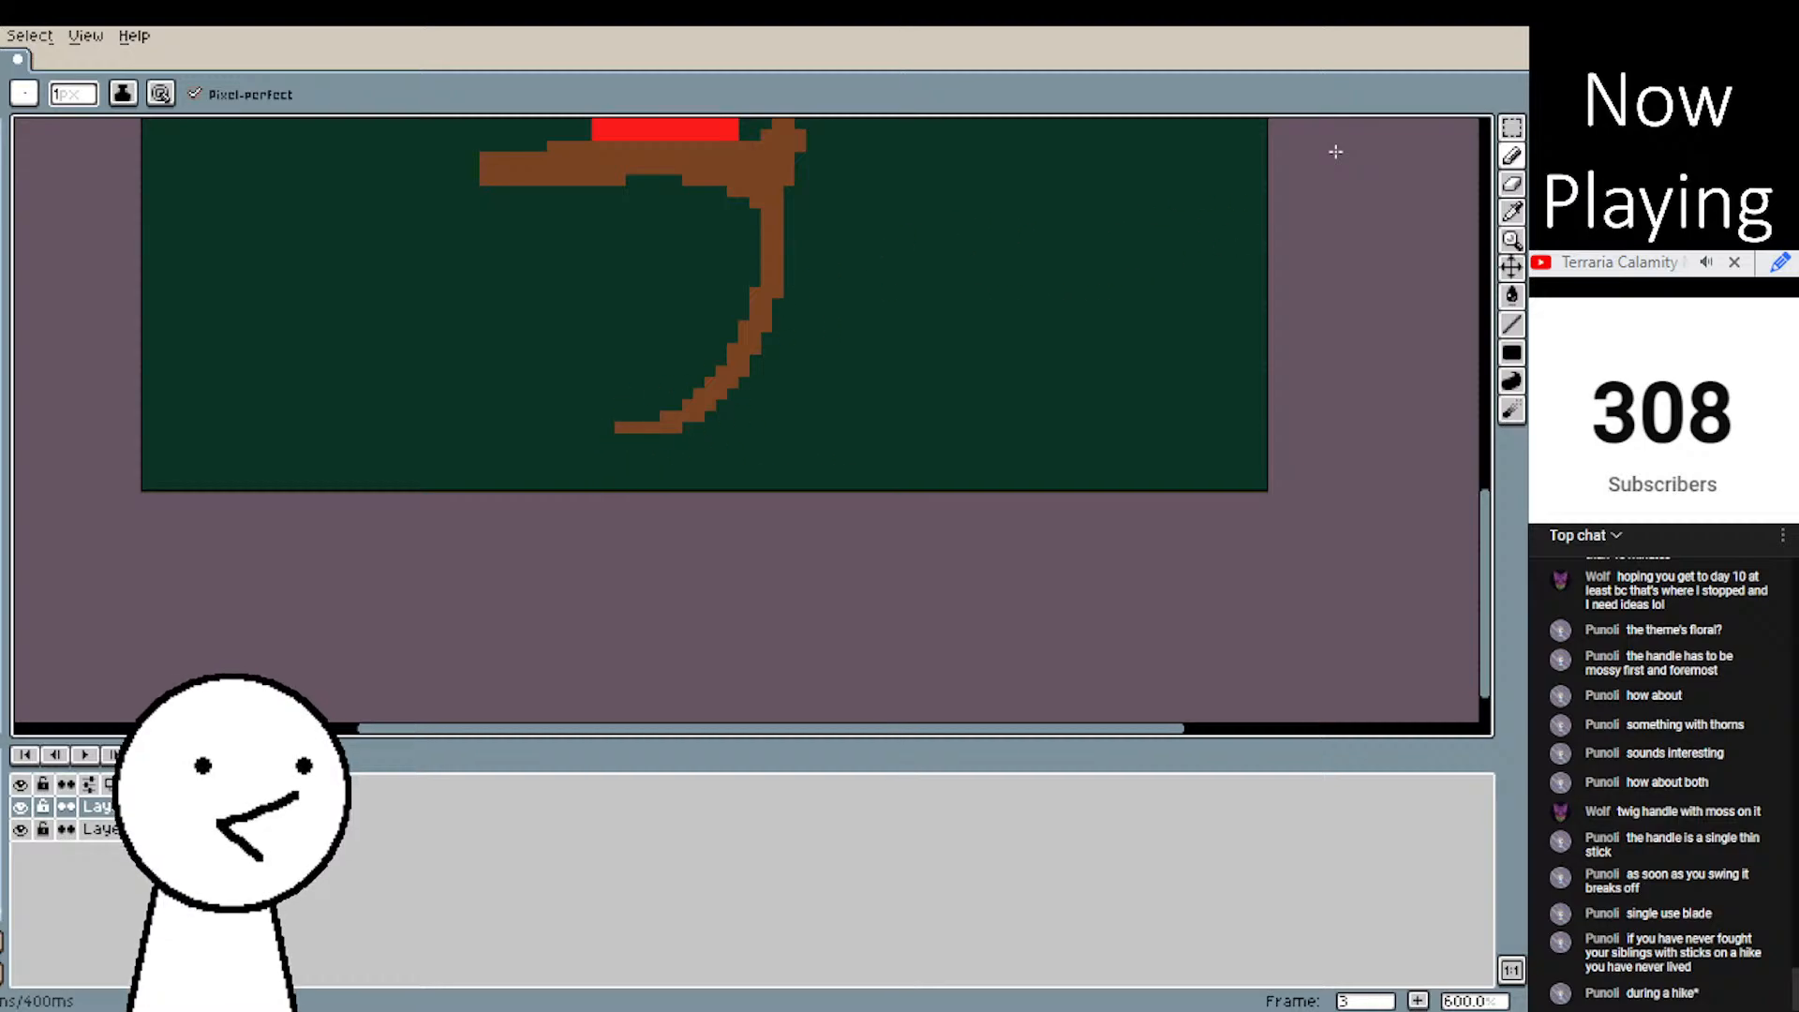
- Draw a narrow upright grip about 5 by 20 pixels below the crossguard, inside the knuckle guard, and fill it brown
key(l)
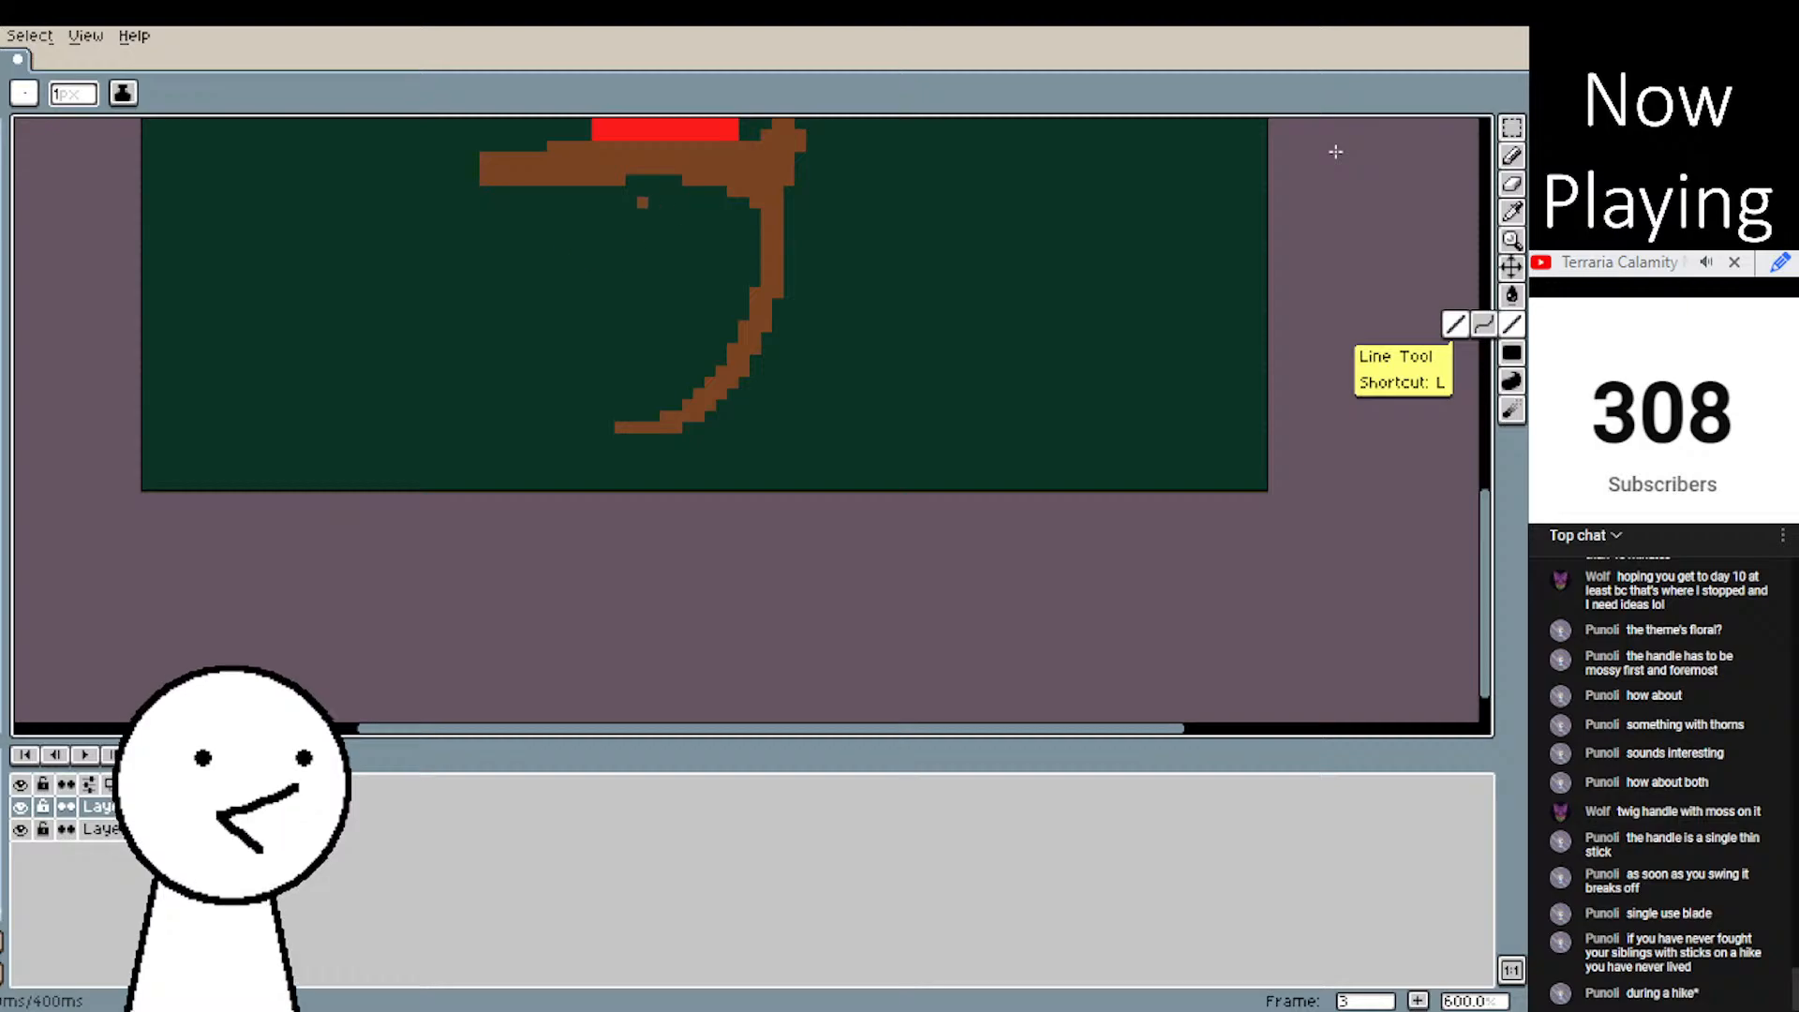
drag(643, 189, 643, 422)
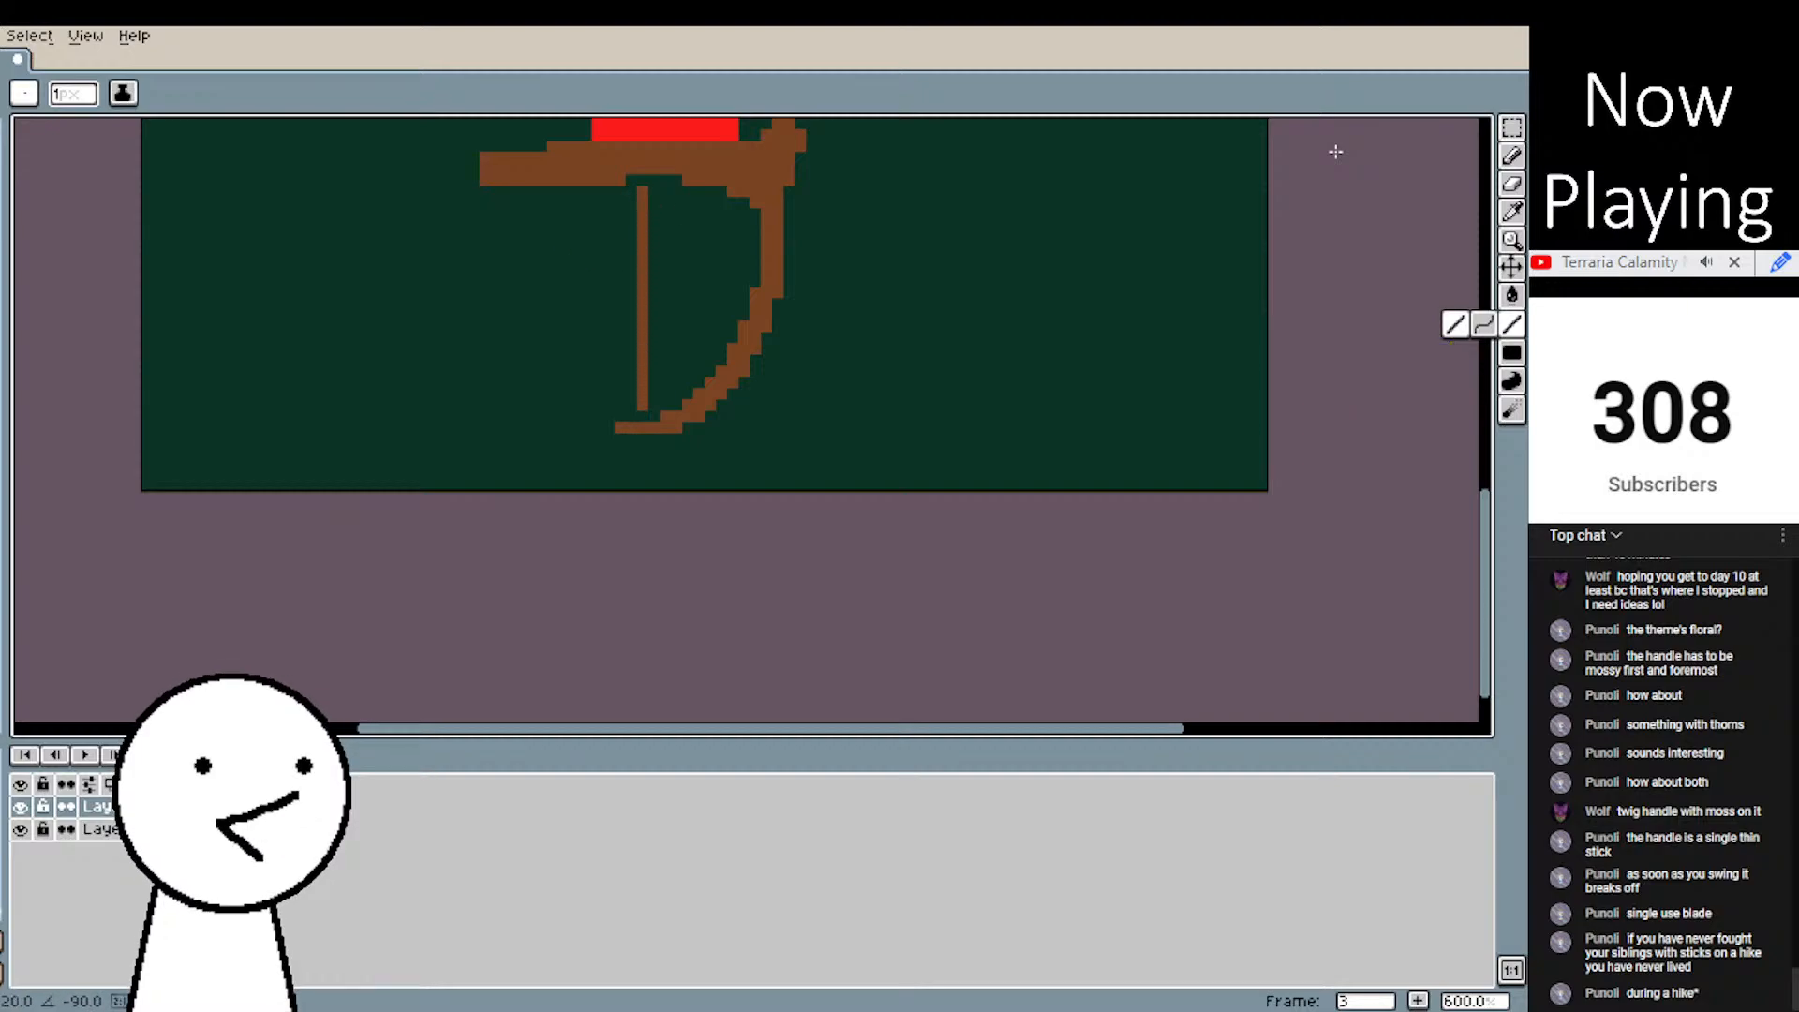
key(ctrl+z)
mouse_move(619, 196)
mouse_down()
mouse_move(619, 411)
mouse_move(665, 275)
mouse_move(665, 197)
mouse_move(632, 191)
mouse_up()
click(653, 382)
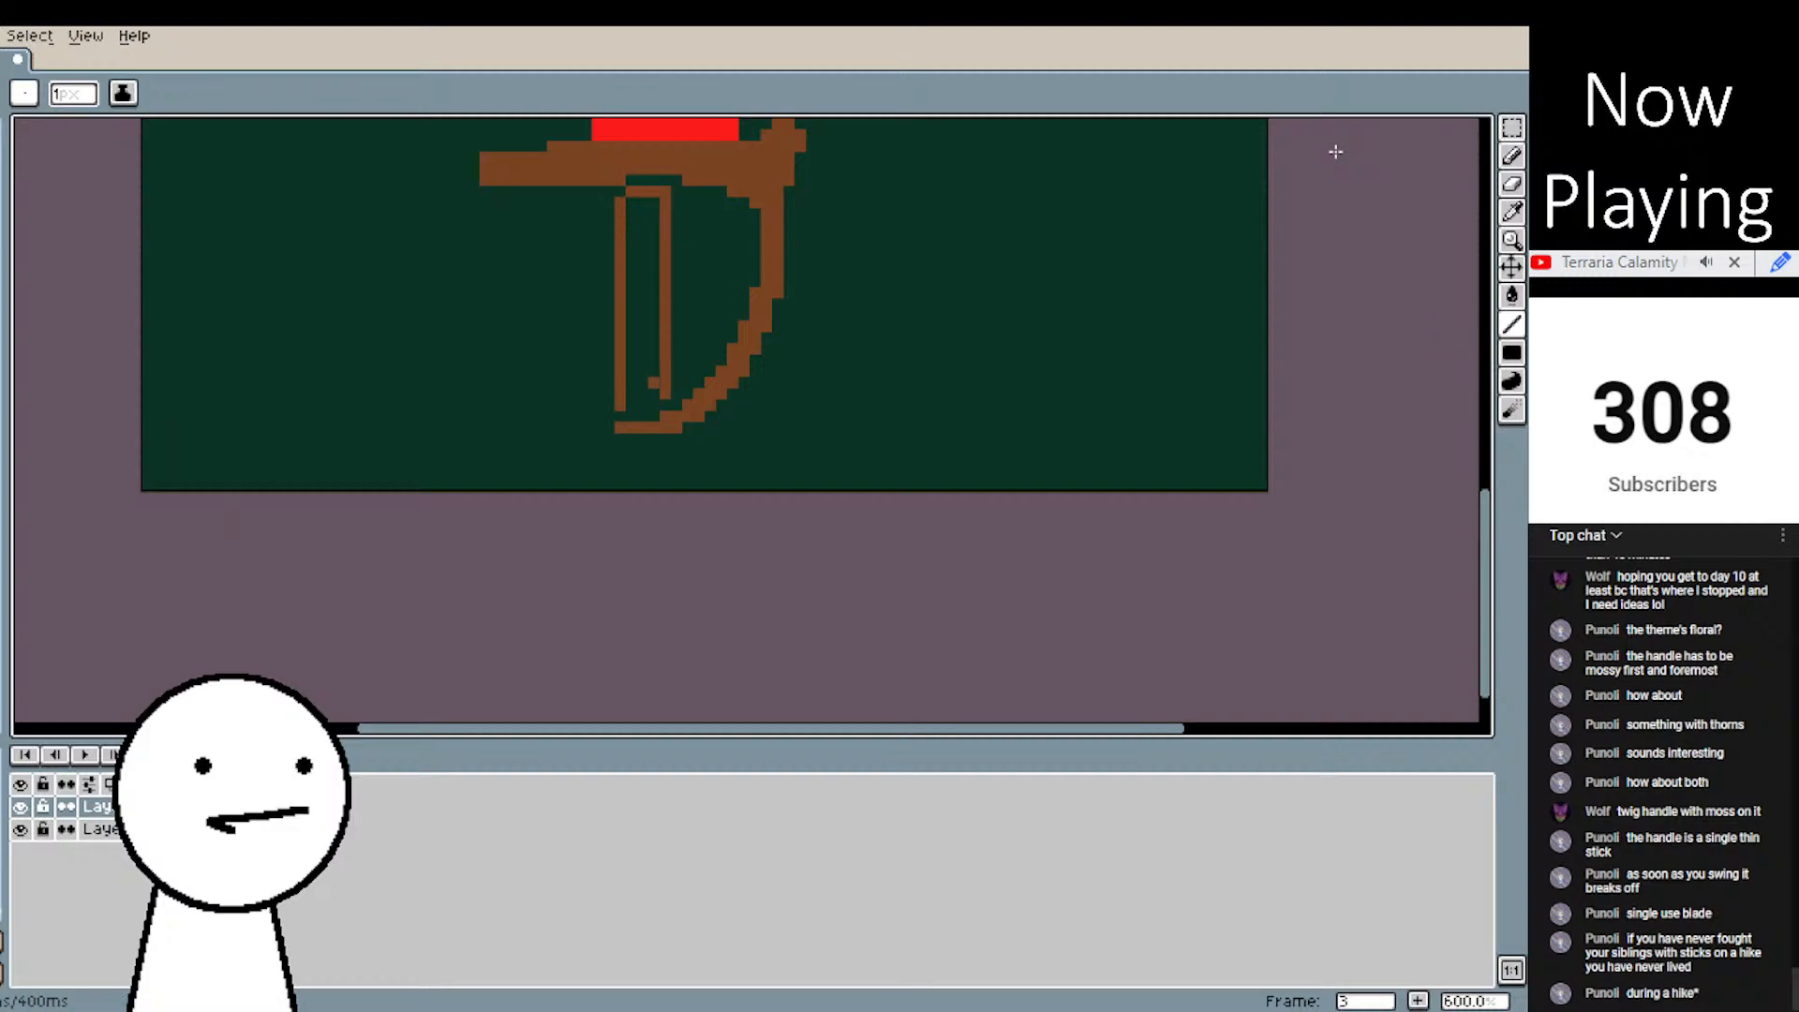
drag(632, 405, 654, 405)
key(g)
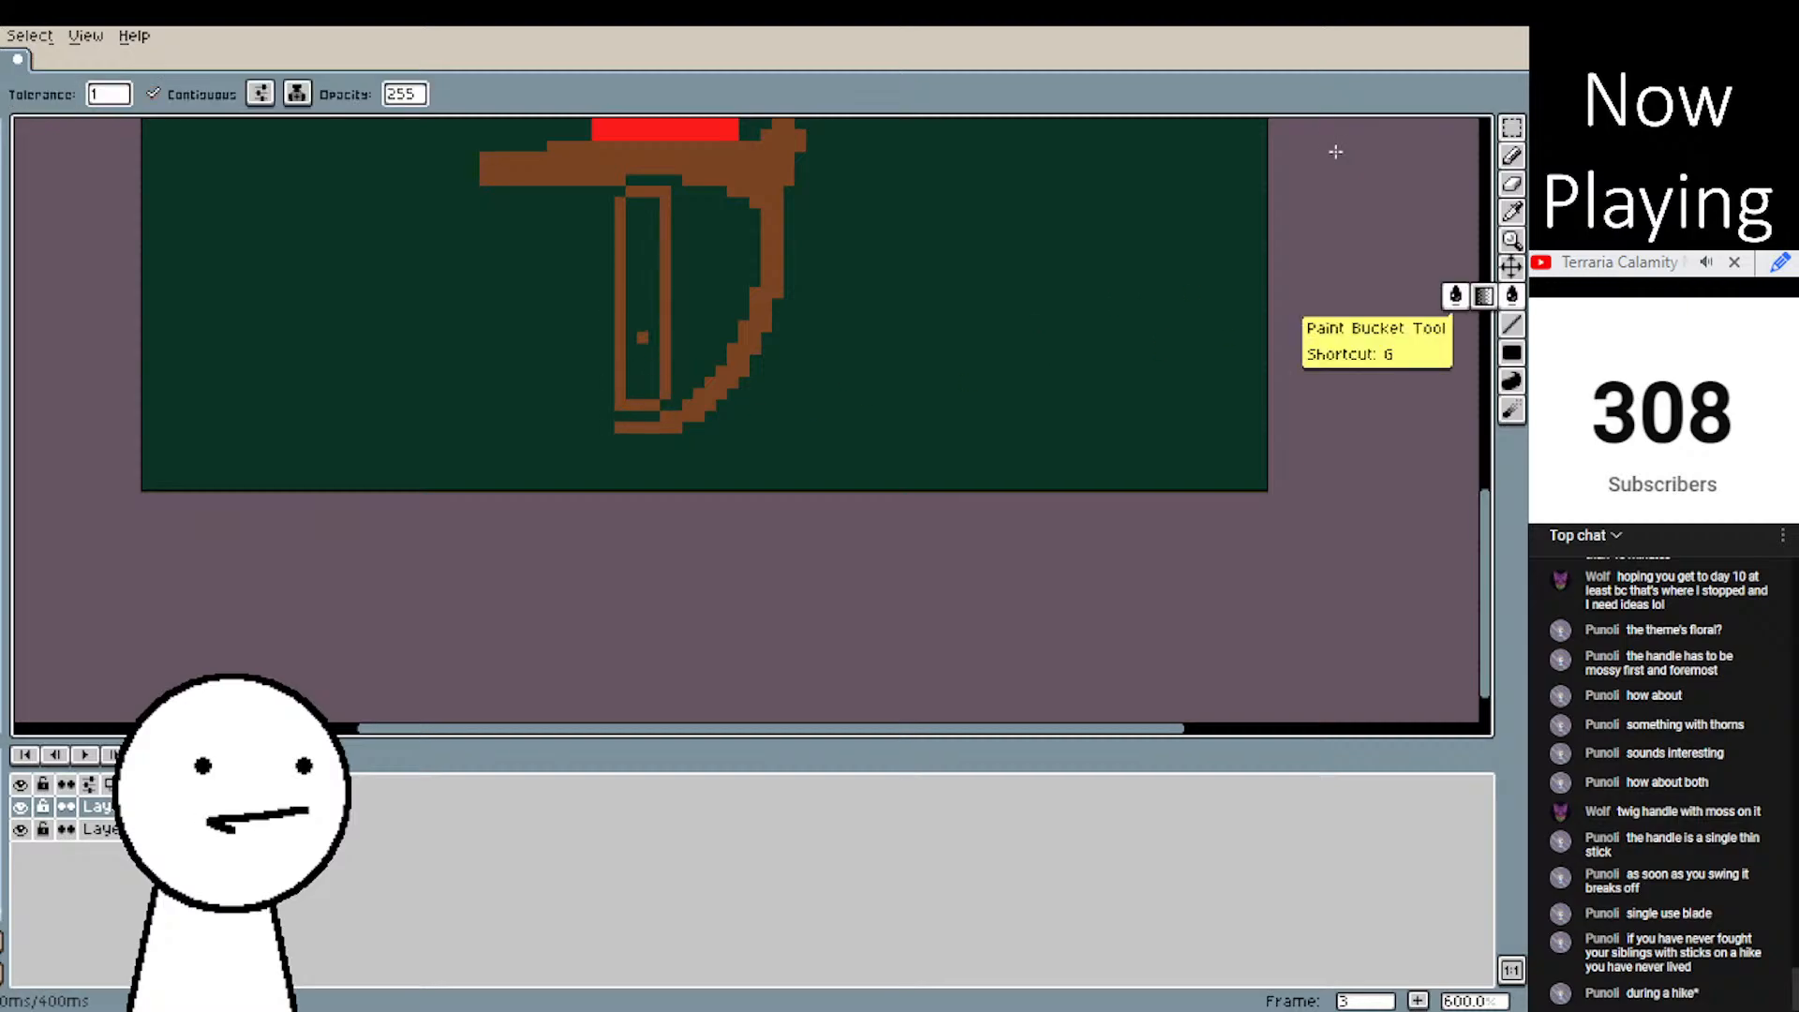
click(642, 337)
- Build a filled brown pommel under the grip at the knuckle guard's lower end, narrowing downward, and trim its protruding left tip
click(1511, 326)
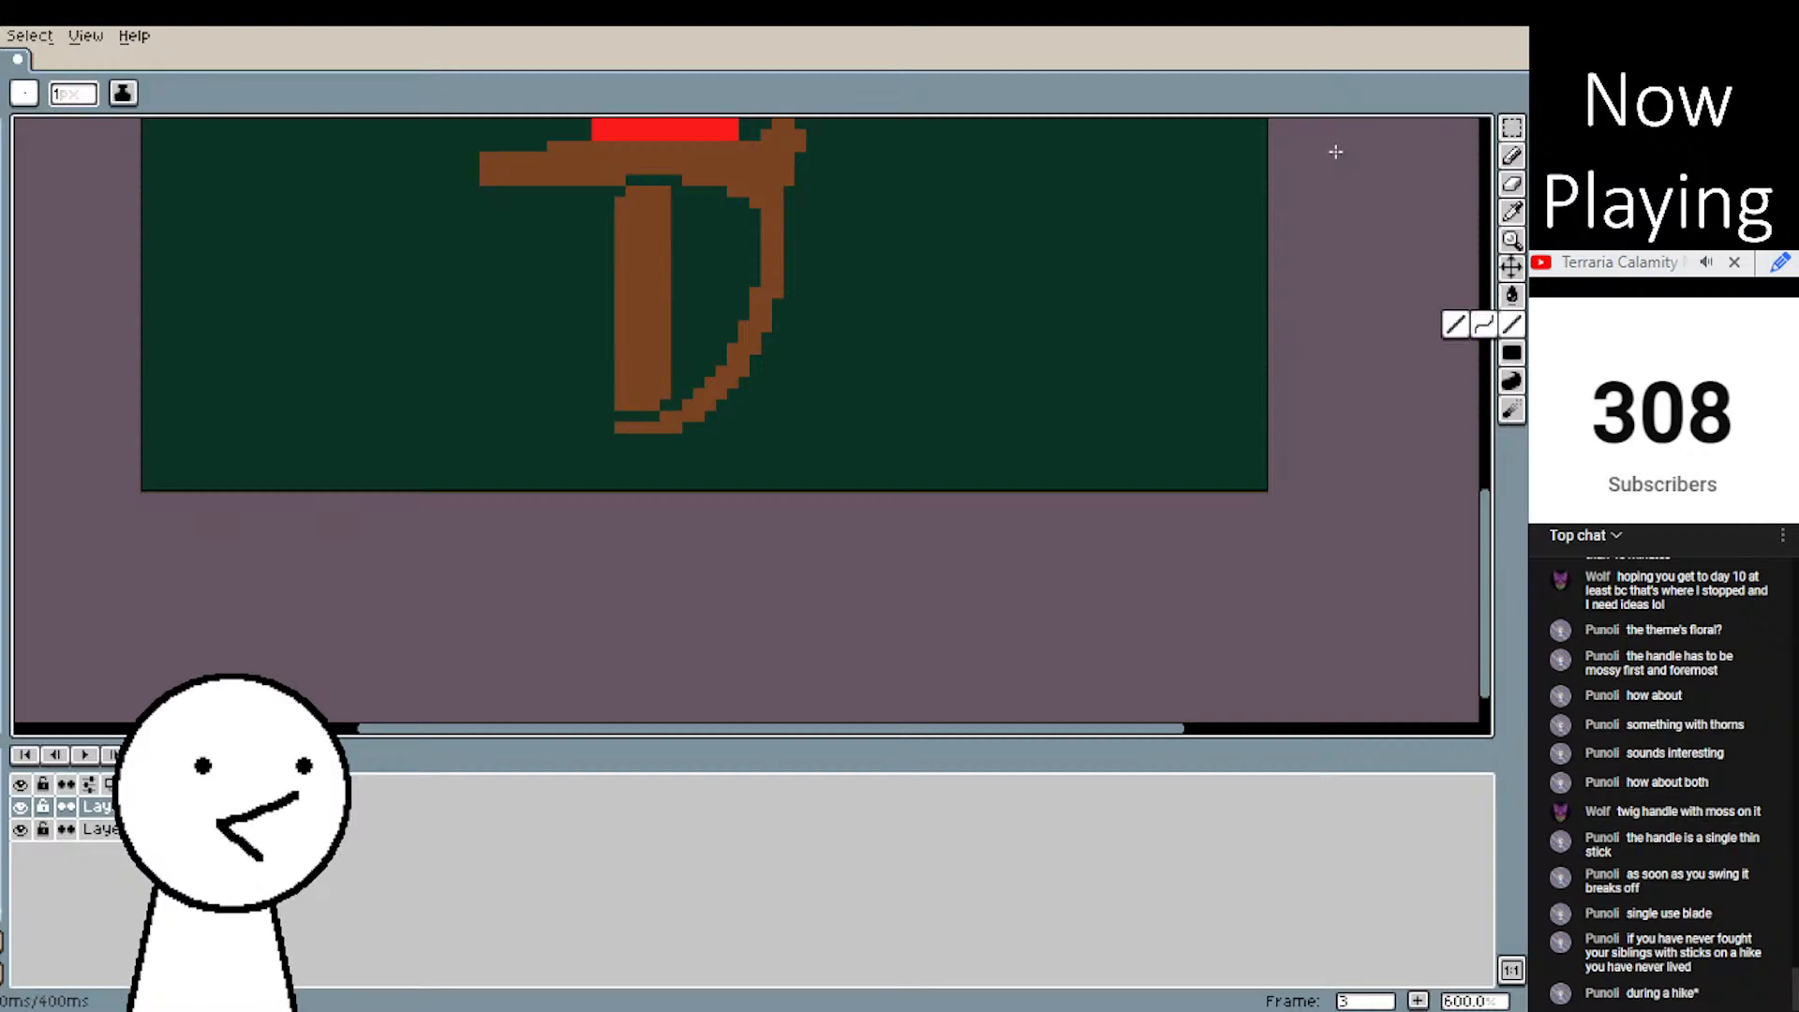
click(1512, 157)
click(609, 427)
click(597, 428)
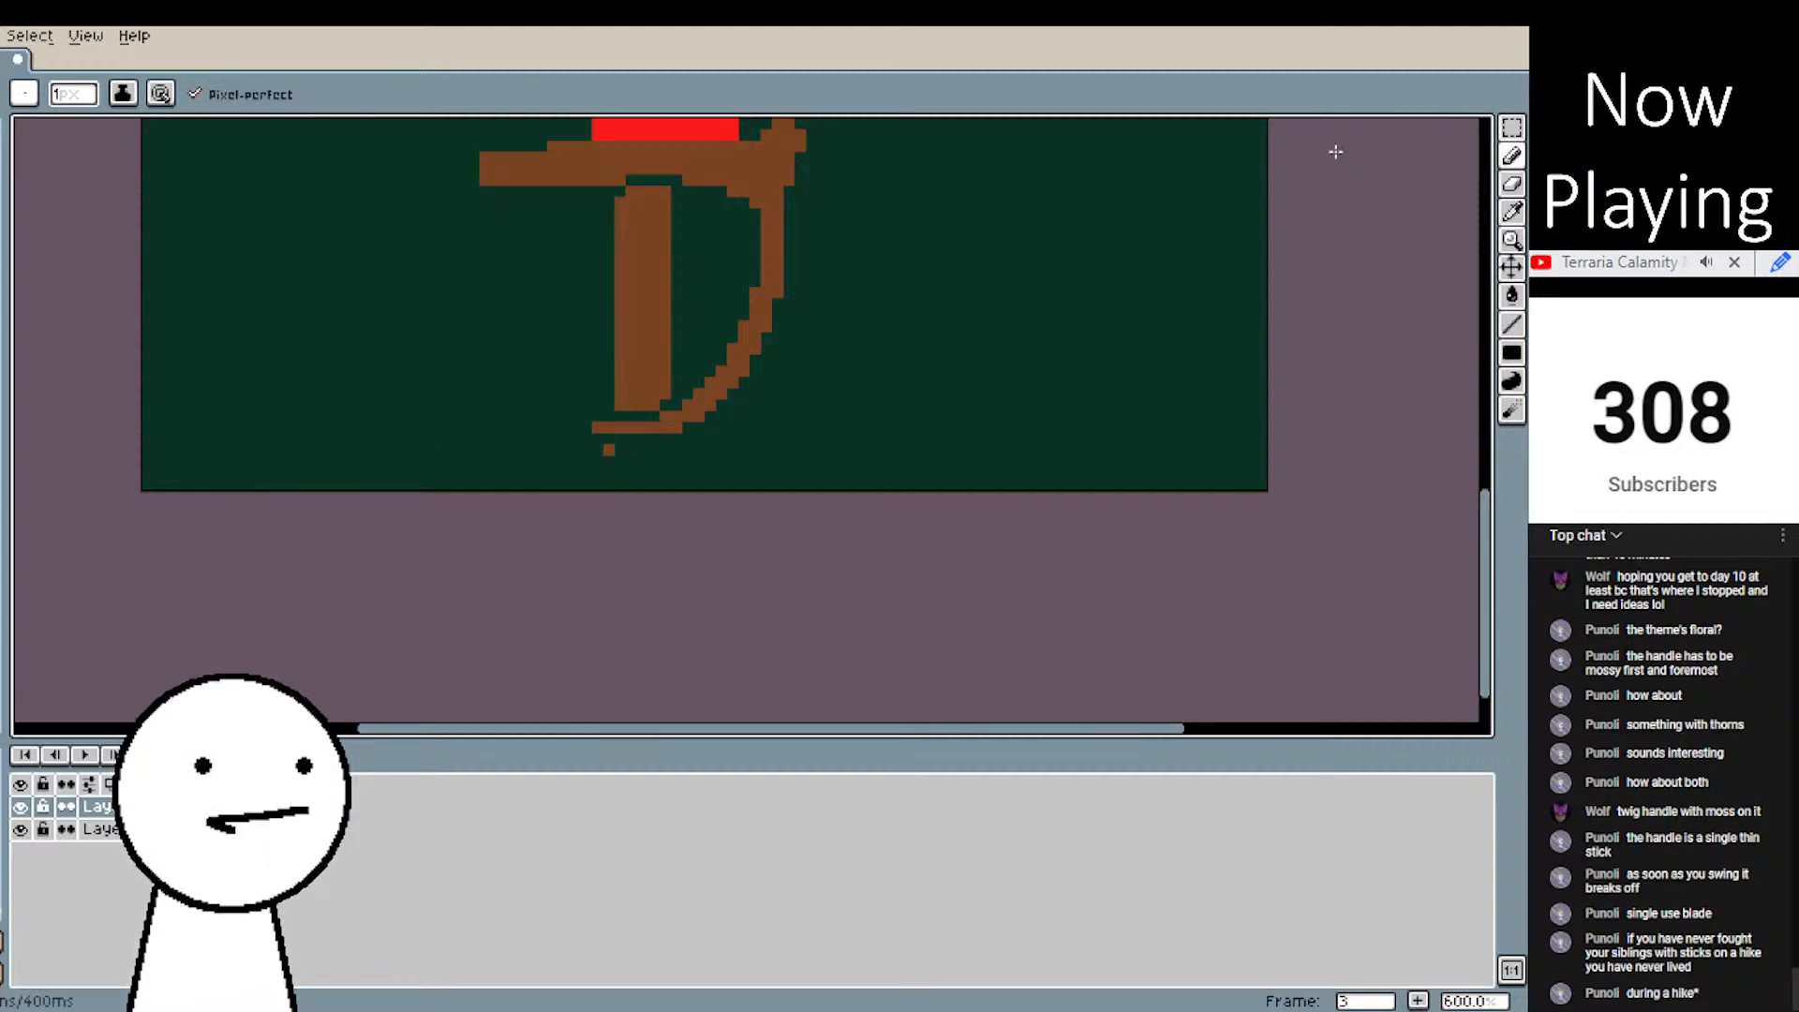
click(586, 427)
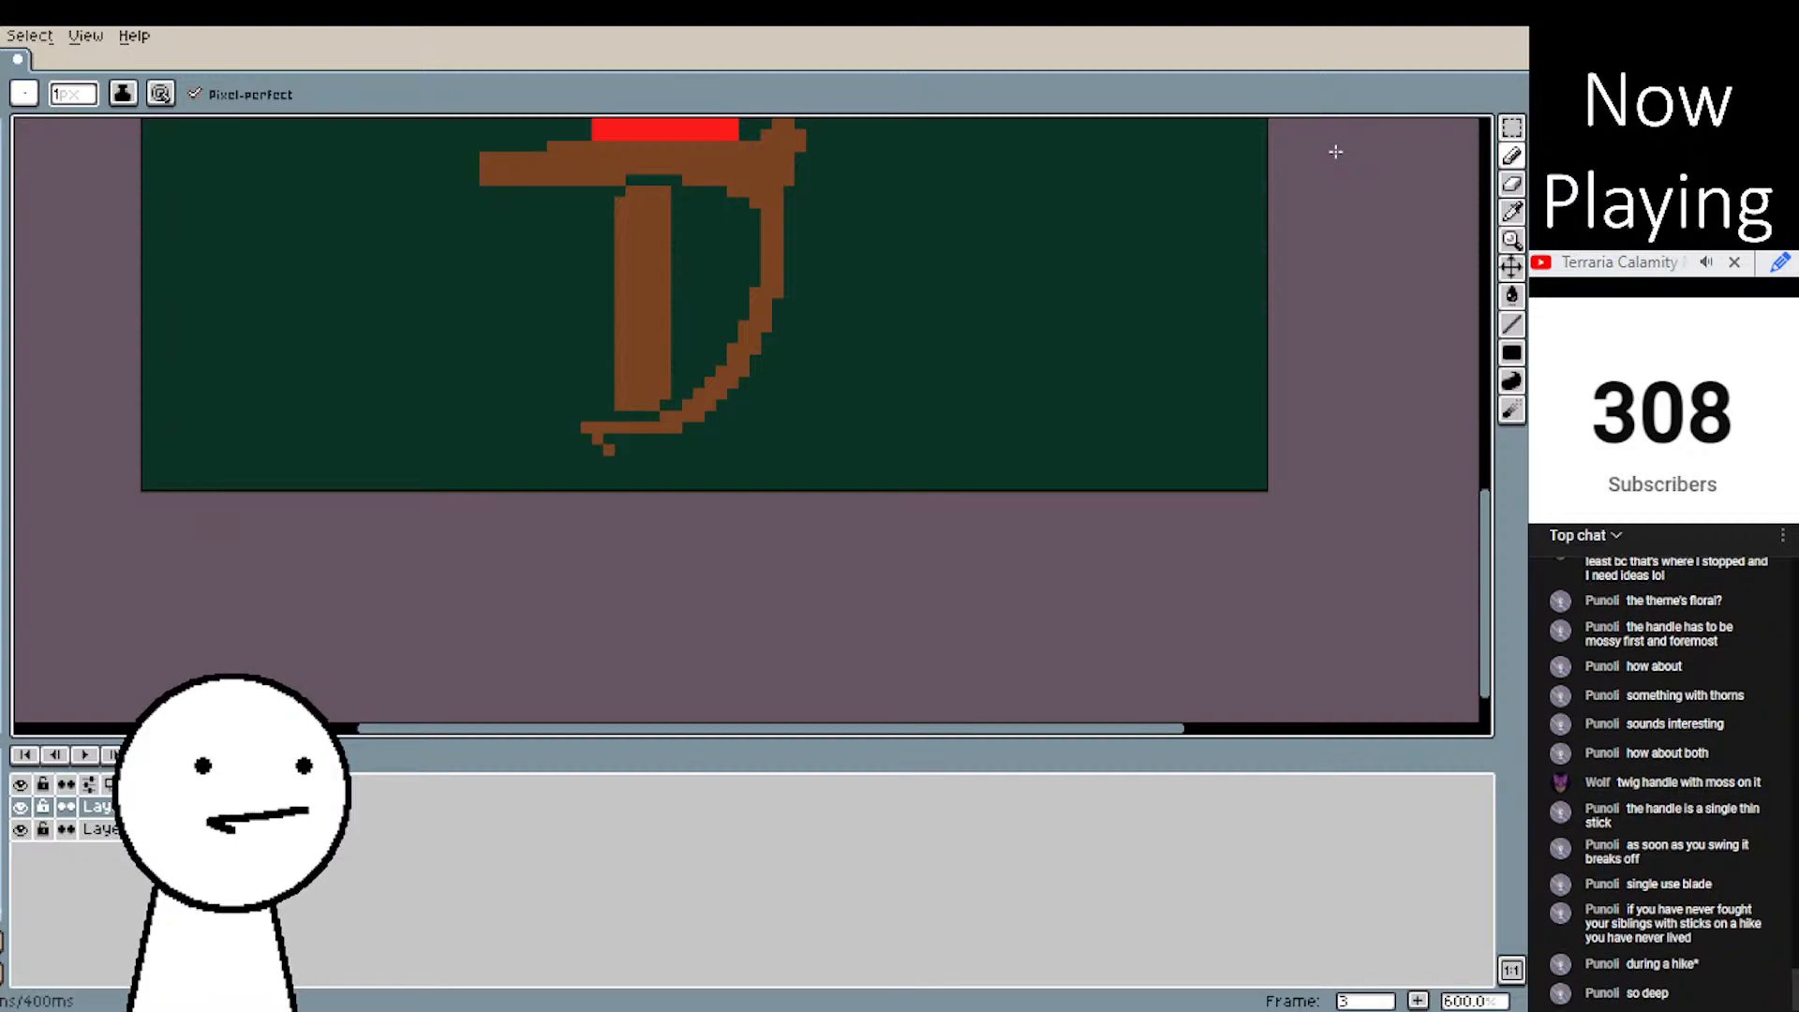
mouse_move(621, 461)
mouse_down()
mouse_move(654, 461)
mouse_move(665, 438)
mouse_move(621, 439)
mouse_move(660, 452)
mouse_up()
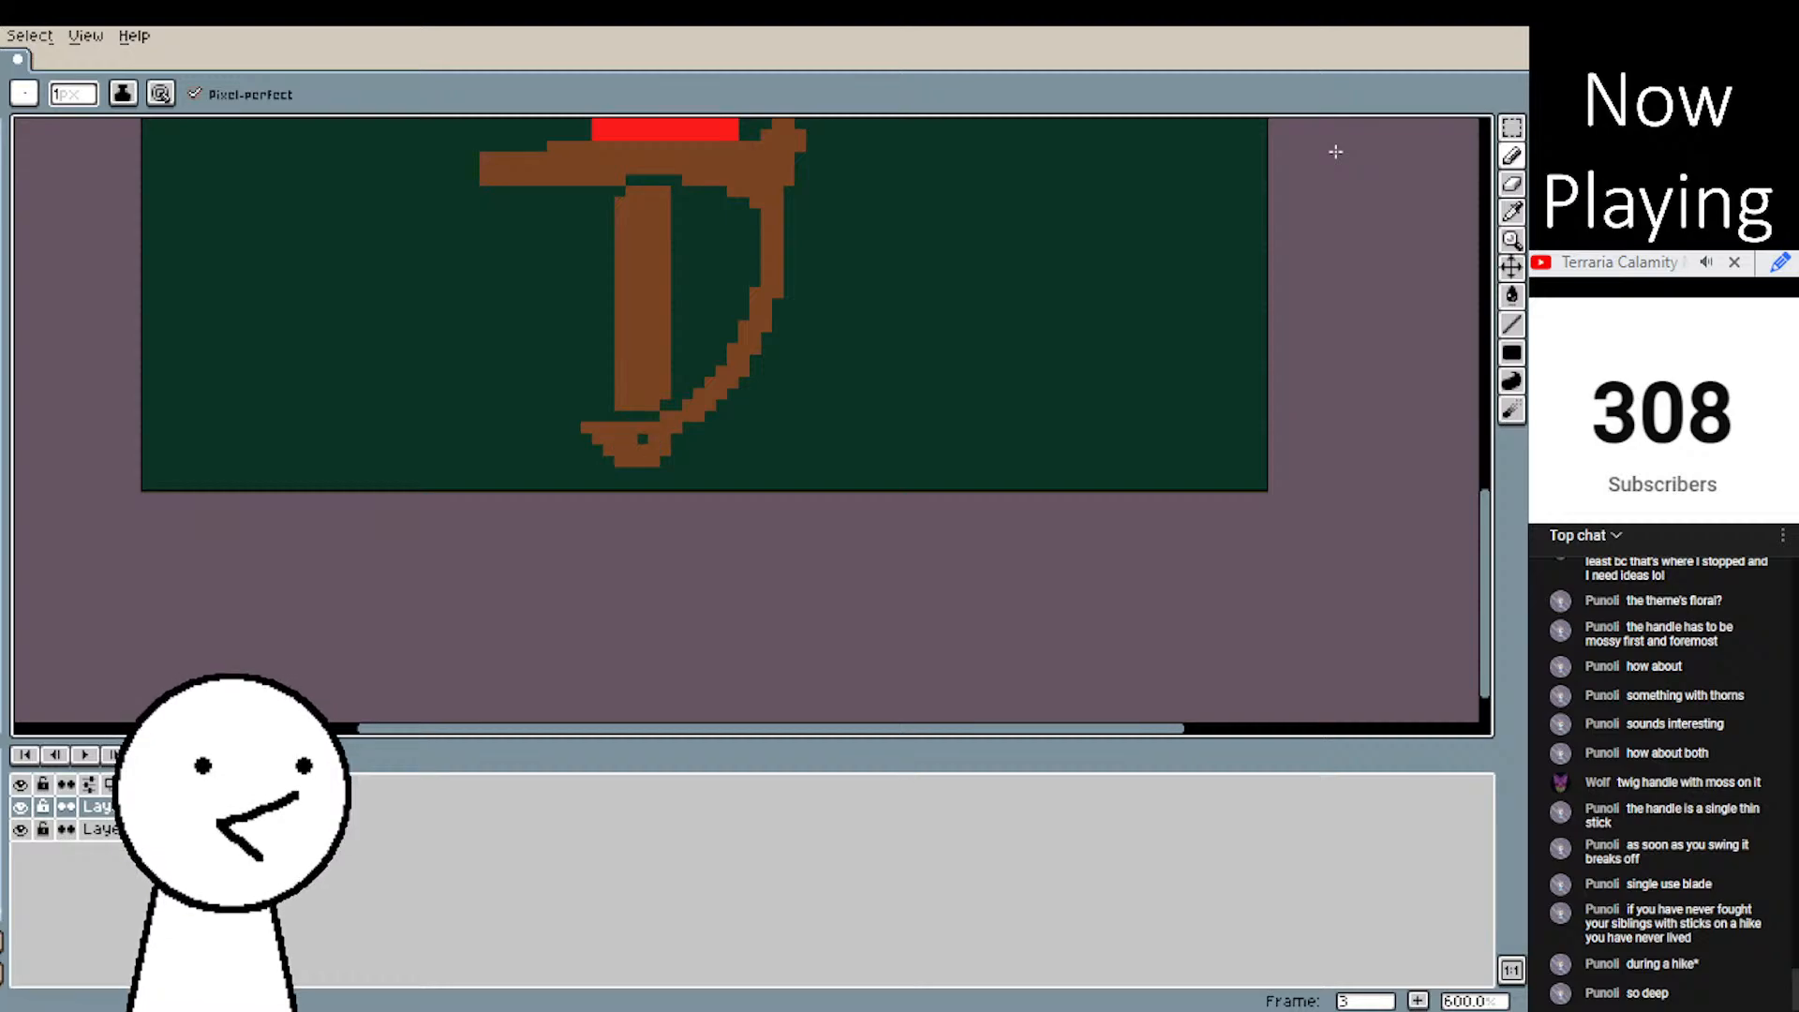
click(654, 450)
key(e)
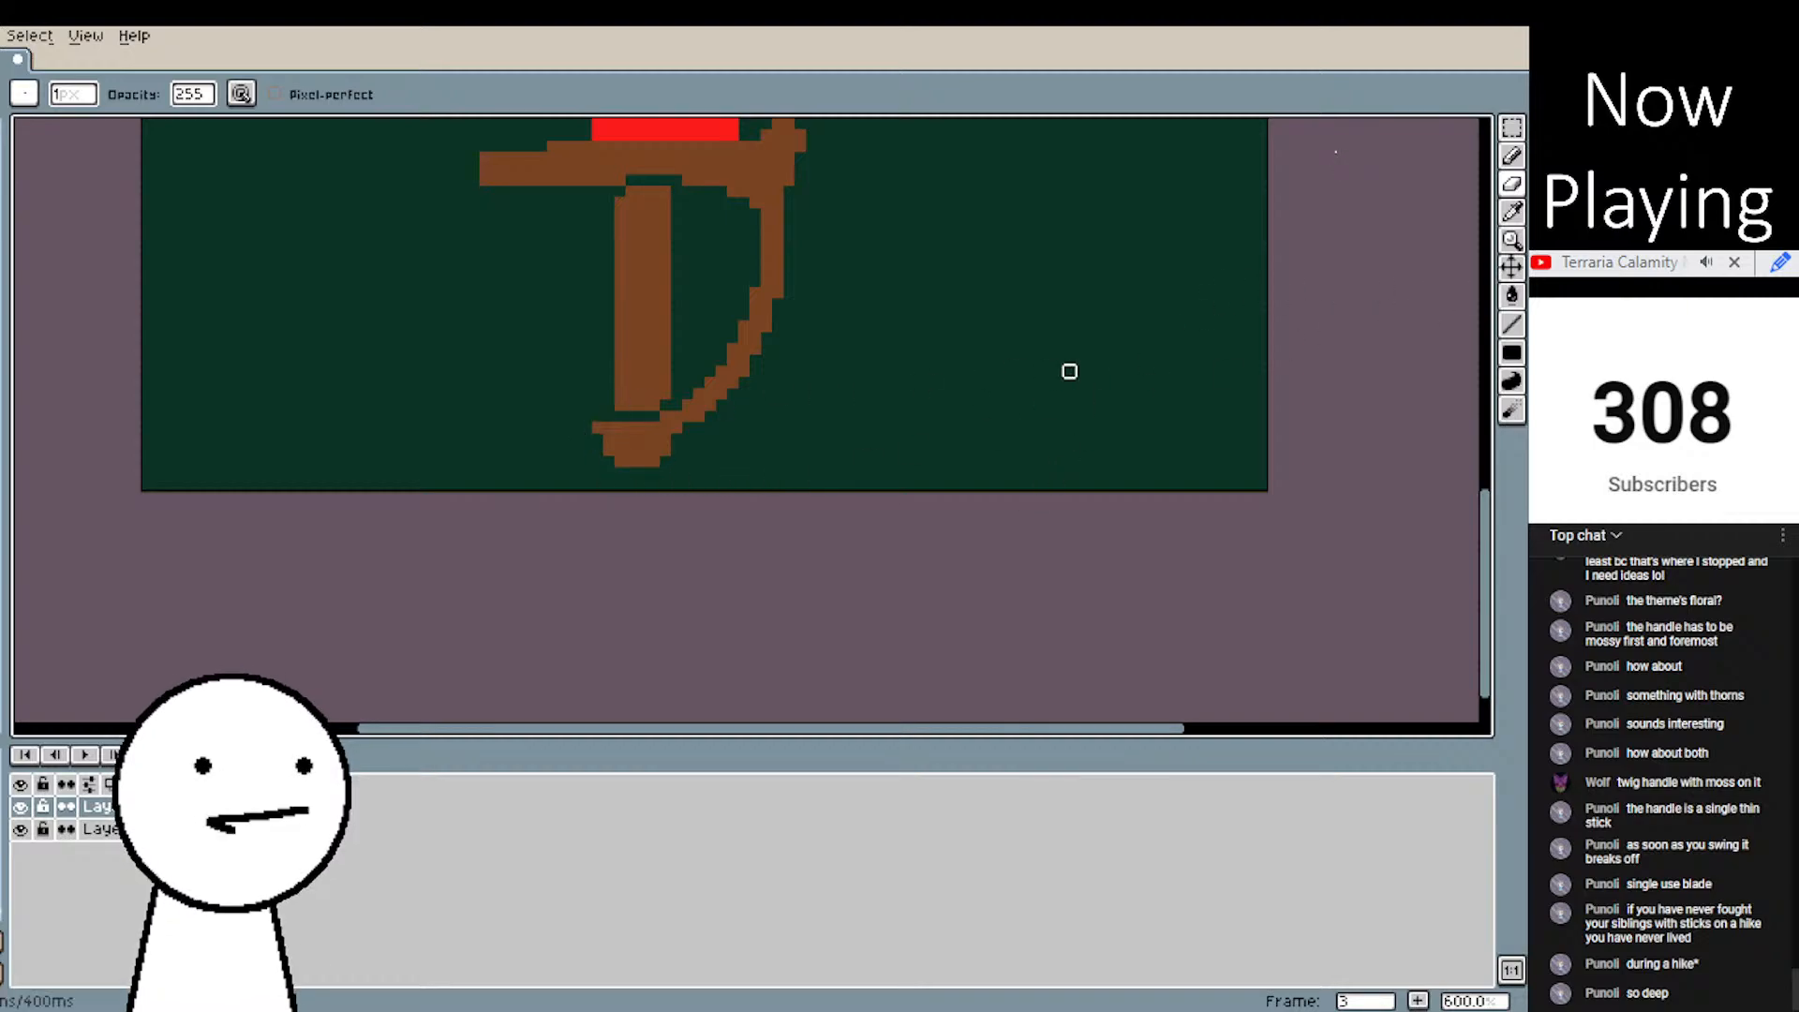
scroll(1070, 372, down, 5)
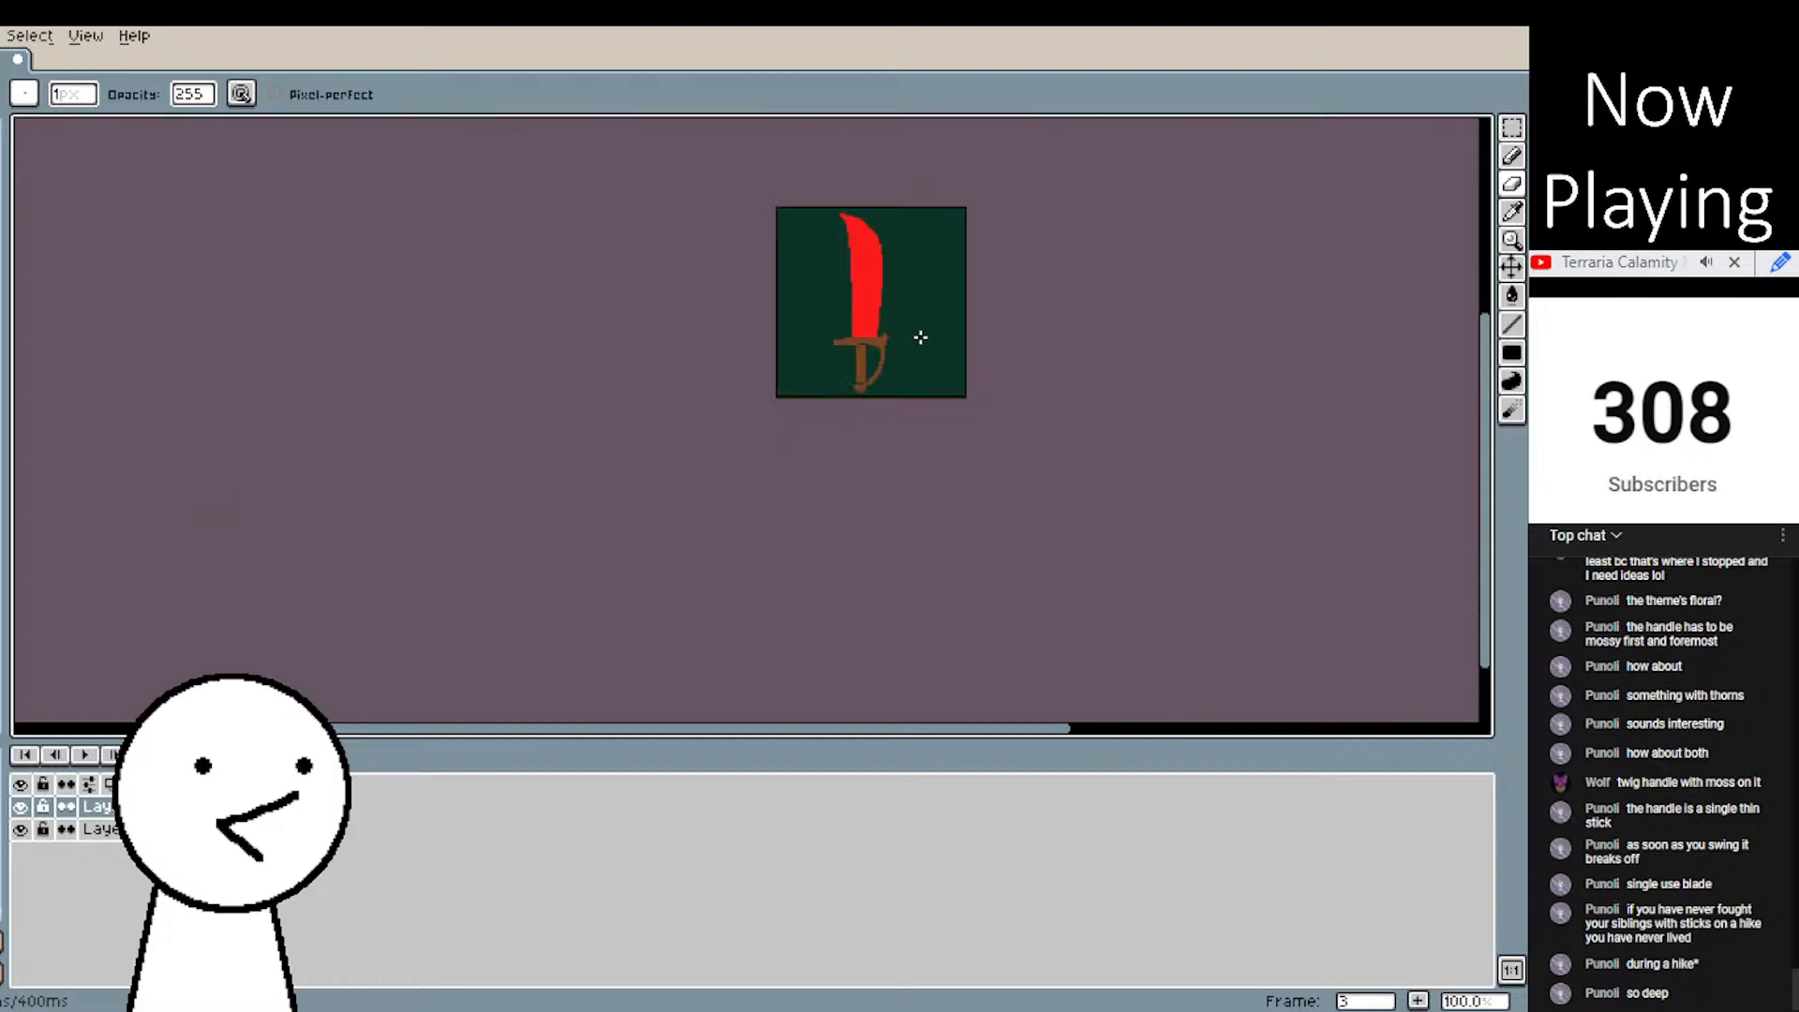
scroll(843, 538, up, 3)
scroll(995, 492, up, 2)
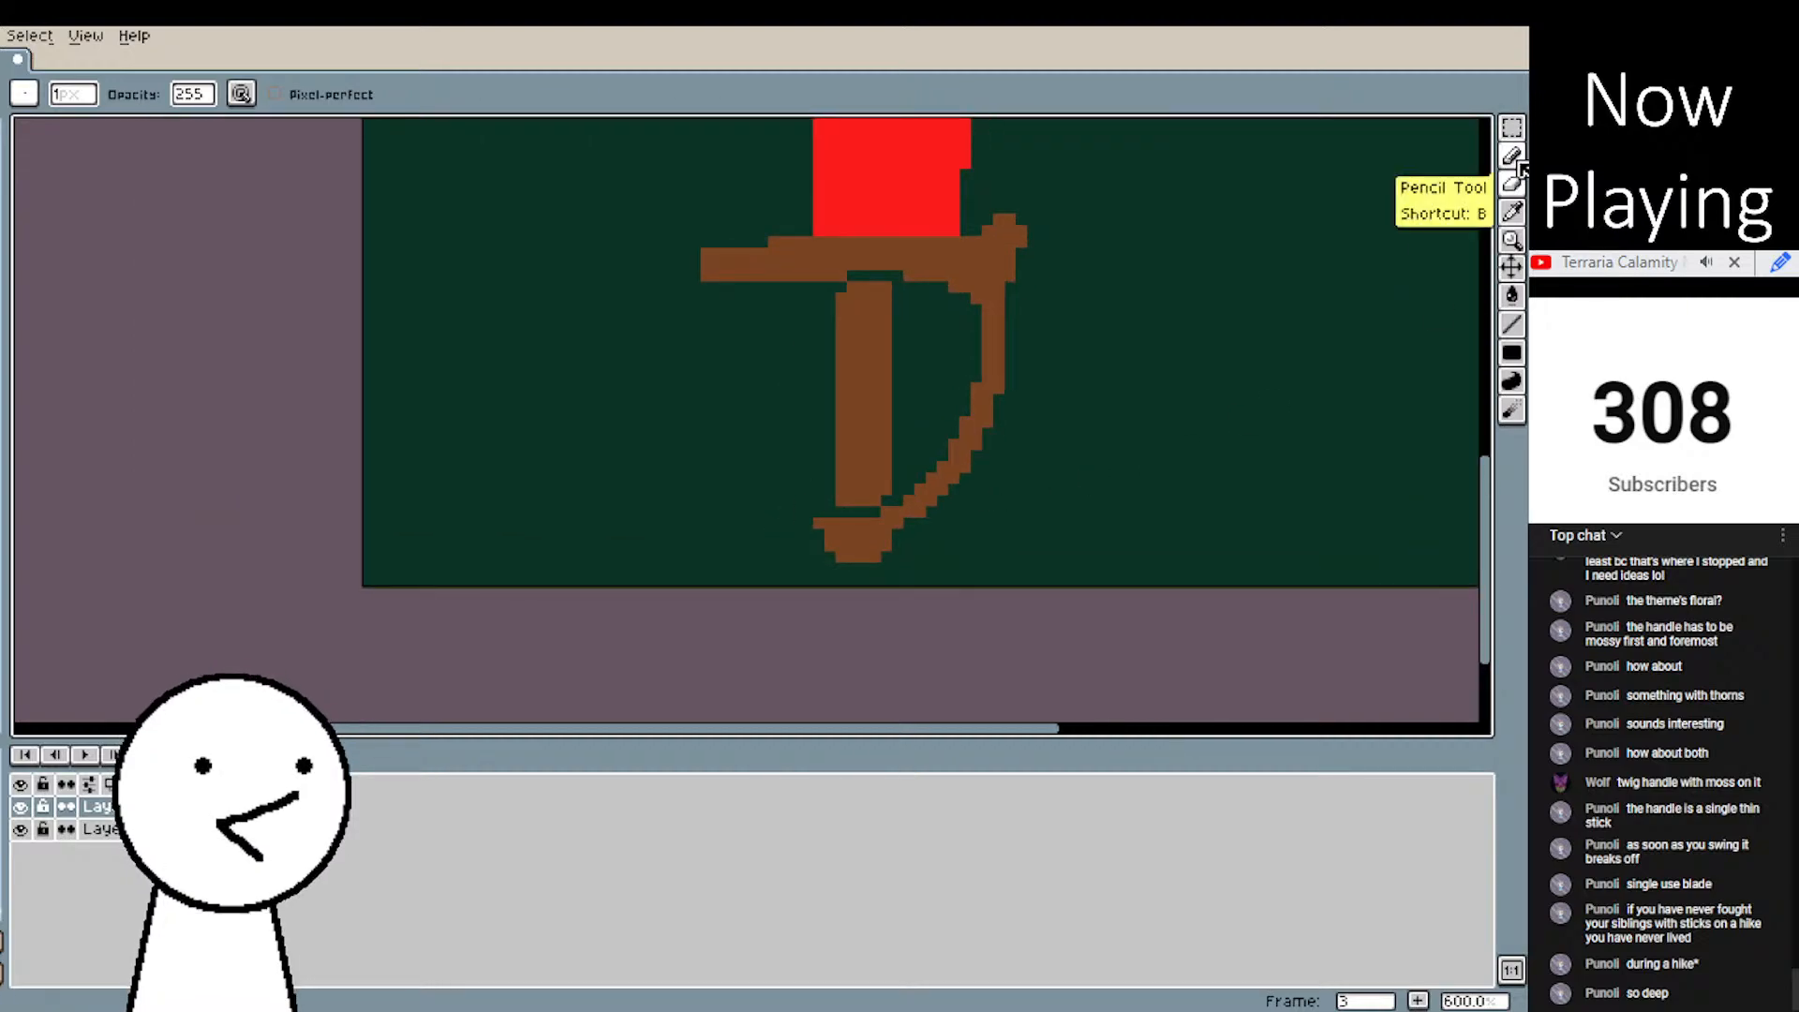
- Thicken the upper part of the knuckle guard along its inner edge, rounding the corner where it meets the crossguard
key(b)
click(906, 518)
drag(1110, 490, 851, 553)
scroll(850, 552, down, 2)
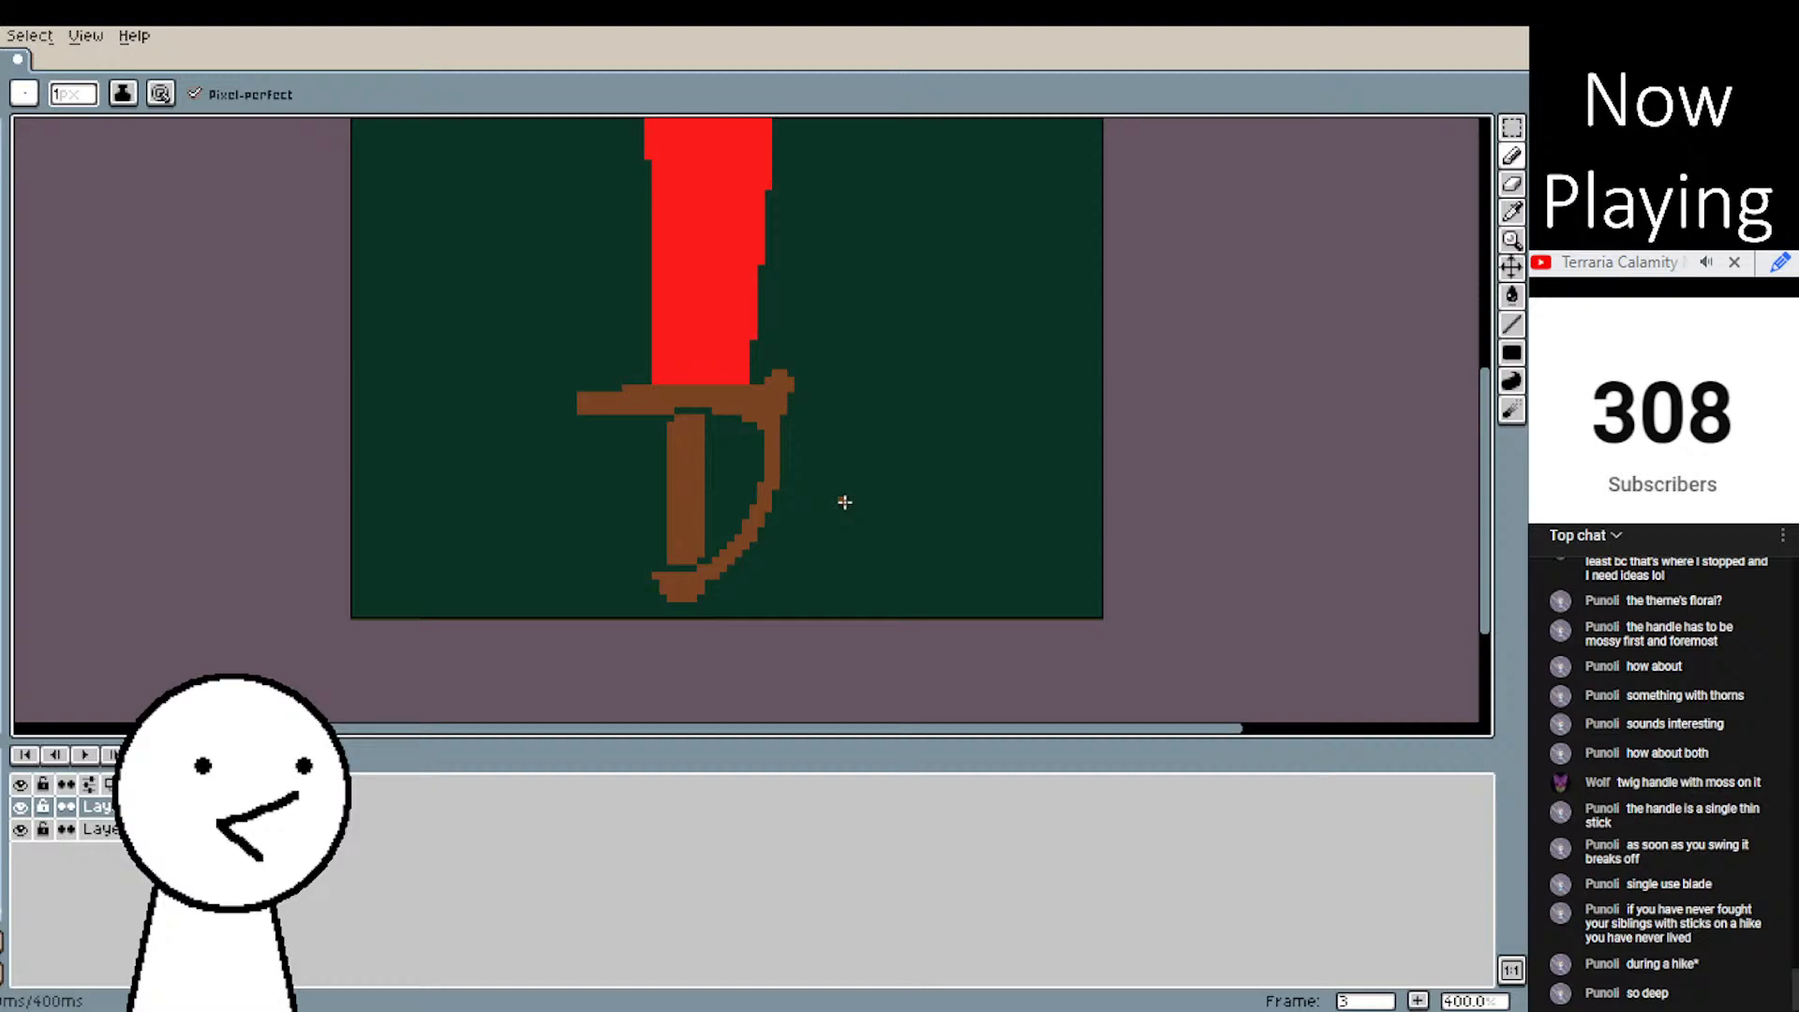
scroll(821, 405, up, 5)
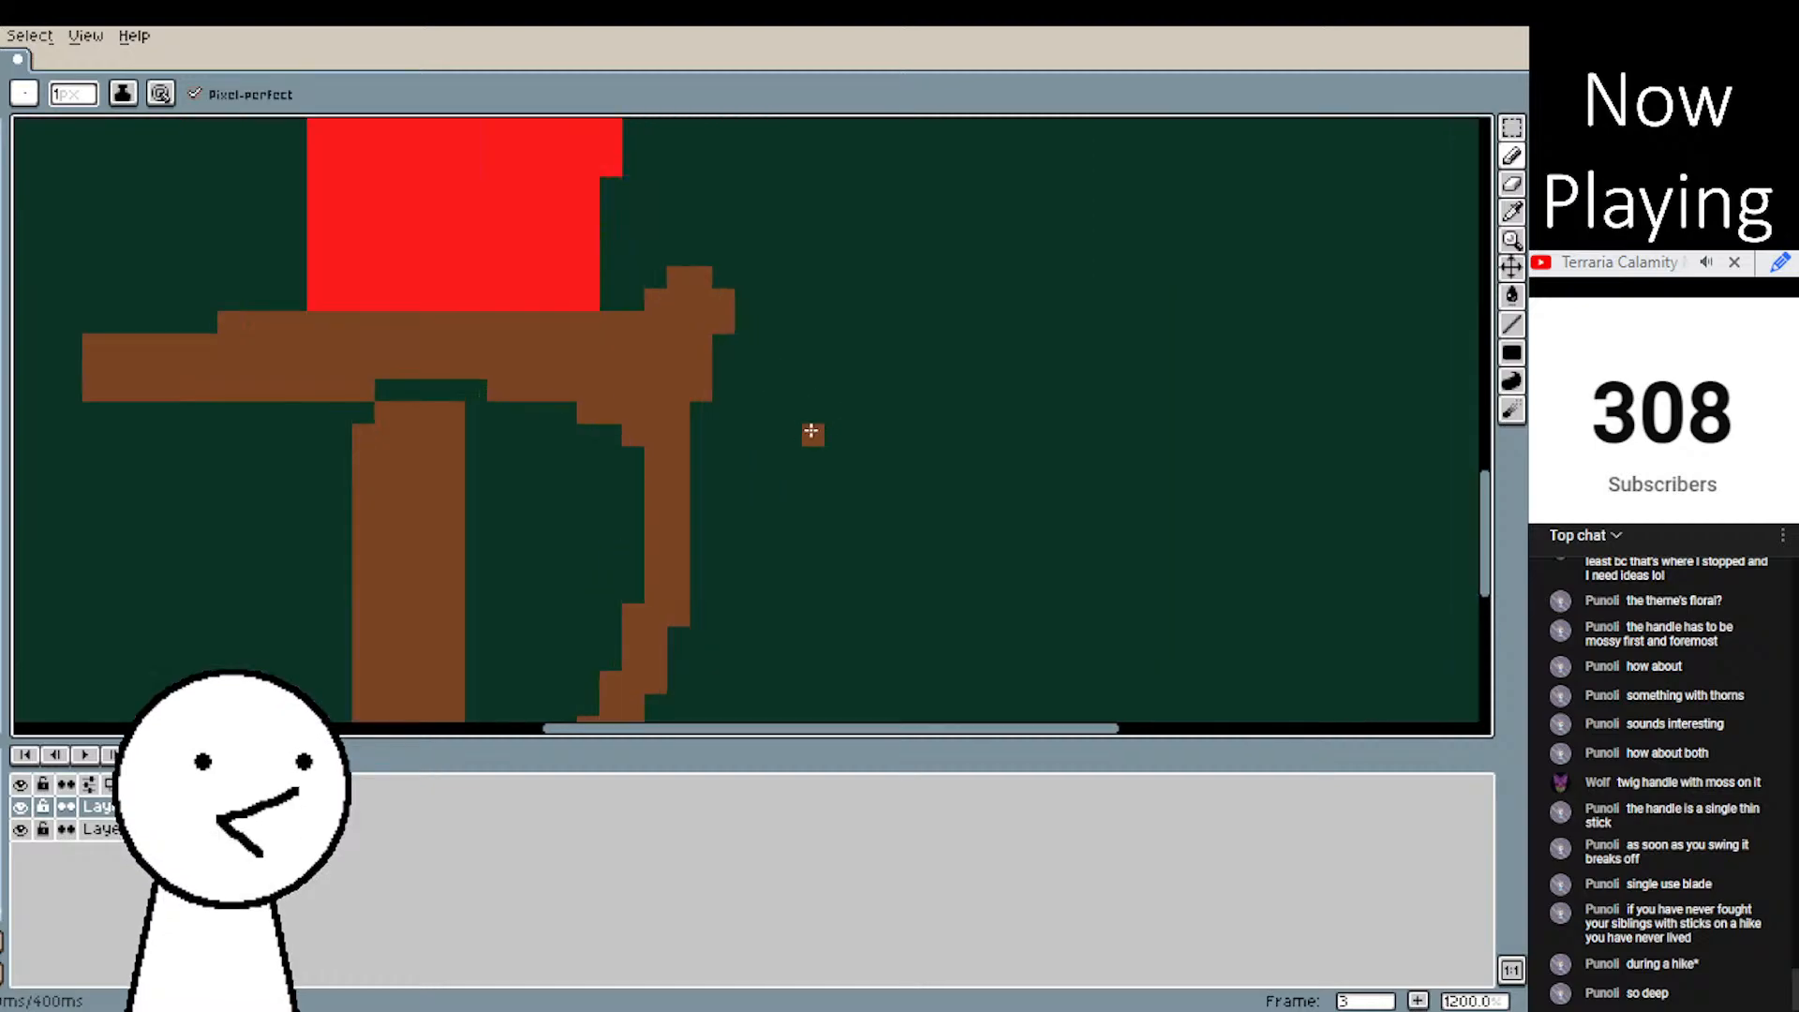
click(1519, 328)
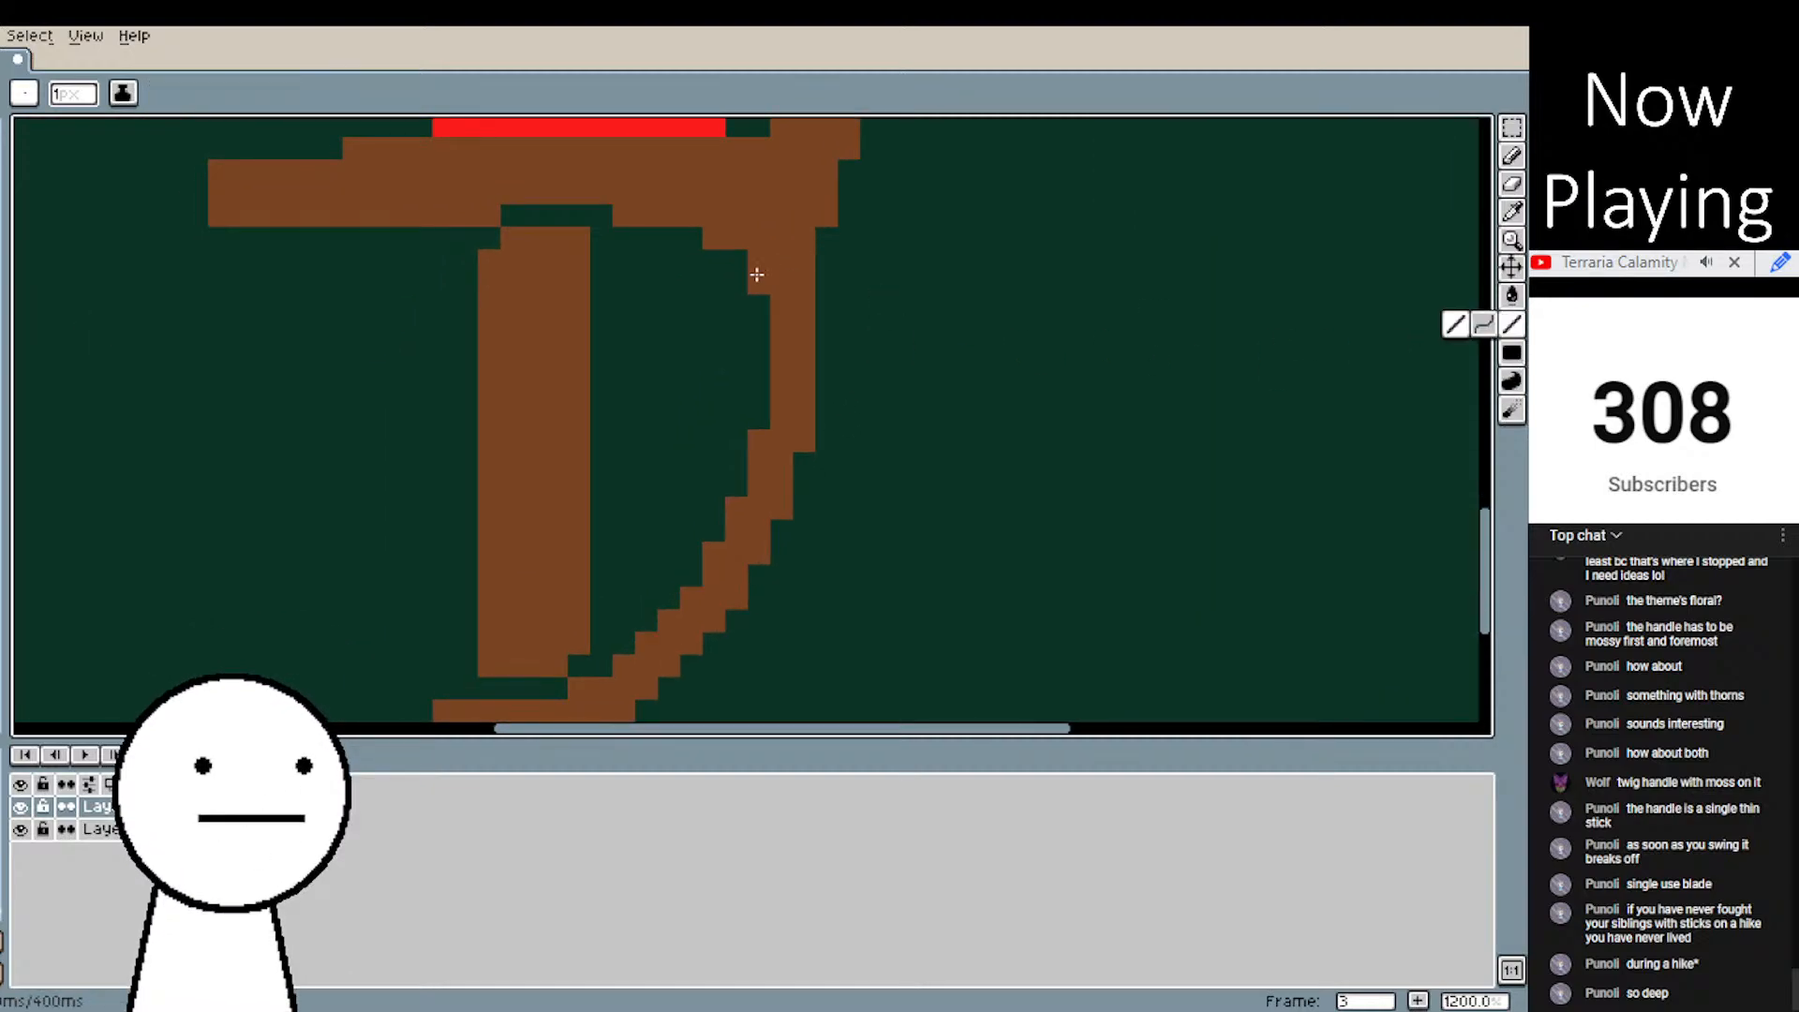
drag(689, 236, 751, 422)
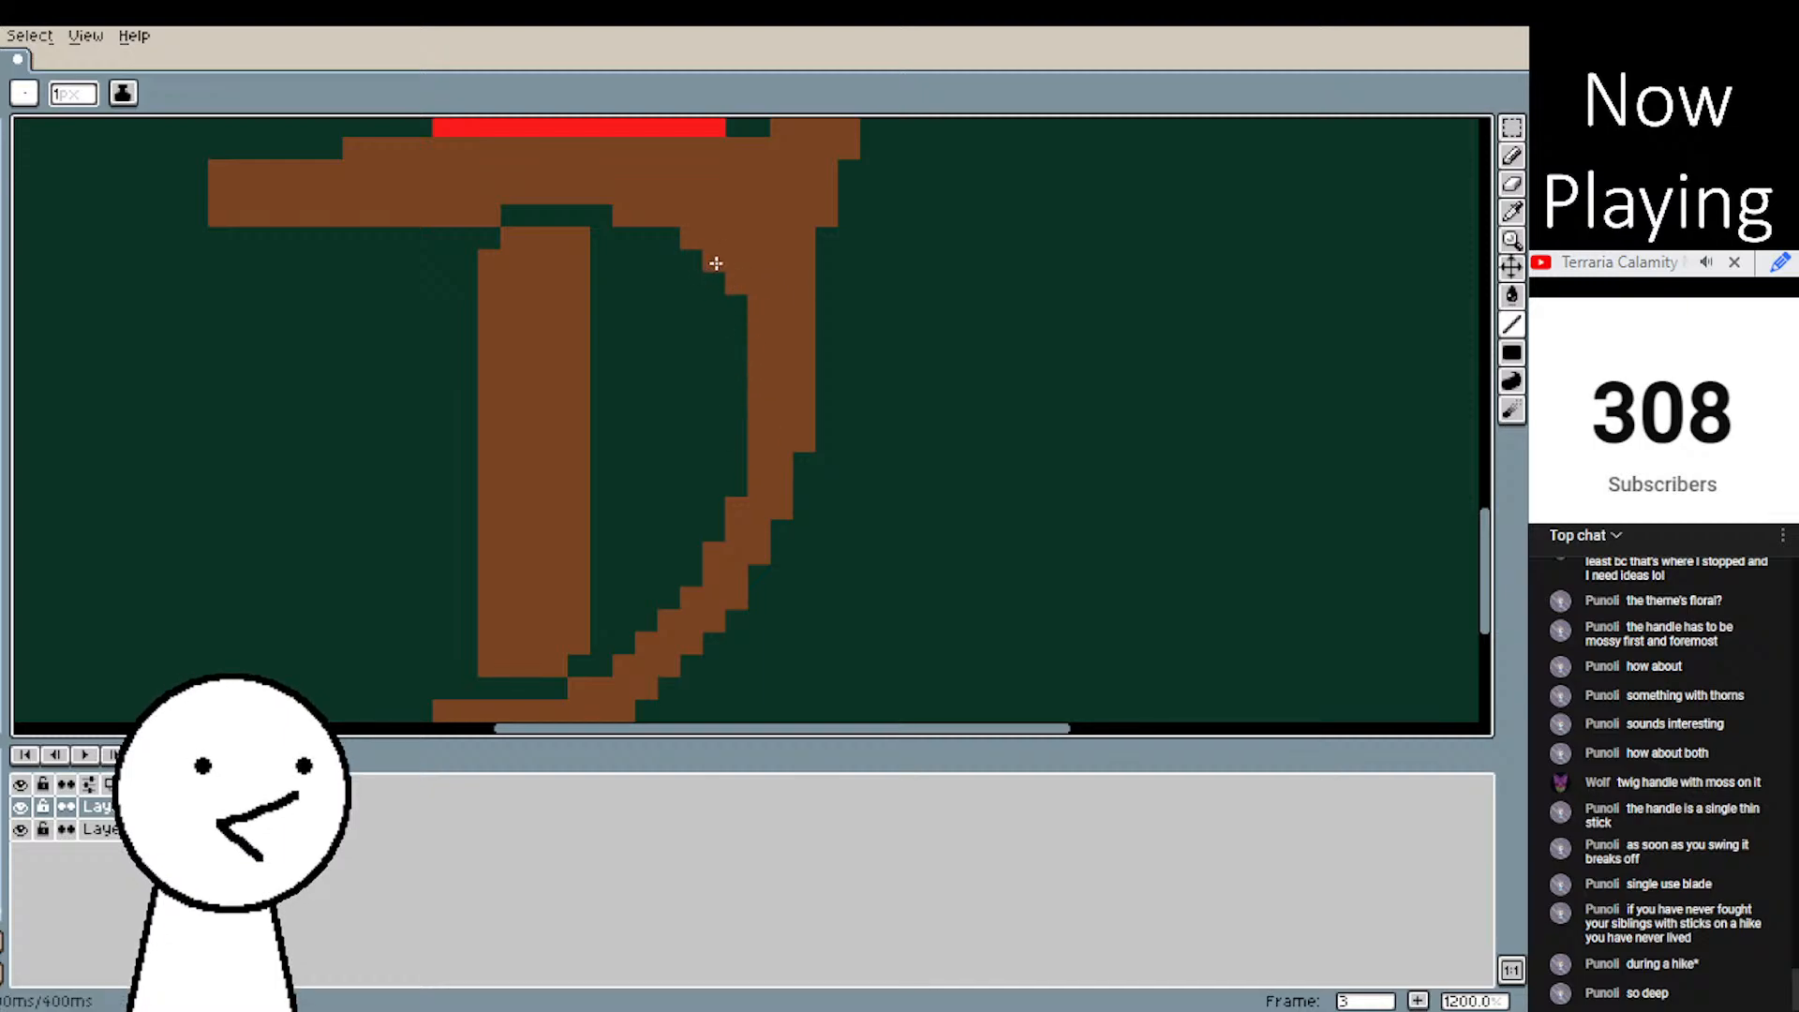
- Try to widen the grip by one column of brown pixels along its right edge, and undo it
scroll(920, 355, down, 4)
scroll(901, 383, up, 3)
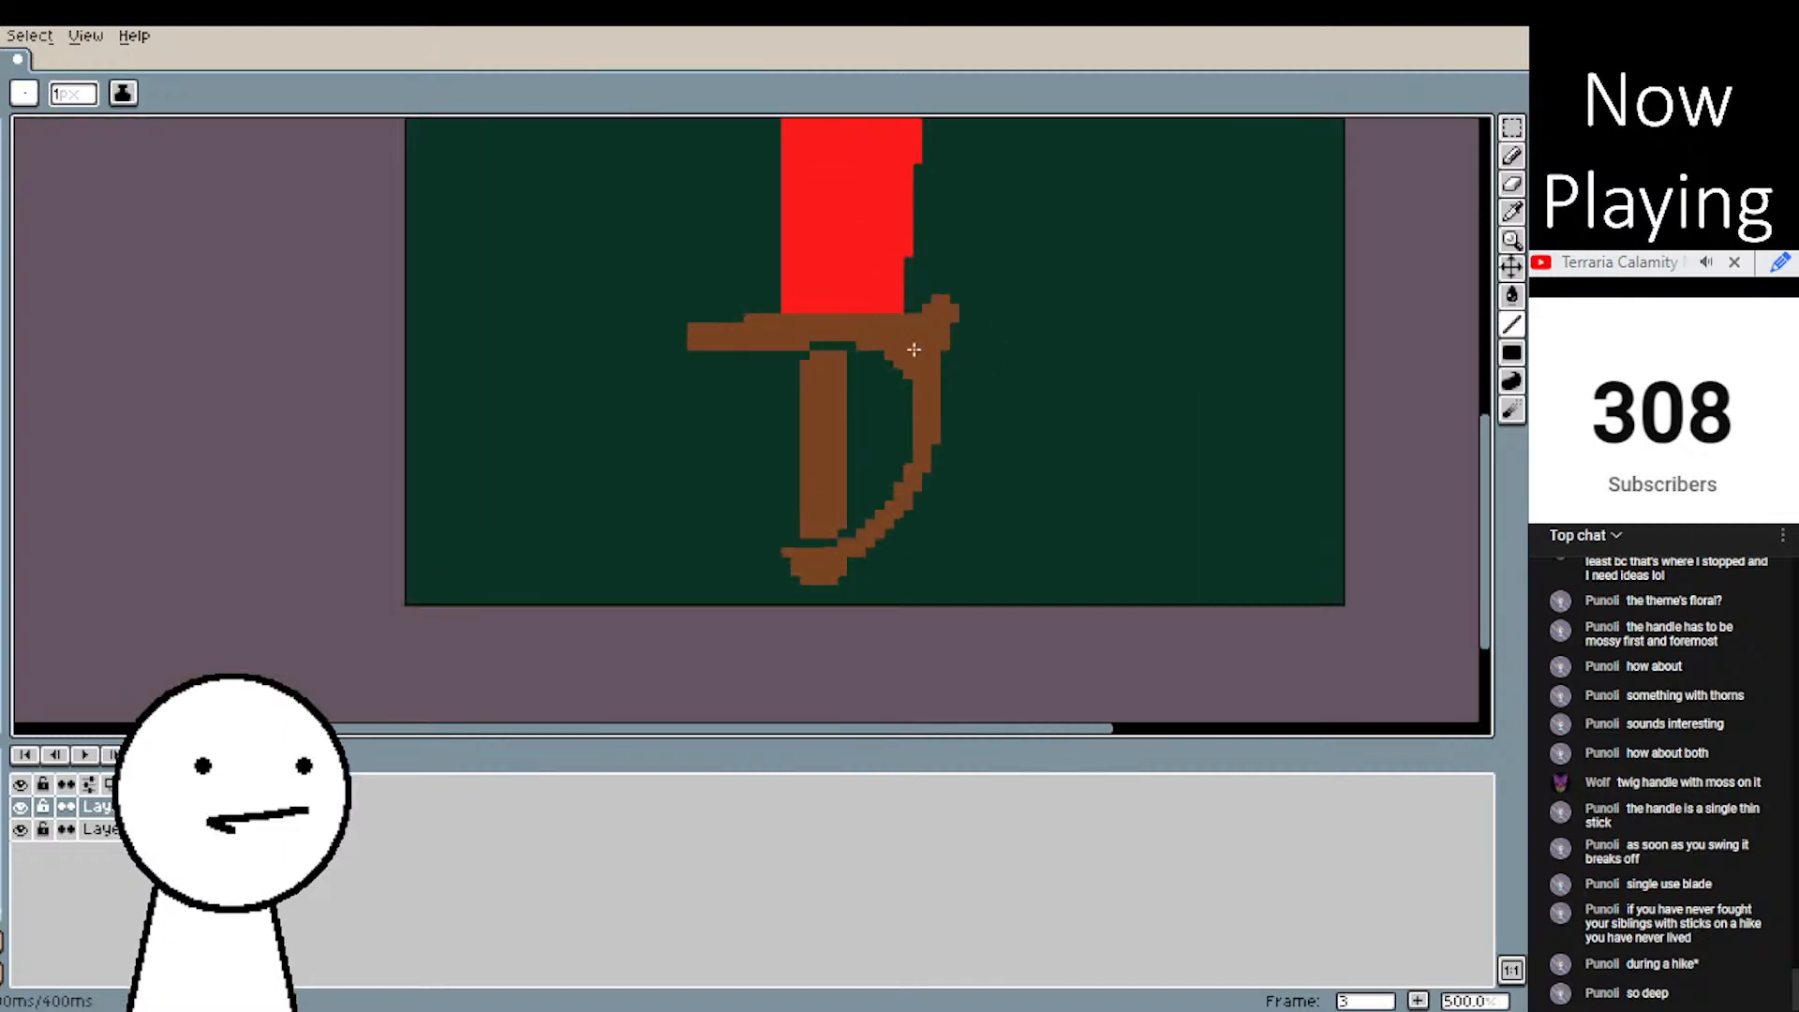
scroll(900, 383, up, 1)
mouse_move(854, 514)
mouse_down()
mouse_move(879, 575)
mouse_move(883, 692)
mouse_up()
drag(850, 380, 861, 593)
drag(776, 307, 803, 457)
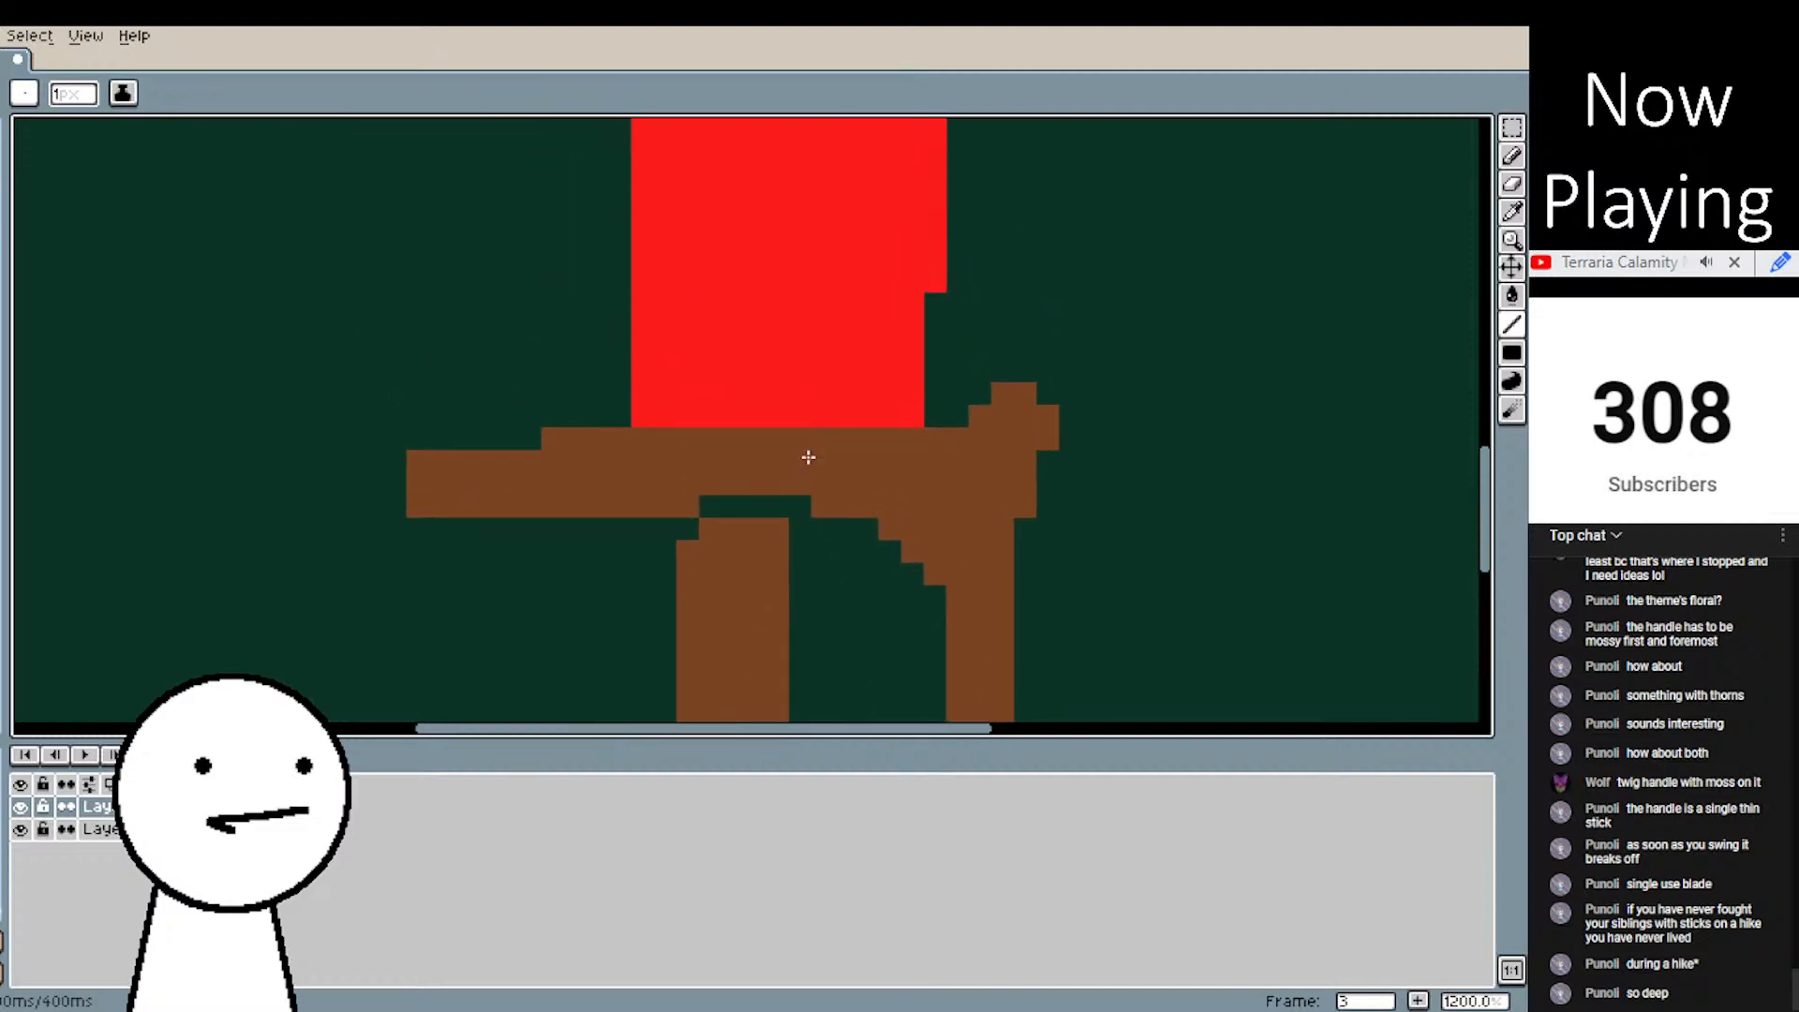
scroll(993, 463, down, 4)
scroll(1006, 524, up, 2)
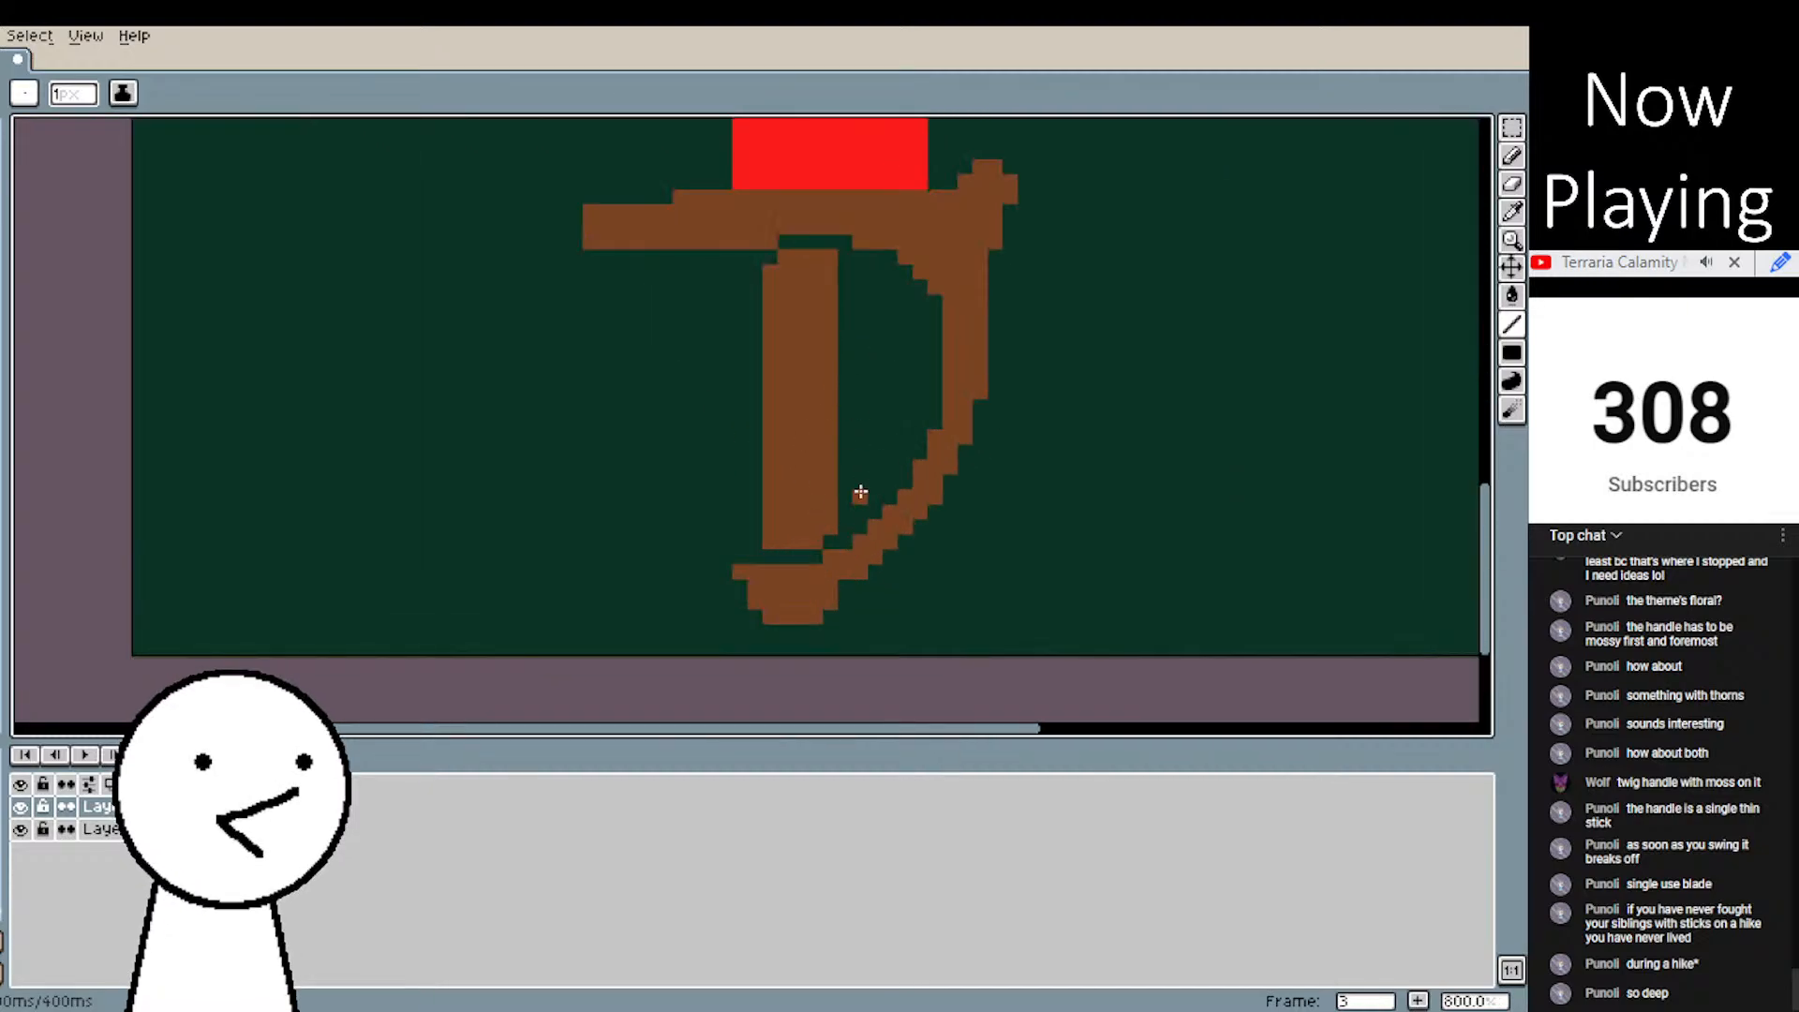
drag(850, 500, 860, 293)
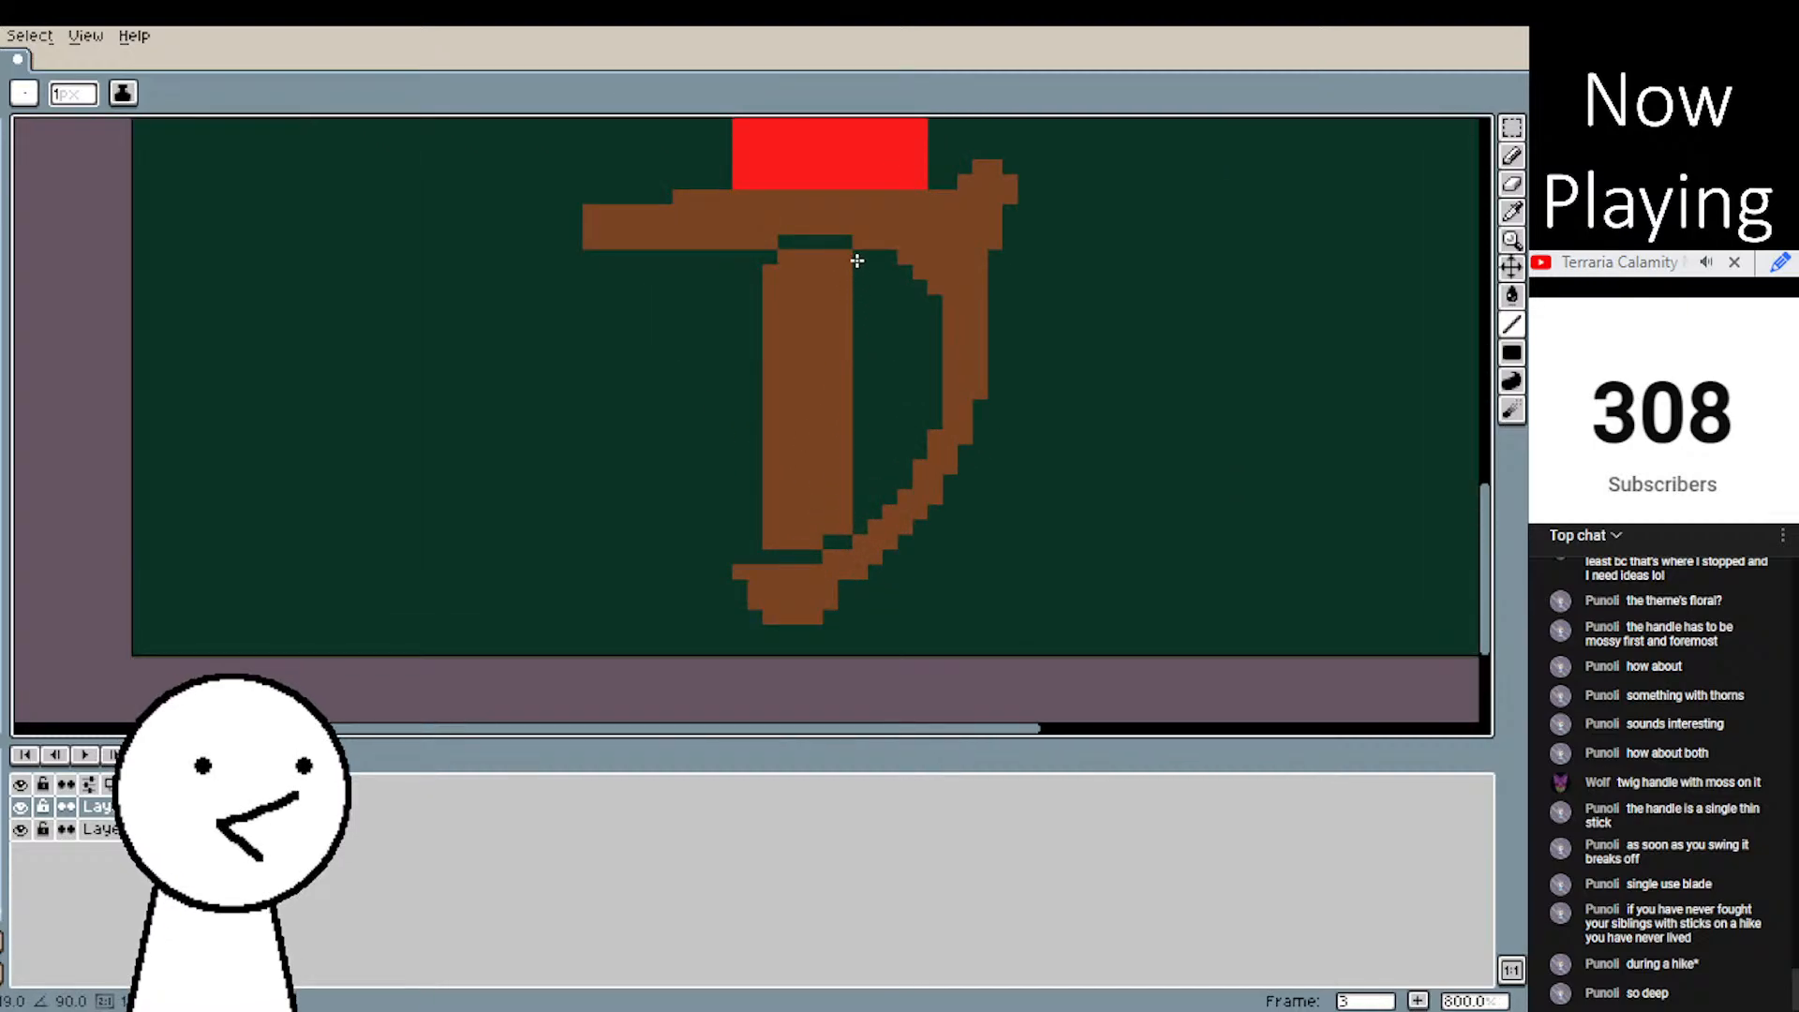
scroll(1069, 554, down, 3)
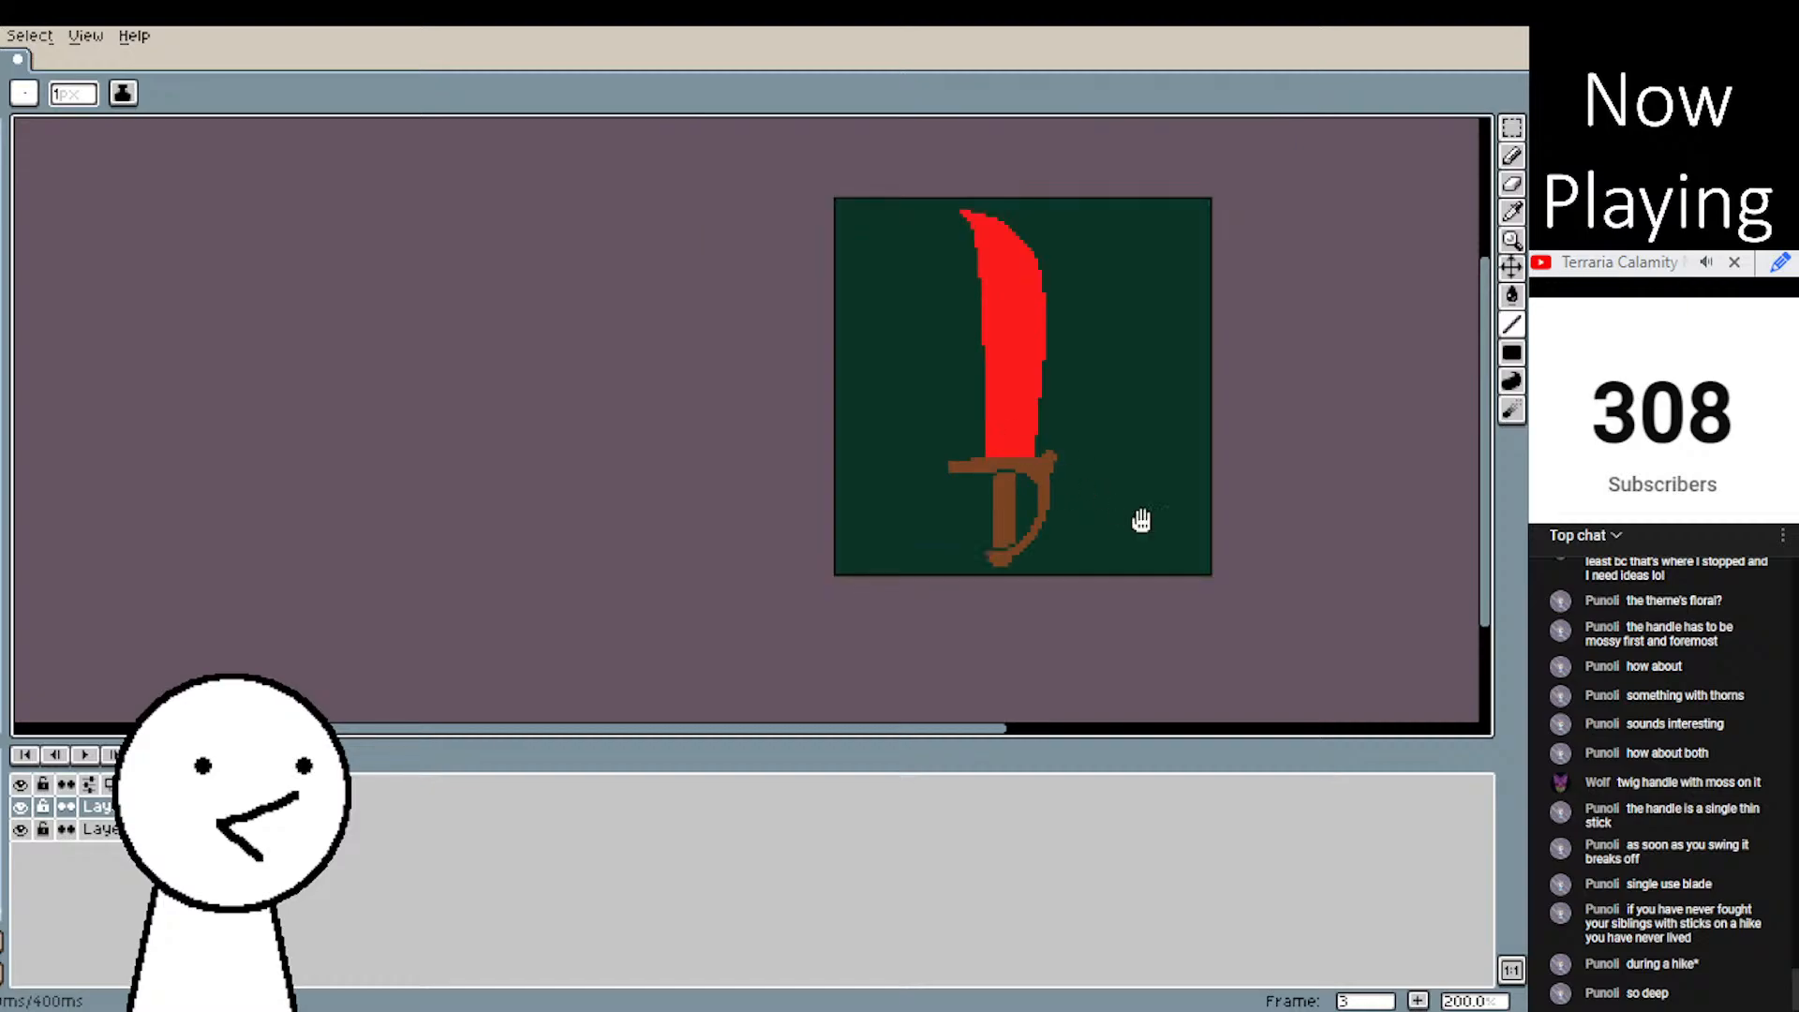
drag(1142, 520, 962, 455)
key(ctrl+z)
key(plus)
key(plus)
scroll(904, 520, up, 8)
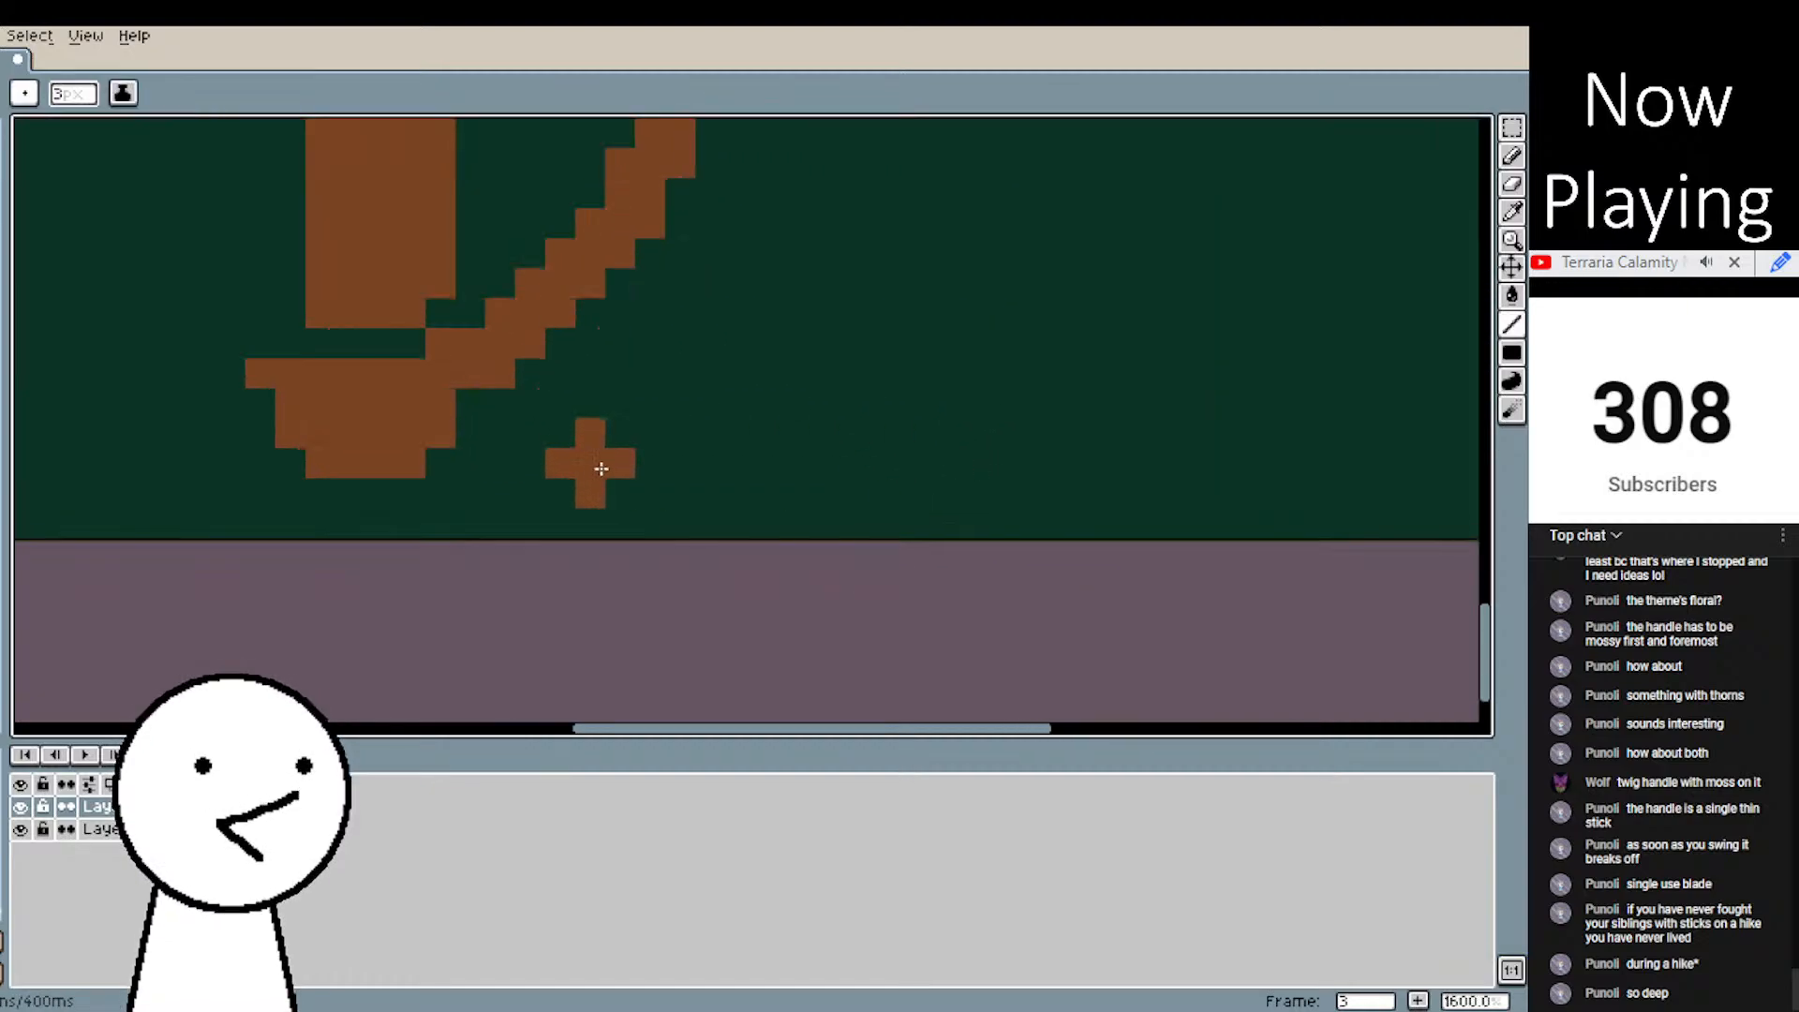
key(minus)
key(minus)
- Widen the pommel by one pixel on its right side and add a single brown tip pixel at its underside
click(471, 433)
click(620, 492)
scroll(703, 485, down, 4)
scroll(801, 529, down, 2)
scroll(775, 498, up, 6)
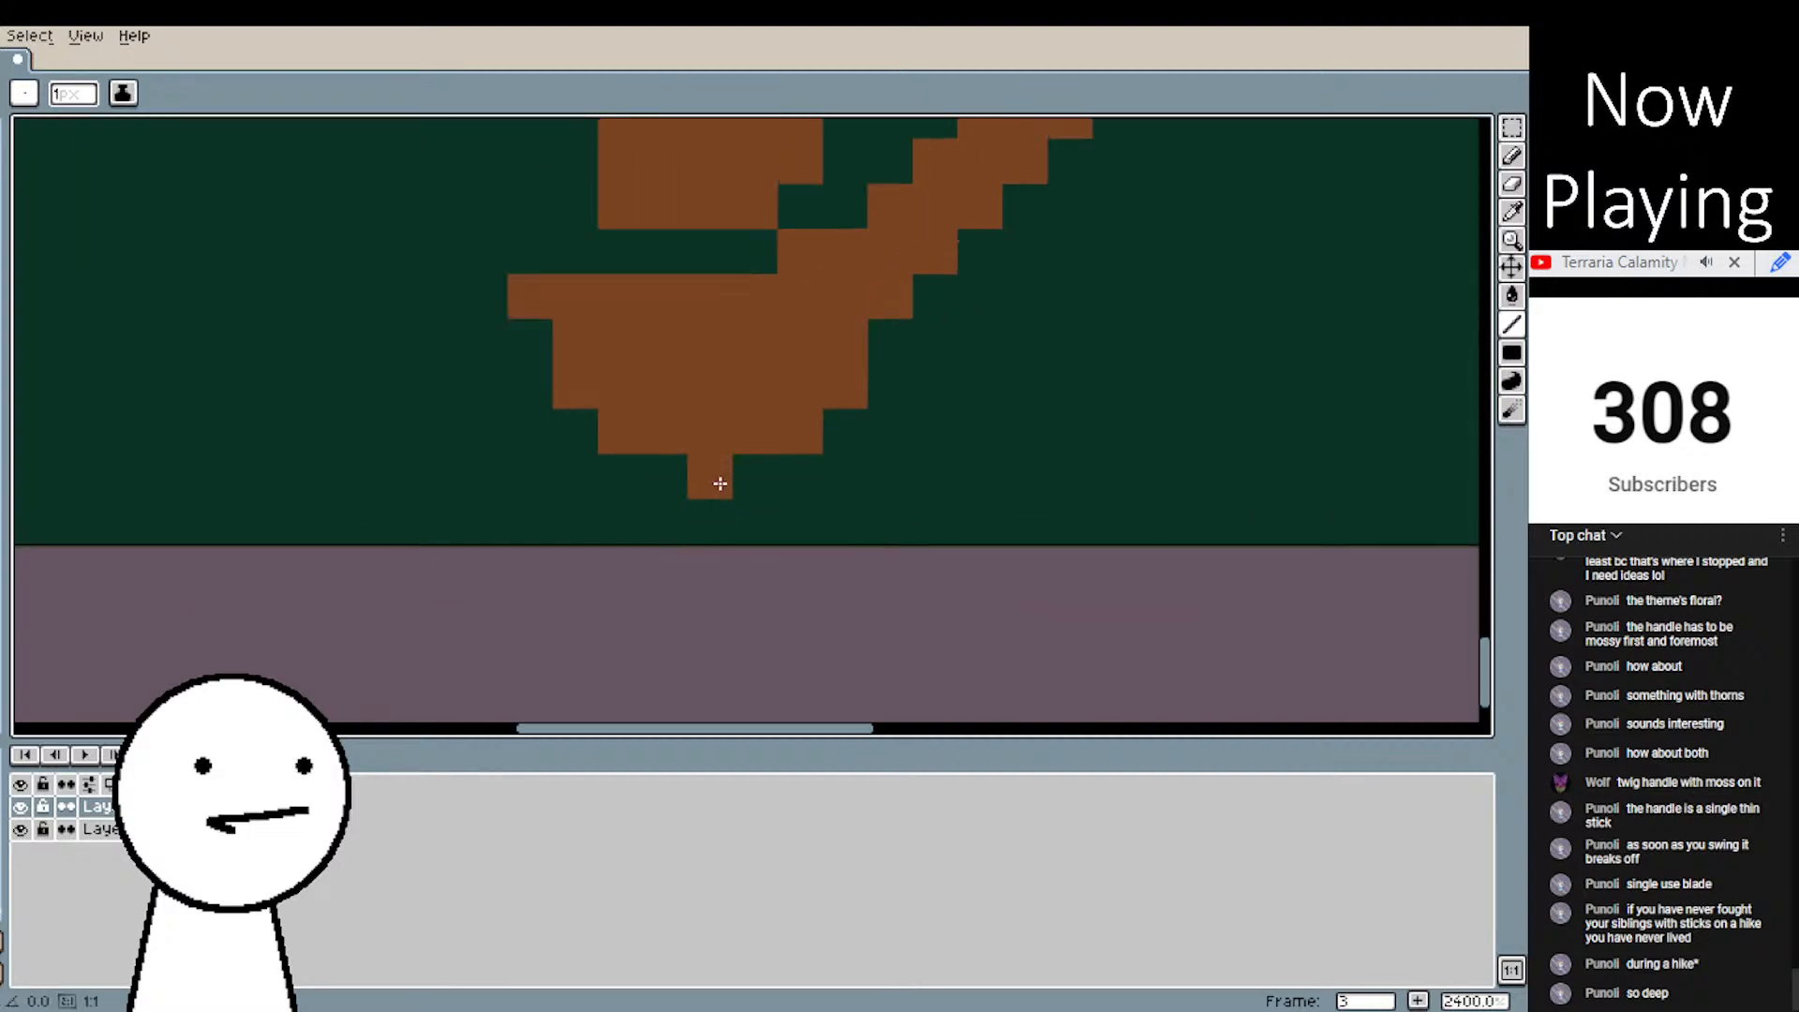
scroll(720, 497, down, 4)
scroll(1016, 257, up, 2)
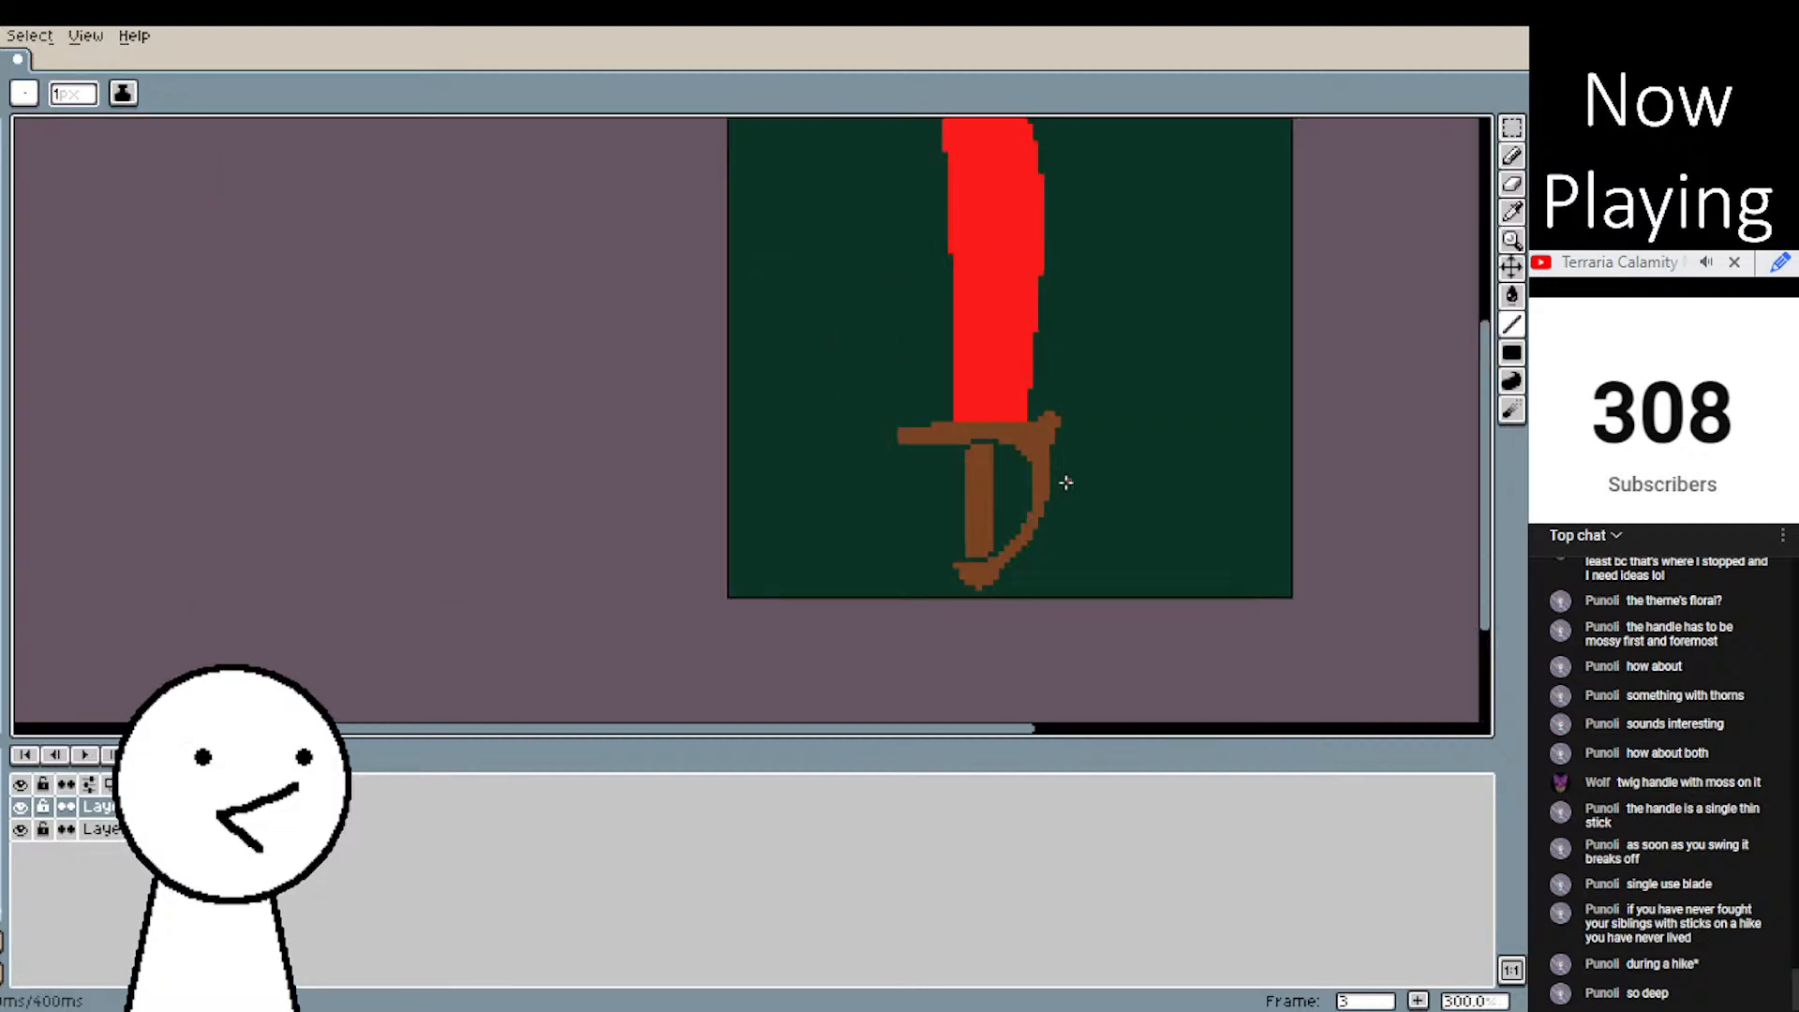
scroll(1060, 466, up, 1)
scroll(1037, 482, up, 1)
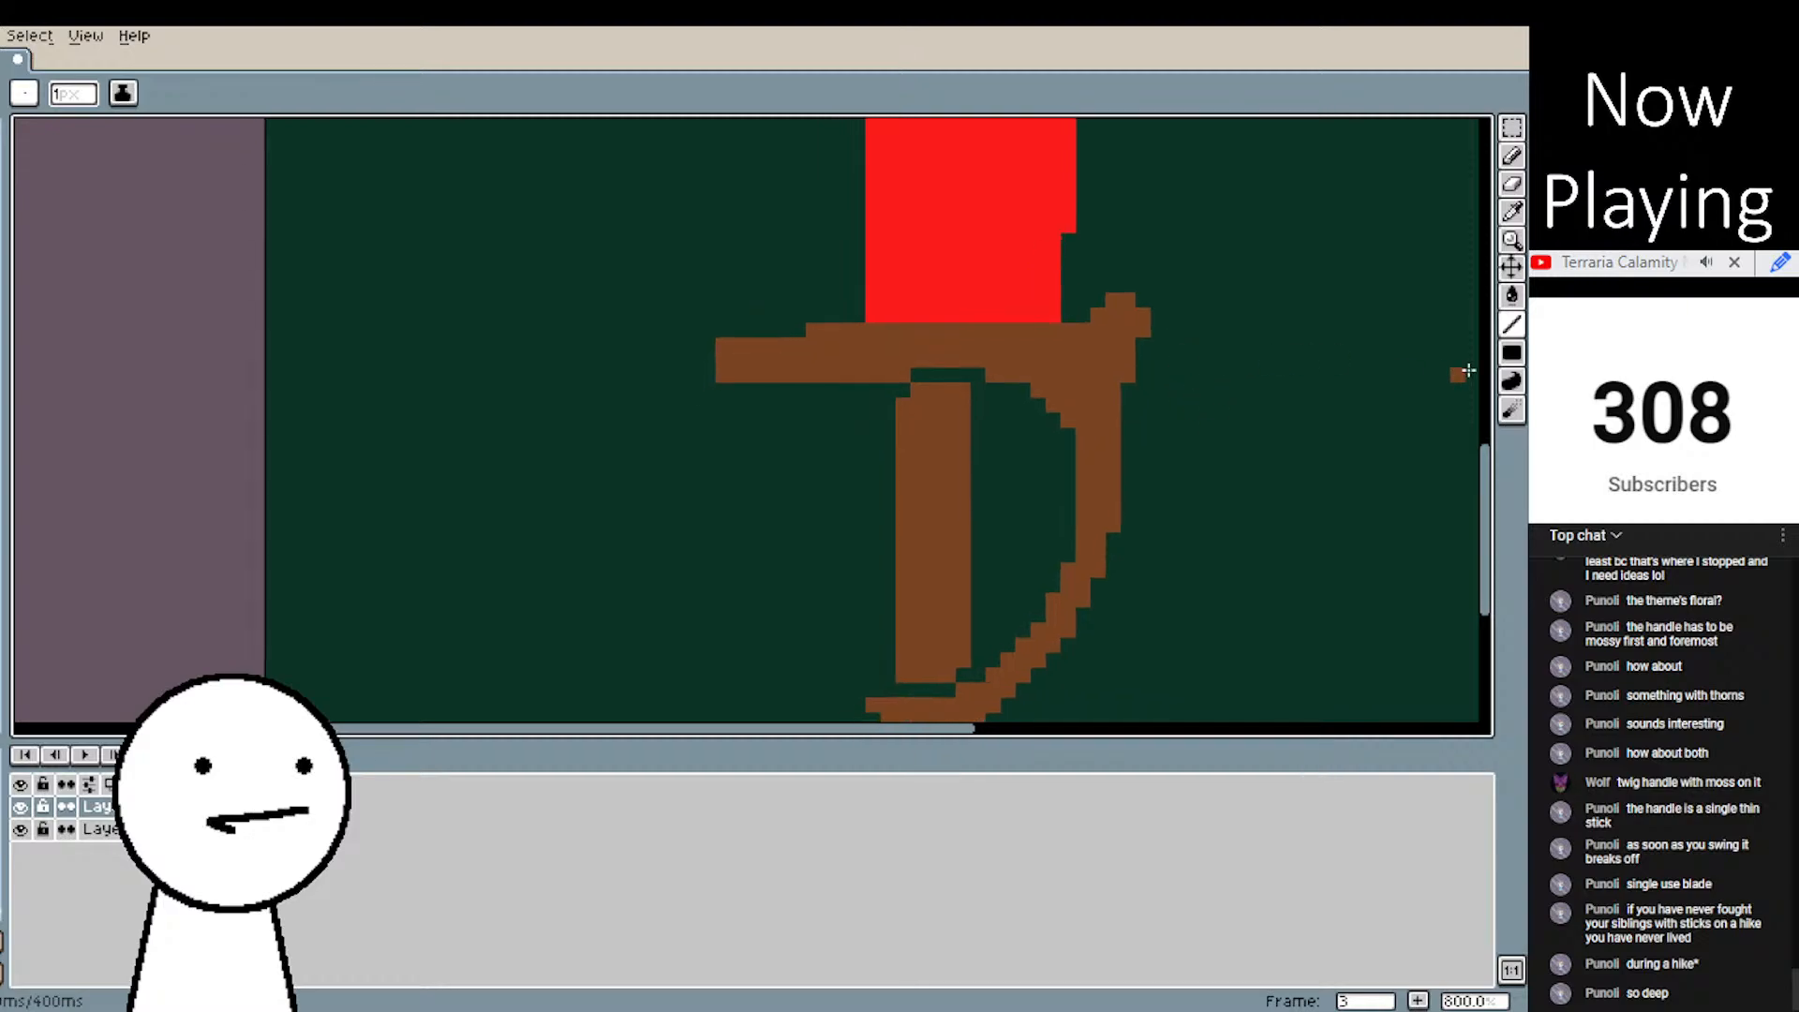
key(b)
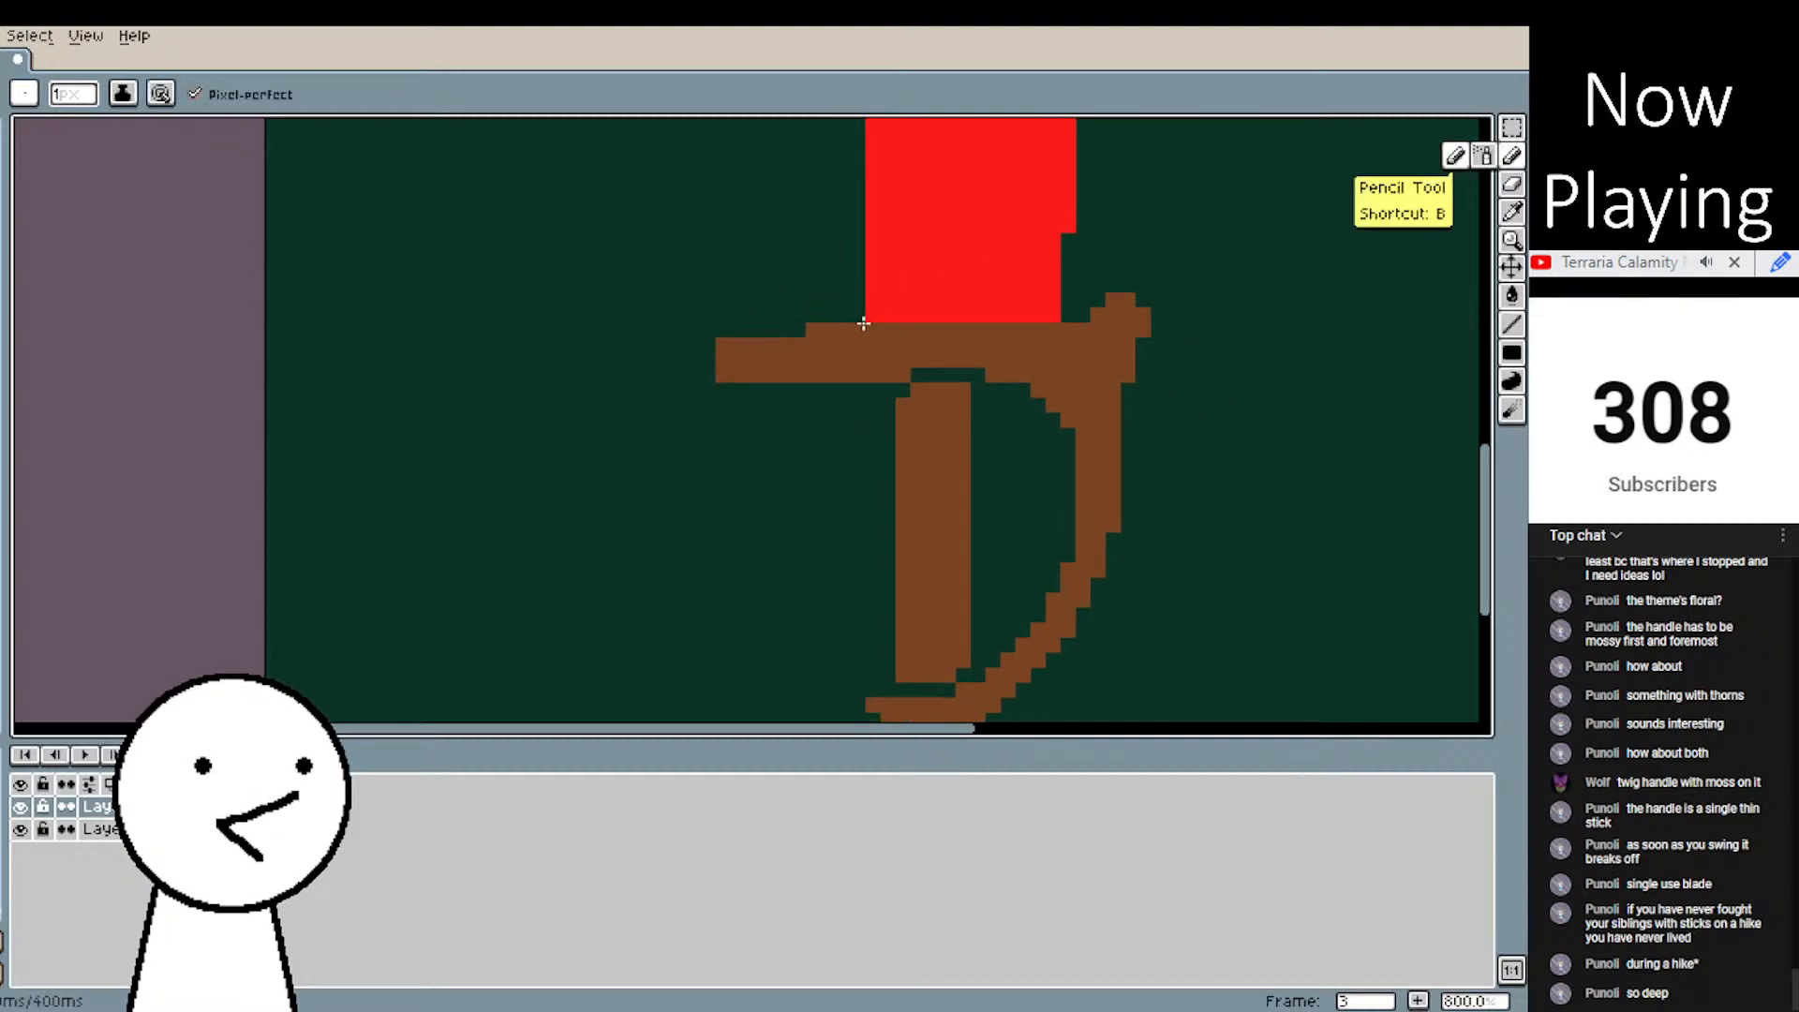
click(993, 431)
drag(922, 693, 904, 587)
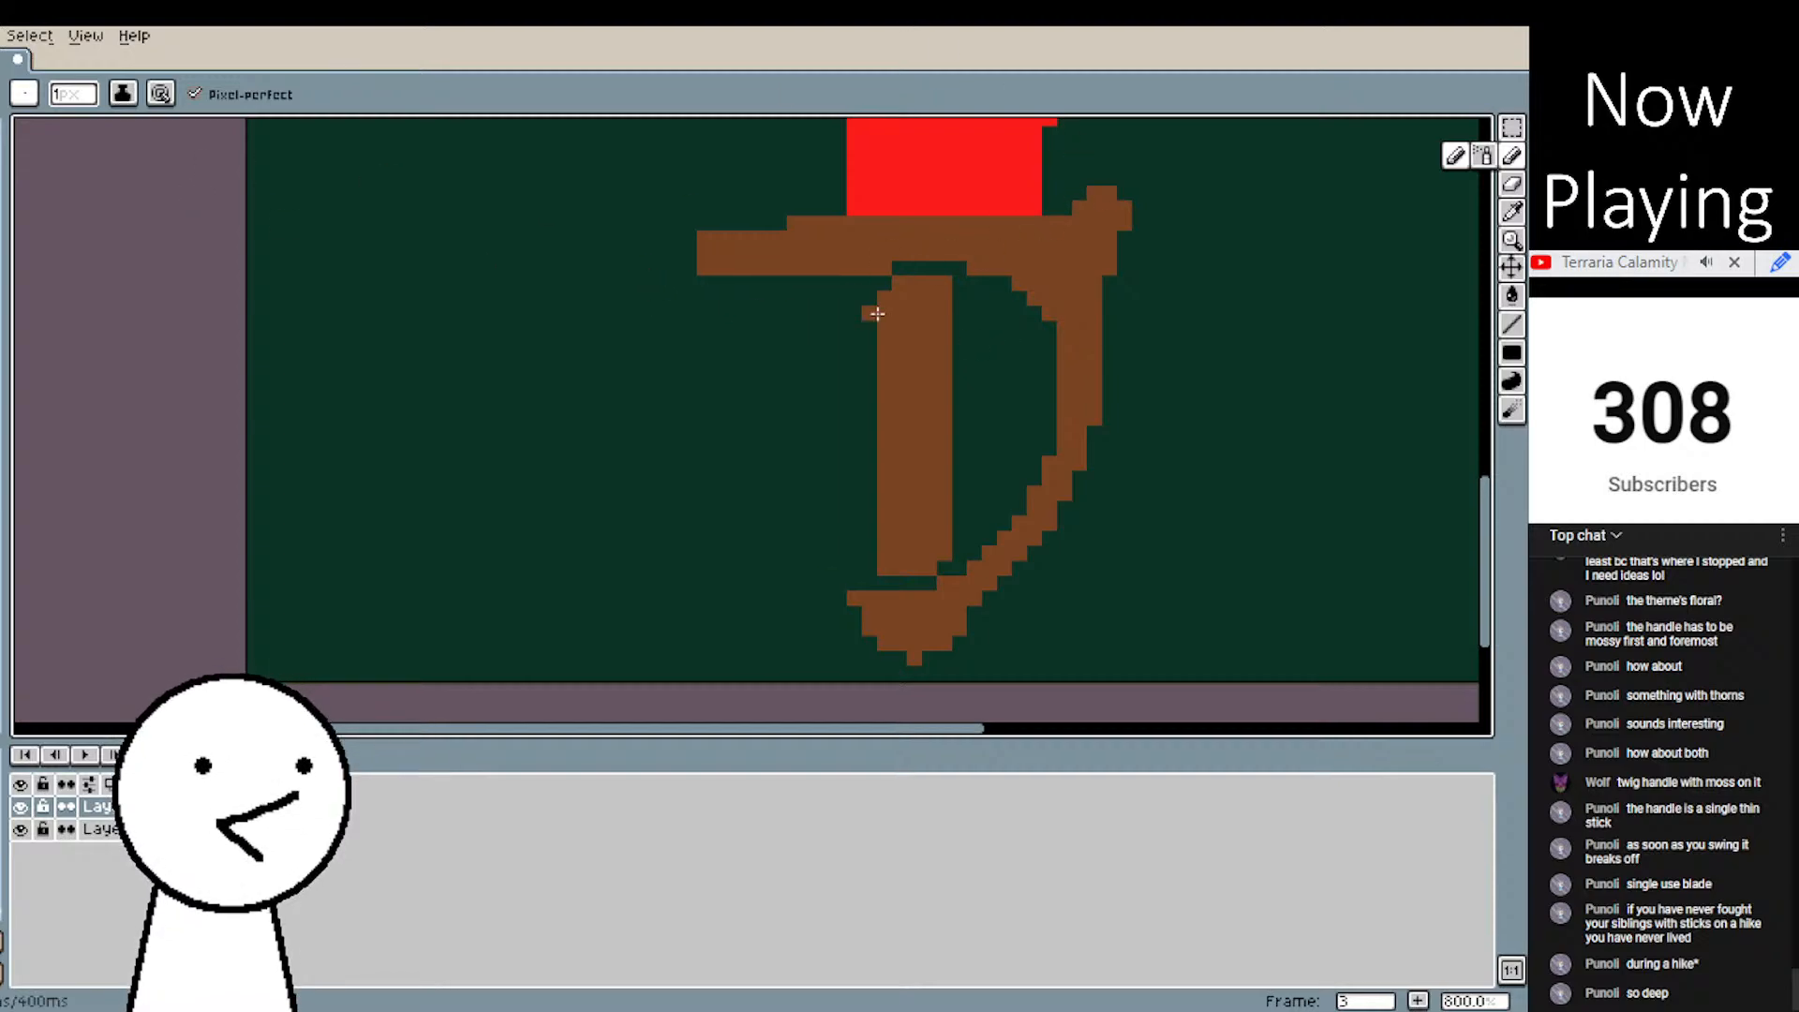
scroll(1030, 422, up, 3)
scroll(1125, 515, right, 5)
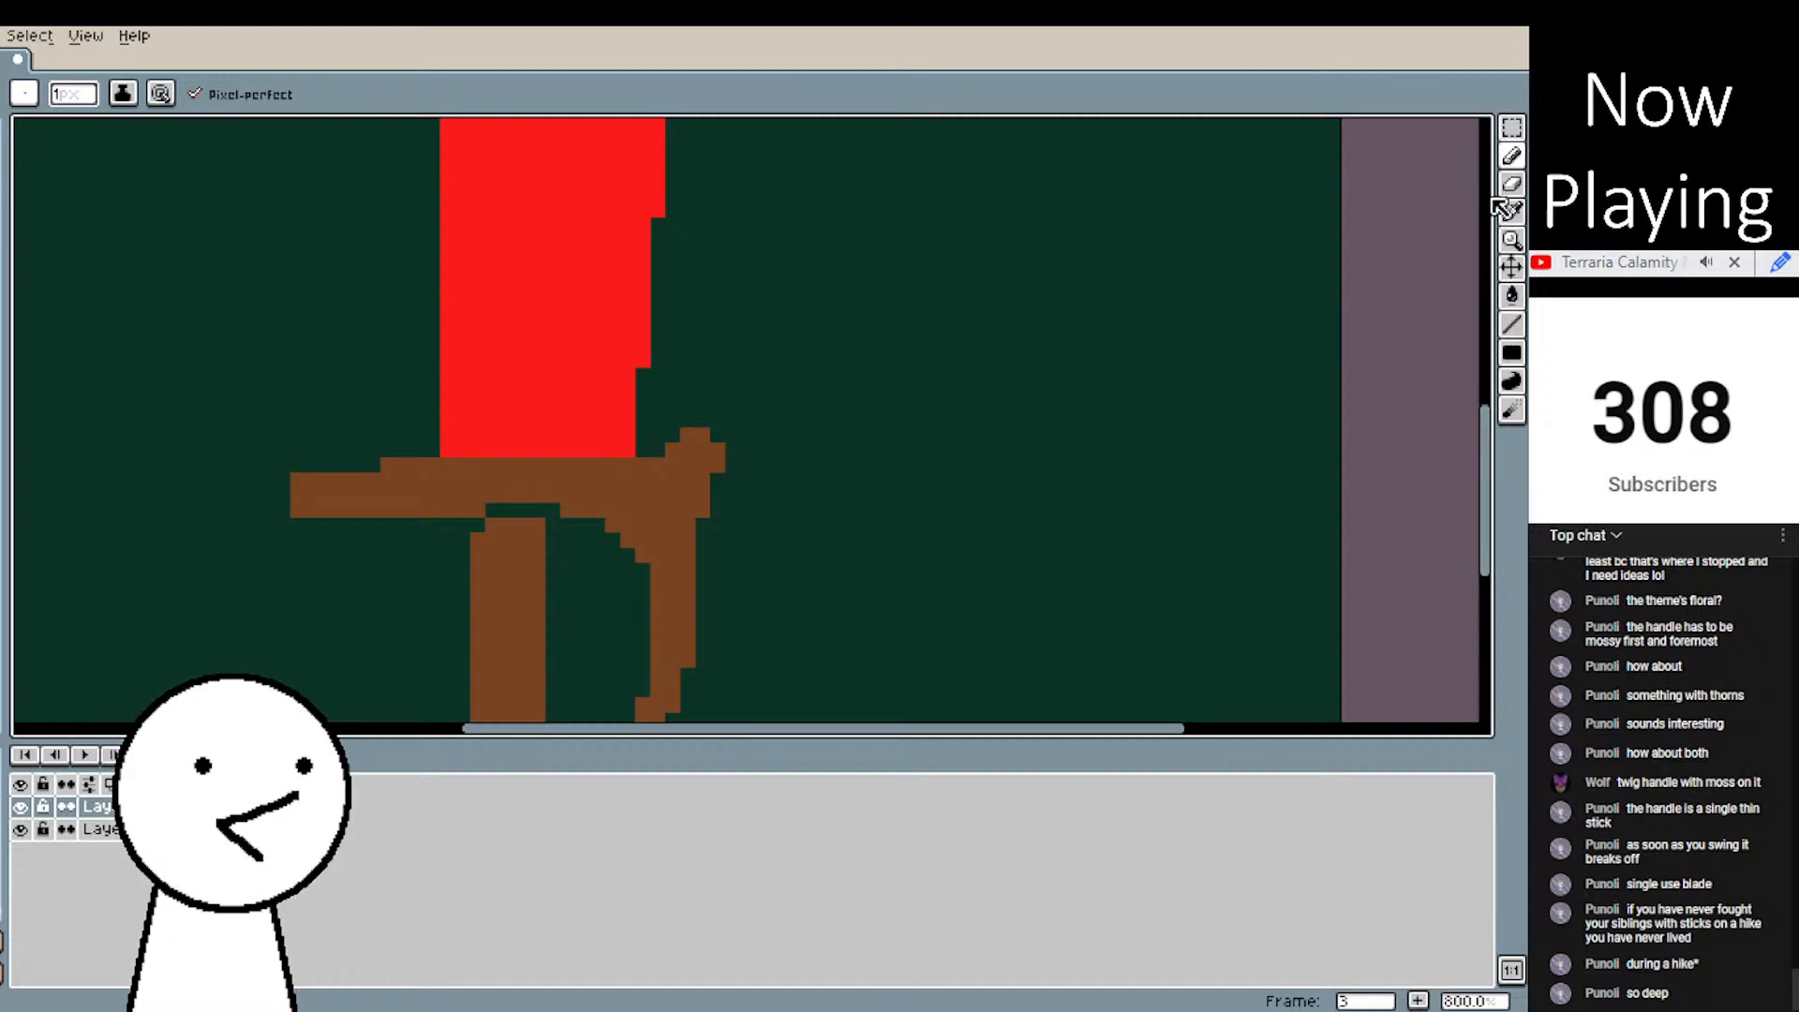
- Replace the dark green background on the lower layer with a medium teal-blue fill, and refill it with dark blue-teal
click(1512, 212)
scroll(526, 329, down, 3)
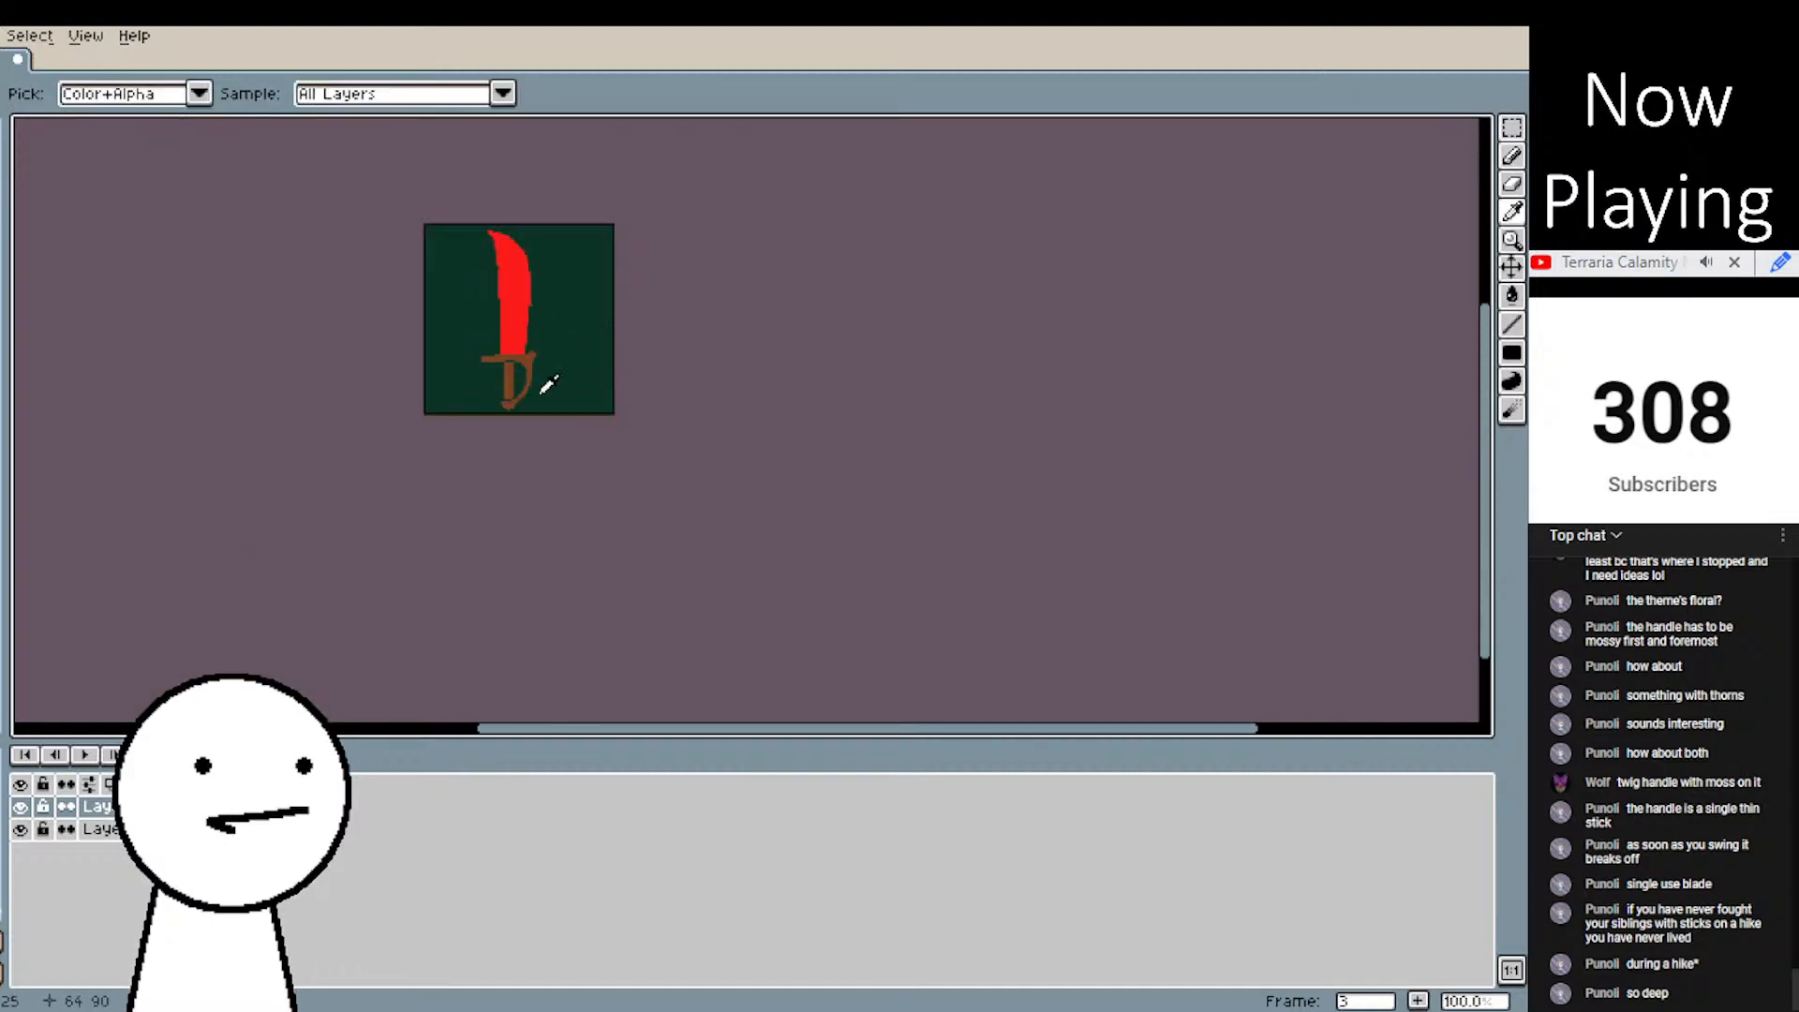
scroll(575, 379, up, 8)
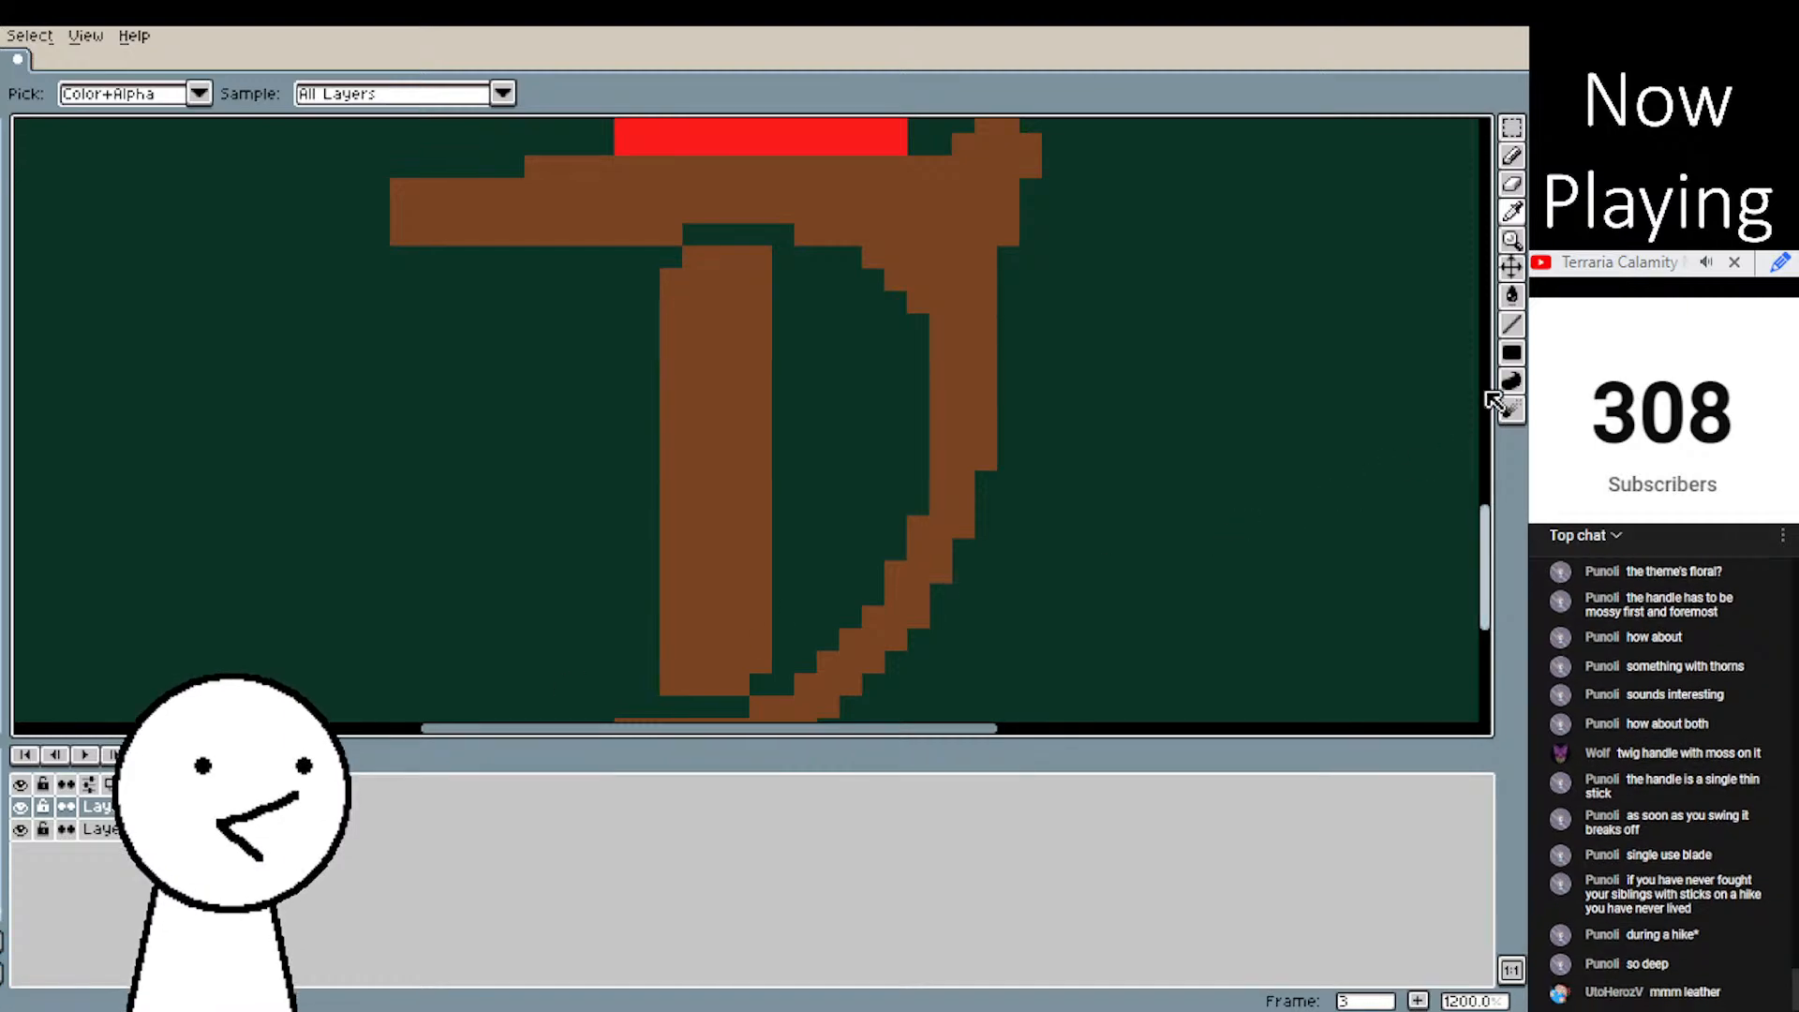
click(1511, 295)
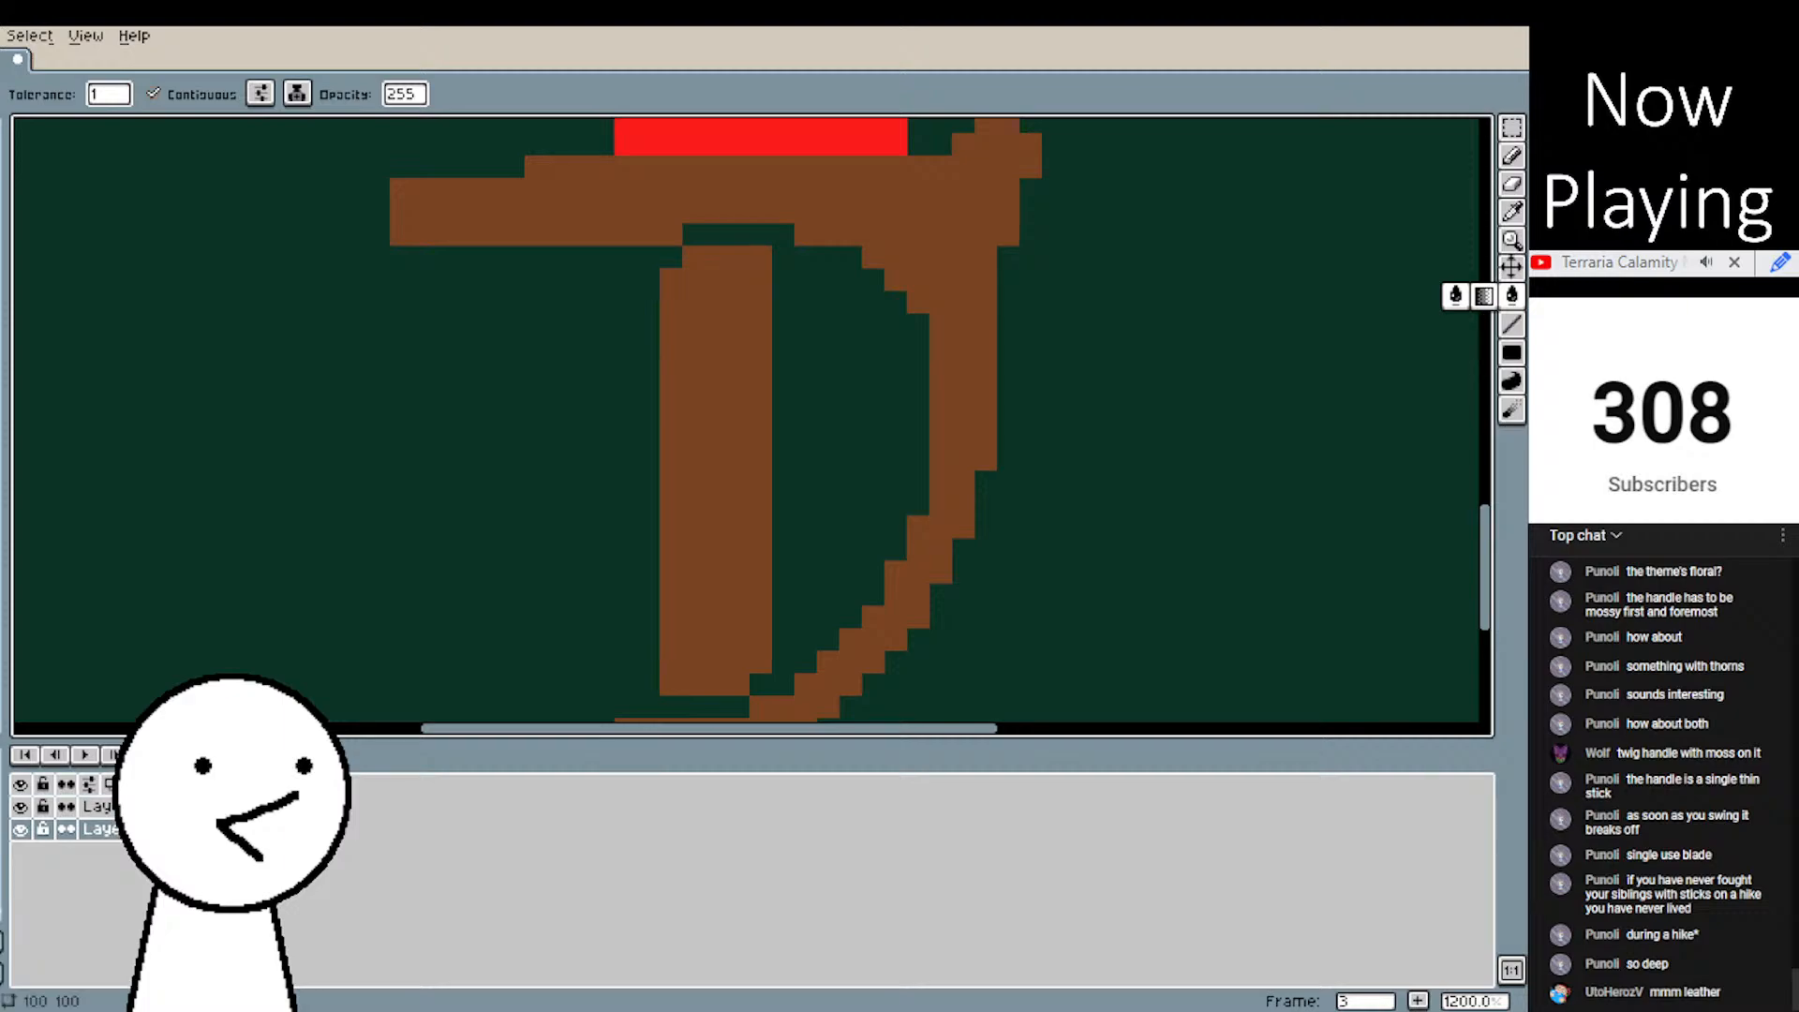
click(582, 390)
scroll(932, 506, down, 3)
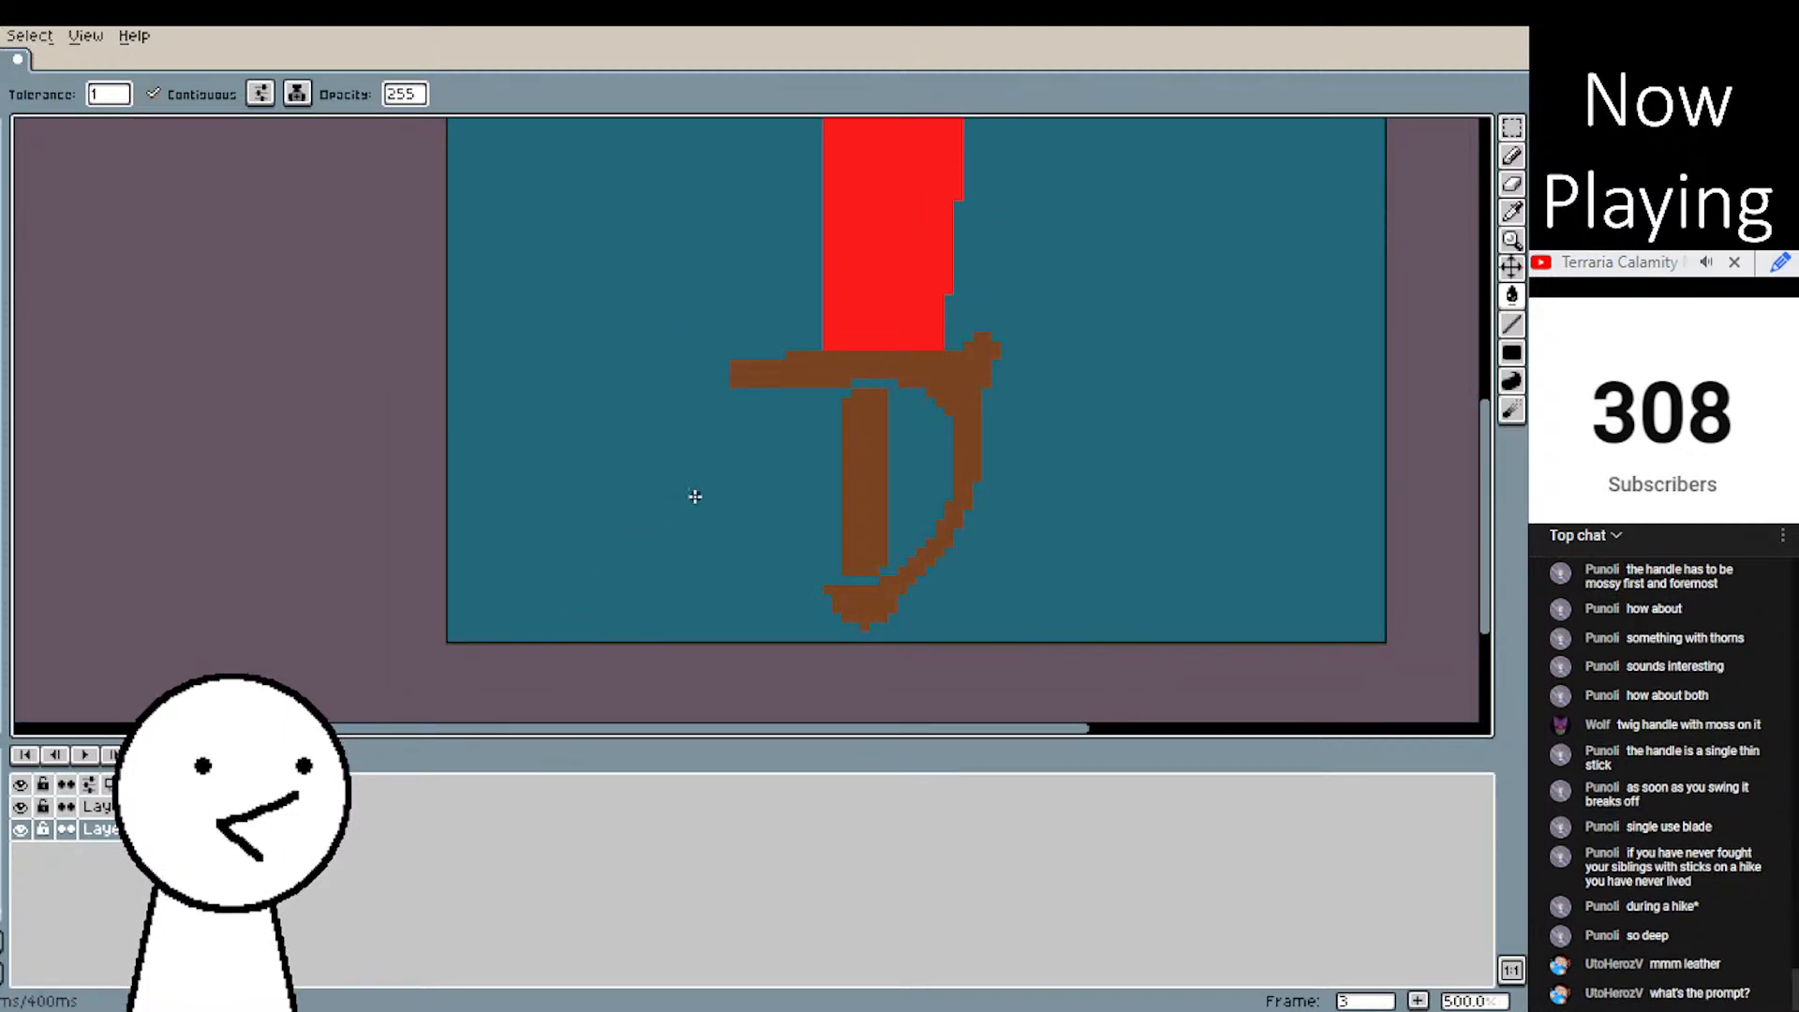
click(927, 610)
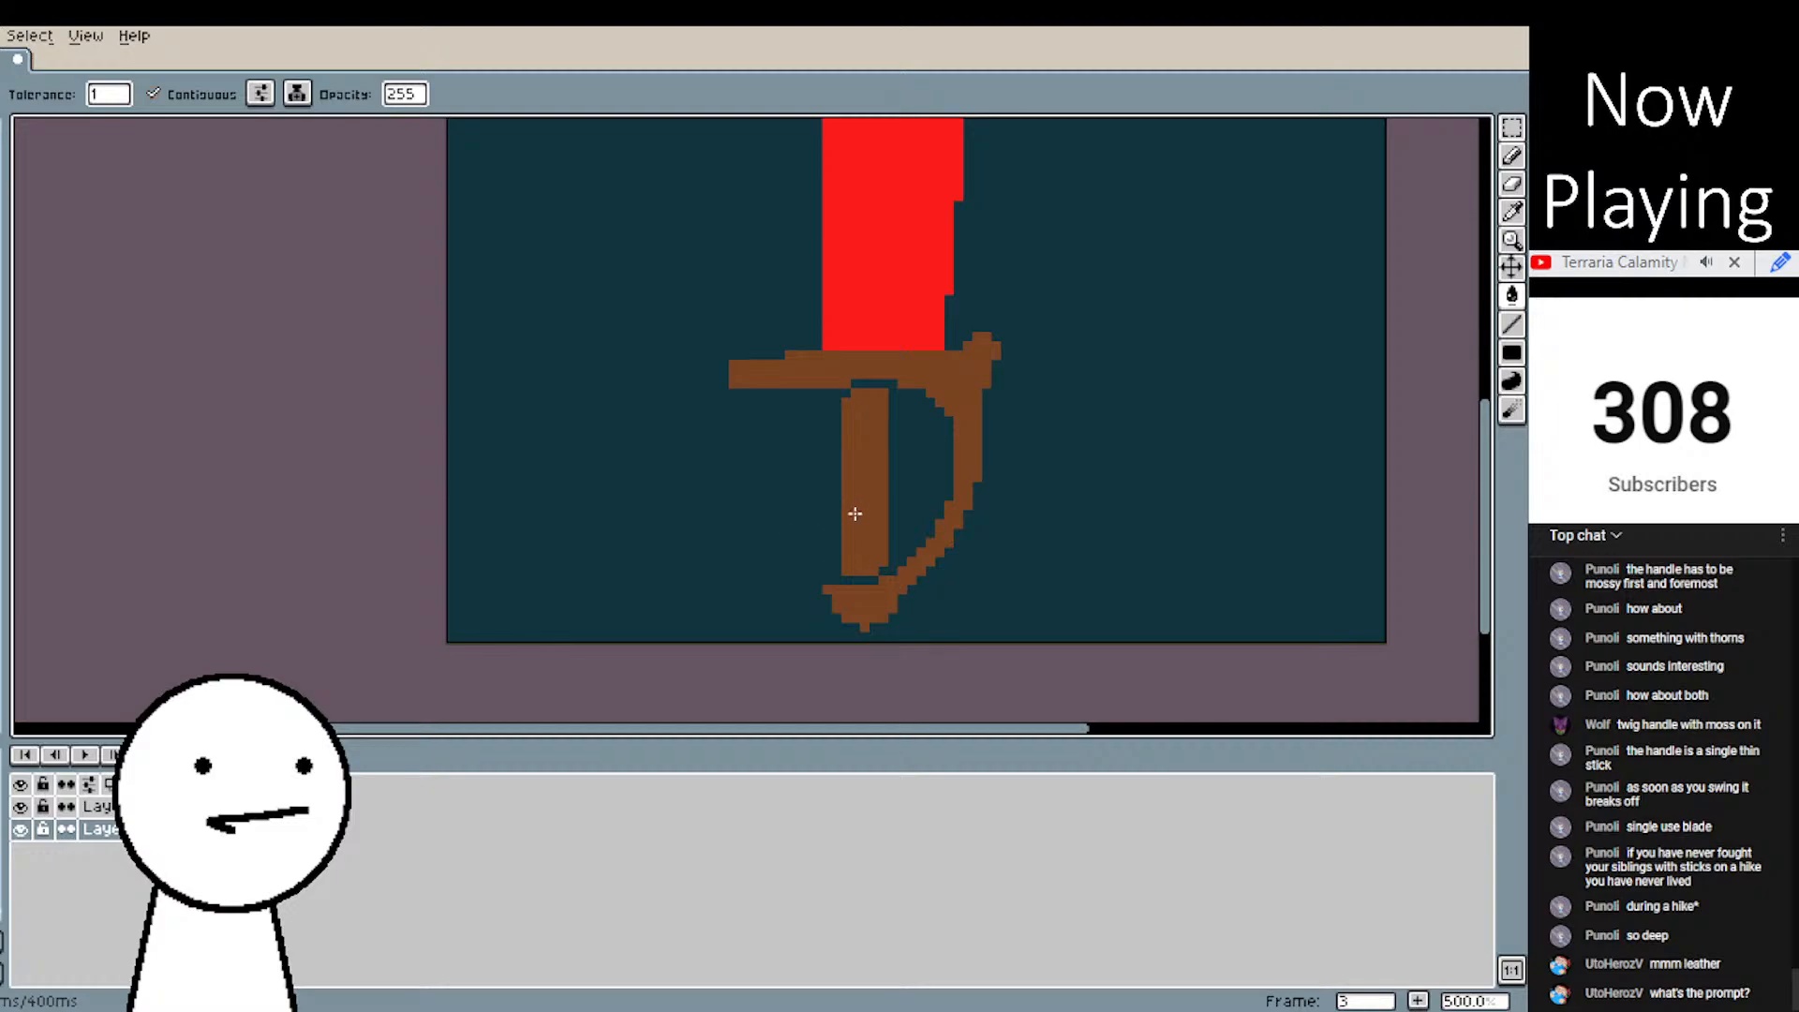
drag(1001, 411, 769, 521)
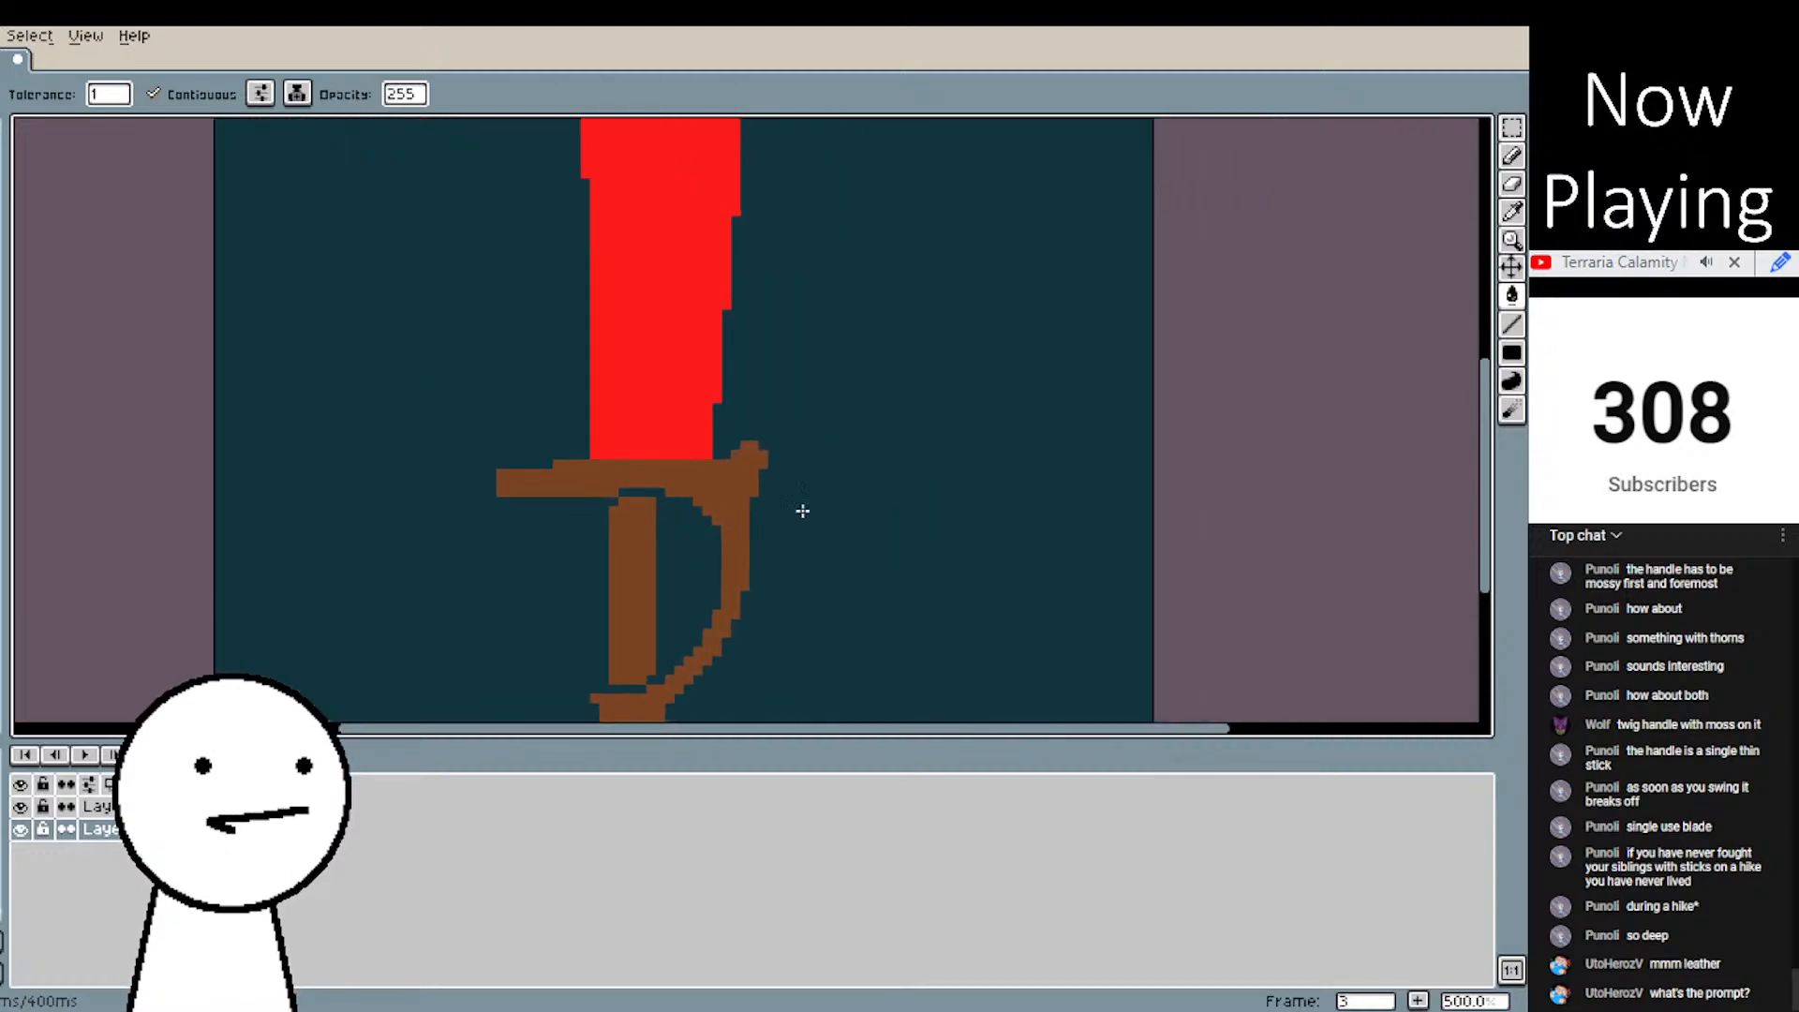
scroll(980, 487, down, 4)
key(i)
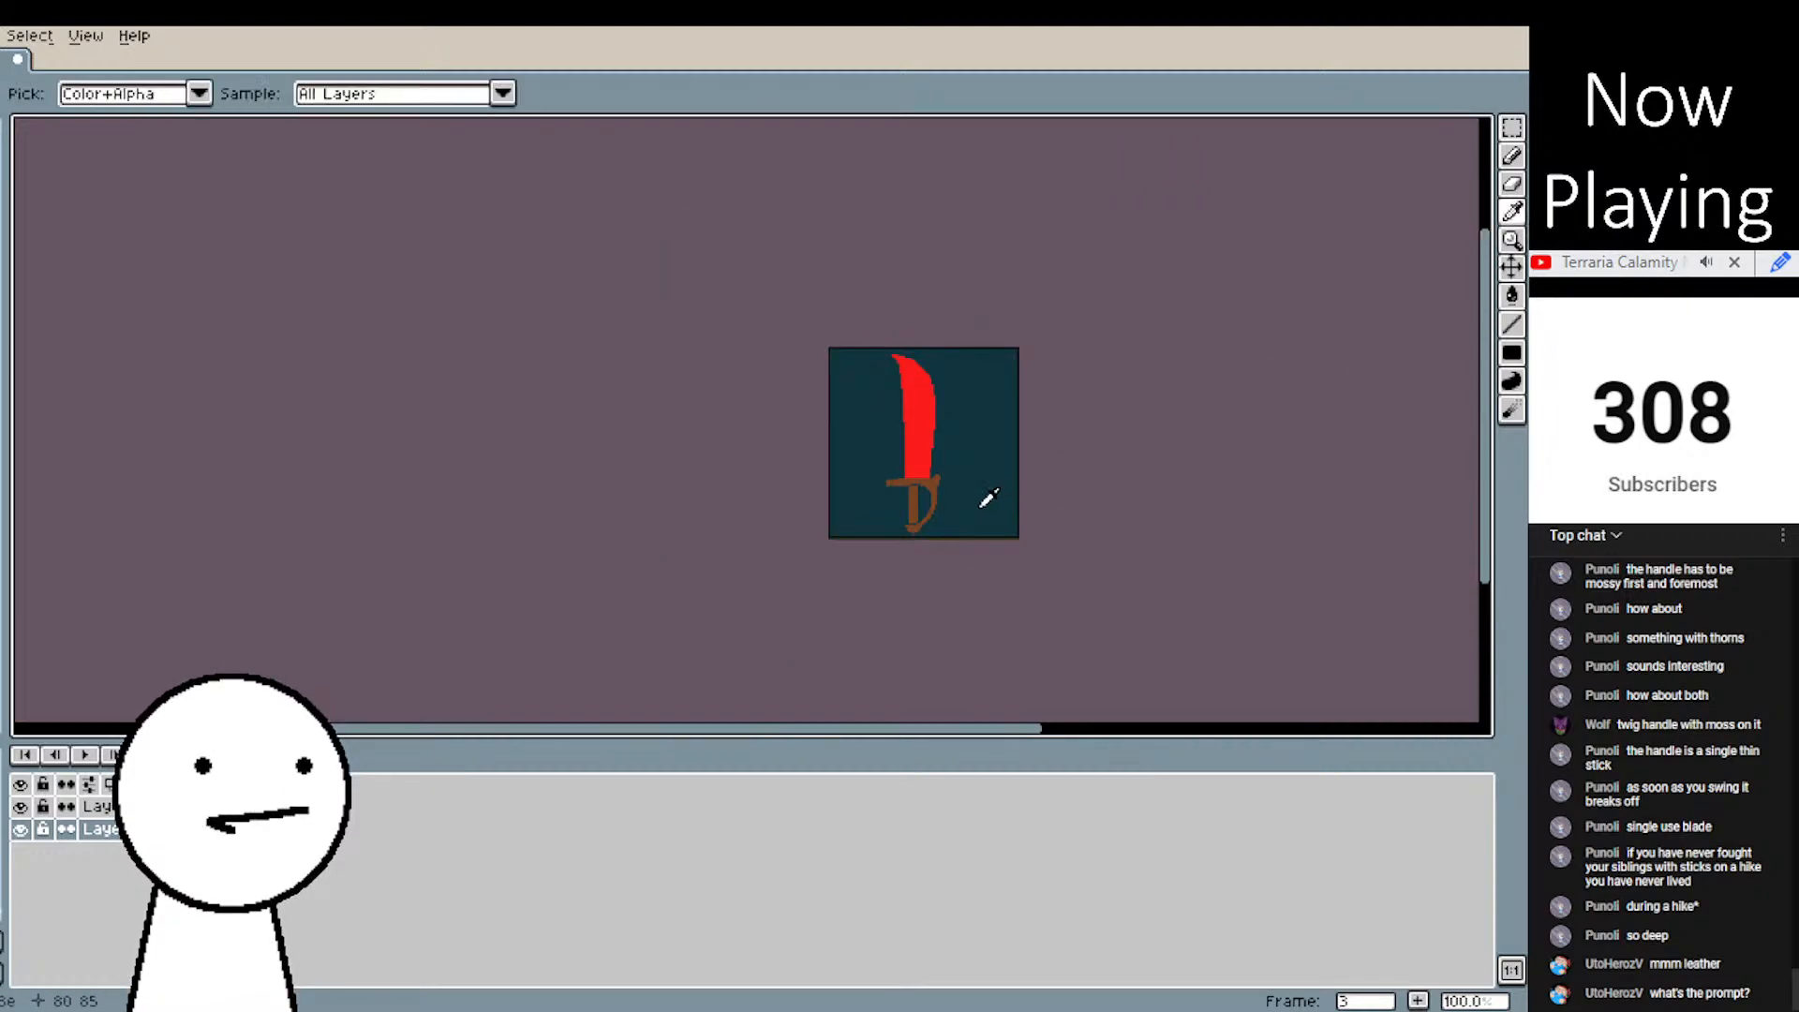
scroll(940, 442, up, 5)
scroll(790, 536, down, 1)
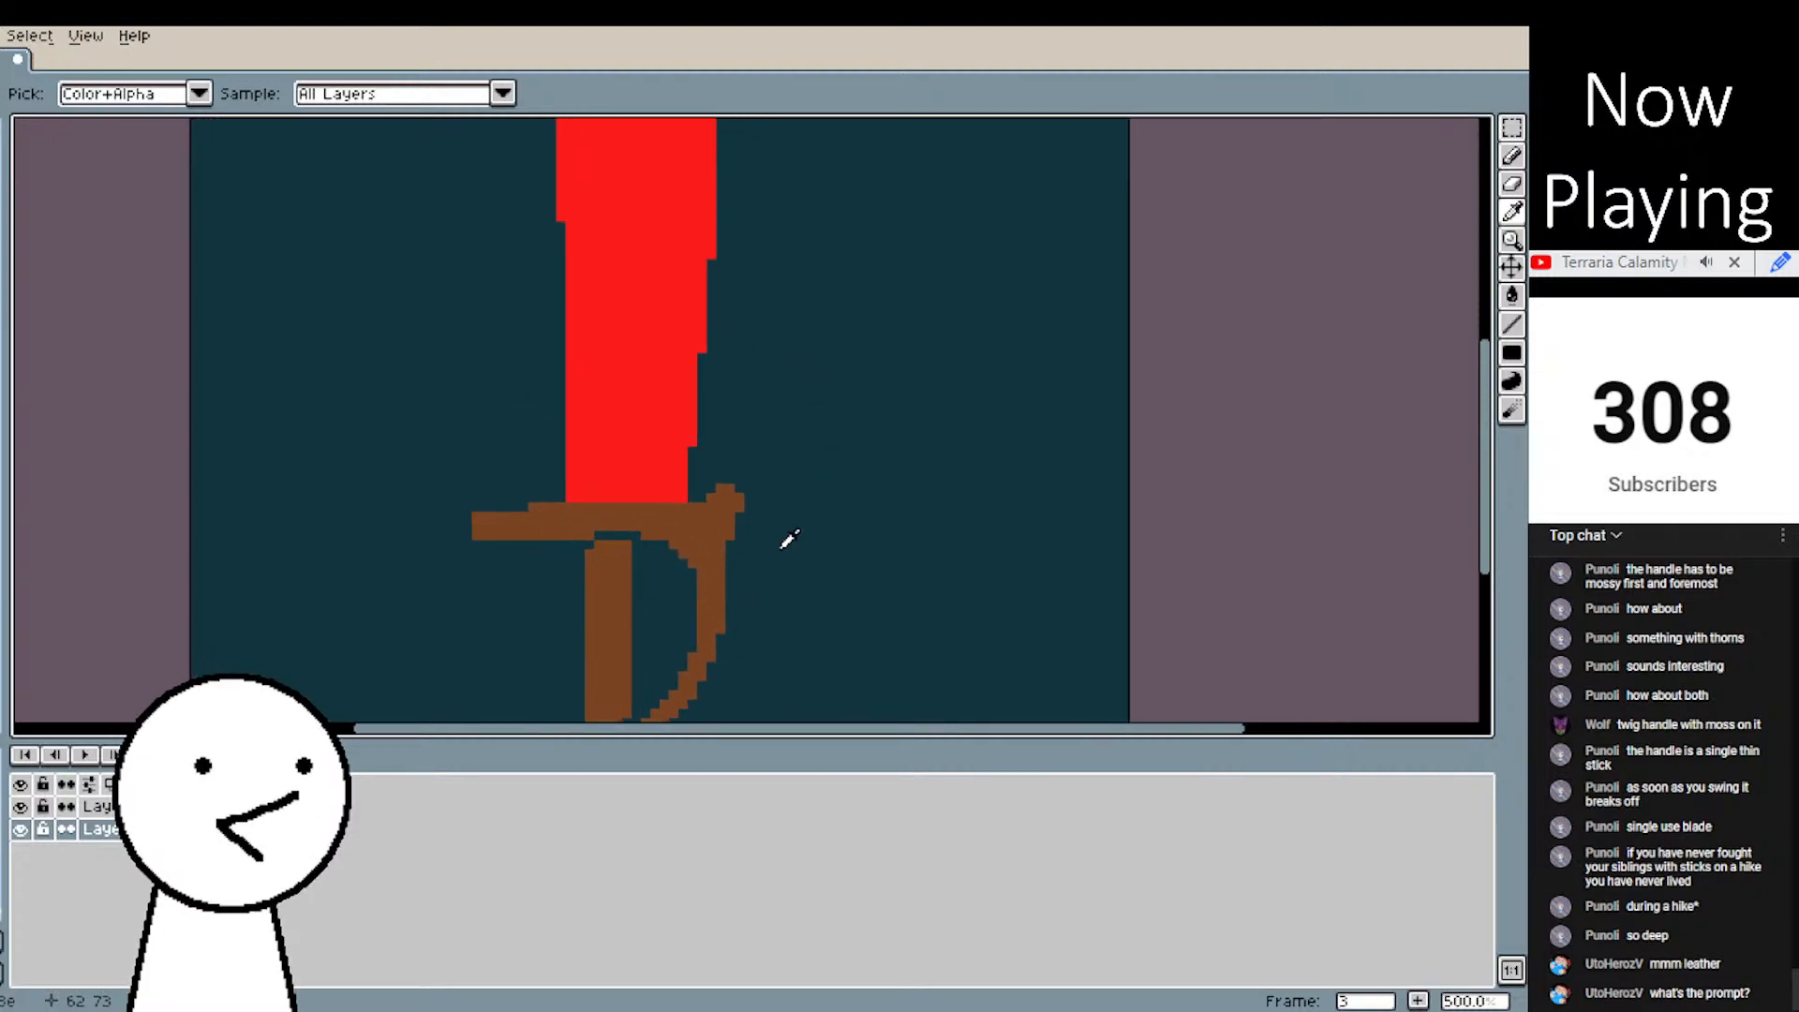
- Add a row of brown pixels along the underside of the crossguard's left end
drag(747, 488, 715, 344)
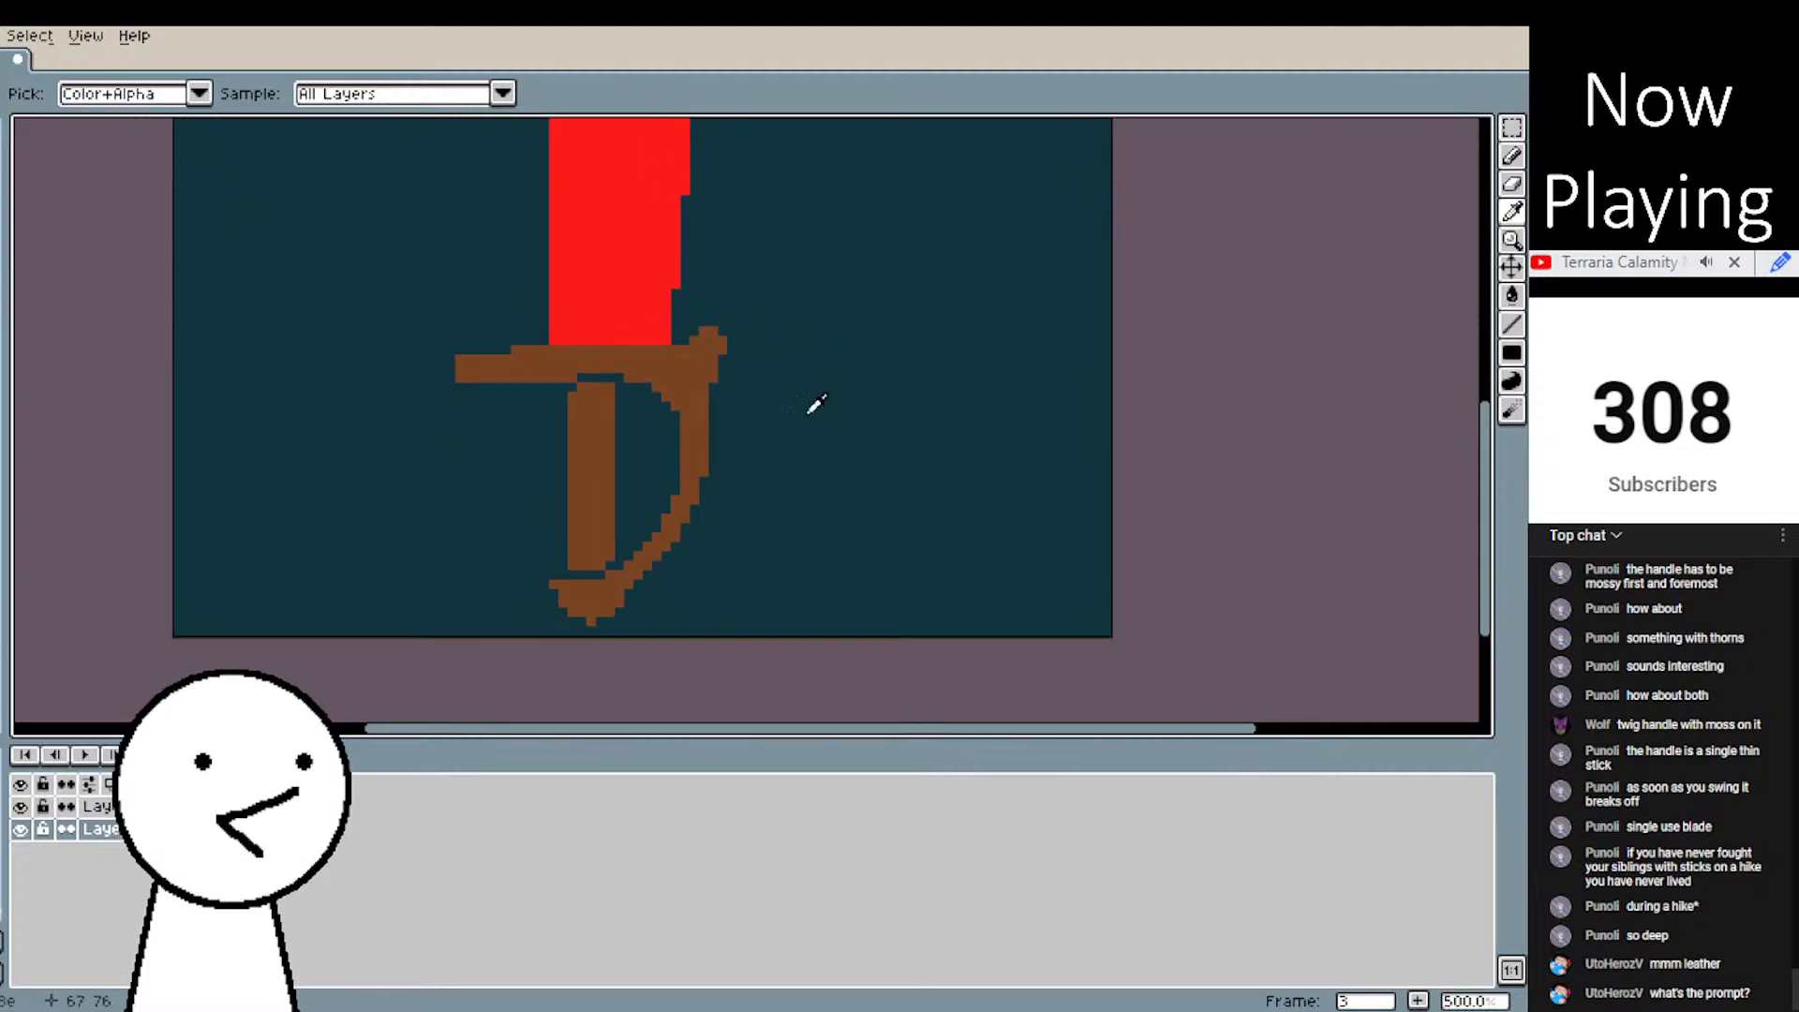
scroll(905, 394, up, 5)
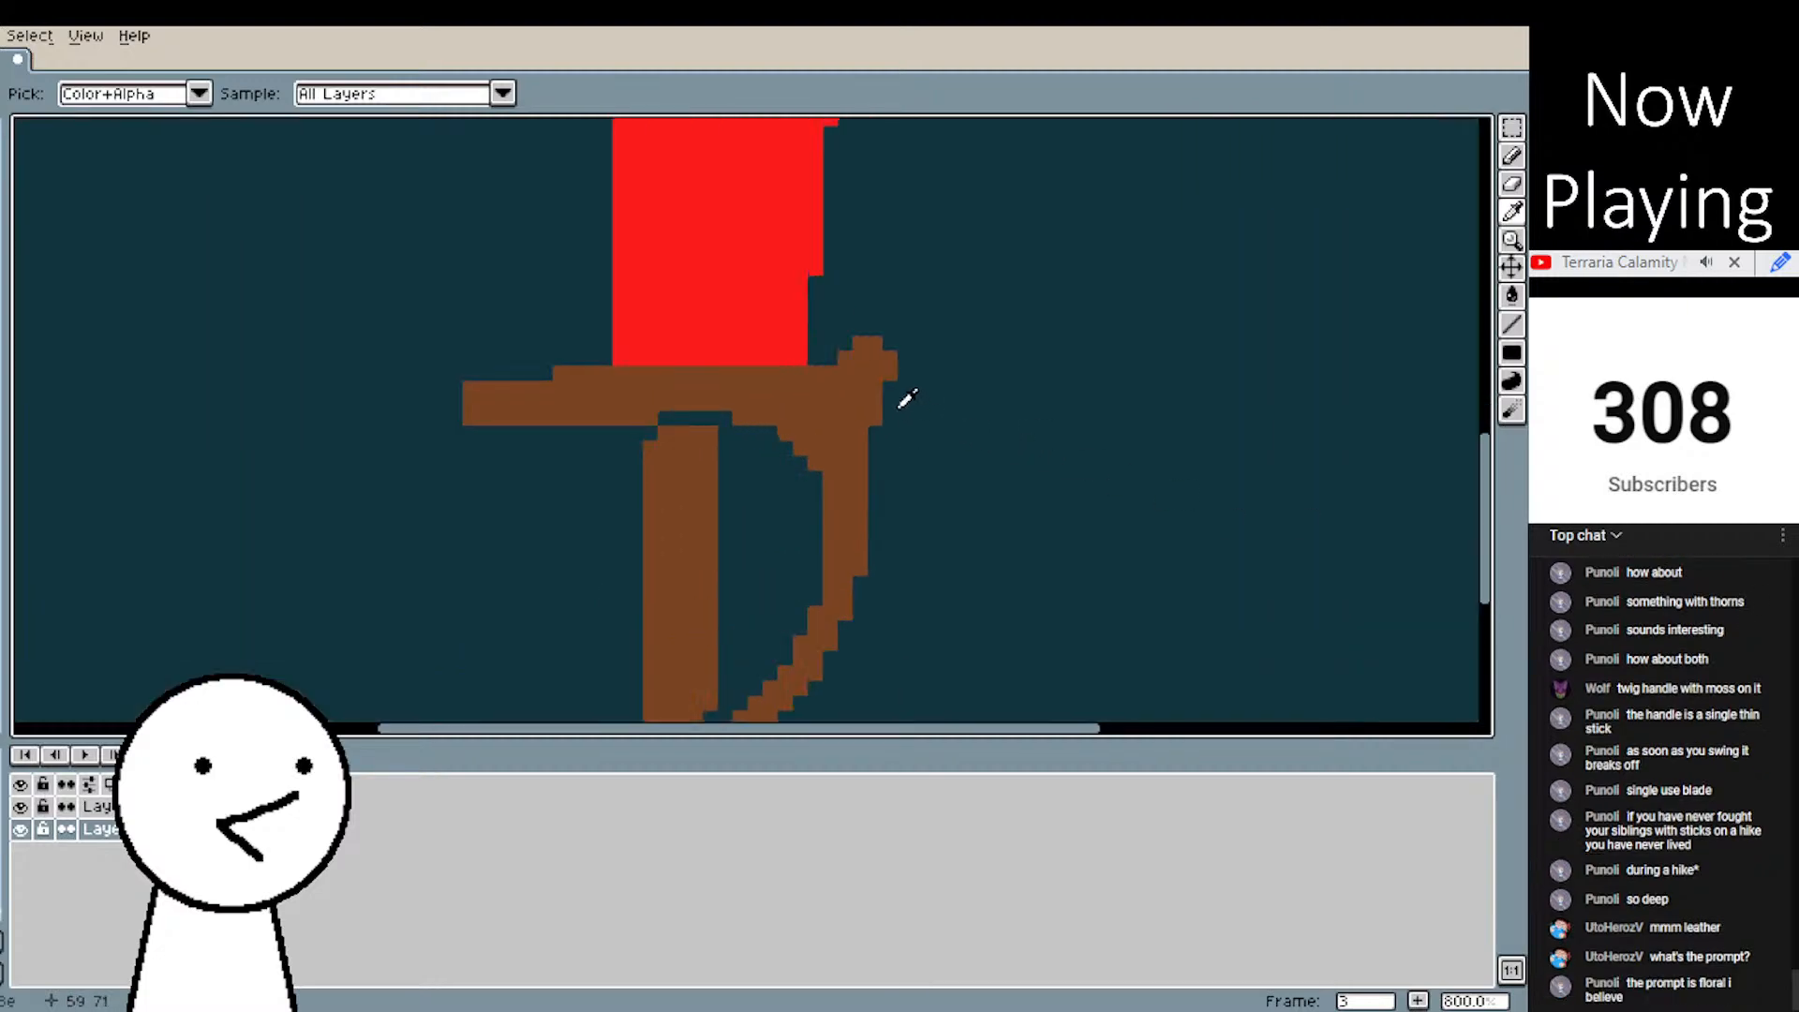
scroll(798, 444, down, 2)
drag(798, 445, 999, 464)
scroll(919, 540, up, 4)
drag(813, 504, 802, 286)
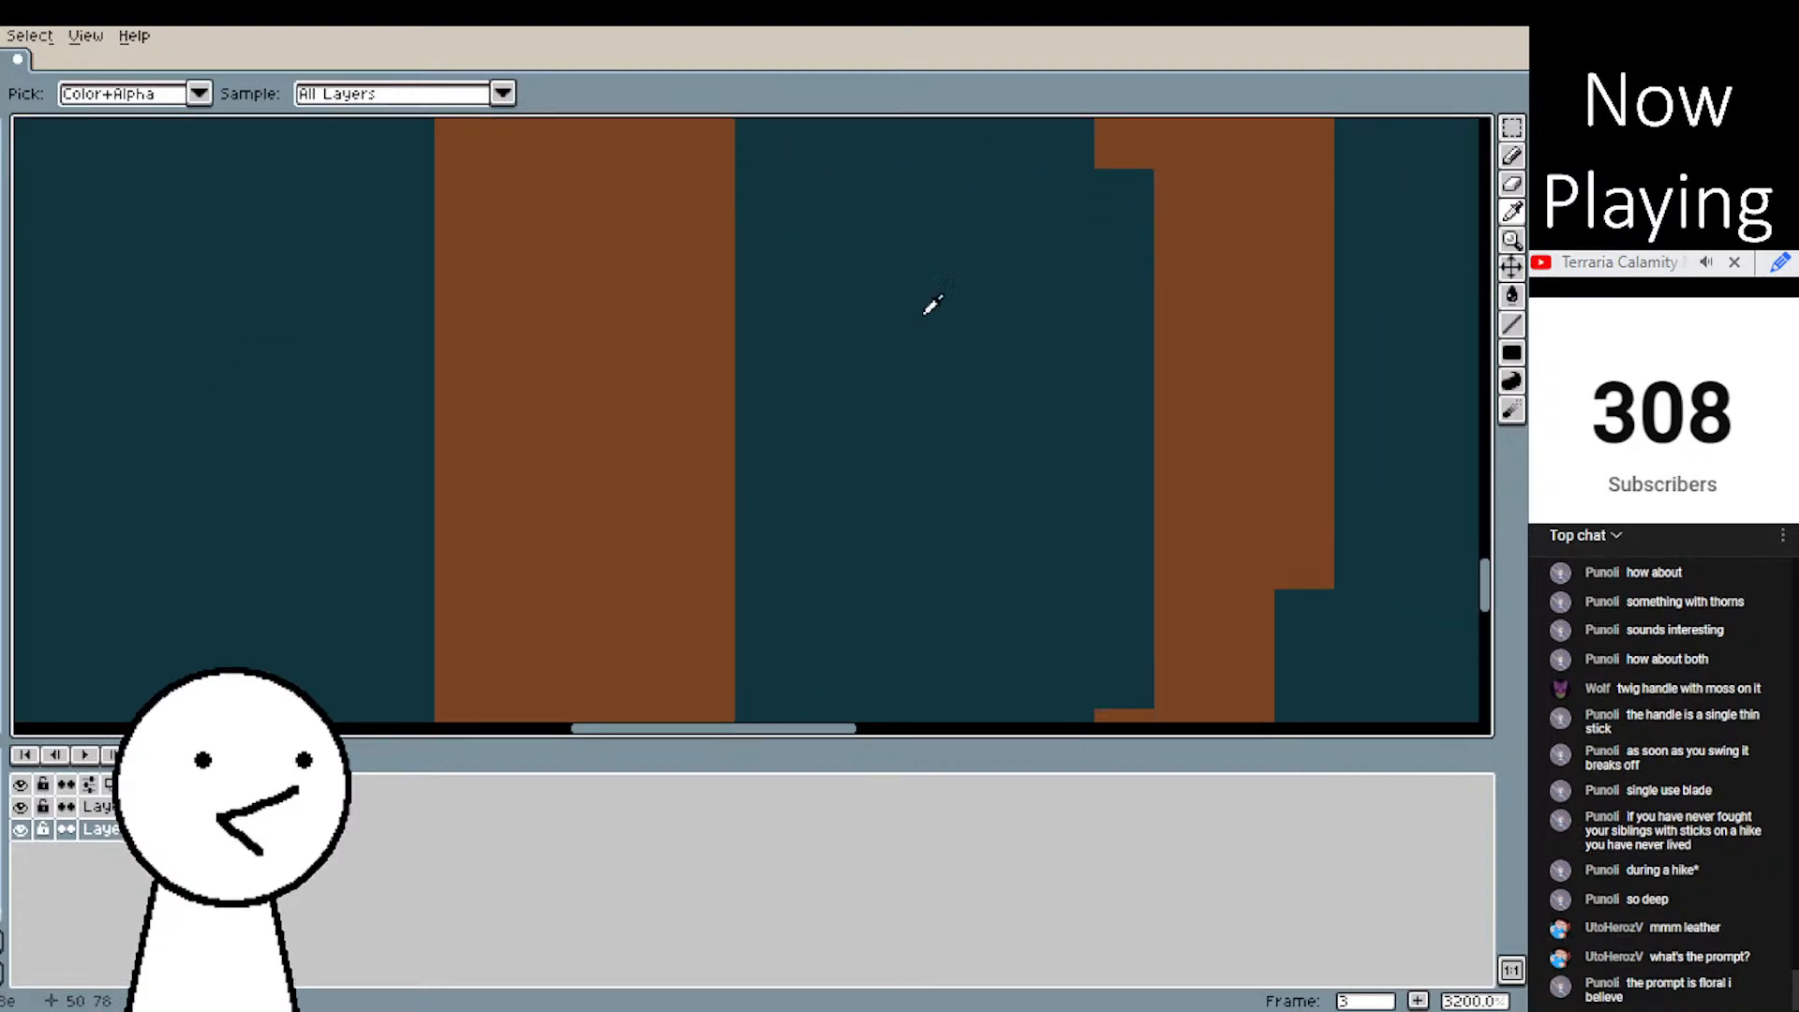
scroll(738, 335, down, 3)
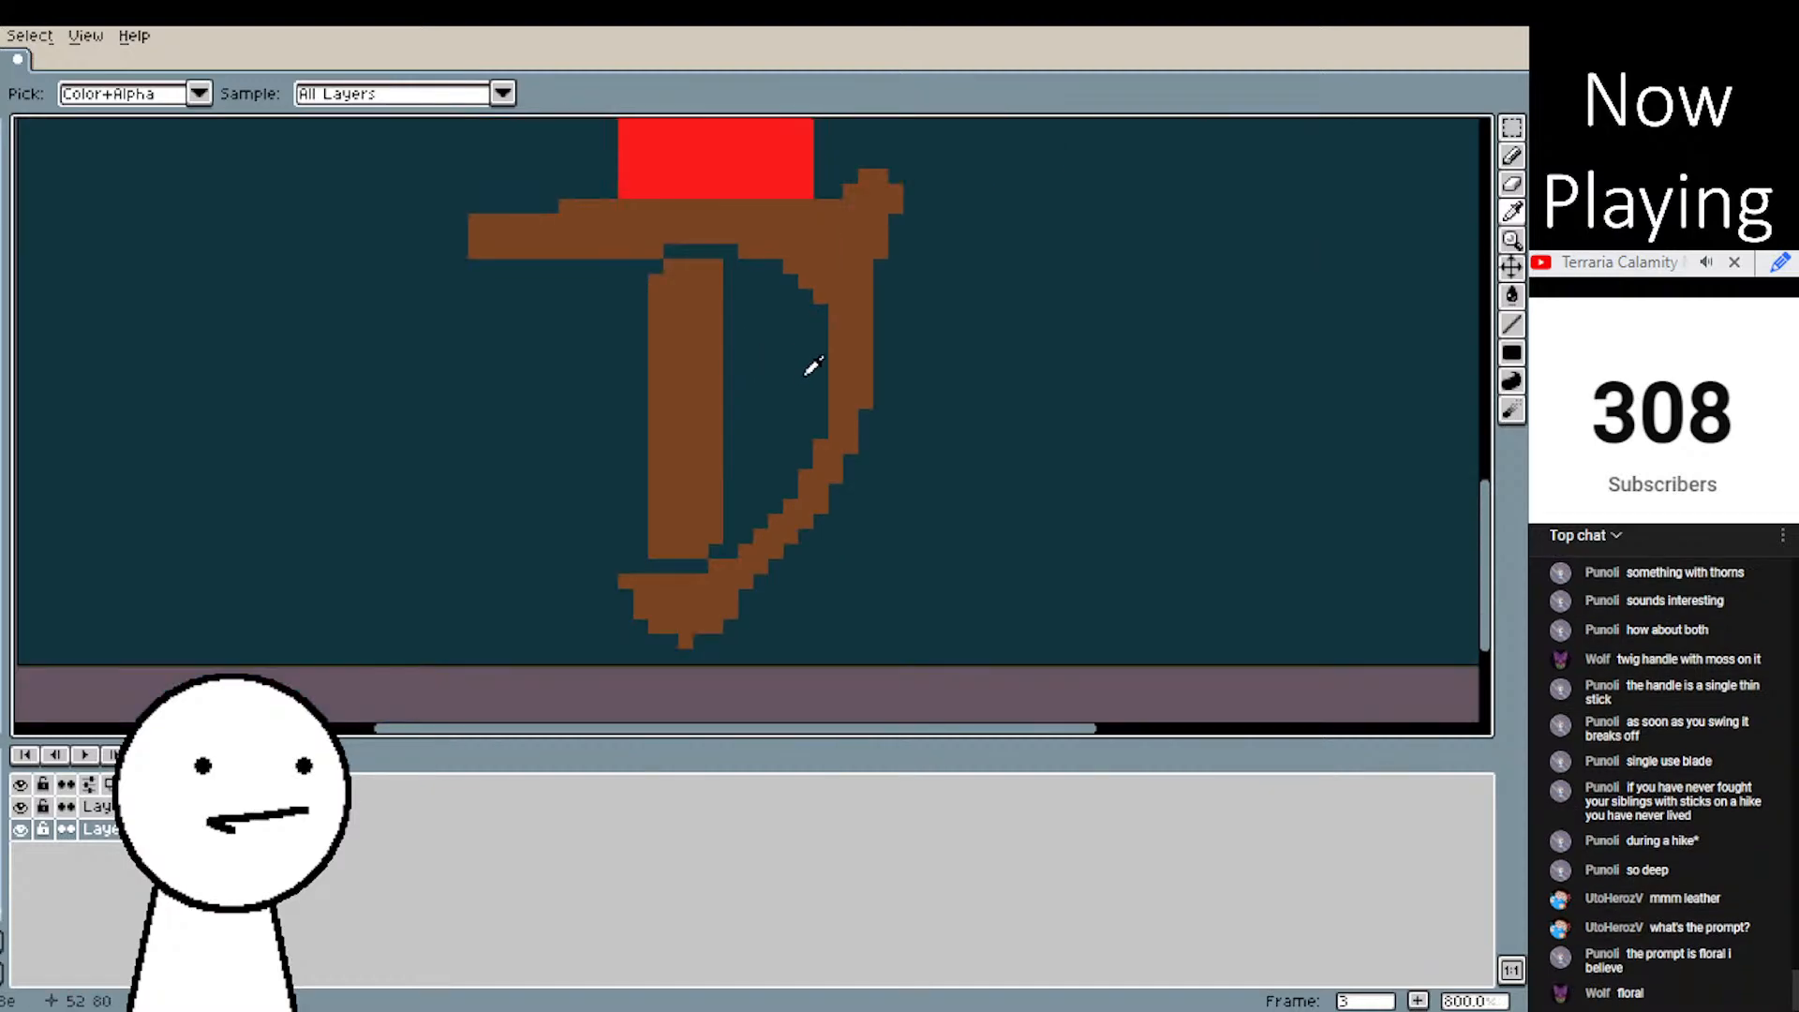
scroll(757, 410, up, 2)
scroll(758, 410, down, 3)
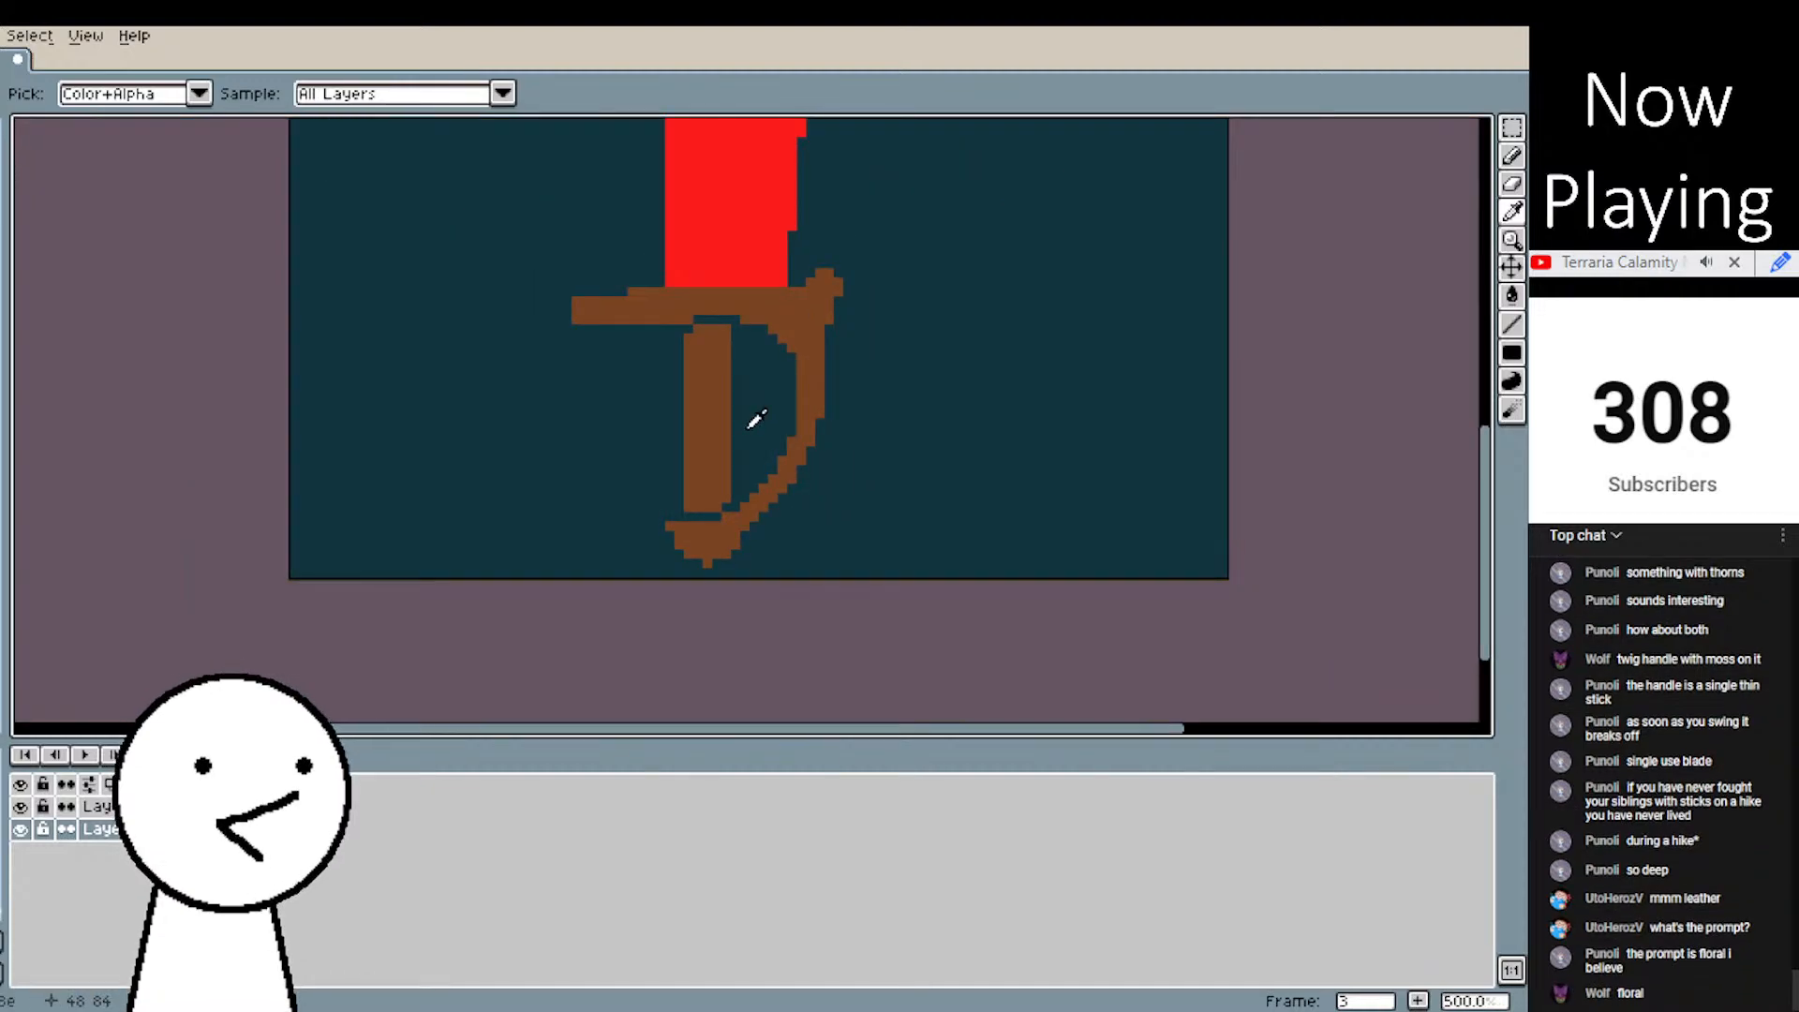
scroll(661, 403, up, 3)
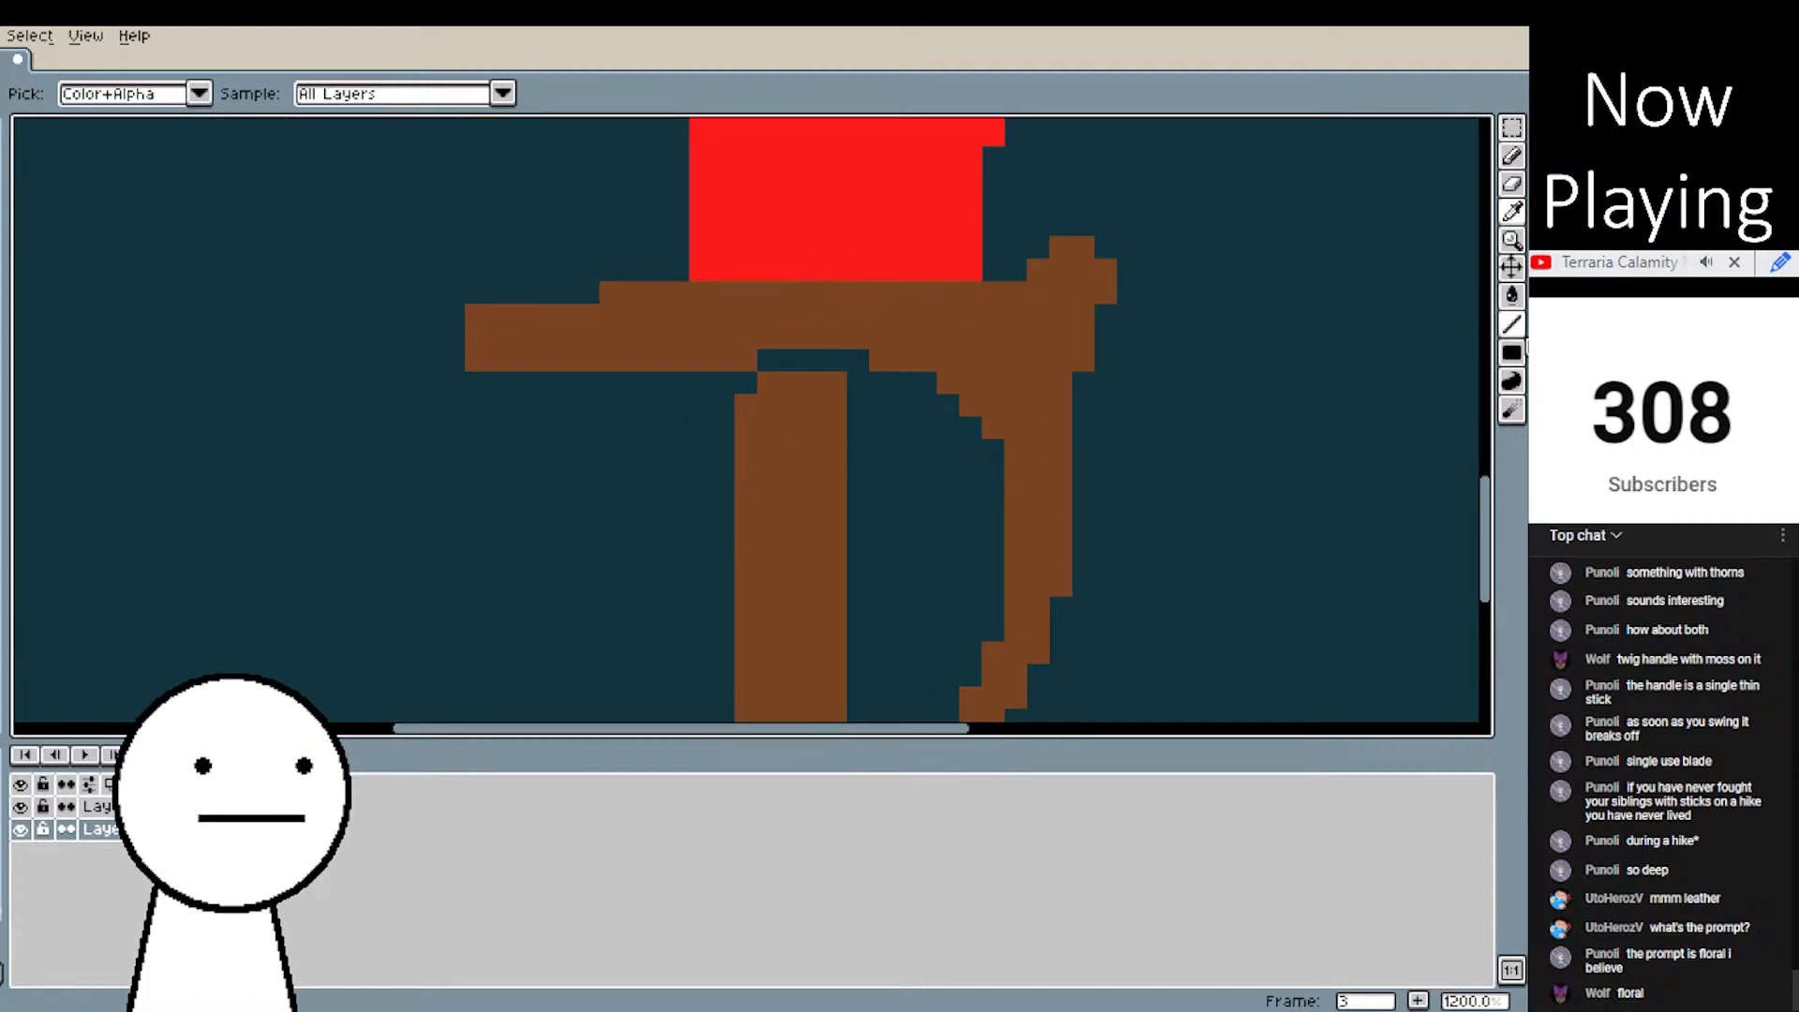
click(1512, 353)
drag(504, 379, 637, 380)
scroll(970, 458, down, 4)
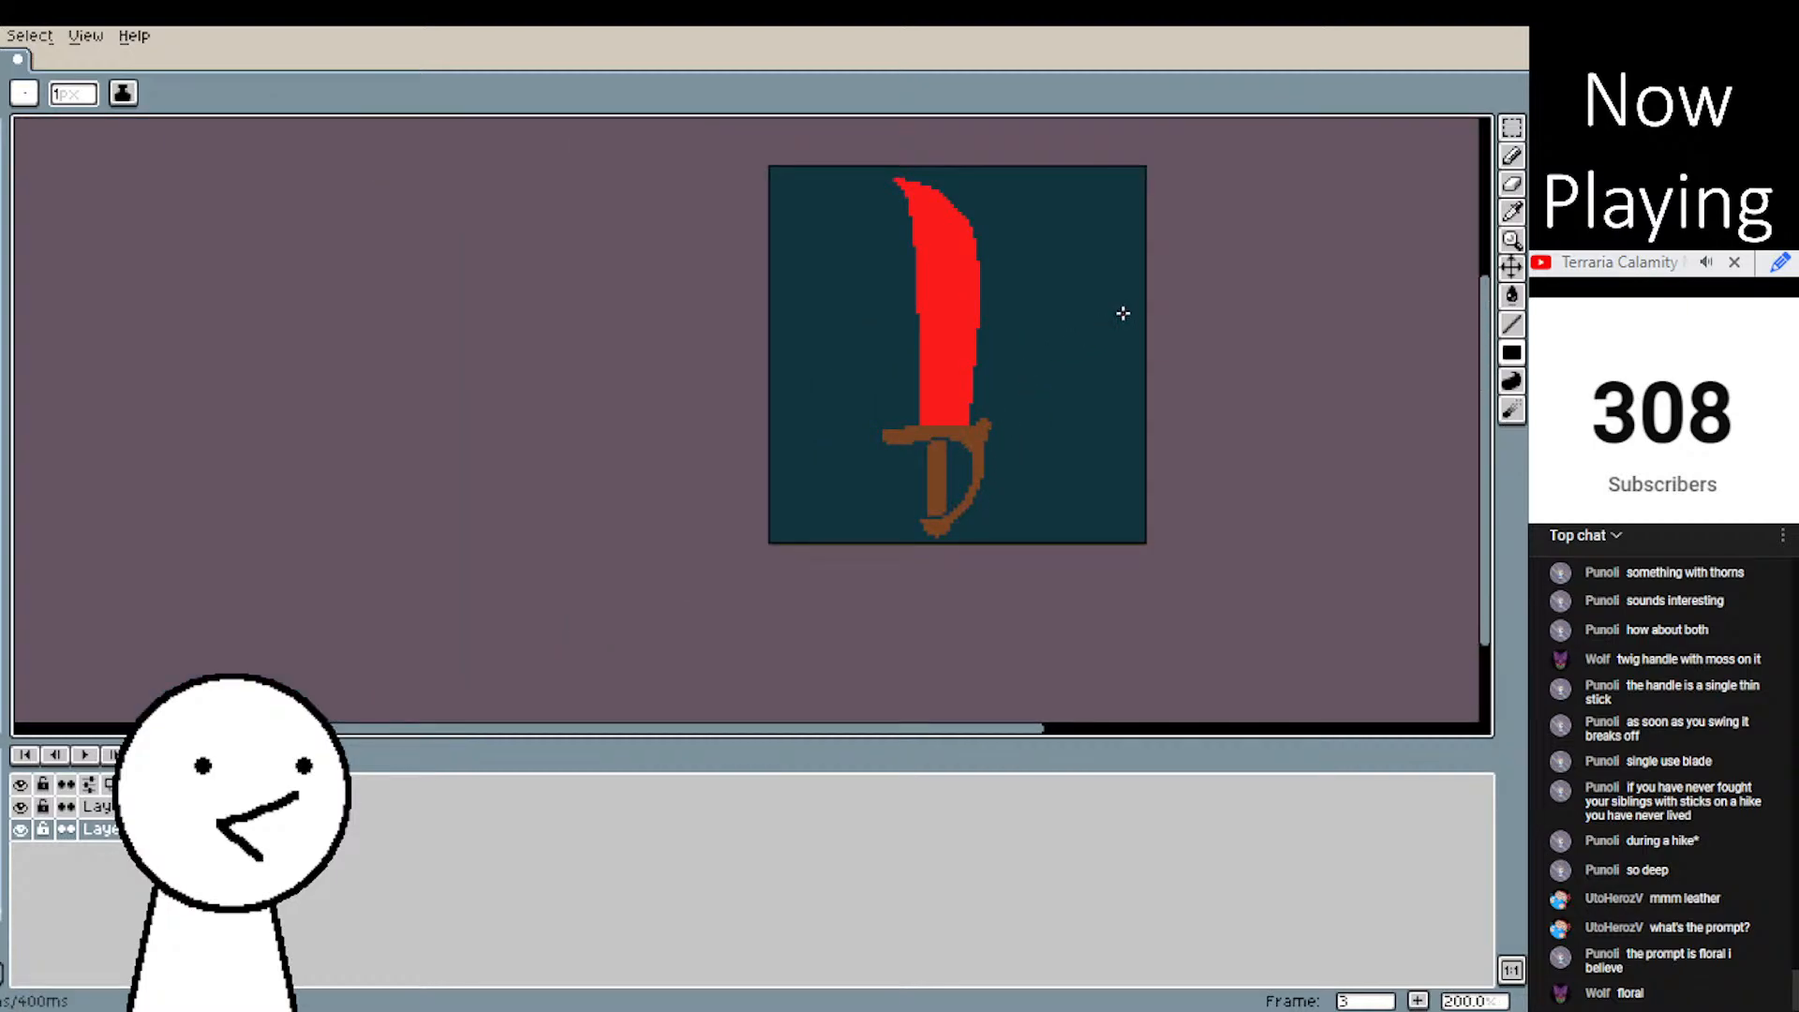
- Draw a thin brown prong from the pommel's left side, curving outward and up into a hook beside the grip
scroll(1087, 472, up, 4)
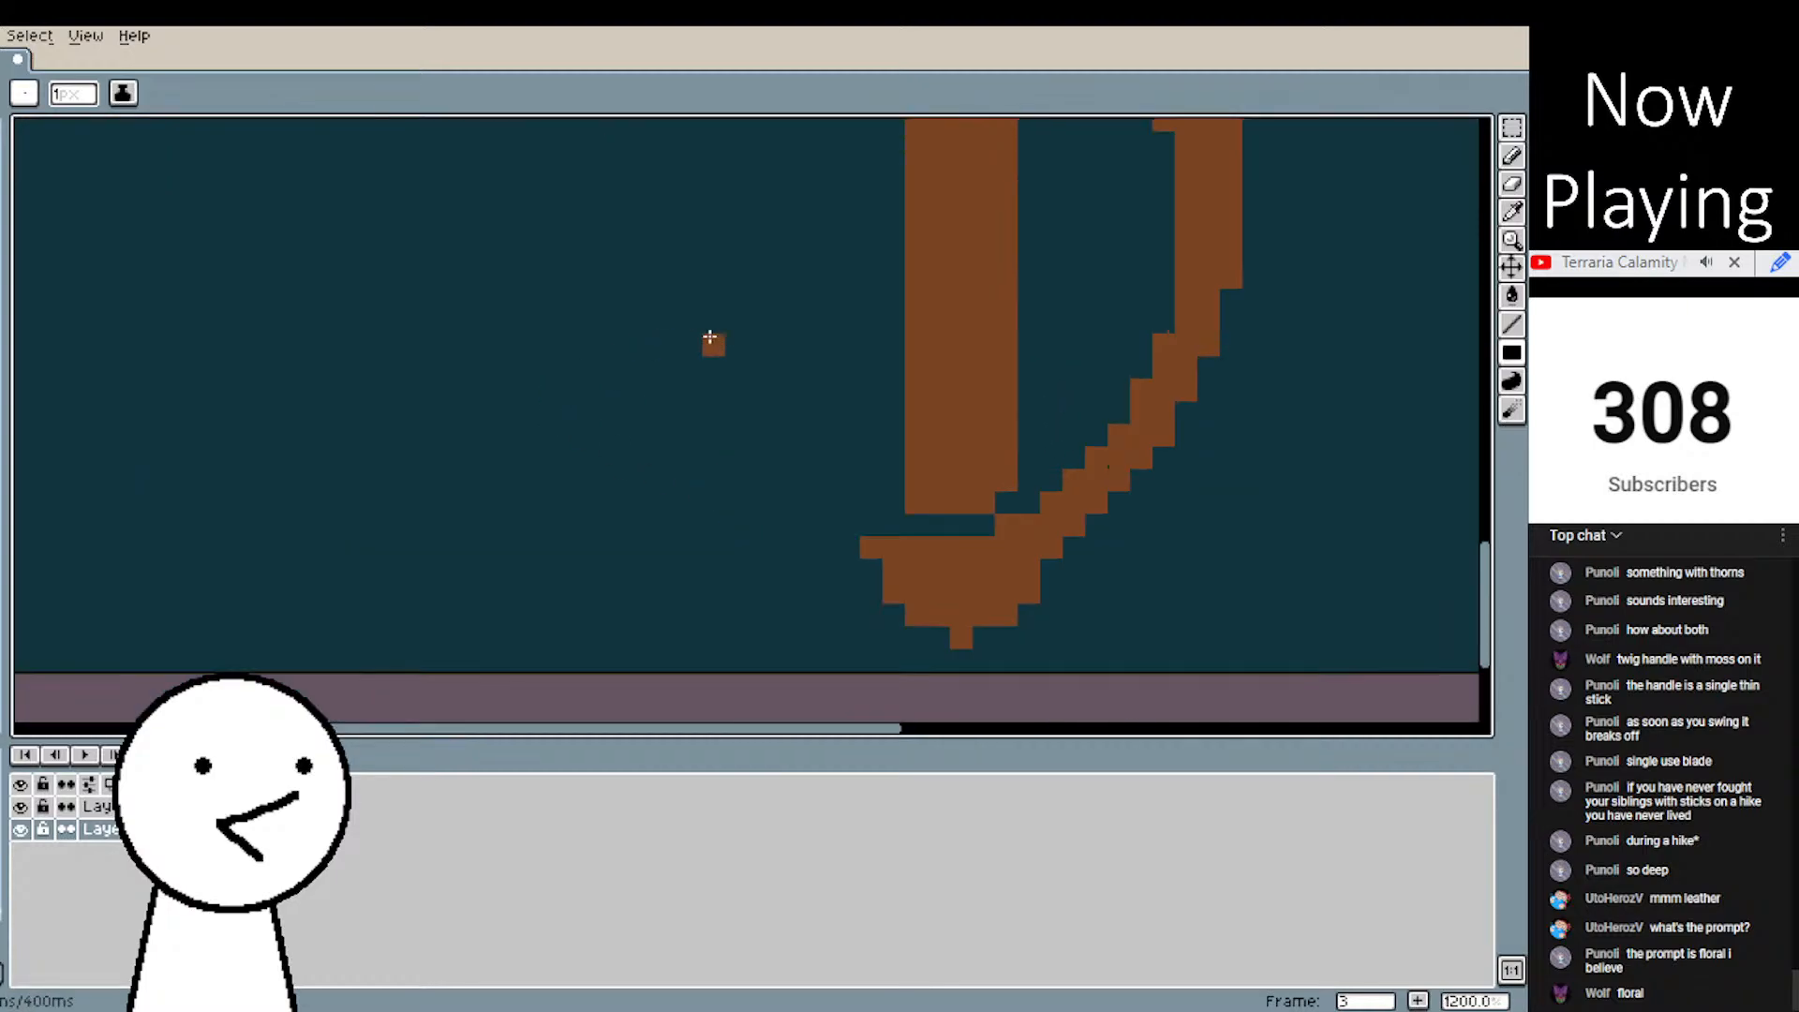
drag(838, 543, 788, 539)
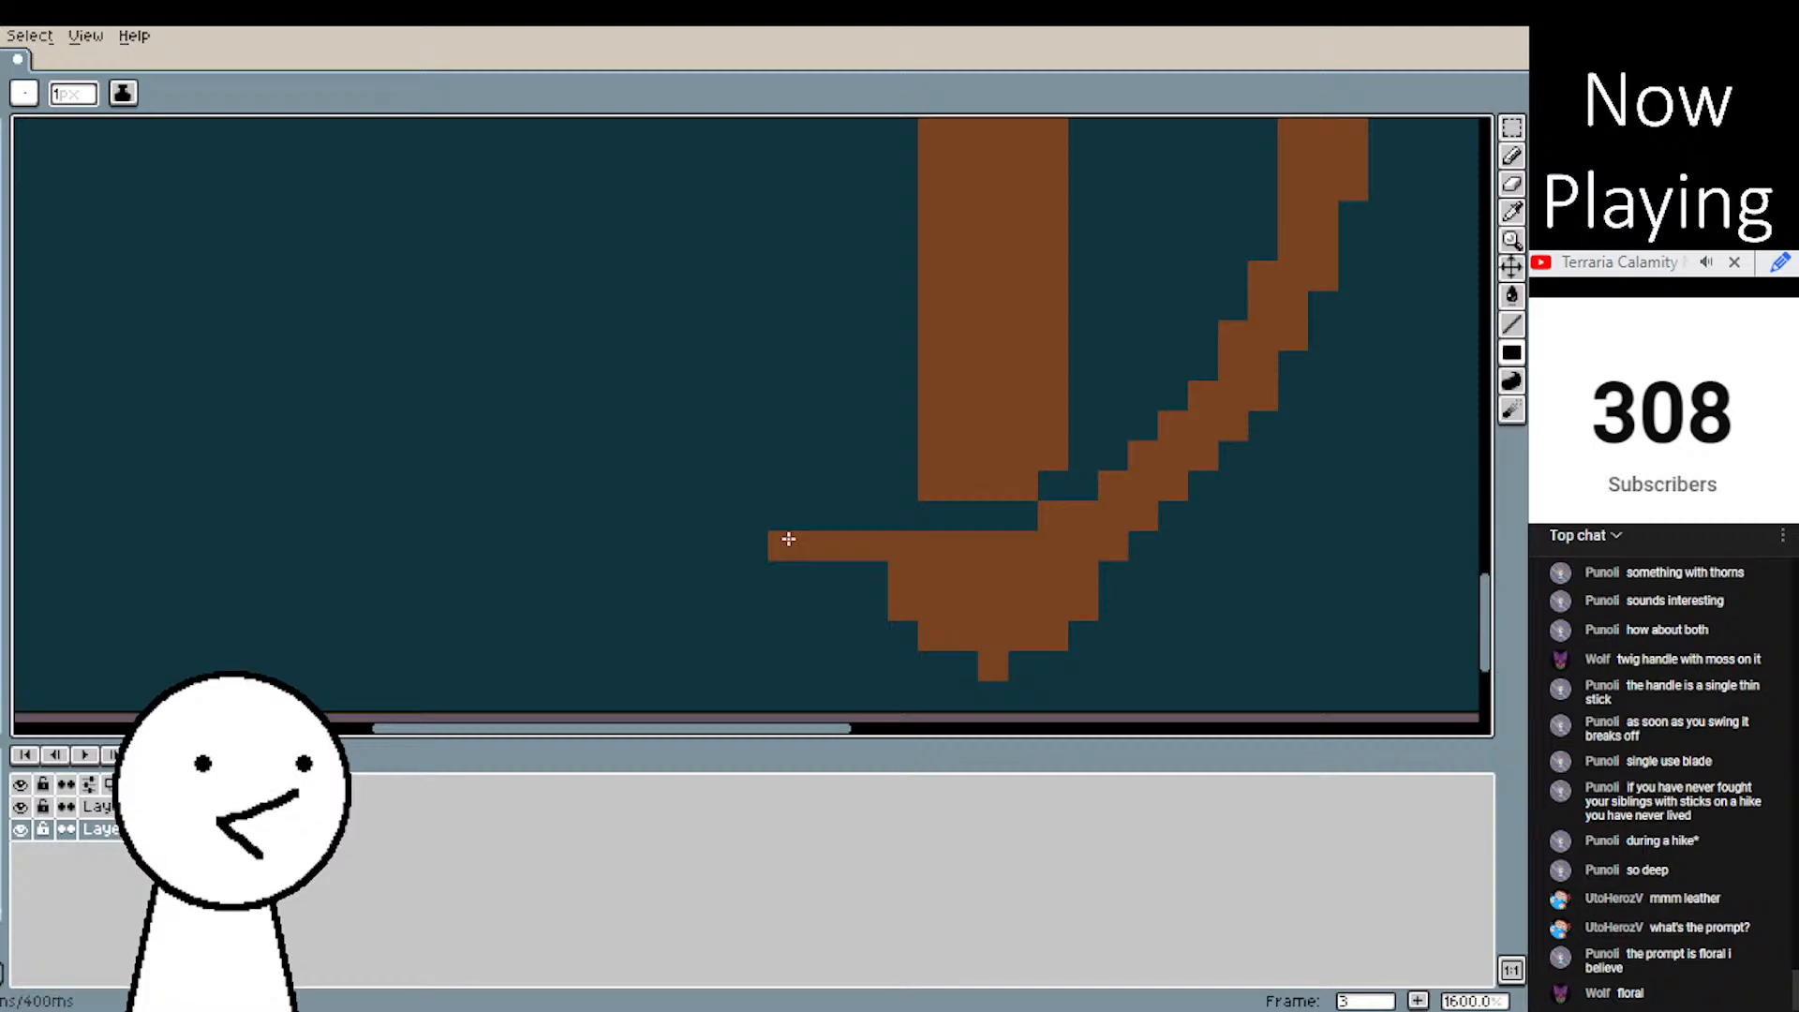
mouse_move(891, 574)
mouse_down()
mouse_move(835, 574)
mouse_move(796, 518)
mouse_move(723, 475)
mouse_move(731, 410)
mouse_move(815, 526)
mouse_move(834, 516)
mouse_up()
click(755, 486)
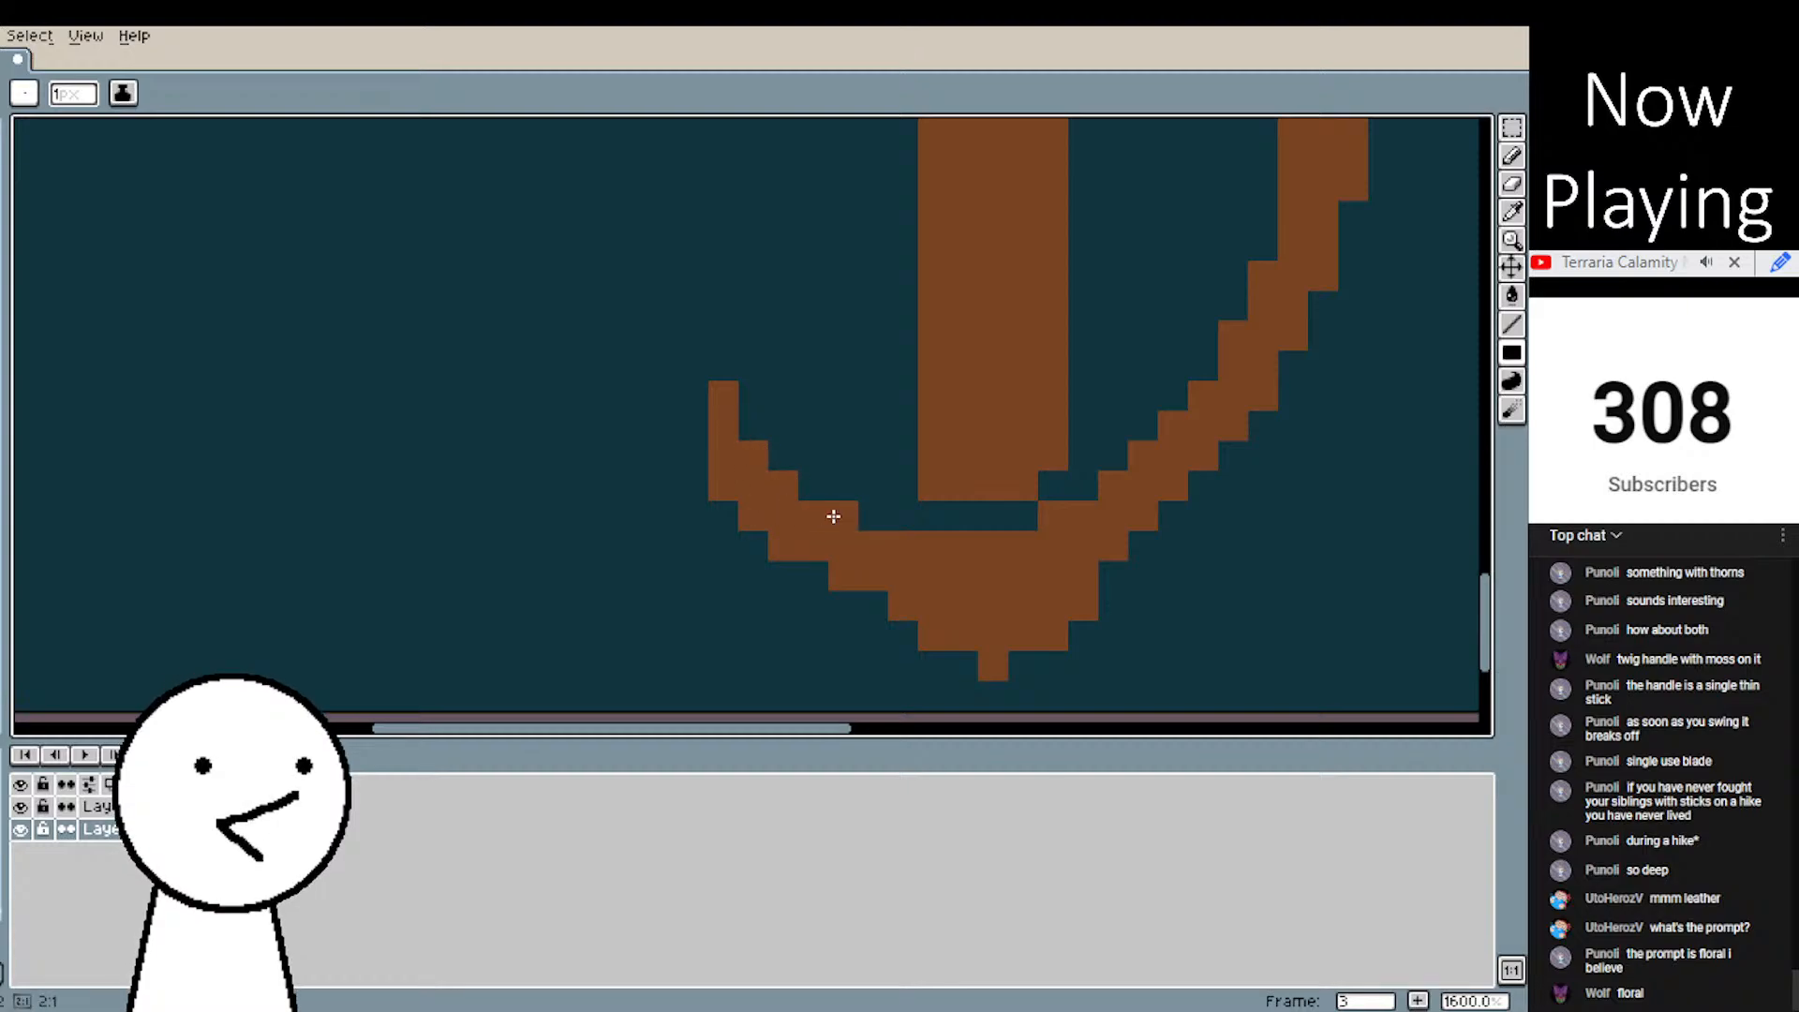
scroll(1157, 514, down, 4)
scroll(1218, 402, up, 1)
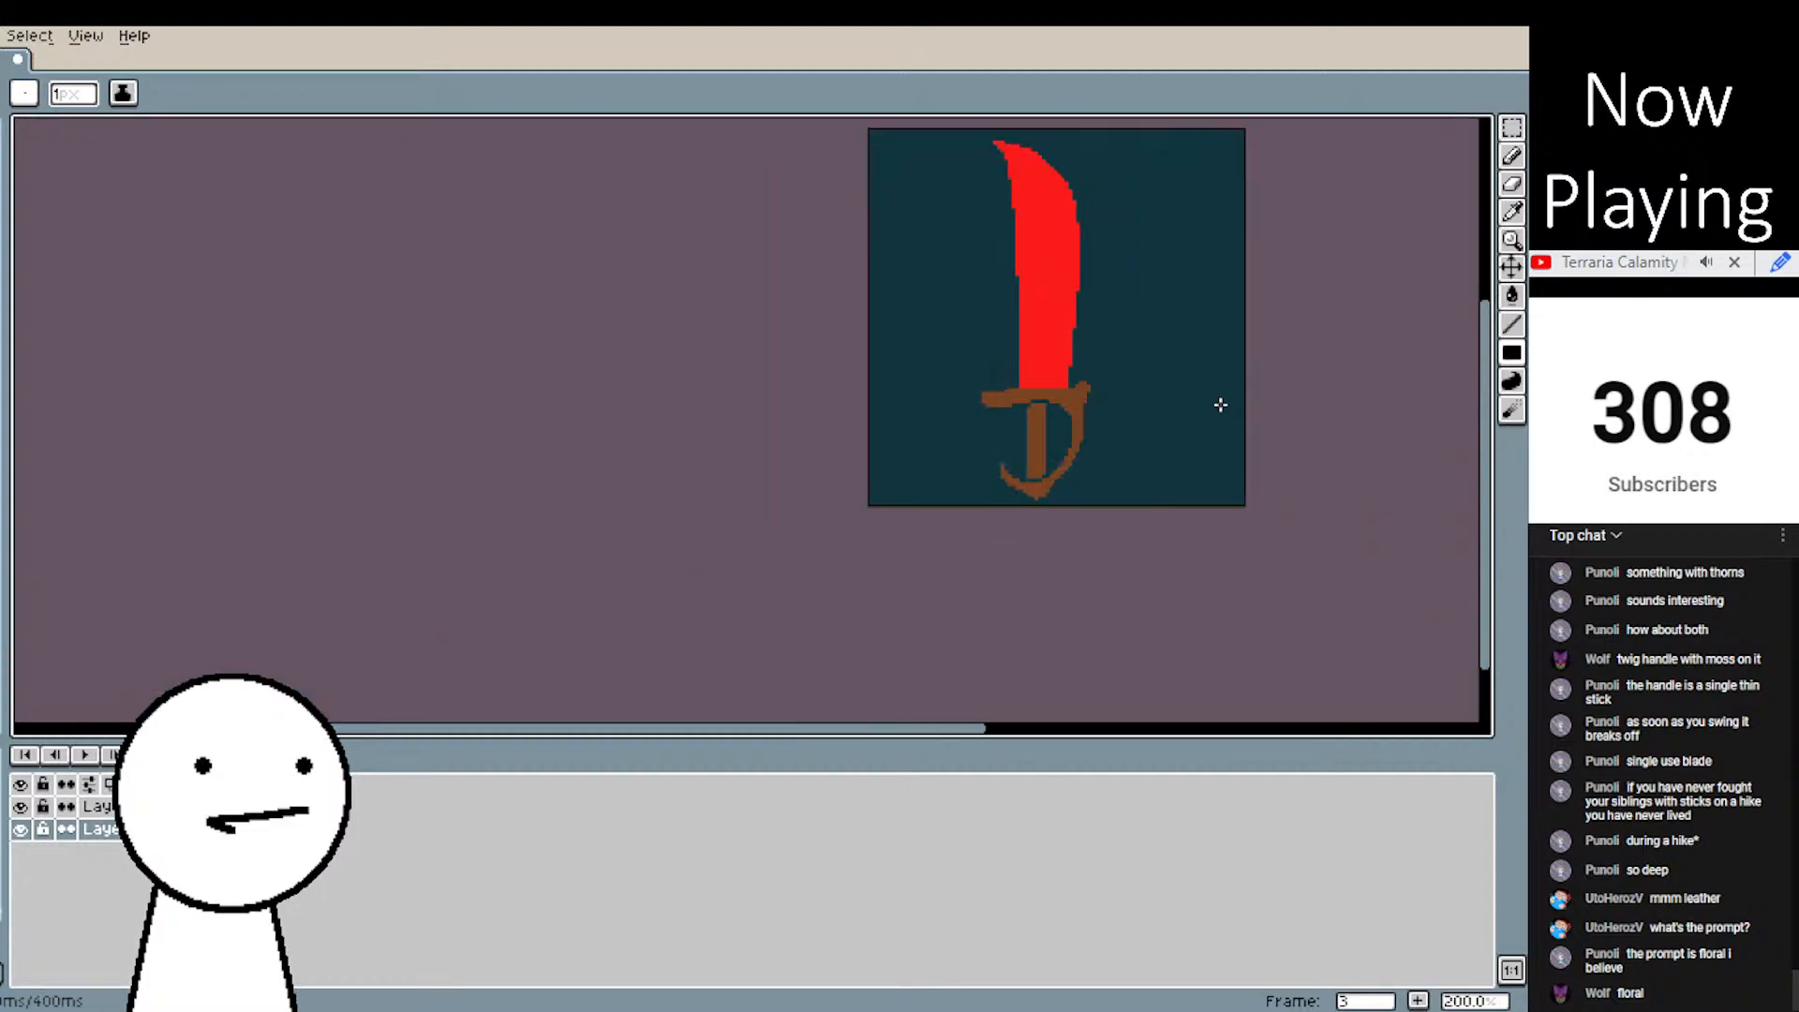
drag(1197, 453, 1201, 562)
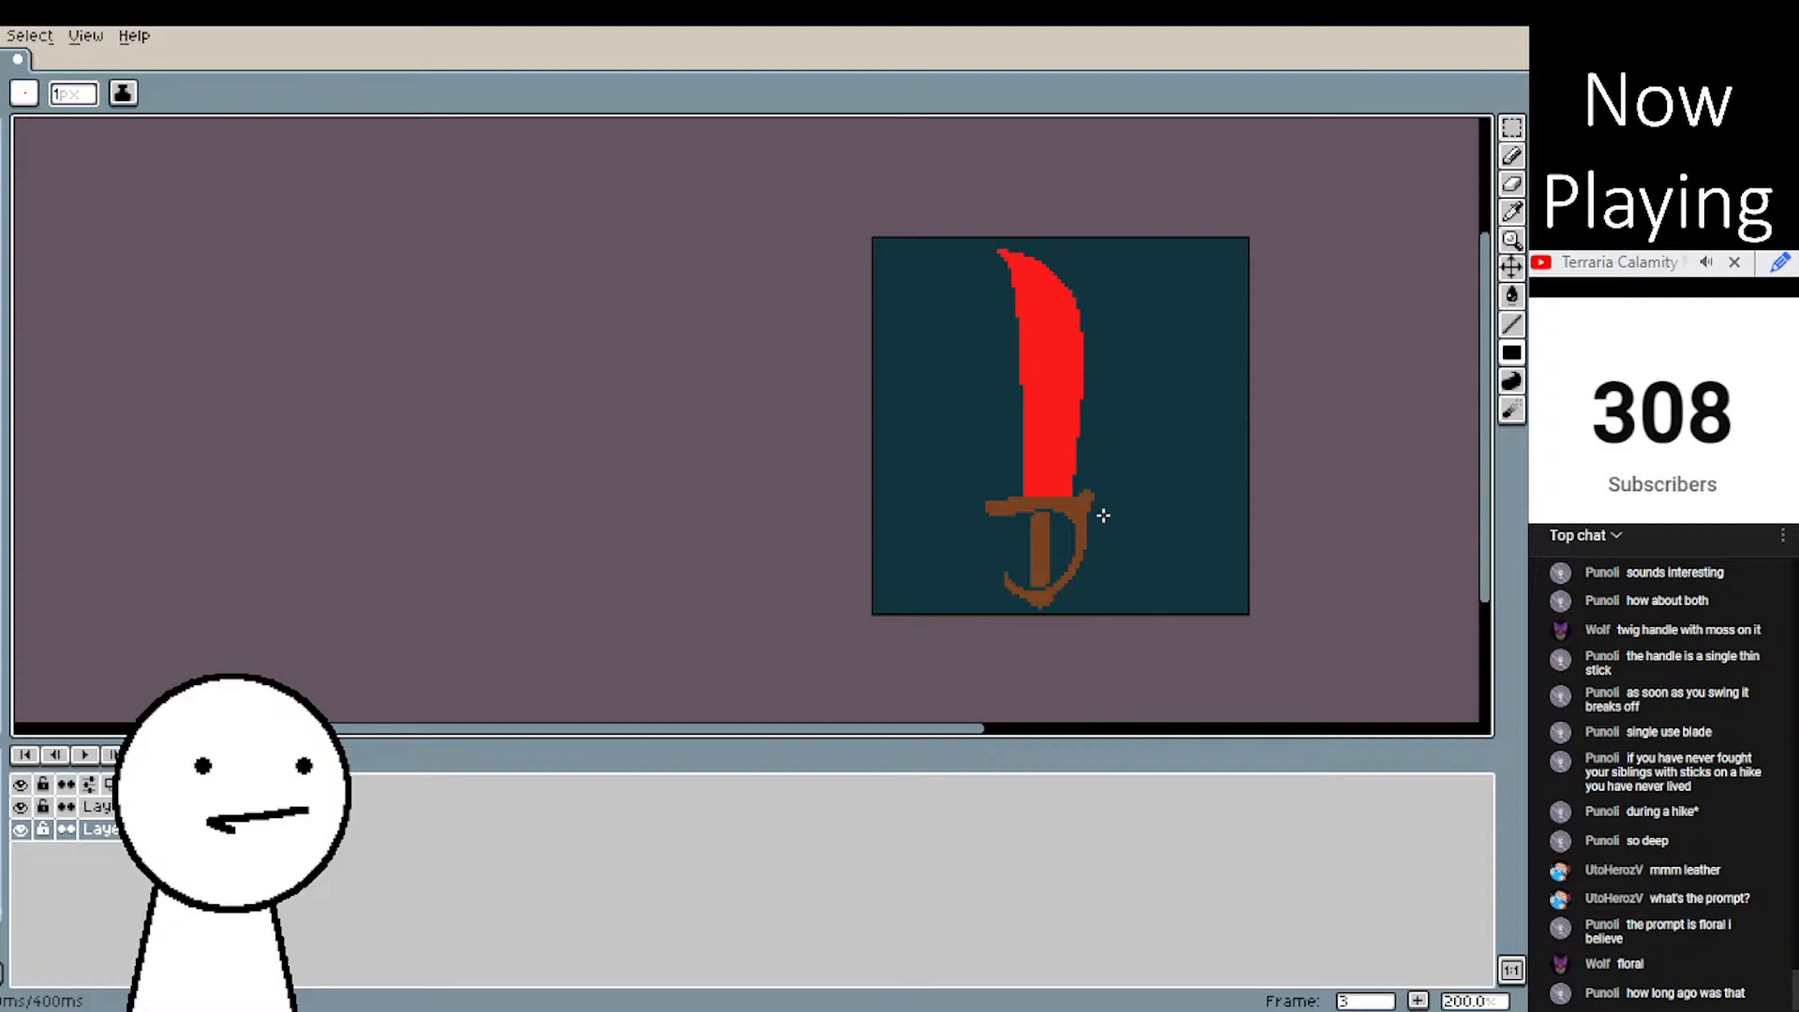
scroll(1139, 570, up, 1)
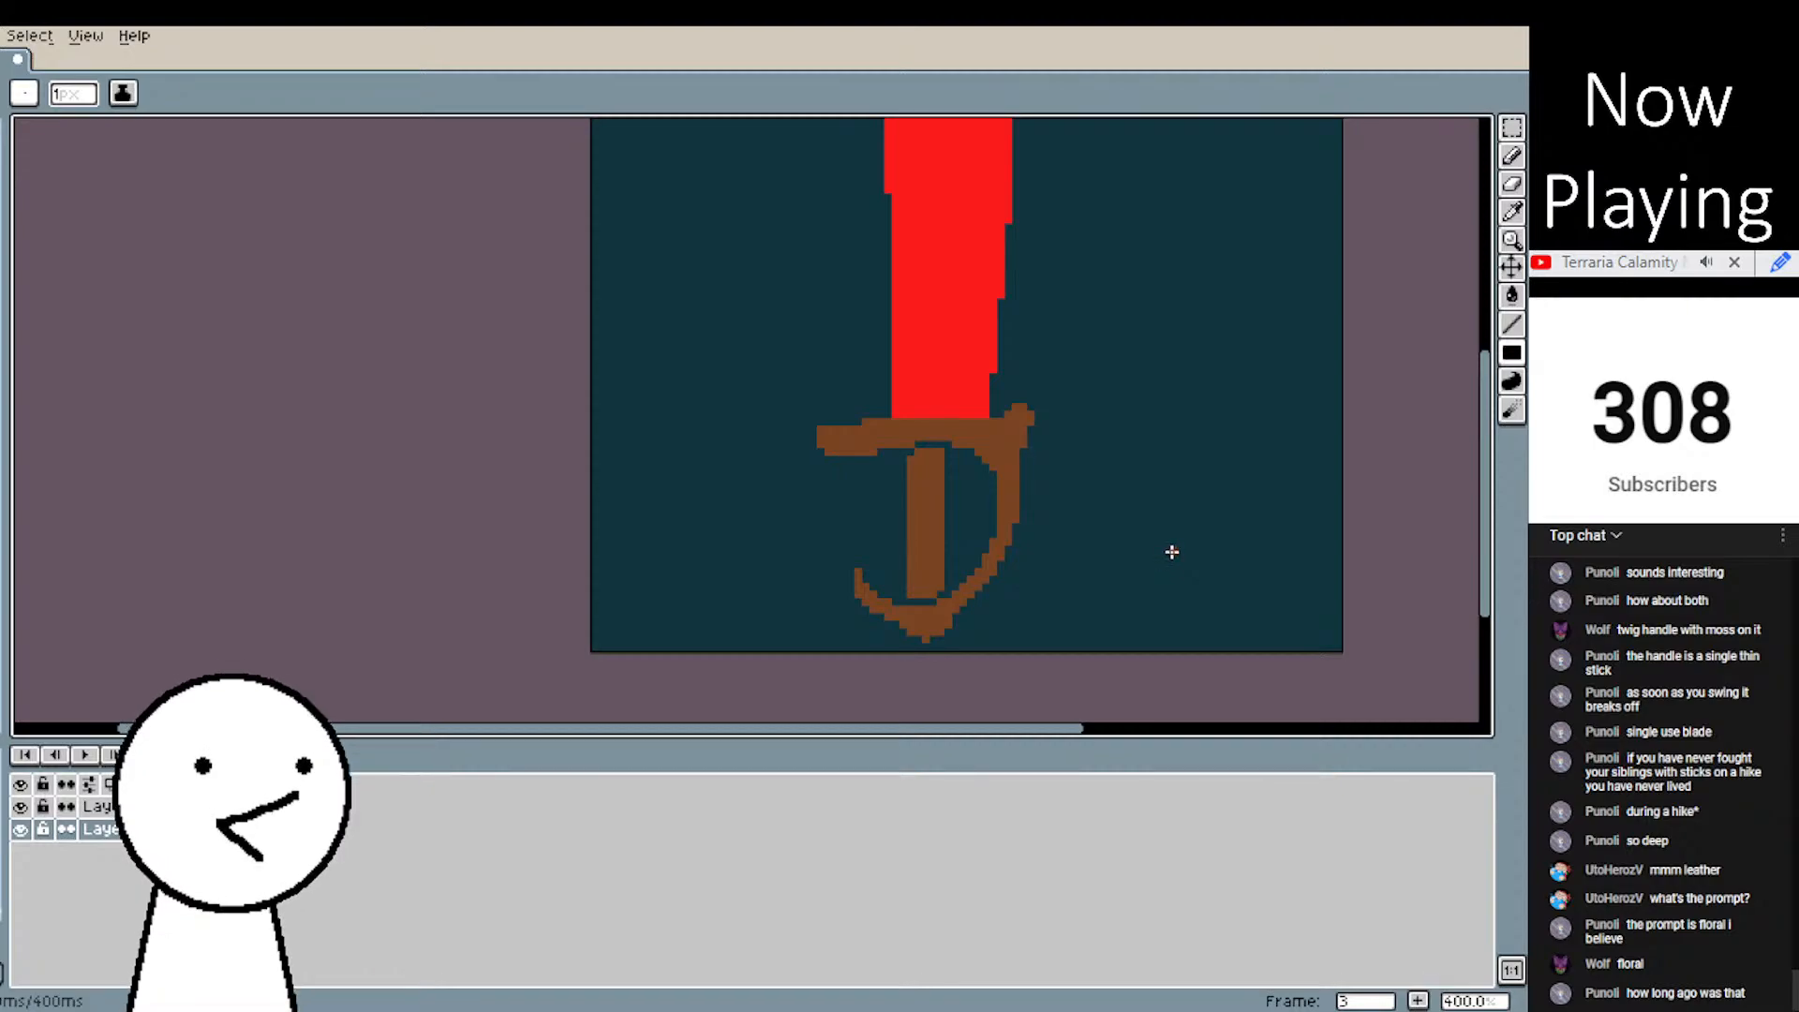
- Thicken the lower part of the knuckle guard by one pixel along its outer diagonal edge in brown
scroll(1036, 509, down, 2)
scroll(1037, 510, up, 3)
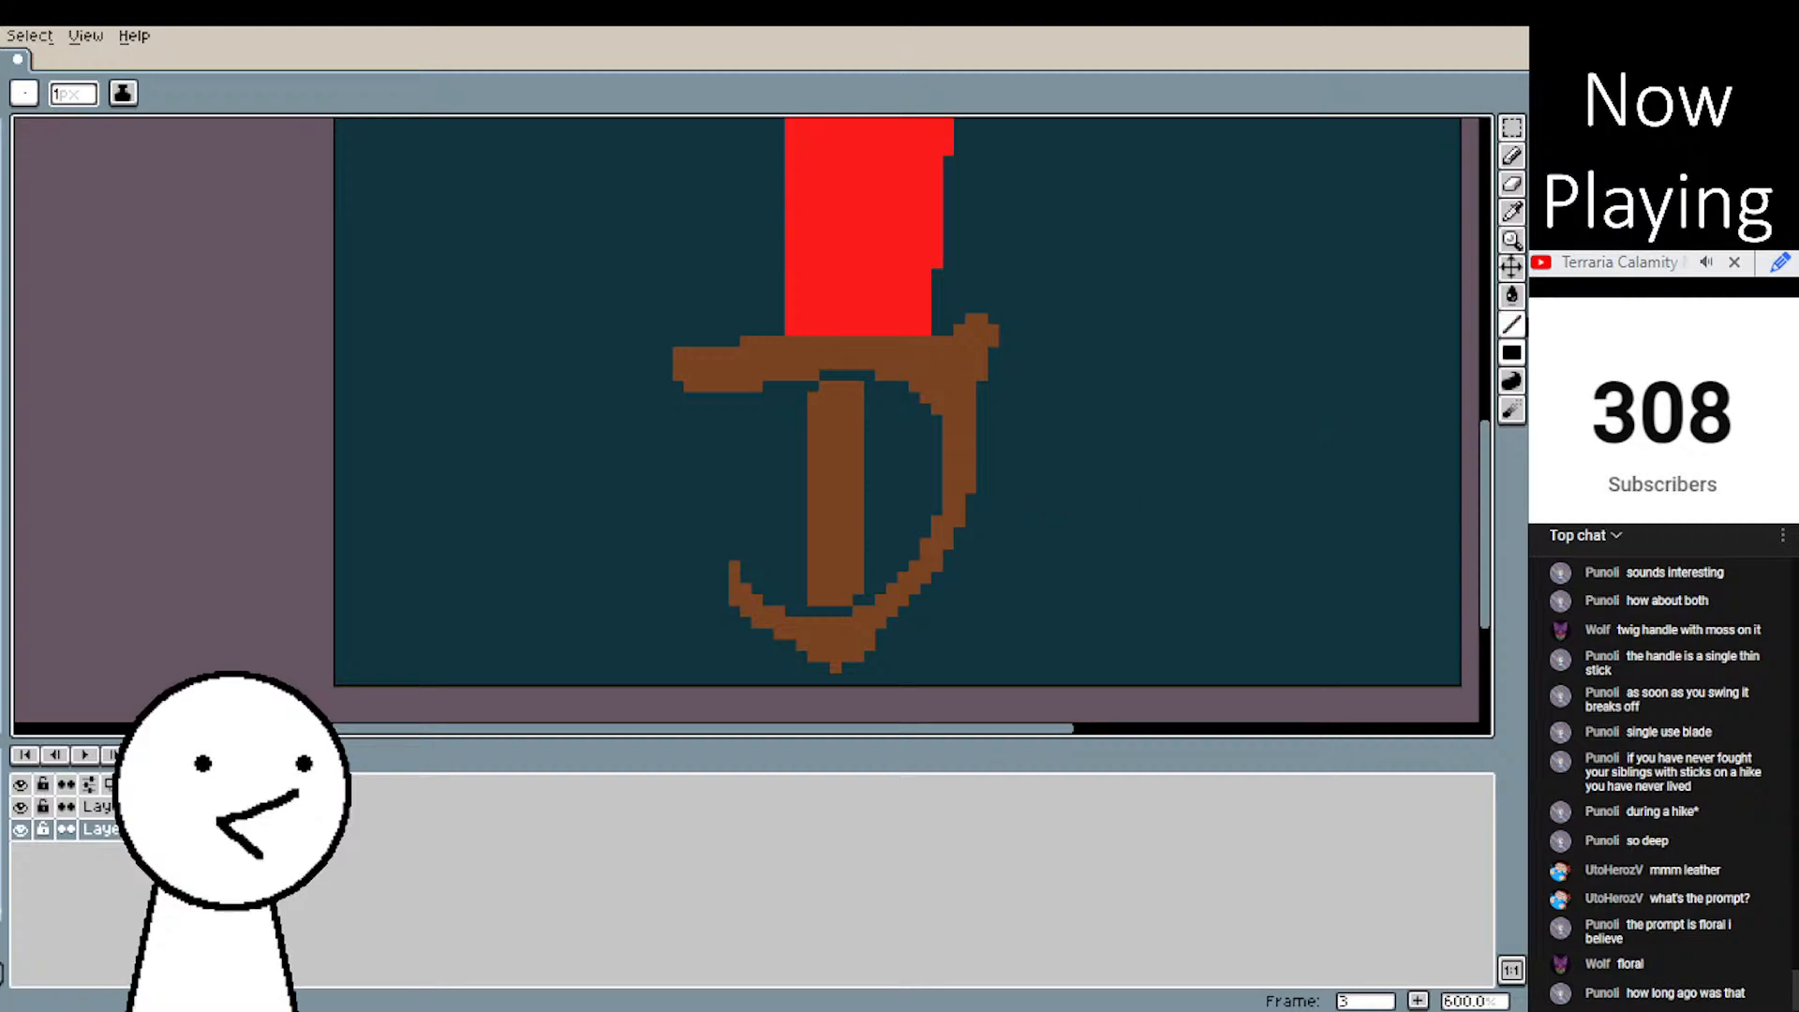
mouse_move(1518, 328)
scroll(1004, 554, up, 3)
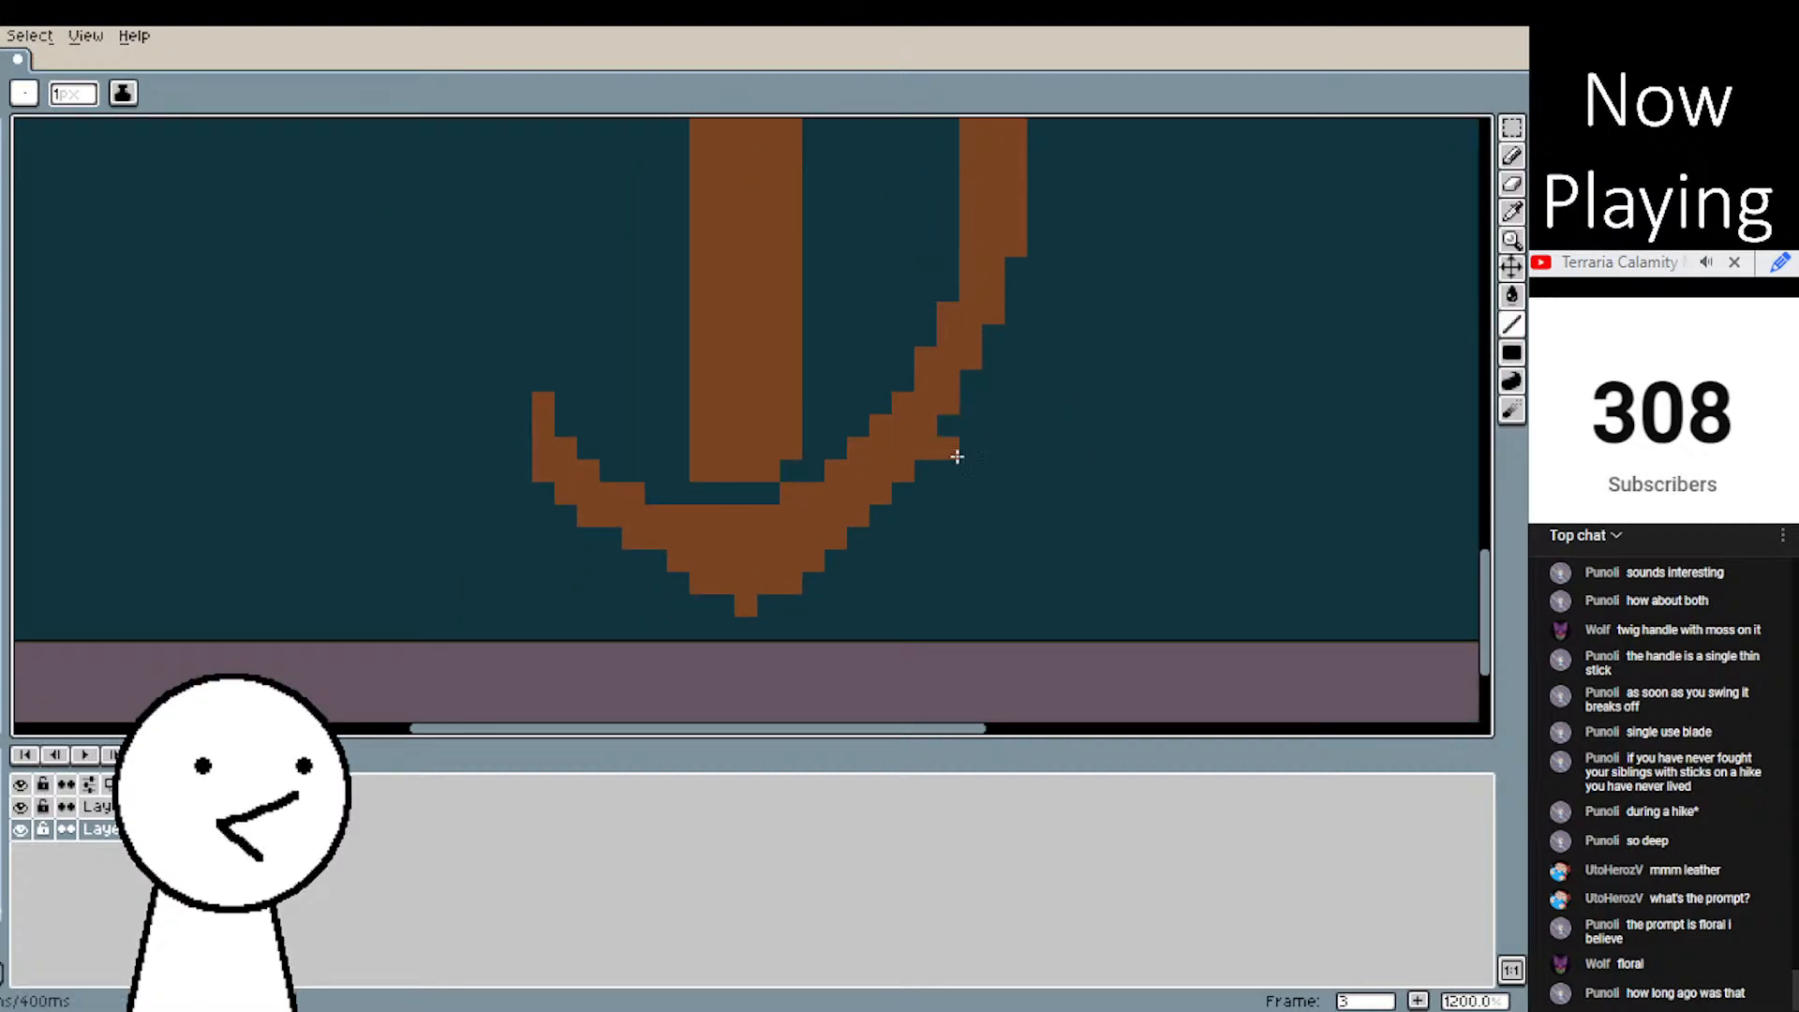
scroll(1031, 356, down, 3)
scroll(1010, 400, up, 2)
scroll(1011, 400, up, 3)
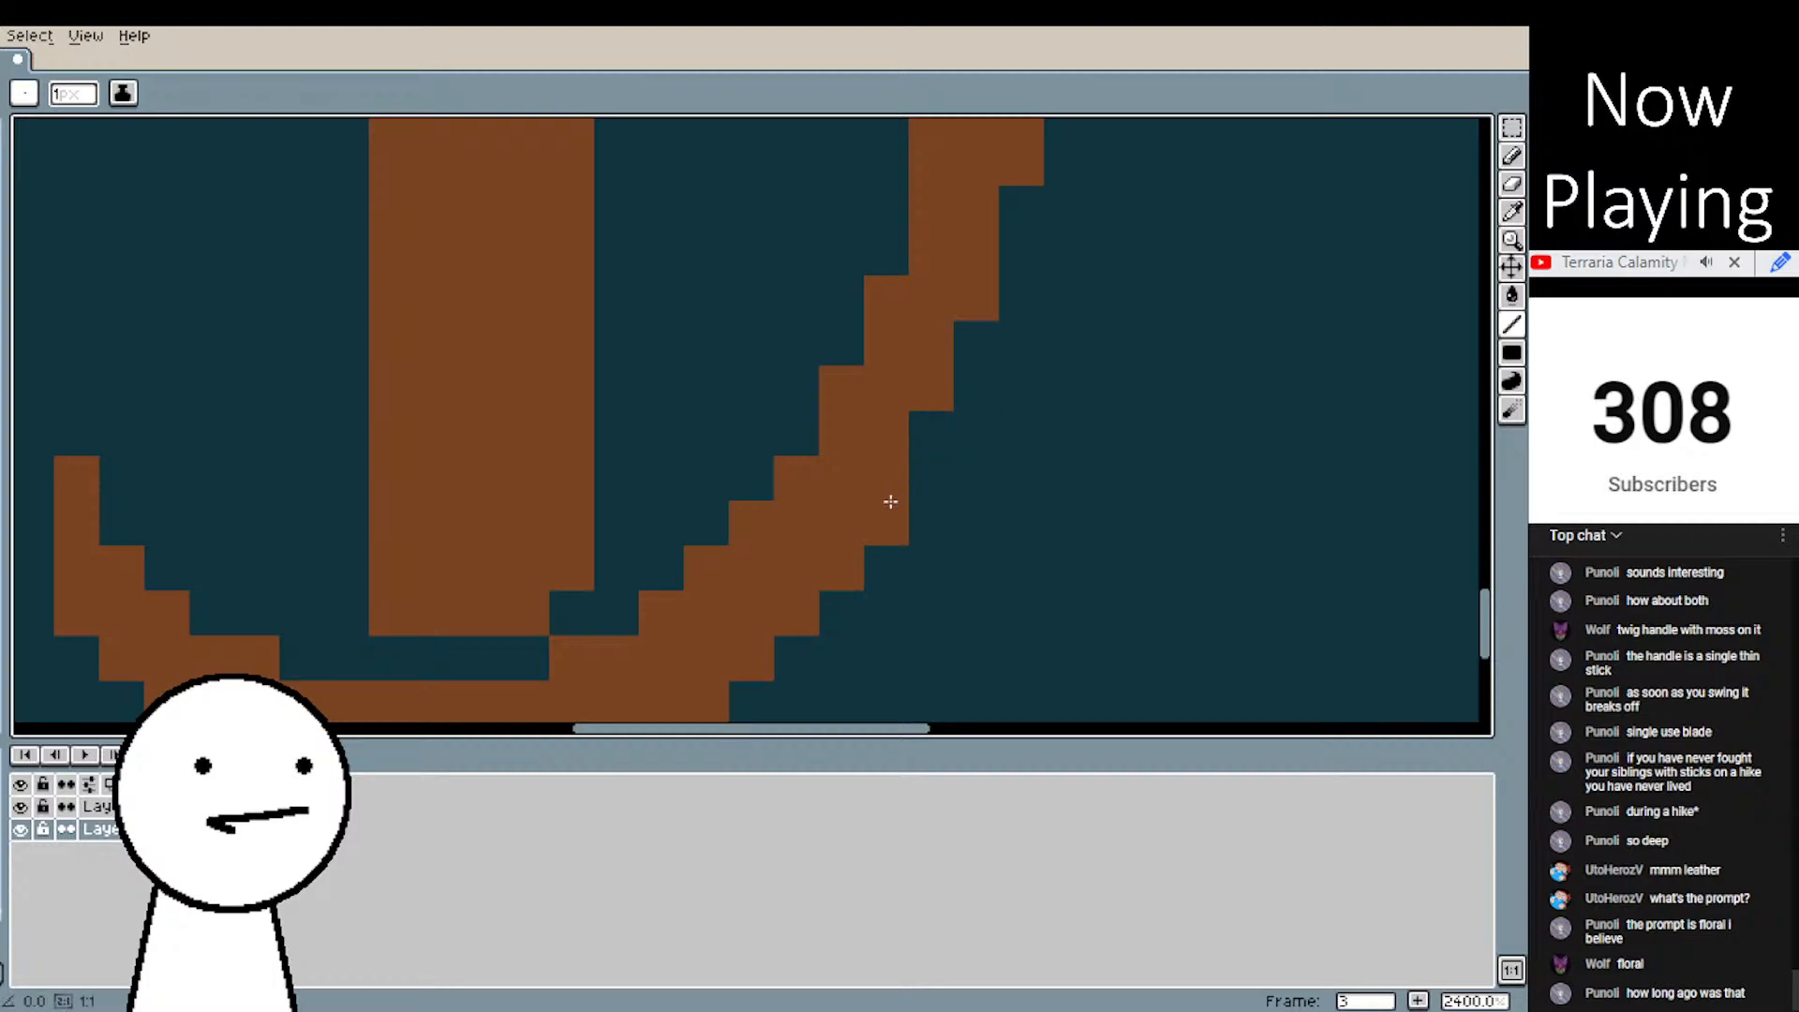
scroll(1012, 213, down, 5)
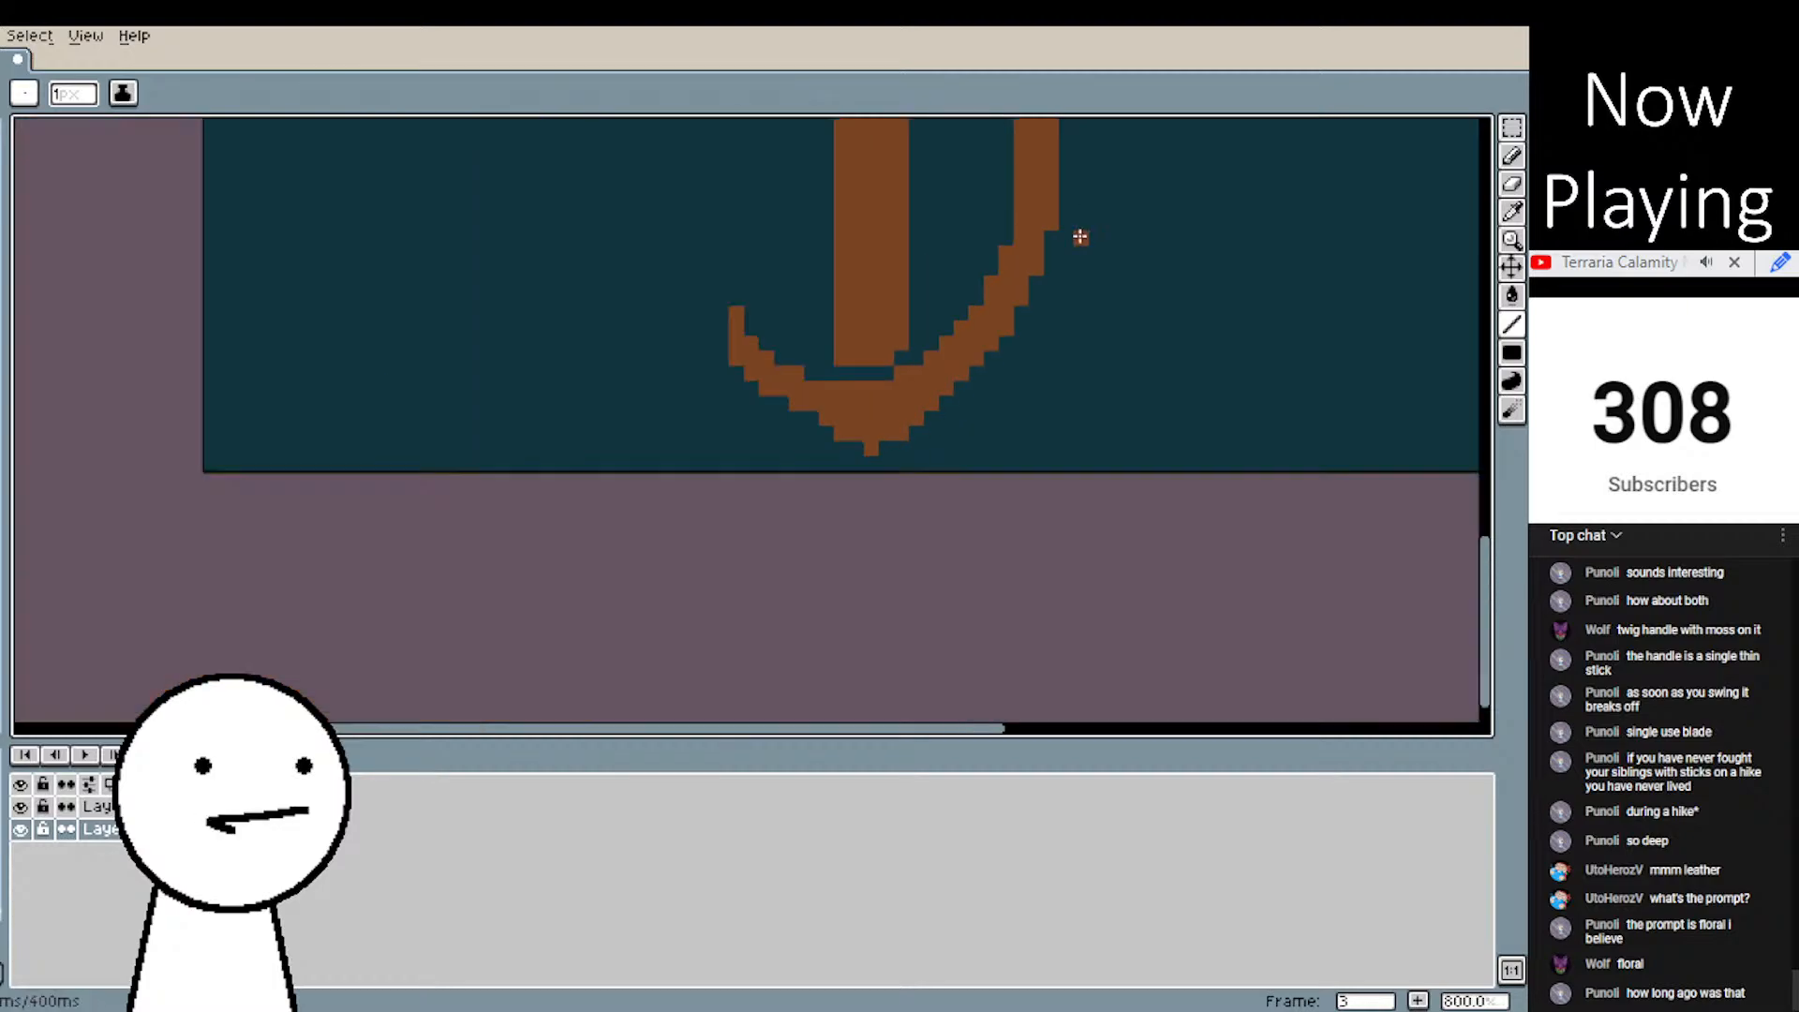
drag(1150, 365, 912, 634)
drag(1044, 486, 1019, 376)
scroll(1012, 350, down, 3)
- Draw a red line along the blade's top edge just behind the tip to smooth its curve
scroll(1165, 390, up, 5)
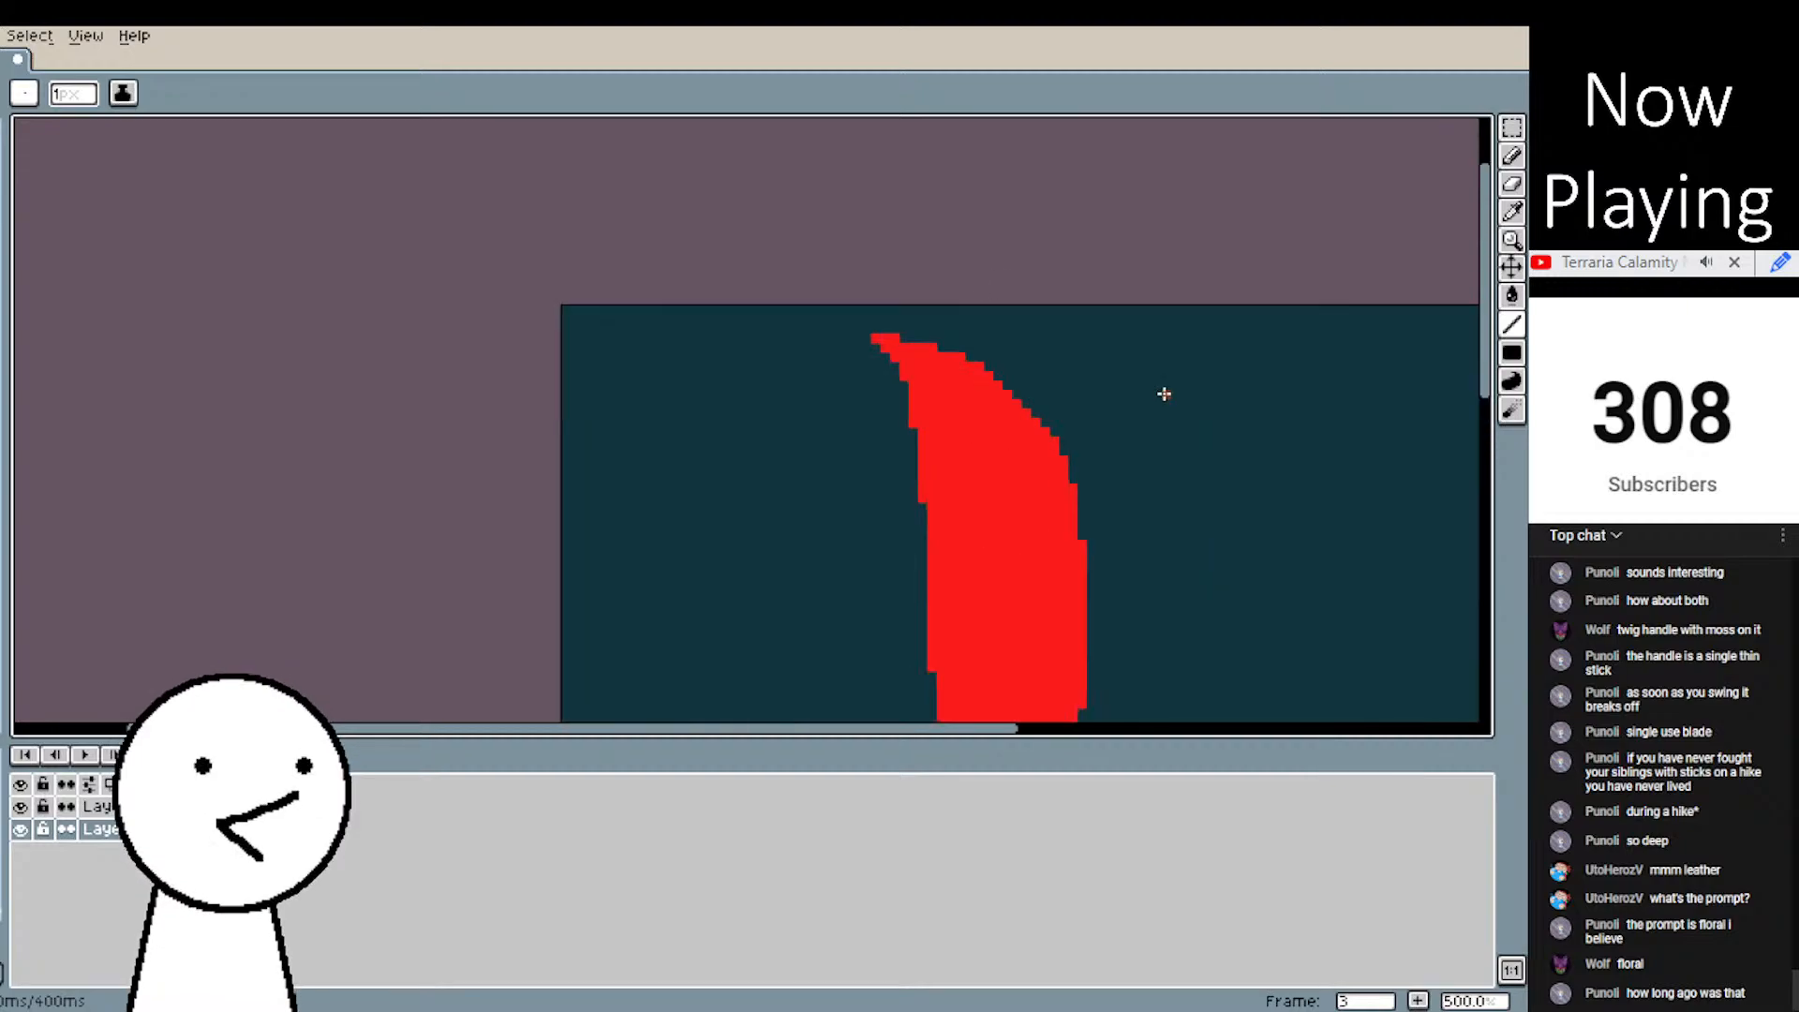
click(1511, 214)
drag(1172, 514, 361, 342)
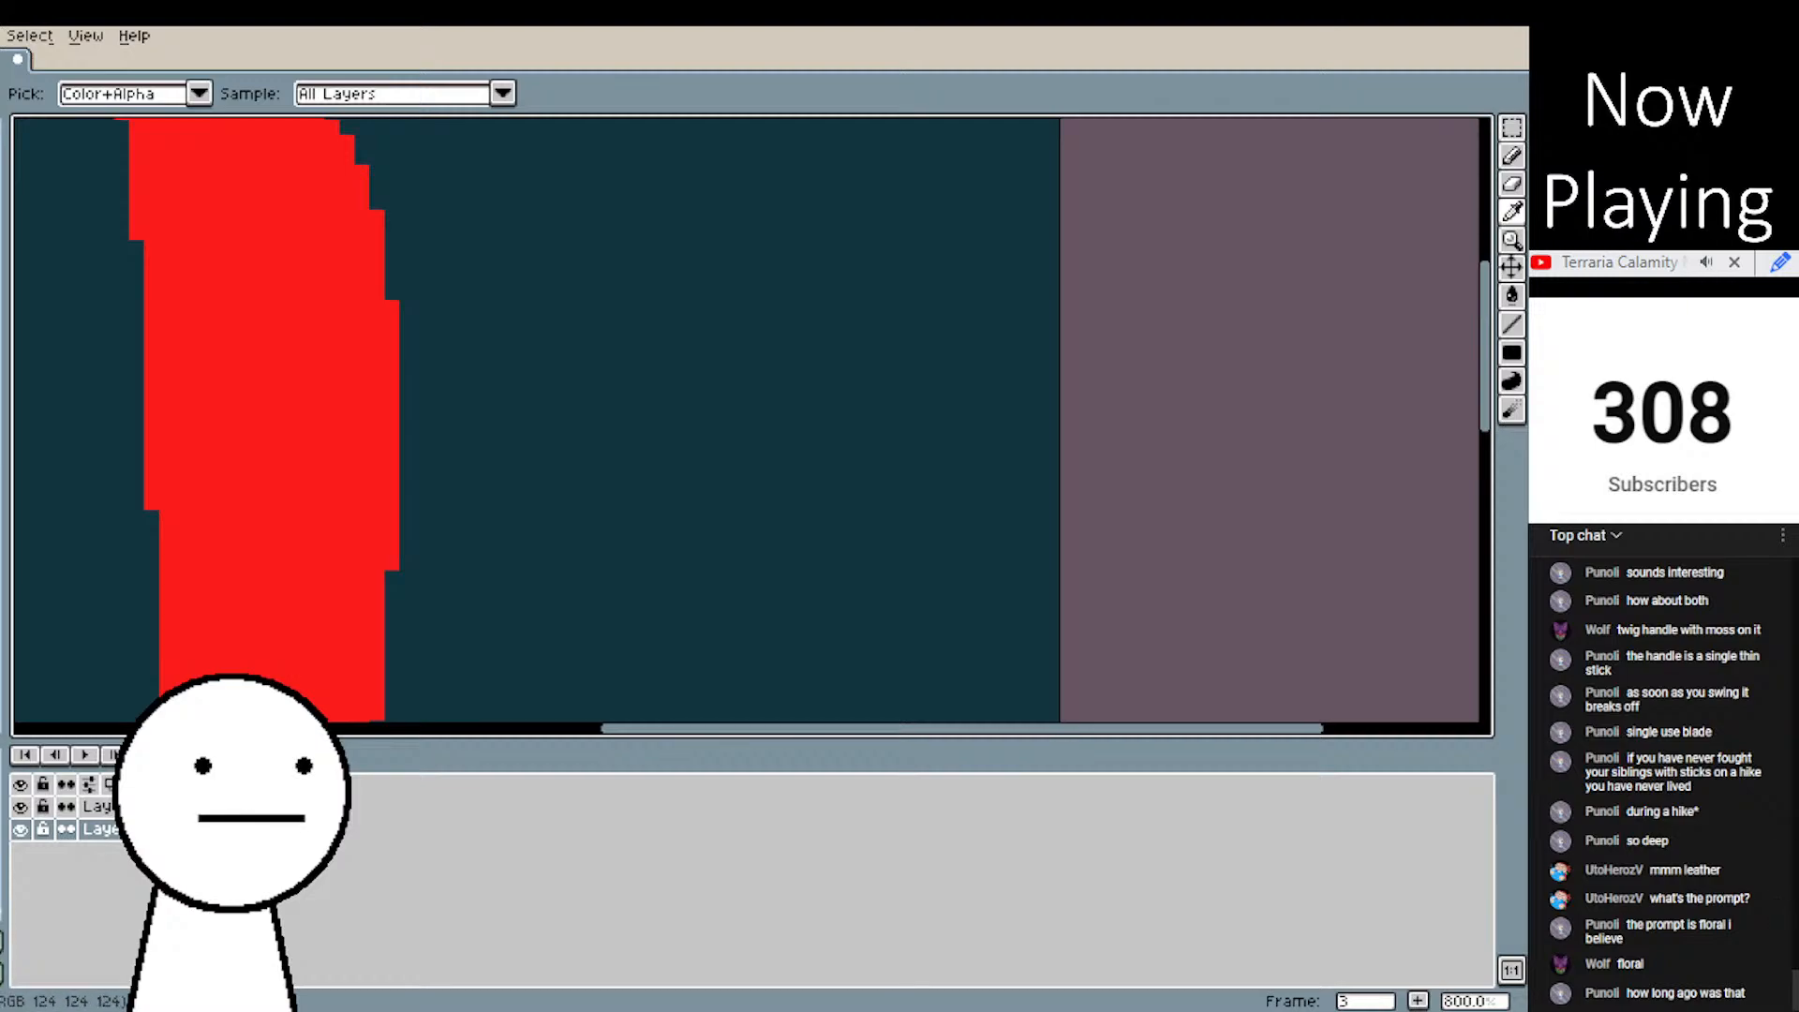
click(1518, 350)
scroll(693, 261, down, 4)
drag(695, 263, 1125, 554)
click(1511, 156)
scroll(772, 313, up, 1)
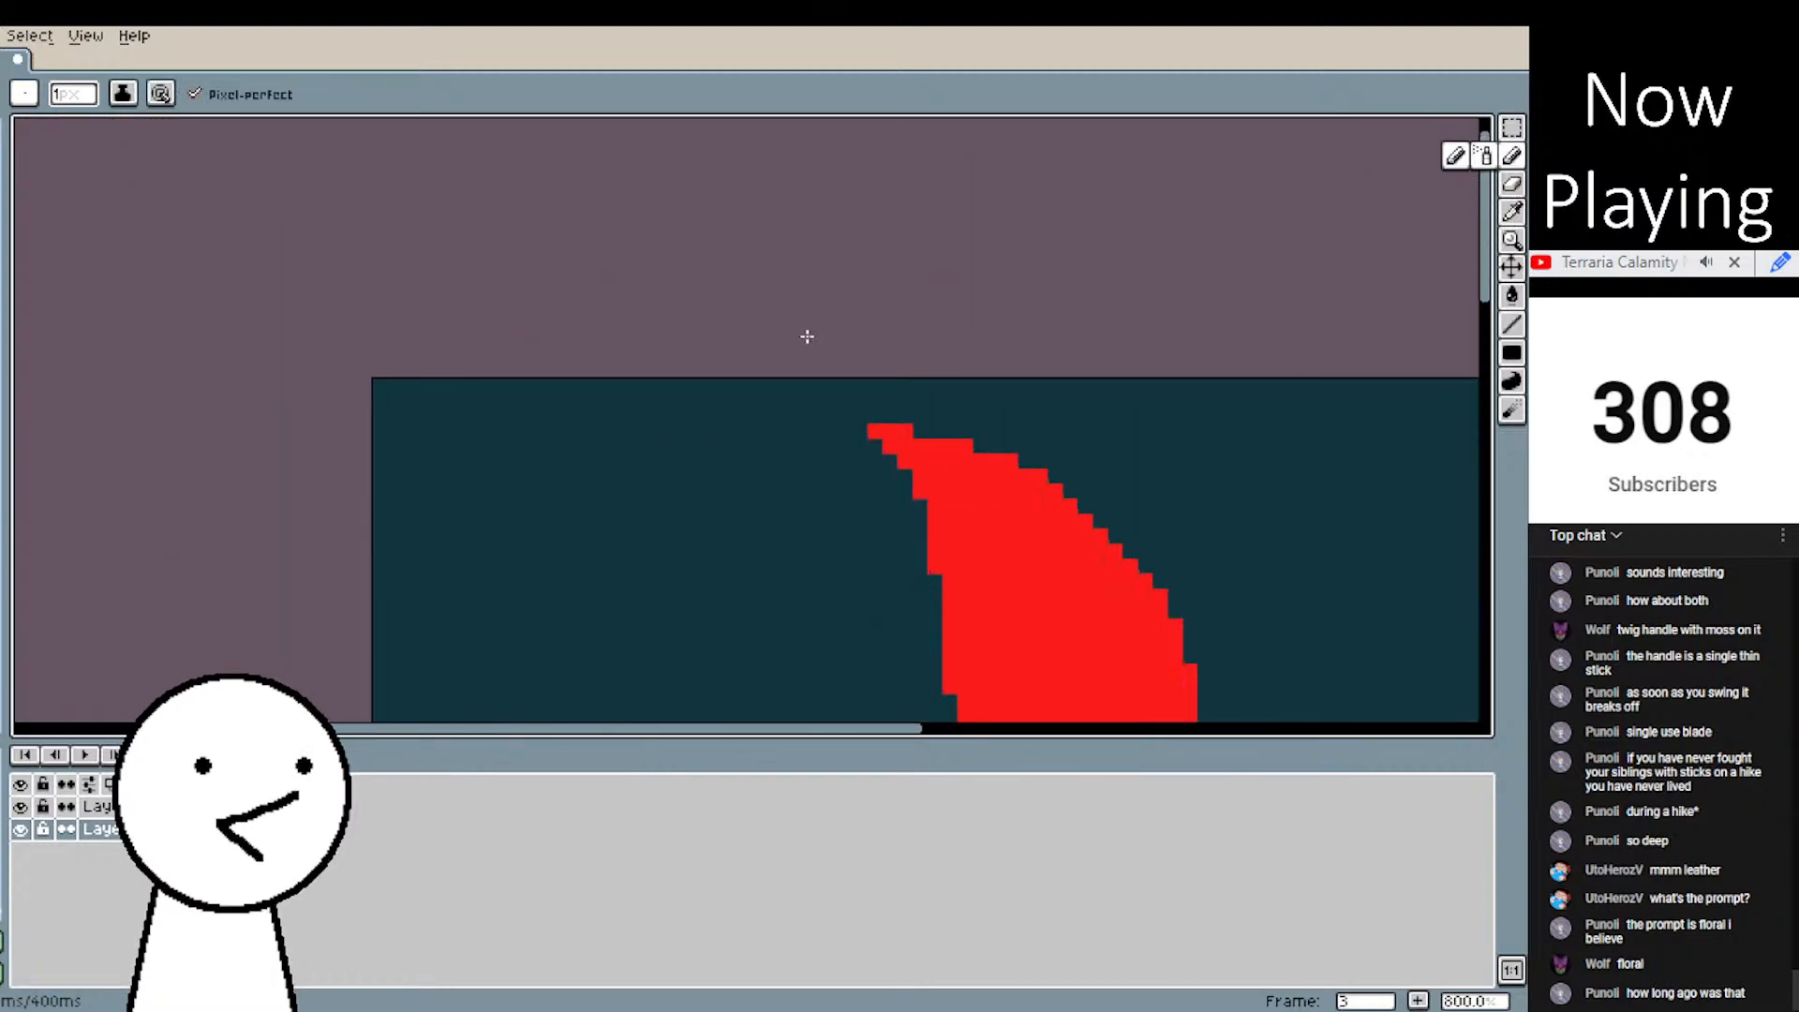
scroll(1176, 495, up, 1)
click(1514, 214)
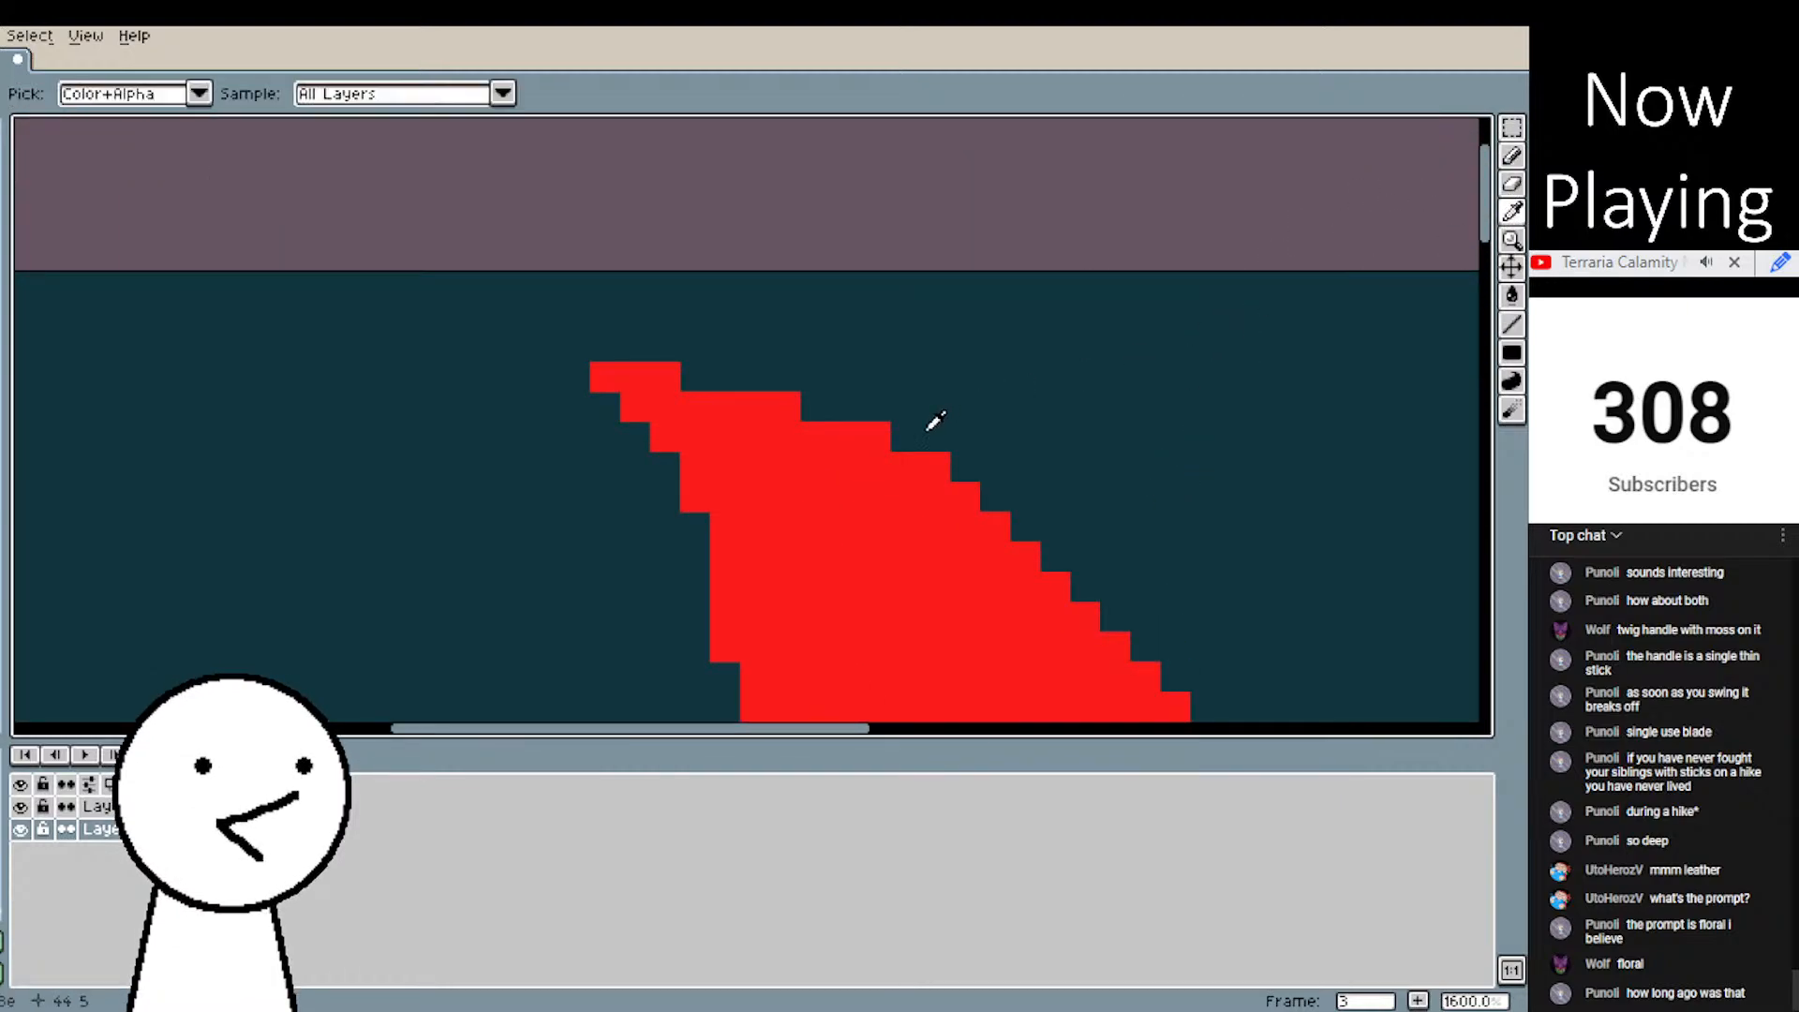
click(1512, 324)
mouse_move(694, 372)
mouse_down()
mouse_move(763, 364)
mouse_move(907, 438)
mouse_up()
- Add a red pixel at the blade's curved right shoulder to round out its outer edge
scroll(907, 438, down, 3)
scroll(908, 439, right, 6)
click(799, 522)
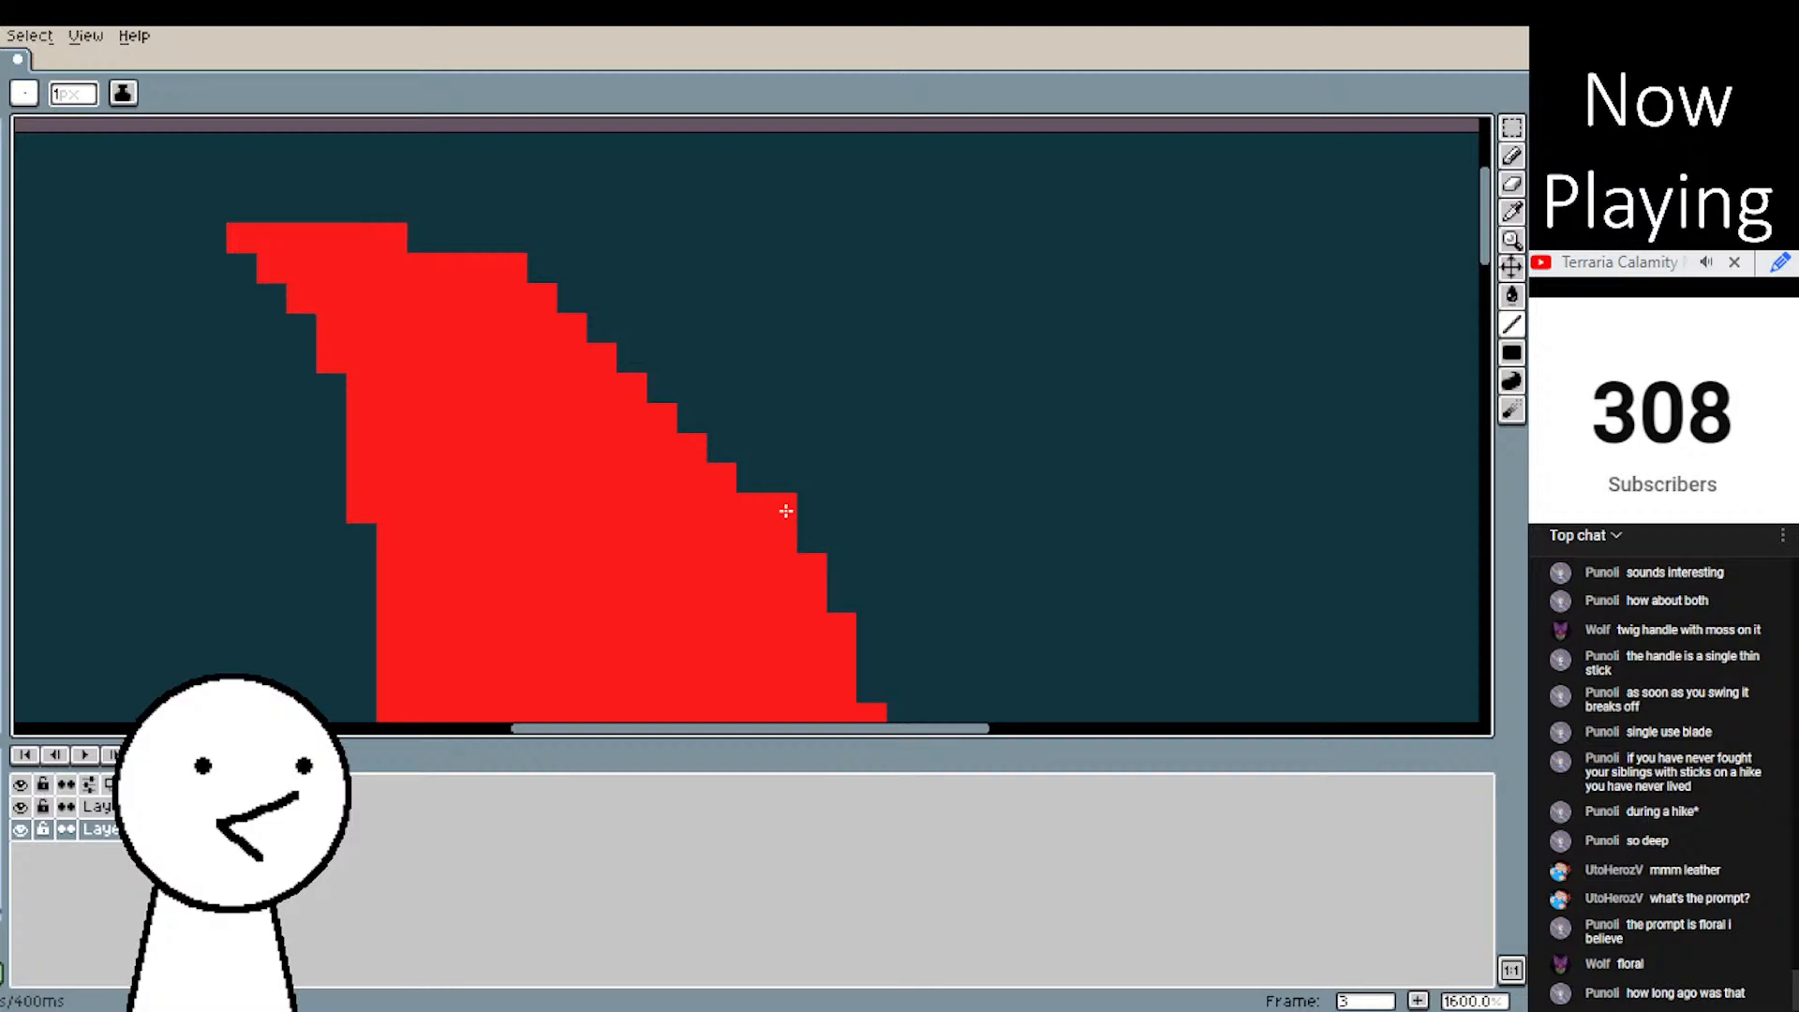
drag(787, 511, 783, 386)
scroll(1004, 422, down, 3)
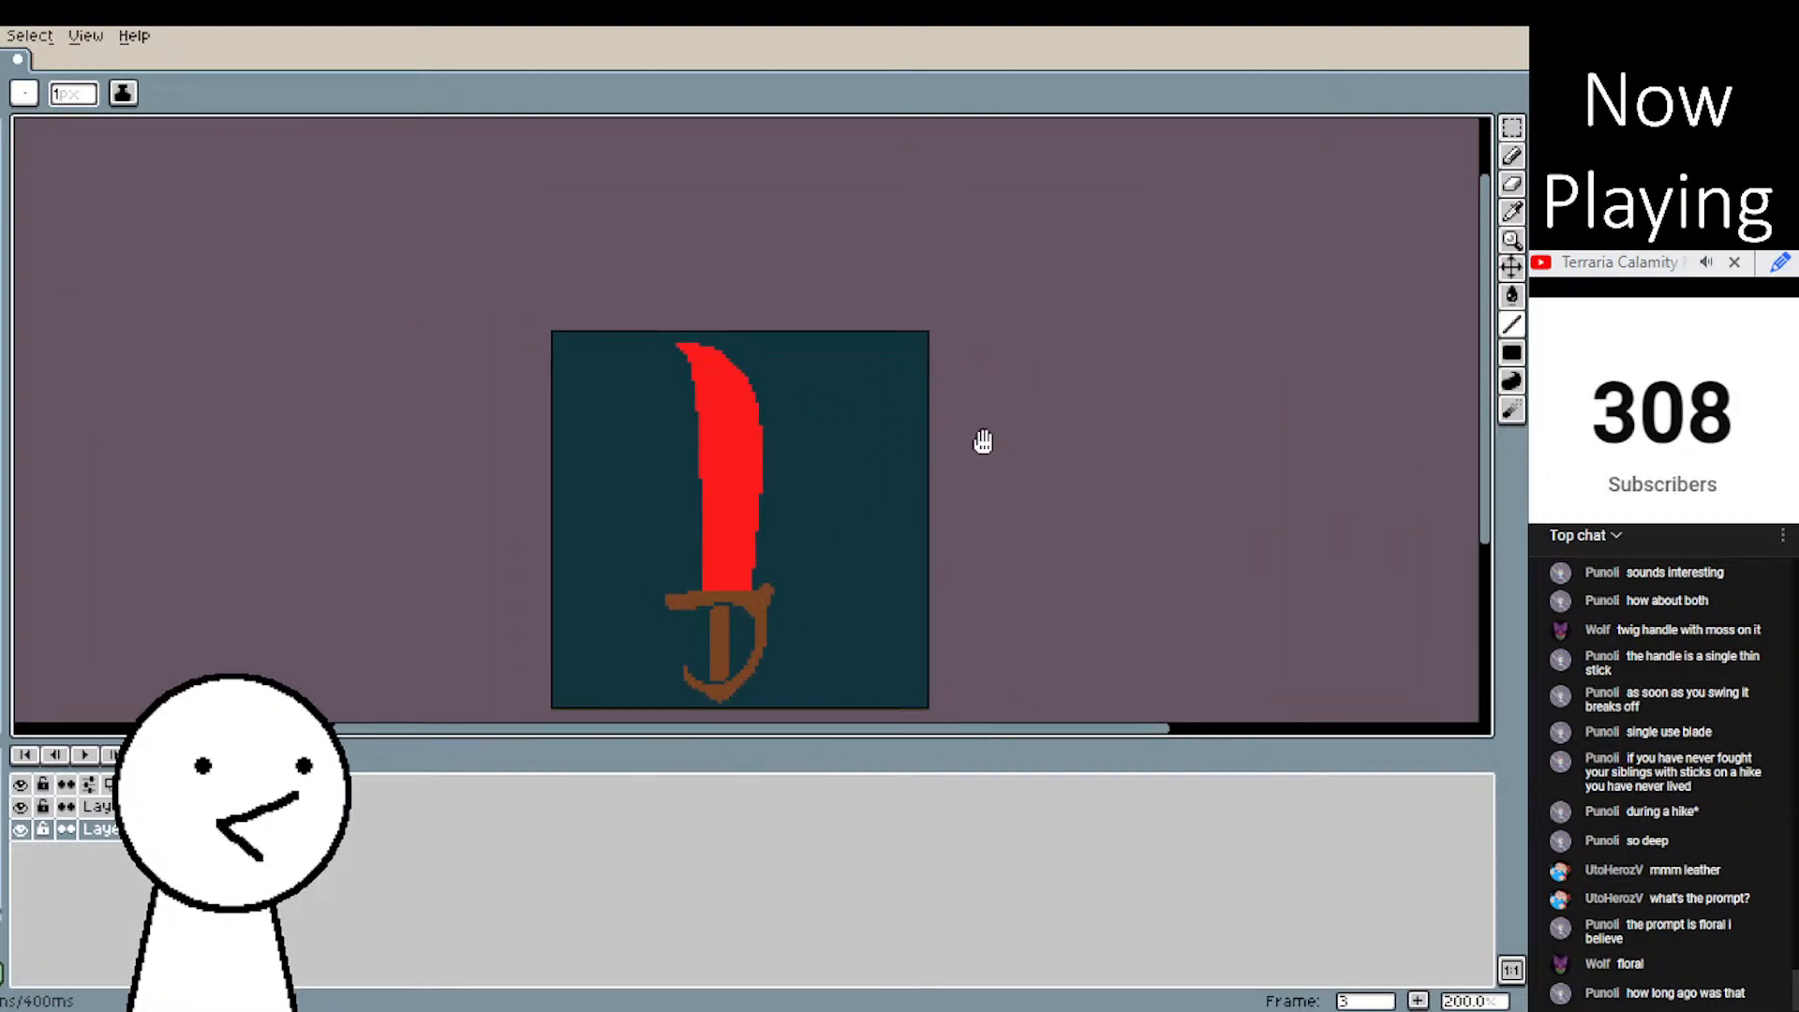
scroll(985, 441, down, 1)
scroll(843, 490, up, 3)
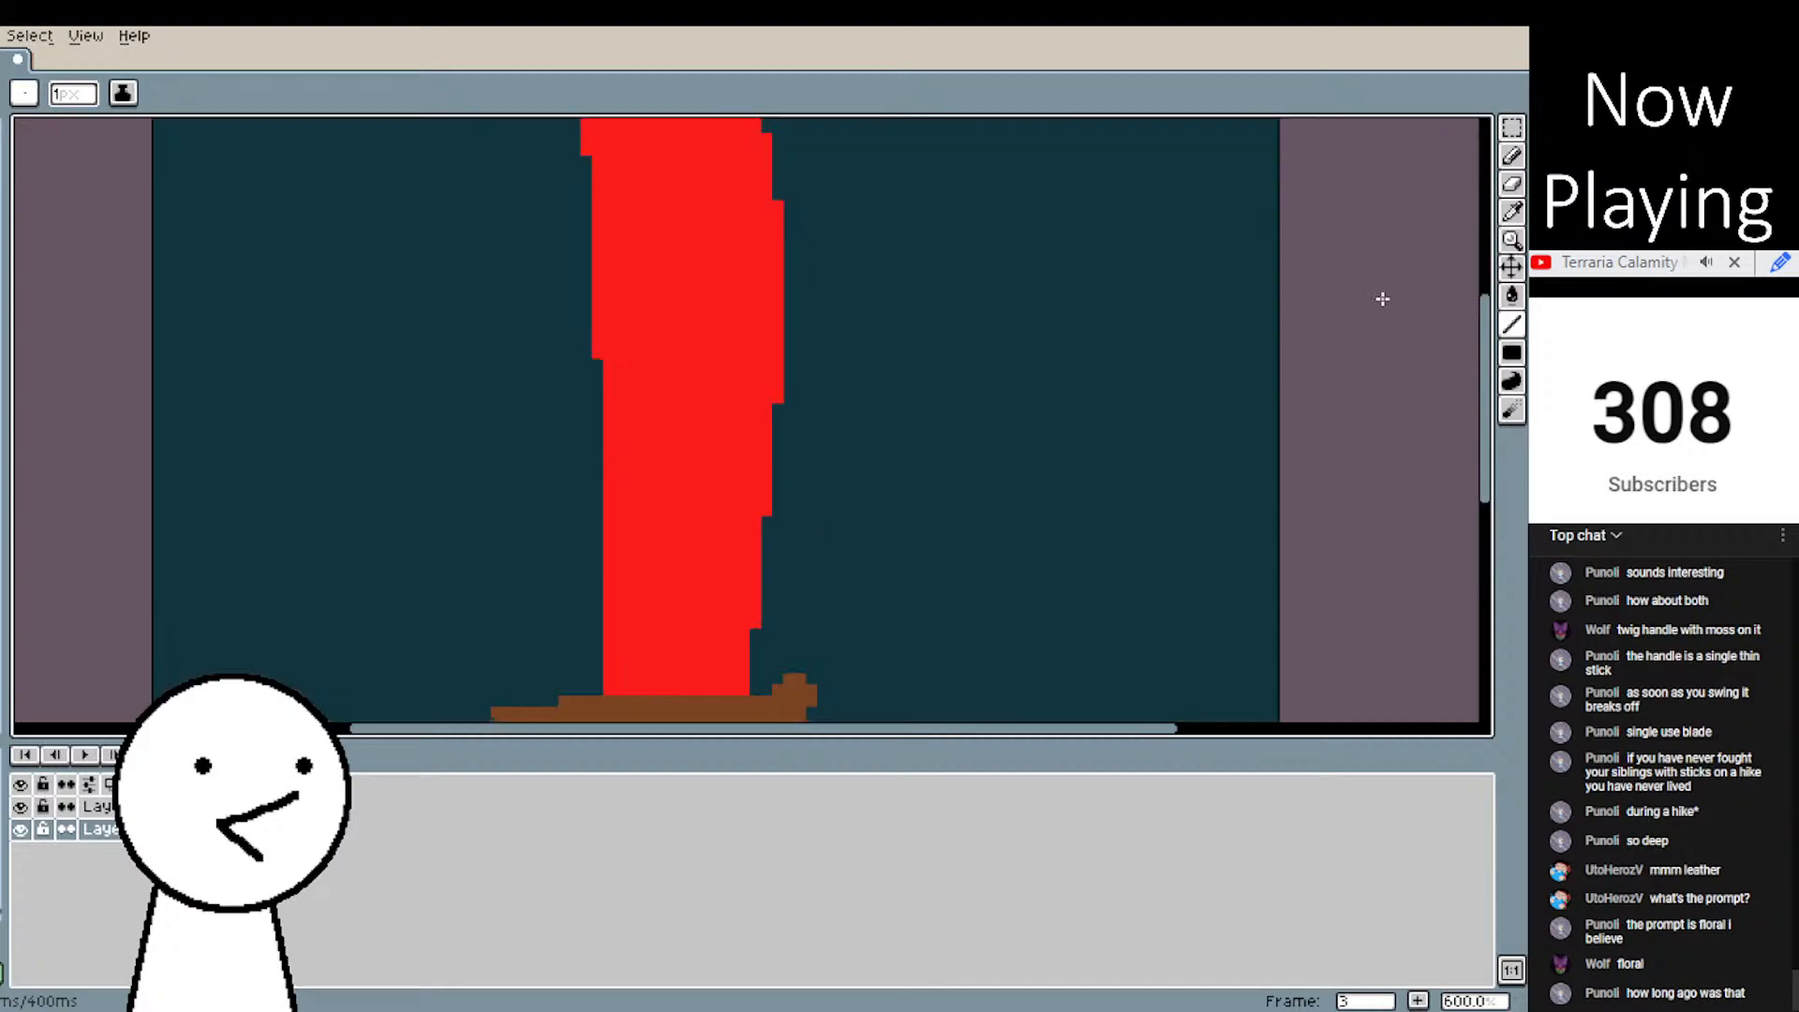
key(b)
scroll(835, 234, down, 4)
scroll(747, 382, up, 4)
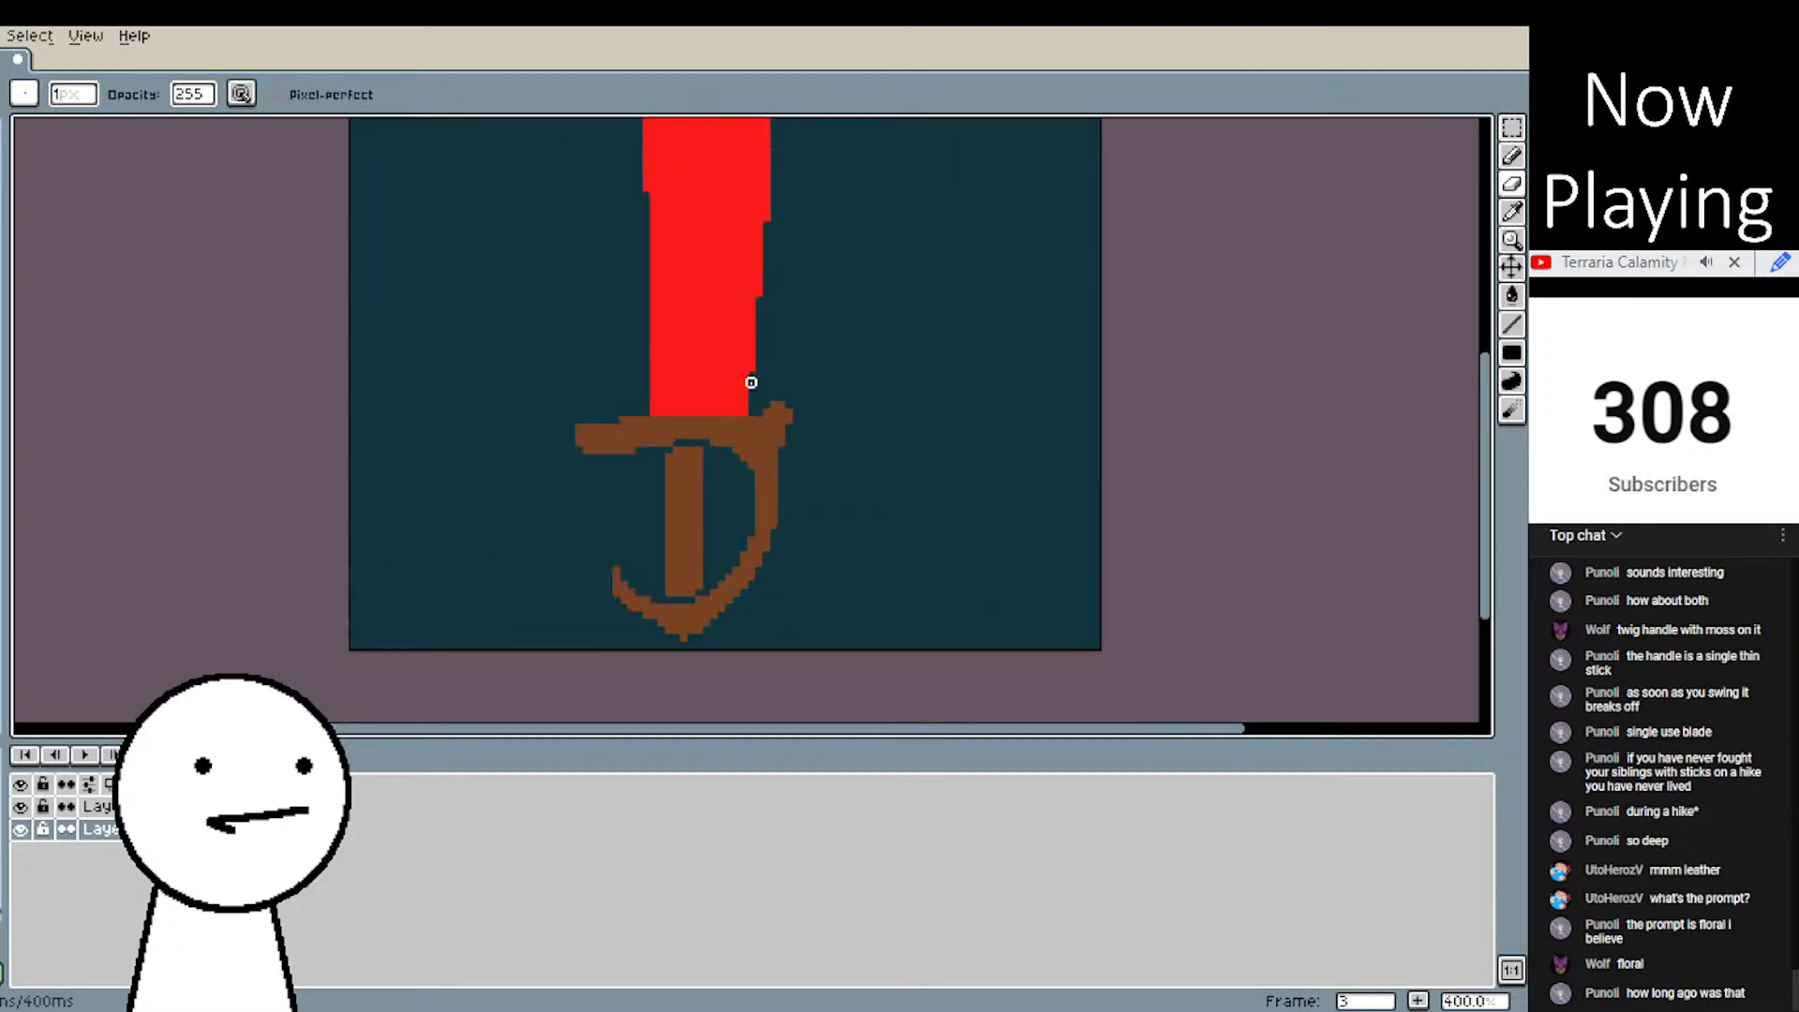
scroll(754, 370, down, 3)
scroll(900, 515, up, 3)
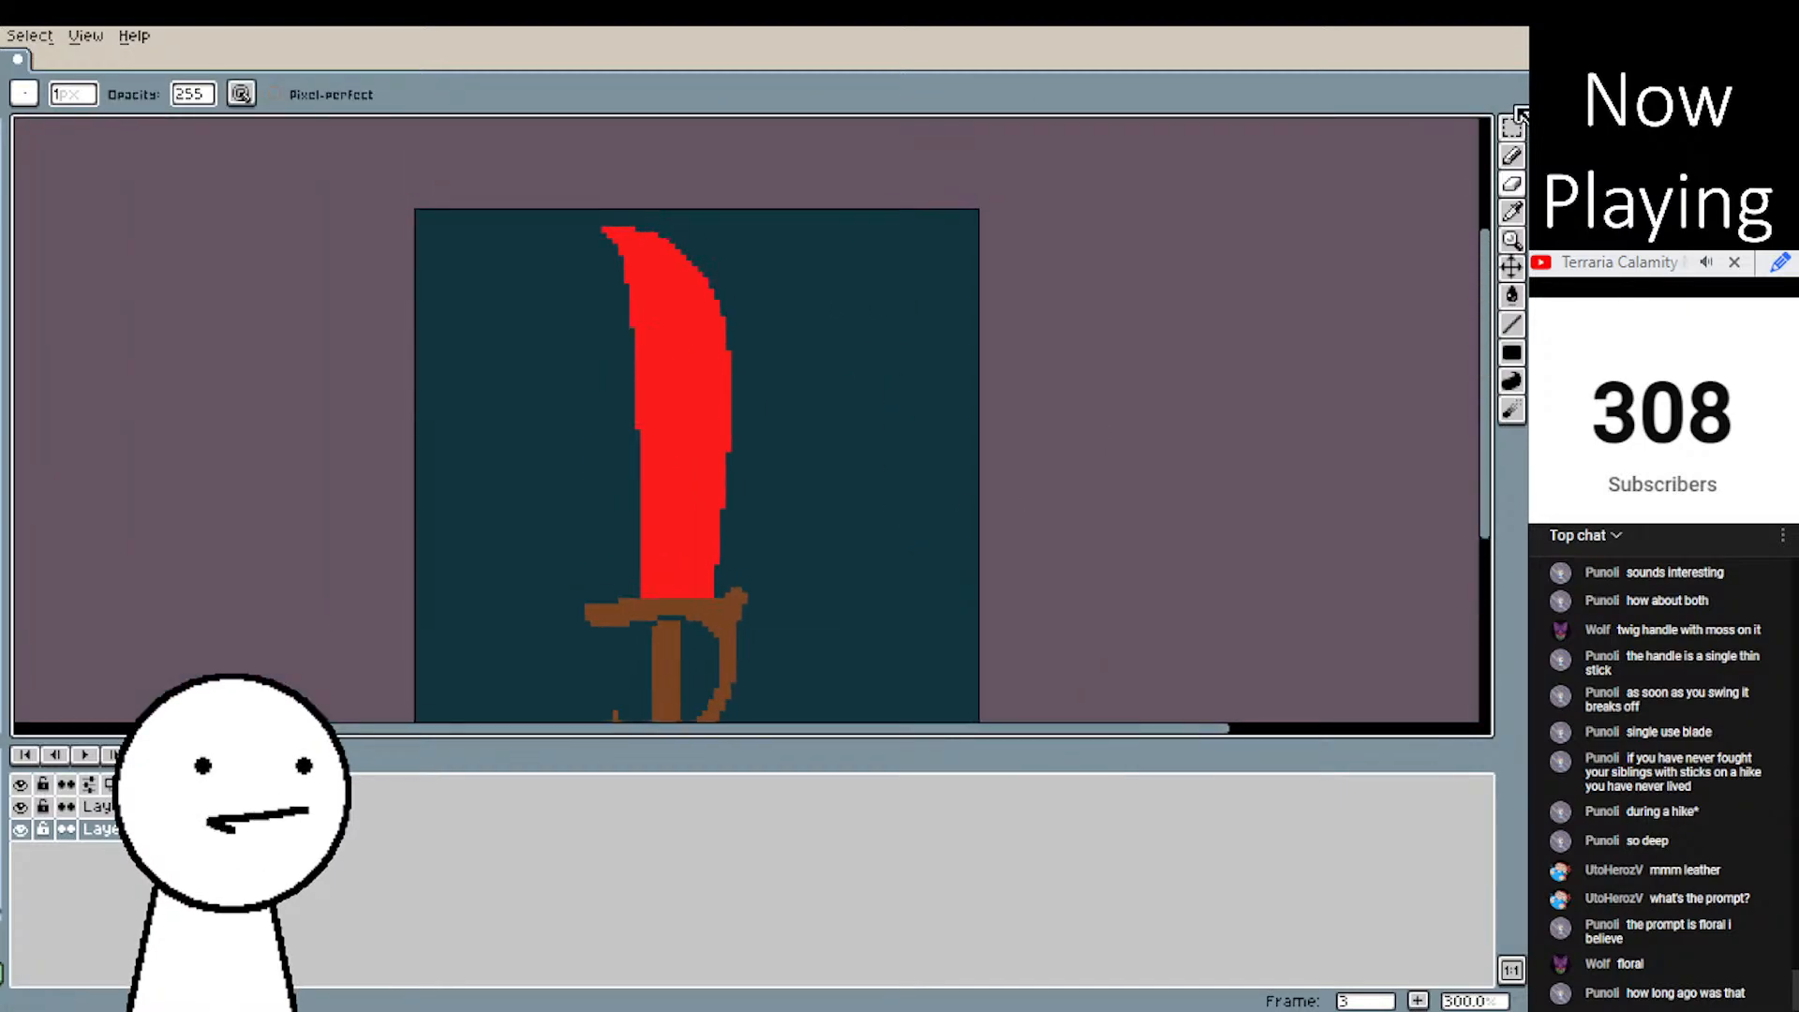
- Try to shift a rectangular selection over most of the blade two pixels left on the lower layer, and undo it
key(m)
drag(546, 217, 712, 599)
scroll(720, 615, up, 6)
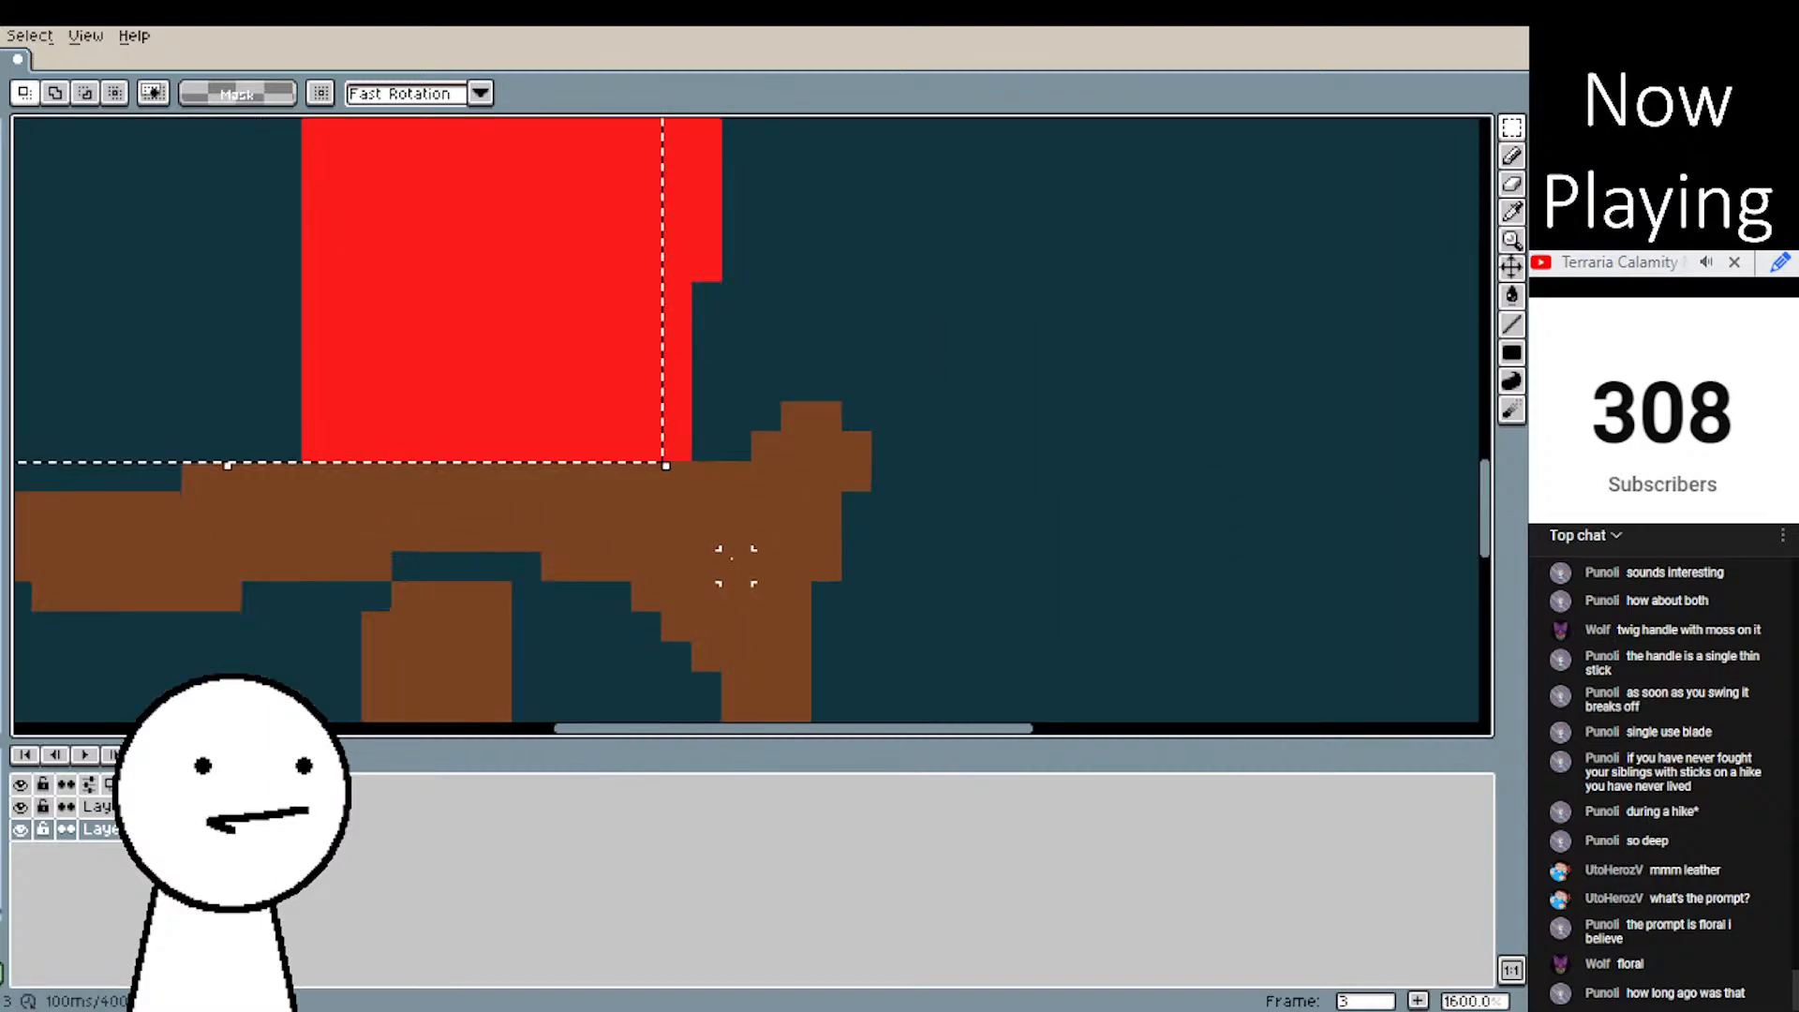
click(574, 433)
drag(574, 432, 527, 426)
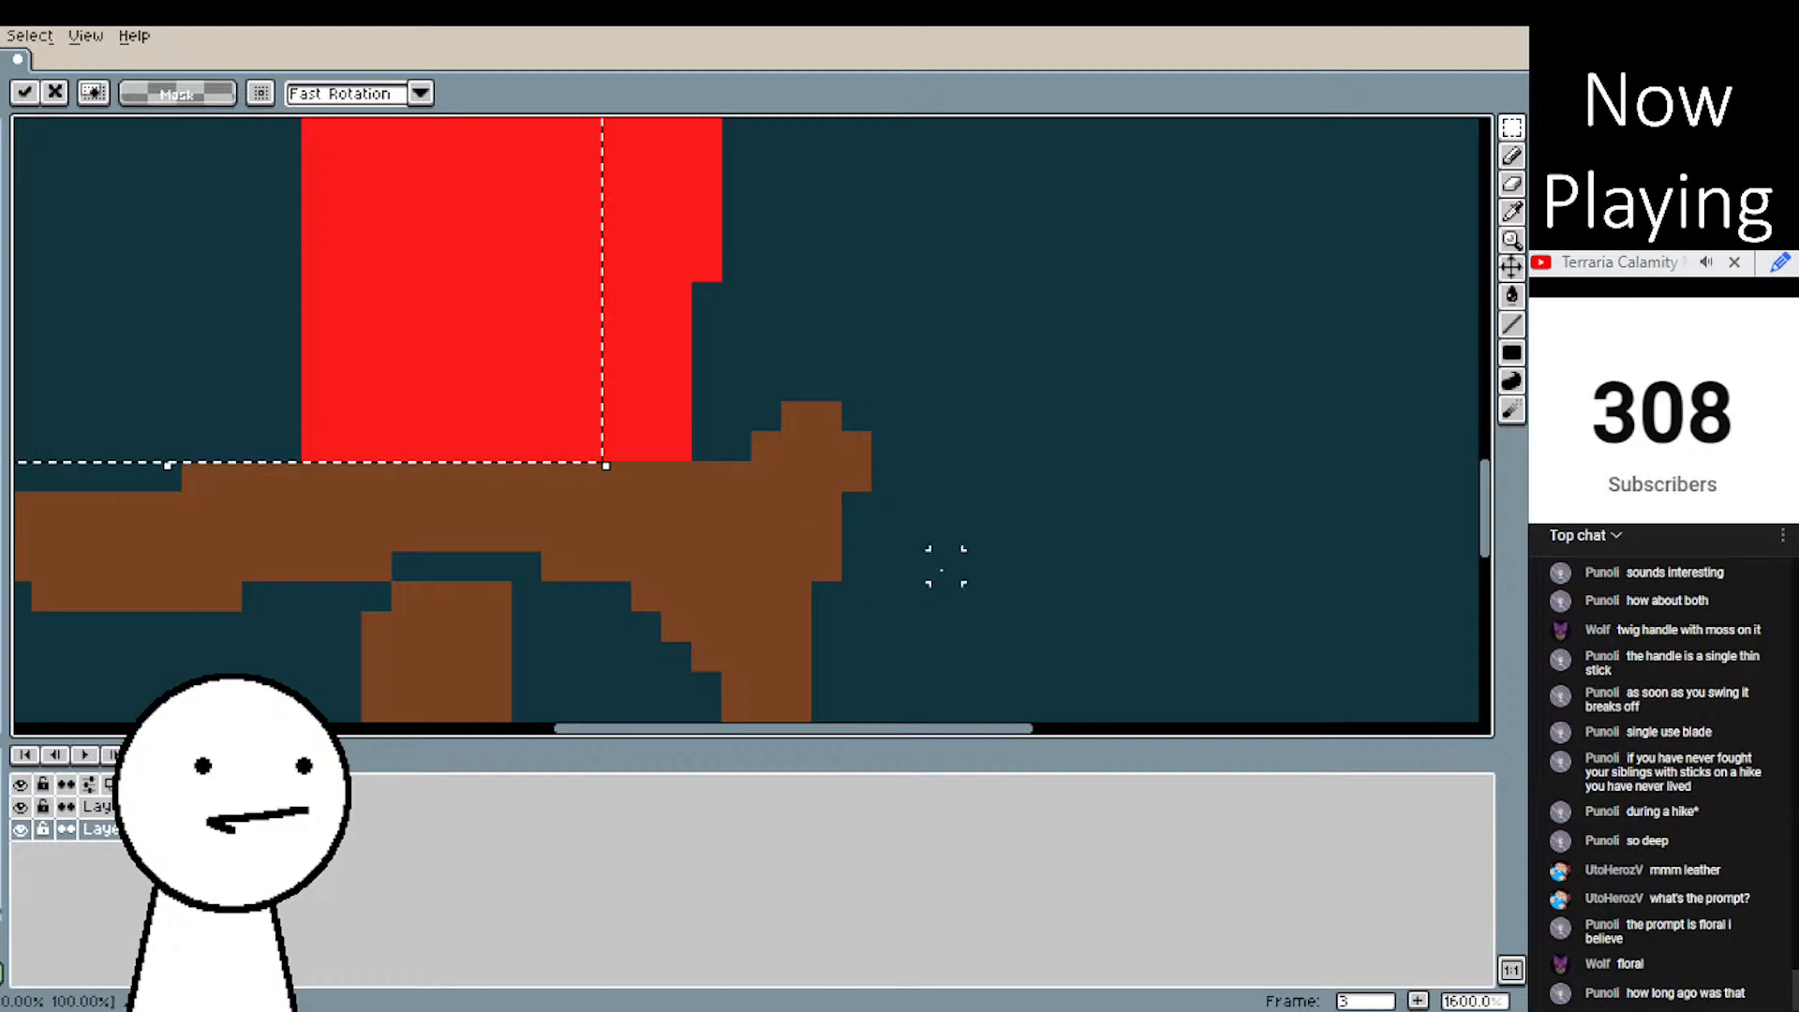
click(940, 549)
scroll(945, 535, down, 4)
key(ctrl+z)
key(ctrl+z)
key(ctrl+z)
- Activate the upper layer and move a rectangular selection of the blade without its right edge strip two pixels left
right_click(279, 811)
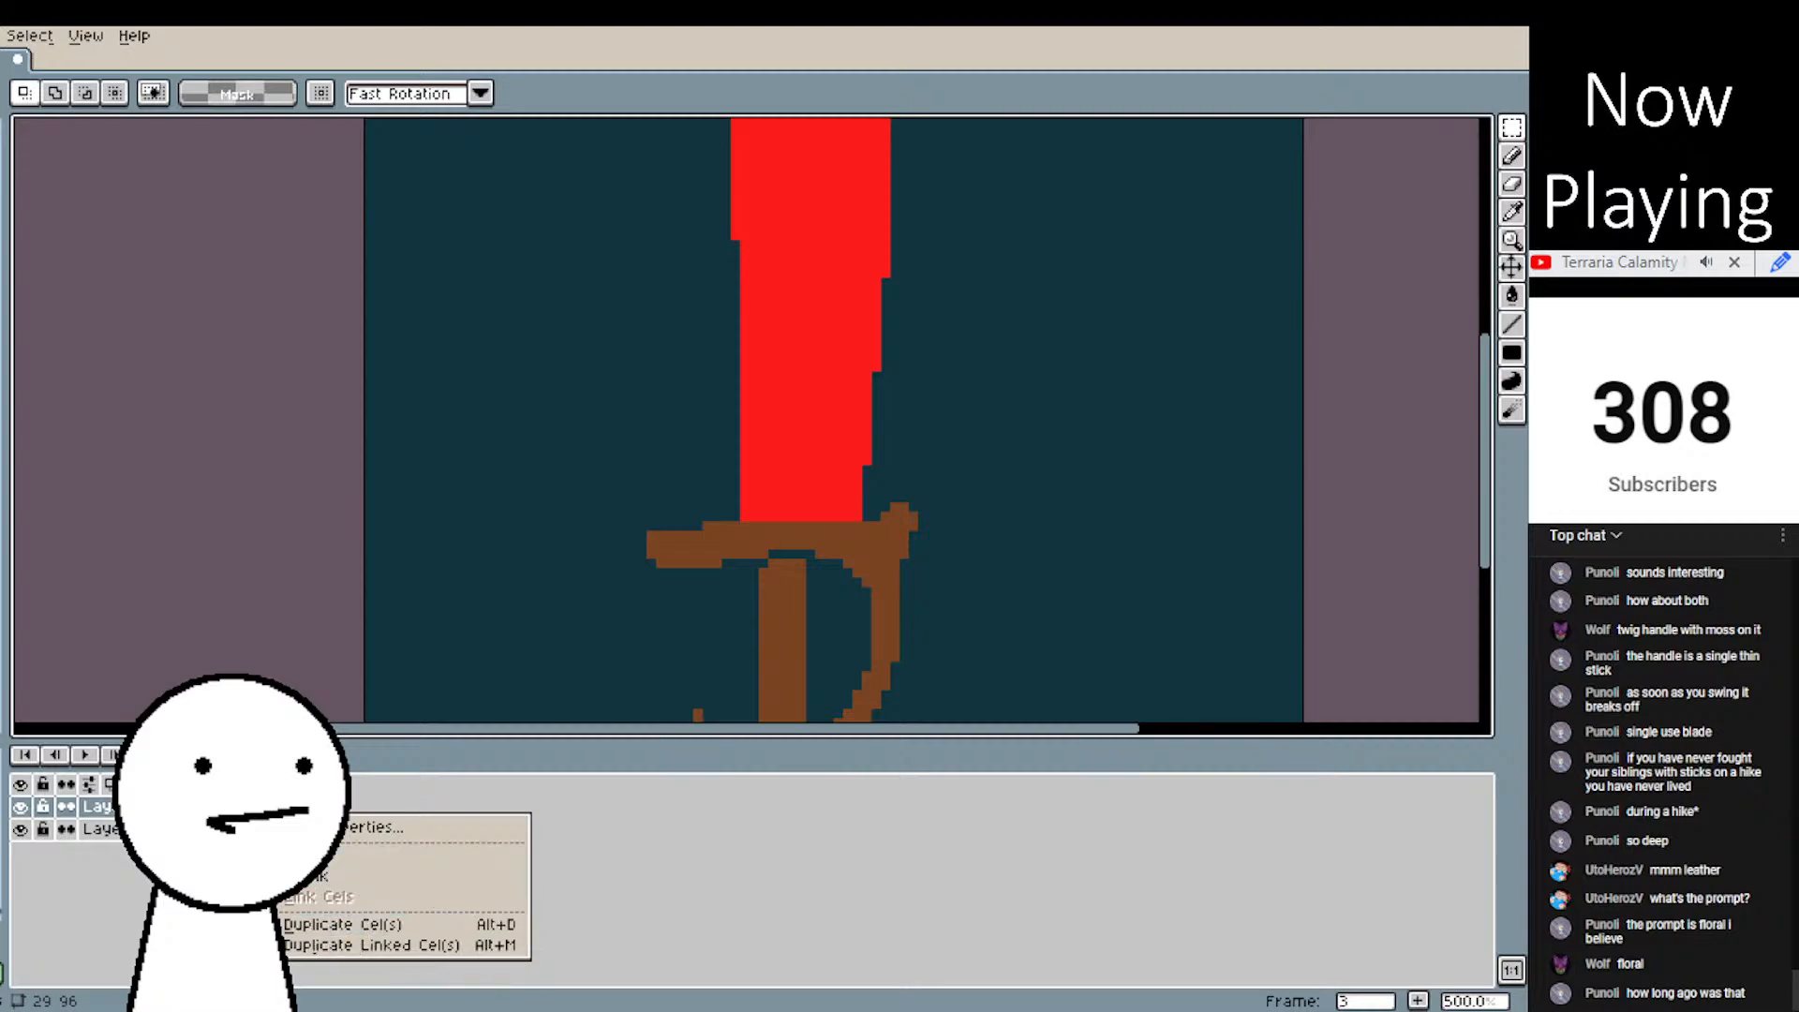
key(Escape)
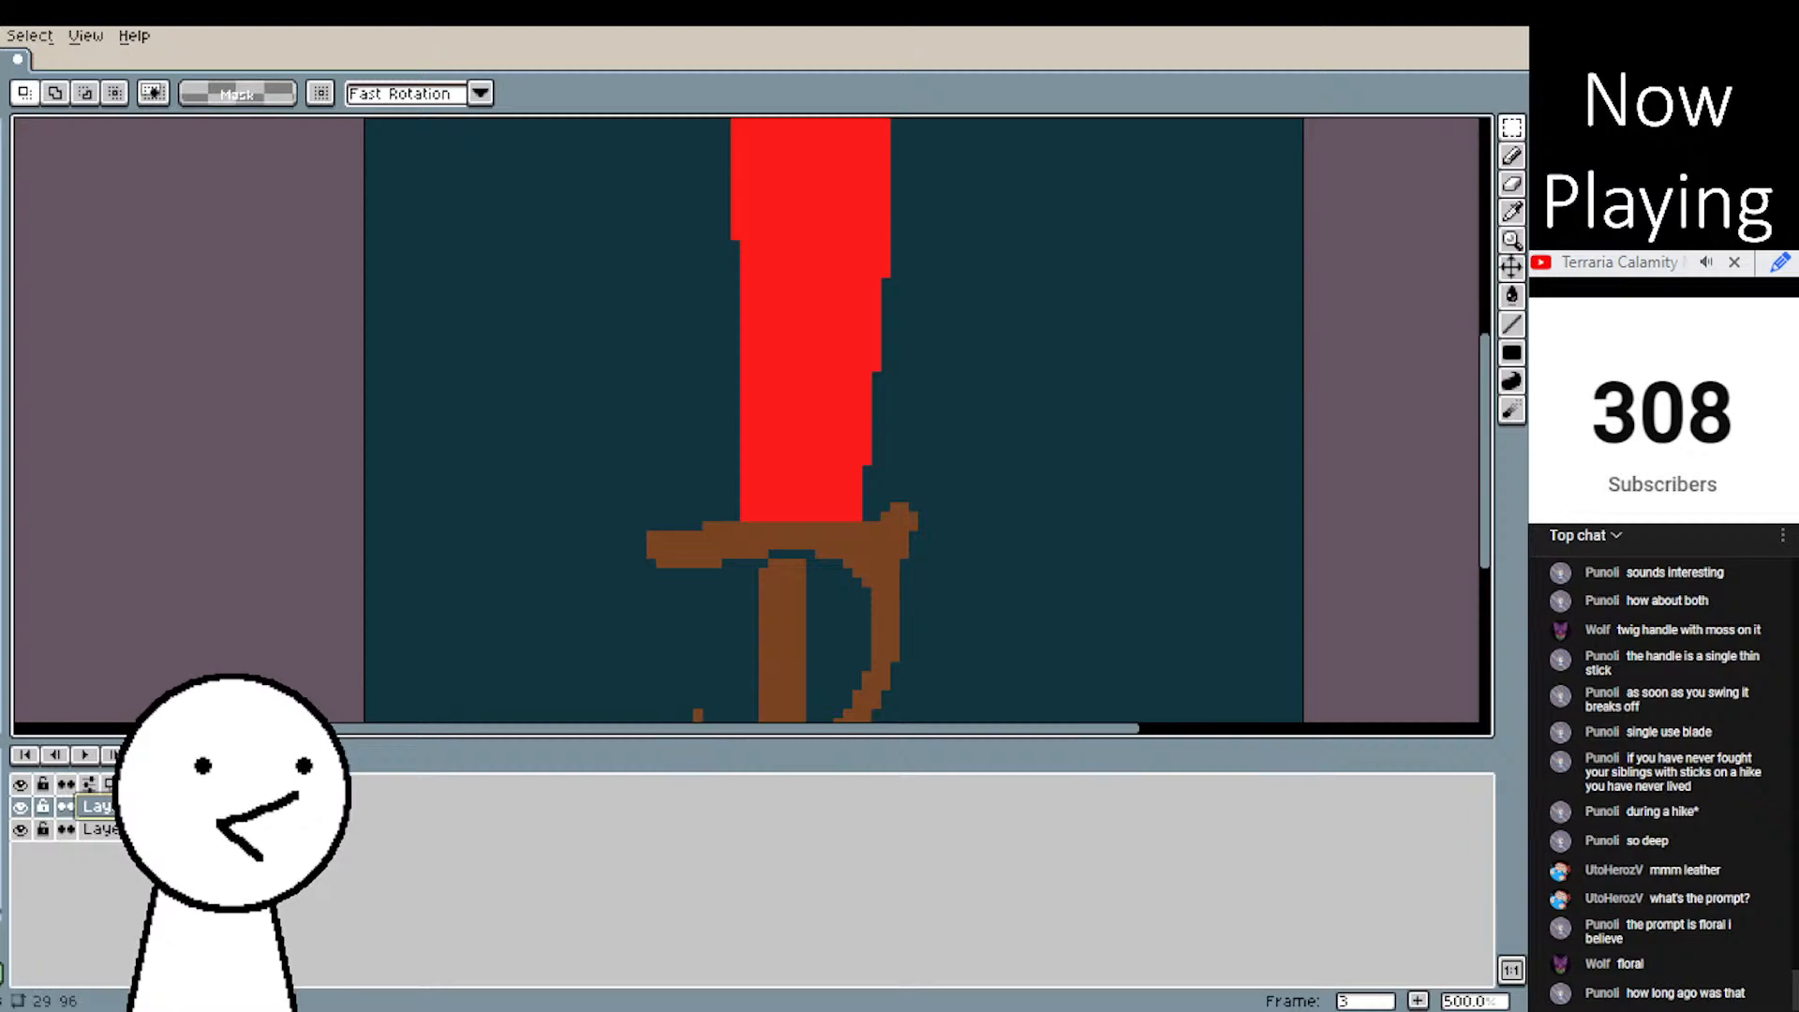
scroll(698, 544, down, 1)
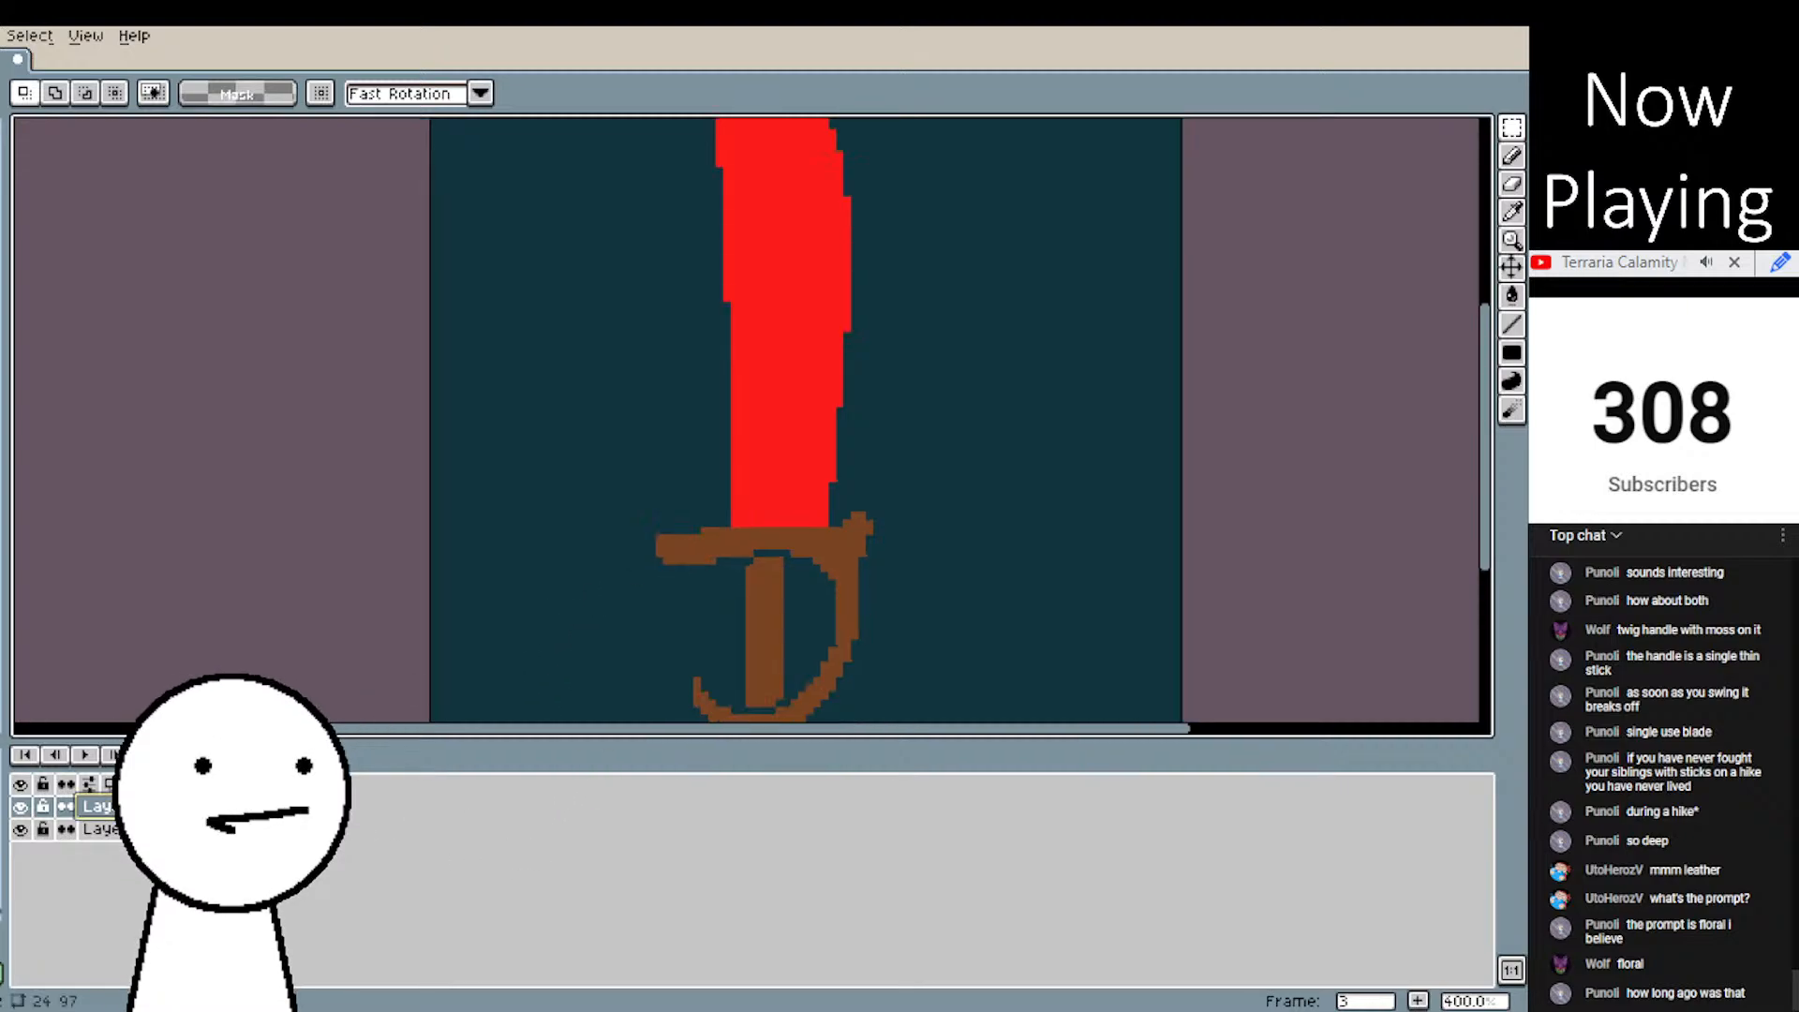
scroll(1013, 395, down, 1)
drag(970, 229, 953, 288)
drag(711, 166, 851, 548)
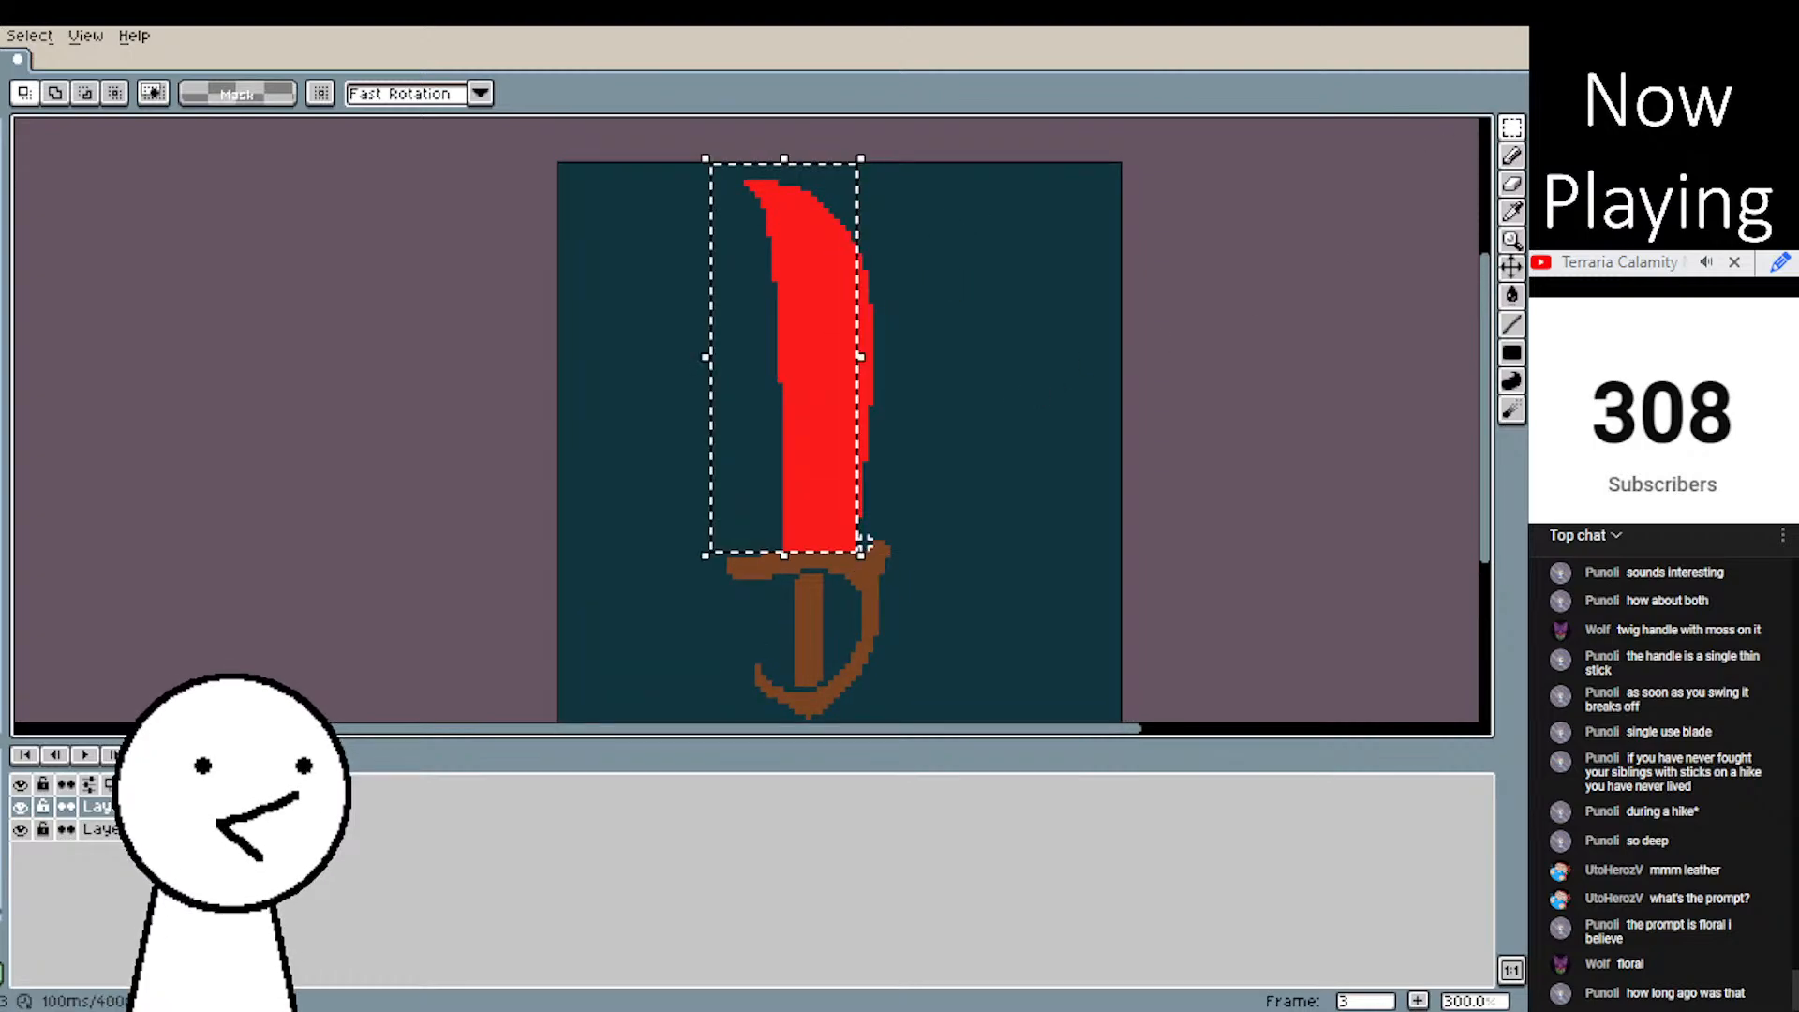
scroll(872, 562, up, 5)
drag(733, 505, 671, 495)
scroll(1036, 285, down, 4)
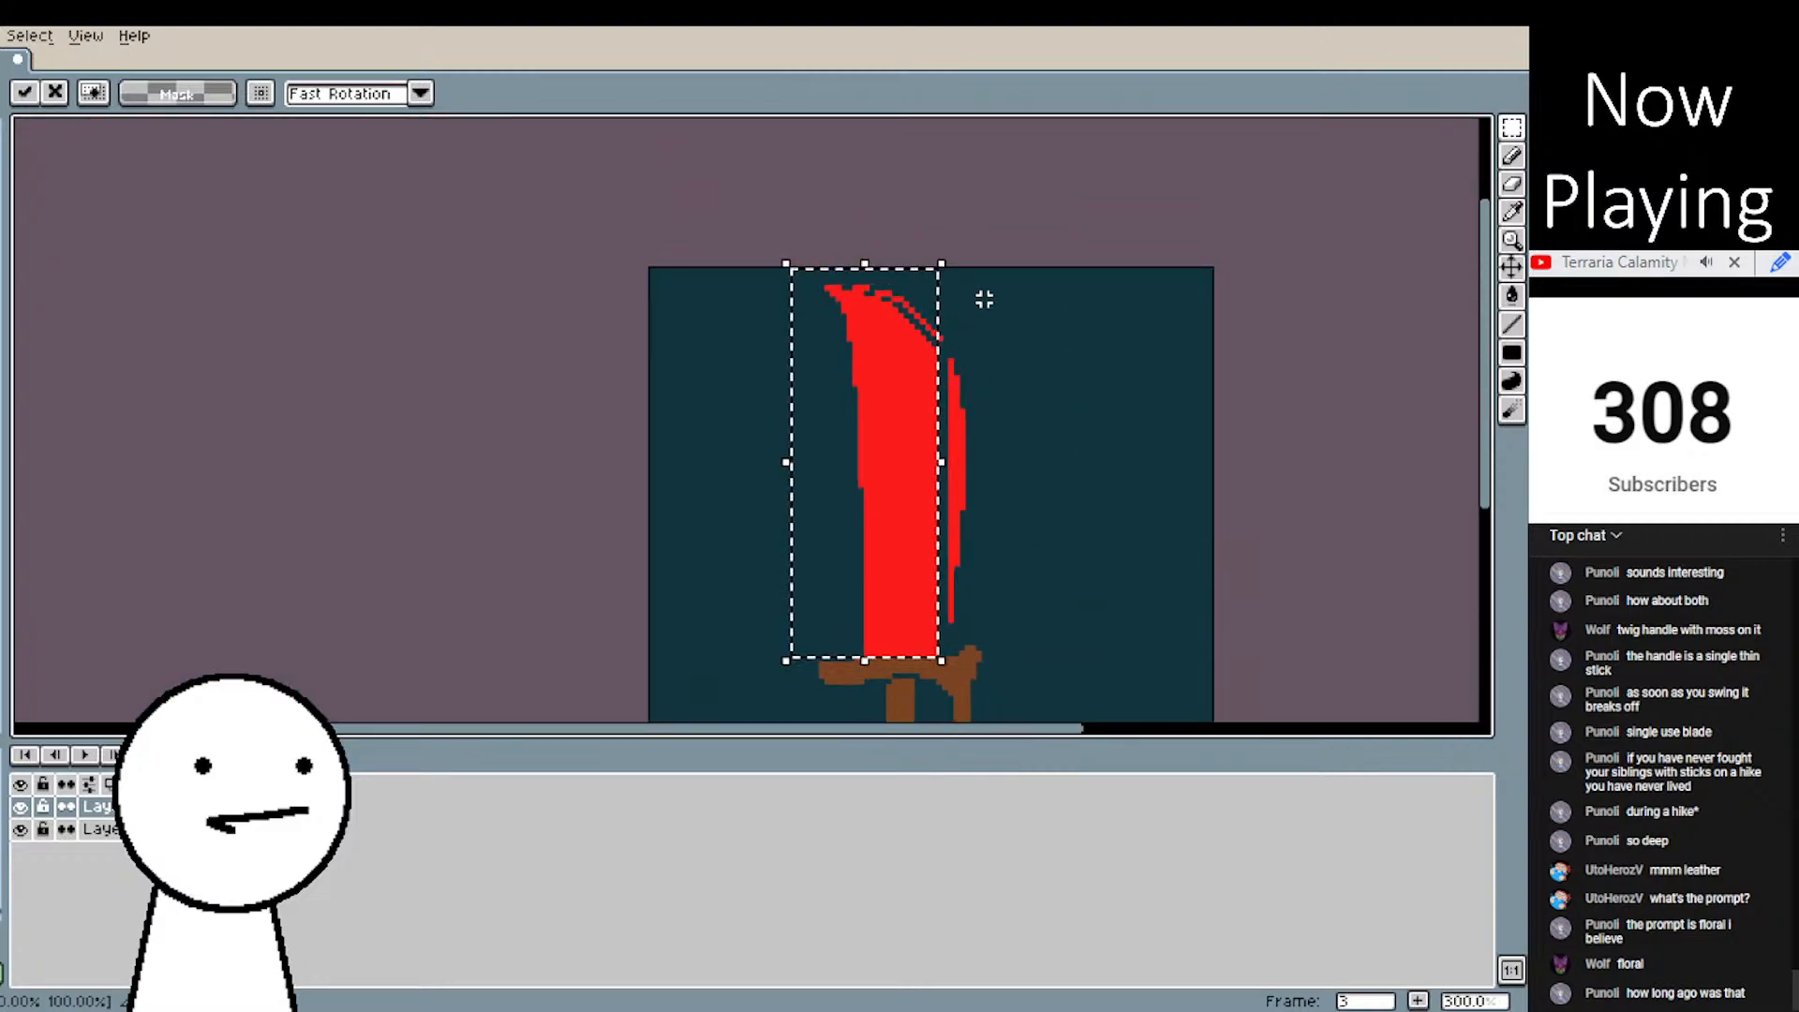
click(1029, 349)
- Select the detached strip of the blade's right edge and move it two pixels left against the blade
drag(947, 351, 1029, 631)
drag(980, 516, 968, 539)
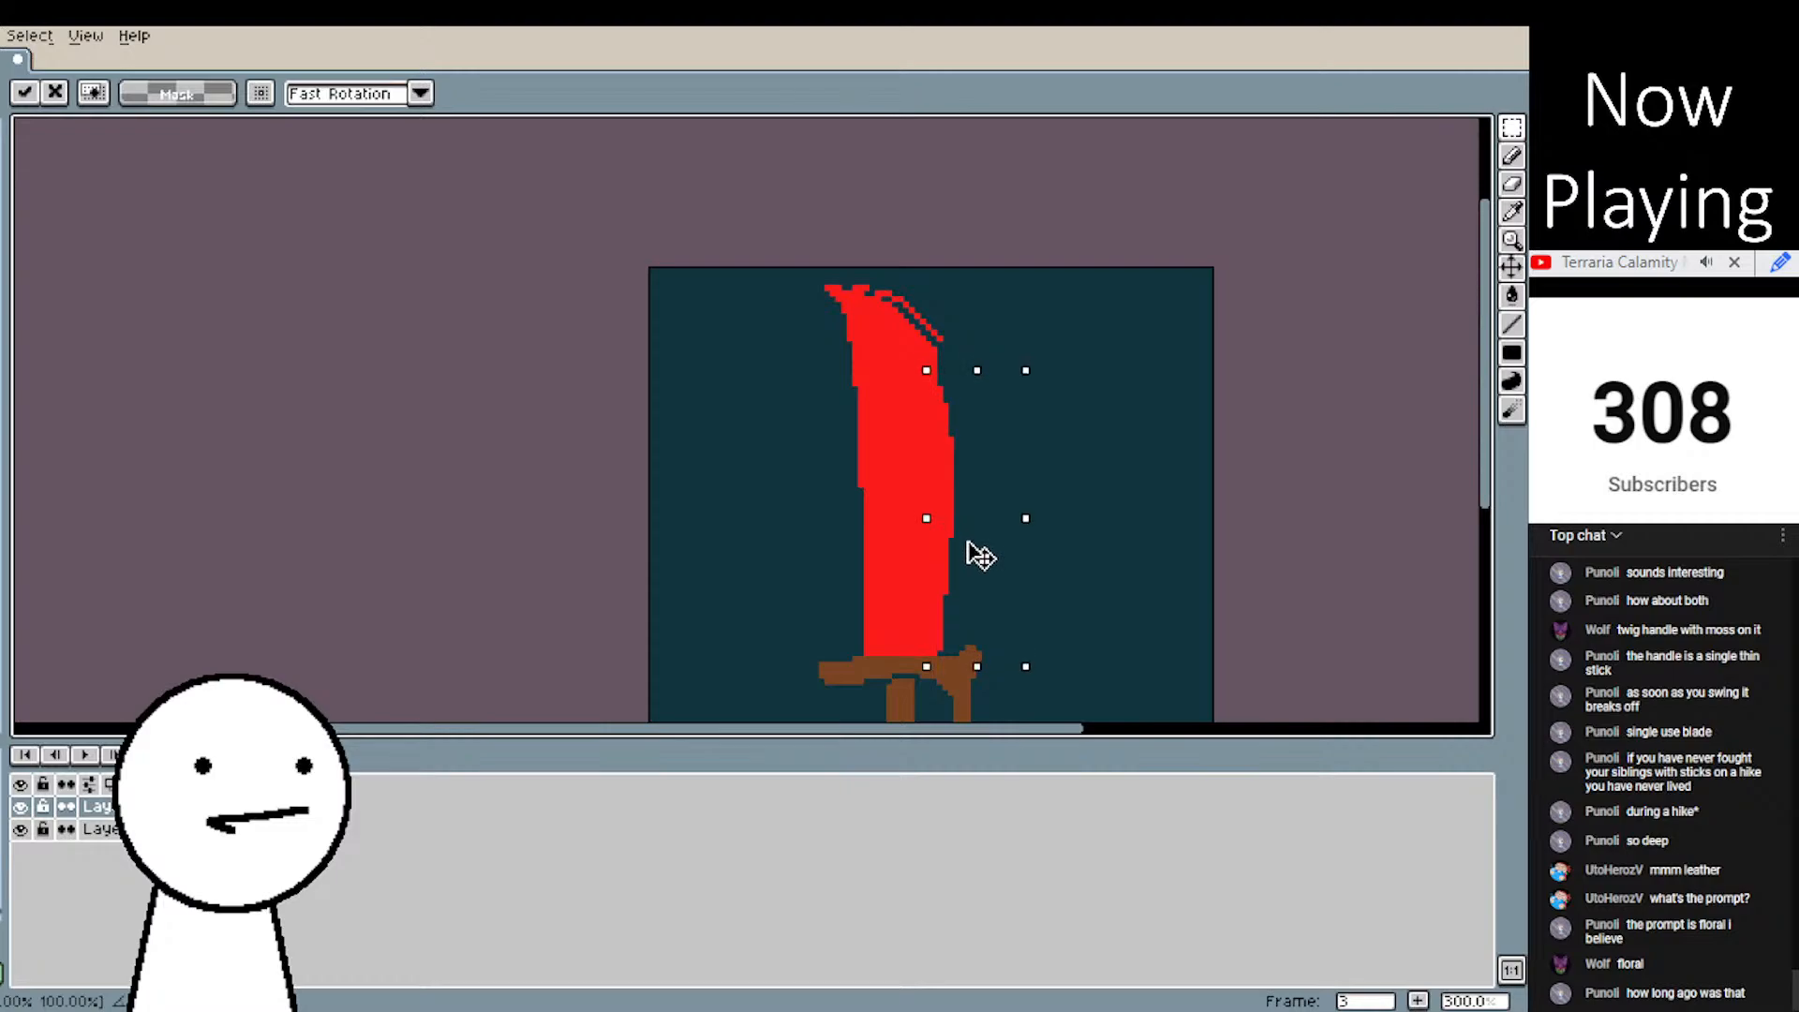
click(1225, 466)
scroll(1007, 370, up, 2)
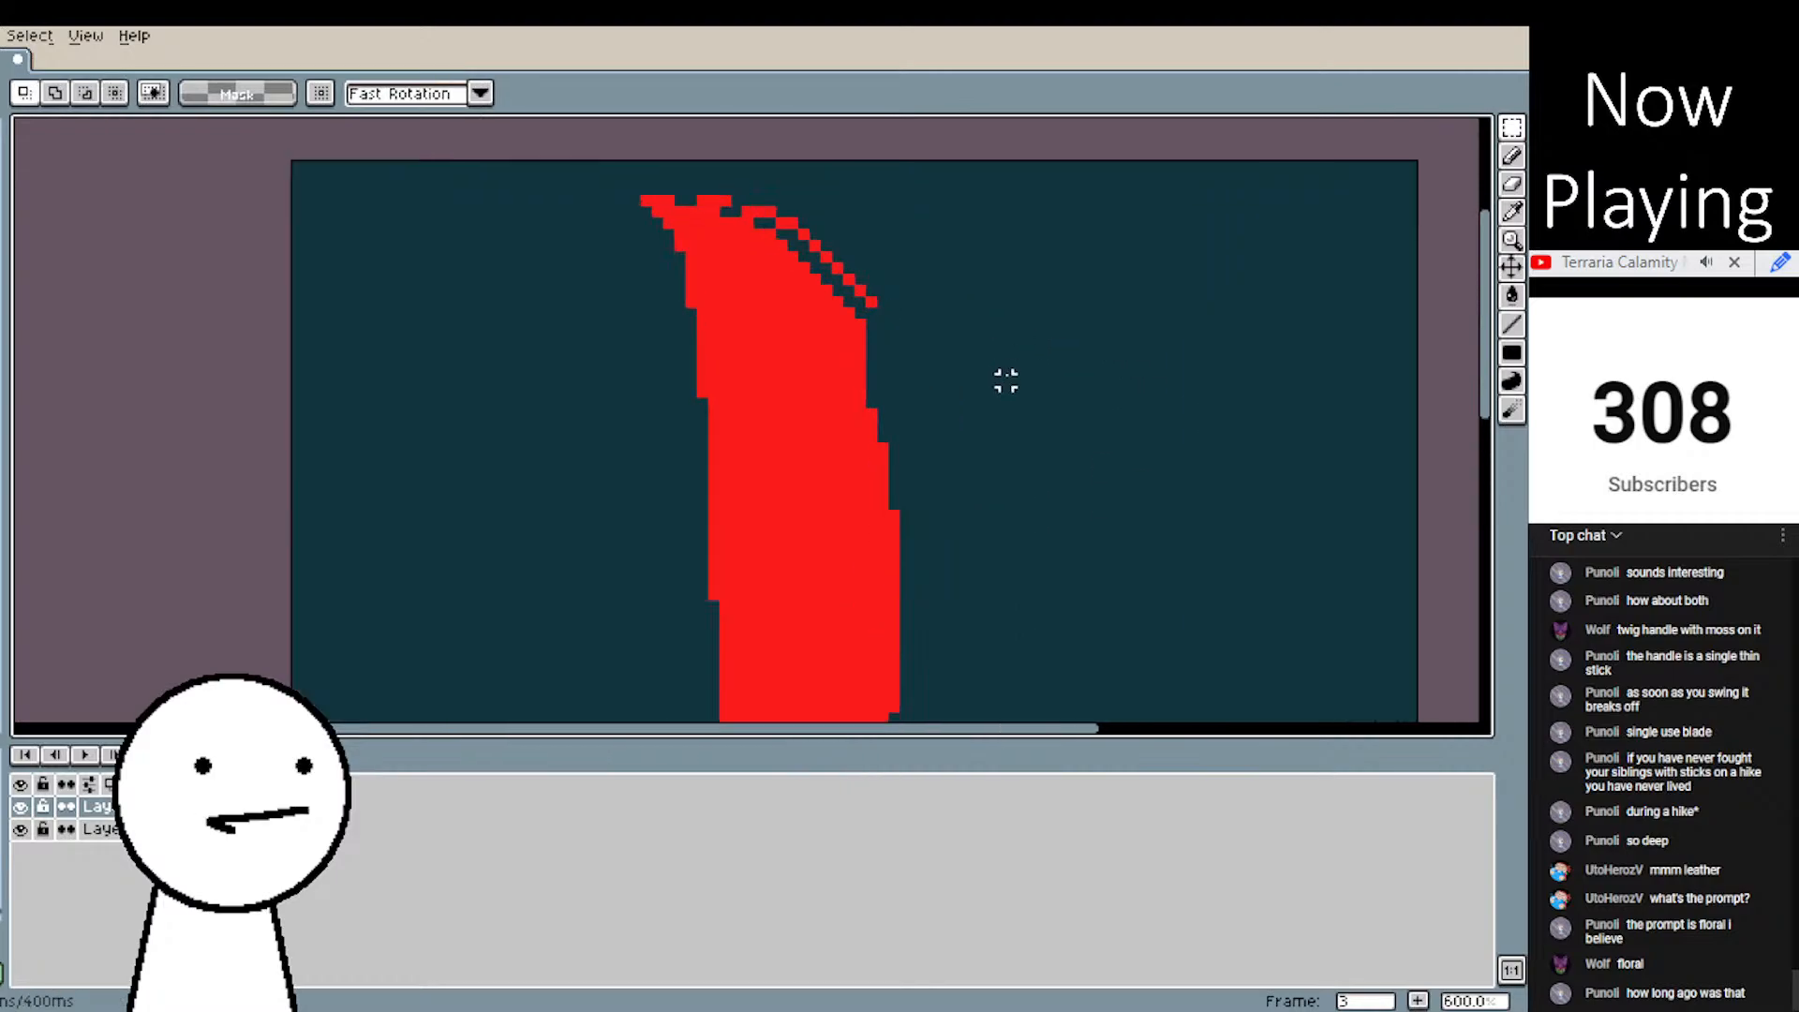
- Undo the last shifts of the blade's right edge strip and reposition it slightly left against the blade
scroll(1075, 404, down, 3)
key(ctrl+z)
key(ctrl+z)
drag(1010, 492, 996, 488)
click(1265, 476)
scroll(1021, 372, up, 3)
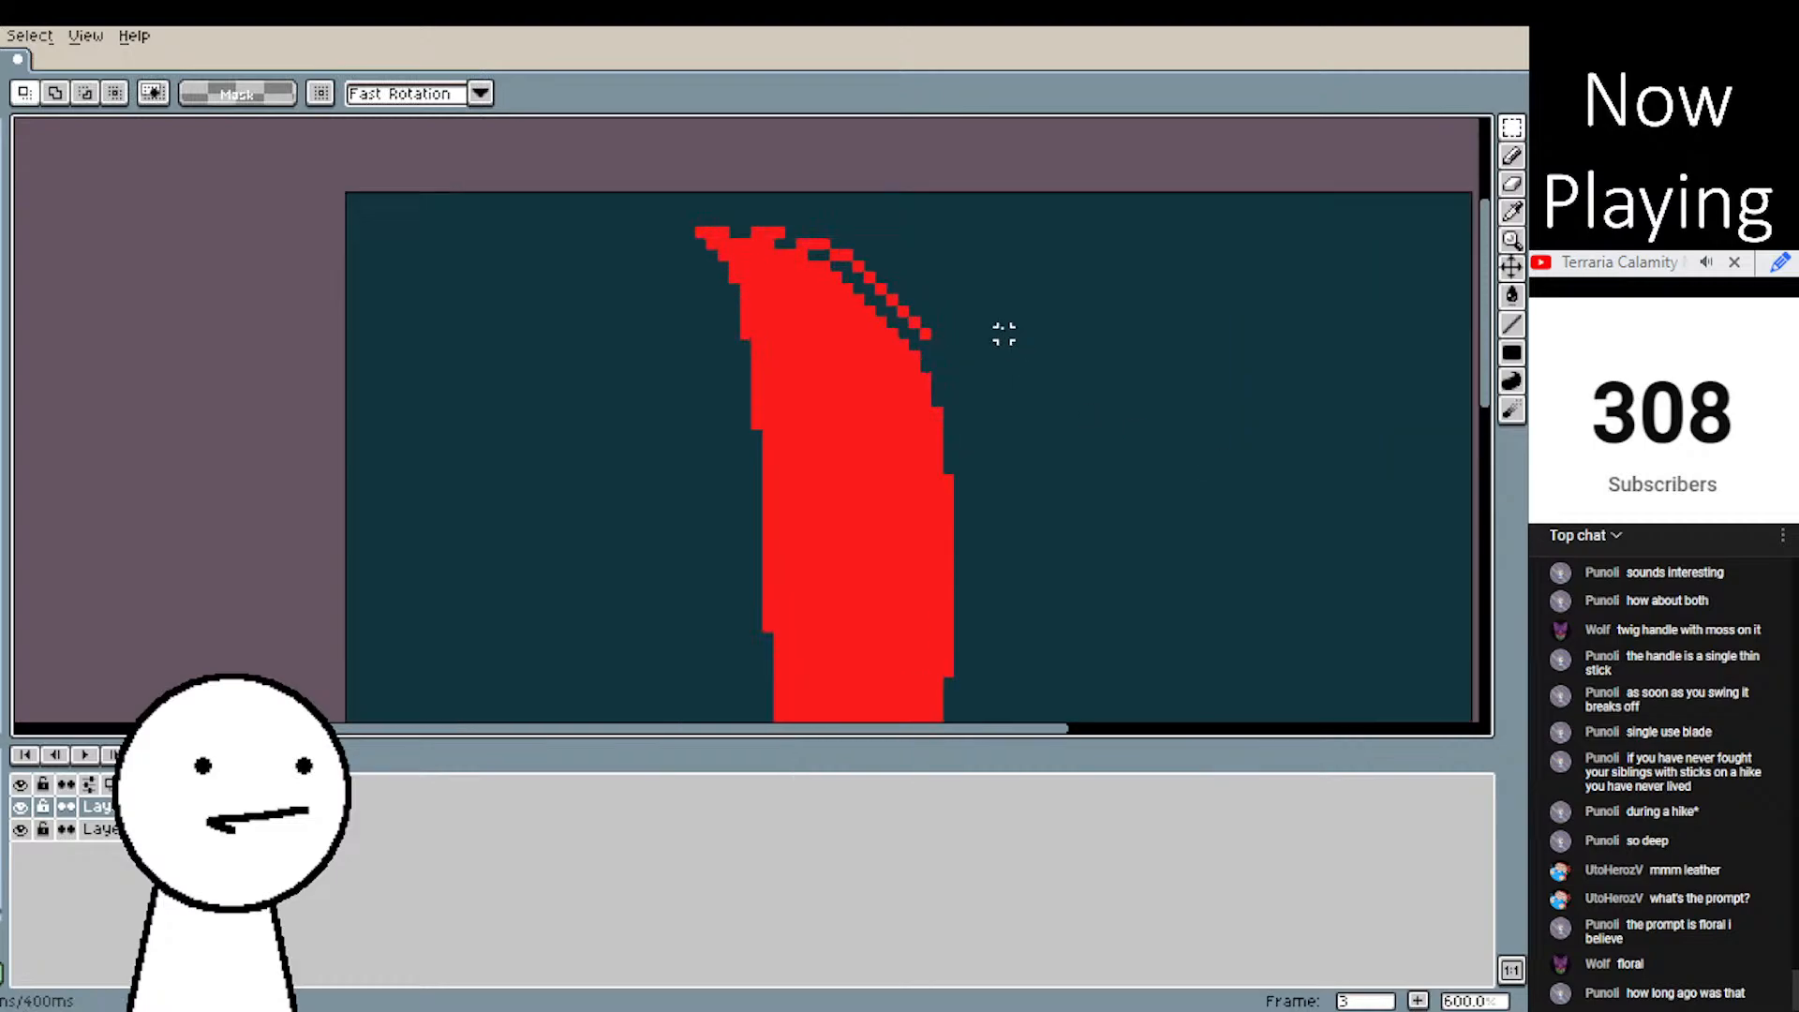
- Activate the lower layer and clear the stray red outline pixels along the curve at the blade's tip
key(i)
click(168, 829)
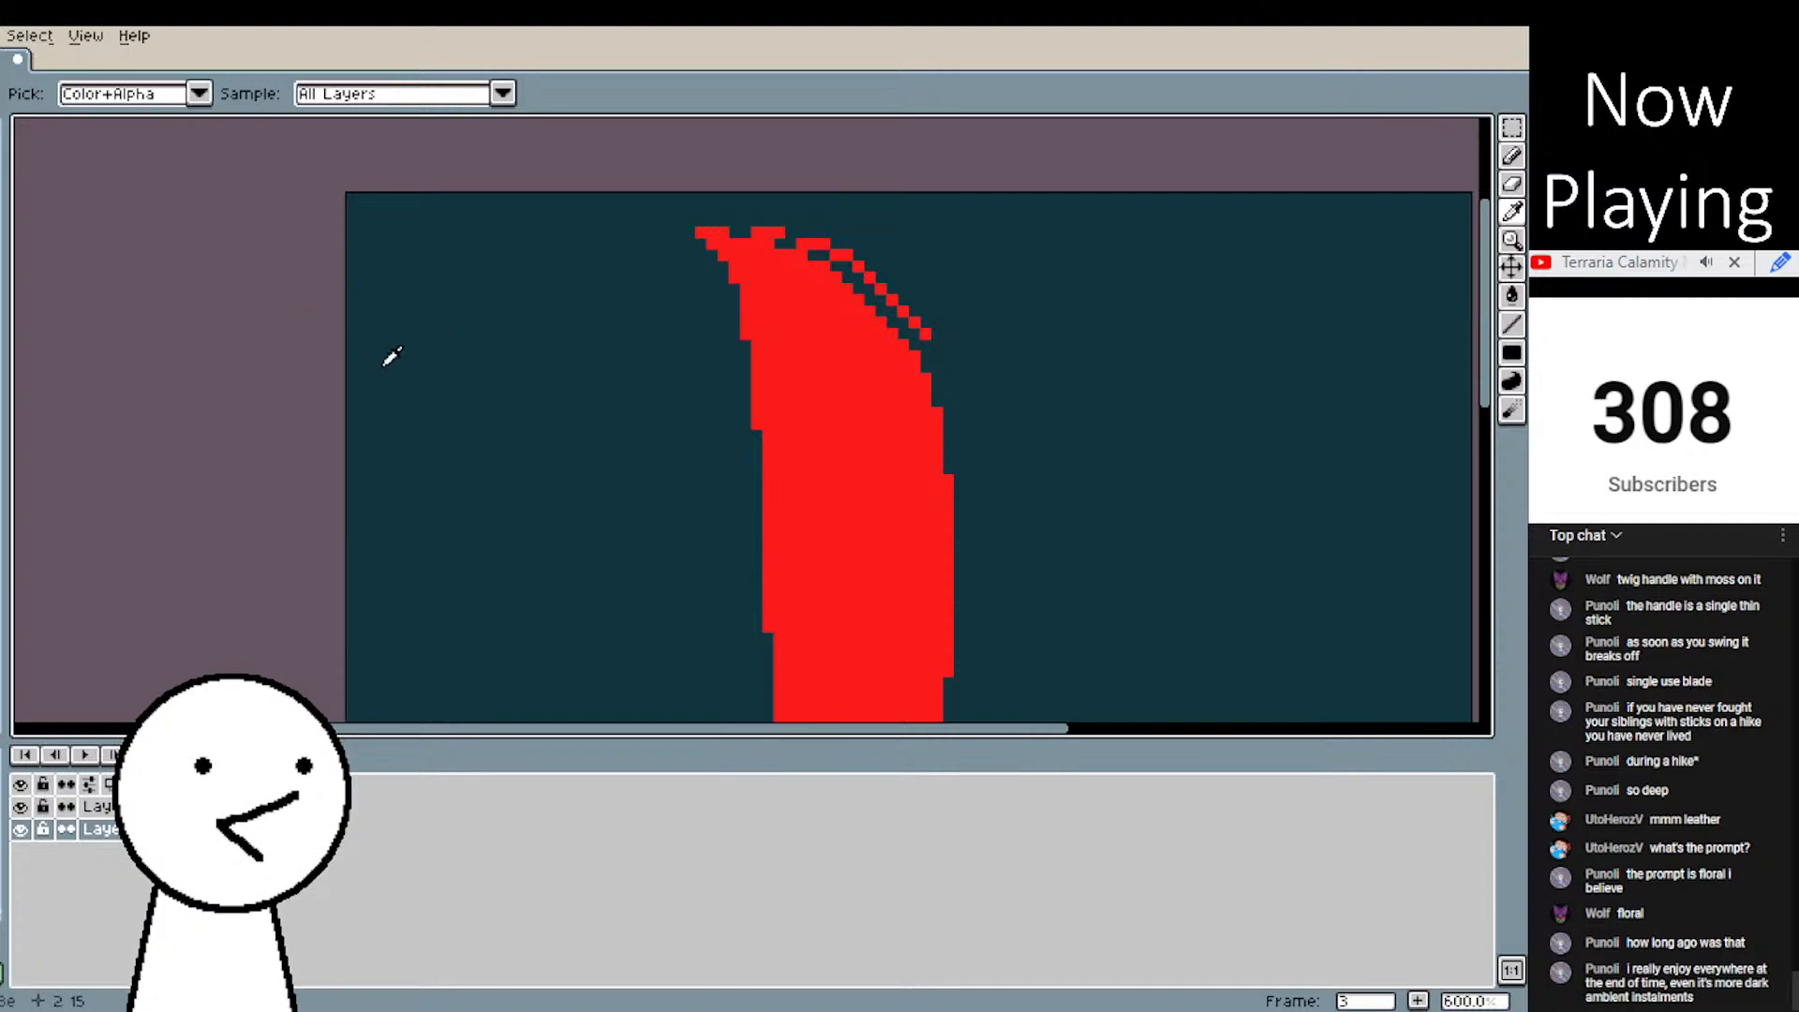
key(b)
mouse_move(767, 232)
mouse_down()
mouse_move(841, 245)
mouse_move(727, 219)
mouse_move(789, 229)
mouse_move(773, 232)
mouse_move(878, 284)
mouse_move(839, 254)
mouse_move(924, 334)
mouse_up()
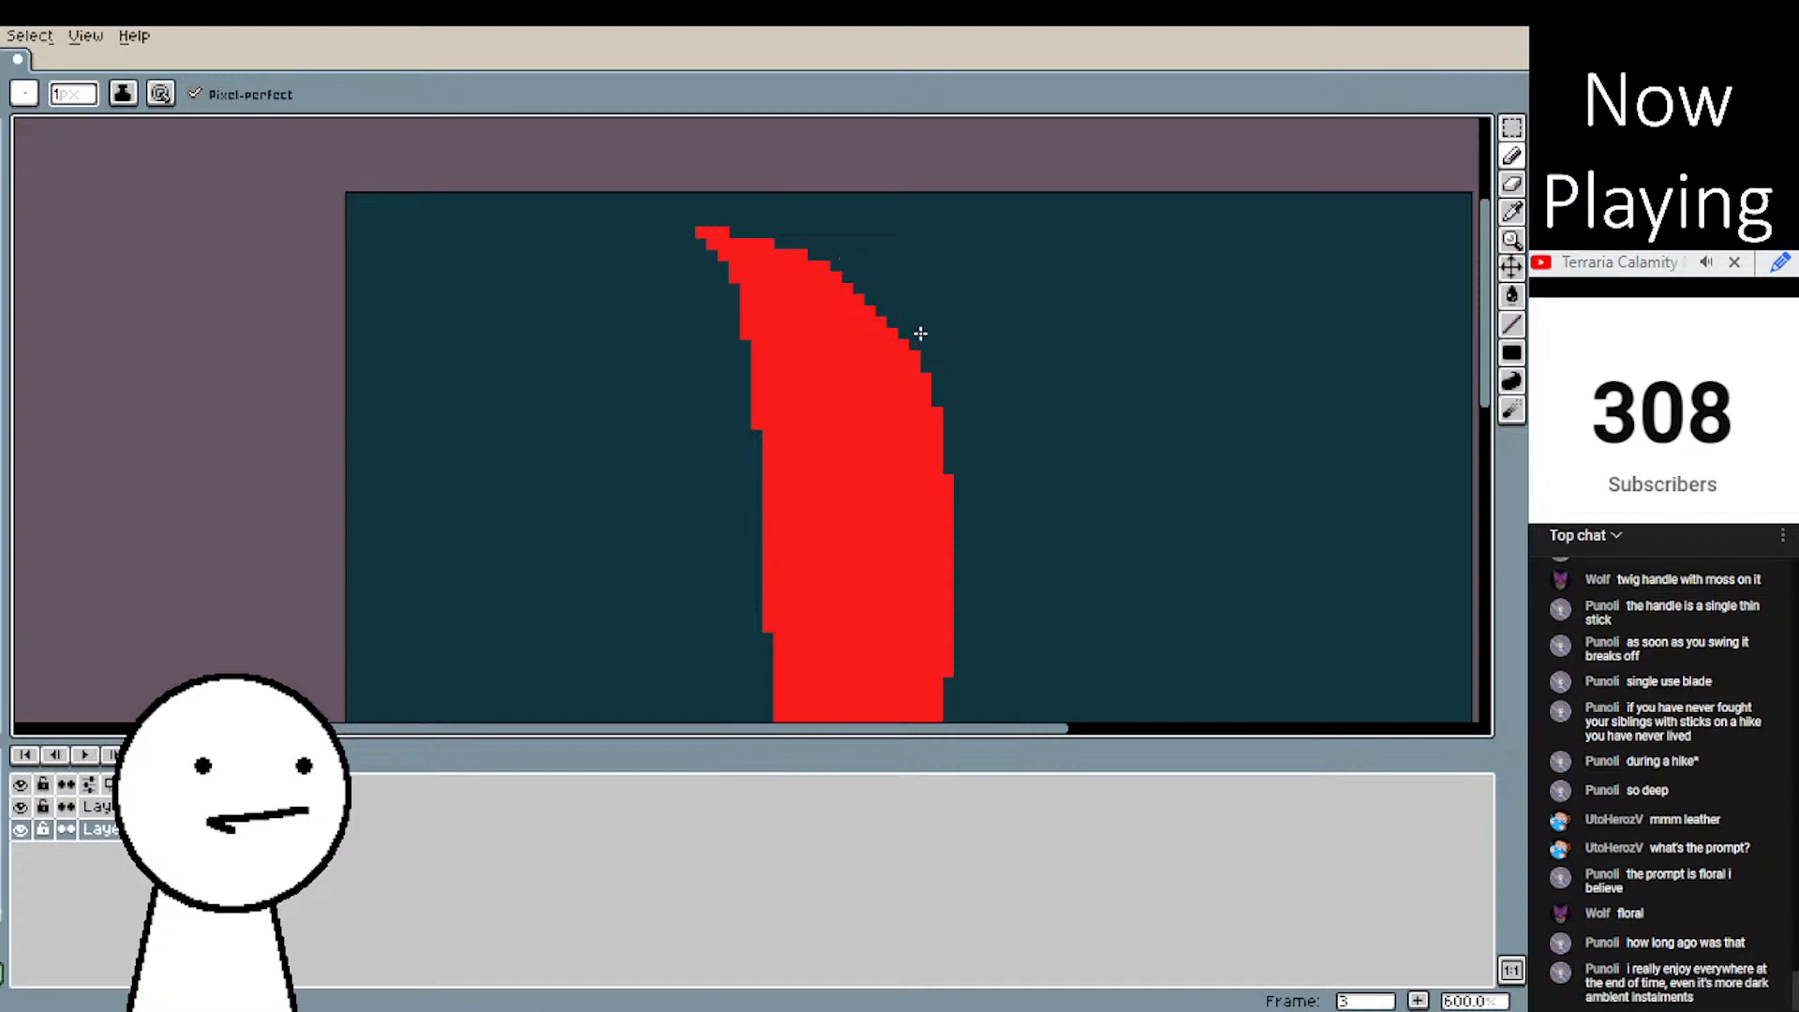
- Activate the upper layer and fill in red pixels with the Line tool to smooth the curved top edge at the blade's tip
click(1512, 214)
key(shift+l)
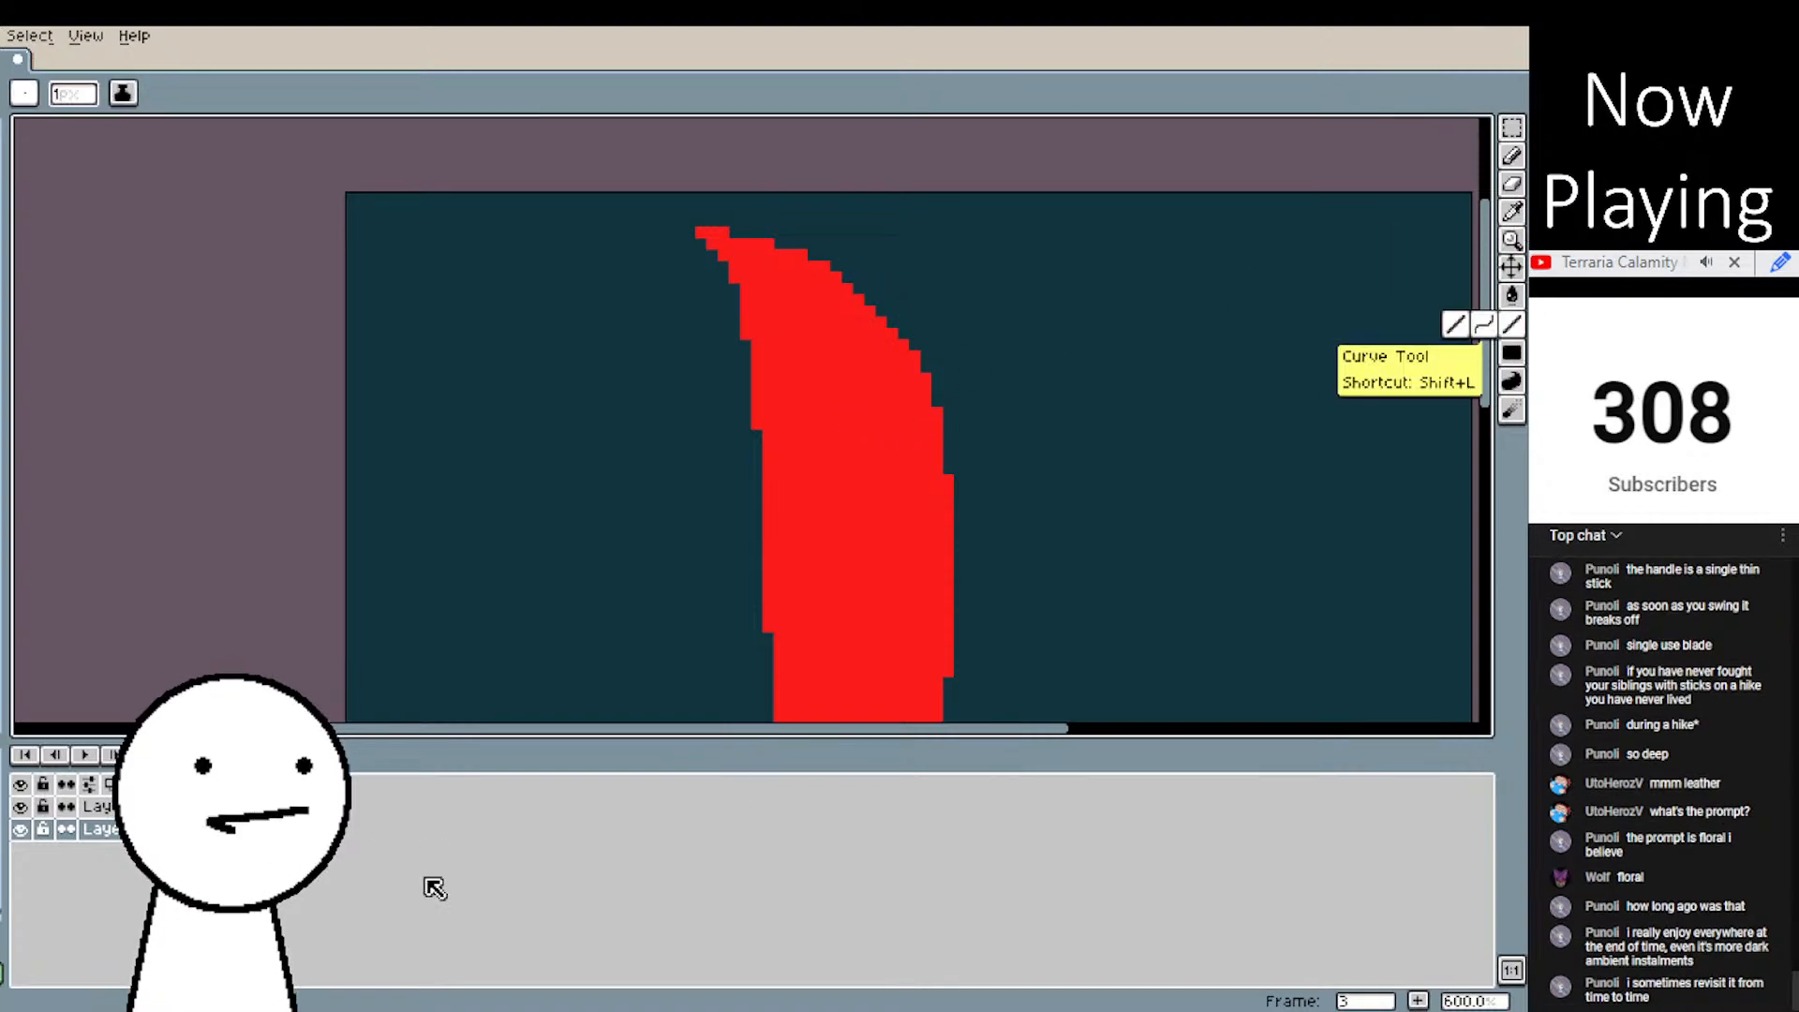
click(251, 807)
scroll(864, 266, up, 3)
drag(611, 198, 729, 225)
click(813, 263)
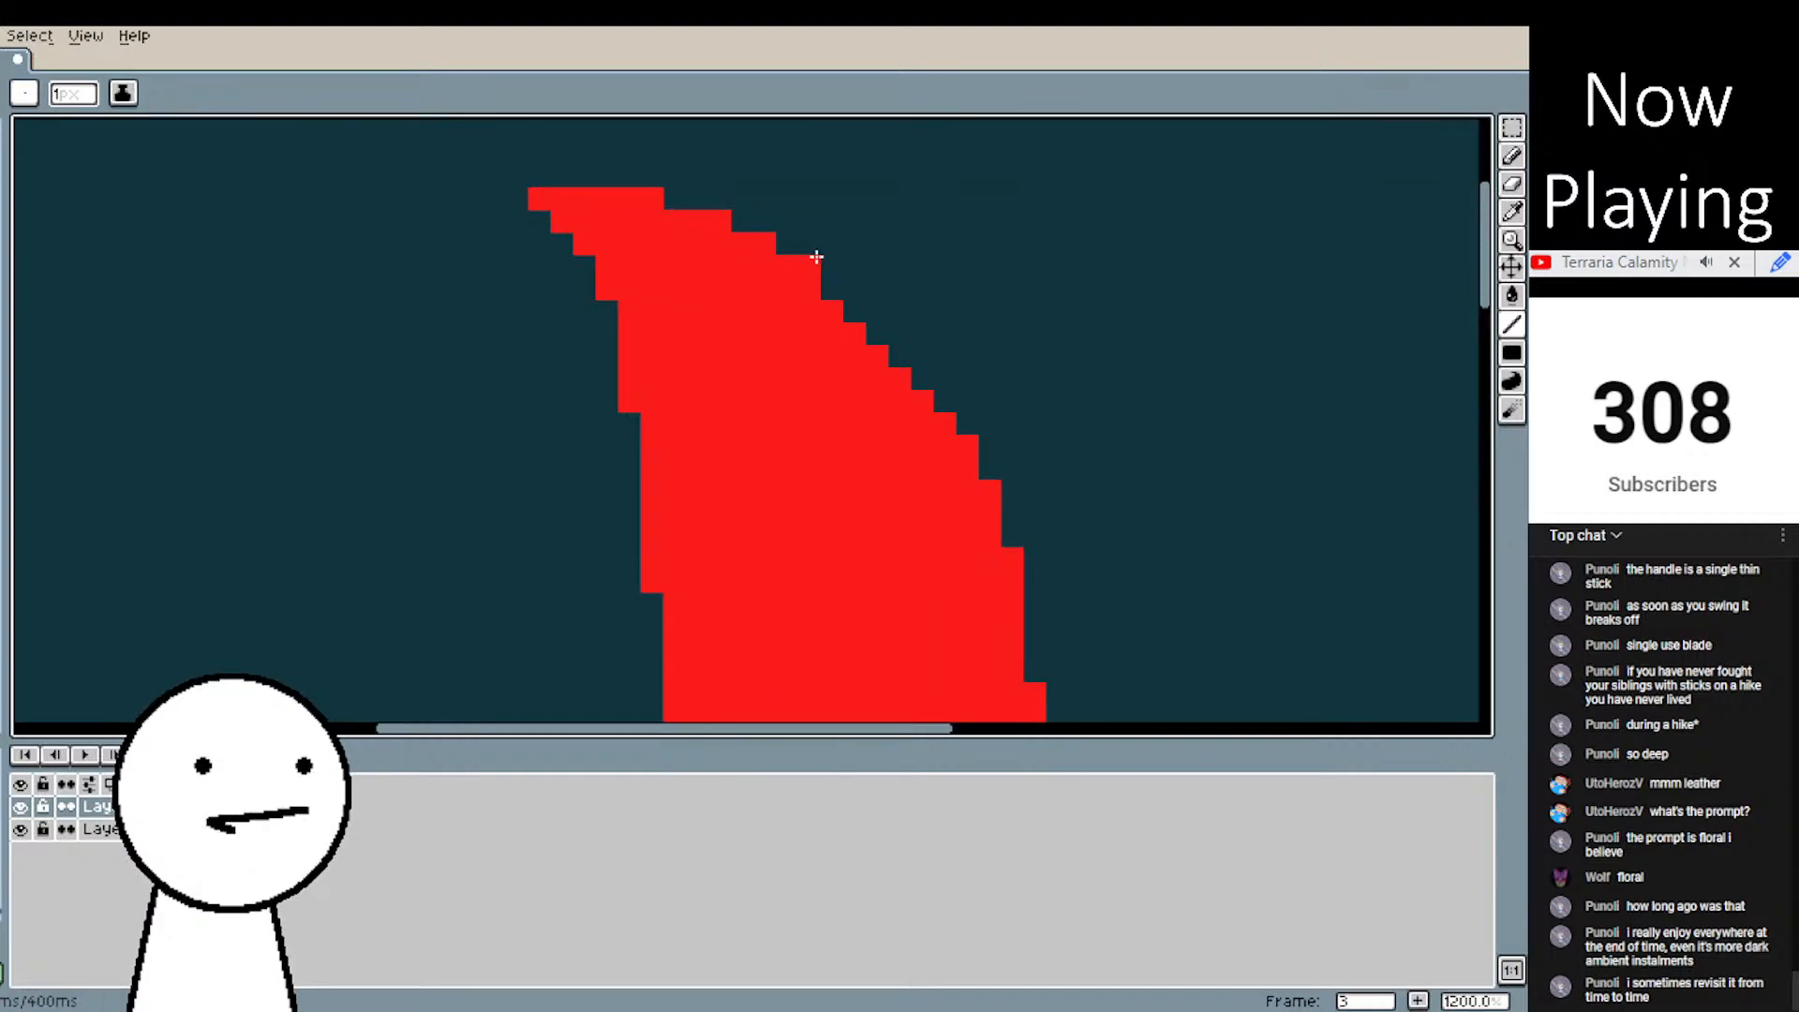
click(832, 287)
scroll(1219, 319, down, 5)
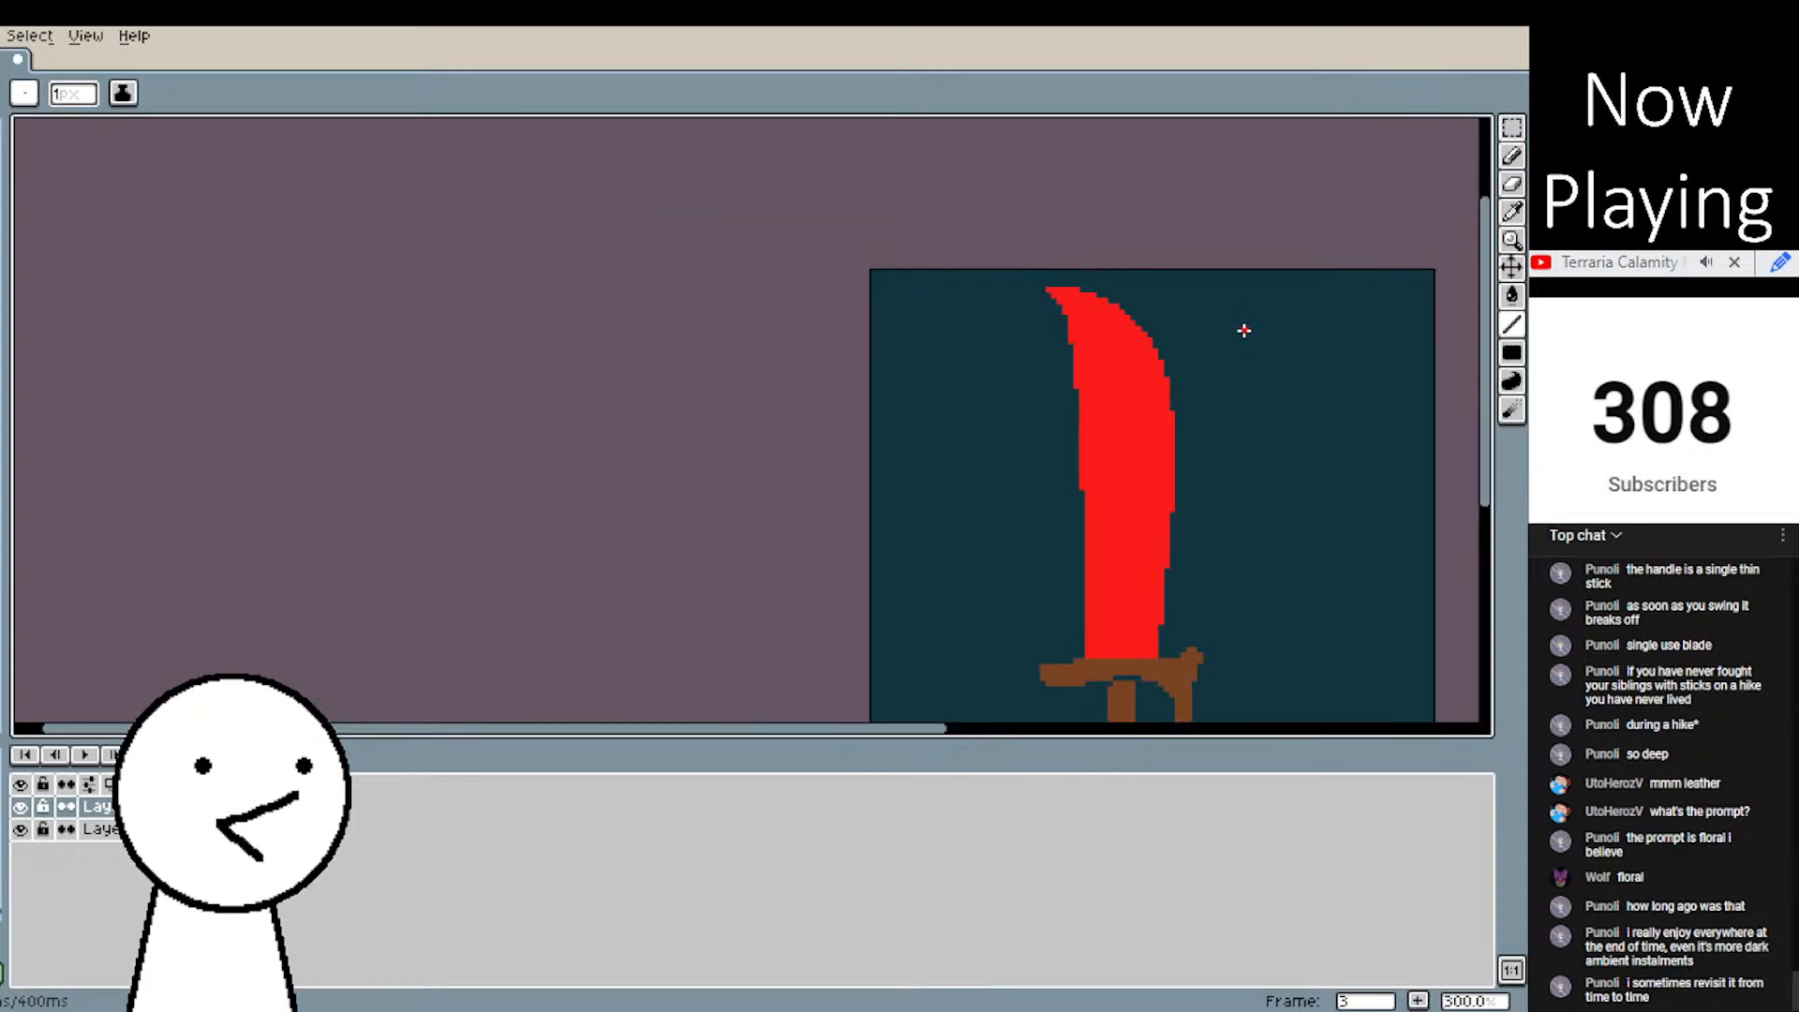
- Examine the sword's overall silhouette and the curve of the blade's tip at several magnifications
scroll(1256, 356, down, 2)
drag(1265, 390, 1004, 406)
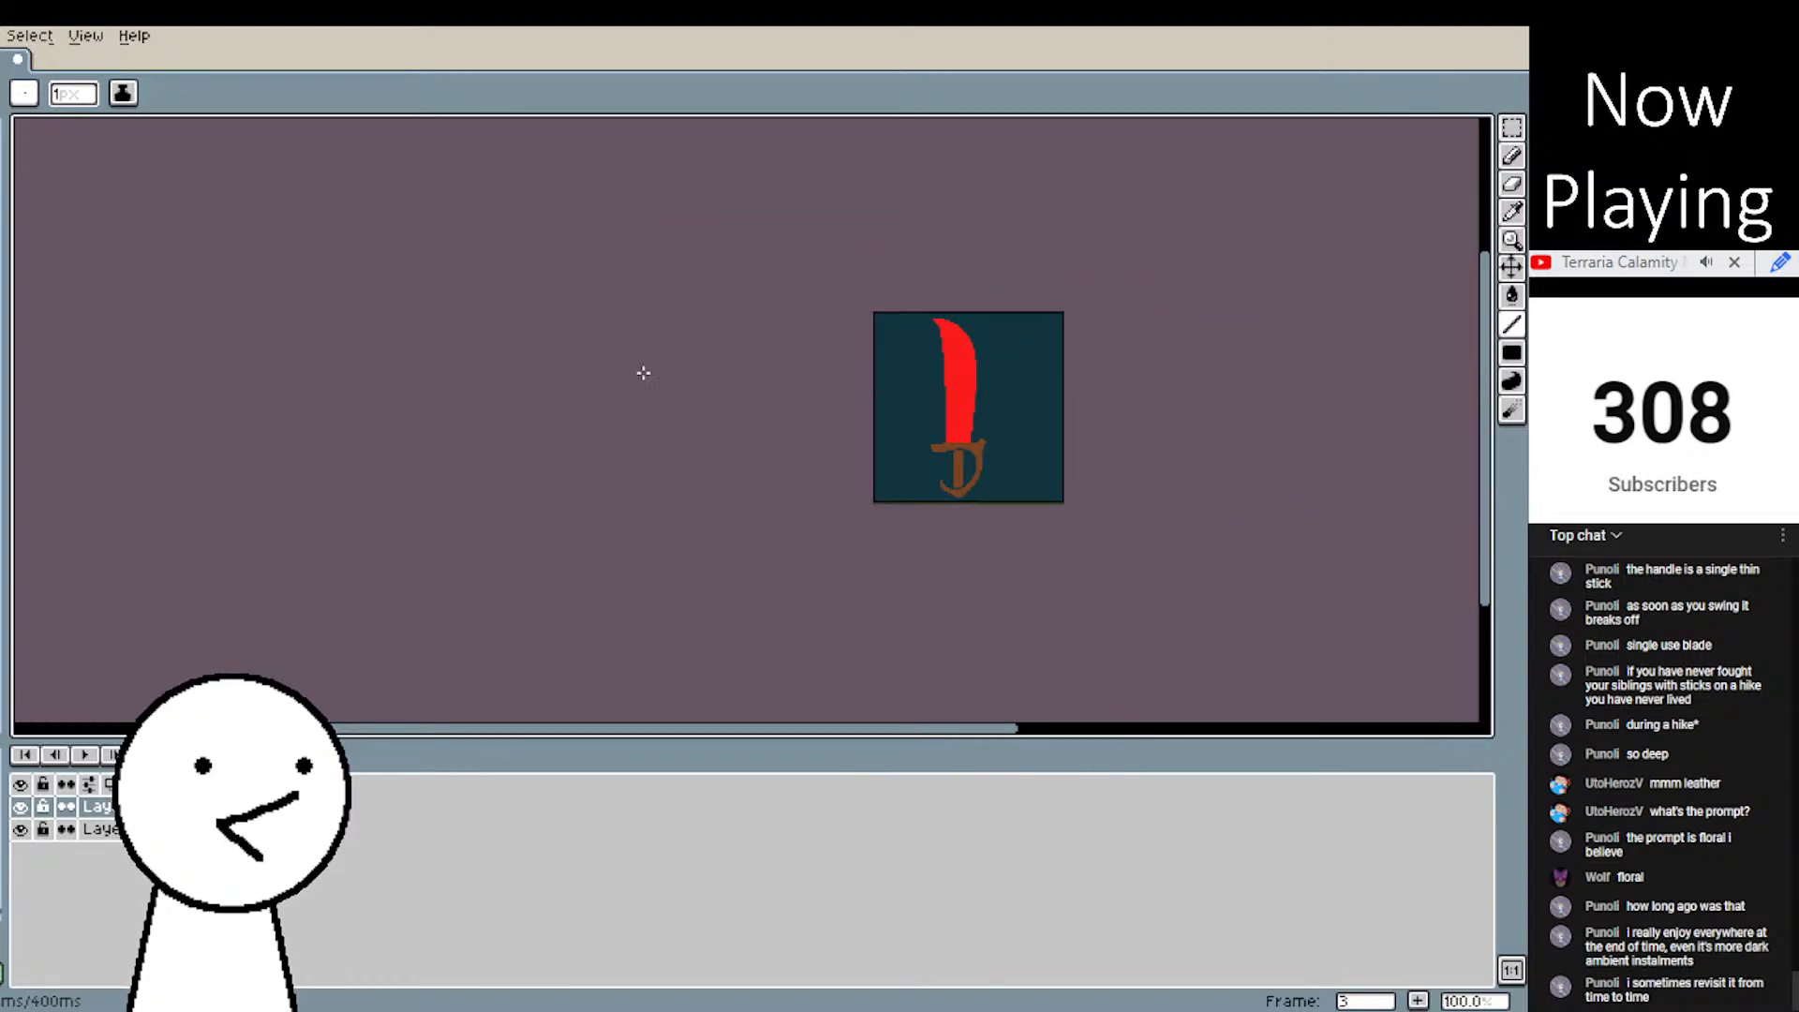
scroll(963, 388, up, 4)
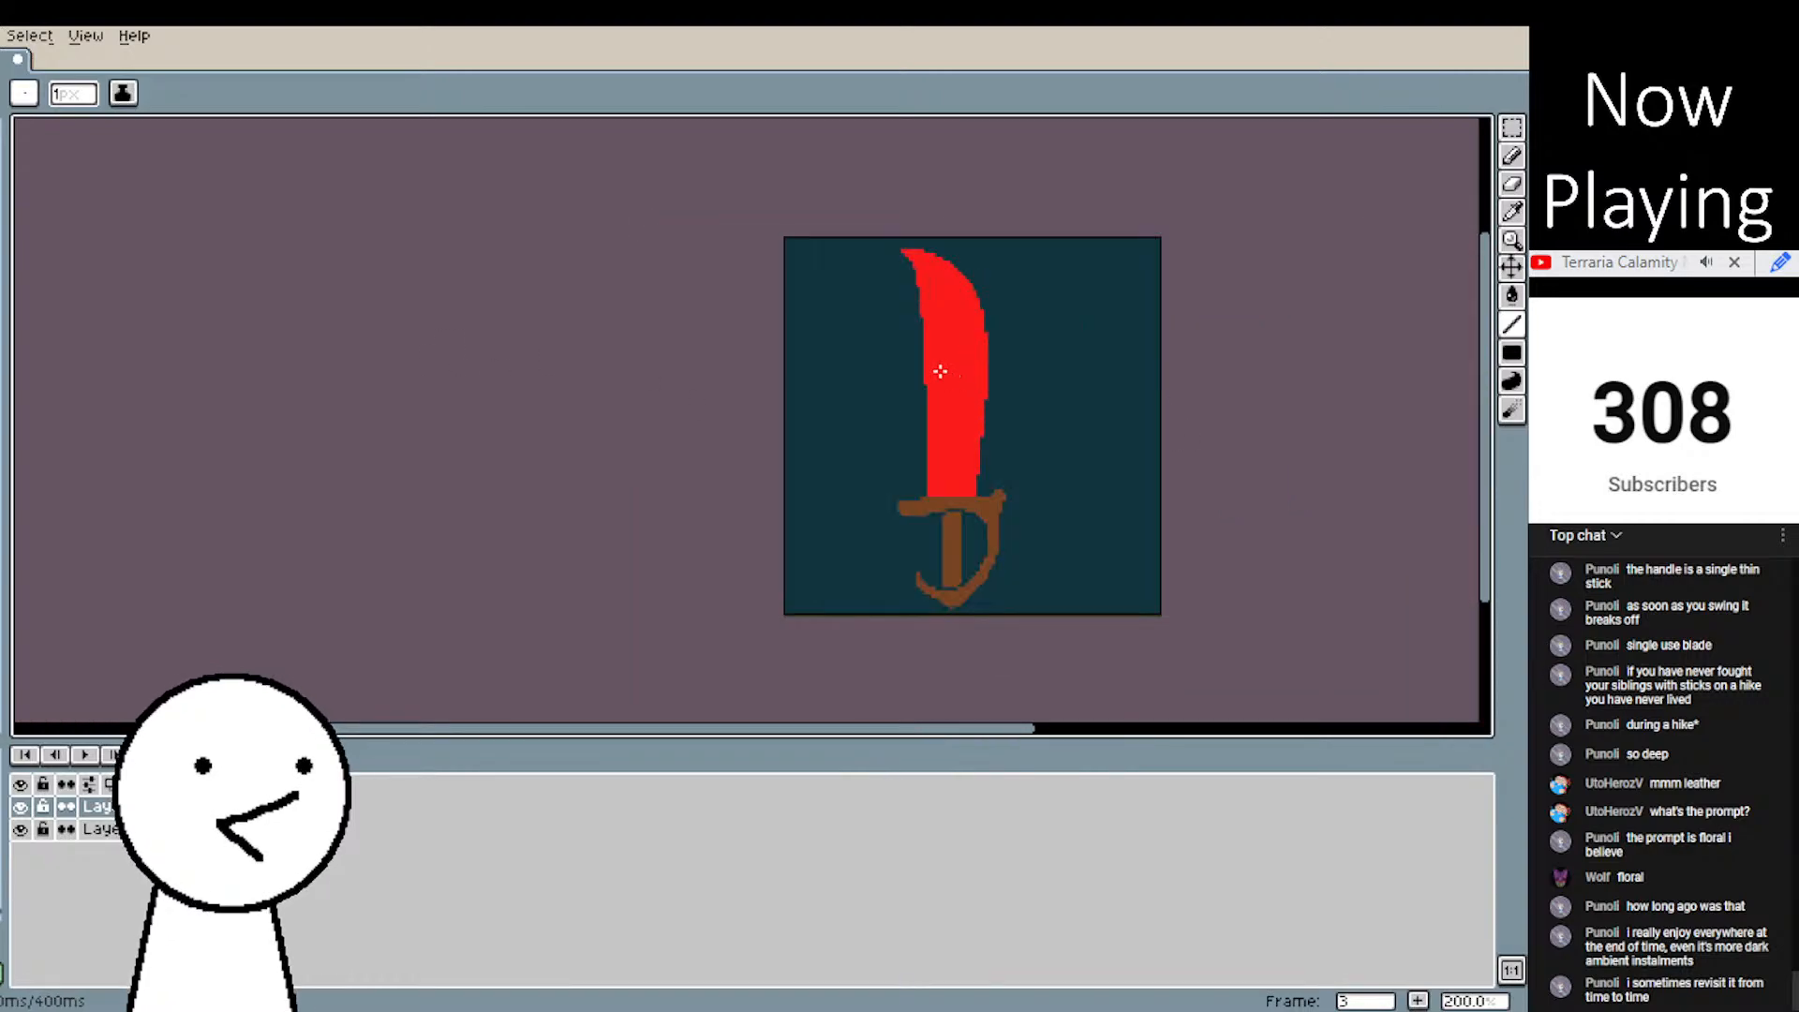
drag(1075, 440, 792, 309)
scroll(899, 352, down, 1)
scroll(900, 352, down, 2)
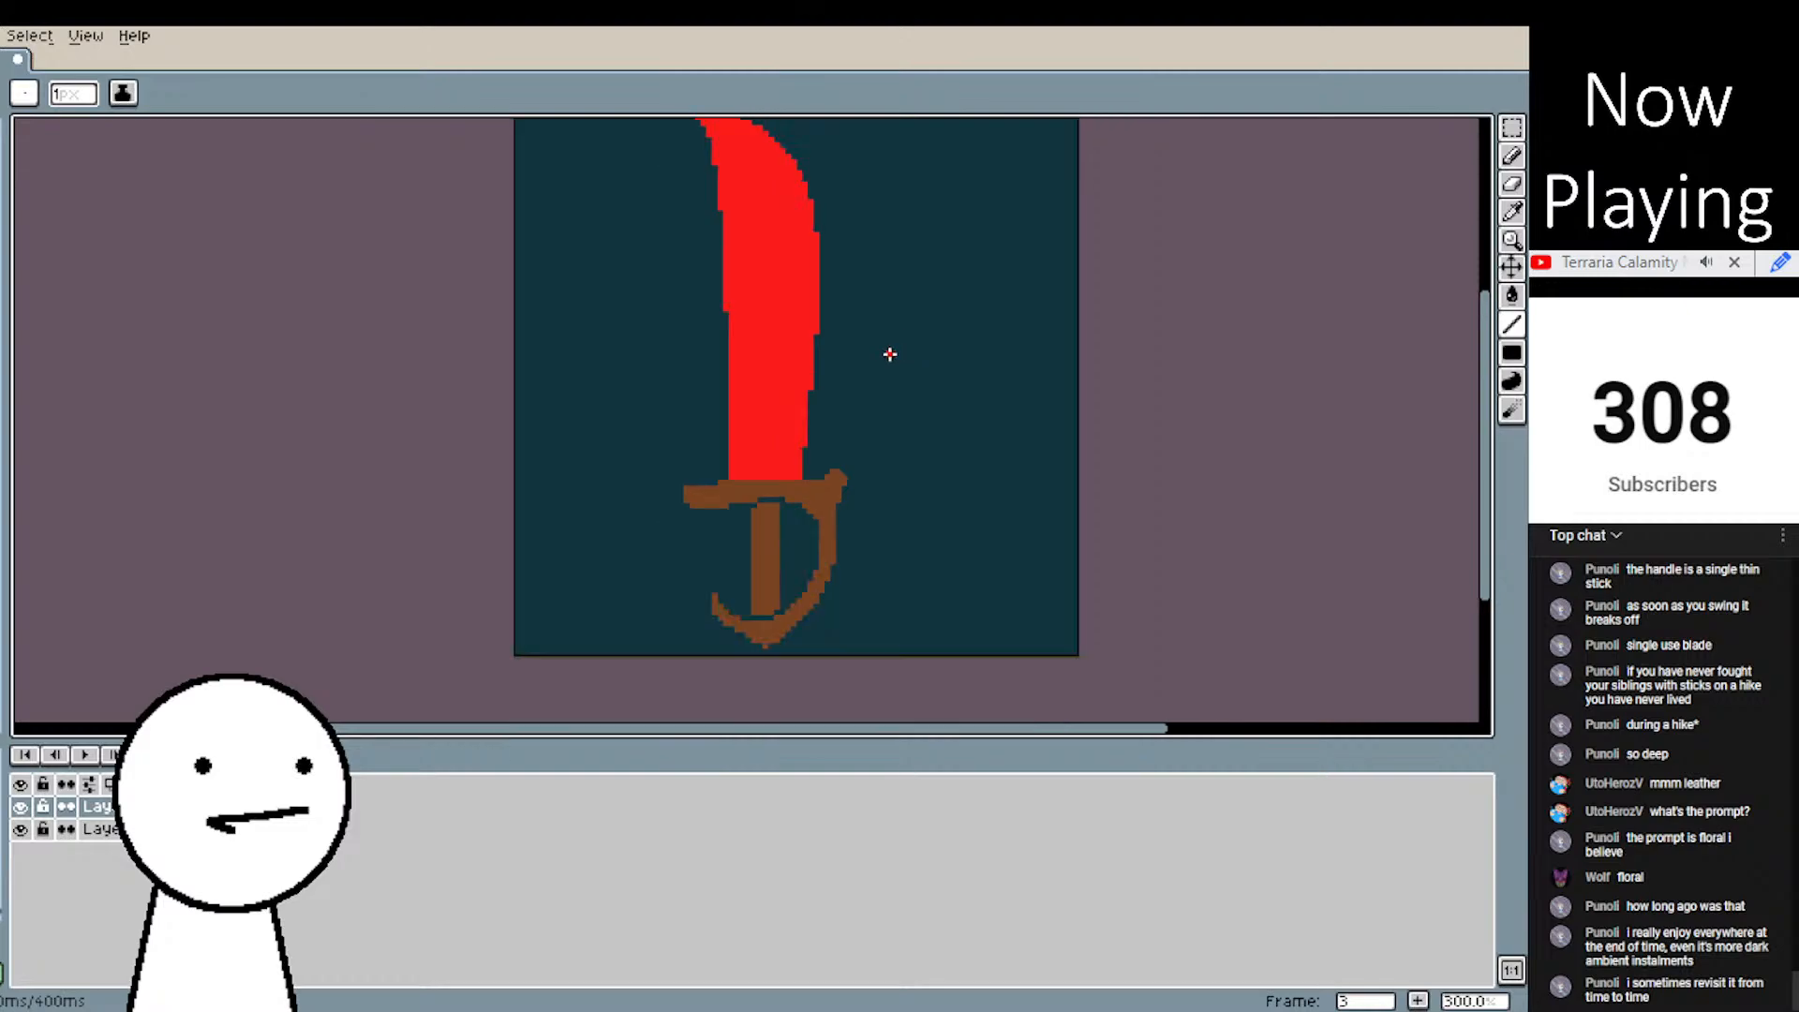
scroll(882, 356, up, 1)
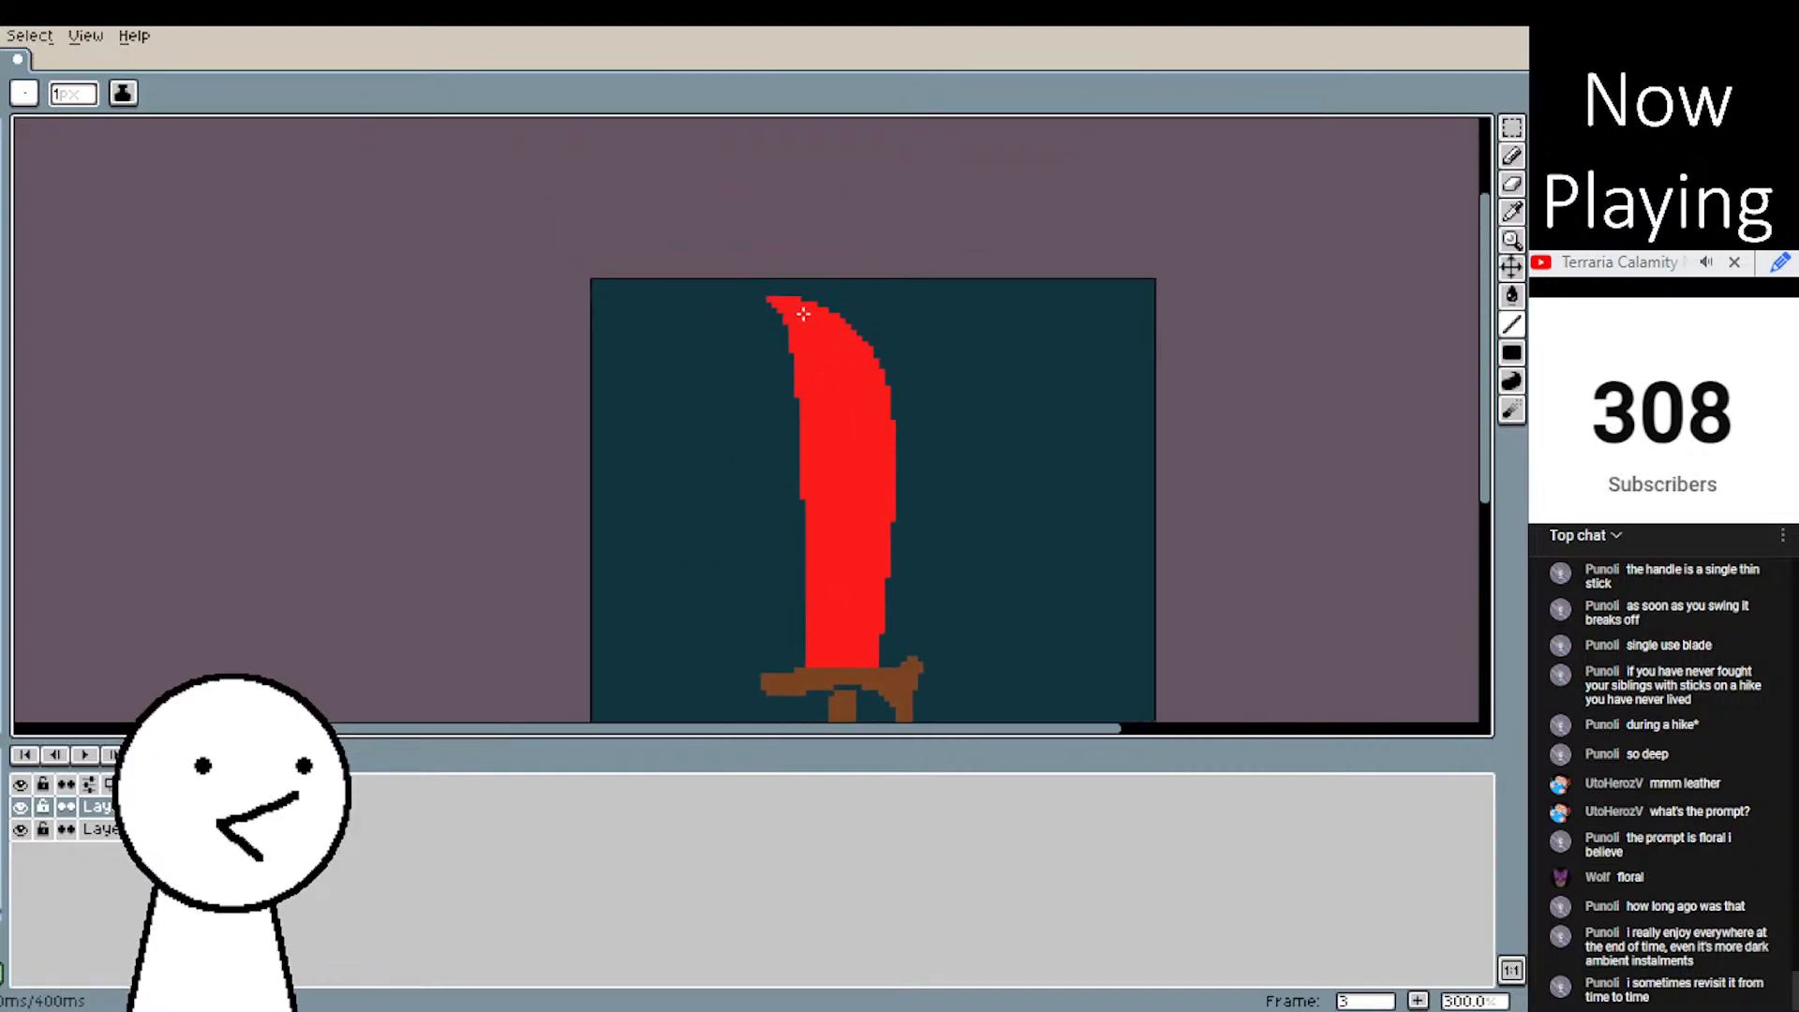
scroll(804, 315, down, 1)
scroll(813, 306, up, 2)
scroll(814, 306, up, 2)
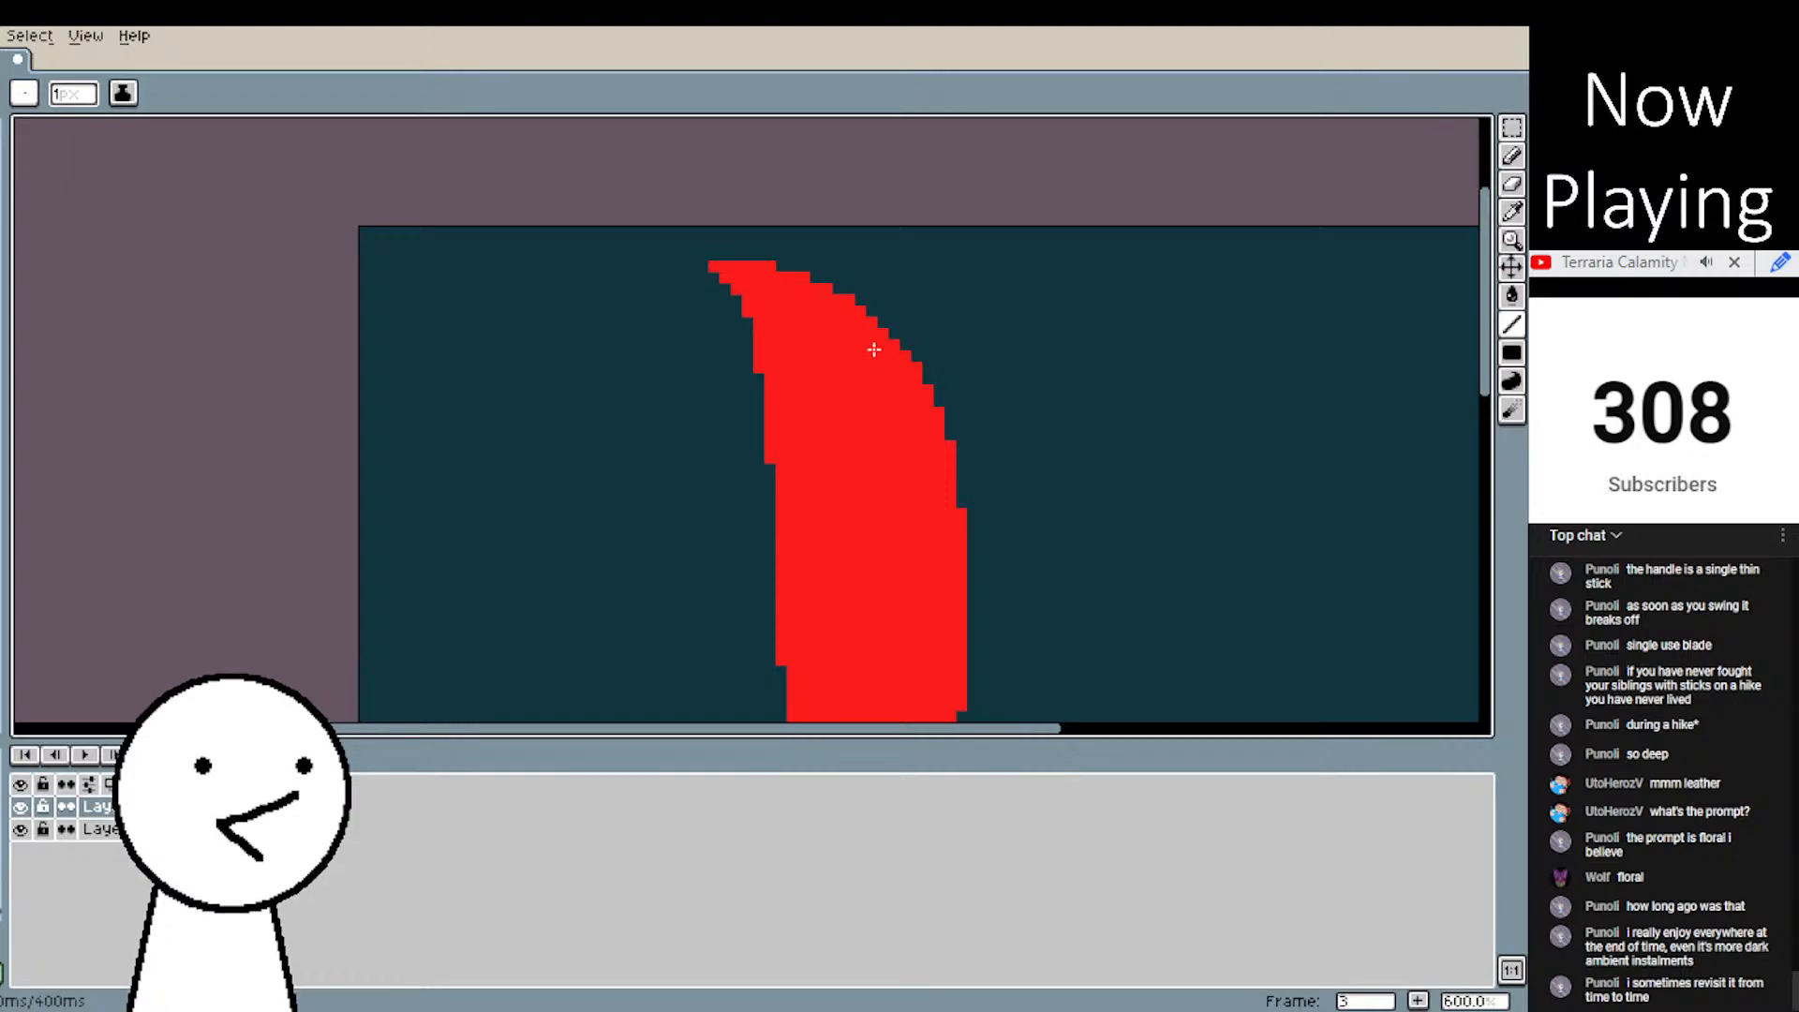
- Add red pixels with the Line tool to even out the stepped left edge just below the blade's tip
drag(792, 357, 683, 329)
click(1512, 212)
scroll(563, 368, down, 4)
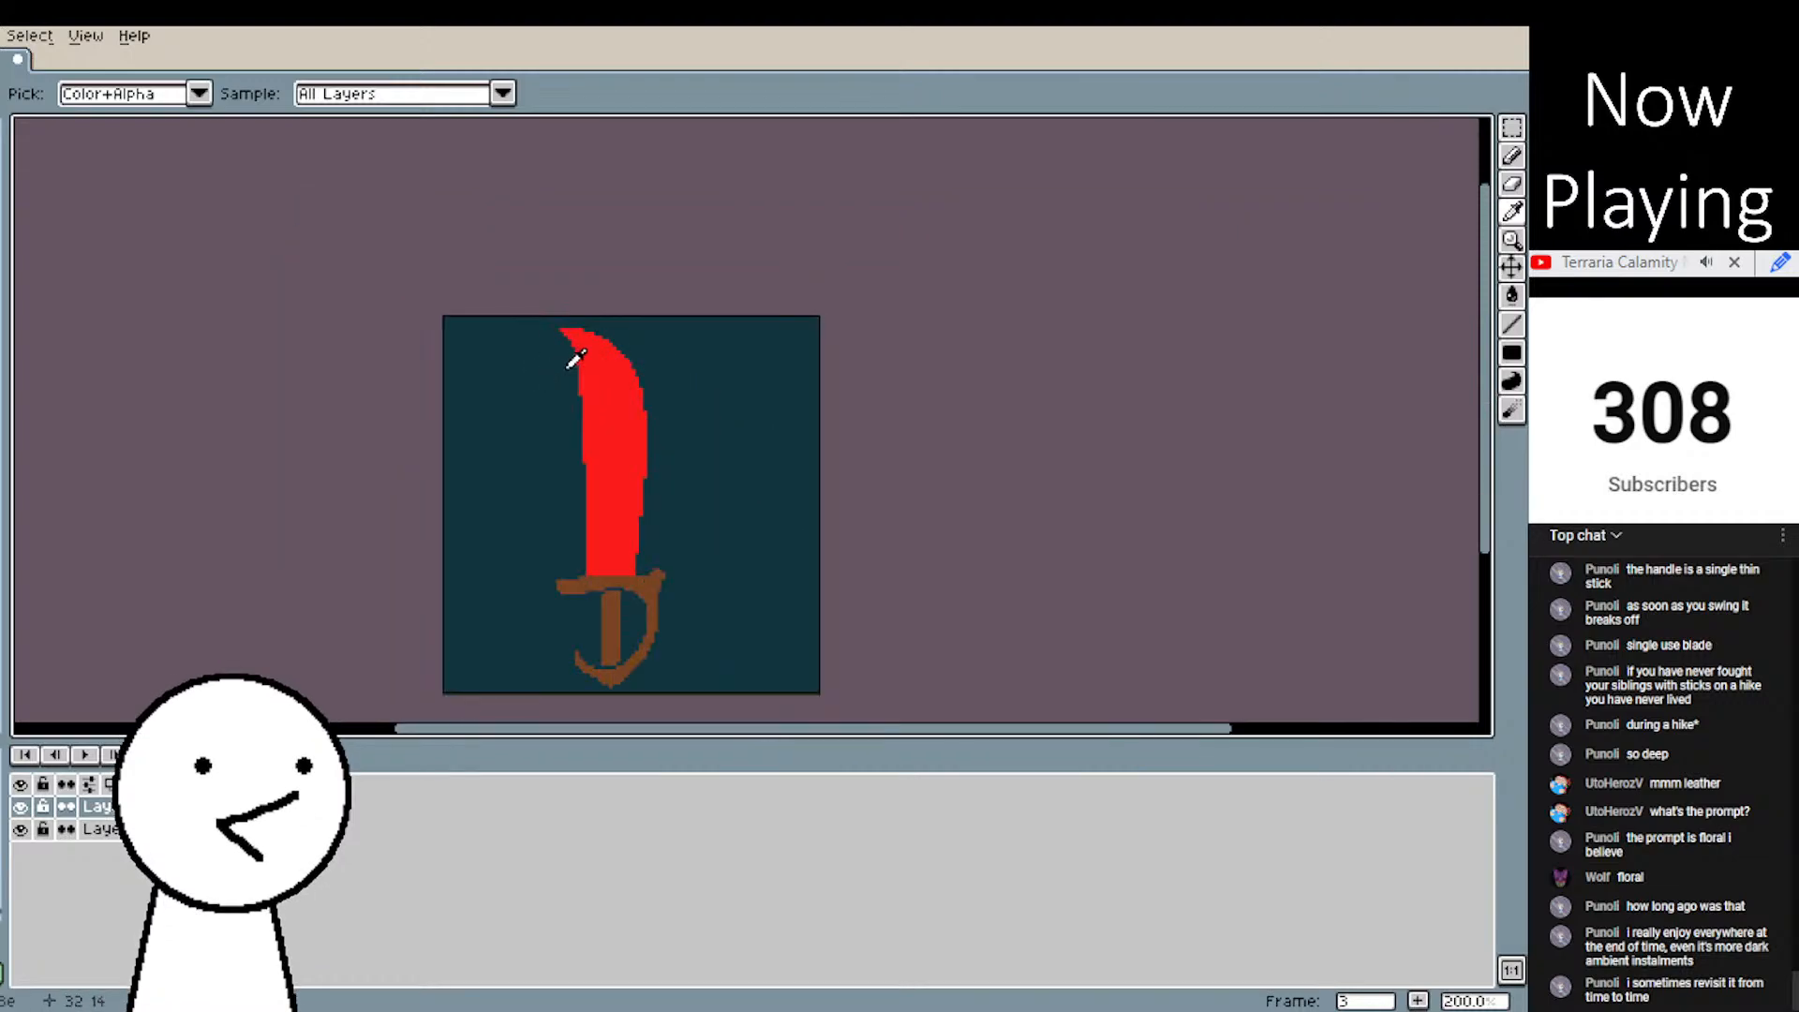
scroll(575, 359, up, 6)
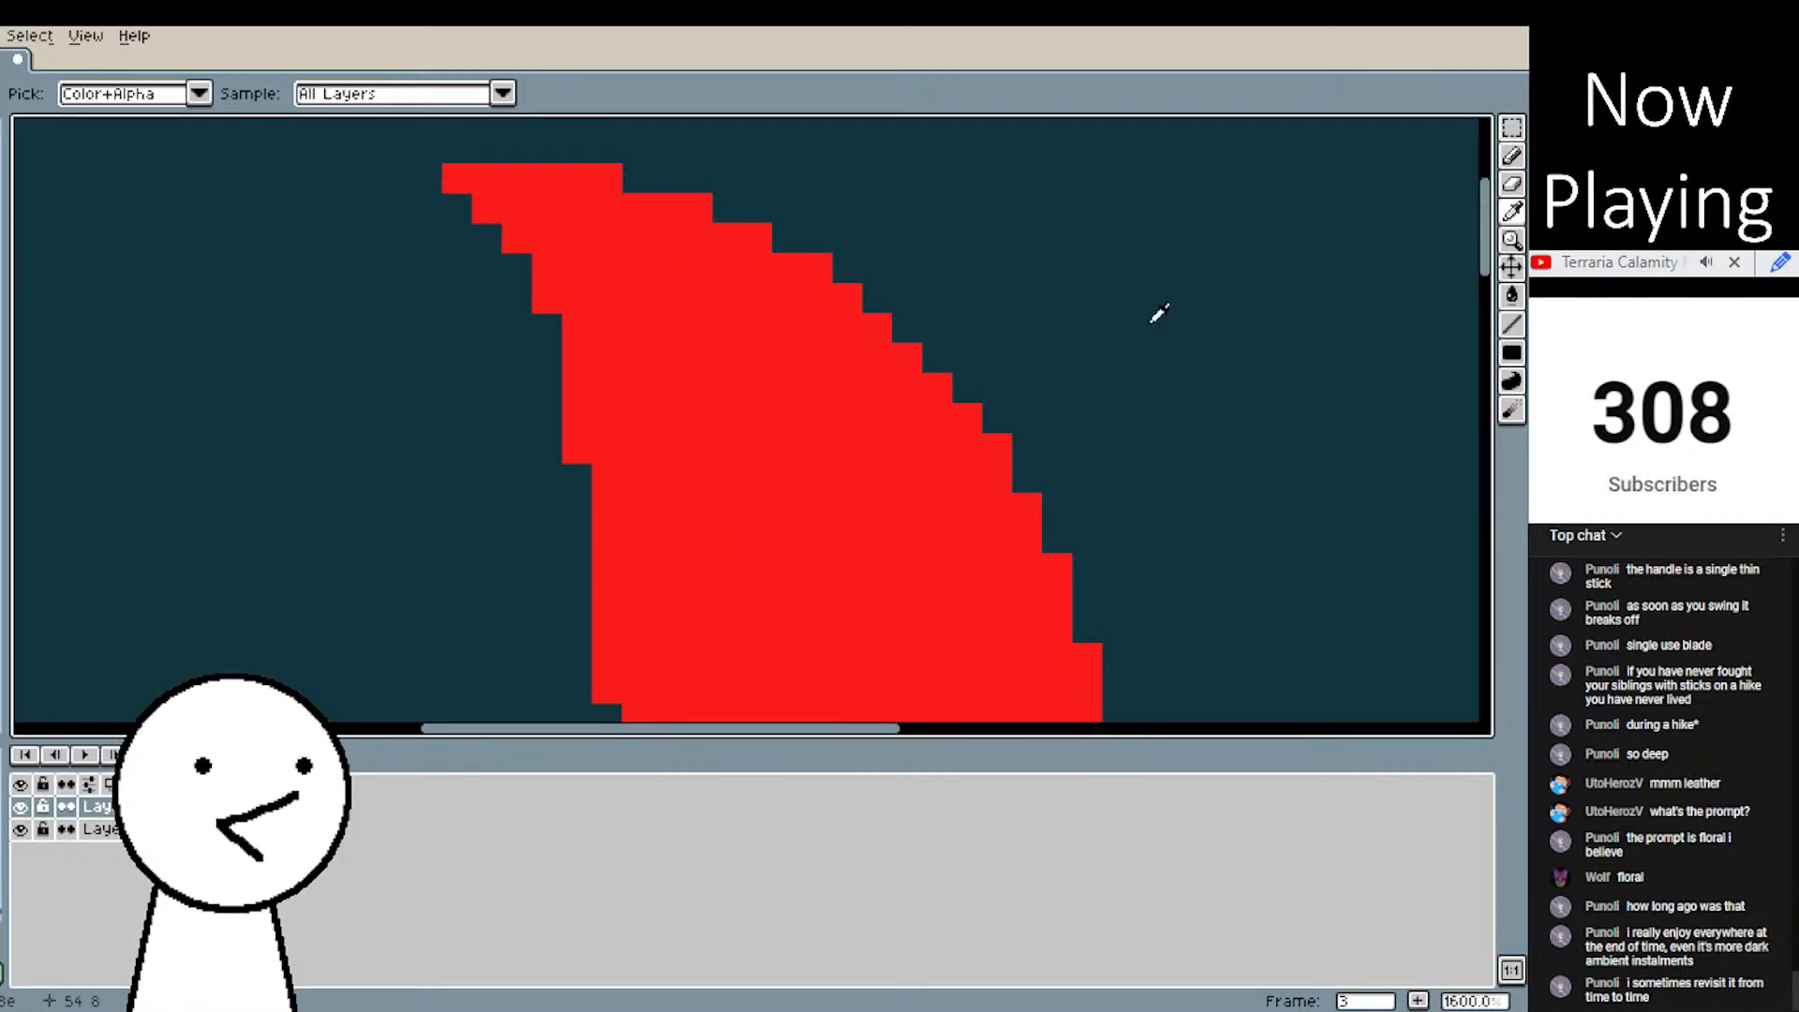
click(1512, 325)
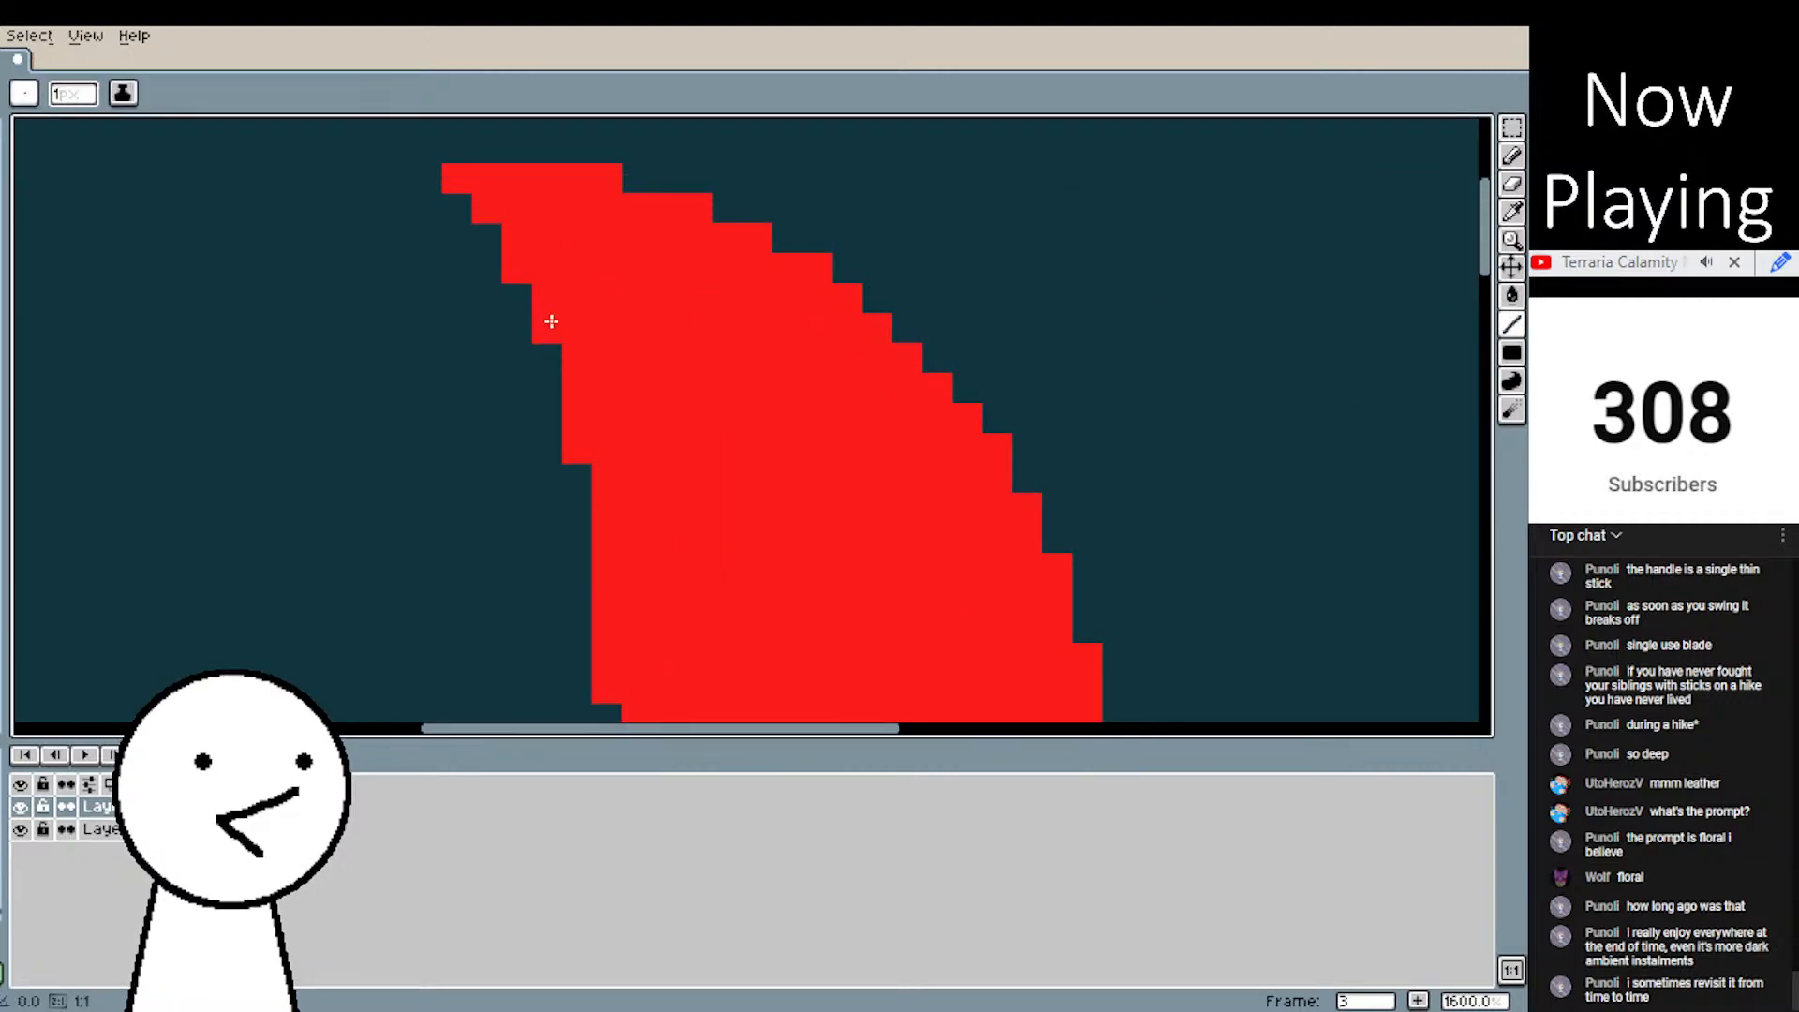
- Lengthen the pixel steps down the middle of the blade's left edge with short vertical red lines
scroll(937, 497, down, 1)
drag(893, 227, 893, 166)
click(651, 438)
key(ctrl+z)
drag(671, 416, 671, 463)
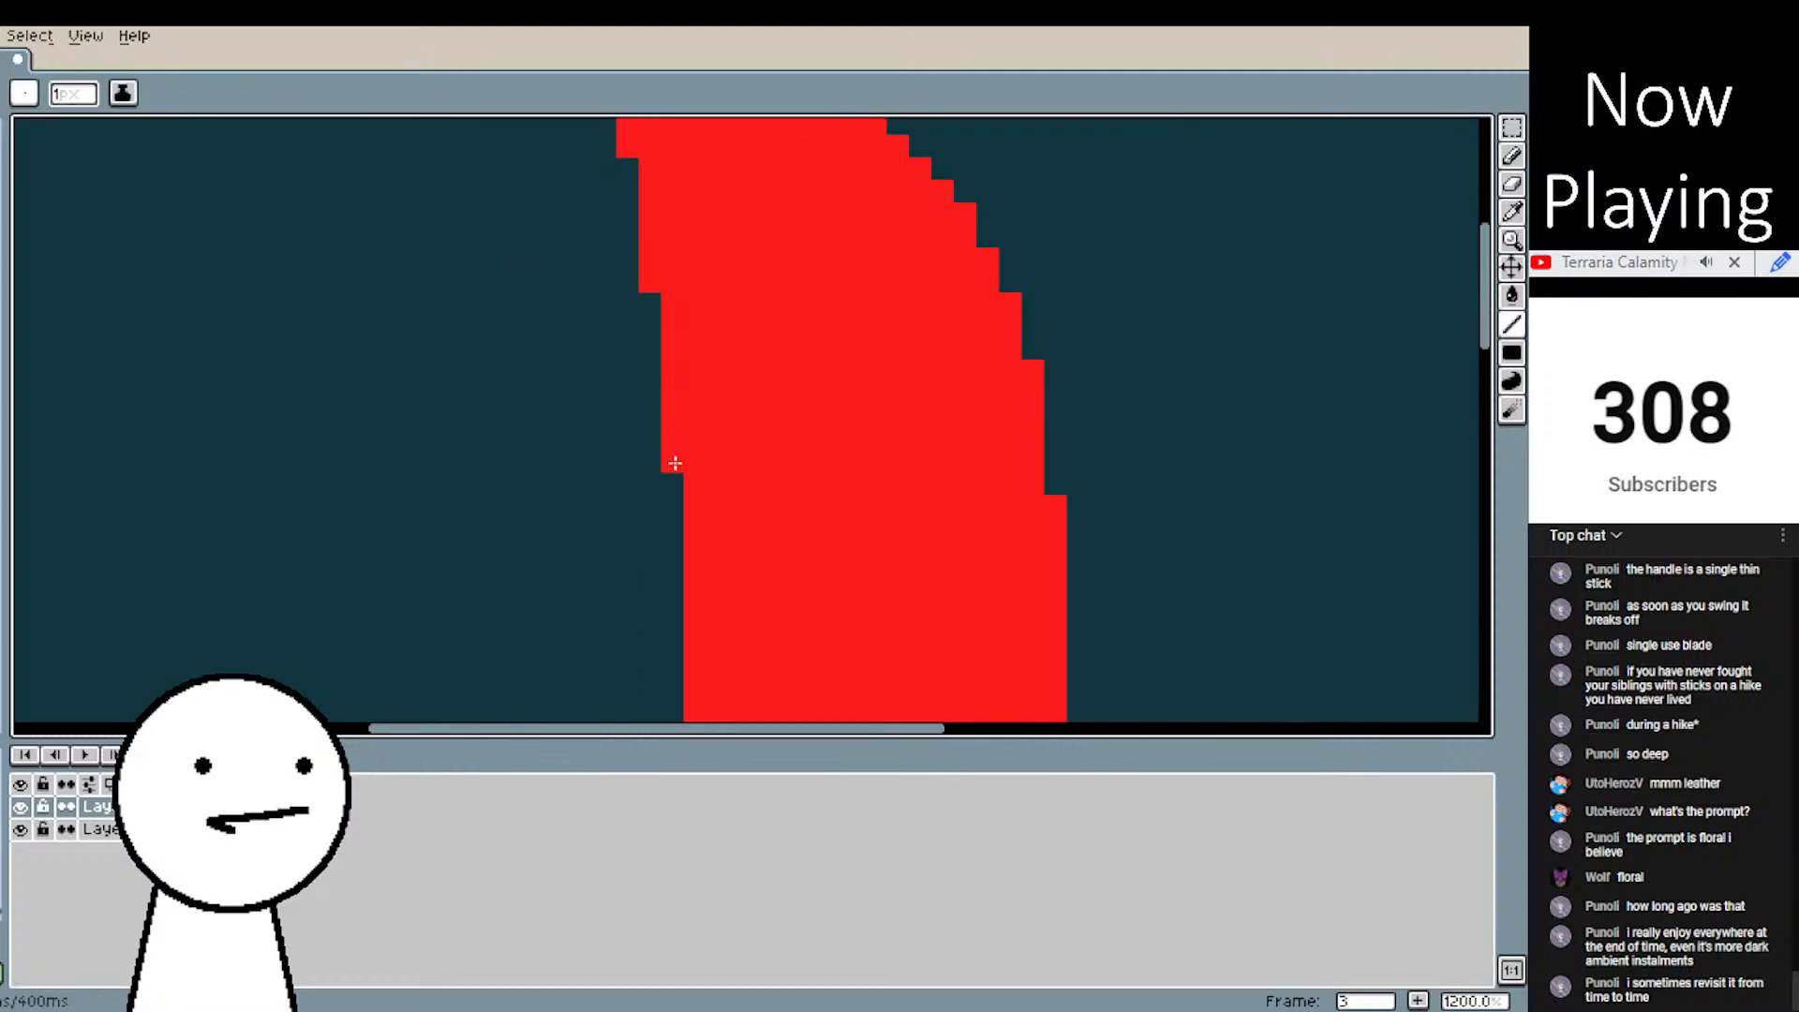
scroll(868, 543, down, 3)
scroll(771, 410, up, 1)
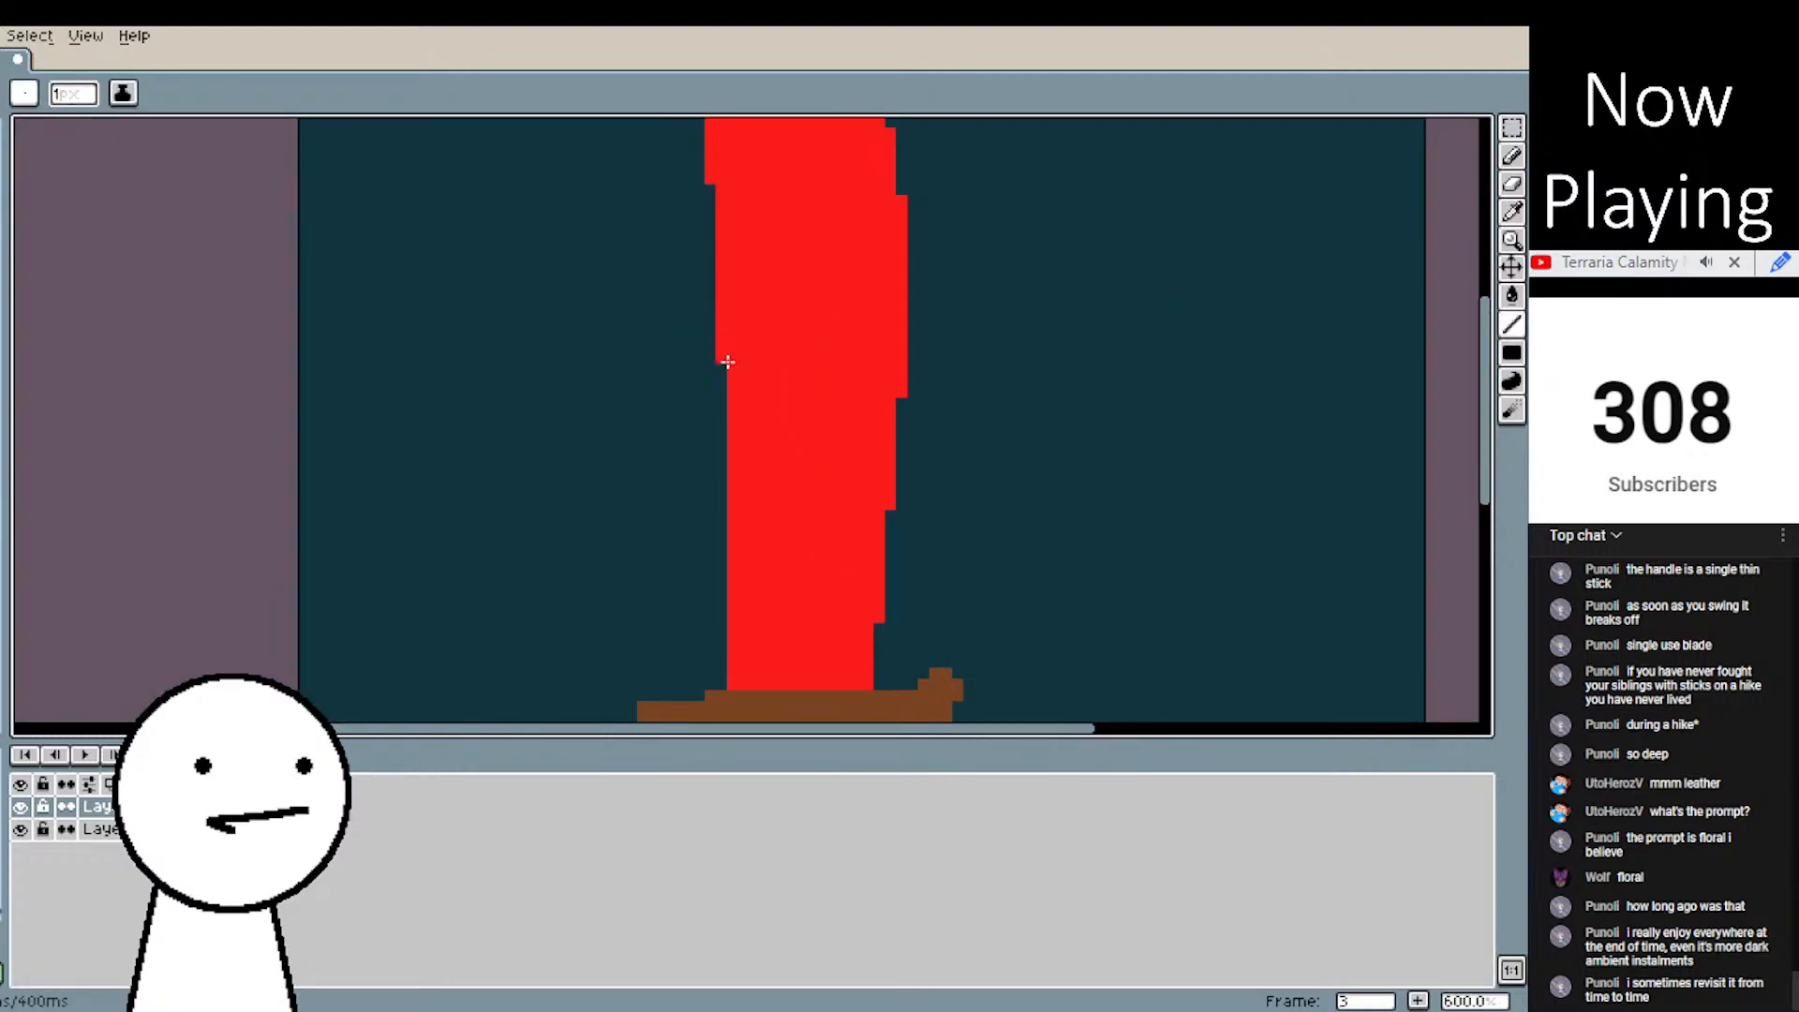
drag(722, 362, 722, 398)
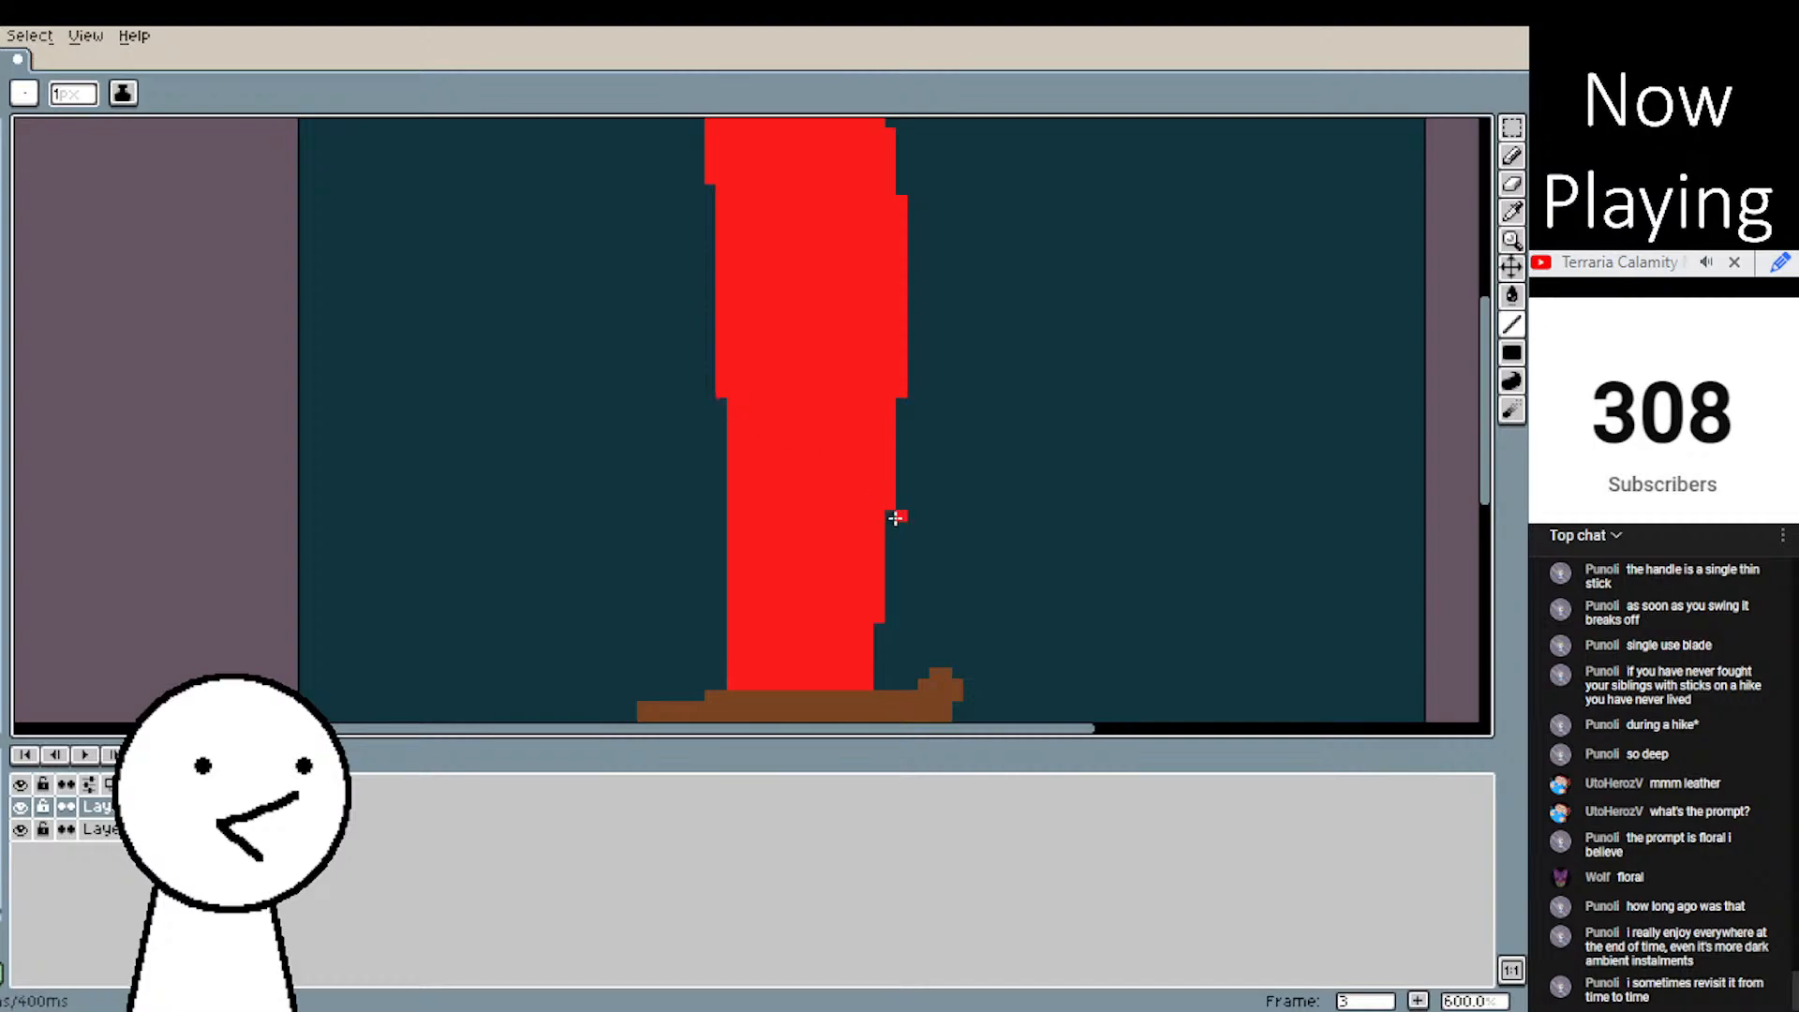
- Examine how the lower blade's right edge tapers toward the crossguard and compare it with the whole sword
scroll(896, 514, down, 1)
drag(876, 540, 640, 420)
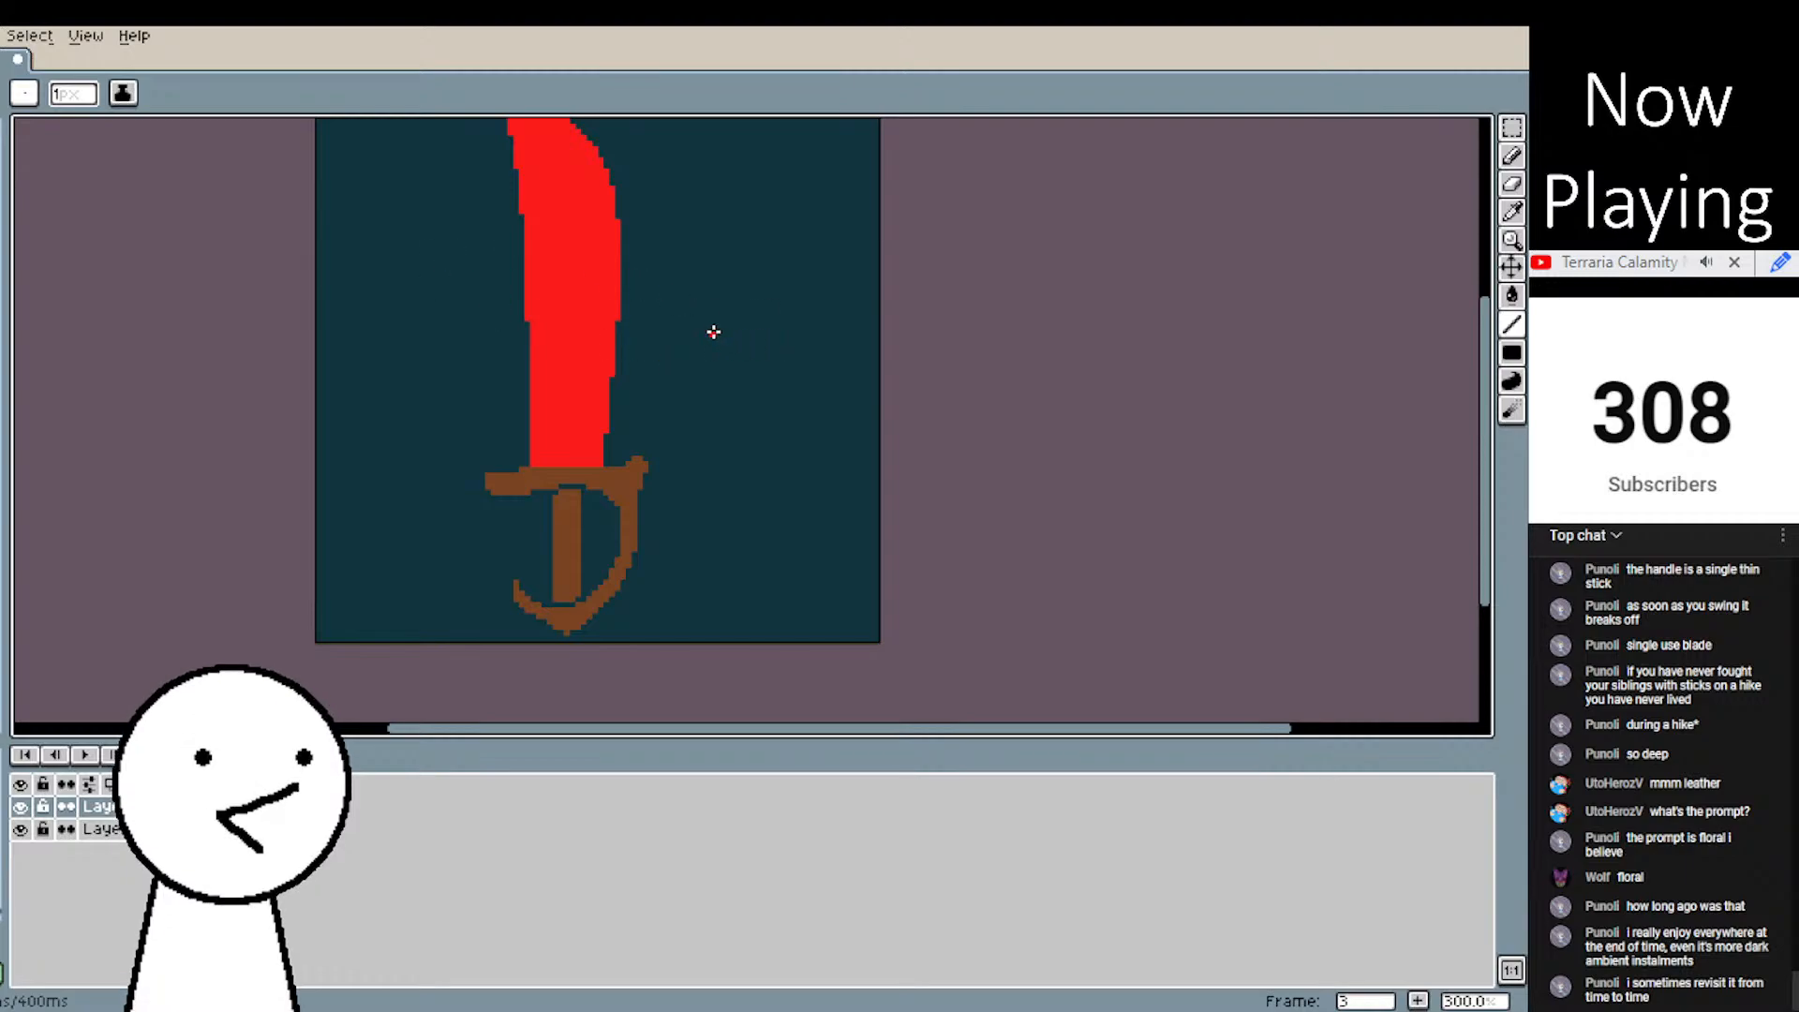
scroll(591, 375, up, 2)
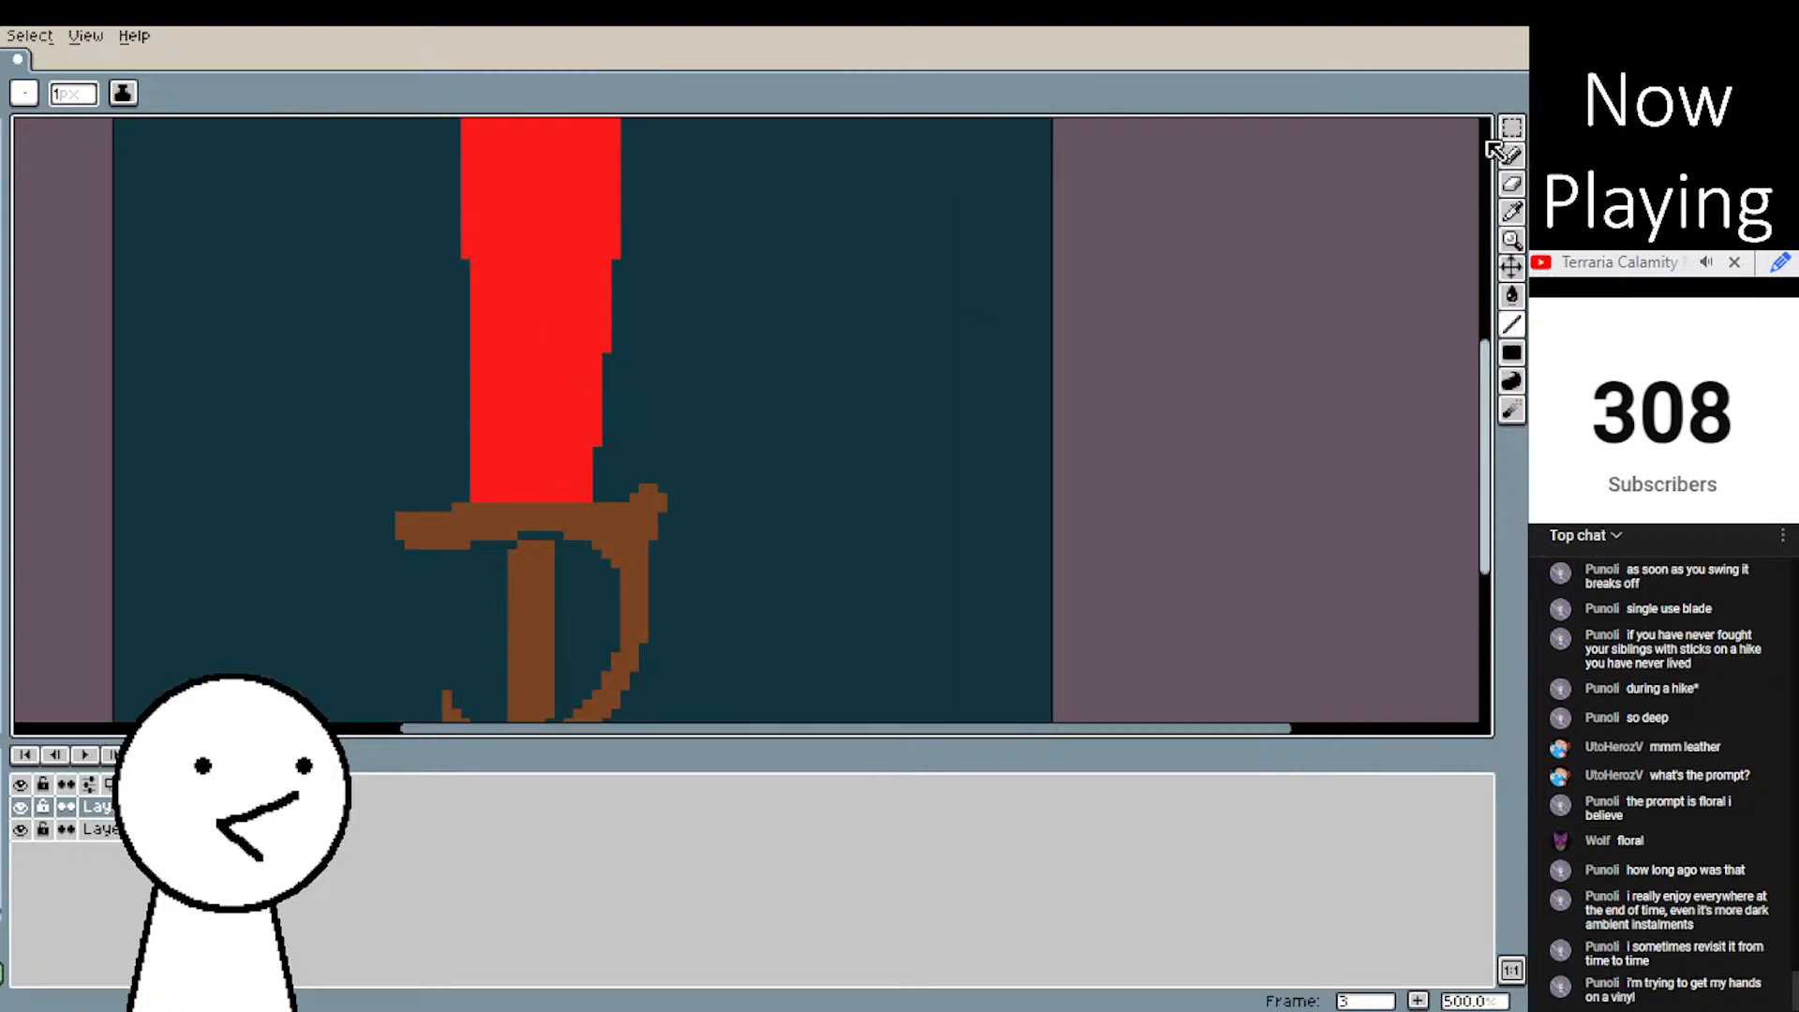
drag(779, 295, 803, 353)
drag(543, 353, 768, 376)
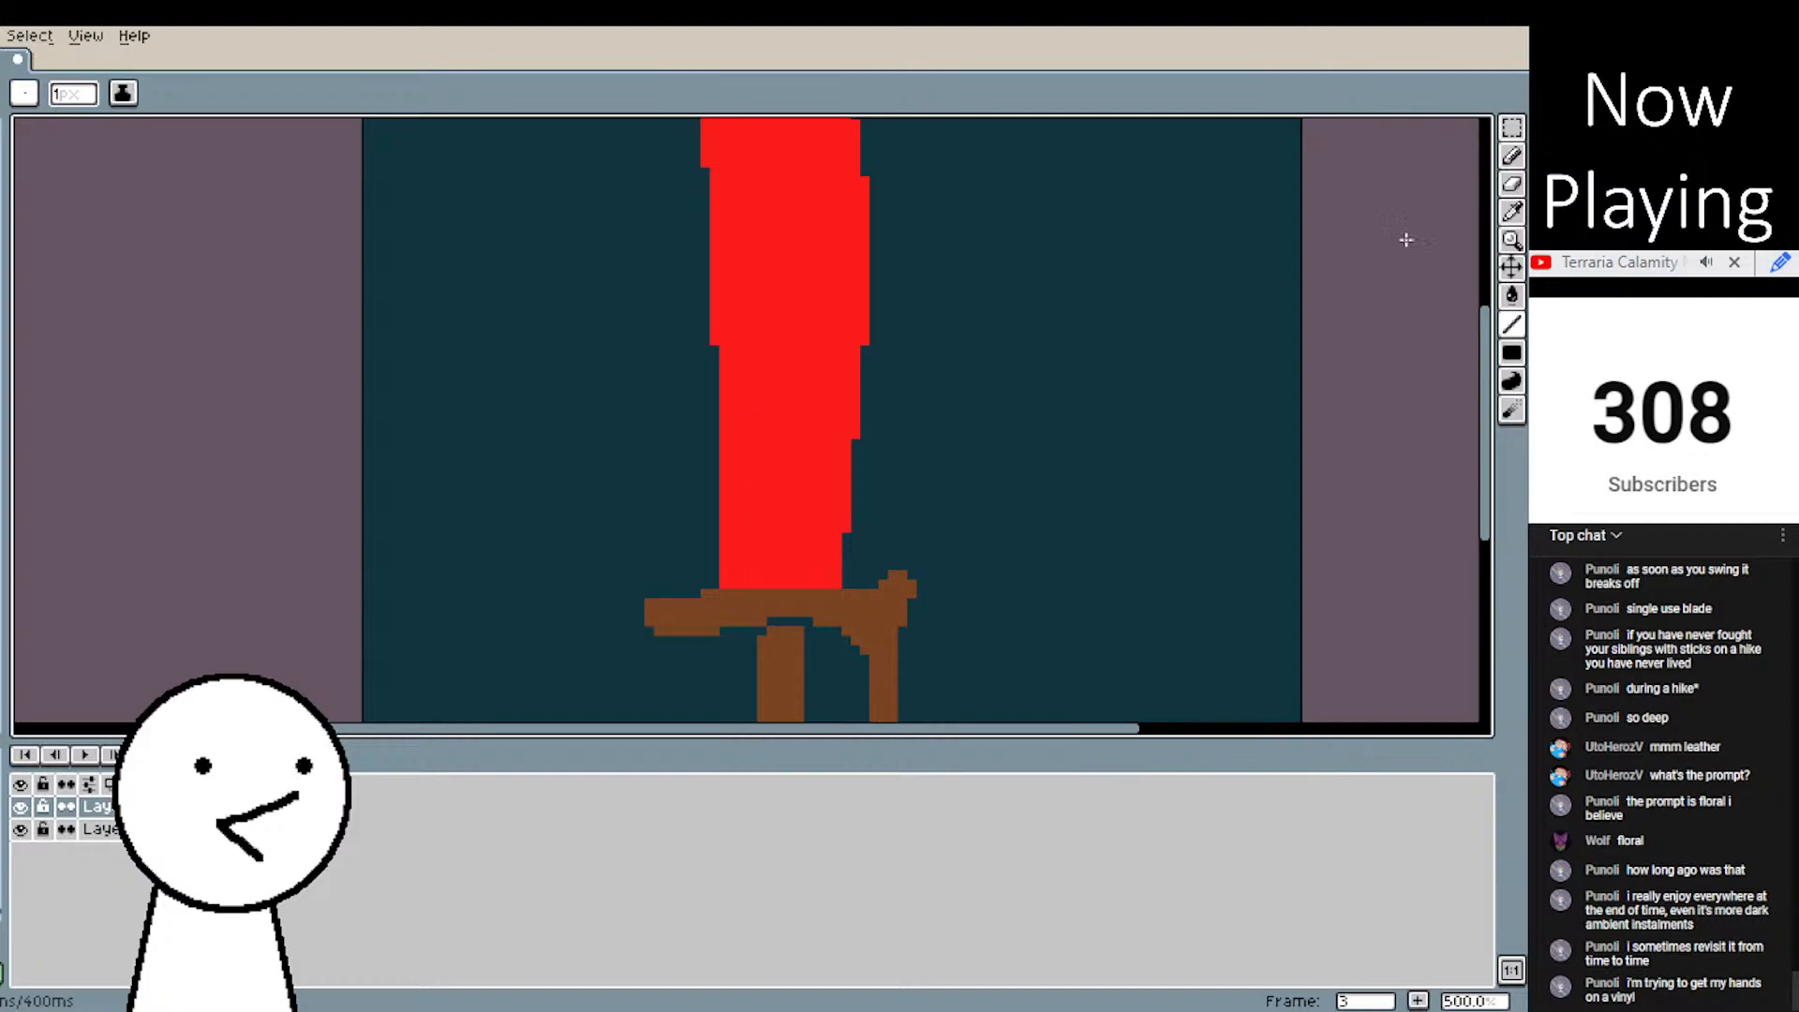
click(1512, 128)
mouse_move(901, 378)
mouse_down()
mouse_move(521, 249)
mouse_move(639, 446)
mouse_move(956, 587)
mouse_move(984, 582)
mouse_up()
scroll(521, 266, down, 3)
scroll(520, 283, down, 1)
scroll(598, 390, up, 3)
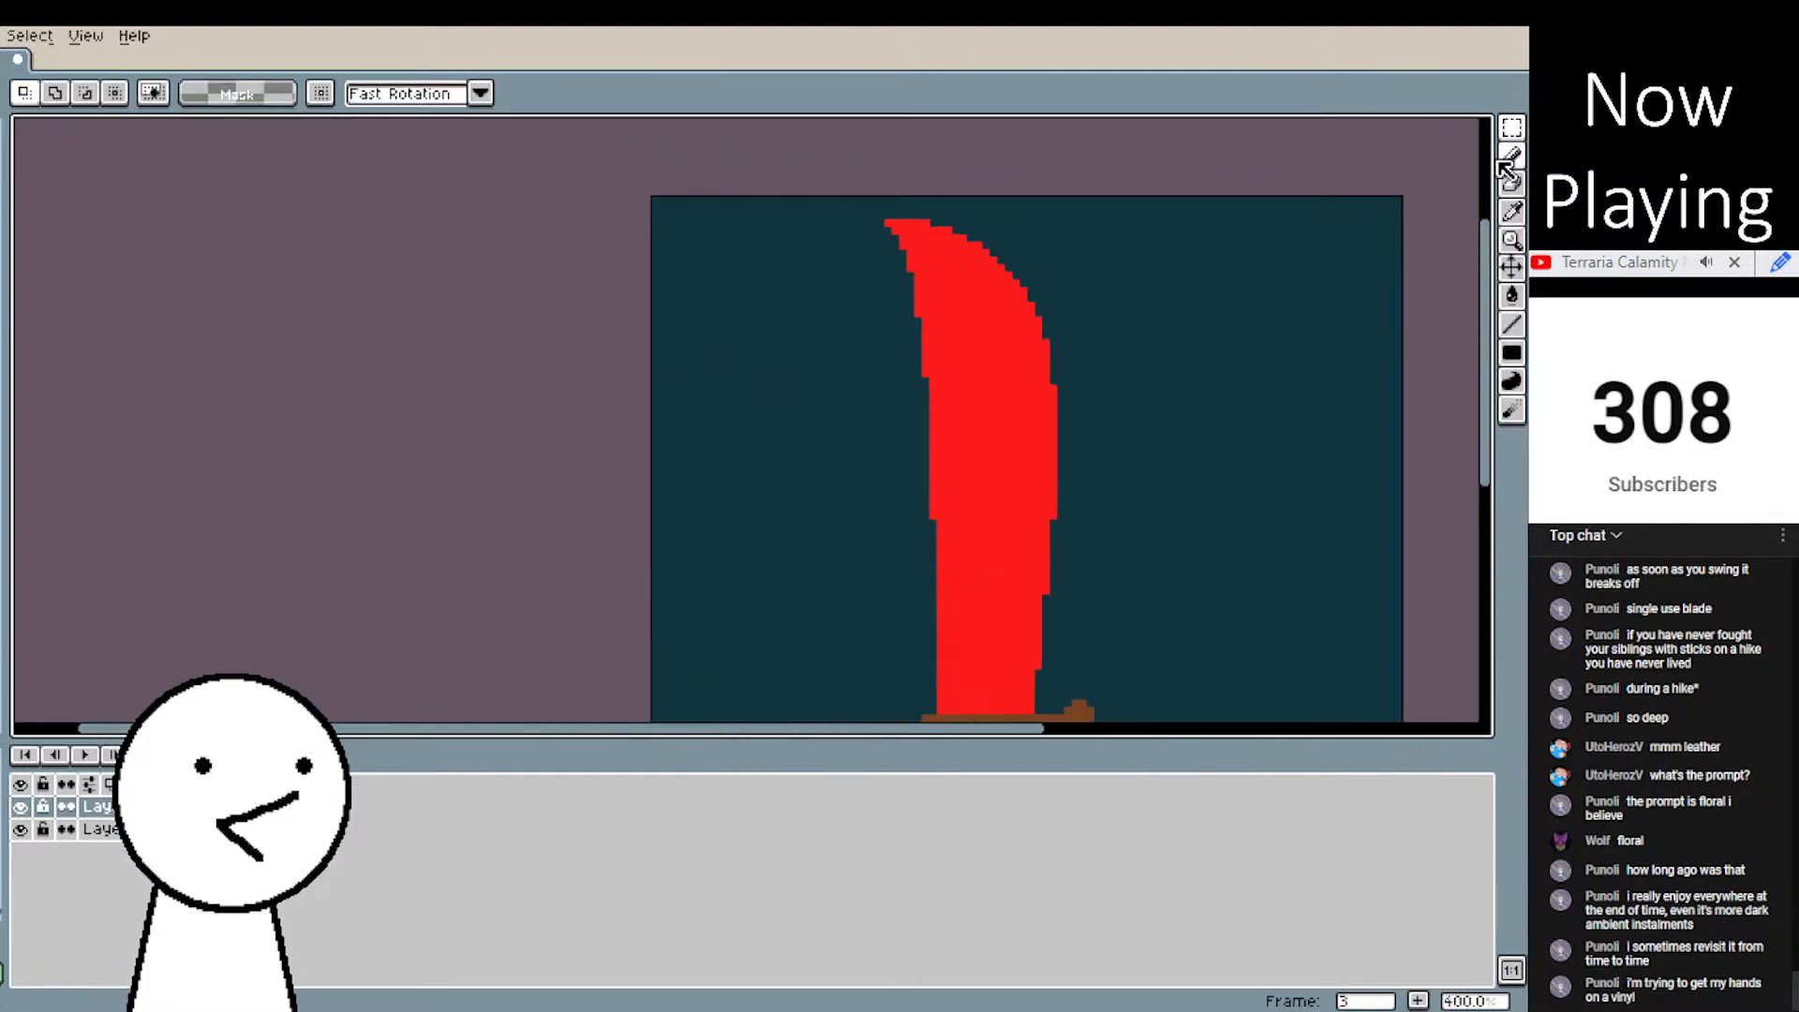
click(1512, 158)
drag(1219, 290, 892, 241)
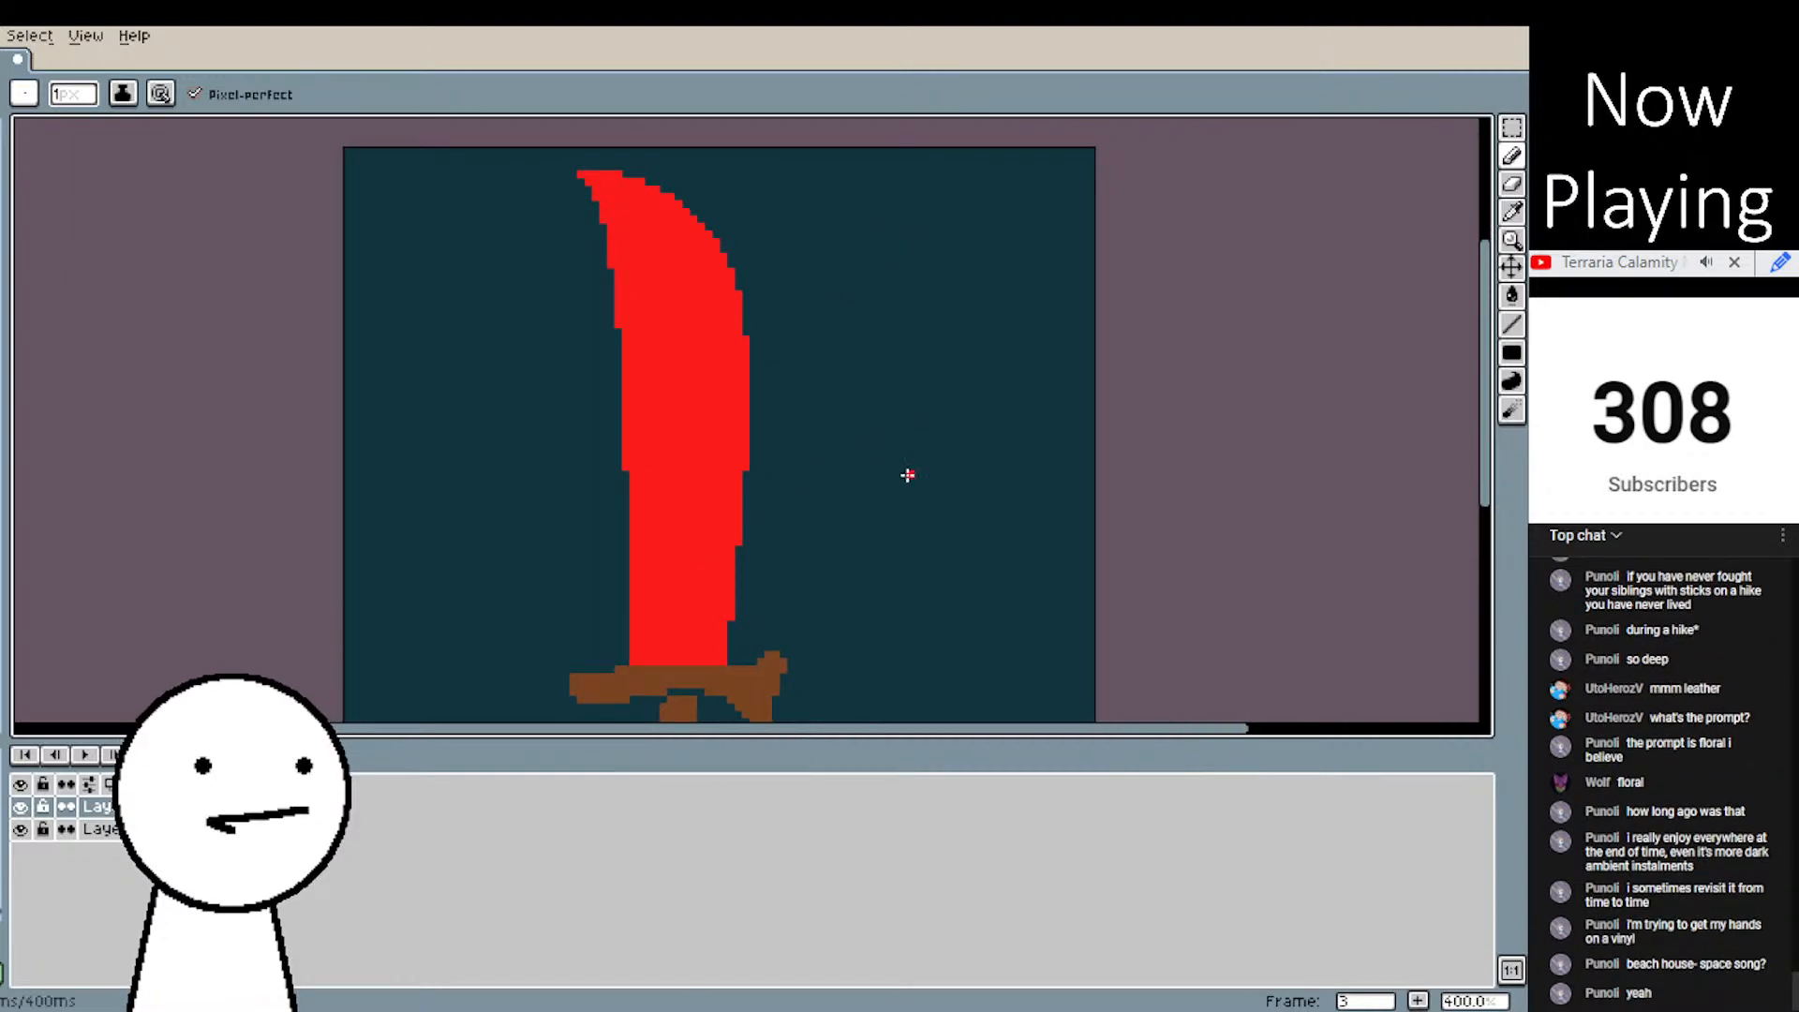
- Trim the stepped right edge of the lower blade with the Line tool so it tapers more gradually toward the crossguard
click(1512, 212)
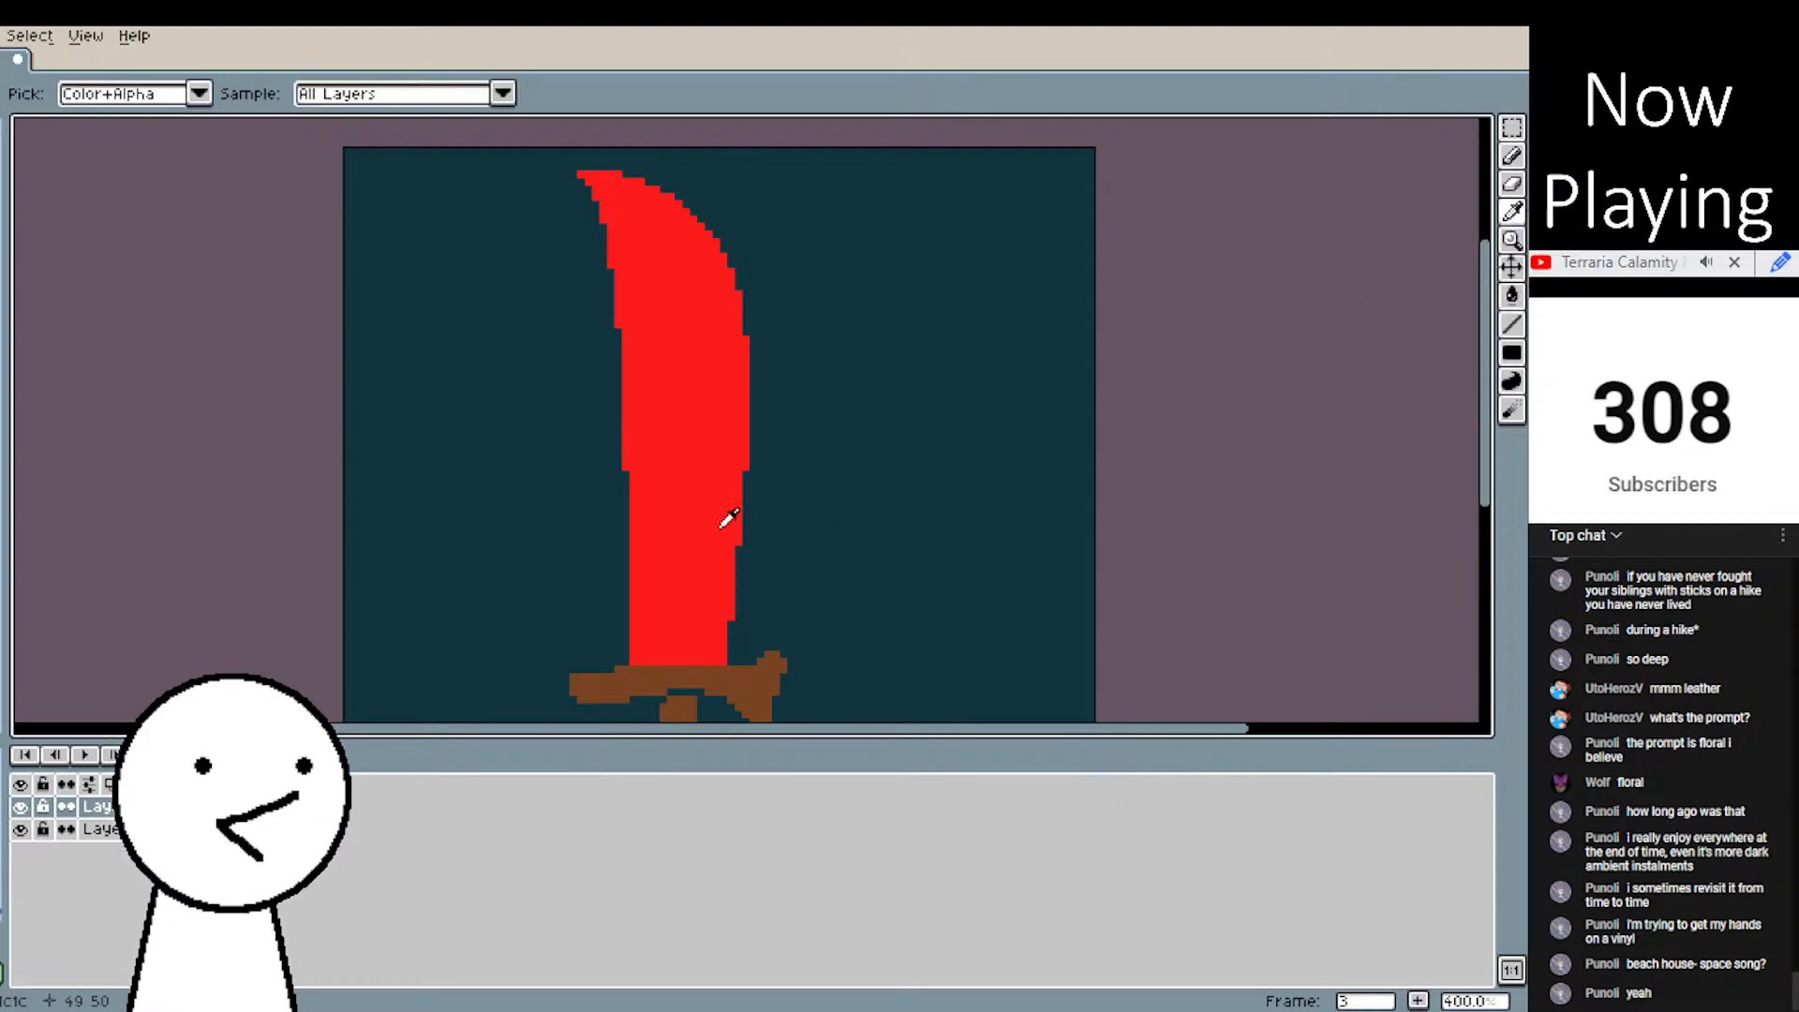
click(1512, 325)
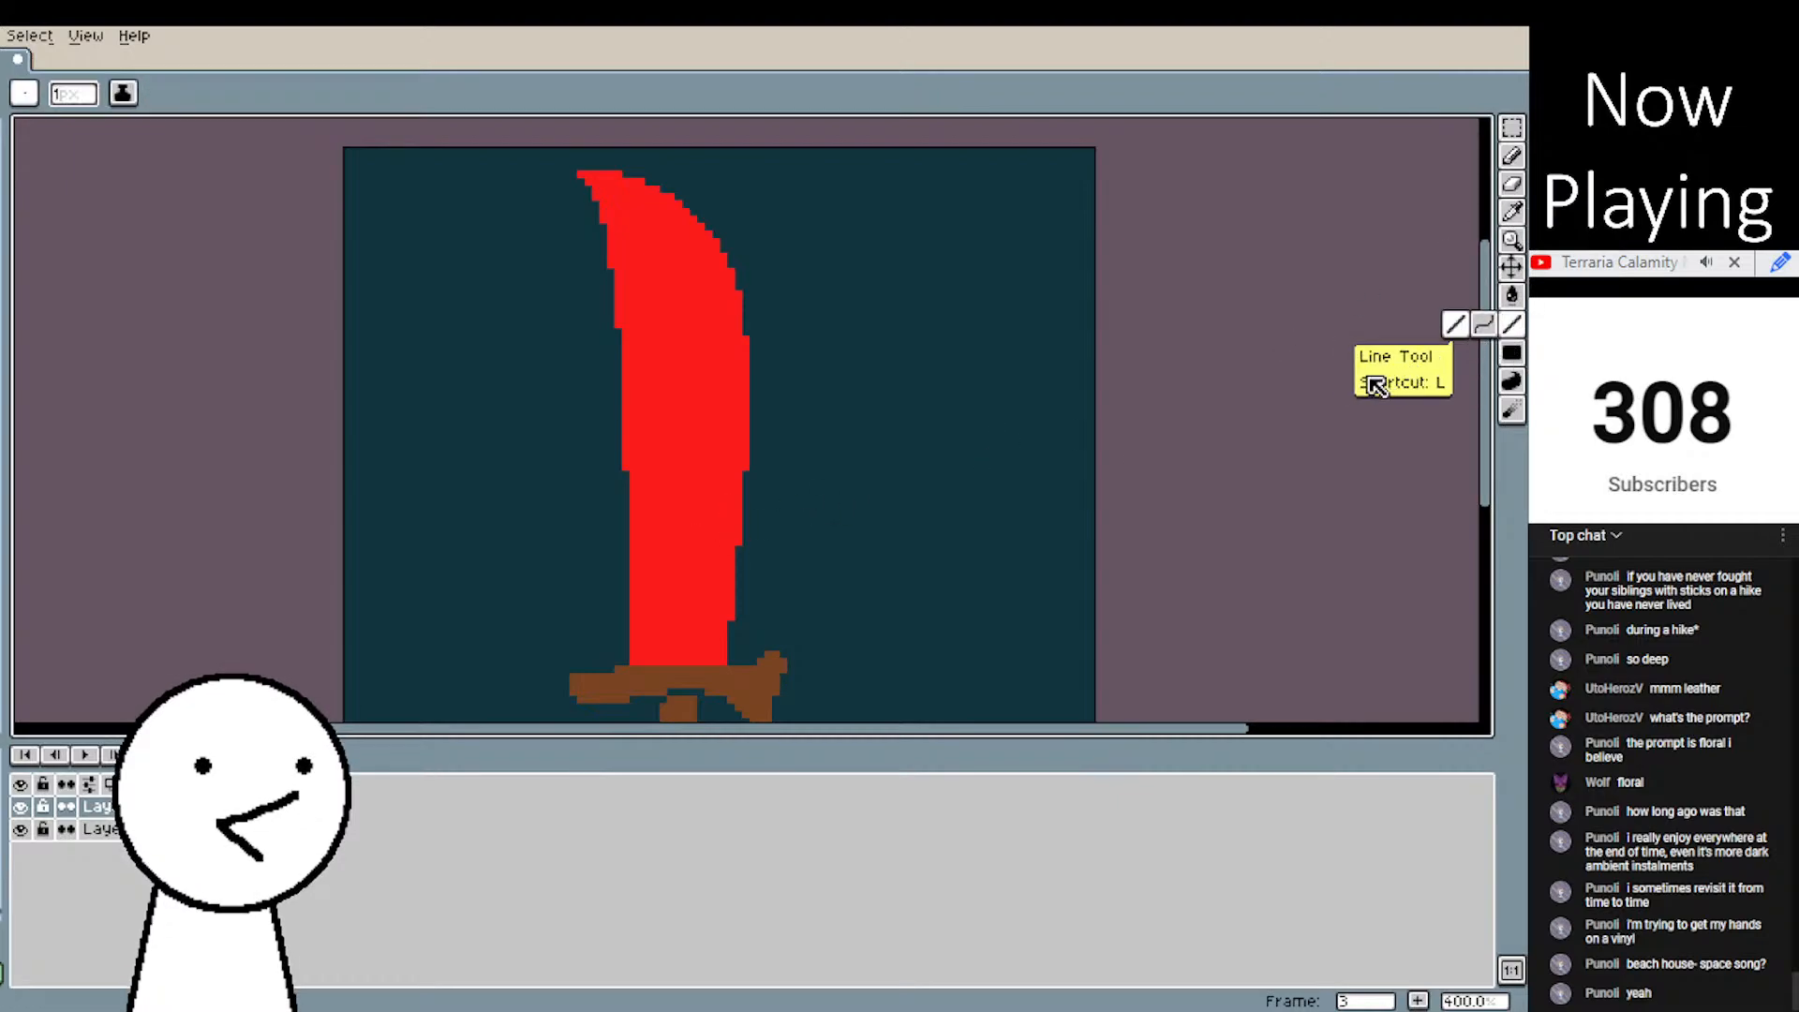
click(1511, 212)
drag(991, 511, 823, 430)
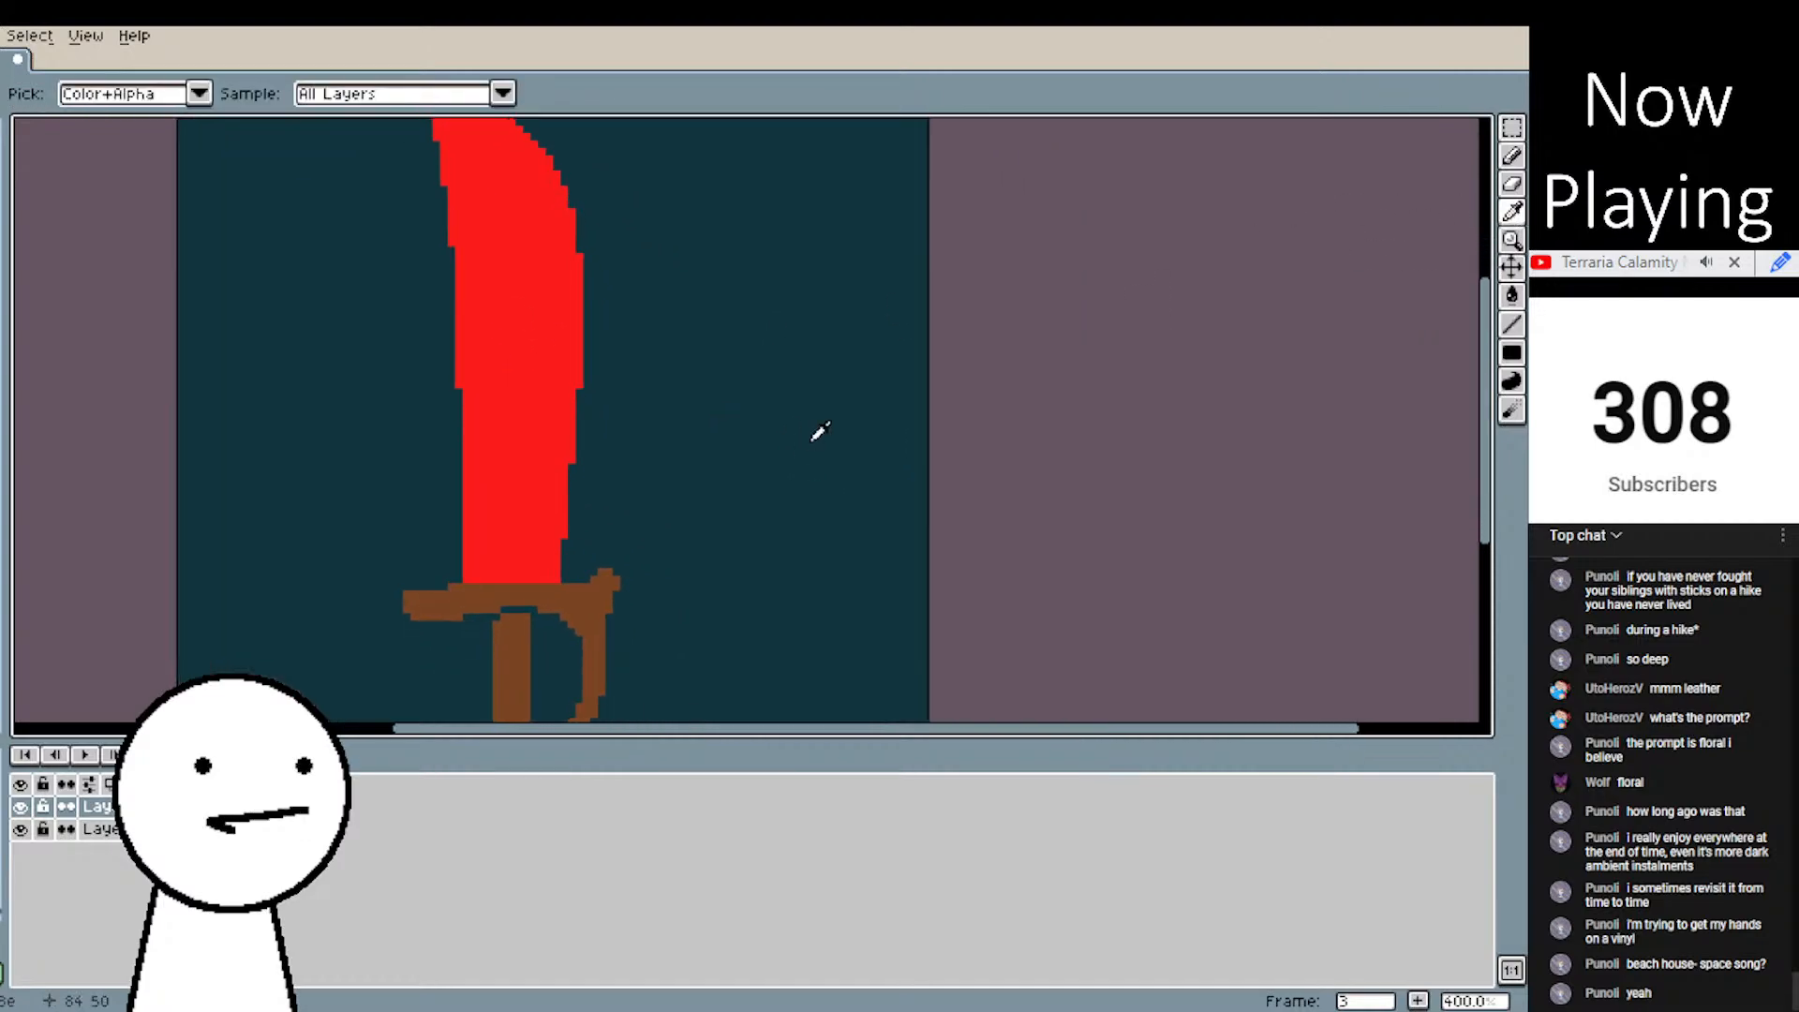
scroll(581, 496, up, 2)
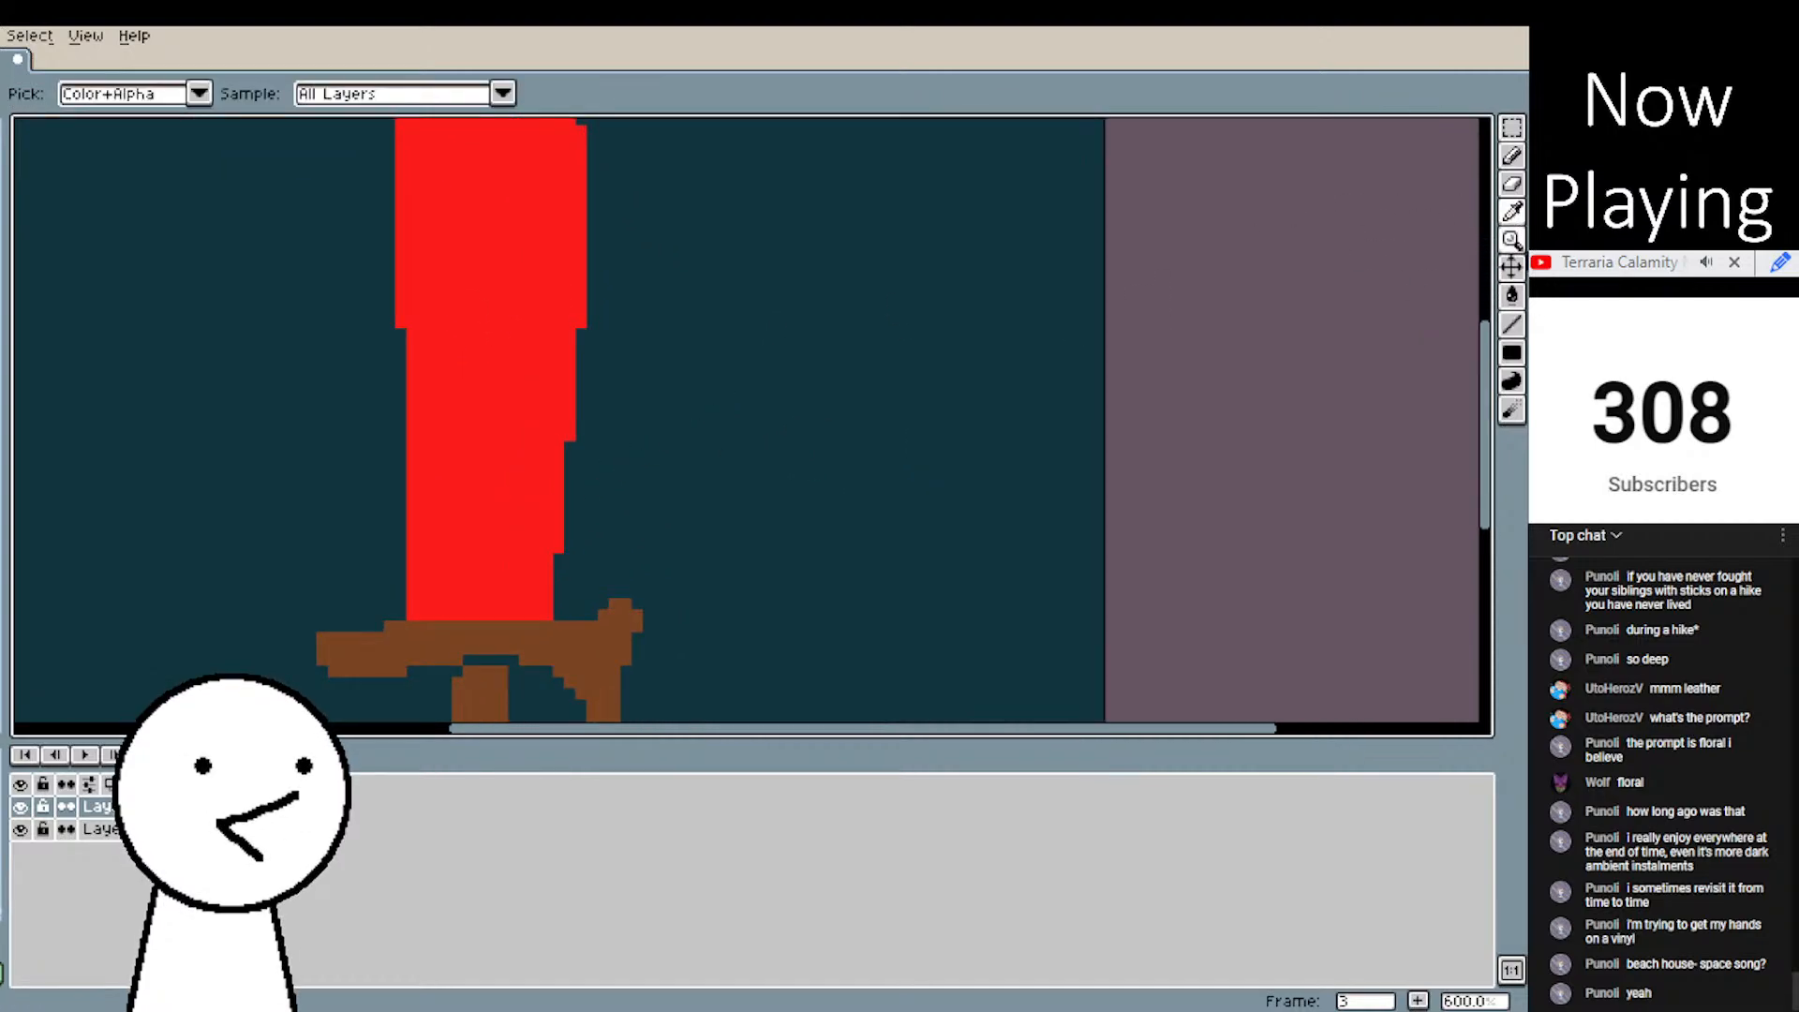
click(1513, 326)
drag(582, 298, 554, 590)
scroll(711, 426, down, 3)
scroll(653, 342, up, 4)
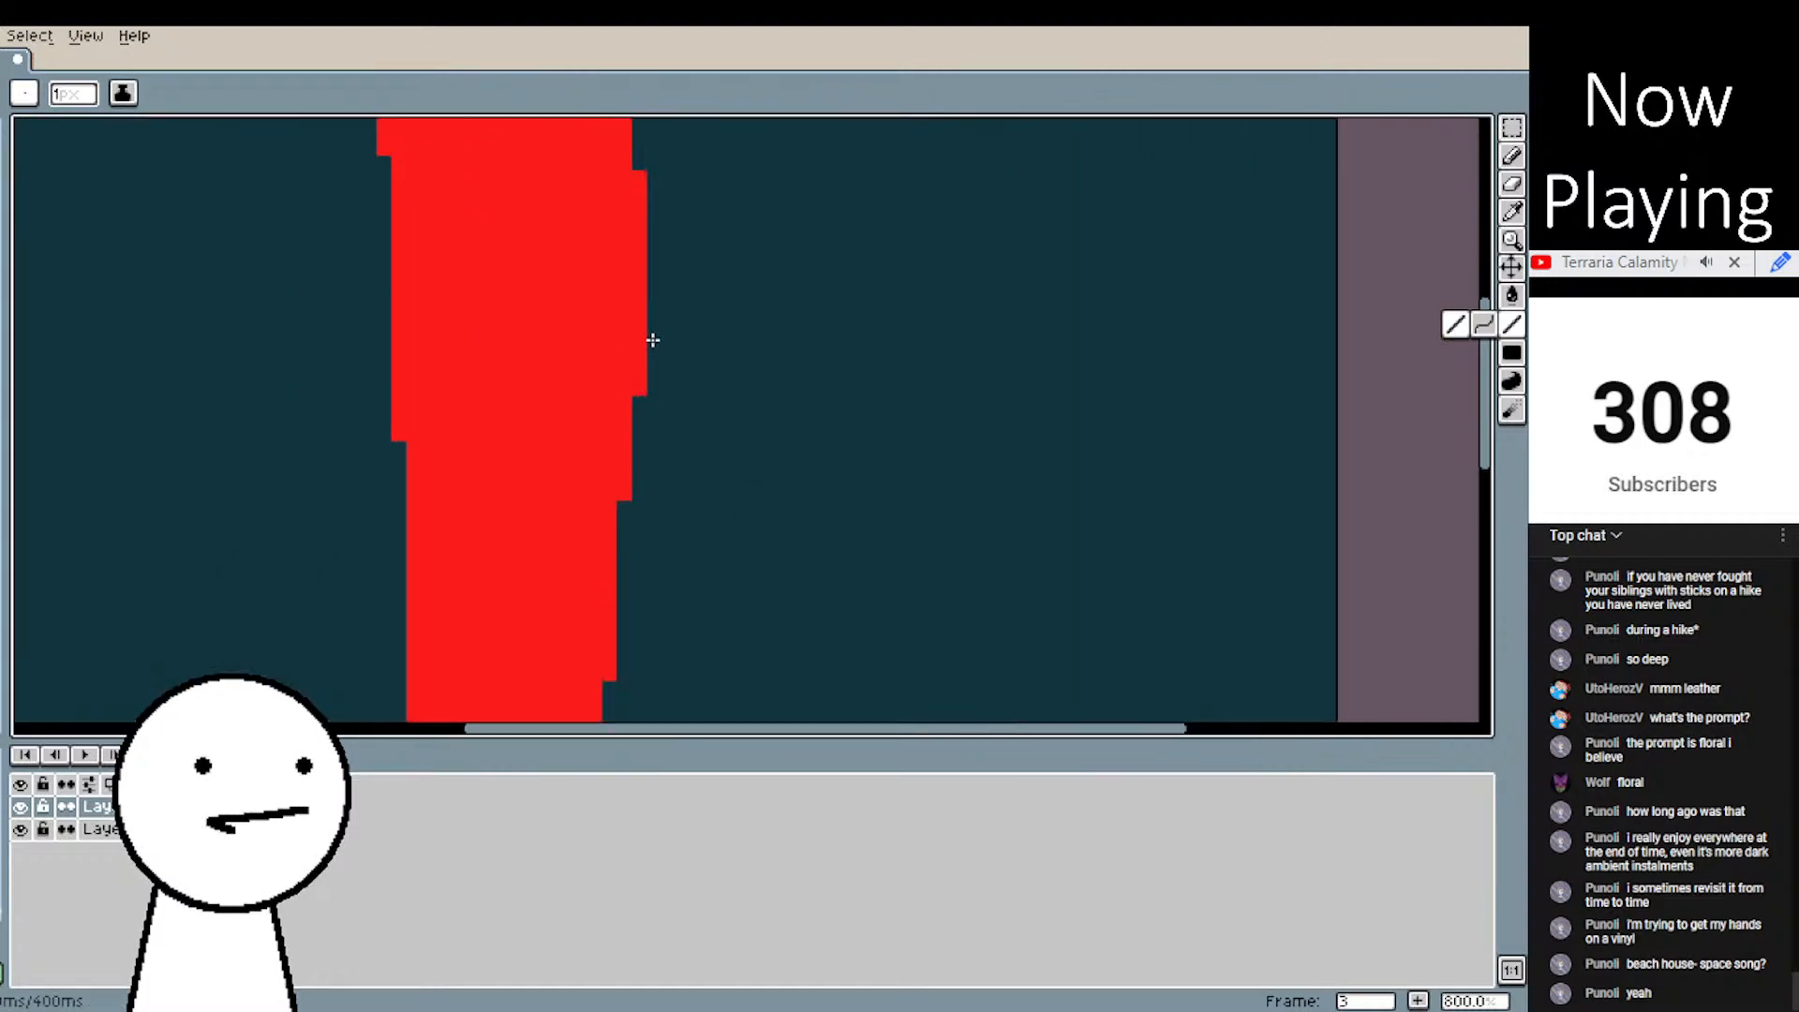
scroll(690, 385, down, 2)
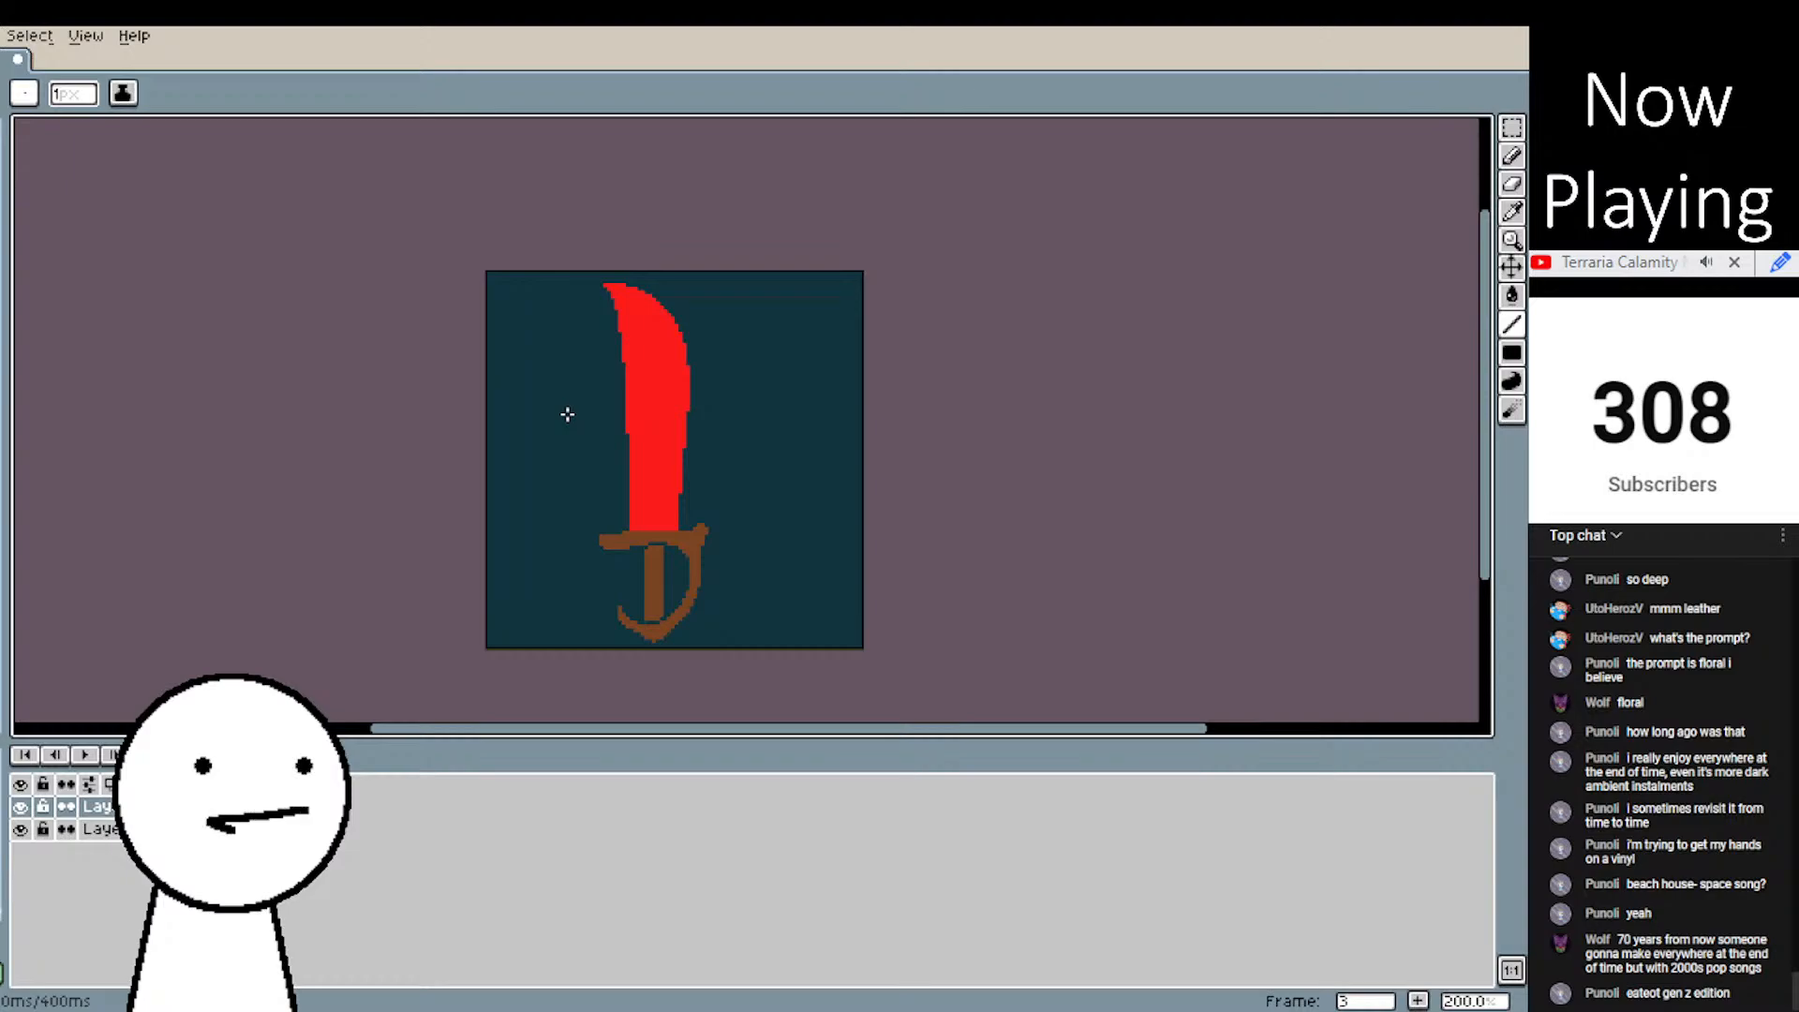
scroll(673, 330, up, 3)
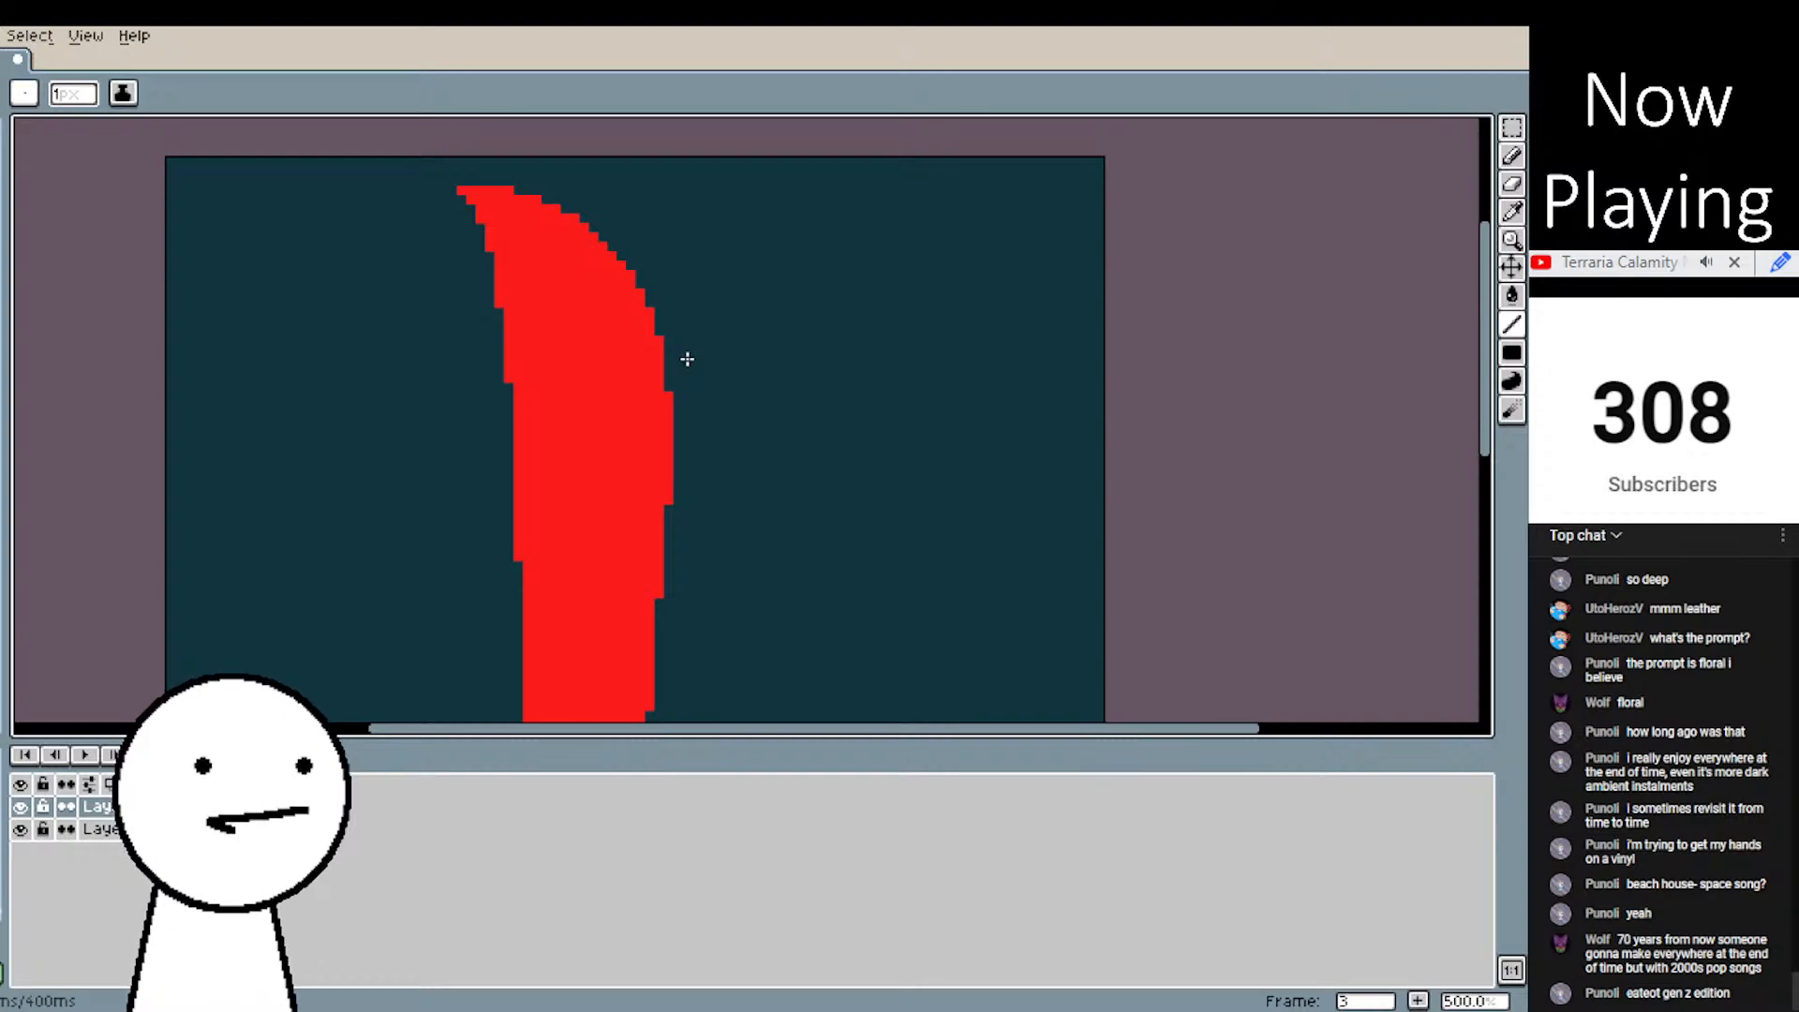
scroll(591, 290, down, 3)
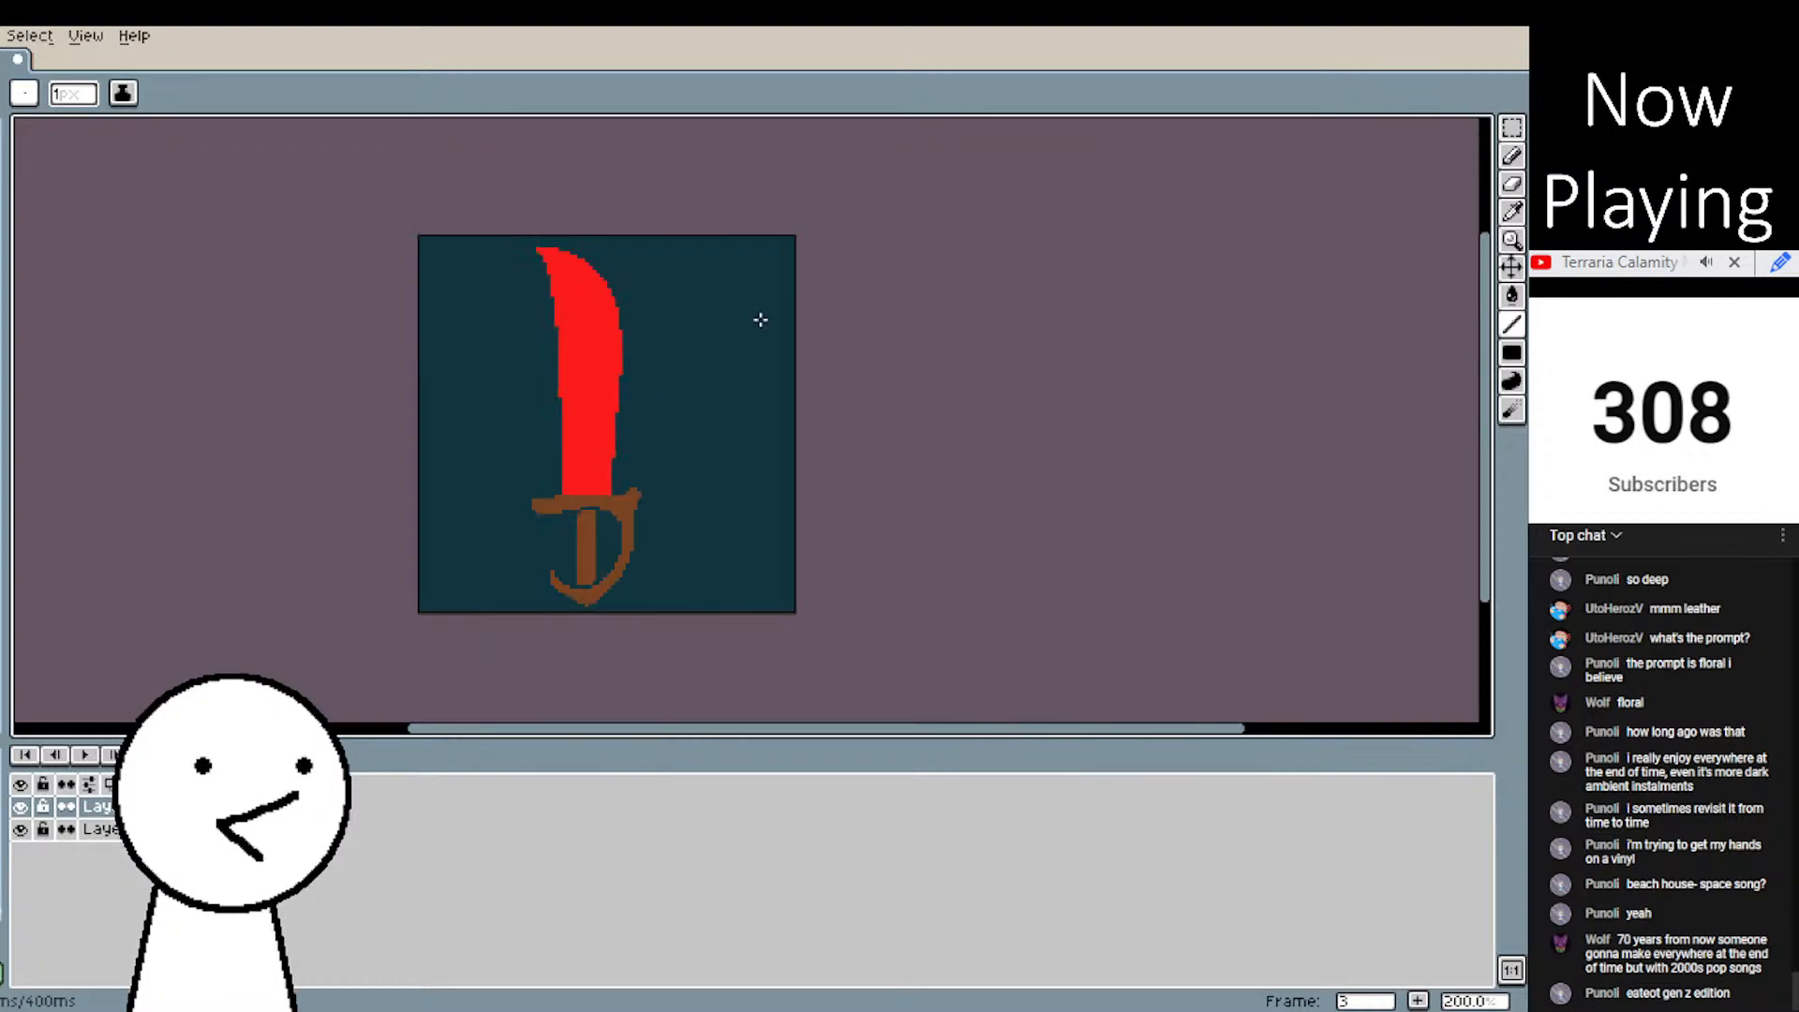
- Sample the handle's brown and sketch a thin twig tip off the crossguard's left end with the Pencil, undoing the misplaced strokes
scroll(694, 414, up, 1)
scroll(627, 502, up, 4)
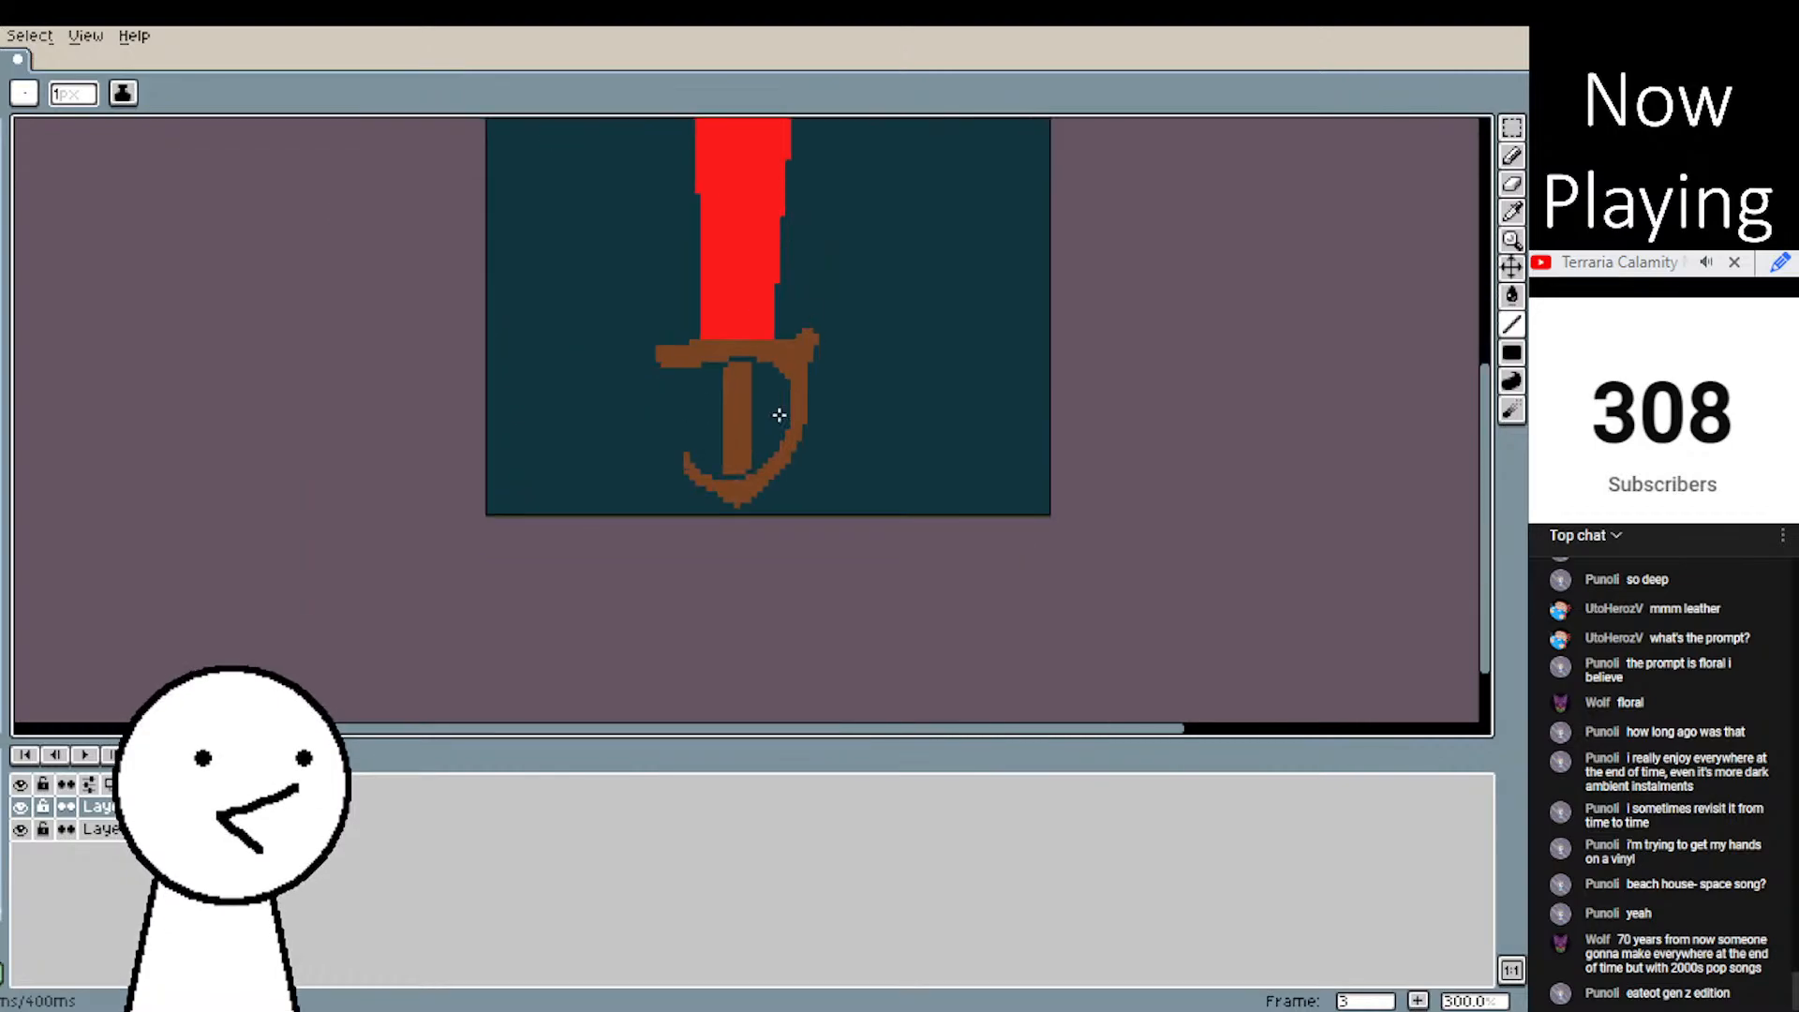
key(i)
scroll(637, 441, up, 2)
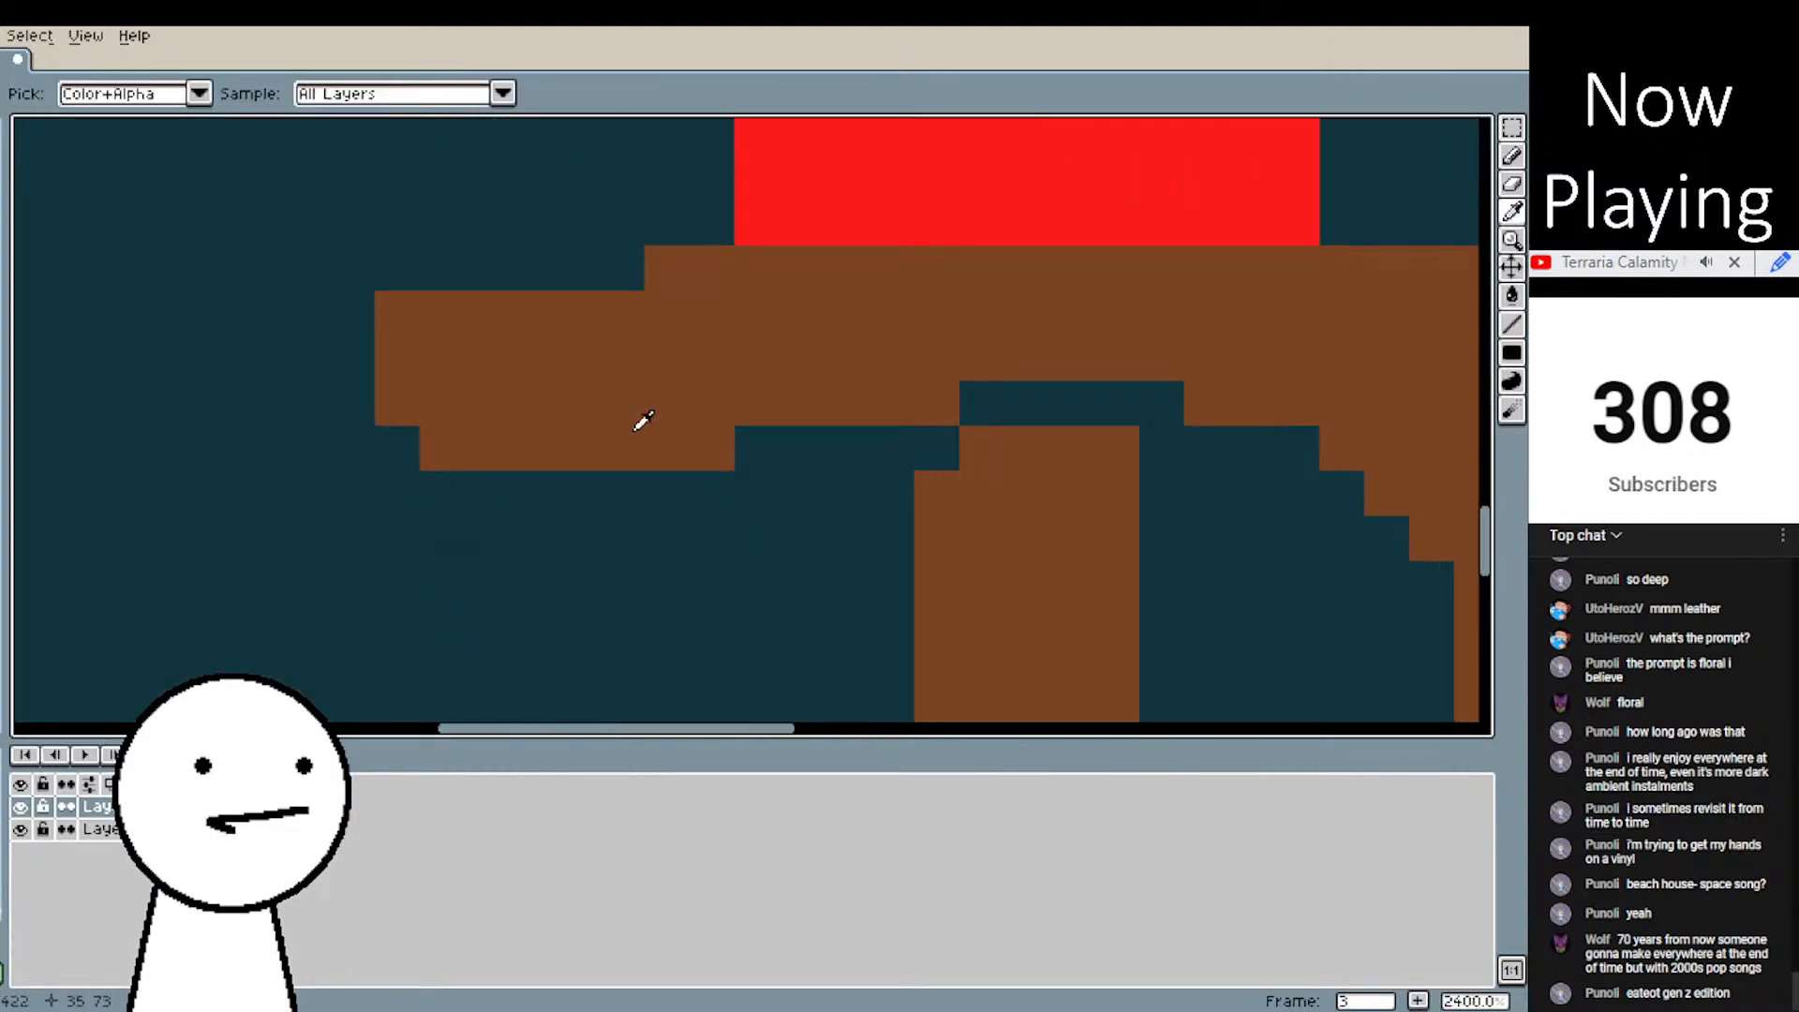
click(1512, 157)
mouse_move(444, 374)
mouse_down()
mouse_move(566, 468)
mouse_move(434, 353)
mouse_move(333, 396)
mouse_up()
mouse_move(395, 347)
mouse_down()
mouse_move(443, 323)
mouse_move(522, 353)
mouse_move(484, 350)
mouse_up()
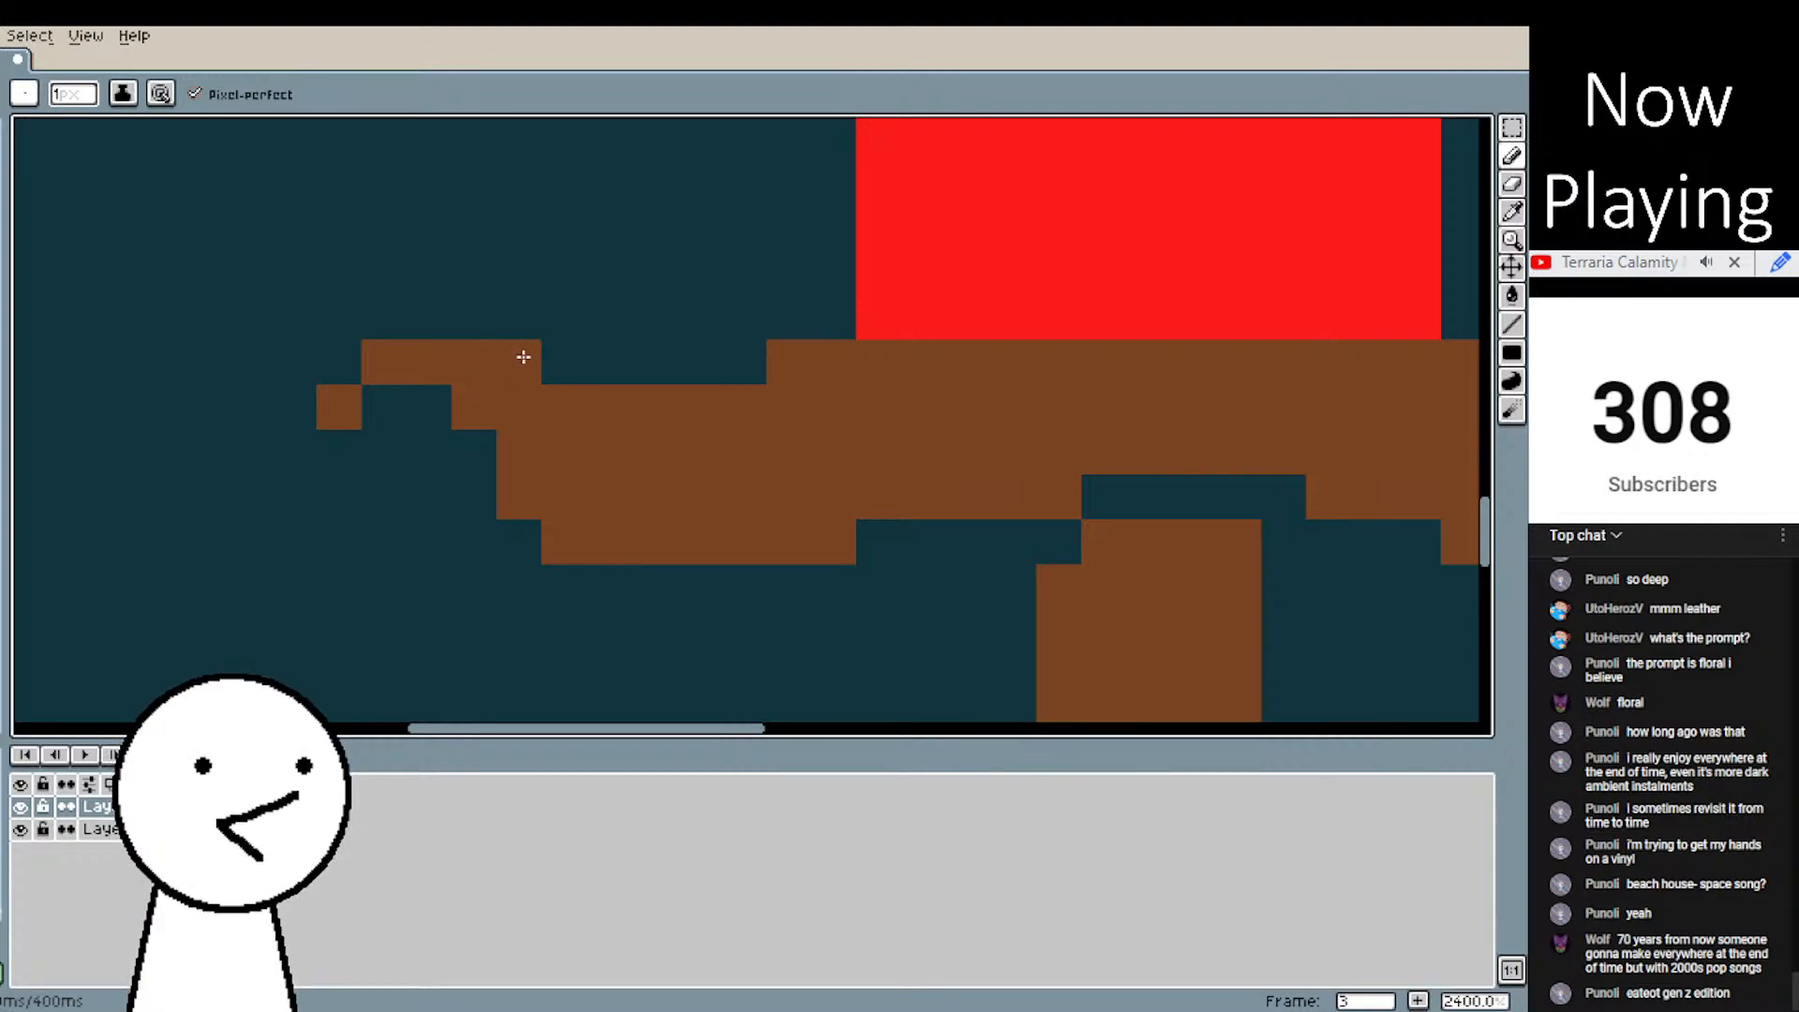
key(ctrl+z)
key(ctrl+z)
key(ctrl+z)
- Draw a short upward-pointing brown twig on the crossguard's left end and fill in its base
mouse_move(485, 389)
mouse_down()
mouse_move(556, 304)
mouse_move(554, 240)
mouse_up()
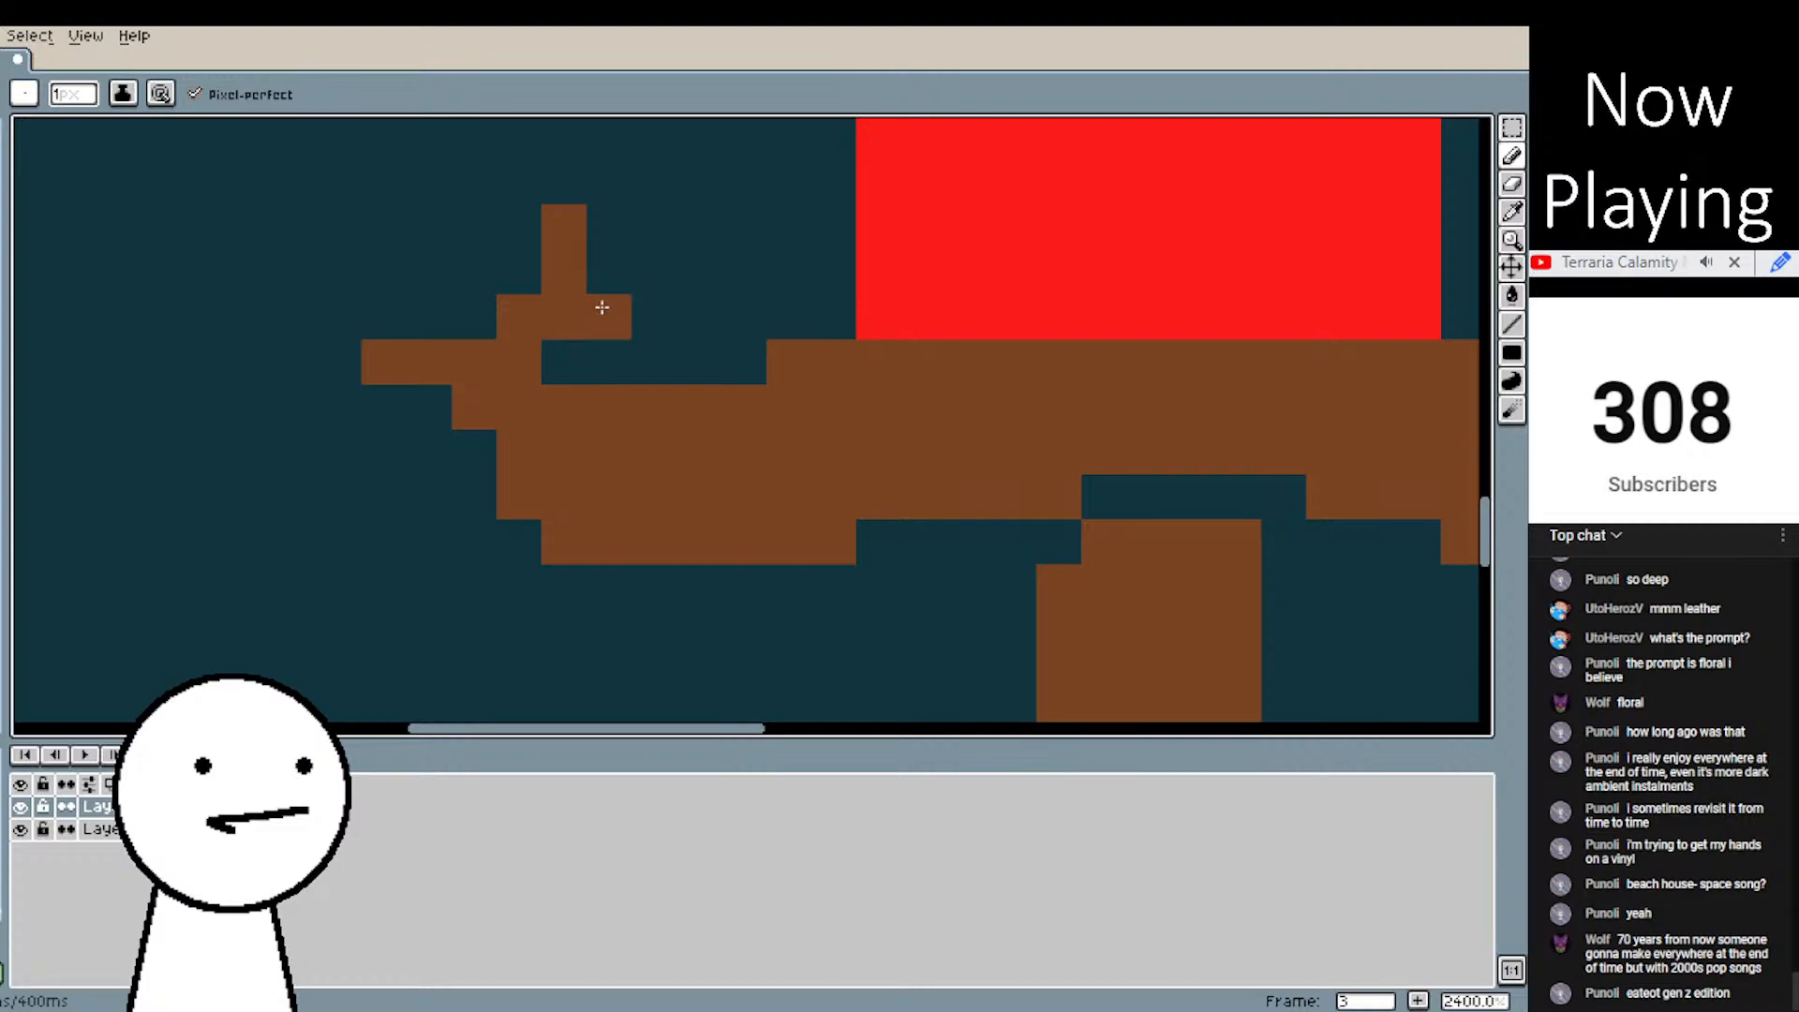
scroll(814, 434, down, 5)
scroll(814, 434, up, 5)
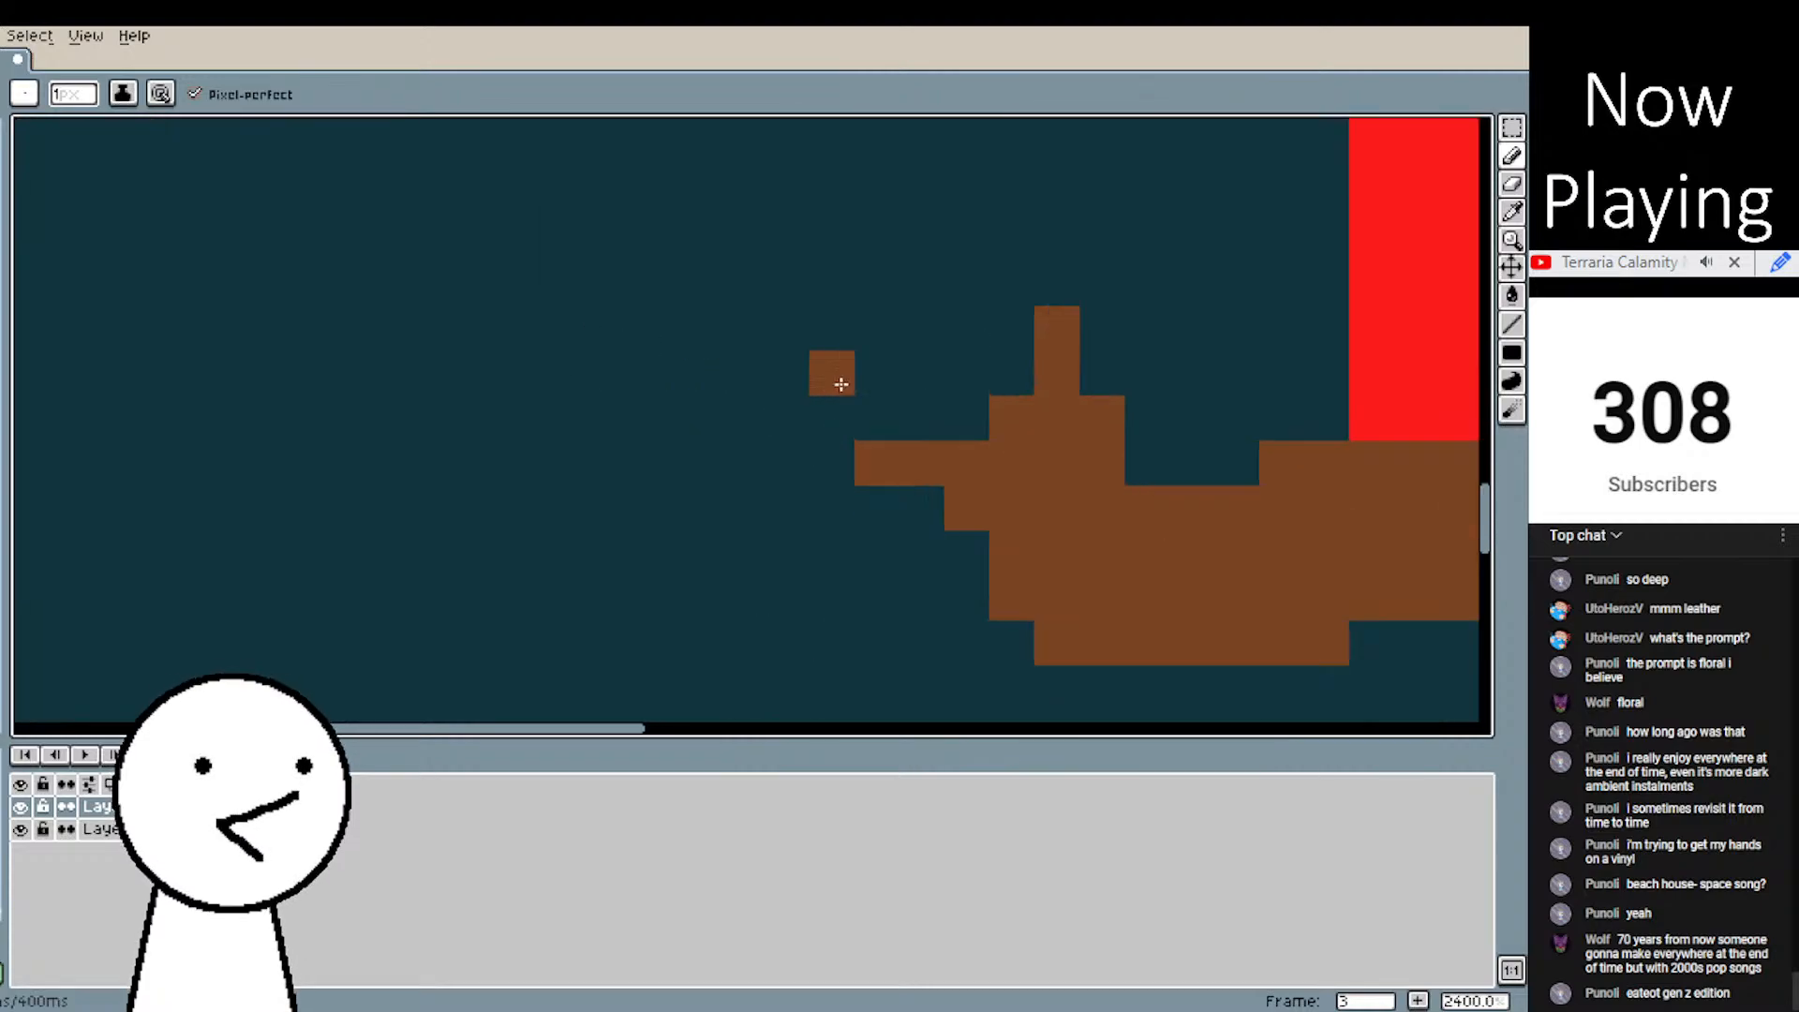
- Reshape the upward twig on the crossguard's left end with brown pixels so it slants up to the left
drag(1134, 442, 585, 366)
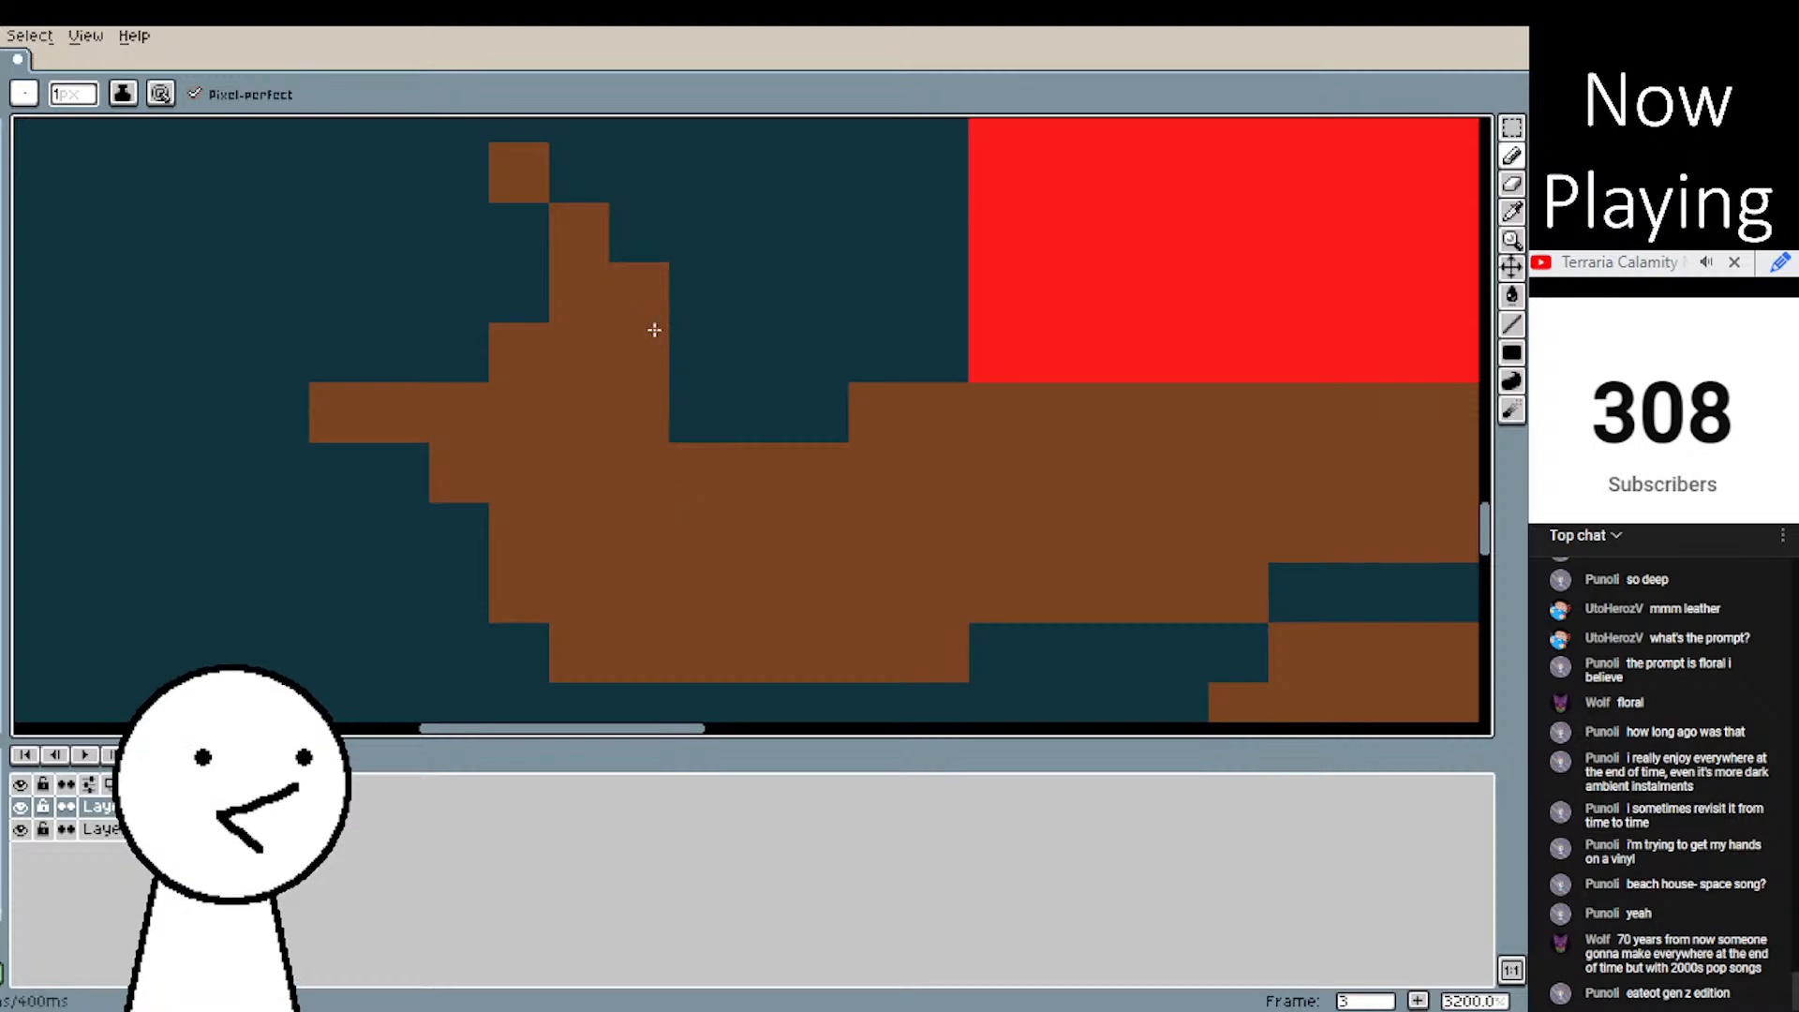
scroll(1085, 501, down, 7)
scroll(1085, 501, down, 2)
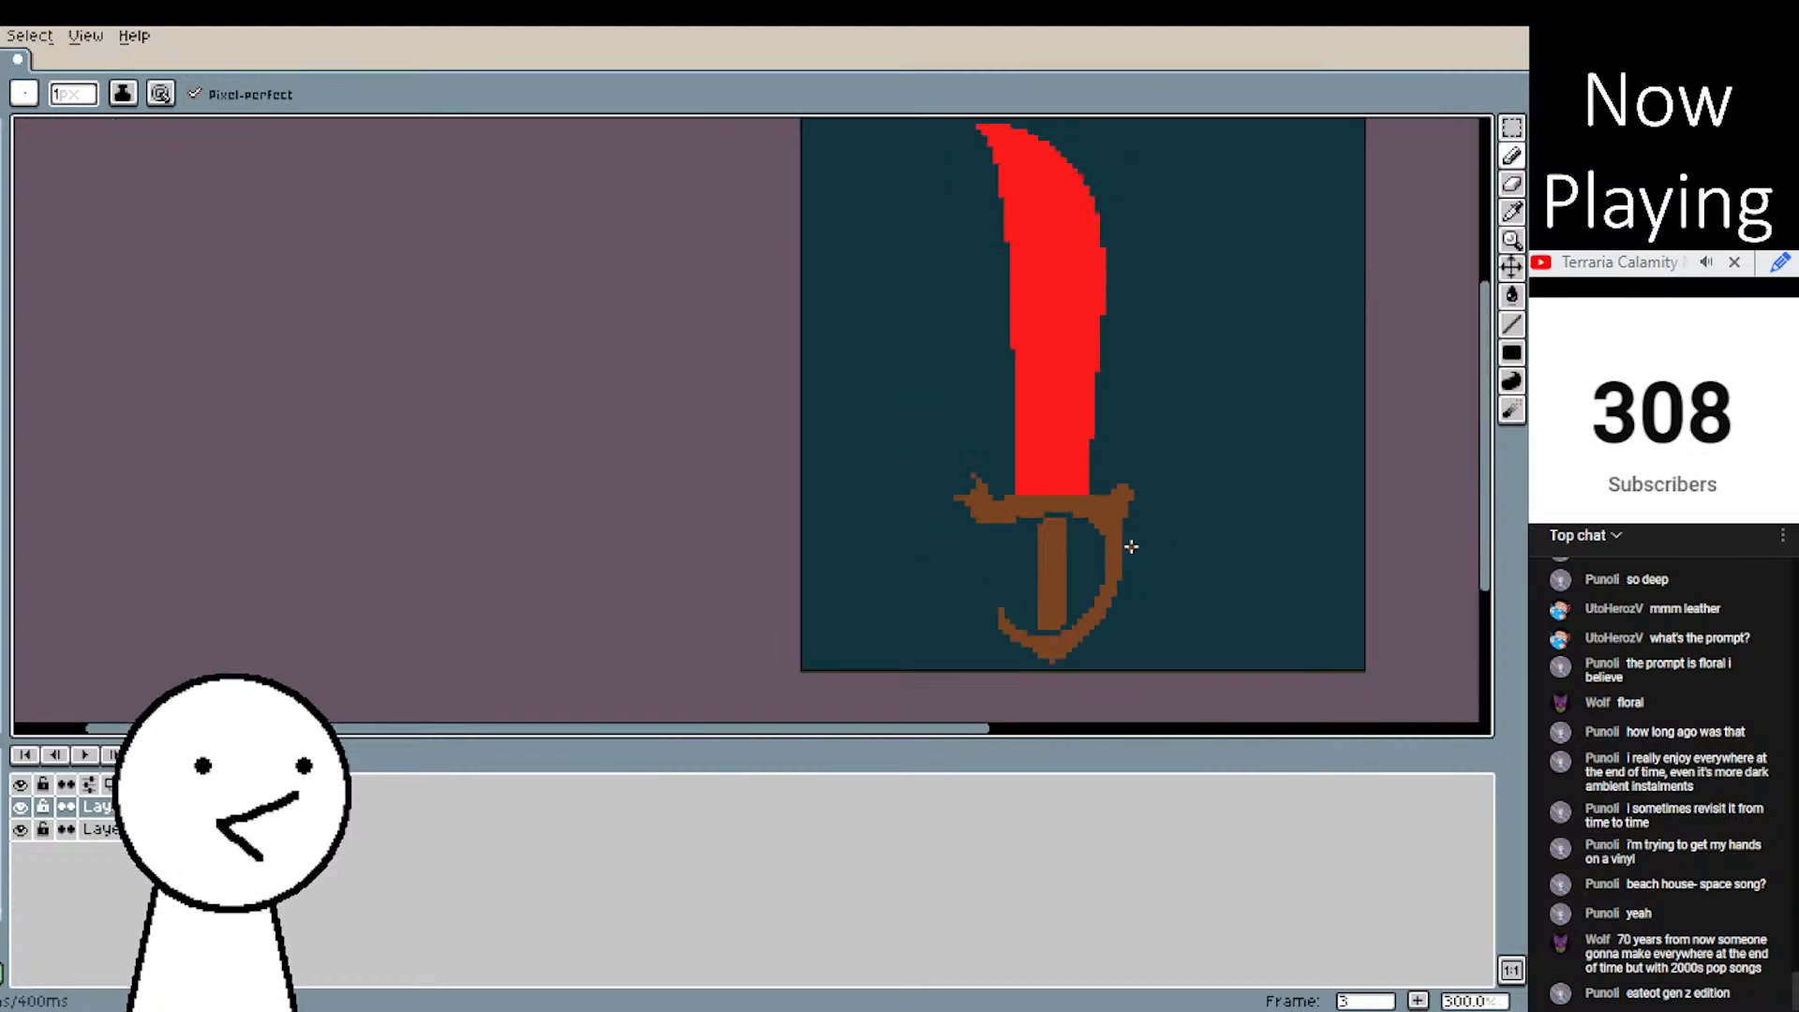
- Draw a short brown twig tip pointing down-left from the crossguard's left end and trim the underside around it
scroll(1144, 534, up, 8)
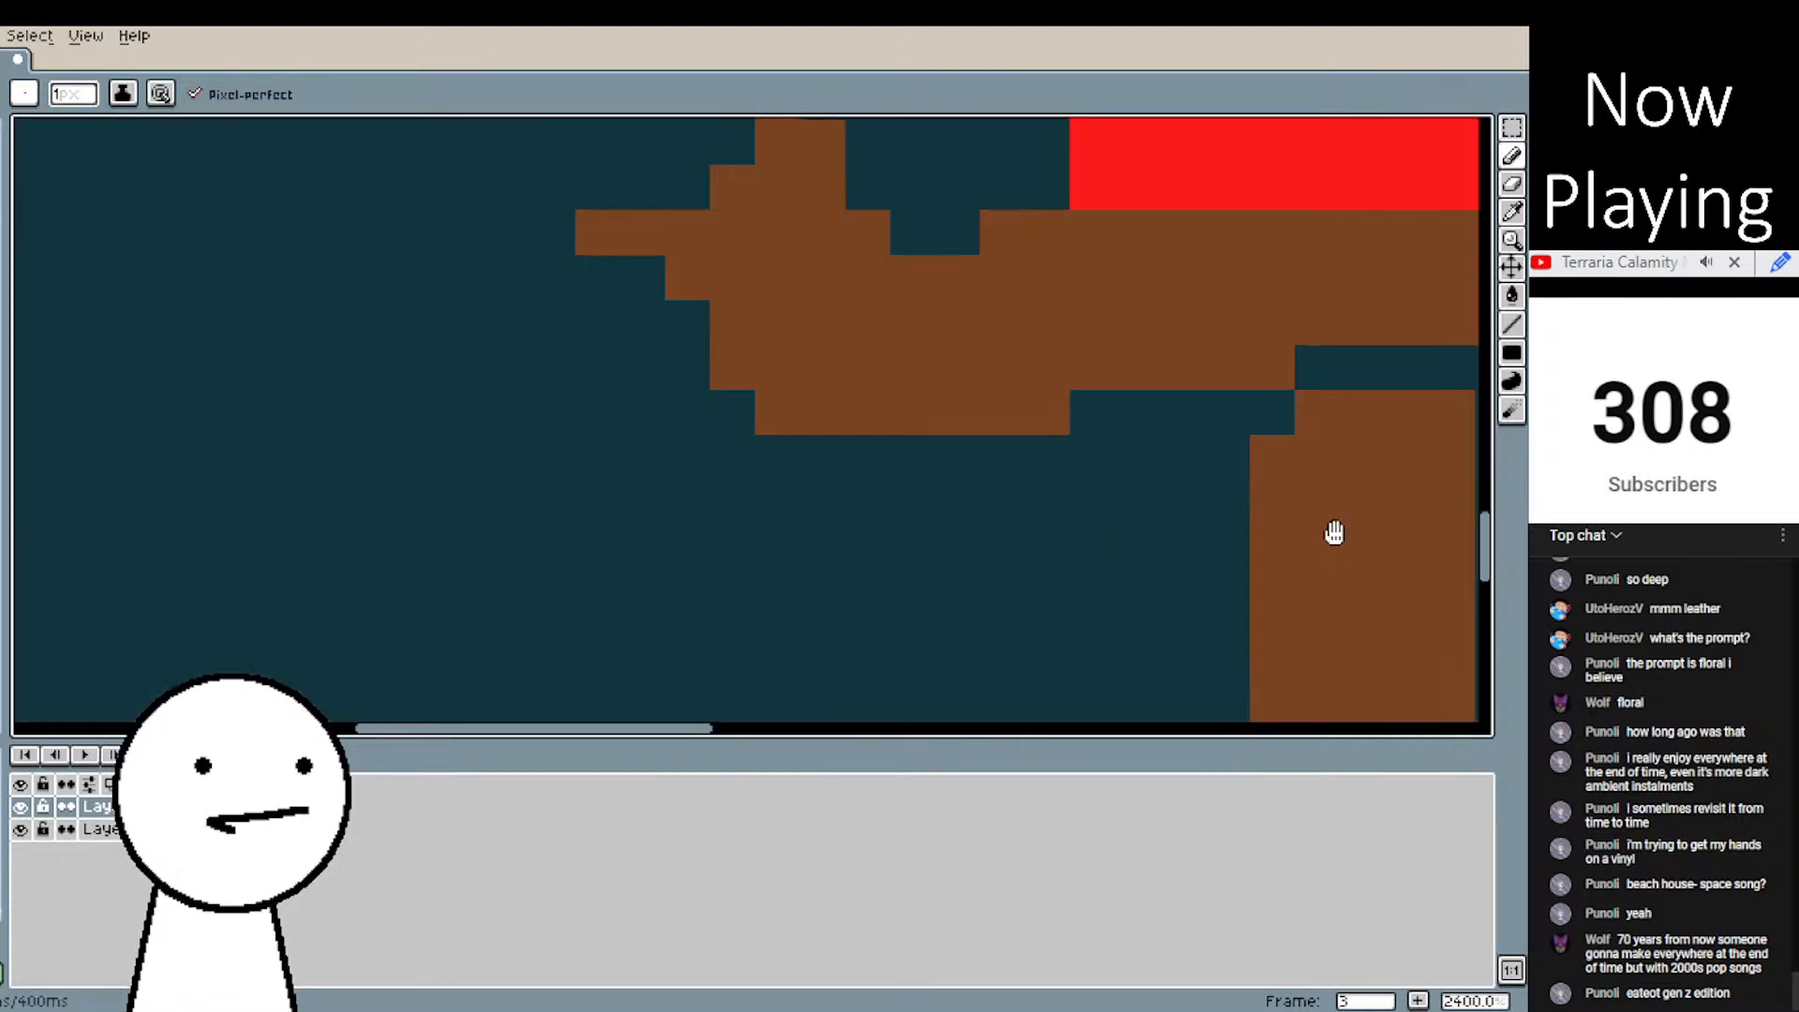
mouse_move(643, 402)
mouse_down()
mouse_move(628, 474)
mouse_move(696, 419)
mouse_move(934, 467)
mouse_move(745, 401)
mouse_up()
scroll(1137, 522, down, 6)
scroll(1137, 535, up, 4)
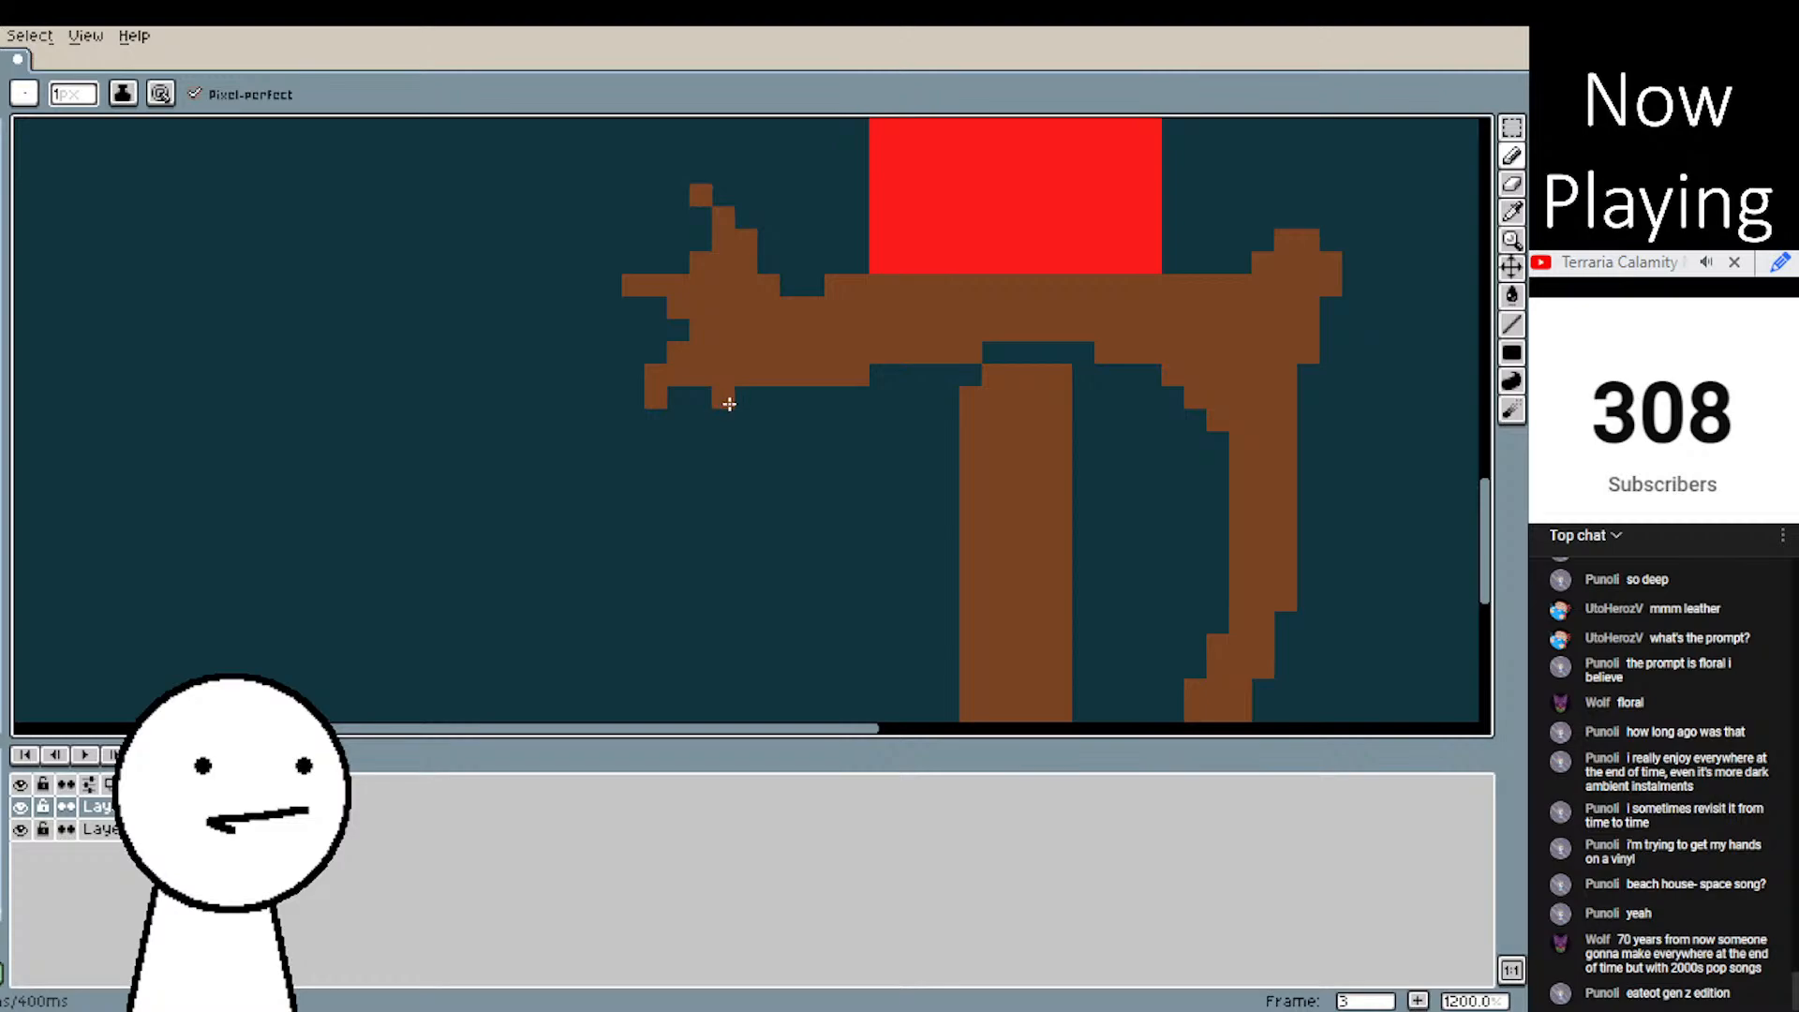
scroll(856, 453, down, 3)
scroll(916, 462, up, 4)
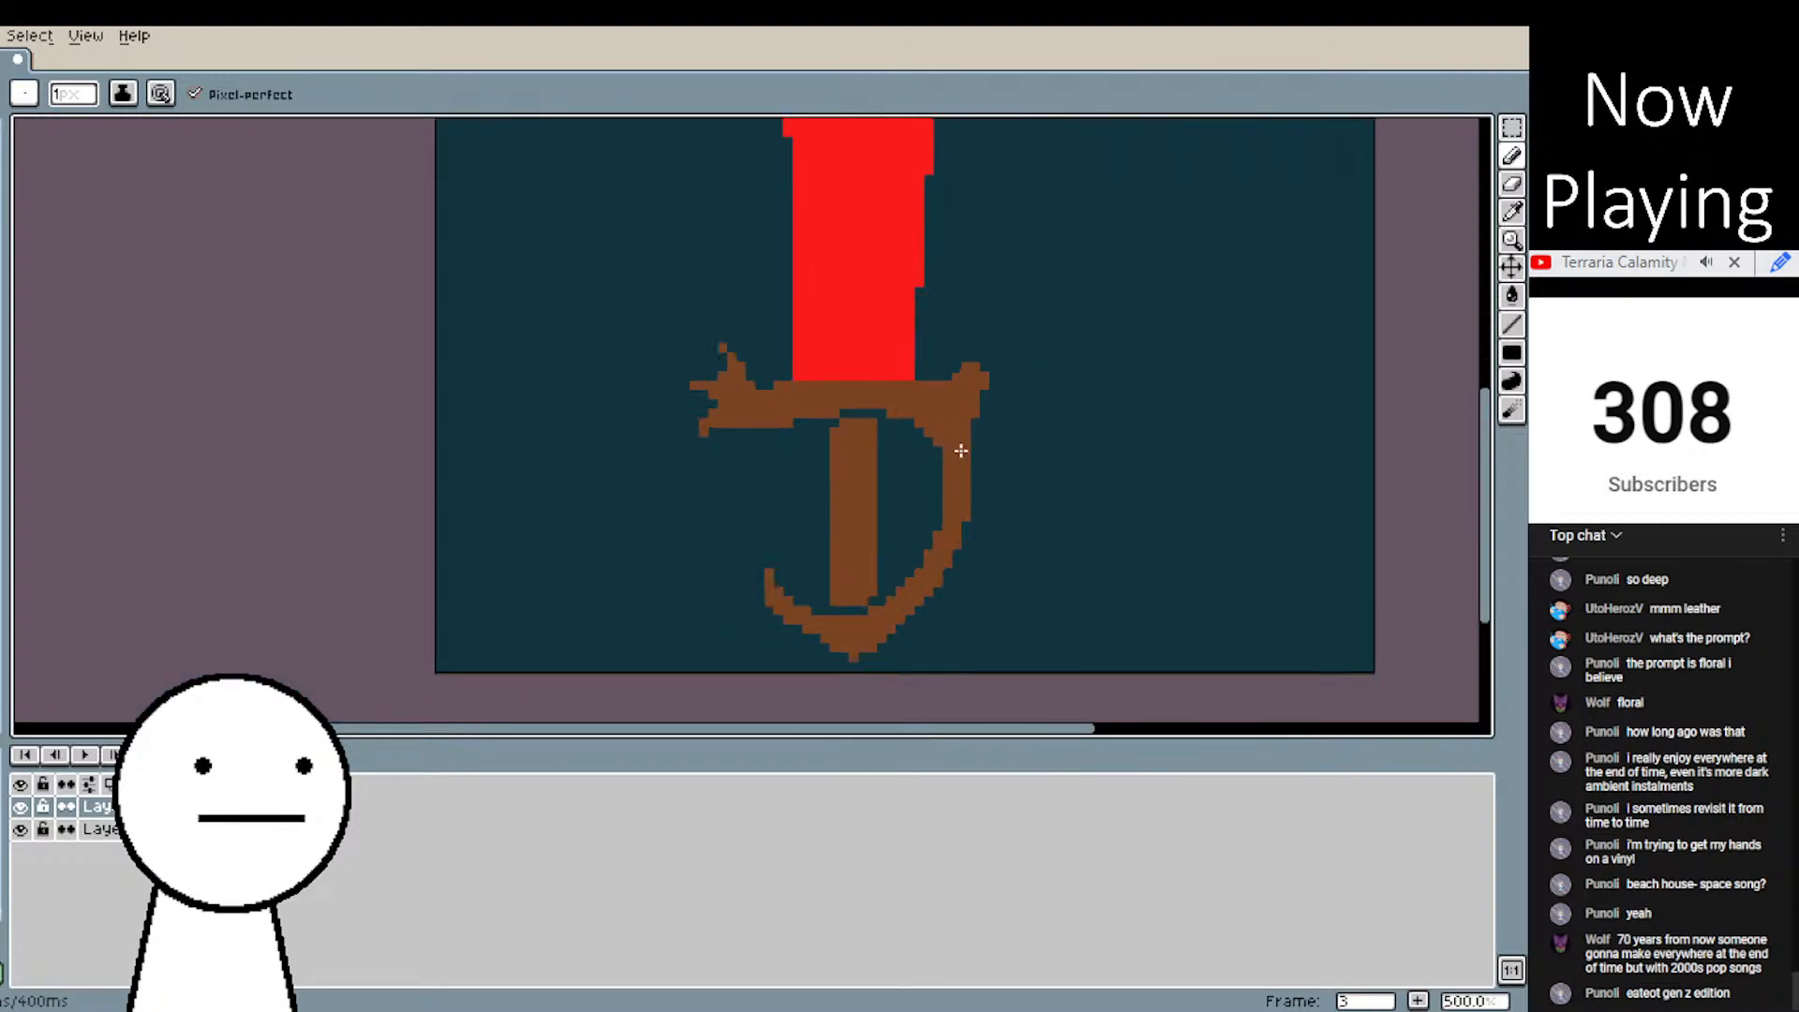
scroll(953, 497, down, 5)
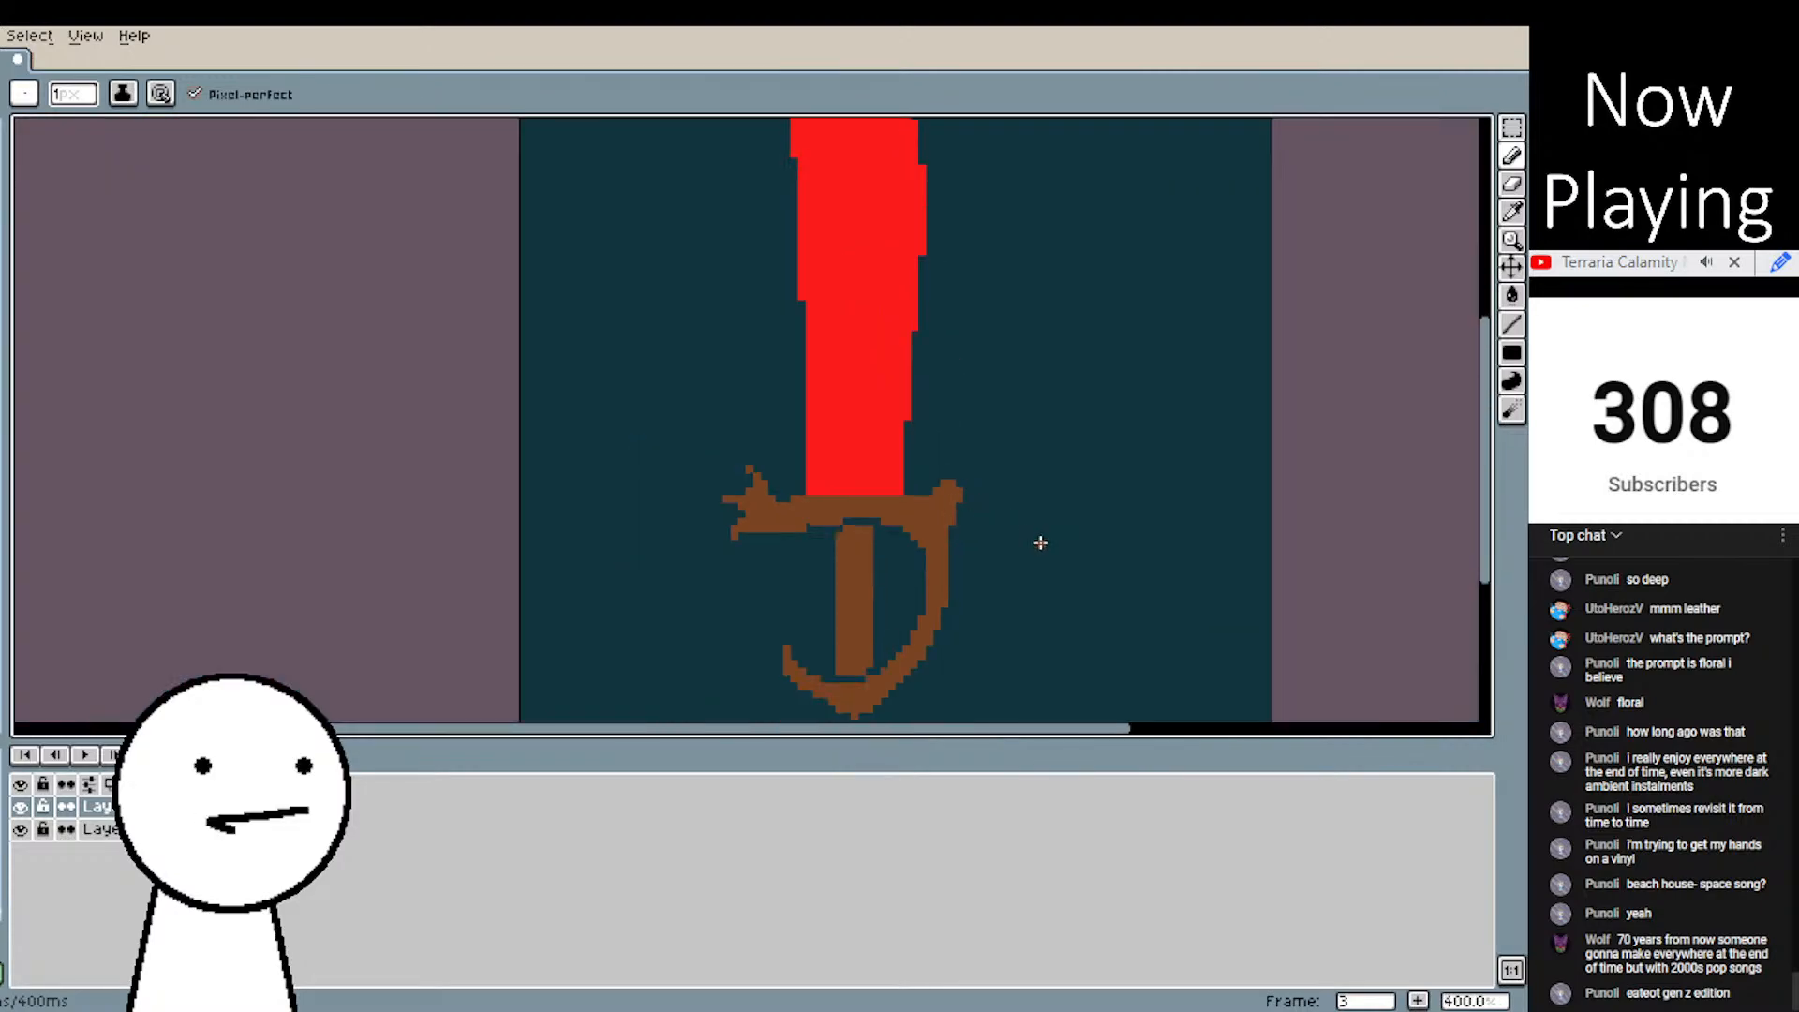
scroll(1040, 543, down, 2)
scroll(1028, 546, up, 3)
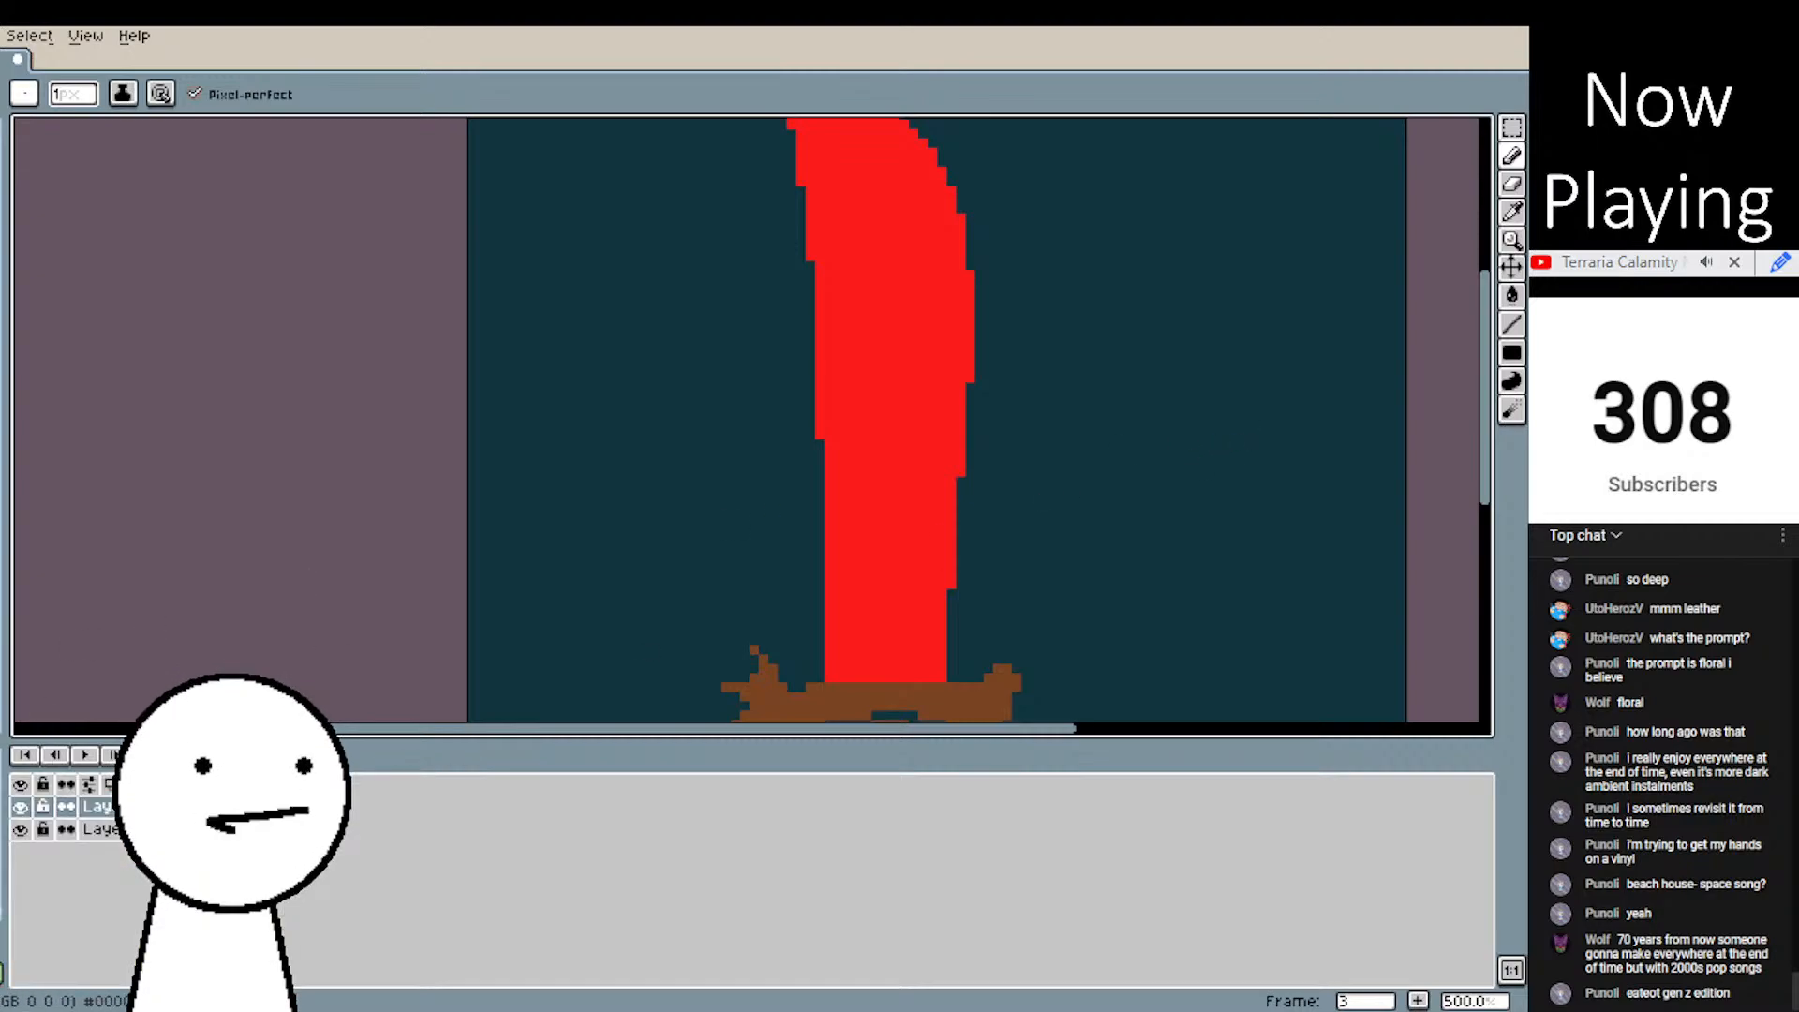
- Choose a green colour and draw a curved Pencil line along the red blade from its tip to the crossguard
click(1, 973)
click(1509, 215)
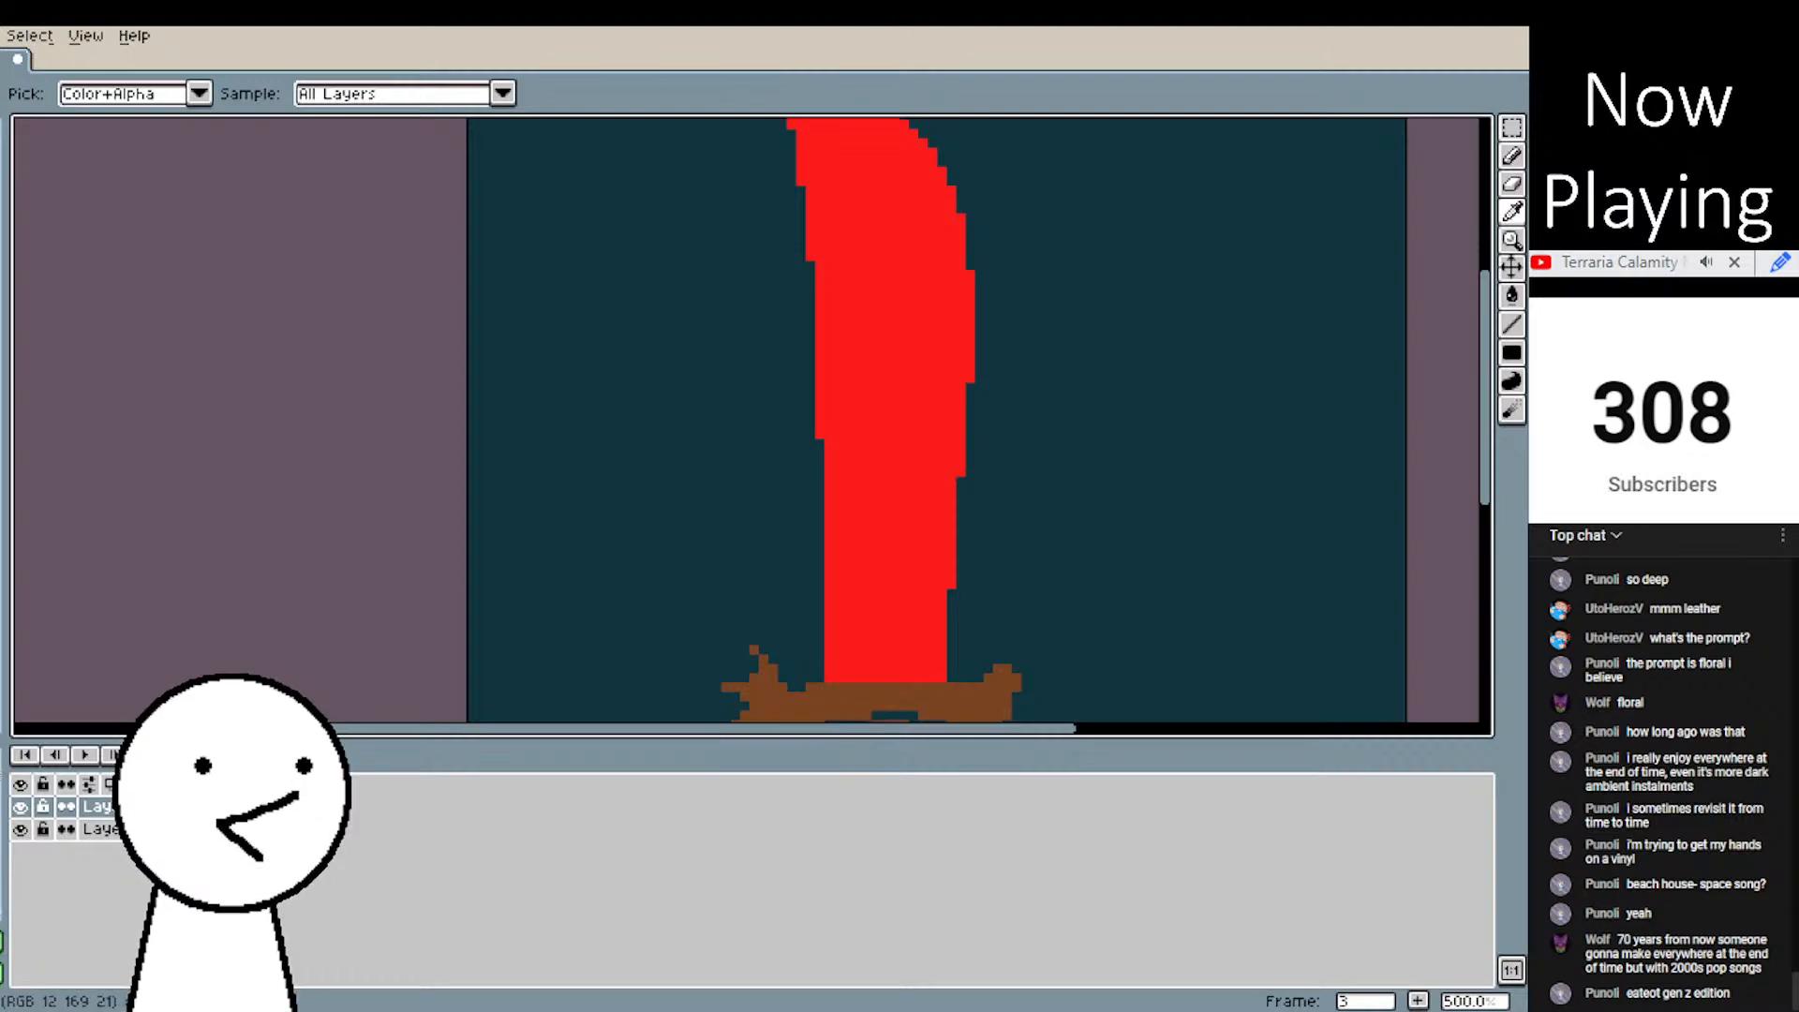
click(1512, 157)
scroll(1067, 323, down, 1)
drag(935, 365, 781, 453)
mouse_move(685, 205)
mouse_down()
mouse_move(782, 350)
mouse_move(778, 687)
mouse_up()
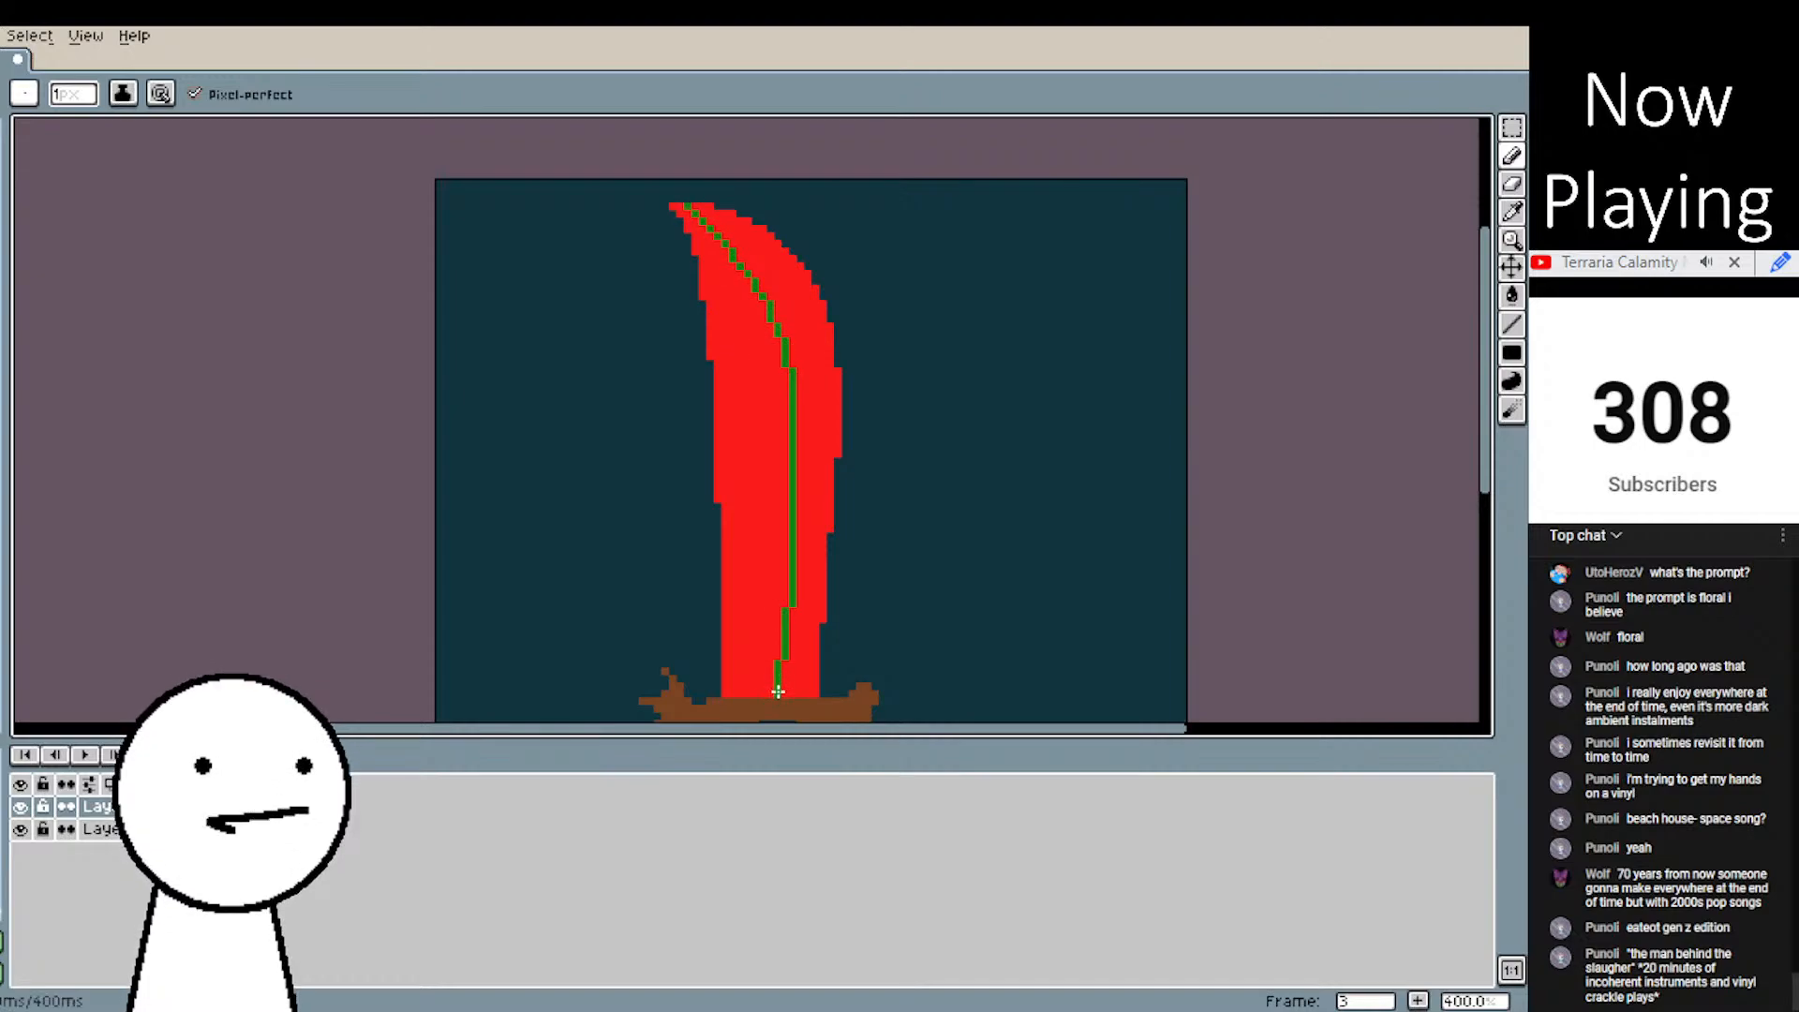
- Fill the blade area on the right of the dividing curve with green using the Paint Bucket
key(g)
click(812, 360)
scroll(885, 353, down, 4)
scroll(909, 353, up, 5)
drag(600, 371, 826, 388)
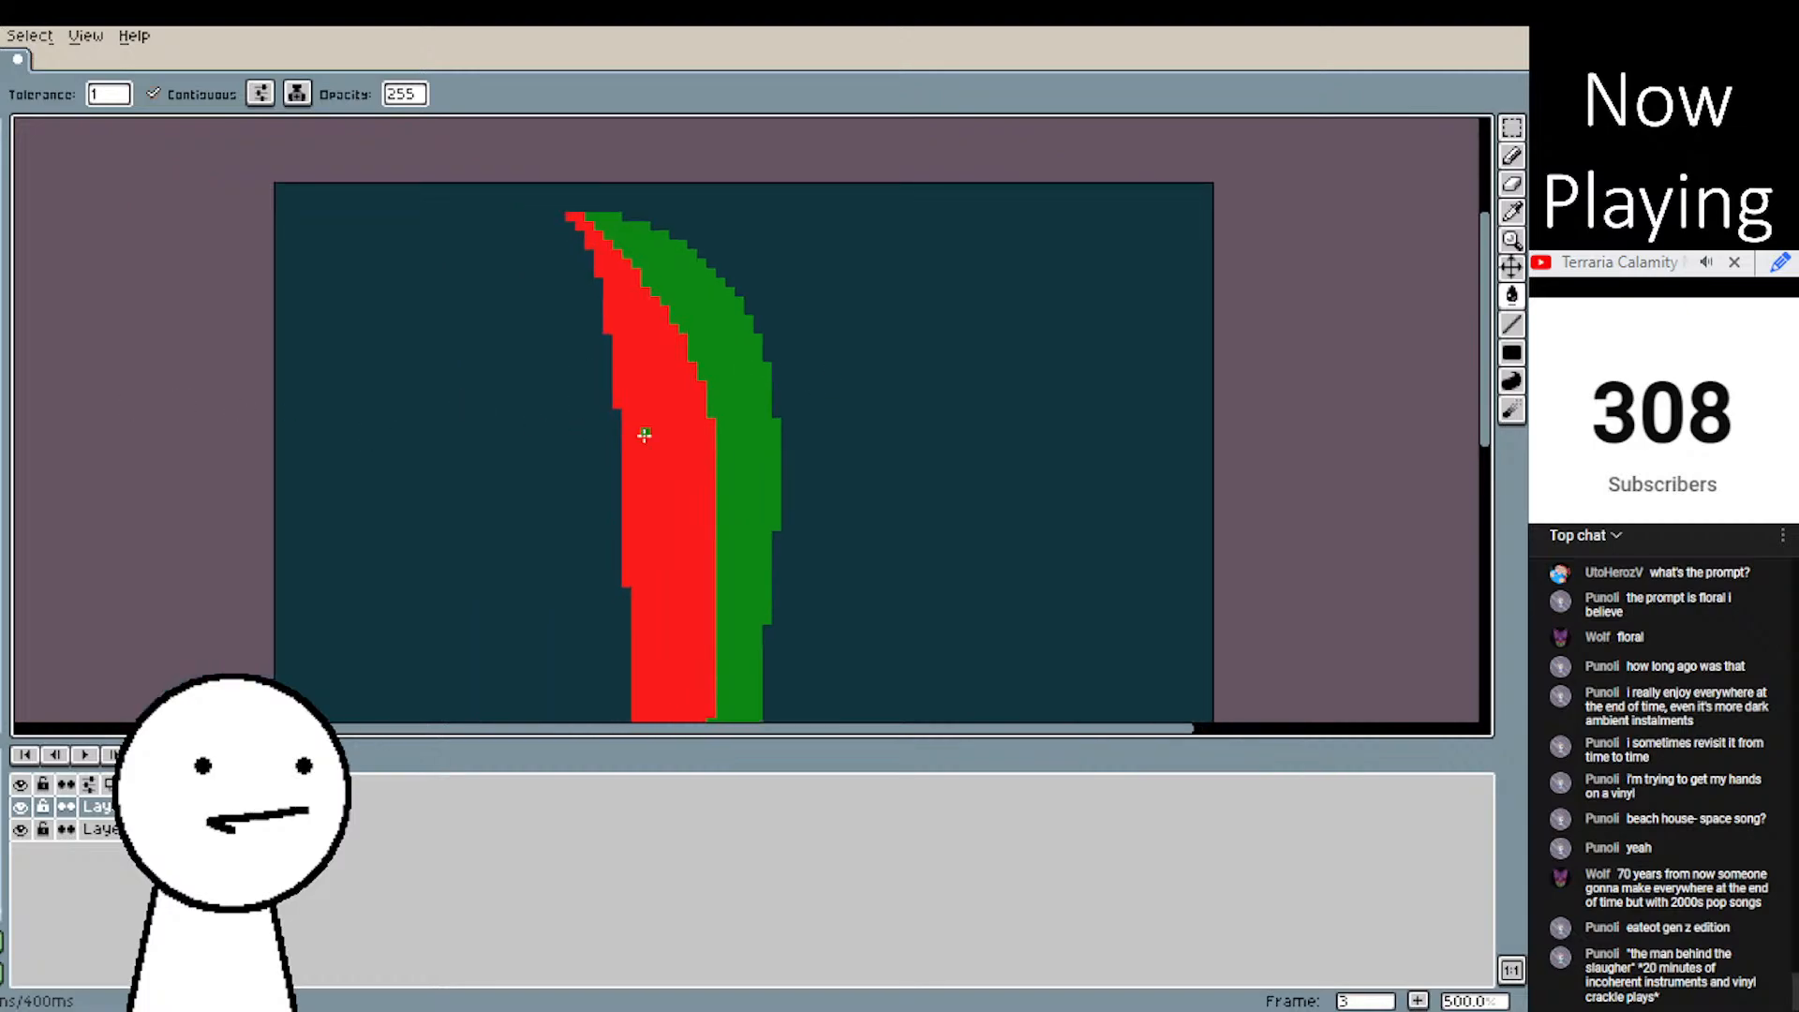
- Examine the stepped boundary between the red and green halves along the upper blade
click(1512, 213)
click(1511, 324)
scroll(689, 352, up, 1)
scroll(689, 351, up, 3)
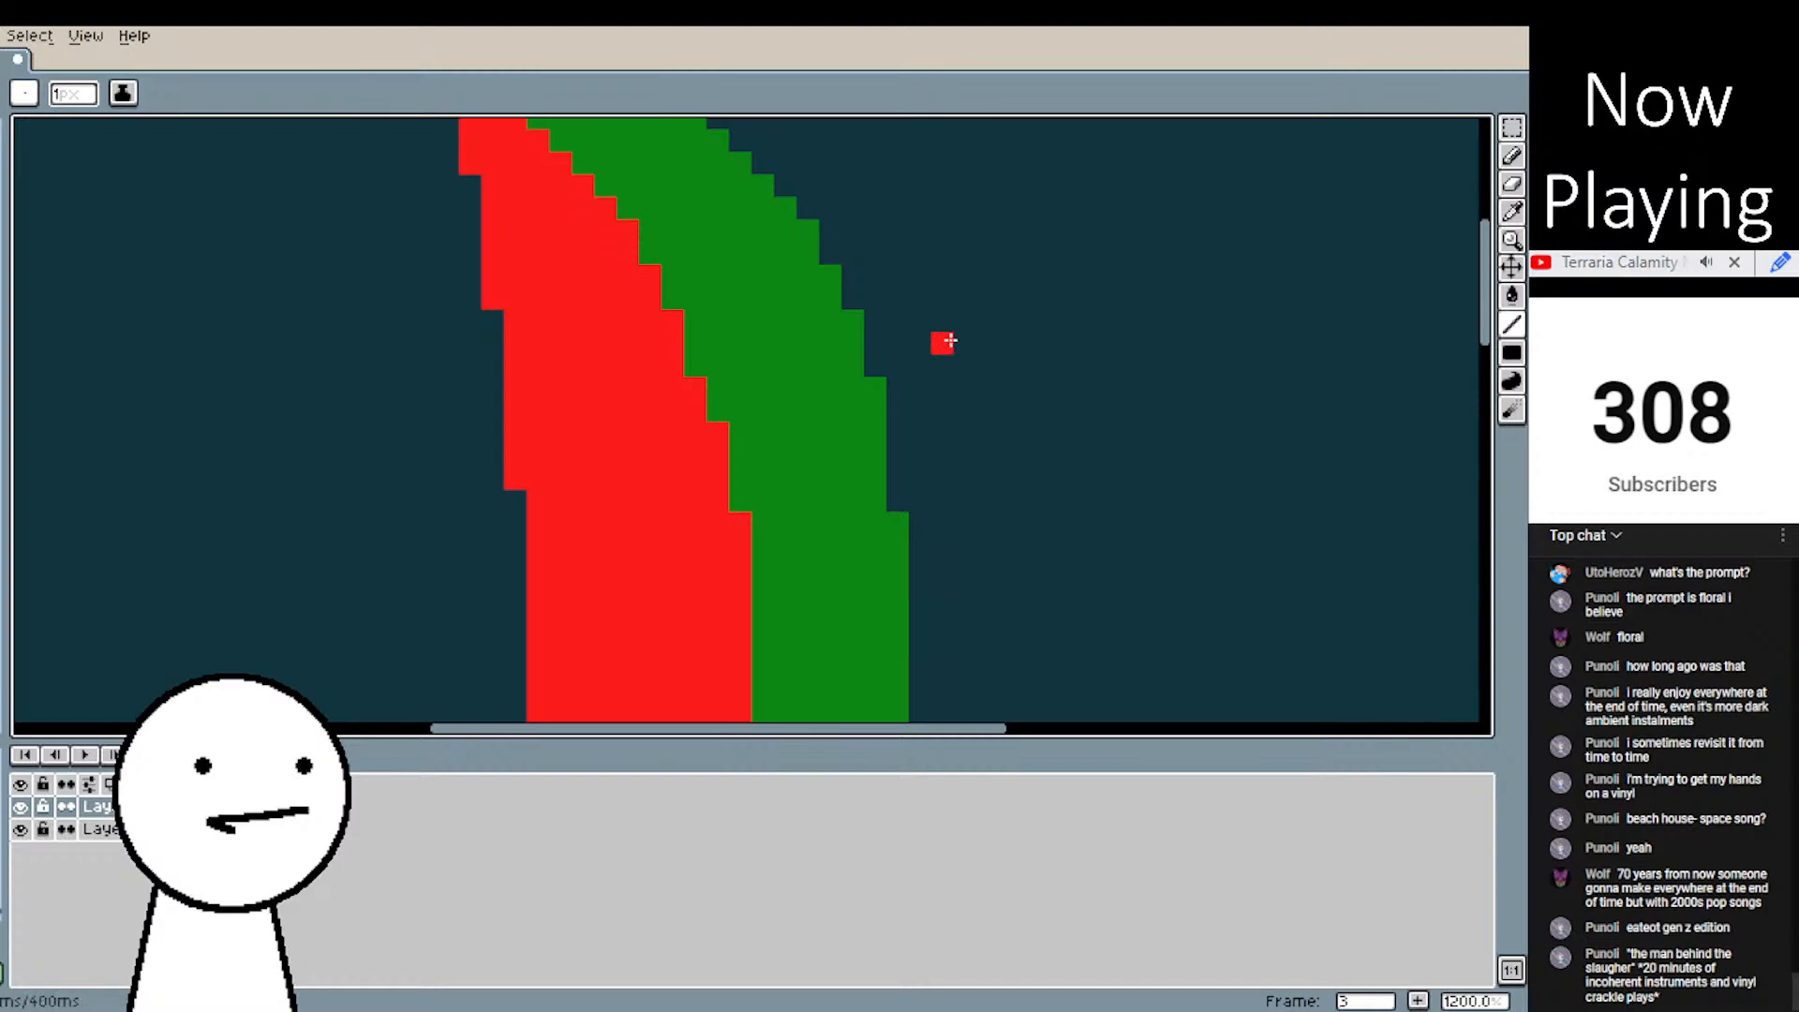
scroll(764, 299, down, 1)
scroll(848, 331, up, 4)
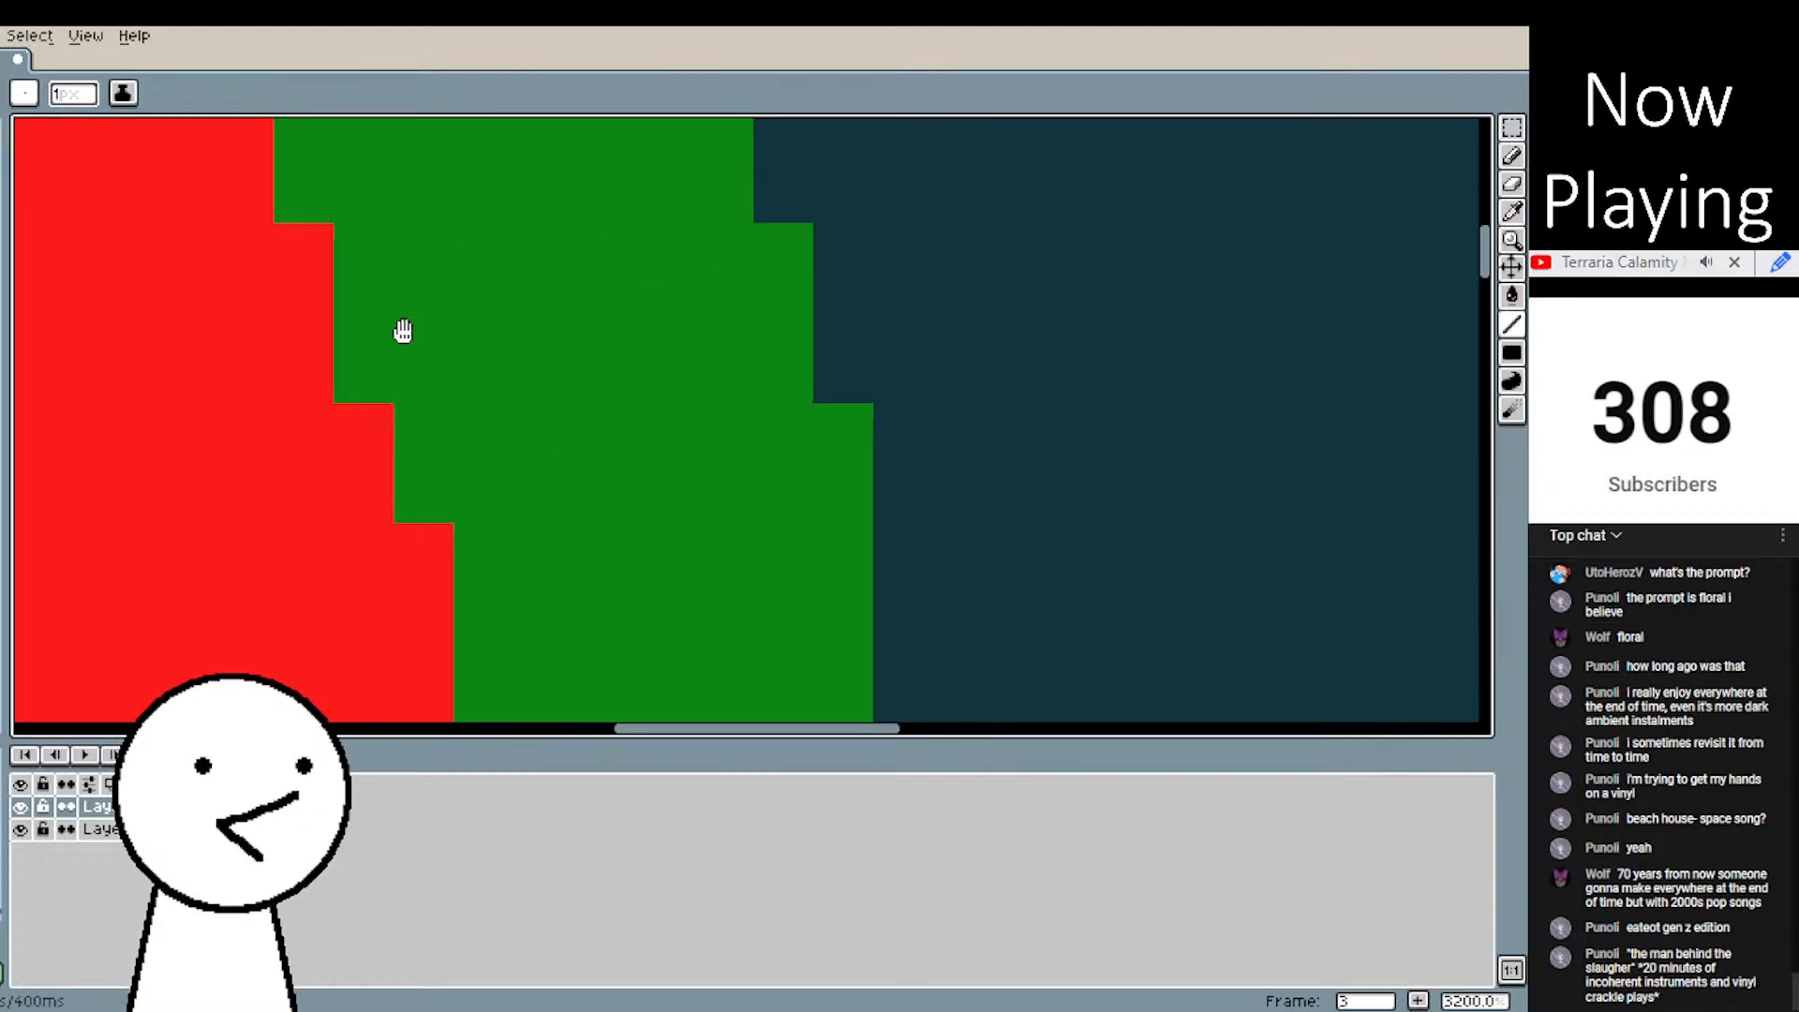
scroll(396, 339, down, 3)
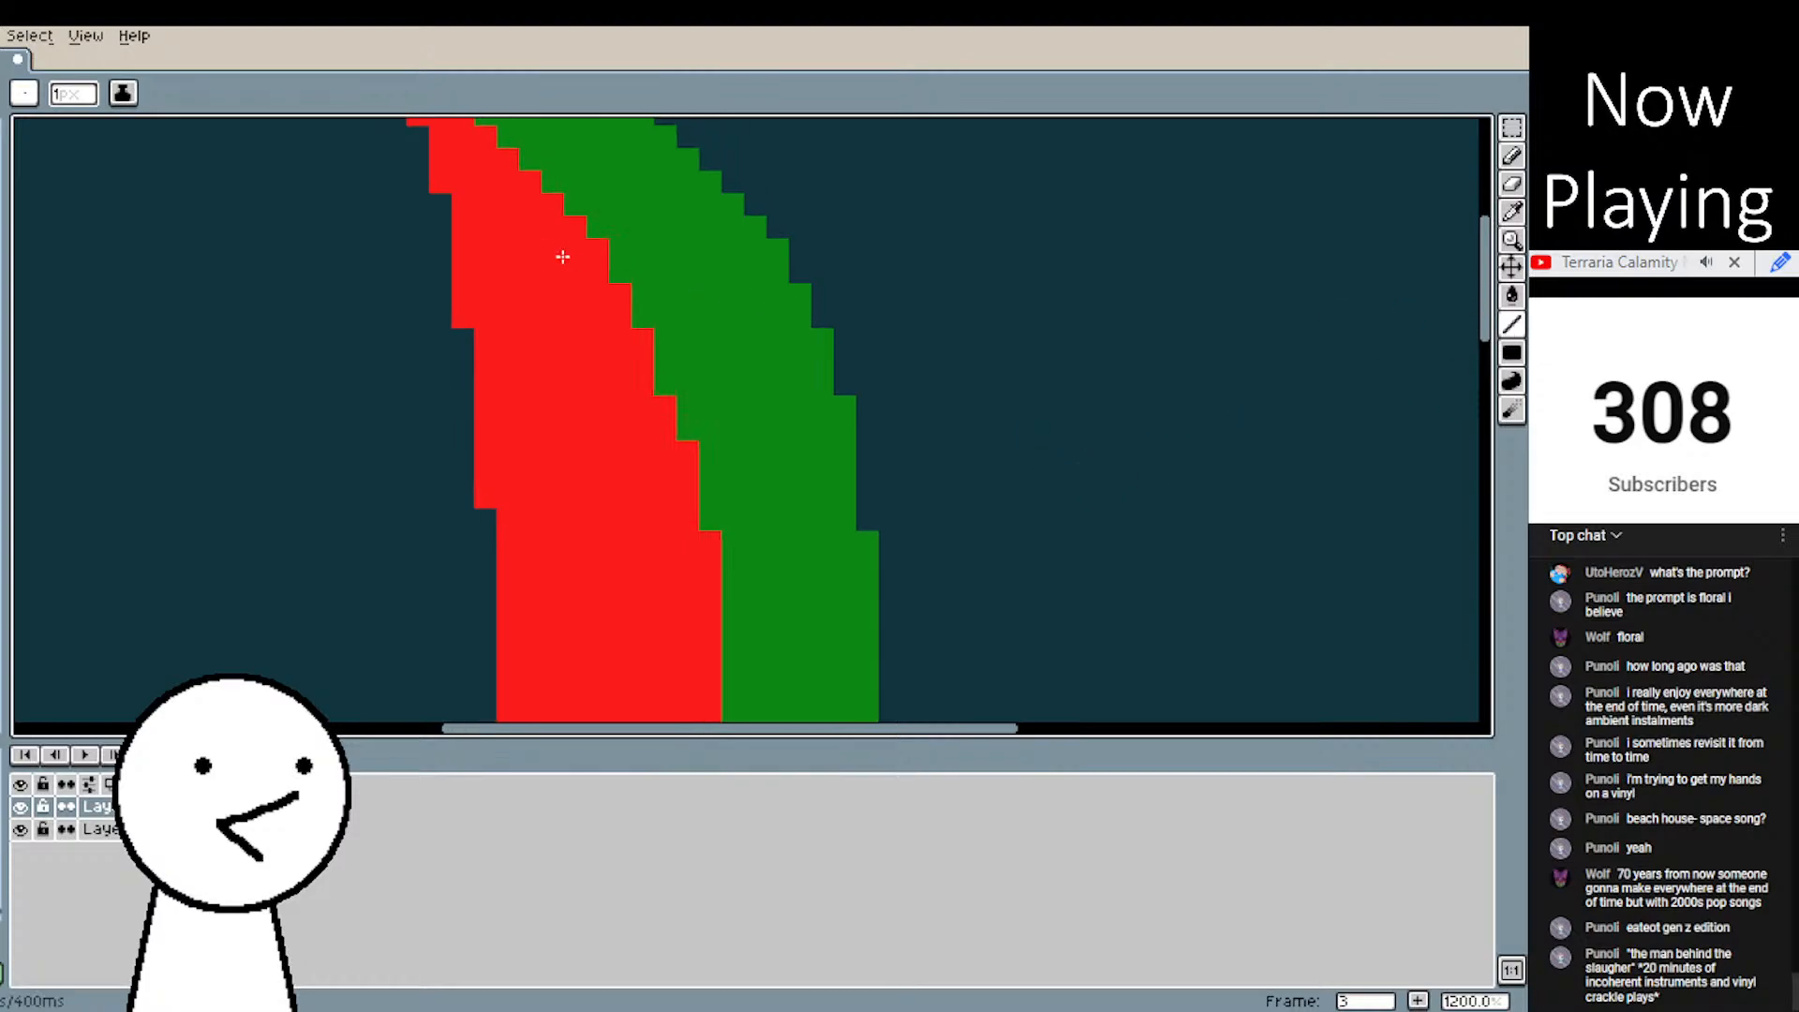
scroll(573, 261, up, 2)
- Sample the green and smooth the upper blade's red-green boundary with the Line tool, undoing the misplaced stroke
click(1511, 211)
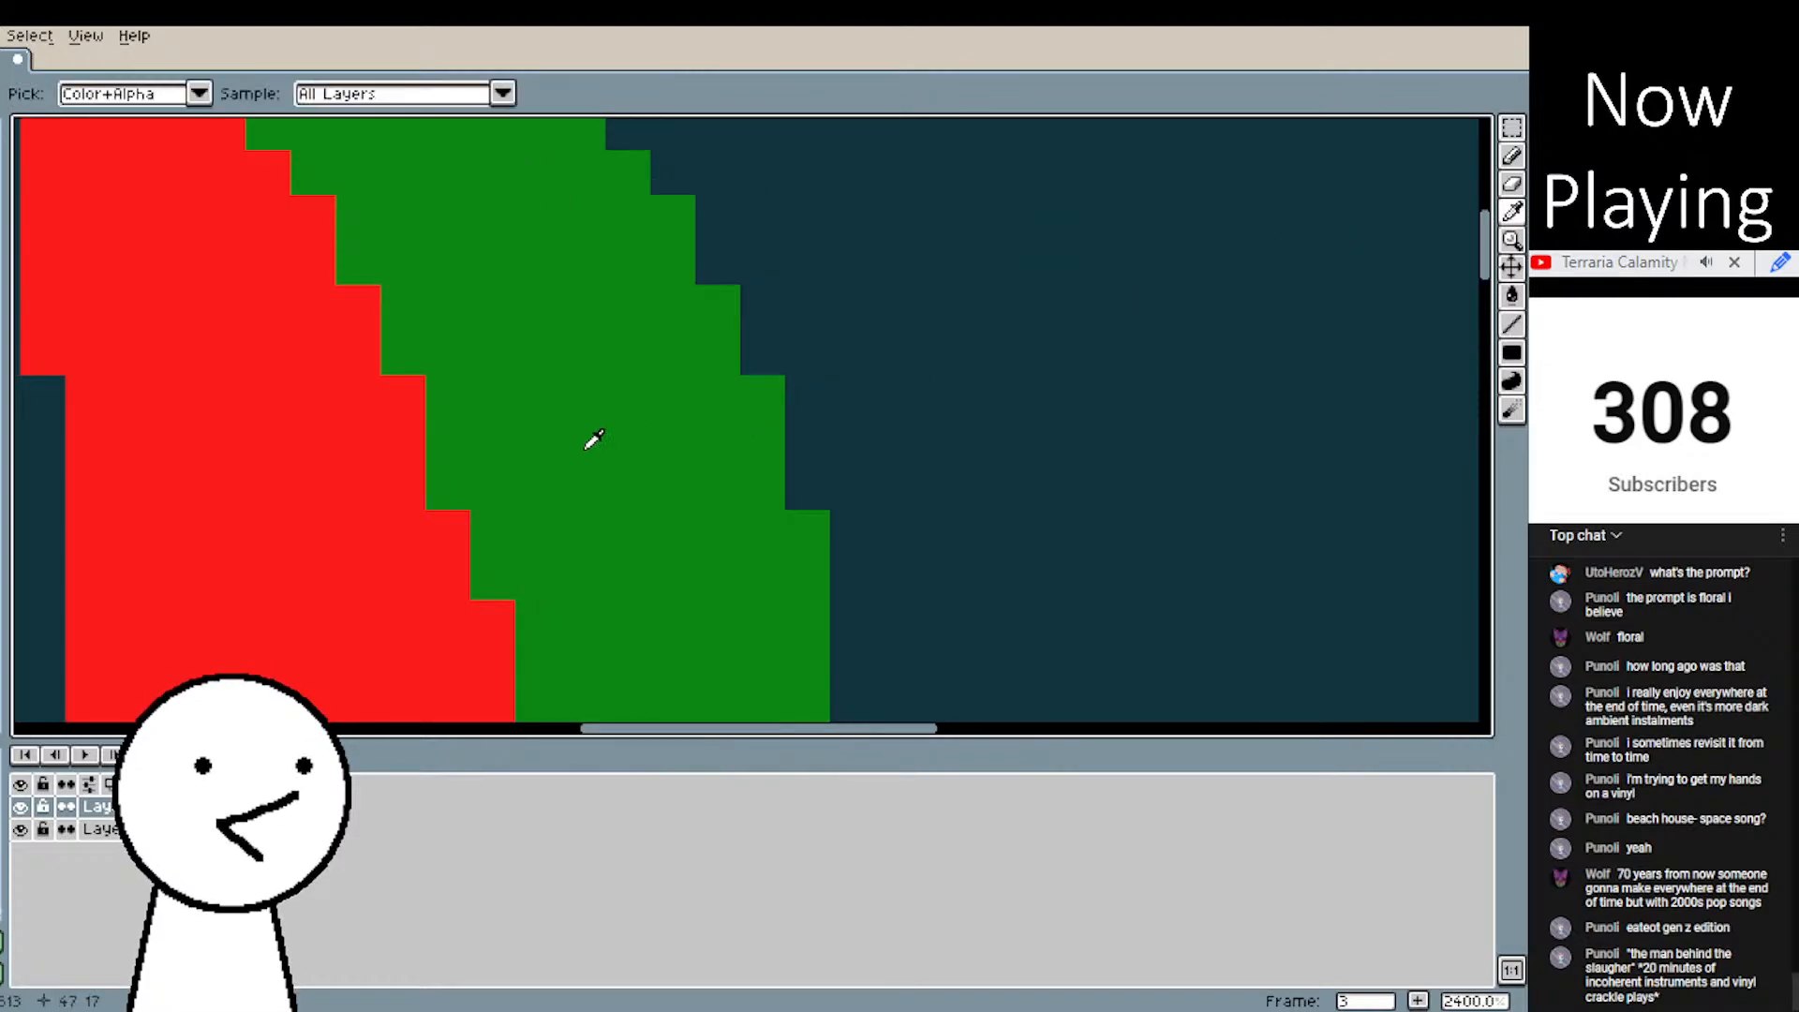
drag(1512, 324, 1455, 333)
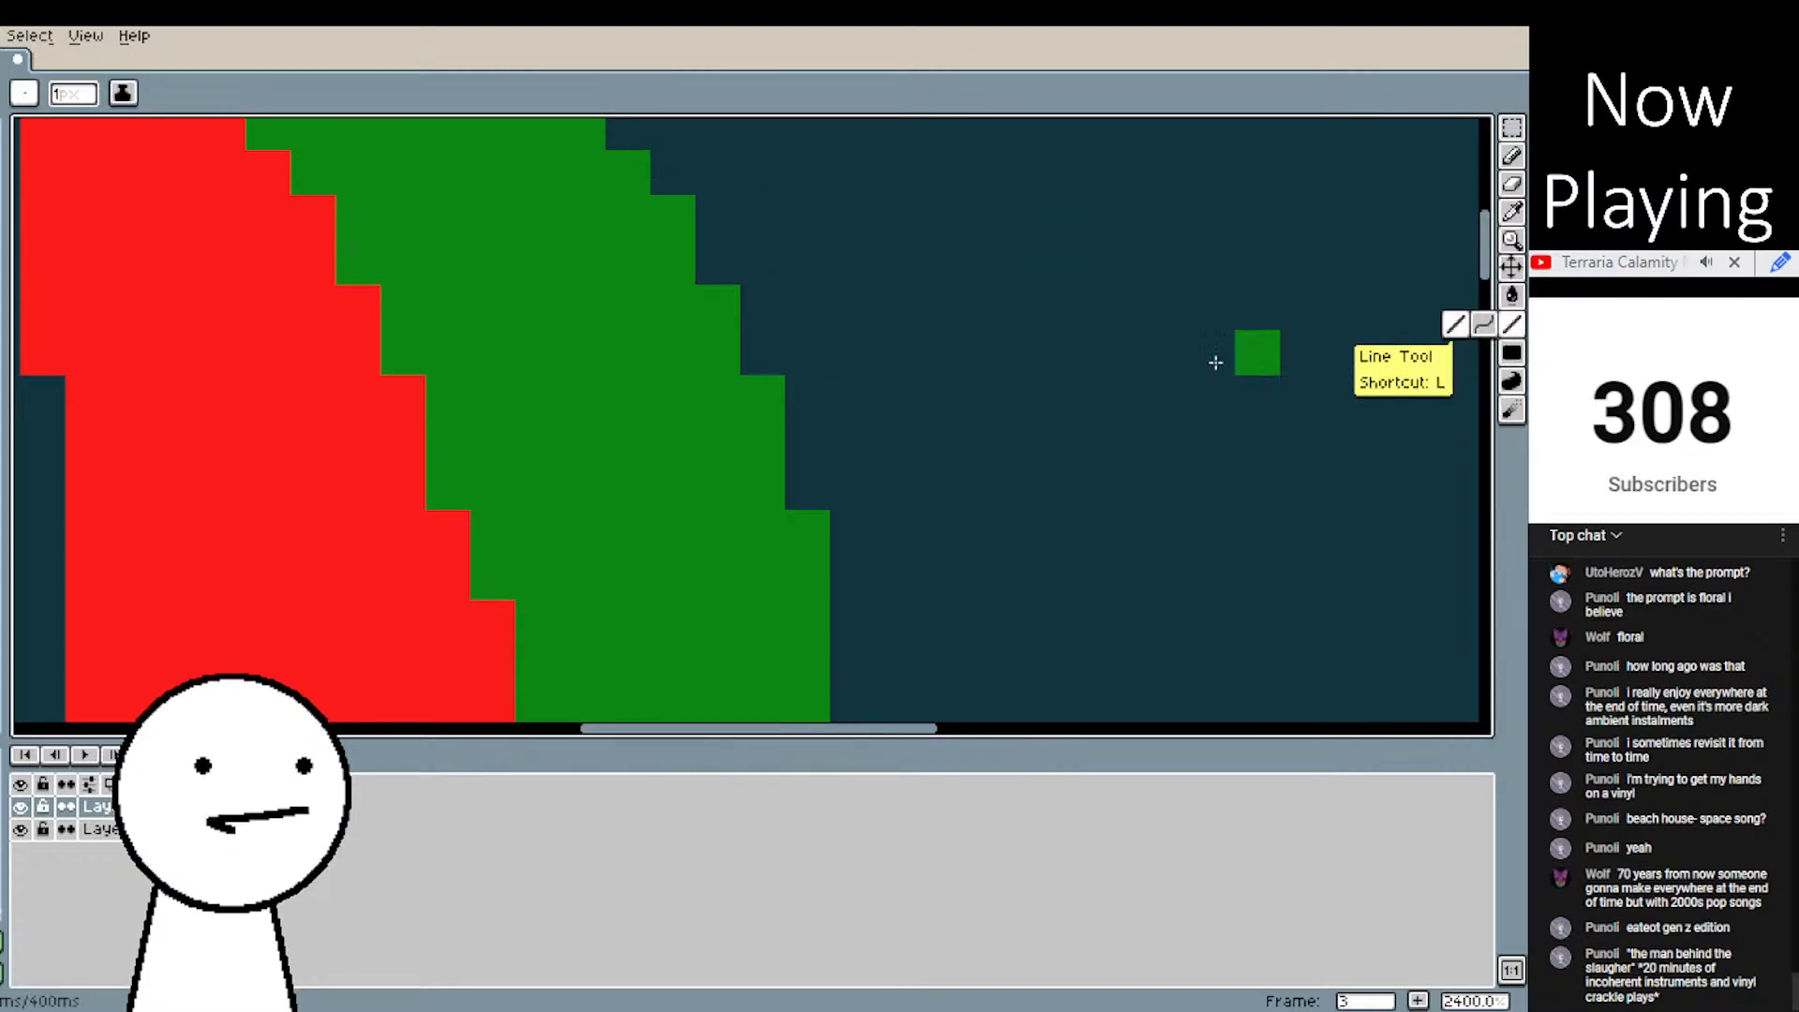
scroll(622, 488, down, 2)
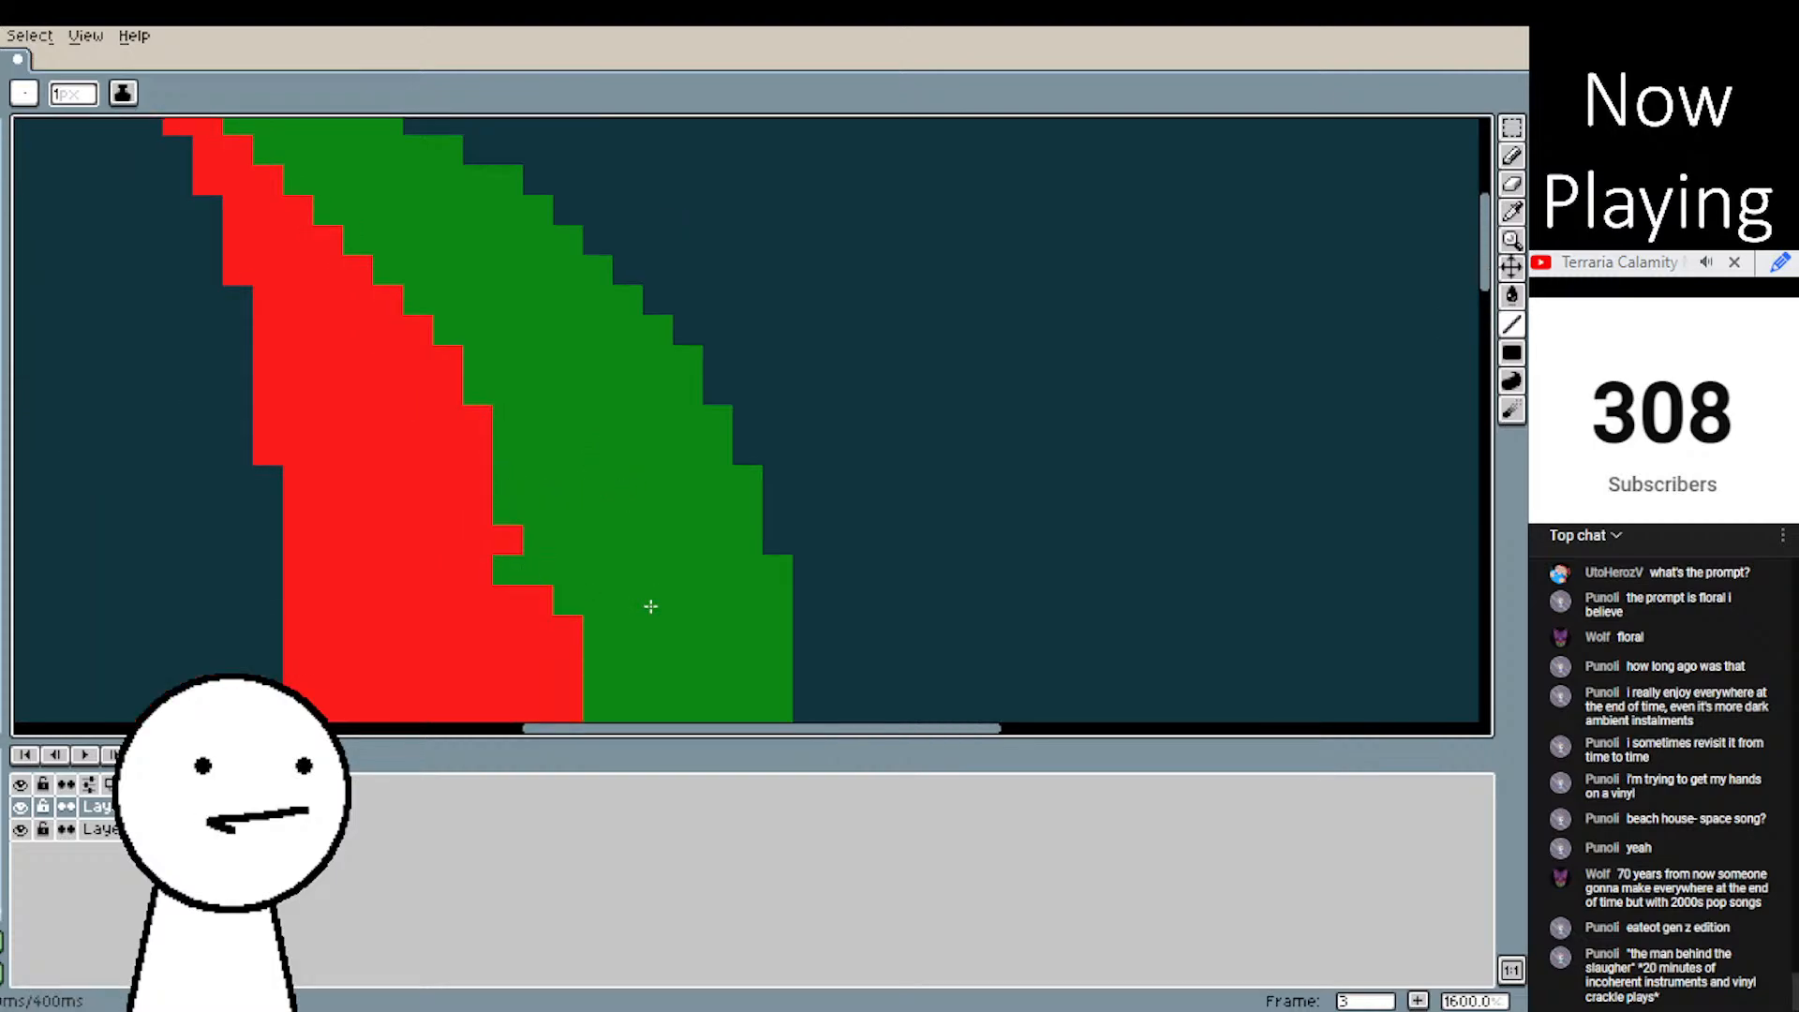
drag(650, 608, 737, 416)
key(ctrl+z)
mouse_move(635, 390)
mouse_down()
mouse_move(635, 473)
mouse_move(660, 526)
mouse_move(760, 256)
mouse_move(748, 577)
mouse_up()
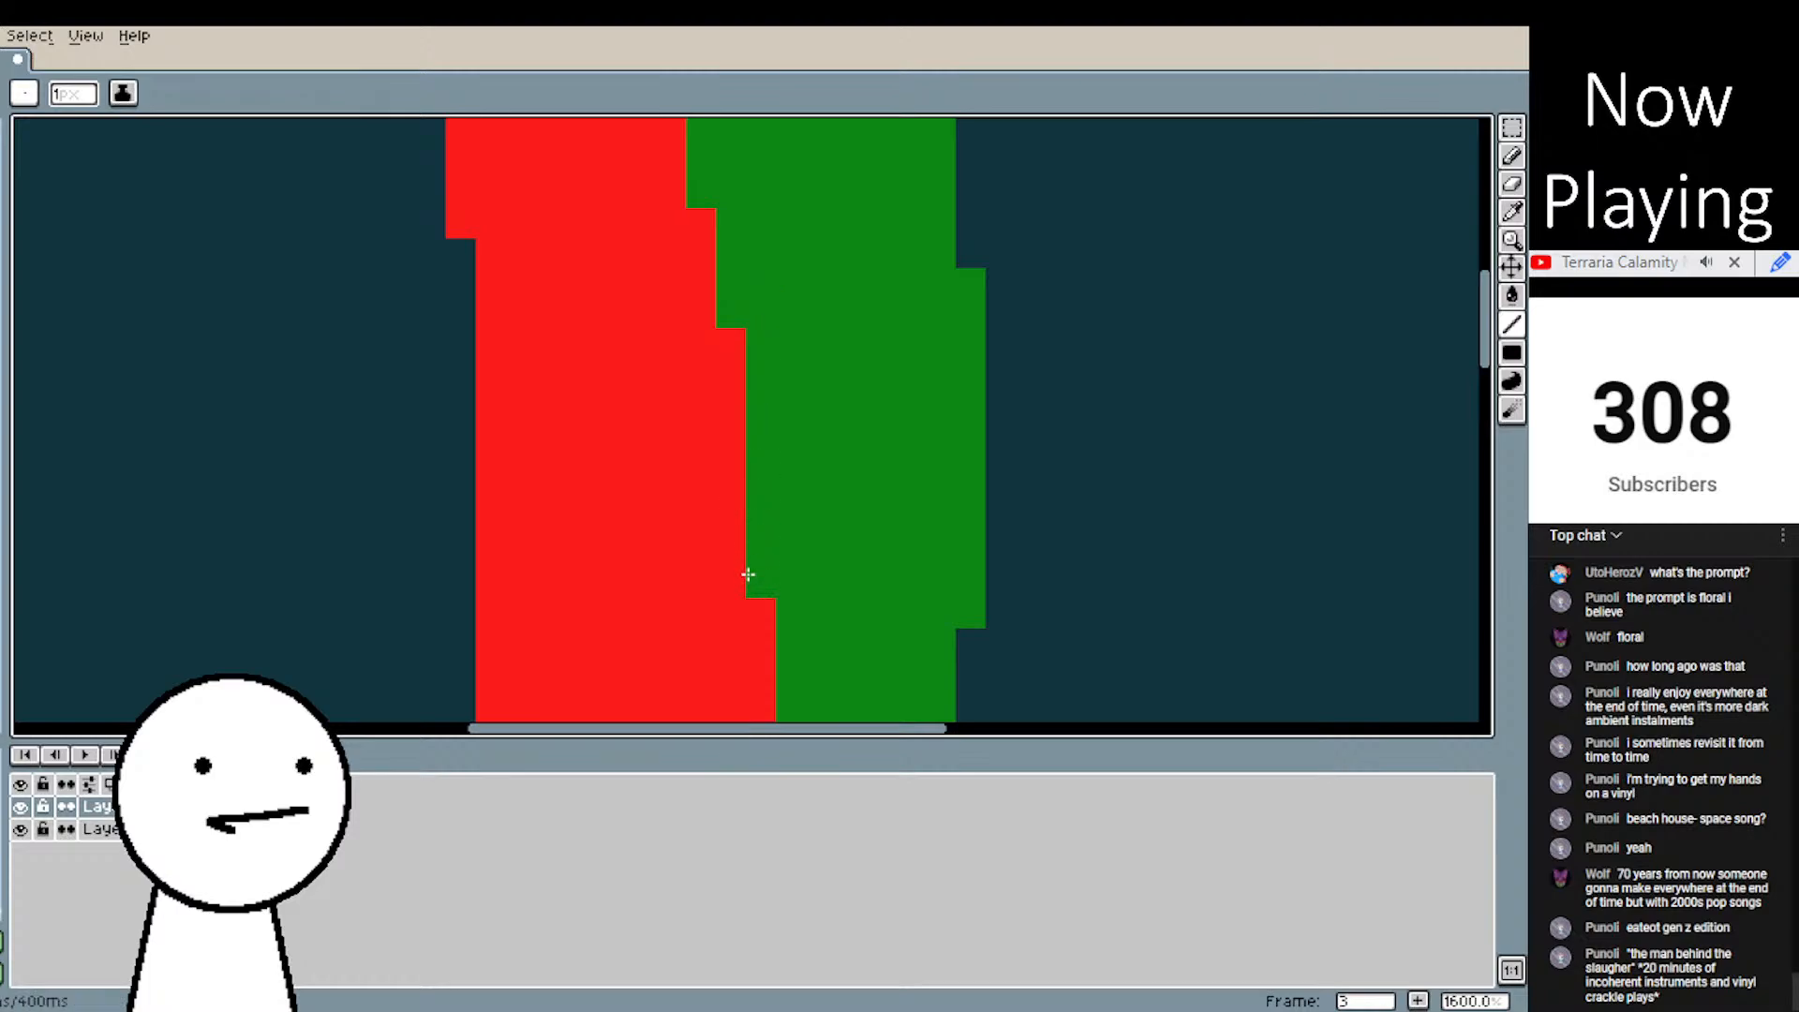
- Even out the lower blade's red-green boundary above the crossguard with green Line strokes
scroll(794, 563, down, 6)
drag(967, 577, 884, 301)
scroll(687, 494, up, 2)
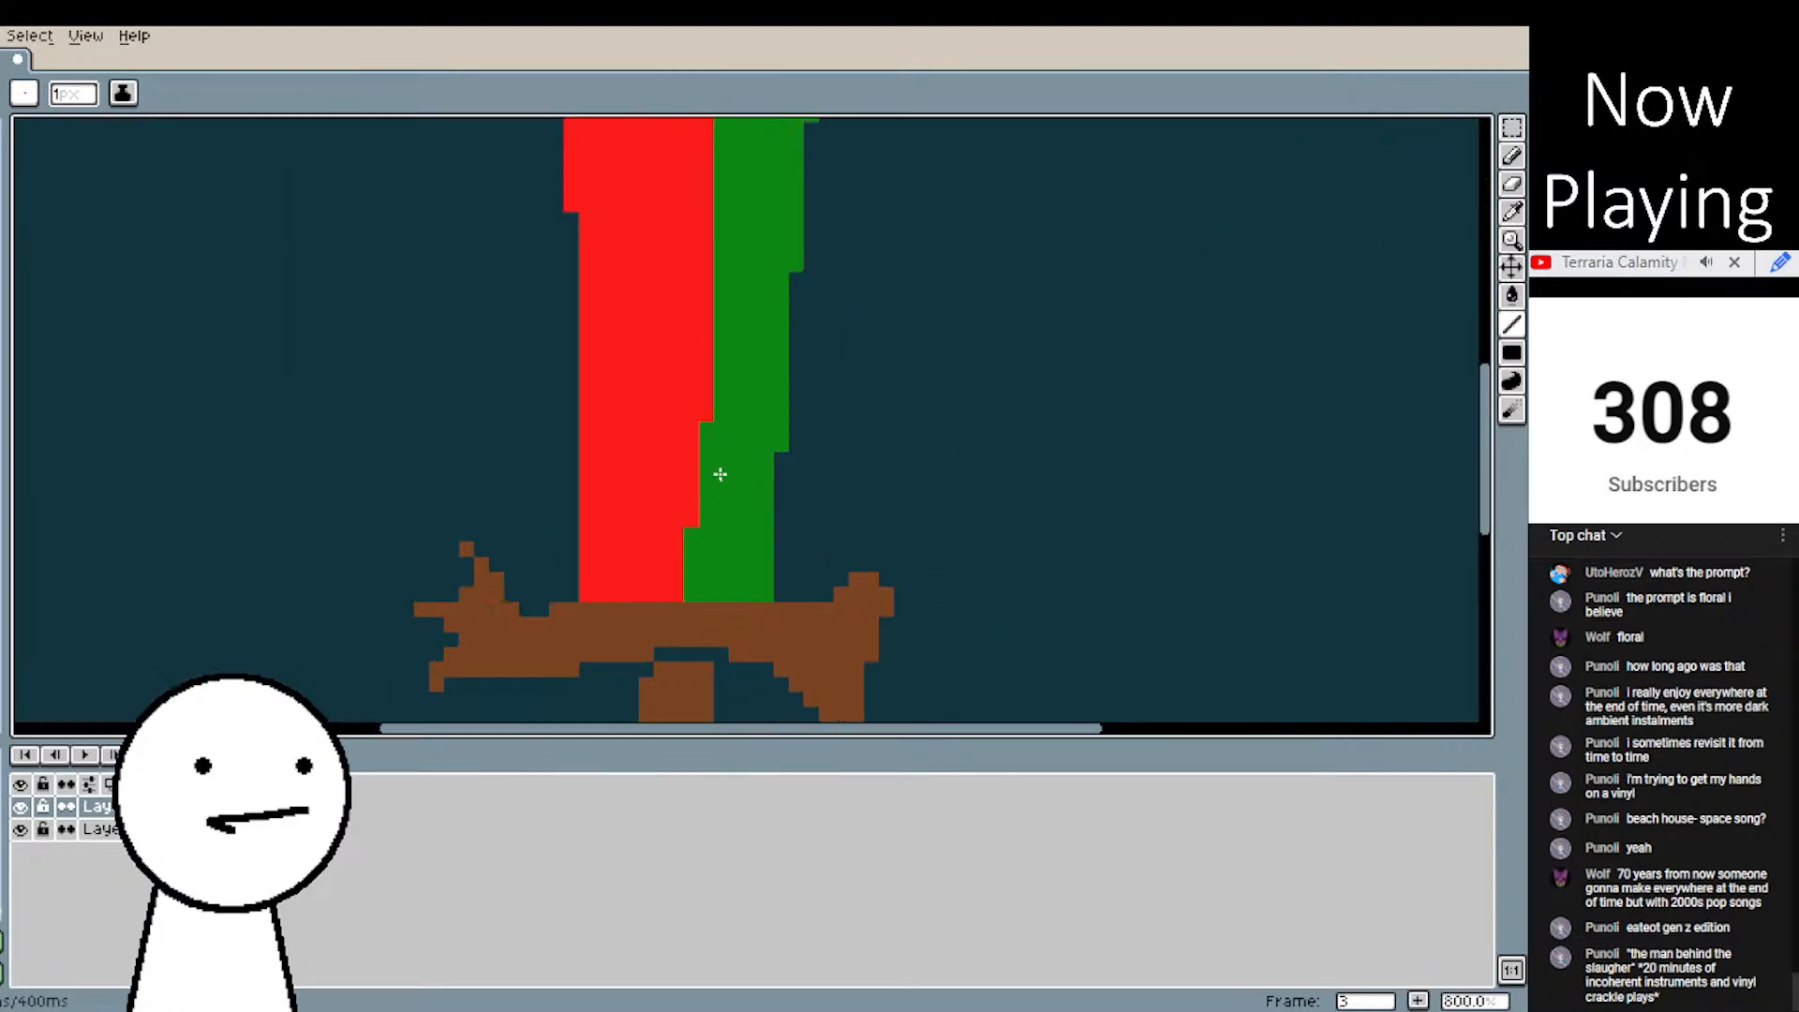
drag(711, 423, 701, 292)
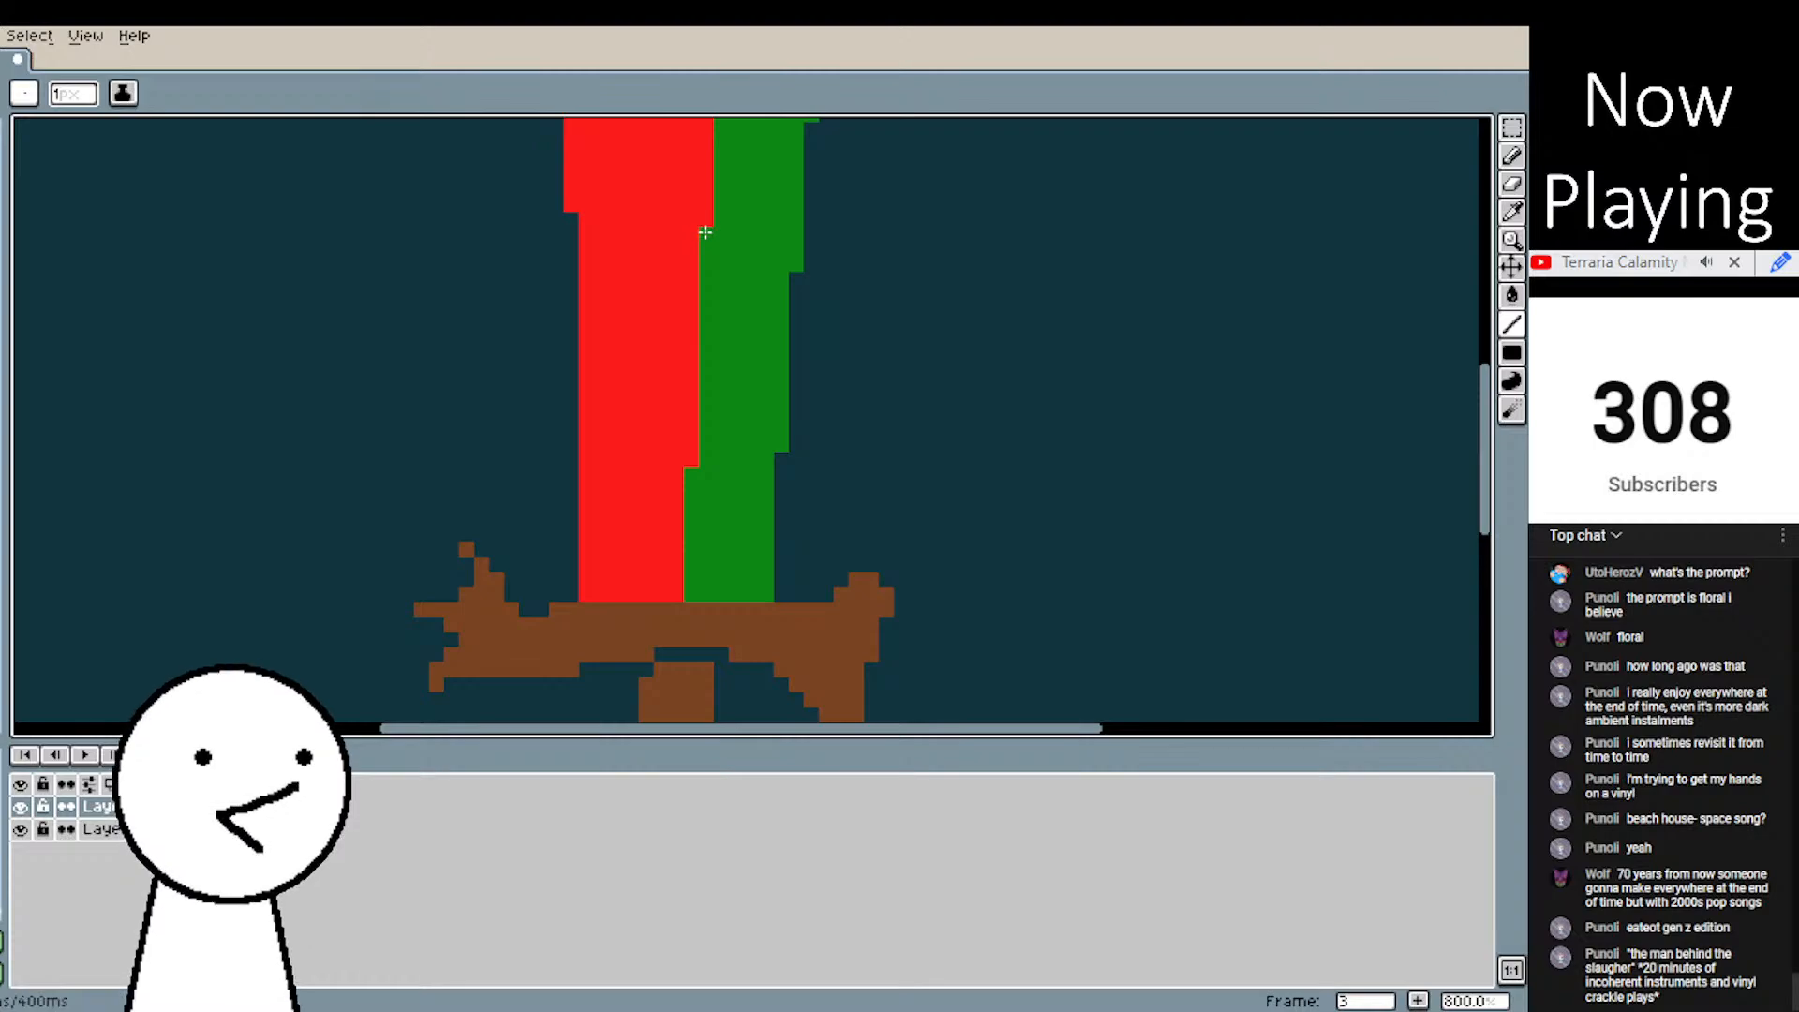
scroll(863, 252, down, 3)
scroll(1249, 474, up, 5)
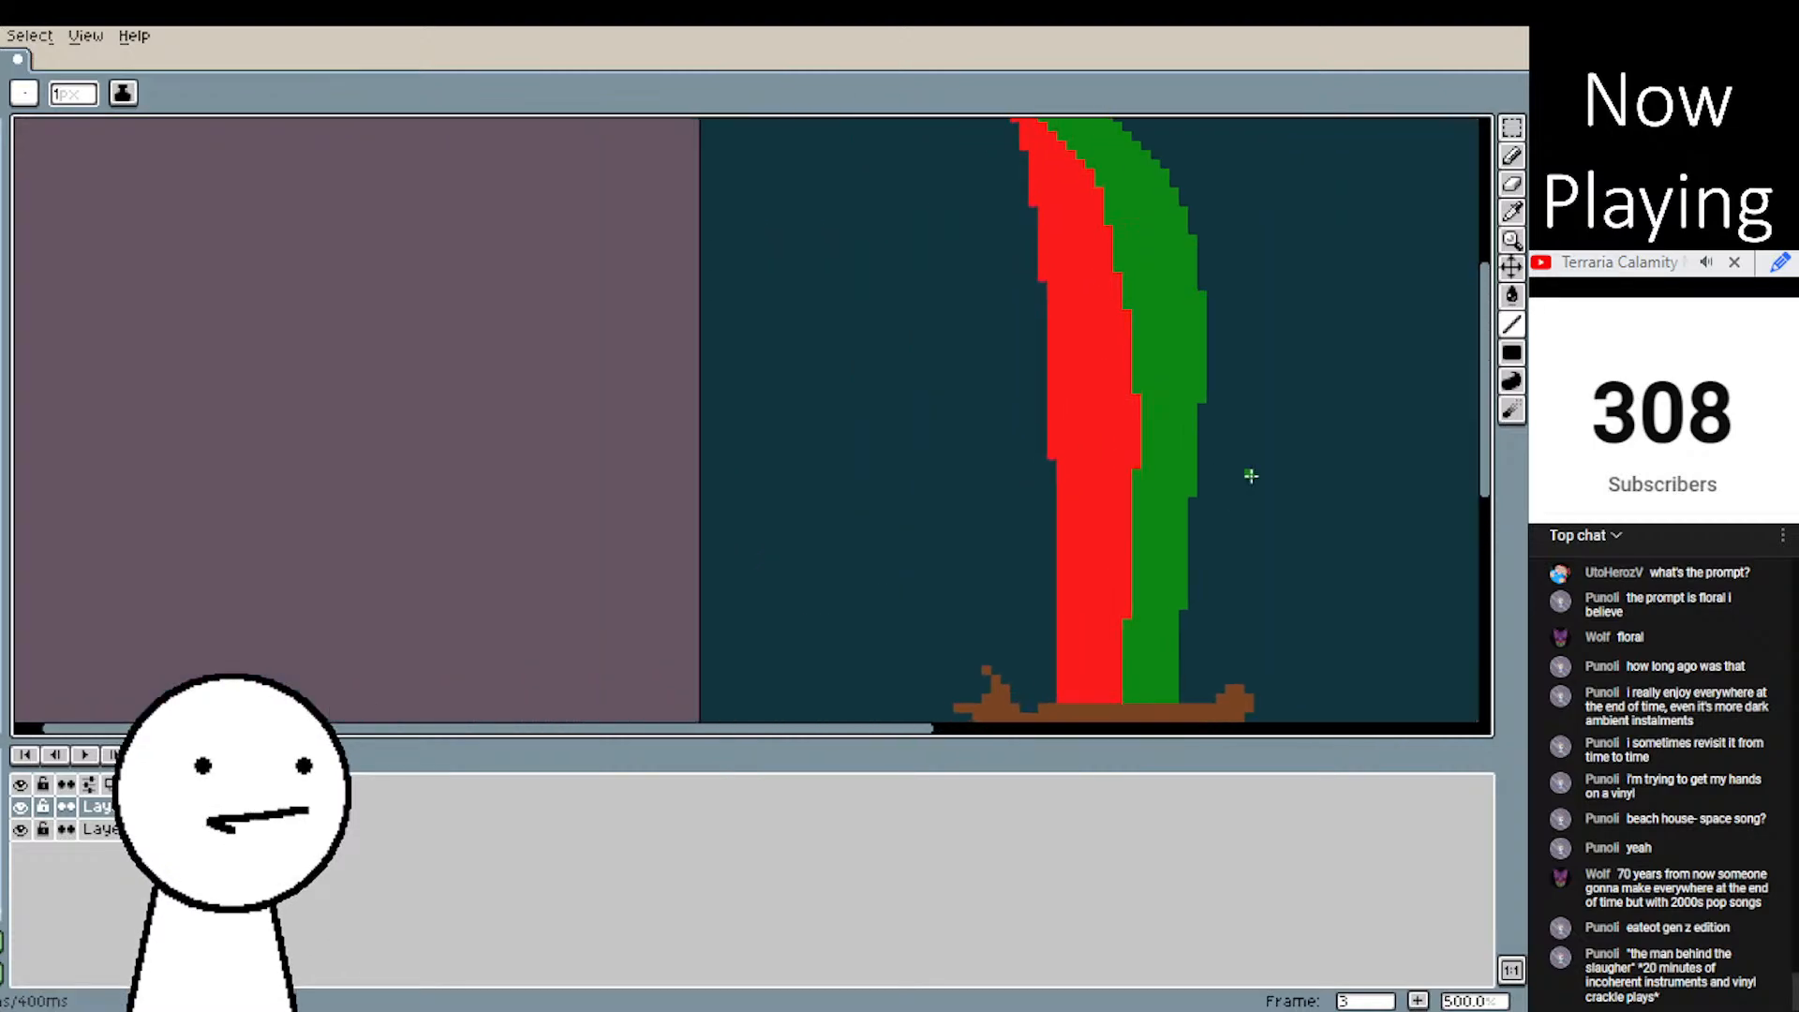
- Sample the red and extend the red half along the blade's middle boundary with the Line tool for more even steps
click(1514, 214)
drag(961, 327, 879, 535)
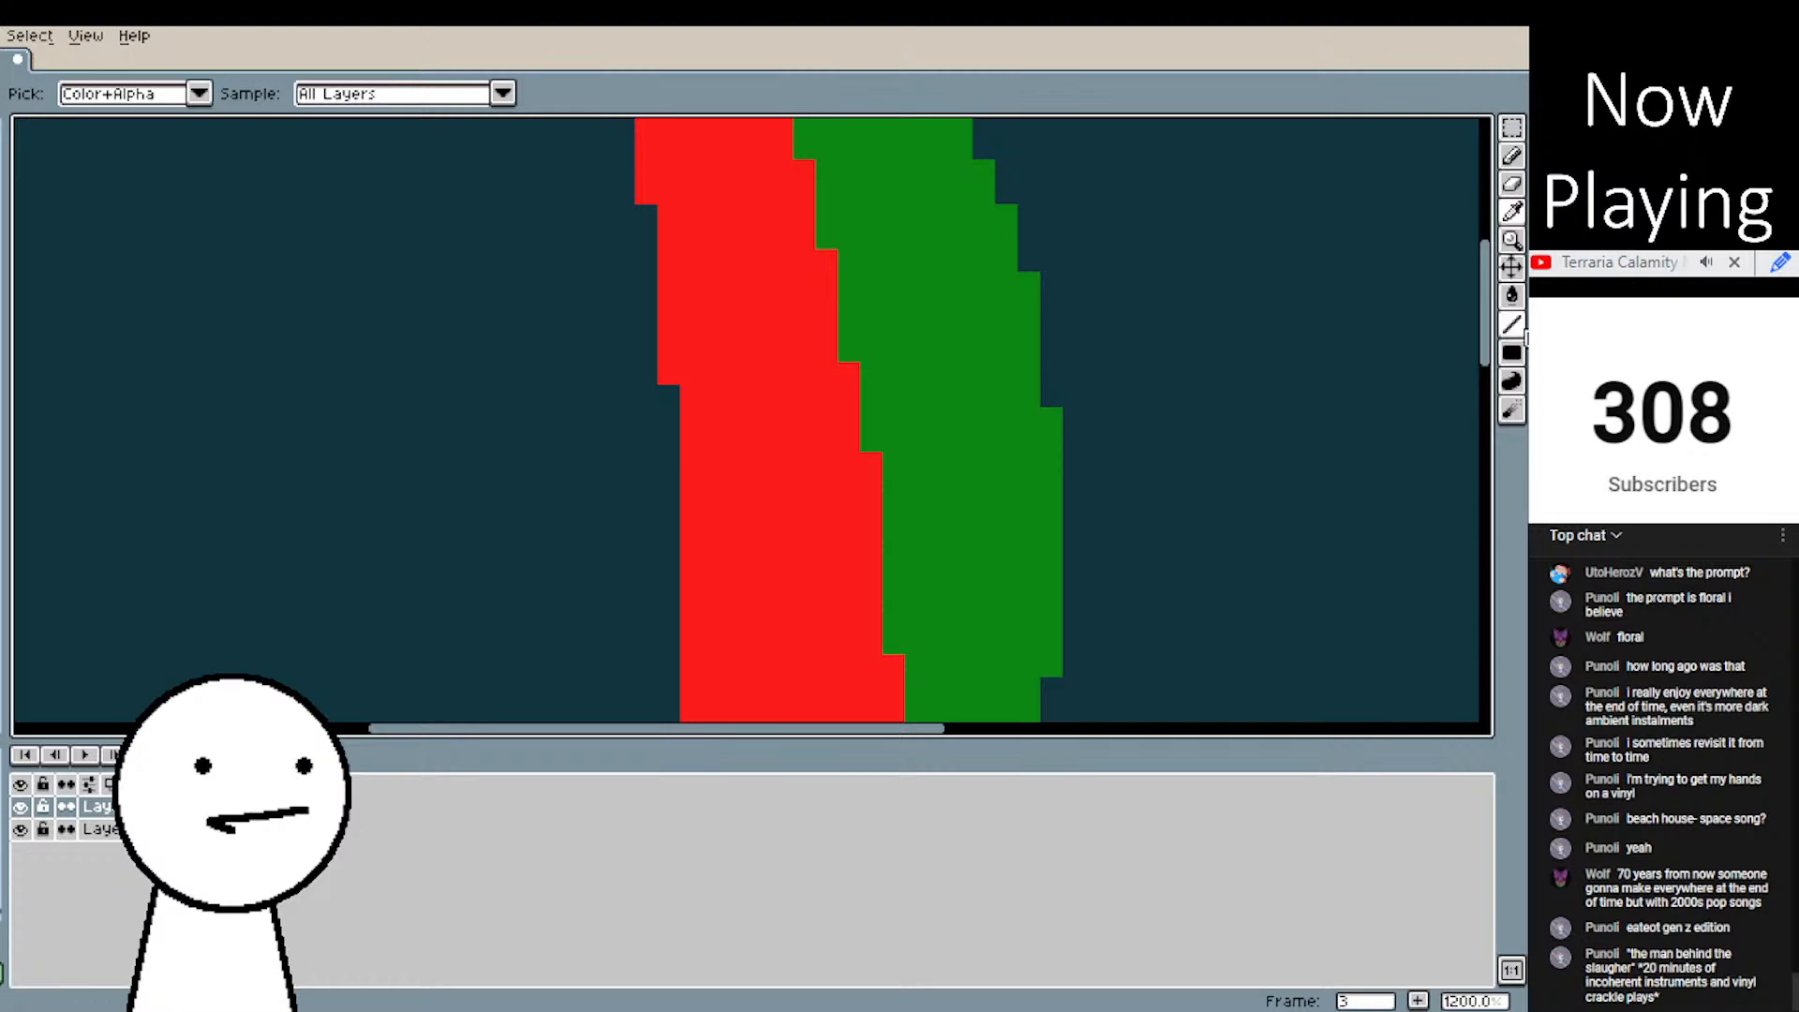
click(1512, 325)
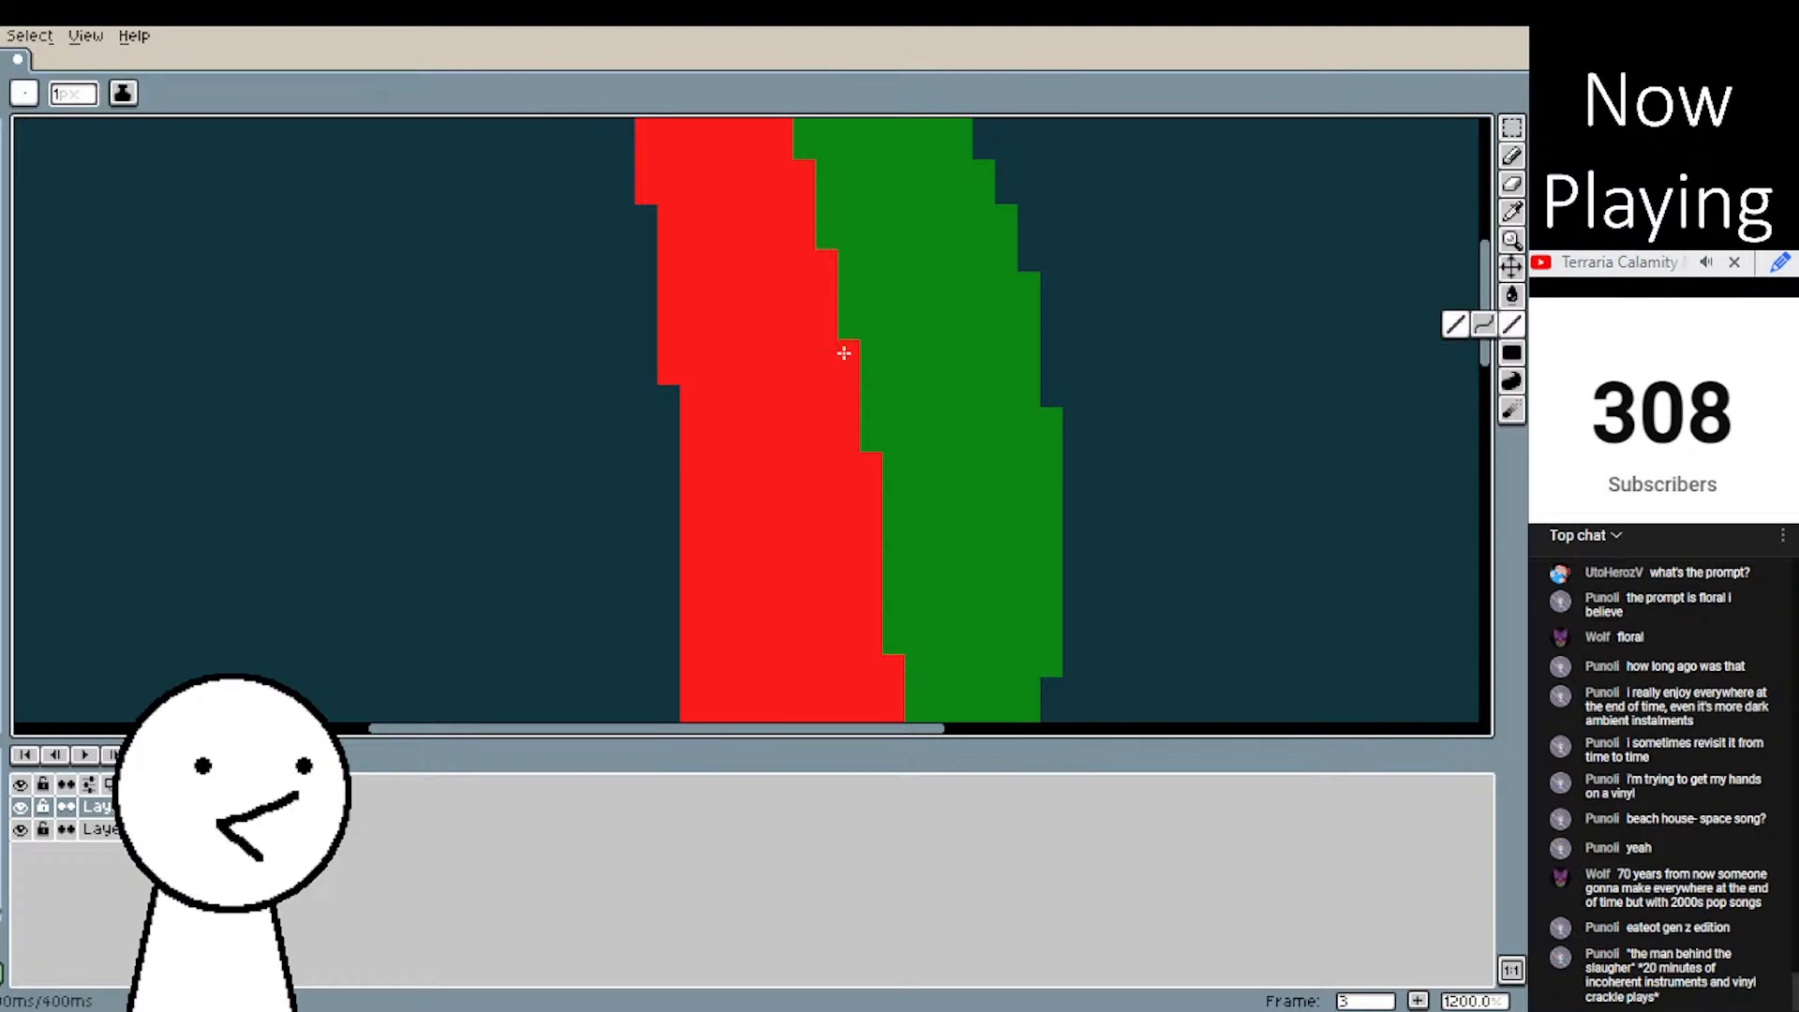
scroll(1142, 491, down, 8)
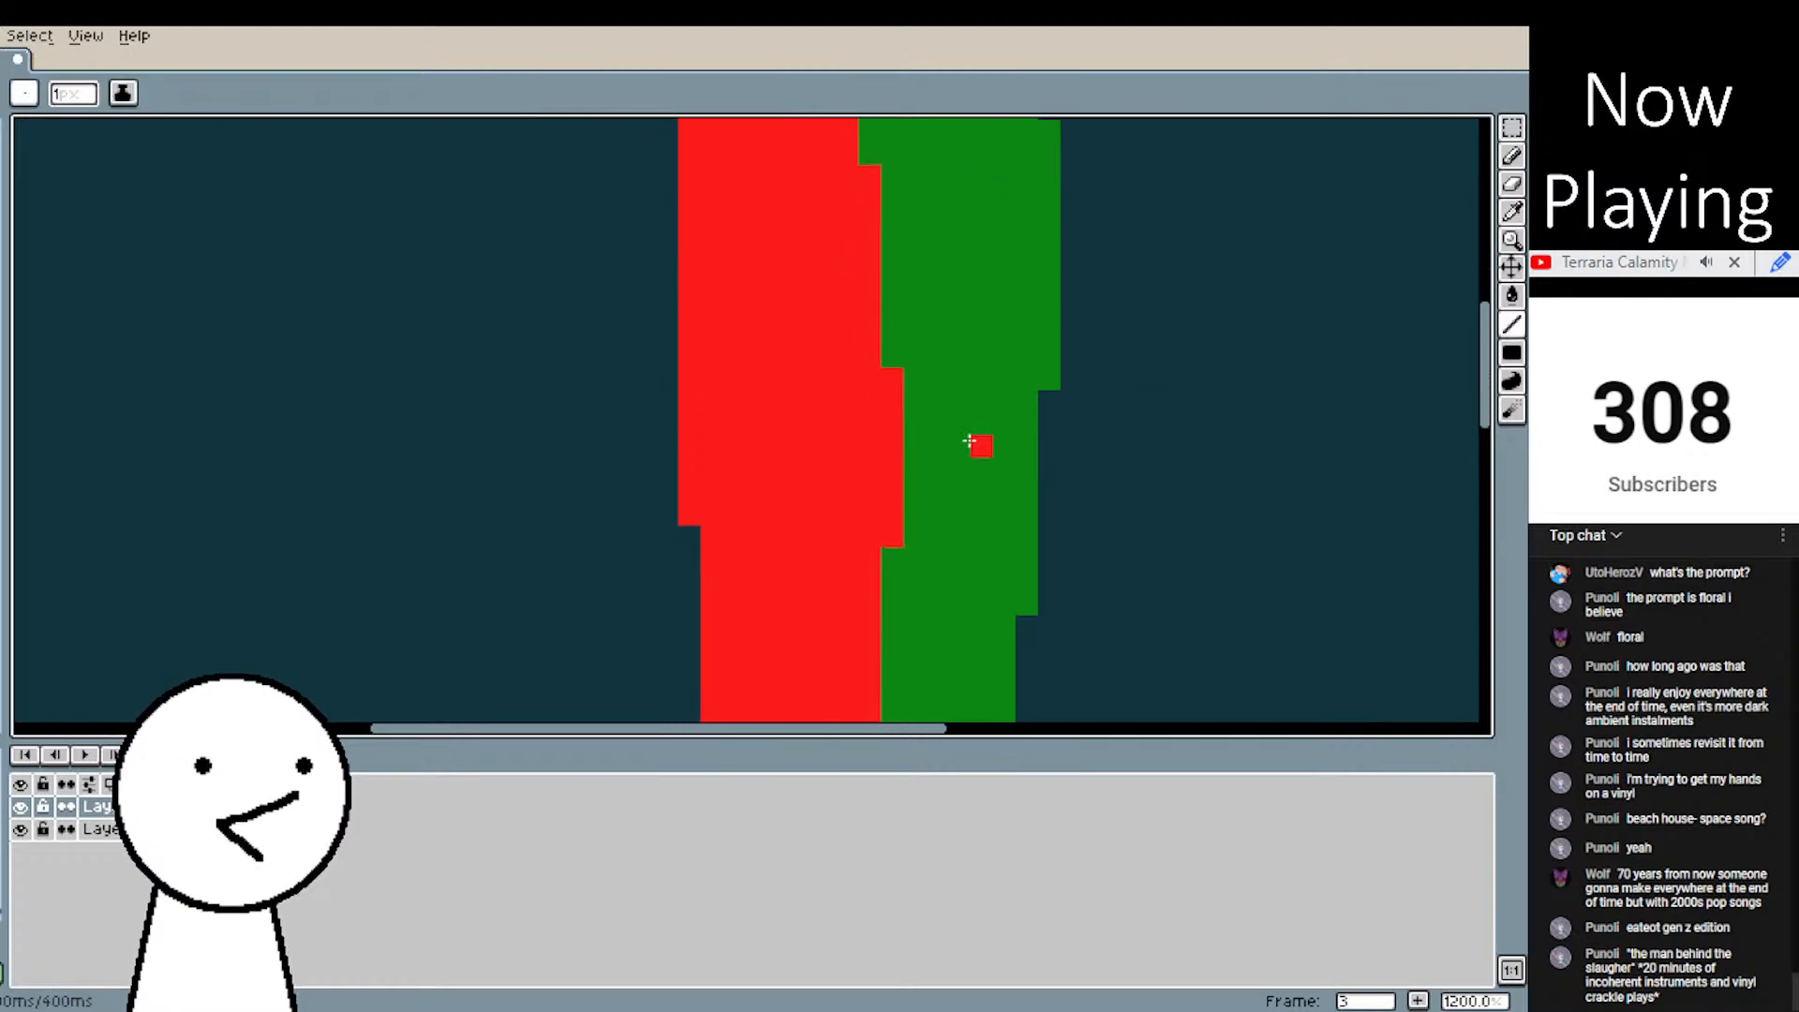
drag(922, 266, 924, 370)
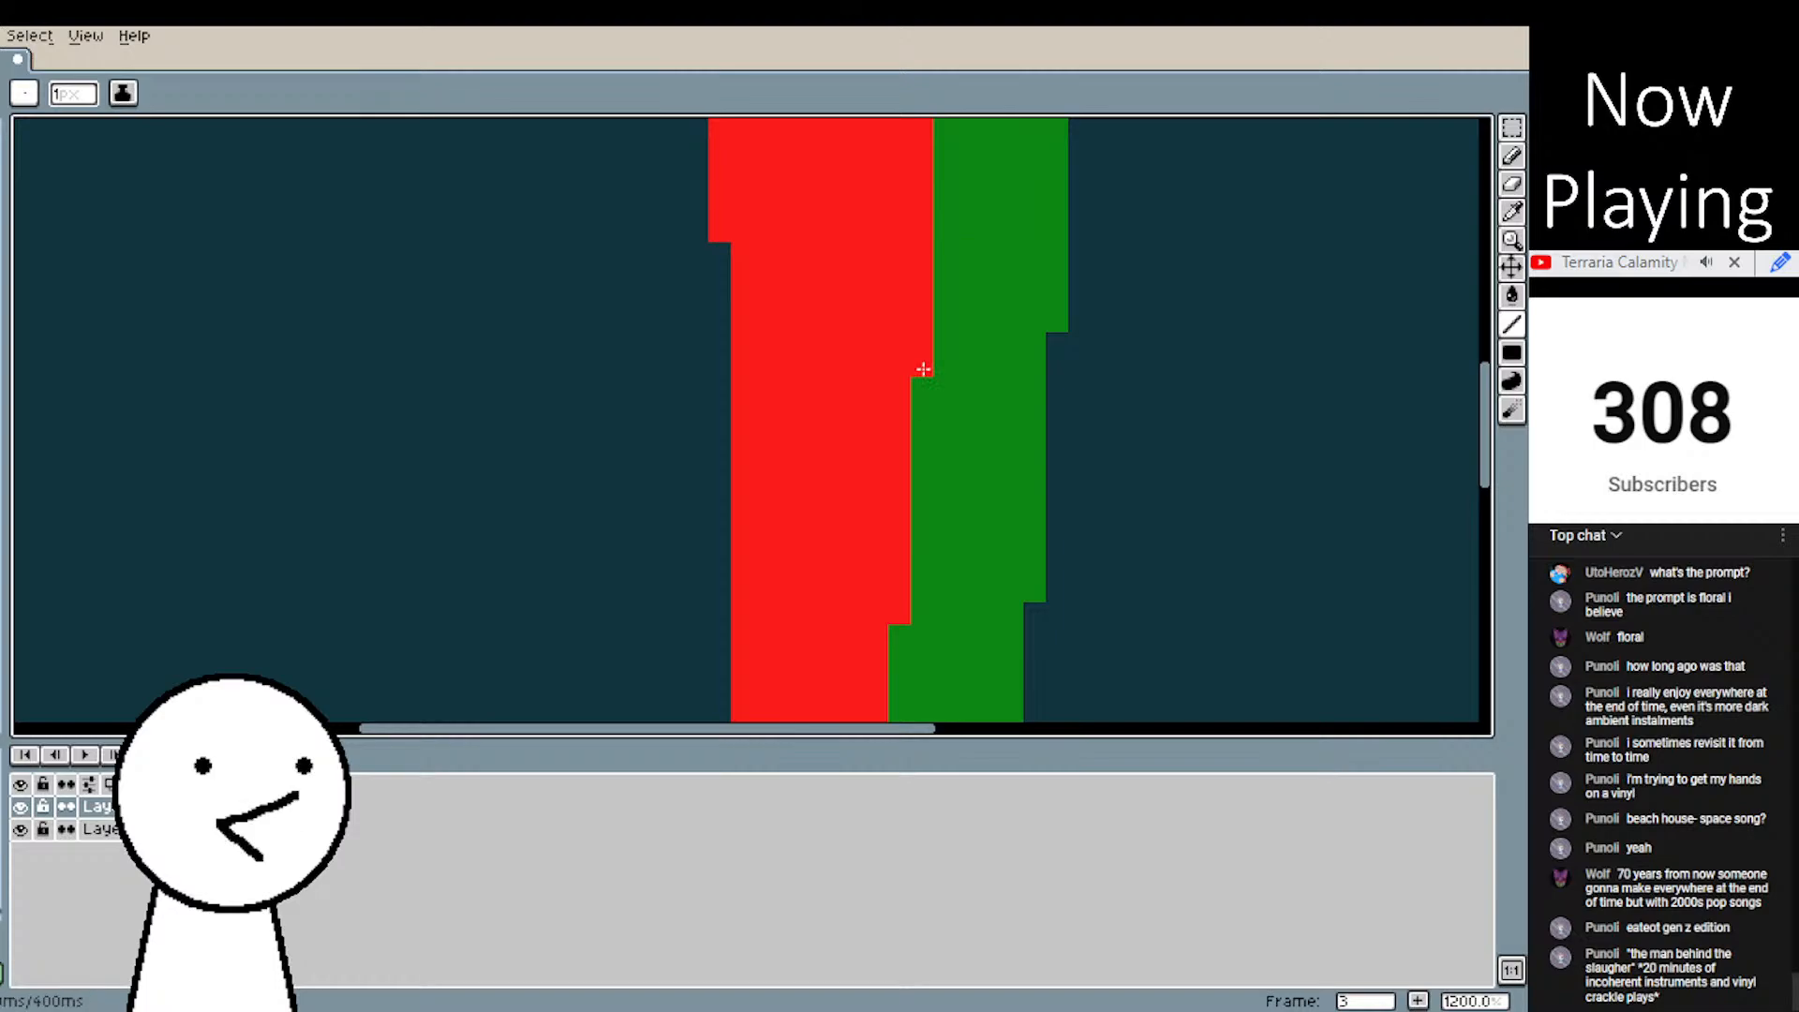
scroll(927, 356, down, 6)
- Sample the green and recolour the red pixels at the blade's very tip green
scroll(980, 249, up, 6)
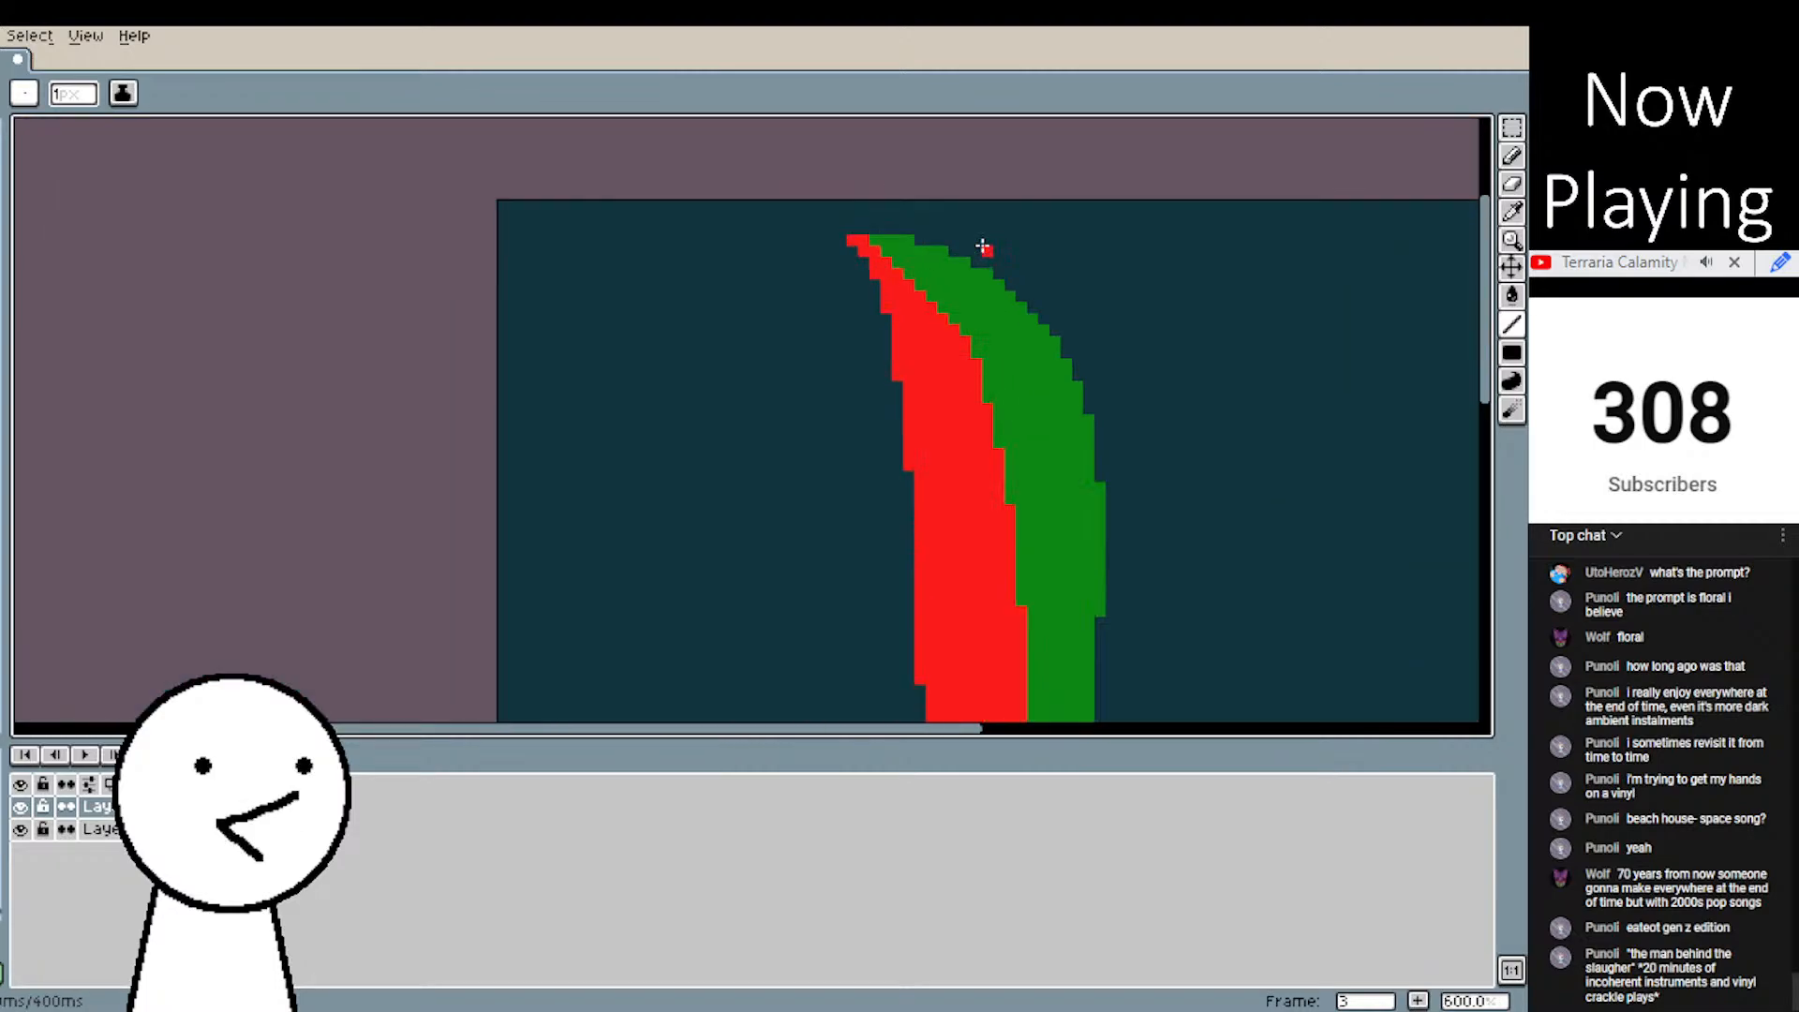
click(1513, 213)
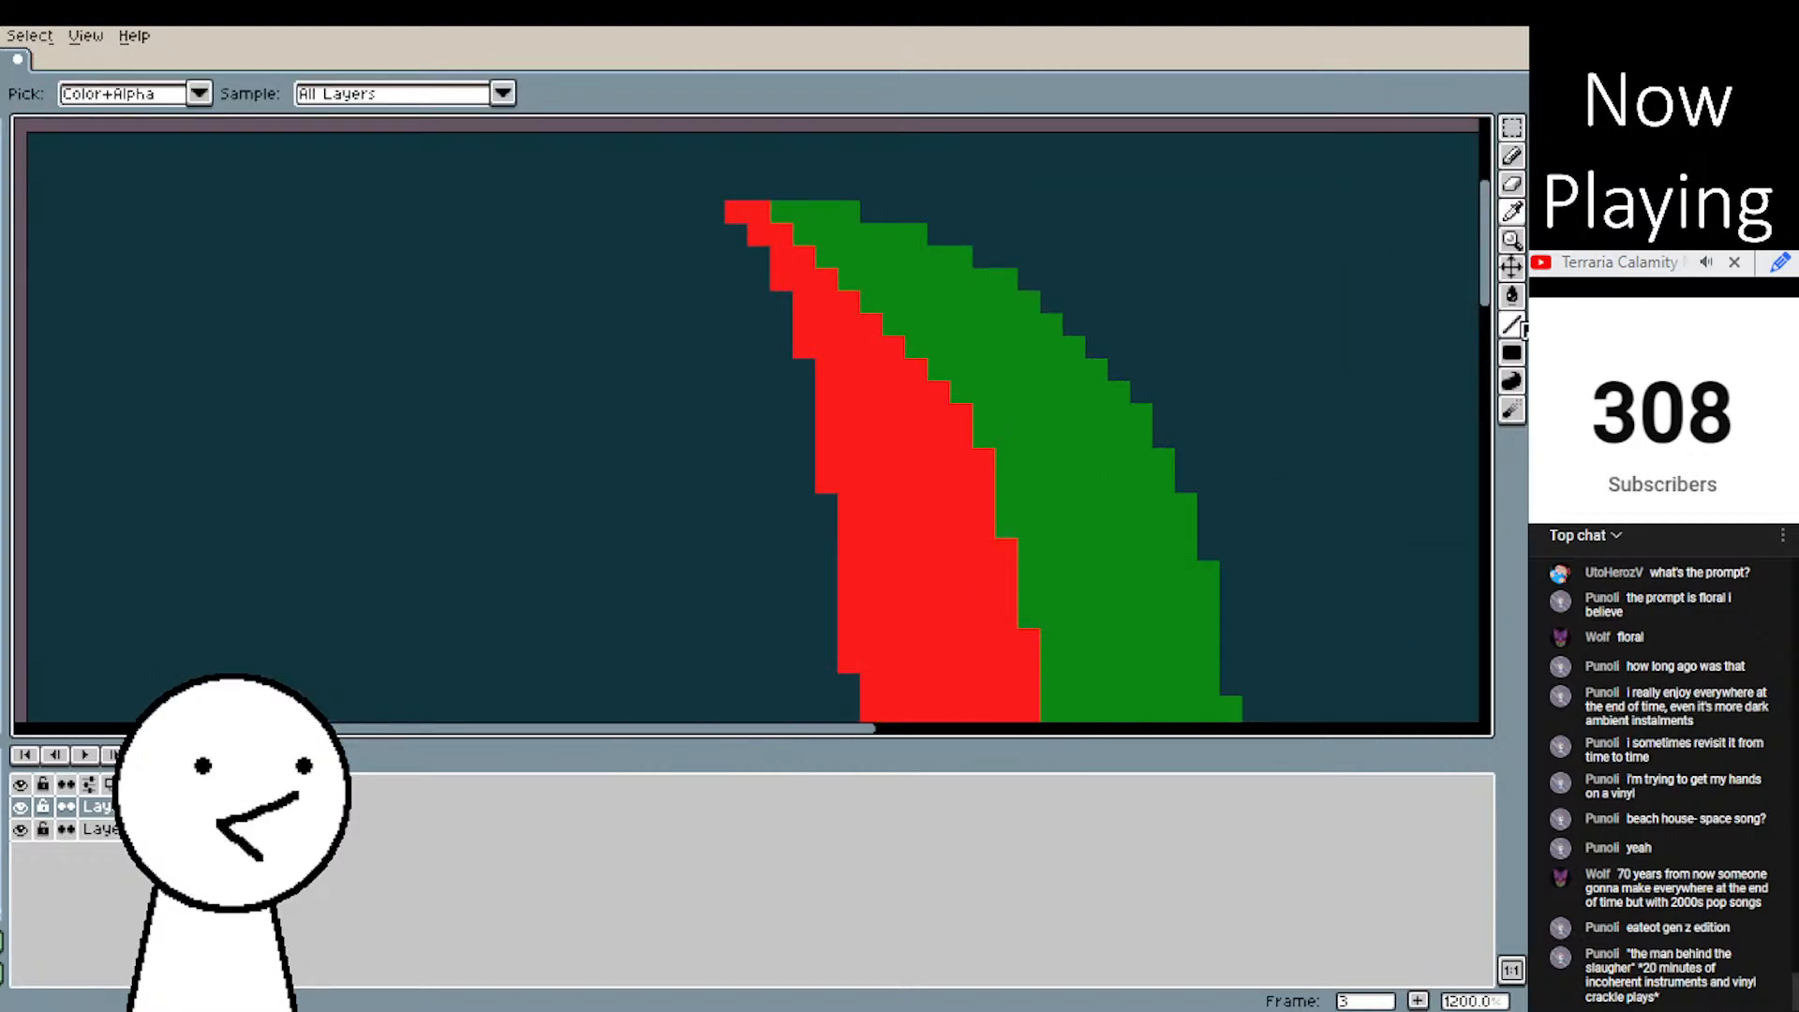
click(1513, 324)
click(754, 209)
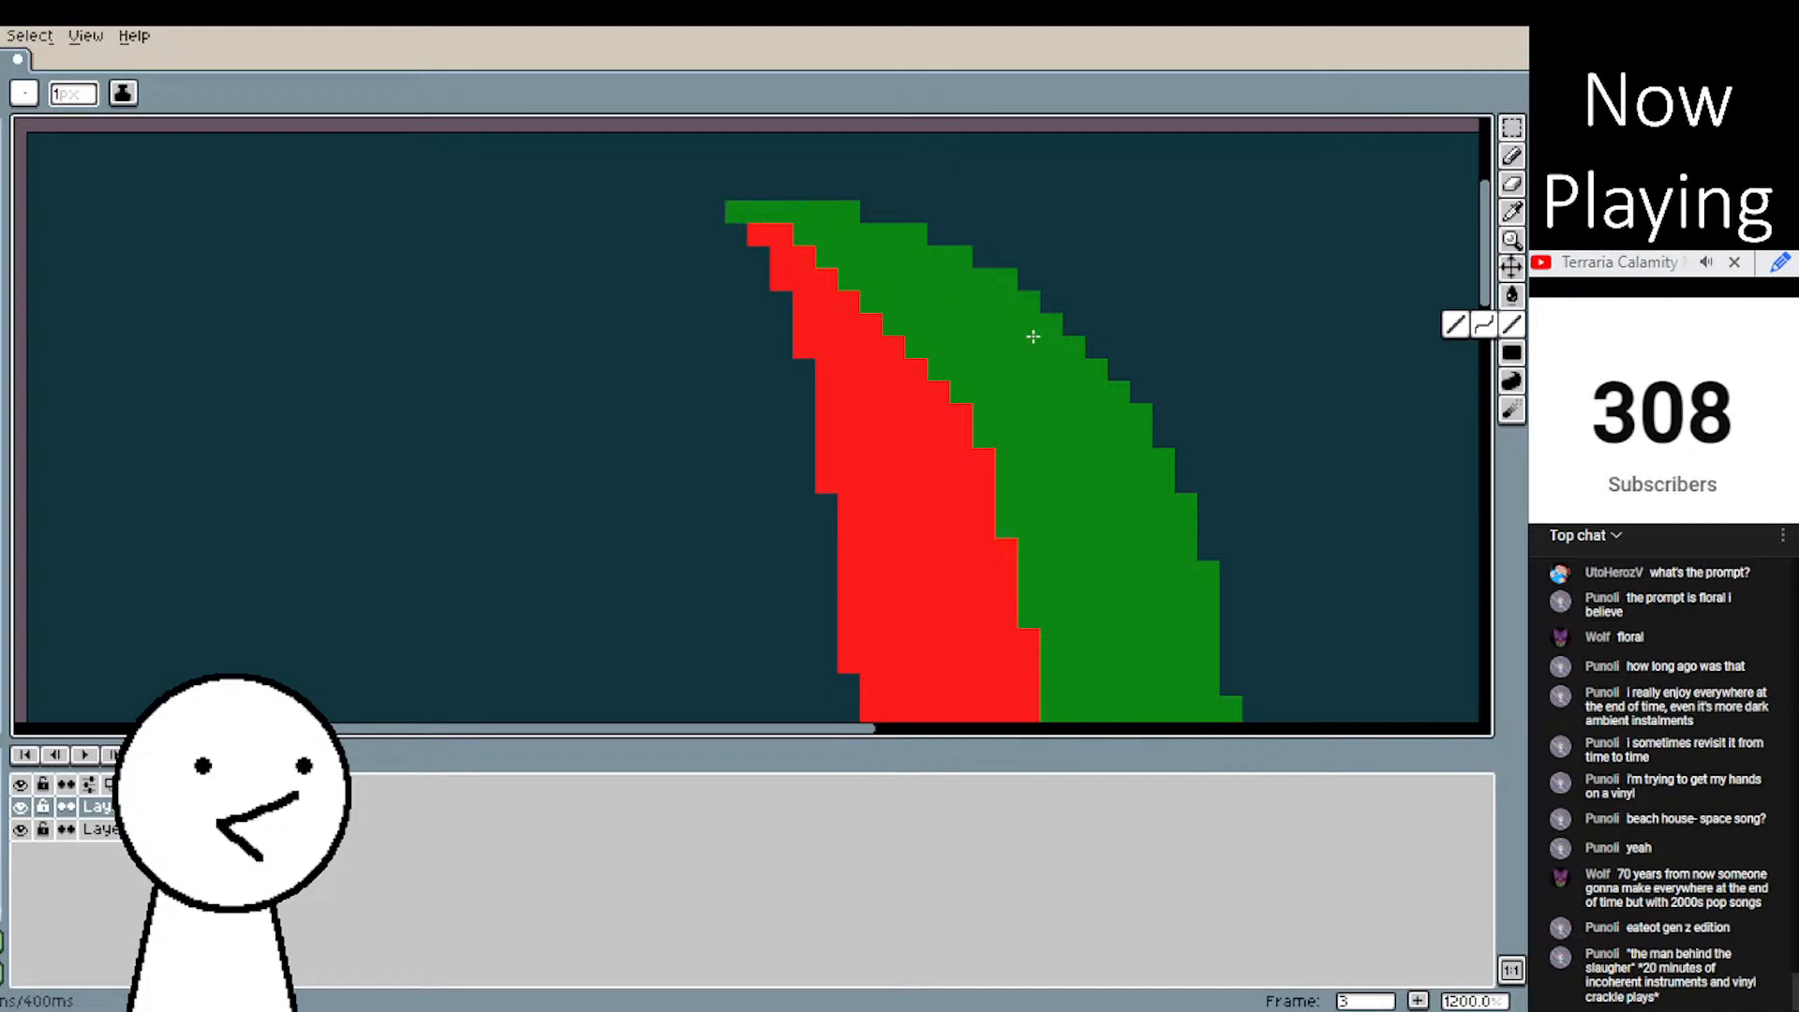
scroll(1028, 332, down, 6)
scroll(1036, 390, up, 6)
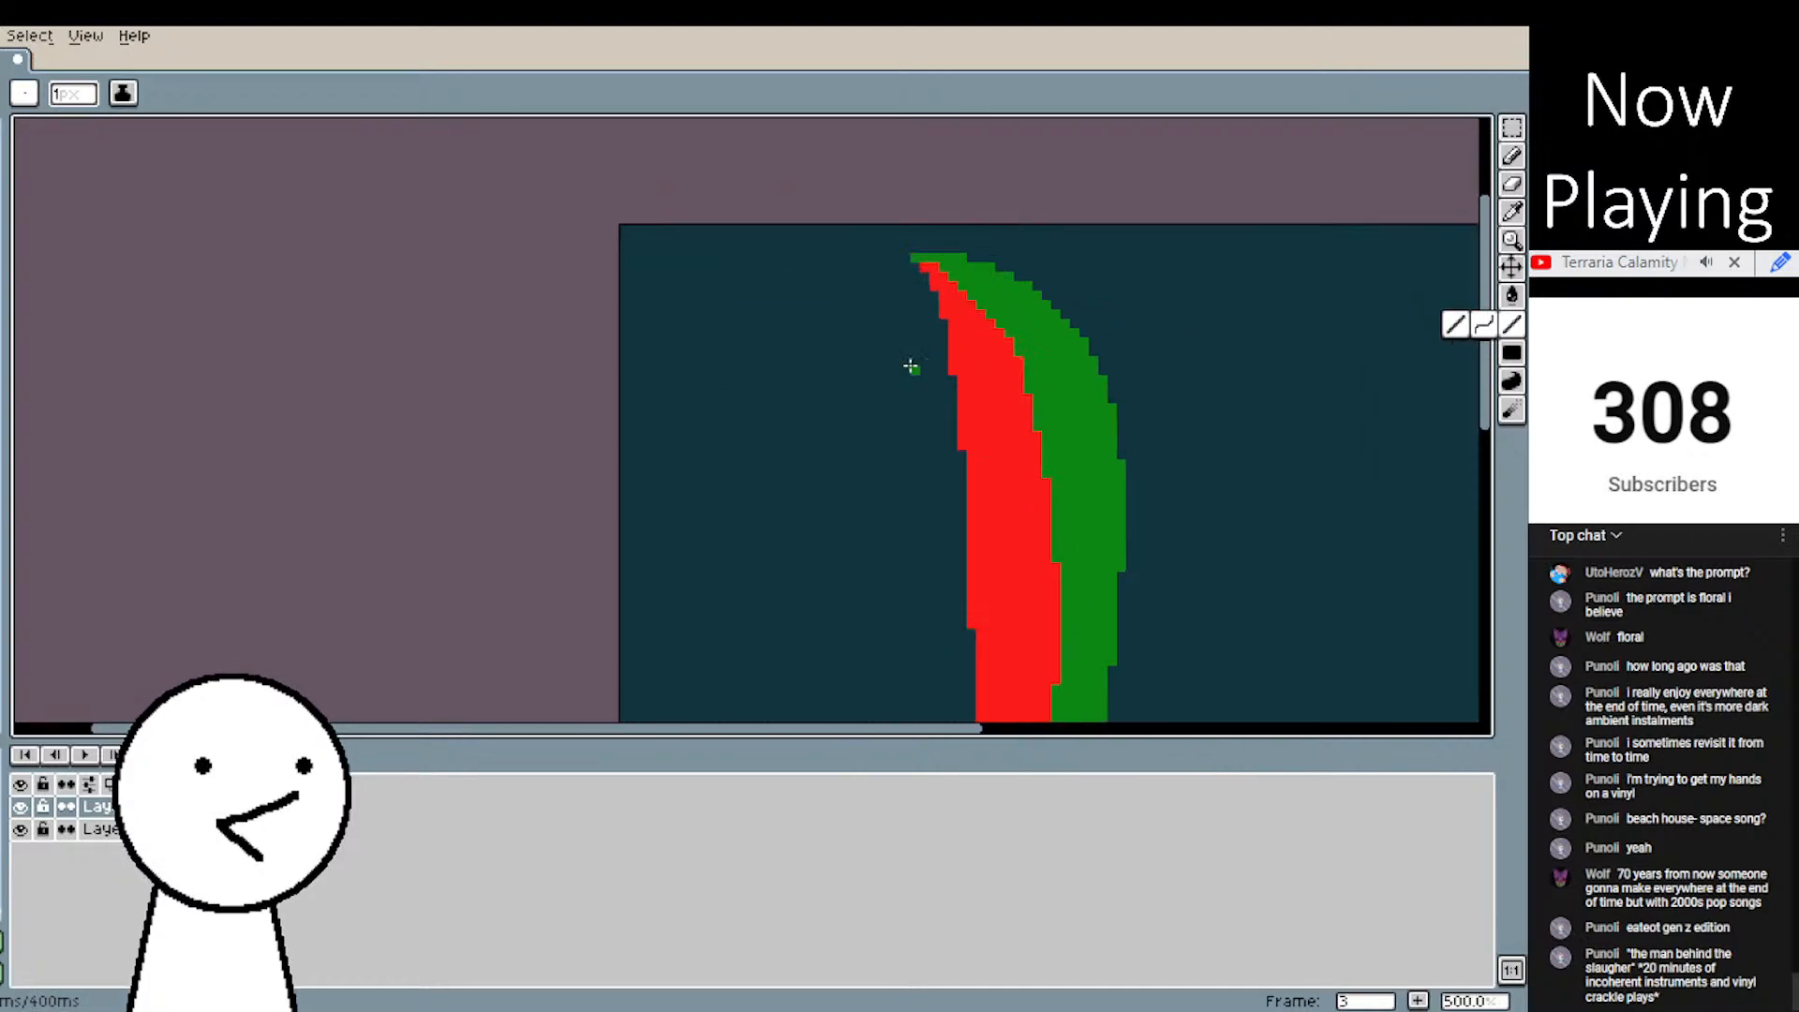
- Rework the steps of the red-green boundary down the middle and lower blade with the Line tool
scroll(1125, 376, up, 1)
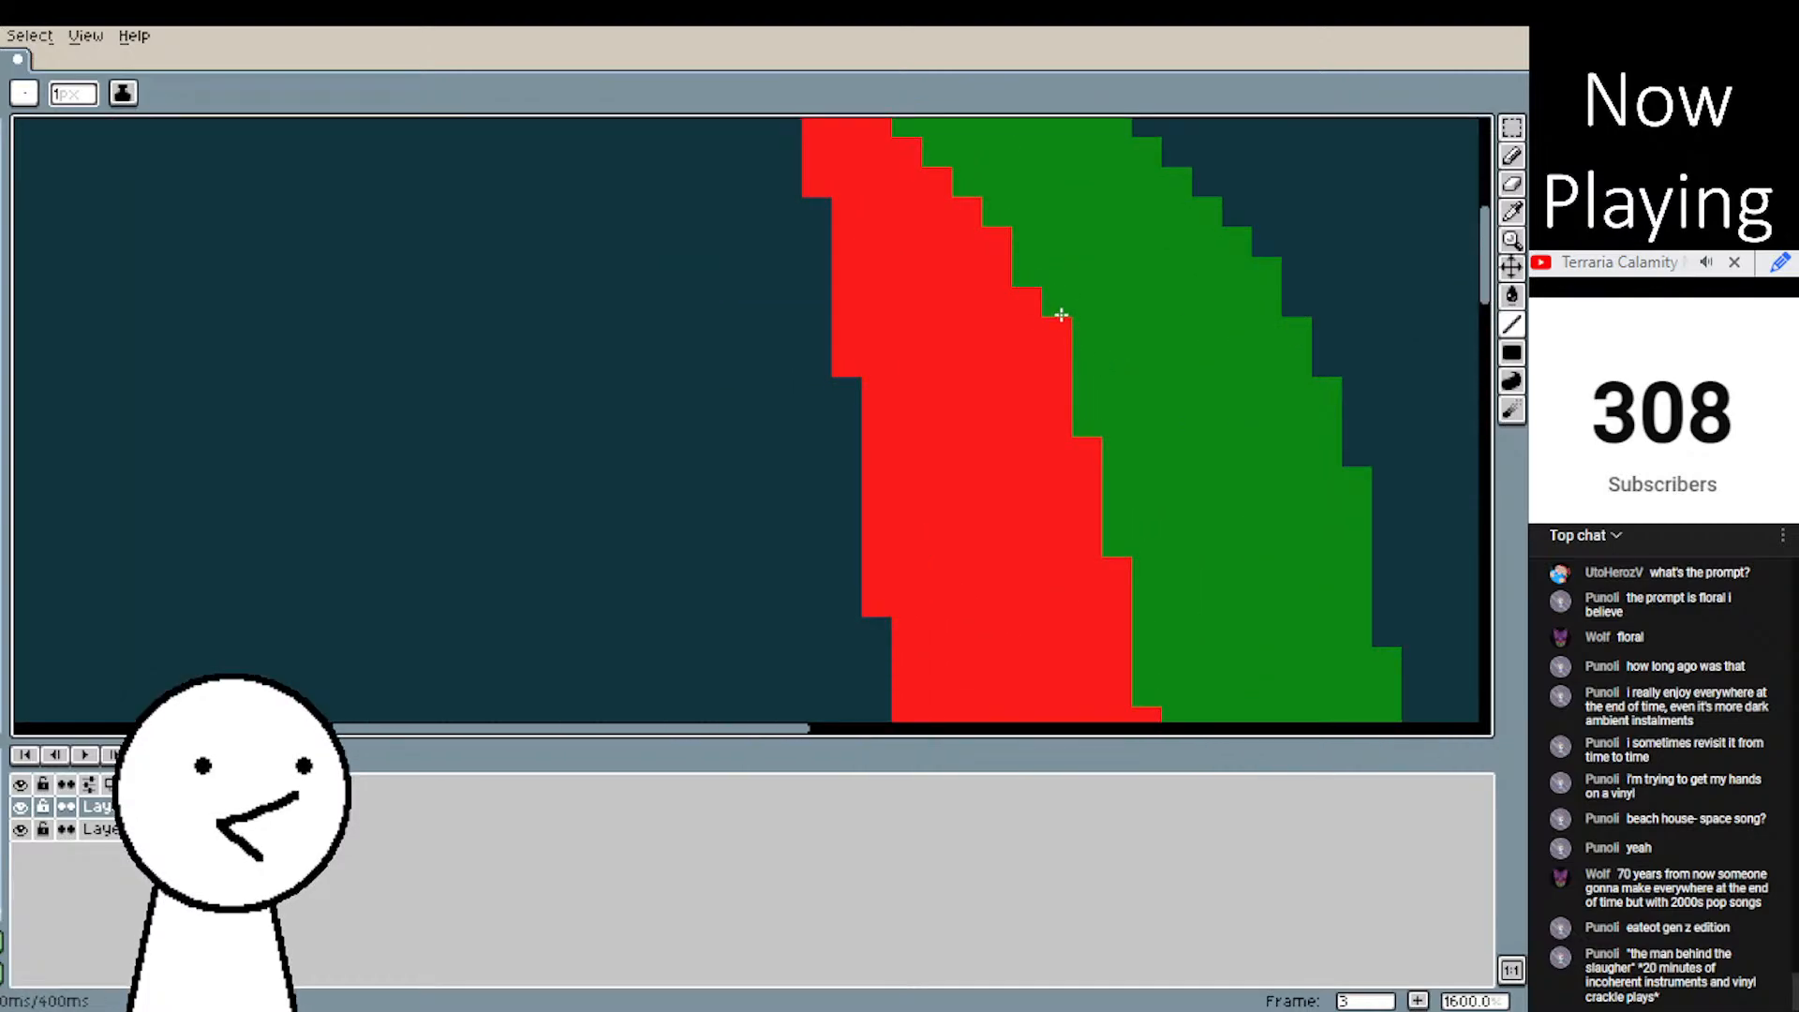
scroll(1275, 492, down, 4)
scroll(1292, 495, down, 1)
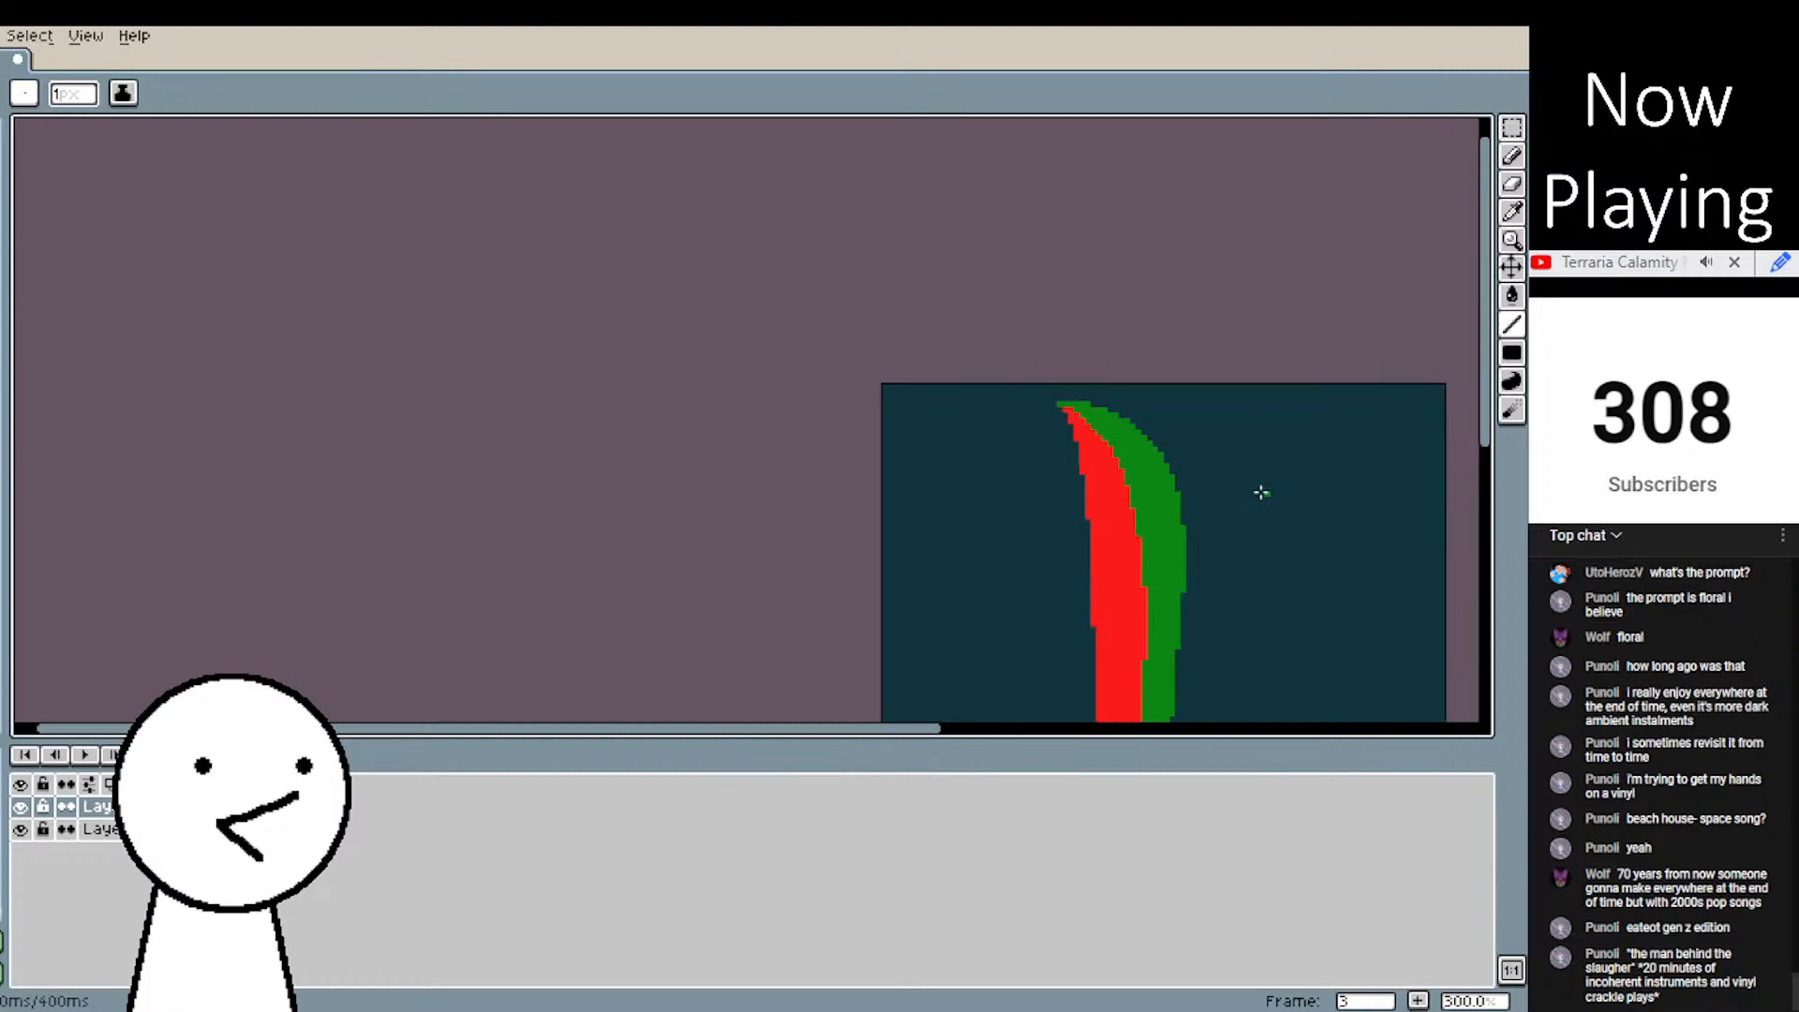
scroll(663, 200, up, 4)
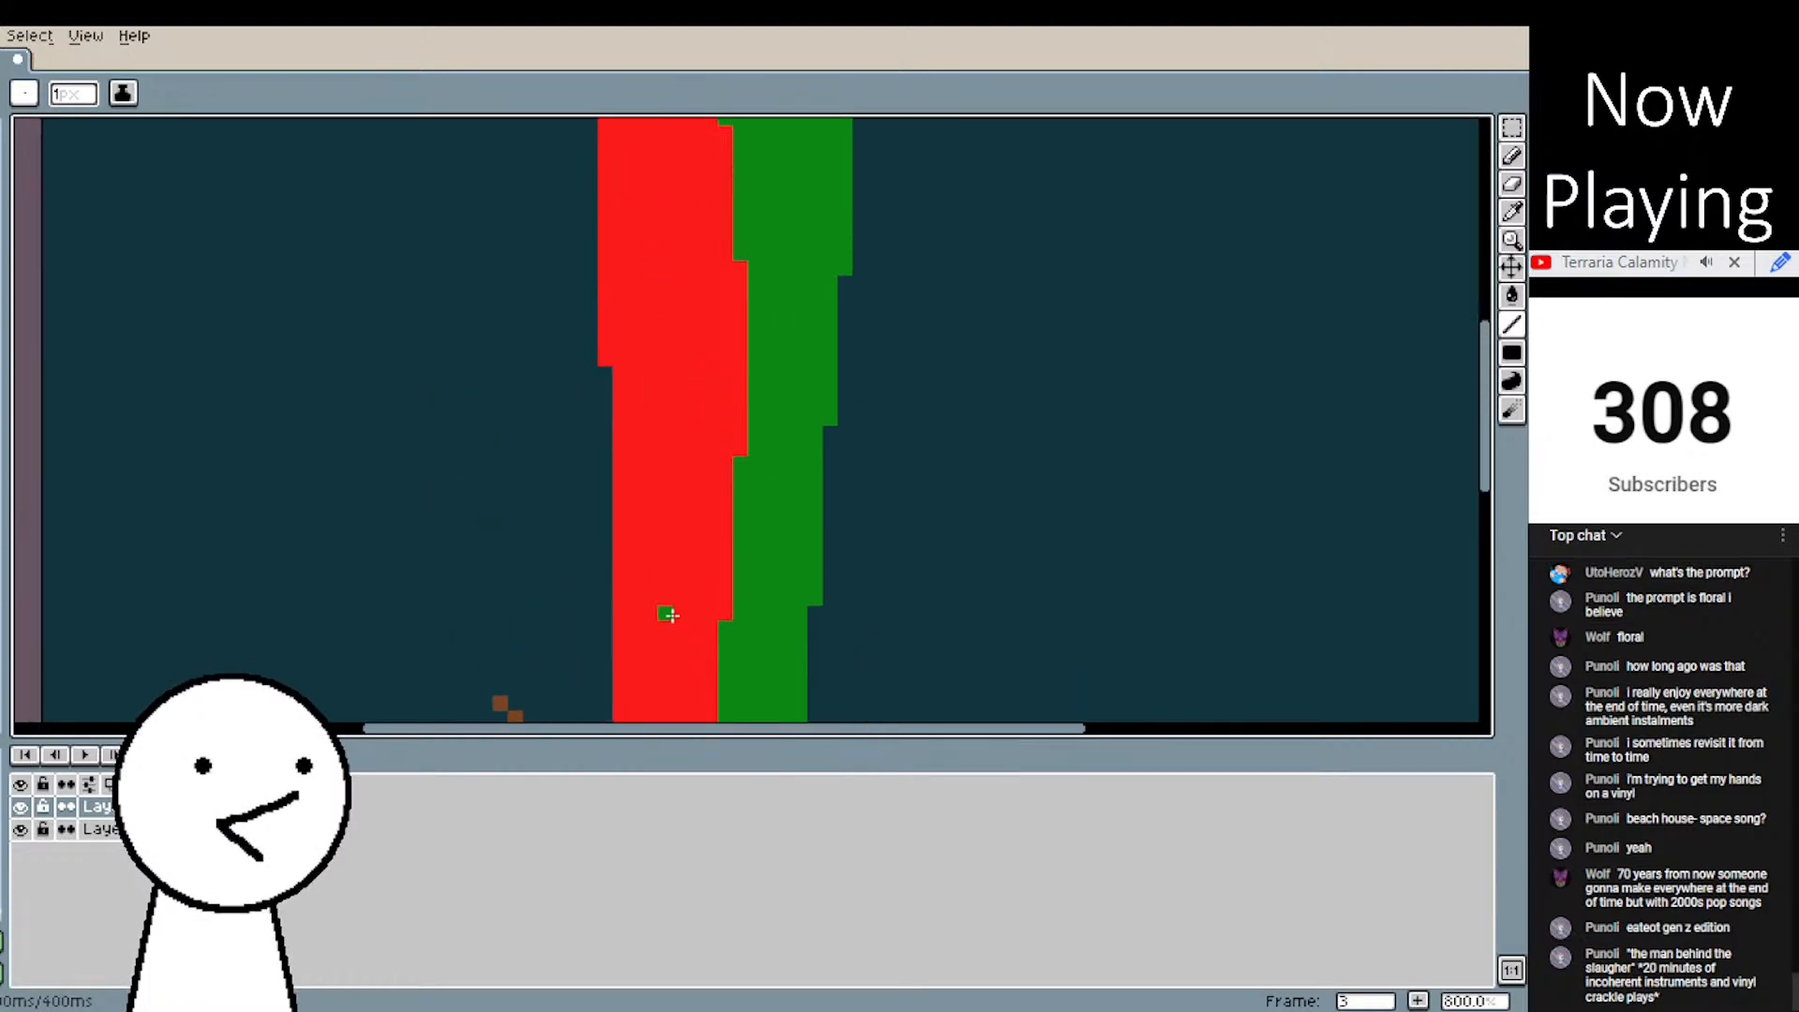
drag(736, 258, 755, 439)
drag(759, 505, 741, 518)
drag(741, 600, 732, 650)
- Shift the red-green boundary slightly left in the lower blade, stepping it once more just above the crossguard
scroll(973, 441, down, 2)
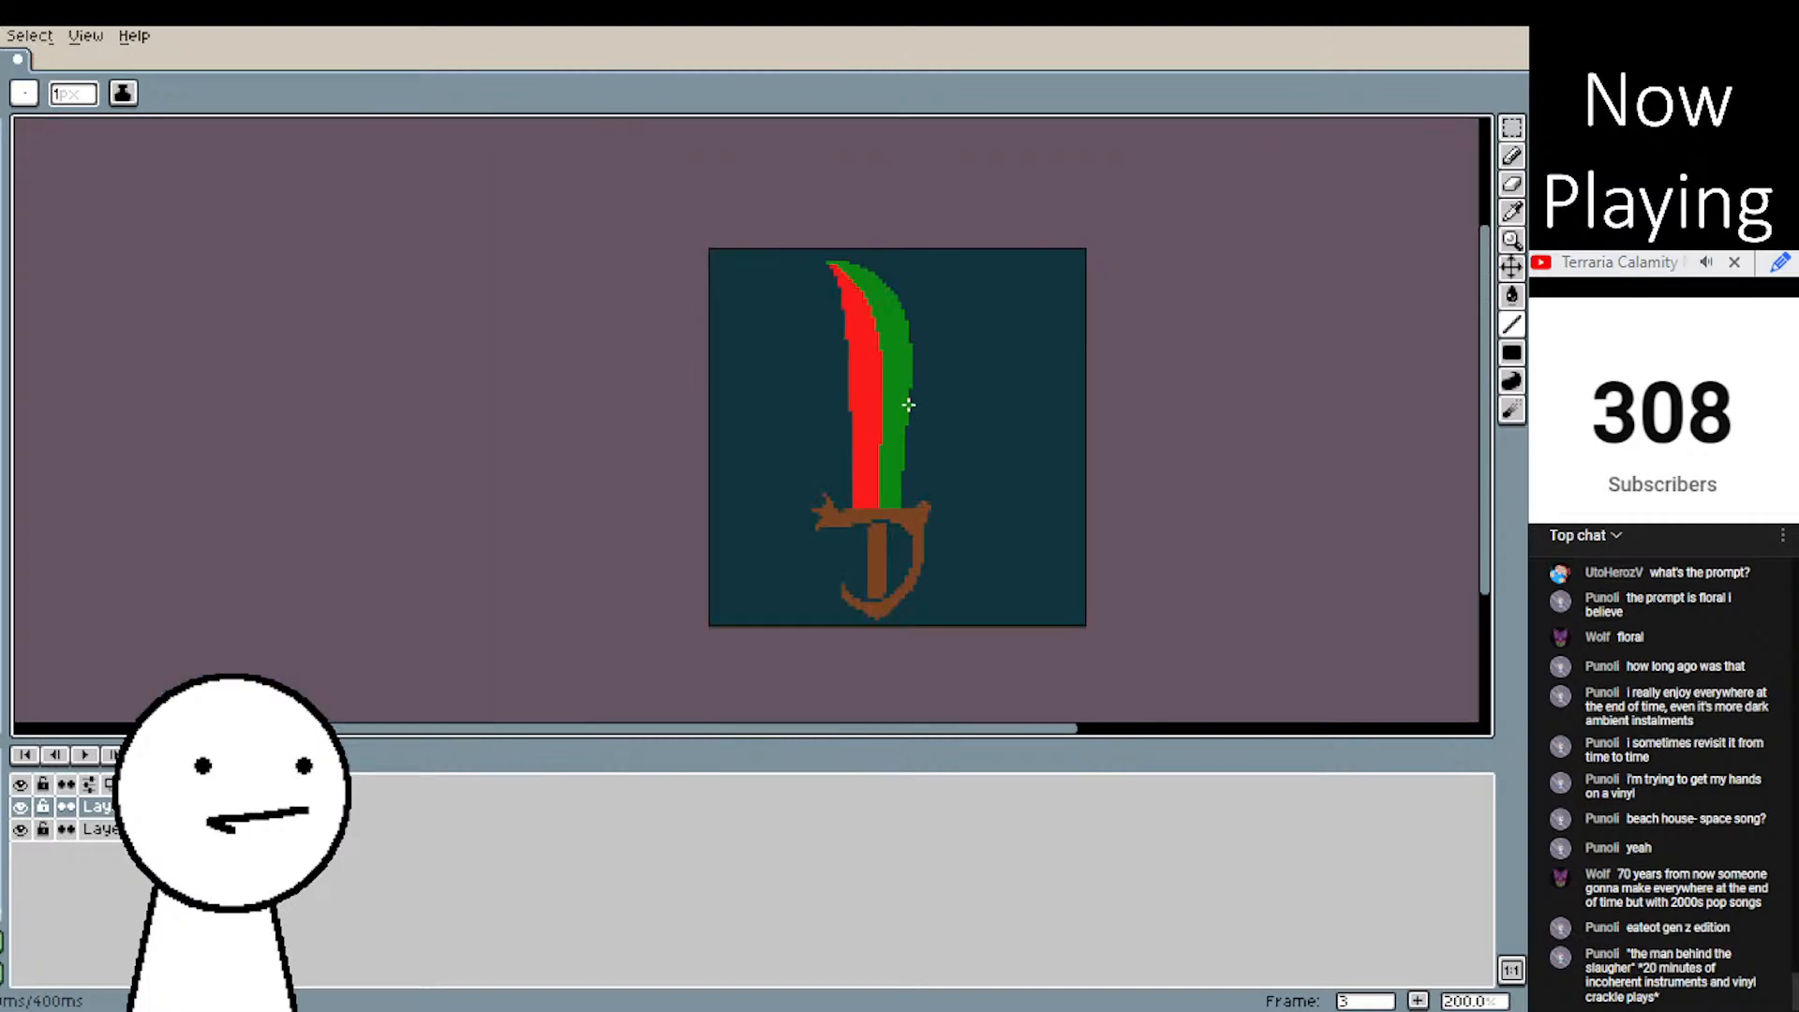
scroll(783, 354, up, 2)
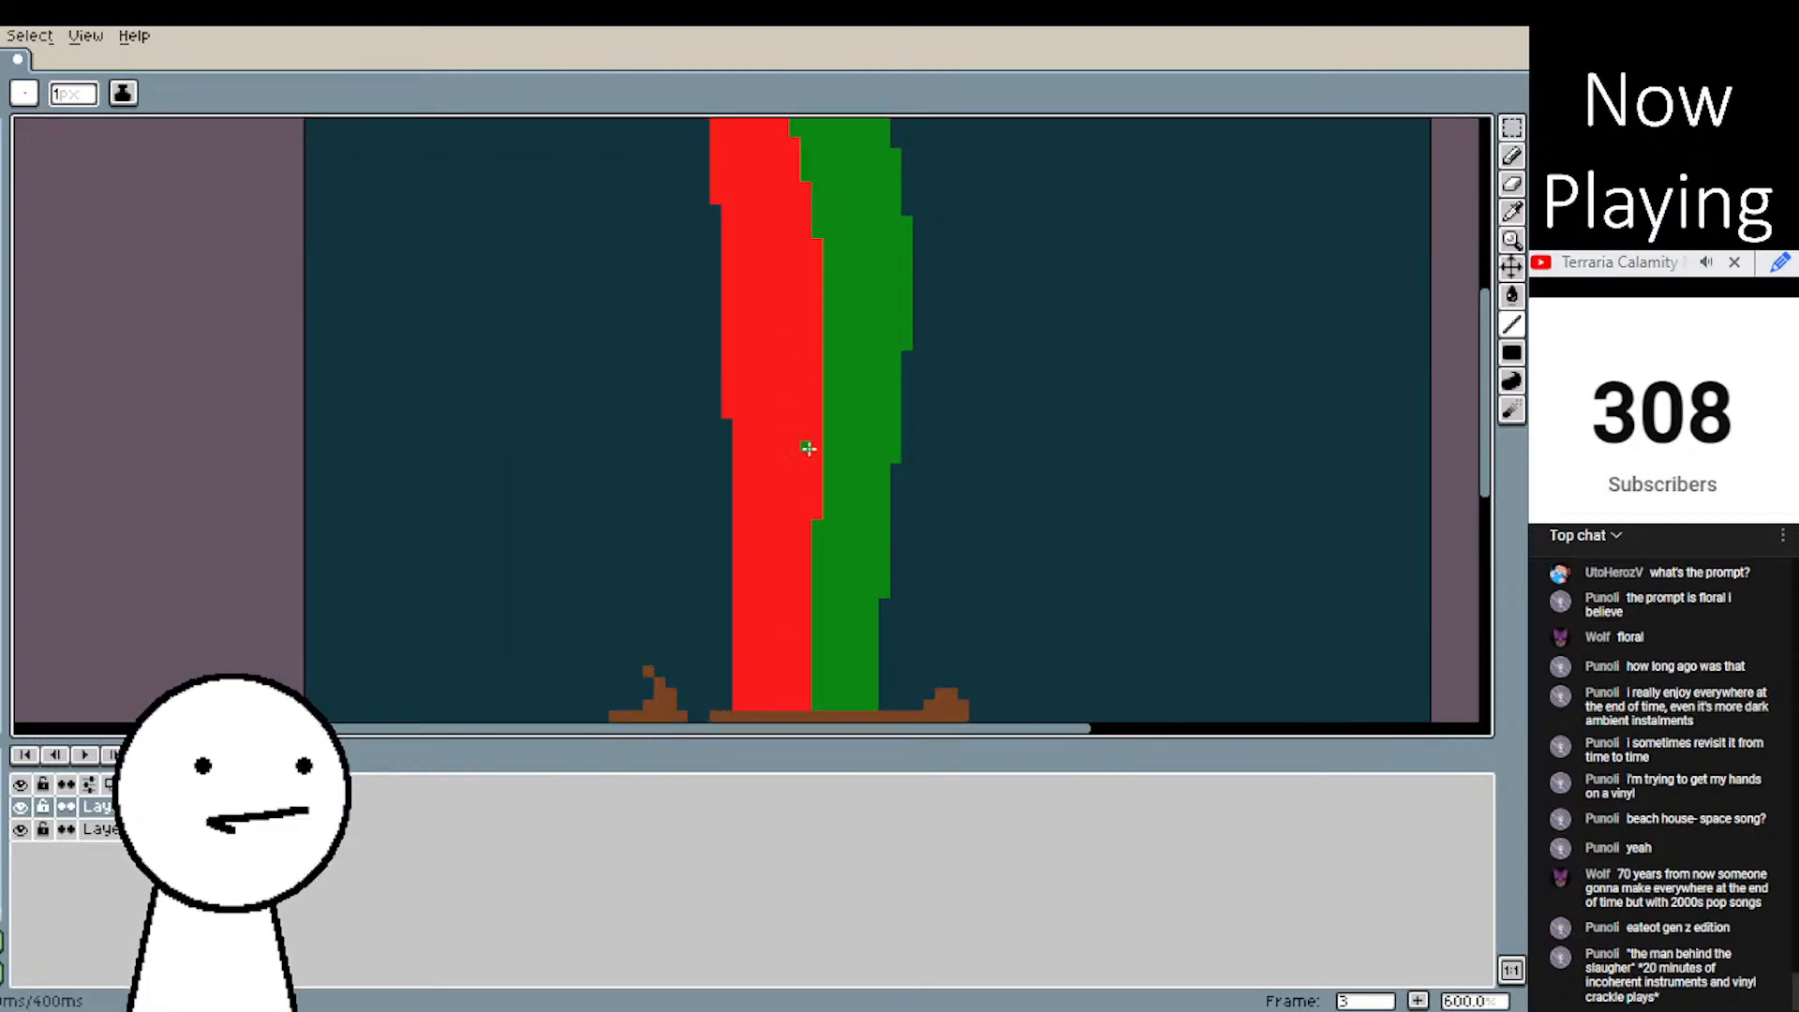
mouse_move(811, 488)
mouse_down()
mouse_move(812, 550)
mouse_move(915, 388)
mouse_up()
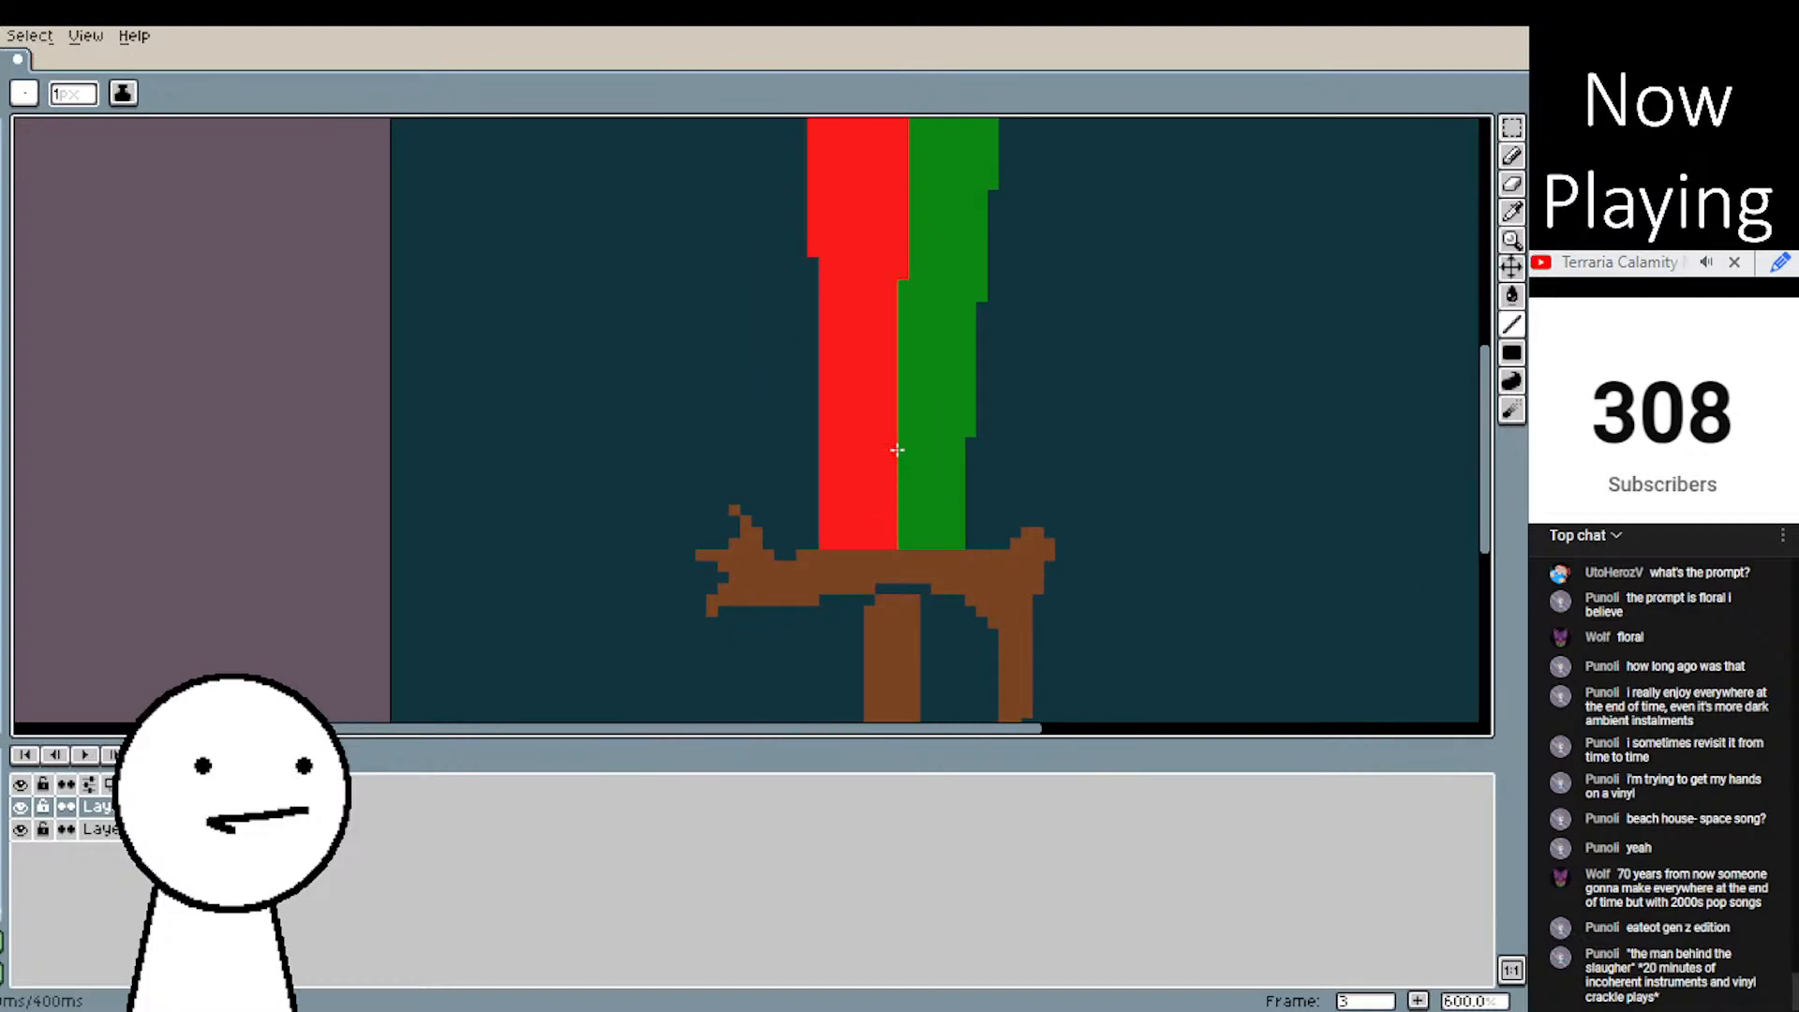
scroll(891, 545, down, 3)
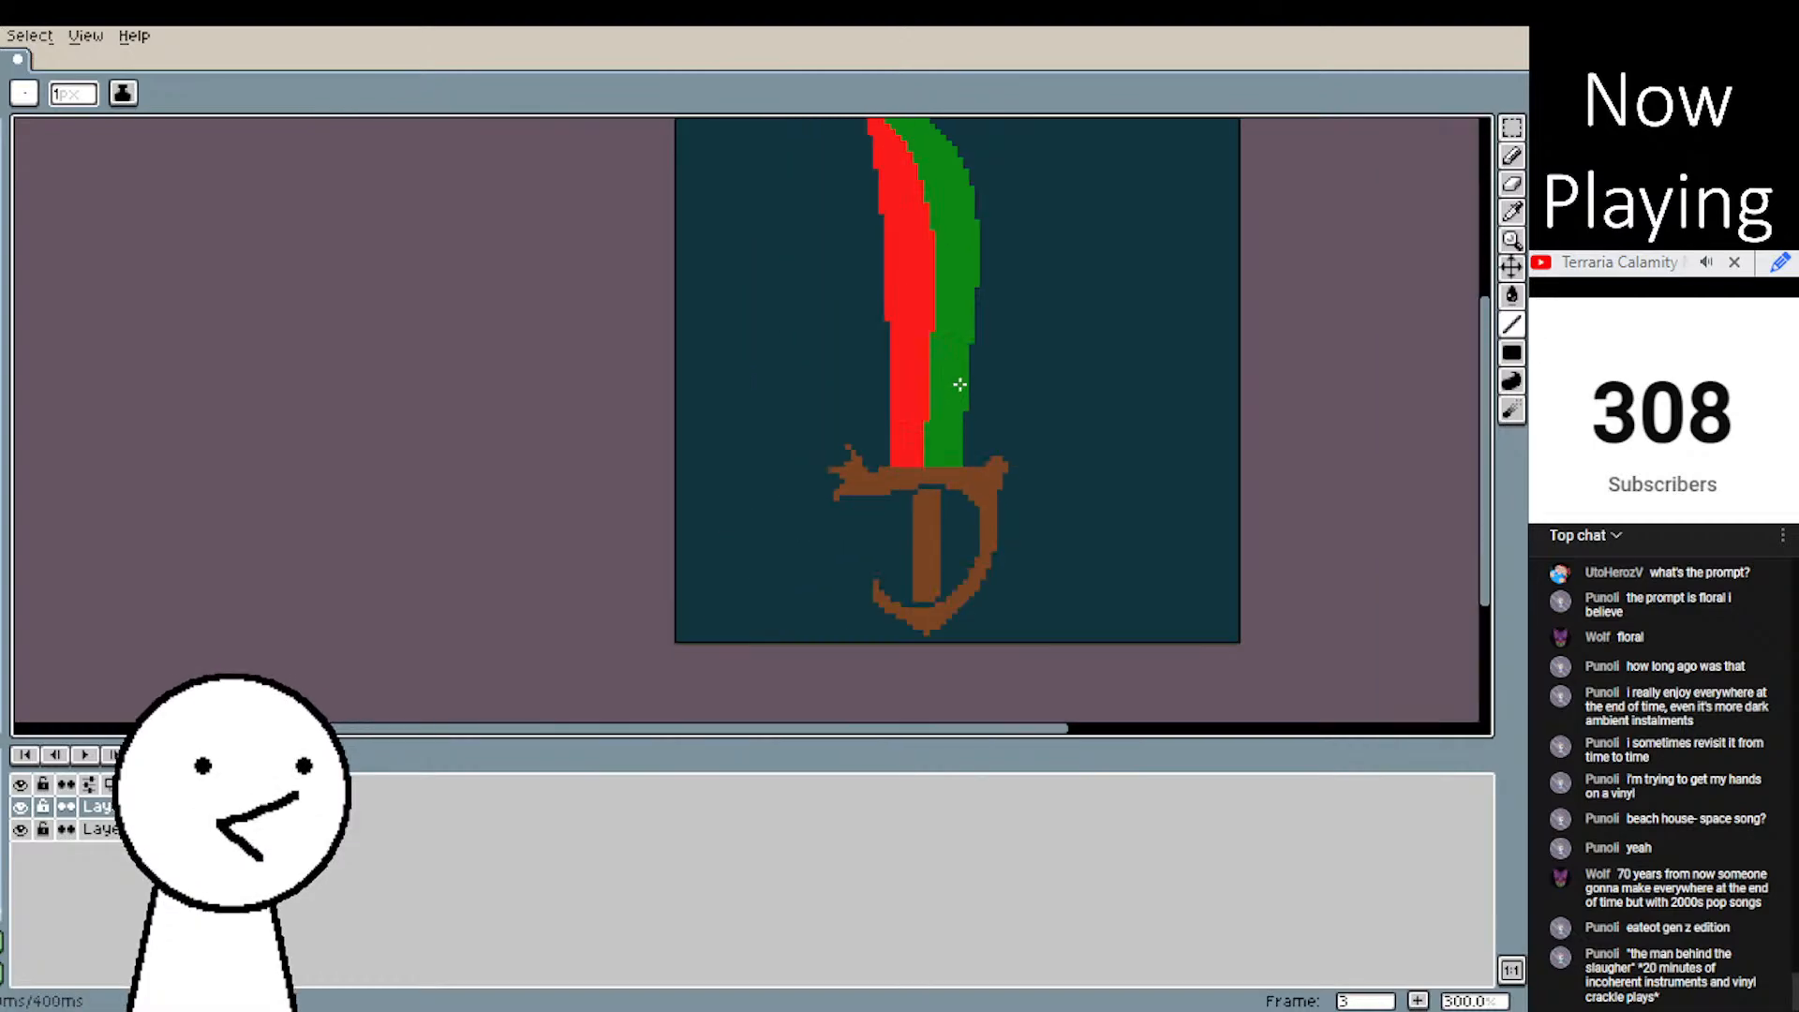
- Draw a small green thorn with the Pencil tool on the blade's outer edge just below the tip
drag(958, 374, 708, 477)
scroll(922, 374, up, 2)
drag(662, 390, 984, 621)
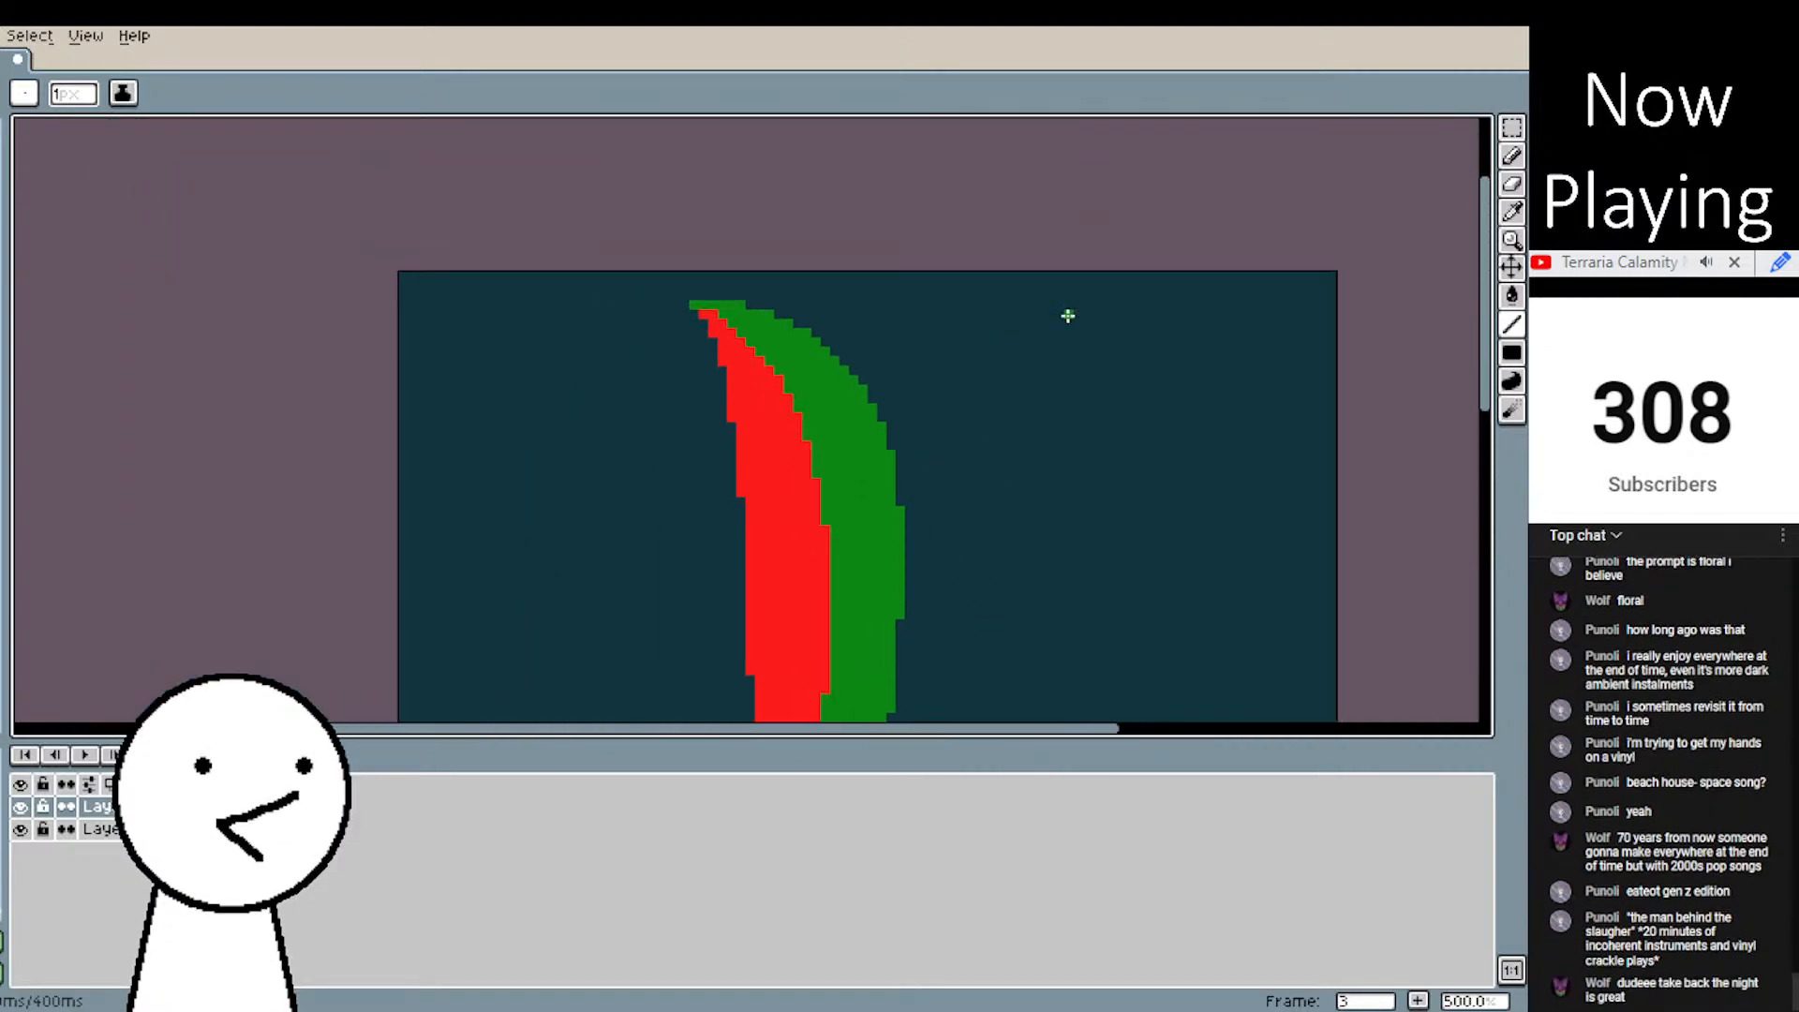
scroll(940, 341, up, 4)
key(i)
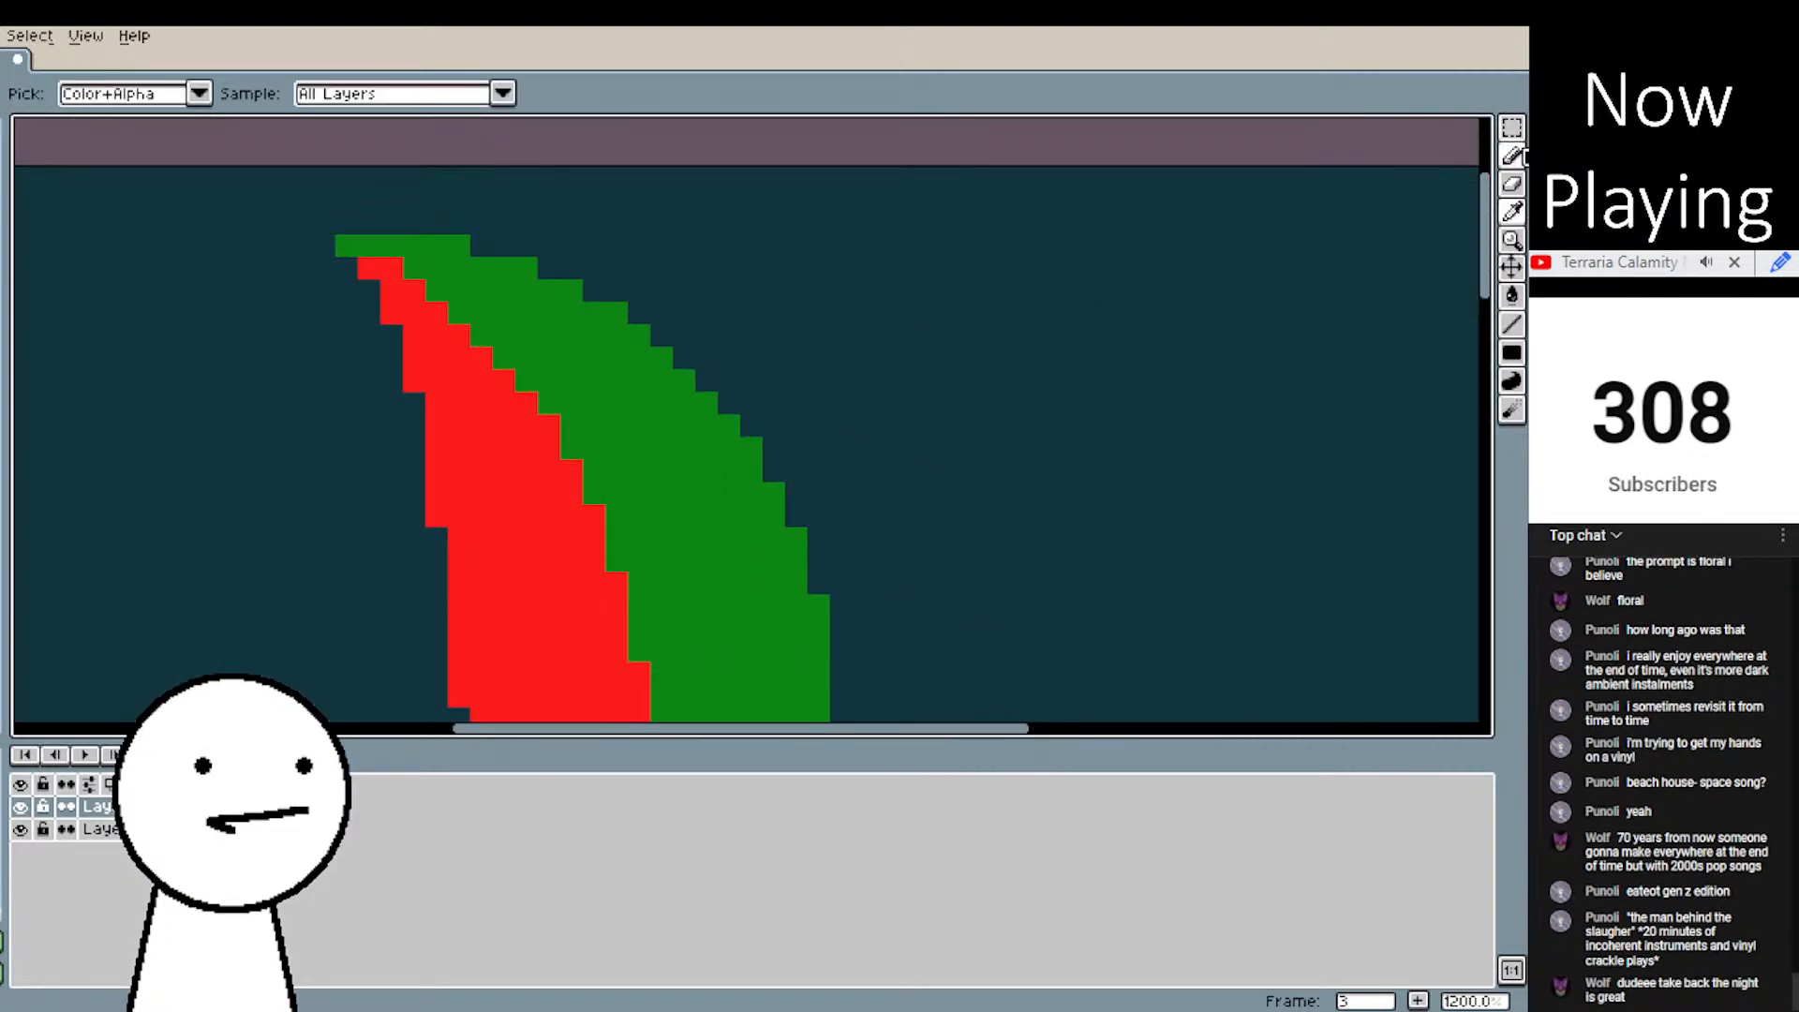
click(1513, 155)
scroll(599, 275, up, 3)
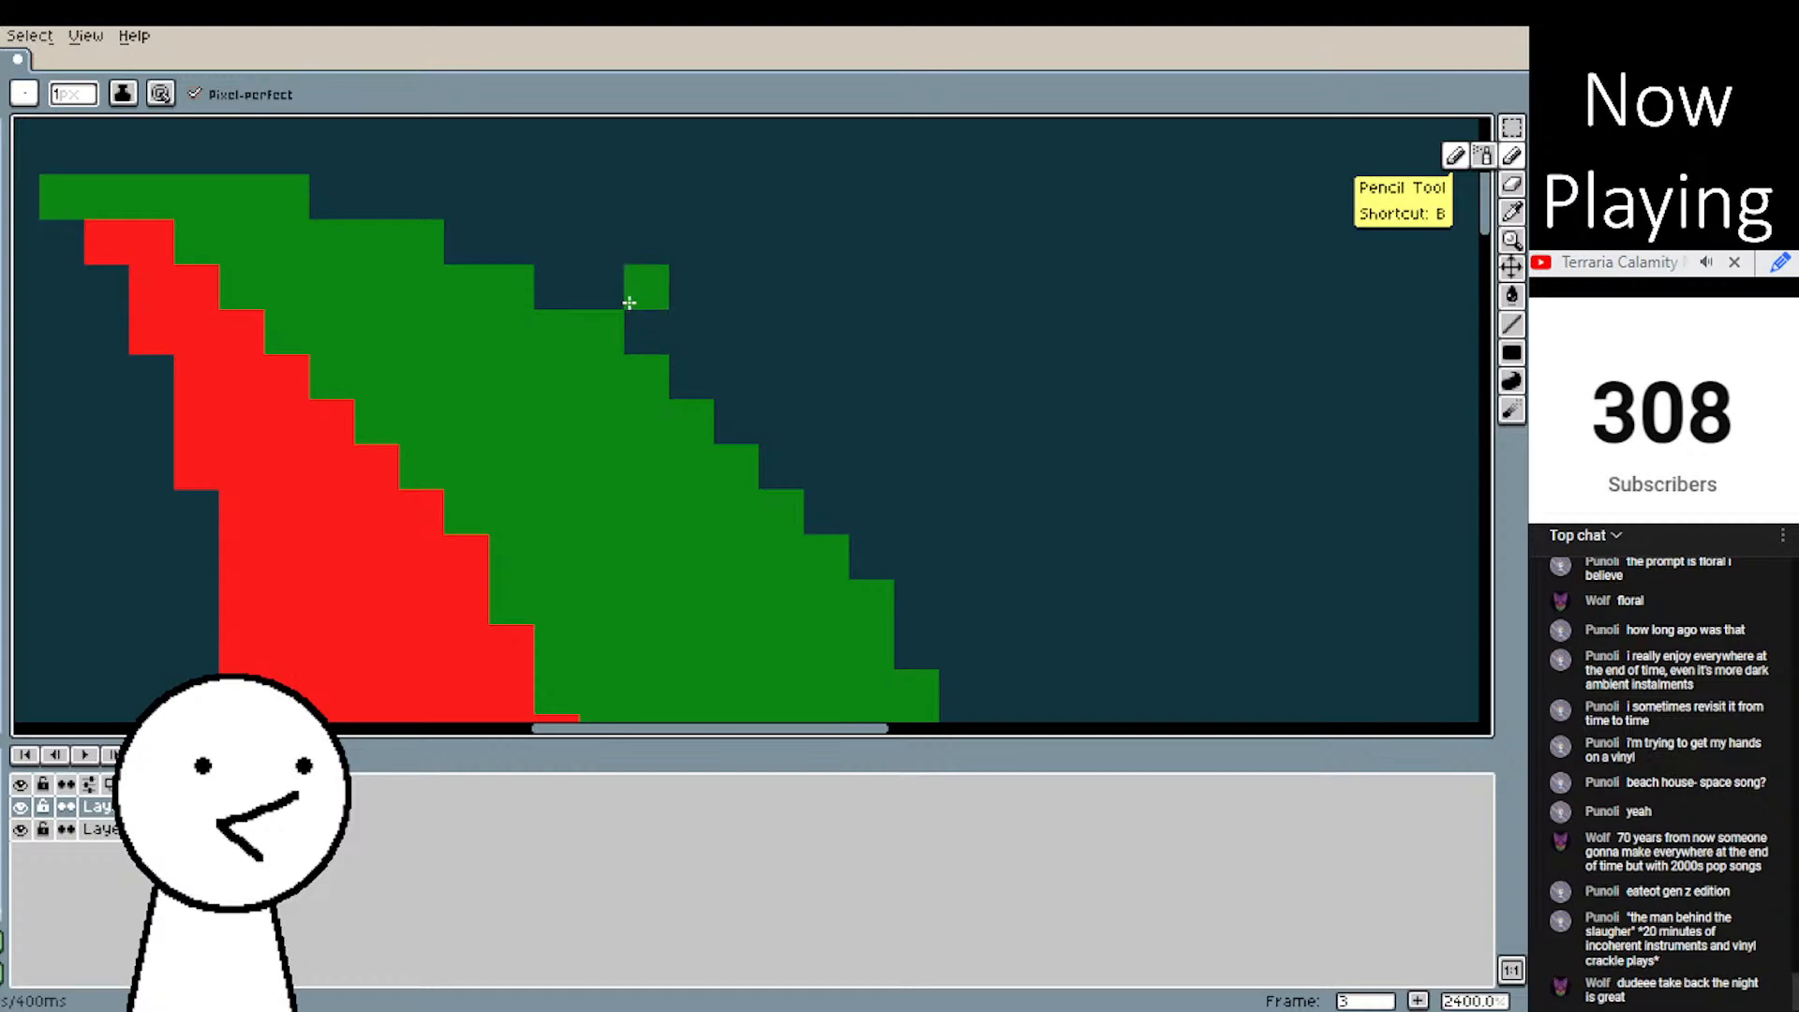
drag(617, 294, 654, 306)
click(692, 289)
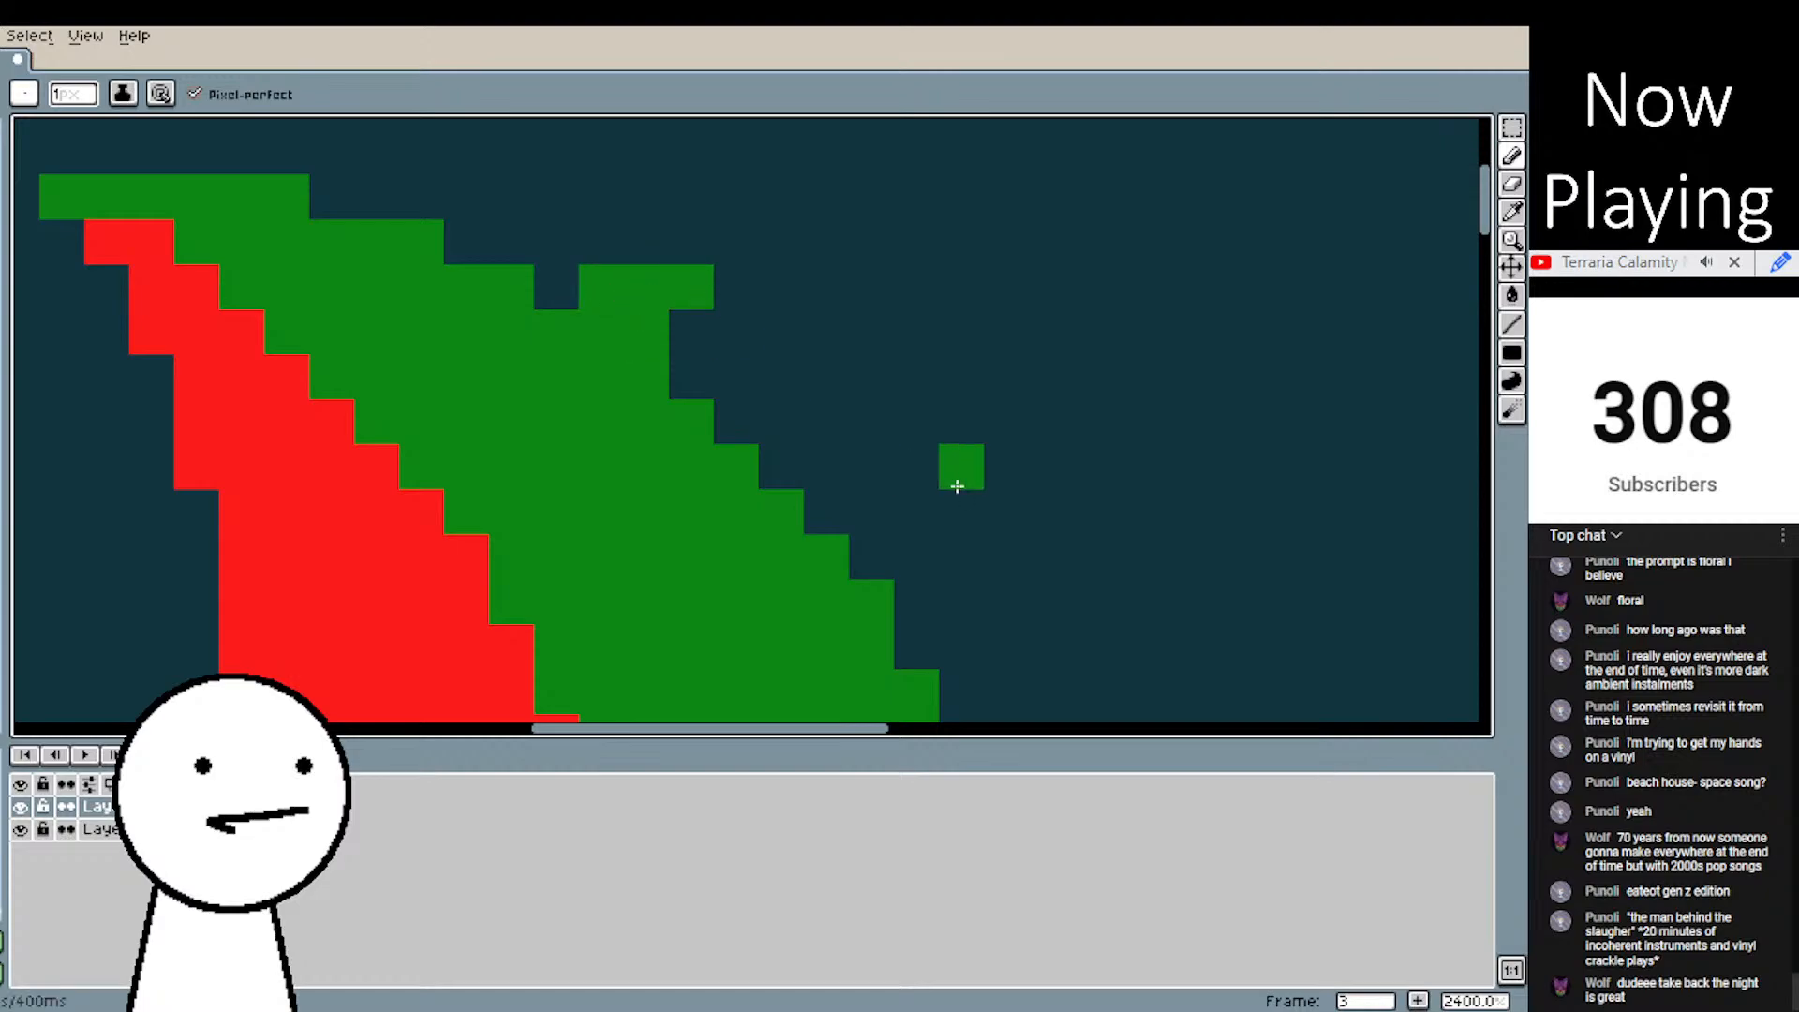
- Undo a stray green pixel and draw a second small thorn further down the green outer edge
click(871, 465)
drag(1078, 366, 860, 320)
key(ctrl+z)
key(p)
click(562, 375)
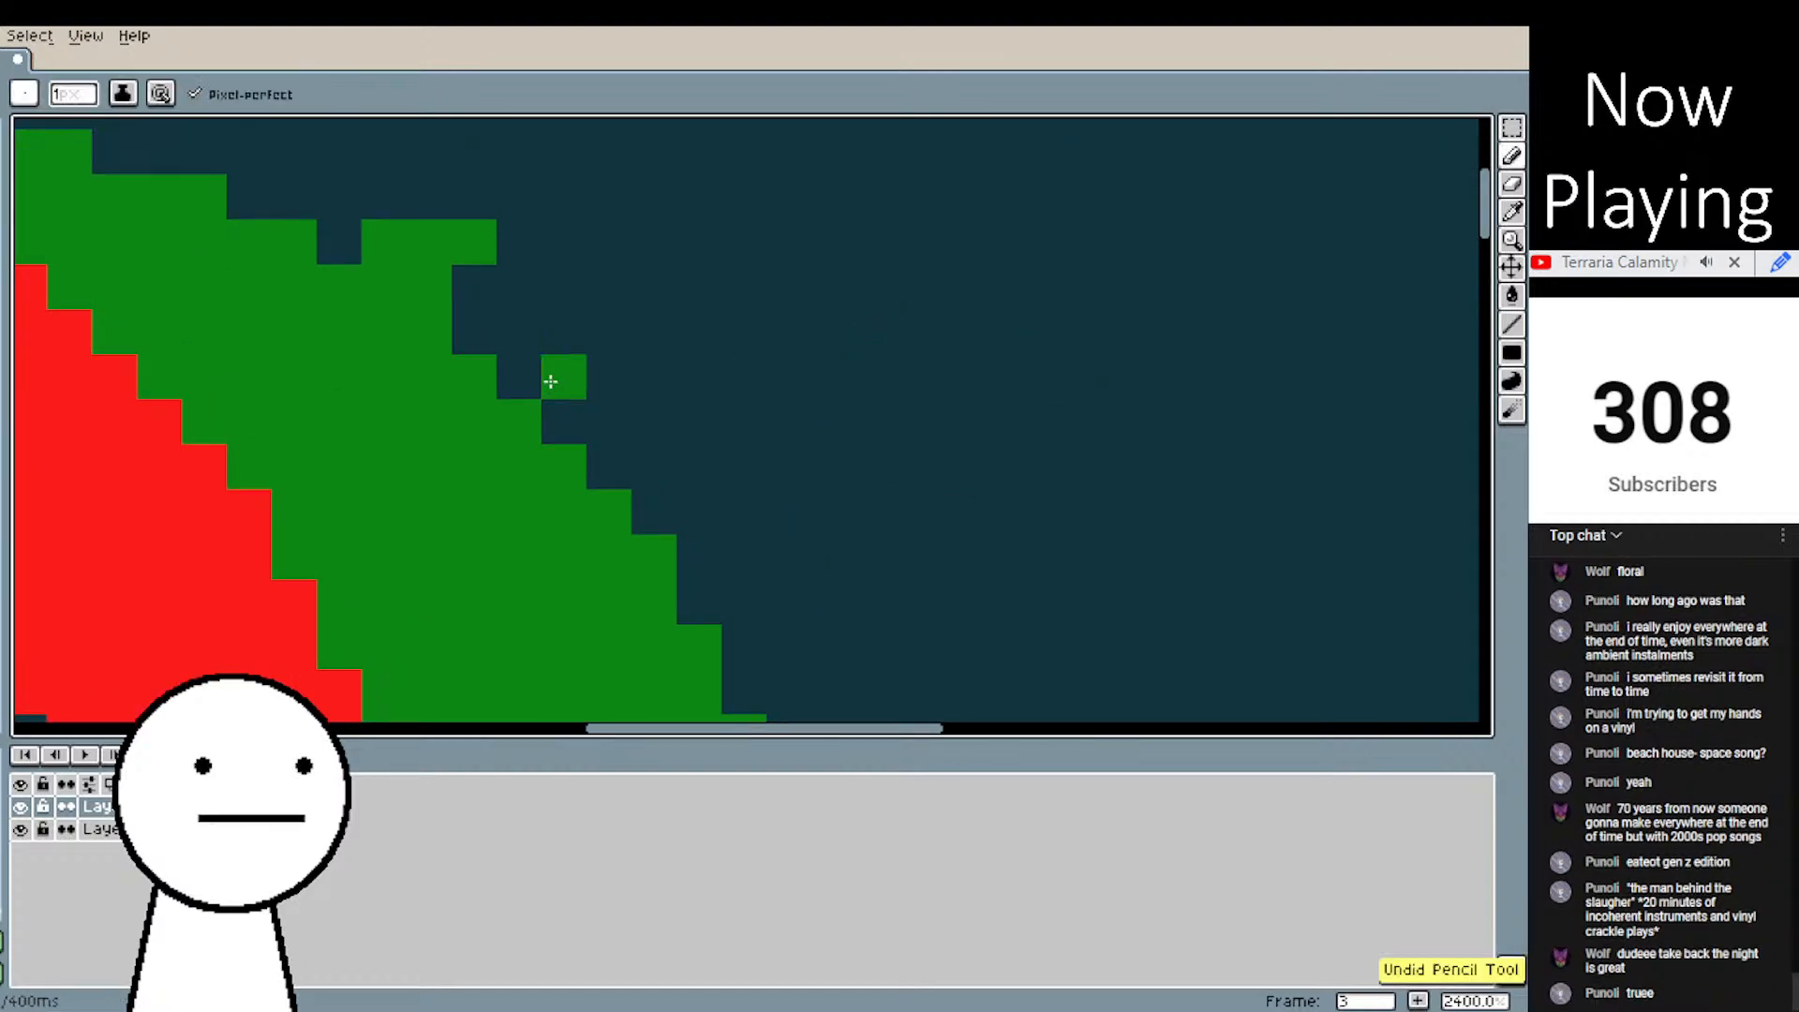
click(592, 376)
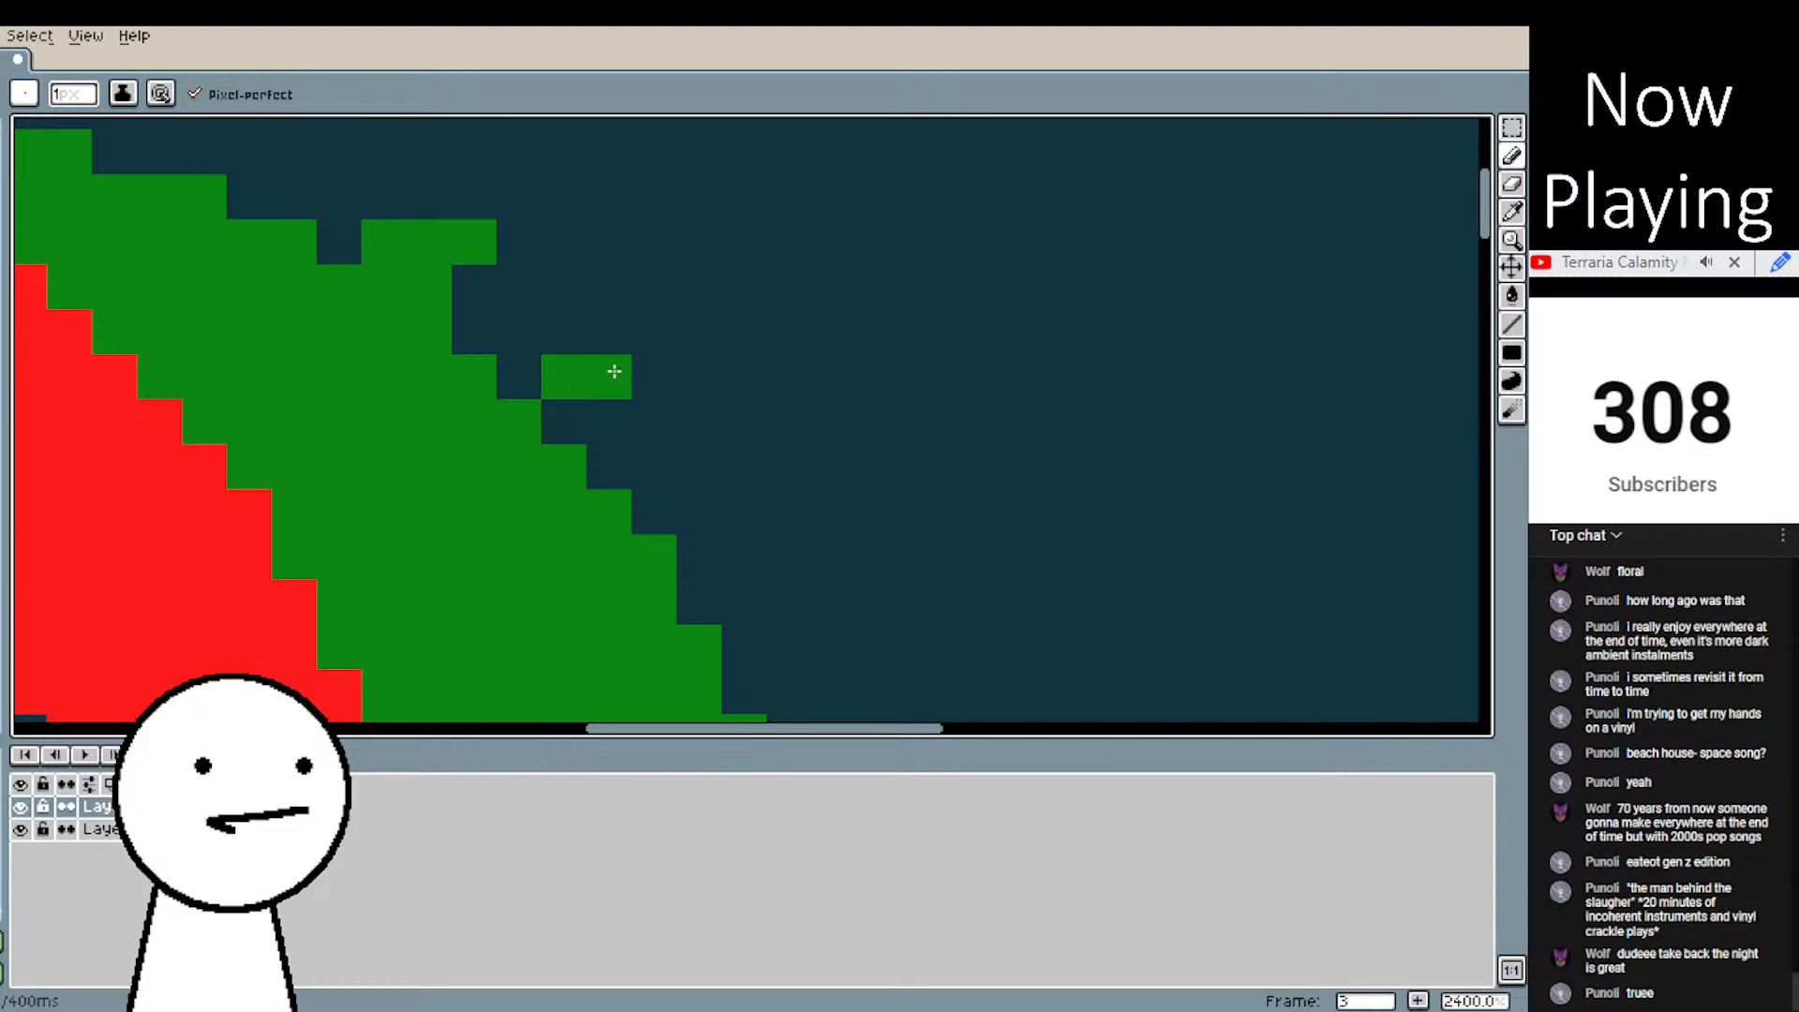
click(609, 413)
click(648, 370)
- Draw a third green thorn below the second, rising diagonally from the outer edge, and fill in its base
drag(856, 427, 758, 357)
mouse_move(596, 354)
mouse_down()
mouse_move(615, 226)
mouse_move(631, 326)
mouse_move(721, 284)
mouse_up()
click(631, 325)
click(682, 318)
click(626, 365)
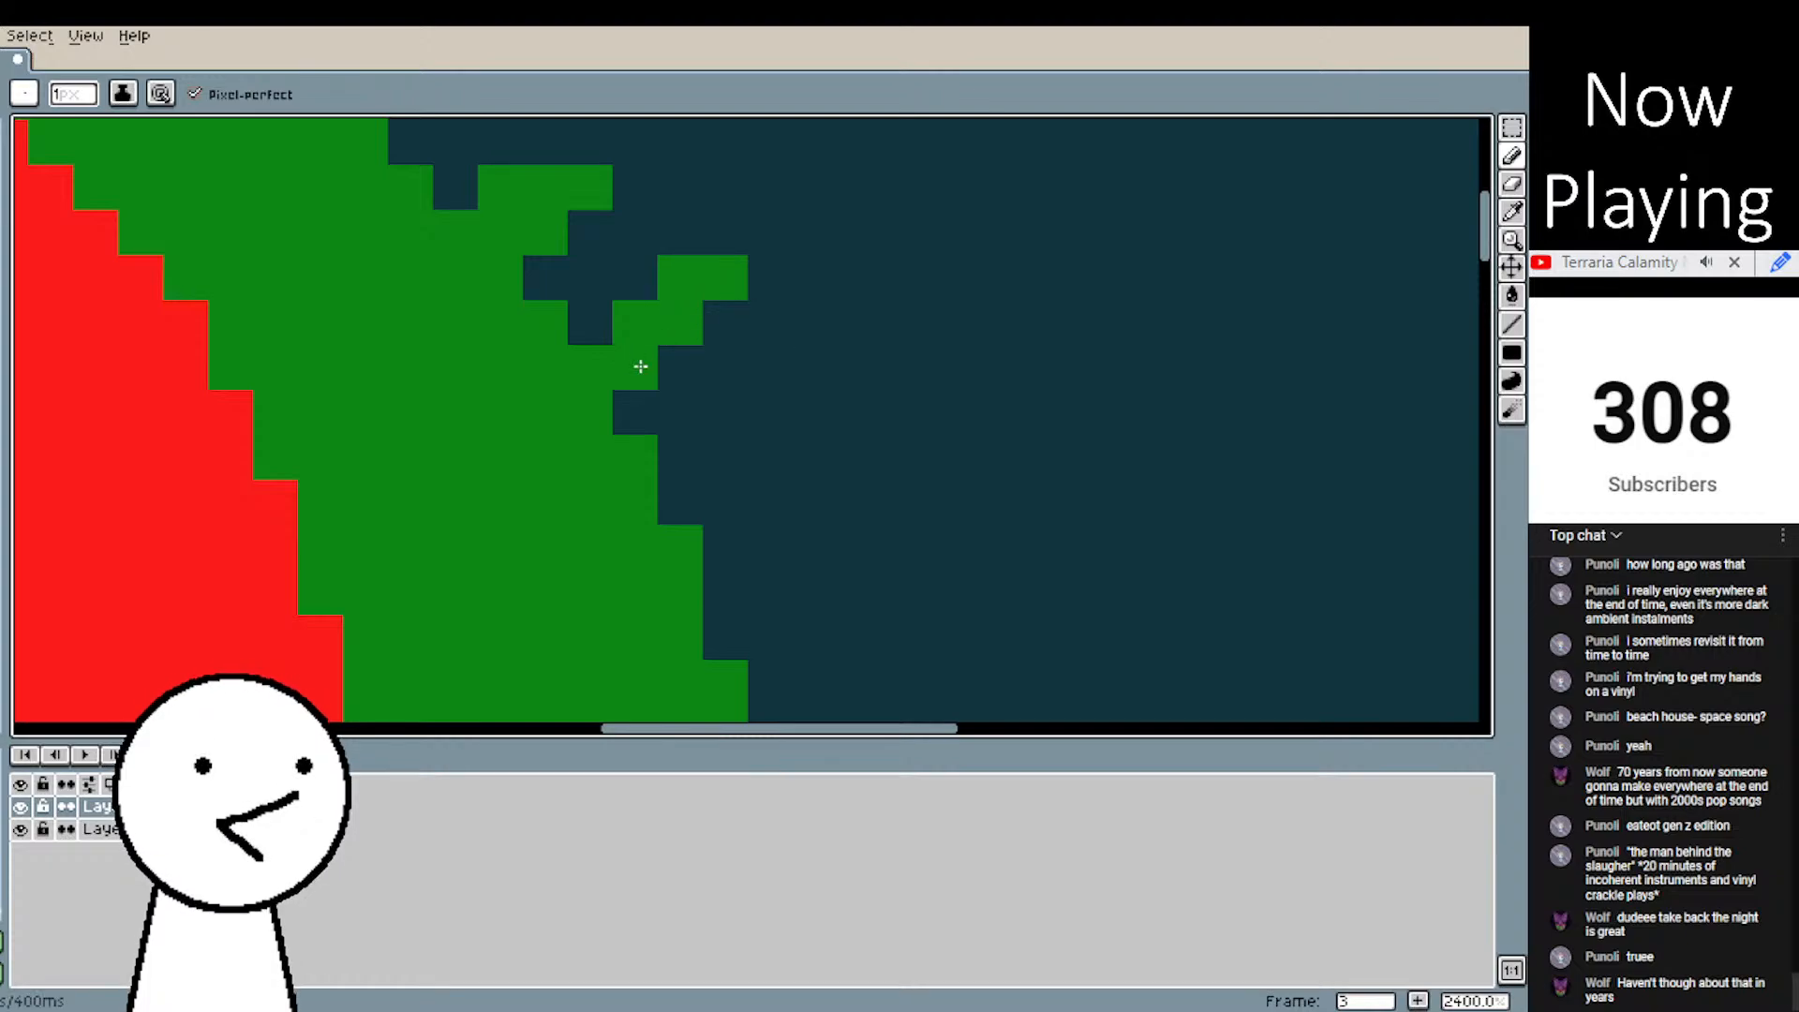
click(634, 398)
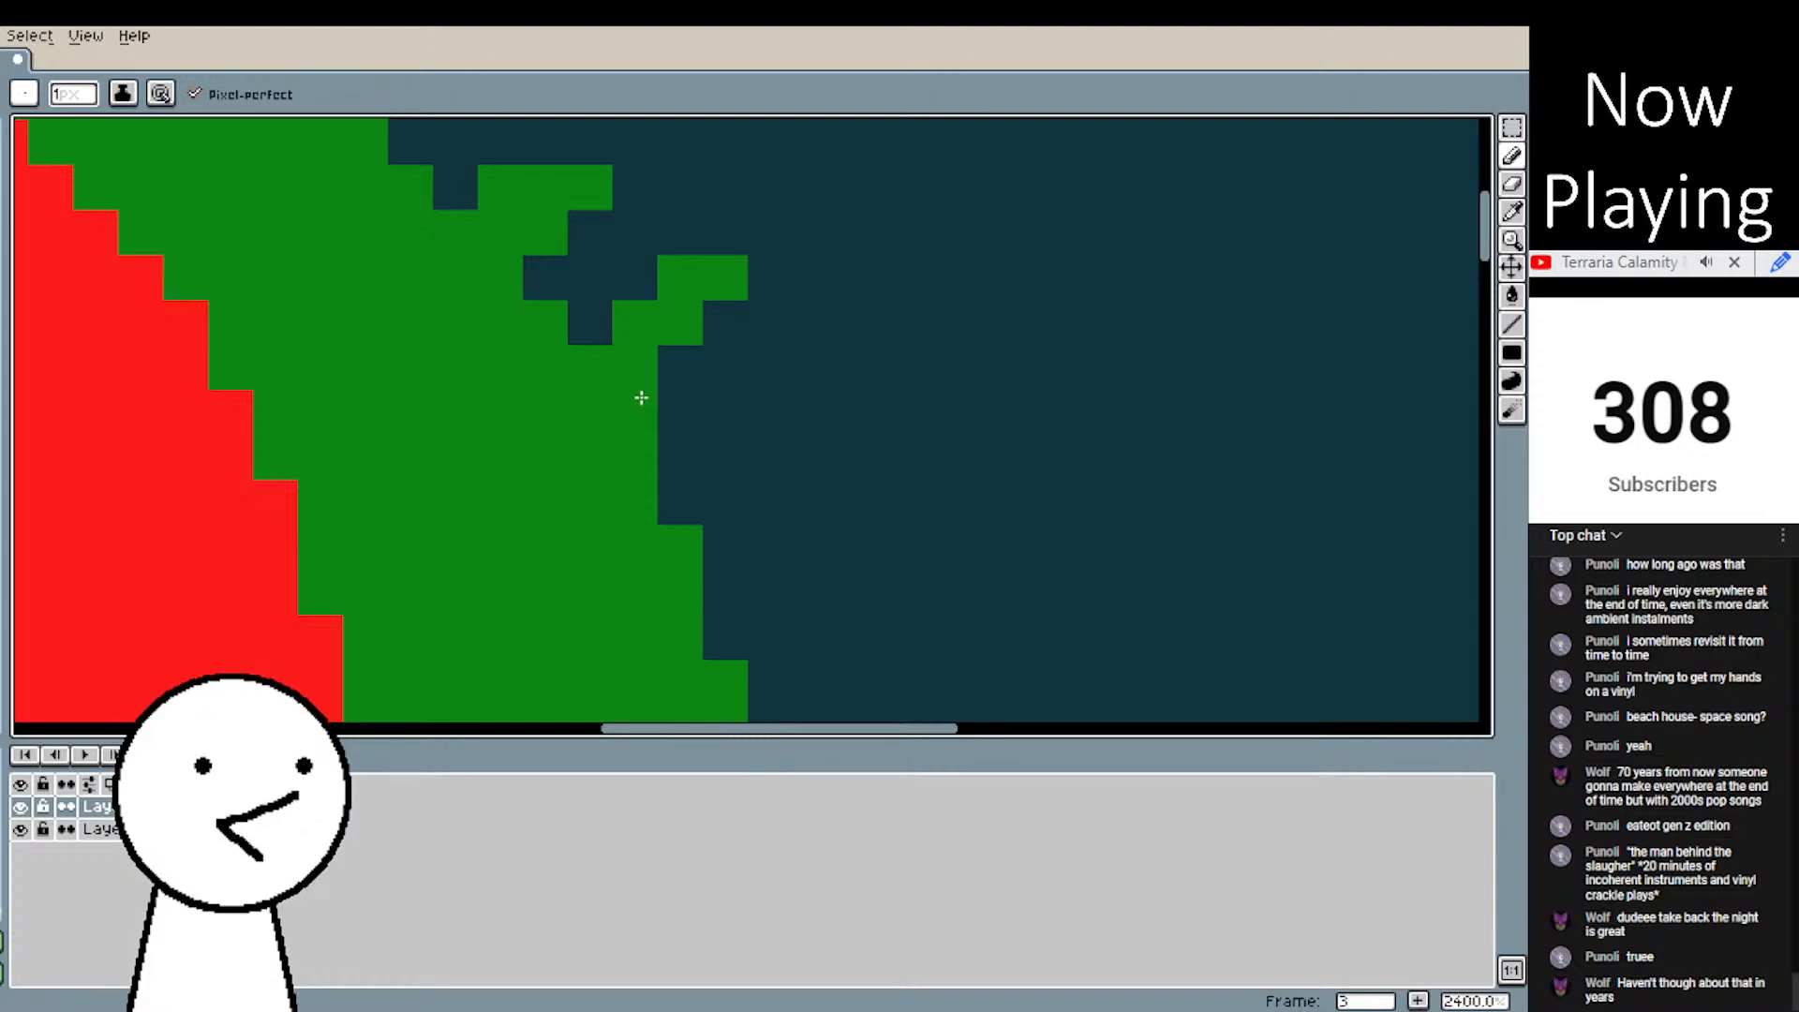
scroll(937, 421, down, 6)
scroll(938, 421, down, 5)
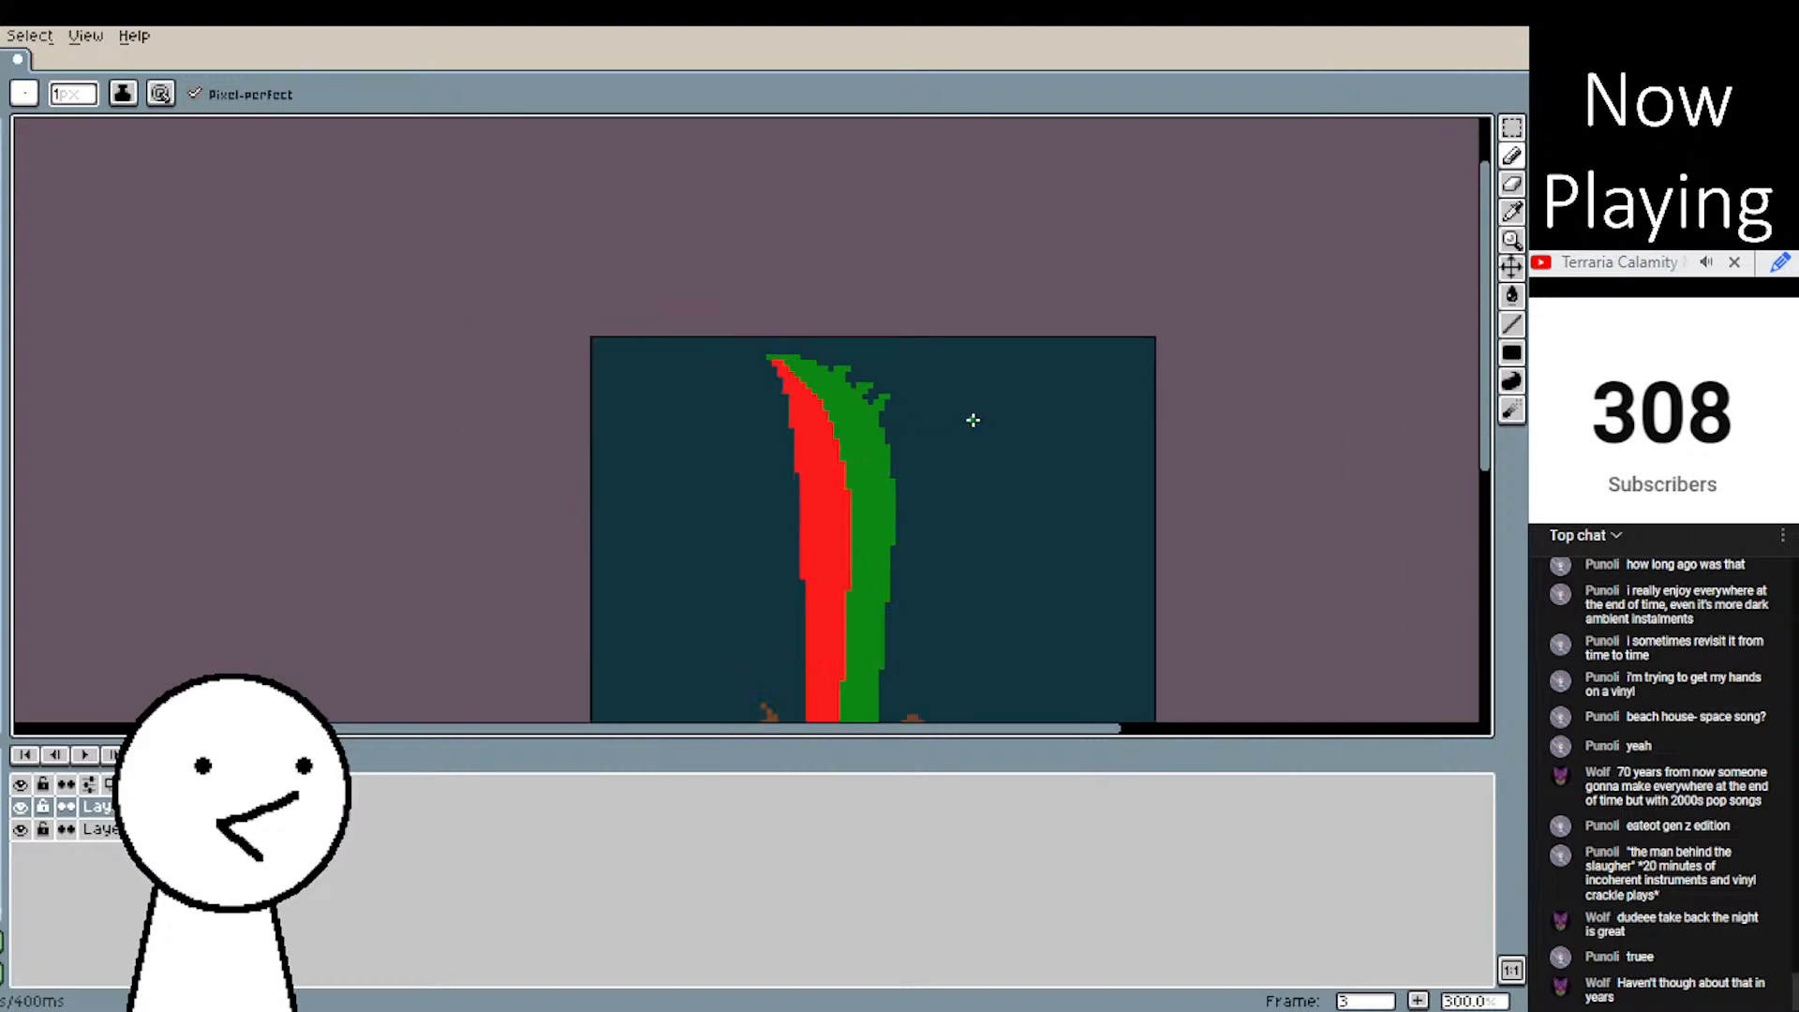
scroll(975, 425, up, 5)
scroll(806, 375, up, 5)
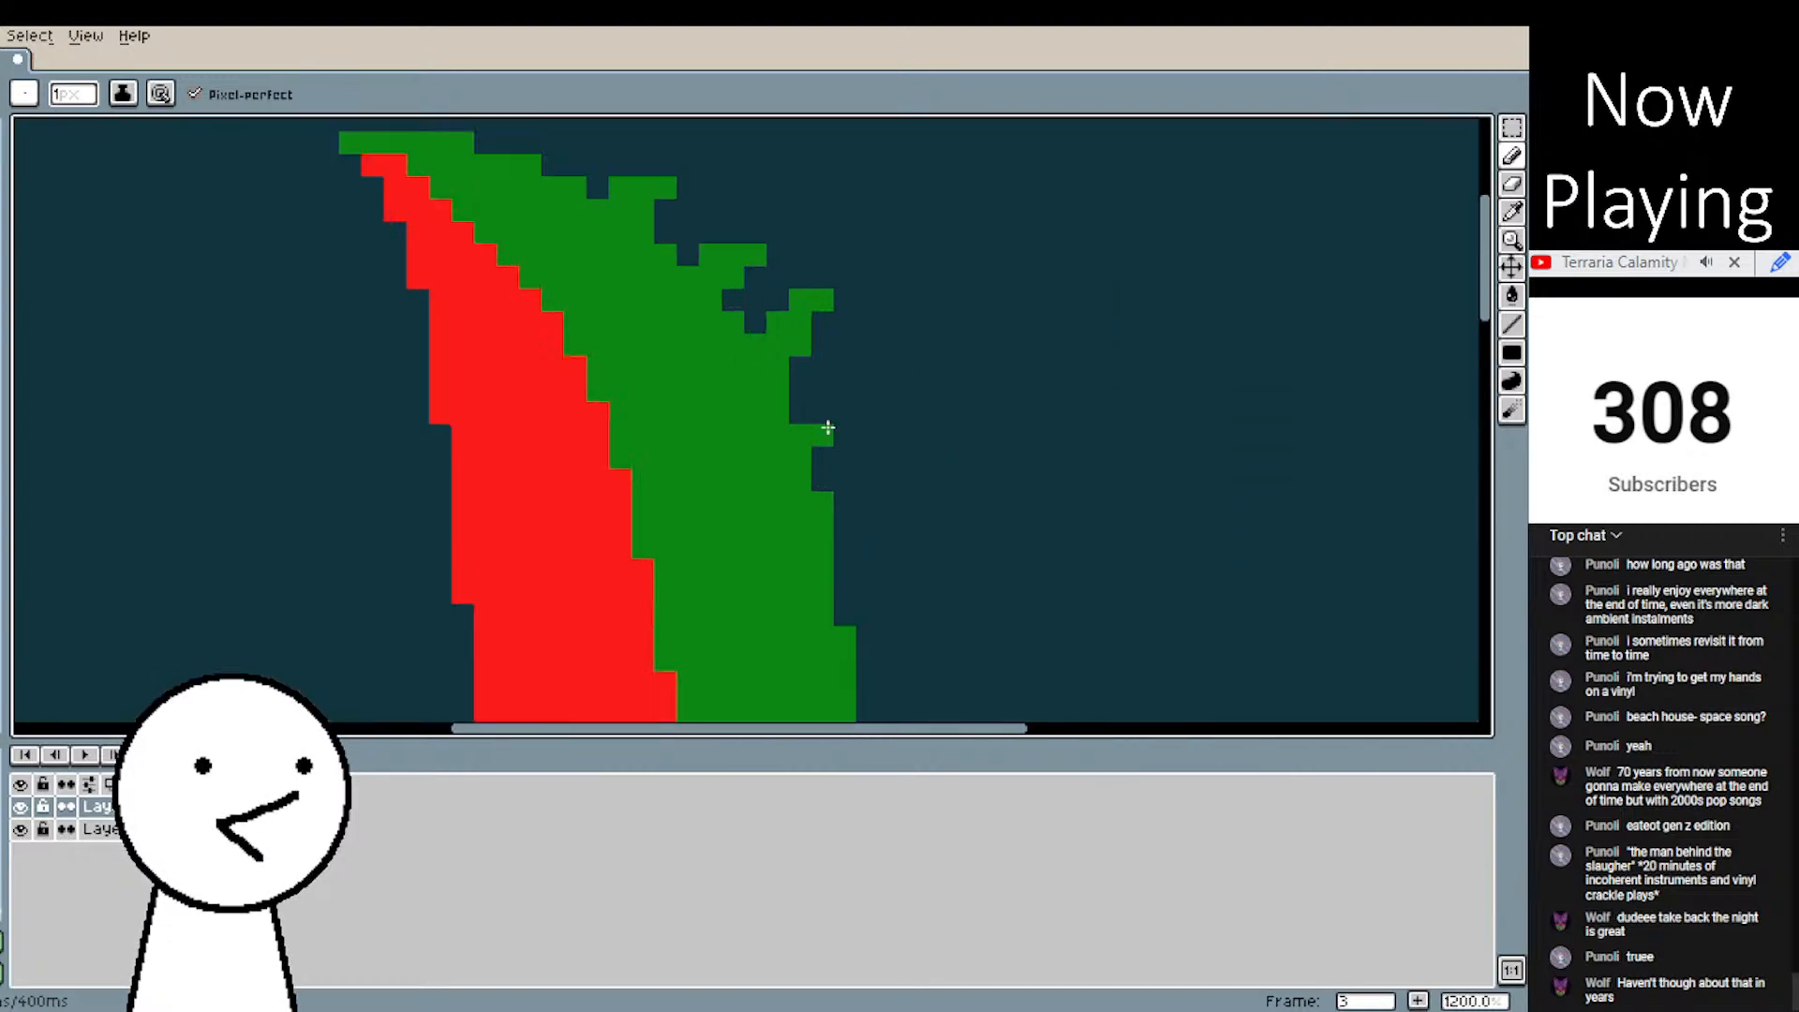
- Undo the last strokes of the third thorn and redraw it with a wider base and flat top
key(ctrl+z)
key(ctrl+z)
key(ctrl+z)
key(ctrl+z)
key(ctrl+z)
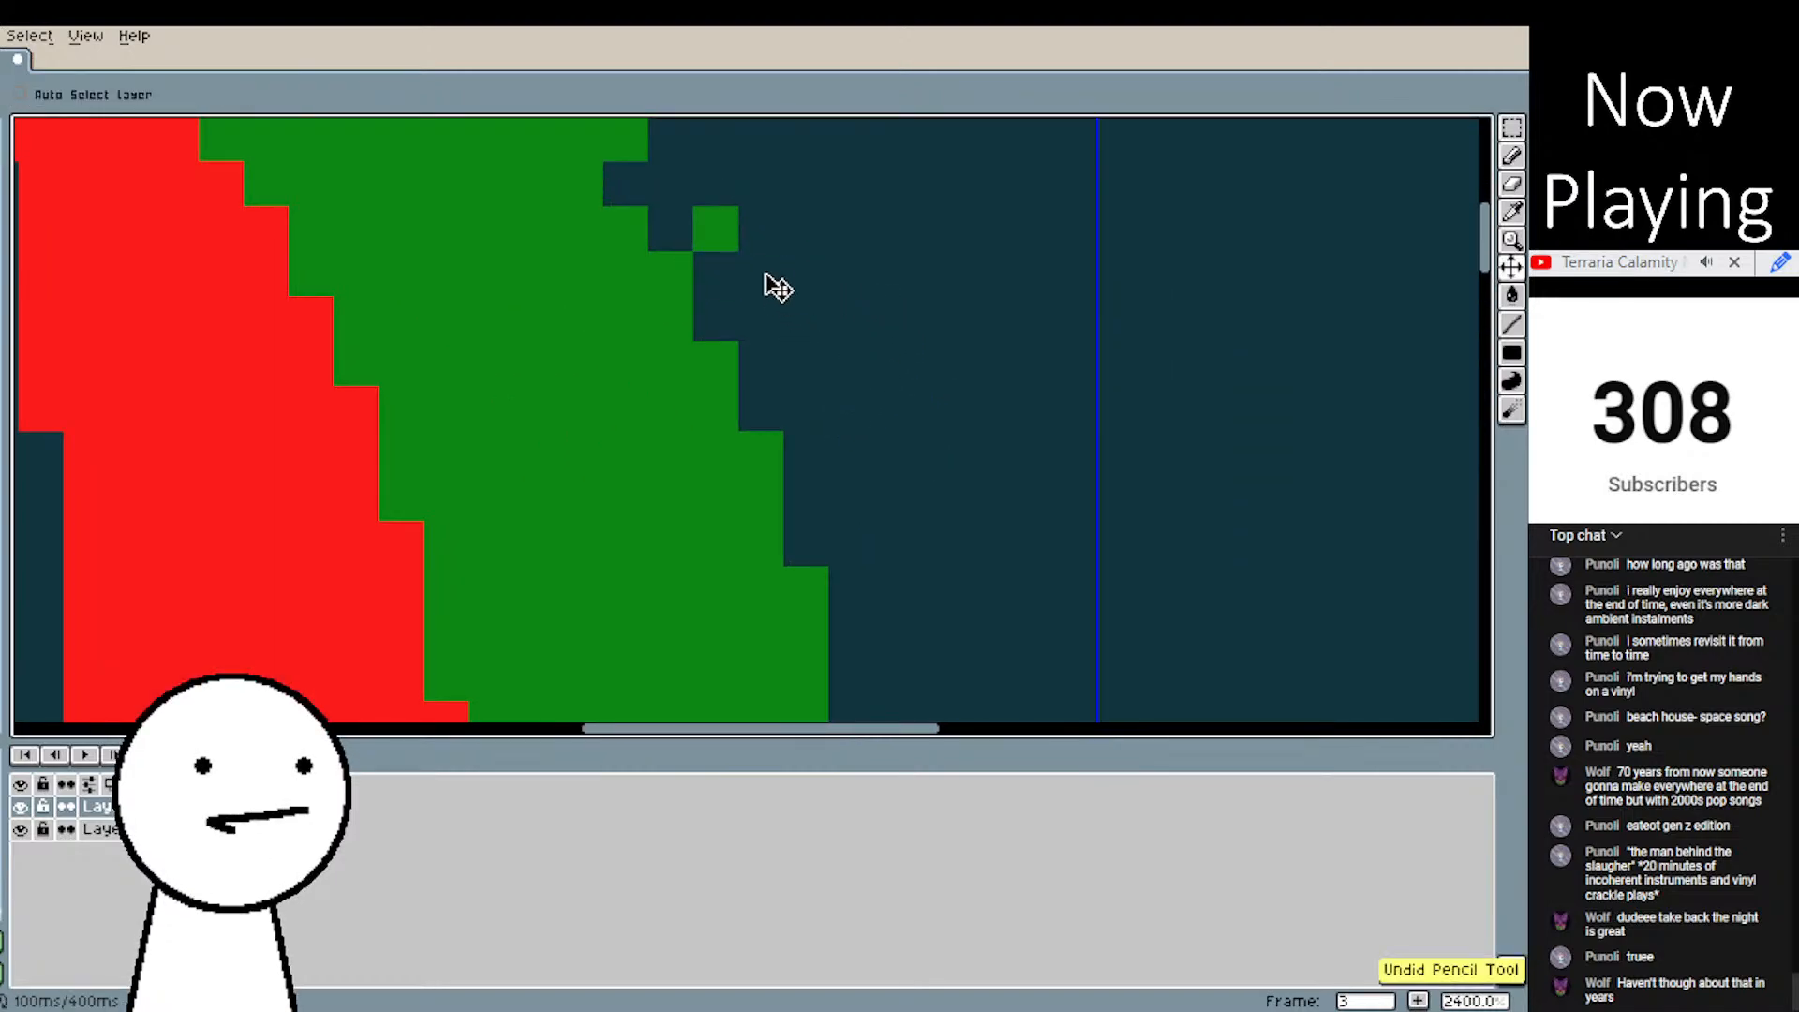
mouse_move(735, 272)
mouse_down()
mouse_move(725, 319)
mouse_move(741, 288)
mouse_move(745, 309)
mouse_move(750, 222)
mouse_move(818, 227)
mouse_move(801, 262)
mouse_move(876, 250)
mouse_up()
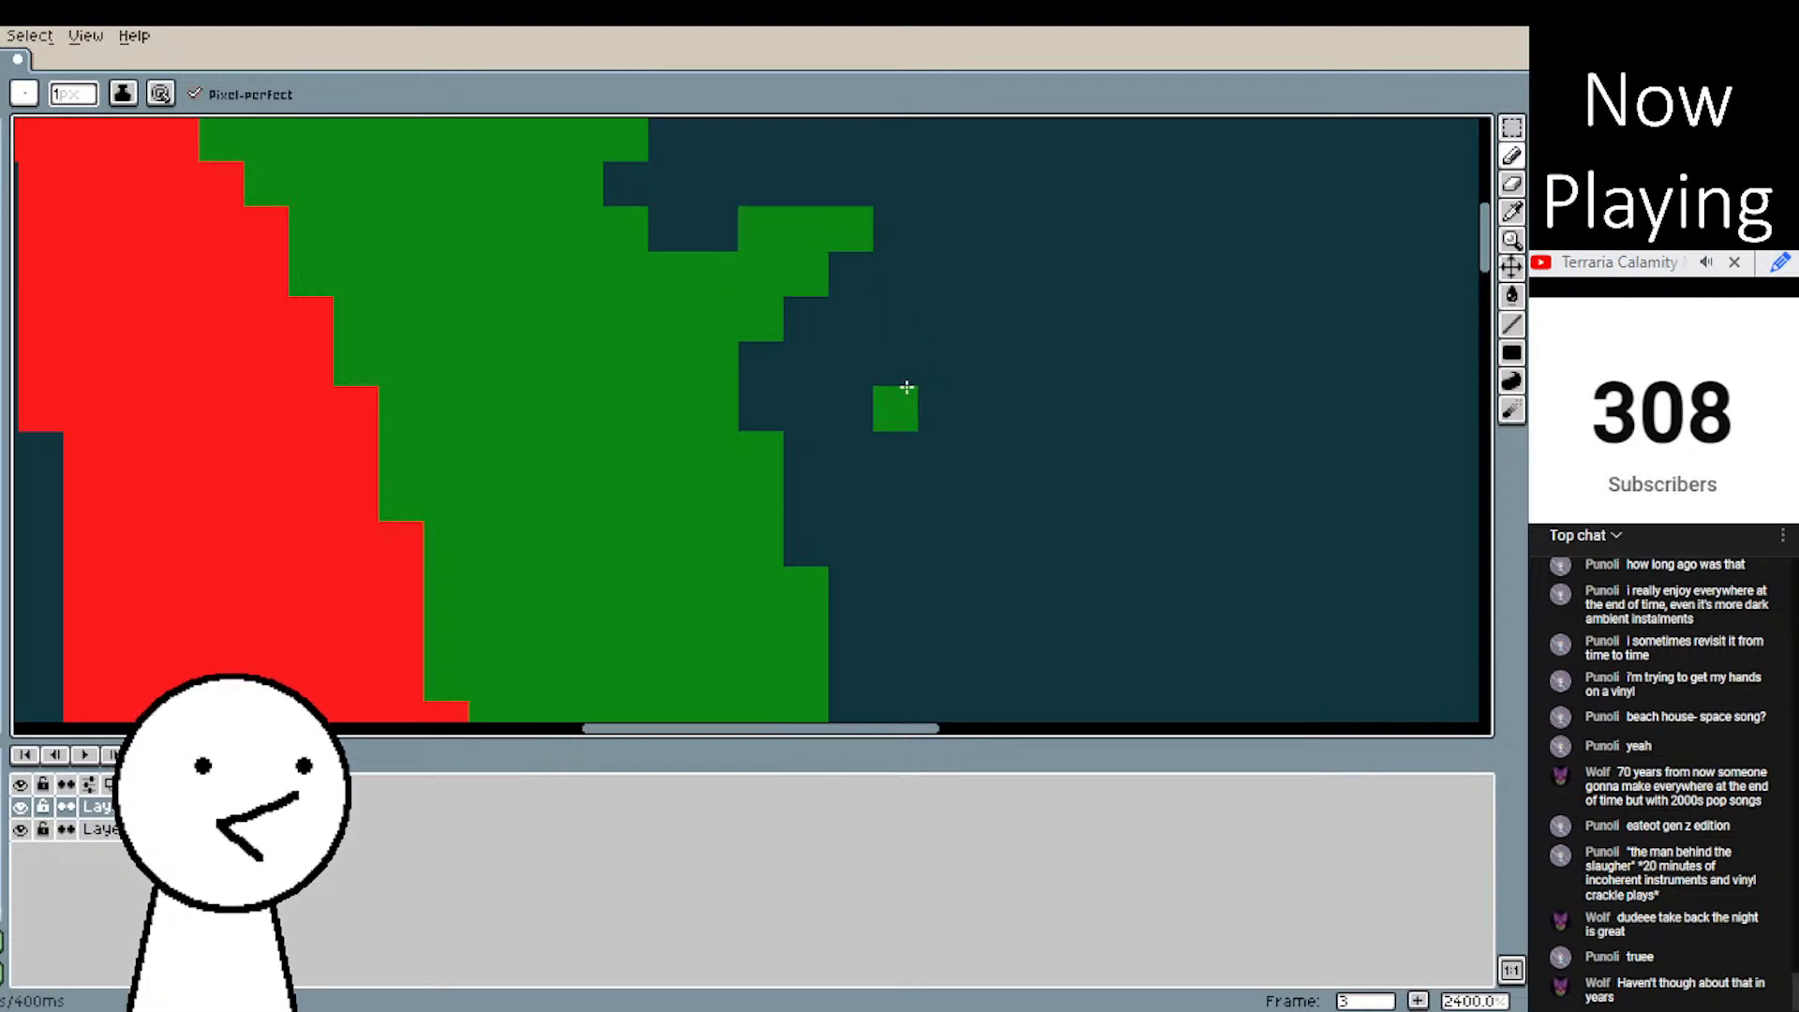
scroll(1000, 334, down, 7)
scroll(960, 349, up, 4)
scroll(960, 349, up, 1)
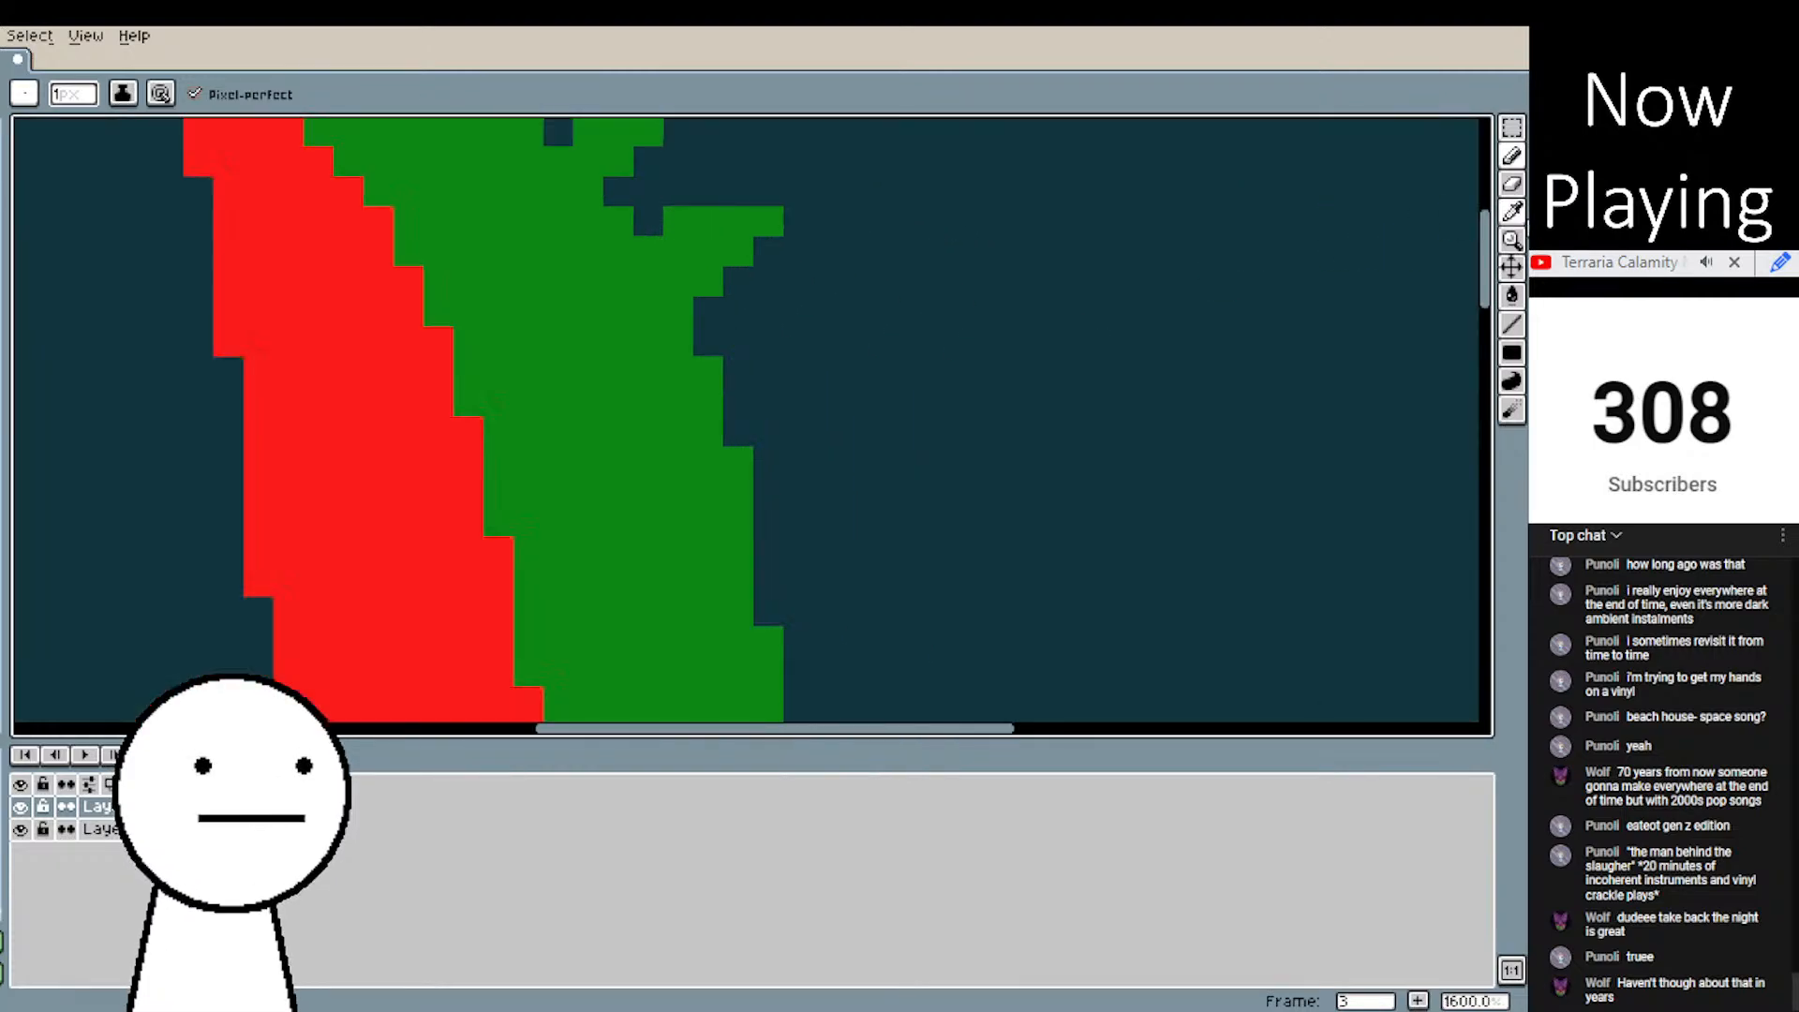
- Erase the outermost diagonal pixels of the third thorn to make it narrower
key(alt)
click(1512, 184)
click(709, 281)
click(739, 251)
click(768, 221)
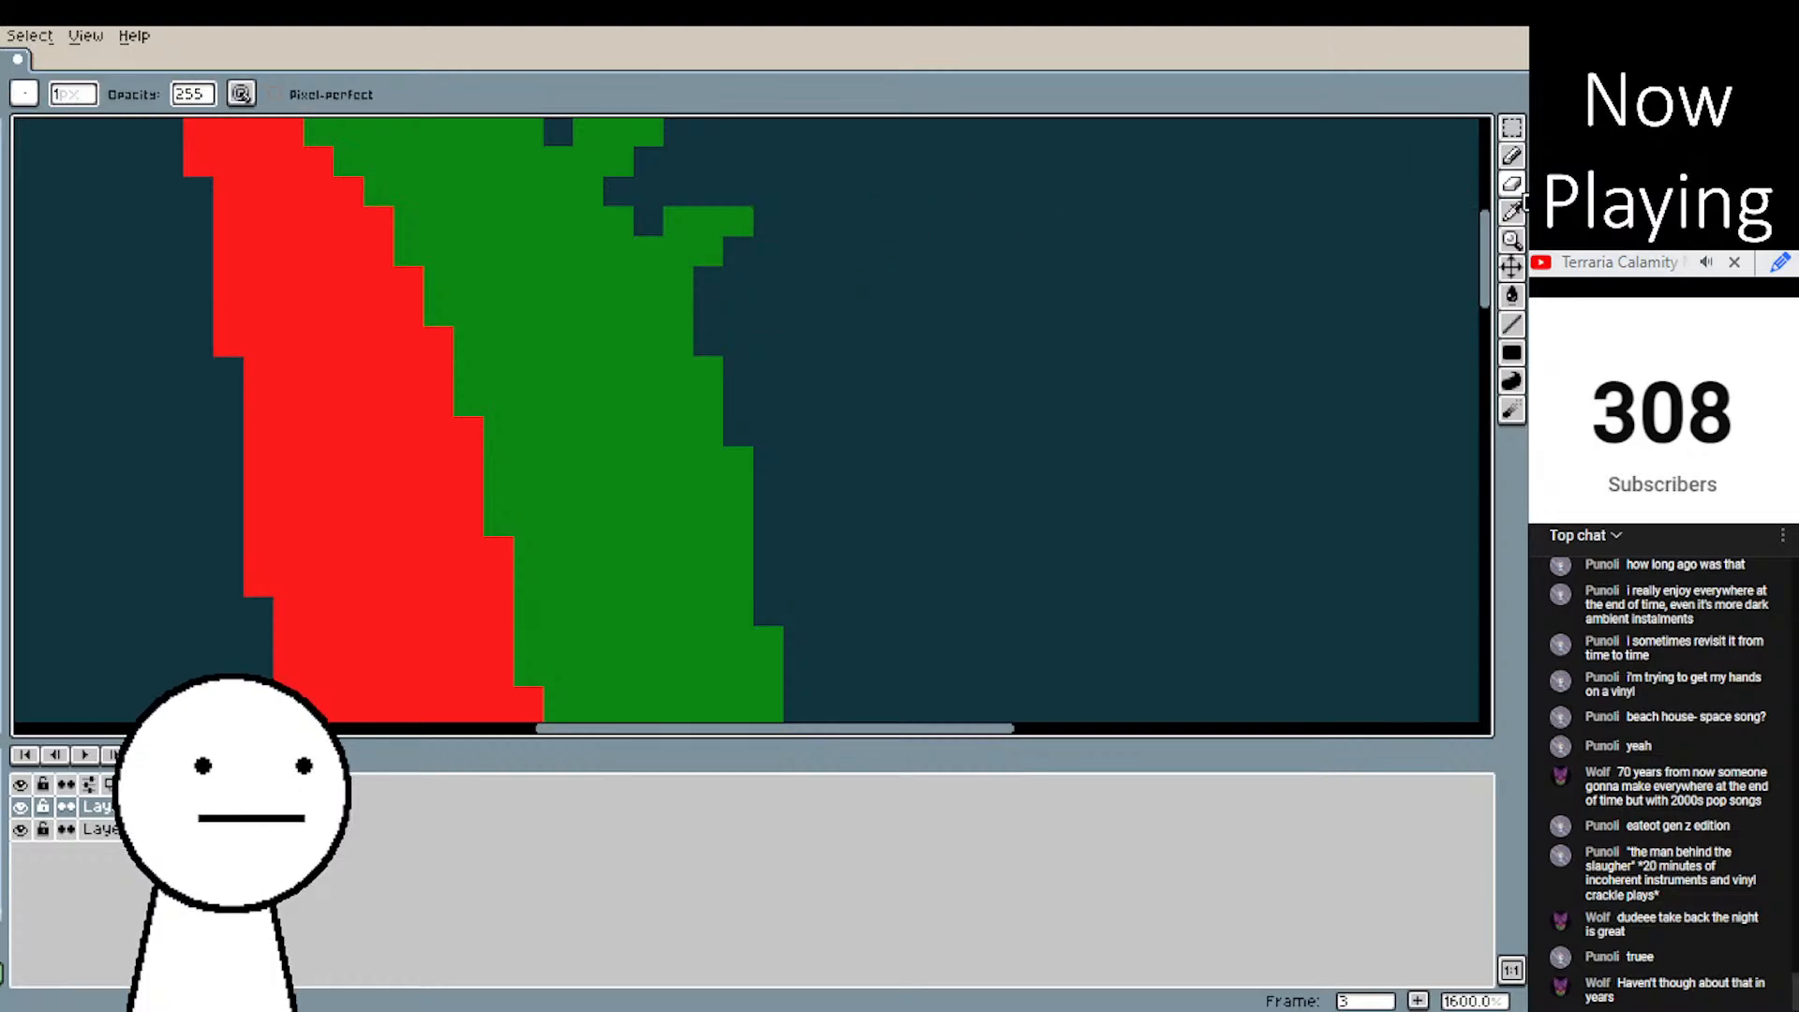
- Draw a fourth green thorn with a downward-hooked end below the third and fill in the edge above its base
key(alt)
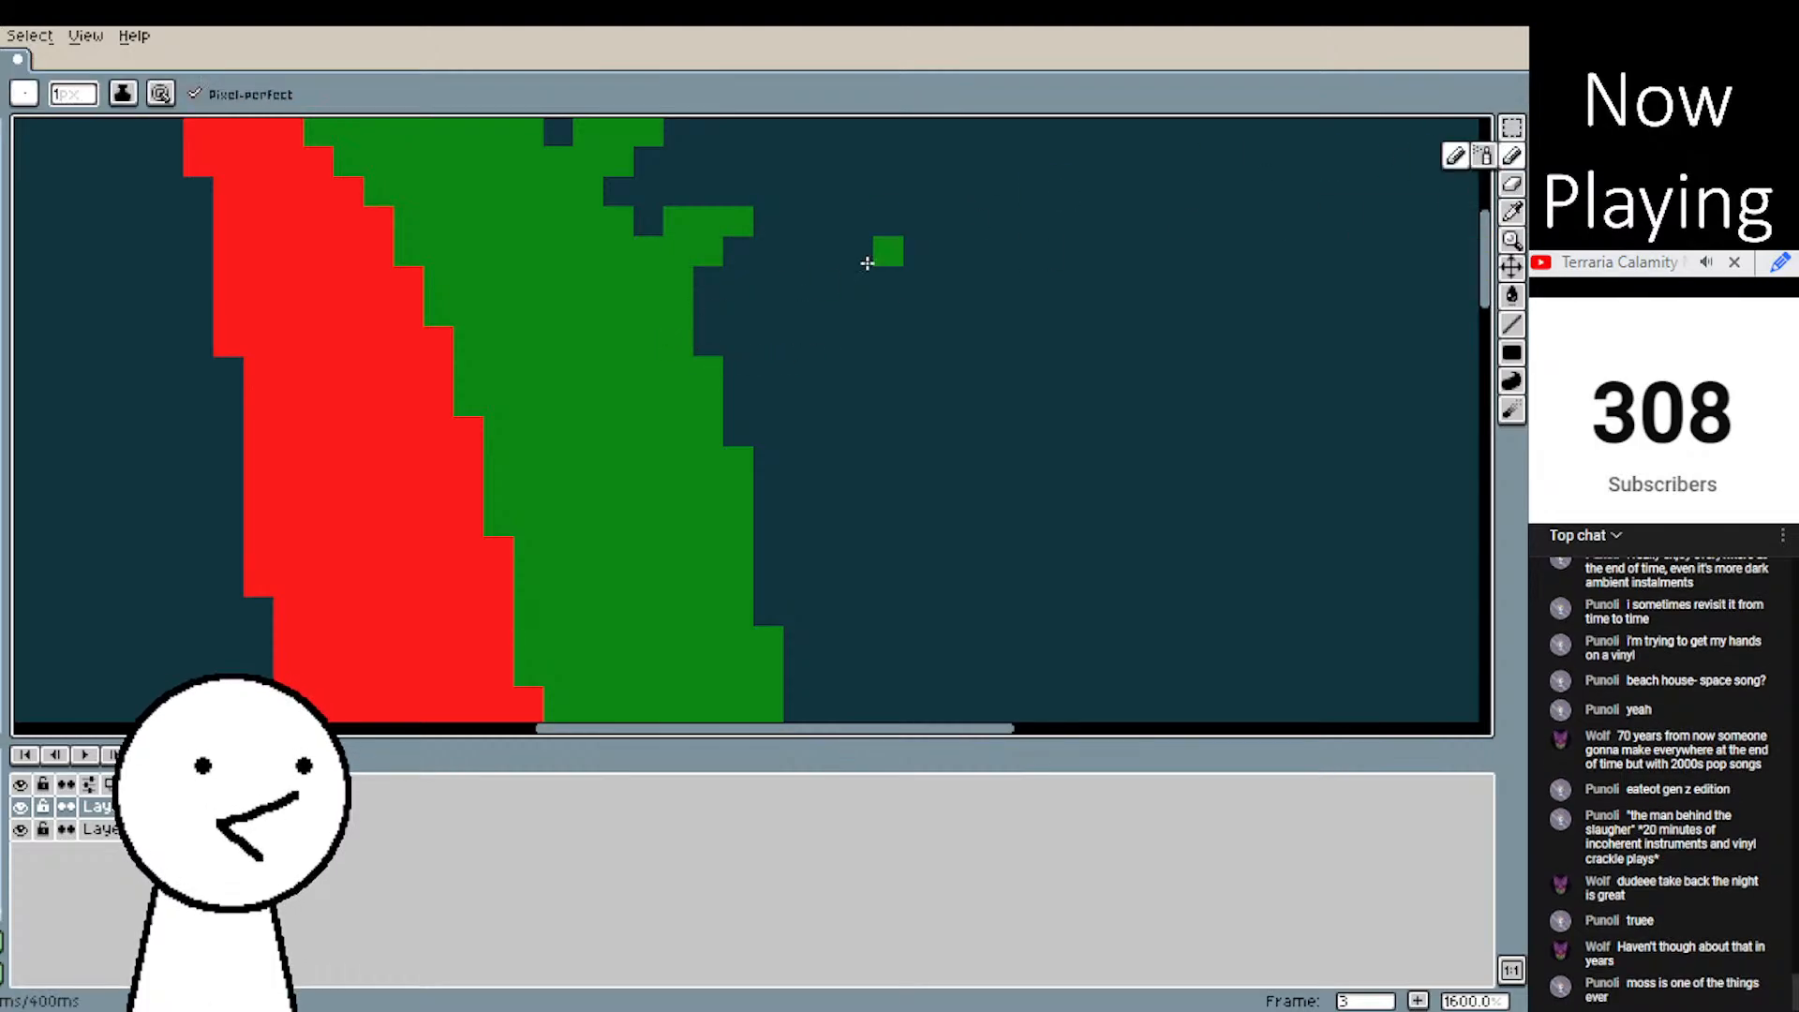
scroll(611, 257, down, 3)
scroll(587, 319, up, 3)
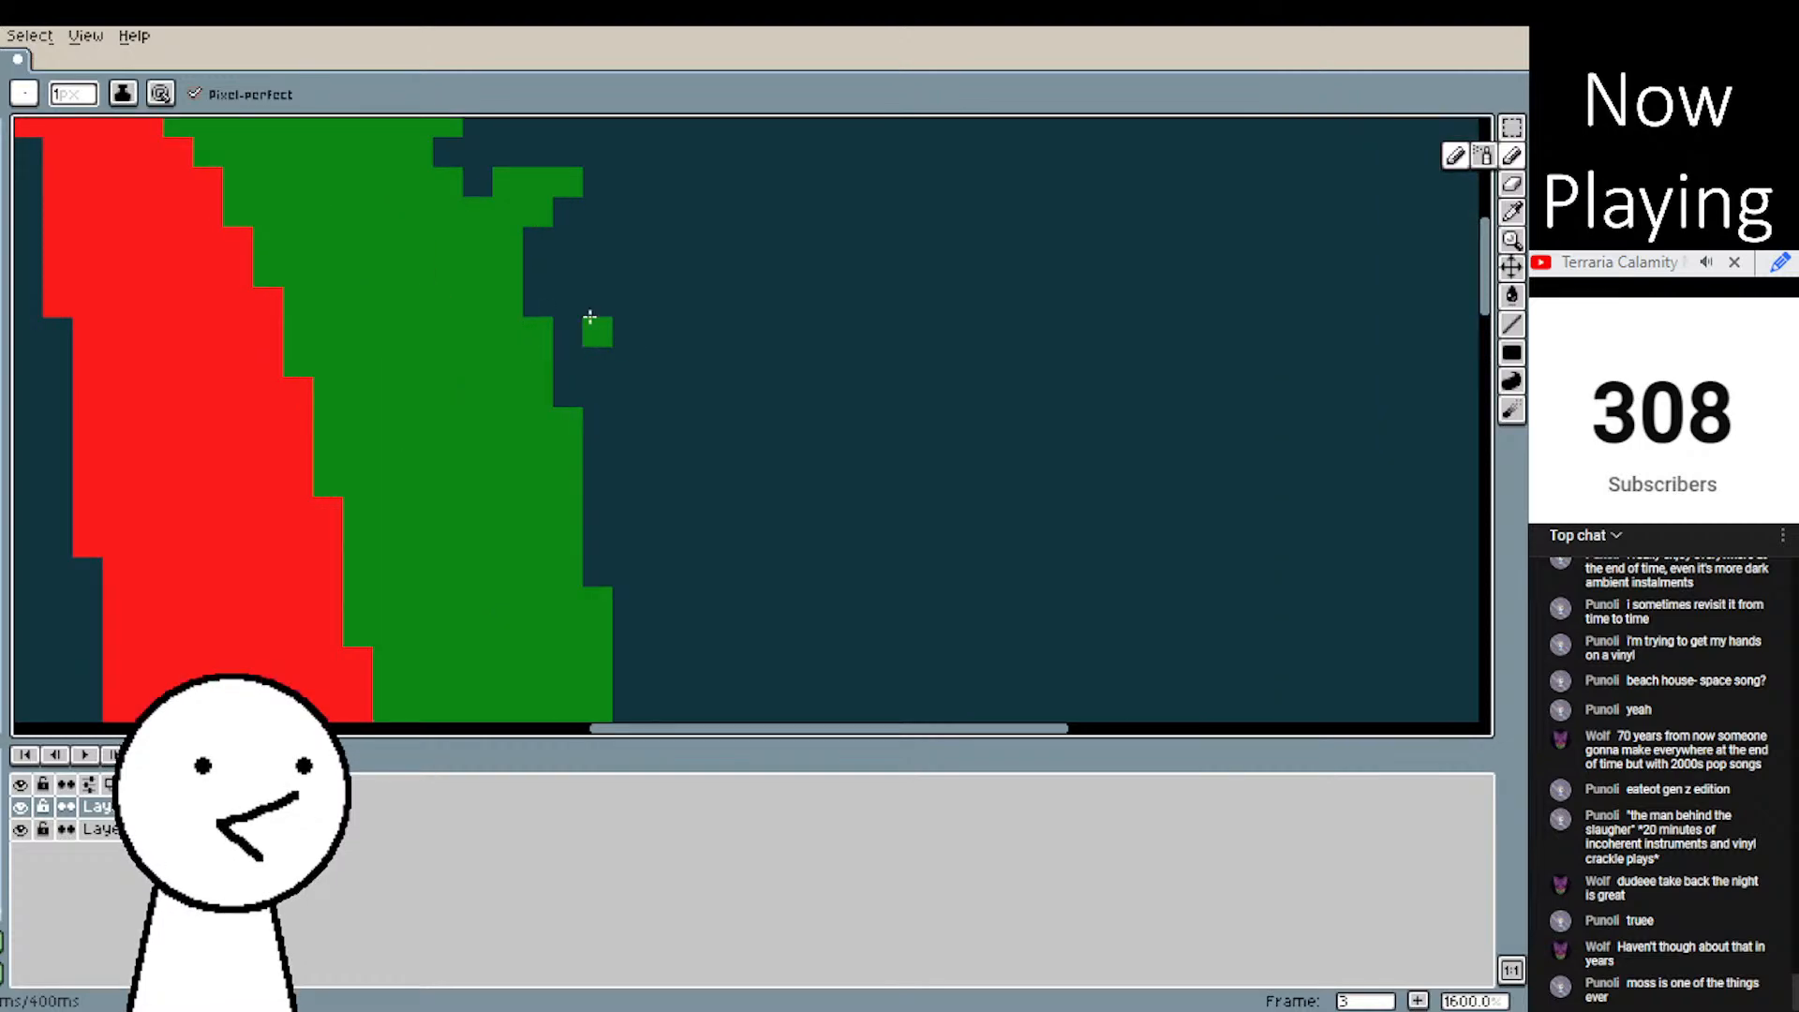
scroll(673, 375, up, 3)
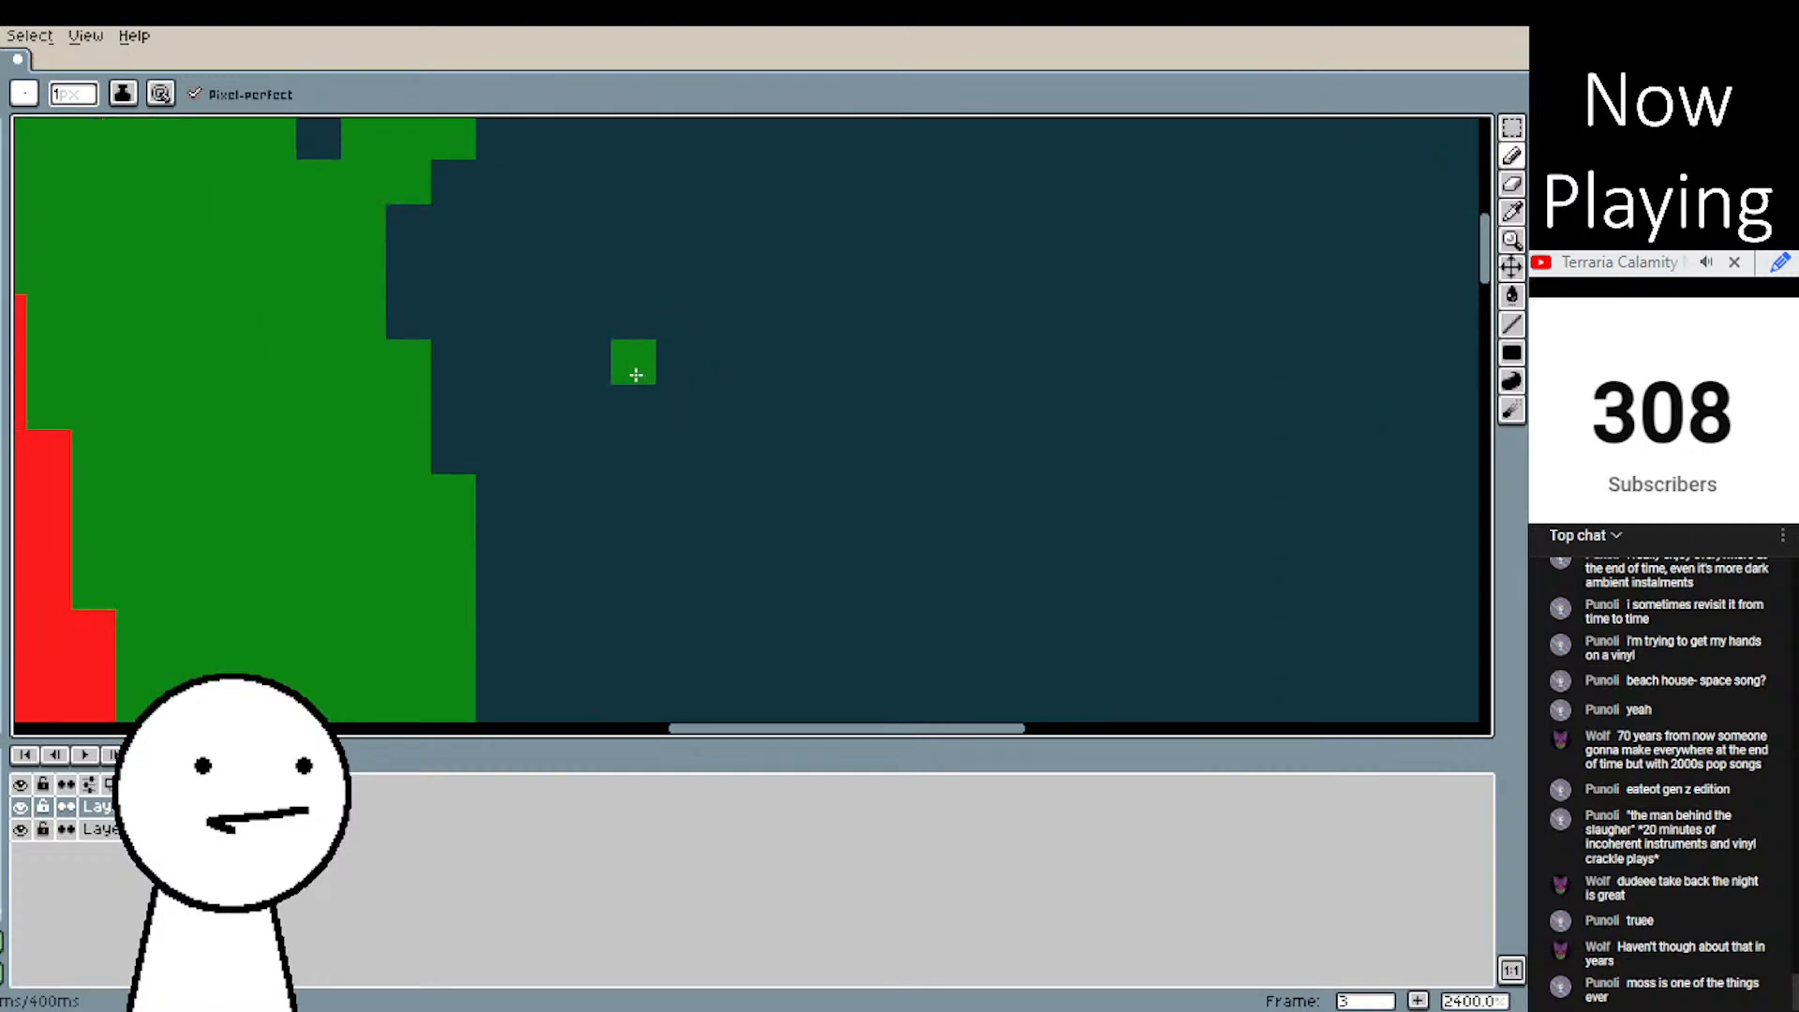
mouse_move(522, 313)
mouse_down()
mouse_move(600, 303)
mouse_move(660, 332)
mouse_move(436, 343)
mouse_up()
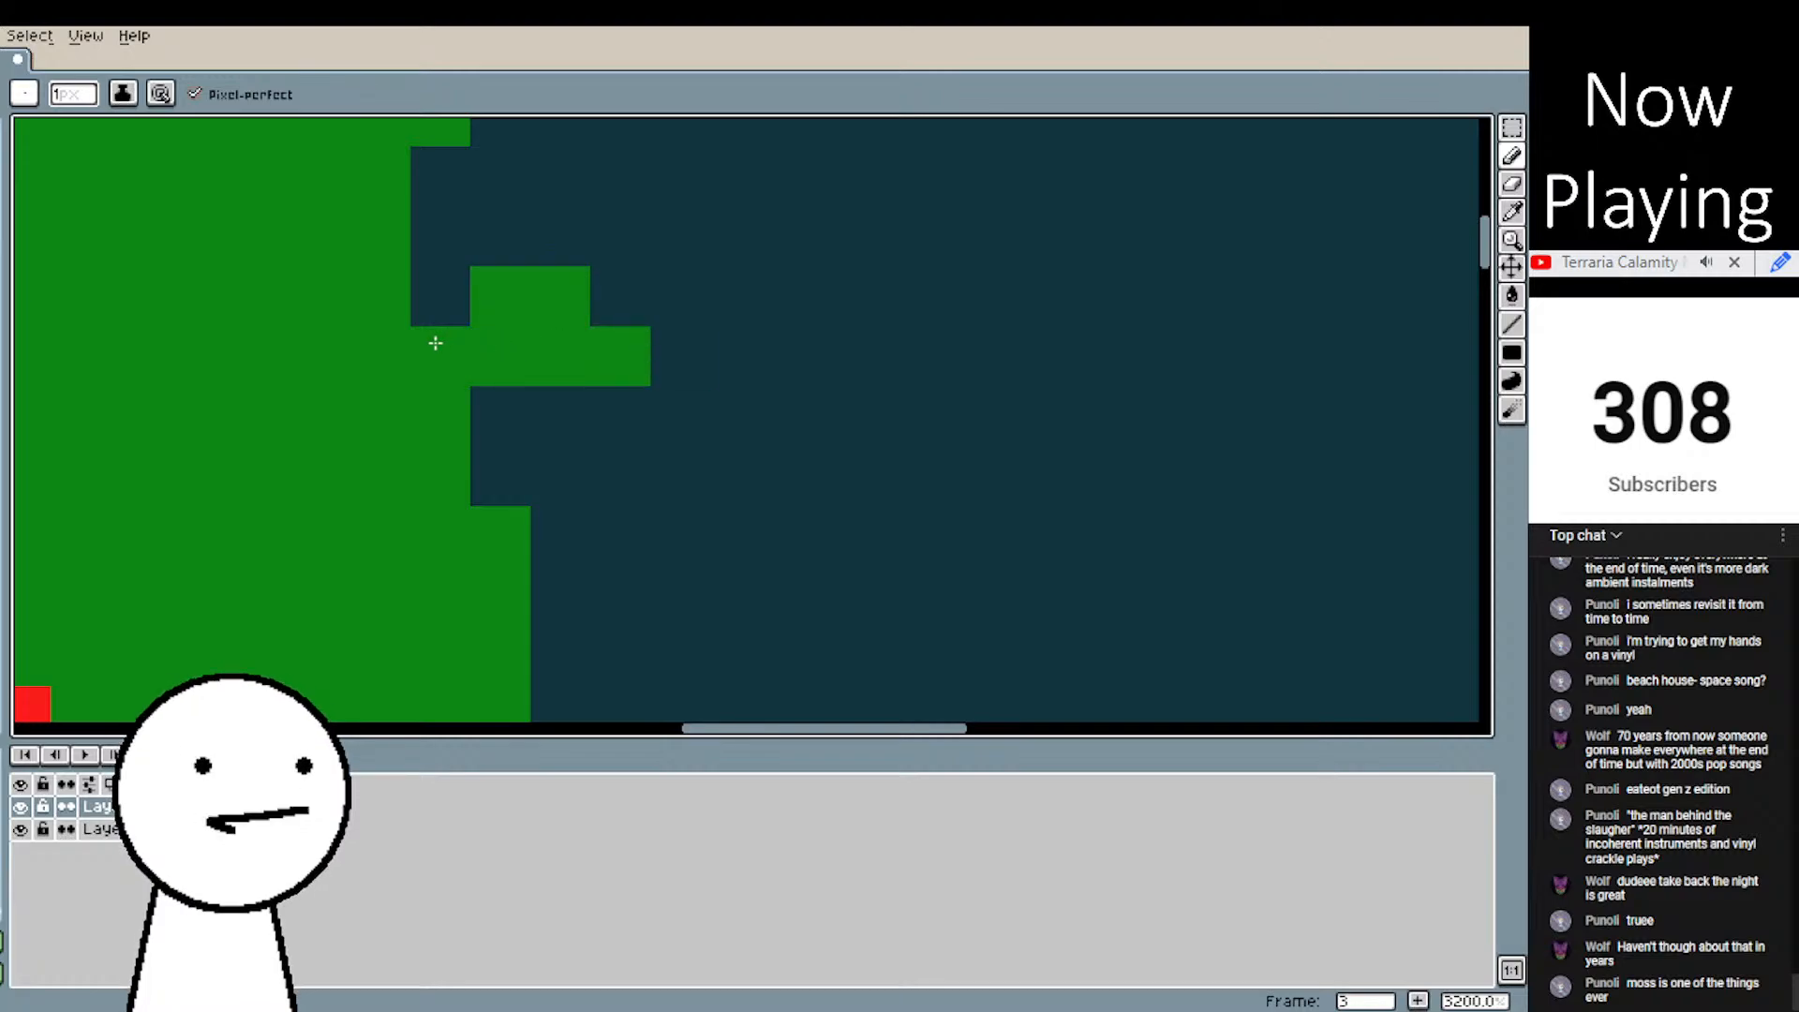
mouse_move(514, 386)
mouse_down()
mouse_move(796, 408)
mouse_move(692, 392)
mouse_move(683, 342)
mouse_move(621, 328)
mouse_move(681, 354)
mouse_up()
scroll(796, 357, down, 5)
scroll(956, 390, up, 3)
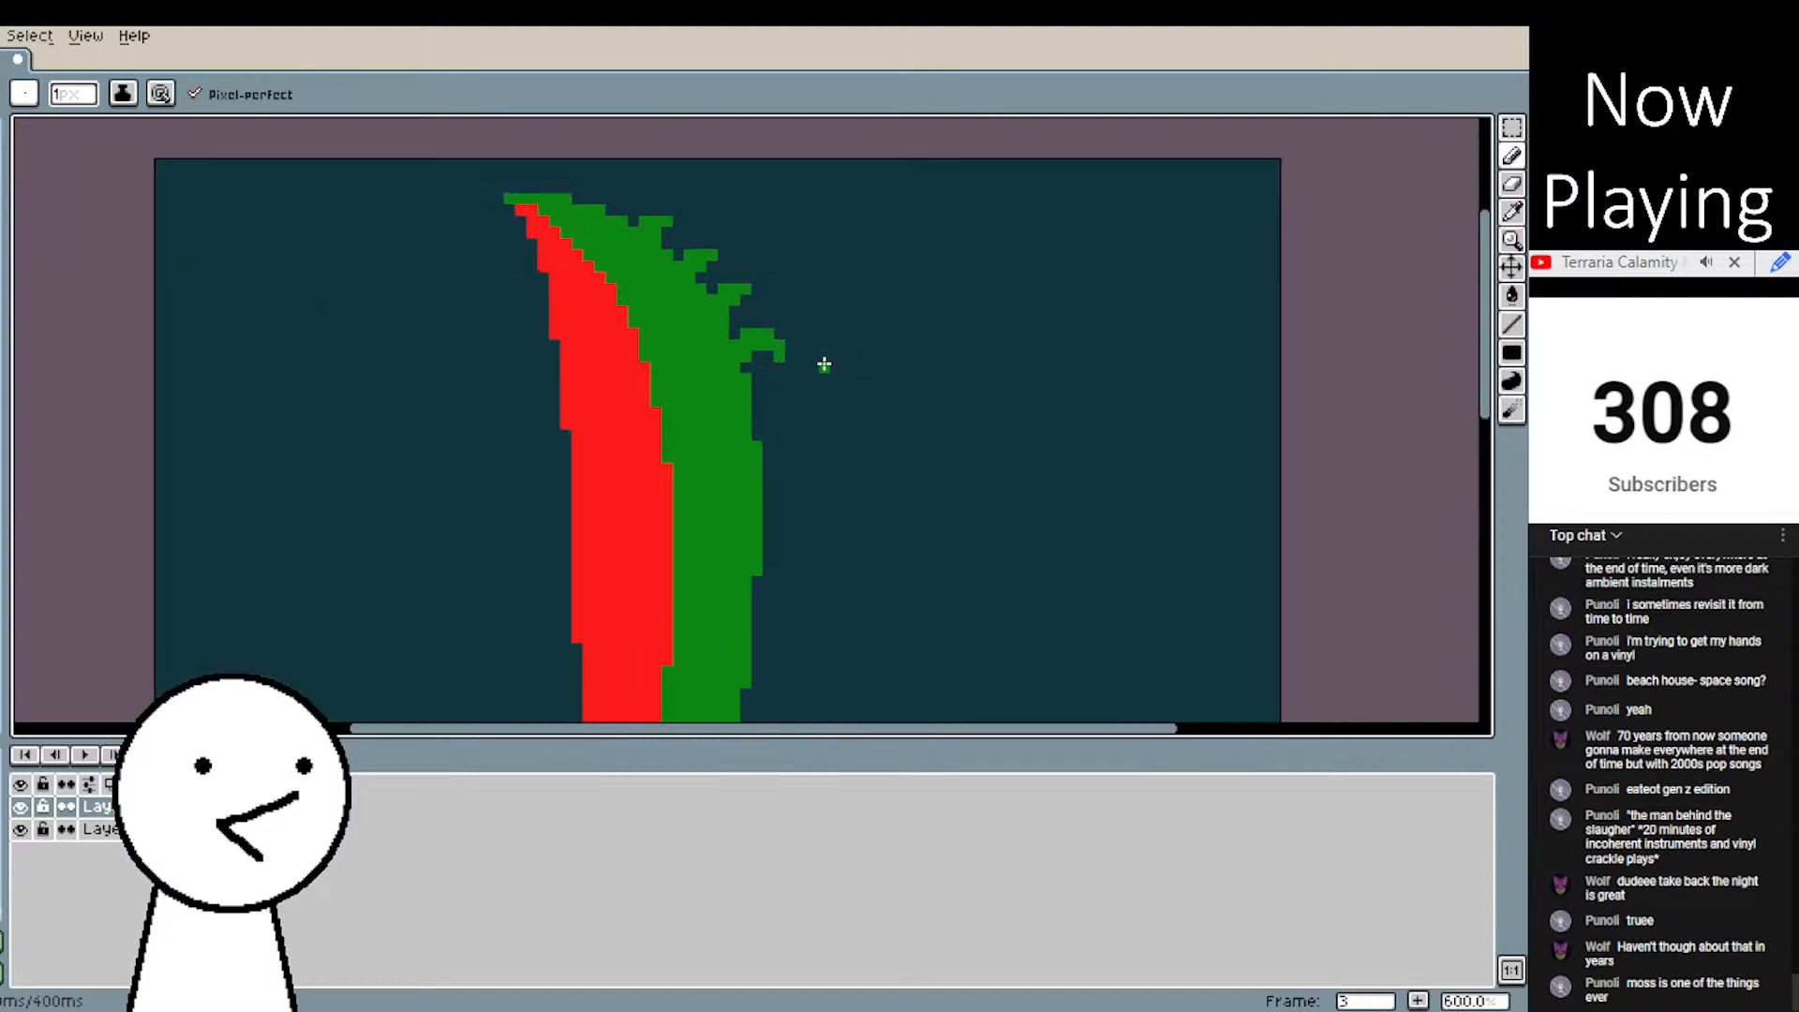
click(668, 324)
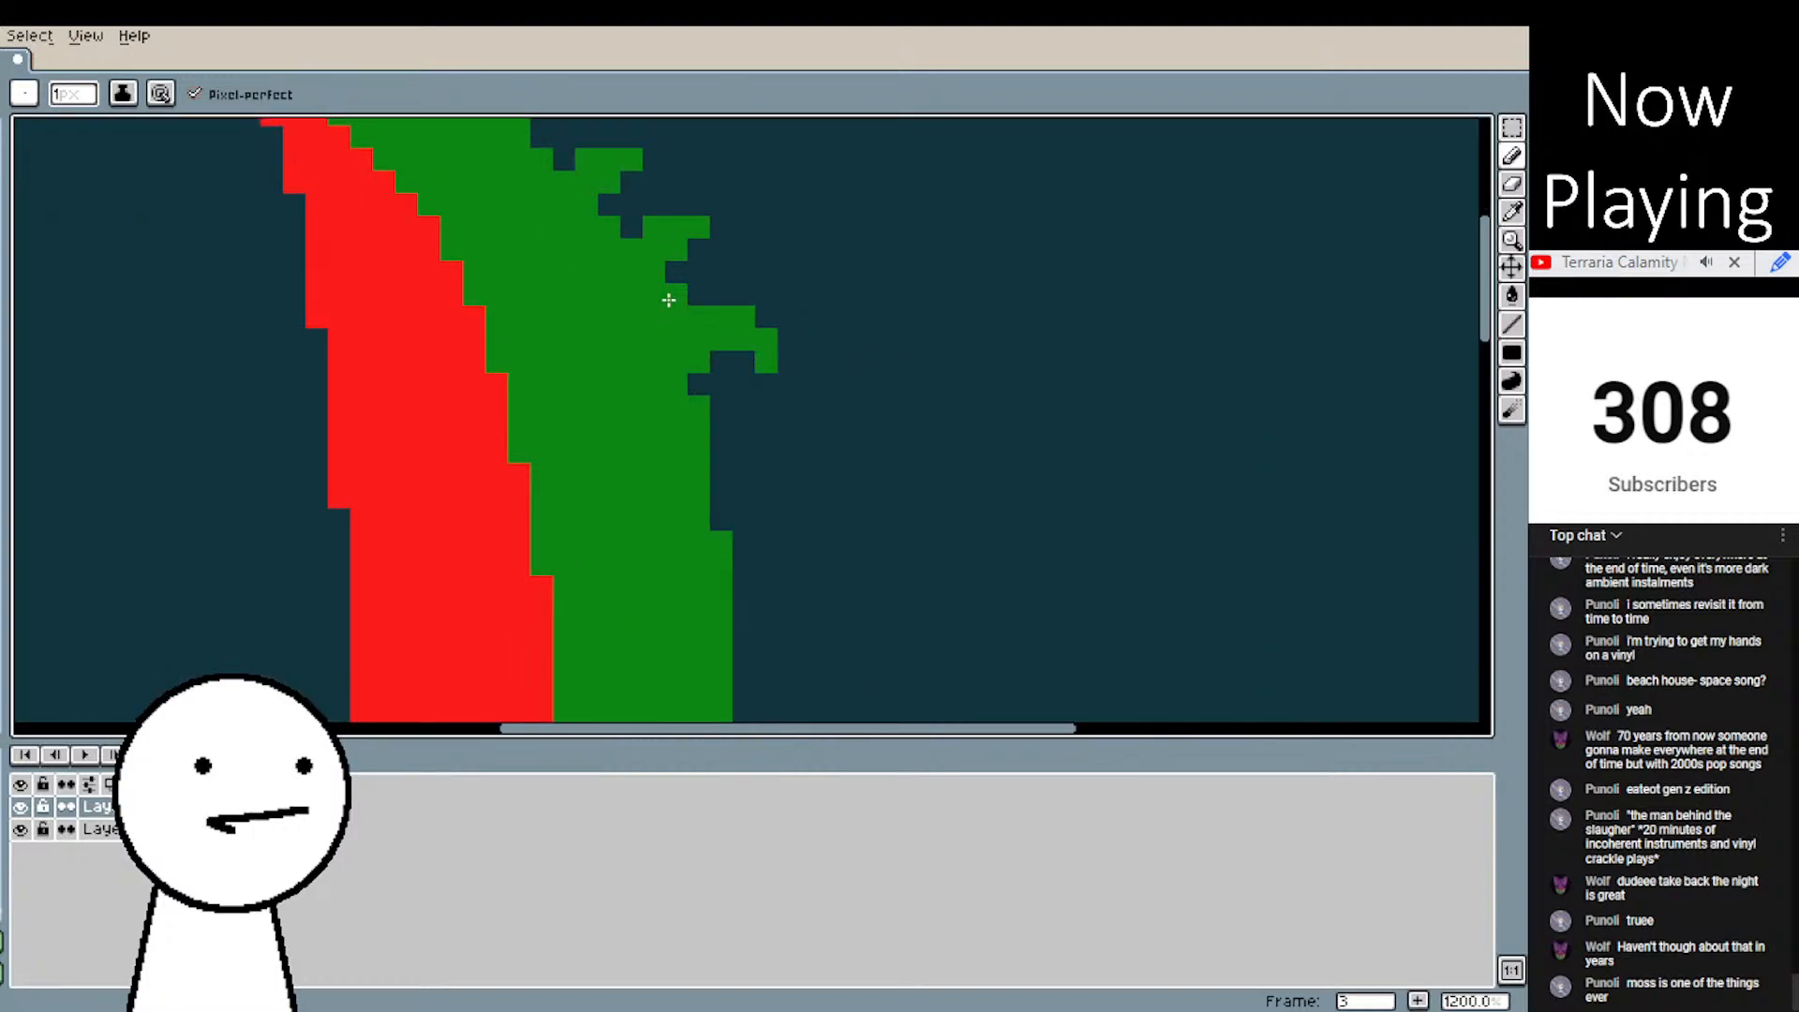
scroll(843, 337, down, 4)
scroll(810, 344, up, 2)
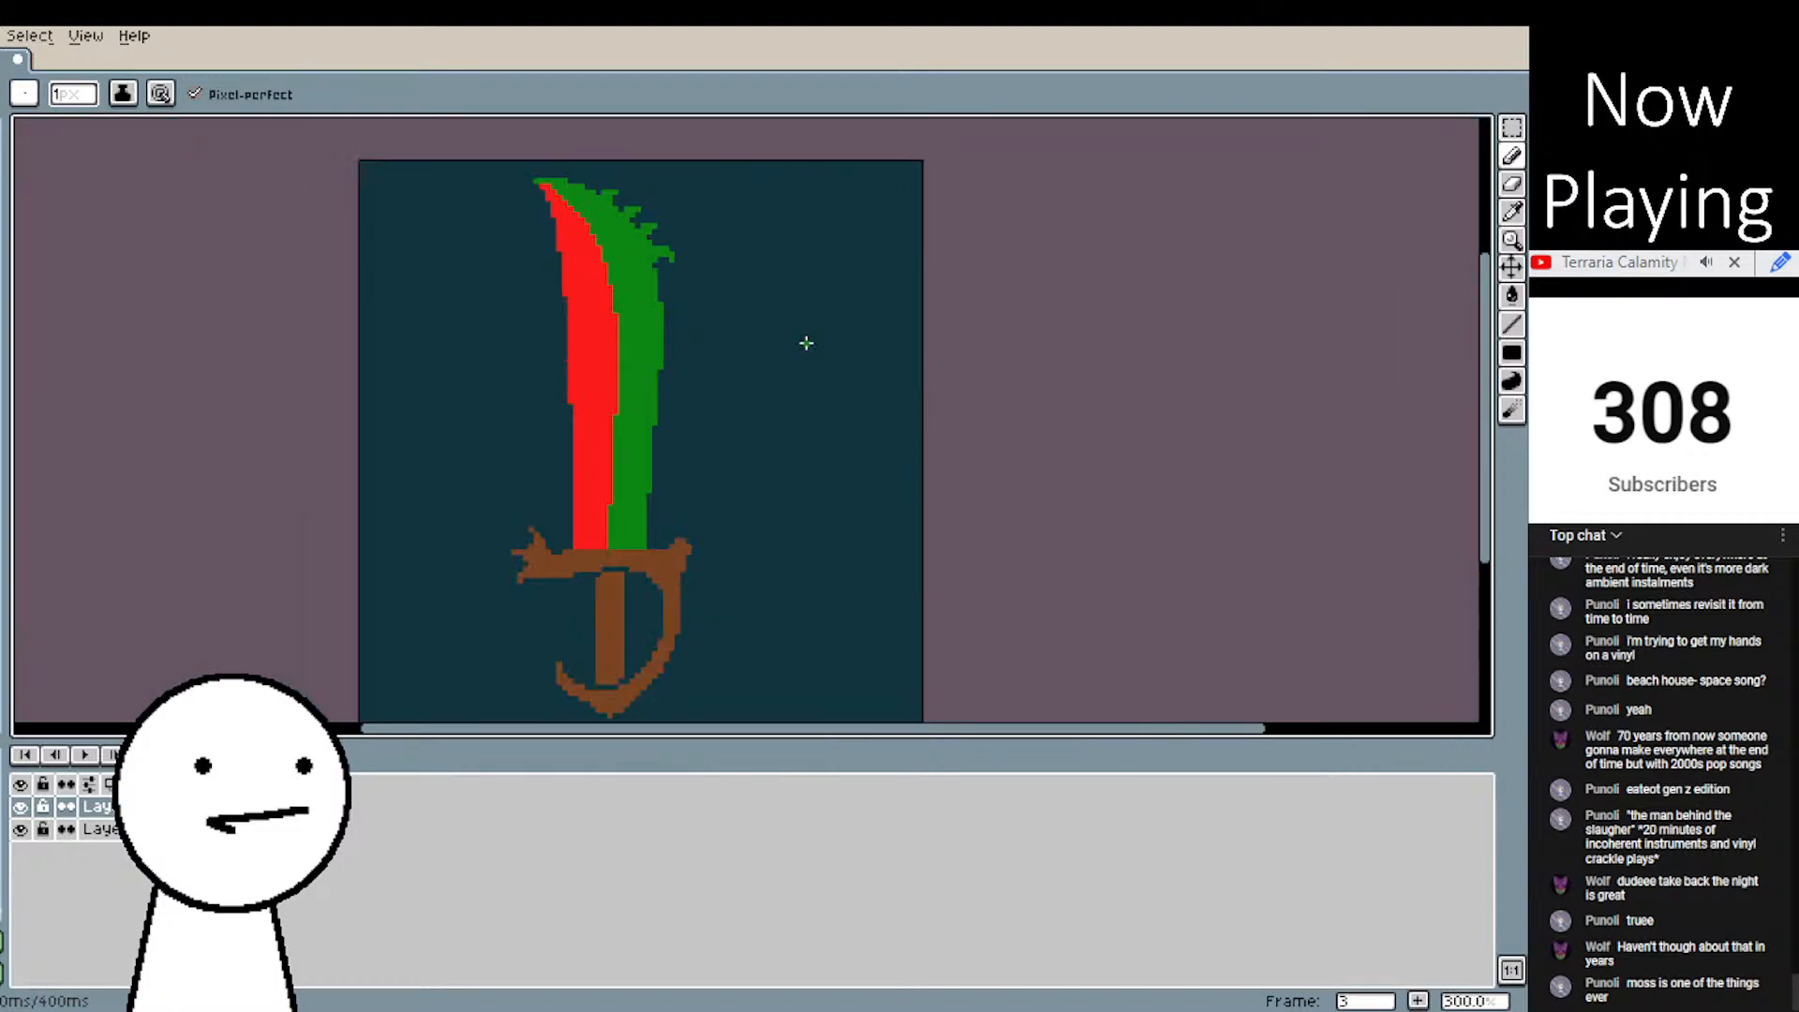
- Erase the three lower thorns, keeping the one nearest the tip, and trim the green outer edge into even steps
scroll(810, 344, up, 5)
click(1520, 196)
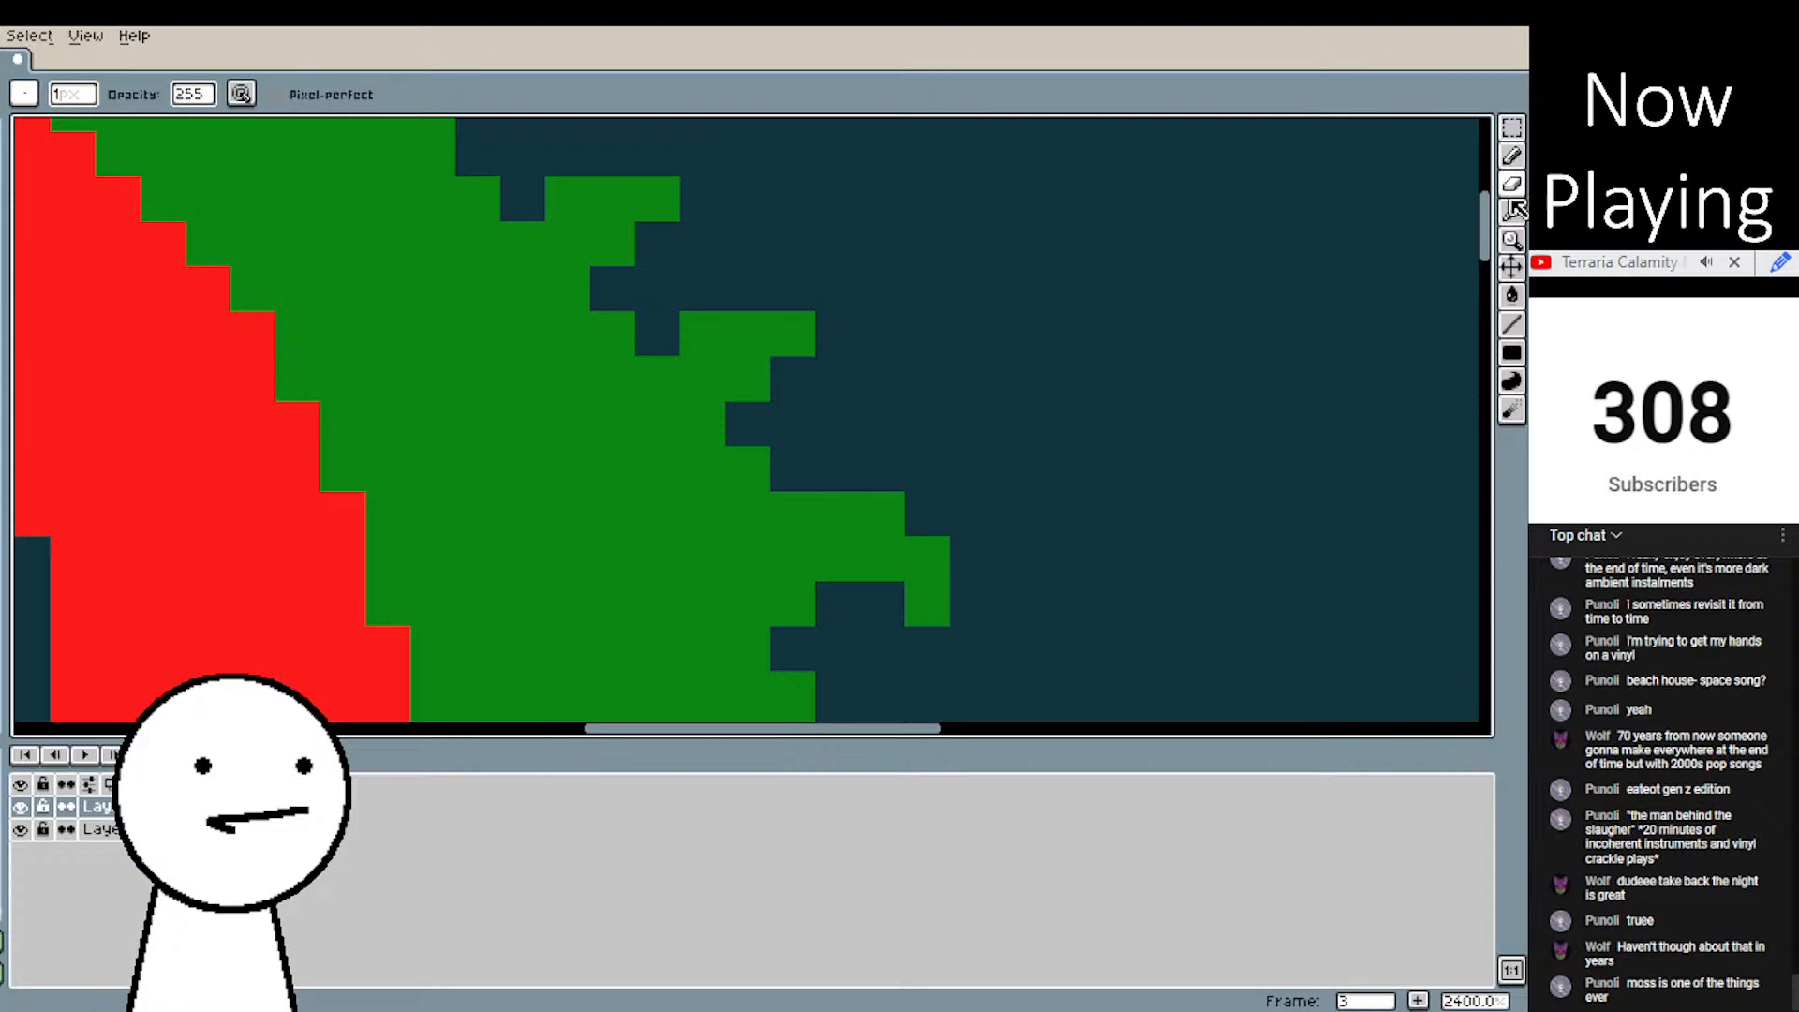
mouse_move(703, 337)
mouse_down()
mouse_move(704, 374)
mouse_move(792, 333)
mouse_up()
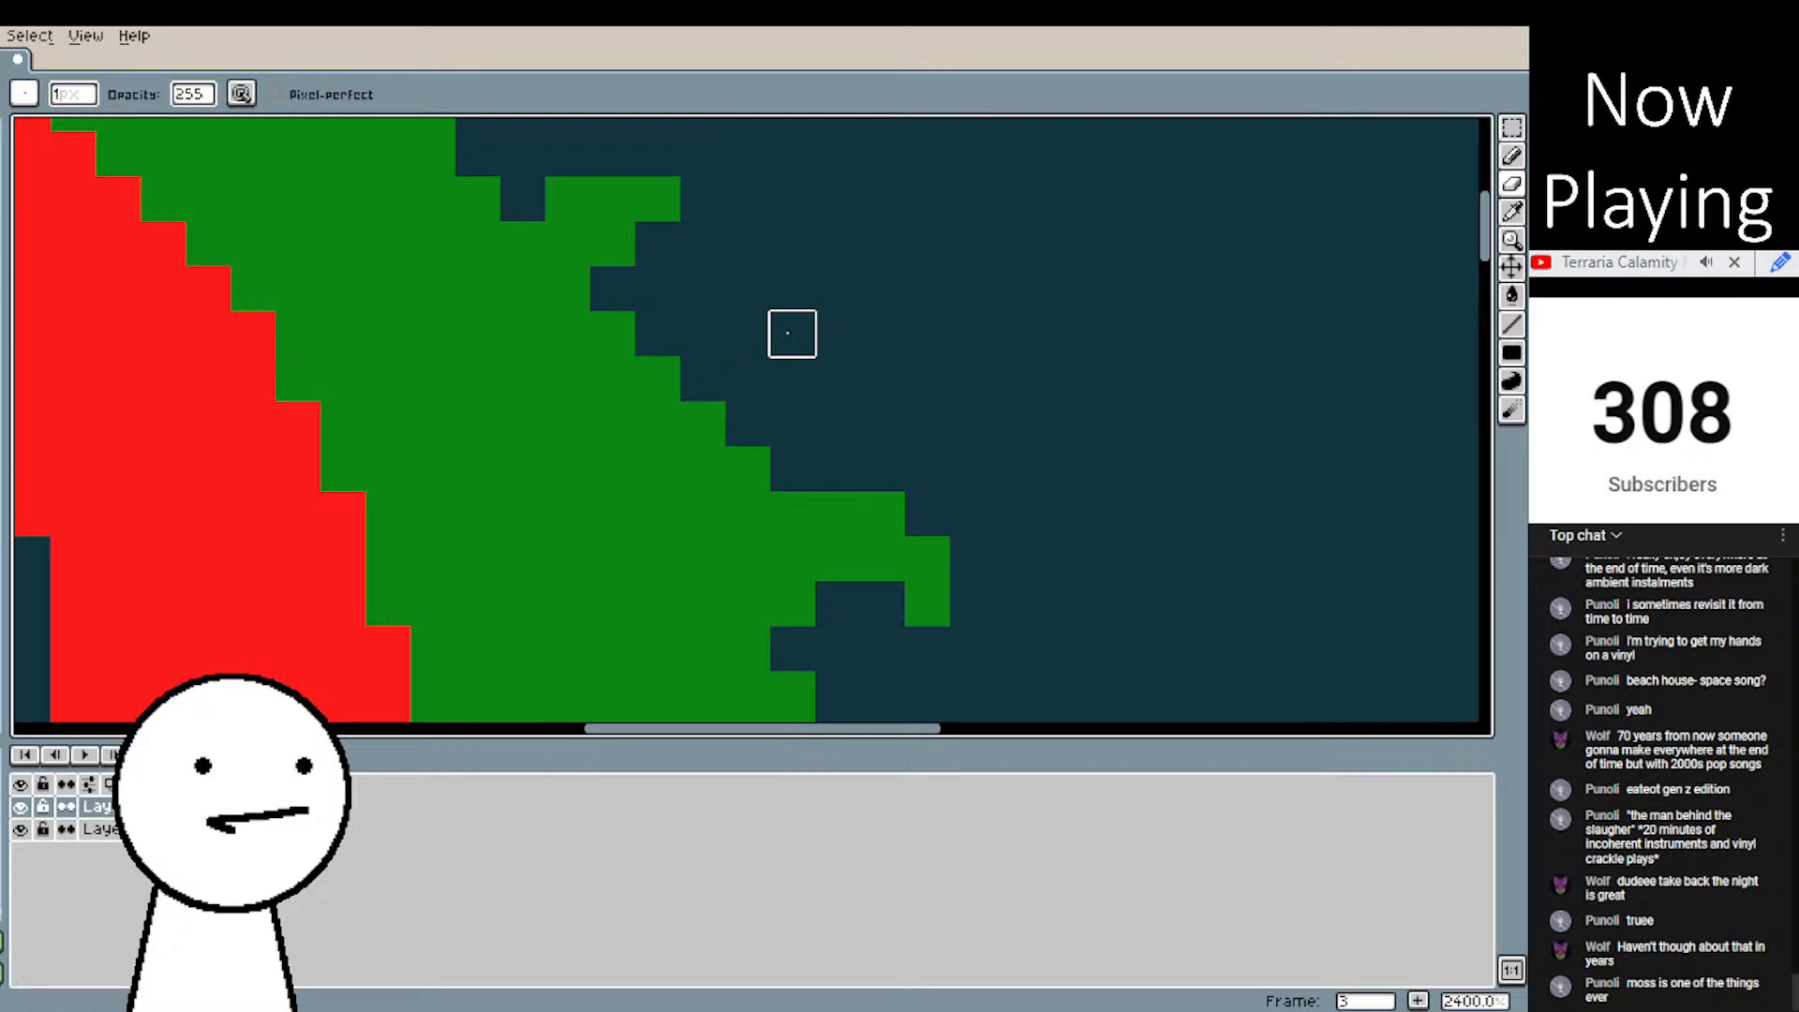
drag(655, 240, 703, 197)
click(792, 514)
mouse_move(792, 513)
mouse_down()
mouse_move(852, 572)
mouse_move(871, 511)
mouse_move(943, 612)
mouse_move(890, 561)
mouse_move(787, 557)
mouse_up()
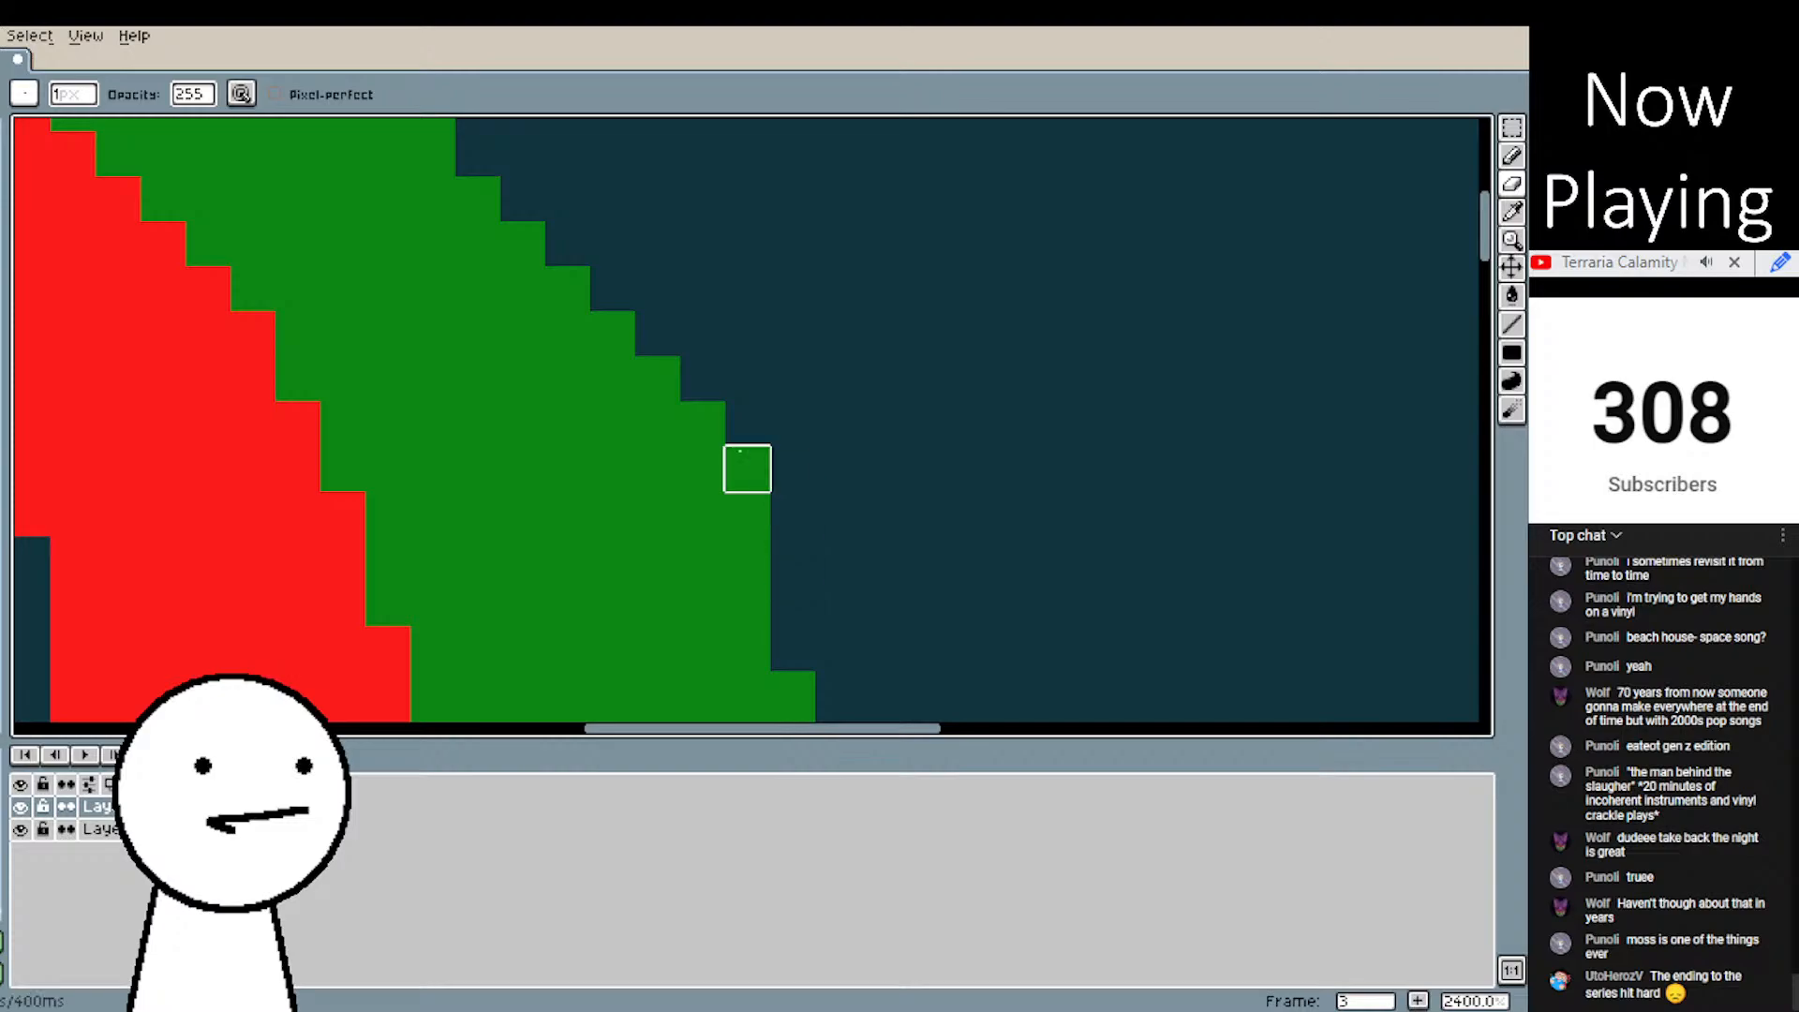
drag(747, 469, 747, 510)
drag(838, 423, 752, 367)
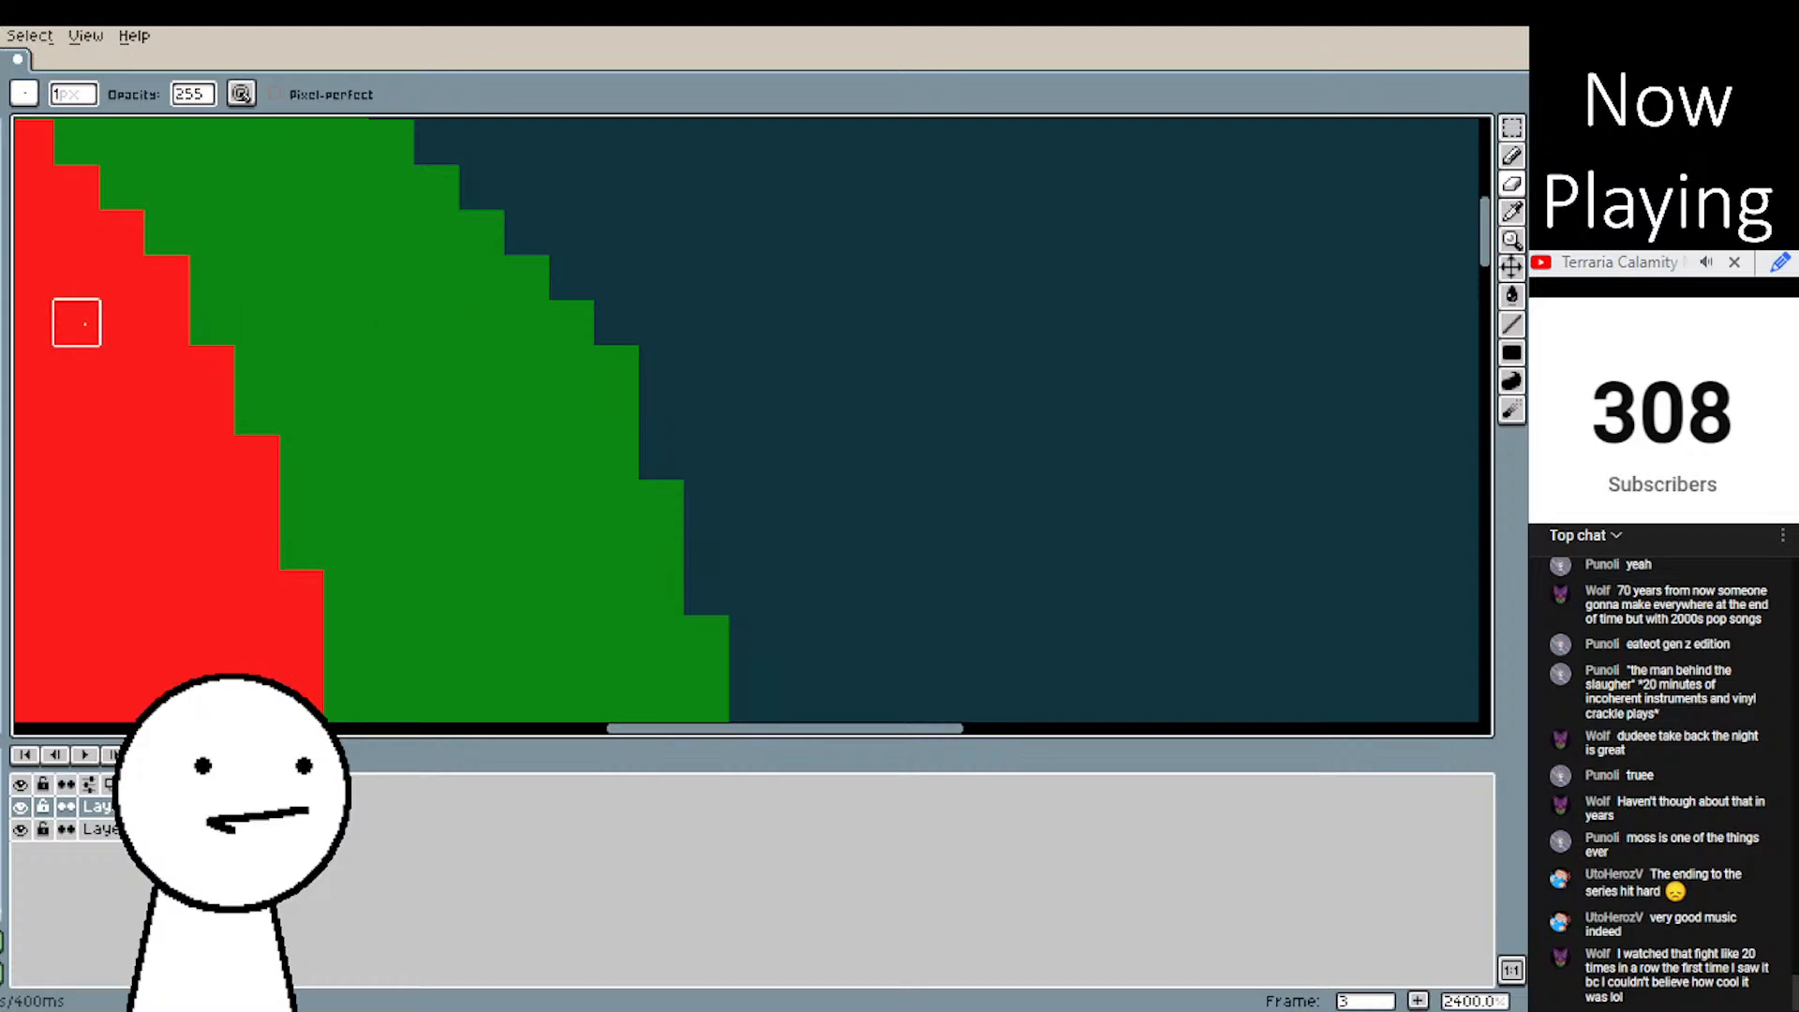
- Examine the outline of the blade from the tip to the middle and switch to the Line tool
drag(1065, 413, 808, 330)
scroll(920, 313, down, 3)
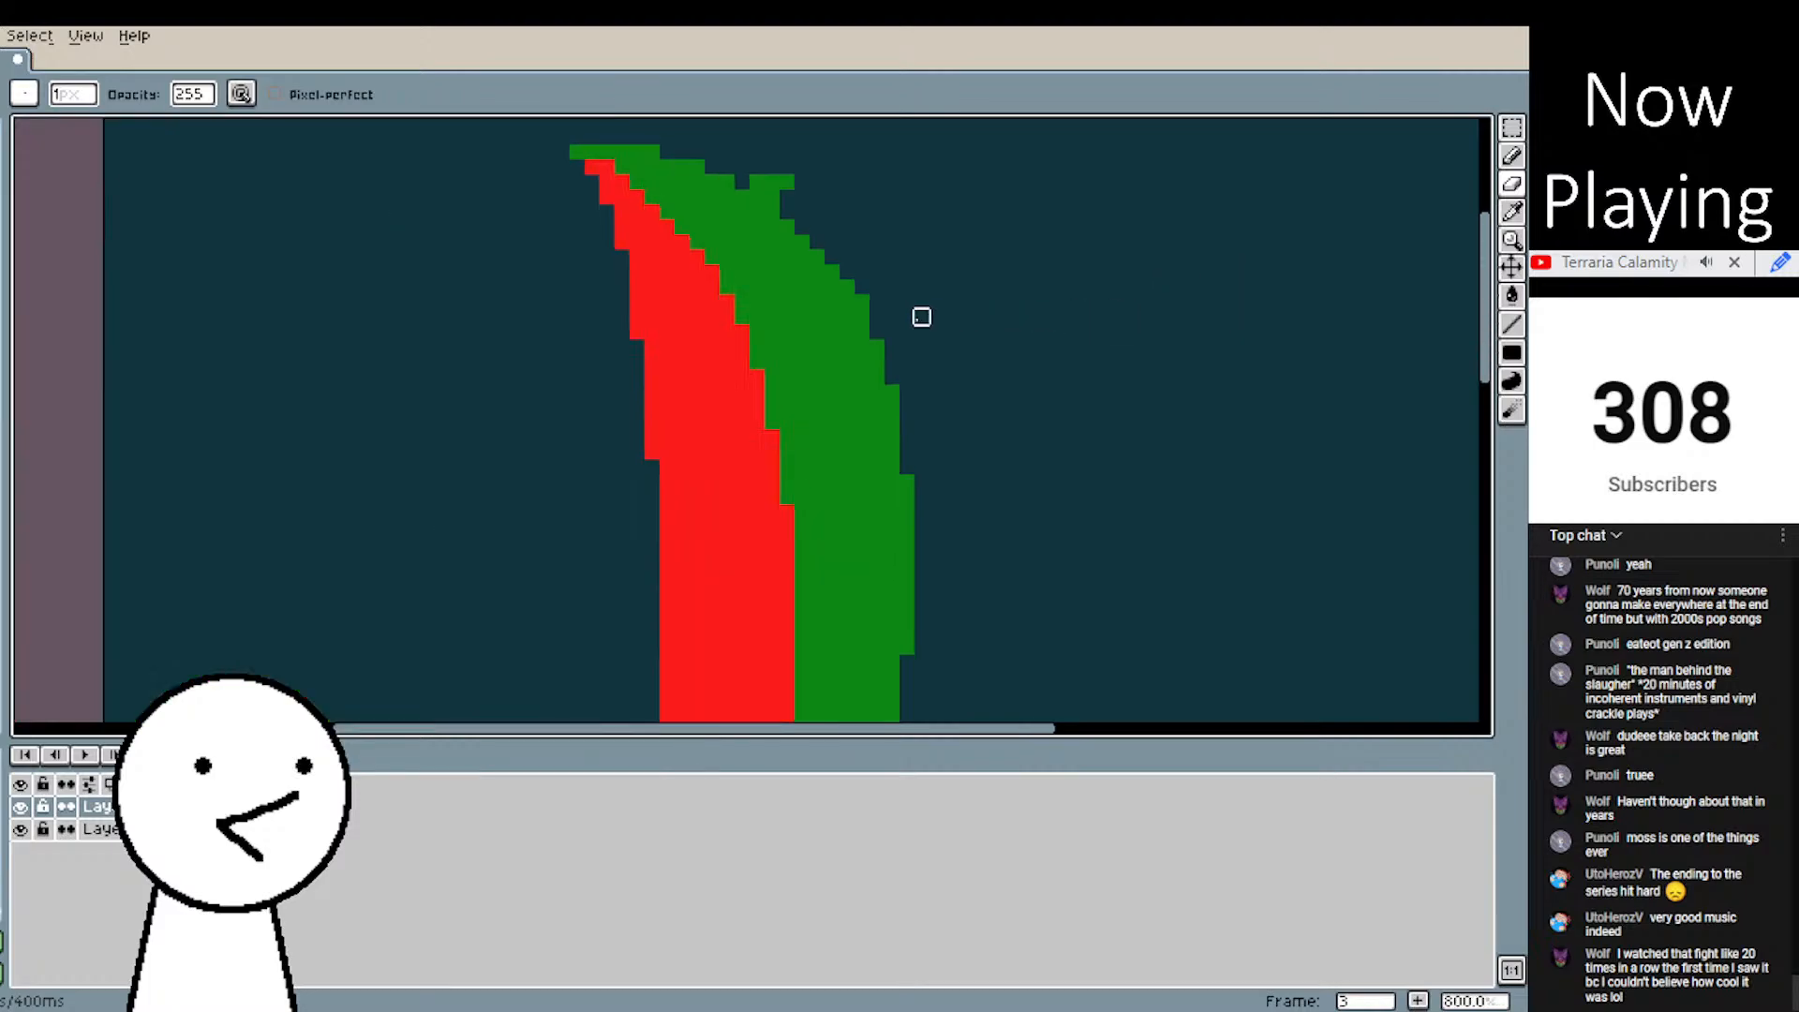
scroll(887, 313, up, 2)
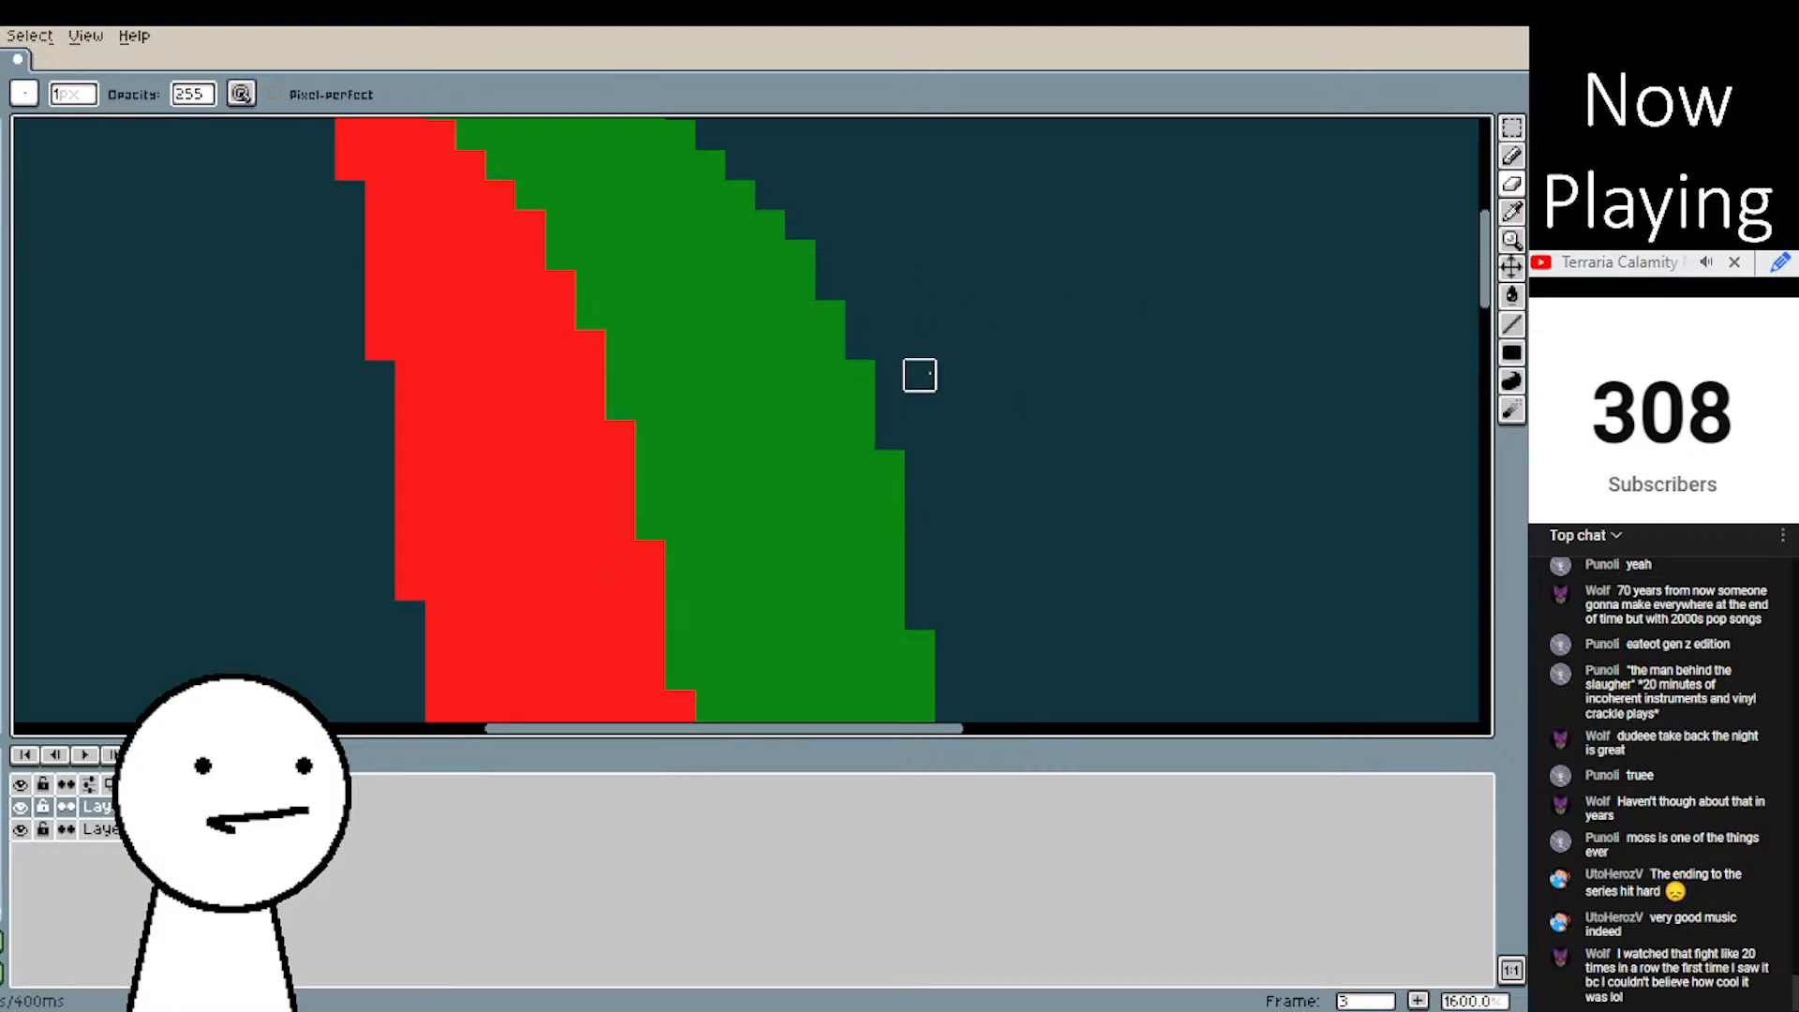
scroll(1065, 313, down, 3)
key(i)
scroll(976, 337, up, 1)
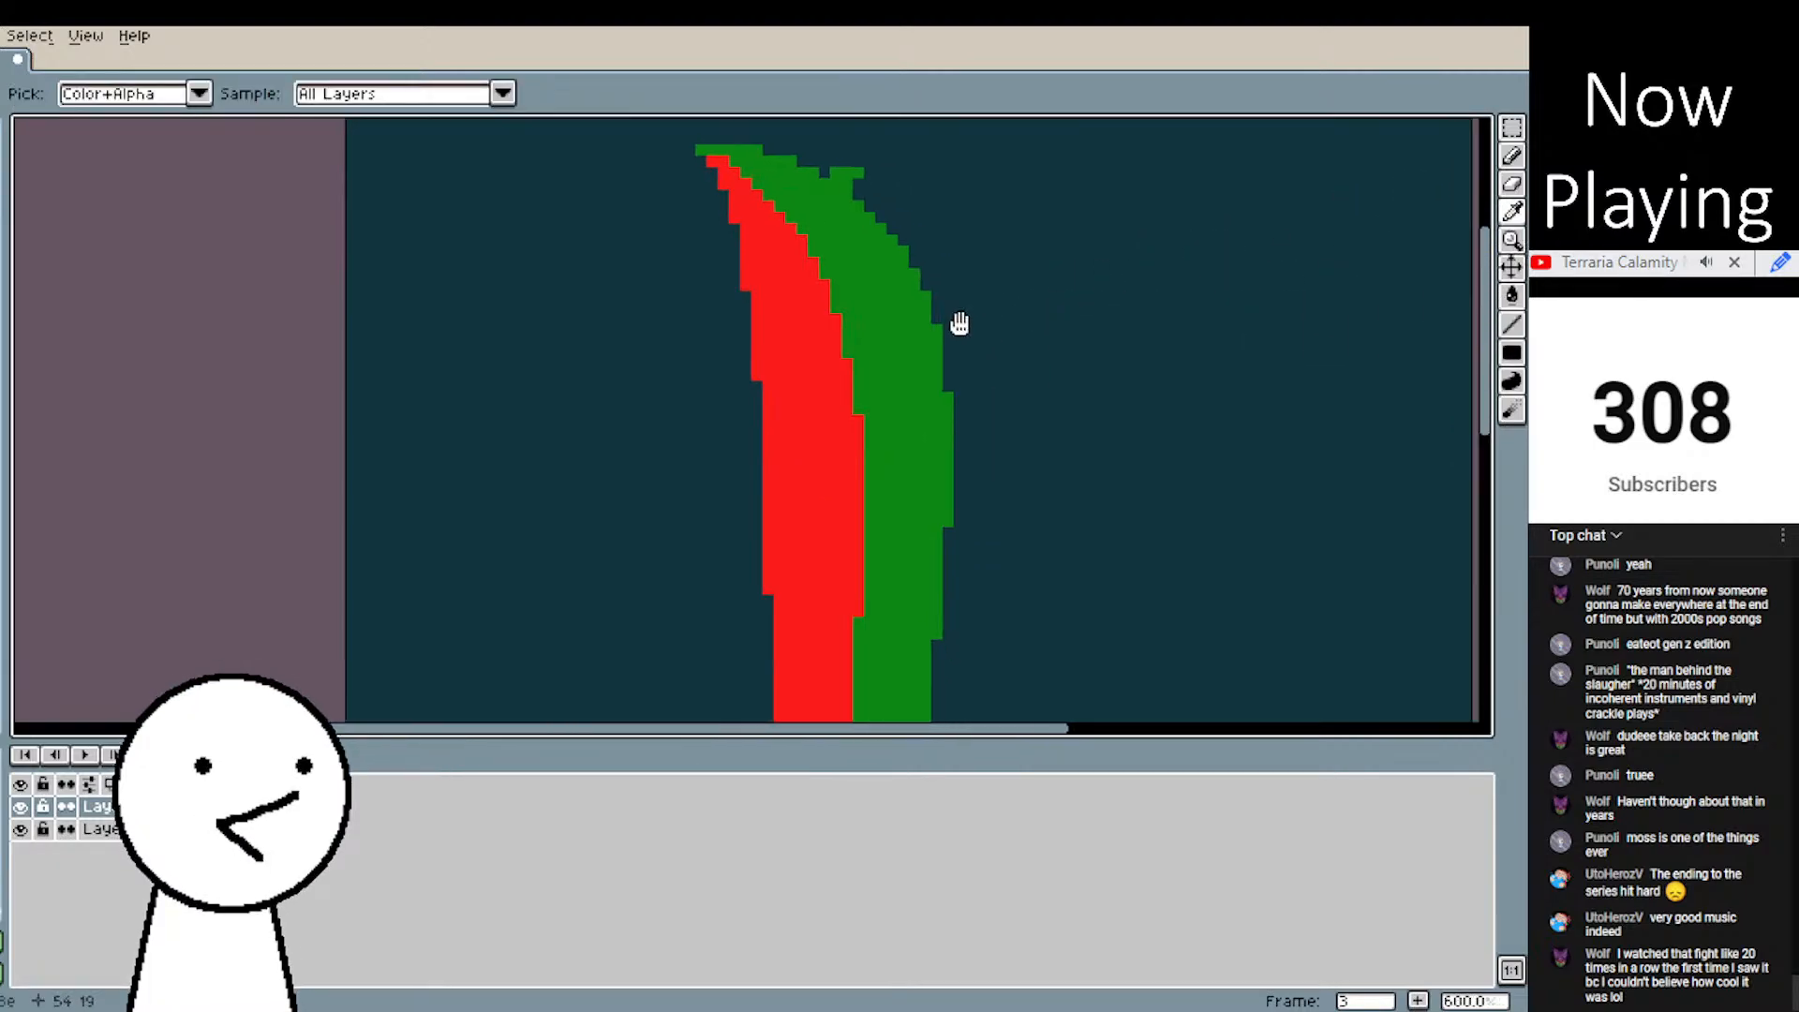
click(1511, 325)
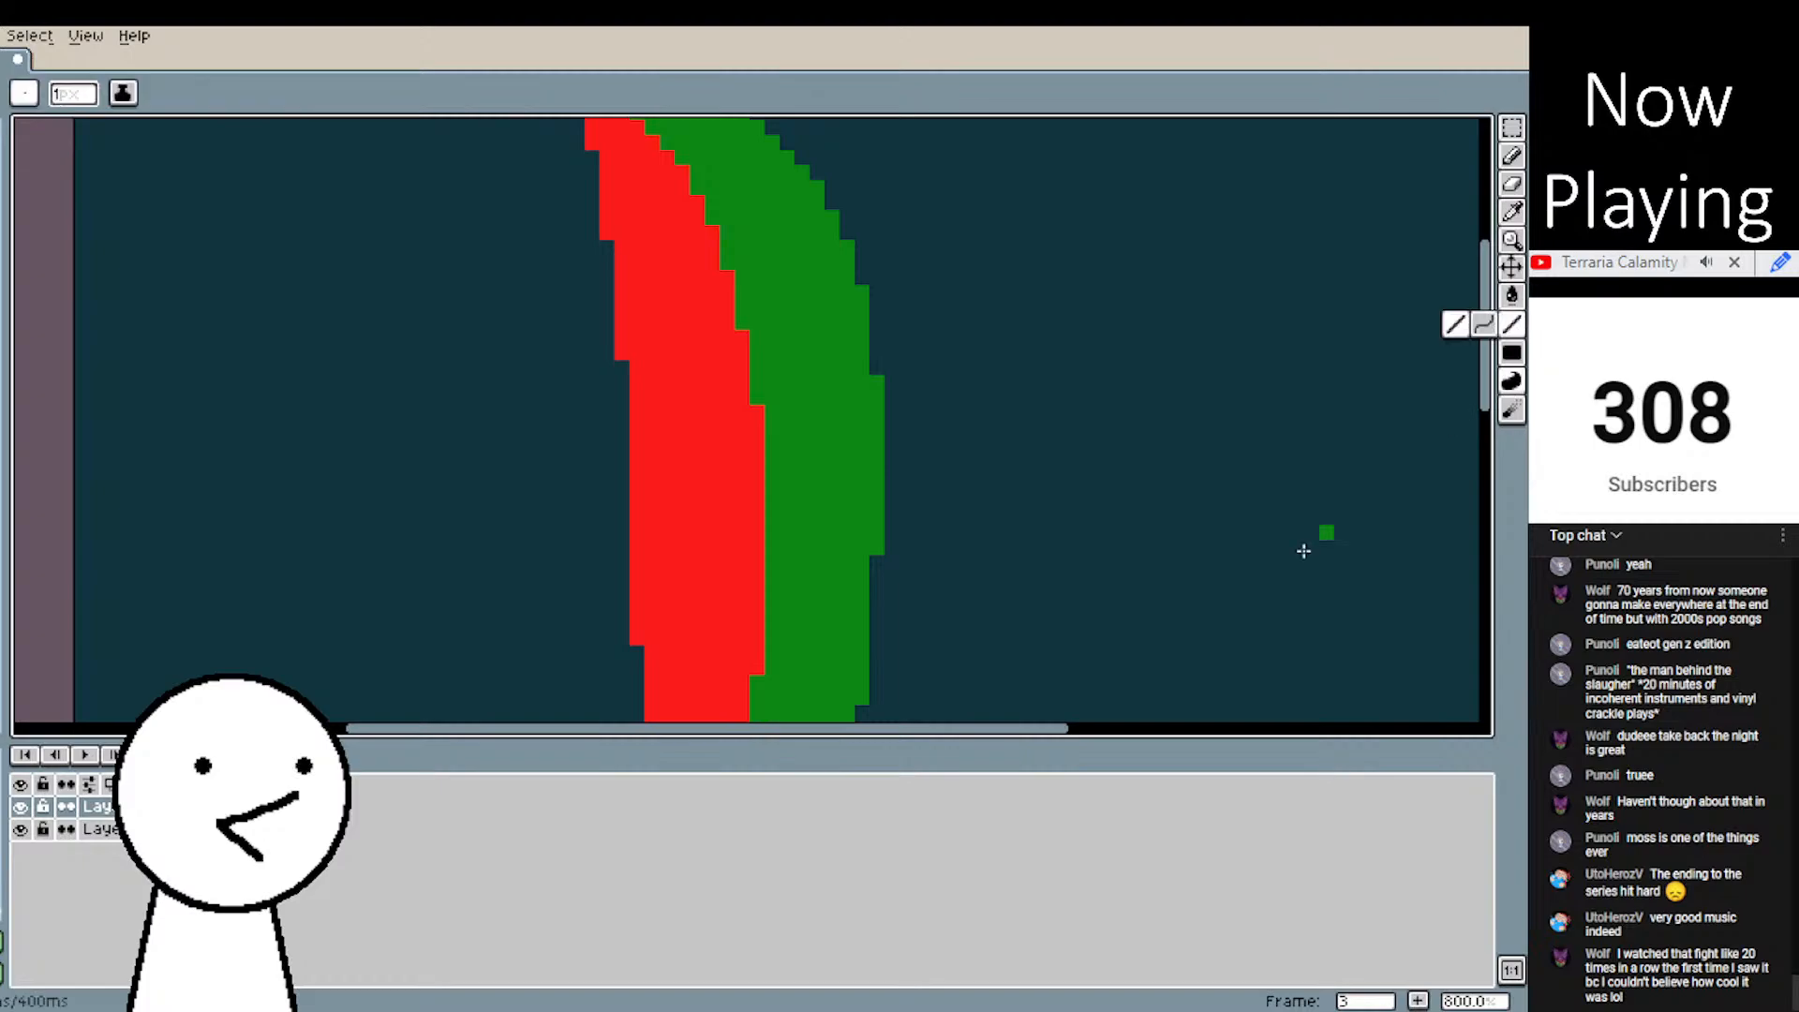
drag(982, 622, 1063, 456)
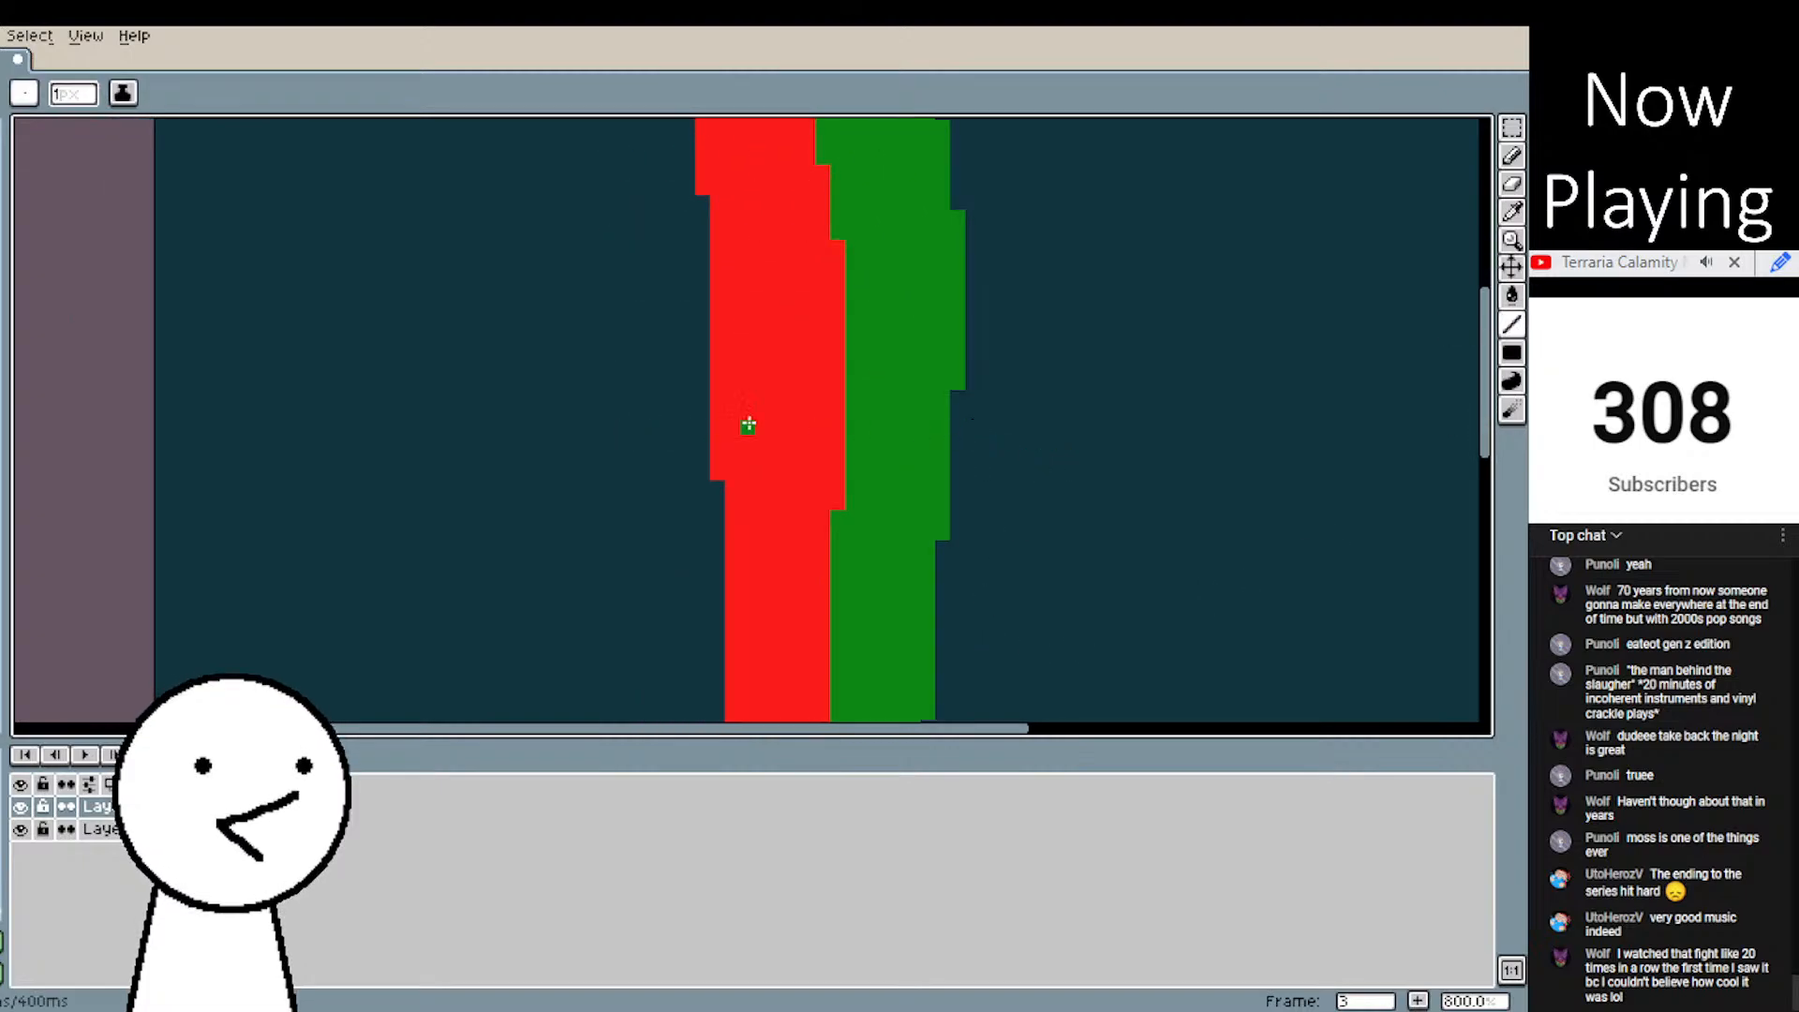
drag(819, 326, 647, 372)
scroll(905, 343, up, 1)
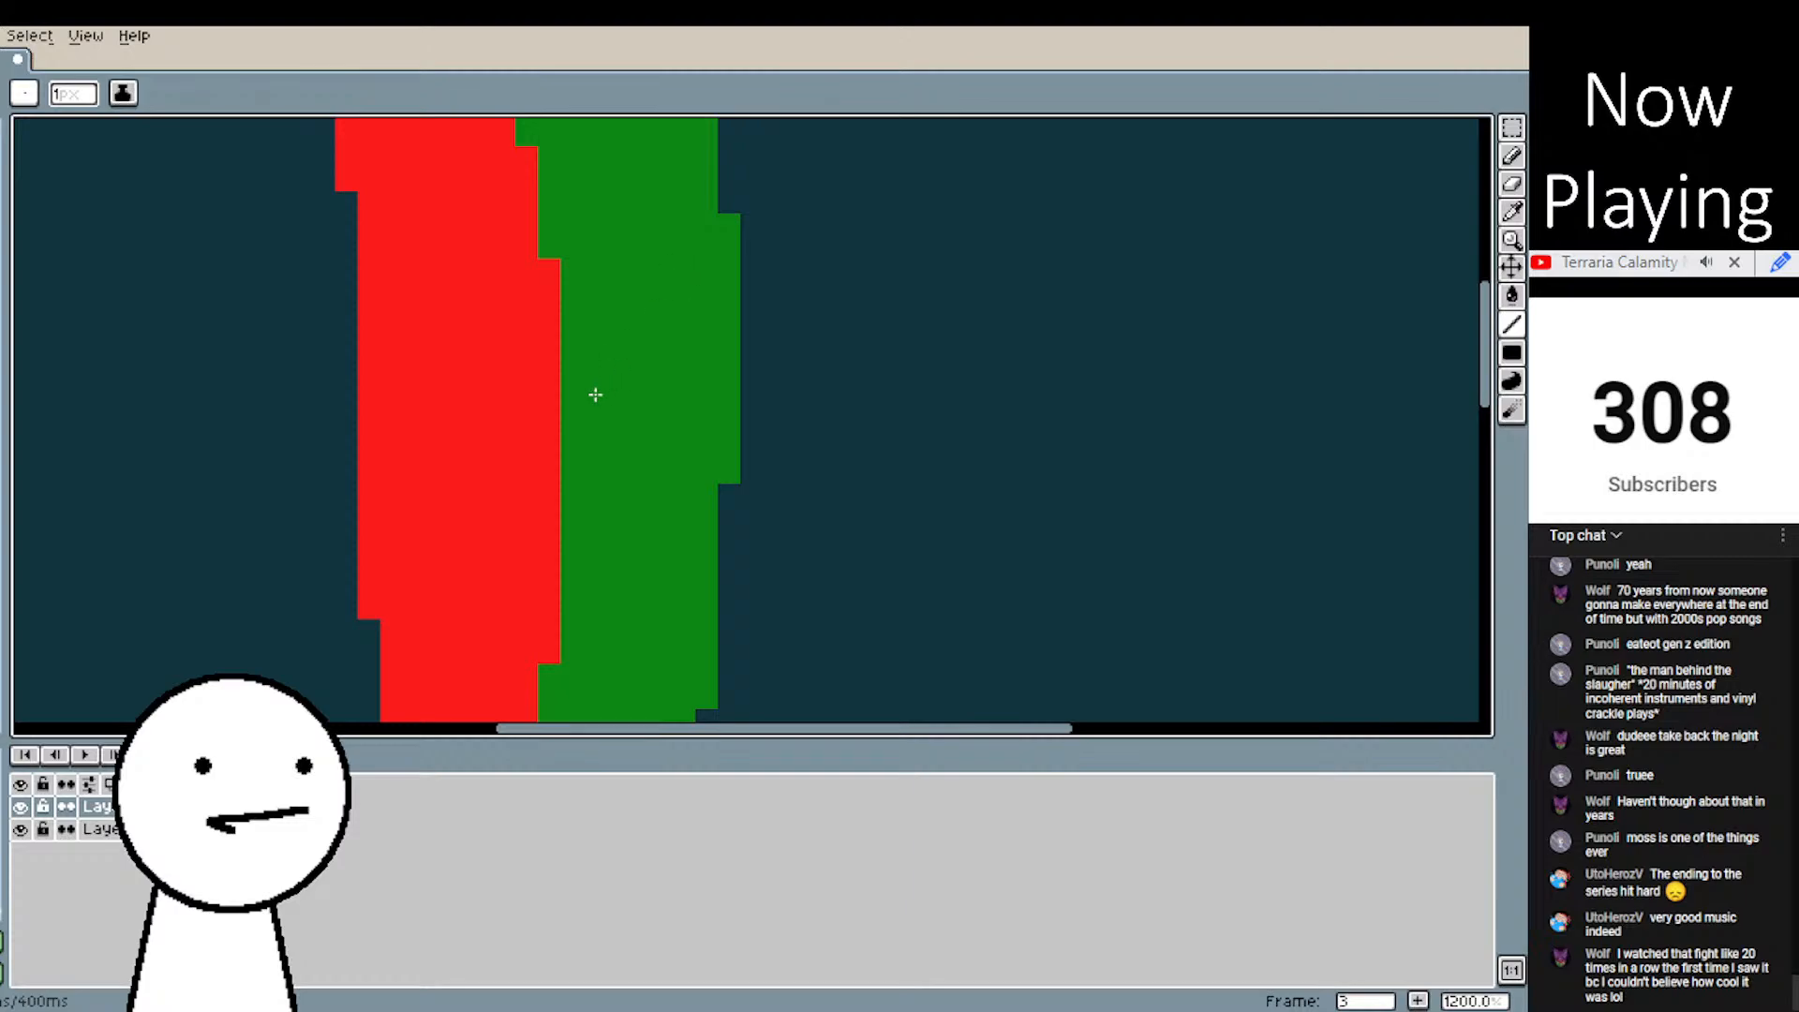
scroll(581, 387, down, 1)
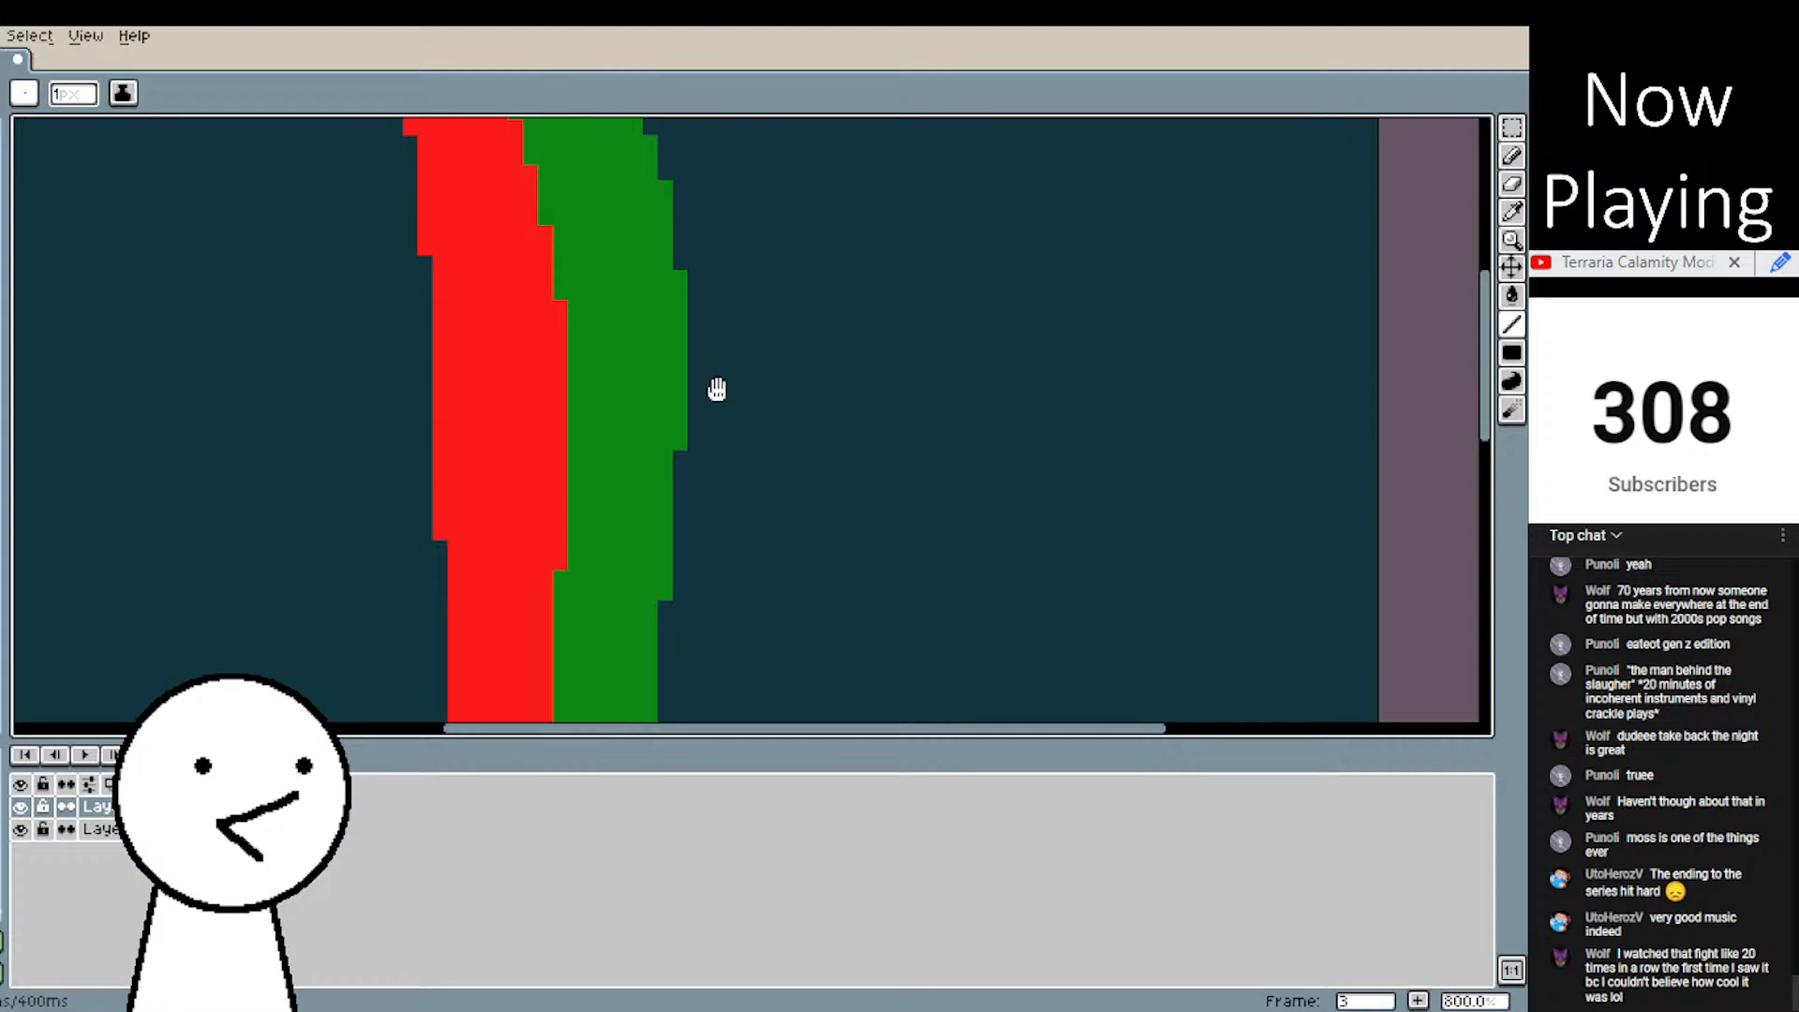
drag(717, 390, 790, 309)
scroll(727, 390, down, 3)
drag(885, 450, 868, 570)
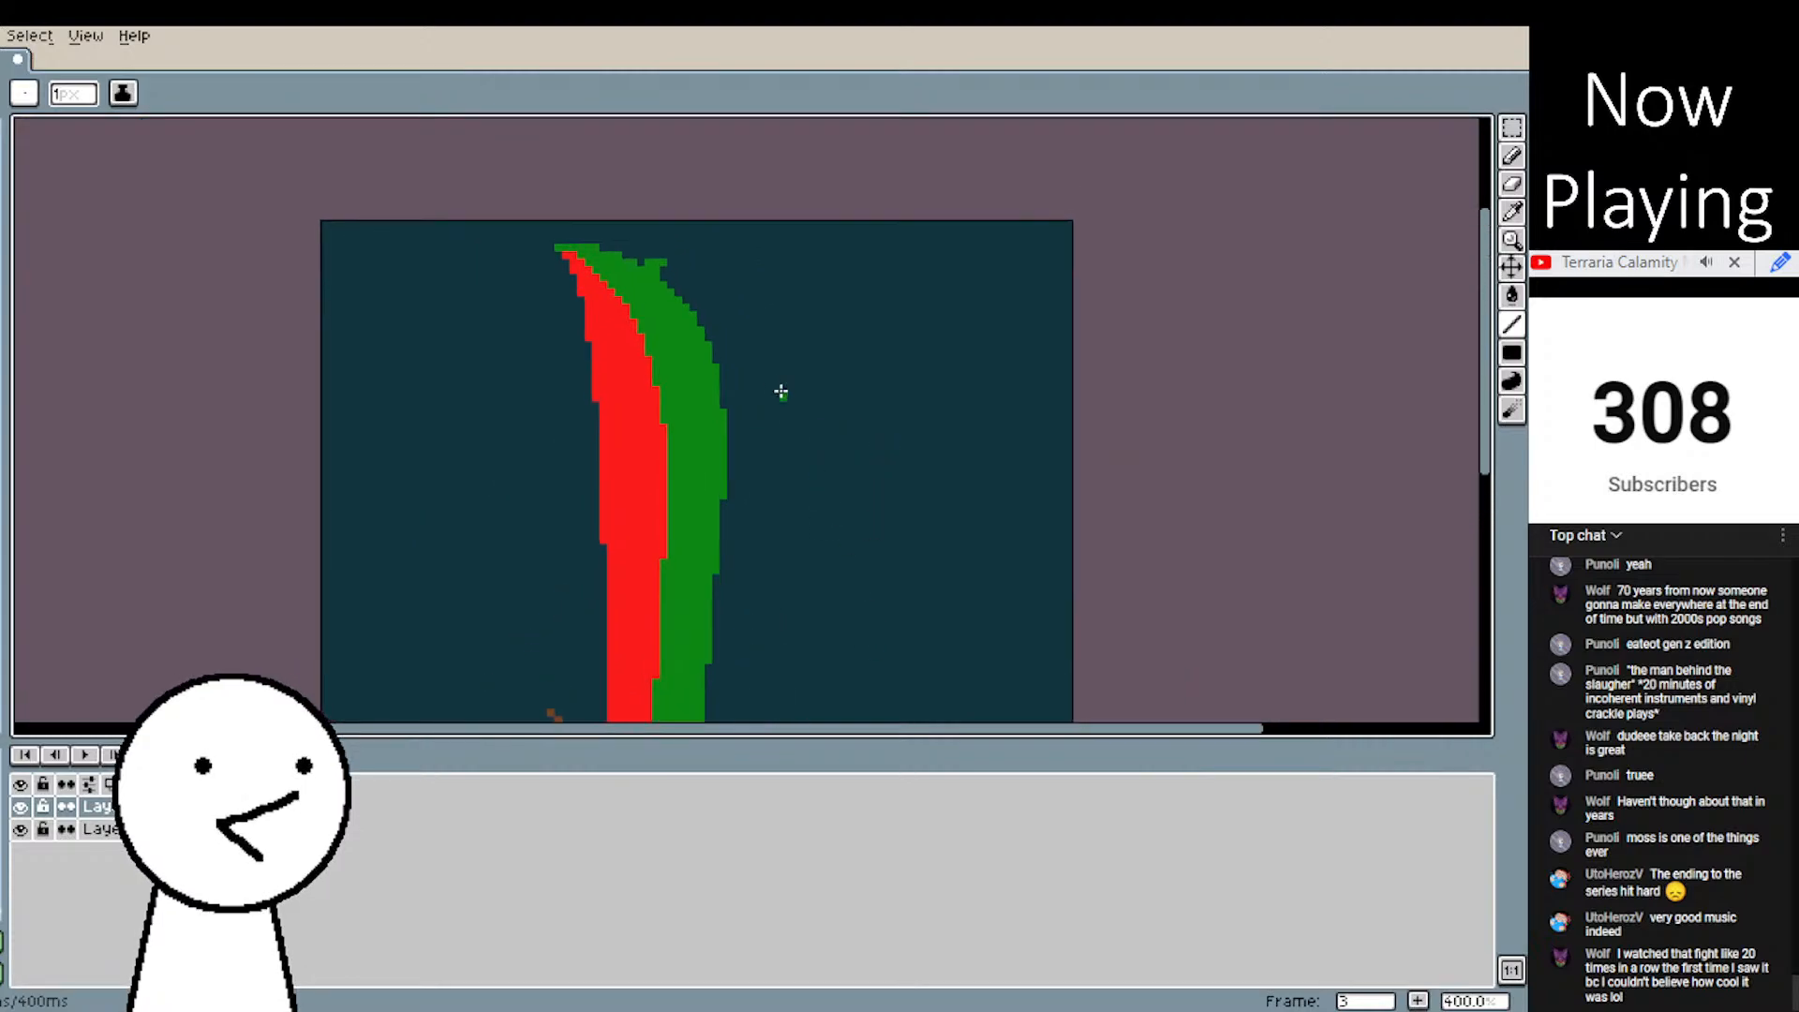
- Draw a wider green thorn with the Line tool on the outer edge, some distance below the first one
scroll(795, 417, up, 5)
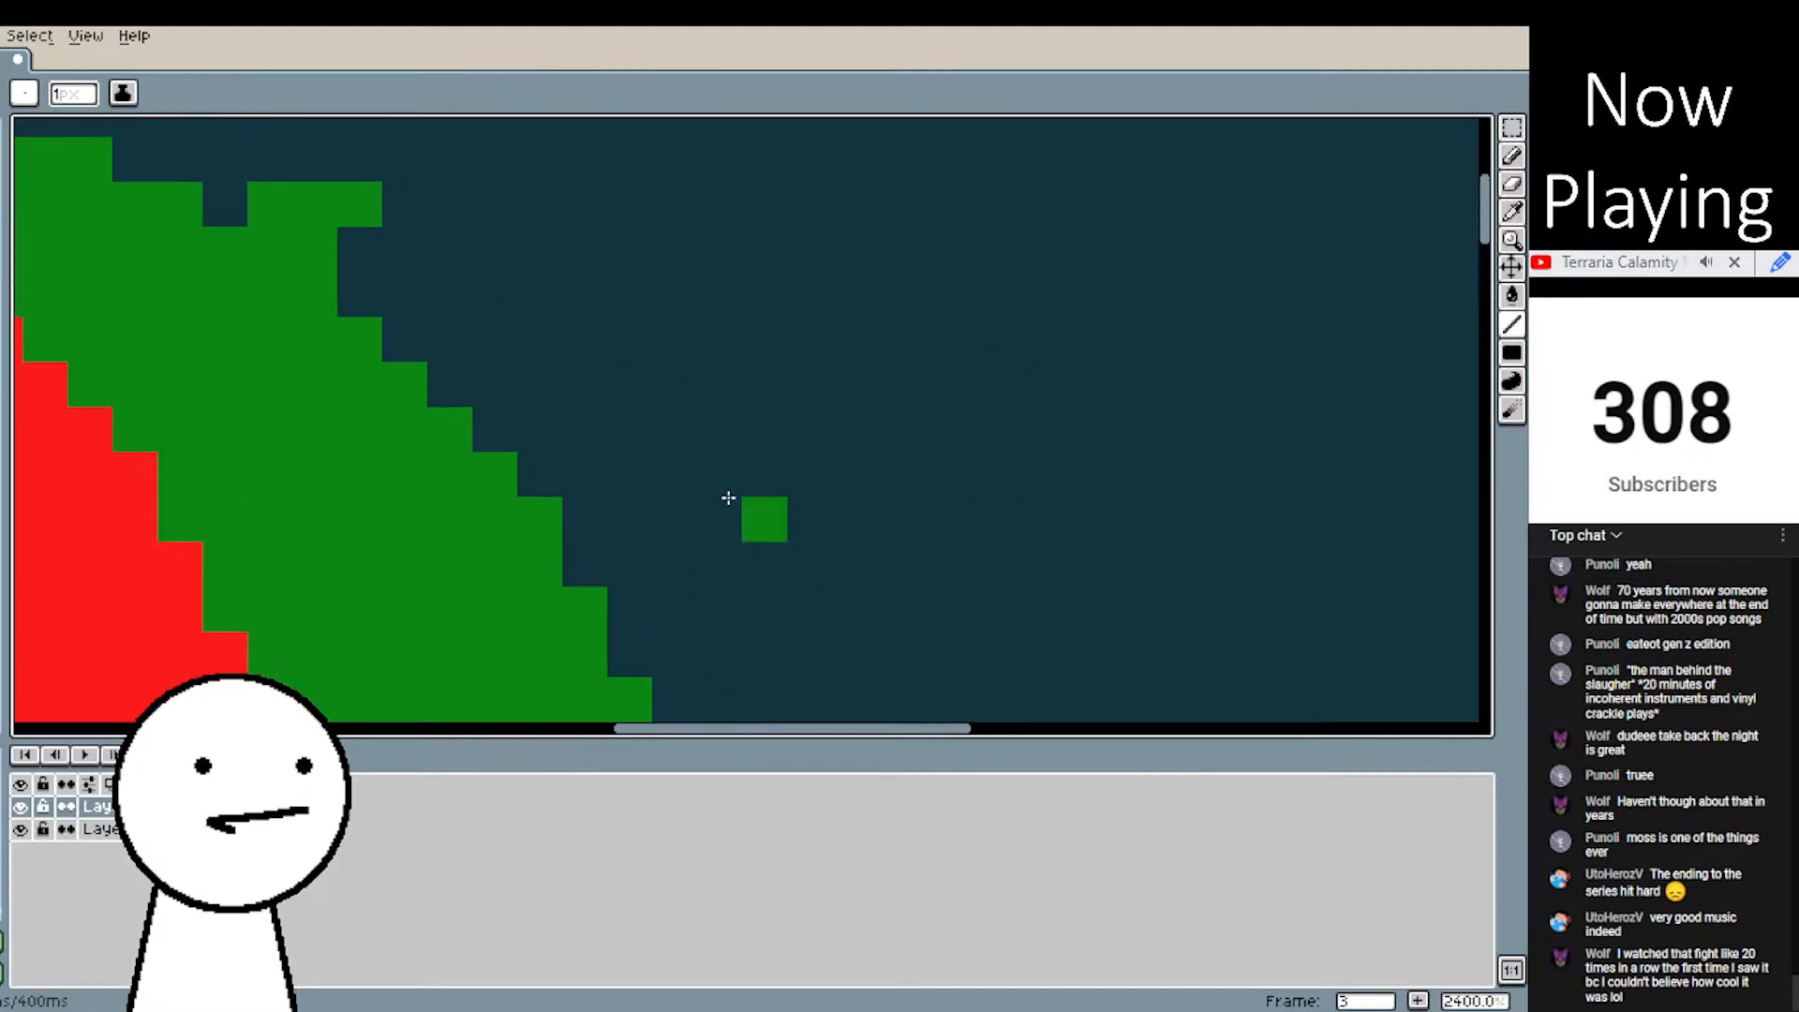
click(582, 509)
drag(613, 475, 616, 529)
click(590, 485)
click(720, 527)
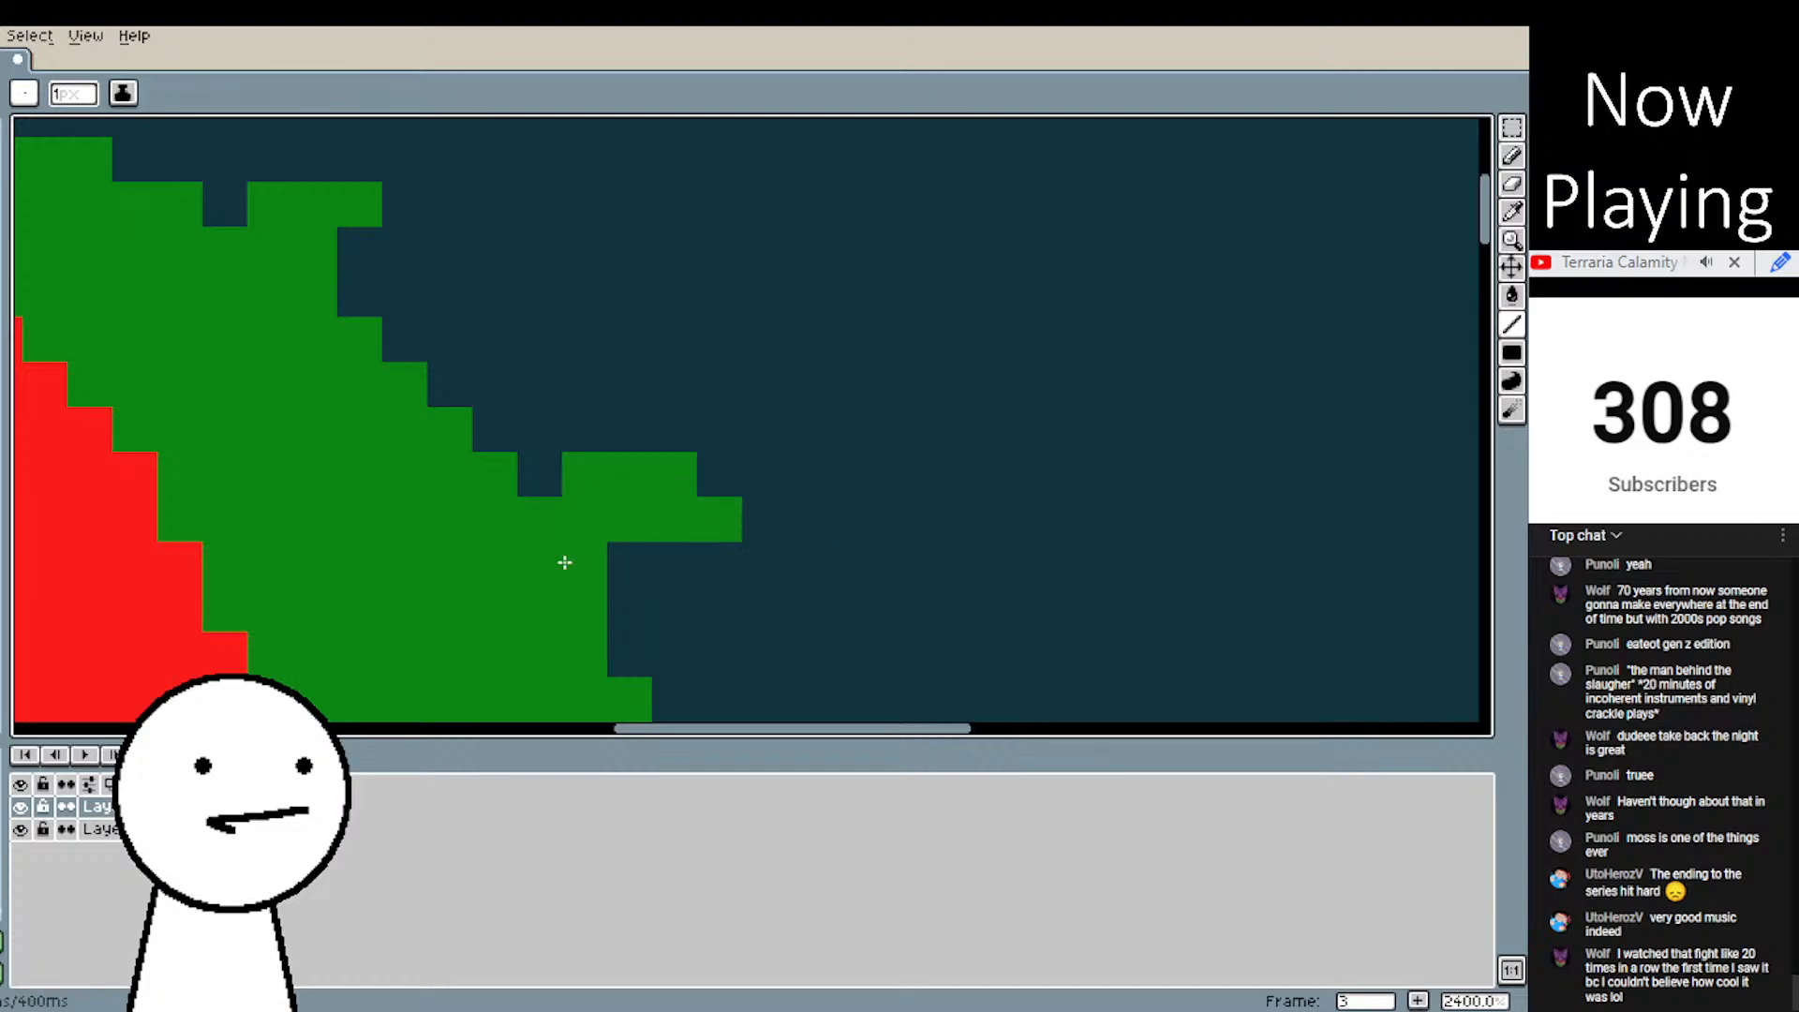
- Draw a third green thorn with the Line tool on the outer edge, a short distance below the second one
scroll(891, 526, down, 6)
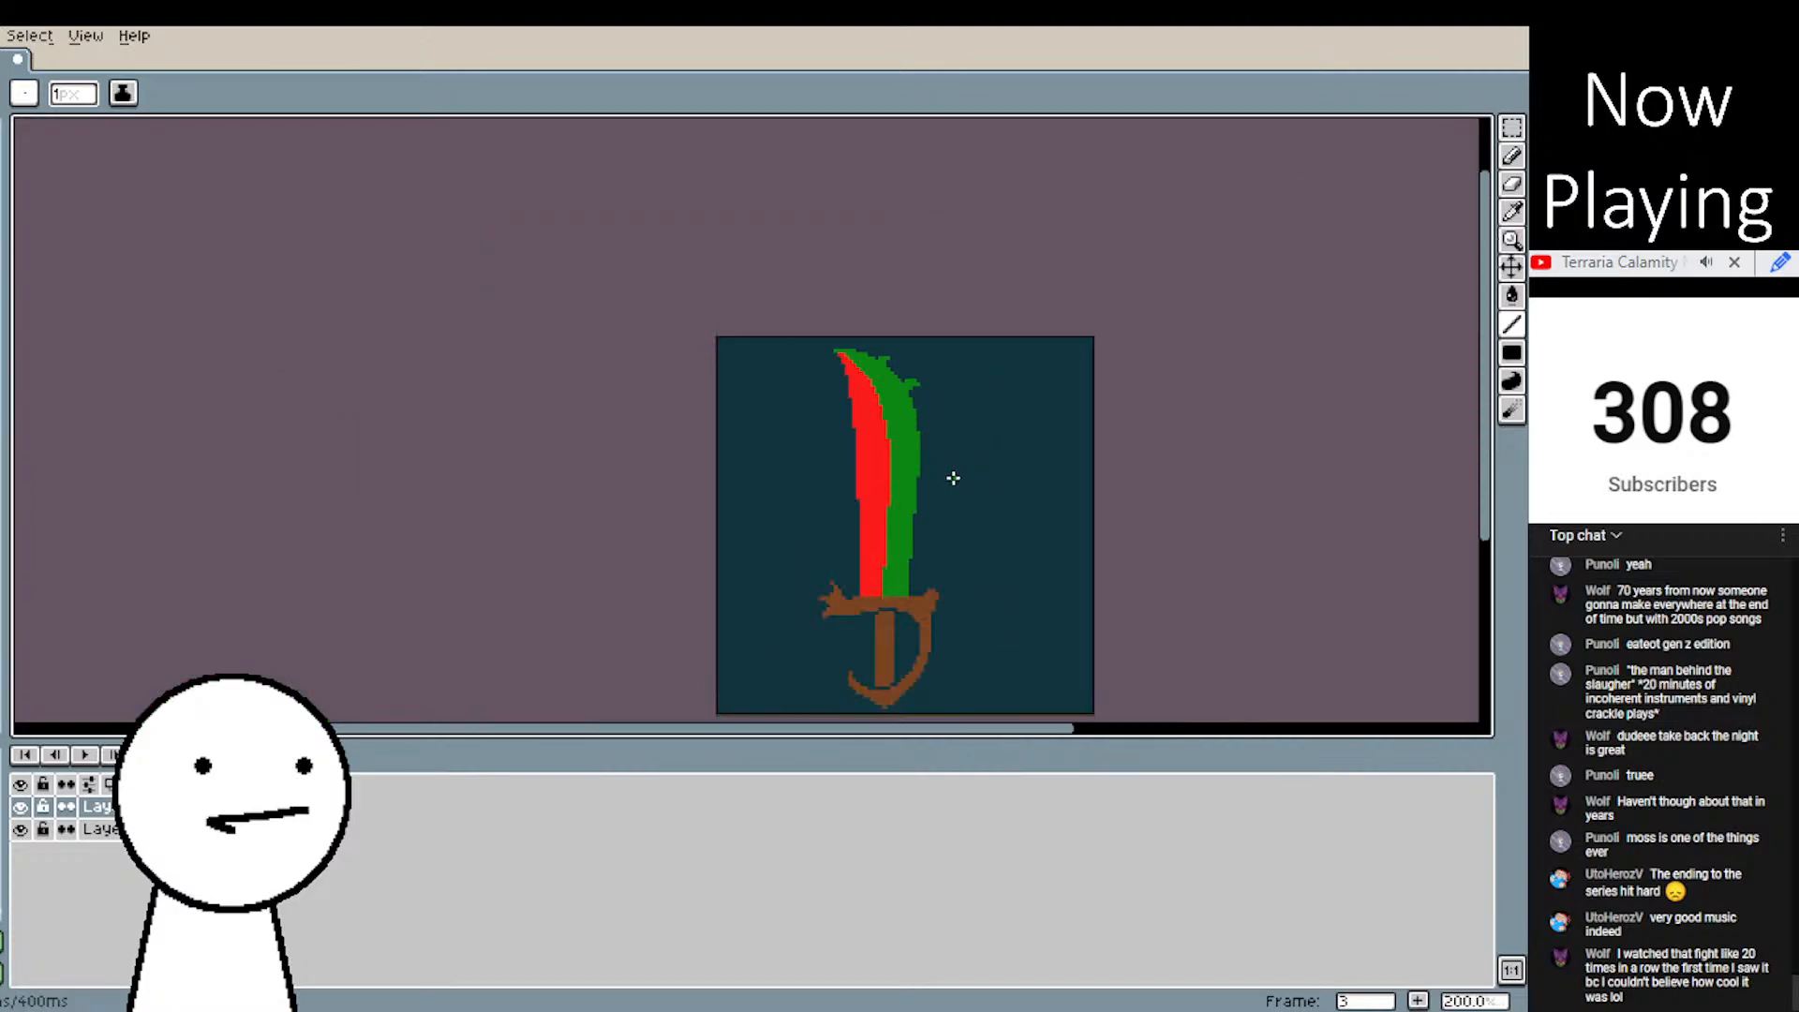
scroll(953, 478, up, 4)
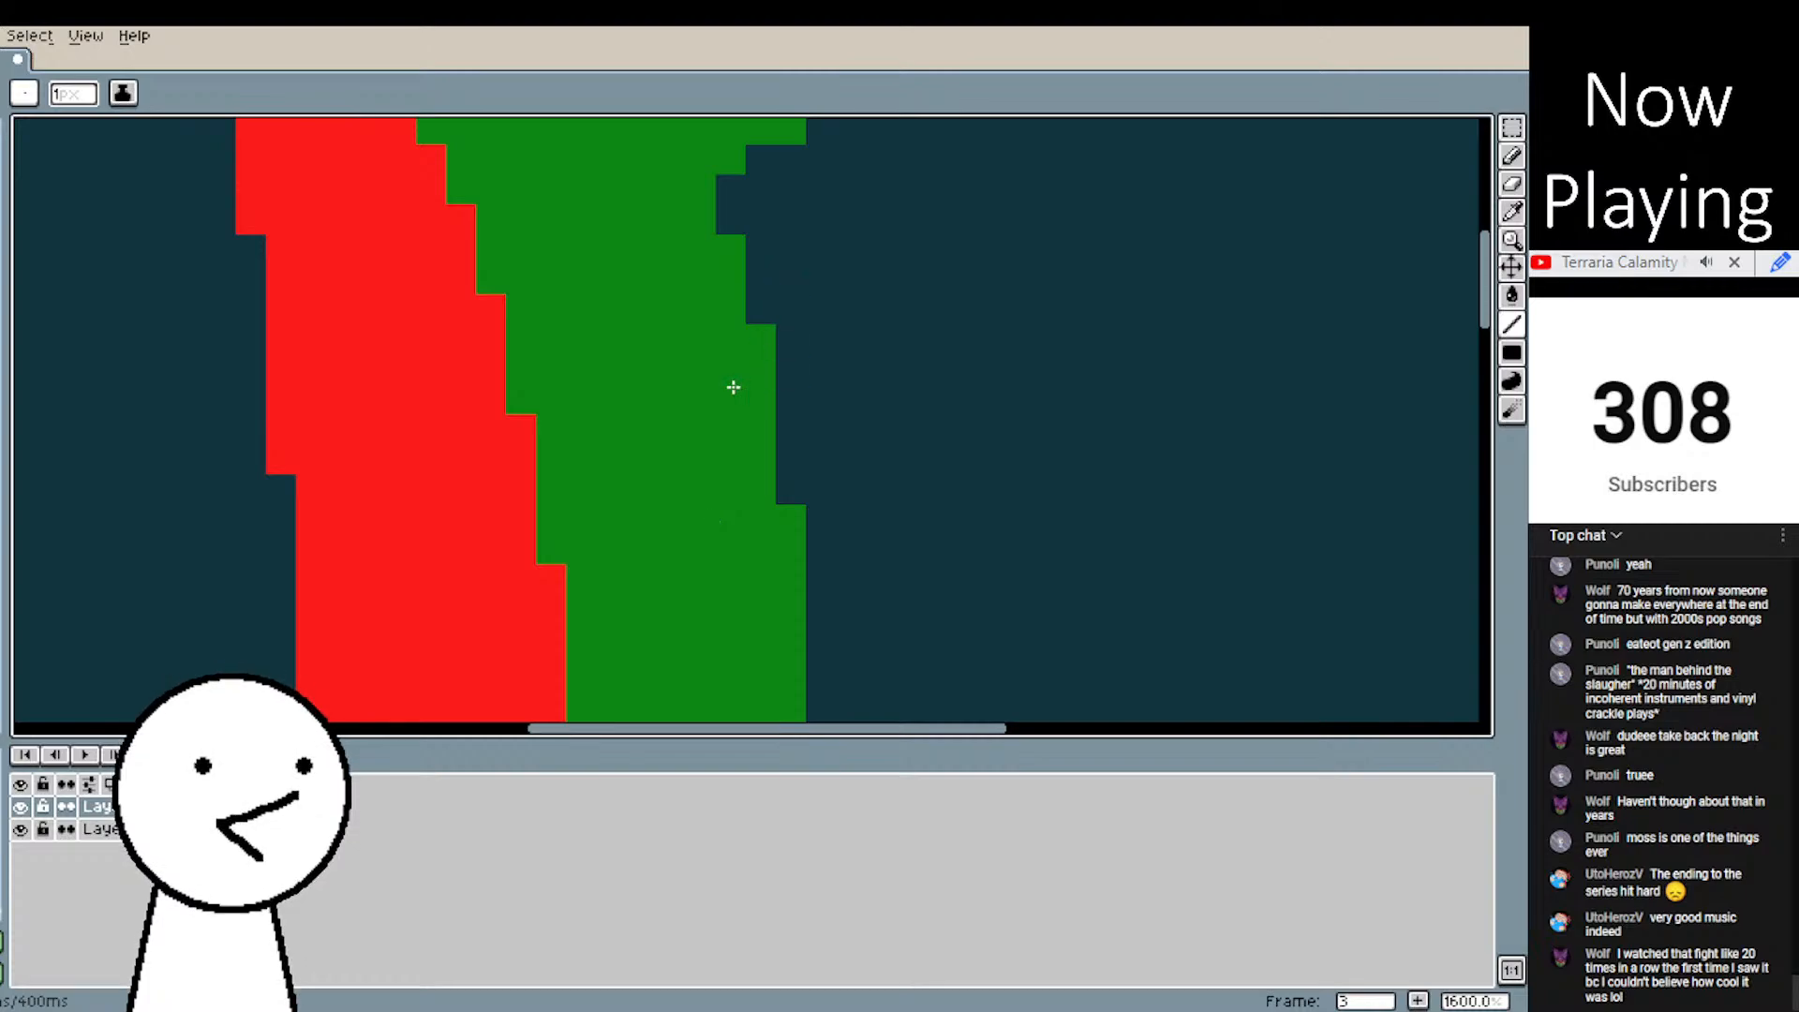
drag(738, 379, 623, 502)
click(645, 452)
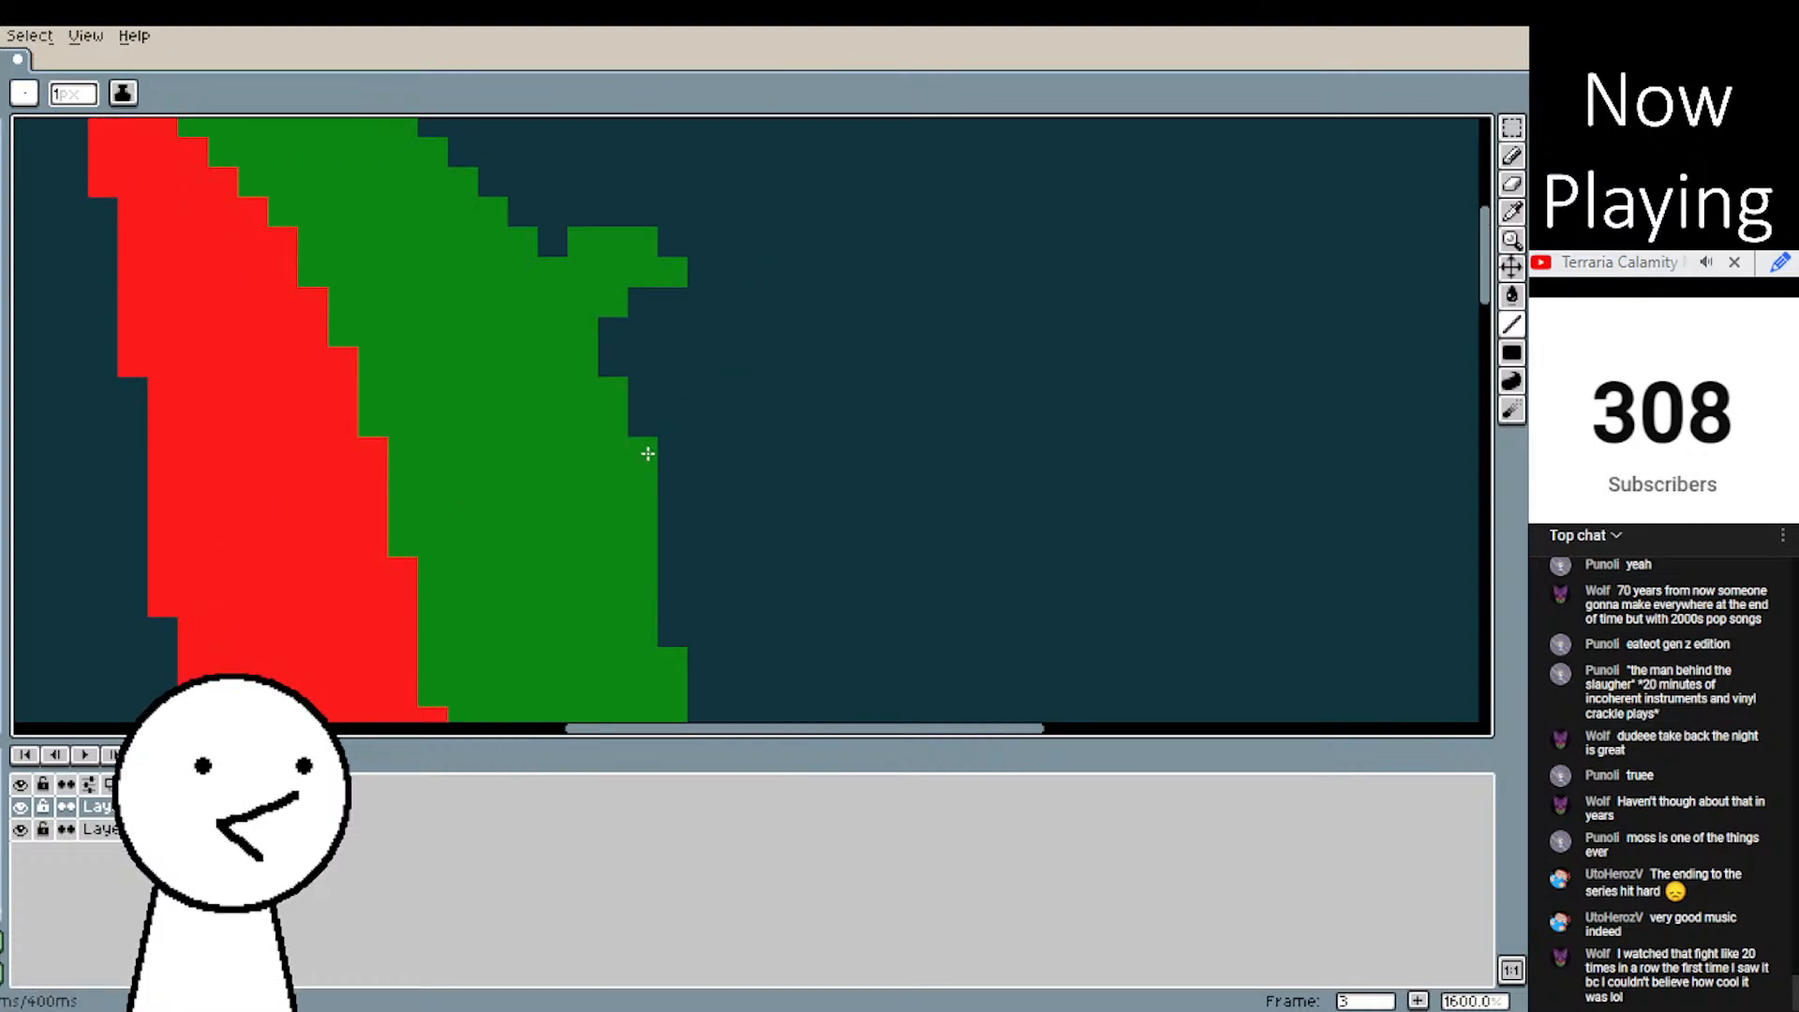
drag(672, 426, 704, 427)
click(735, 423)
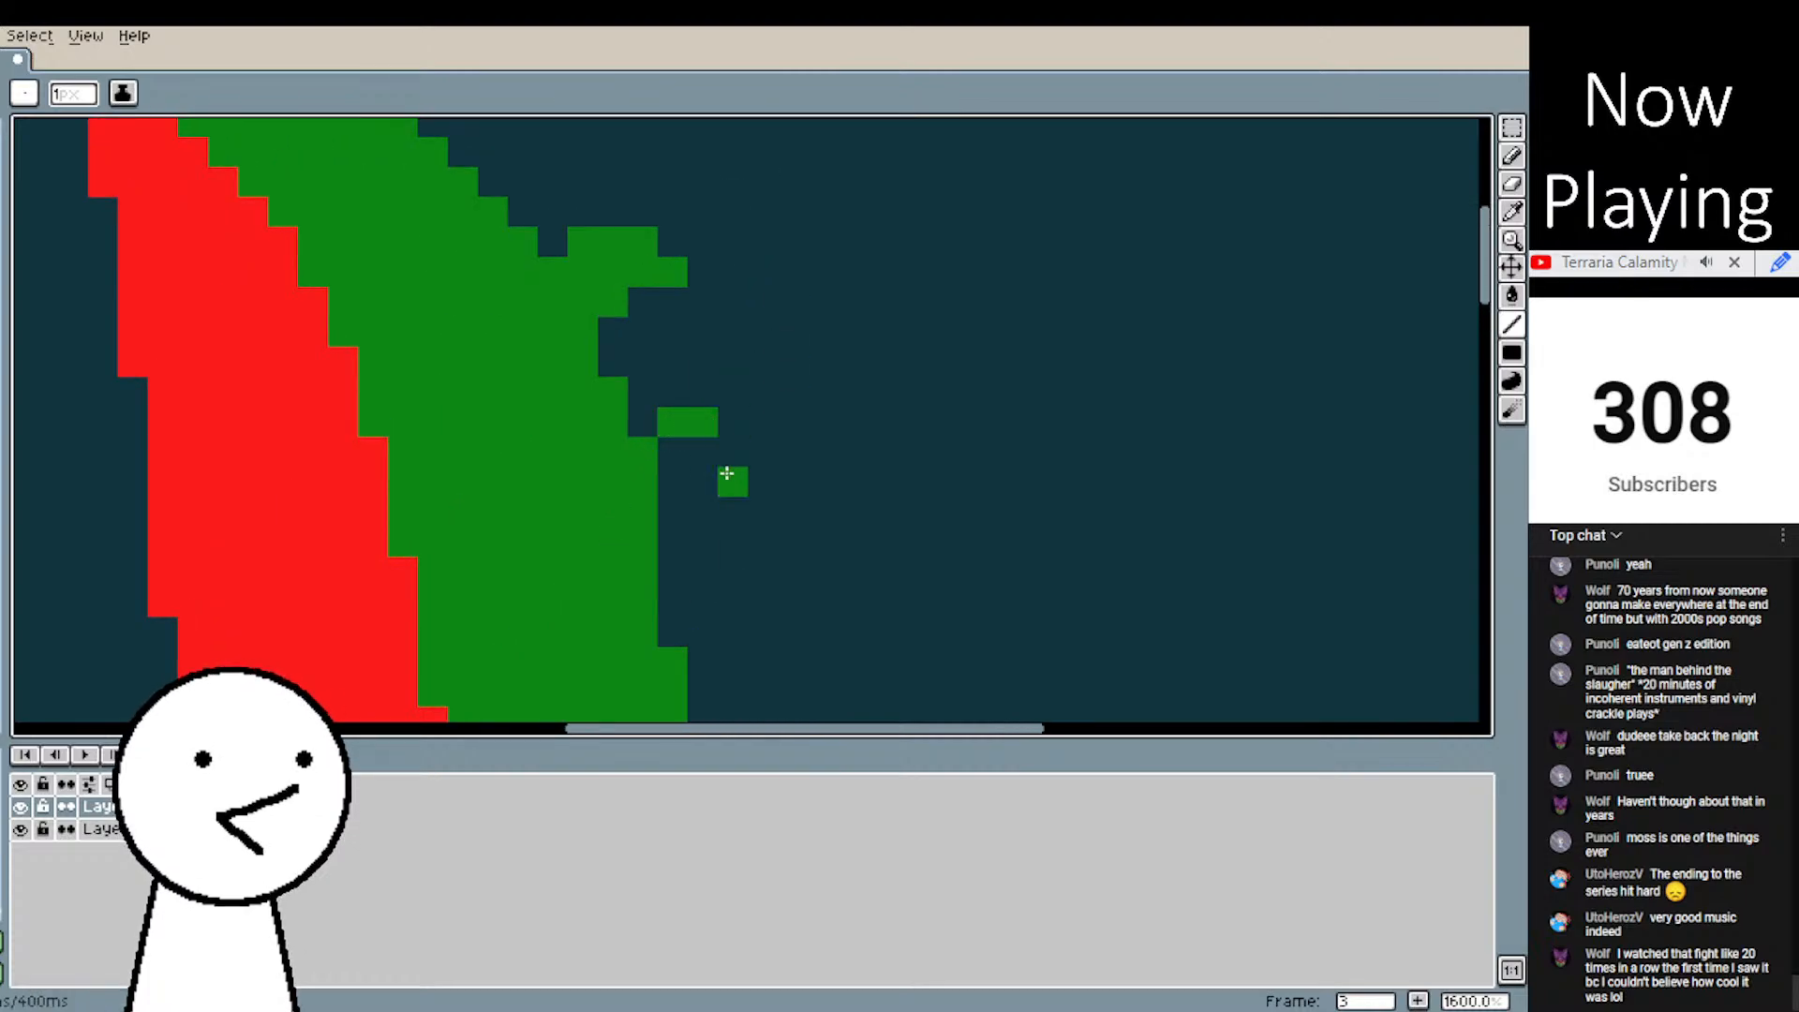
drag(748, 444, 675, 482)
- Draw a fourth green thorn of similar shape below the third and taper its underside into the blade
scroll(927, 483, down, 3)
scroll(927, 483, down, 1)
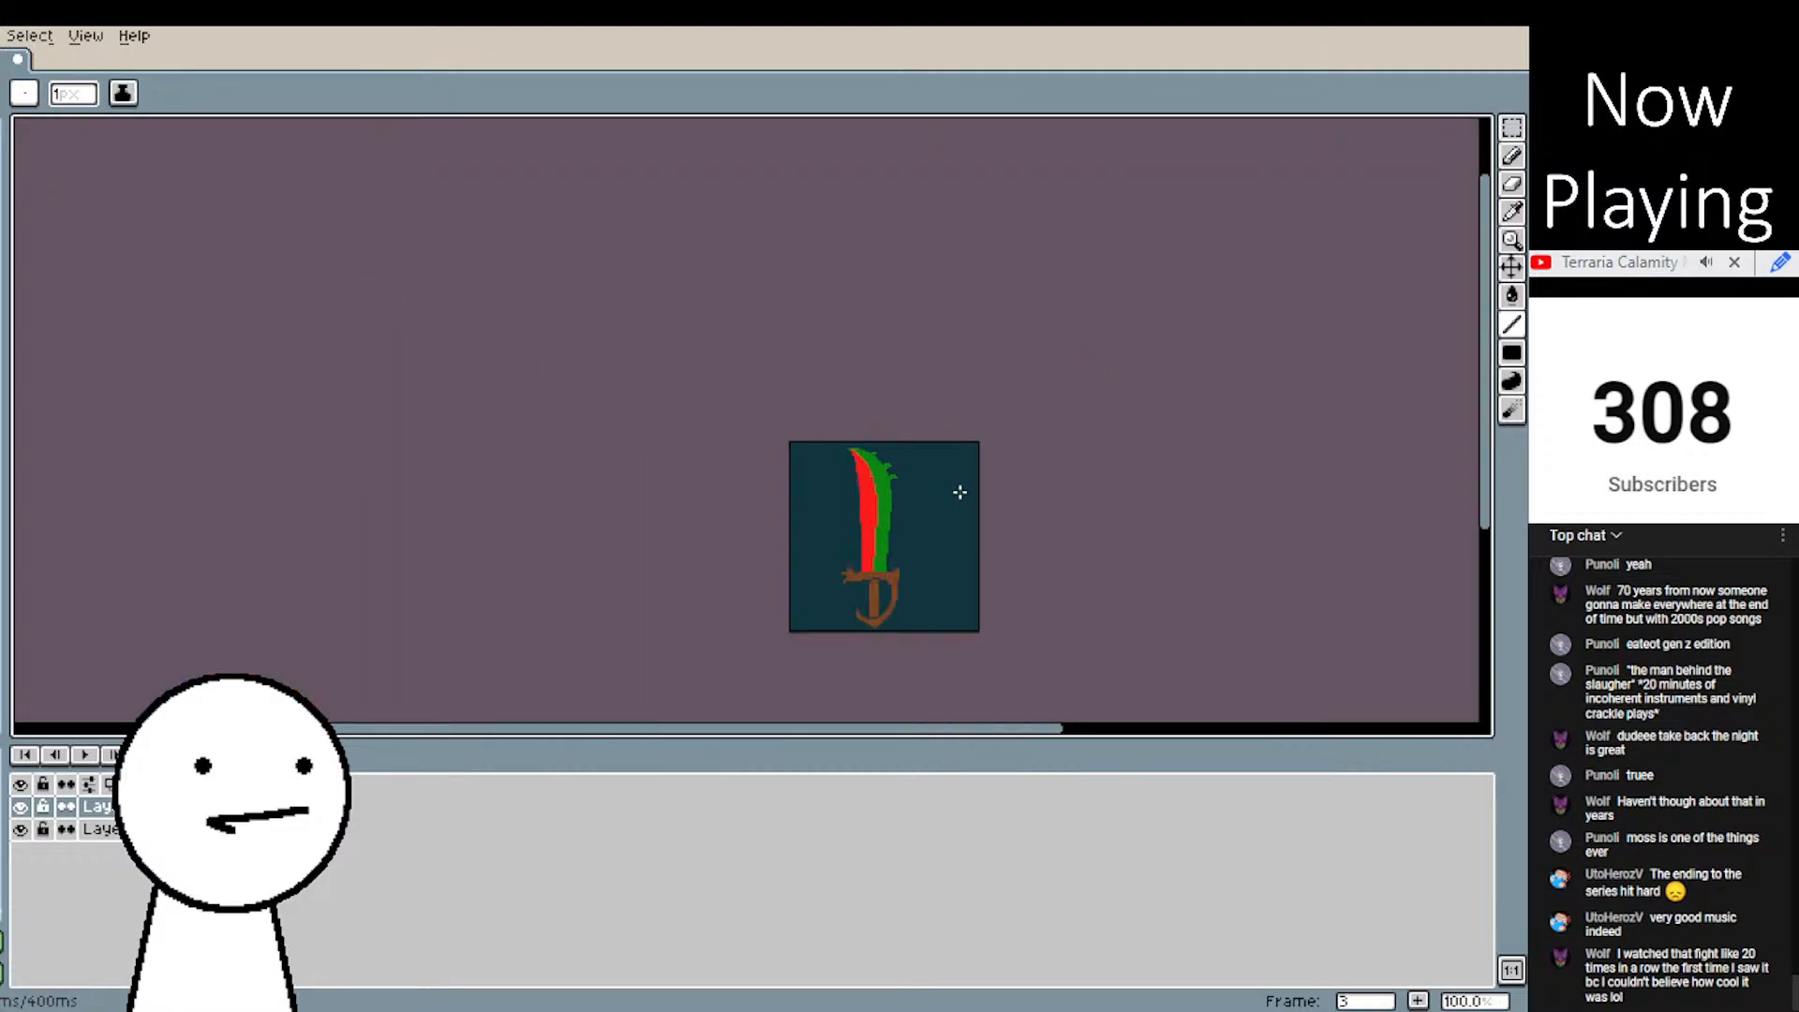
scroll(956, 490, up, 3)
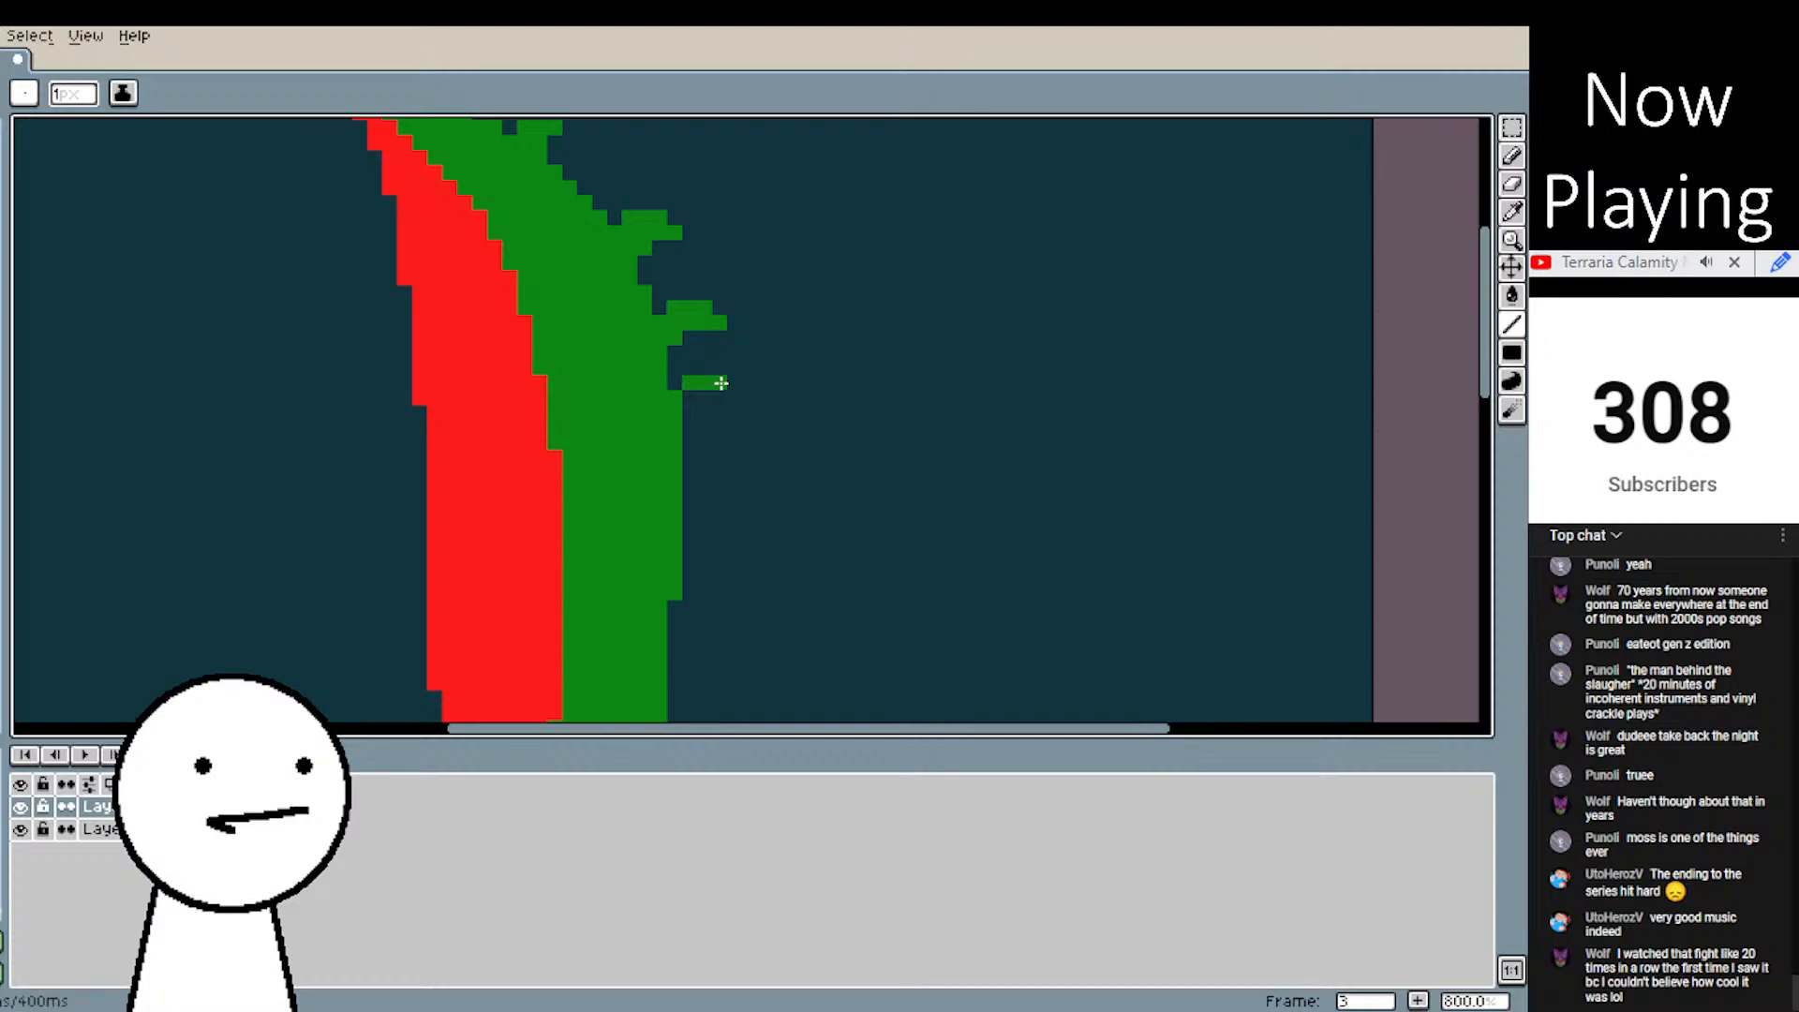
drag(733, 399, 690, 399)
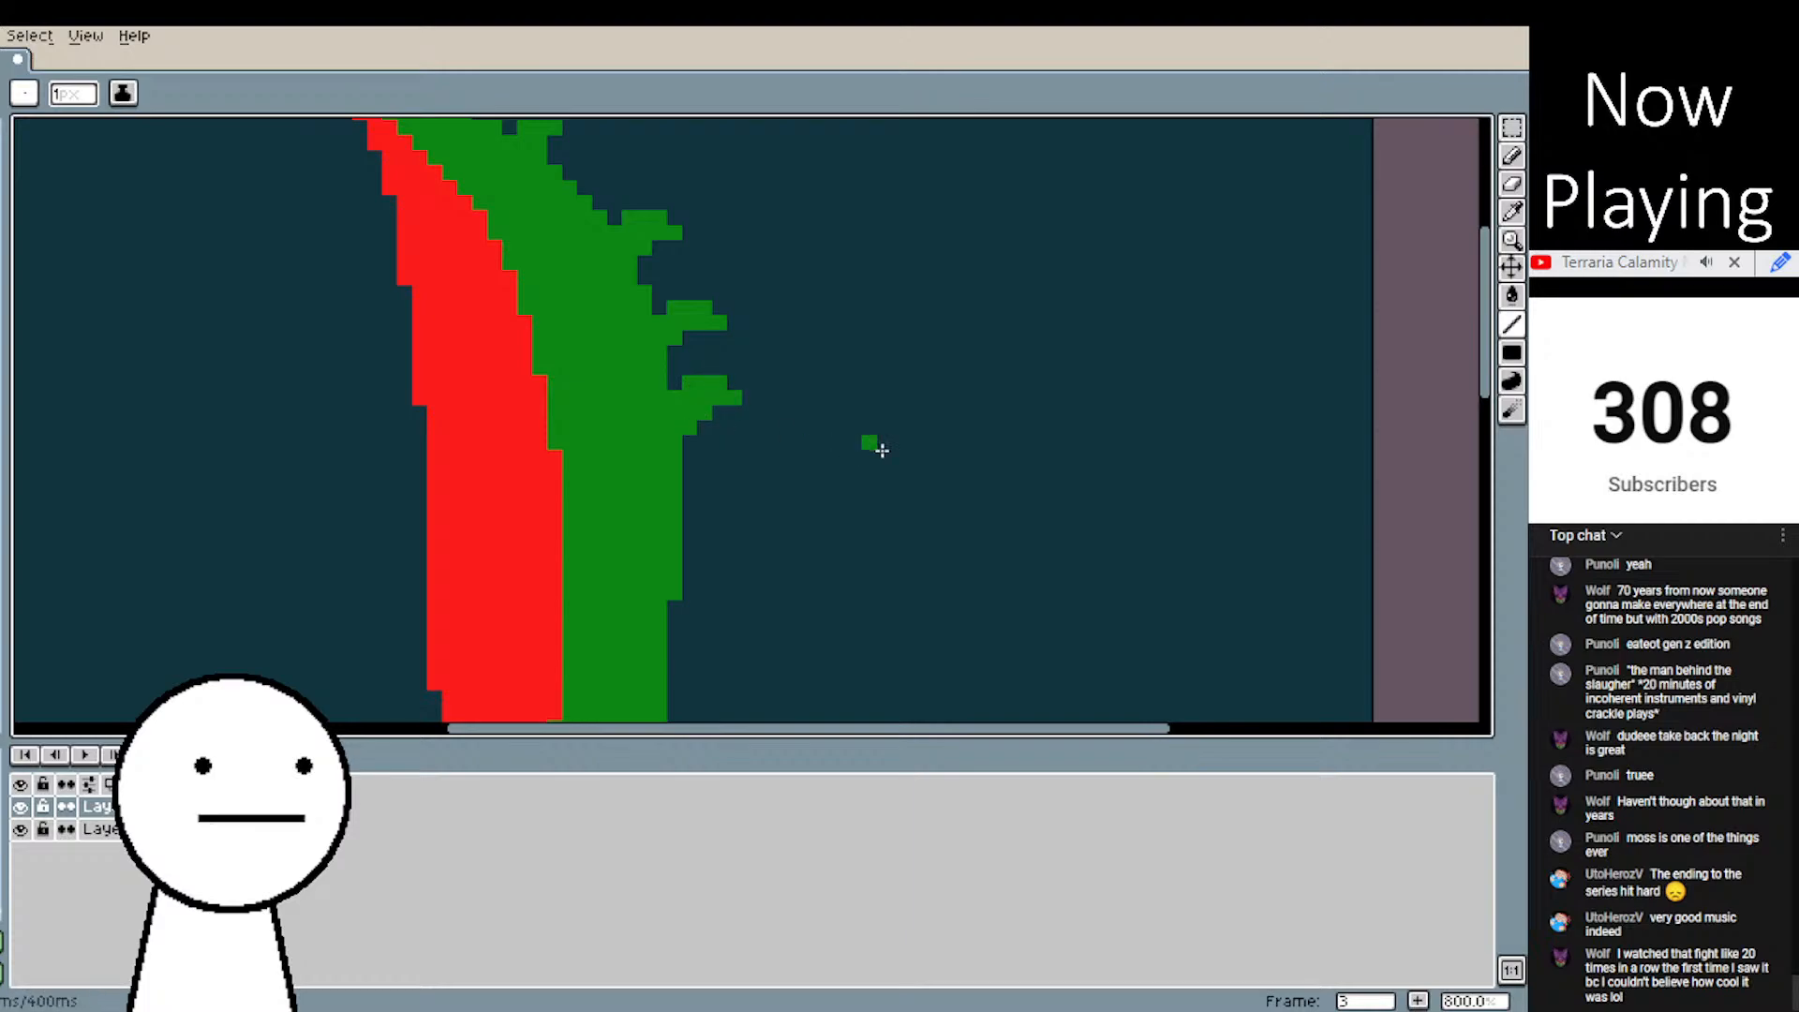
scroll(915, 466, down, 4)
scroll(920, 478, up, 3)
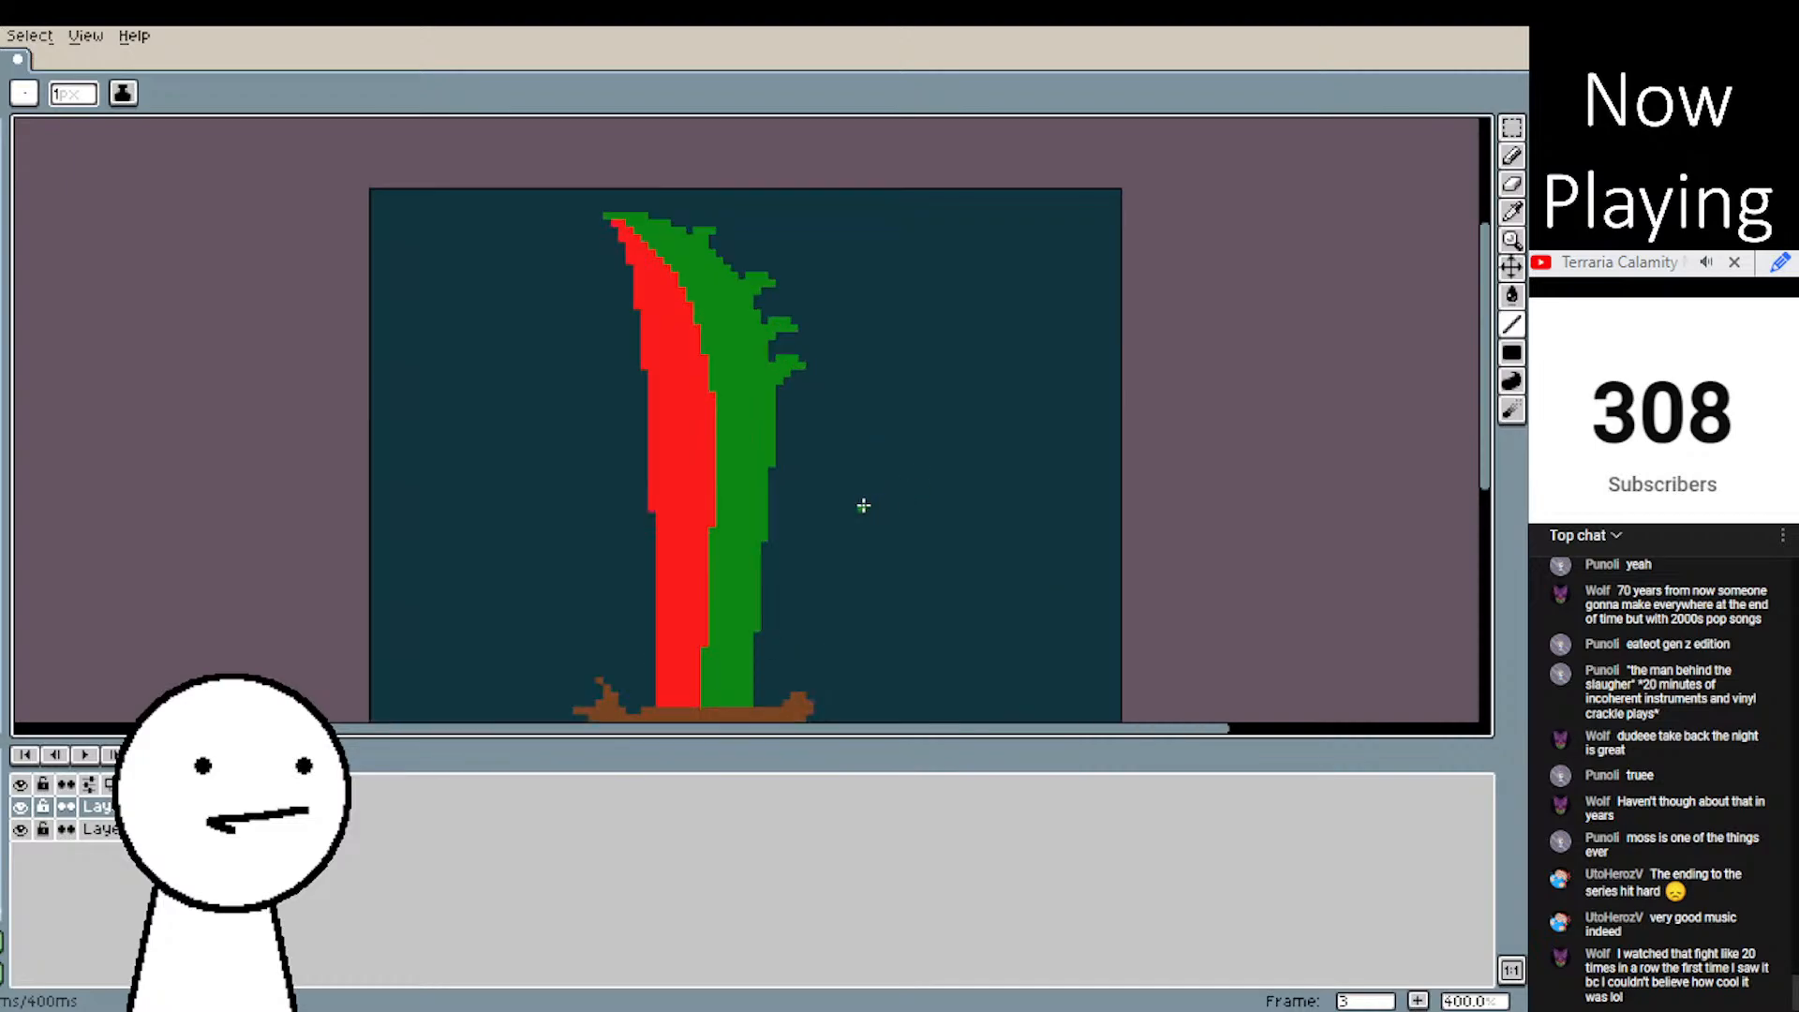
scroll(869, 506, up, 1)
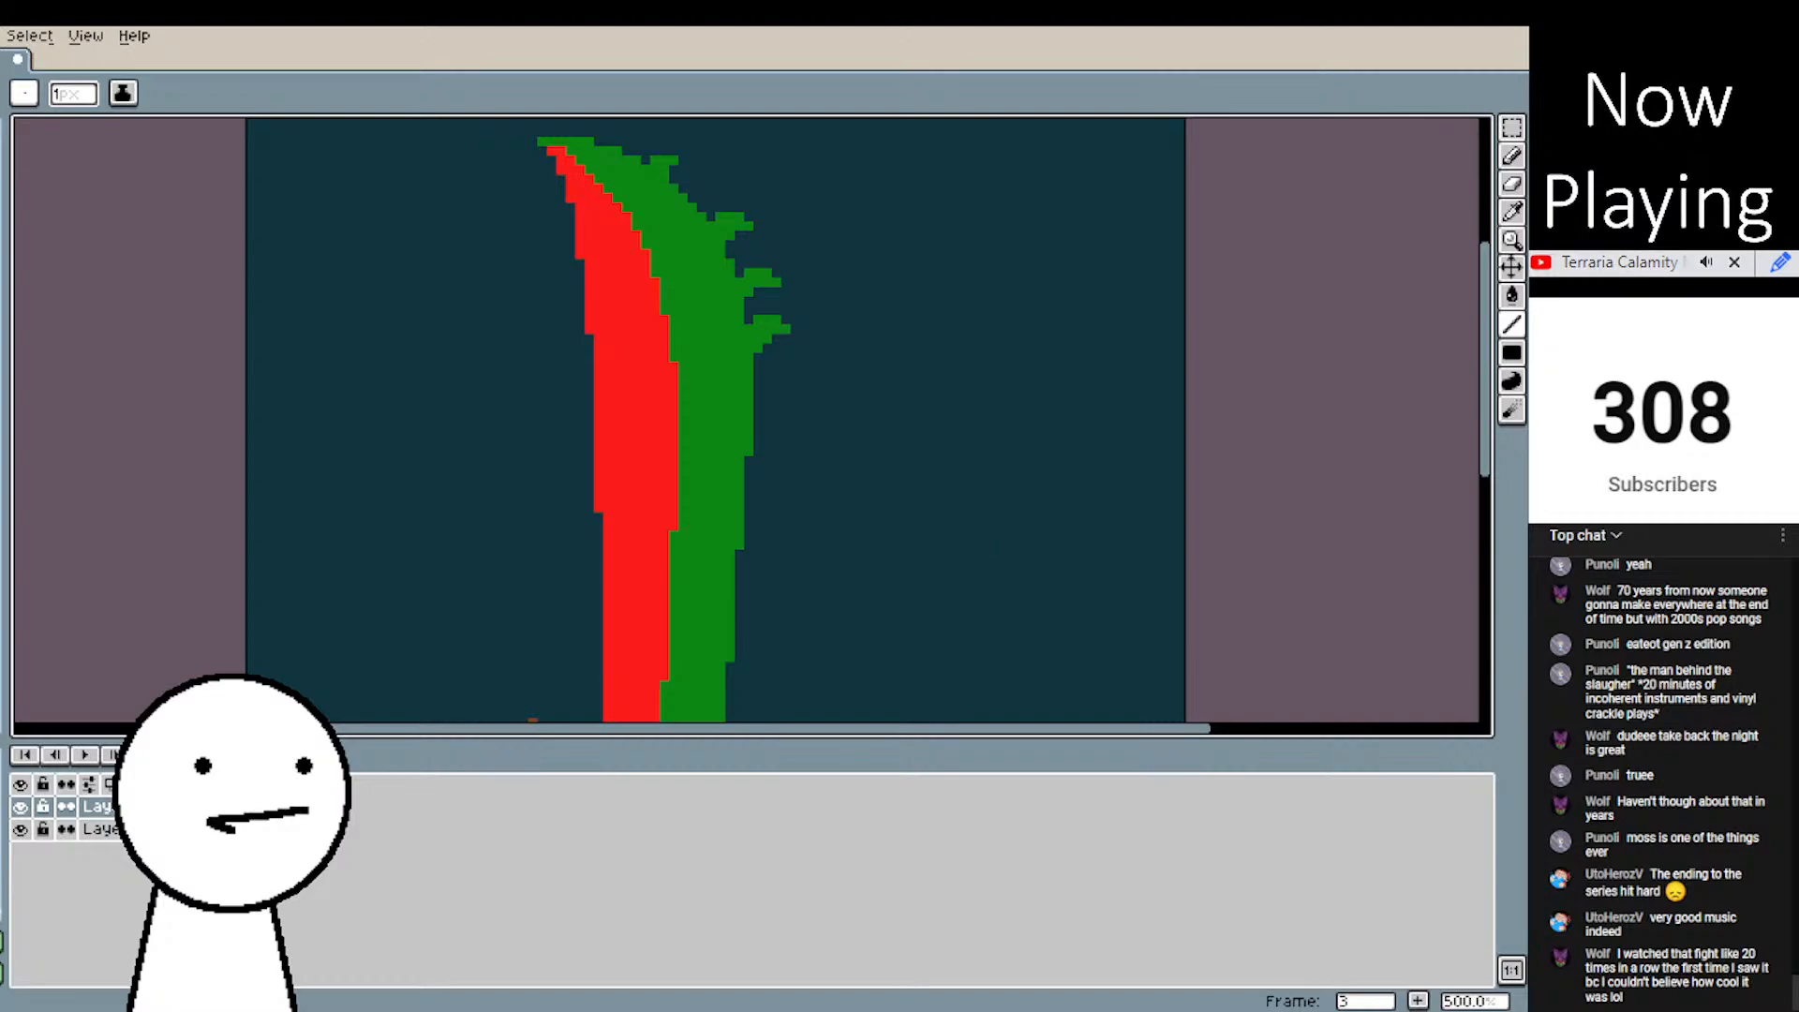
- Erase the top row and tip of the fourth thorn and redraw its tip with the Pencil so it slopes downward
scroll(699, 488, up, 3)
drag(839, 399, 896, 668)
click(1511, 296)
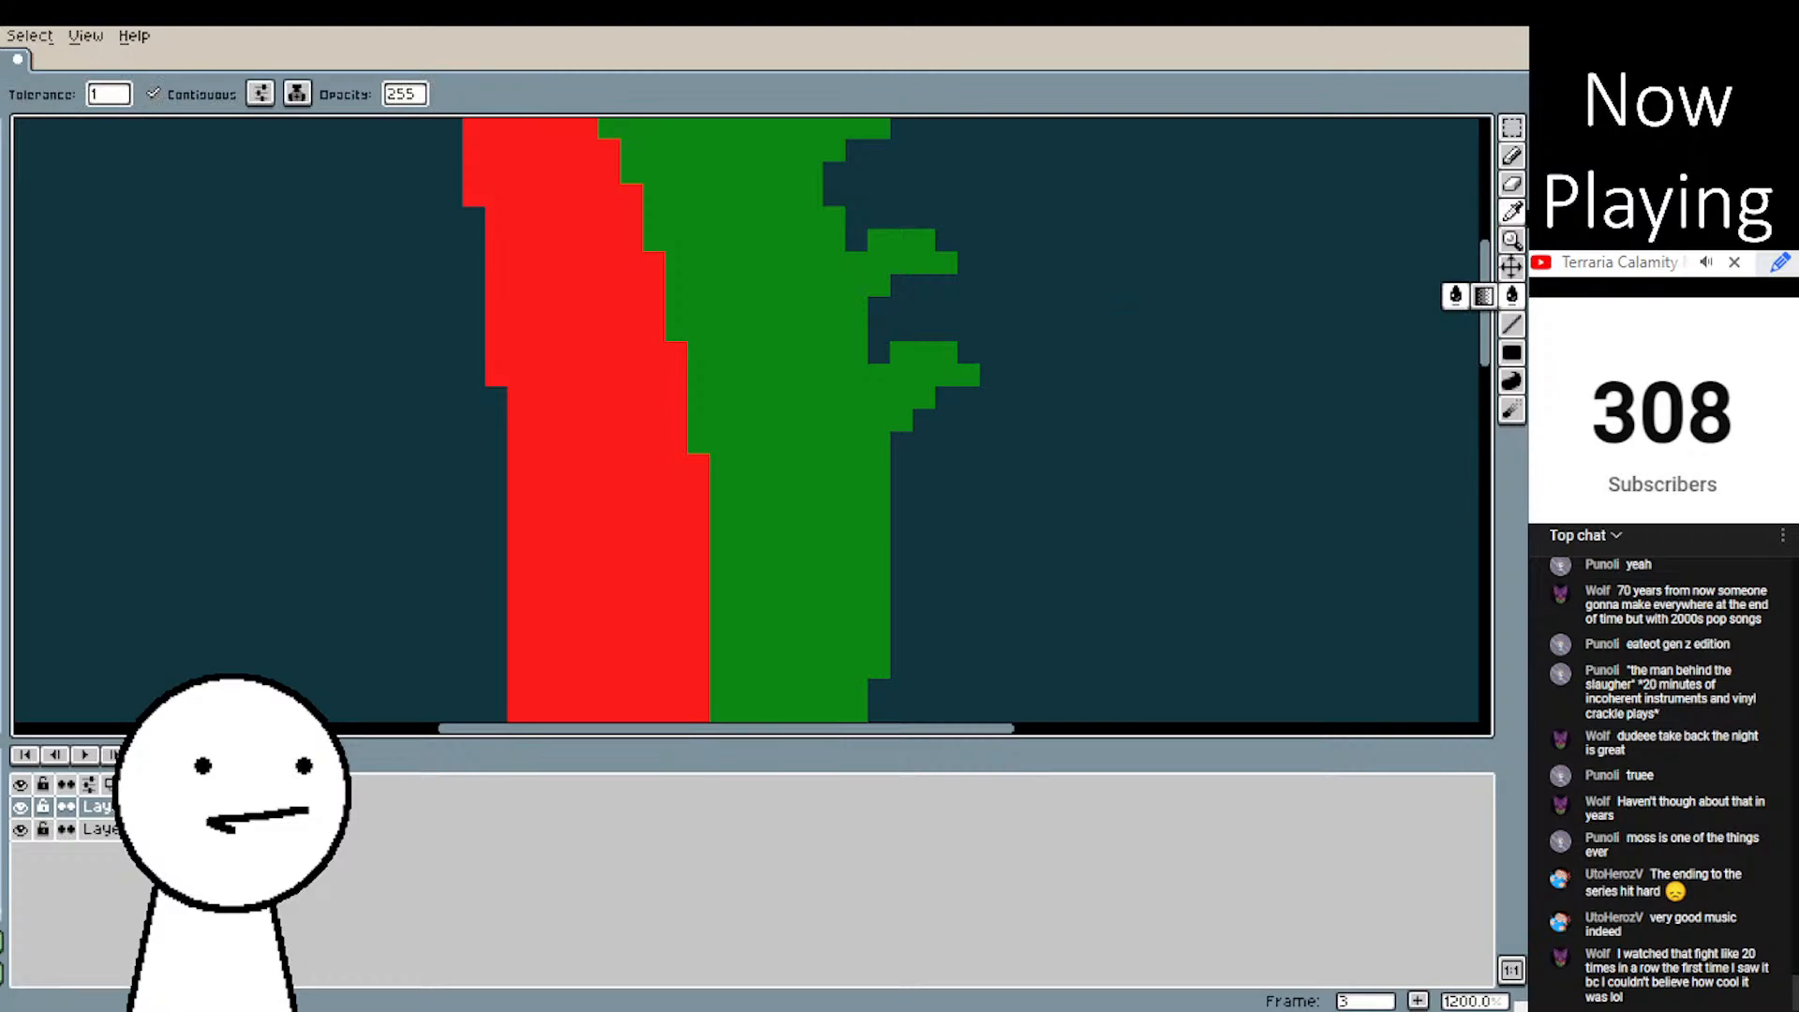
click(1513, 184)
mouse_move(901, 353)
mouse_down()
mouse_move(968, 352)
mouse_move(923, 375)
mouse_move(987, 374)
mouse_up()
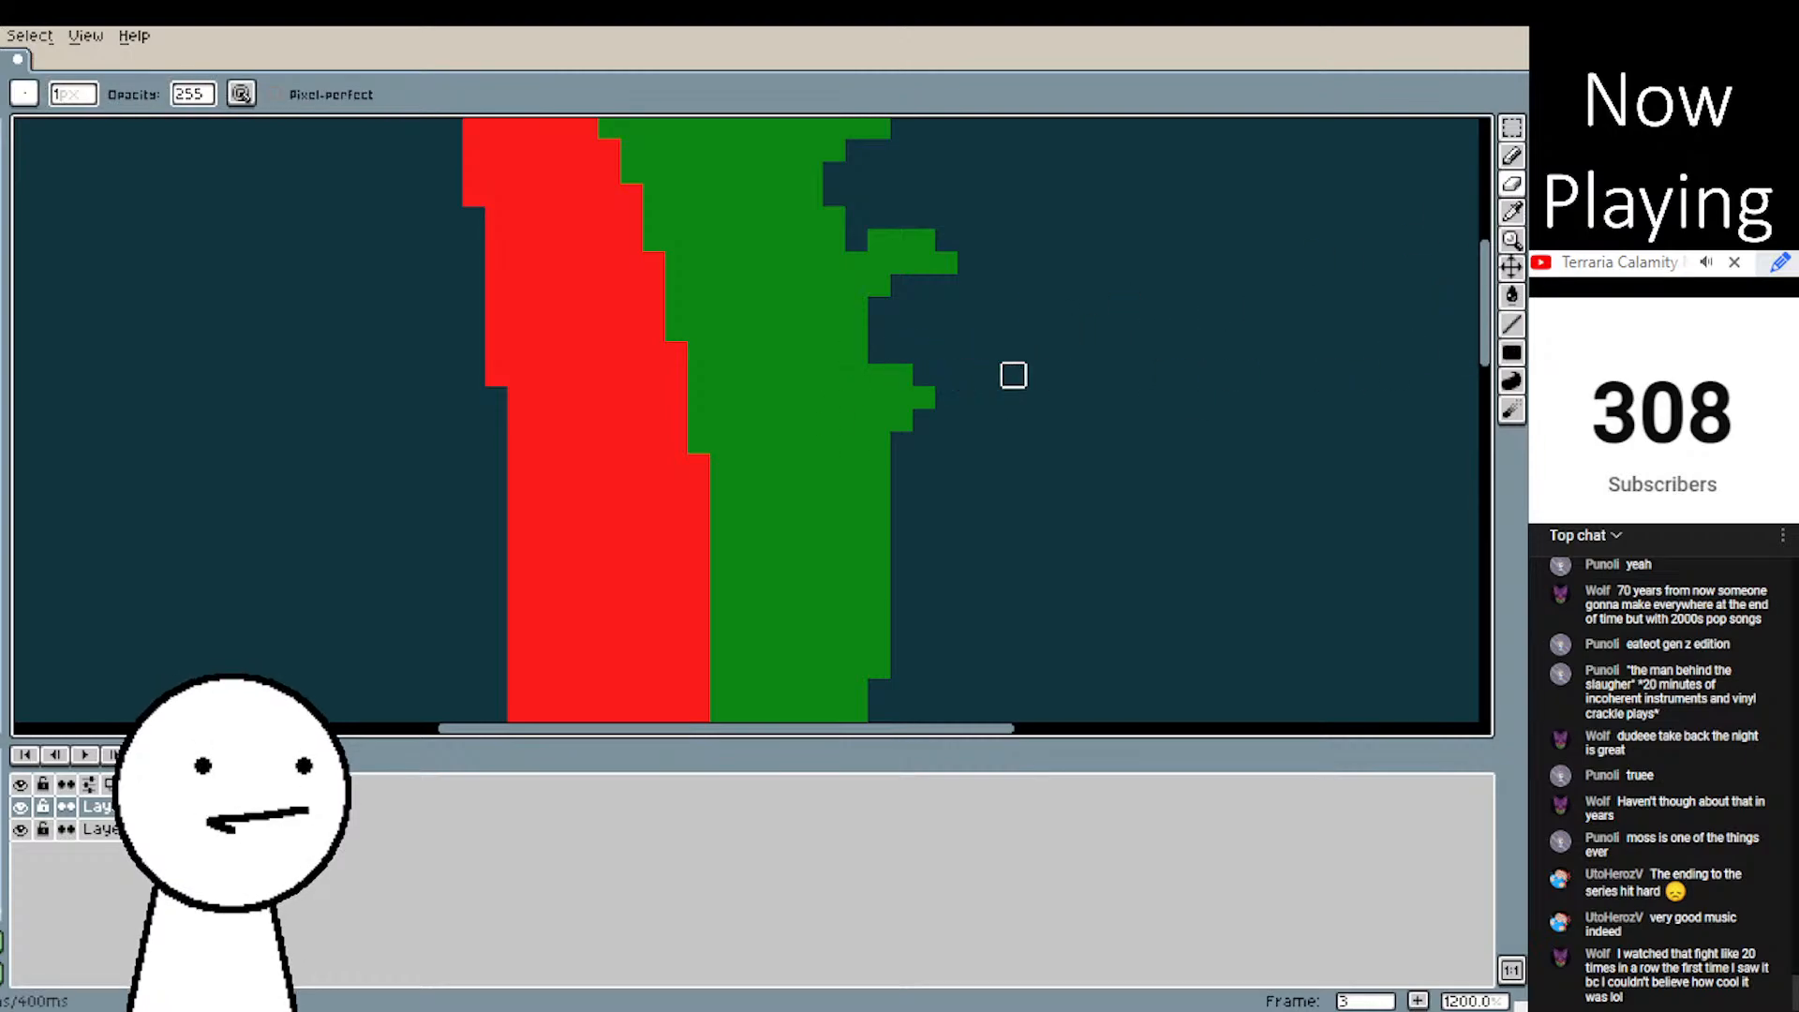
click(1514, 159)
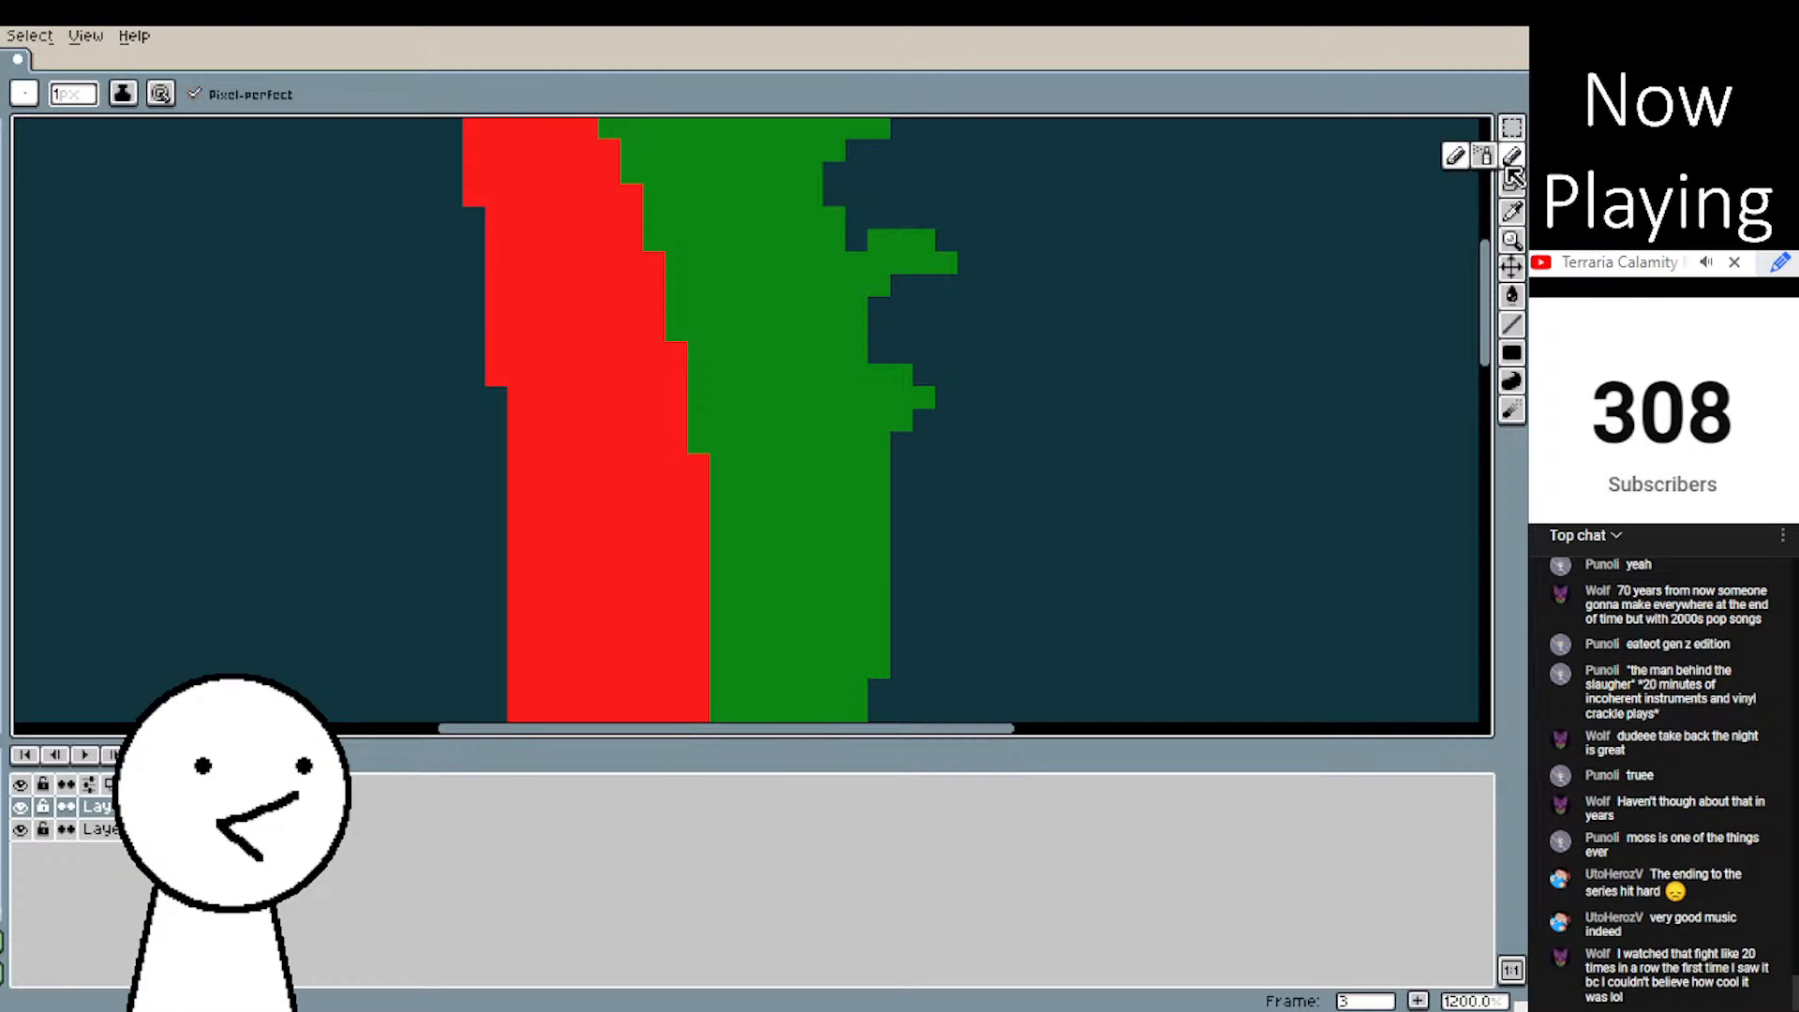
click(955, 409)
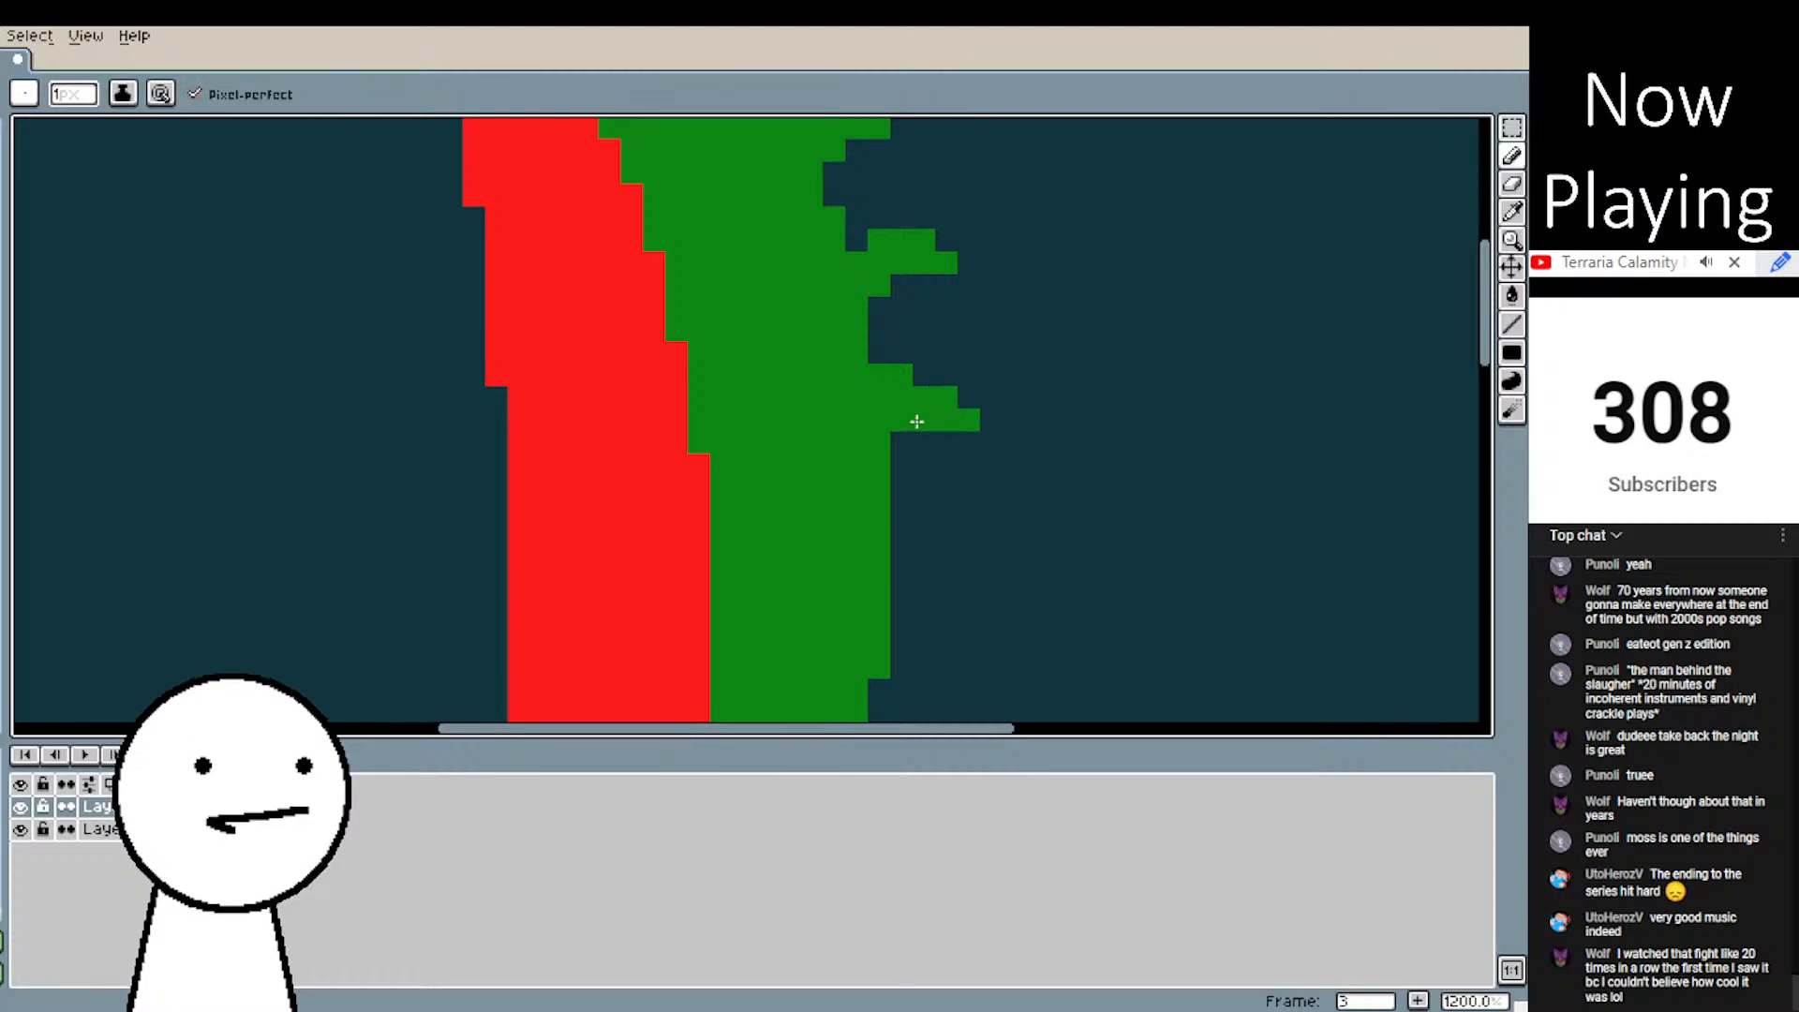
scroll(1096, 453, down, 3)
scroll(1011, 483, up, 3)
click(1122, 502)
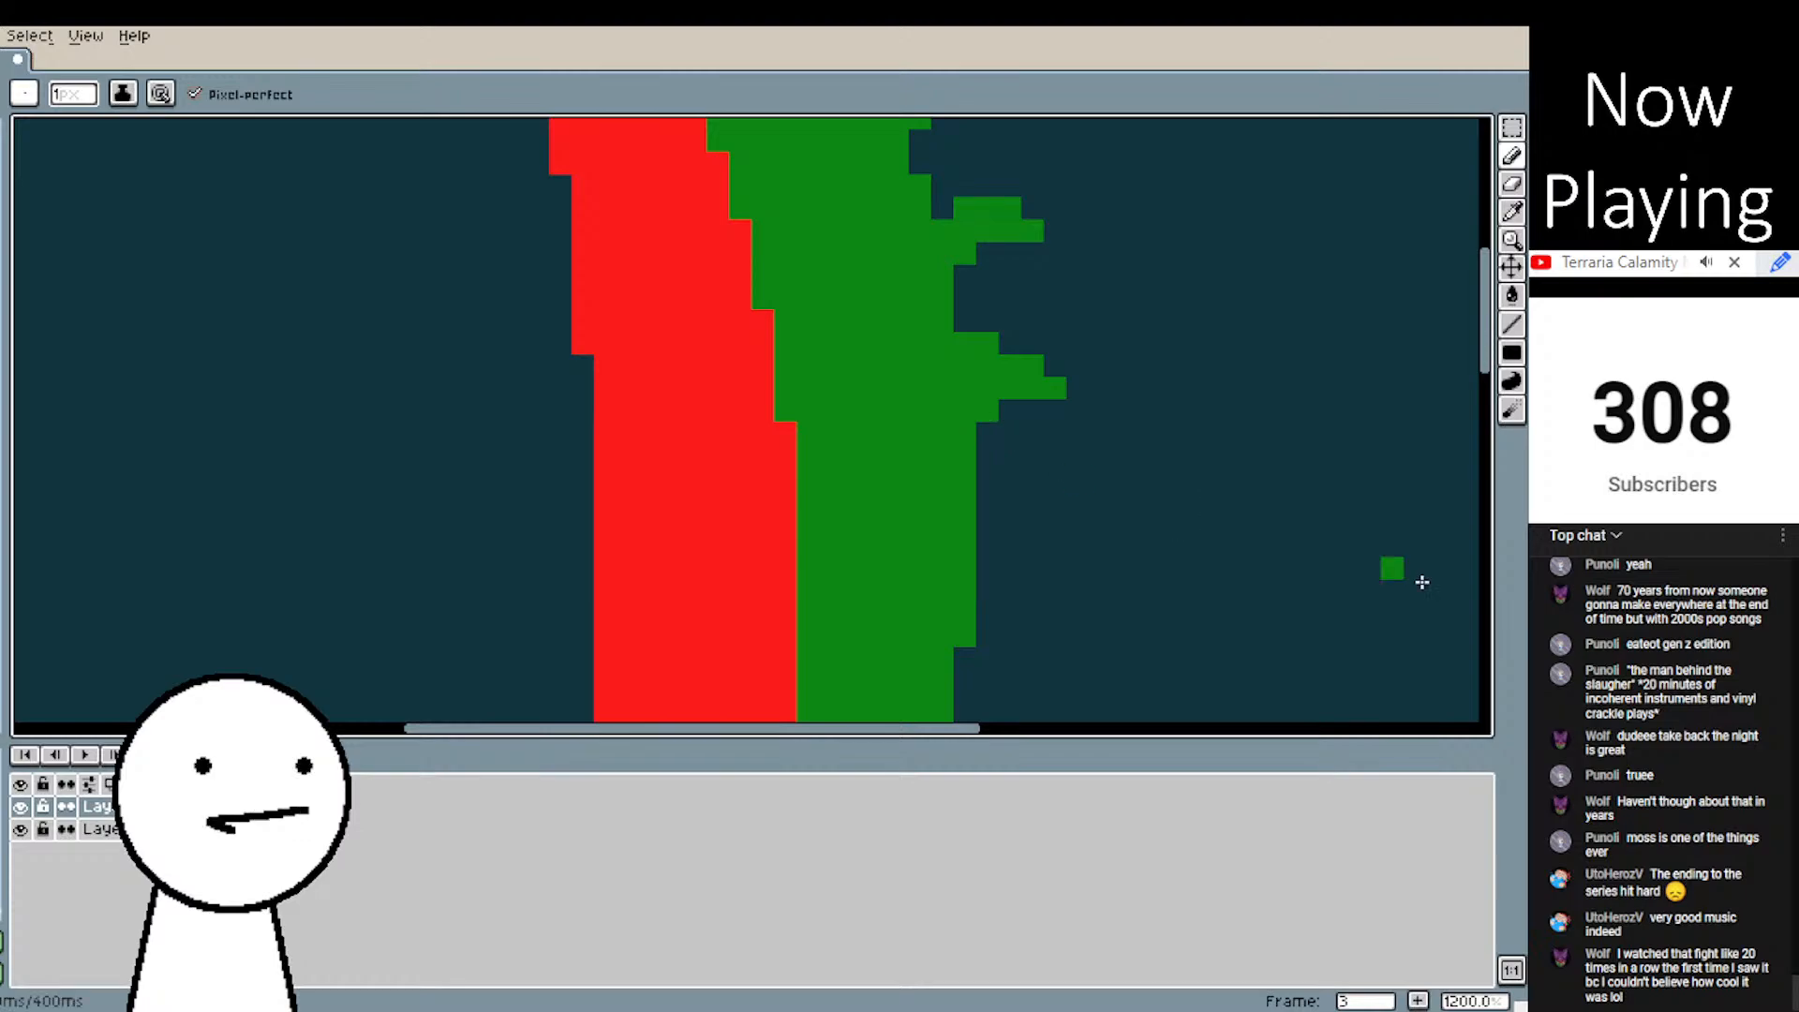
- Add a small green spike with the Line tool between the first and second thorns
scroll(1123, 595, down, 5)
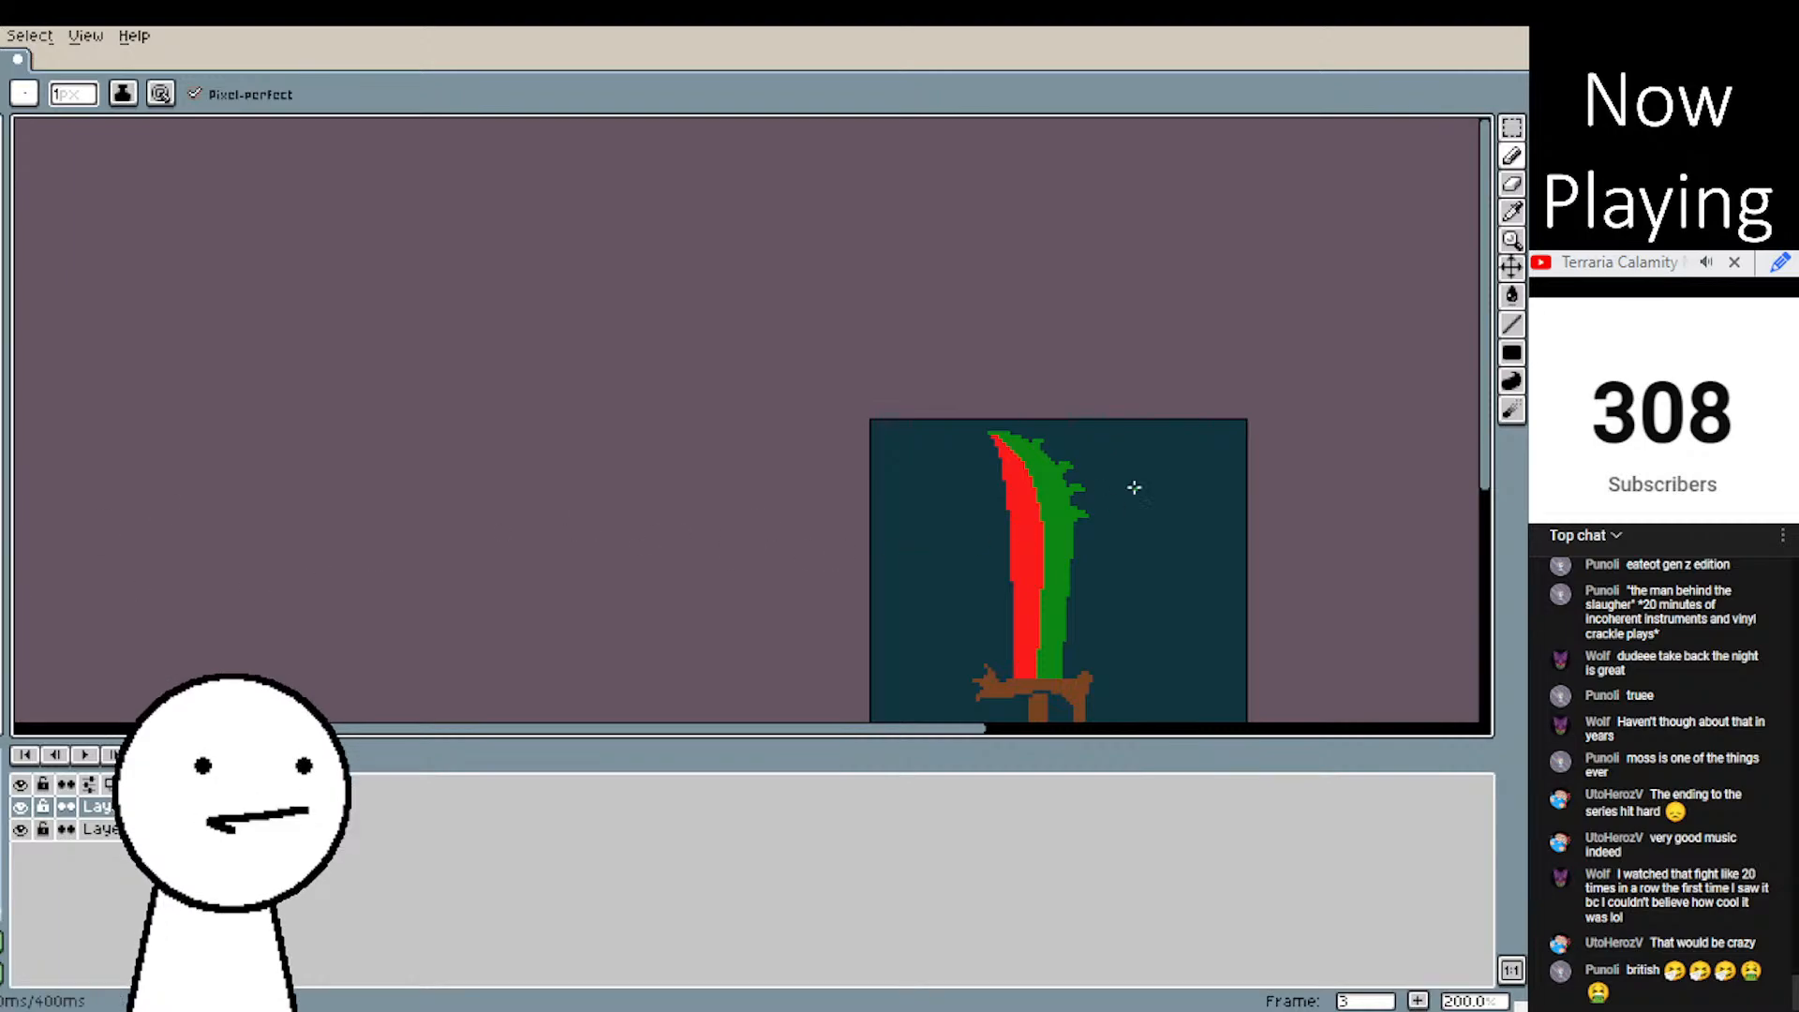
drag(1075, 478, 943, 527)
scroll(939, 528, up, 1)
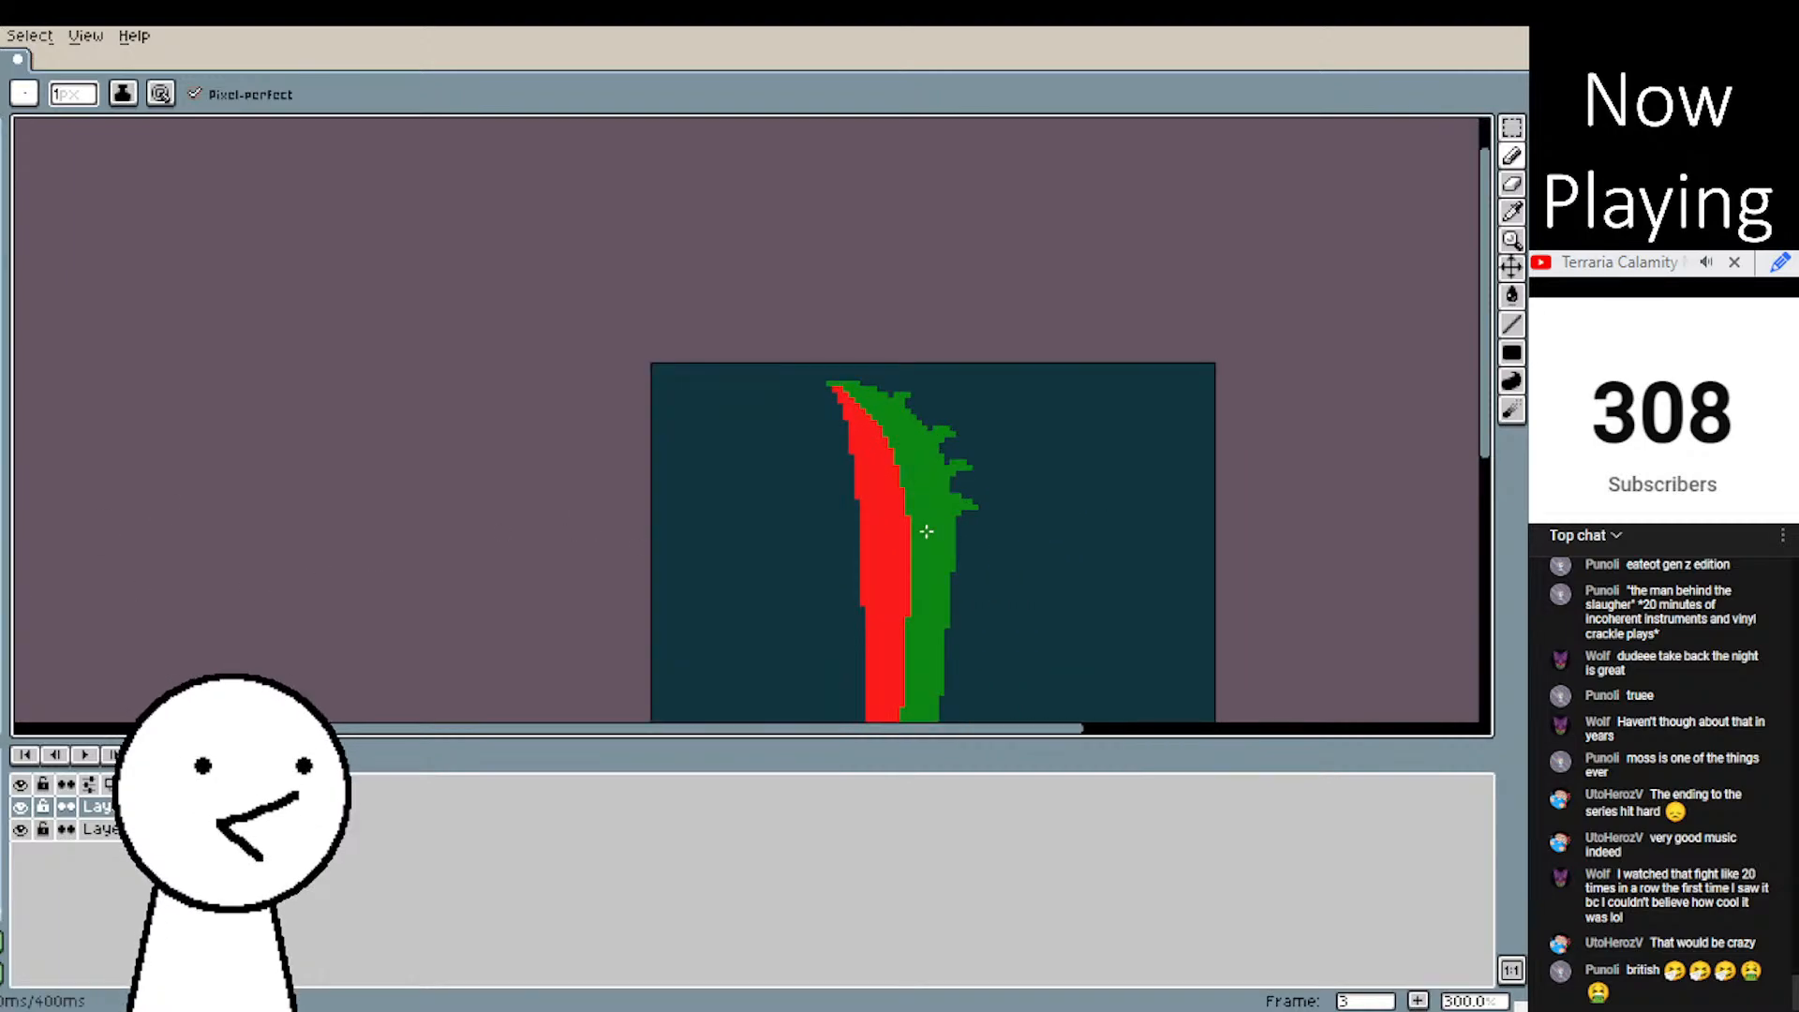
scroll(918, 431, up, 3)
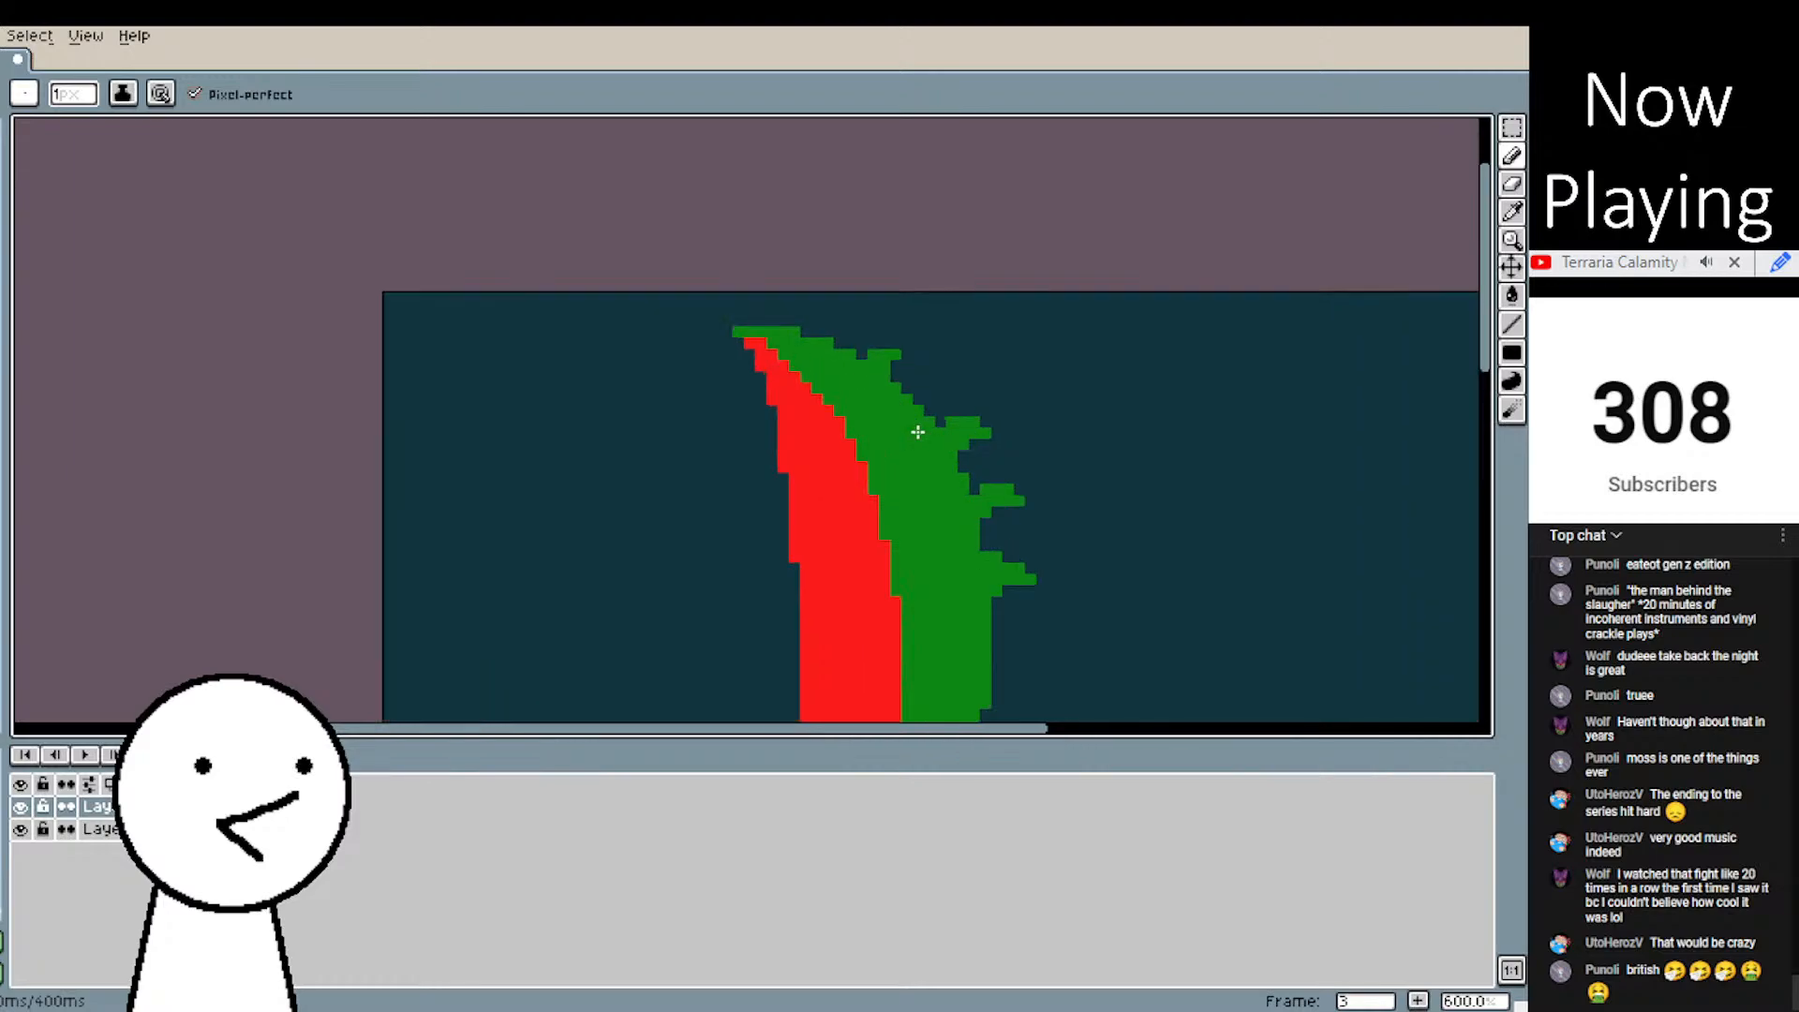
scroll(919, 431, up, 1)
click(1511, 324)
scroll(1081, 461, up, 2)
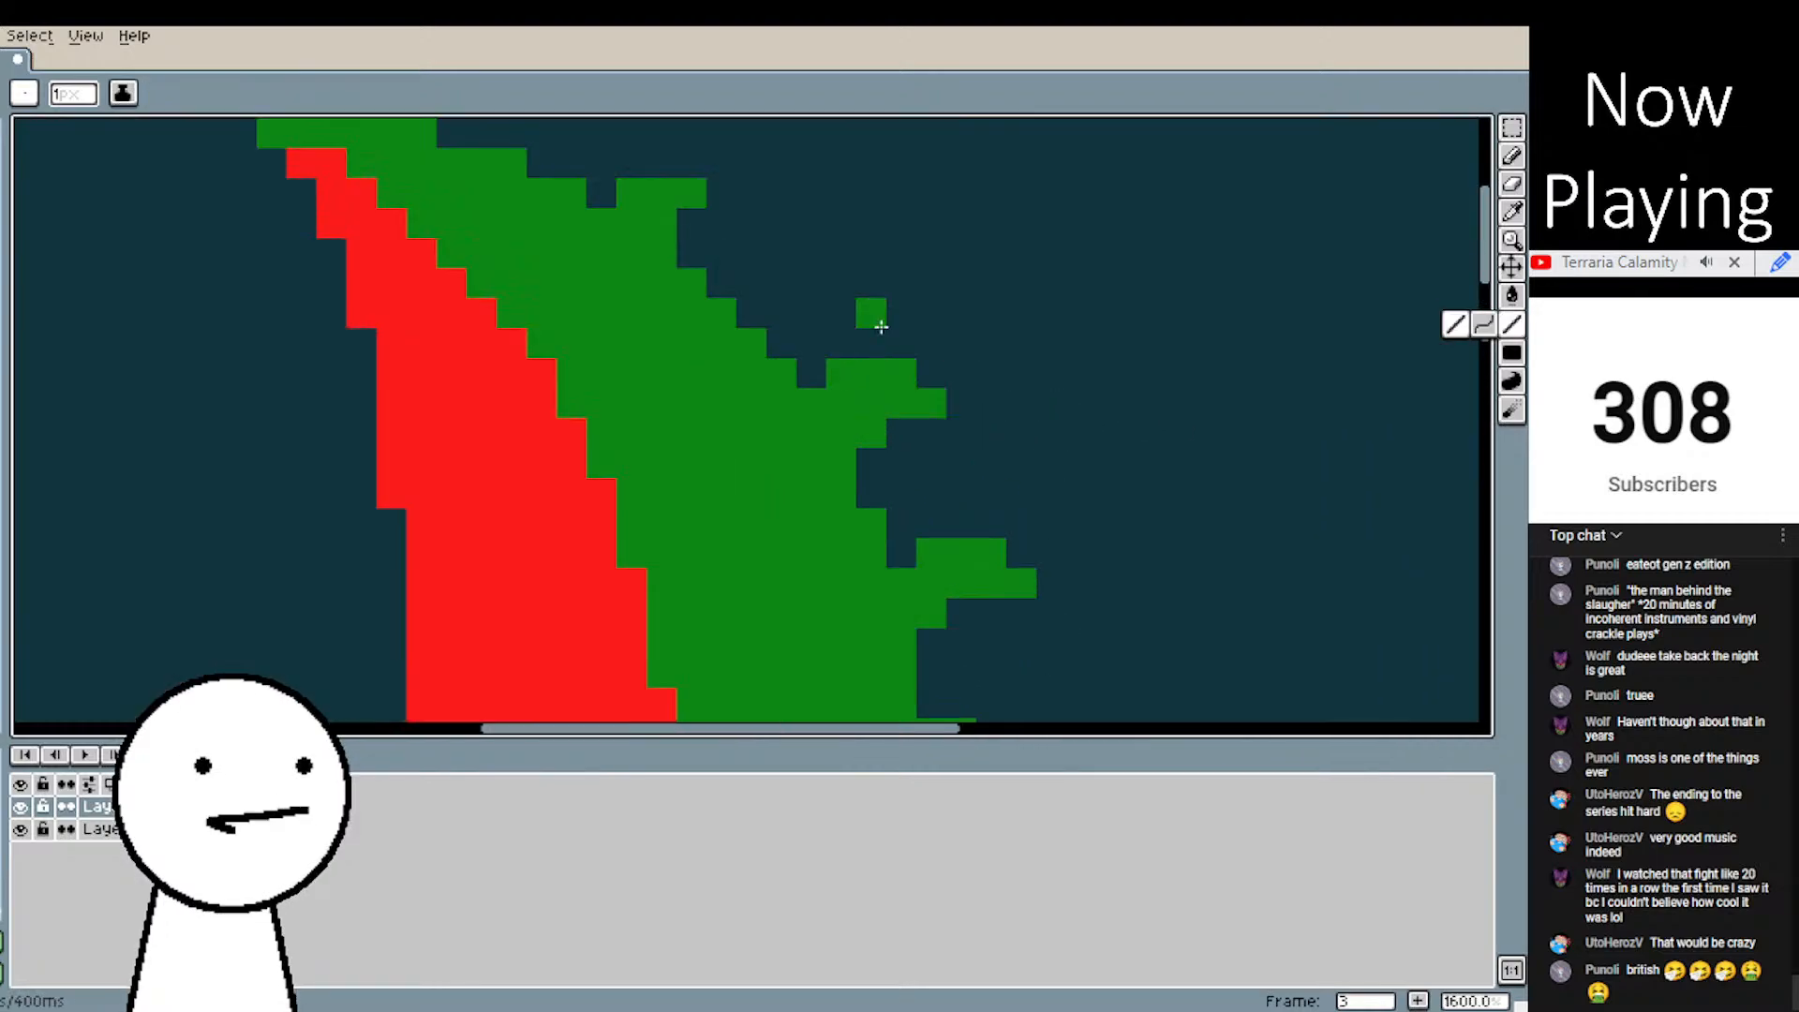
drag(854, 342, 719, 447)
click(607, 413)
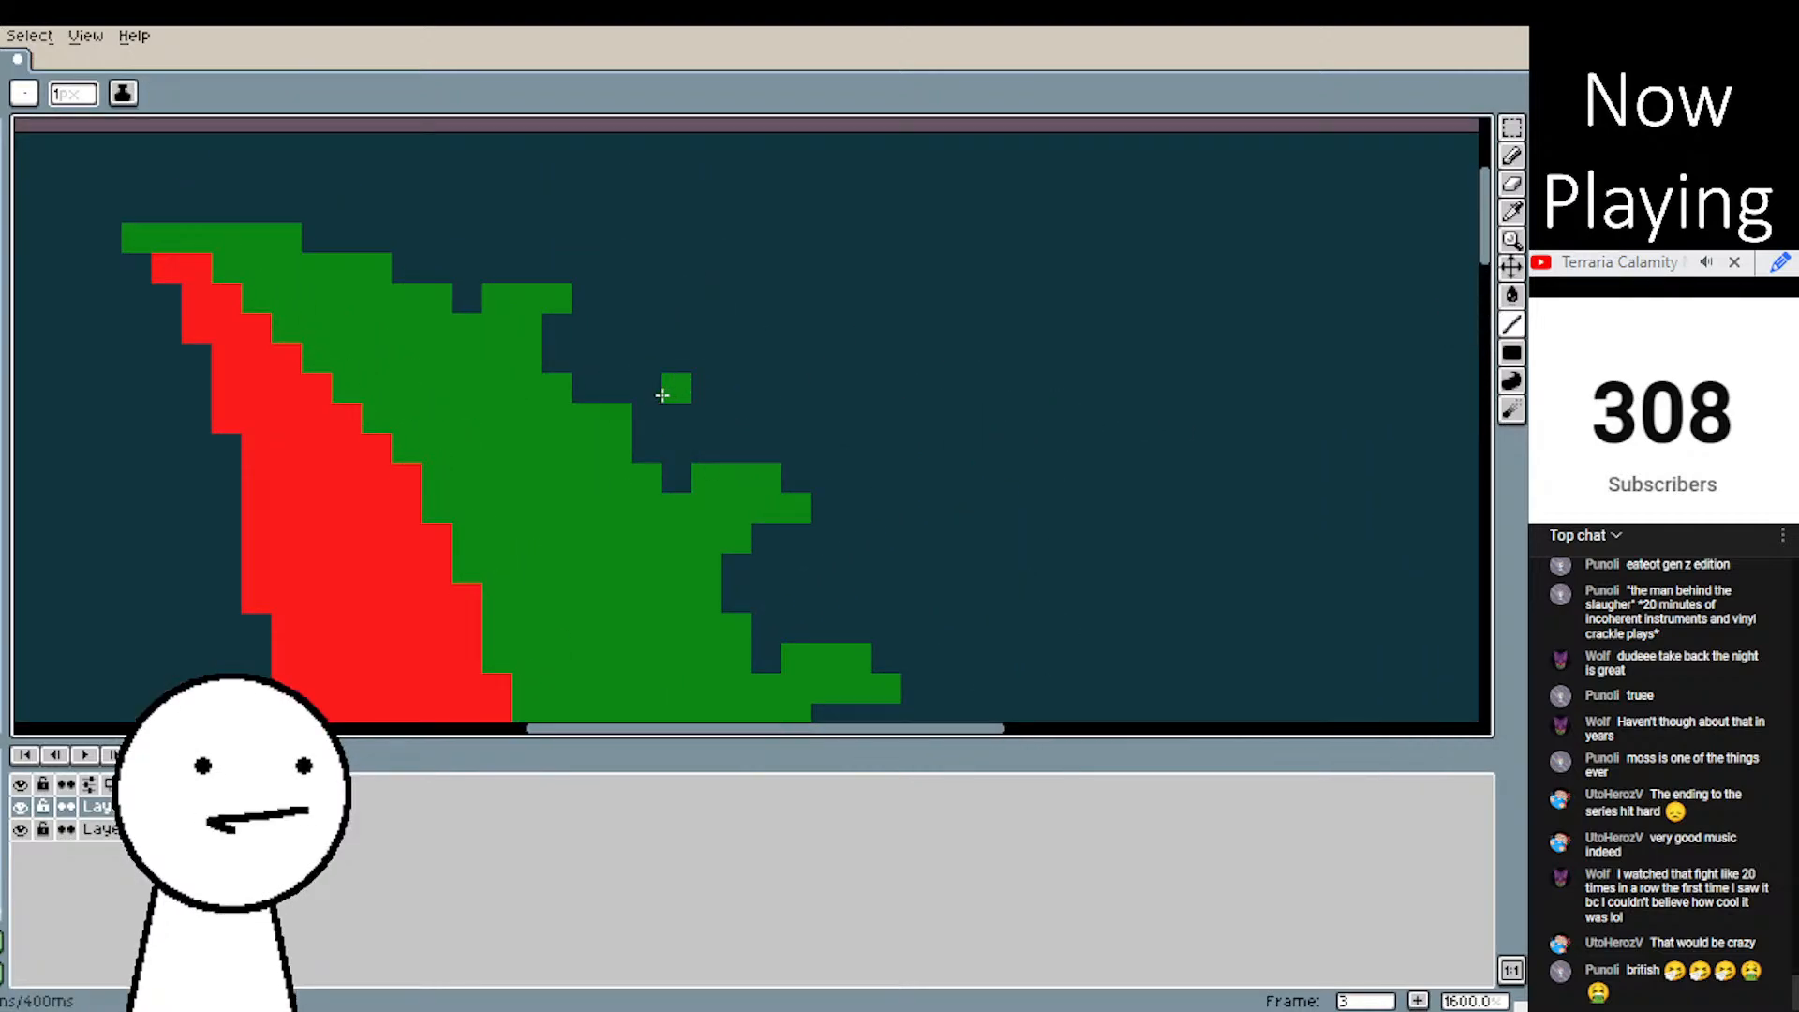
- Add one-pixel green bumps between the second and third thorns and between the third and fourth thorns
scroll(740, 417, down, 6)
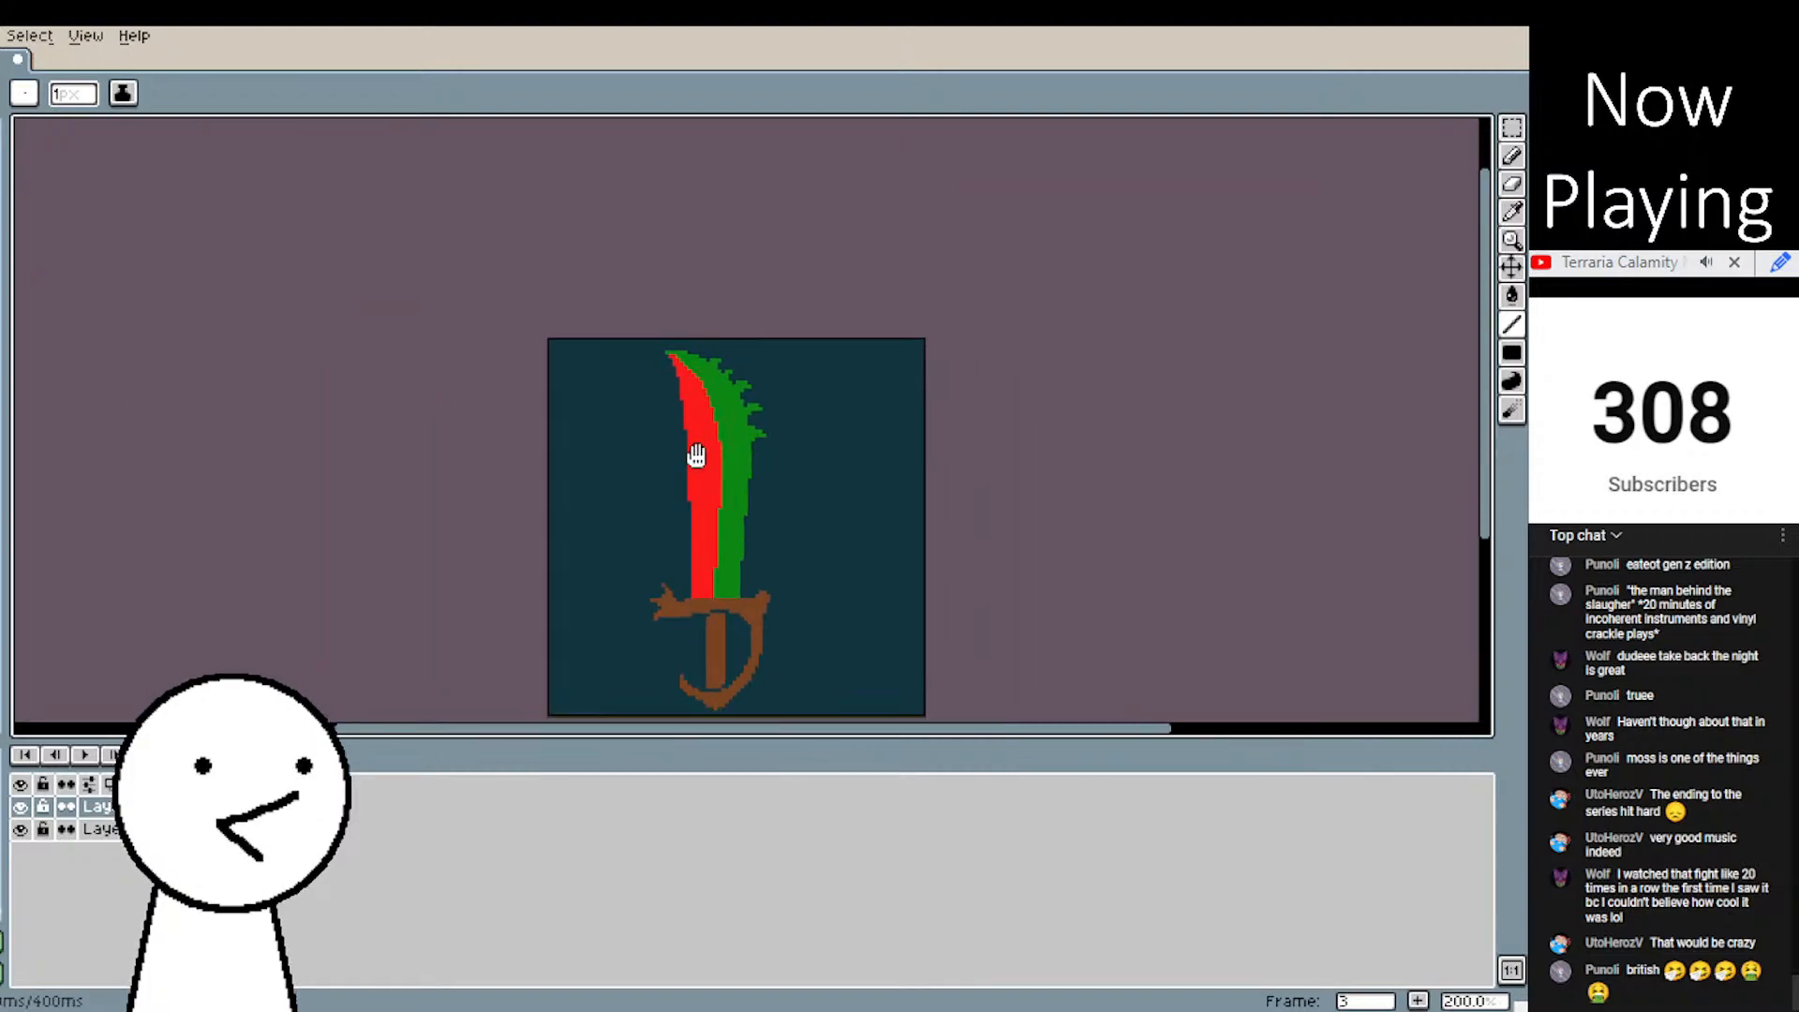
scroll(784, 488, up, 5)
scroll(675, 301, down, 4)
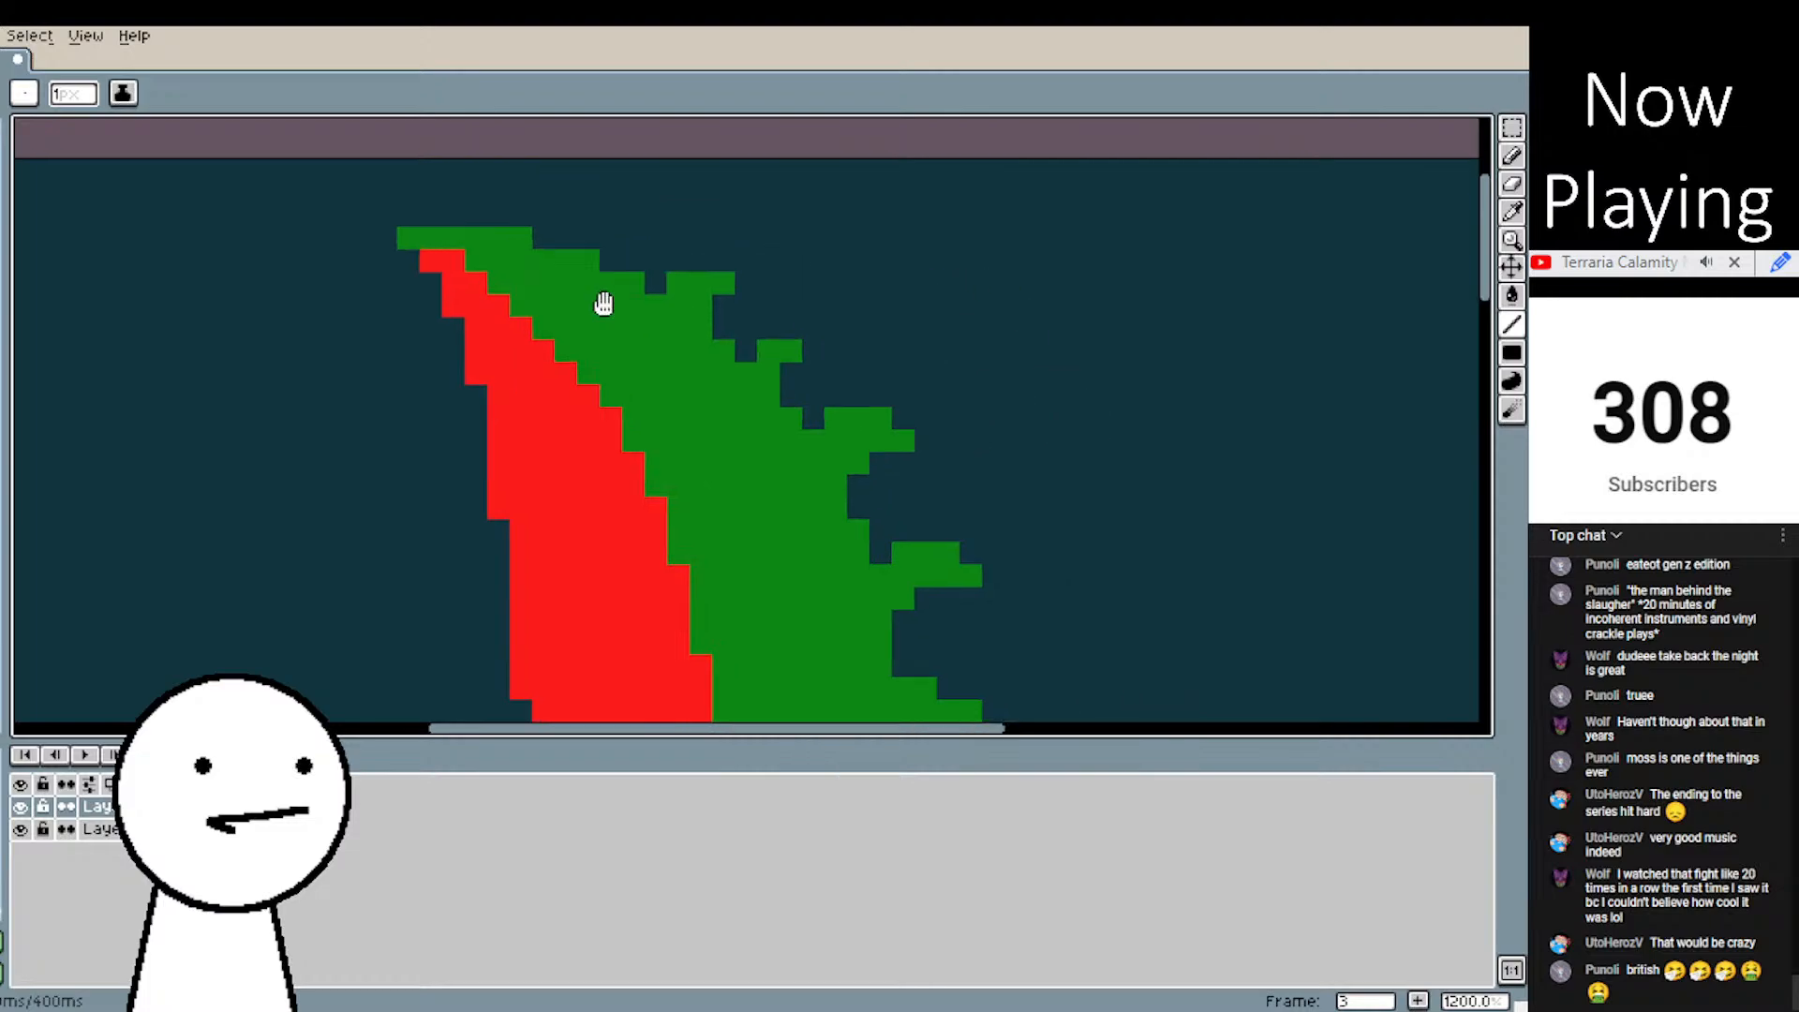
scroll(884, 491, up, 2)
scroll(750, 296, up, 3)
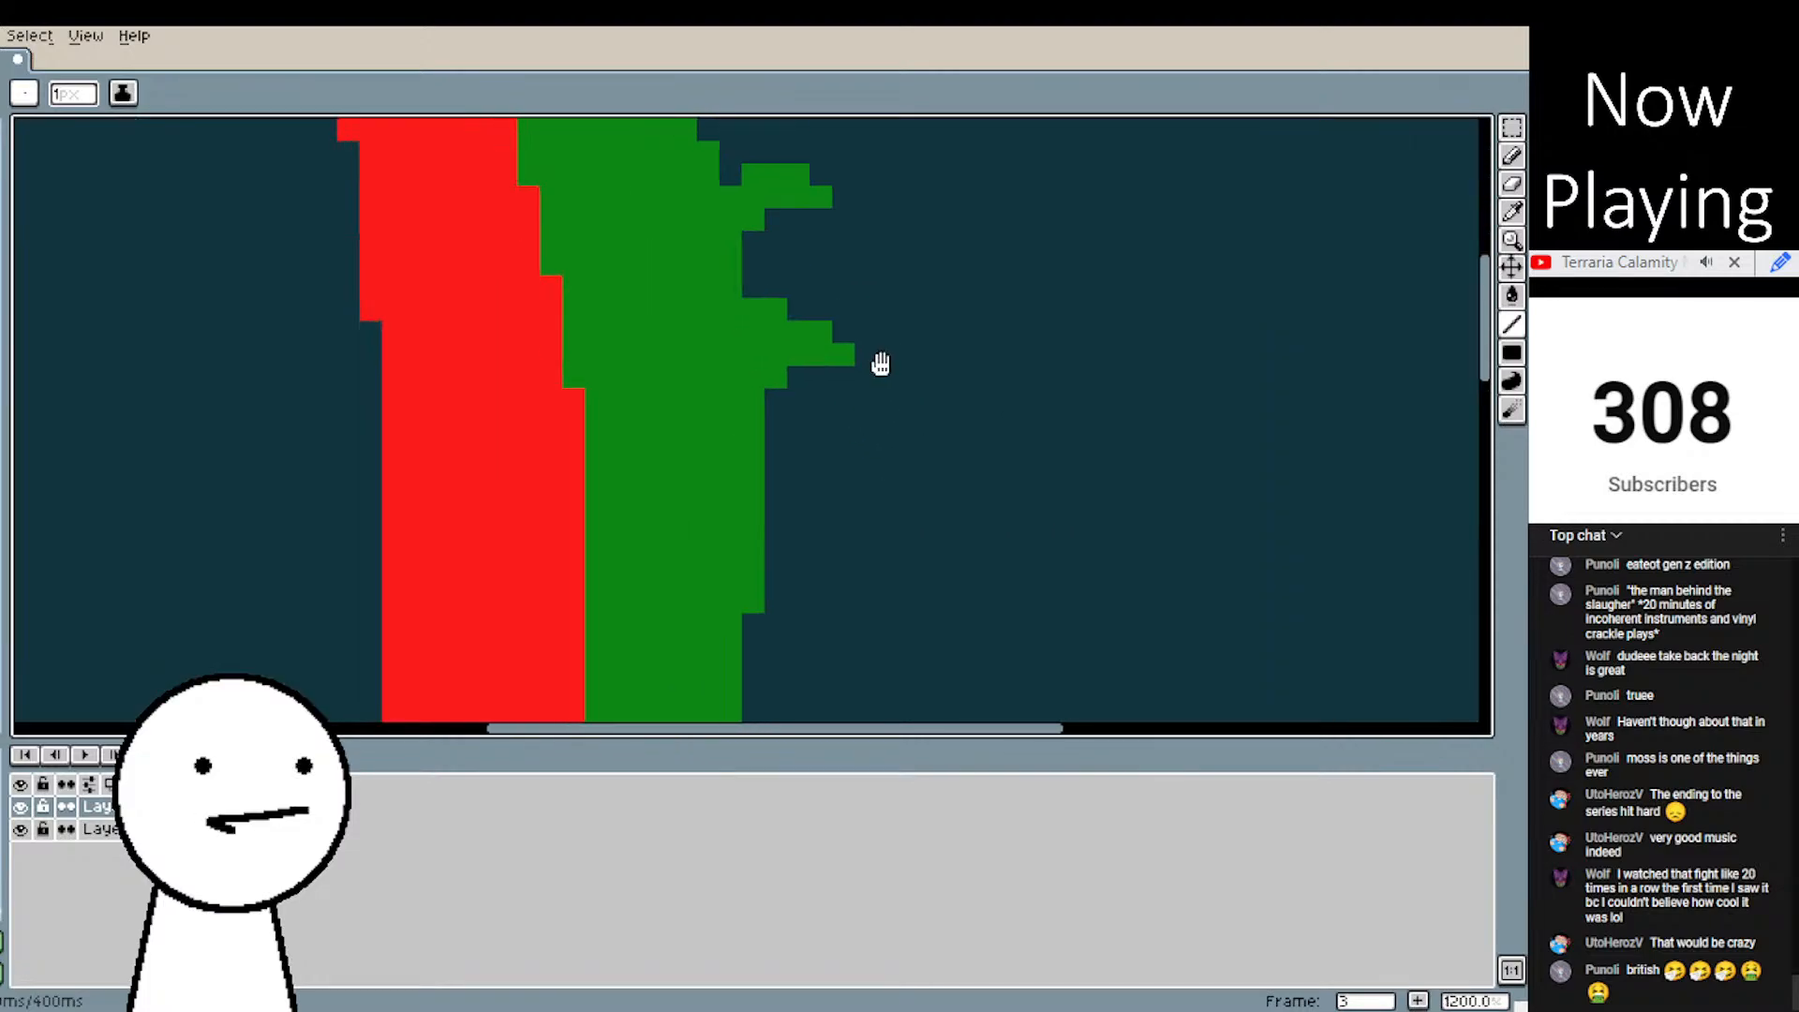
click(759, 404)
drag(927, 367, 940, 587)
drag(694, 346, 714, 344)
scroll(976, 405, down, 5)
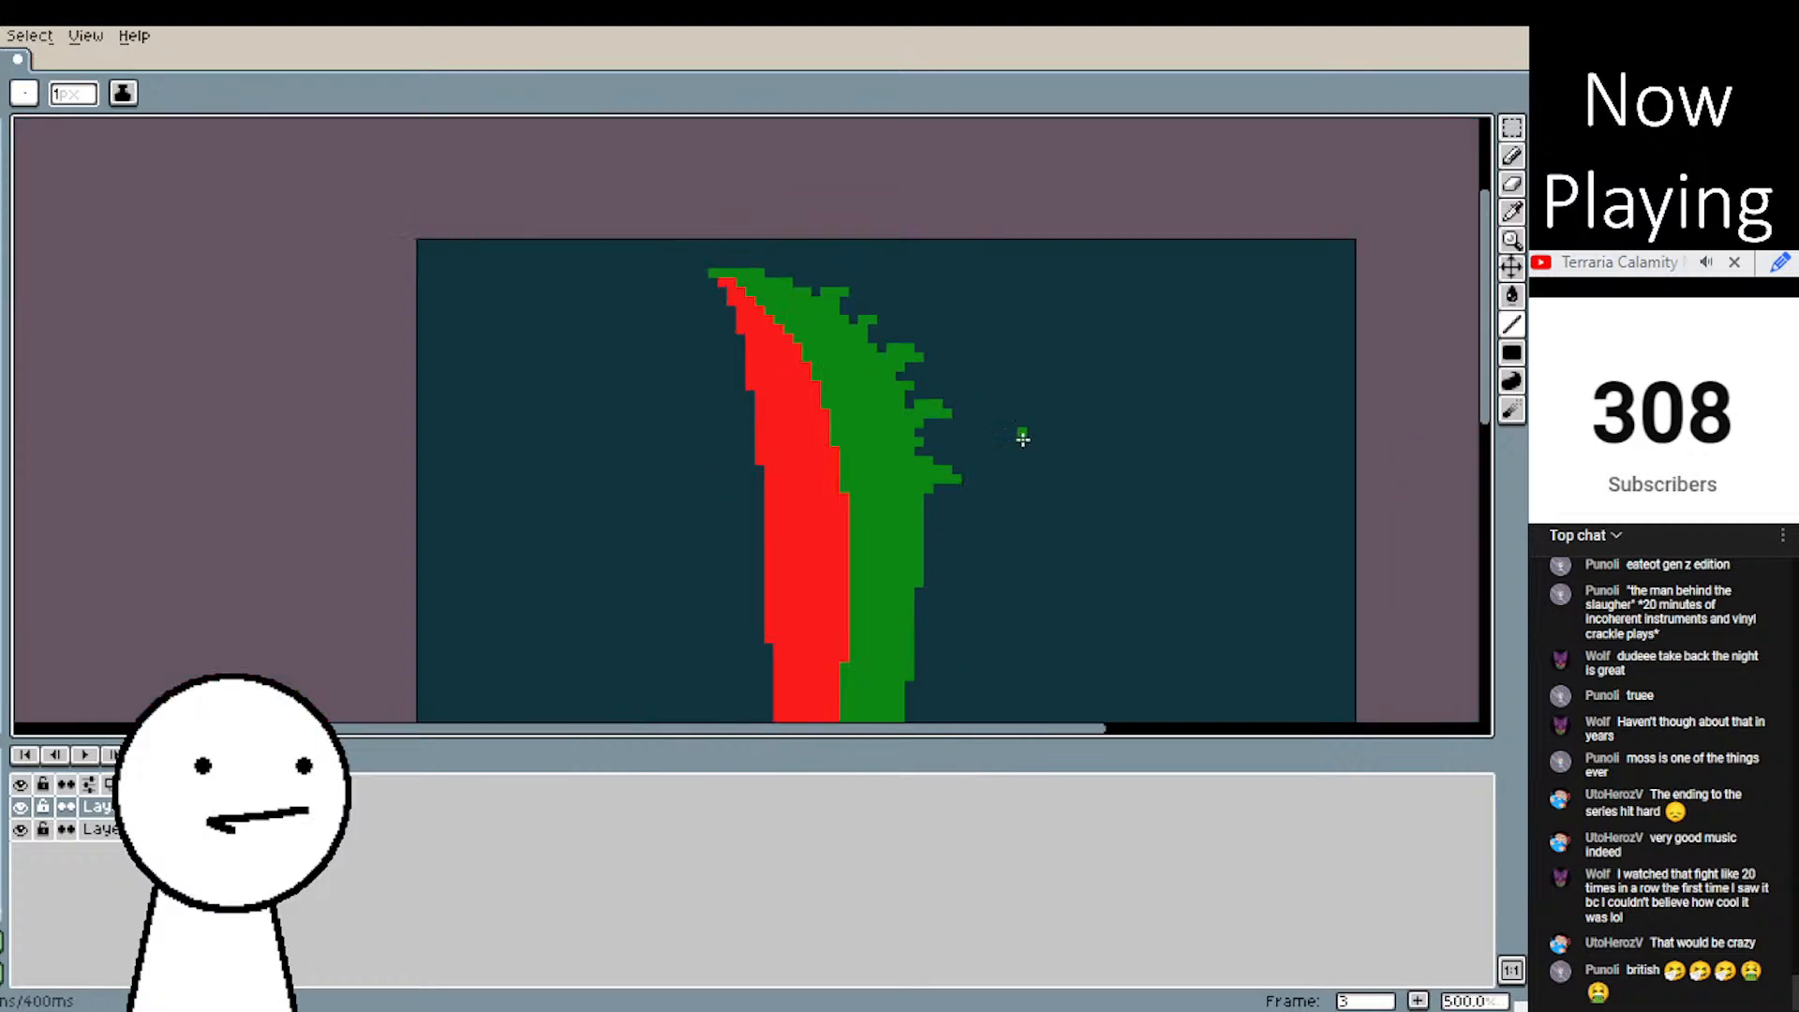
- Draw a fifth green thorn with a downward-stepped tip on the outer edge below the fourth
scroll(972, 381, up, 2)
scroll(886, 397, up, 2)
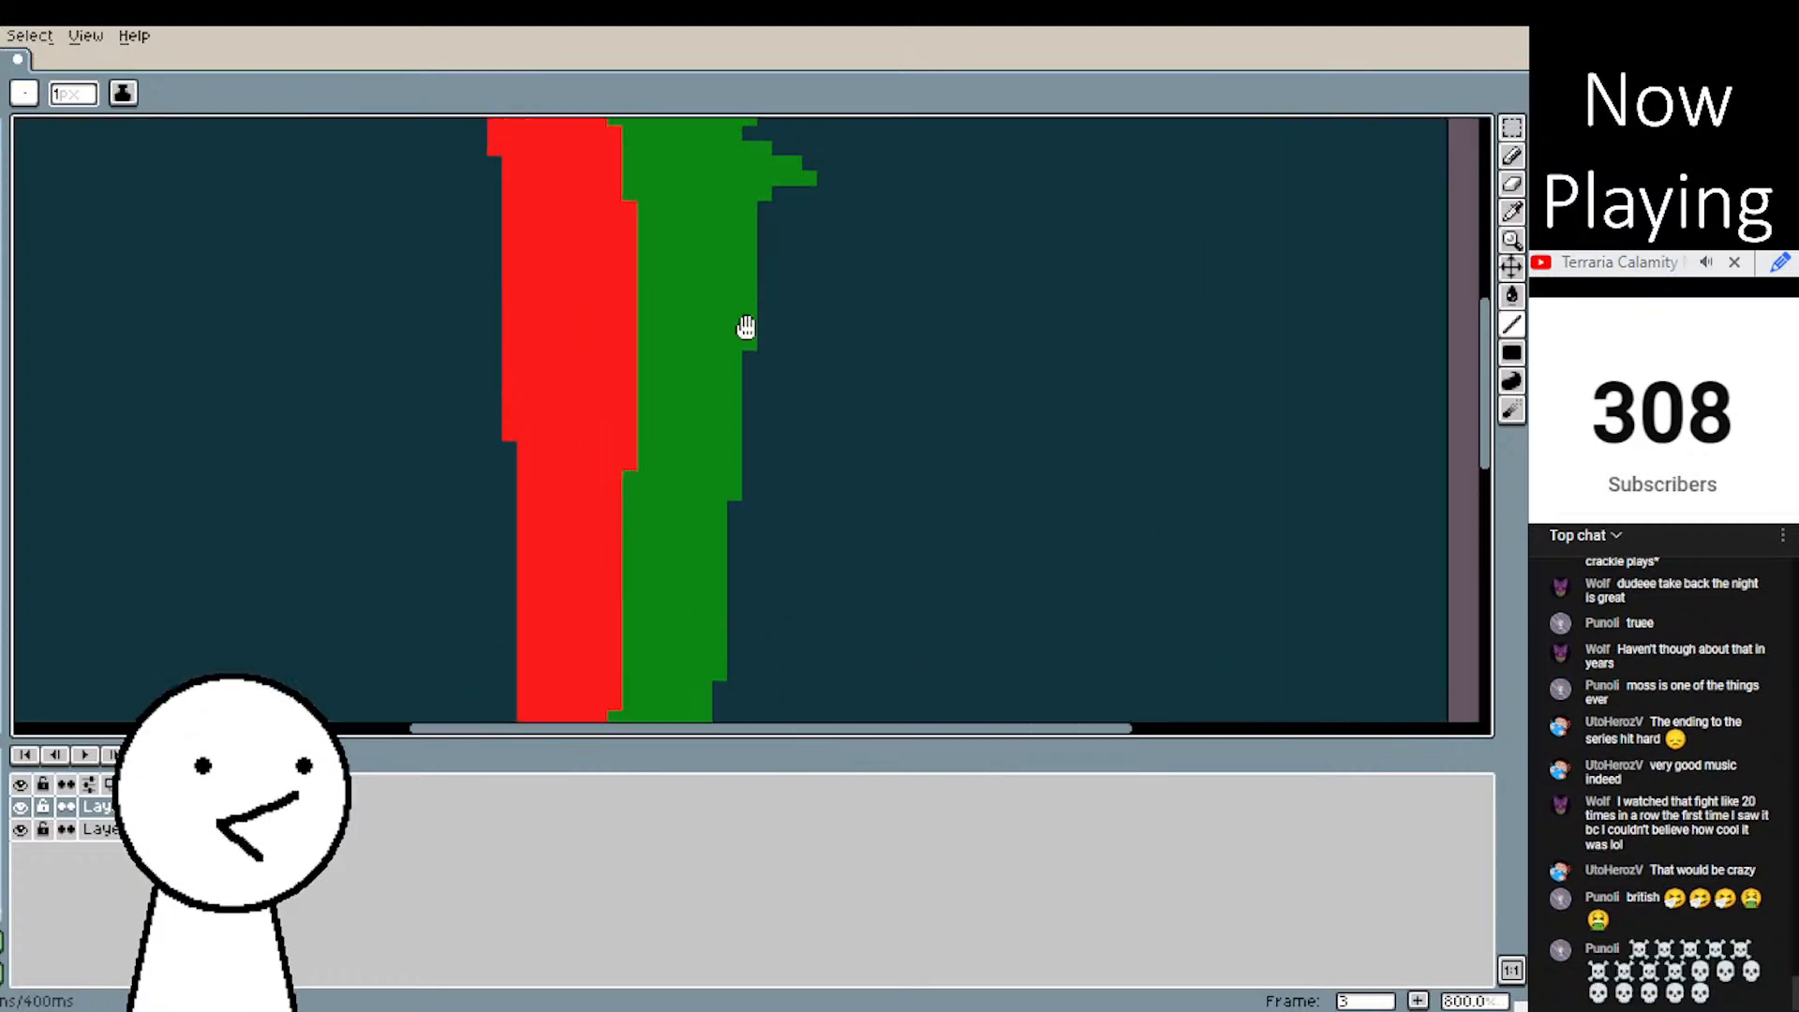
scroll(1036, 454, up, 3)
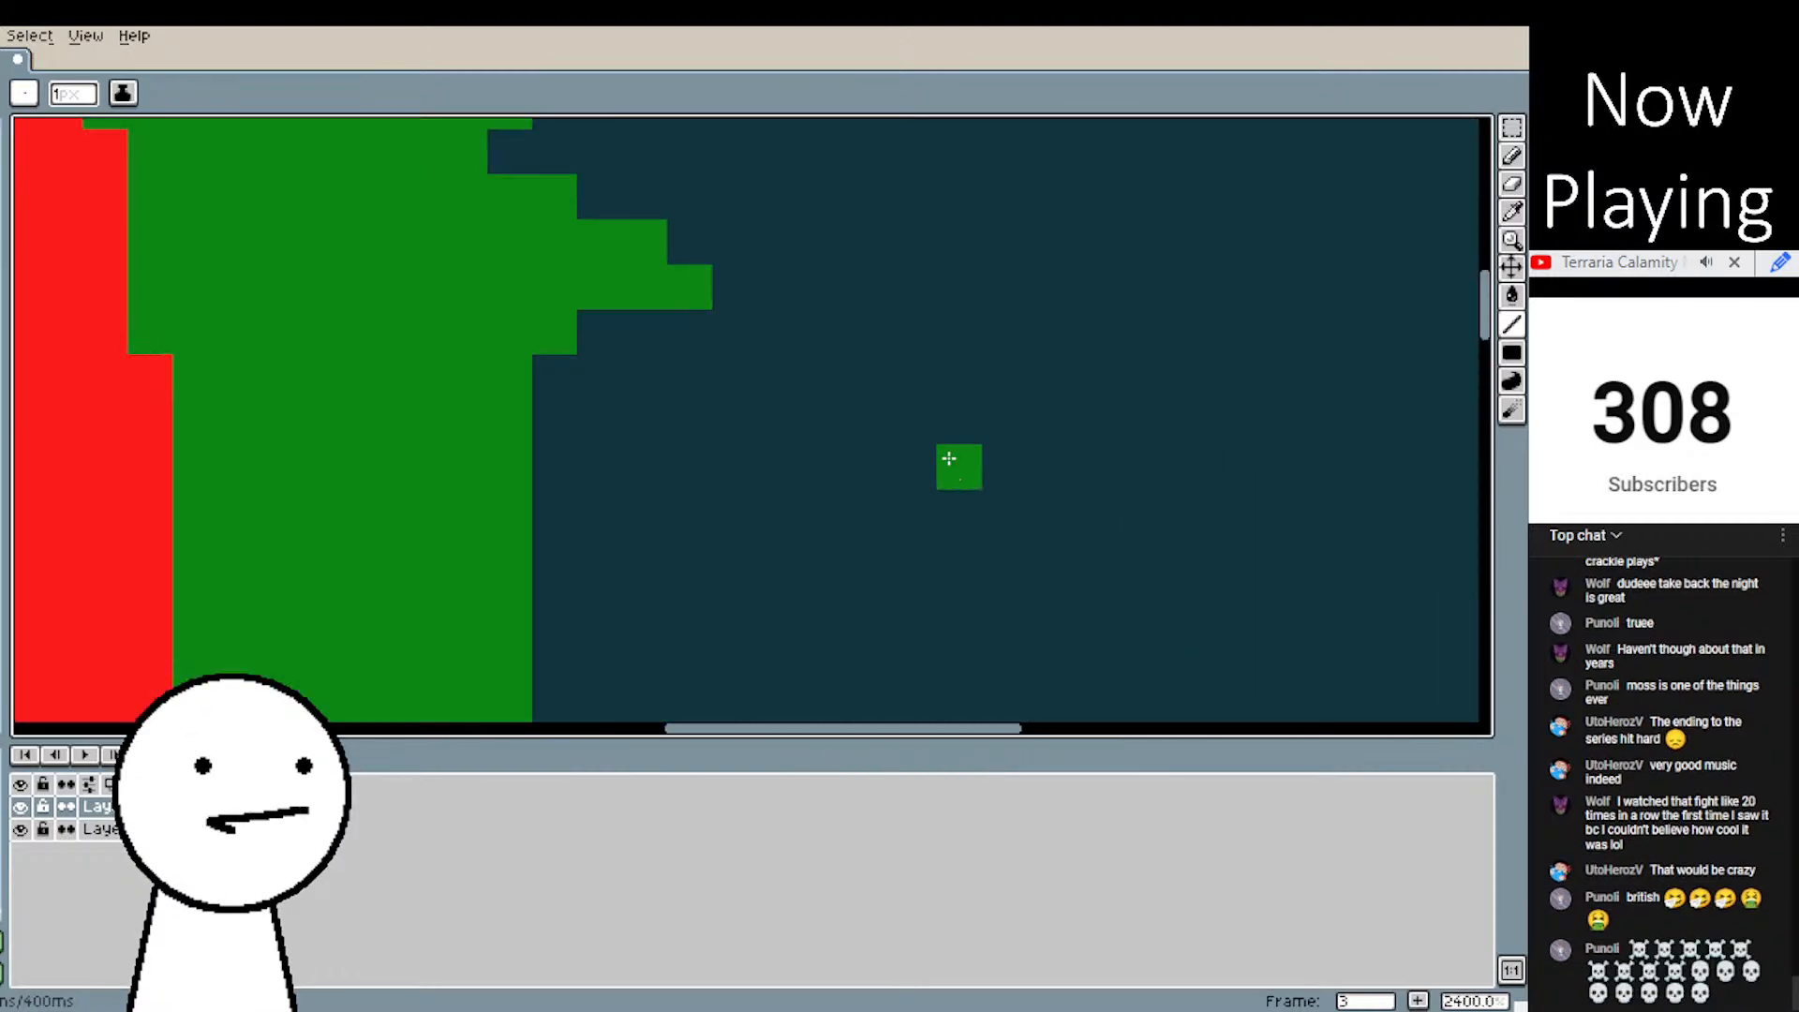
mouse_move(528, 454)
mouse_down()
mouse_move(602, 480)
mouse_move(598, 461)
mouse_move(701, 515)
mouse_move(631, 461)
mouse_move(701, 550)
mouse_move(621, 539)
mouse_move(606, 505)
mouse_move(554, 526)
mouse_up()
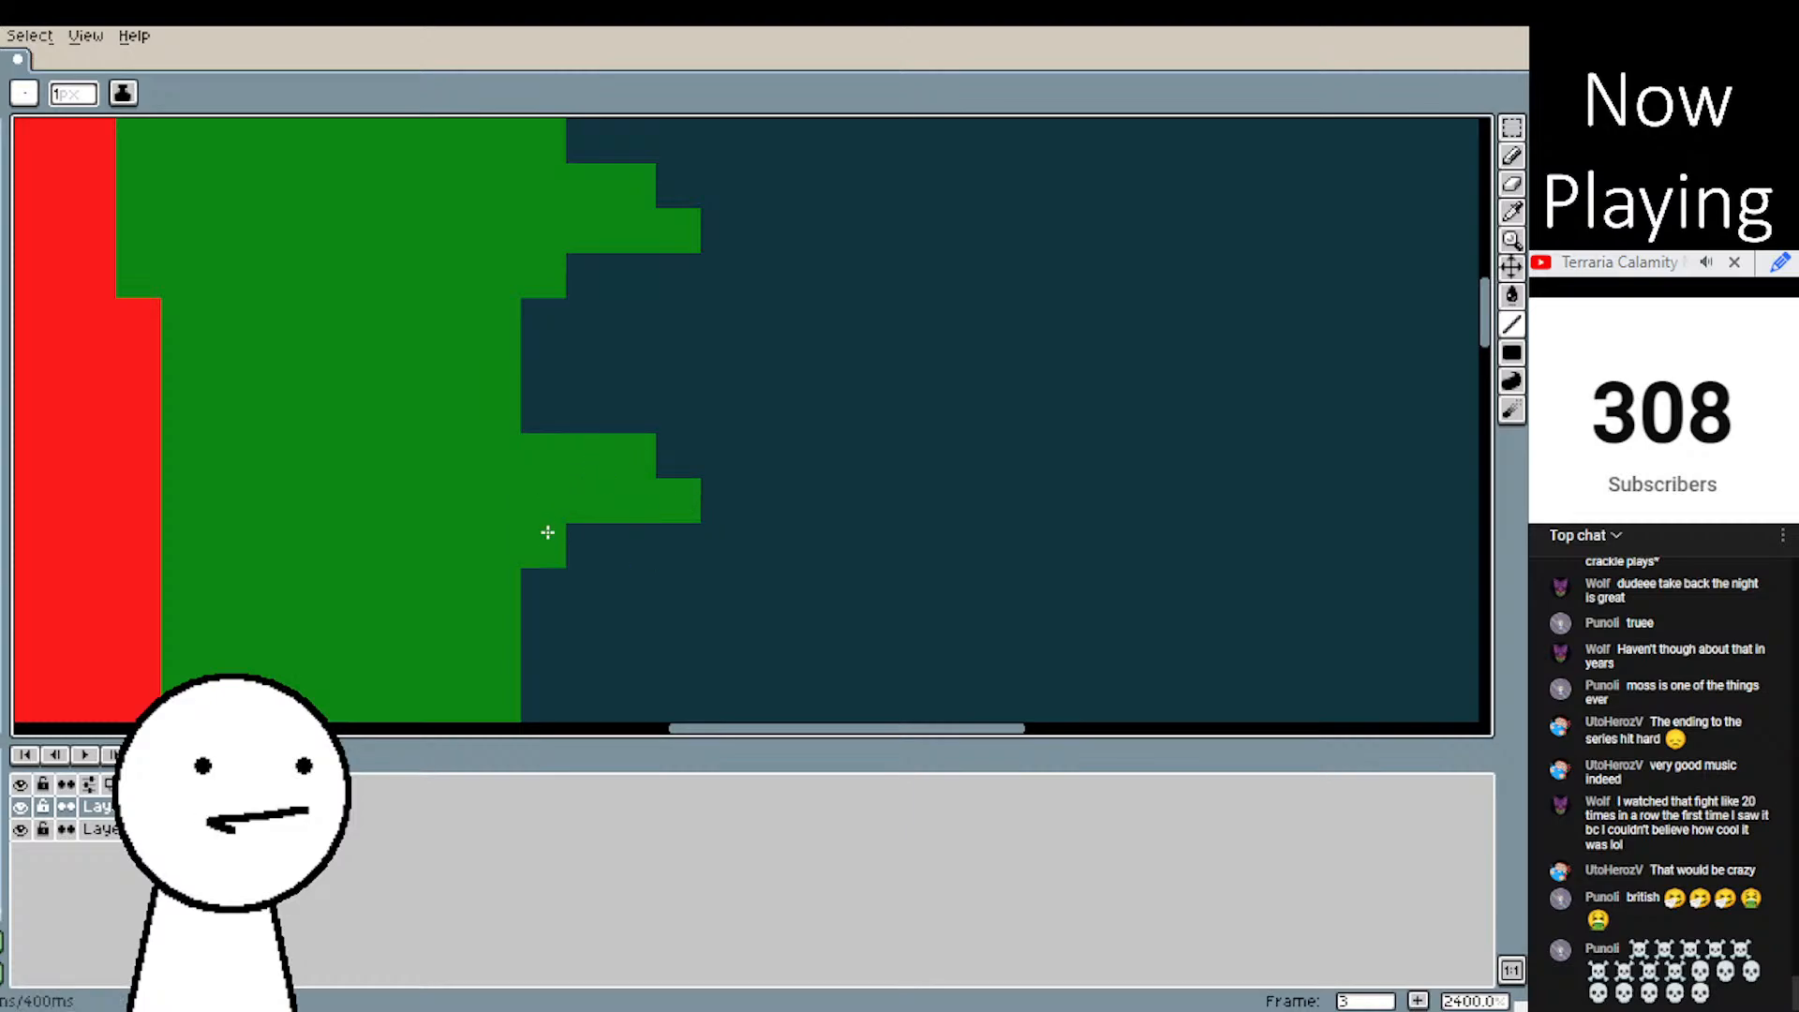
- Add a small two-pixel green spike between the fourth and fifth thorns
scroll(791, 546, down, 1)
scroll(790, 547, down, 3)
scroll(916, 510, up, 2)
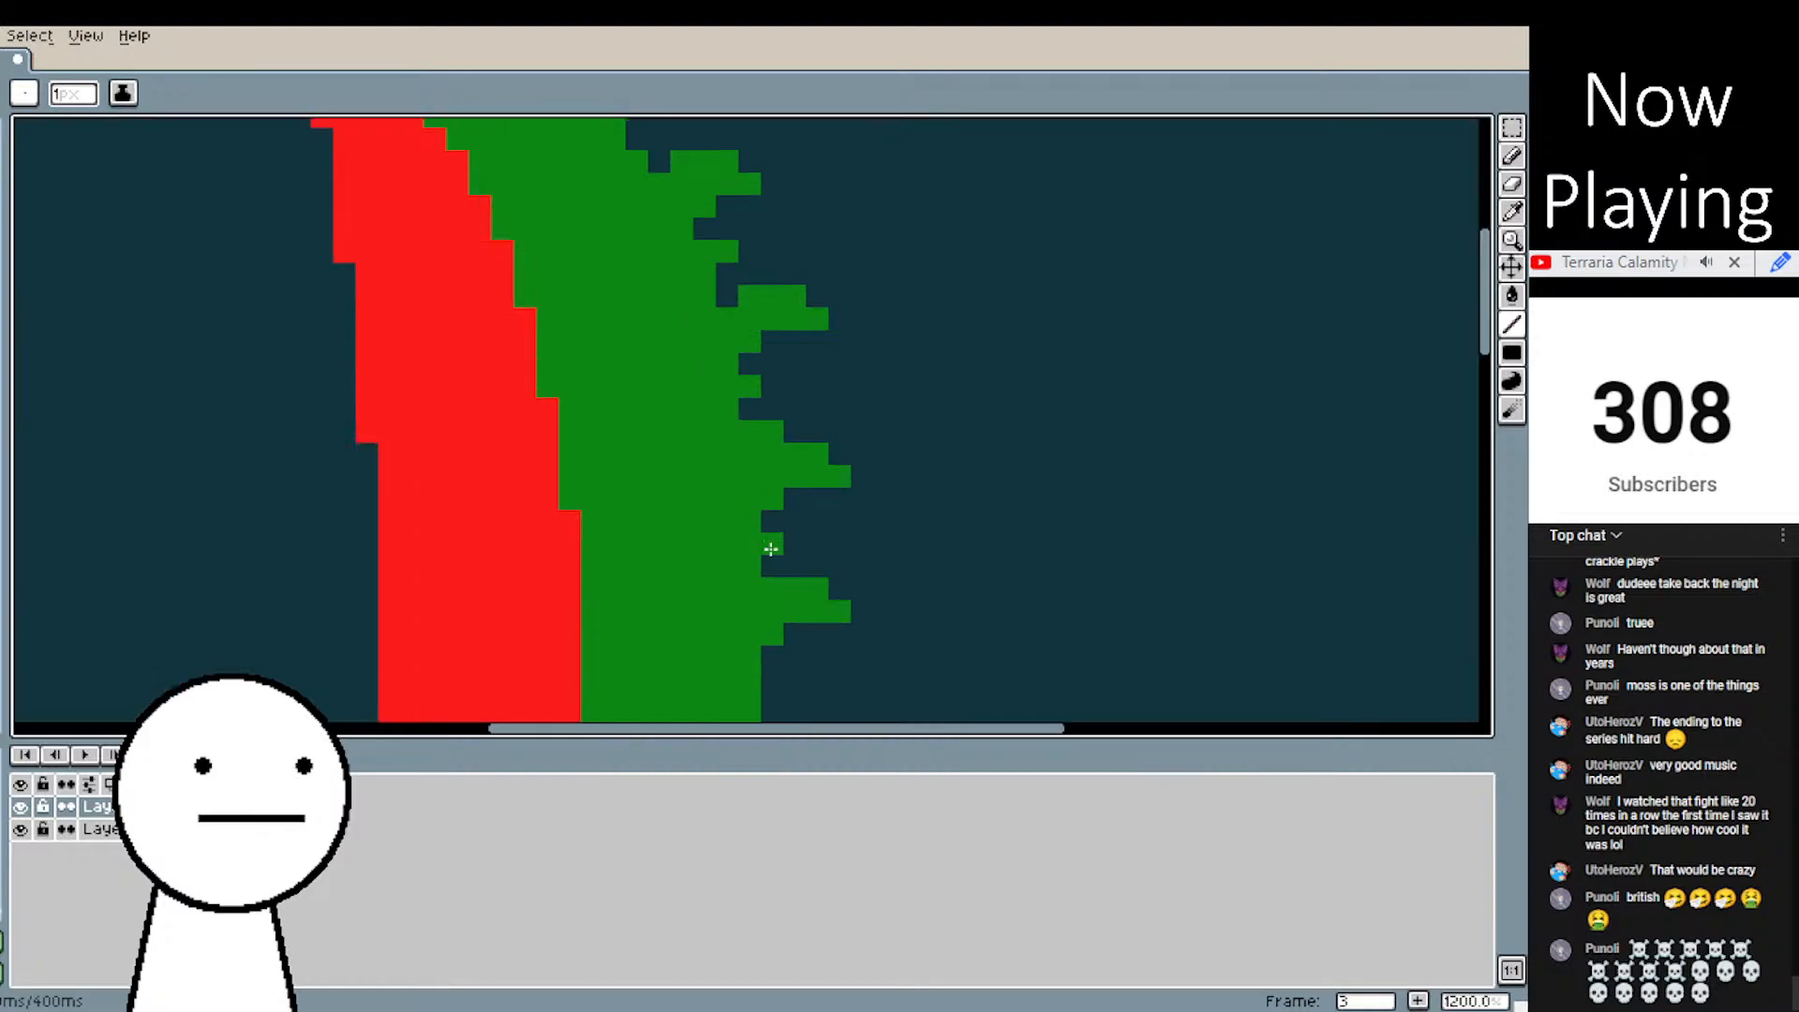
scroll(980, 609, down, 5)
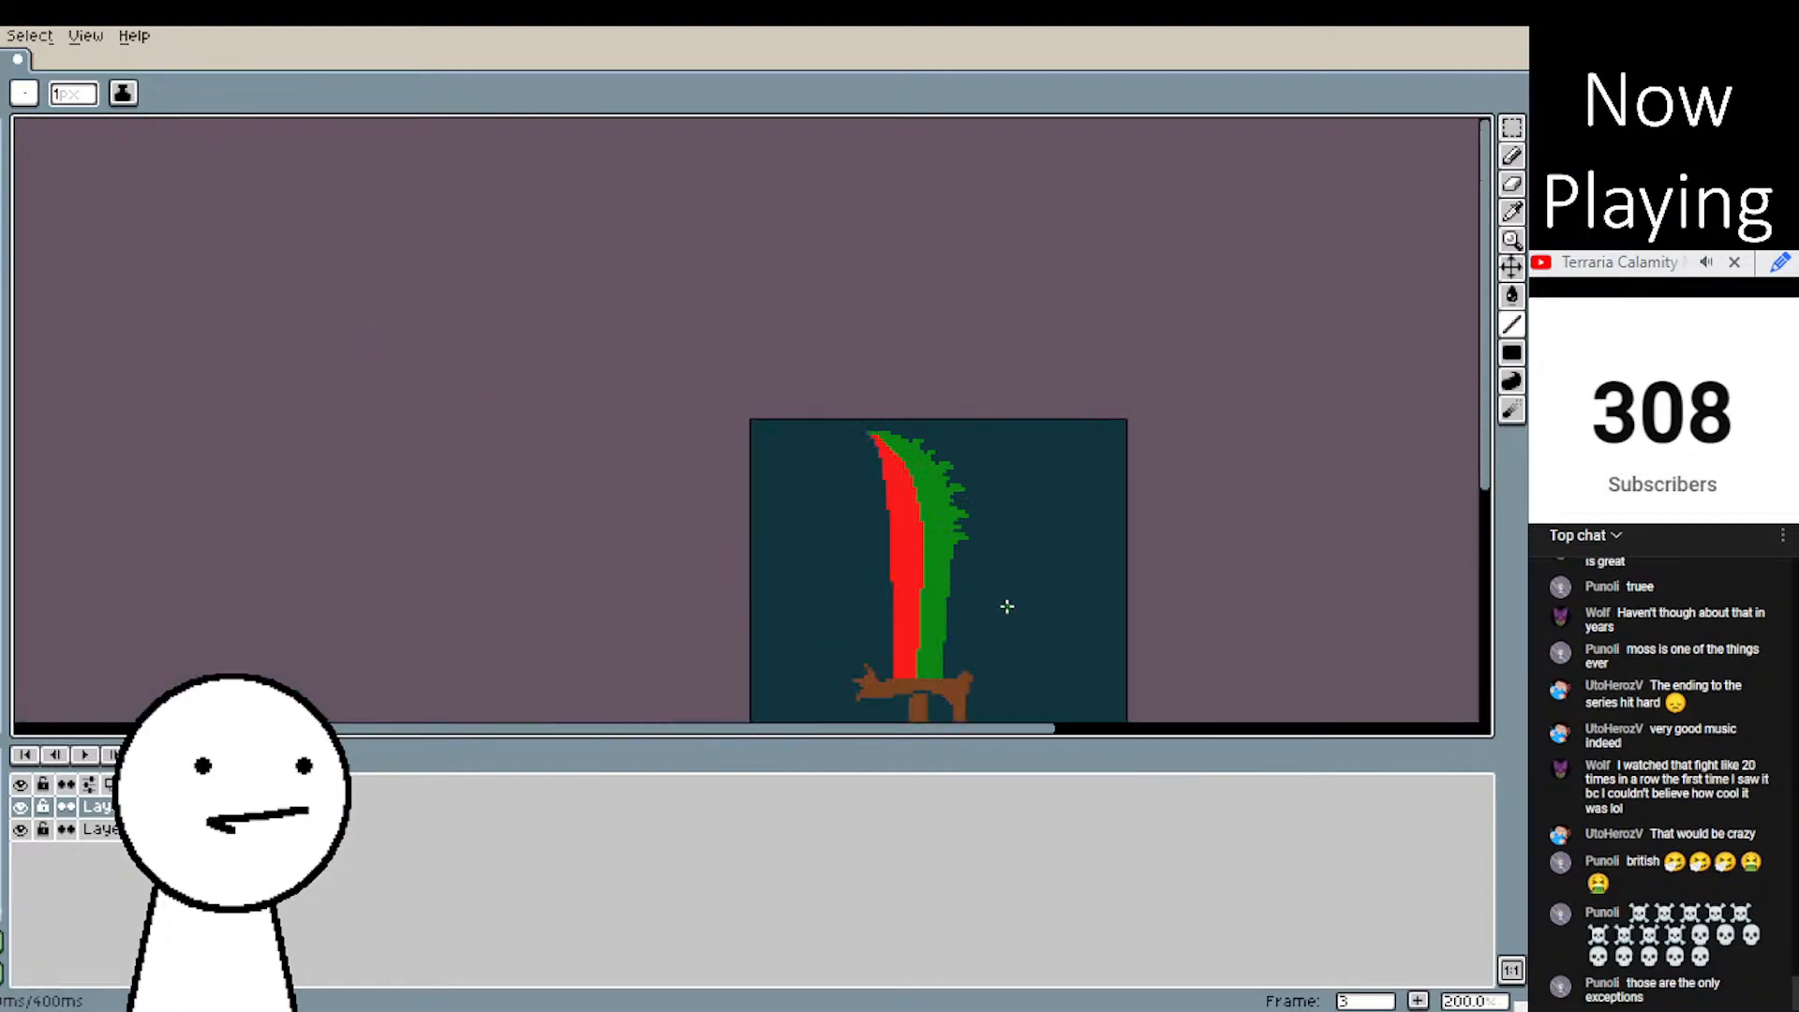
drag(1021, 611, 979, 719)
scroll(988, 554, up, 4)
mouse_move(851, 300)
mouse_down()
mouse_move(875, 559)
mouse_move(920, 693)
mouse_up()
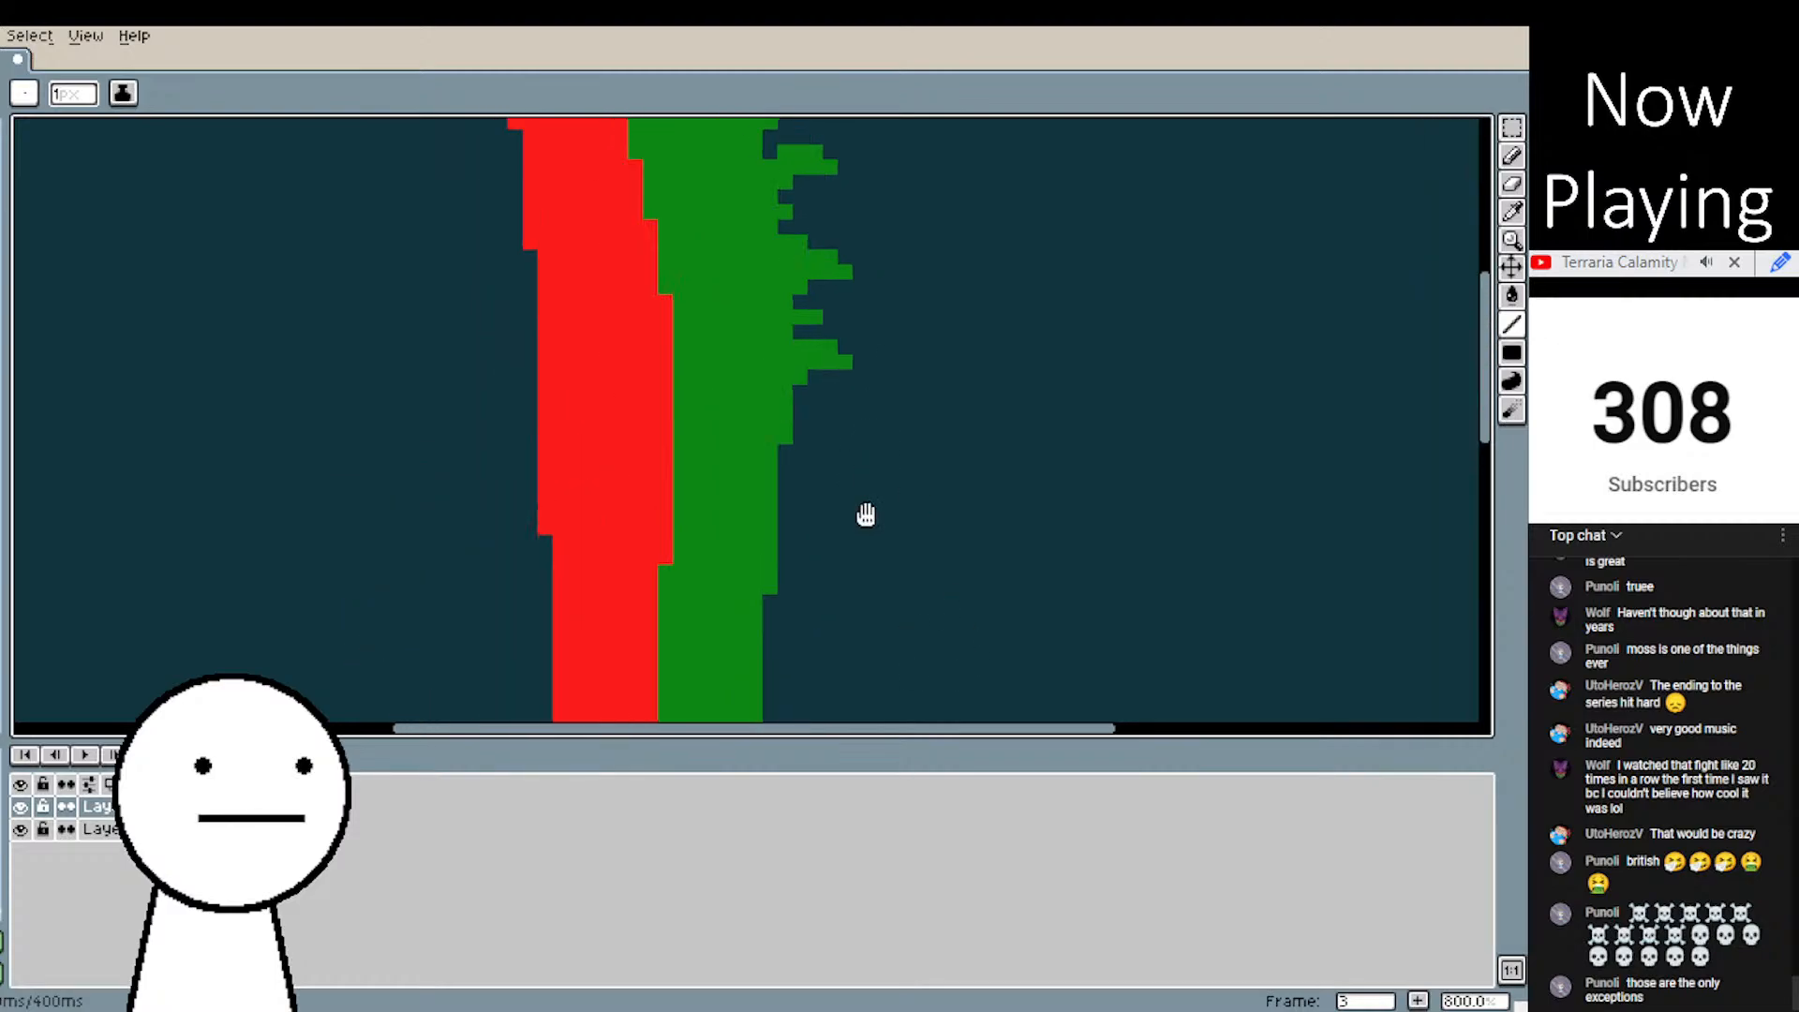
- Draw a sixth green thorn with a downward-hooked tip below the fifth and fill it in to the blade edge
drag(868, 475, 832, 518)
scroll(785, 417, up, 2)
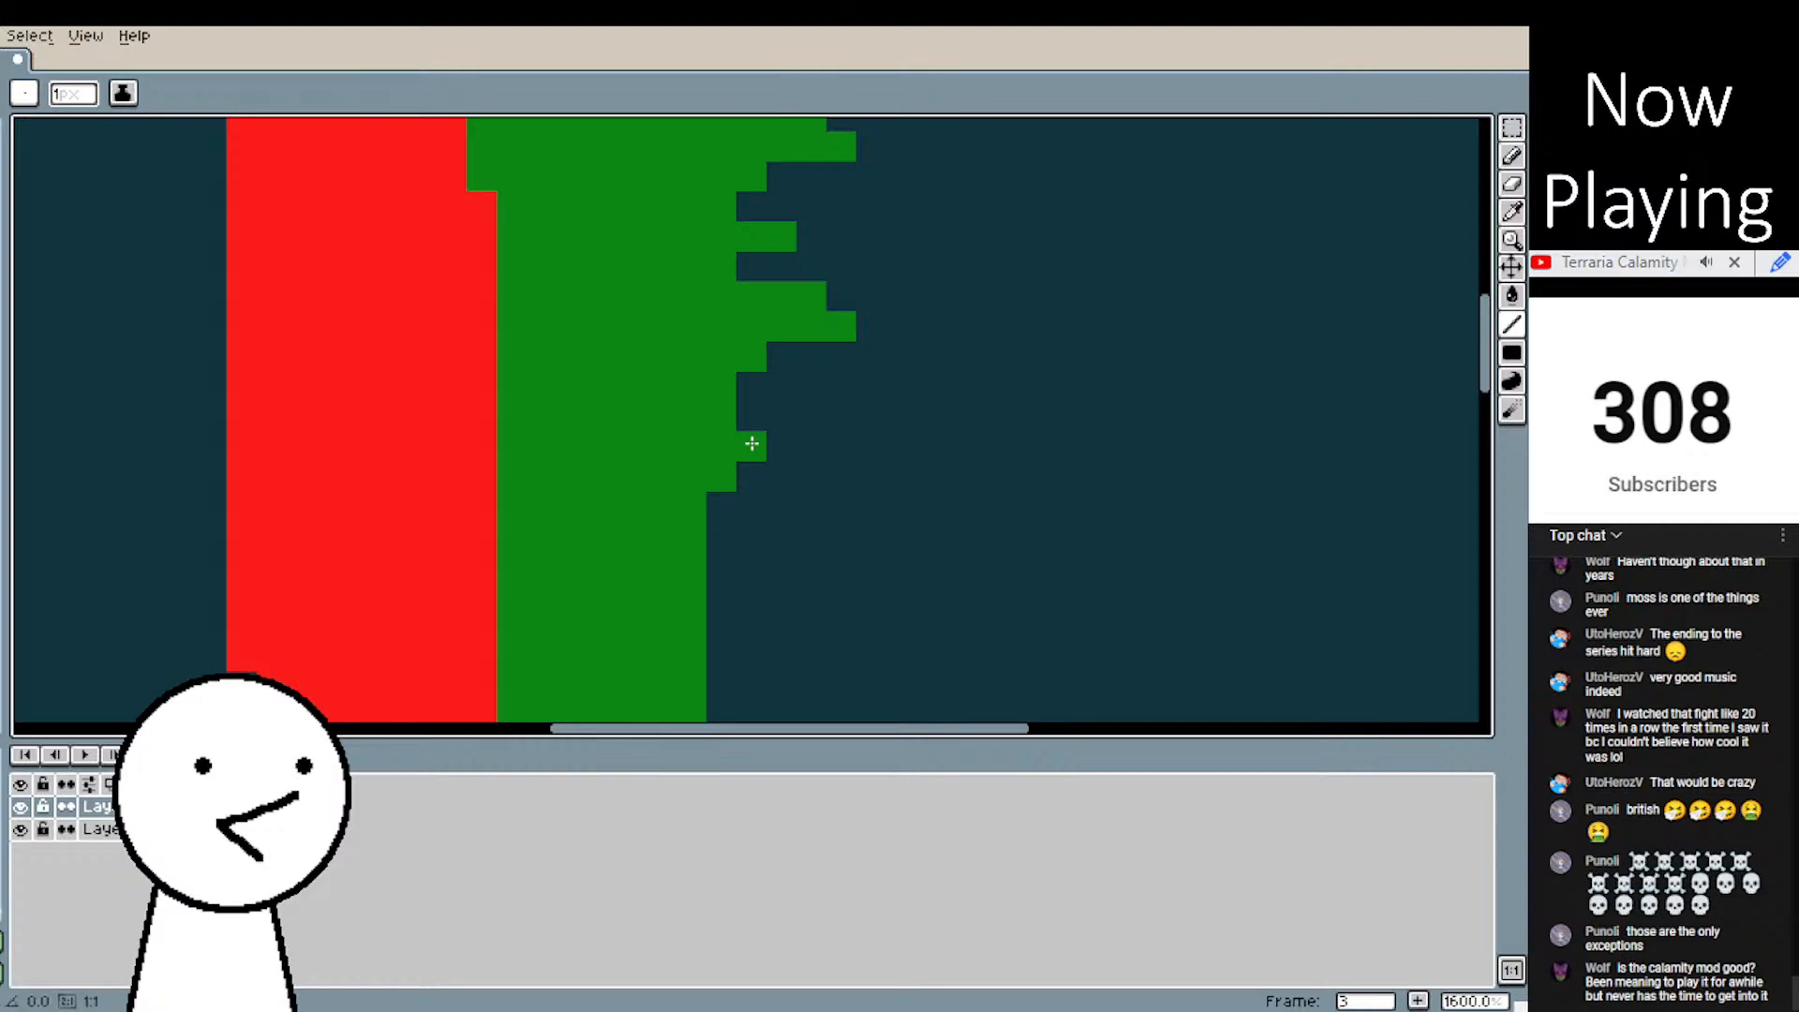
click(781, 476)
click(808, 478)
click(839, 507)
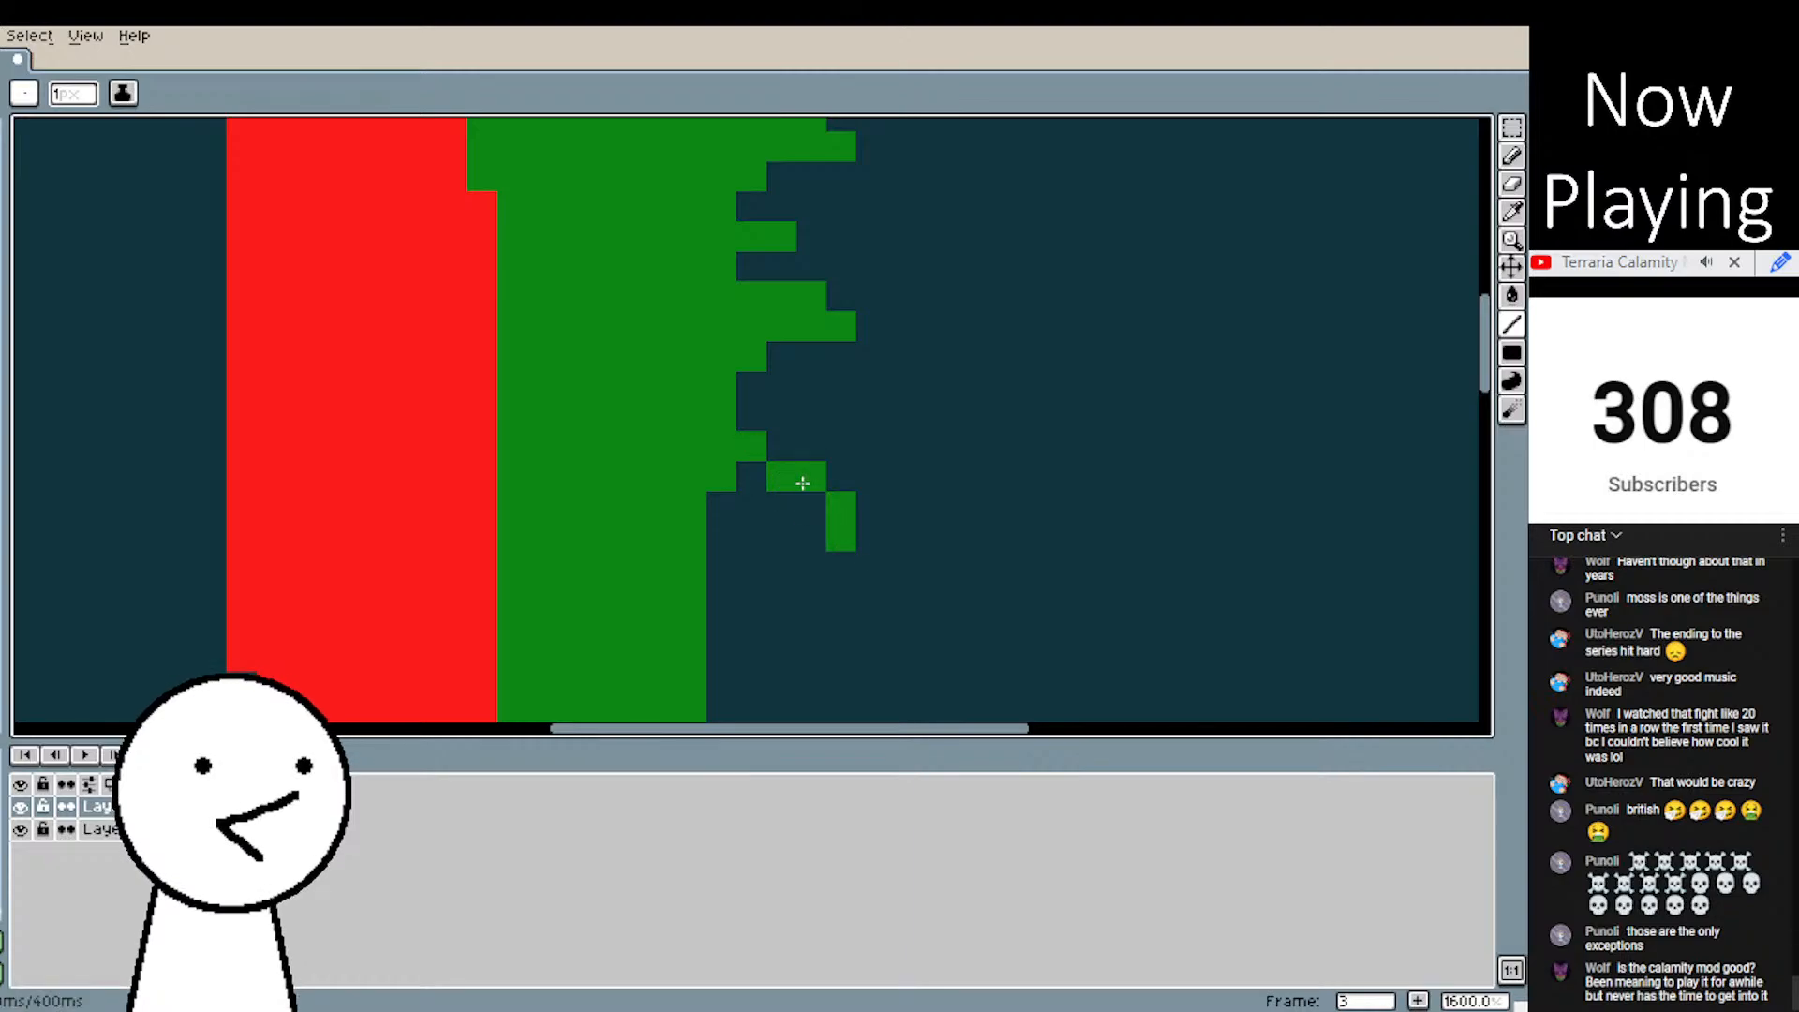
mouse_move(800, 502)
mouse_down()
mouse_move(722, 499)
mouse_move(752, 485)
mouse_move(724, 521)
mouse_up()
drag(961, 564, 901, 569)
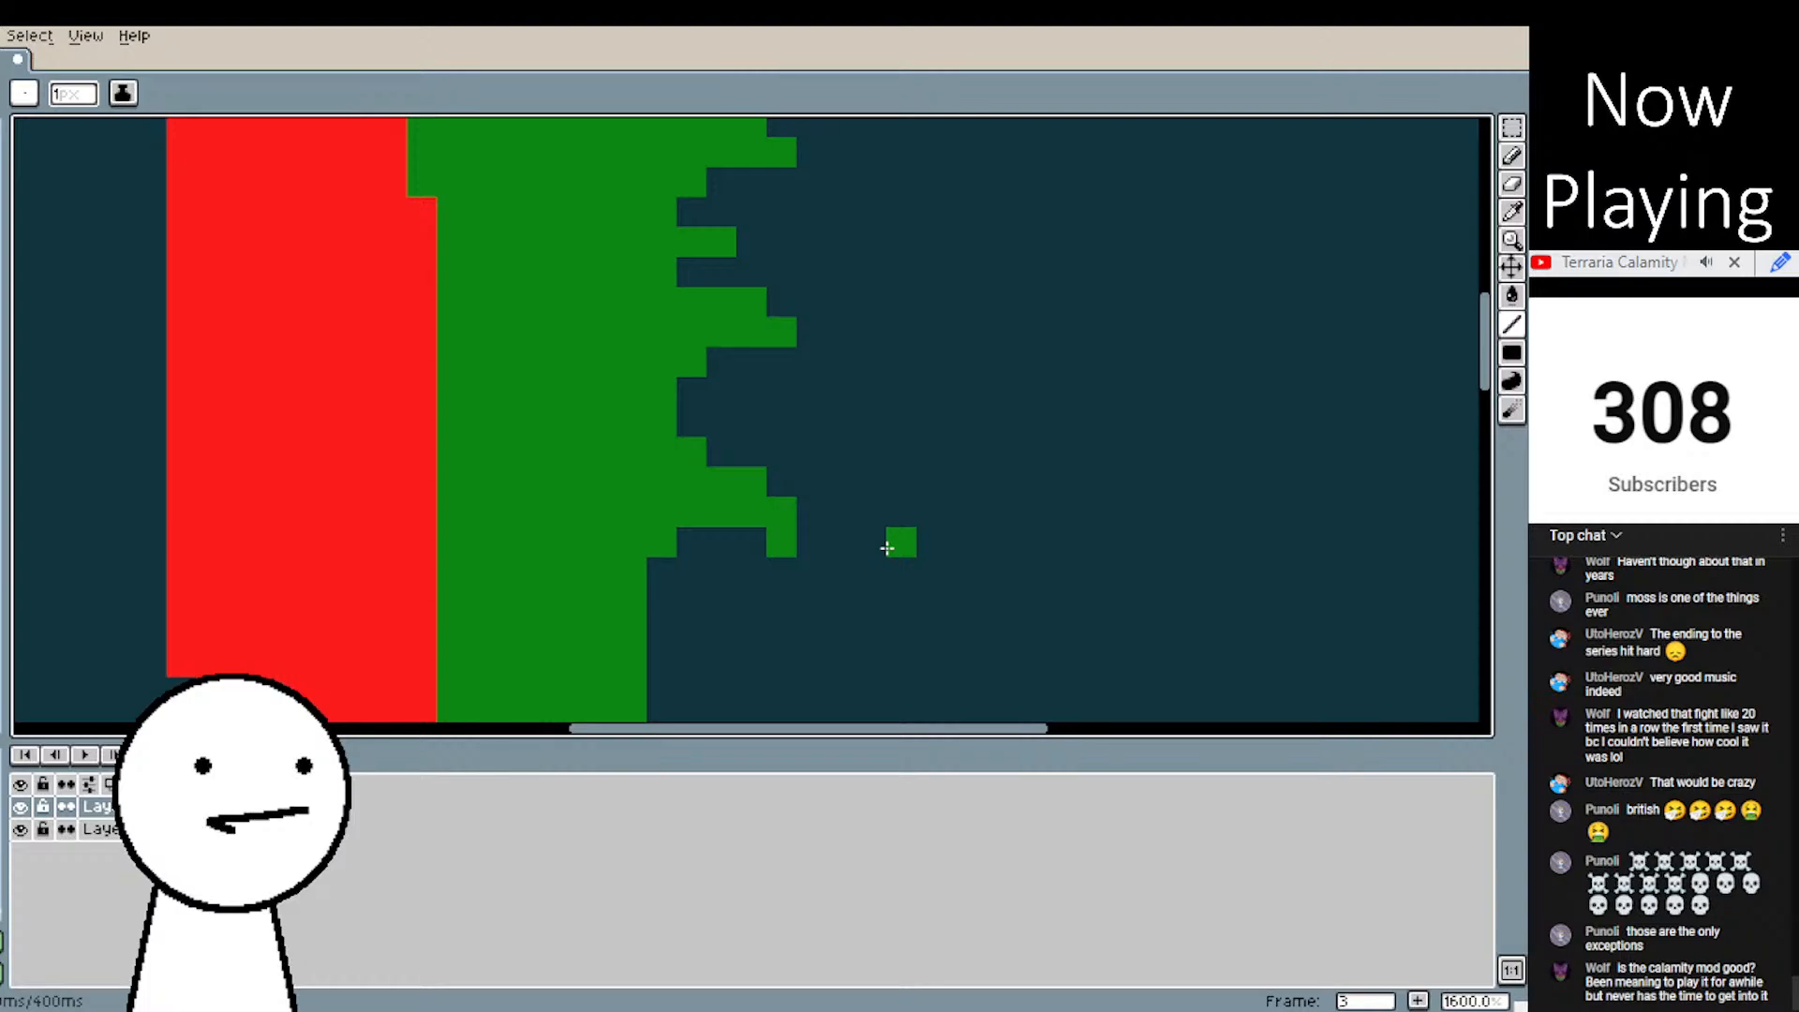
- Erase the pixel hanging from the sixth thorn's tip and switch back to the Line tool
click(1513, 213)
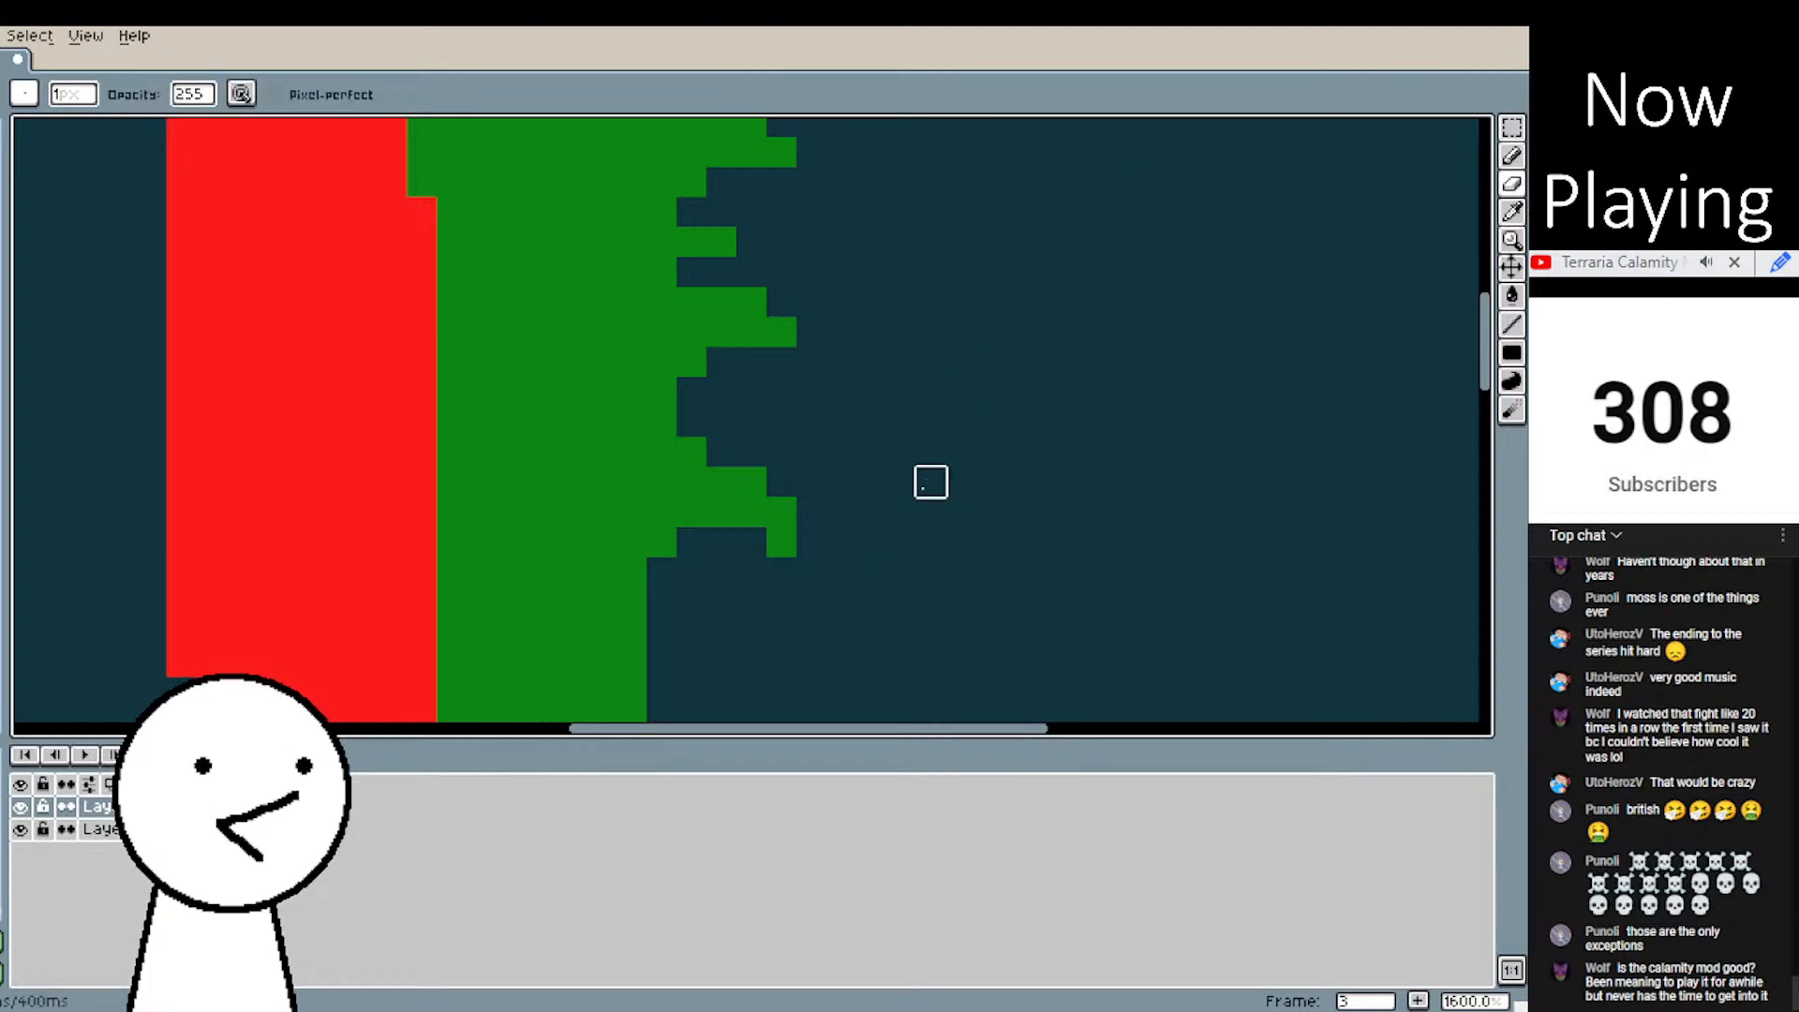
click(1512, 326)
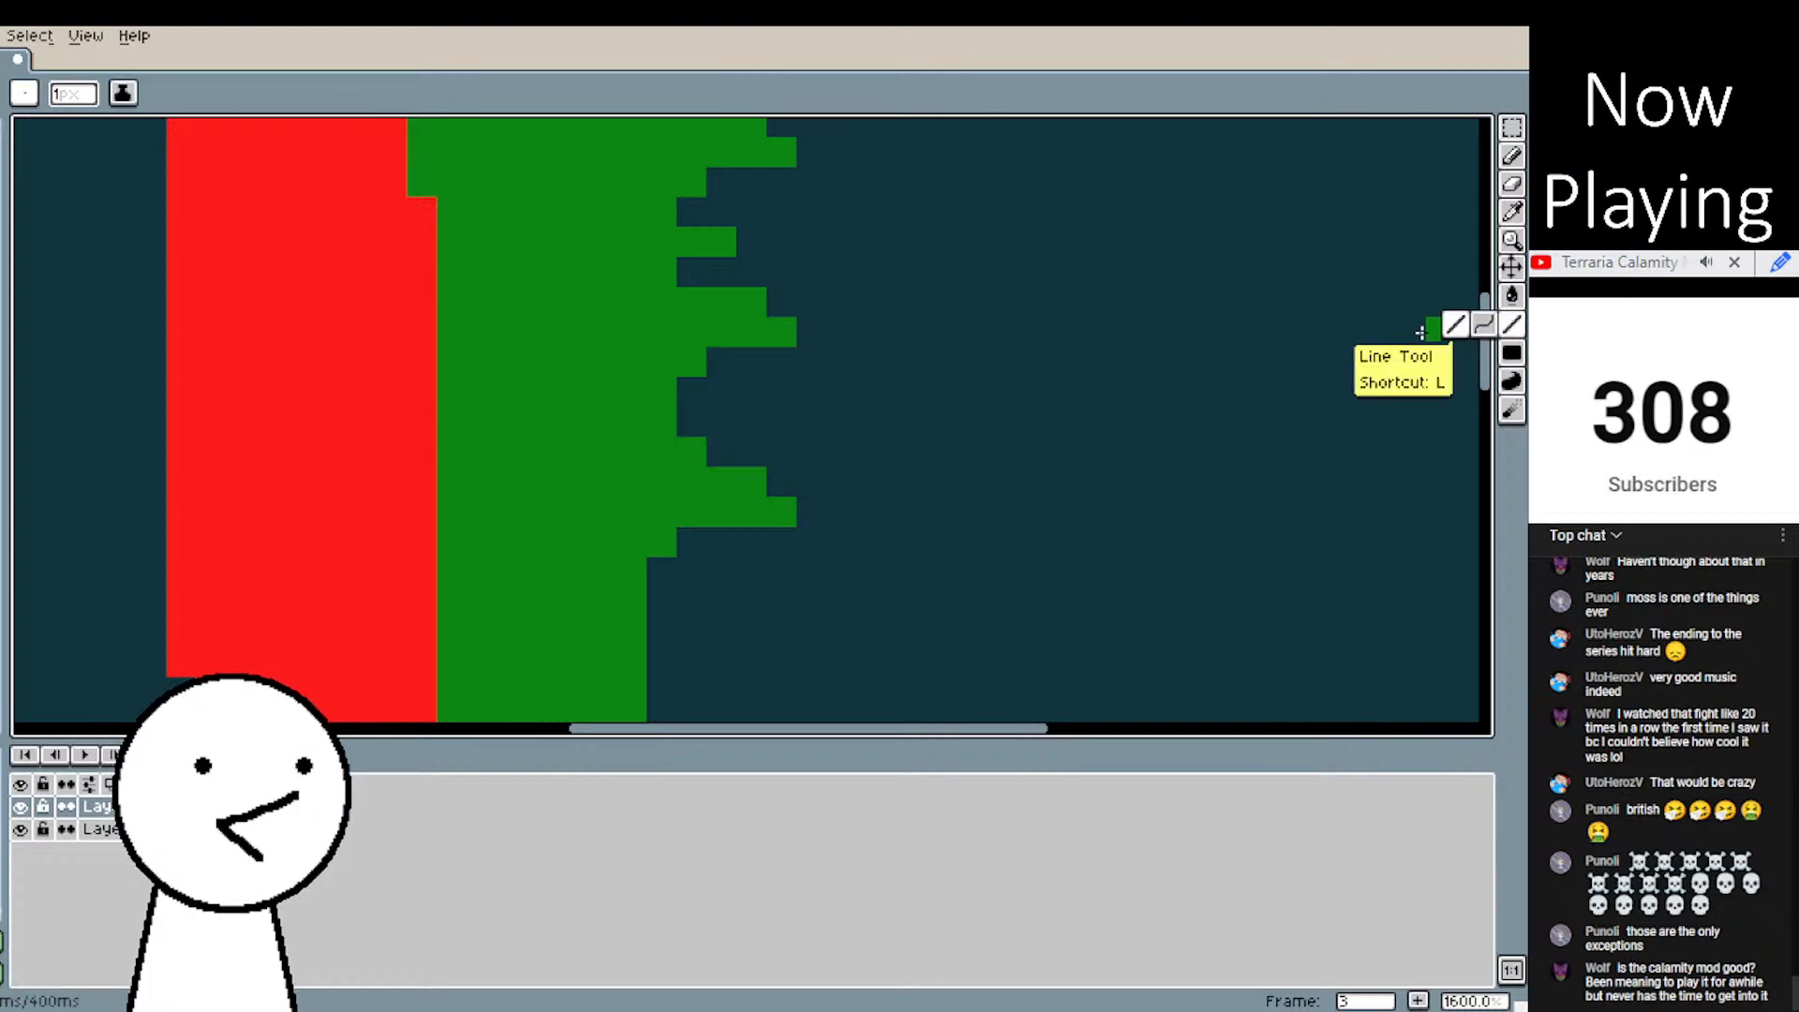
scroll(953, 463, down, 6)
scroll(969, 482, up, 6)
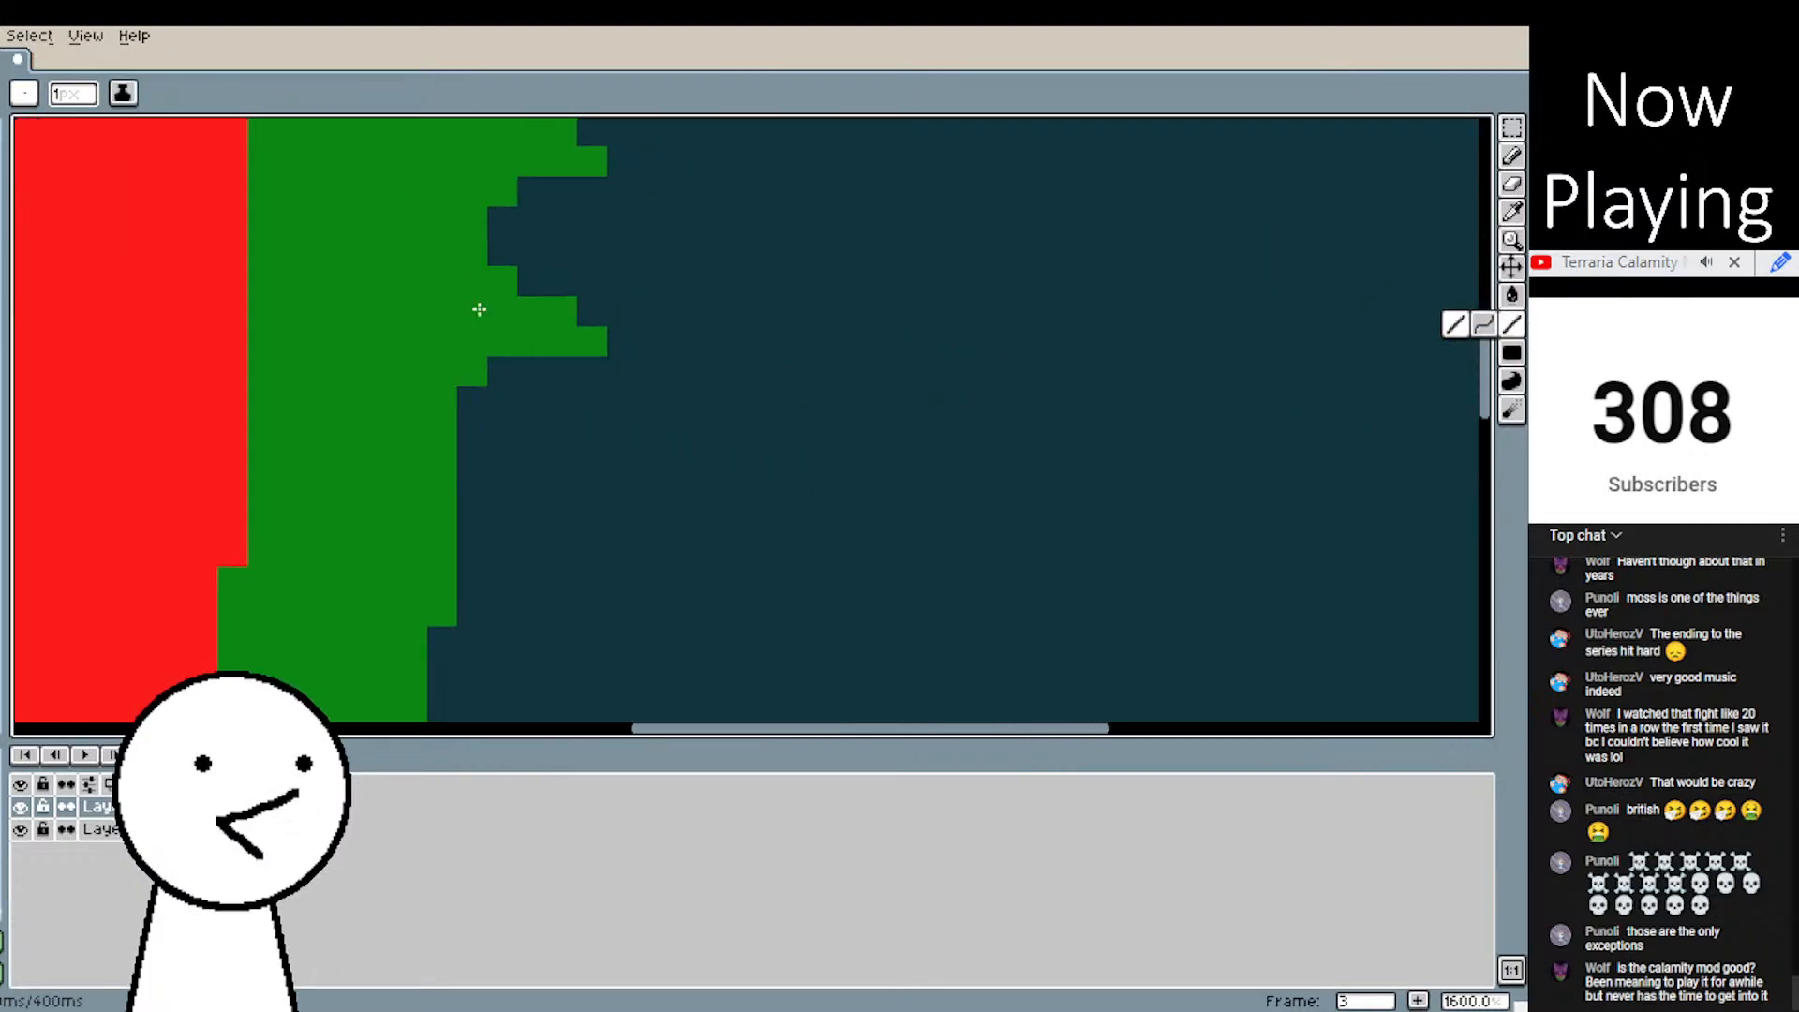
- Add a small green spike between the fifth and sixth thorns and draw a seventh green thorn with a downward-stepped tip below
drag(503, 252, 532, 251)
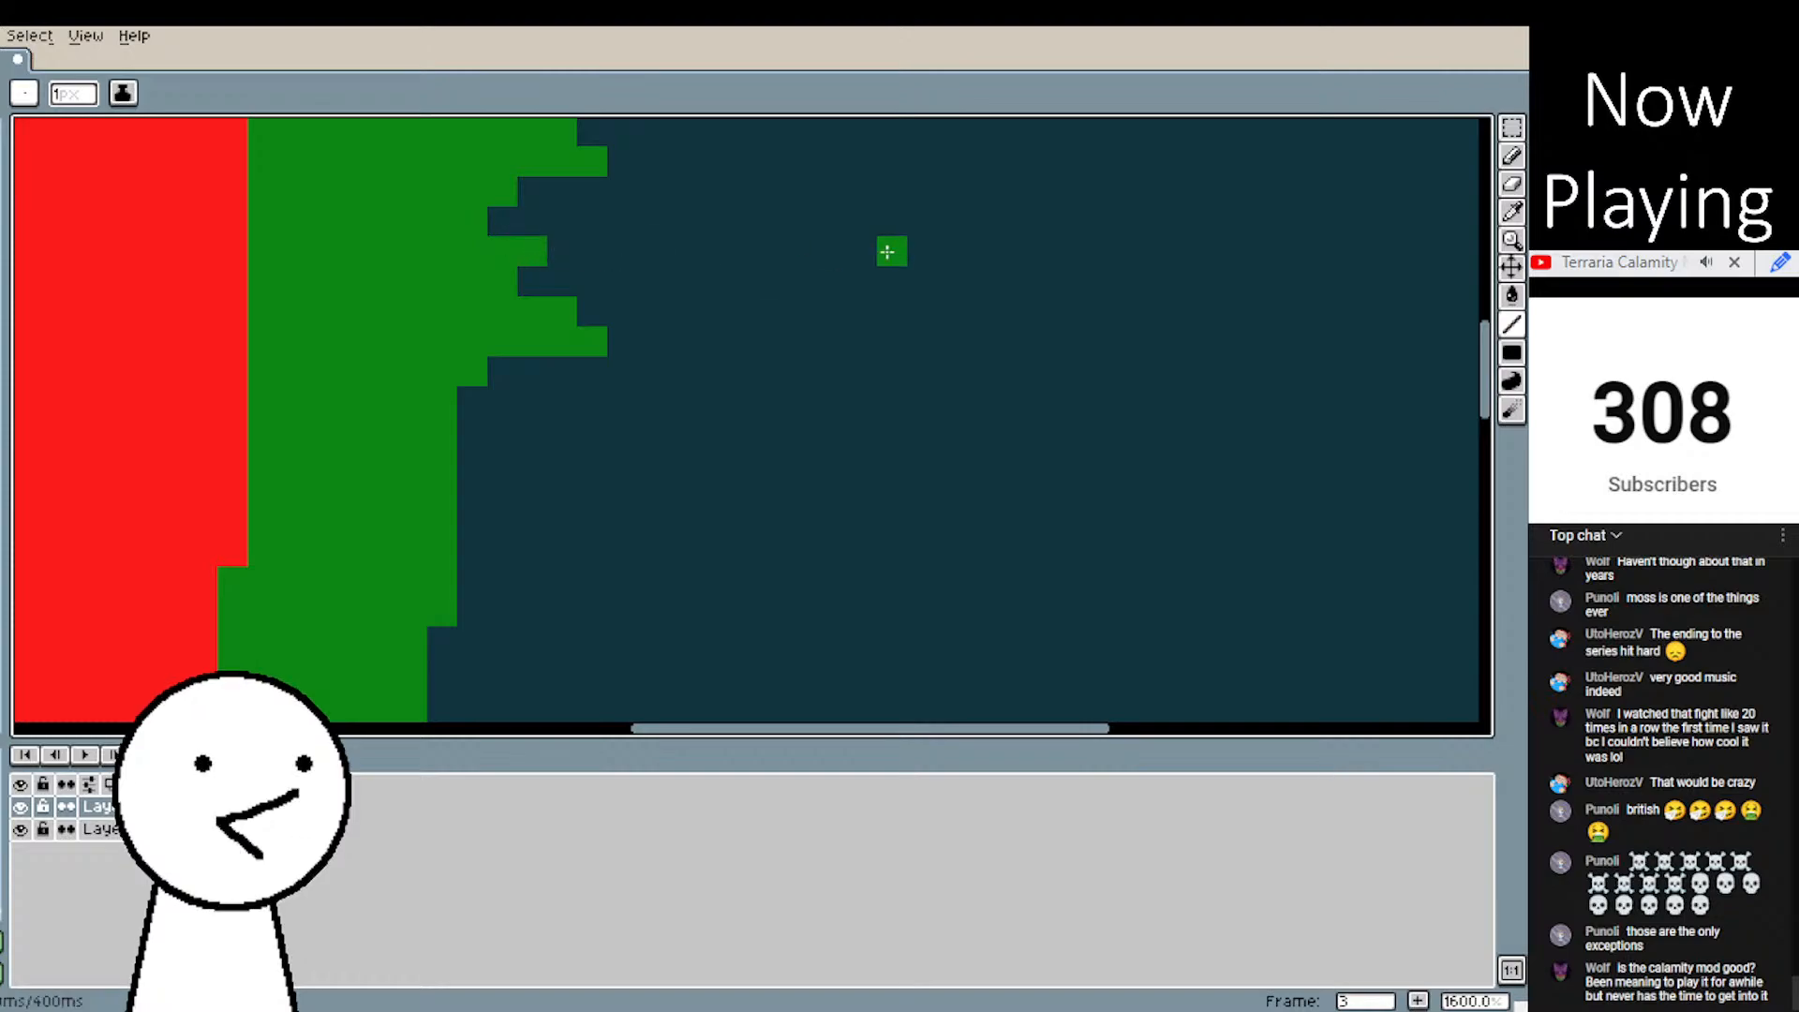
drag(630, 450, 660, 388)
click(502, 369)
mouse_move(513, 409)
mouse_down()
mouse_move(563, 398)
mouse_move(590, 426)
mouse_move(565, 428)
mouse_up()
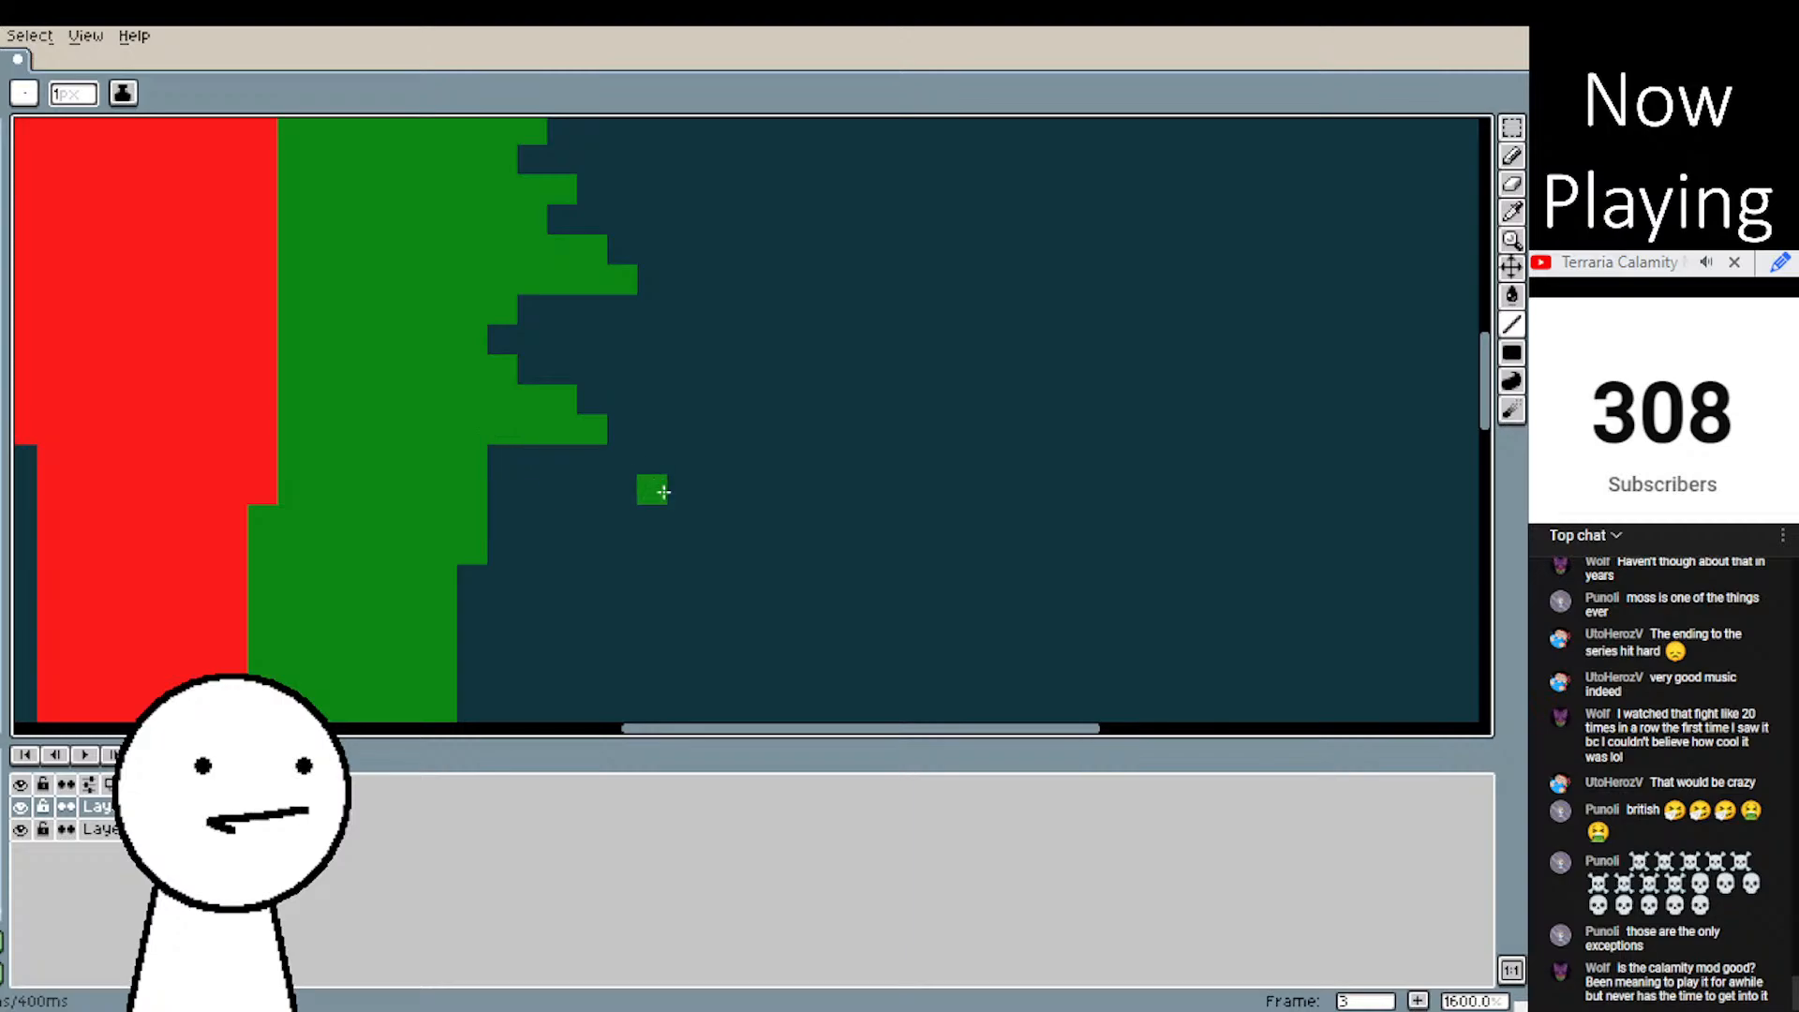
drag(716, 501, 853, 494)
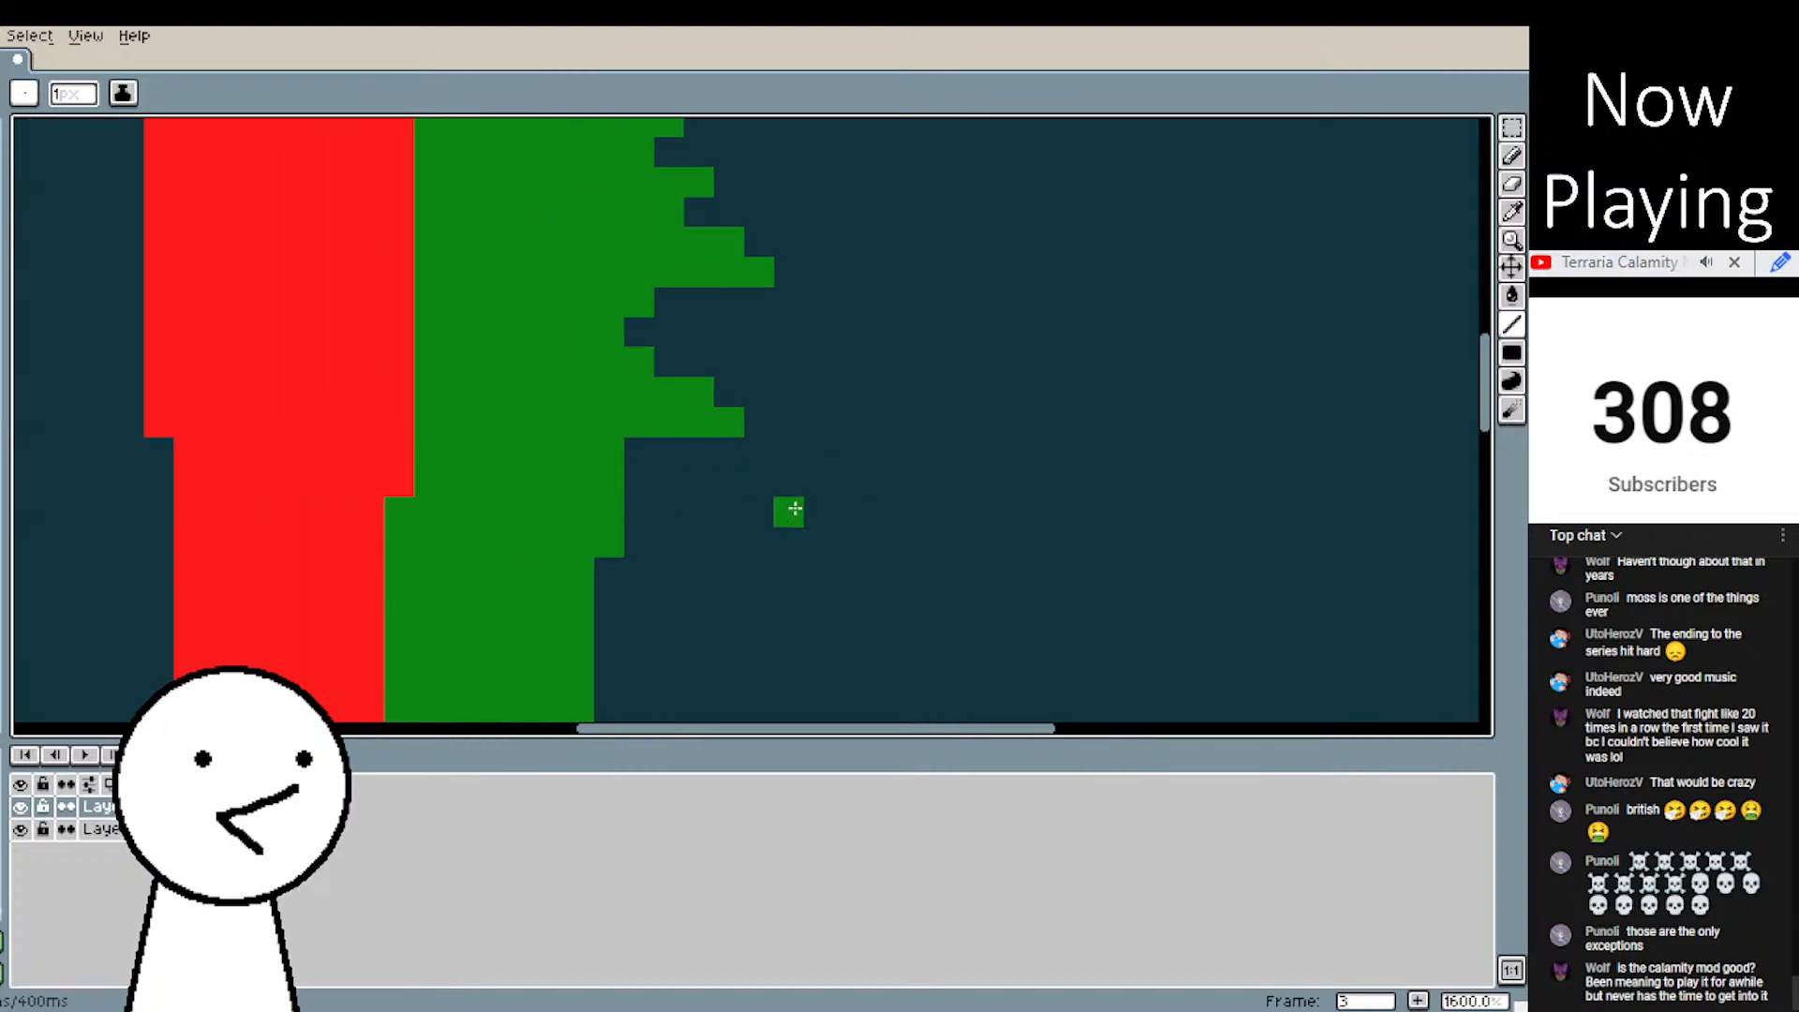
drag(639, 453, 883, 323)
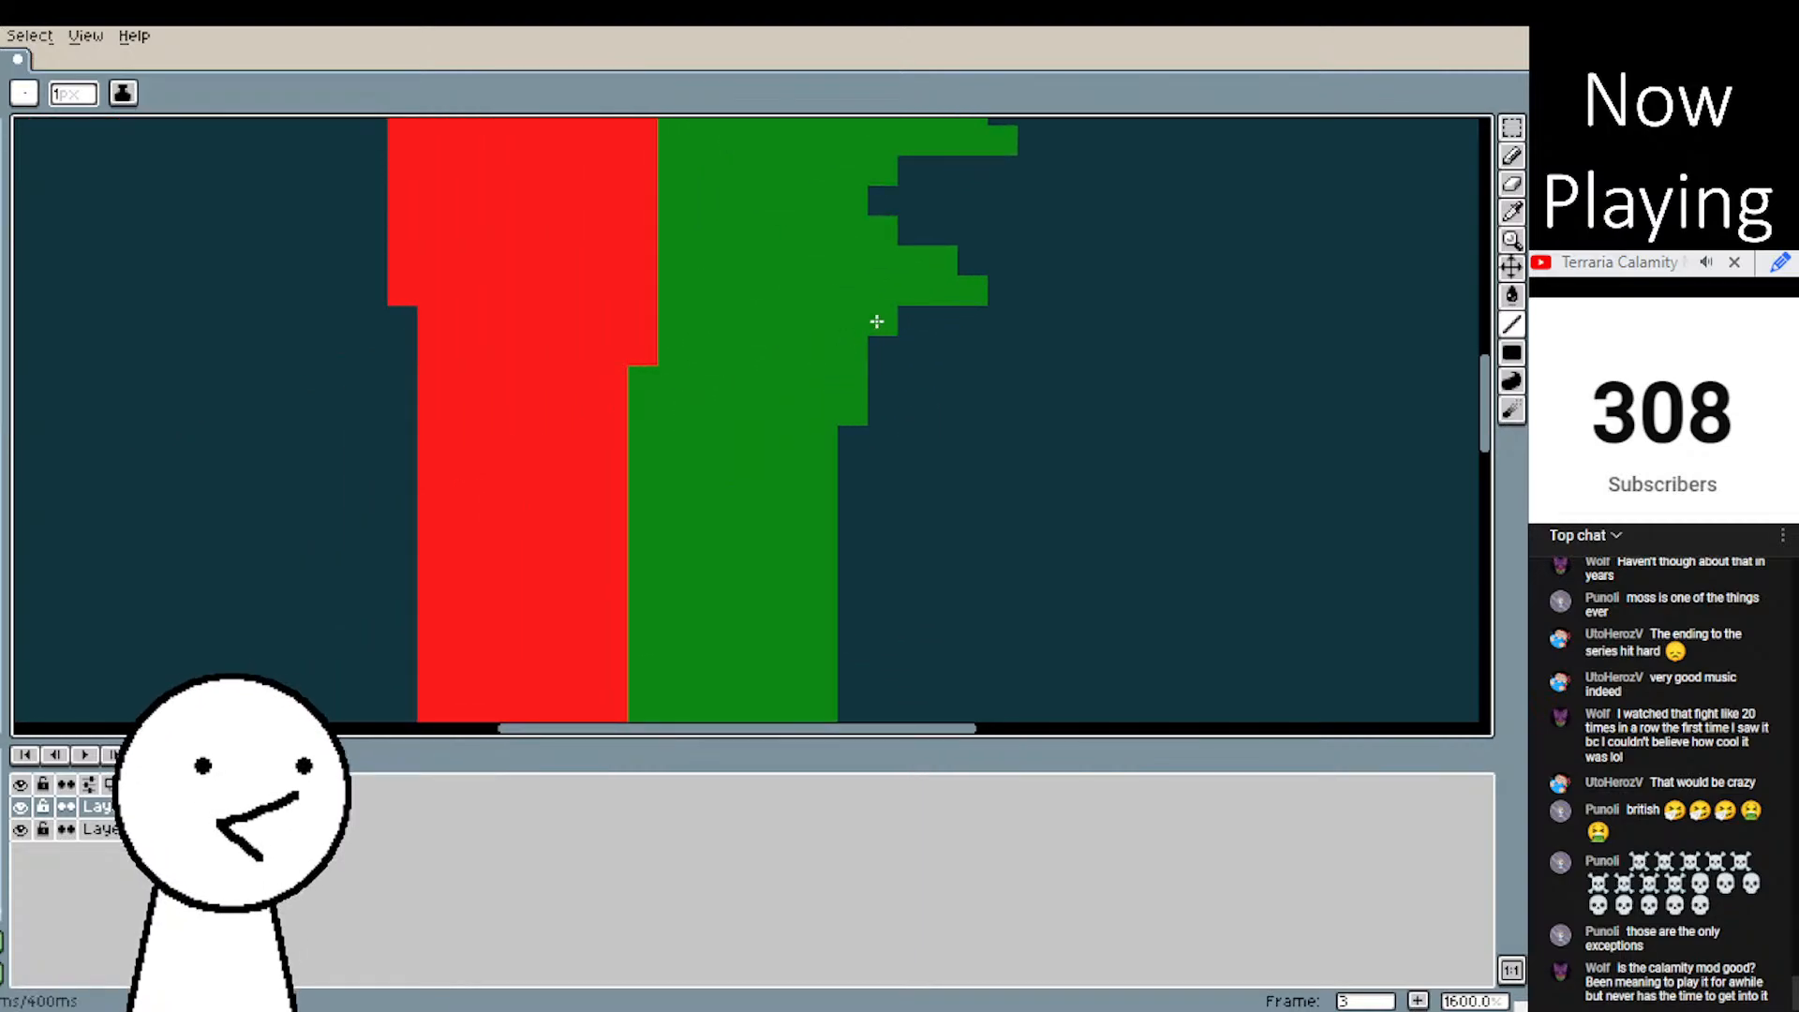
- Add a small green spike below the seventh thorn and draw an eighth thorn with a downward-stepped tip beneath it
click(883, 379)
drag(977, 461, 701, 433)
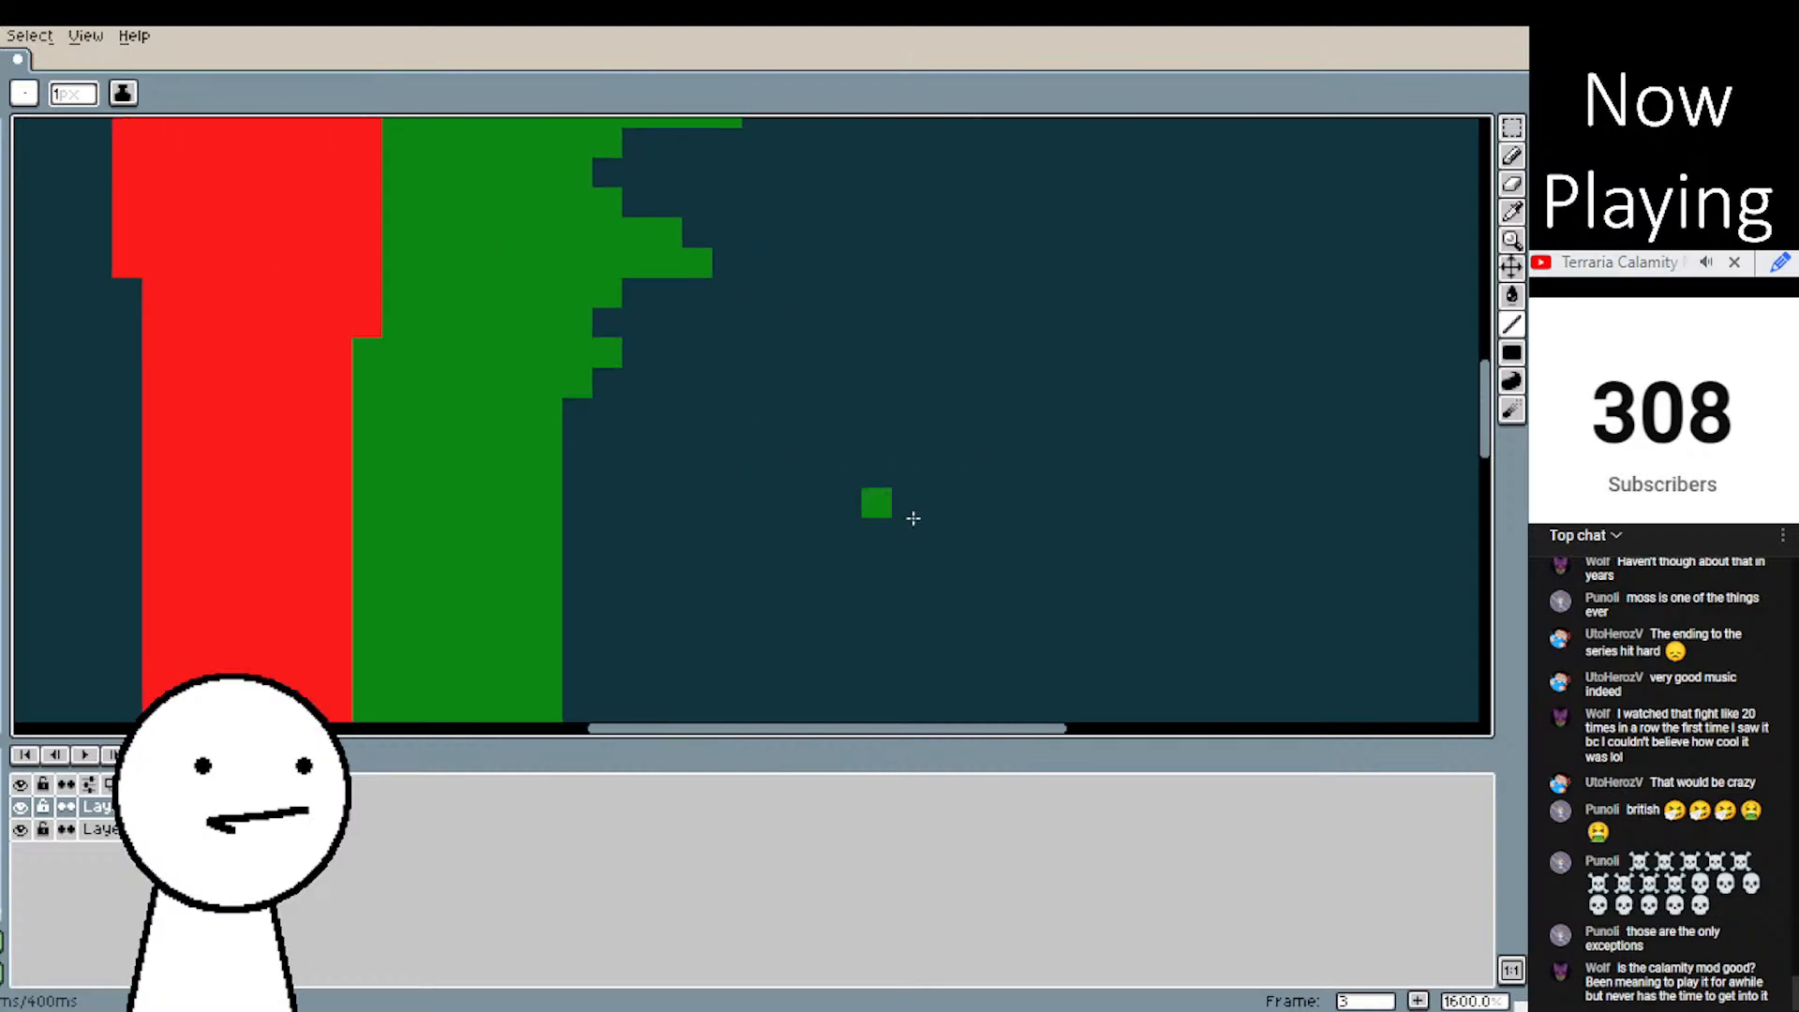
click(608, 420)
click(637, 412)
click(667, 442)
click(700, 474)
click(724, 470)
mouse_move(694, 442)
mouse_down()
mouse_move(649, 438)
mouse_move(570, 440)
mouse_up()
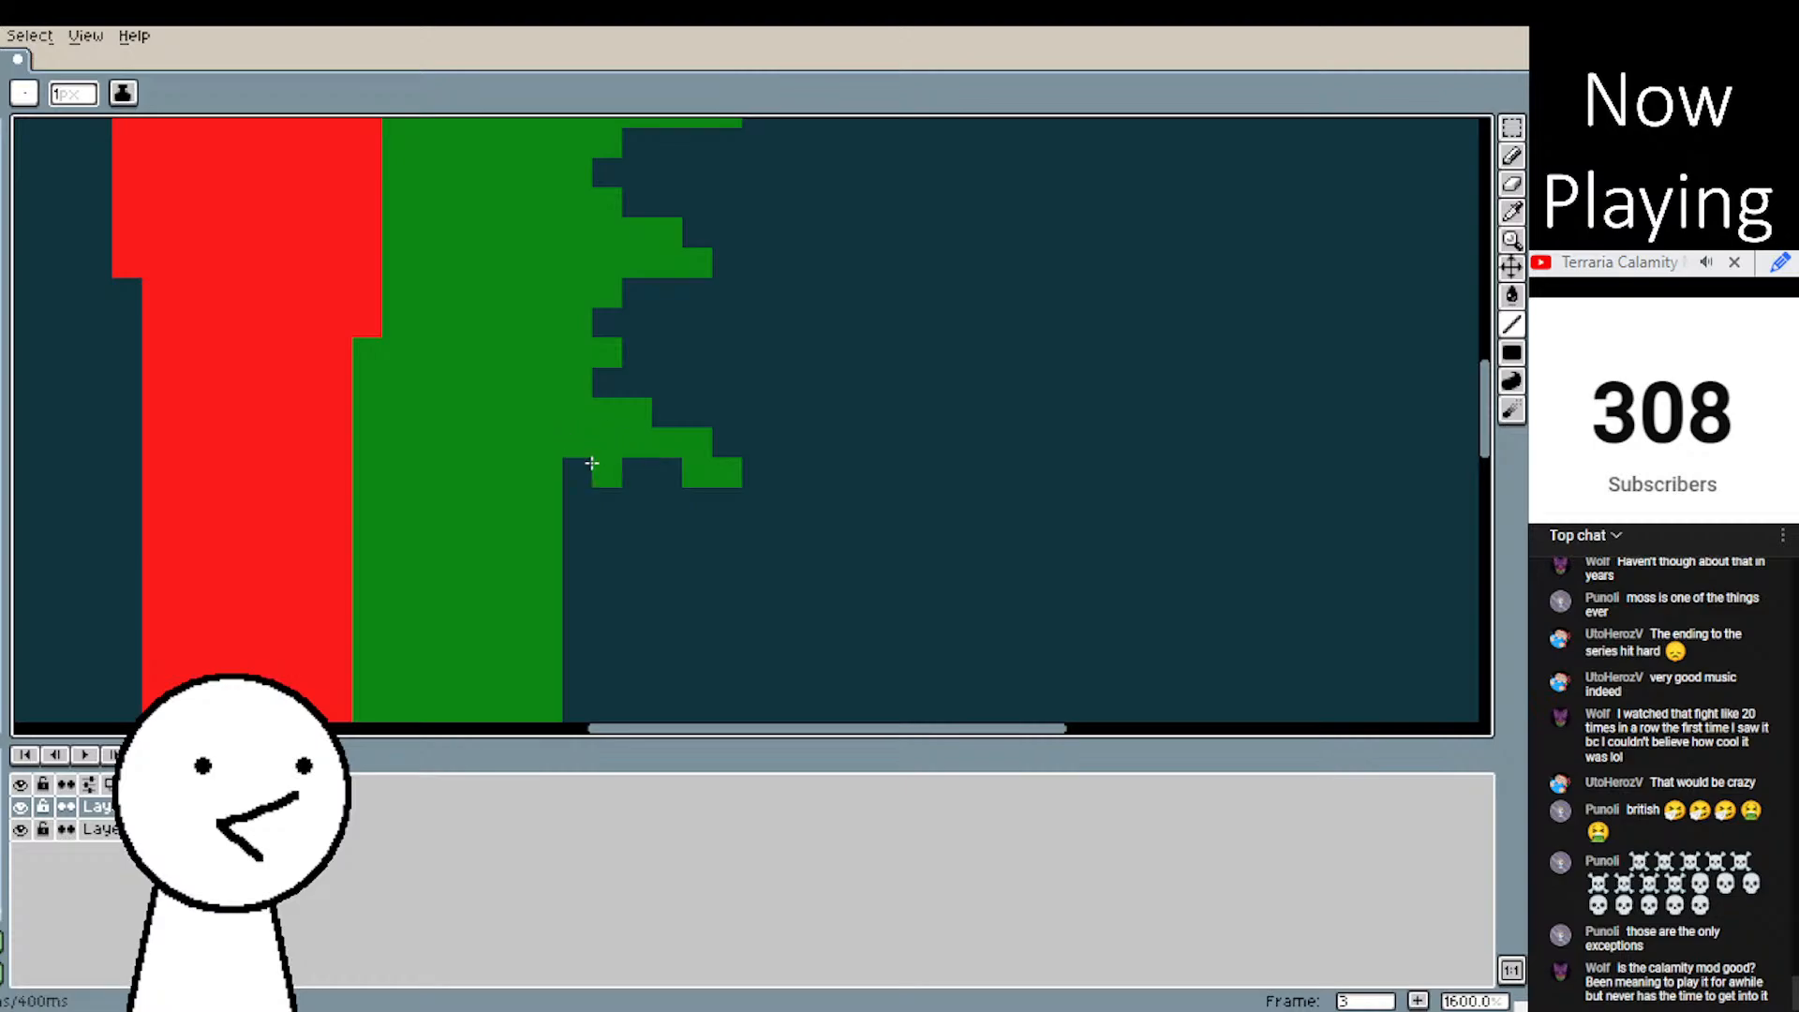
click(877, 534)
scroll(878, 540, down, 3)
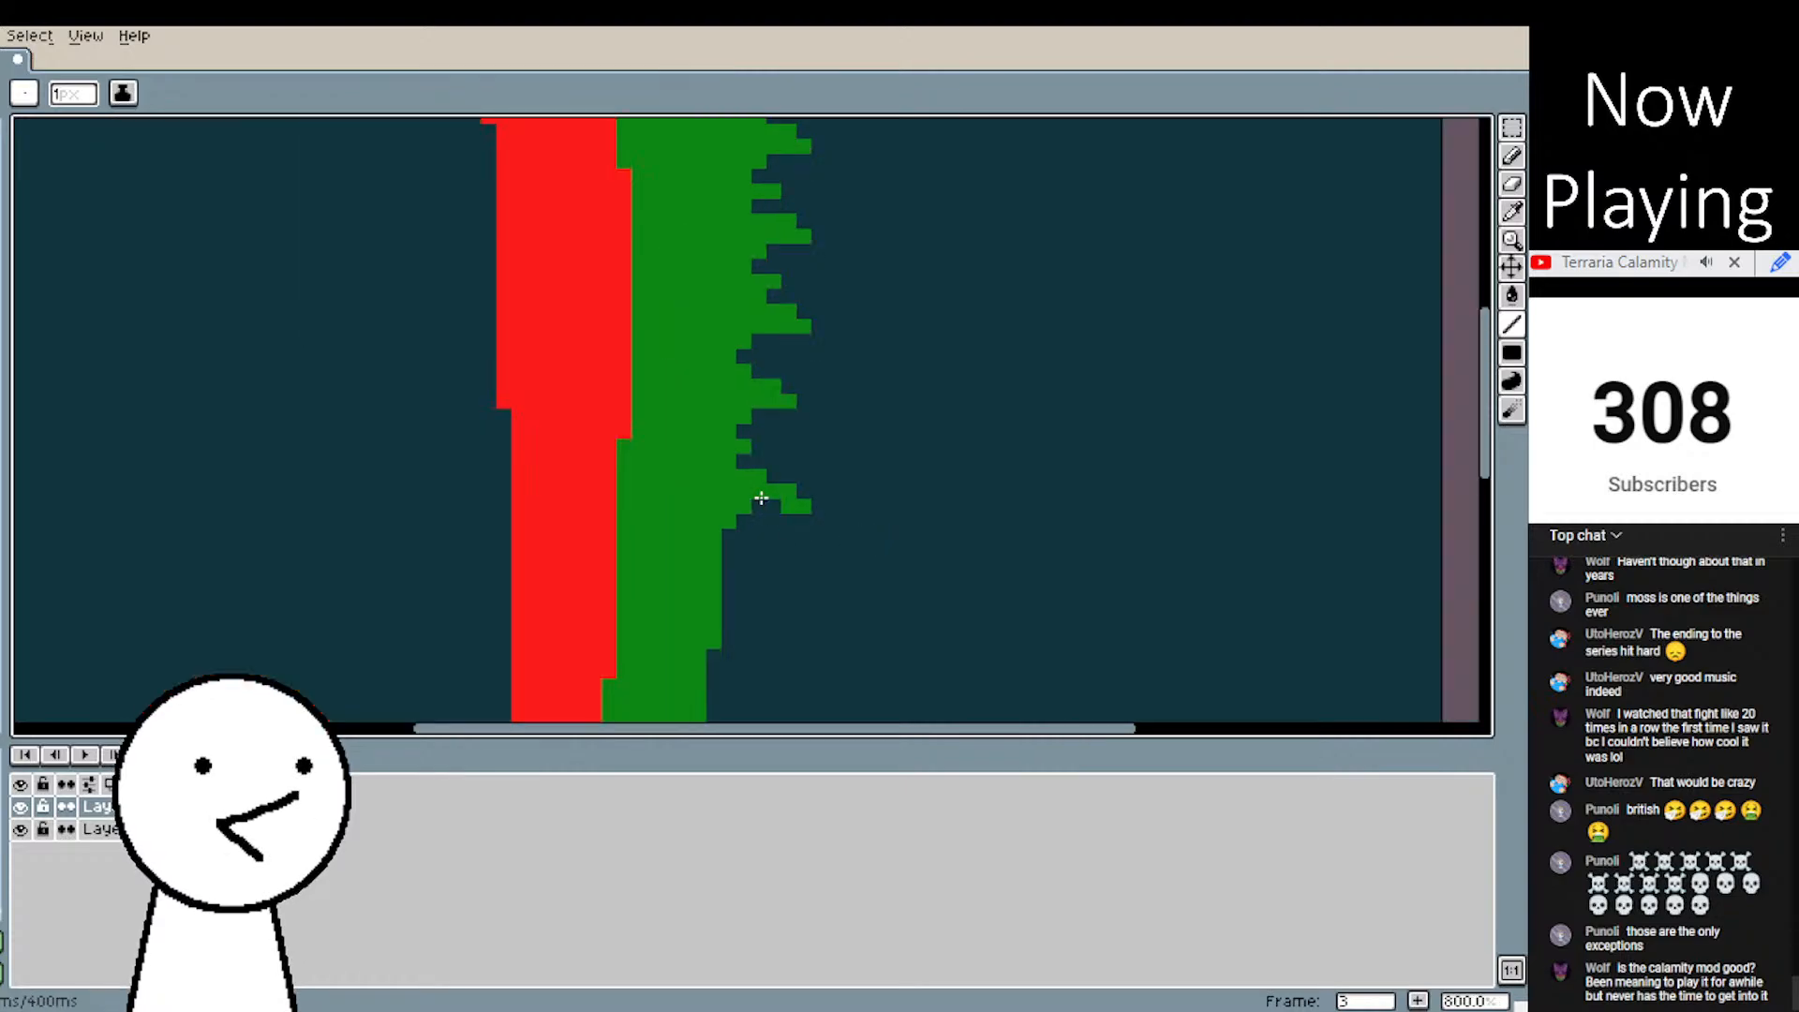
scroll(897, 514, down, 5)
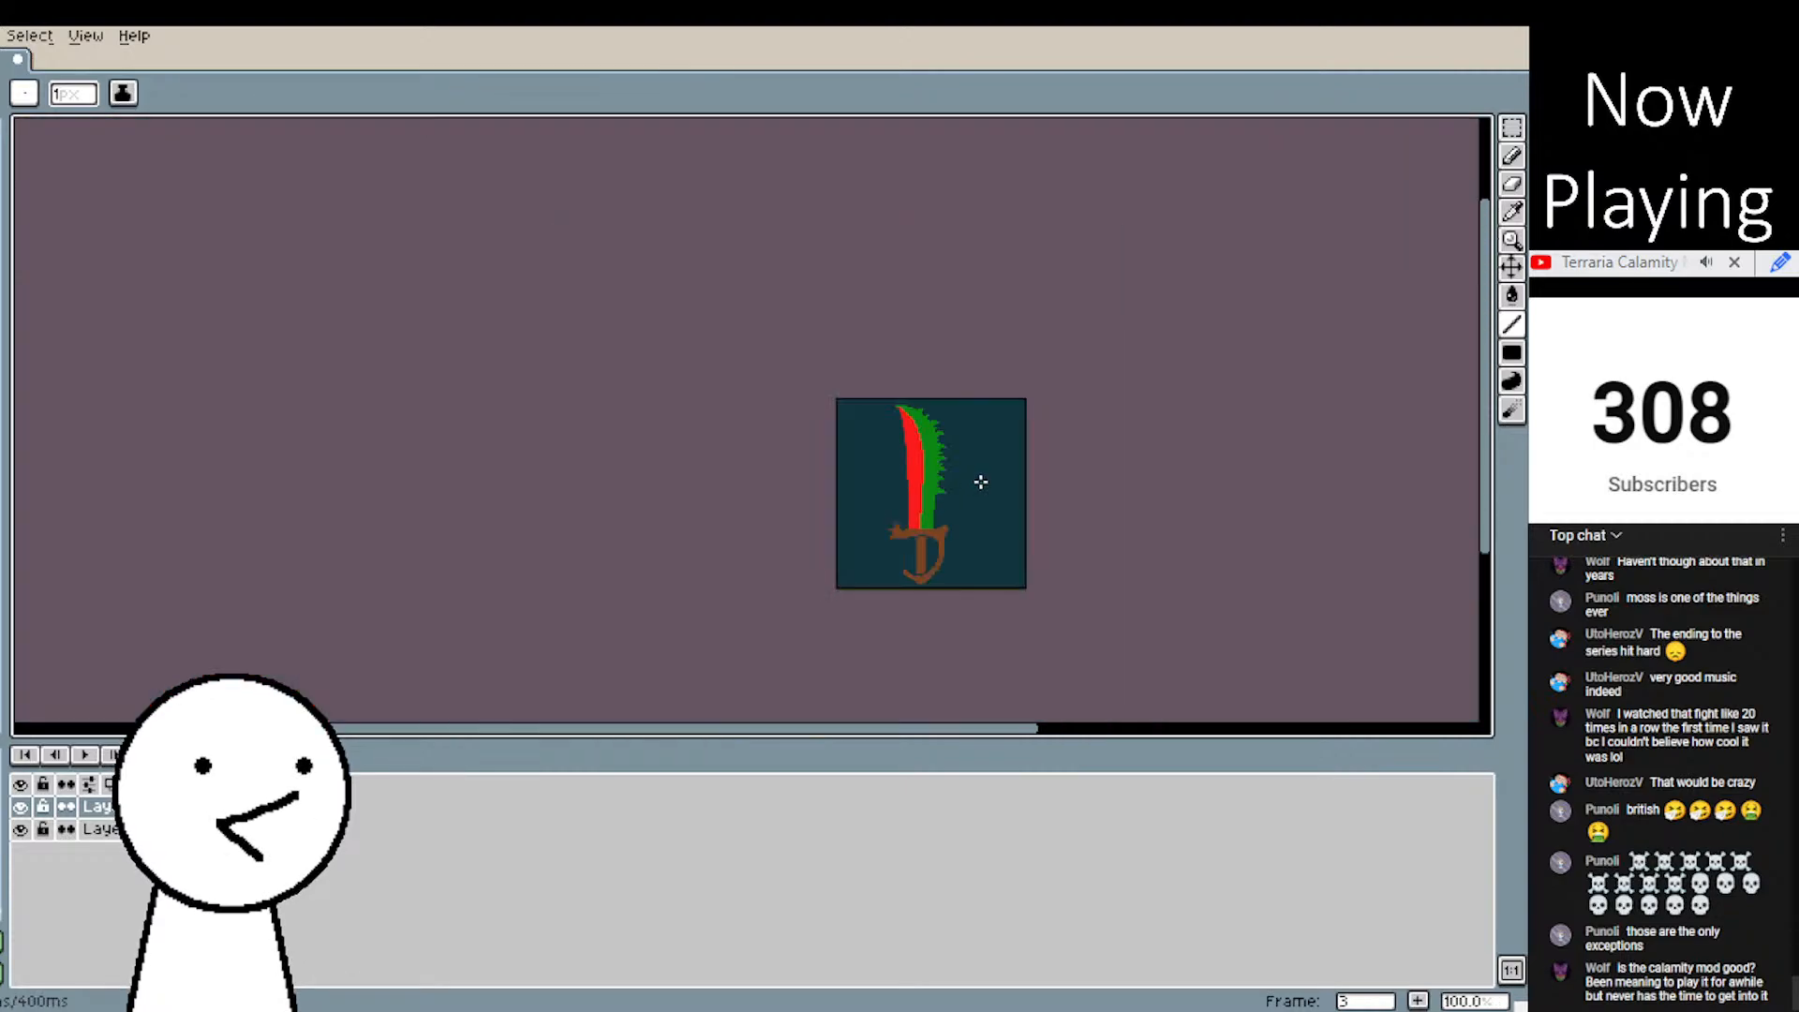
- Add a small green spike below the eighth thorn and draw a longer ninth thorn with its tip stepping downward
scroll(900, 525, up, 6)
click(667, 343)
click(668, 403)
click(700, 392)
mouse_move(741, 439)
mouse_down()
mouse_move(777, 455)
mouse_move(659, 434)
mouse_up()
mouse_move(789, 463)
mouse_down()
mouse_move(701, 459)
mouse_move(635, 565)
mouse_move(669, 561)
mouse_move(668, 390)
mouse_up()
click(637, 563)
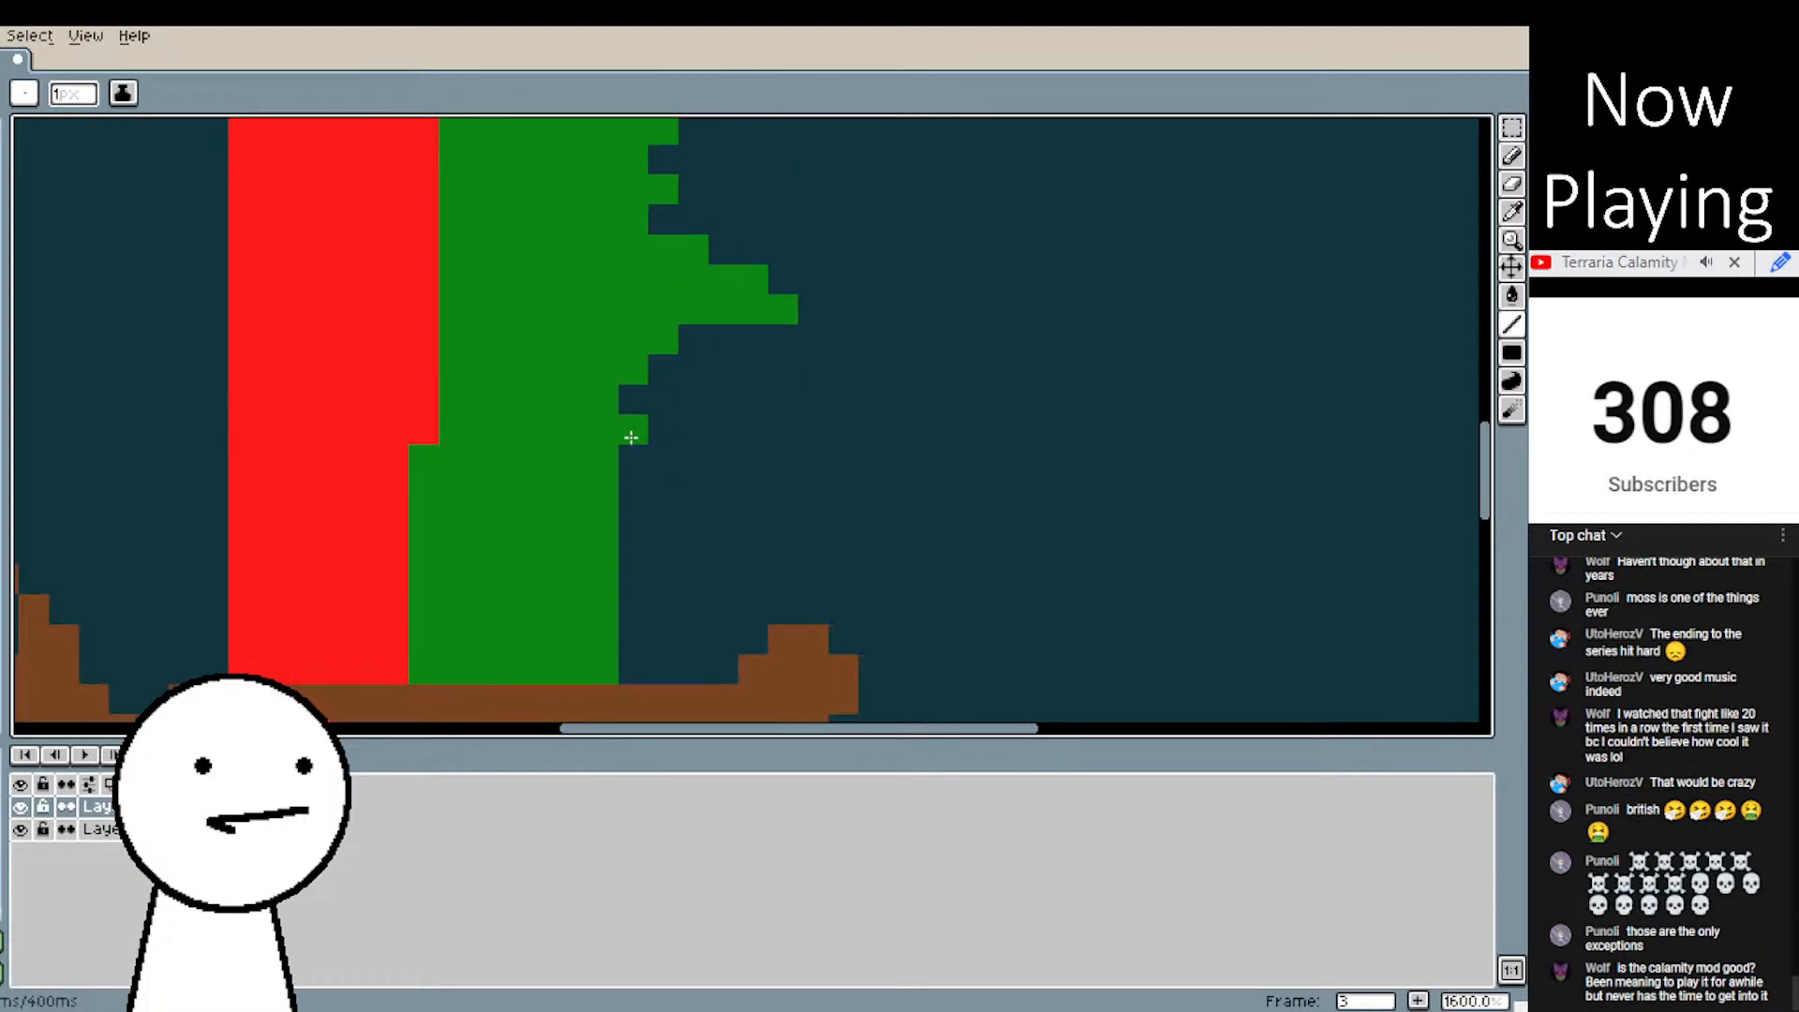
- Draw a tenth green thorn with a downward-stepped tip just above the guard and fill it in to the blade edge
click(633, 453)
click(663, 486)
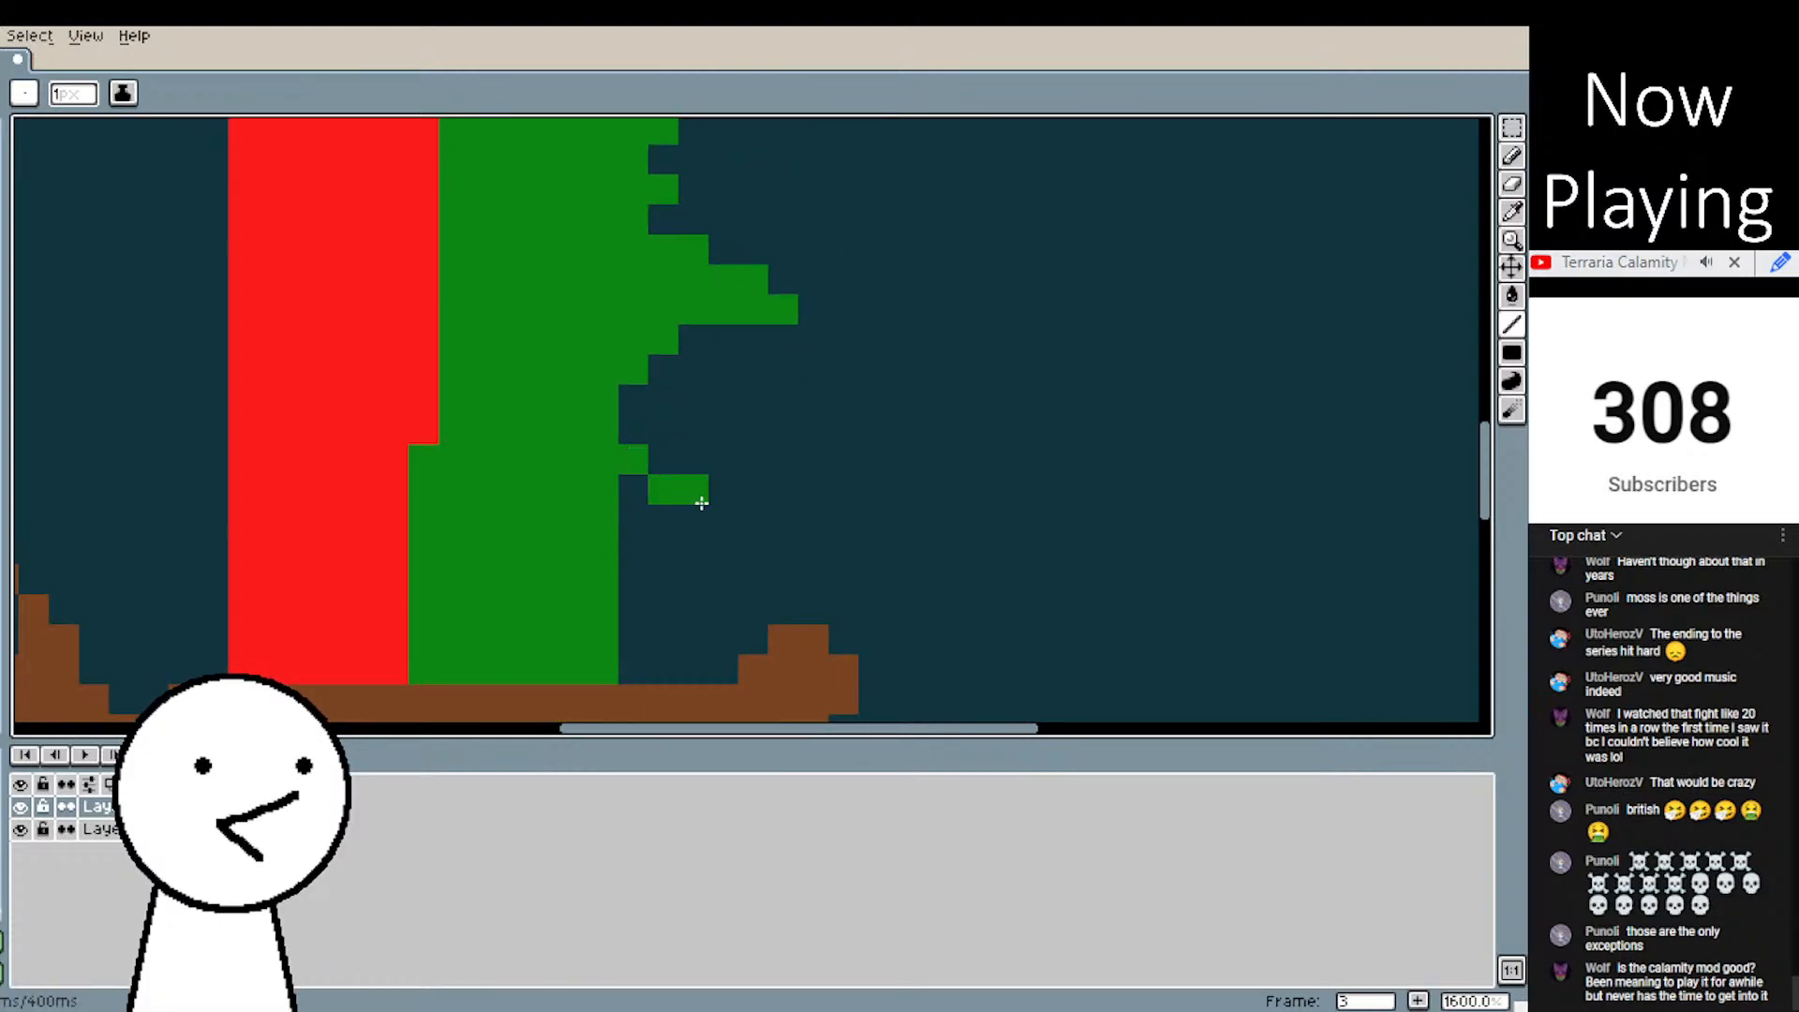
click(740, 518)
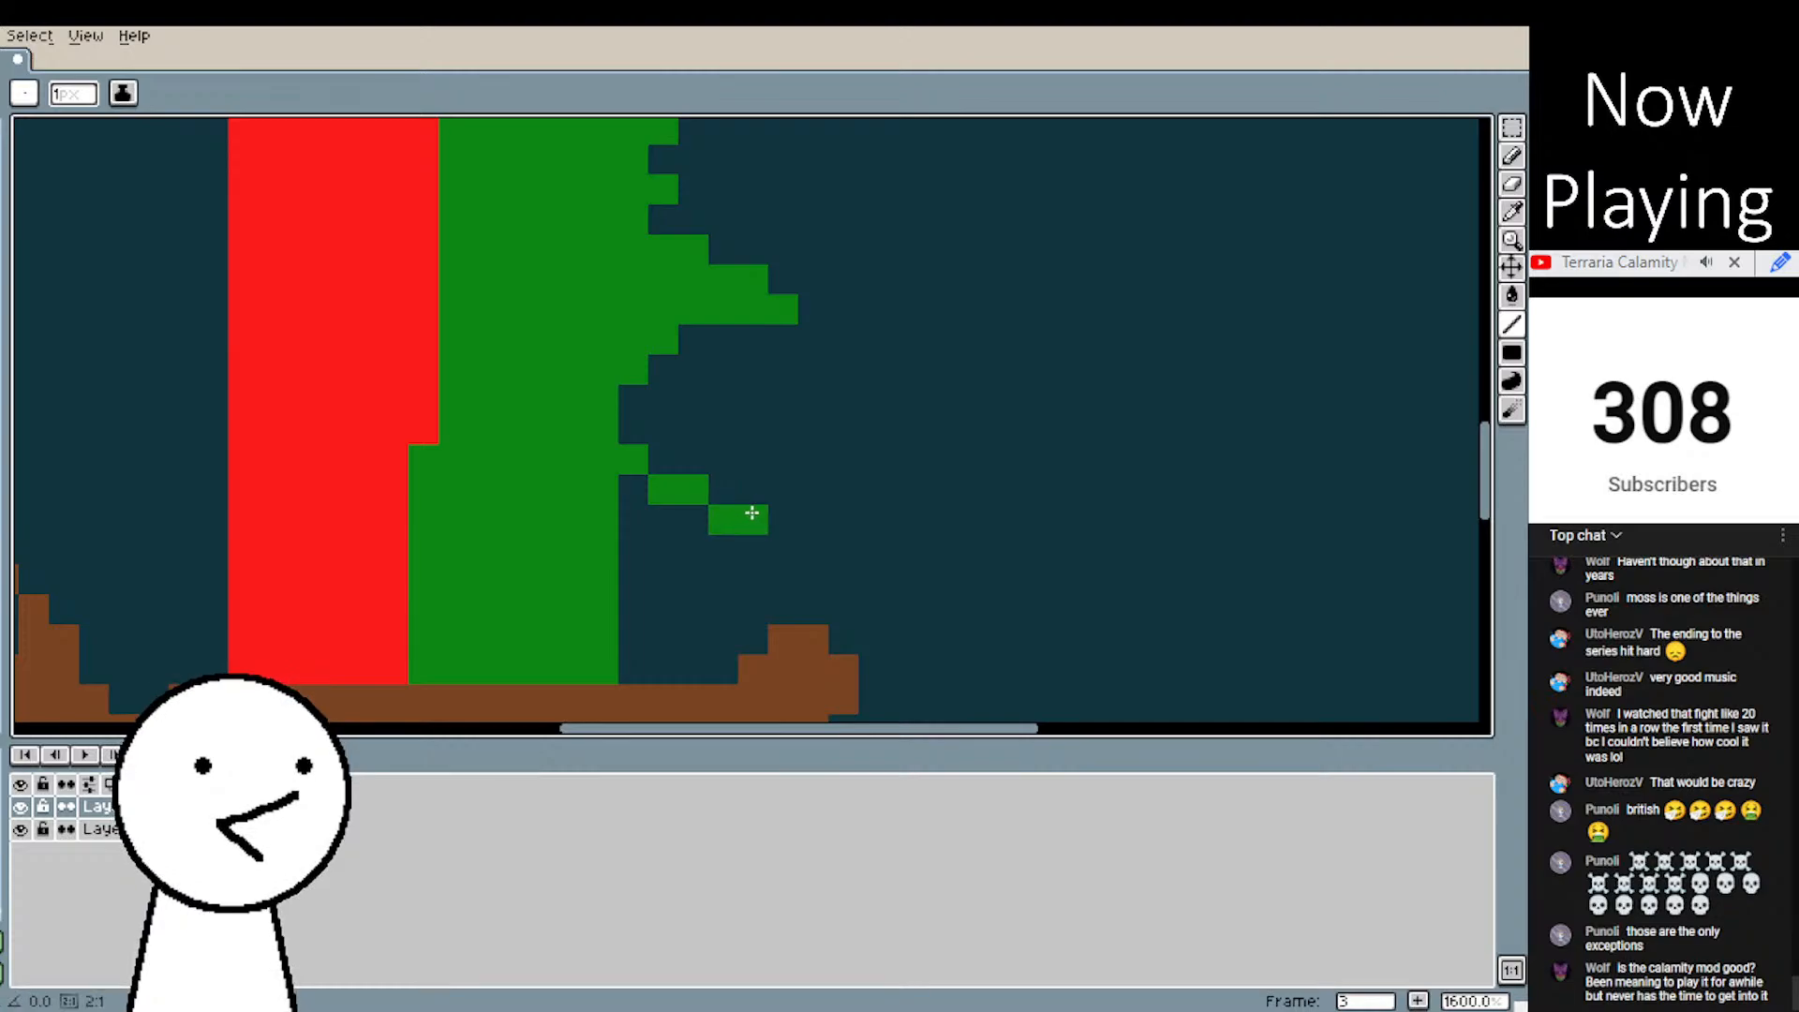
key(v)
key(ctrl+z)
click(725, 517)
click(684, 510)
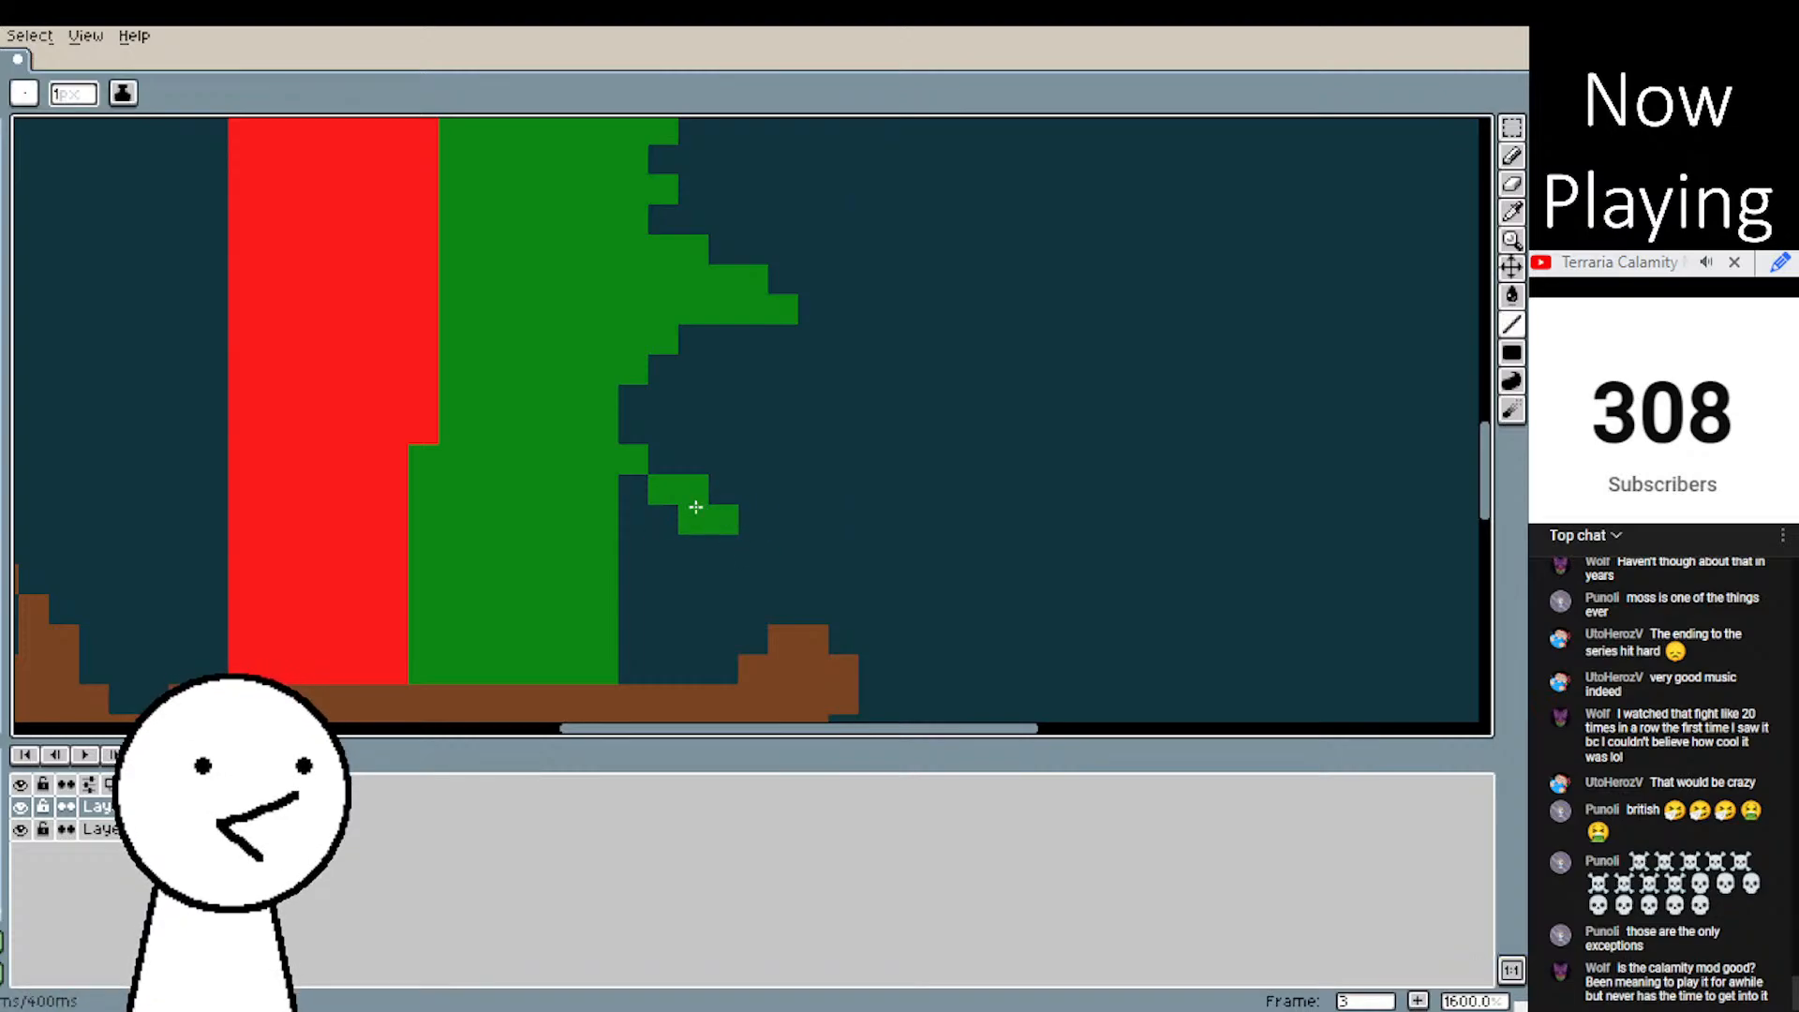
click(641, 496)
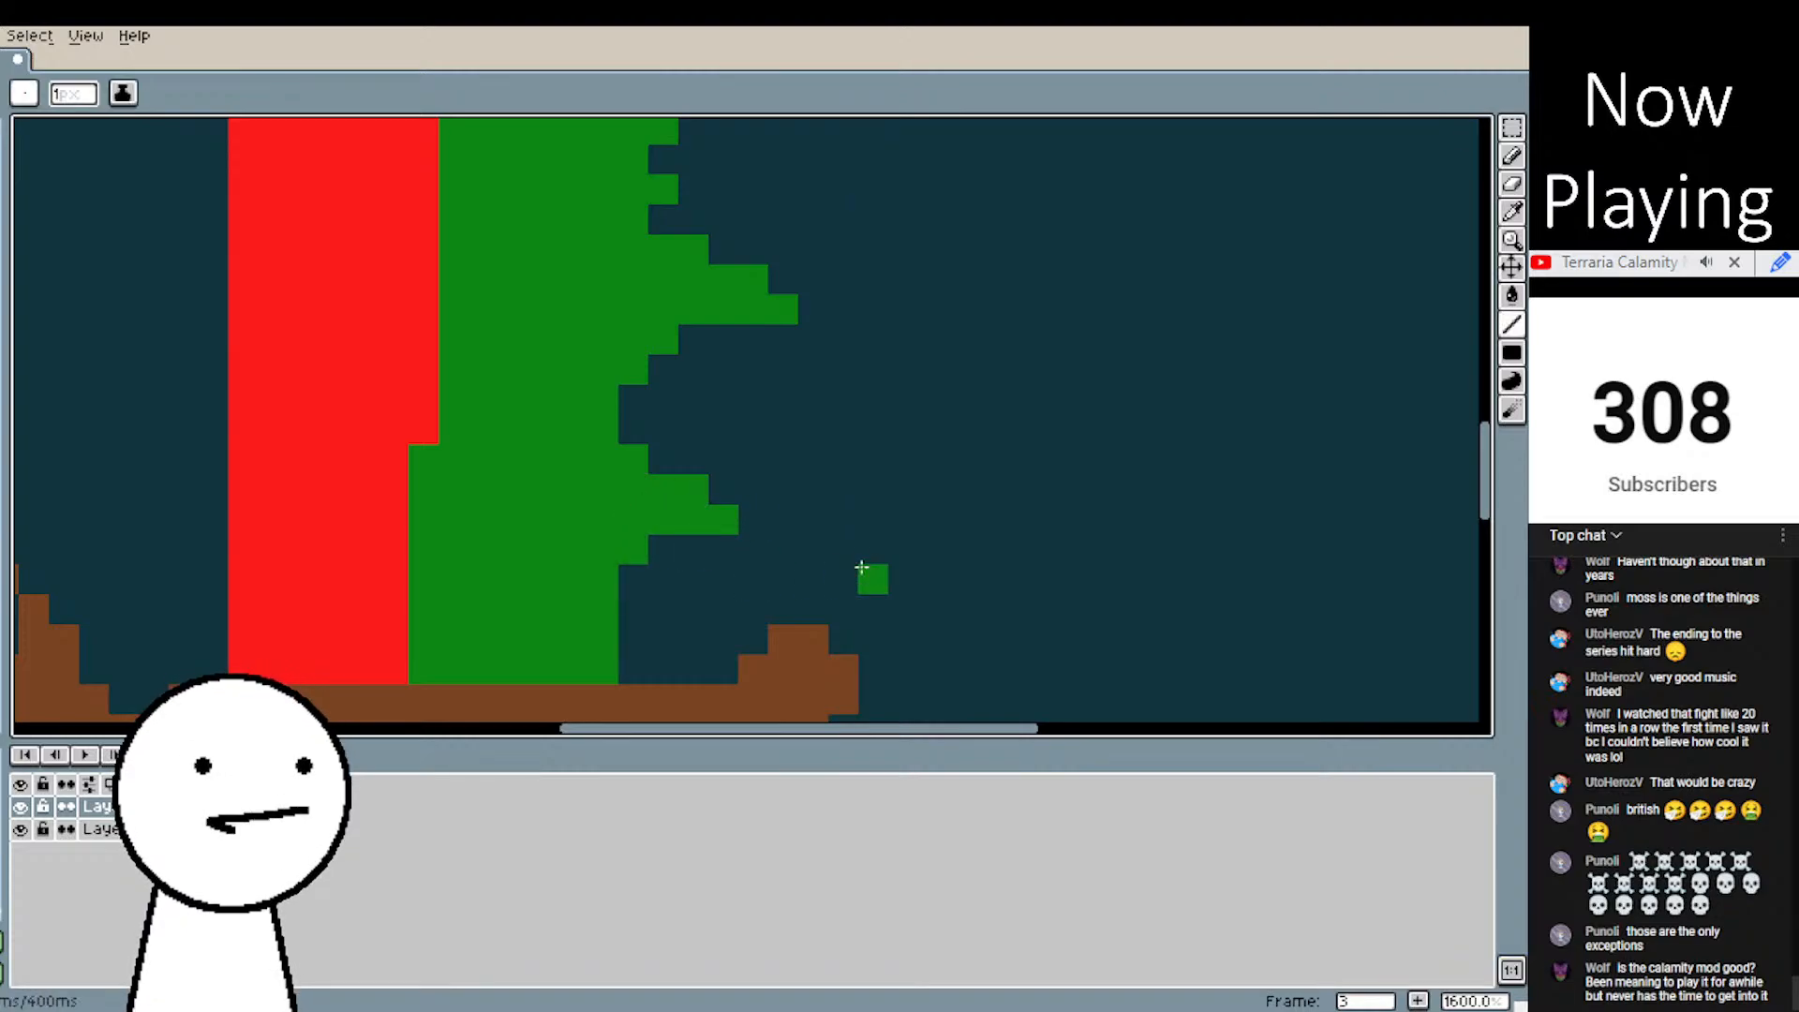
- Add small green spikes between the ninth and tenth thorns and between the tenth thorn and the guard
scroll(853, 572, down, 5)
scroll(904, 401, up, 5)
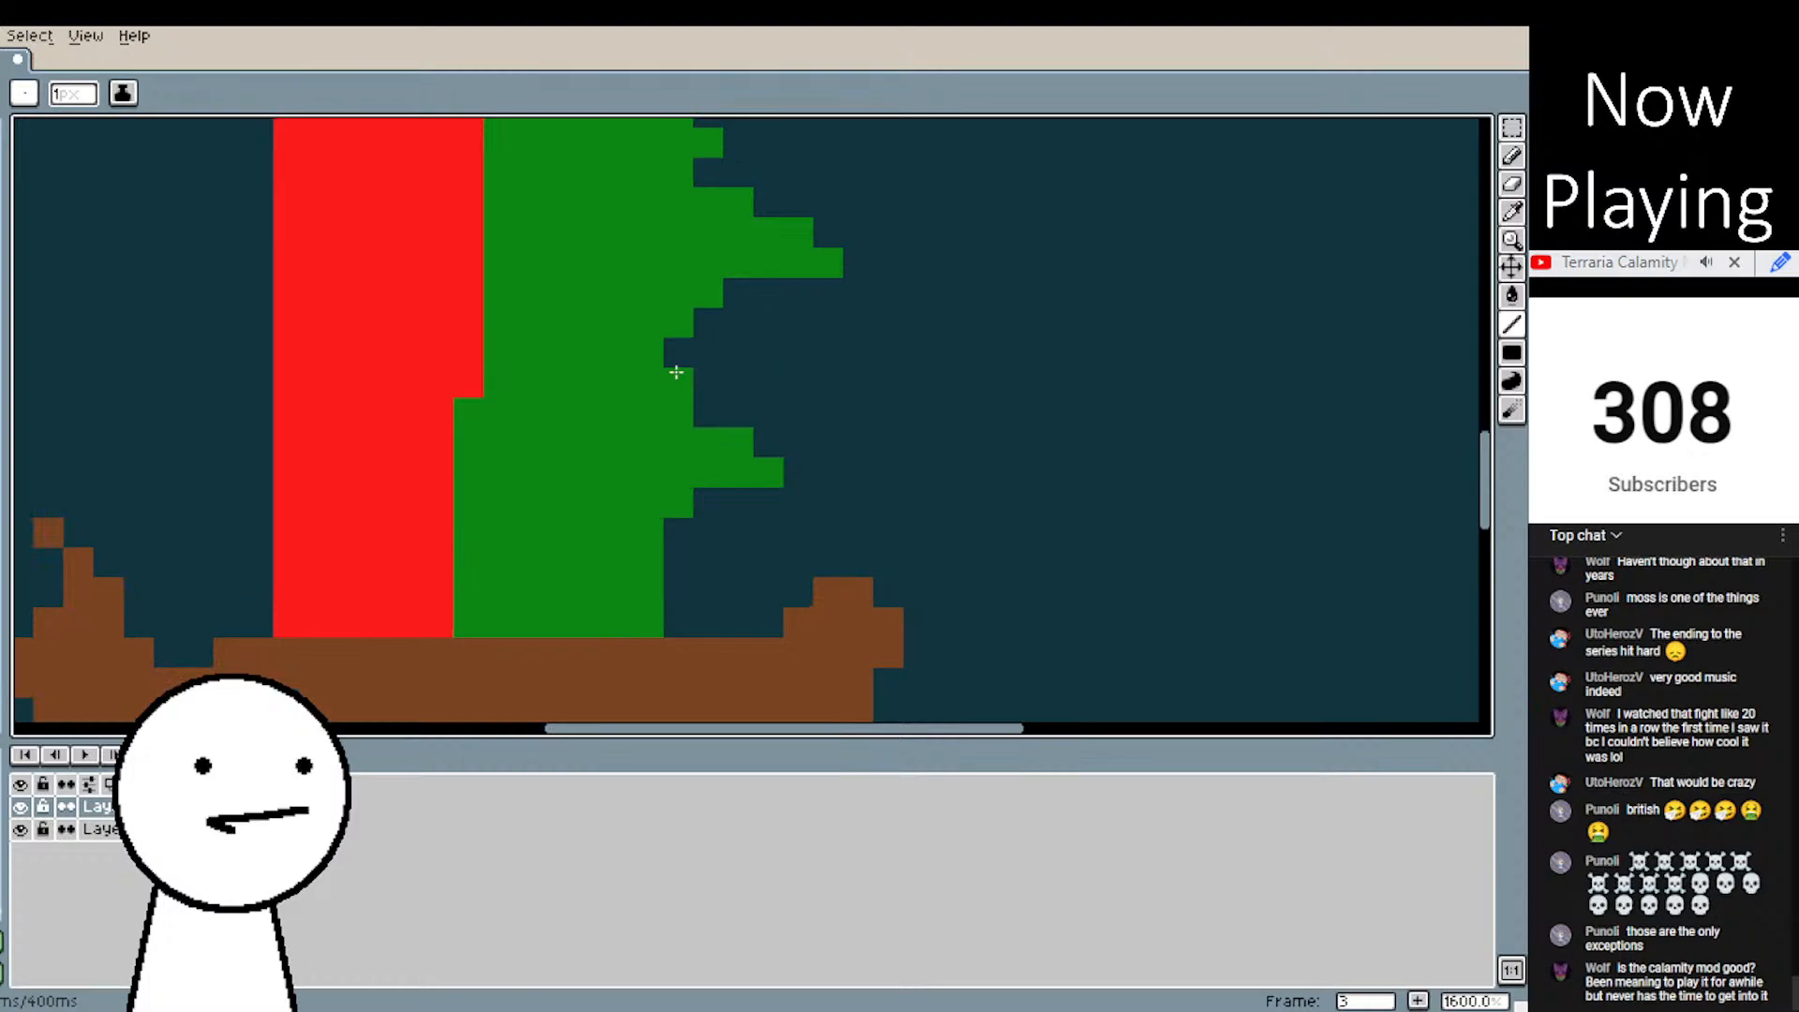
click(855, 381)
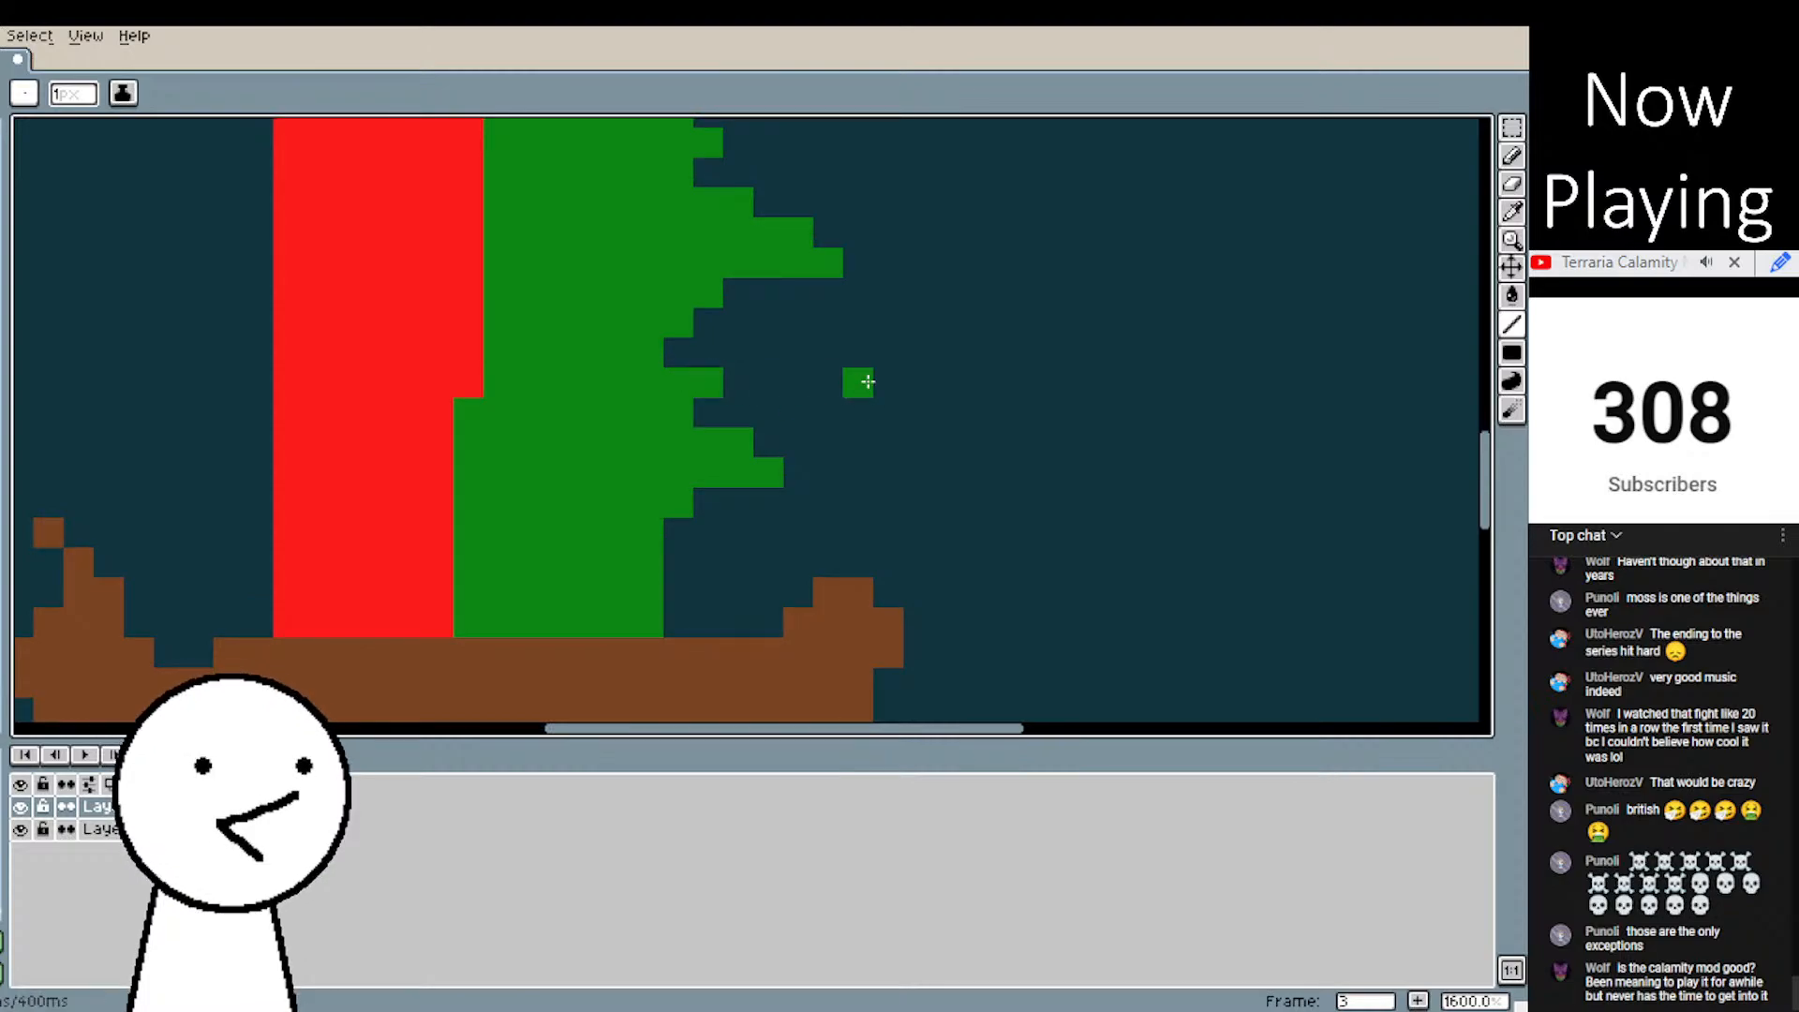
scroll(884, 418, down, 5)
scroll(800, 433, up, 5)
scroll(801, 433, up, 1)
drag(707, 424, 747, 427)
scroll(700, 471, down, 5)
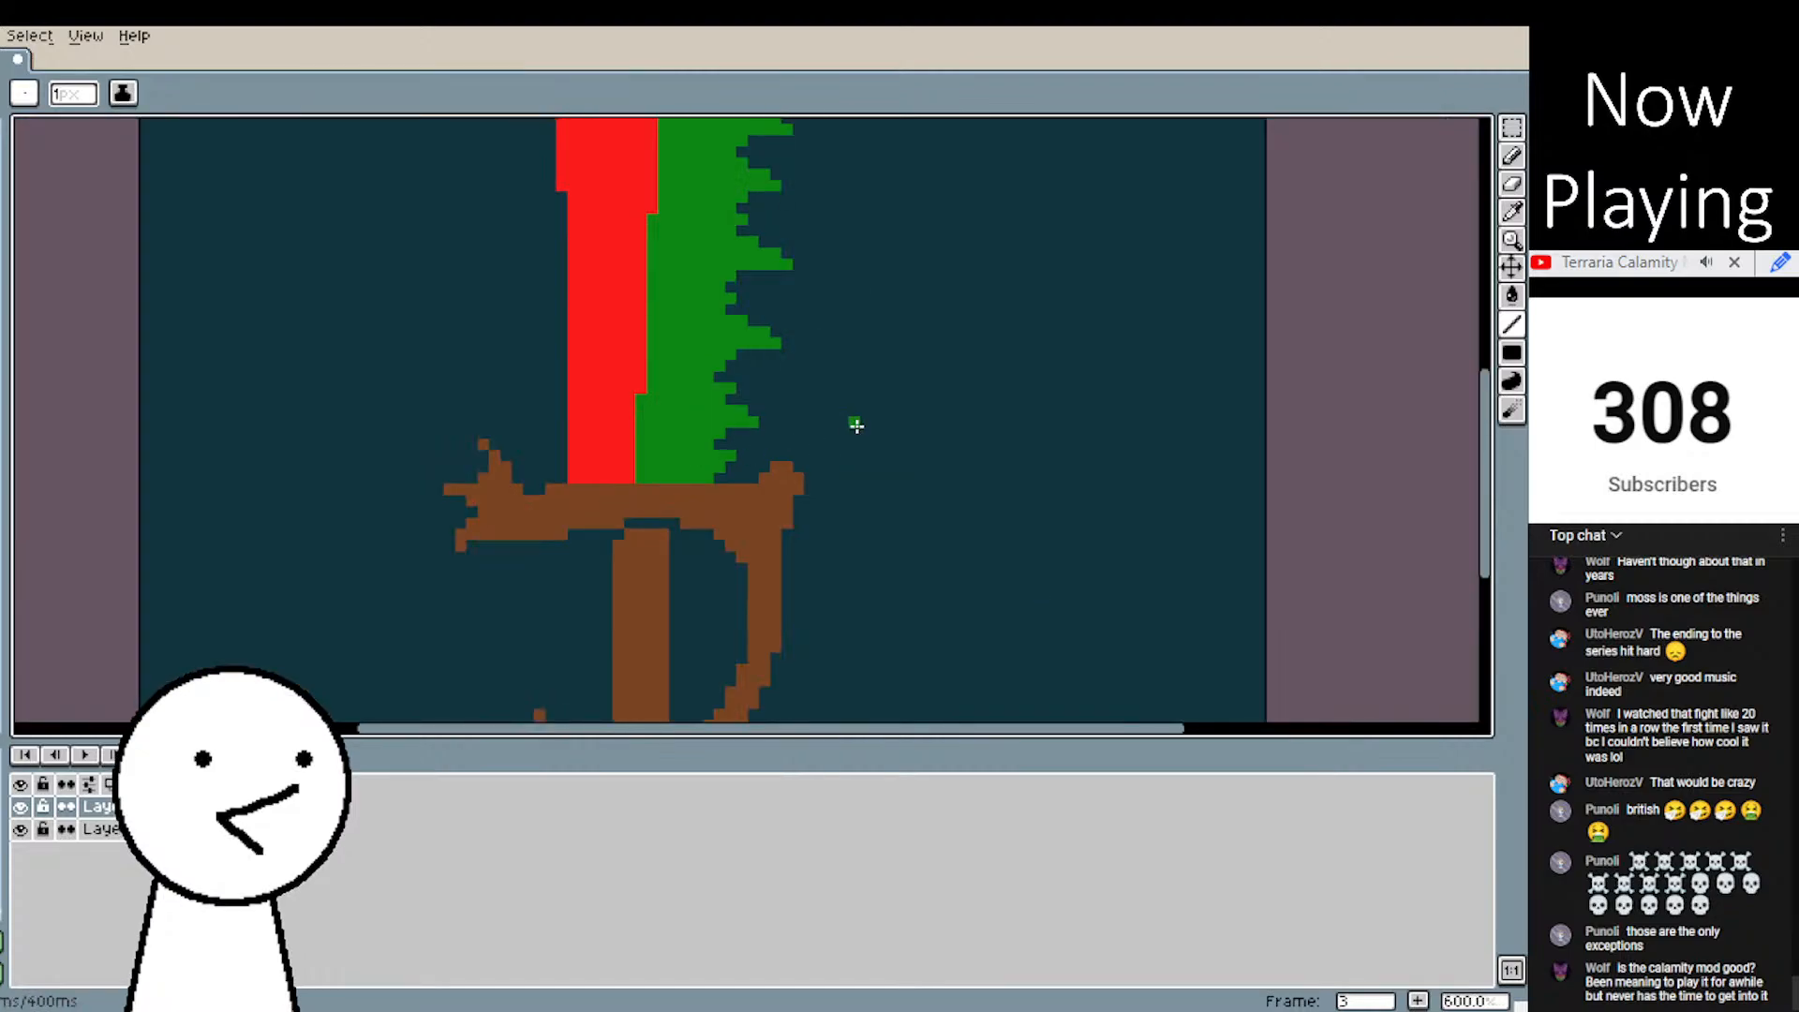
- Add a small two-pixel green spike on the upper edge of the blade near its tip
scroll(848, 426, down, 1)
scroll(900, 397, up, 1)
scroll(827, 543, down, 3)
scroll(853, 482, up, 5)
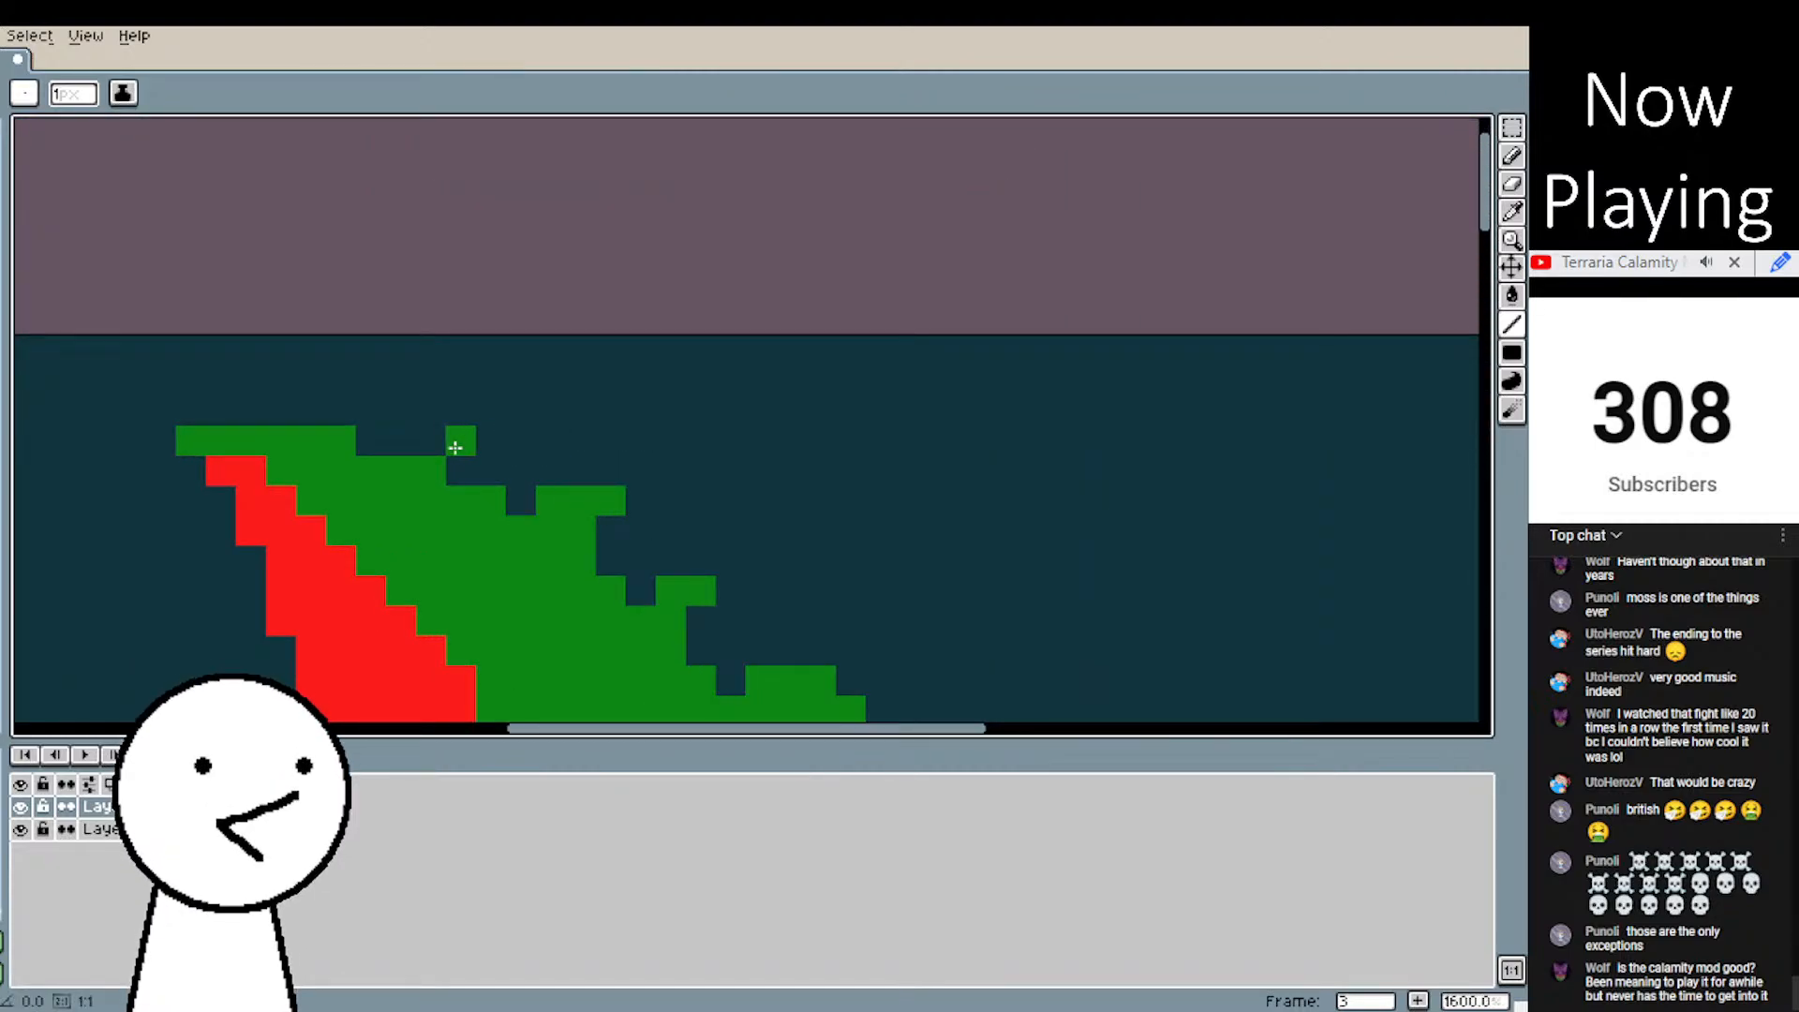
scroll(951, 483, down, 3)
scroll(951, 483, down, 4)
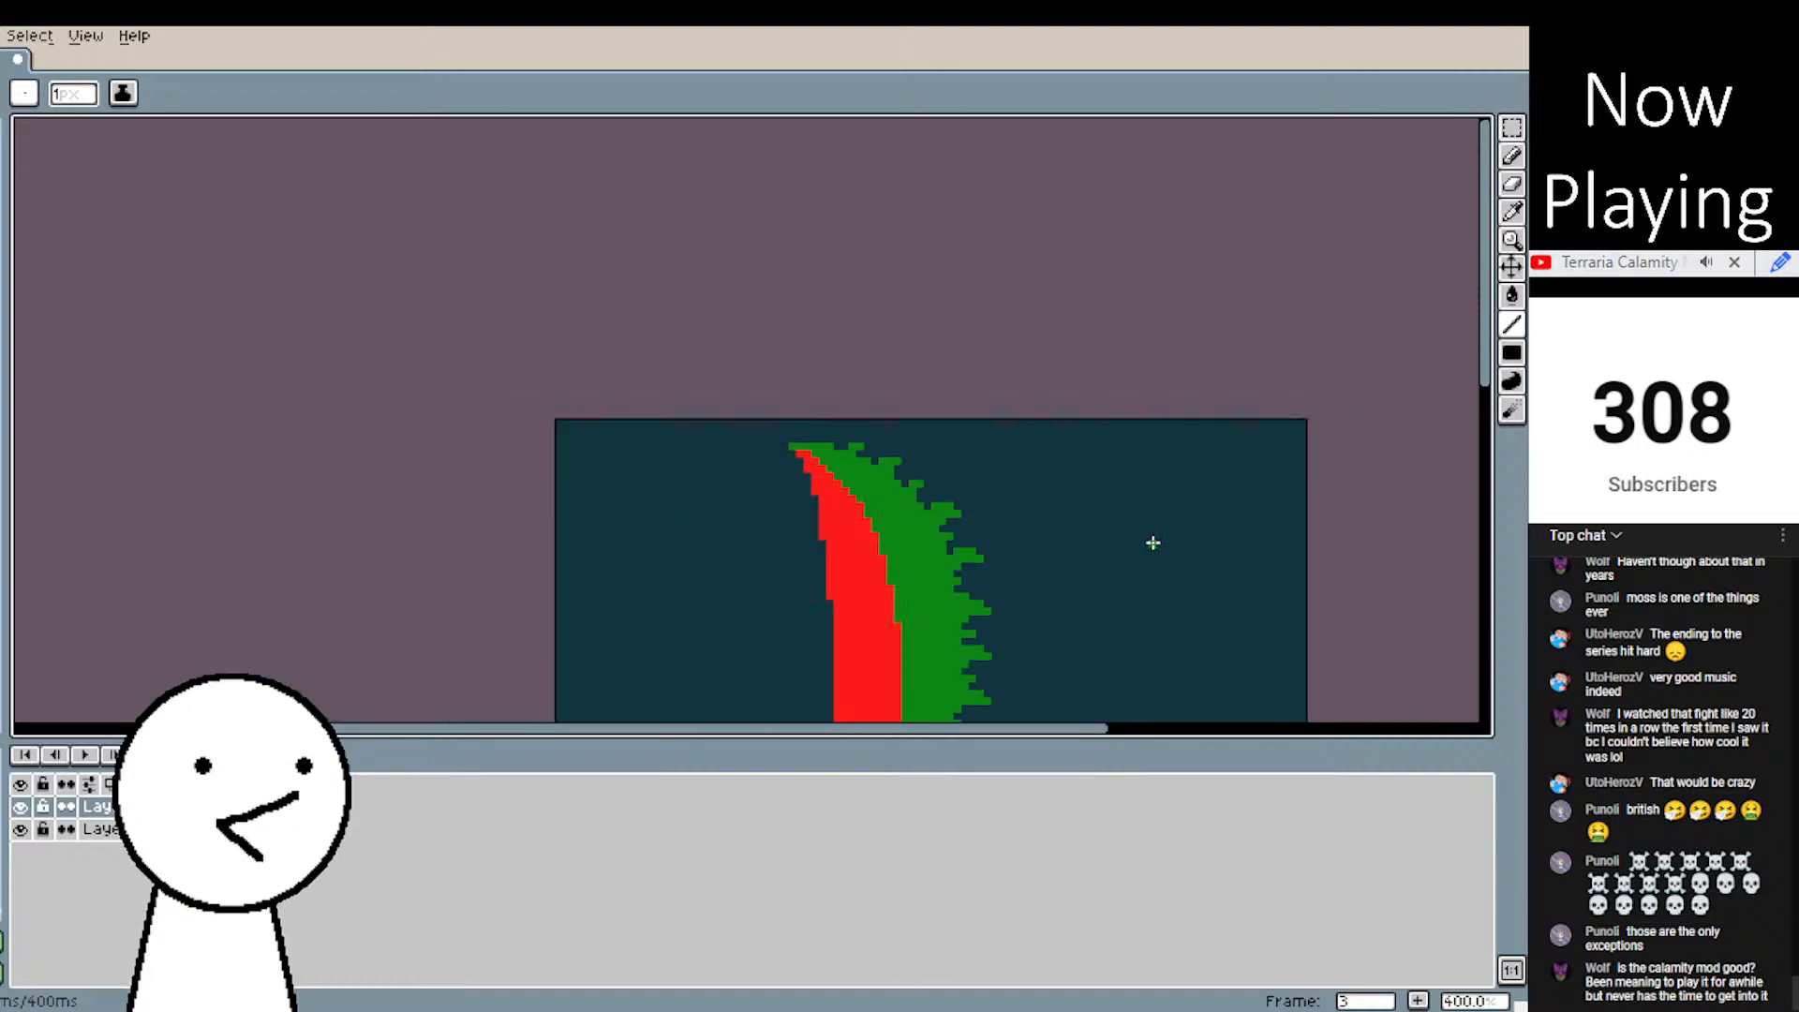
scroll(1137, 603, up, 1)
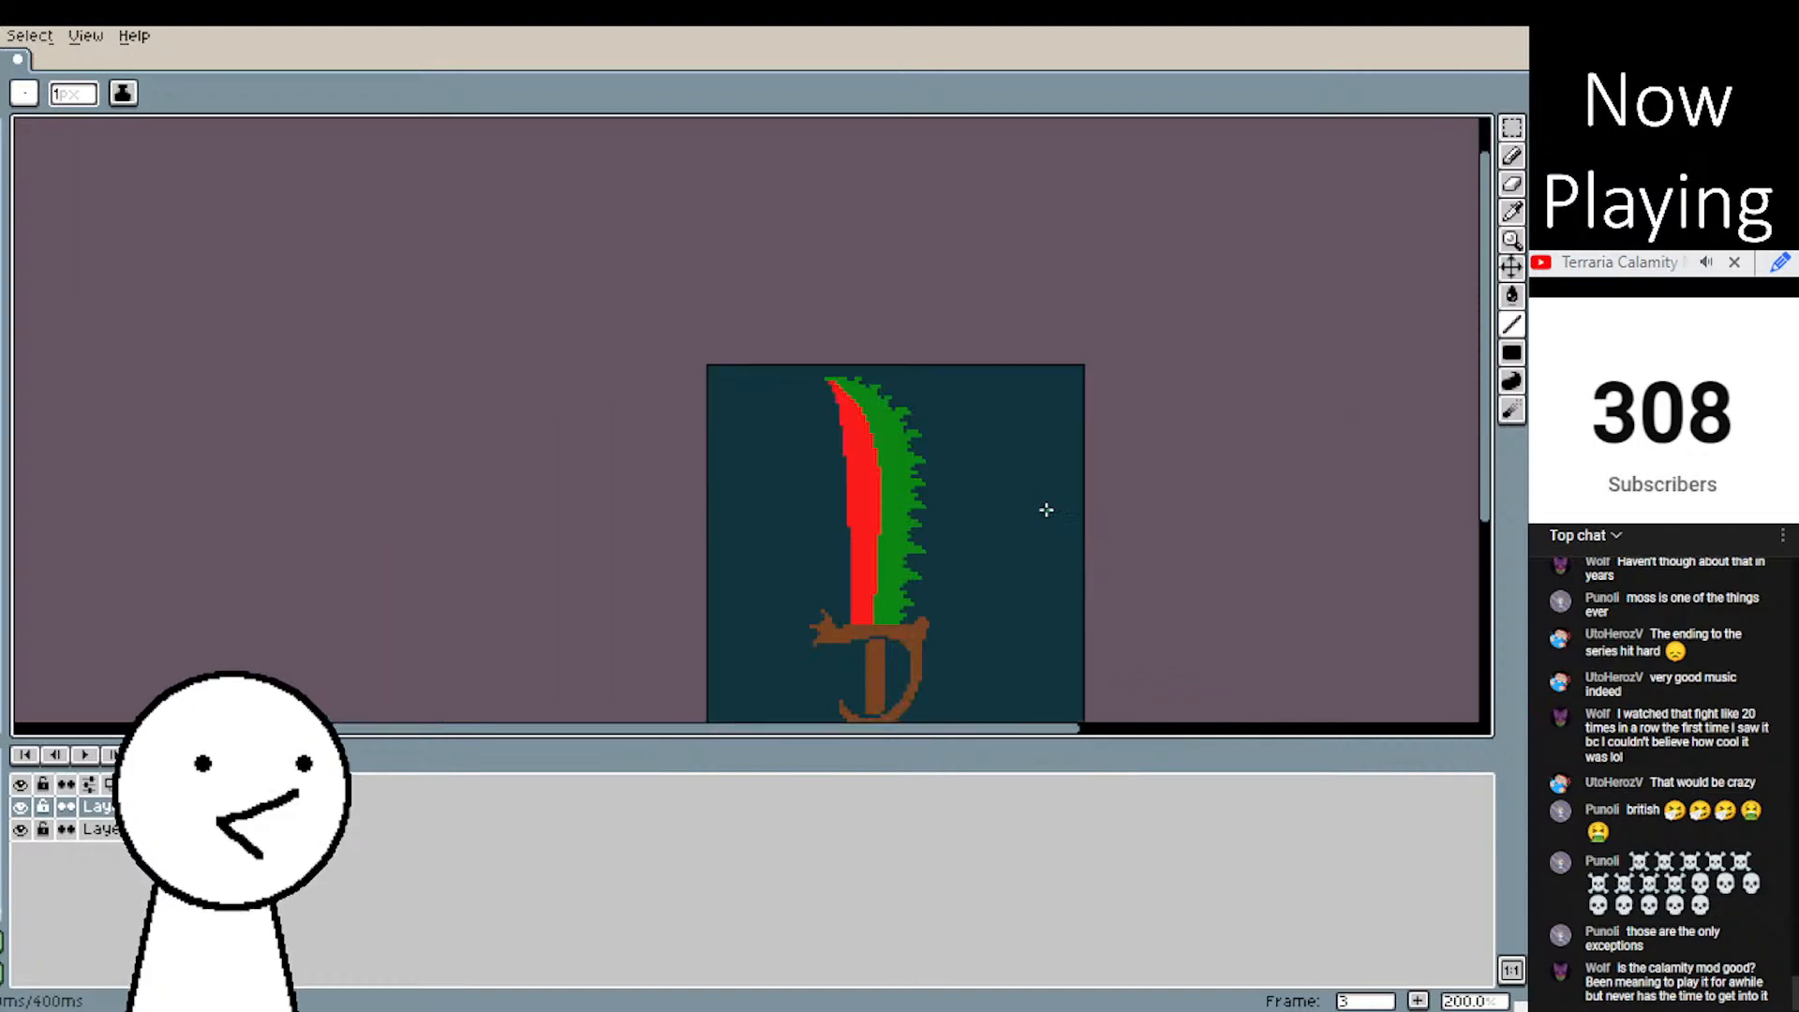
scroll(932, 415, up, 5)
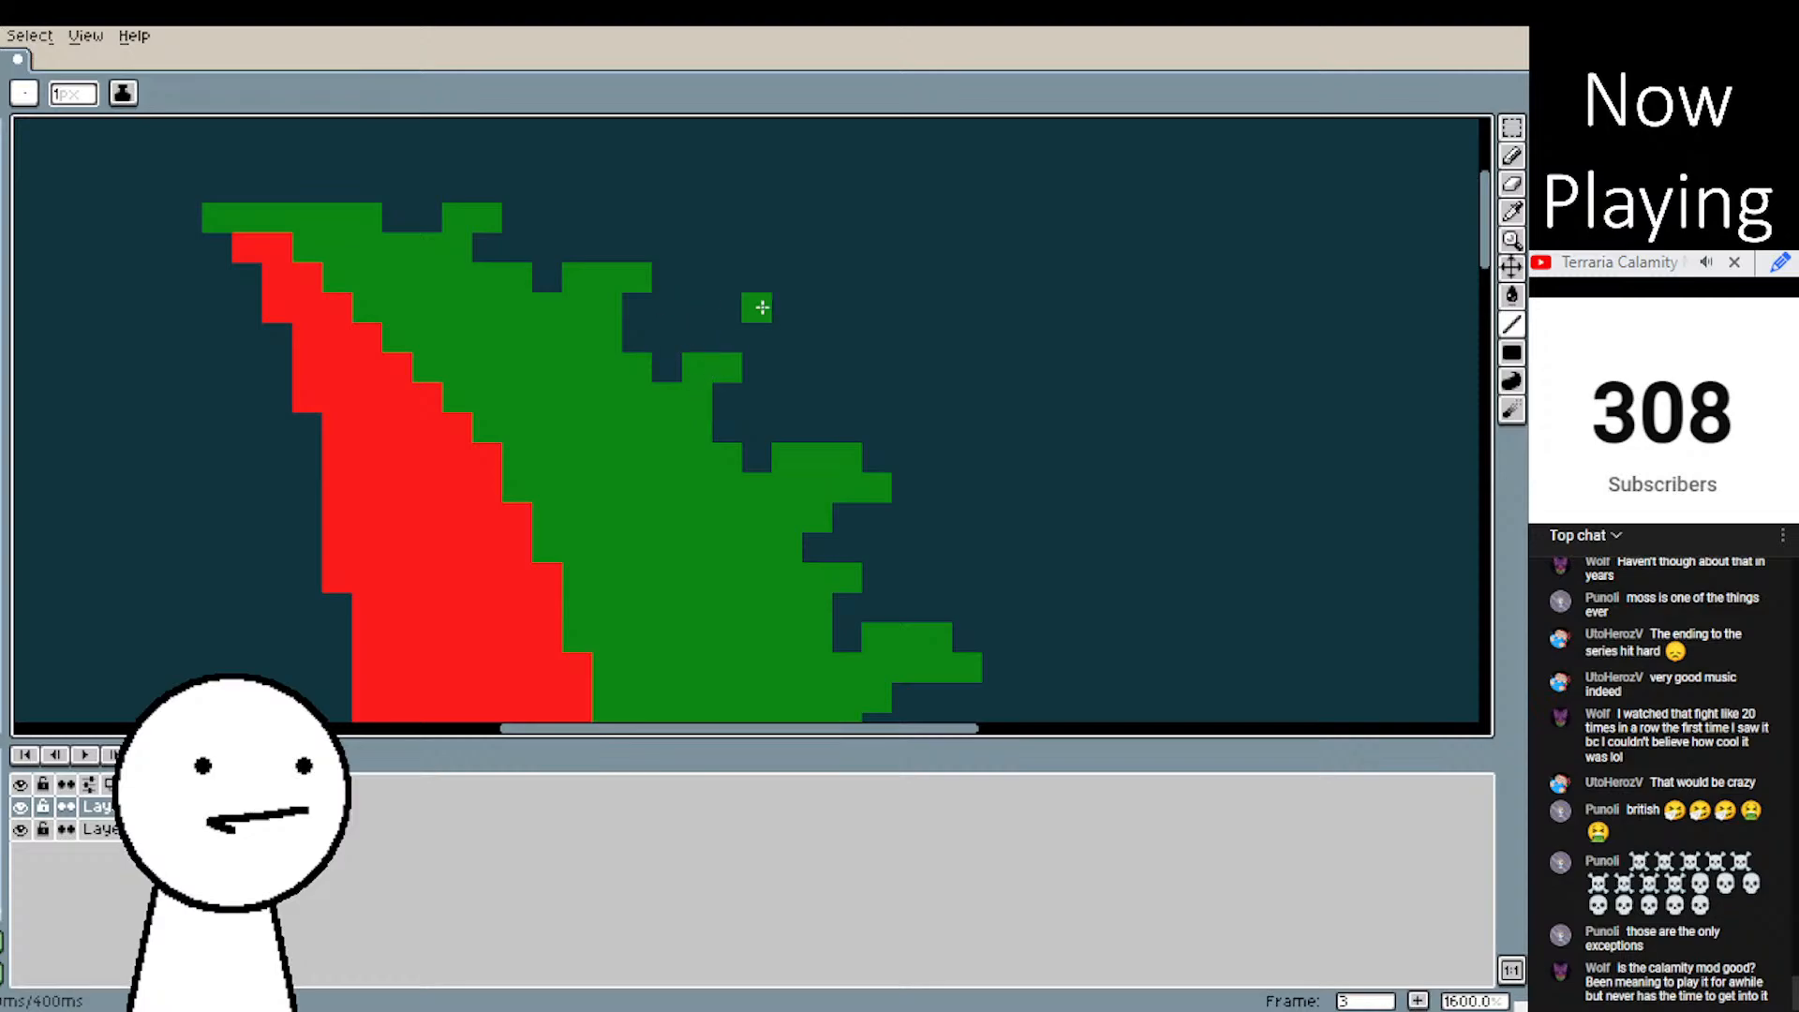
- Sample the brown from the sword's guard with the Eyedropper and switch back to the Line tool
click(1509, 217)
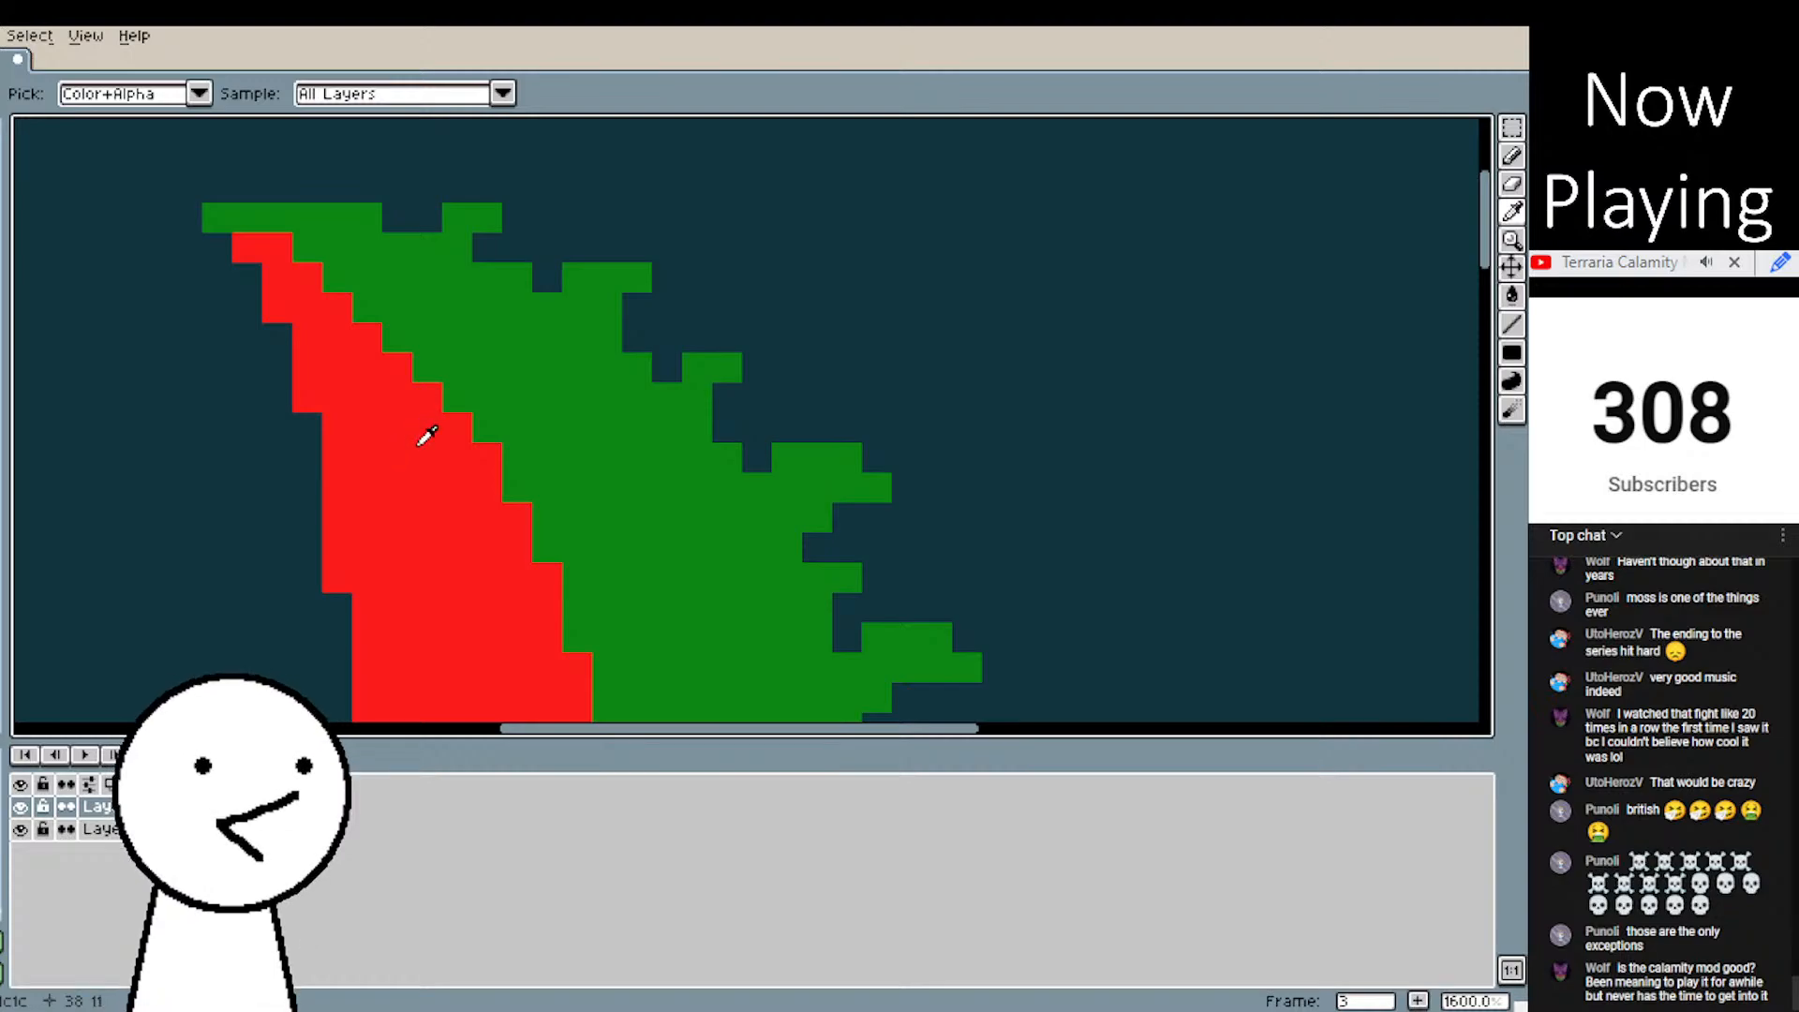
scroll(936, 405, down, 6)
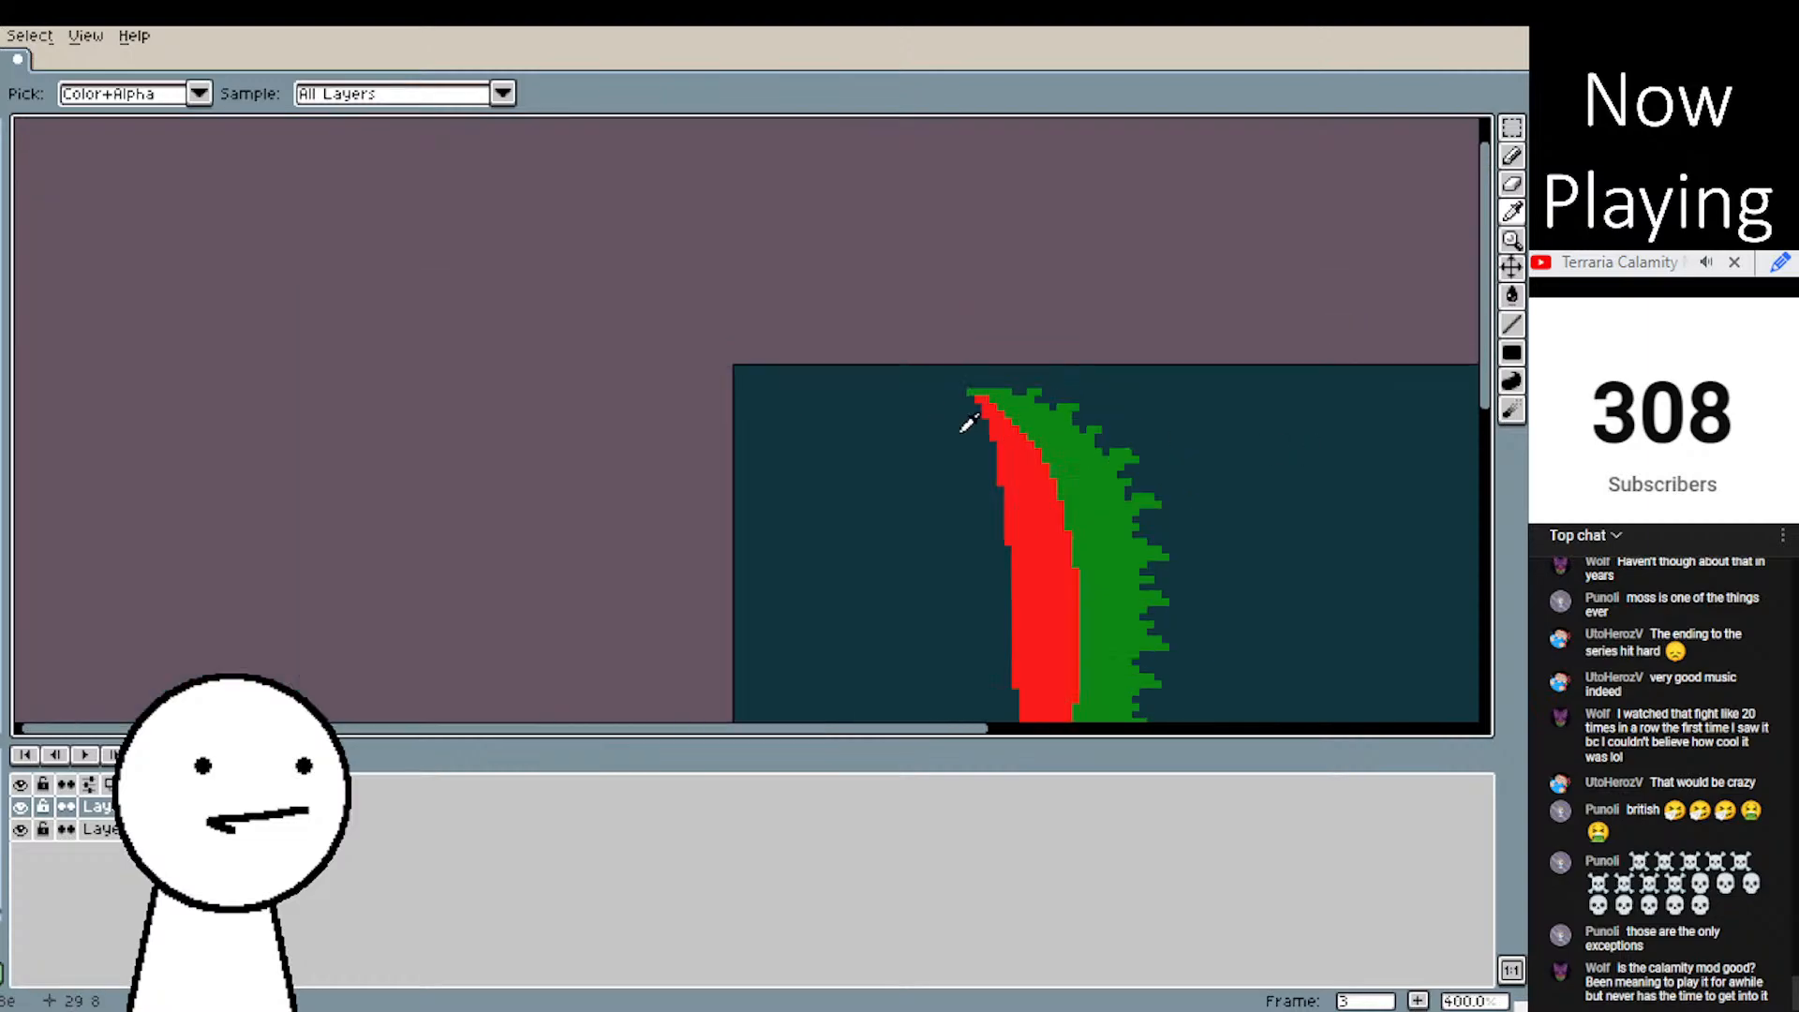
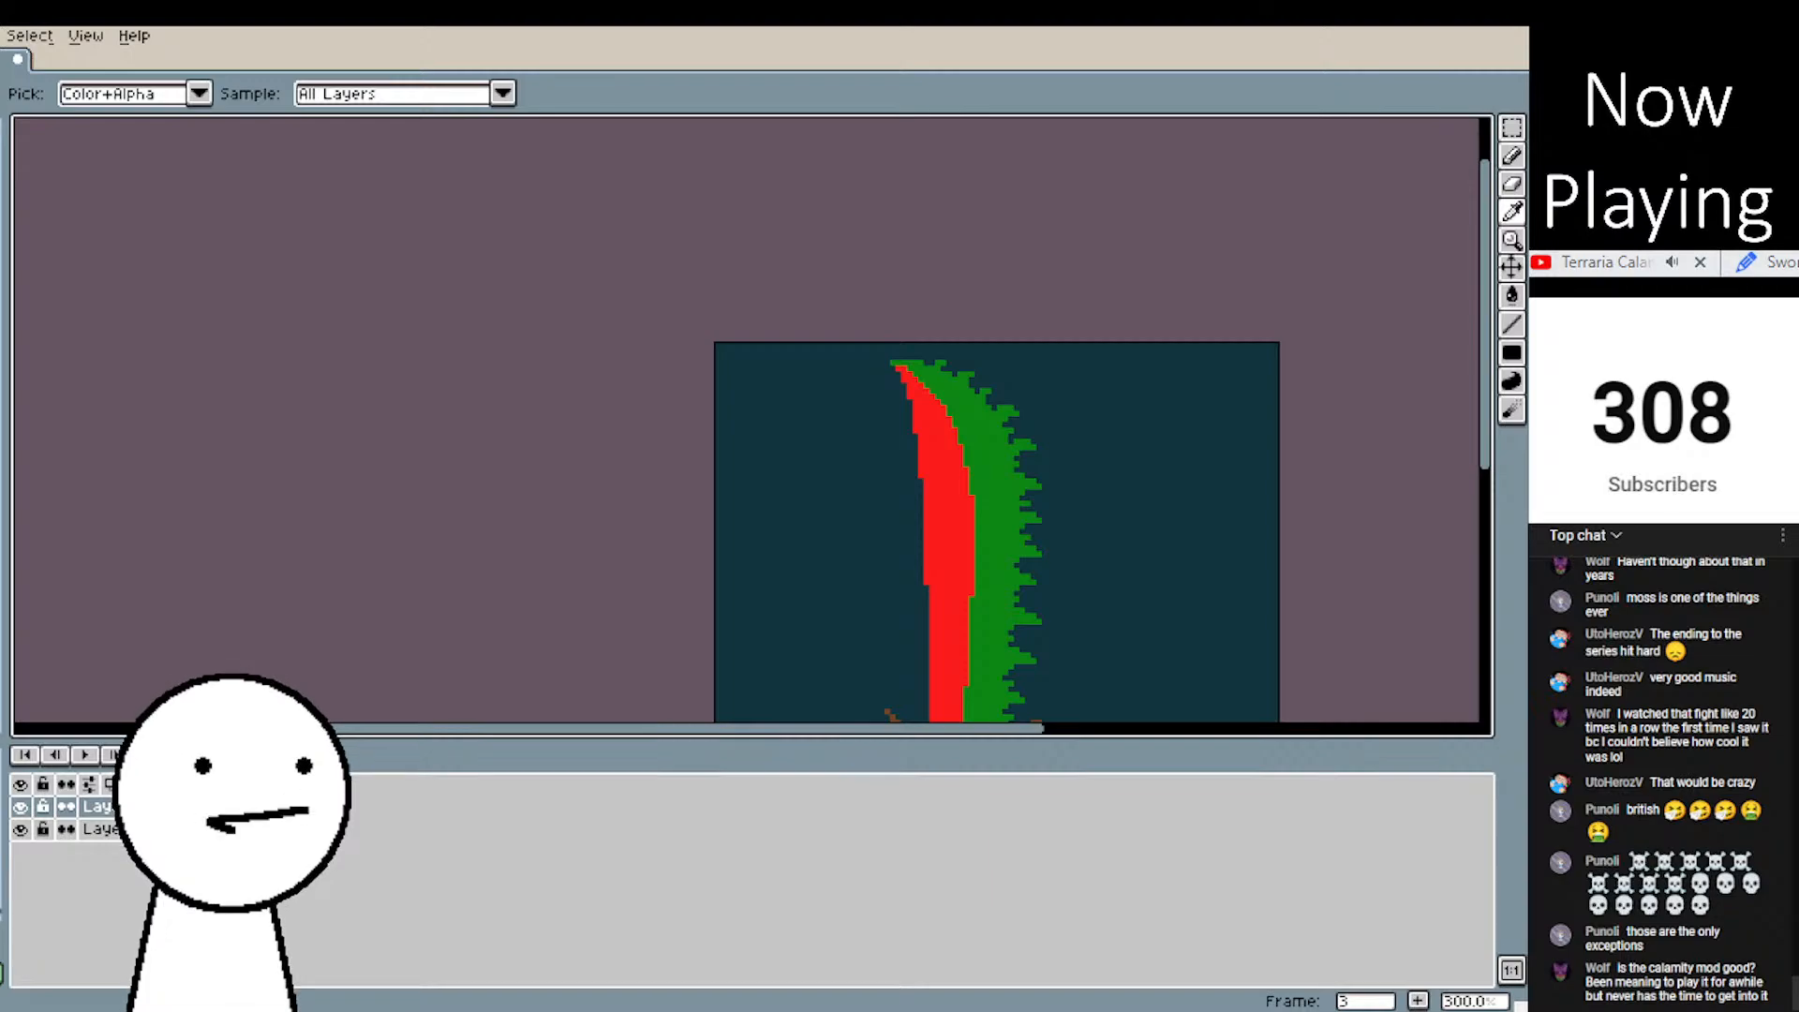
scroll(956, 542, down, 2)
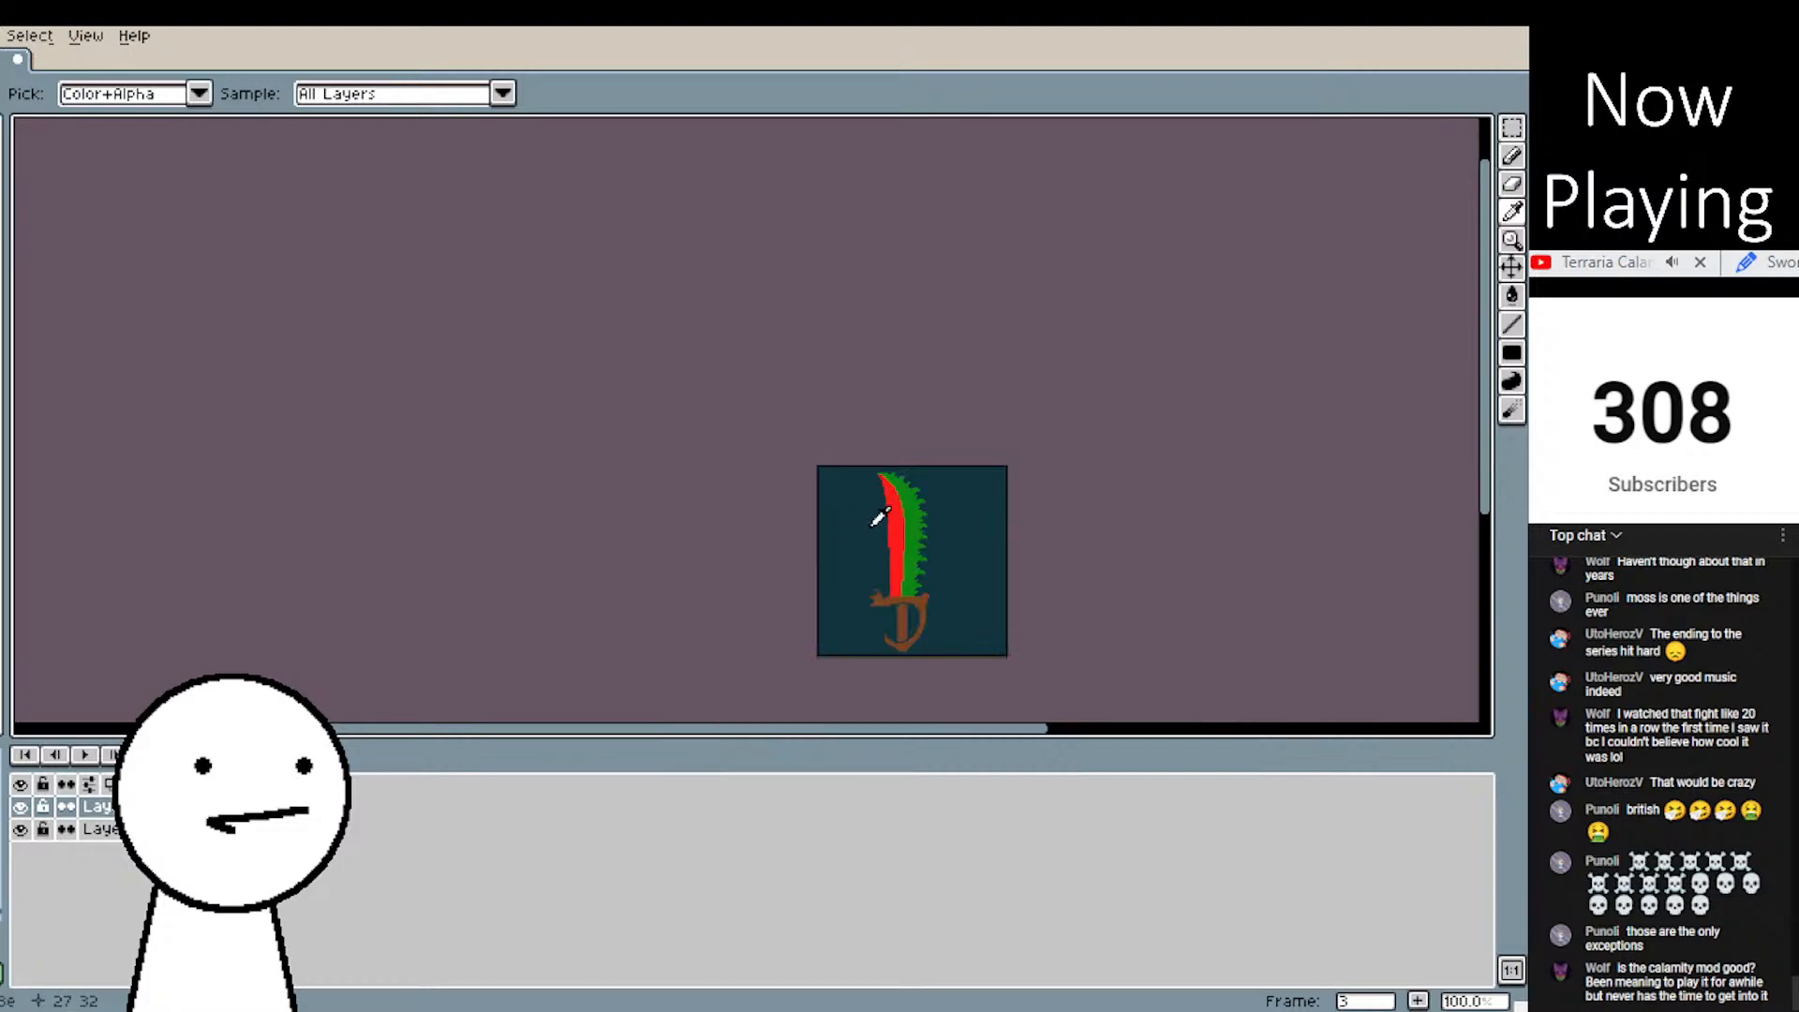
scroll(851, 454, up, 2)
scroll(791, 554, up, 4)
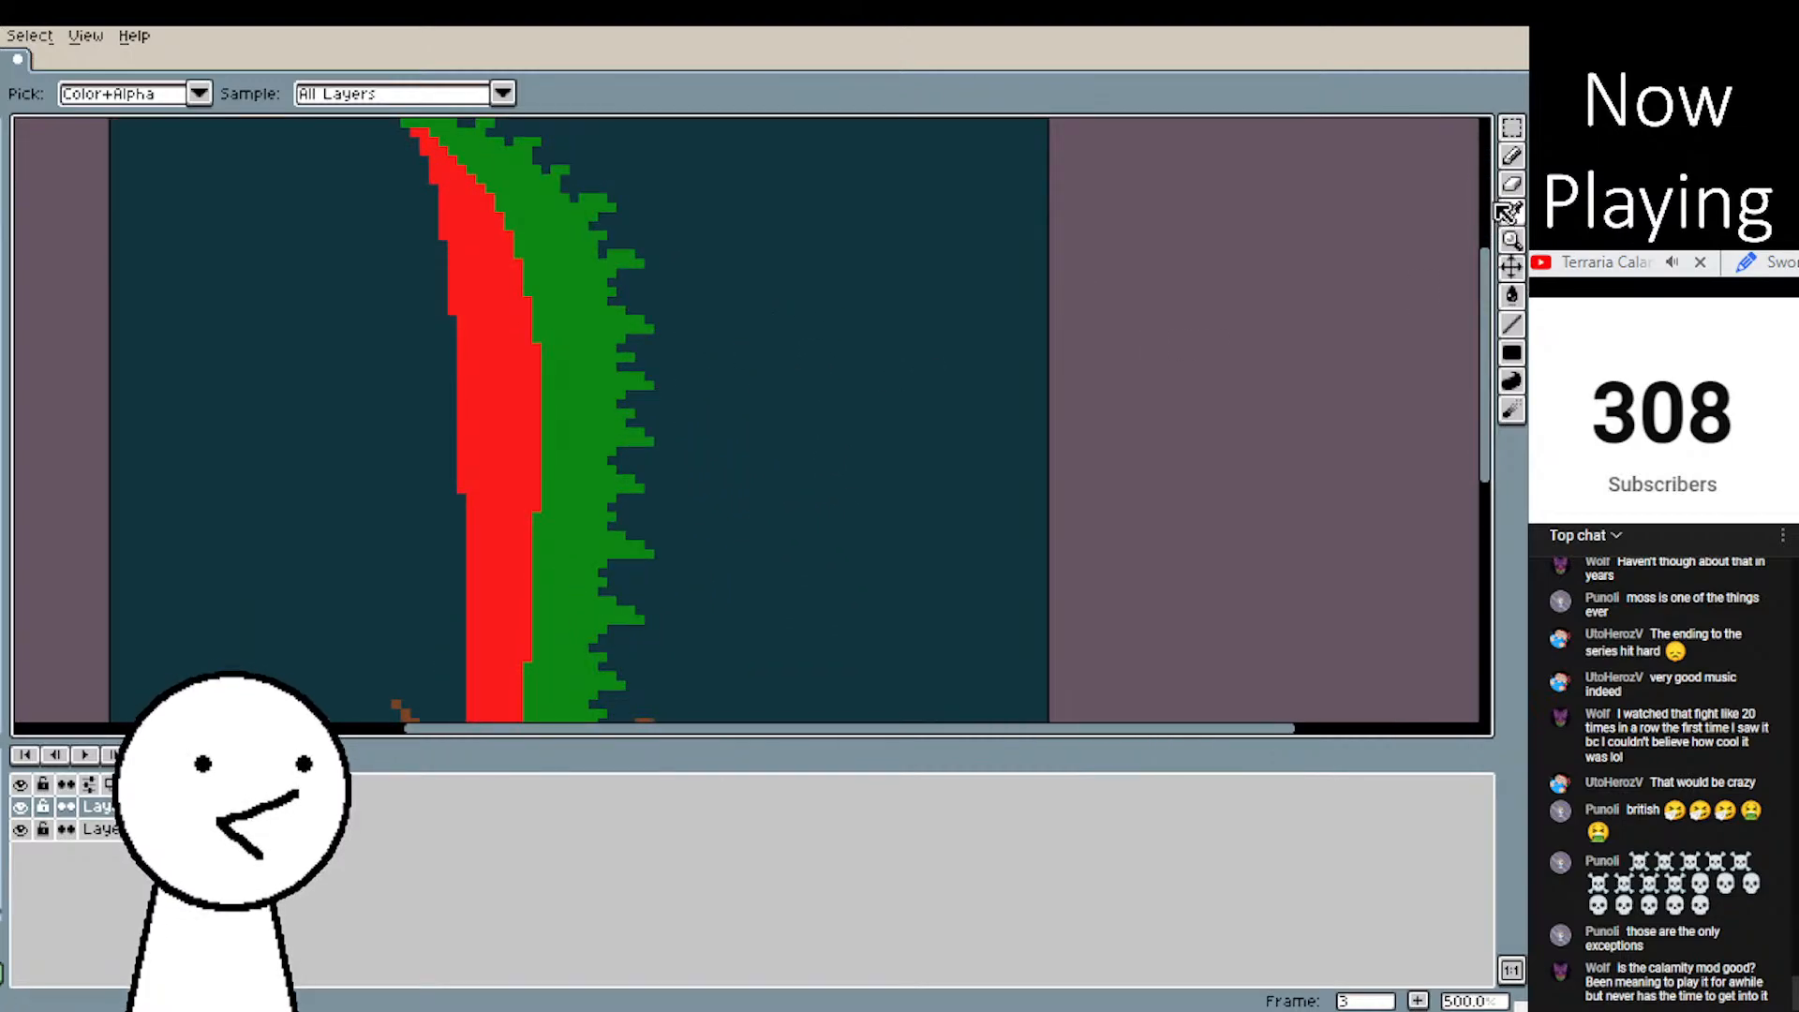
drag(815, 498, 977, 318)
click(764, 570)
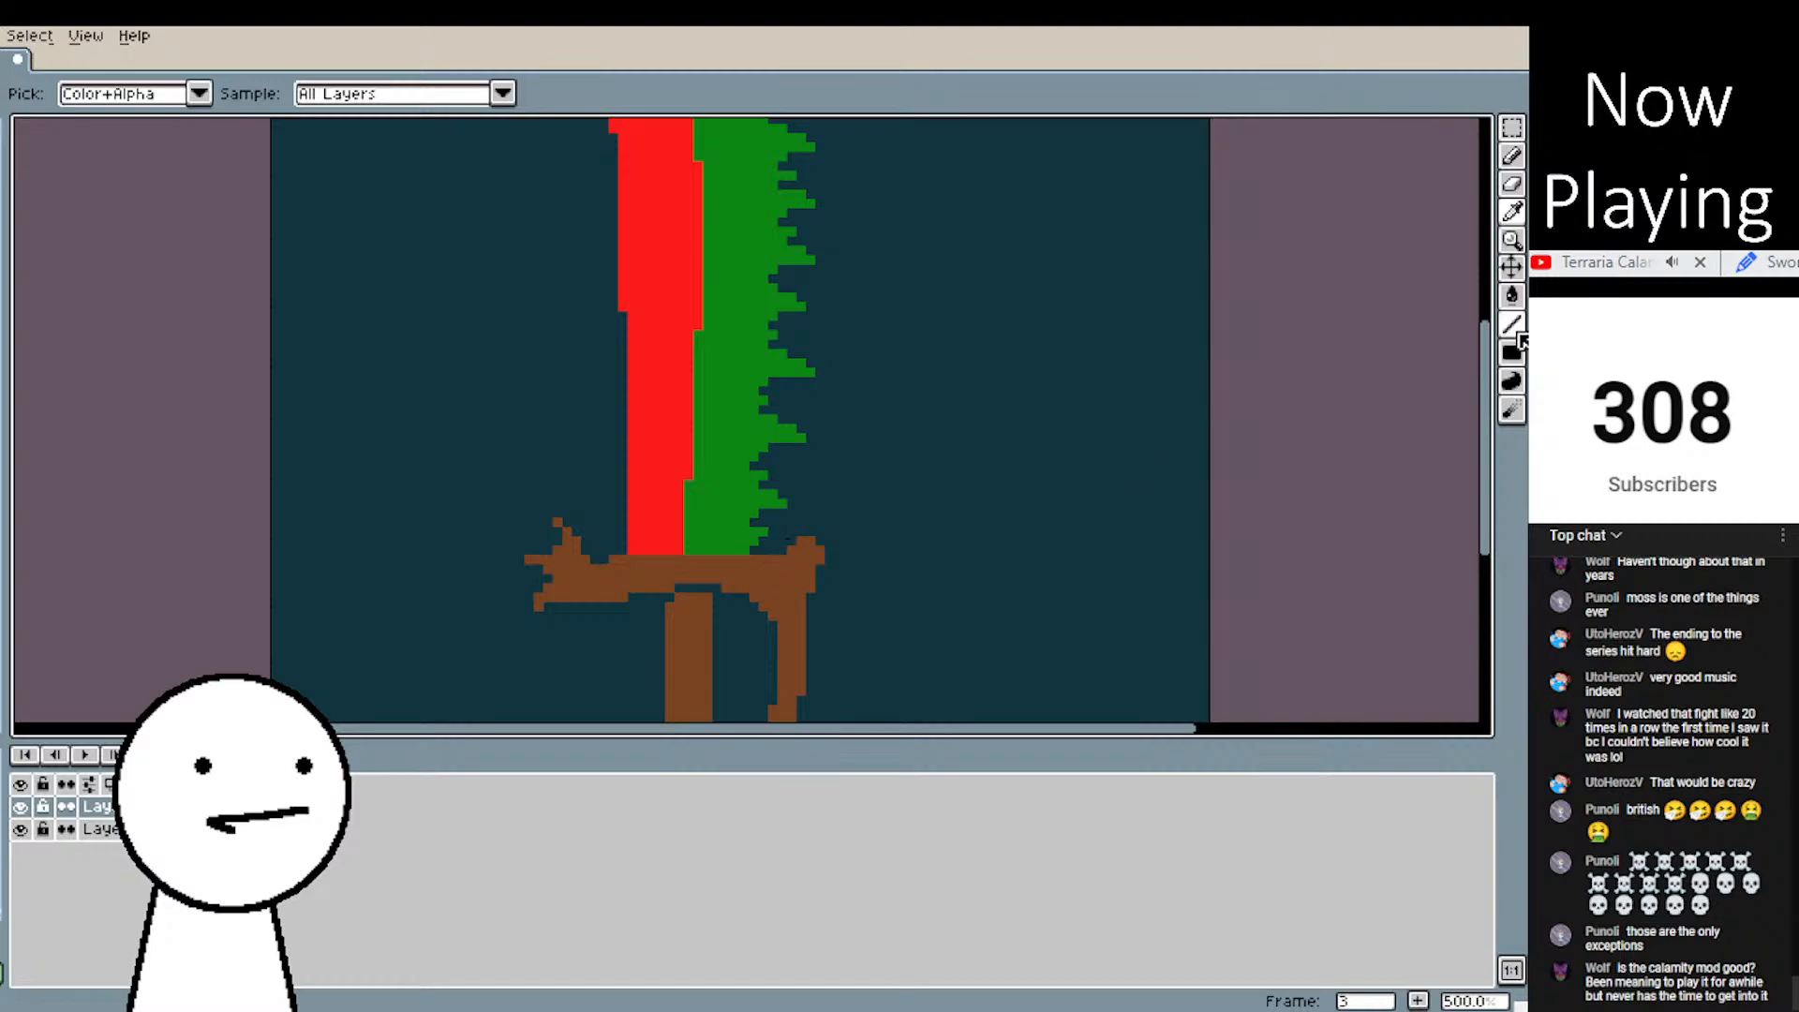
click(1512, 324)
- Paint the spike nearest the blade tip brown, along with the outer pixels of the next two projections below it
drag(843, 193, 977, 557)
scroll(838, 313, up, 6)
drag(810, 423, 746, 418)
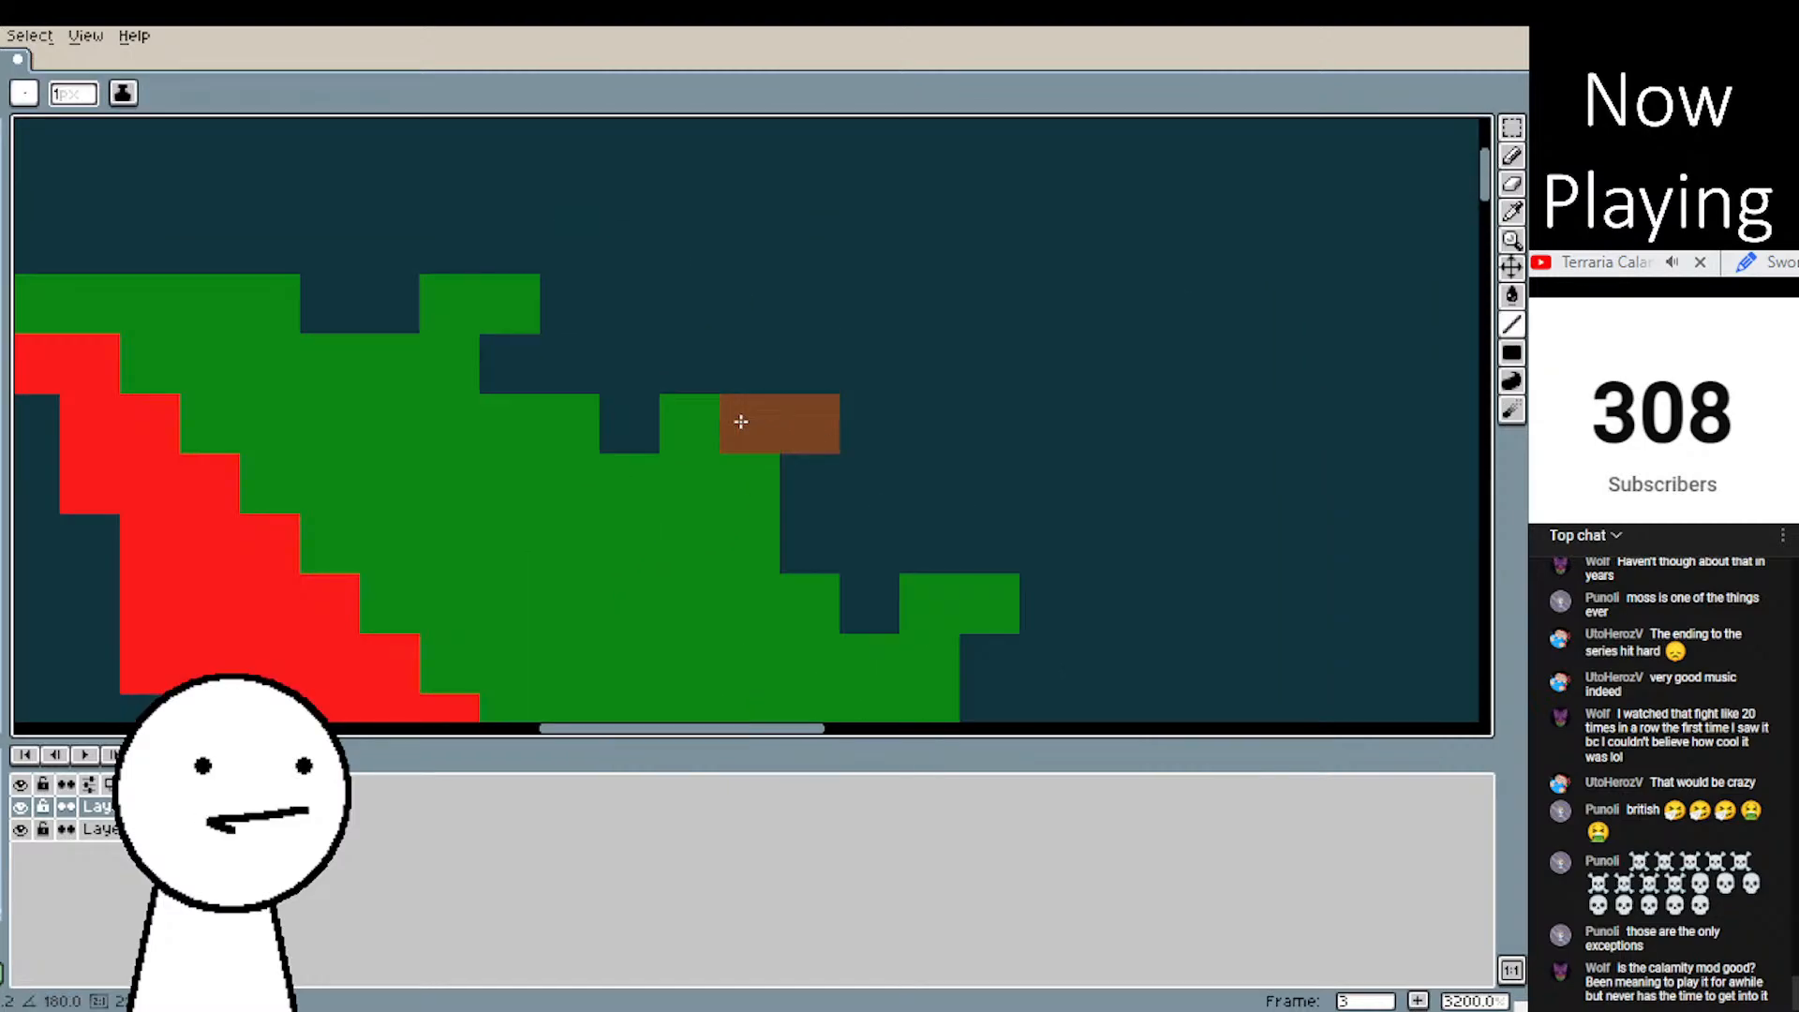
drag(514, 303, 474, 305)
drag(691, 431, 748, 479)
drag(1012, 445, 985, 323)
drag(890, 458, 944, 463)
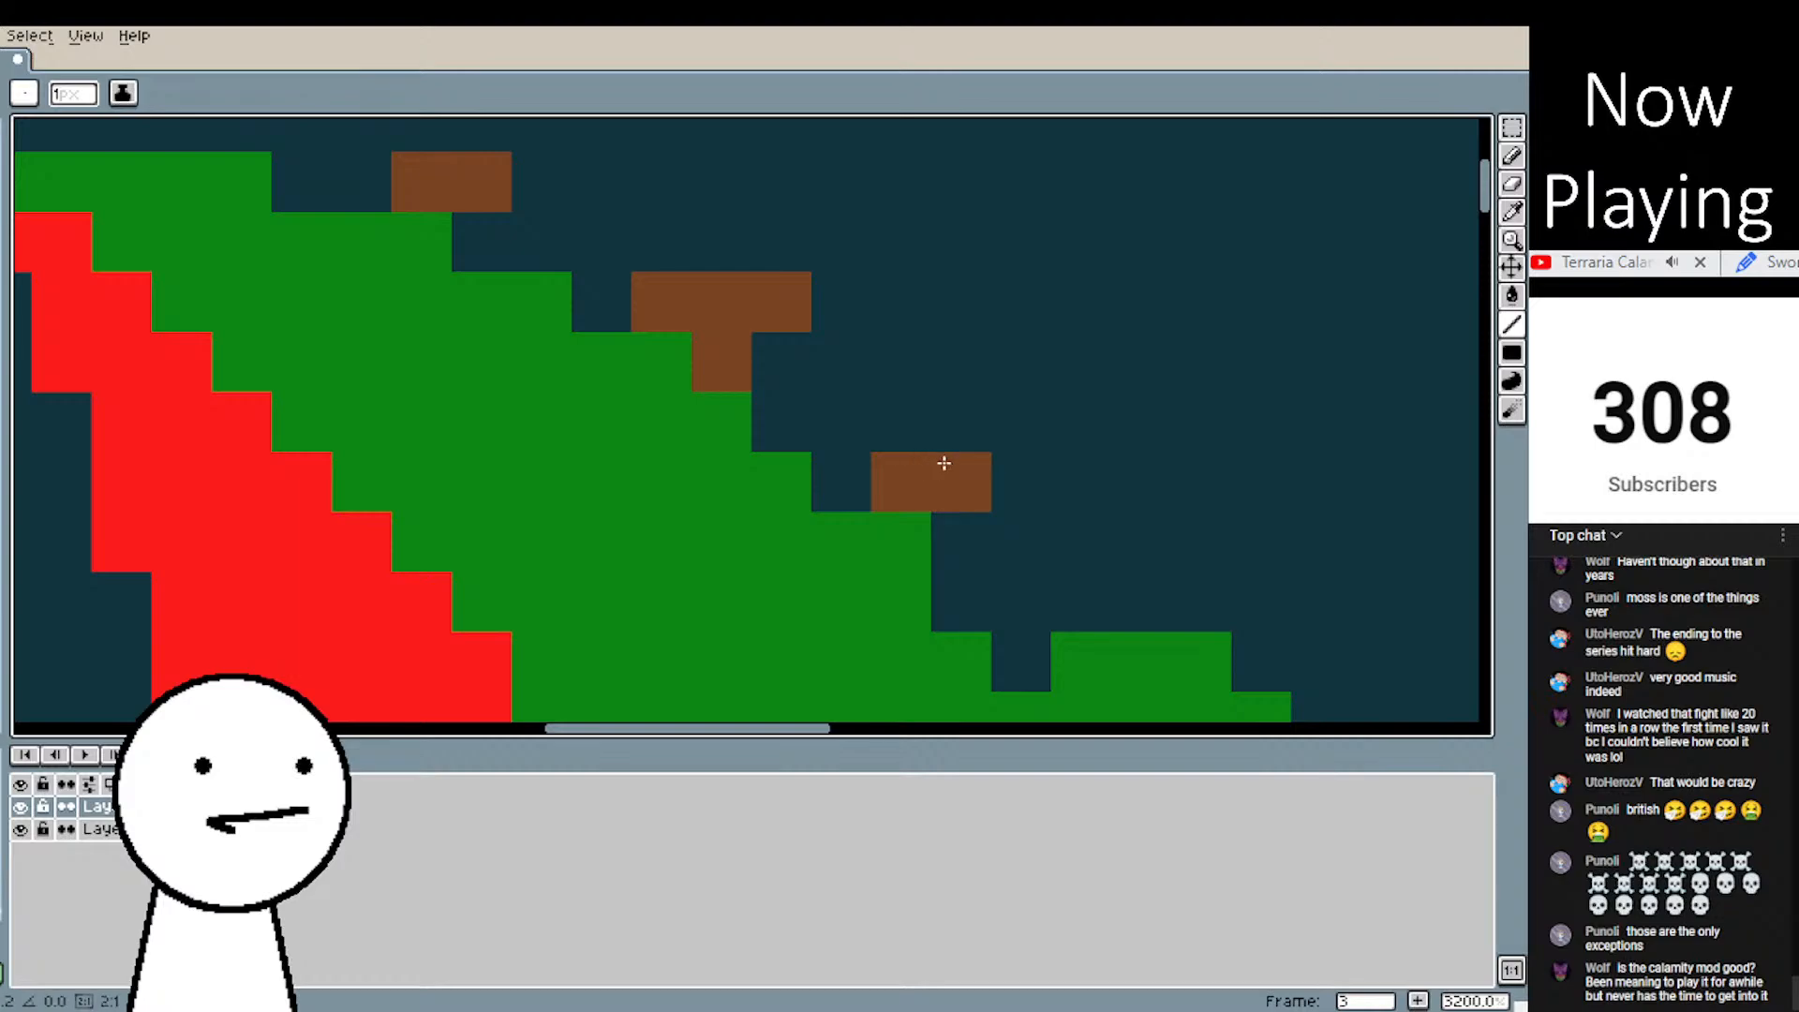
click(897, 545)
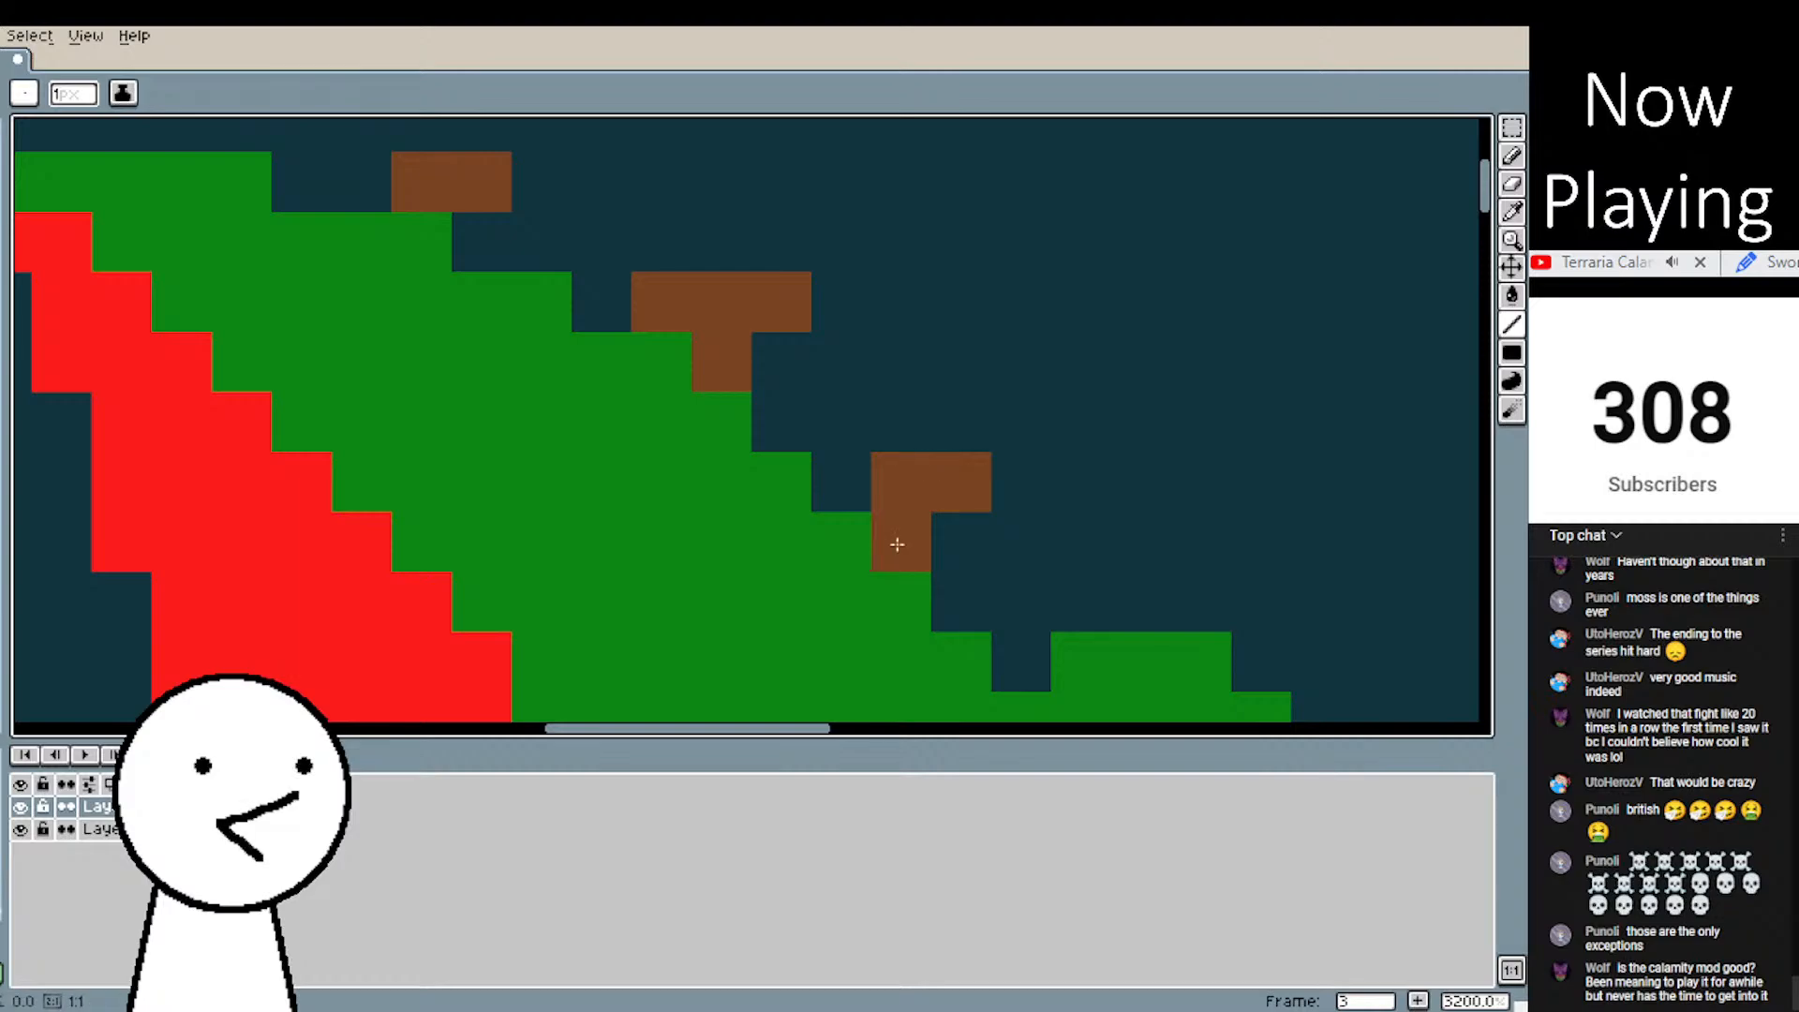
- Paint the next thorn's upper edge and tip brown, plus the two edge pixels in the notch beneath it
drag(897, 545, 522, 256)
drag(826, 374, 727, 374)
mouse_move(883, 432)
mouse_down()
mouse_move(822, 425)
mouse_move(866, 306)
mouse_up()
drag(810, 373, 799, 456)
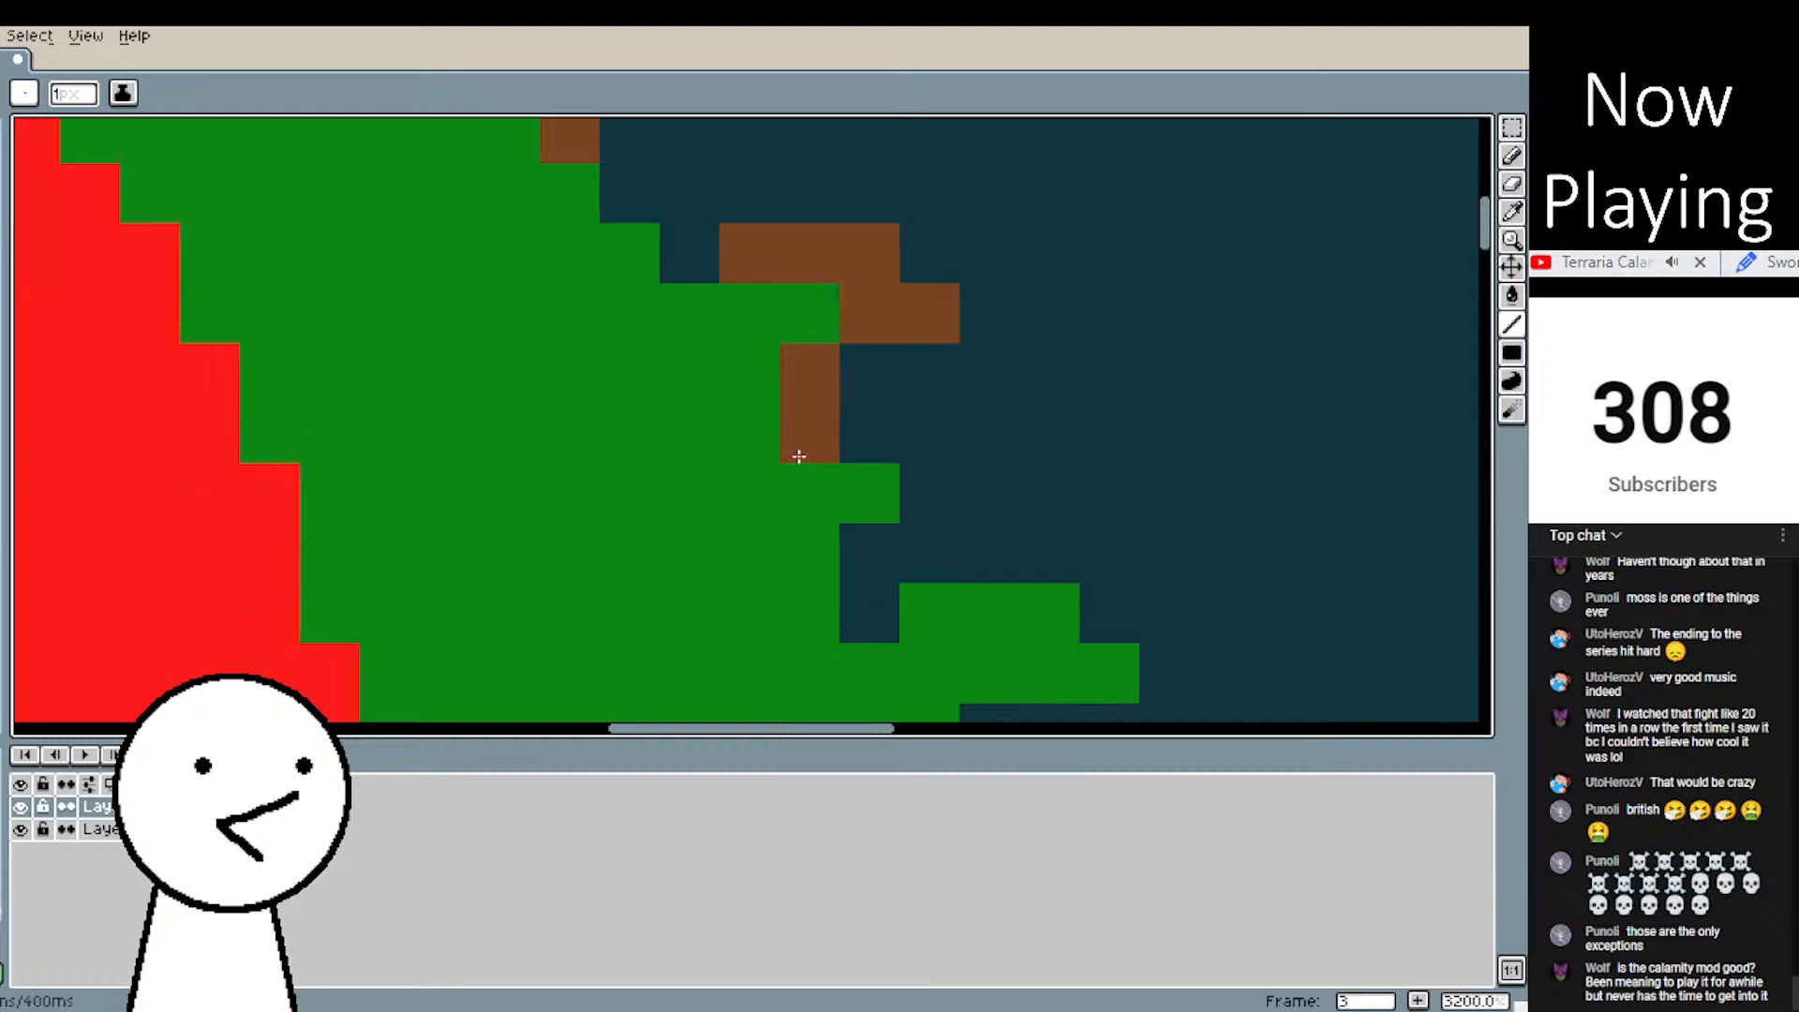
- Paint the upper edges and tips of the next two thorns brown, plus the short spike and edge pixel between them
scroll(1162, 575, down, 4)
scroll(1144, 522, up, 3)
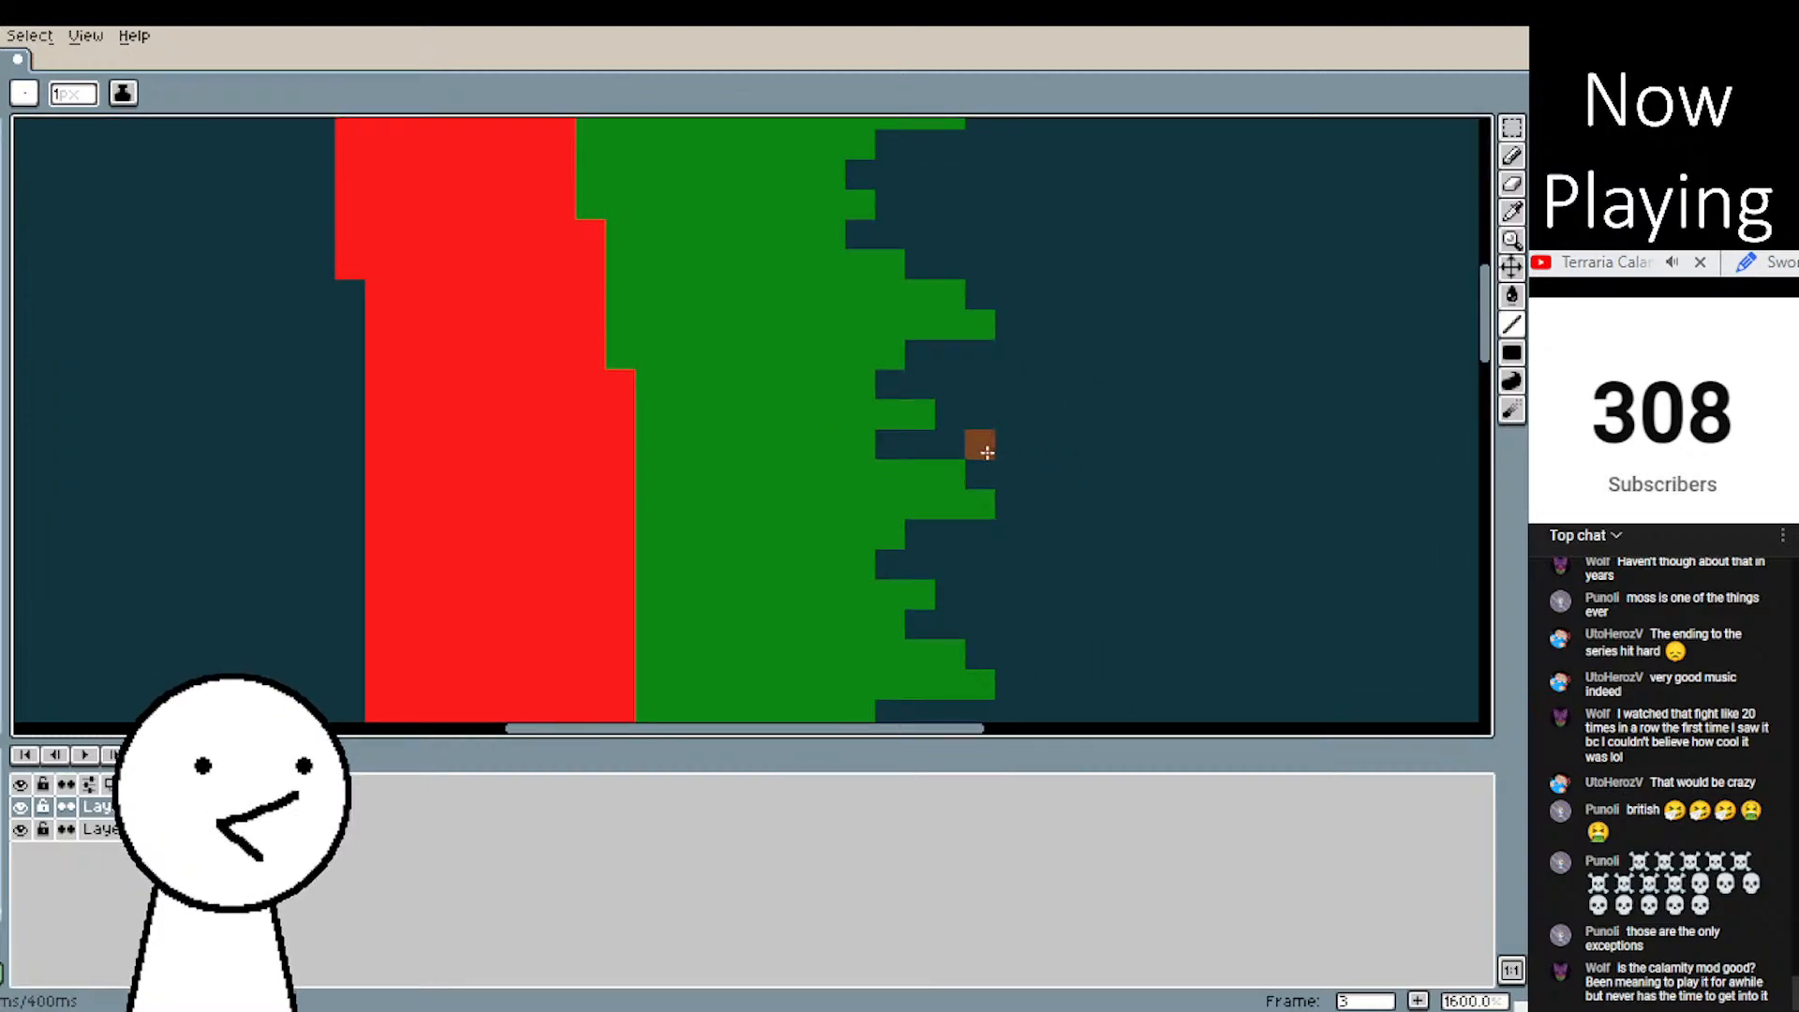
drag(987, 453, 1032, 651)
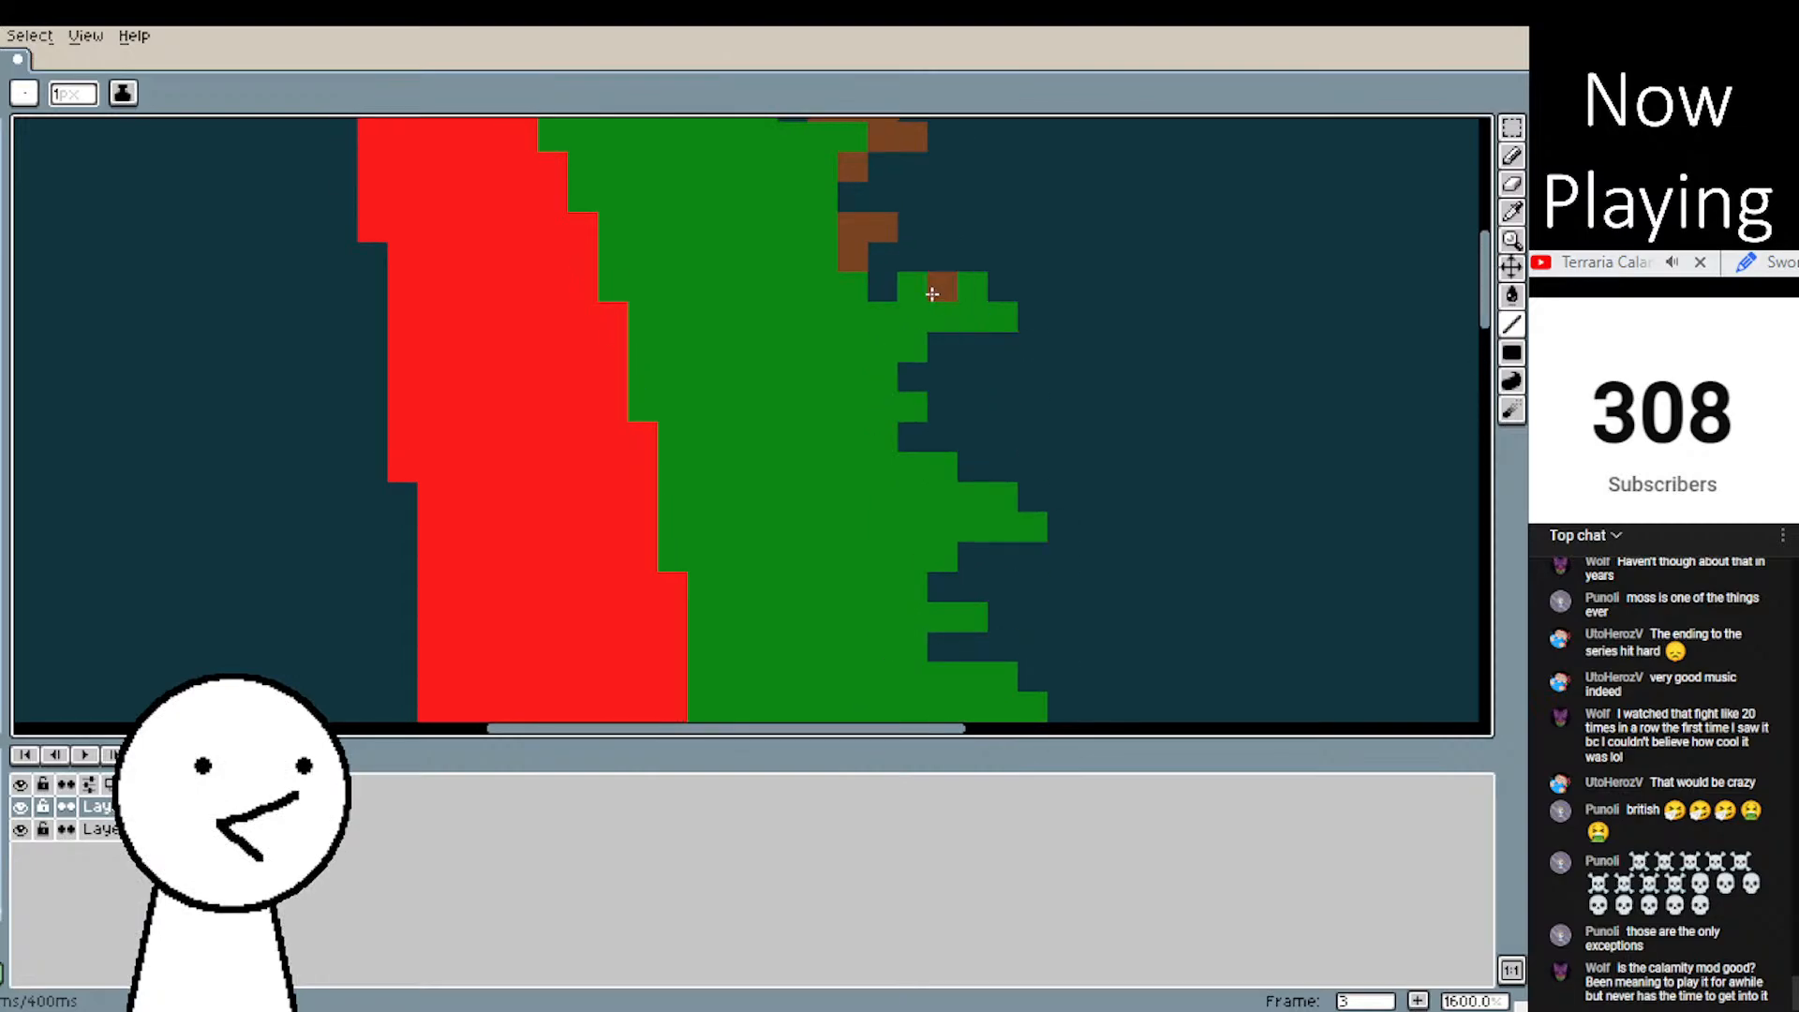
mouse_move(916, 283)
mouse_down()
mouse_move(972, 289)
mouse_move(962, 328)
mouse_move(1001, 317)
mouse_up()
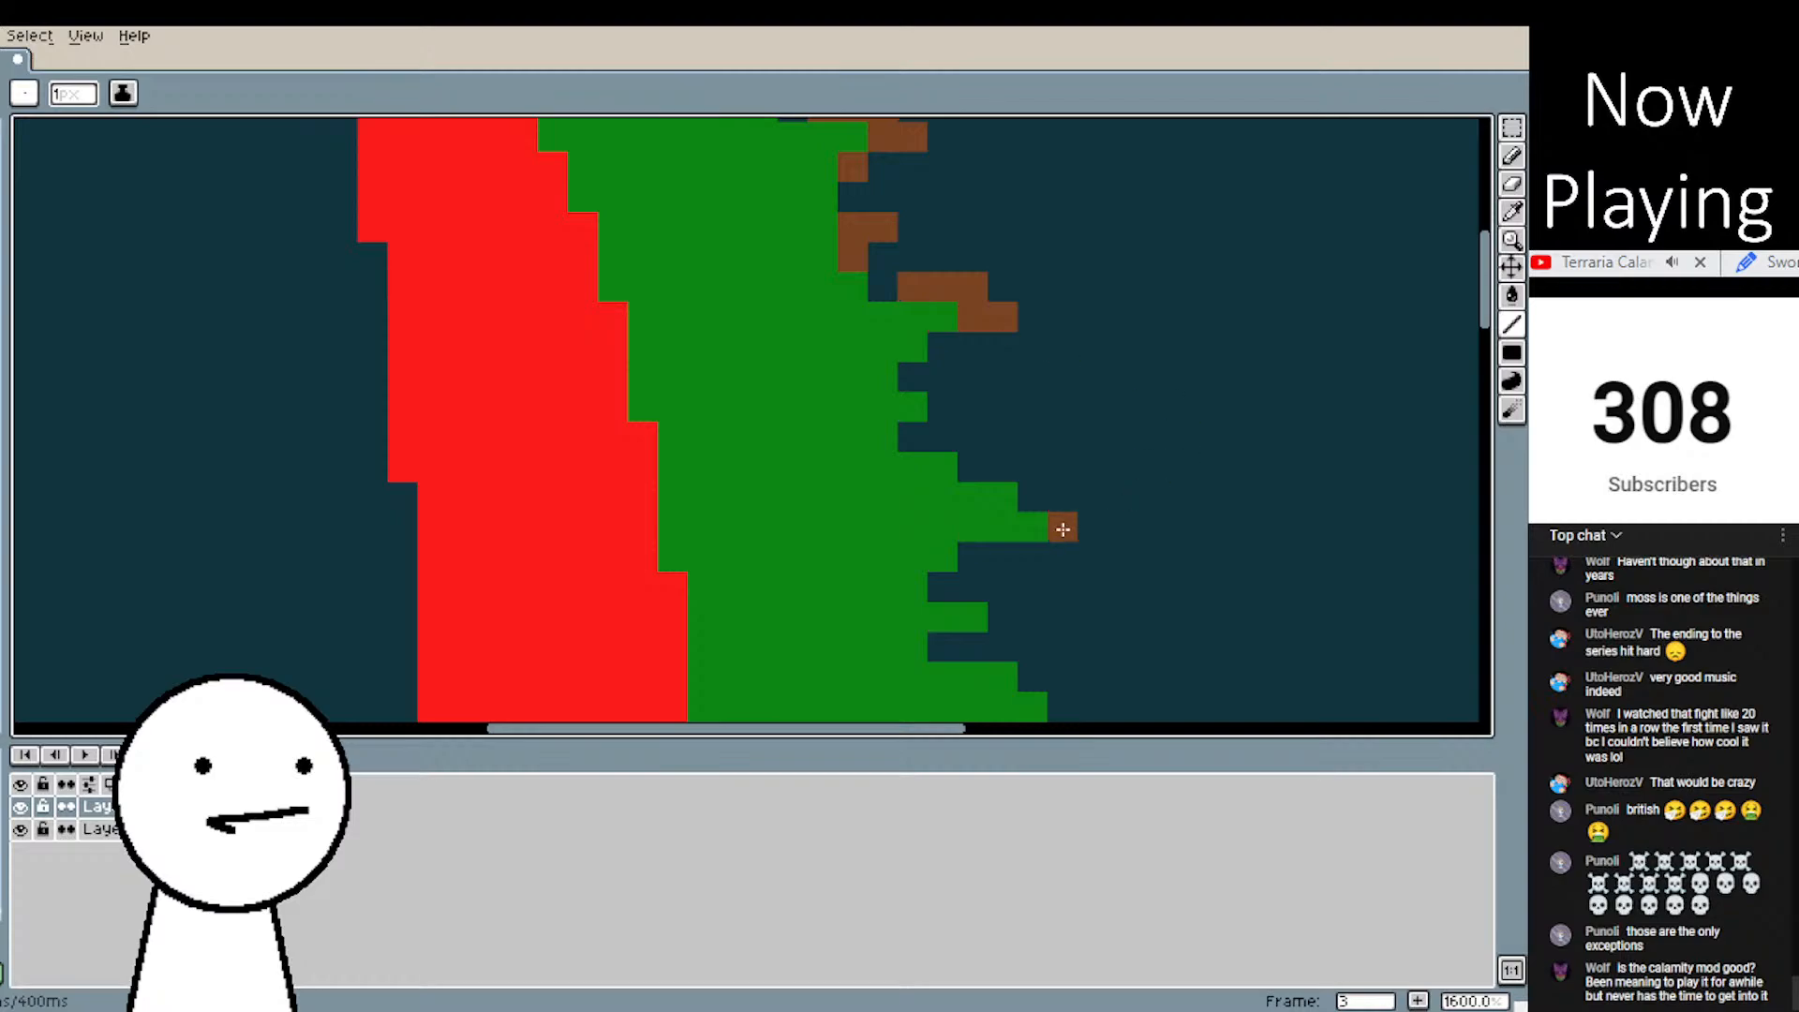
scroll(1031, 492, up, 2)
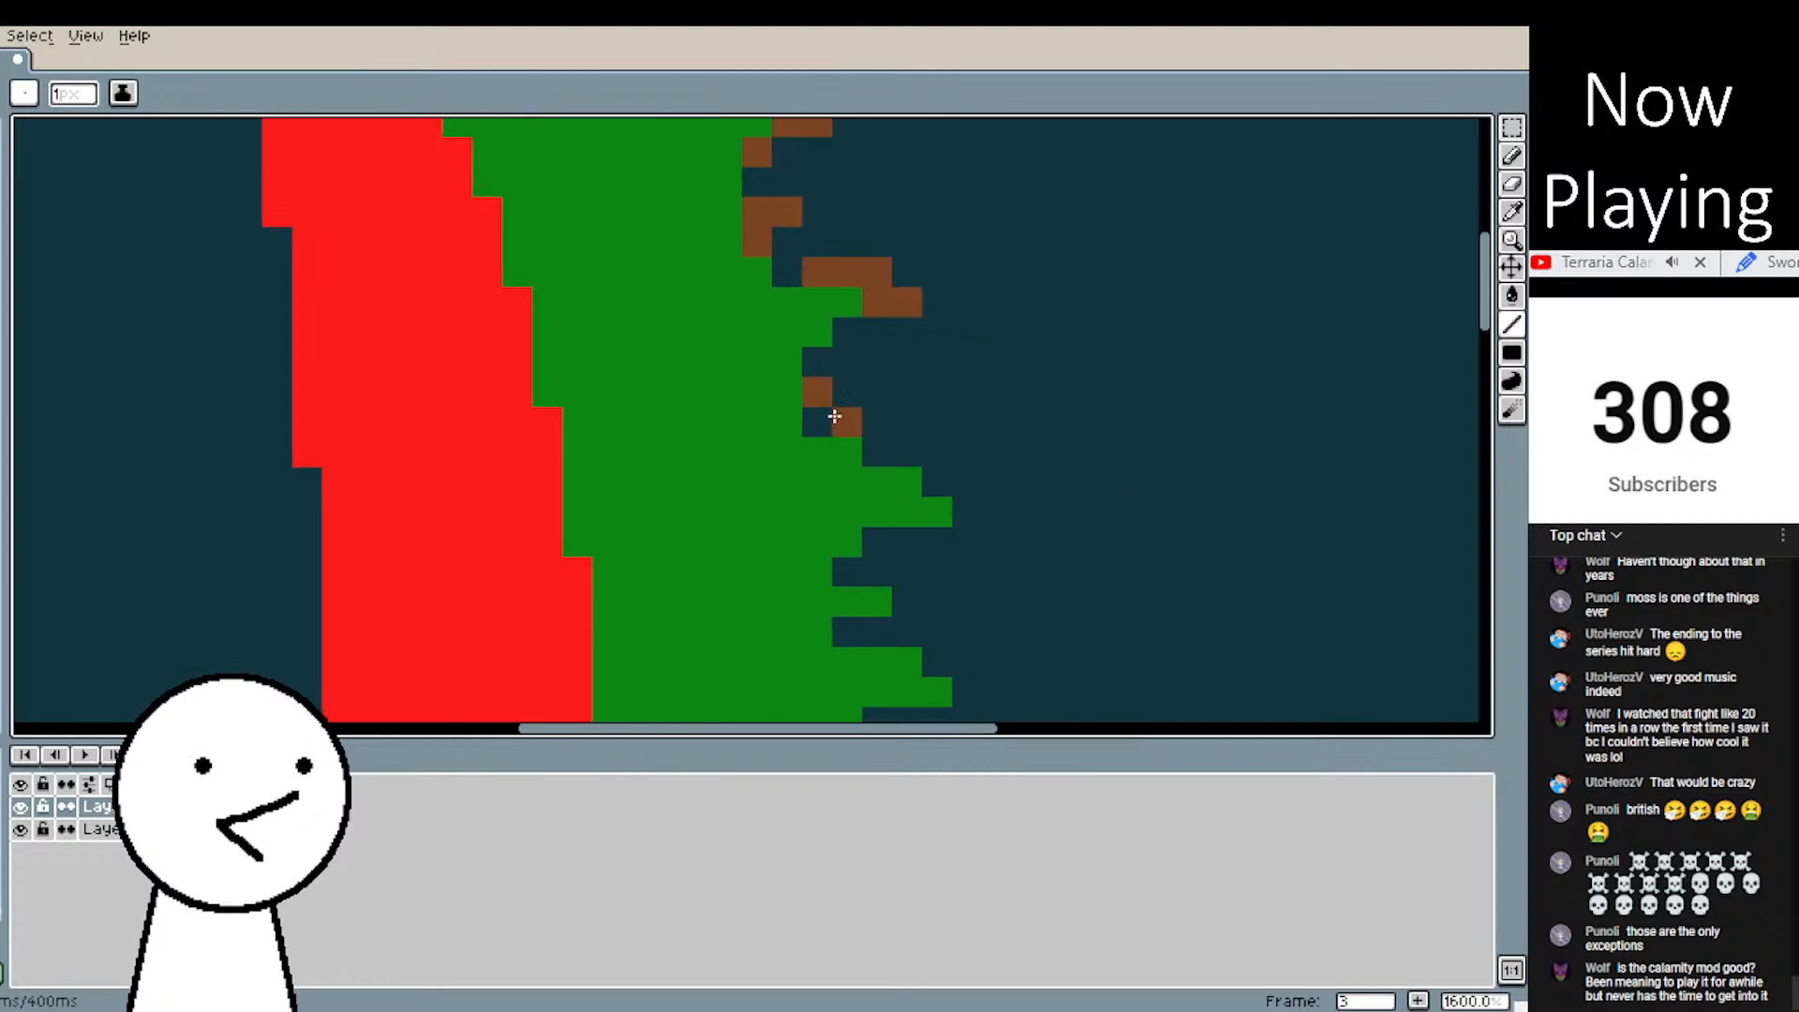
click(878, 479)
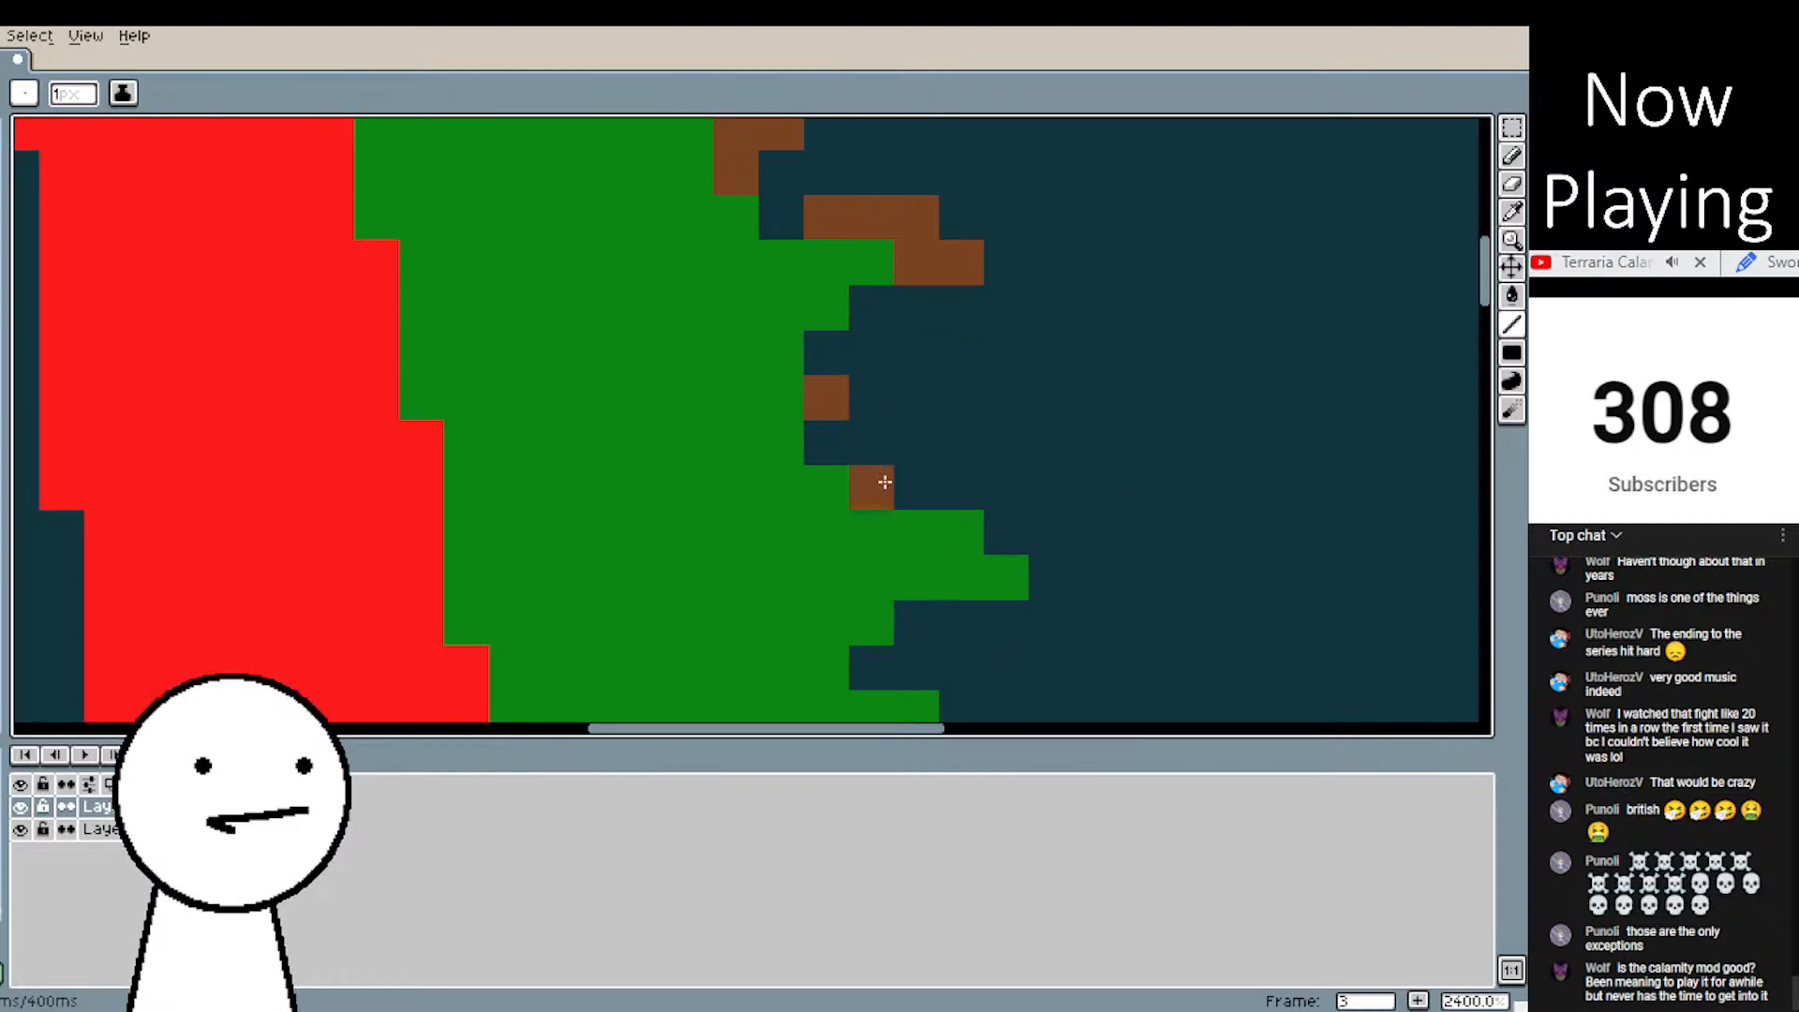
click(960, 535)
mouse_move(1005, 575)
mouse_down()
mouse_move(952, 574)
mouse_move(932, 522)
mouse_up()
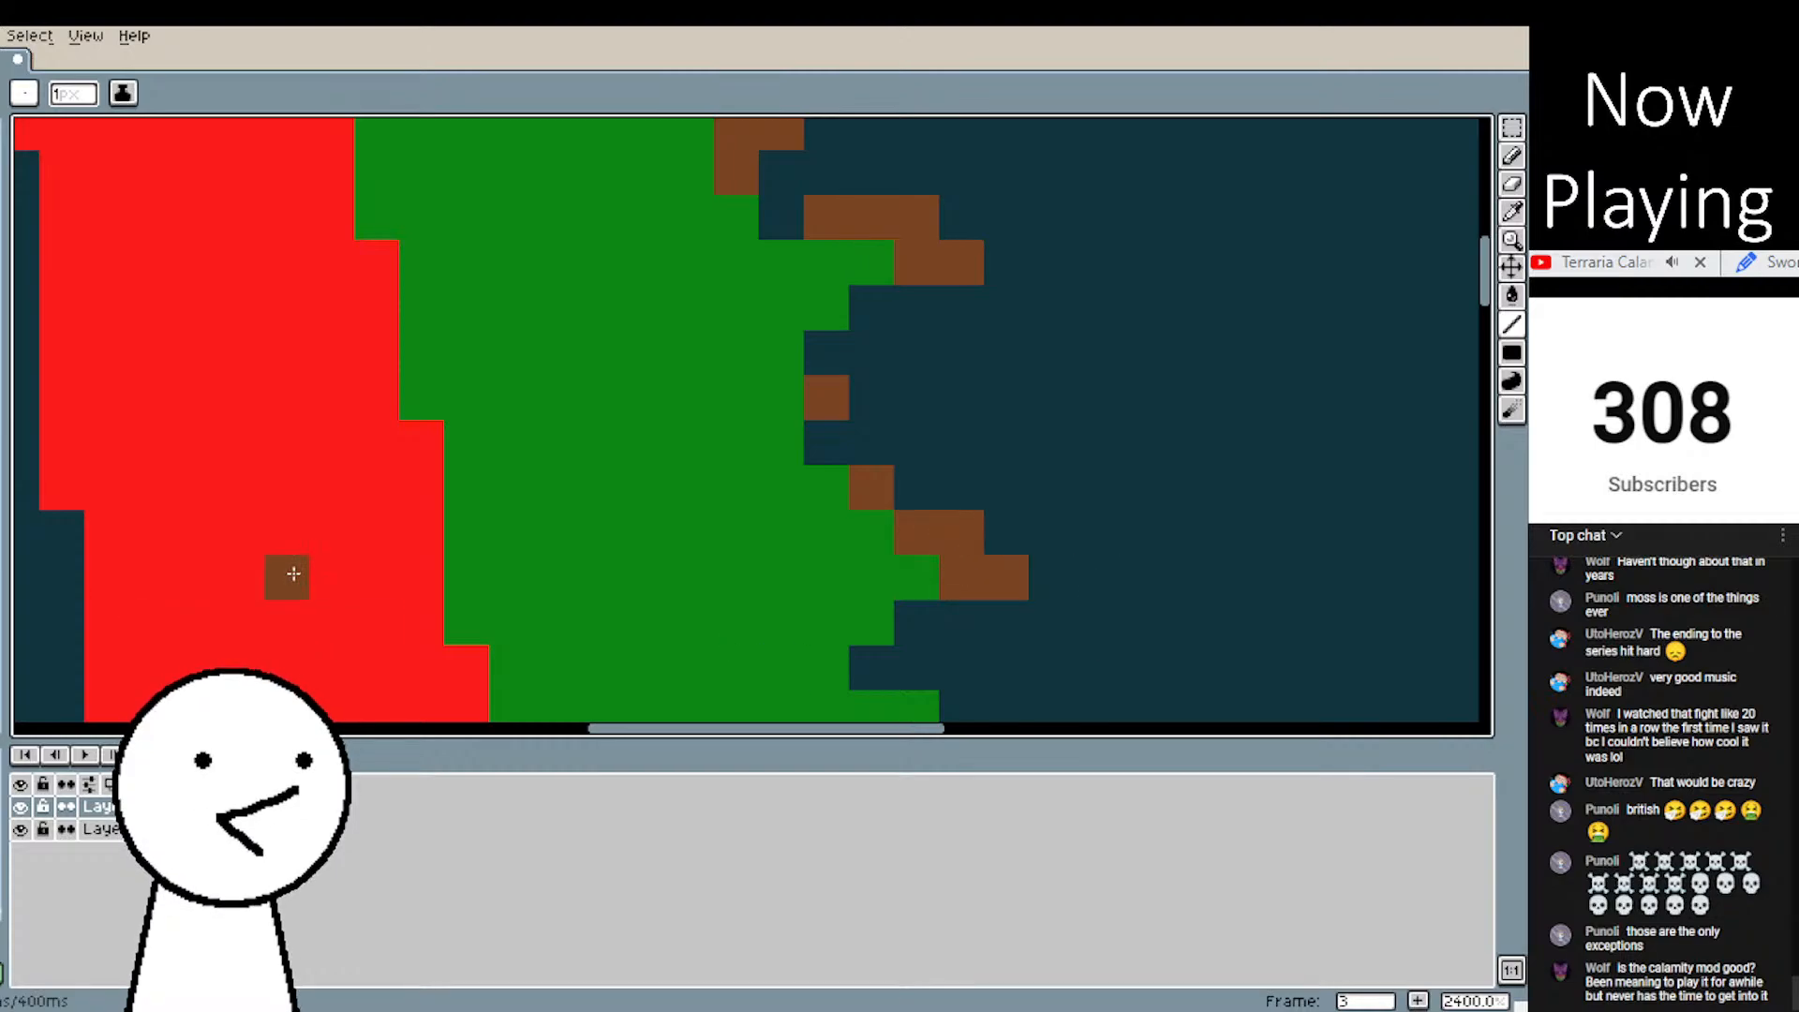
- Paint the next two short spikes and the upper edges and tips of three thorns brown along the middle of the blade
drag(643, 622, 350, 390)
drag(647, 482, 594, 491)
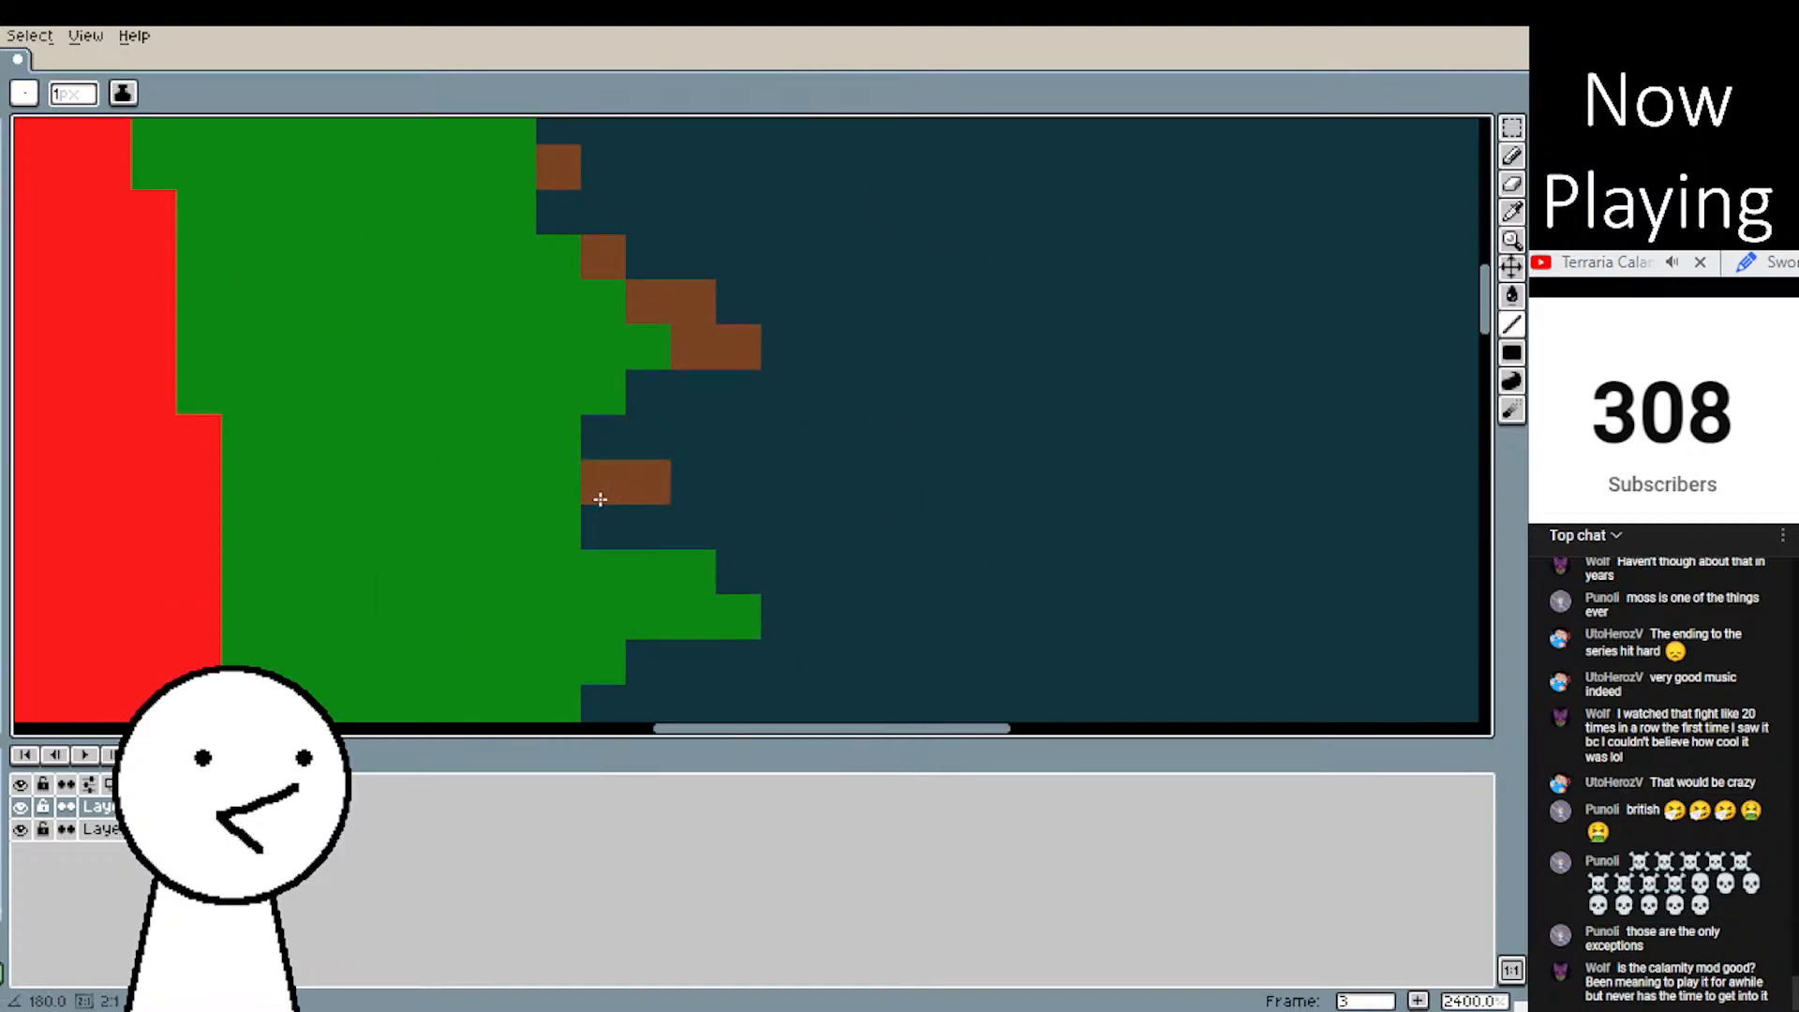
mouse_move(727, 567)
mouse_down()
mouse_move(654, 466)
mouse_move(565, 460)
mouse_move(628, 504)
mouse_move(766, 535)
mouse_up()
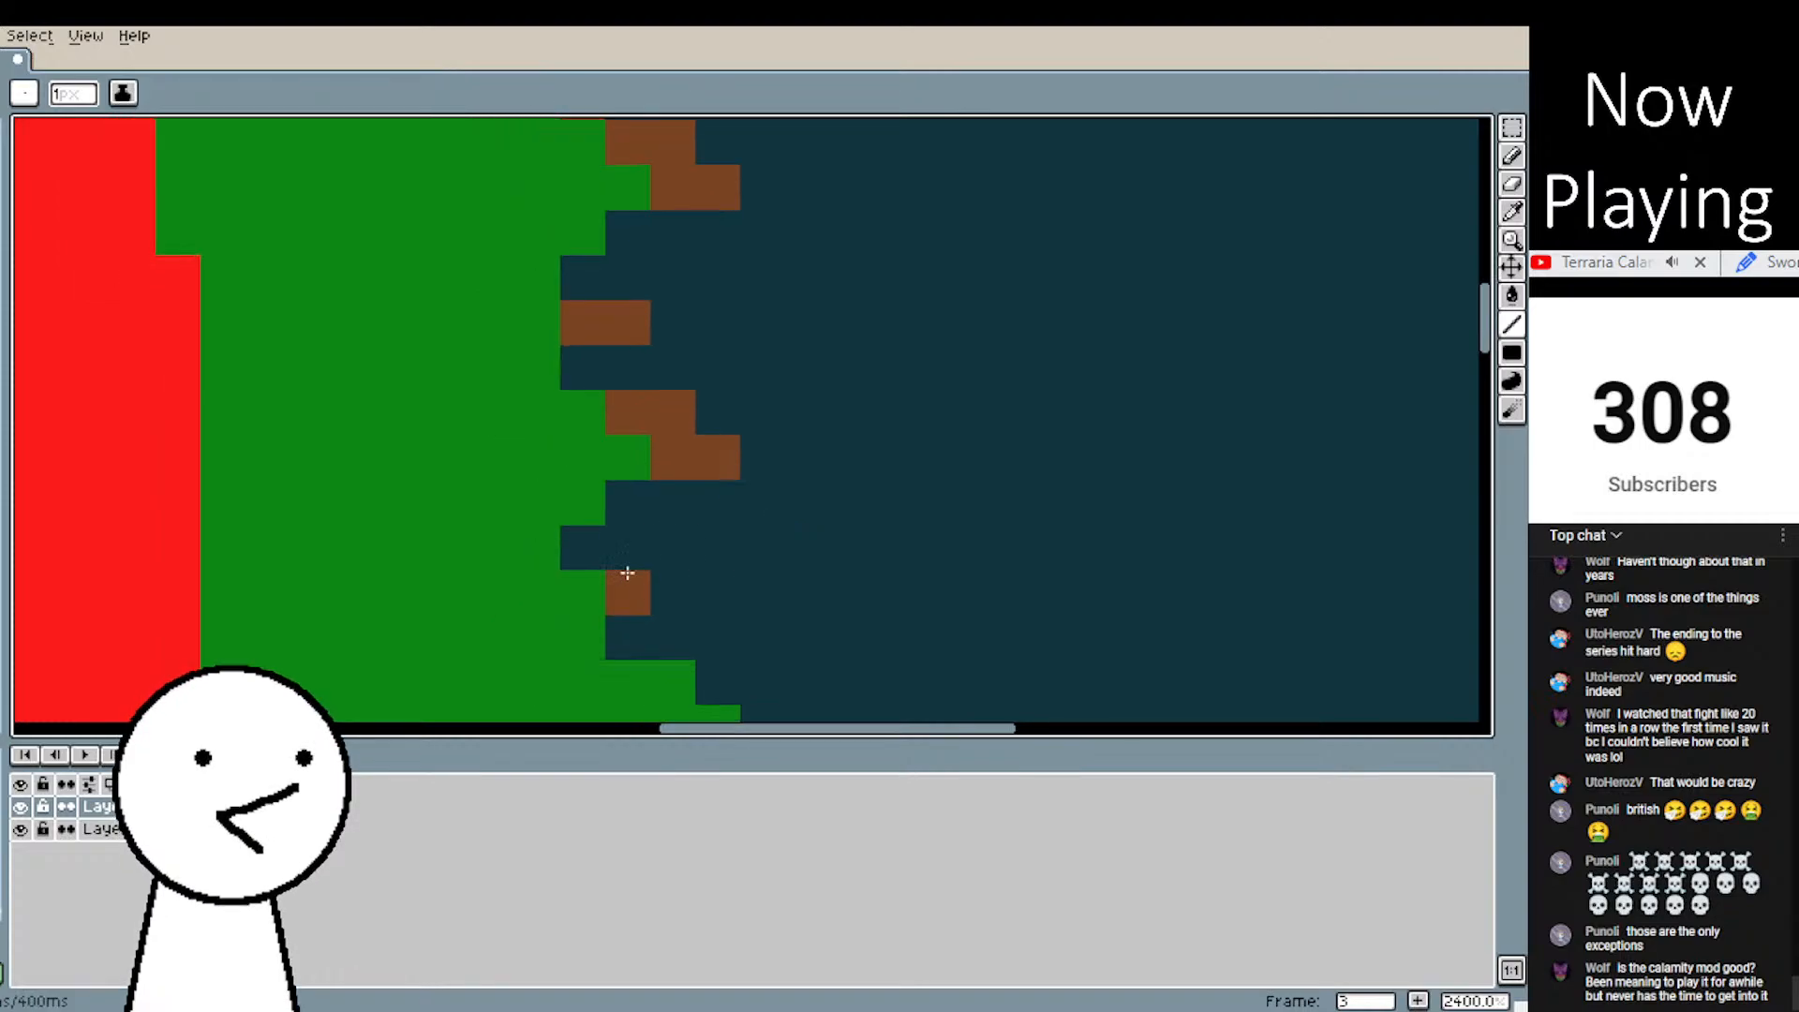
drag(611, 590, 583, 591)
drag(957, 641, 950, 472)
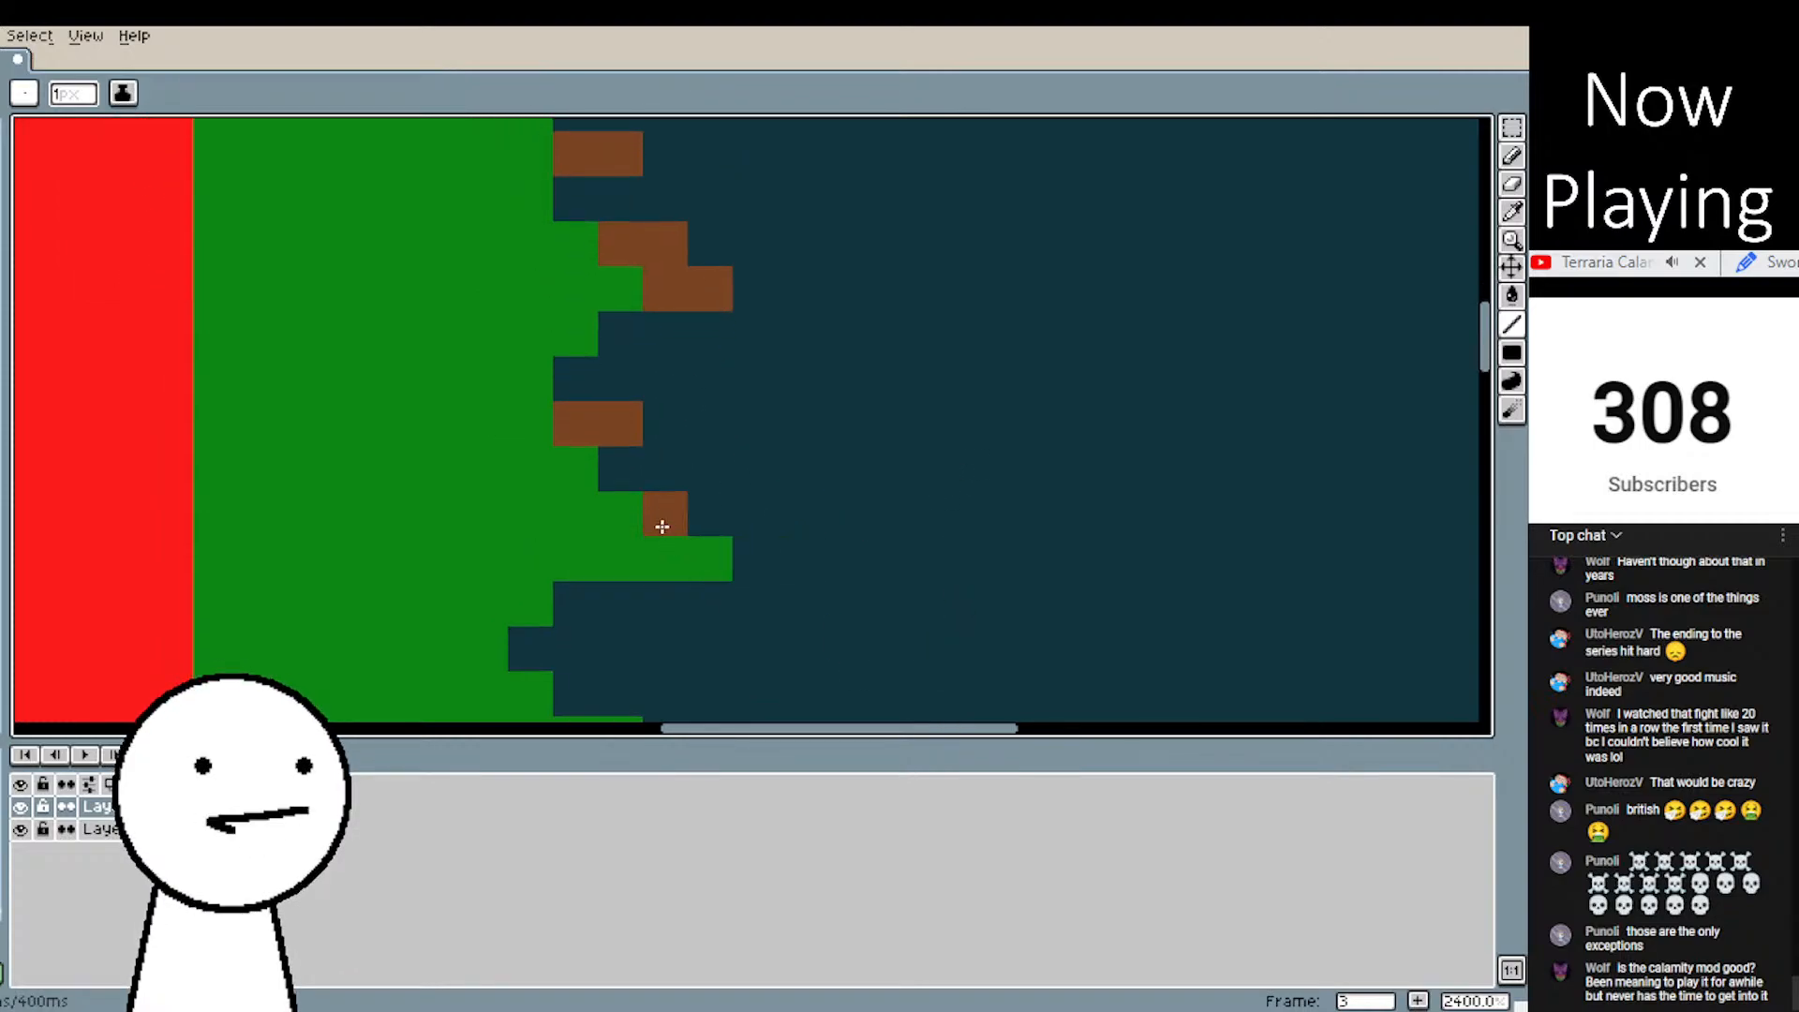
mouse_move(659, 524)
mouse_down()
mouse_move(709, 573)
mouse_move(811, 338)
mouse_up()
mouse_move(679, 504)
mouse_down()
mouse_move(724, 507)
mouse_move(771, 554)
mouse_up()
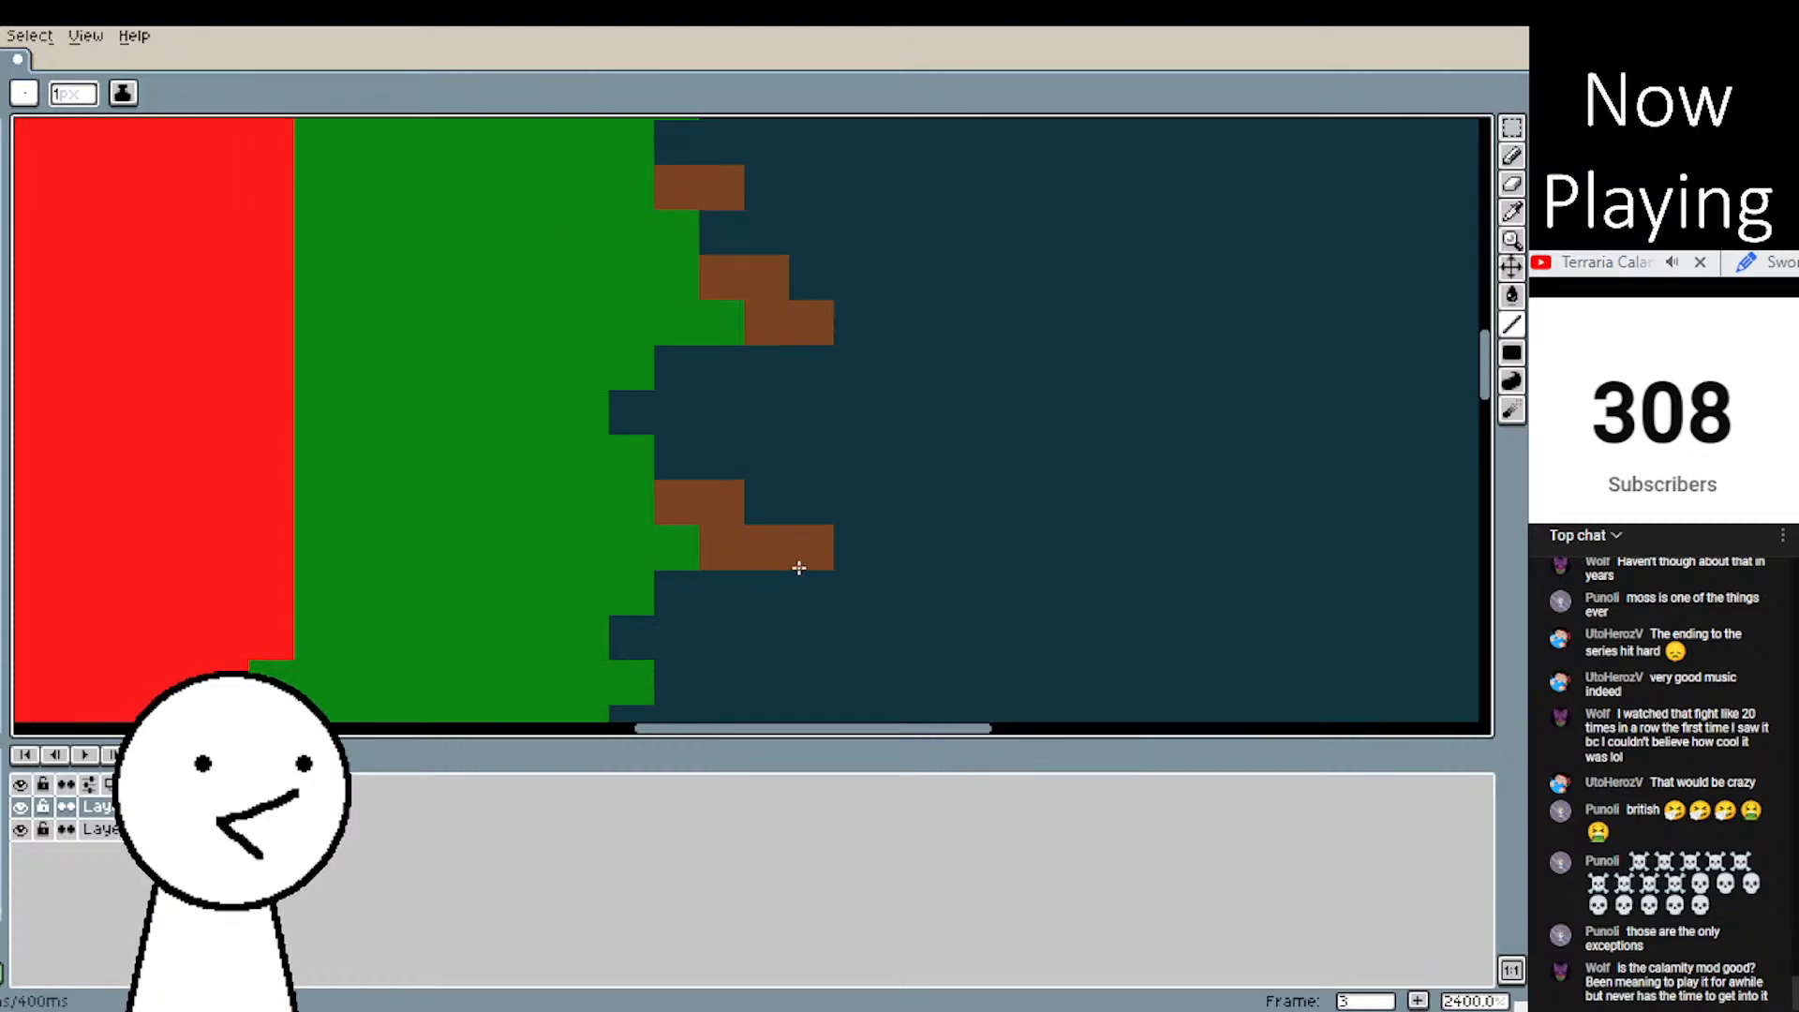
- Paint the one-pixel spike below the third mid-blade thorn brown, along with the stepped upper edge and tip of the longer thorn beneath it
click(632, 682)
mouse_move(756, 697)
mouse_down()
mouse_move(824, 587)
mouse_move(767, 441)
mouse_up()
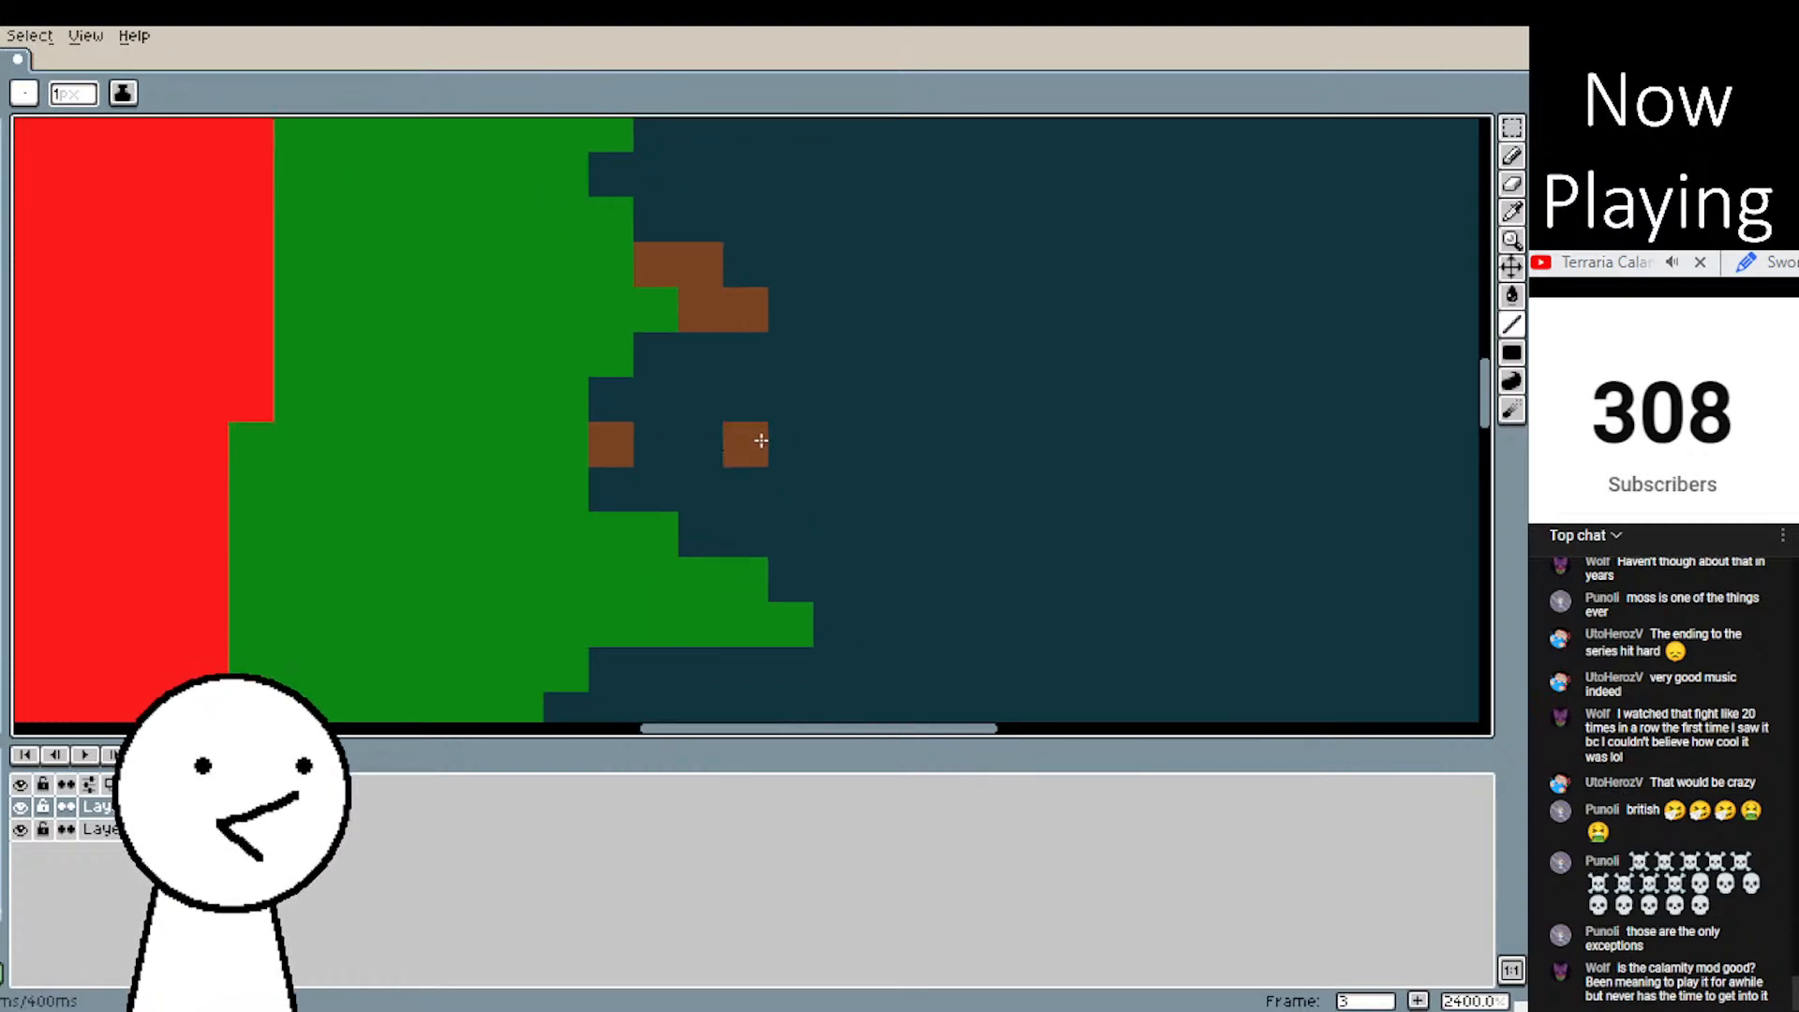
click(656, 532)
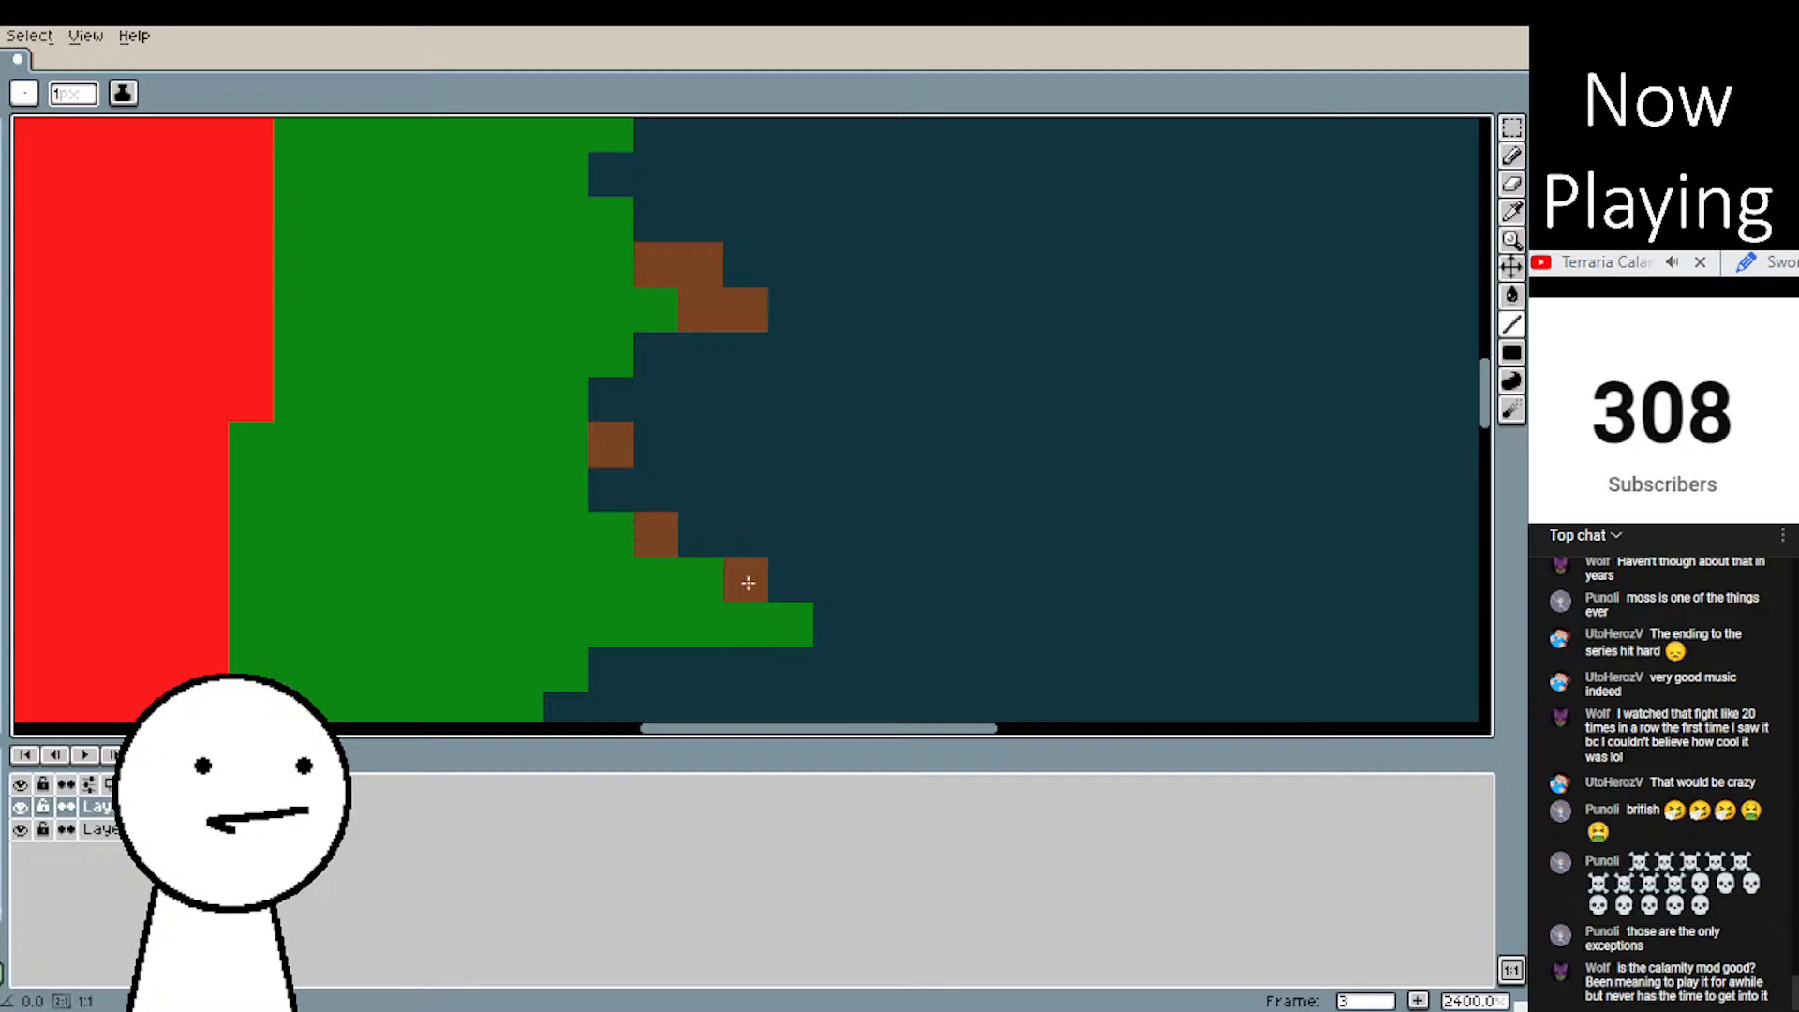
drag(748, 583, 703, 581)
drag(746, 622, 791, 624)
drag(750, 675, 788, 467)
- Paint the following one-pixel spike and the stepped upper edge and tip of the second long thorn brown
click(616, 544)
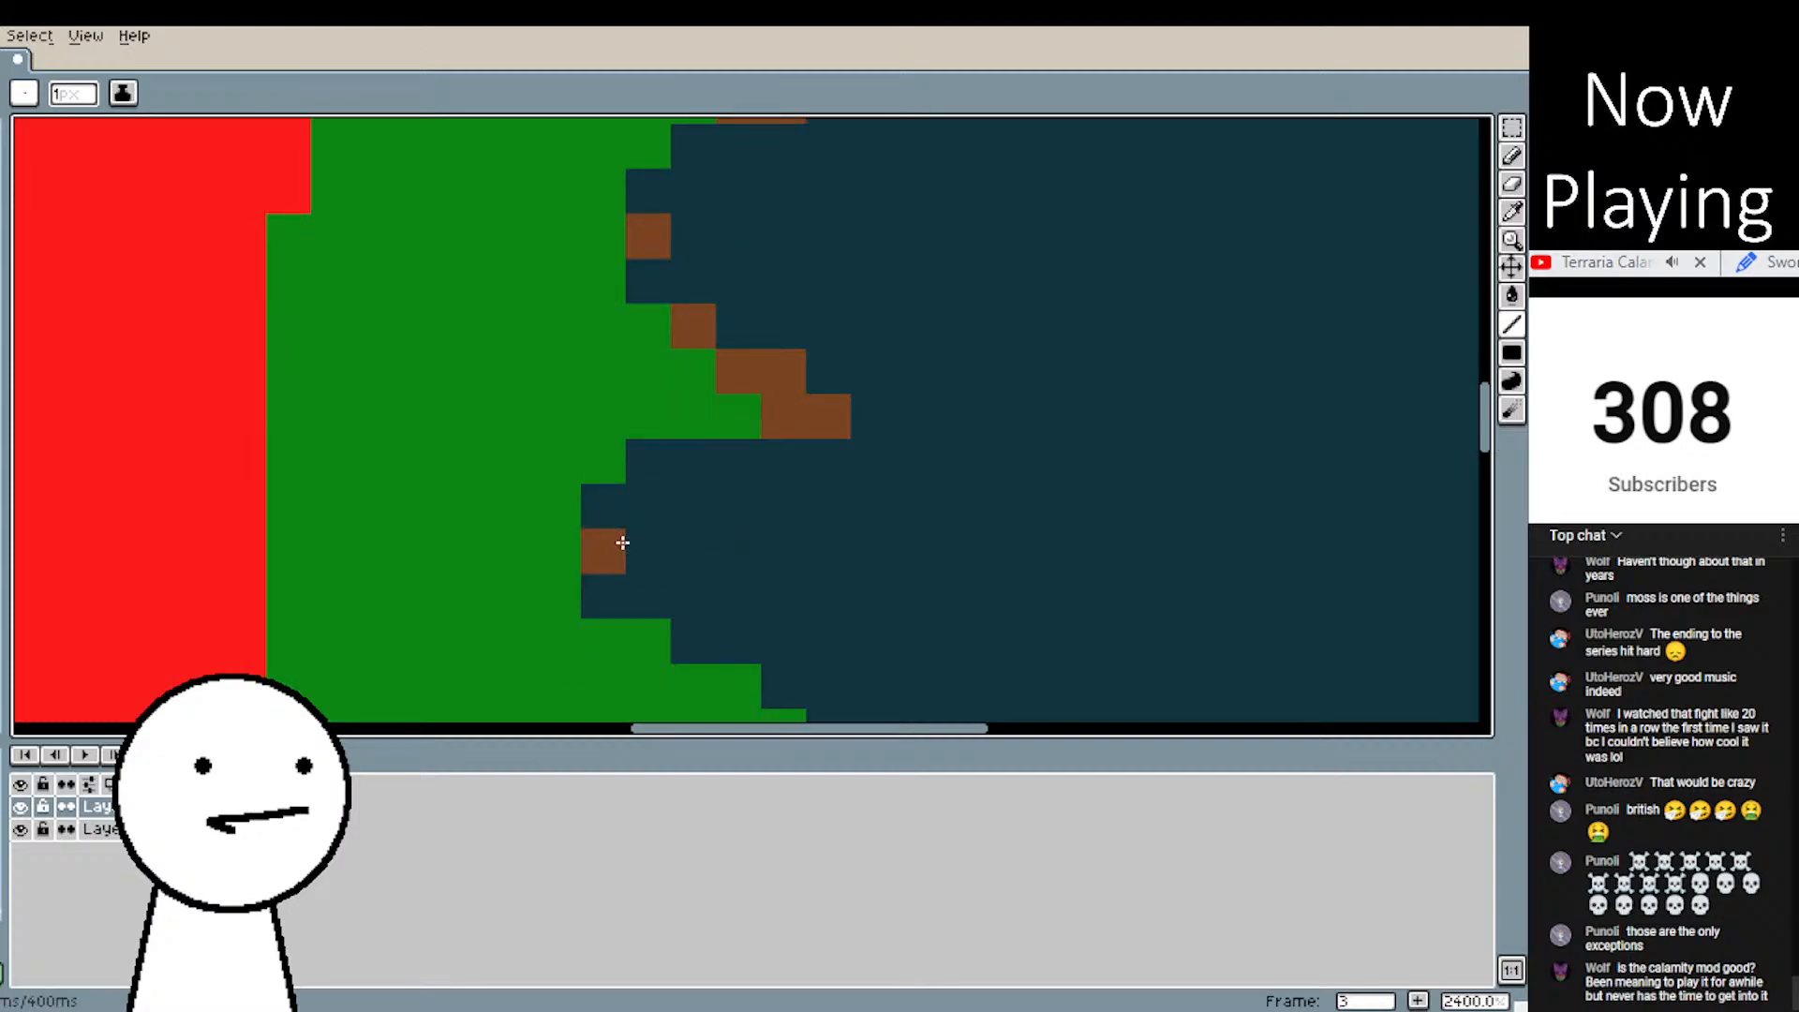
drag(623, 542, 518, 509)
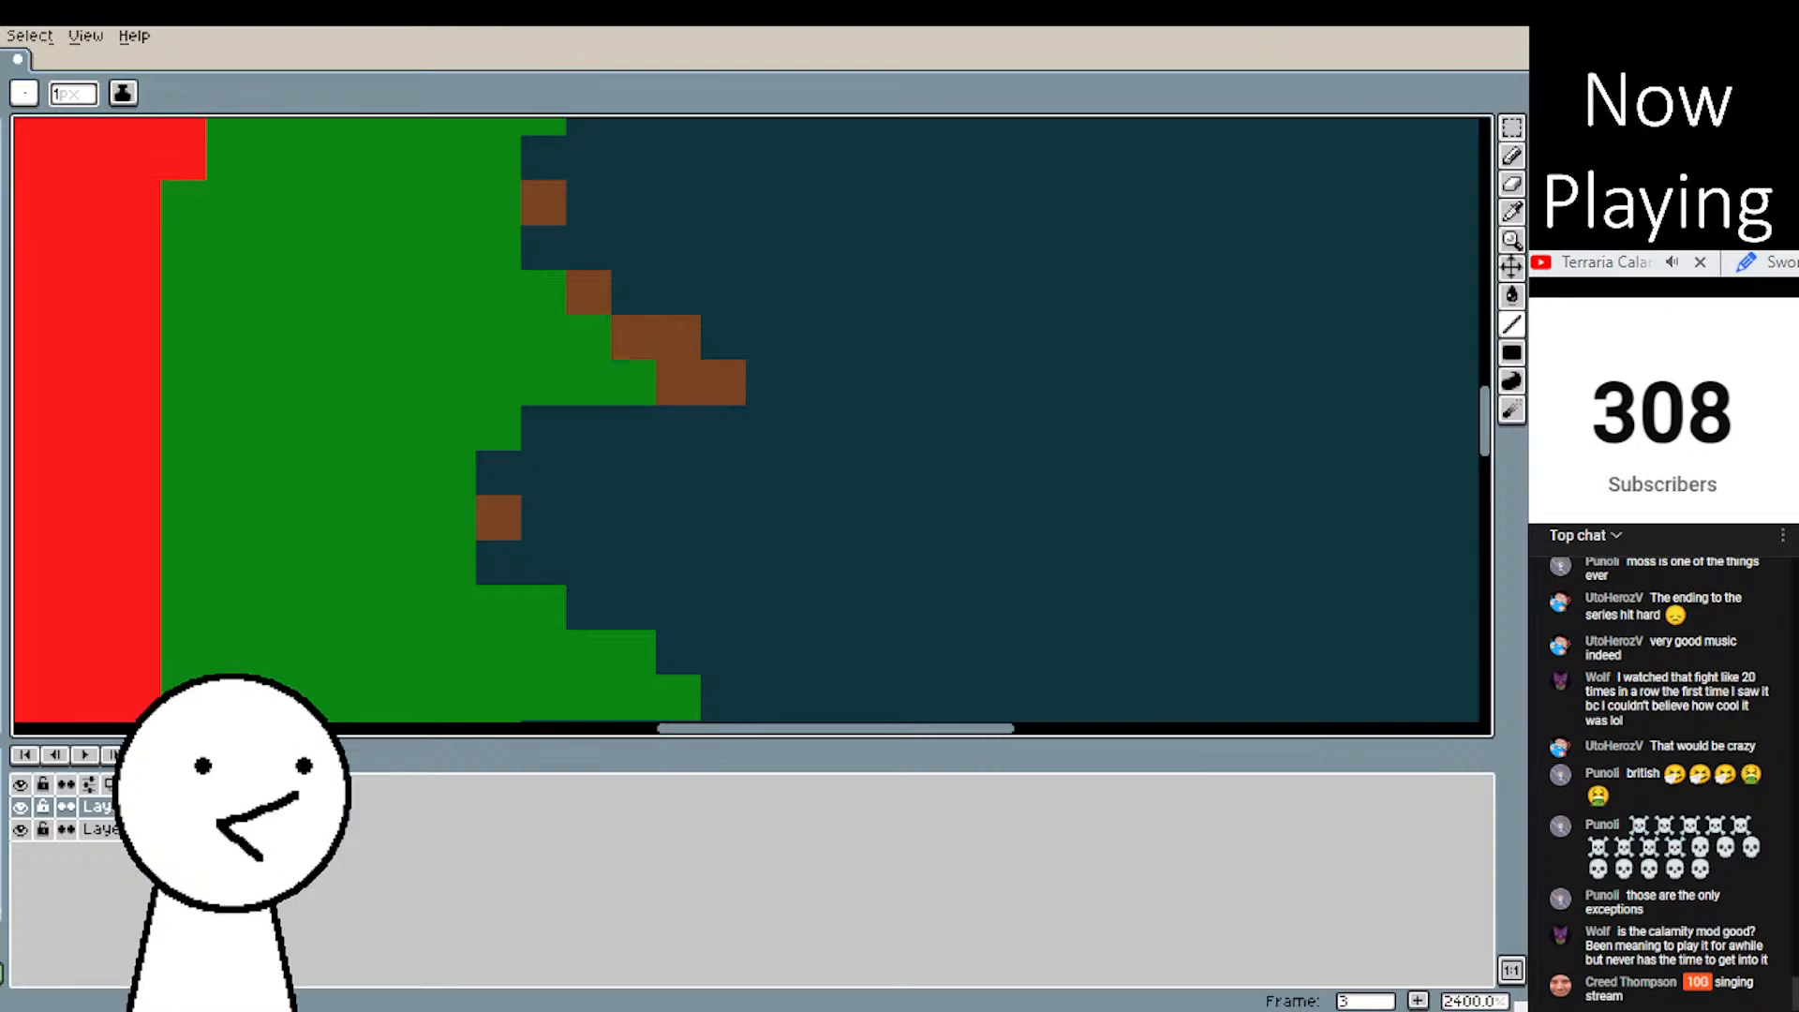
drag(948, 482, 861, 166)
click(445, 306)
click(531, 332)
click(490, 334)
click(588, 388)
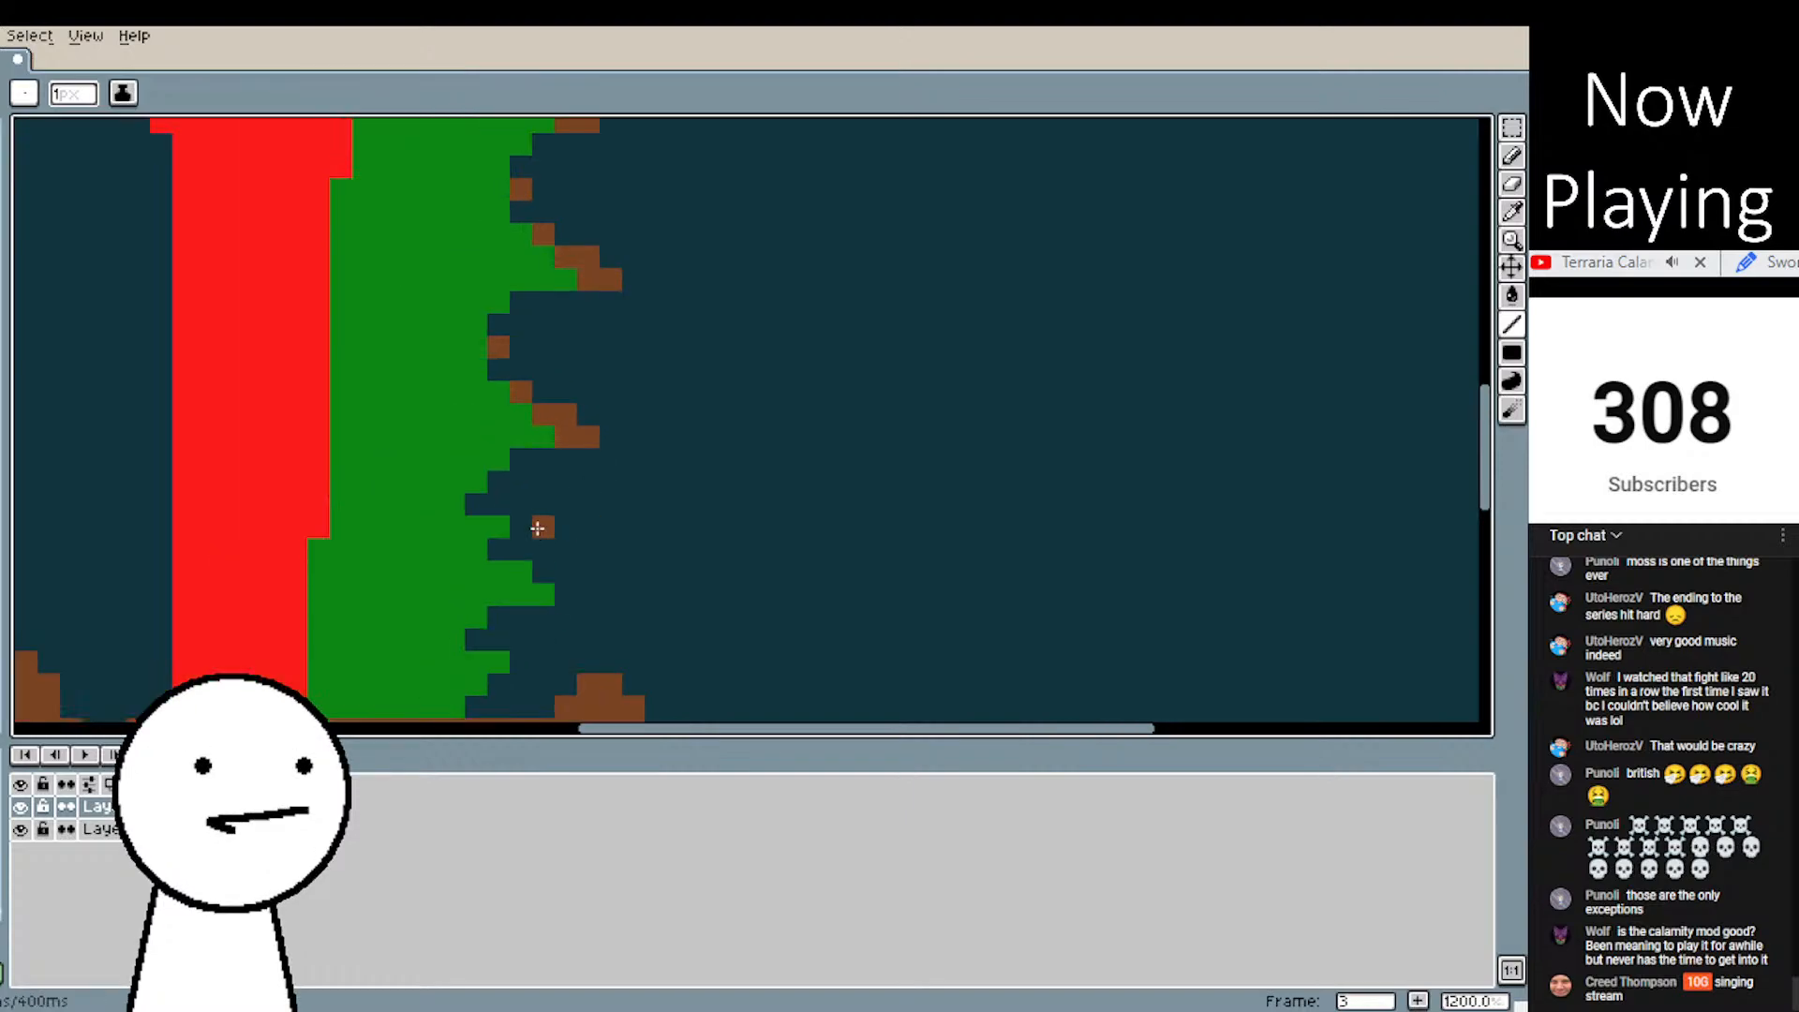
- Paint the notch pixels, two-pixel spike, last thorn's upper edge and tip, and lowest spike above the guard brown
click(460, 408)
click(459, 543)
click(415, 543)
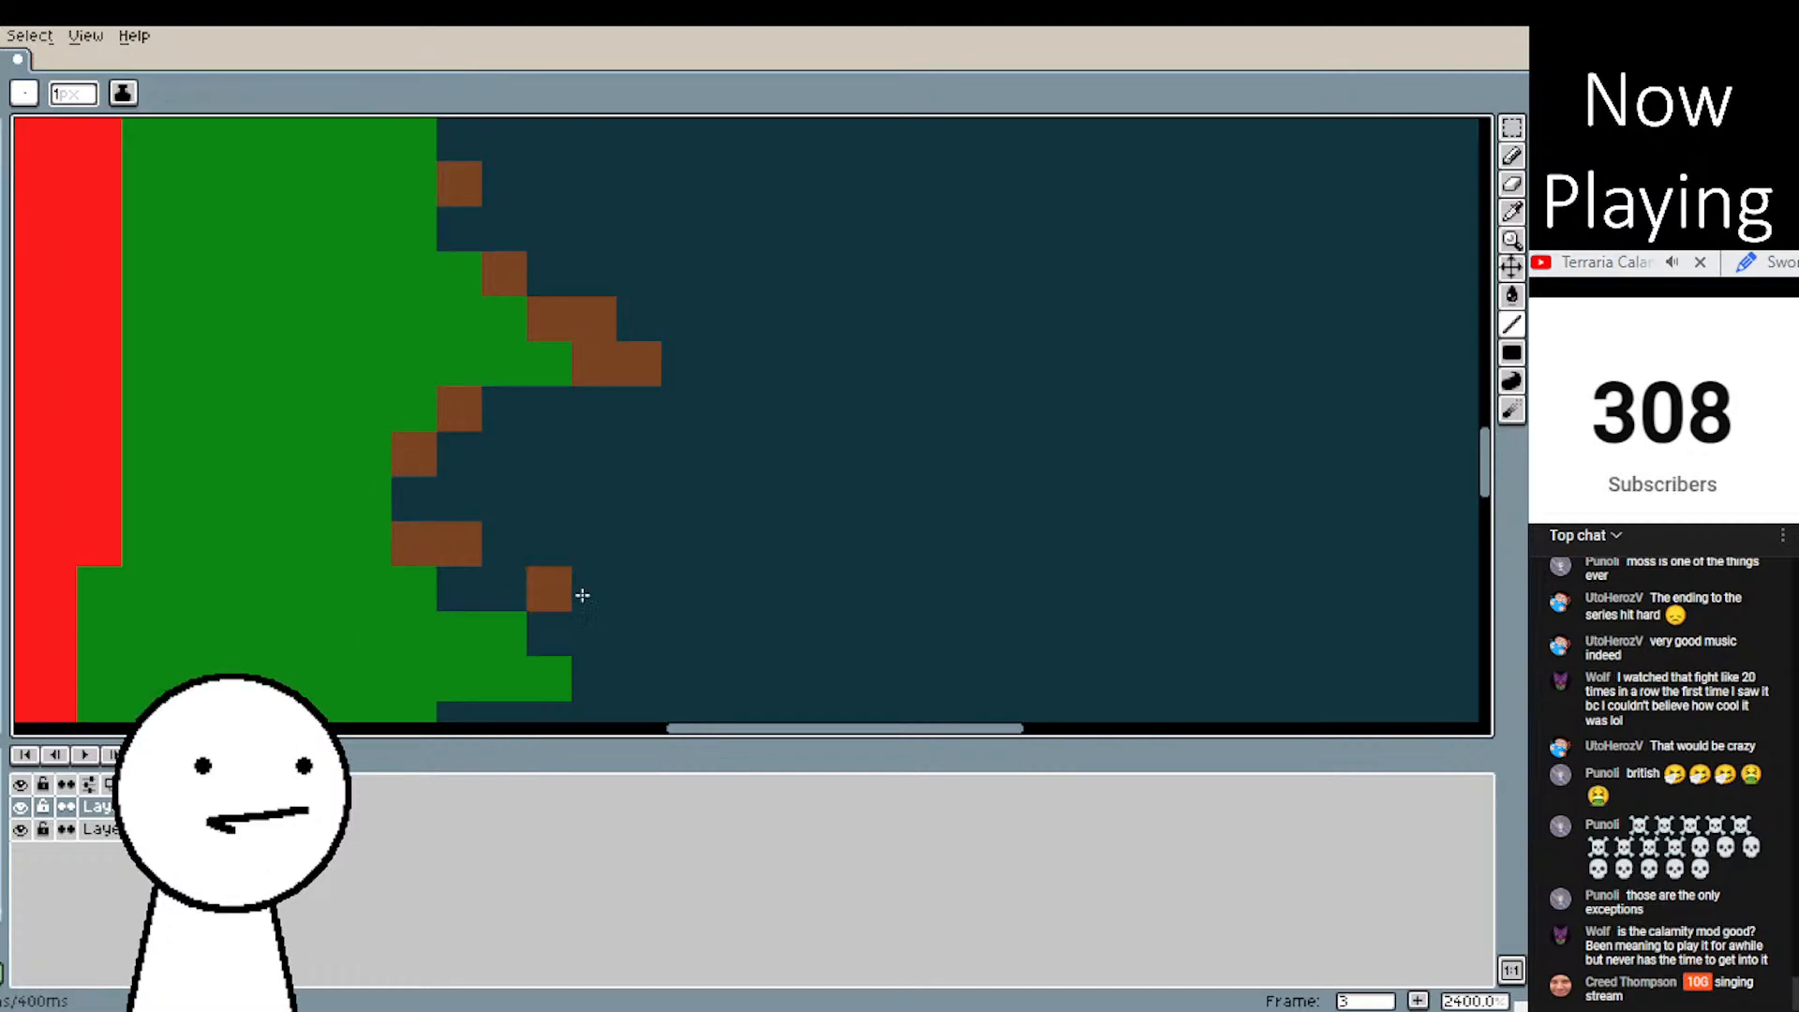
scroll(539, 478, down, 3)
click(479, 394)
click(494, 431)
click(533, 431)
click(453, 576)
click(433, 610)
scroll(767, 484, down, 7)
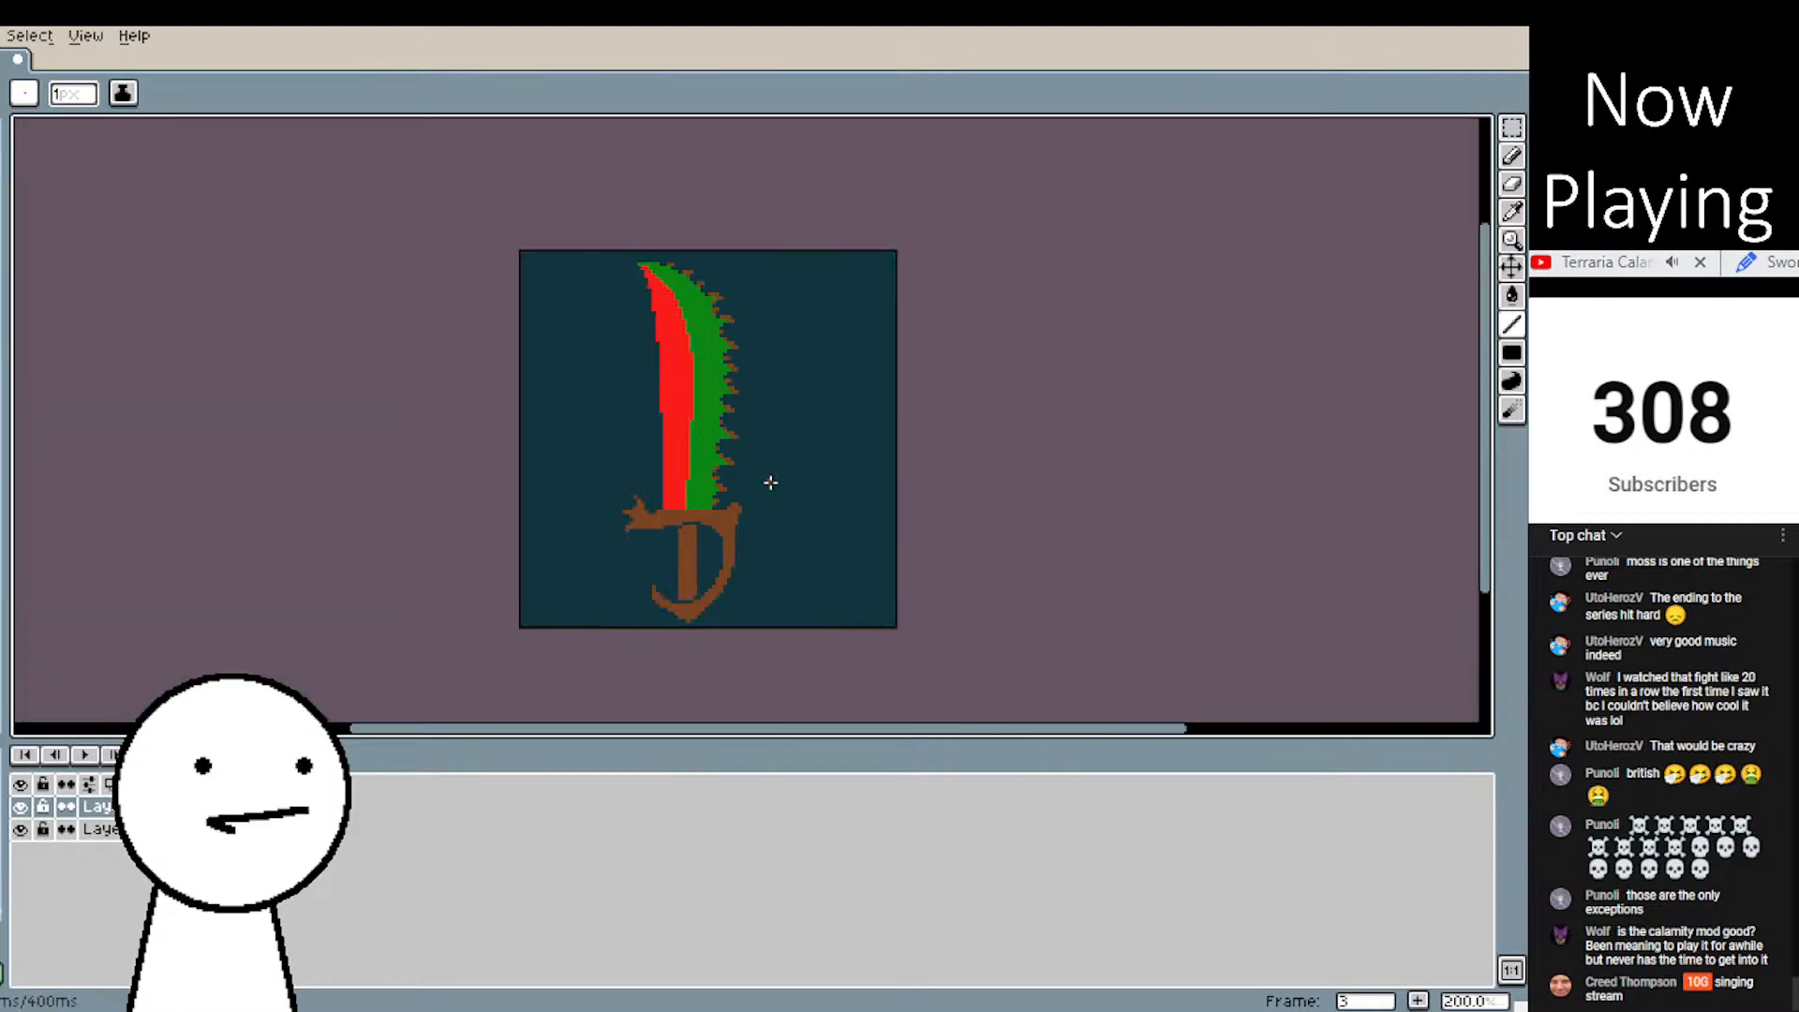
- Activate the Eyedropper and examine the blade's thorned edge and the boundary between its red and green areas
scroll(756, 434, up, 4)
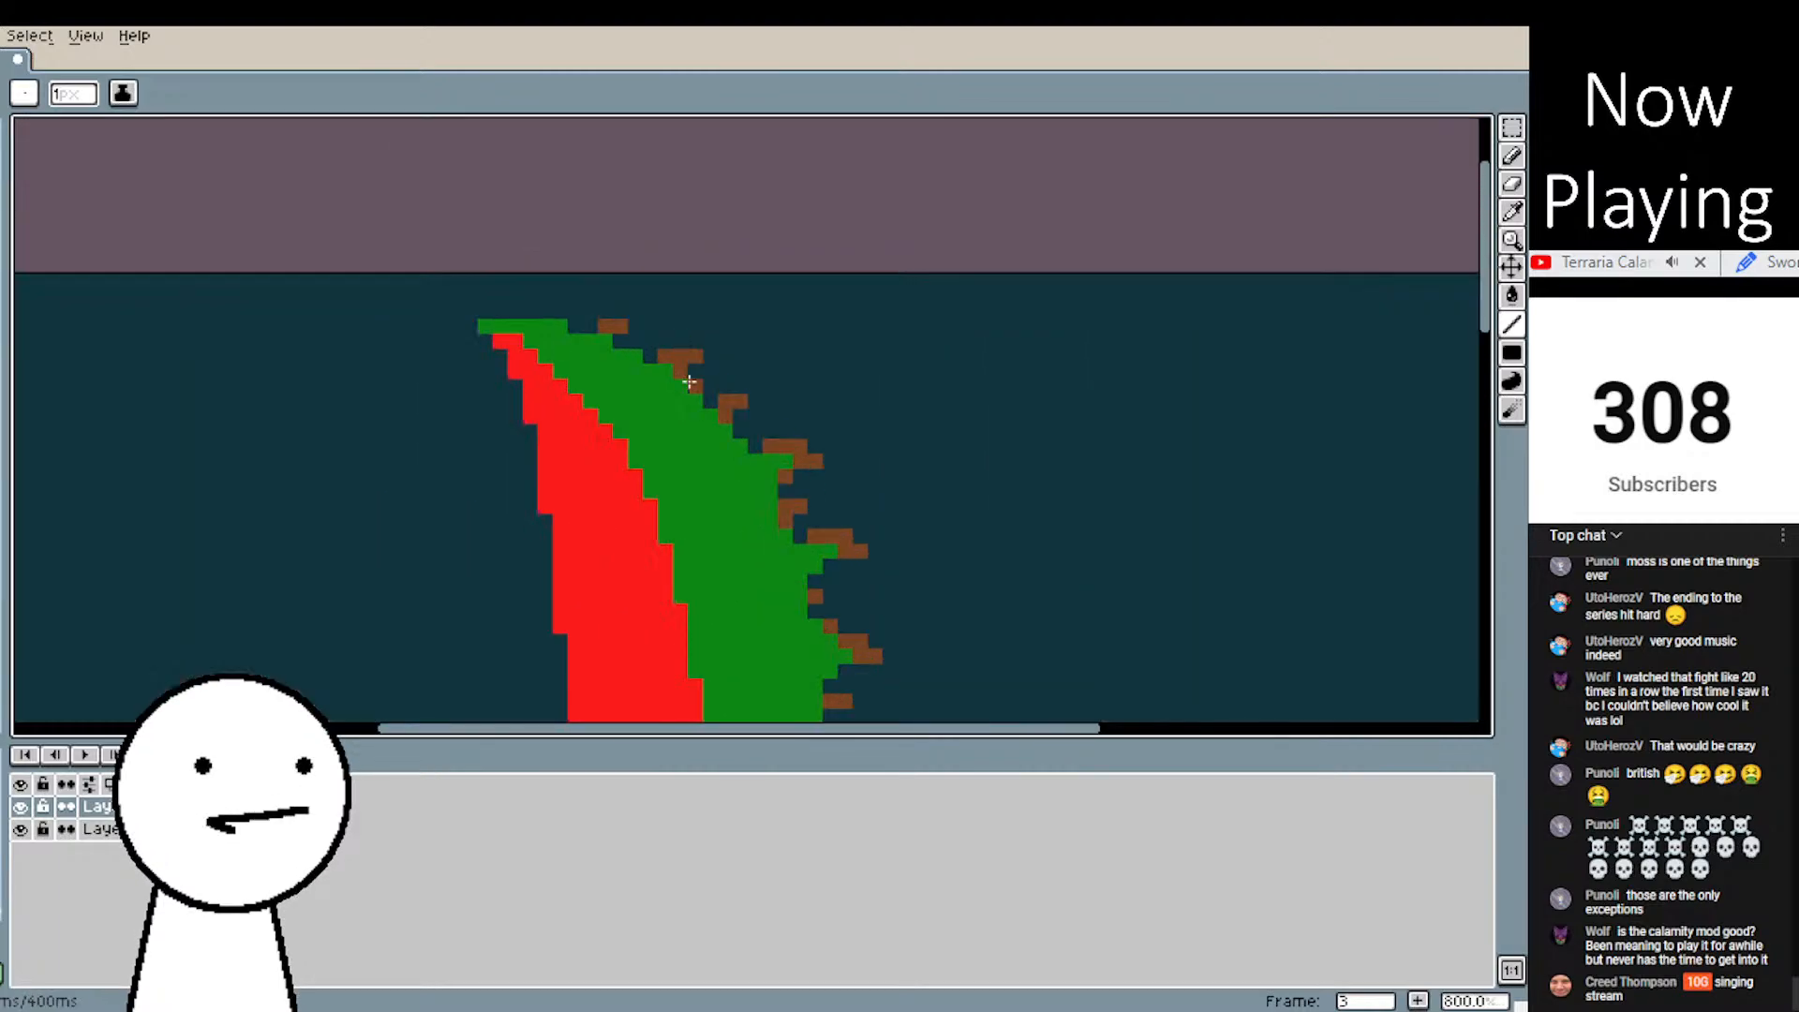
click(1514, 210)
scroll(771, 342, up, 3)
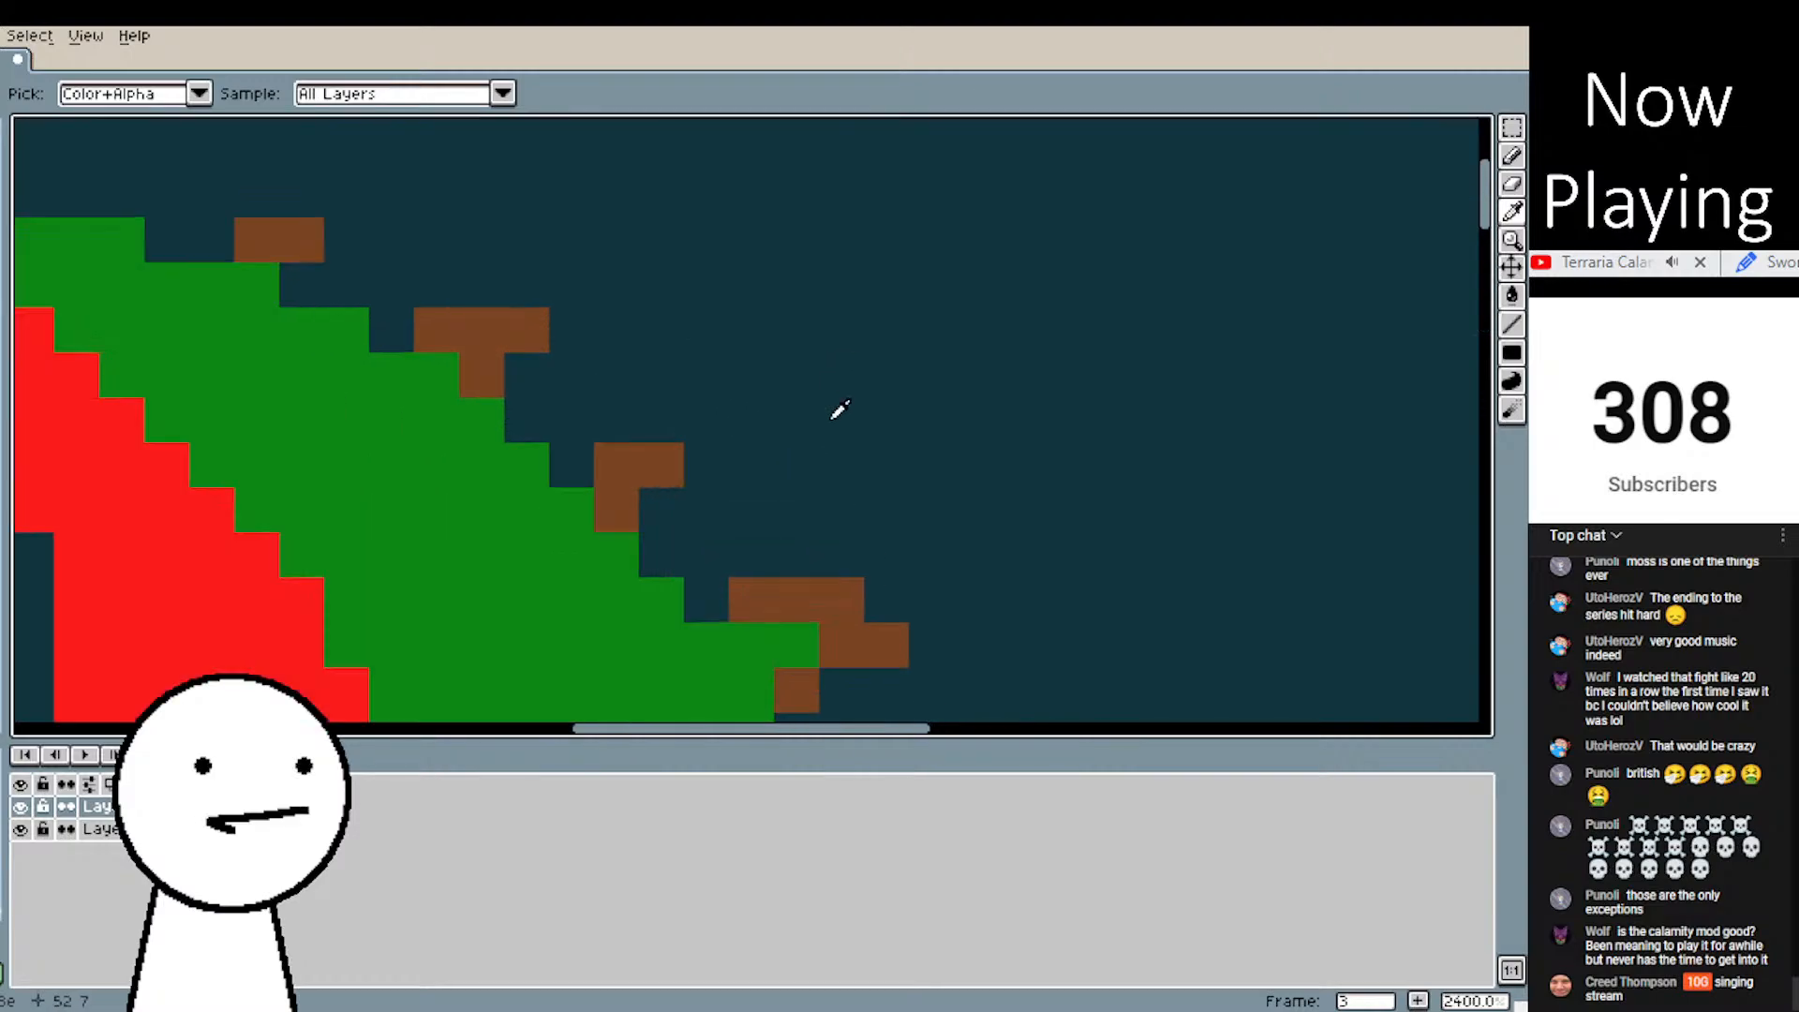
scroll(1030, 375, down, 2)
scroll(956, 379, up, 2)
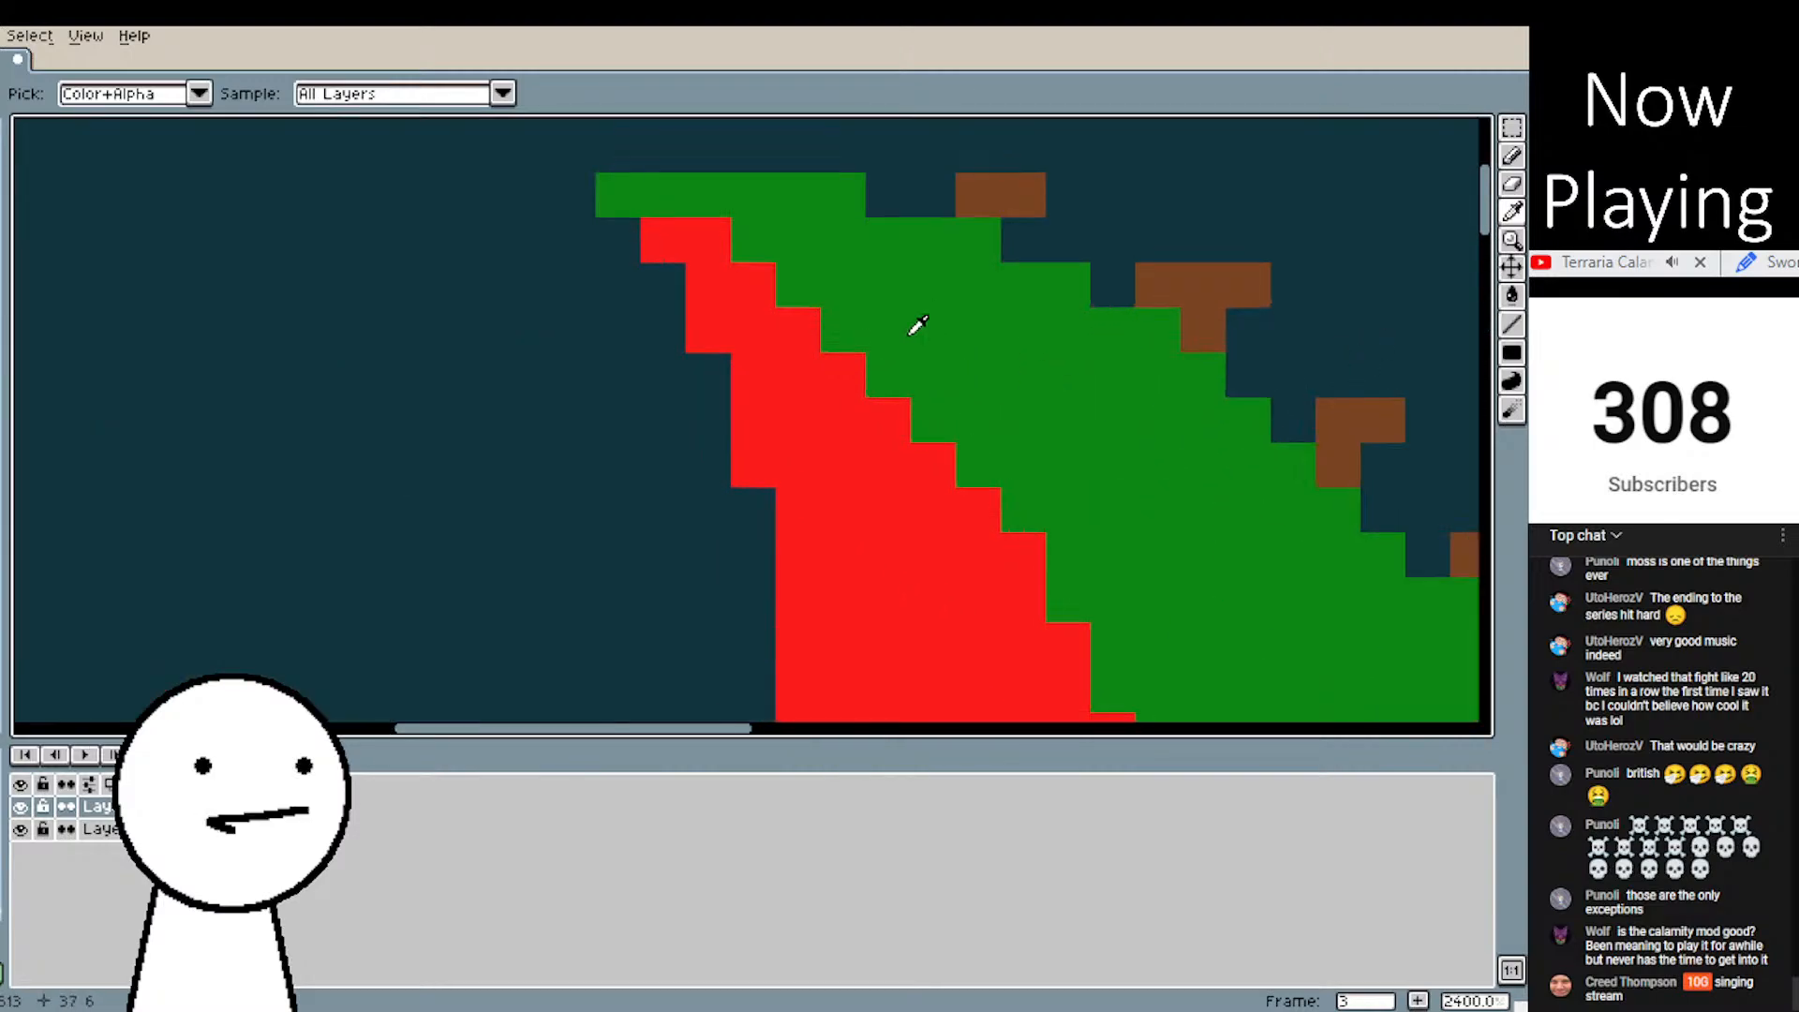
scroll(1069, 333, down, 3)
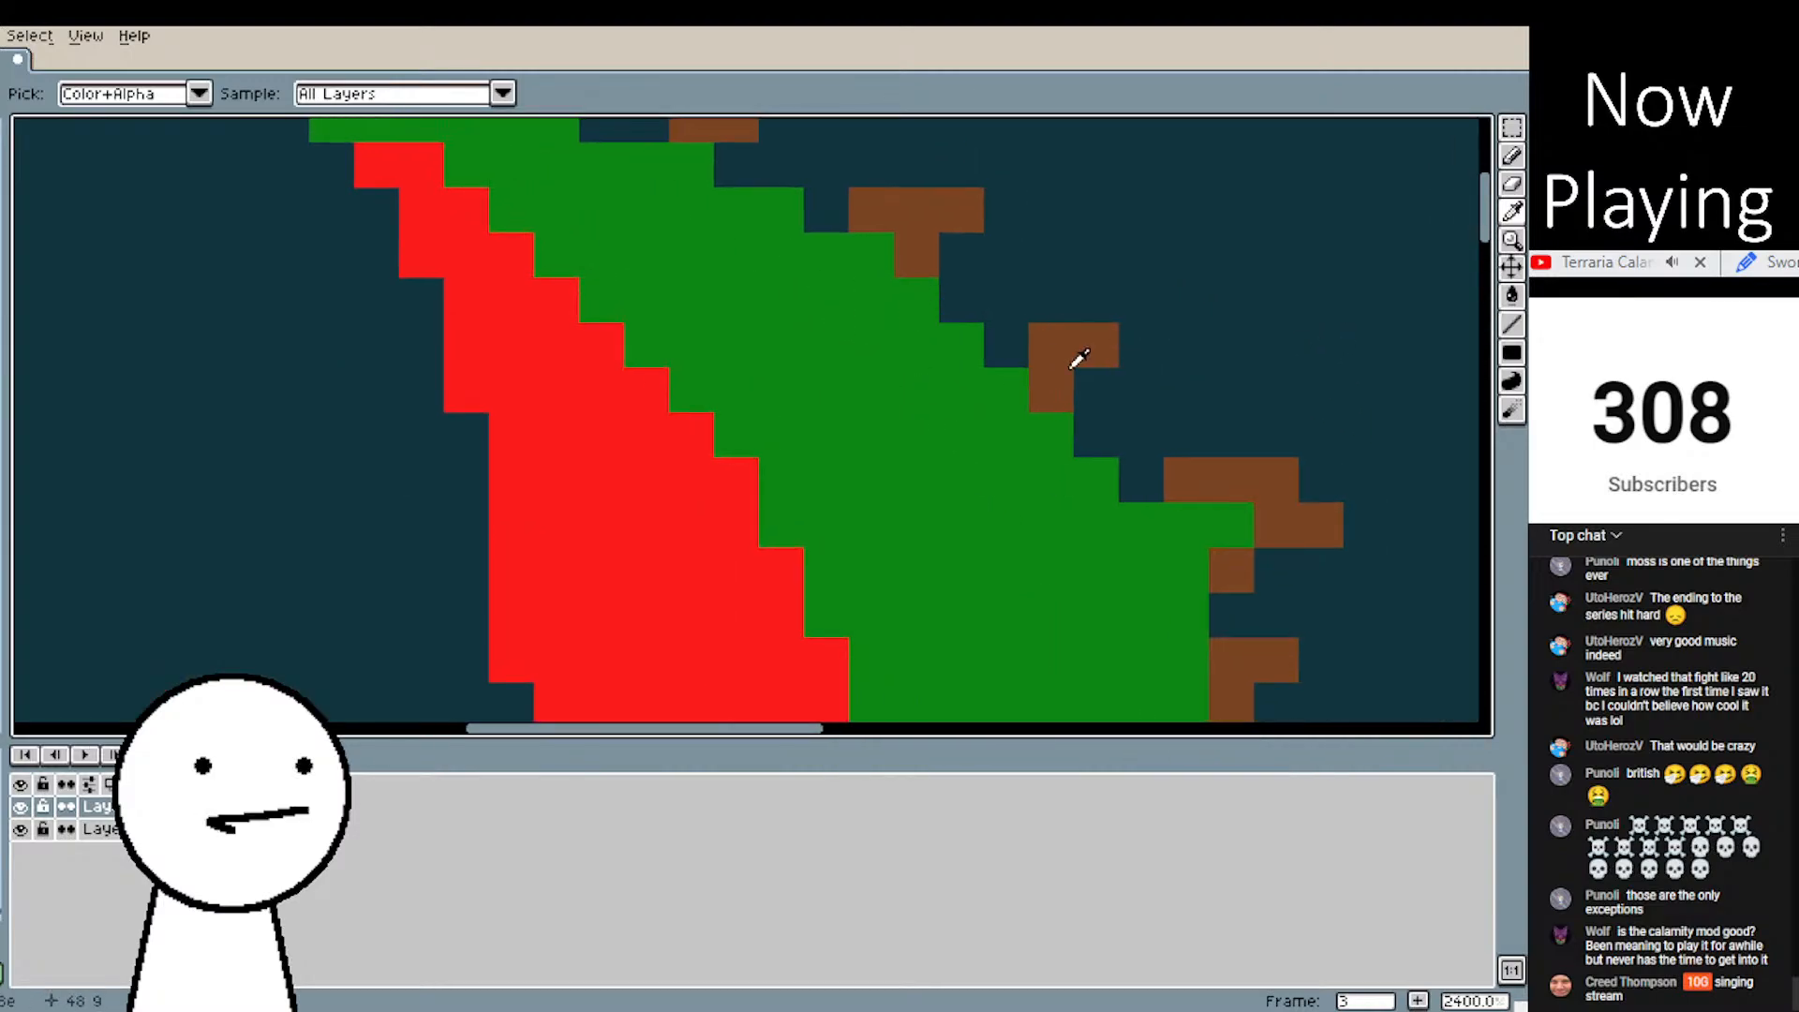
scroll(843, 421, up, 3)
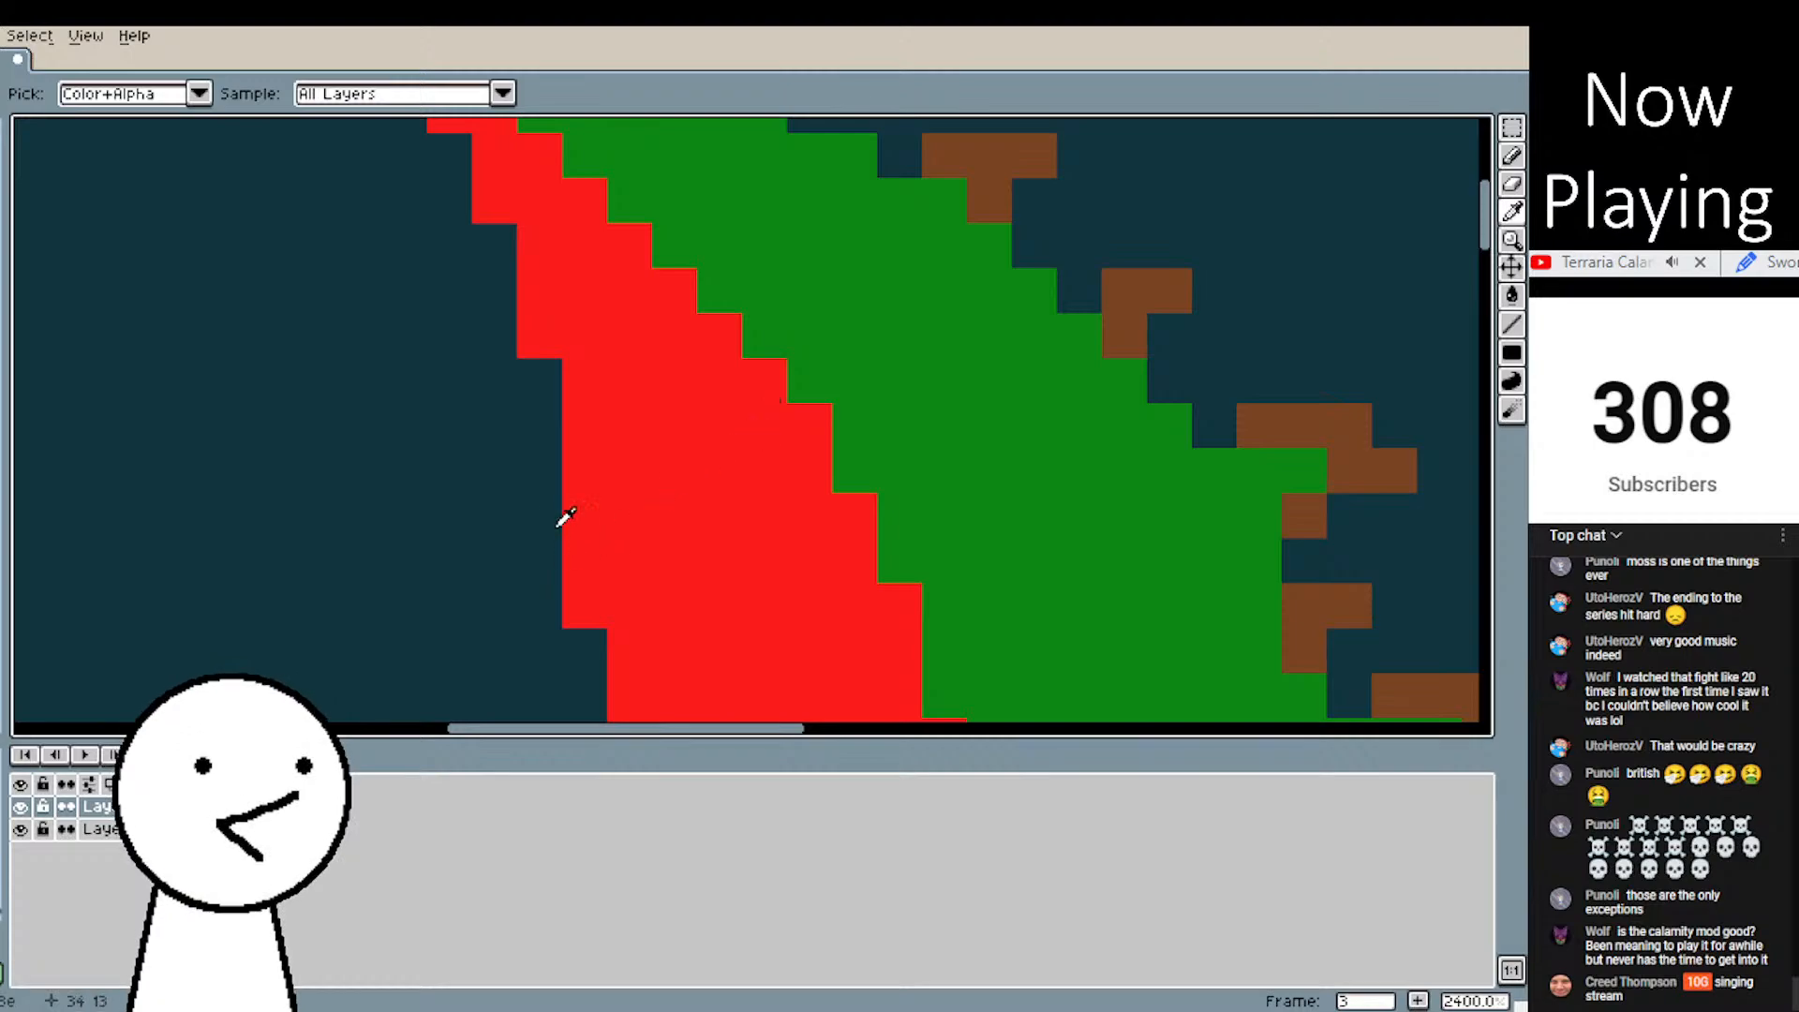
drag(892, 385, 658, 379)
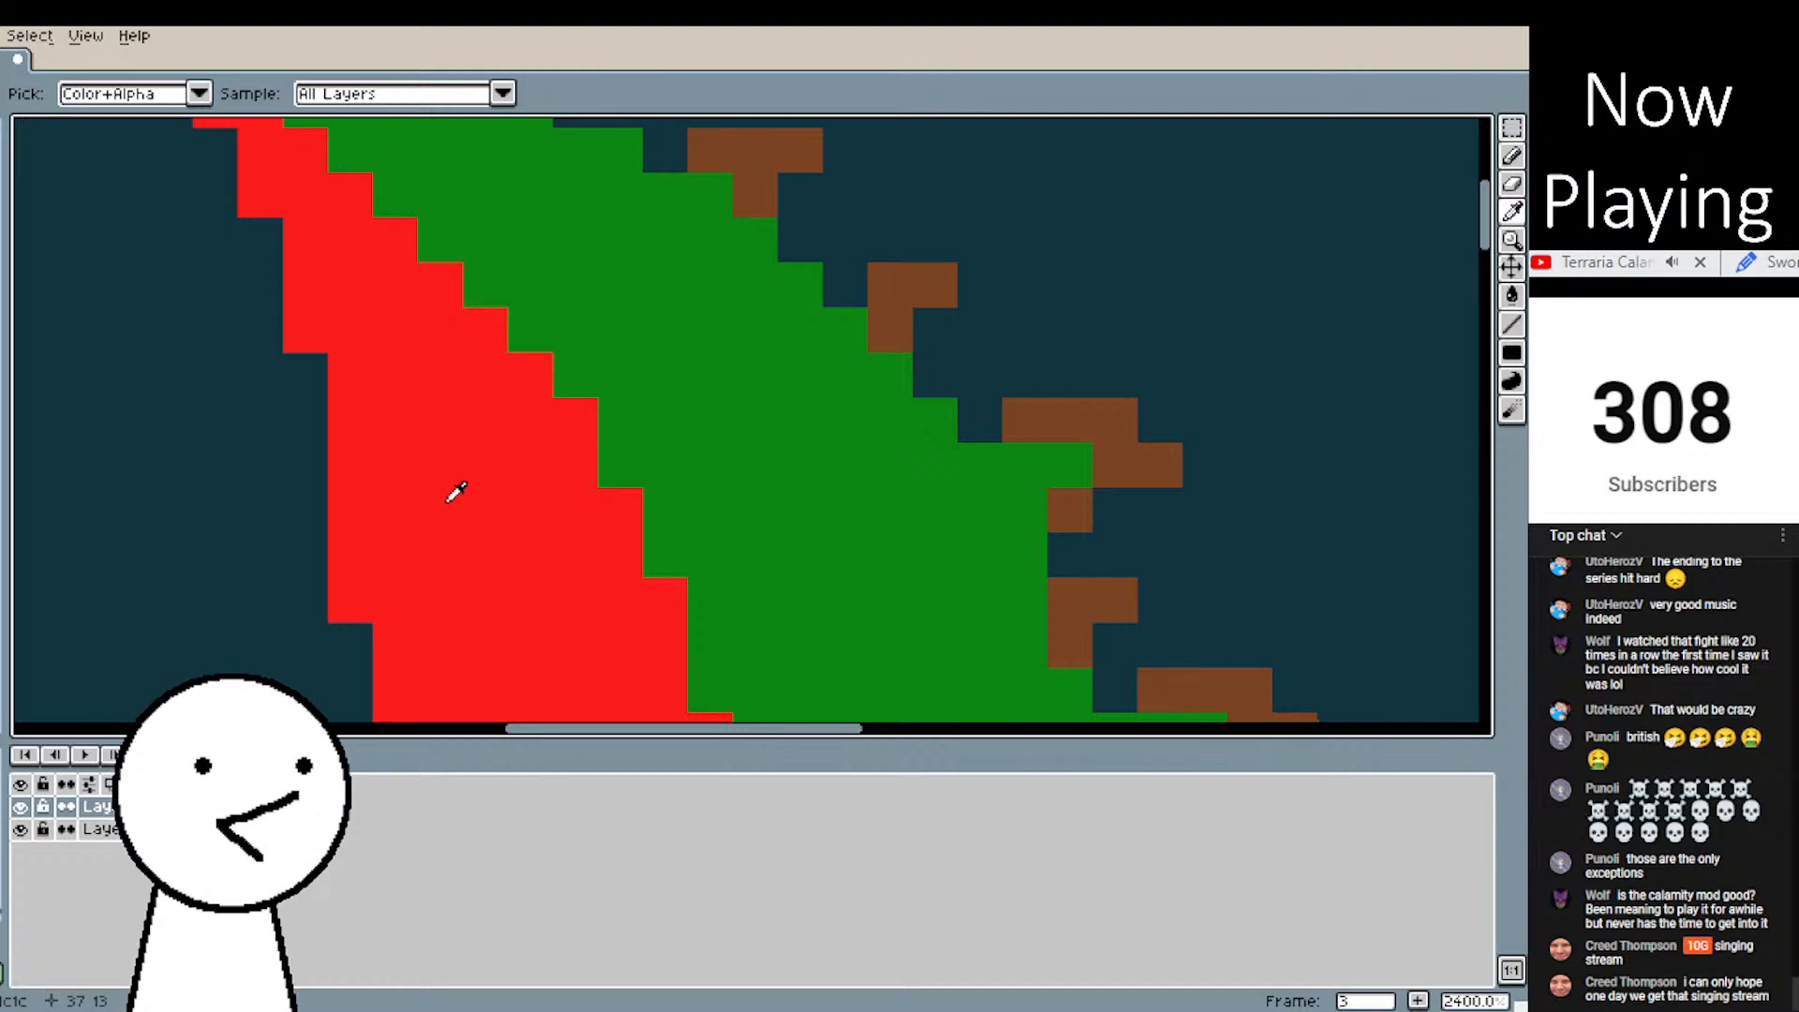
drag(1421, 410, 892, 366)
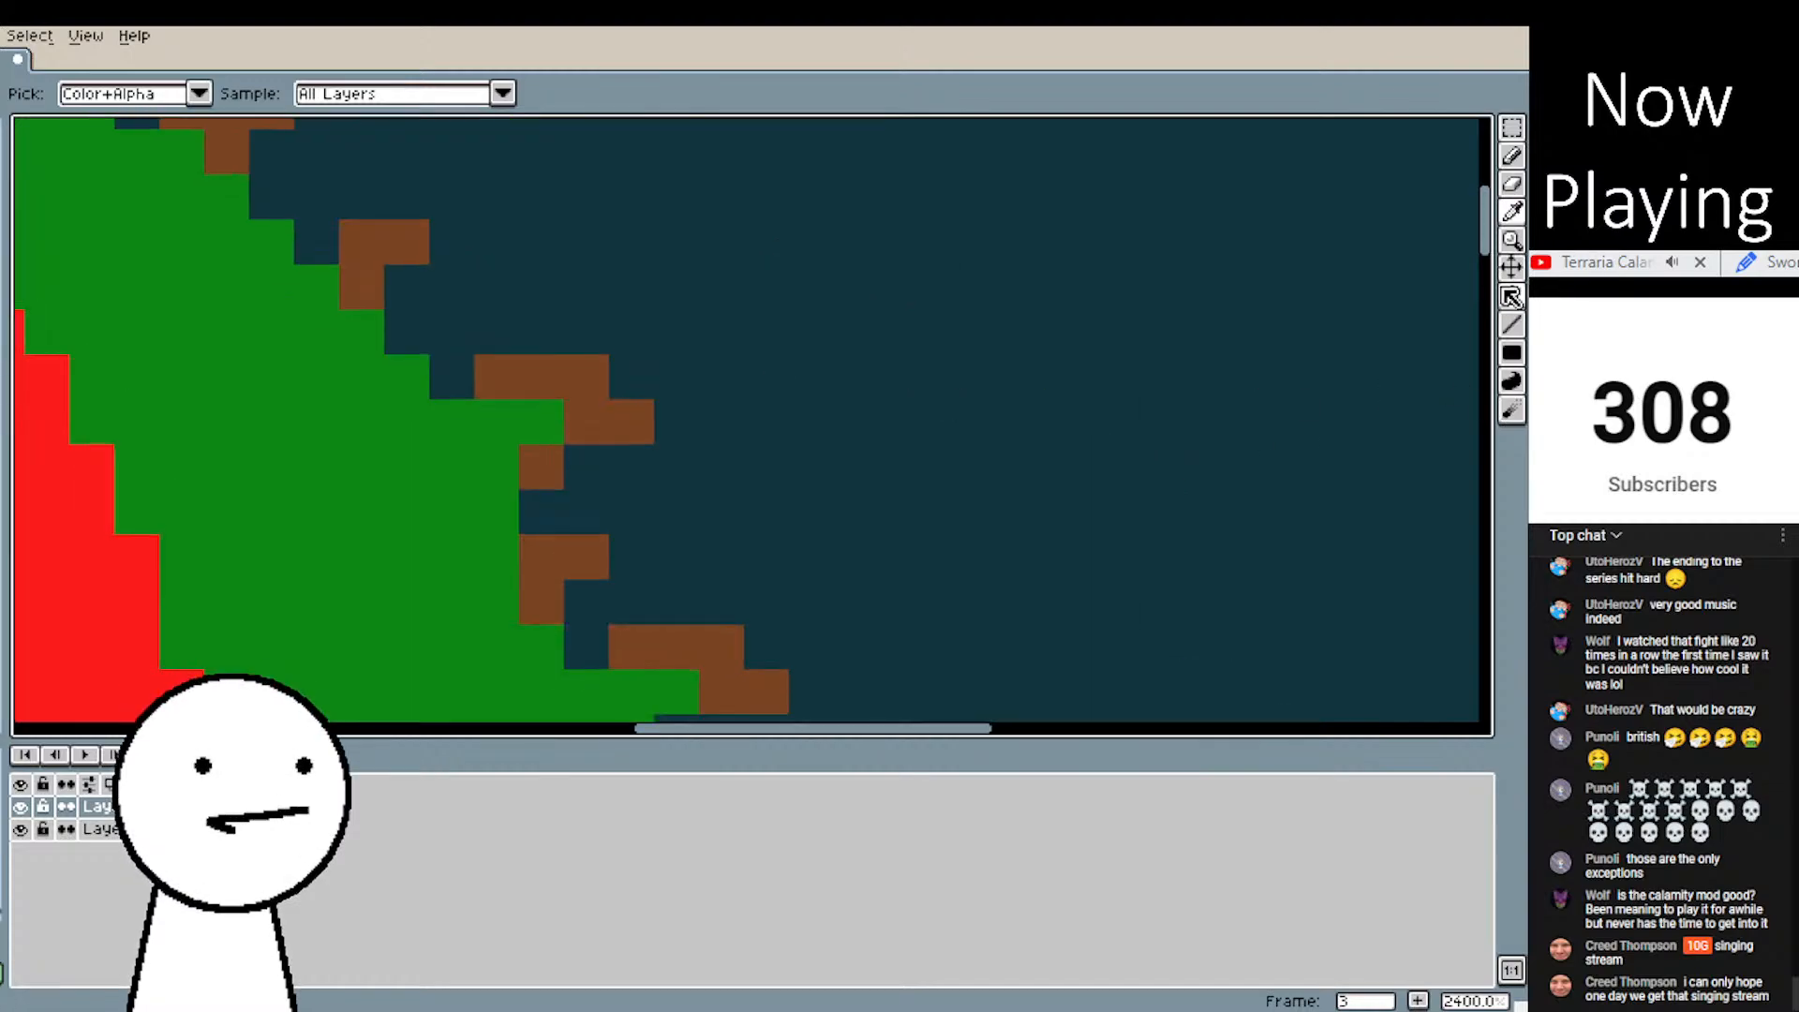
scroll(794, 489, down, 5)
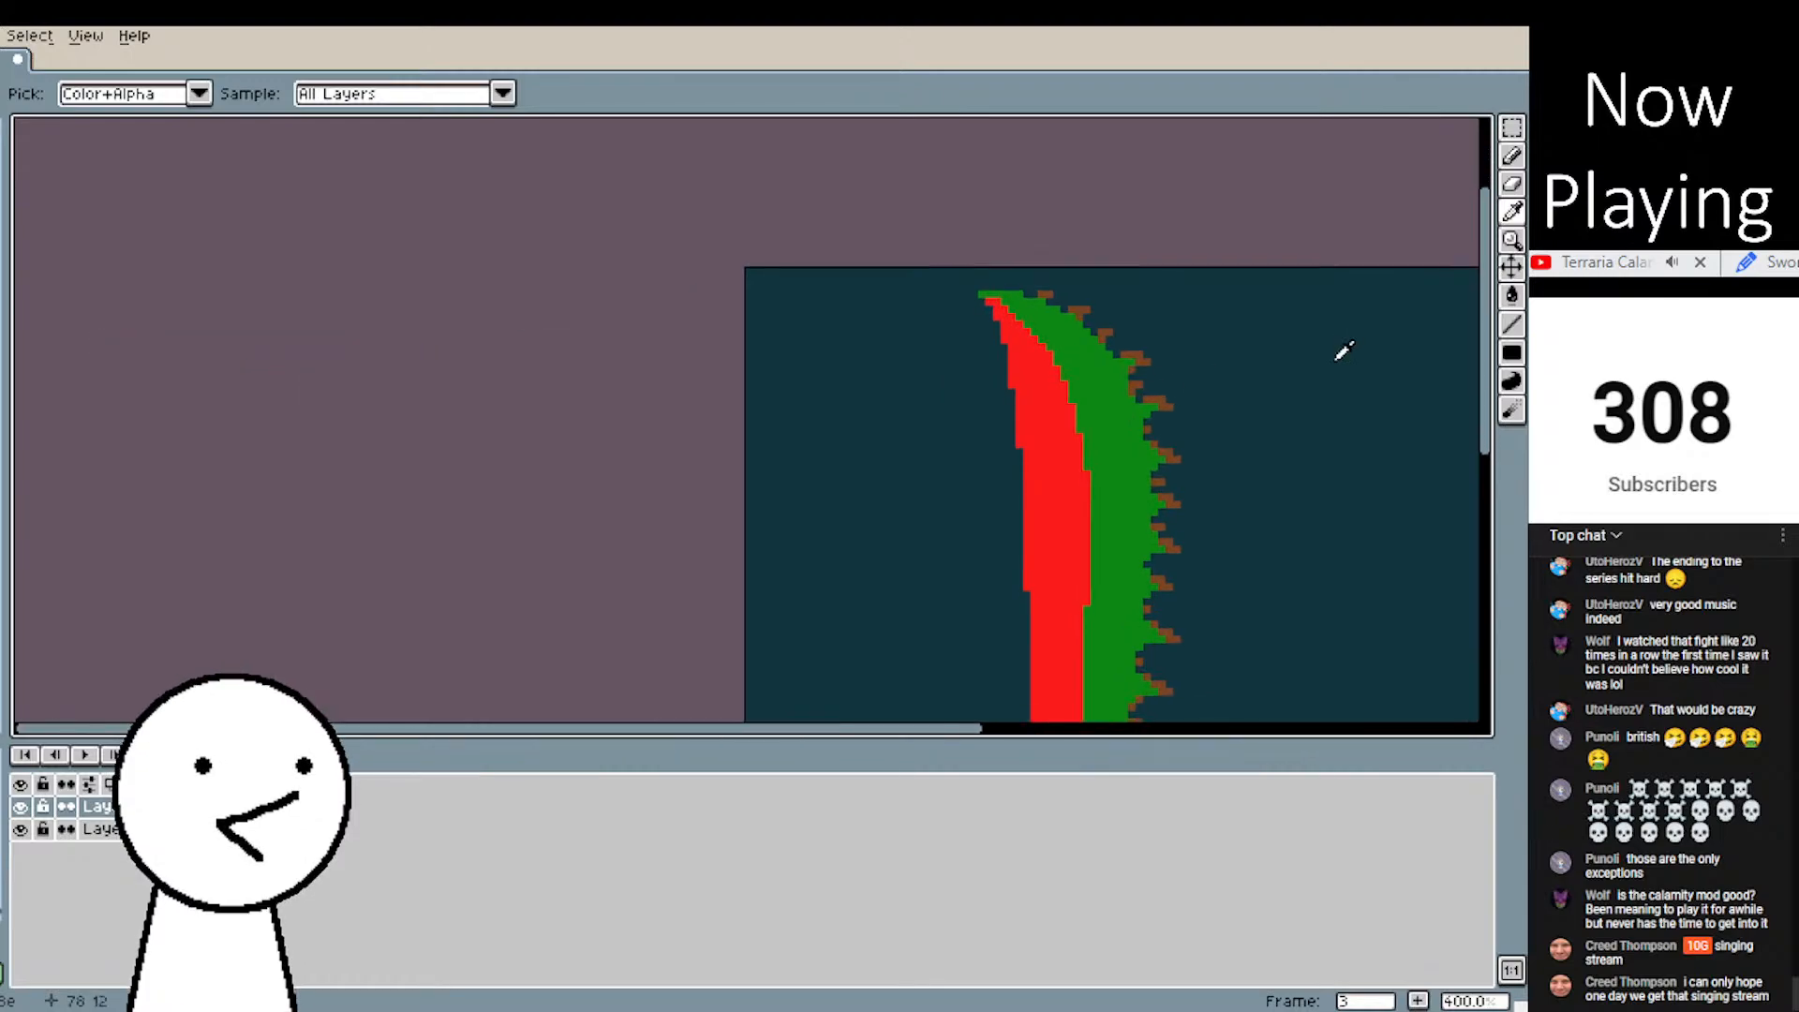
scroll(1053, 481, up, 6)
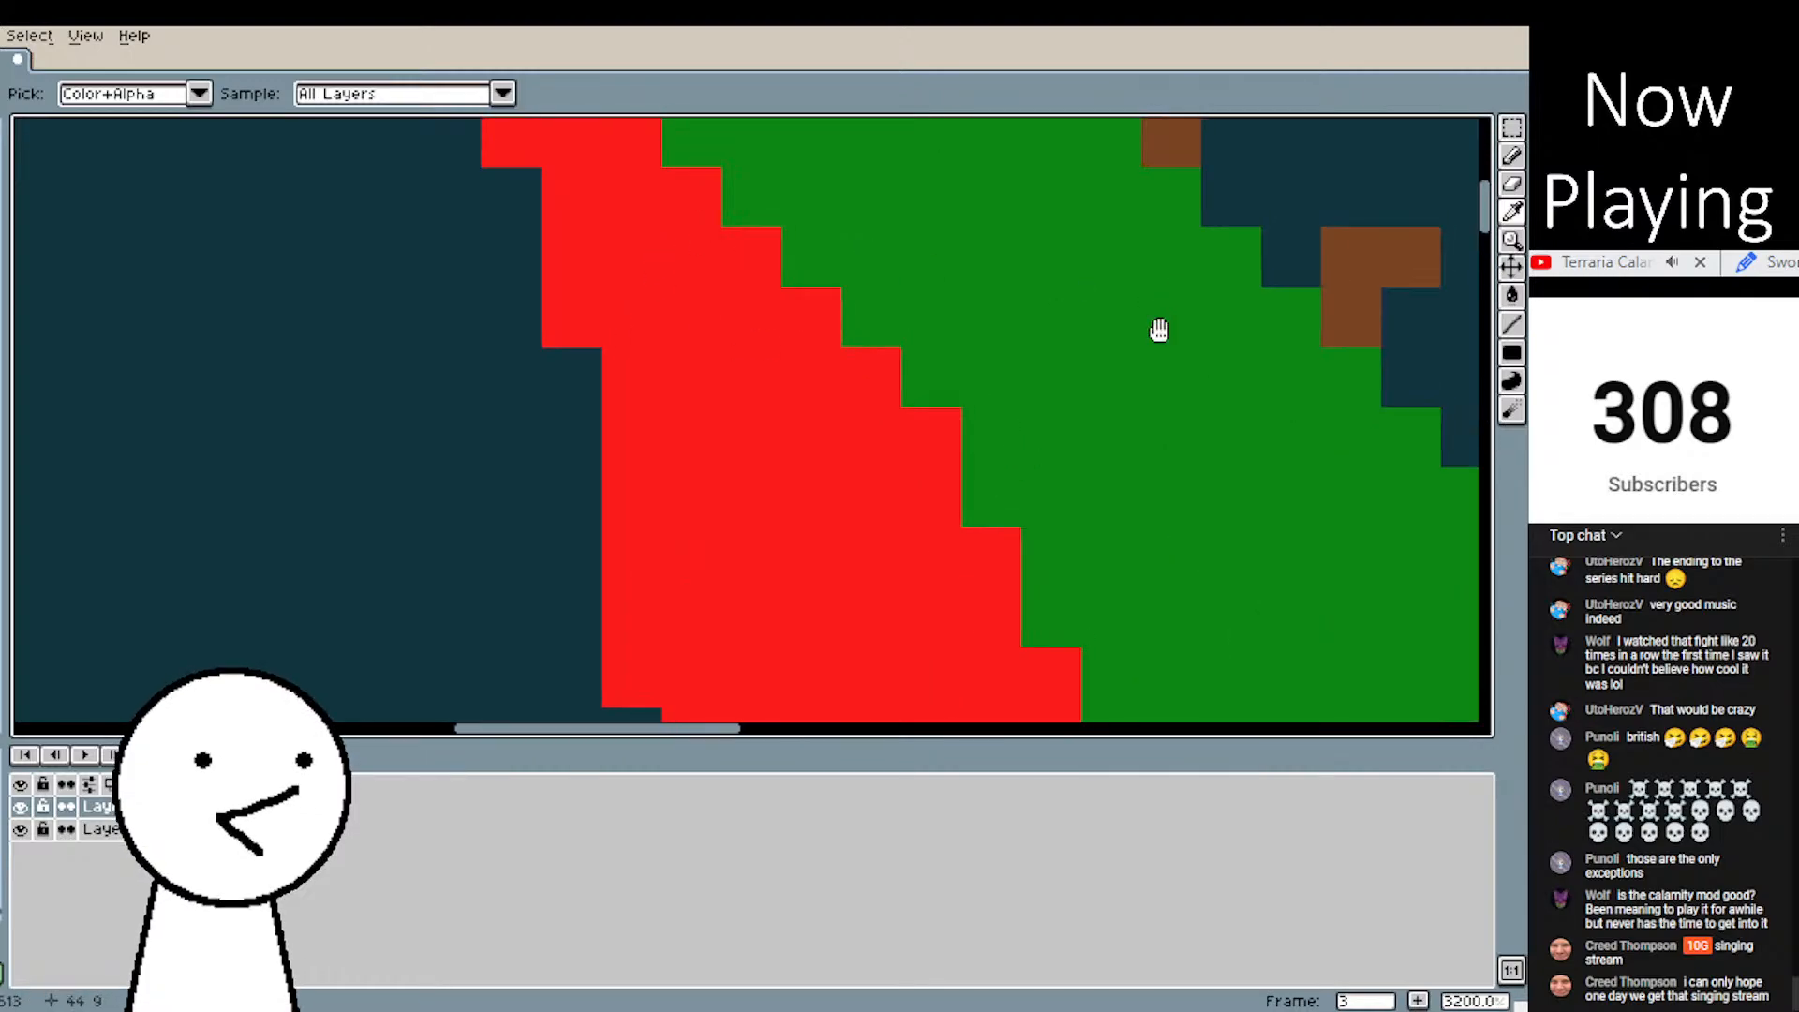
scroll(862, 478, down, 6)
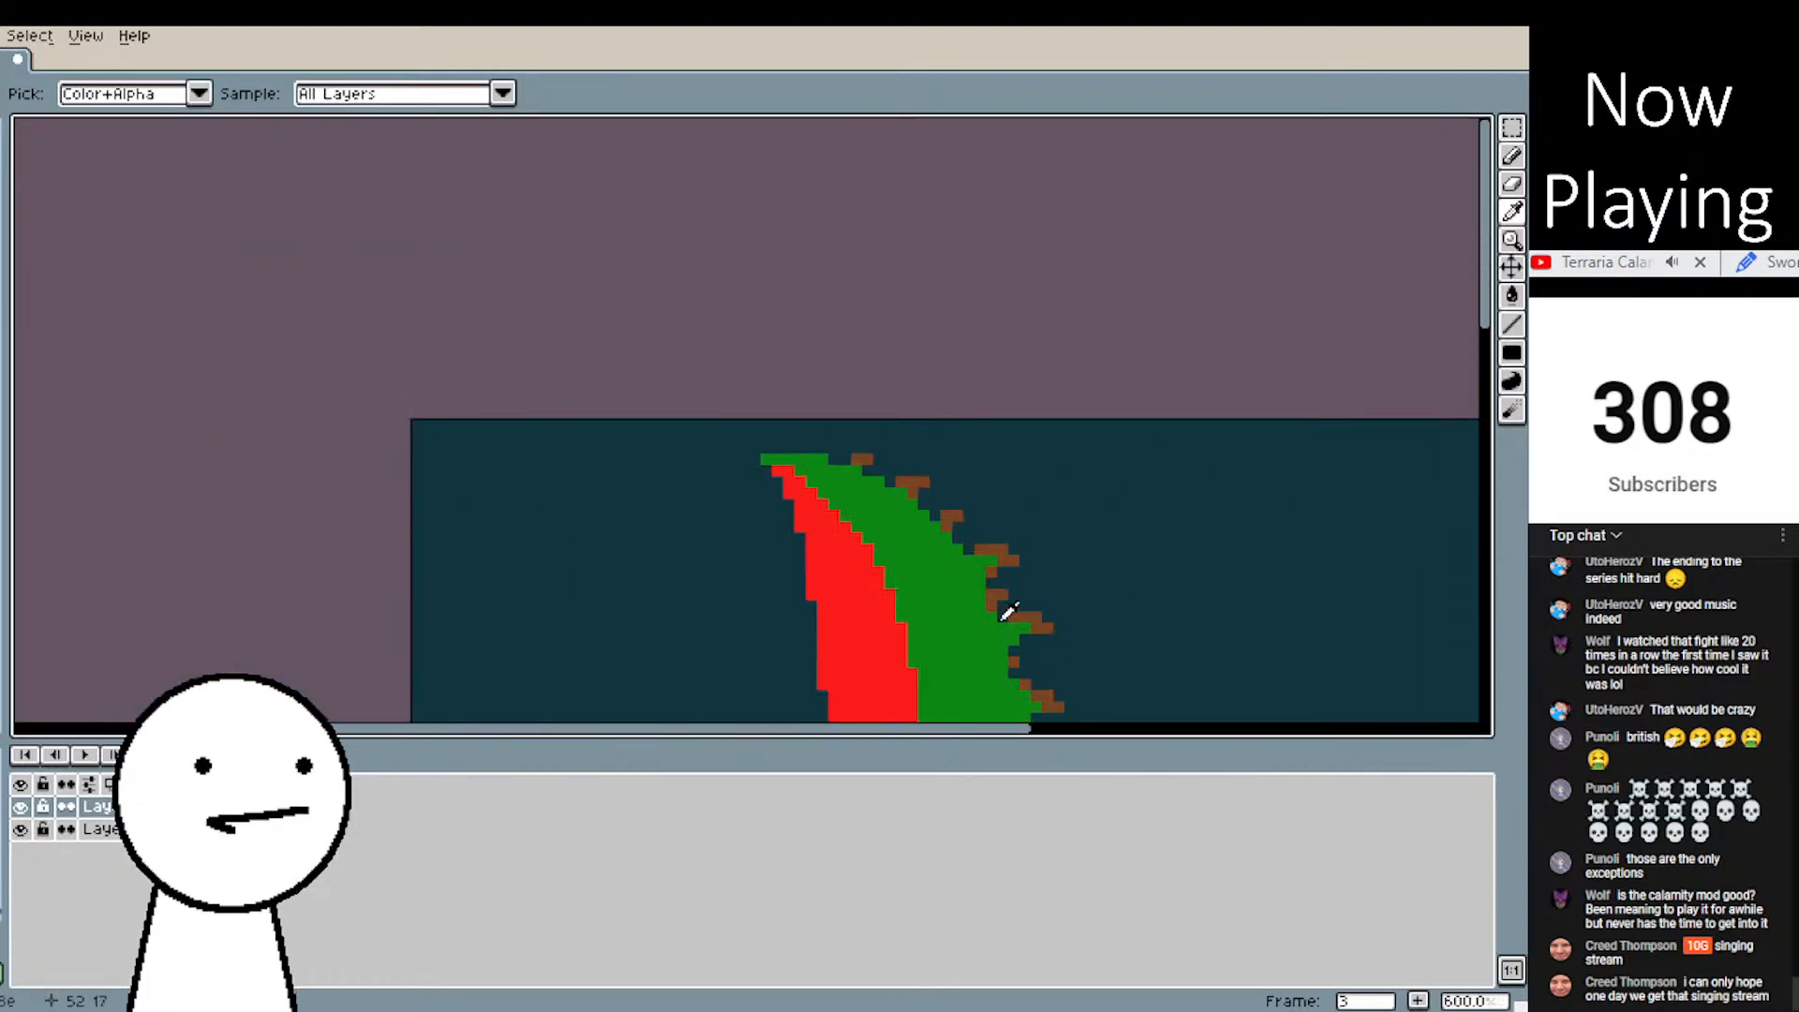
drag(998, 682, 998, 236)
scroll(1021, 453, down, 3)
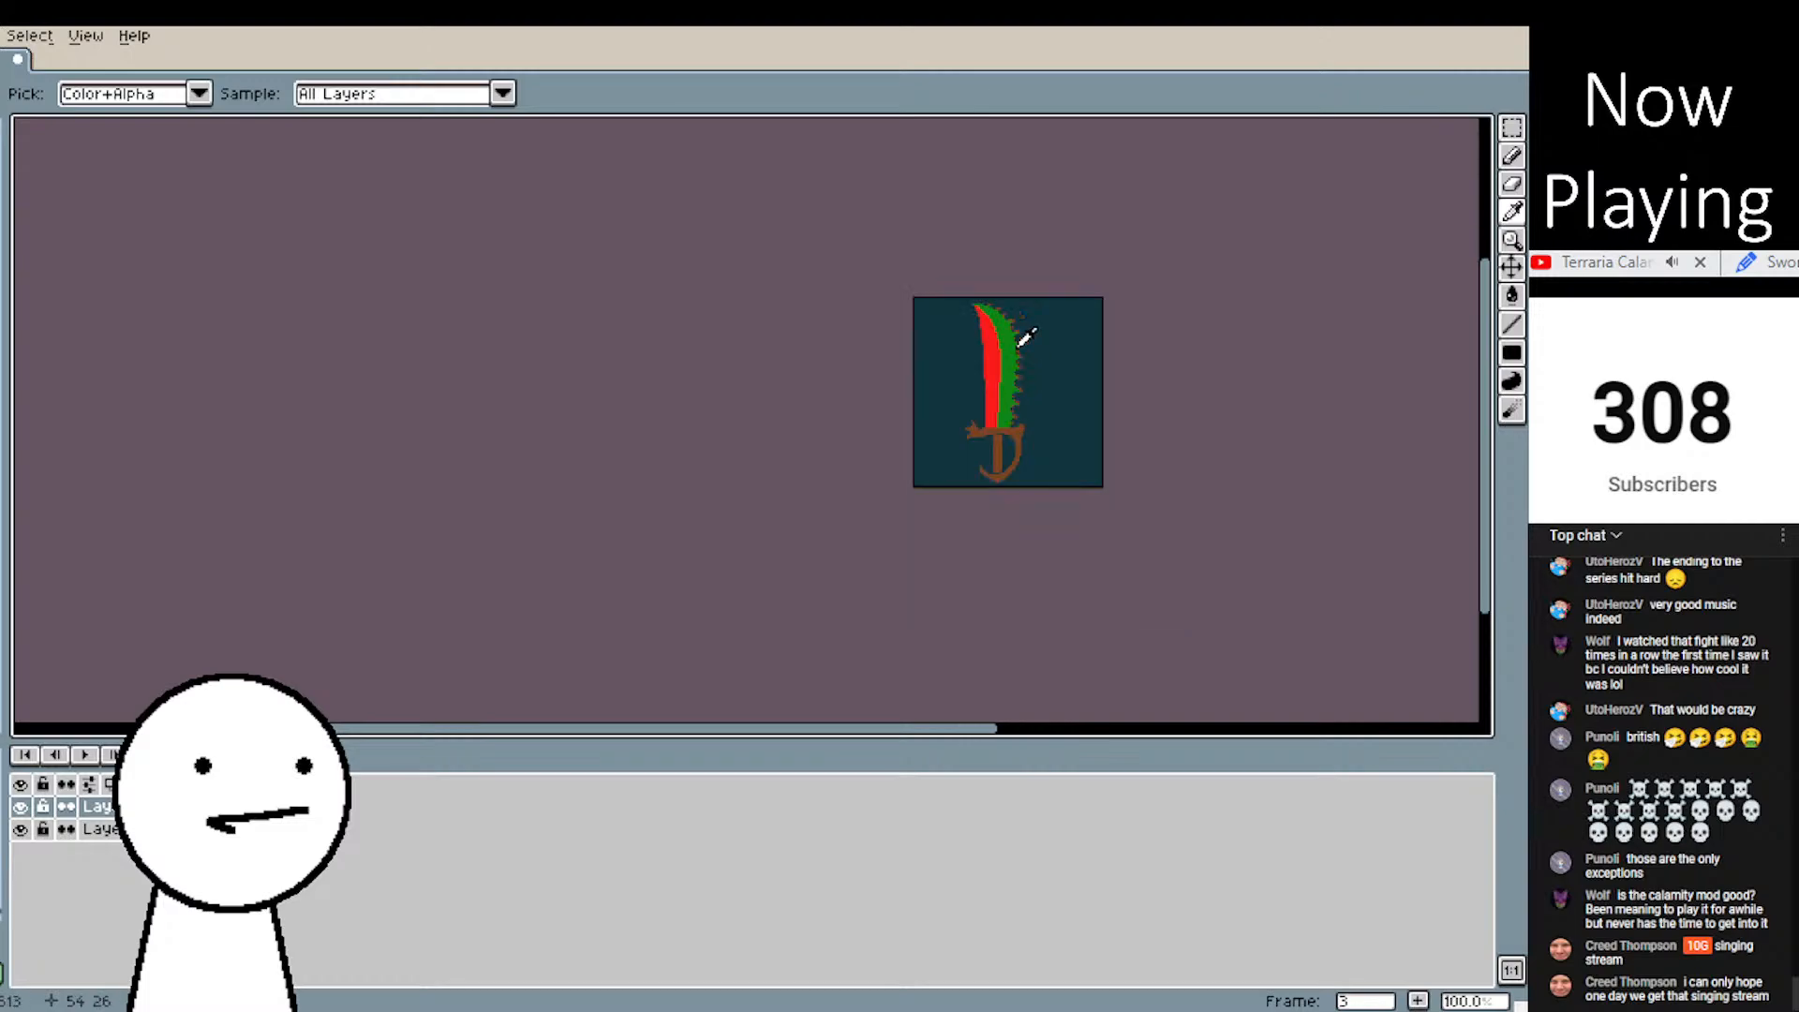
scroll(1015, 328, up, 2)
scroll(940, 265, up, 5)
drag(980, 385, 585, 673)
scroll(984, 313, down, 1)
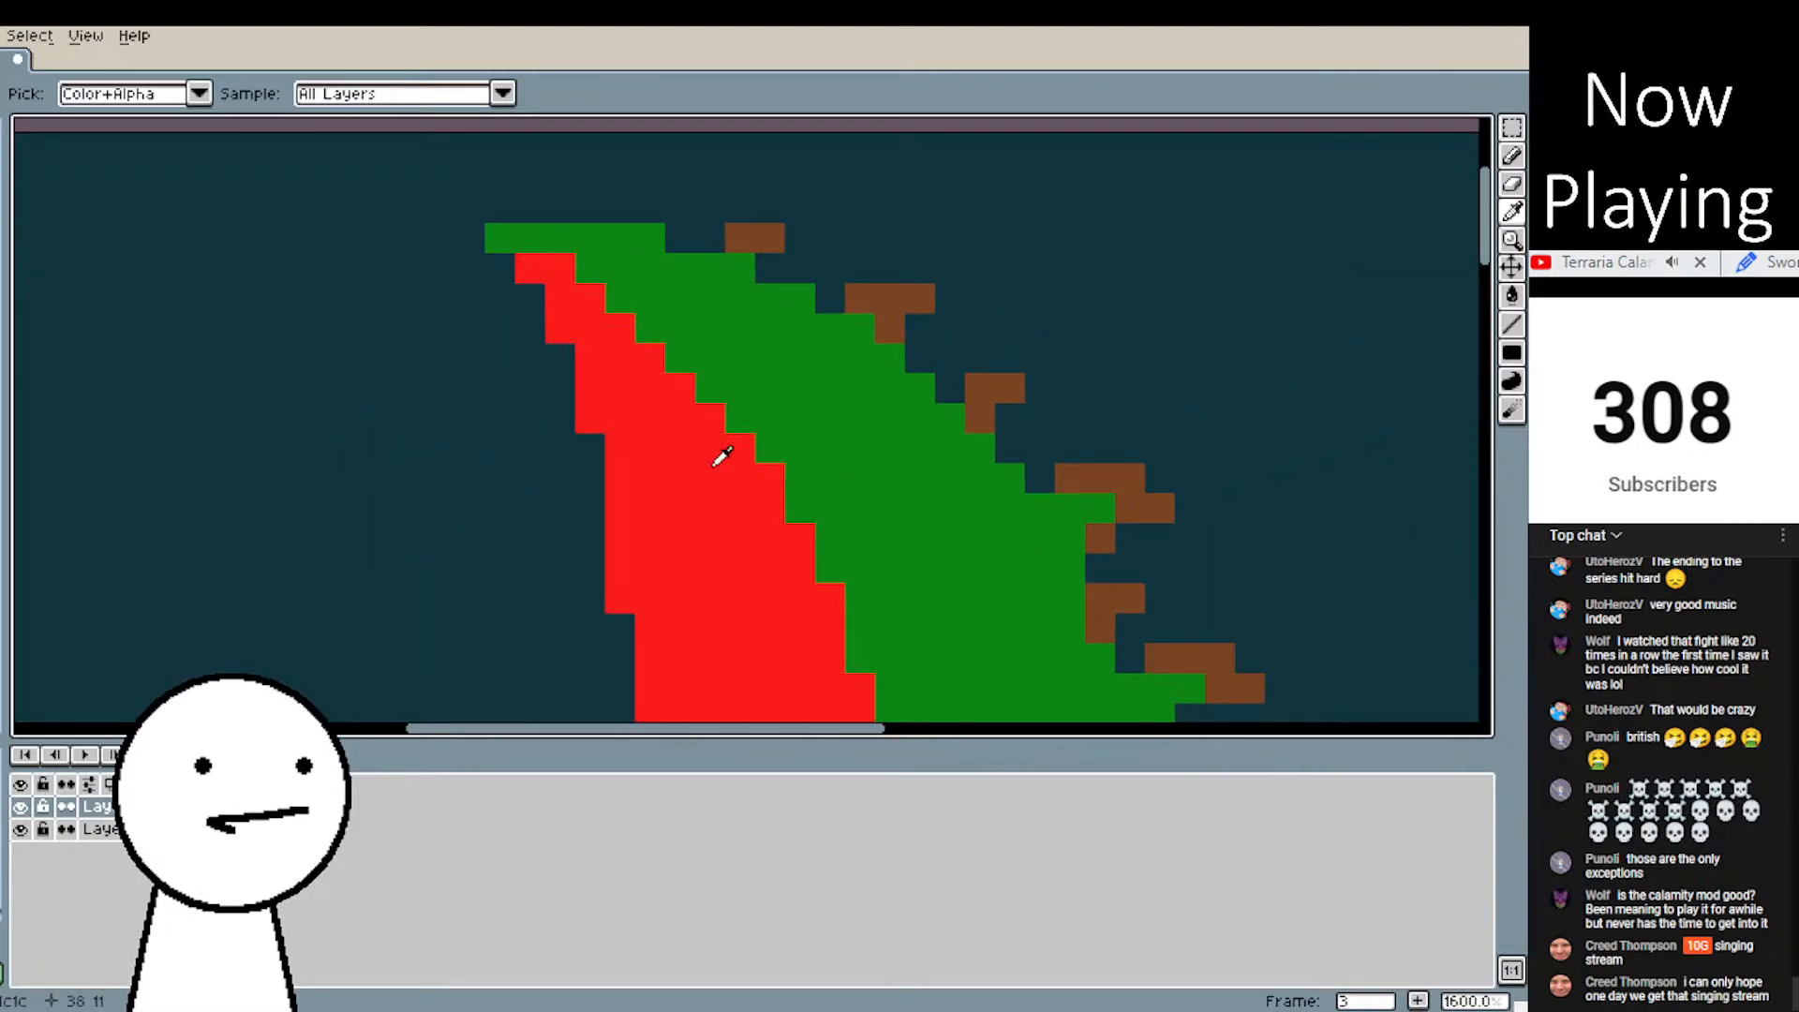
scroll(769, 468, down, 1)
scroll(769, 468, down, 1)
scroll(756, 474, up, 2)
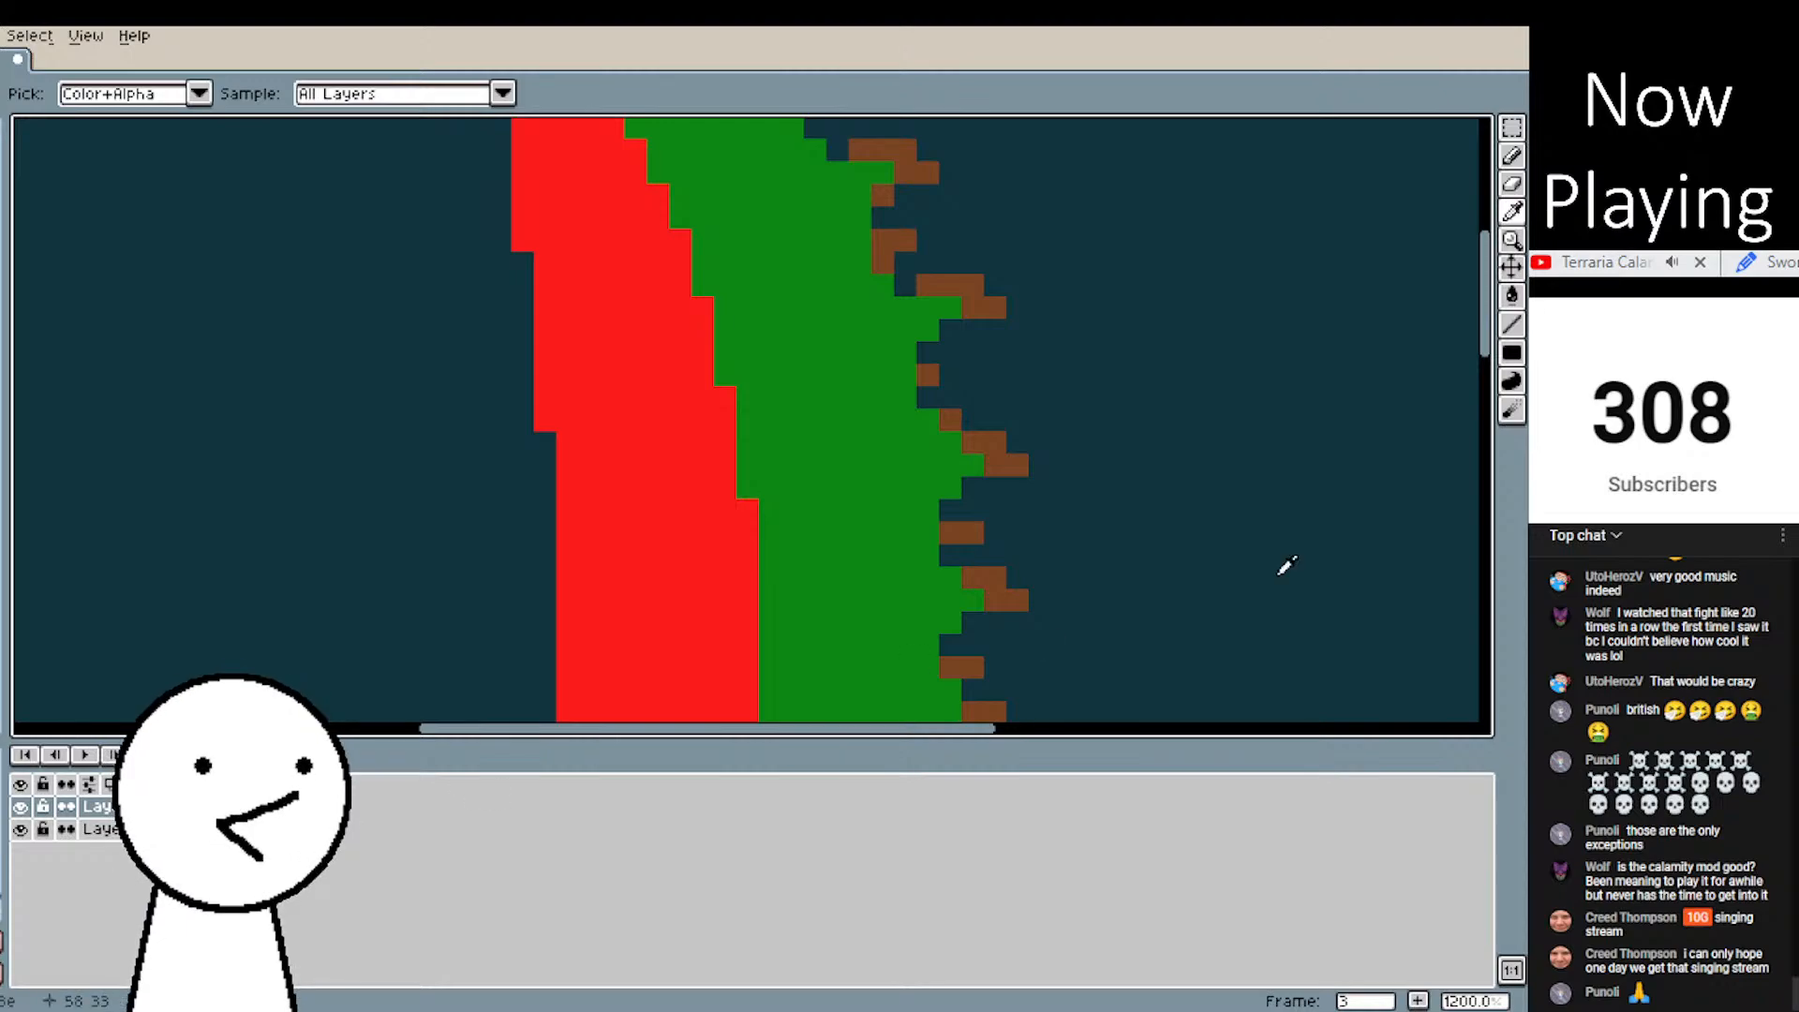
- Try a dark brown three-pixel vertical line on a step of the red-green boundary with the Line tool
click(1511, 325)
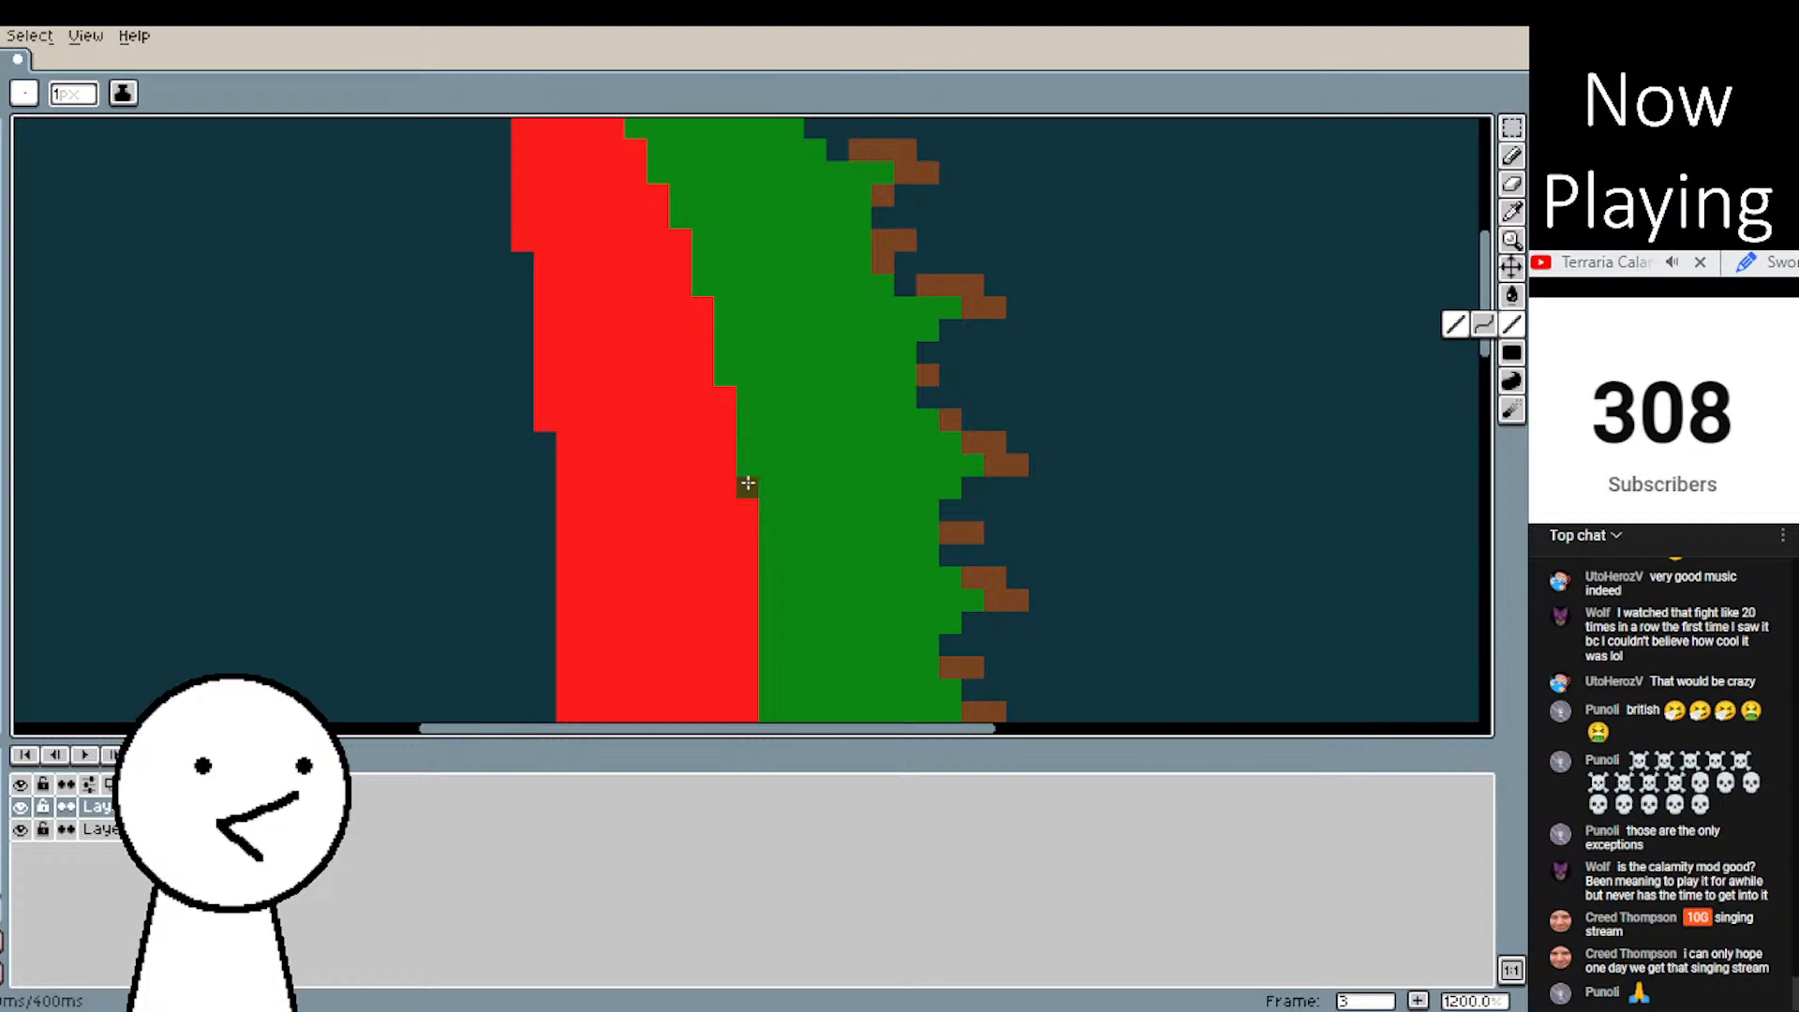
drag(748, 484, 750, 459)
scroll(987, 515, down, 3)
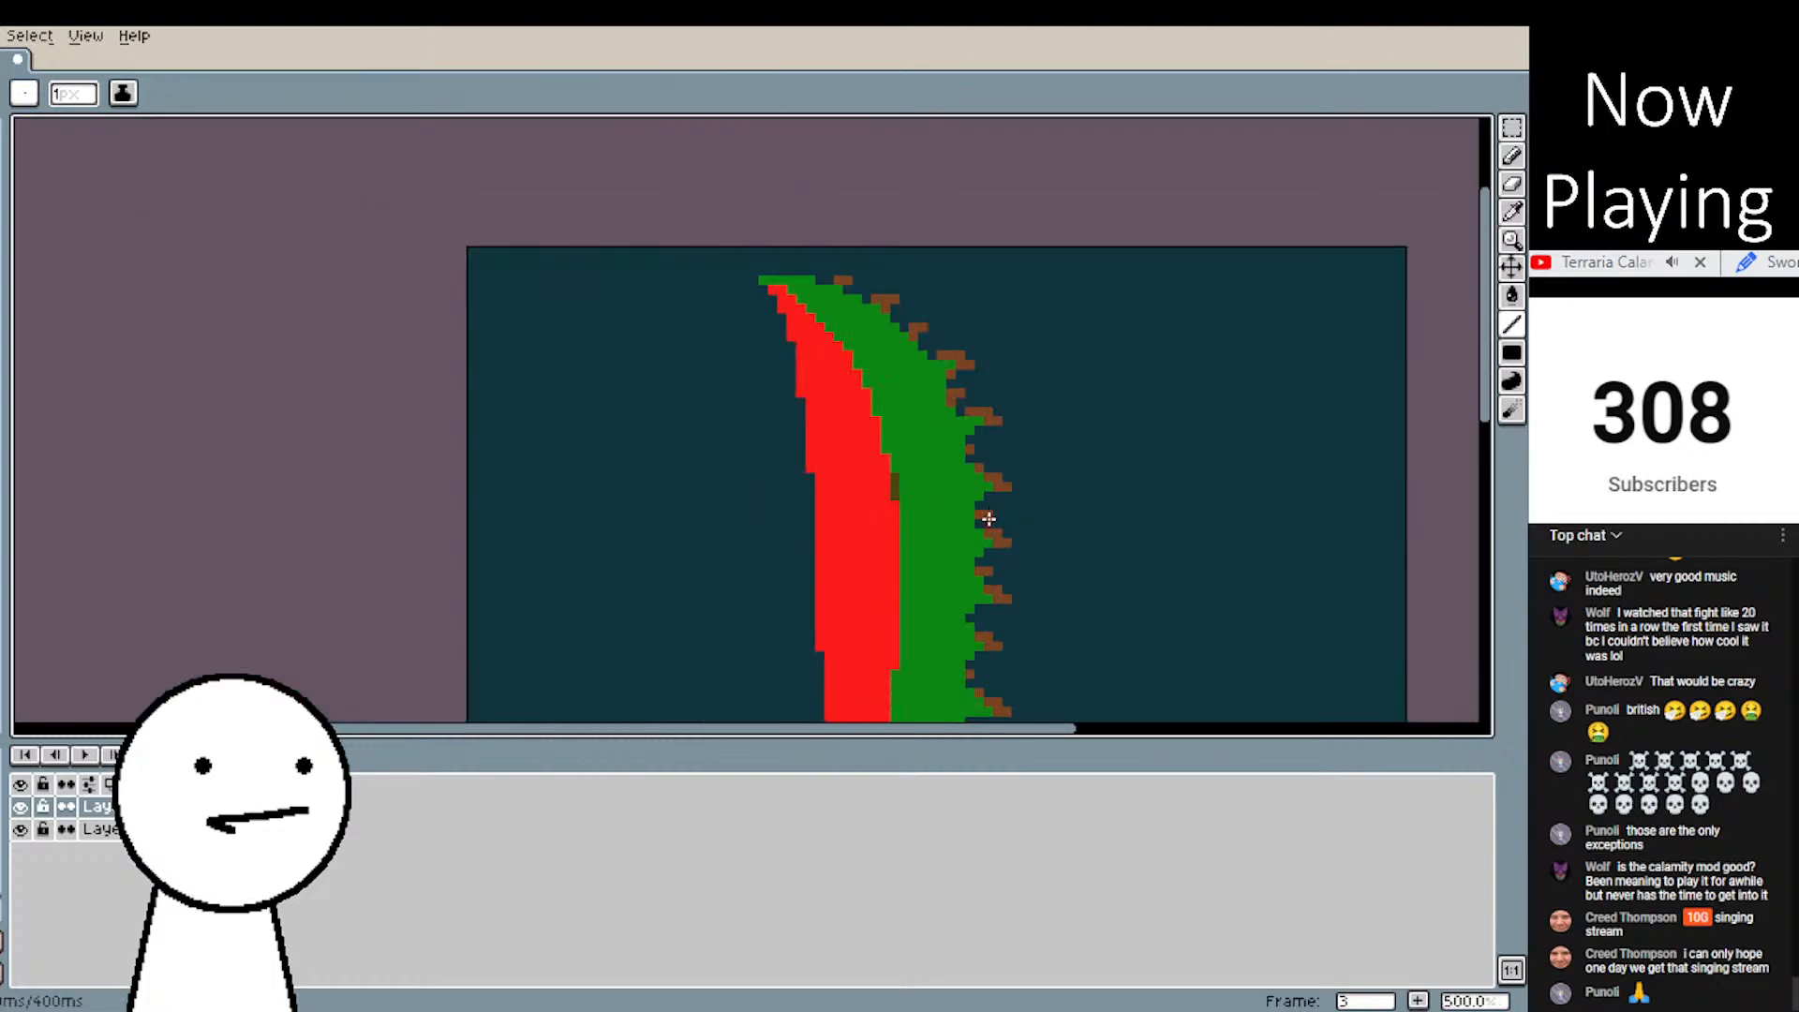
scroll(936, 514, up, 3)
- Paint the steps of the red-green boundary along the upper blade olive with the Line tool, covering the dark brown pixels
click(1512, 210)
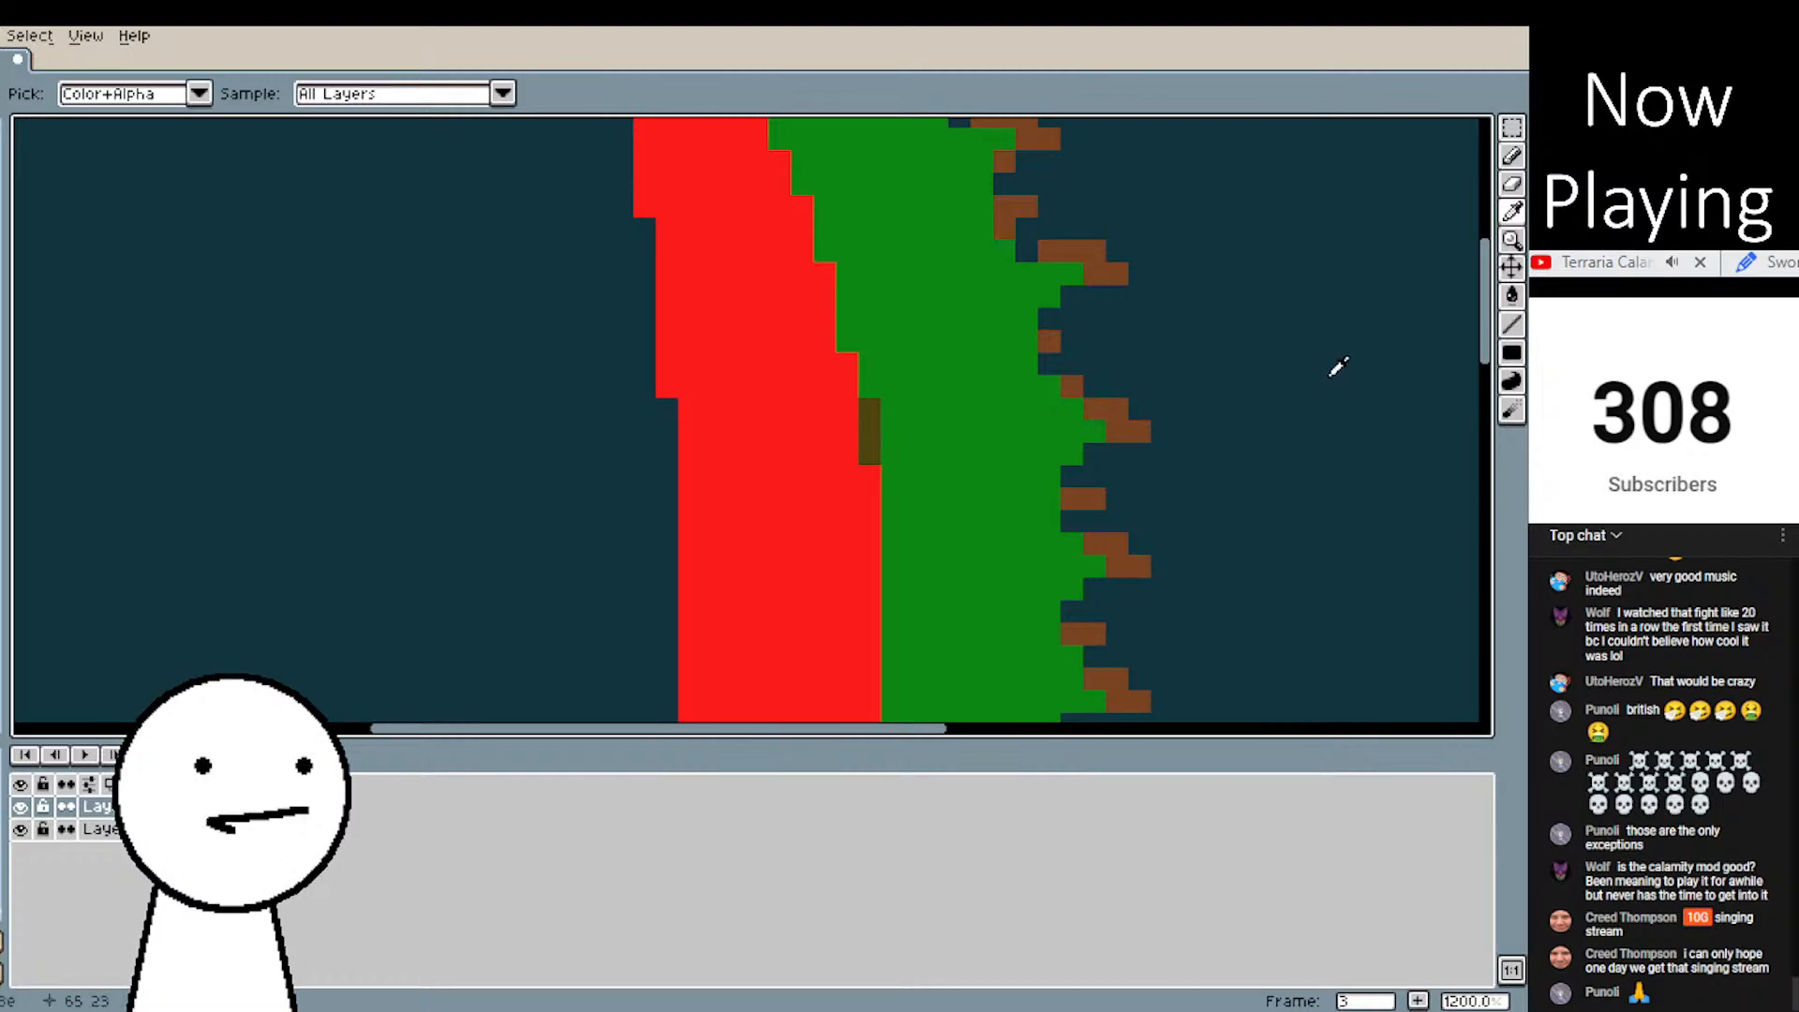
click(1512, 324)
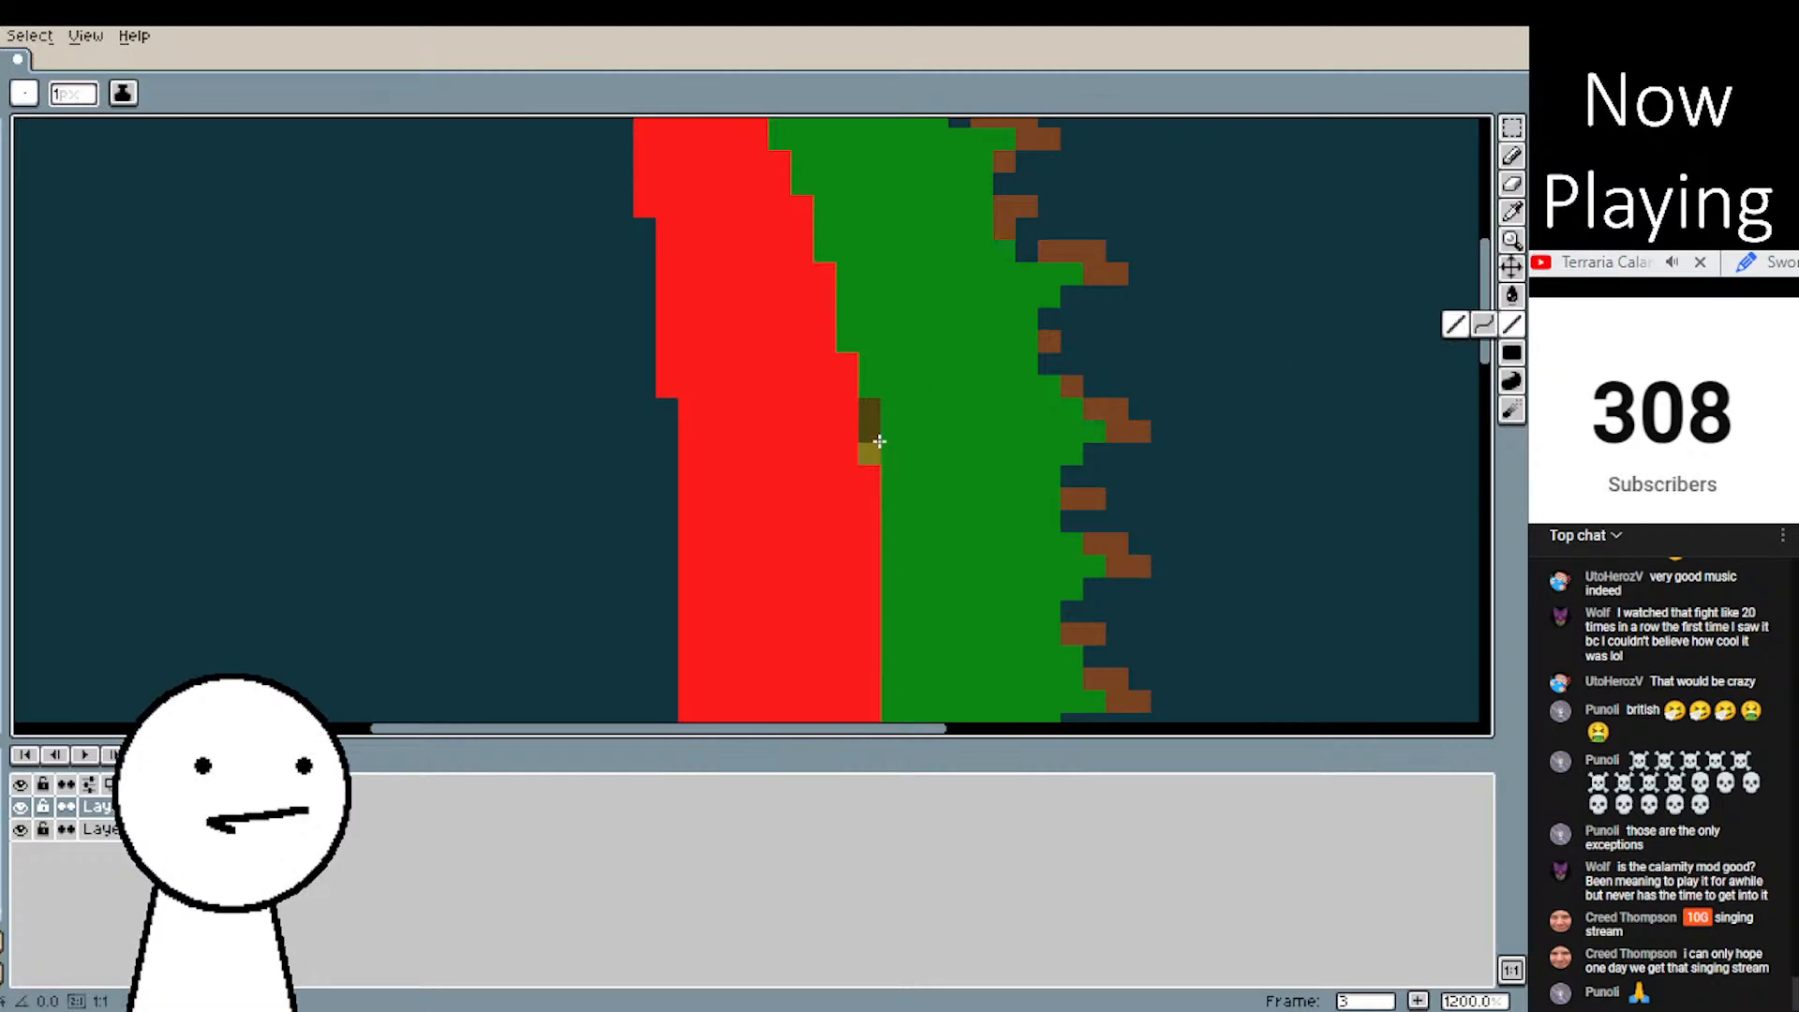
scroll(1076, 413, down, 3)
scroll(1043, 424, up, 2)
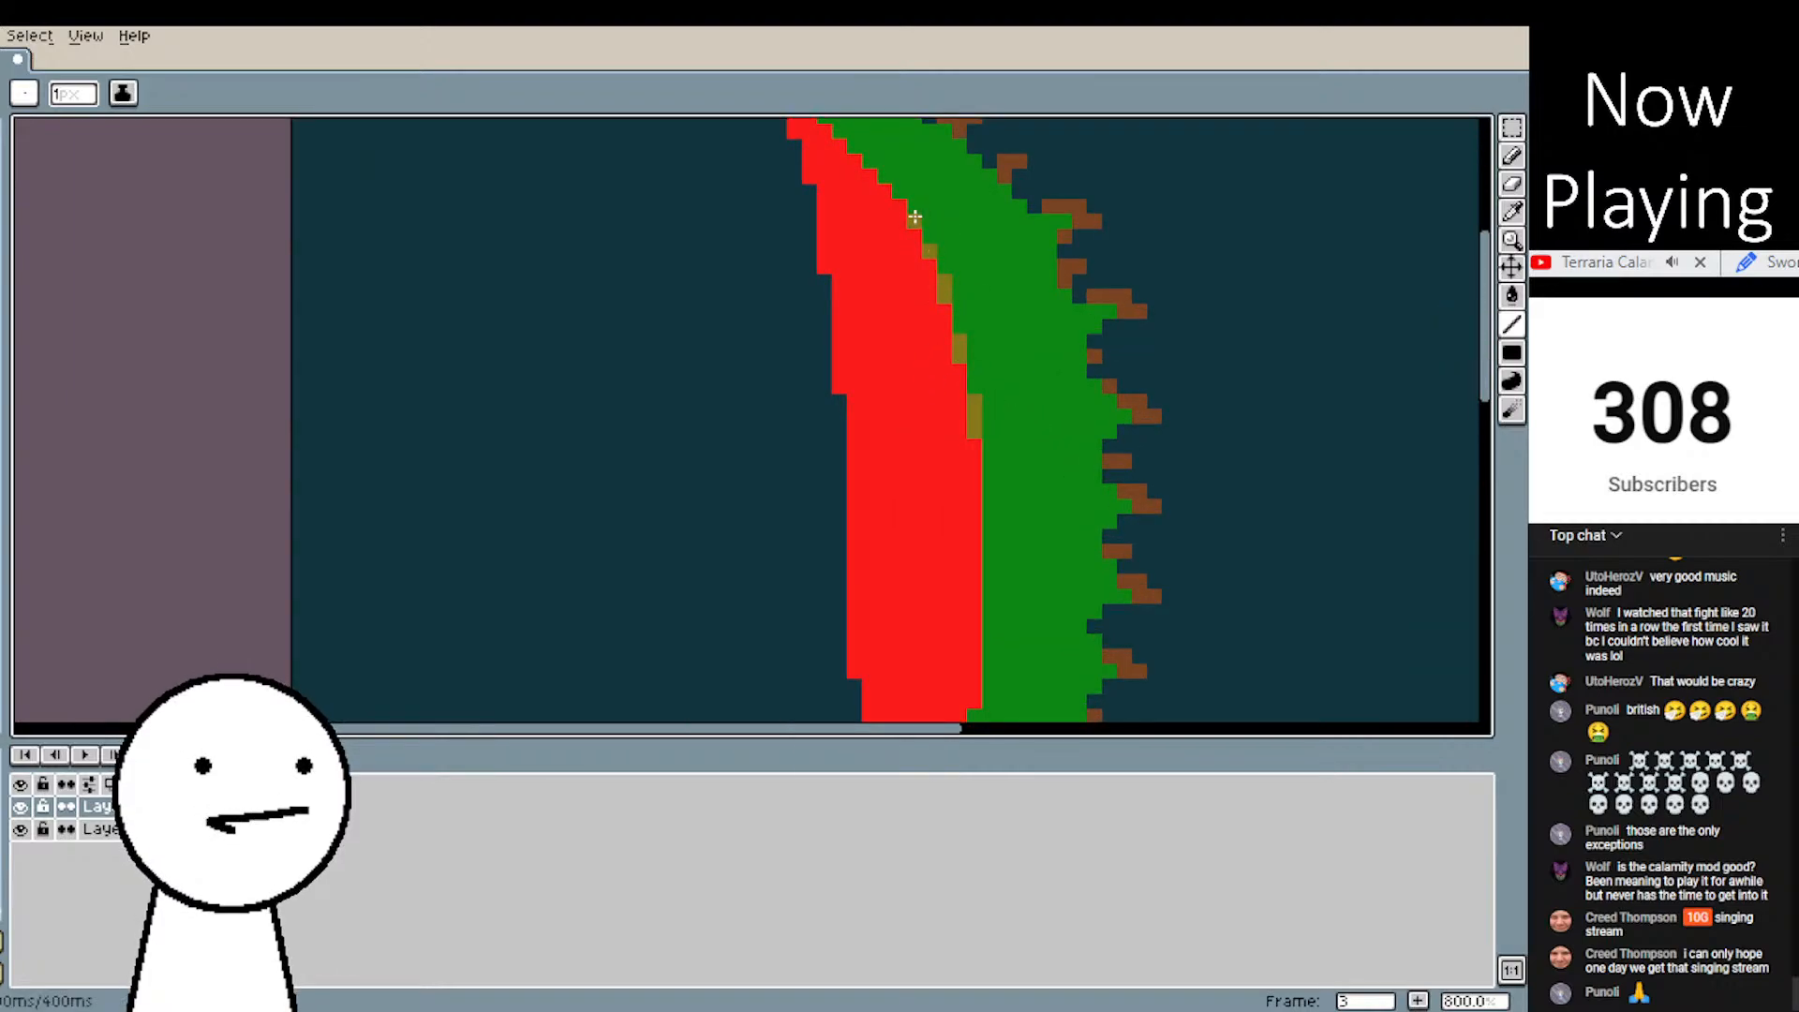
- Add olive vertical lines, four pixels and three pixels tall, on the two lower steps of the red-green boundary above the guard
scroll(1105, 285, down, 4)
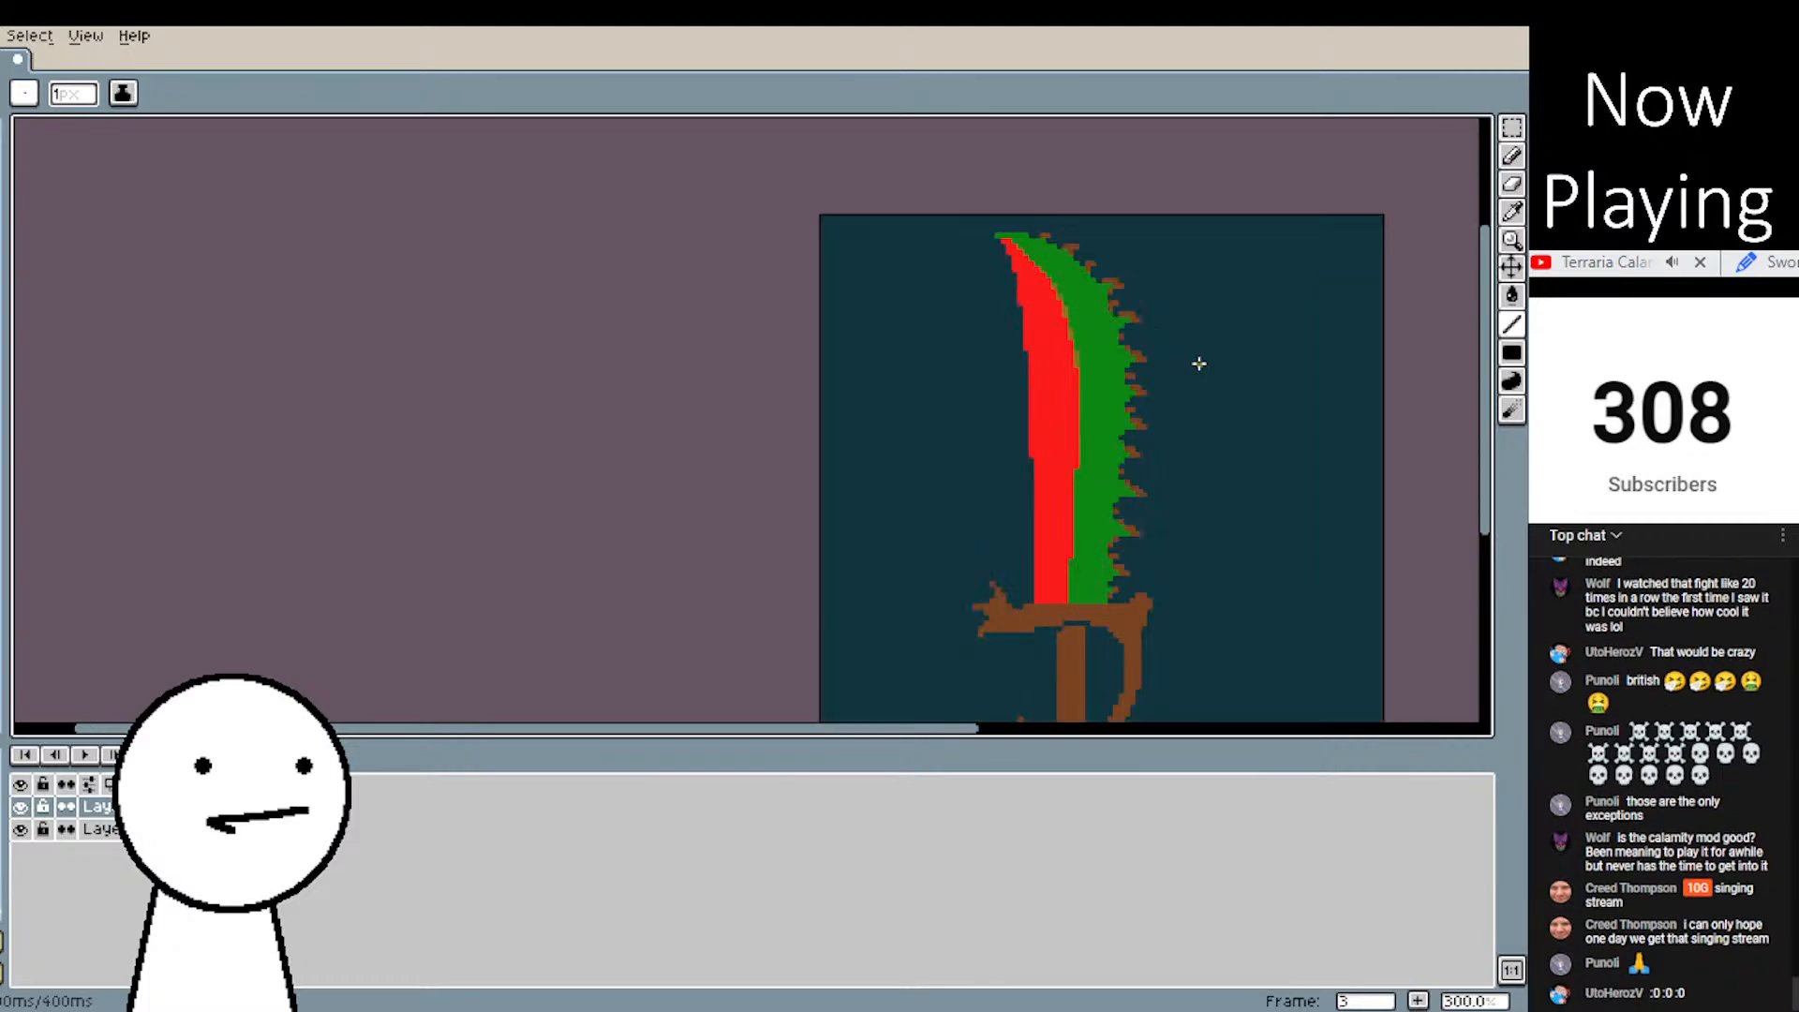
scroll(1200, 363, up, 1)
scroll(1110, 429, up, 5)
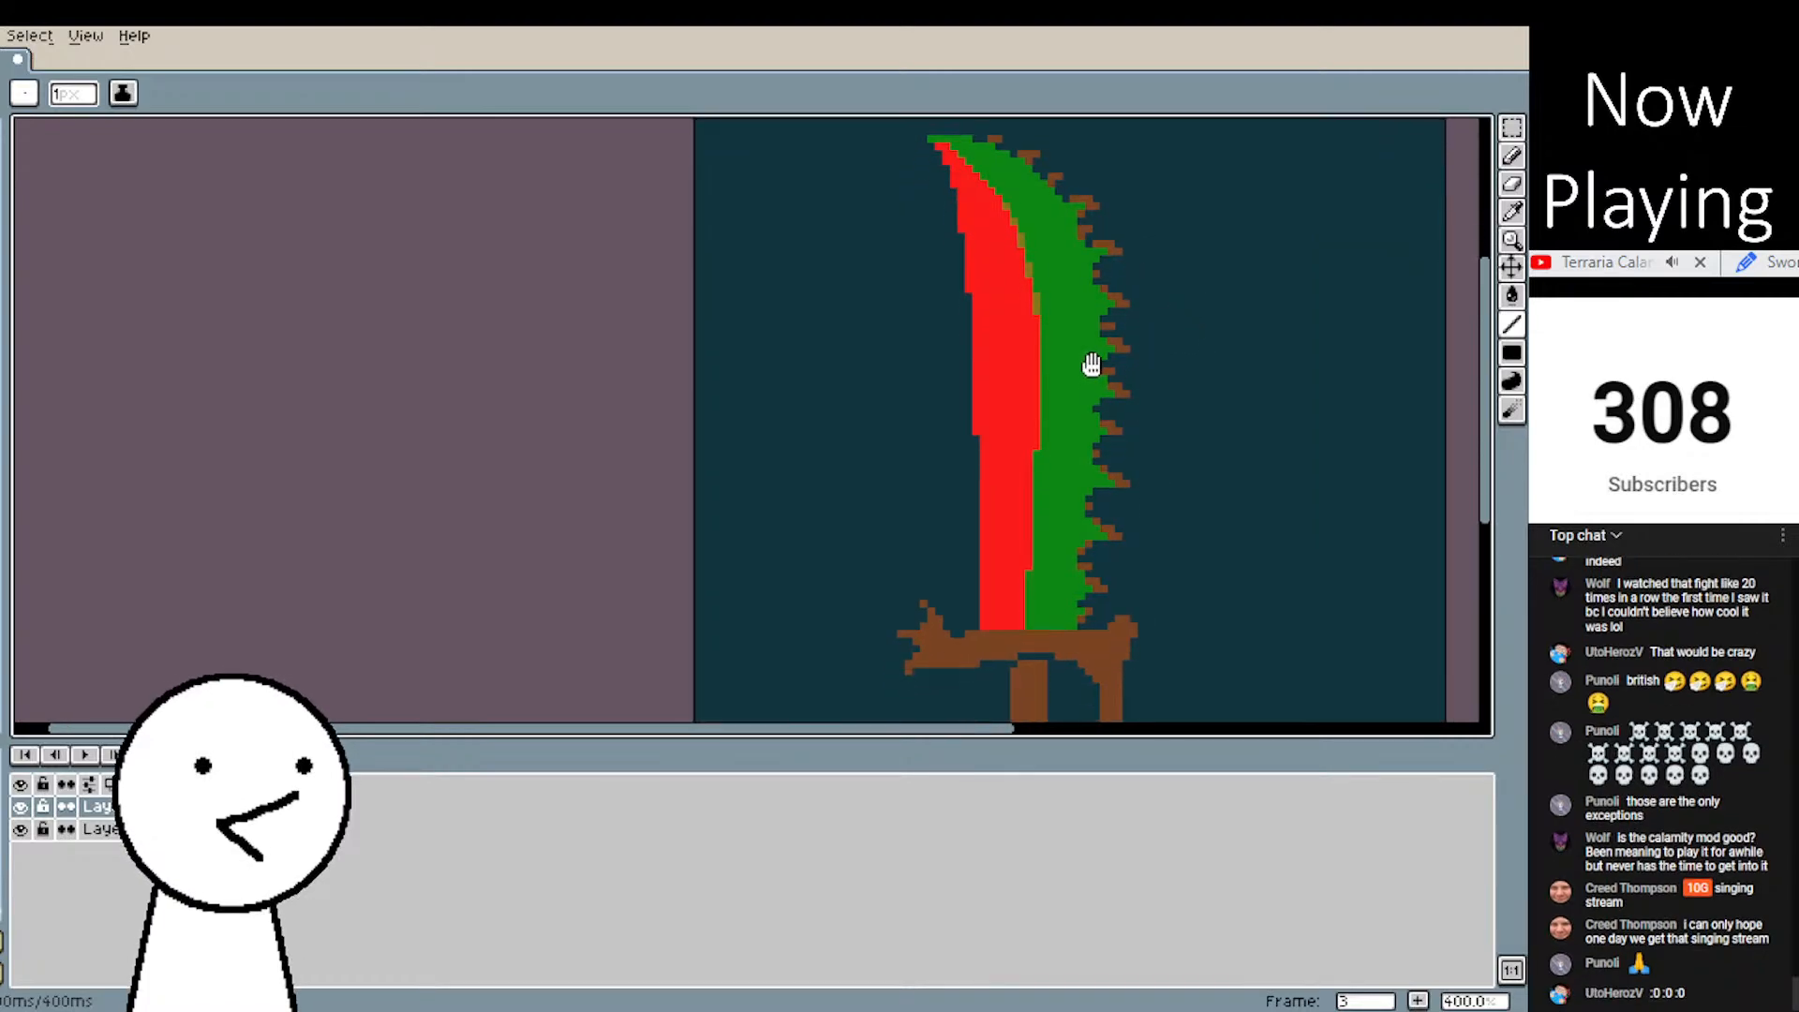
mouse_move(1046, 376)
mouse_down()
mouse_move(1044, 442)
mouse_move(1192, 117)
mouse_up()
drag(1113, 391, 1113, 434)
scroll(1198, 321, down, 3)
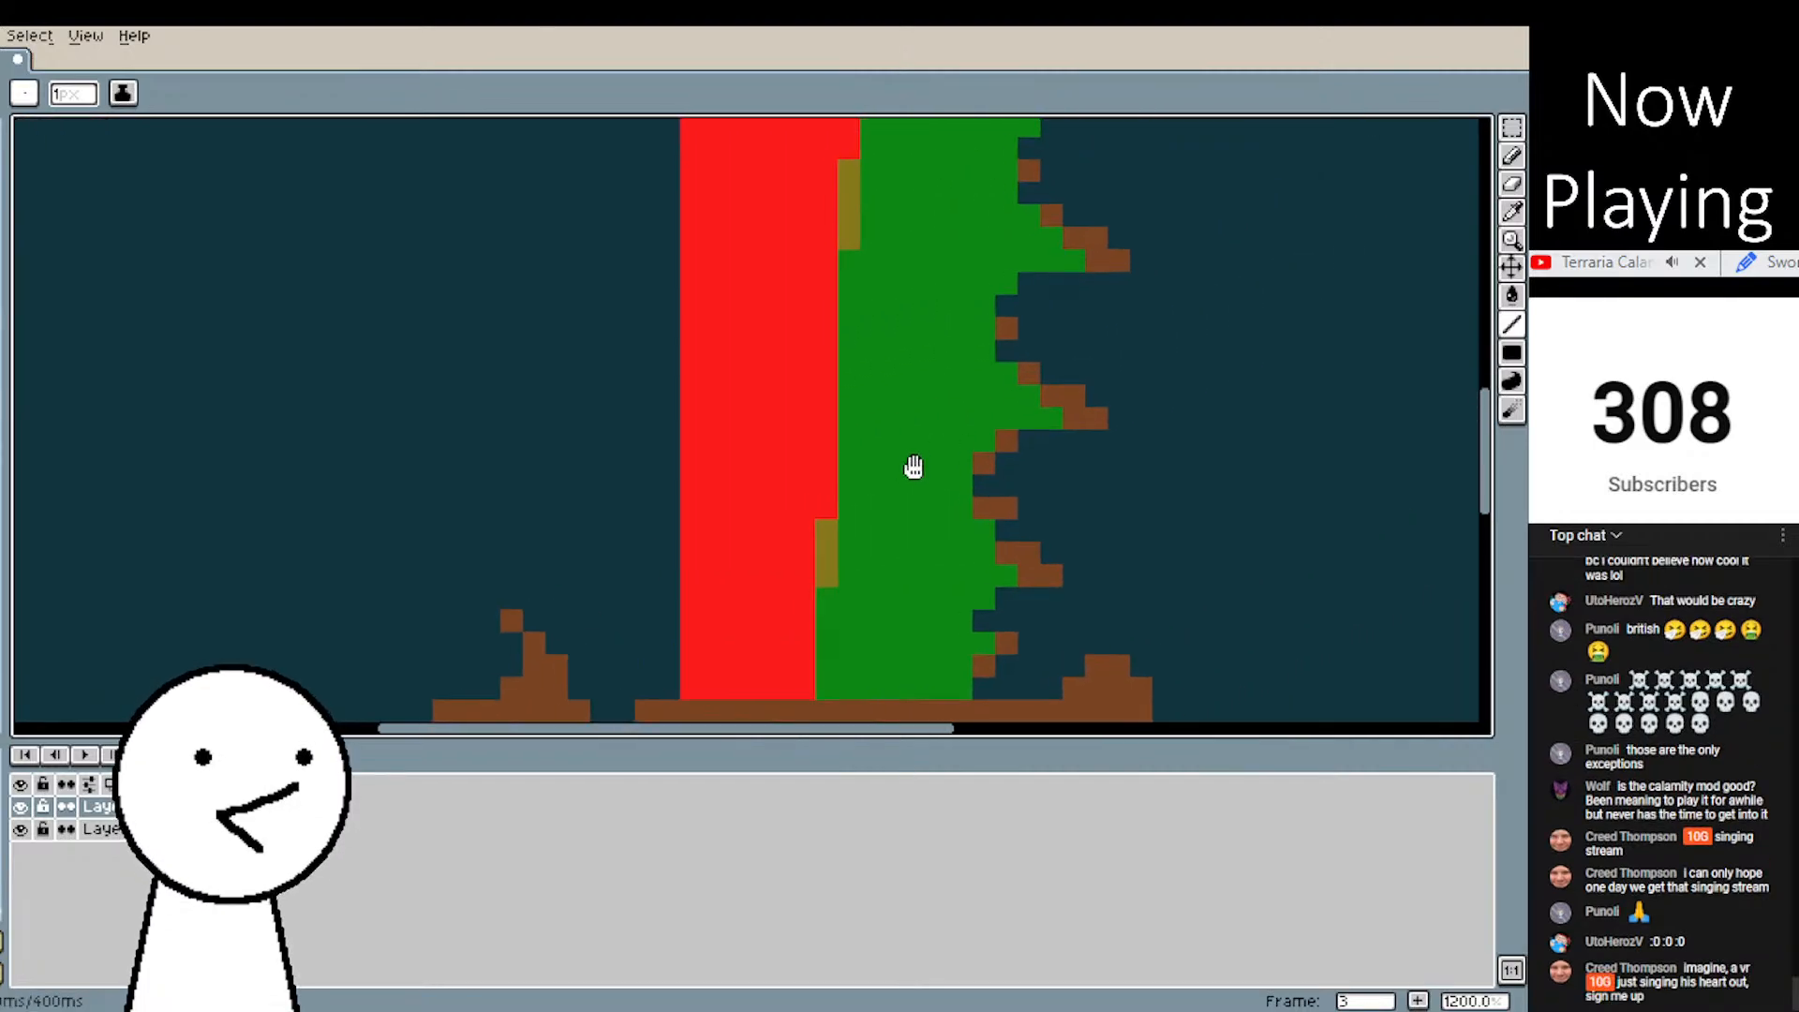
scroll(943, 354, down, 2)
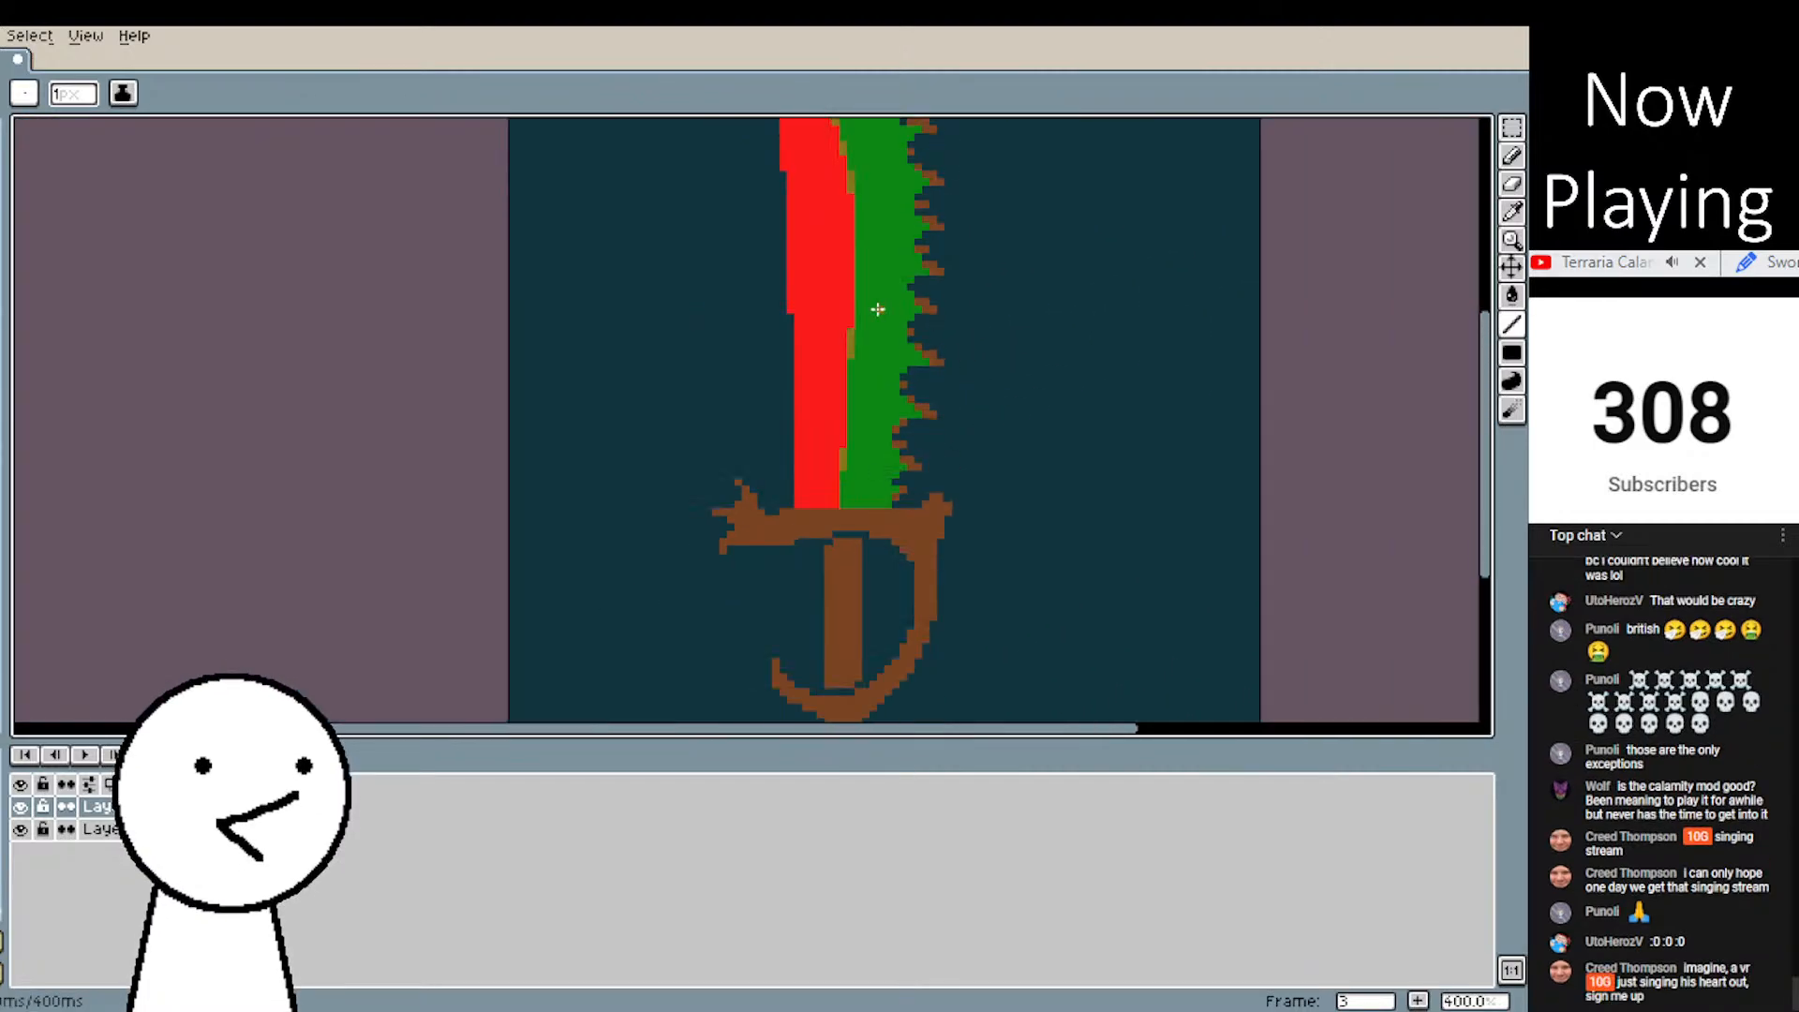
- Examine the olive-blended seam from the blade's tip down to the guard
scroll(972, 486, up, 4)
scroll(937, 494, up, 2)
drag(868, 474, 681, 386)
drag(1018, 491, 855, 367)
scroll(1091, 474, down, 2)
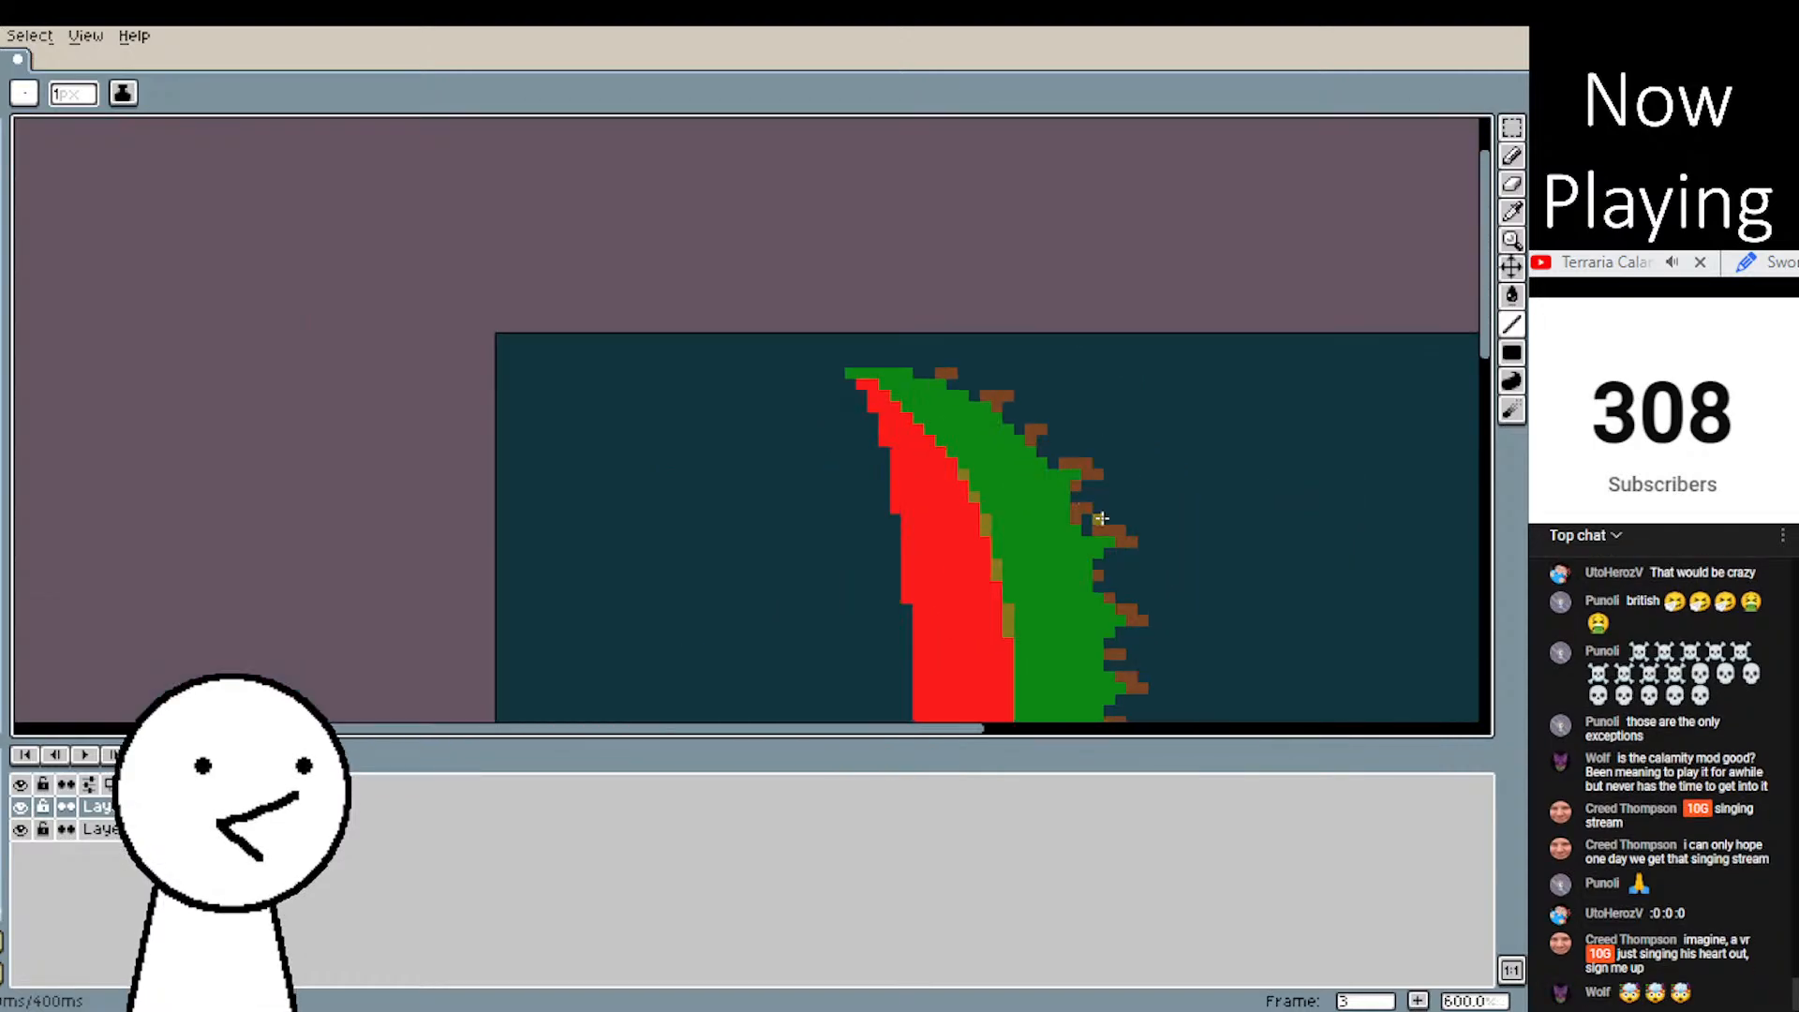
drag(1042, 442, 930, 267)
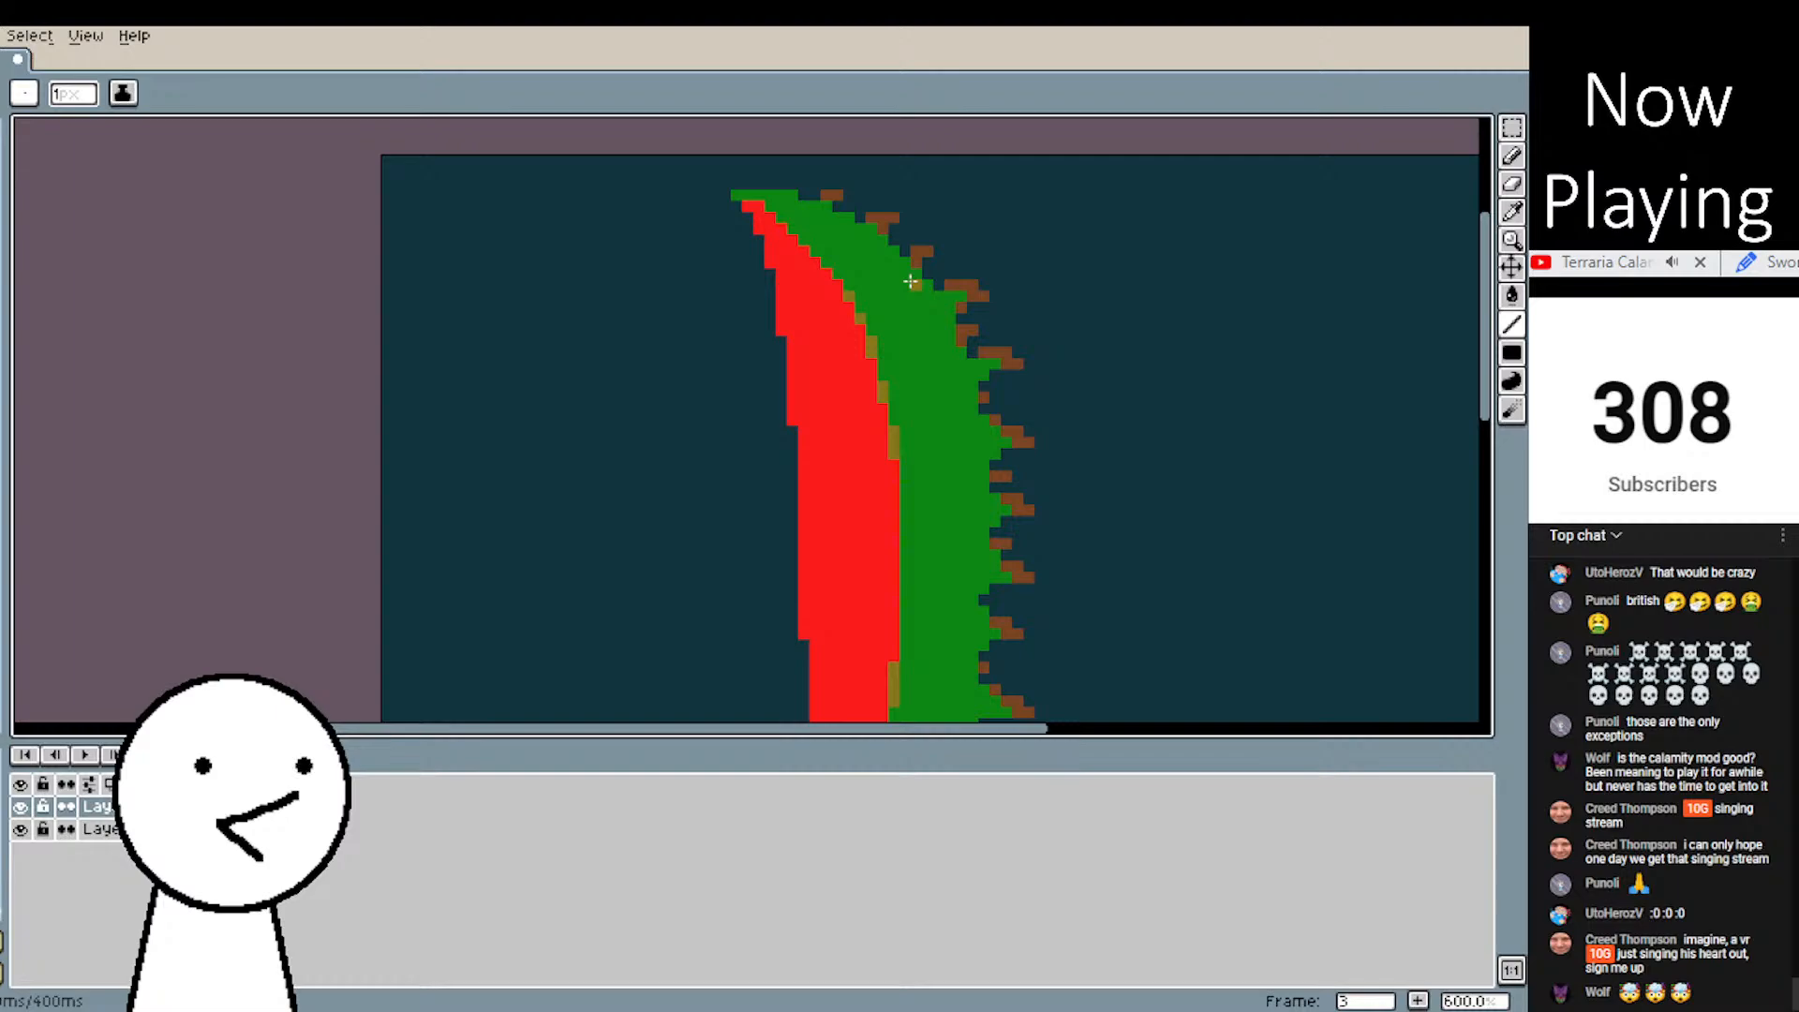
scroll(910, 281, down, 1)
drag(1000, 389, 615, 249)
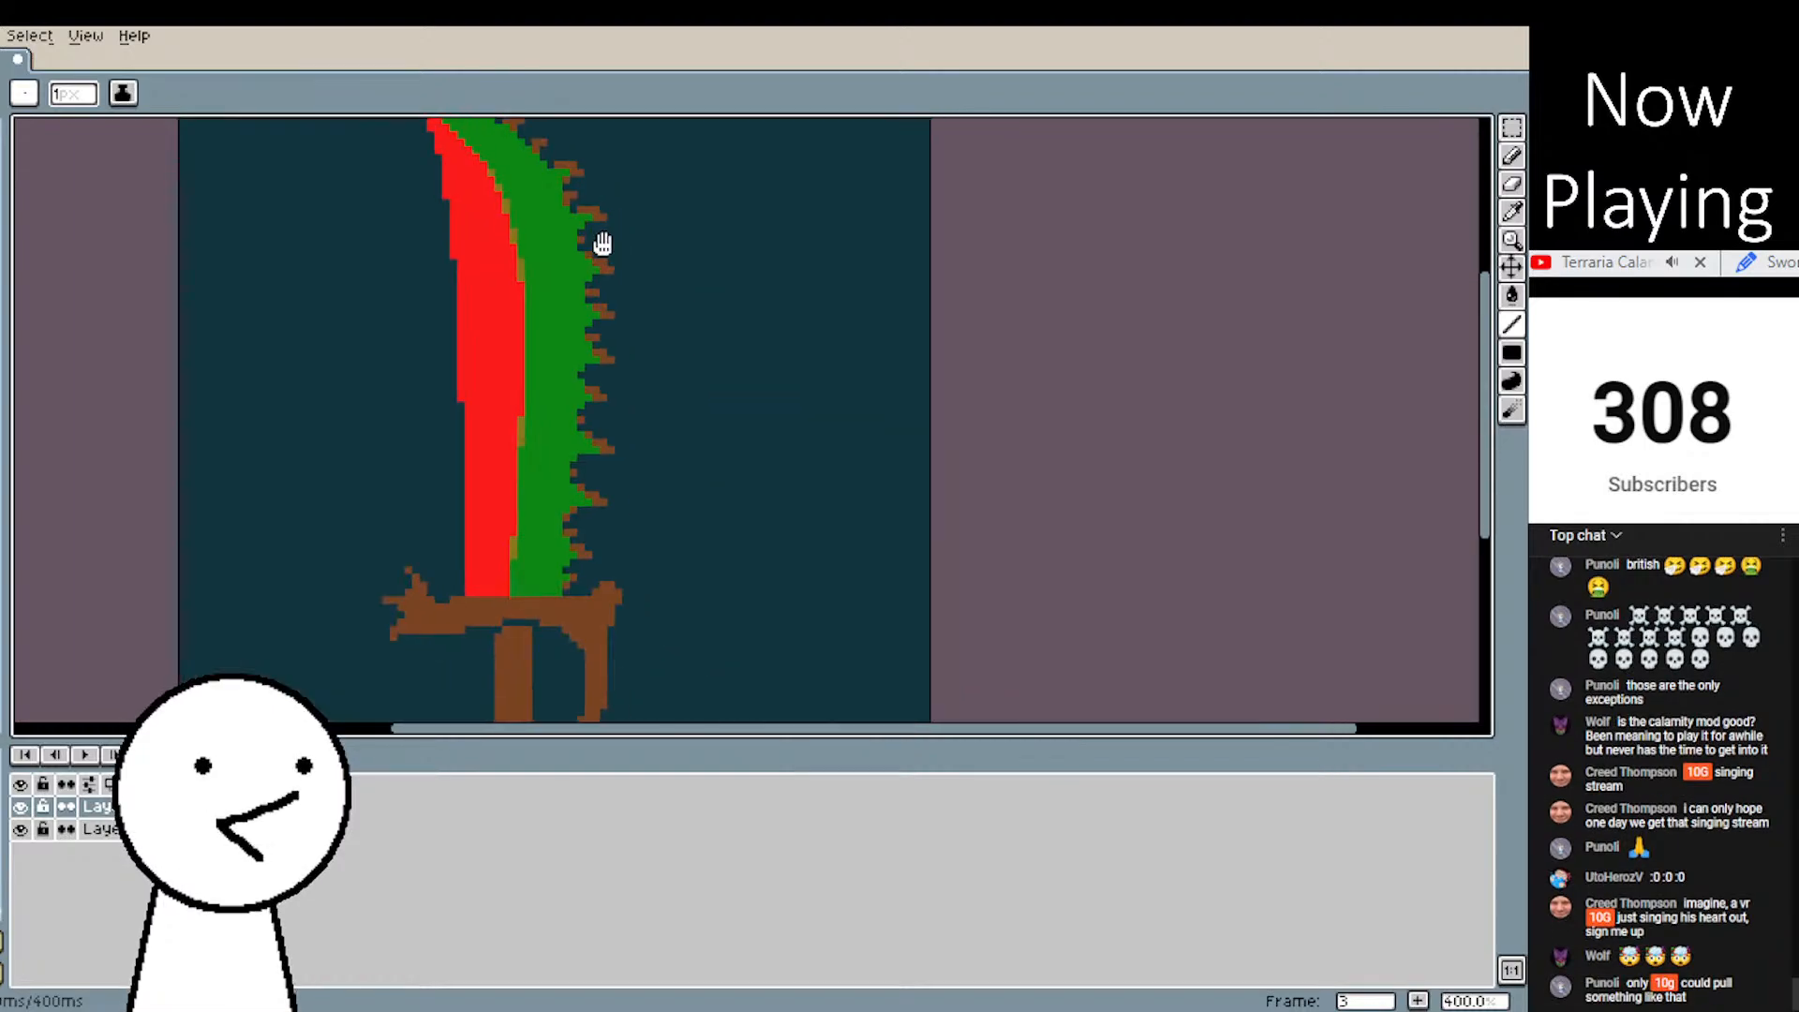
scroll(835, 374, down, 2)
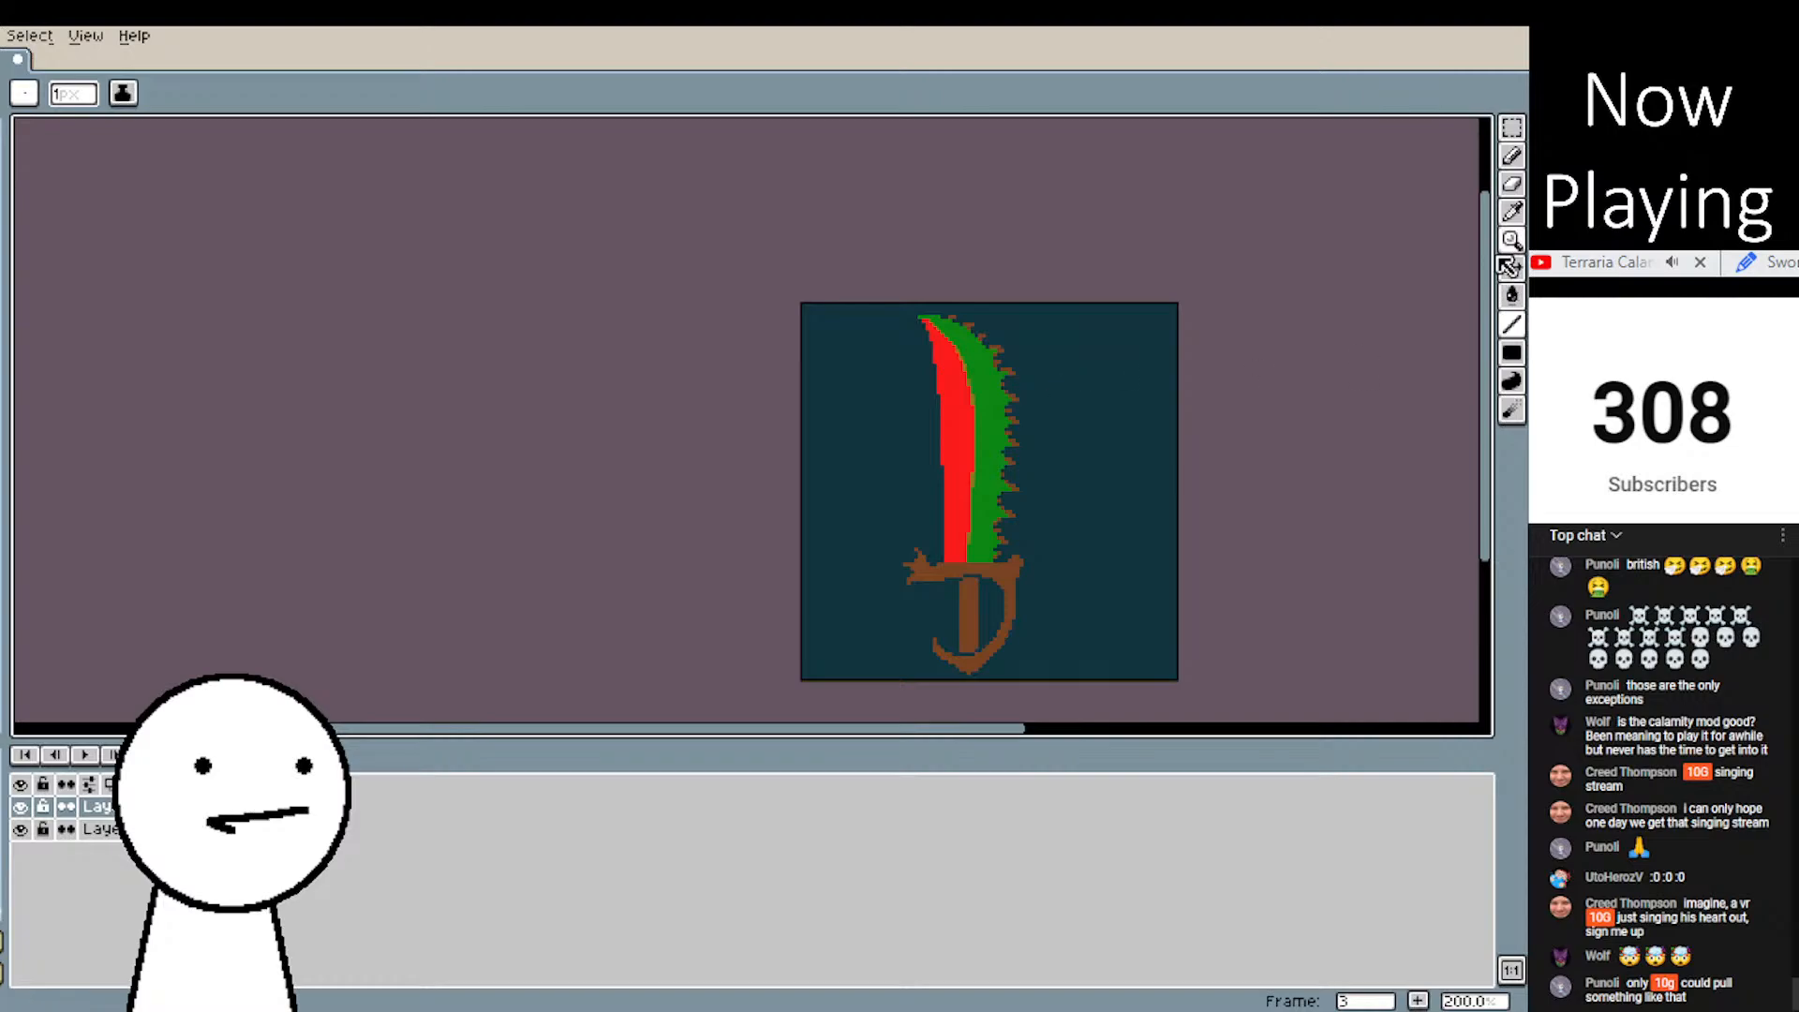
- Activate the Eyedropper and inspect the seam's olive steps and the thorned edge up close, then return to the Line tool
click(1512, 211)
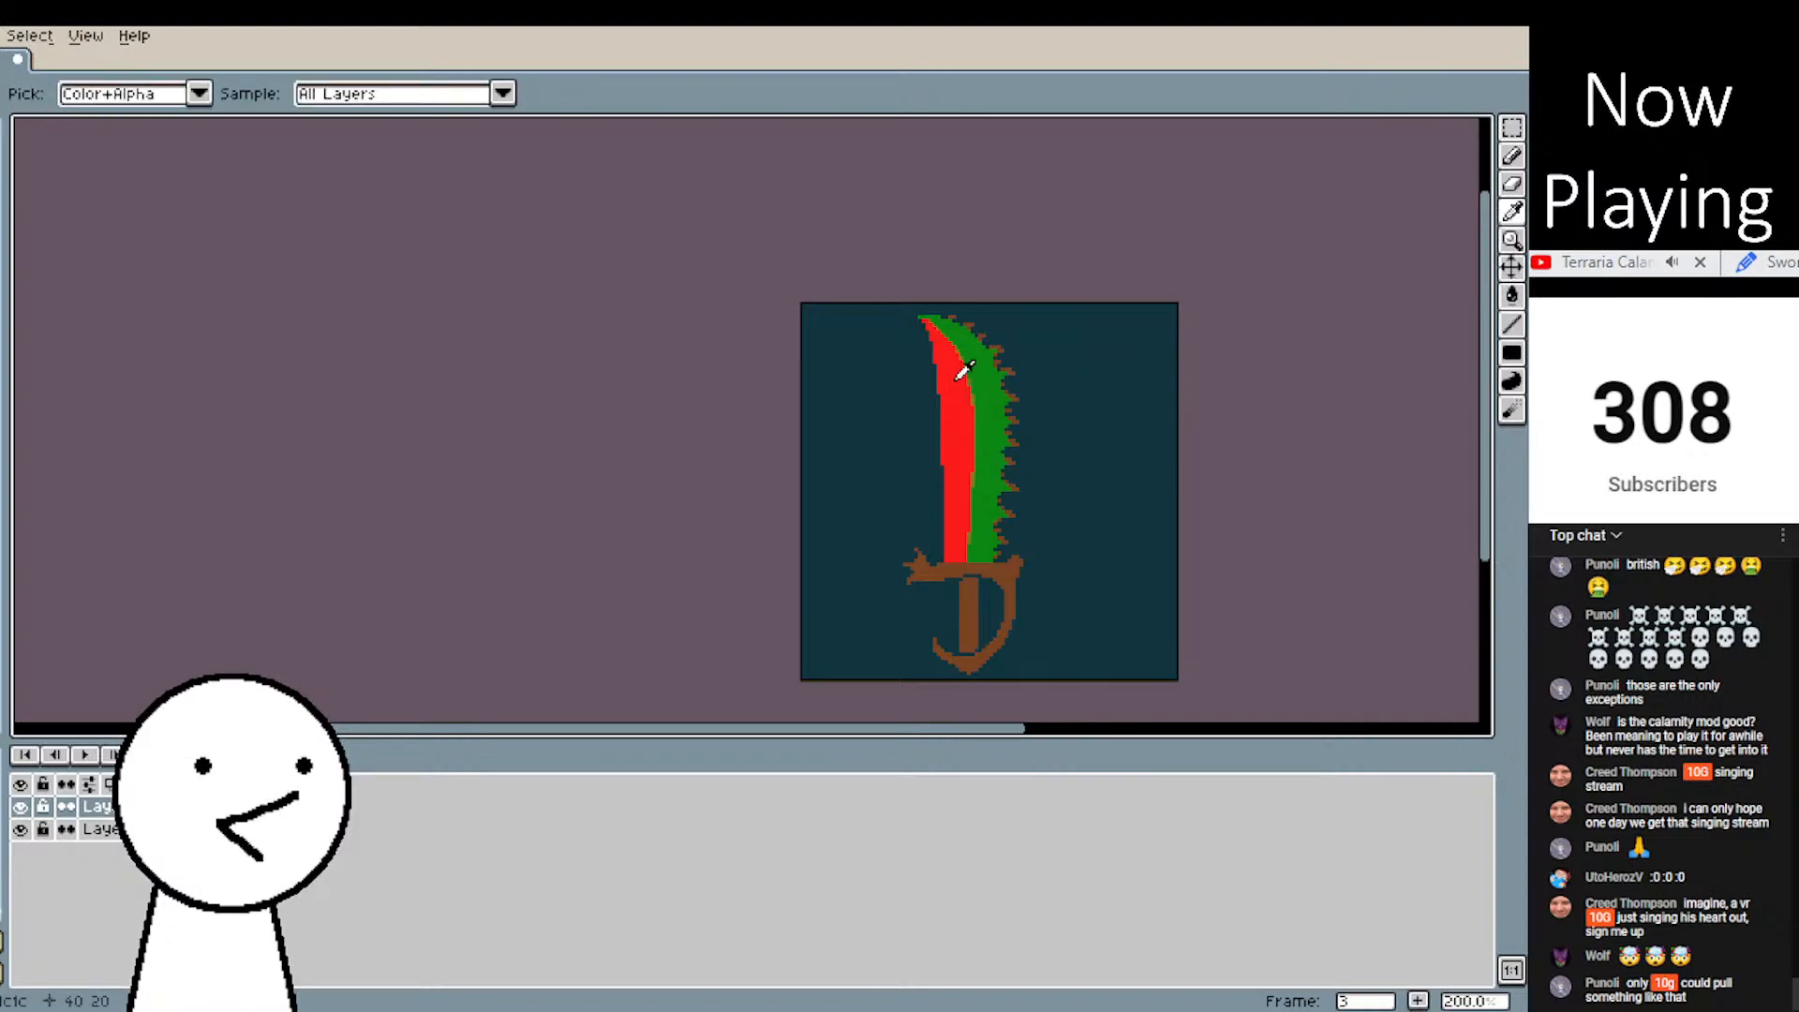
scroll(965, 360, up, 7)
drag(1045, 493, 797, 481)
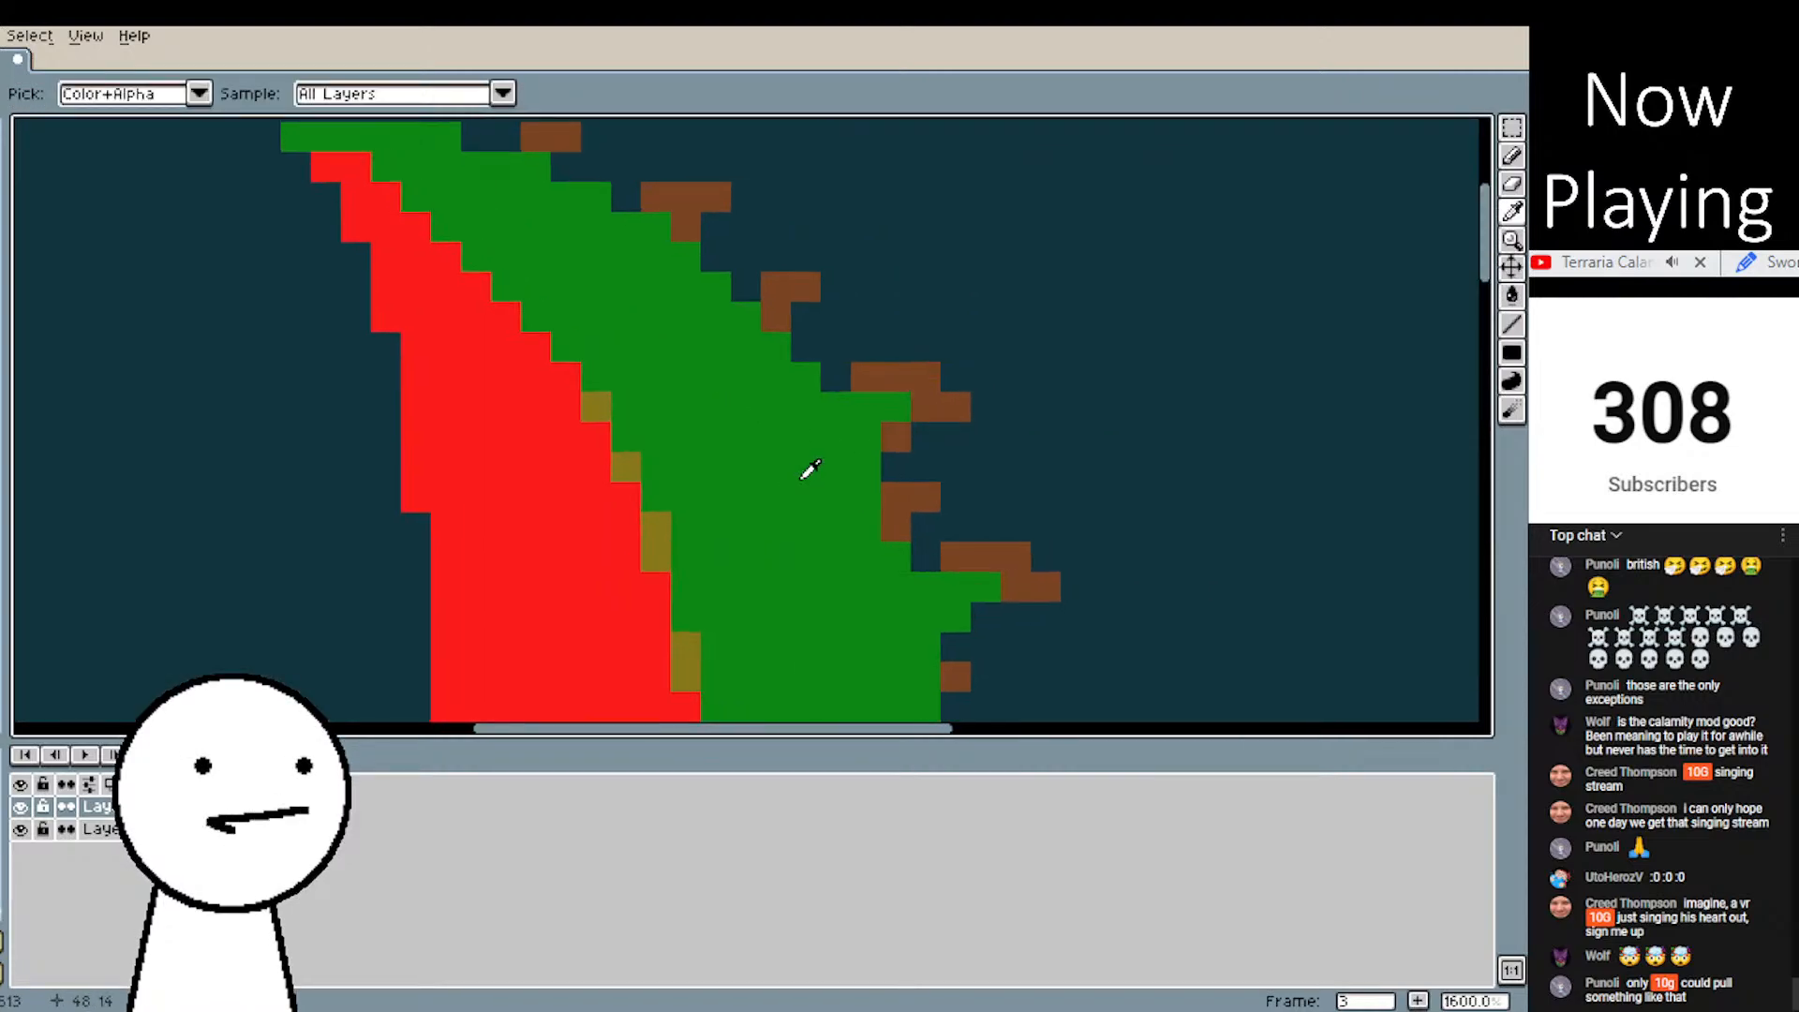
scroll(885, 496, down, 3)
drag(976, 541, 696, 314)
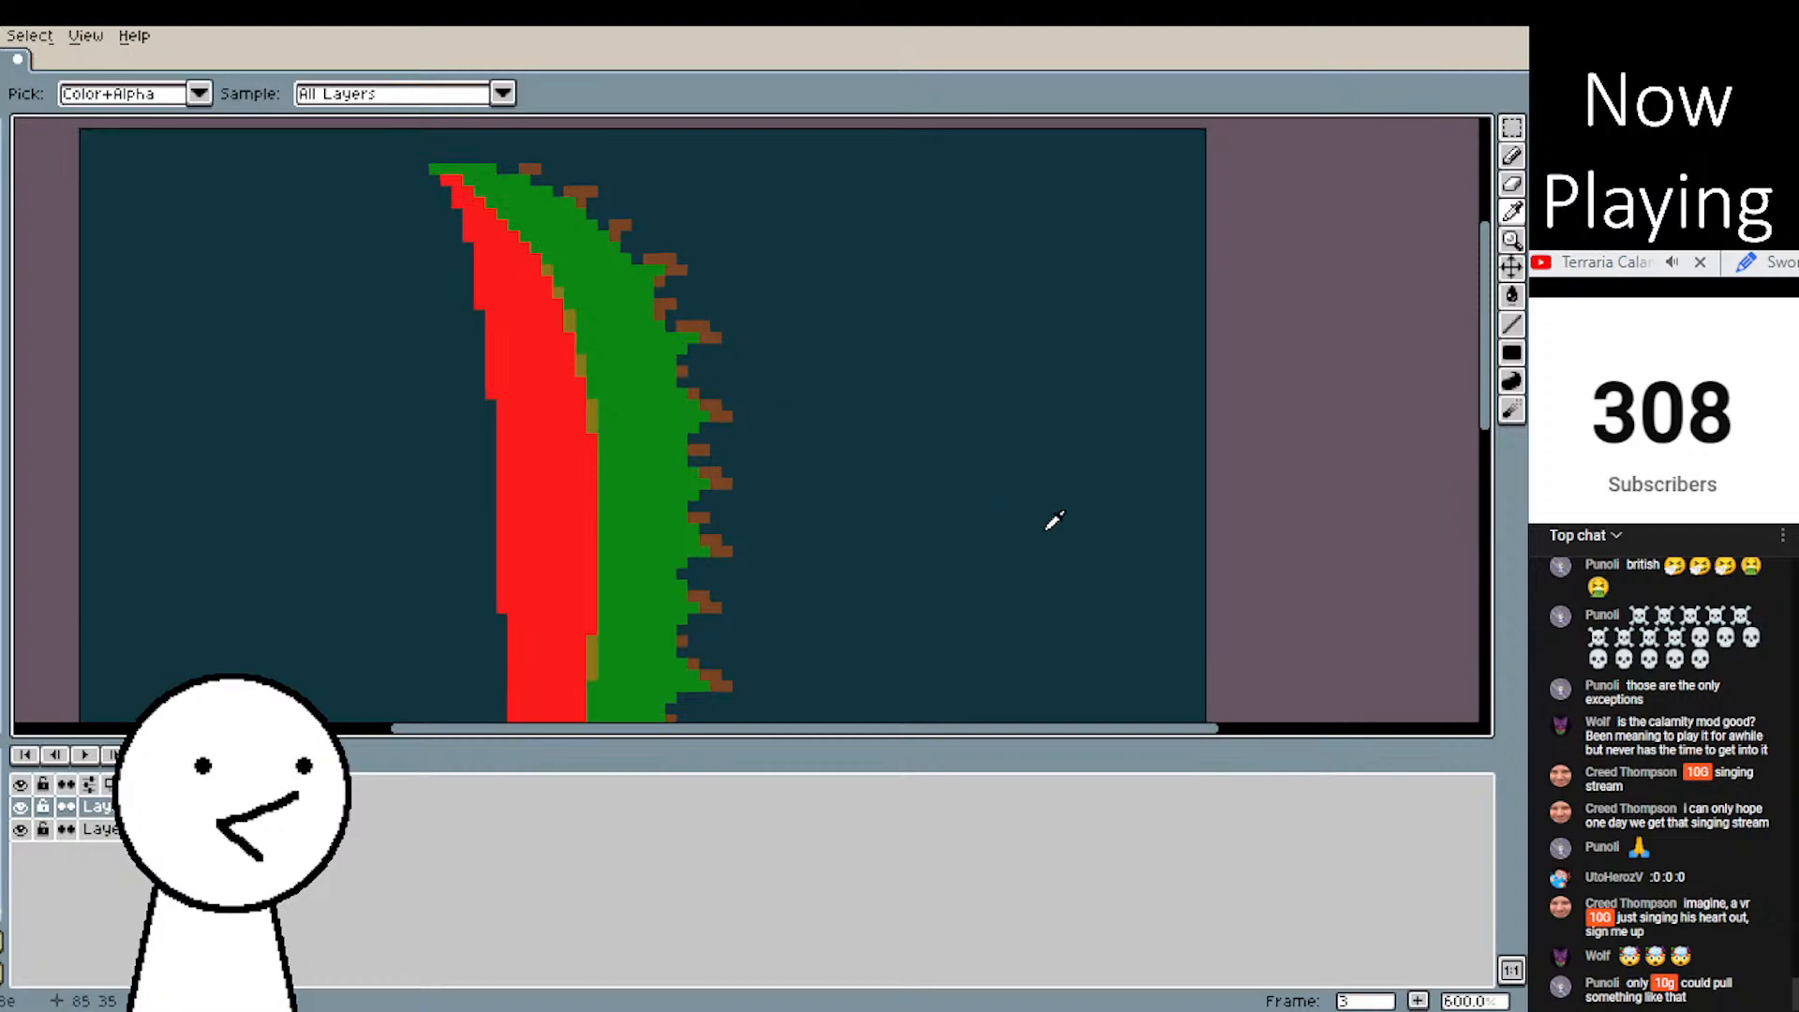
drag(1055, 525, 1015, 289)
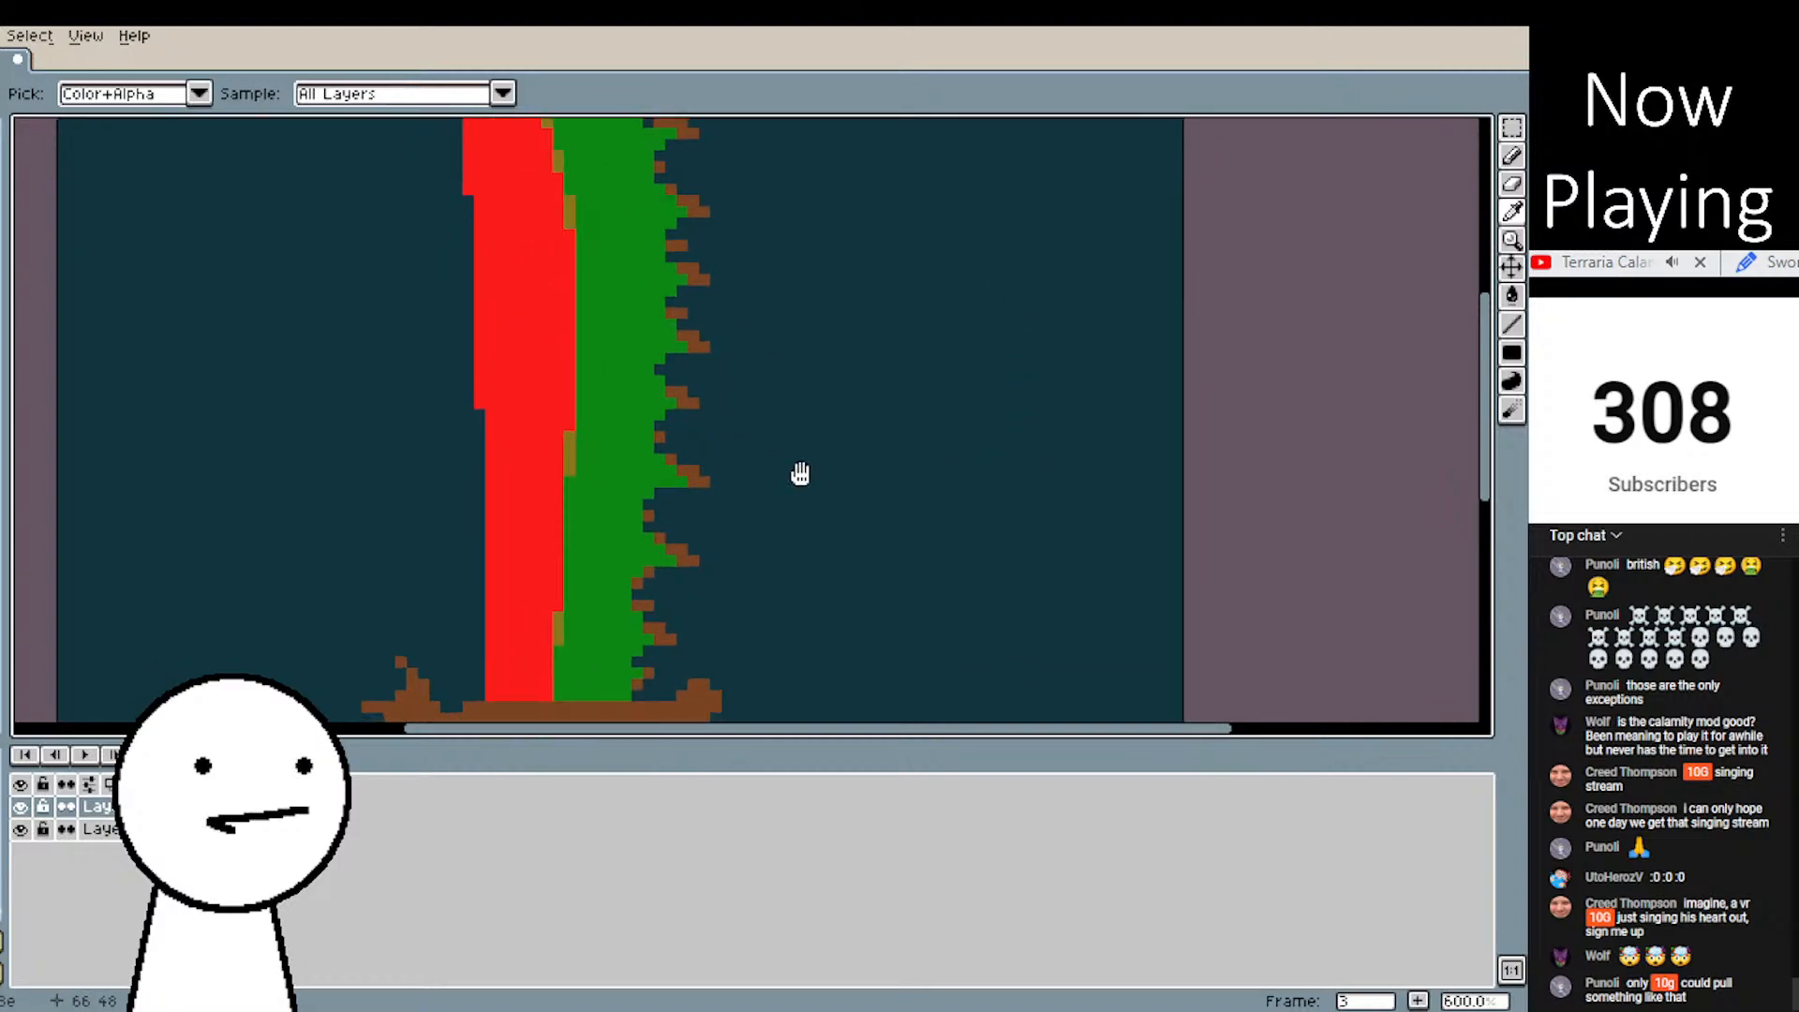
drag(803, 481, 771, 385)
scroll(767, 377, down, 2)
scroll(649, 377, up, 3)
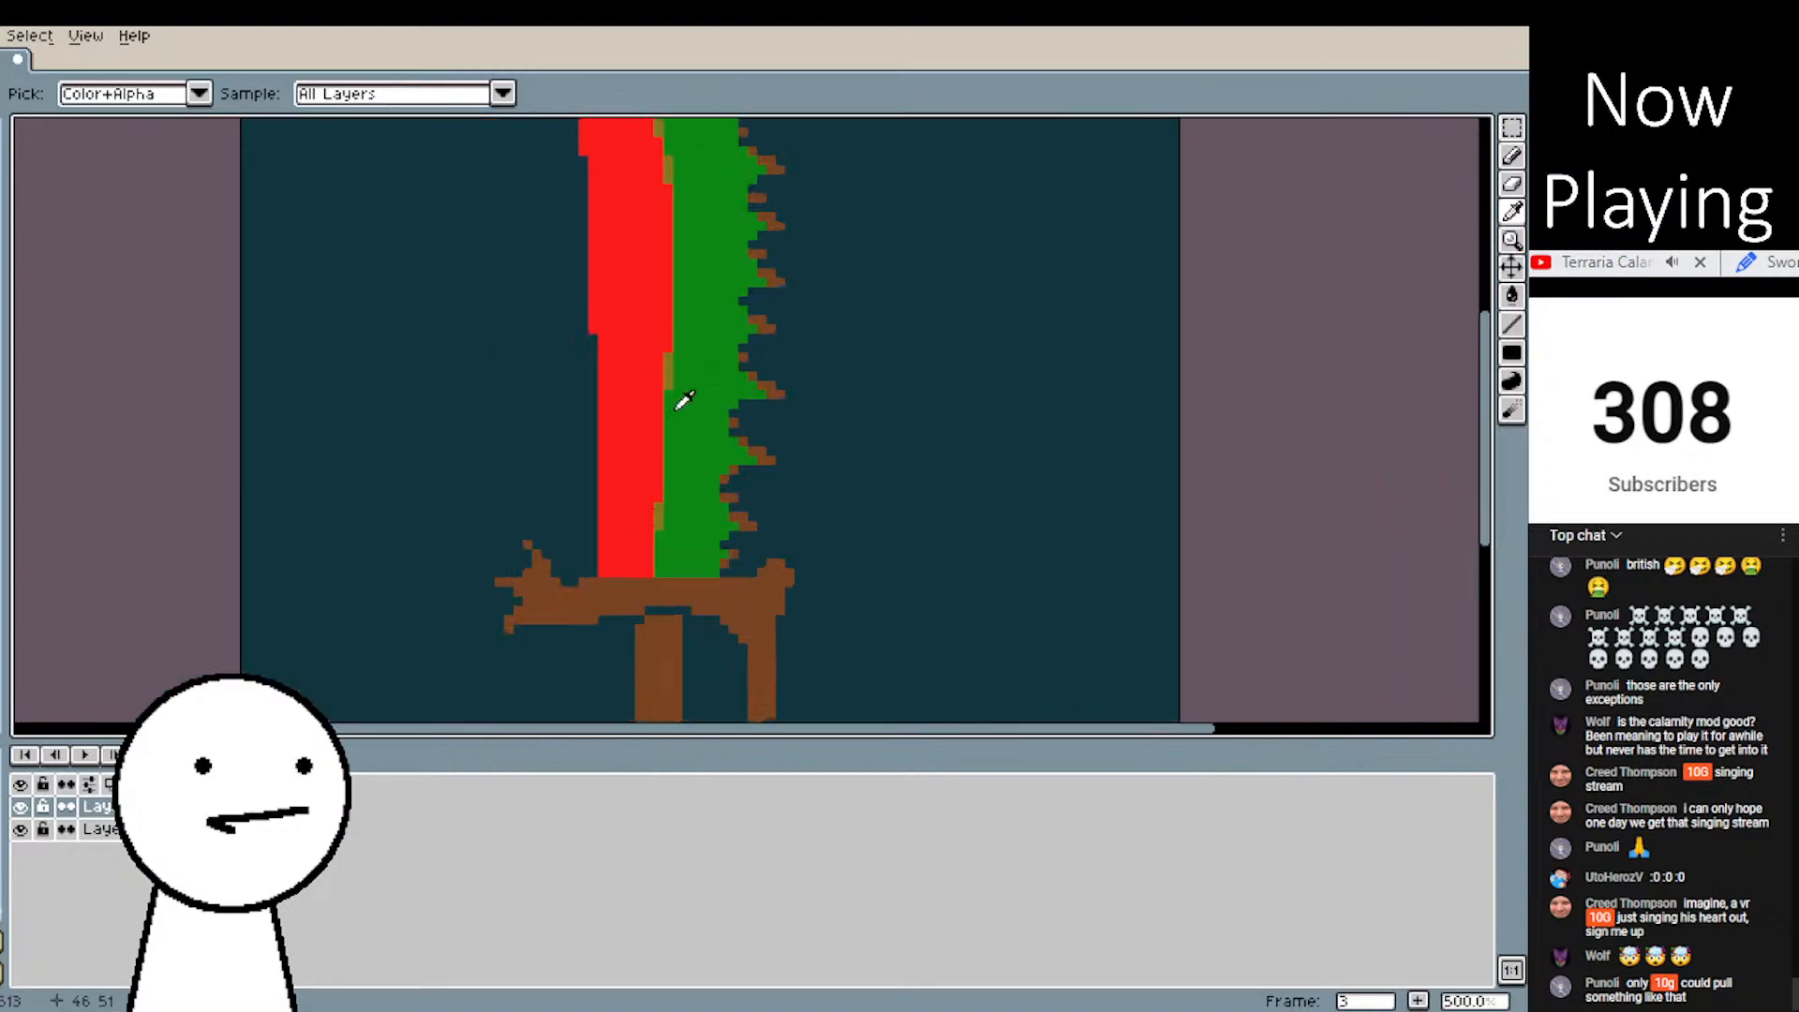
drag(846, 547, 873, 456)
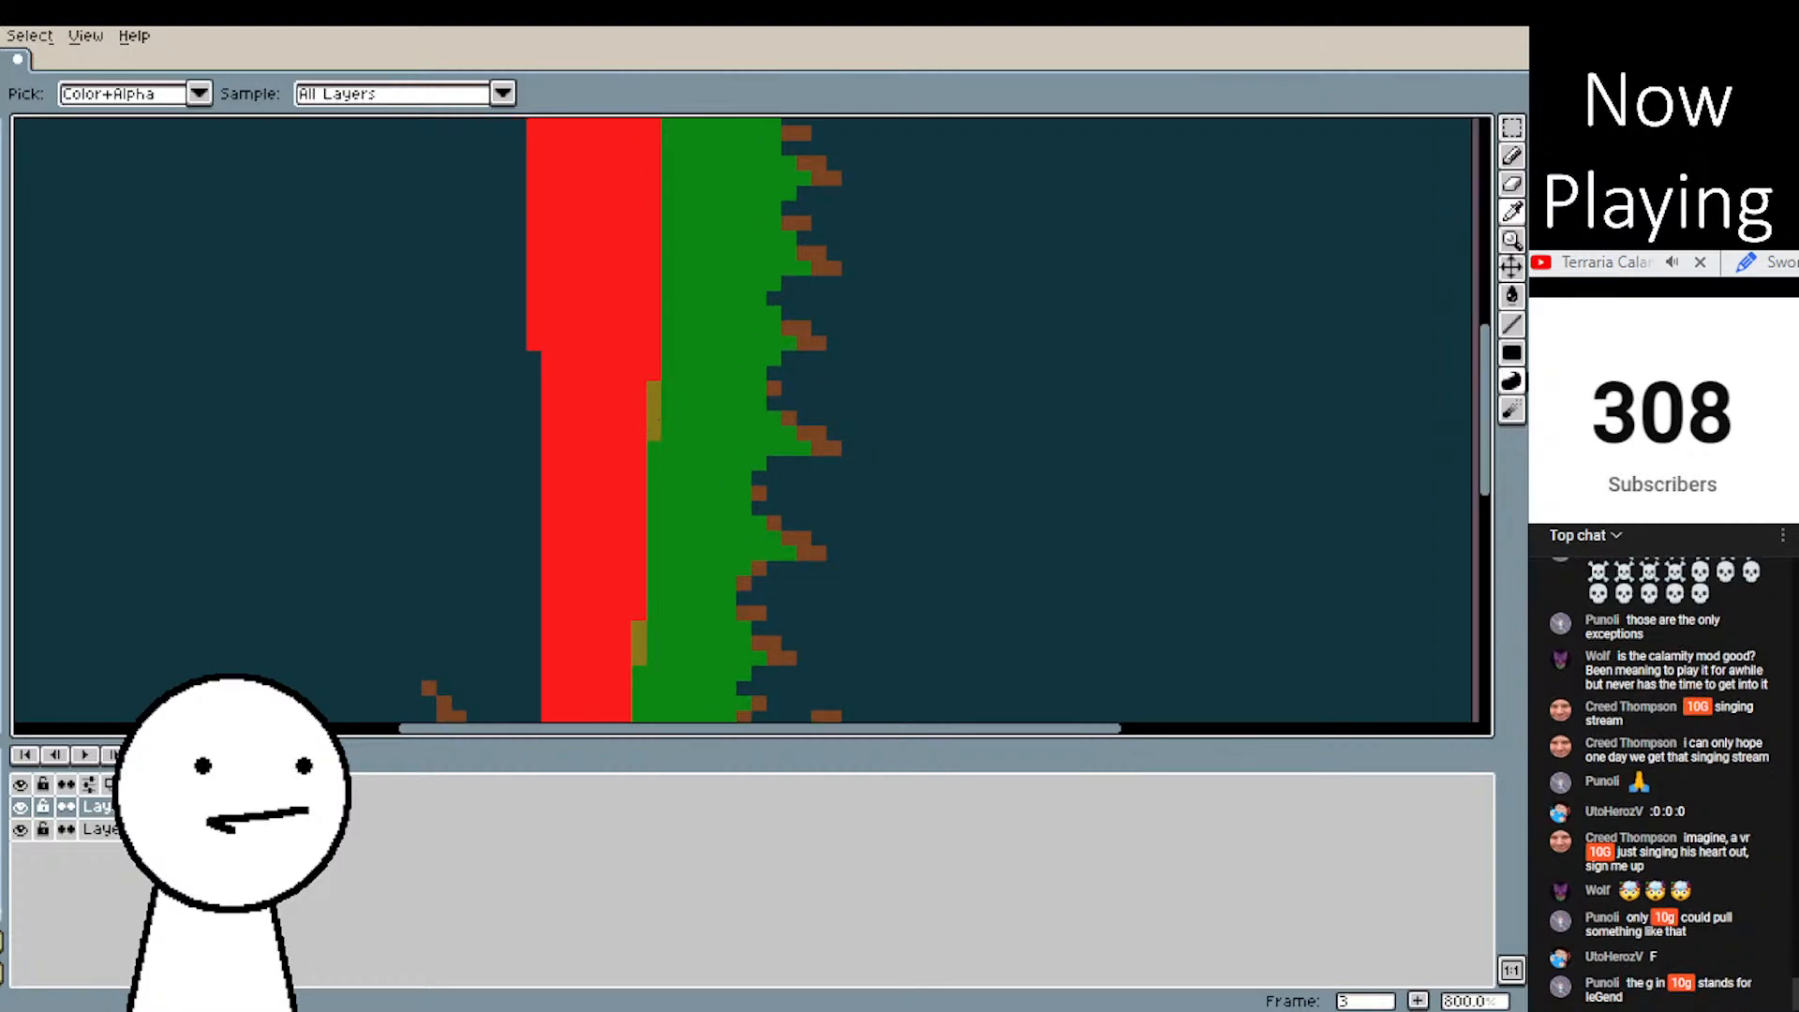
click(1511, 324)
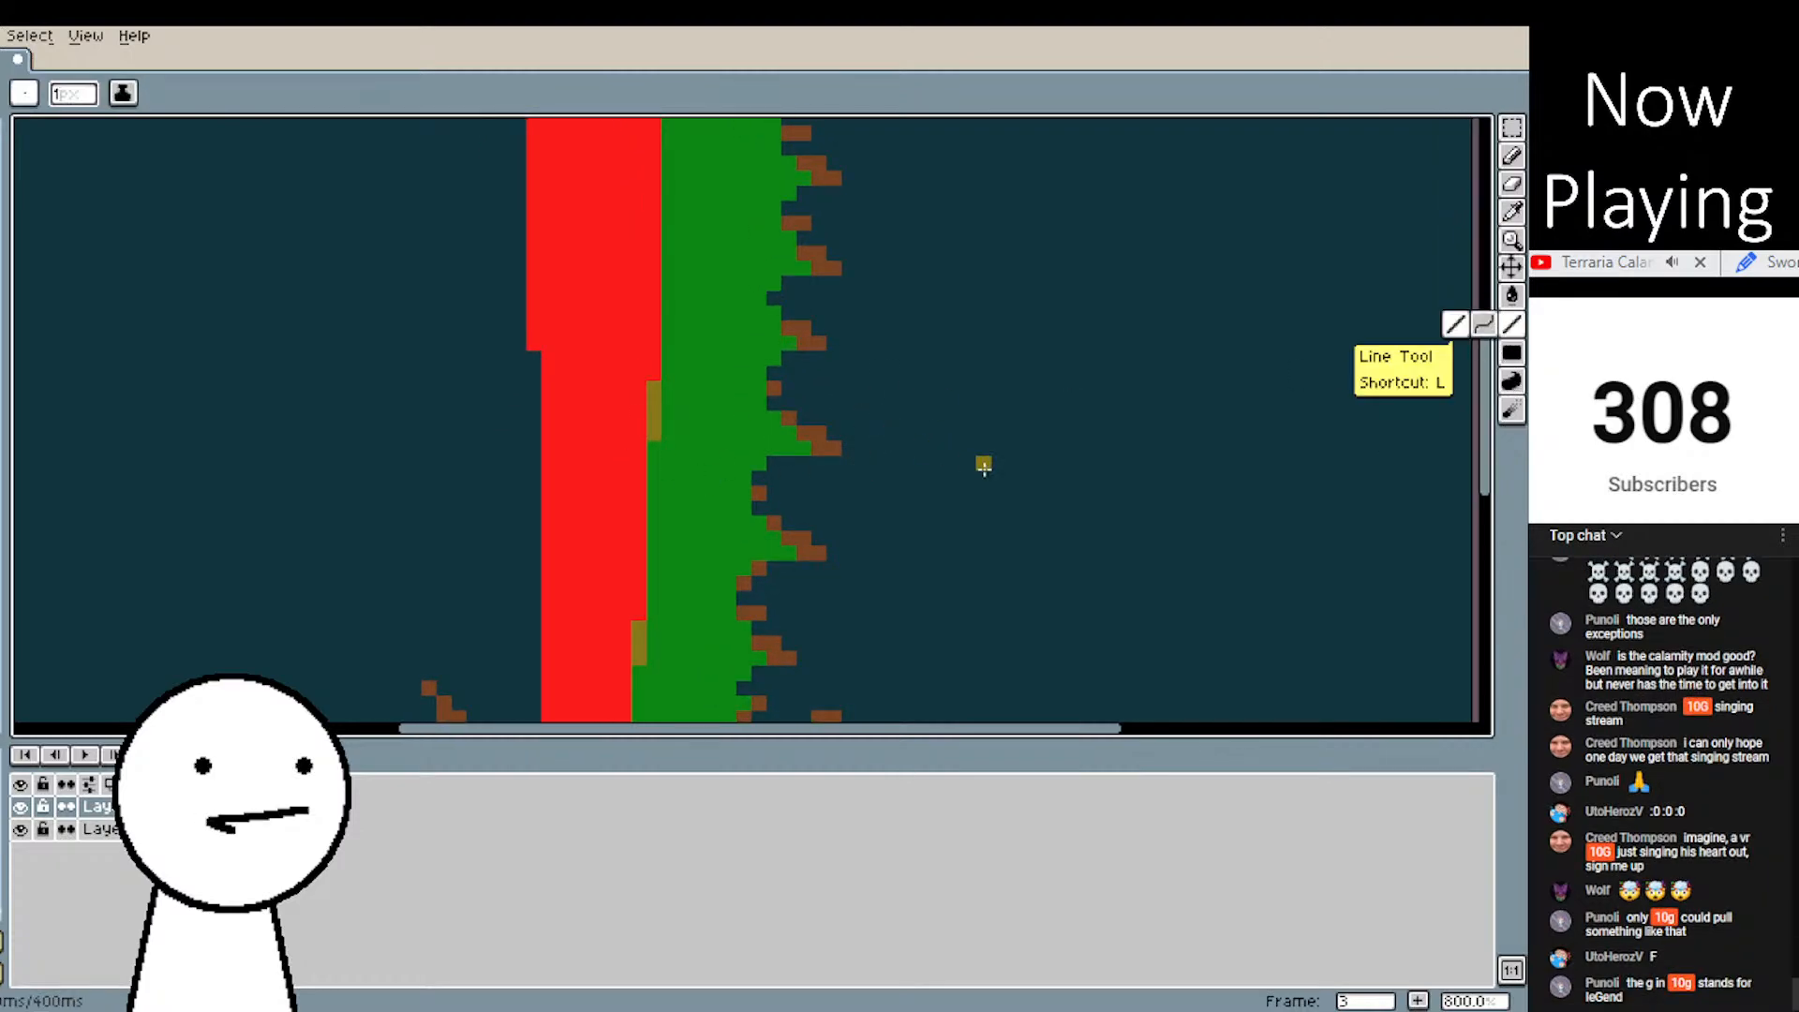
drag(972, 472, 908, 386)
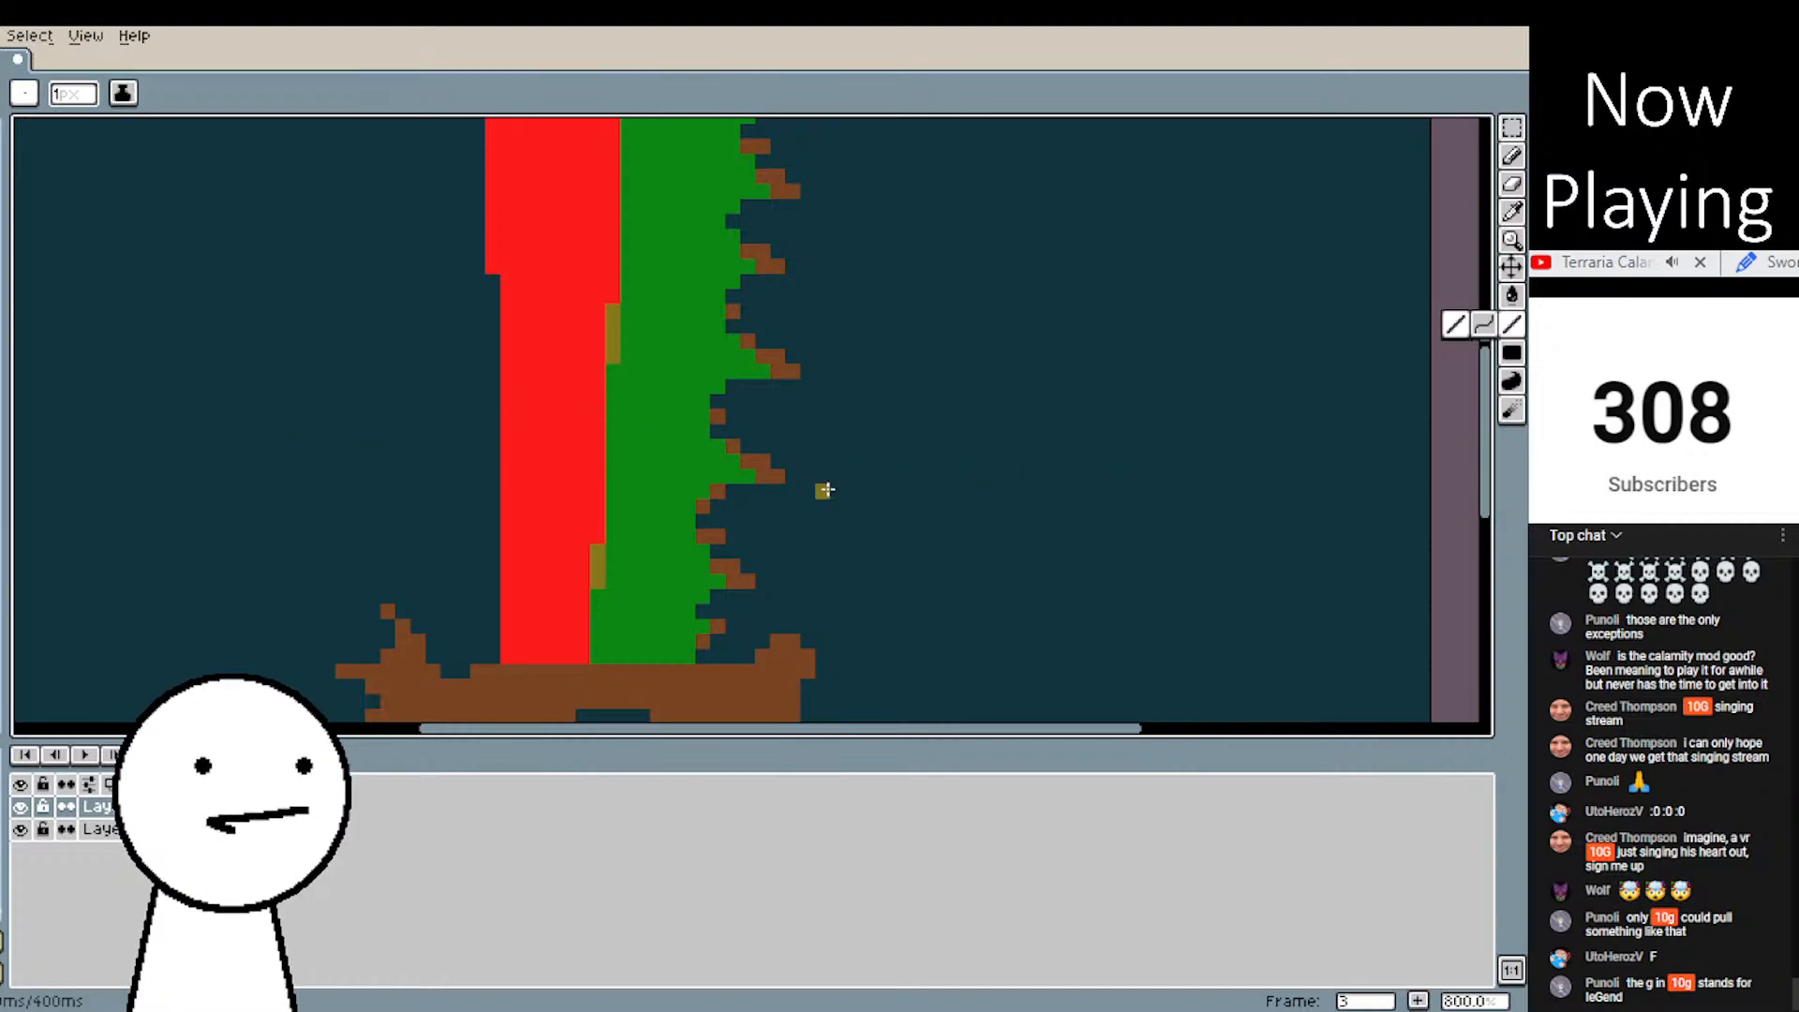
drag(719, 458, 1014, 589)
drag(1154, 425, 991, 612)
- Widen the olive blend into the green along the upper seam with stepped vertical Pencil strokes
click(1512, 158)
drag(1142, 439, 1157, 339)
scroll(1121, 393, down, 2)
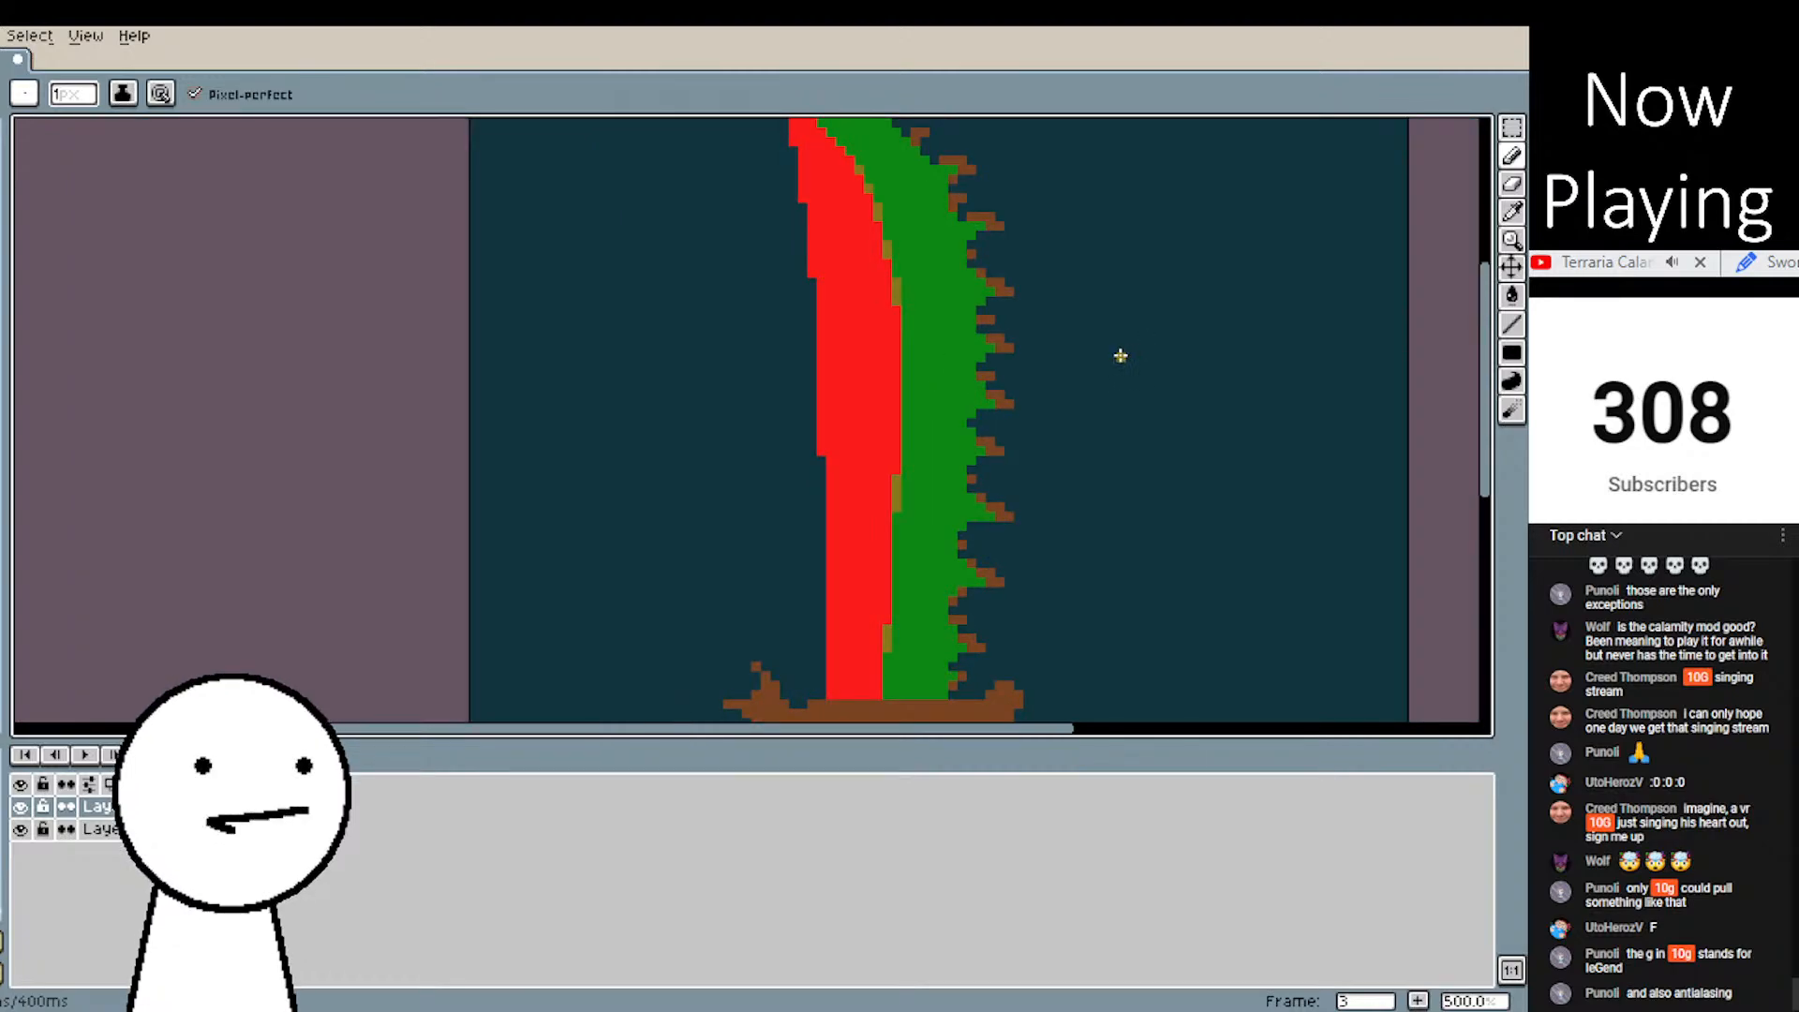
scroll(1121, 341, down, 3)
drag(1076, 334, 1063, 383)
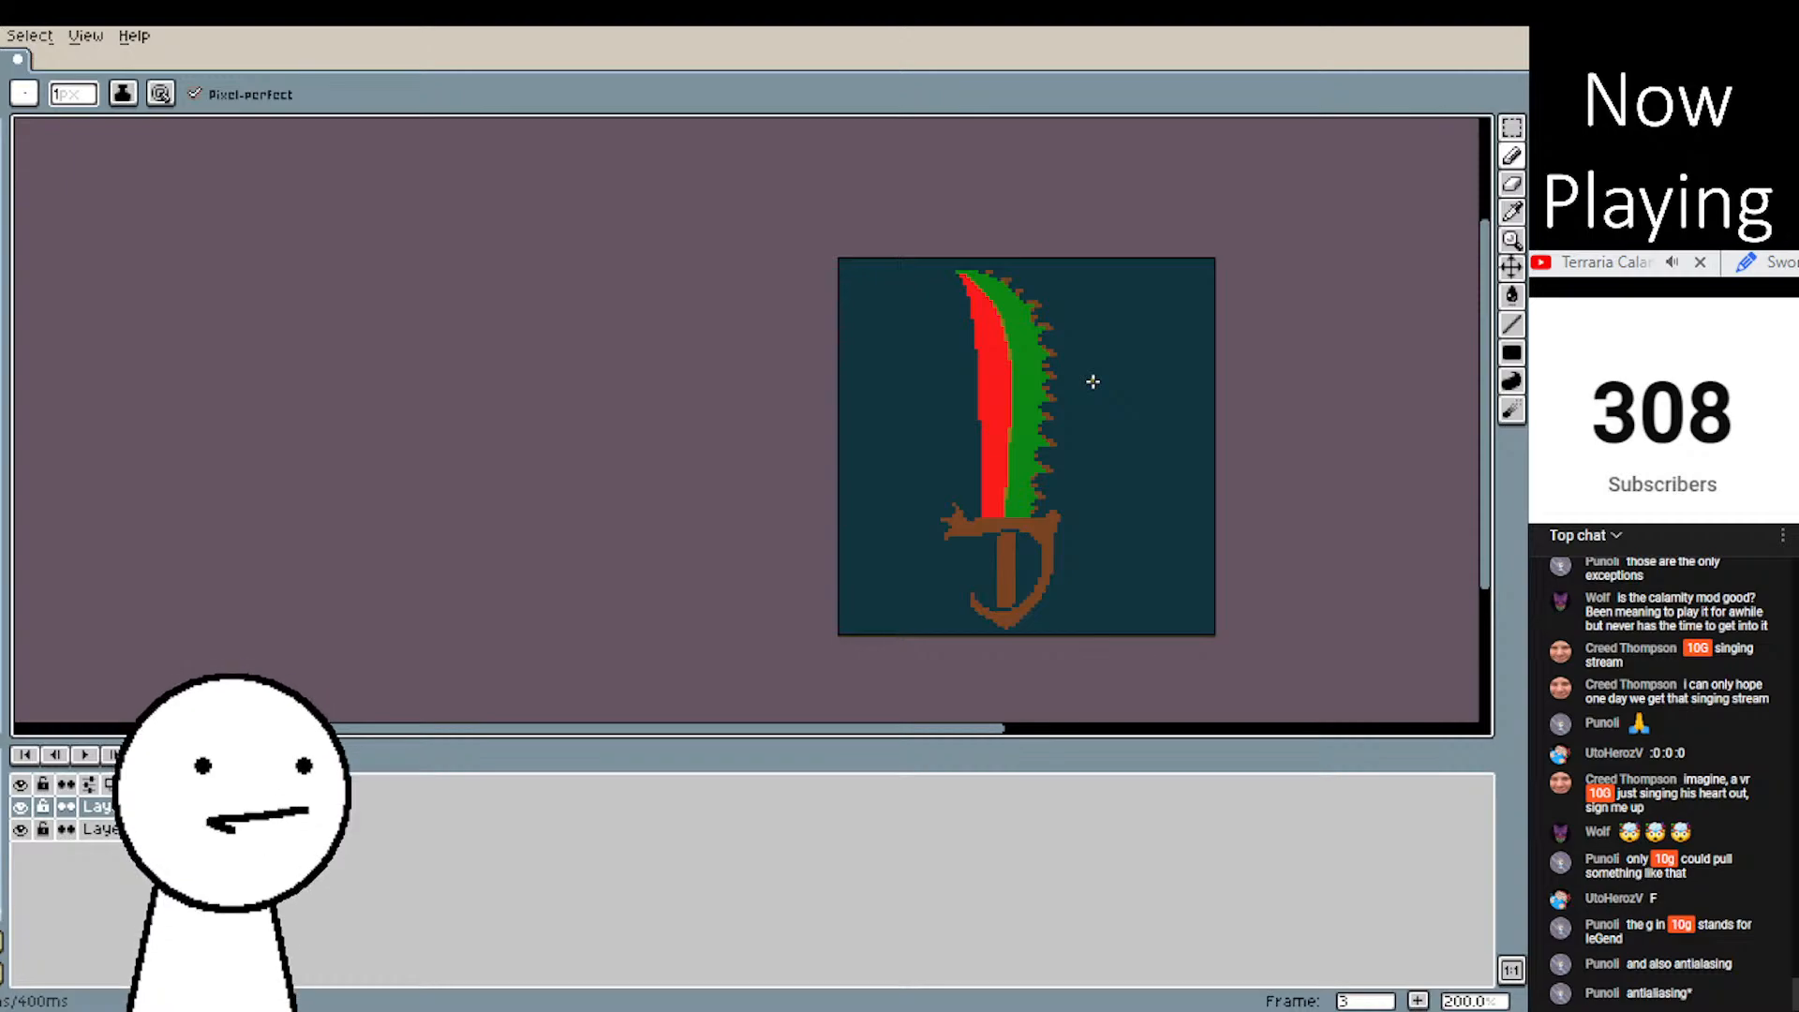
scroll(843, 309, up, 7)
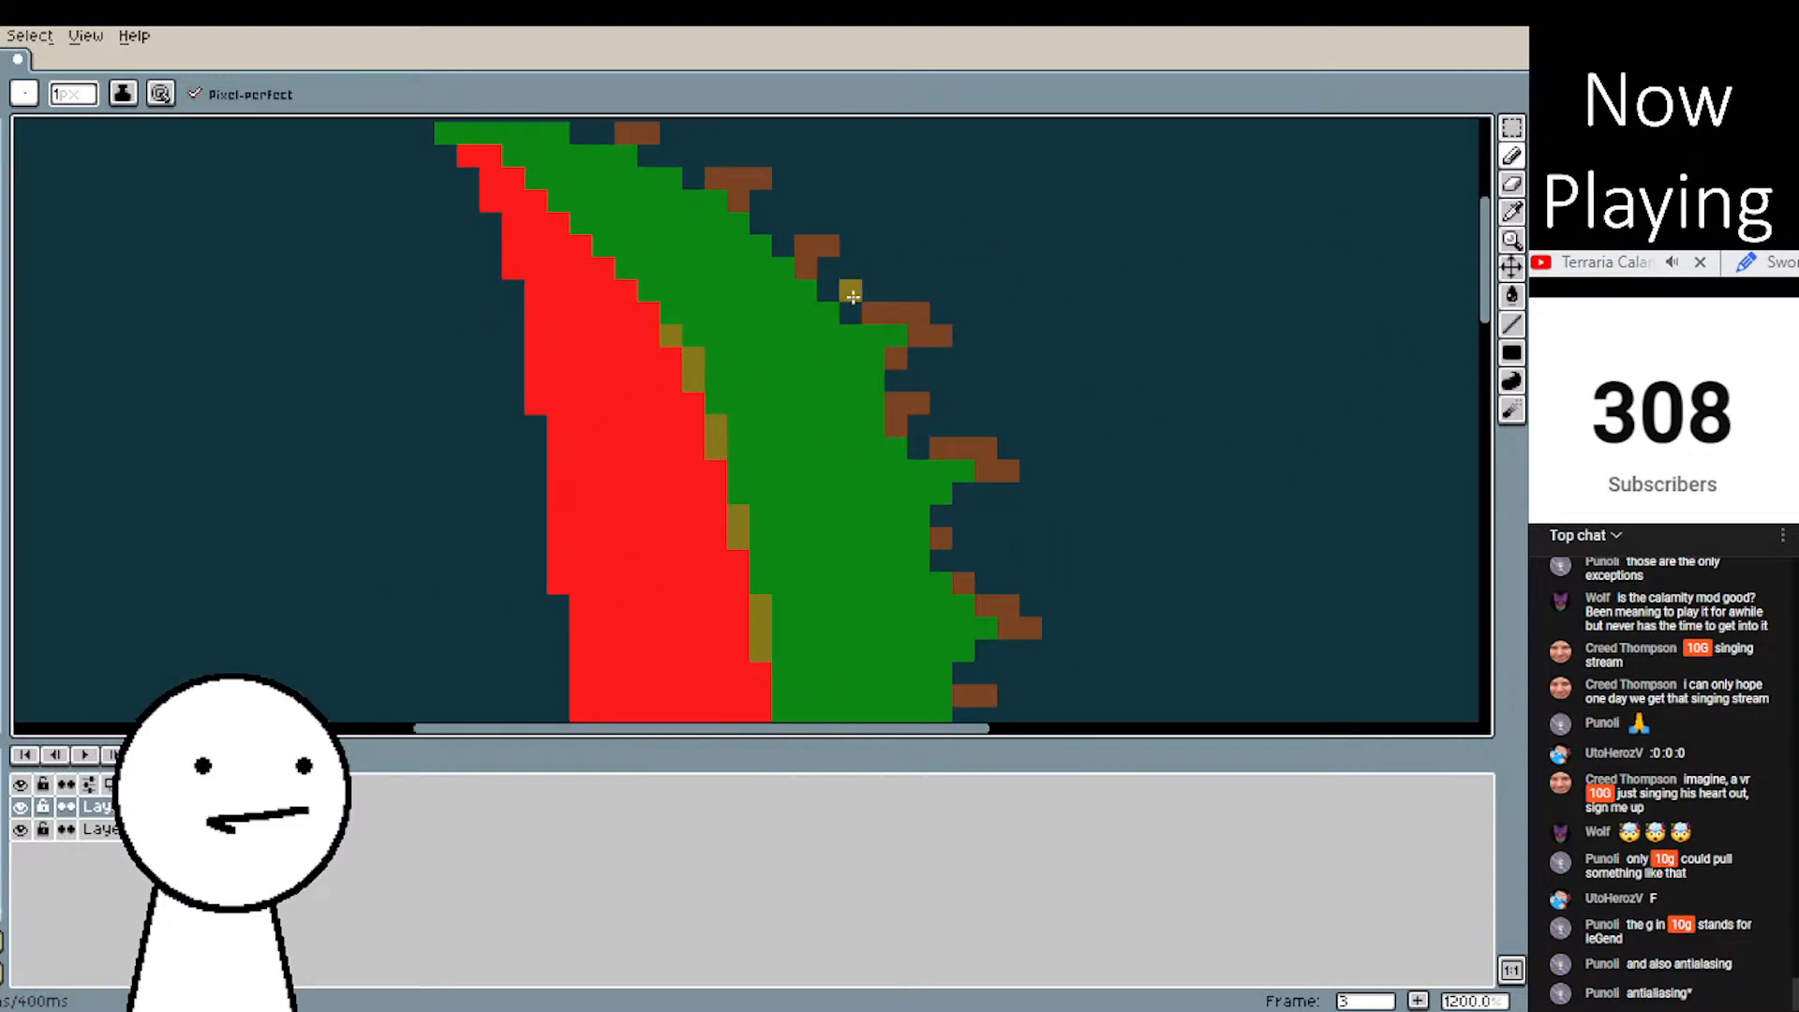
click(724, 398)
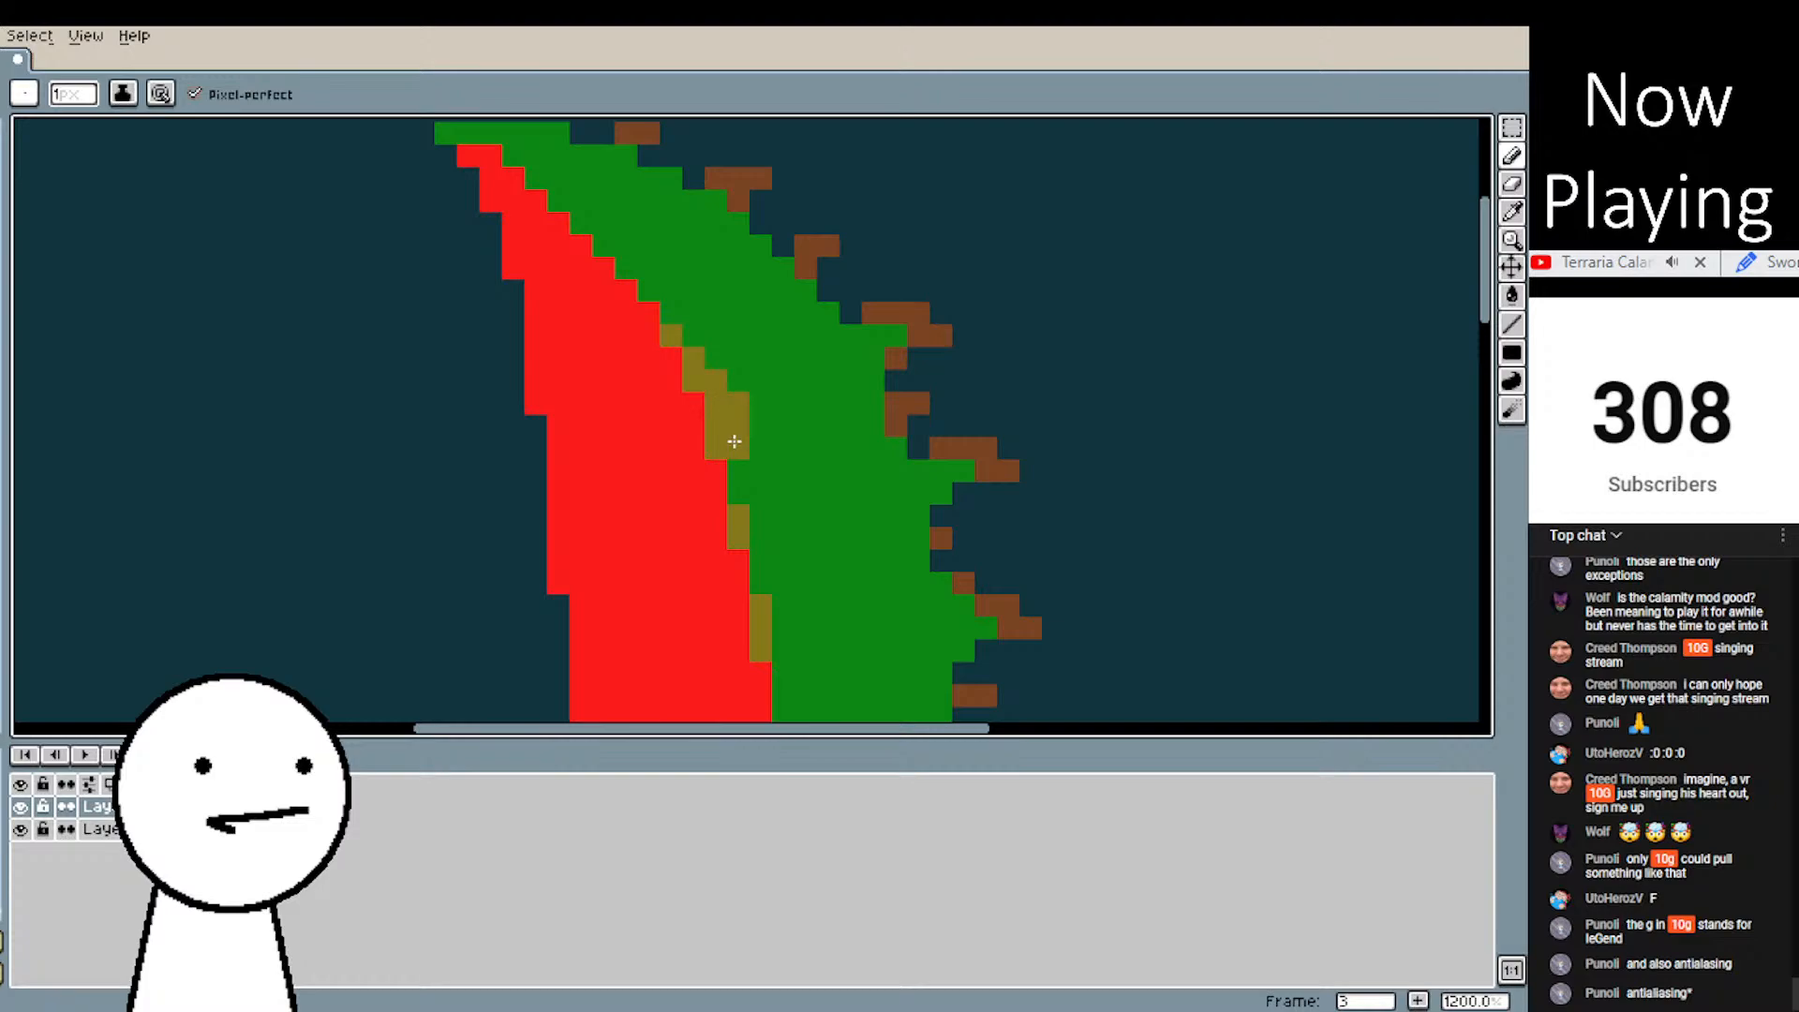
drag(764, 434, 760, 535)
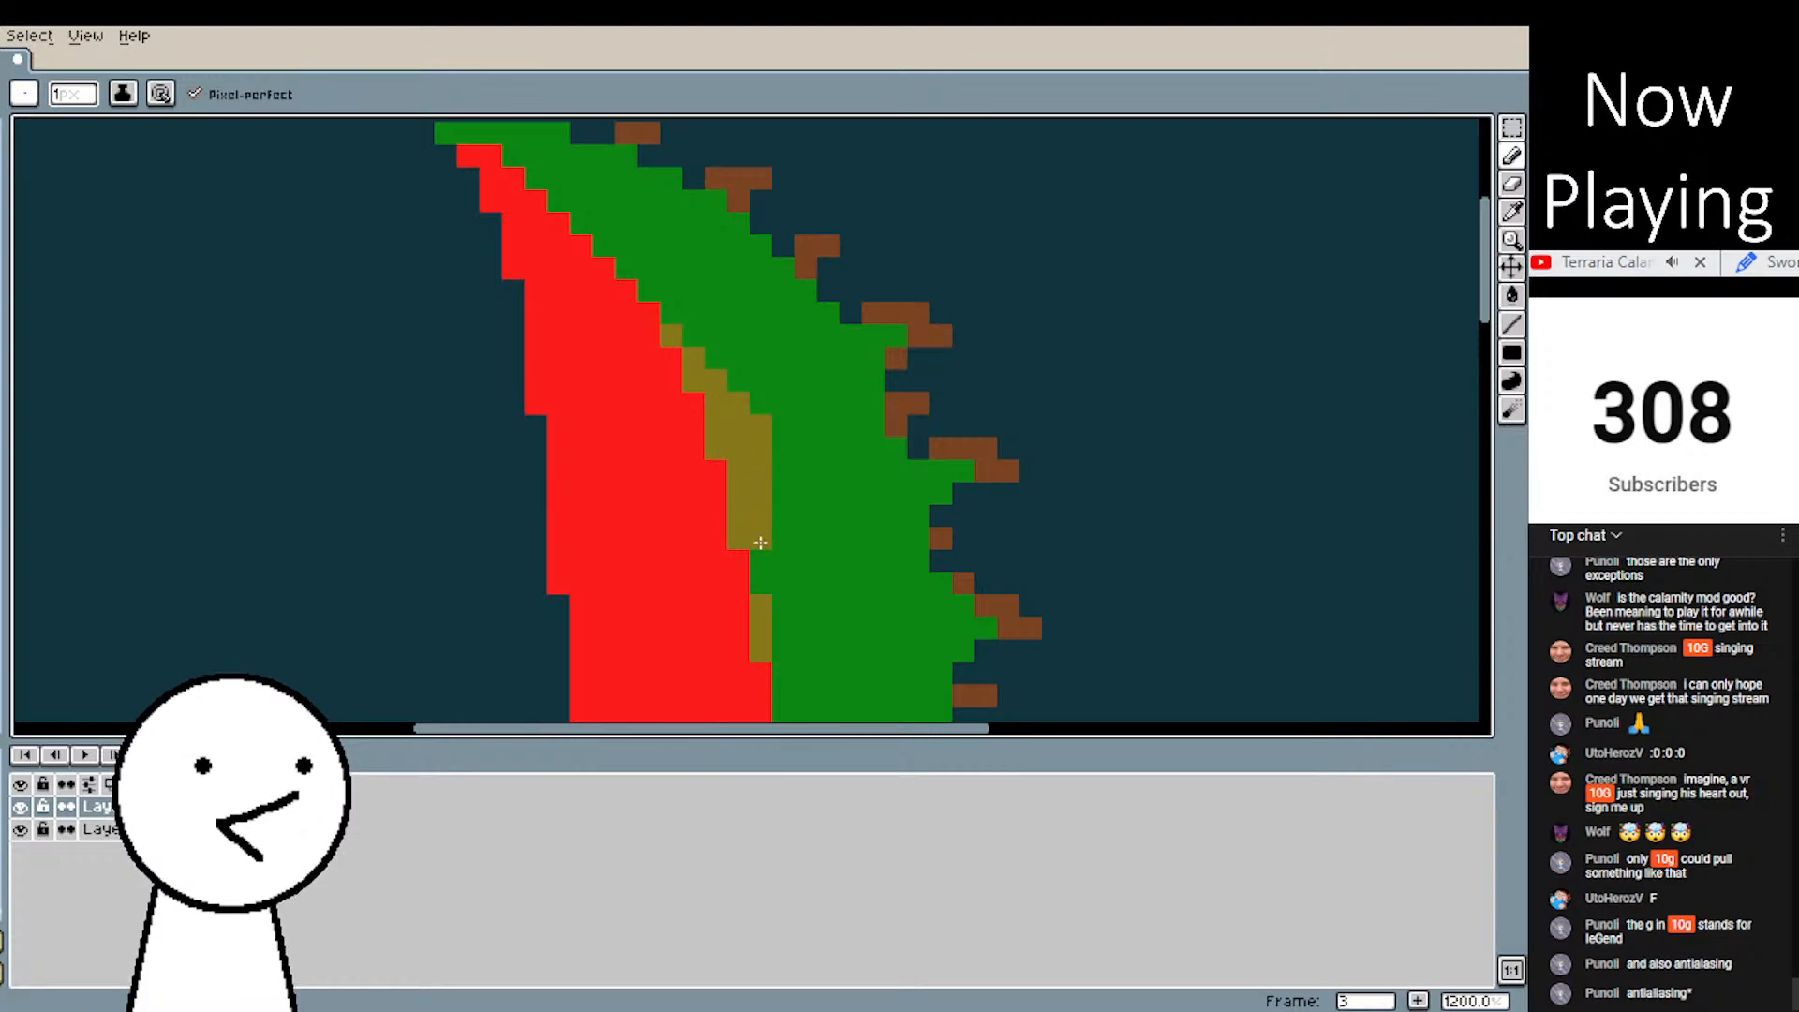
drag(785, 470, 786, 605)
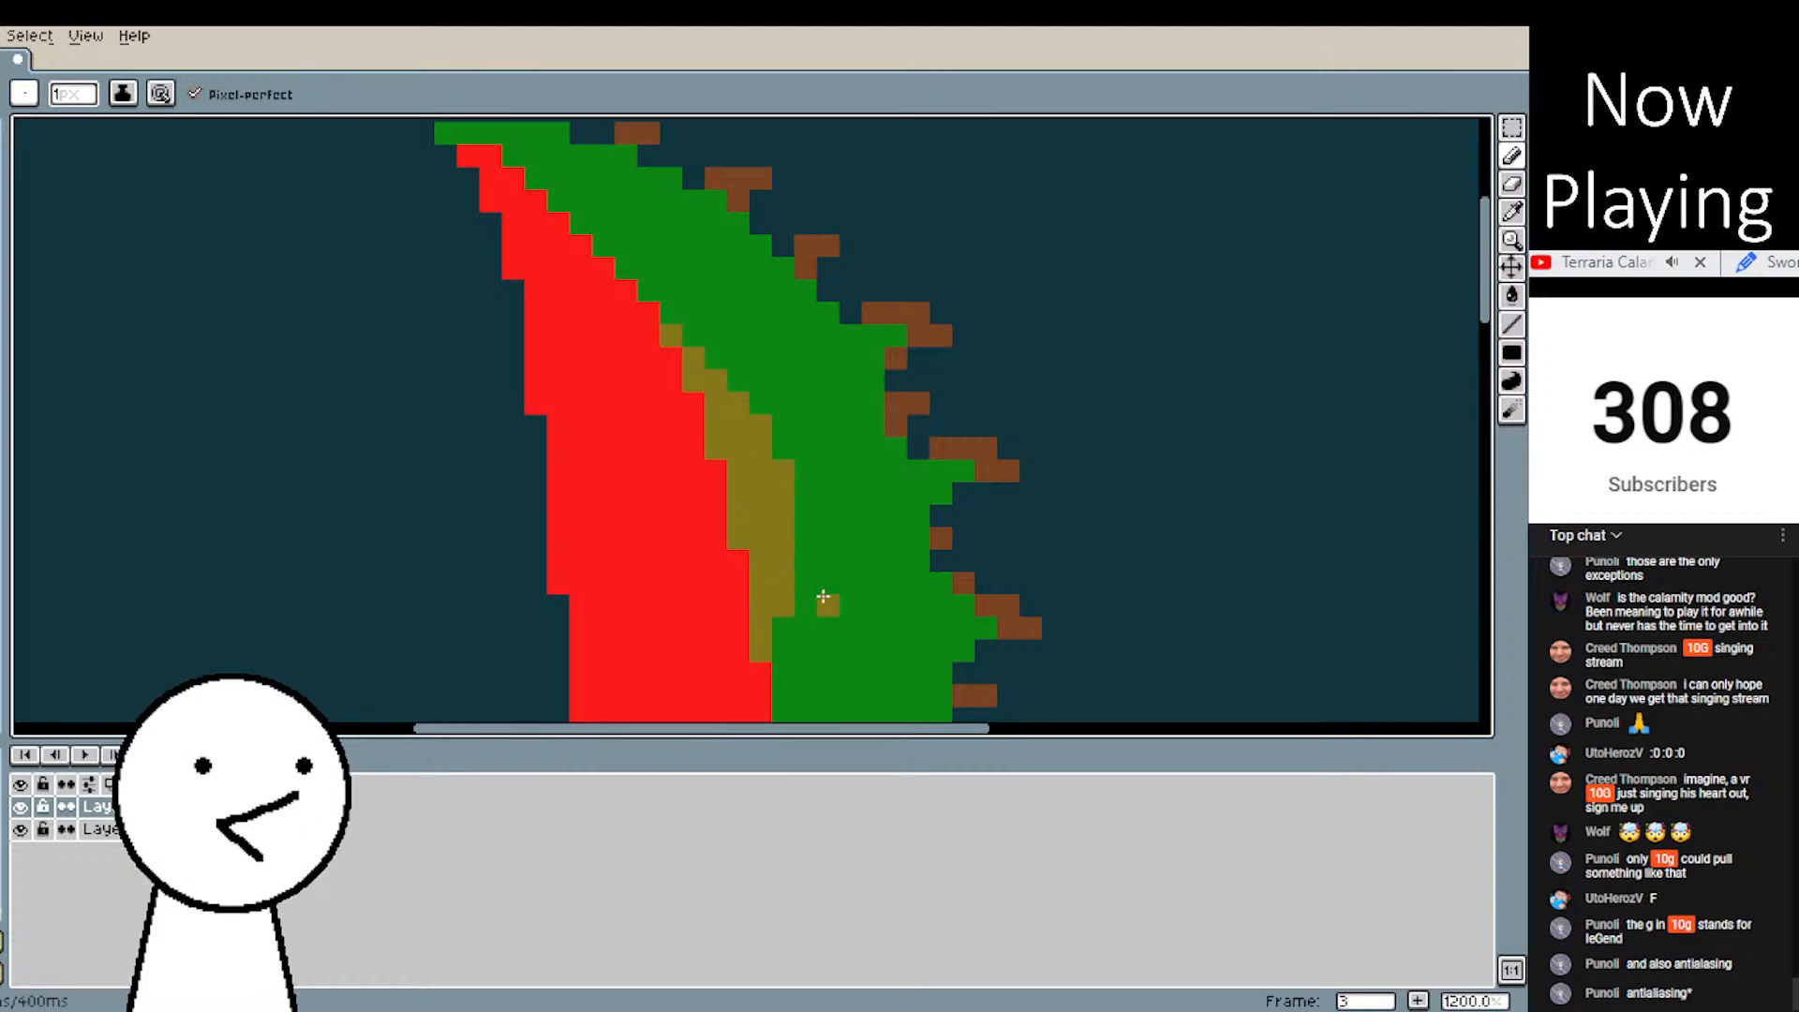
scroll(849, 596, down, 5)
- Draw the upper diagonal and 12-pixel vertical outer edge of an olive bulge on the green side of the mid-blade seam
drag(928, 597, 905, 549)
scroll(895, 515, up, 1)
scroll(895, 509, up, 2)
drag(734, 526, 715, 466)
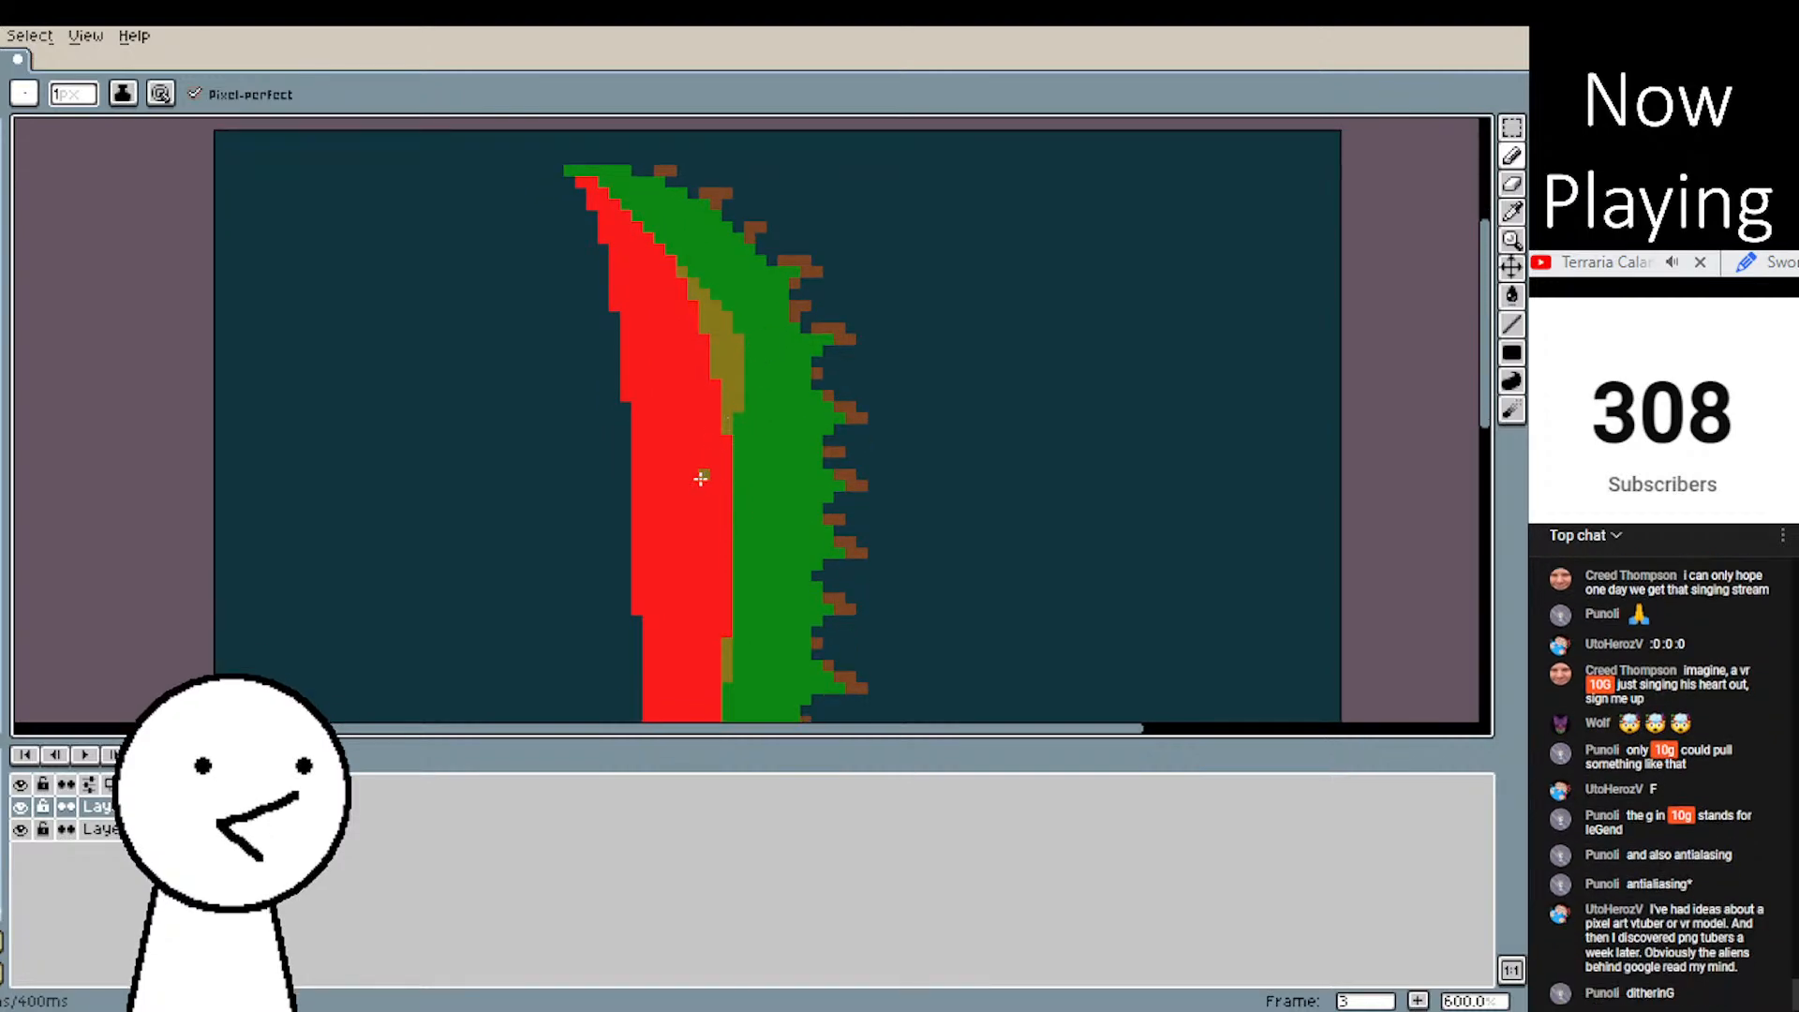
drag(703, 478, 800, 303)
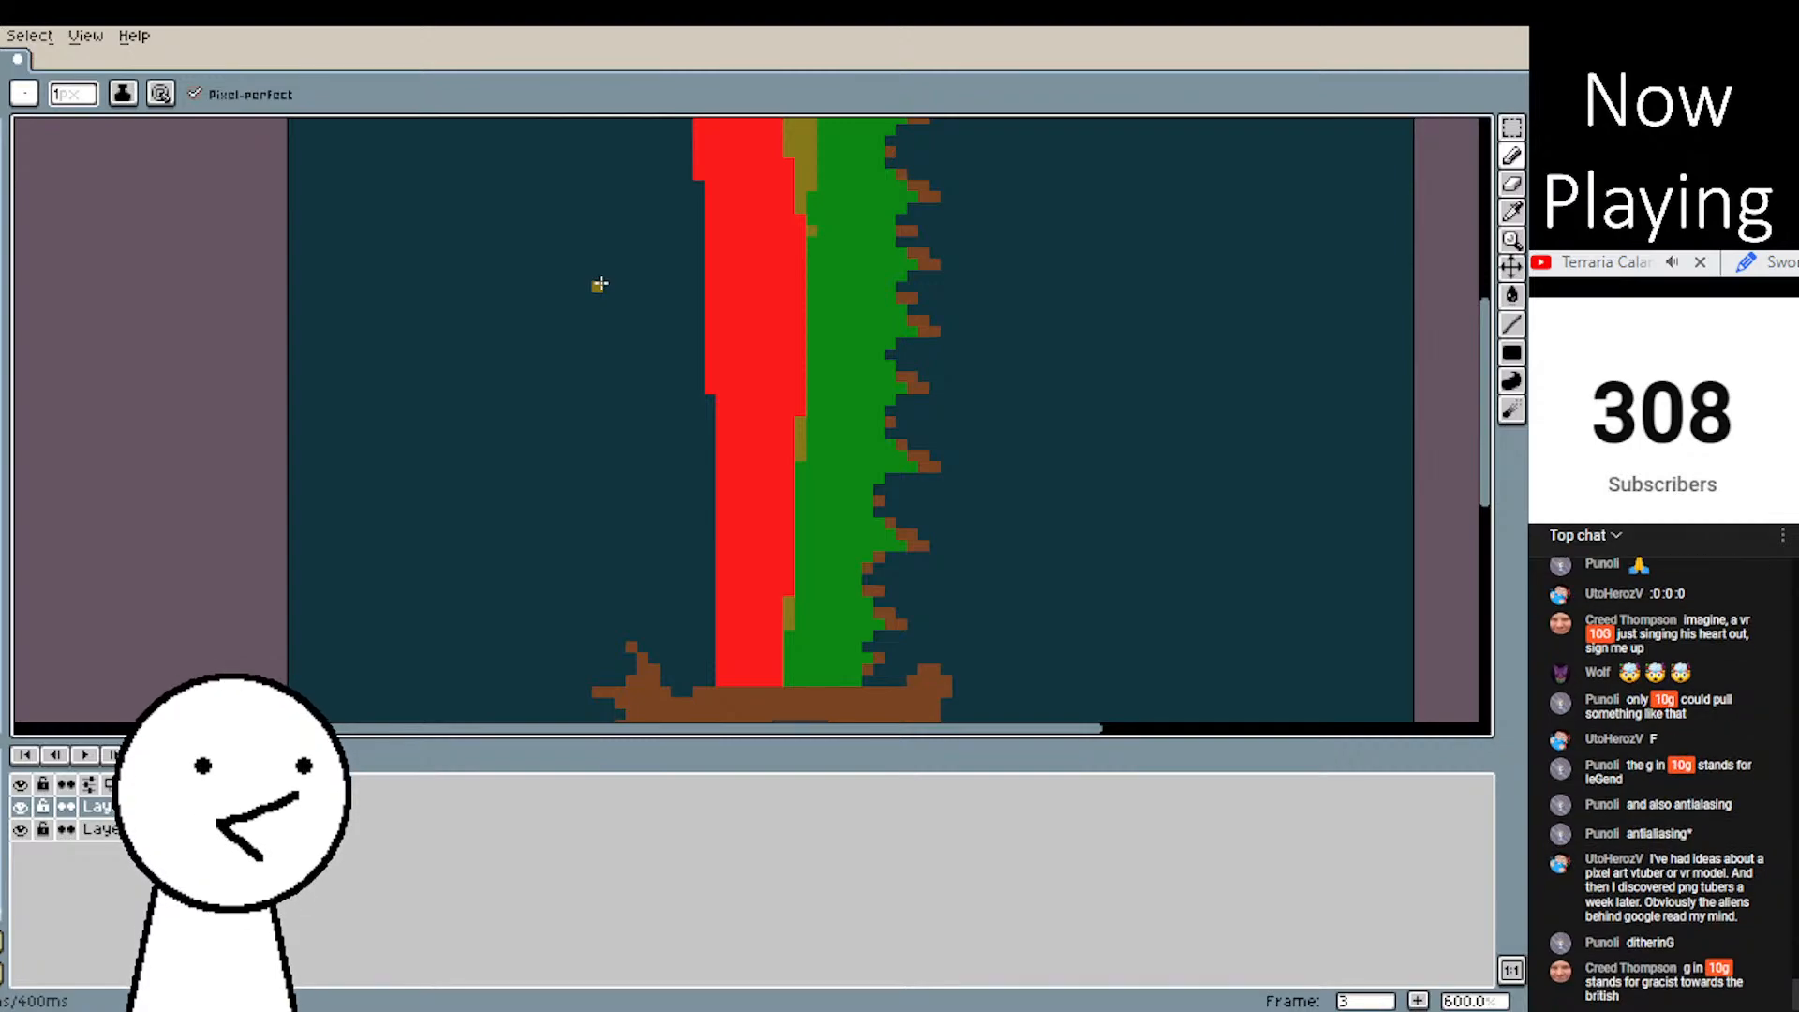
click(1516, 319)
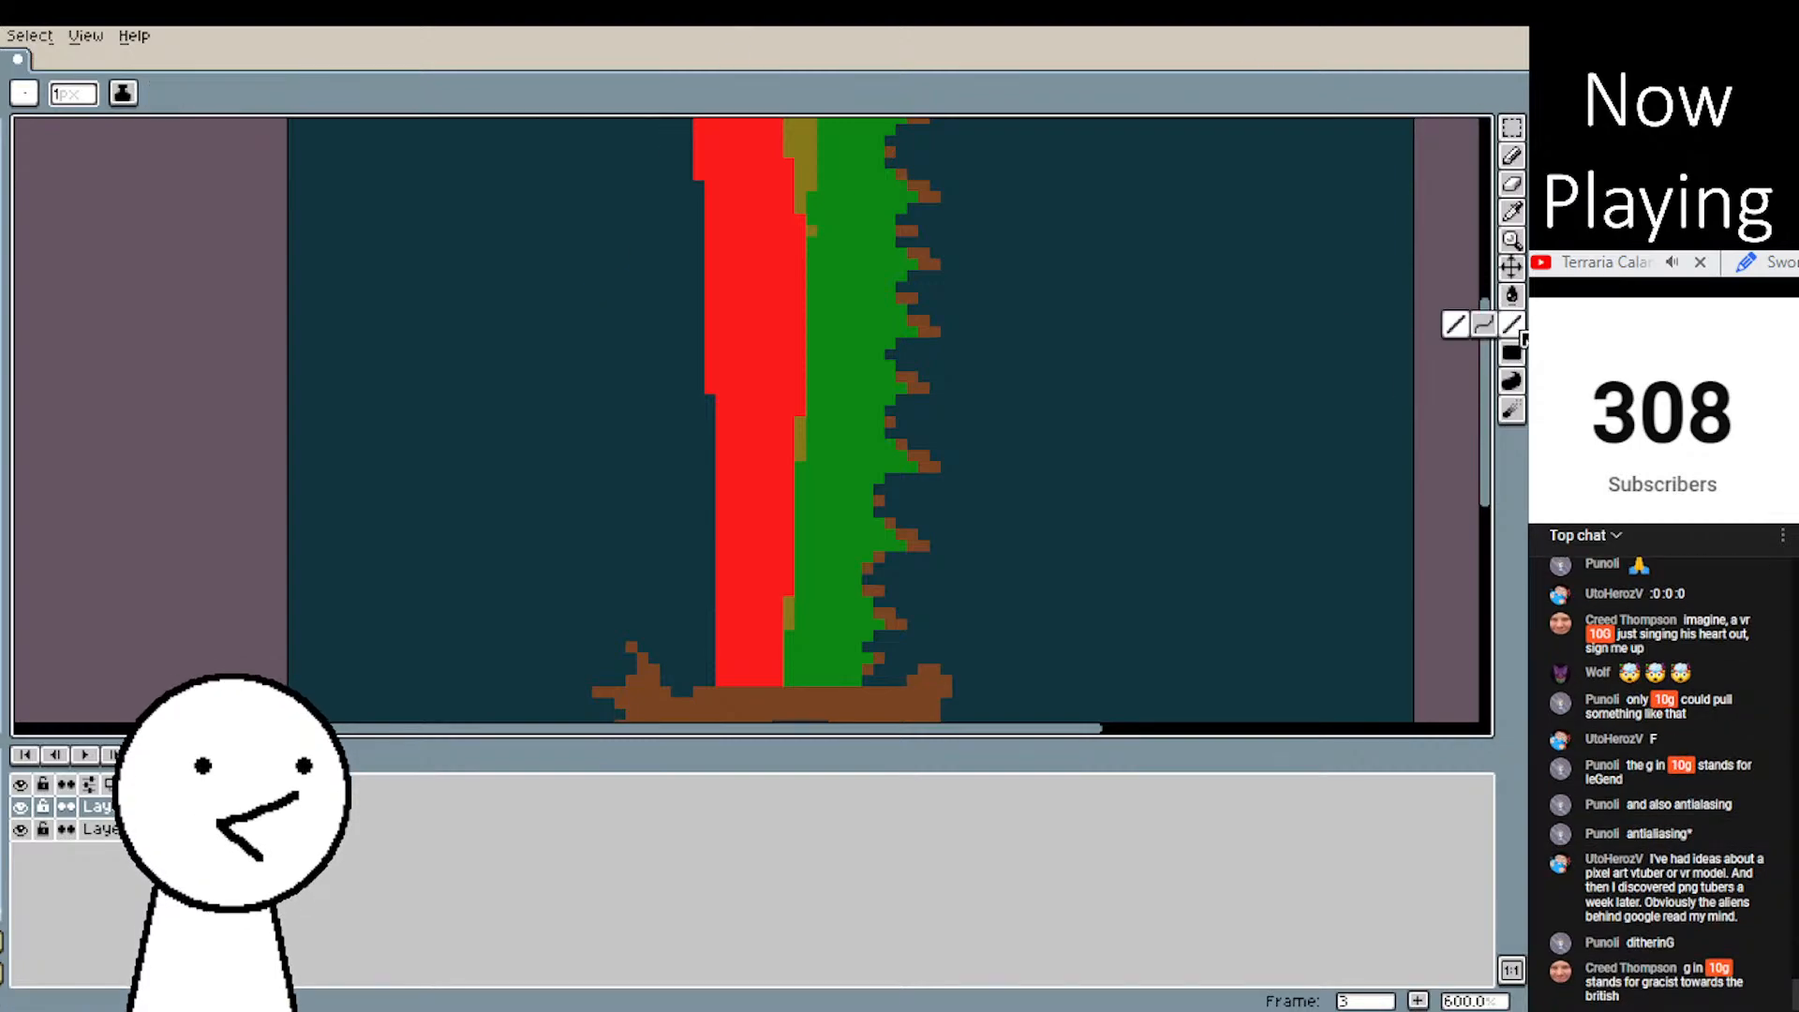
scroll(872, 253, up, 4)
click(727, 260)
drag(758, 291, 758, 621)
- Close the bulge's lower diagonal back to the seam, fill it olive, and thicken its outer side with a six-pixel vertical line
drag(837, 504, 915, 132)
click(806, 278)
click(776, 307)
scroll(886, 218, down, 1)
scroll(871, 459, down, 1)
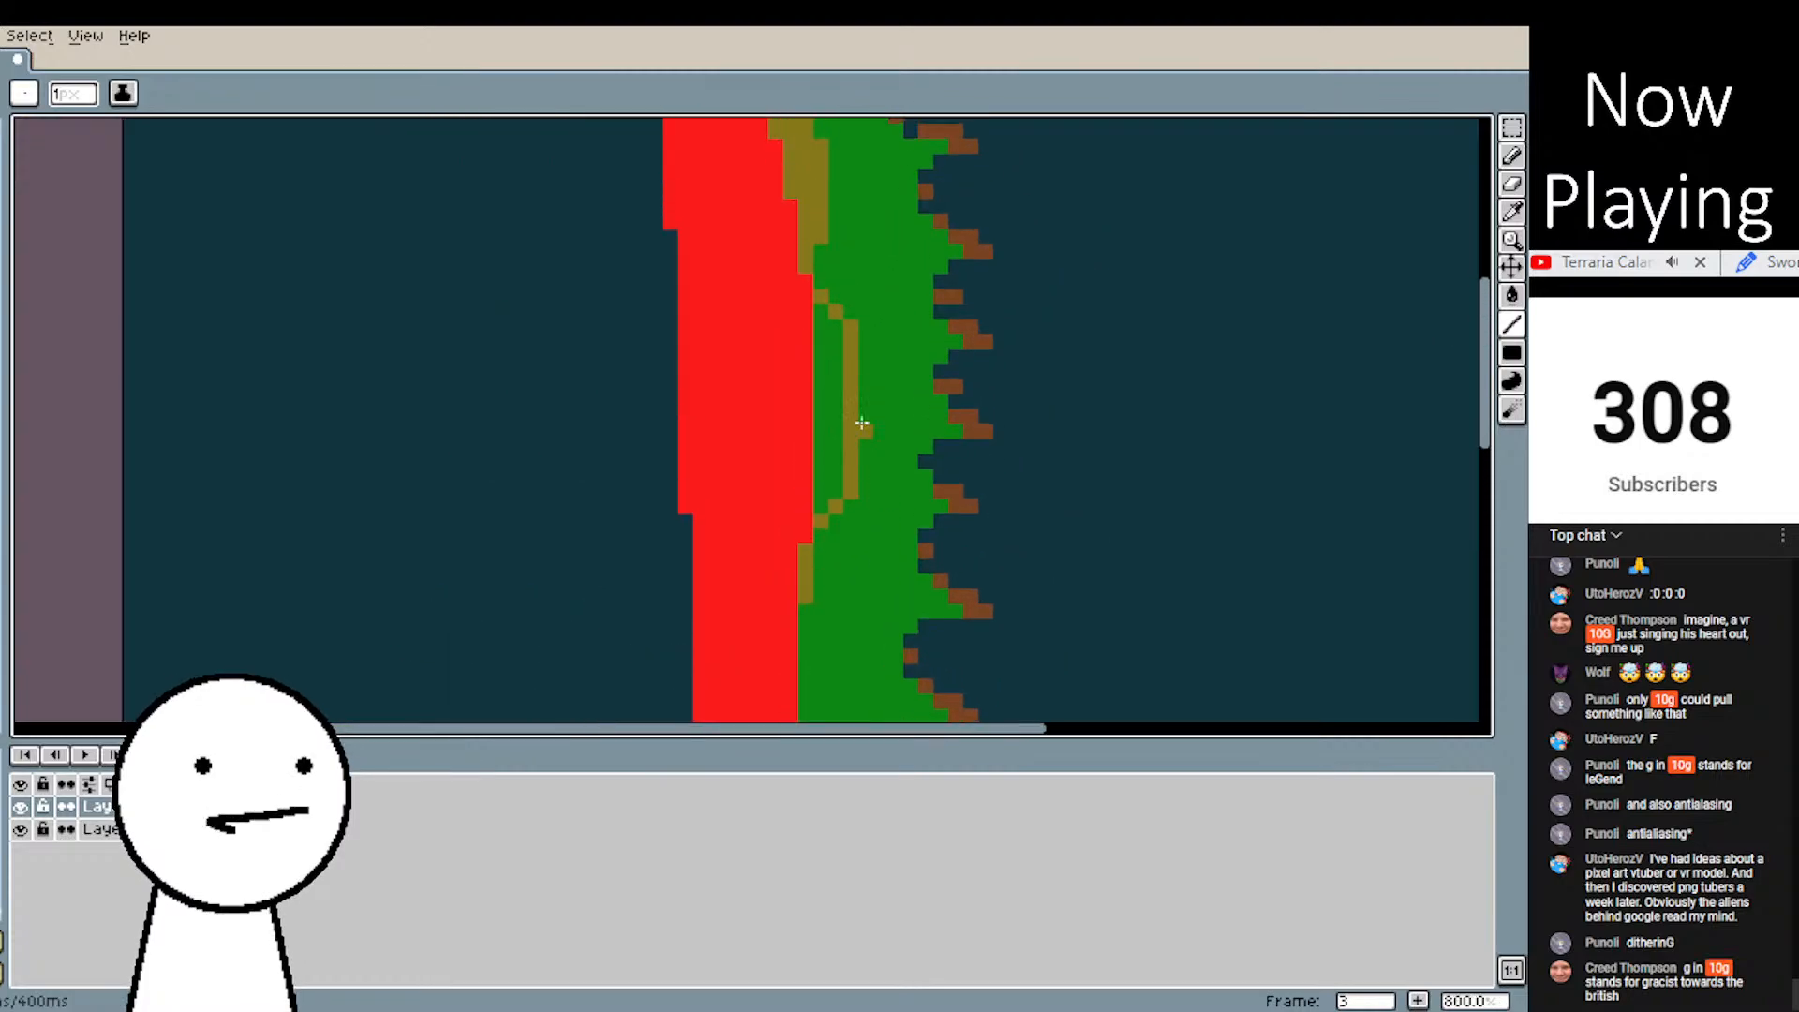
mouse_move(818, 315)
mouse_down()
mouse_move(827, 499)
mouse_move(837, 324)
mouse_move(867, 450)
mouse_up()
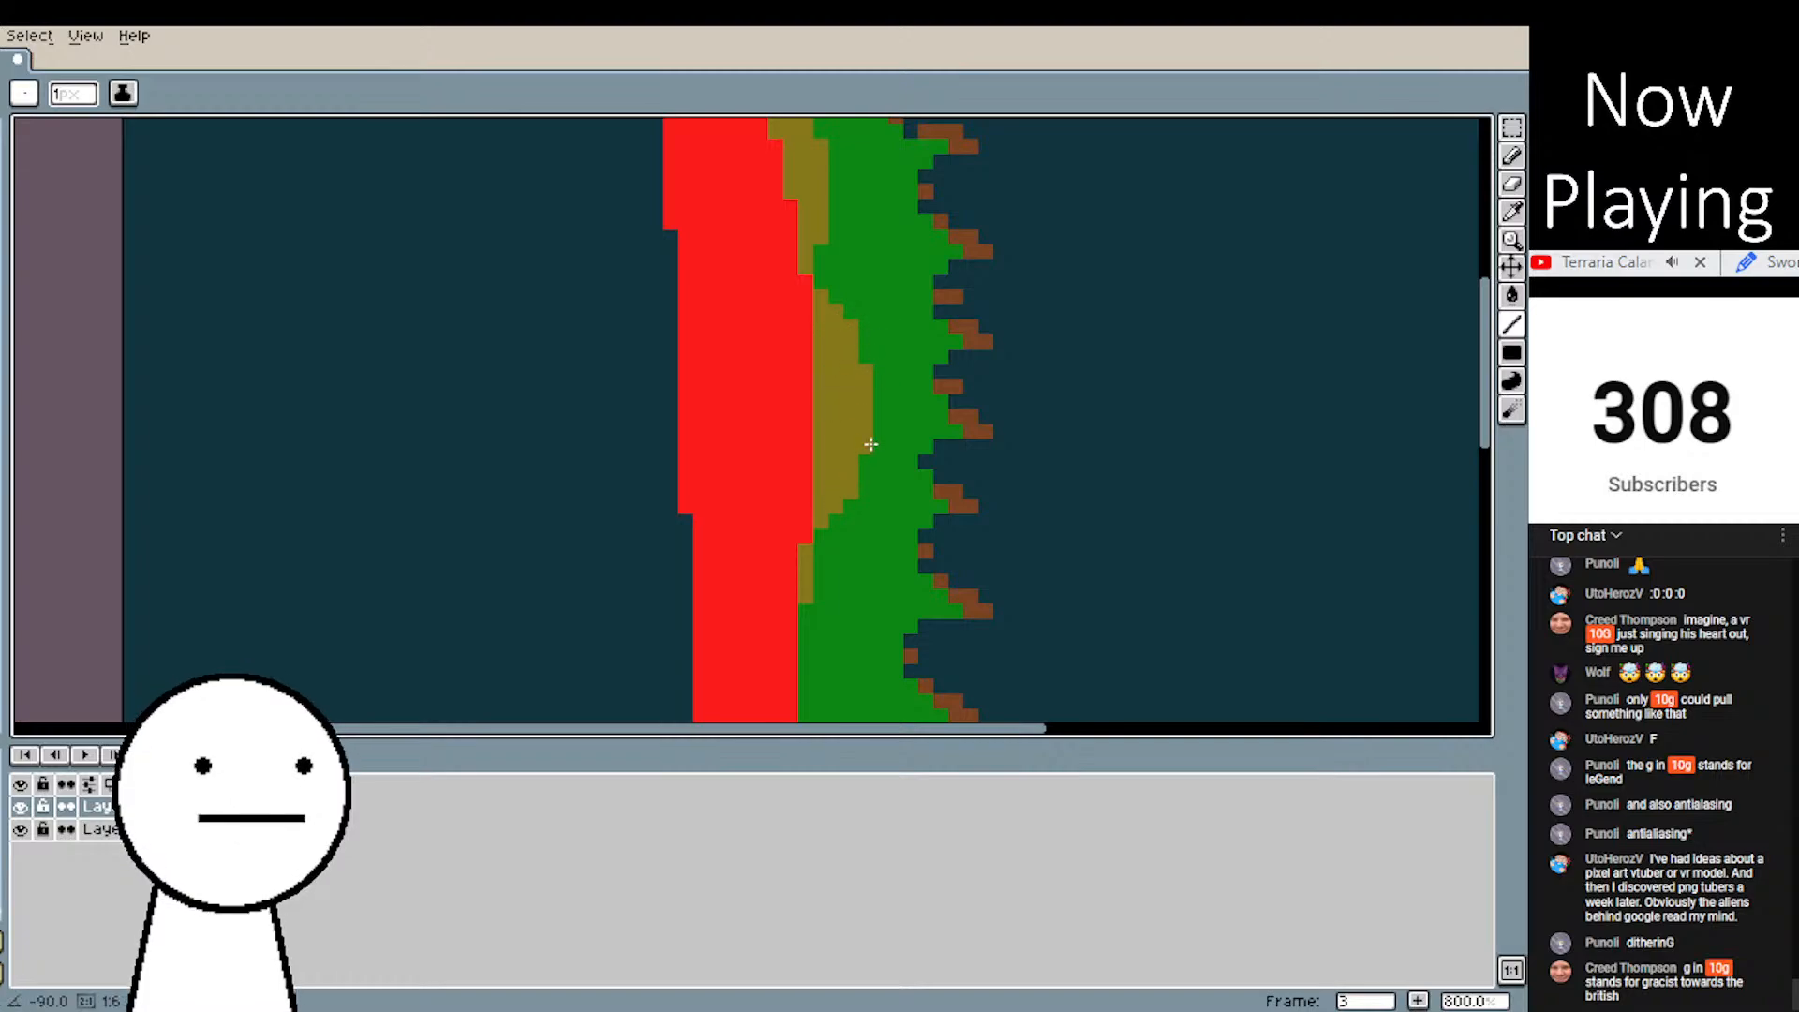
scroll(1022, 441, down, 3)
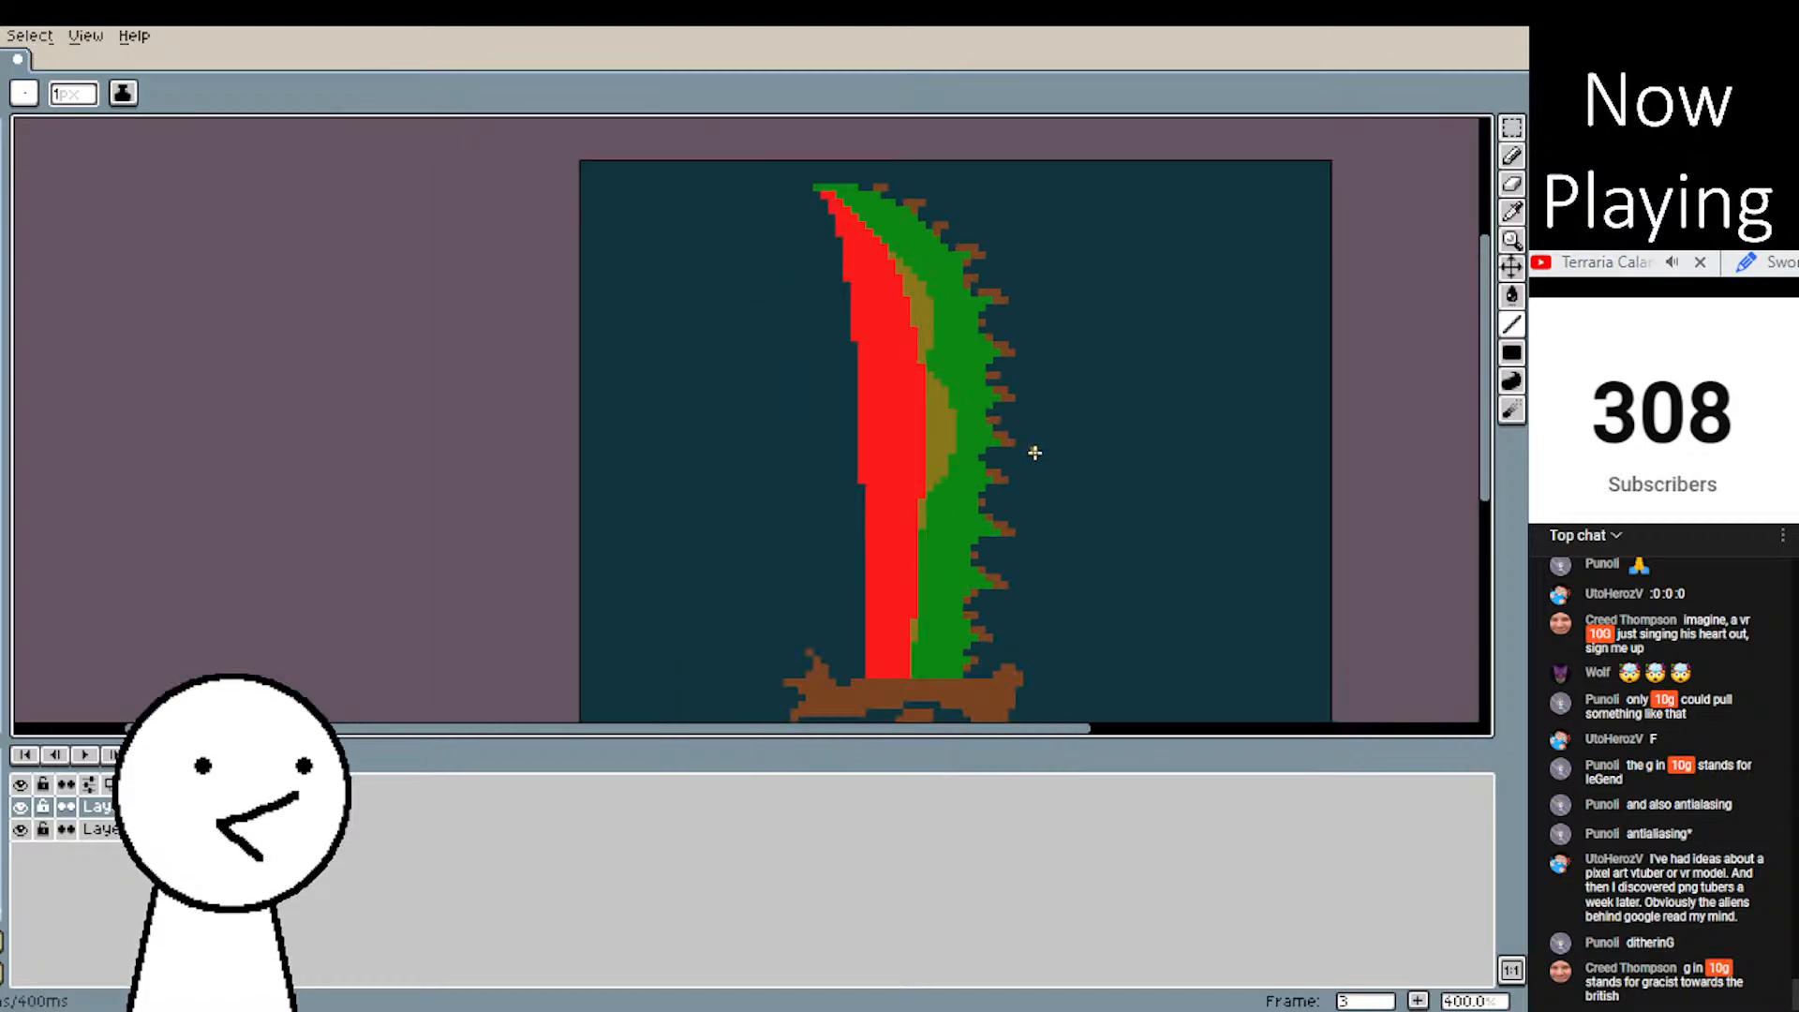
- Paint a small olive patch in the green beside the notch between the two olive bulges and undo the last line
scroll(1007, 331, up, 2)
scroll(1007, 332, up, 1)
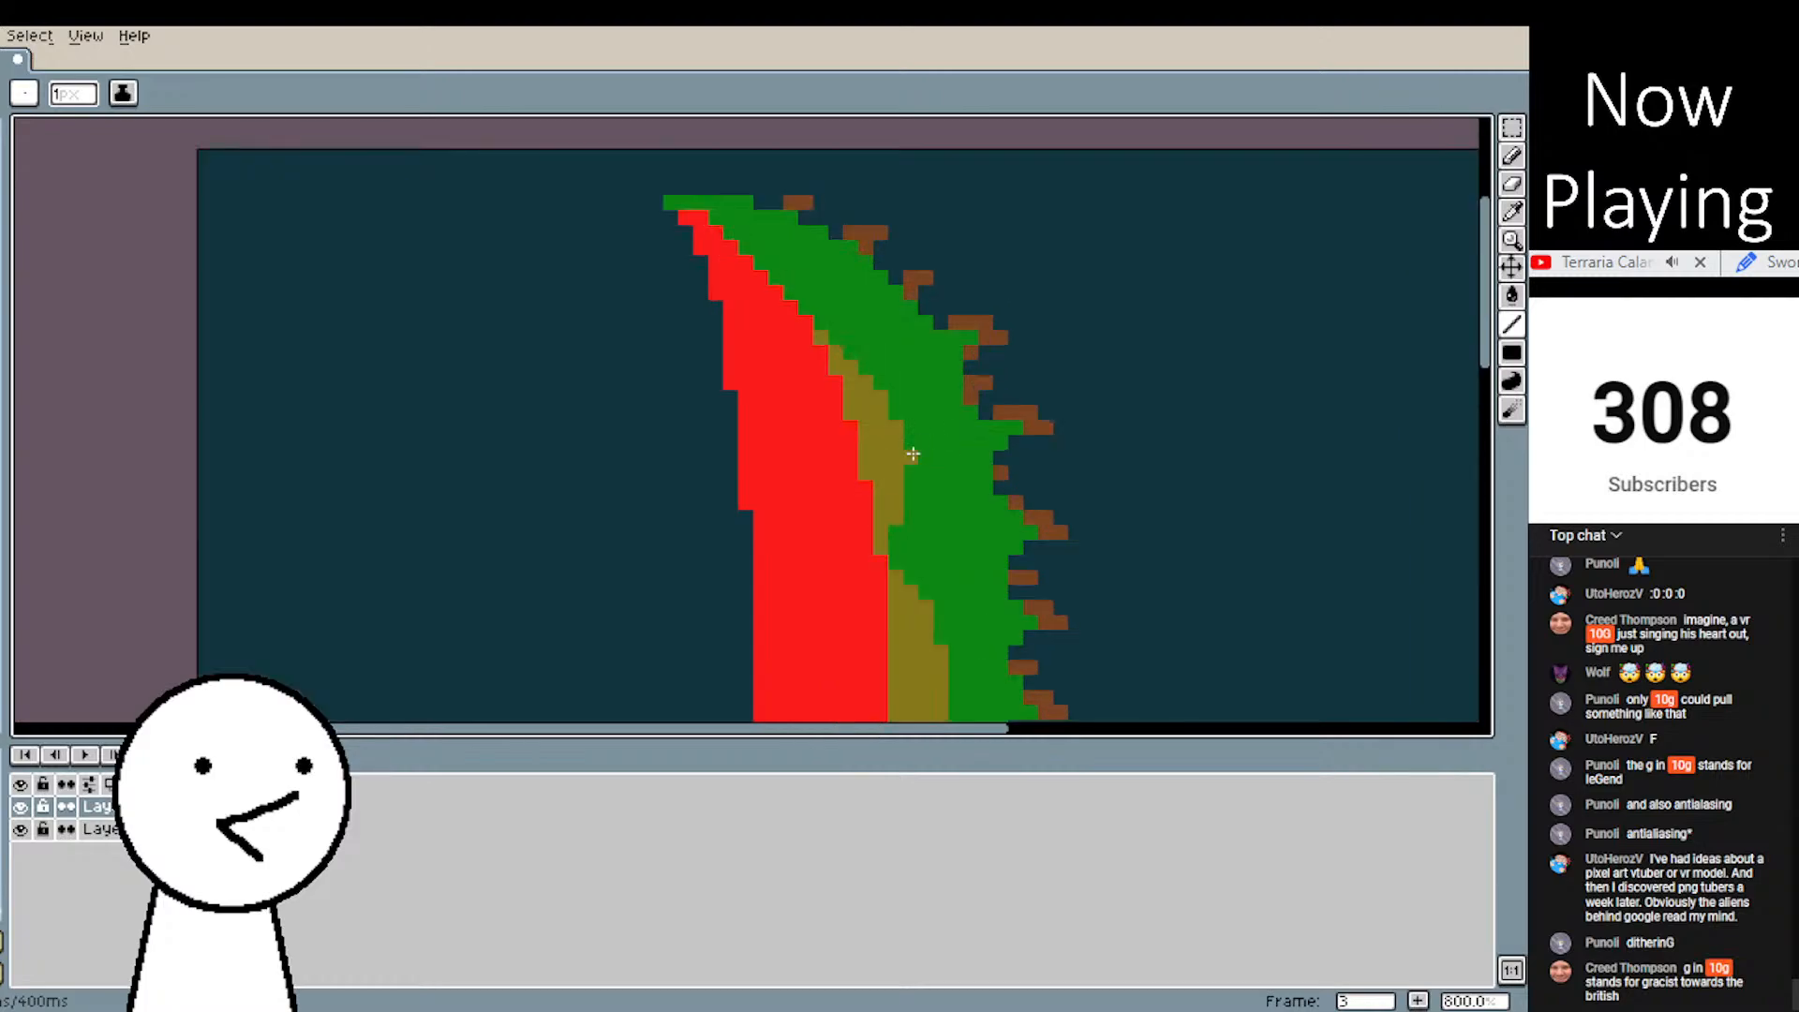
scroll(1016, 453, up, 5)
mouse_move(621, 439)
mouse_down()
mouse_move(608, 383)
mouse_move(634, 531)
mouse_move(679, 517)
mouse_move(693, 197)
mouse_up()
mouse_move(907, 403)
mouse_down()
mouse_move(938, 246)
mouse_move(787, 430)
mouse_up()
click(728, 482)
scroll(1110, 428, down, 5)
scroll(1111, 429, up, 3)
mouse_move(1040, 389)
mouse_down()
mouse_move(1052, 514)
mouse_move(1084, 322)
mouse_move(1123, 397)
mouse_up()
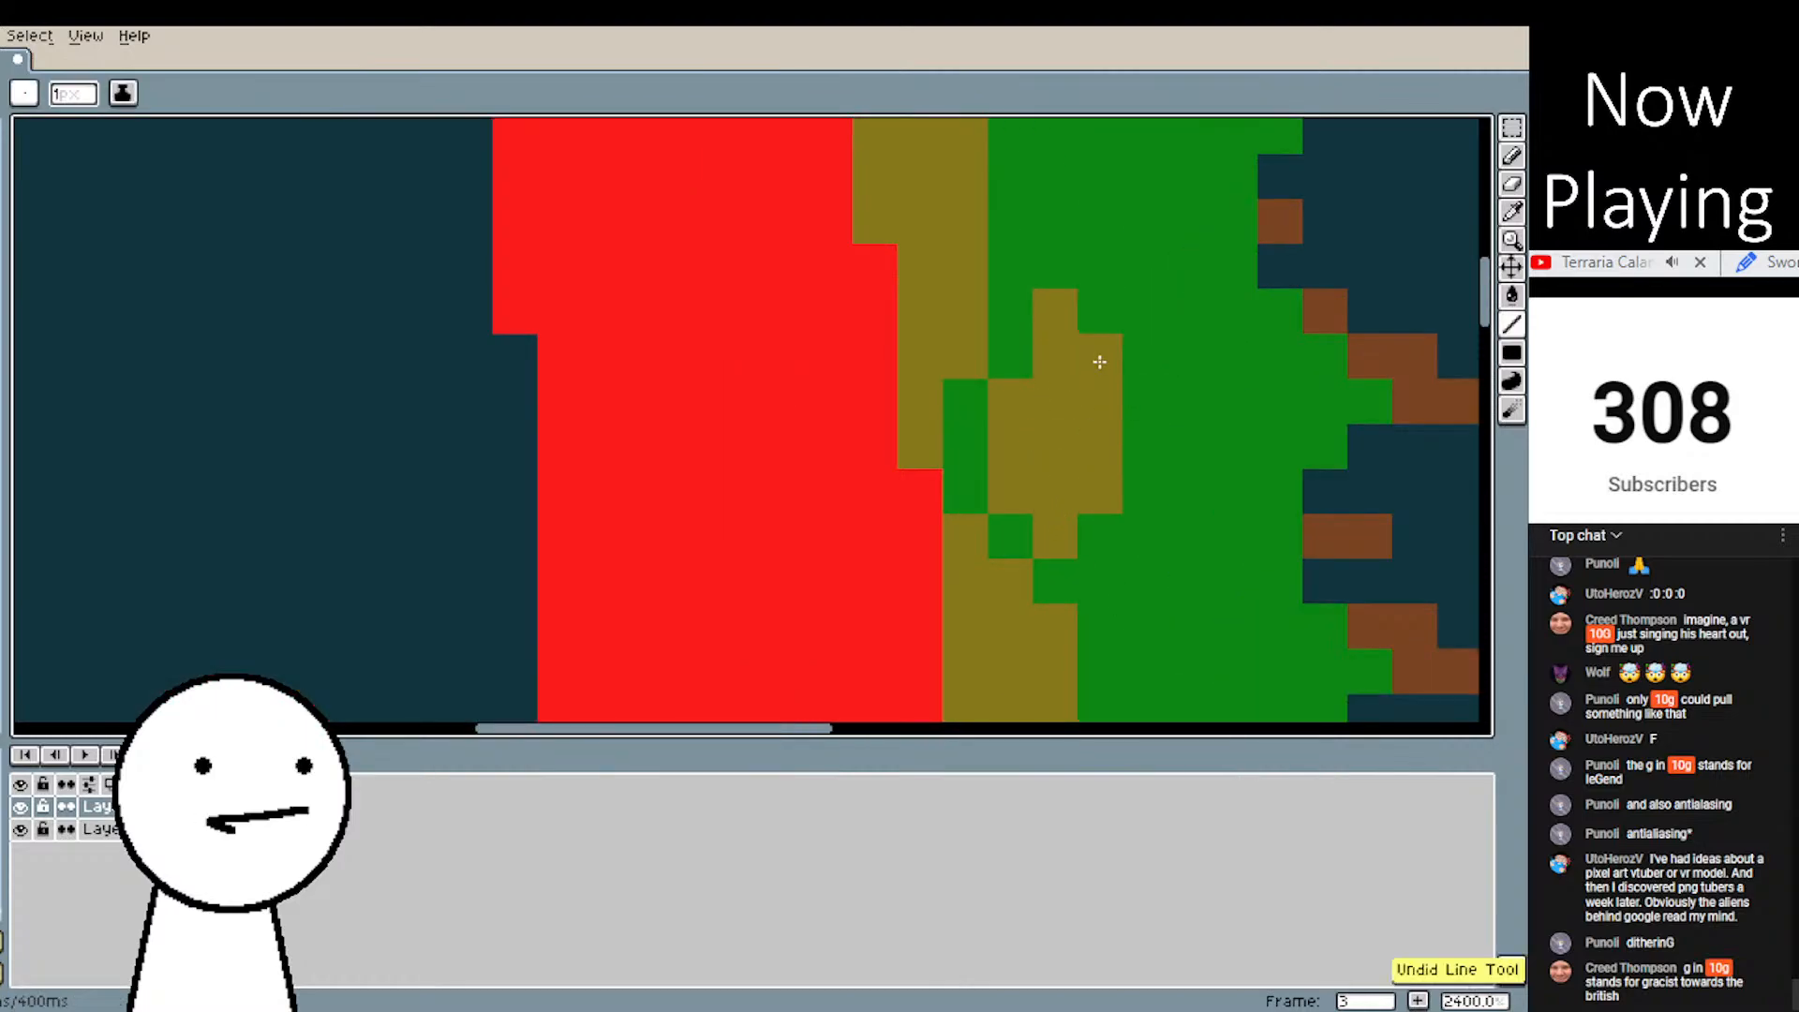
scroll(1101, 370, down, 6)
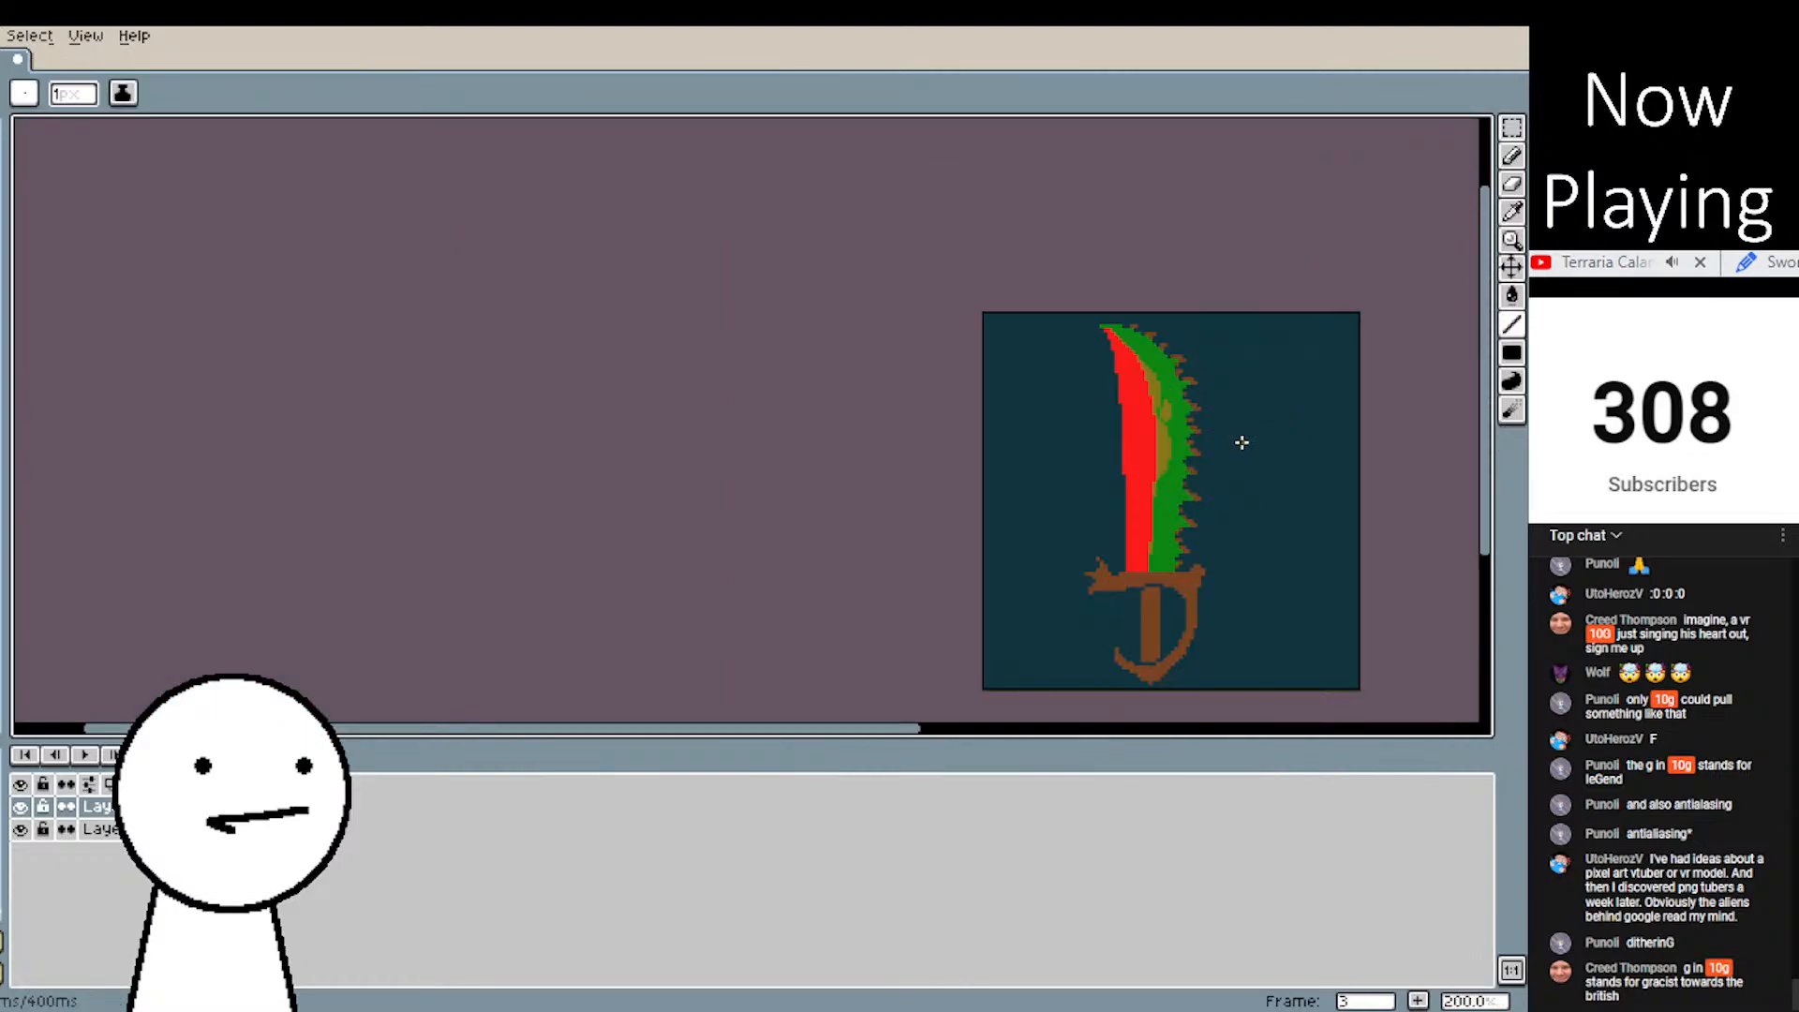
scroll(1197, 401, up, 4)
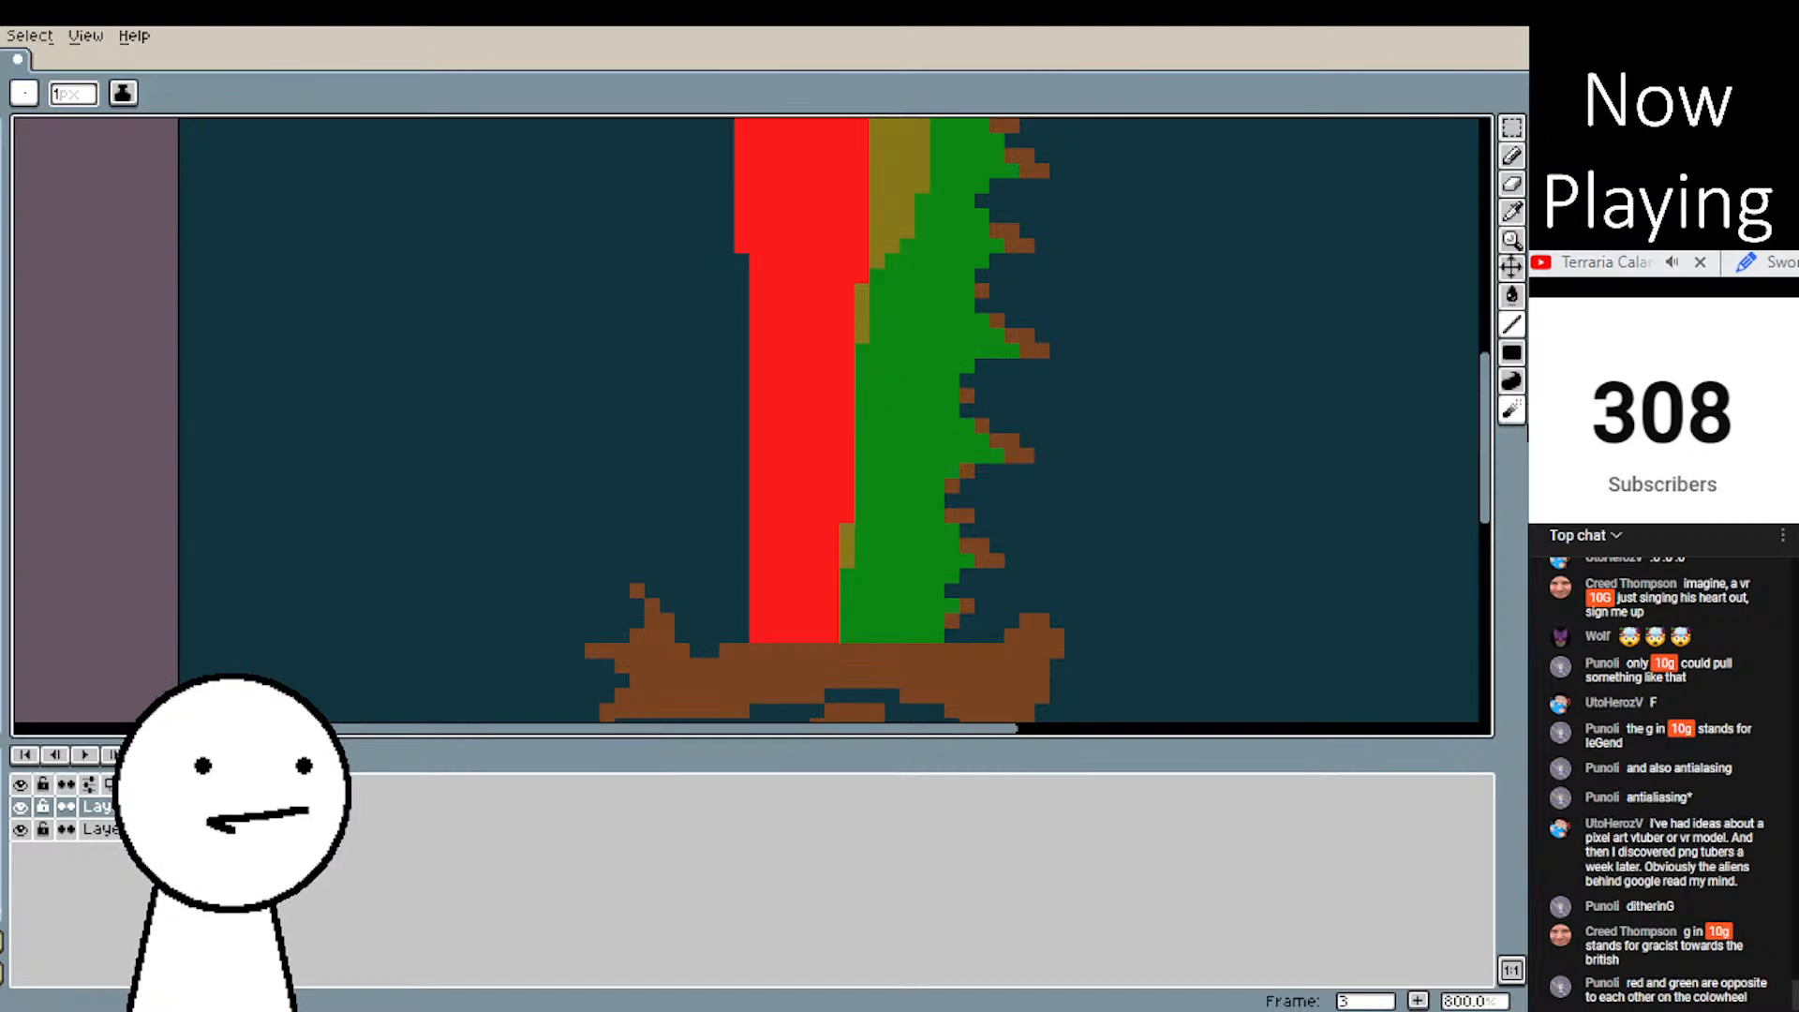
- Paint a stepped olive bulge nine pixels tall and up to three wide along the seam below the mid-blade bulge with the Pencil
click(1512, 157)
scroll(742, 263, up, 3)
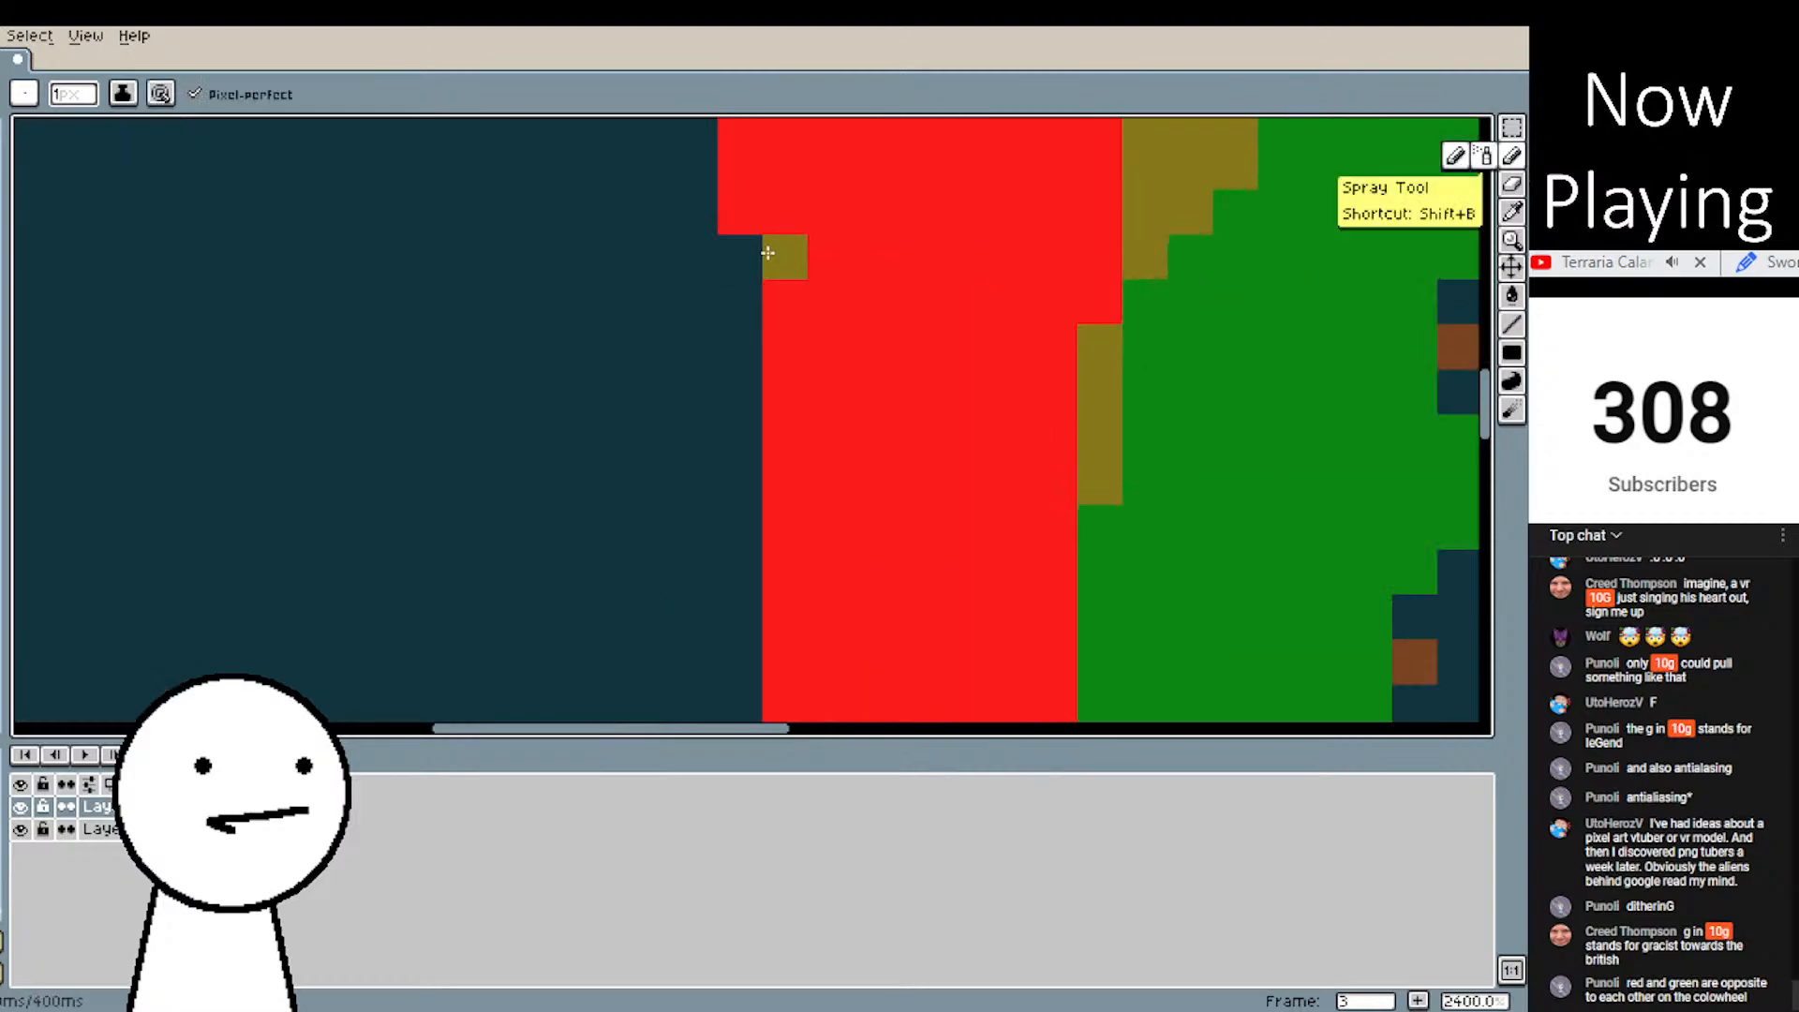
drag(1180, 413, 1080, 309)
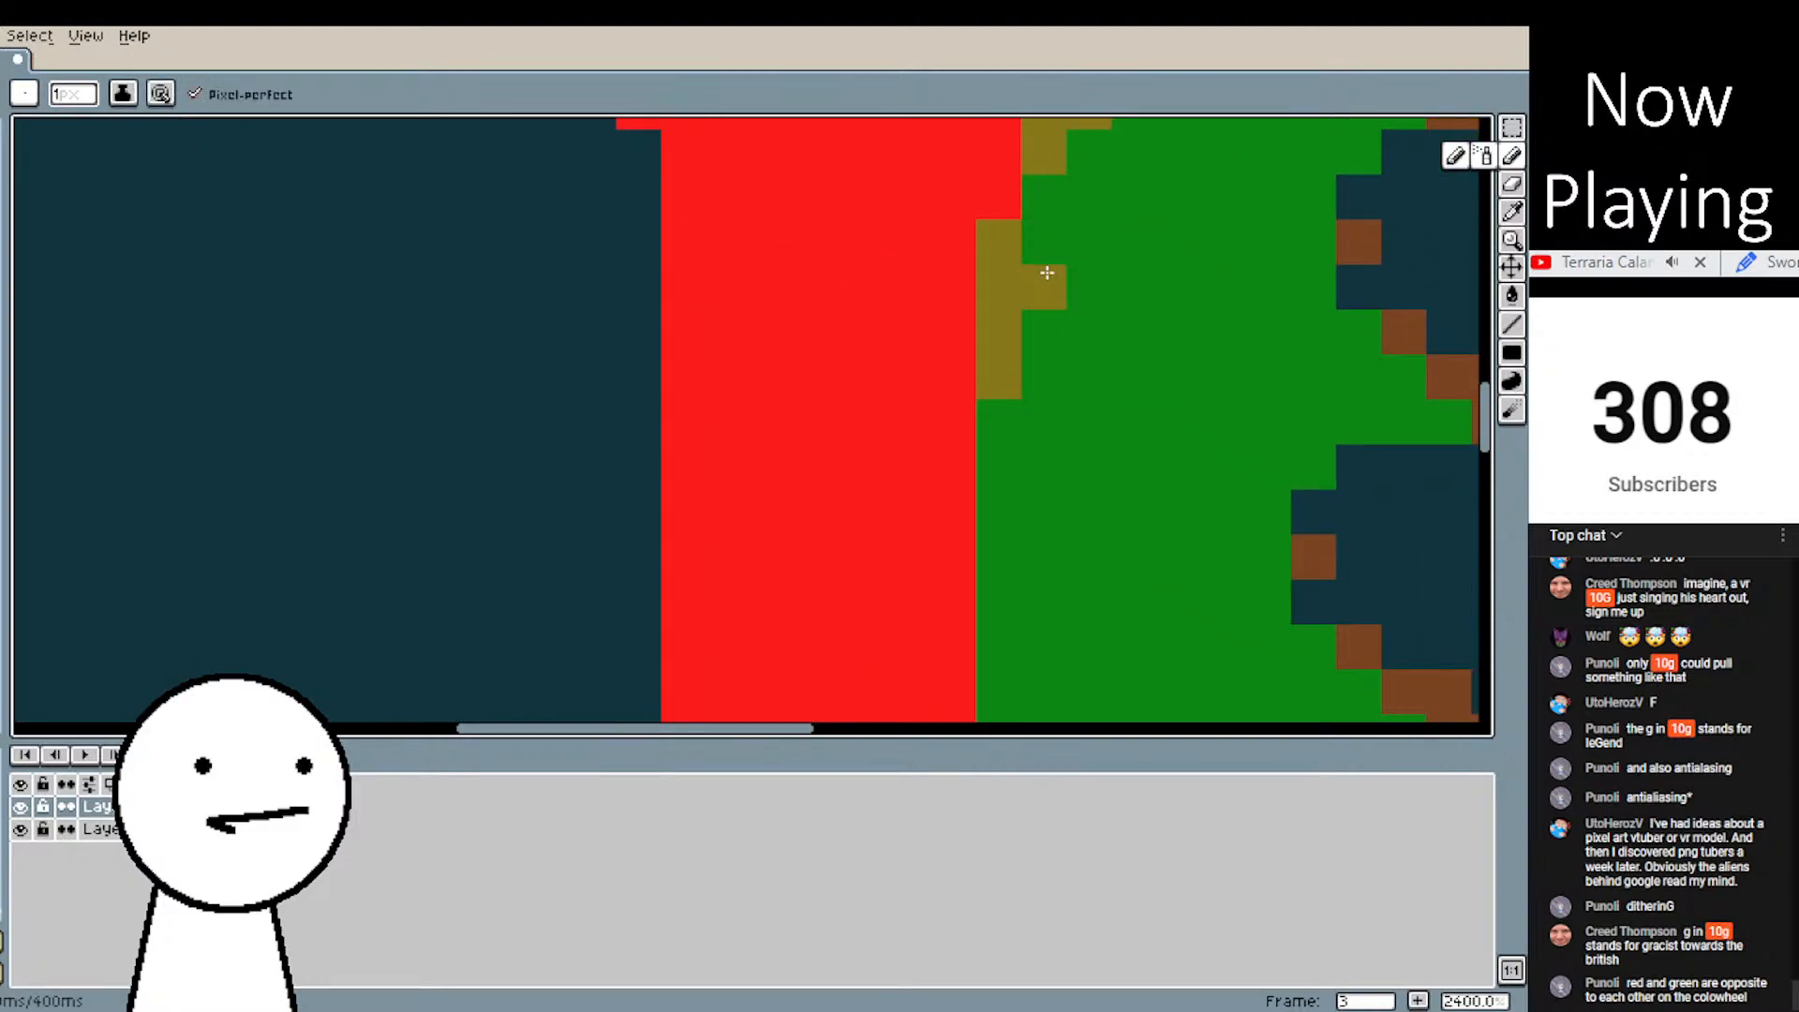
mouse_move(1052, 276)
mouse_down()
mouse_move(1060, 481)
mouse_move(1028, 586)
mouse_move(998, 461)
mouse_up()
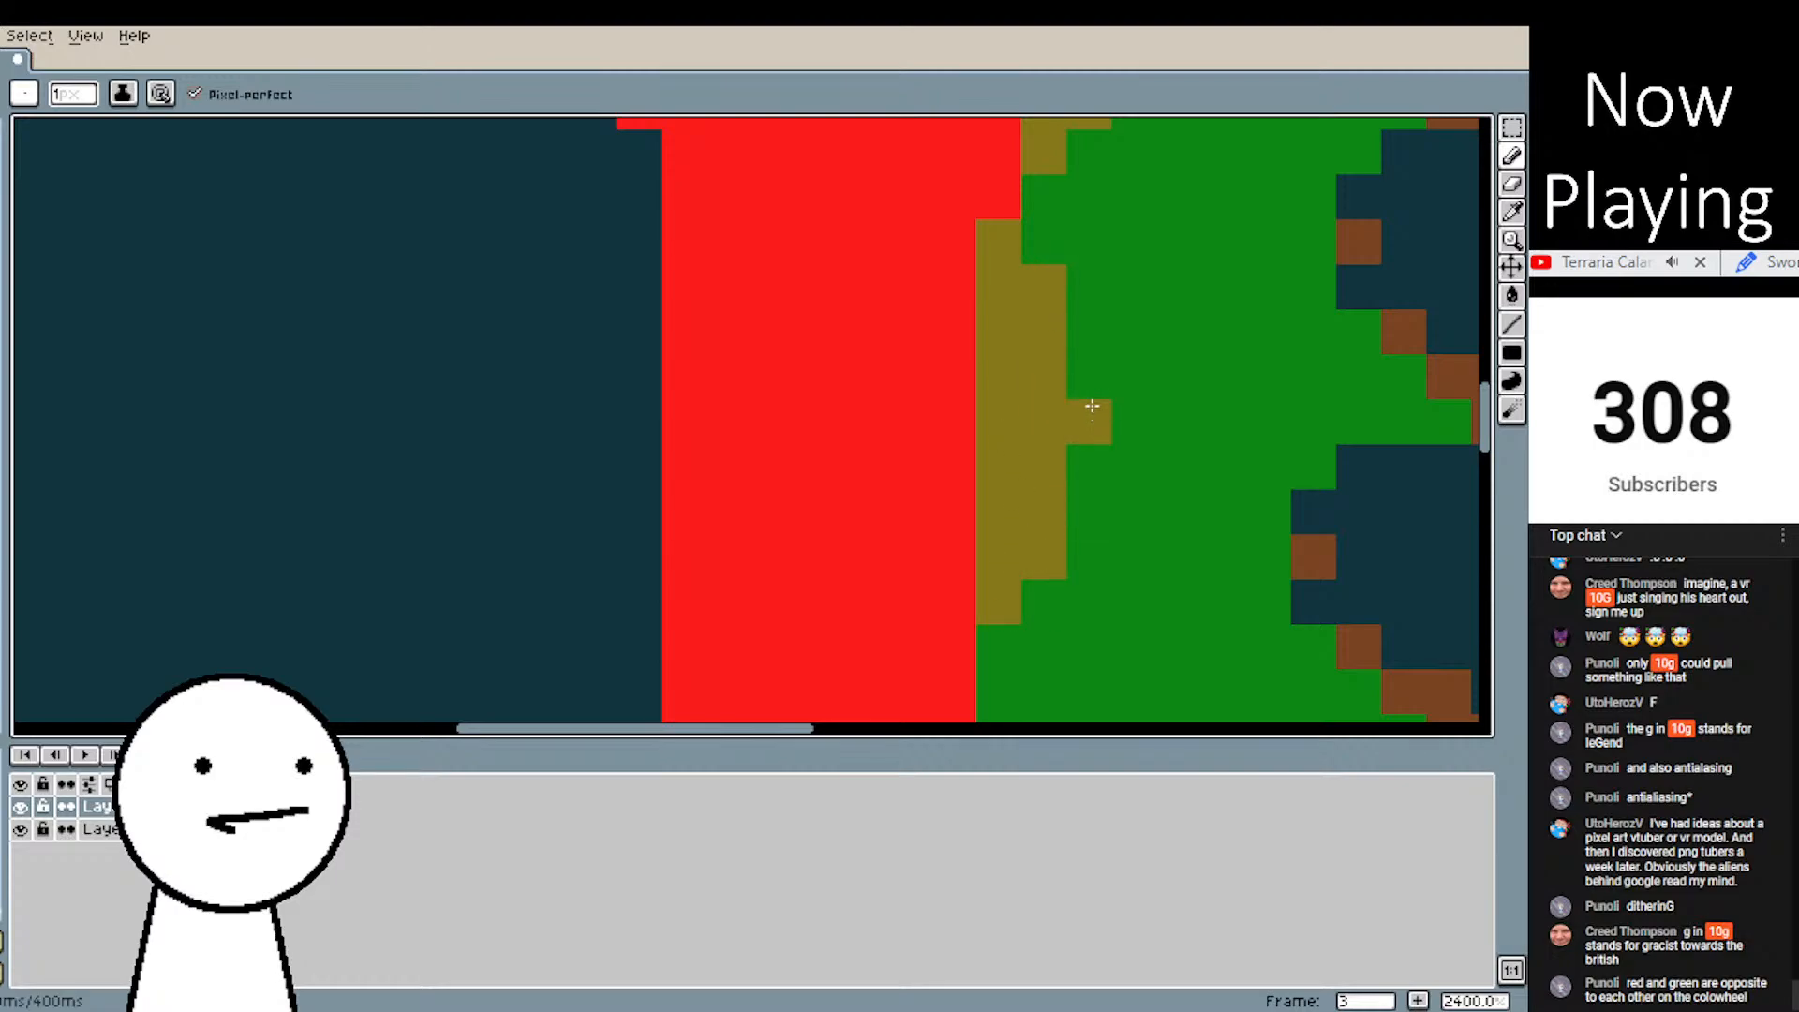
drag(1088, 369, 1090, 471)
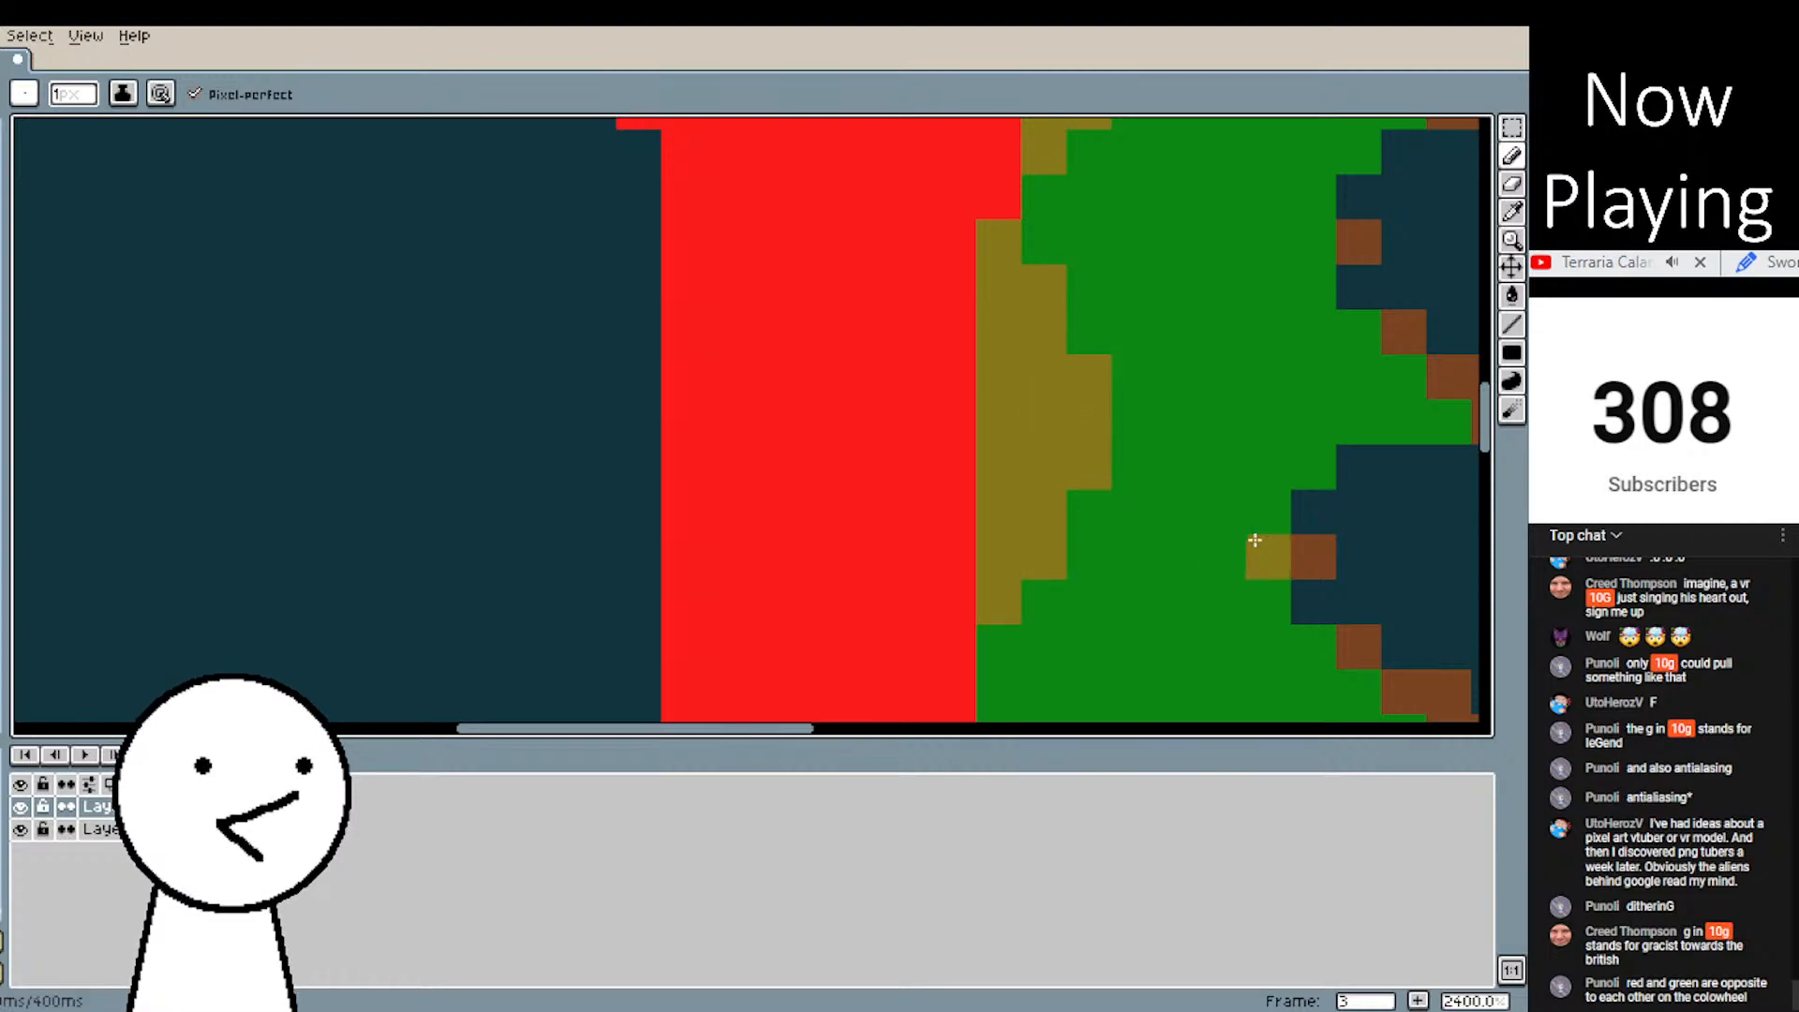
scroll(1032, 256, down, 4)
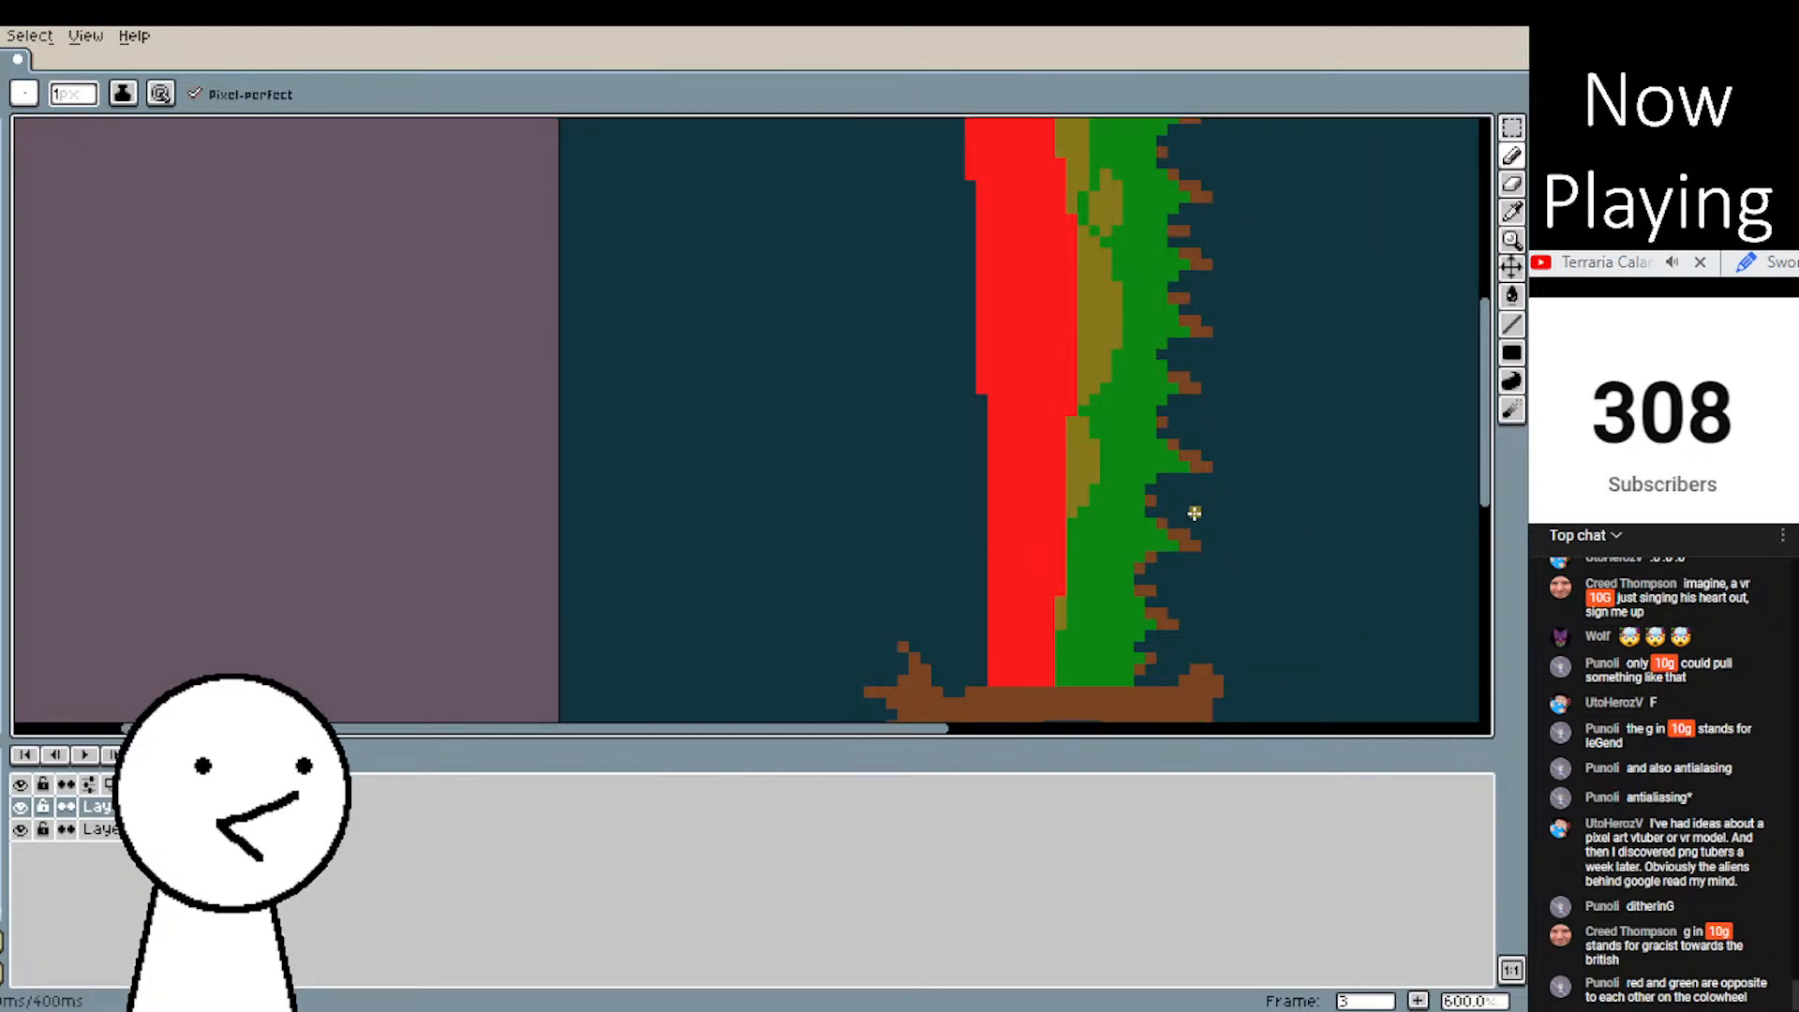
- Paint a smaller olive bulge two pixels wide into the green along the lower seam, below the previous bulge
scroll(1238, 551, up, 3)
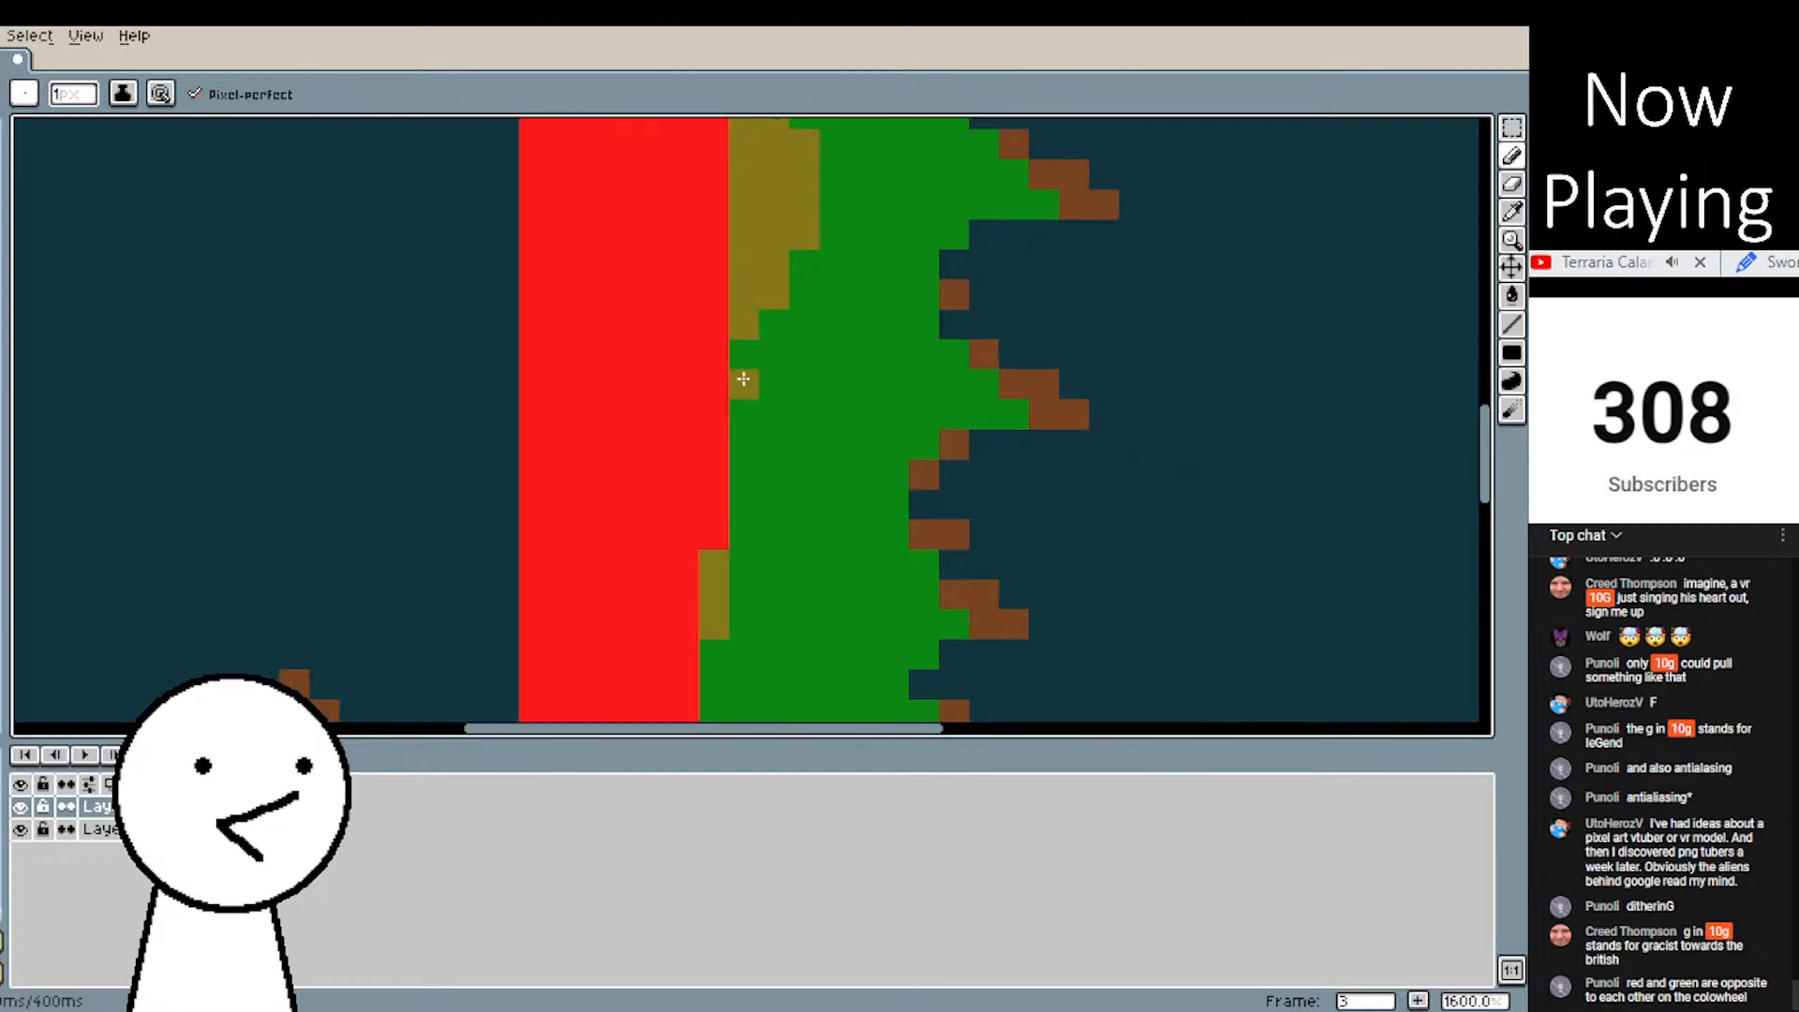
mouse_move(850, 424)
mouse_down()
mouse_move(872, 370)
mouse_move(796, 409)
mouse_up()
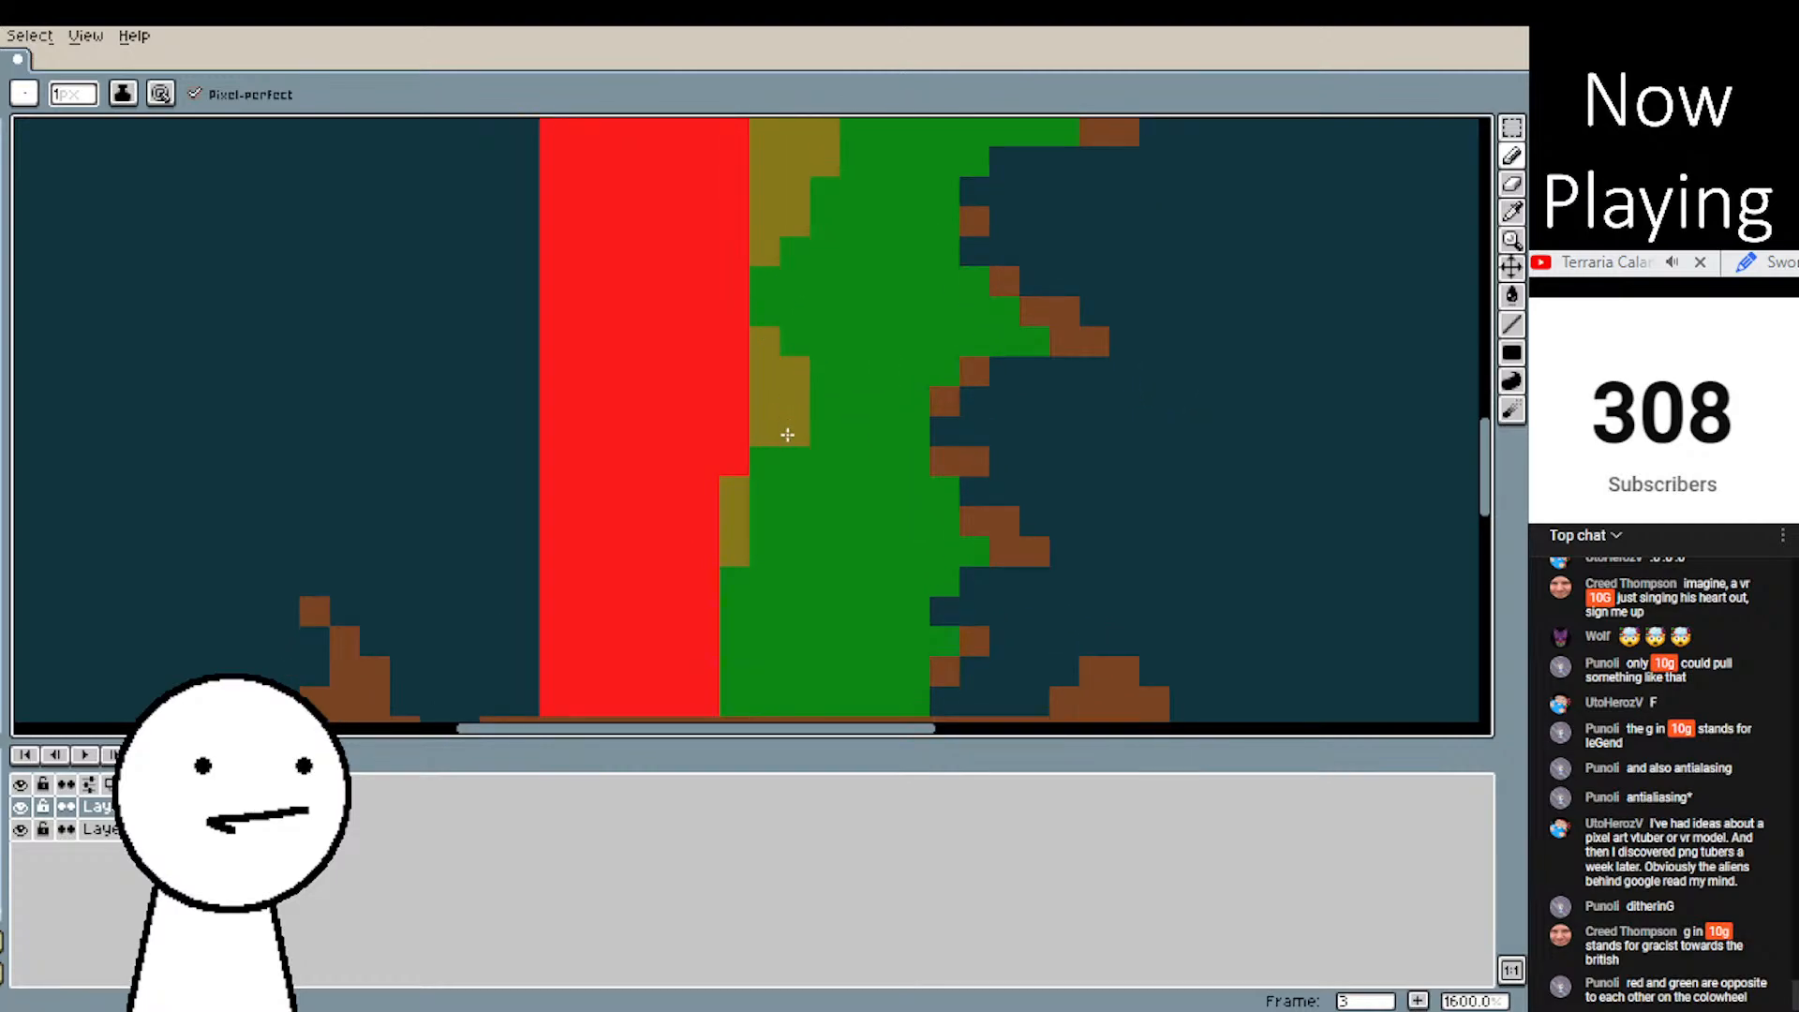
scroll(964, 490, down, 3)
drag(966, 476, 952, 434)
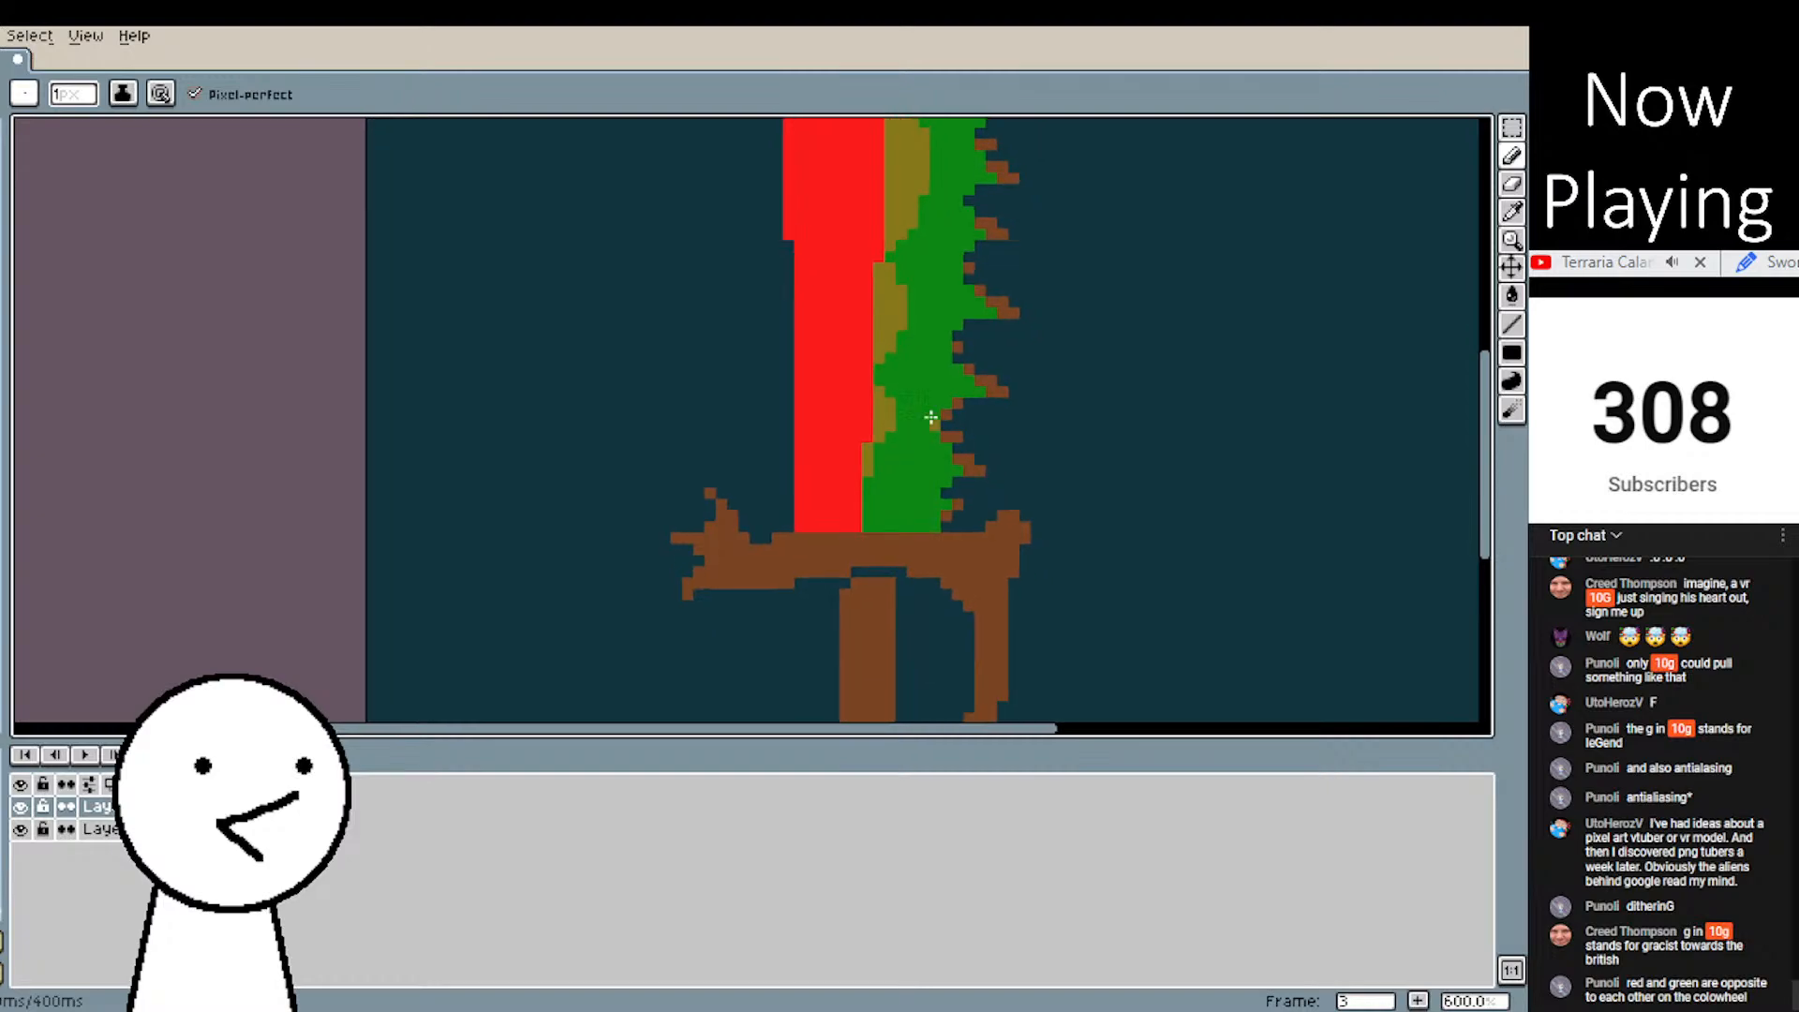
- Paint a stepped olive wedge four pixels tall and up to three wide at the blade's base, where the seam meets the guard
scroll(952, 434, up, 2)
click(954, 513)
scroll(954, 512, up, 1)
drag(970, 513, 1003, 426)
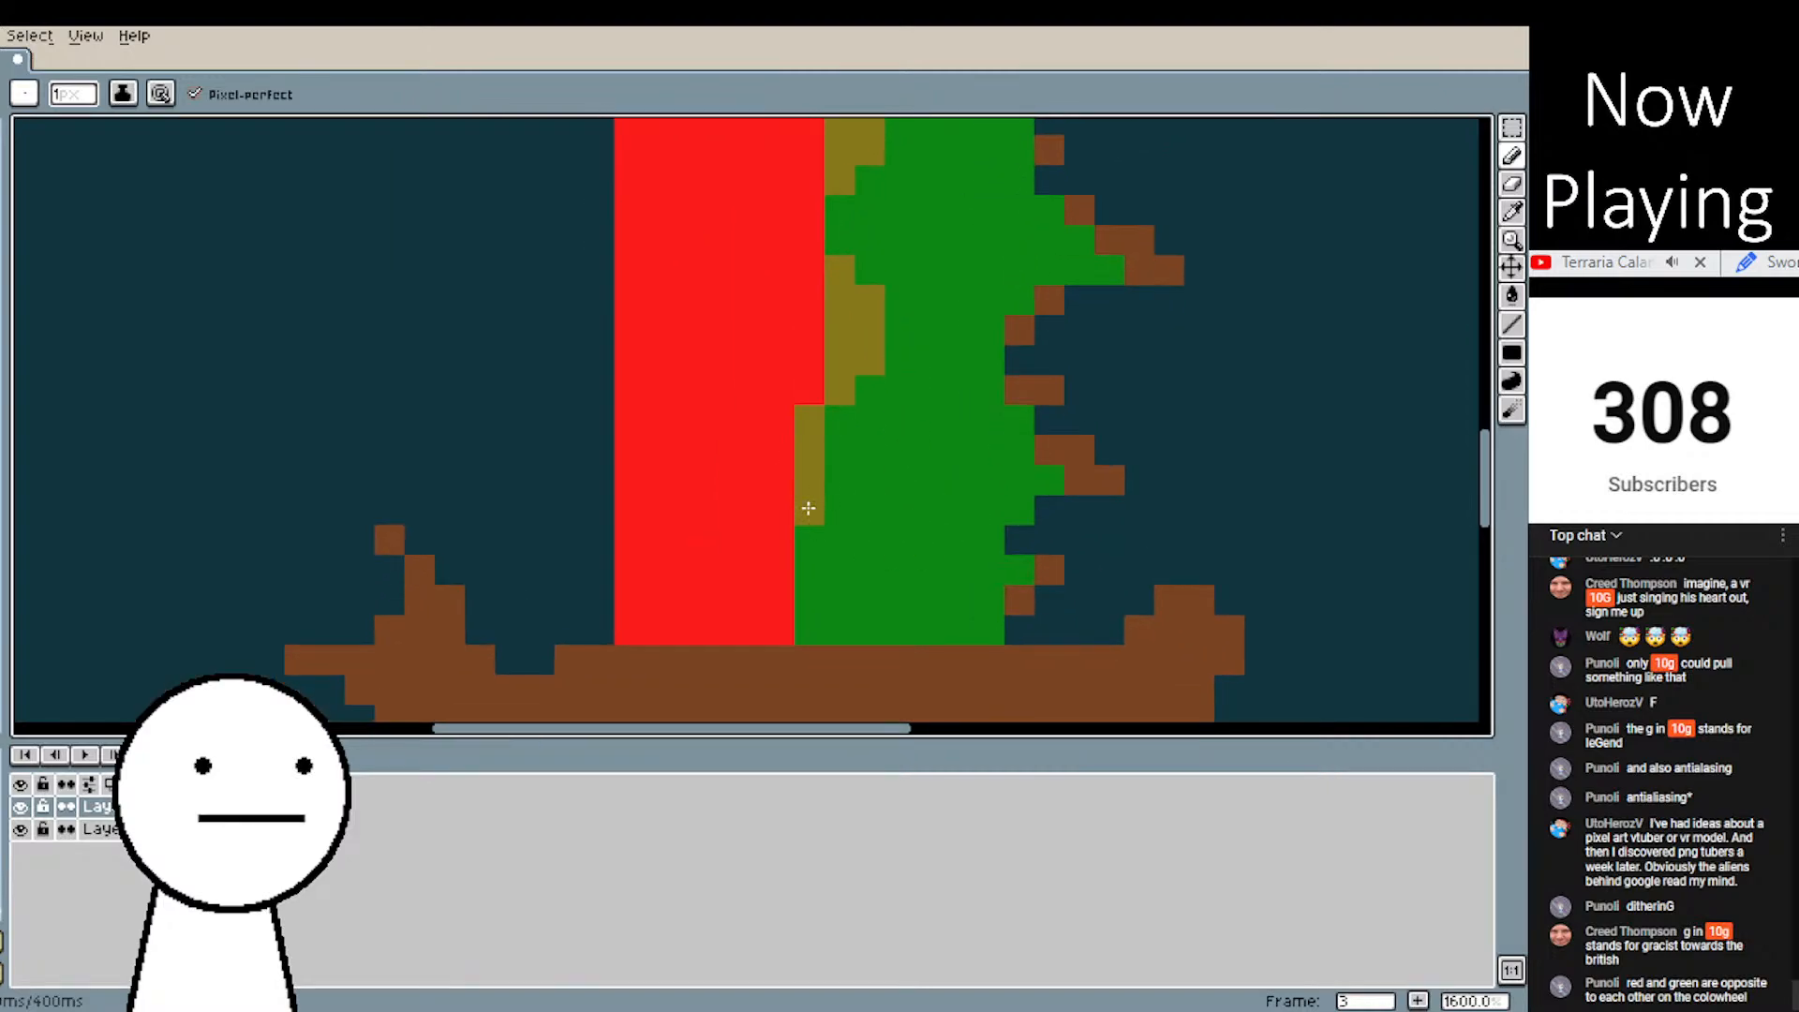
mouse_move(804, 608)
mouse_down()
mouse_move(803, 626)
mouse_move(829, 605)
mouse_up()
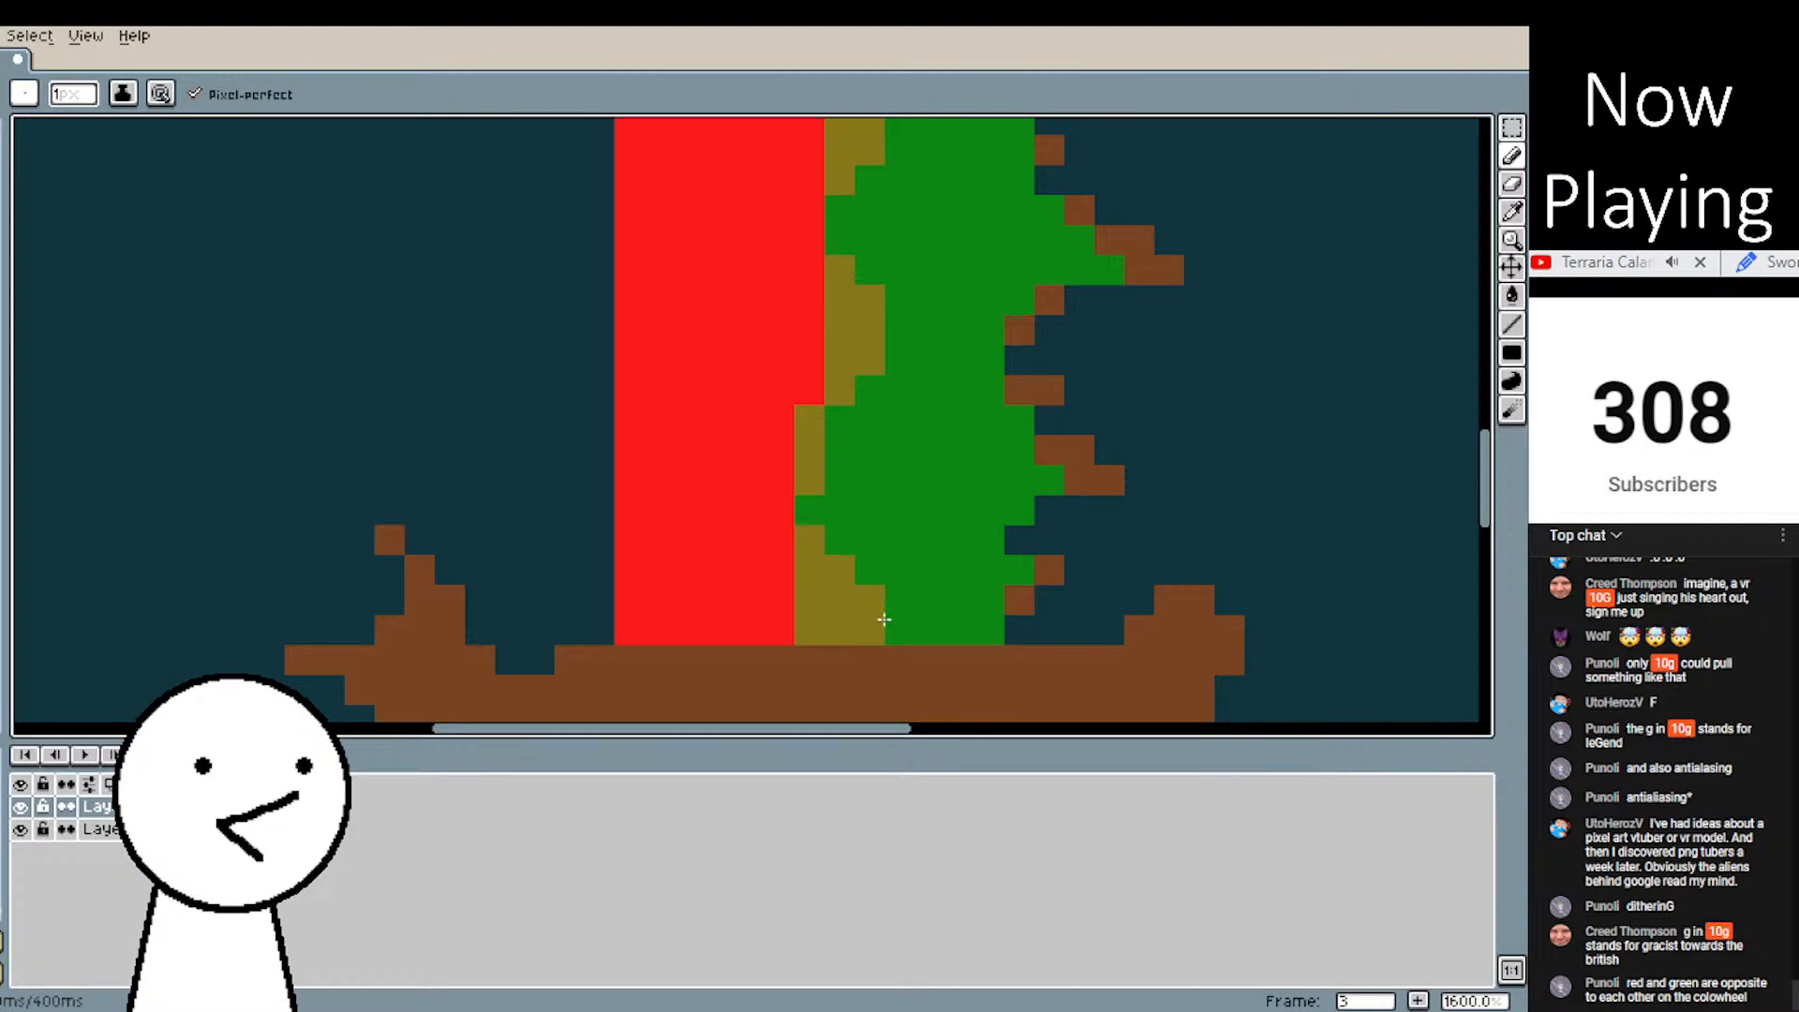
scroll(984, 542, down, 3)
scroll(972, 486, down, 2)
- Paint a three-by-three olive cross in the green beside the notch below the mid-blade bulge
scroll(1029, 406, up, 4)
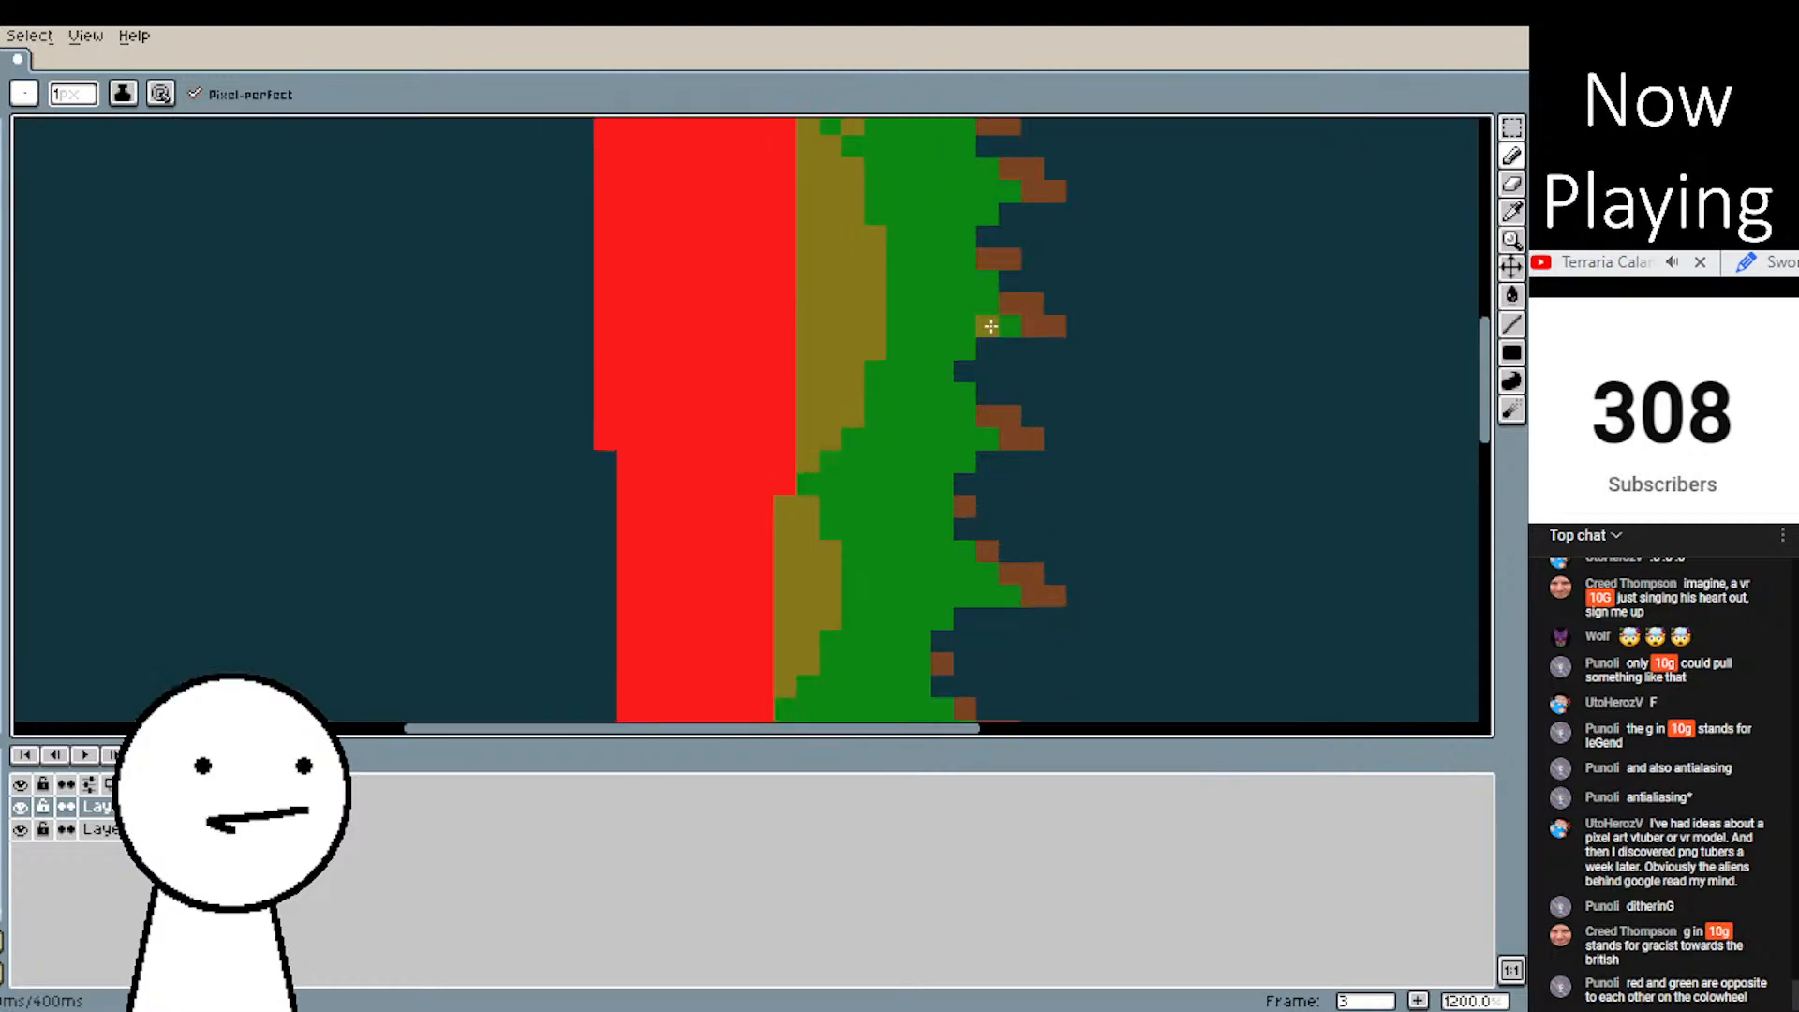
scroll(991, 326, up, 4)
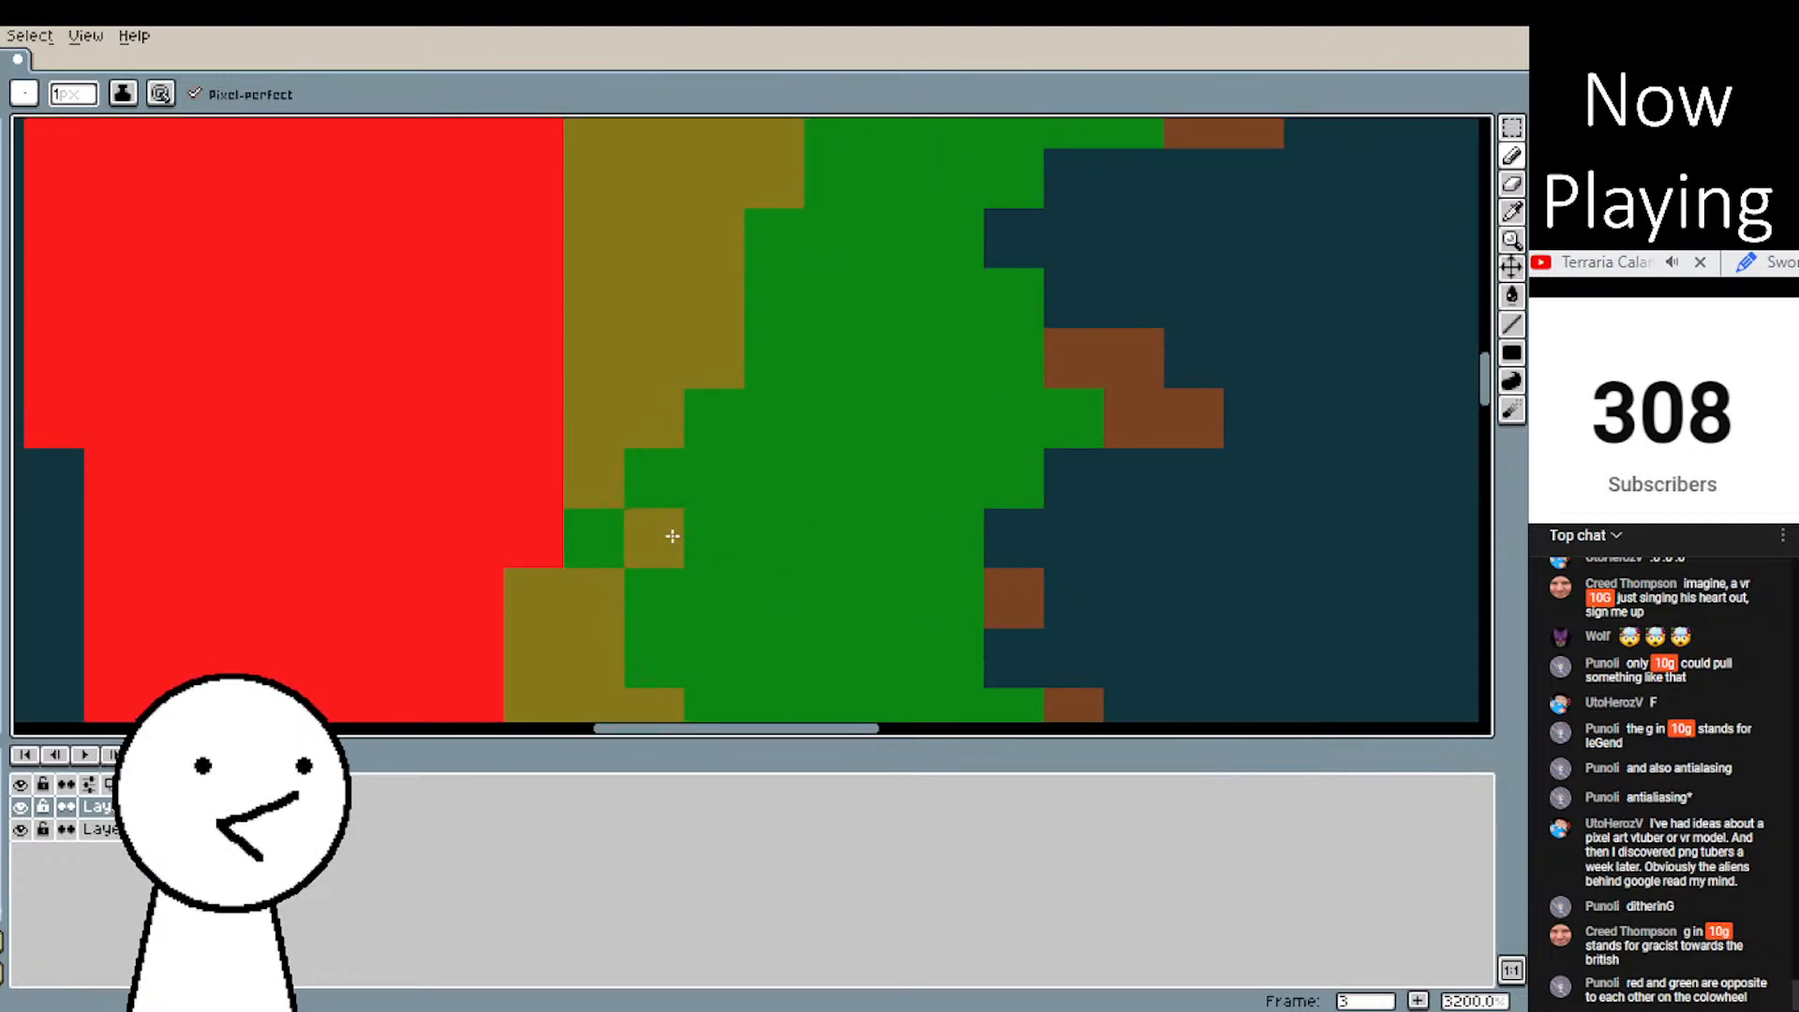
drag(672, 536, 714, 480)
drag(714, 480, 727, 590)
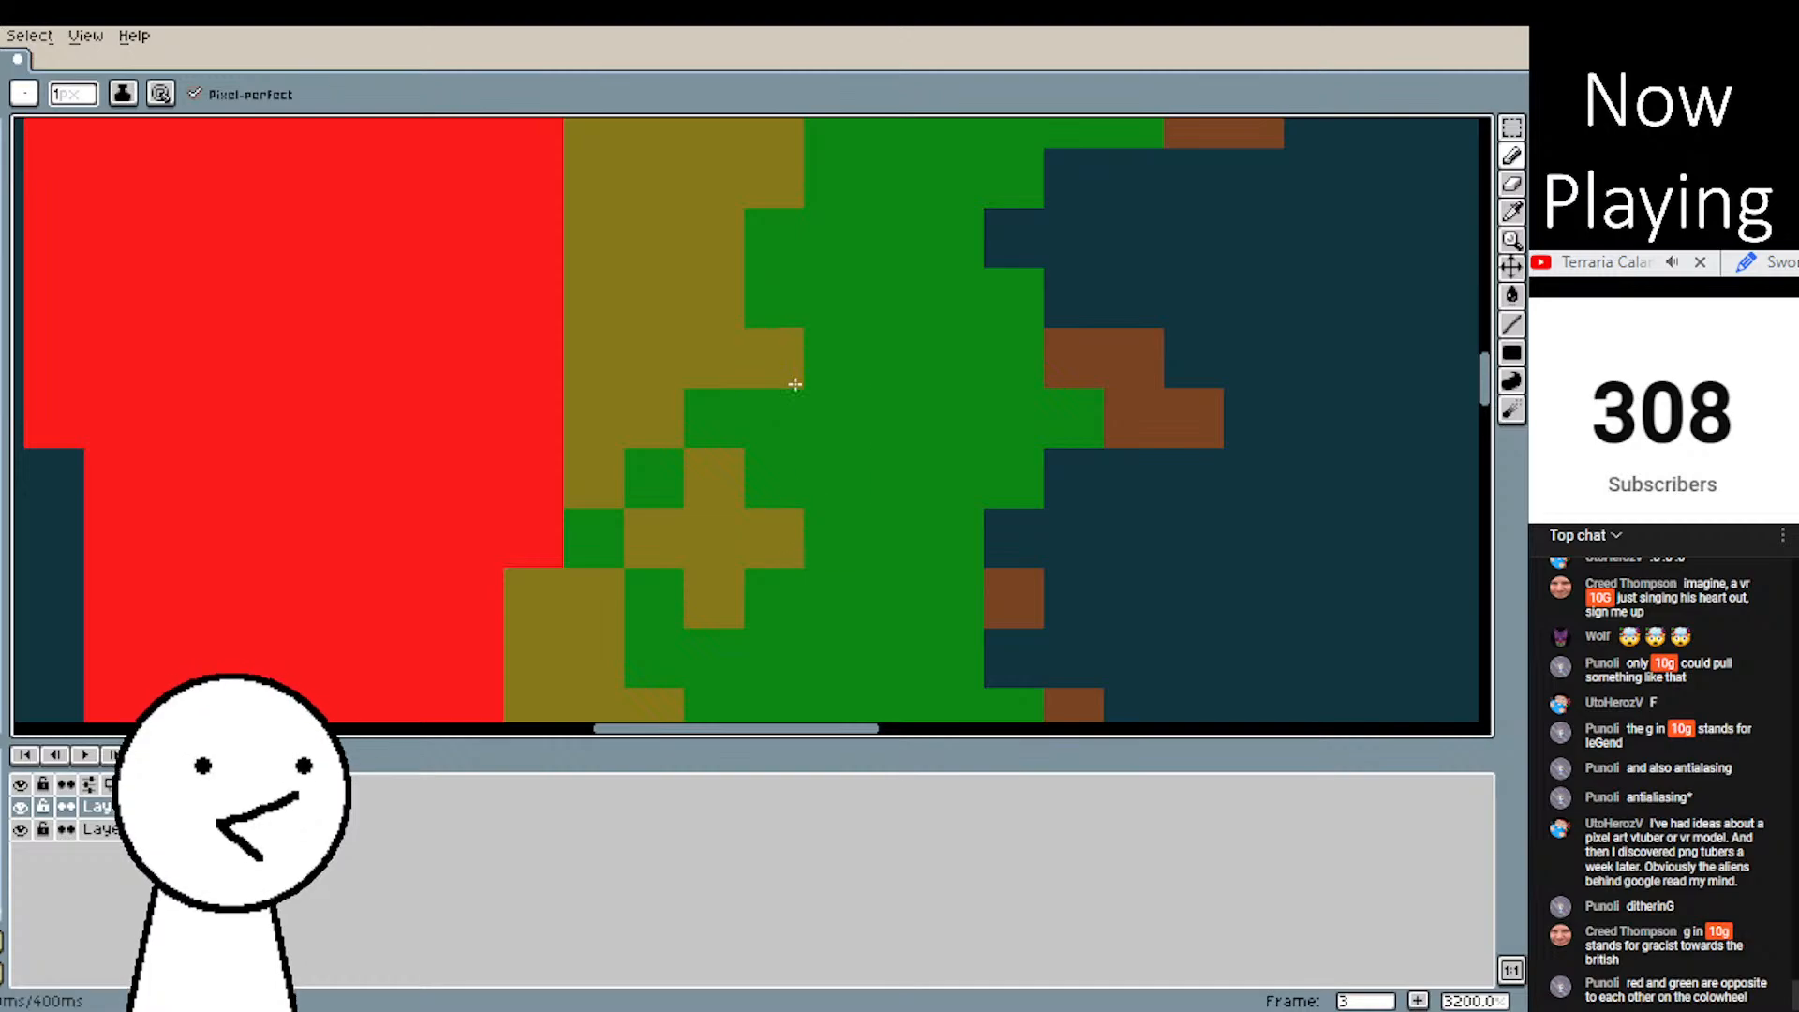
- Add a short vertical olive mark in the green just above the uppermost olive patch
scroll(844, 414, down, 8)
scroll(998, 424, up, 6)
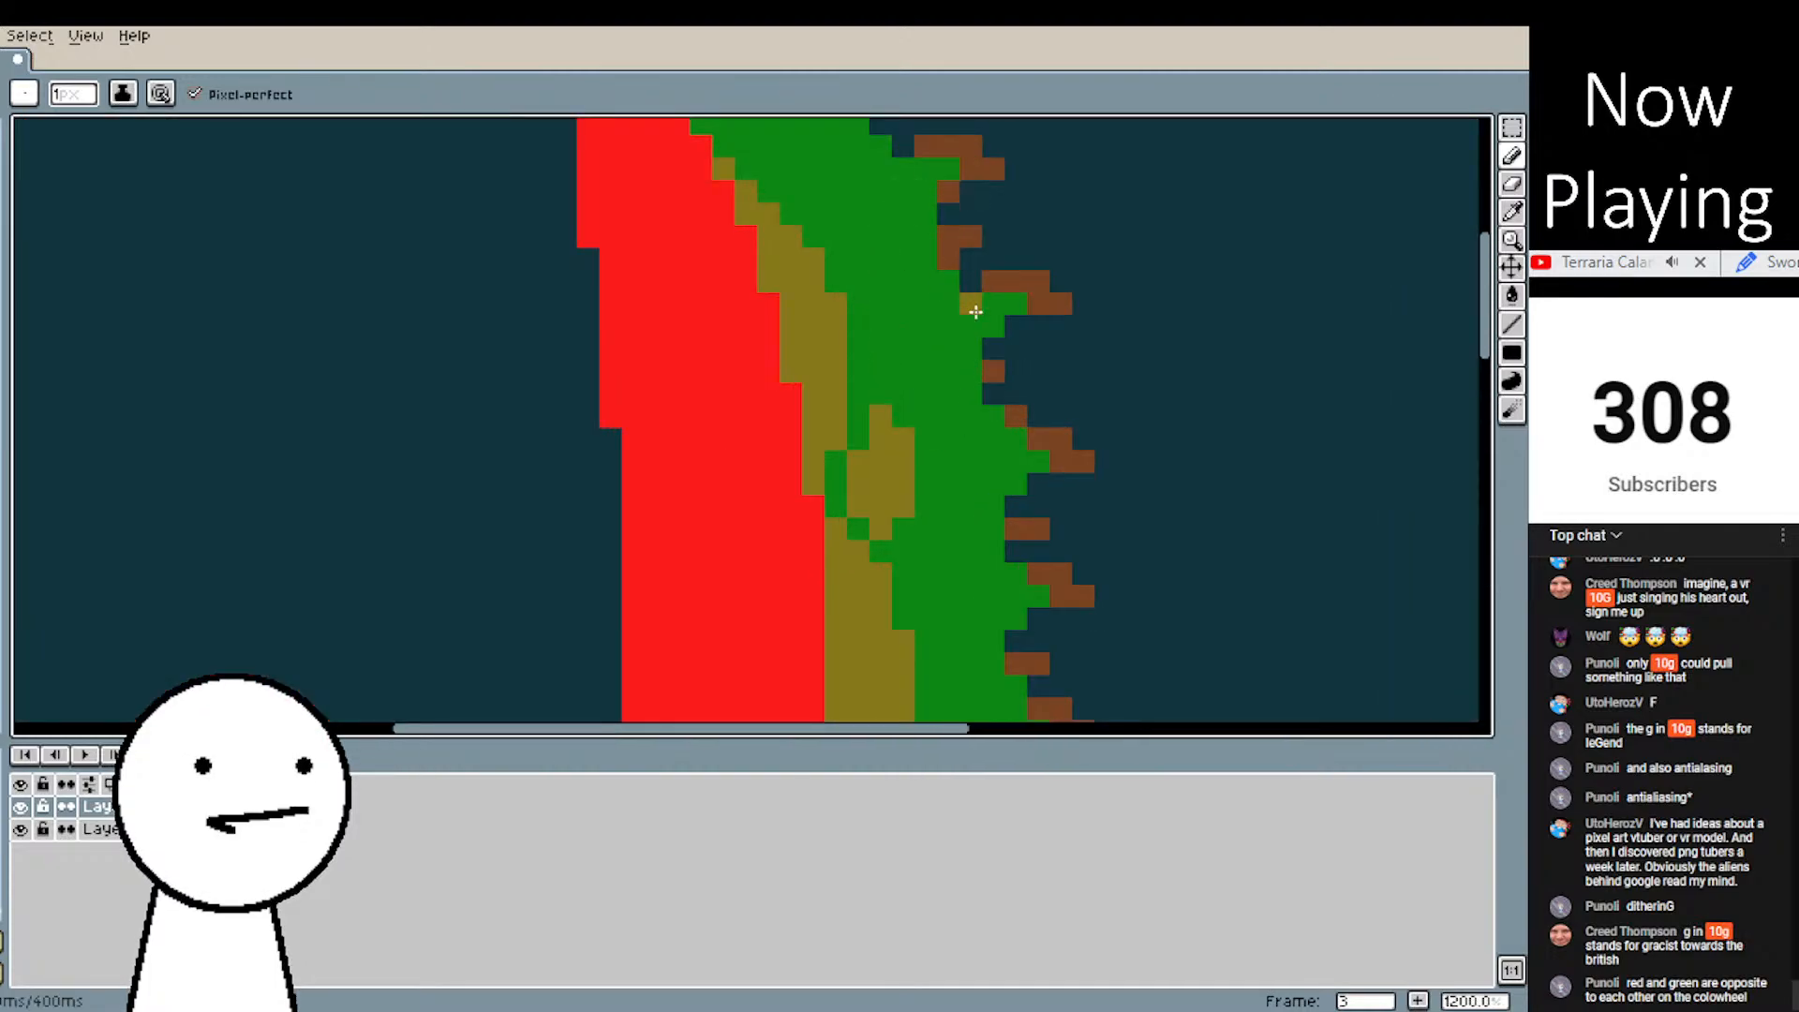
scroll(968, 294, up, 2)
click(761, 413)
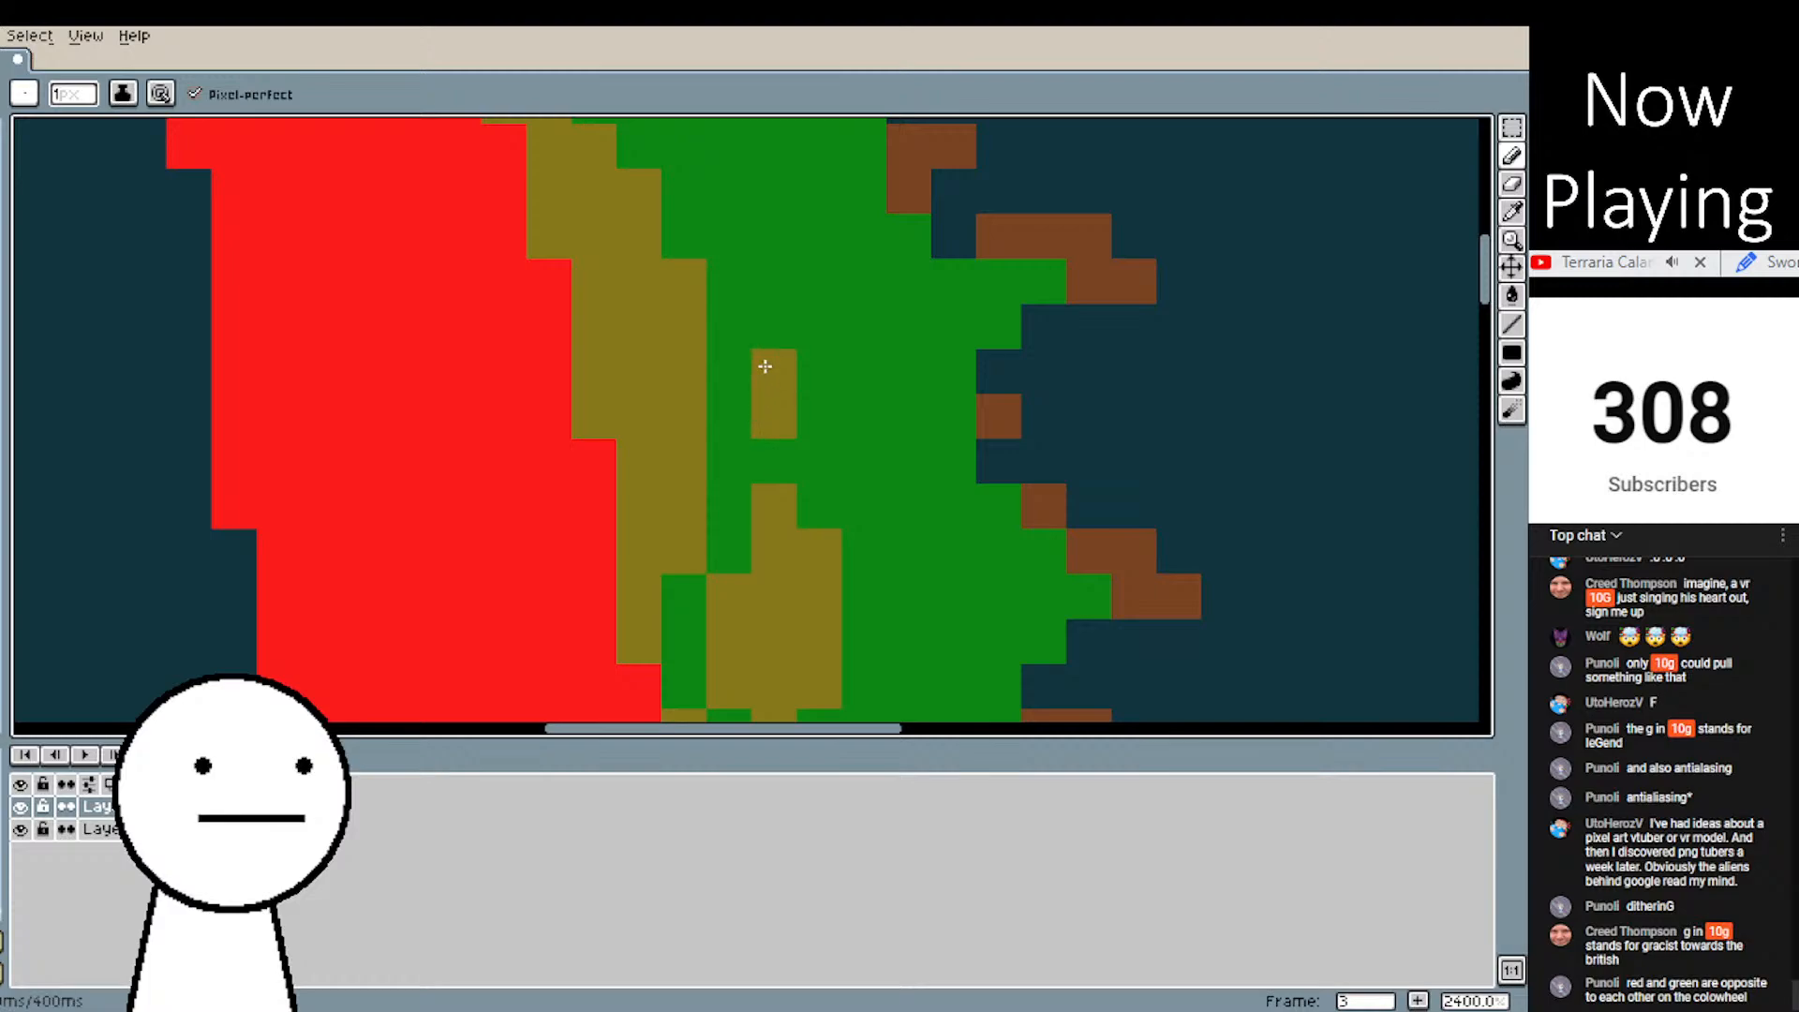
- Paint a filled olive oval three pixels wide and five tall in the green beside the seam, just above the guard
scroll(952, 503, down, 6)
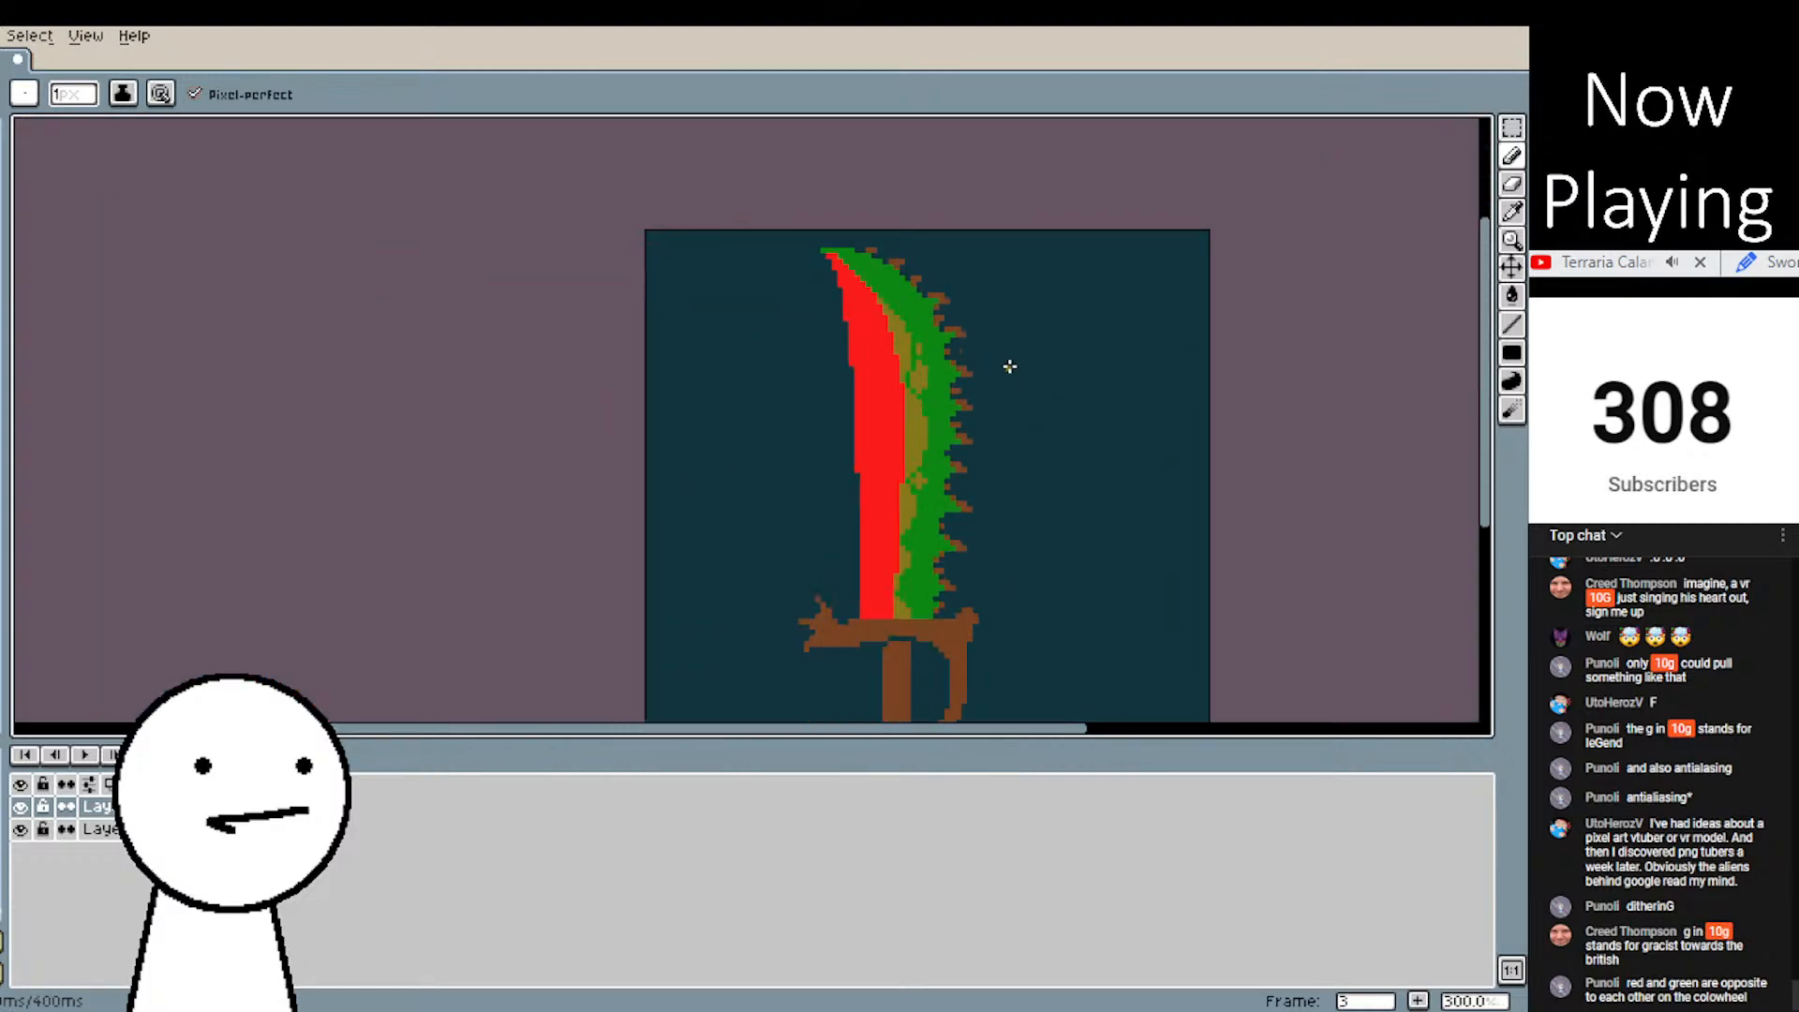
scroll(993, 421, down, 2)
scroll(1004, 470, up, 5)
scroll(856, 558, up, 3)
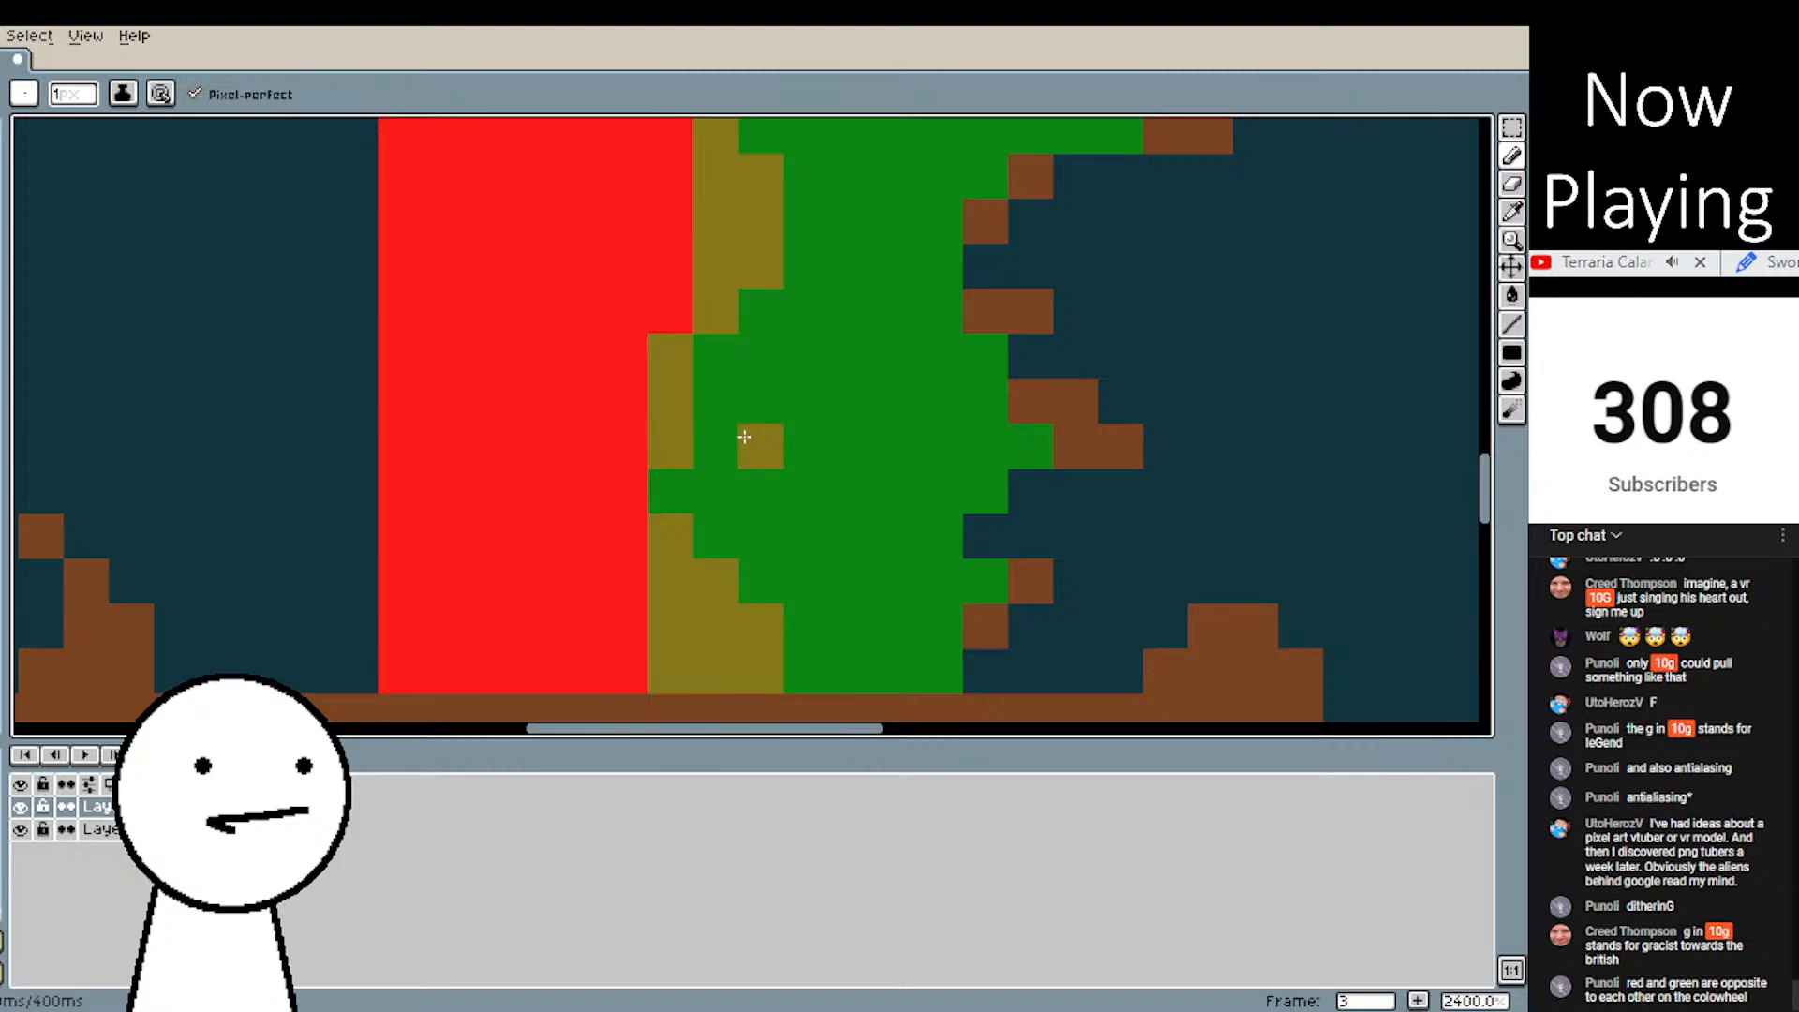
drag(744, 437, 837, 491)
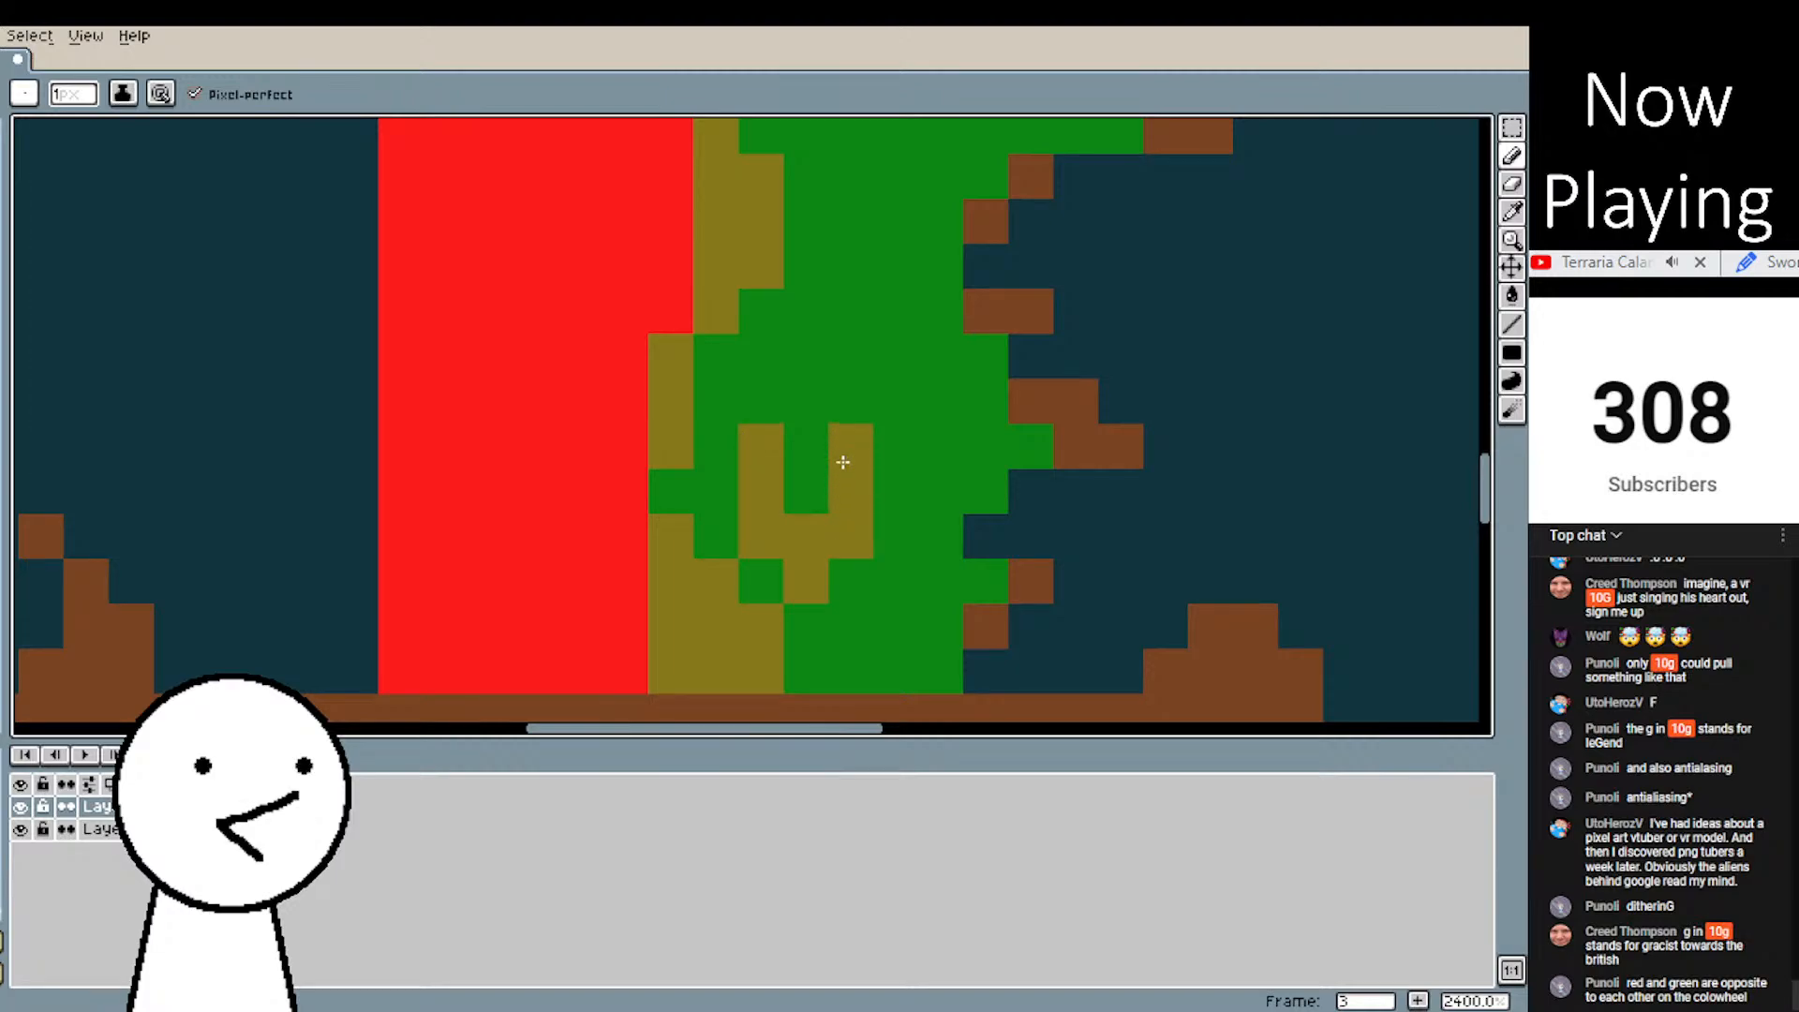
click(808, 504)
click(806, 401)
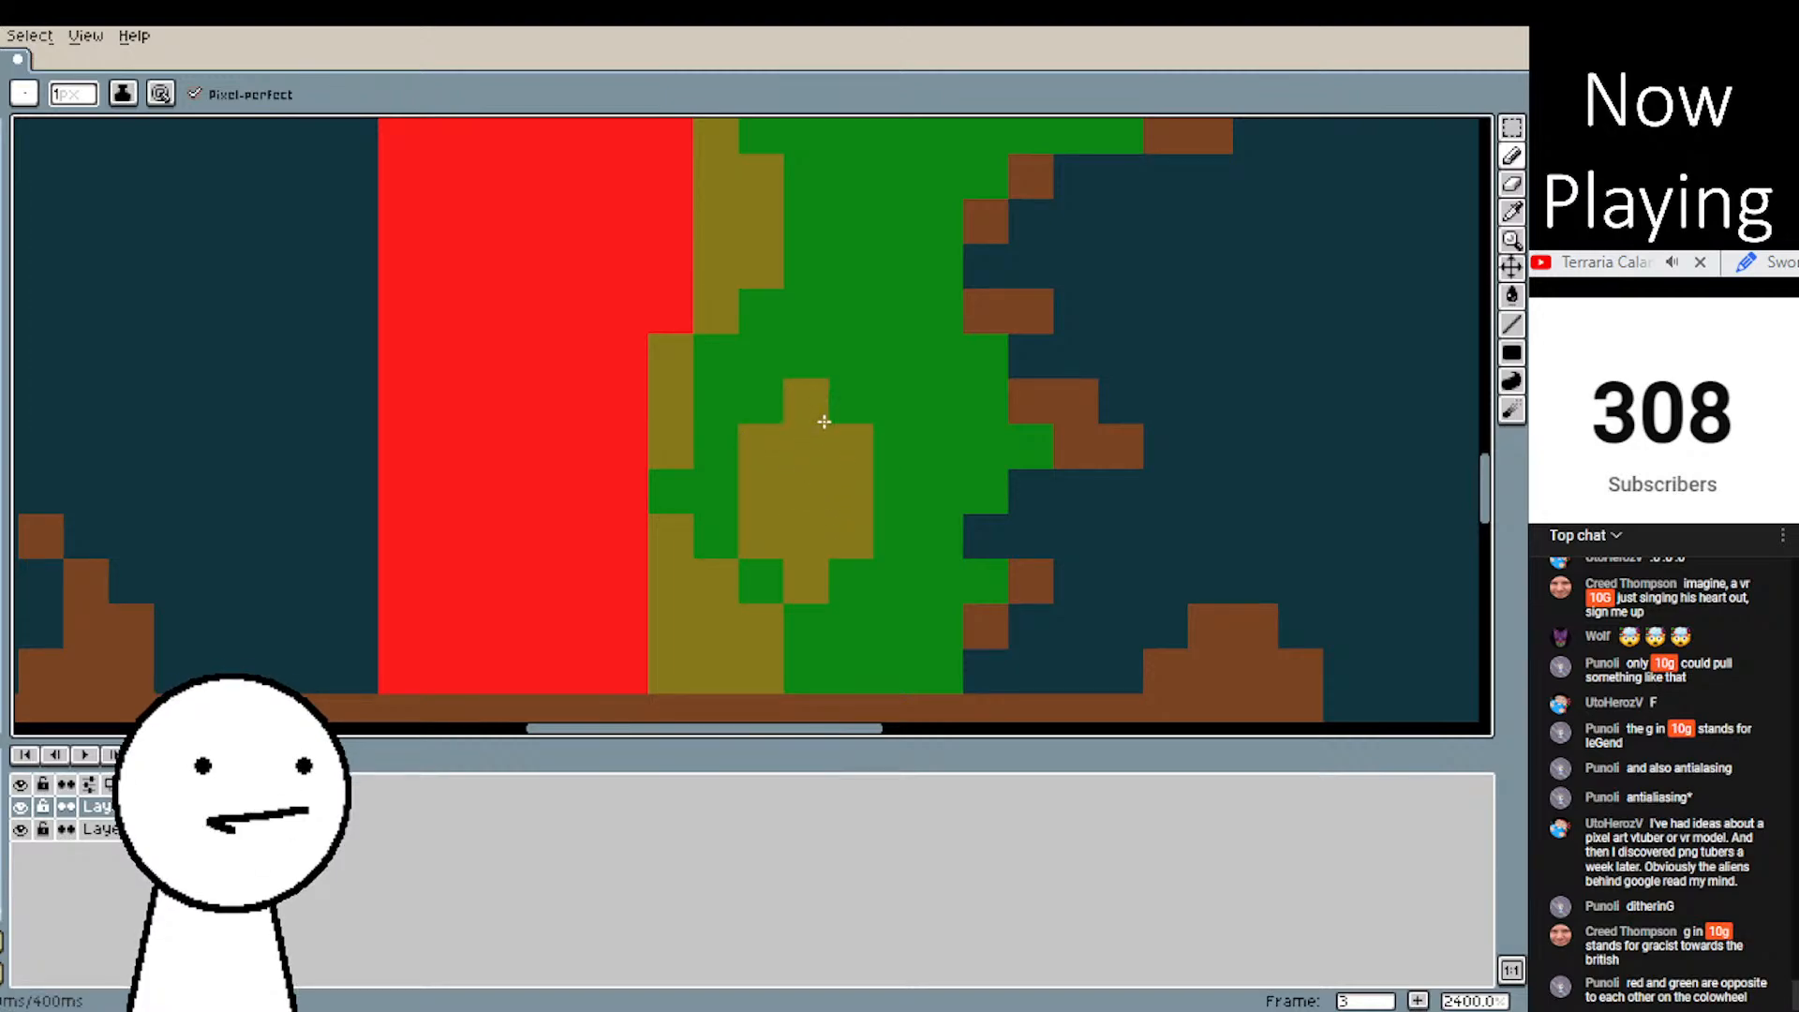
- Fill the stepped green pixels along the lower seam with olive to widen the blend above the oval patch near the guard
scroll(821, 449, down, 6)
scroll(833, 461, up, 7)
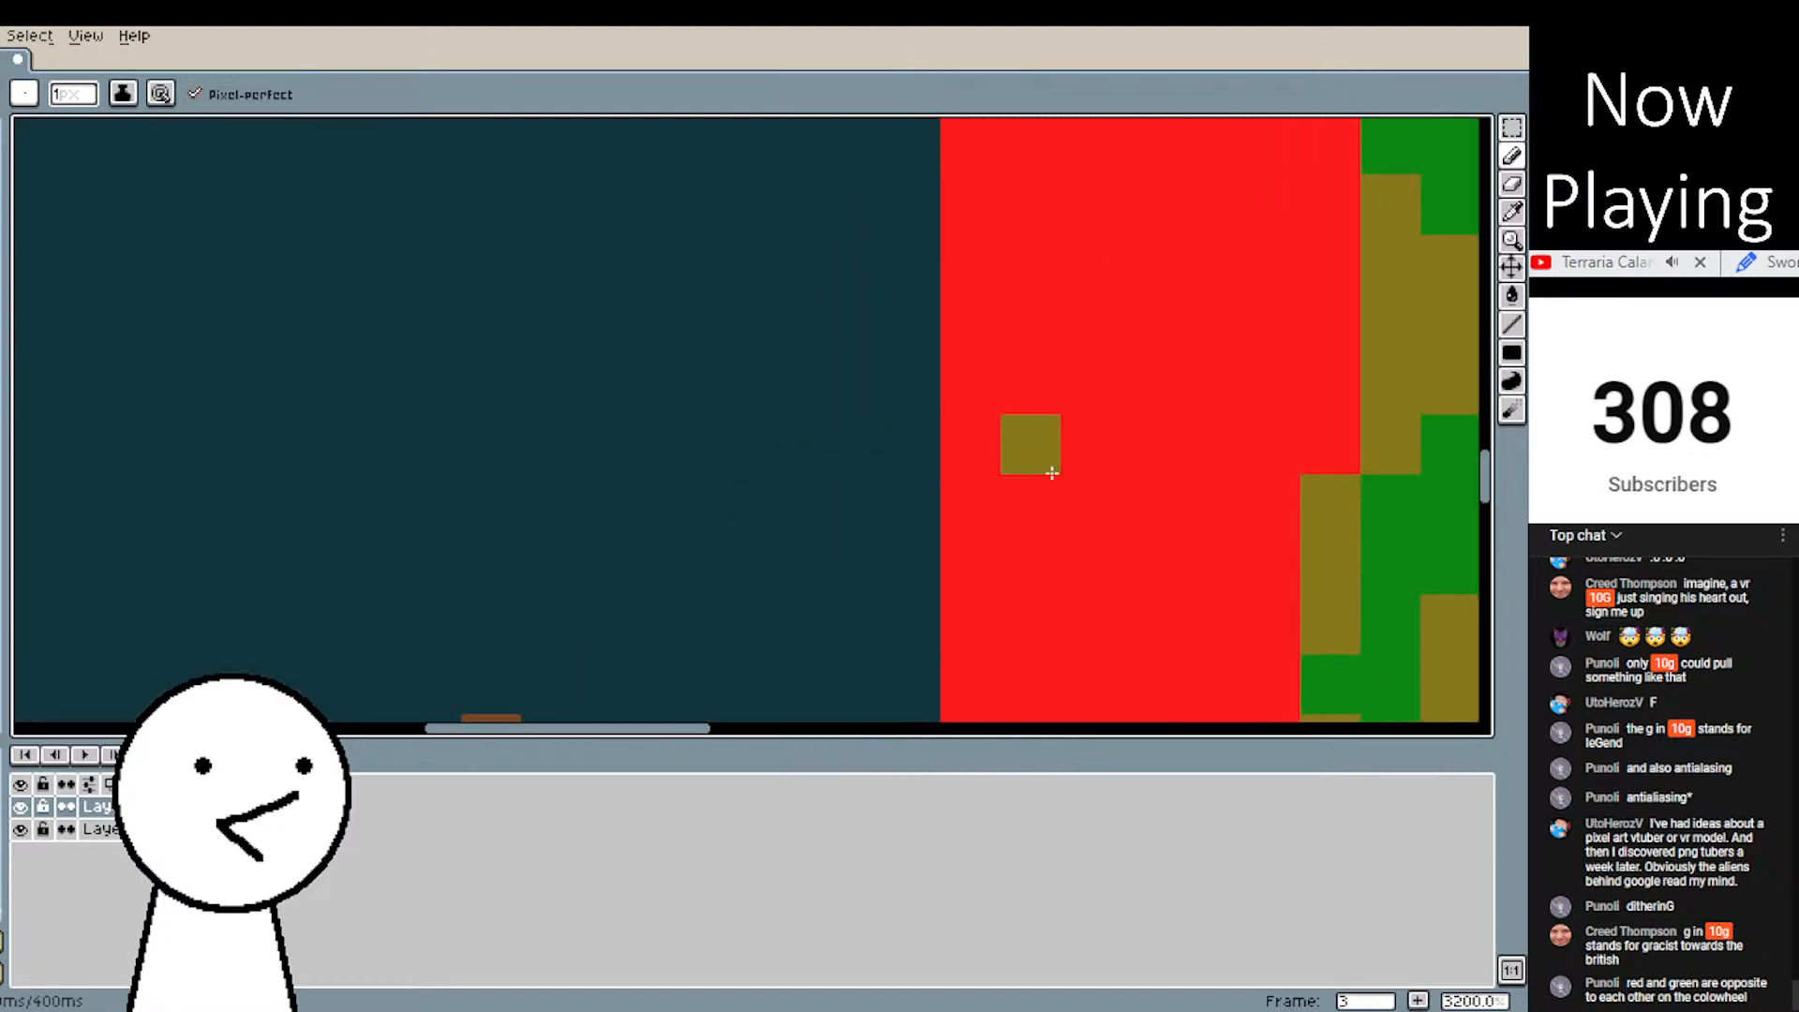
click(843, 350)
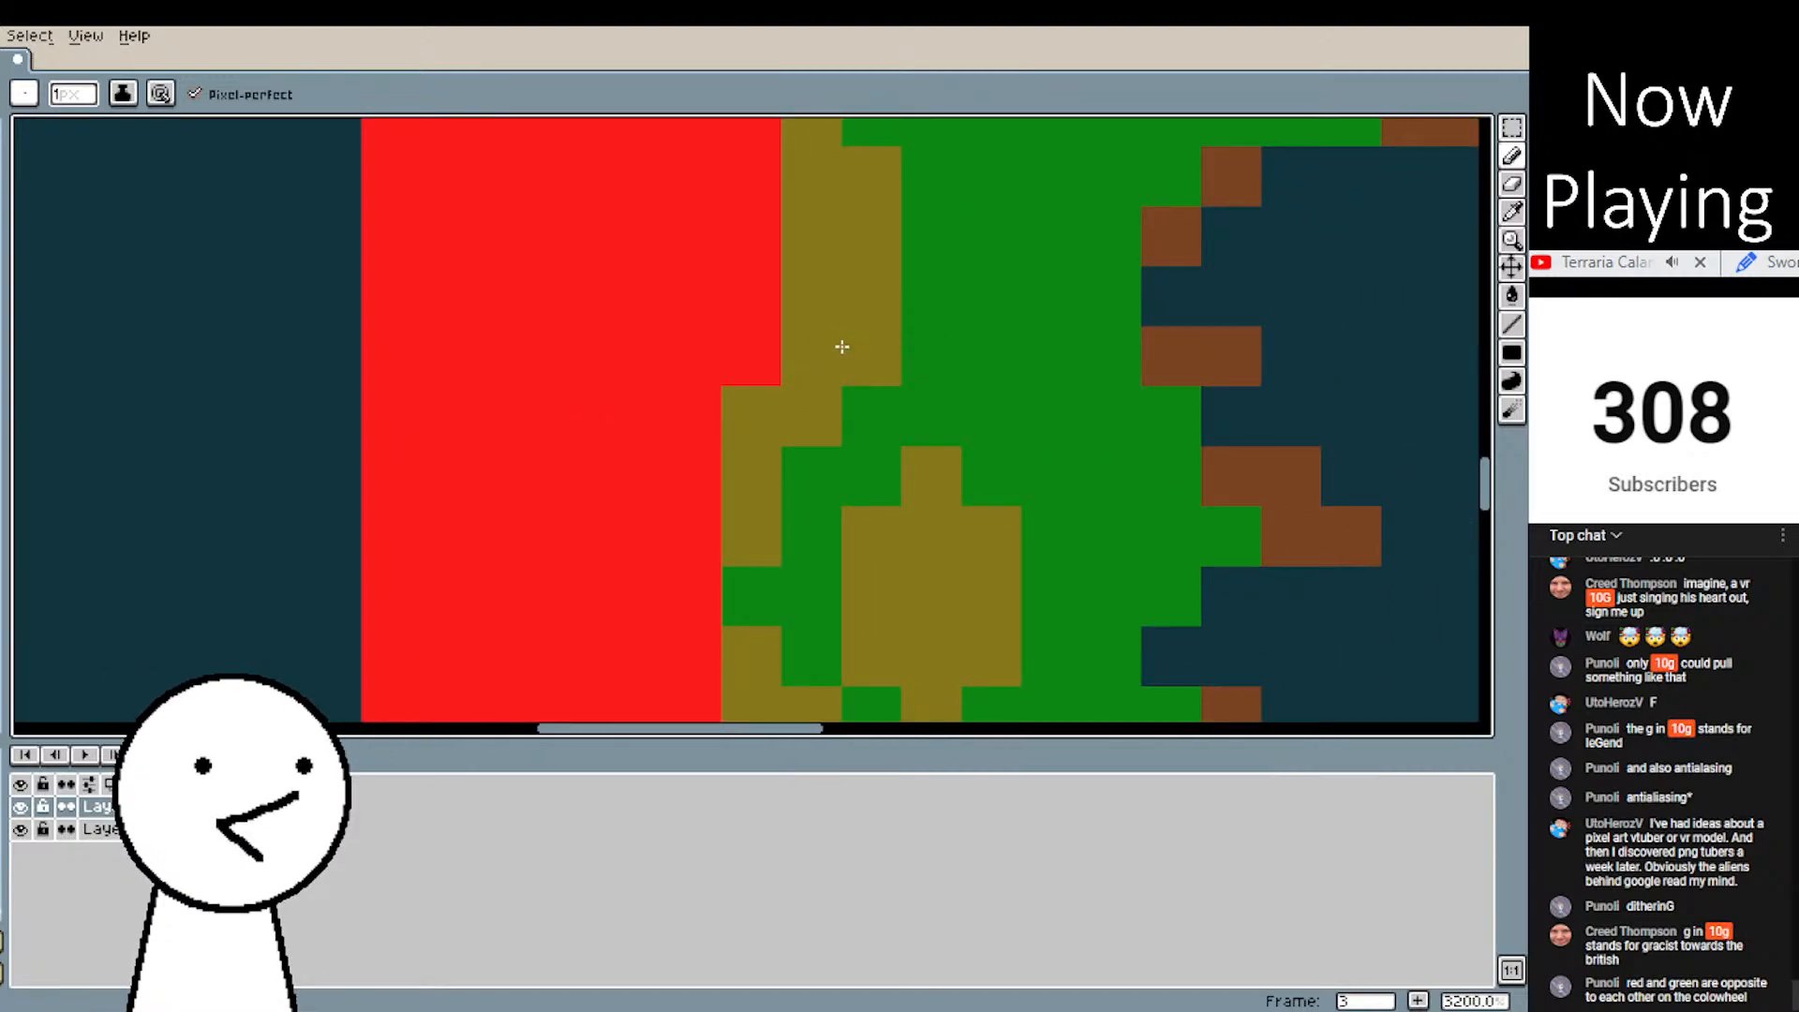
click(871, 413)
click(811, 476)
click(965, 453)
scroll(1007, 433, down, 3)
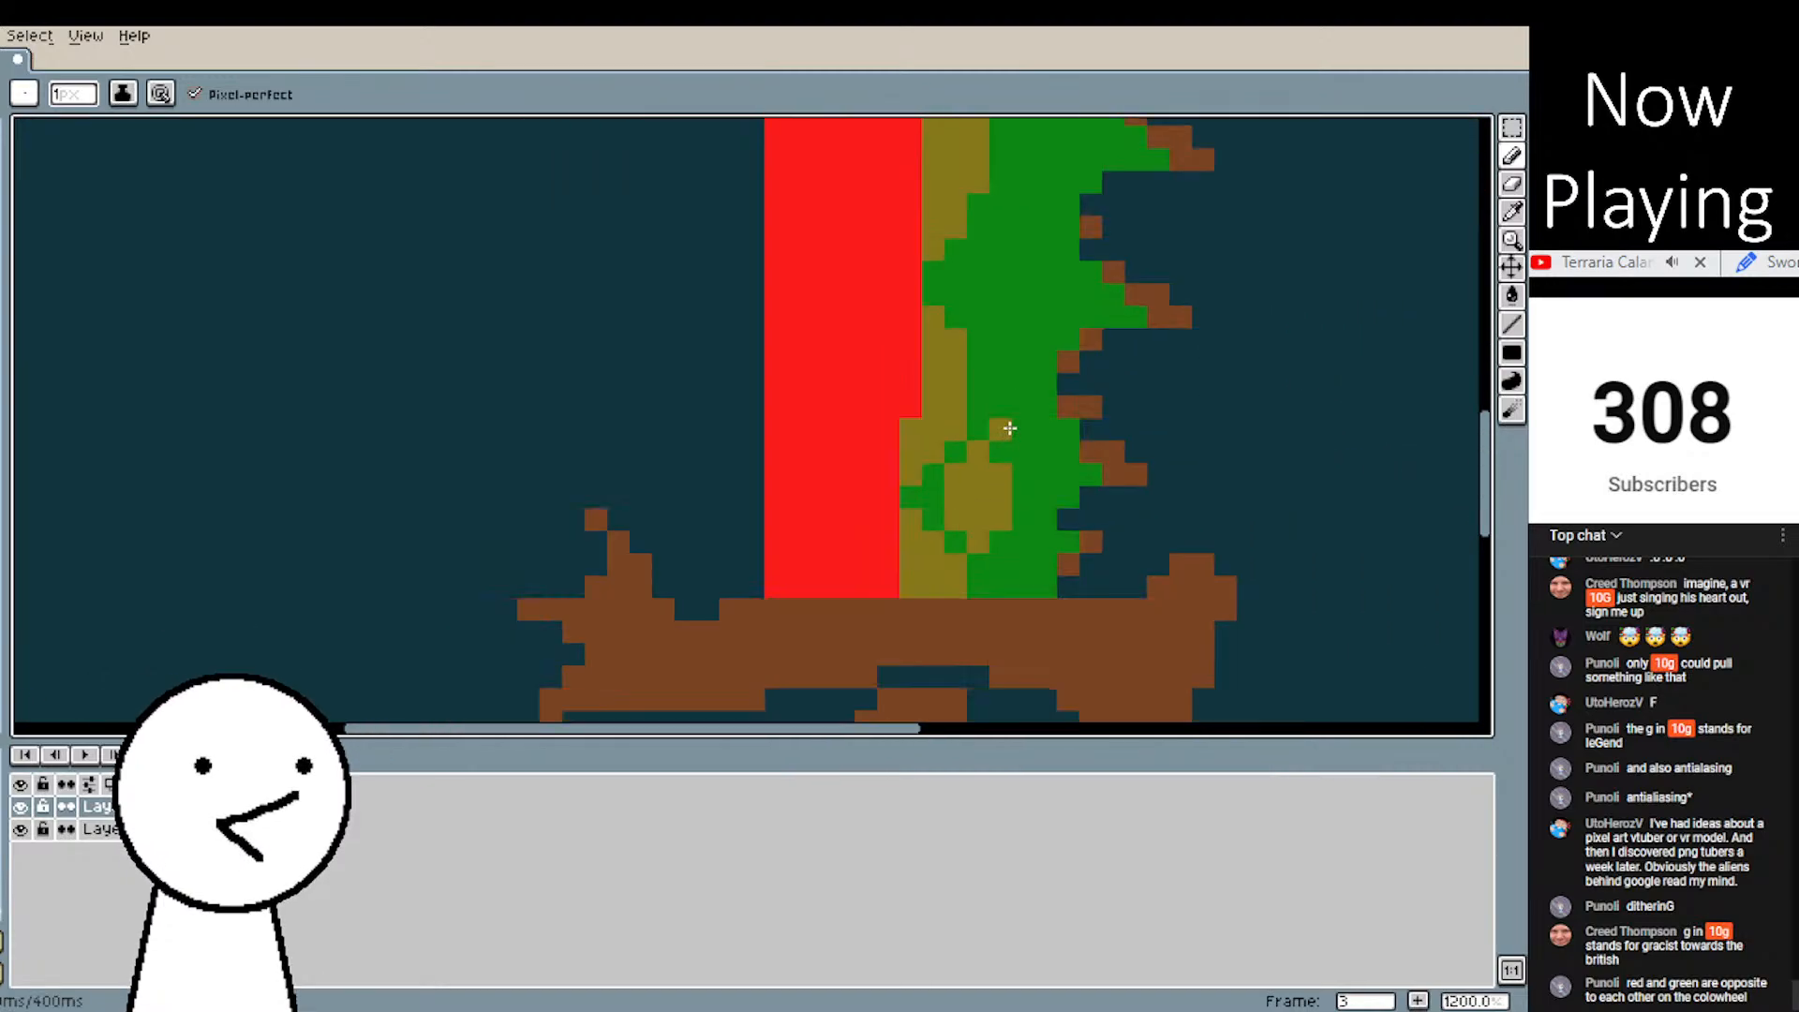
- Paint a rounded olive patch three pixels wide and four tall beside the notch between the two lower seam bulges
scroll(1009, 430, up, 3)
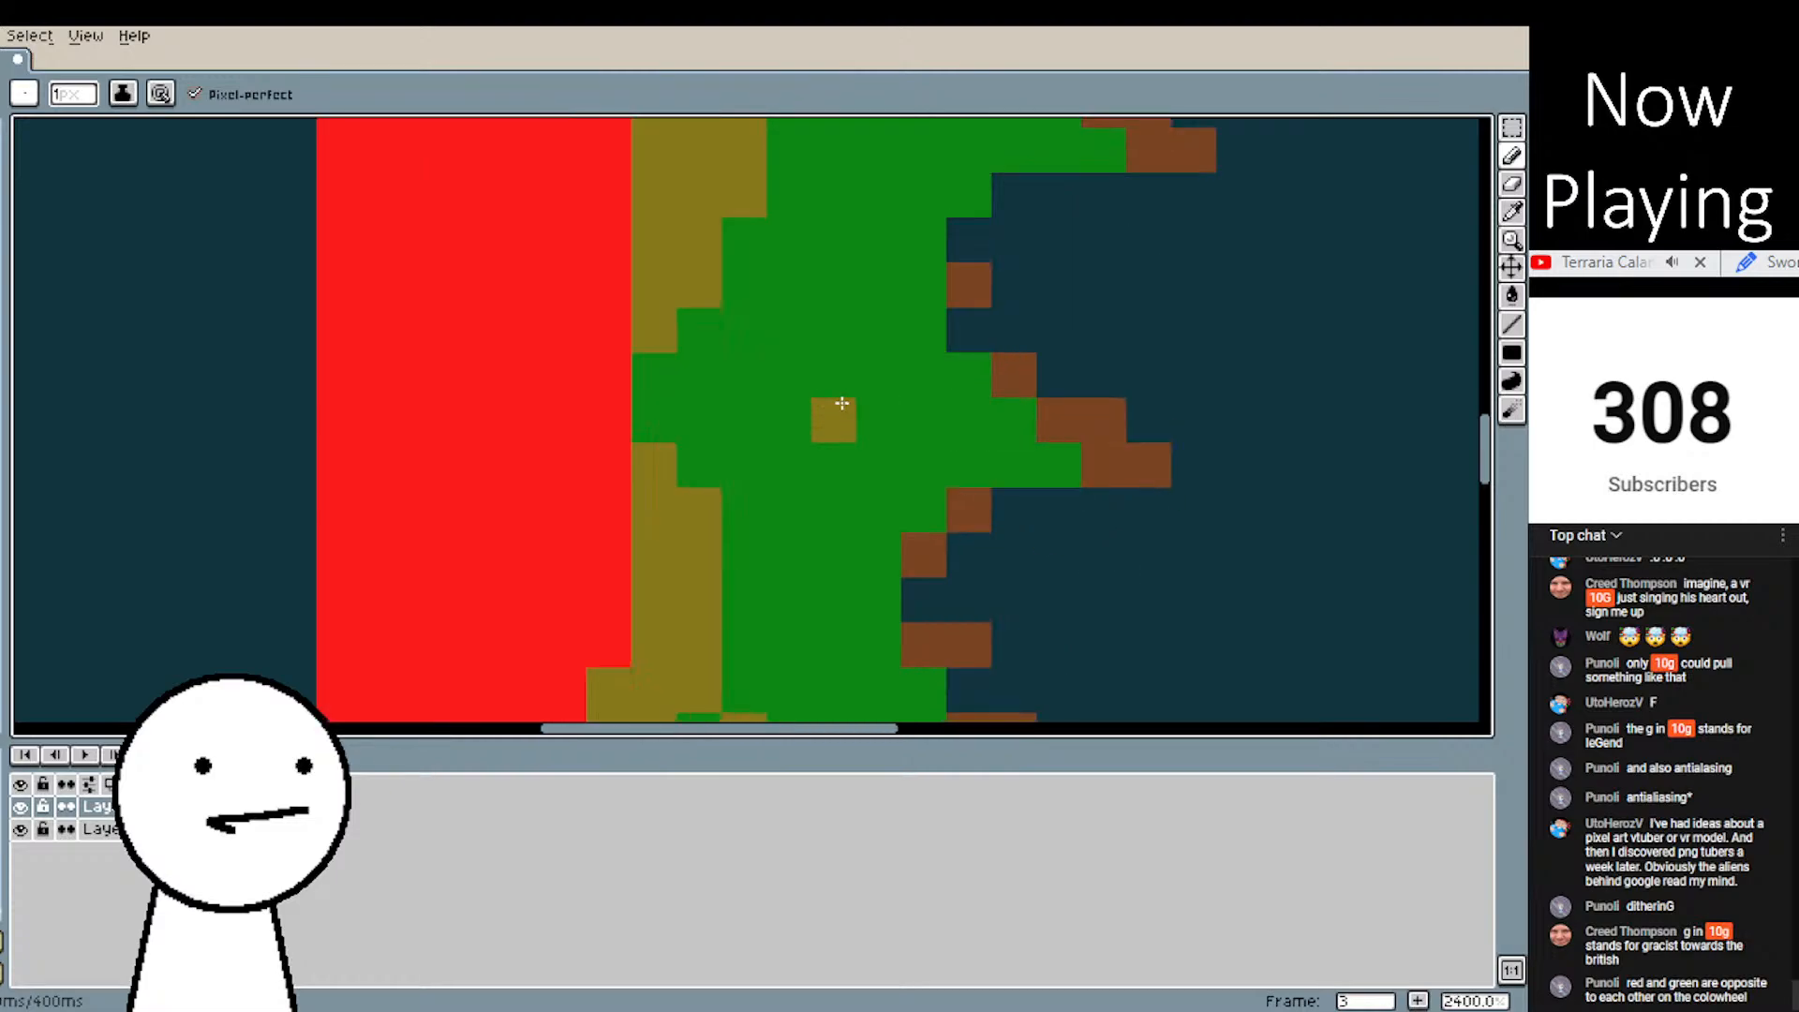
key(ctrl+z)
click(690, 377)
click(727, 409)
drag(728, 410, 739, 346)
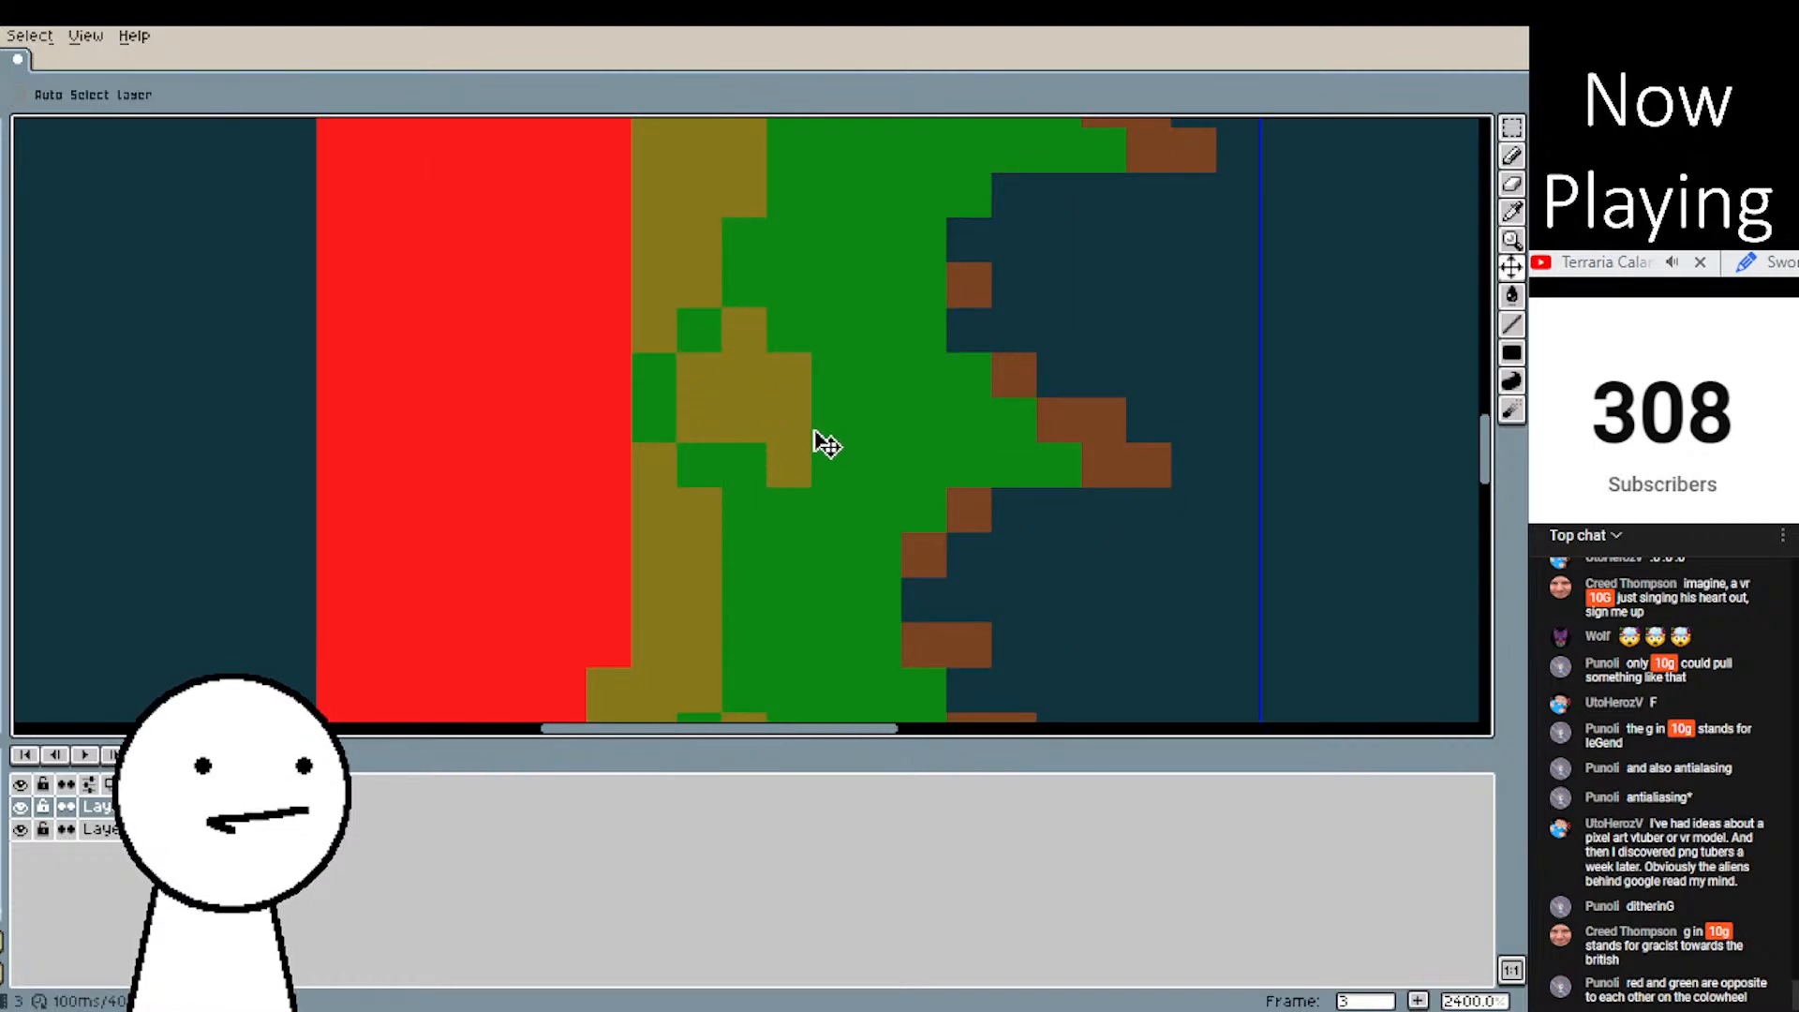
drag(786, 417, 800, 383)
click(759, 462)
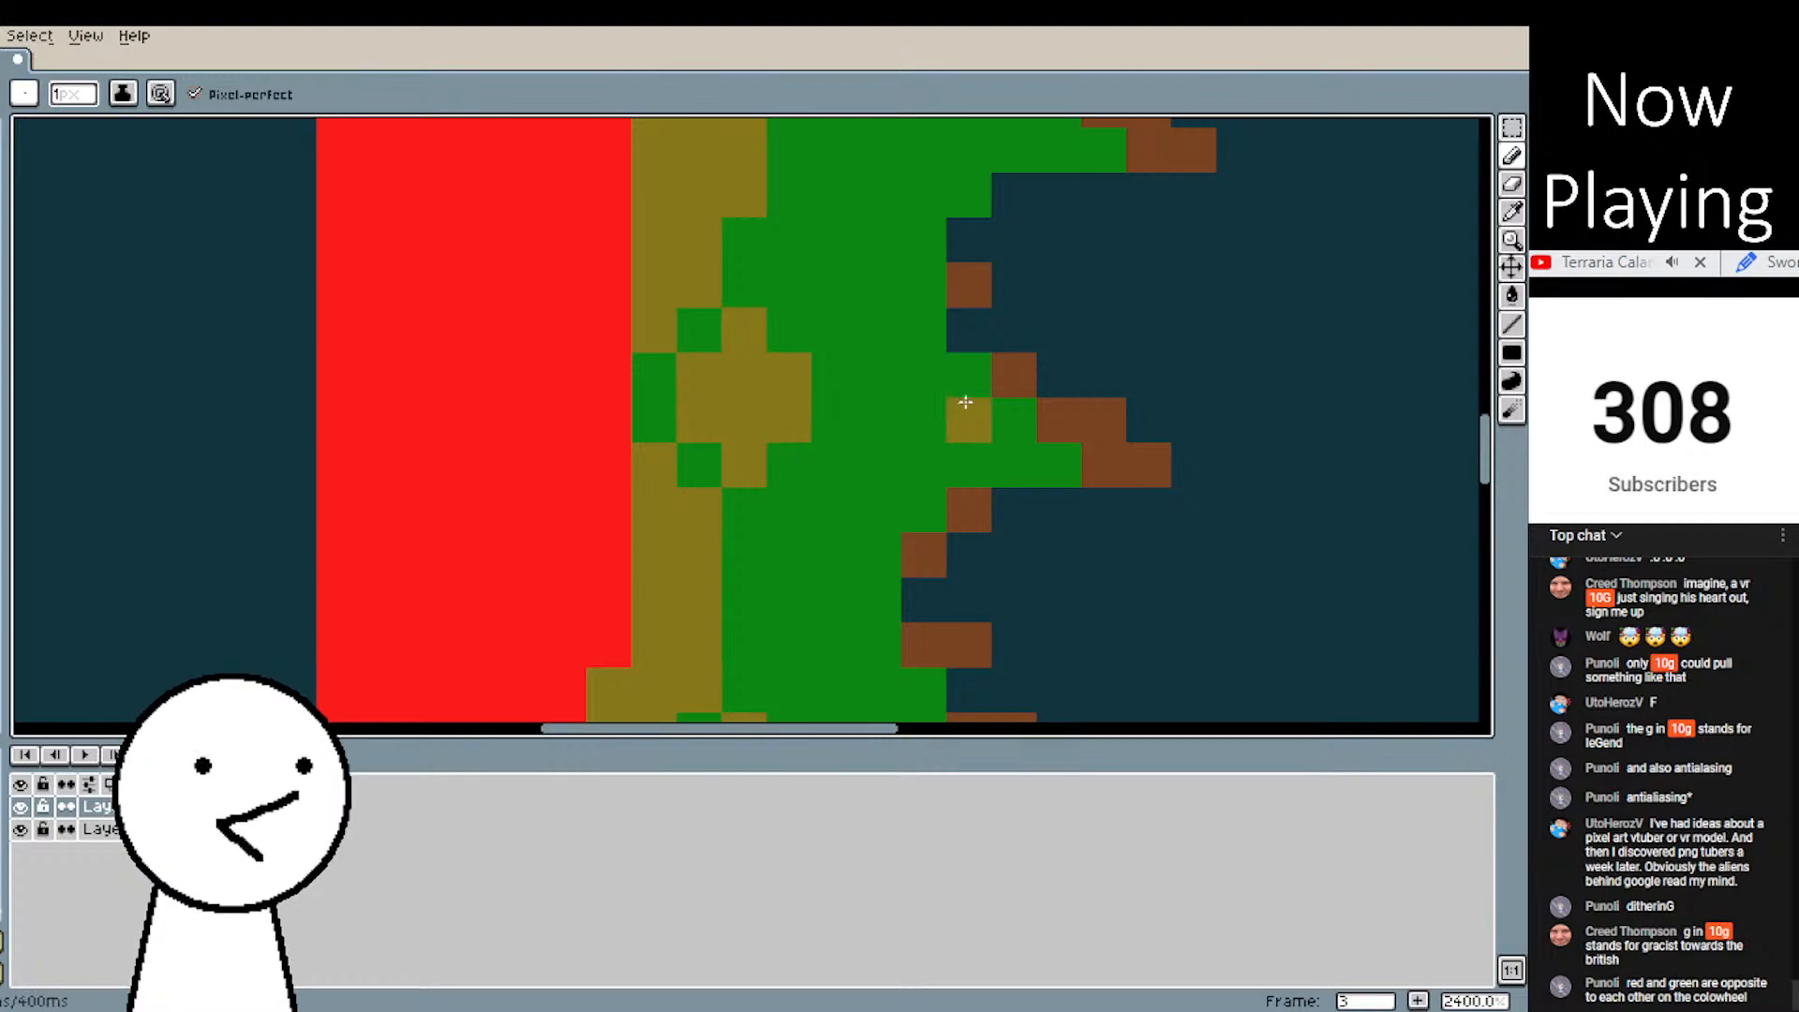
- Add short vertical olive marks in the green below the cross patch and above the rounded patch beneath it
scroll(933, 386, up, 4)
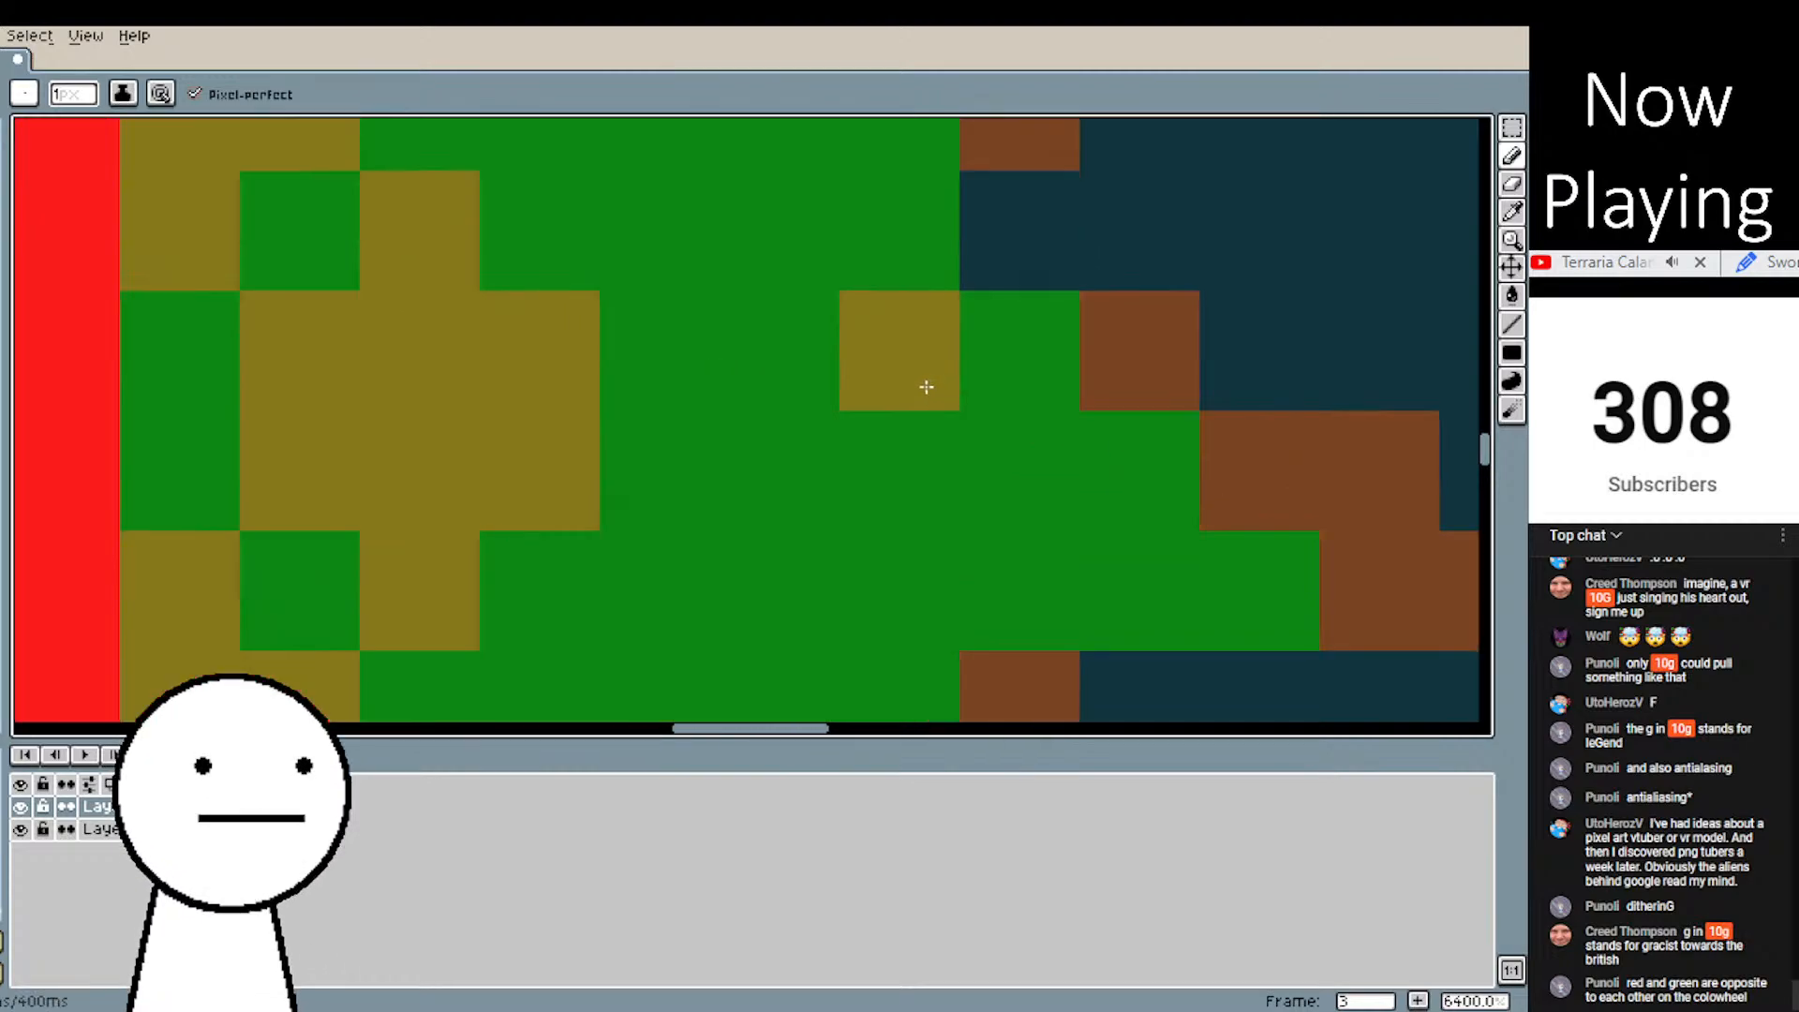
scroll(924, 373, down, 8)
scroll(924, 373, down, 1)
scroll(932, 422, up, 3)
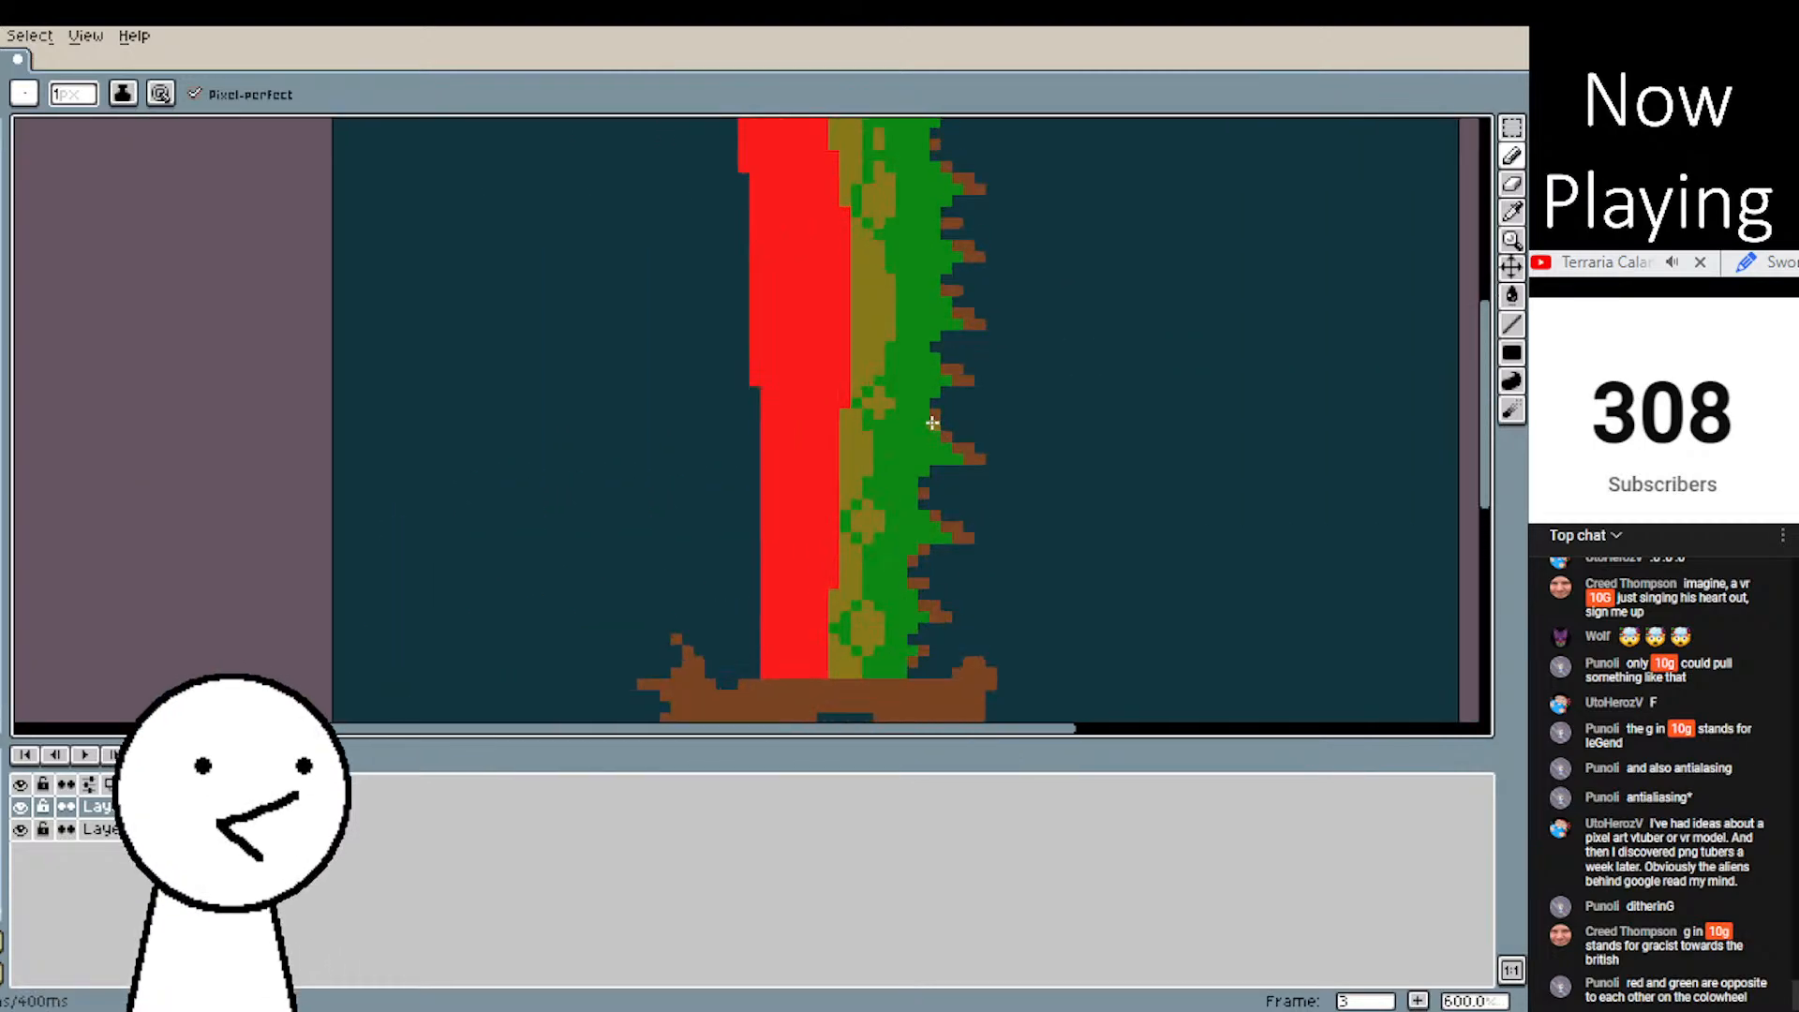
click(822, 392)
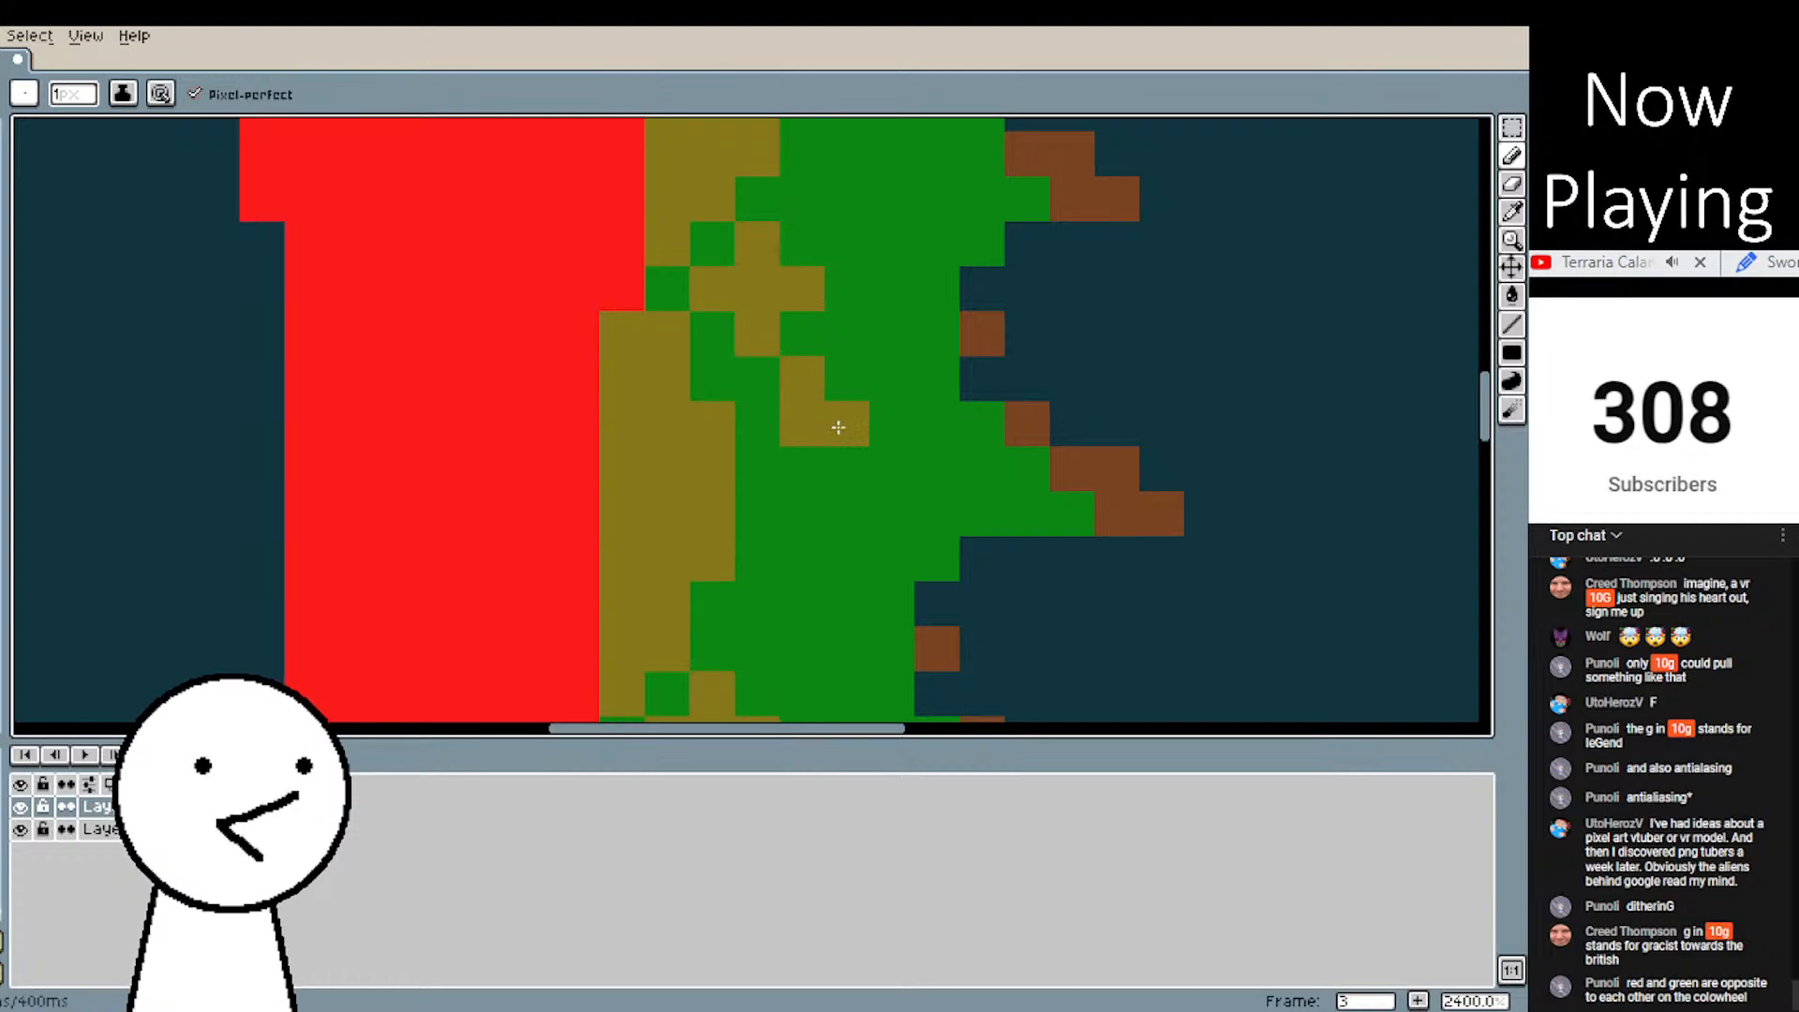
drag(968, 578, 1176, 224)
scroll(1022, 300, down, 1)
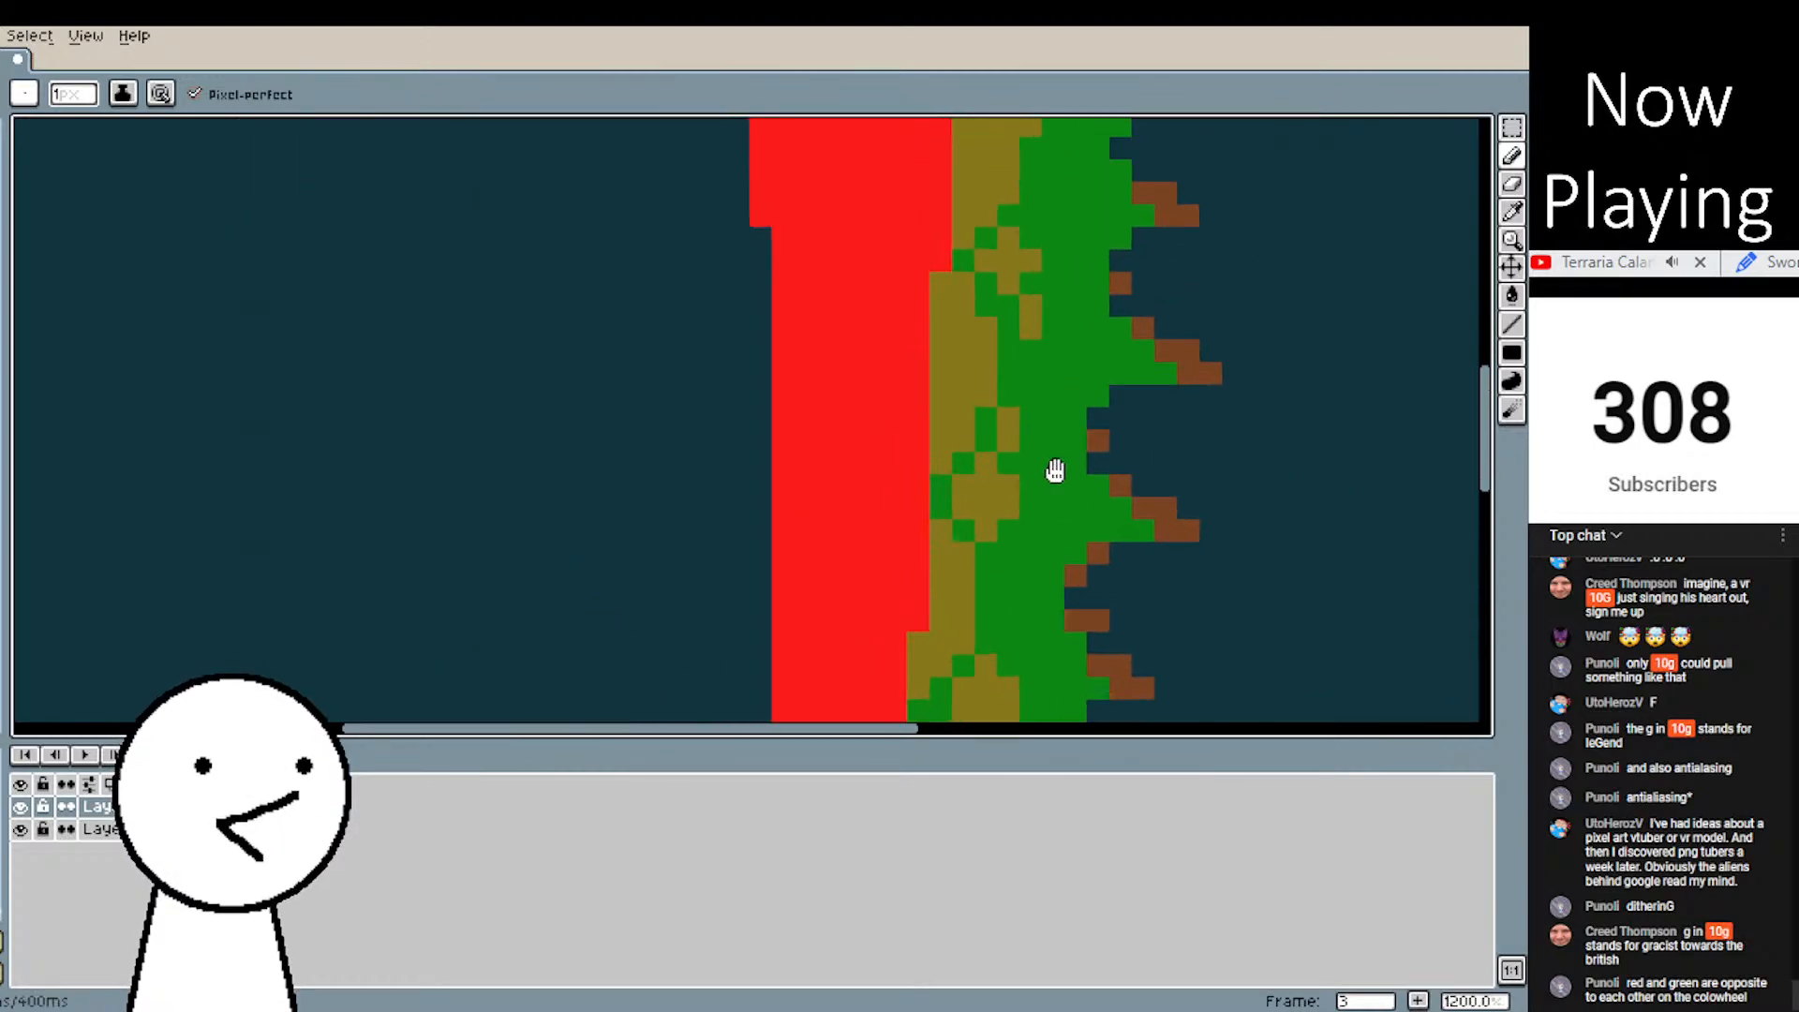
- Lengthen the narrow olive streak in the green rind on the lower part of the blade to four pixels
scroll(1050, 438, up, 1)
scroll(1050, 438, up, 1)
drag(1073, 498, 1021, 483)
click(938, 390)
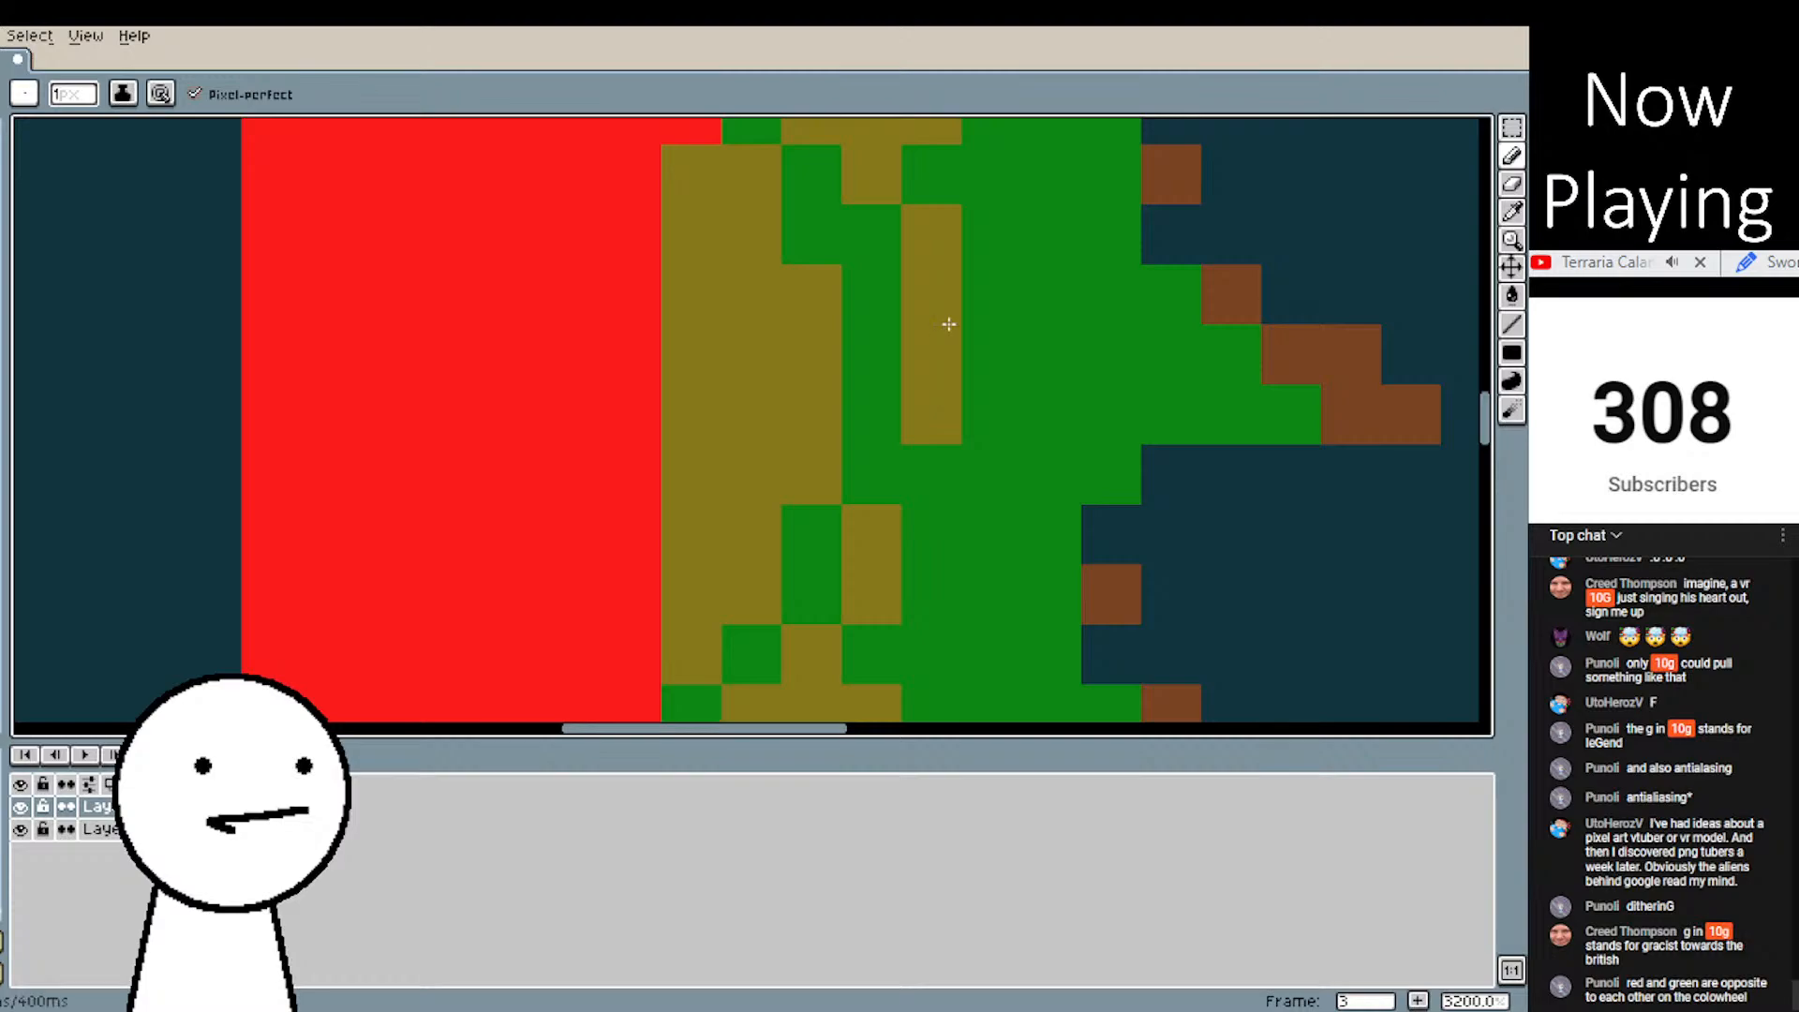
scroll(1160, 430, down, 4)
scroll(1137, 397, up, 3)
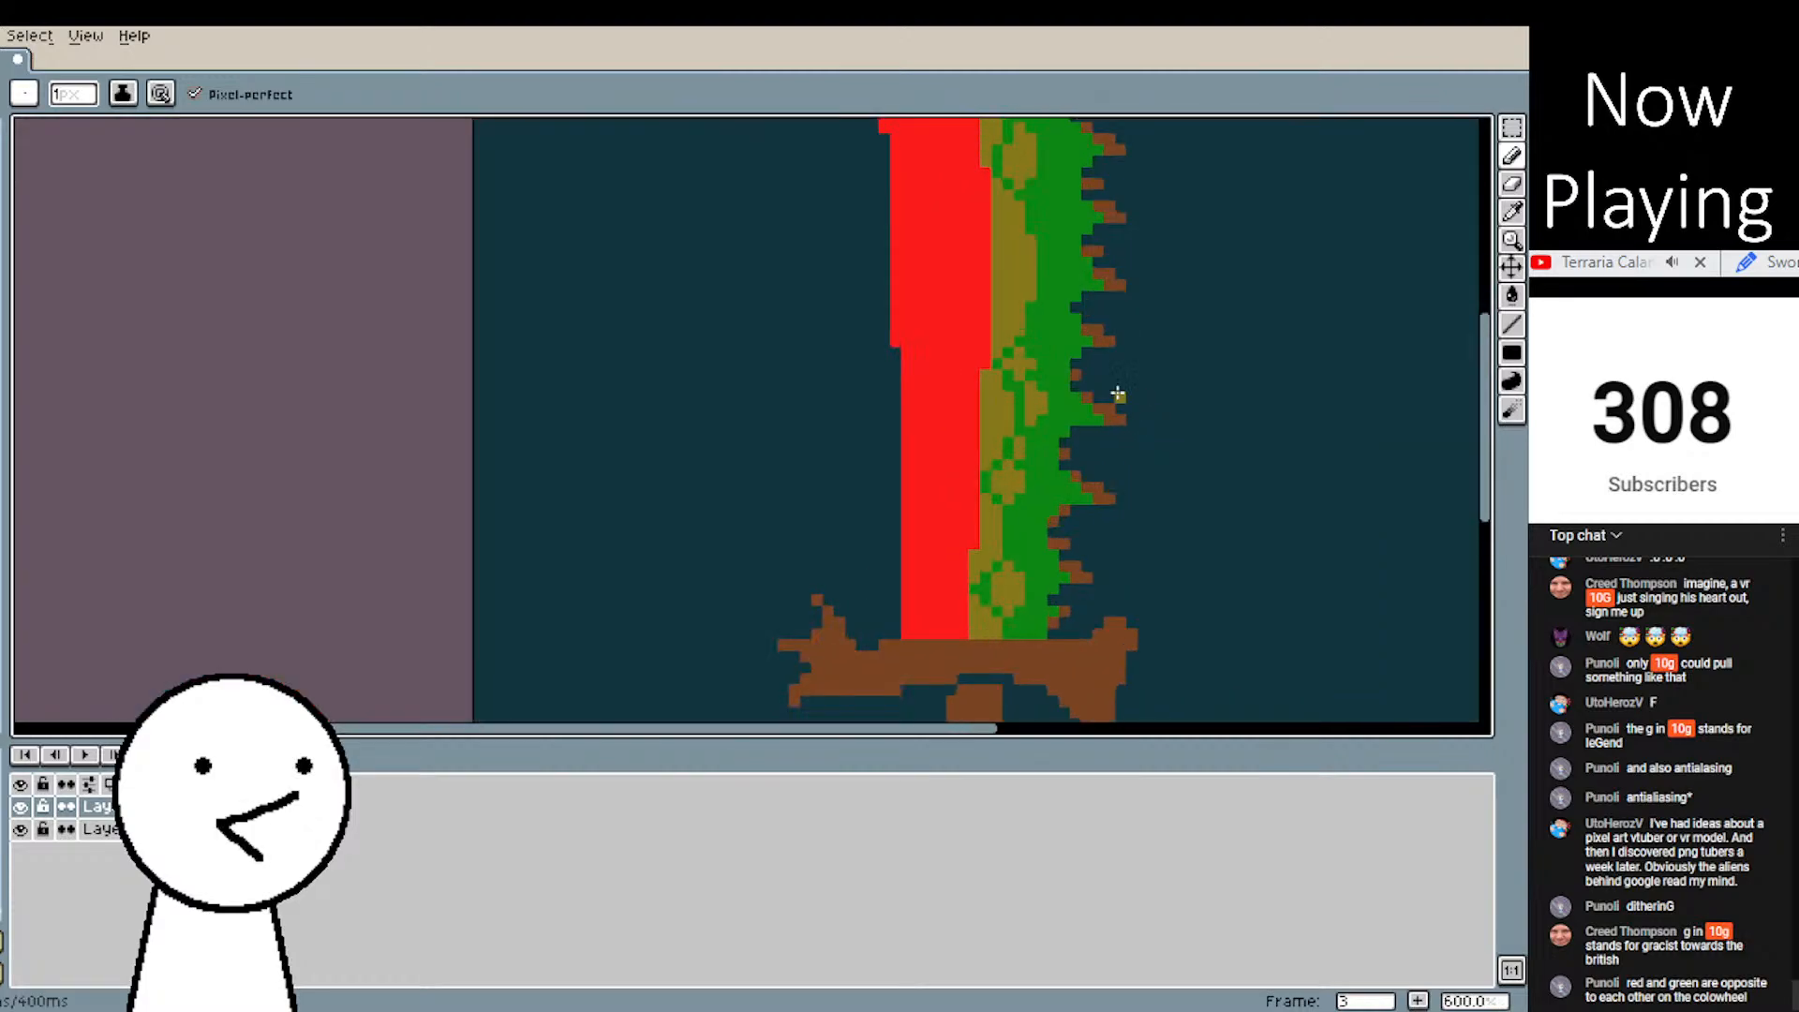
scroll(1115, 387, down, 1)
scroll(1121, 322, up, 2)
mouse_move(1084, 390)
mouse_down()
mouse_move(1306, 706)
mouse_move(895, 566)
mouse_up()
mouse_move(965, 412)
mouse_down()
mouse_move(976, 549)
mouse_move(1004, 487)
mouse_move(1013, 527)
mouse_move(971, 573)
mouse_move(904, 529)
mouse_up()
scroll(1121, 490, down, 9)
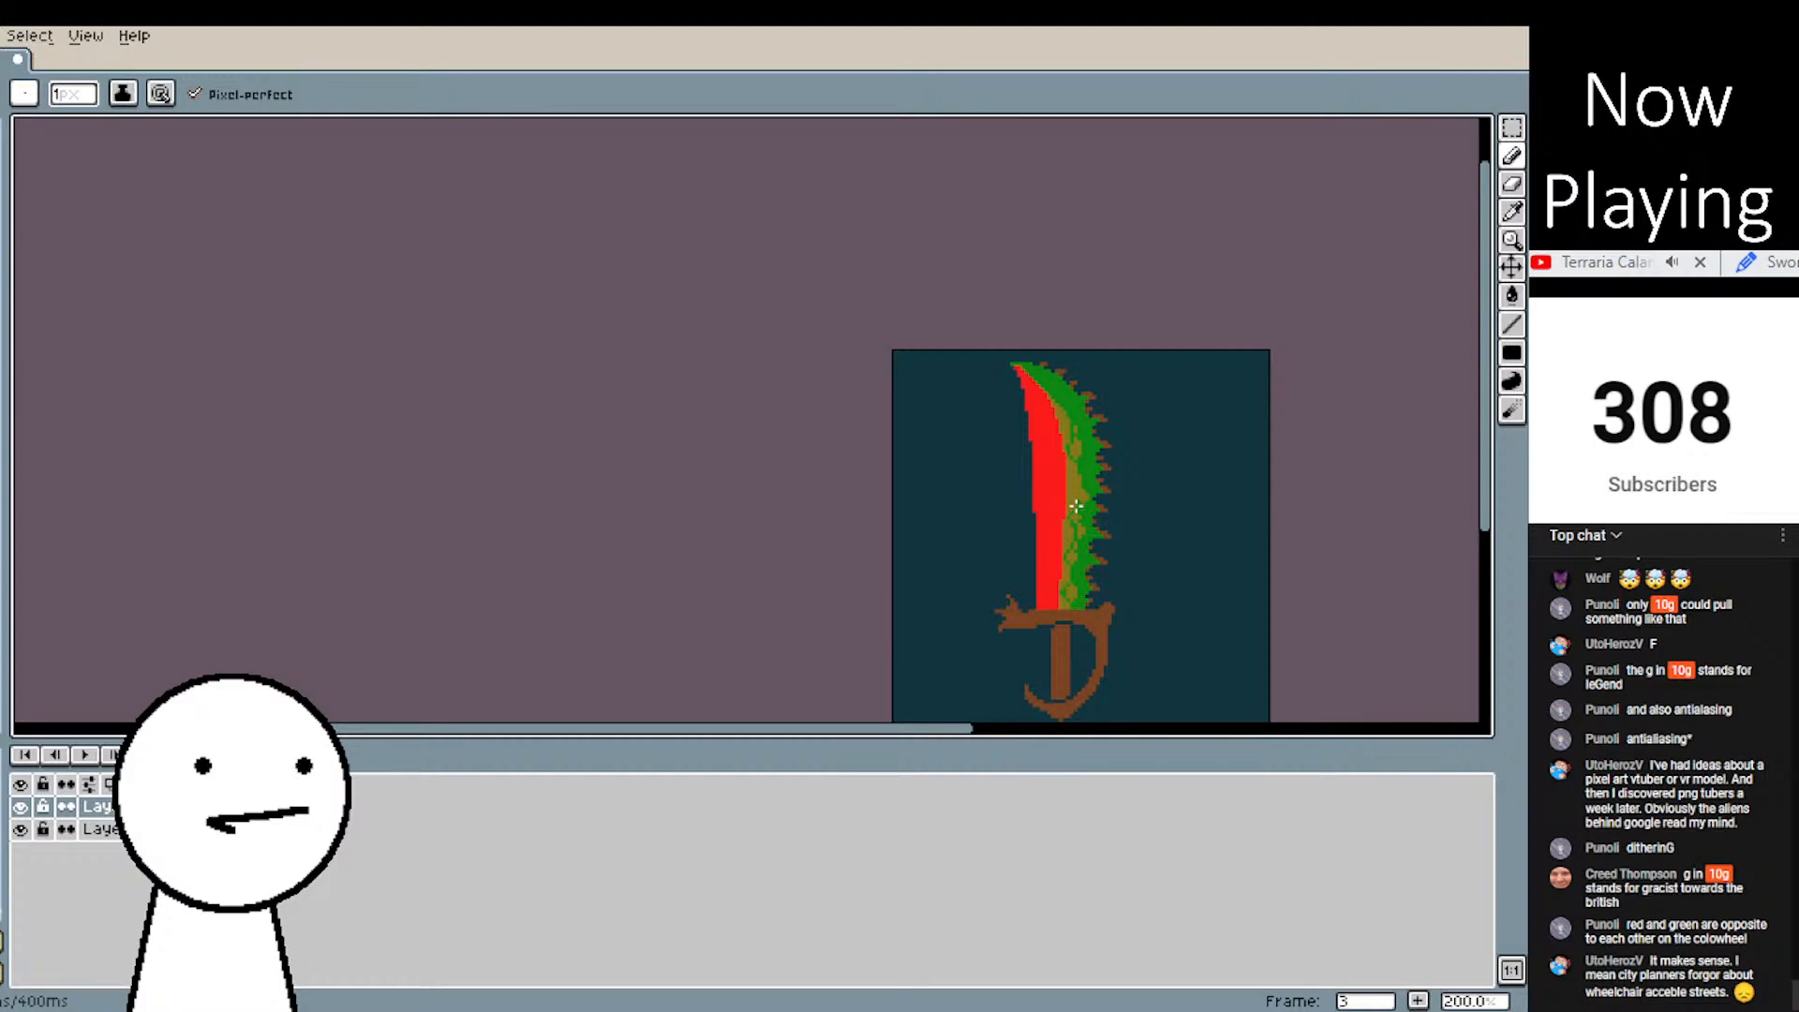
- Extend the olive strip in pixel steps along the red-green boundary toward the blade tip
scroll(1075, 506, up, 5)
drag(854, 457, 633, 479)
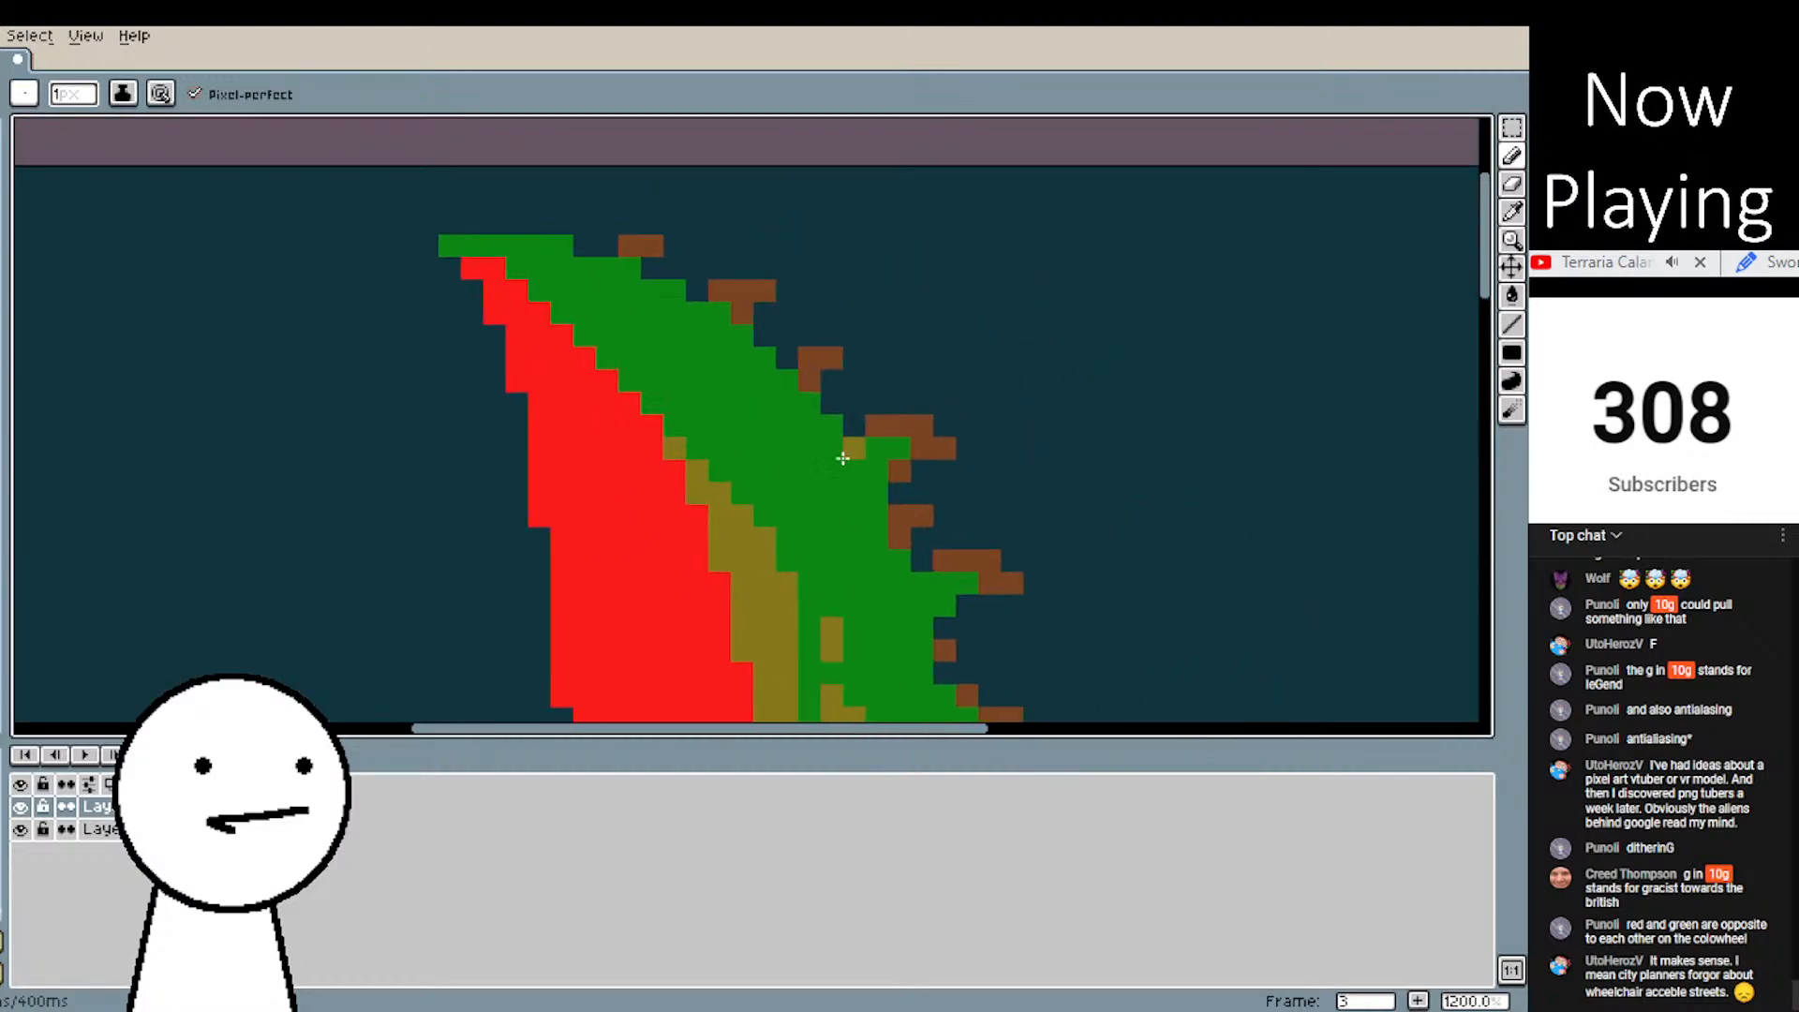
scroll(623, 362, down, 3)
scroll(525, 361, up, 2)
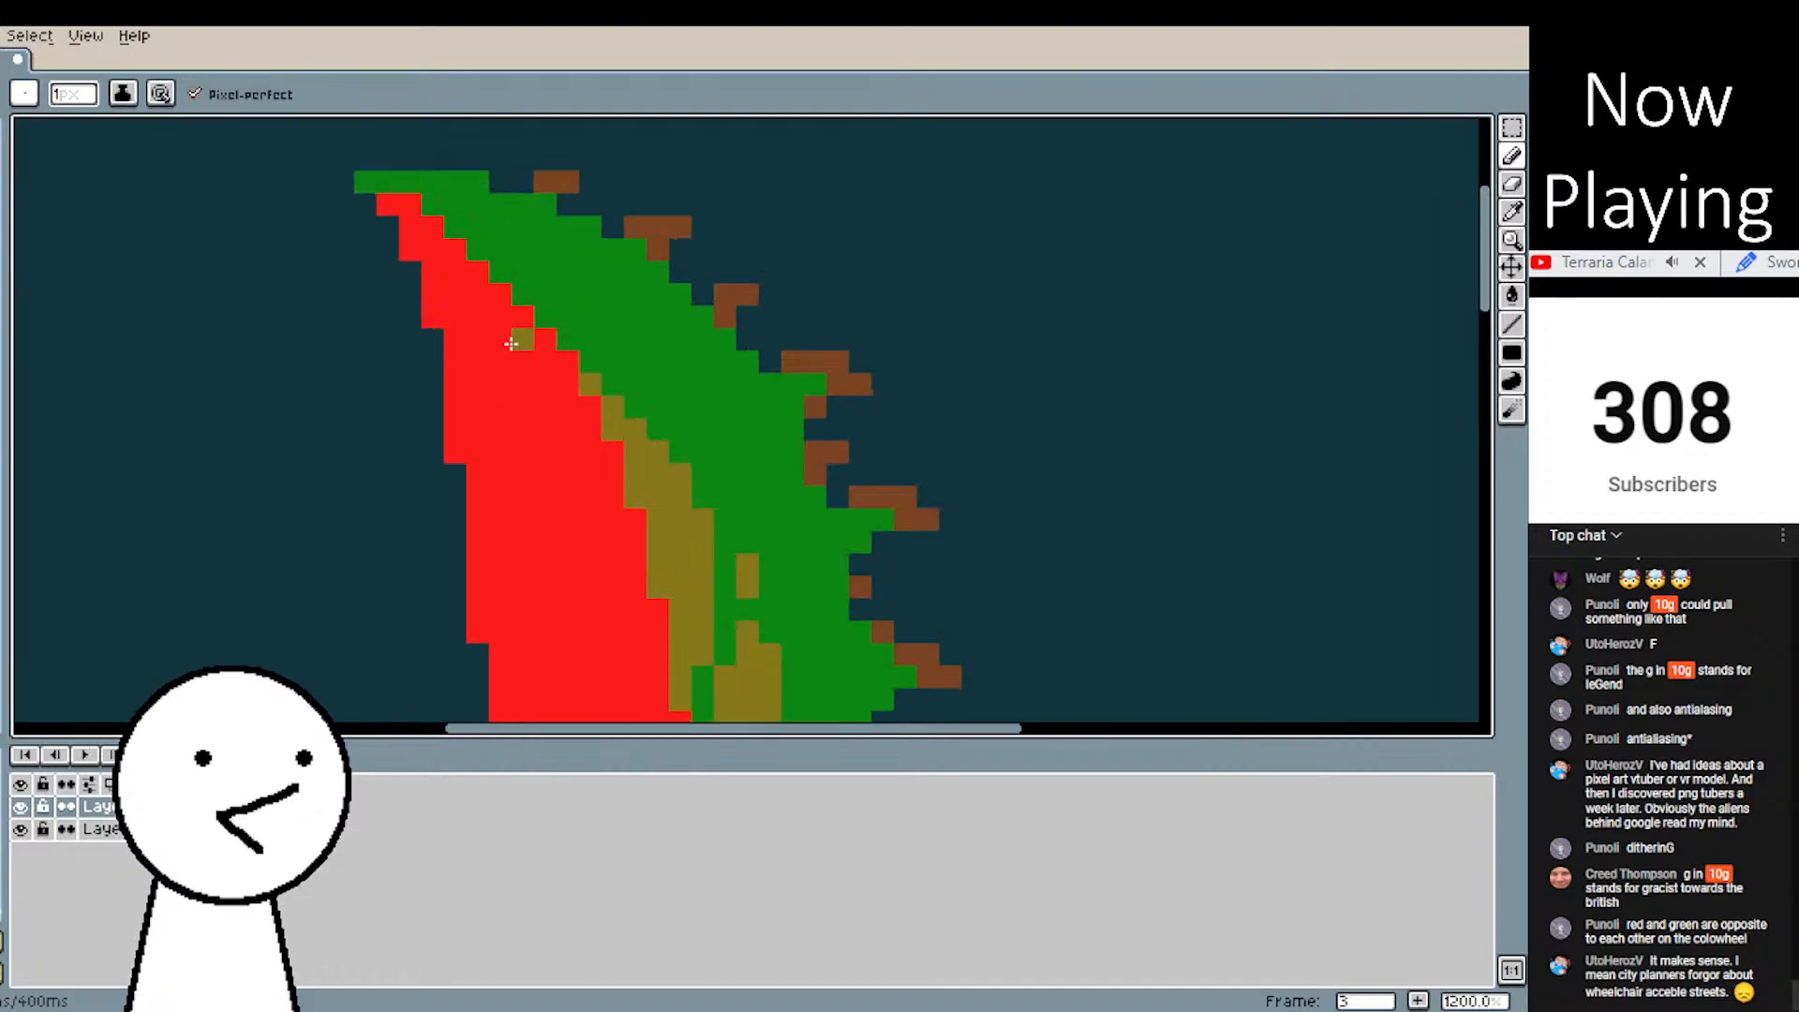
scroll(543, 385, down, 1)
scroll(576, 488, up, 1)
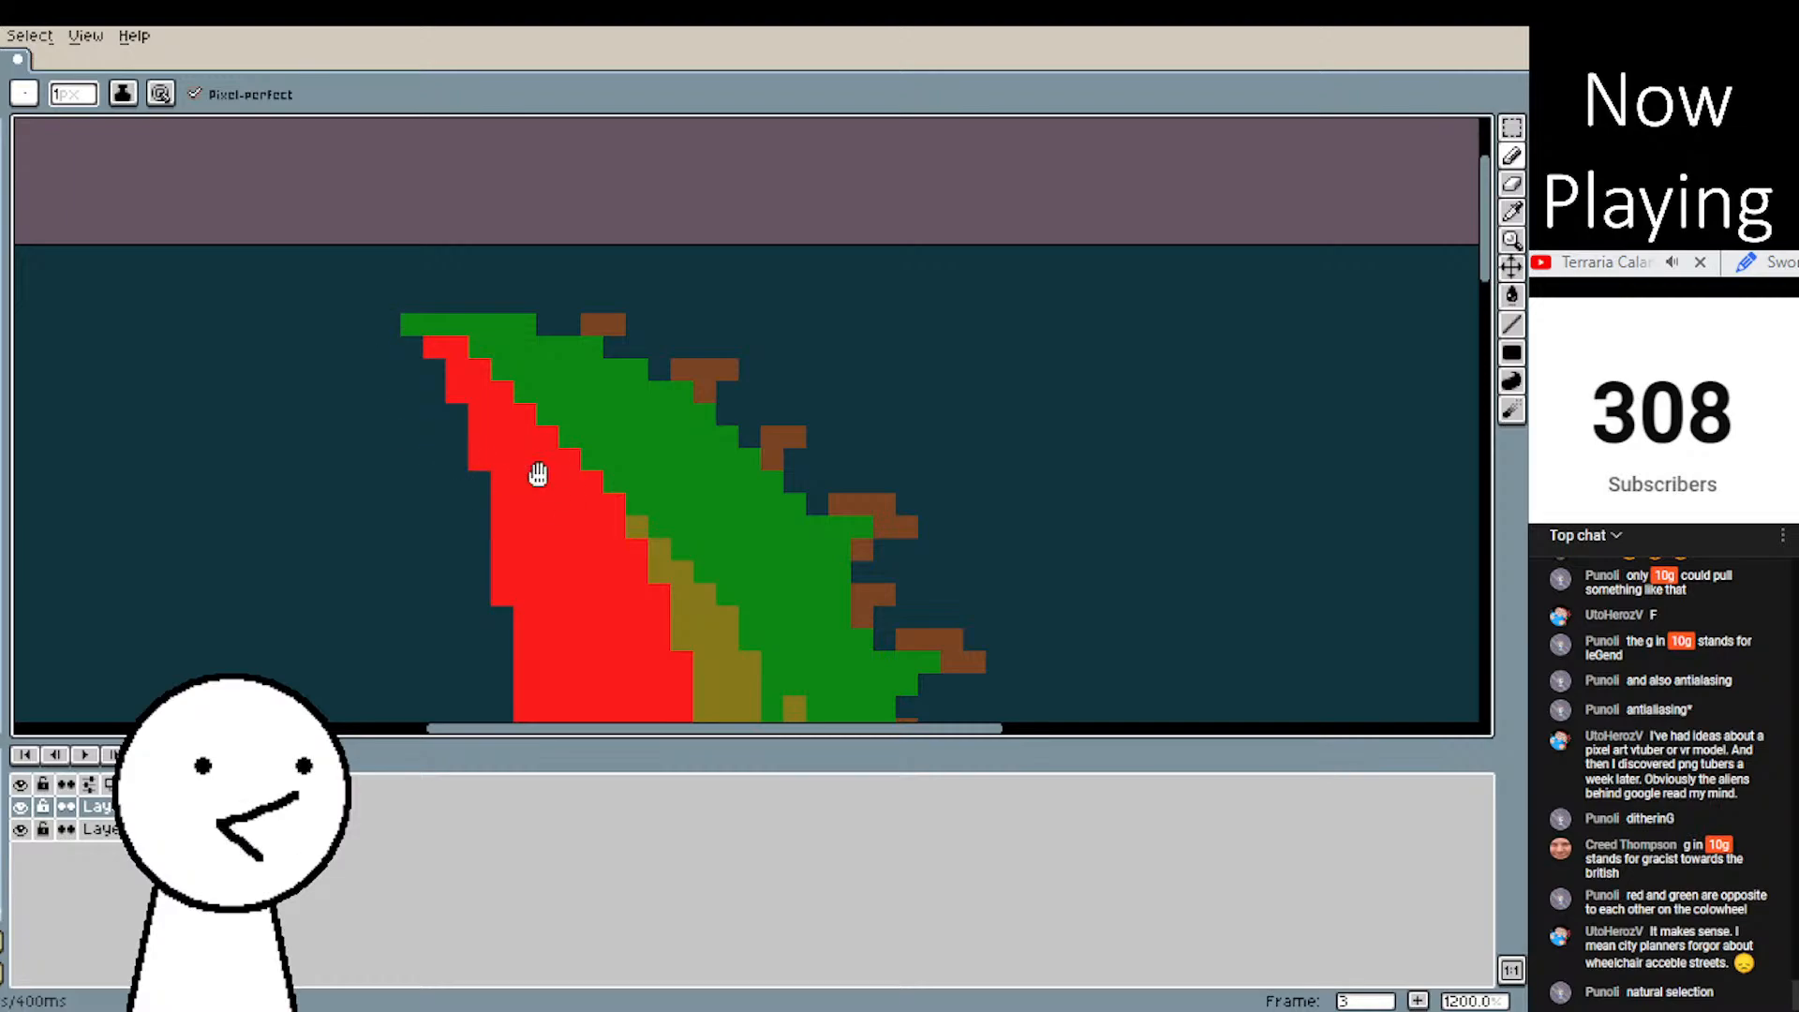
drag(679, 664, 542, 554)
scroll(542, 559, up, 2)
drag(442, 325, 593, 611)
click(386, 296)
click(428, 277)
mouse_move(581, 455)
mouse_down()
mouse_move(564, 393)
mouse_move(492, 331)
mouse_move(437, 316)
mouse_up()
click(475, 381)
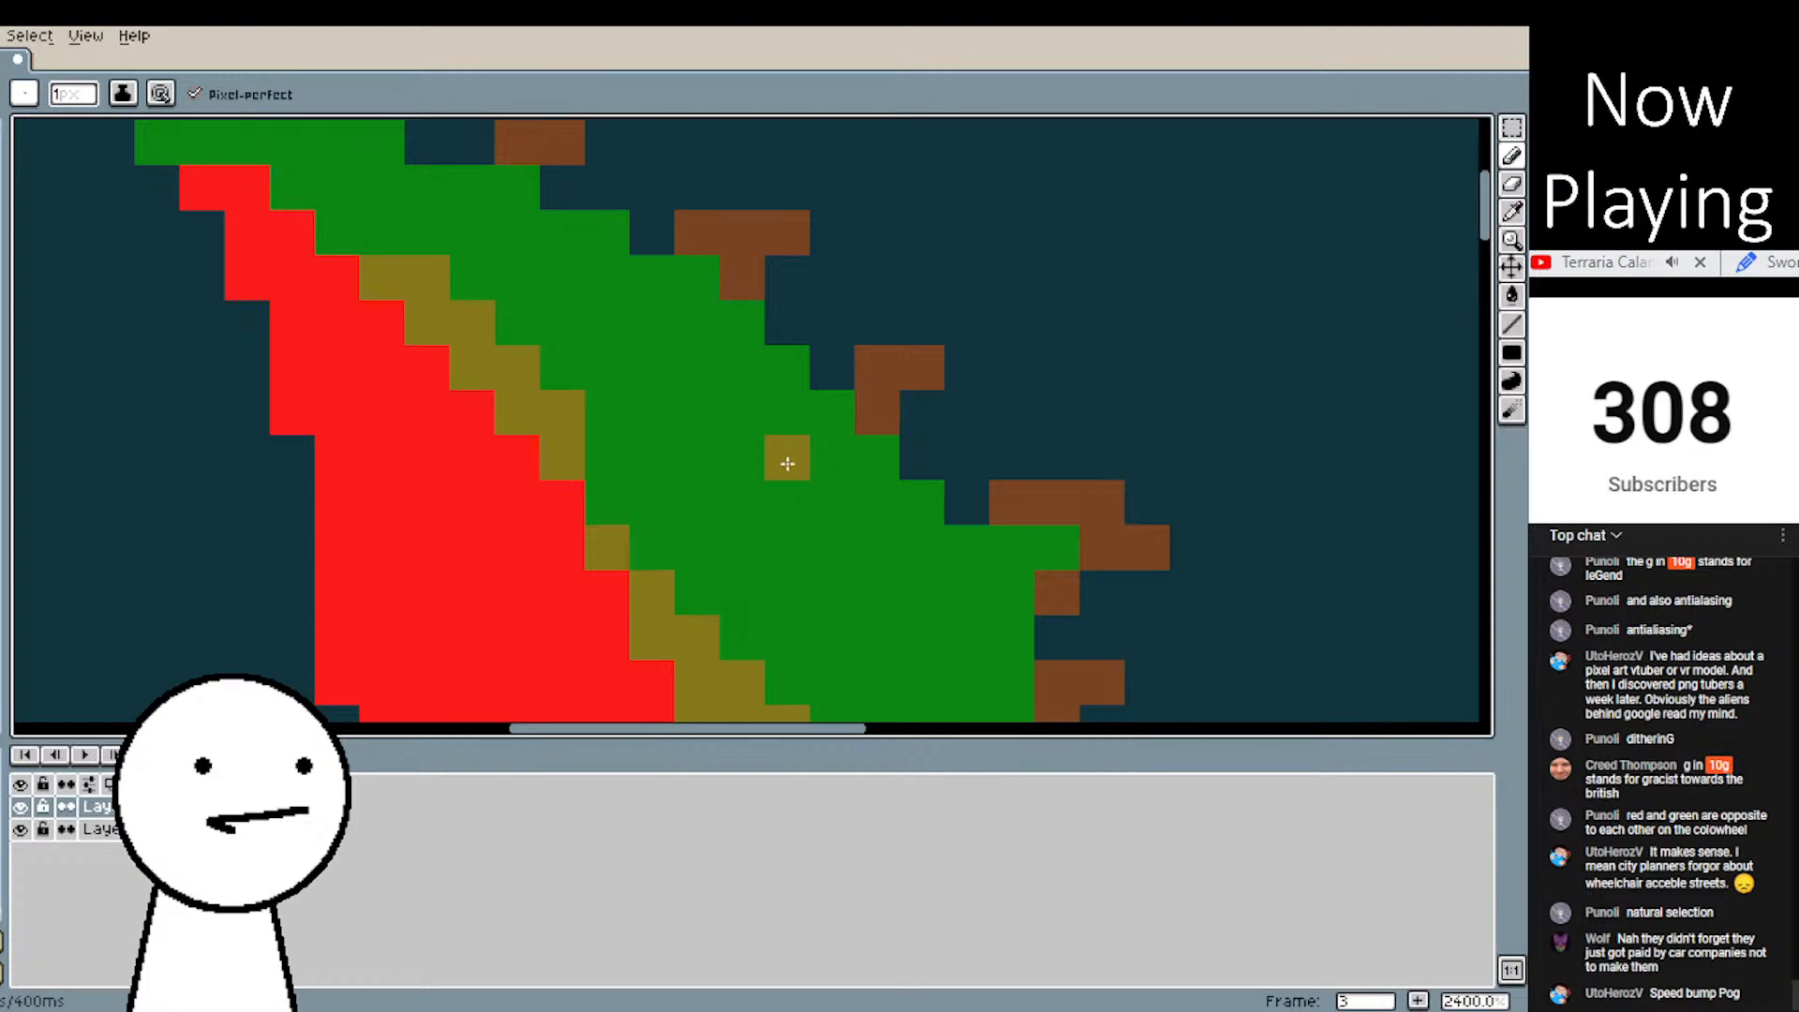
- Continue the olive strip up into the green top row of the blade tip and thicken its upper part by a few pixels
scroll(750, 478, down, 1)
scroll(622, 402, up, 2)
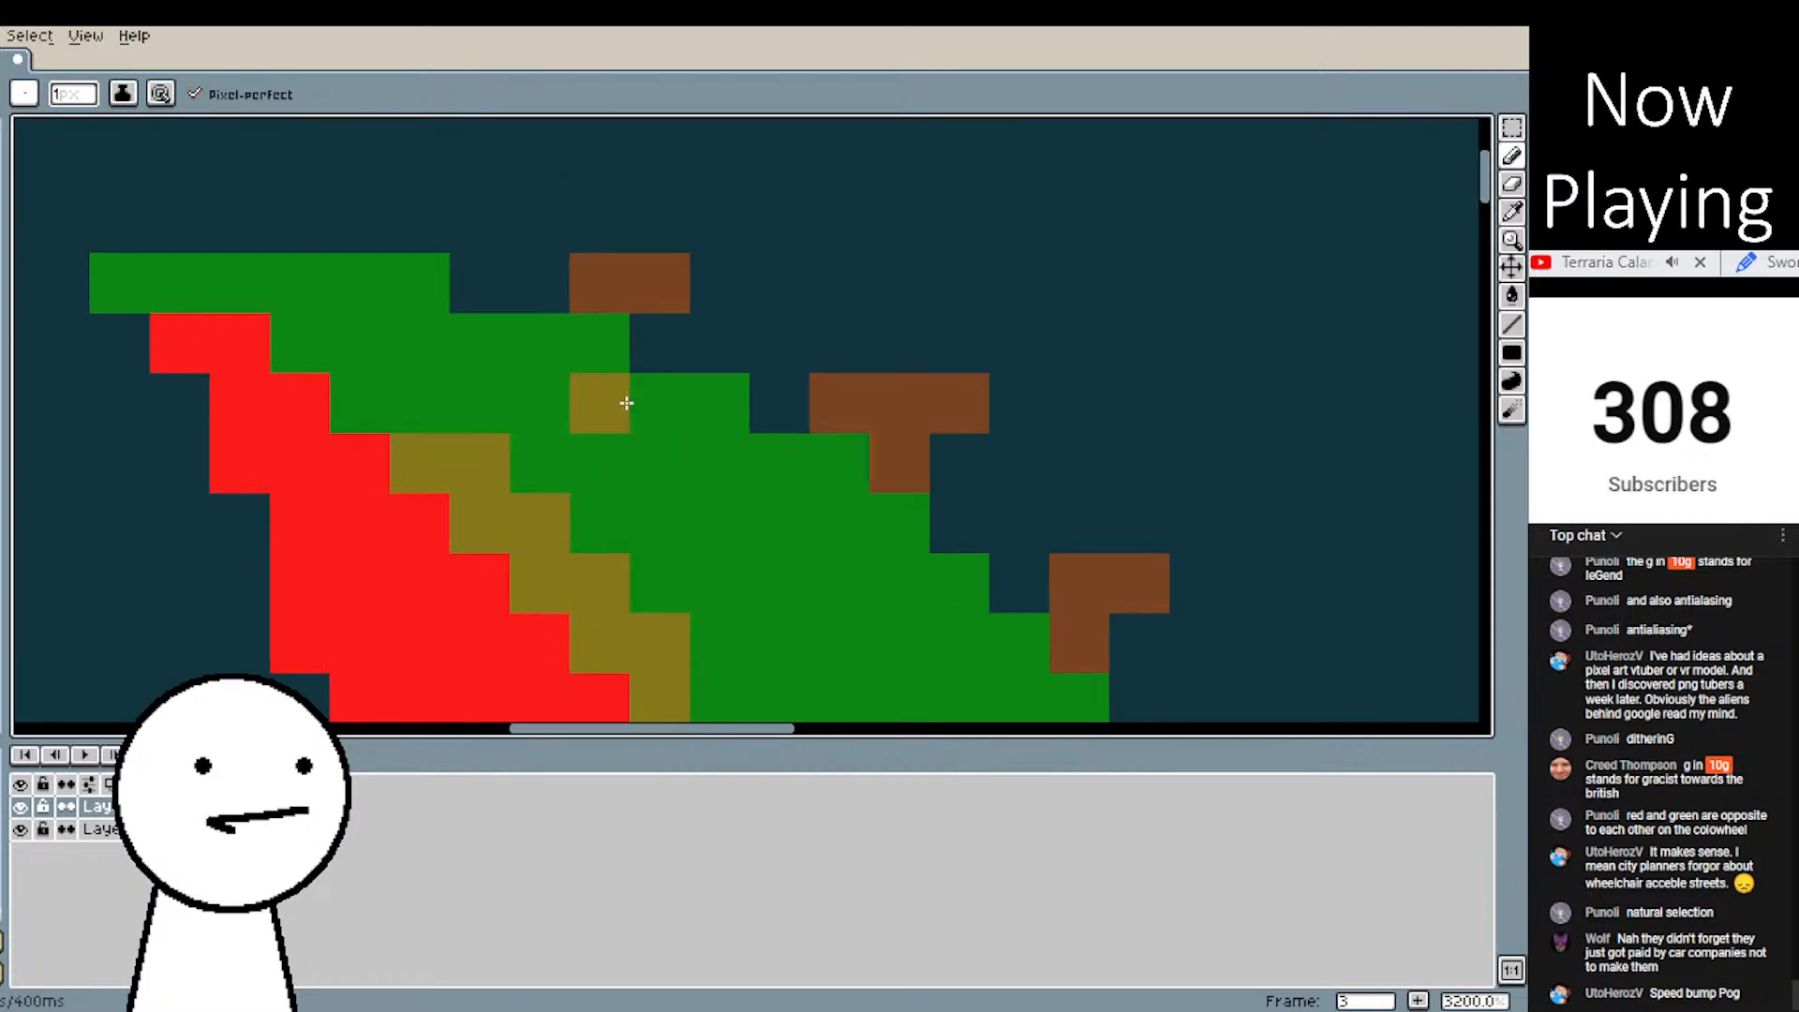
drag(467, 400, 1052, 544)
mouse_move(805, 447)
mouse_down()
mouse_move(923, 473)
mouse_move(940, 543)
mouse_up()
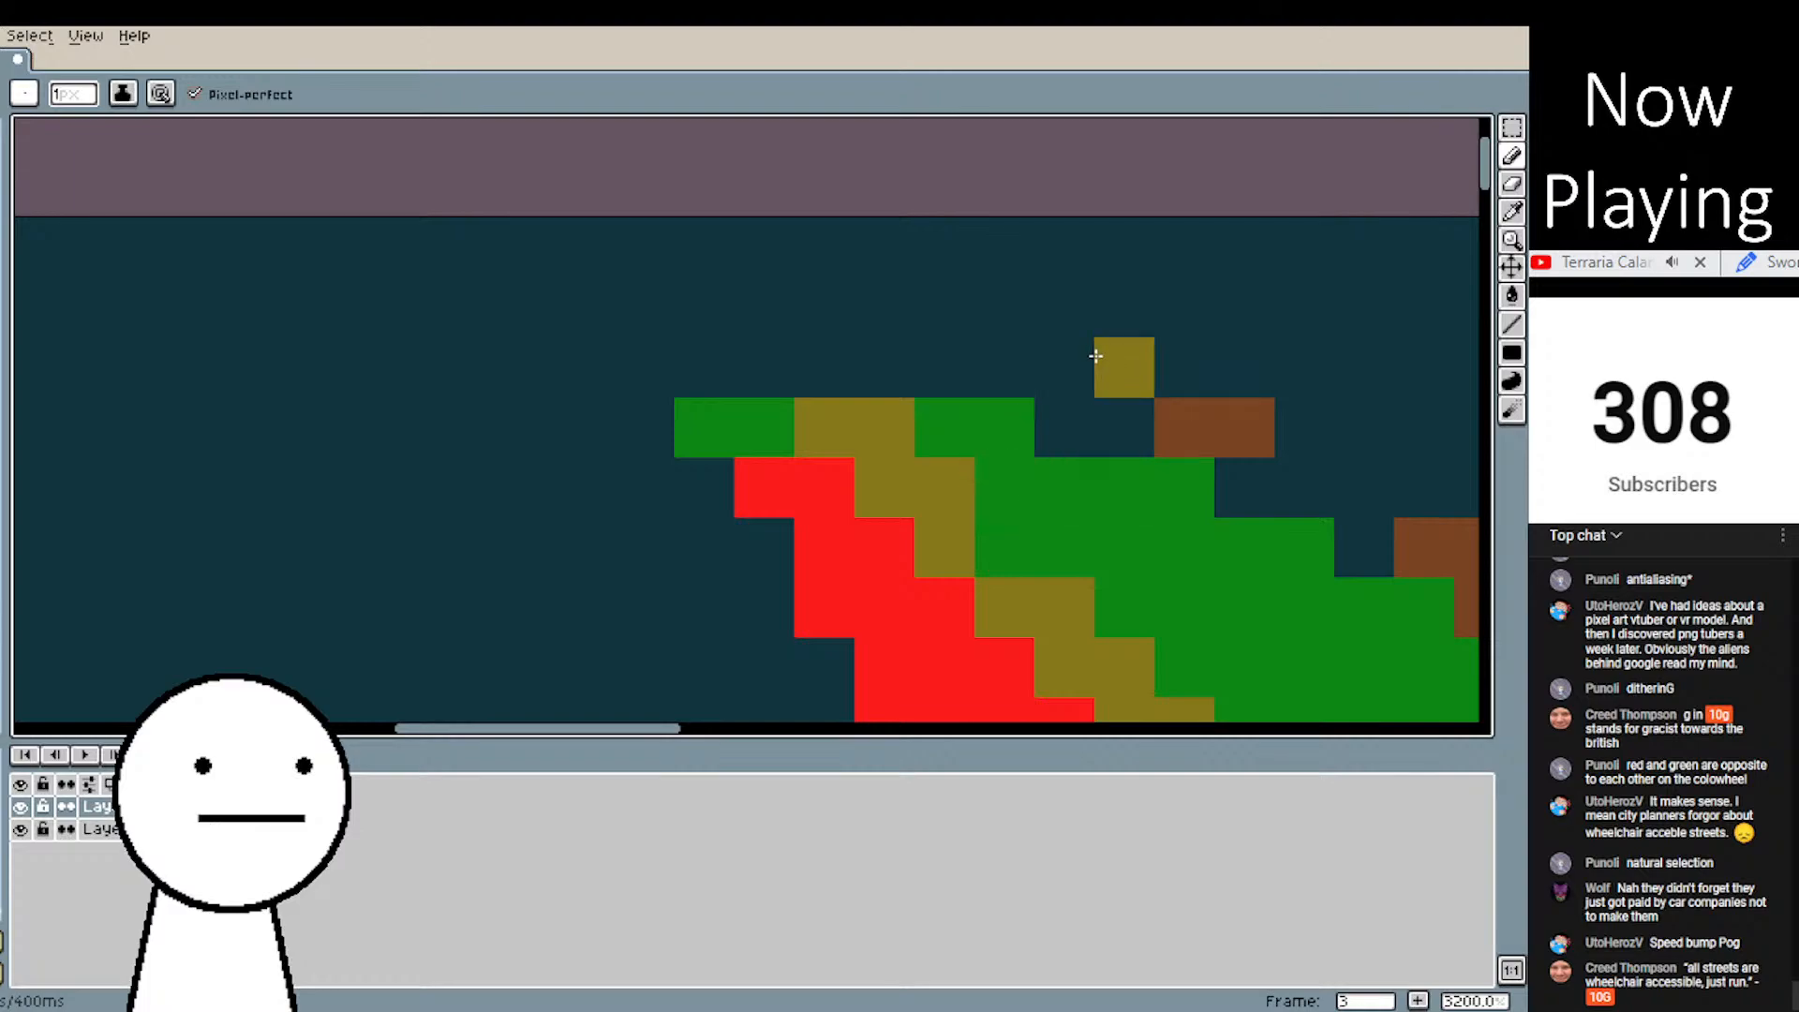
drag(1112, 503, 791, 393)
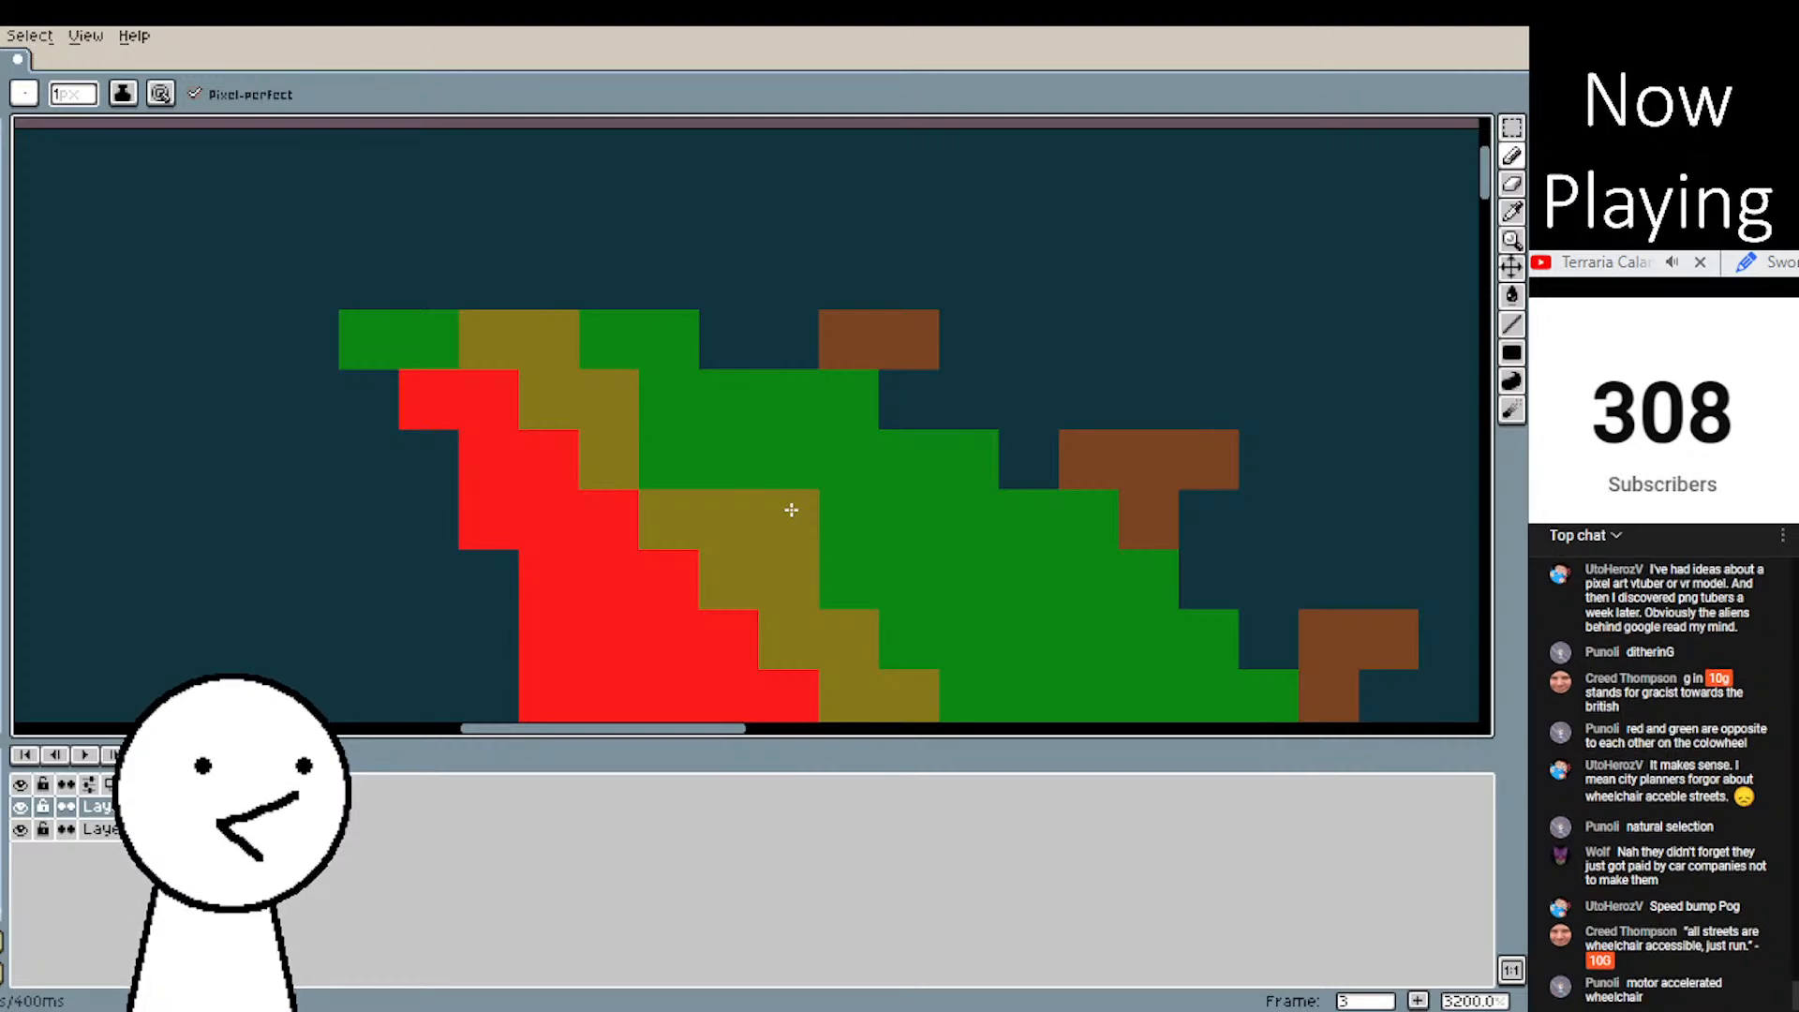
- Paint a small olive speck in the green rind beside the strip on the upper blade
mouse_move(1007, 506)
mouse_down()
mouse_move(768, 374)
mouse_move(677, 354)
mouse_up()
drag(841, 625, 652, 355)
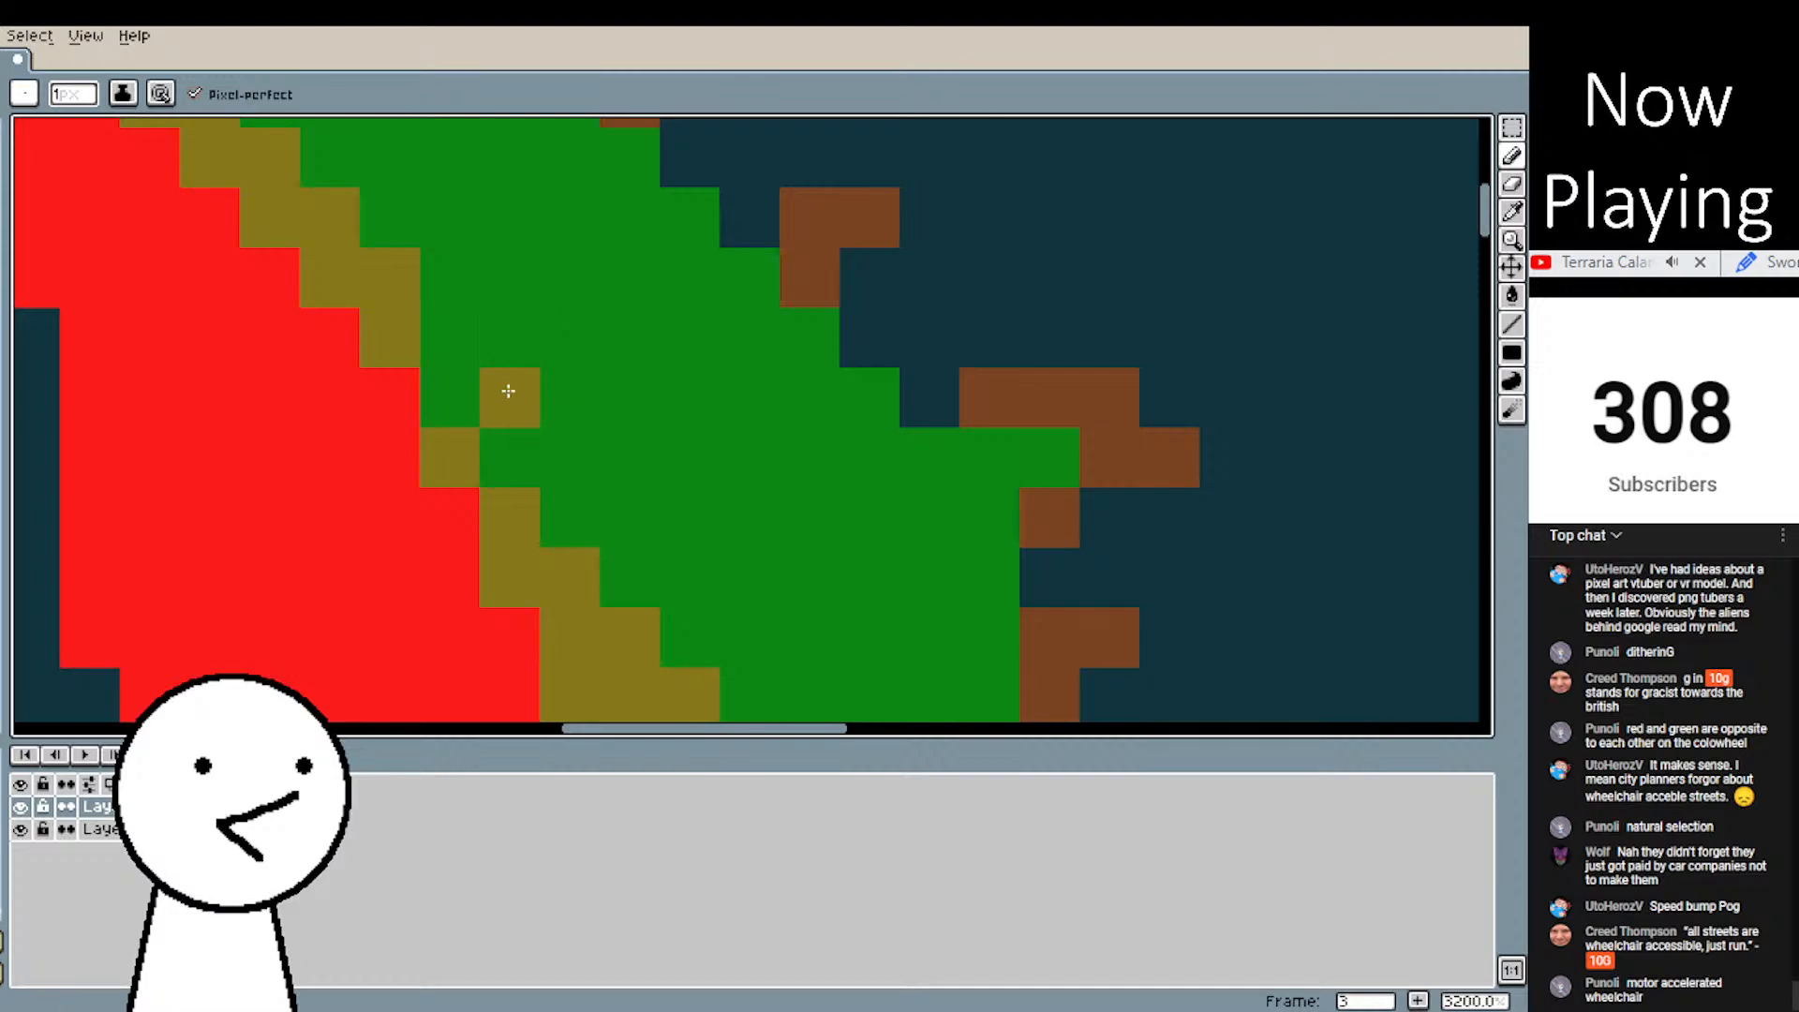
click(508, 391)
click(590, 475)
click(569, 404)
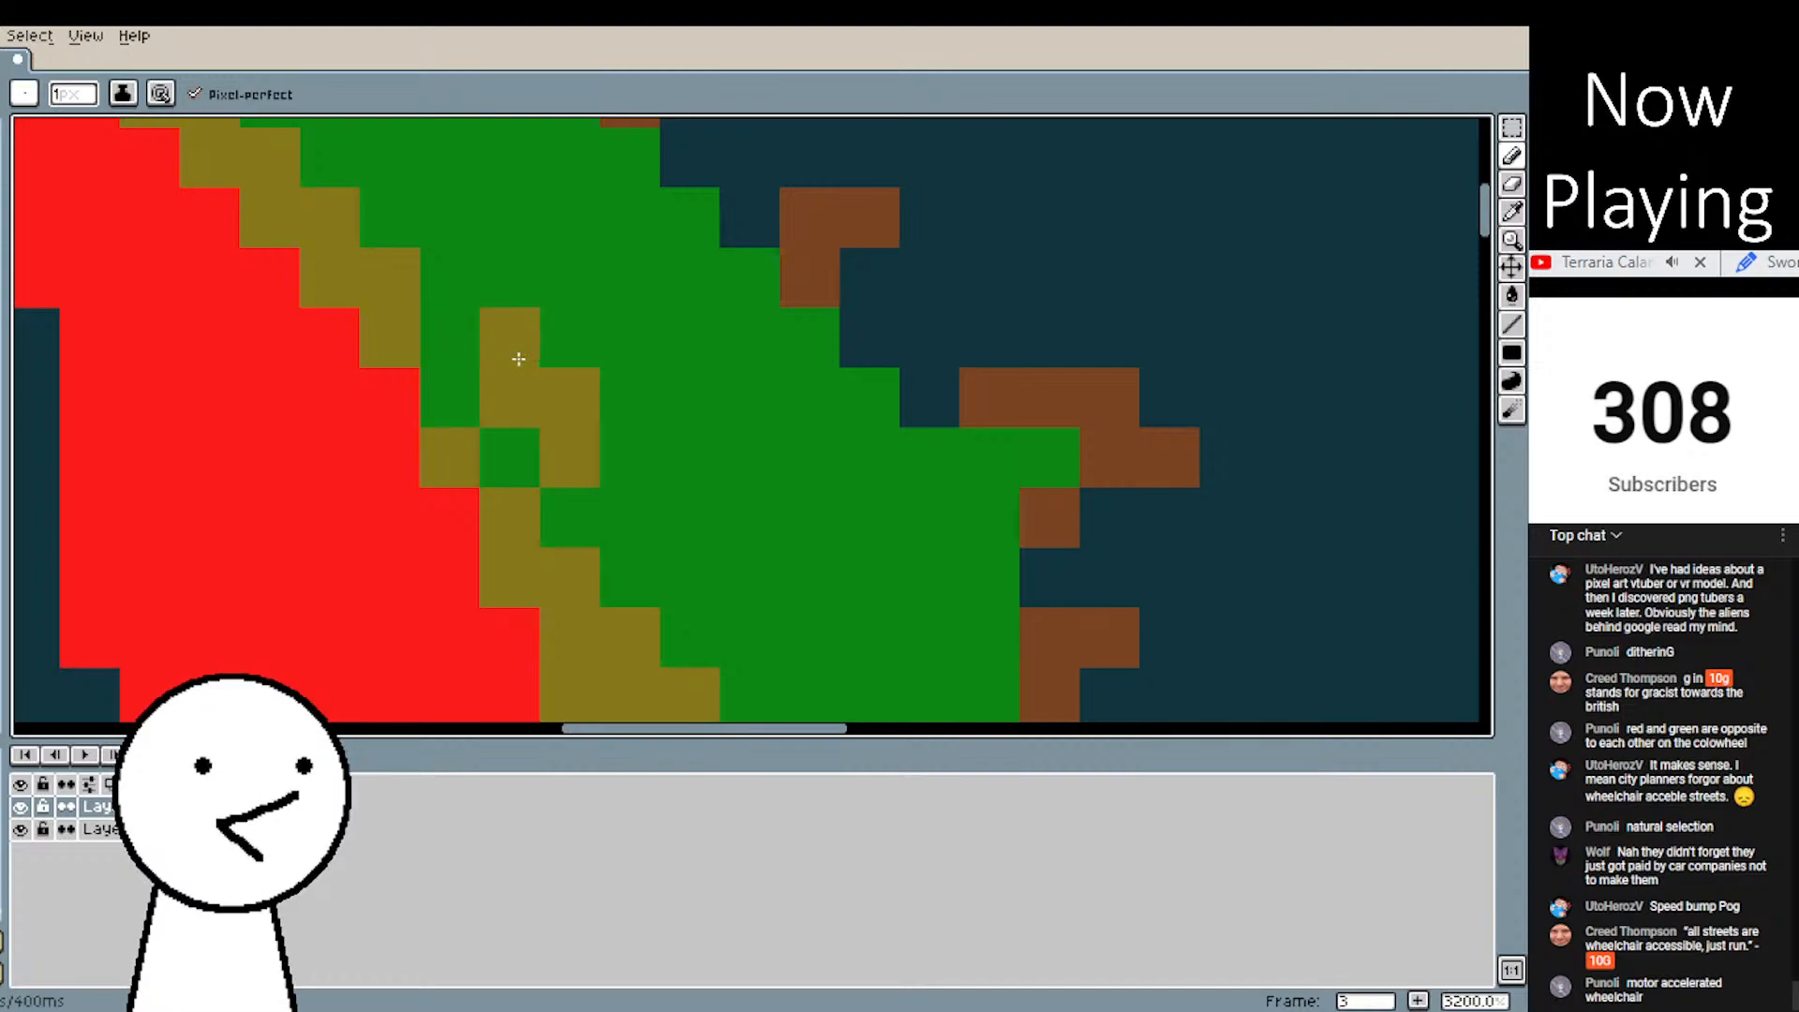
scroll(520, 359, down, 5)
scroll(969, 482, down, 1)
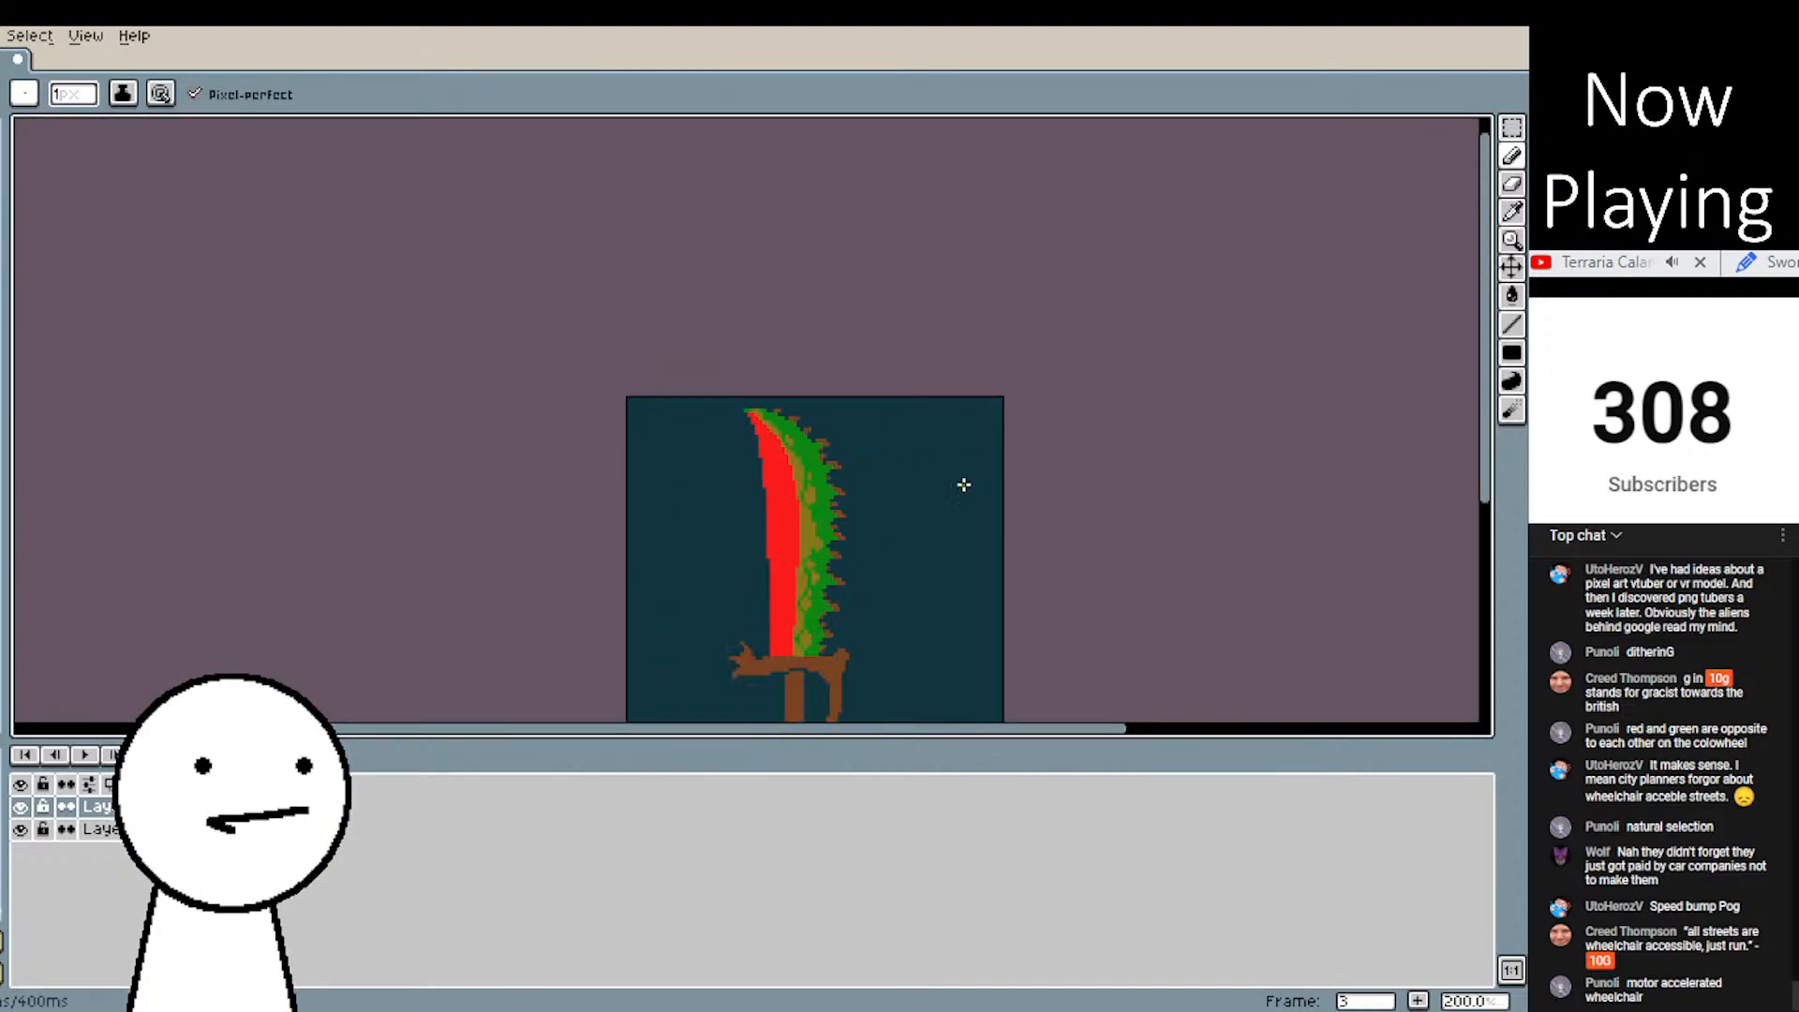
- With the Line tool, paint an olive bulge from the strip into the red area at mid-blade
drag(880, 535, 880, 431)
scroll(824, 596, up, 4)
scroll(776, 408, up, 1)
drag(760, 438, 695, 723)
scroll(715, 615, up, 1)
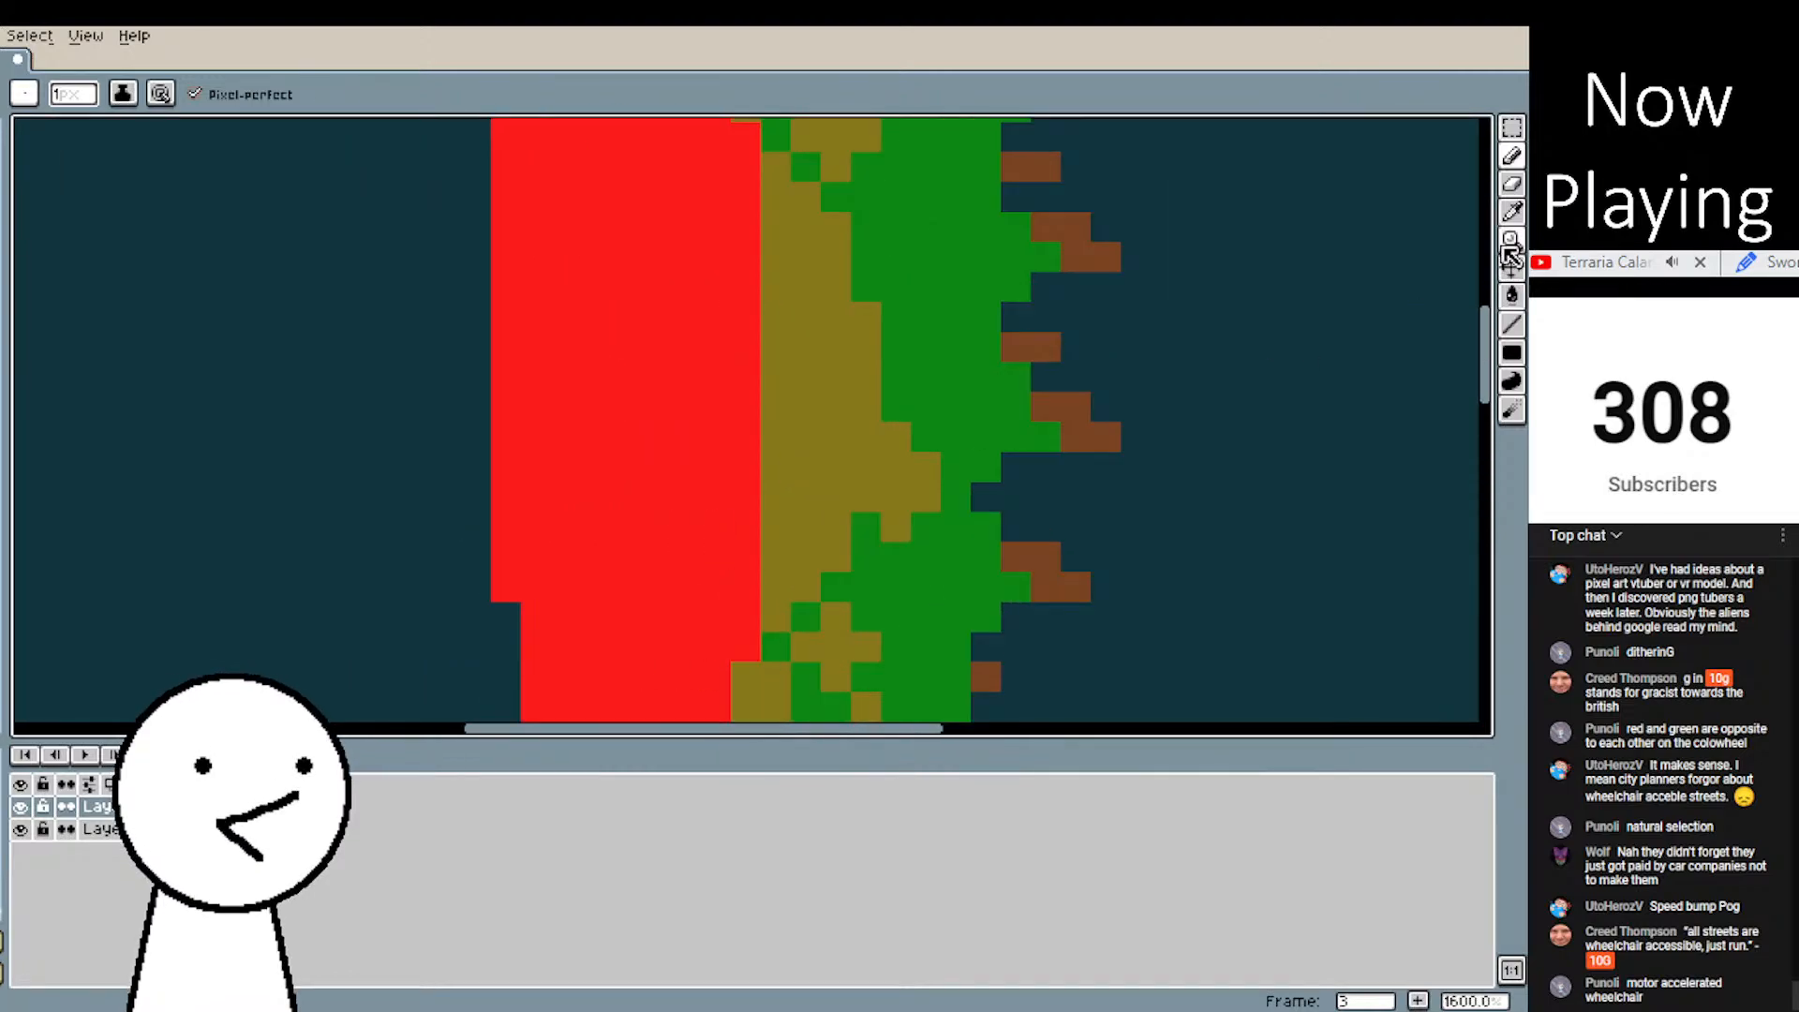
key(i)
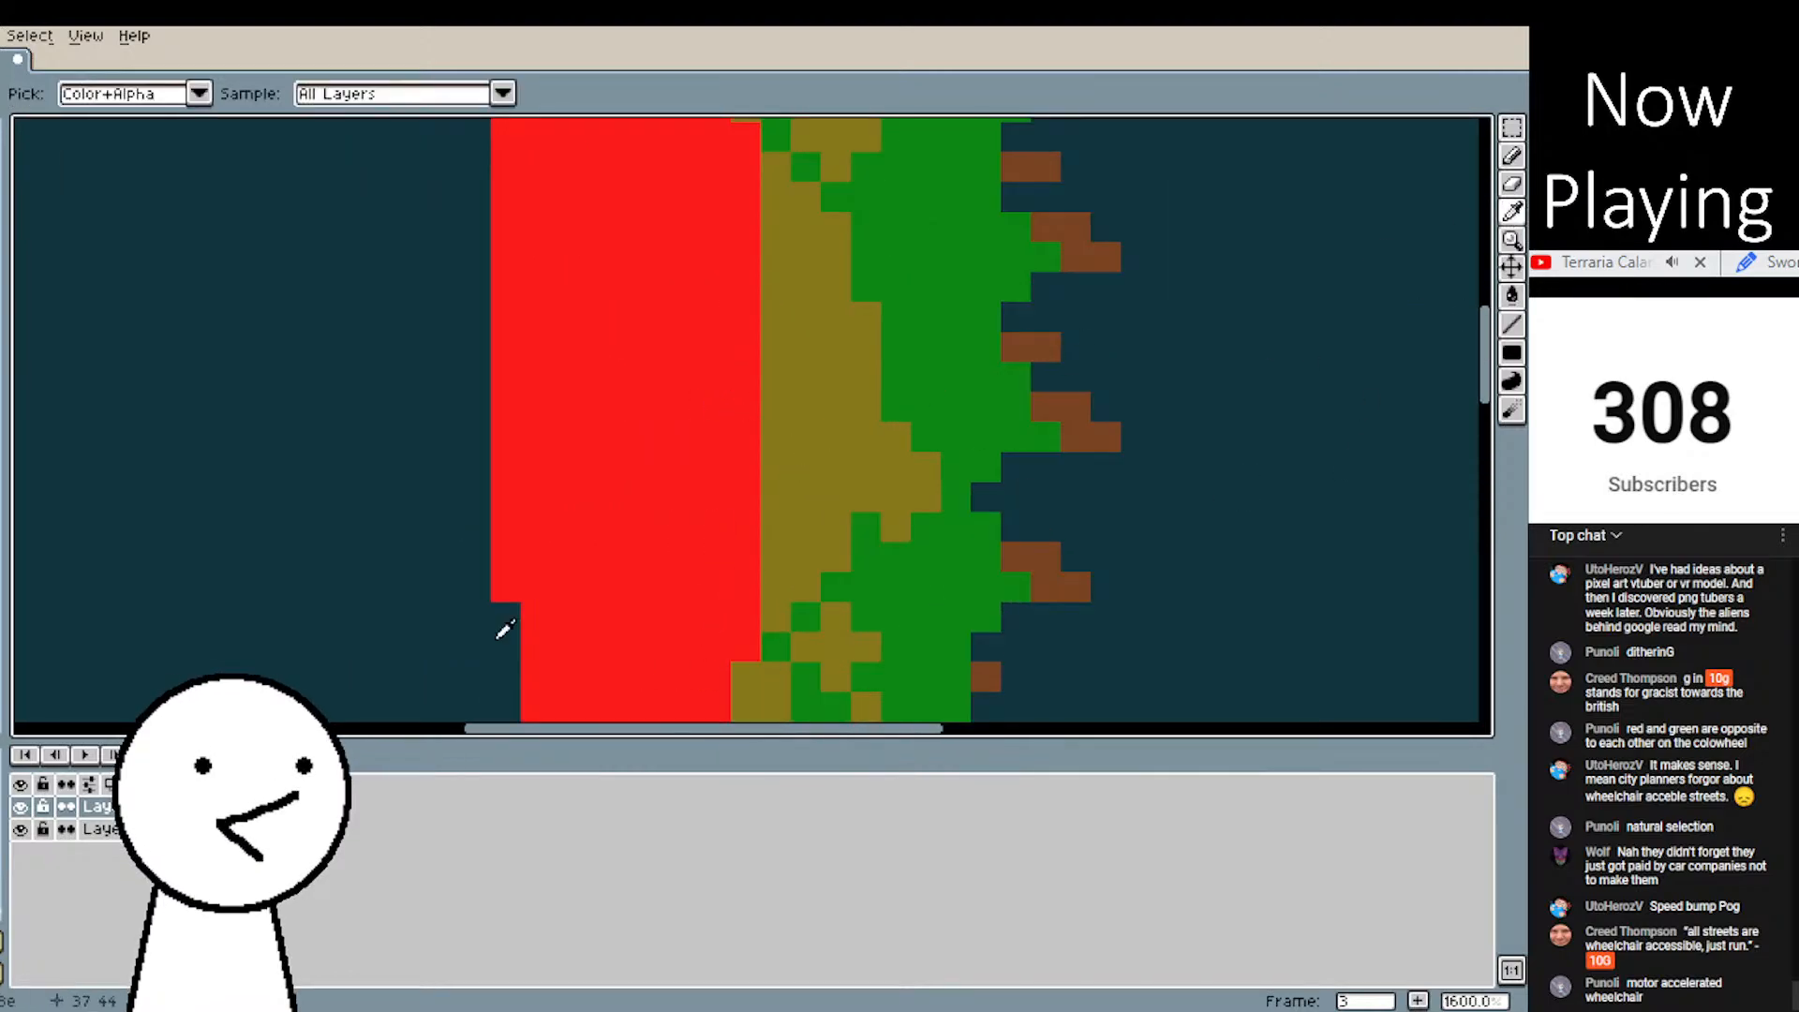
click(1512, 324)
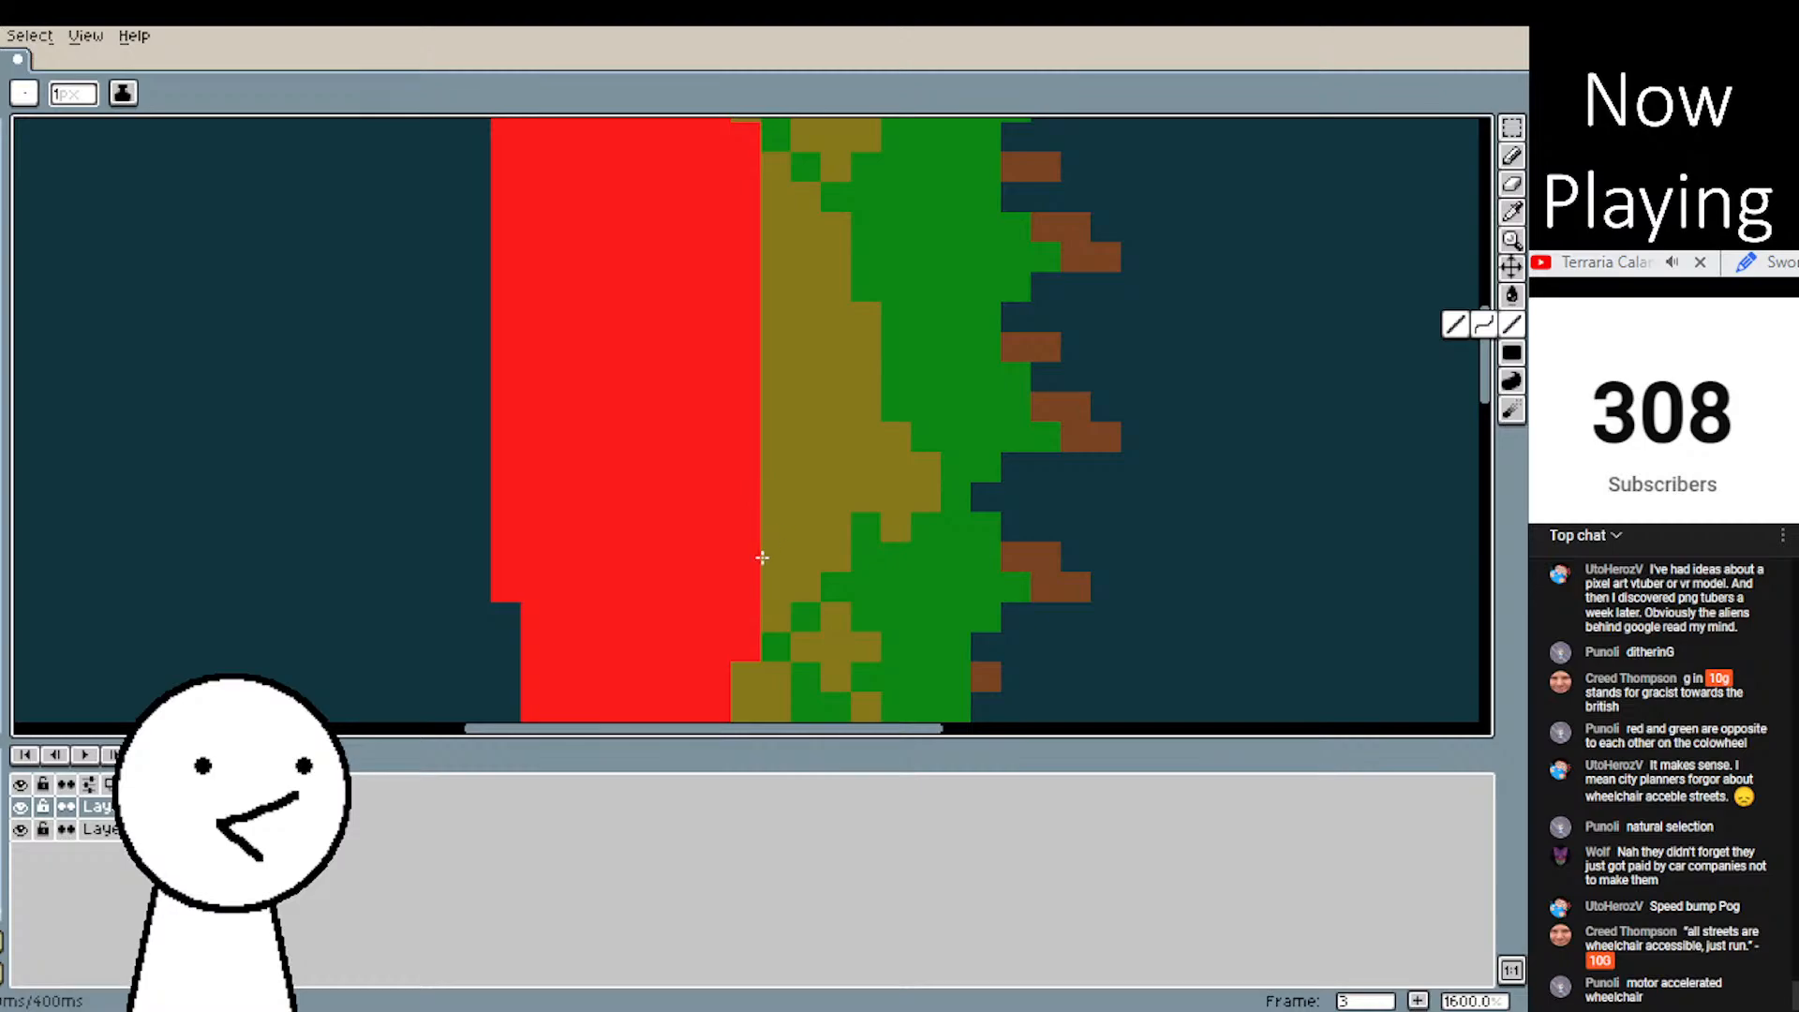
drag(735, 651, 744, 486)
mouse_move(750, 301)
mouse_down()
mouse_move(703, 413)
mouse_move(700, 456)
mouse_move(741, 480)
mouse_move(723, 474)
mouse_move(717, 566)
mouse_move(723, 501)
mouse_up()
click(764, 370)
scroll(722, 502, down, 3)
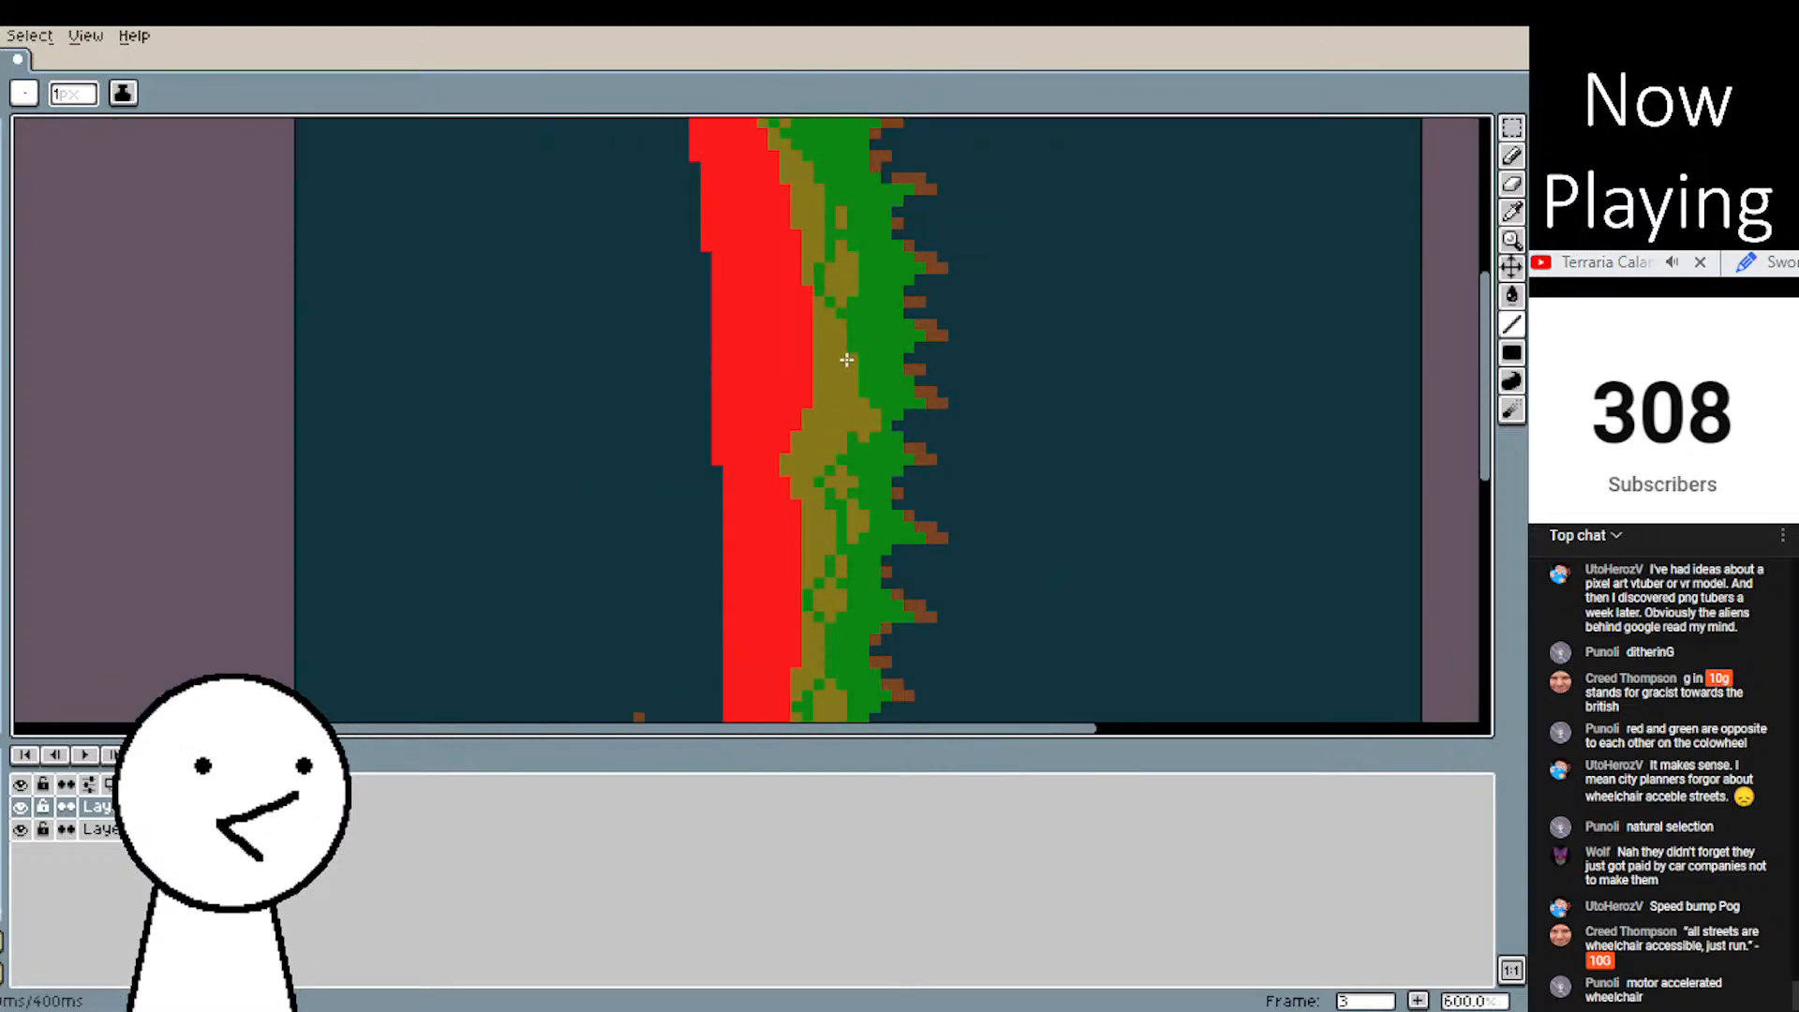
- Fill the stepped notch in the olive strip's red-side edge next to the large speck on the upper blade
scroll(839, 371, up, 5)
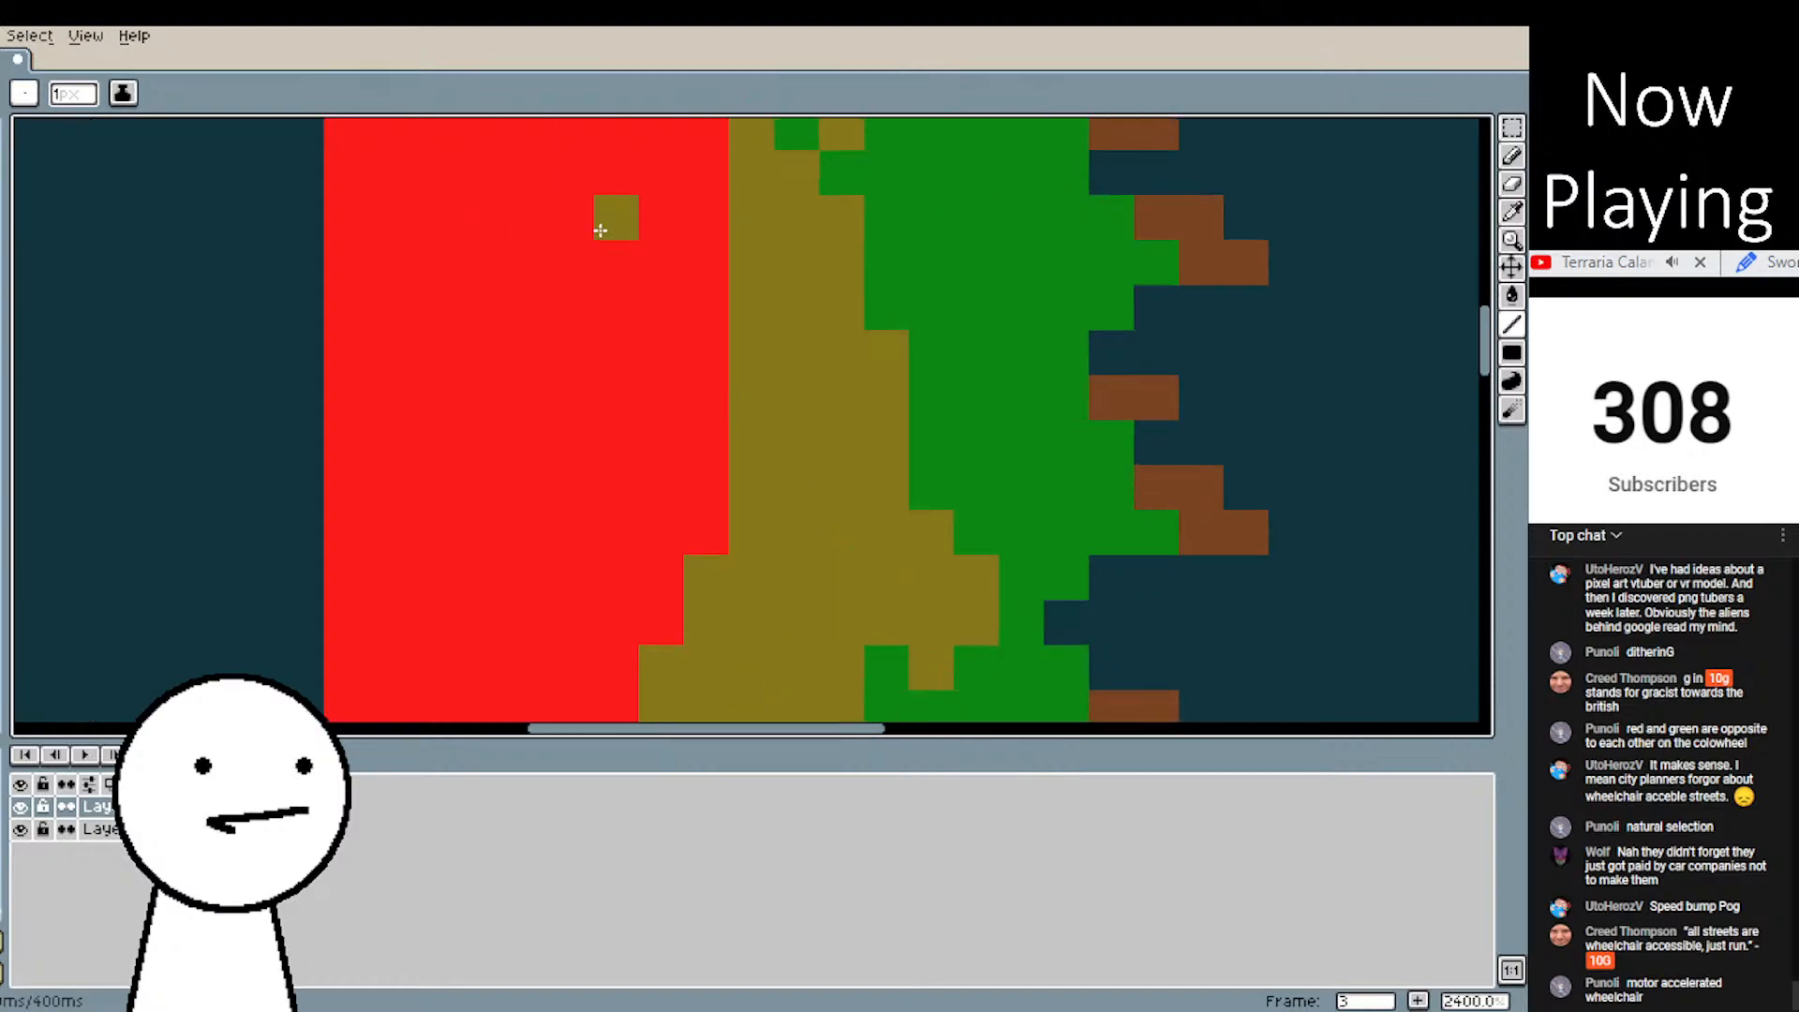
scroll(825, 562, down, 3)
scroll(868, 379, up, 3)
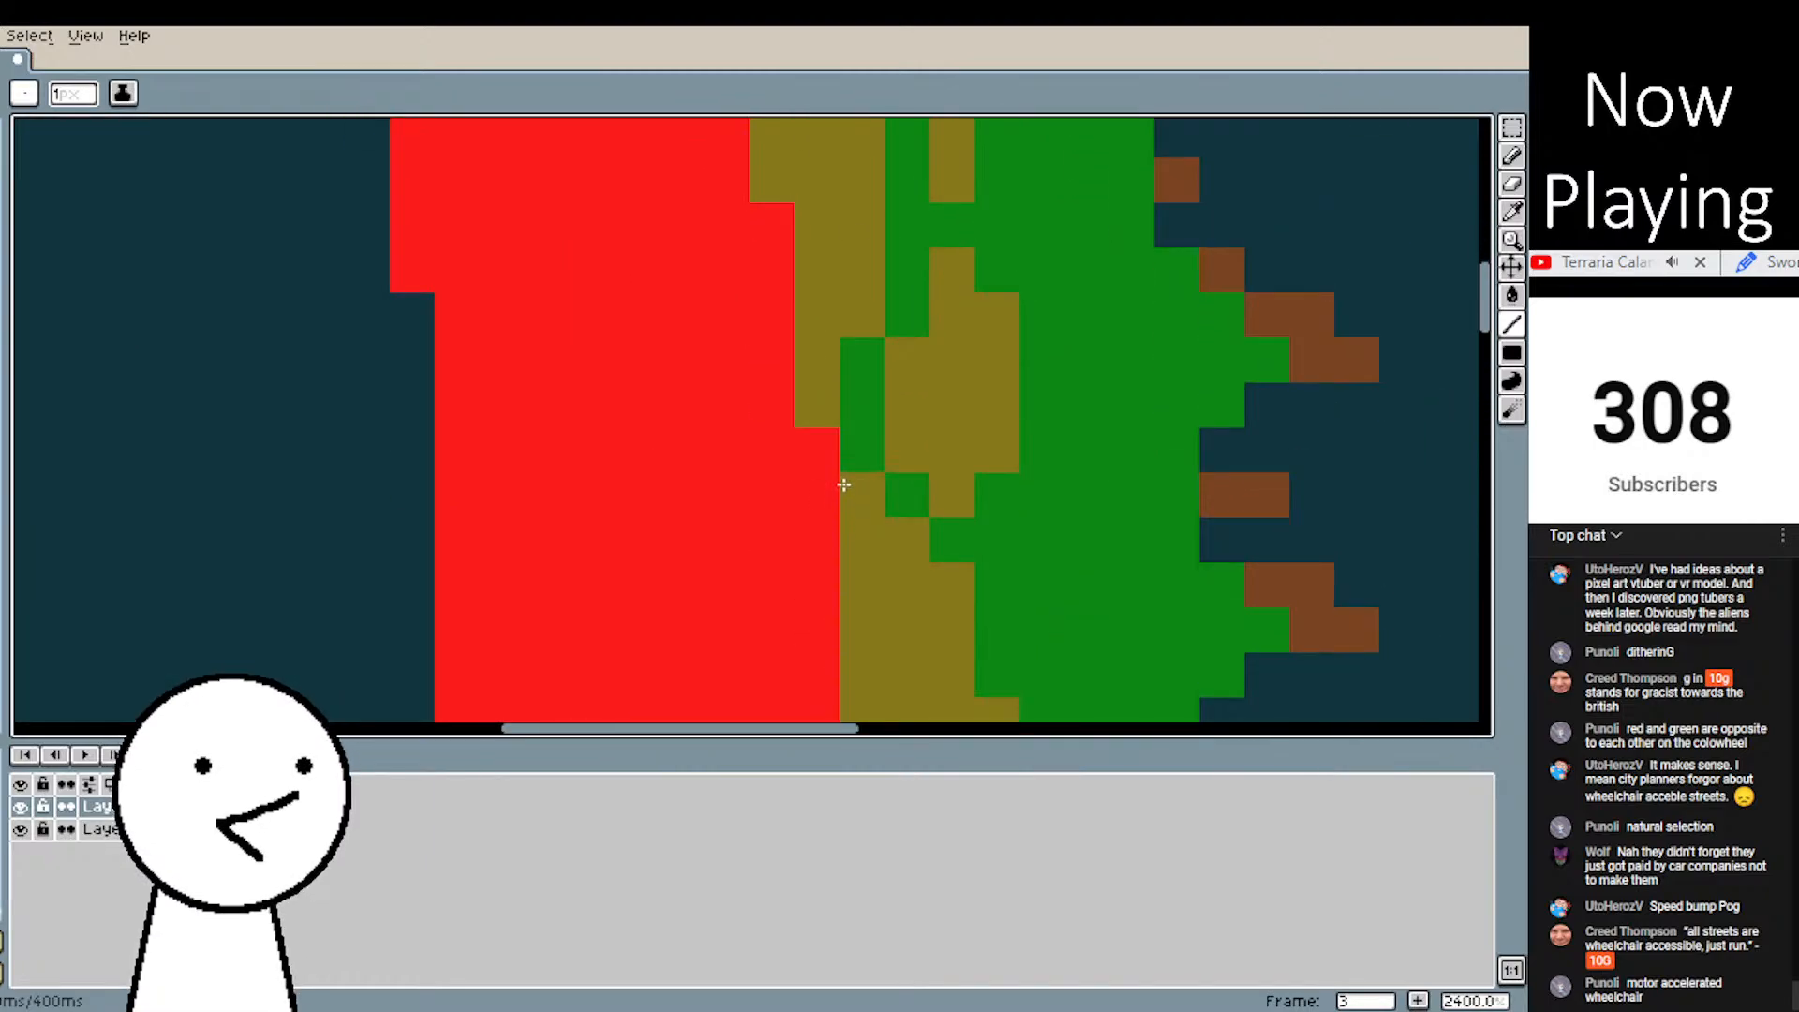
click(821, 500)
drag(950, 491, 972, 622)
scroll(880, 341, down, 4)
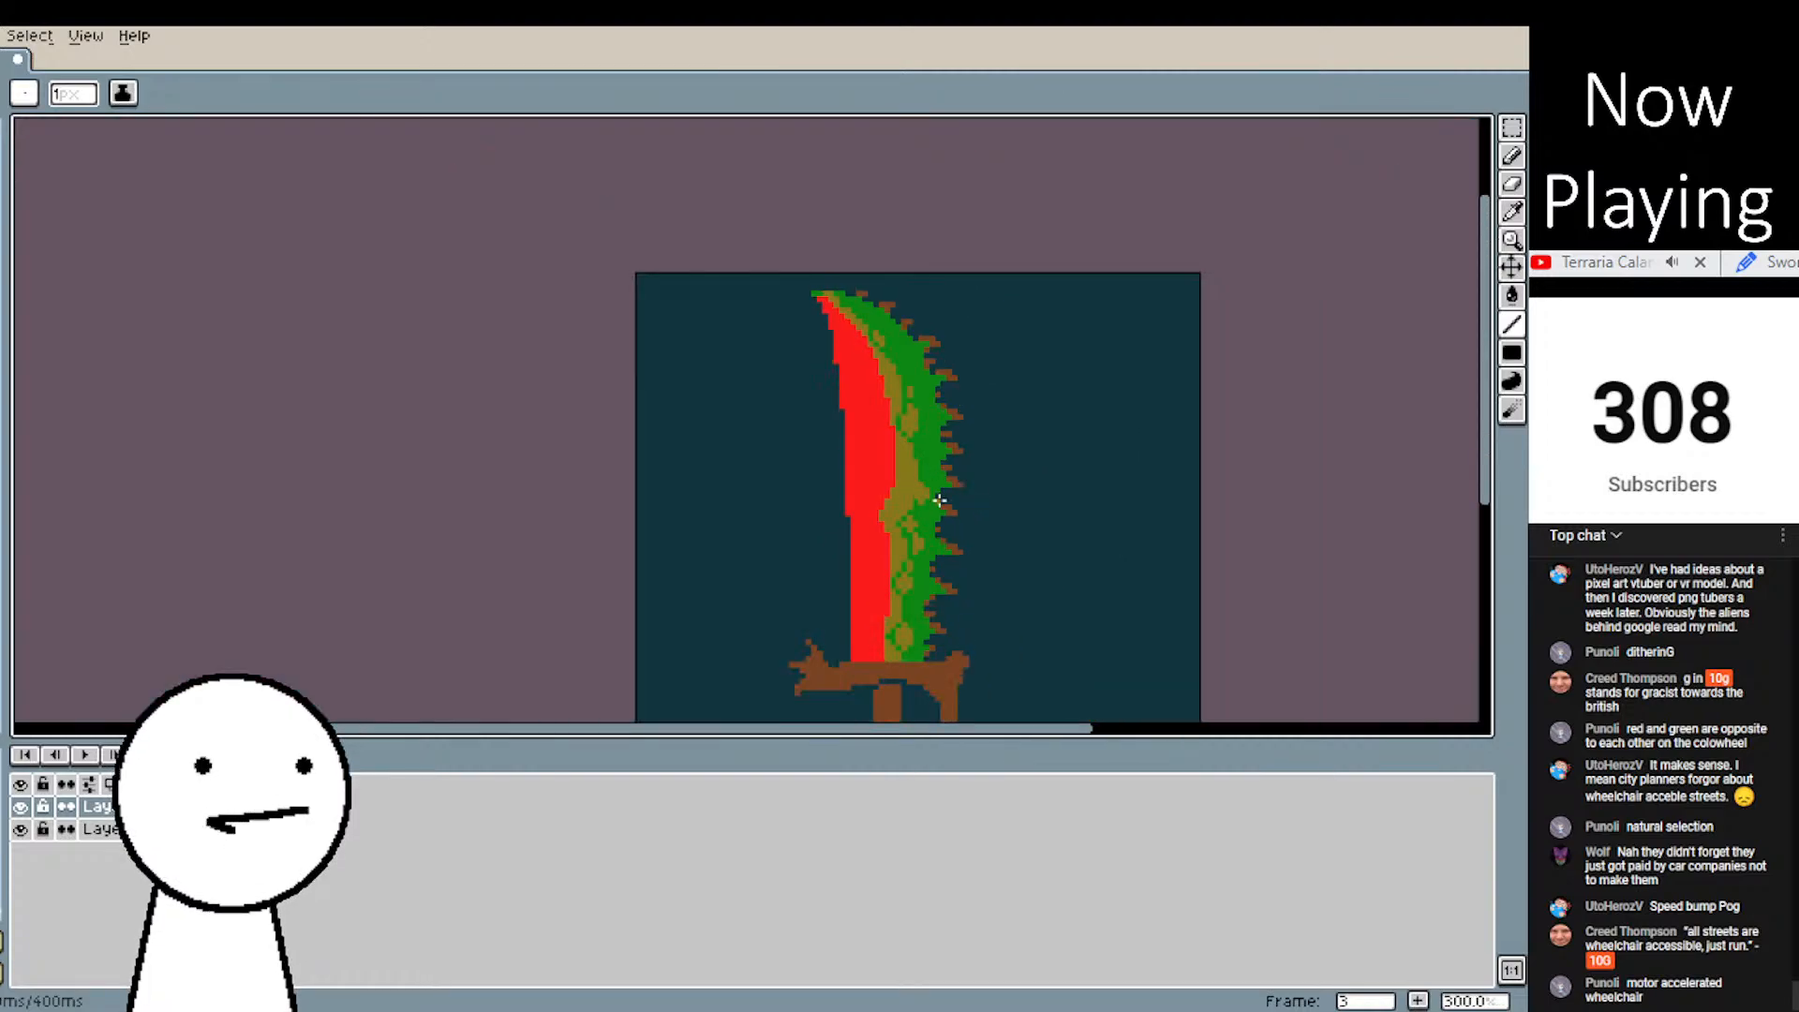
- Add an olive bulge into the red area beside the large speck on the upper blade
scroll(965, 241, up, 3)
scroll(699, 403, down, 4)
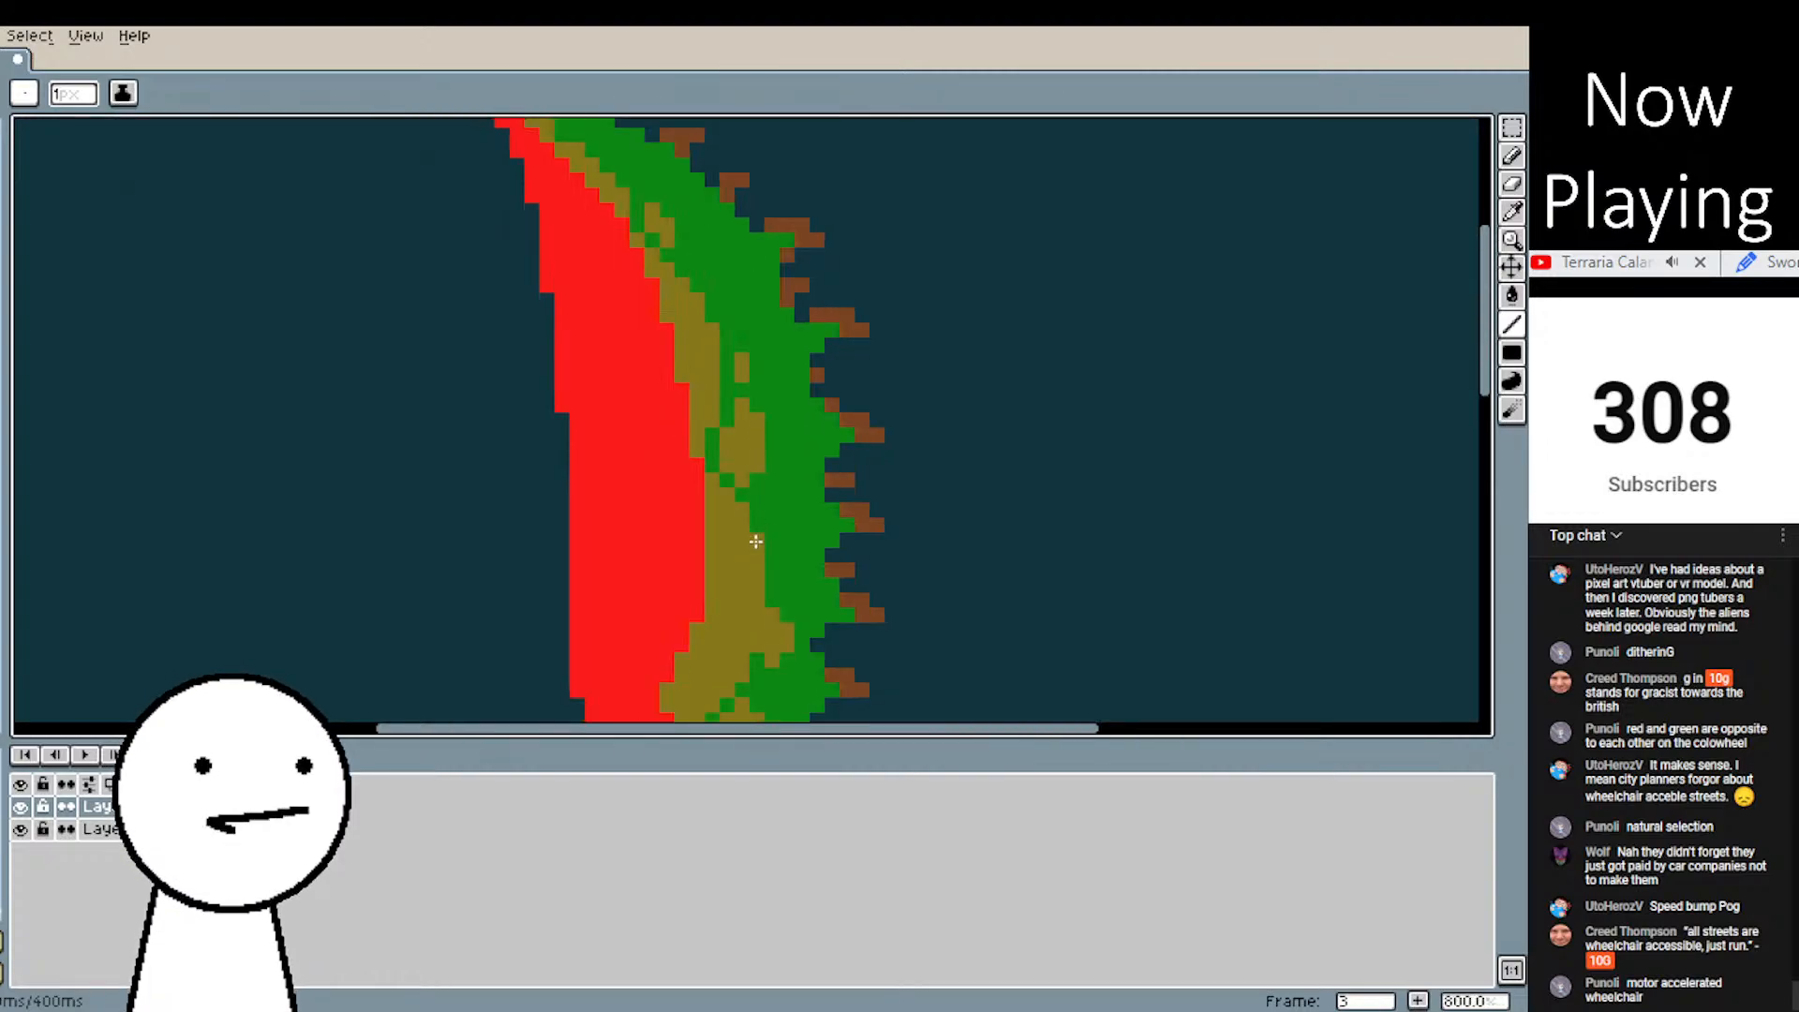
scroll(719, 393, up, 3)
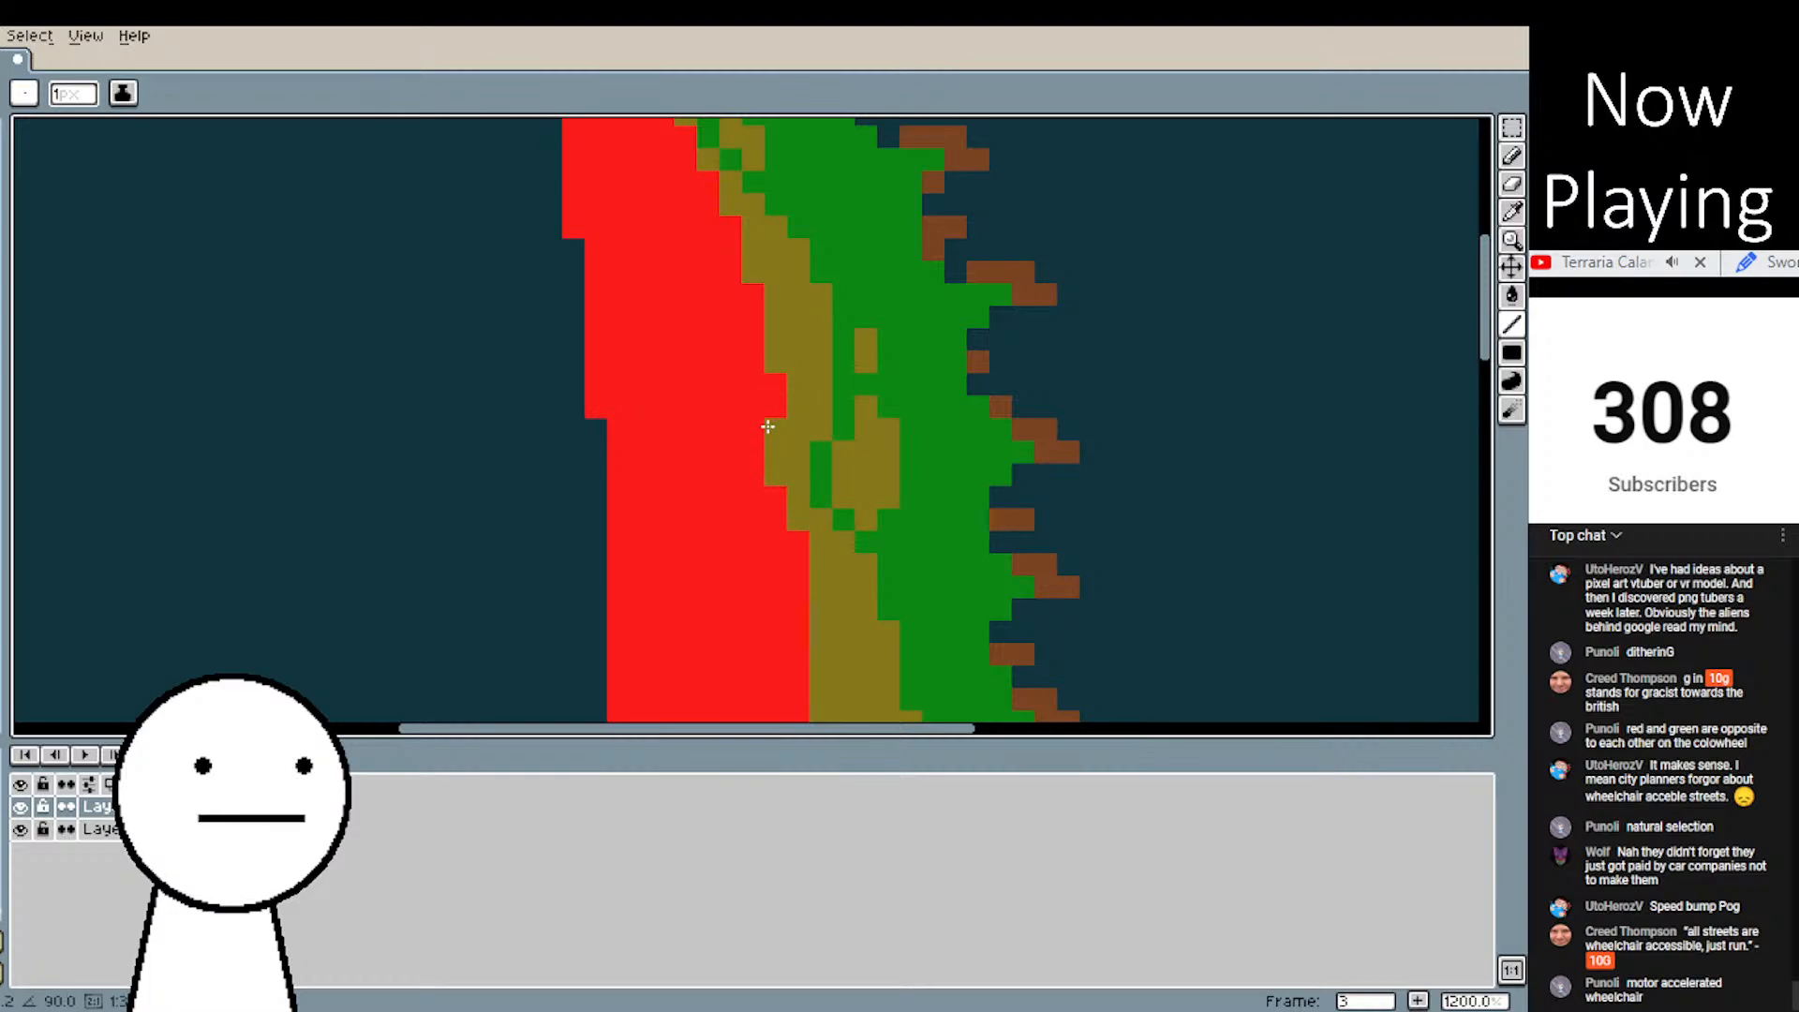
click(754, 429)
click(754, 406)
click(776, 406)
click(776, 383)
scroll(844, 450, down, 4)
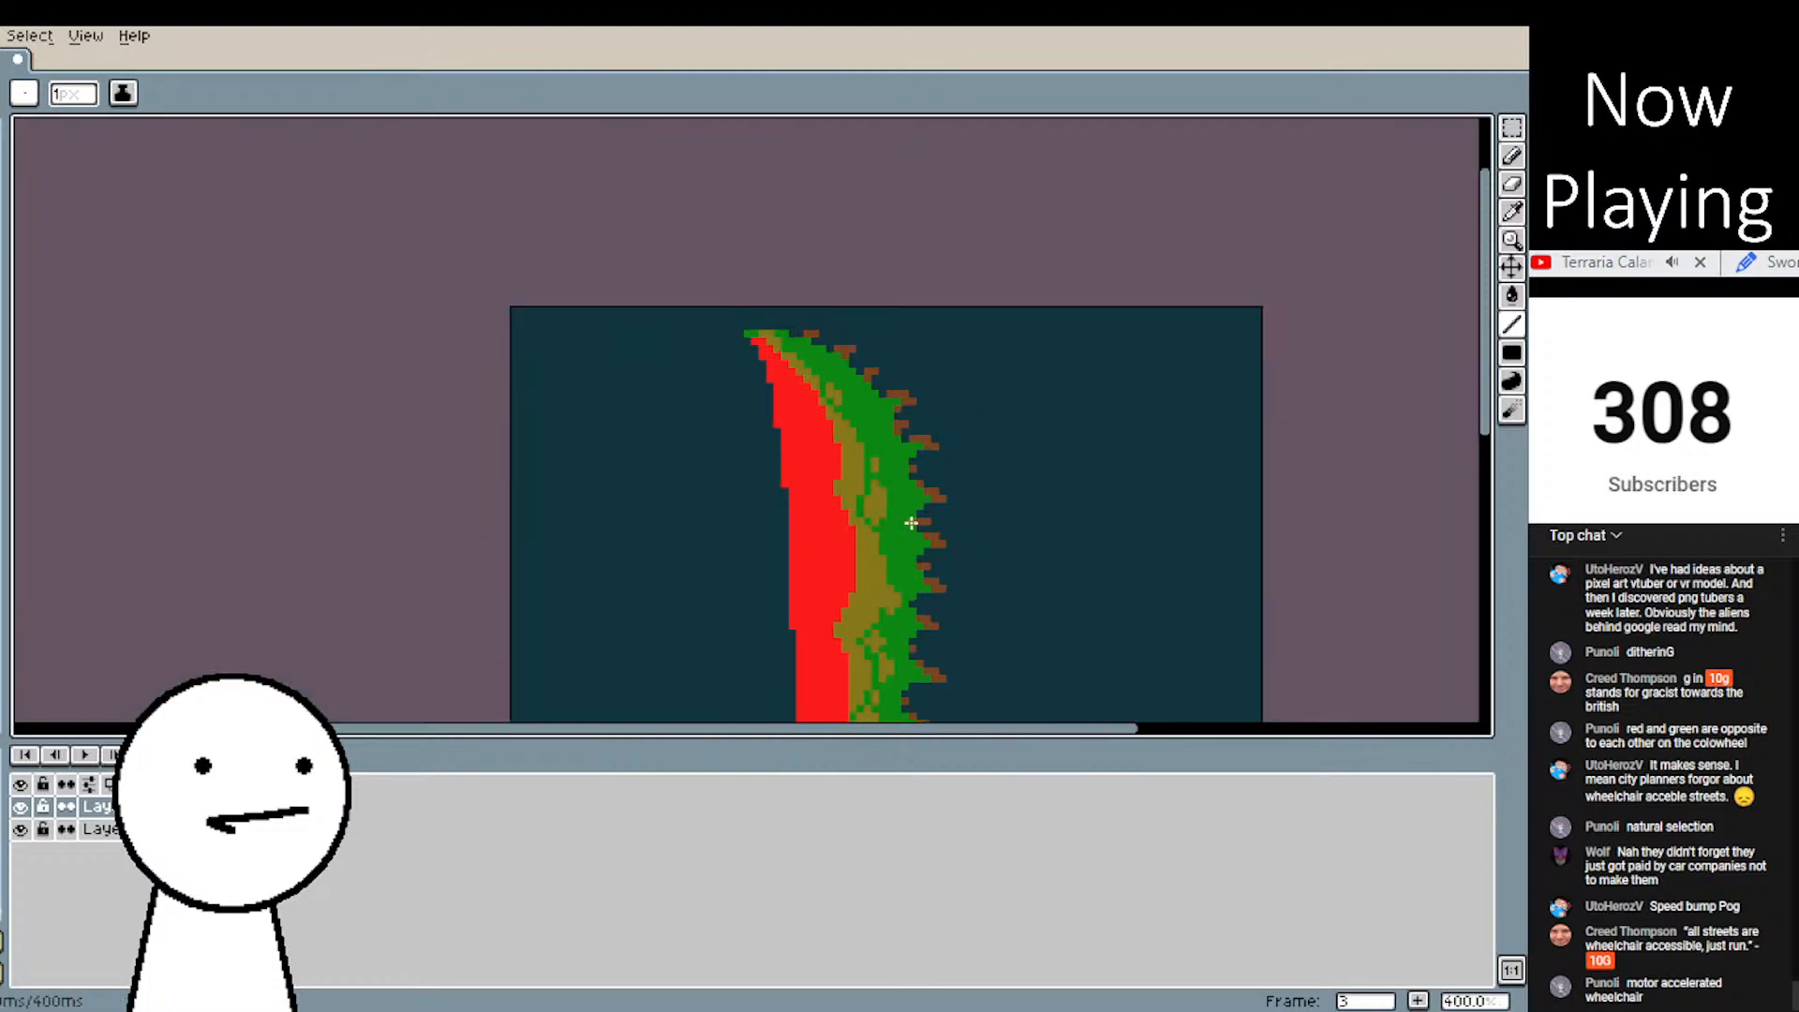
scroll(942, 553, up, 2)
scroll(904, 496, down, 1)
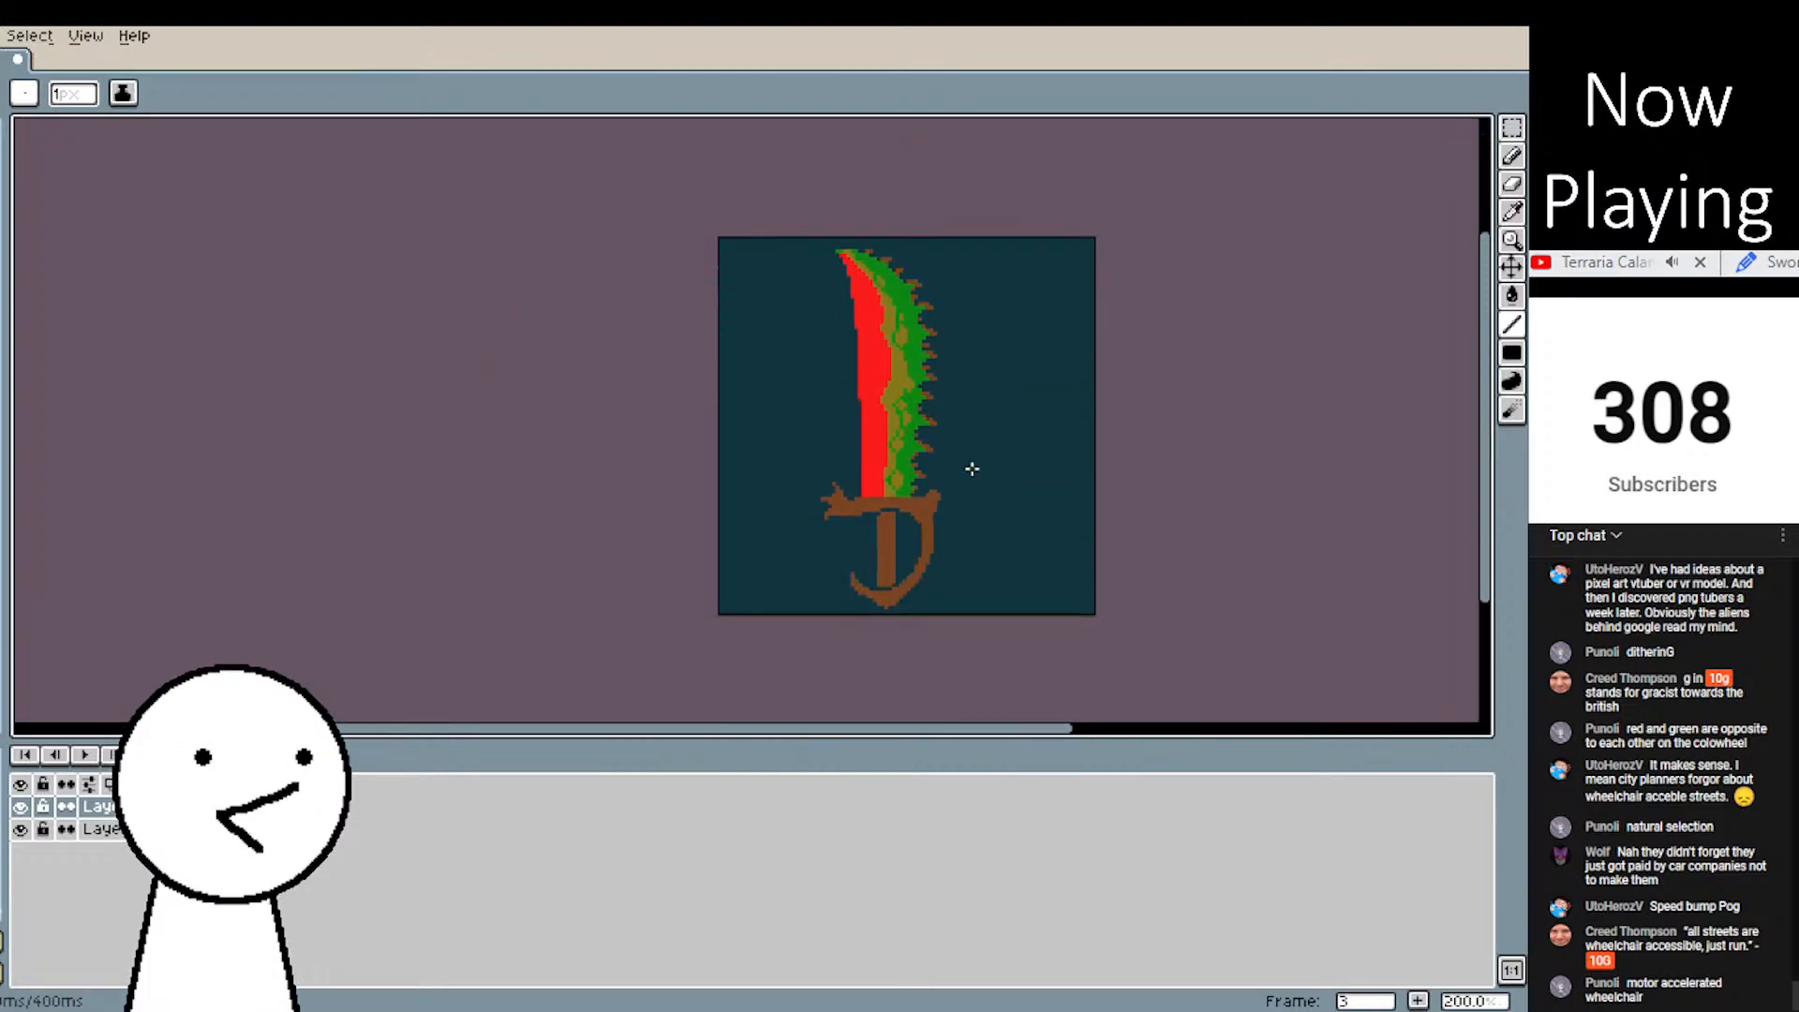
- Paint an olive bulge into the red area beside the second-lowest speck above the guard
scroll(952, 515, up, 3)
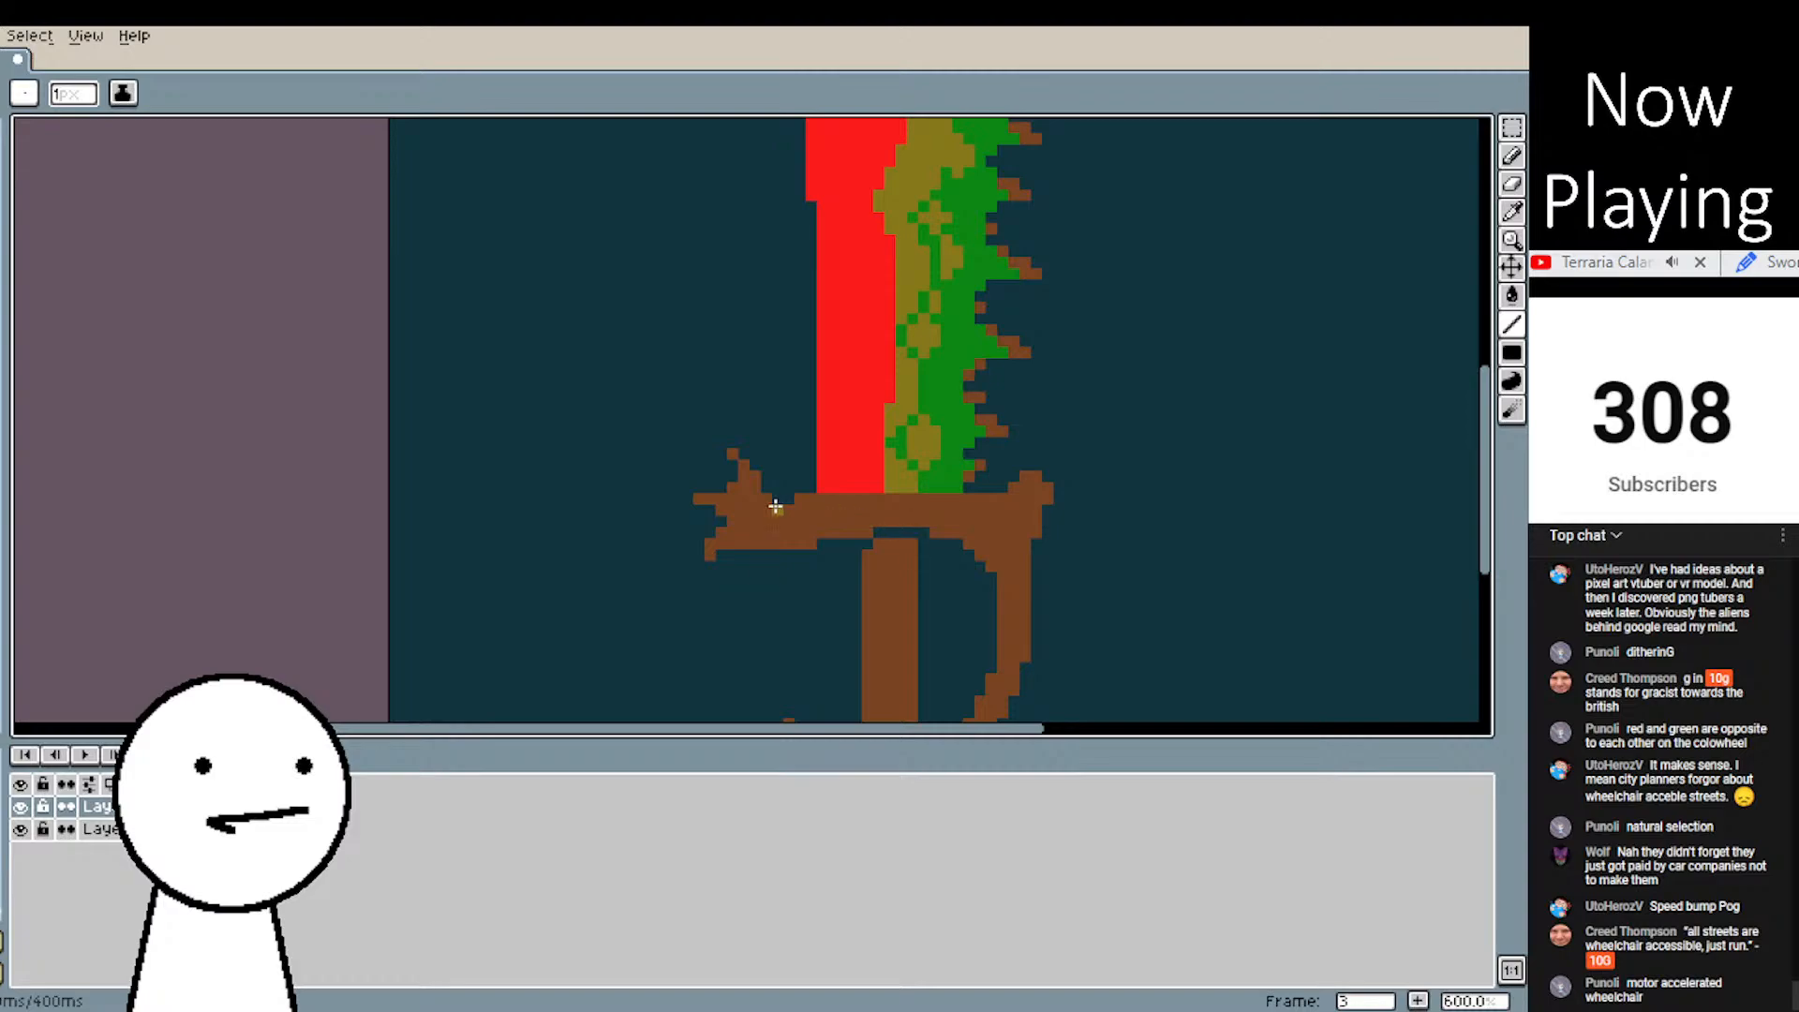
drag(888, 348, 881, 373)
drag(876, 351, 879, 341)
click(888, 338)
click(889, 327)
scroll(1003, 362, up, 3)
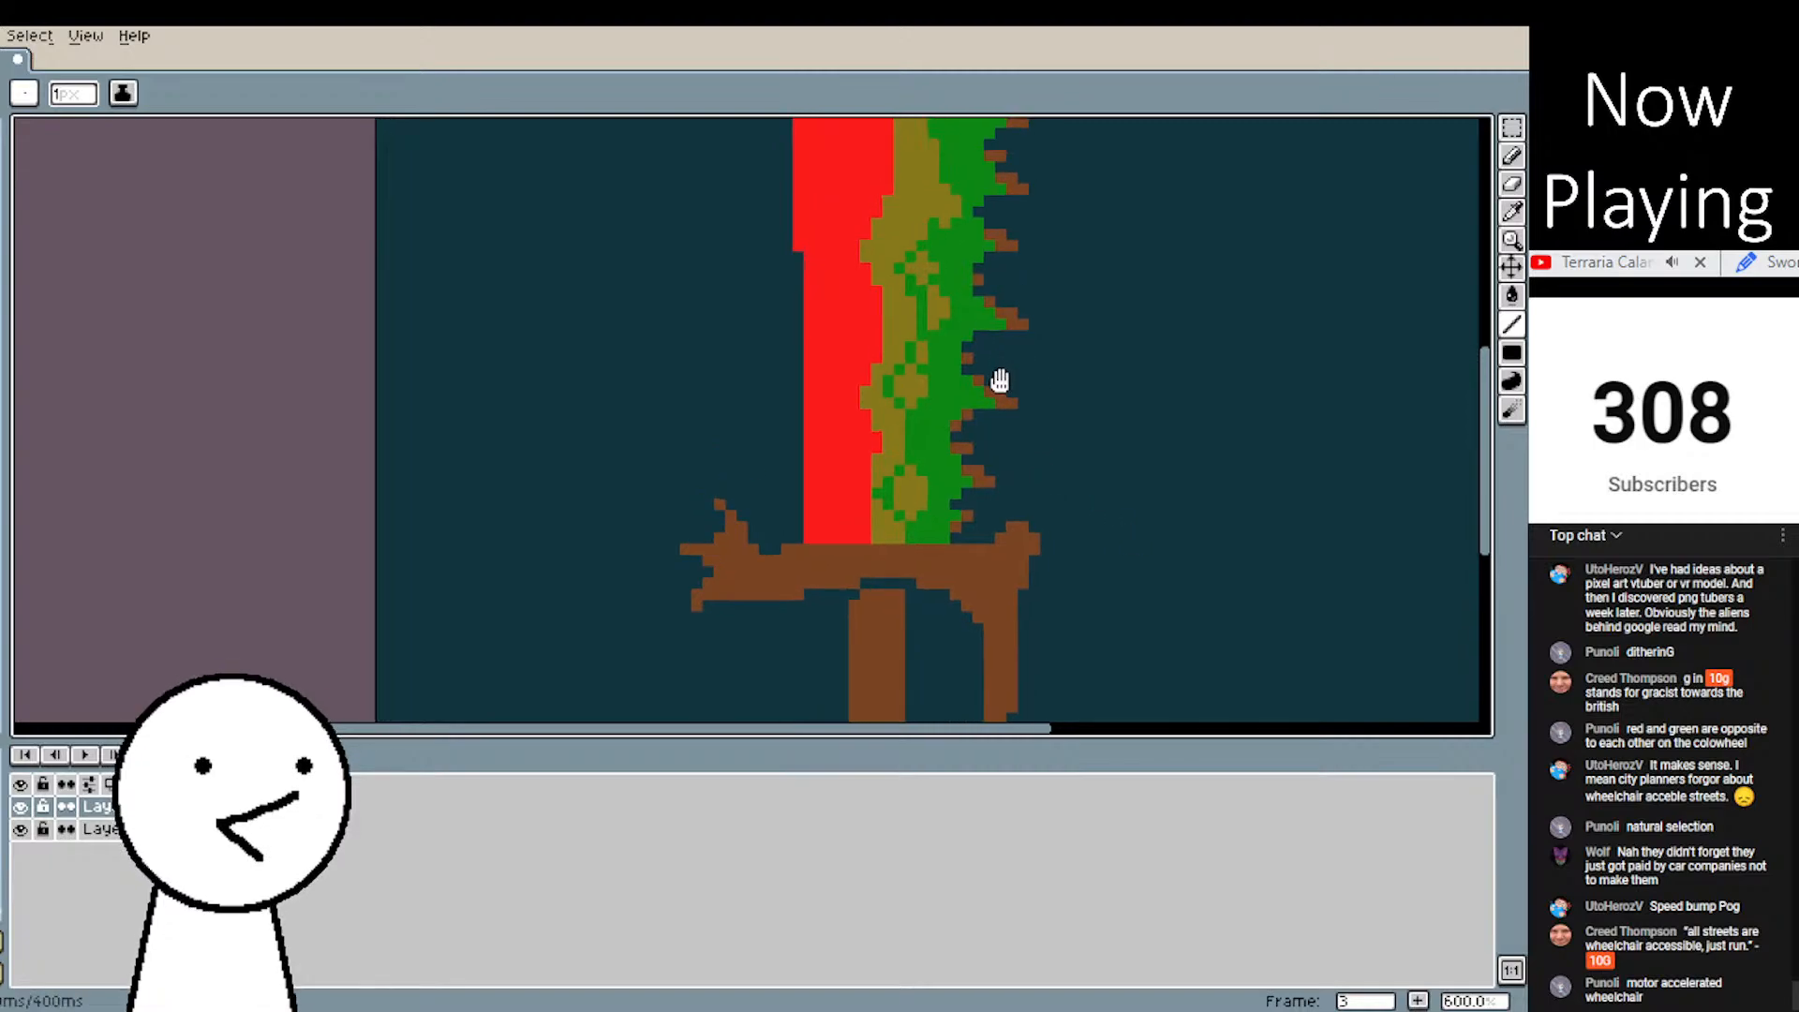
- Paint an olive bulge into the red area around the lowest speck, down to the guard
scroll(1051, 514, up, 4)
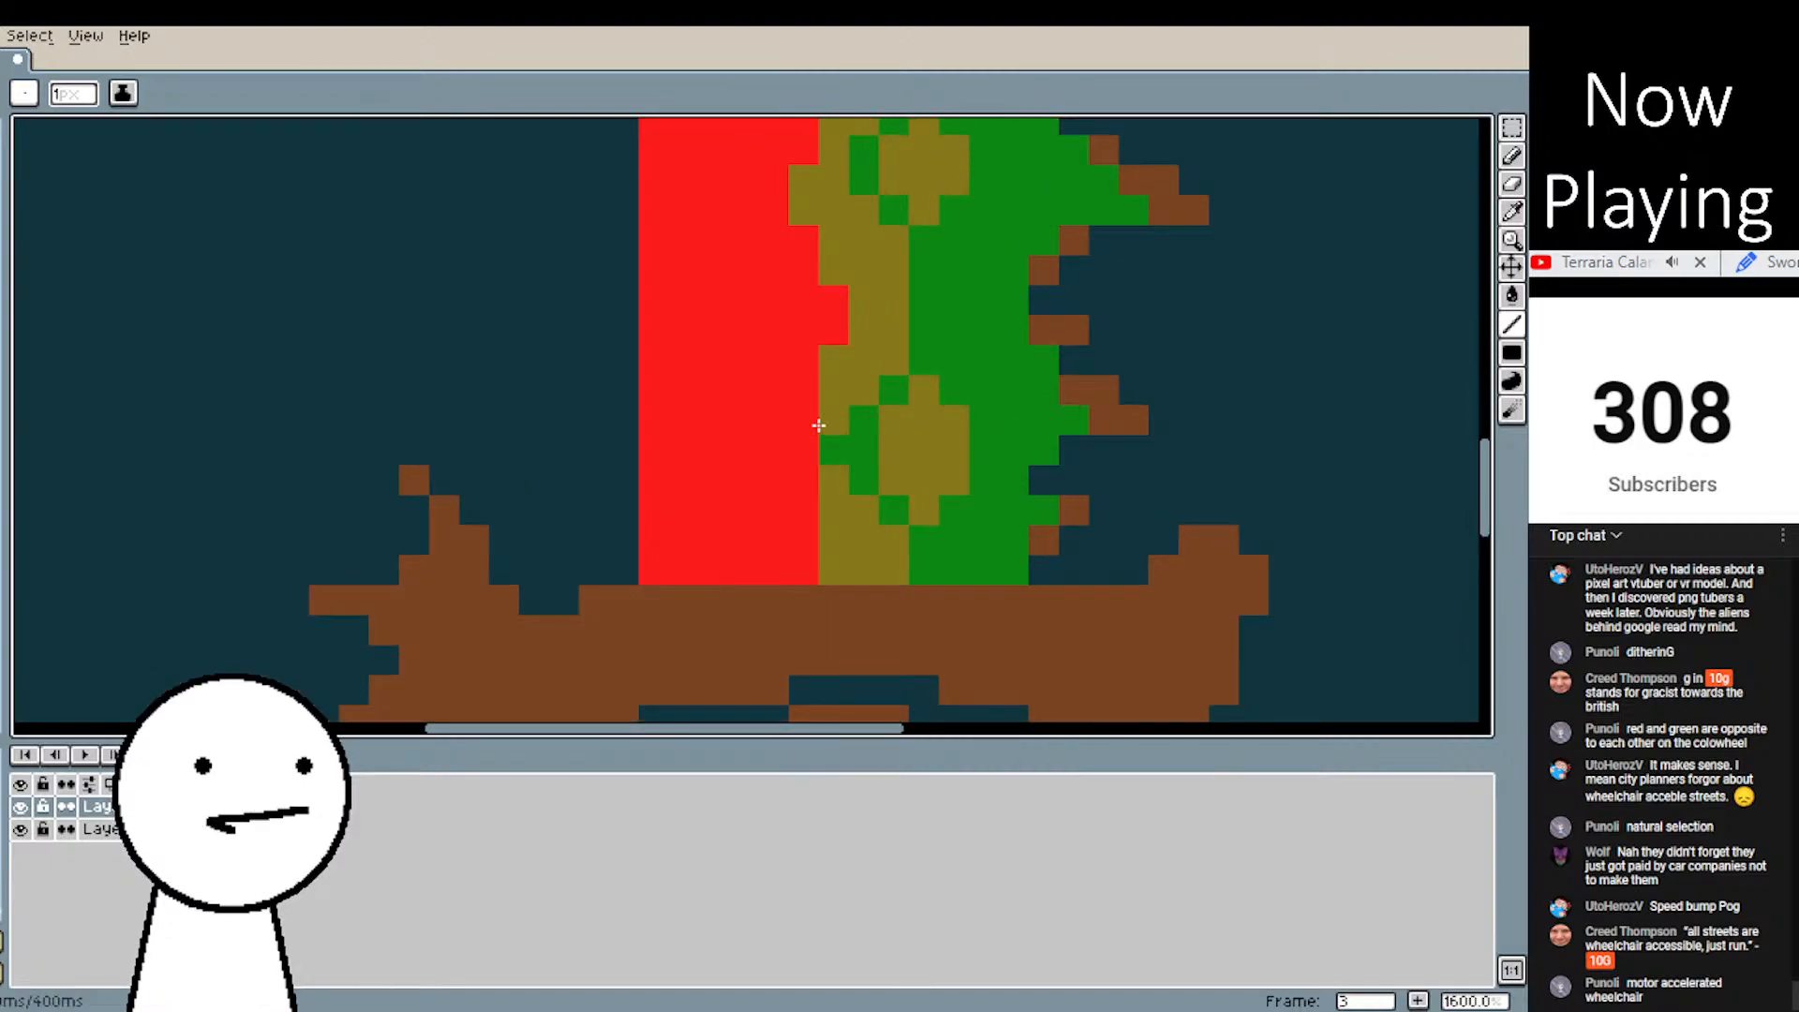
click(804, 452)
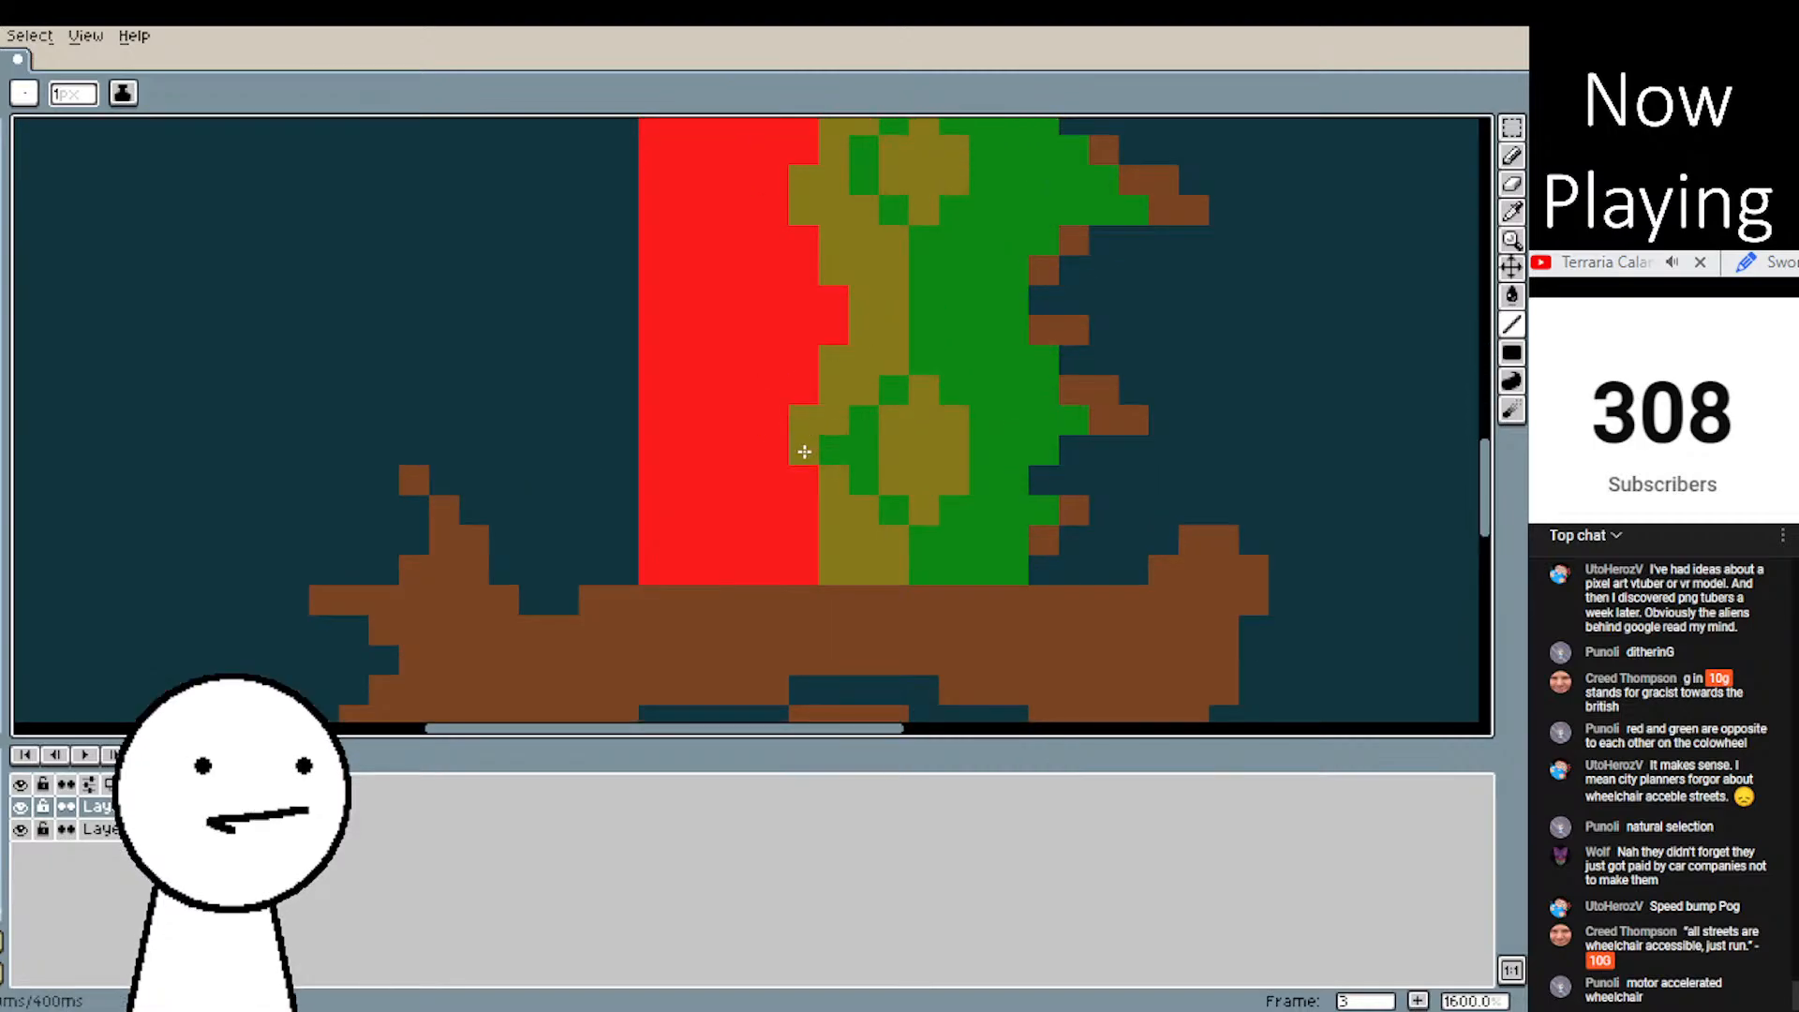
mouse_move(781, 486)
mouse_down()
mouse_move(807, 569)
mouse_move(804, 481)
mouse_up()
click(804, 542)
click(806, 565)
scroll(880, 499, down, 5)
drag(1009, 406, 984, 694)
scroll(984, 694, down, 2)
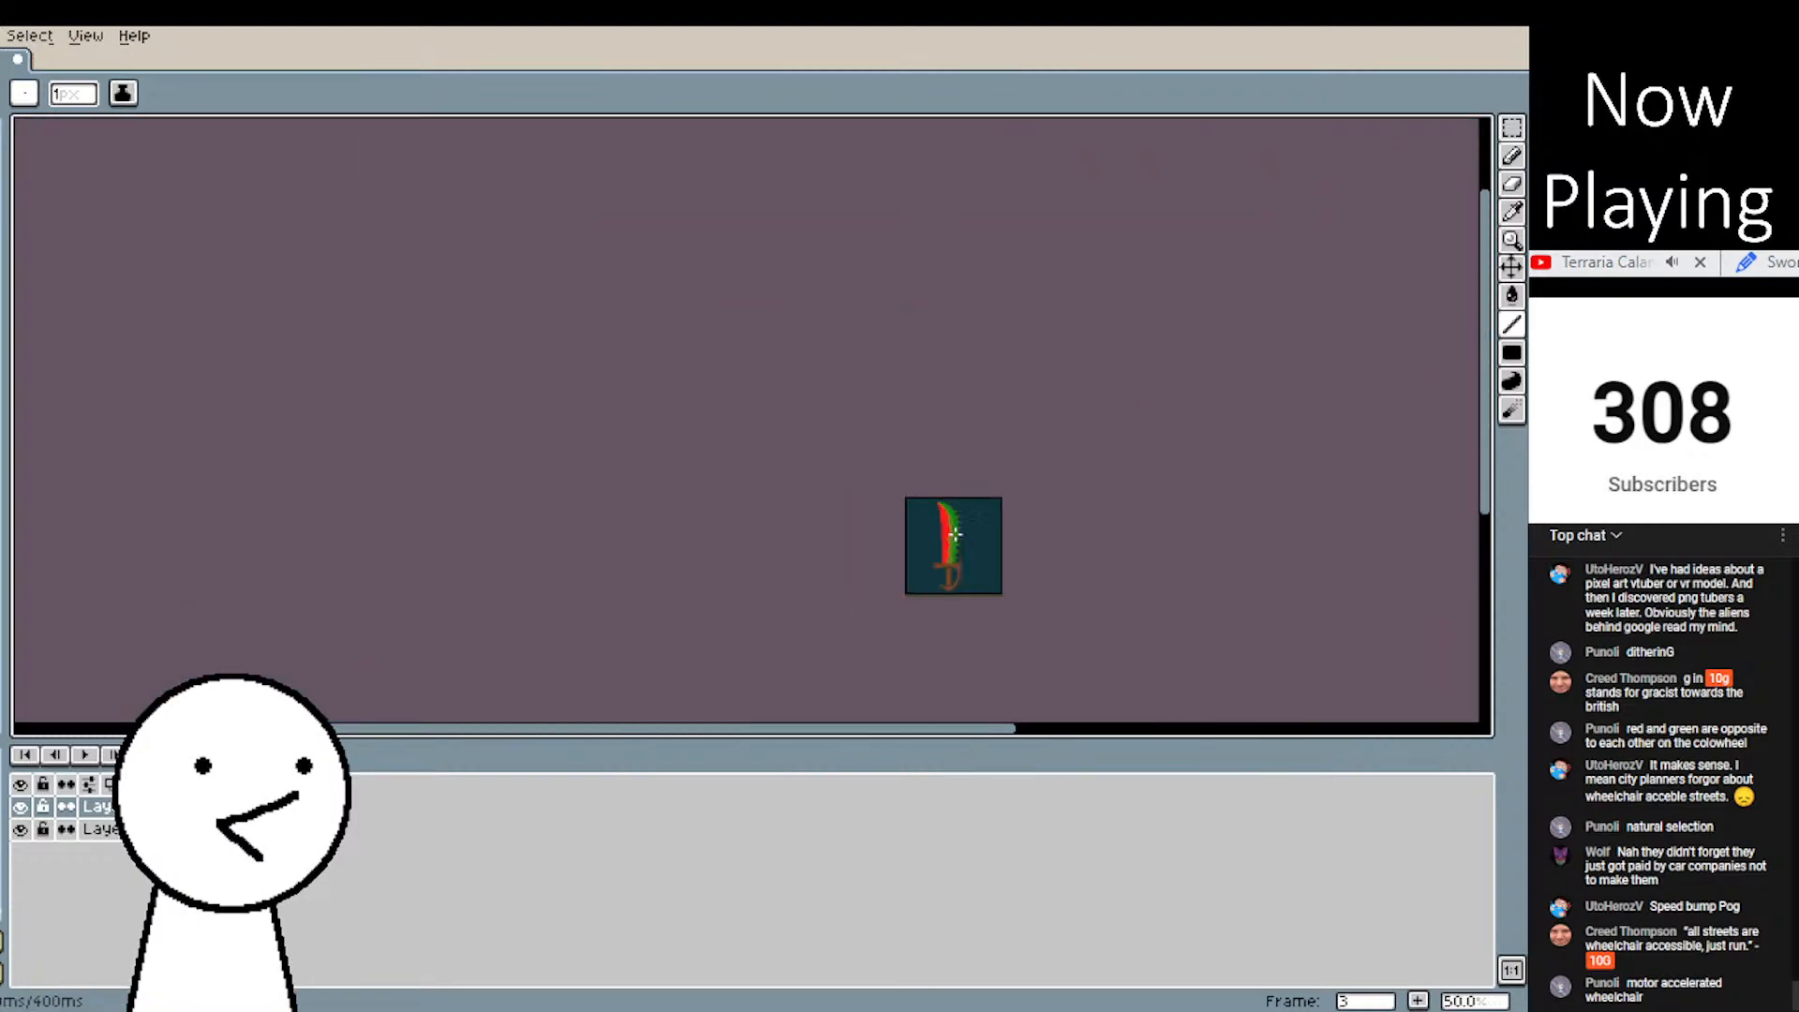
- Sample the blade's red and trim the olive strip to two pixels wide between the two lowest bulges
scroll(981, 579, up, 5)
click(1515, 214)
drag(928, 354, 1179, 568)
click(668, 350)
key(b)
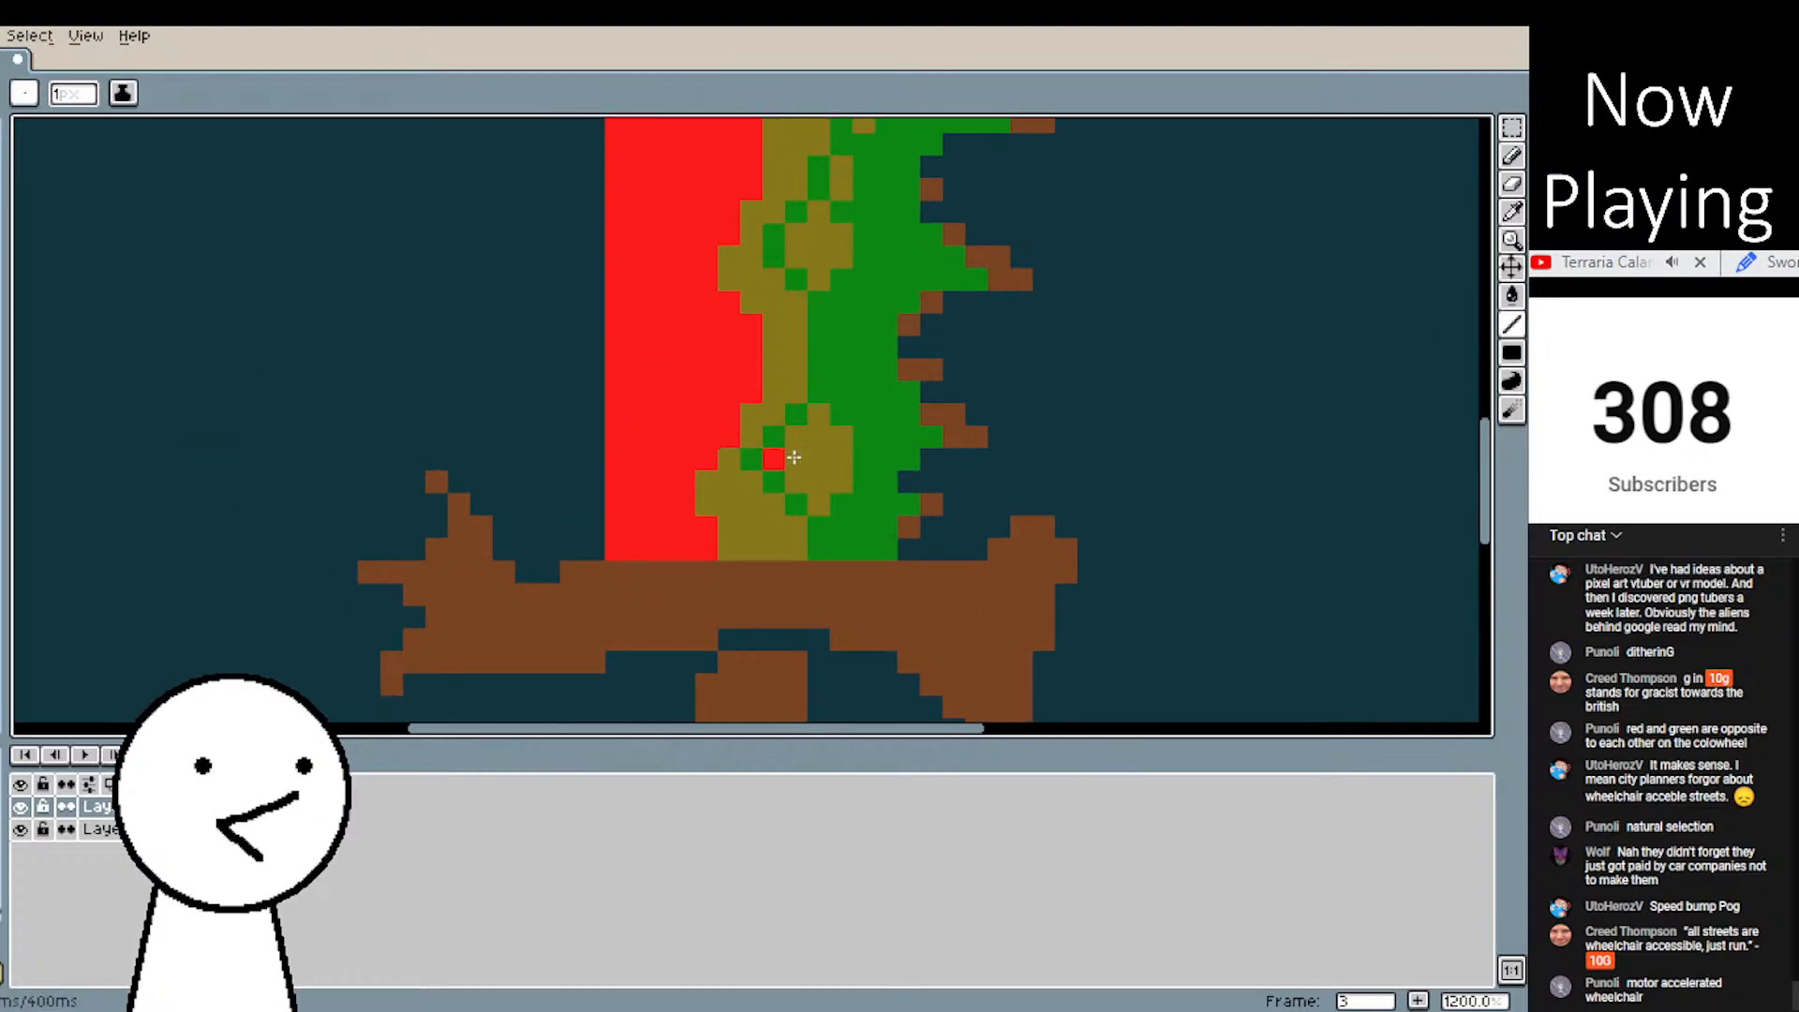
scroll(744, 432, down, 2)
scroll(1020, 511, up, 1)
scroll(970, 523, up, 1)
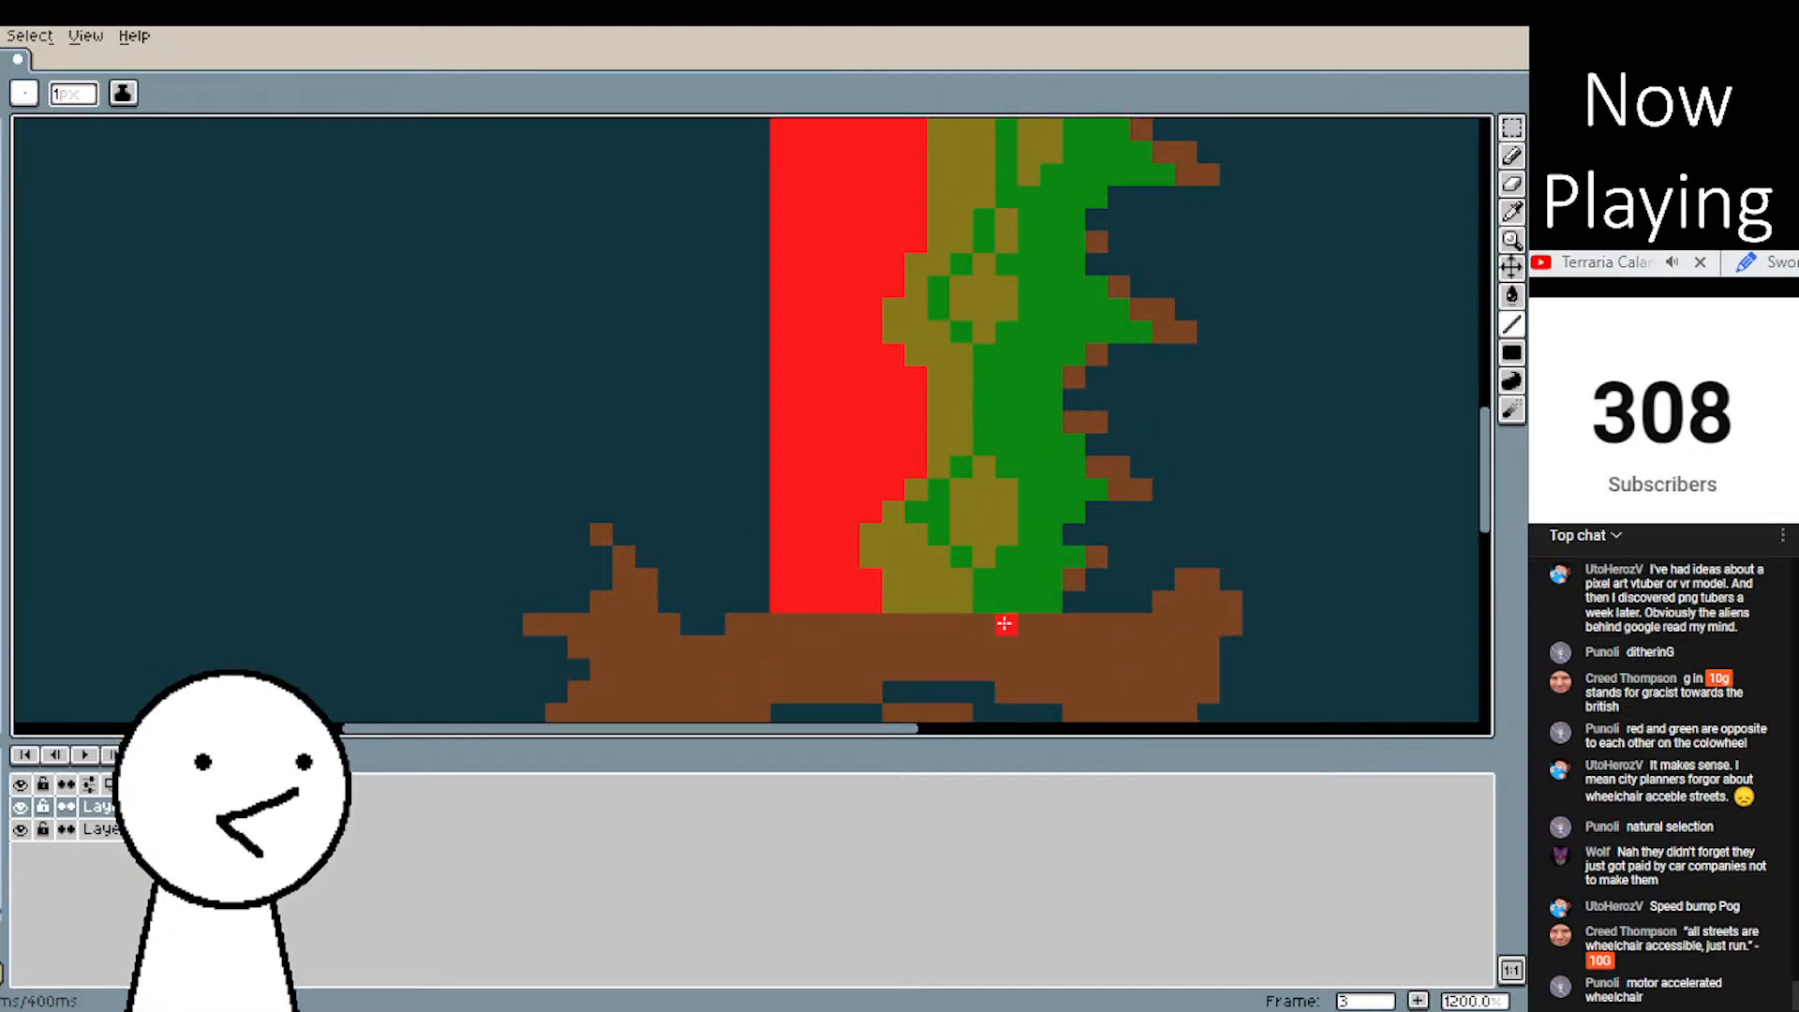
- Sample the olive from the transition strip near the blade tip and ready the Line tool for painting
scroll(1056, 626, down, 1)
drag(1076, 450, 983, 582)
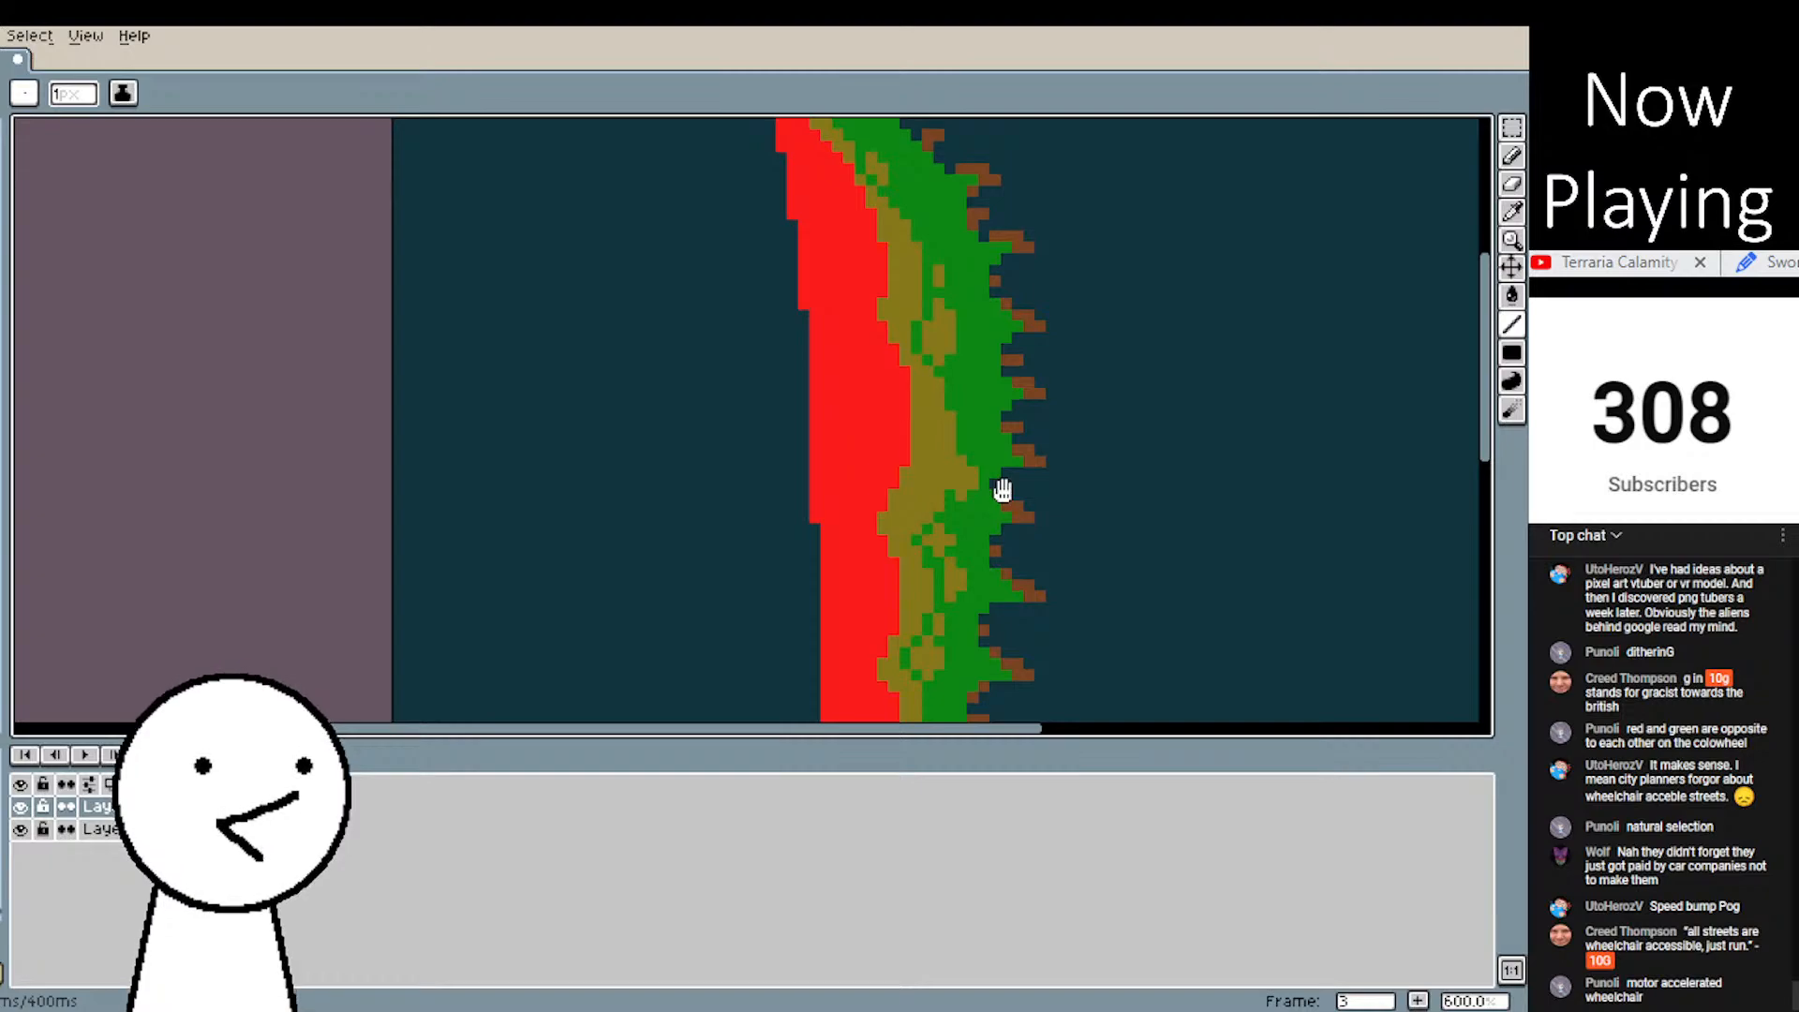
drag(1004, 493, 1037, 598)
drag(1078, 428, 1068, 514)
click(1512, 212)
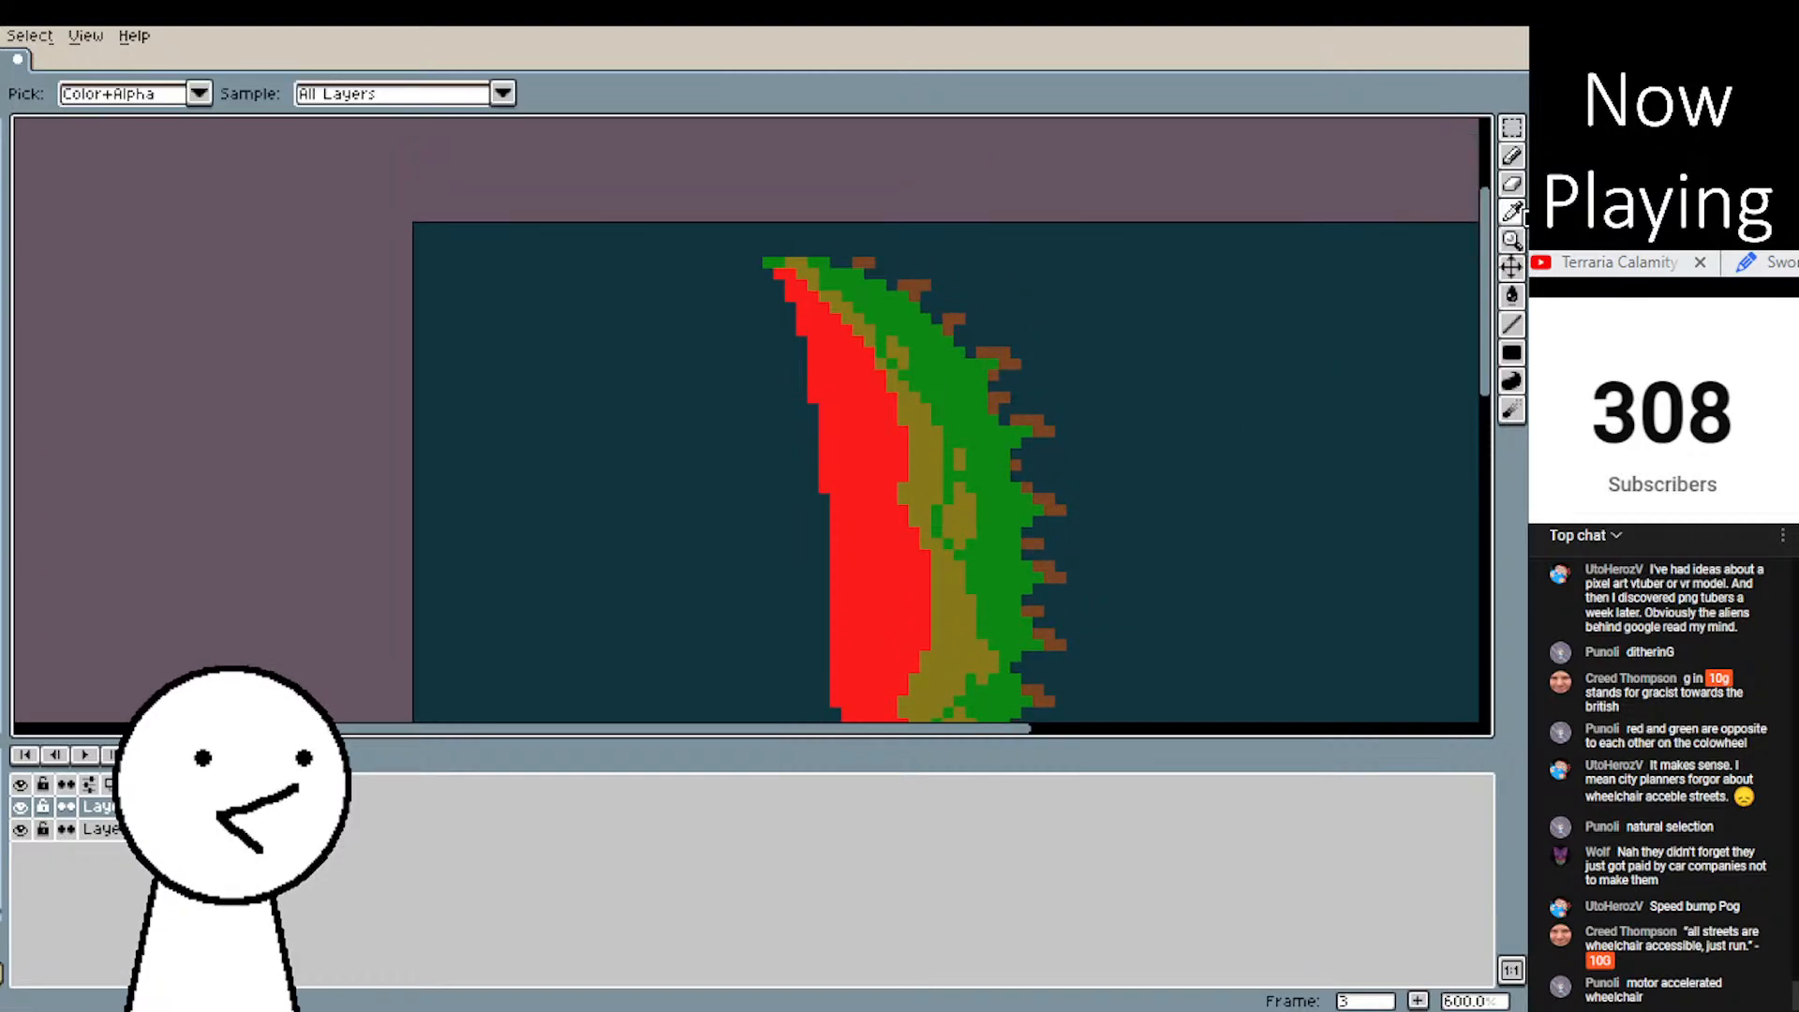
scroll(815, 335, up, 2)
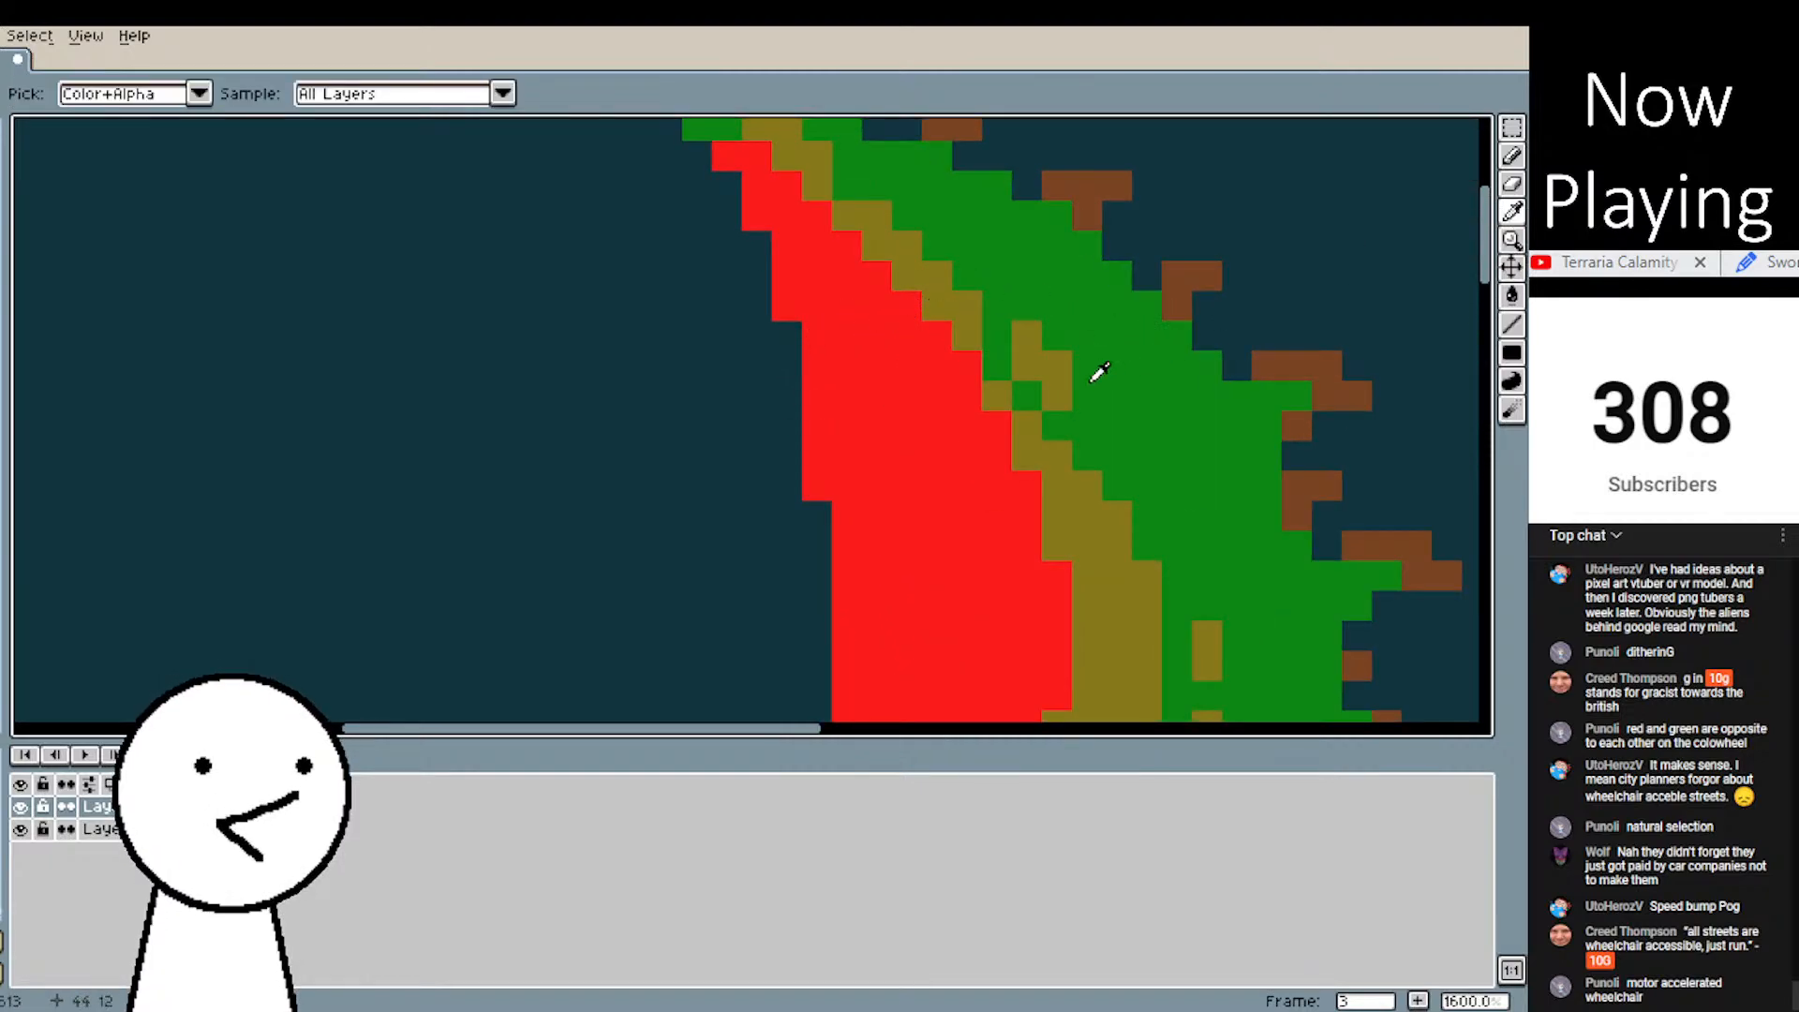
click(1512, 324)
- Try to paint a hooked olive patch into the red flesh just below the blade tip
click(902, 338)
click(868, 308)
drag(931, 360, 937, 388)
click(858, 306)
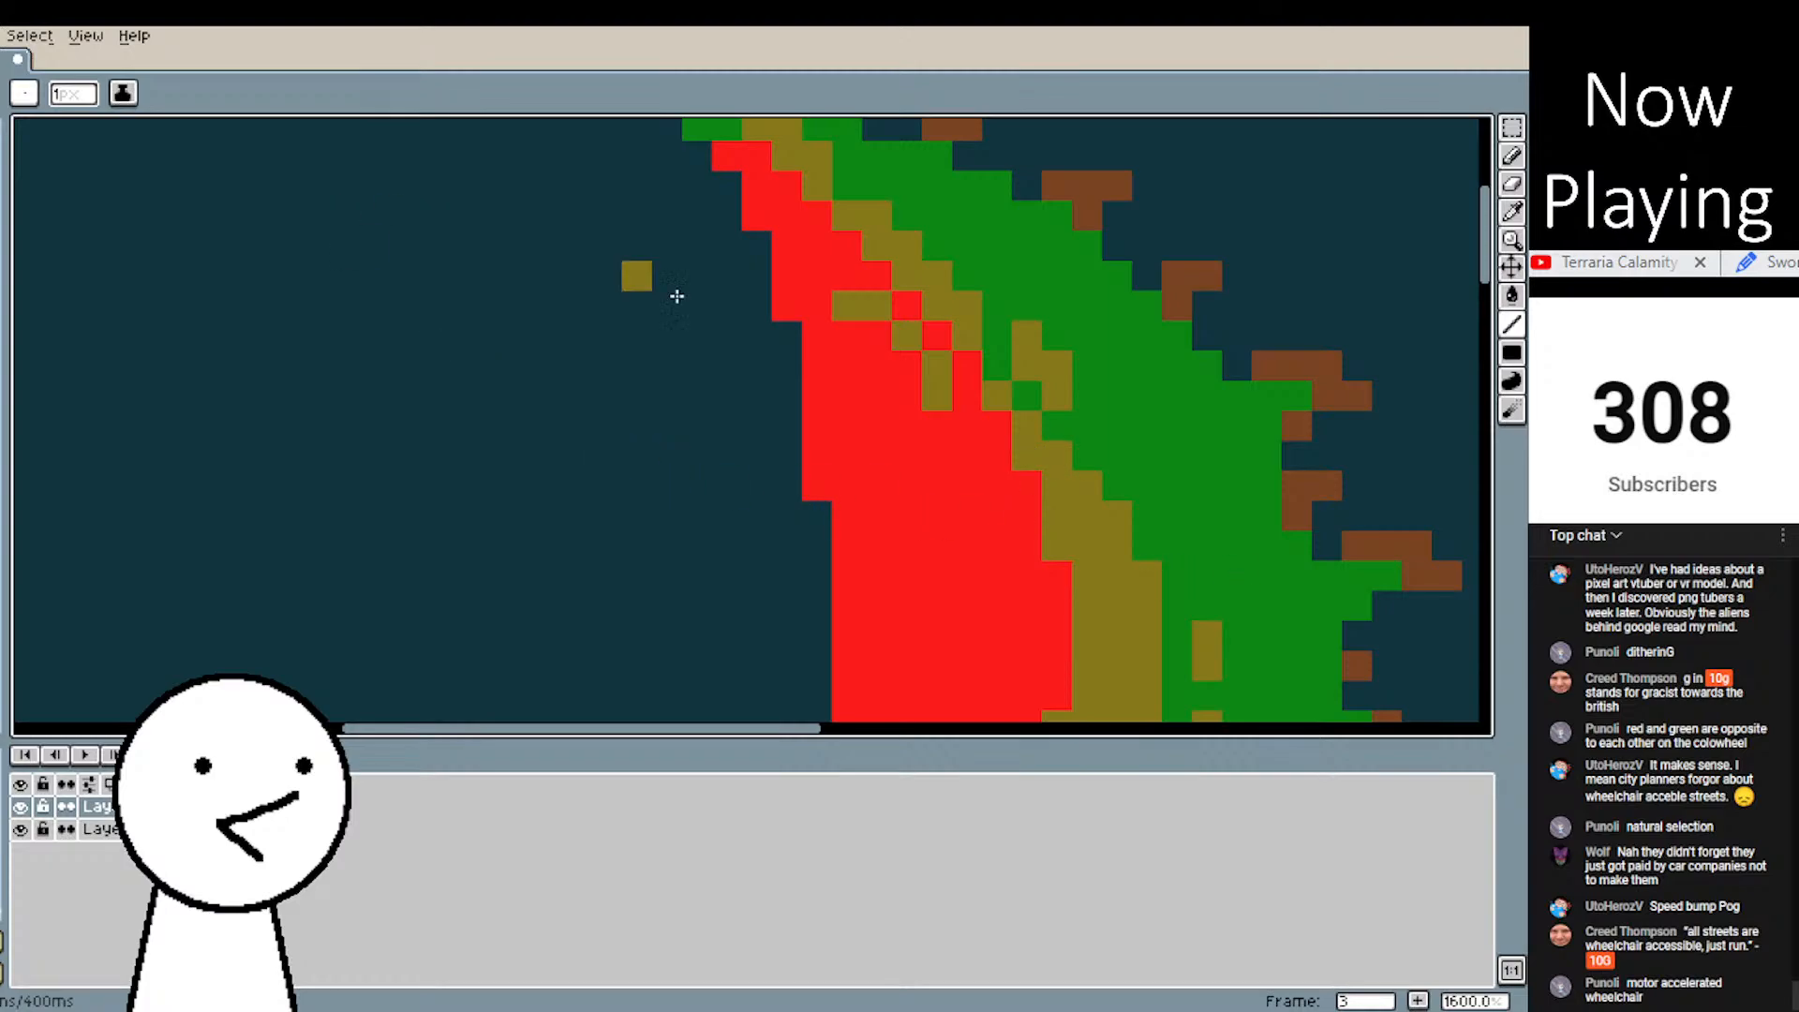
click(884, 346)
click(917, 360)
drag(849, 330, 828, 333)
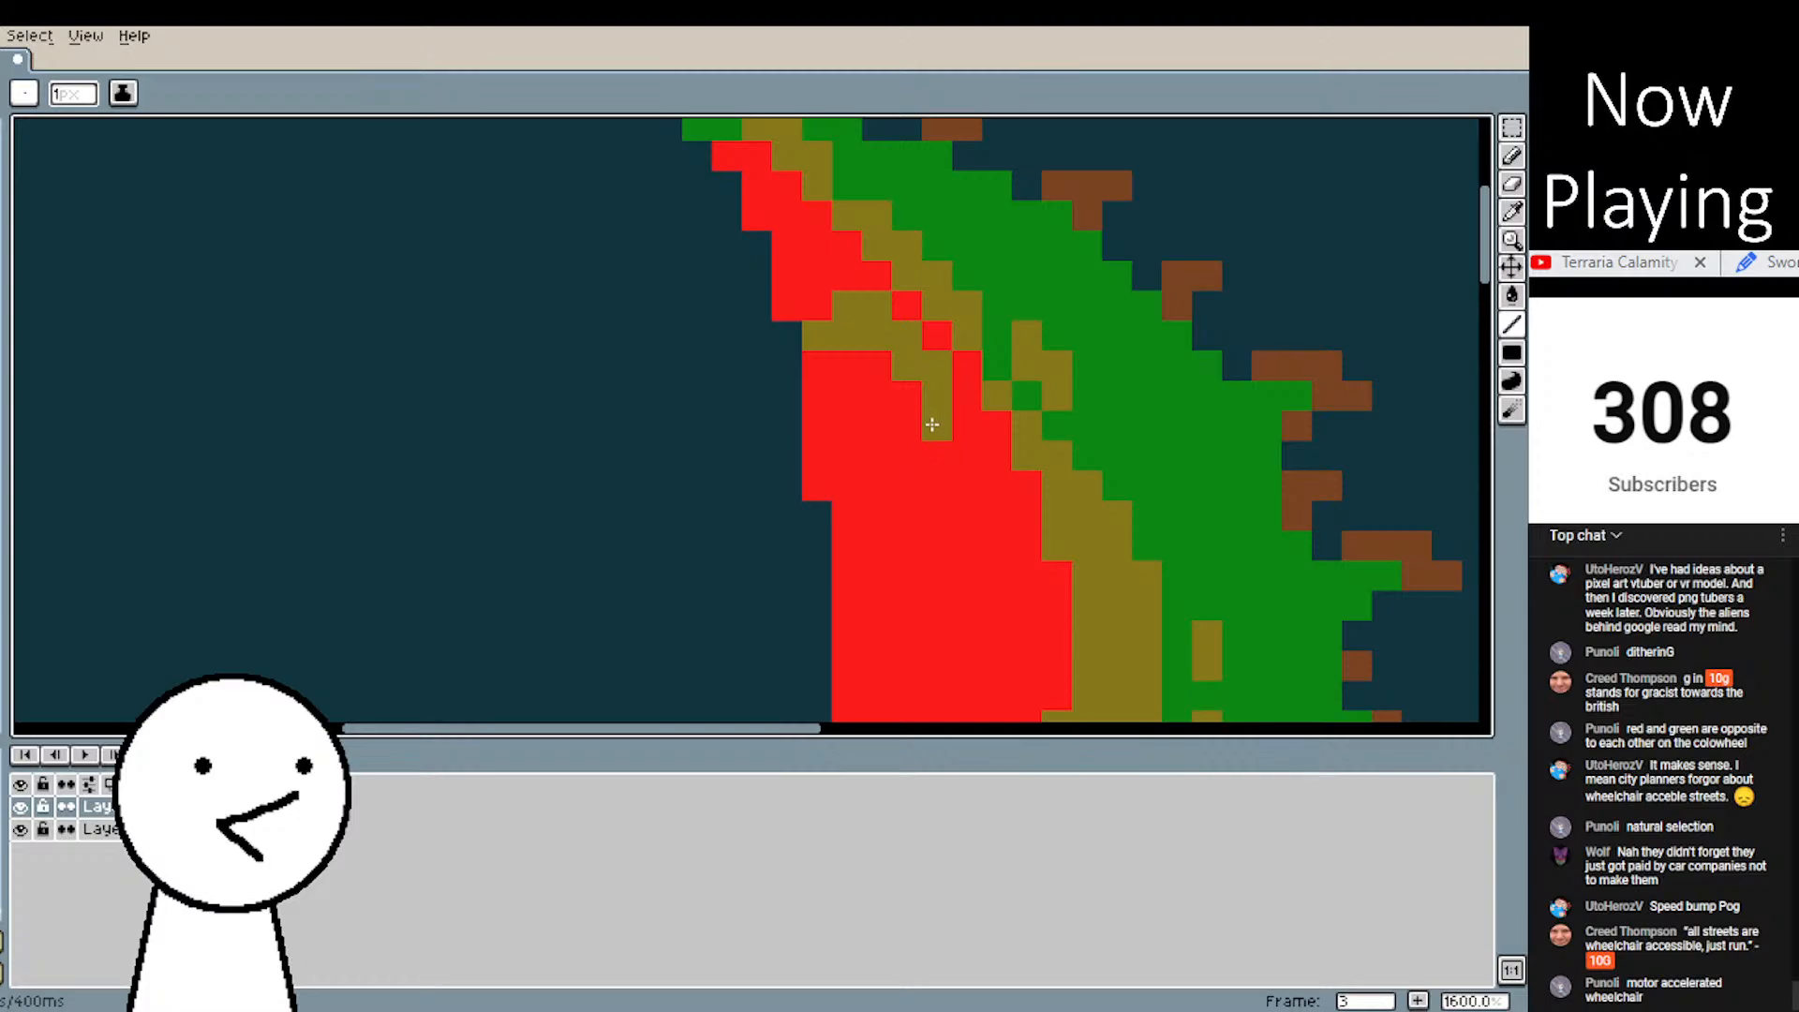
scroll(1092, 599, down, 3)
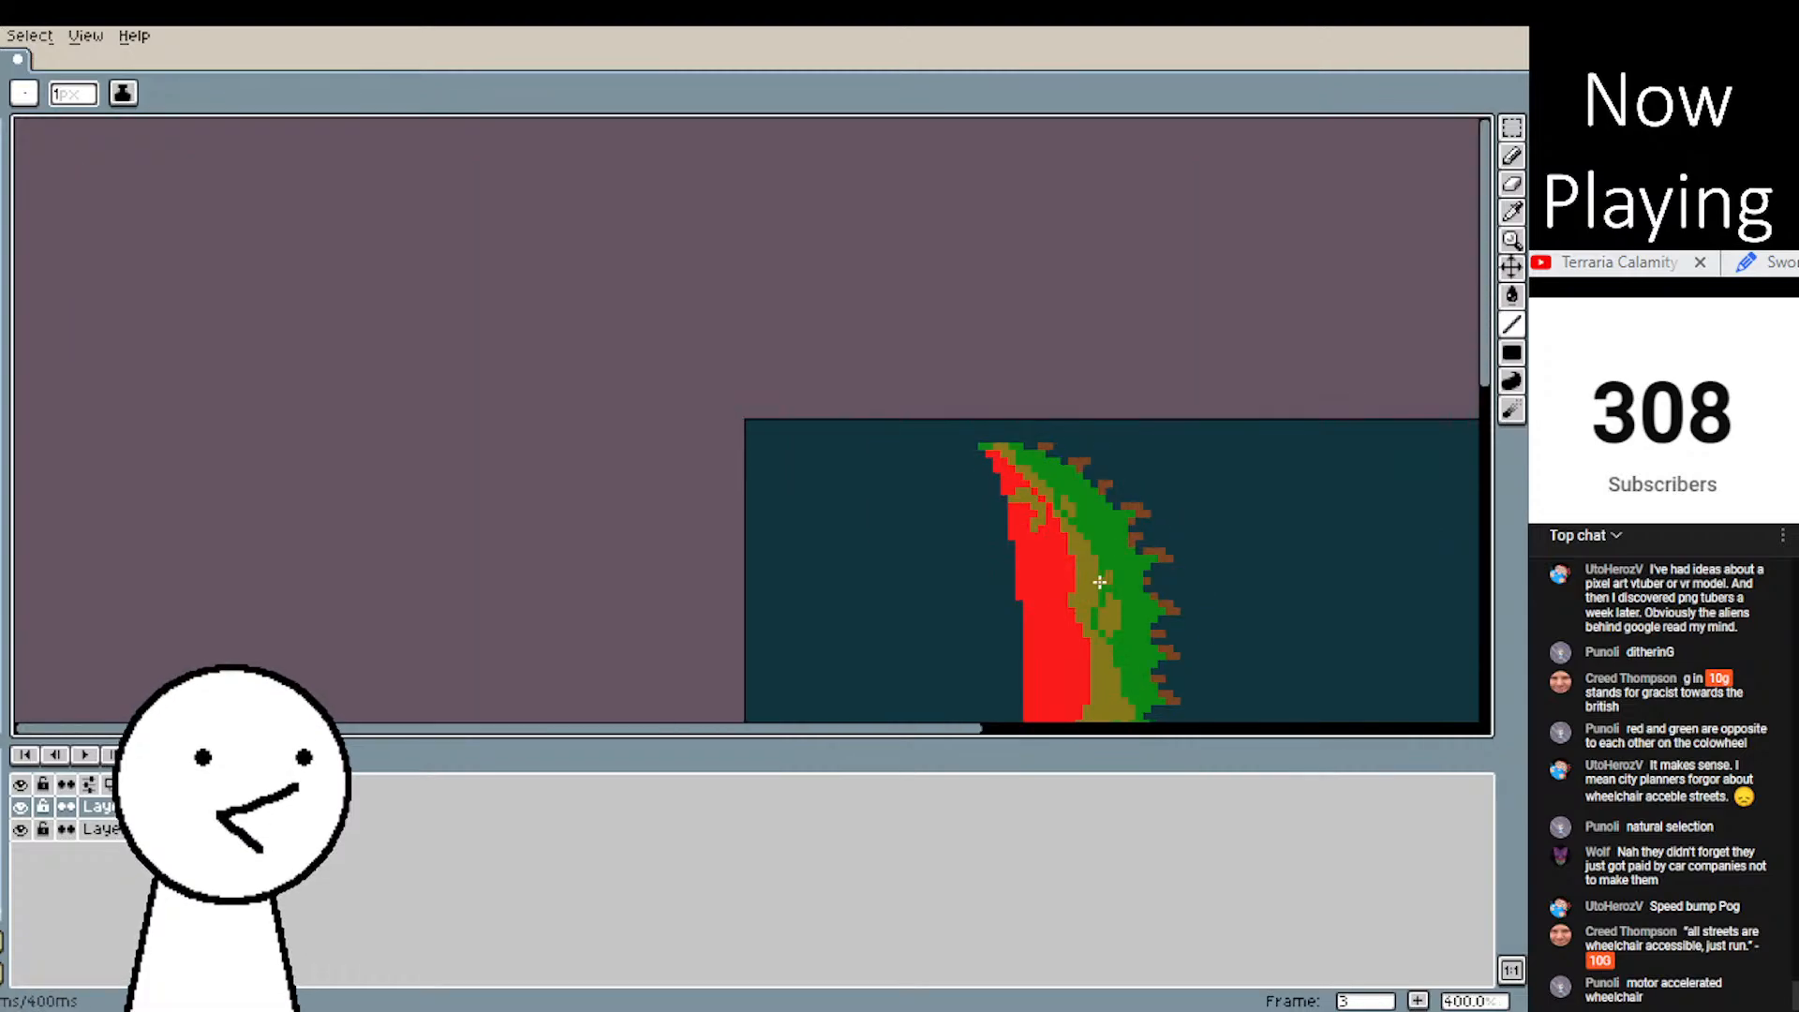
scroll(1068, 475, up, 3)
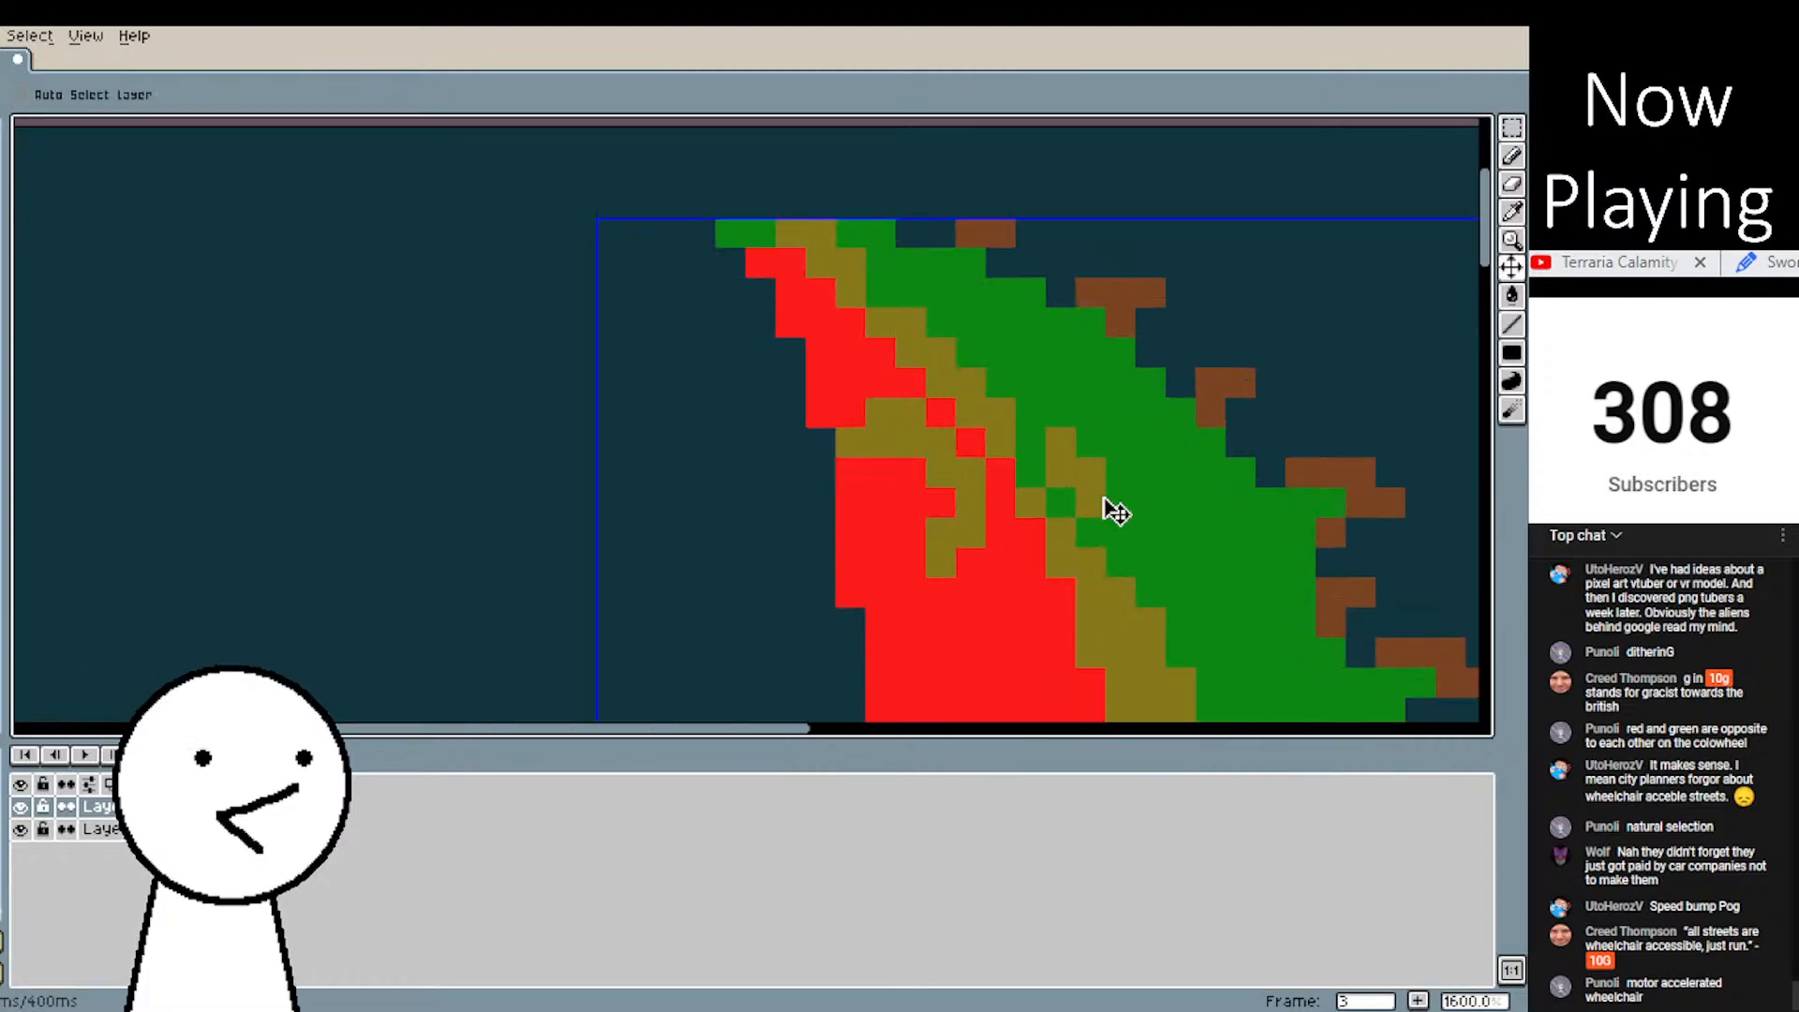
- Undo the olive patch painted in the red flesh below the tip
key(ctrl+z)
key(ctrl+z)
key(ctrl+z)
key(ctrl+z)
key(ctrl+z)
key(ctrl+z)
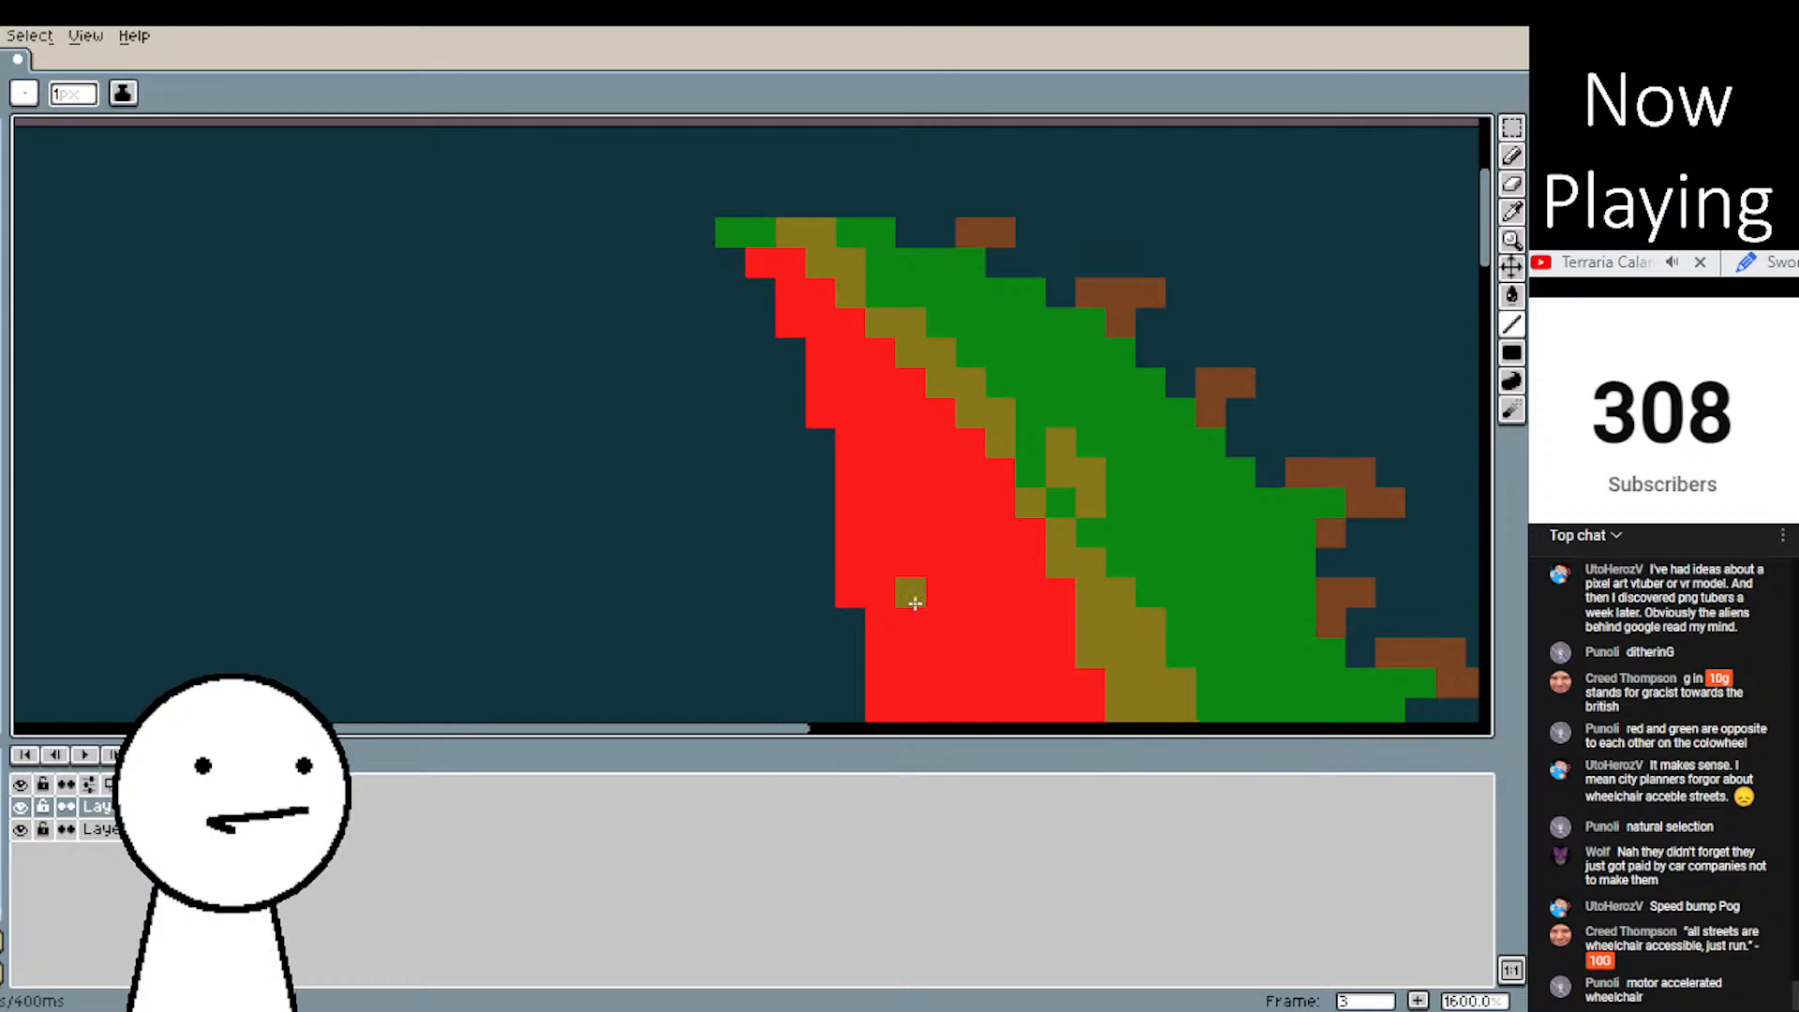
- Add an olive pixel into the red beside the uppermost speck and recolor the topmost red row at the tip olive
scroll(921, 607, up, 1)
drag(1081, 405, 789, 304)
drag(829, 425, 728, 345)
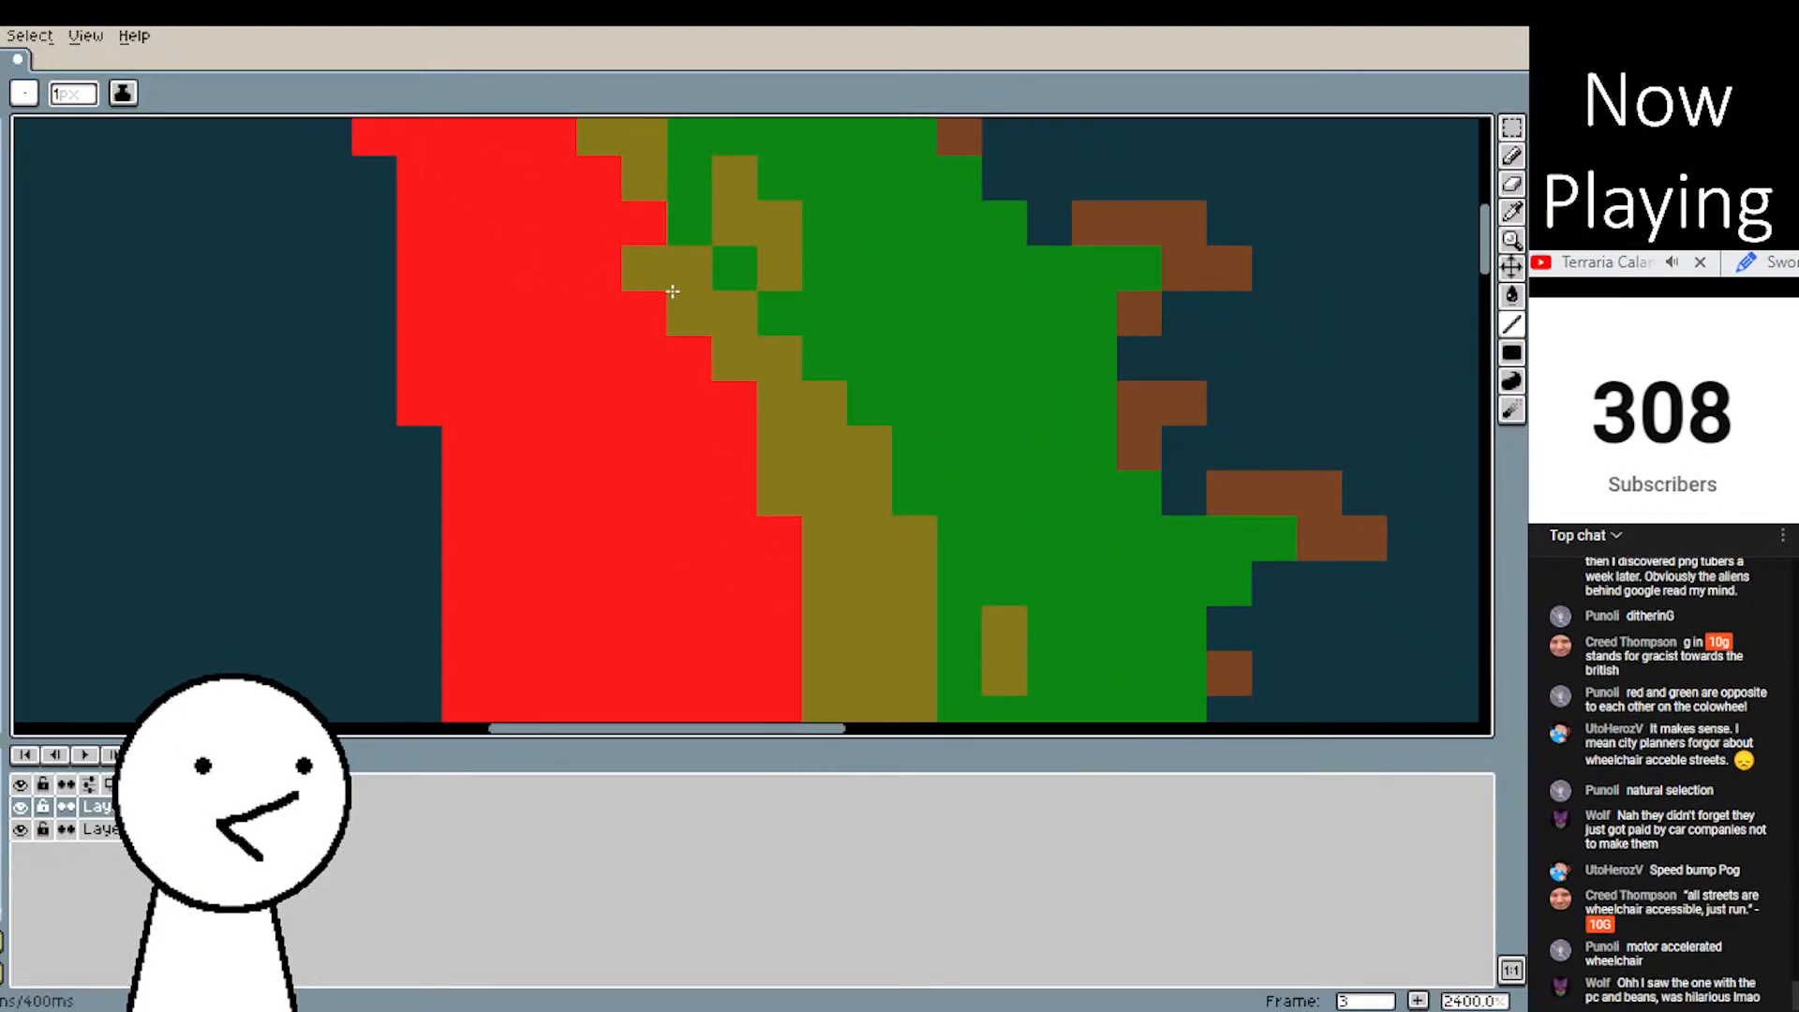
scroll(1004, 401, down, 7)
scroll(1004, 401, down, 1)
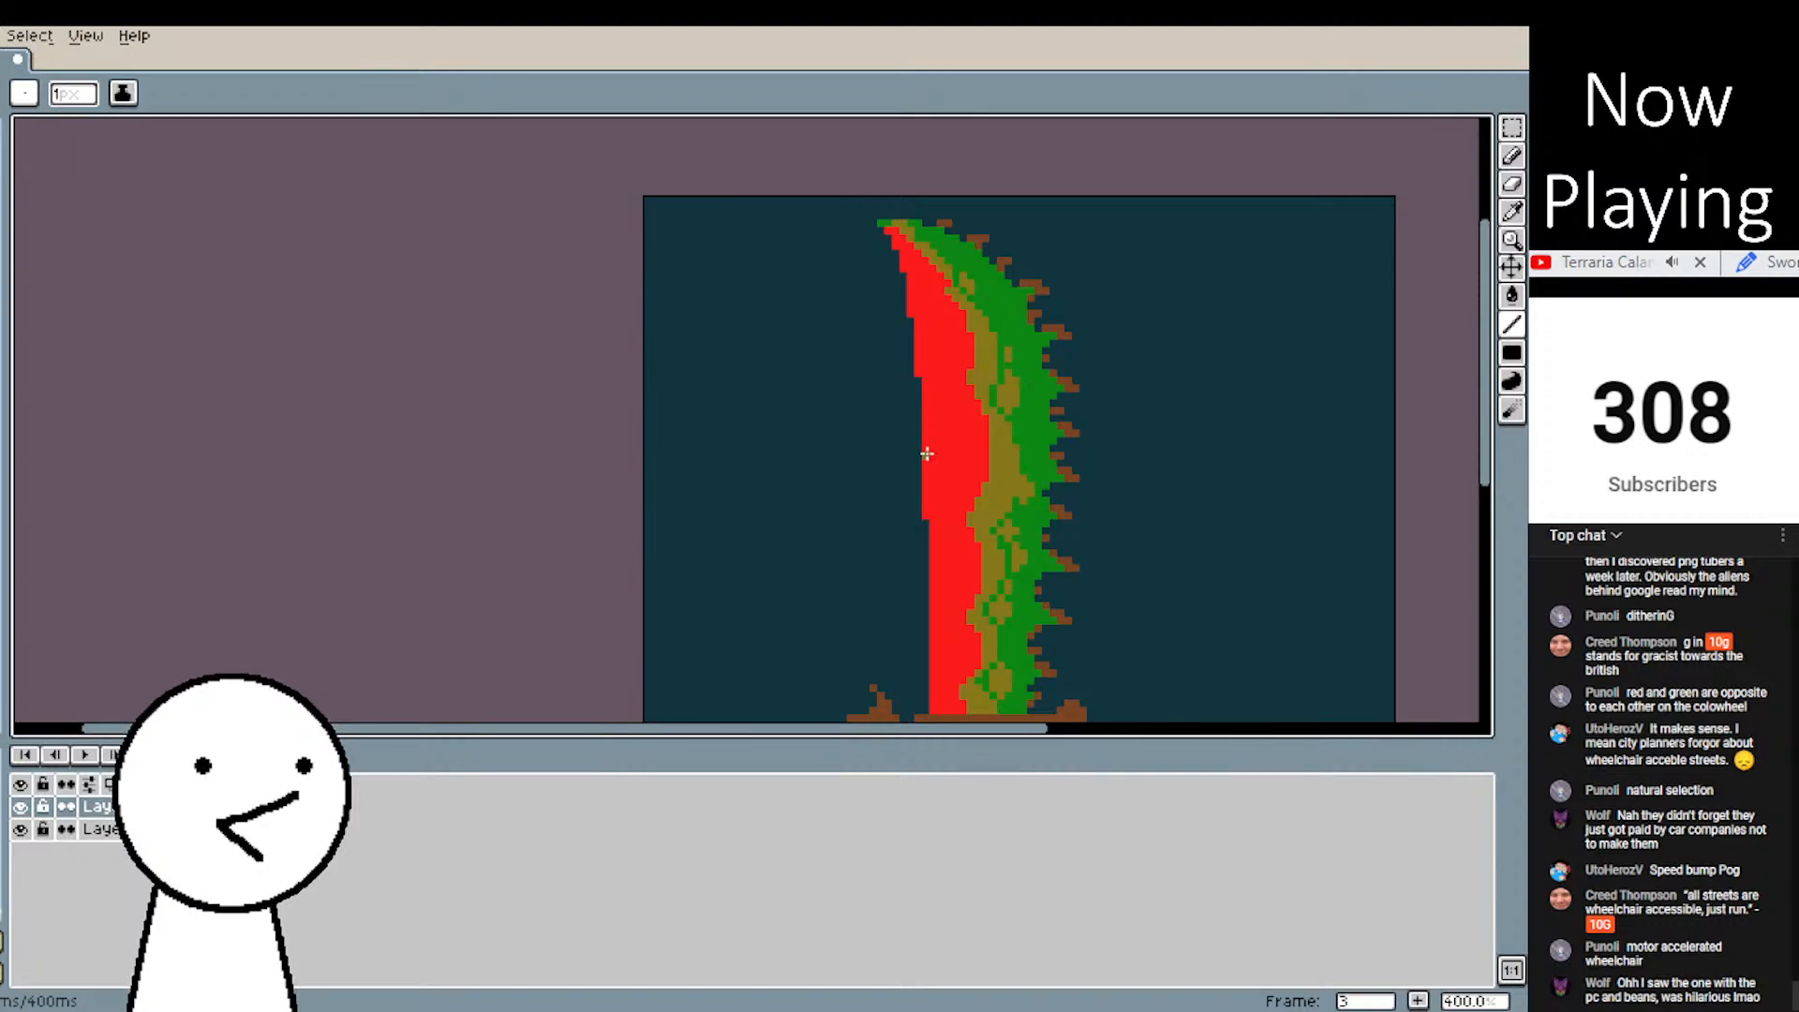
scroll(924, 369, up, 8)
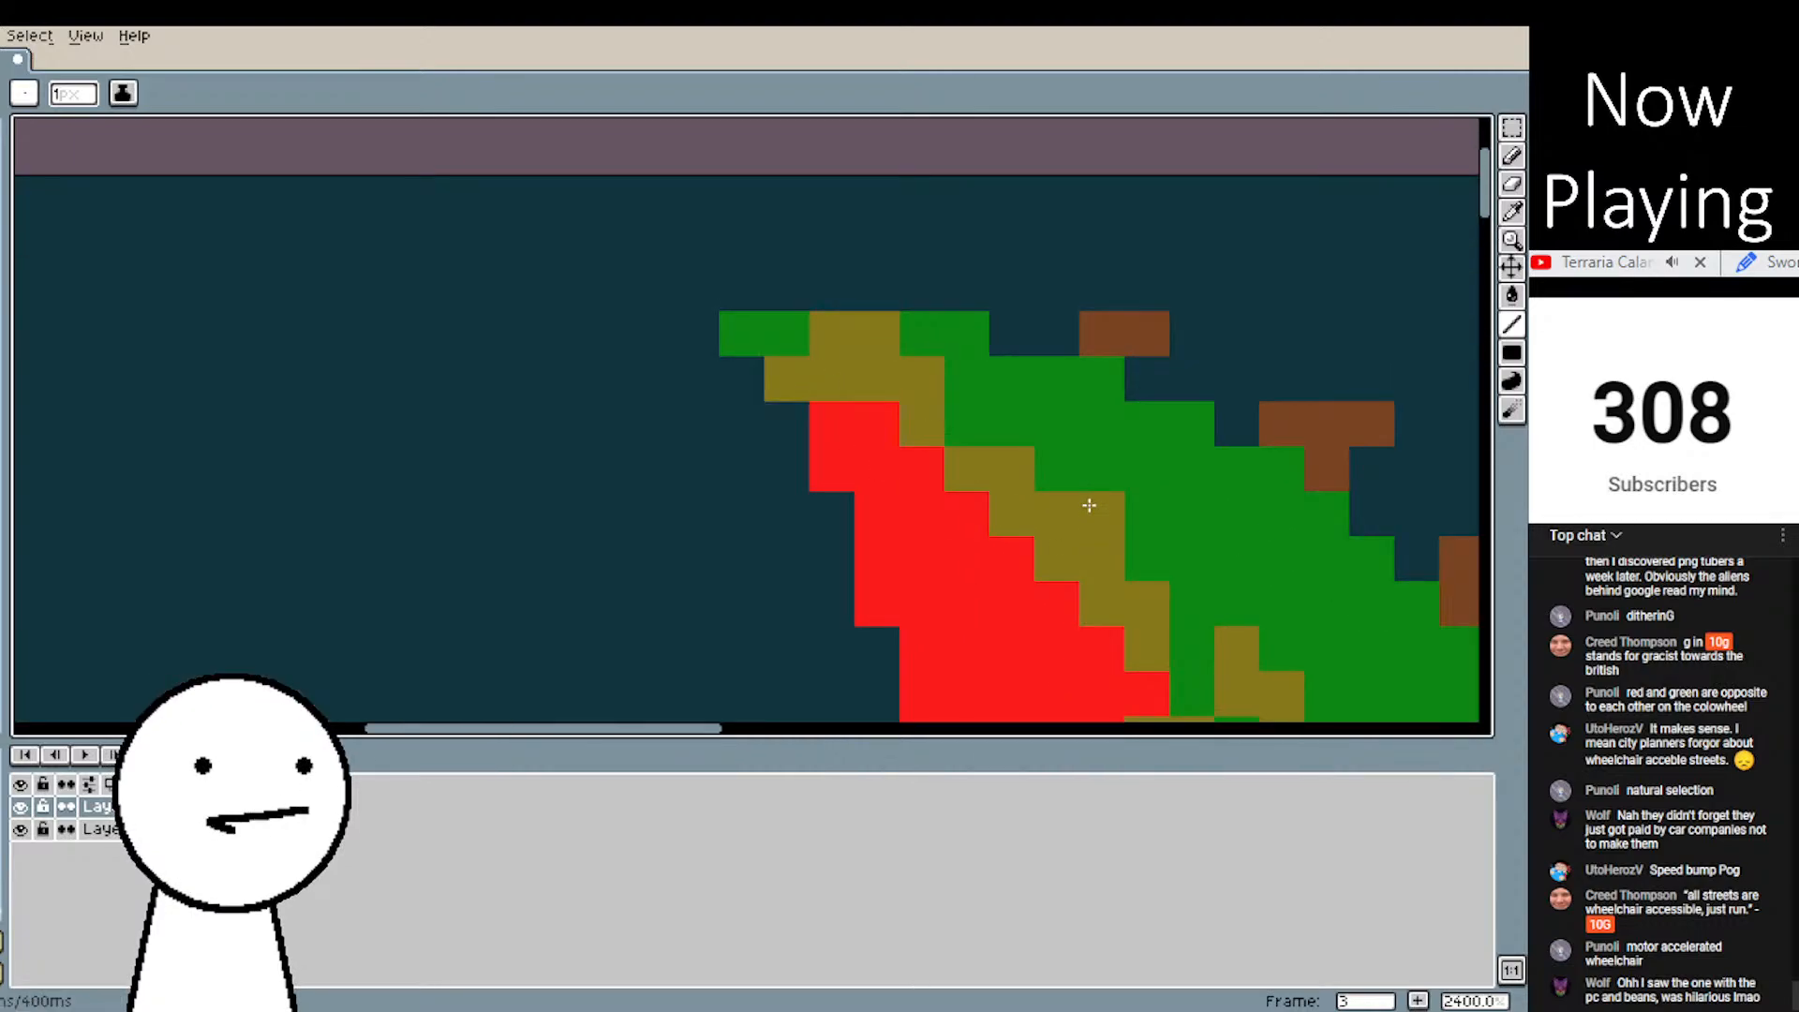
- Widen the olive strip into the green rind between the tip and the uppermost speck, to about three pixels
scroll(1089, 506, down, 5)
drag(1041, 471, 978, 431)
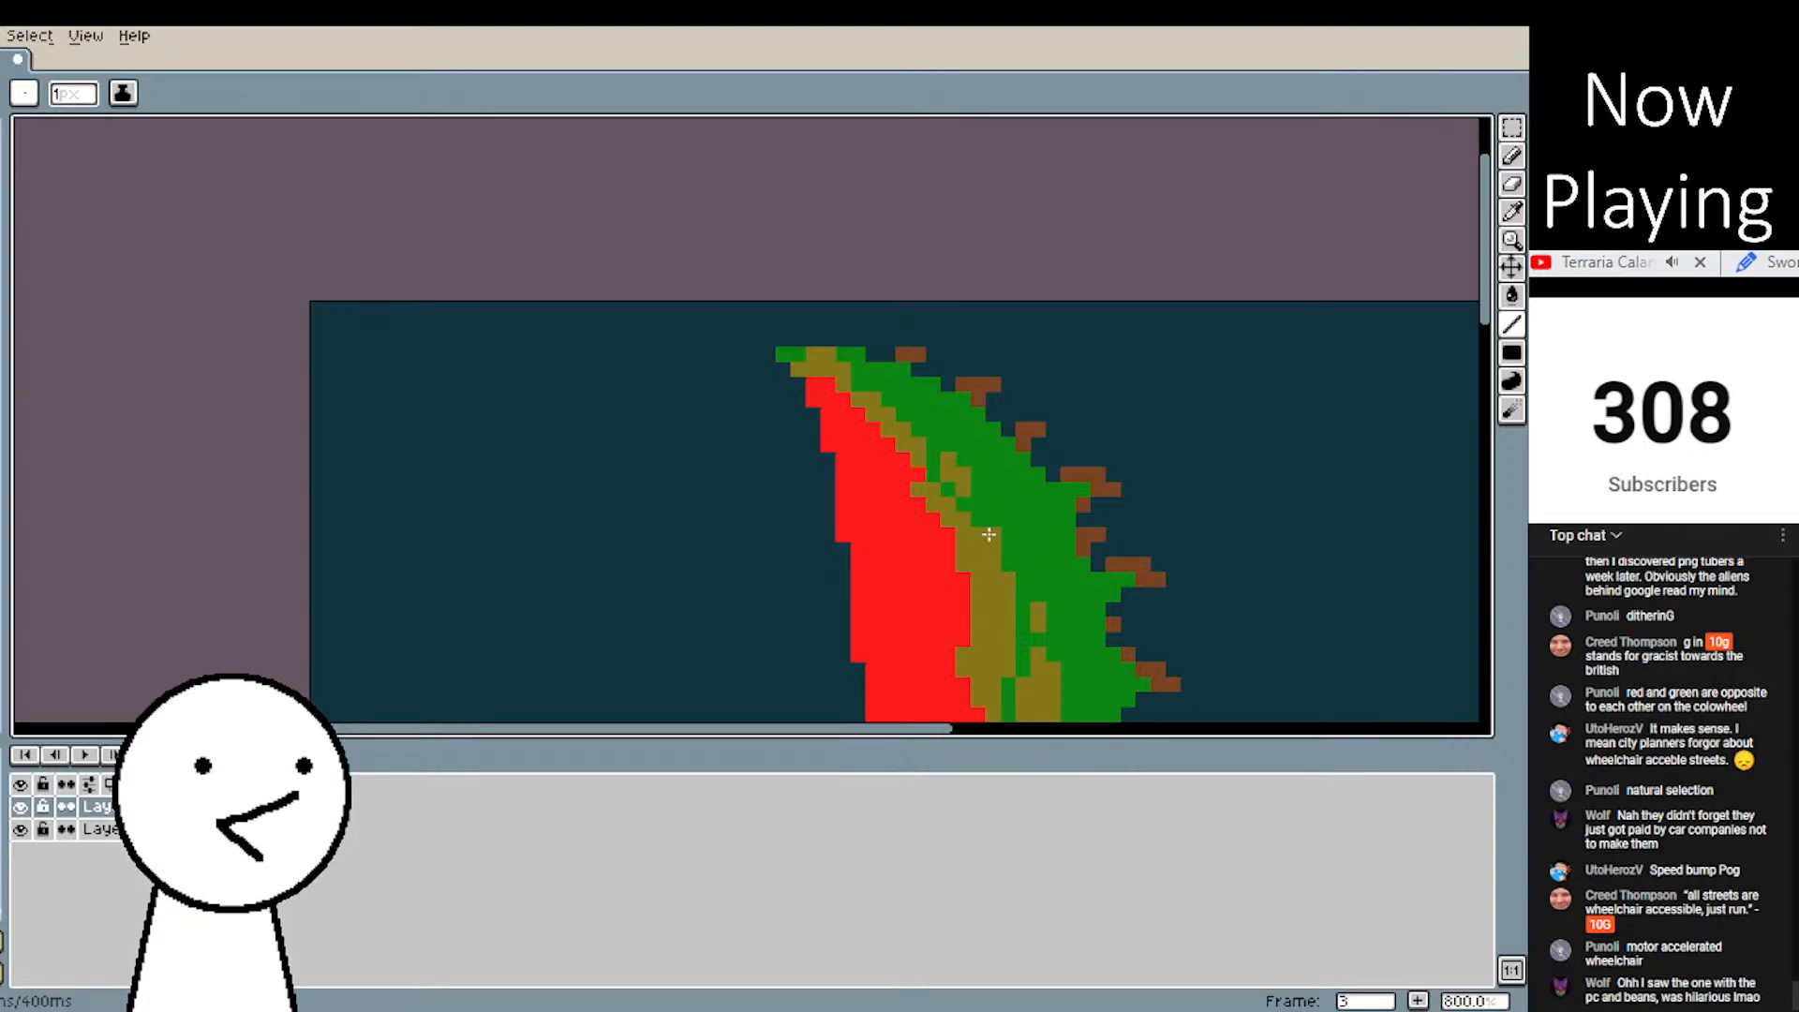
scroll(1001, 529, up, 2)
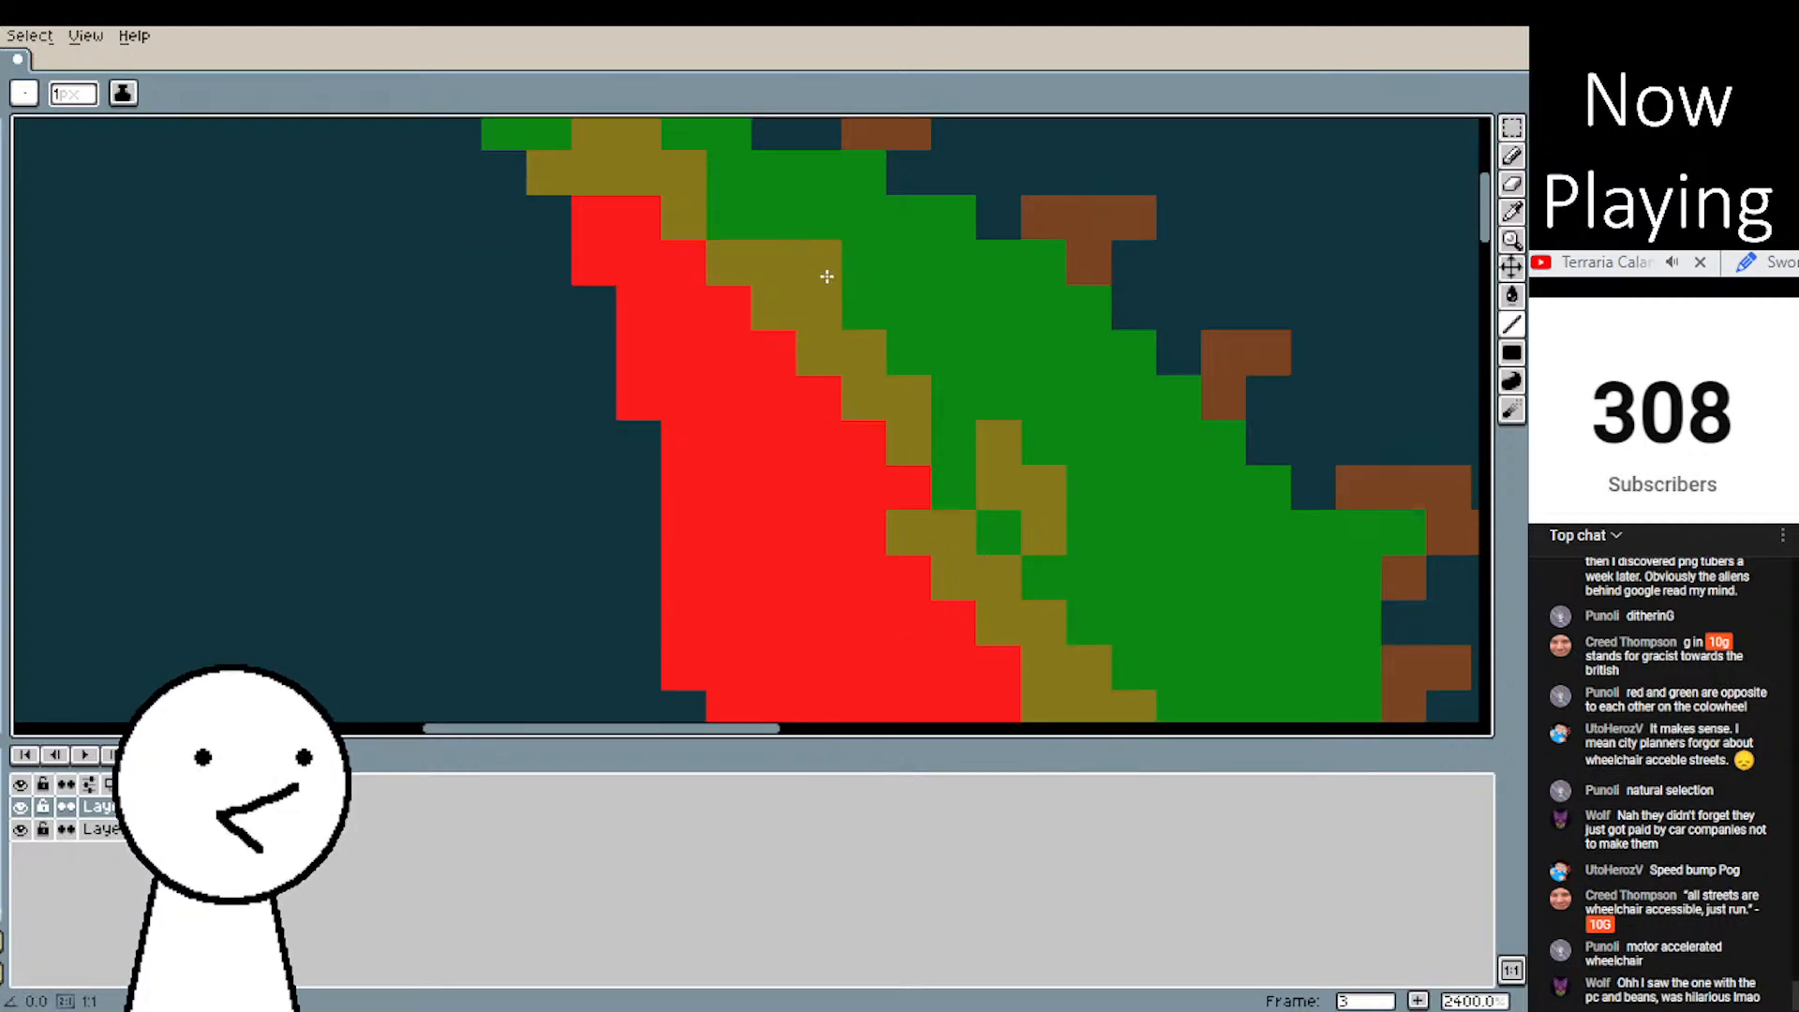
mouse_move(827, 306)
mouse_down()
mouse_move(908, 349)
mouse_move(959, 465)
mouse_up()
scroll(959, 466, down, 2)
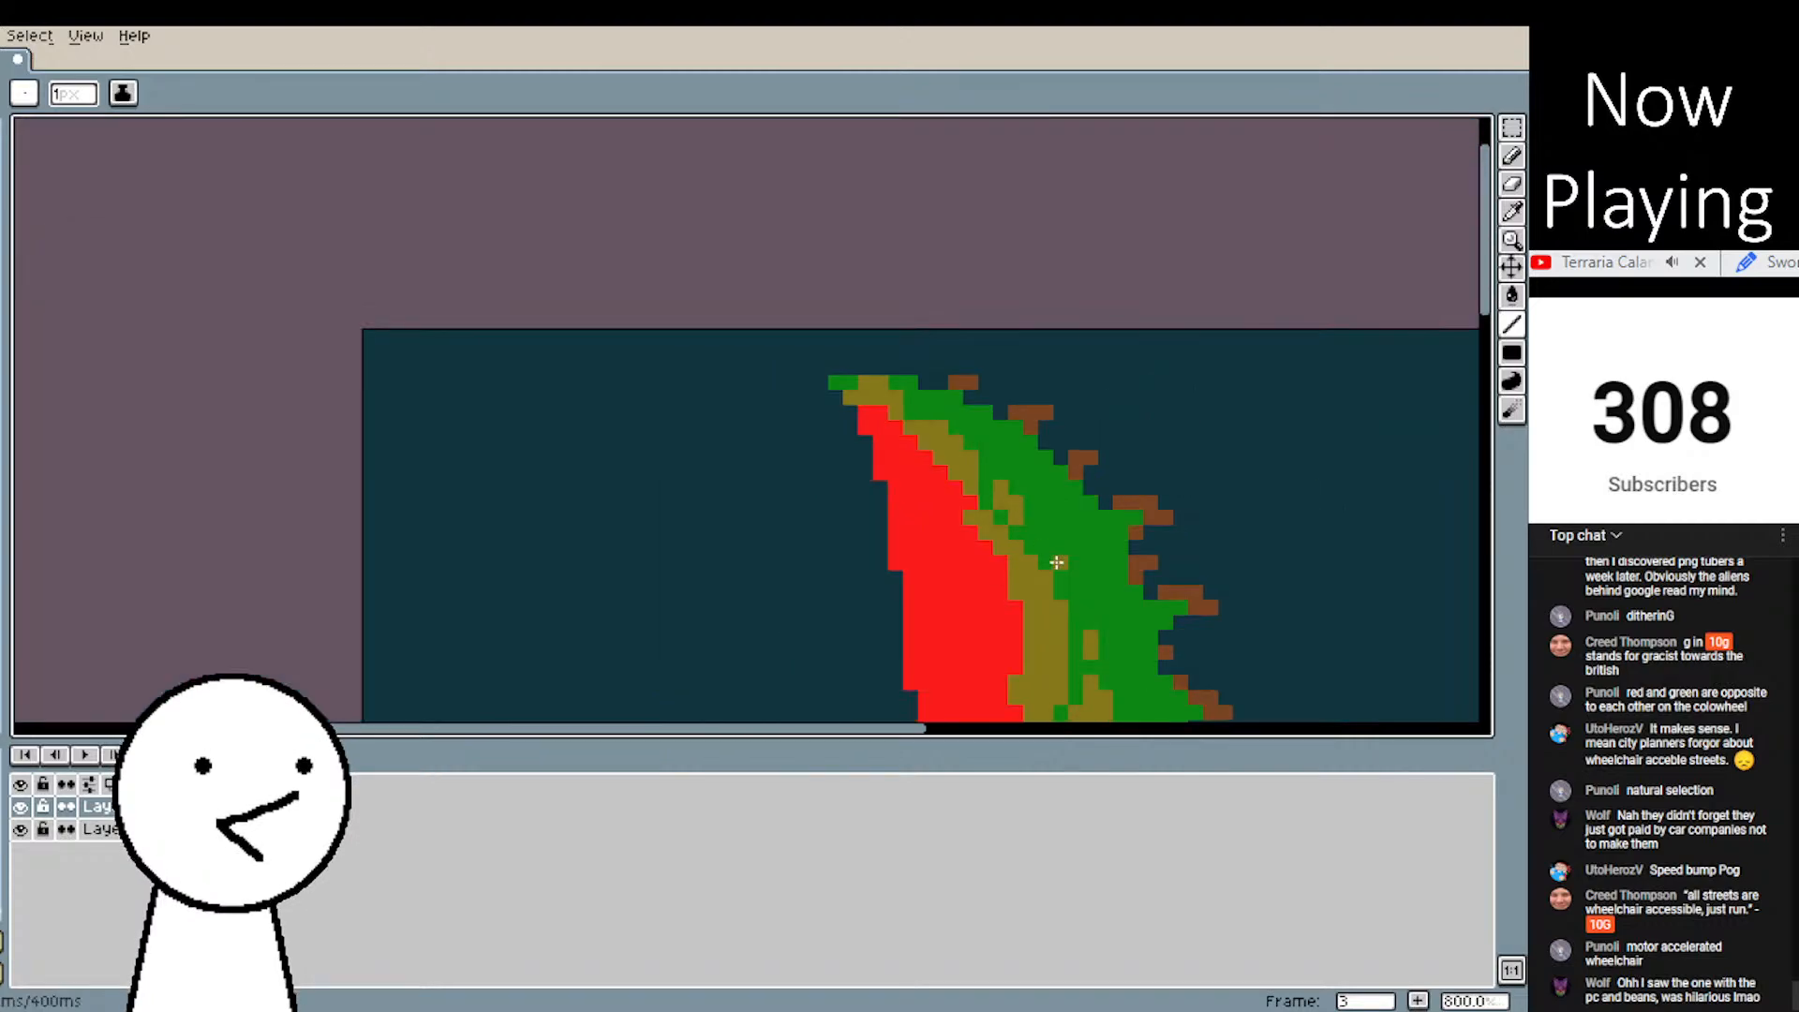
scroll(1059, 581, up, 2)
click(1066, 592)
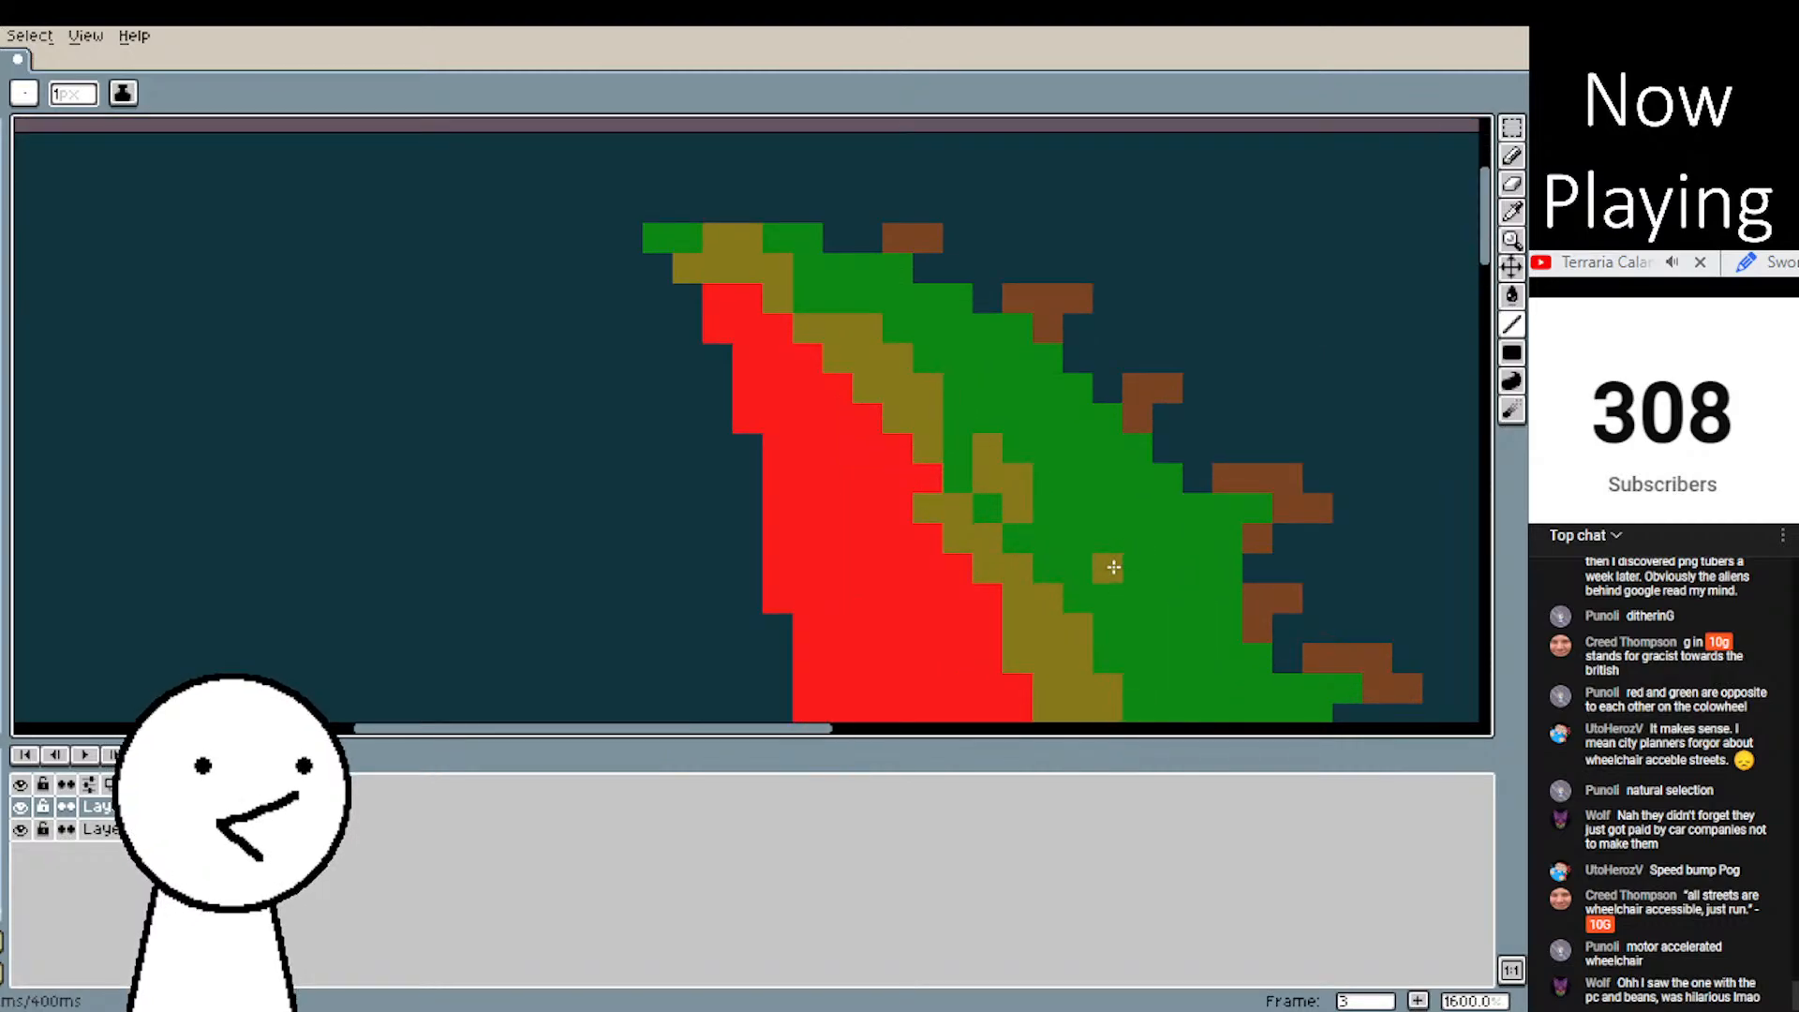
- Sample the rind's green and notch one pixel into the upper side of the olive point at mid-blade
scroll(590, 209, down, 4)
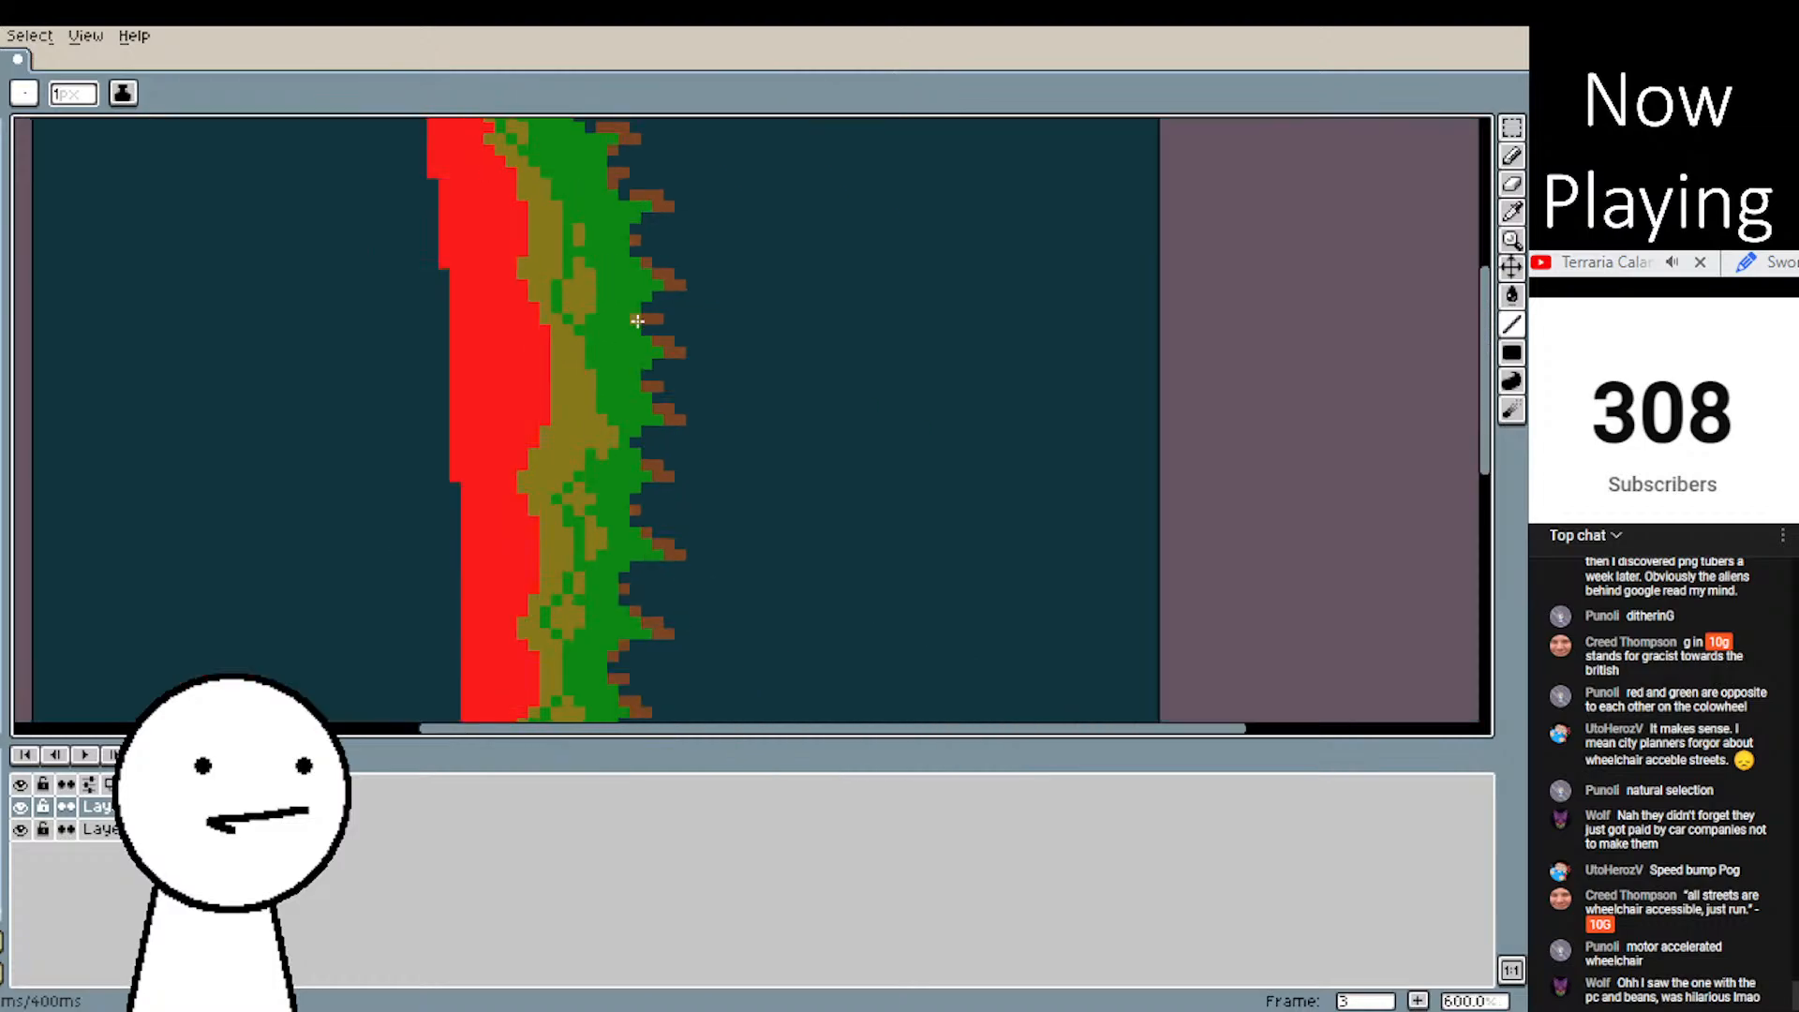
scroll(723, 406, up, 5)
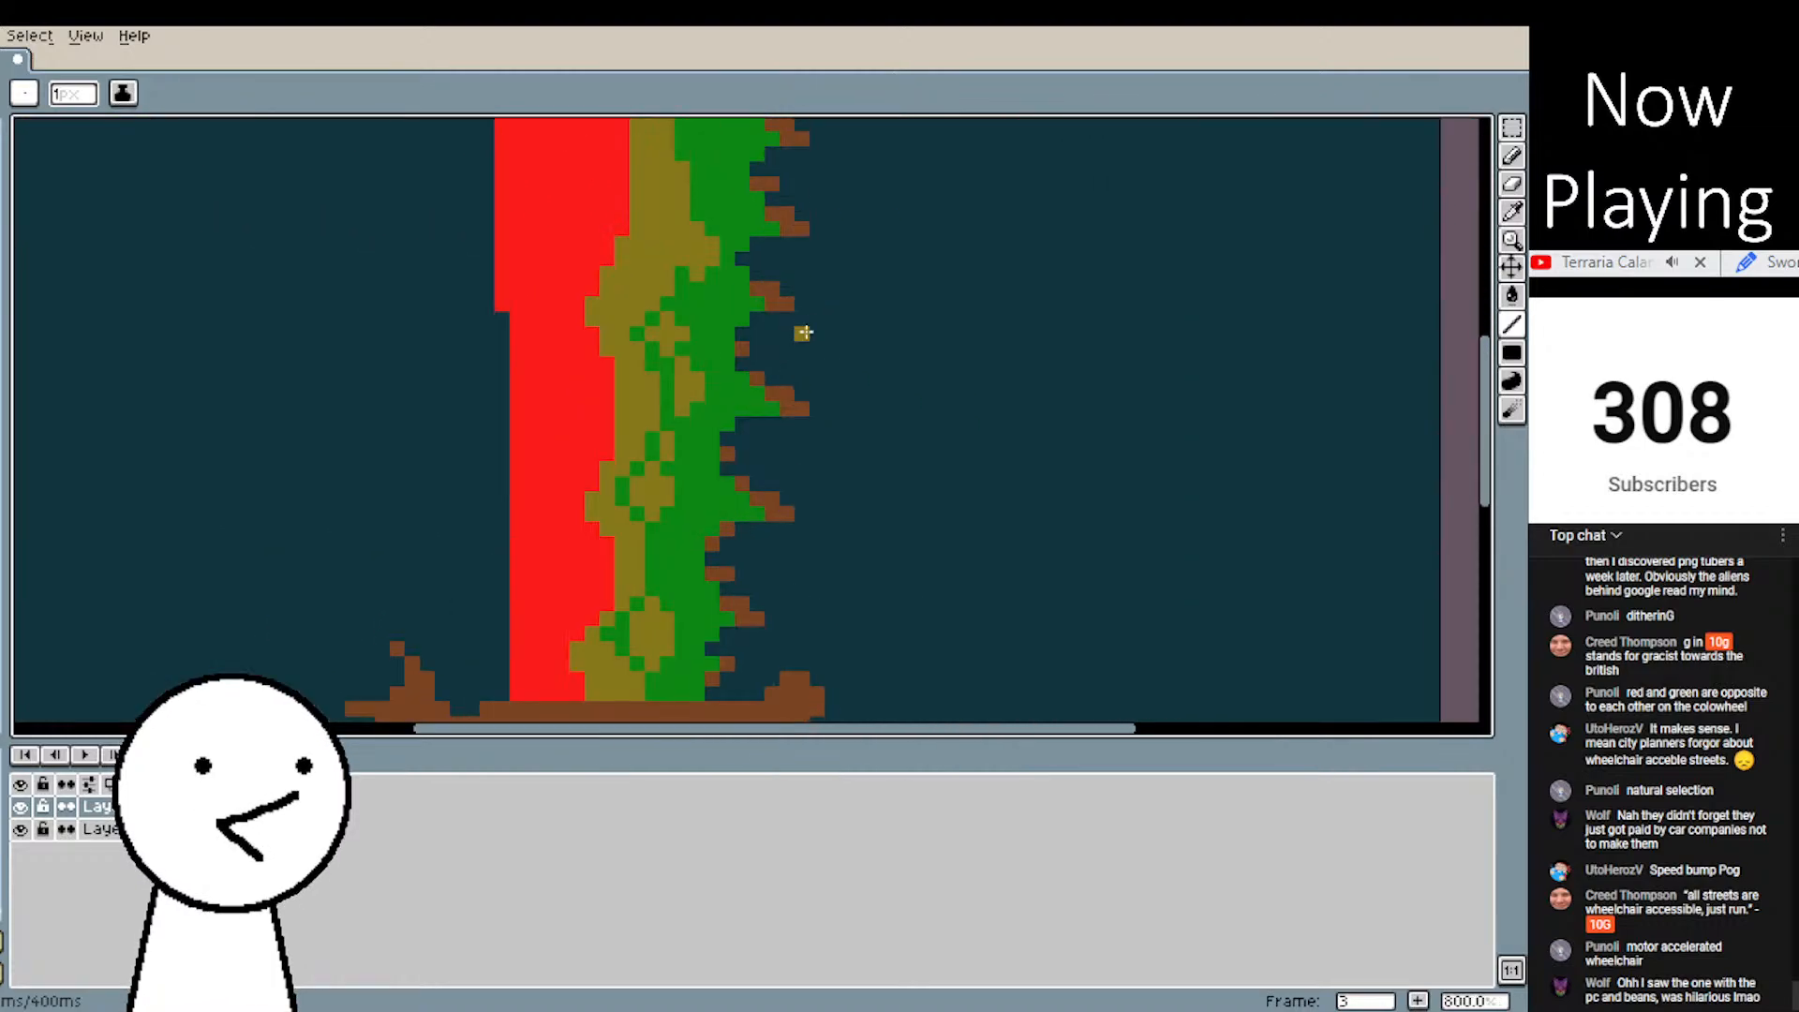
drag(743, 263, 1430, 546)
click(1511, 213)
click(1390, 282)
click(1511, 156)
click(1259, 460)
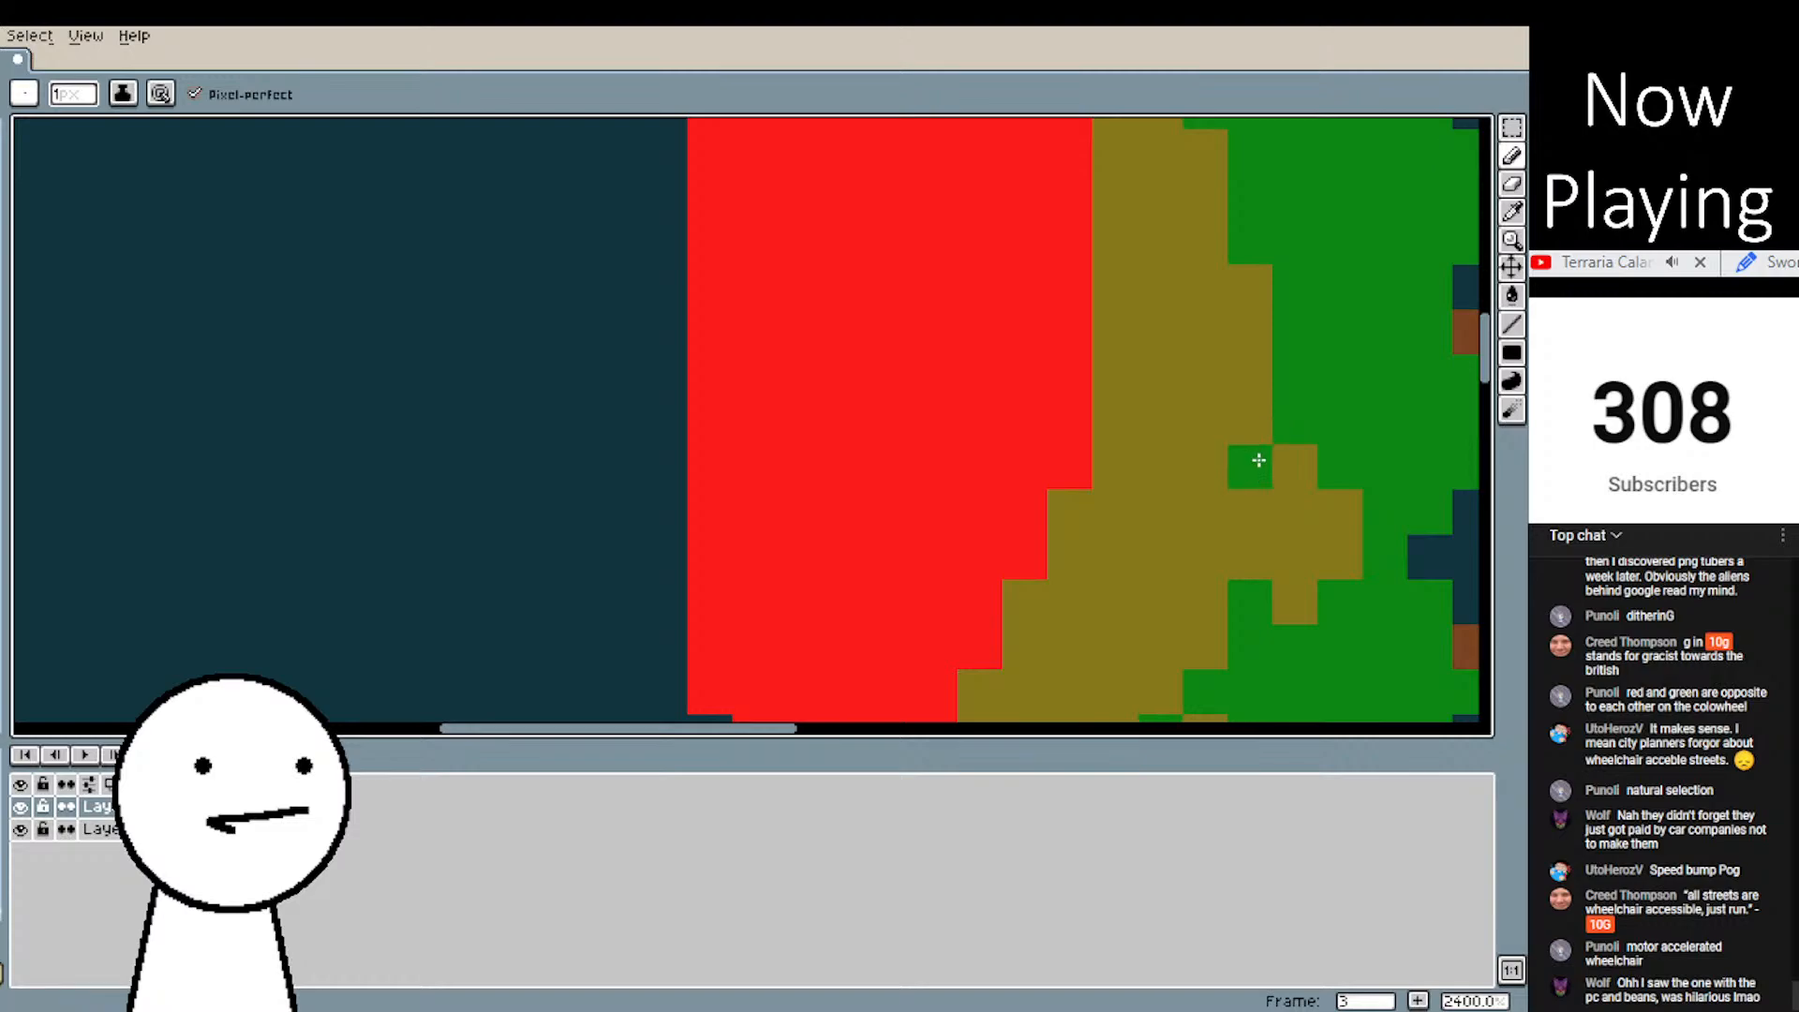
- Sample the olive and paint a new speck in the green rind between the large upper speck and the mid-blade point
scroll(1259, 461, down, 5)
scroll(1125, 281, down, 3)
scroll(1104, 273, up, 7)
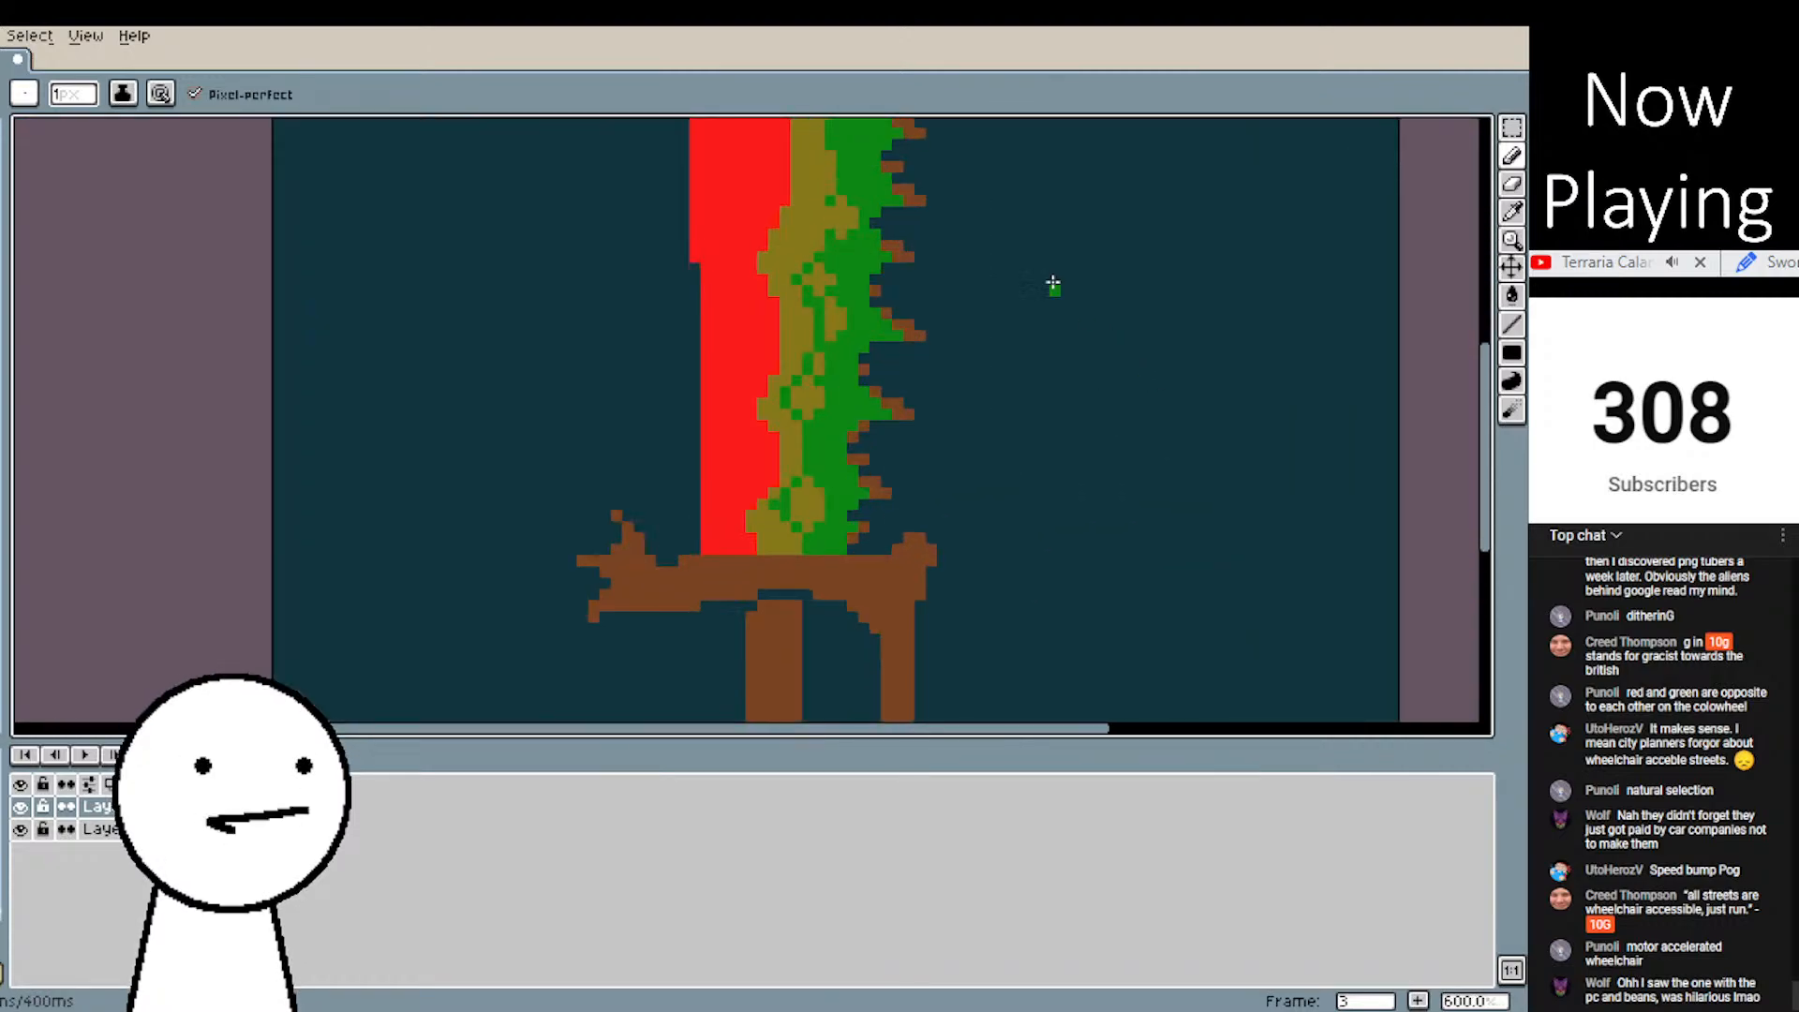
drag(982, 254, 1145, 597)
scroll(1050, 397, up, 2)
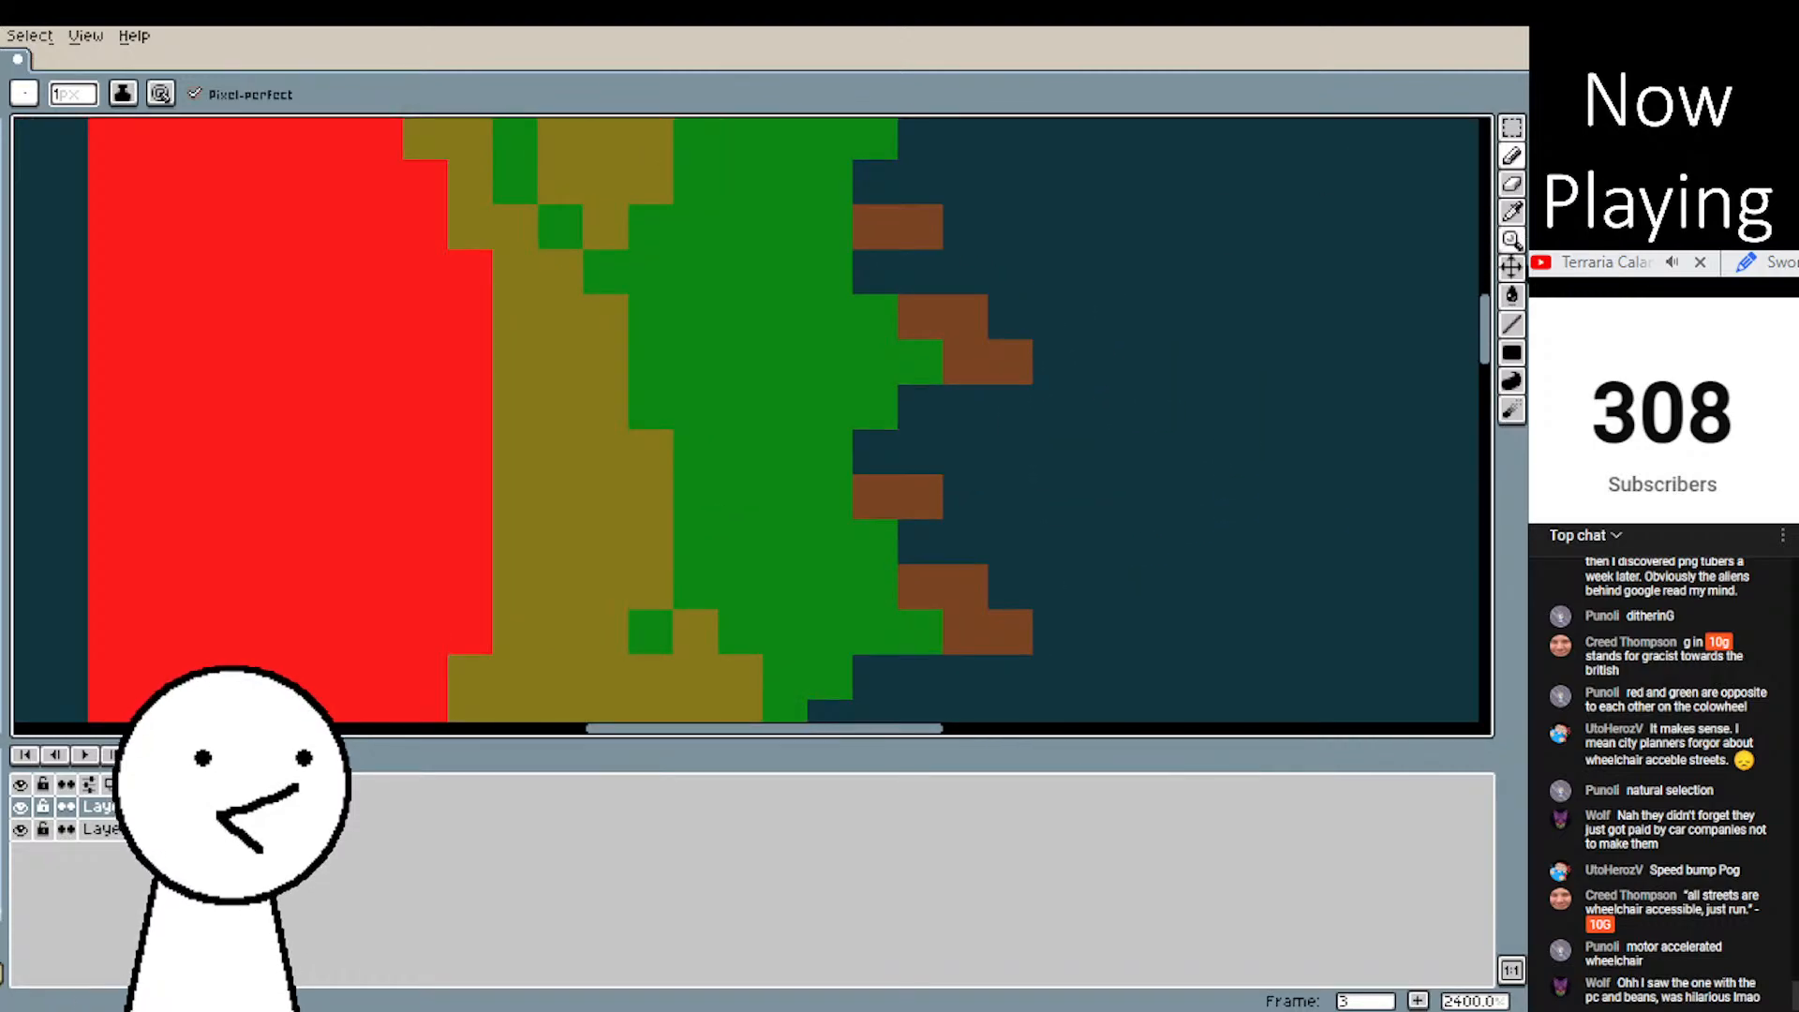
click(1512, 213)
click(588, 347)
click(1512, 156)
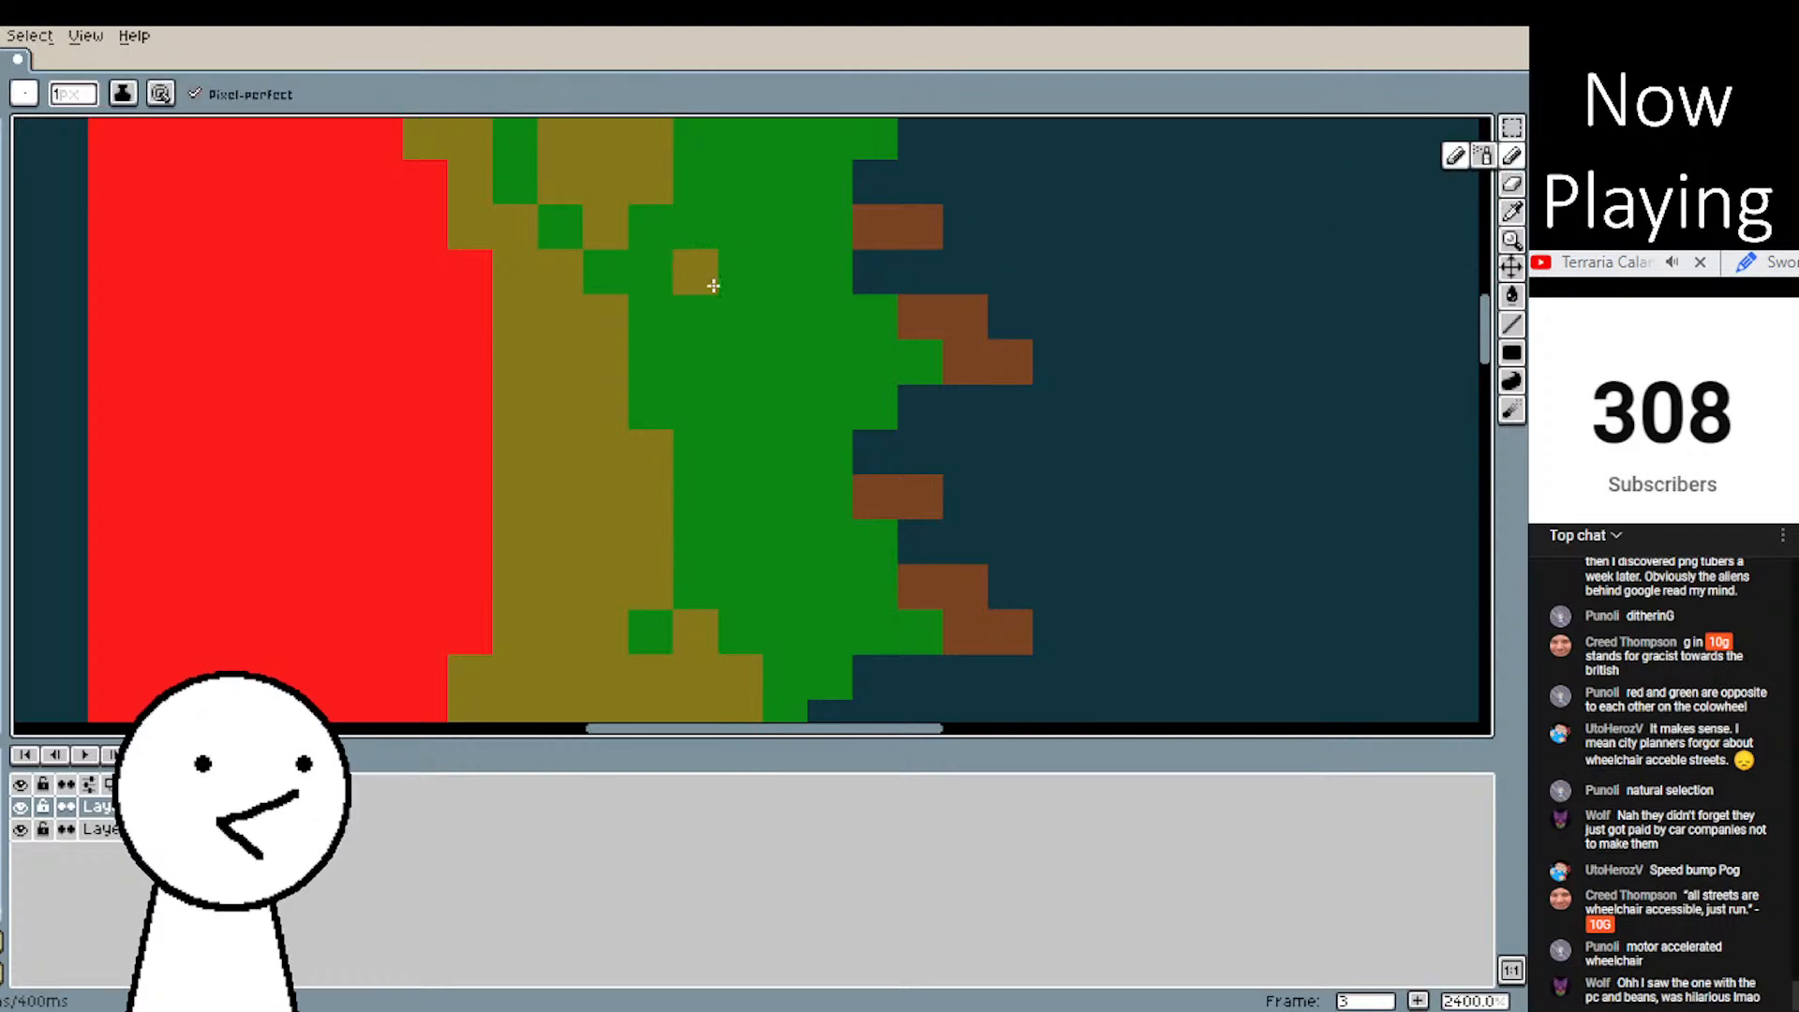
click(694, 361)
mouse_move(683, 292)
mouse_down()
mouse_move(717, 319)
mouse_move(698, 281)
mouse_move(731, 327)
mouse_move(729, 370)
mouse_move(693, 399)
mouse_up()
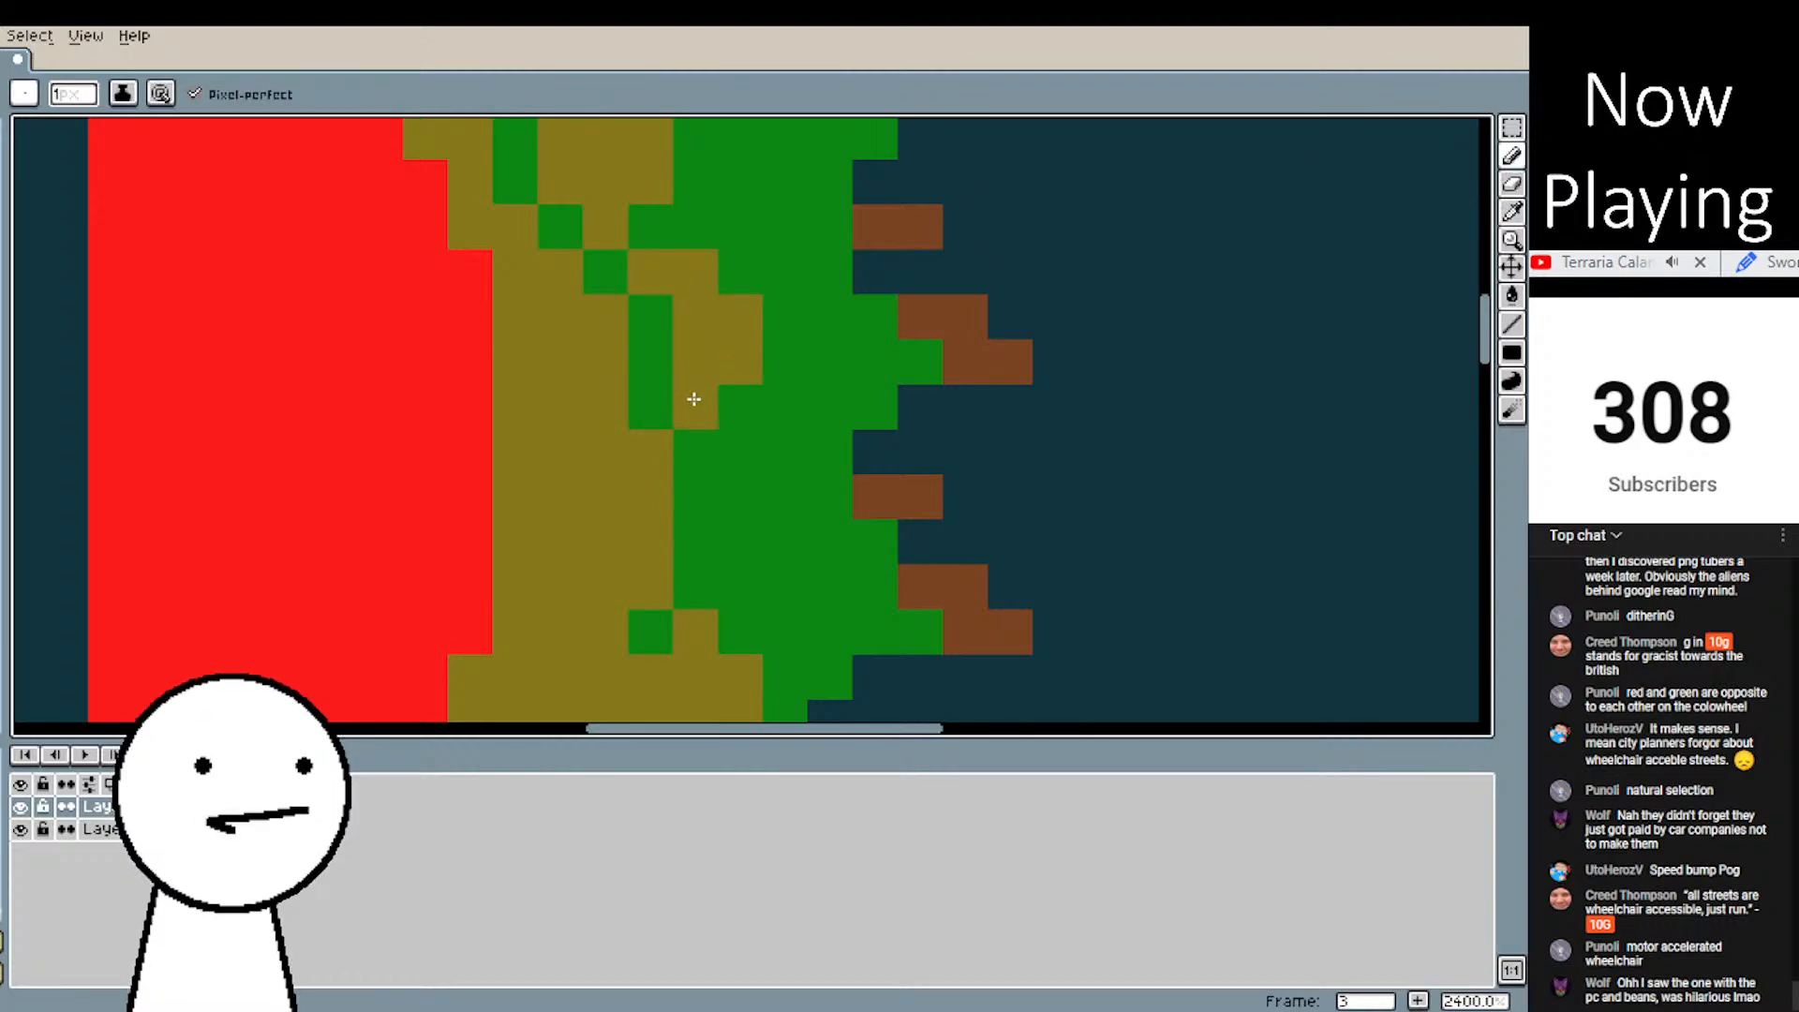
scroll(884, 390, down, 10)
scroll(940, 390, up, 2)
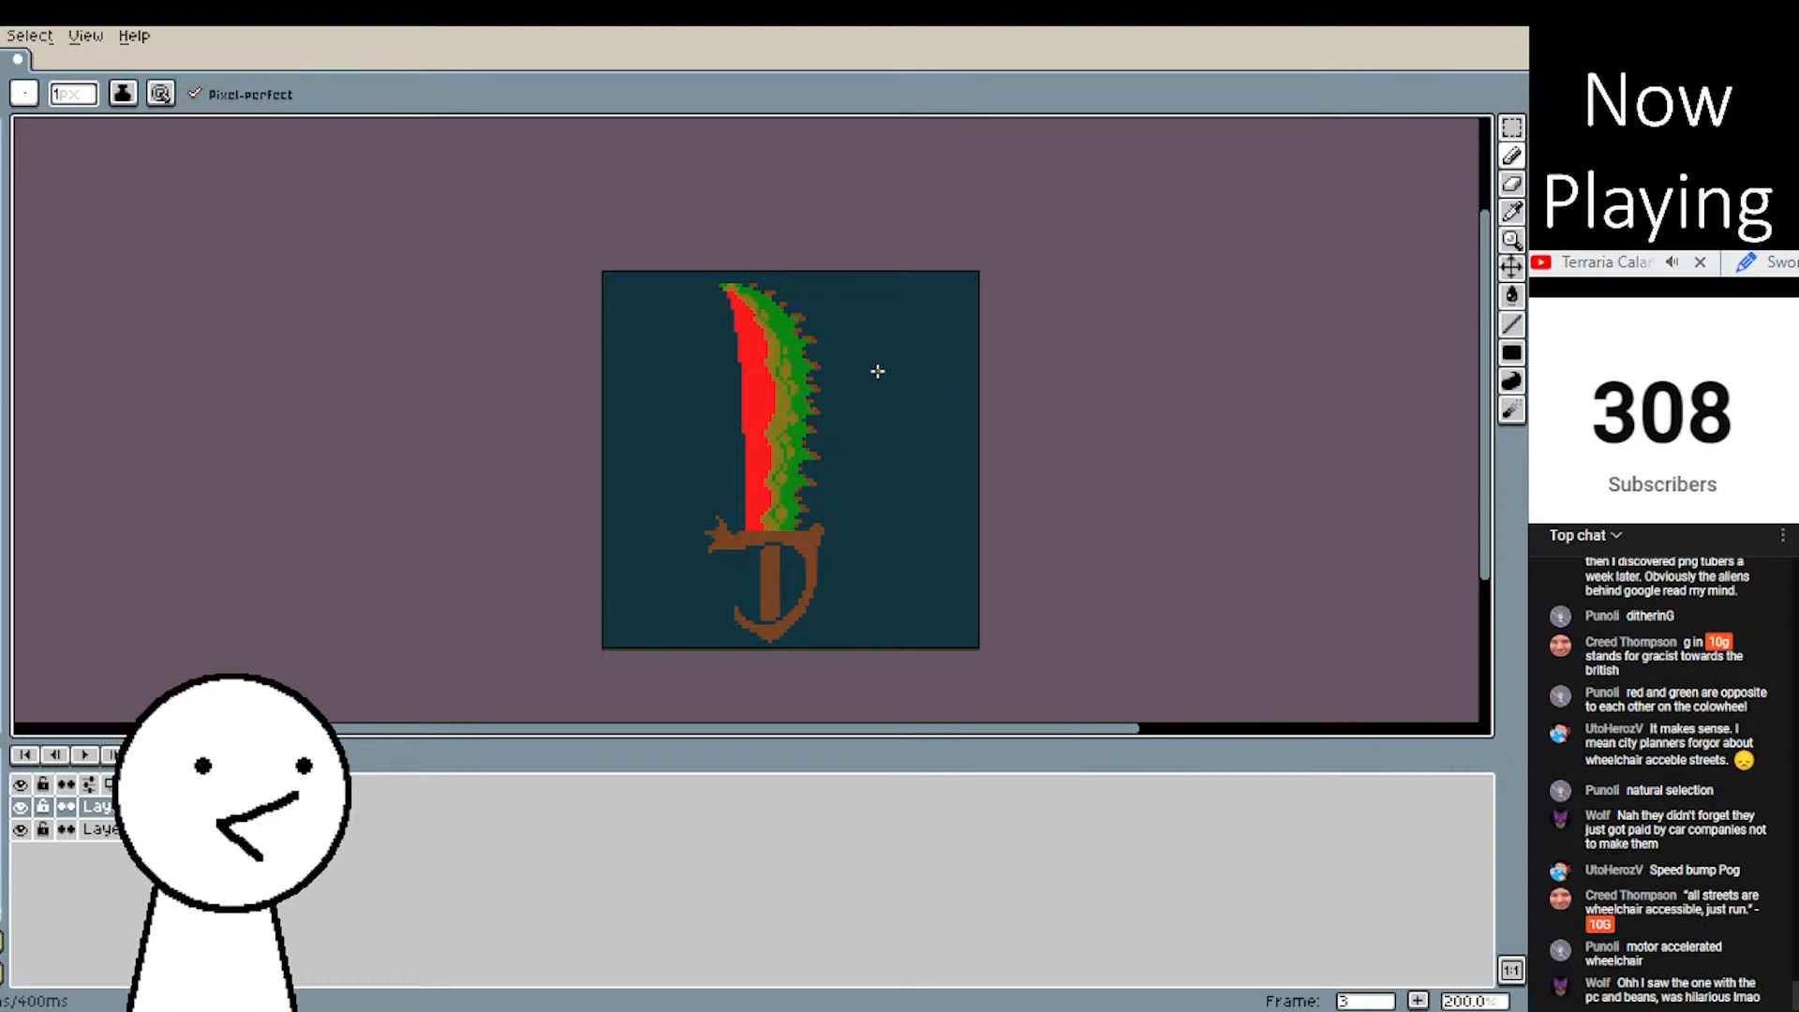
scroll(878, 372, up, 6)
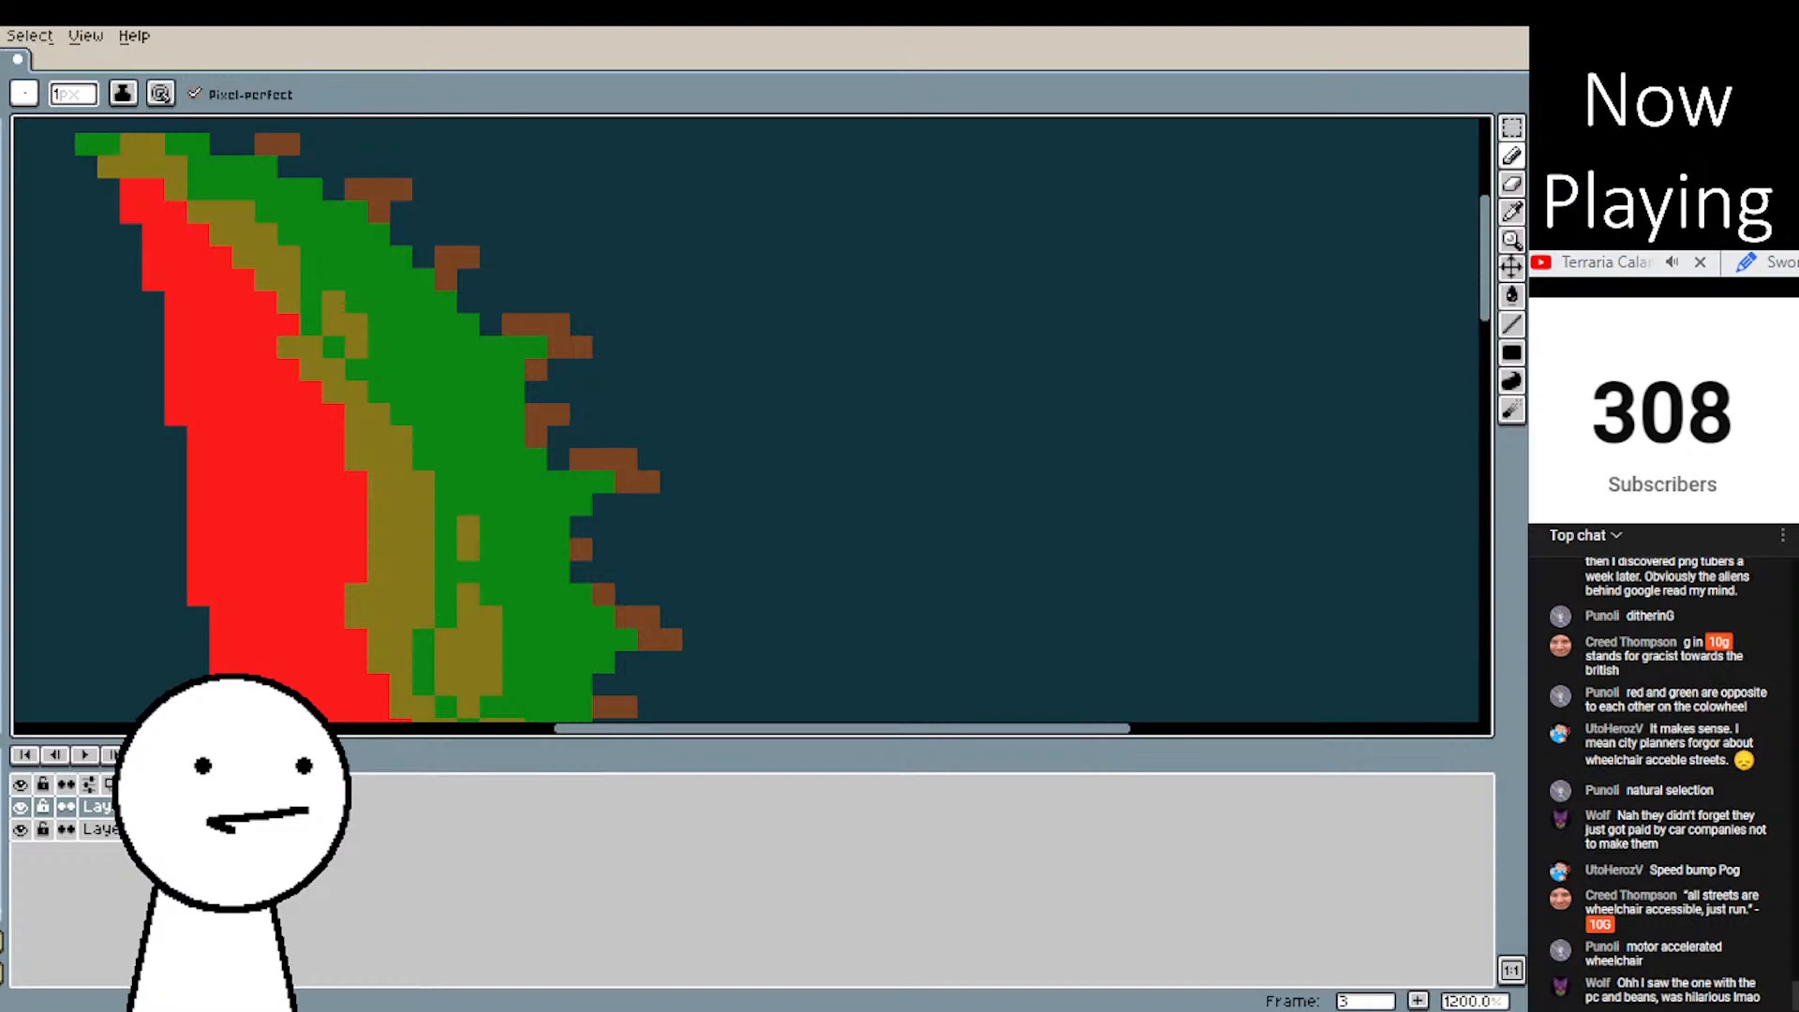
scroll(729, 509, down, 6)
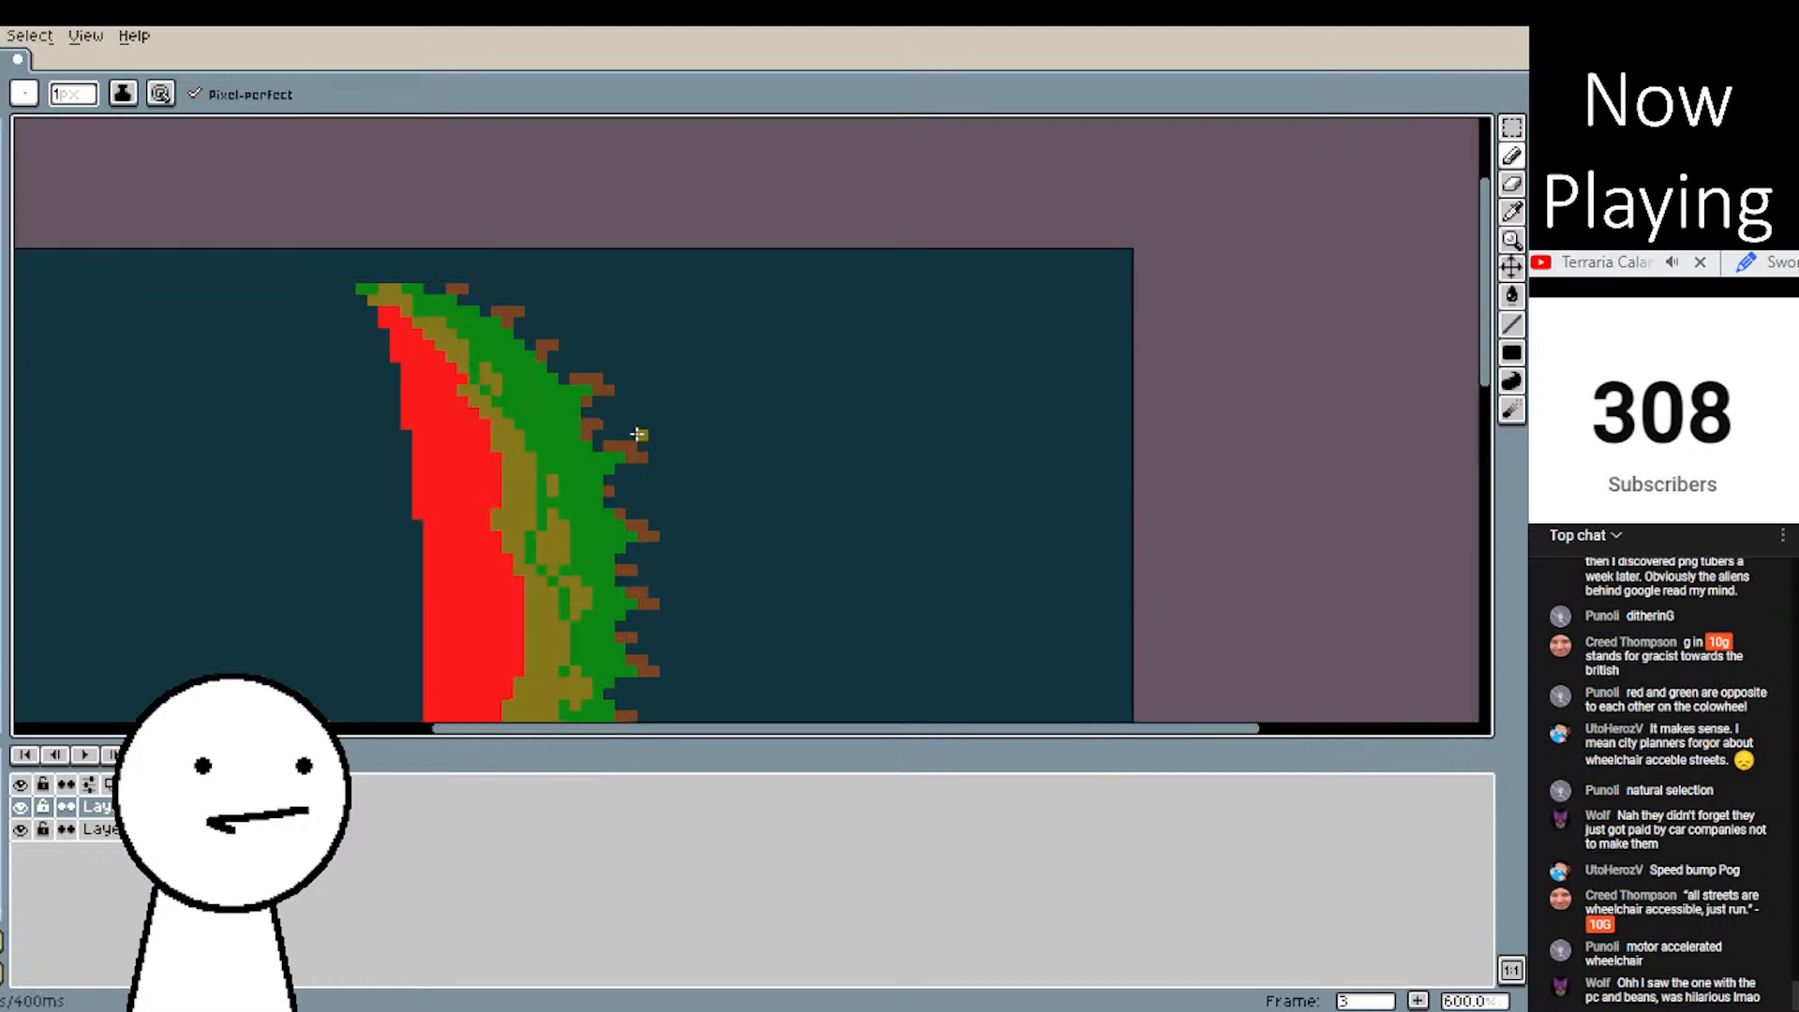
scroll(729, 509, up, 2)
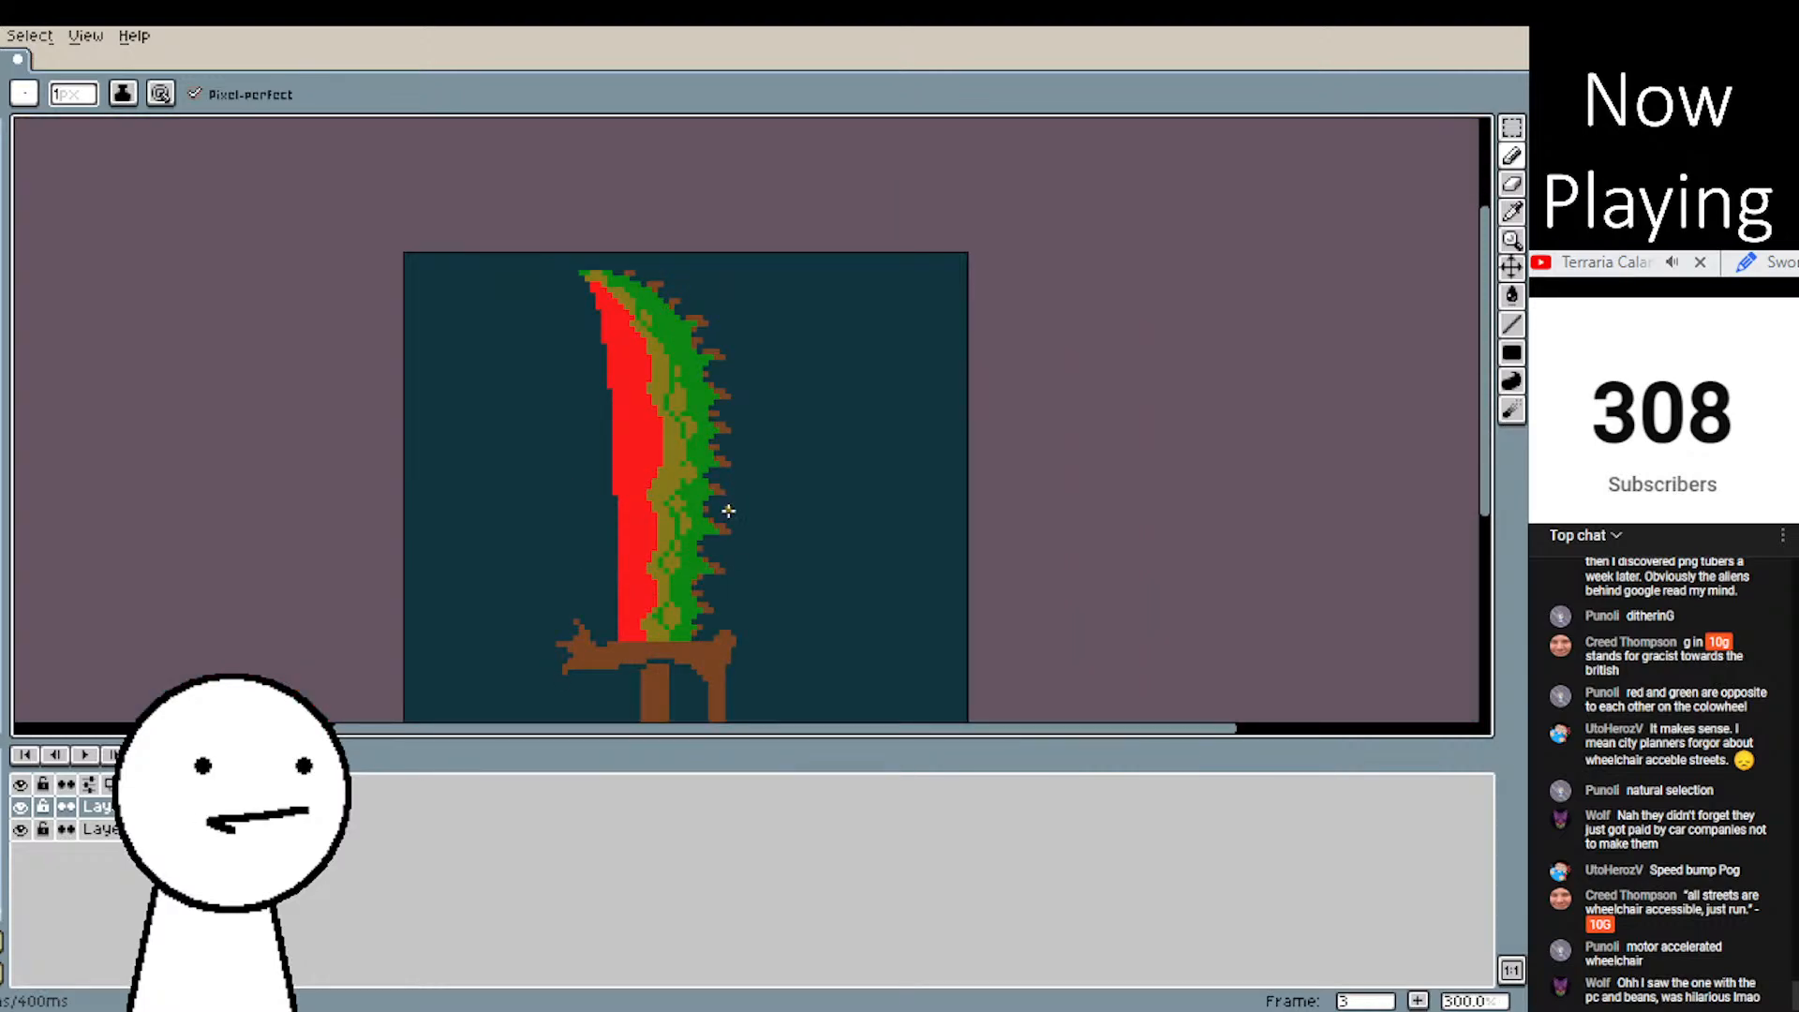
scroll(599, 427, up, 2)
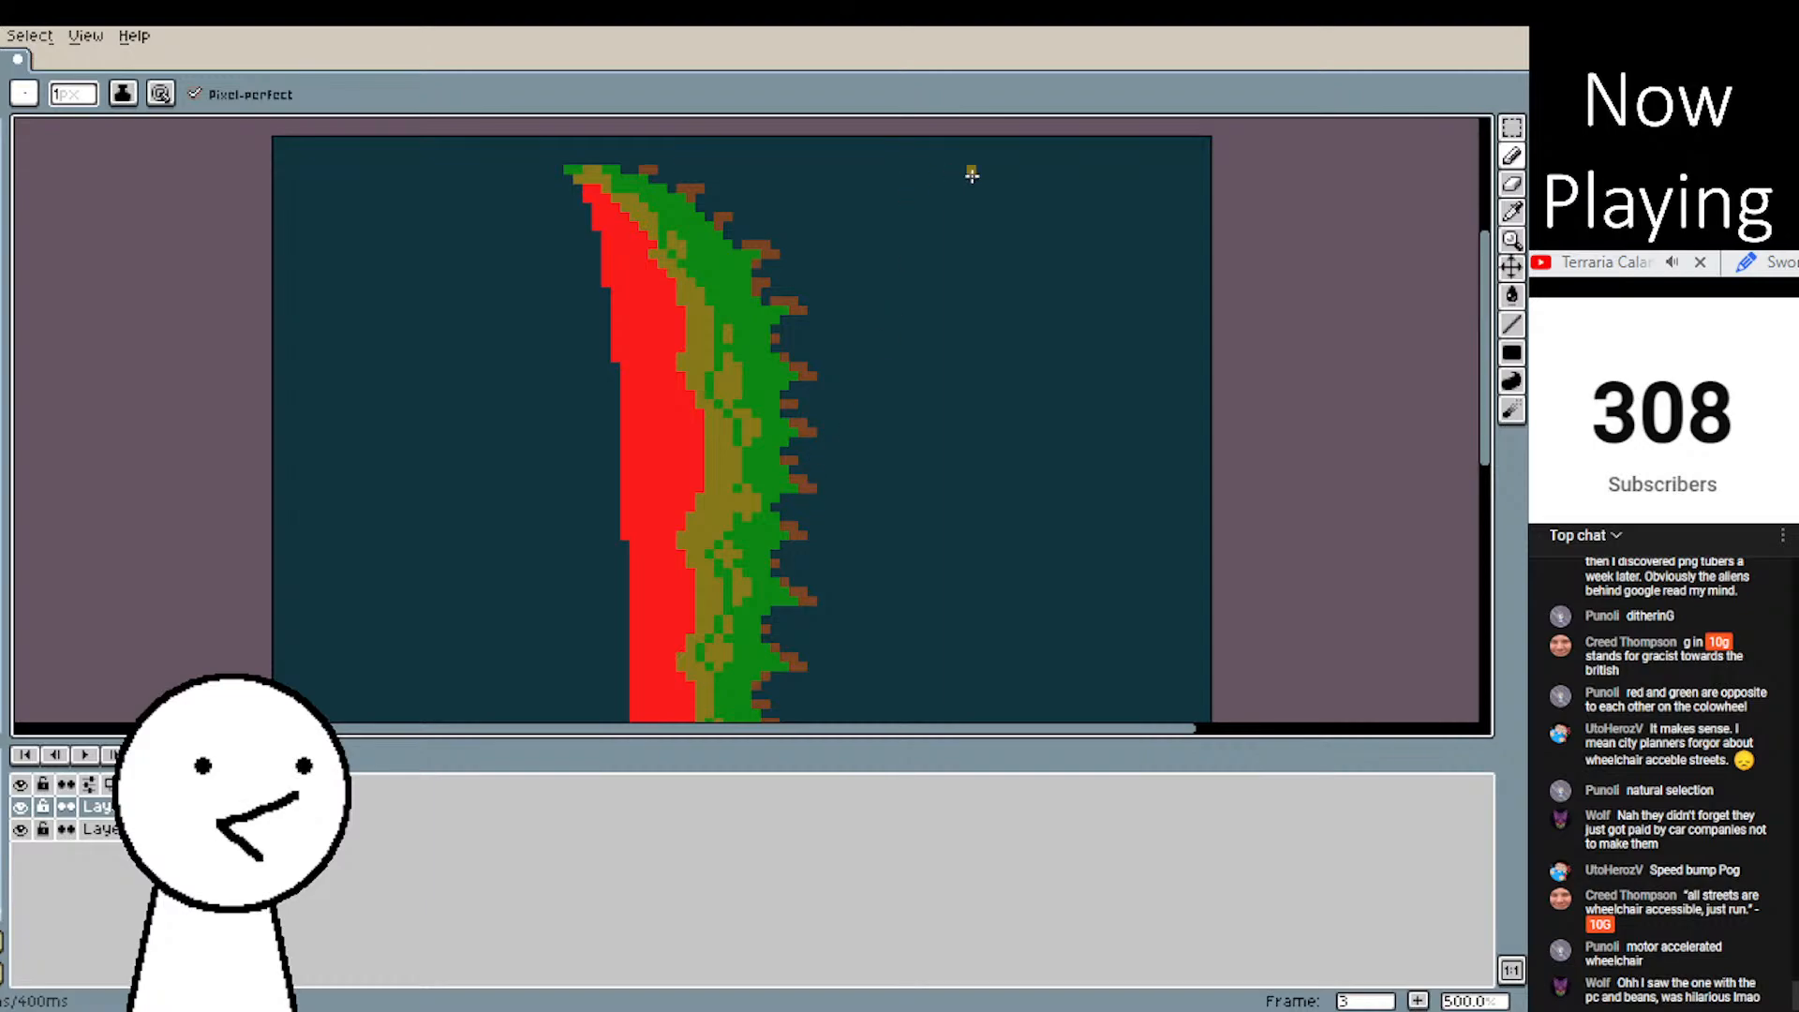
- Sample the blade's red and paint two solid rounded bulges outward from the flesh's smooth edge below the tip
click(1512, 212)
click(663, 277)
click(1512, 157)
scroll(569, 183, up, 5)
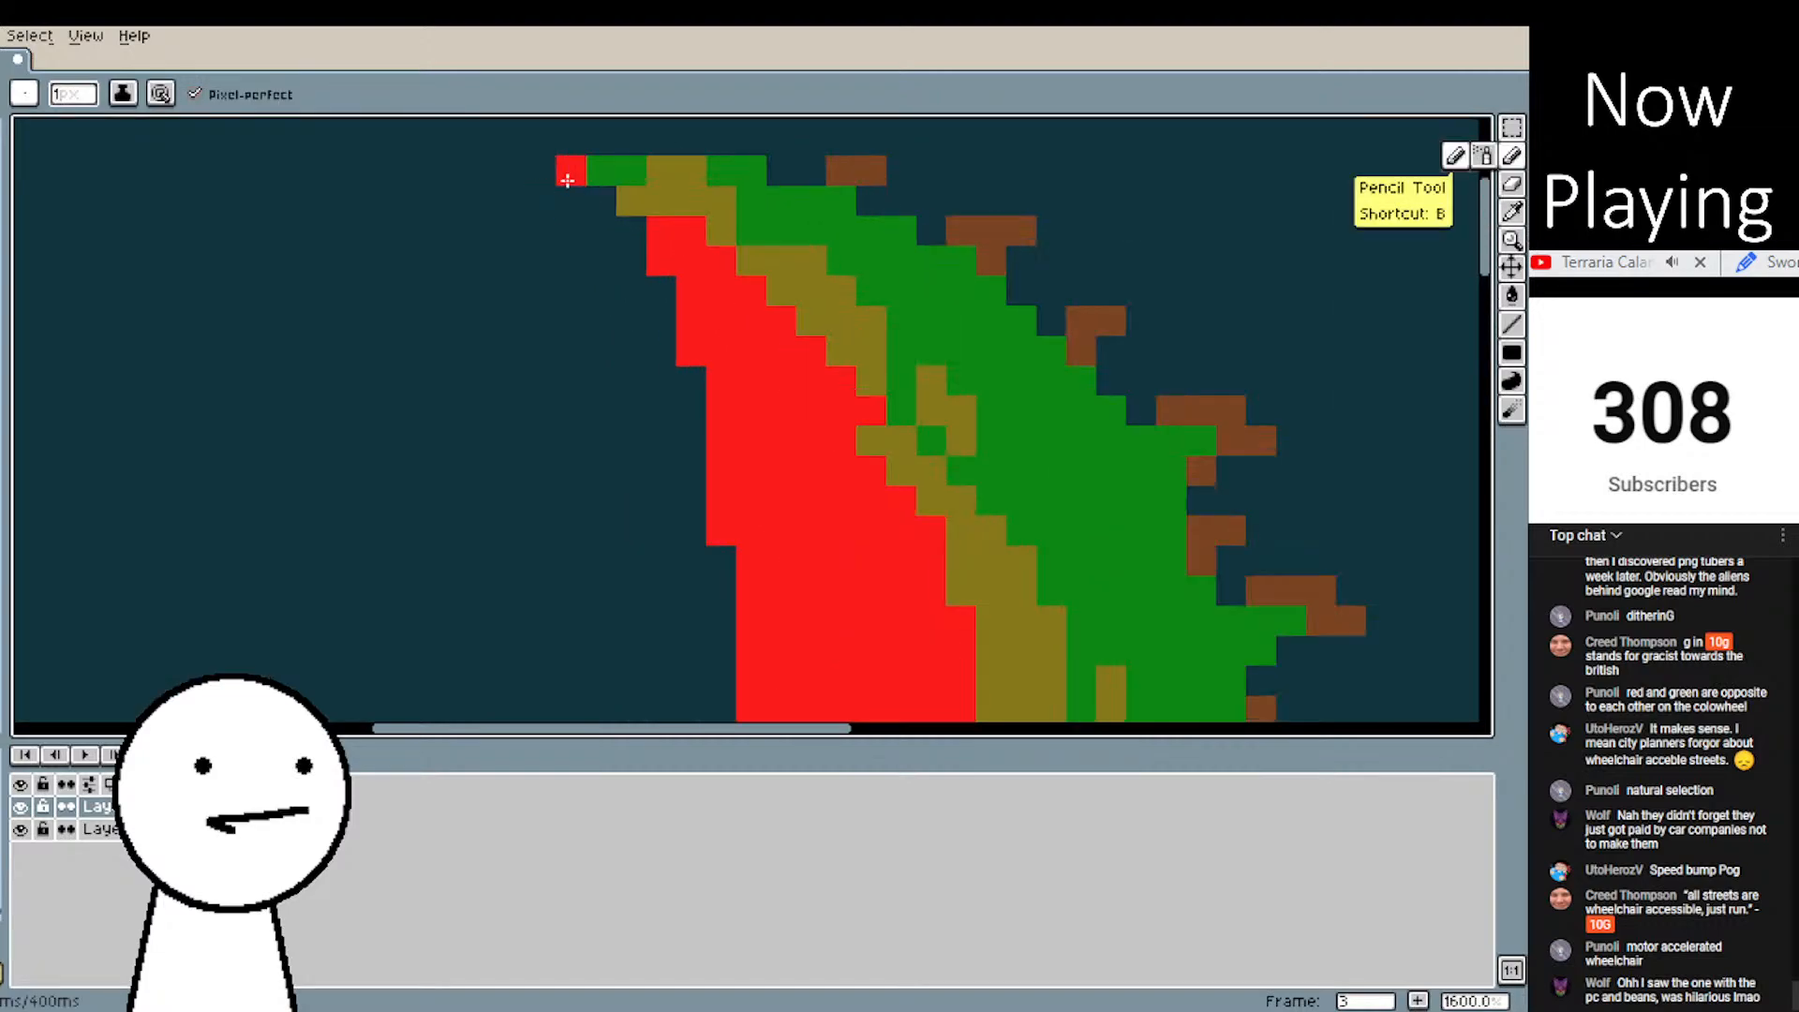
mouse_move(600, 229)
mouse_down()
mouse_move(618, 230)
mouse_move(563, 258)
mouse_move(582, 321)
mouse_move(661, 361)
mouse_move(665, 309)
mouse_move(614, 317)
mouse_move(598, 286)
mouse_move(644, 291)
mouse_move(623, 313)
mouse_move(574, 293)
mouse_move(574, 353)
mouse_move(691, 382)
mouse_up()
drag(771, 474, 867, 253)
mouse_move(788, 193)
mouse_down()
mouse_move(704, 298)
mouse_move(690, 365)
mouse_move(730, 421)
mouse_move(818, 468)
mouse_move(825, 349)
mouse_move(796, 434)
mouse_up()
mouse_move(783, 242)
mouse_down()
mouse_move(729, 325)
mouse_move(731, 397)
mouse_move(773, 398)
mouse_move(801, 285)
mouse_move(757, 373)
mouse_move(778, 274)
mouse_move(729, 405)
mouse_up()
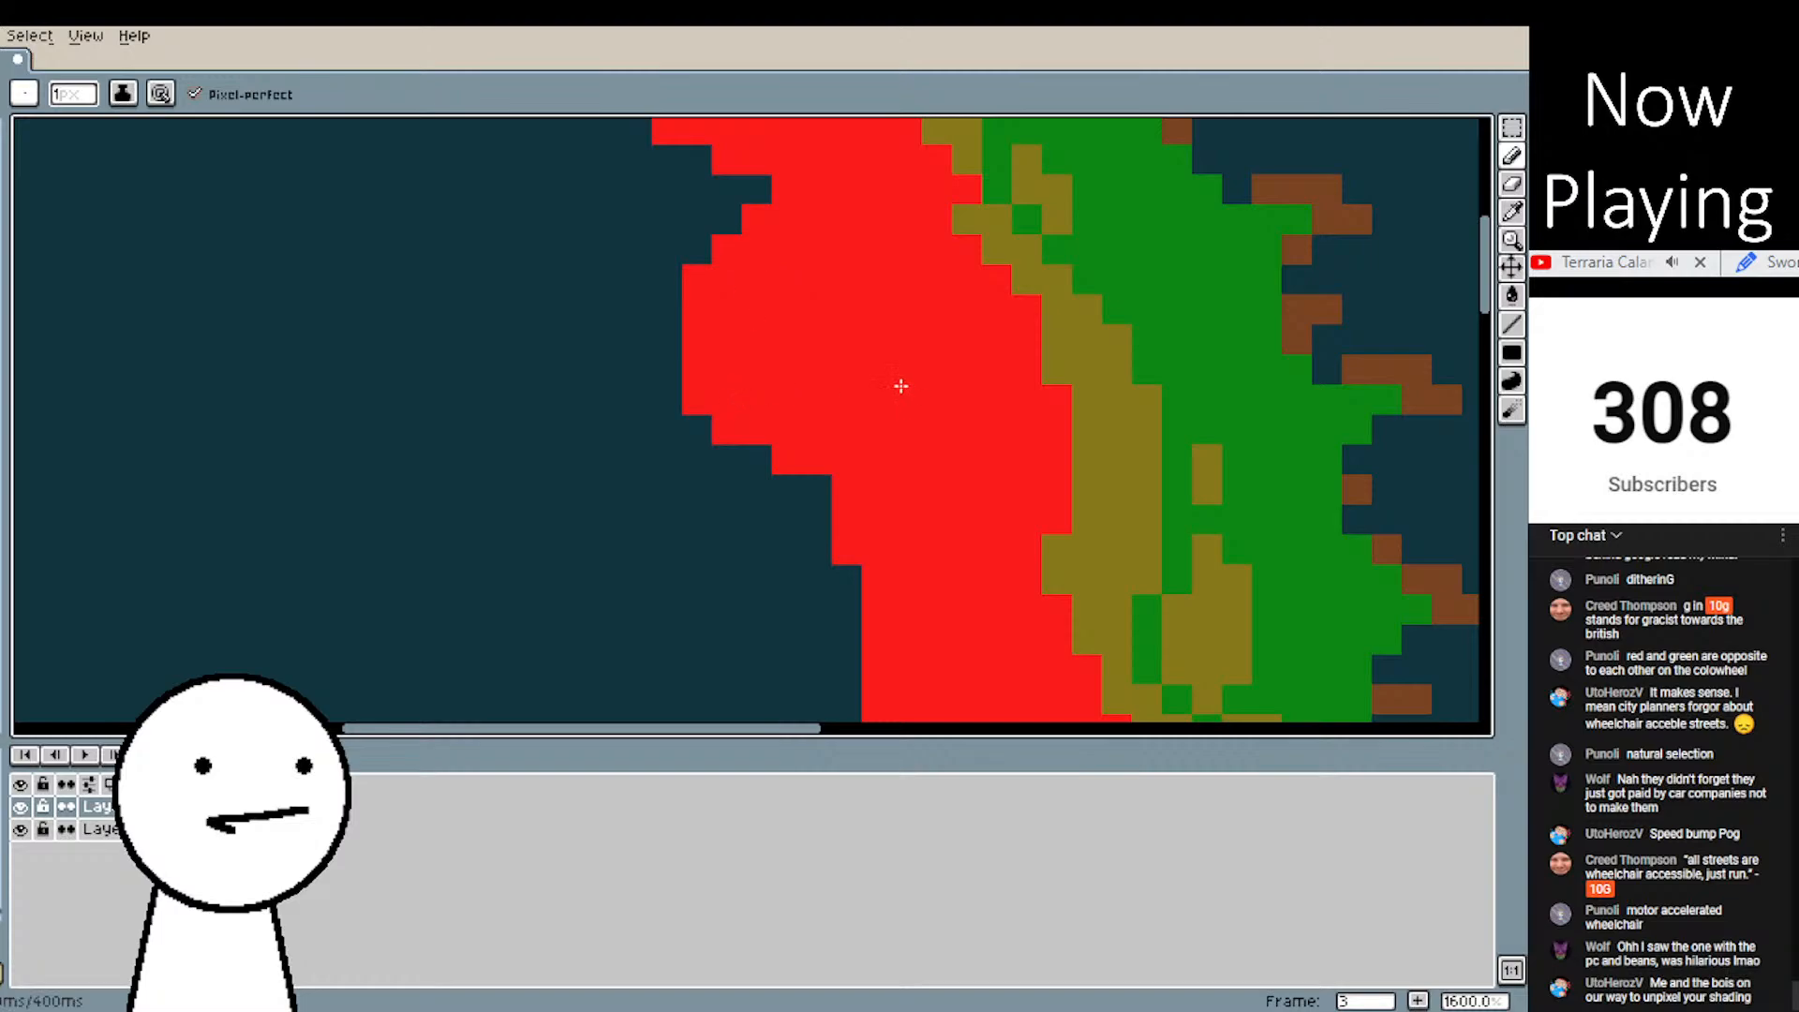
- Outline a large rounded red bulge outward from the flesh's smooth edge, just below the two existing bulges
scroll(902, 387, down, 1)
drag(891, 390, 890, 328)
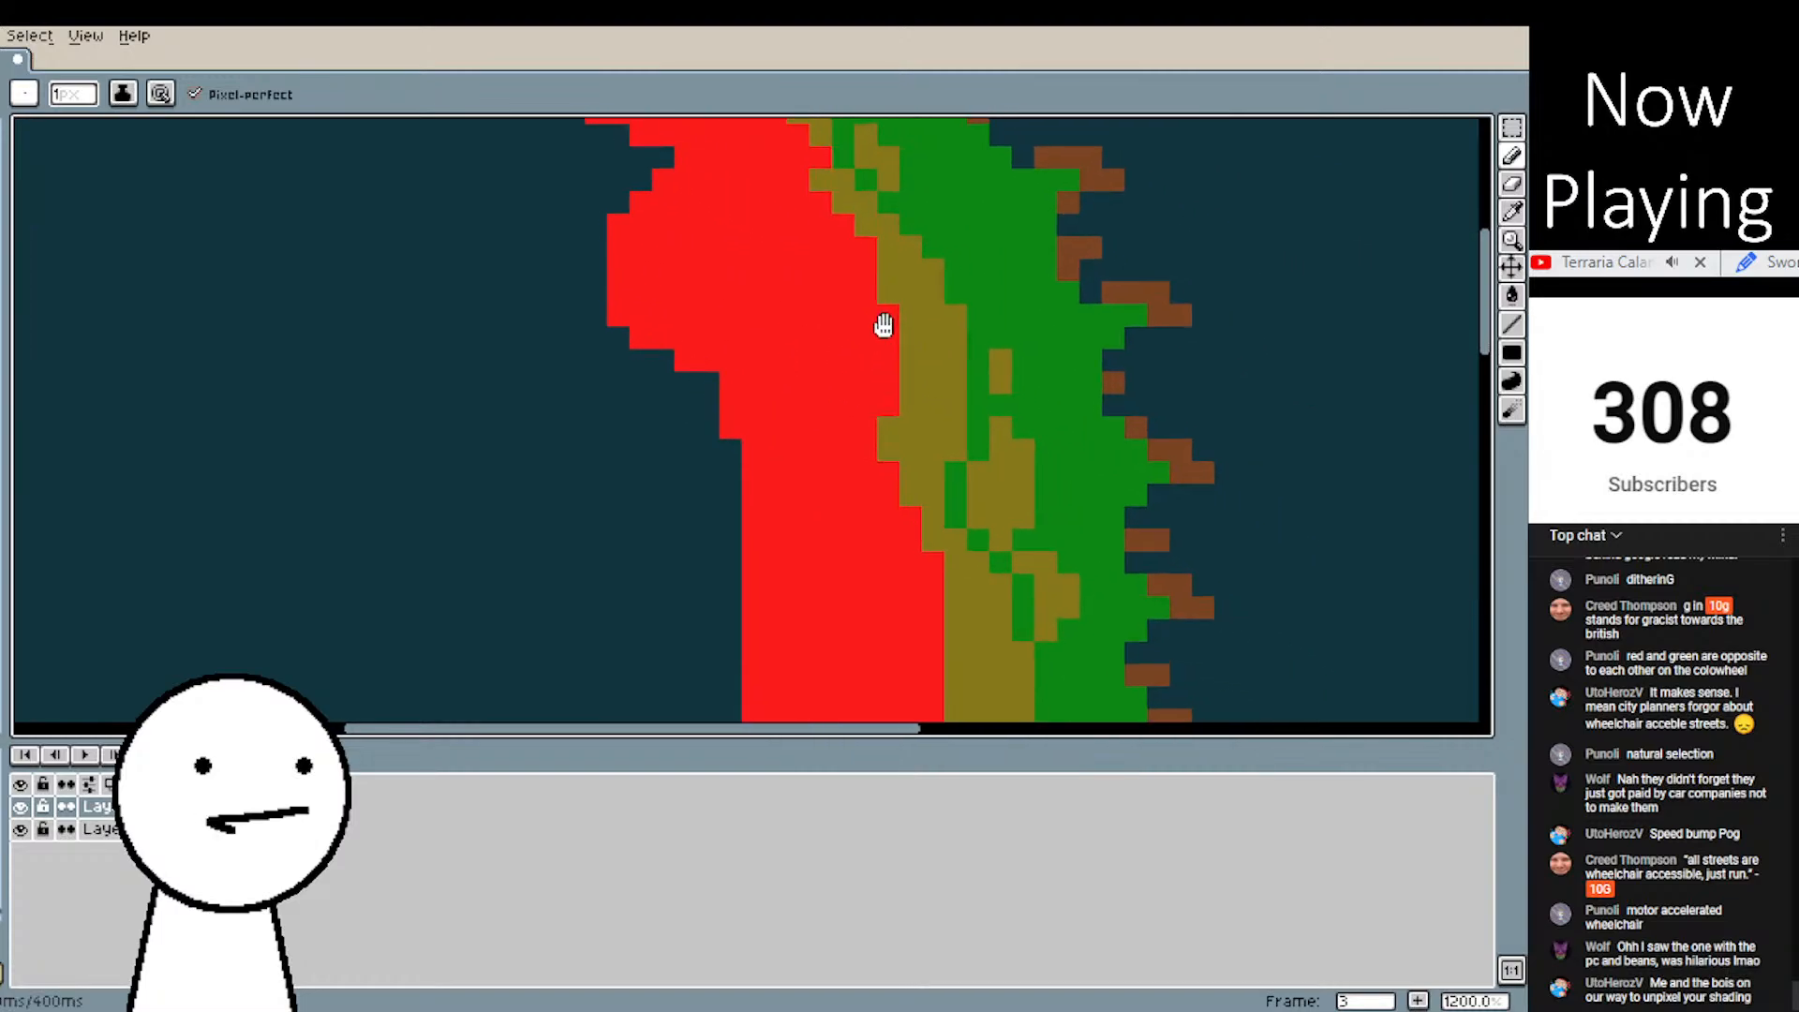
scroll(1035, 393, down, 4)
scroll(902, 403, up, 2)
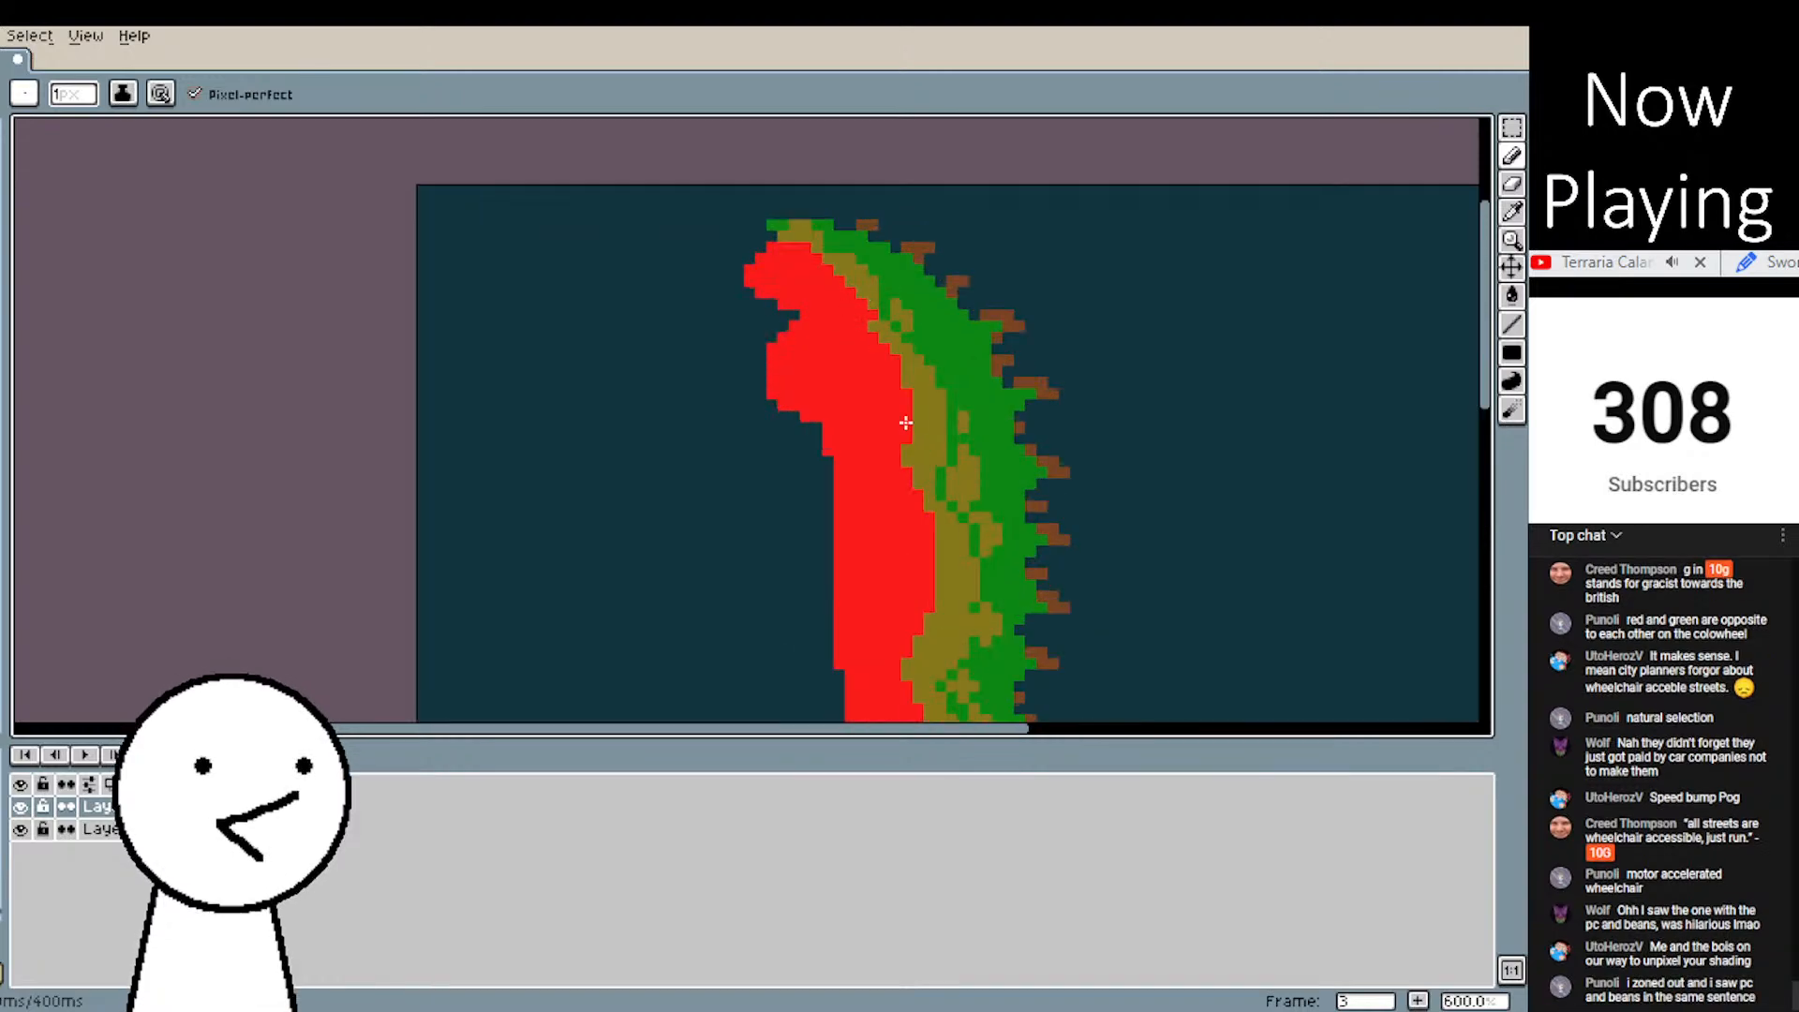
scroll(901, 403, up, 2)
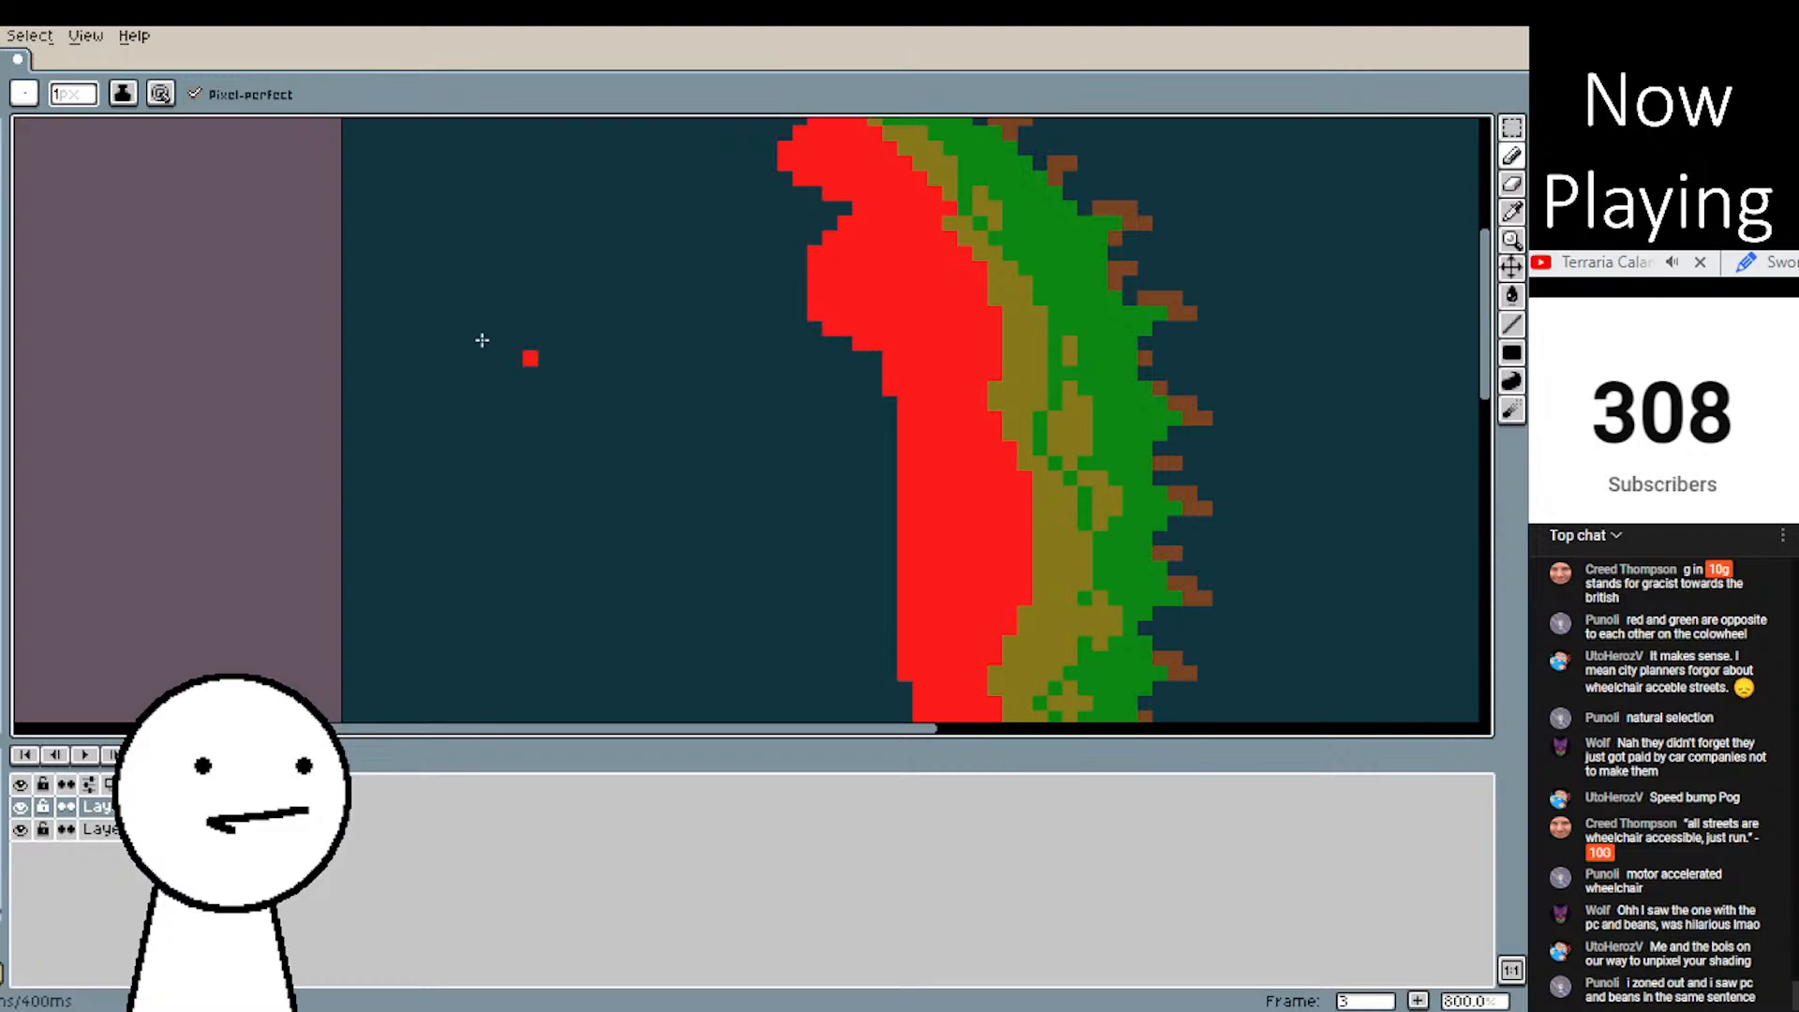
mouse_move(897, 313)
mouse_down()
mouse_move(883, 289)
mouse_move(810, 433)
mouse_up()
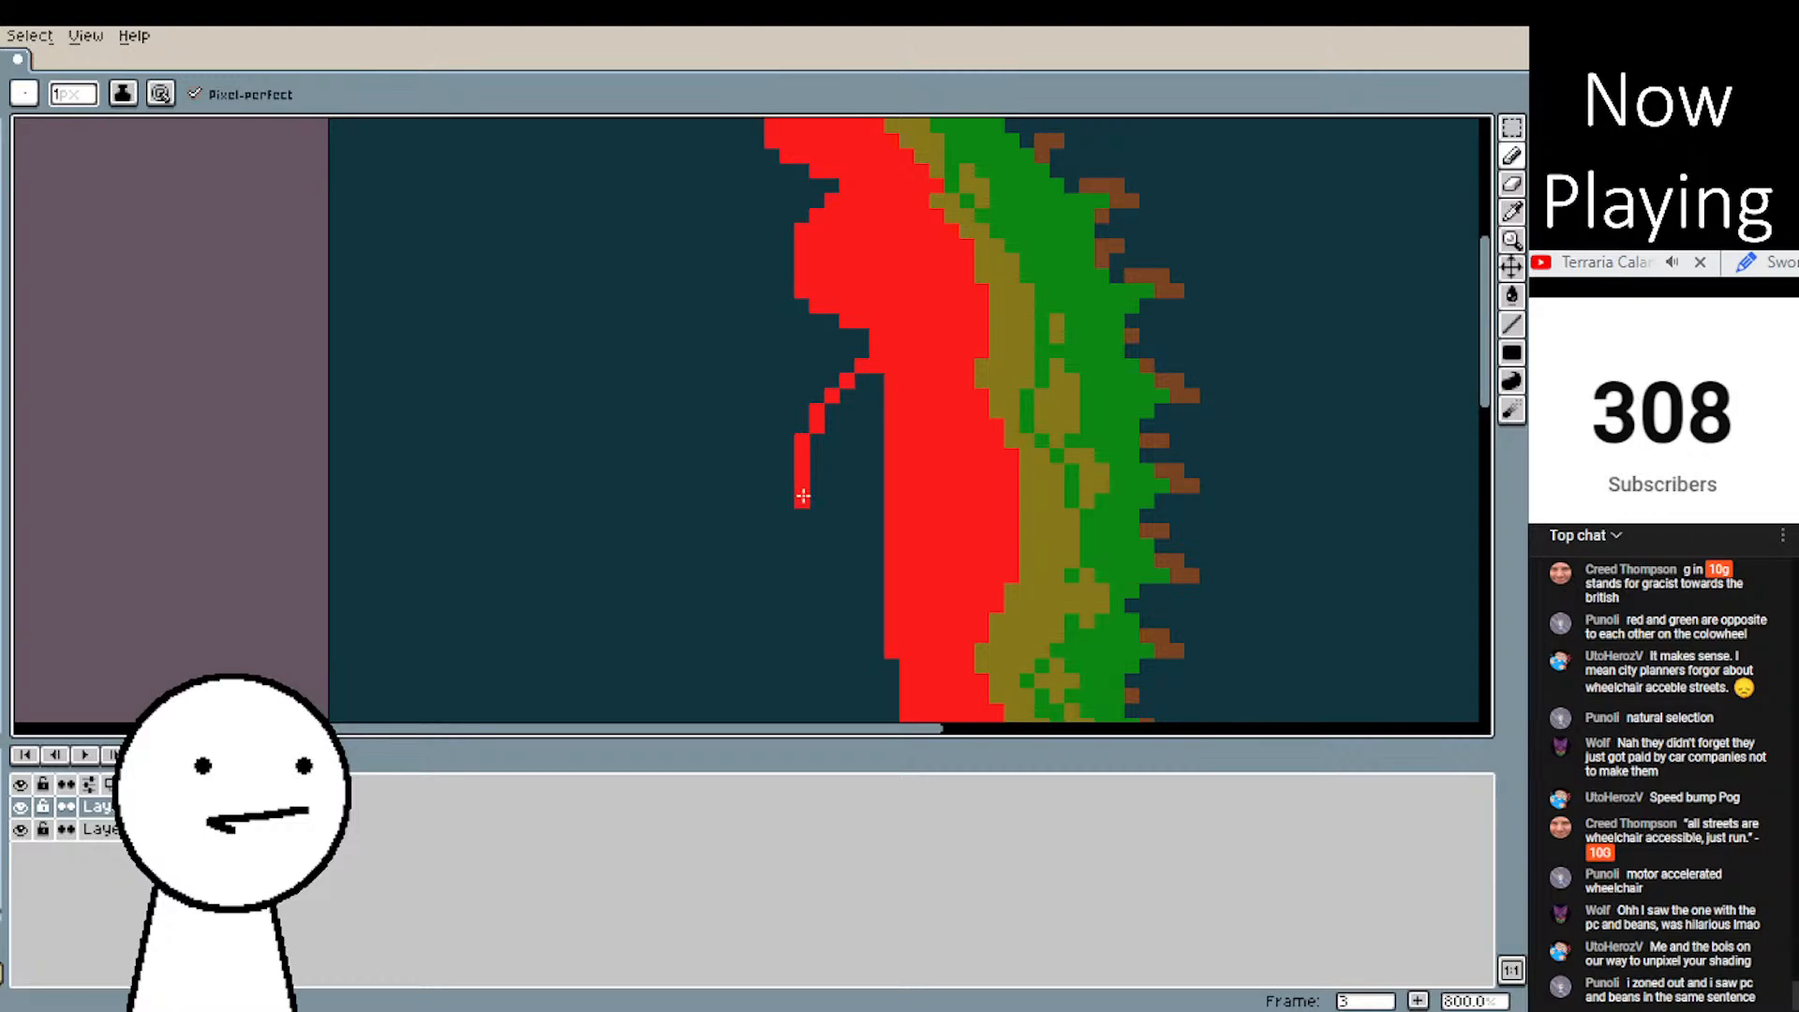
drag(803, 497, 871, 568)
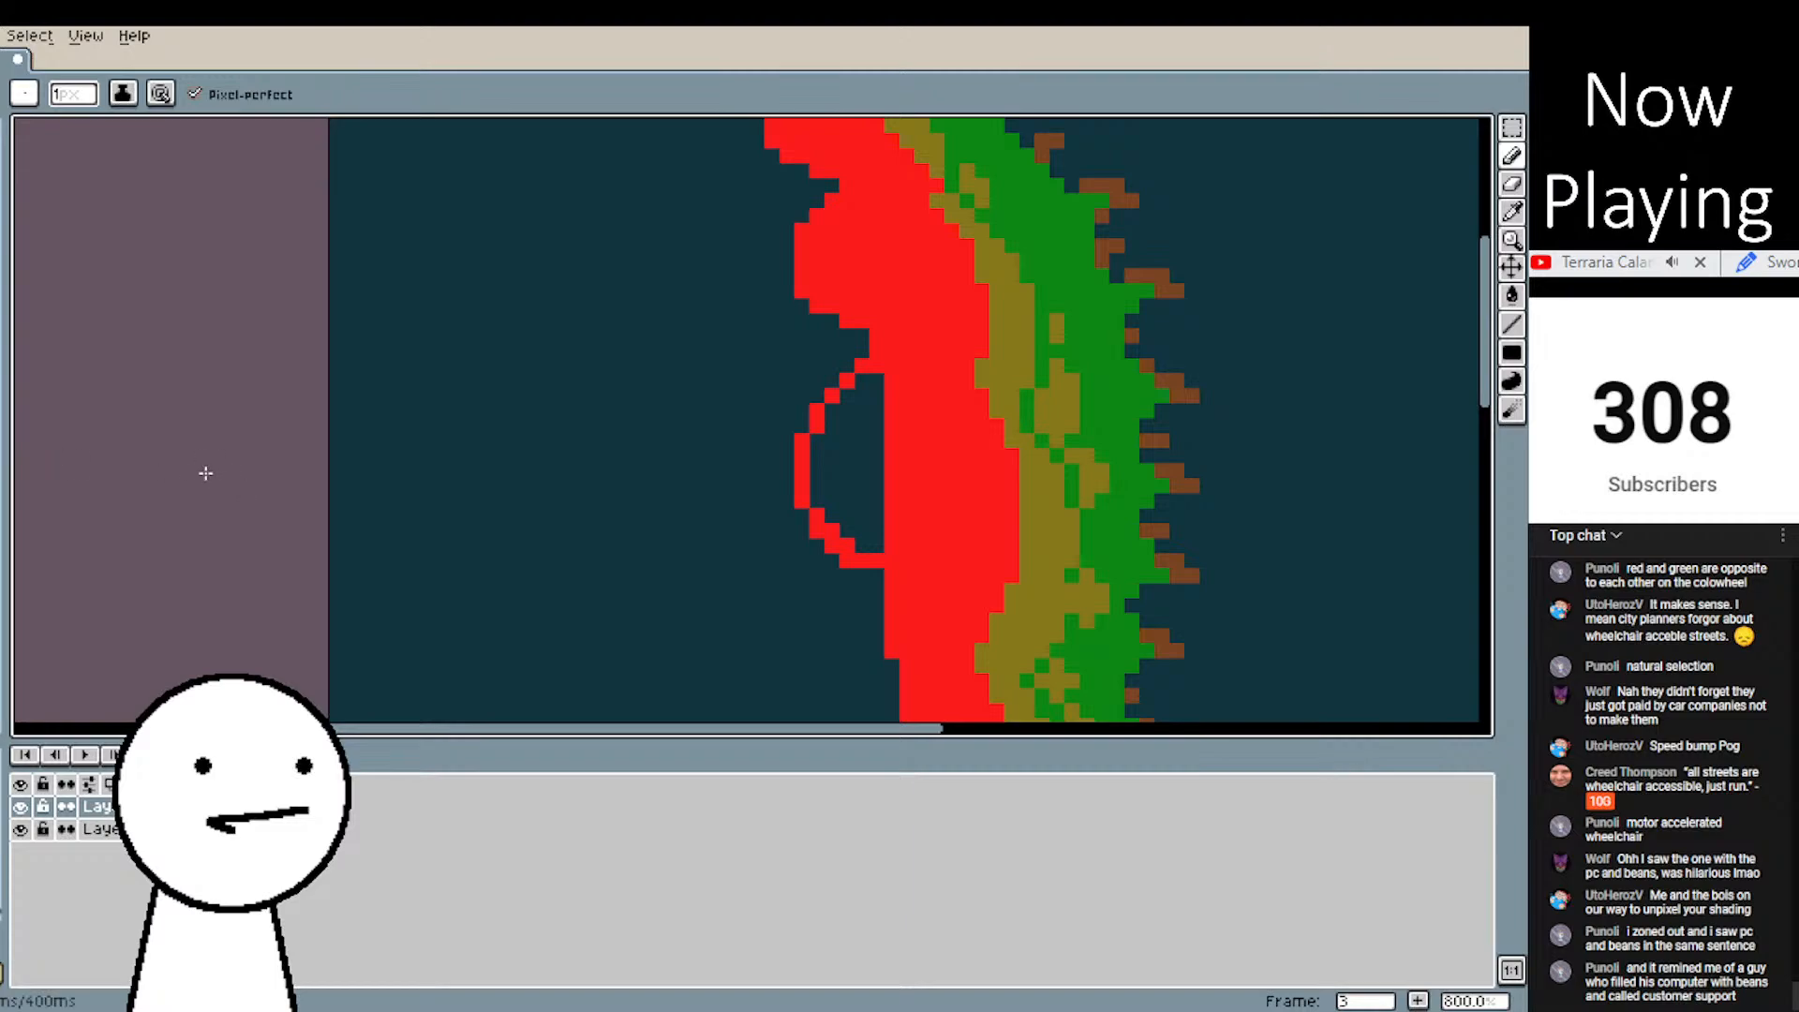
click(864, 580)
- Fill the outlined third bulge solid with the blade's red using the Paint Bucket
click(1512, 296)
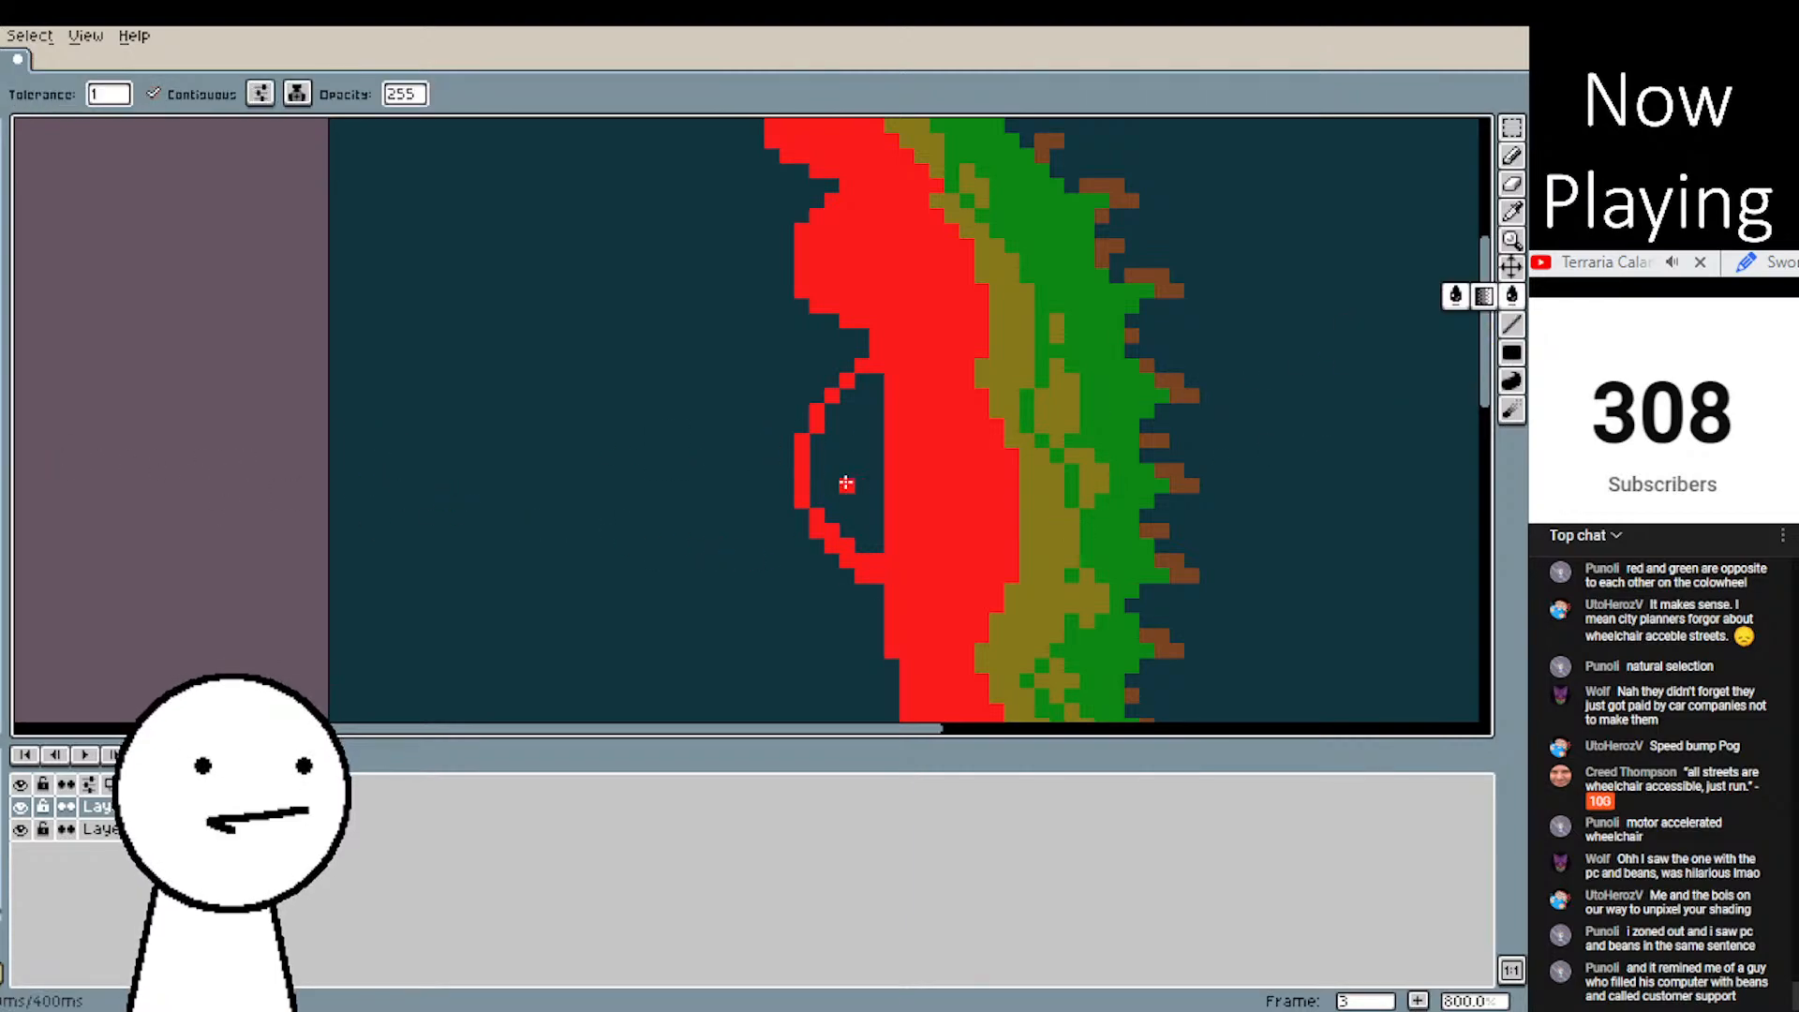
click(834, 484)
scroll(961, 492, down, 3)
scroll(950, 497, up, 2)
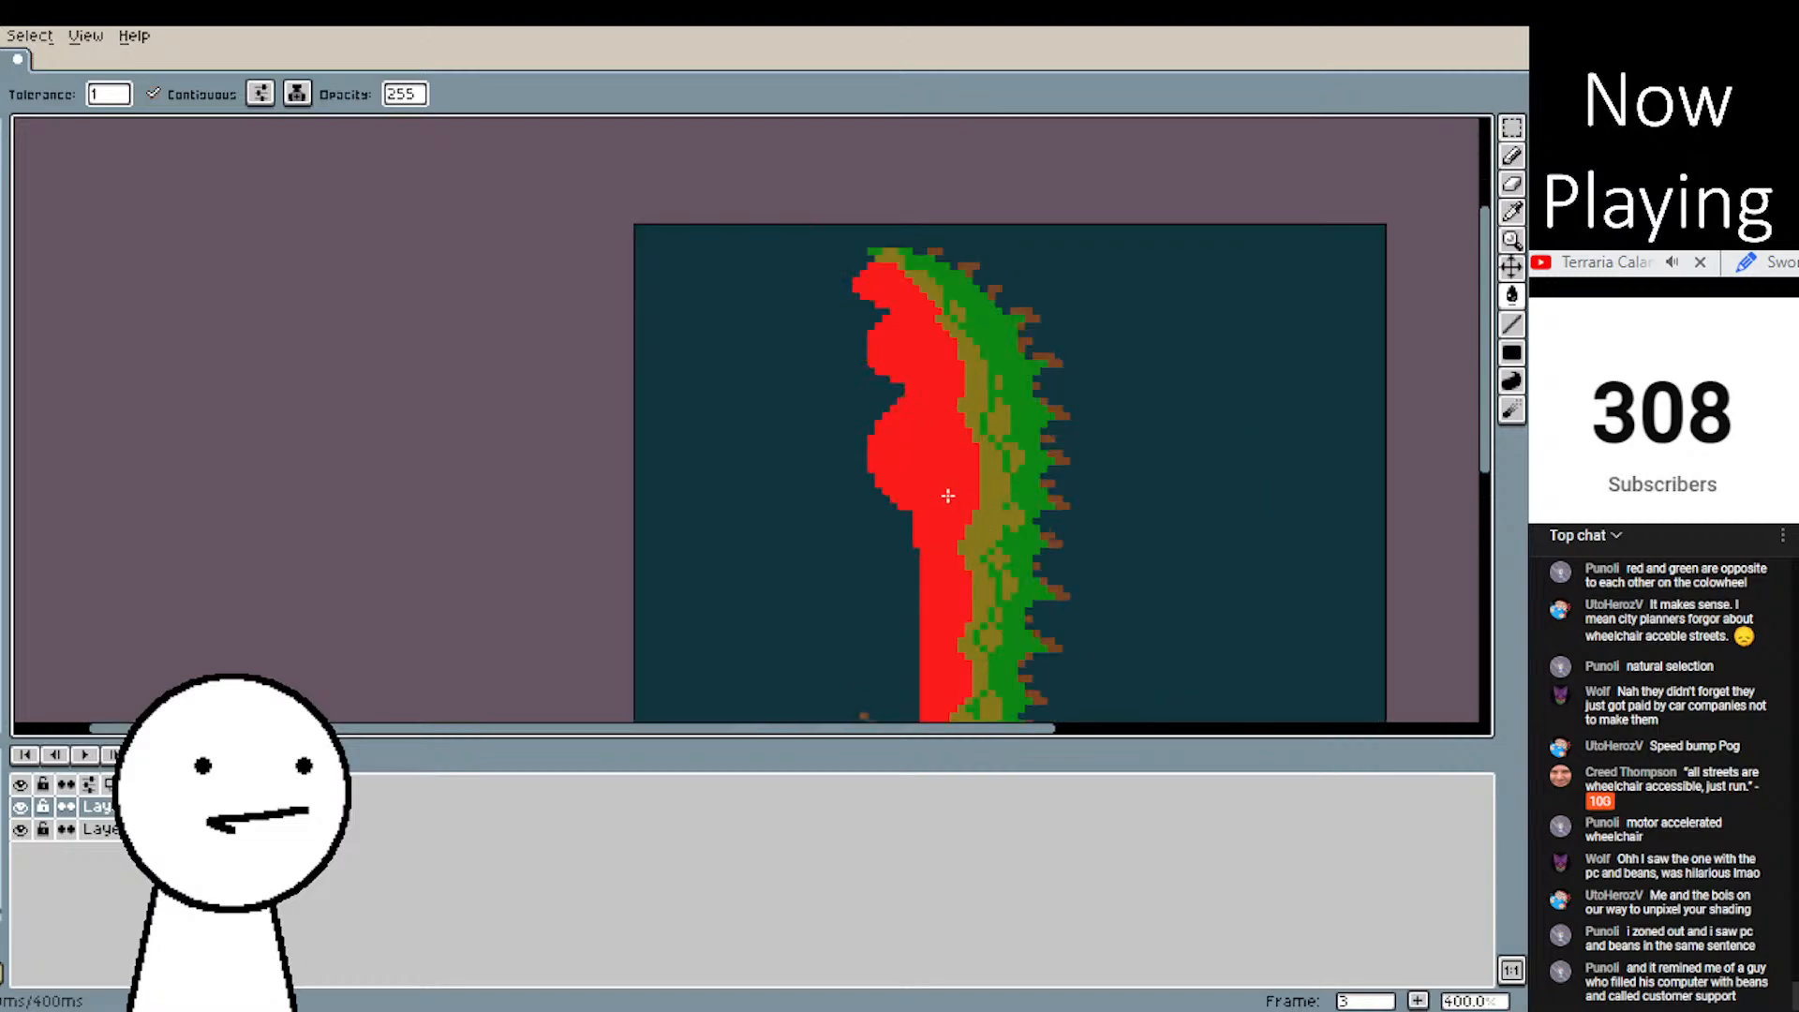
scroll(949, 497, up, 1)
- Build out the third bulge's upper side with red Pencil pixels, forming a blunt outward point and a small nub above
click(1511, 156)
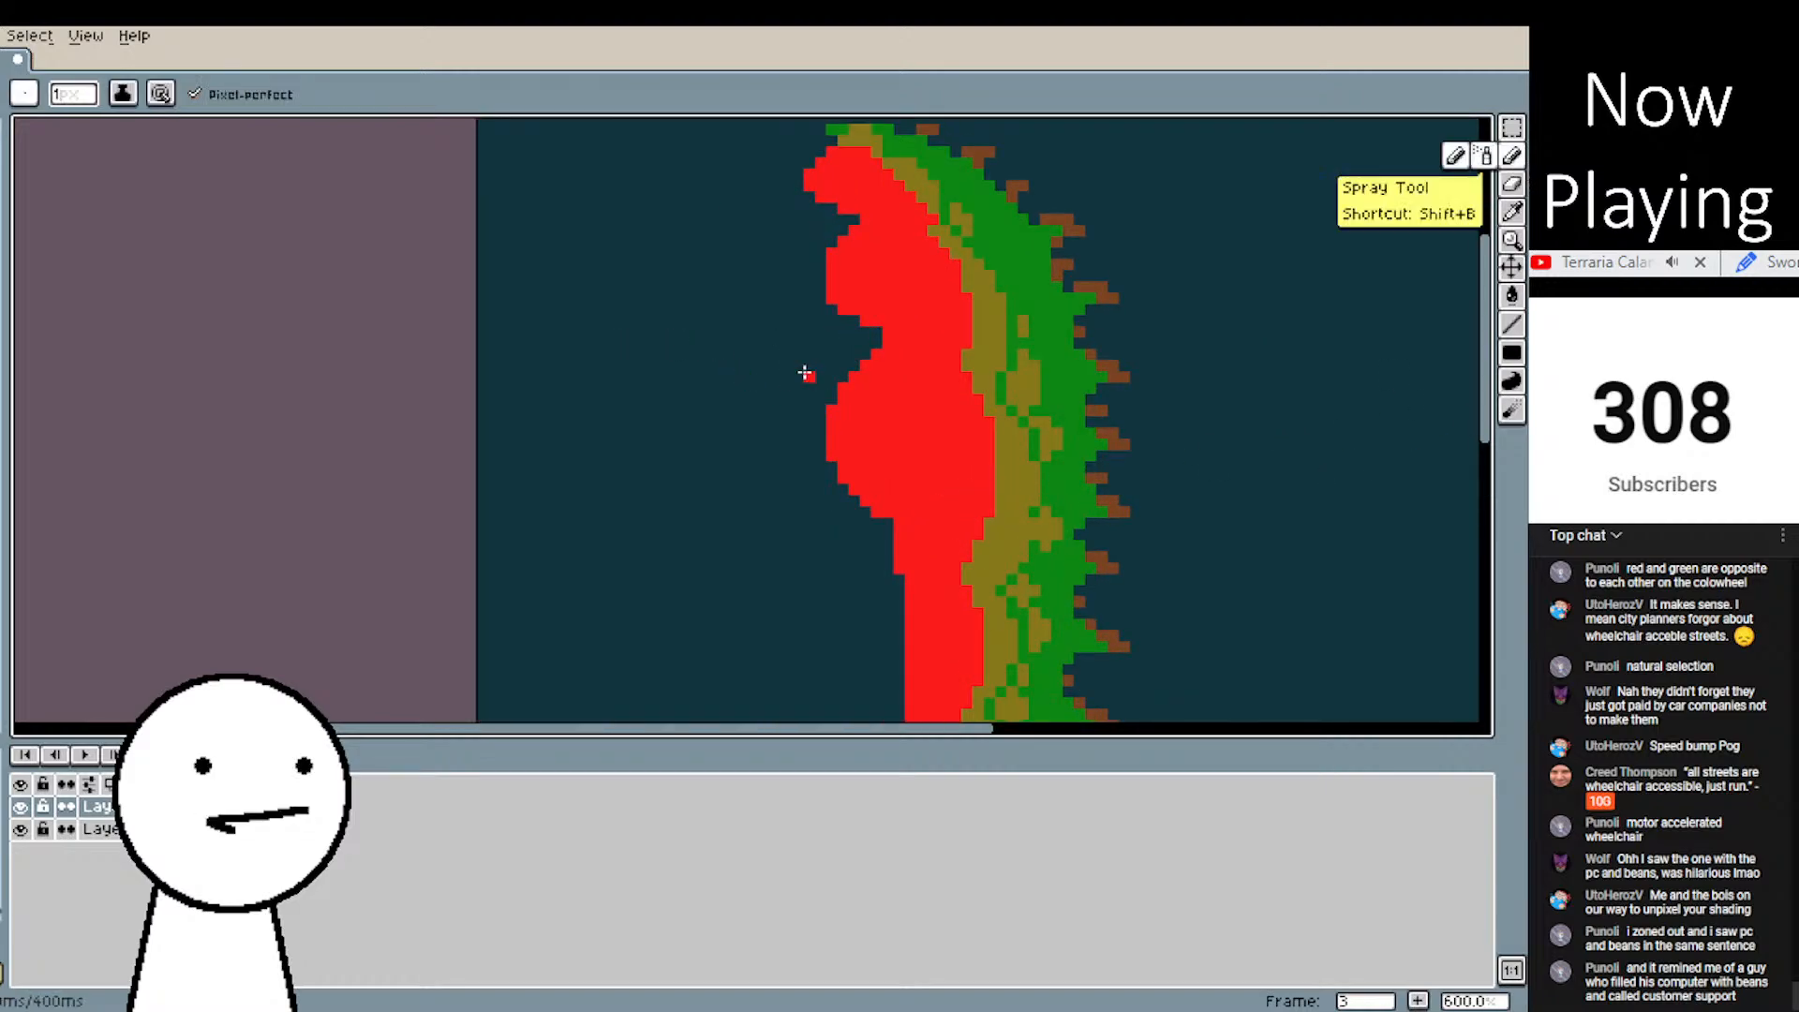
scroll(868, 356, up, 2)
mouse_move(859, 354)
mouse_down()
mouse_move(777, 385)
mouse_move(761, 413)
mouse_move(786, 471)
mouse_move(752, 420)
mouse_move(786, 473)
mouse_move(744, 453)
mouse_move(792, 434)
mouse_move(818, 391)
mouse_move(778, 417)
mouse_move(818, 406)
mouse_move(859, 350)
mouse_move(874, 270)
mouse_move(896, 304)
mouse_move(854, 309)
mouse_move(826, 345)
mouse_move(891, 322)
mouse_move(832, 342)
mouse_move(872, 344)
mouse_move(831, 305)
mouse_up()
drag(997, 475, 934, 296)
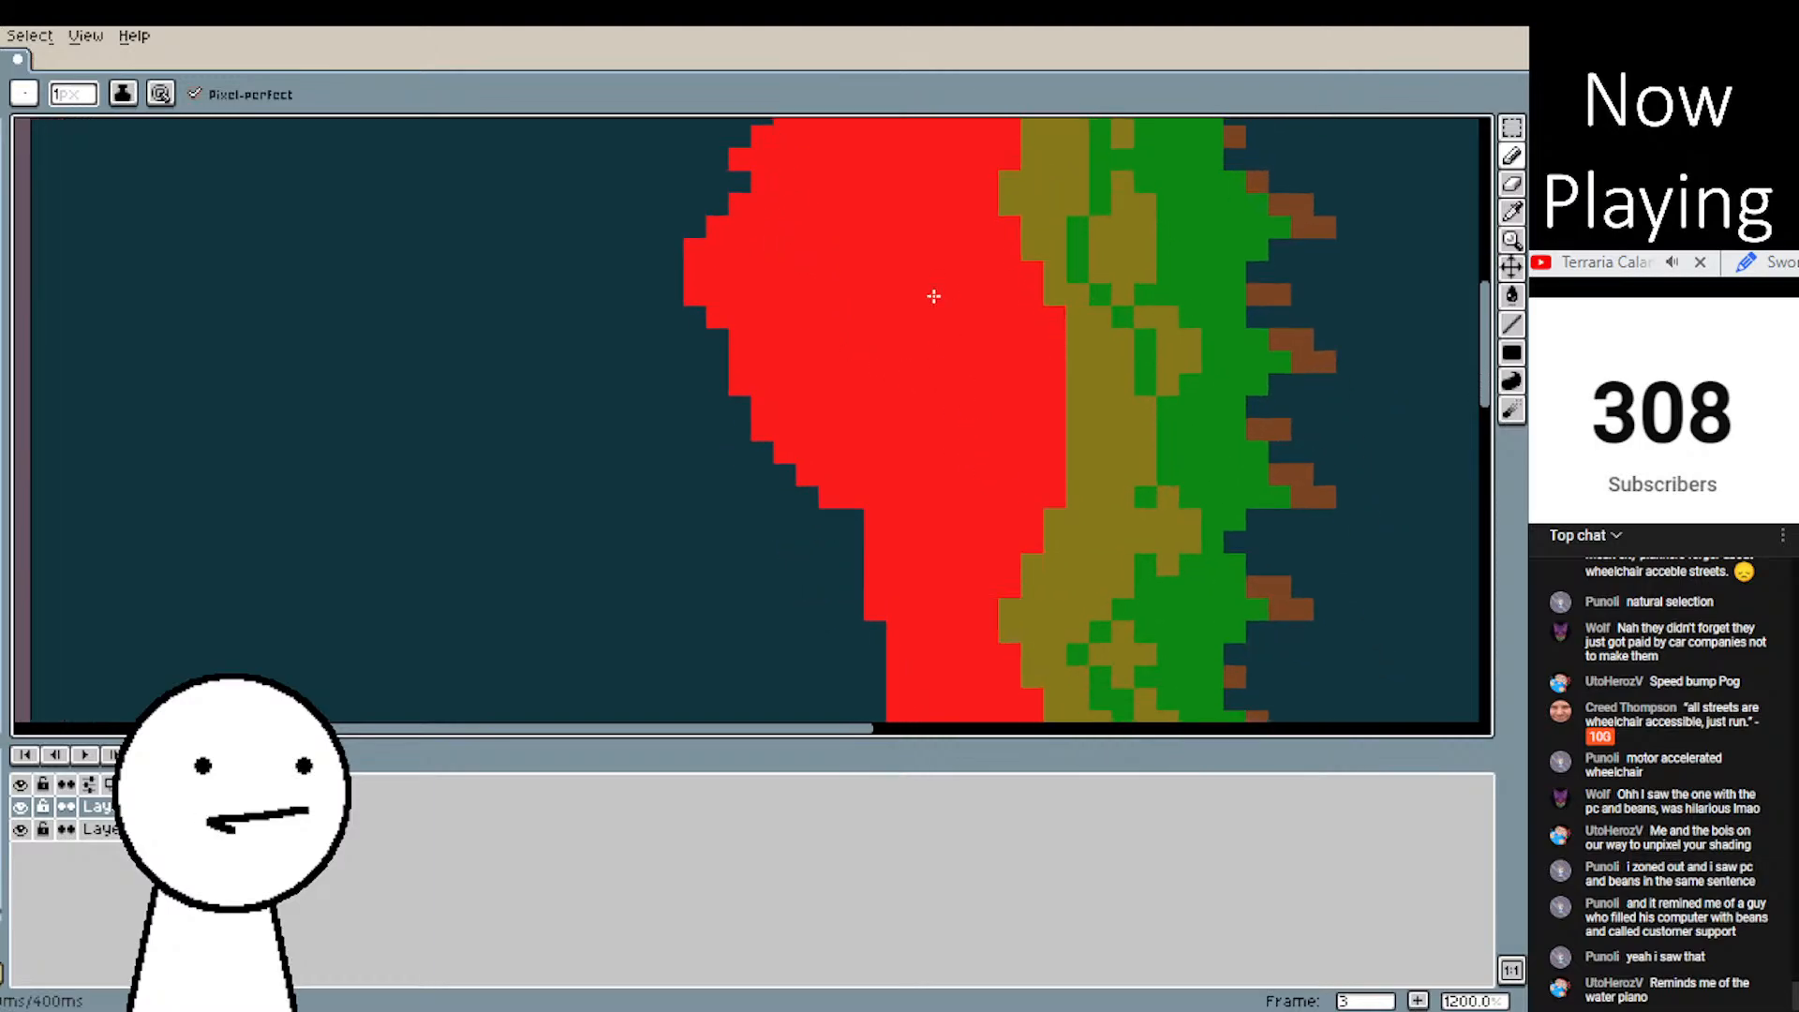
scroll(978, 393, down, 1)
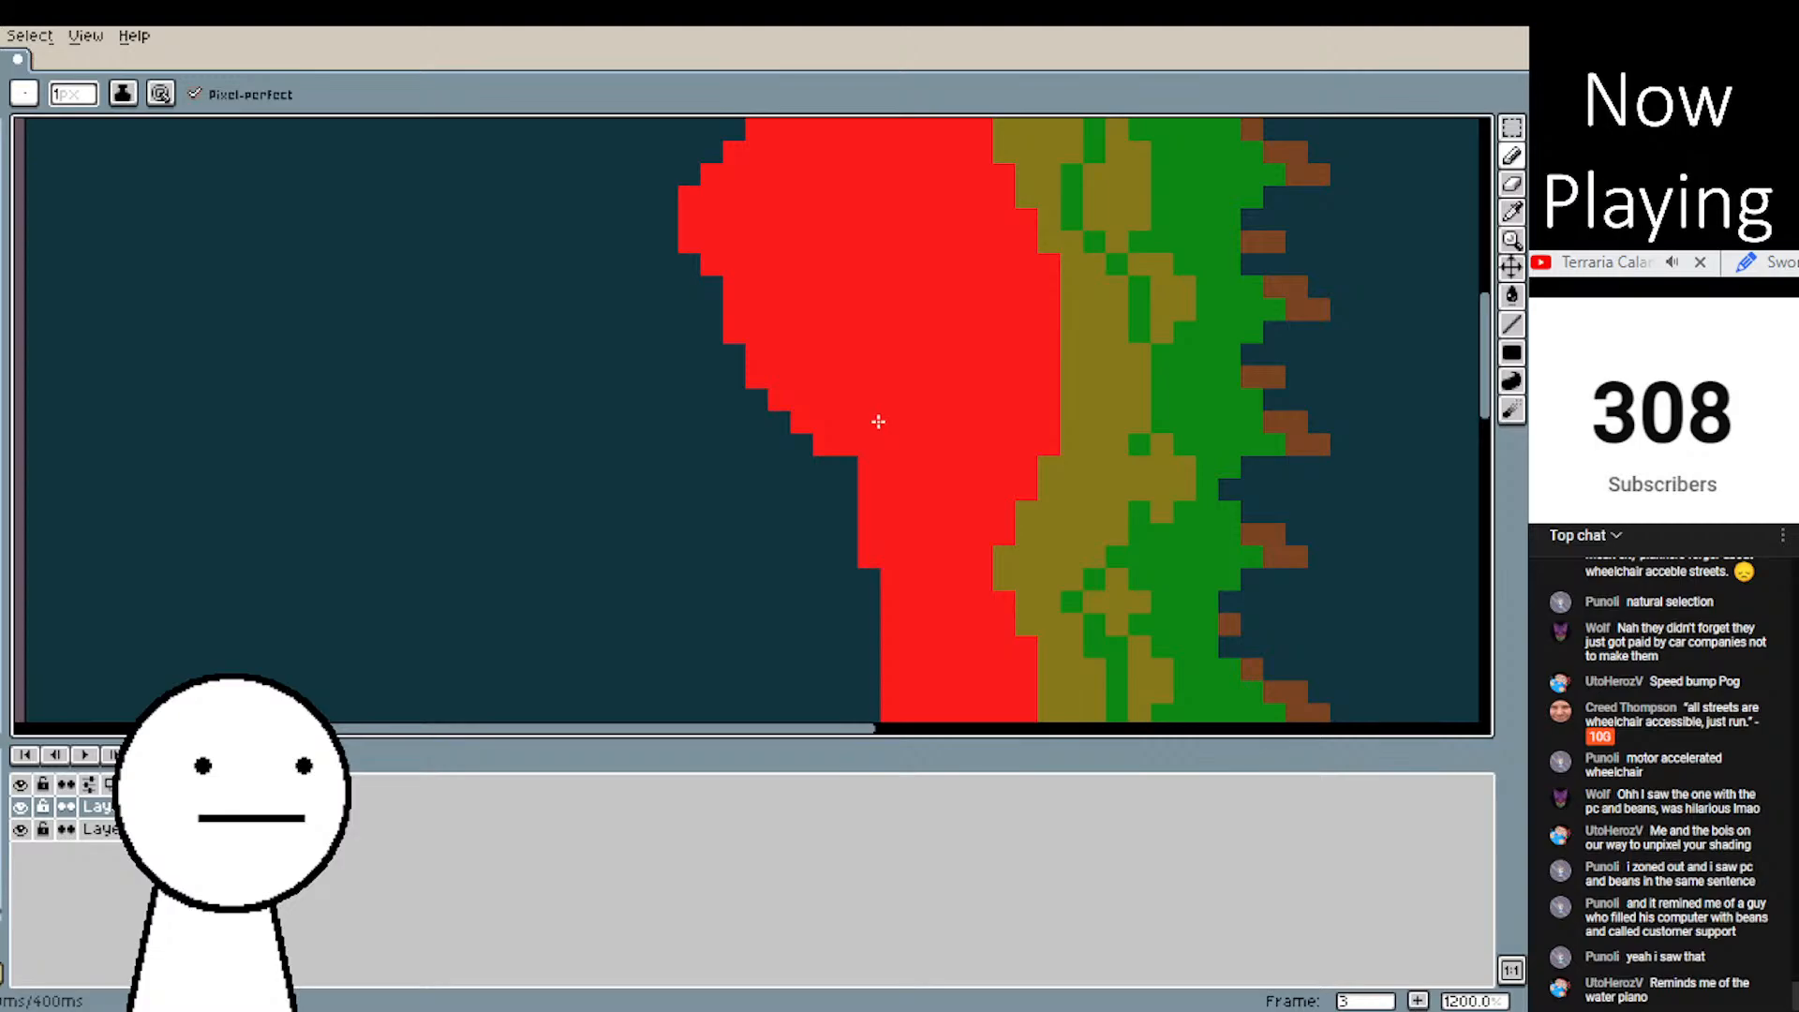
scroll(878, 422, down, 6)
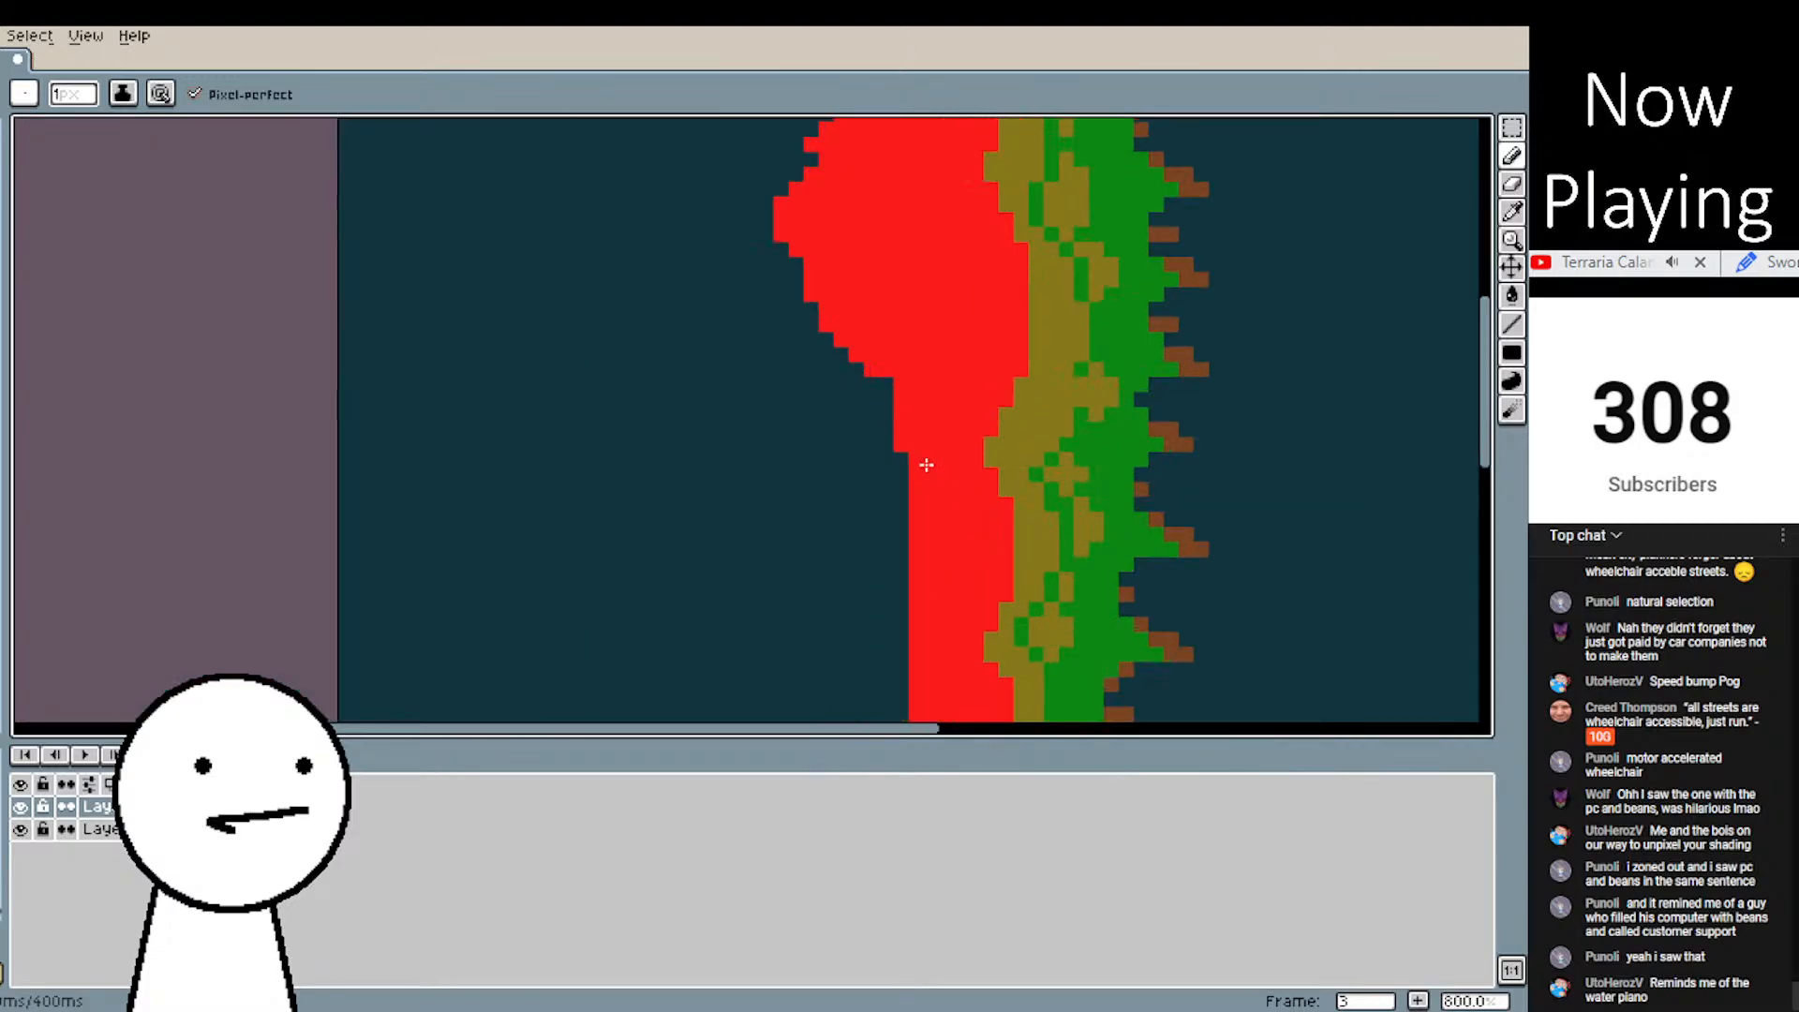
scroll(959, 348, down, 2)
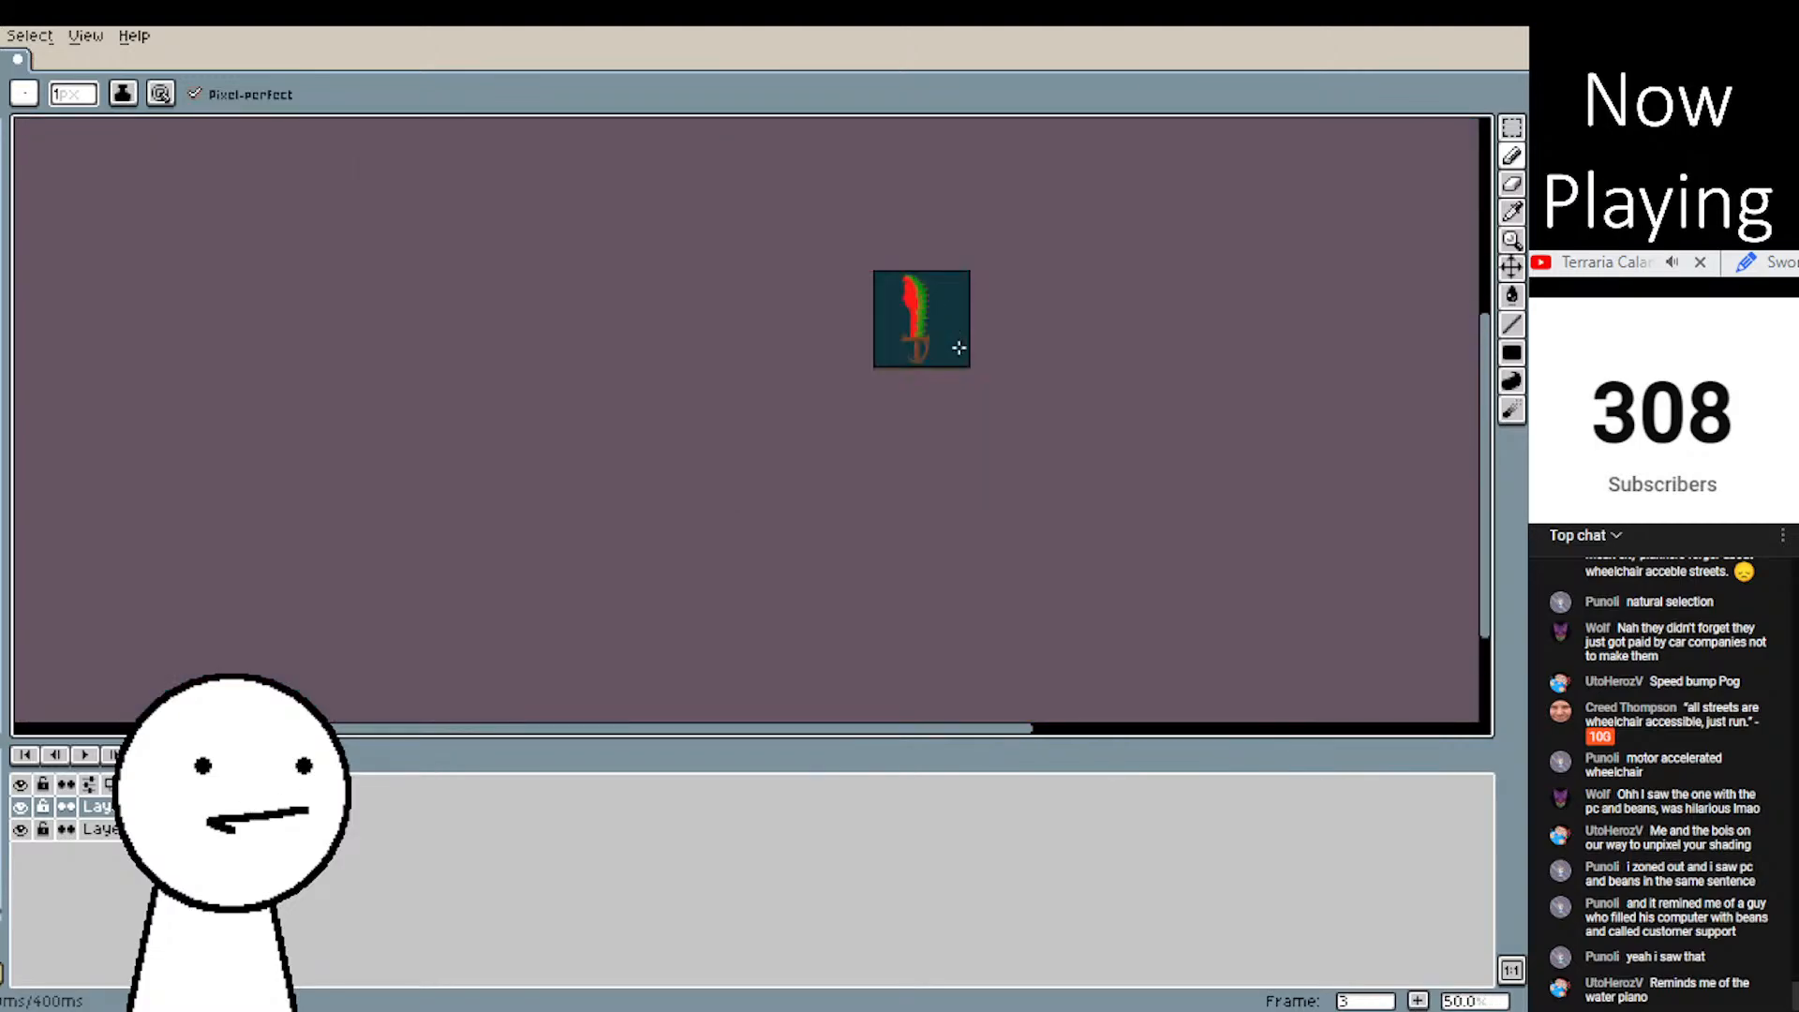
- Paint a smaller solid red bulge on the flesh's outer edge directly below the large third bulge
scroll(958, 347, up, 6)
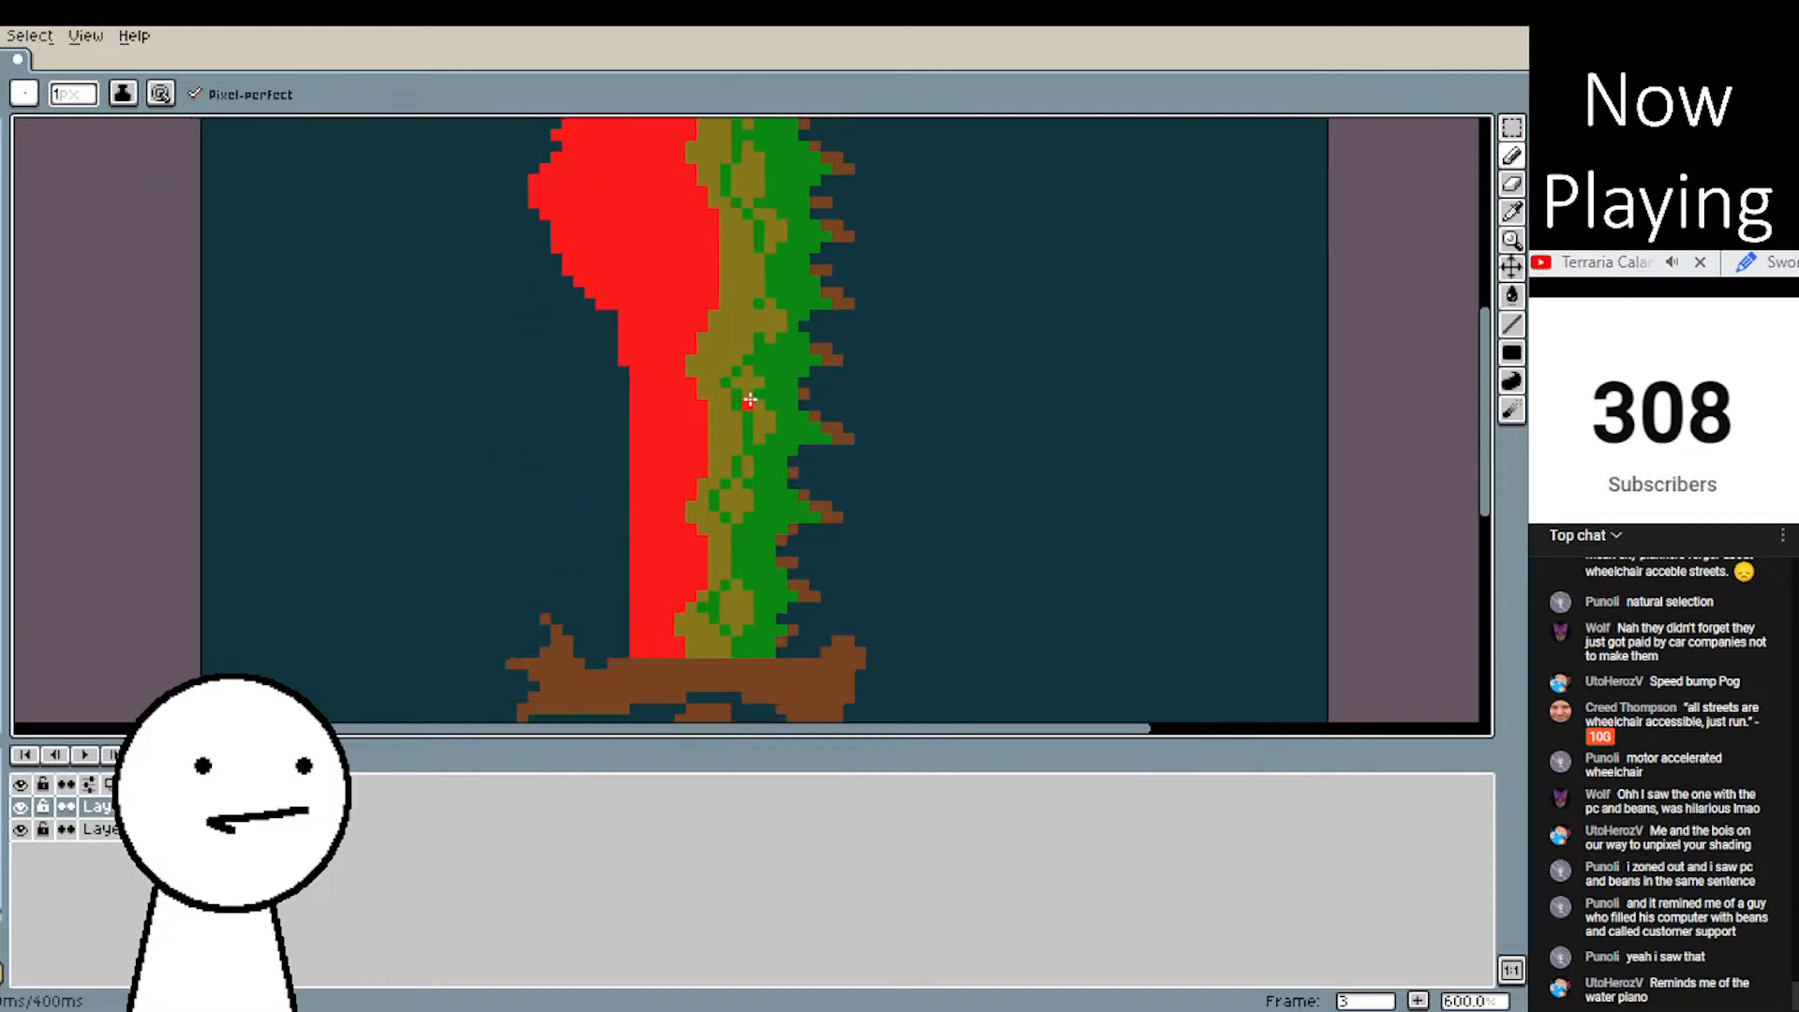
mouse_move(592, 328)
mouse_down()
mouse_move(568, 427)
mouse_move(589, 459)
mouse_up()
drag(572, 339, 605, 462)
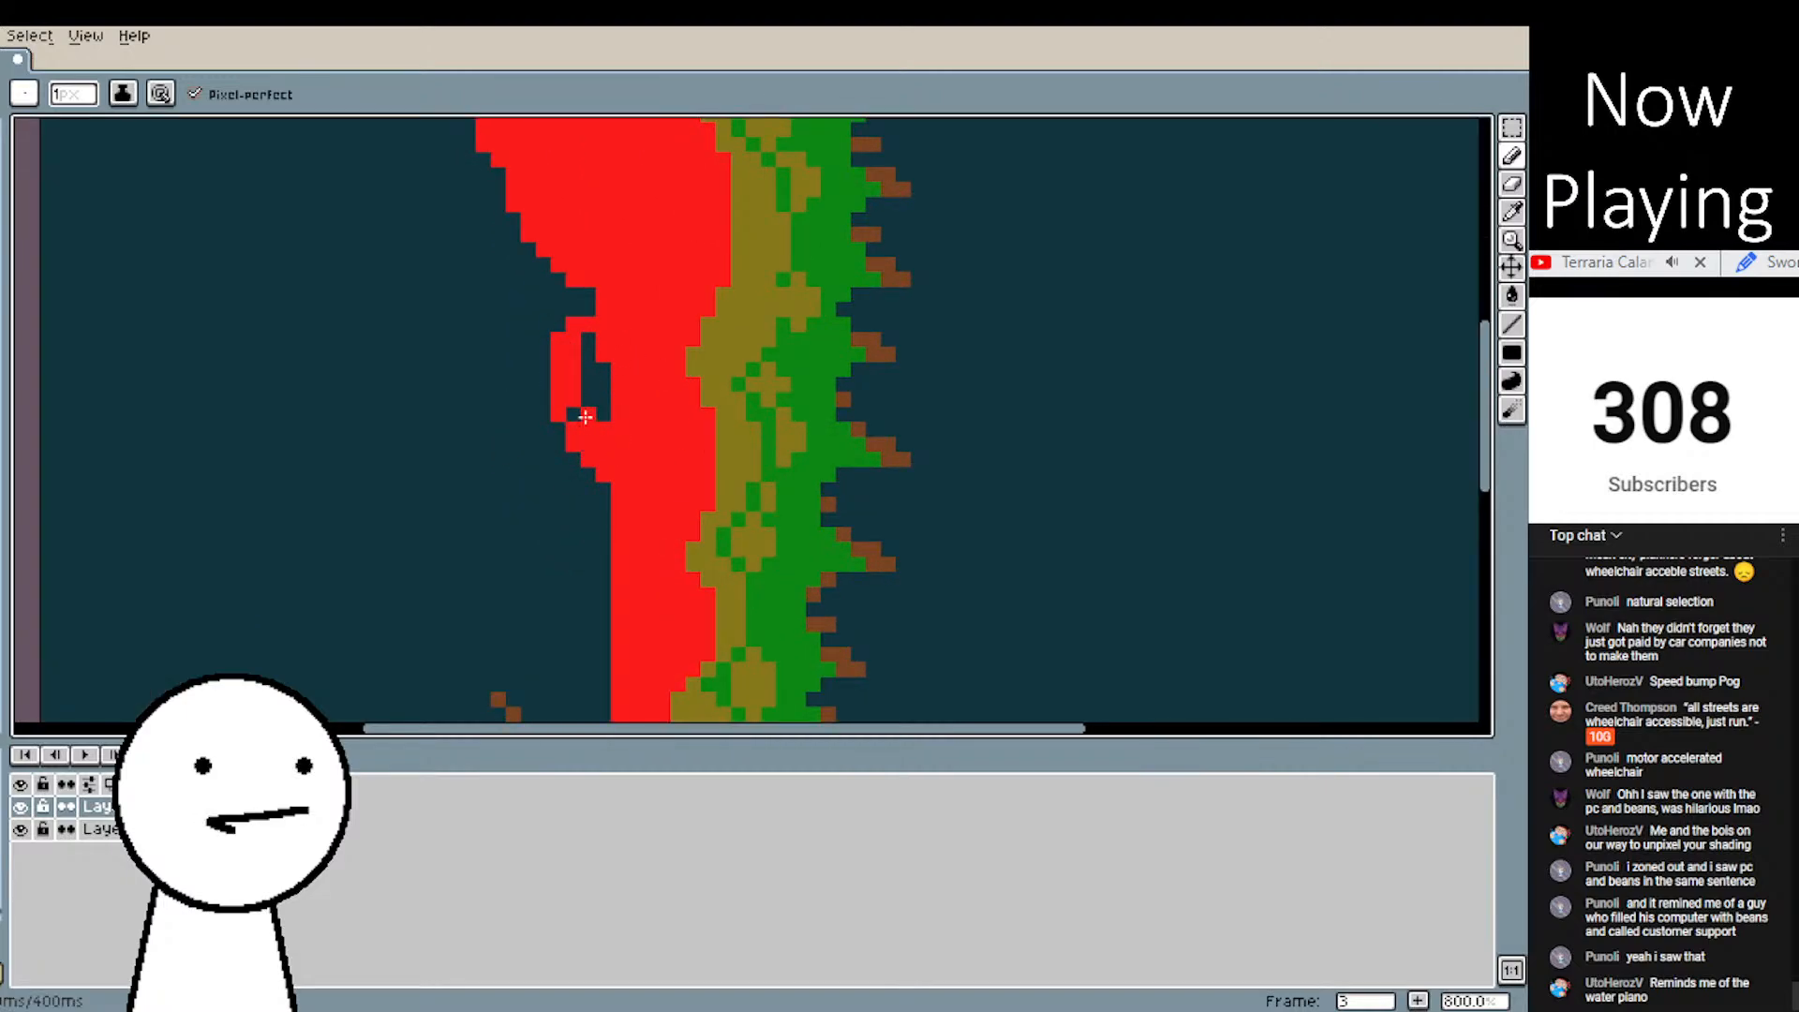
drag(588, 339, 588, 422)
click(548, 283)
click(589, 302)
- Paint another solid red bulge on the flesh's outer edge, between the fourth bulge and the guard
drag(693, 454, 739, 290)
mouse_move(650, 341)
mouse_down()
mouse_move(629, 494)
mouse_move(648, 380)
mouse_up()
drag(640, 444, 623, 421)
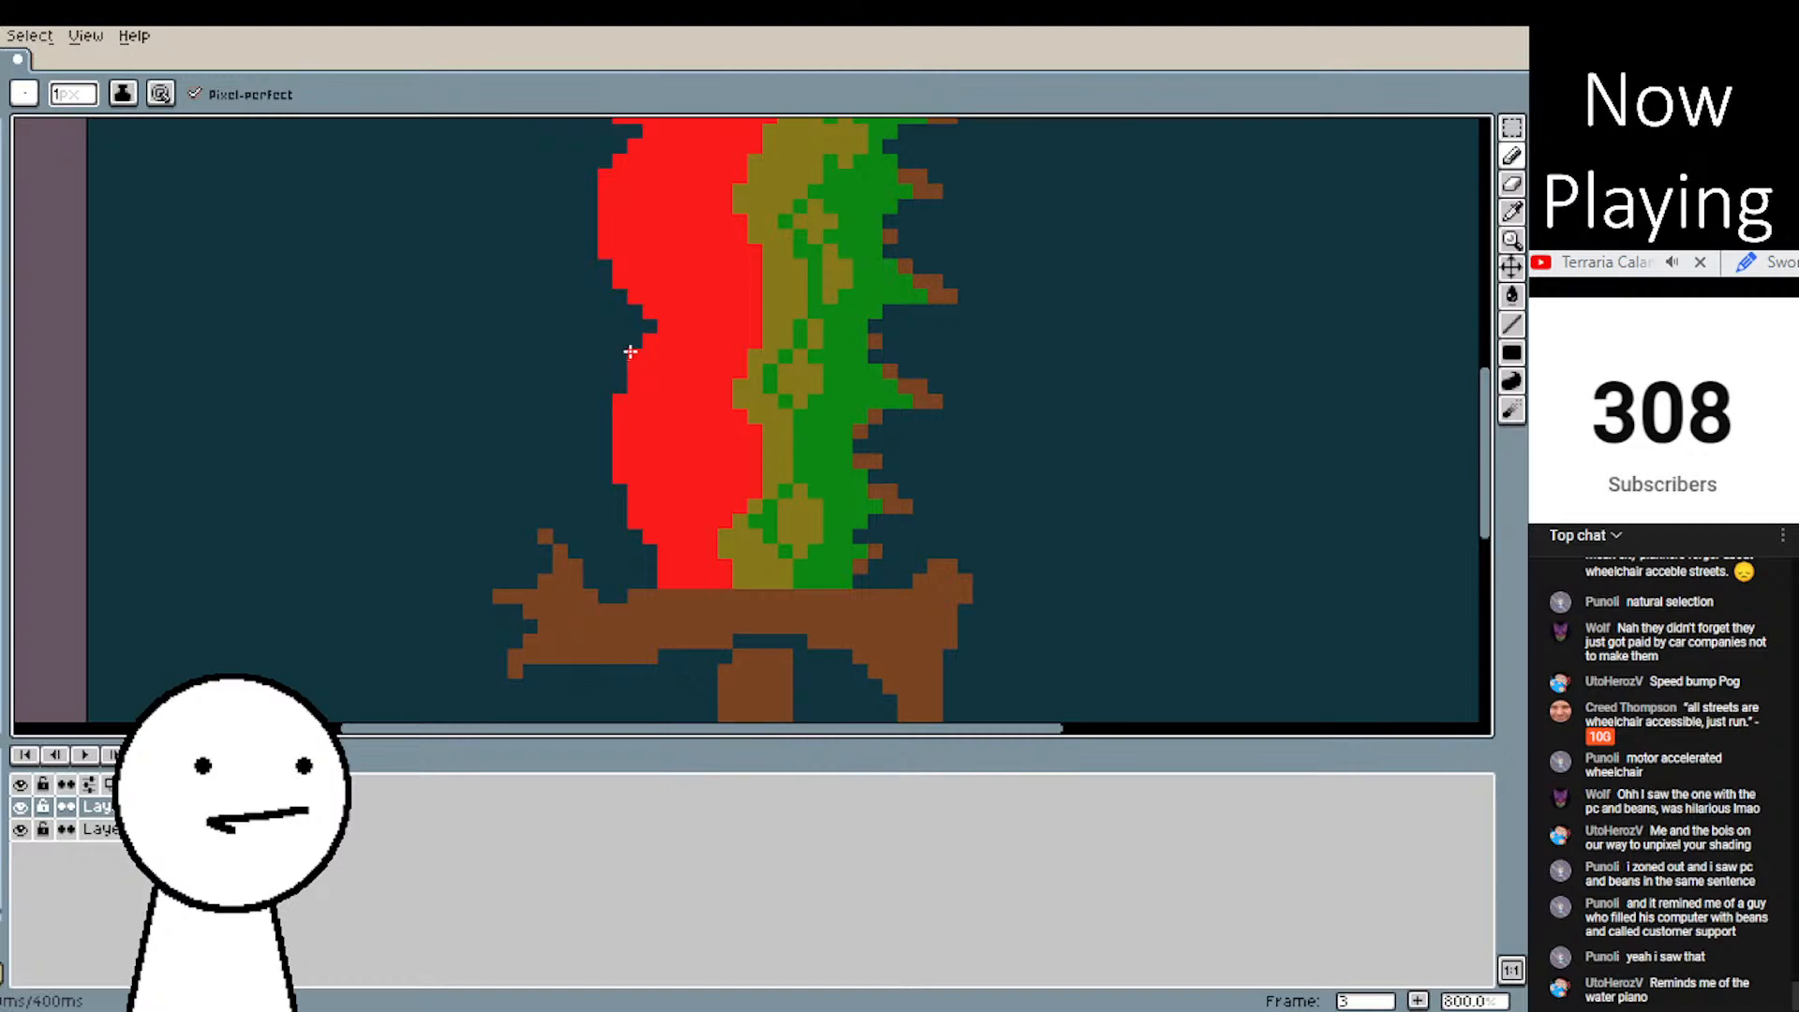
scroll(619, 394, down, 5)
scroll(833, 391, down, 5)
scroll(835, 386, up, 6)
scroll(562, 518, up, 5)
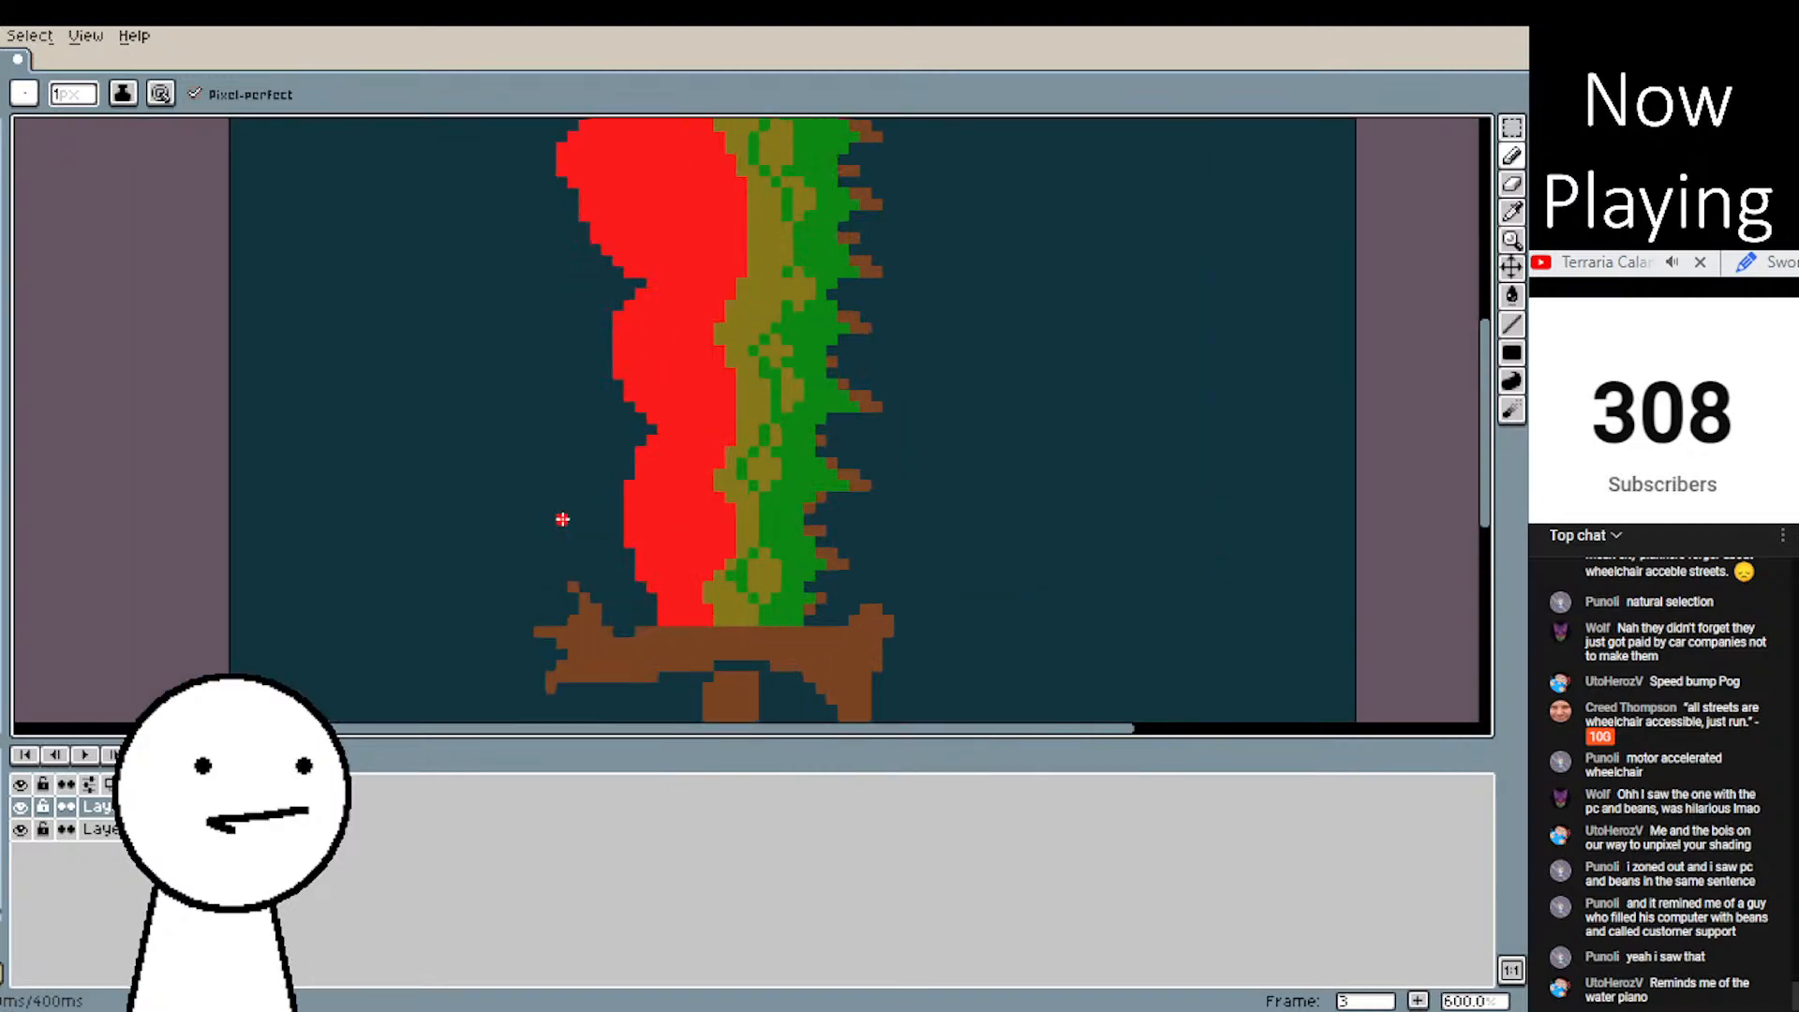
- Flare the base of the red flesh outward with a small red bump just above the guard
mouse_move(569, 544)
mouse_down()
mouse_move(528, 583)
mouse_move(563, 587)
mouse_move(539, 578)
mouse_up()
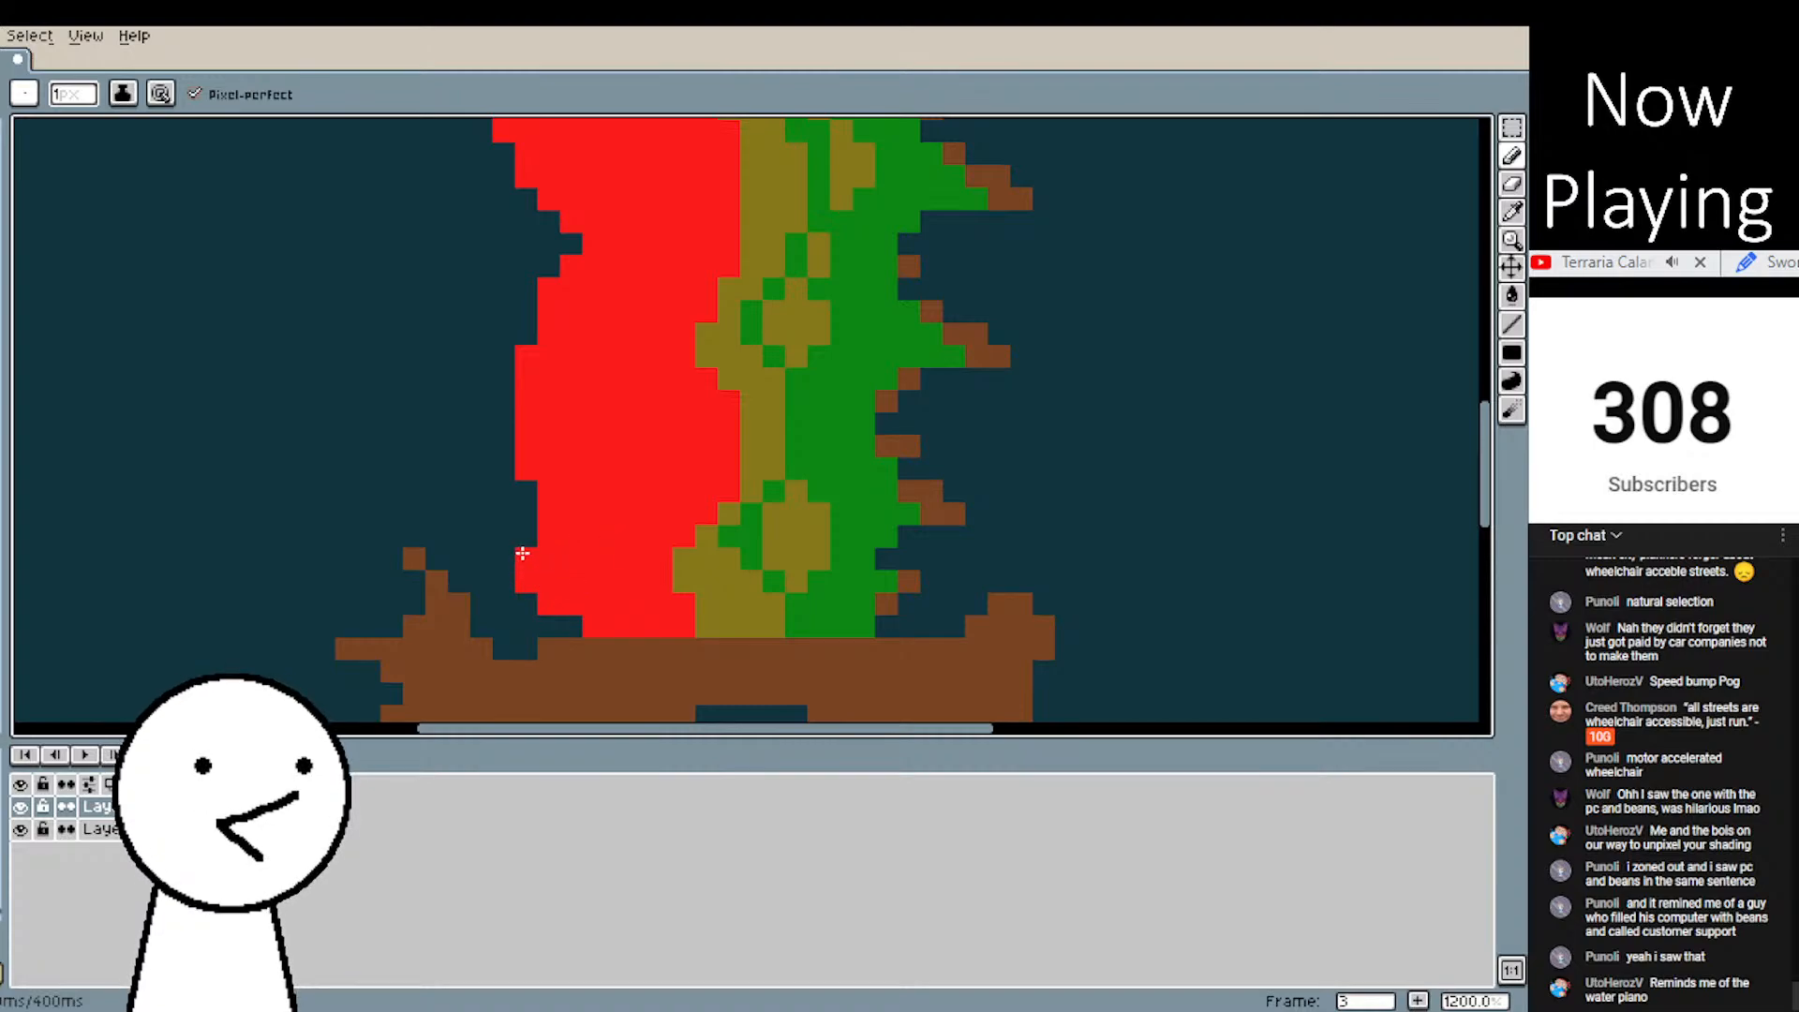
click(503, 604)
drag(525, 605, 573, 618)
scroll(574, 616, down, 6)
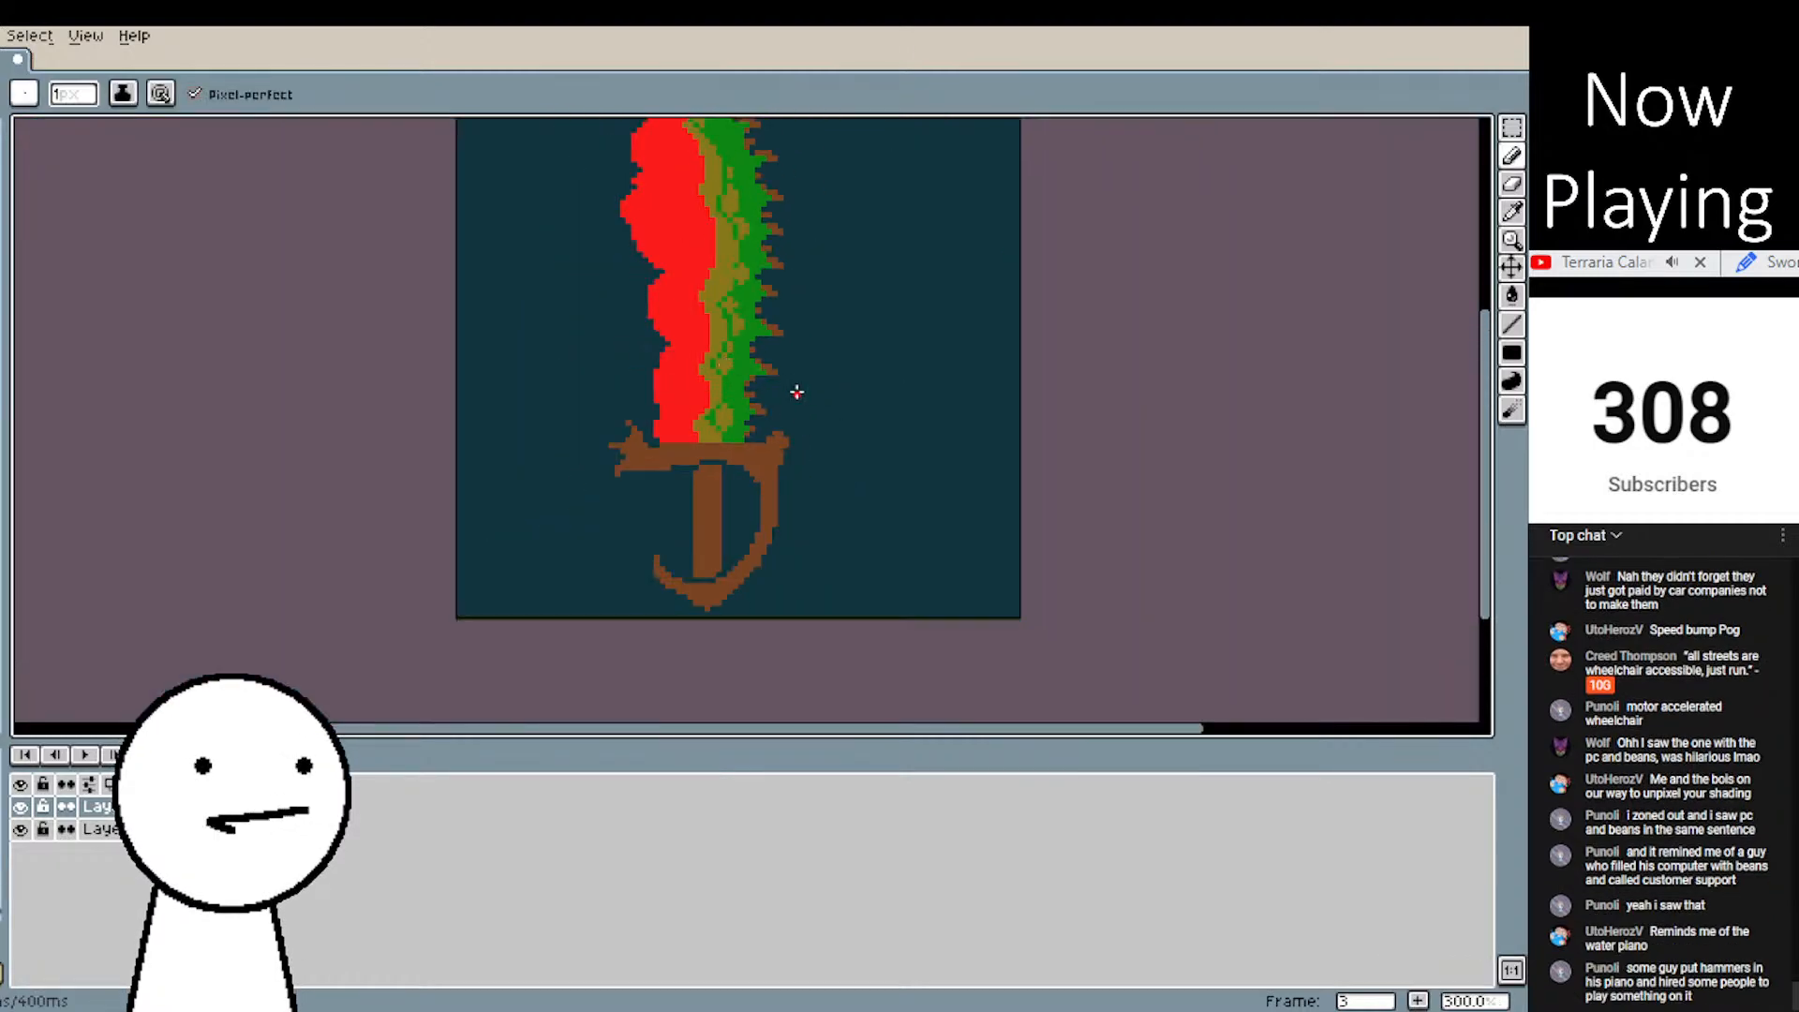
drag(796, 390, 796, 506)
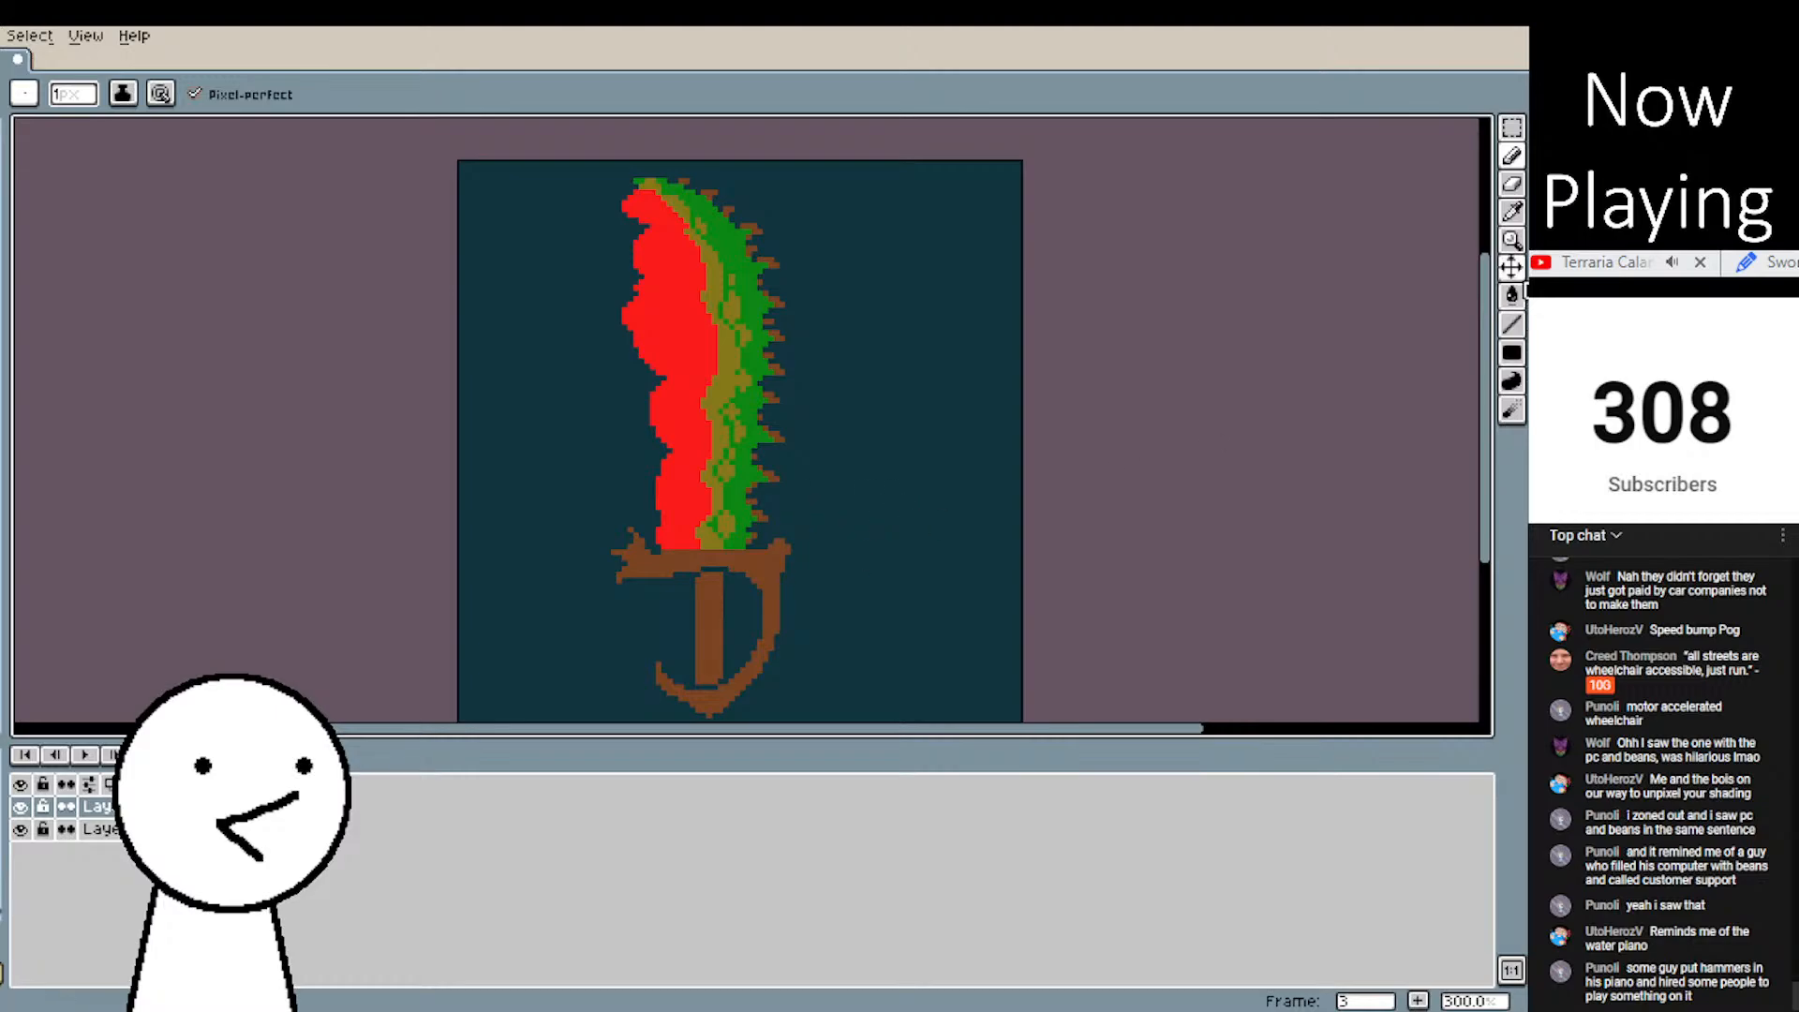
- Choose a darker red as the drawing color and return to the Pencil for shading the flesh
click(1511, 212)
scroll(667, 406, up, 2)
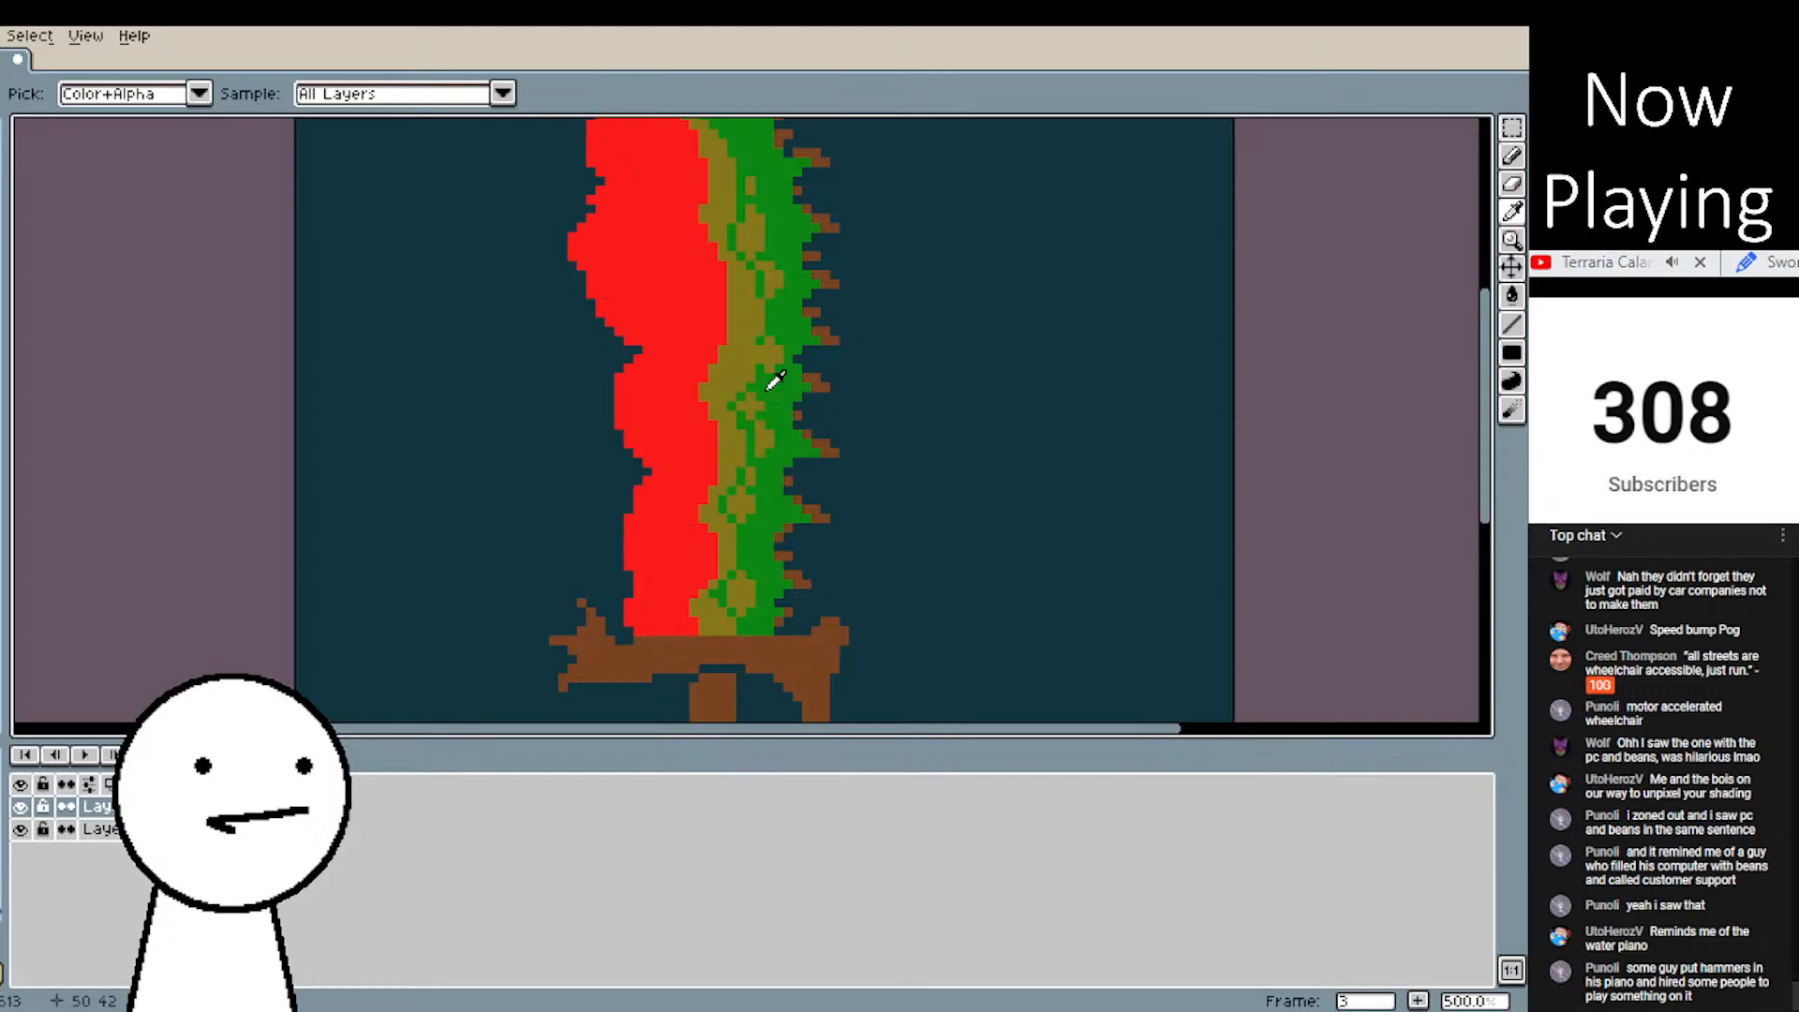
scroll(767, 389, up, 1)
drag(767, 389, 919, 533)
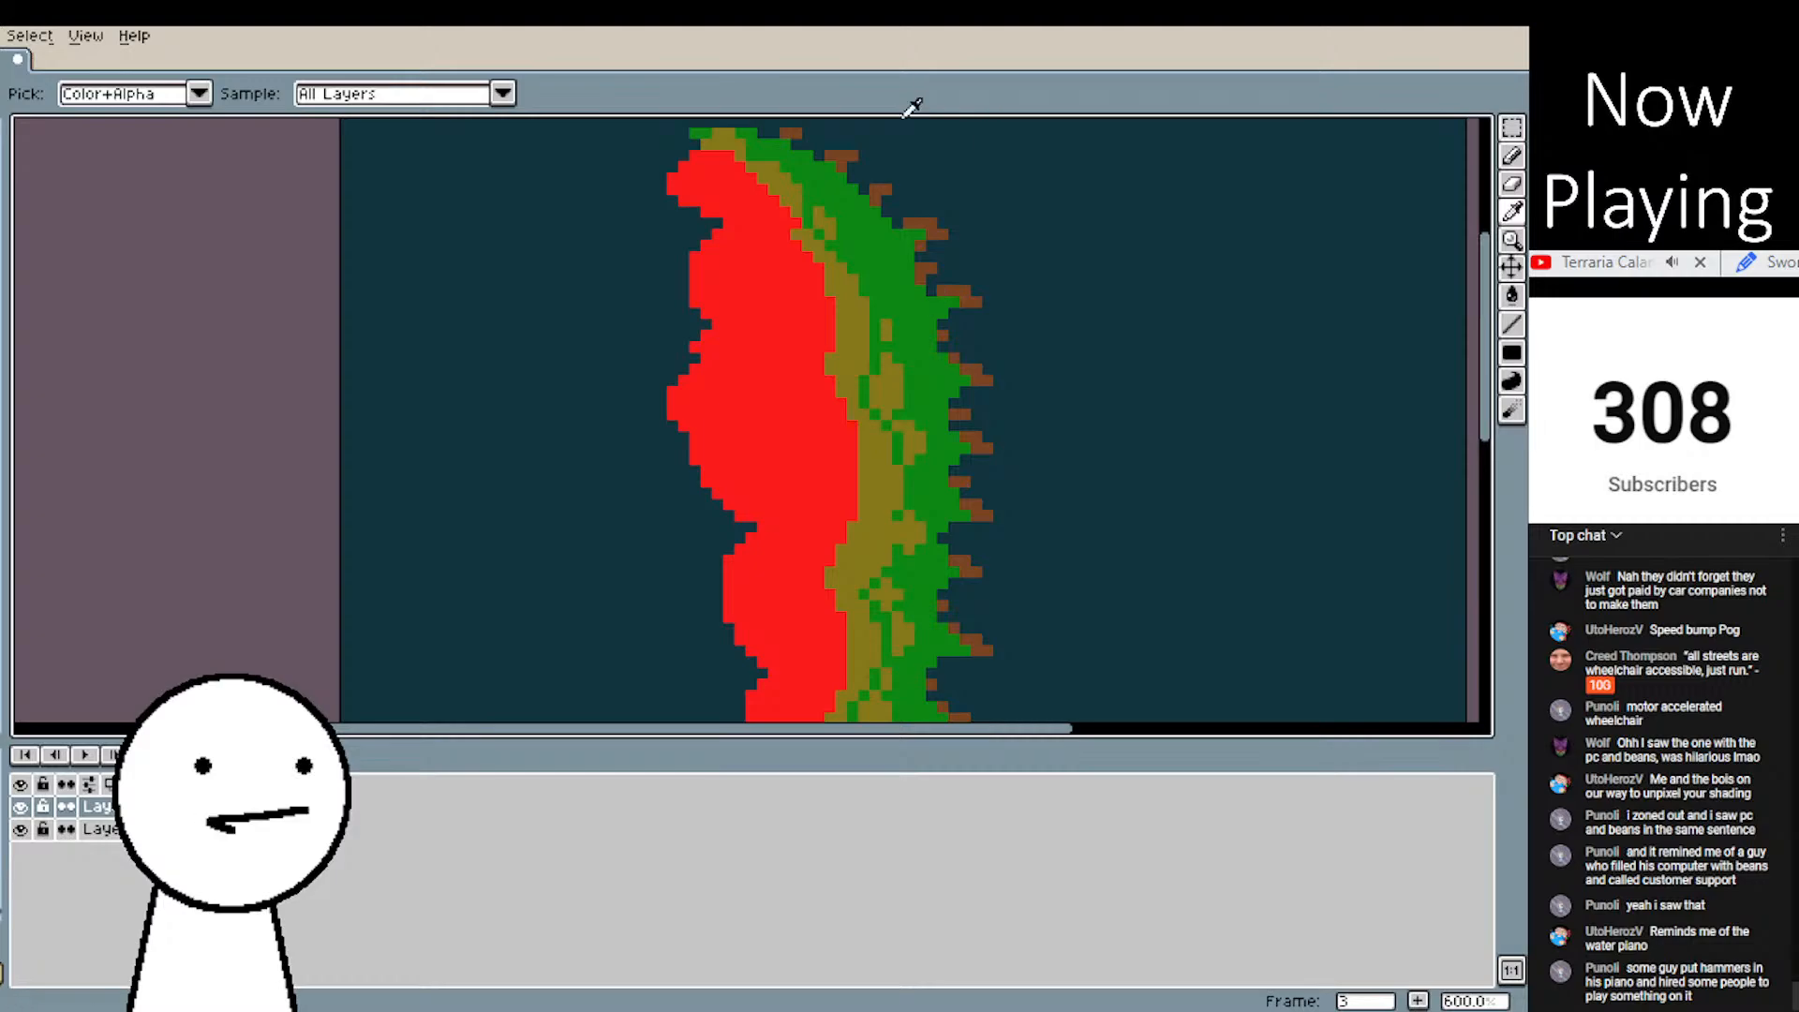
scroll(987, 229, up, 4)
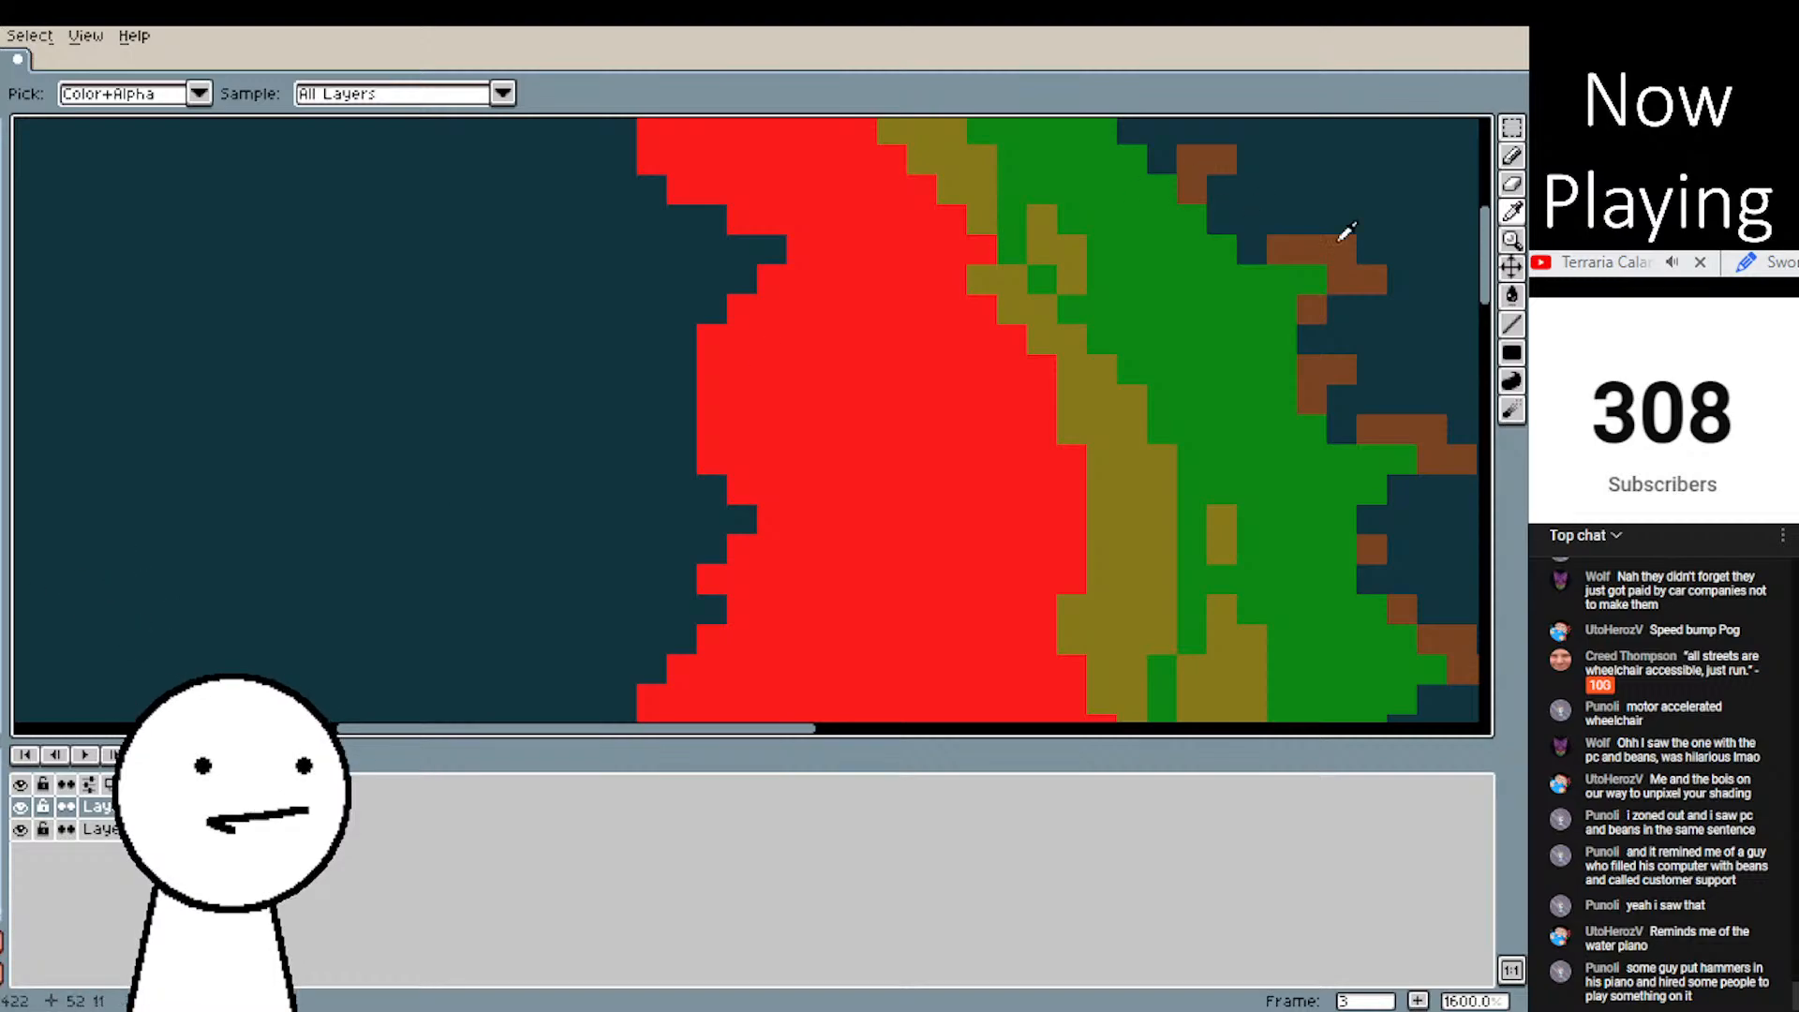
click(1512, 155)
- Shade a dark red crease from the notch below the tip bulge across the flesh, stepping down to the olive strip
scroll(1262, 354, down, 6)
scroll(1261, 353, down, 1)
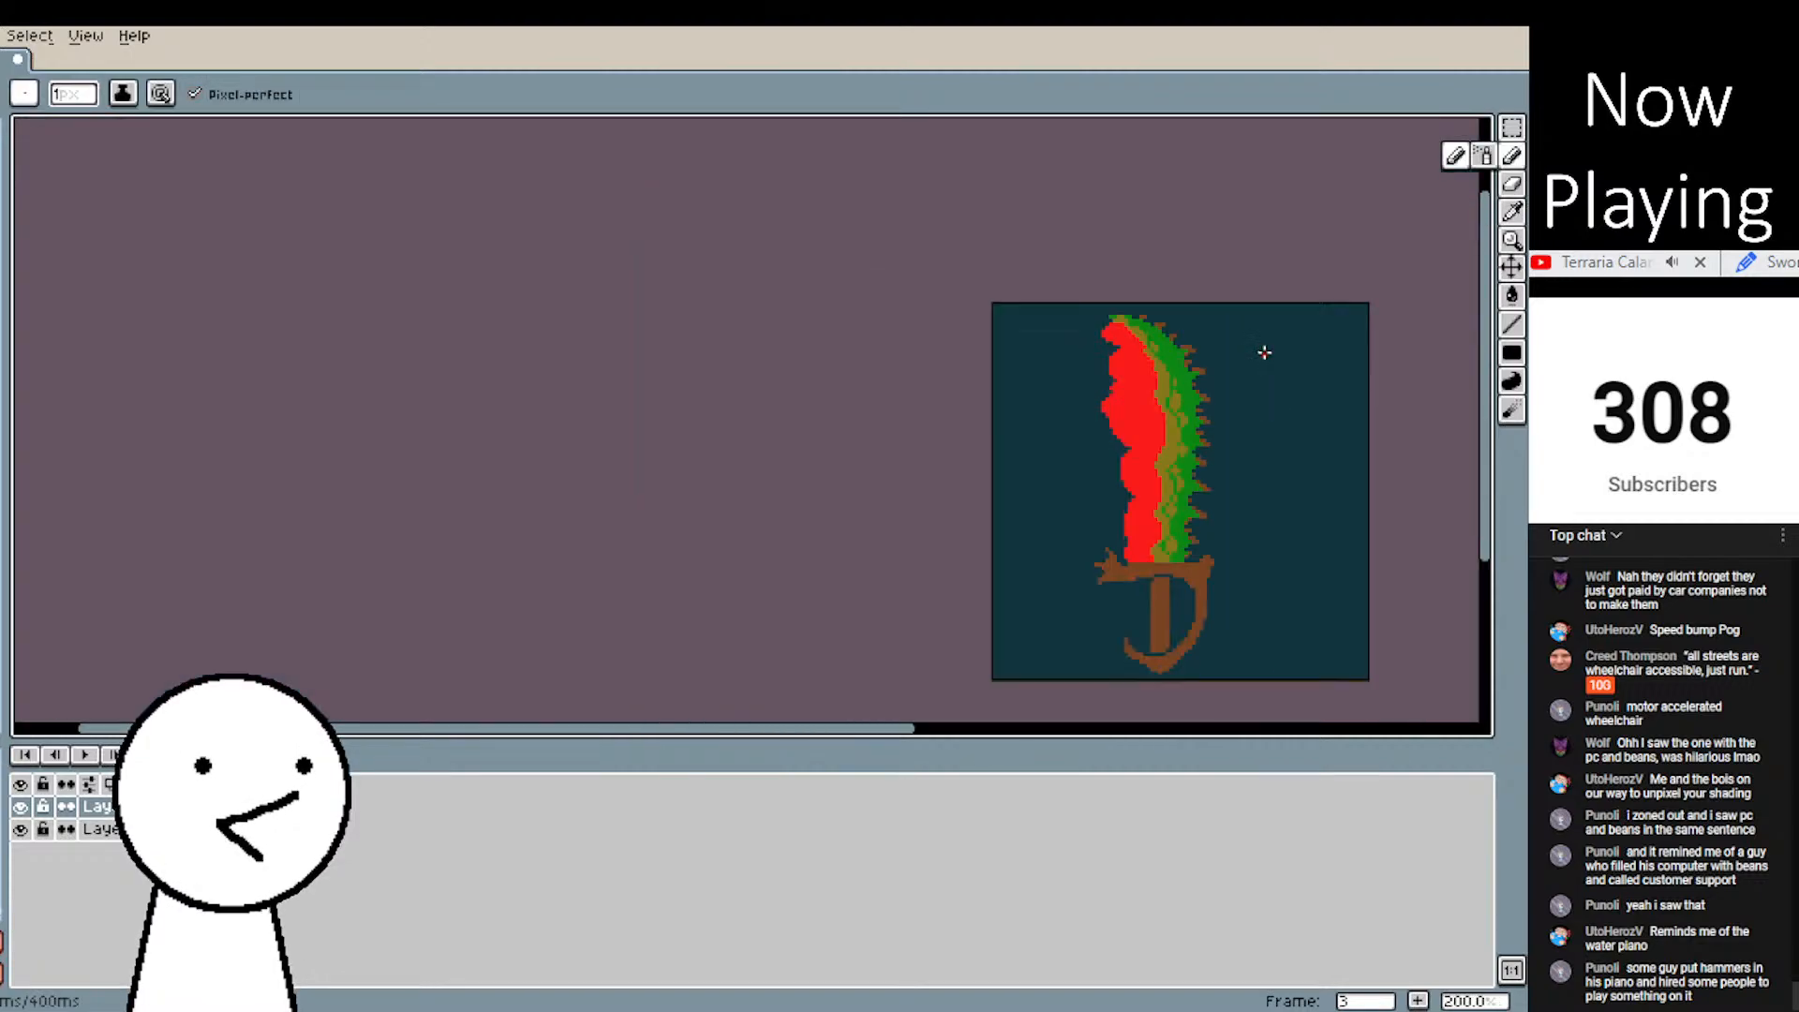
mouse_move(1251, 505)
mouse_down()
mouse_move(1037, 521)
mouse_move(1225, 490)
mouse_move(1170, 405)
mouse_up()
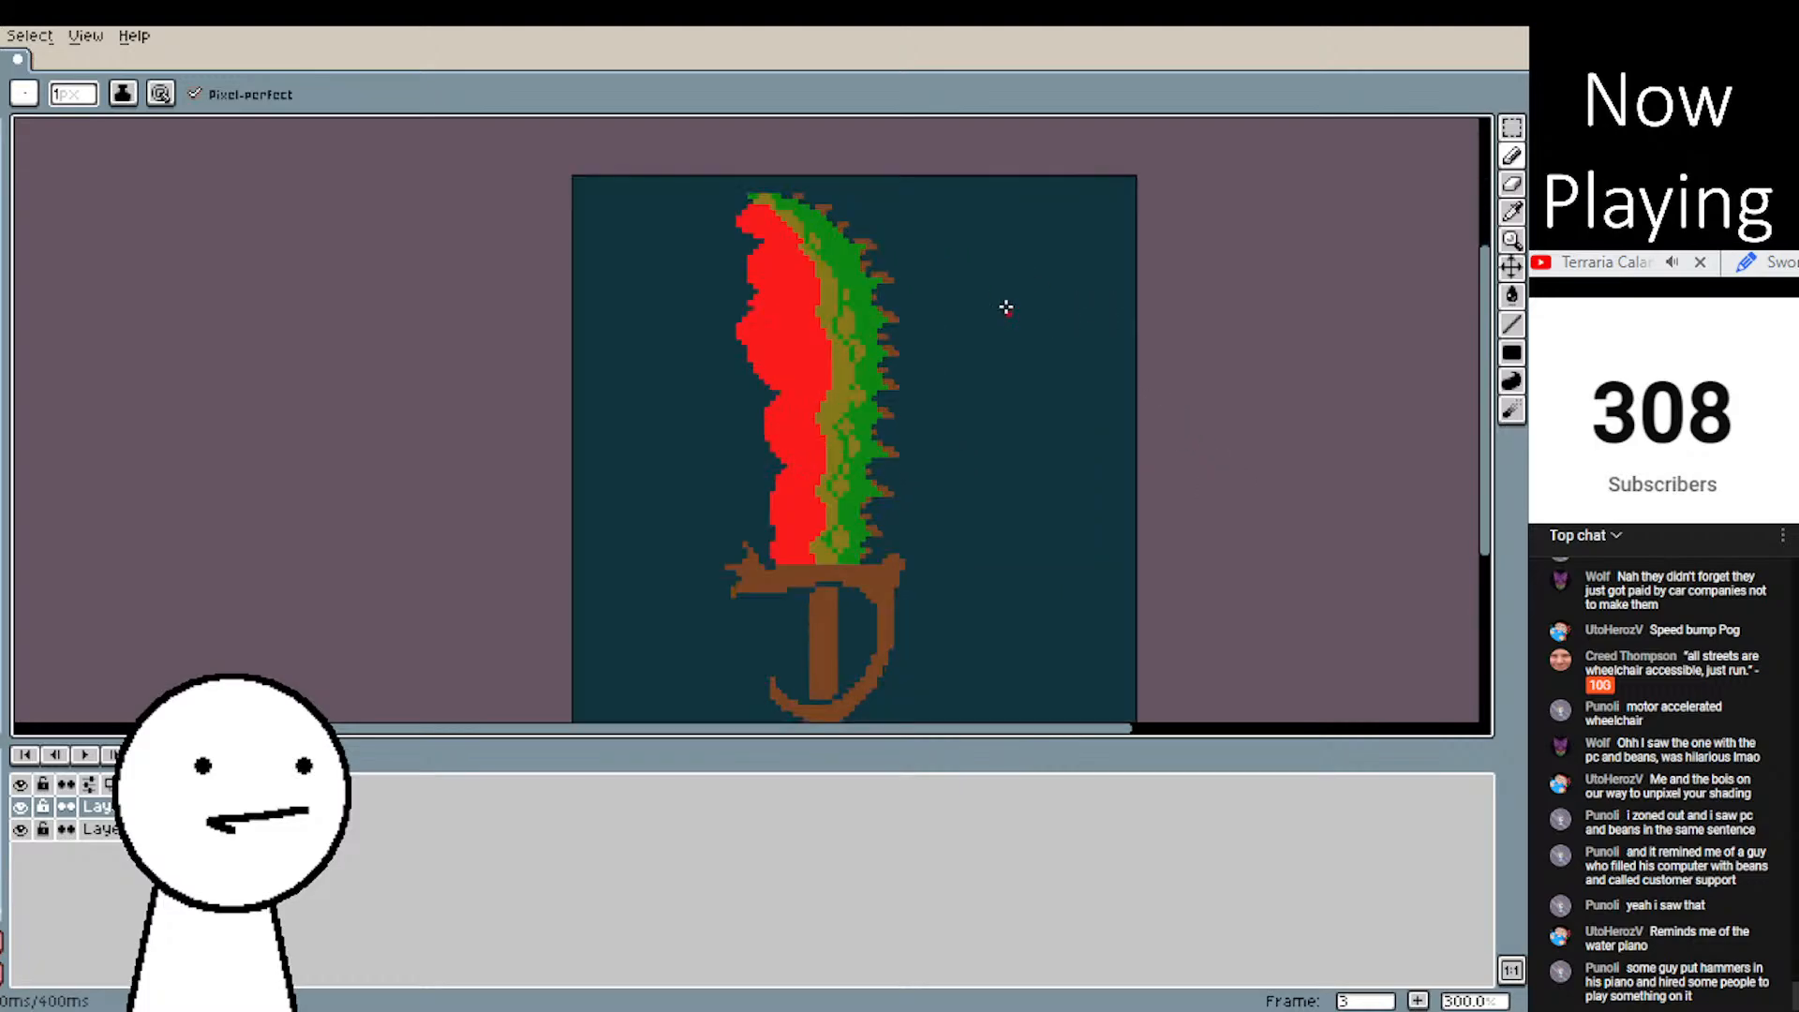
scroll(1010, 311, up, 5)
scroll(814, 262, up, 1)
drag(719, 281, 1019, 456)
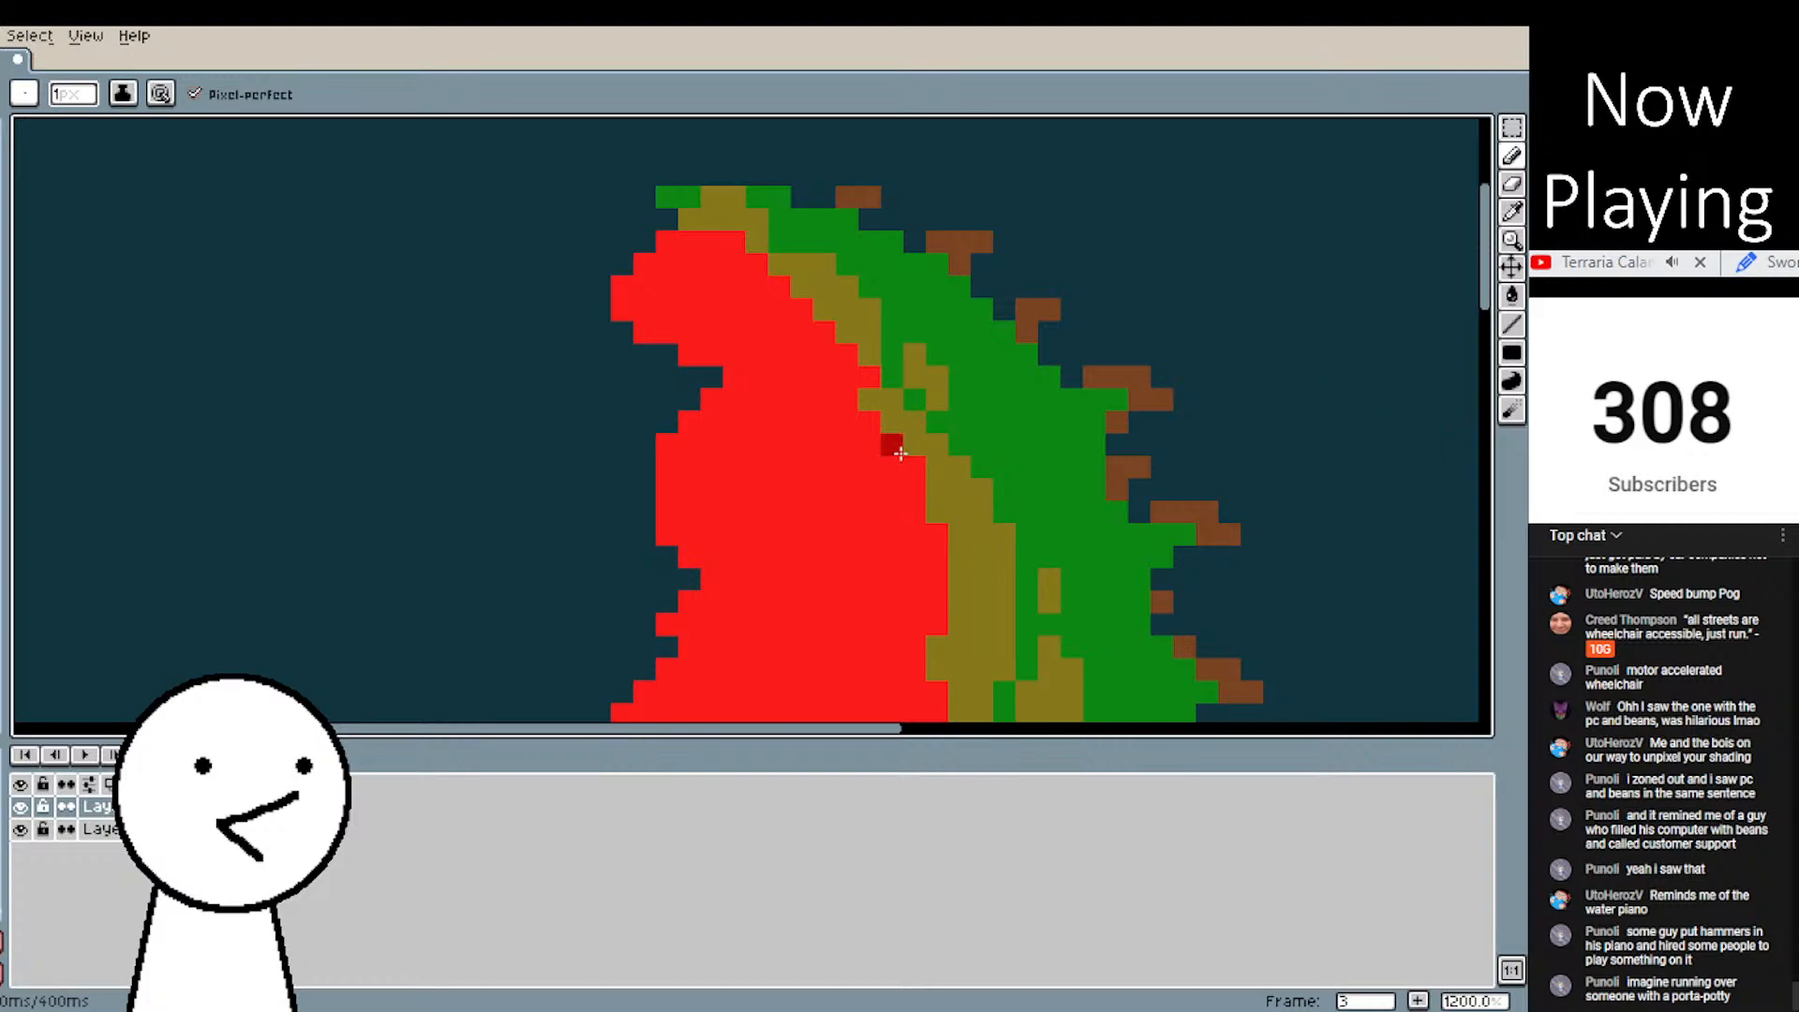
scroll(924, 453, up, 3)
drag(694, 319, 1031, 328)
drag(582, 392, 975, 394)
mouse_move(761, 450)
mouse_down()
mouse_move(791, 430)
mouse_move(1013, 454)
mouse_up()
drag(938, 511, 1092, 517)
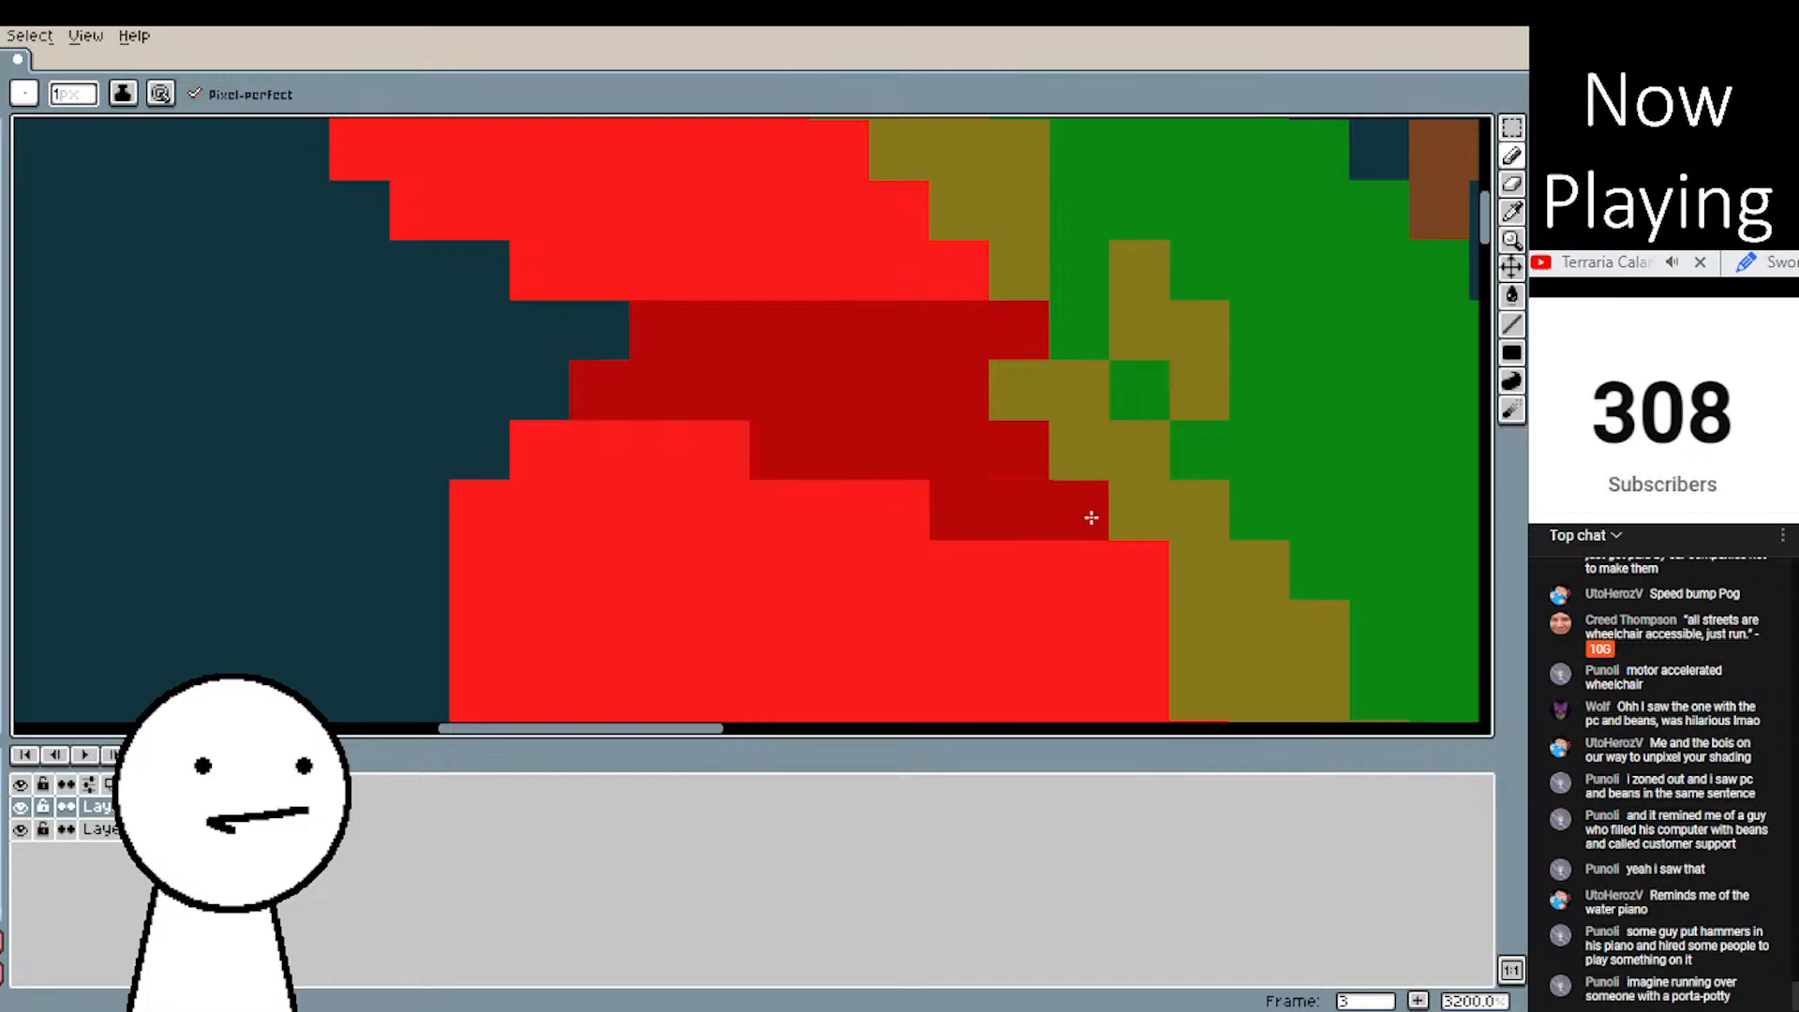
click(1078, 561)
scroll(1262, 568, down, 4)
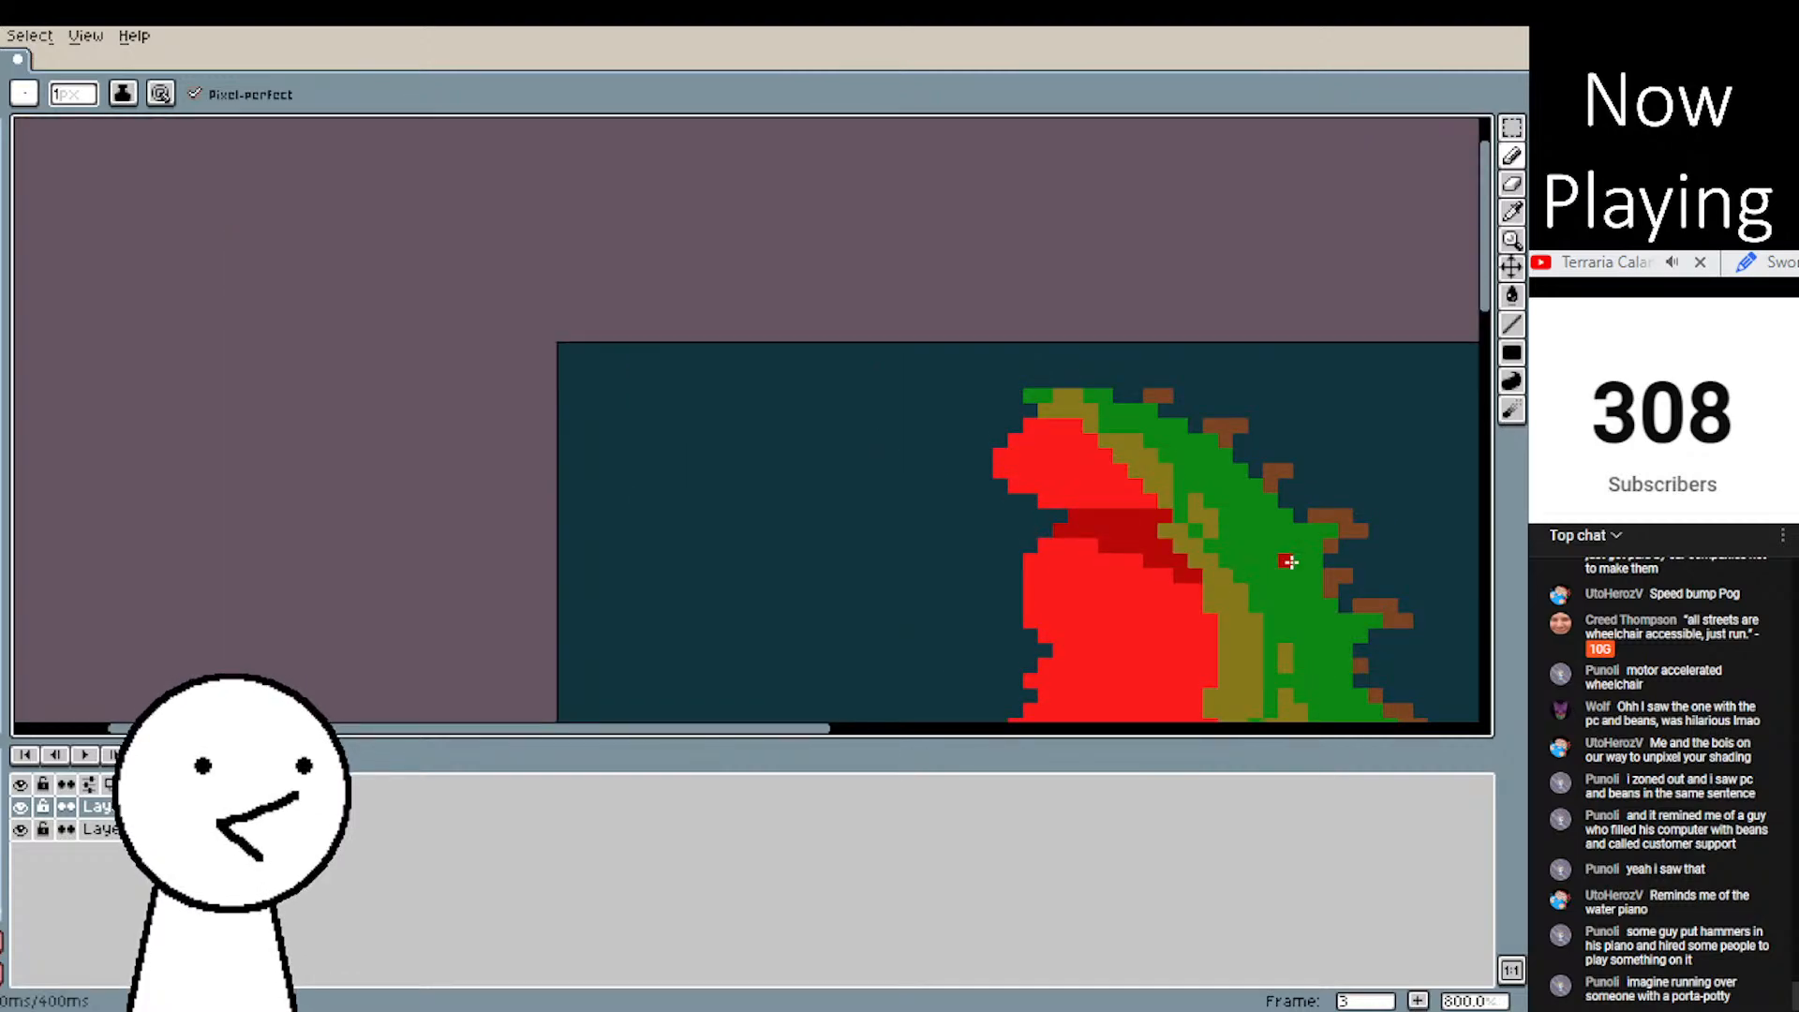
scroll(1349, 521, down, 1)
- Paint dark red crease lines inward from the notch between the second and third bulges, with a lower line along the third bulge's top
scroll(1160, 490, up, 3)
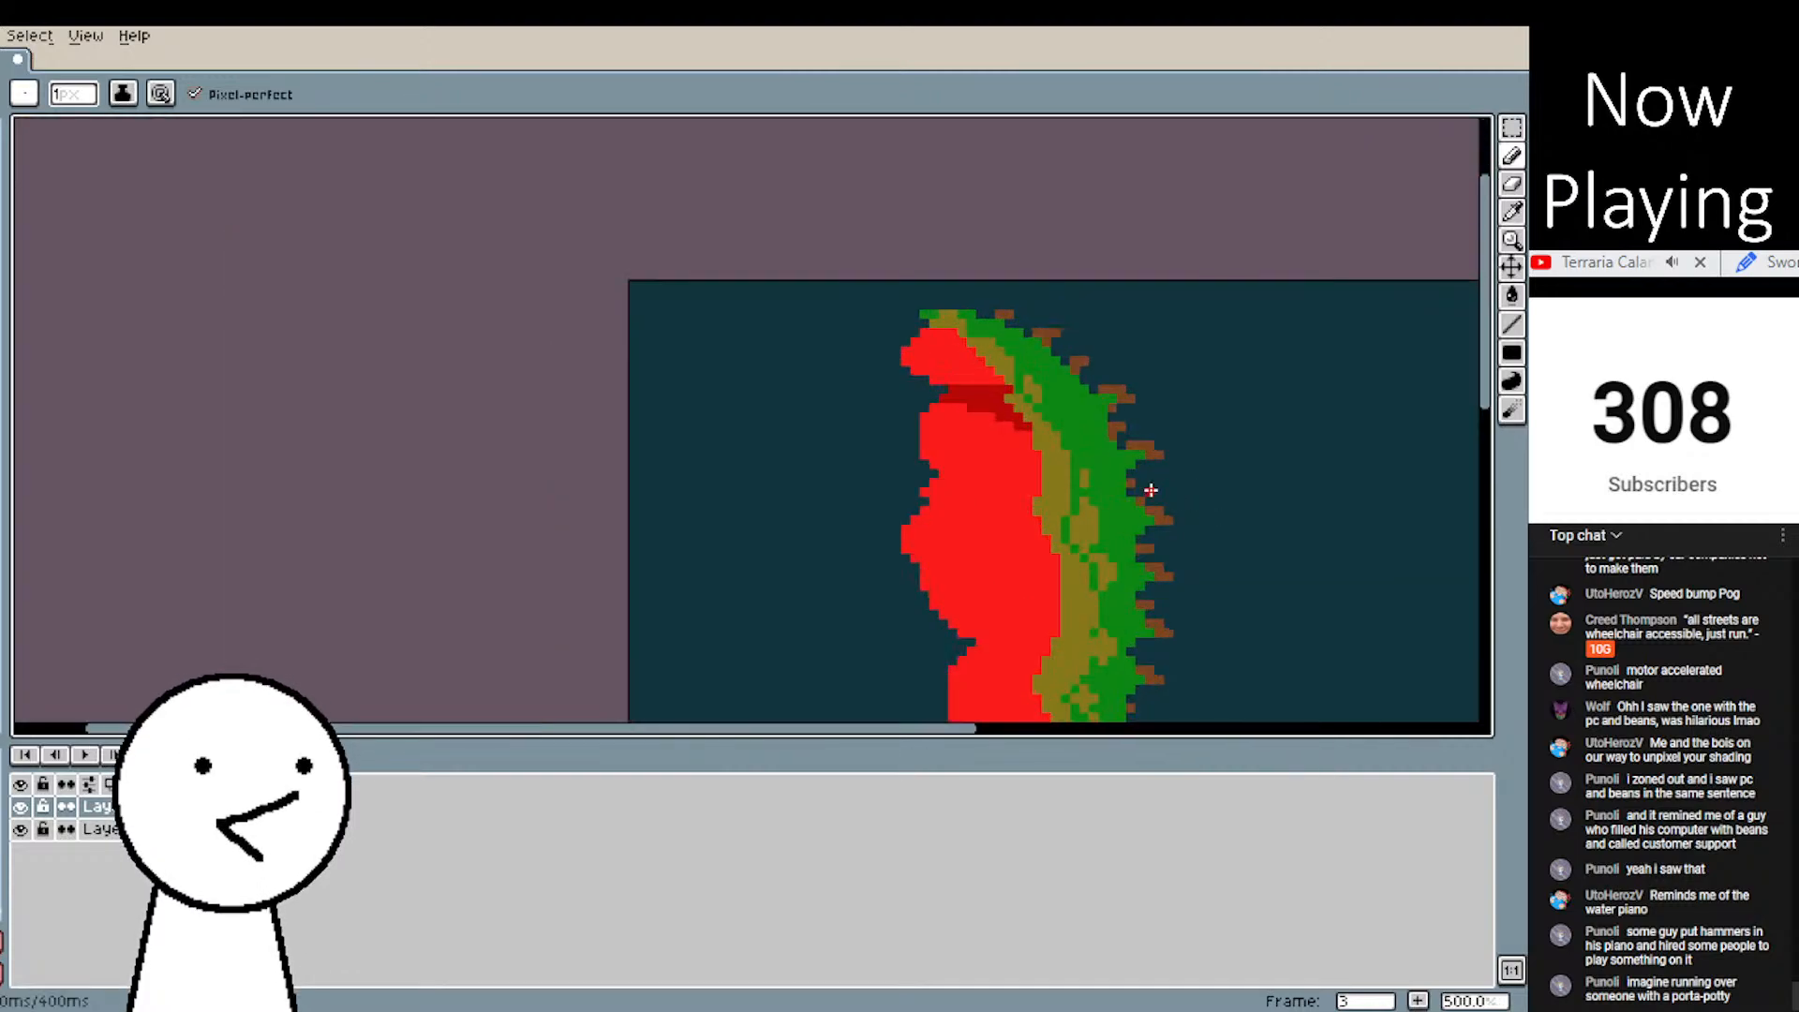
click(670, 410)
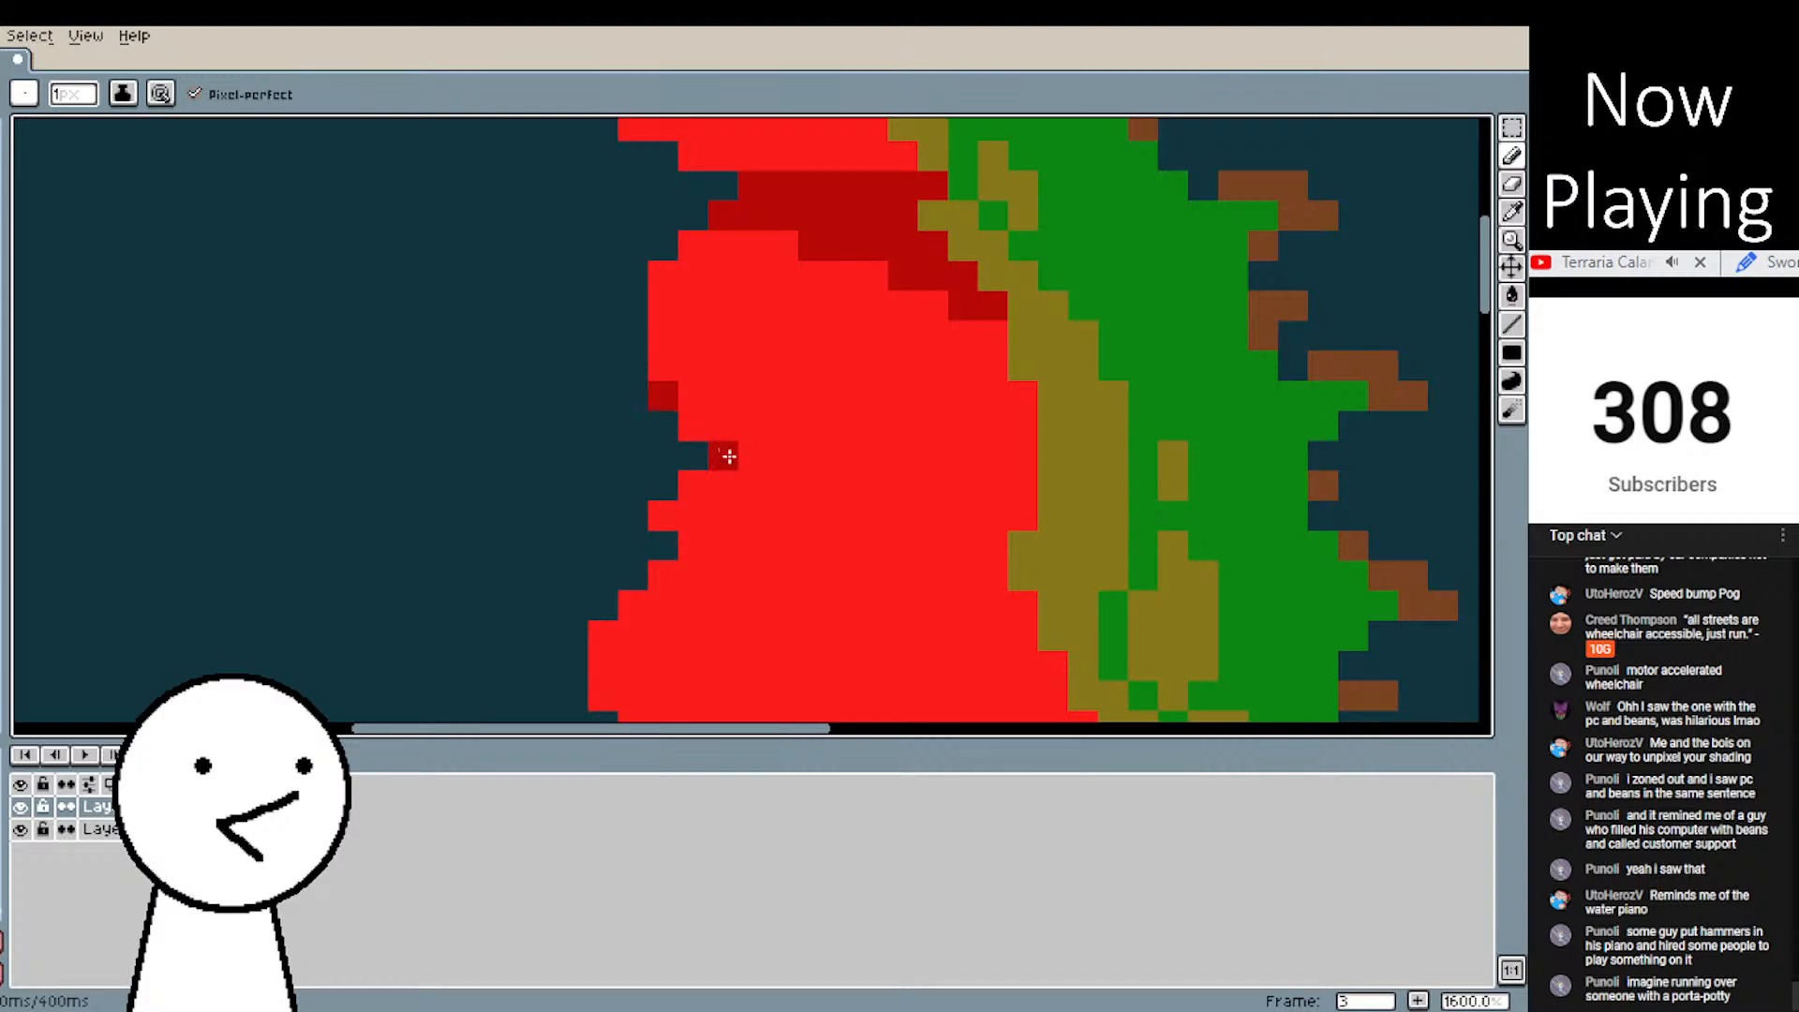
mouse_move(698, 427)
mouse_down()
mouse_move(824, 454)
mouse_move(832, 474)
mouse_up()
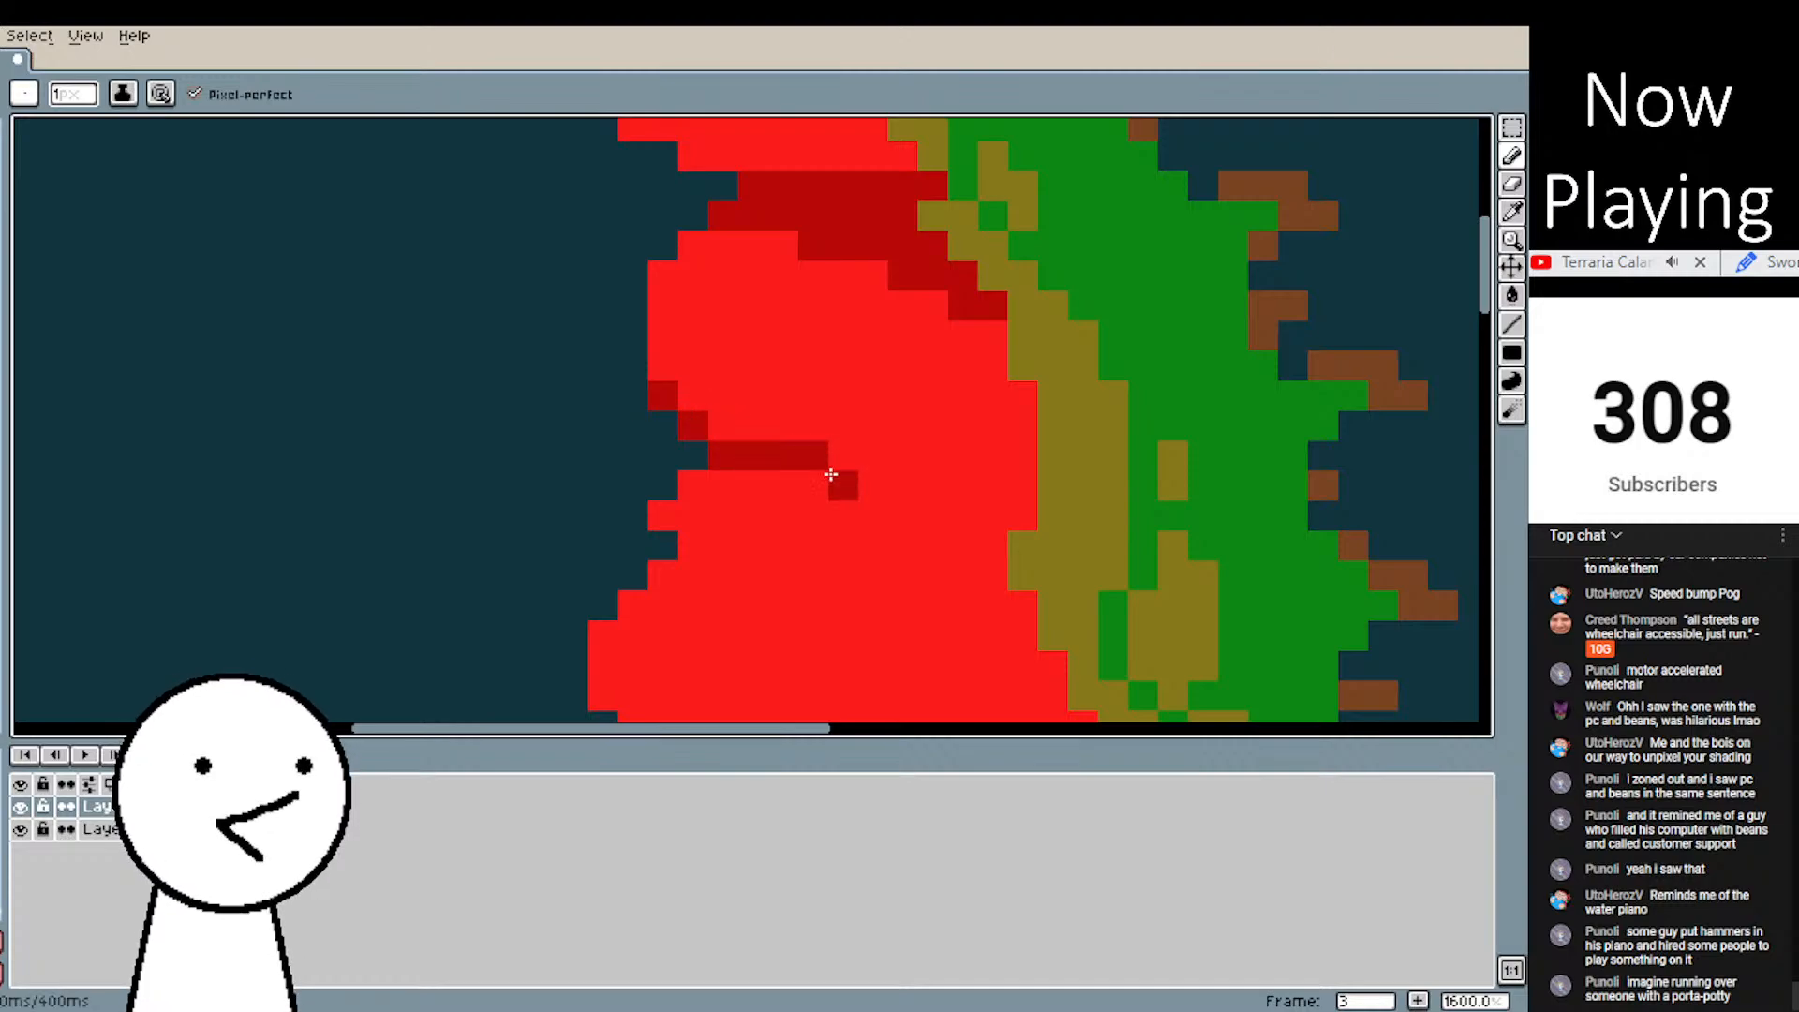
key(ctrl+z)
click(772, 465)
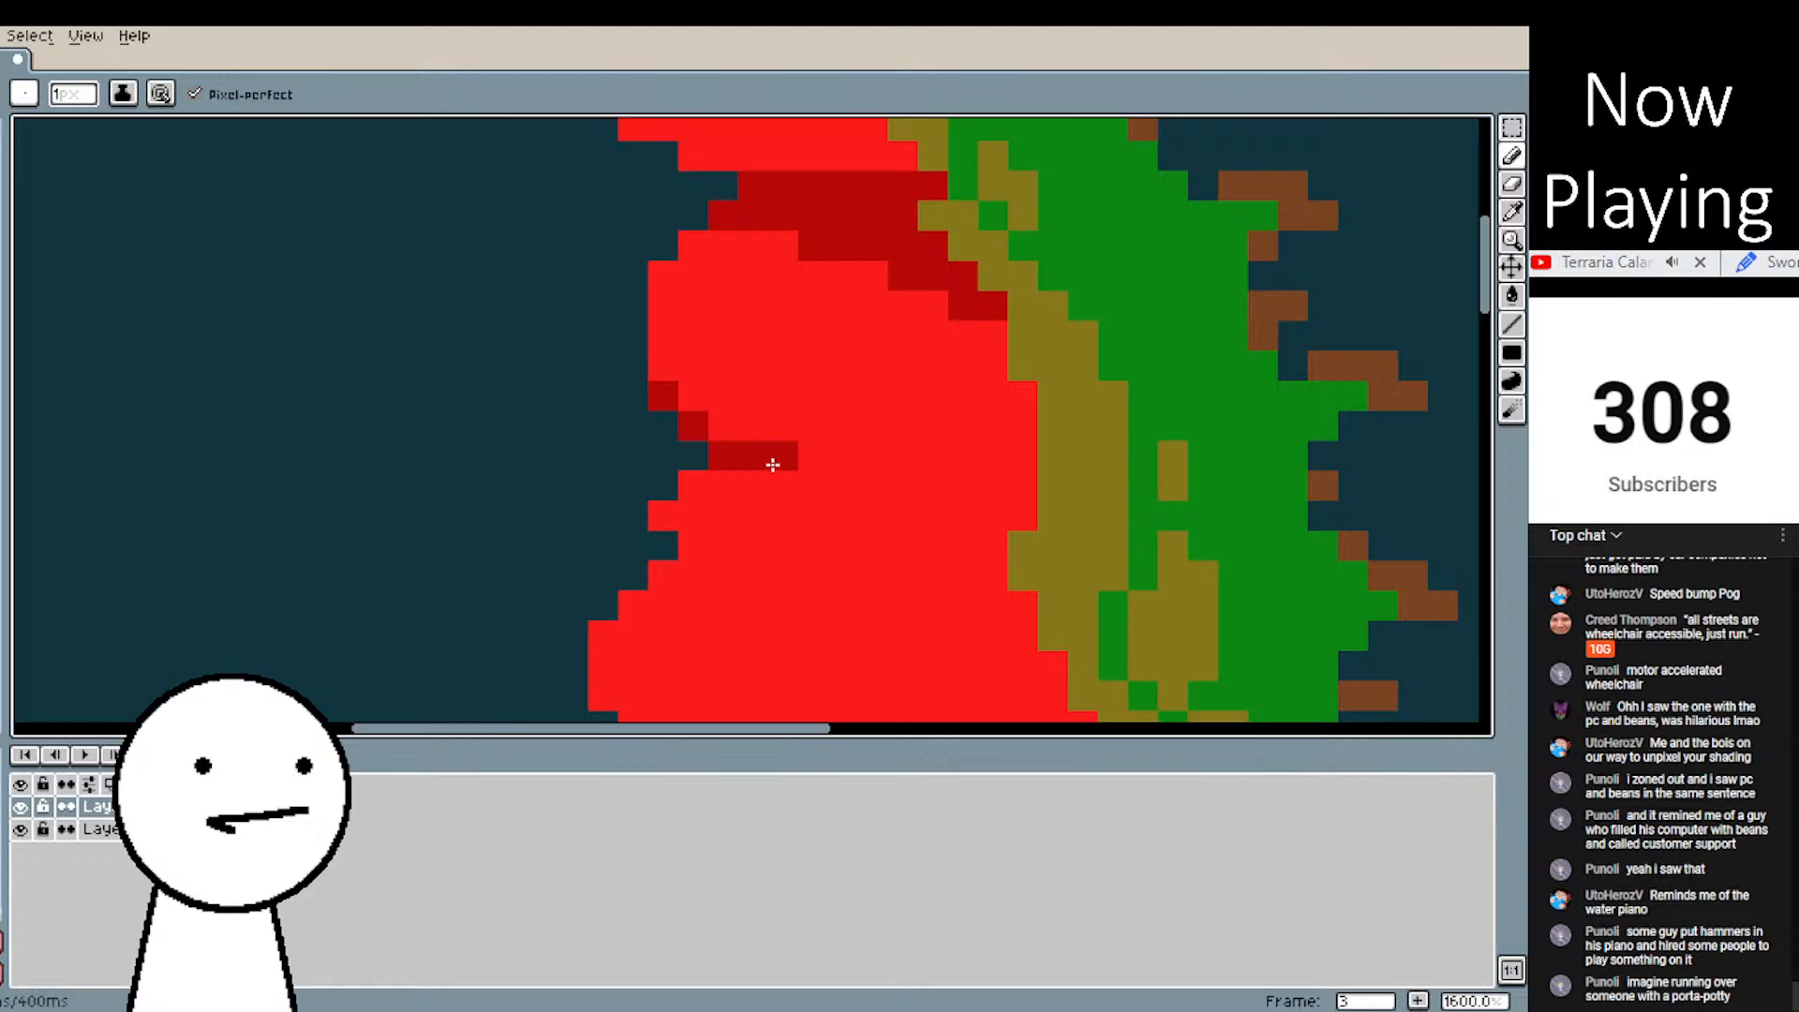
drag(754, 485, 904, 485)
scroll(787, 525, down, 5)
scroll(789, 562, up, 4)
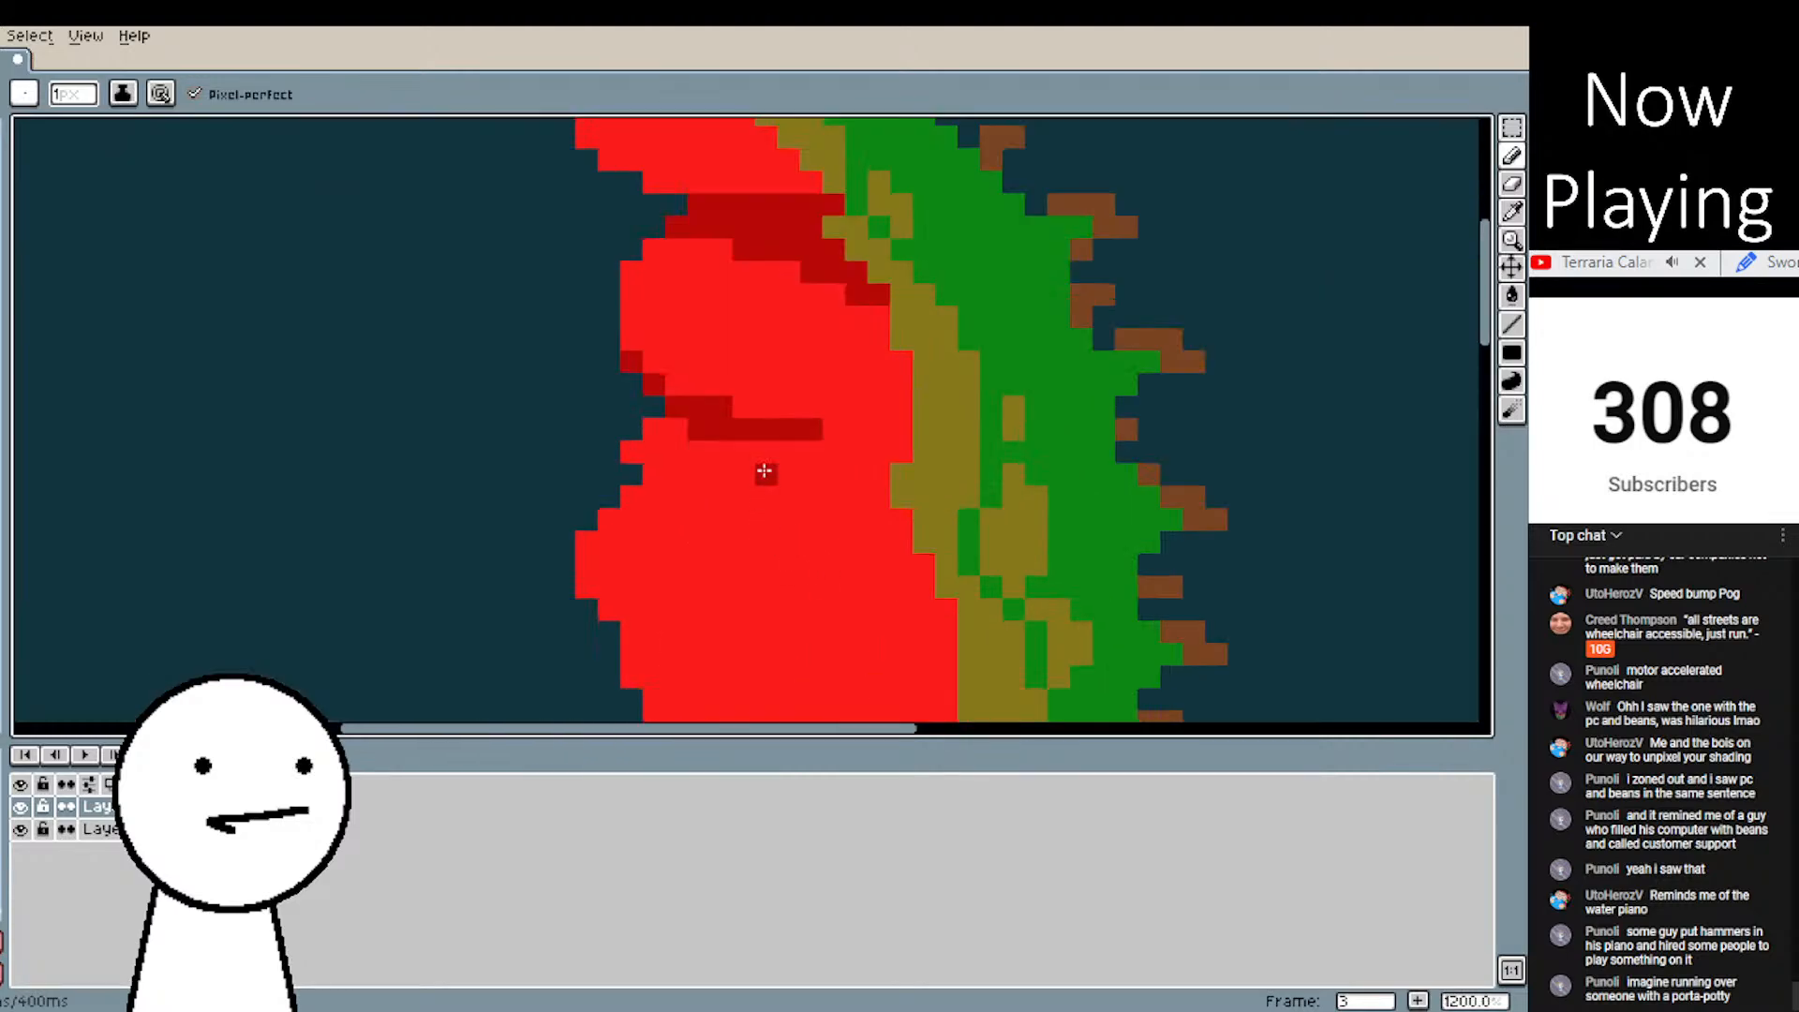
mouse_move(812, 451)
mouse_down()
mouse_move(637, 498)
mouse_move(591, 531)
mouse_up()
- Try filling the area between the second crease's upper and lower lines with dark red, and undo the fill strokes
mouse_move(722, 469)
mouse_down()
mouse_move(632, 479)
mouse_move(674, 463)
mouse_move(649, 431)
mouse_up()
key(ctrl+z)
click(681, 435)
drag(657, 448, 633, 451)
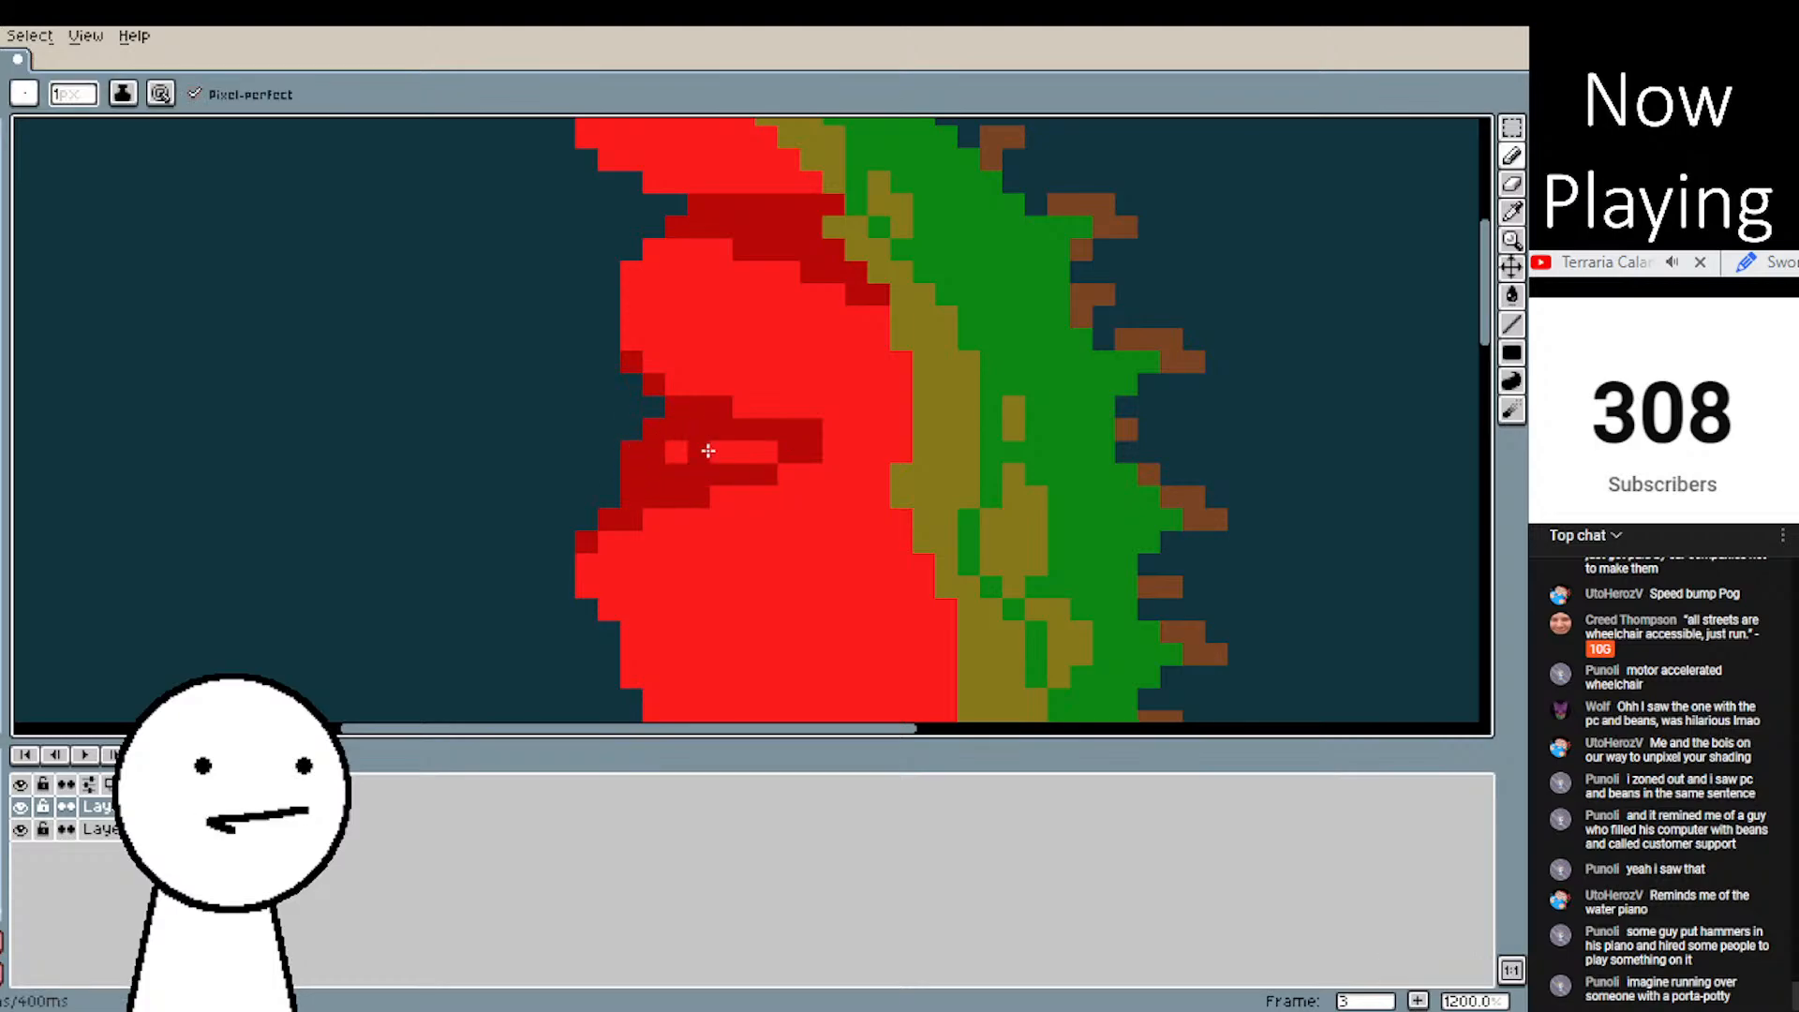
drag(768, 450, 721, 451)
scroll(901, 502, down, 6)
scroll(926, 498, up, 4)
key(ctrl+z)
key(ctrl+z)
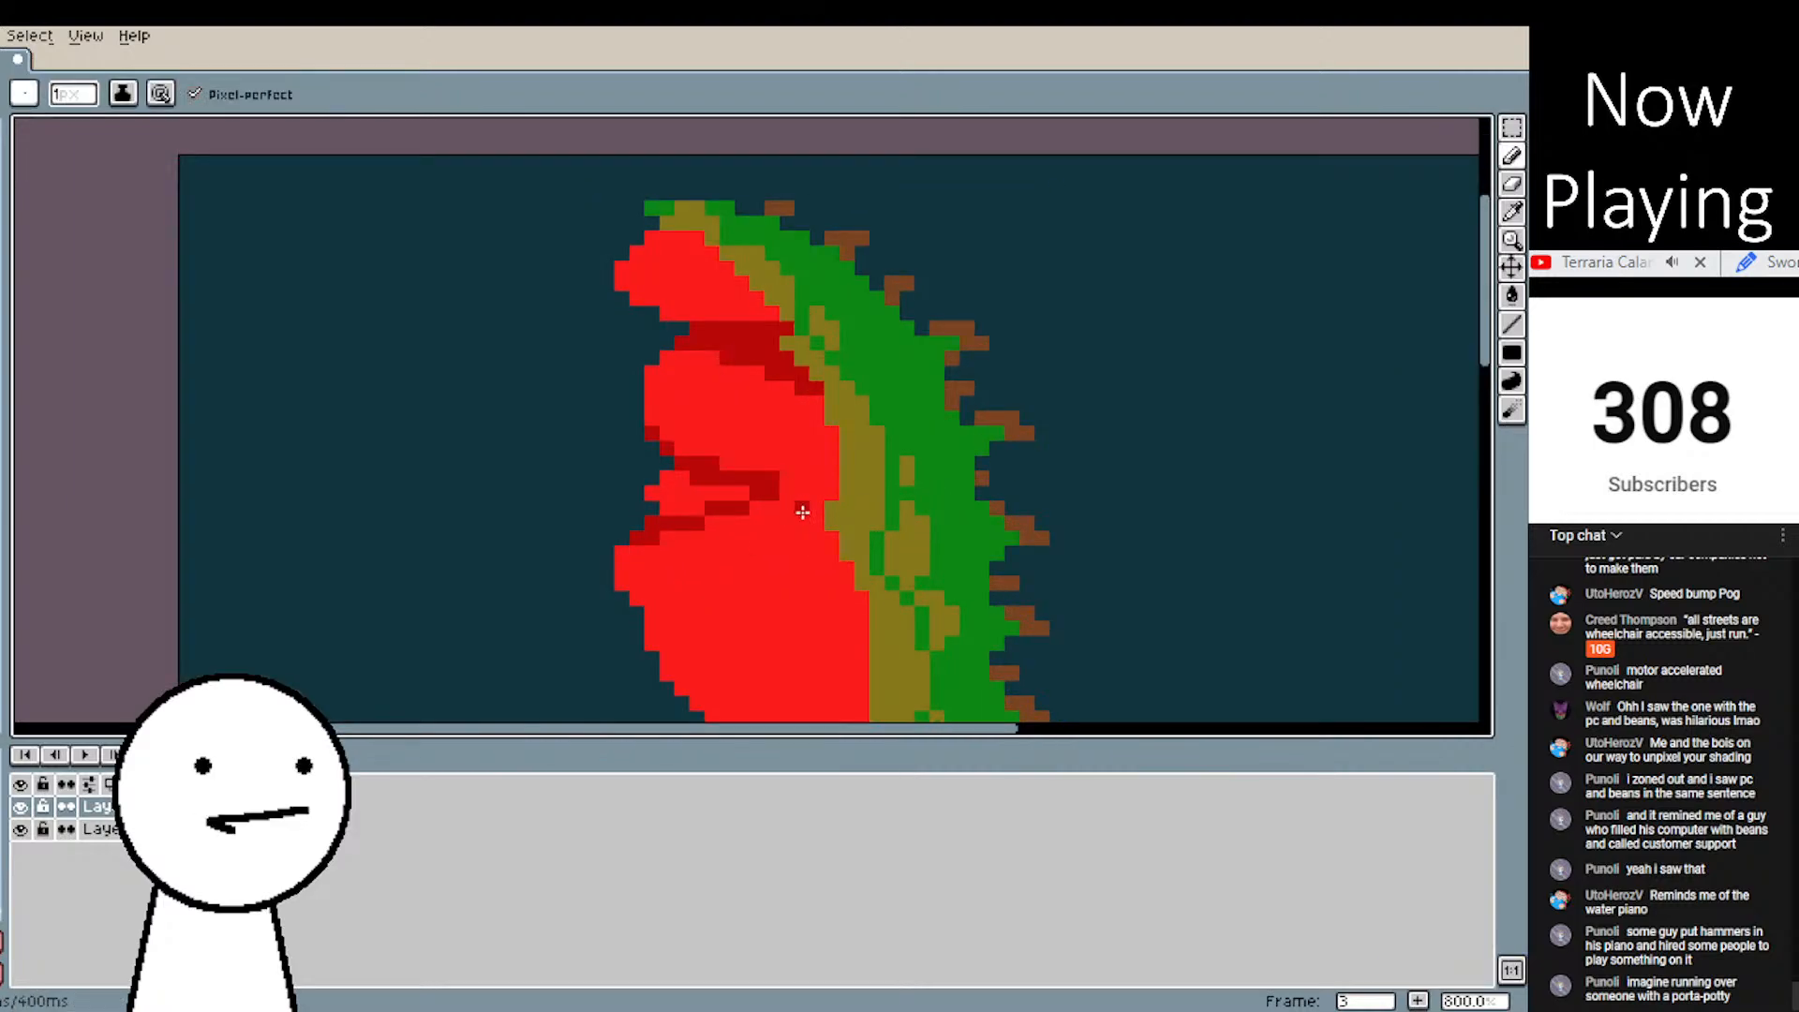
scroll(804, 511, down, 5)
scroll(727, 391, up, 7)
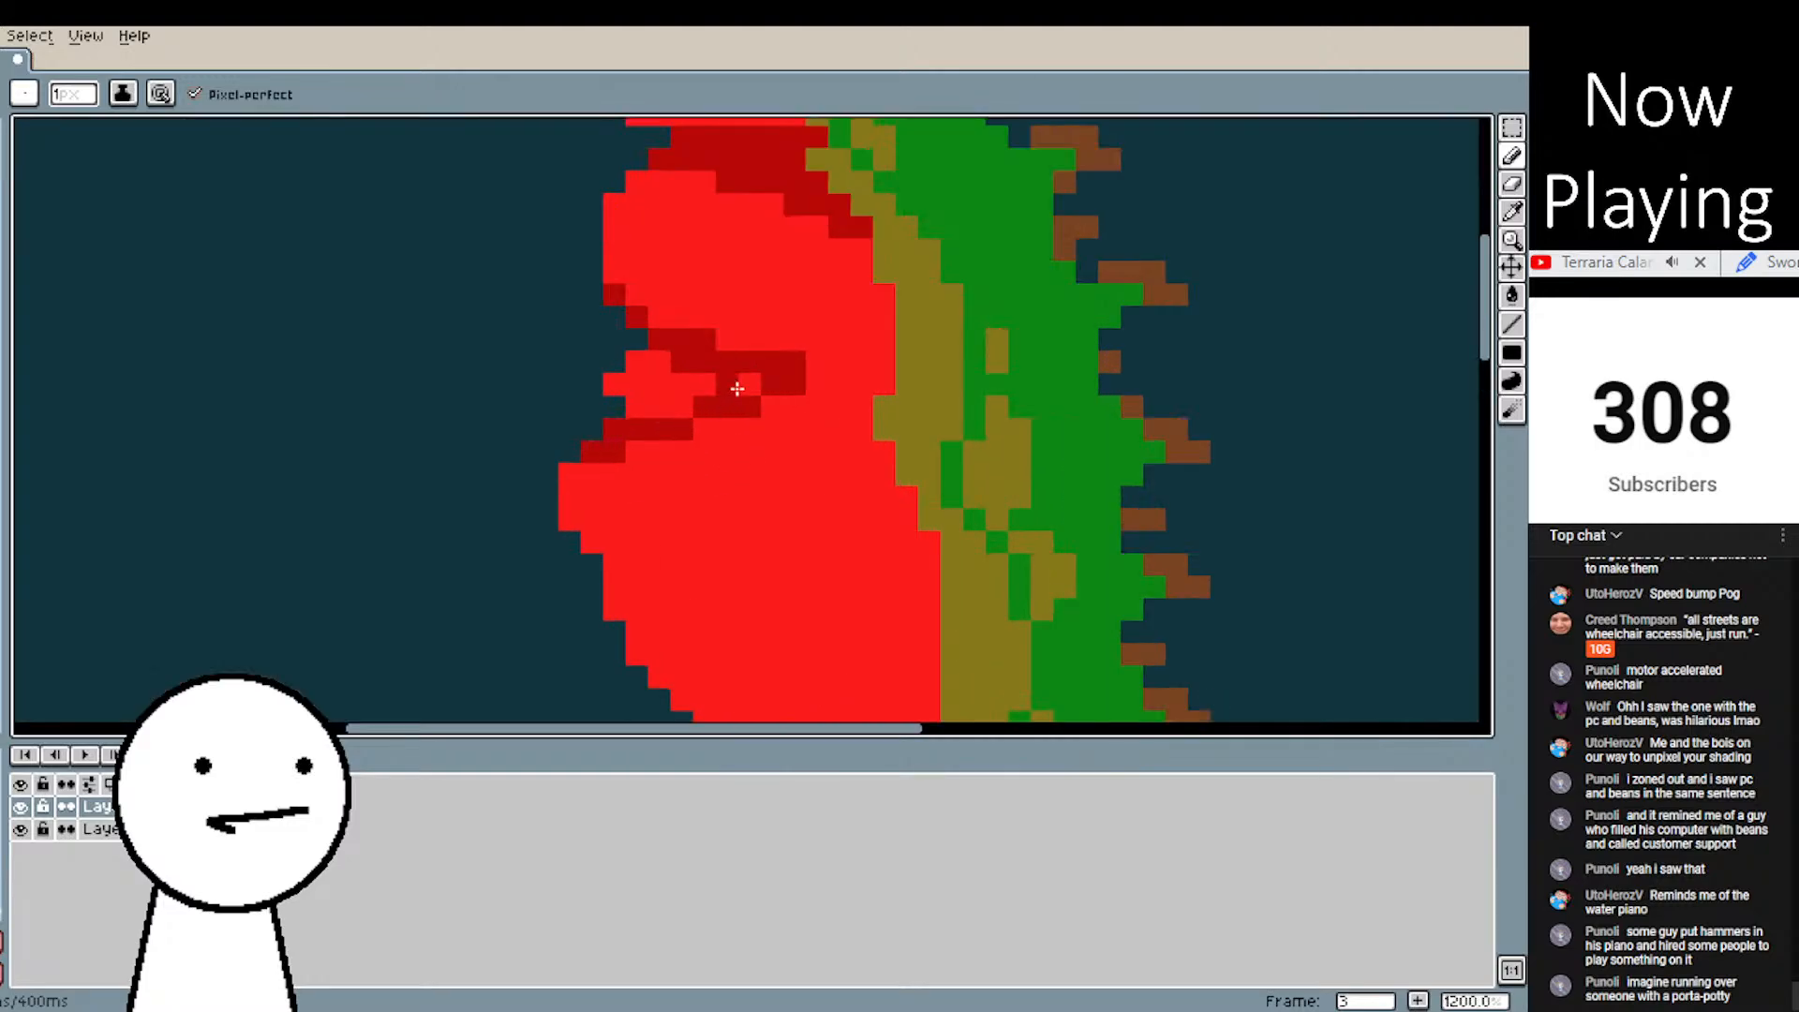
- Fill the second crease between the second and third bulges solid dark red and extend its inner tip
scroll(948, 459, down, 7)
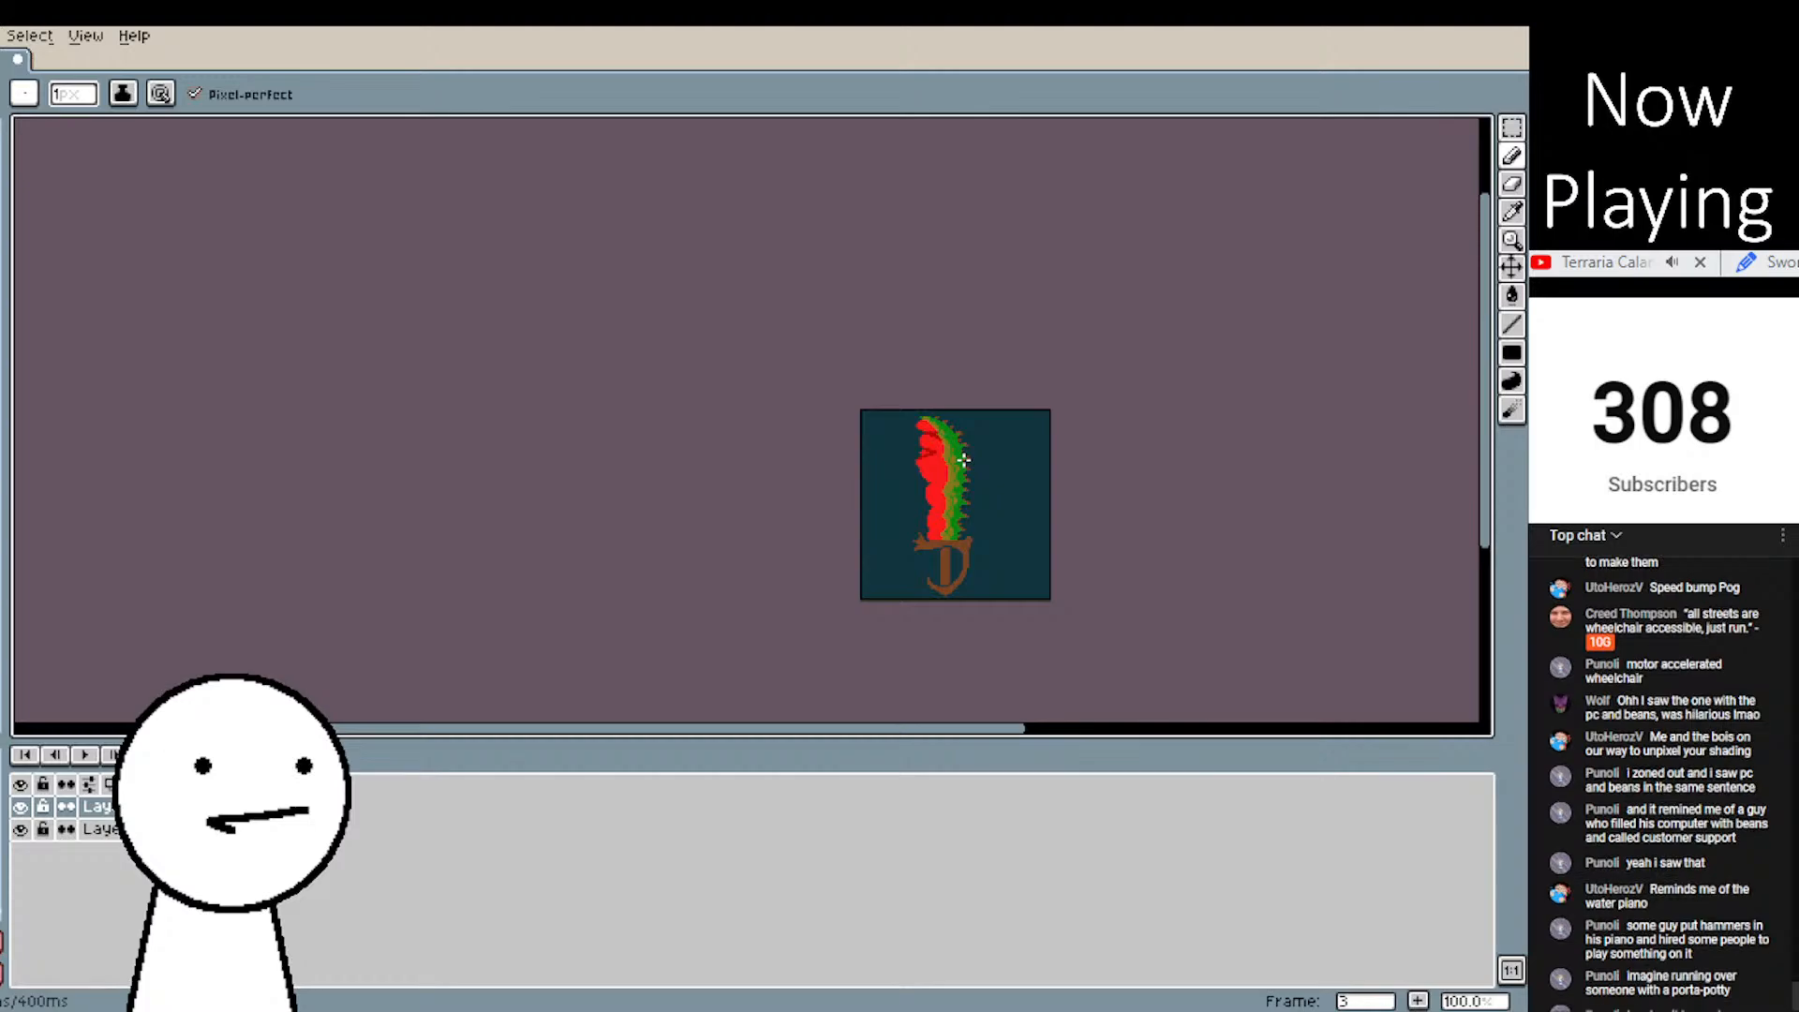
scroll(964, 459, up, 8)
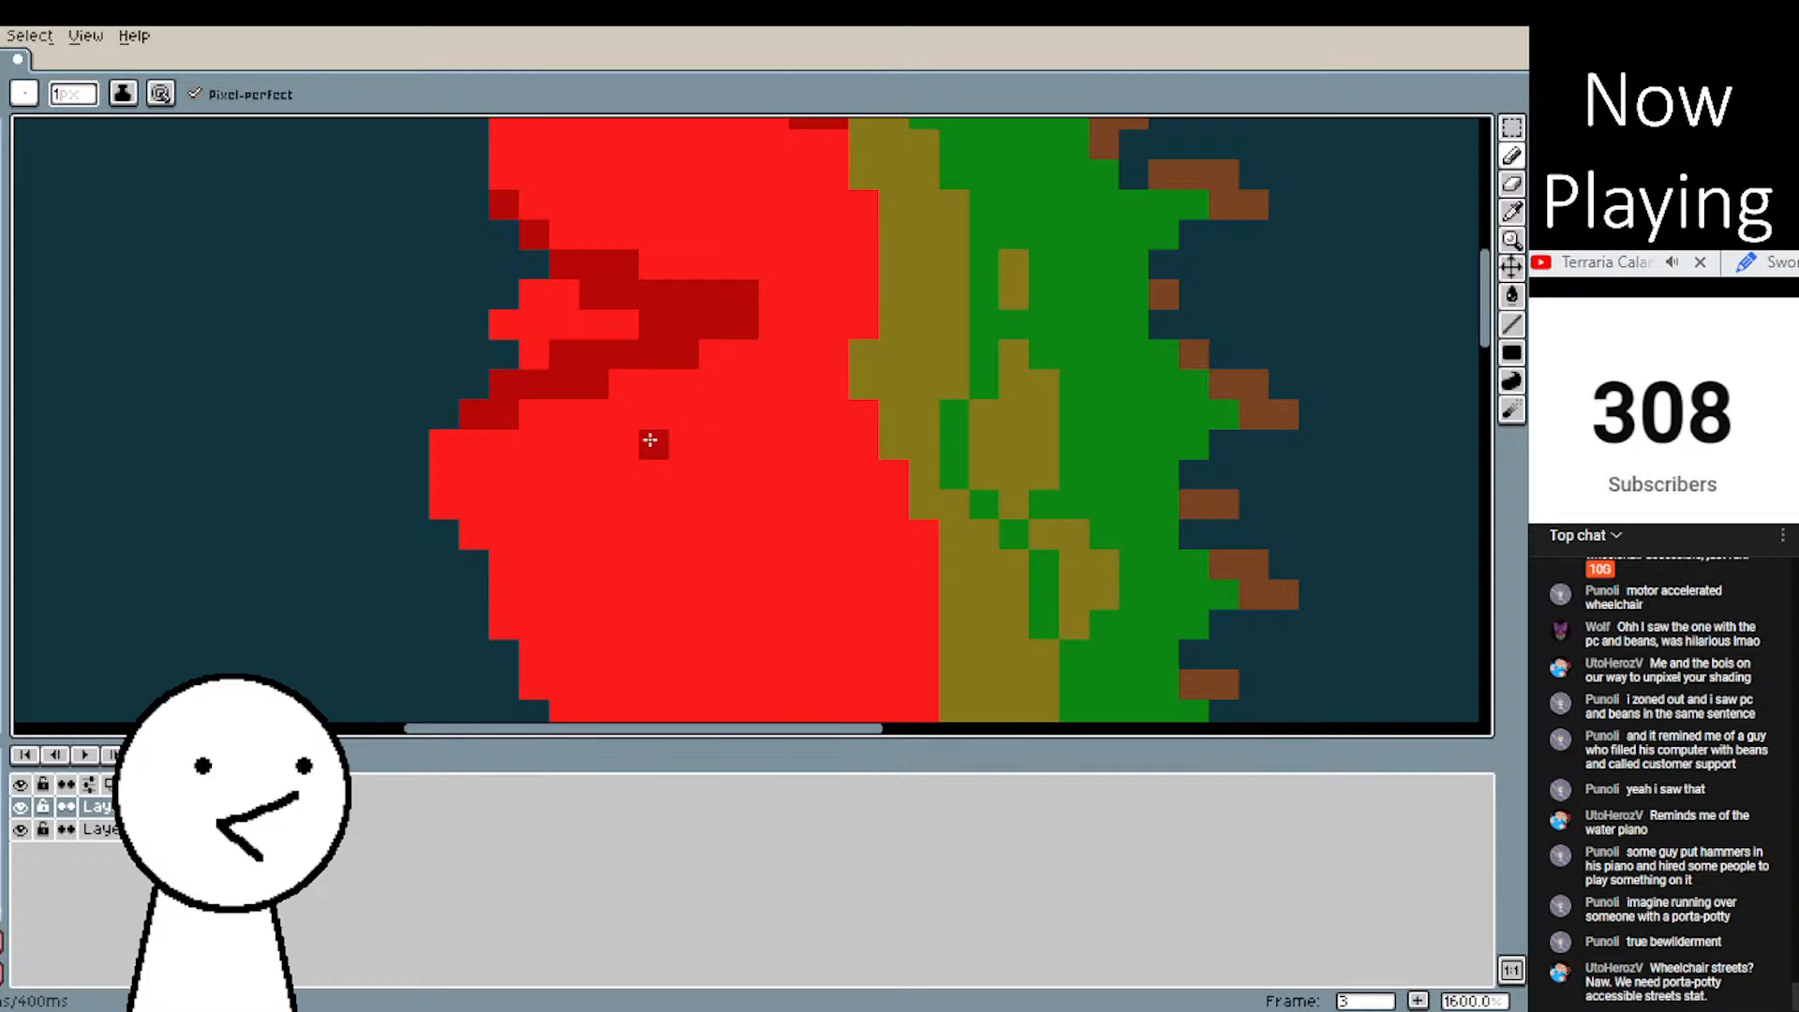
mouse_move(594, 319)
mouse_down()
mouse_move(507, 314)
mouse_move(579, 300)
mouse_move(614, 323)
mouse_move(543, 344)
mouse_move(609, 361)
mouse_up()
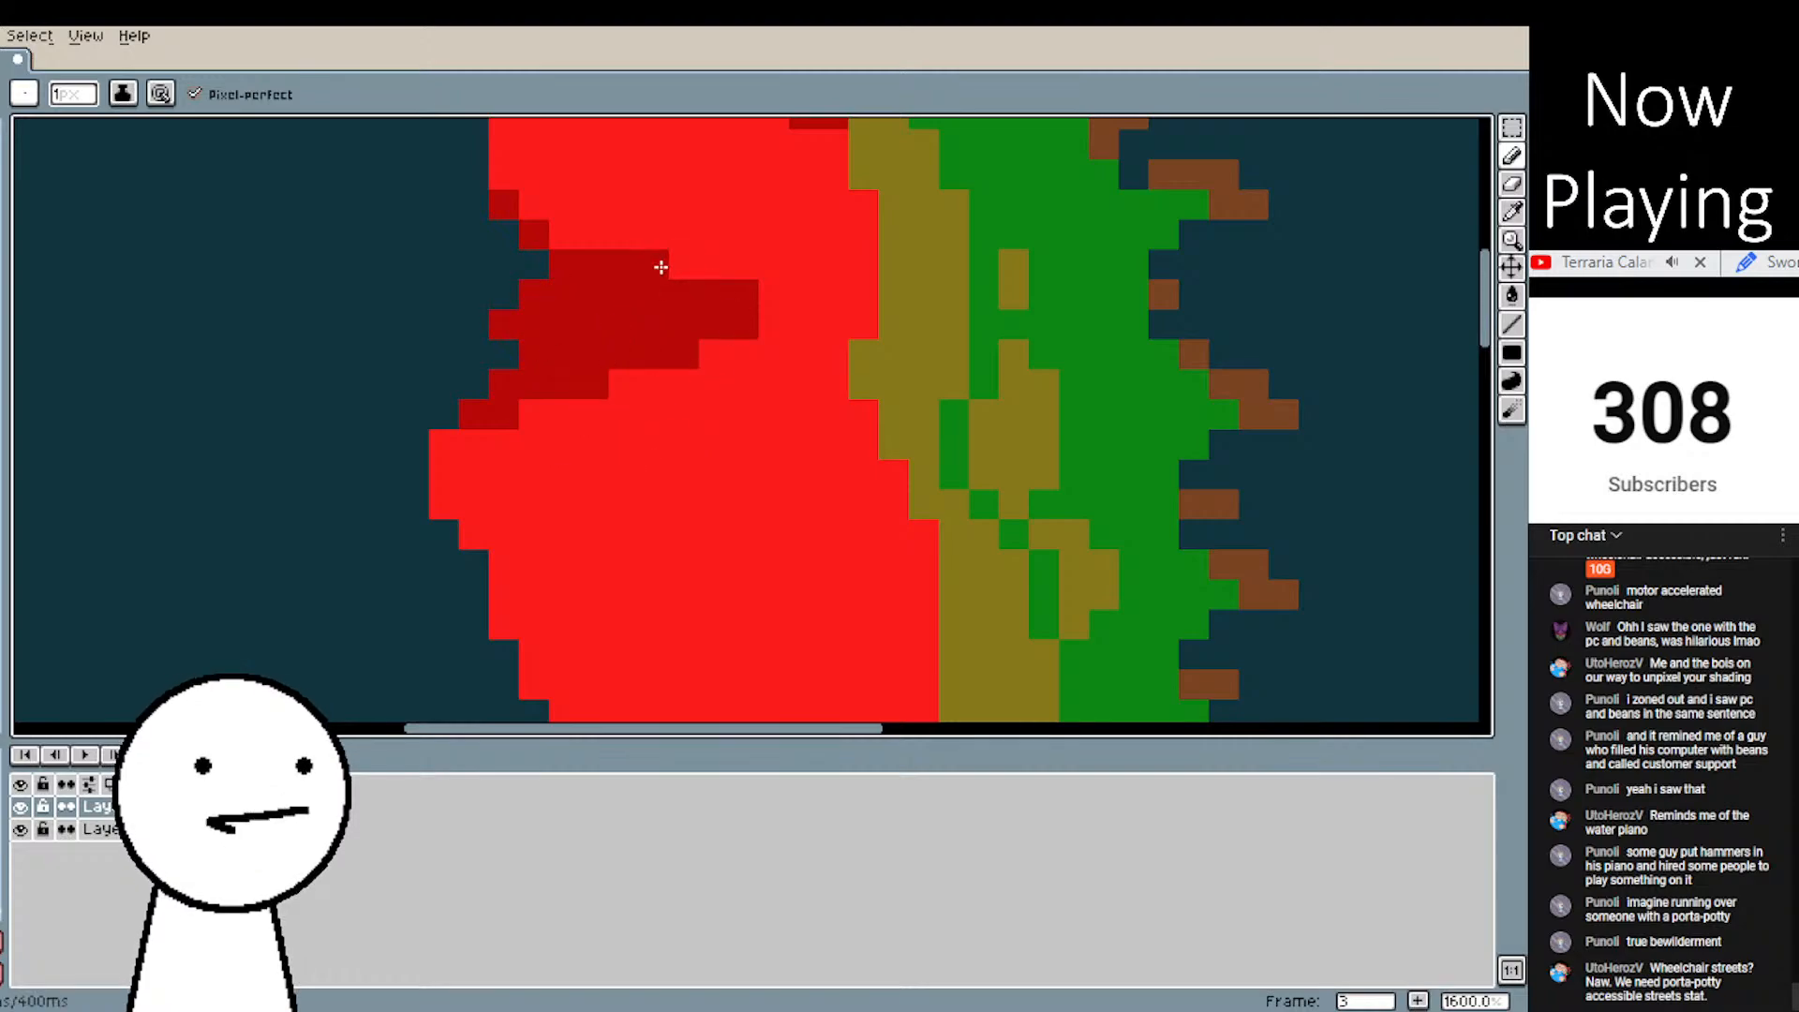
click(774, 324)
- Shade the third bulge's outer edge dark red and paint a thickened dark red crease across the bulge's middle
mouse_move(474, 445)
mouse_down()
mouse_move(475, 497)
mouse_move(445, 500)
mouse_move(442, 448)
mouse_move(500, 569)
mouse_move(706, 574)
mouse_move(657, 588)
mouse_move(839, 562)
mouse_up()
scroll(843, 563, down, 4)
scroll(866, 553, up, 1)
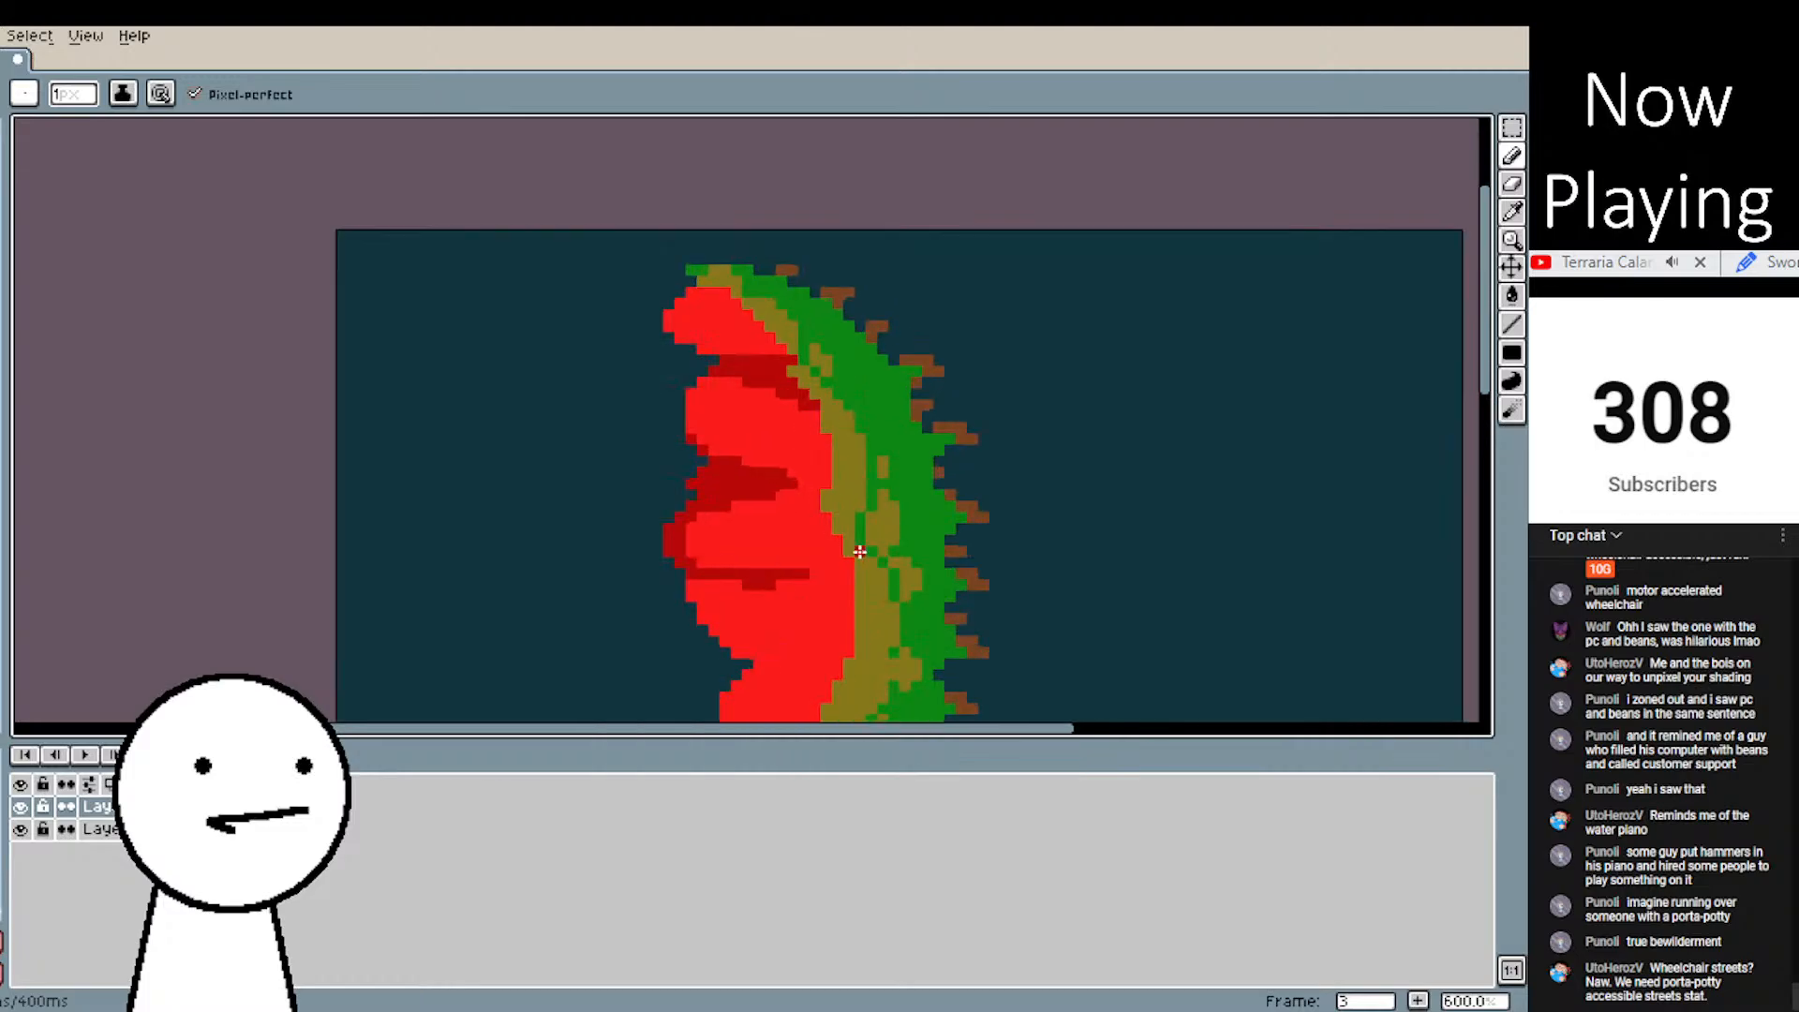
scroll(866, 553, up, 2)
drag(703, 571, 791, 566)
scroll(991, 542, down, 4)
scroll(1022, 539, down, 1)
scroll(1048, 534, up, 6)
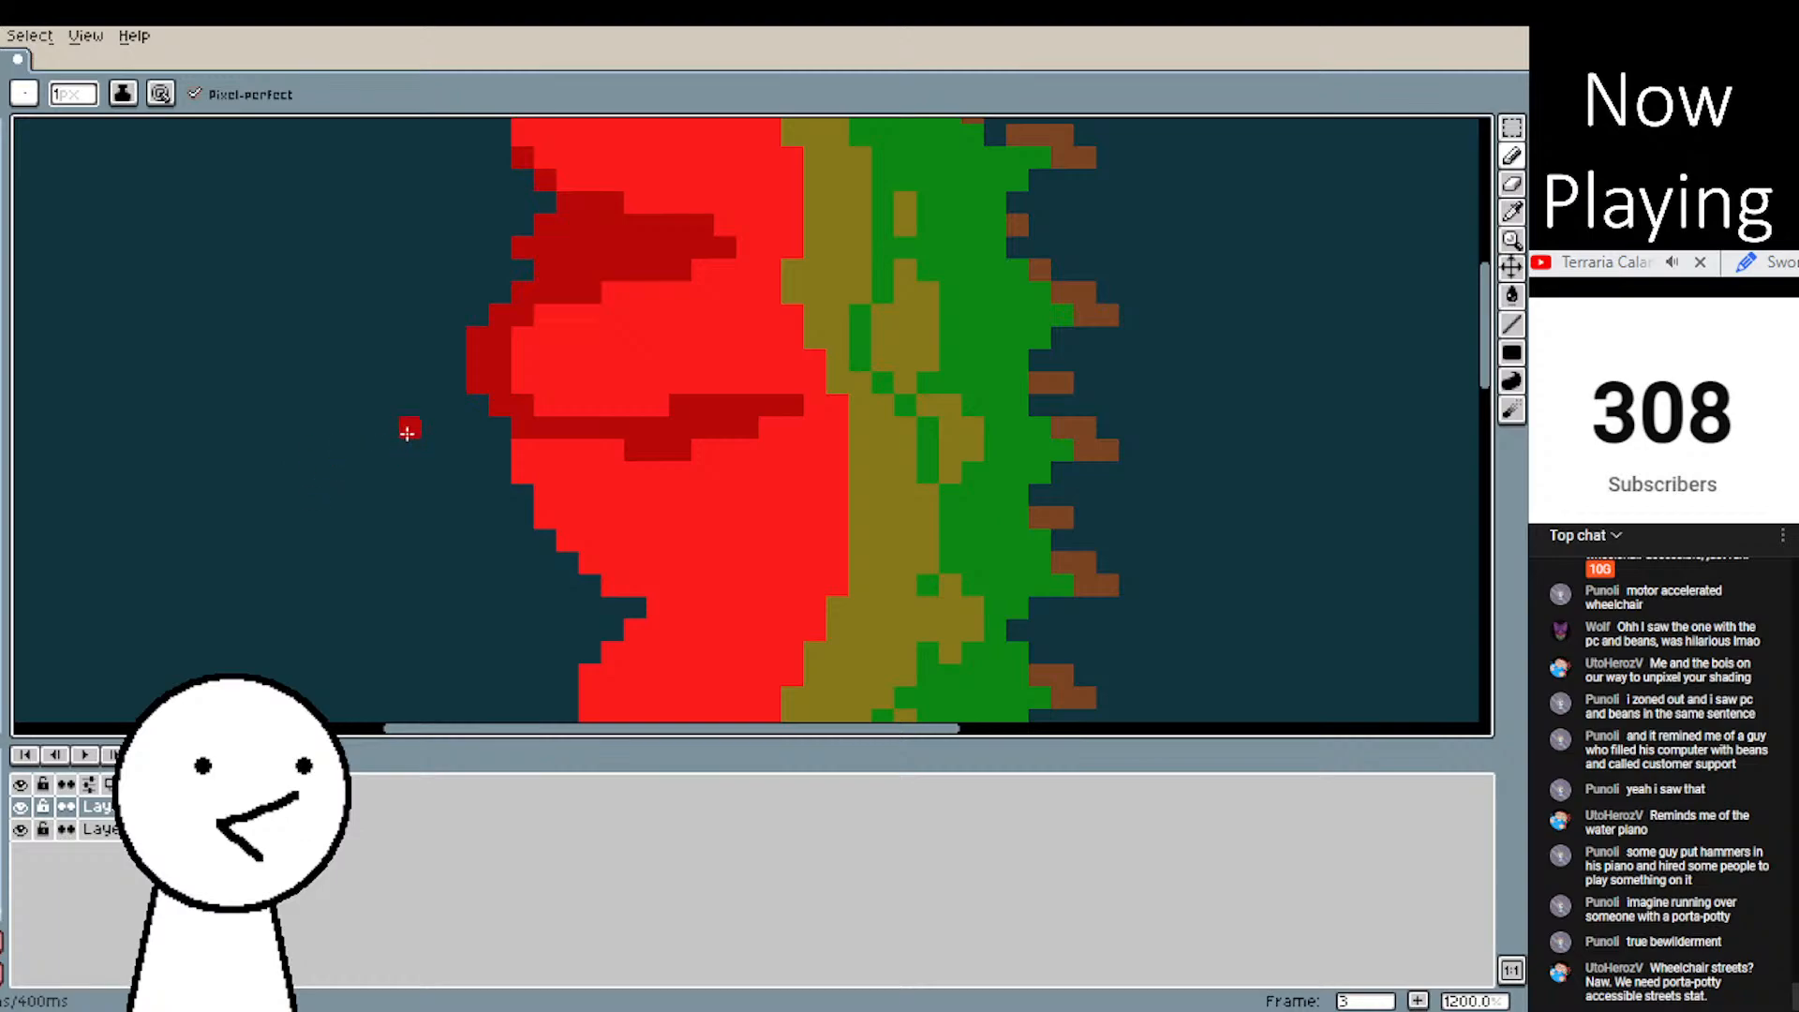
- Shade the third bulge's lower outer edge dark red, from its middle crease down to the notch below
mouse_move(625, 446)
mouse_down()
mouse_move(528, 459)
mouse_move(557, 456)
mouse_move(547, 480)
mouse_move(513, 464)
mouse_move(543, 480)
mouse_move(529, 525)
mouse_move(582, 497)
mouse_move(547, 518)
mouse_move(547, 489)
mouse_move(588, 475)
mouse_move(584, 559)
mouse_up()
key(ctrl+z)
click(583, 513)
click(565, 537)
click(567, 495)
click(613, 472)
mouse_move(613, 495)
mouse_down()
mouse_move(604, 575)
mouse_move(631, 589)
mouse_up()
scroll(769, 563, down, 8)
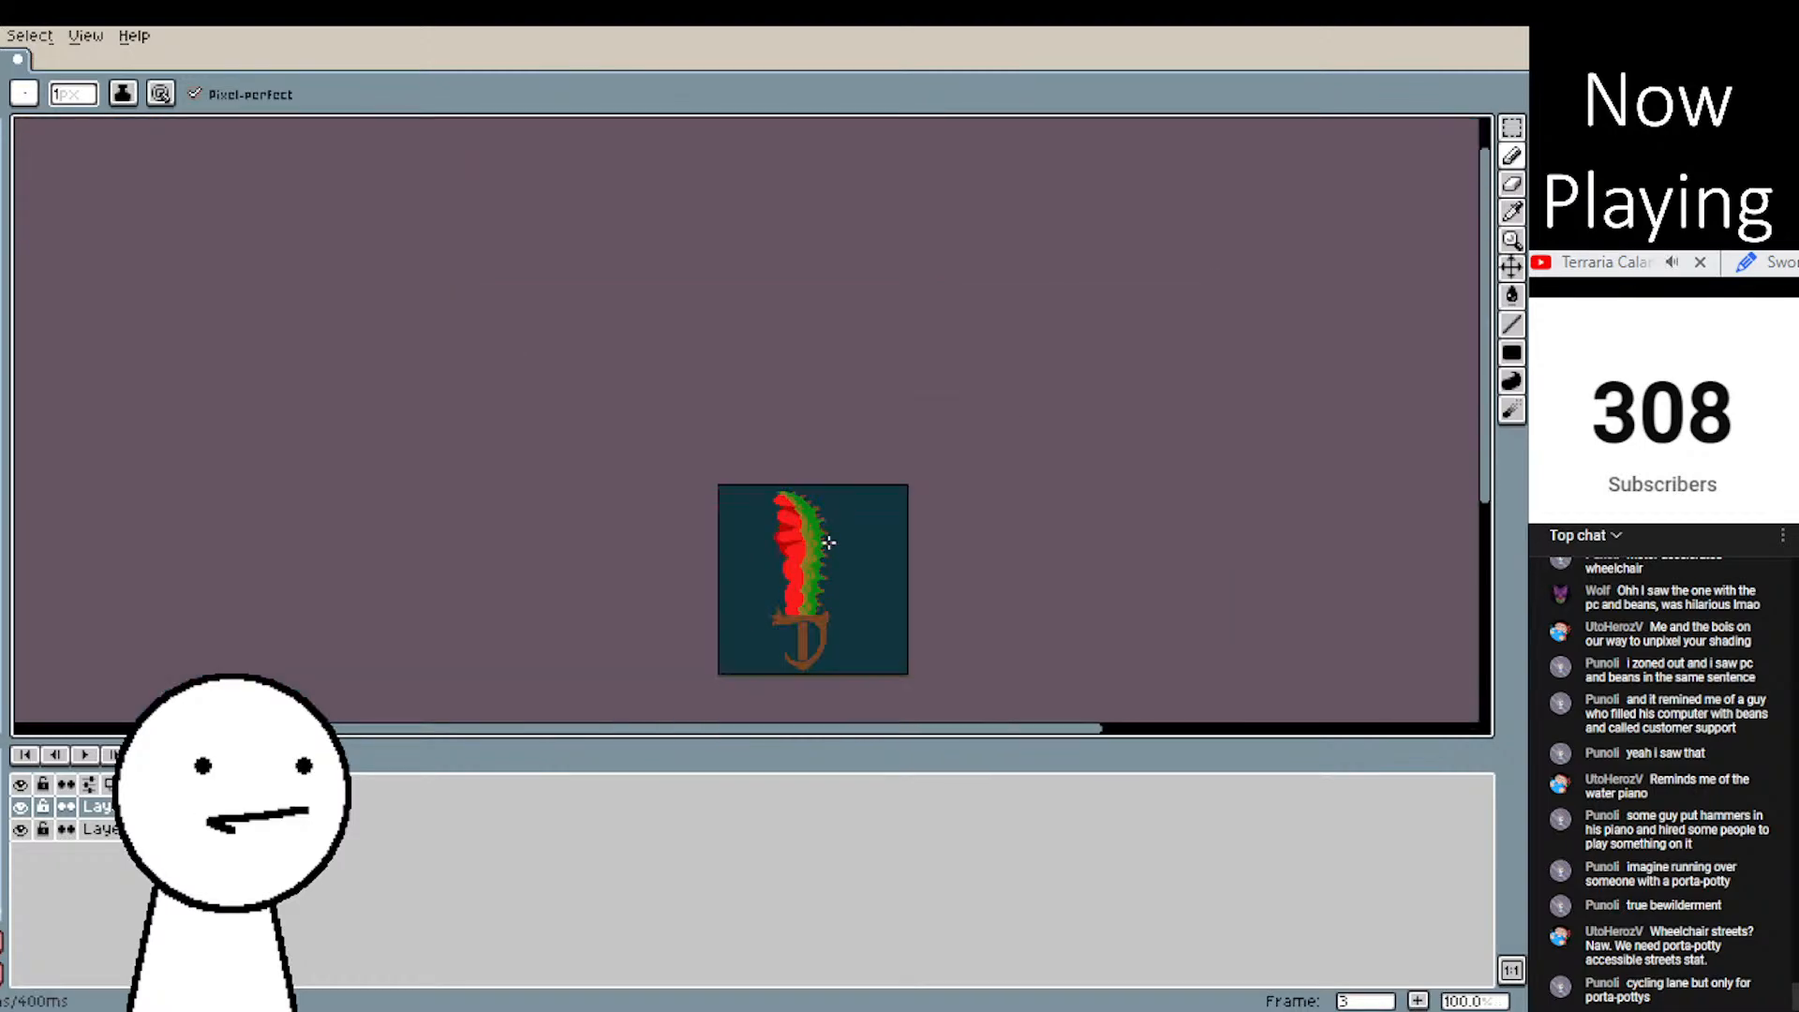
- Paint a dark red diagonal crease from the notch below the third bulge toward the olive strip, and shade the fourth bulge's upper edge
scroll(667, 534, up, 3)
scroll(755, 557, up, 4)
drag(836, 573, 812, 341)
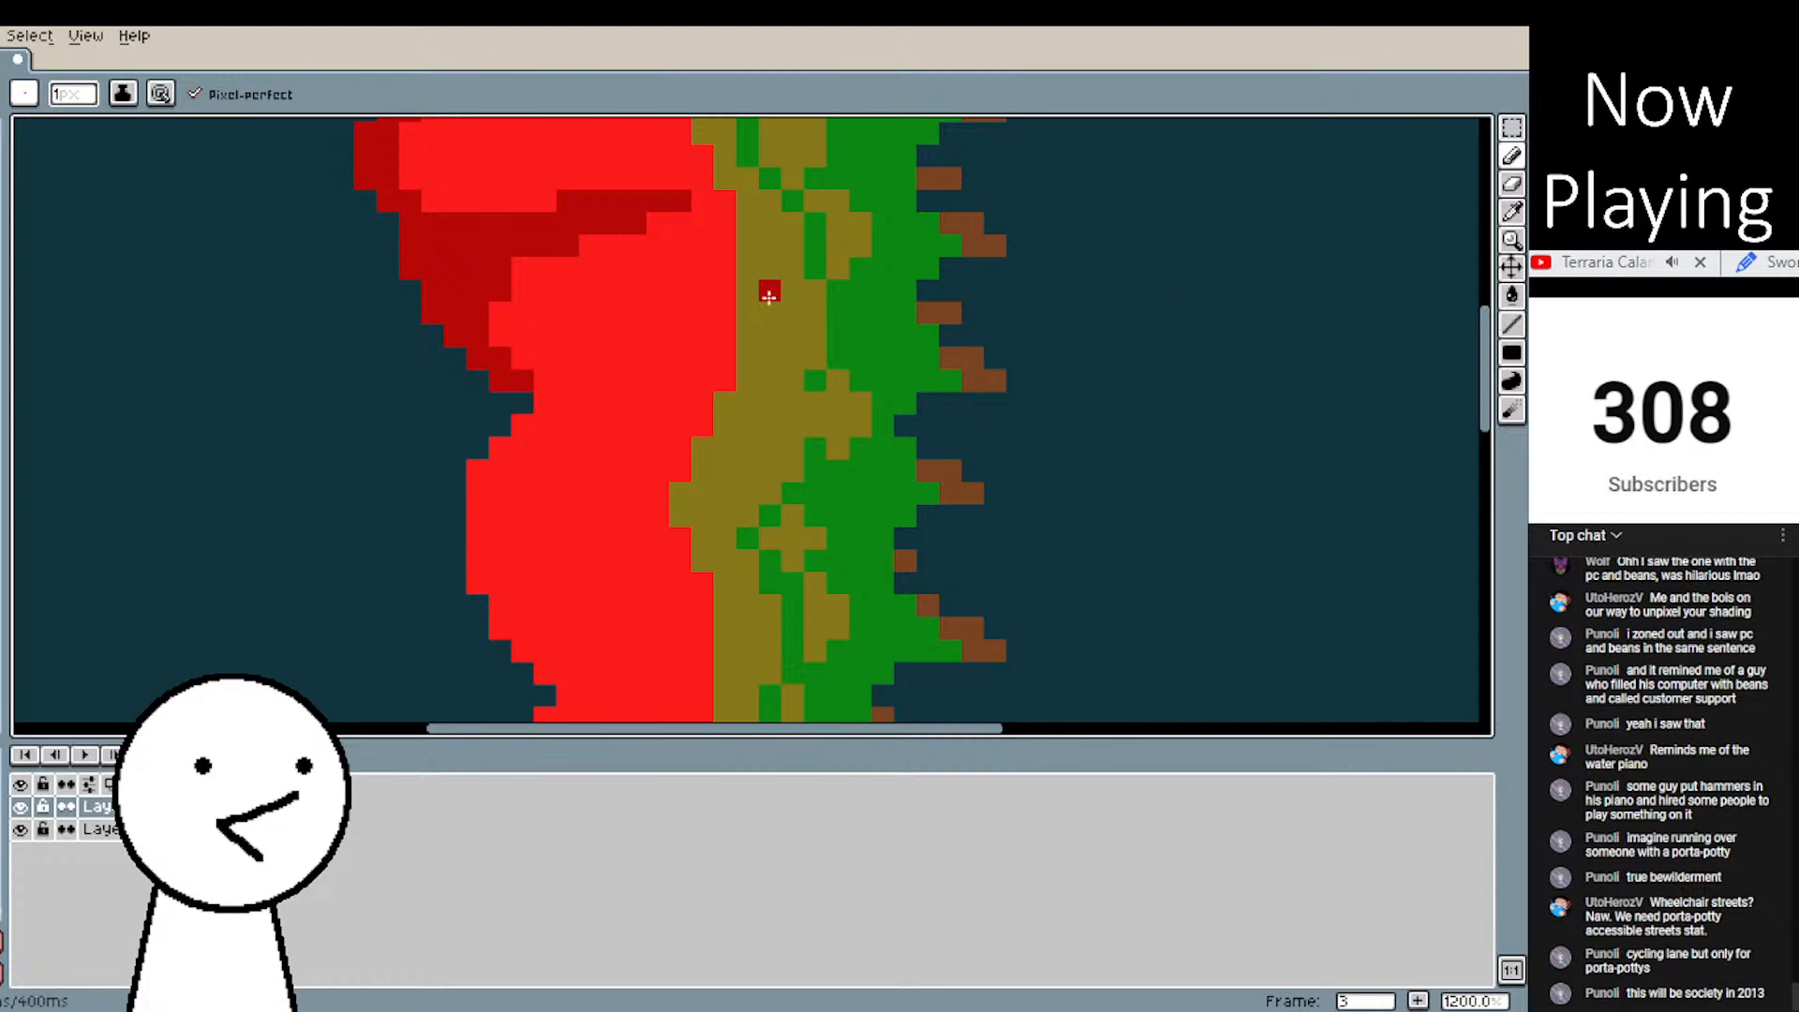
drag(560, 376, 706, 274)
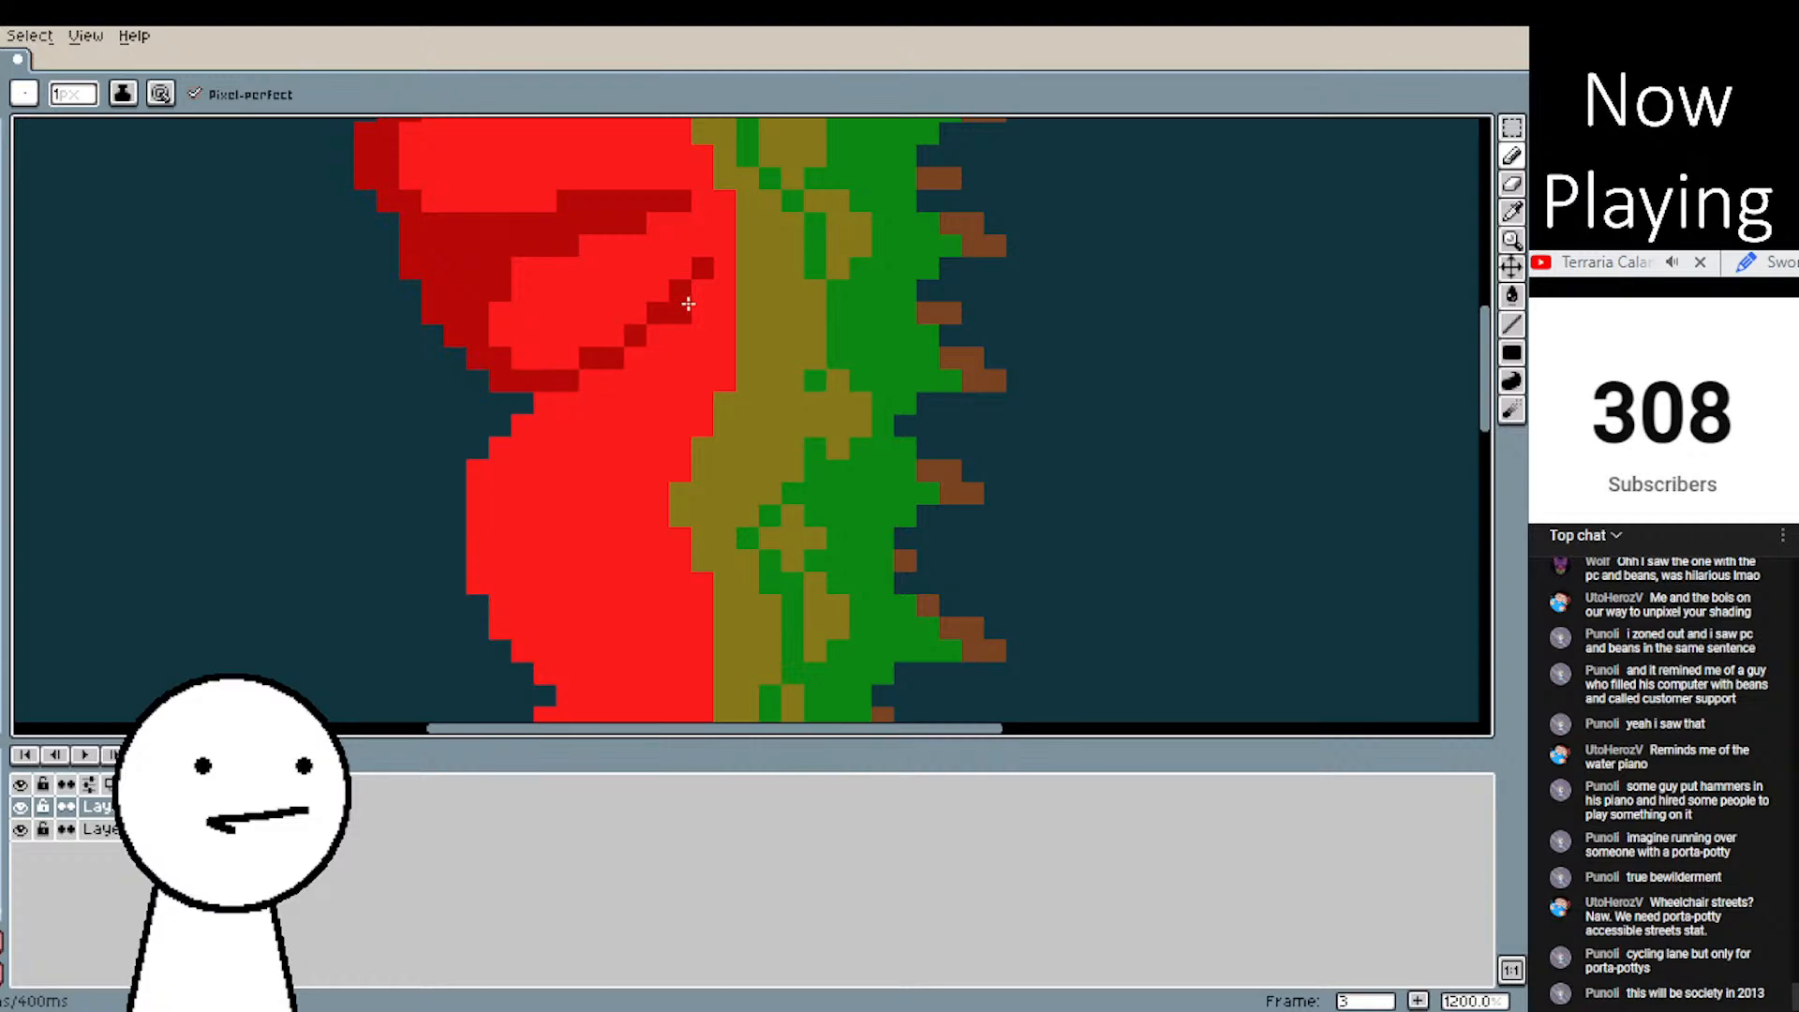
mouse_move(695, 289)
mouse_down()
mouse_move(528, 456)
mouse_move(492, 513)
mouse_move(486, 580)
mouse_move(476, 498)
mouse_move(508, 454)
mouse_move(498, 478)
mouse_move(470, 476)
mouse_move(468, 497)
mouse_move(594, 373)
mouse_up()
click(739, 335)
scroll(739, 335, down, 5)
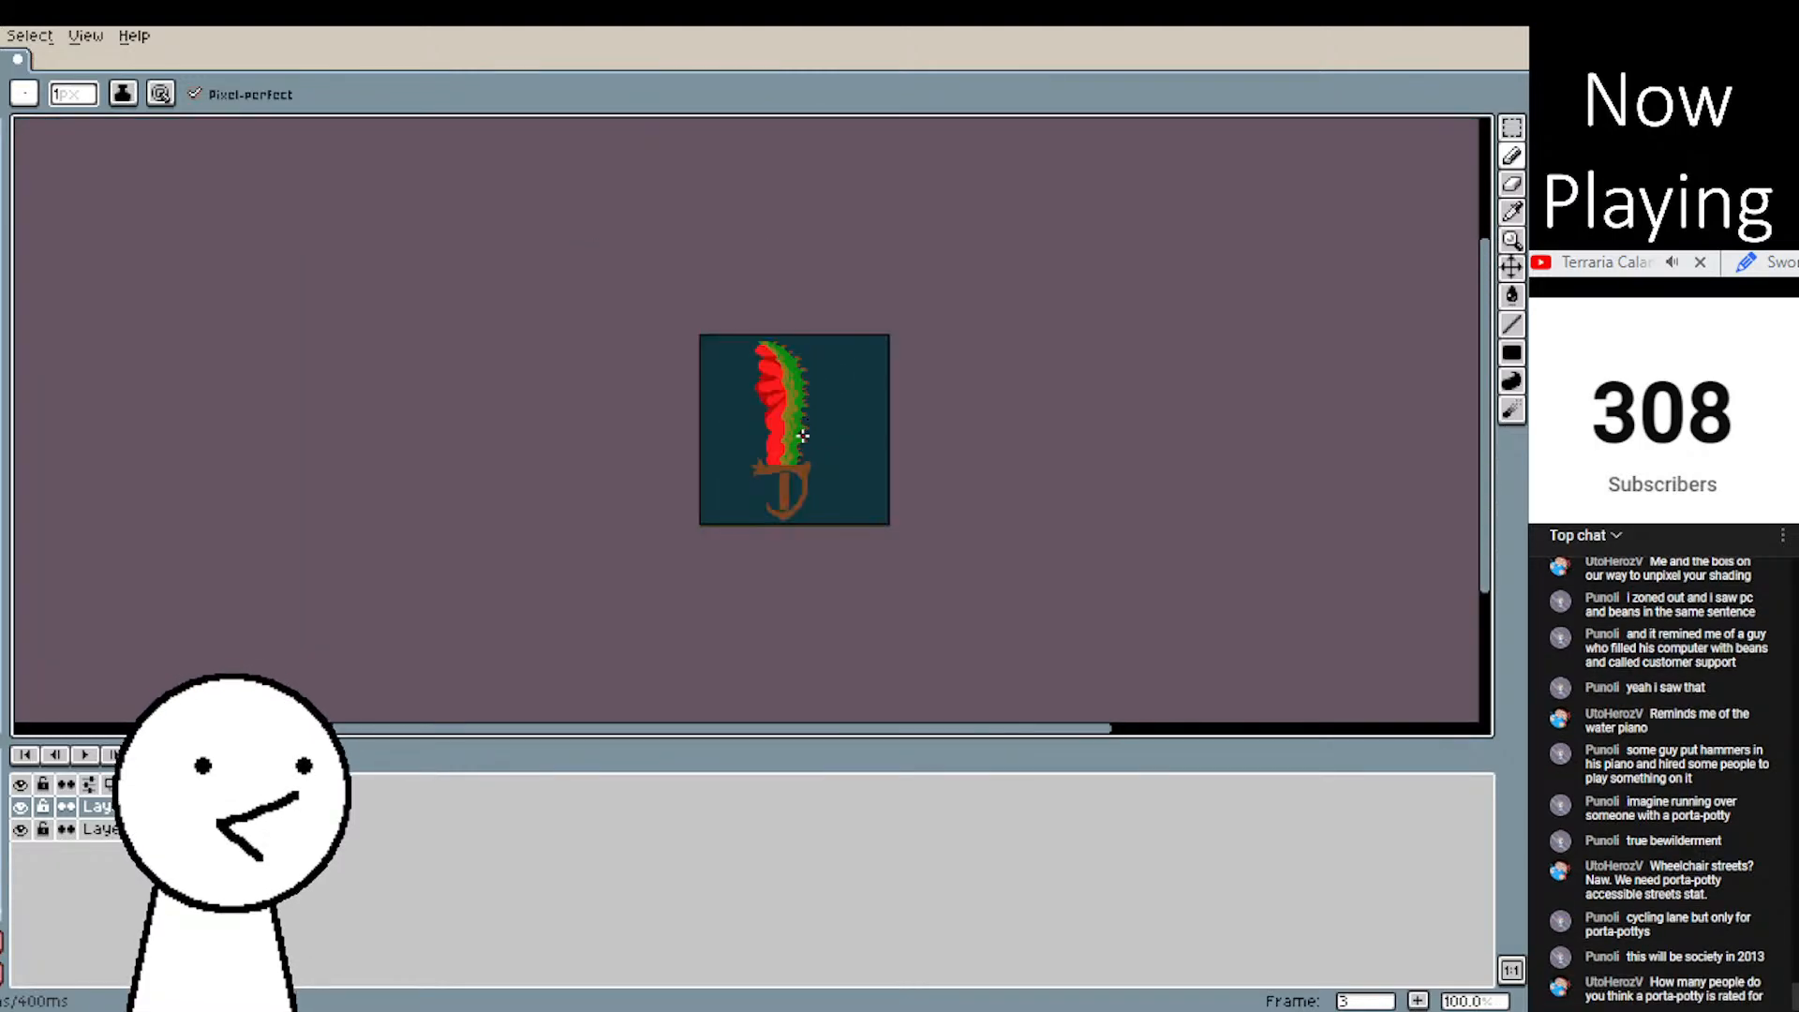
scroll(635, 210, up, 5)
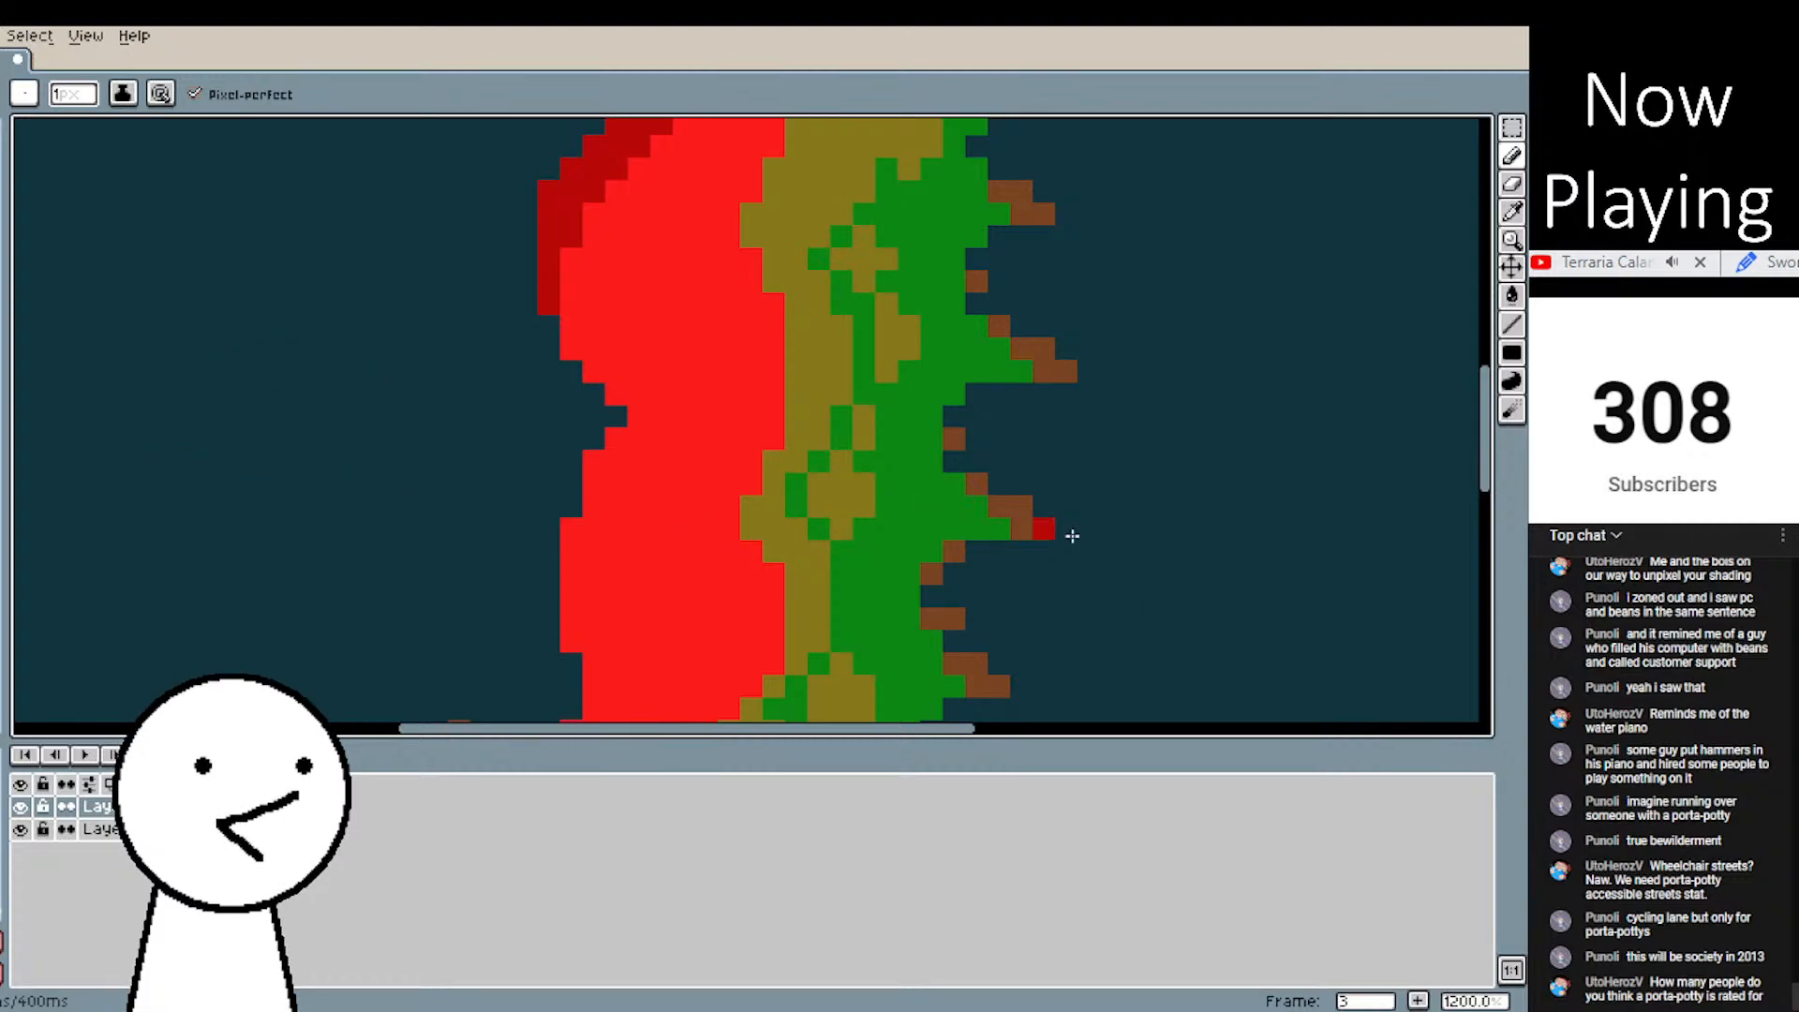
- Shade the fourth bulge's lower outer edge dark red and paint a crease rising diagonally inward from the notch below it
drag(574, 324, 572, 346)
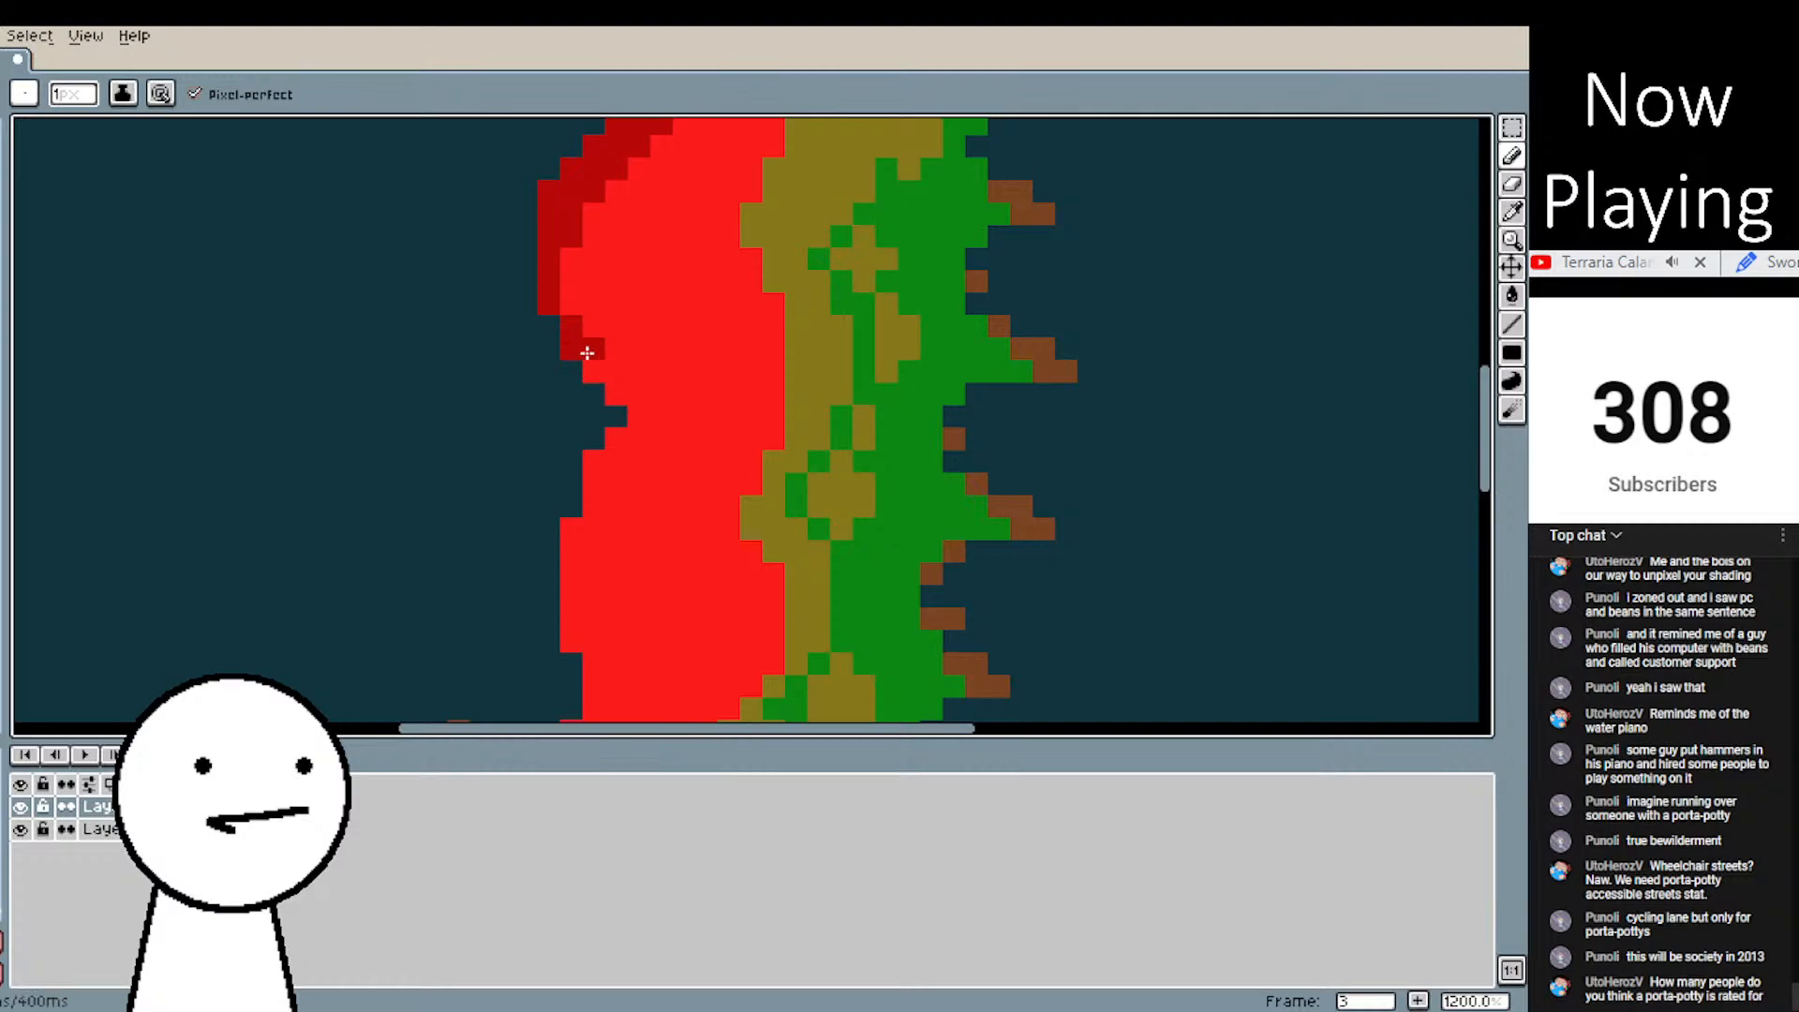
drag(586, 352, 673, 379)
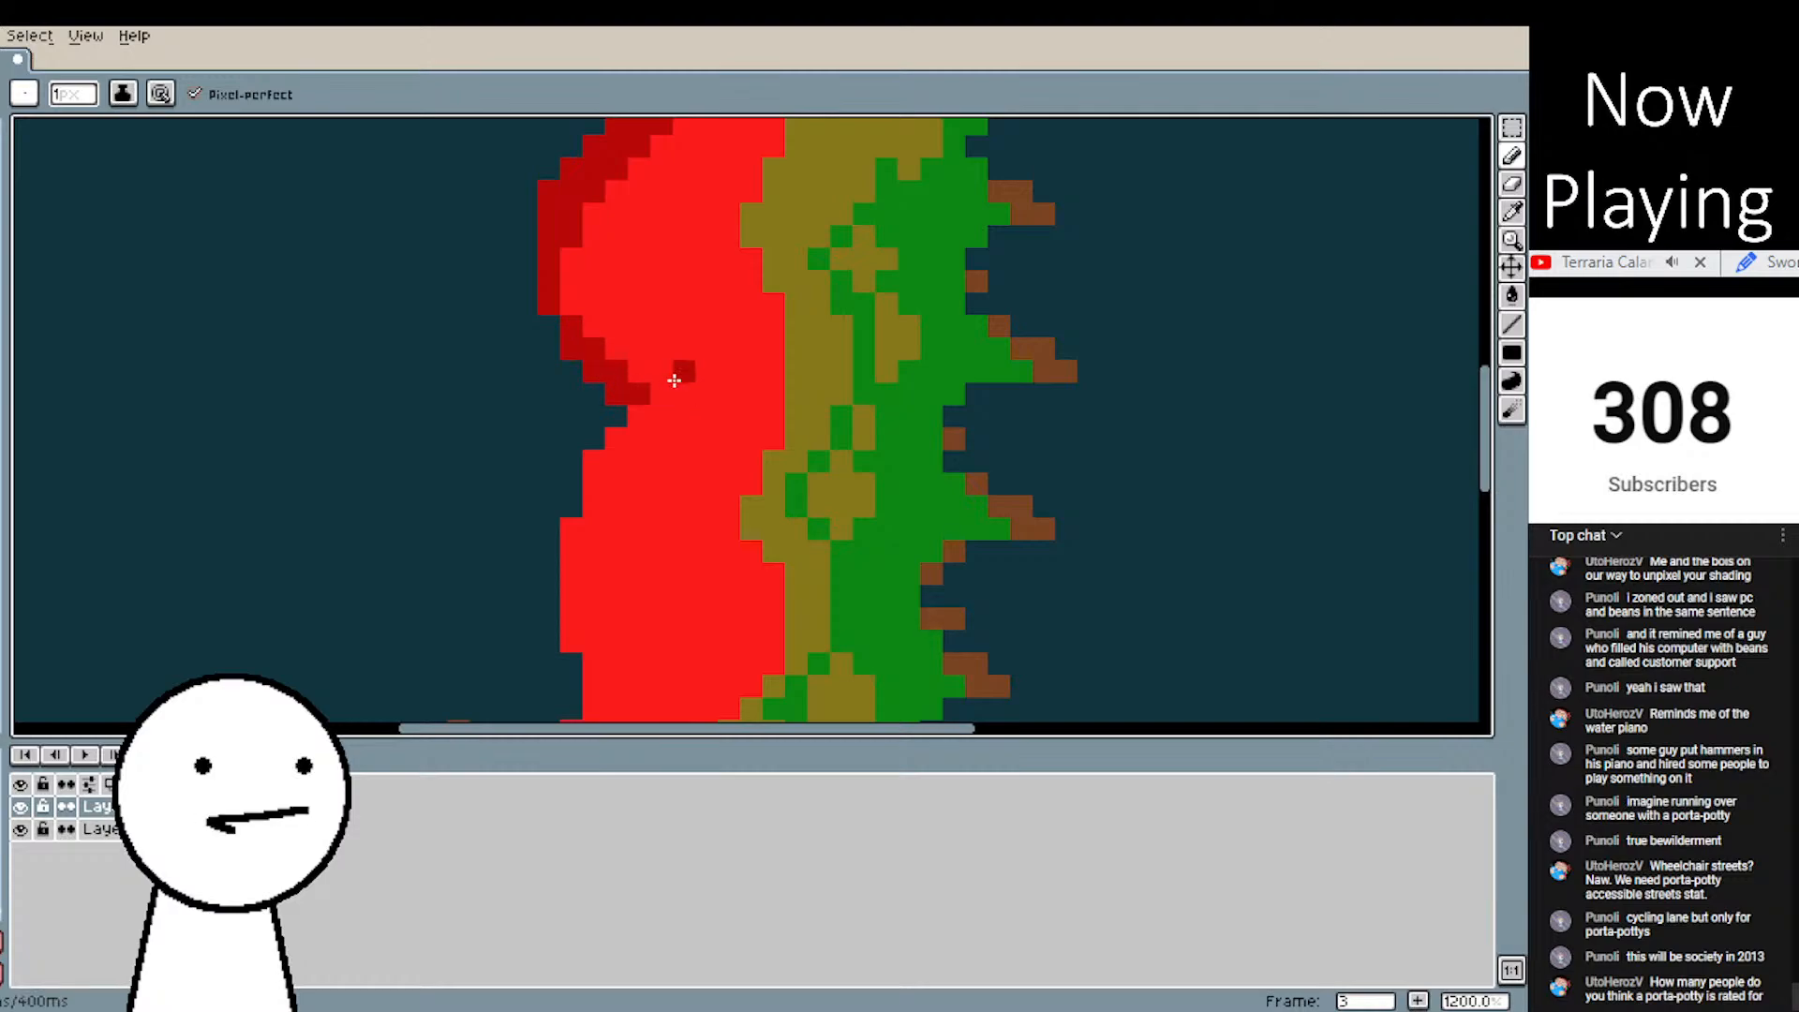
scroll(912, 406, down, 7)
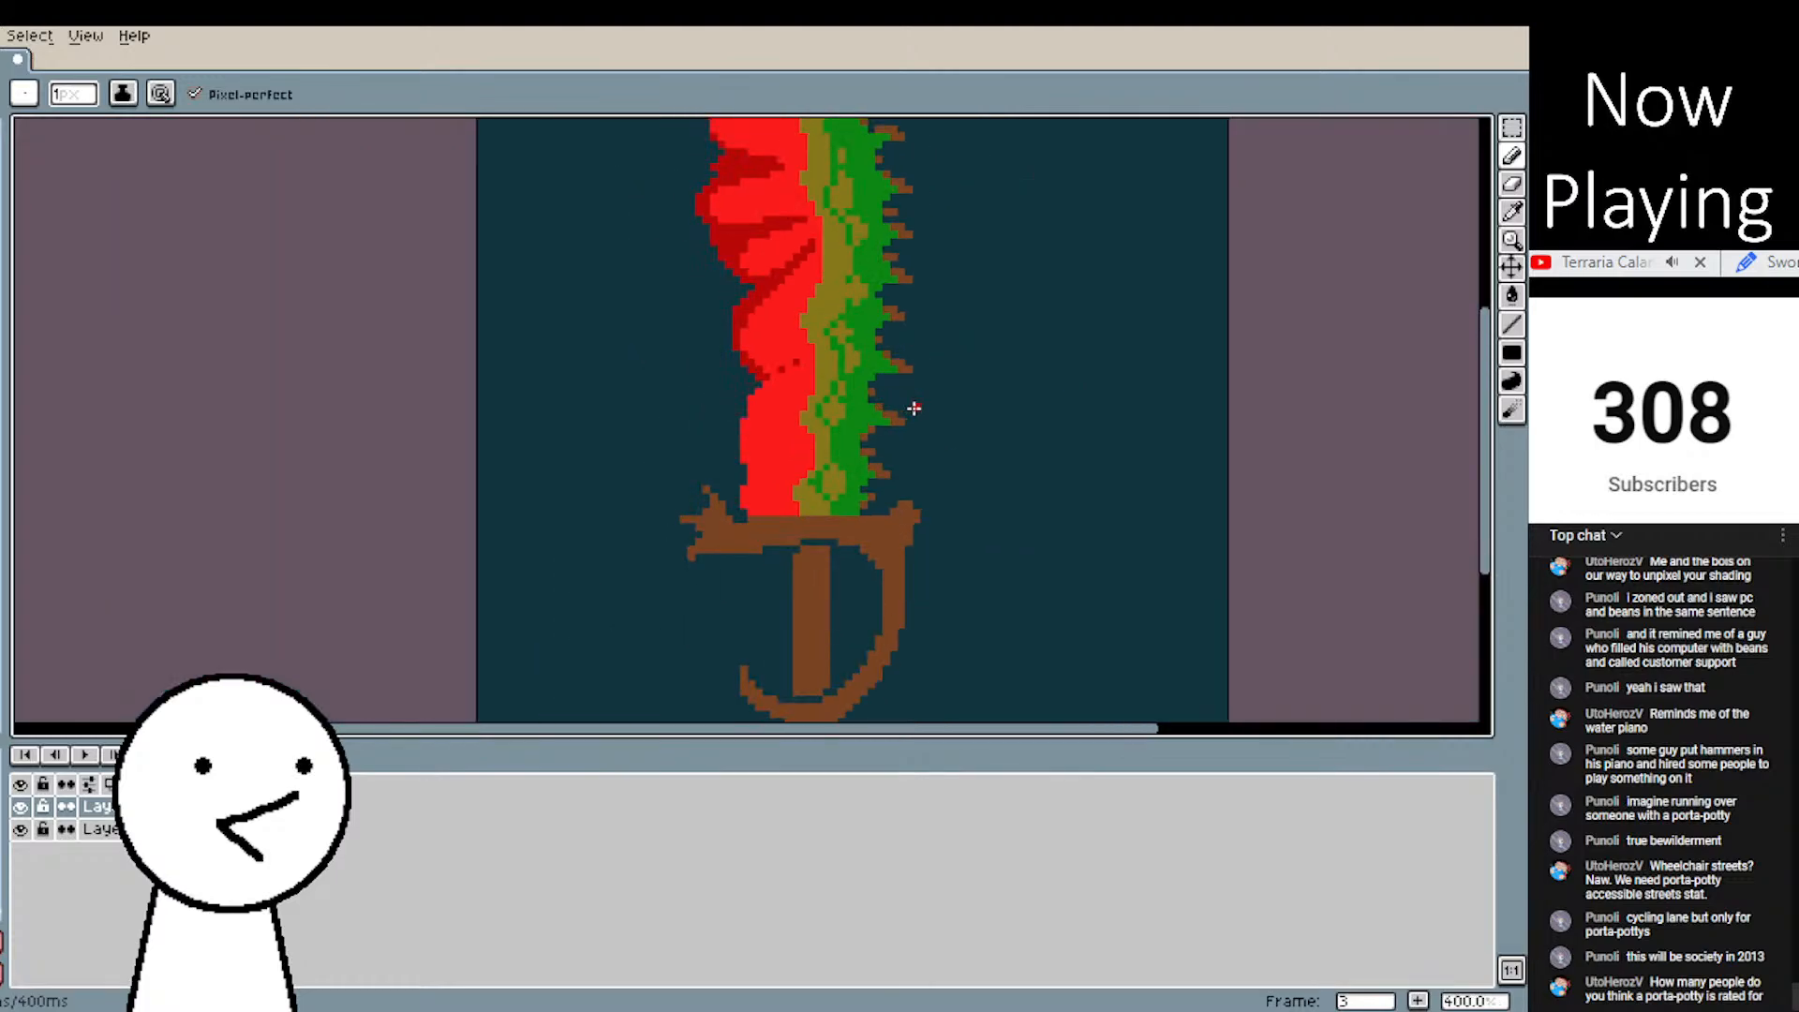
scroll(817, 362, up, 3)
scroll(816, 362, up, 5)
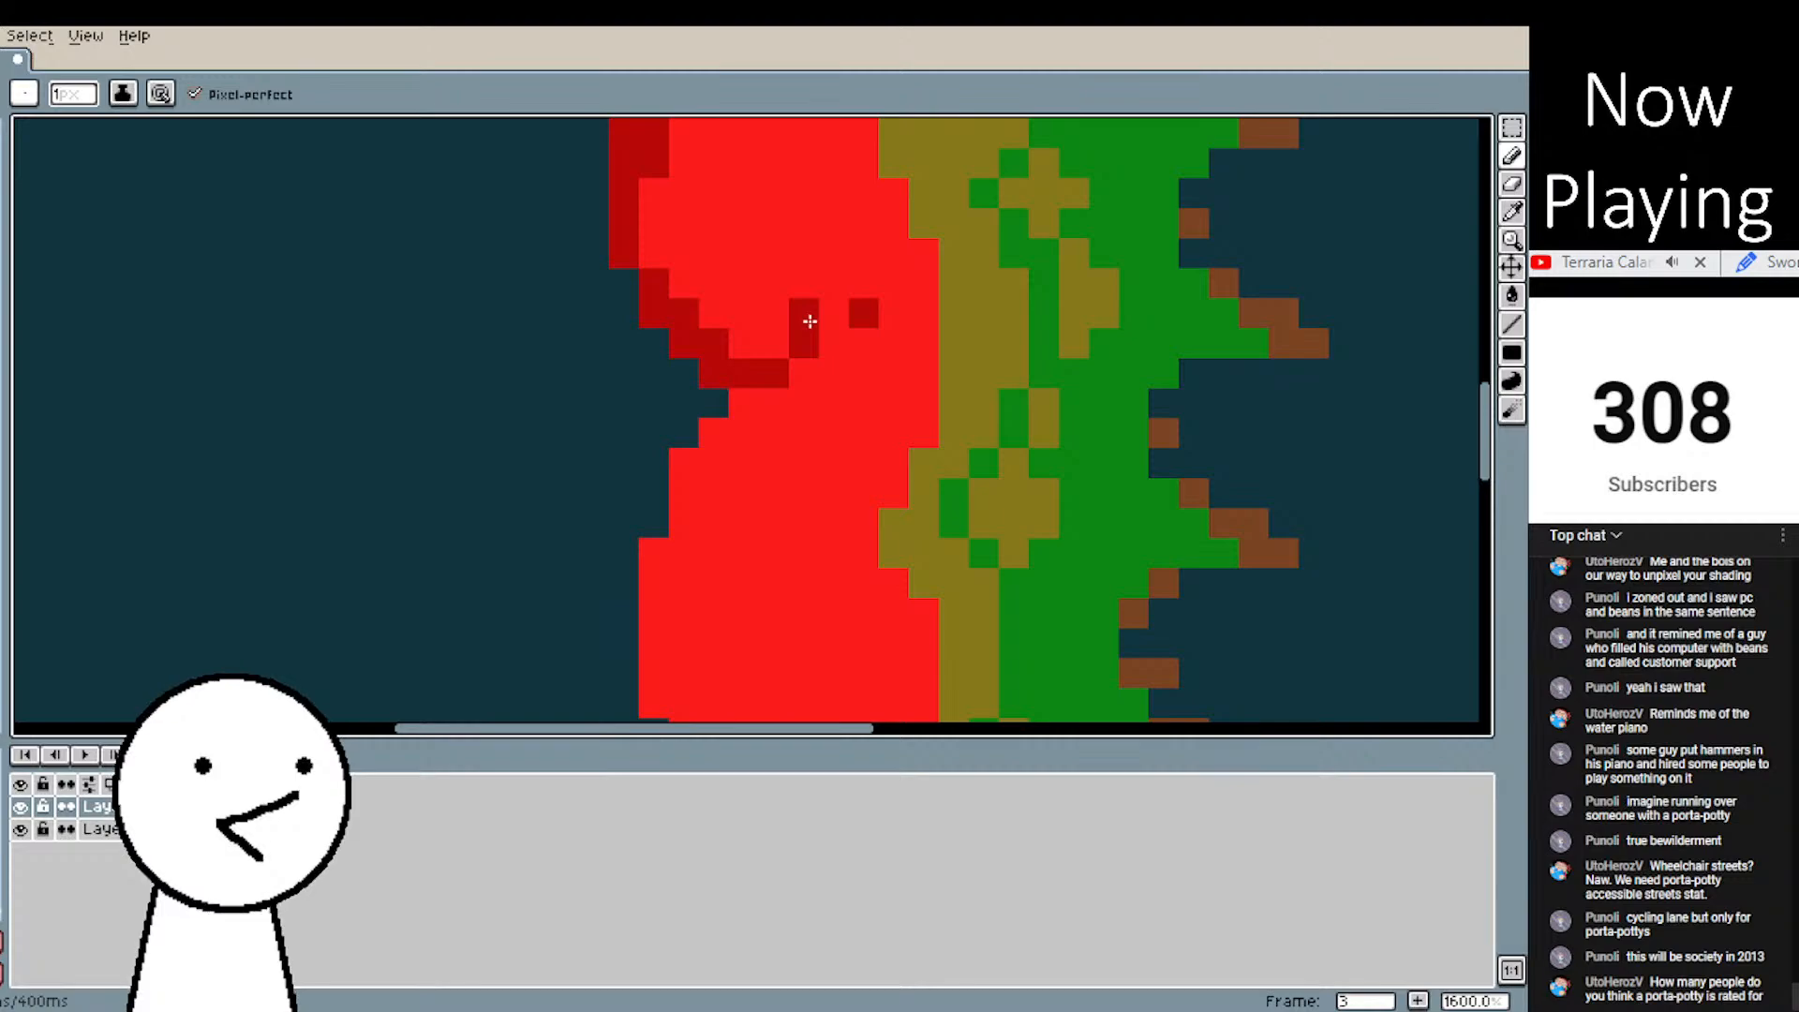
click(834, 343)
scroll(748, 404, up, 1)
mouse_move(748, 404)
mouse_down()
mouse_move(1152, 362)
mouse_move(1157, 402)
mouse_move(1117, 414)
mouse_move(1110, 529)
mouse_up()
click(1223, 314)
- Shade the fifth bulge's outer edge dark red and paint a horizontal crease along its bottom toward the olive strip
drag(1069, 451, 1068, 534)
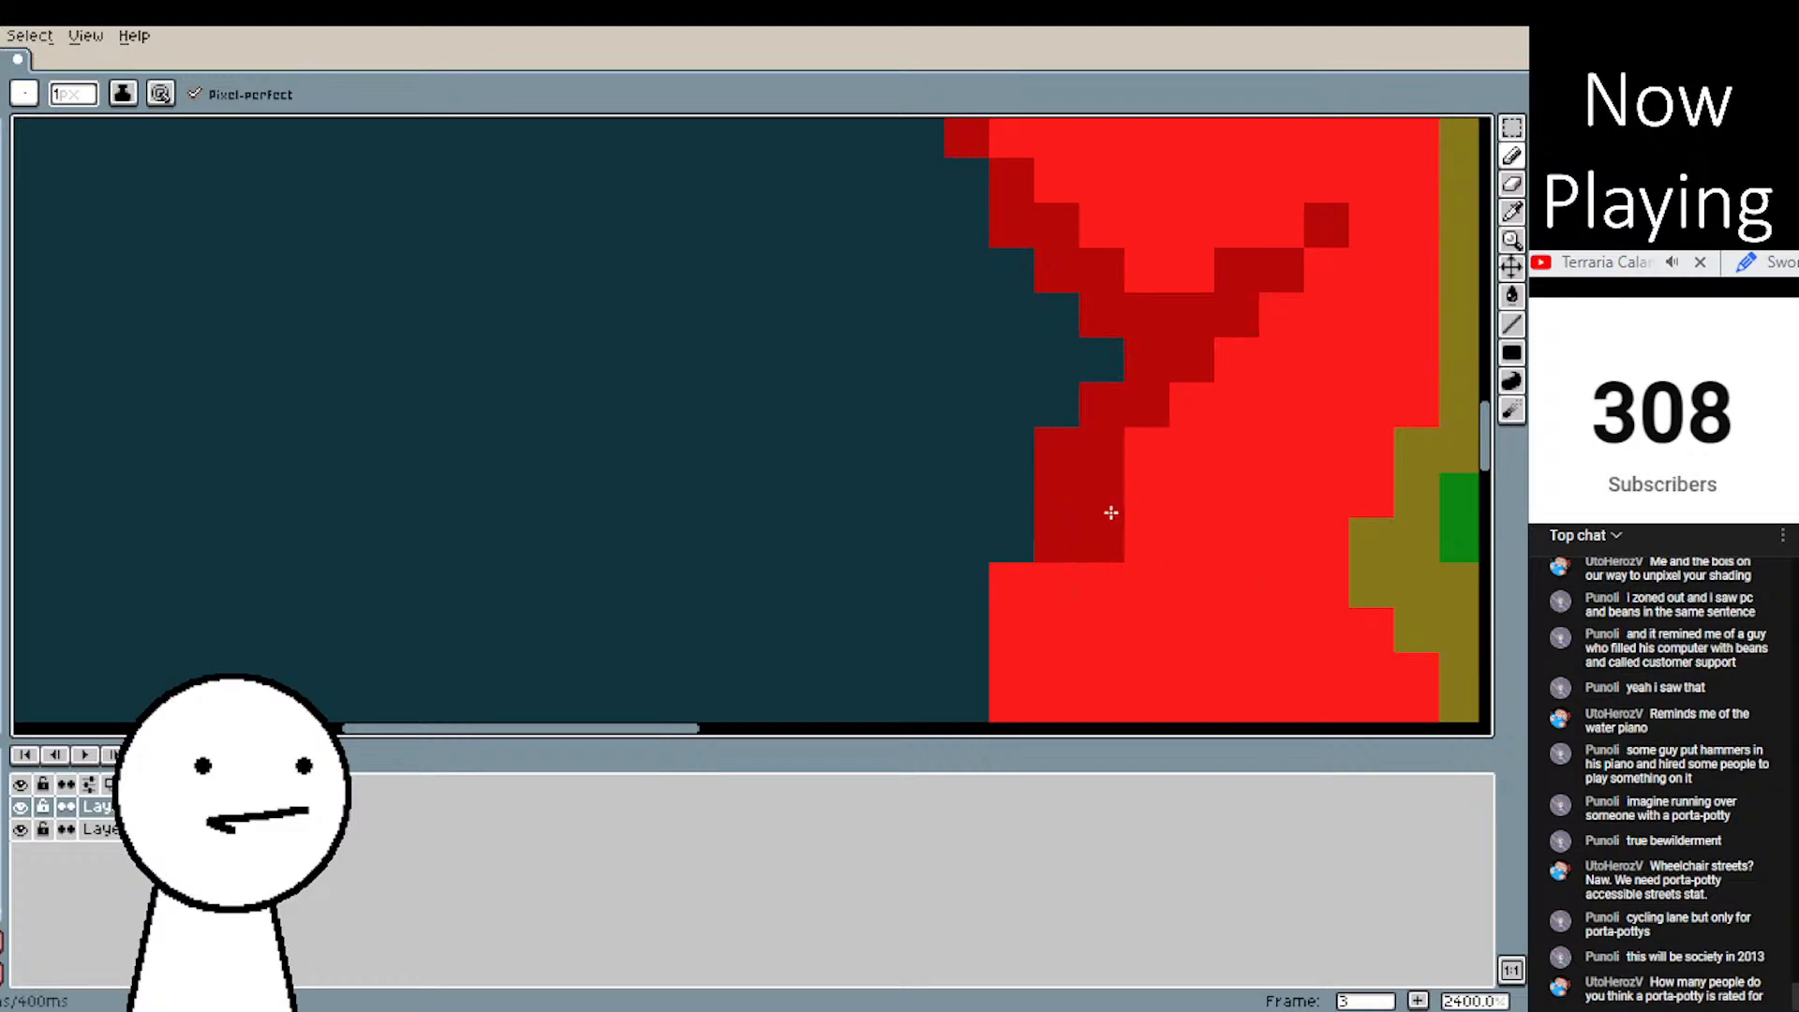
drag(877, 372, 648, 282)
scroll(759, 474, down, 2)
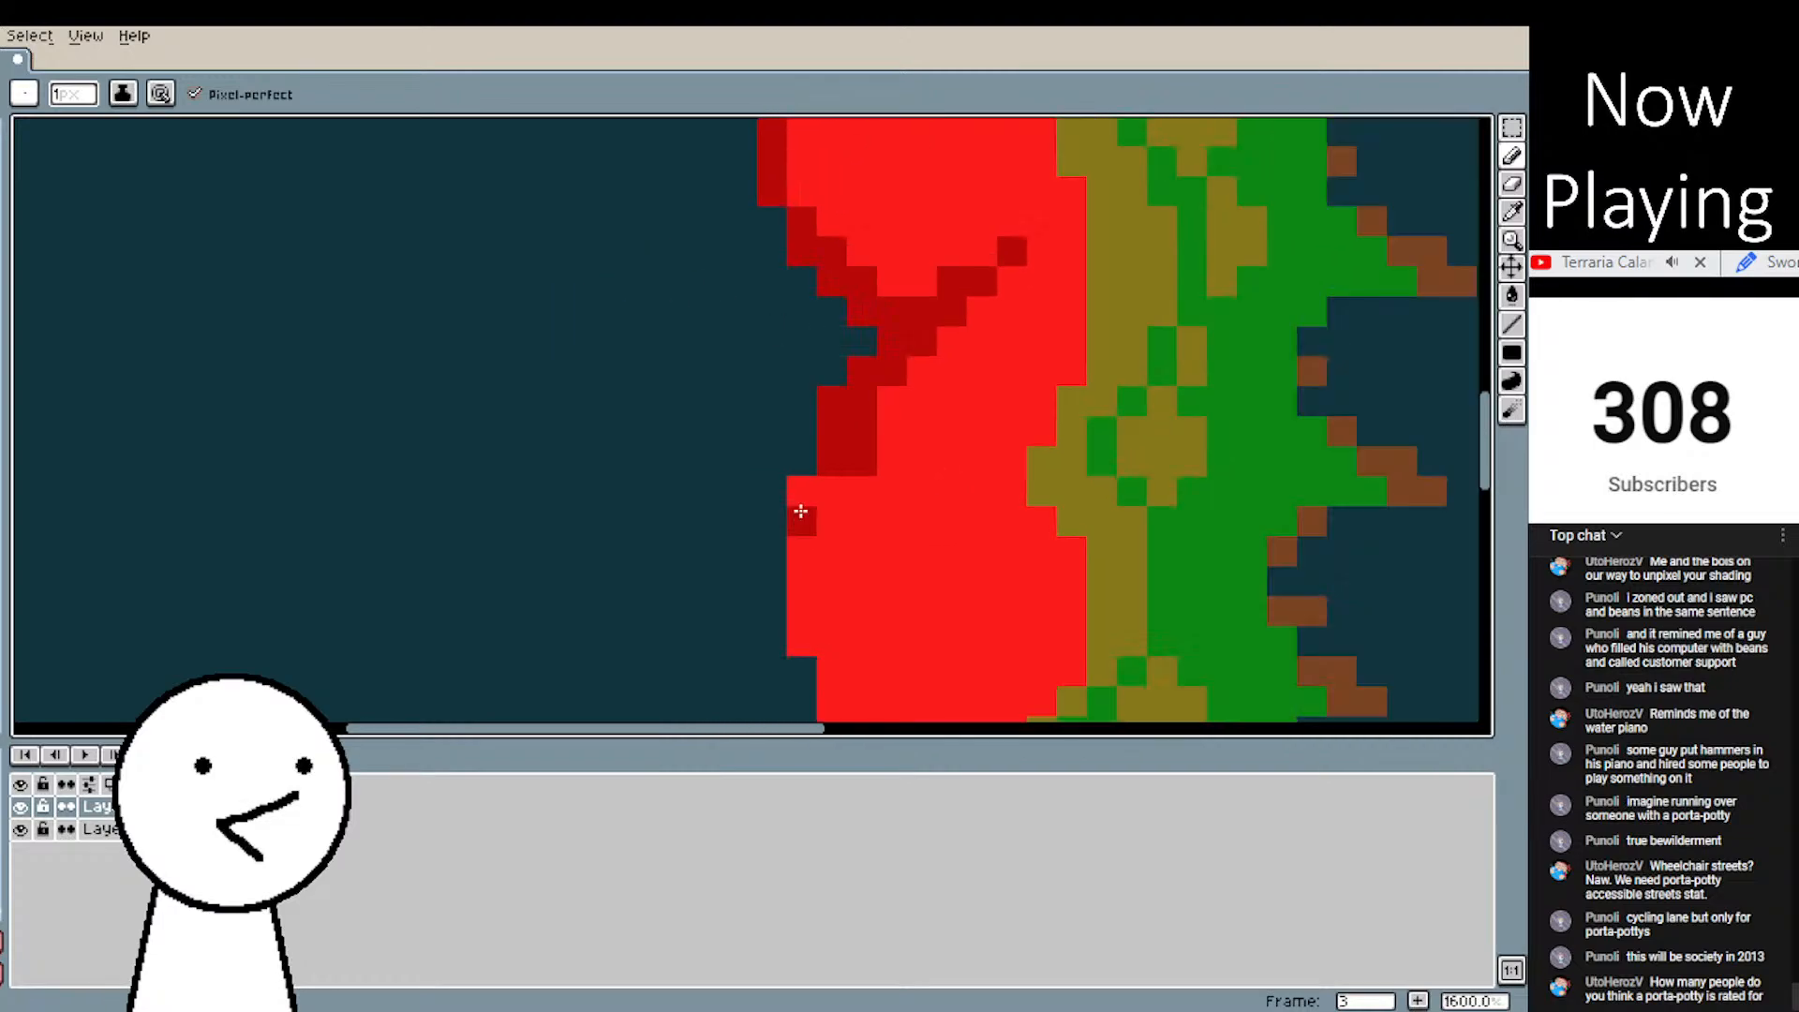
drag(802, 493, 800, 578)
drag(945, 498, 883, 222)
mouse_move(762, 392)
mouse_down()
mouse_move(765, 455)
mouse_move(790, 433)
mouse_move(939, 455)
mouse_move(788, 431)
mouse_up()
key(ctrl+z)
click(800, 456)
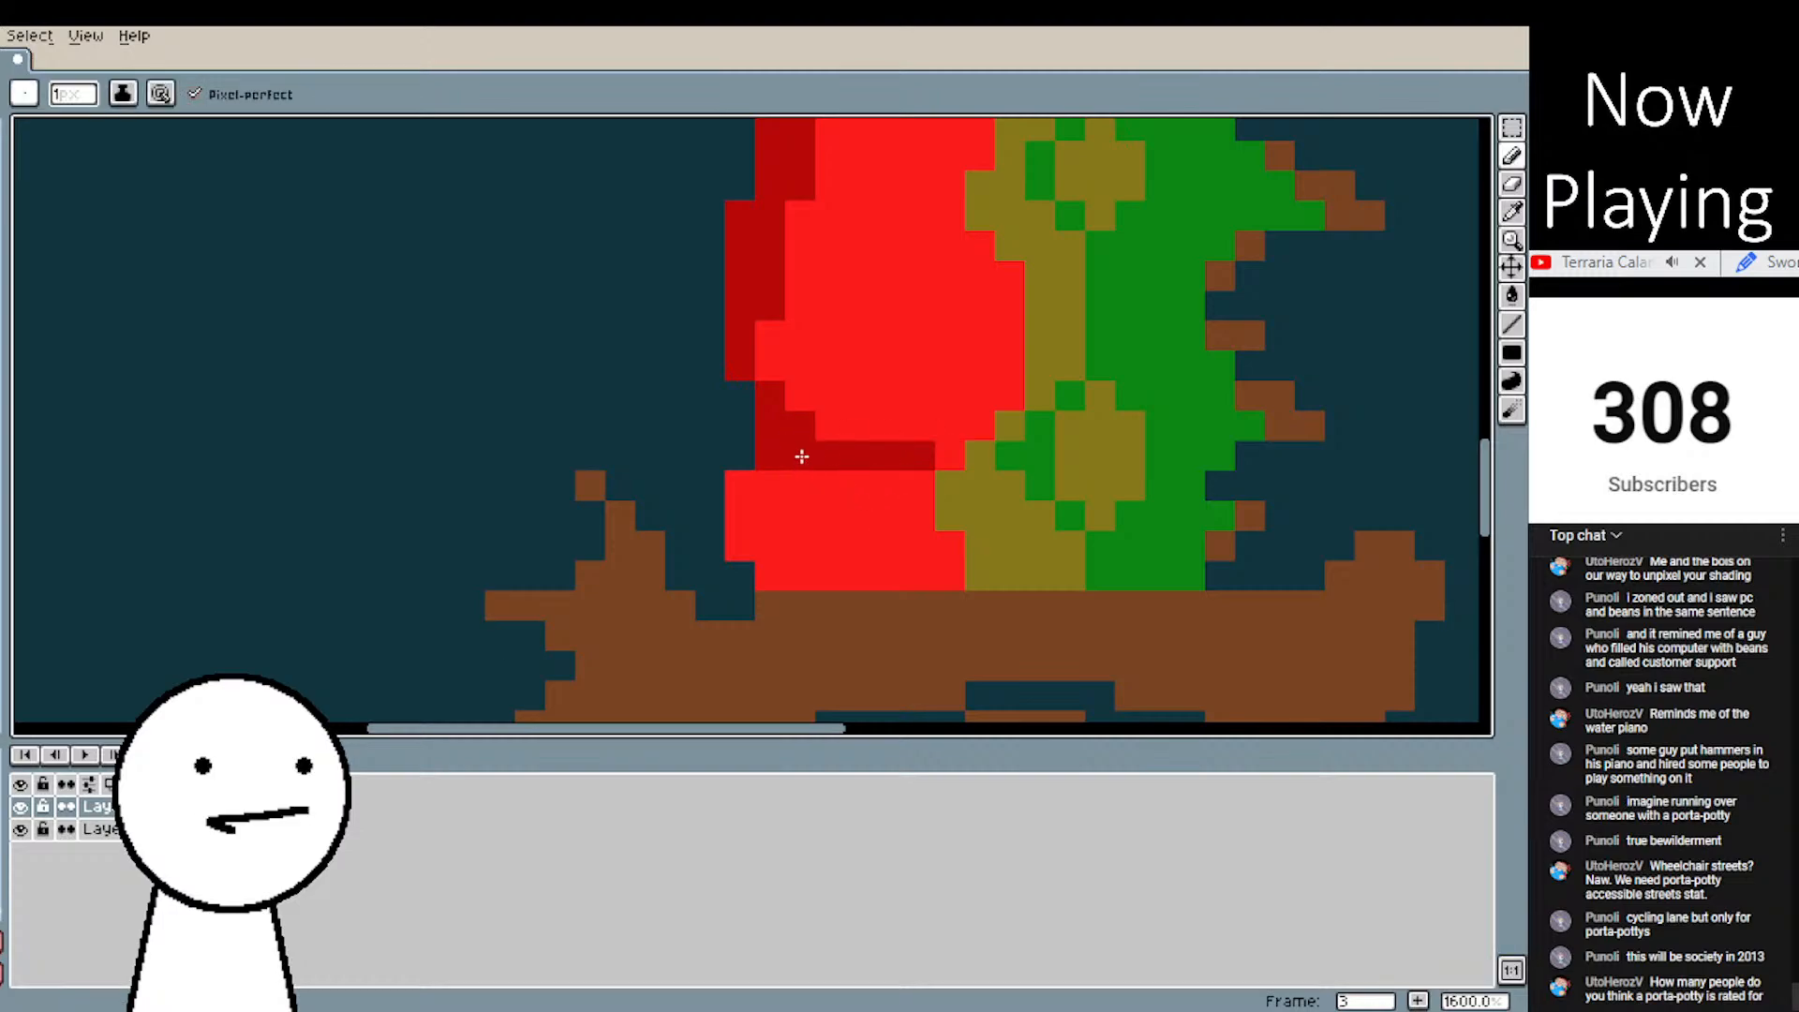
- Shade the edges of the small red area directly above the guard with dark red pixels
mouse_move(890, 482)
mouse_down()
mouse_move(800, 474)
mouse_move(739, 514)
mouse_move(743, 490)
mouse_move(762, 517)
mouse_up()
click(771, 575)
click(949, 575)
drag(922, 604, 895, 594)
key(ctrl+z)
click(926, 570)
scroll(929, 562, down, 8)
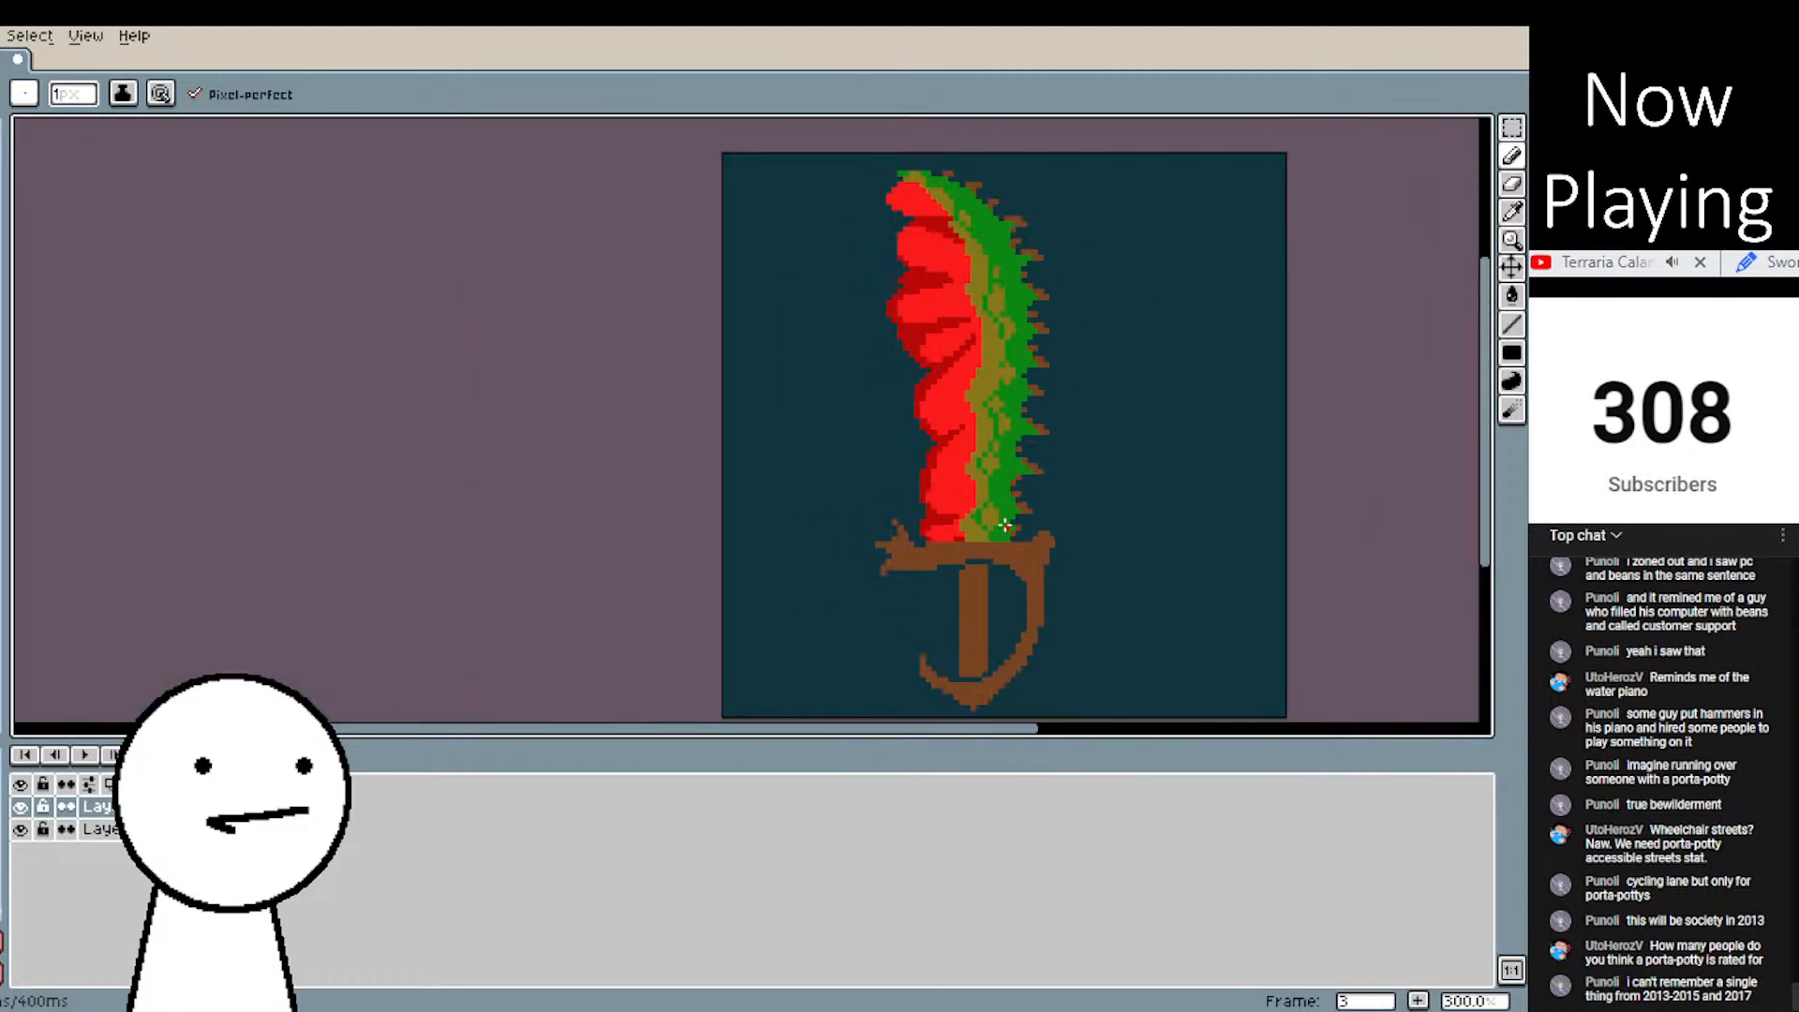
- Fill all the bright red flesh below the tip bulge with dark red, including the small area above the guard
scroll(1001, 459, up, 7)
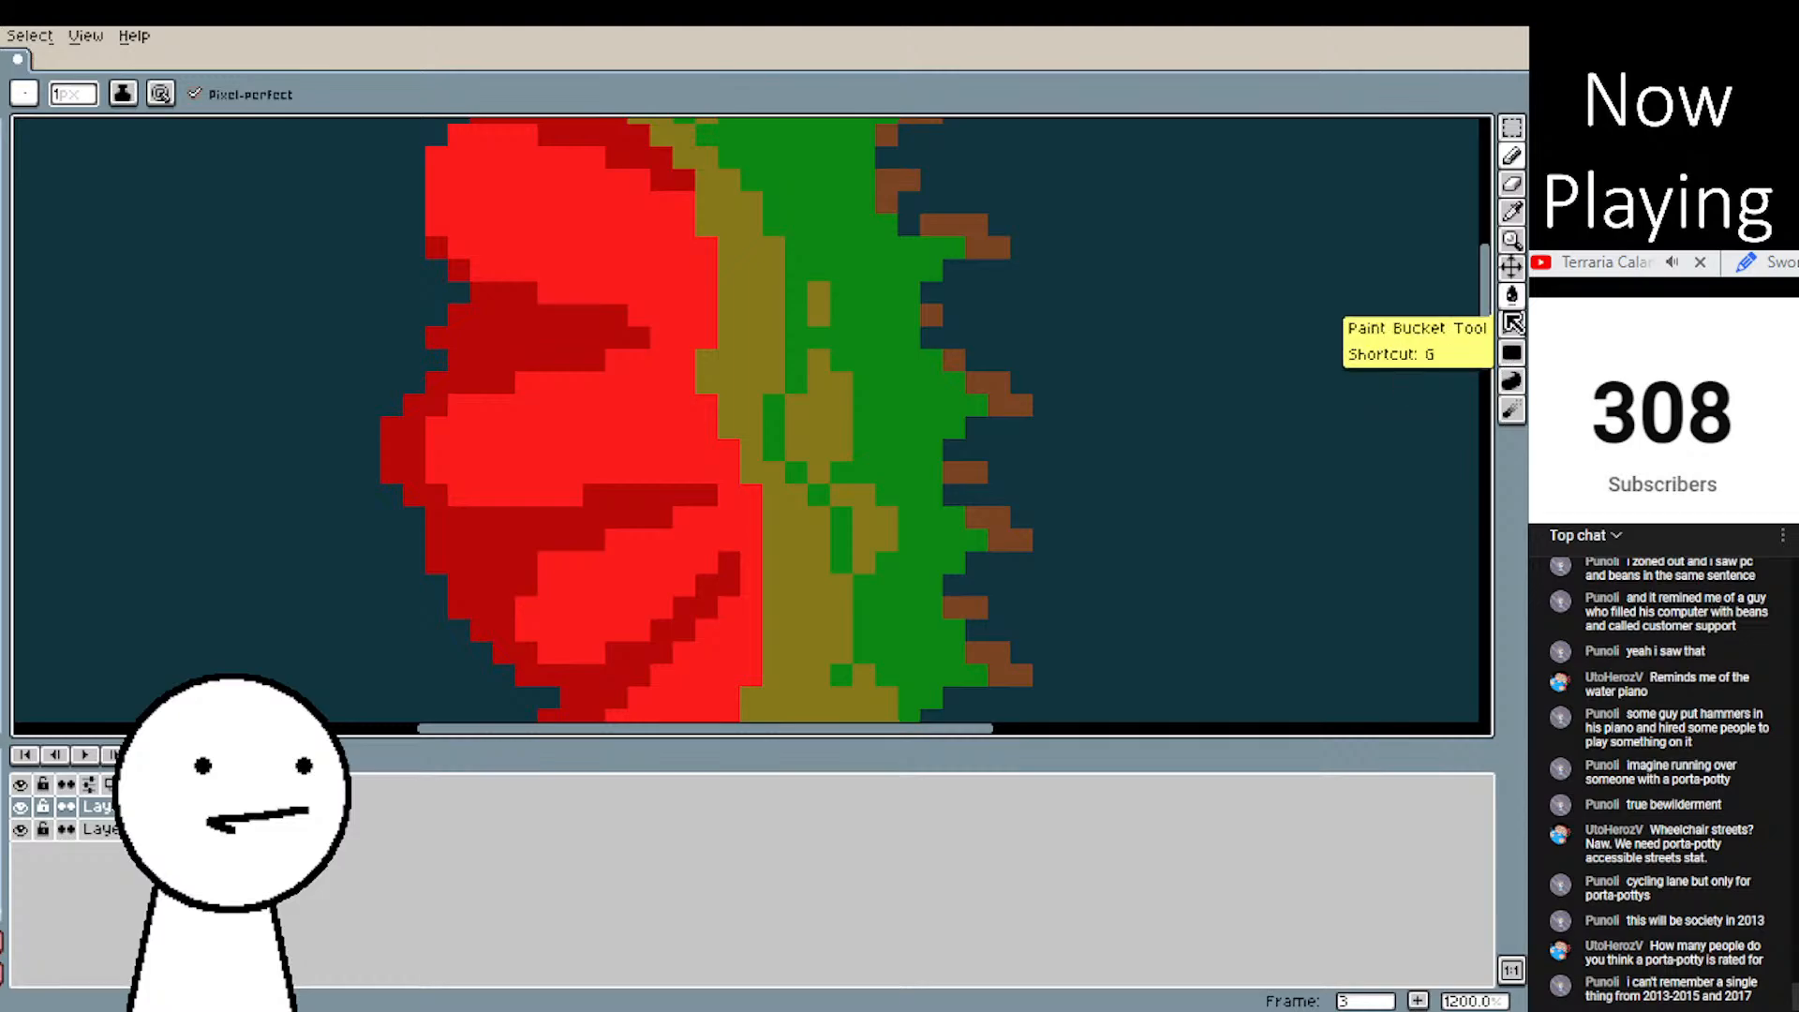
scroll(1099, 329, down, 4)
scroll(1099, 325, down, 1)
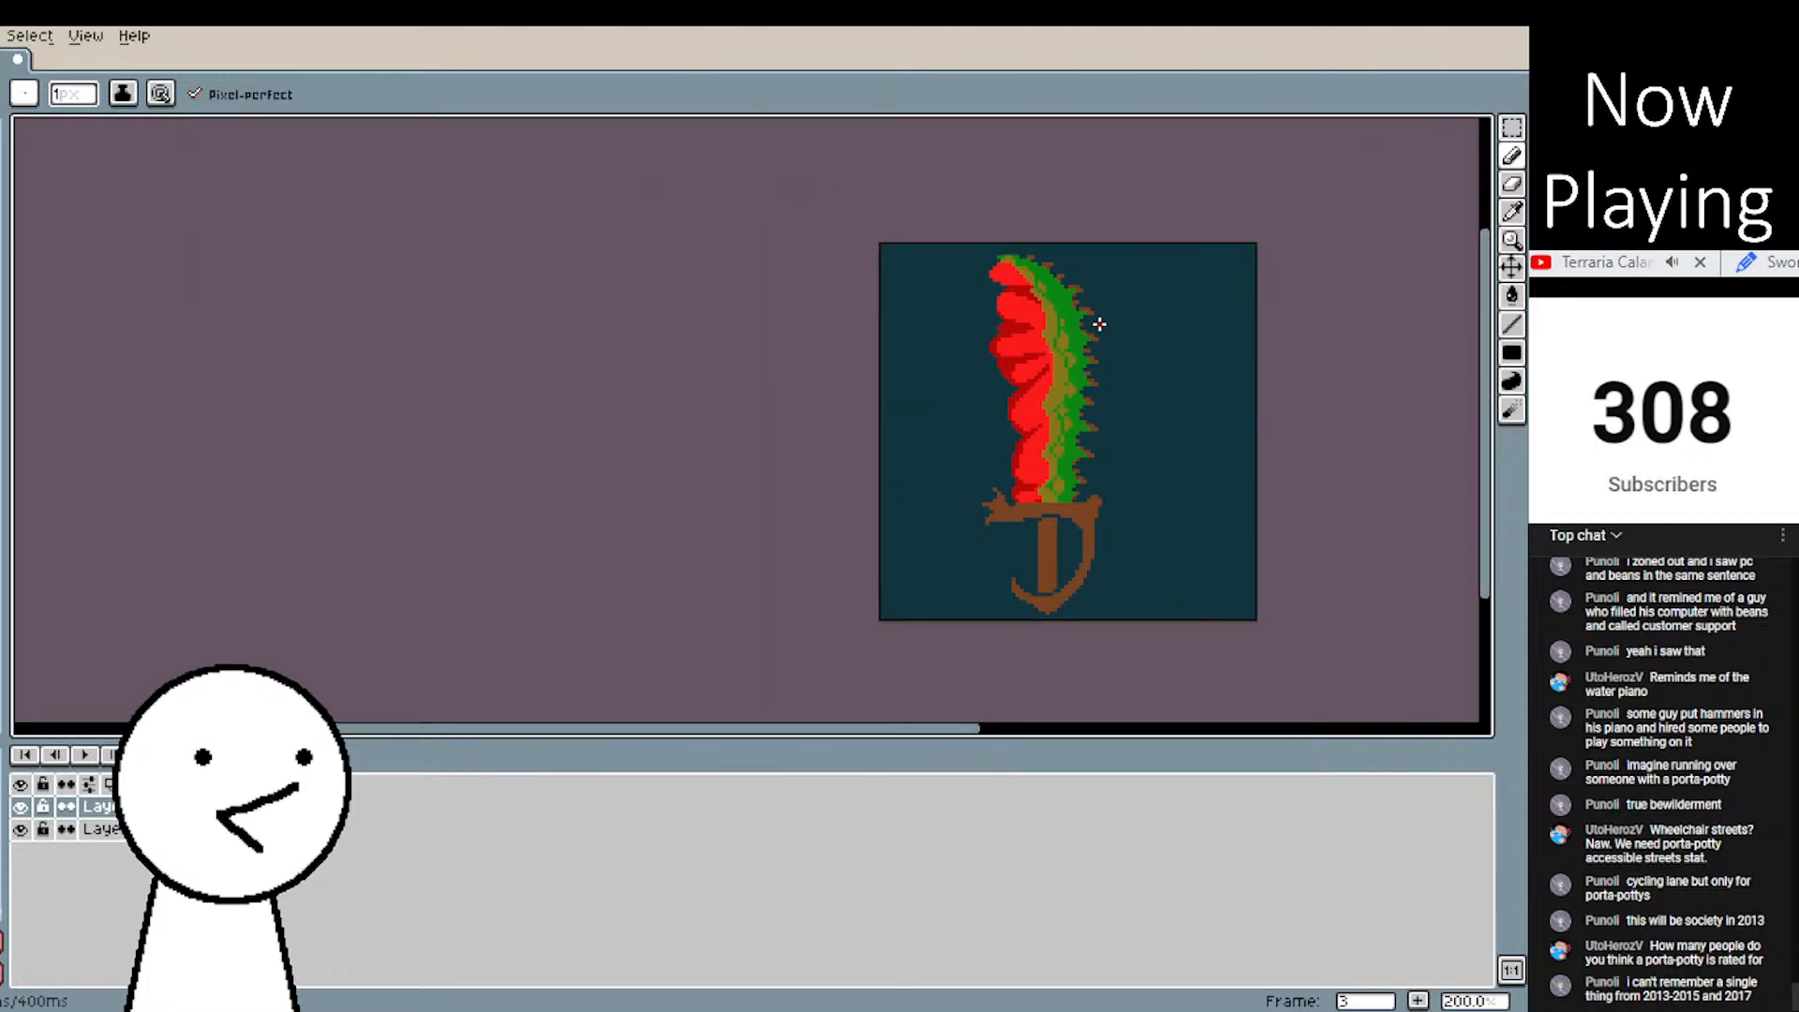
key(g)
scroll(1099, 324, up, 4)
click(992, 293)
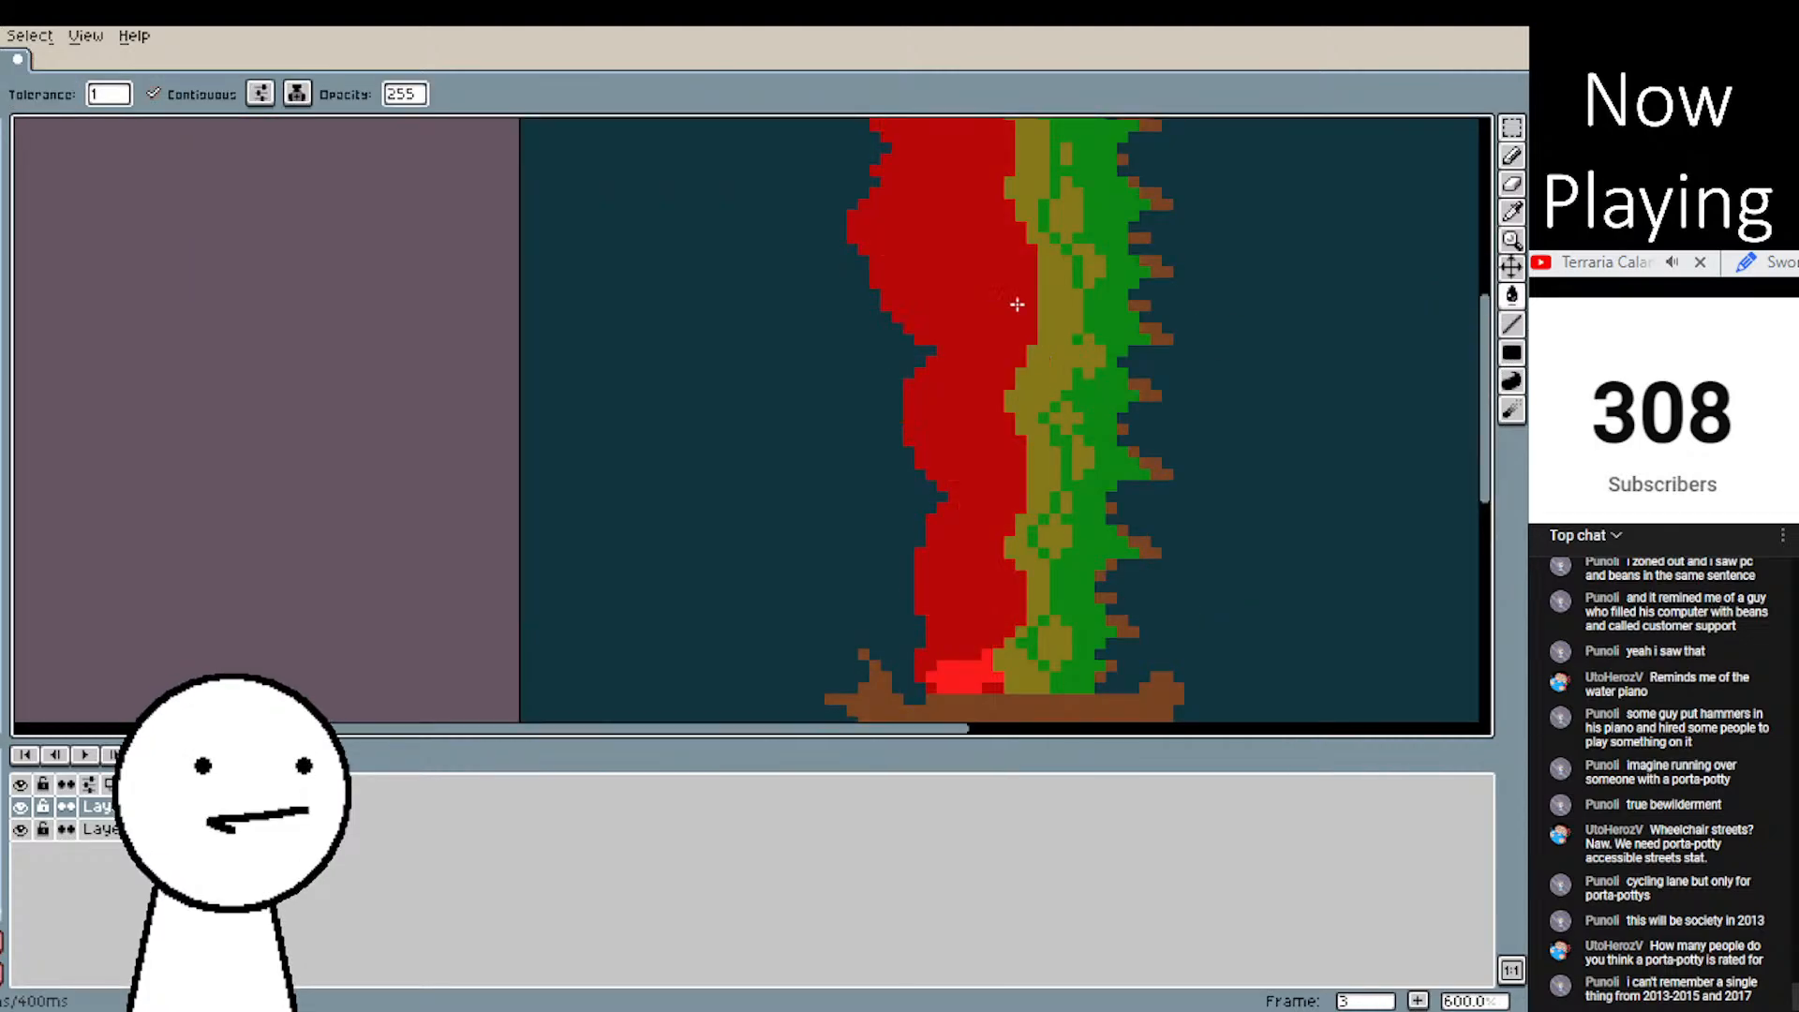
scroll(1173, 333, down, 4)
scroll(1059, 251, up, 1)
scroll(1059, 251, up, 1)
scroll(1105, 357, up, 1)
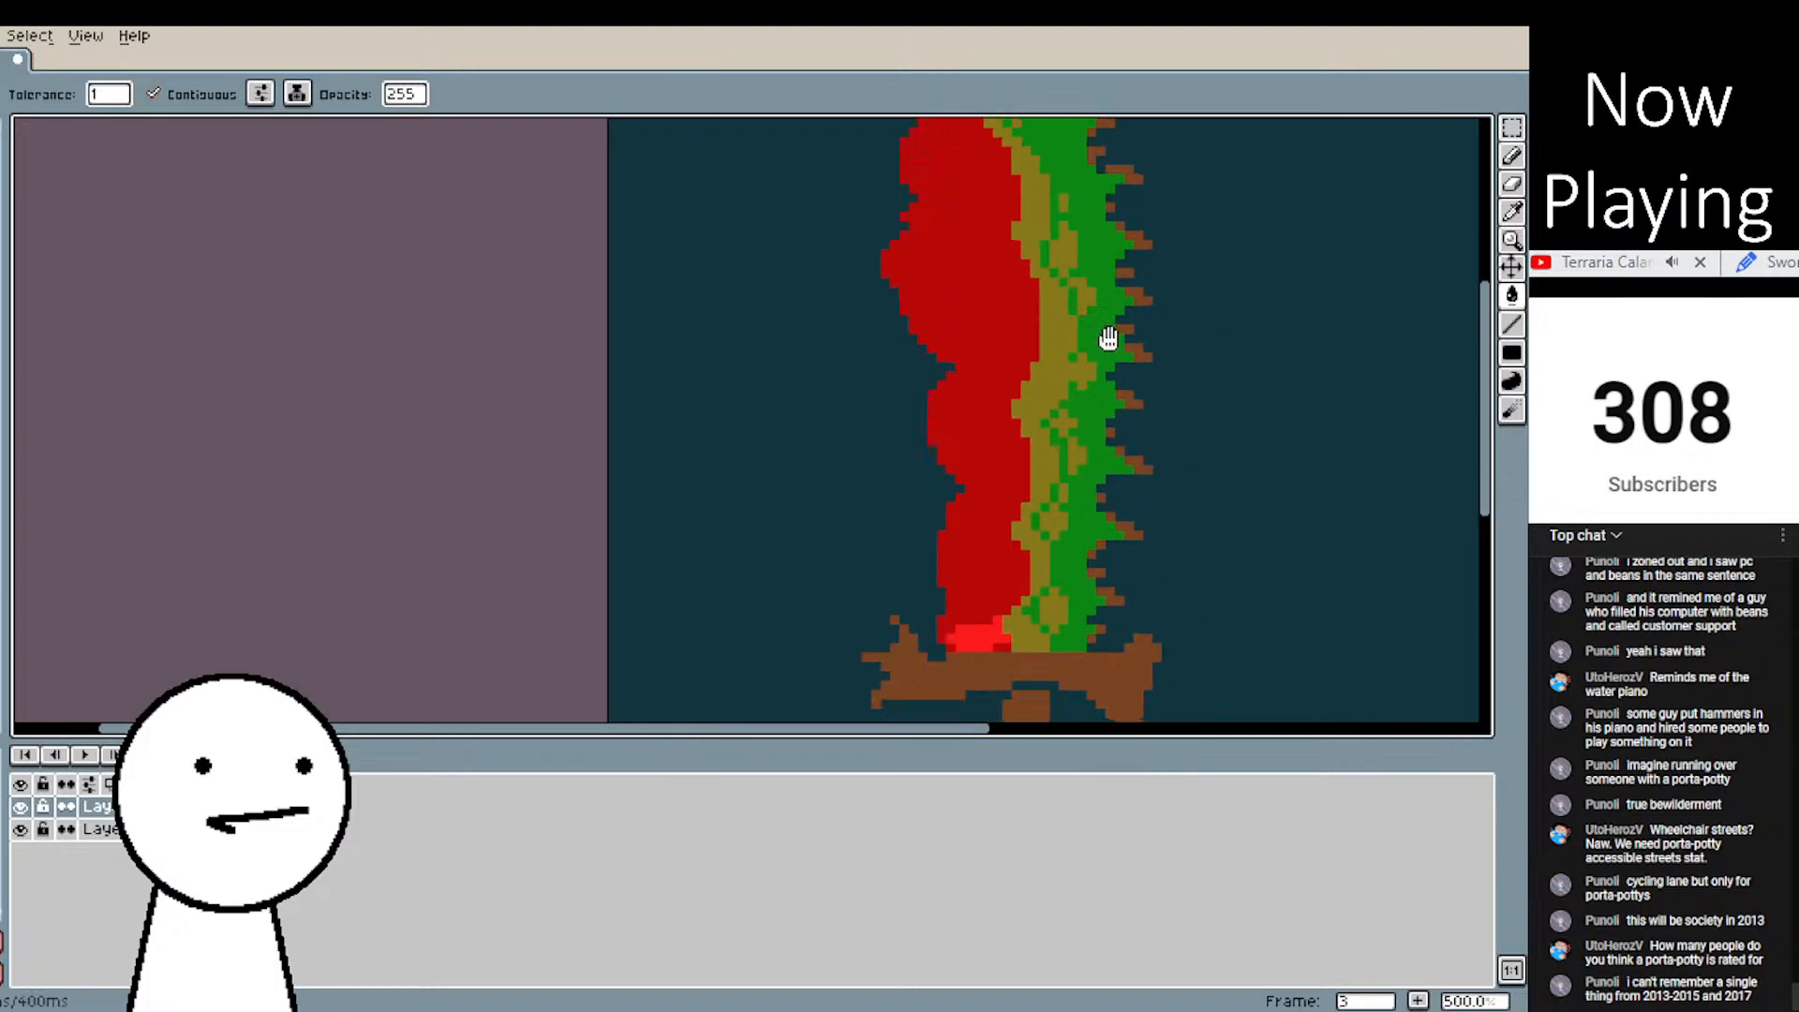
click(982, 609)
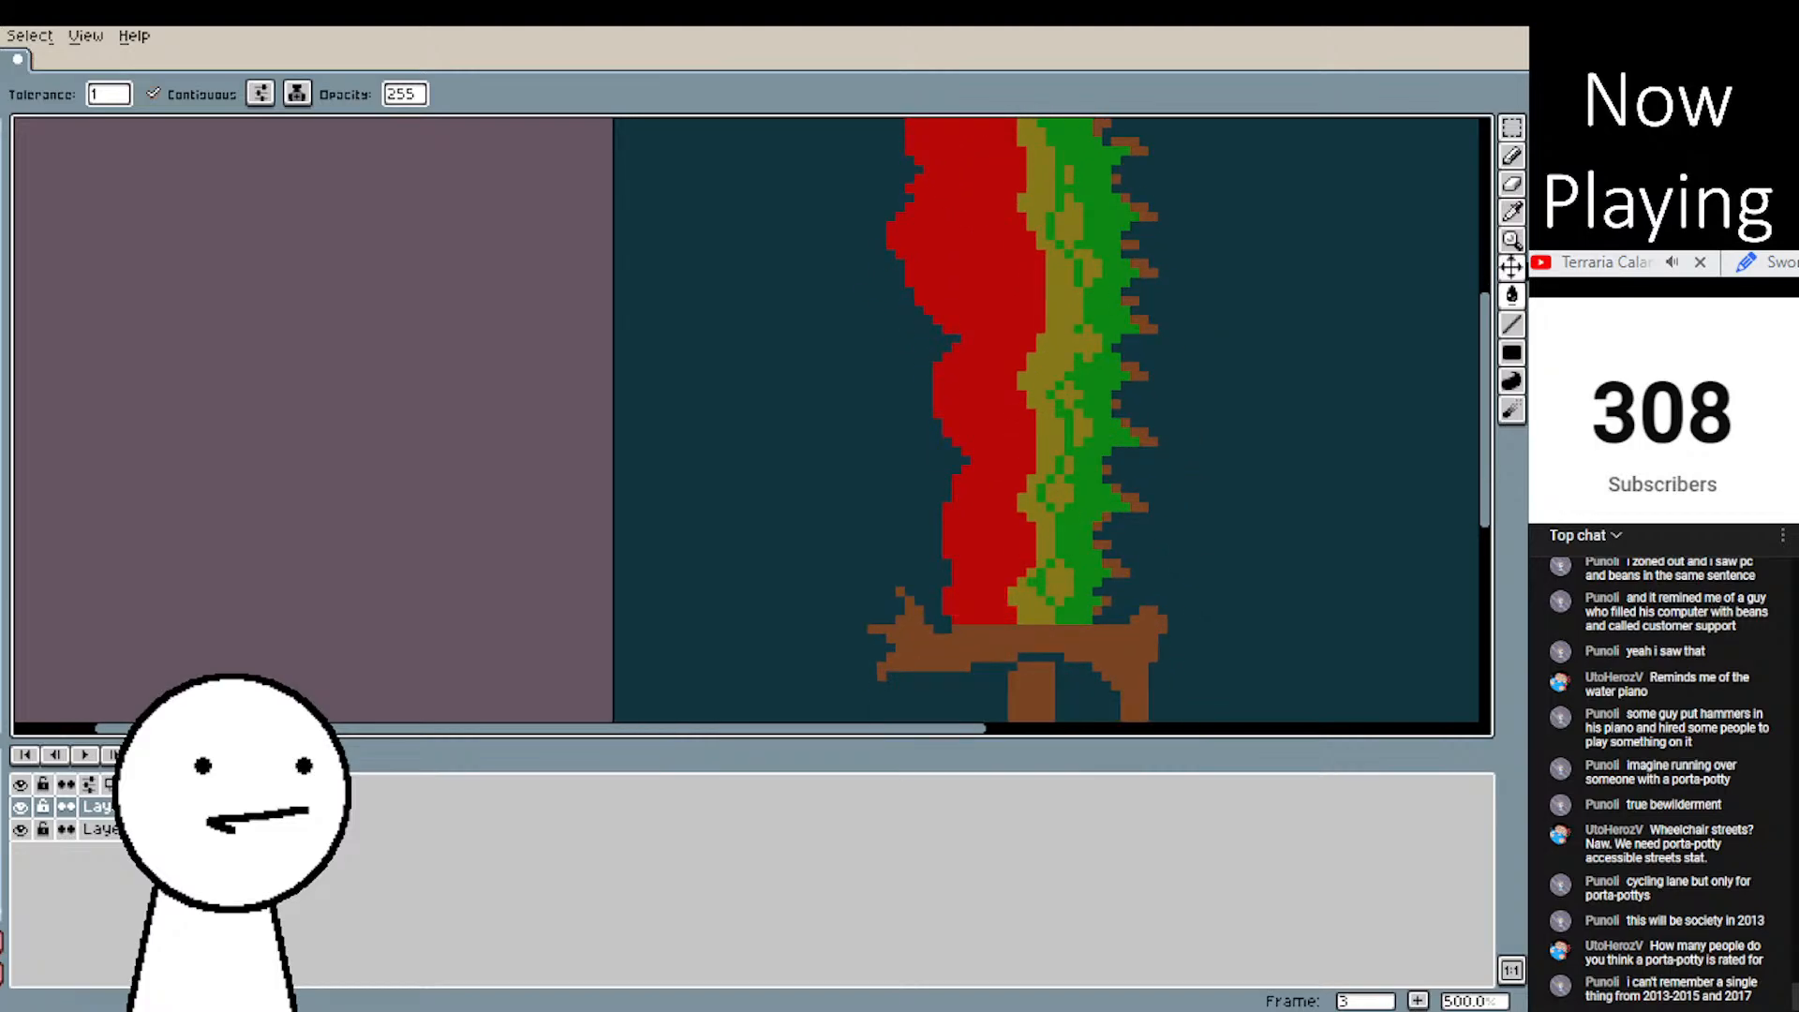
- Sample the tip bulge's bright red and pencil it over the second bulge's upper part, leaving a dark crease below the tip
drag(976, 118, 915, 229)
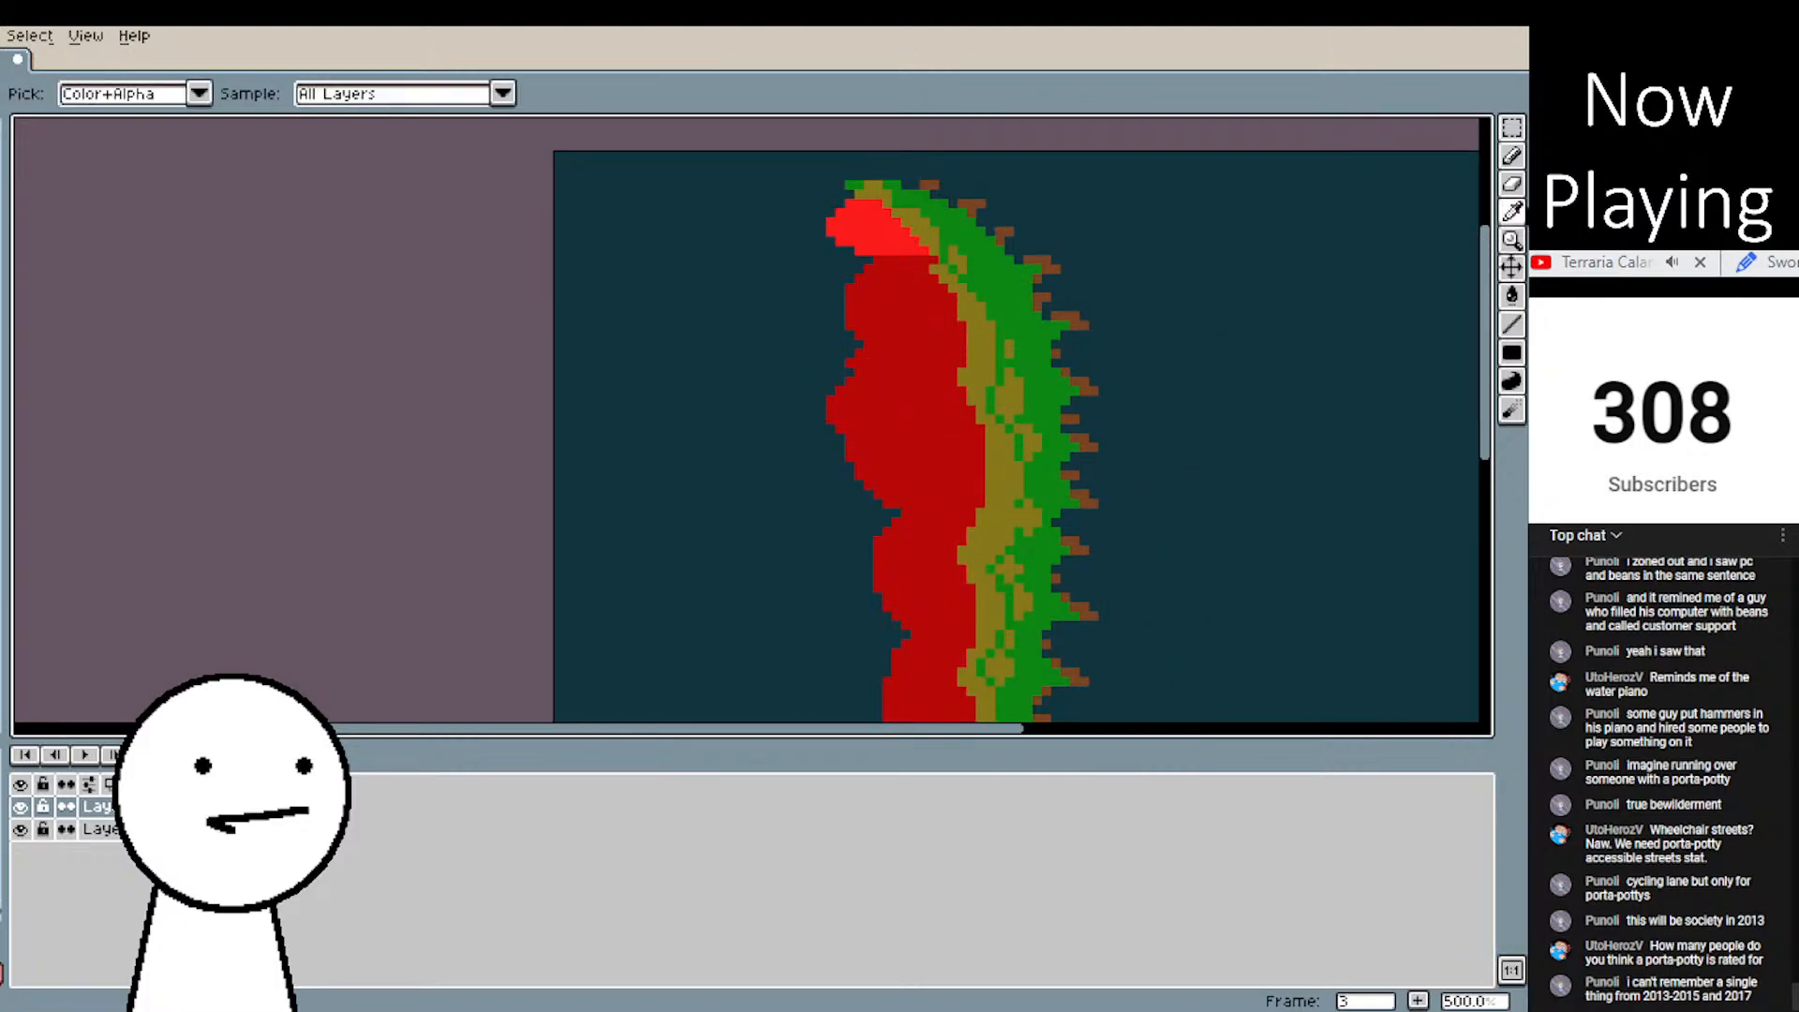
click(1512, 156)
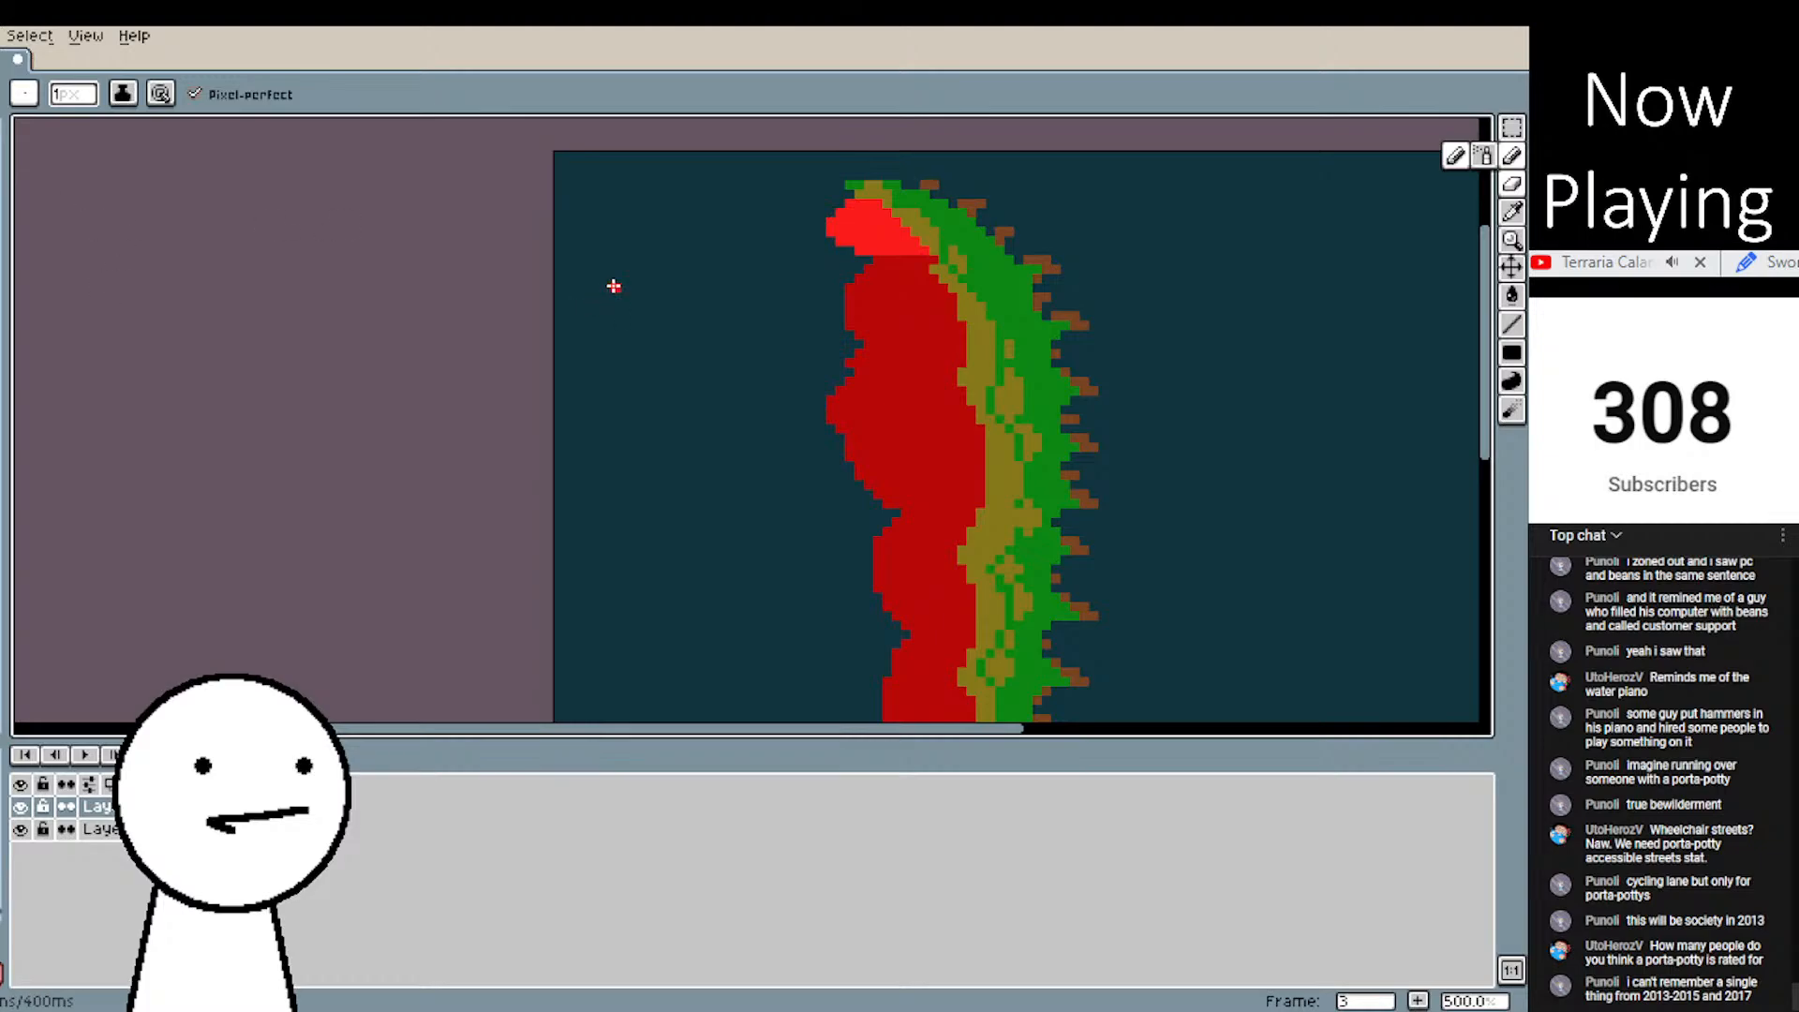
scroll(824, 375, up, 6)
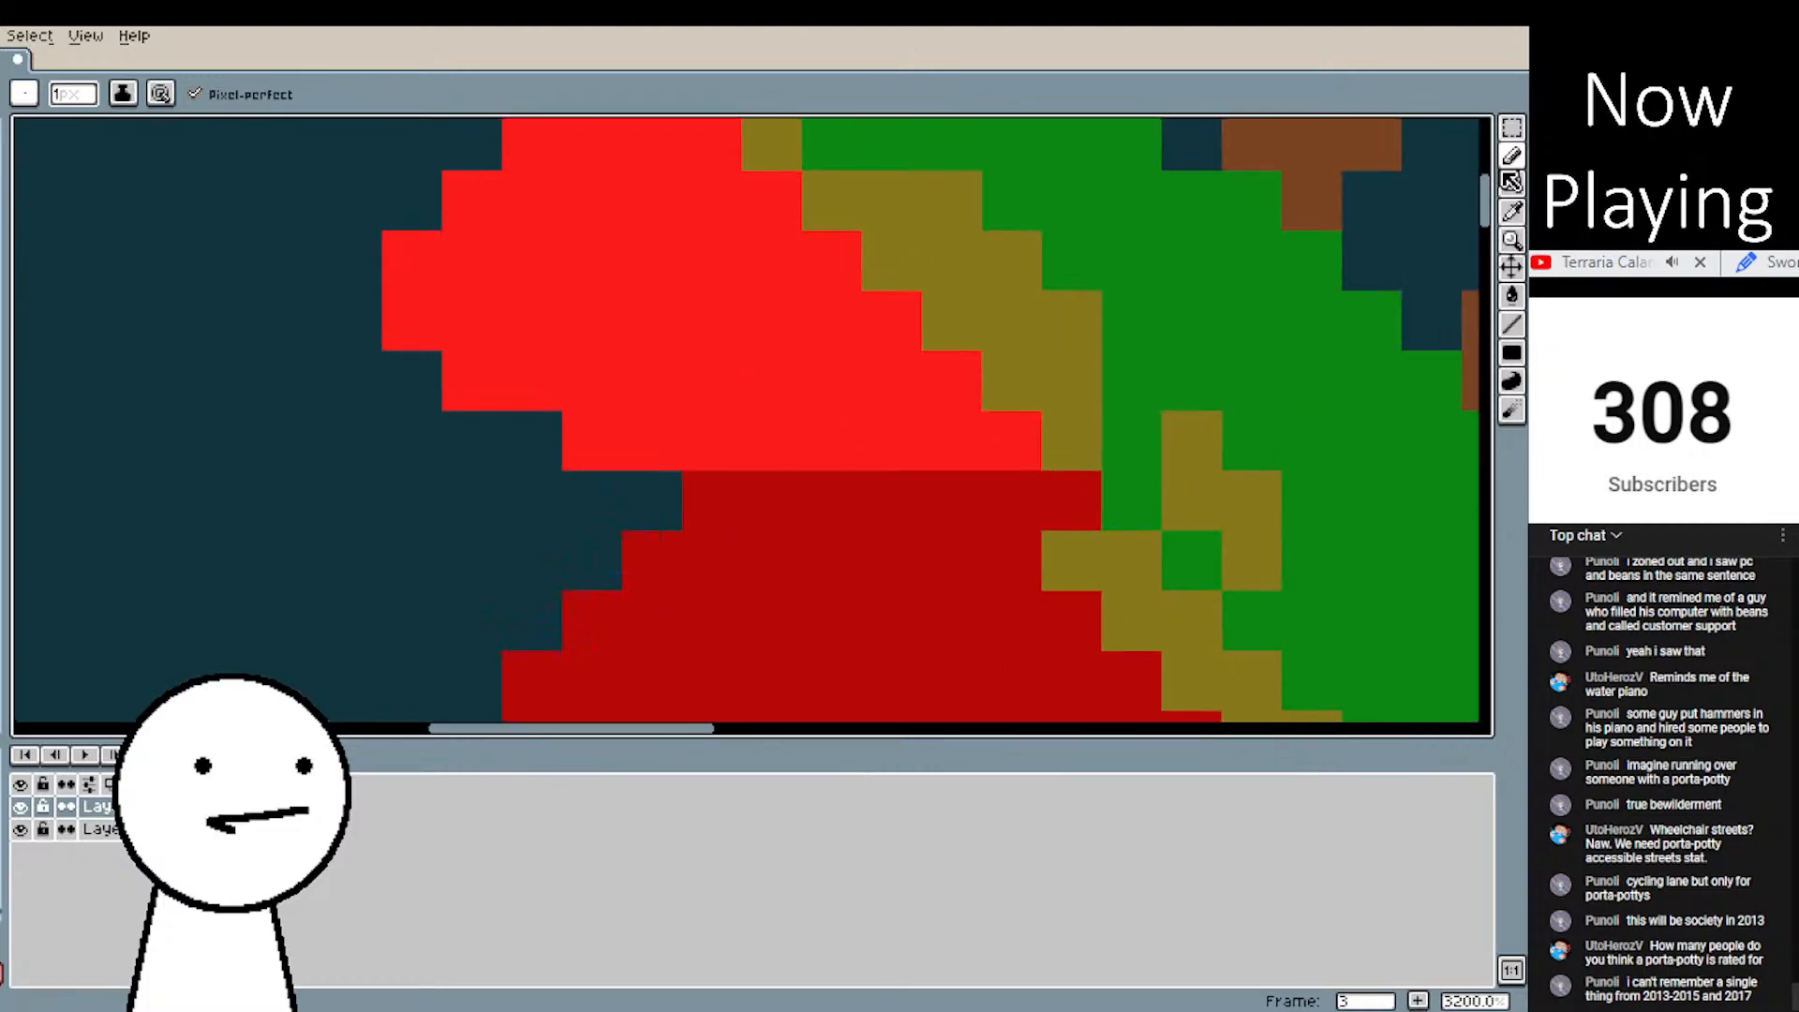
scroll(722, 434, down, 3)
scroll(743, 434, up, 2)
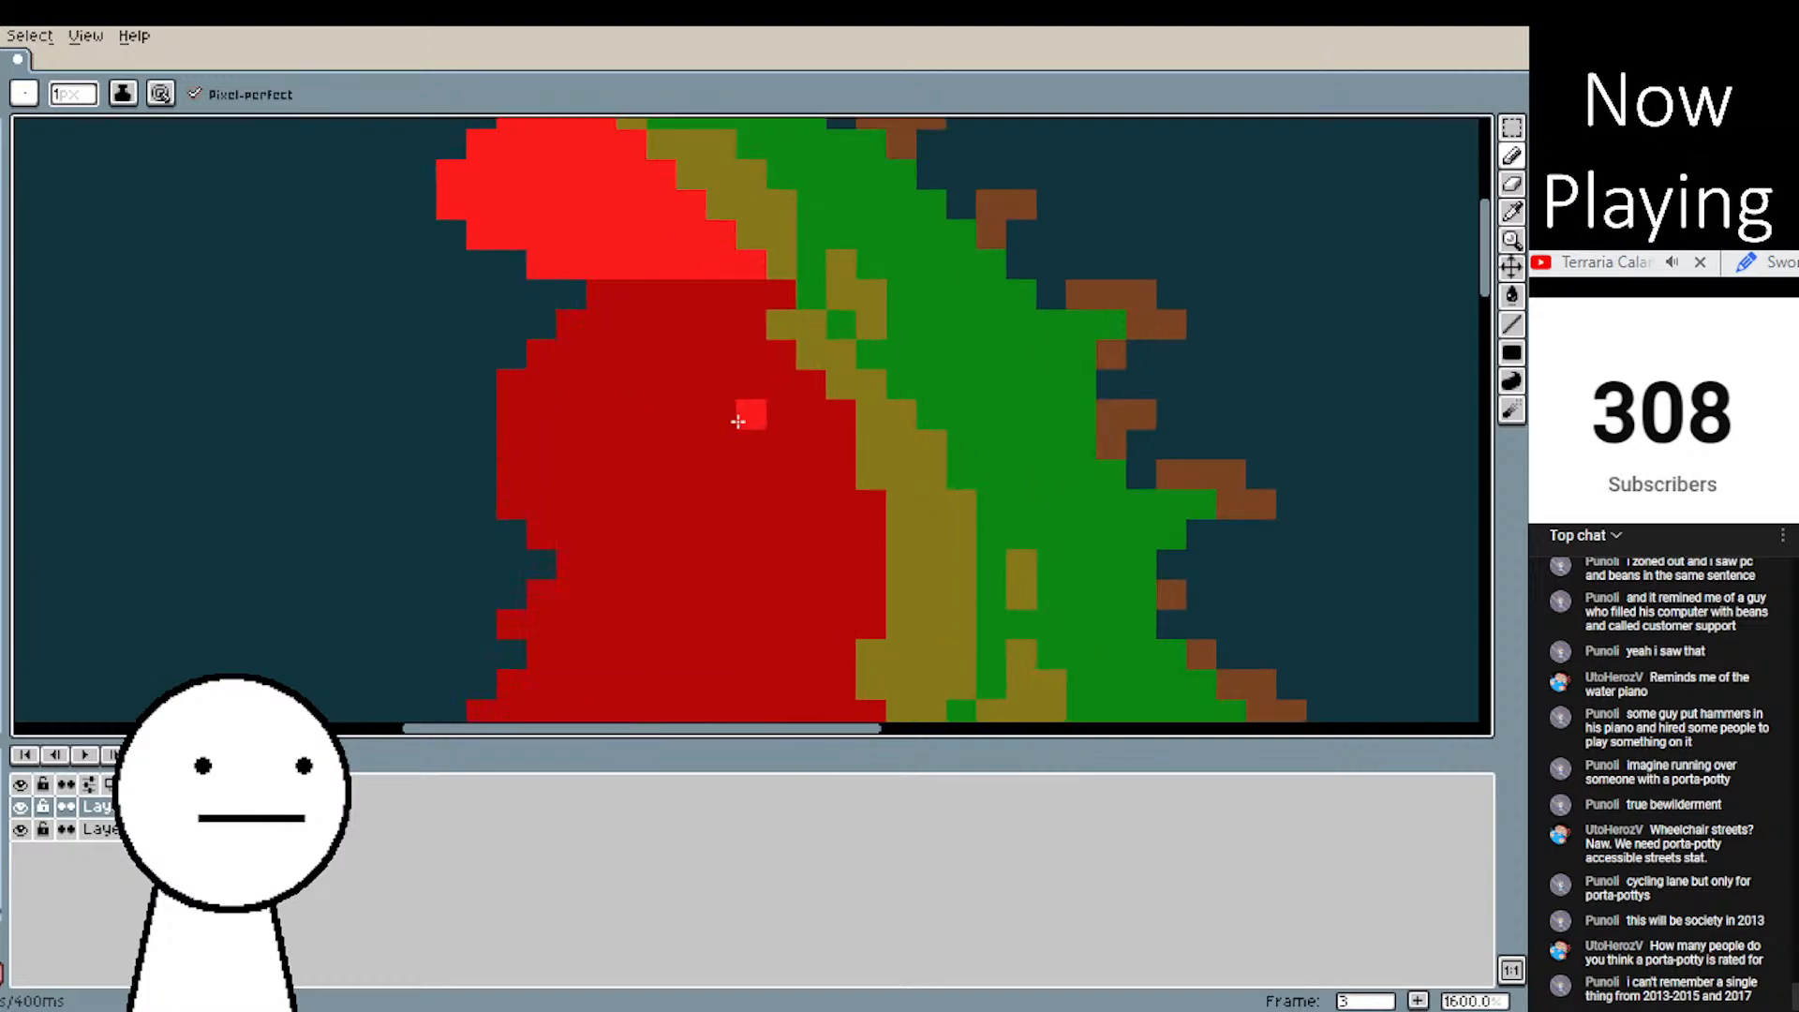
drag(604, 337, 756, 324)
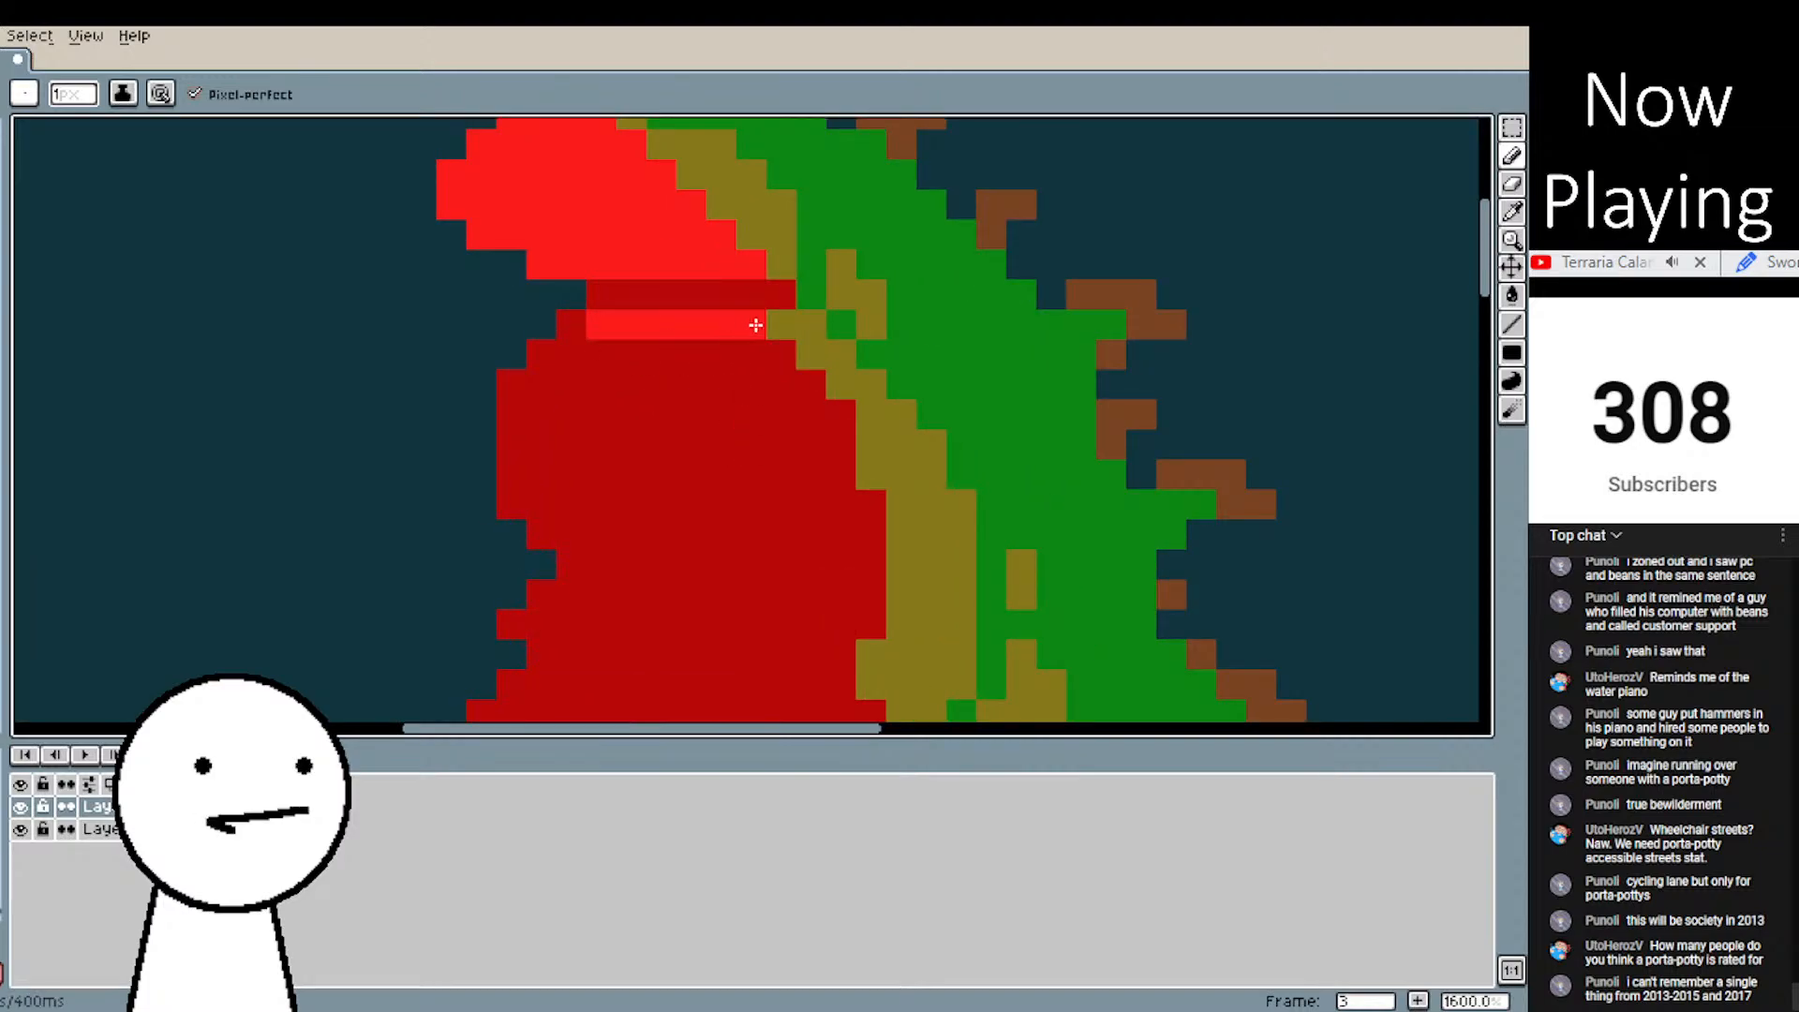
mouse_move(574, 359)
mouse_down()
mouse_move(714, 360)
mouse_move(514, 423)
mouse_move(679, 421)
mouse_move(518, 451)
mouse_move(573, 445)
mouse_up()
- Try adding bright red bands across the second bulge's lower part, and undo those strokes
mouse_move(542, 504)
mouse_down()
mouse_move(511, 504)
mouse_move(596, 503)
mouse_move(575, 497)
mouse_move(679, 478)
mouse_move(721, 445)
mouse_up()
key(ctrl+z)
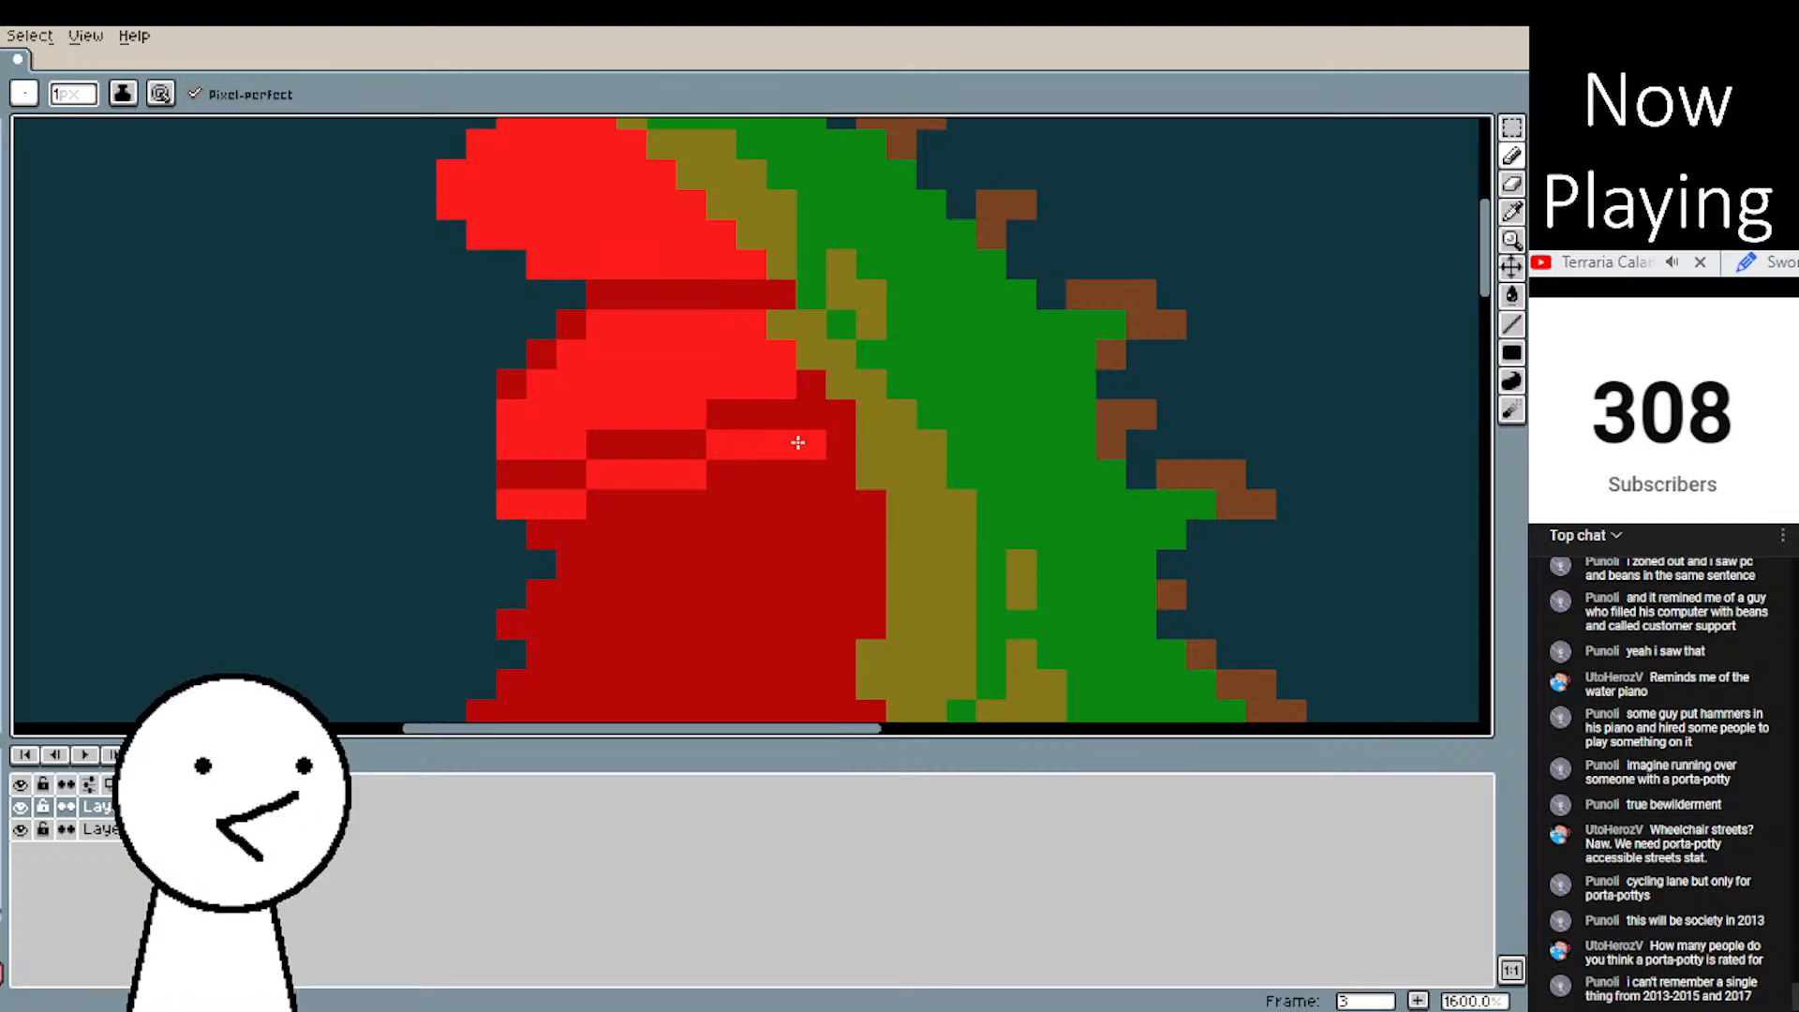
scroll(1021, 431, down, 6)
scroll(1022, 431, down, 2)
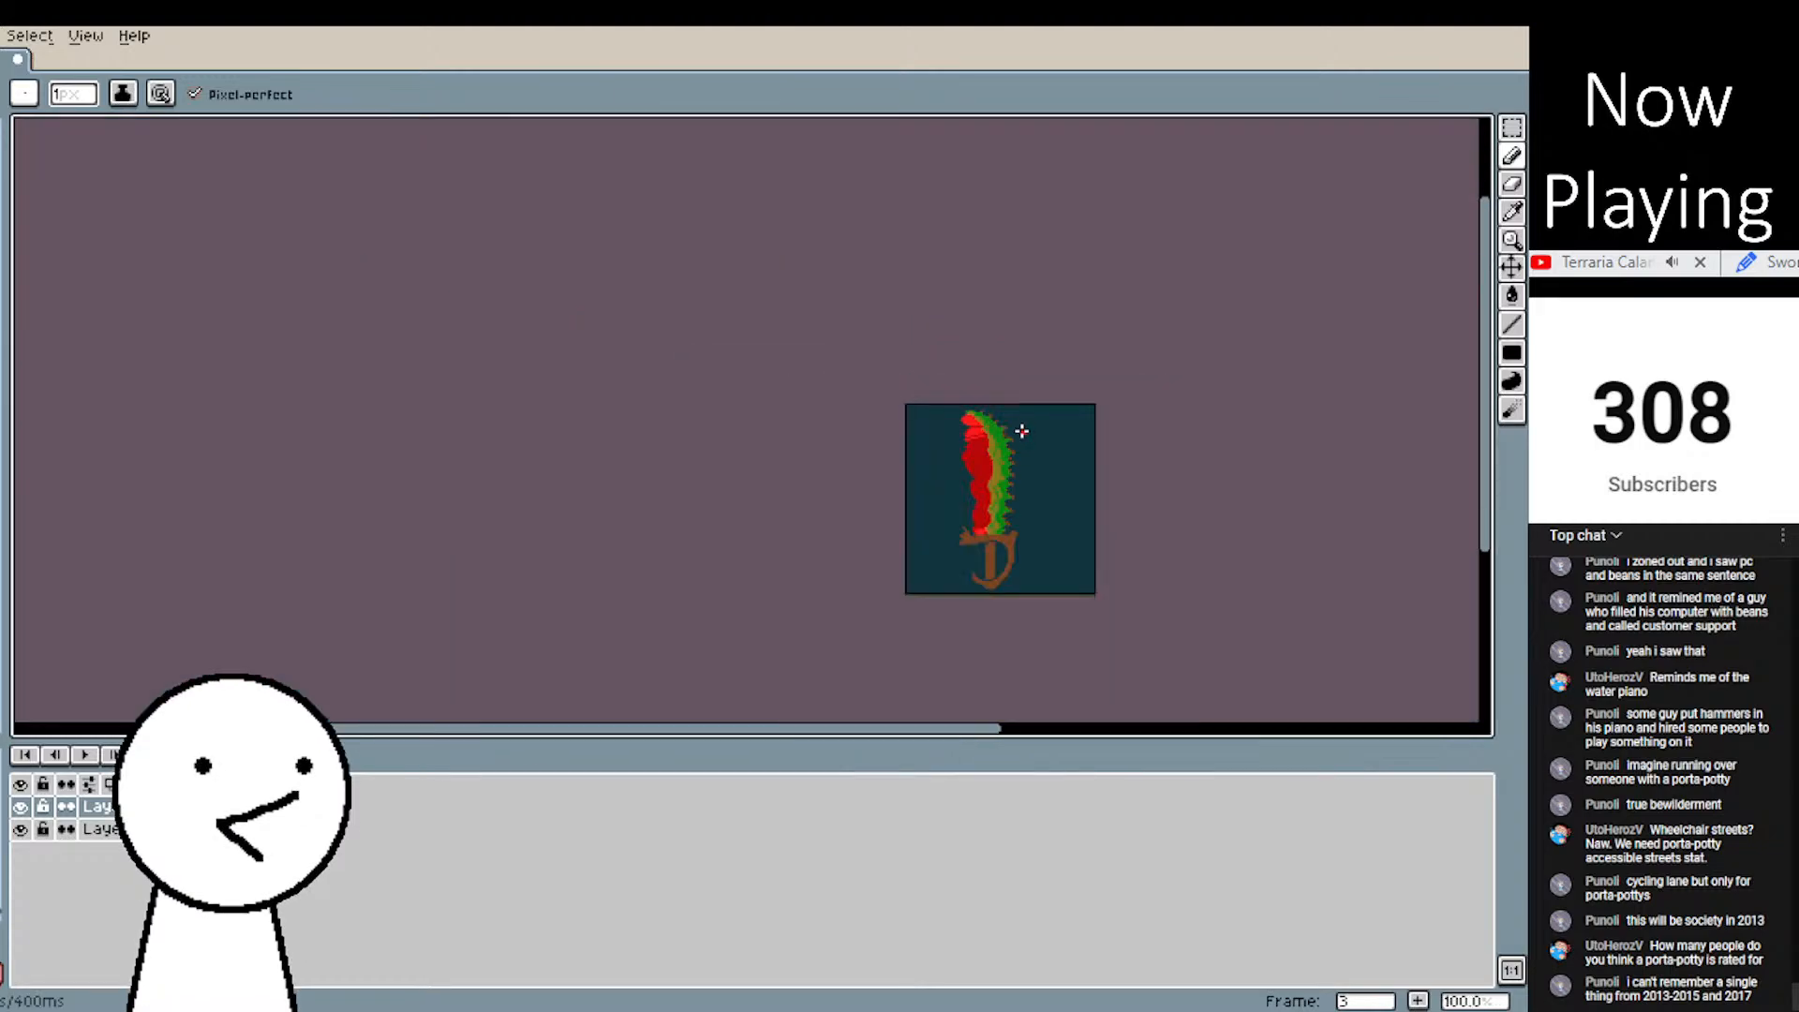
scroll(1021, 432, up, 8)
mouse_move(916, 450)
mouse_down()
mouse_move(981, 451)
mouse_move(1070, 406)
mouse_move(950, 402)
mouse_move(980, 423)
mouse_up()
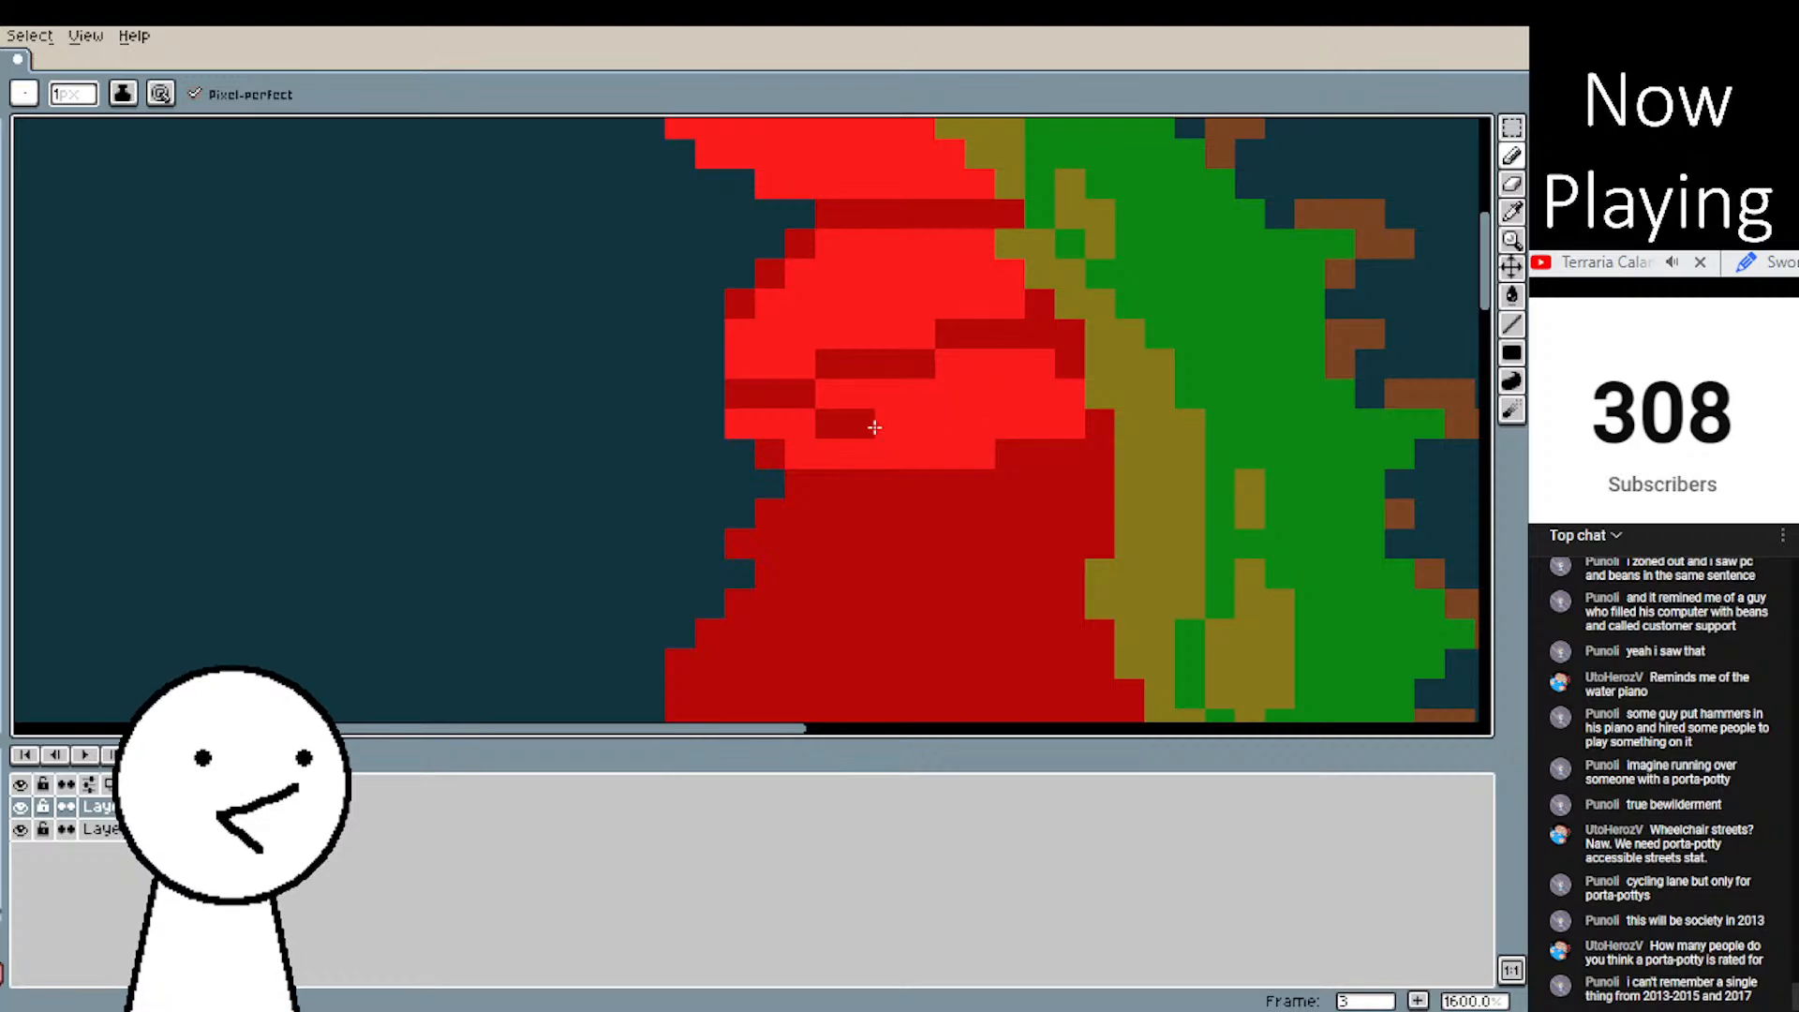
scroll(898, 453, down, 6)
scroll(898, 452, down, 1)
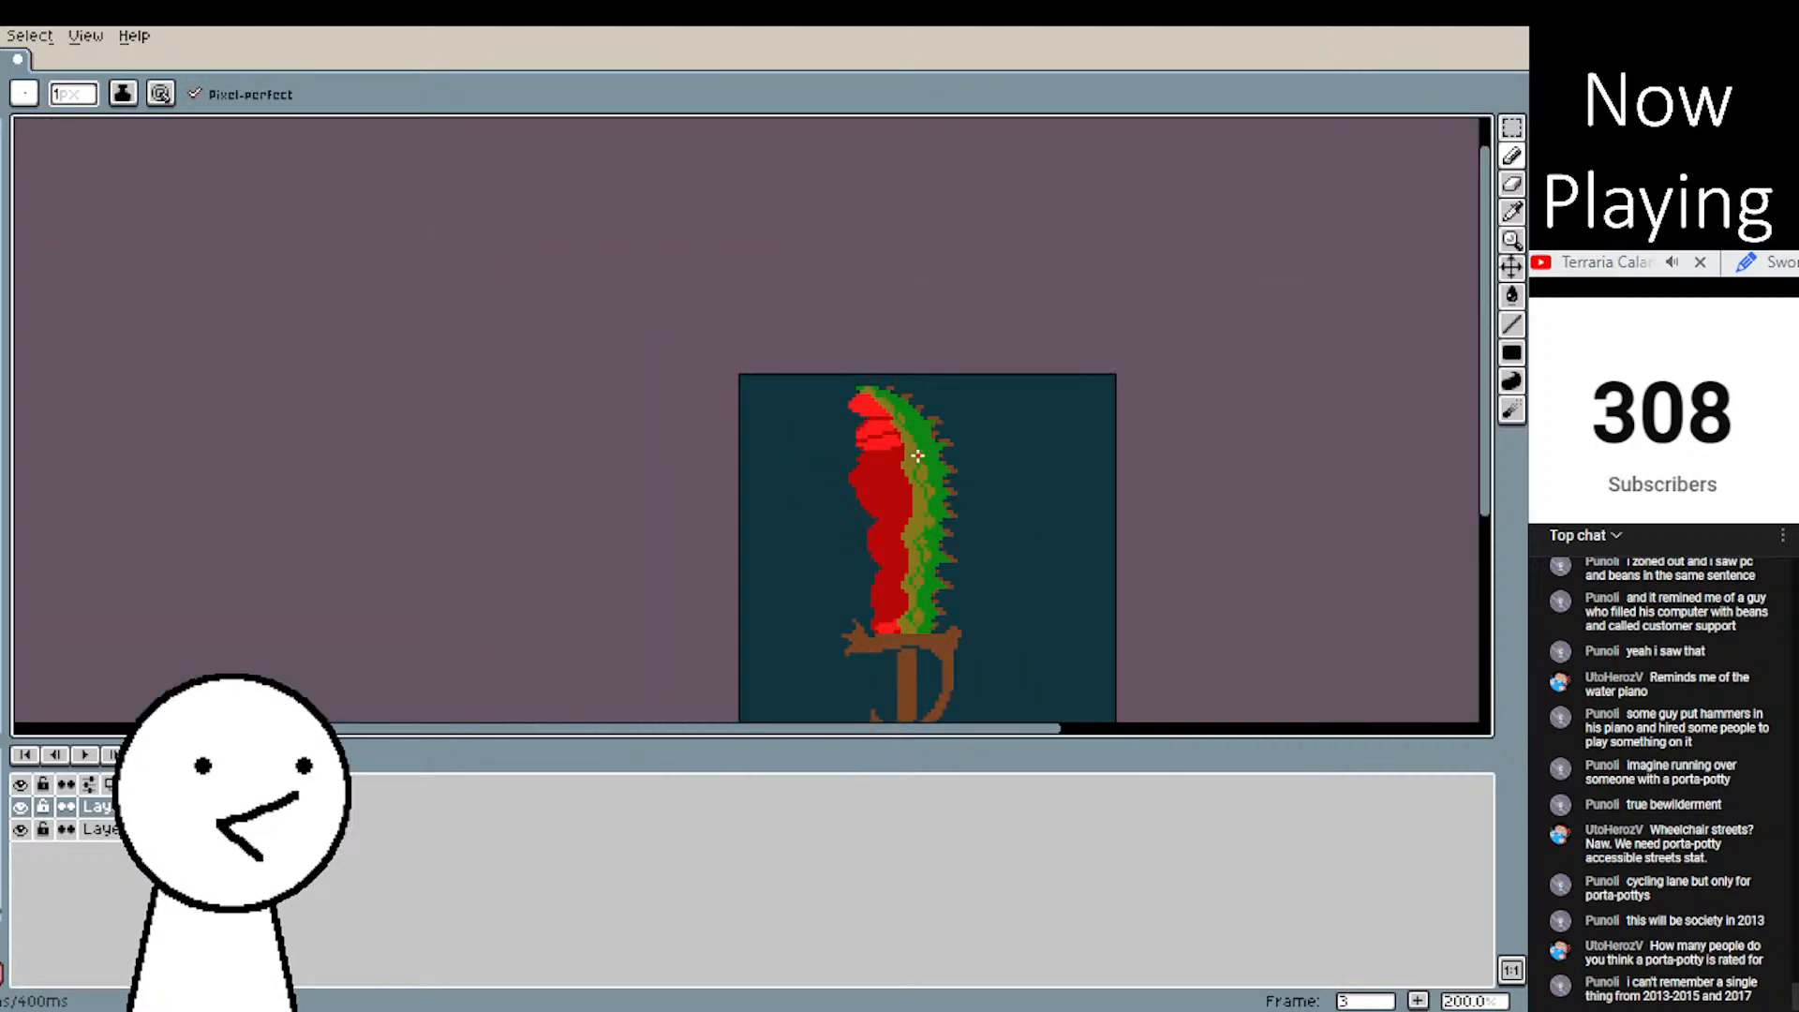
scroll(917, 457, up, 8)
key(ctrl+z)
key(ctrl+z)
key(ctrl+z)
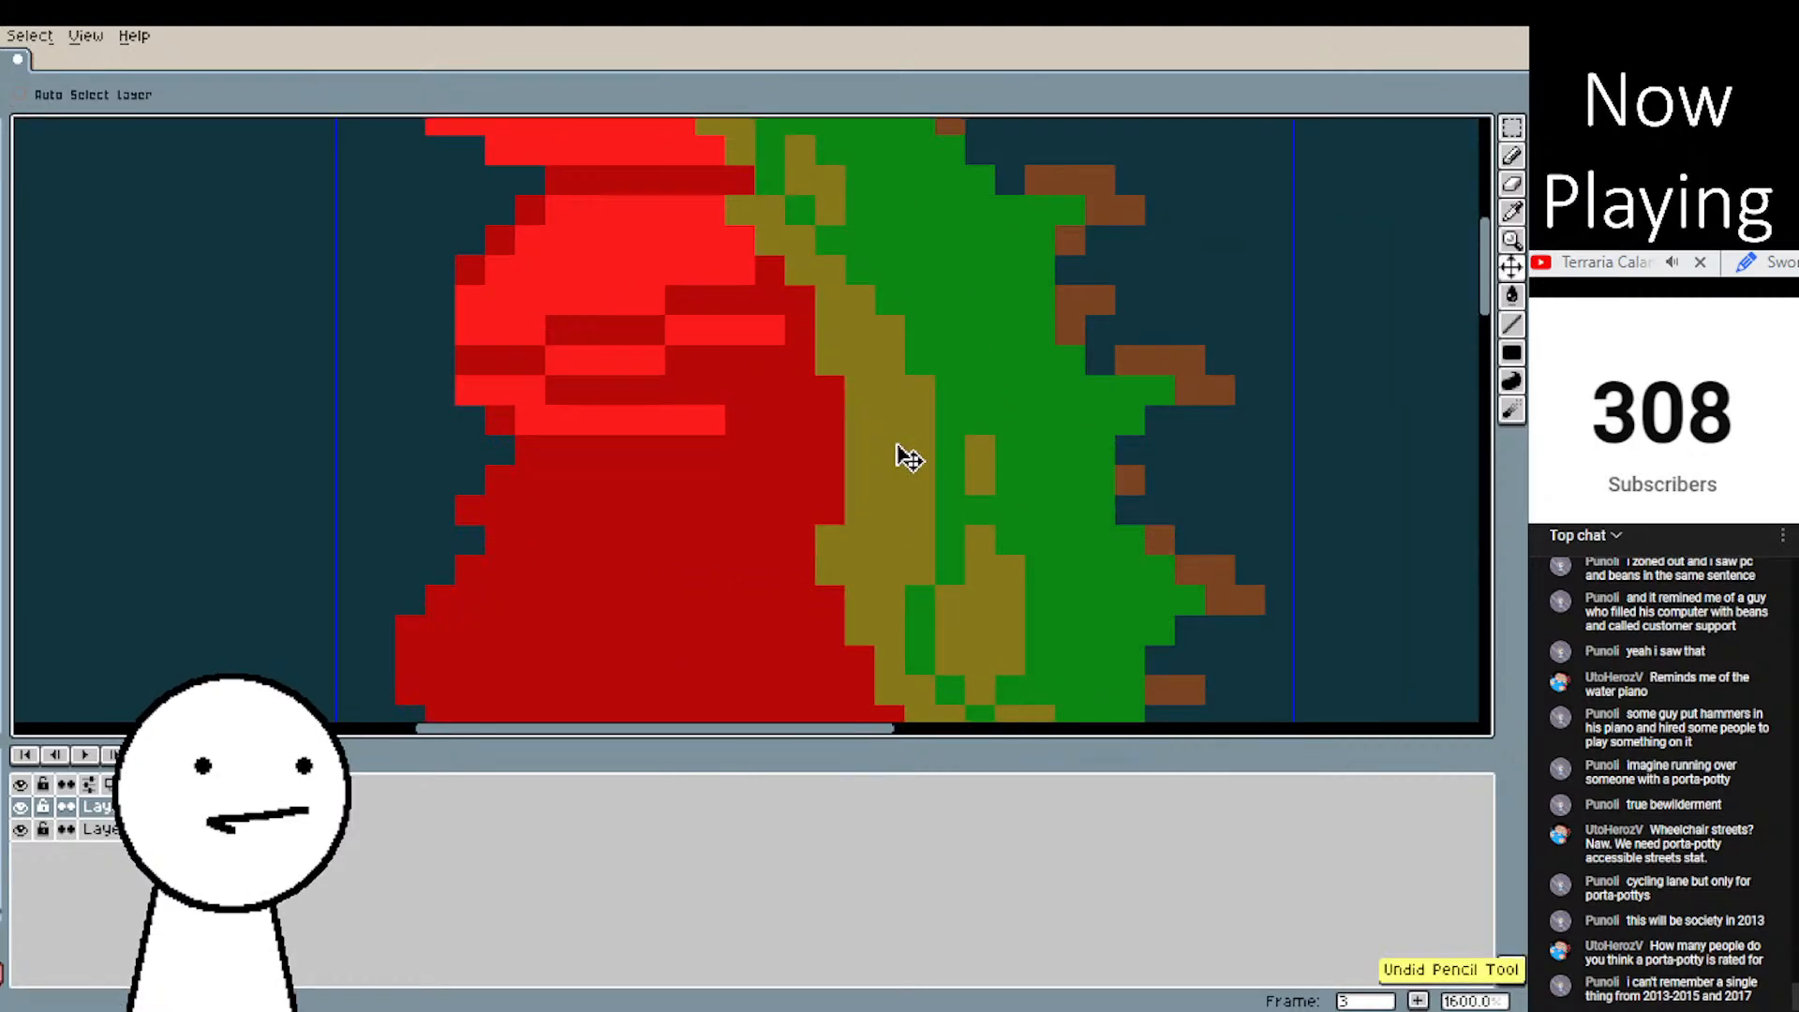
key(ctrl+z)
key(ctrl+z)
- Pencil a short bright red streak, about 5 pixels wide, just below the notch between the second and third bulges
scroll(1021, 375, down, 3)
scroll(884, 437, up, 3)
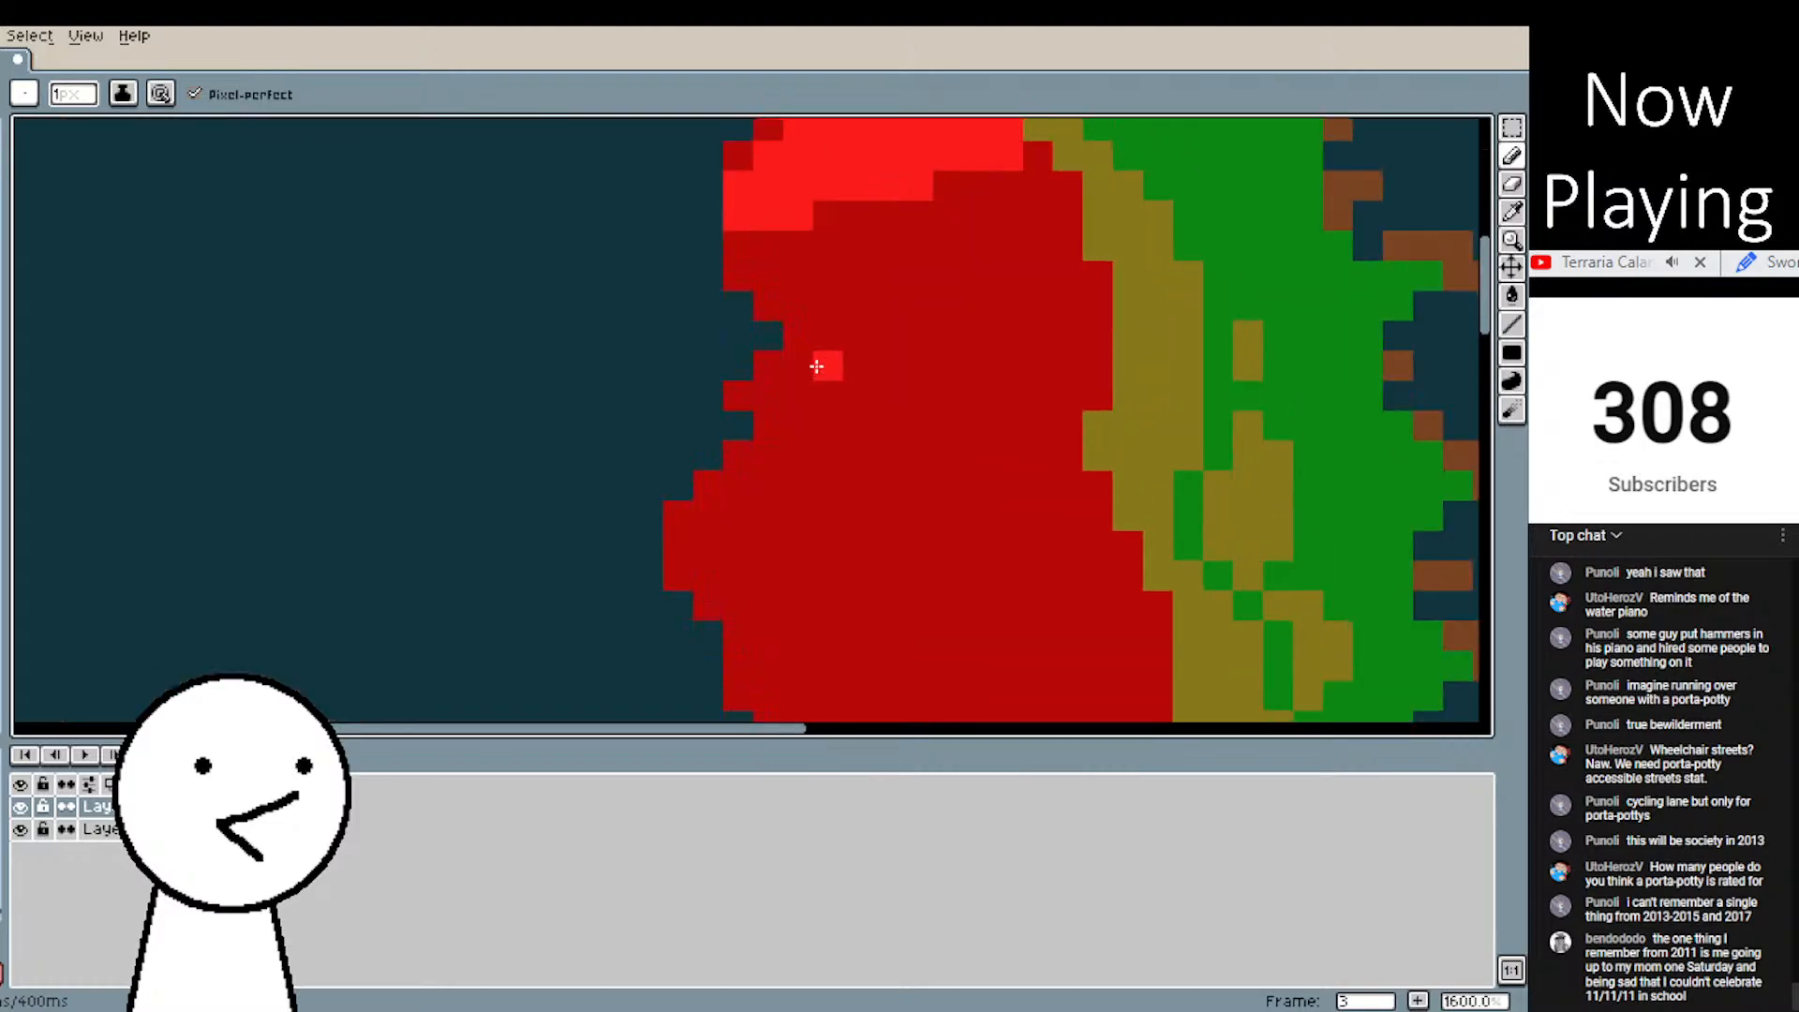
drag(784, 377, 877, 377)
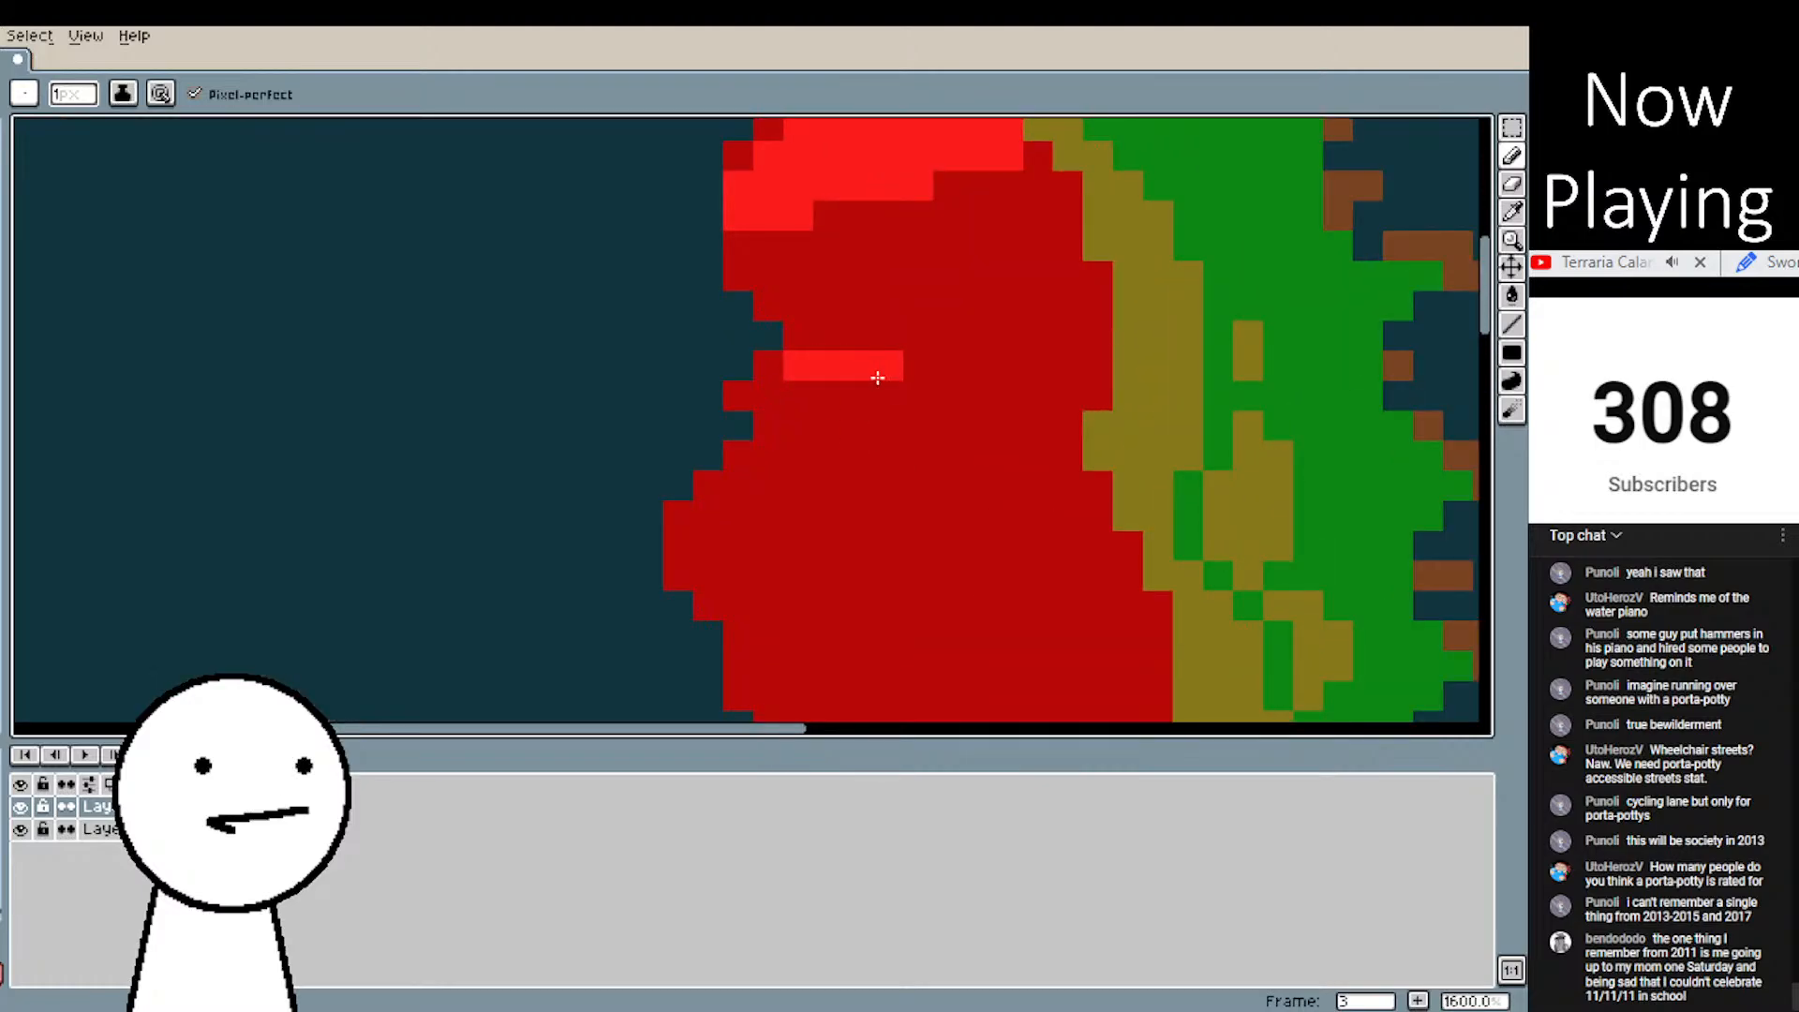
drag(771, 393, 799, 395)
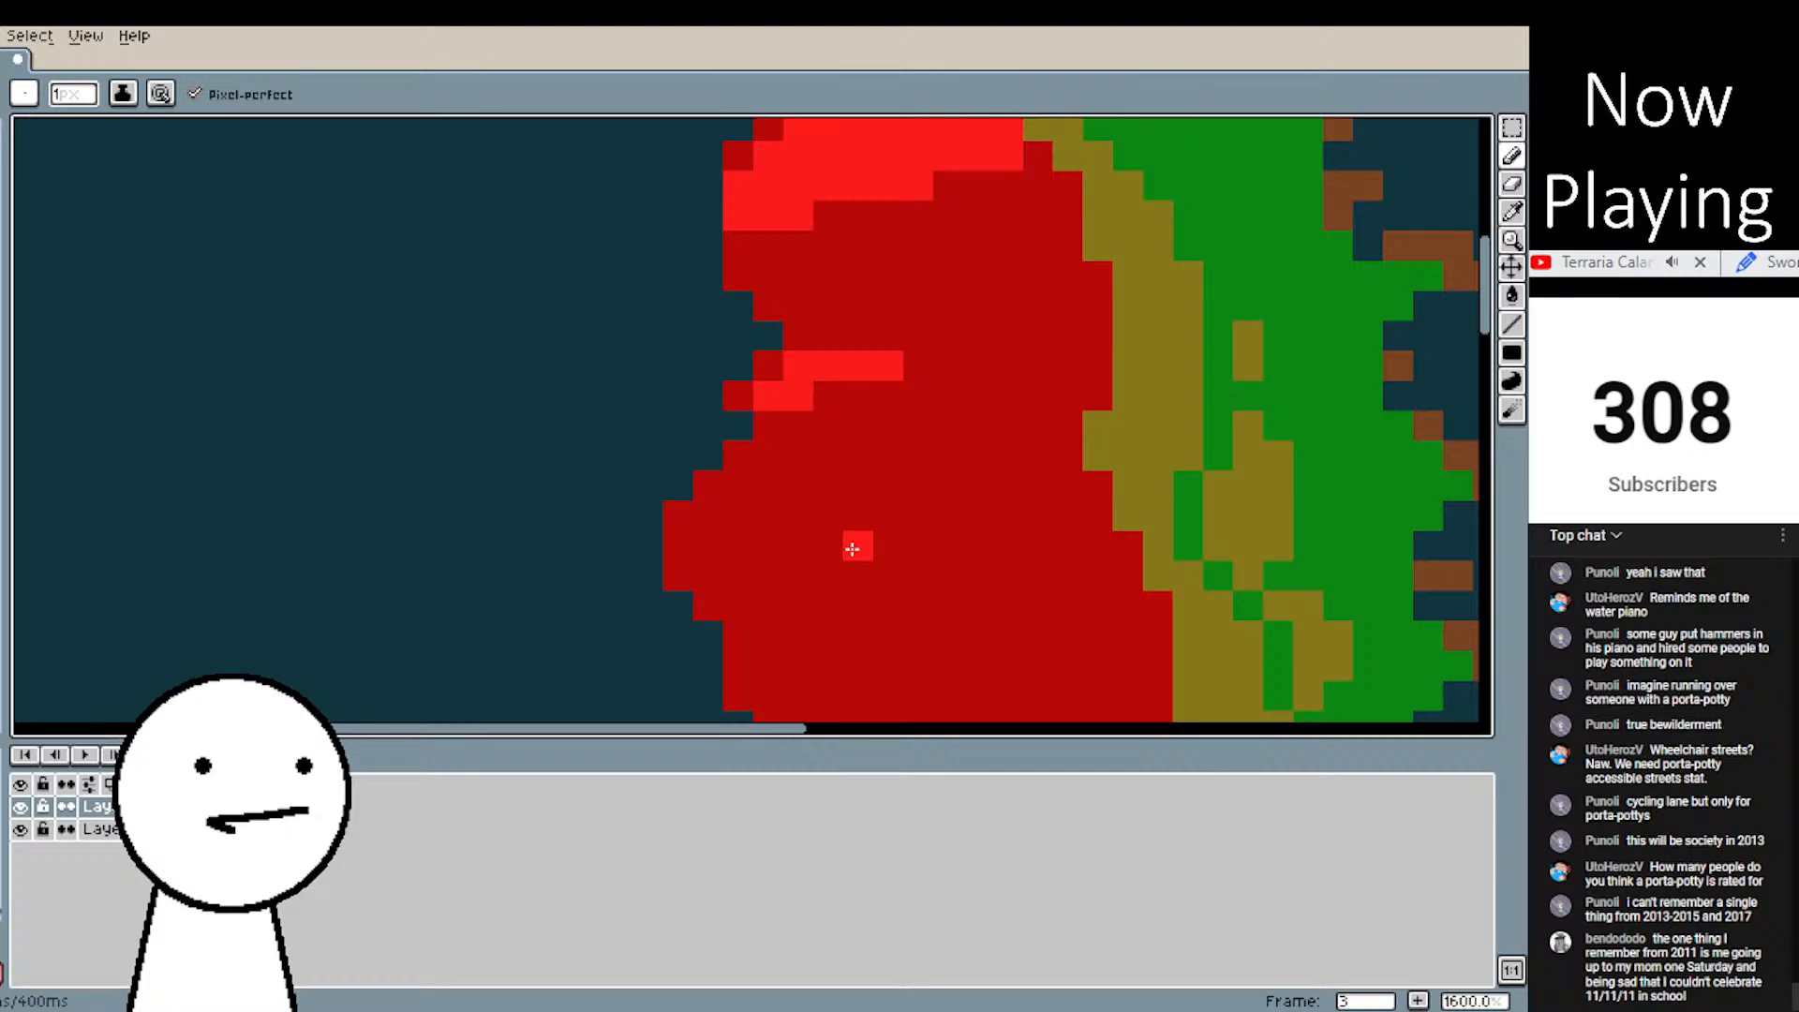
- Pencil a slanted bright red band from the third bulge's outer edge up towards the rind, leaving dark red below the short streak
scroll(916, 452, down, 3)
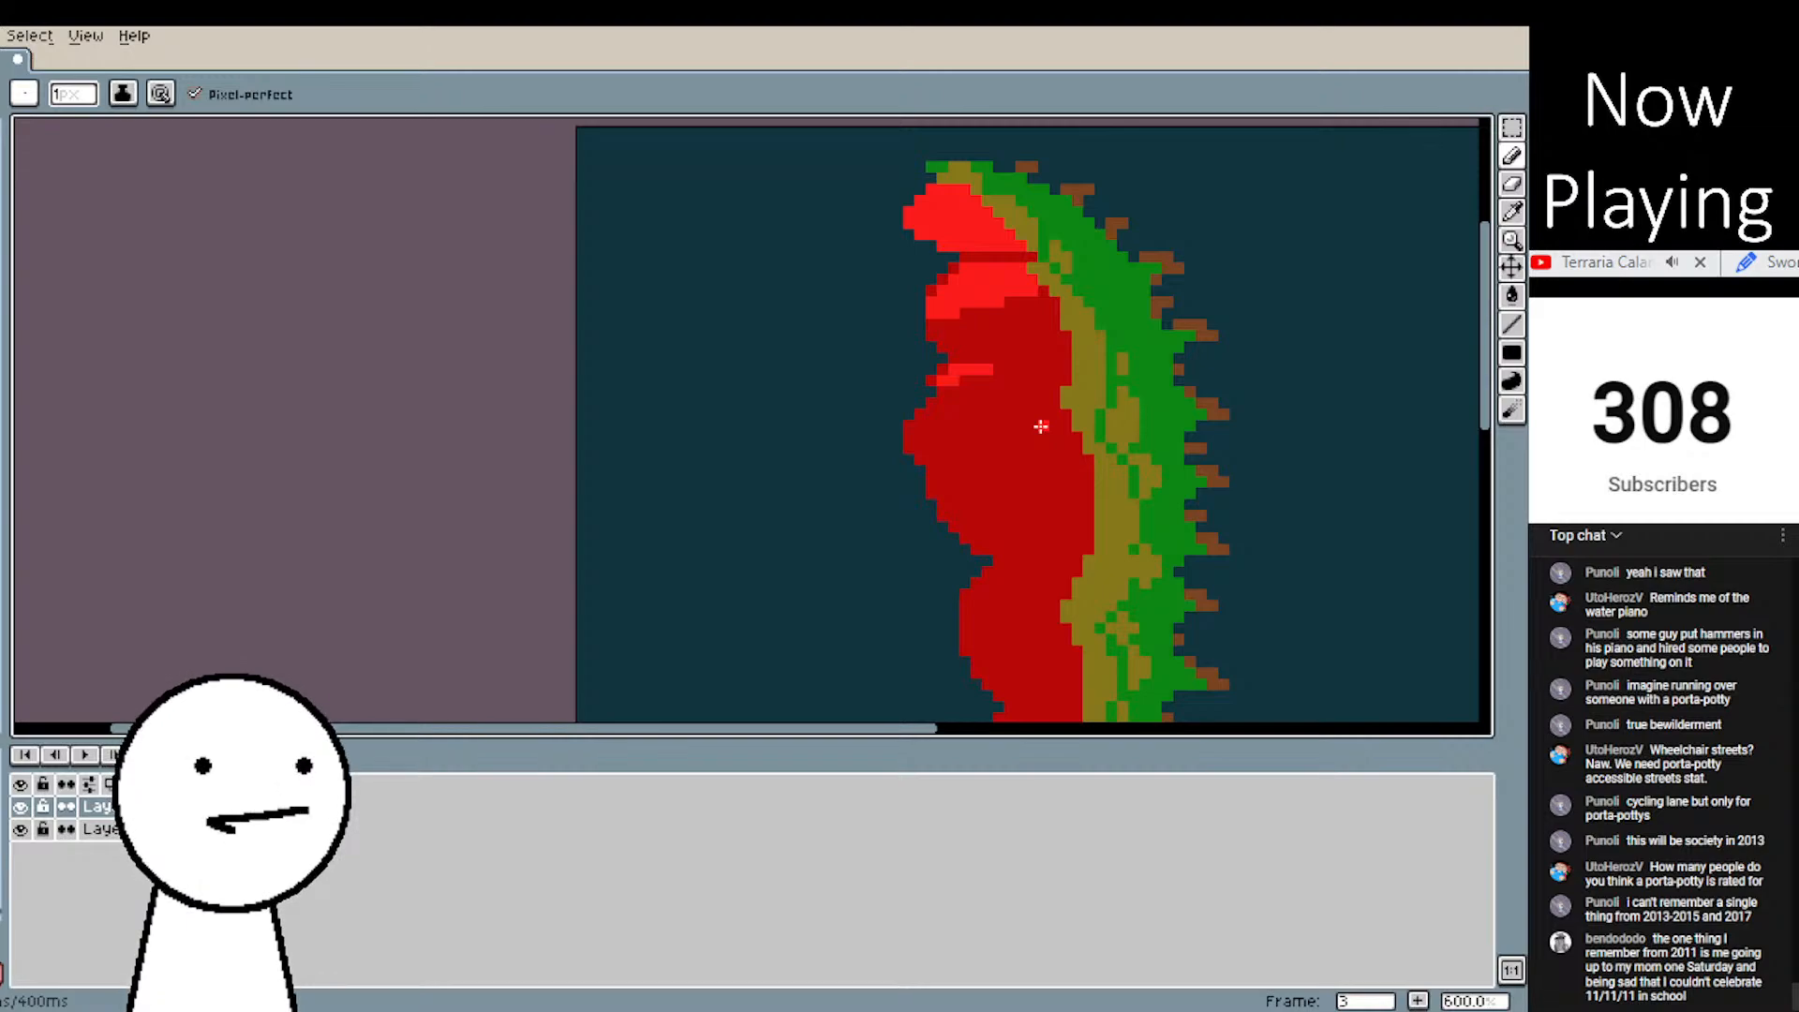
scroll(1022, 323, up, 3)
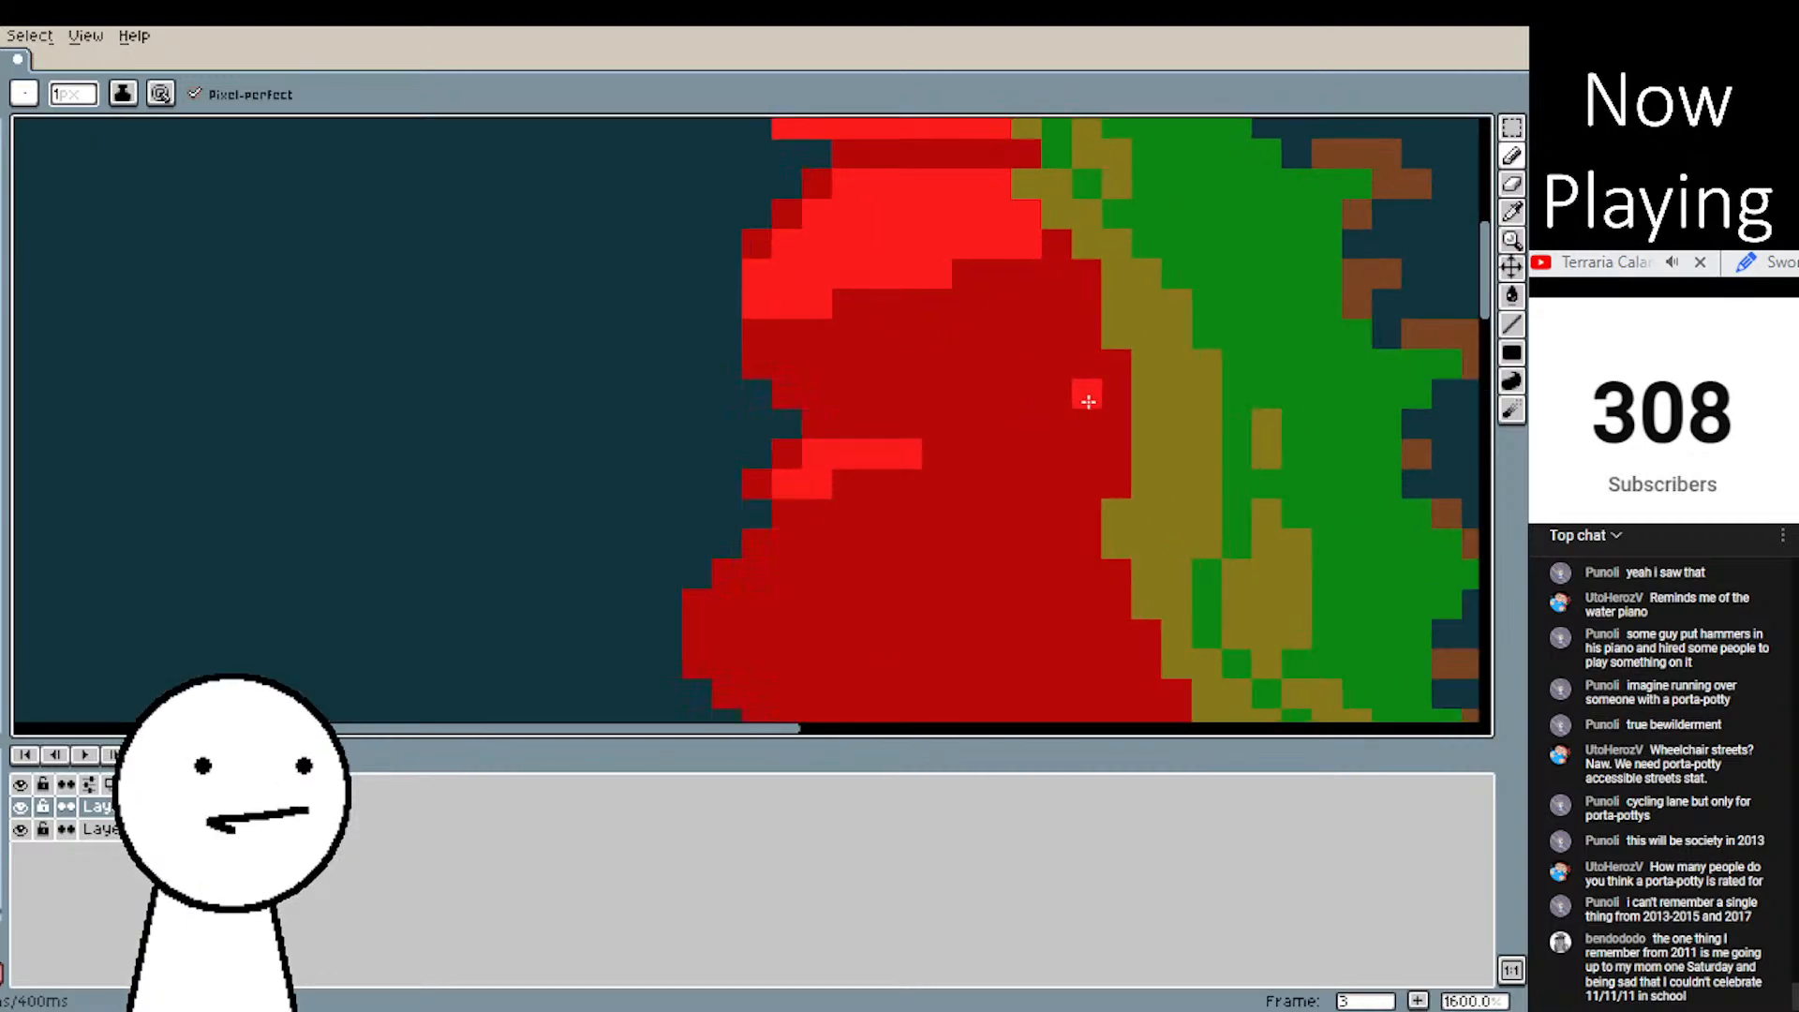
drag(1092, 405, 836, 309)
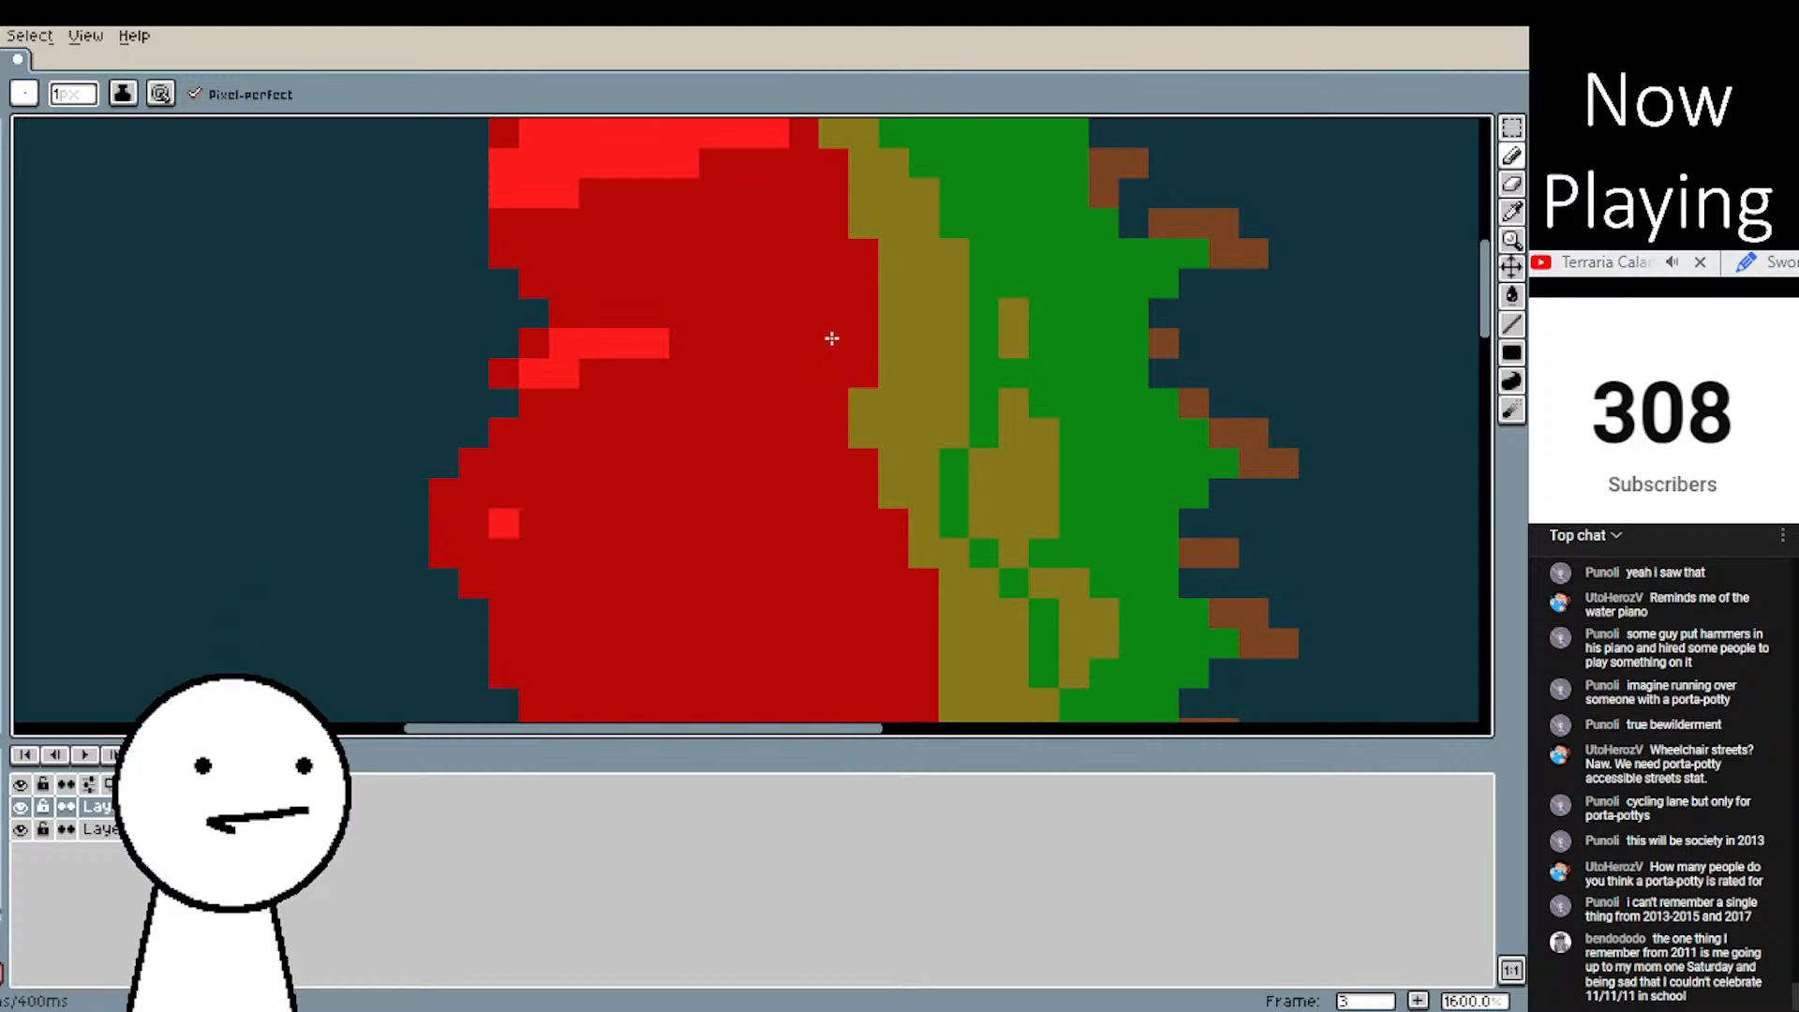
mouse_move(444, 523)
mouse_down()
mouse_move(474, 493)
mouse_move(504, 493)
mouse_move(535, 433)
mouse_move(714, 433)
mouse_move(714, 403)
mouse_move(654, 403)
mouse_move(806, 404)
mouse_up()
drag(474, 555, 774, 434)
click(564, 463)
click(473, 523)
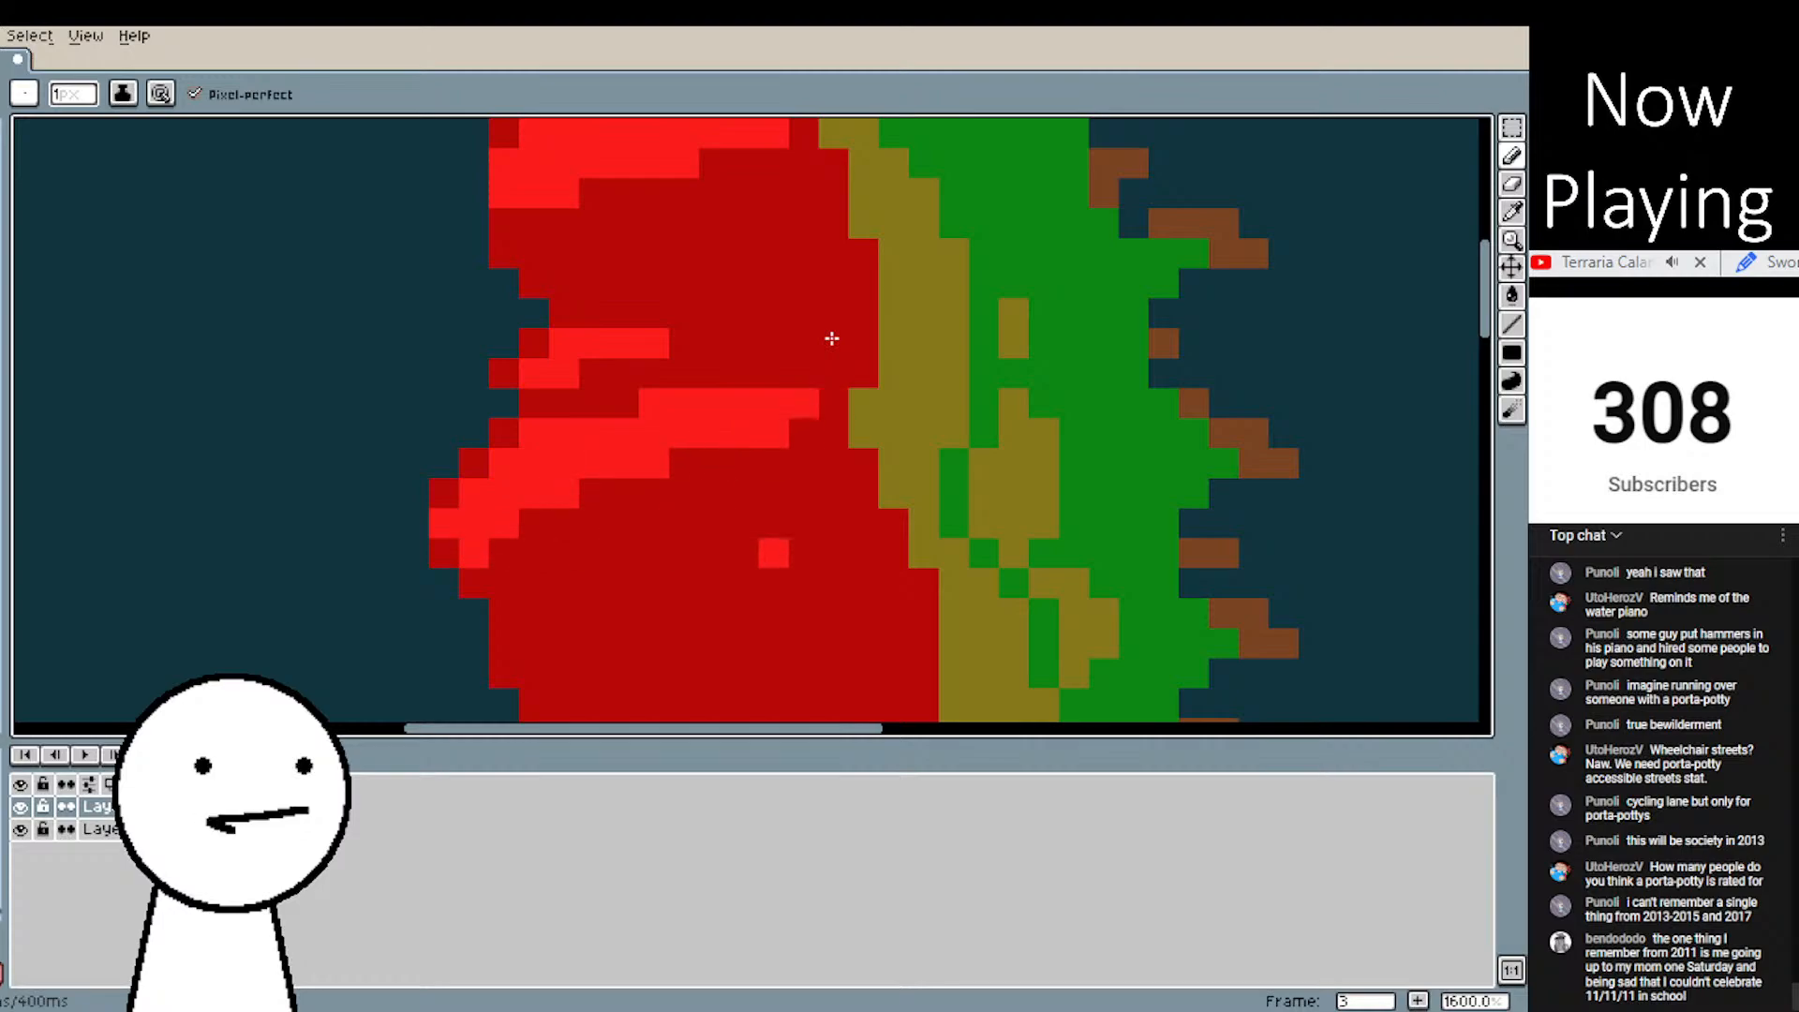
- Pencil a second, thicker bright red patch across the middle of the third bulge, separated from the upper band by dark red
scroll(896, 157, down, 1)
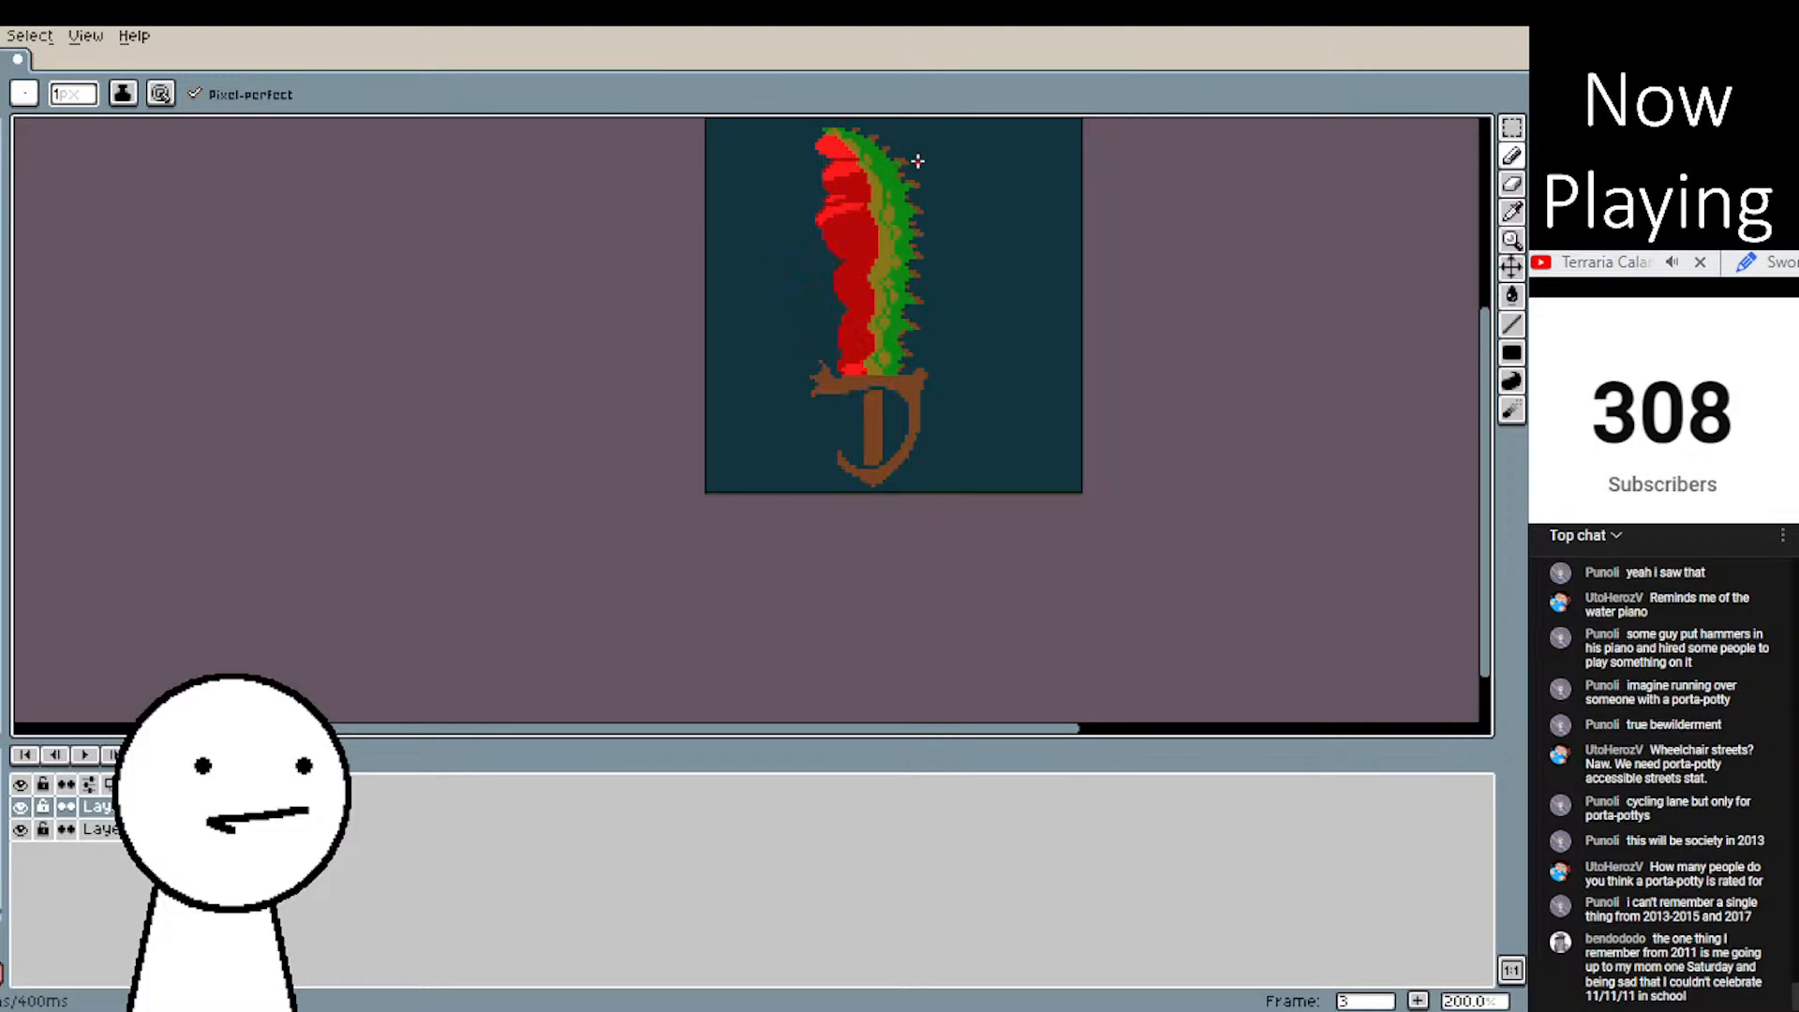
drag(915, 160, 900, 325)
scroll(863, 381, up, 6)
scroll(896, 485, up, 1)
click(967, 428)
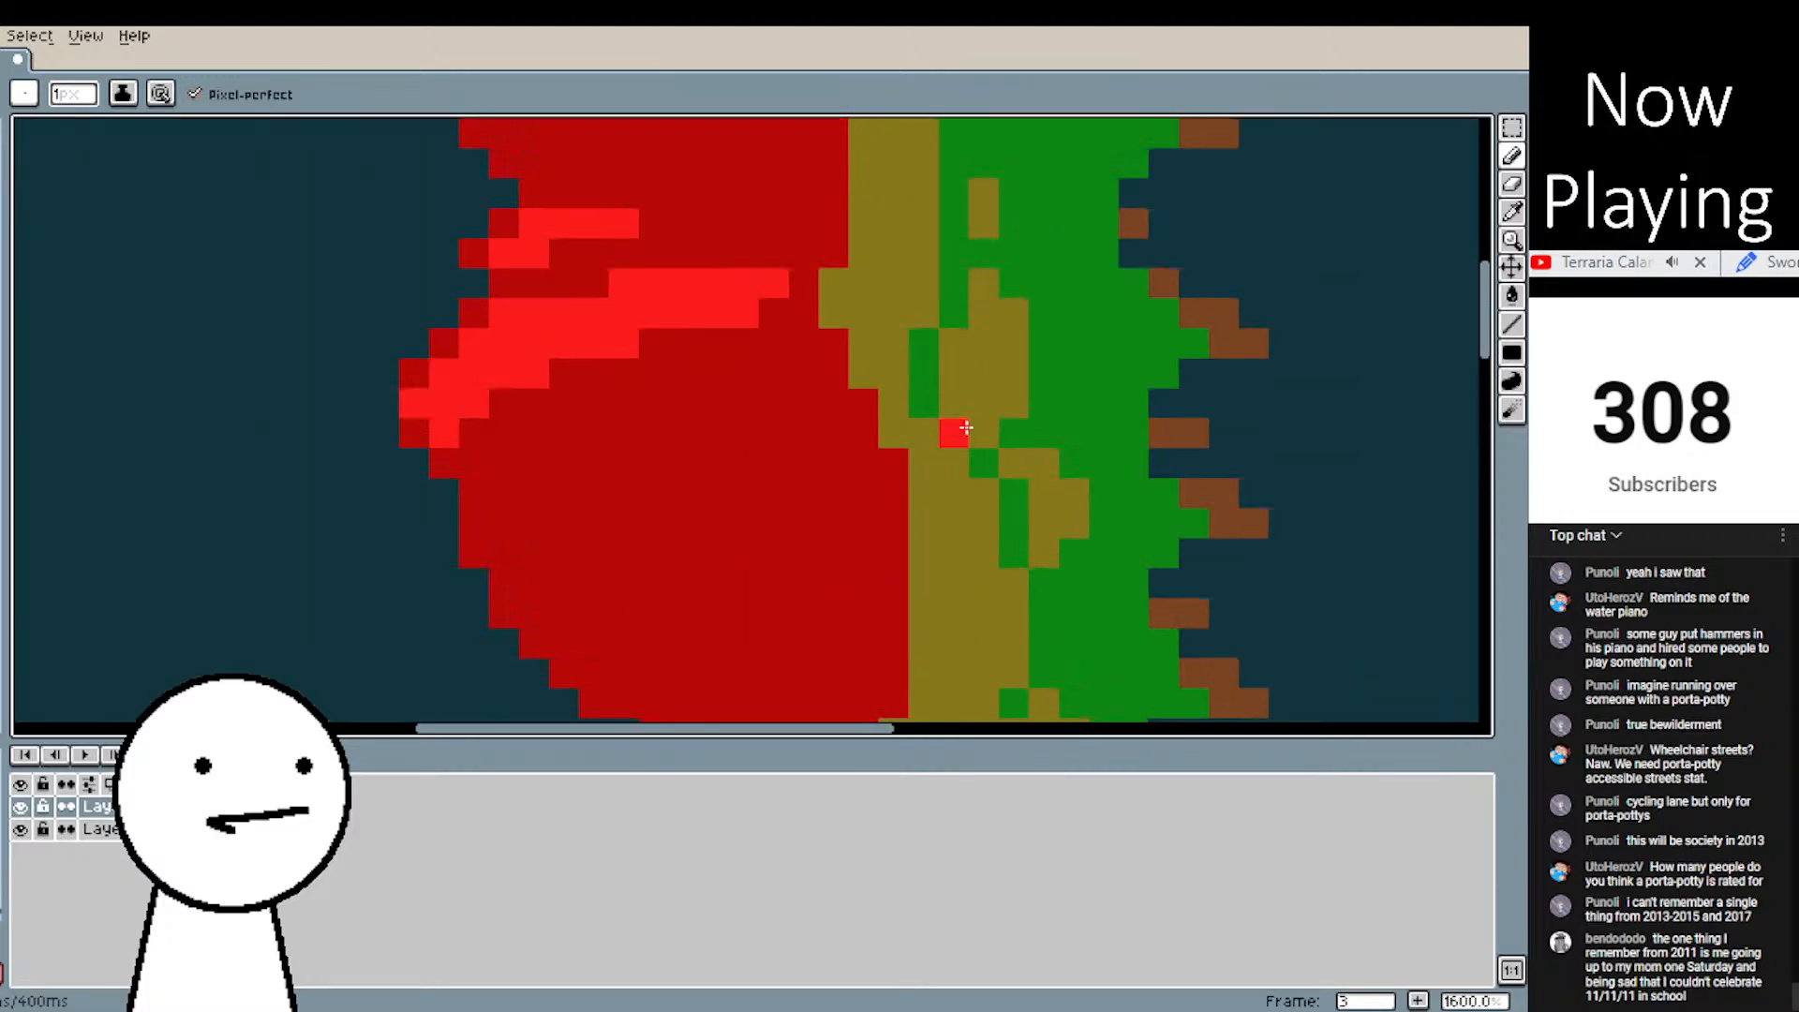
click(503, 493)
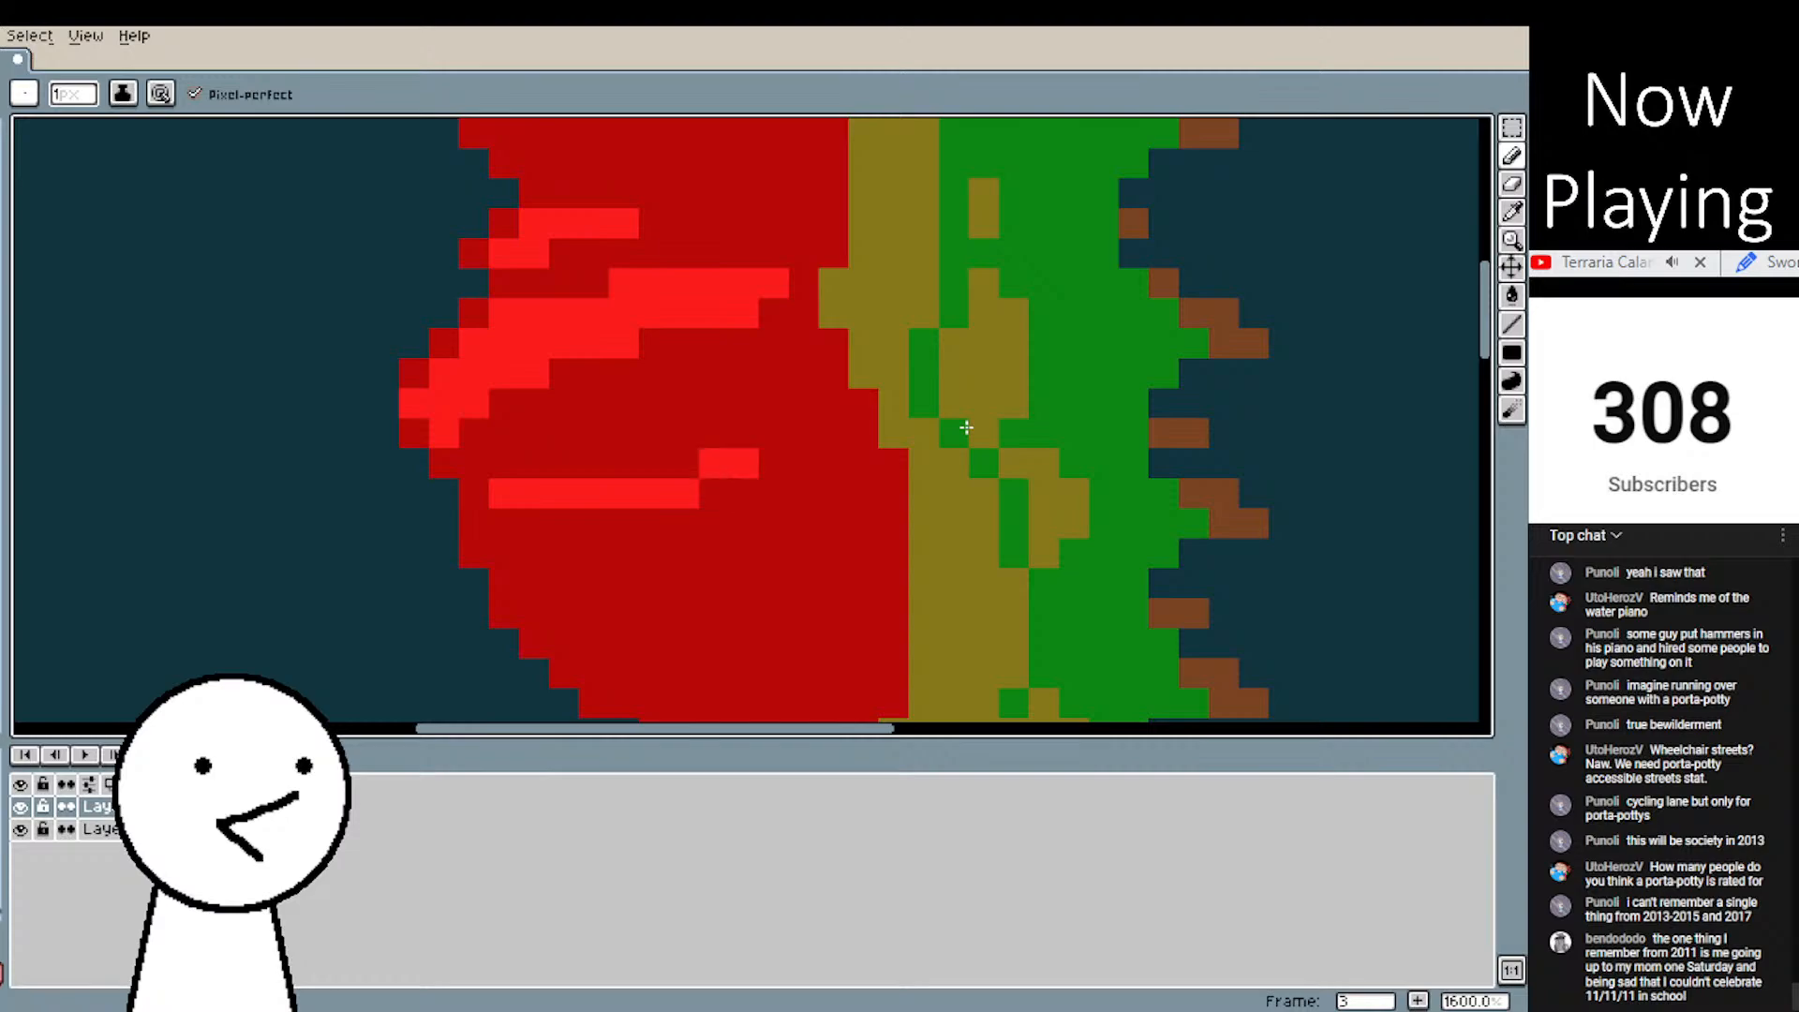
drag(804, 493, 744, 493)
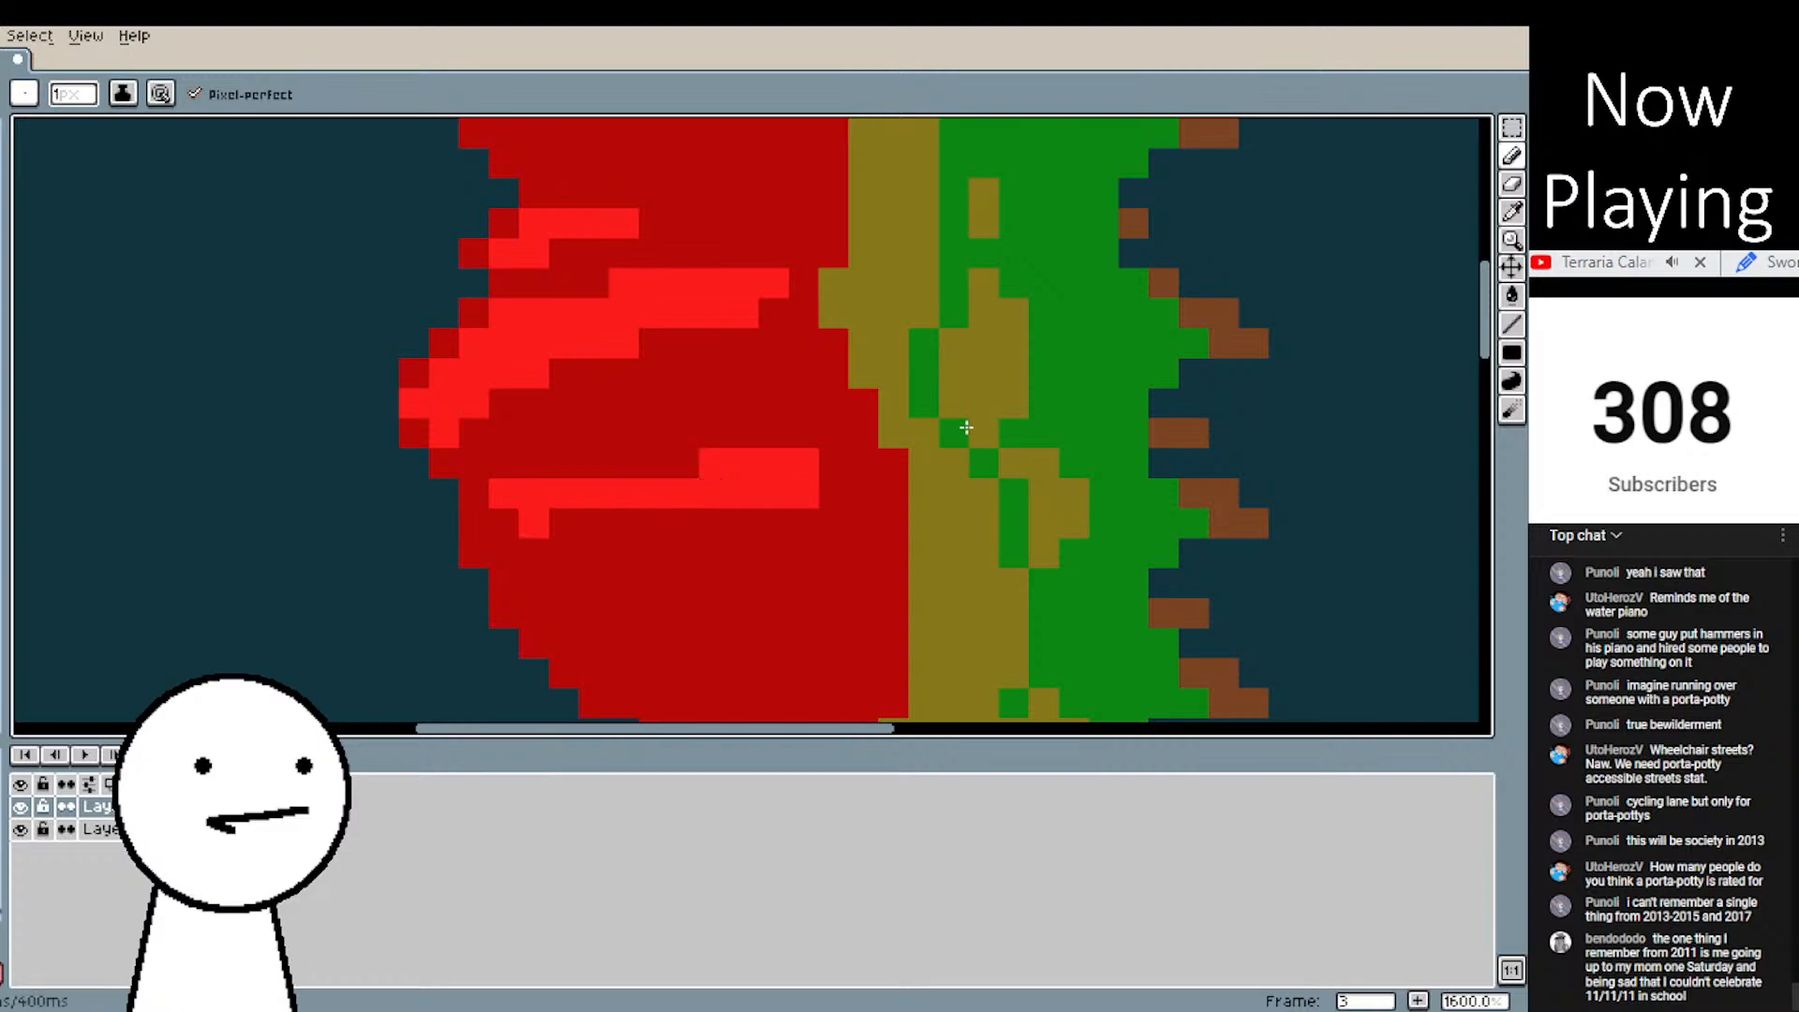
drag(533, 523, 744, 523)
click(563, 553)
drag(593, 553, 654, 553)
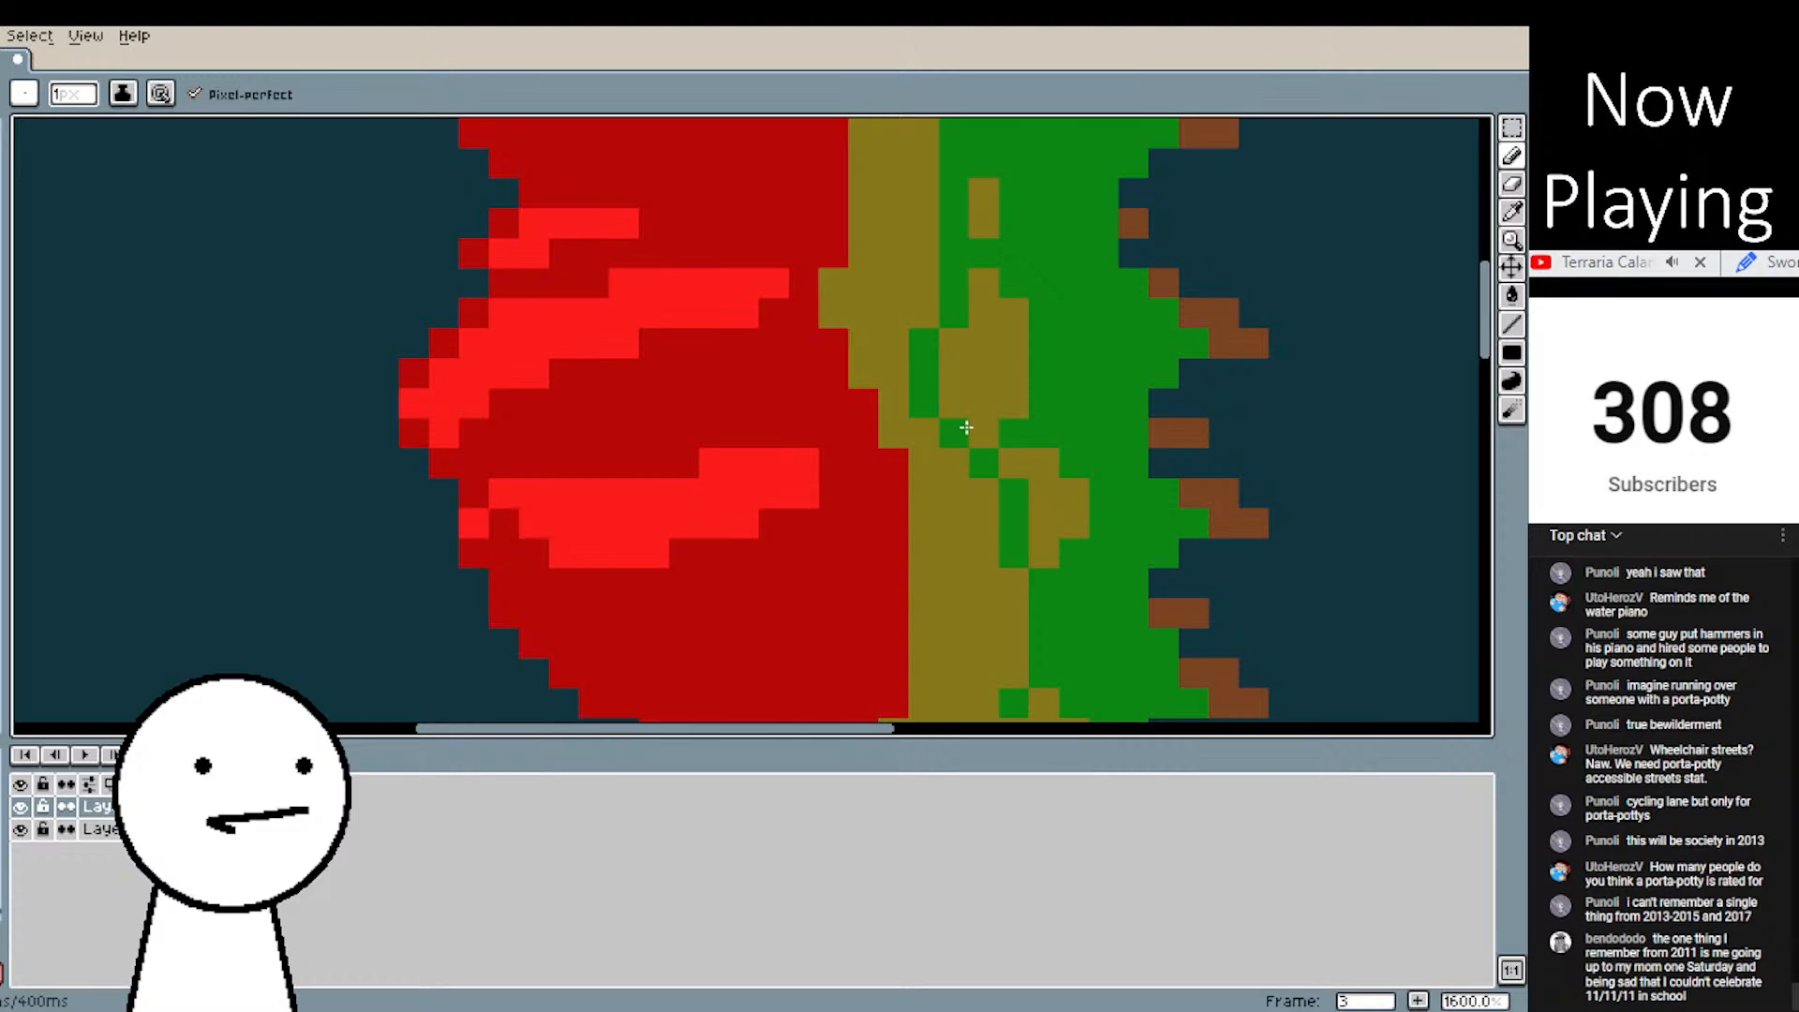
- Turn off Pixel-perfect and pencil a thick diagonal bright red highlight across the top of the fourth bulge up to the rind
scroll(1084, 233, down, 8)
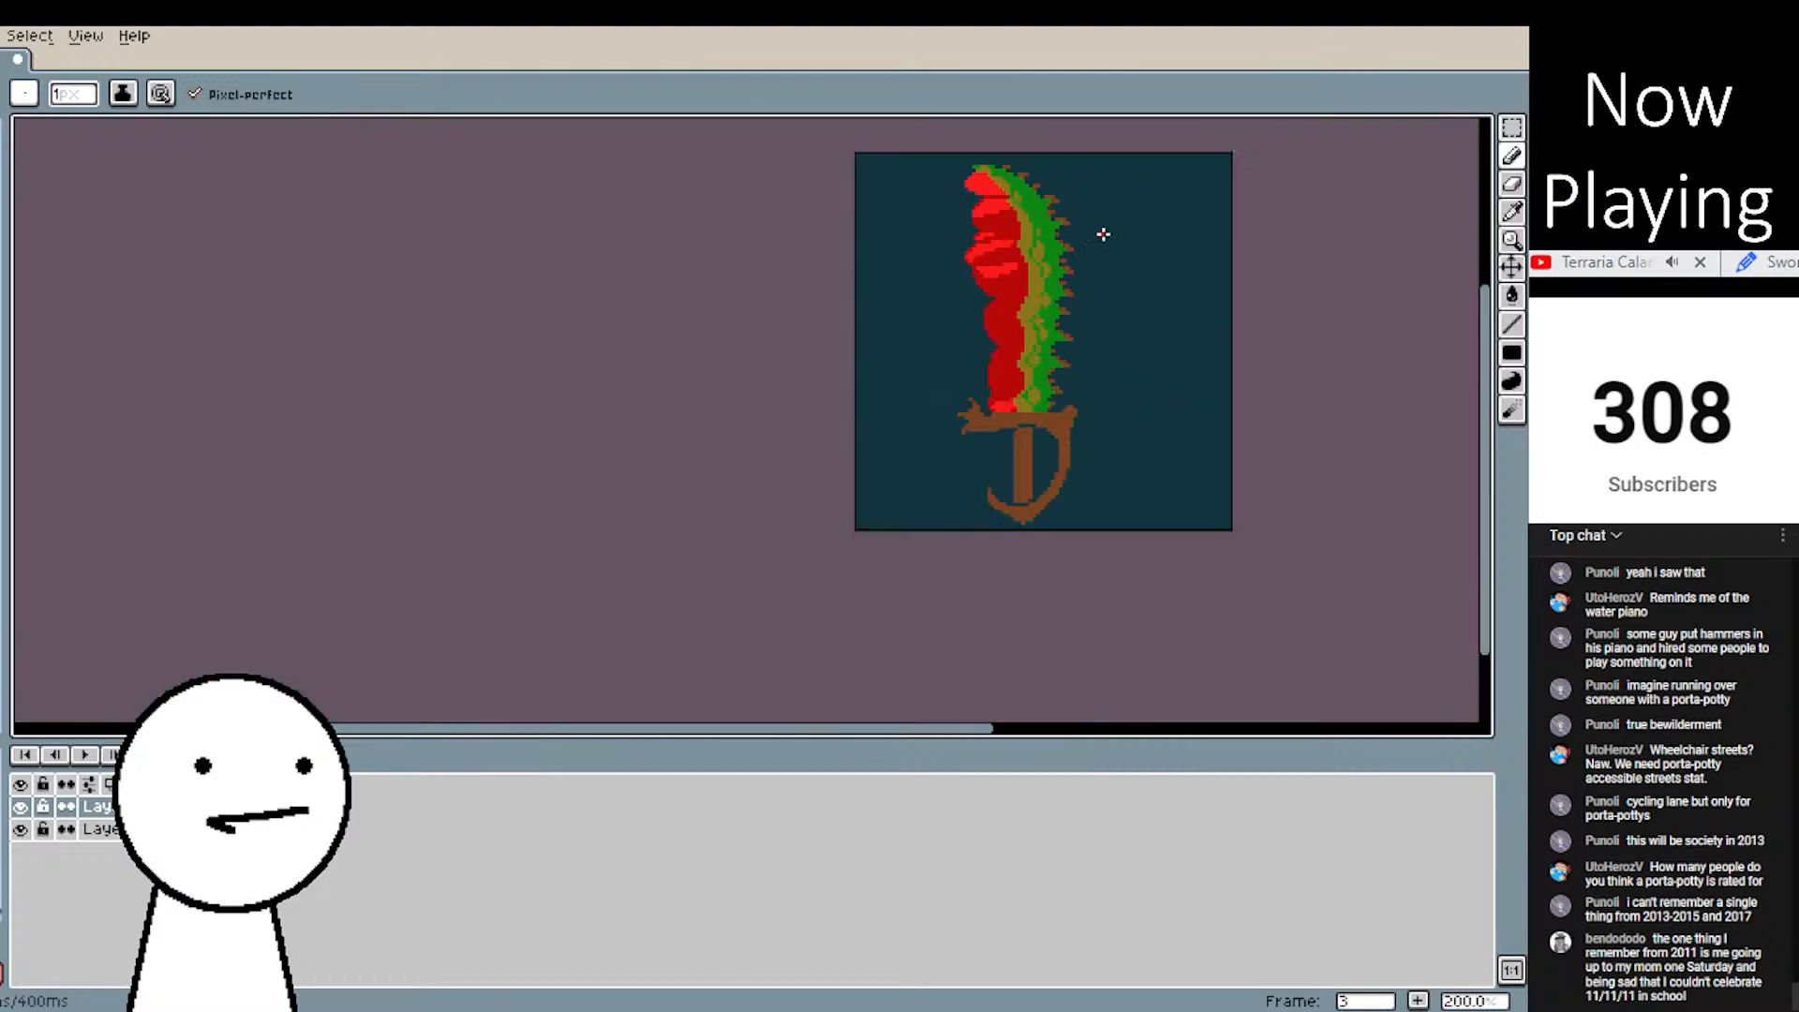
scroll(1171, 247, up, 10)
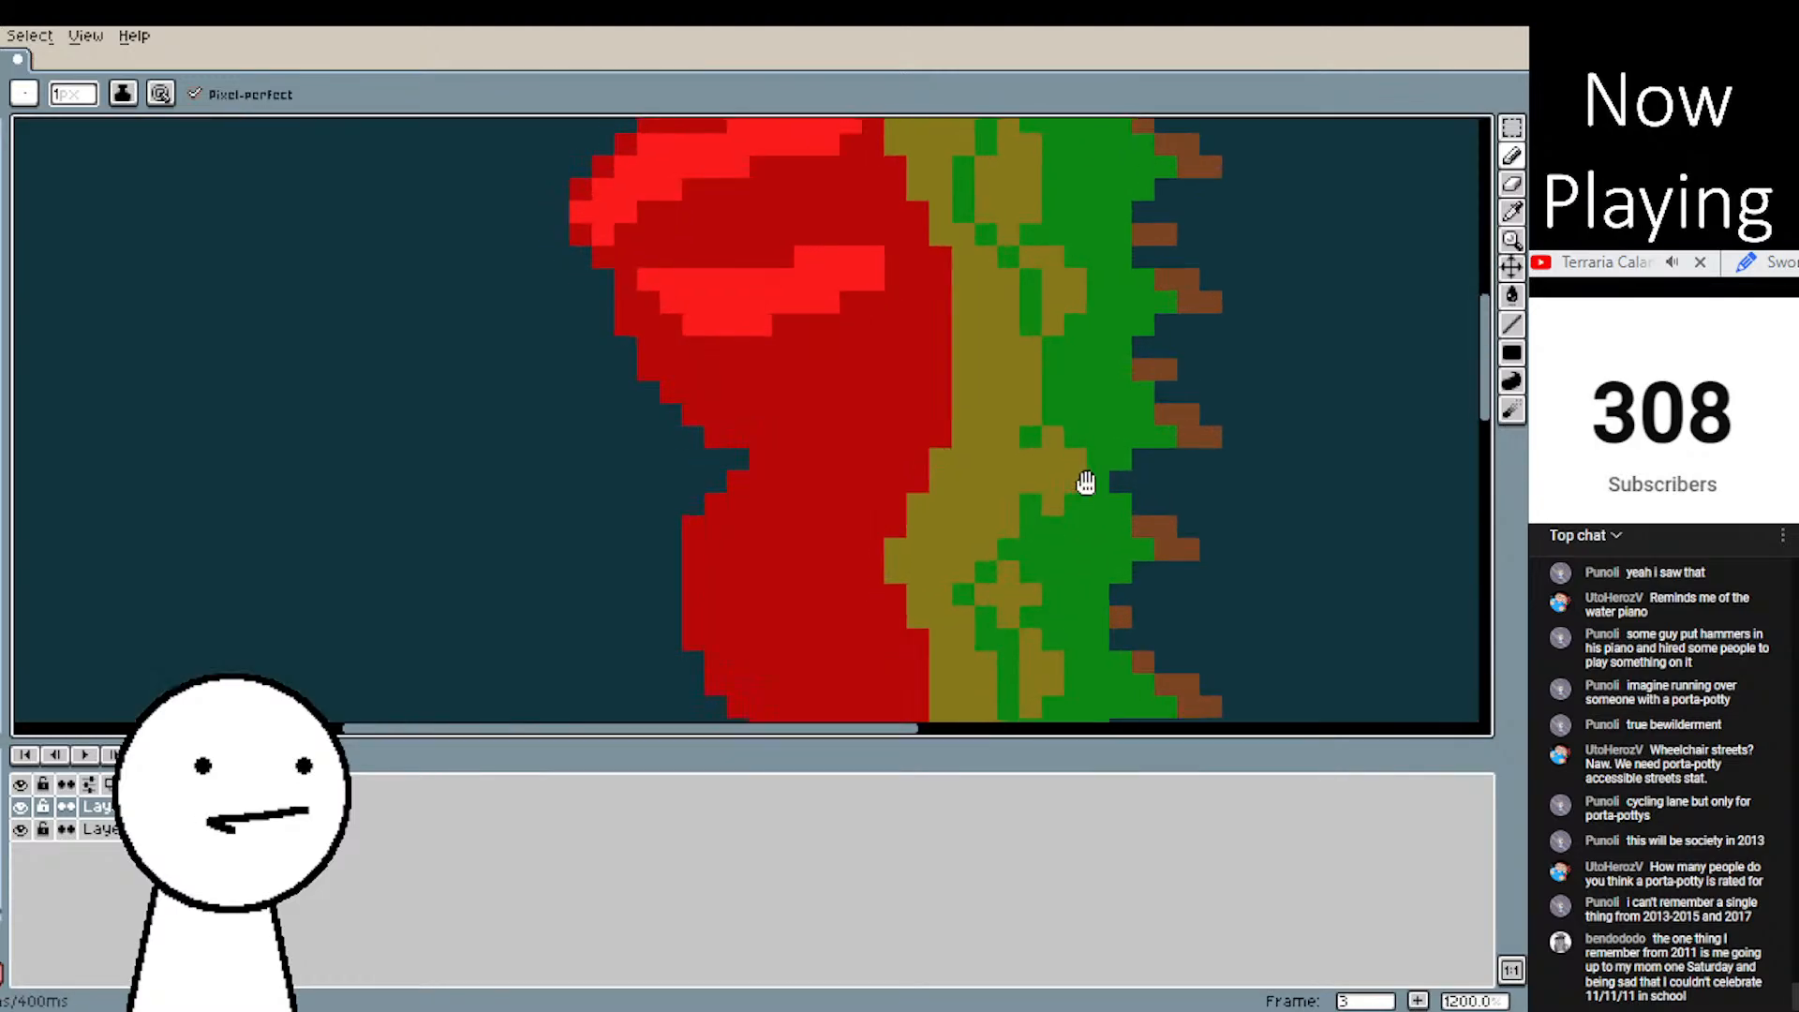
mouse_move(552, 371)
mouse_down()
mouse_move(643, 236)
mouse_move(823, 146)
mouse_up()
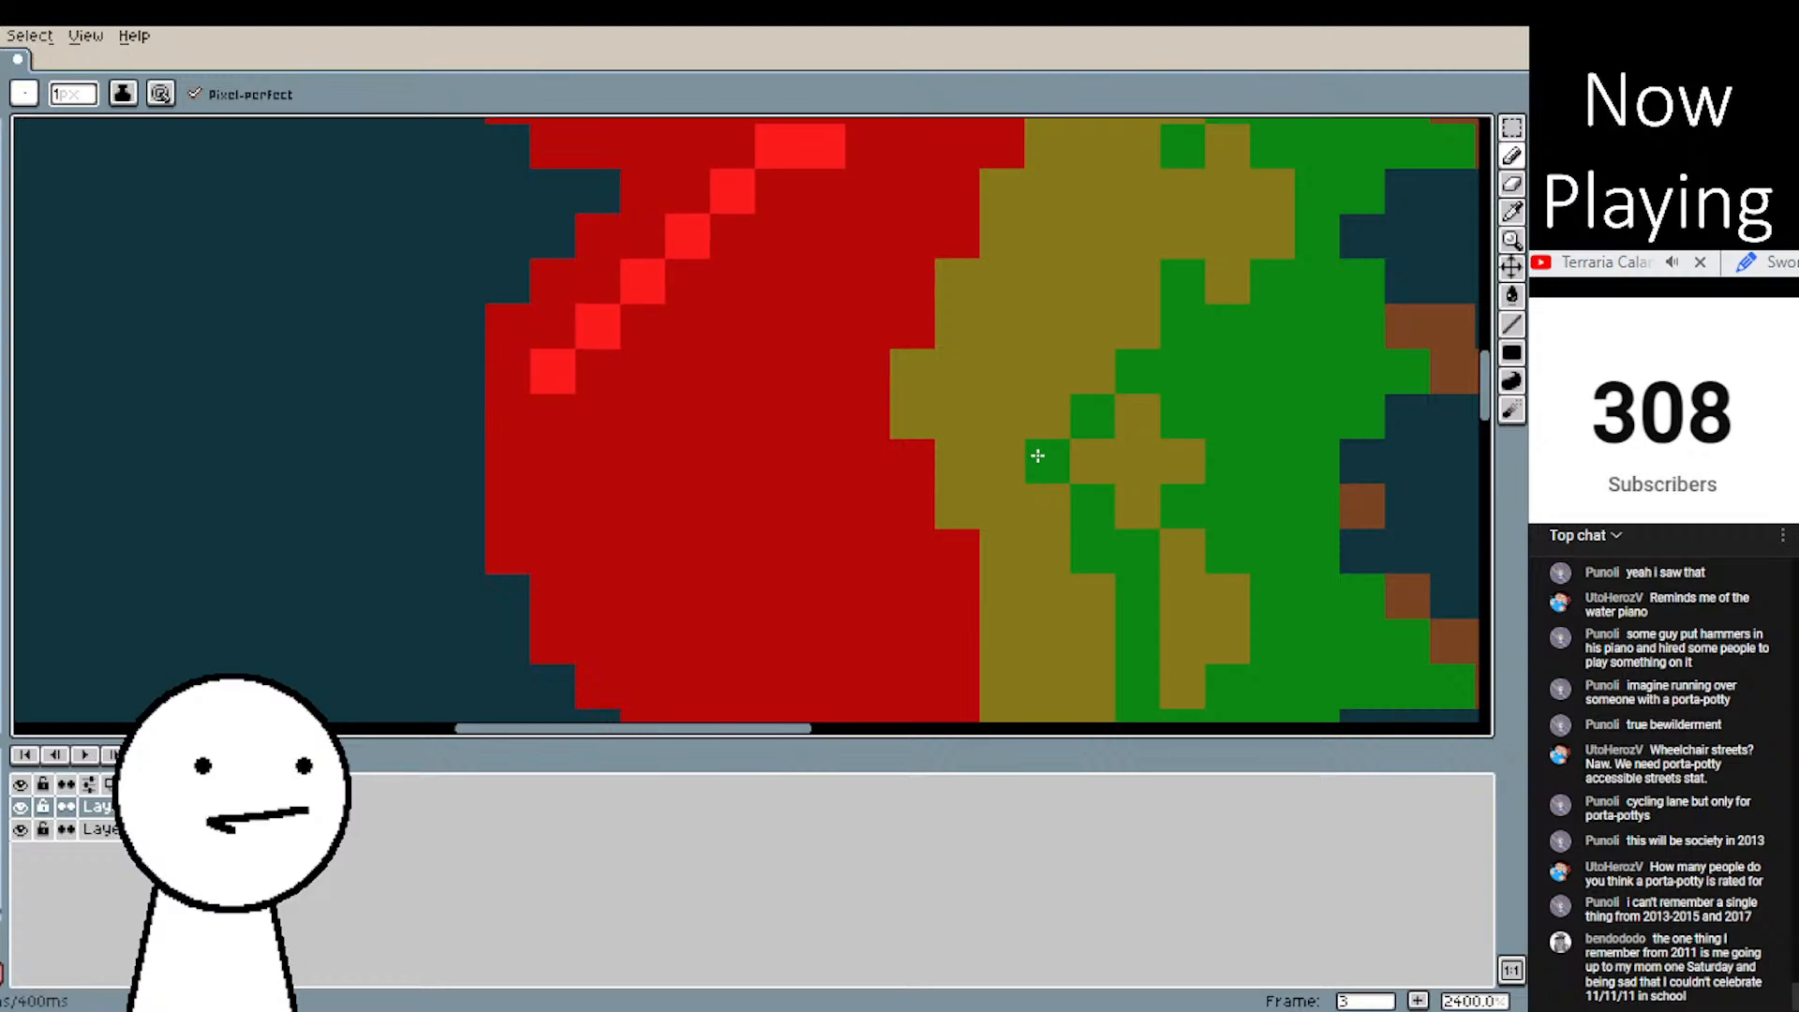
click(195, 93)
drag(552, 326, 642, 236)
click(688, 191)
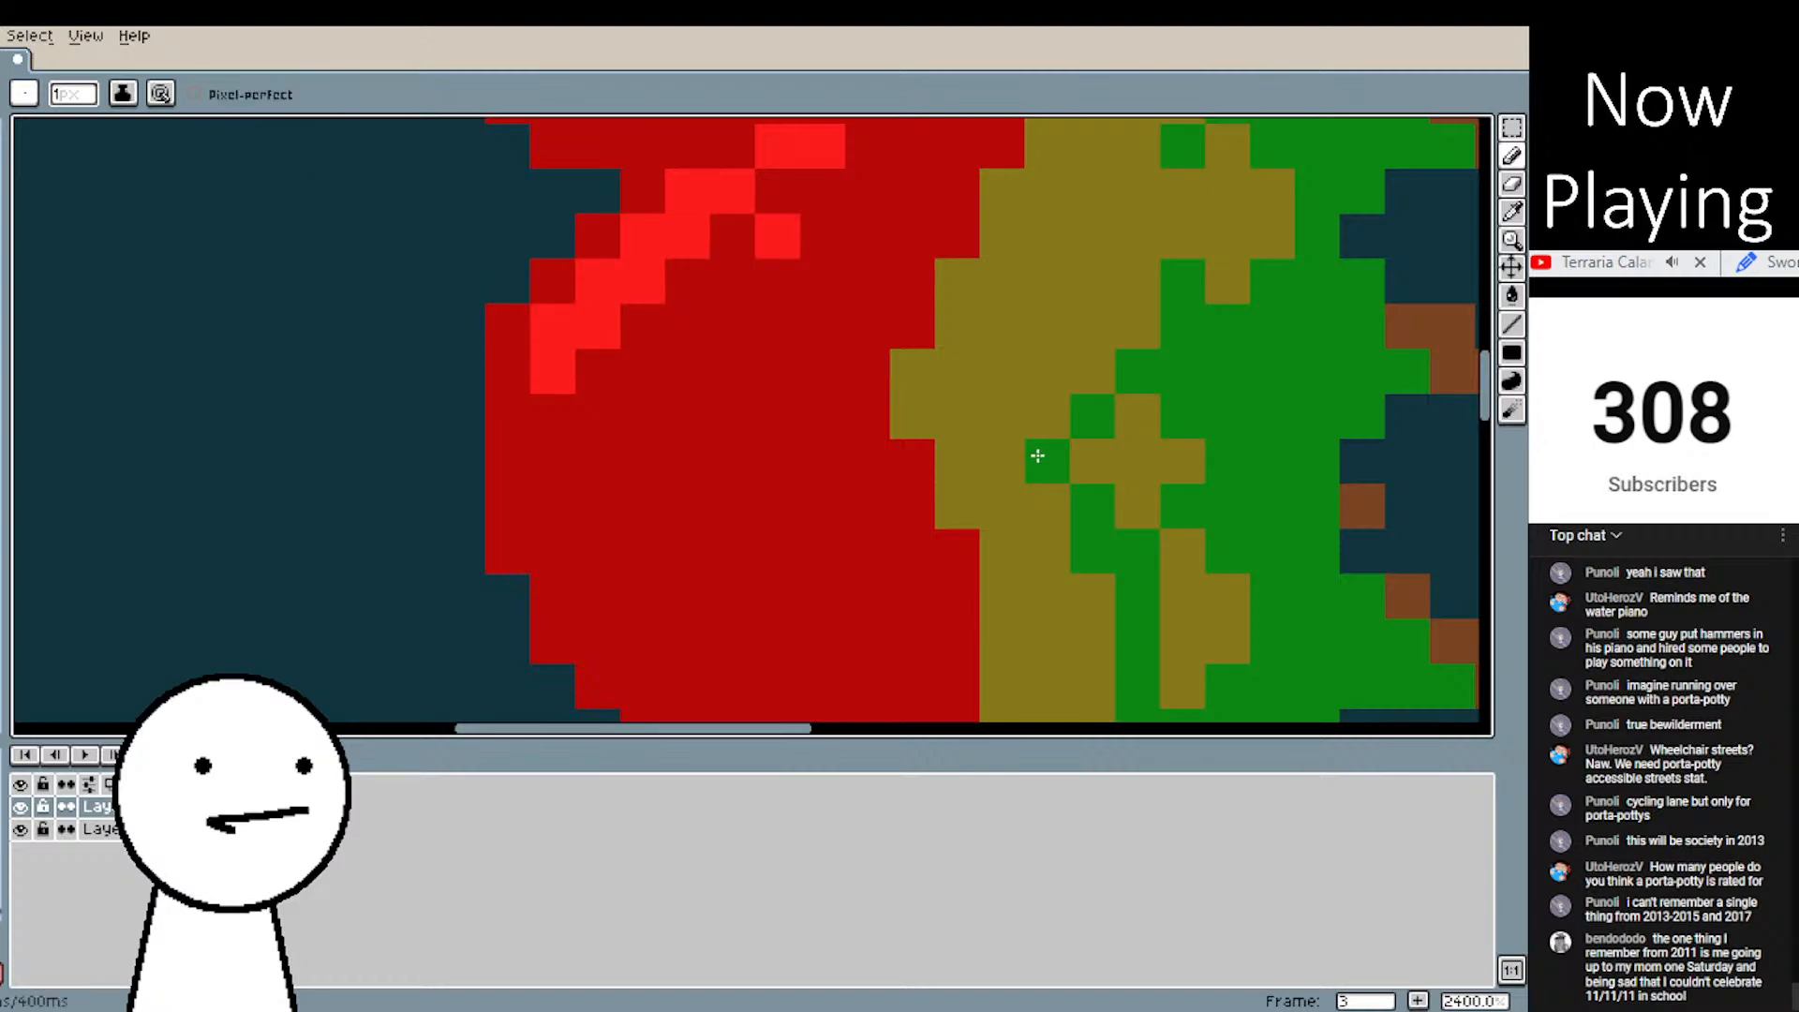
drag(1298, 395, 1067, 564)
click(1138, 536)
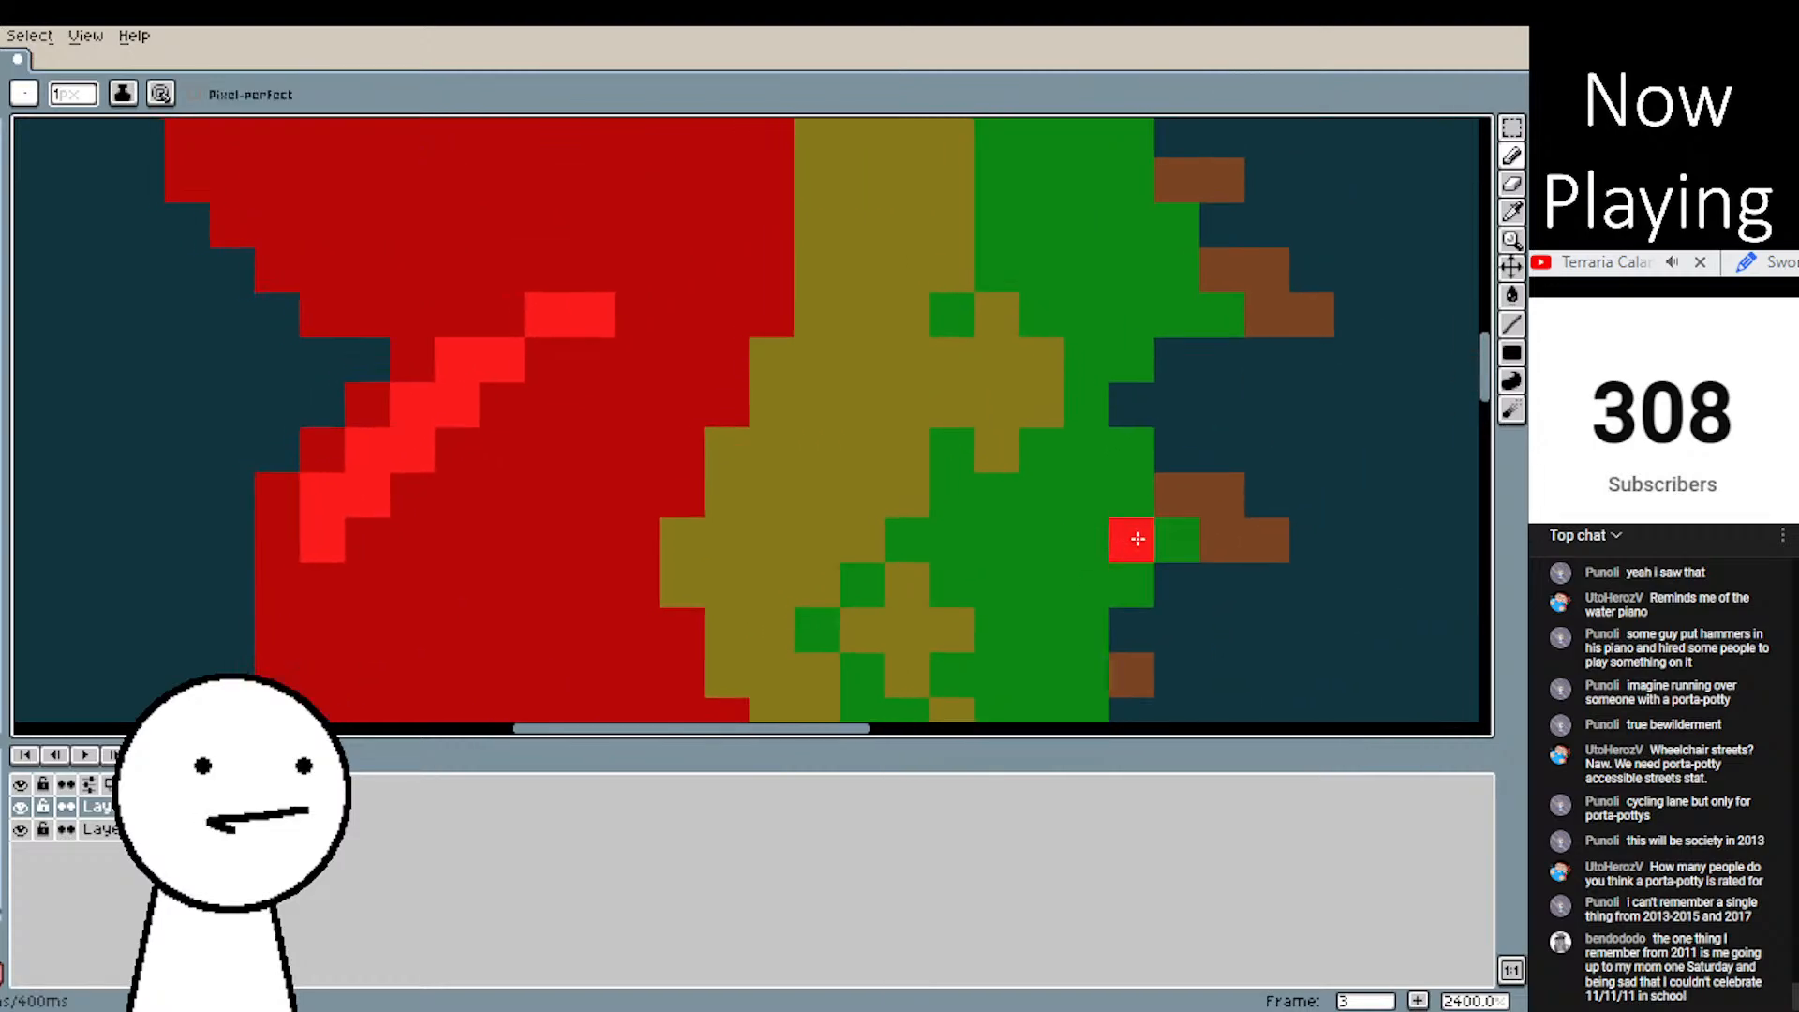
mouse_move(637, 315)
mouse_down()
mouse_move(728, 315)
mouse_move(548, 495)
mouse_move(412, 540)
mouse_move(502, 405)
mouse_move(593, 360)
mouse_up()
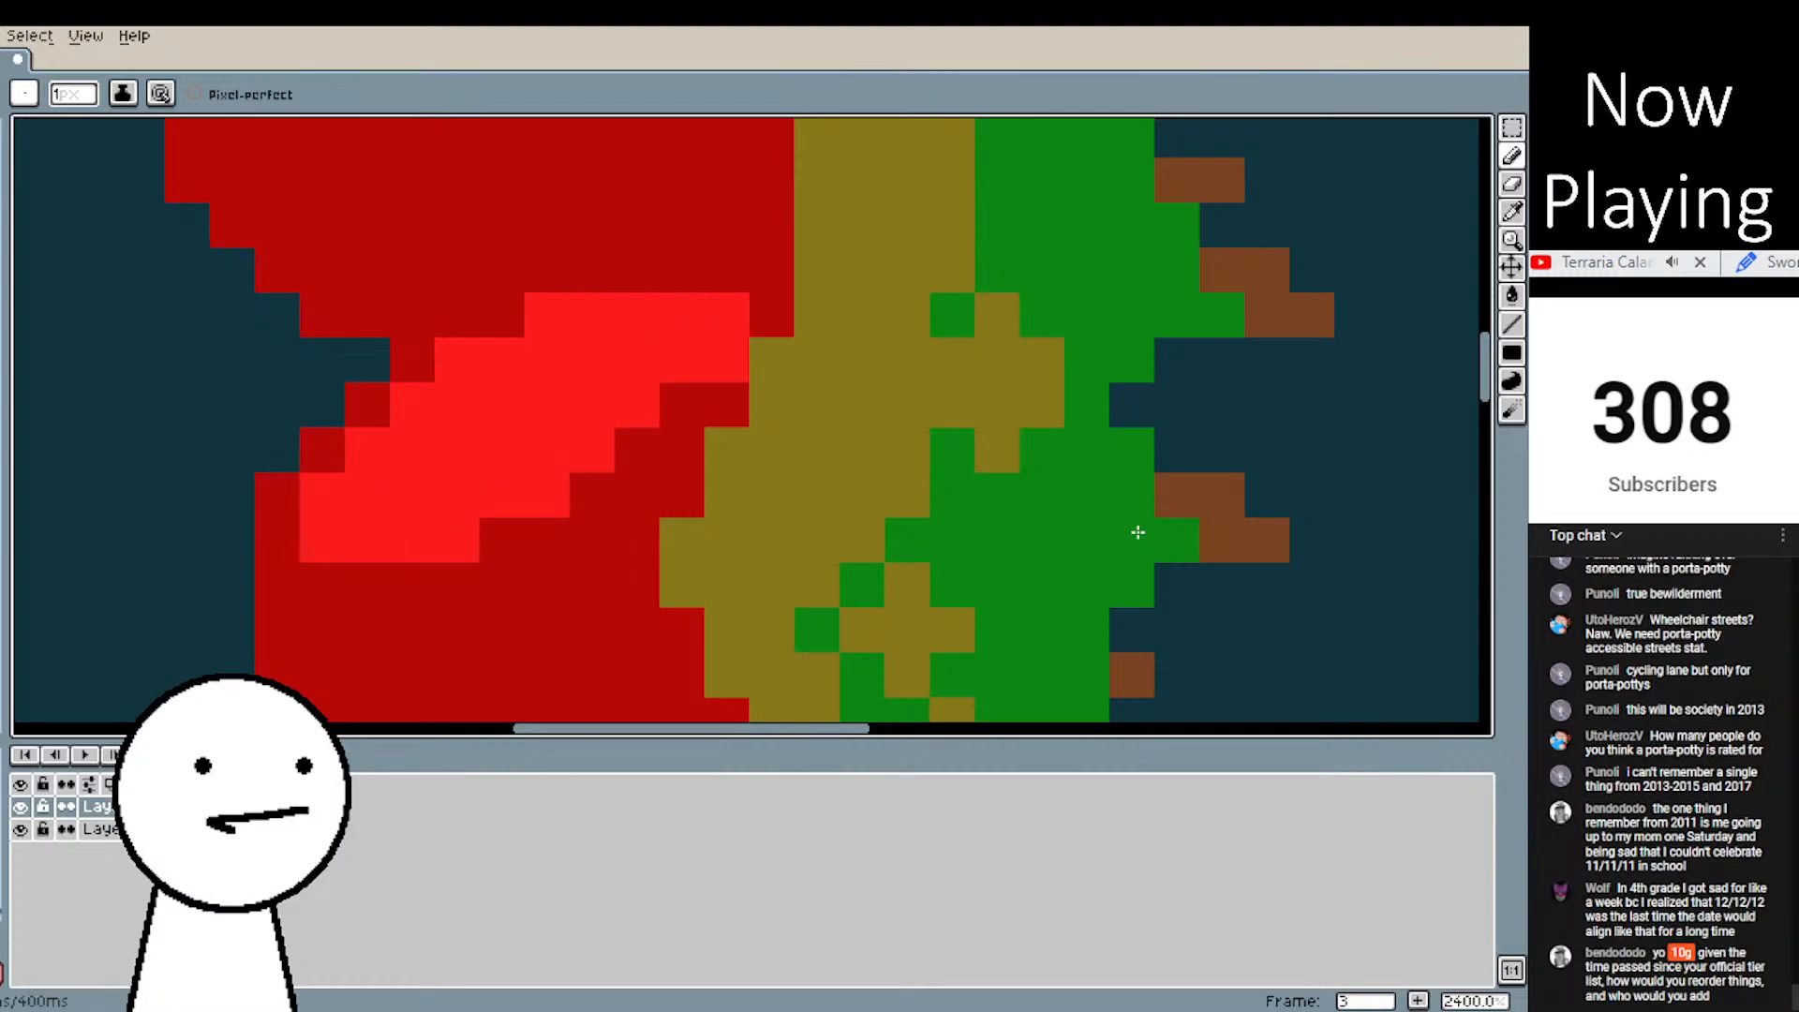
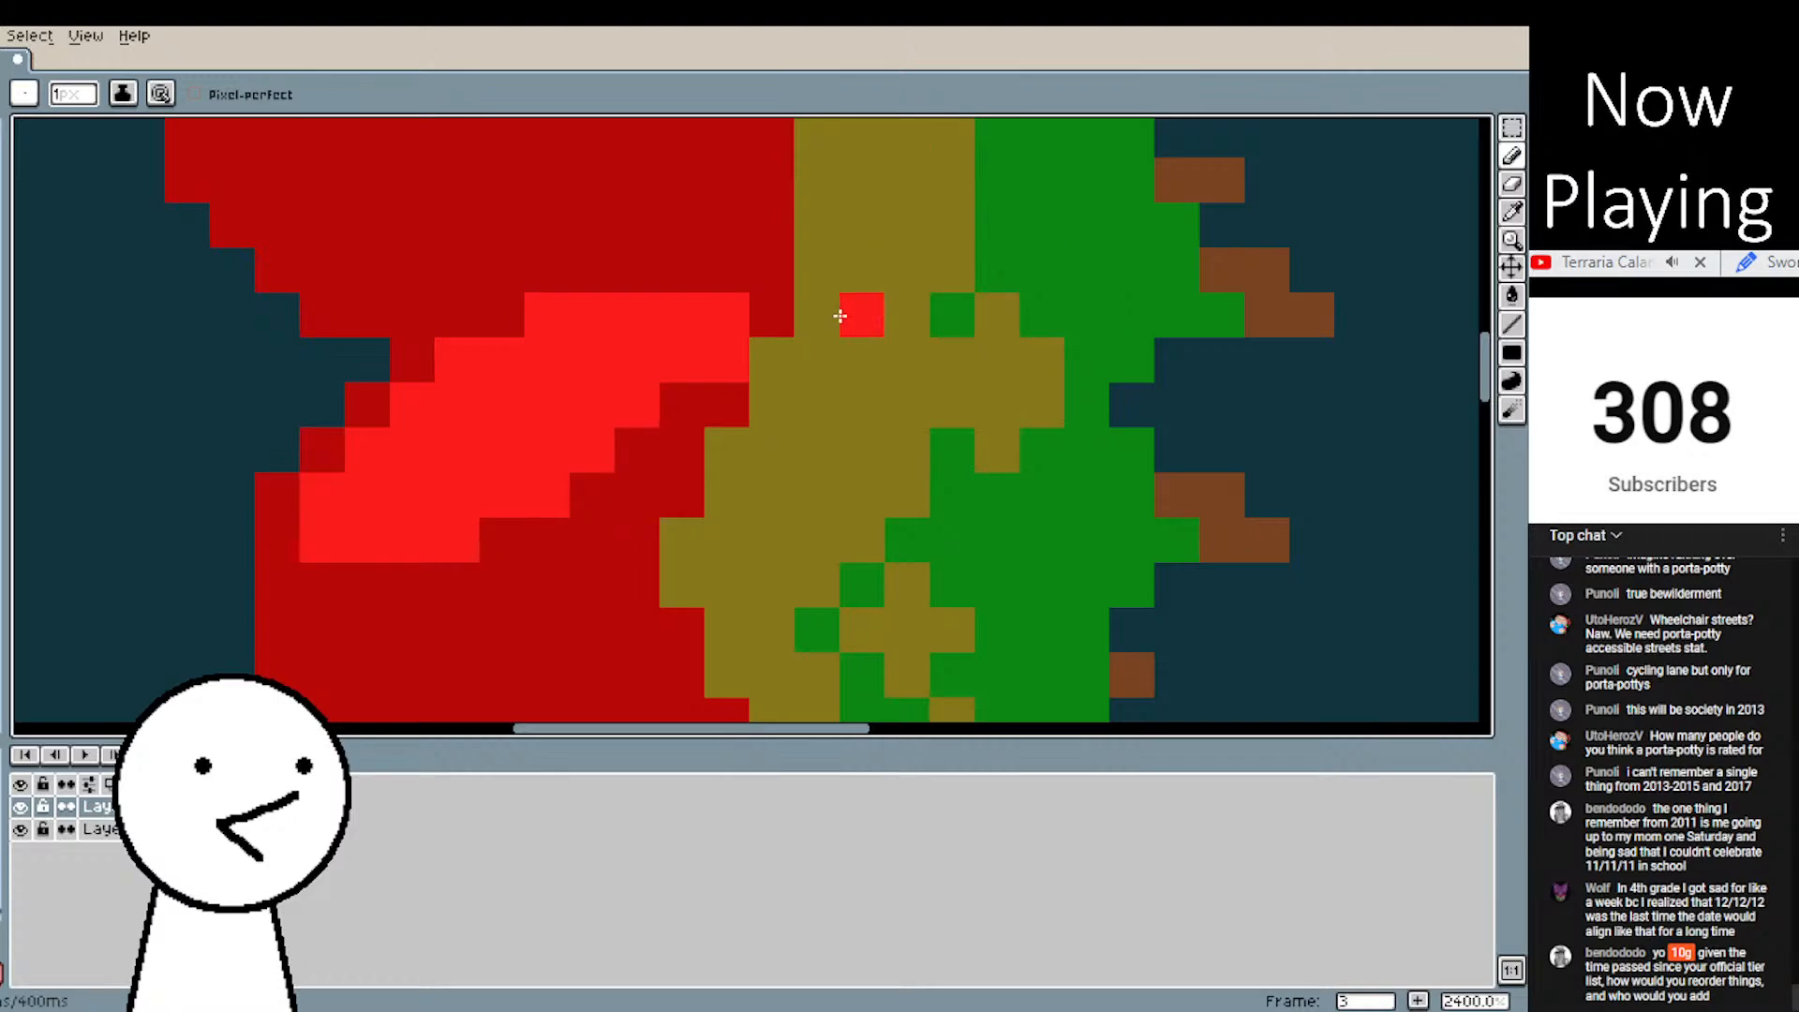
- Sample the dark red and pencil over the upper outer edge of the bright patch in the third bulge's middle
scroll(857, 314, down, 3)
scroll(934, 392, down, 6)
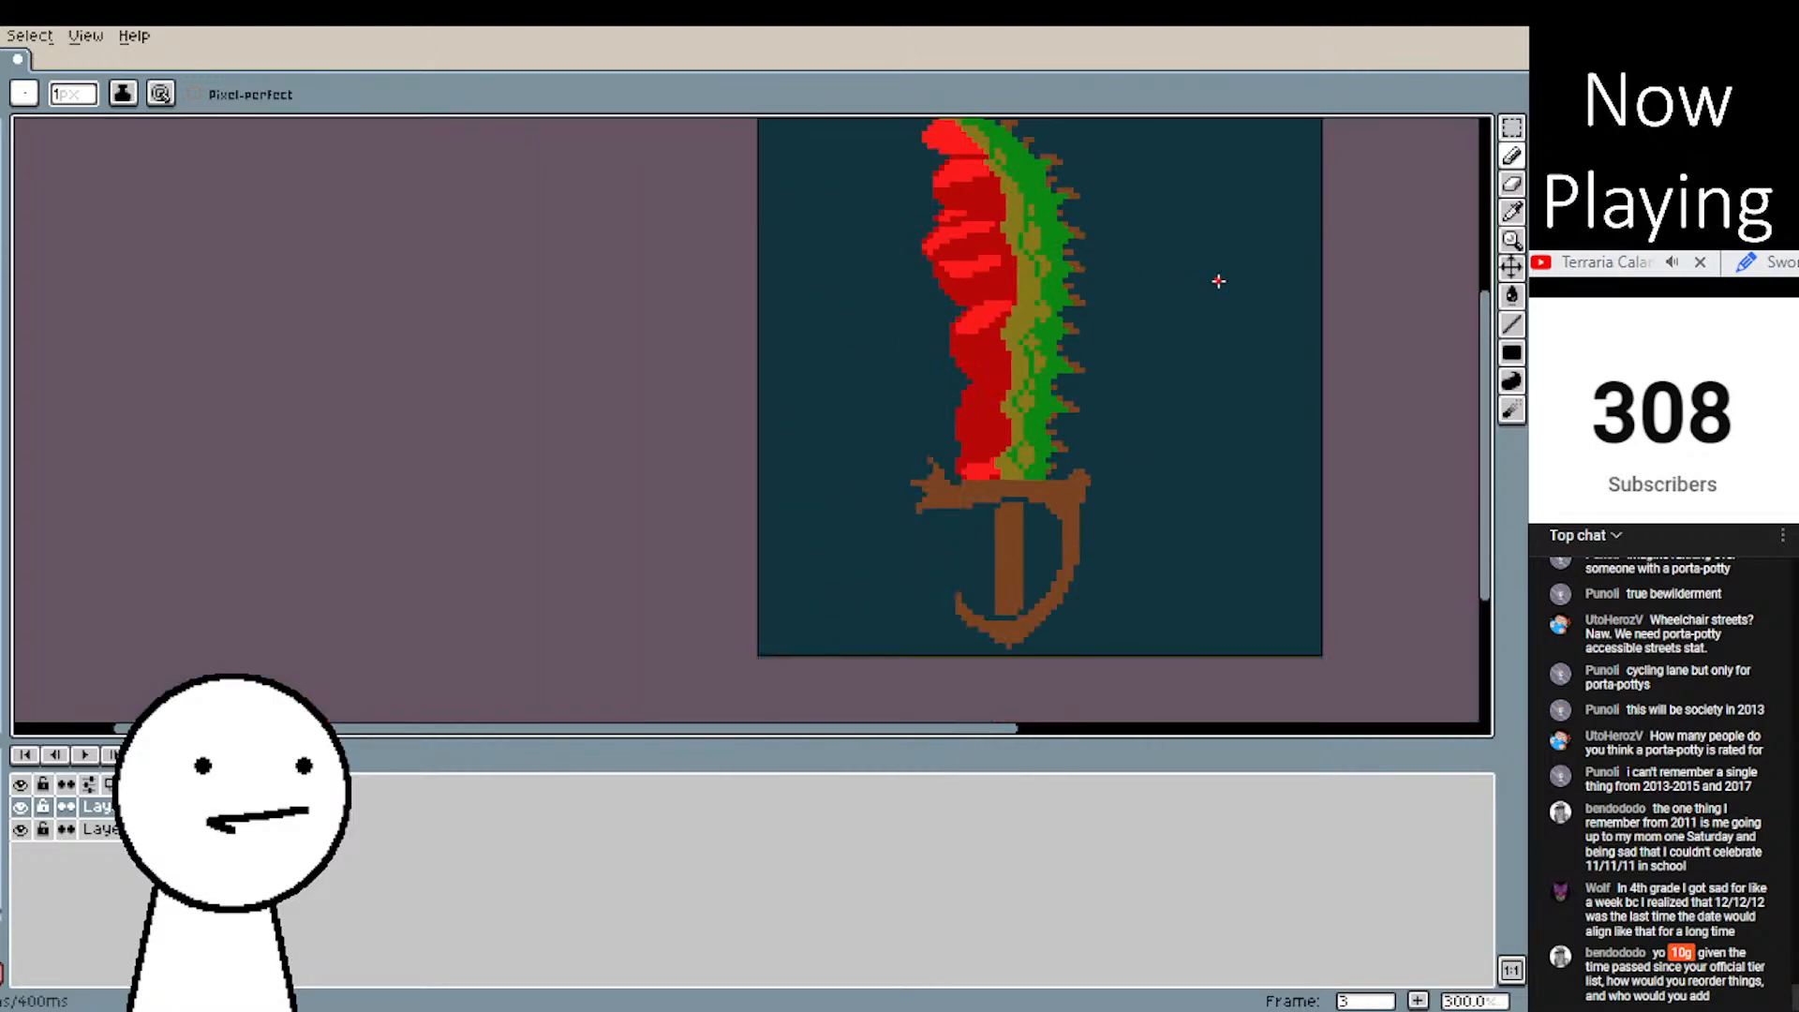
scroll(1212, 379, down, 1)
scroll(1154, 382, up, 8)
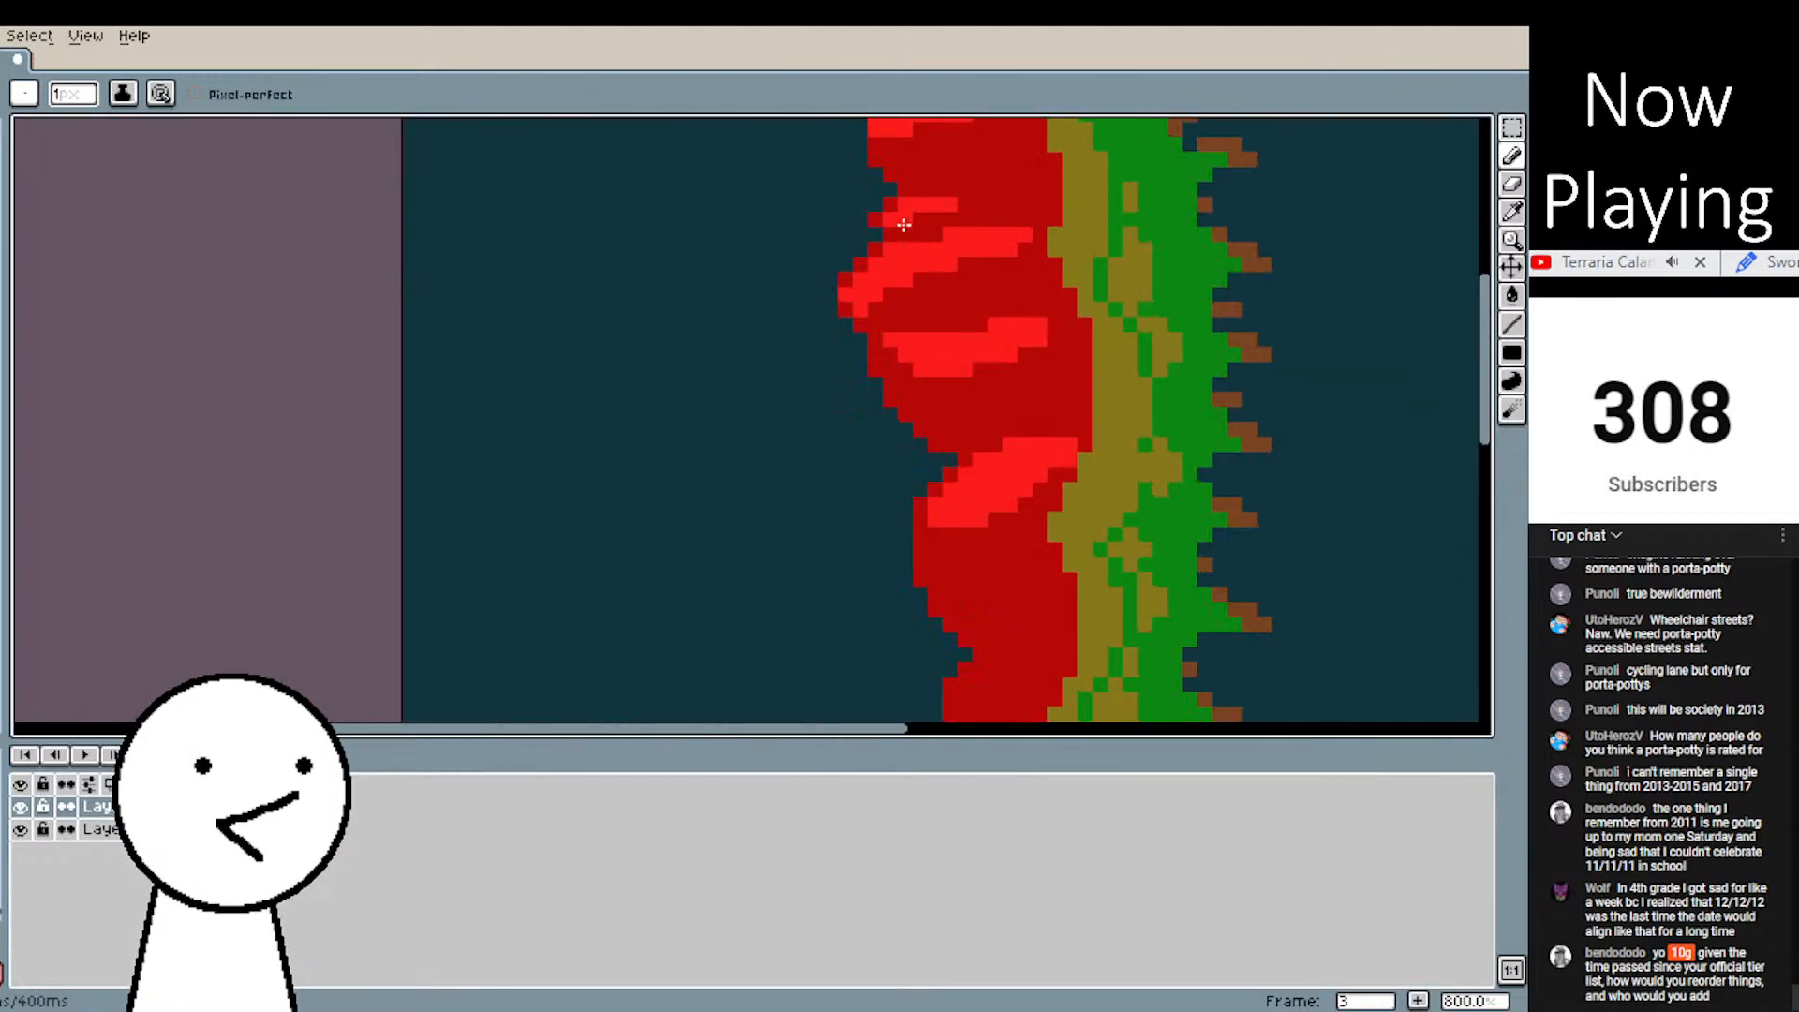
drag(1165, 444, 788, 207)
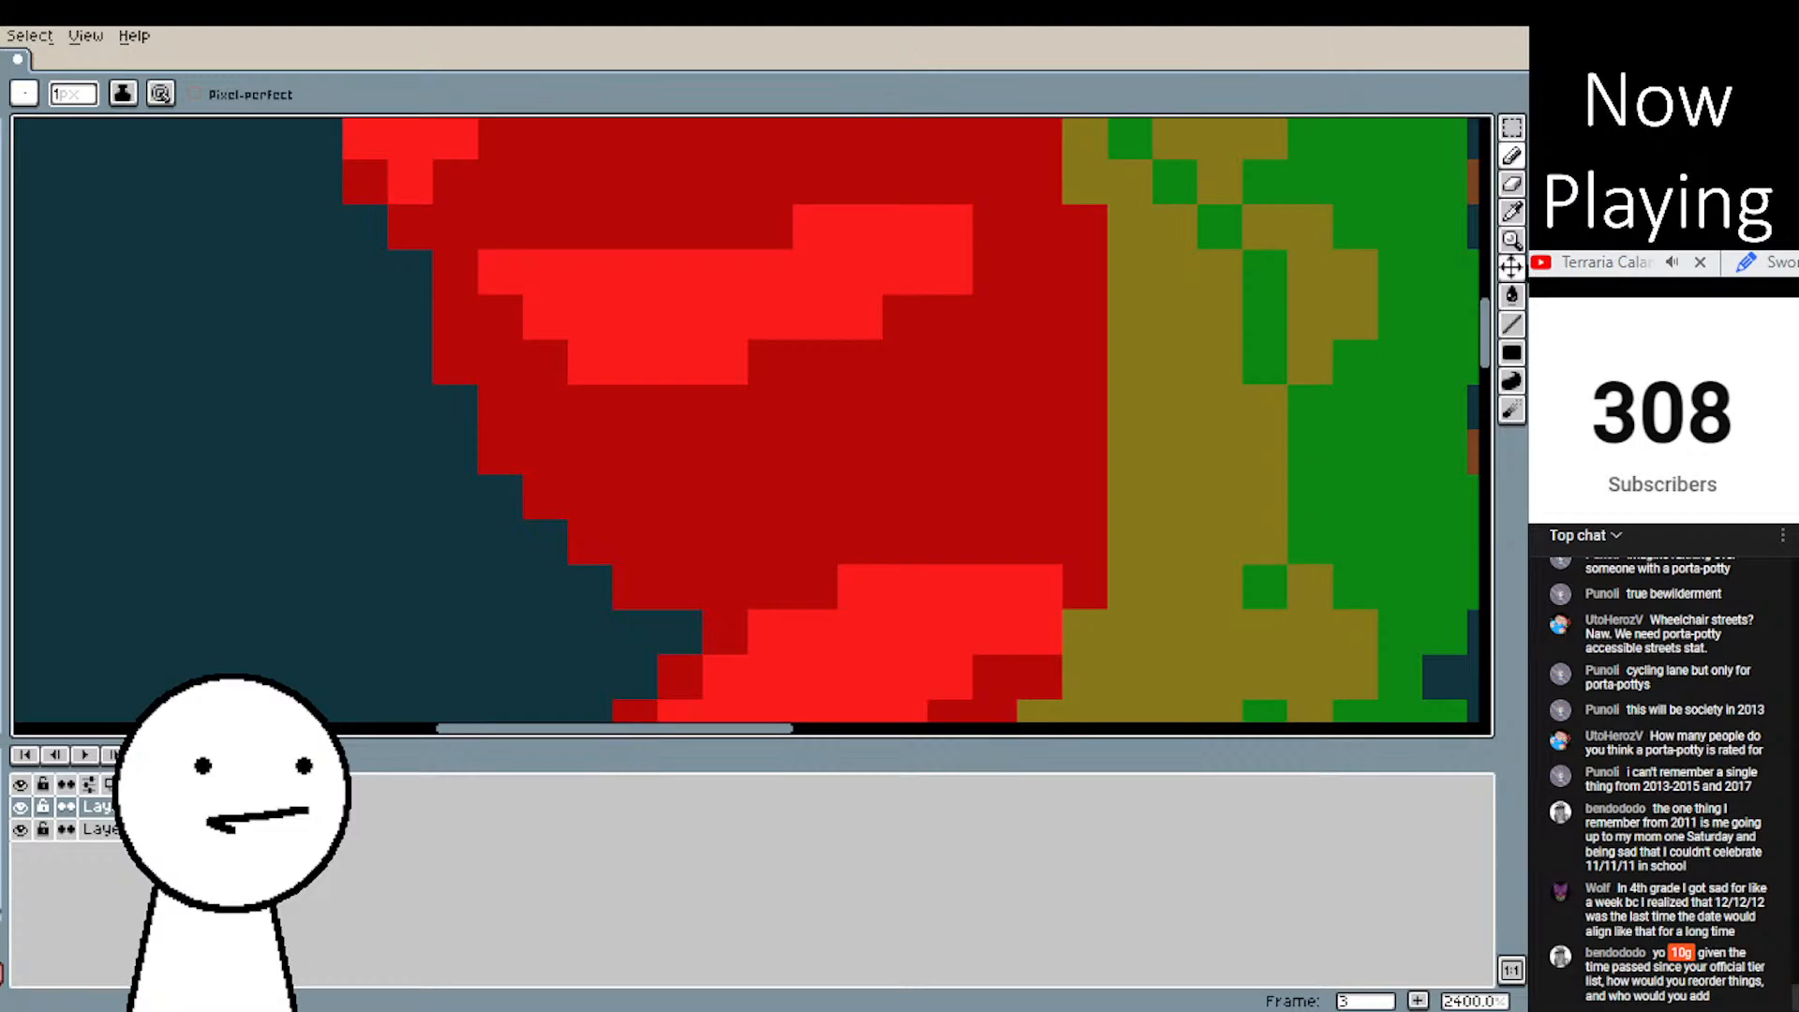
click(1512, 212)
click(1103, 424)
click(1517, 155)
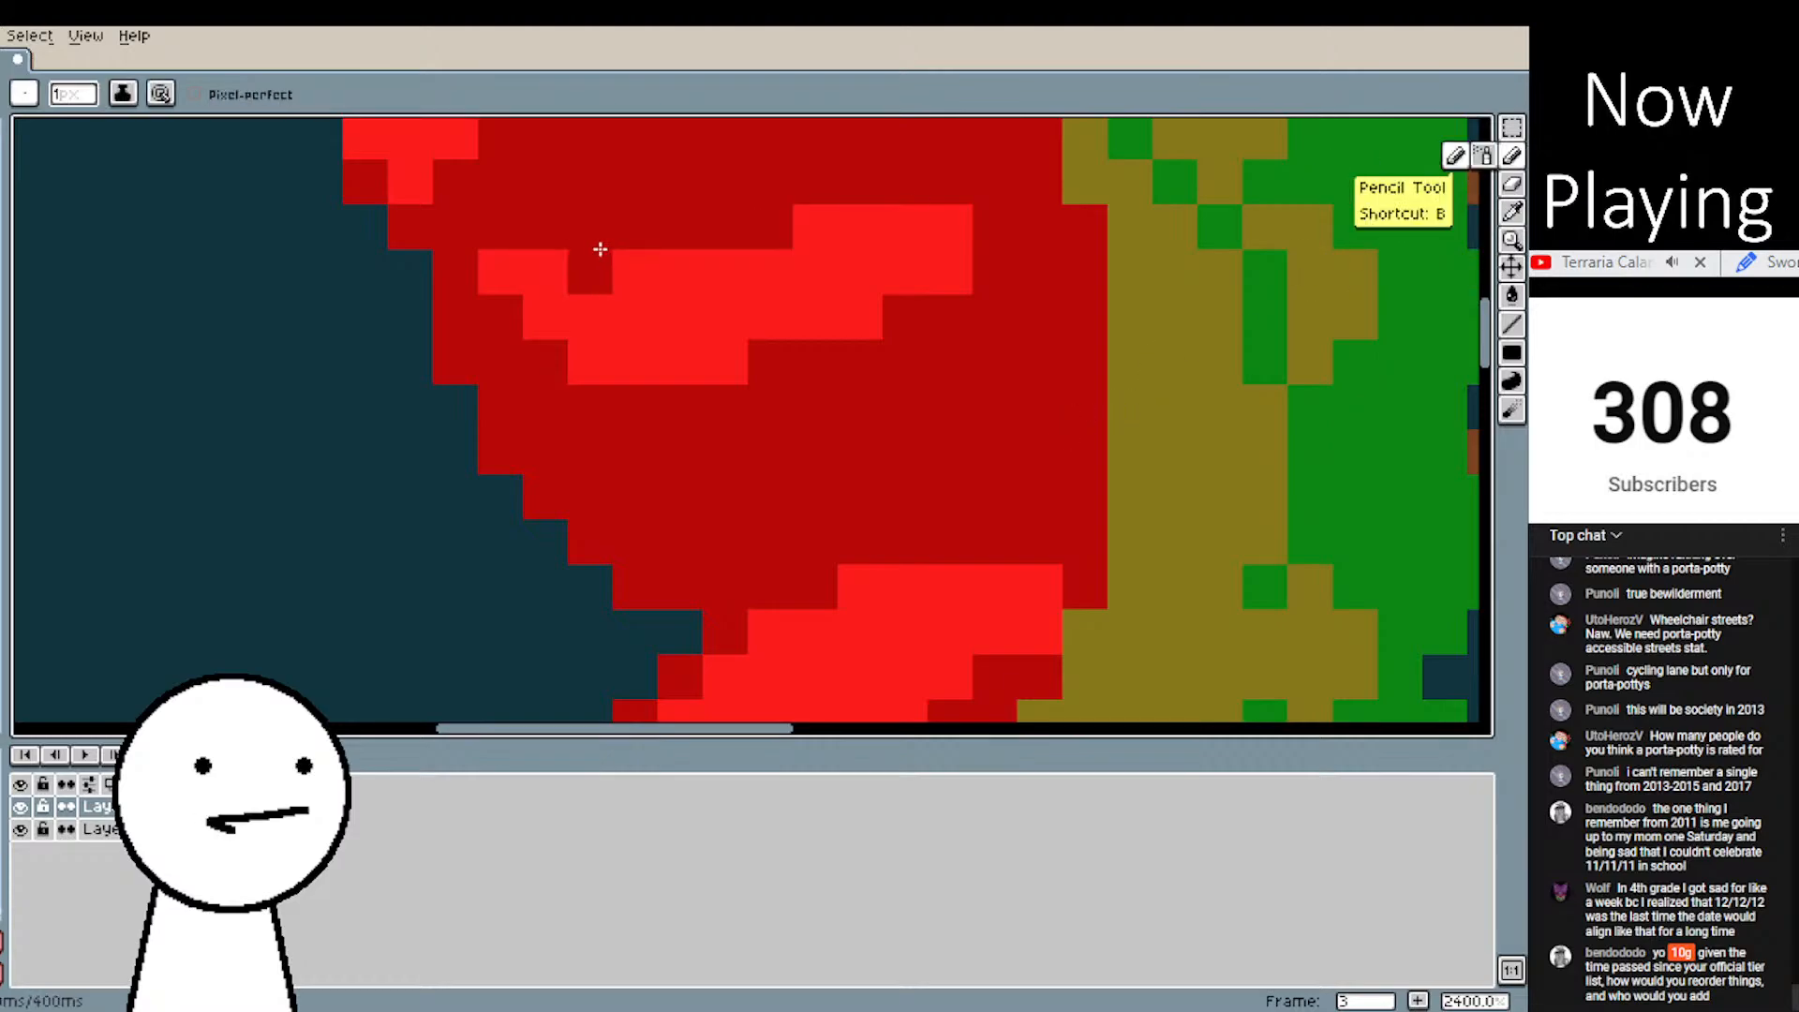
drag(602, 253, 503, 257)
- Sample the bright red and thicken the lower edge of the third bulge's middle patch with the Line tool
scroll(1068, 254, down, 5)
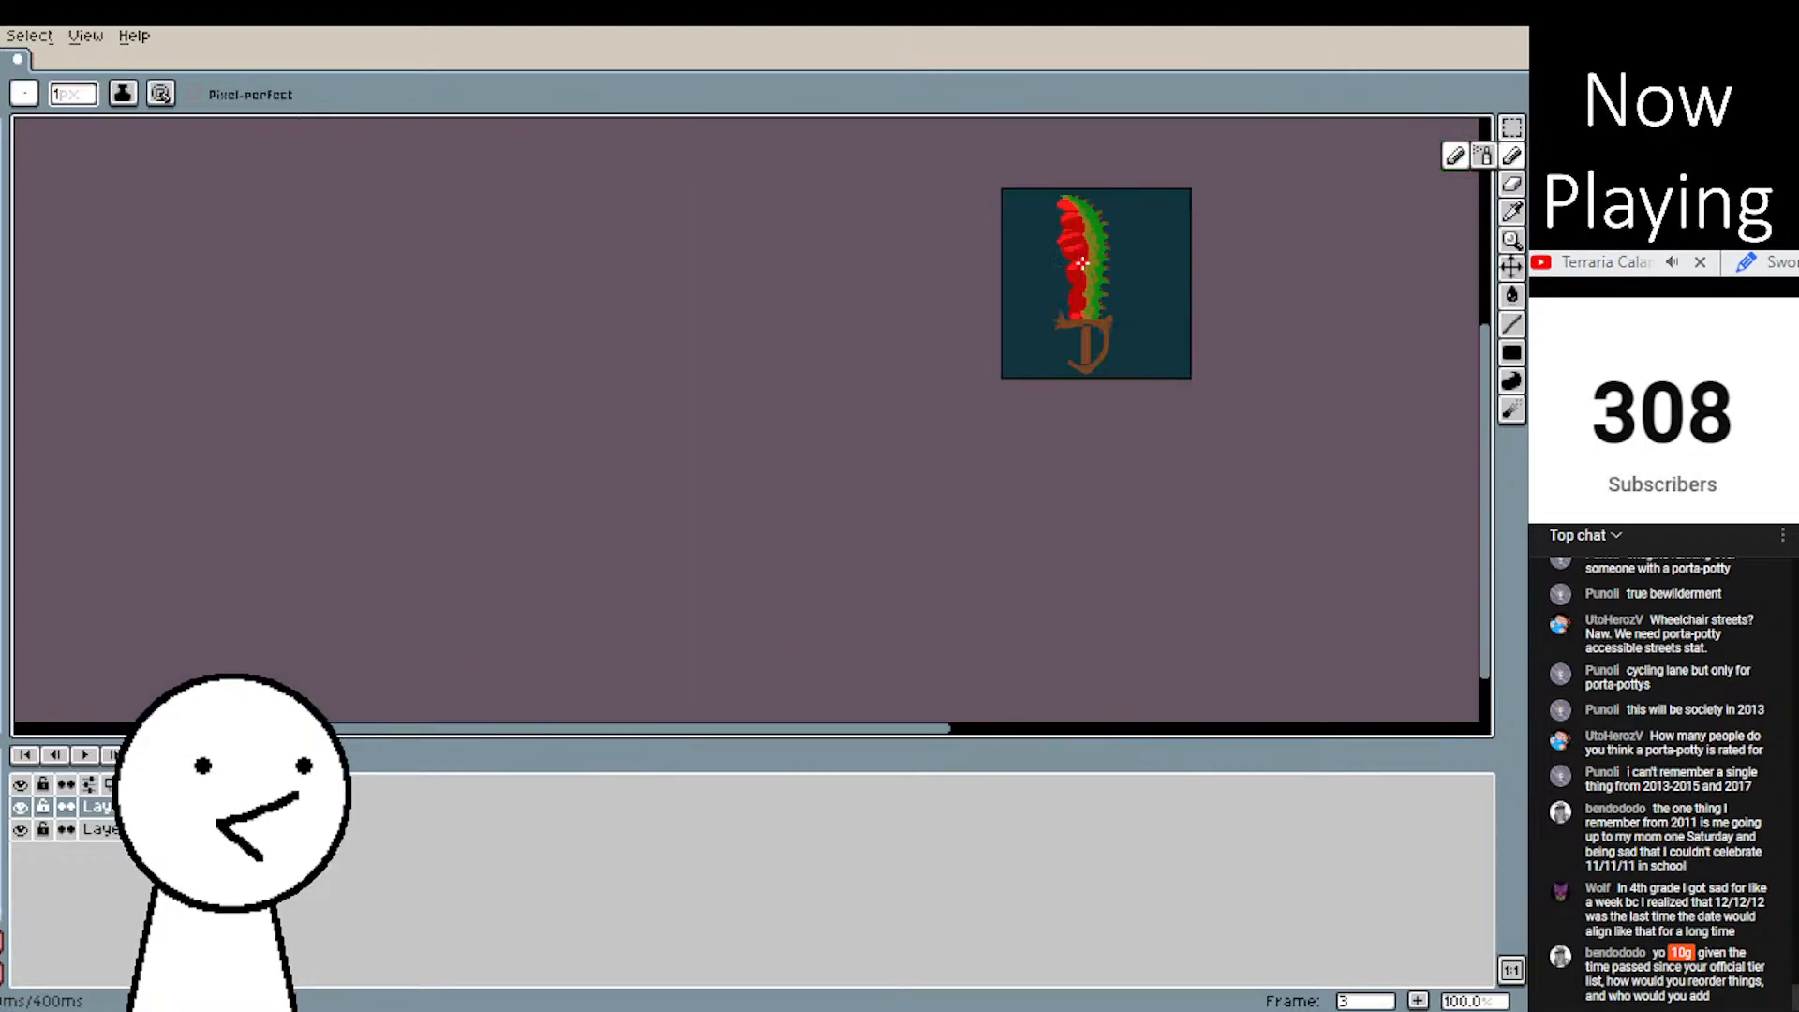
scroll(1059, 206, up, 2)
drag(1054, 182, 1040, 395)
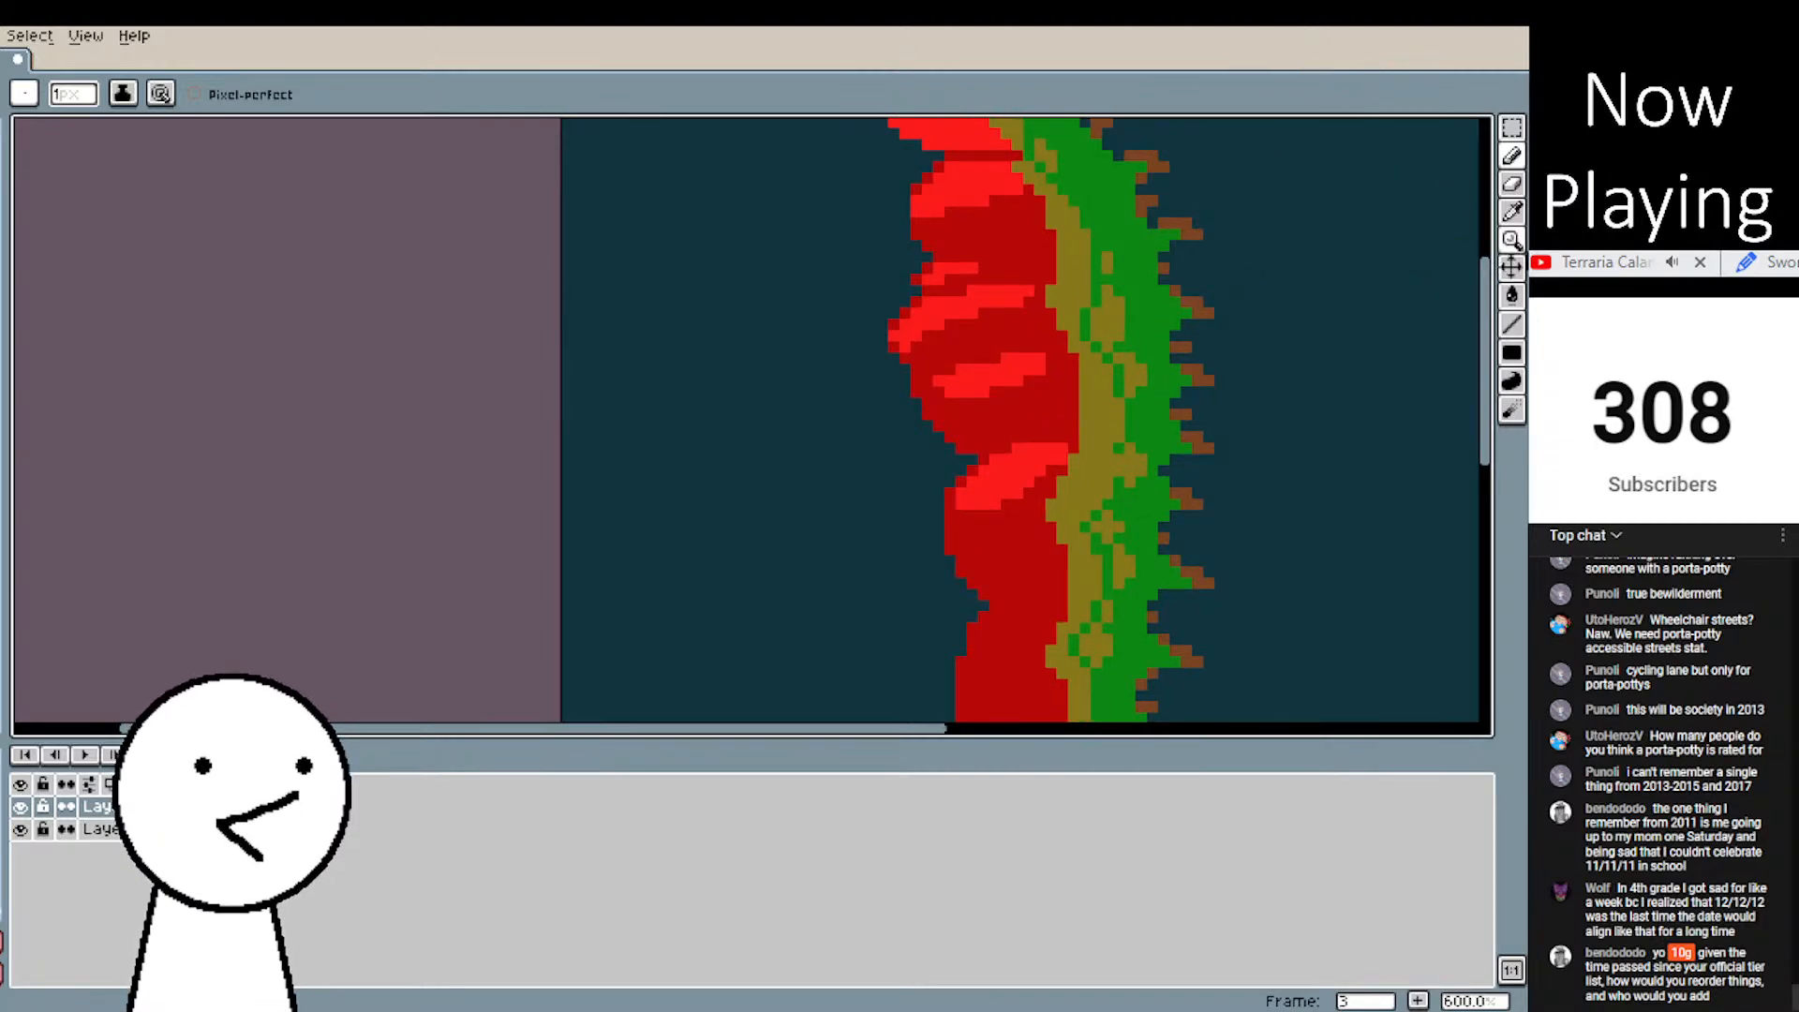
click(1512, 213)
scroll(976, 369, up, 5)
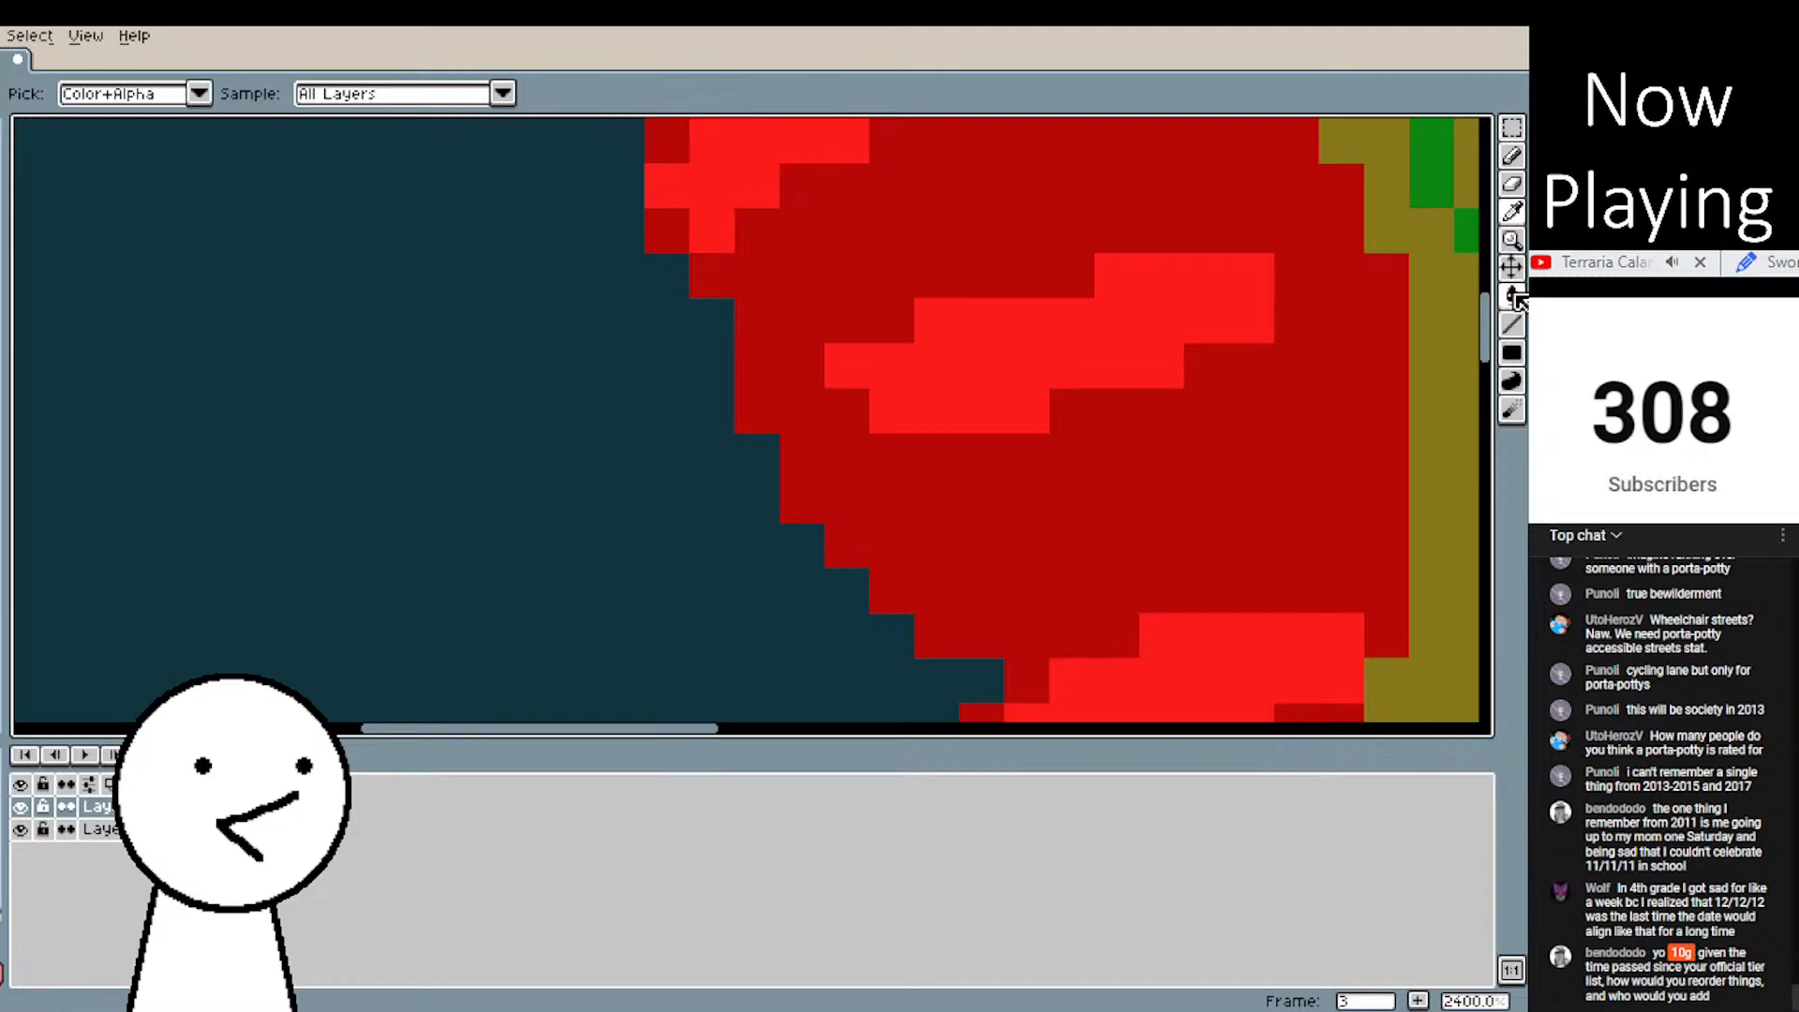
click(1512, 324)
mouse_move(835, 406)
mouse_down()
mouse_move(955, 439)
mouse_move(1248, 365)
mouse_up()
- Sample the dark red and trim the upper corner pixel nearest the rind from the third bulge's middle patch
scroll(1248, 366, down, 1)
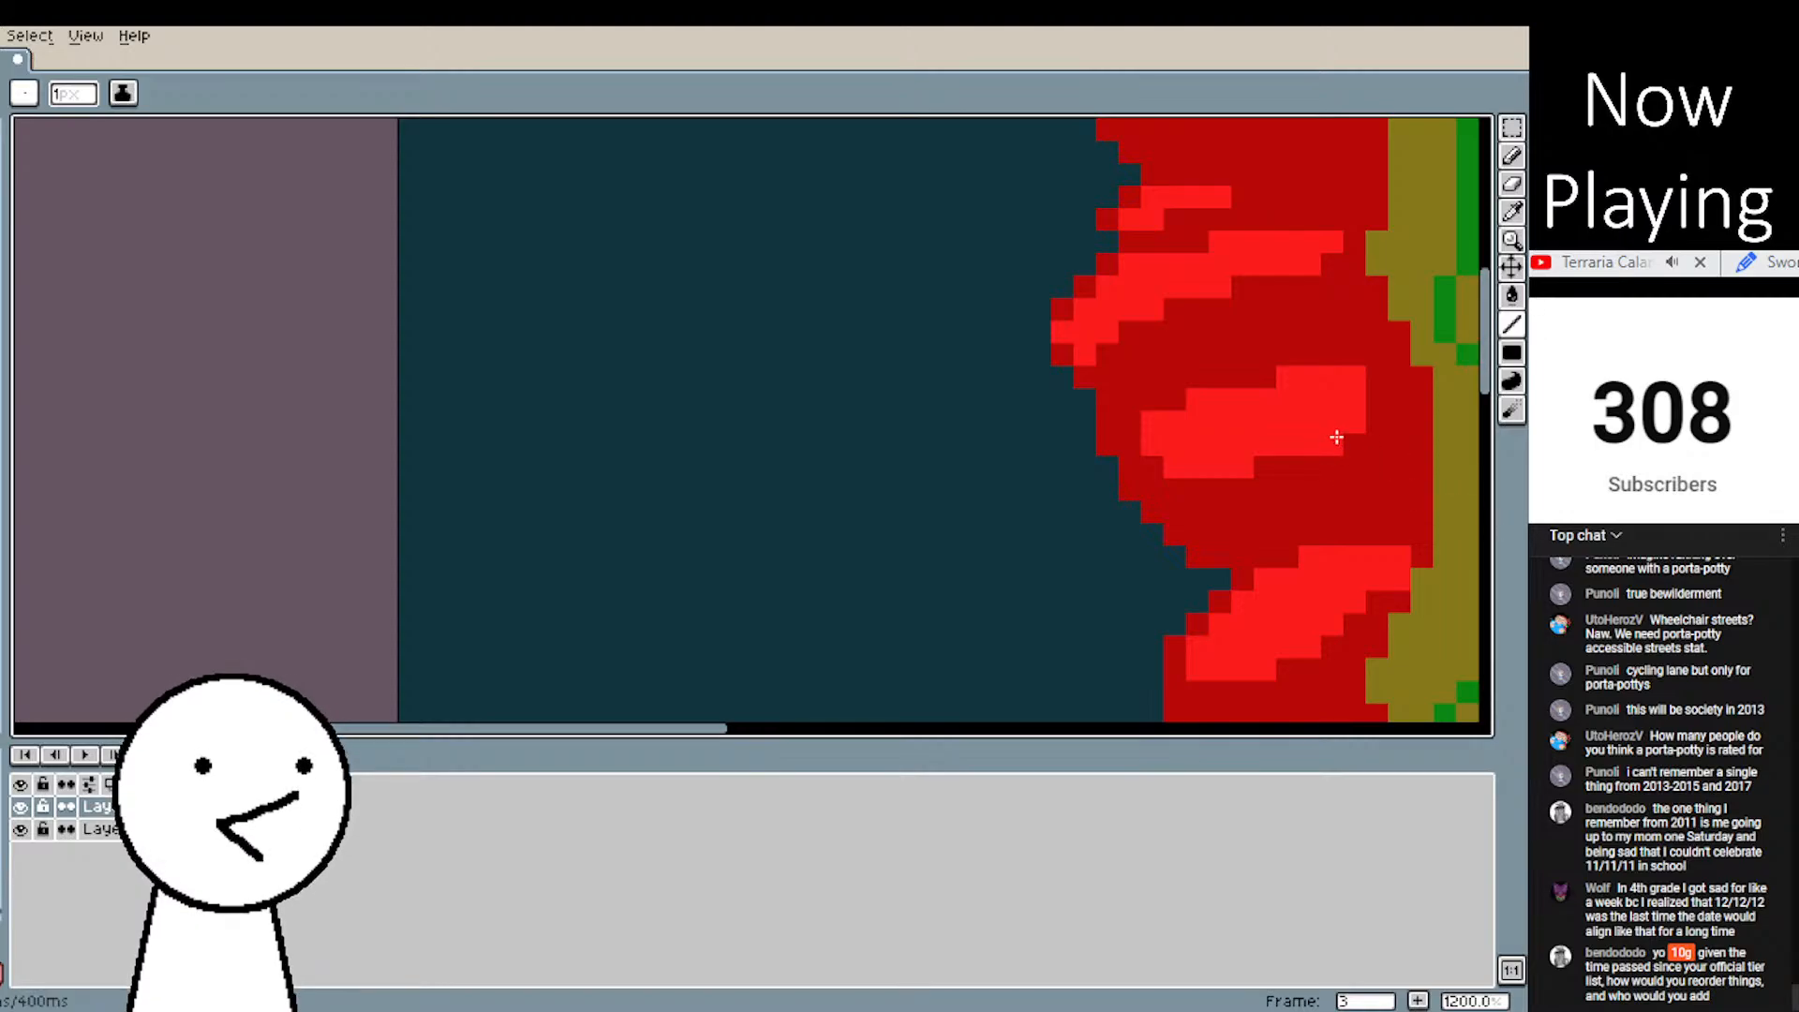
drag(1310, 507, 1069, 522)
scroll(1116, 466, up, 1)
click(1512, 239)
click(1069, 413)
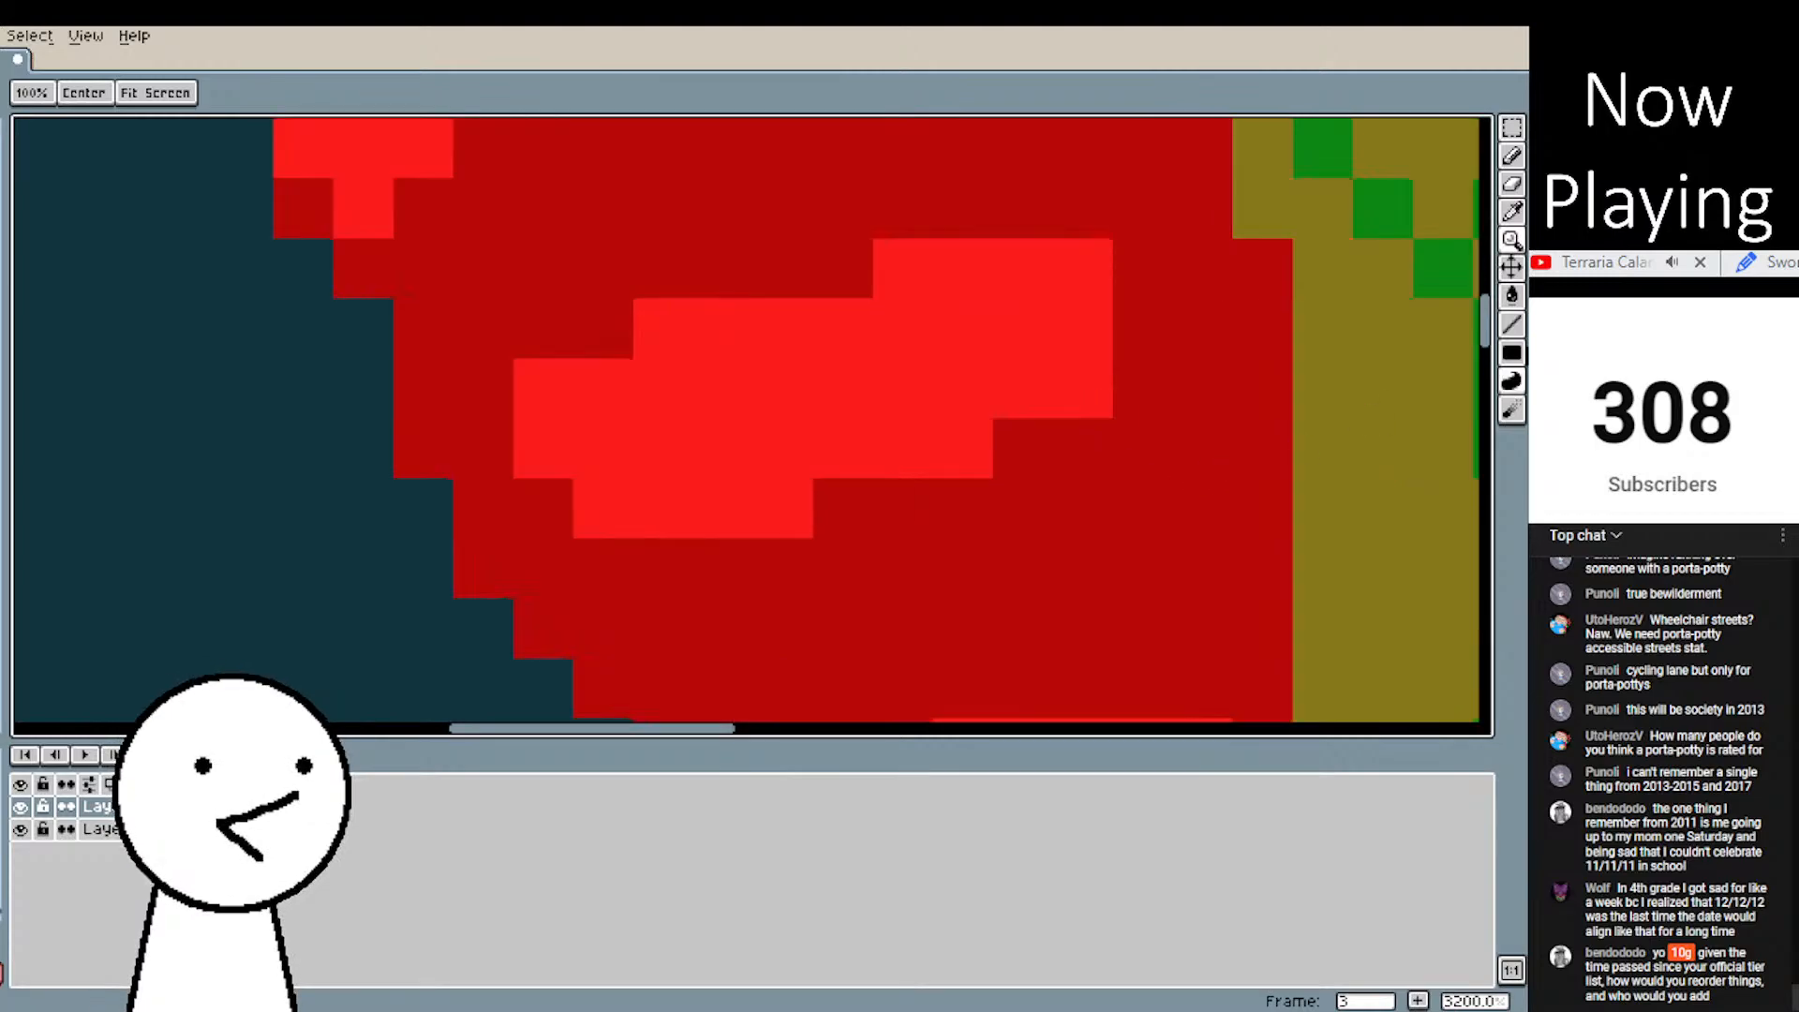
key(i)
click(1512, 325)
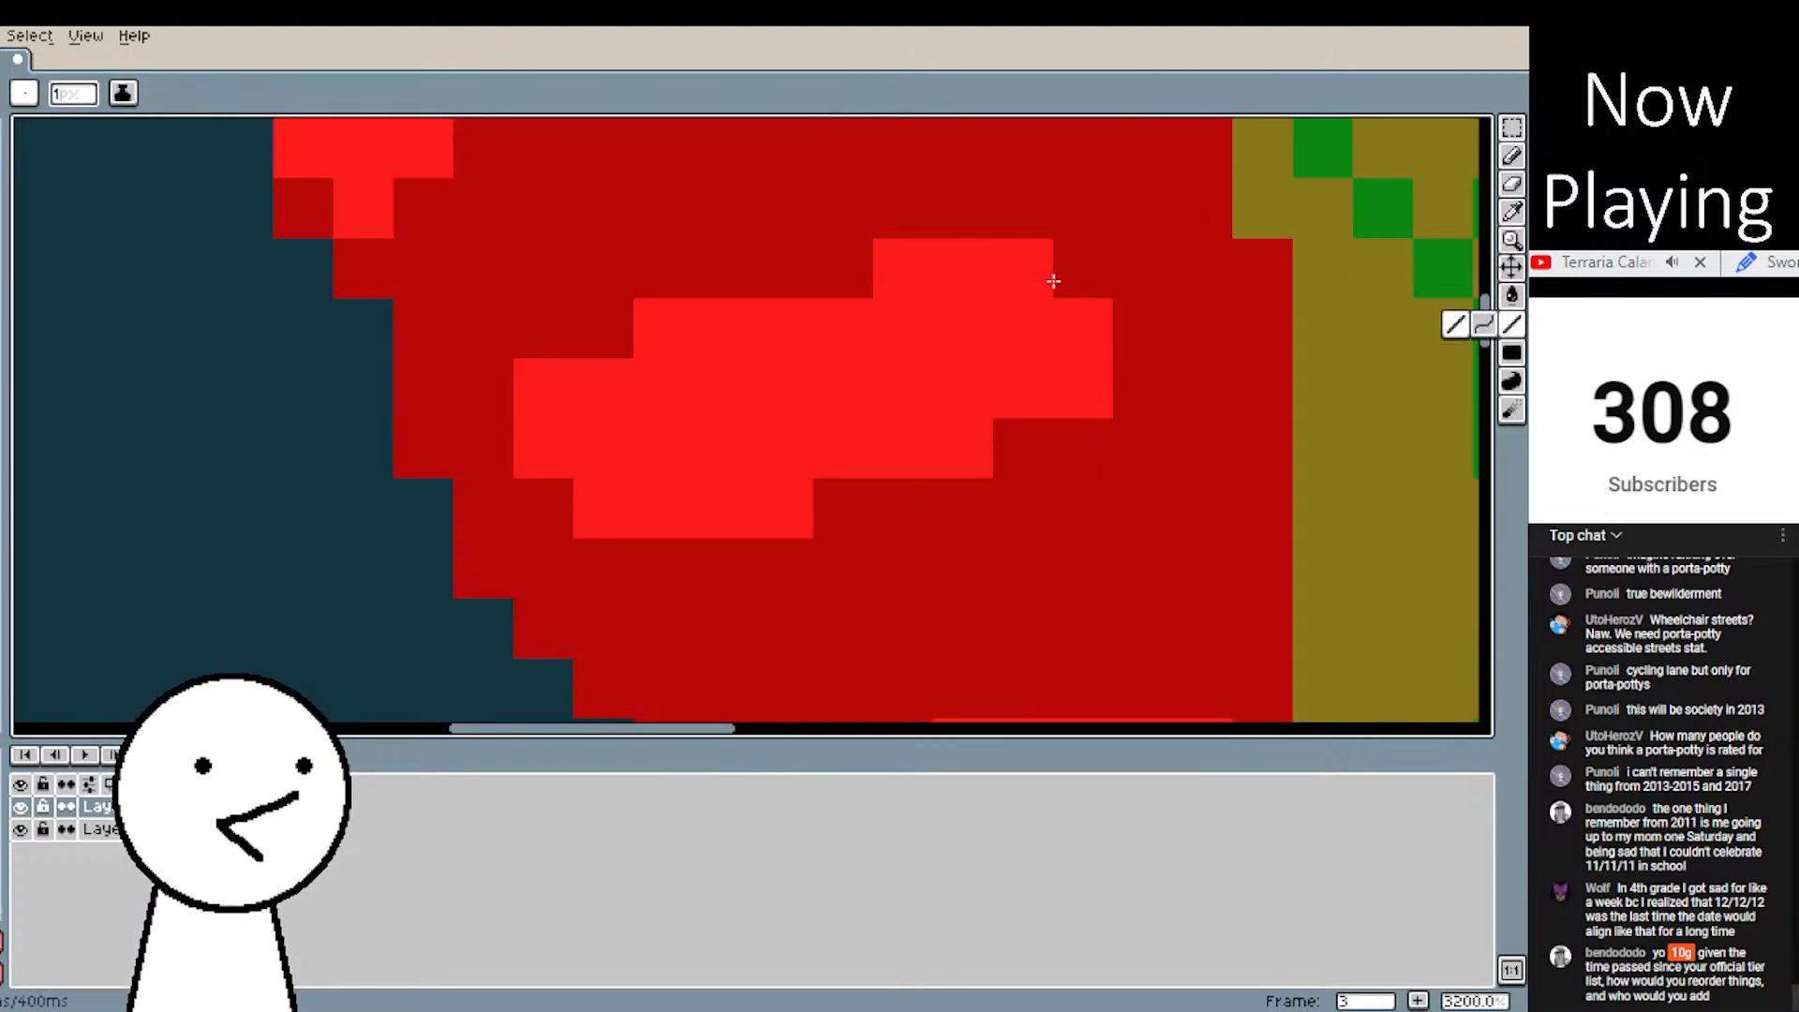
click(1099, 270)
scroll(1102, 378, down, 4)
scroll(1103, 379, down, 4)
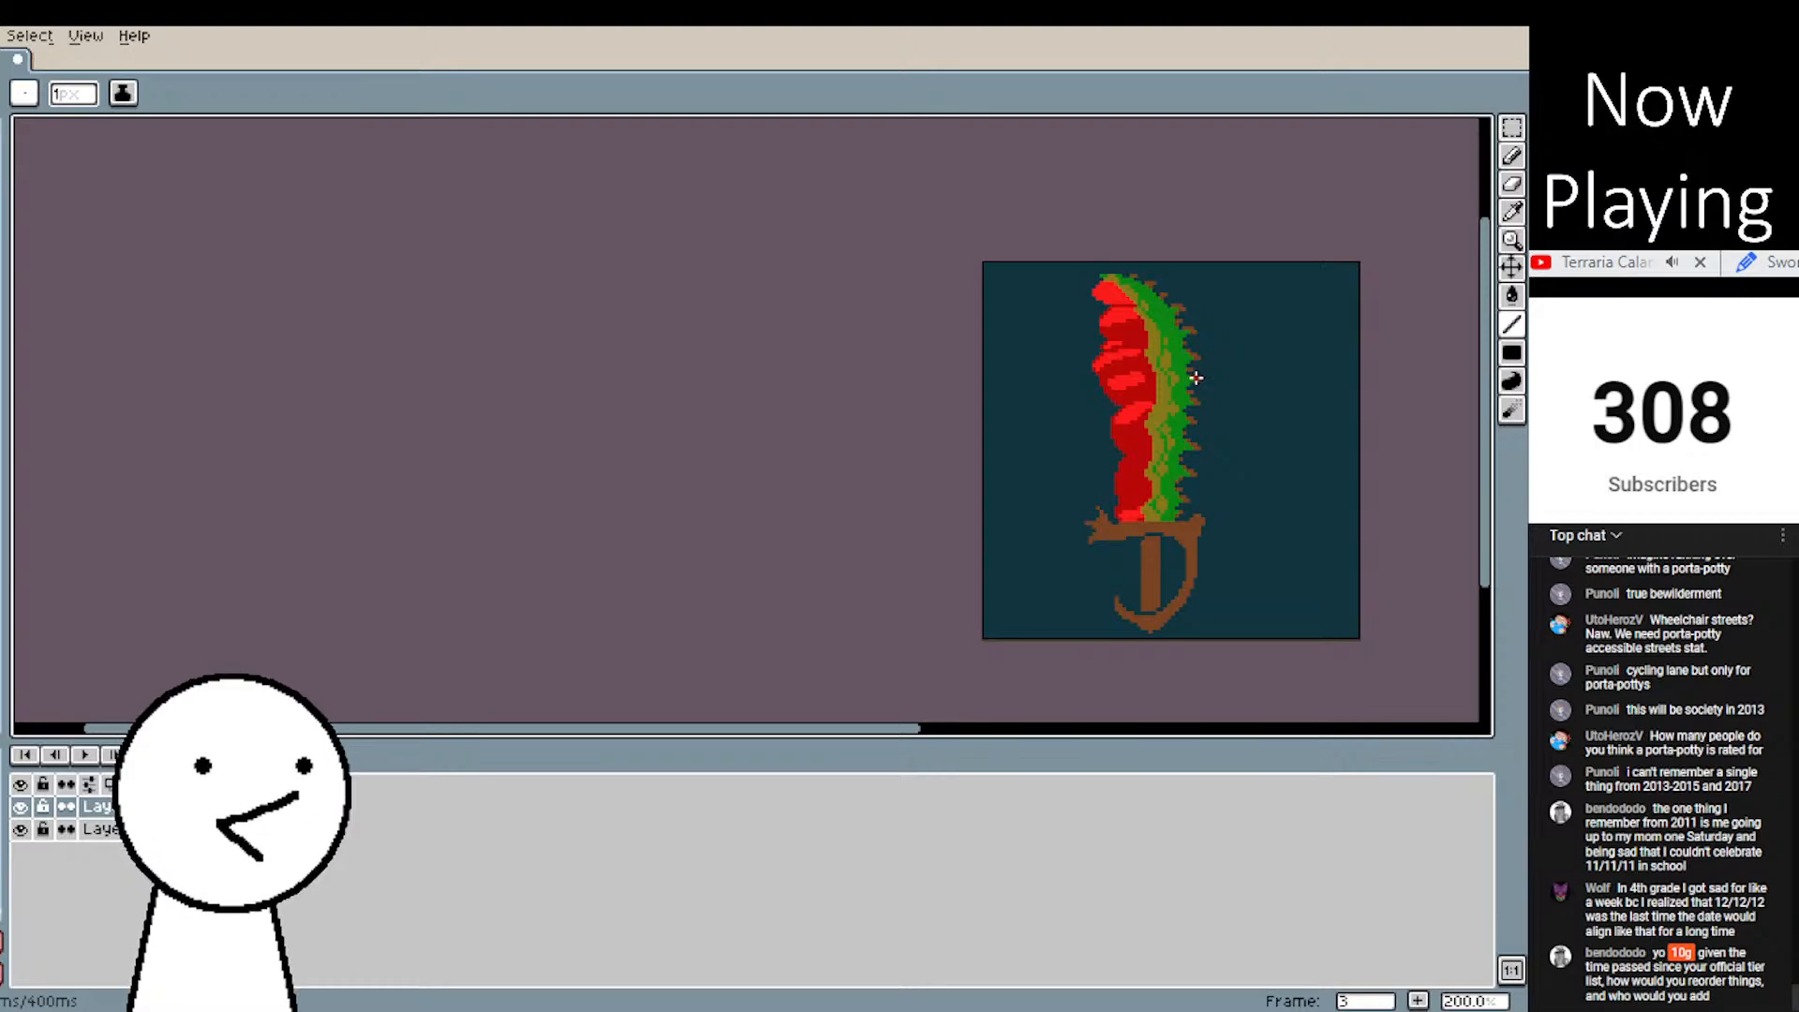
scroll(1172, 375, up, 5)
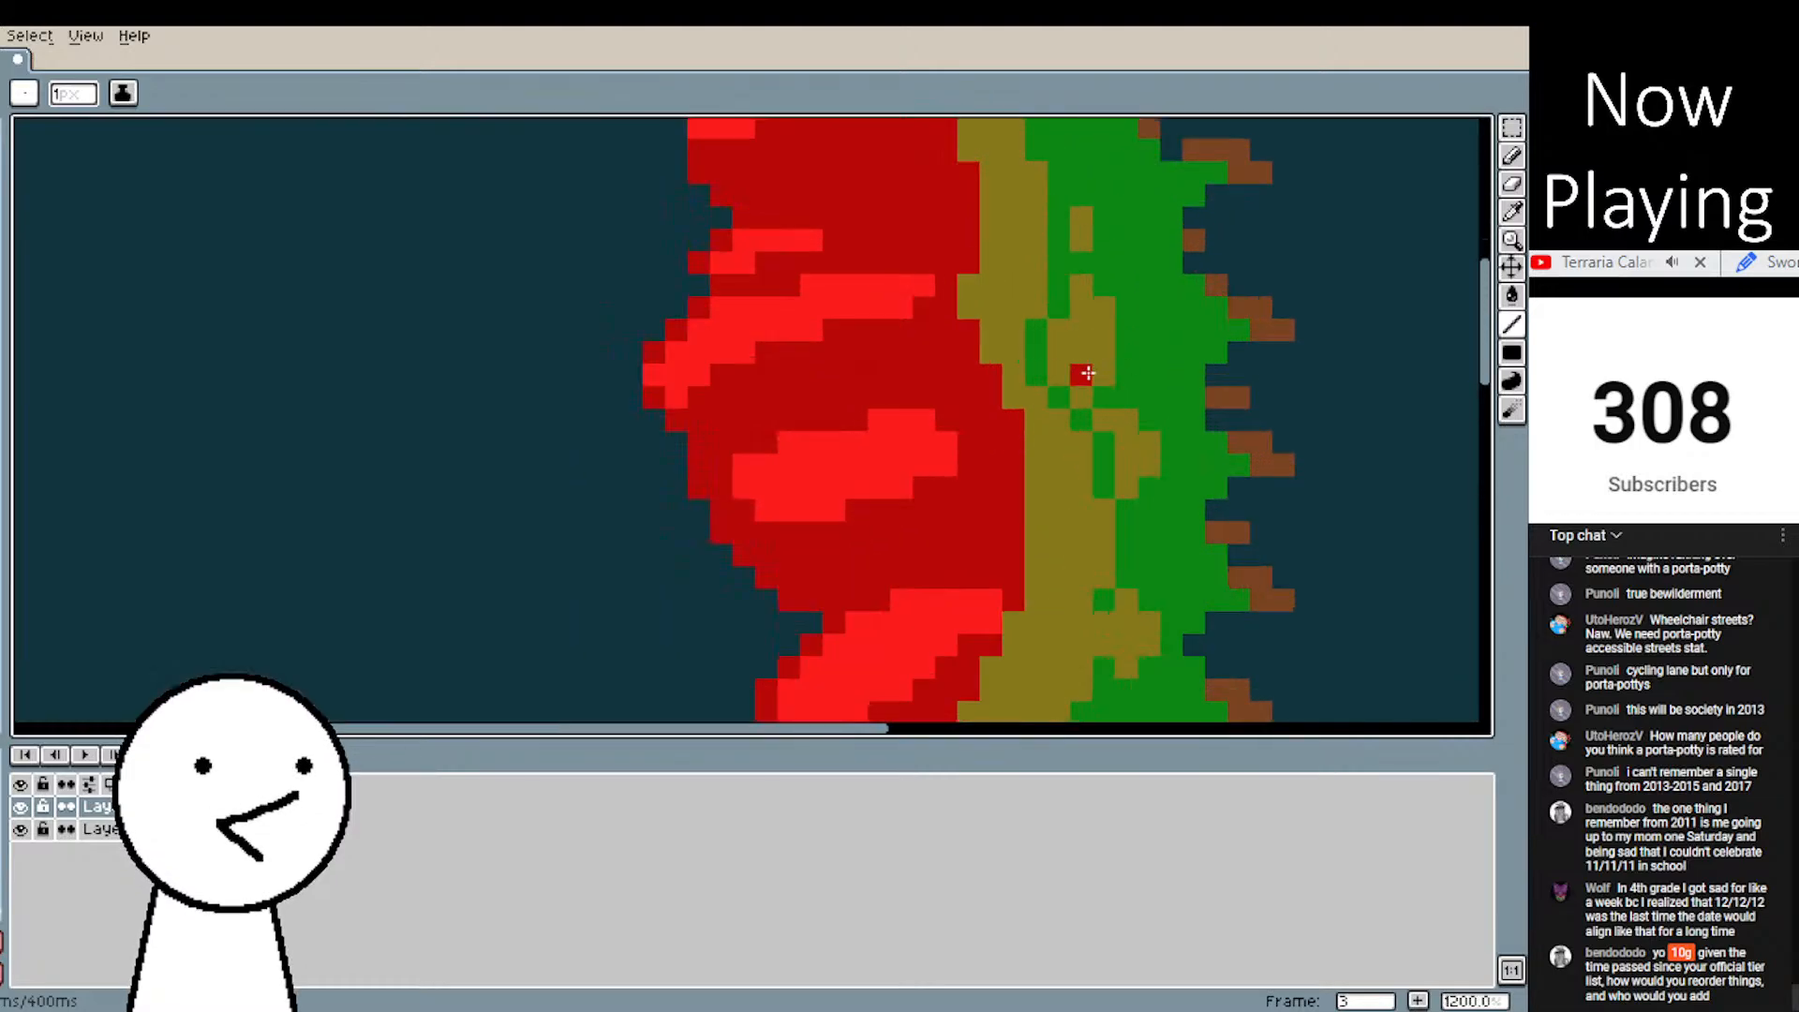
click(636, 372)
- Sample the bright red, outline a slanted highlight across the top of the lowest bulge with the Line tool, and fill it
click(1513, 212)
drag(806, 360, 815, 194)
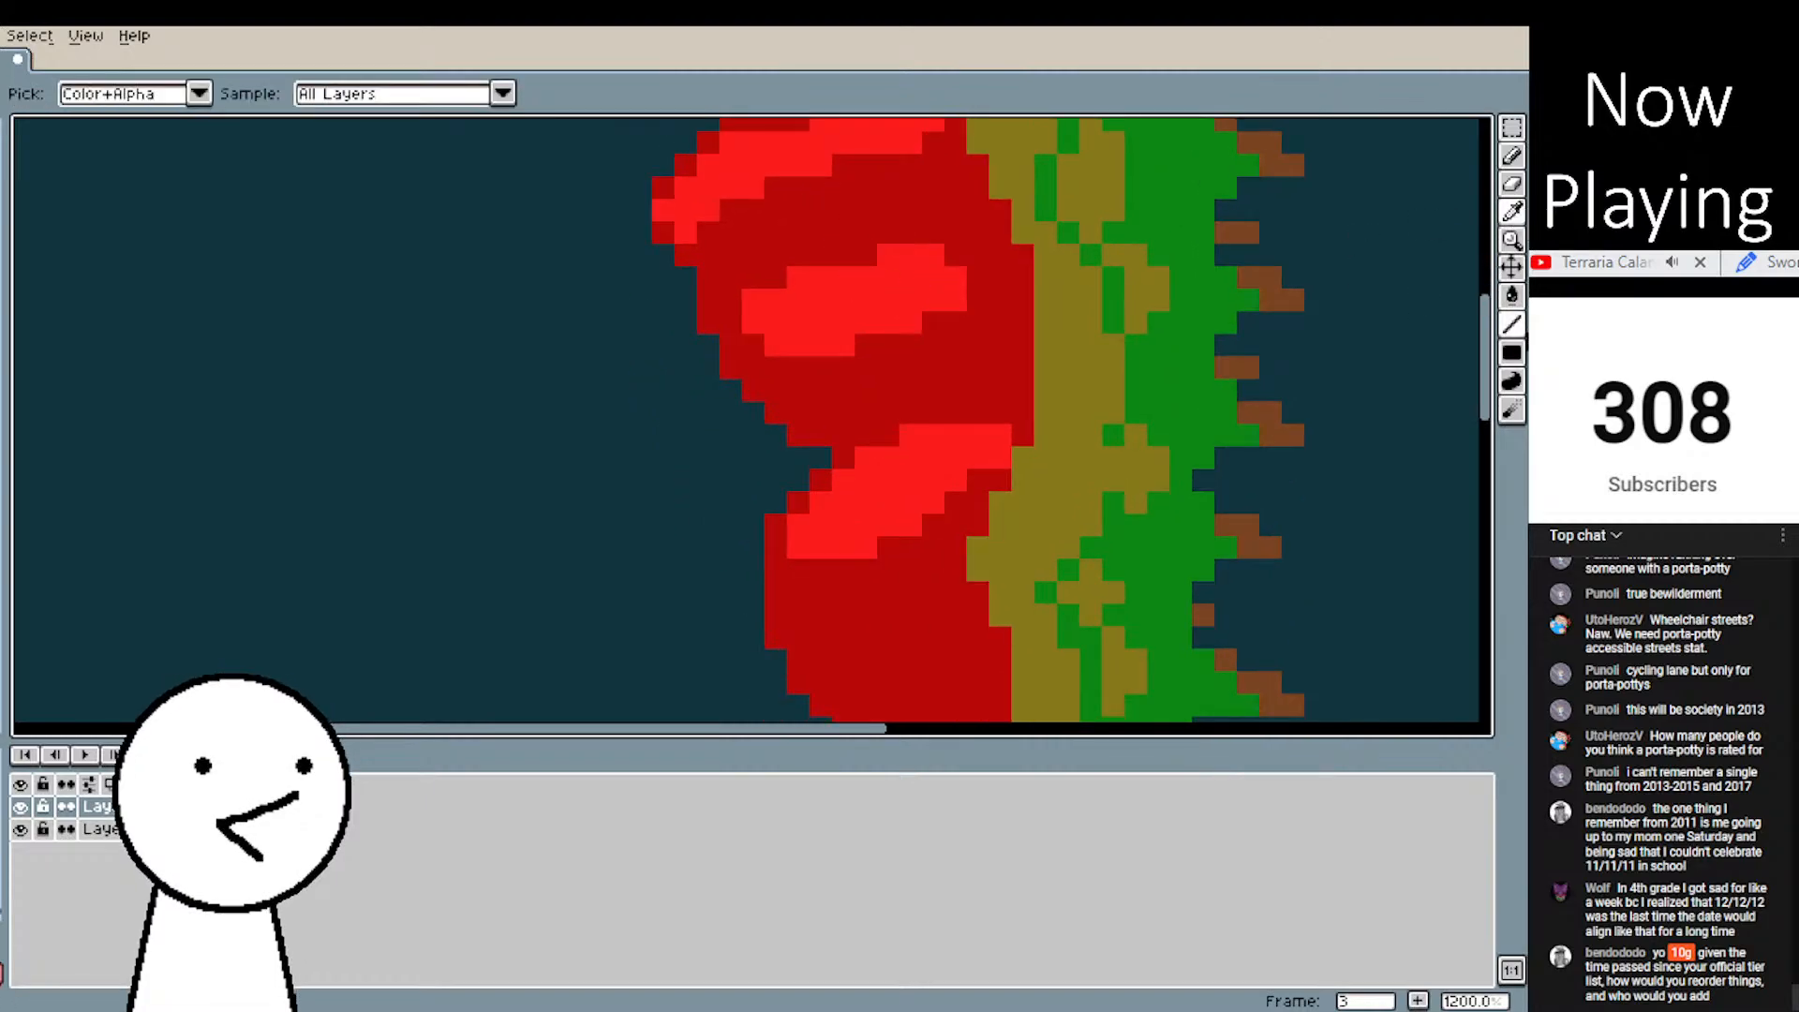
click(1522, 328)
drag(872, 571, 864, 358)
mouse_move(949, 520)
mouse_down()
mouse_move(739, 309)
mouse_move(899, 239)
mouse_up()
scroll(671, 377, up, 1)
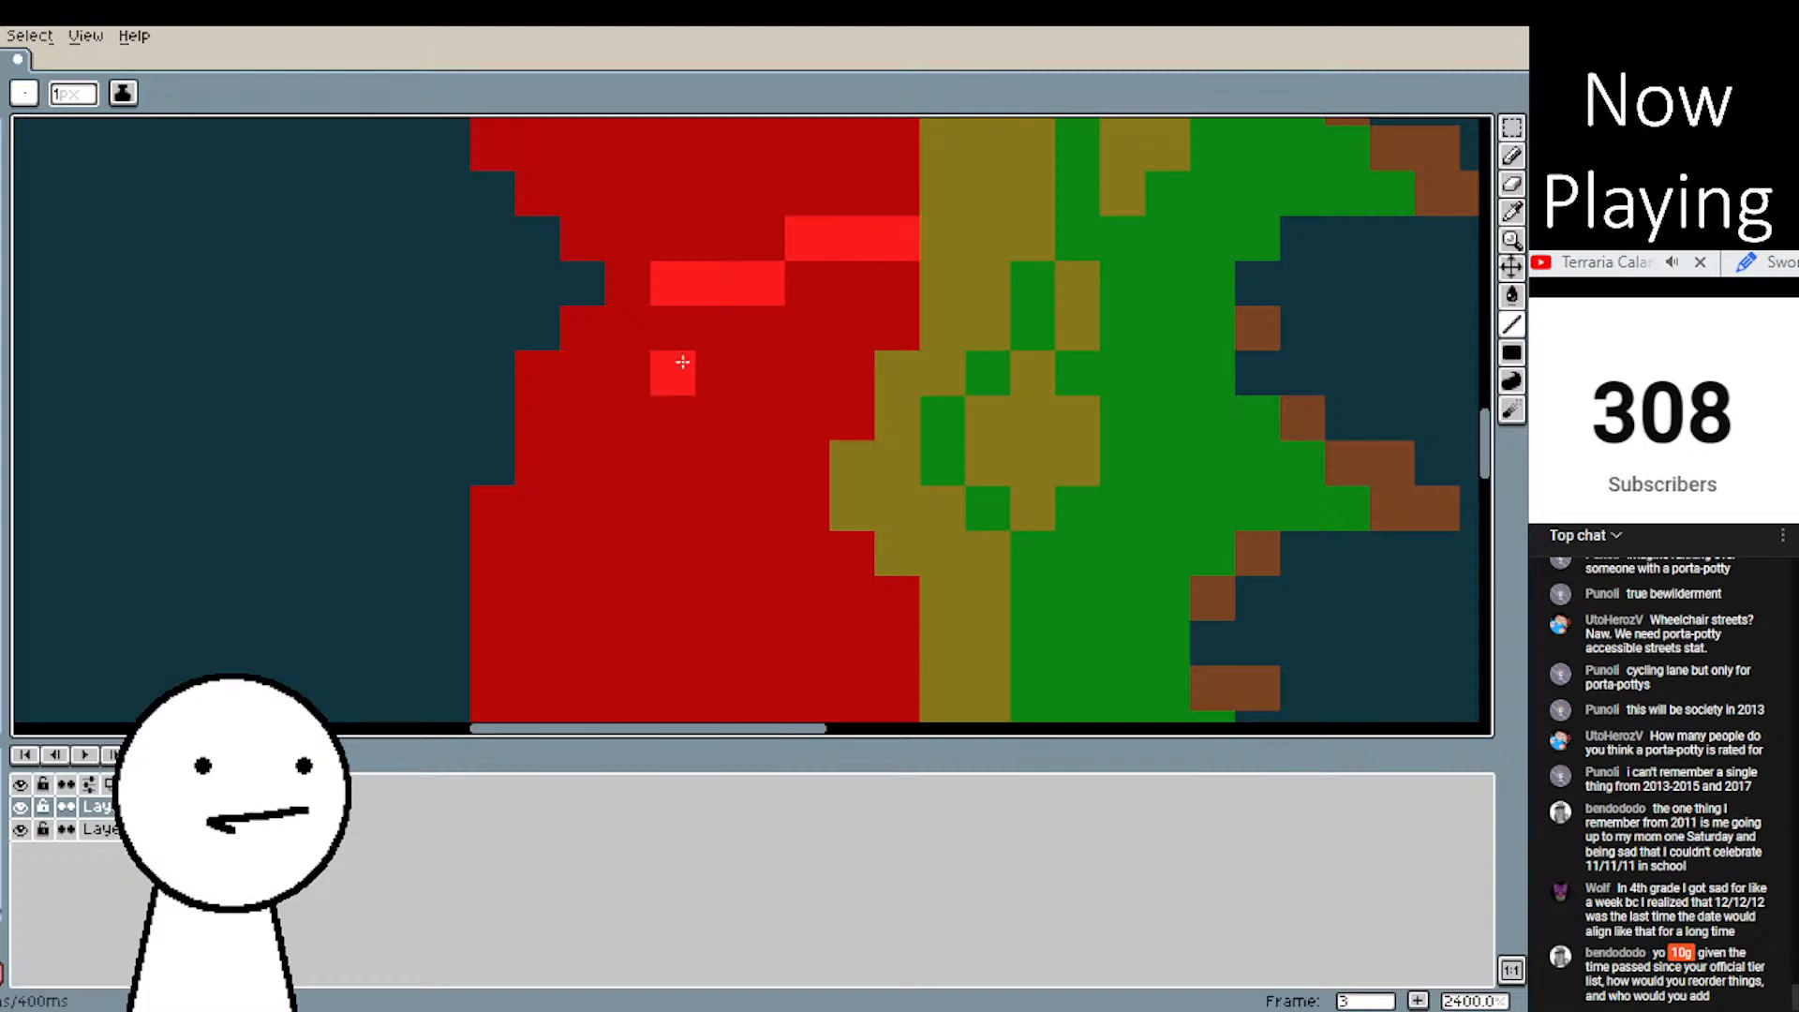
drag(629, 328, 672, 328)
drag(569, 361, 676, 359)
mouse_move(593, 407)
mouse_down()
mouse_move(552, 450)
mouse_move(539, 600)
mouse_move(691, 490)
mouse_move(744, 481)
mouse_move(677, 495)
mouse_move(787, 459)
mouse_move(759, 461)
mouse_move(803, 414)
mouse_move(848, 418)
mouse_up()
click(706, 477)
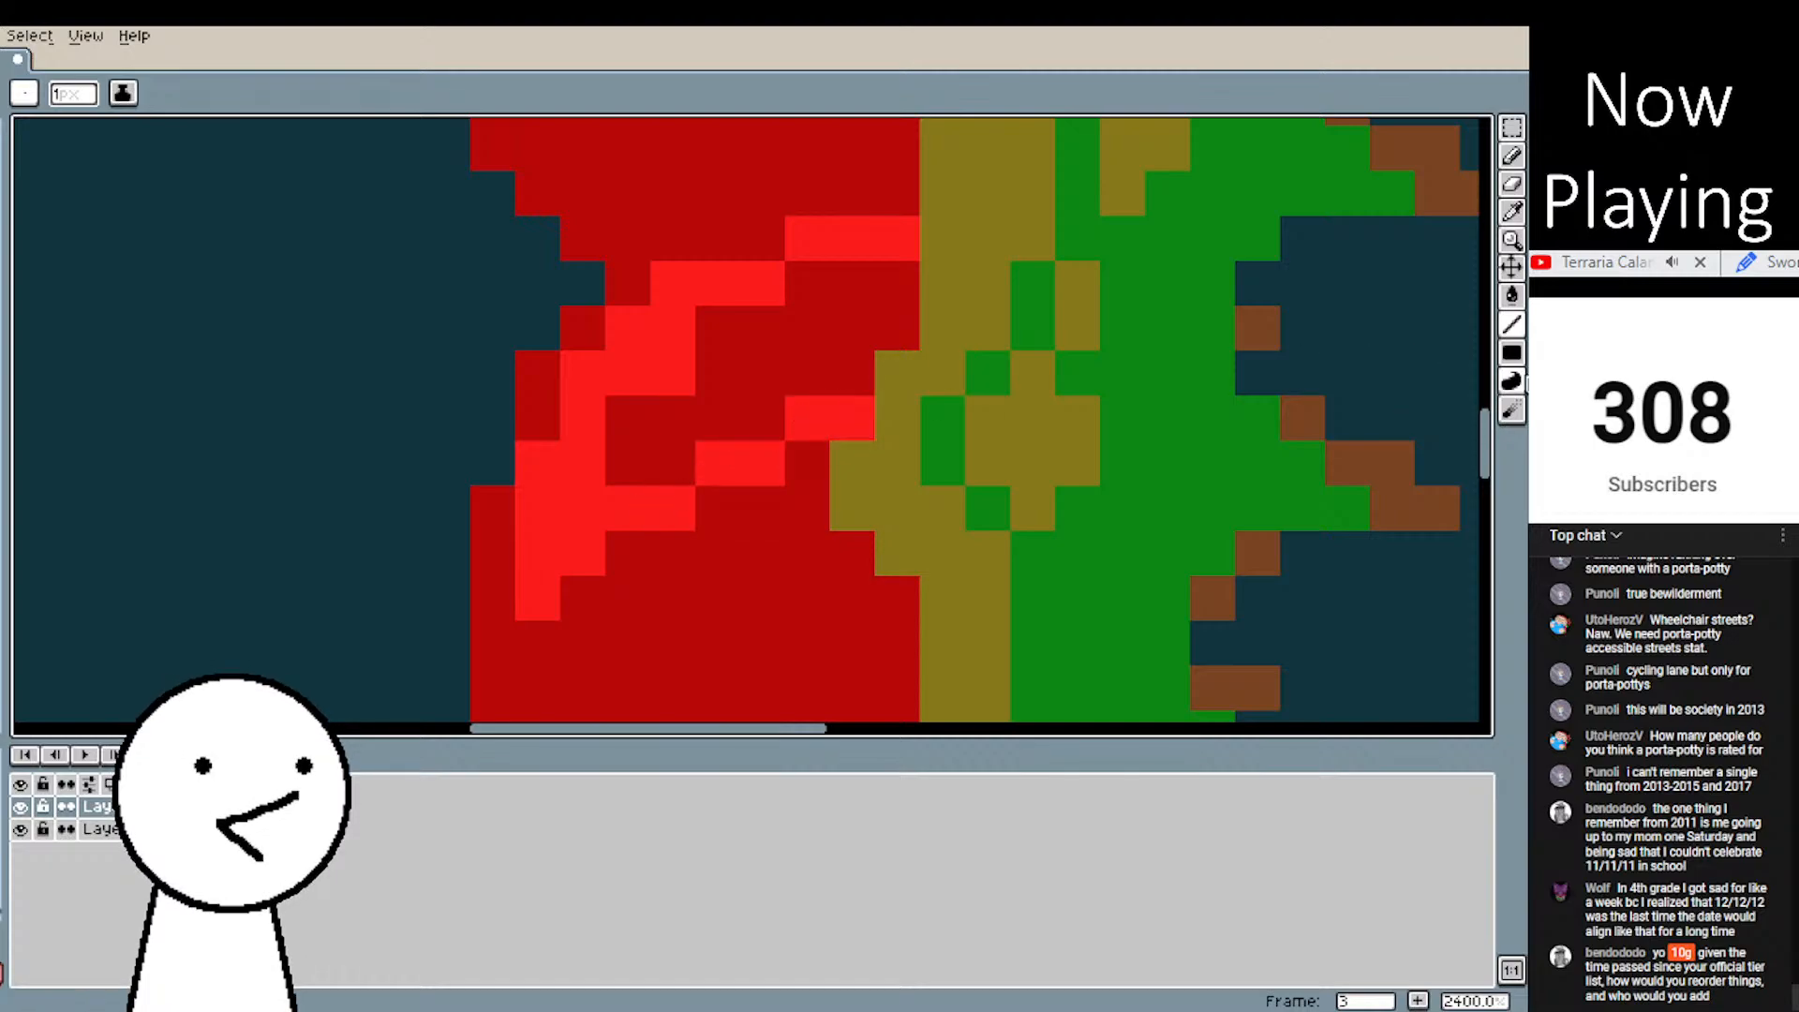
key(f)
click(825, 327)
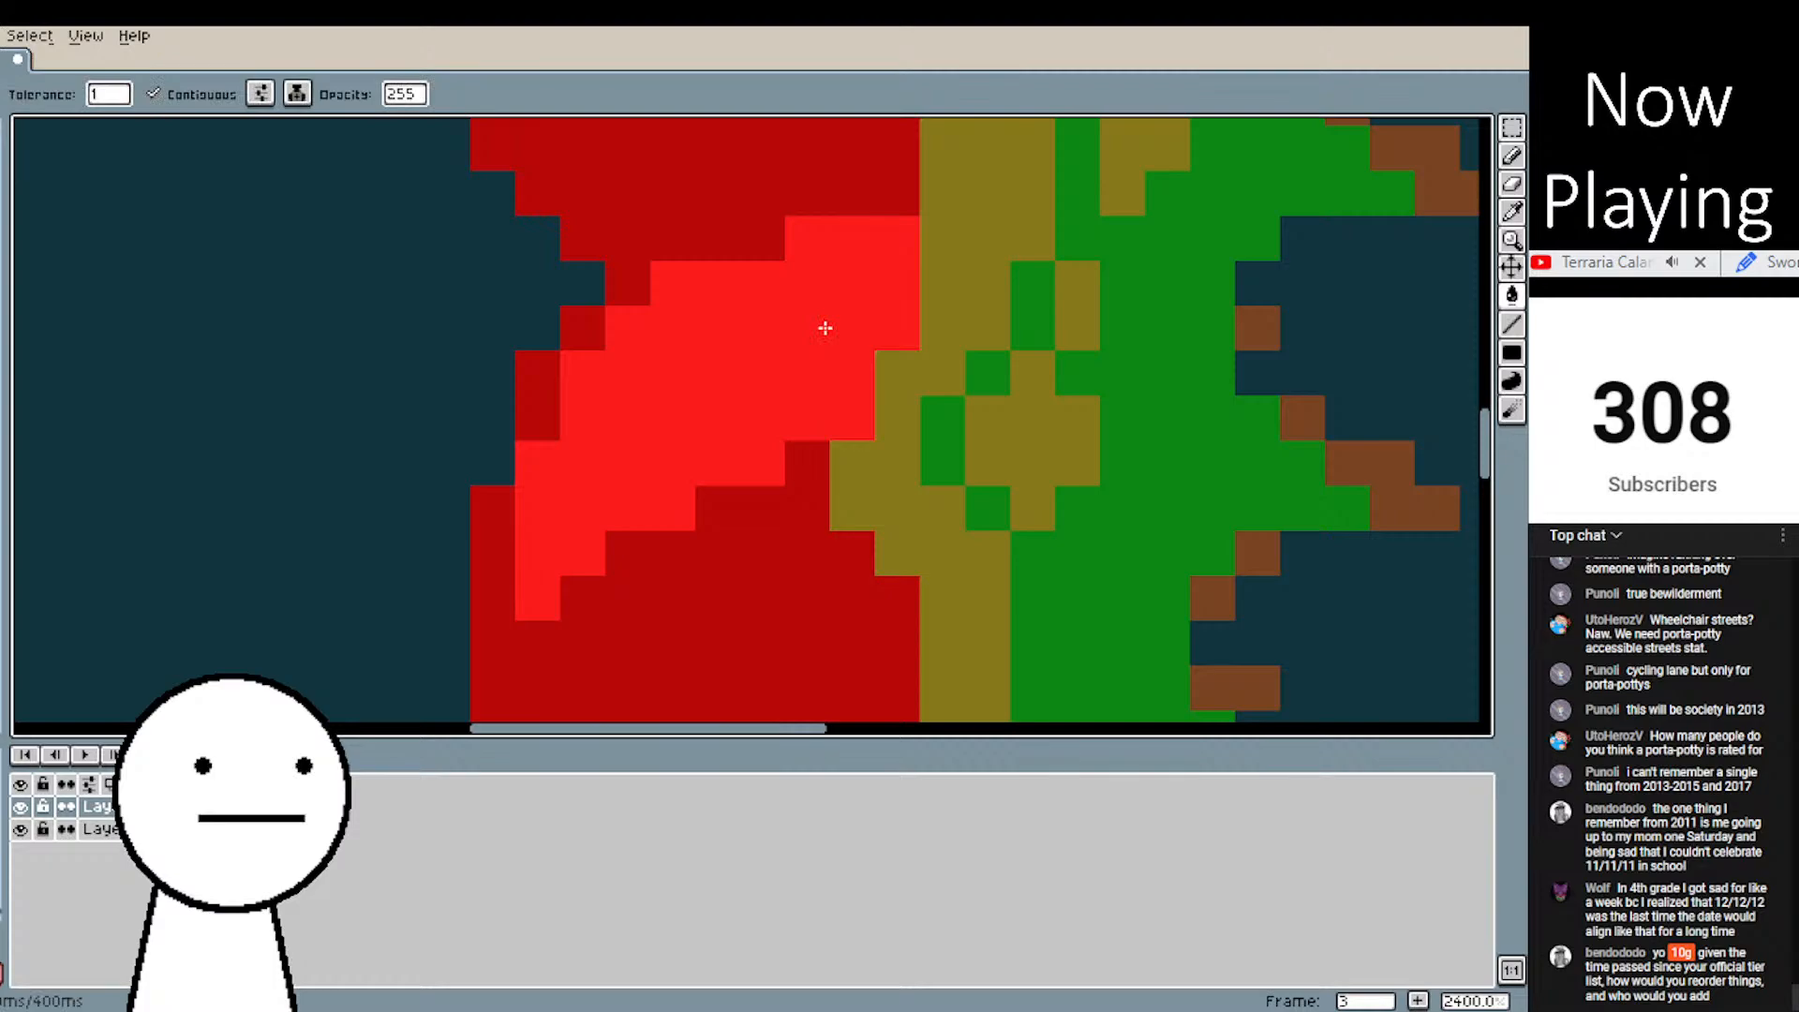
- Thicken the lower edge of the bright red highlight across the fourth bulge's top with the Line tool
scroll(825, 328, down, 3)
scroll(1446, 235, up, 4)
click(1512, 326)
mouse_move(431, 473)
mouse_down()
mouse_move(442, 491)
mouse_move(589, 467)
mouse_move(558, 426)
mouse_up()
drag(645, 361, 605, 352)
scroll(954, 402, down, 3)
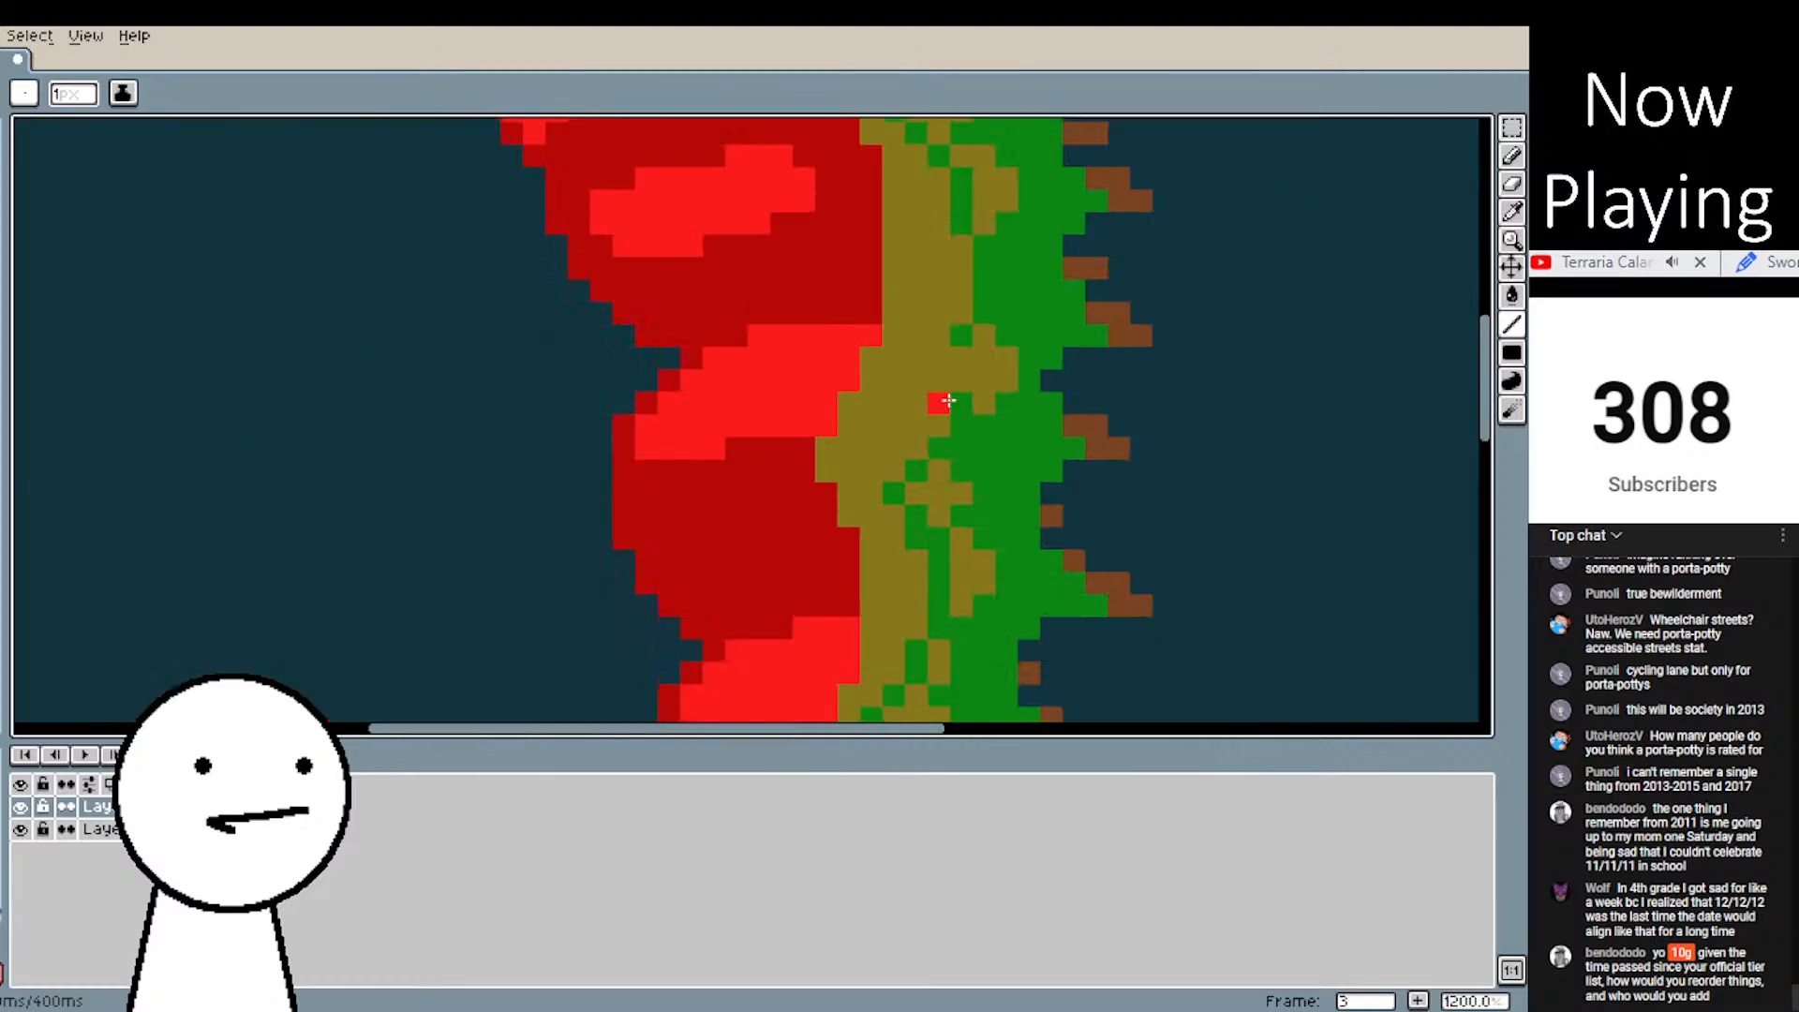
- Extend the third bulge's top highlight and its middle patch toward the rind in bright red with the Line tool
scroll(1014, 374, down, 4)
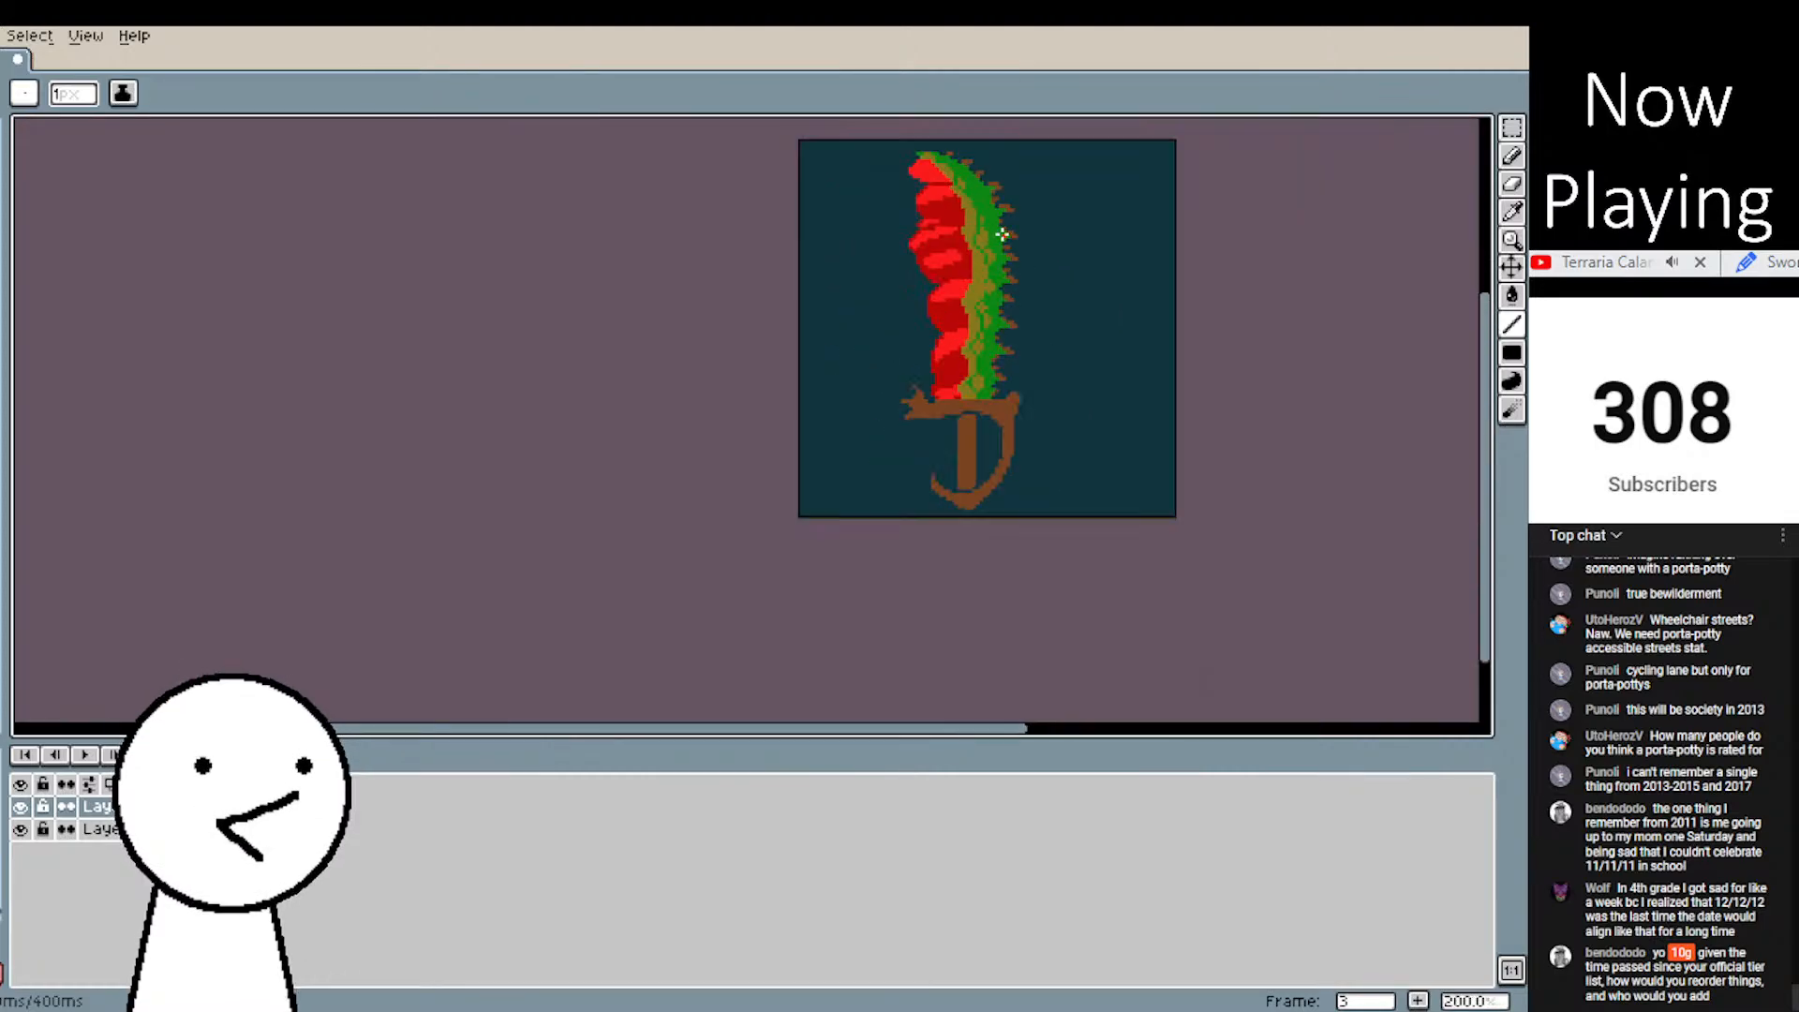
scroll(1017, 226, up, 7)
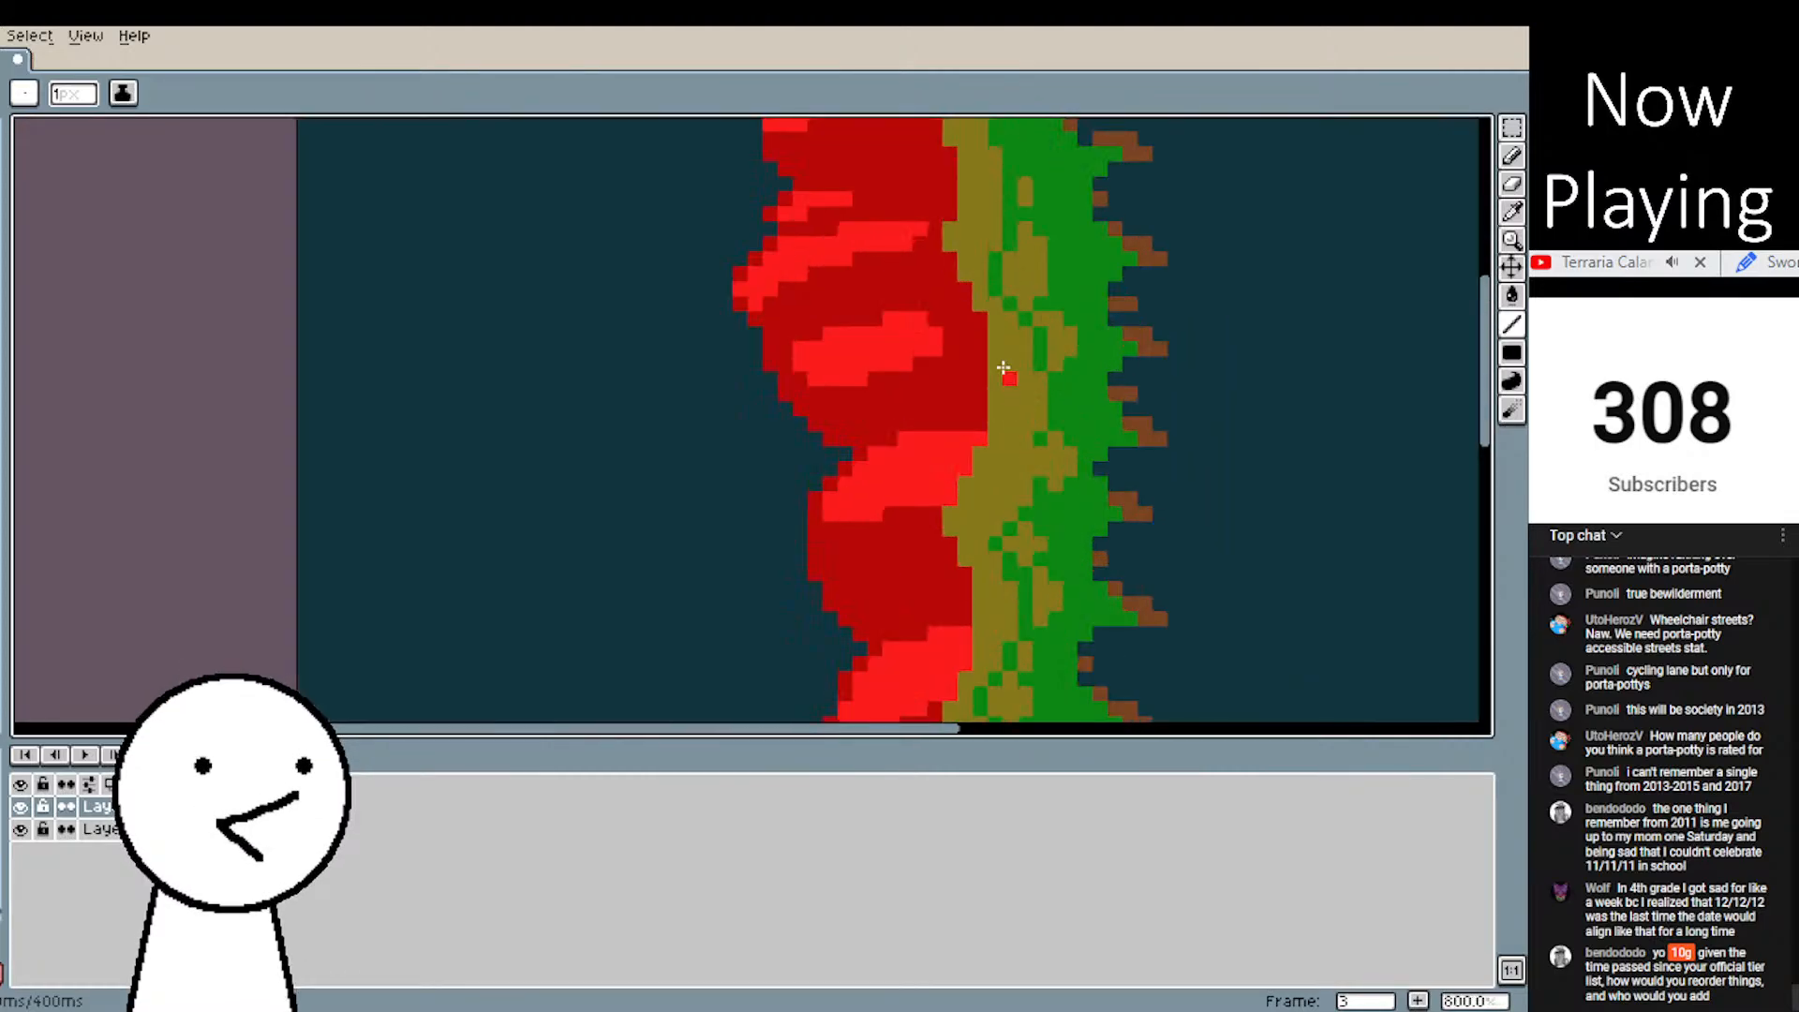
drag(928, 315, 956, 317)
click(961, 279)
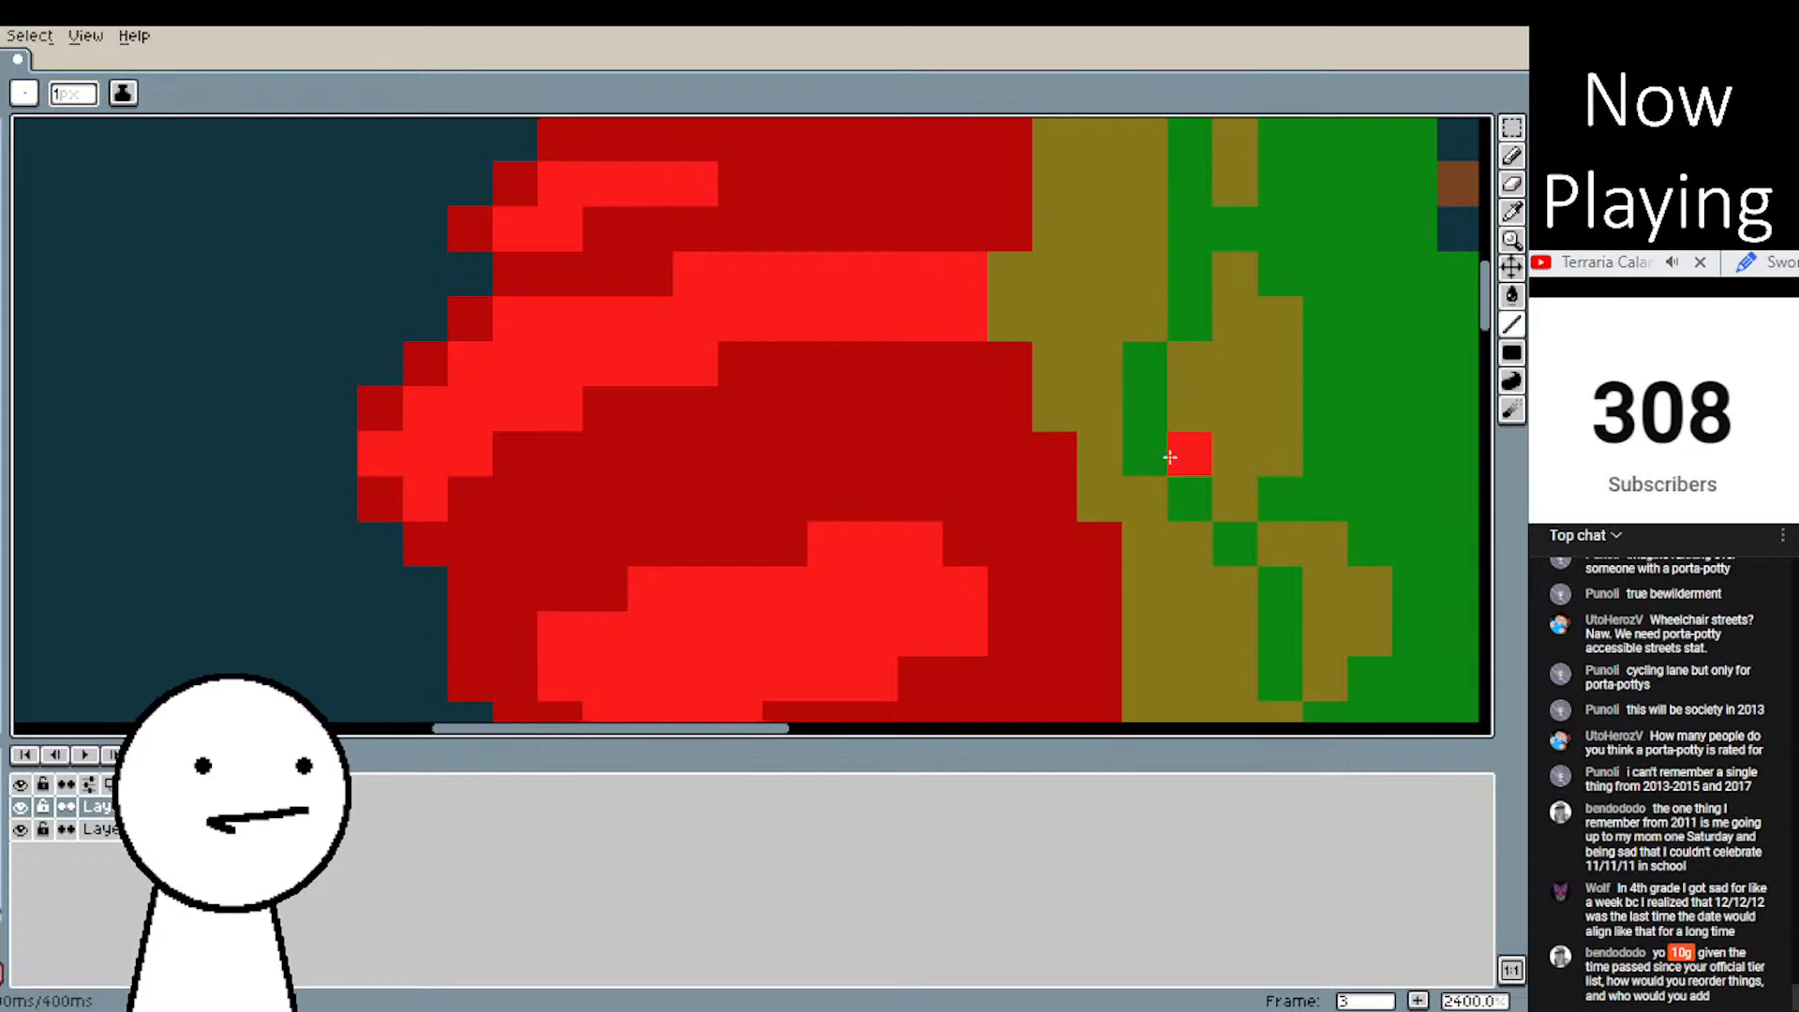
click(1514, 324)
mouse_move(738, 373)
mouse_down()
mouse_move(1009, 374)
mouse_move(1011, 402)
mouse_move(864, 394)
mouse_up()
drag(1012, 455, 1037, 456)
mouse_move(947, 489)
mouse_down()
mouse_move(661, 406)
mouse_move(740, 446)
mouse_move(707, 459)
mouse_move(809, 464)
mouse_move(729, 545)
mouse_move(823, 534)
mouse_move(728, 496)
mouse_up()
- Draw a small slanted bright red patch three rows high in the fourth bulge's lower part, against the rind
scroll(1014, 556, down, 7)
drag(1157, 560, 1125, 419)
scroll(1125, 419, up, 7)
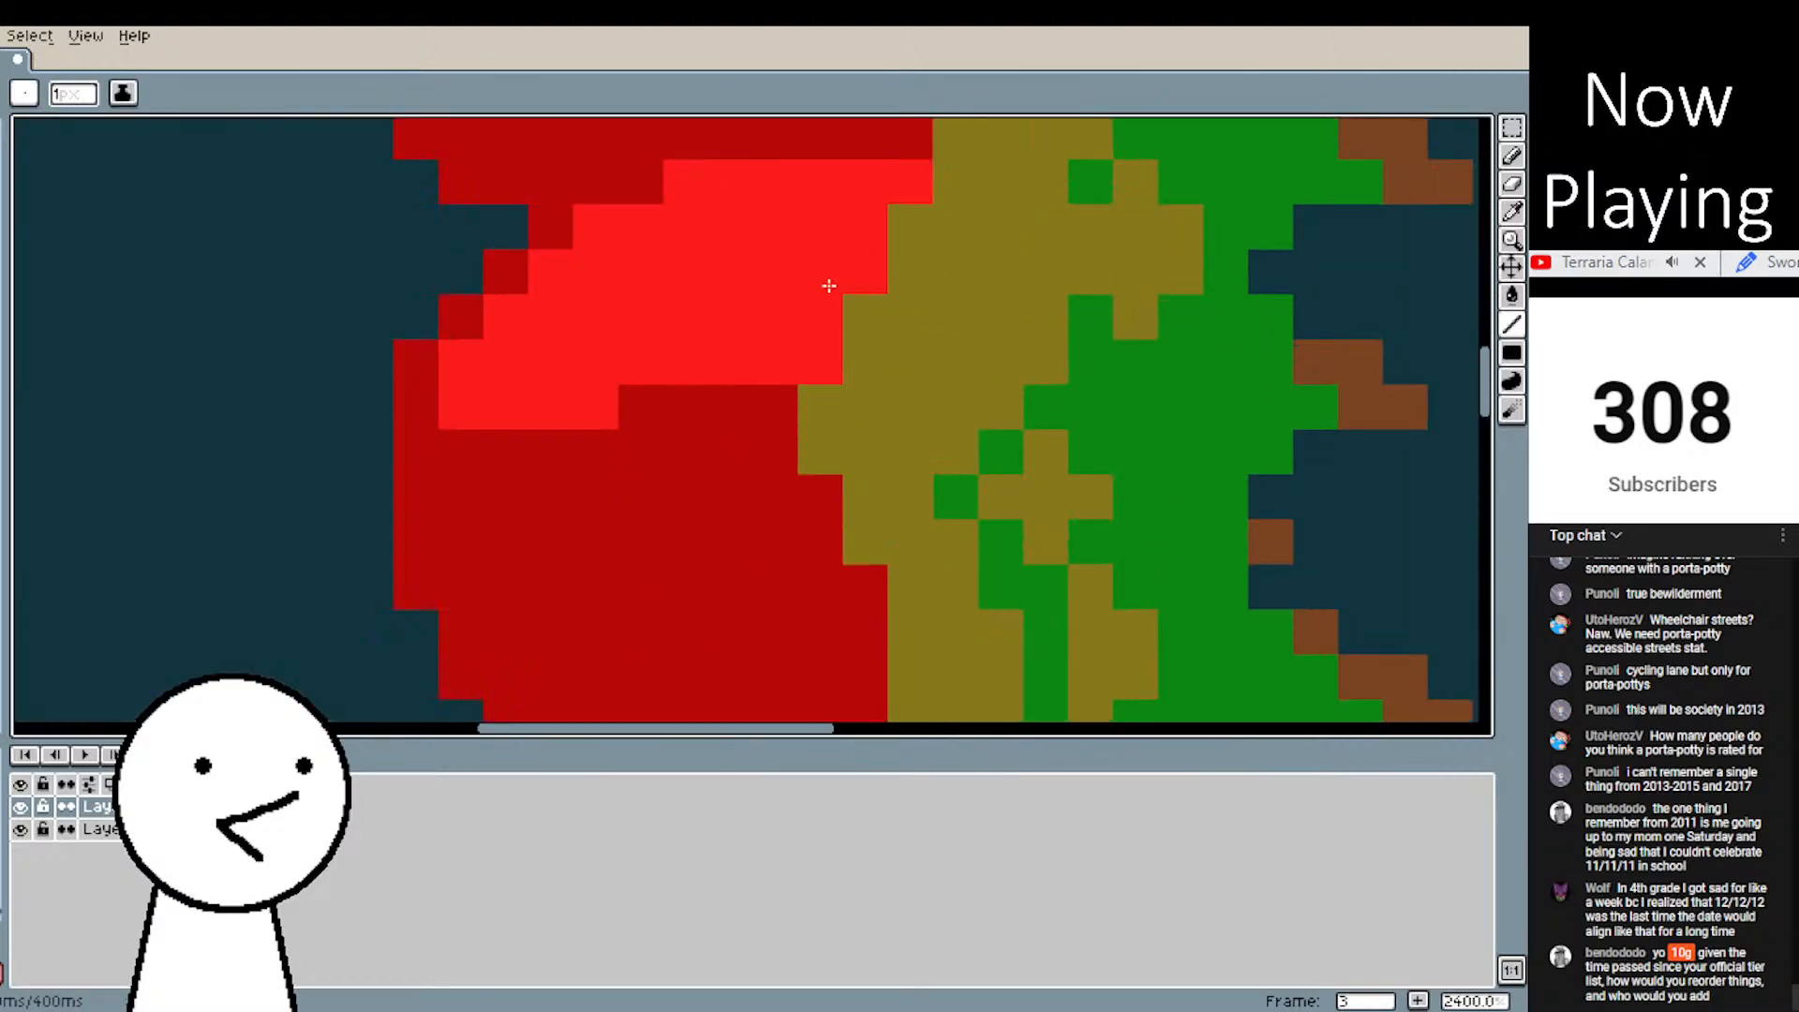
click(1346, 509)
drag(1395, 517, 919, 337)
drag(1265, 504, 1061, 496)
scroll(731, 324, down, 6)
scroll(1001, 473, up, 5)
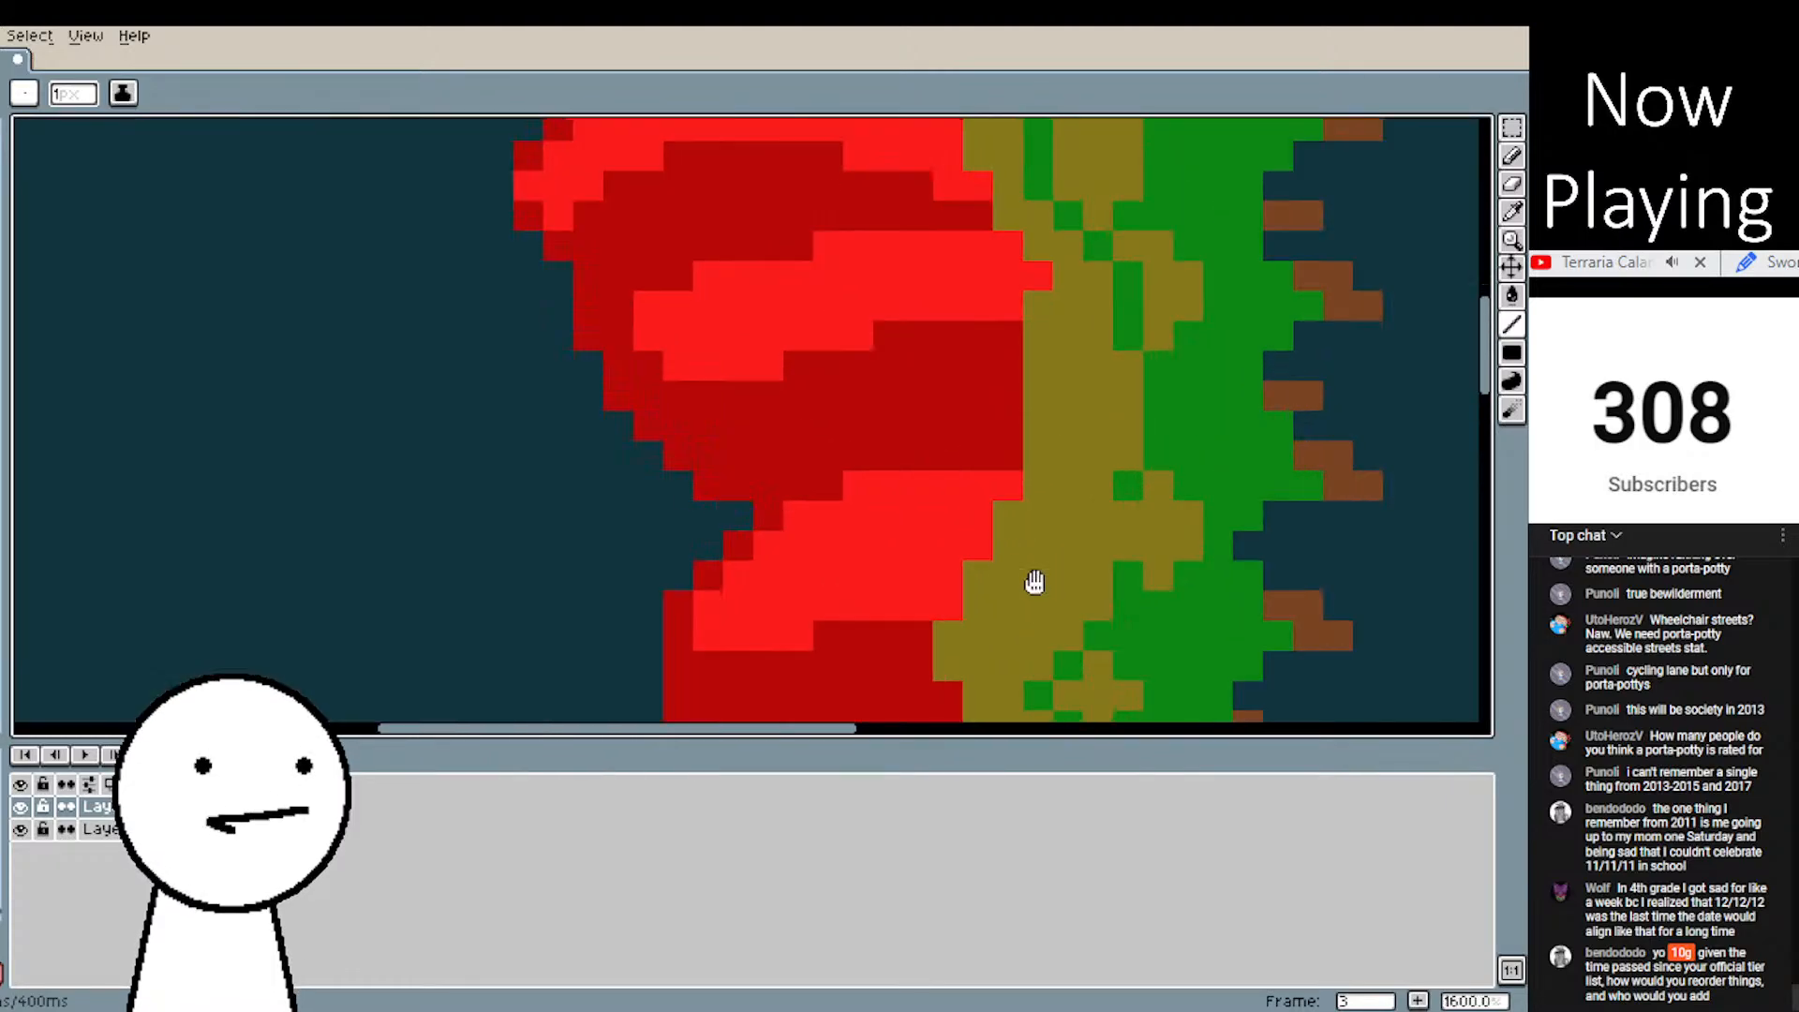
drag(1034, 568, 1110, 455)
drag(943, 543, 1093, 397)
click(1162, 403)
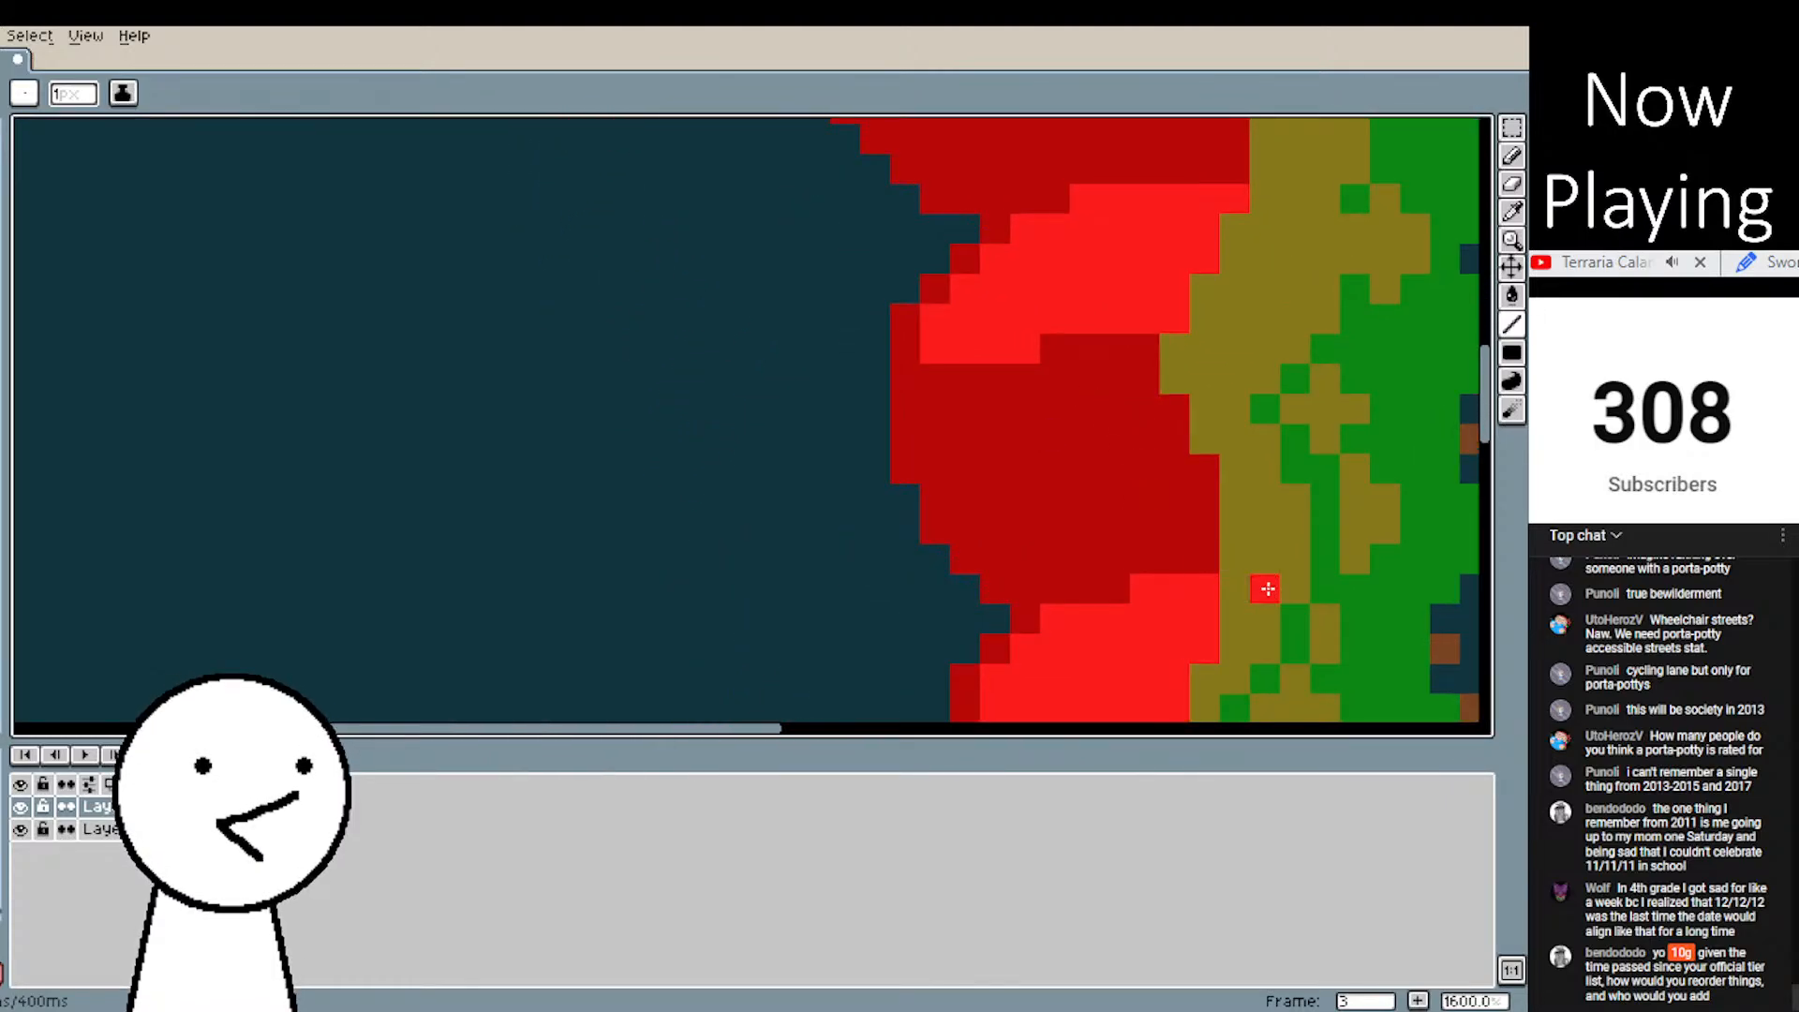
scroll(1113, 499, up, 4)
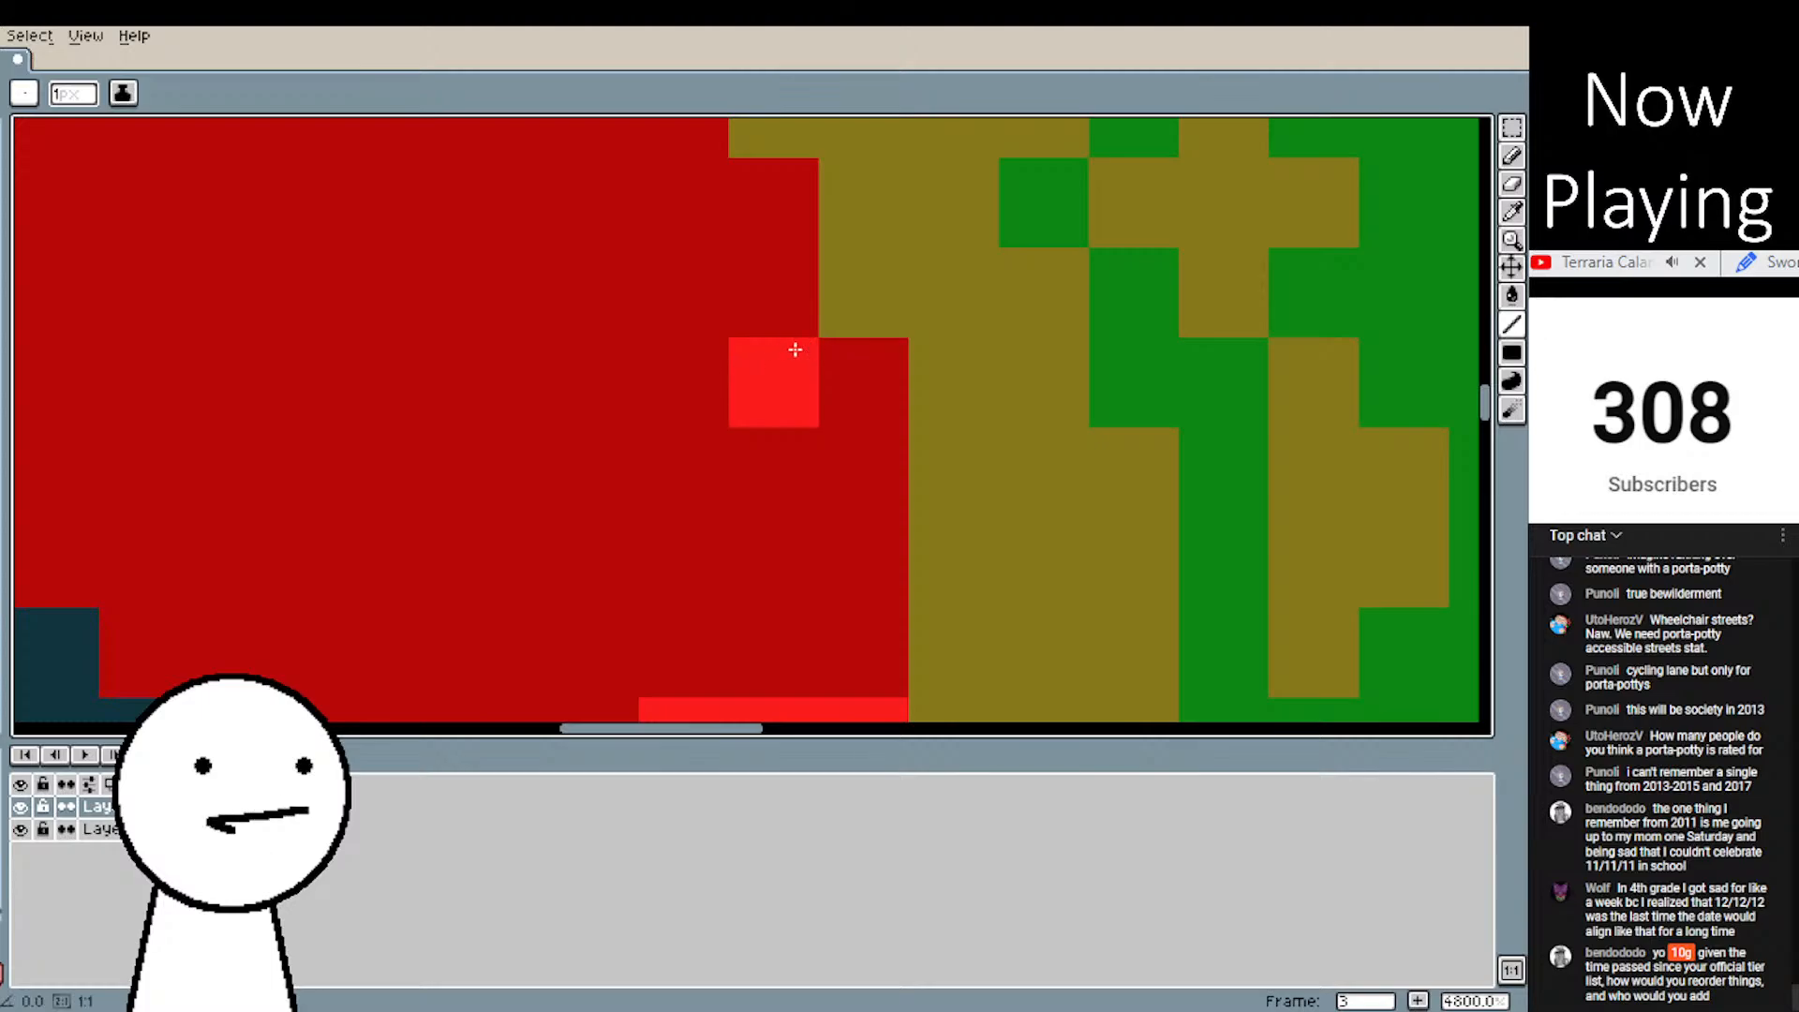
drag(833, 361, 469, 341)
mouse_move(602, 456)
mouse_down()
mouse_move(382, 419)
mouse_move(389, 459)
mouse_move(346, 463)
mouse_up()
click(684, 469)
drag(770, 305, 667, 319)
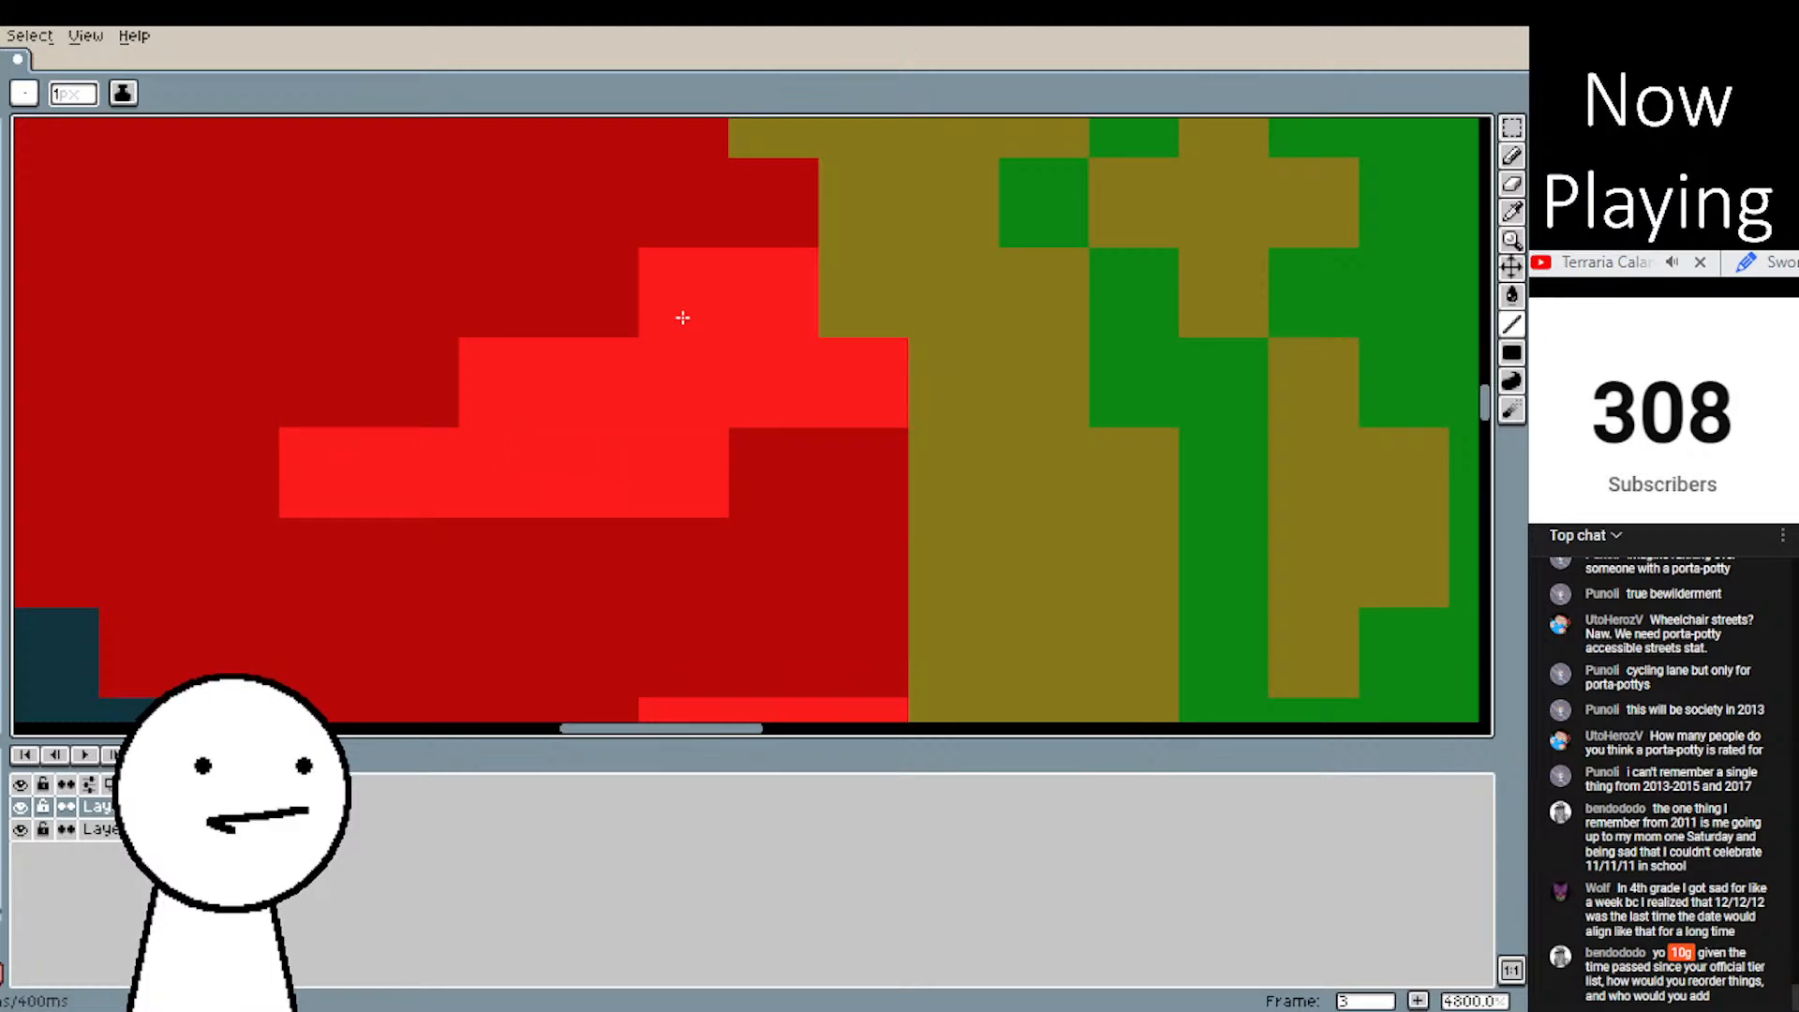
- Widen the fourth bulge's lower patch with single bright red pixels along its upper outer edge and at its lower outer tip
scroll(1223, 382, down, 5)
scroll(1169, 403, up, 5)
drag(988, 173, 1044, 539)
click(943, 477)
click(1139, 368)
scroll(1357, 512, down, 4)
drag(1453, 534, 1127, 475)
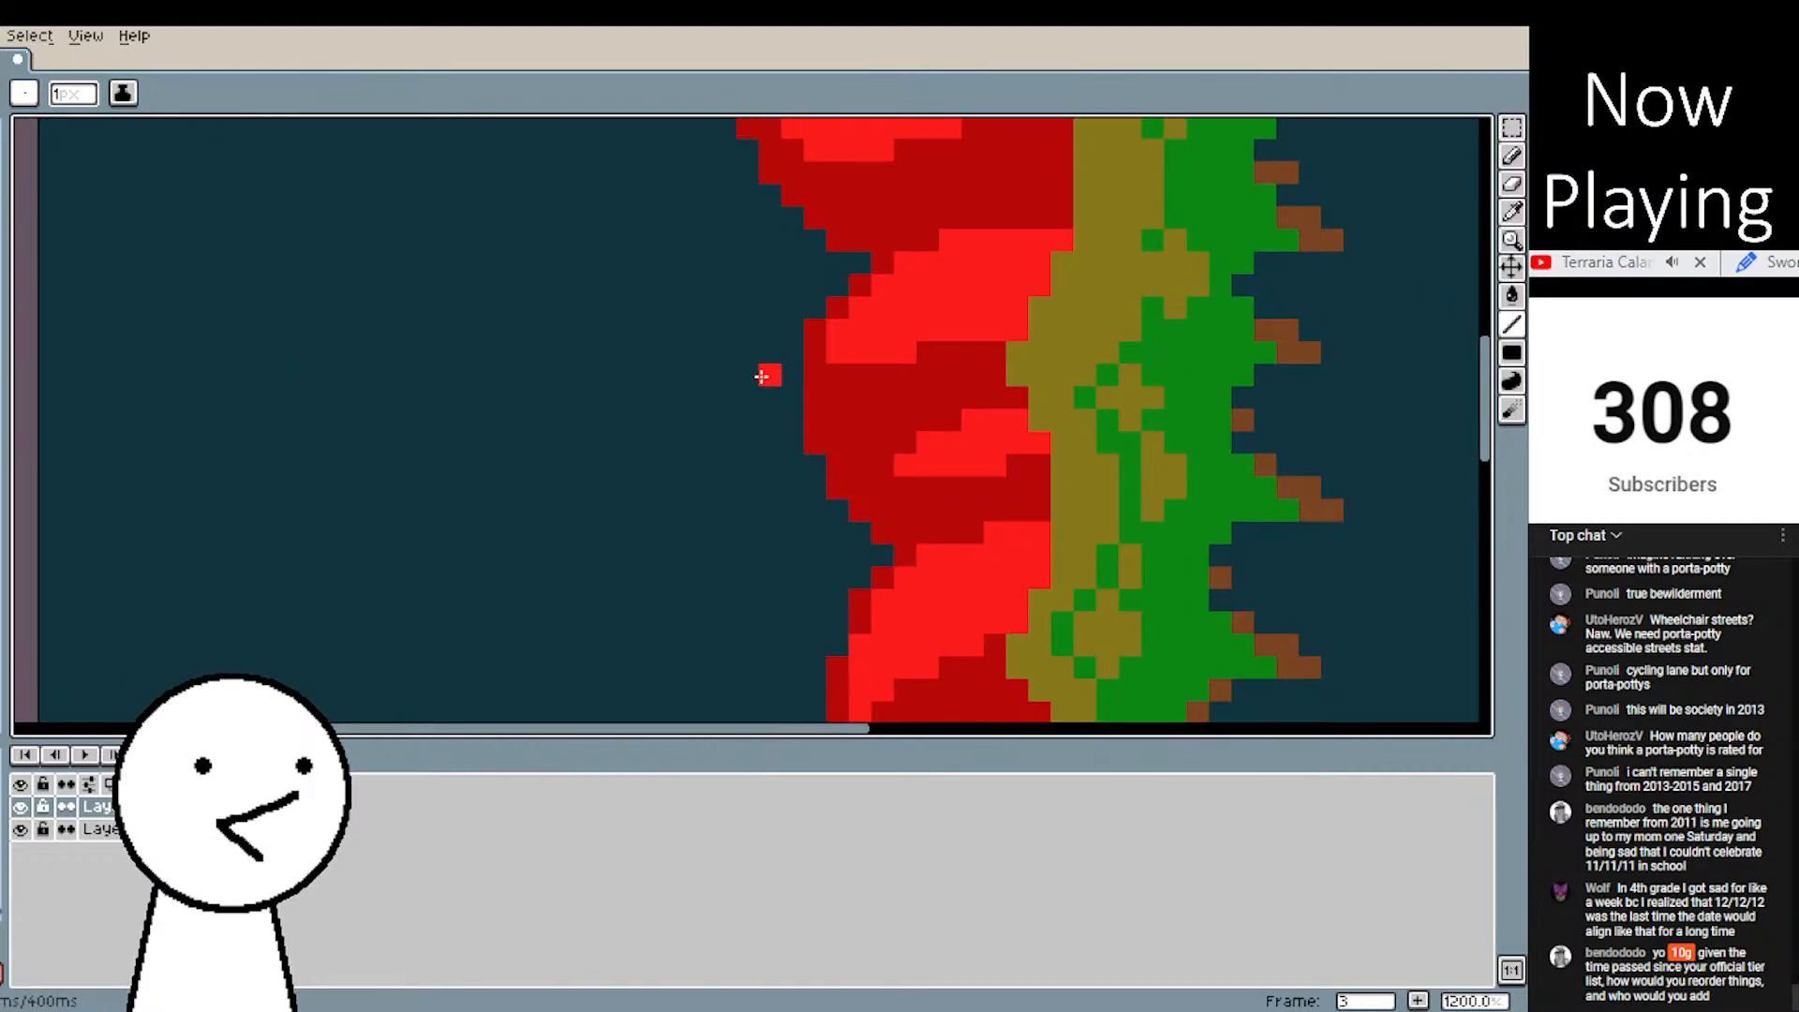
scroll(1078, 483, up, 2)
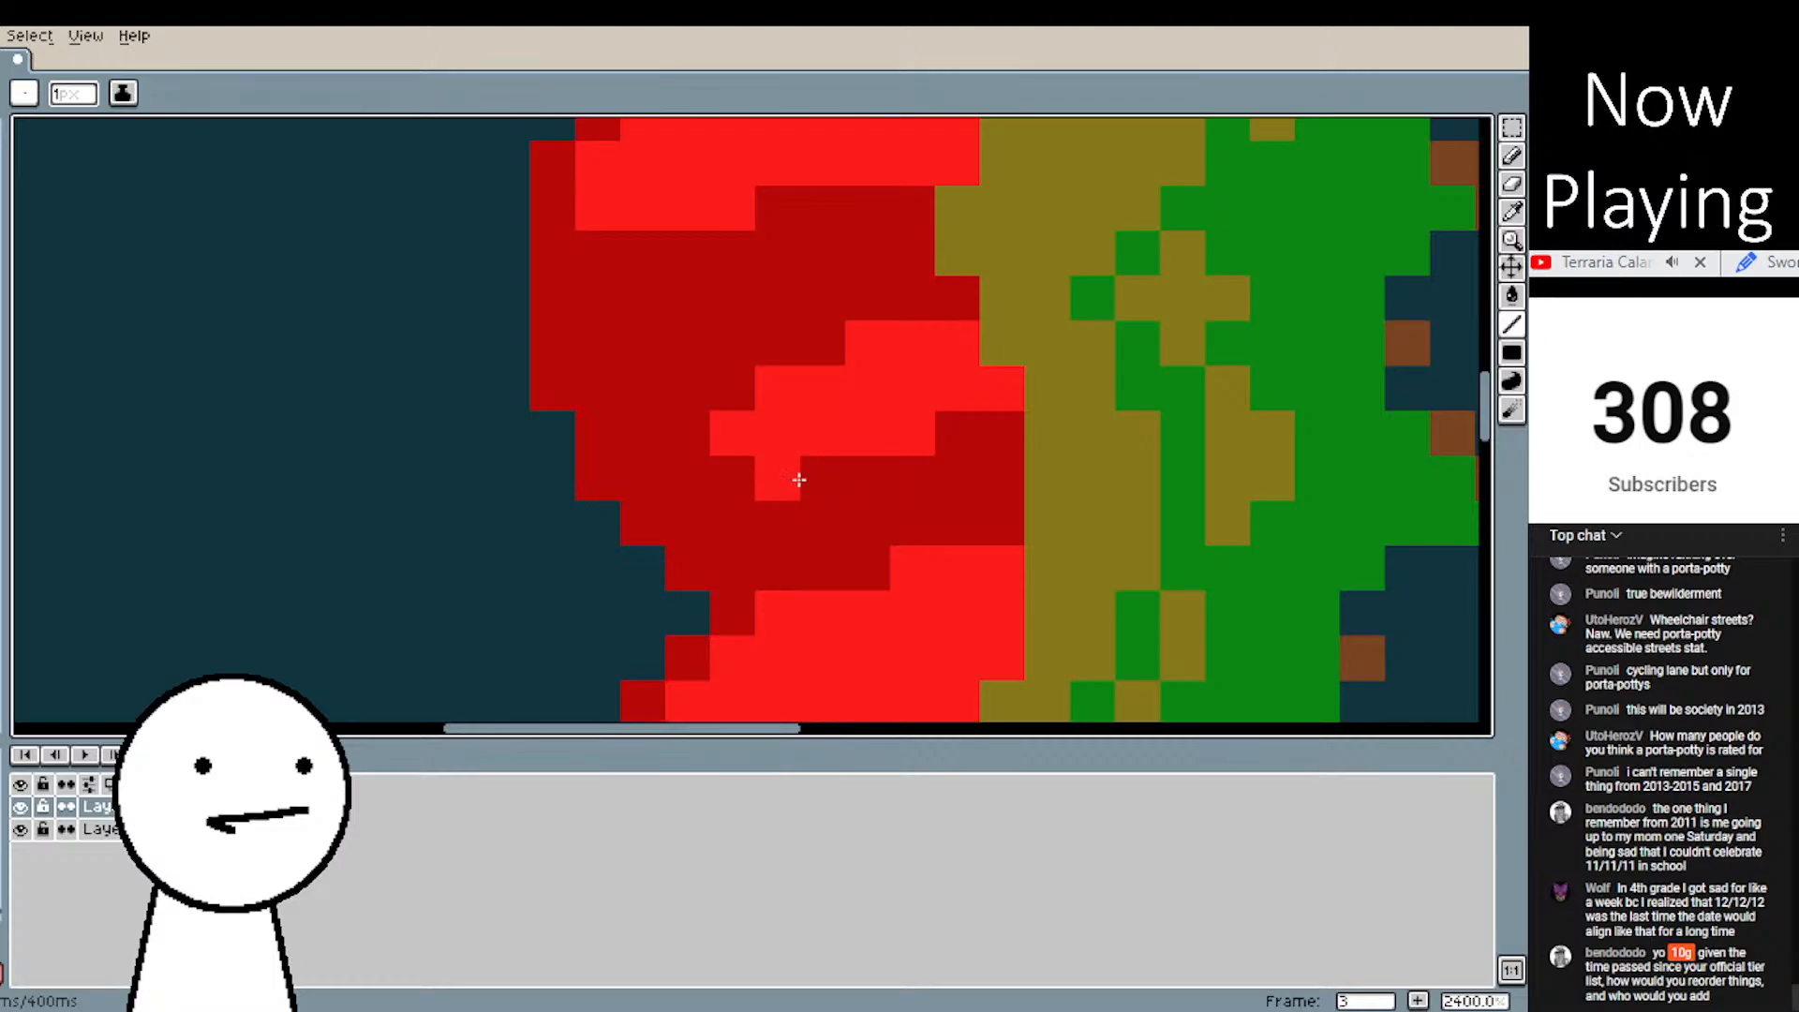
scroll(1256, 422, down, 7)
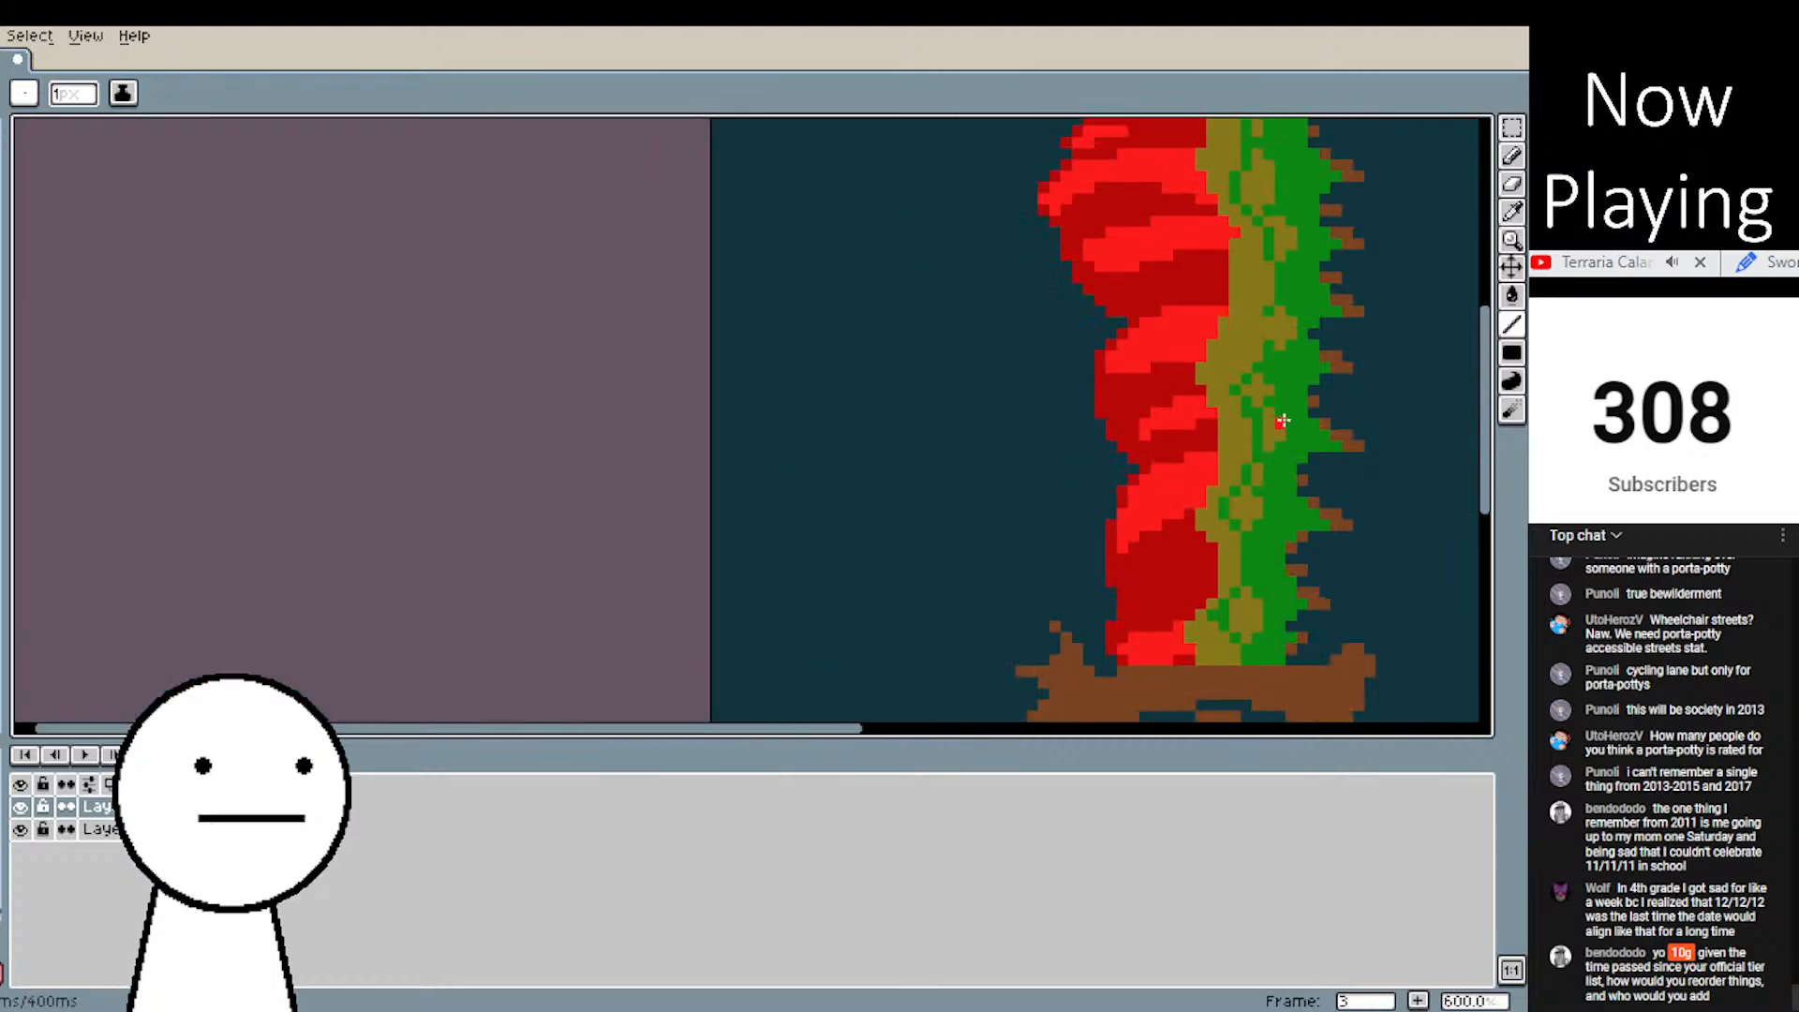
scroll(1282, 418, down, 1)
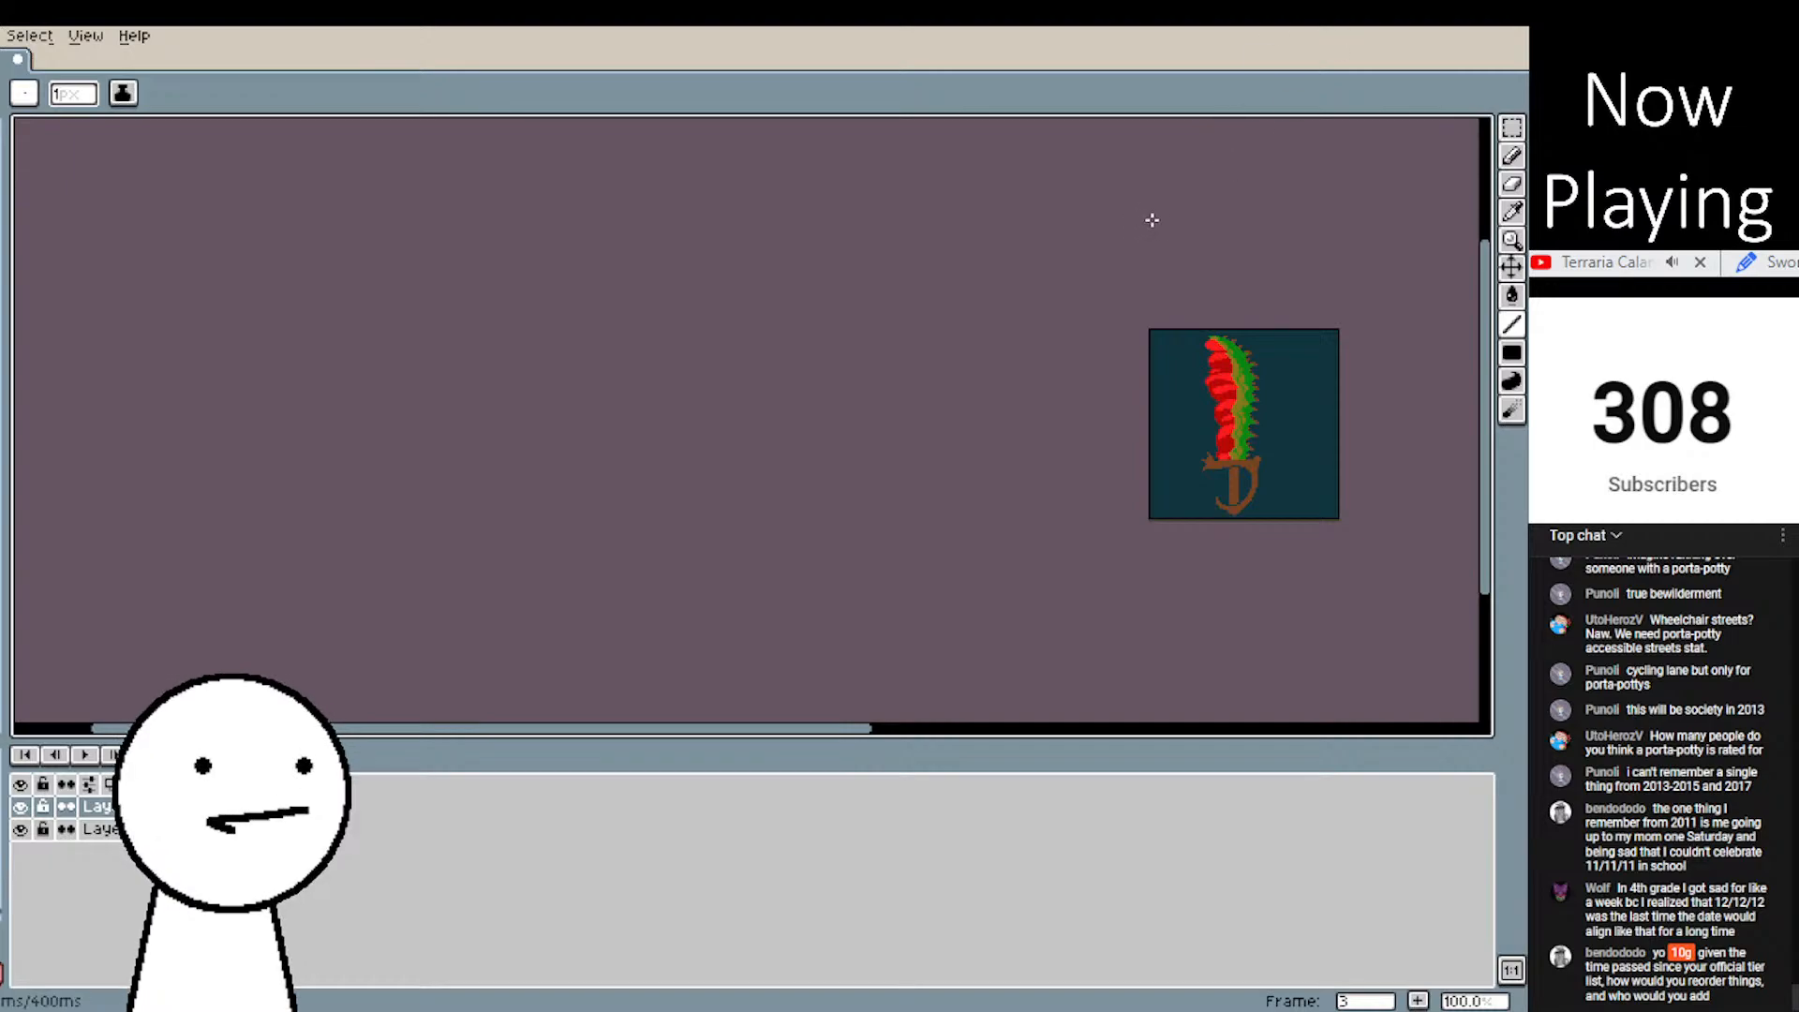
scroll(1165, 422, up, 3)
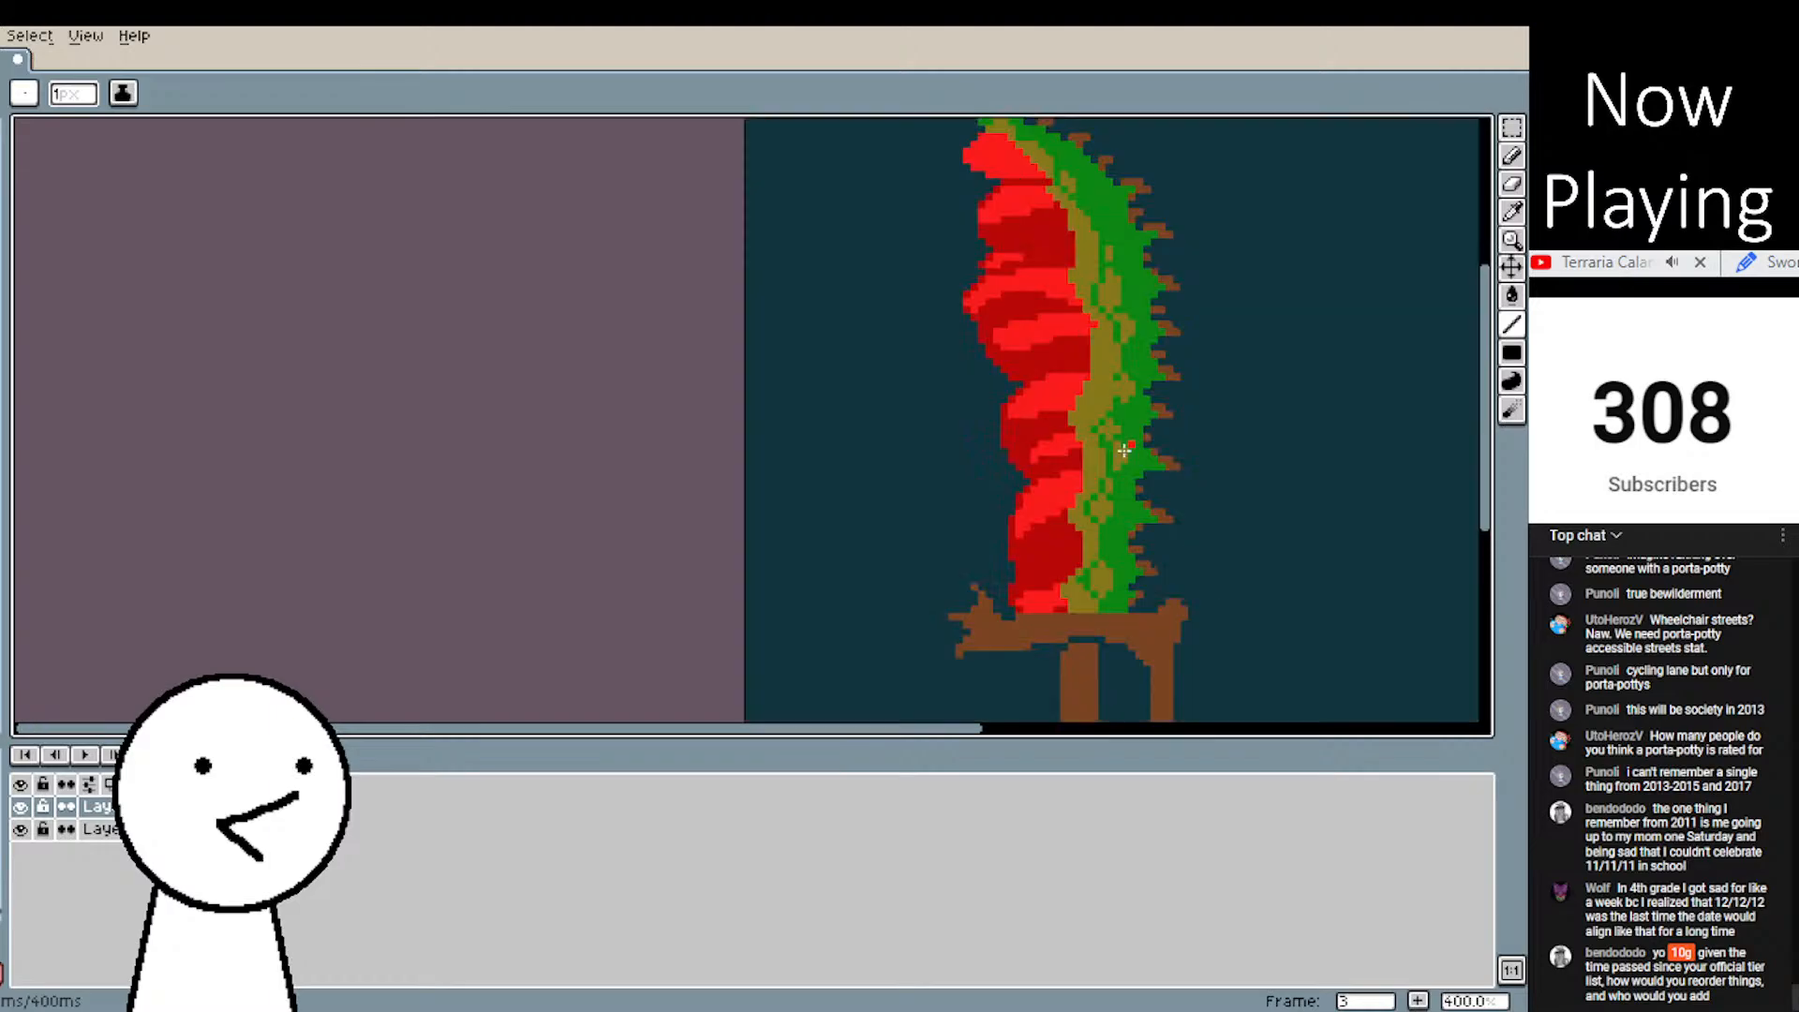
drag(1316, 511, 668, 530)
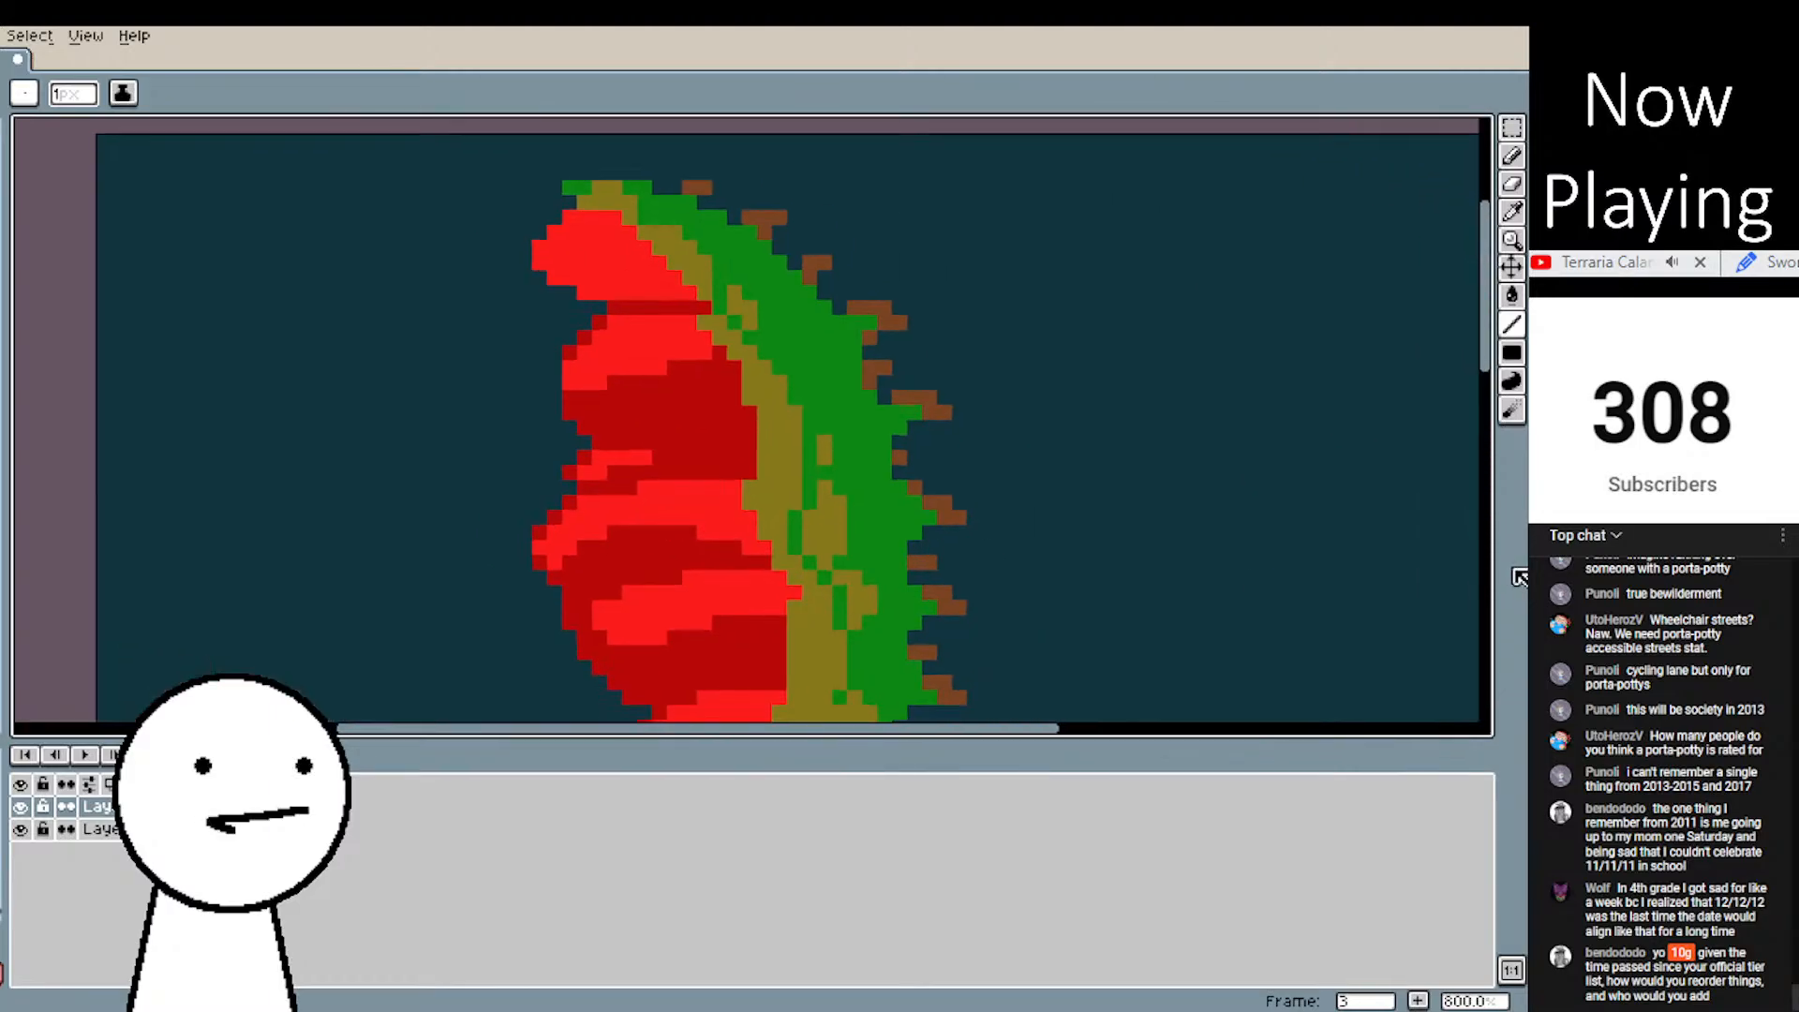
scroll(641, 185, up, 3)
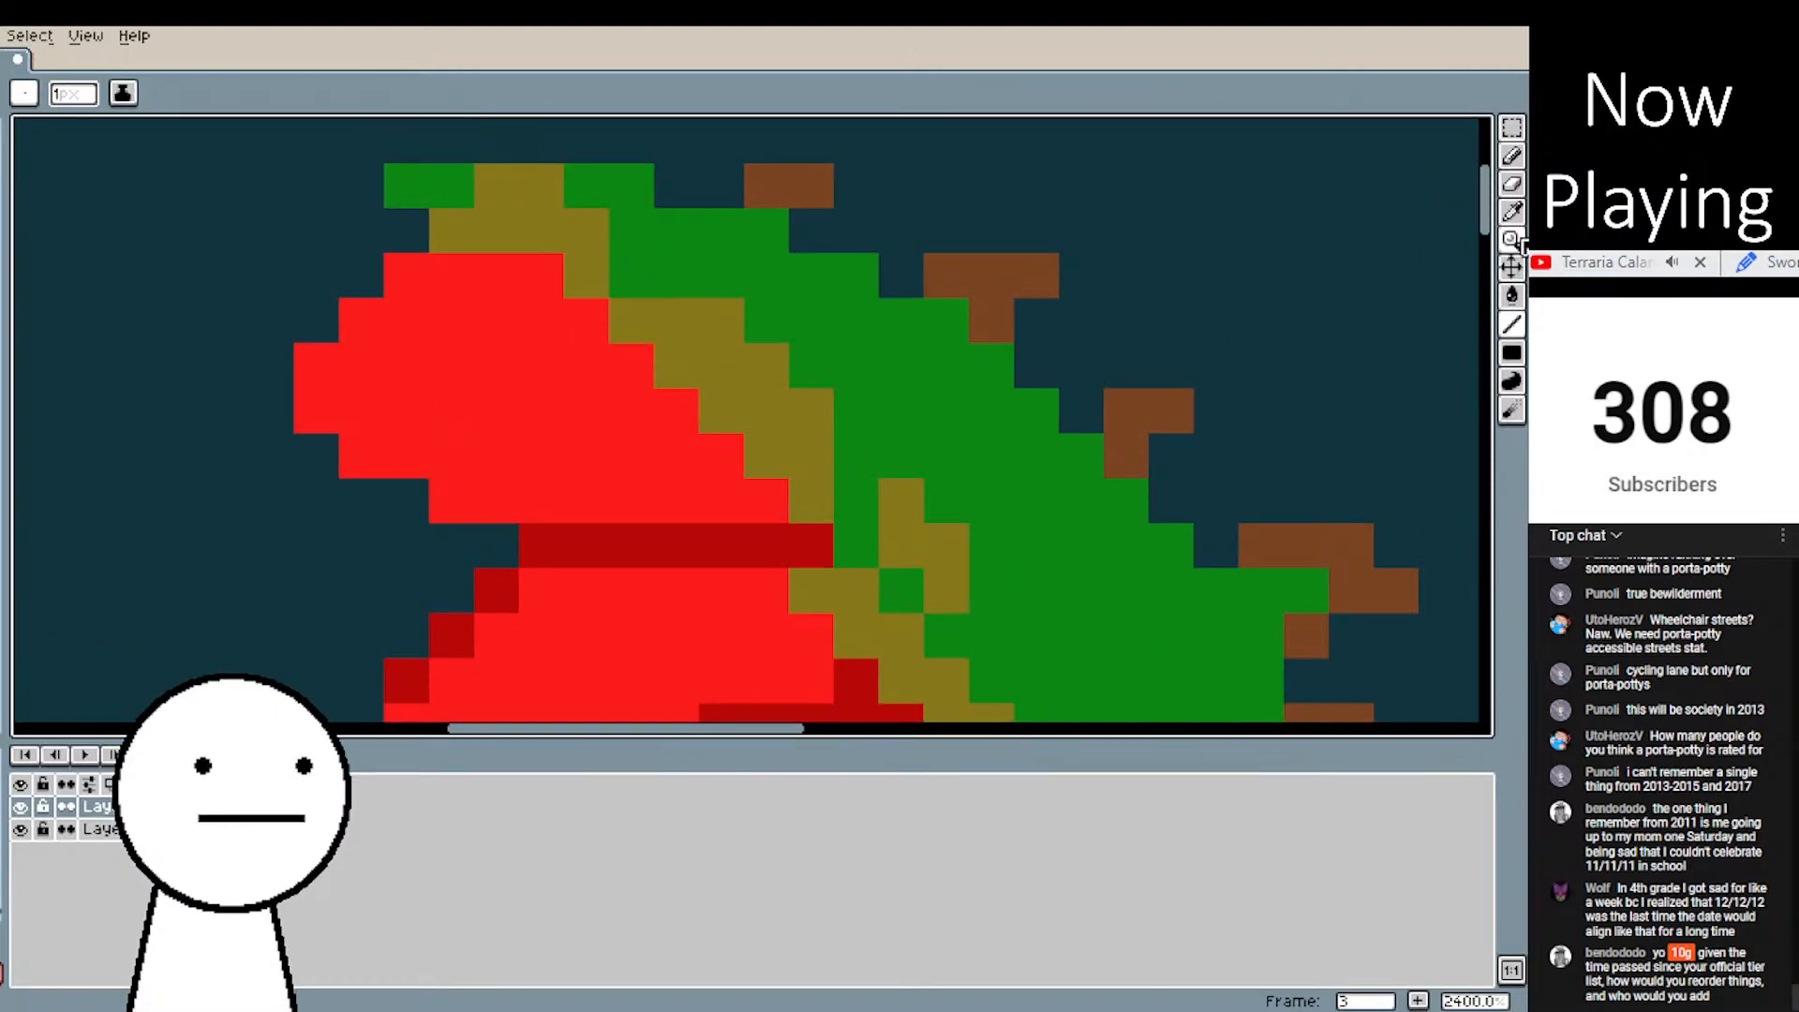
click(1512, 212)
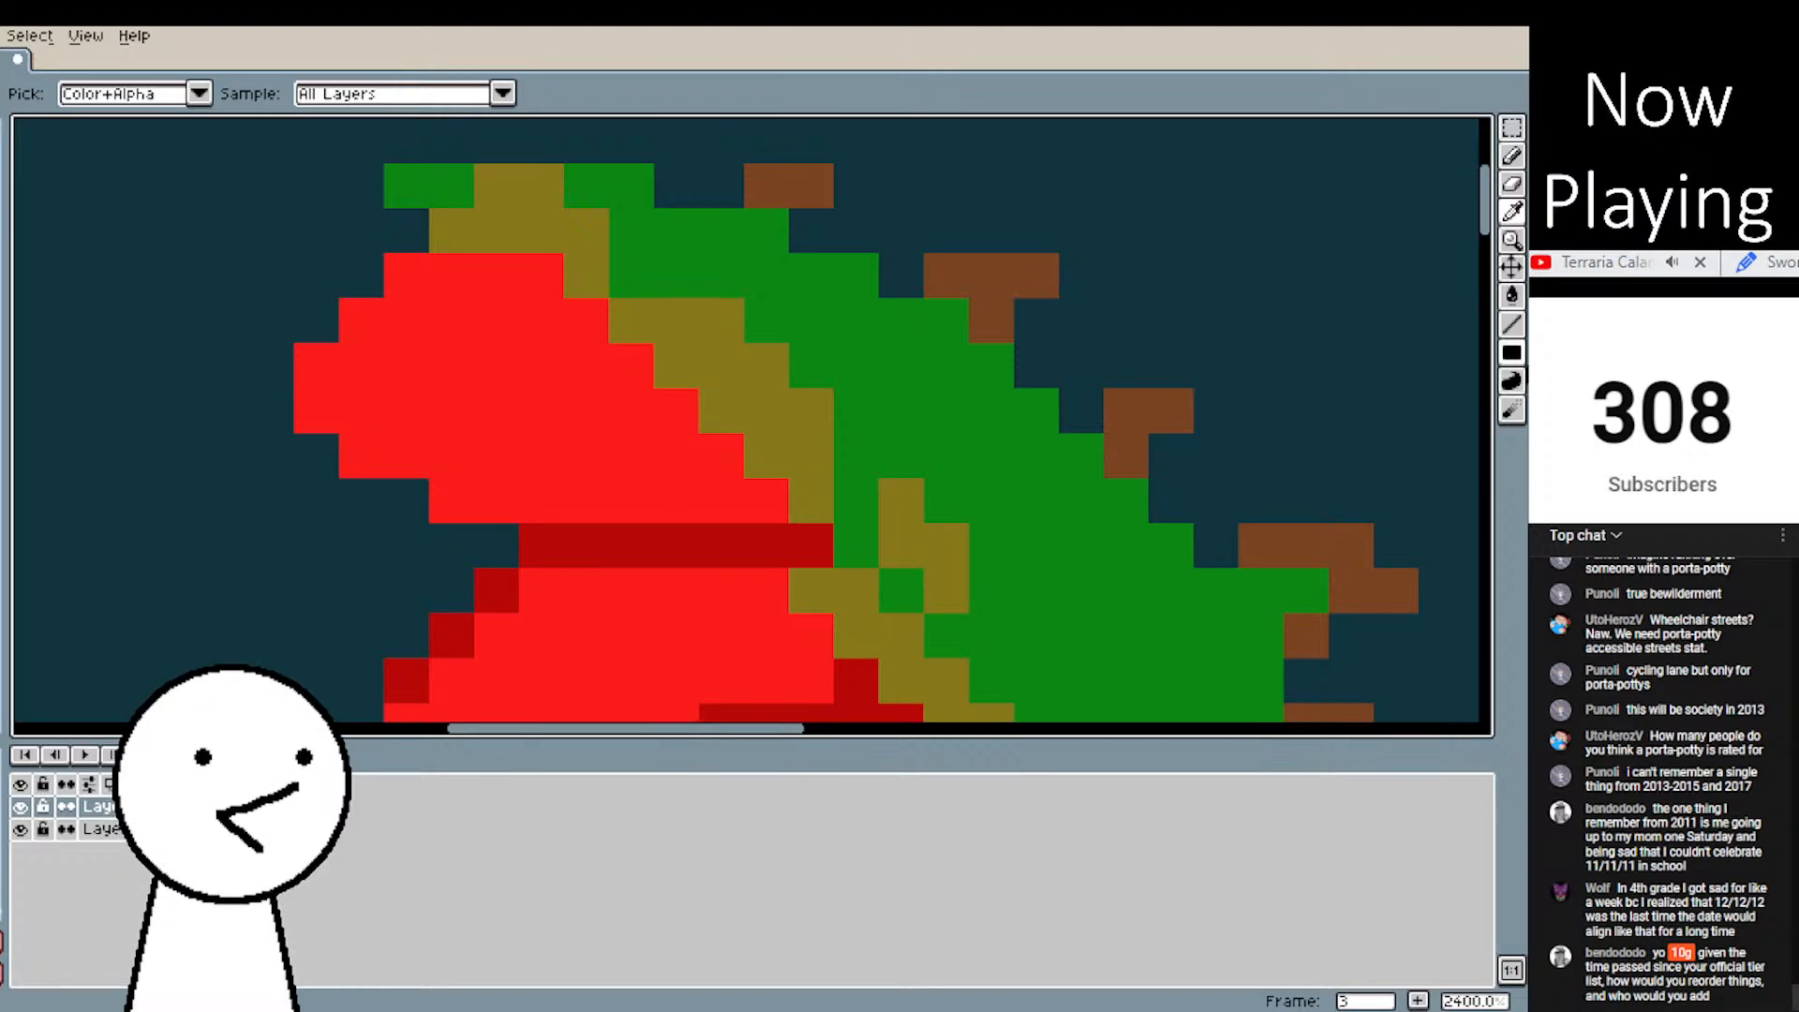
click(1512, 353)
scroll(1137, 575, down, 2)
scroll(1227, 596, down, 4)
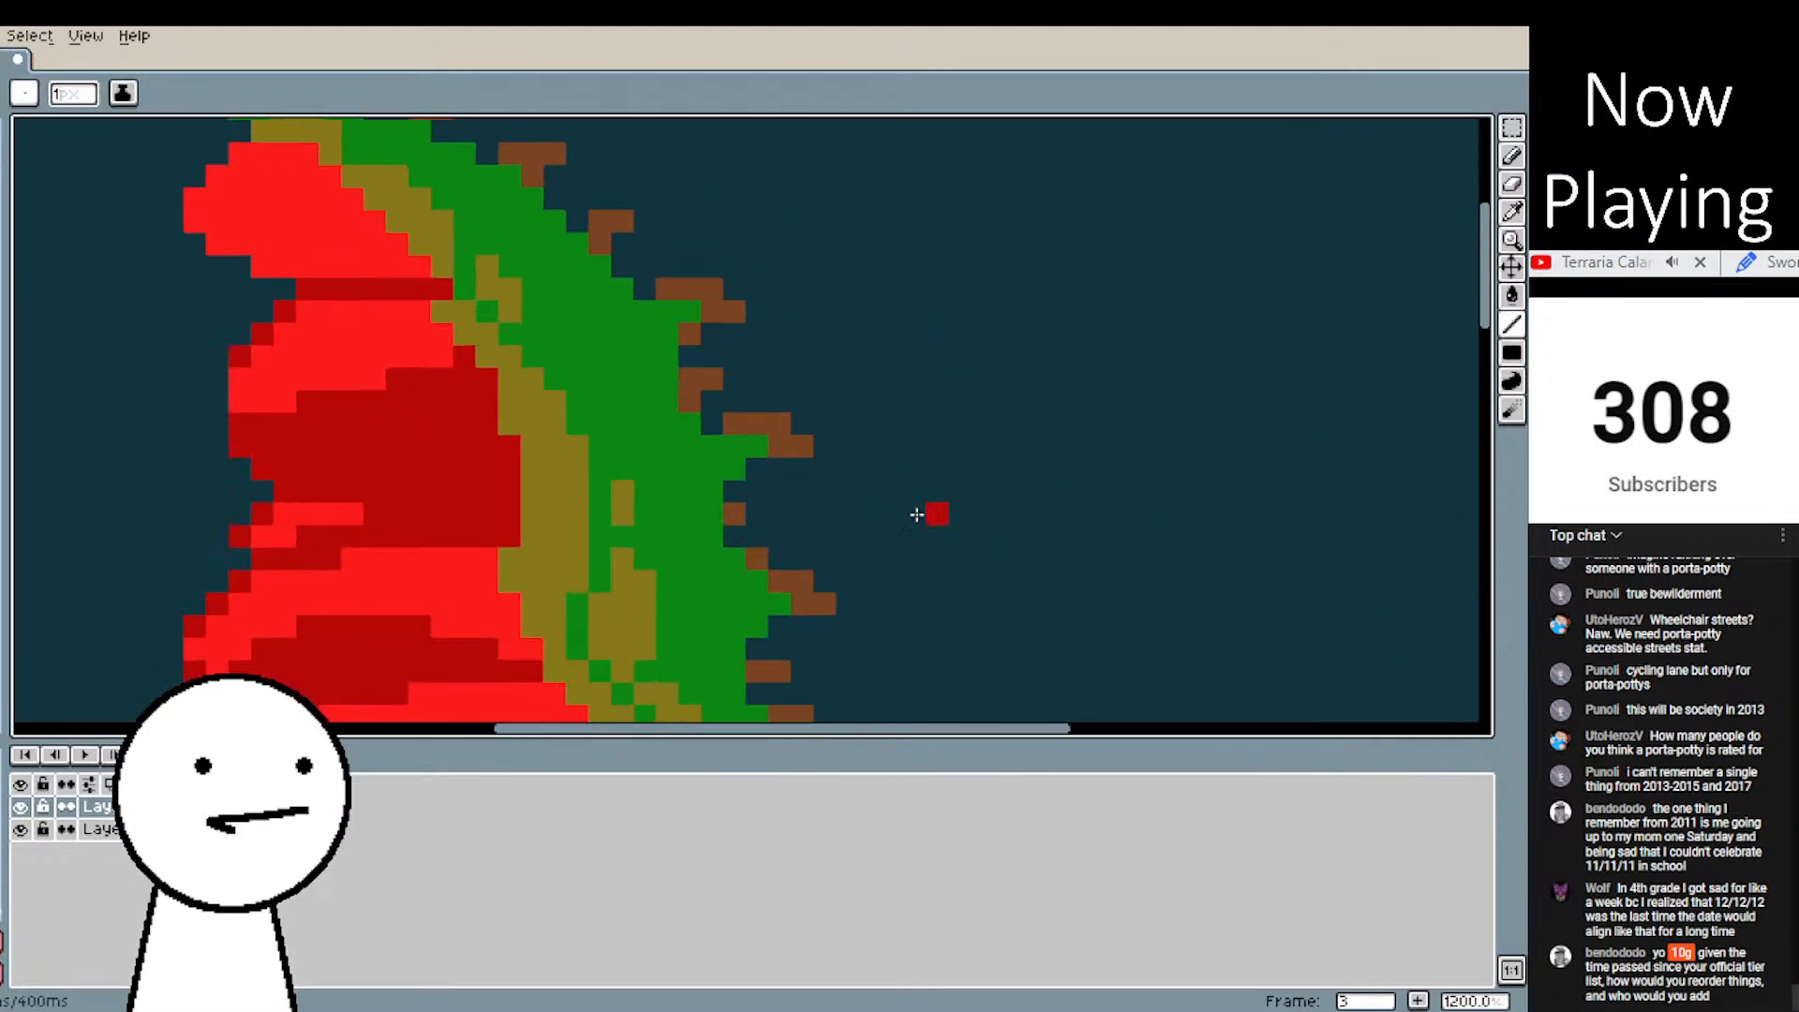
drag(1000, 522, 1301, 397)
scroll(1121, 431, down, 2)
scroll(1121, 431, up, 3)
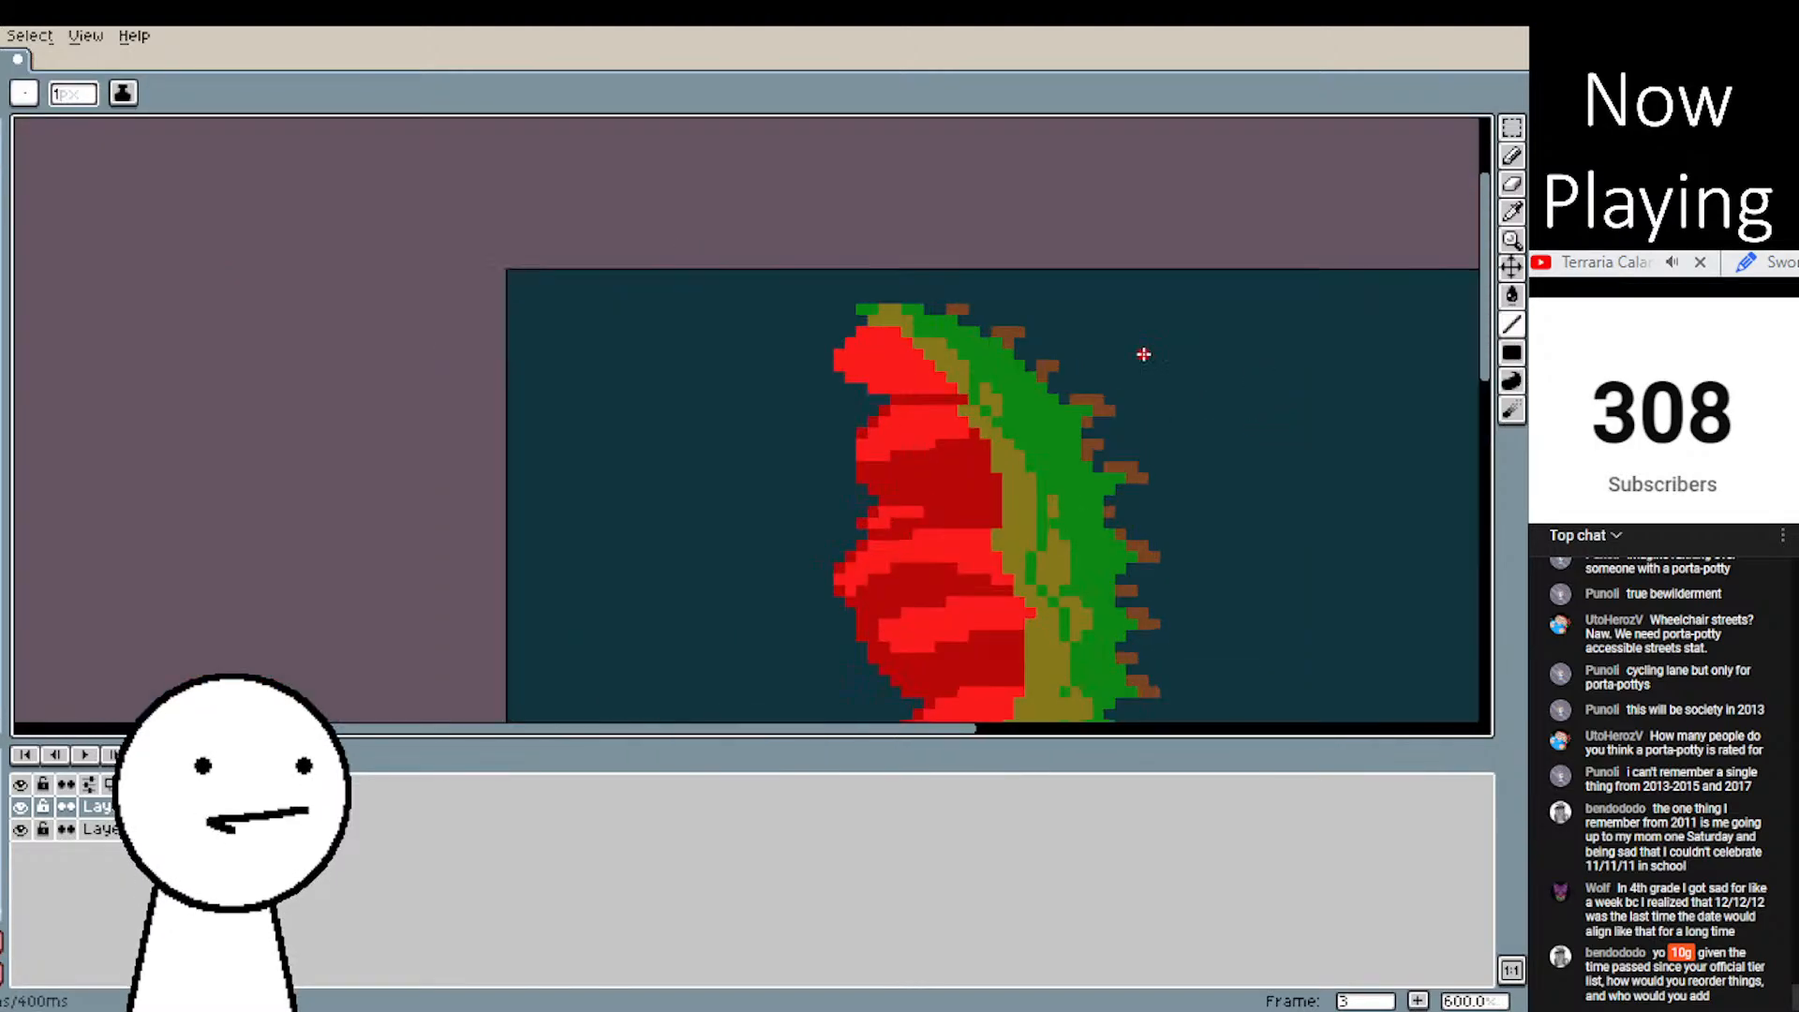
- Sample the bright red and fill out the lower part of the second bulge's highlight with the Line tool
click(1515, 225)
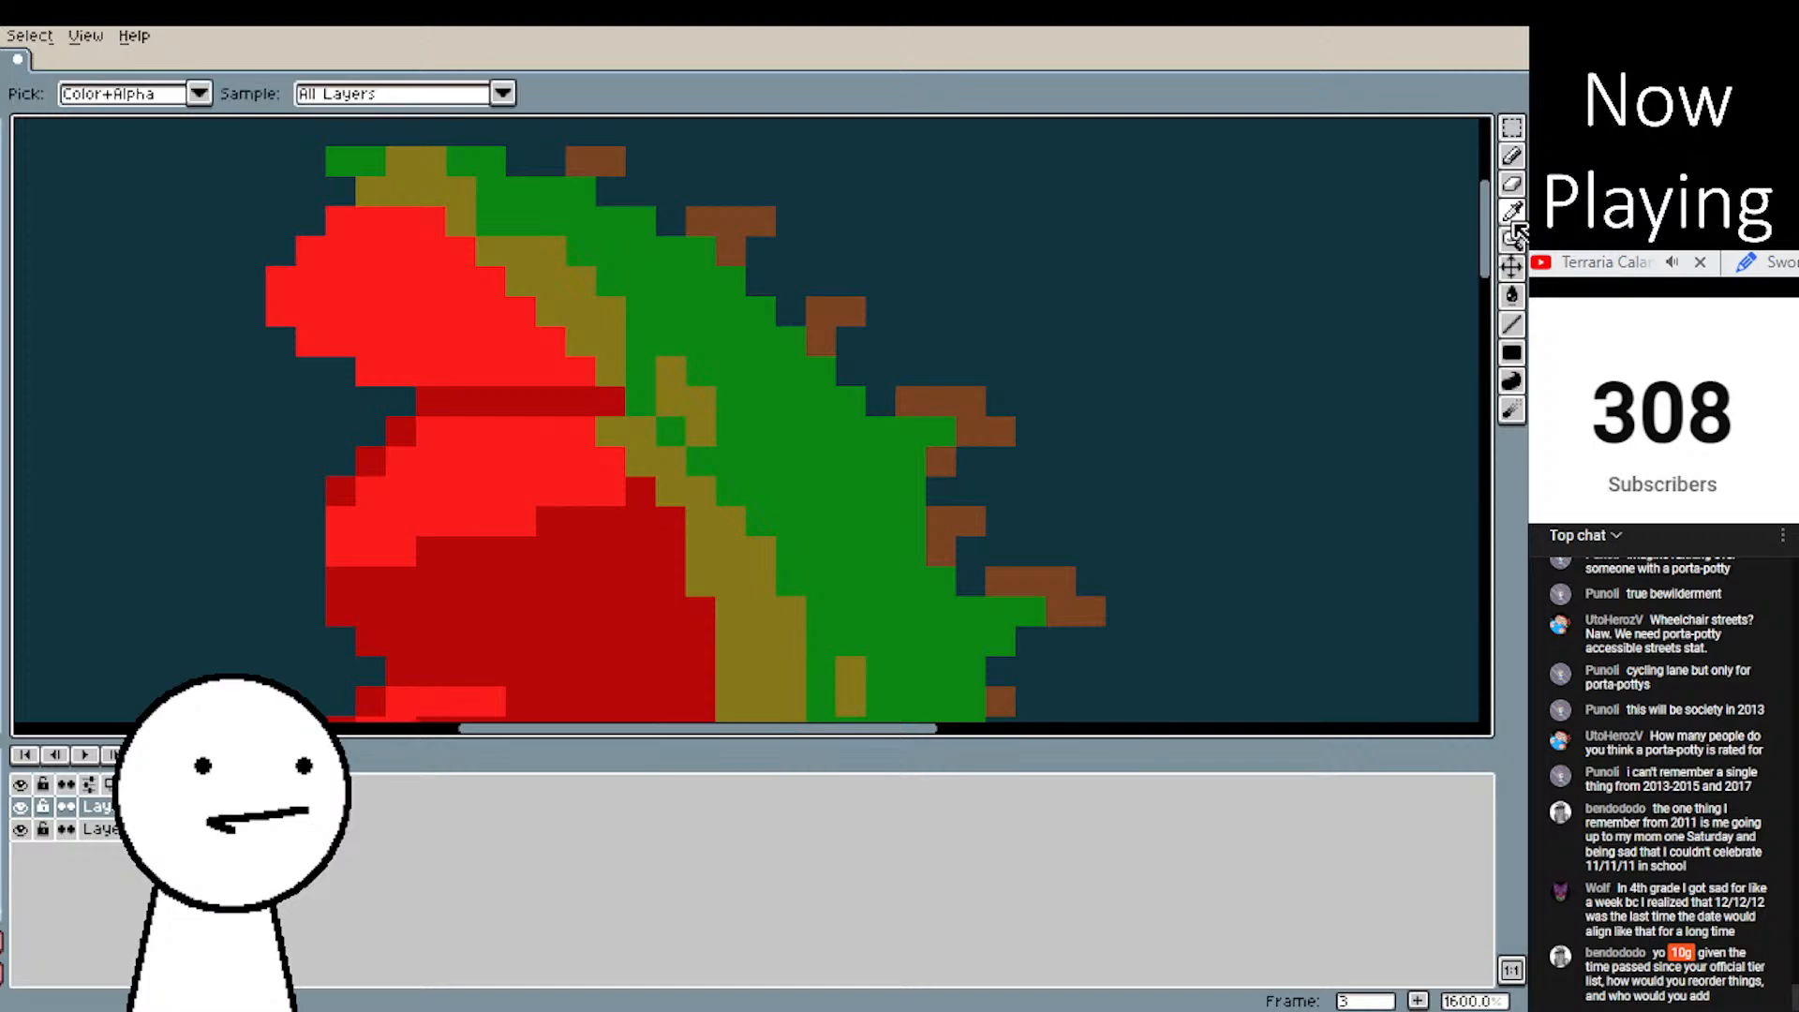
click(1512, 325)
mouse_move(374, 571)
mouse_down()
mouse_move(647, 572)
mouse_move(594, 534)
mouse_move(434, 542)
mouse_move(592, 514)
mouse_up()
drag(392, 608, 623, 605)
scroll(759, 607, down, 2)
scroll(759, 607, down, 1)
- Thicken the third bulge's top highlight downward in bright red, leaving a thin dark crease above the middle patch
drag(784, 574, 806, 535)
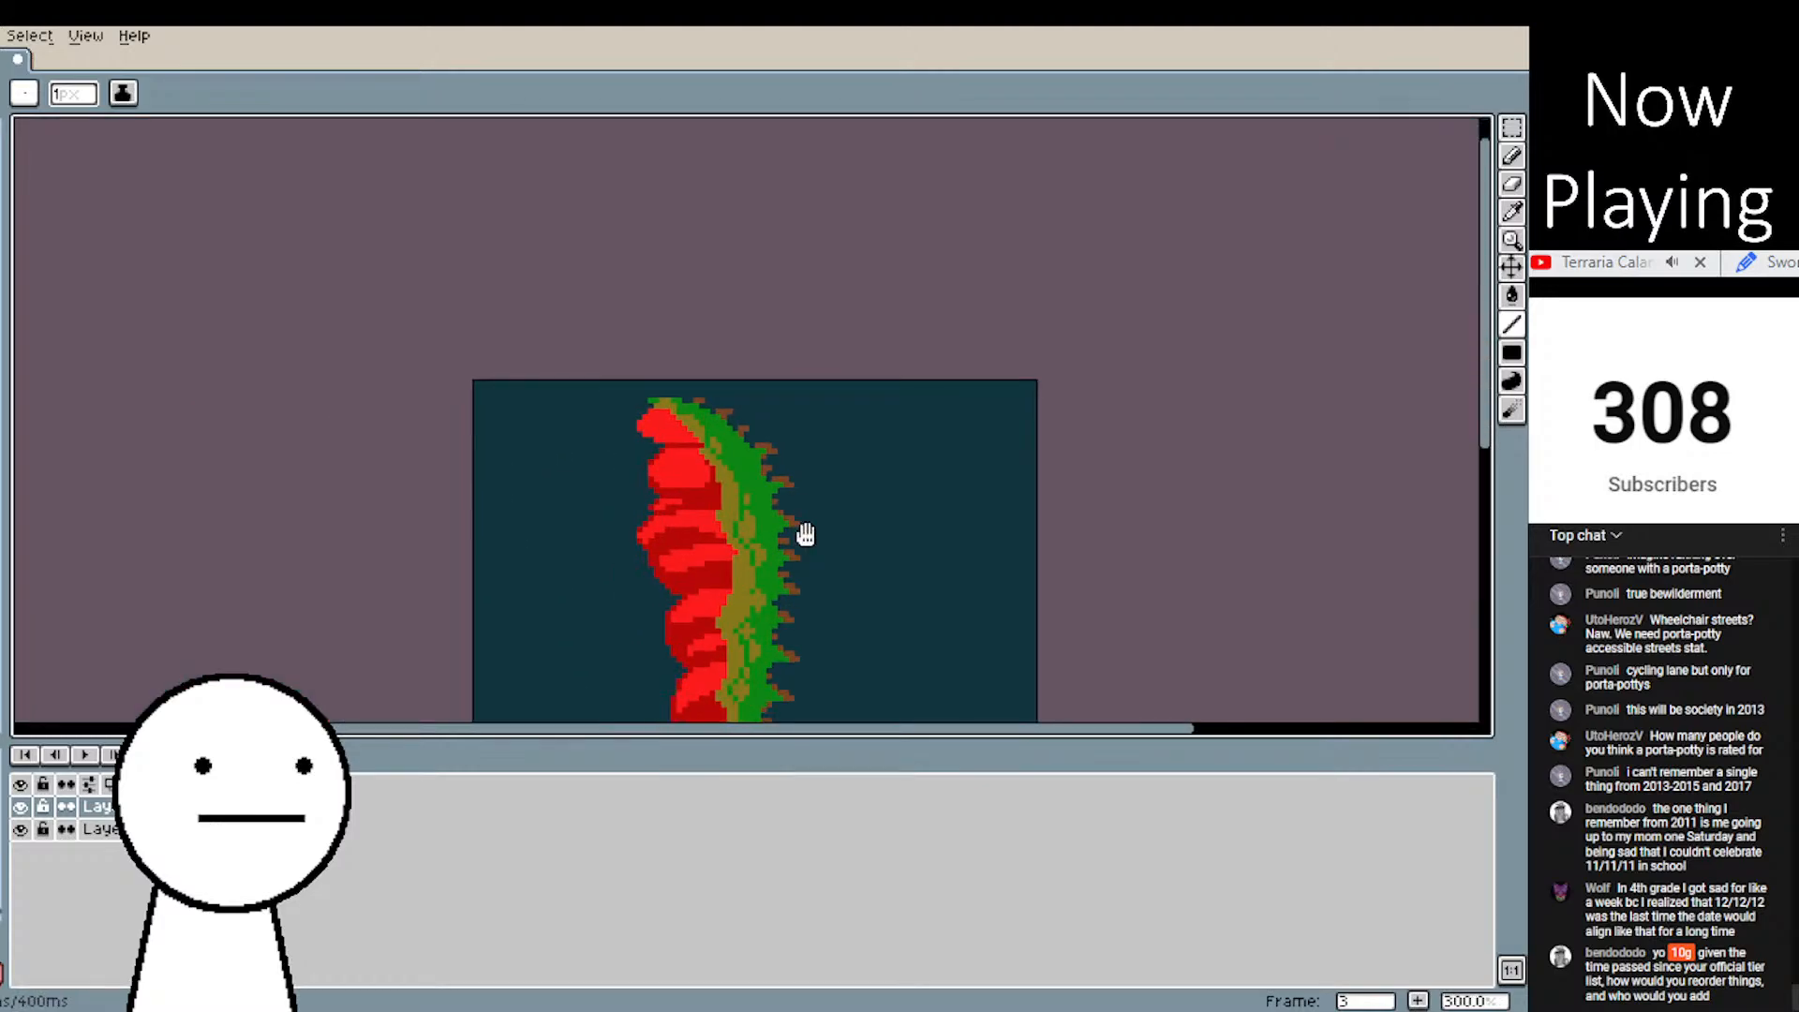
scroll(806, 535, up, 4)
drag(413, 496, 621, 499)
drag(740, 466, 652, 439)
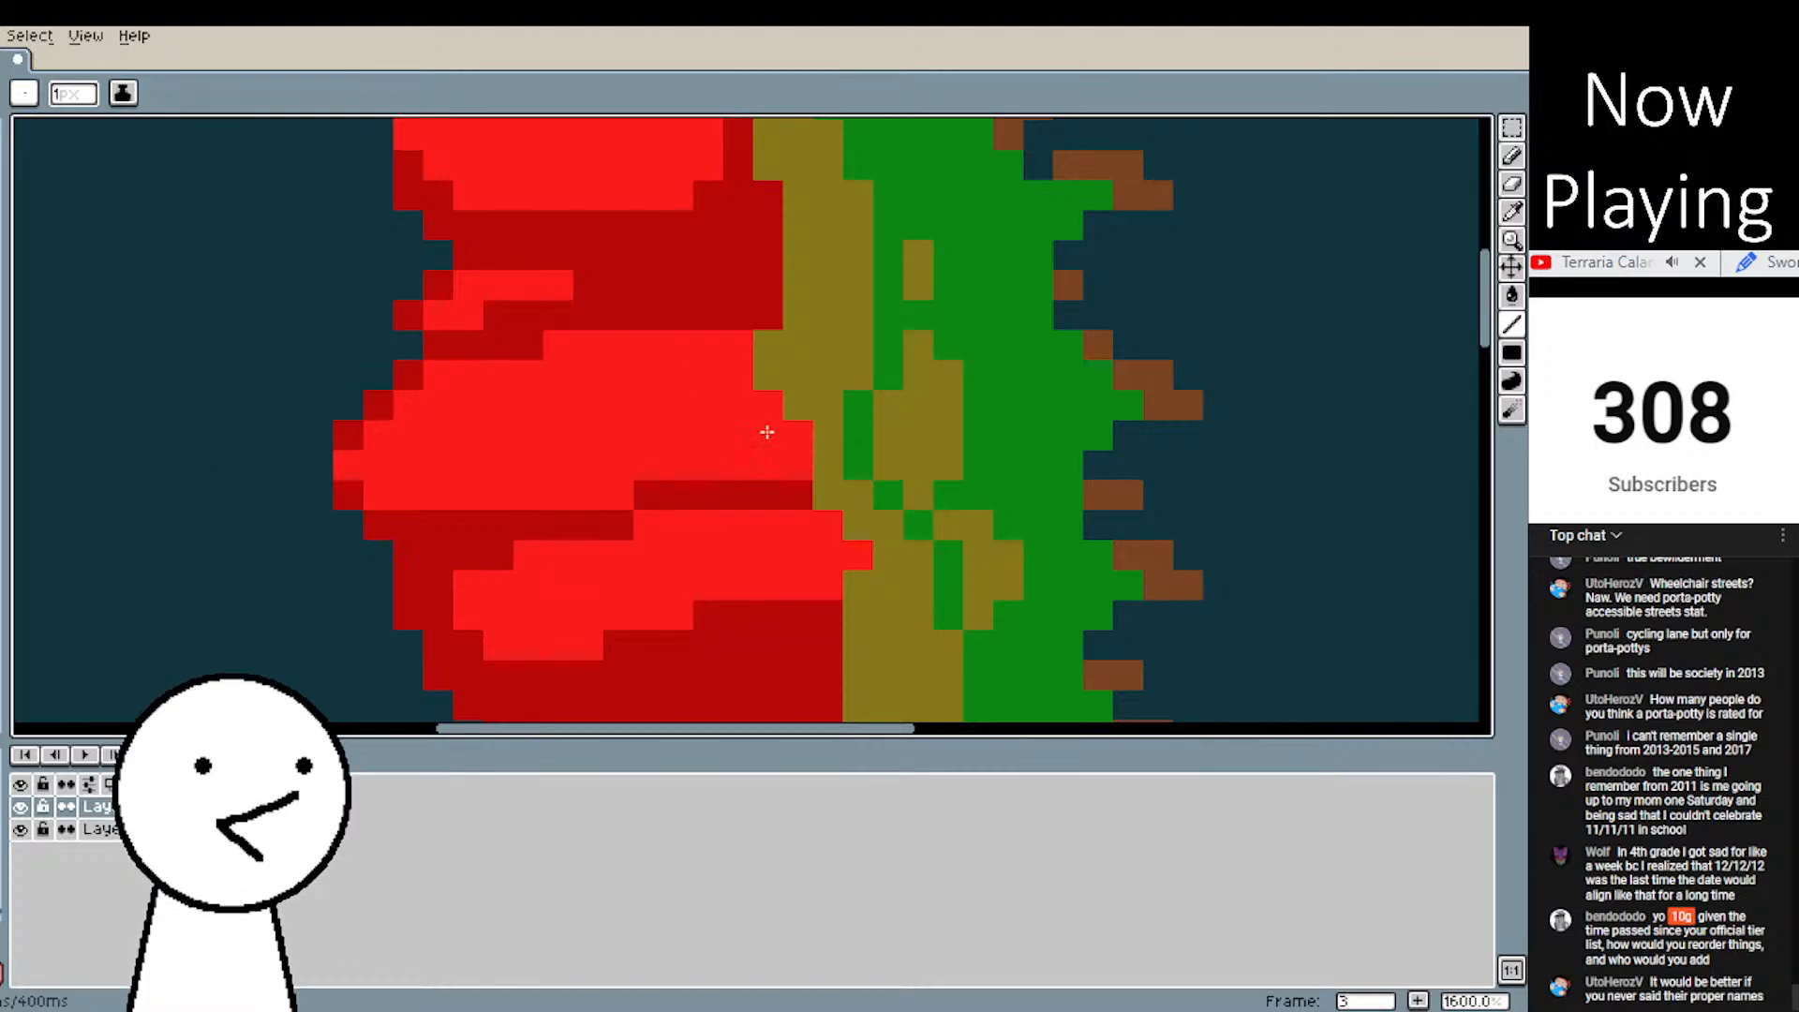
scroll(551, 484, down, 1)
scroll(723, 522, down, 3)
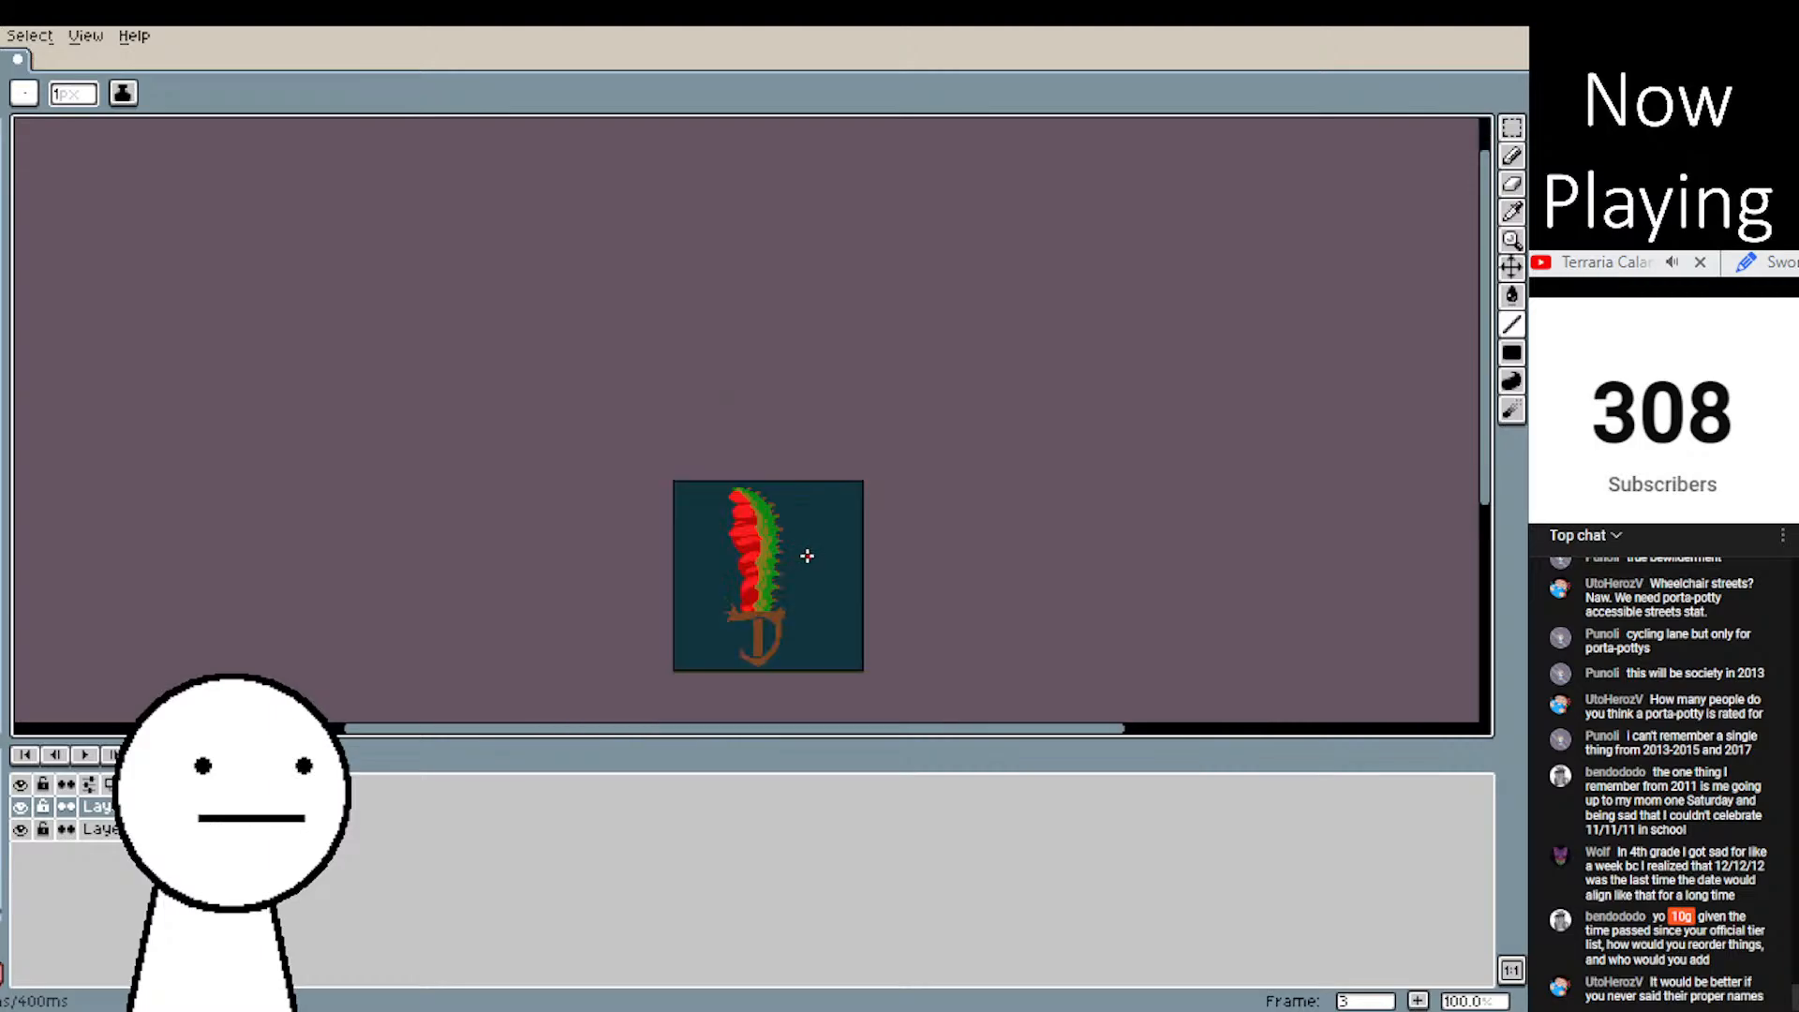
scroll(817, 512, up, 4)
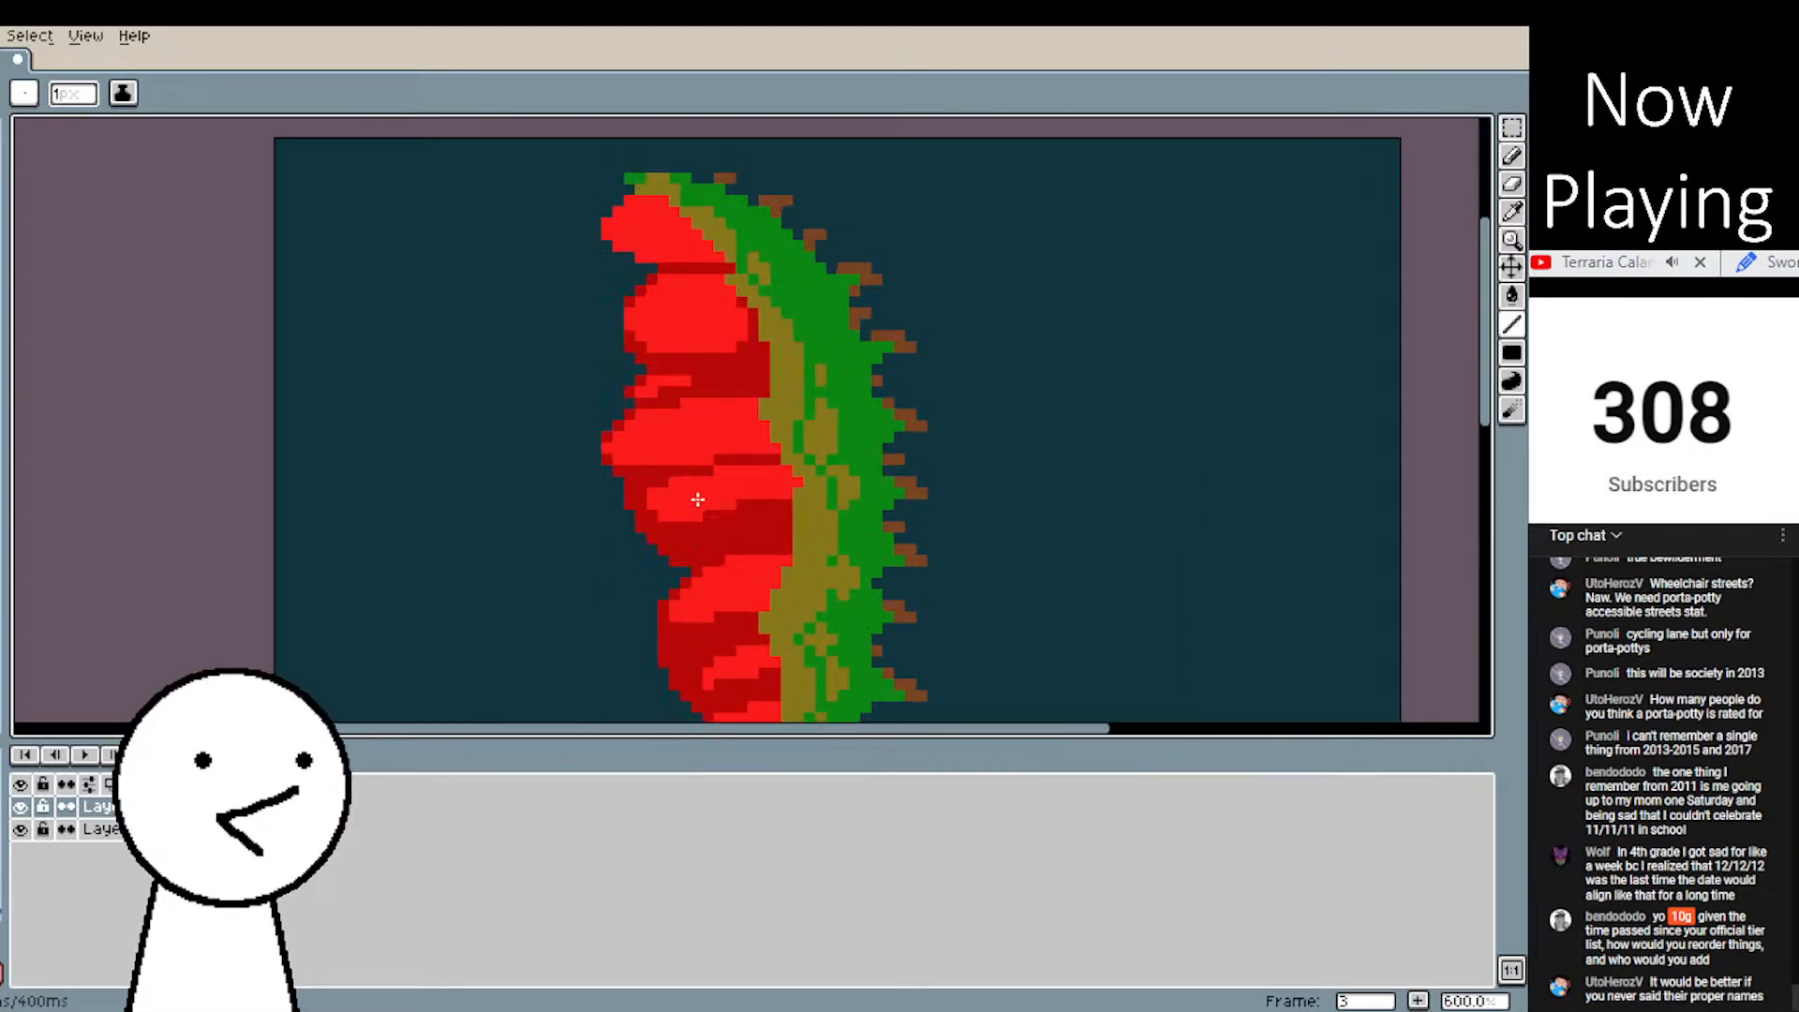
- Sample the flesh's dark red, mix a deeper red shade from it, and switch to the Line tool
scroll(1189, 200, down, 2)
scroll(932, 374, up, 2)
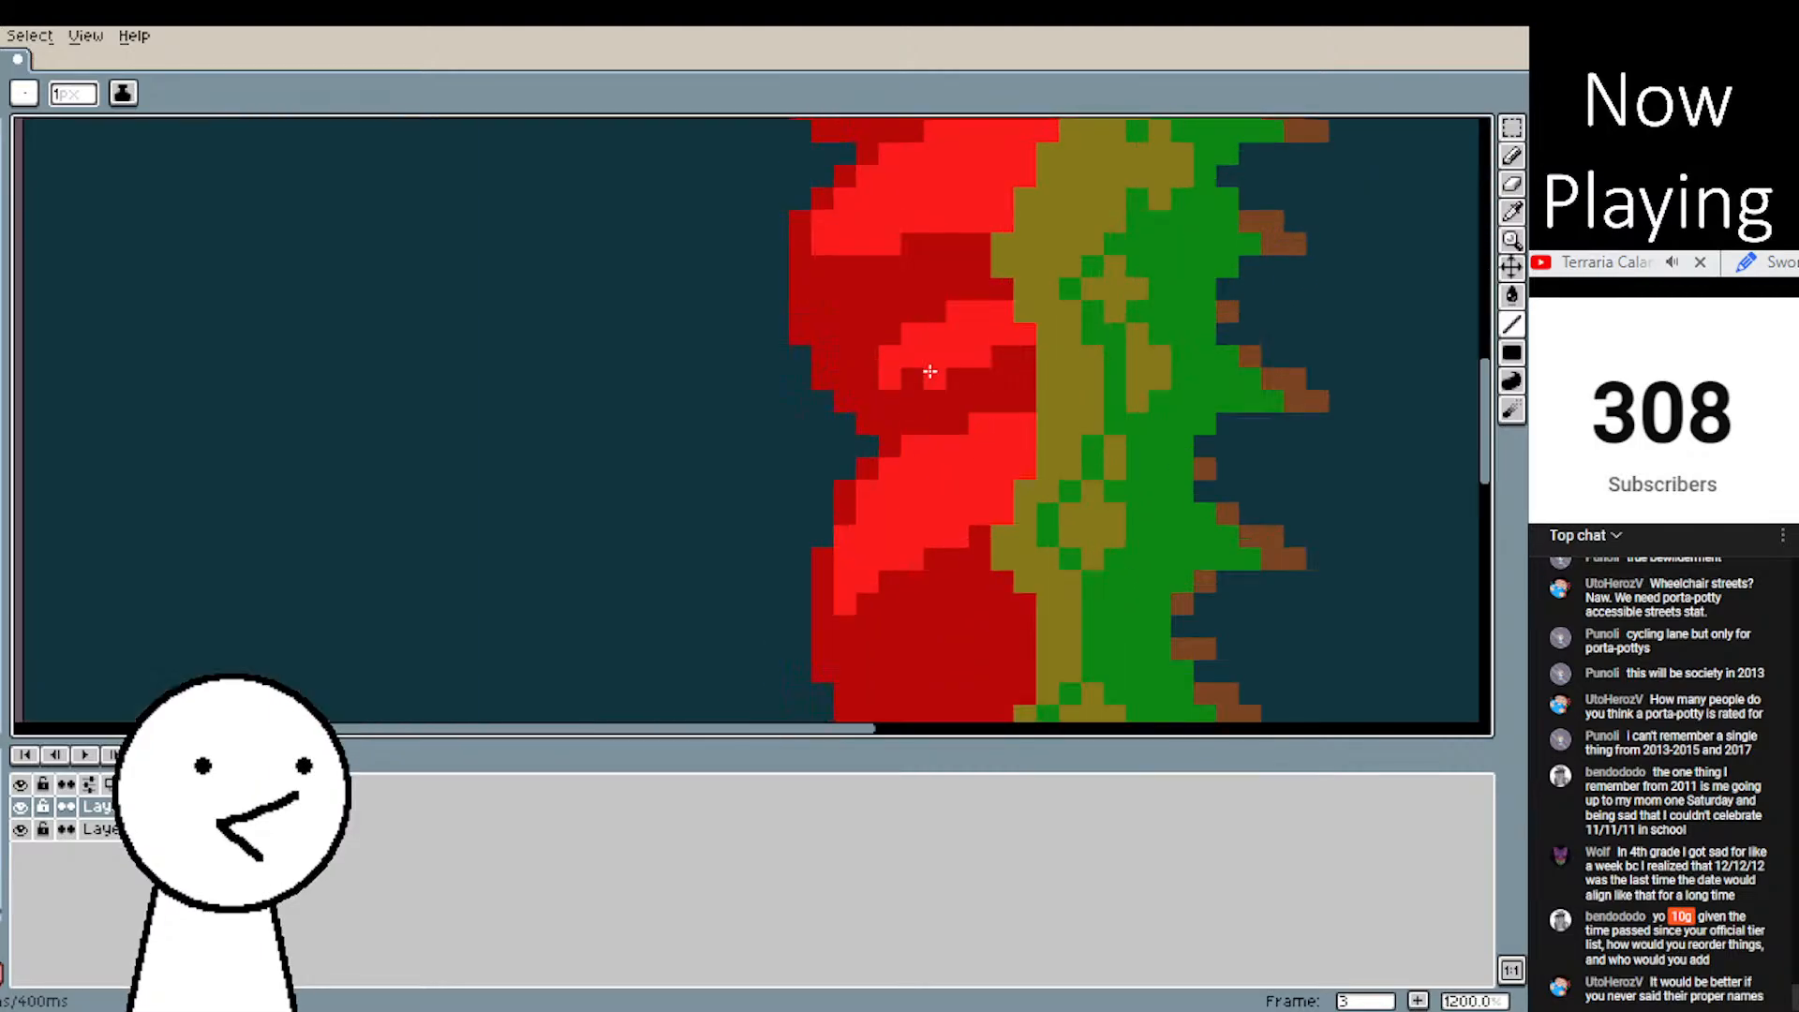
click(1511, 239)
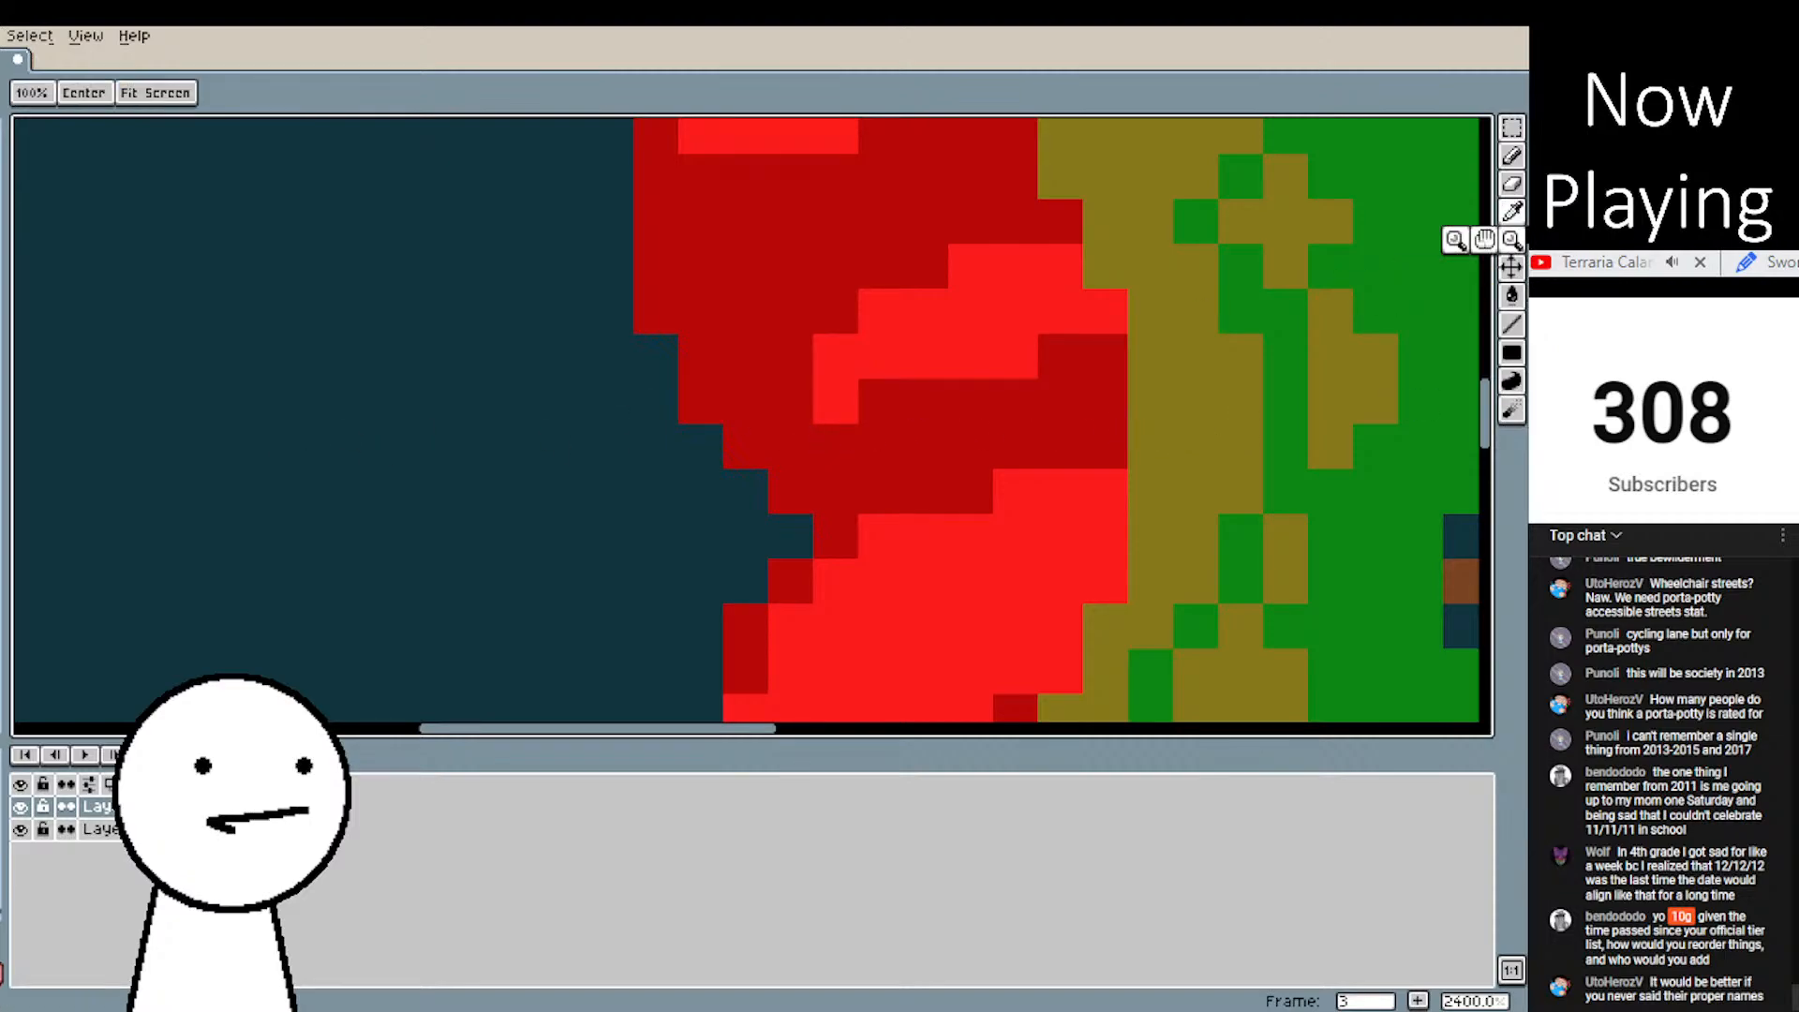
click(1513, 213)
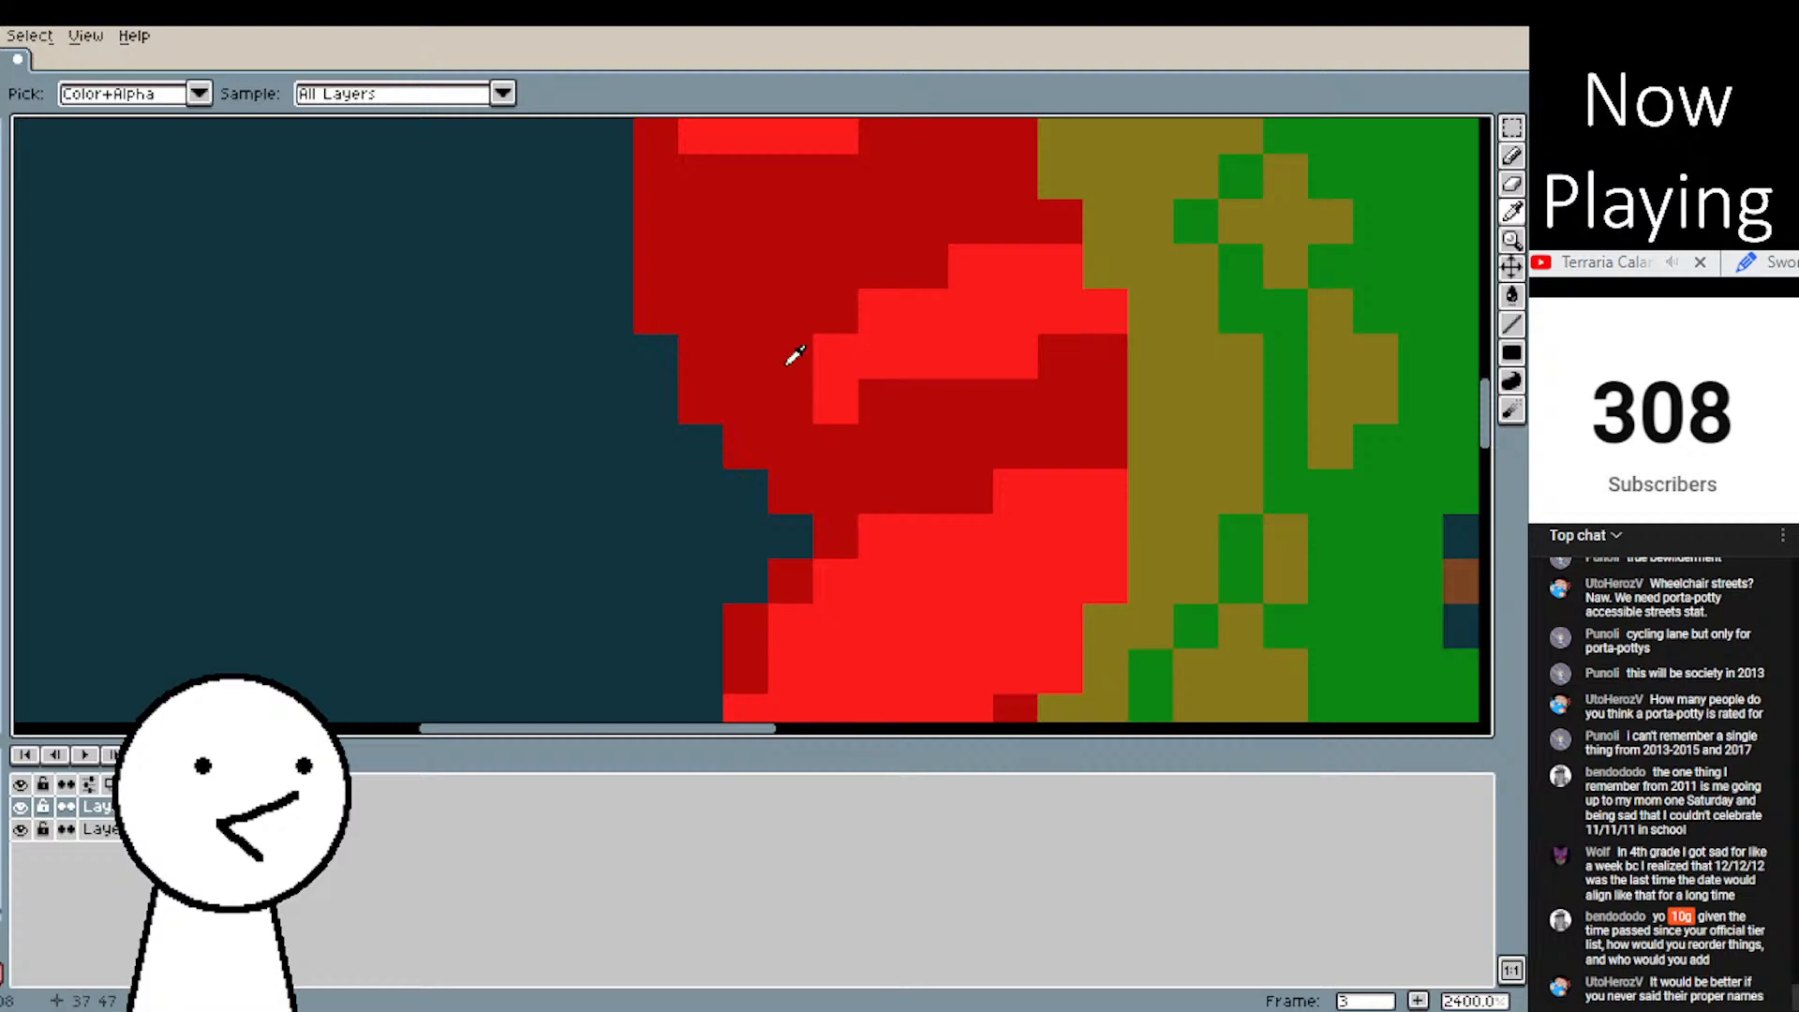
scroll(1144, 378, right, 3)
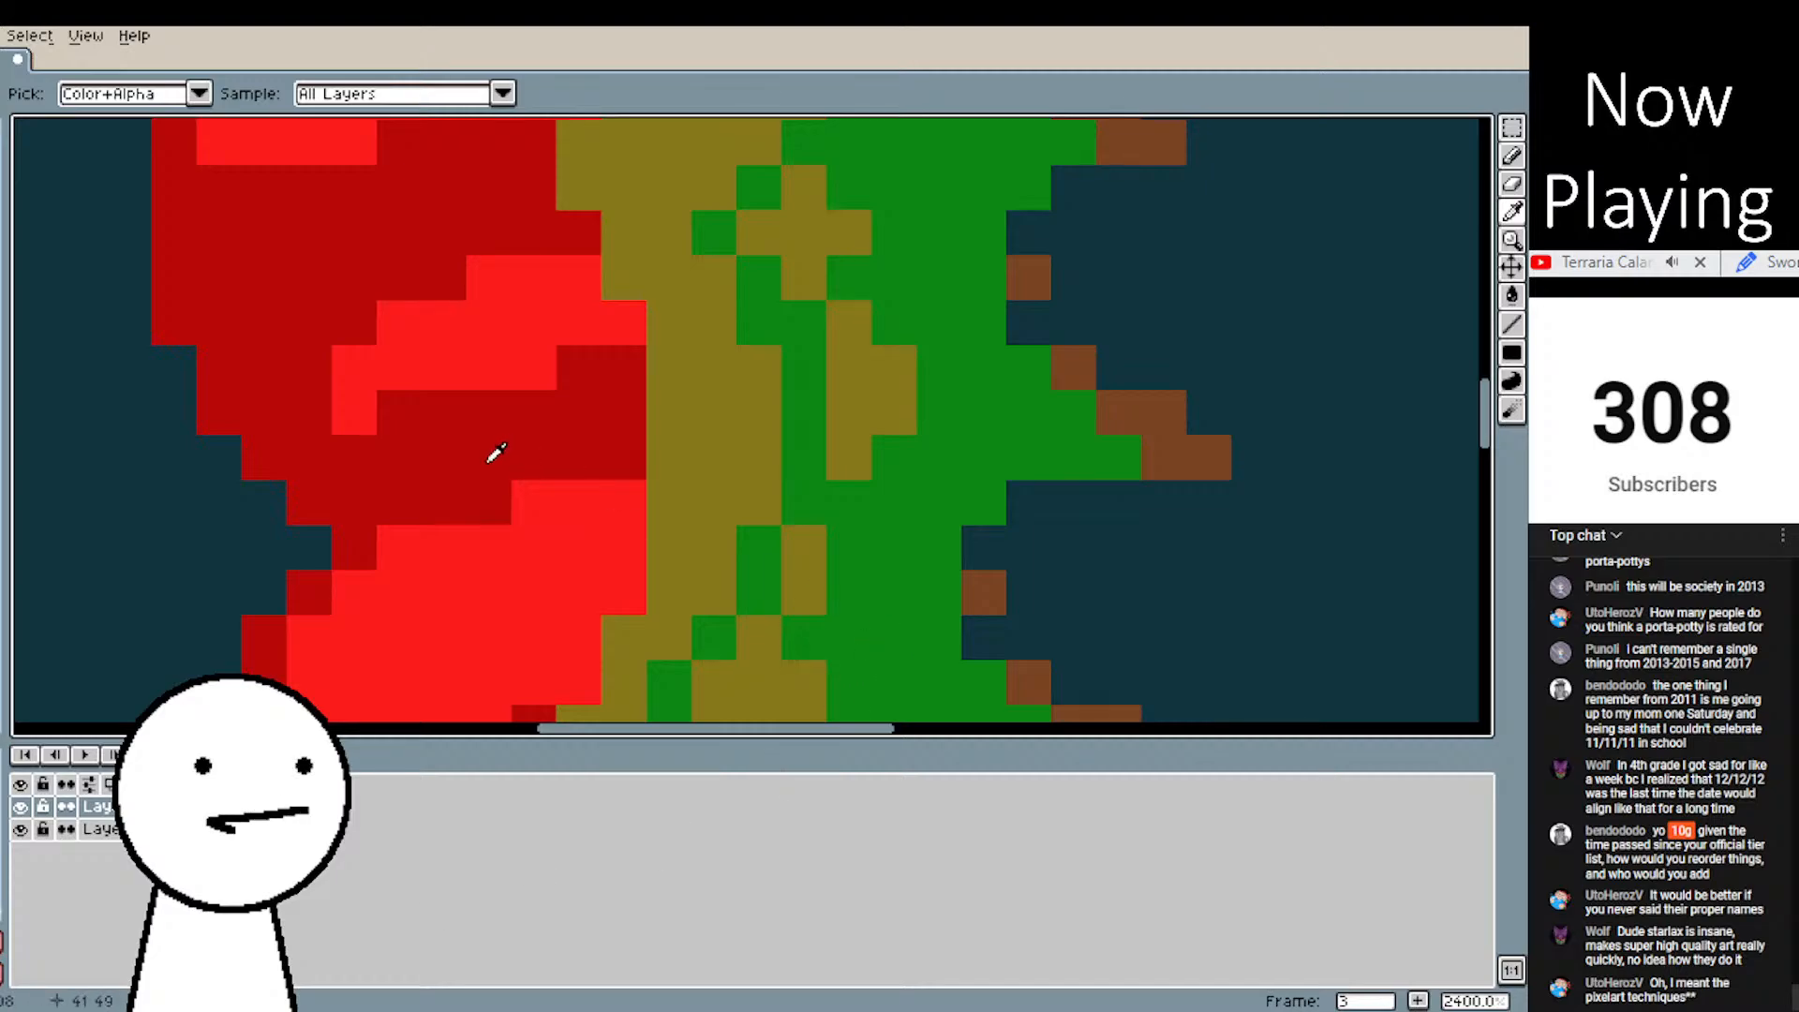
scroll(22, 699, down, 1)
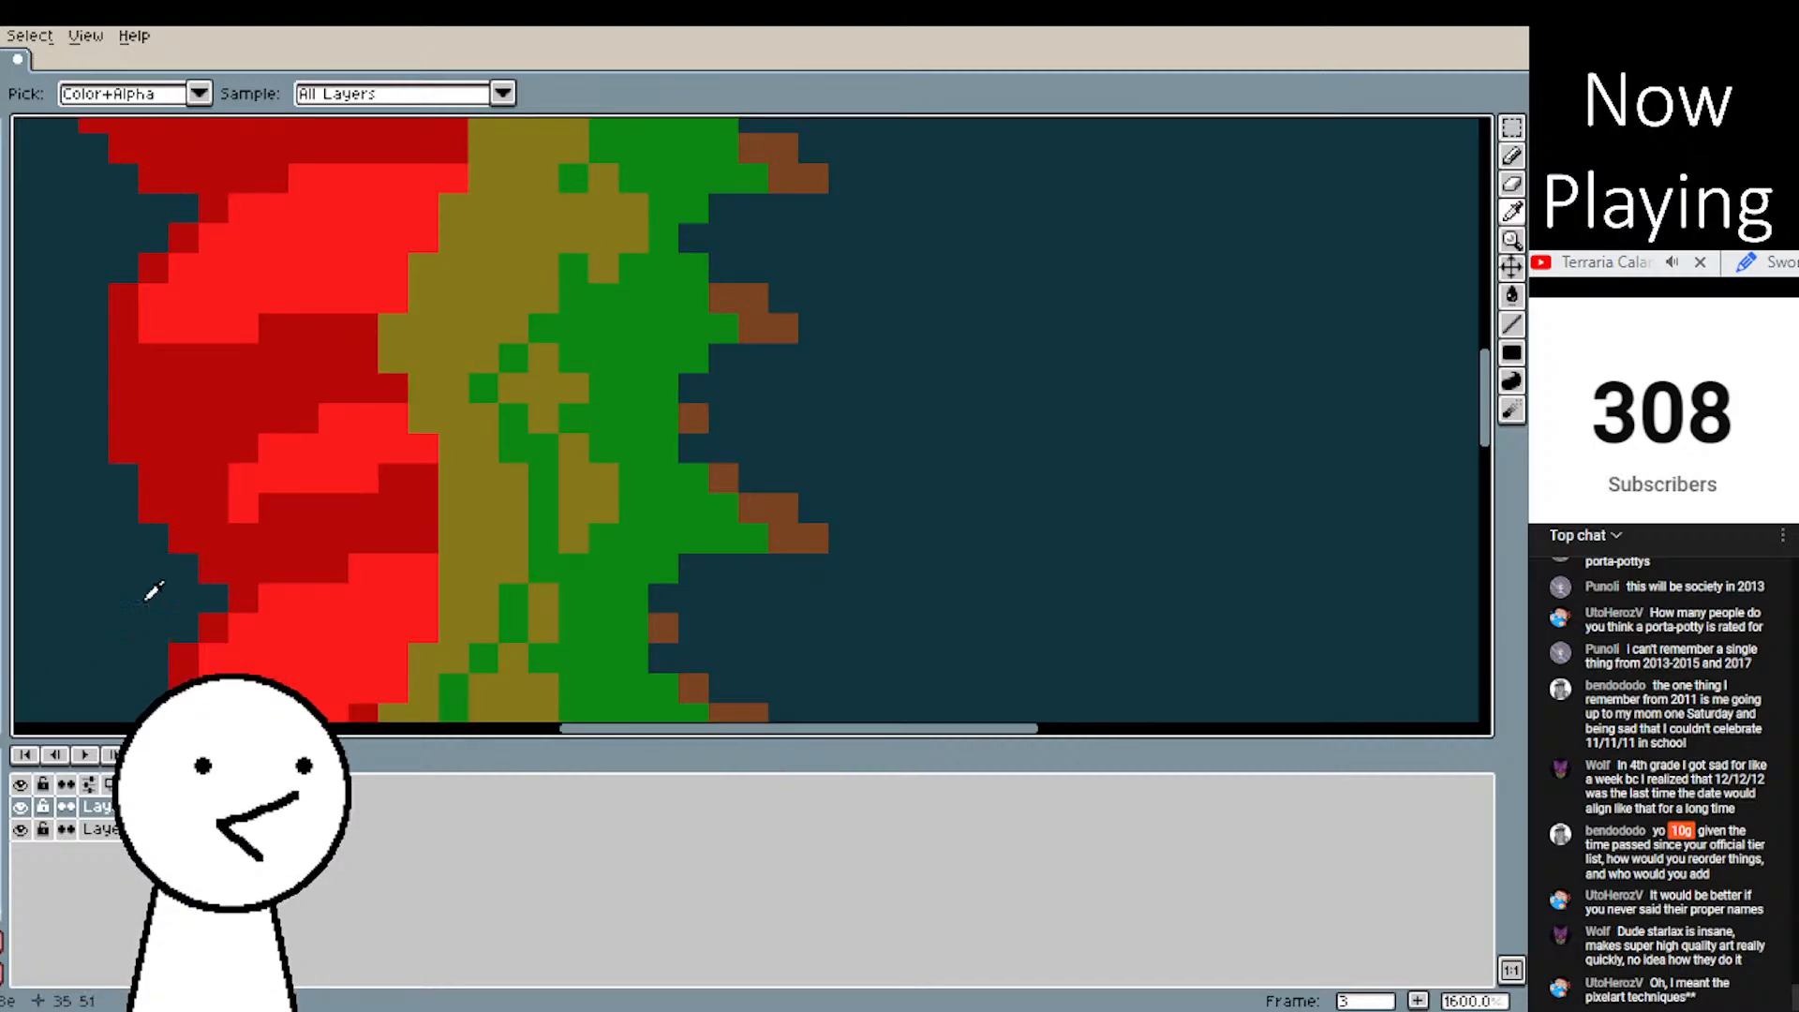
drag(208, 548, 562, 610)
drag(563, 409, 533, 493)
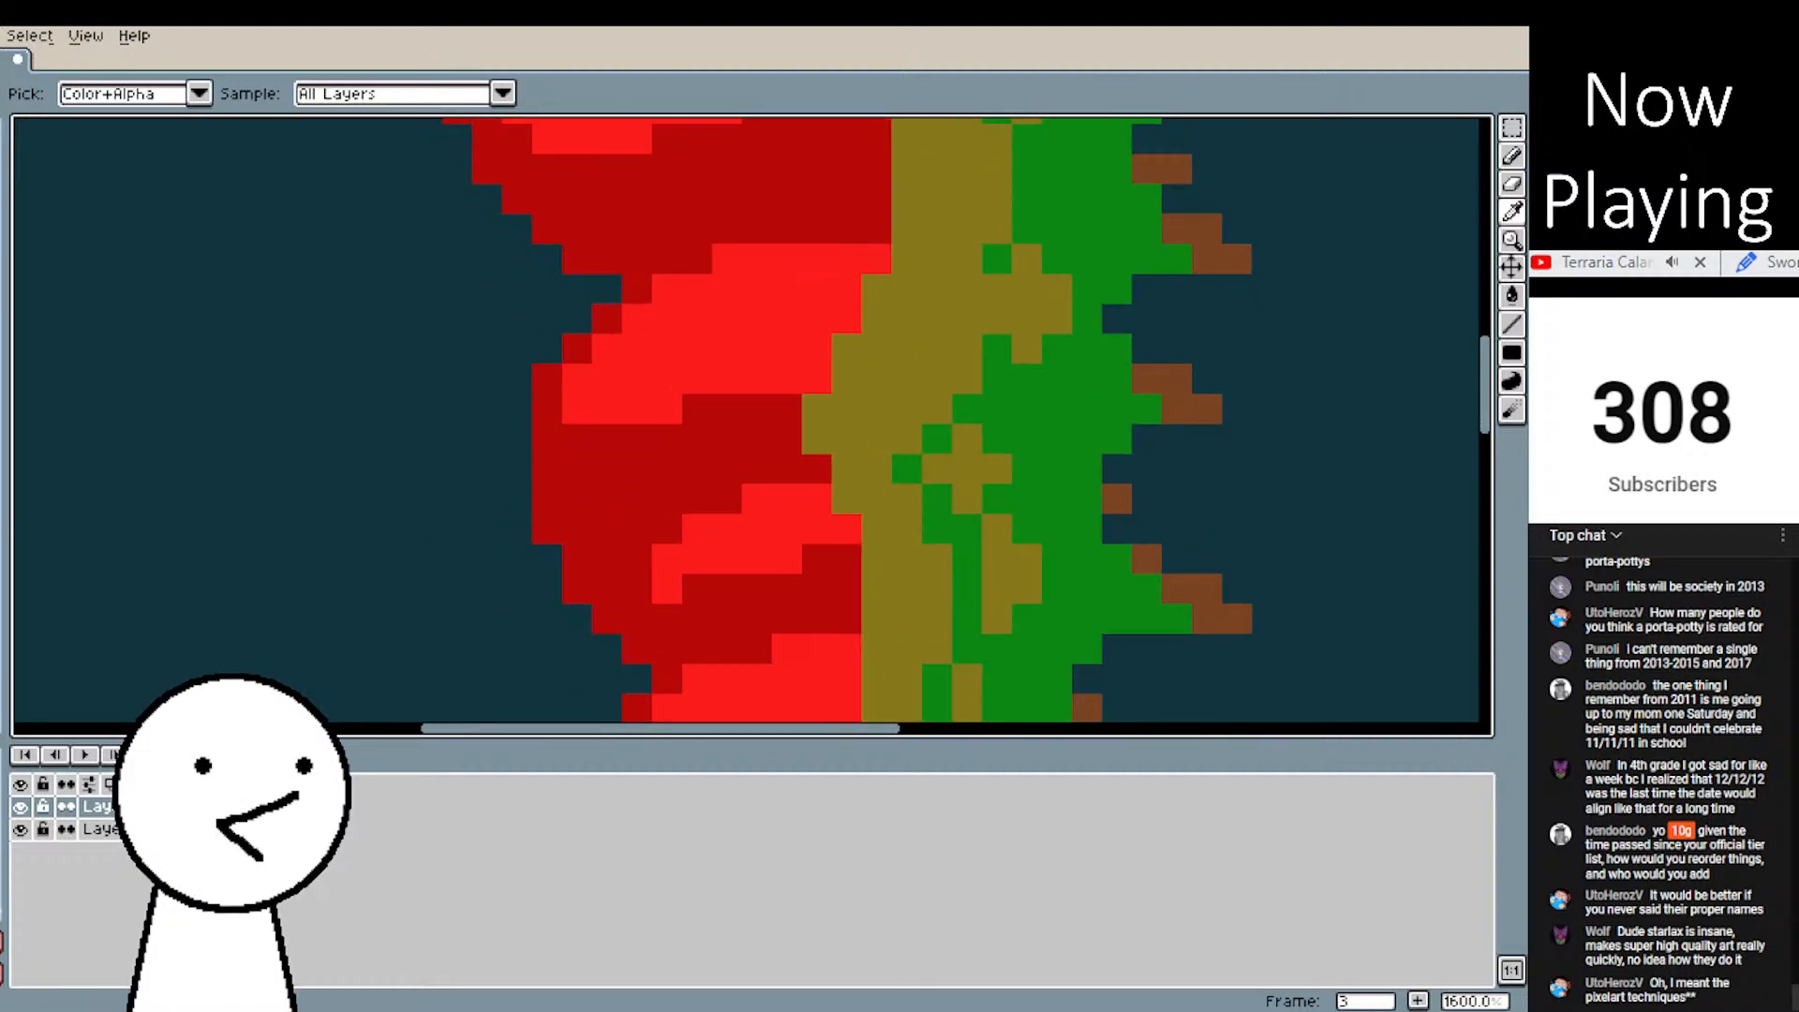
drag(554, 574, 638, 402)
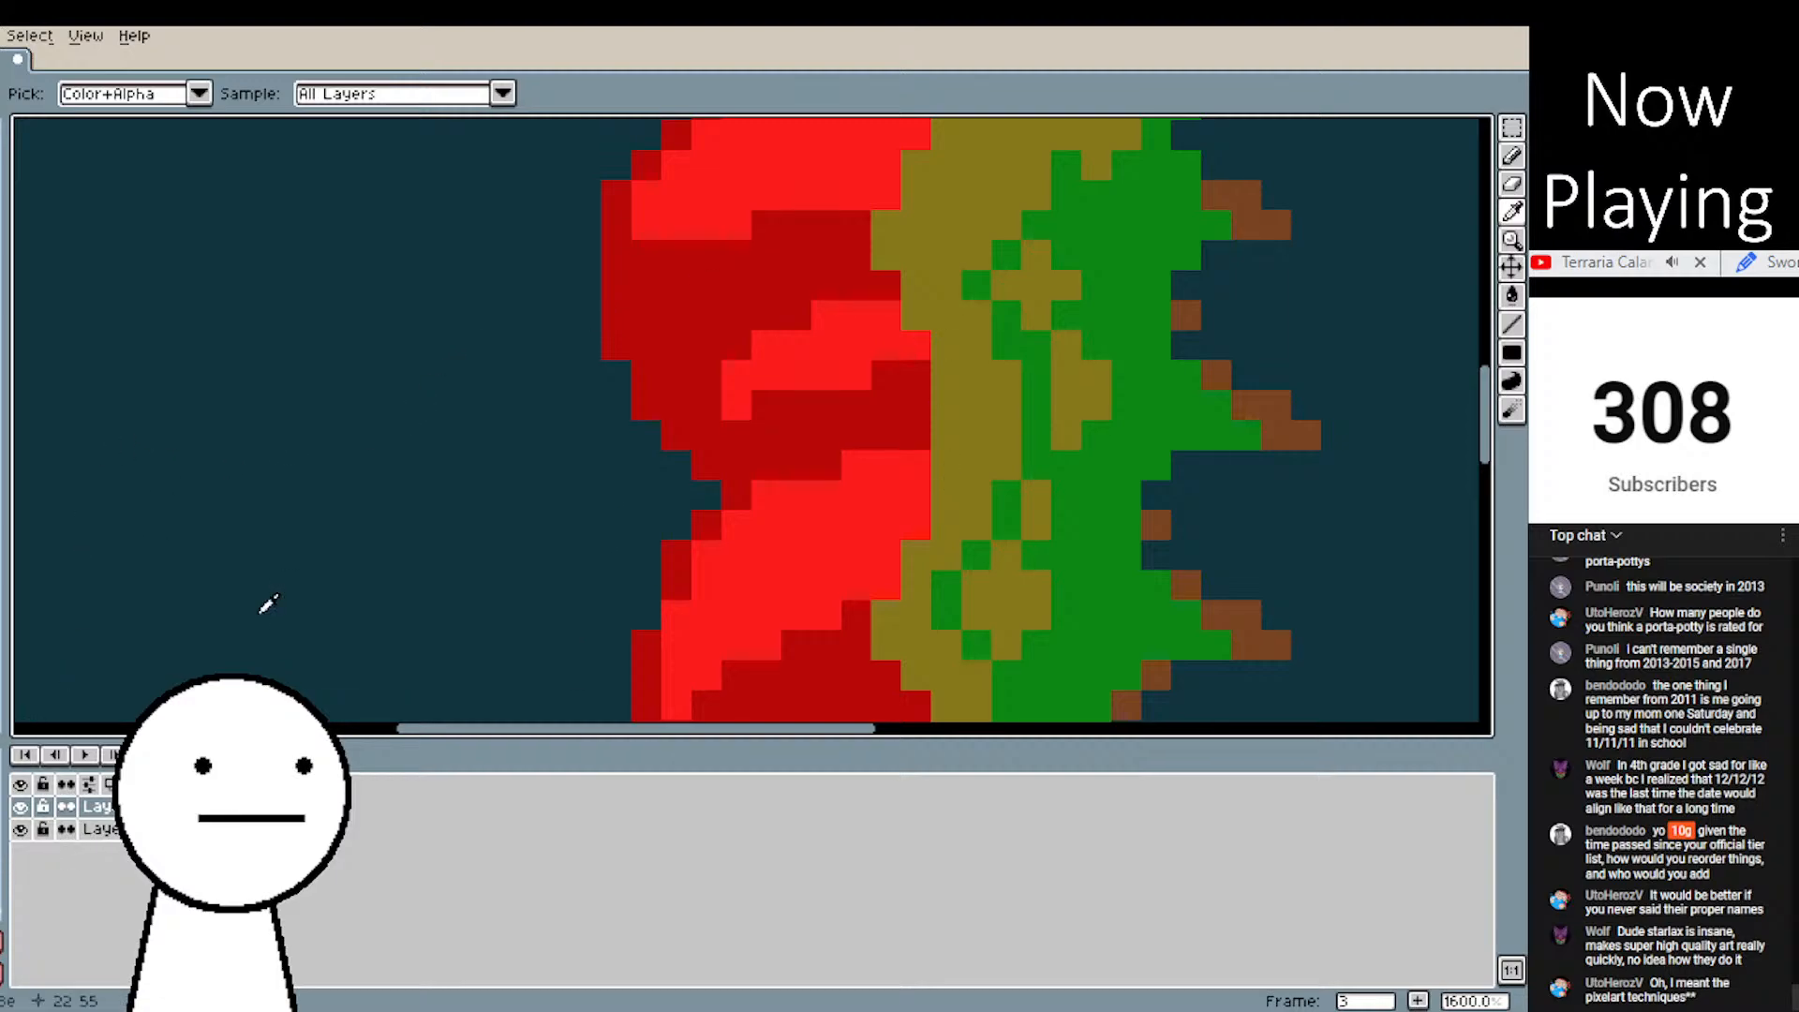
scroll(268, 605, up, 1)
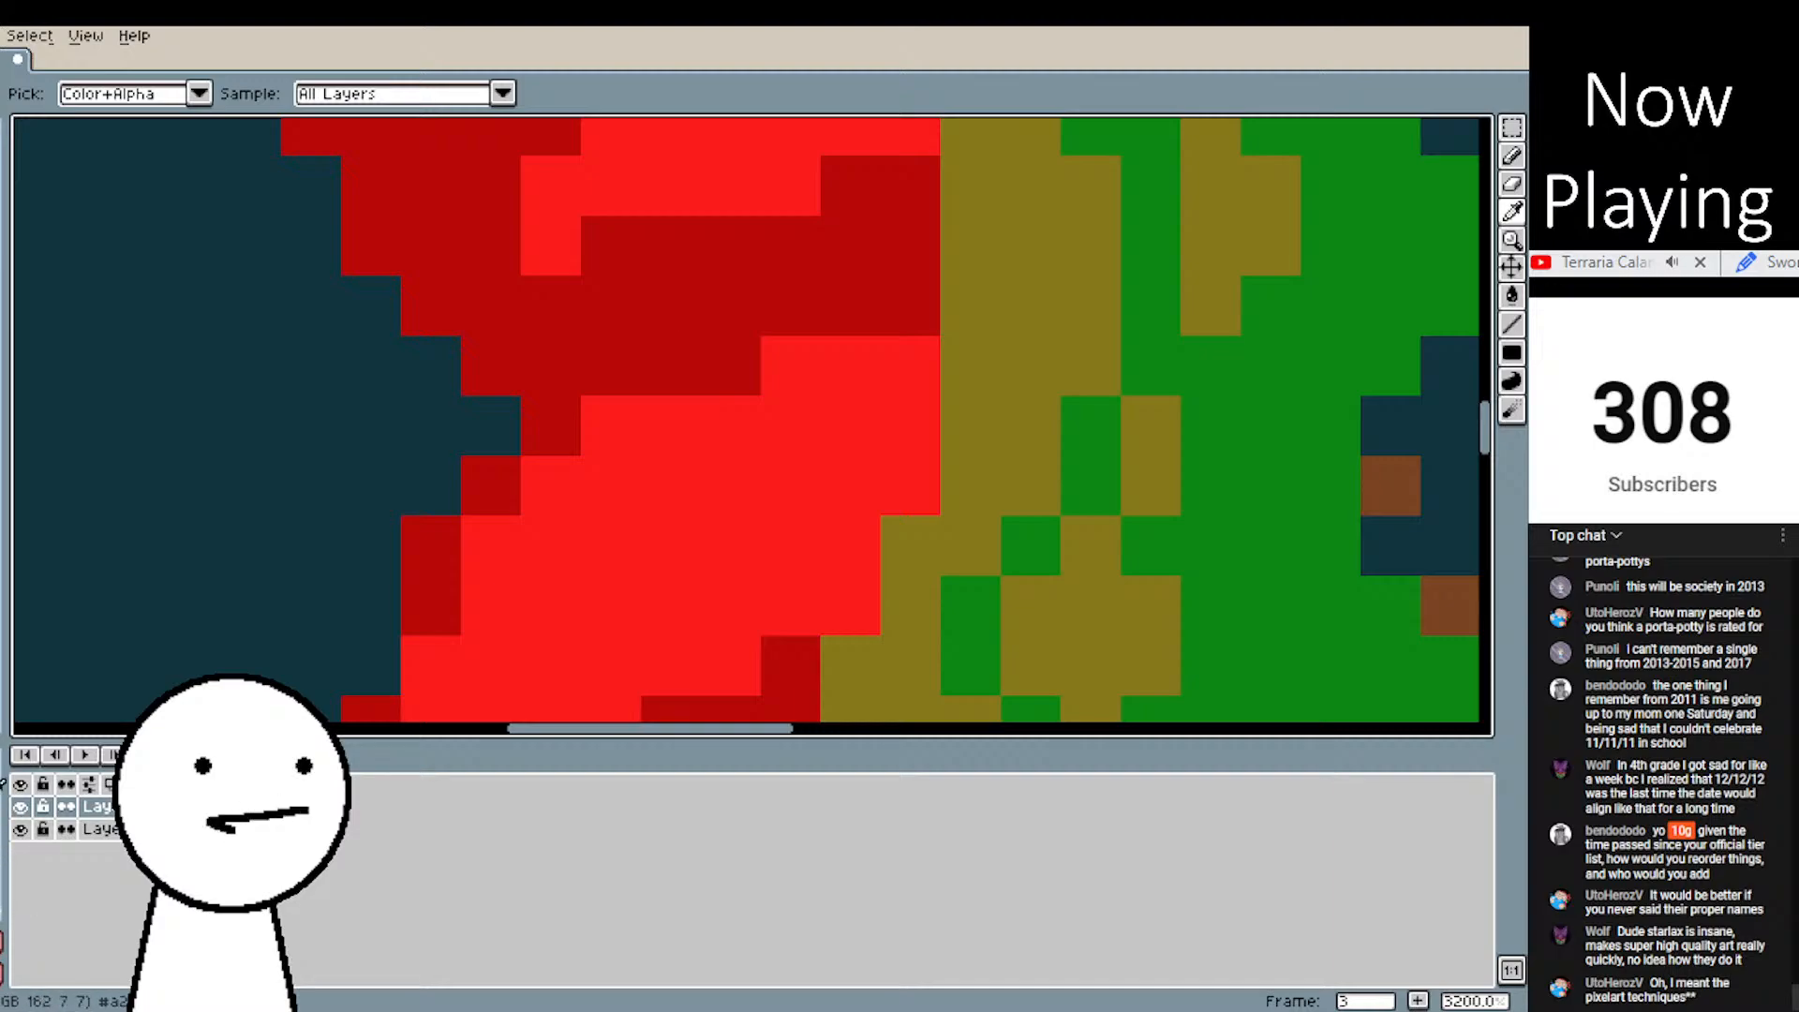
key(shift+l)
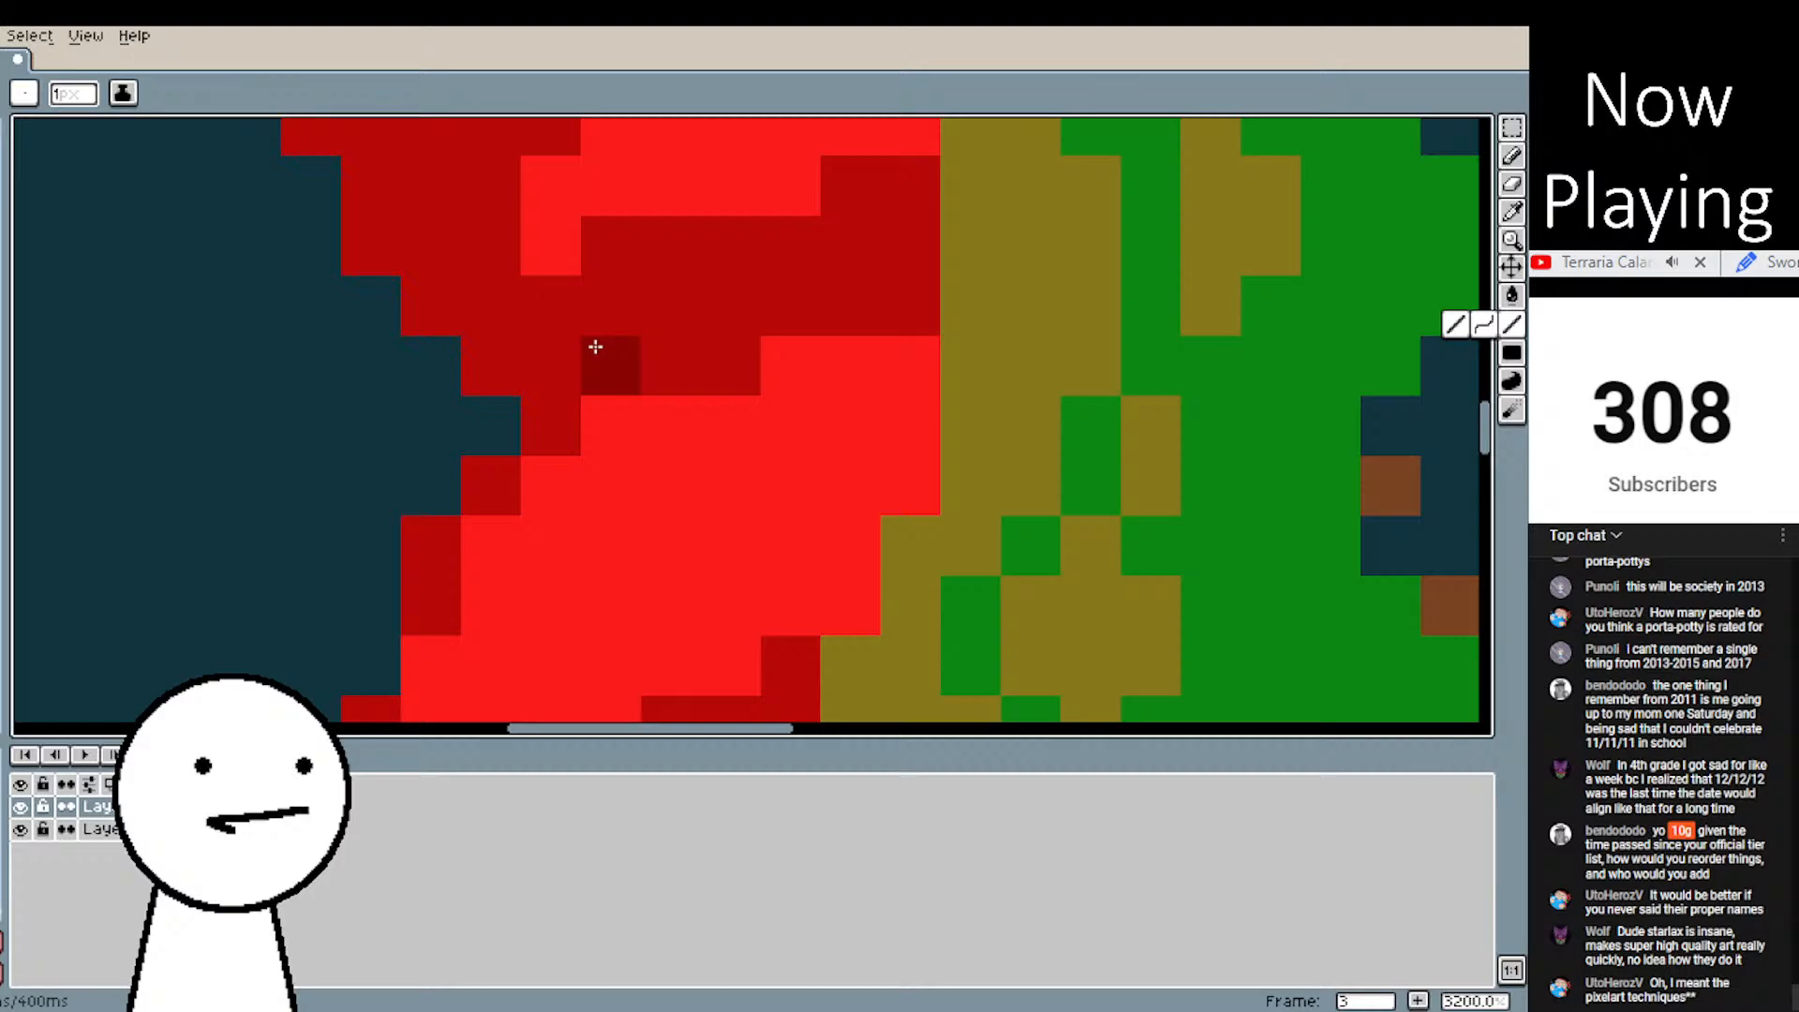
scroll(595, 347, down, 6)
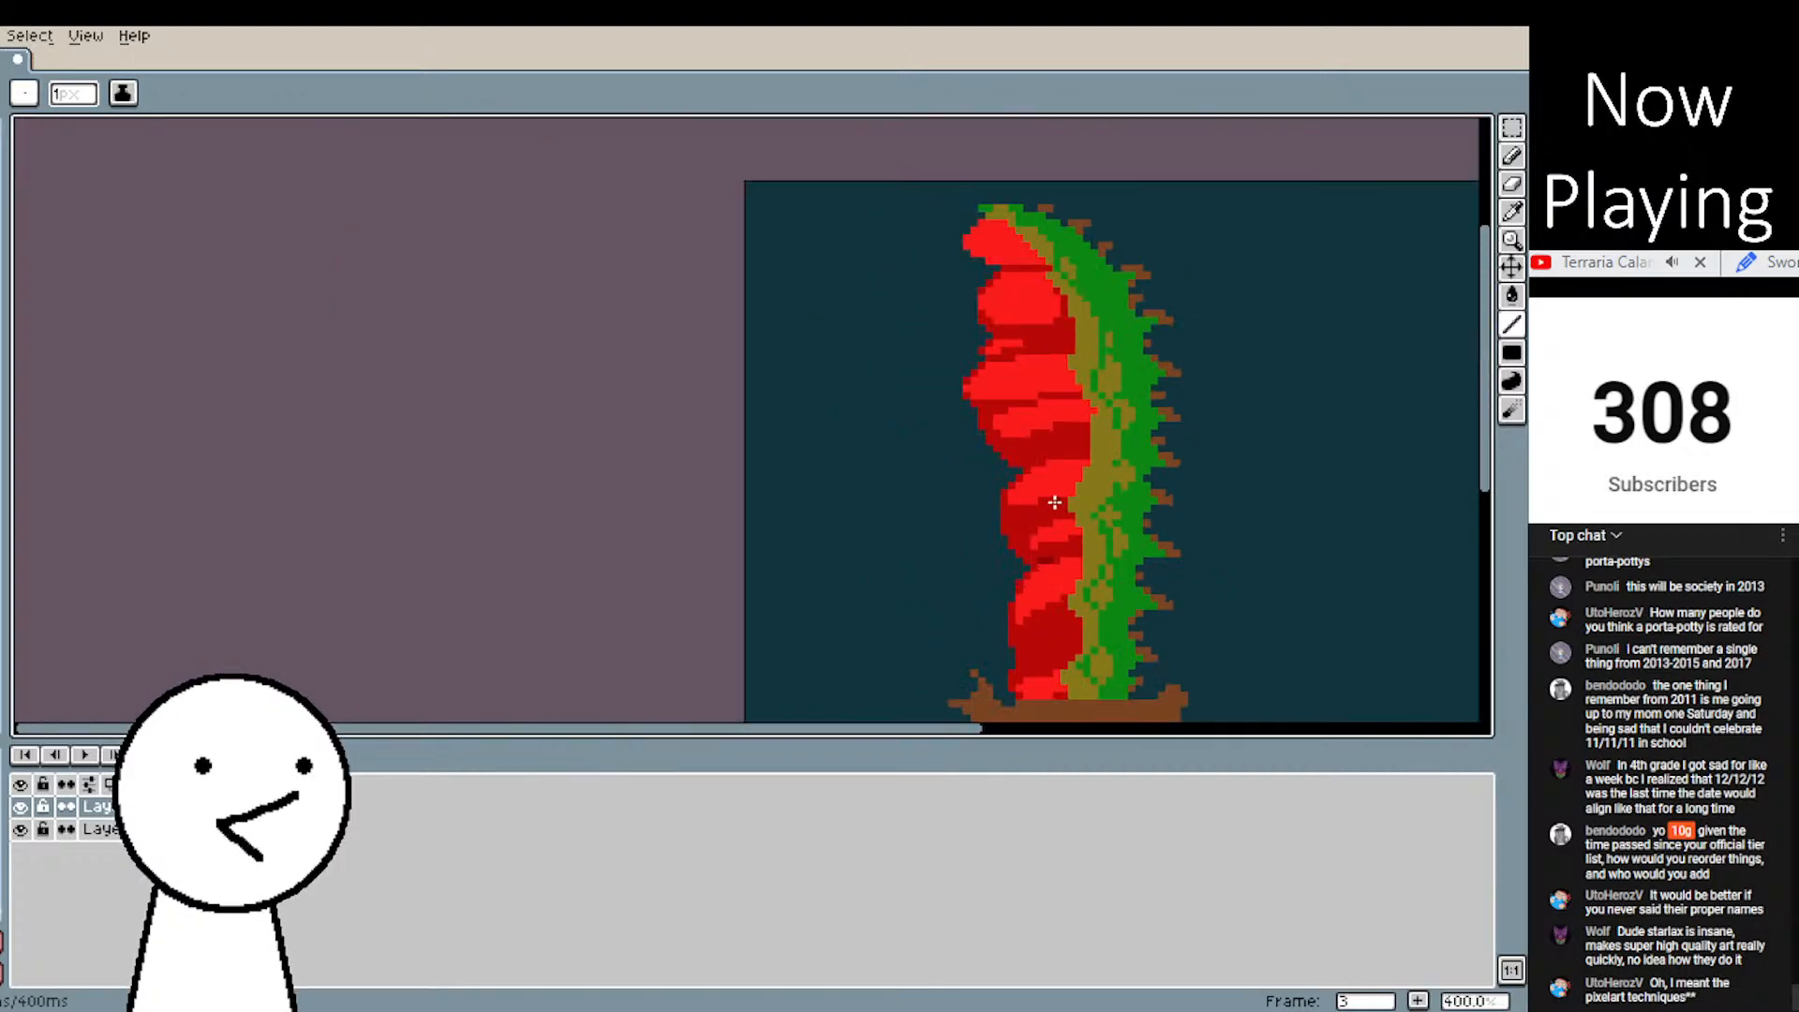
scroll(1052, 504, up, 5)
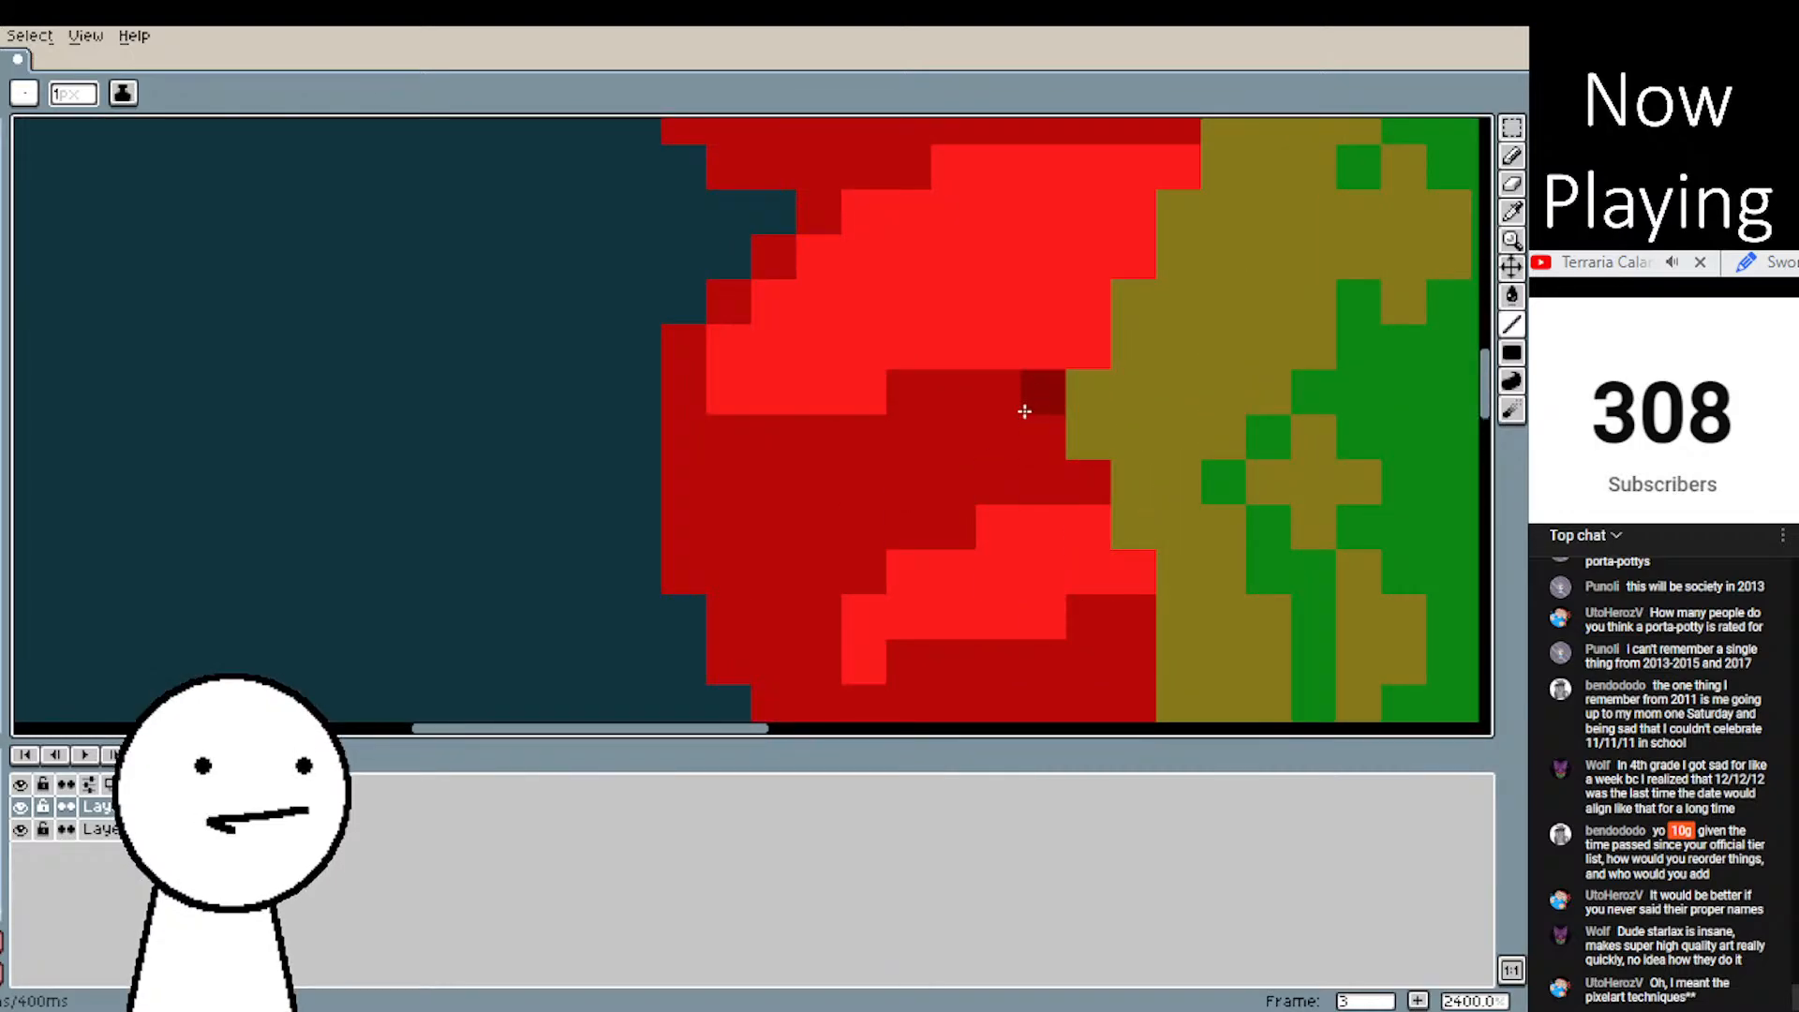
- Draw deeper red lines just inside the fourth bulge's outer edge and a short one in the crease beneath its lower patch
drag(729, 482, 729, 572)
drag(776, 628, 786, 660)
scroll(876, 571, down, 1)
drag(894, 517, 866, 338)
scroll(861, 406, up, 1)
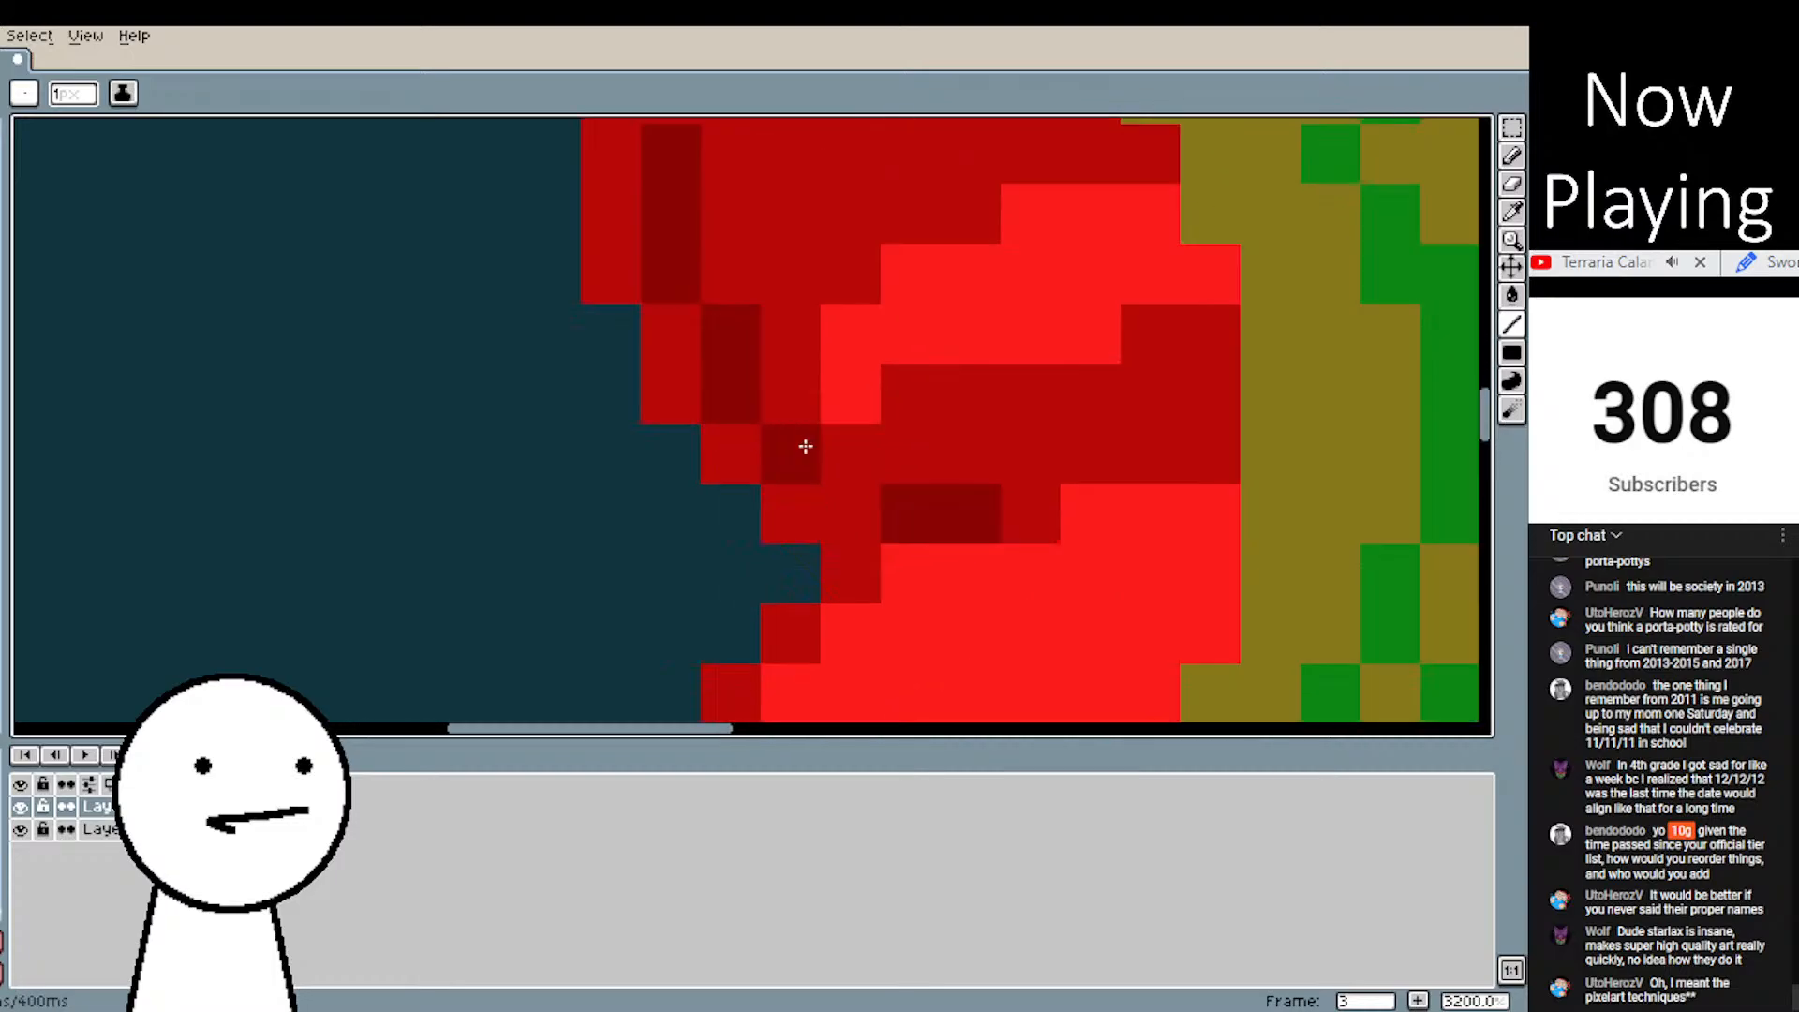
scroll(806, 446, down, 4)
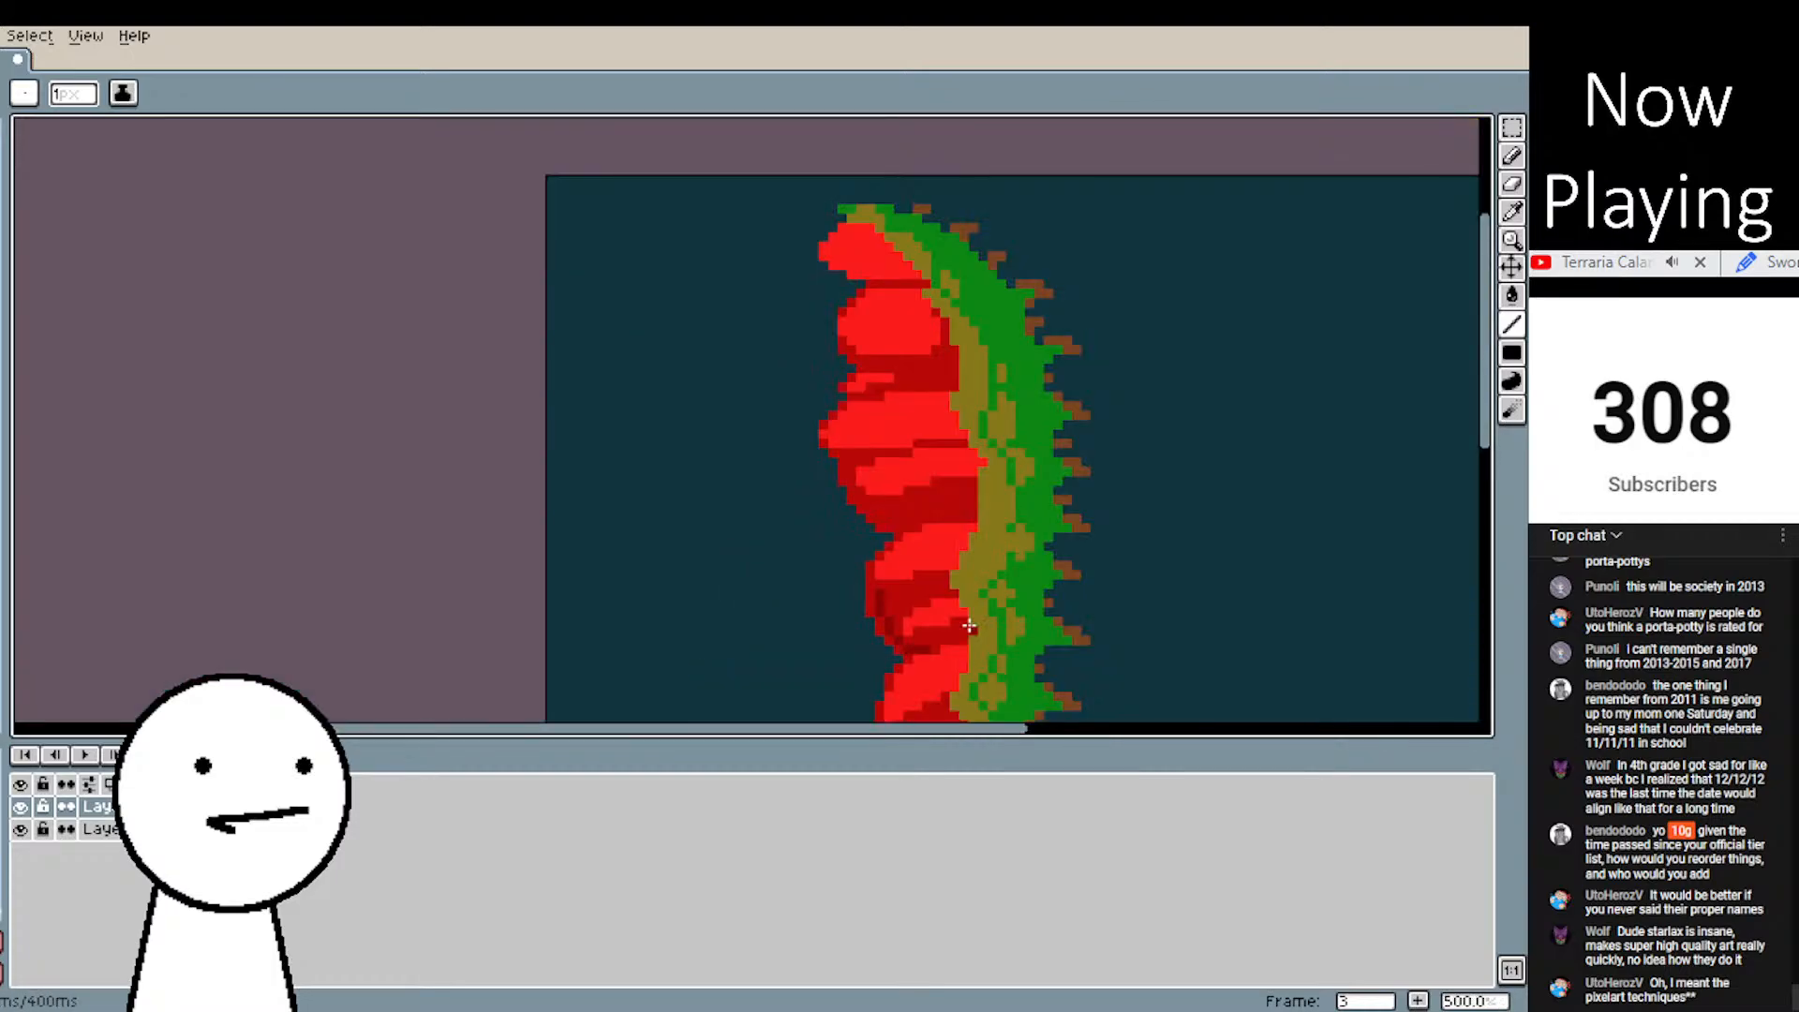
- Thicken the fourth bulge's deeper red shadow around the outer tip of its lower patch and extend it up along the patch's upper edge
scroll(970, 626, up, 3)
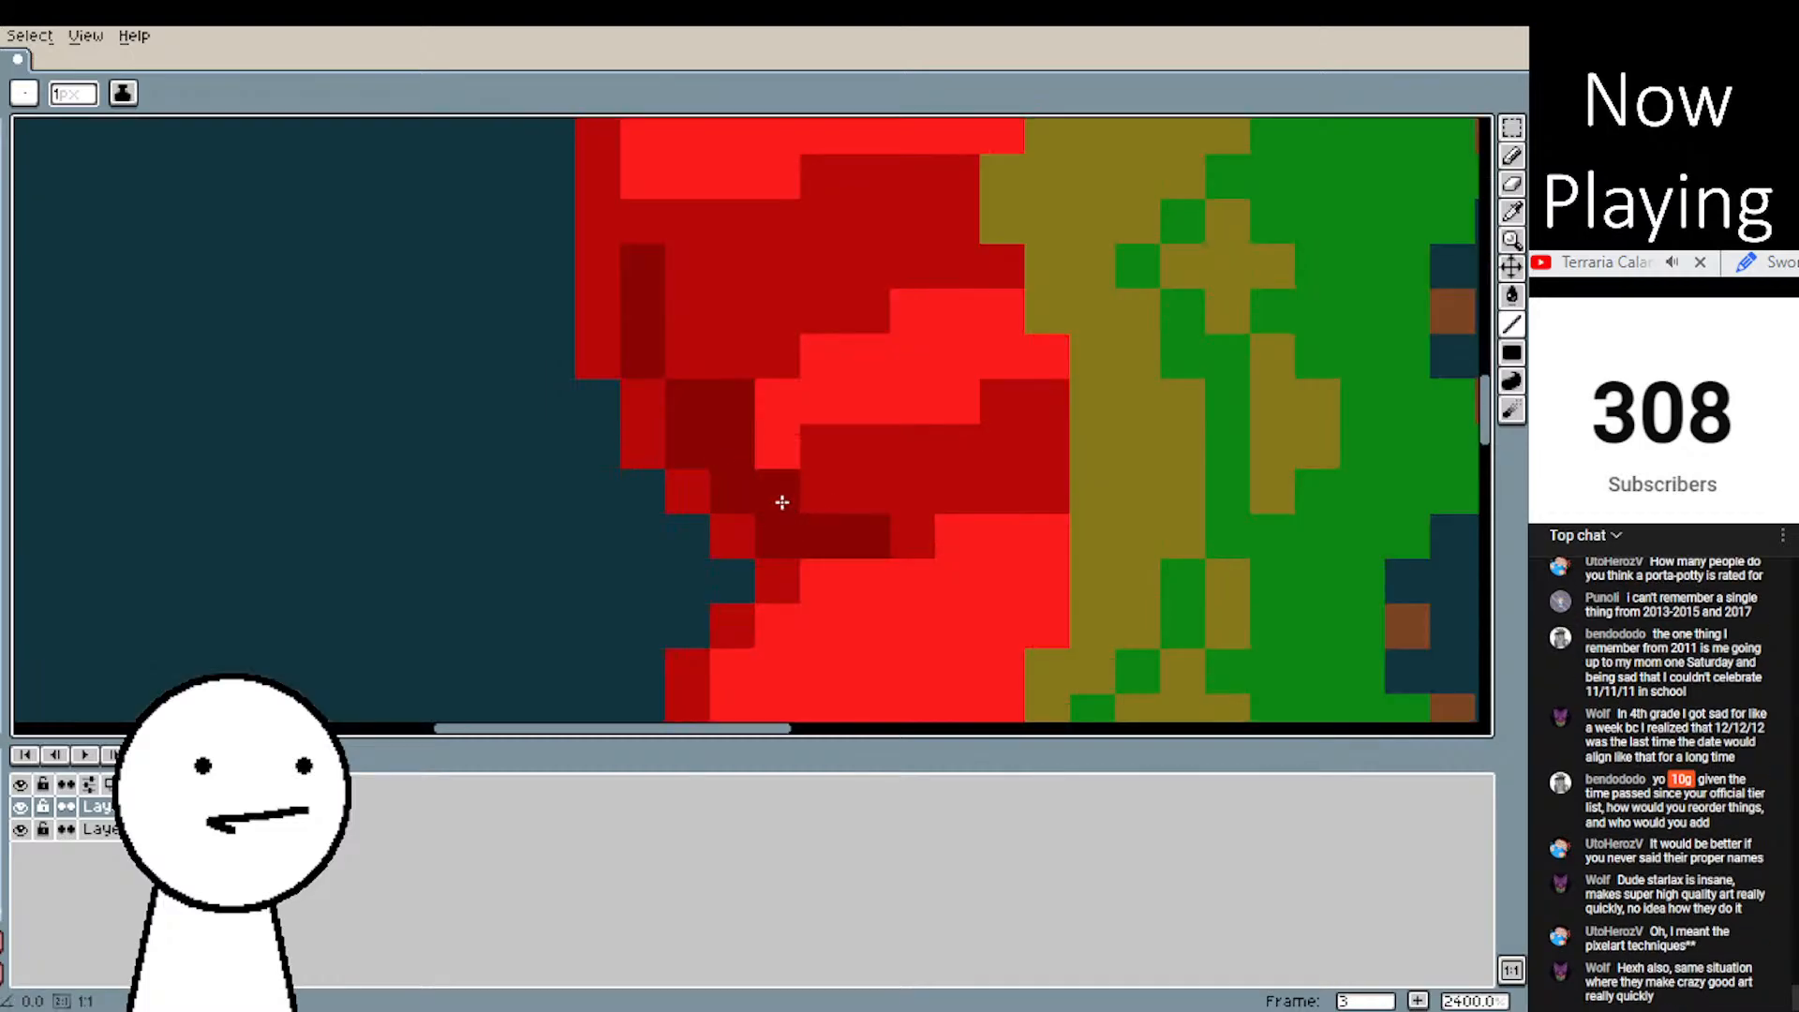
drag(802, 337, 766, 298)
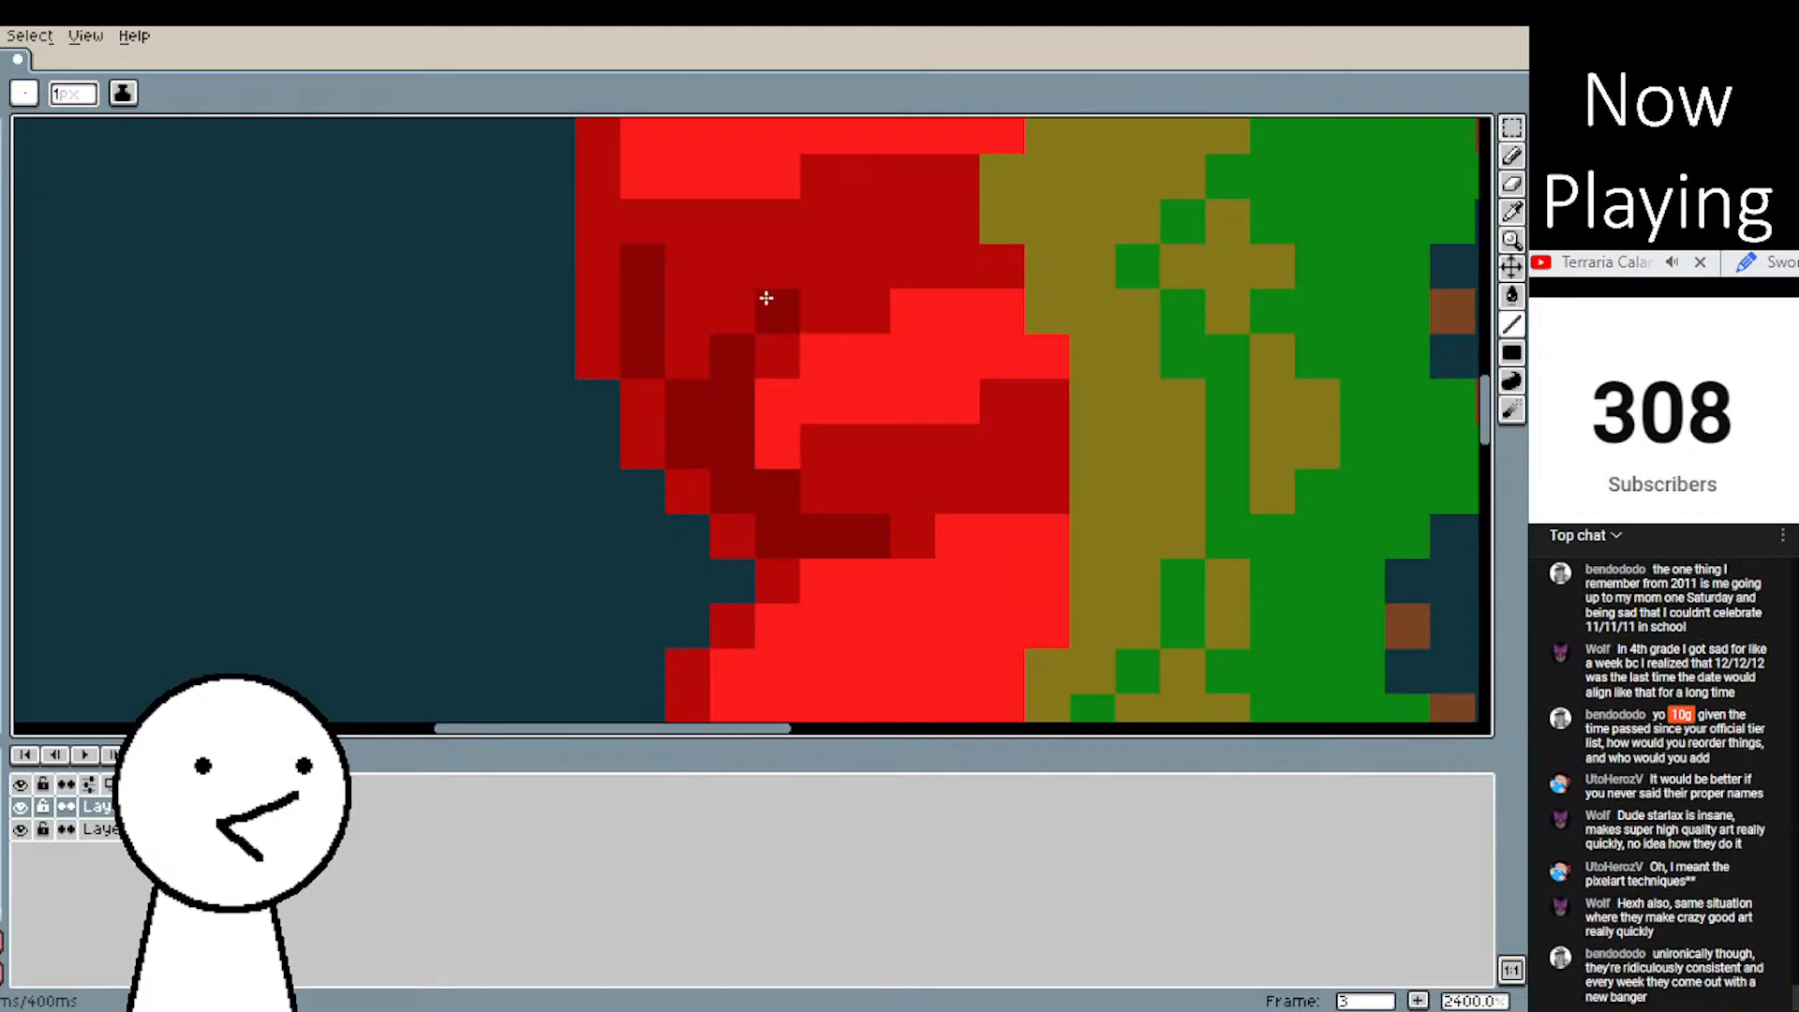
scroll(1204, 380, down, 5)
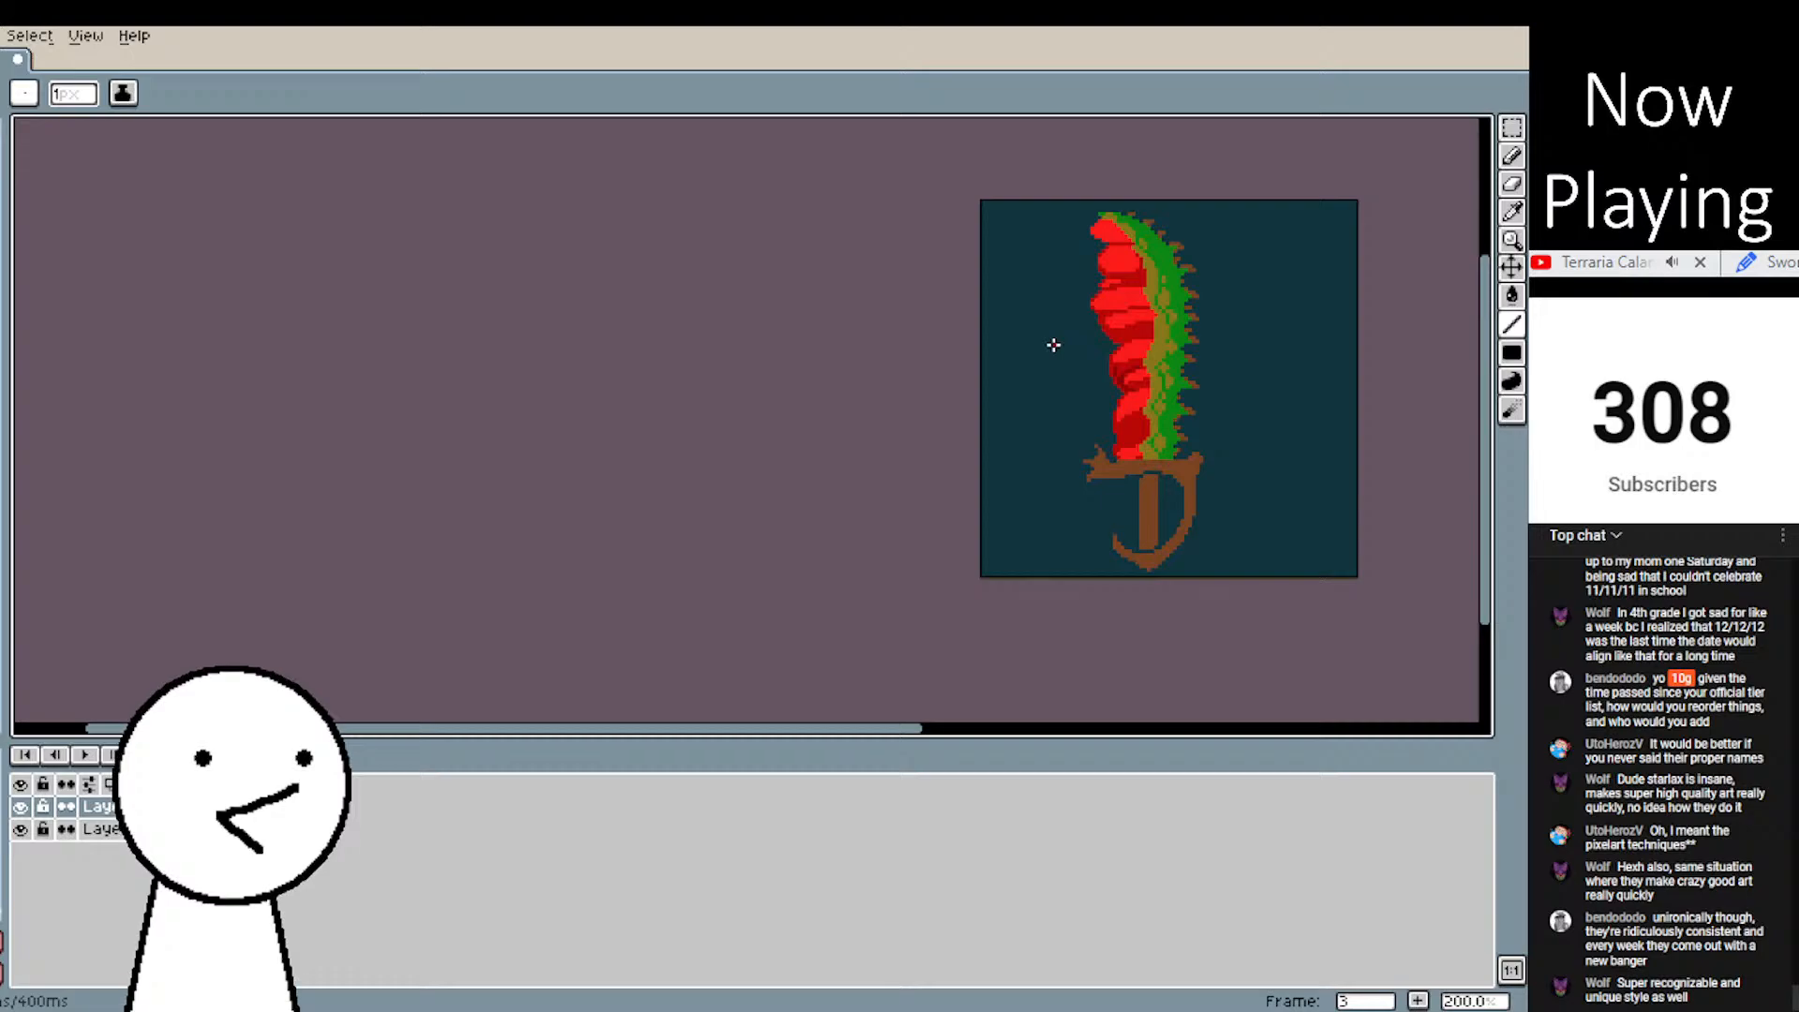
scroll(1053, 345, up, 8)
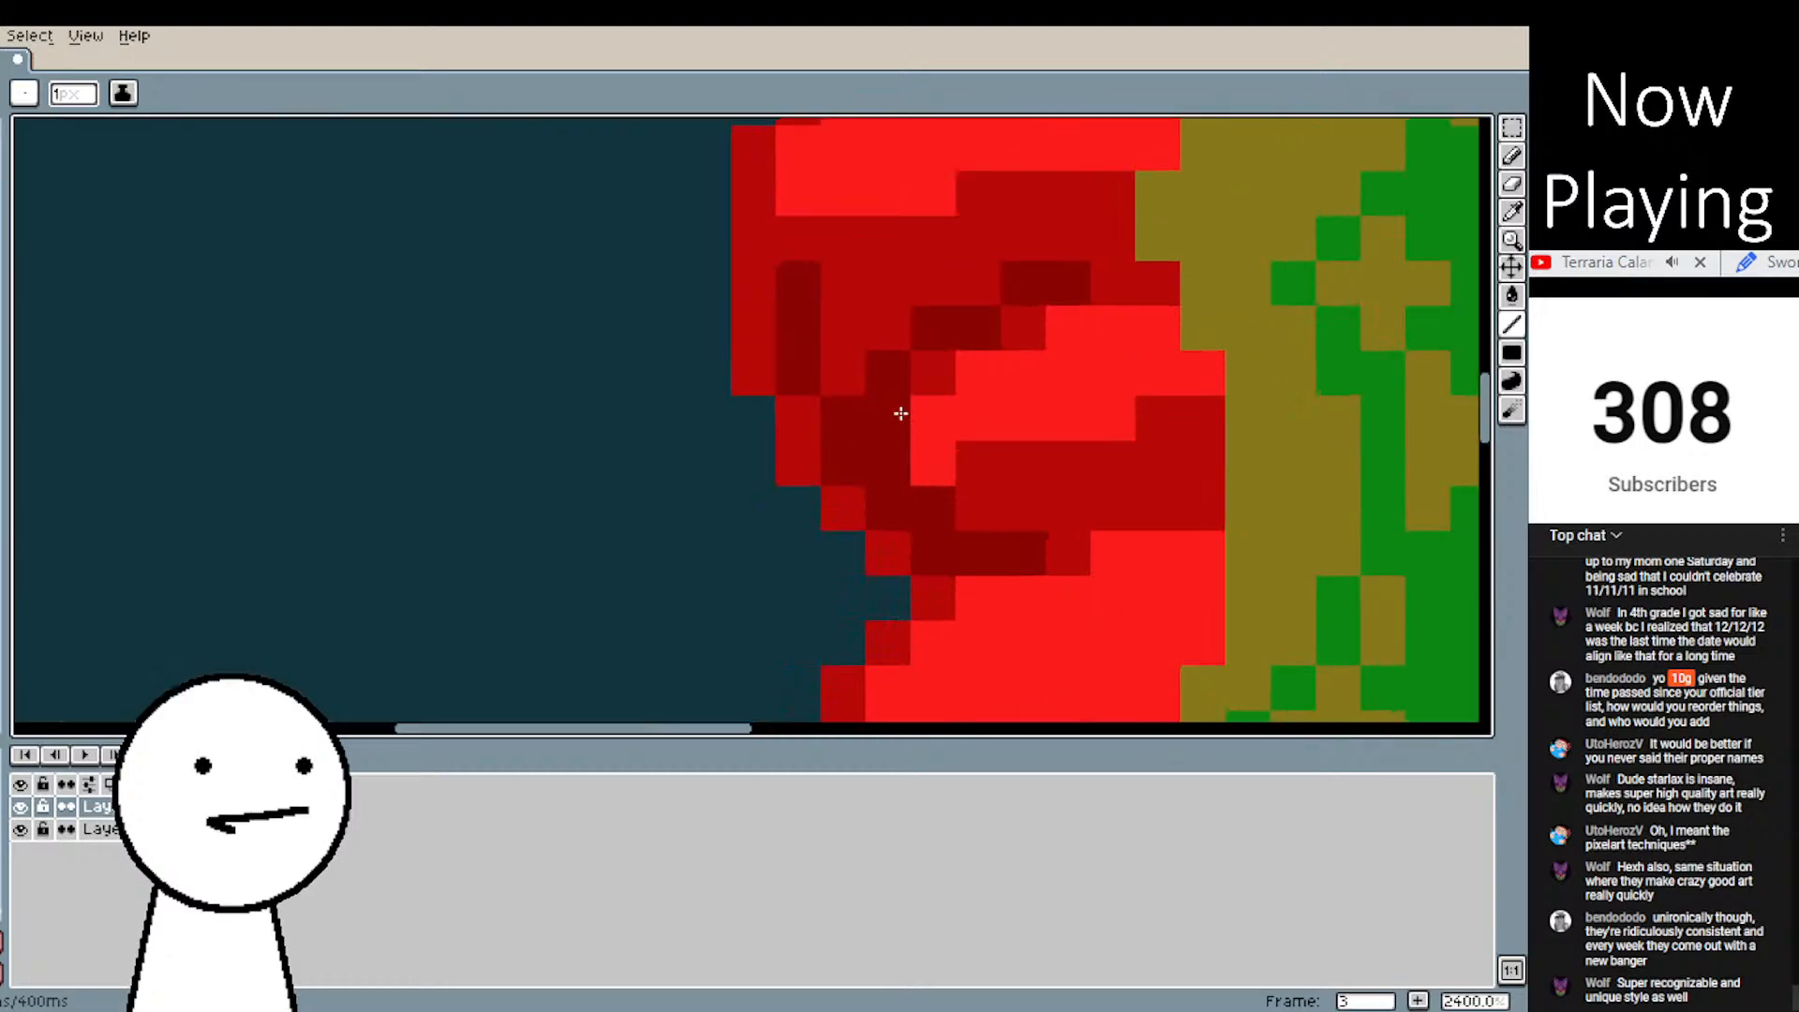
- Shade the bottom of the third bulge in deeper red, from the rind to the outer edge, and thicken the band upward
drag(1173, 358, 979, 551)
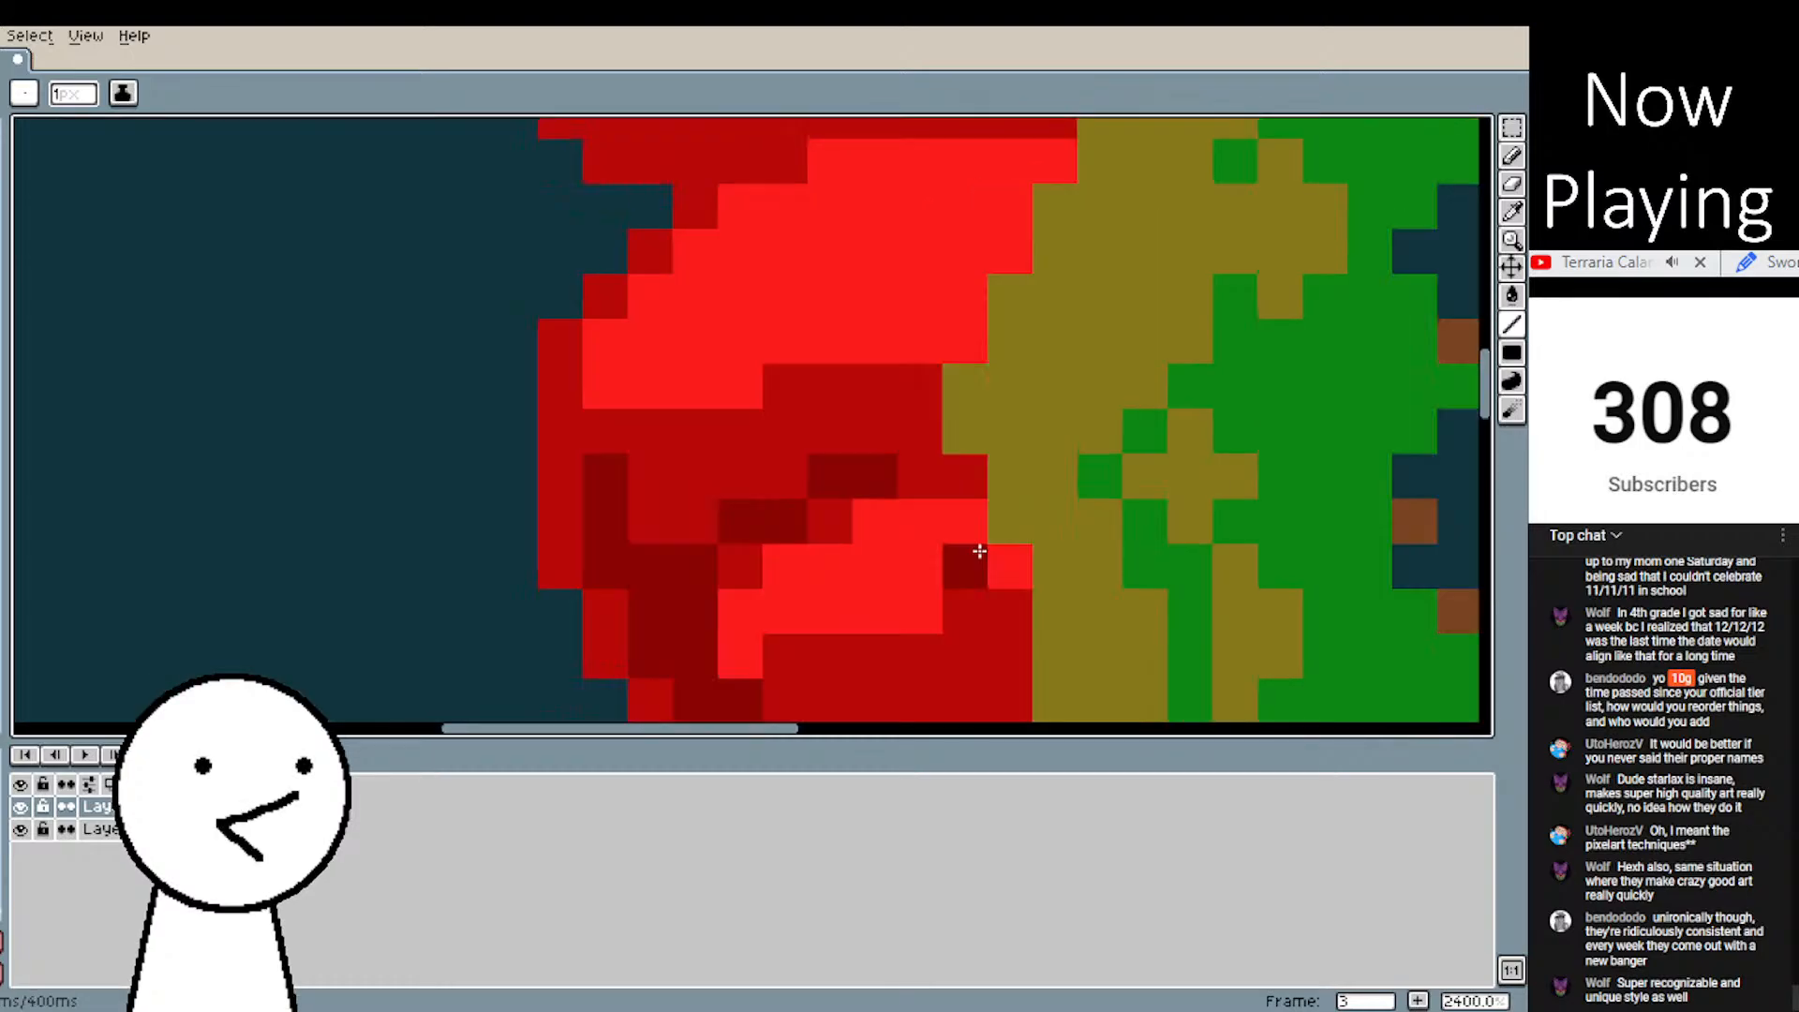
scroll(979, 551, down, 1)
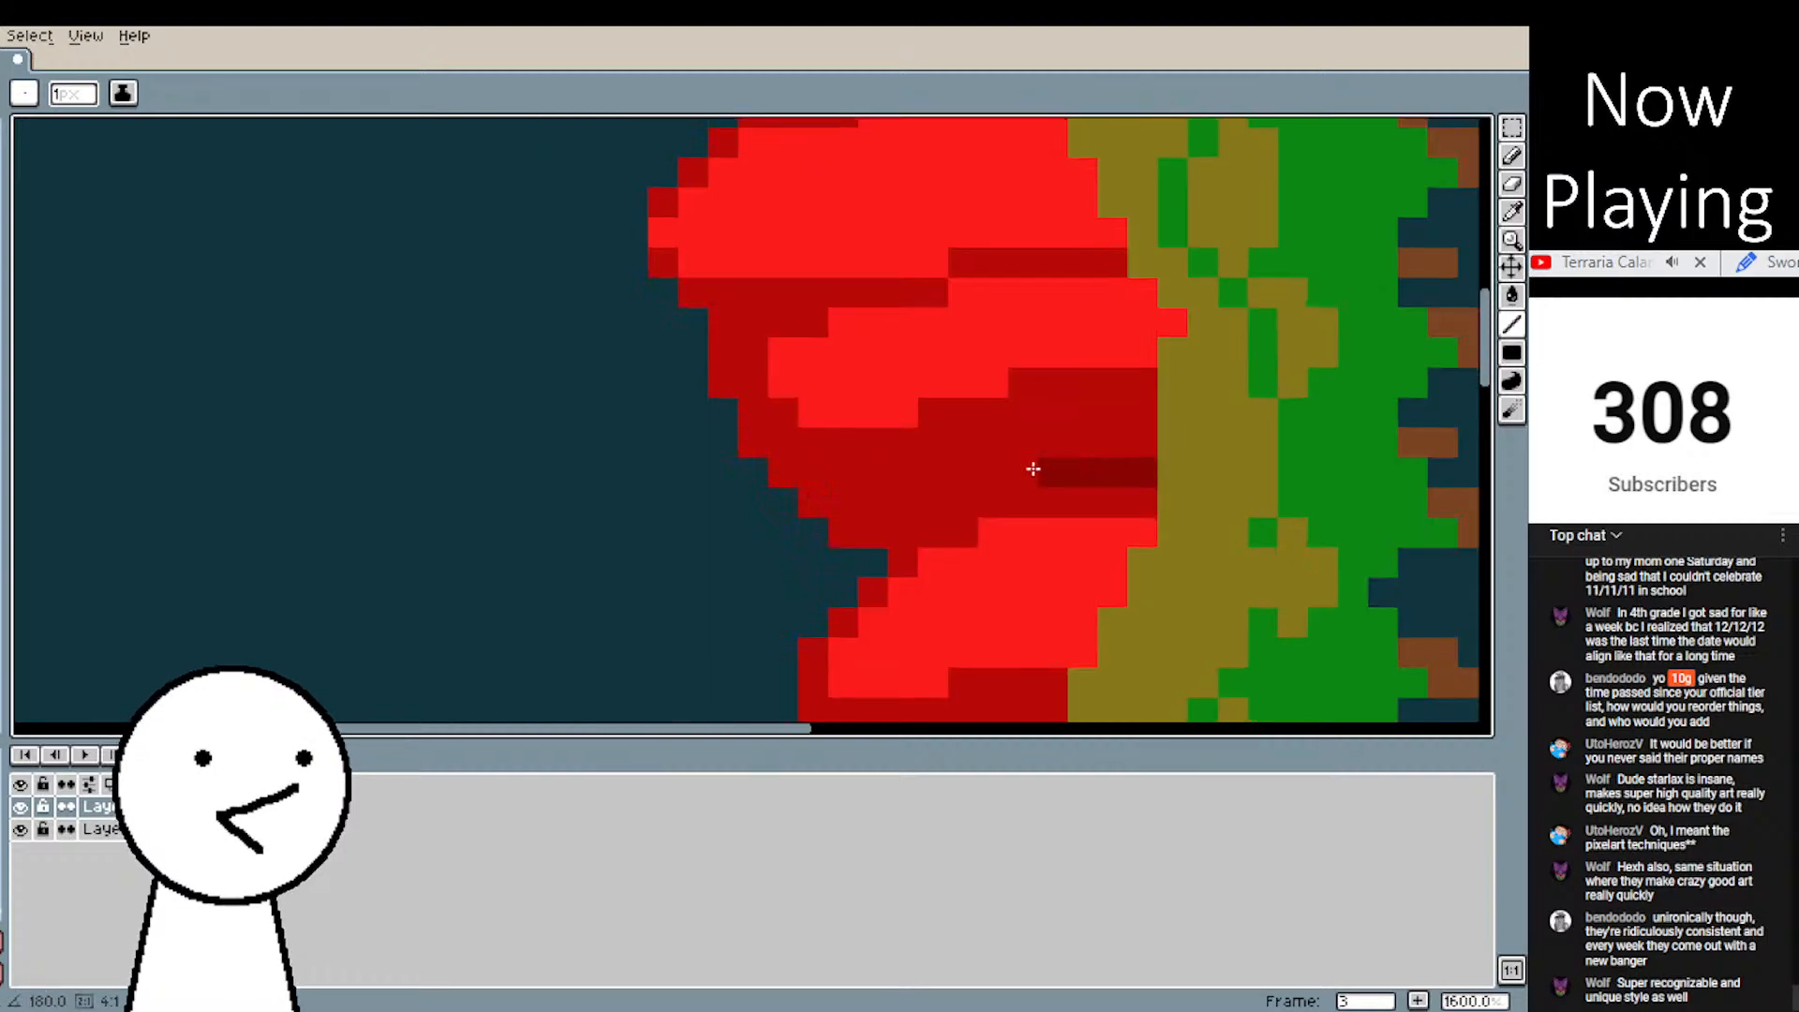
mouse_move(963, 496)
mouse_down()
mouse_move(843, 495)
mouse_move(791, 442)
mouse_up()
click(875, 526)
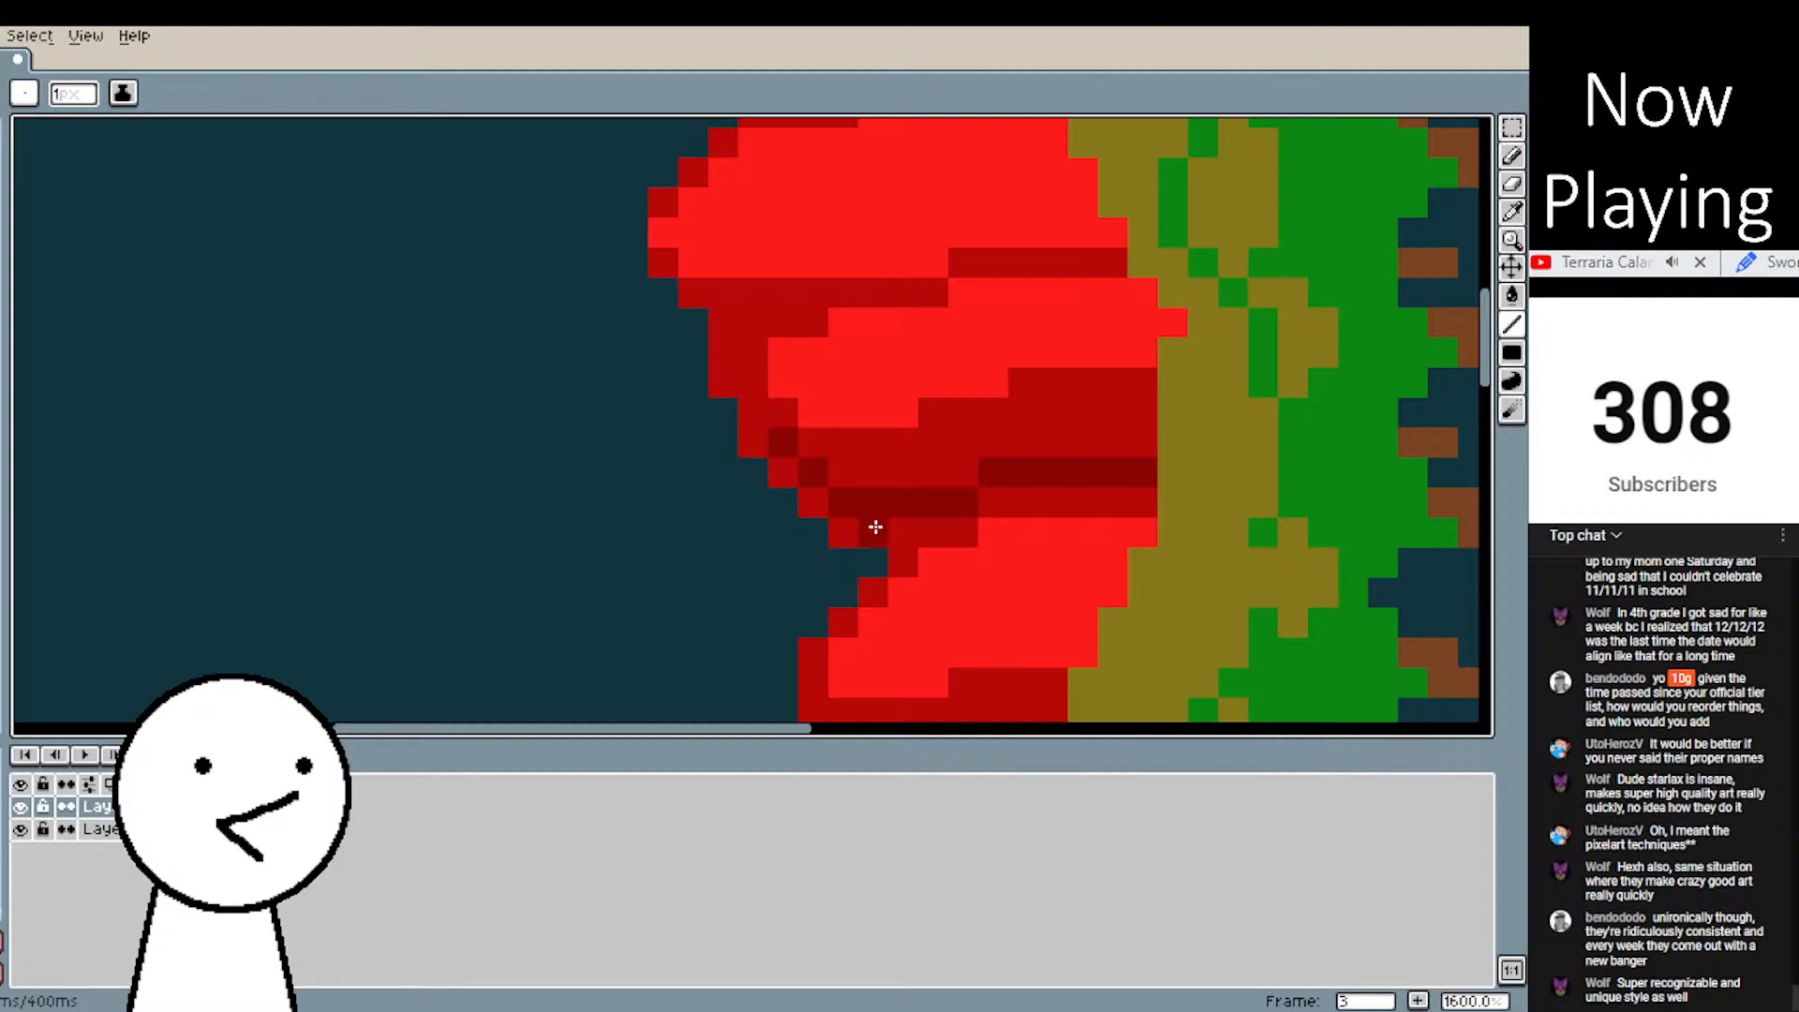
drag(895, 527, 884, 523)
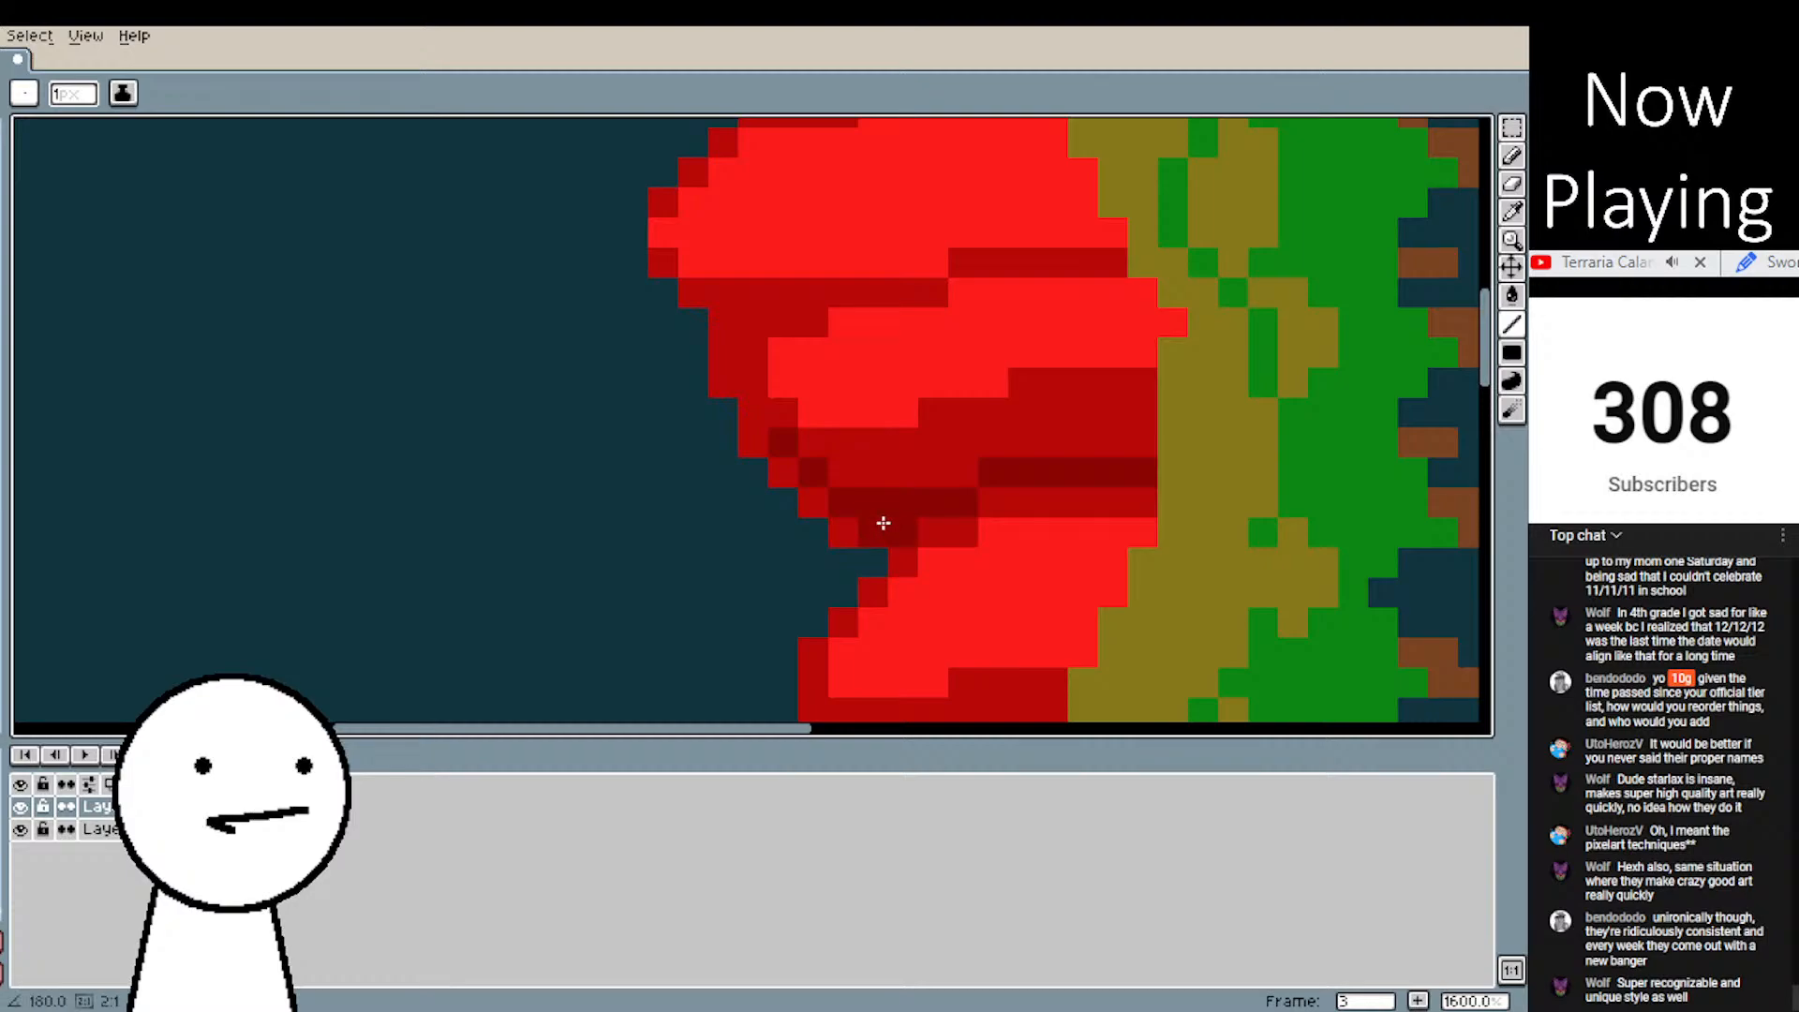
click(835, 462)
mouse_move(835, 462)
mouse_down()
mouse_move(972, 468)
mouse_move(1137, 439)
mouse_move(1145, 417)
mouse_move(1071, 415)
mouse_move(1172, 438)
mouse_up()
scroll(1216, 497, down, 3)
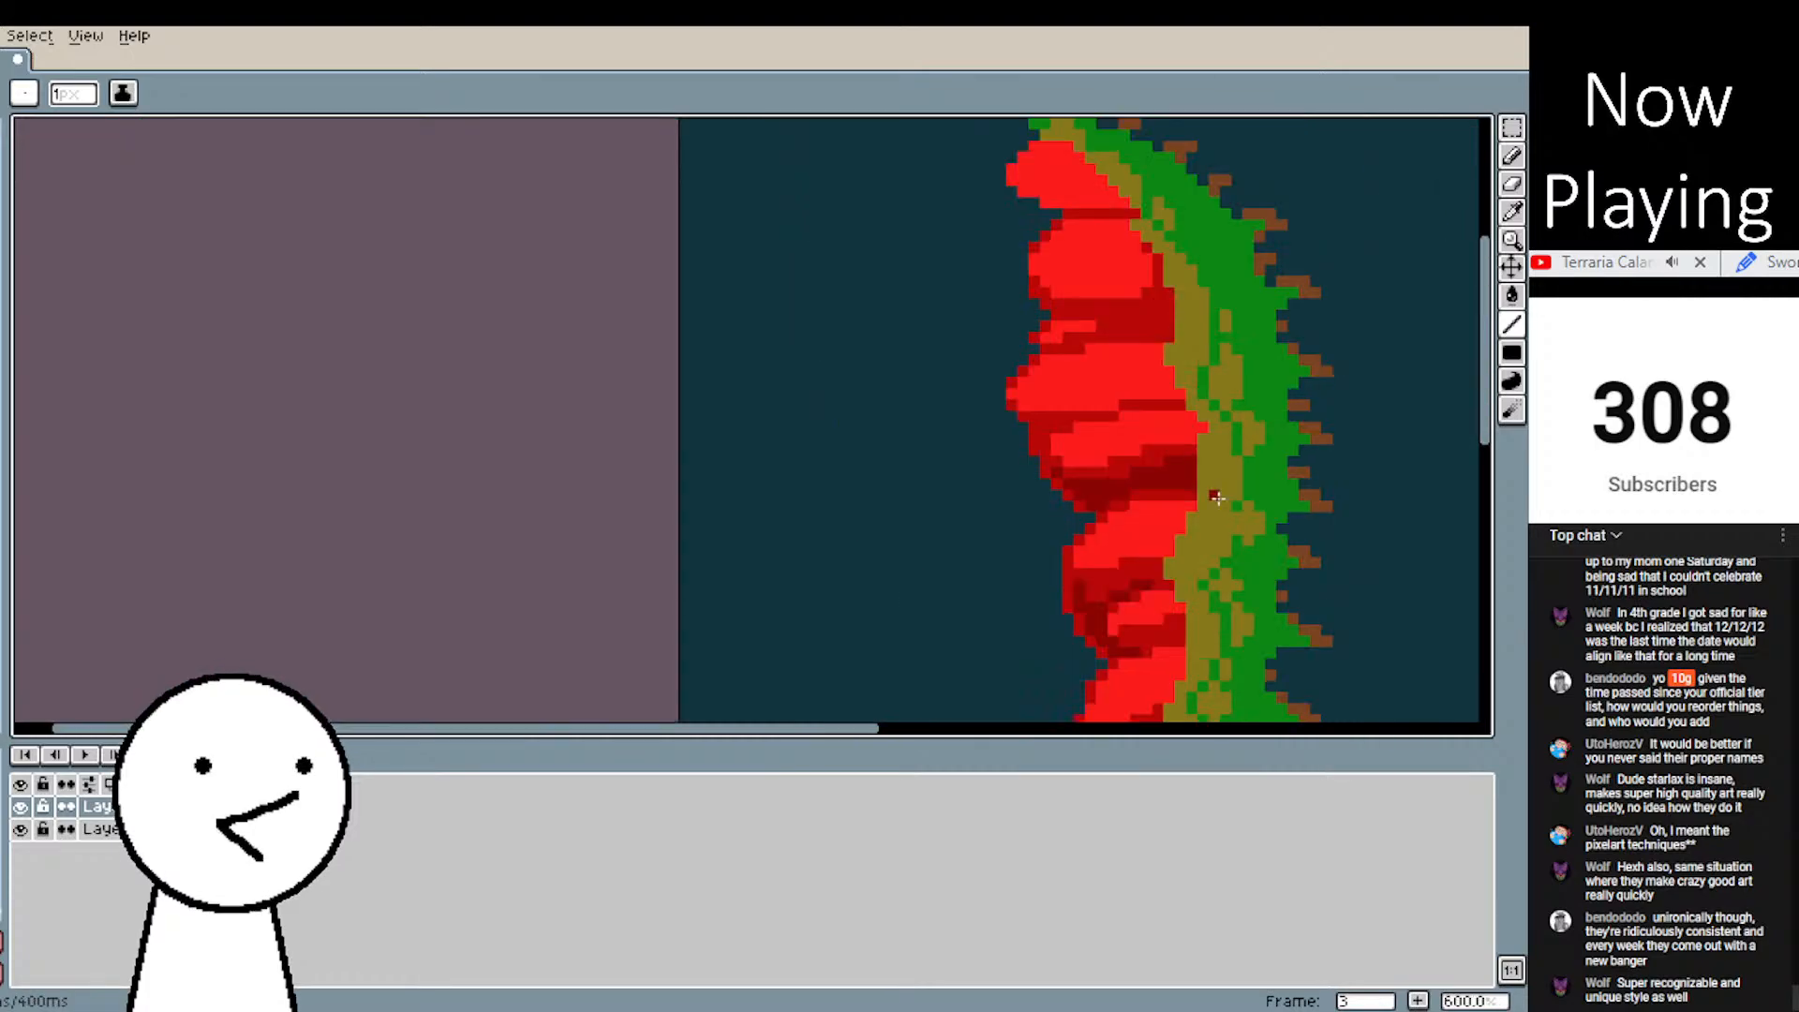
- Undo the last two line edits and thicken the third bulge's lower shadow only beside the rind with a short stepped deeper red stroke
scroll(1217, 497, up, 4)
key(ctrl+z)
key(ctrl+z)
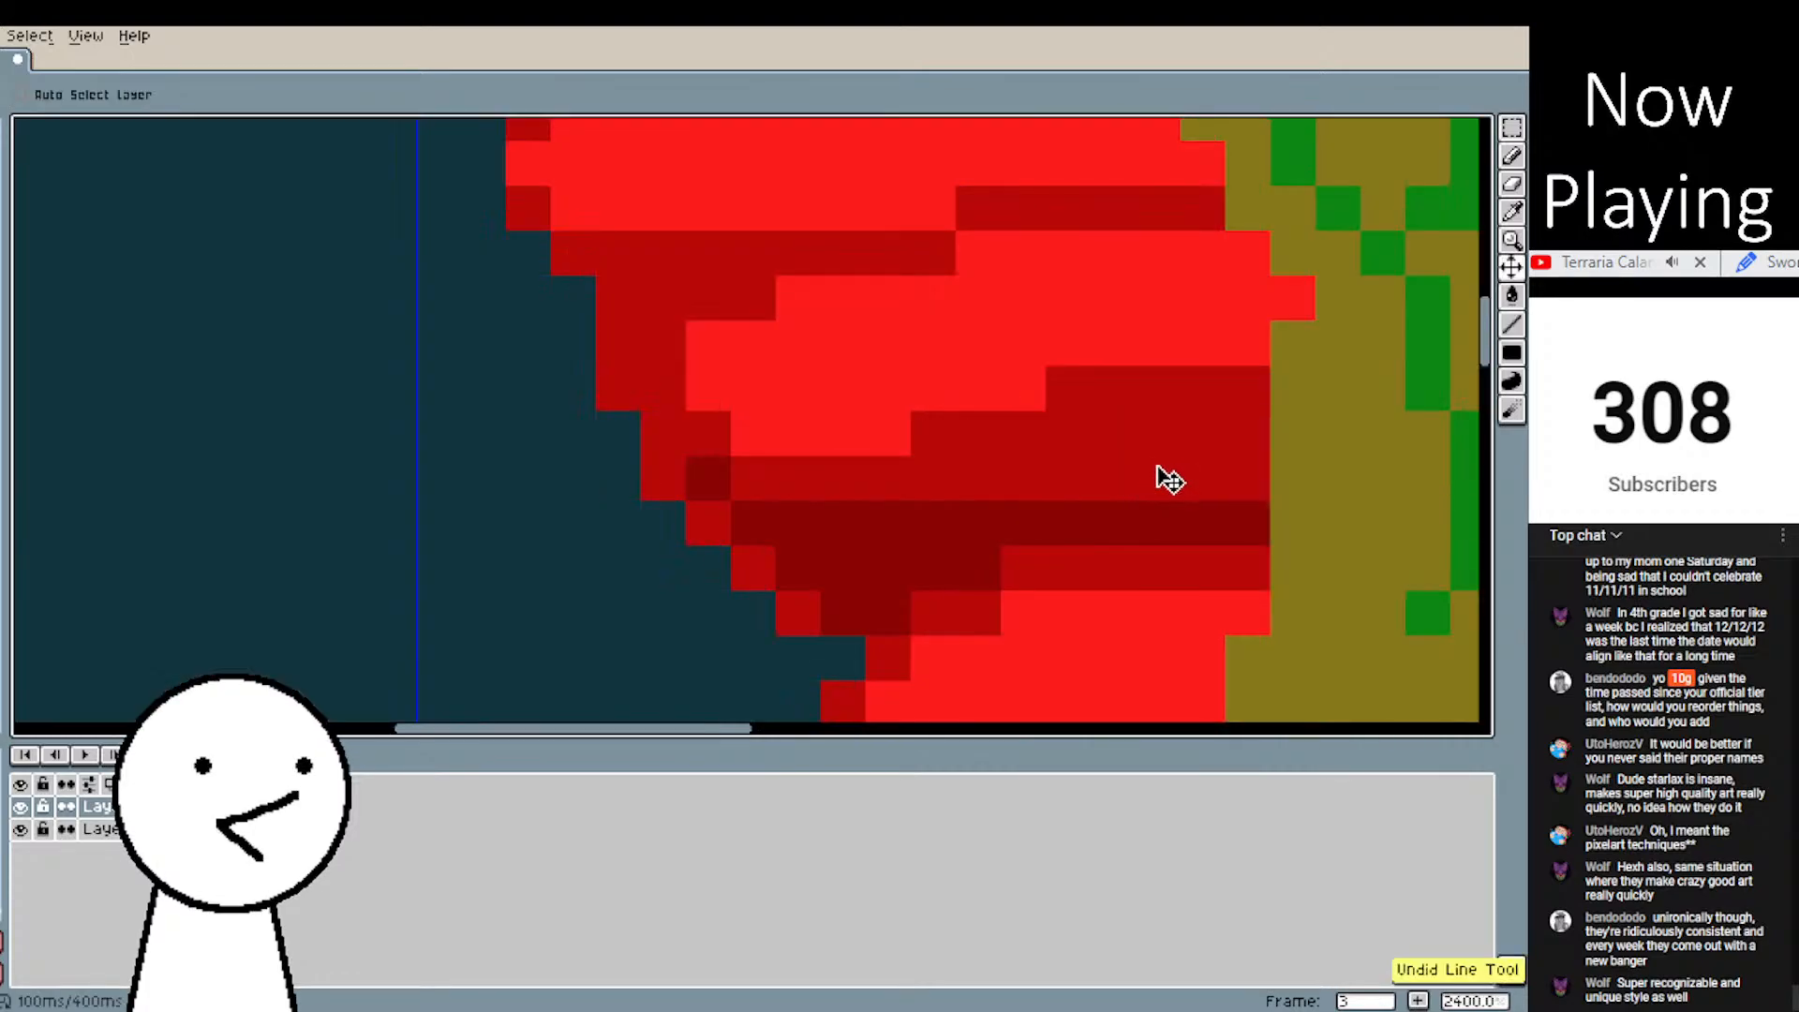
drag(1113, 479, 1248, 475)
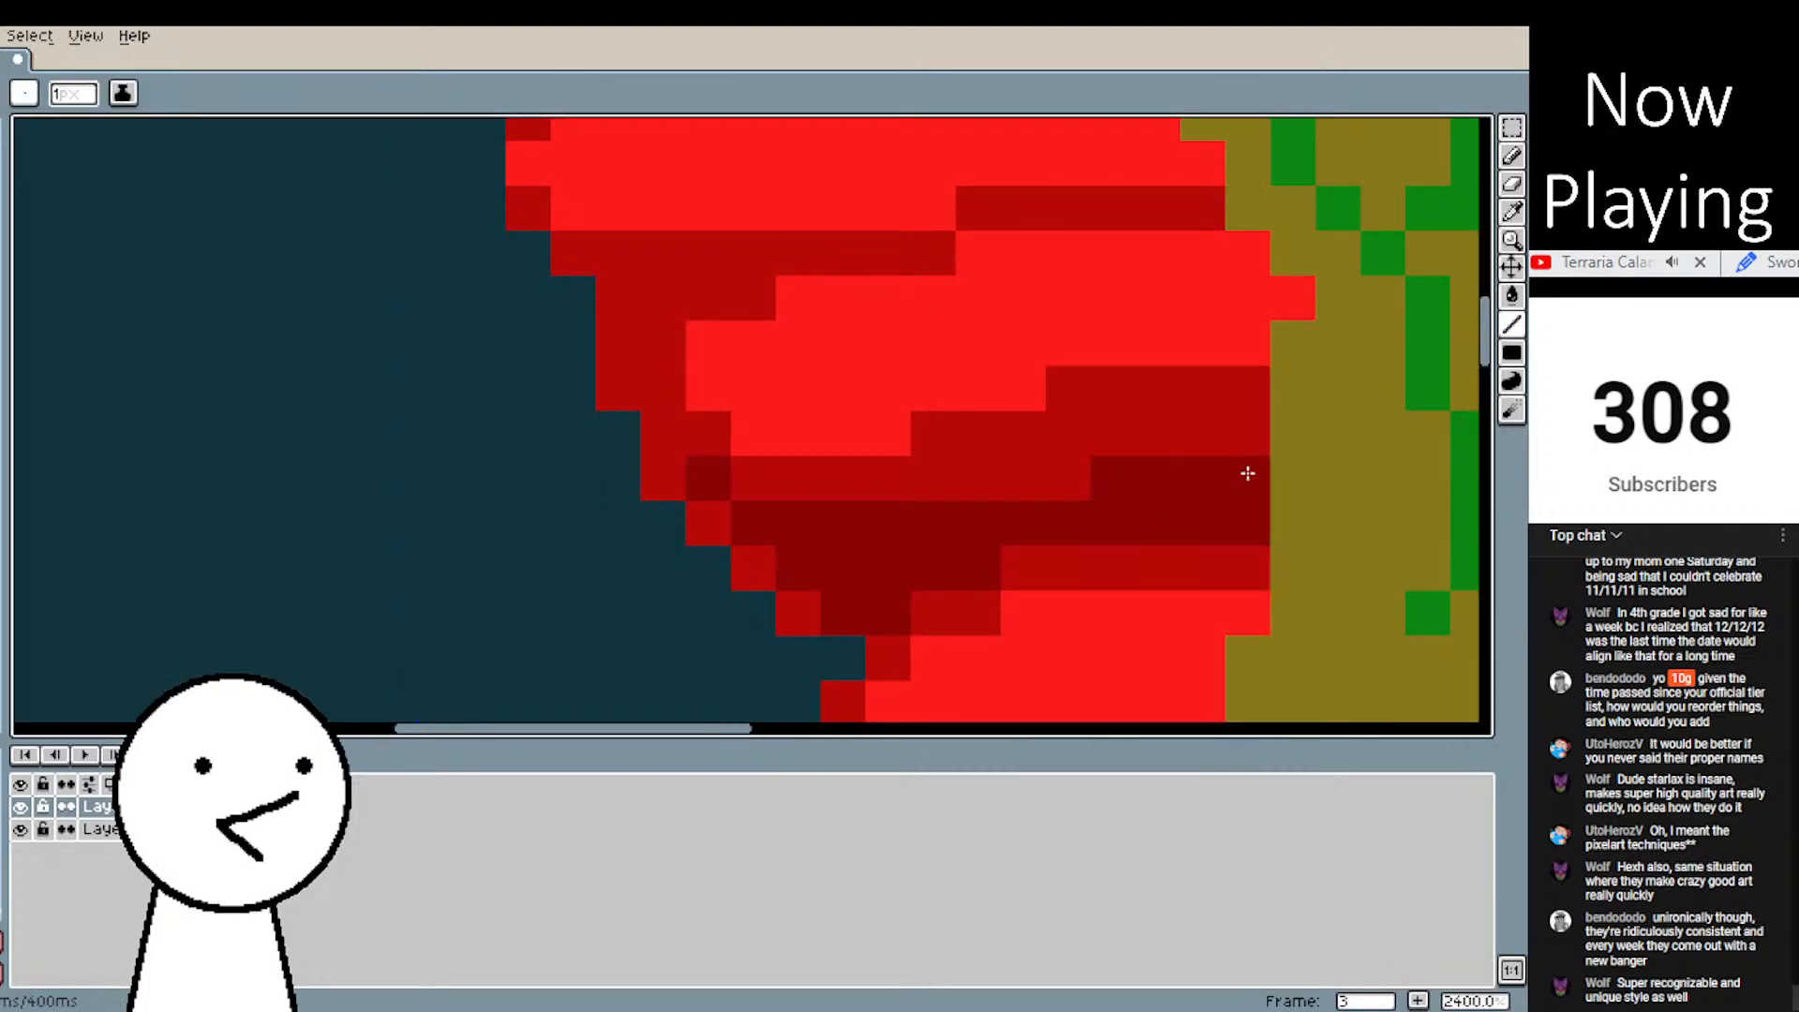
click(1237, 454)
scroll(1081, 561, down, 4)
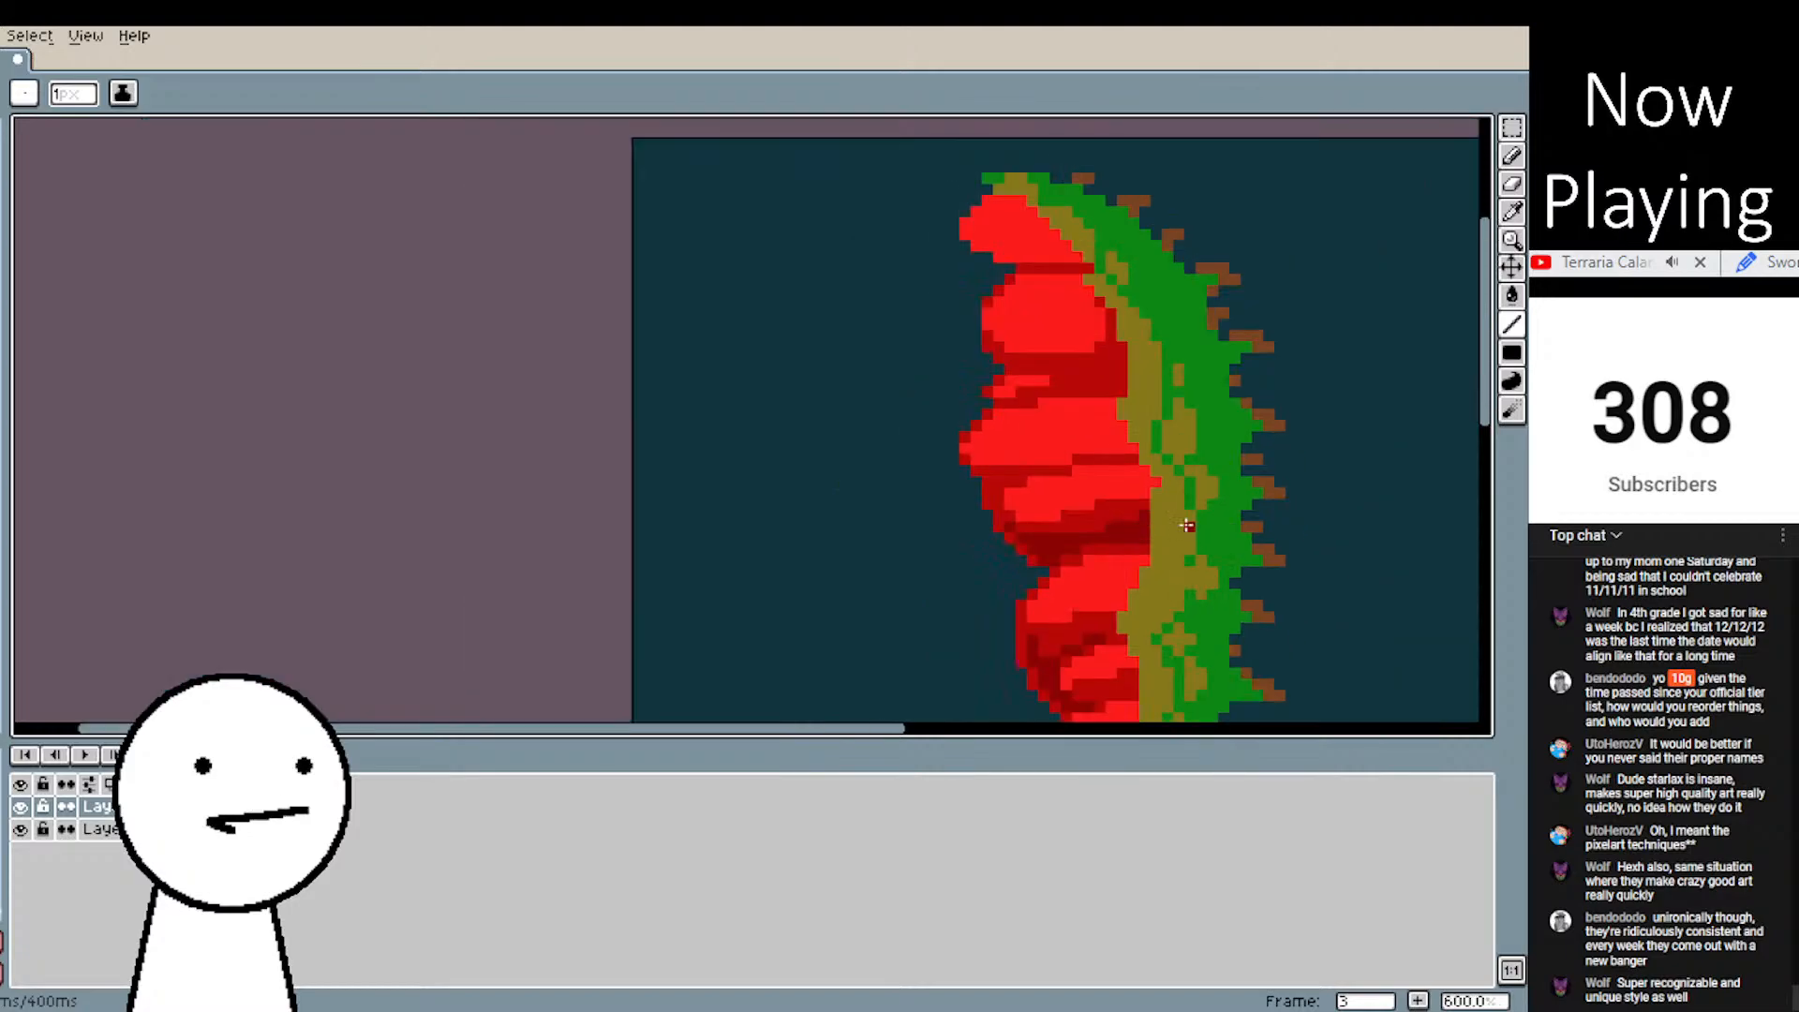
- Shade the outer end of the third bulge's crease in deeper red, continuing down the outer edge beside the middle patch
scroll(795, 476, up, 4)
click(796, 477)
scroll(796, 476, up, 1)
mouse_move(550, 478)
mouse_down()
mouse_move(744, 426)
mouse_move(521, 546)
mouse_up()
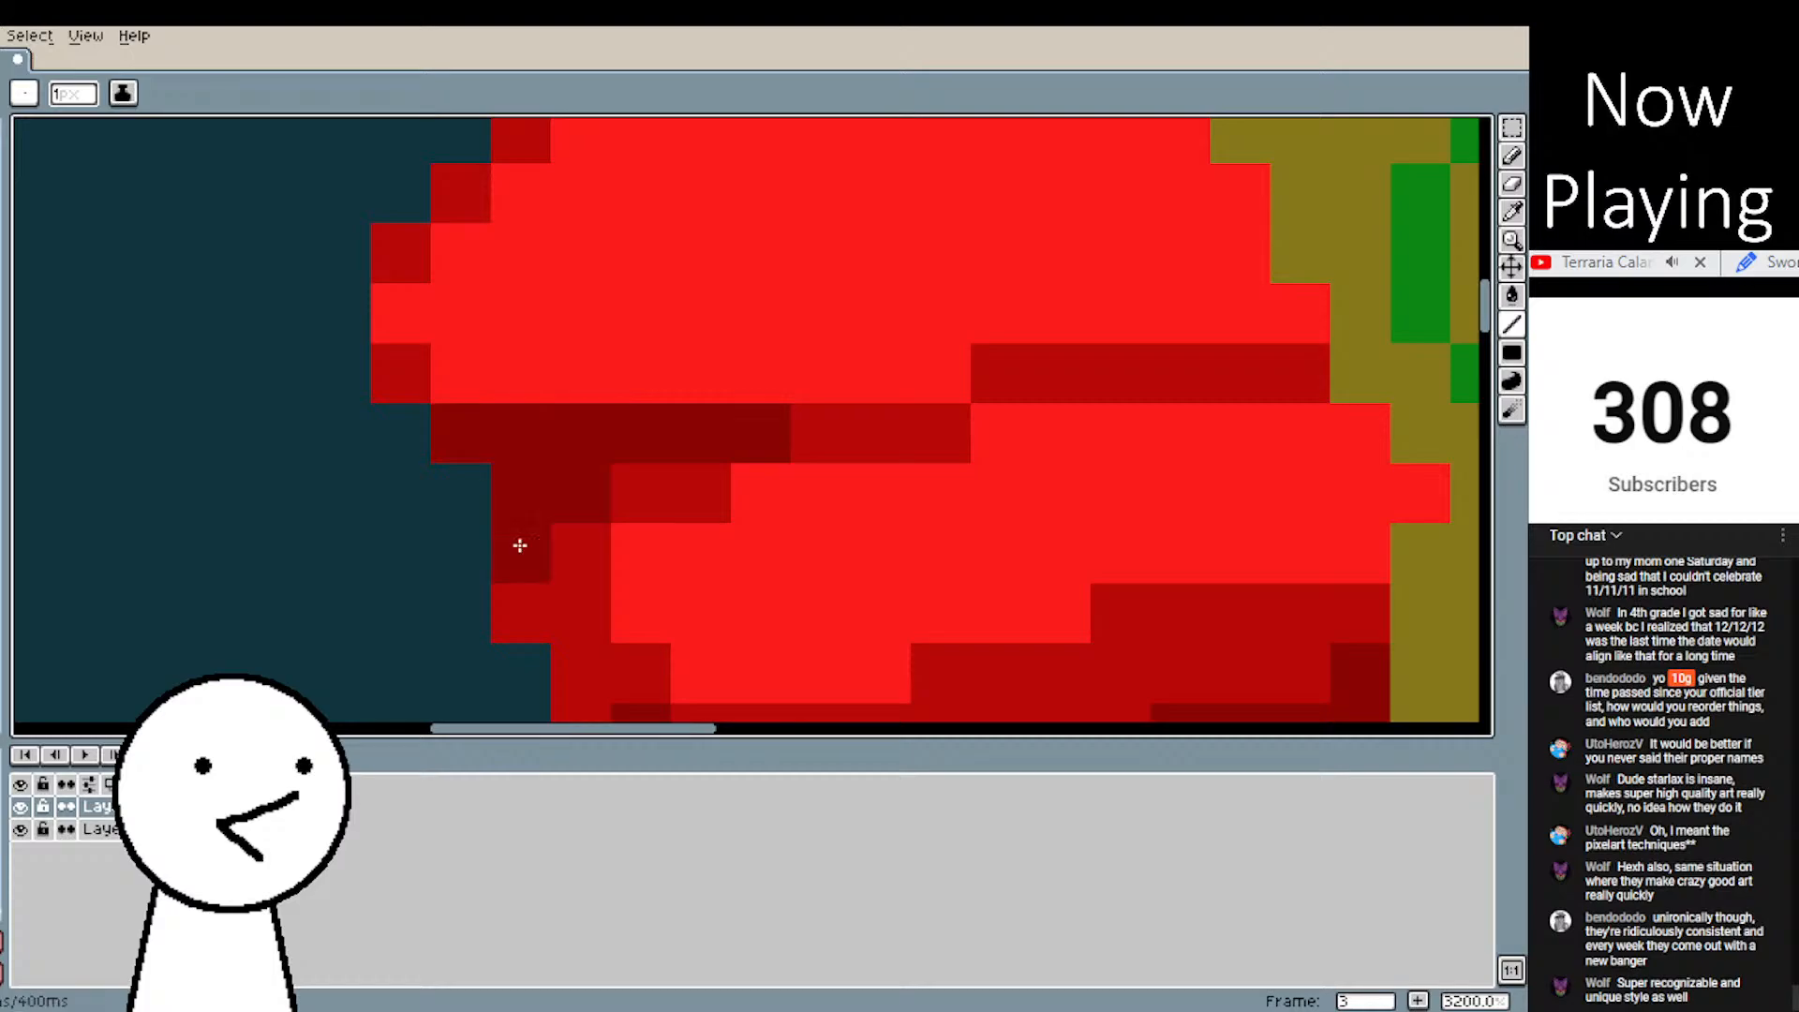
scroll(520, 545, down, 5)
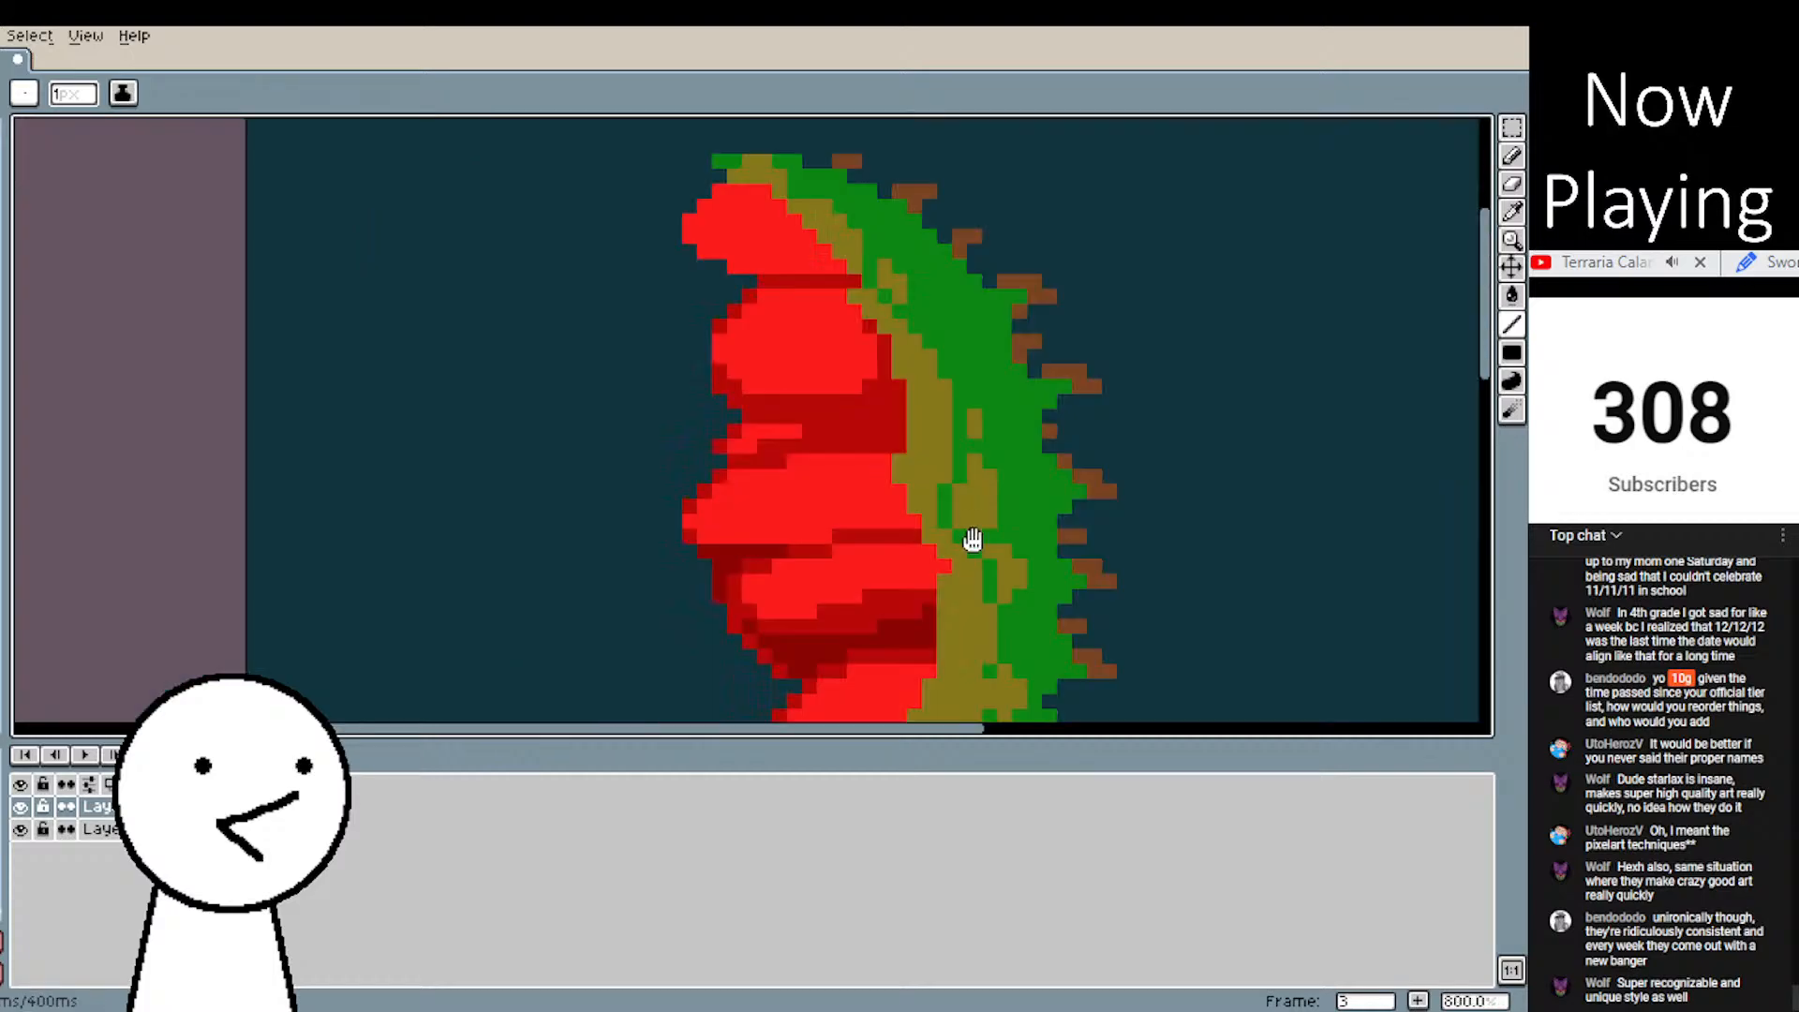
- Draw a deeper red shadow under the second bulge's main highlight, starting at its lower outer edge and running toward the rind
scroll(974, 539, down, 1)
scroll(974, 492, up, 4)
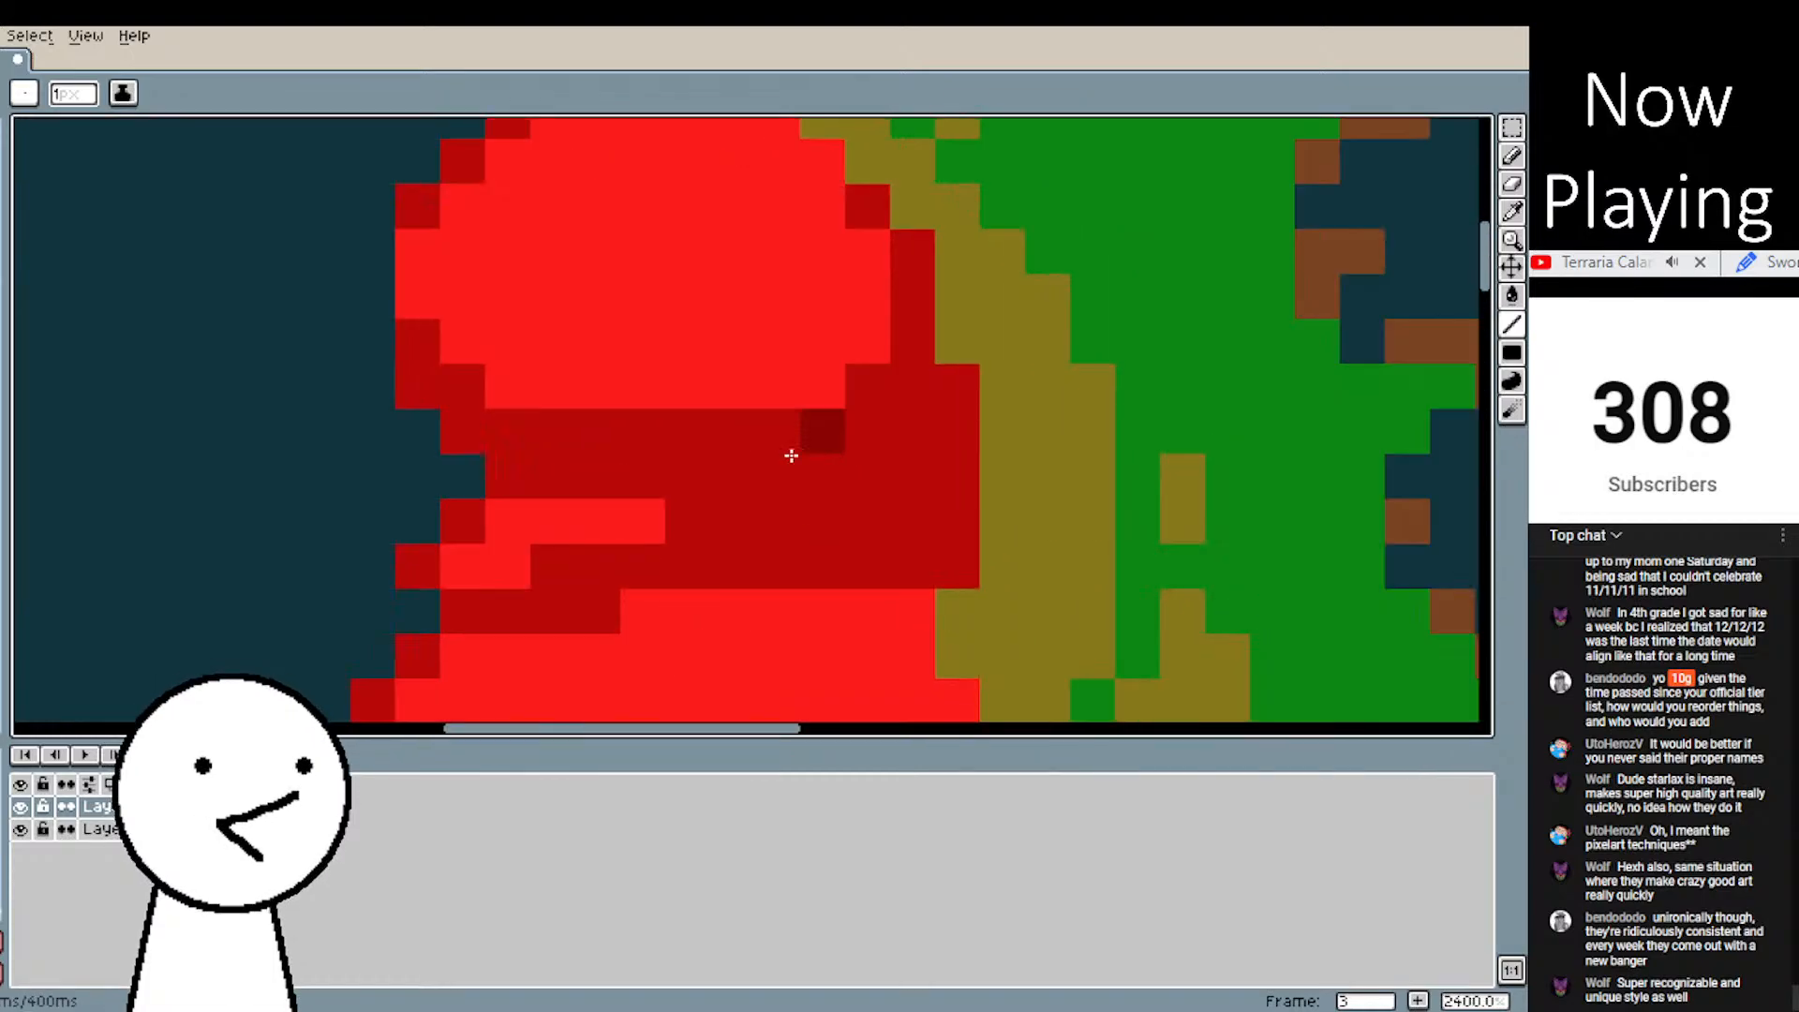
click(421, 390)
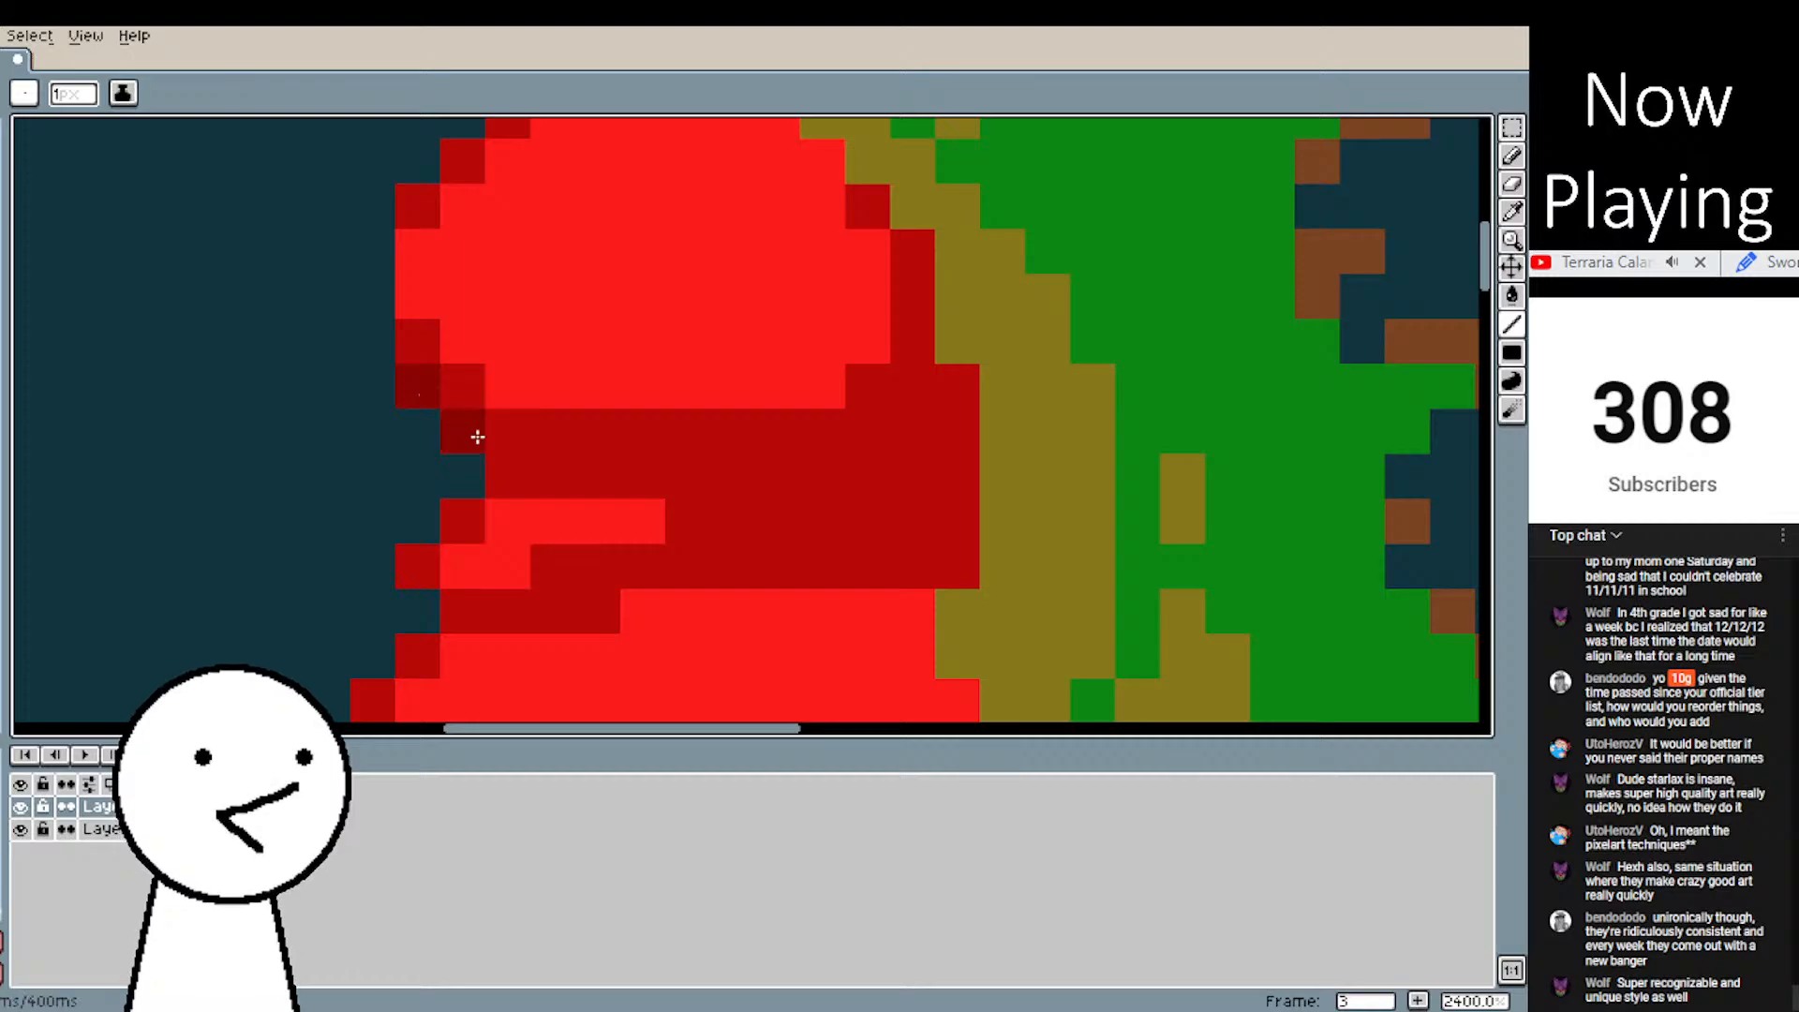
drag(502, 474, 864, 465)
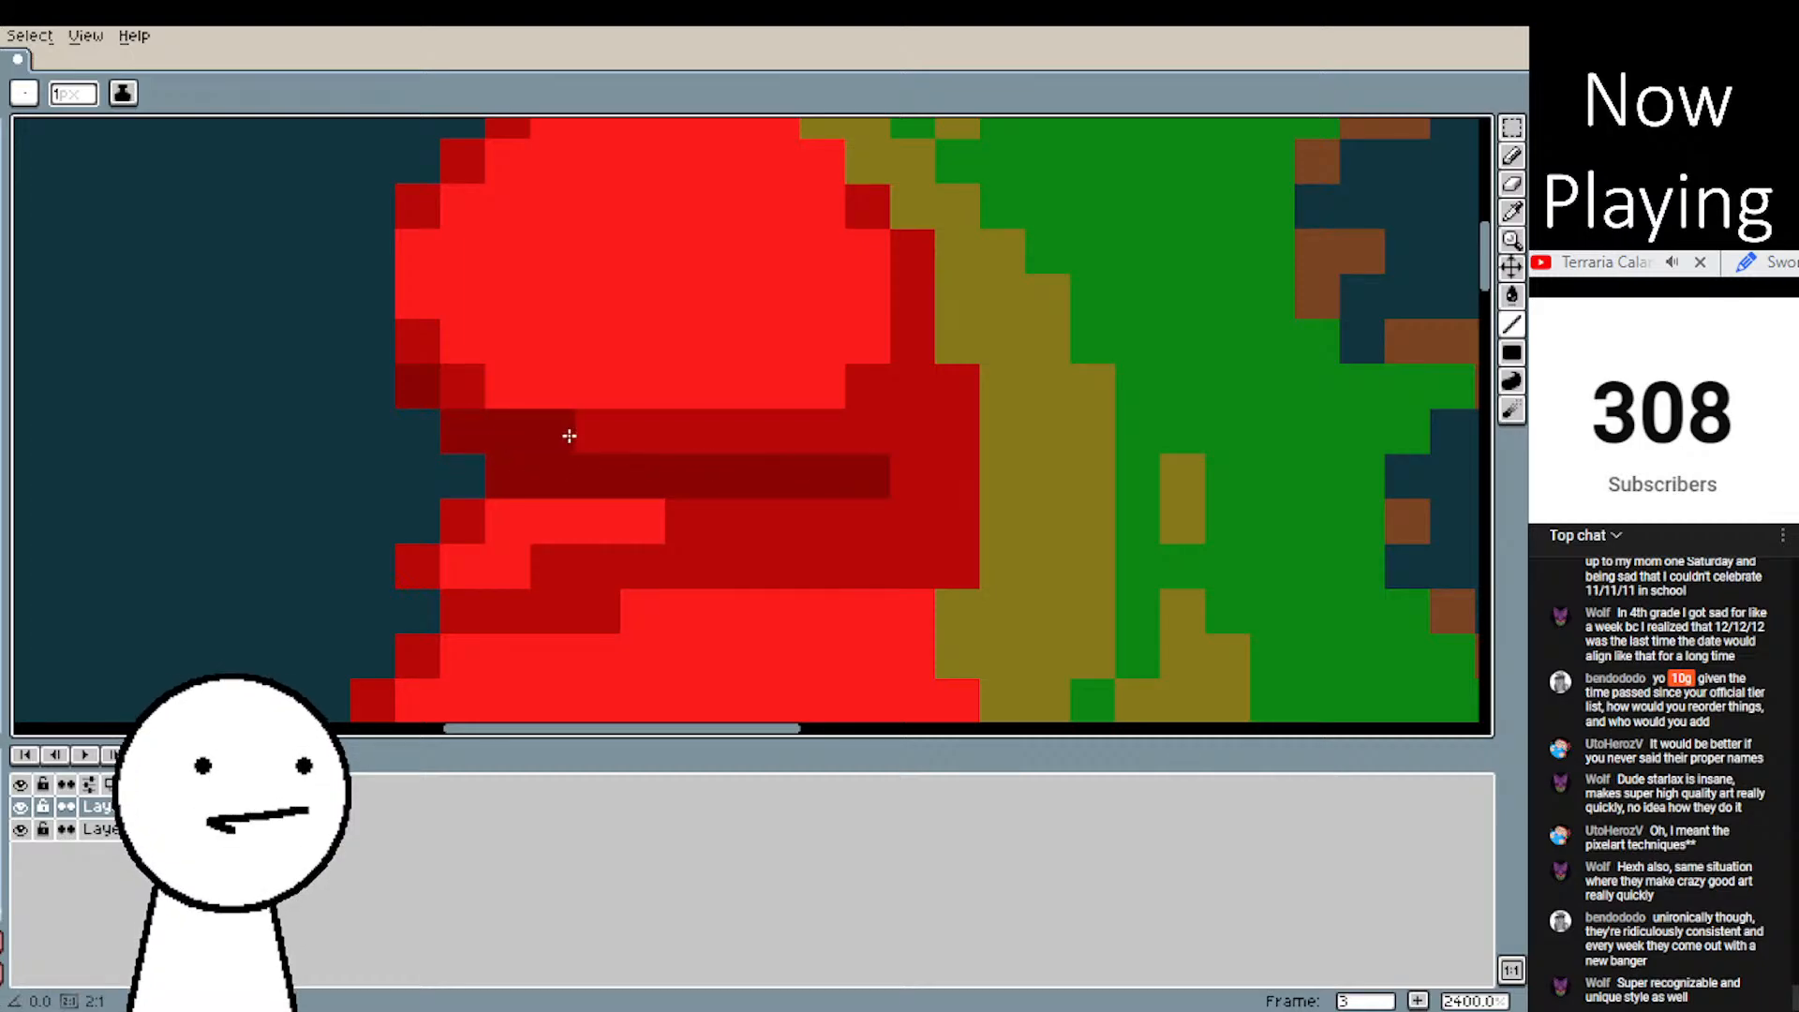
- Paint a stepped deeper red line in the crease between the second bulge's small lower highlight and the third bulge
scroll(932, 514, down, 2)
scroll(956, 533, up, 1)
scroll(956, 533, up, 3)
drag(1066, 496, 1349, 530)
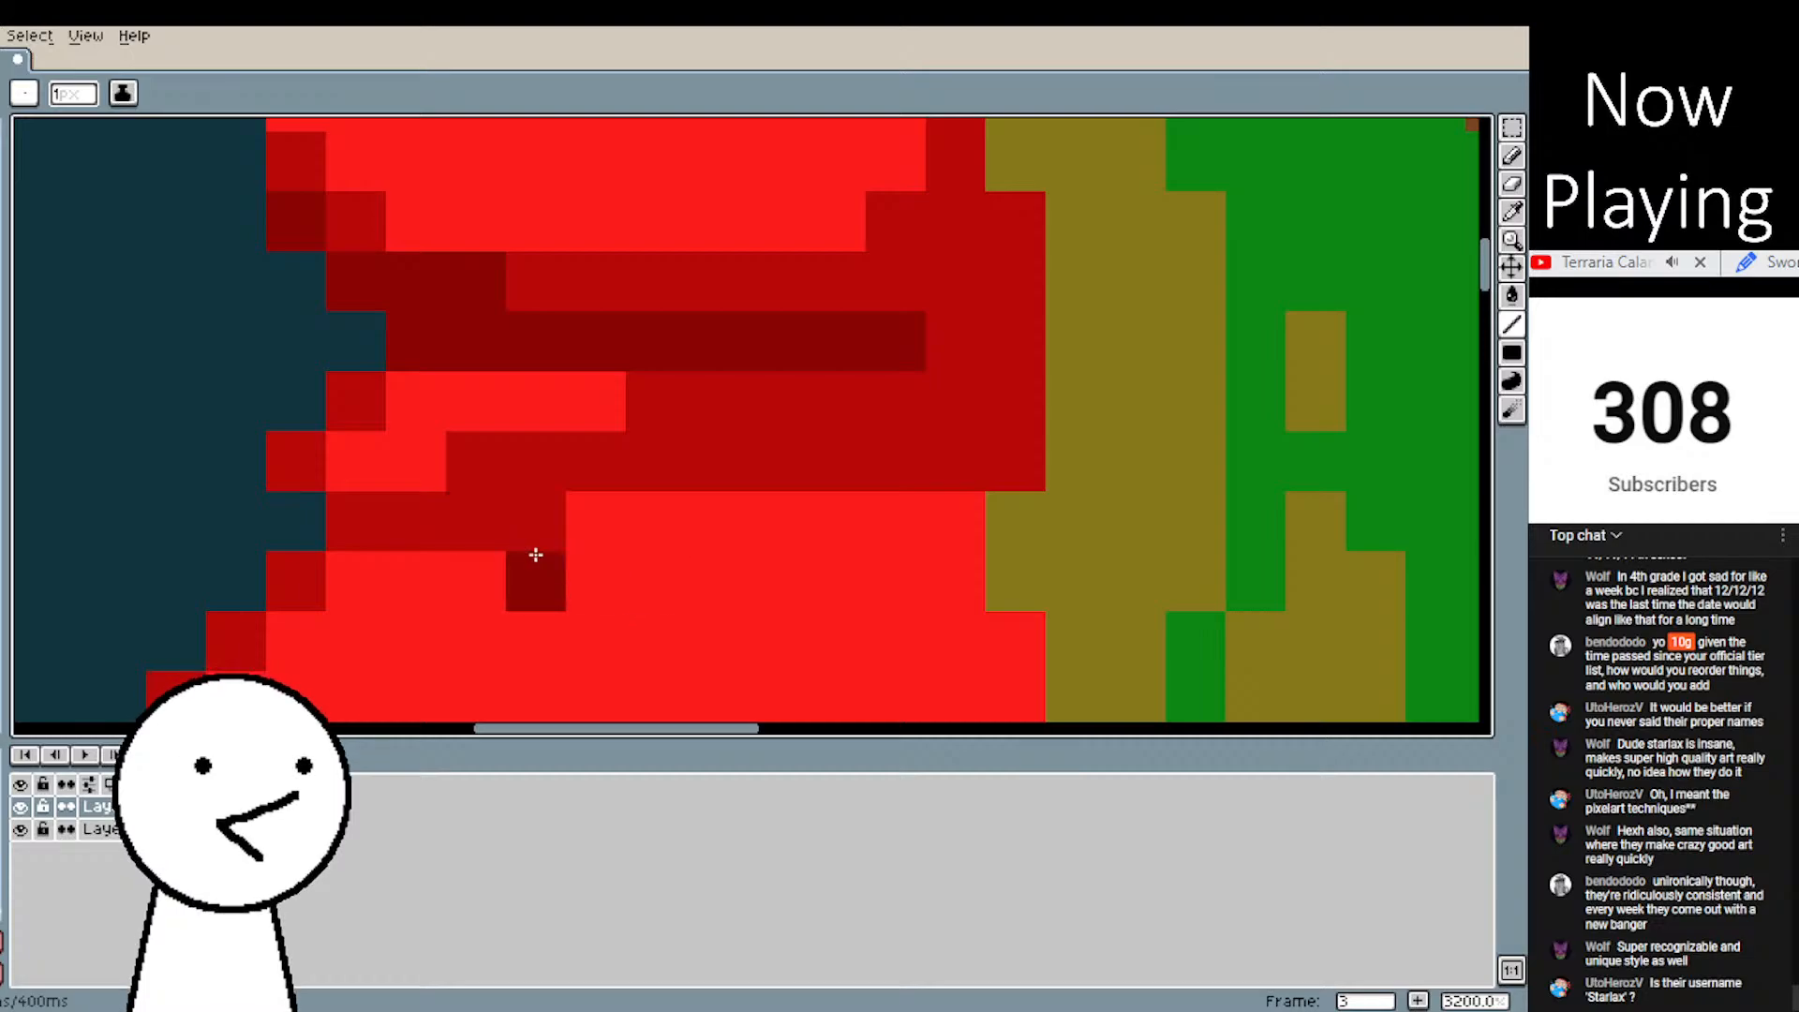
drag(343, 514, 485, 514)
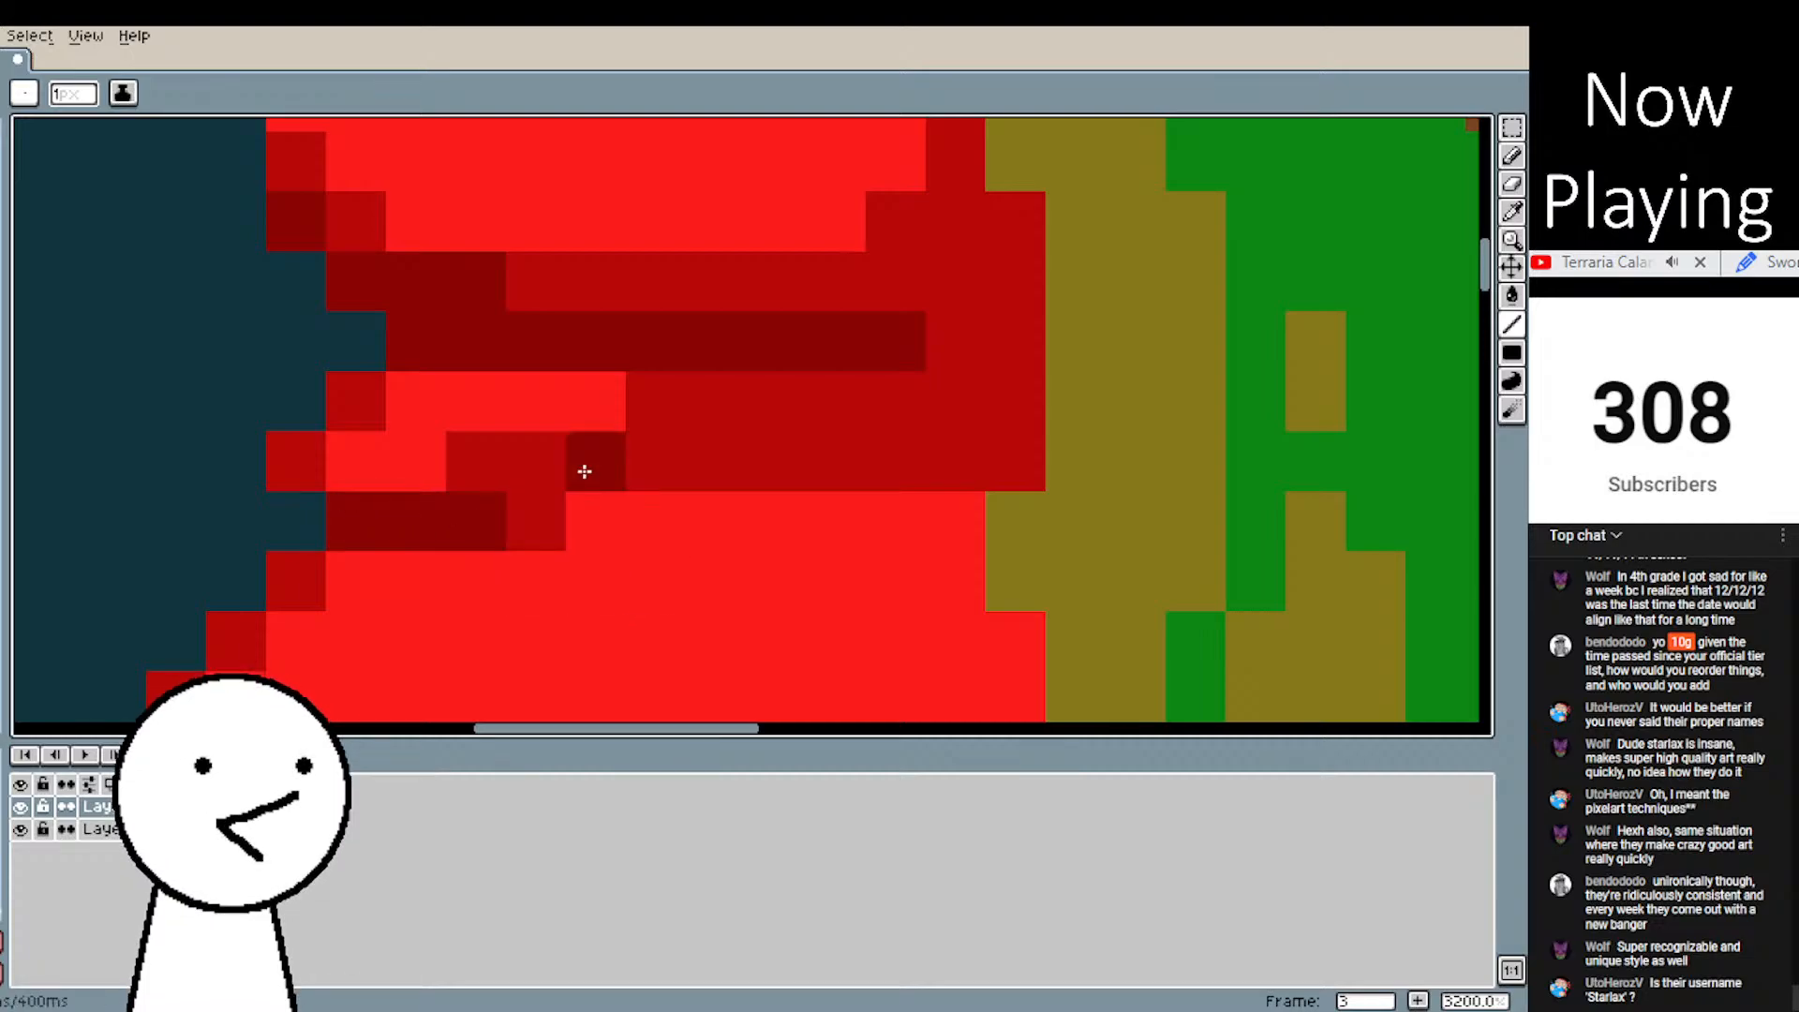
scroll(1087, 523, down, 3)
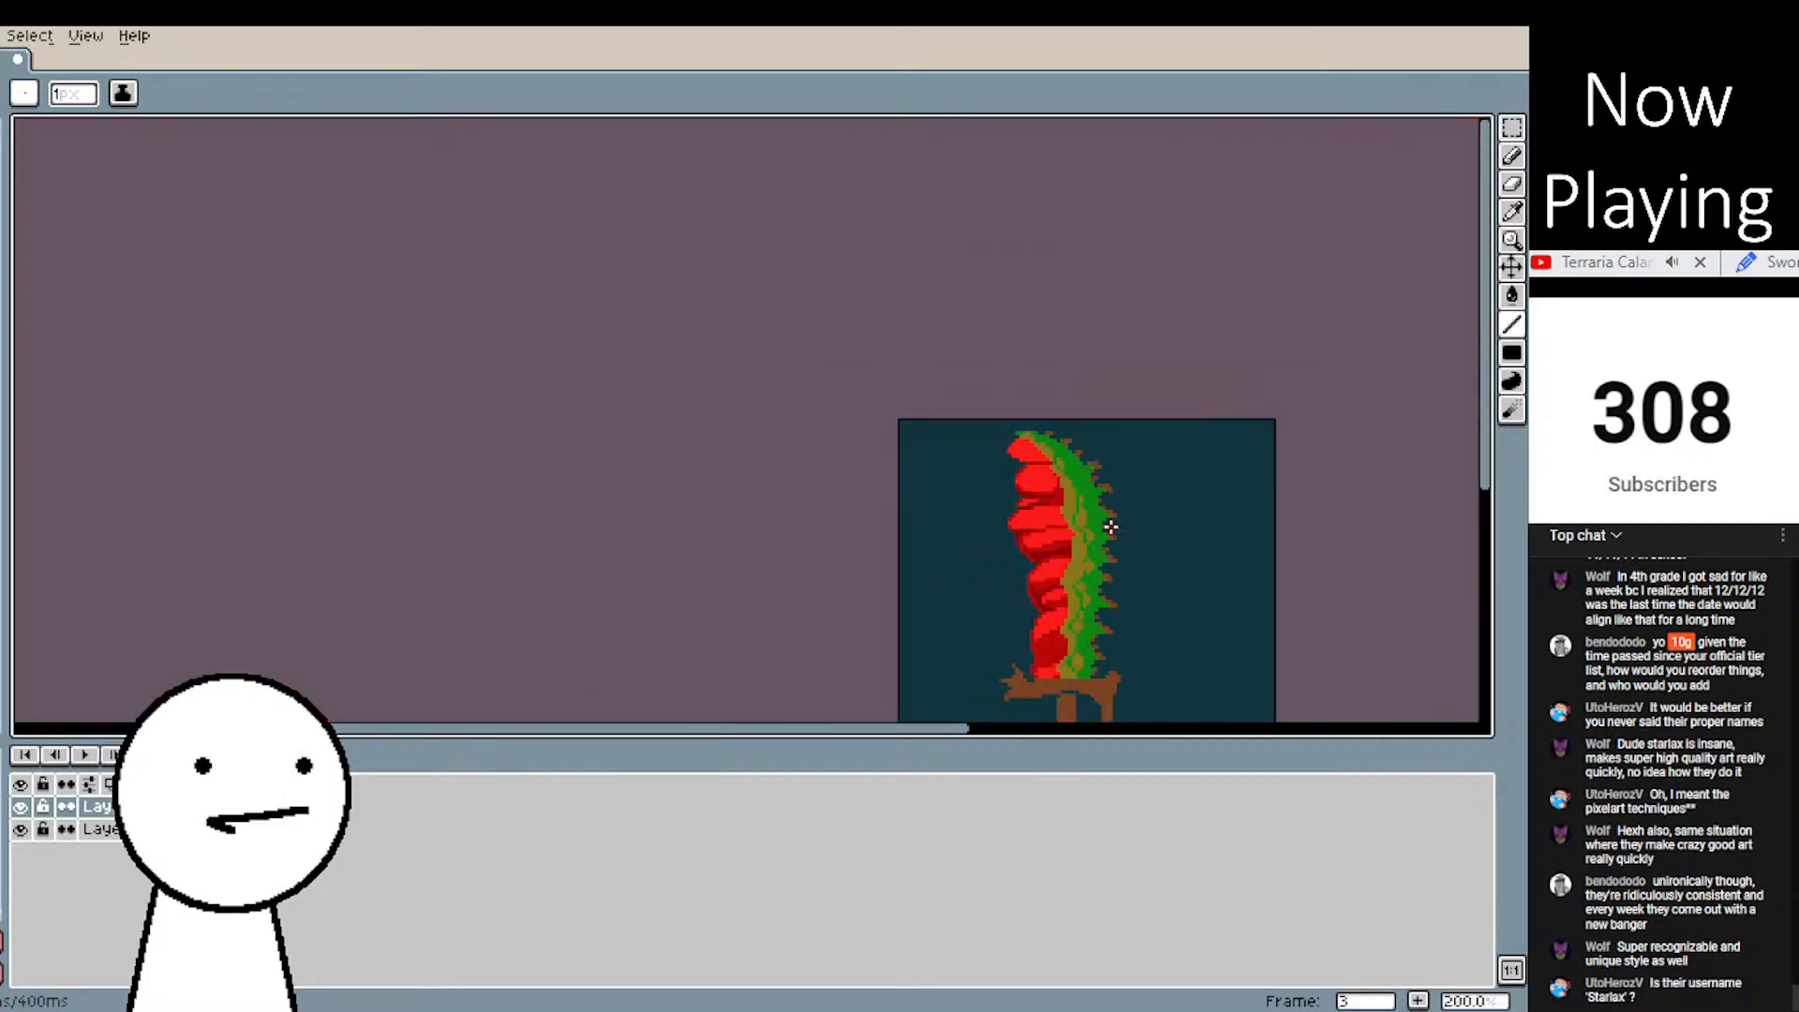
- Fill the second bulge's rind side with deeper red, linking the lower crease to the upper shadow and climbing beside the main highlight
scroll(1105, 522, up, 10)
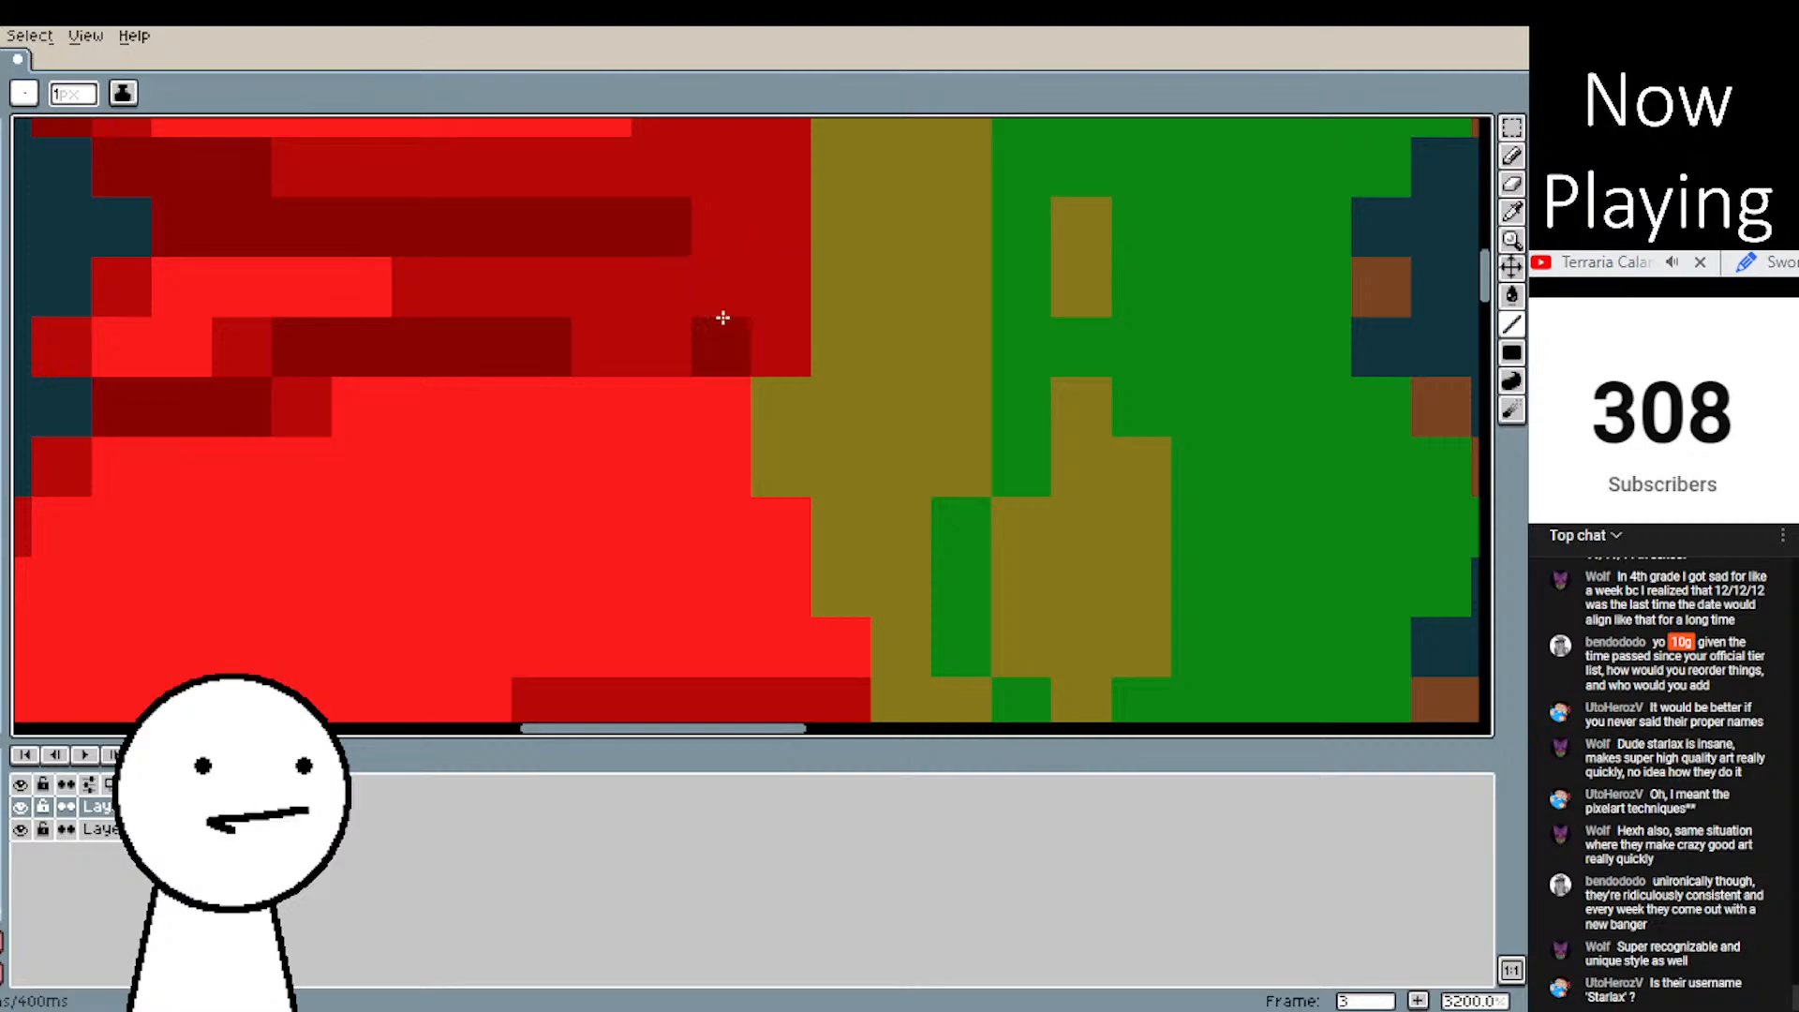
drag(663, 344, 720, 343)
click(723, 288)
mouse_move(768, 214)
mouse_down()
mouse_move(831, 482)
mouse_move(832, 440)
mouse_up()
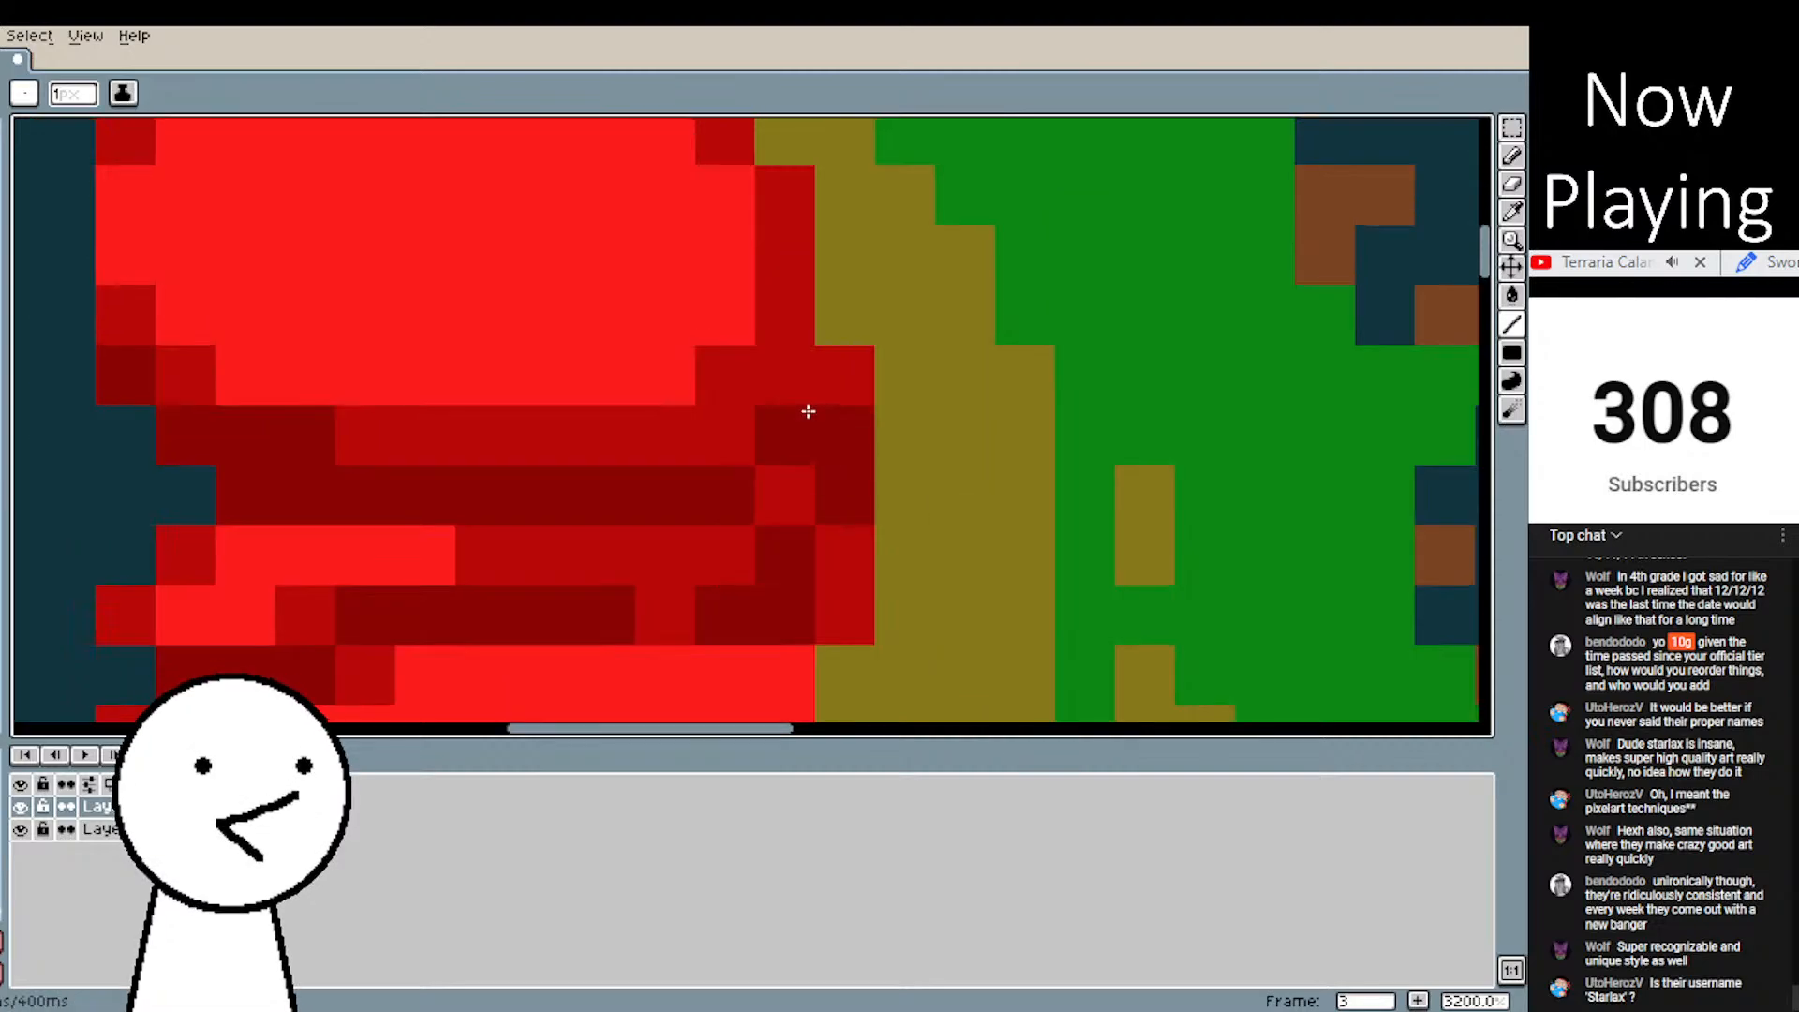
drag(796, 378, 794, 332)
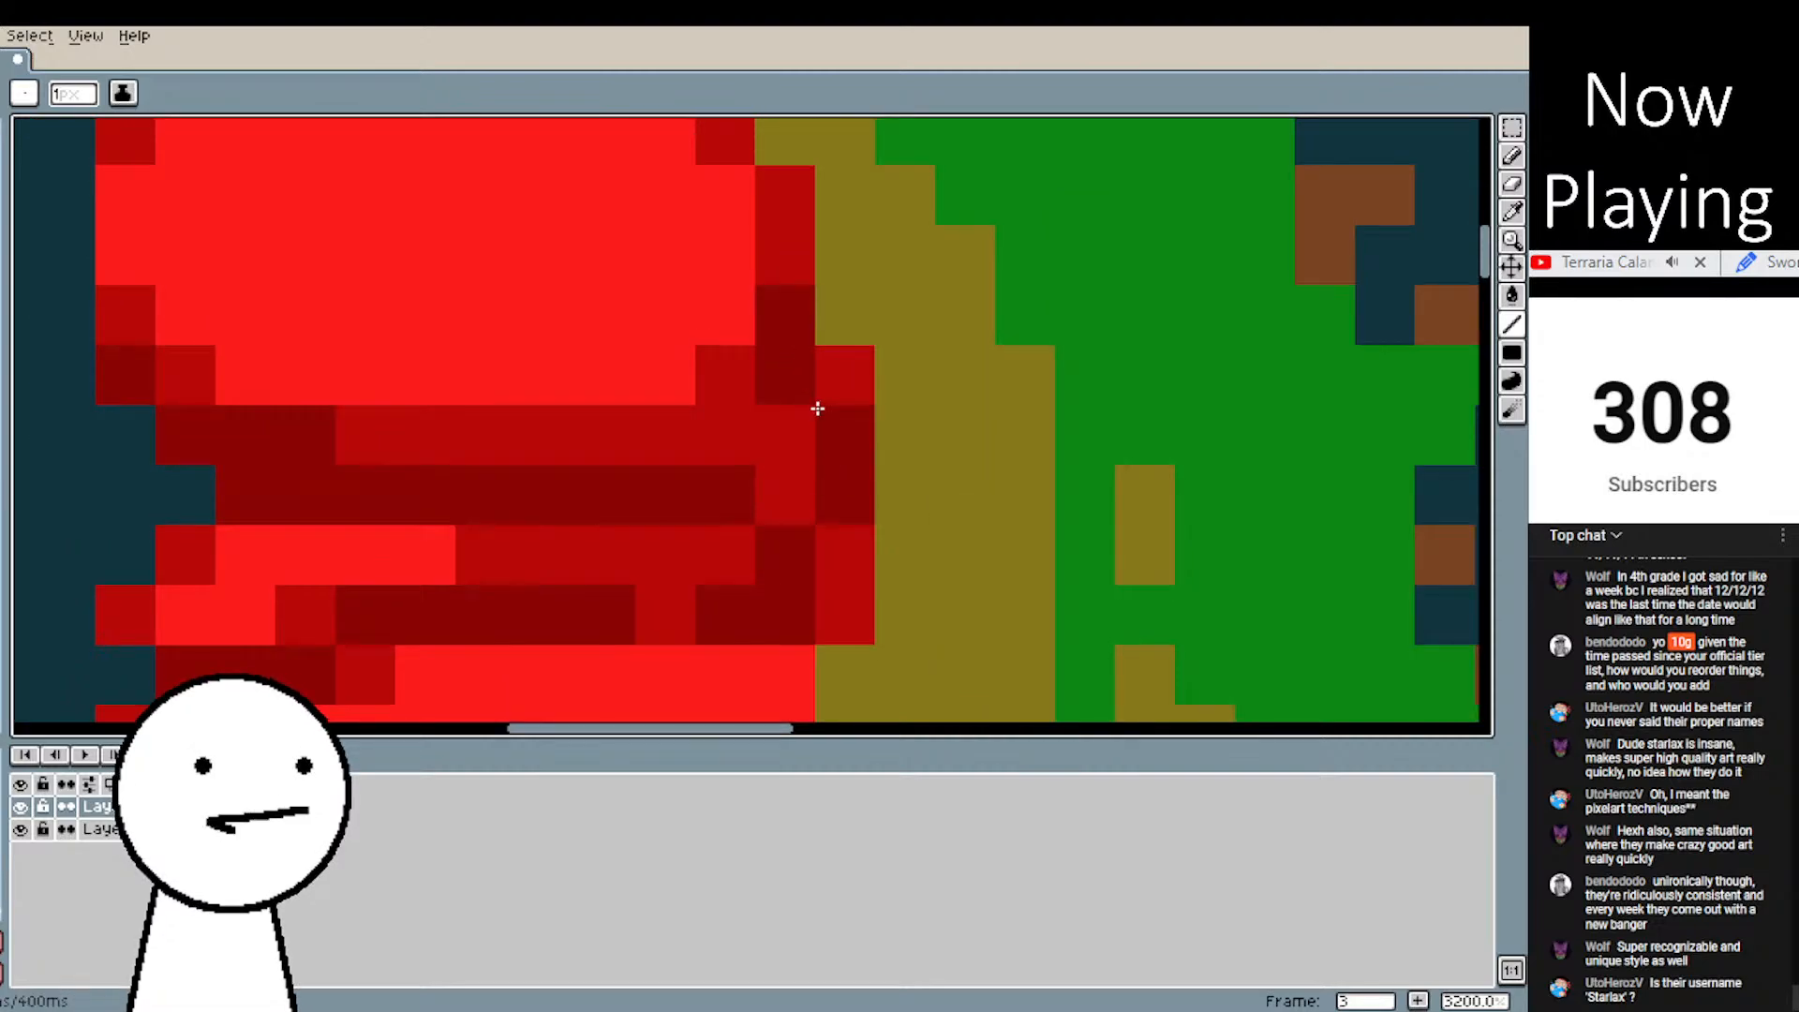
drag(817, 408, 743, 438)
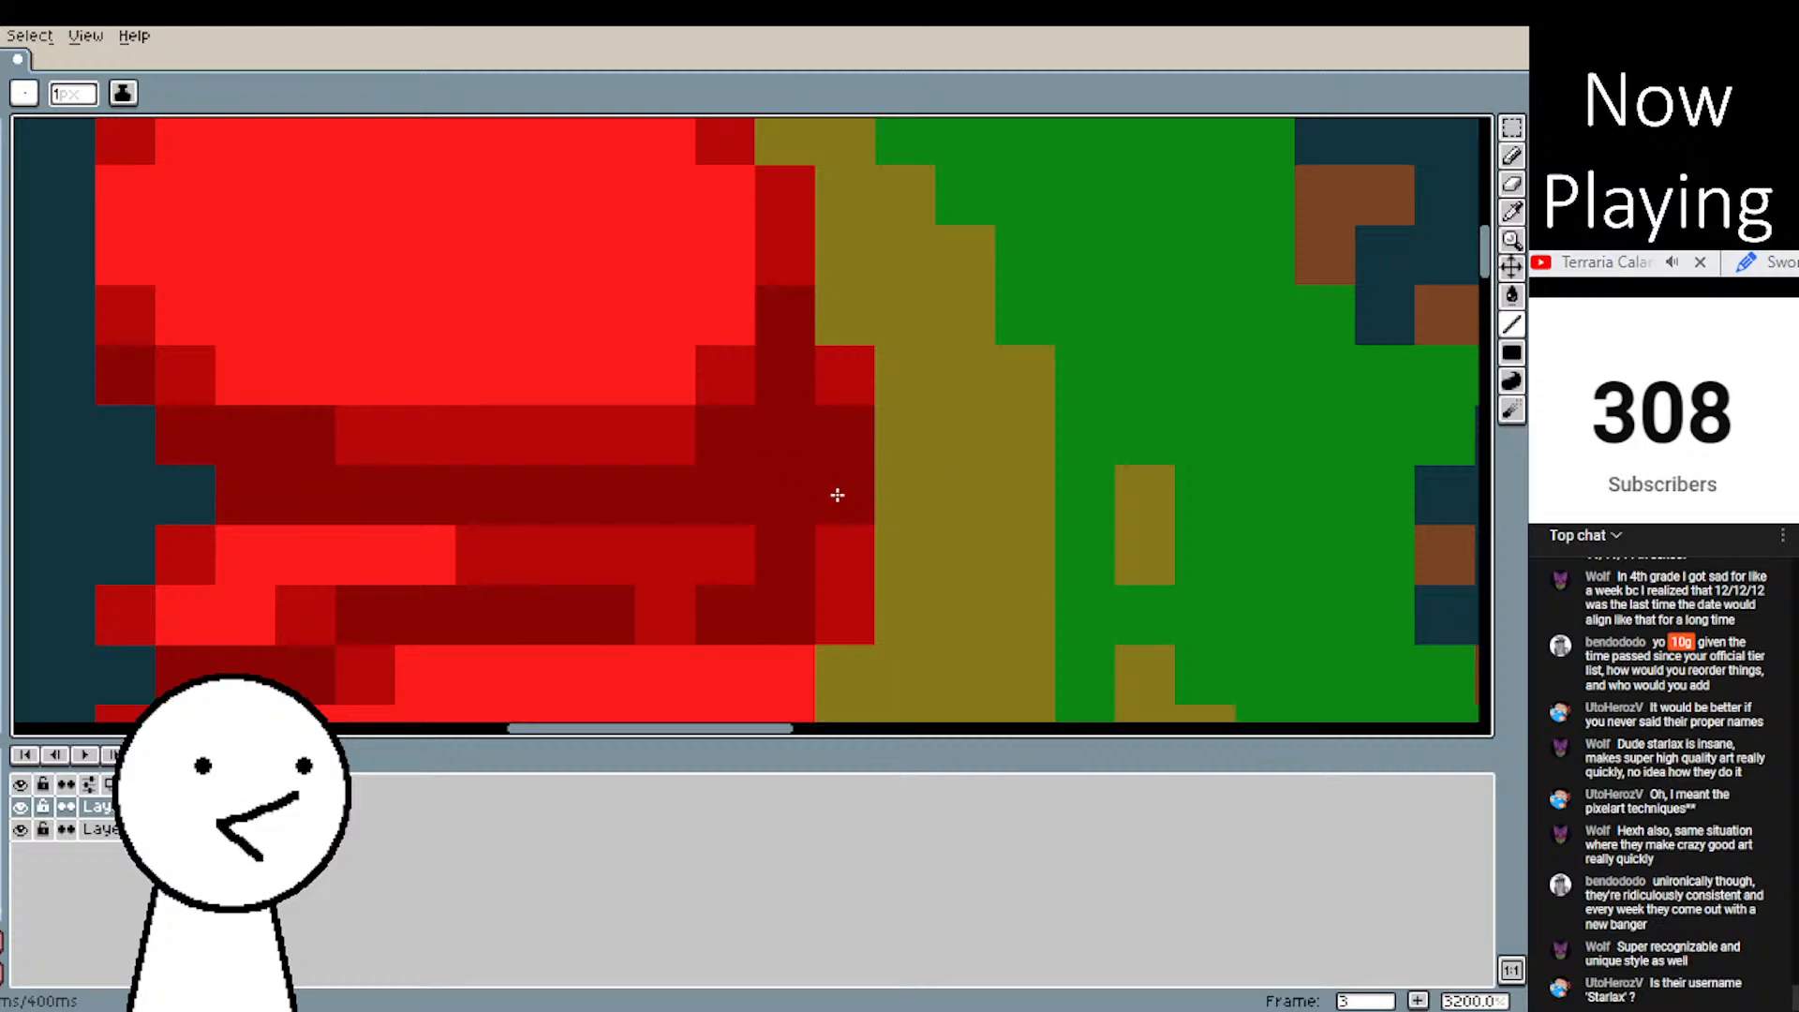
- Darken the rind end of the crease between the first and second bulges with a three-pixel deeper red line
scroll(751, 483, up, 3)
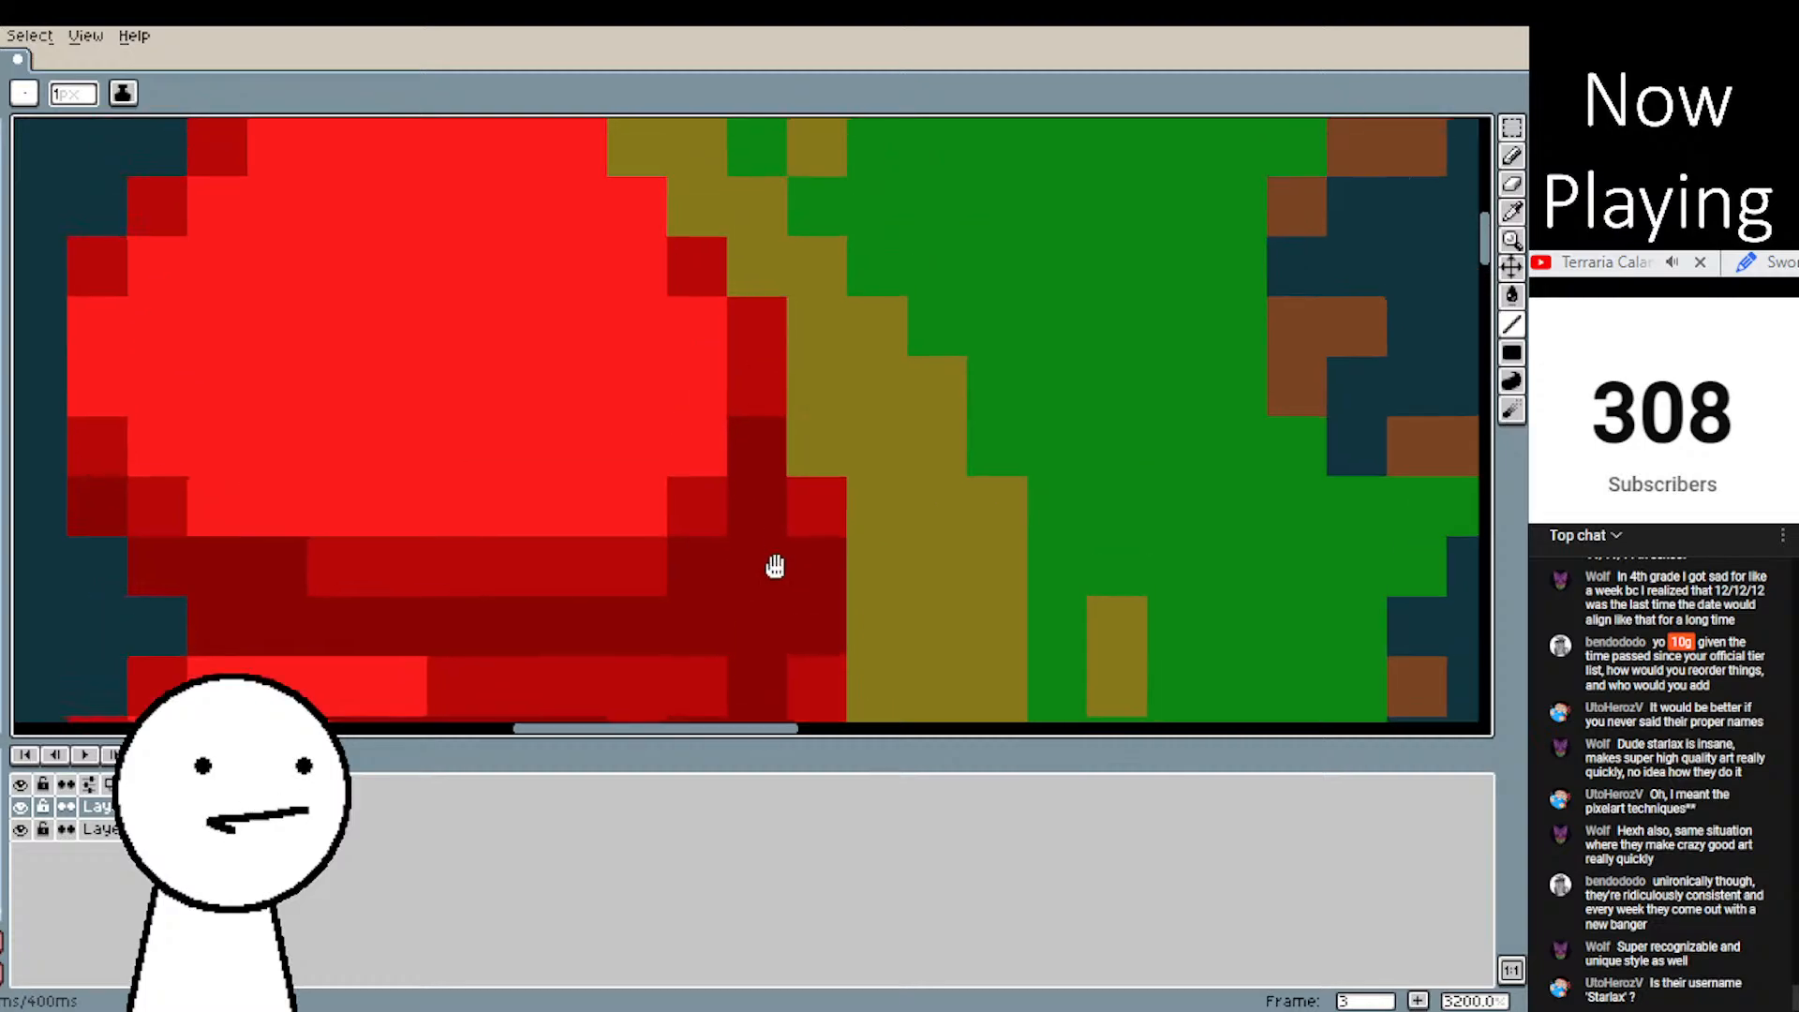
scroll(775, 525, left, 2)
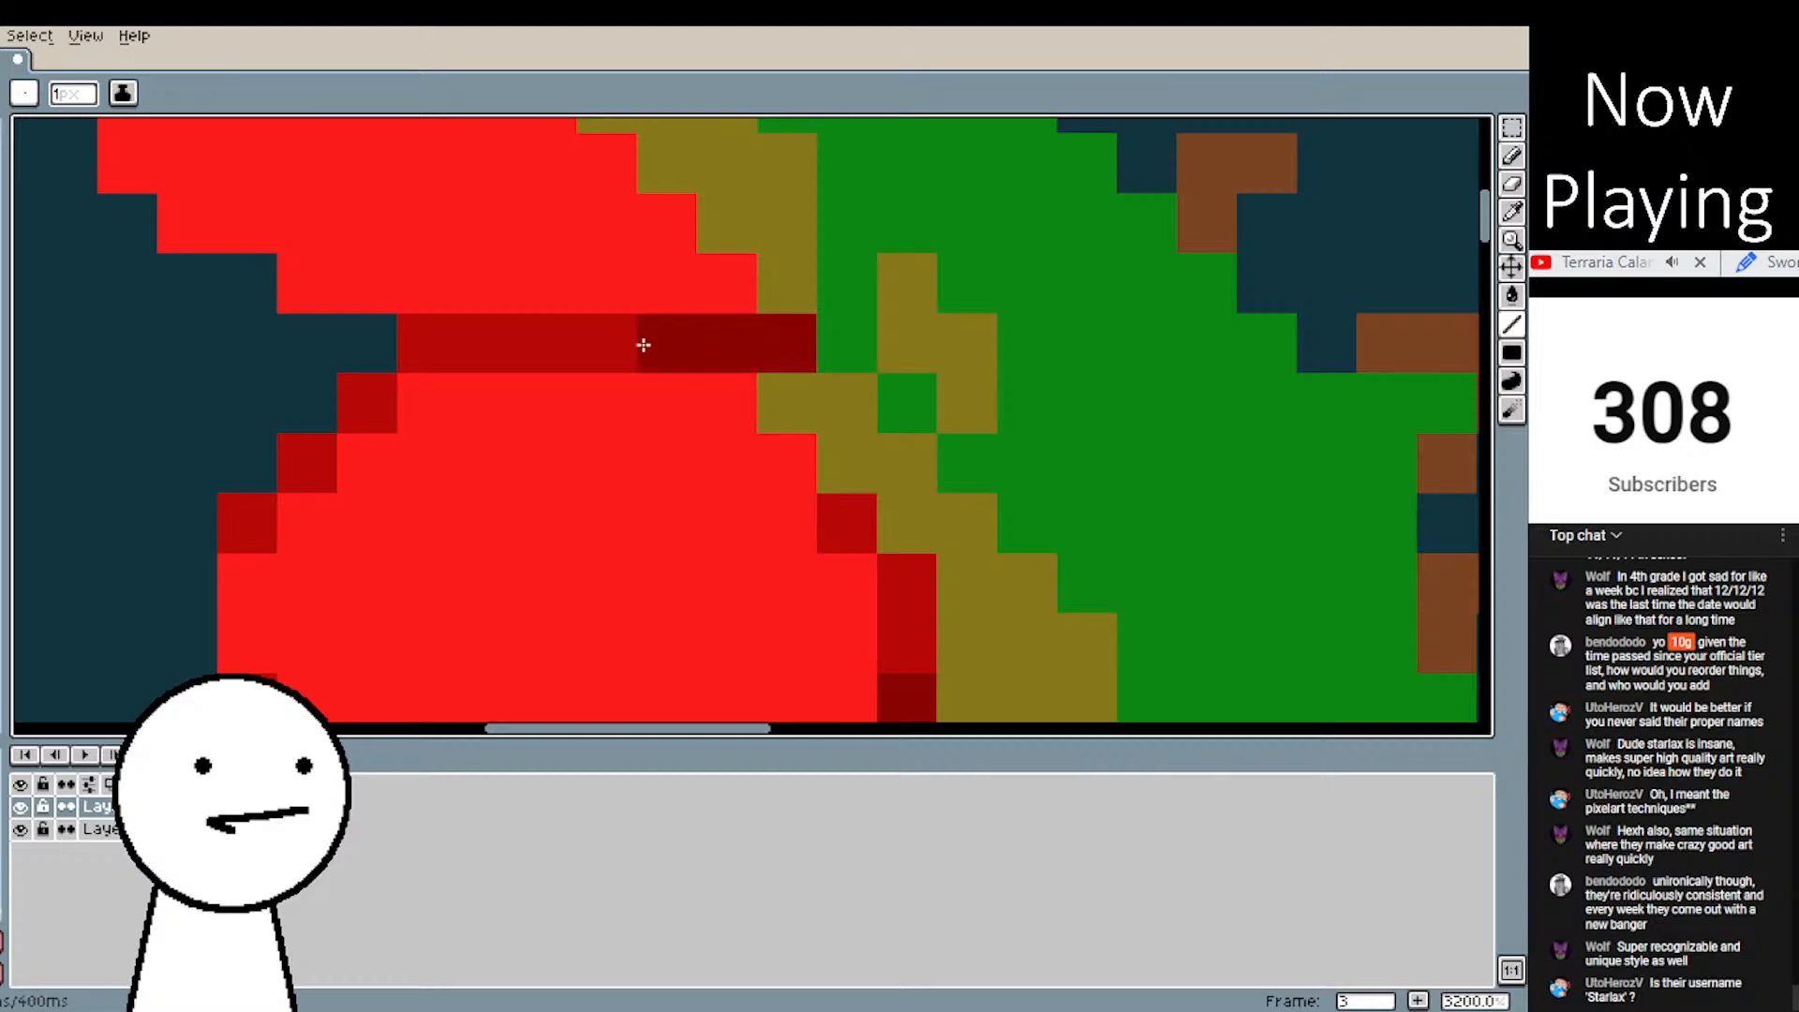
scroll(981, 390, down, 4)
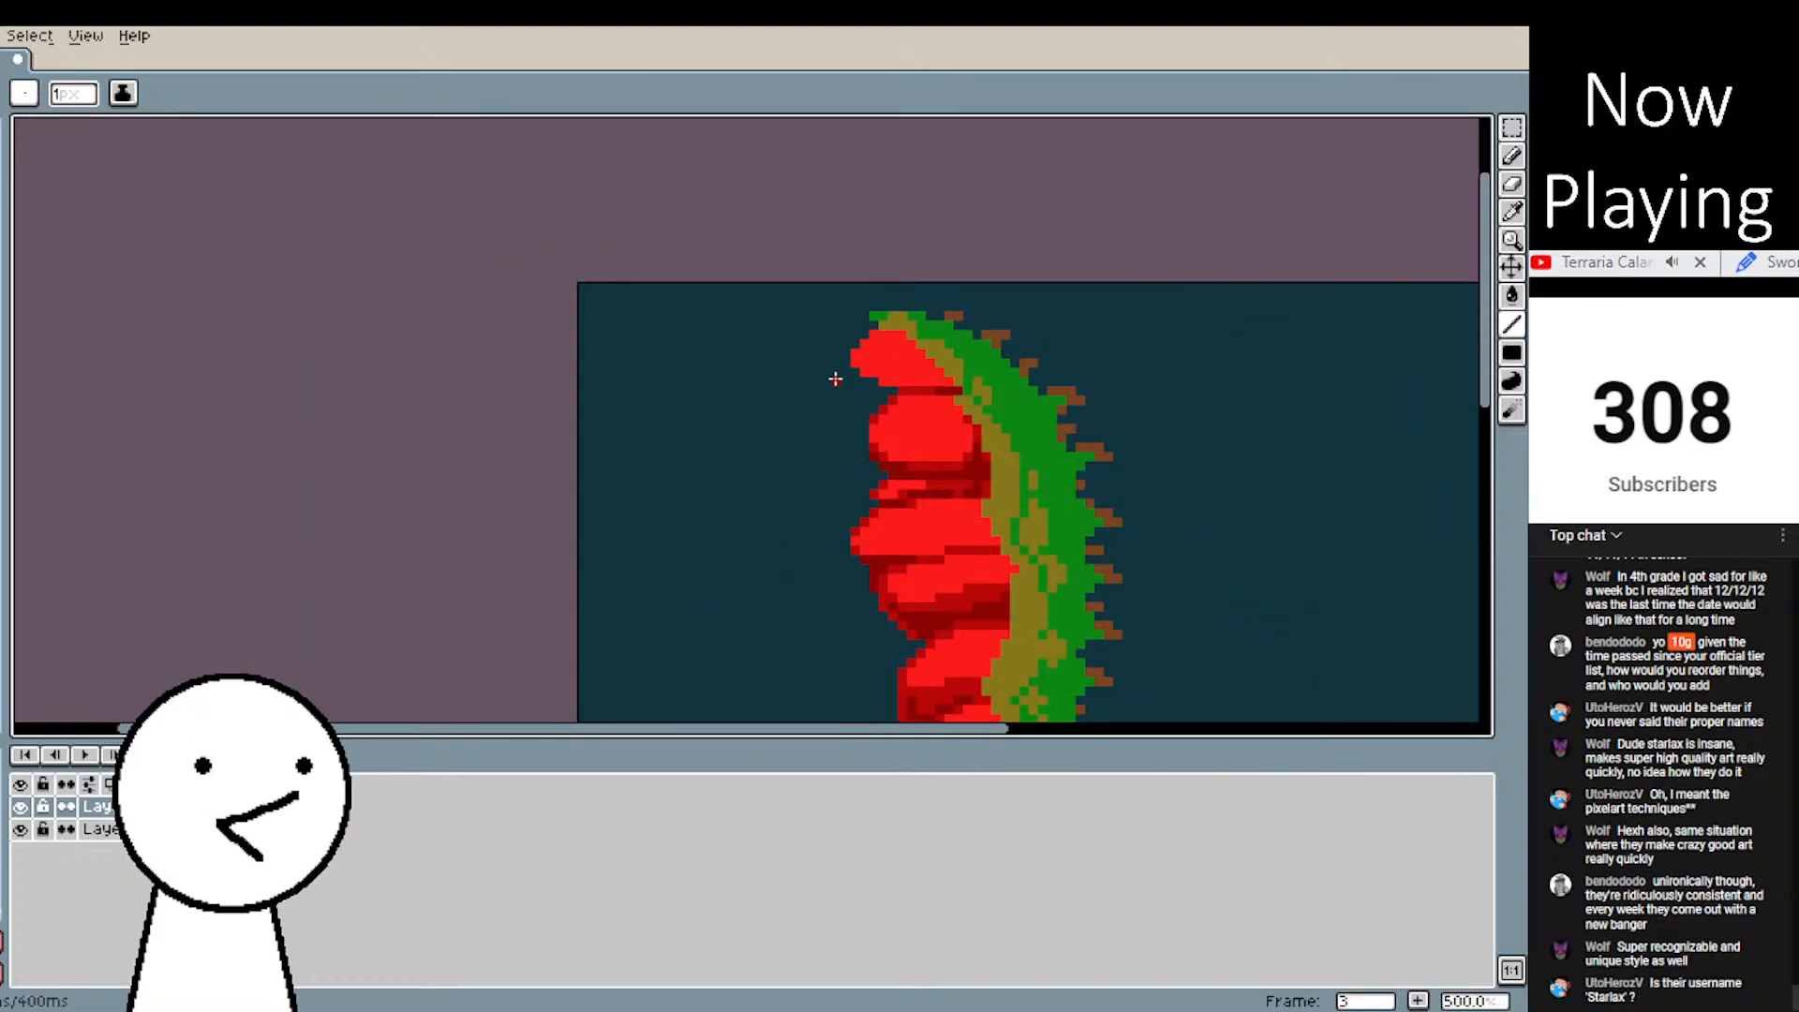
- Draw a stepped deeper red line across the fifth bulge's dark red area, rising from its outer edge toward the rind
drag(1262, 626, 1143, 347)
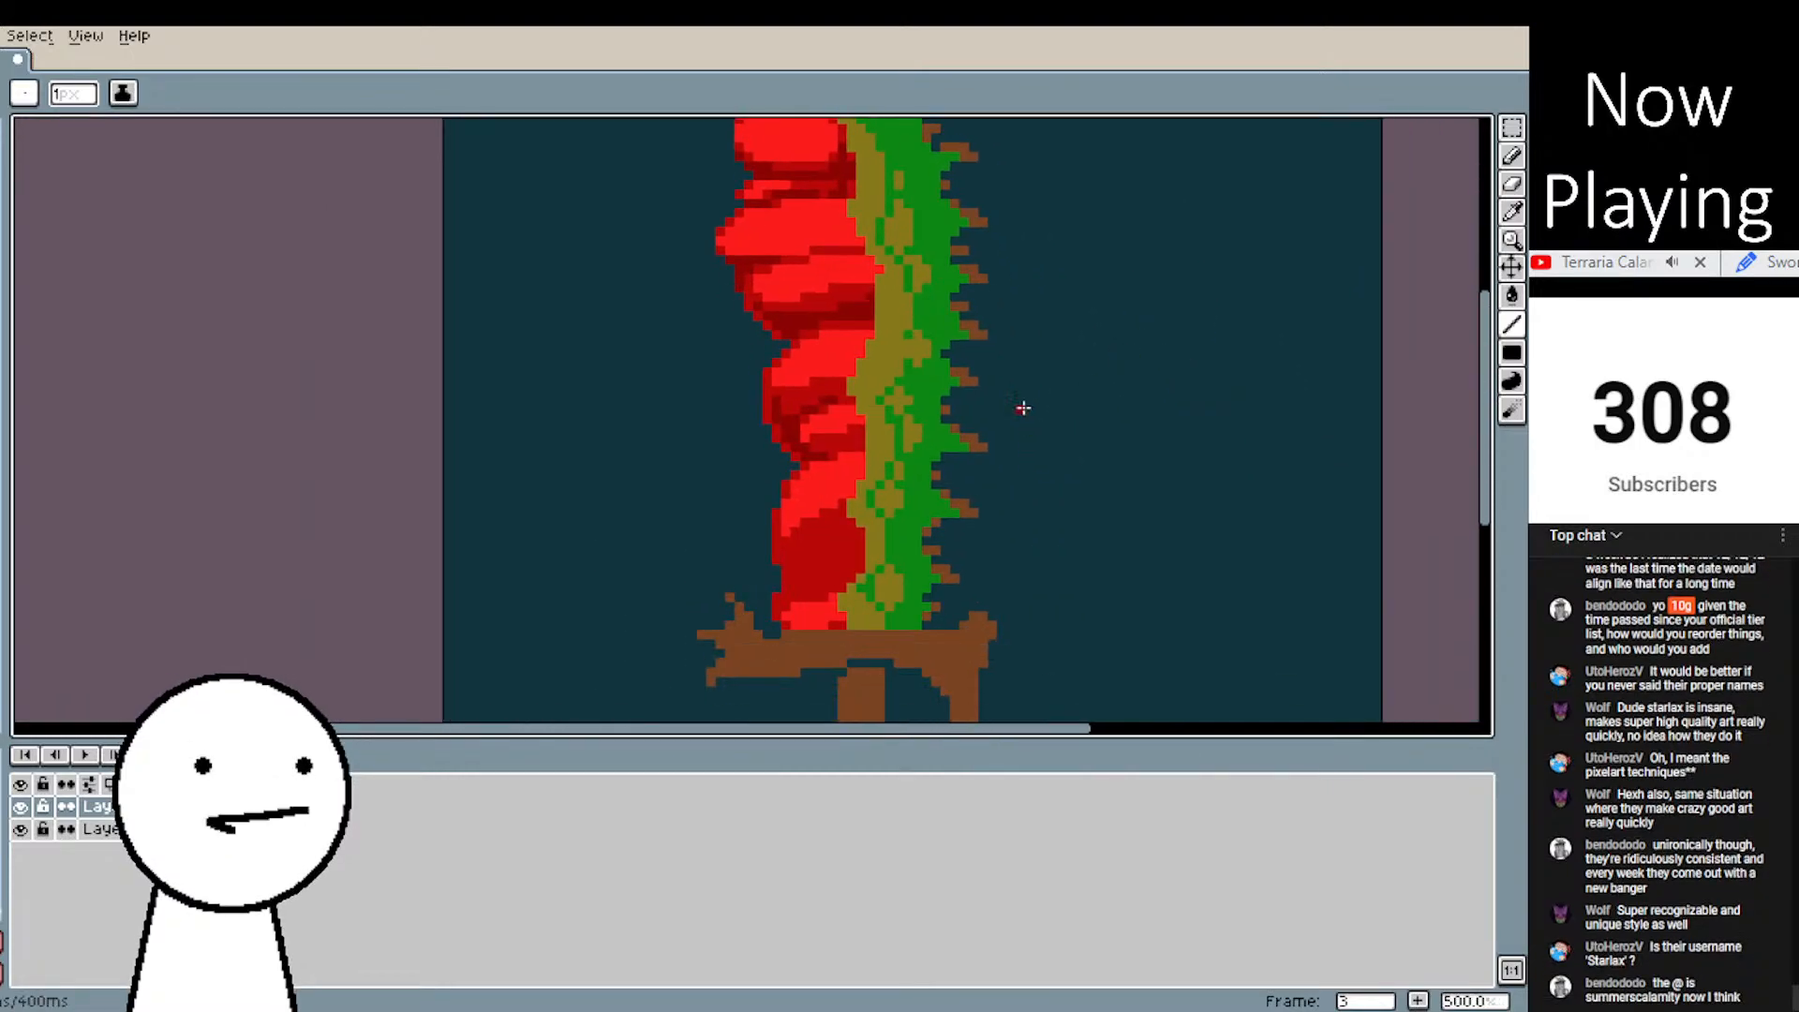
scroll(840, 481, up, 5)
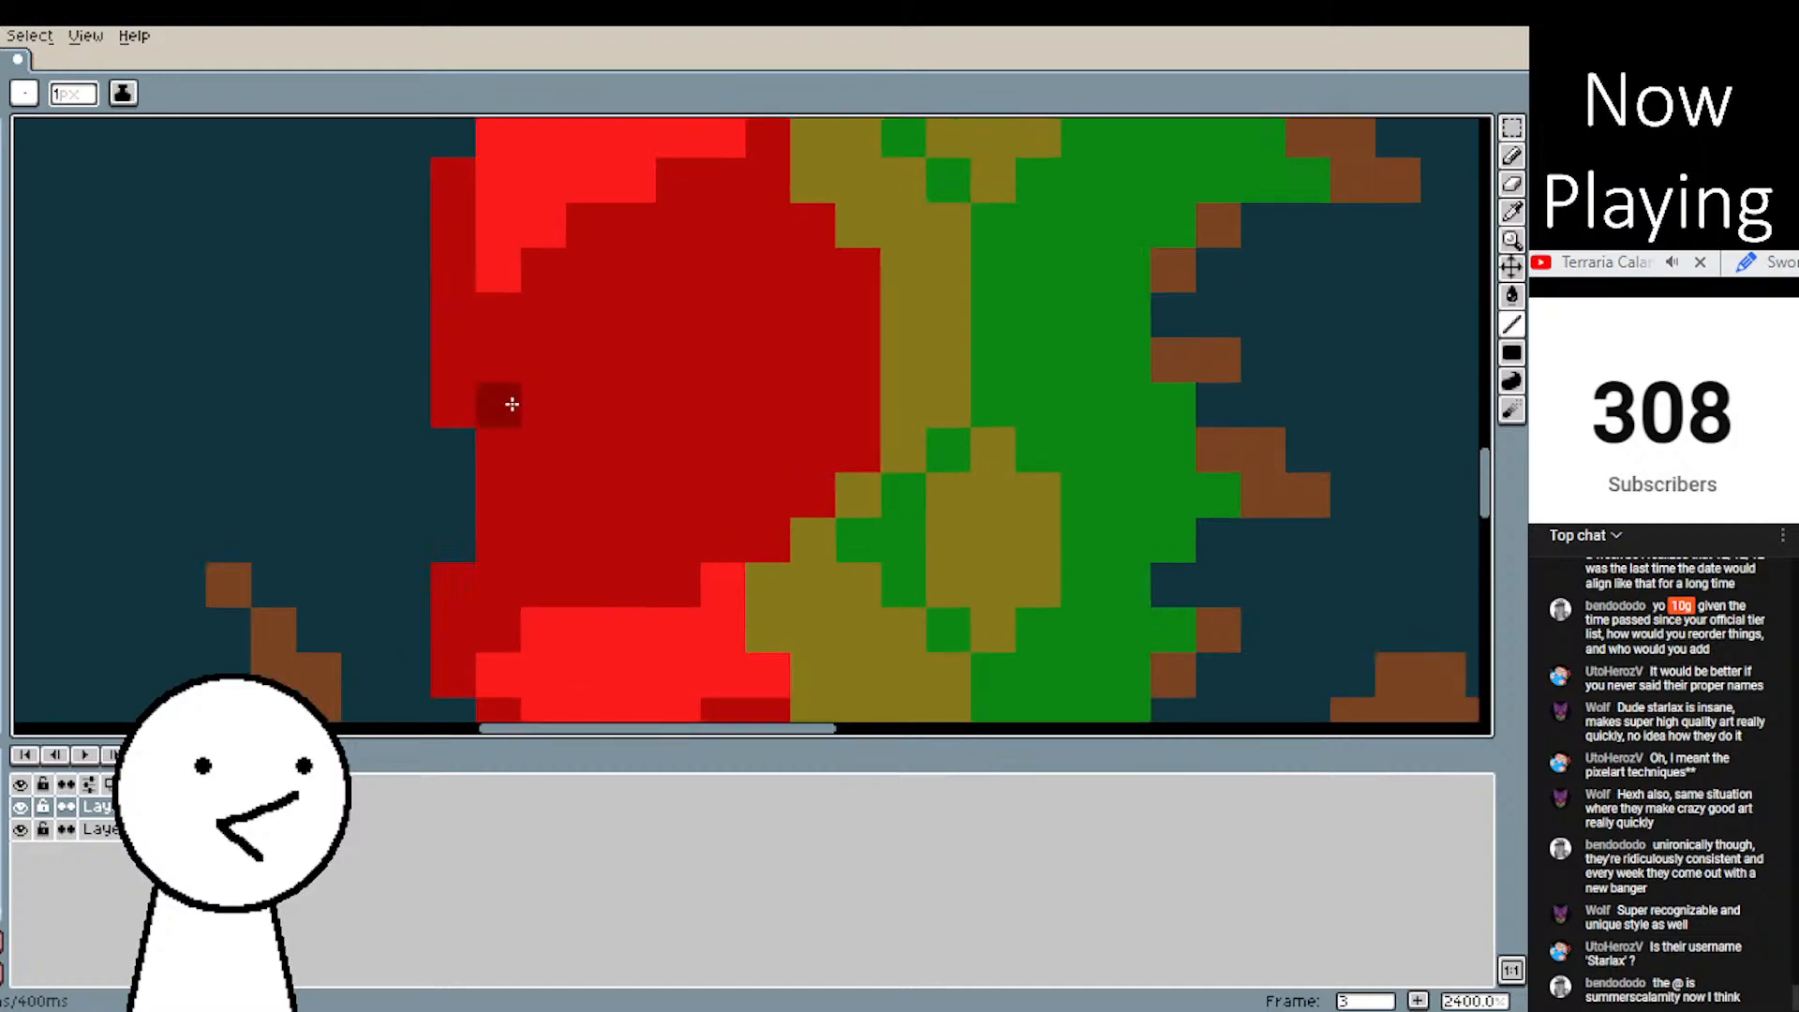
click(512, 404)
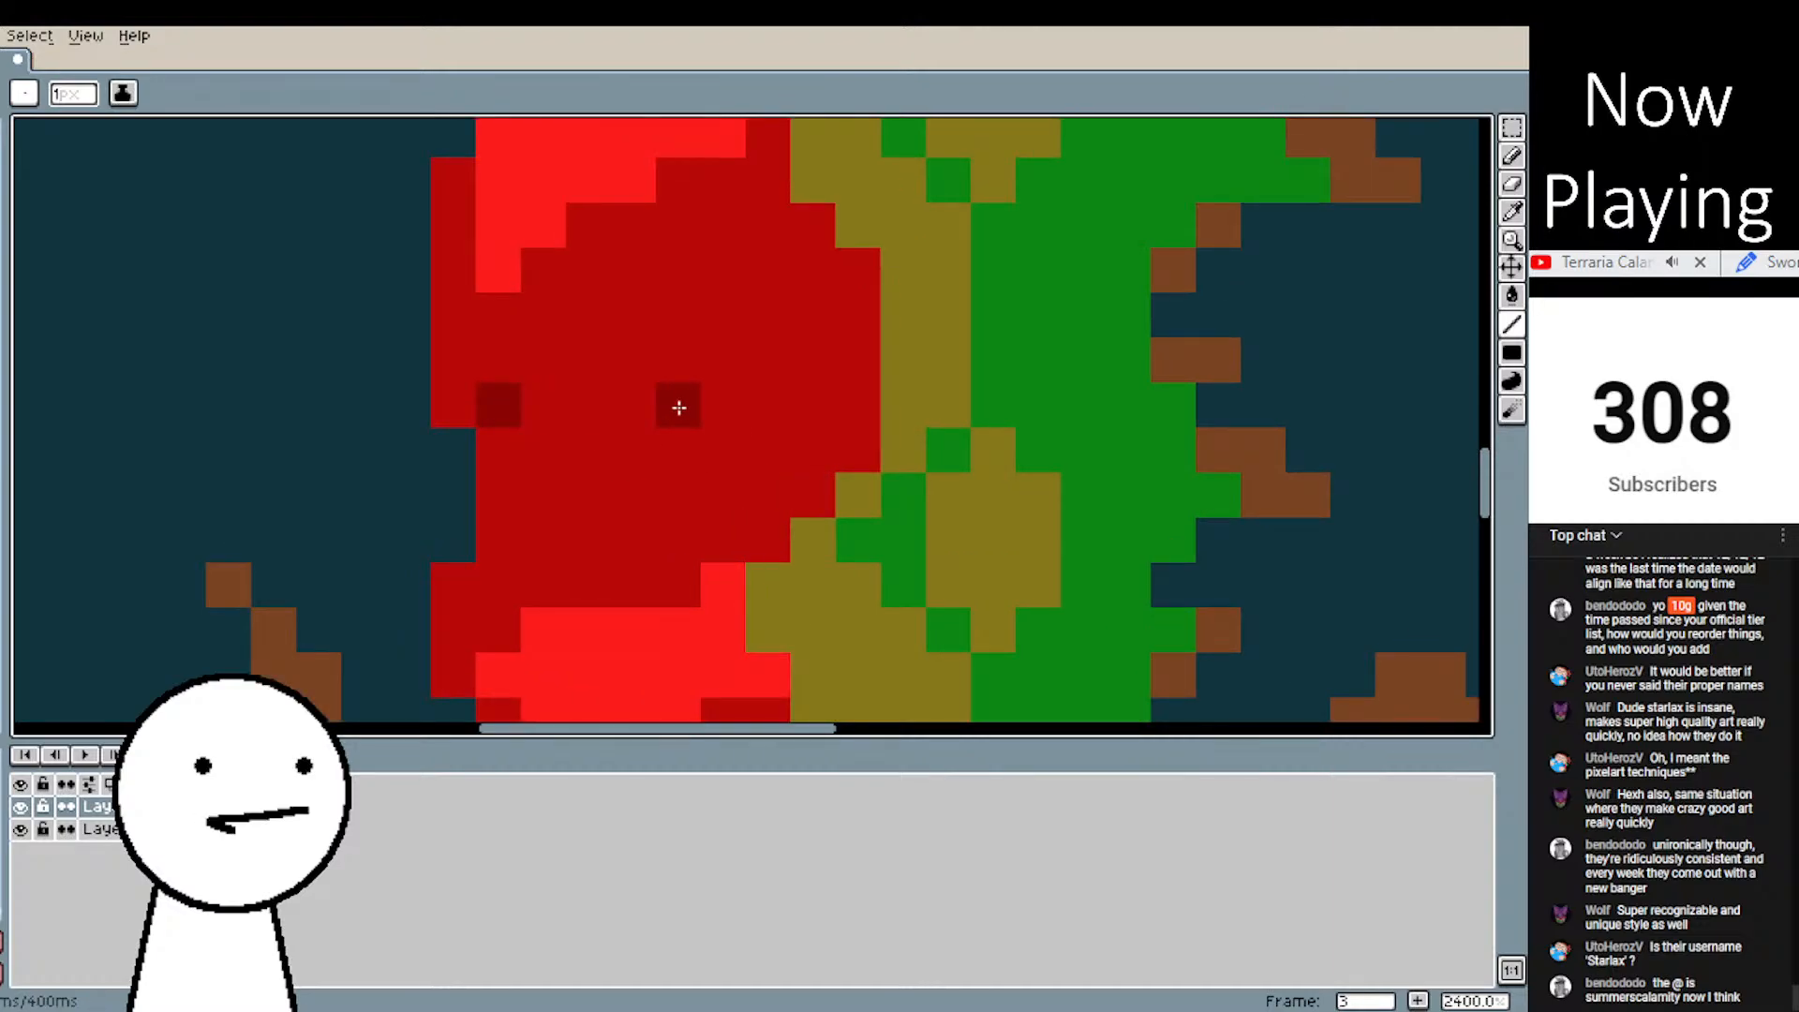
mouse_move(543, 390)
mouse_down()
mouse_move(671, 359)
mouse_move(700, 331)
mouse_move(823, 324)
mouse_up()
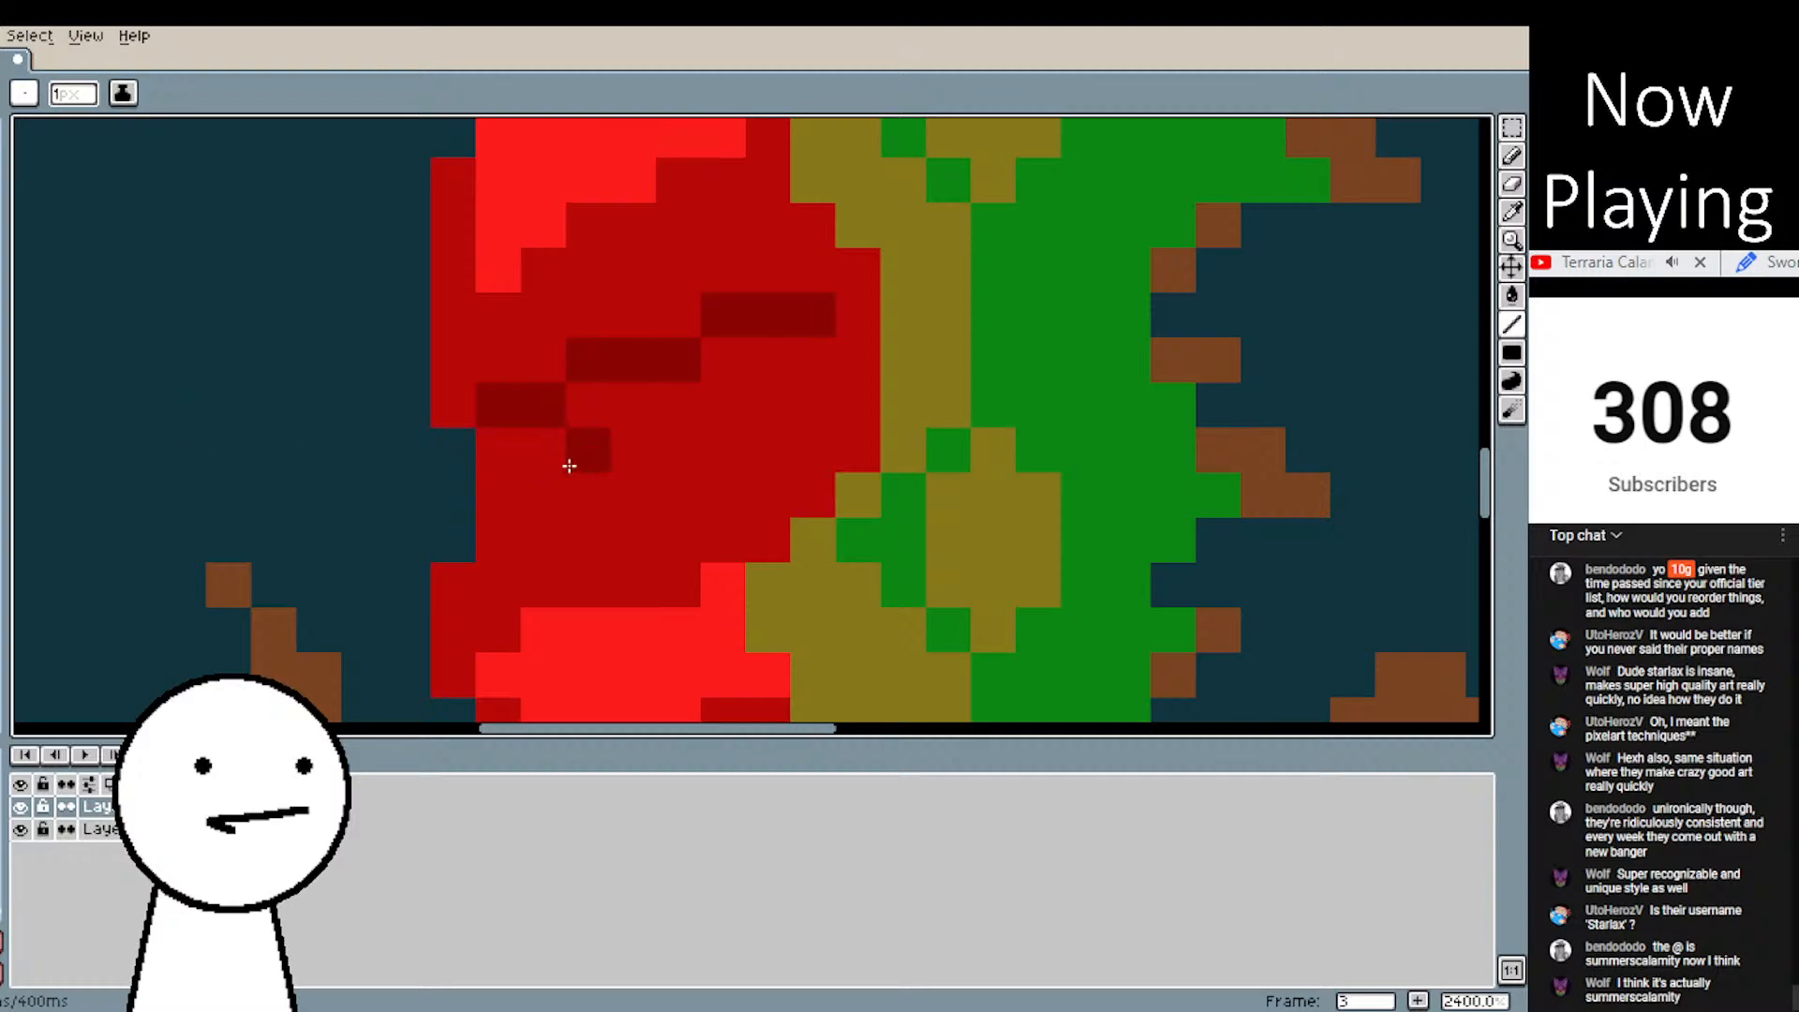
click(682, 326)
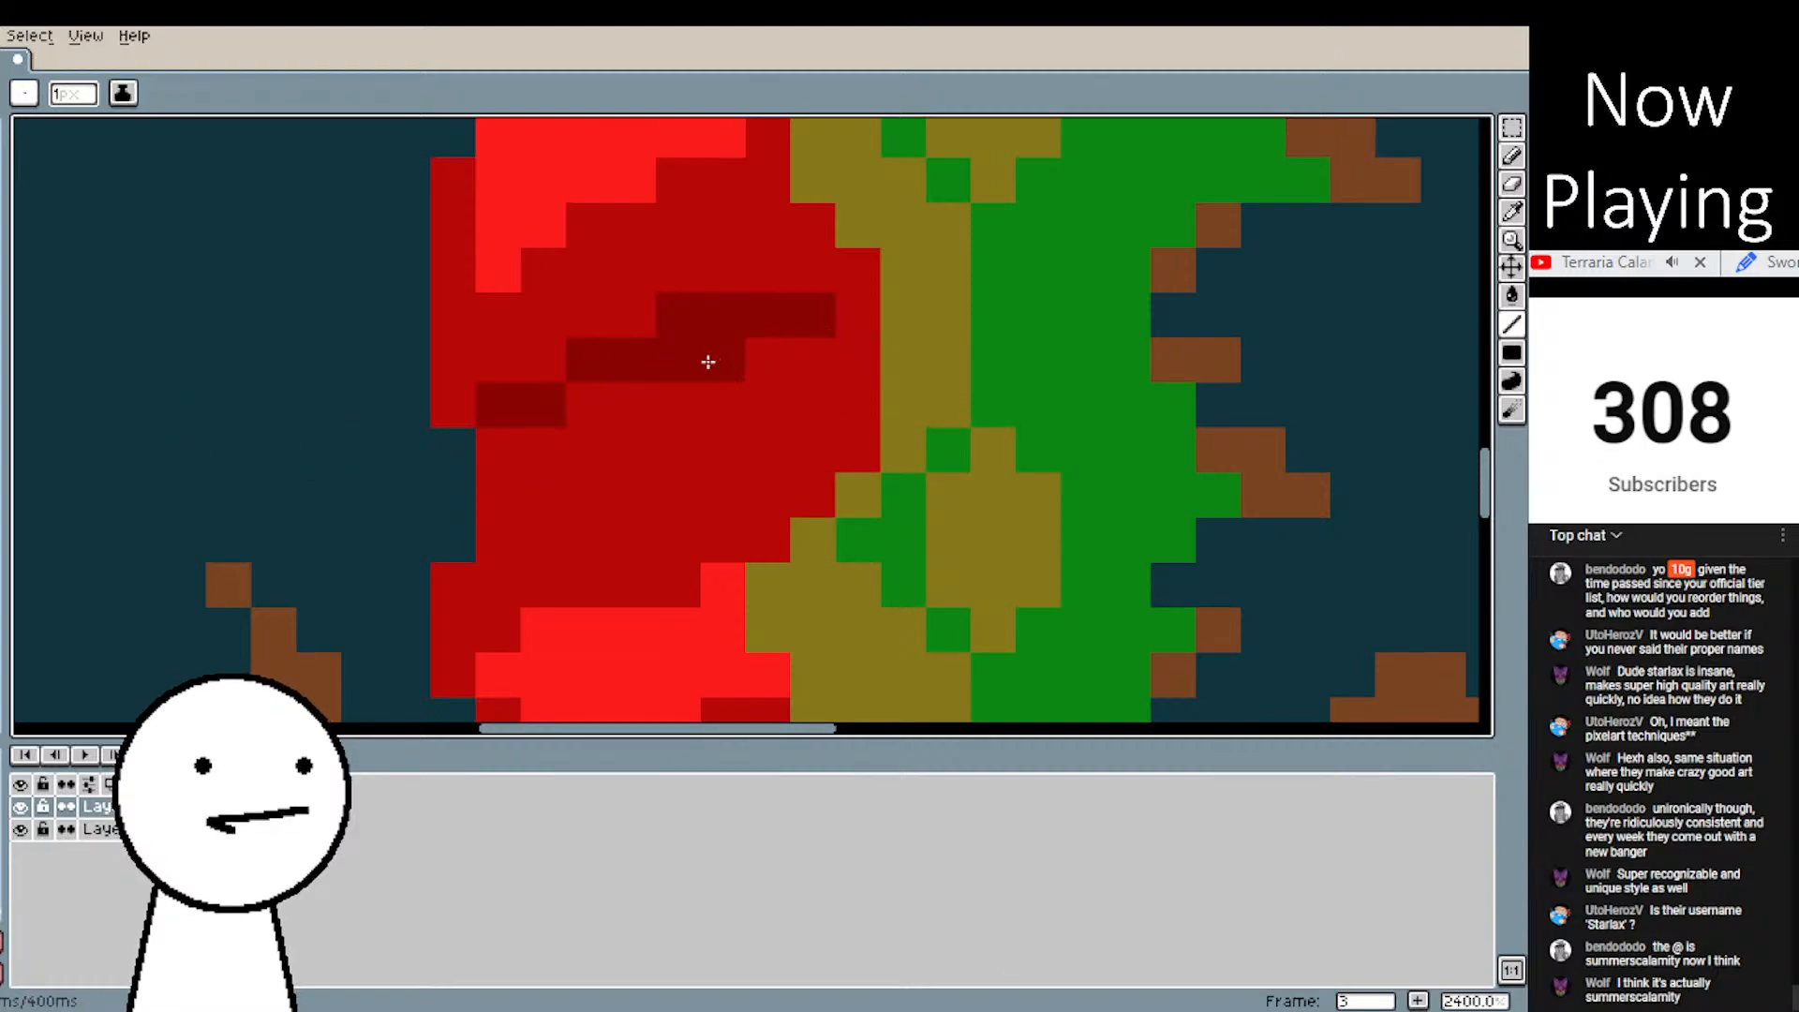
- Thicken the outer end of the fifth bulge's crease in deeper red and branch it down toward the rind above the guard
mouse_move(632, 405)
mouse_down()
mouse_move(563, 402)
mouse_move(526, 433)
mouse_move(456, 448)
mouse_up()
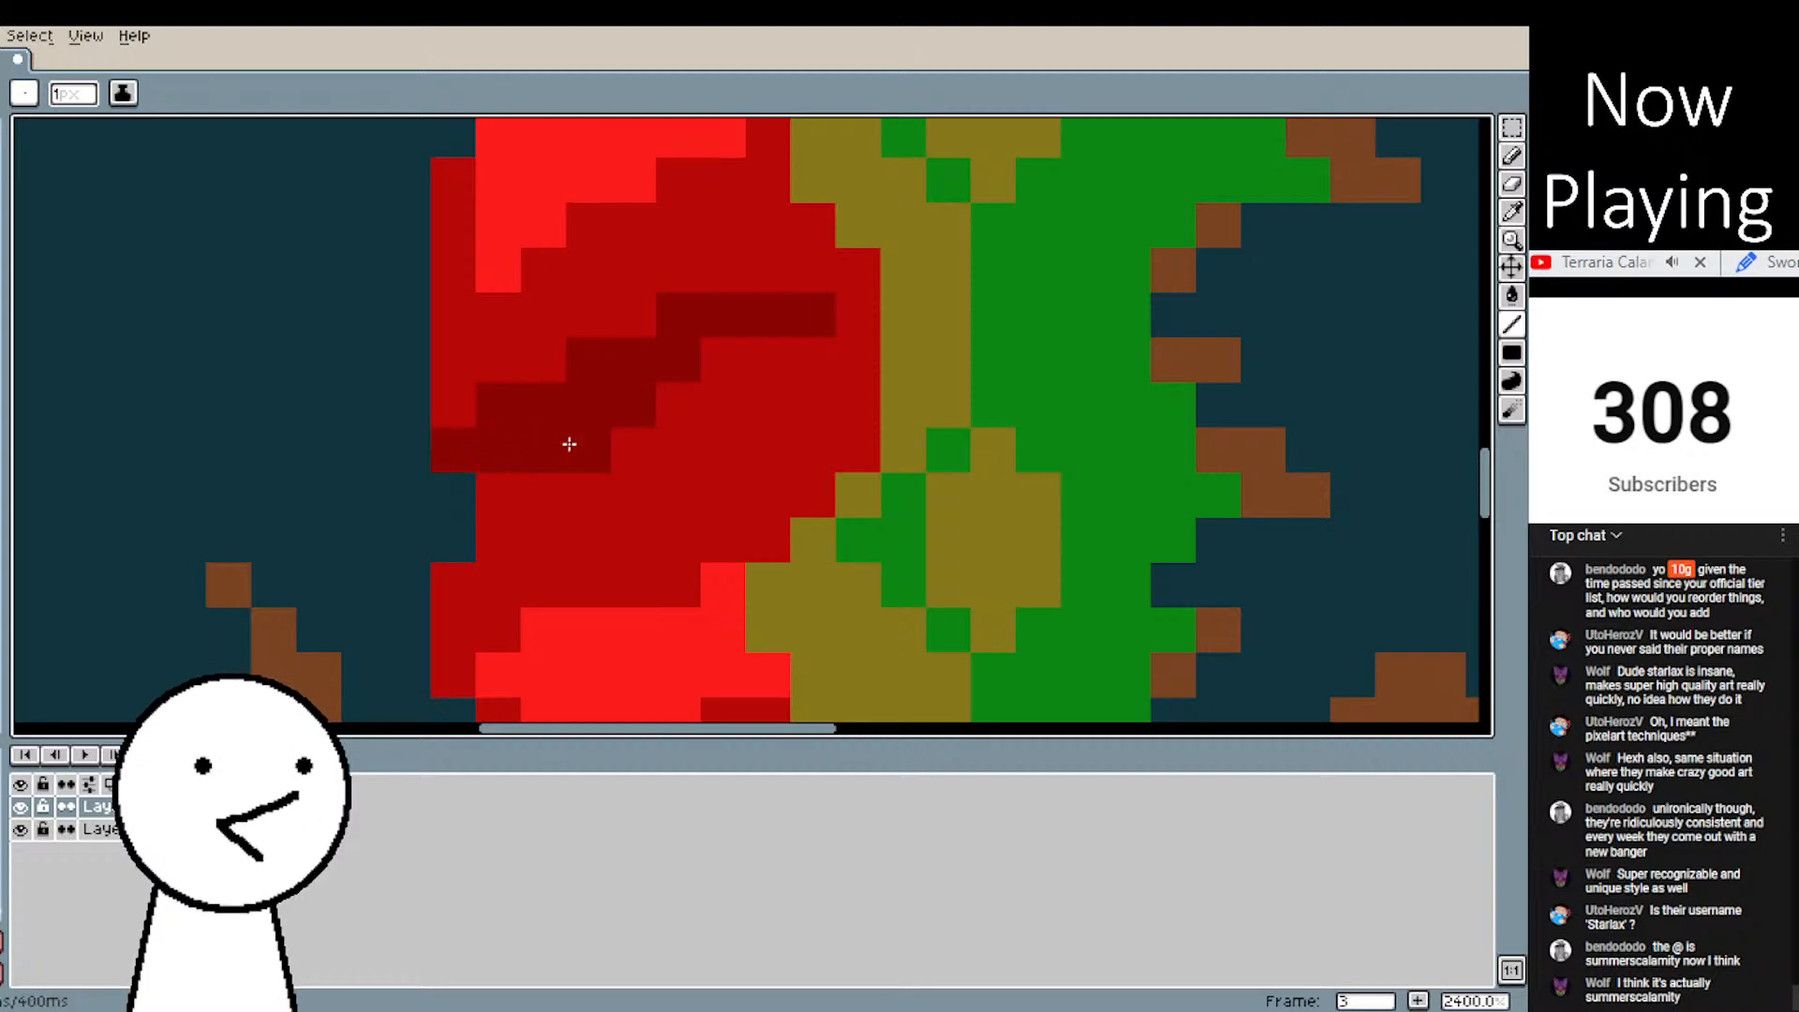
key(ctrl+z)
mouse_move(562, 466)
mouse_down()
mouse_move(509, 455)
mouse_move(526, 486)
mouse_up()
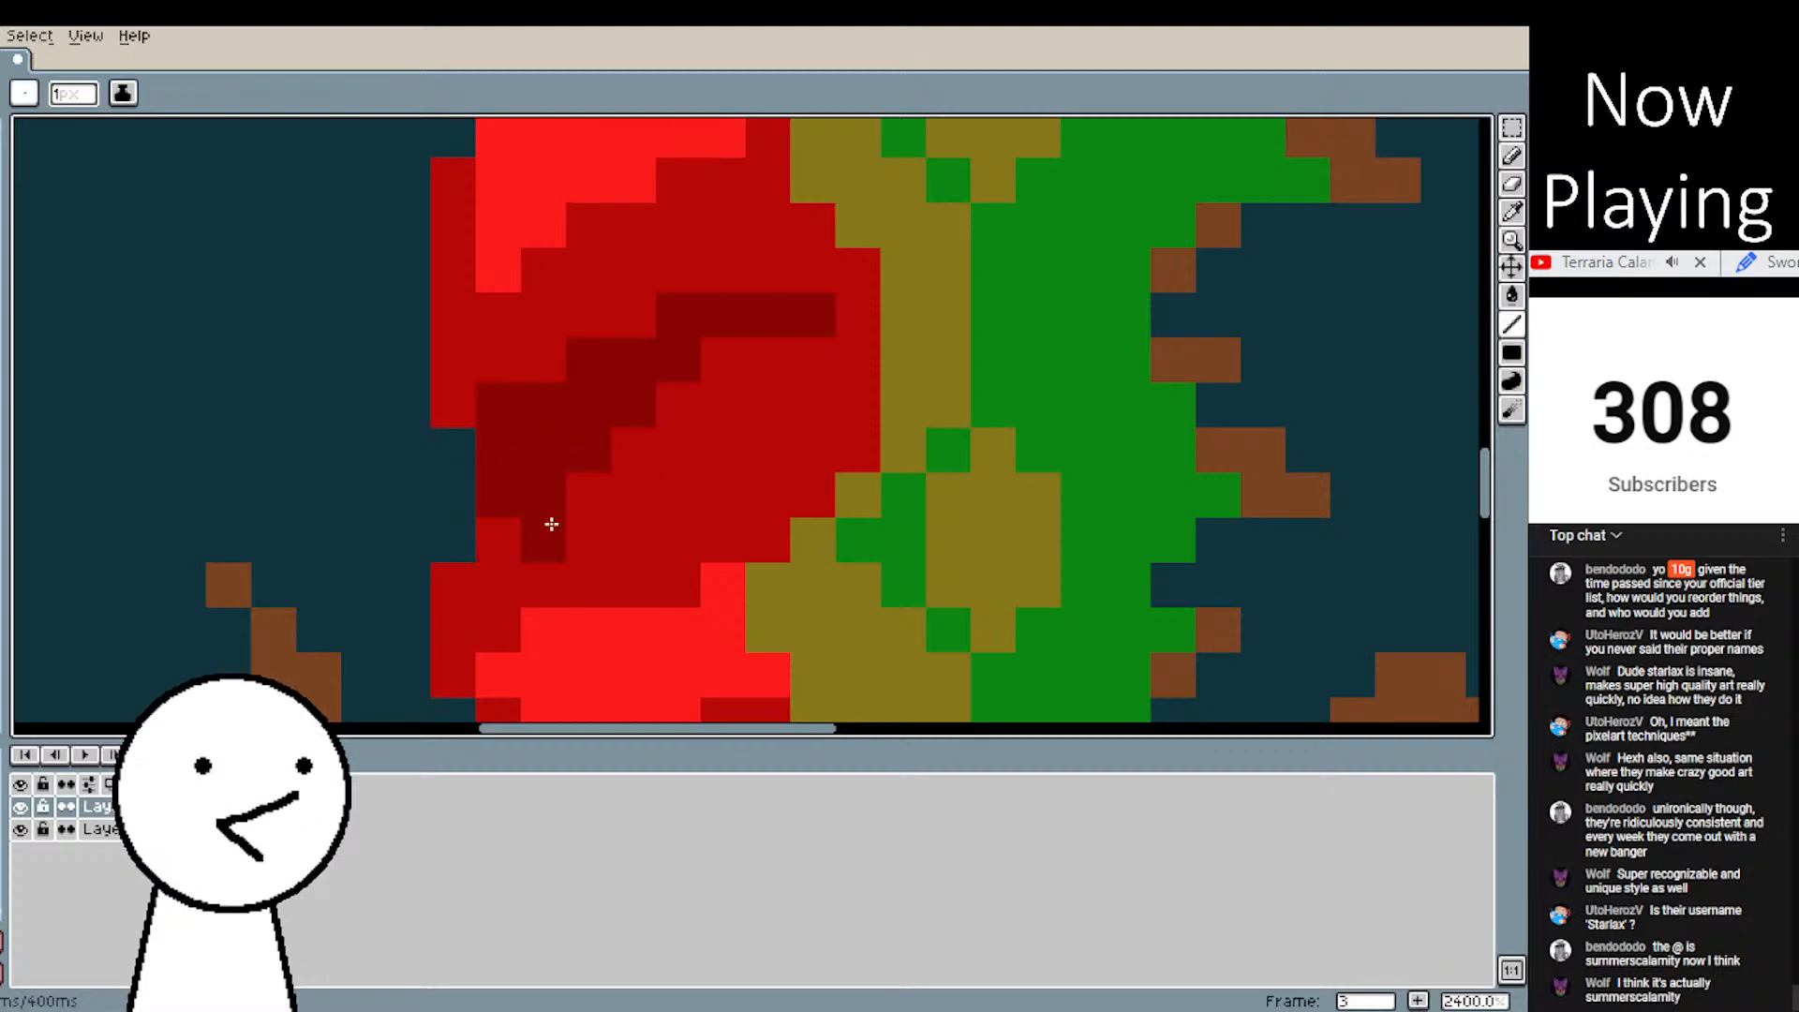
mouse_move(551, 524)
mouse_down()
mouse_move(730, 510)
mouse_move(756, 518)
mouse_move(650, 515)
mouse_move(835, 540)
mouse_move(593, 505)
mouse_move(629, 509)
mouse_move(626, 543)
mouse_move(715, 553)
mouse_up()
key(ctrl+z)
key(ctrl+z)
key(ctrl+z)
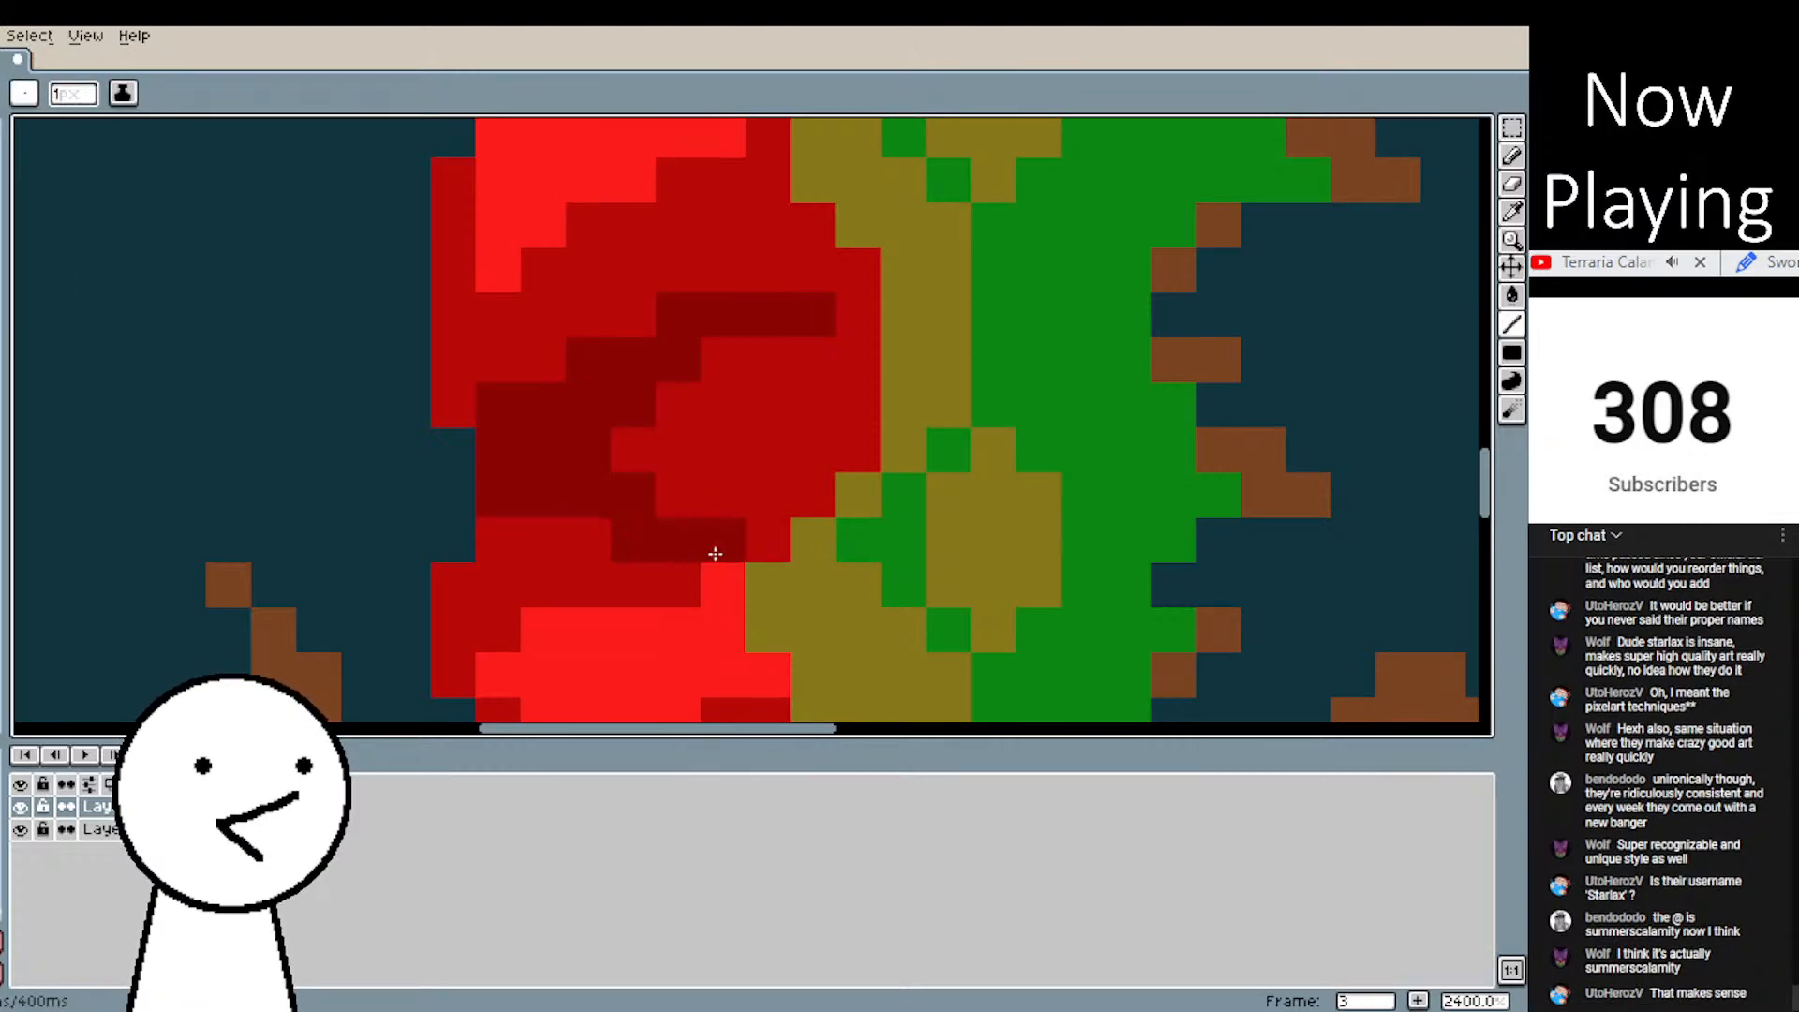
- Examine the flesh shading along the whole blade, both close up and at full sword size
scroll(928, 637, down, 4)
scroll(940, 647, down, 3)
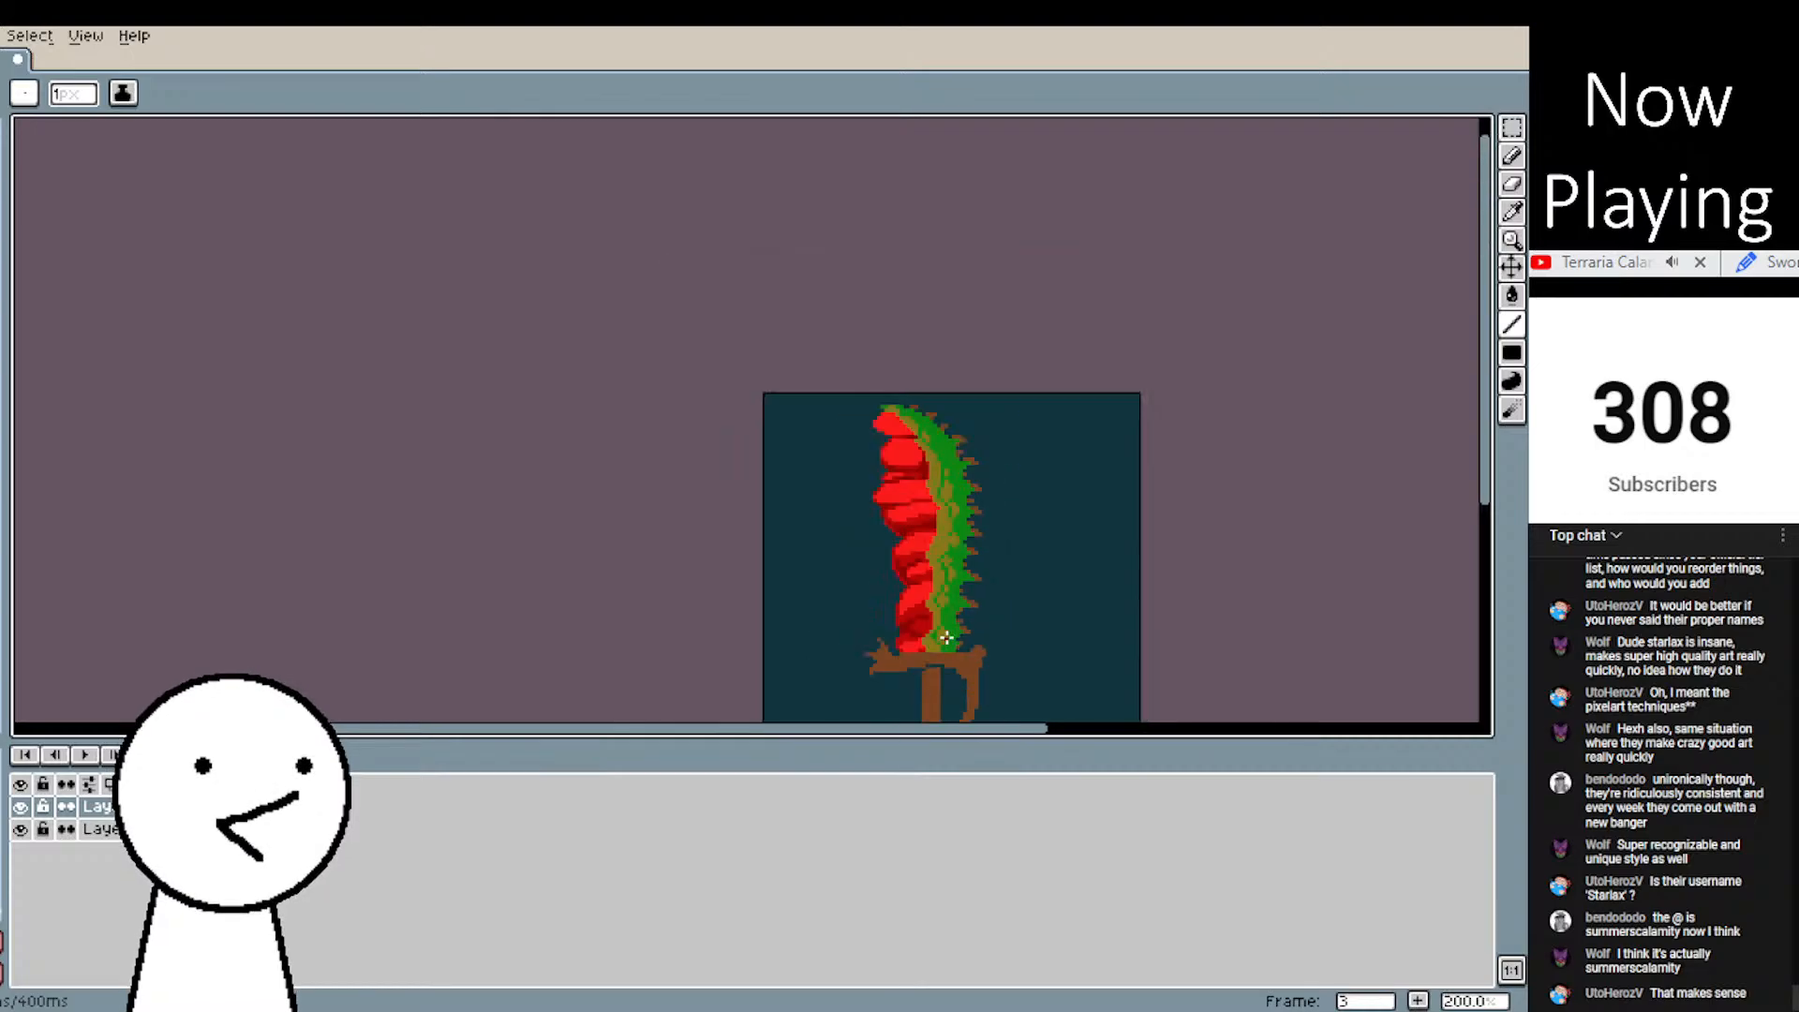
scroll(677, 586, up, 6)
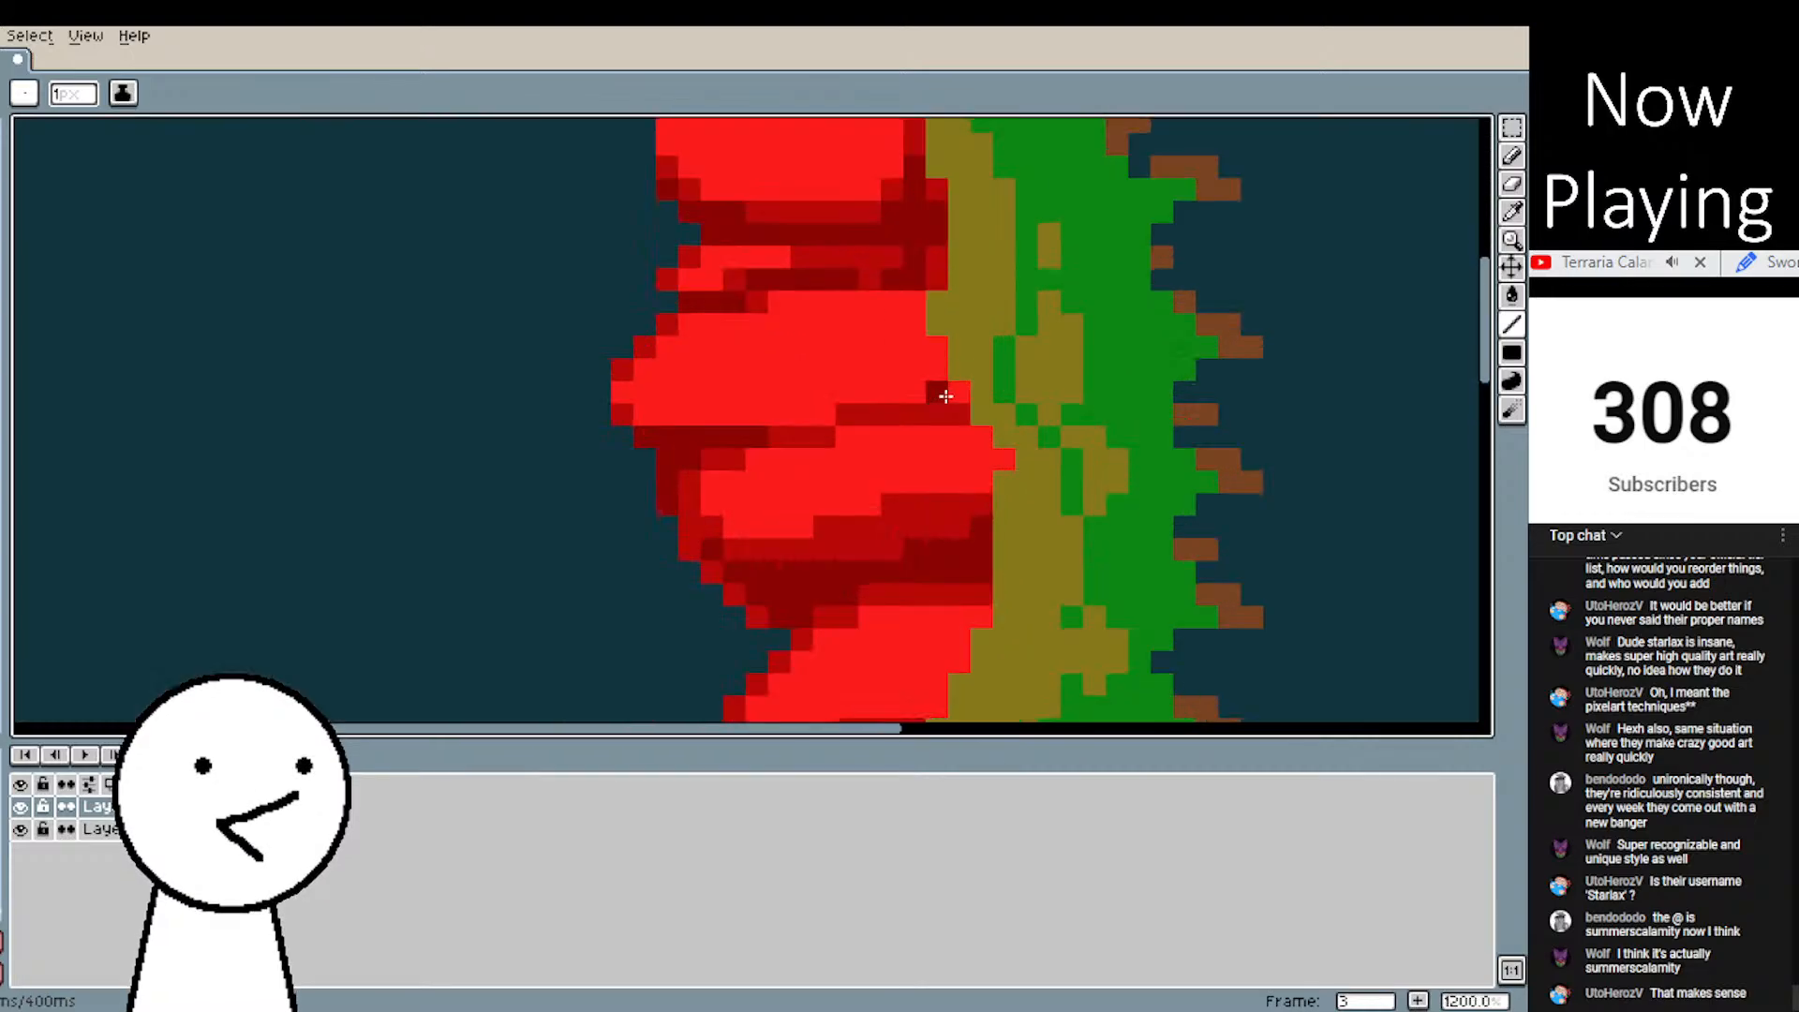
drag(842, 532, 695, 543)
scroll(884, 451, down, 4)
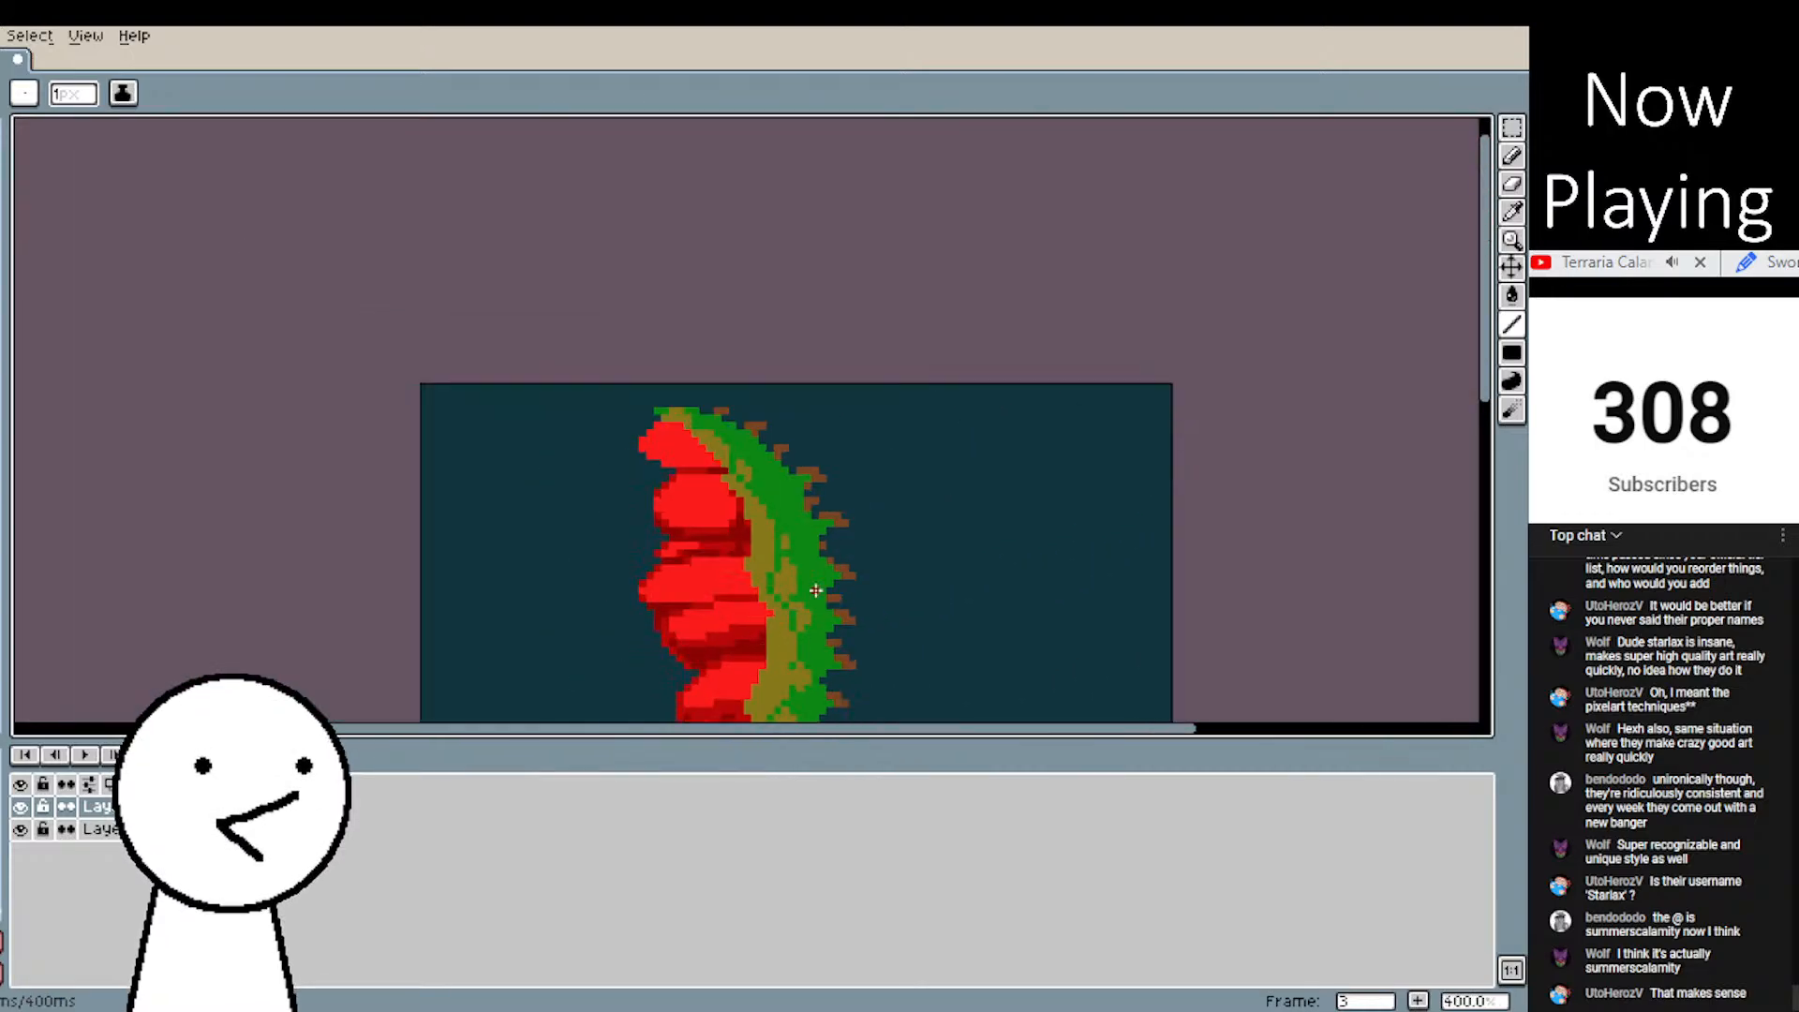
scroll(884, 451, up, 4)
scroll(876, 525, down, 4)
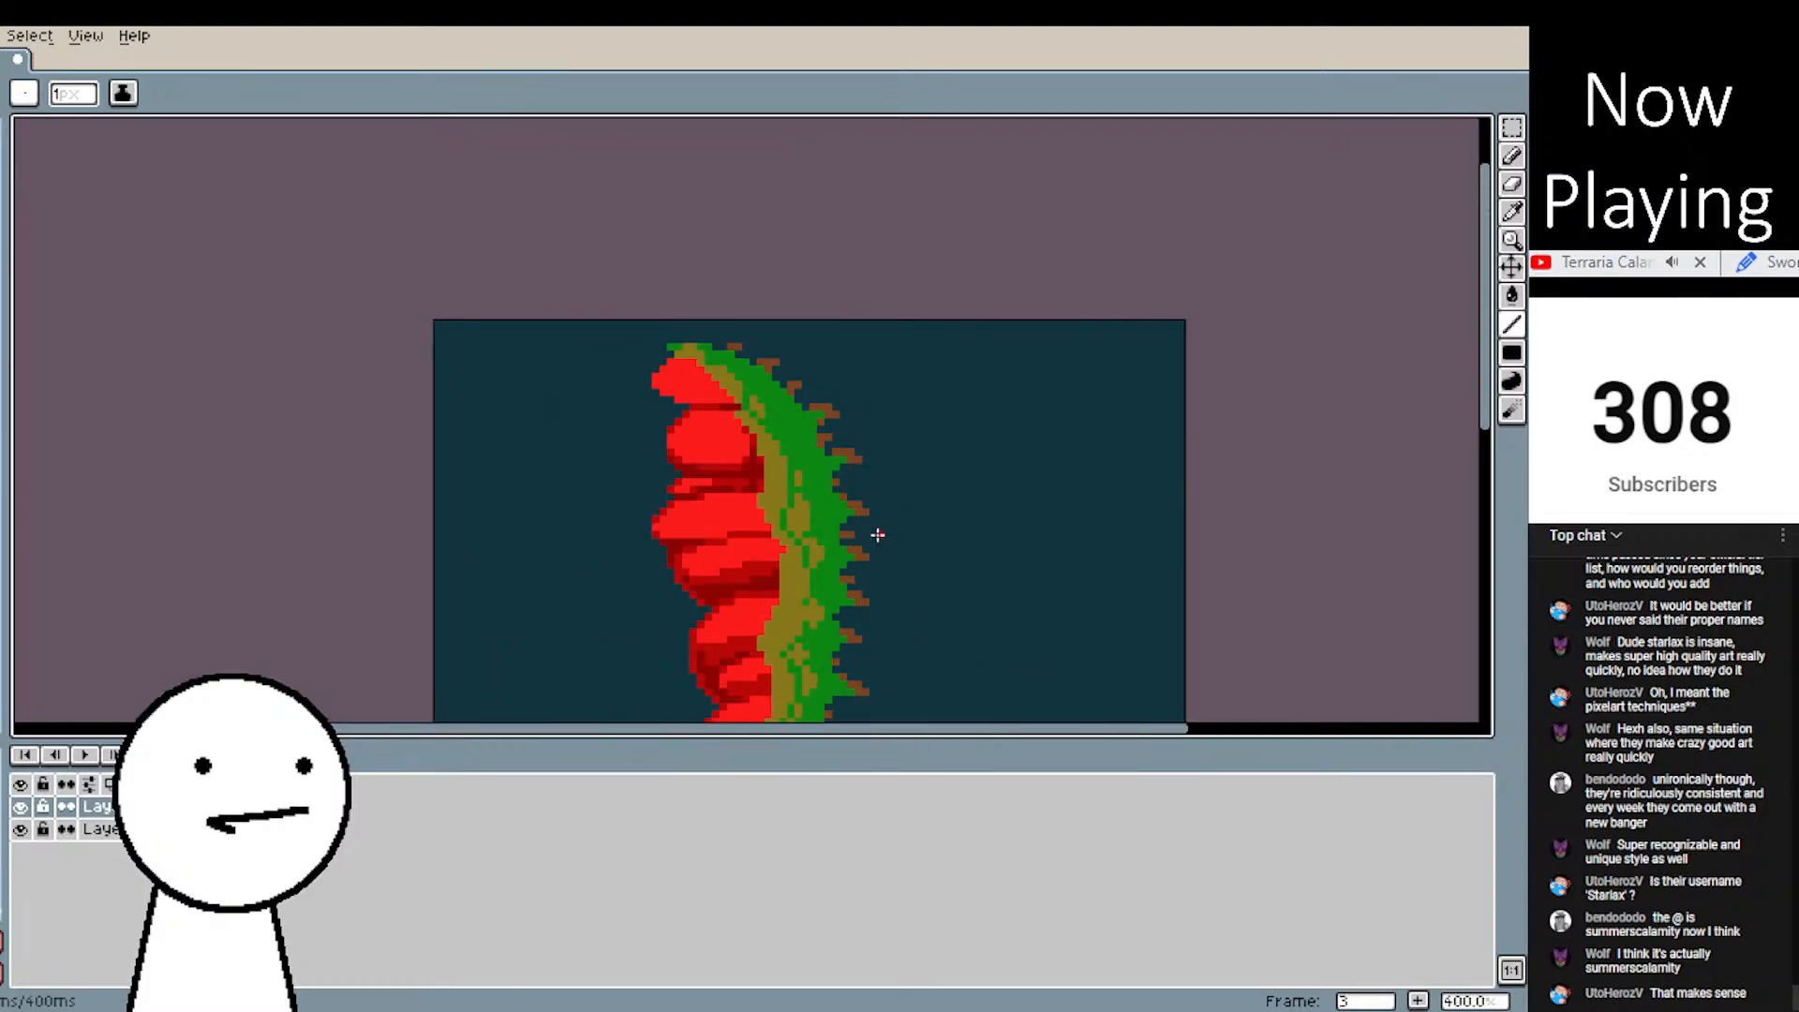
scroll(866, 421, down, 2)
scroll(864, 406, up, 1)
scroll(864, 412, down, 3)
scroll(857, 421, up, 5)
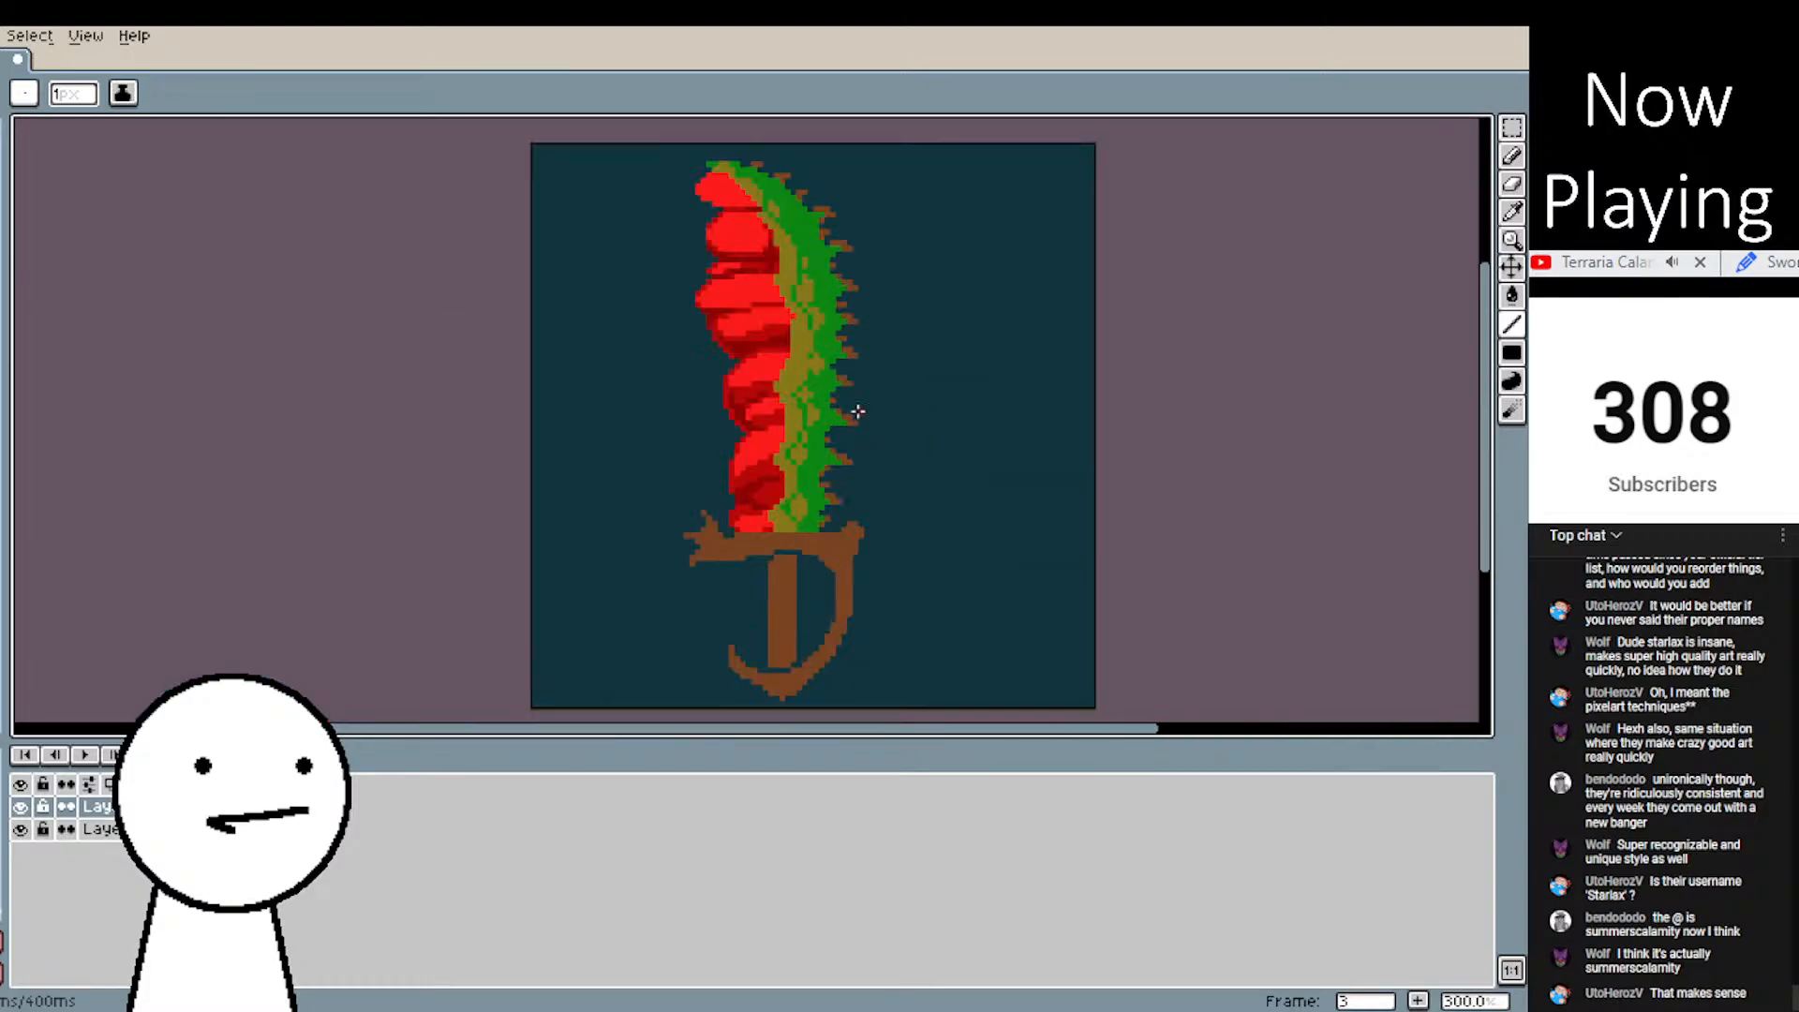
scroll(682, 364, up, 2)
drag(671, 353, 1016, 671)
drag(916, 411, 880, 515)
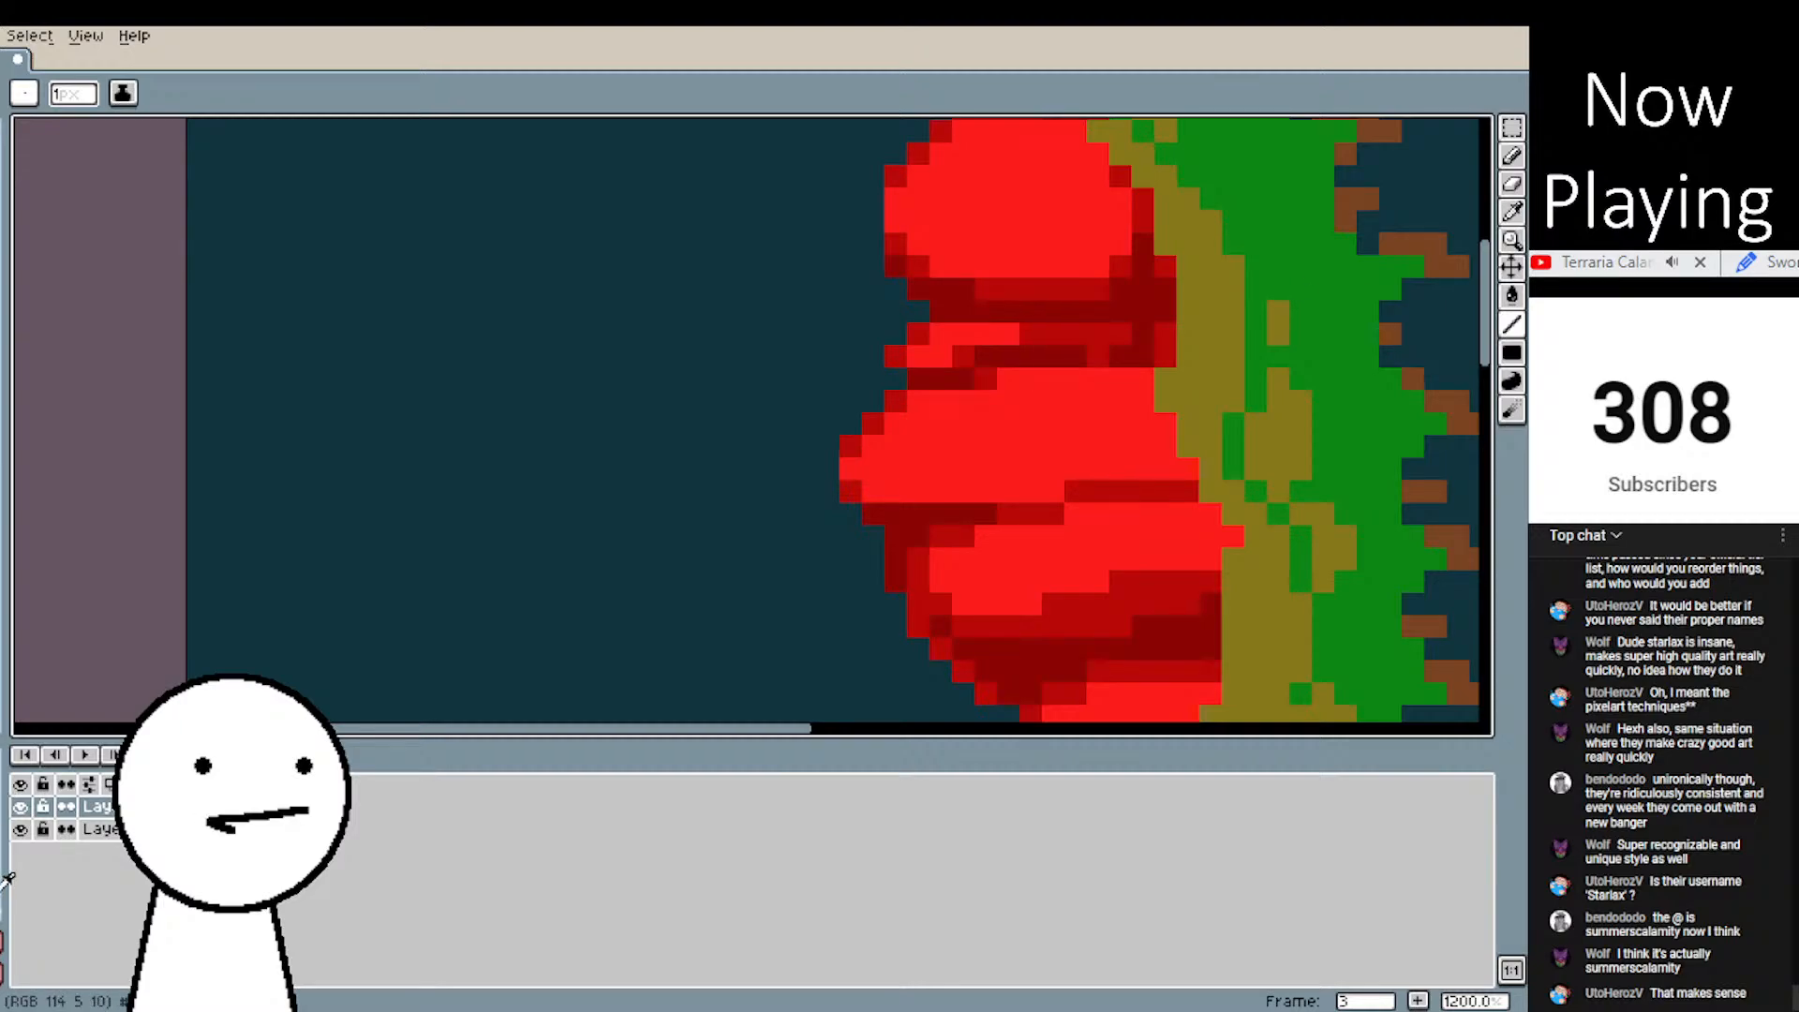
- With the Pencil in very dark maroon, fill the outer notch between the first and second bulges
scroll(904, 324, up, 1)
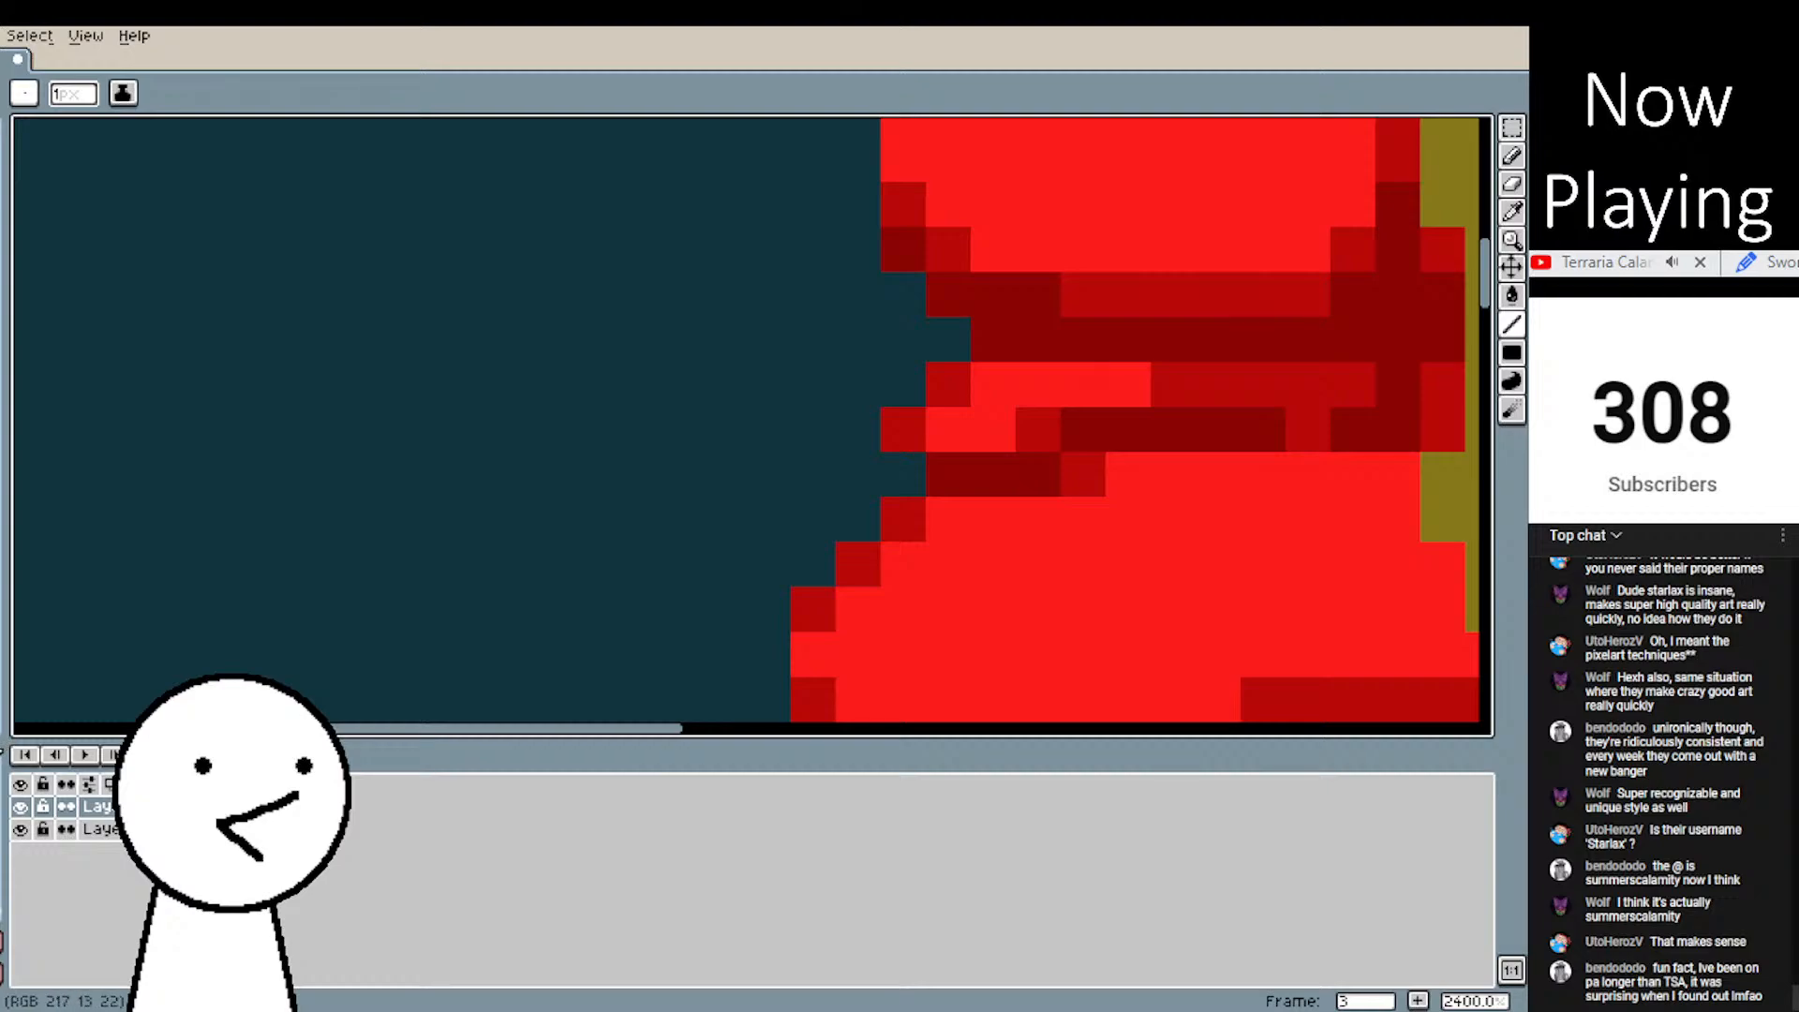
click(1512, 155)
scroll(1114, 454, down, 2)
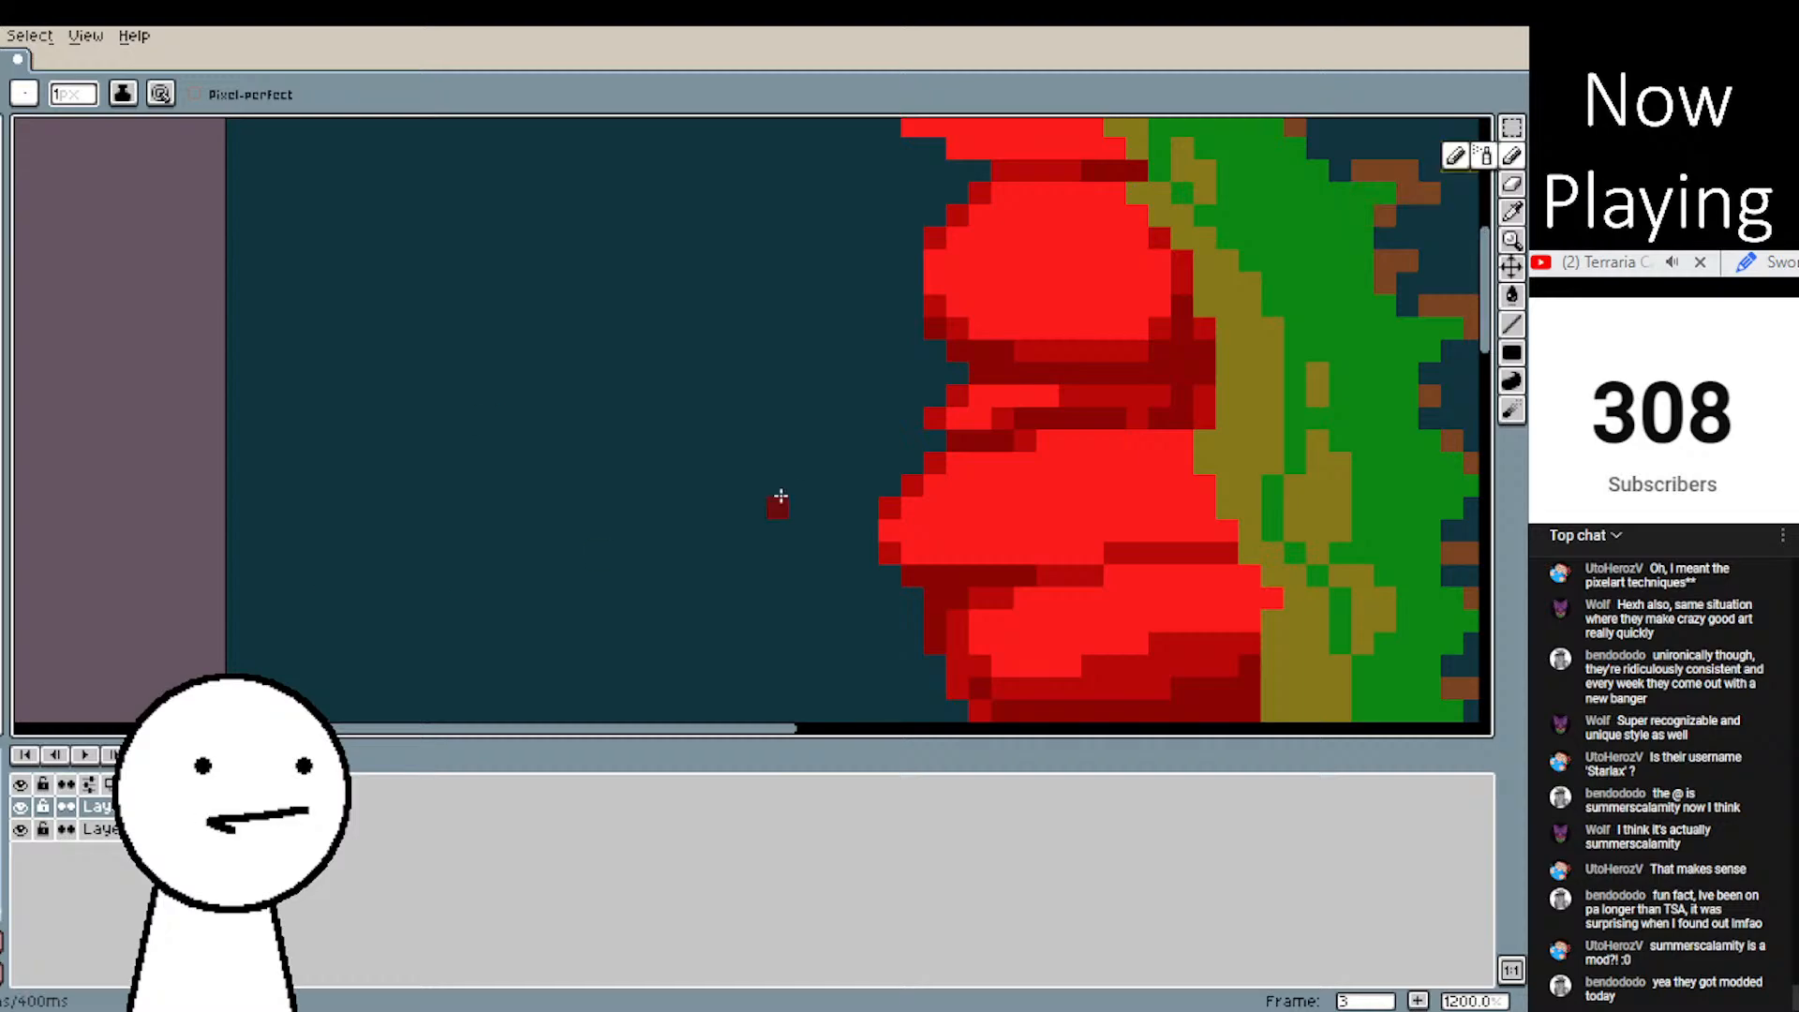
drag(813, 468, 398, 608)
scroll(599, 371, up, 1)
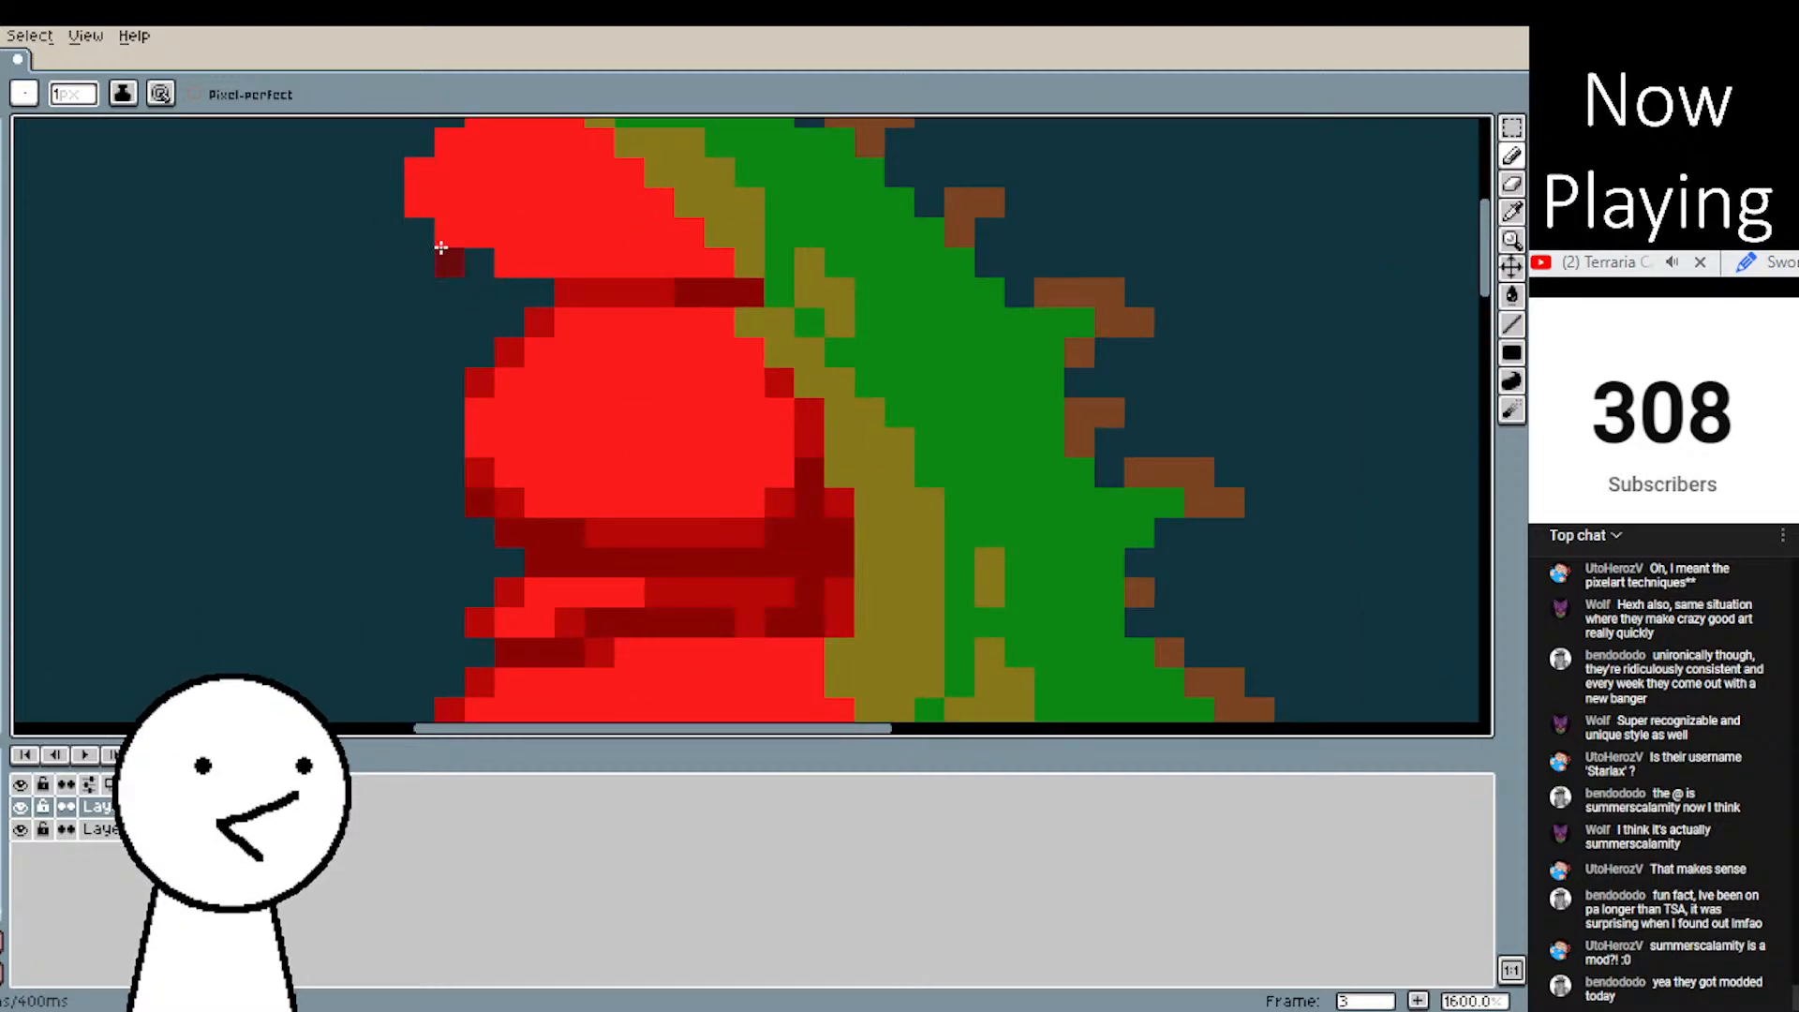
mouse_move(446, 258)
mouse_down()
mouse_move(394, 379)
mouse_move(440, 464)
mouse_move(432, 366)
mouse_move(415, 364)
mouse_move(440, 422)
mouse_move(446, 298)
mouse_move(486, 270)
mouse_move(478, 353)
mouse_move(393, 321)
mouse_up()
drag(526, 310, 514, 298)
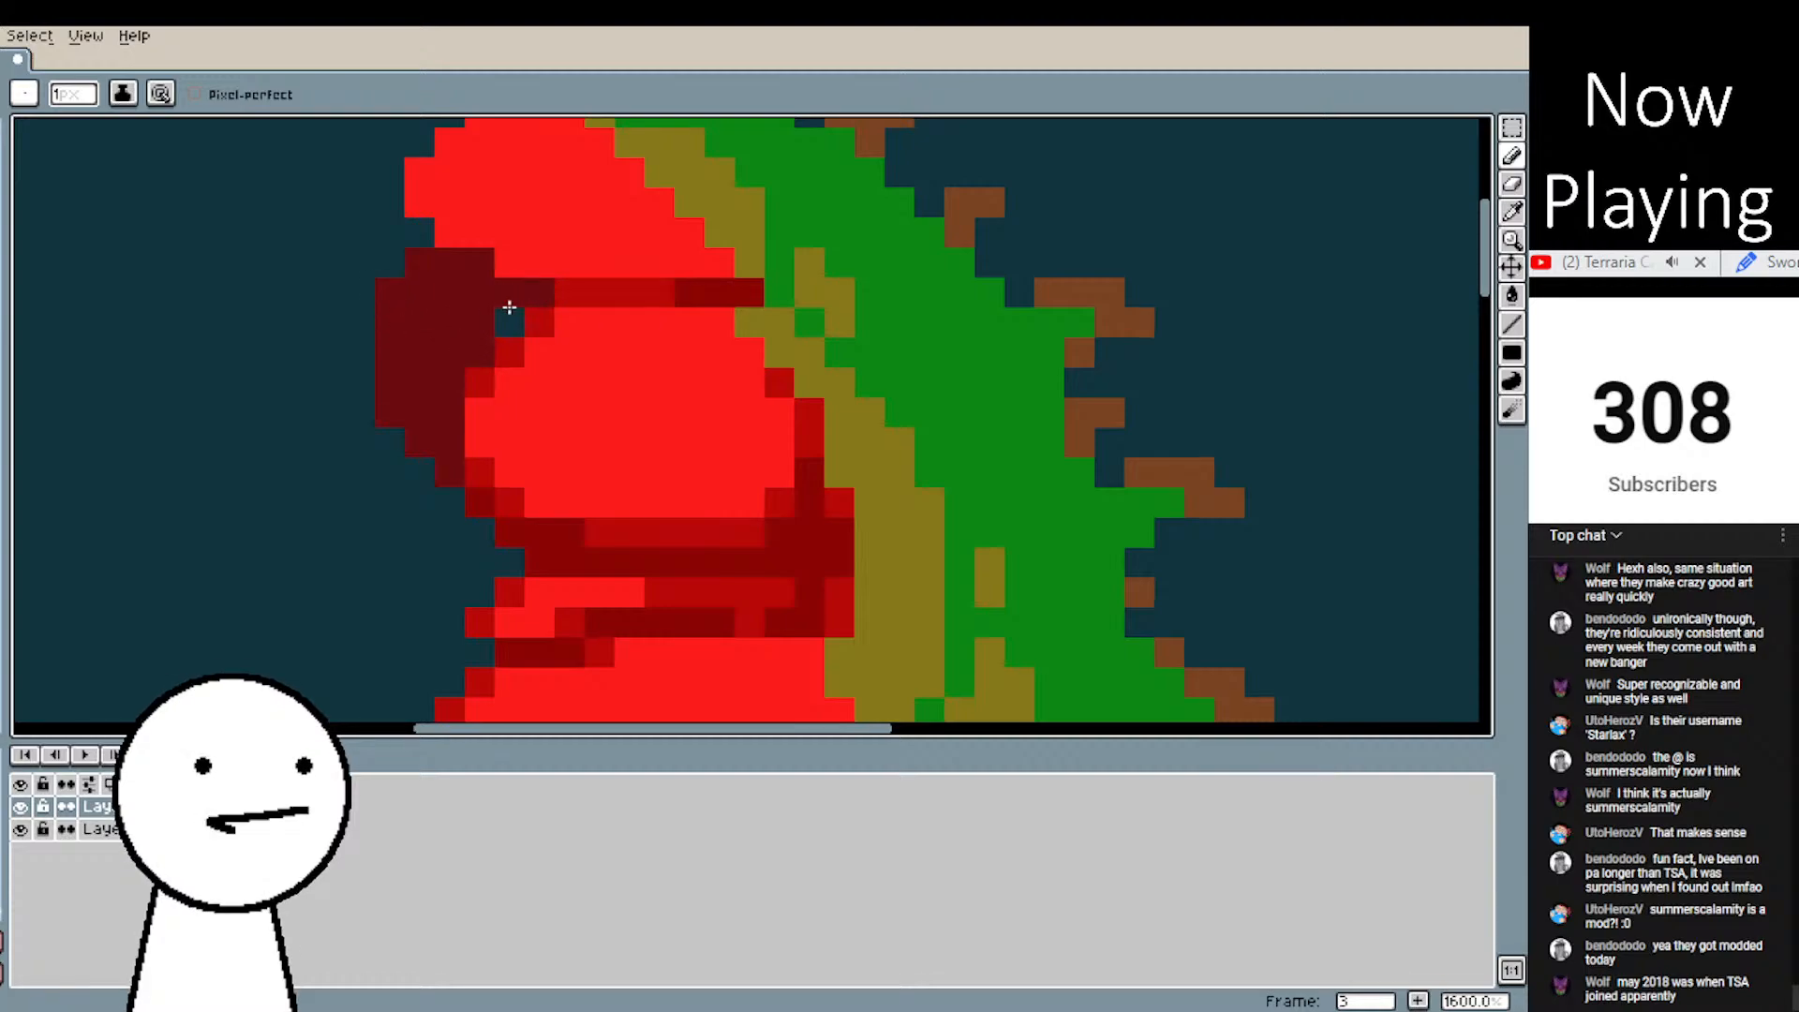
- Fill the outer notch beside the second bulge's small lower highlight with very dark maroon, down to the third bulge
scroll(578, 497, down, 3)
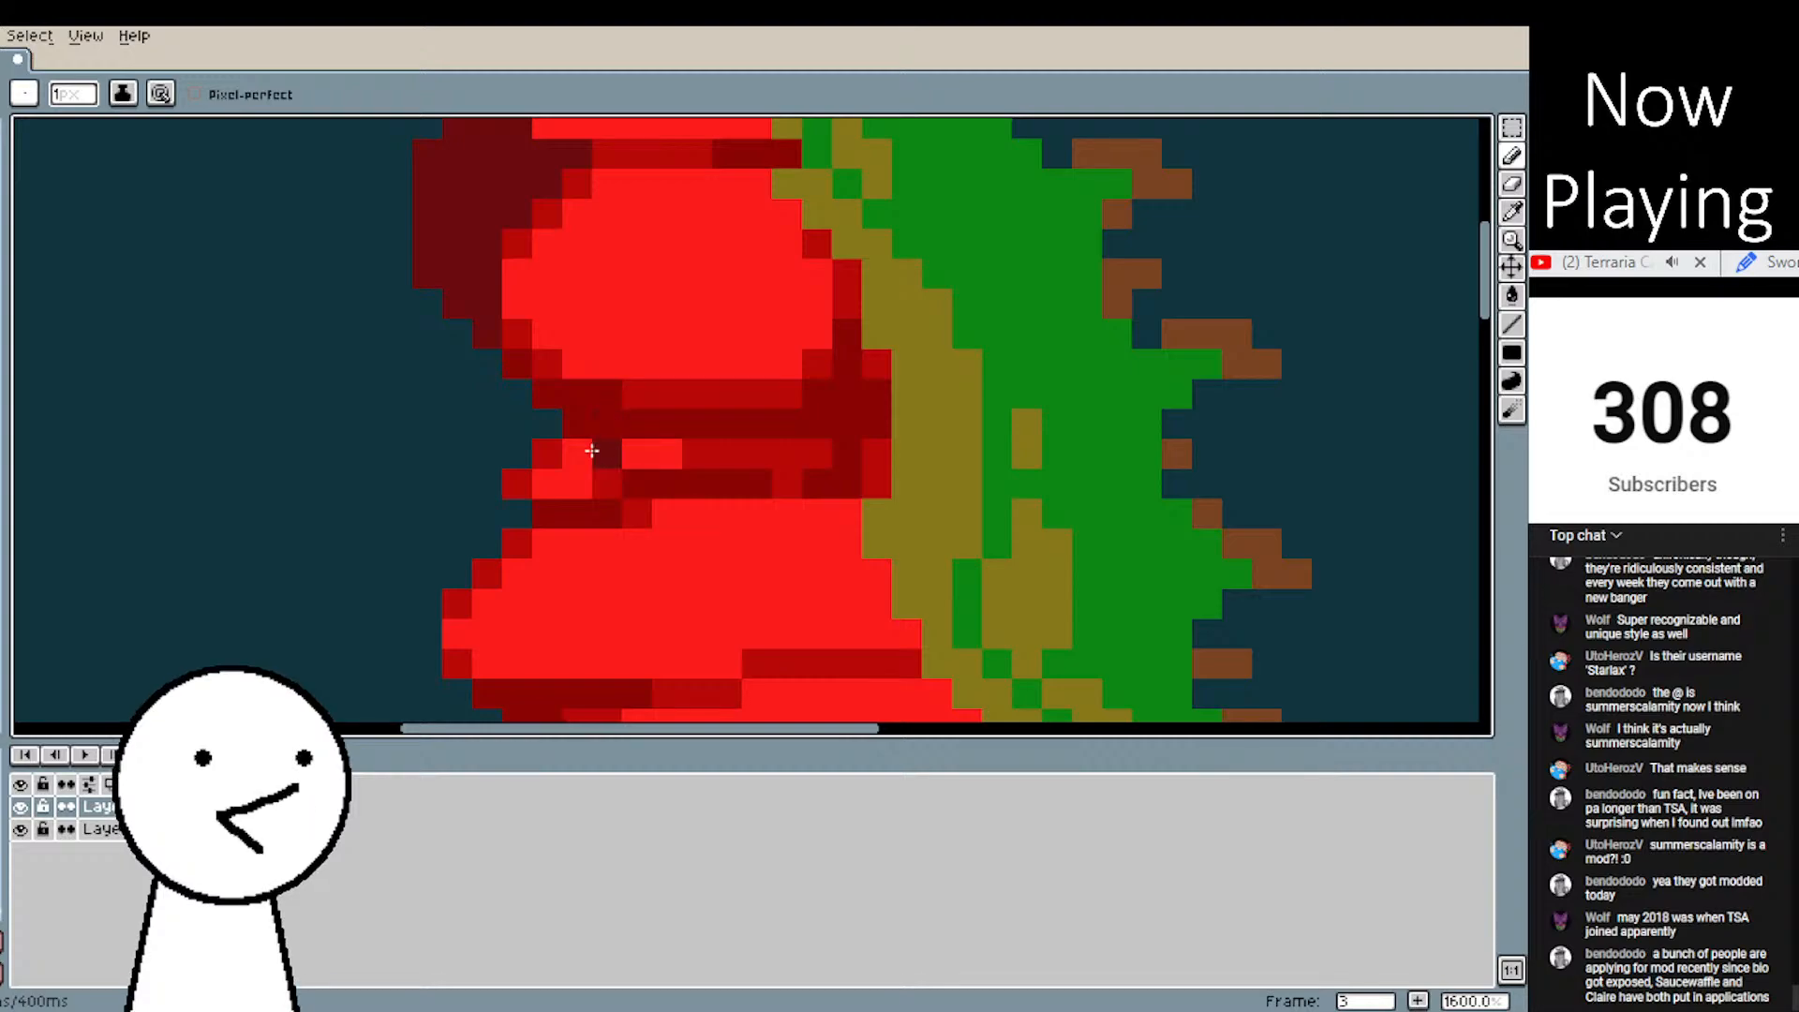
scroll(427, 573, down, 1)
mouse_move(515, 370)
mouse_down()
mouse_move(469, 418)
mouse_move(440, 528)
mouse_move(510, 480)
mouse_move(519, 416)
mouse_up()
click(546, 389)
- Fill the outer notch between the third and fourth bulges with very dark maroon
scroll(546, 390, down, 7)
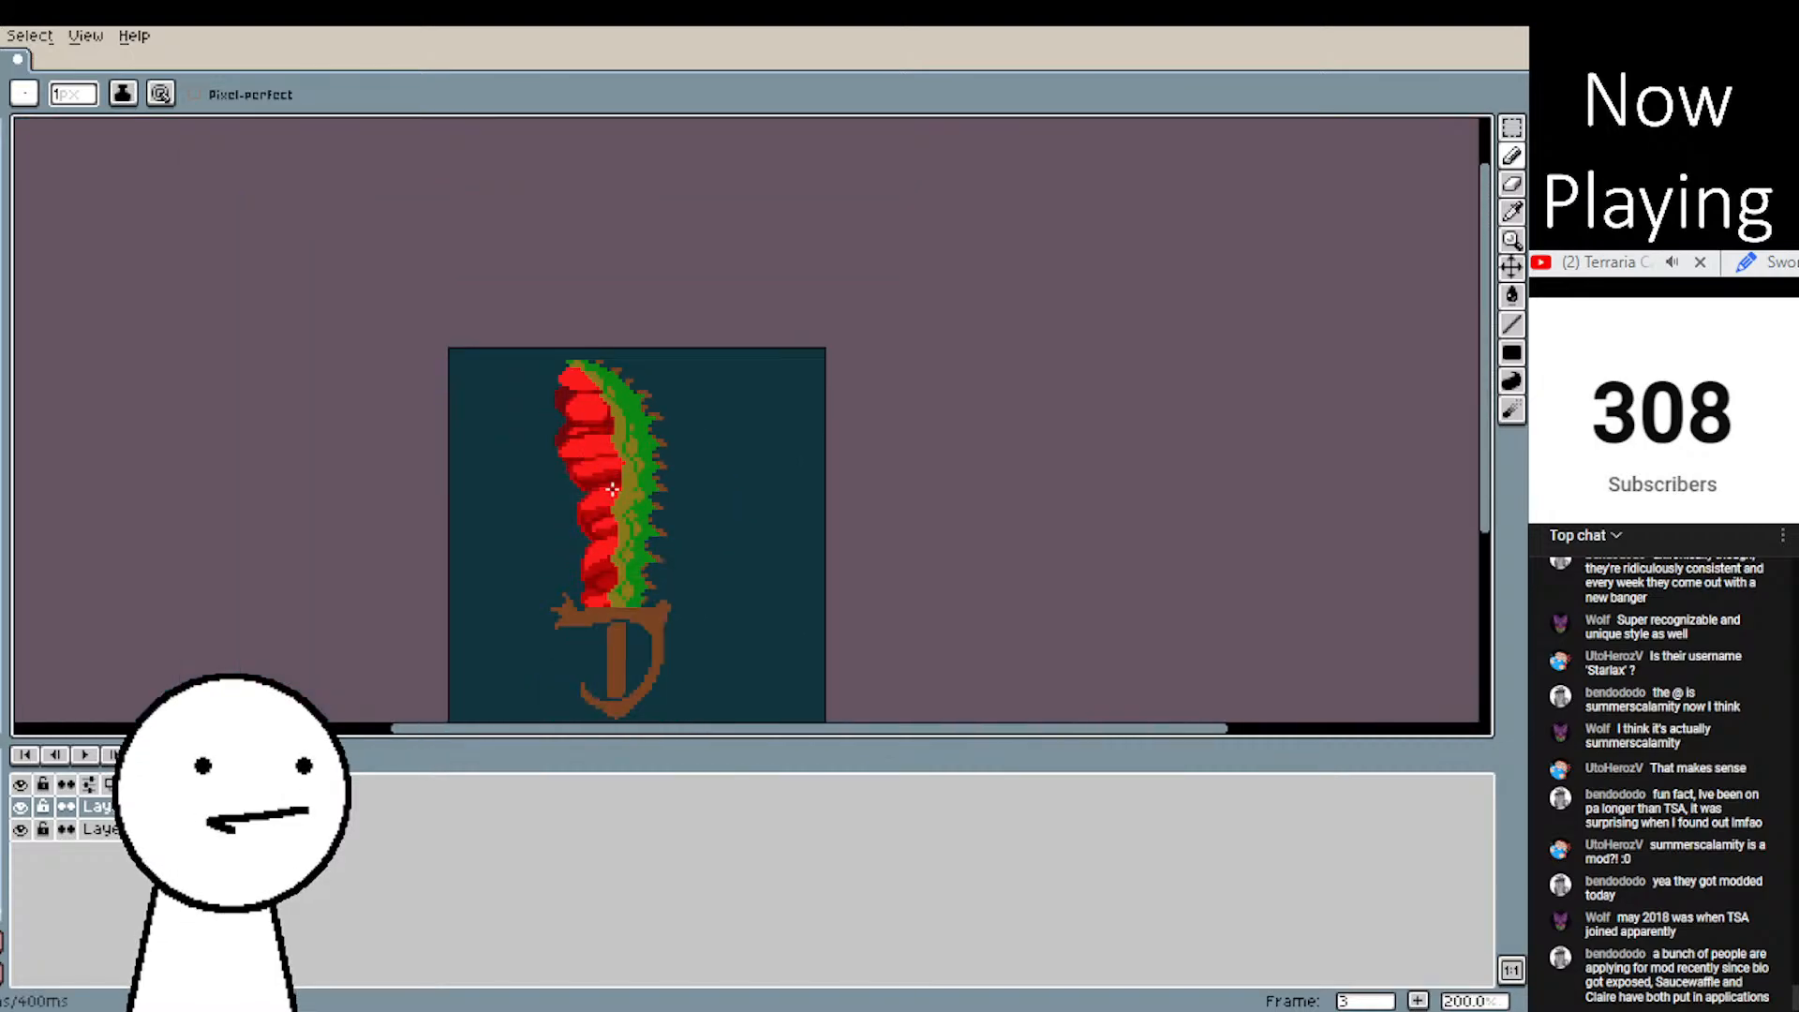
scroll(573, 490, up, 3)
scroll(572, 489, up, 3)
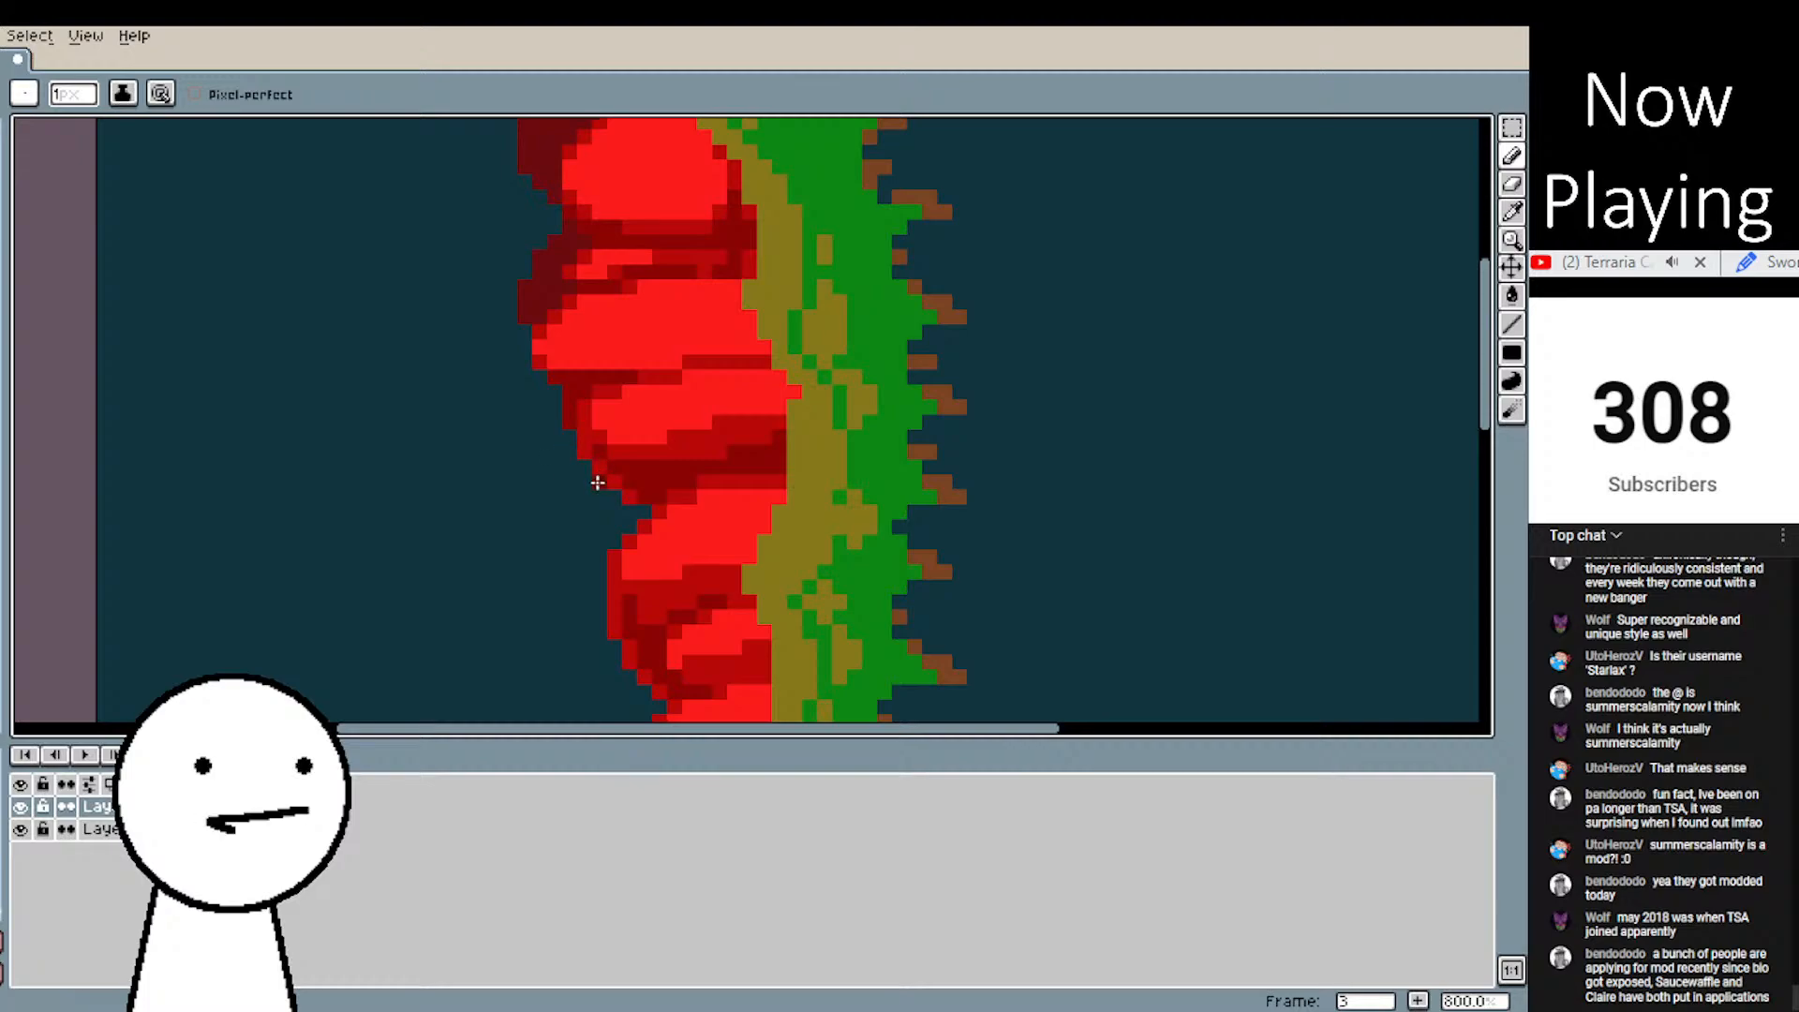
drag(592, 549, 590, 574)
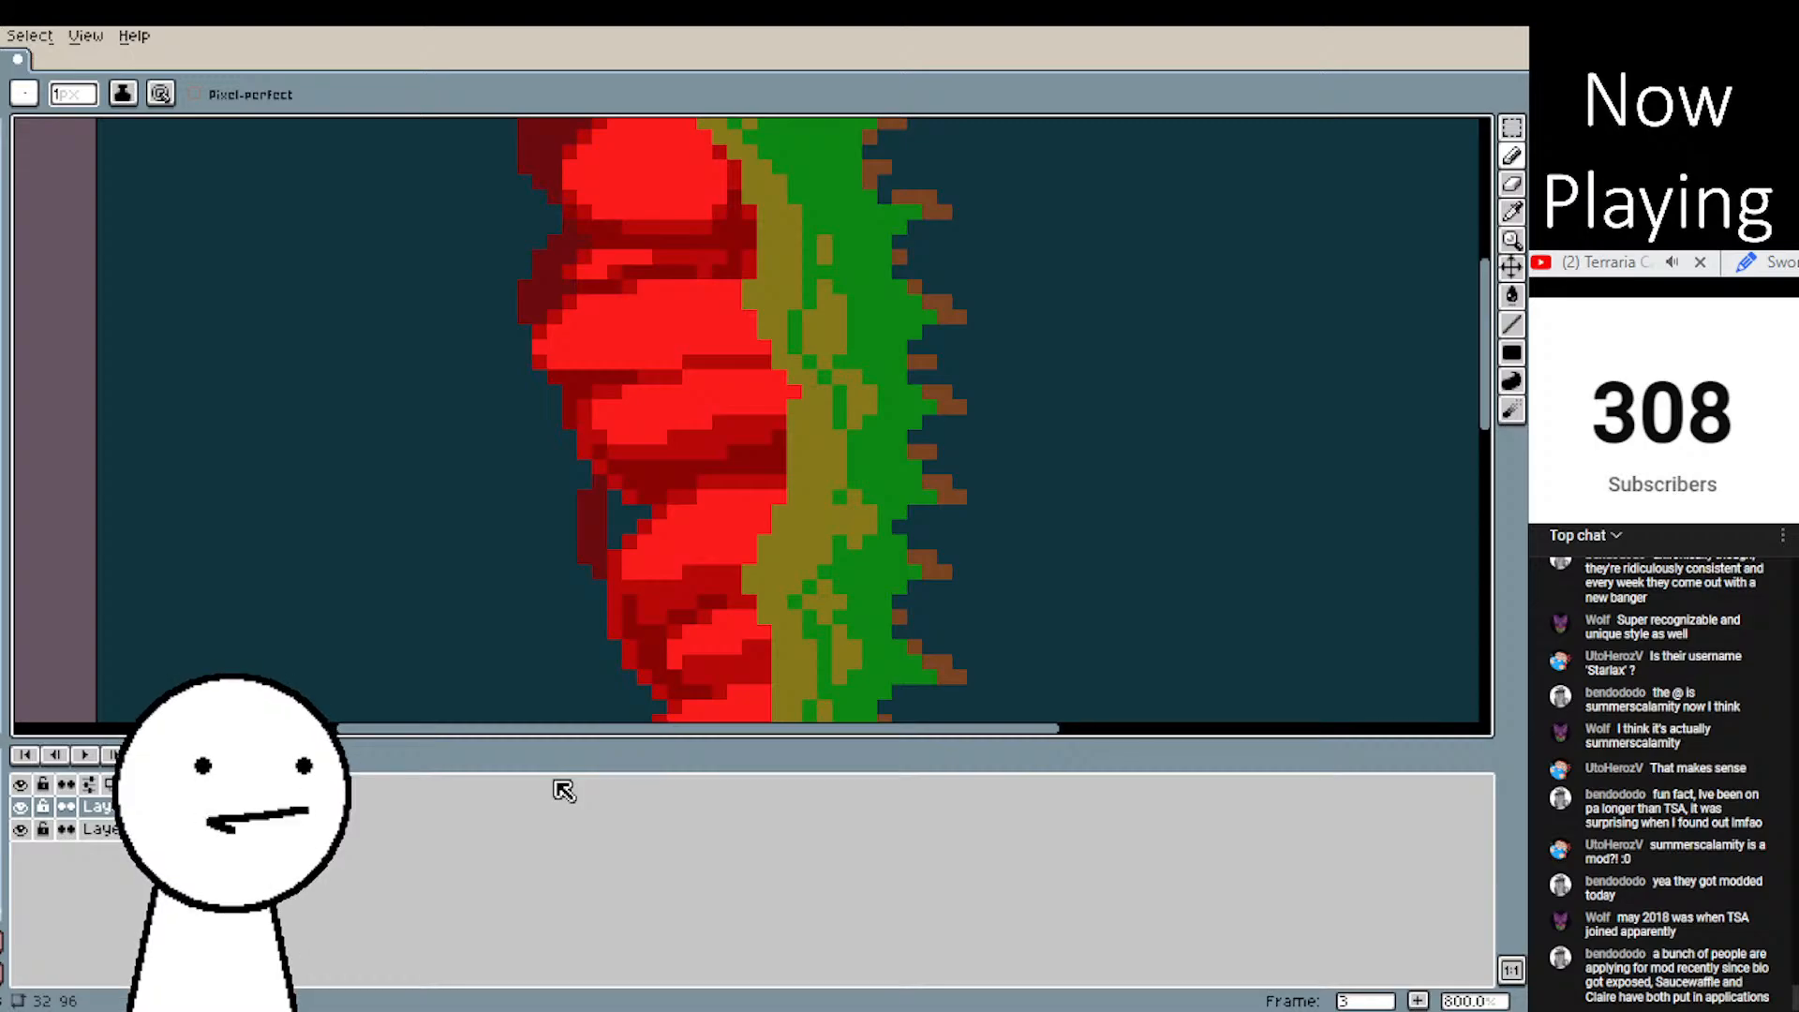
scroll(637, 684, up, 5)
mouse_move(703, 341)
mouse_down()
mouse_move(656, 288)
mouse_move(689, 364)
mouse_move(666, 402)
mouse_up()
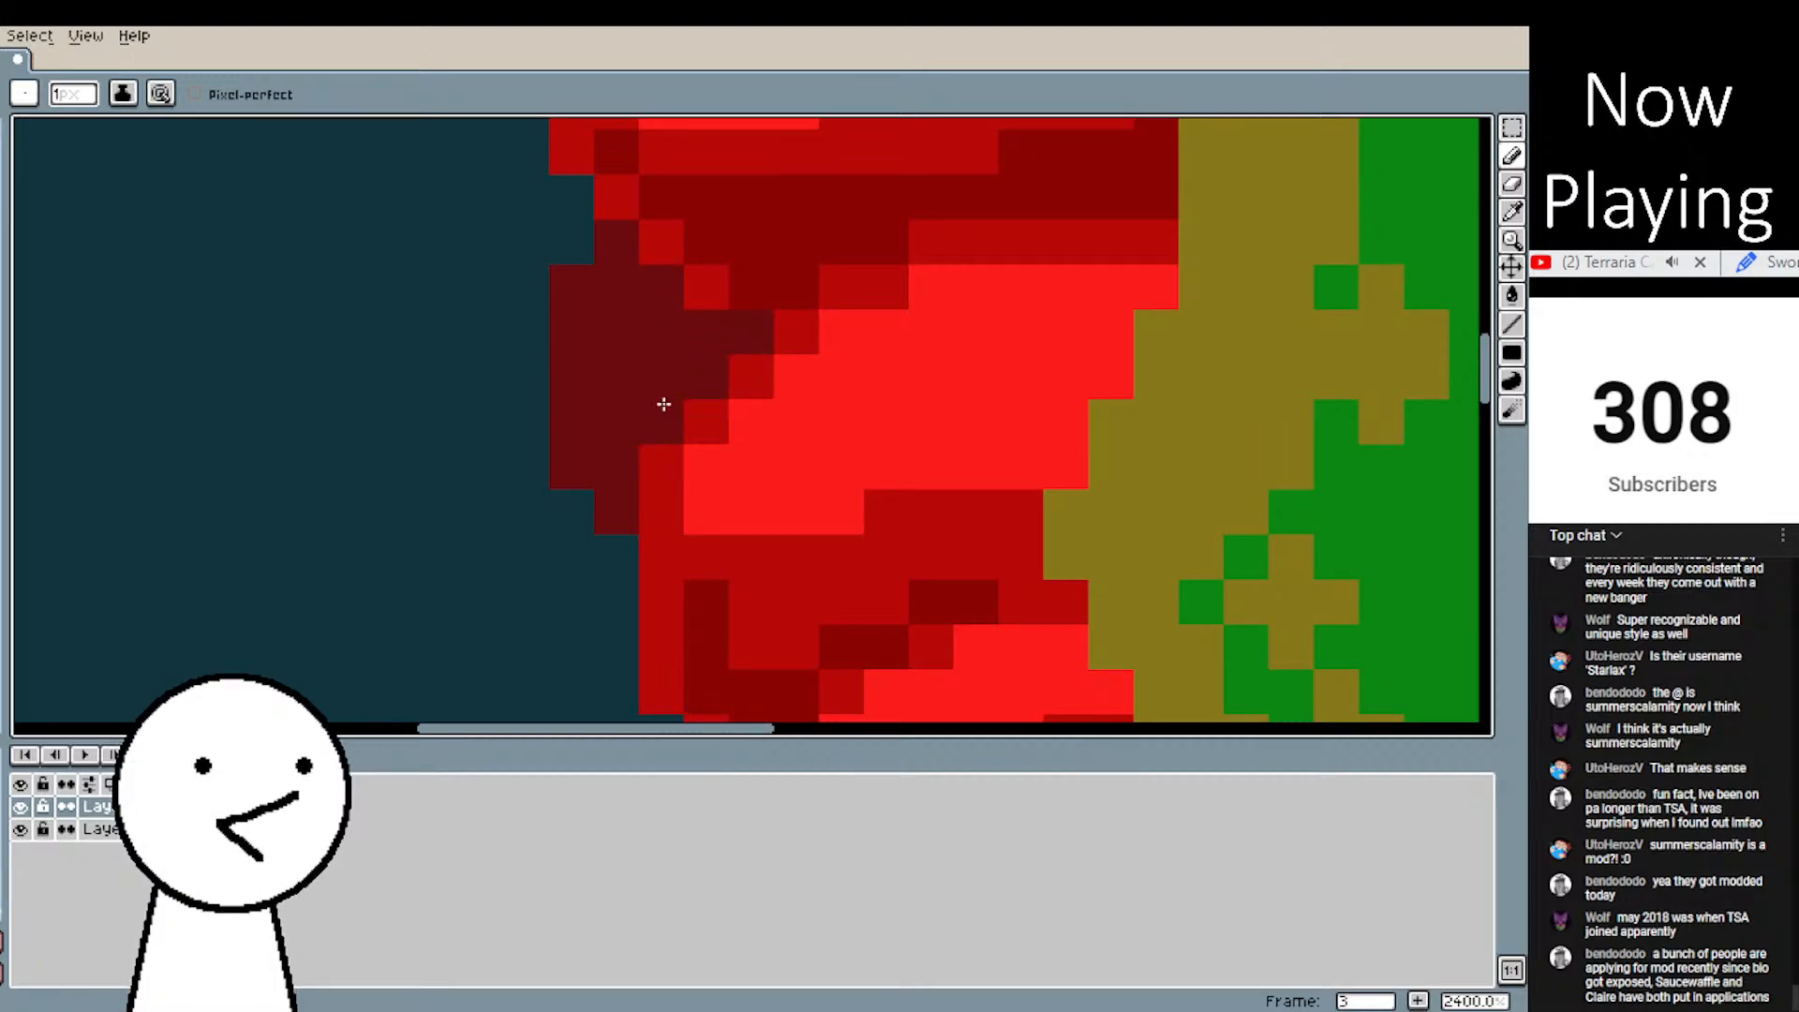
- Fill the outer notch between the fourth and fifth bulges with very dark maroon
scroll(663, 409, down, 4)
scroll(773, 521, down, 1)
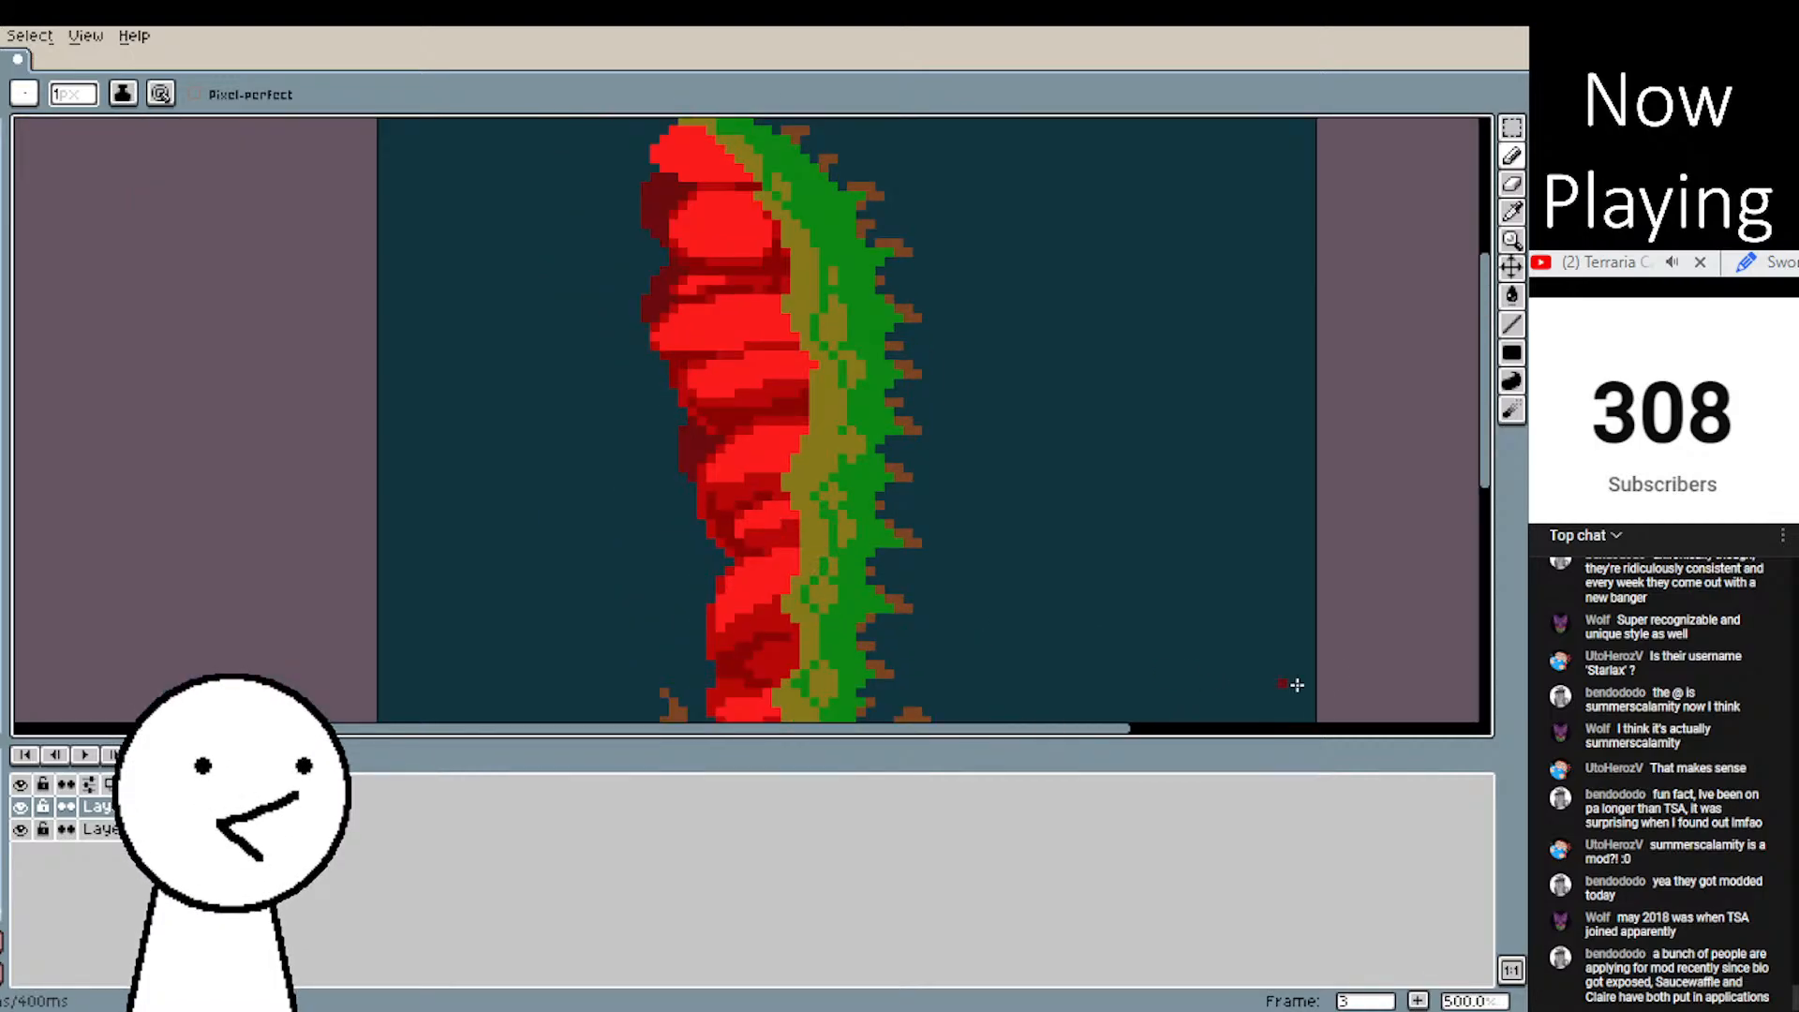
scroll(610, 562, up, 2)
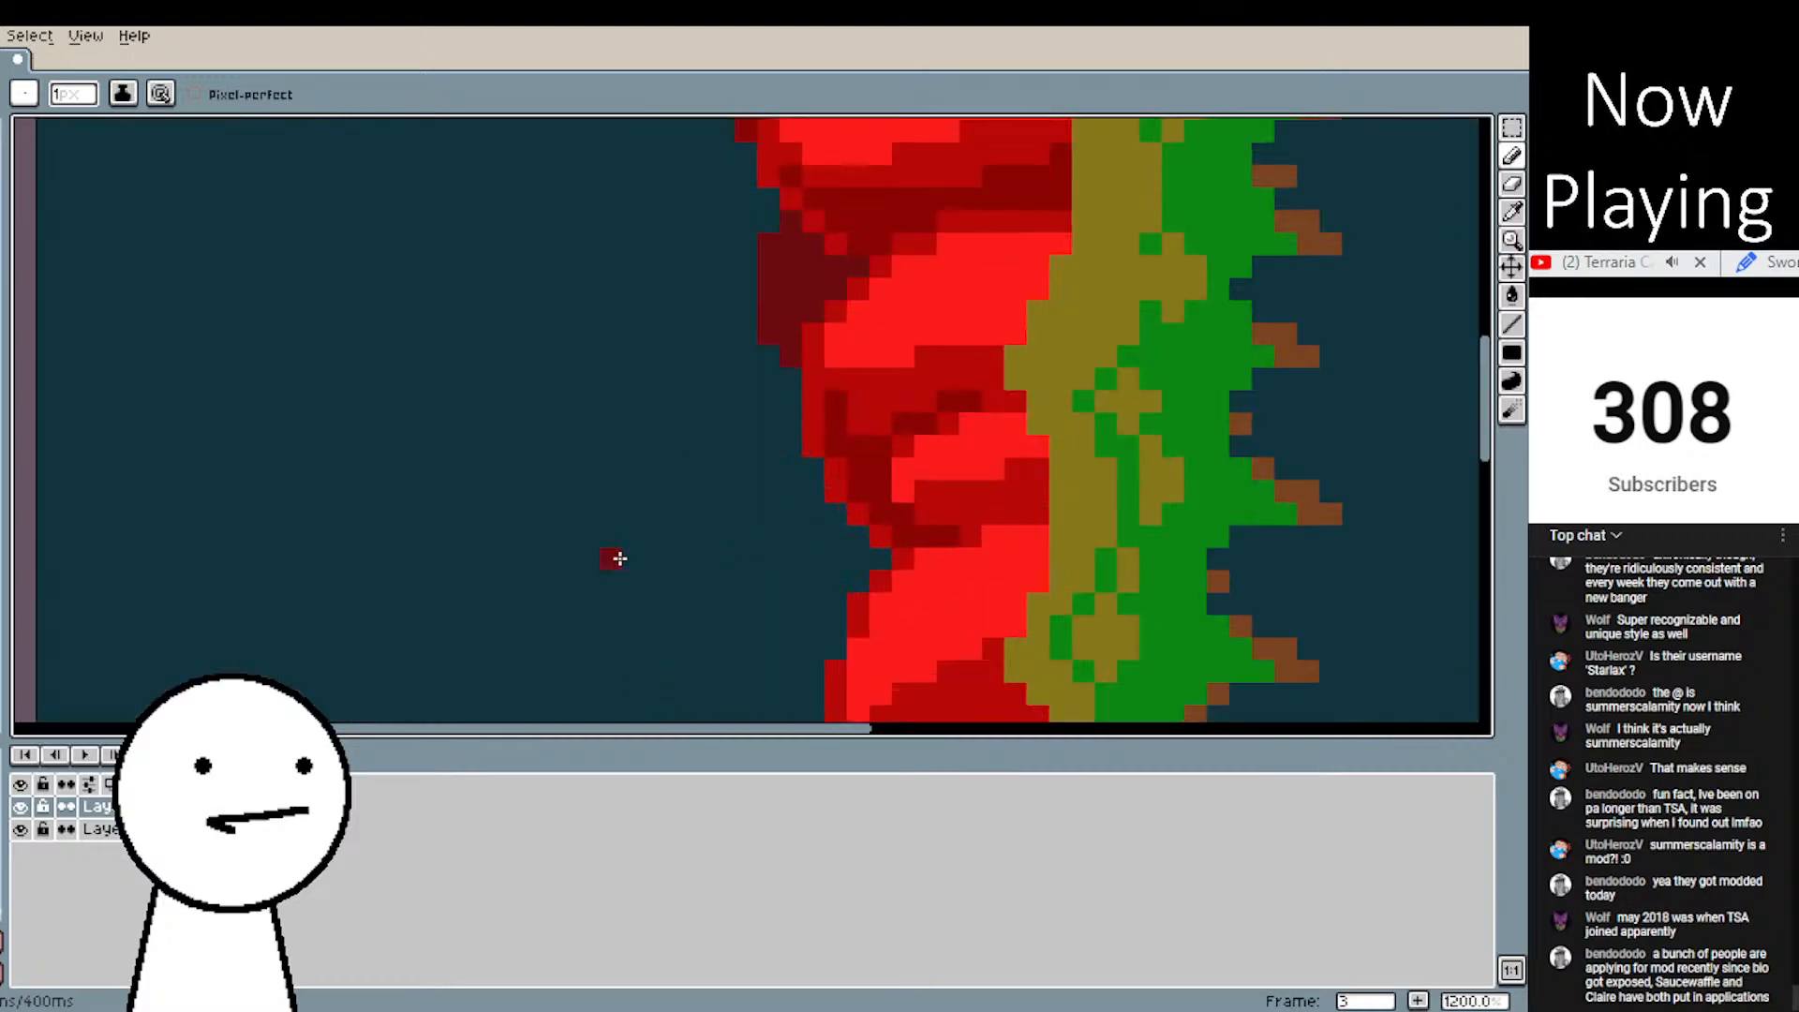
scroll(919, 482, up, 3)
mouse_move(1010, 468)
mouse_down()
mouse_move(968, 624)
mouse_move(985, 677)
mouse_move(1008, 581)
mouse_move(1032, 584)
mouse_move(1050, 517)
mouse_move(1085, 564)
mouse_move(956, 369)
mouse_up()
click(885, 532)
- Check how the dark maroon notches read along the blade at small and large sizes
scroll(969, 534, down, 6)
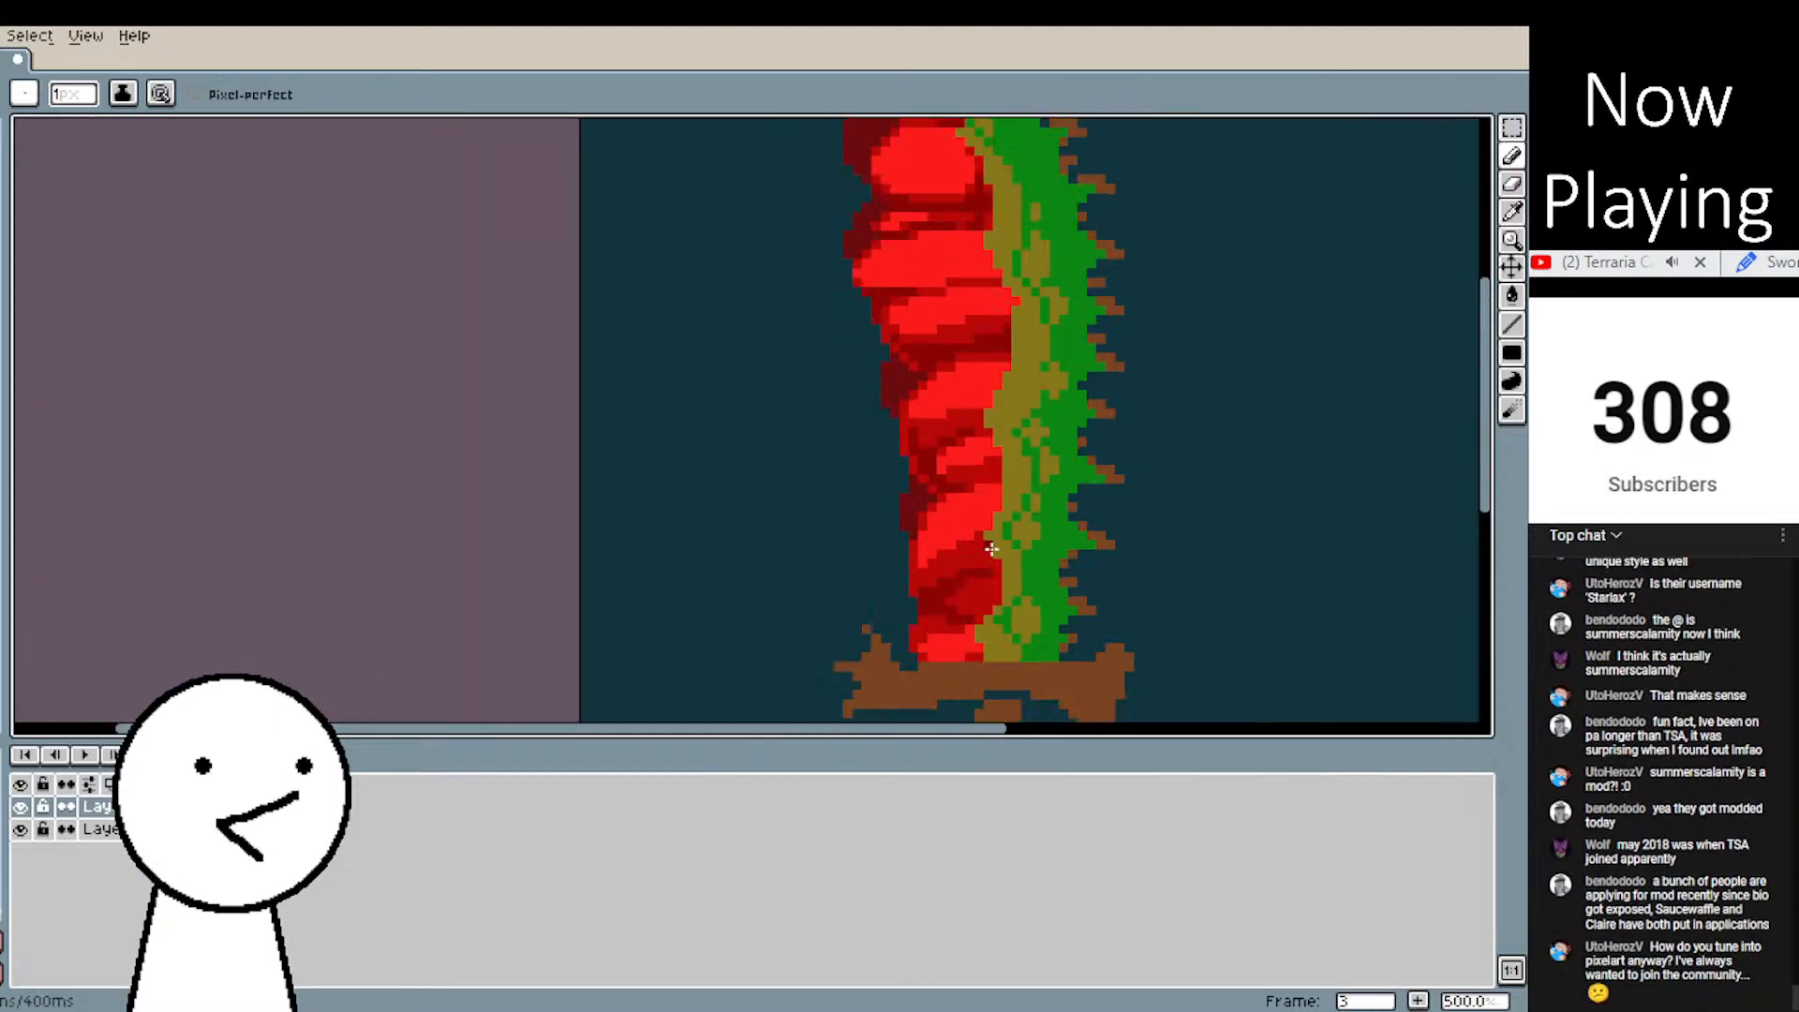
scroll(953, 567, up, 3)
scroll(1188, 558, down, 2)
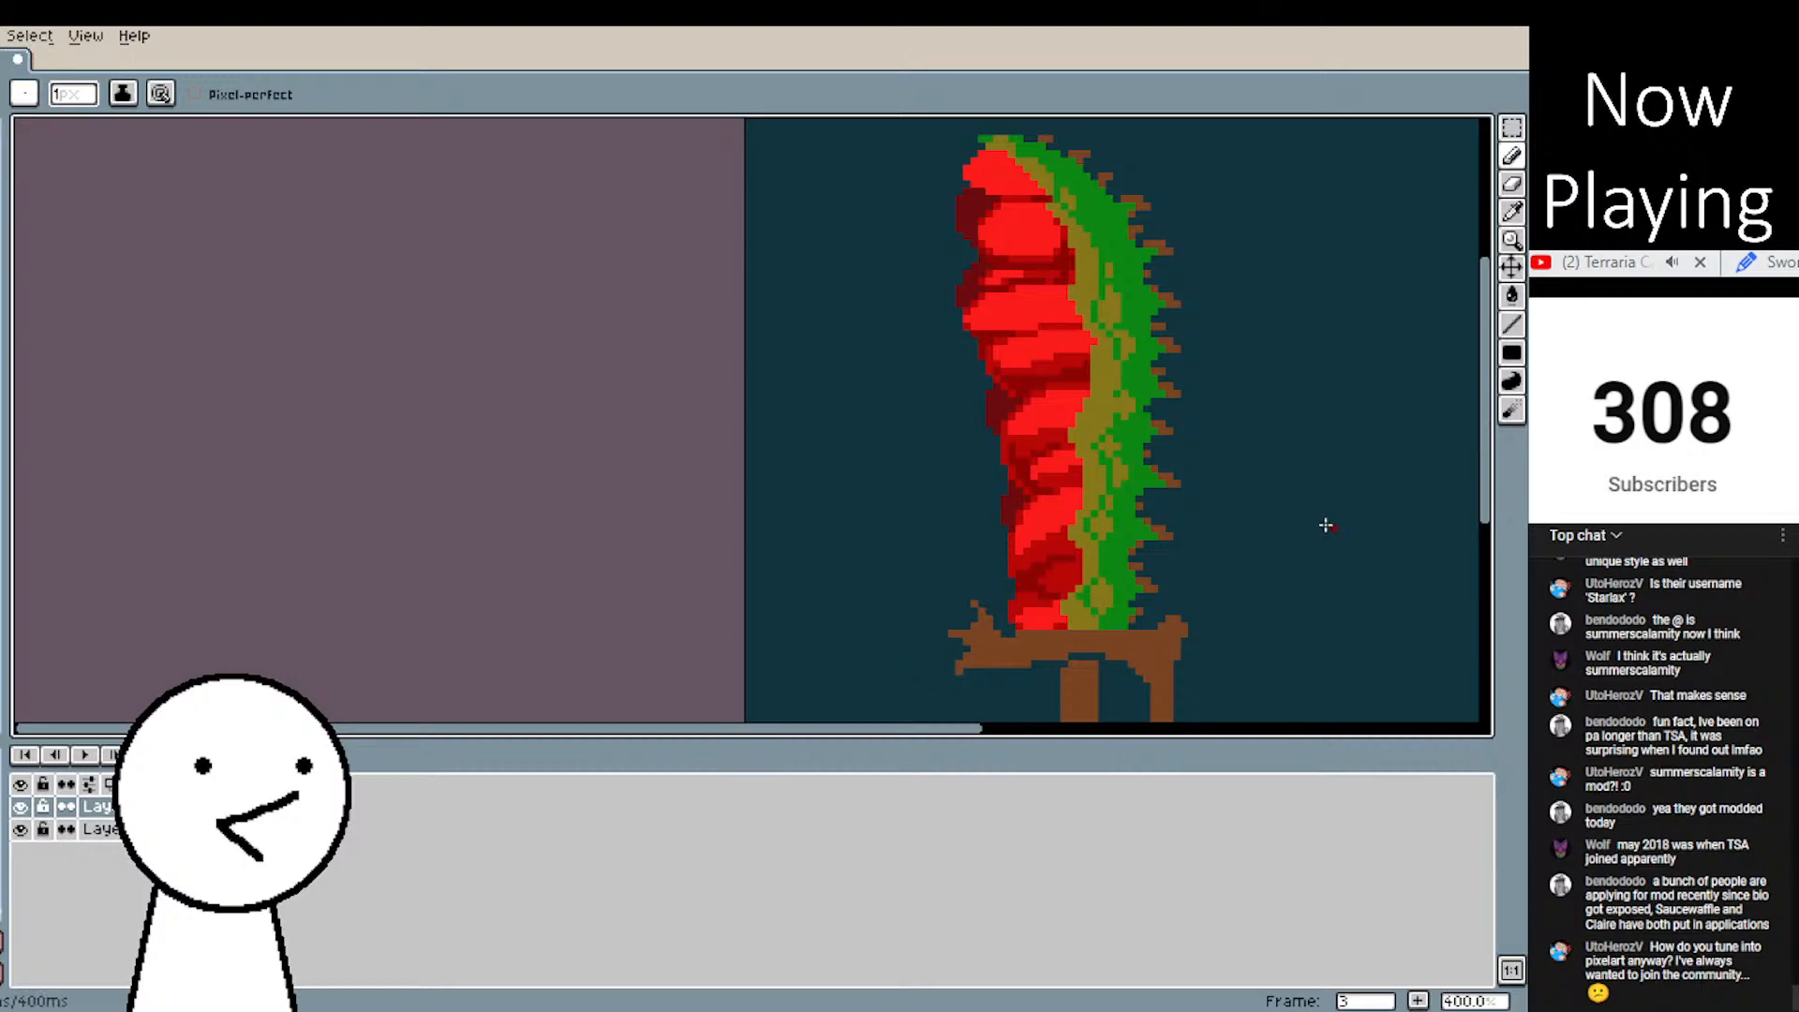
drag(1124, 482, 743, 566)
scroll(753, 469, down, 4)
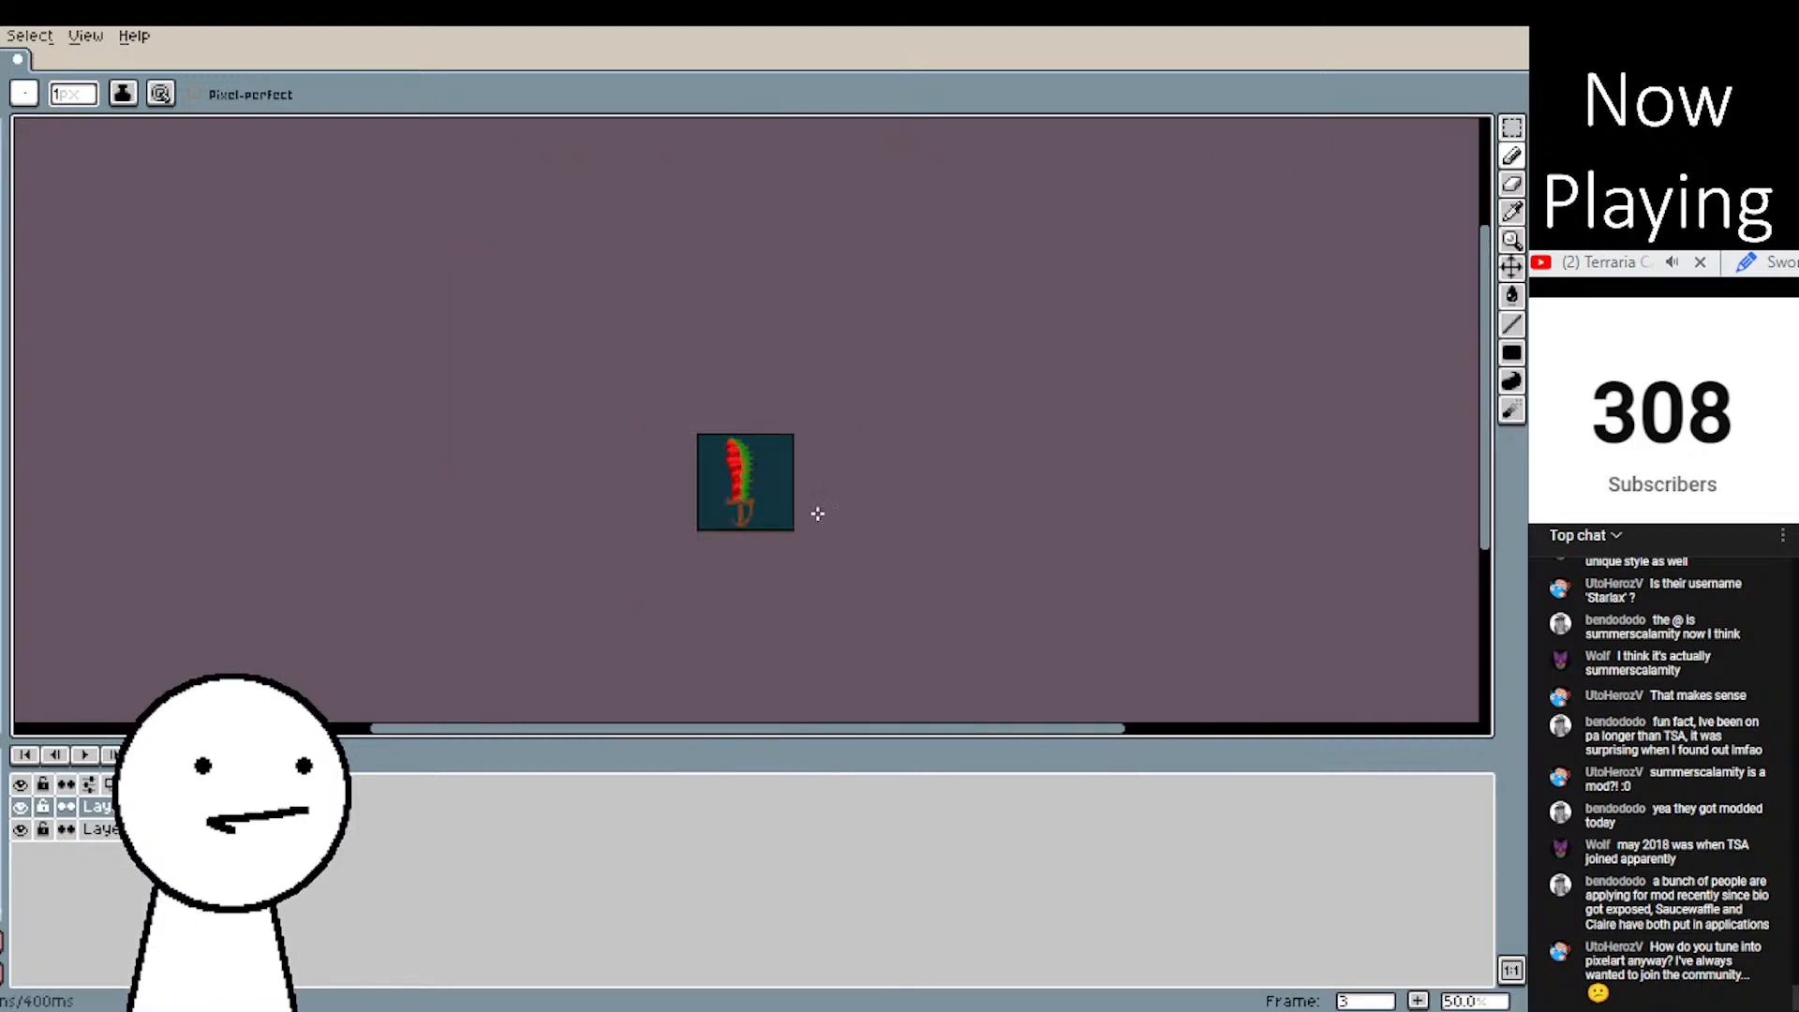
scroll(791, 500, up, 4)
drag(647, 334, 1087, 562)
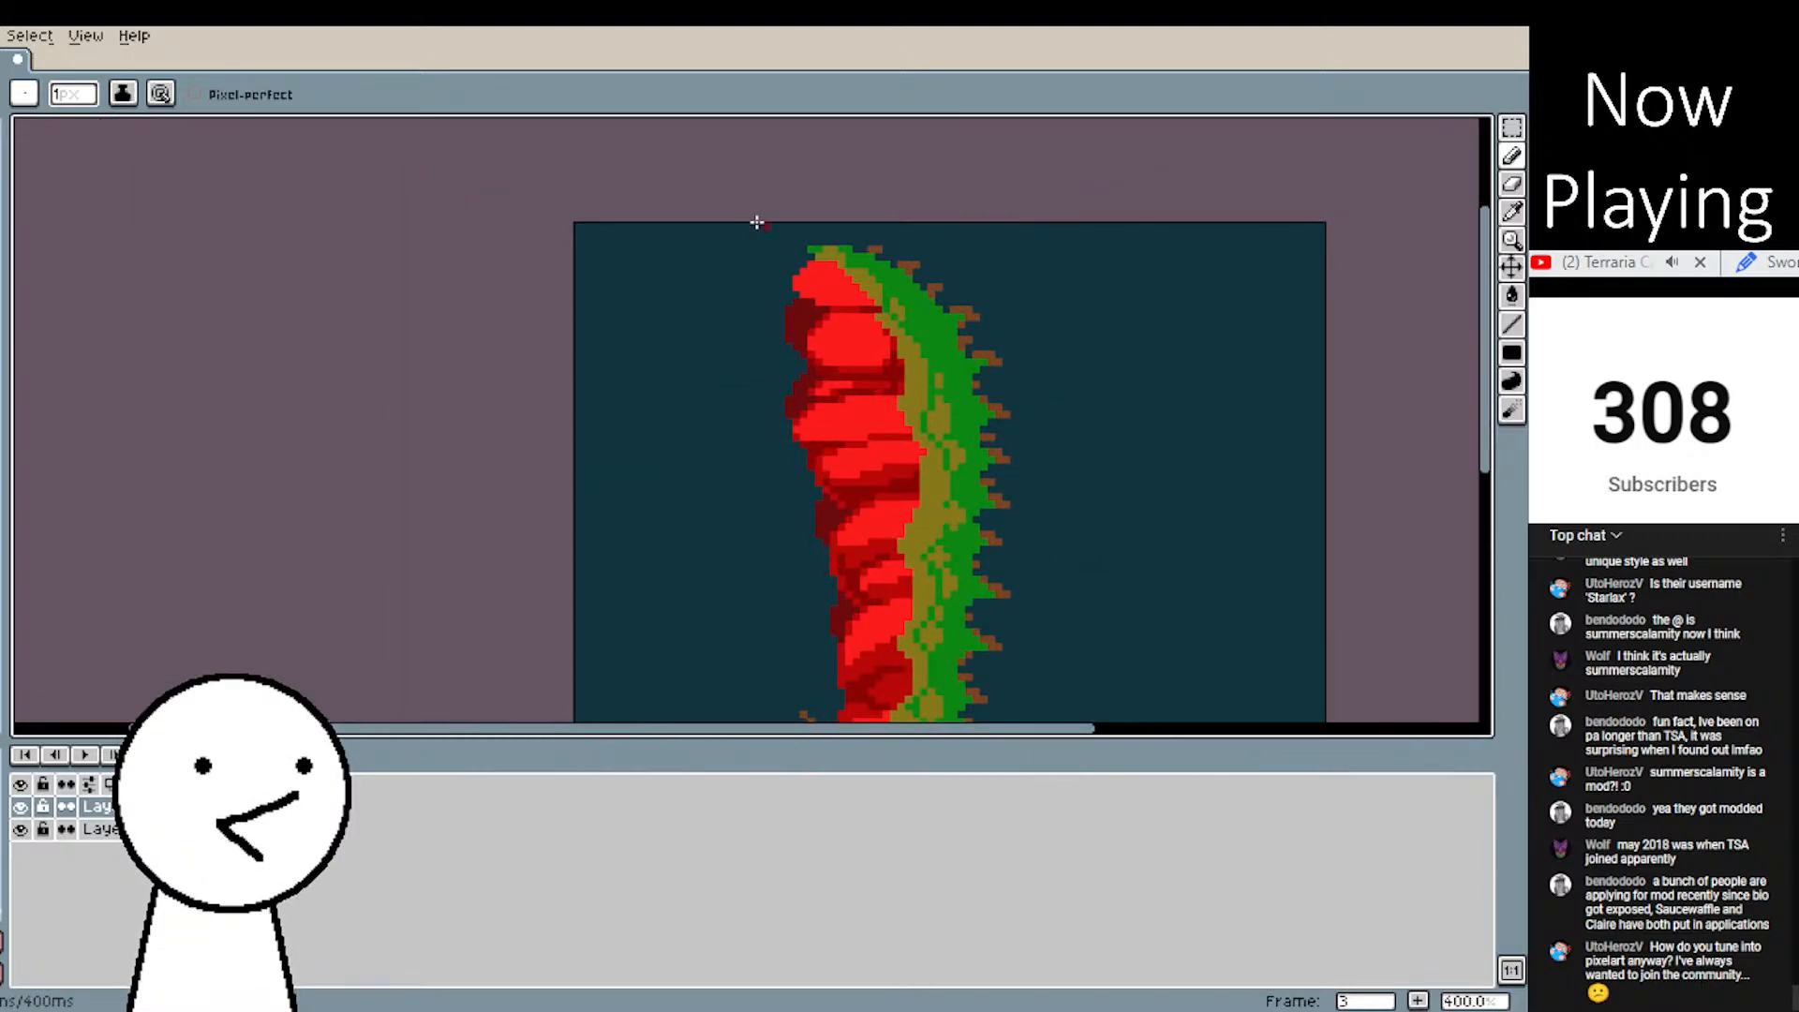
scroll(762, 385, up, 1)
scroll(900, 502, down, 4)
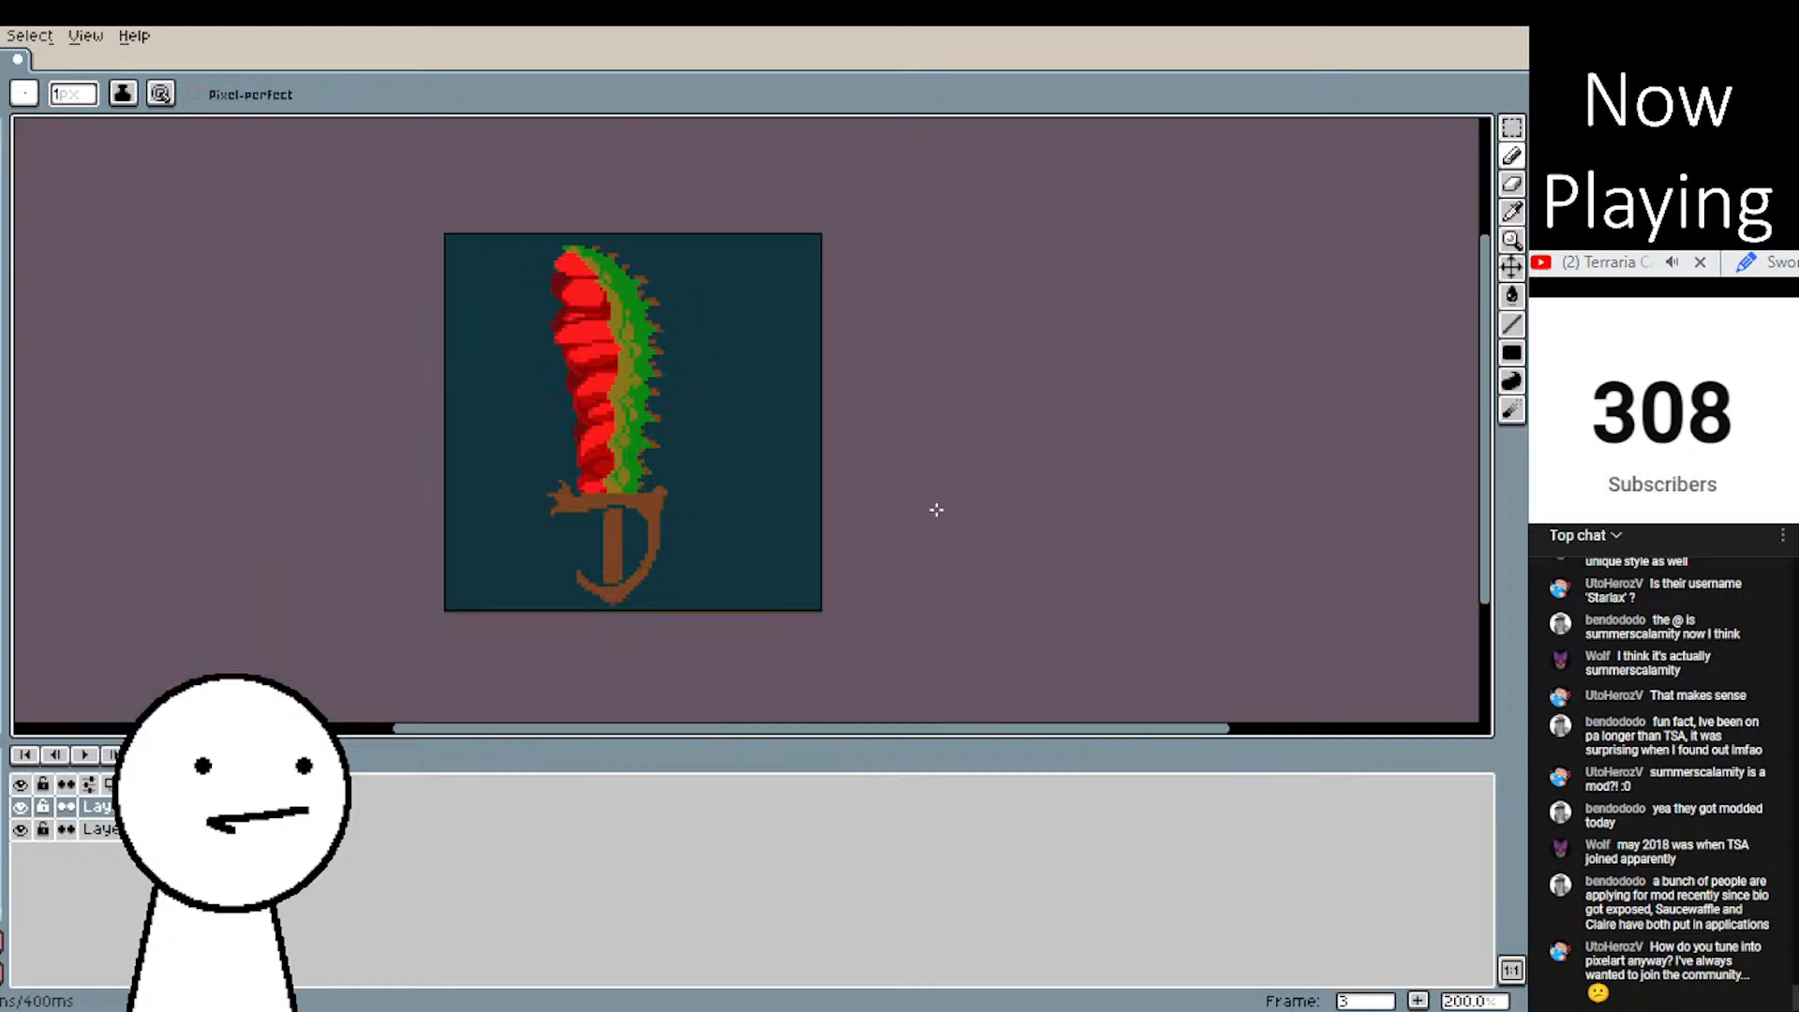
scroll(699, 416, up, 4)
drag(795, 362, 992, 550)
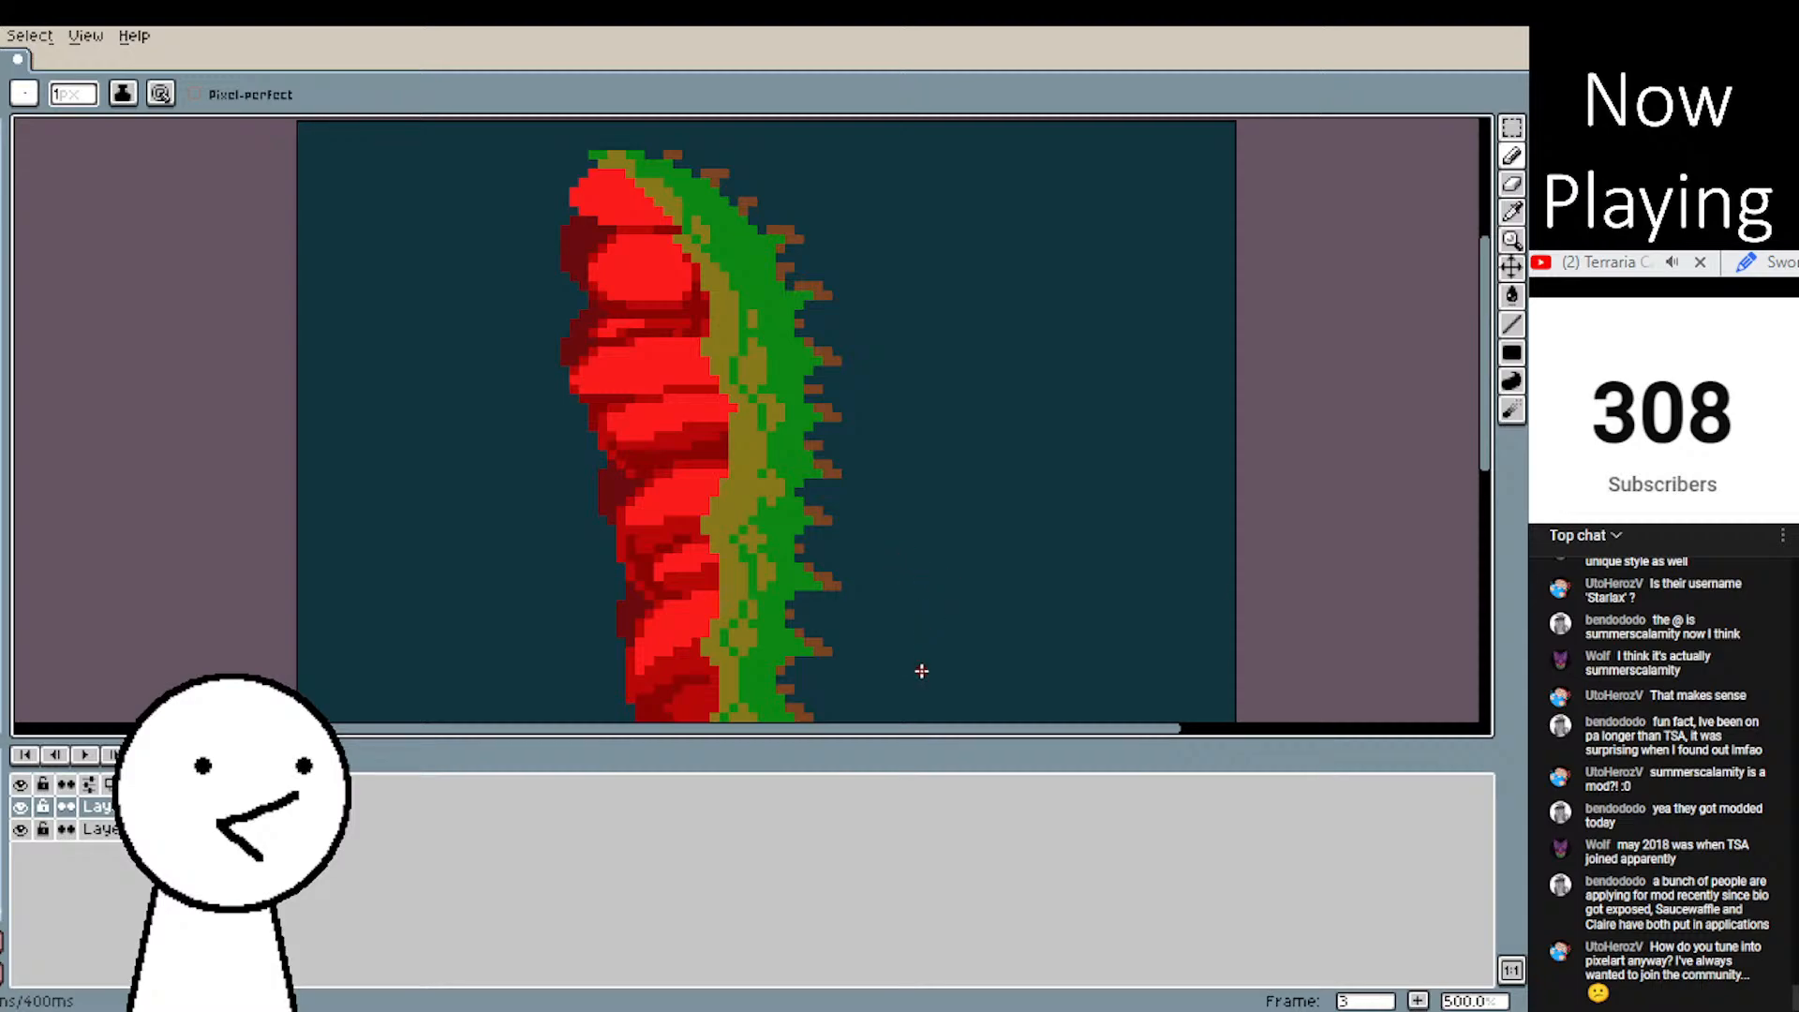
scroll(1005, 525, down, 3)
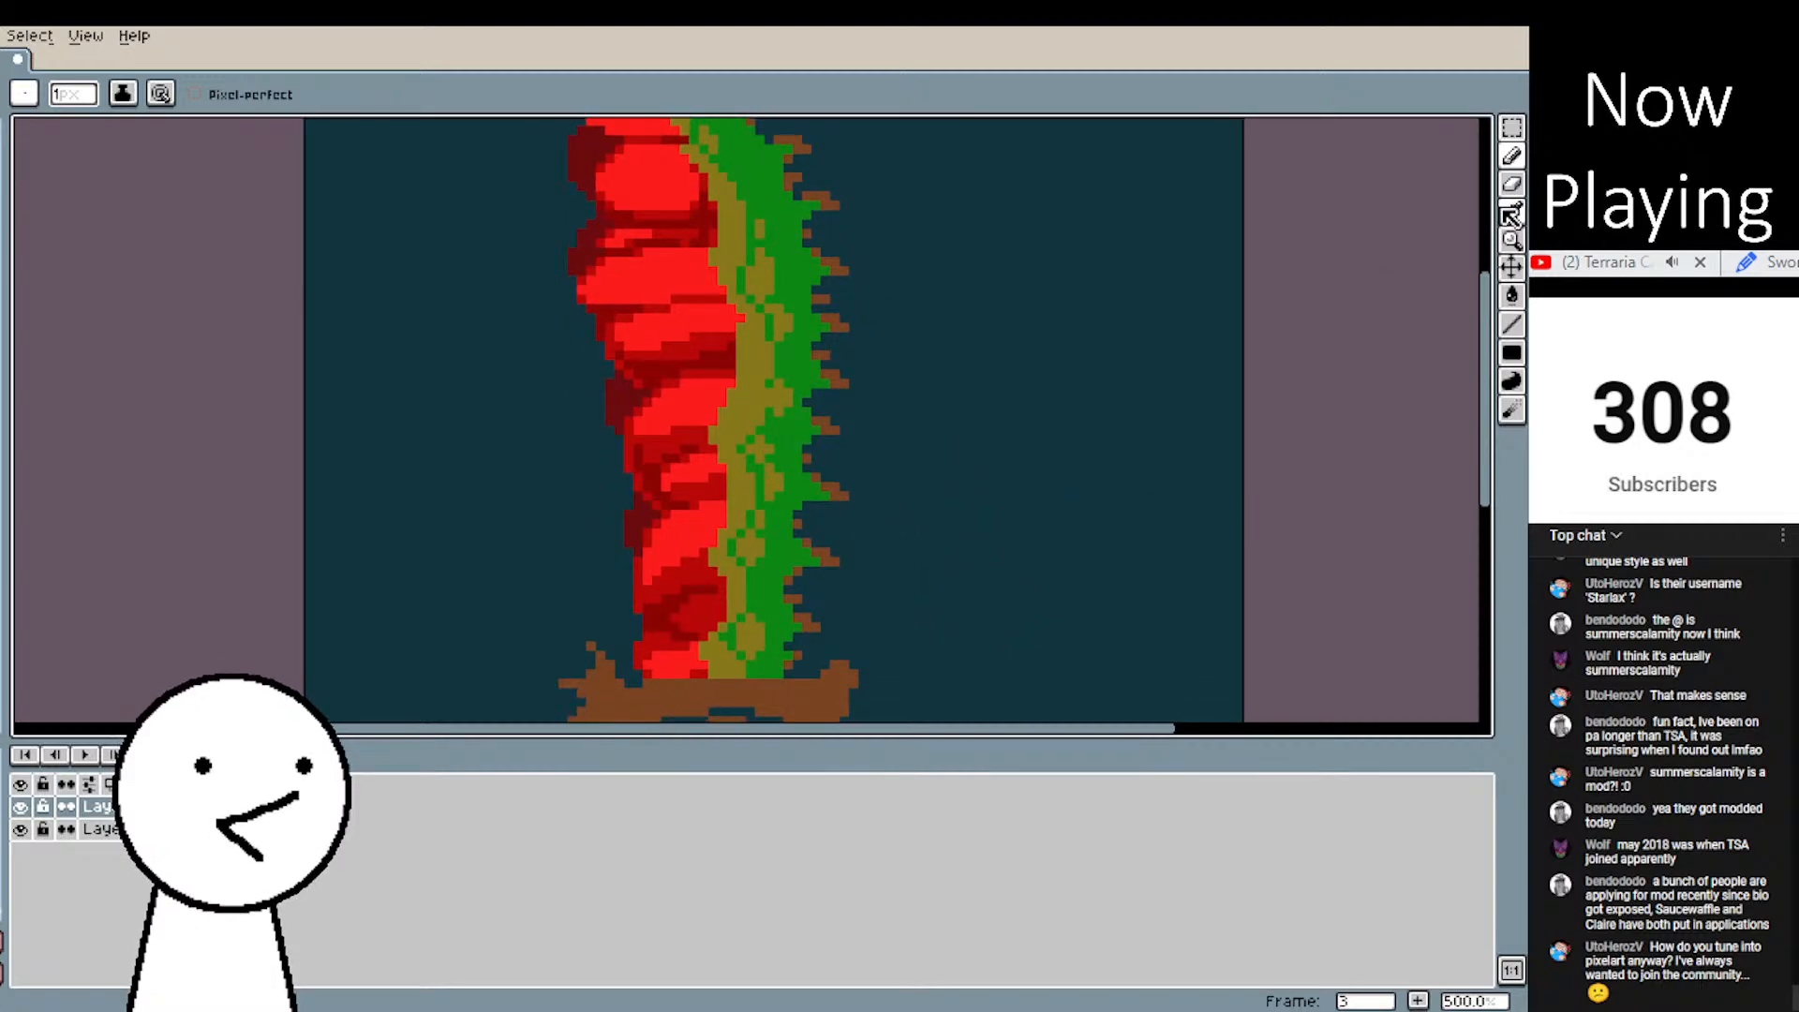
- Examine the olive inner rind, its spots and the green outer rind beside the lowest flesh folds, up close and against the whole blade
key(i)
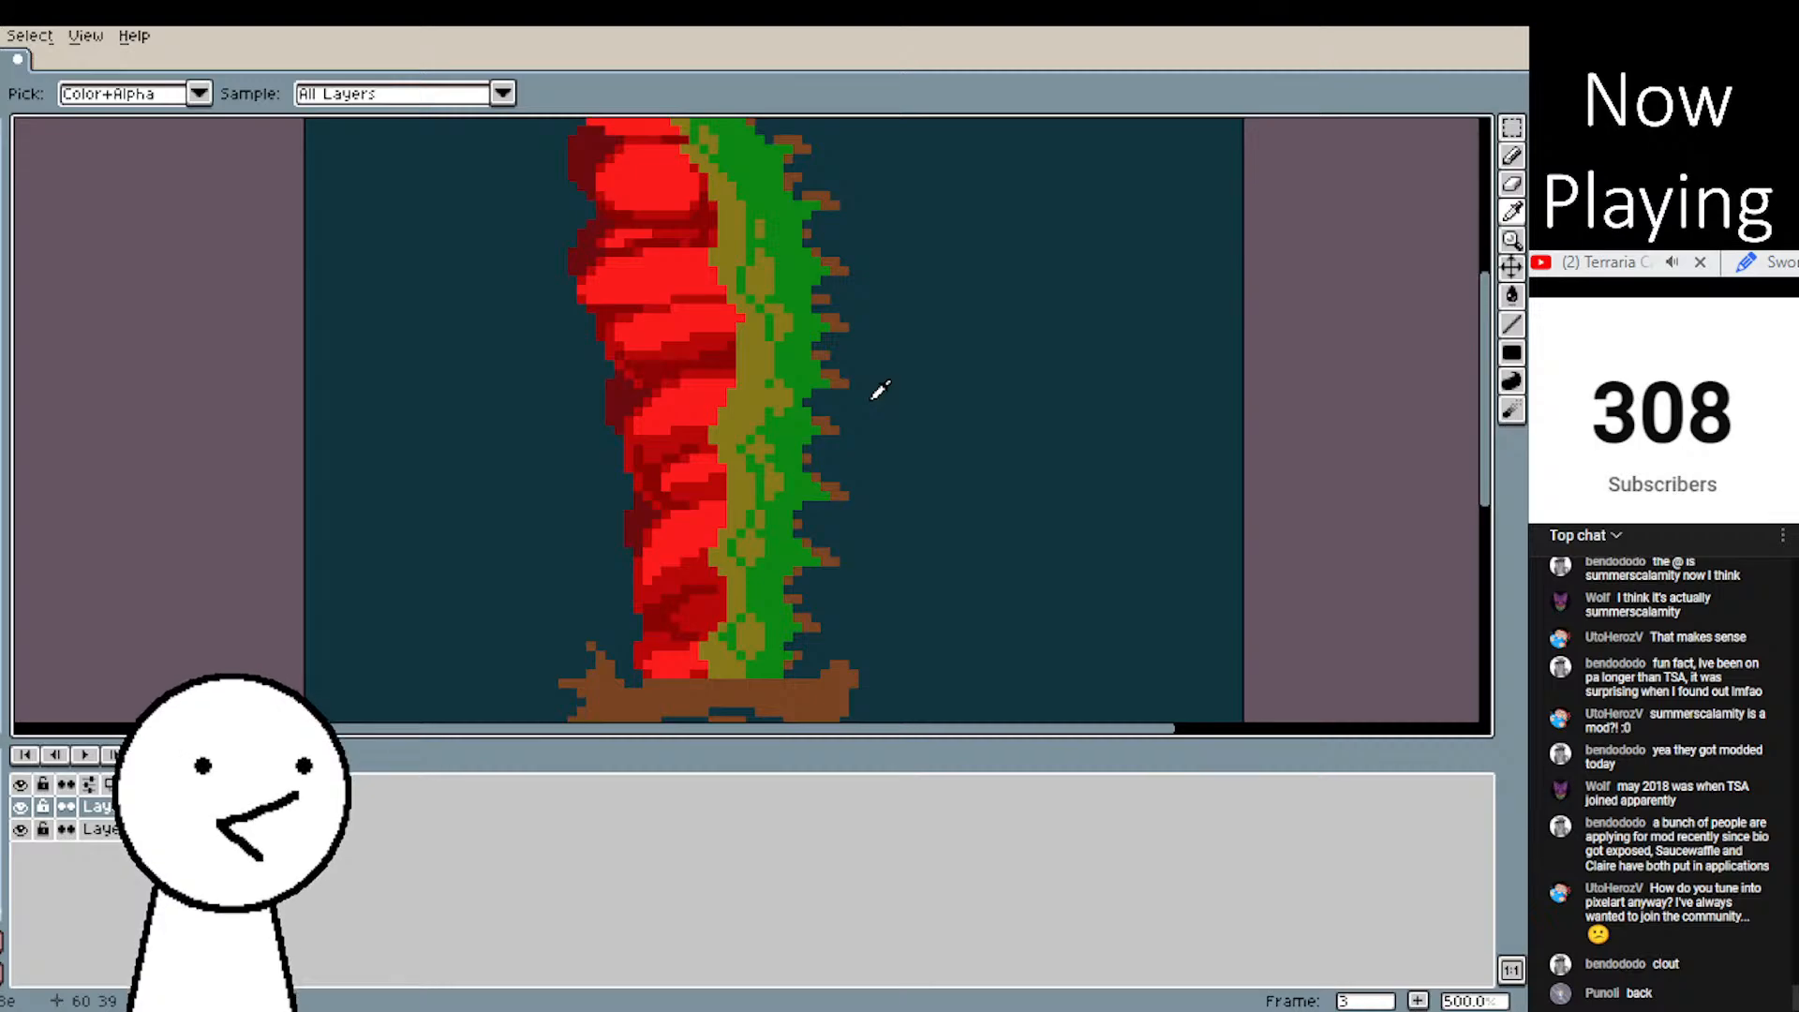
scroll(796, 413, down, 1)
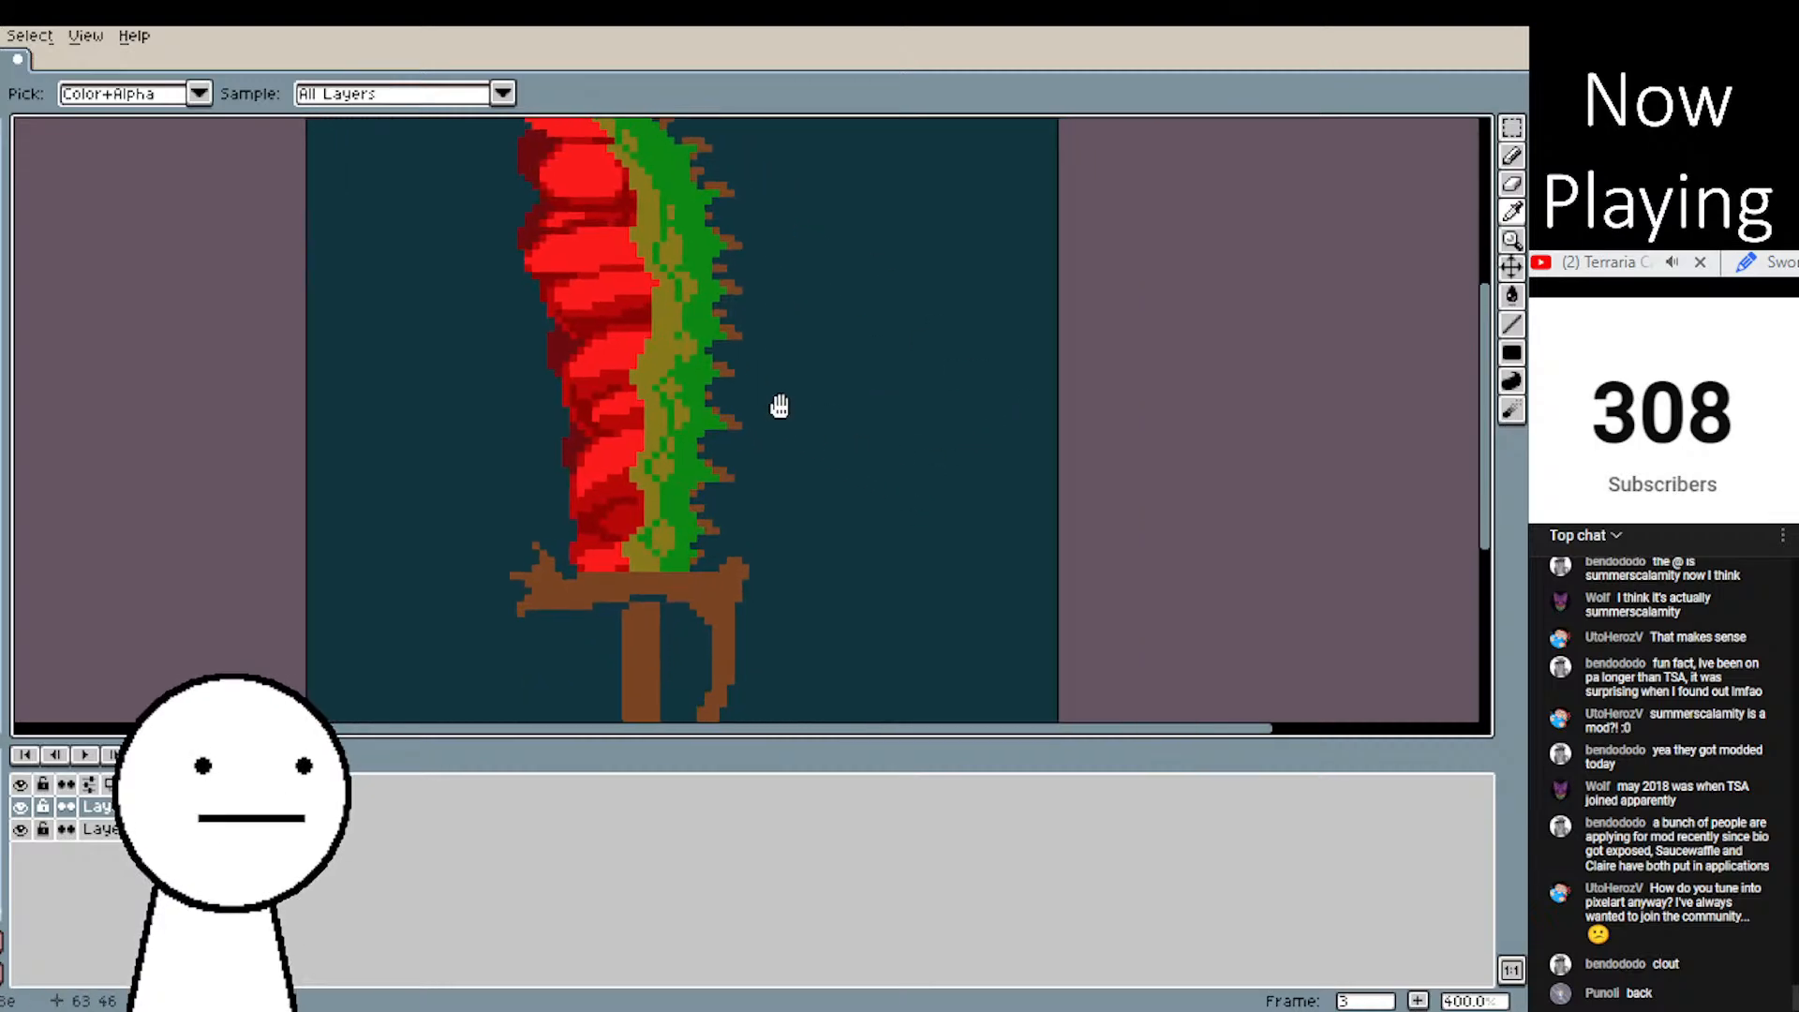
scroll(850, 474, up, 2)
scroll(719, 369, up, 5)
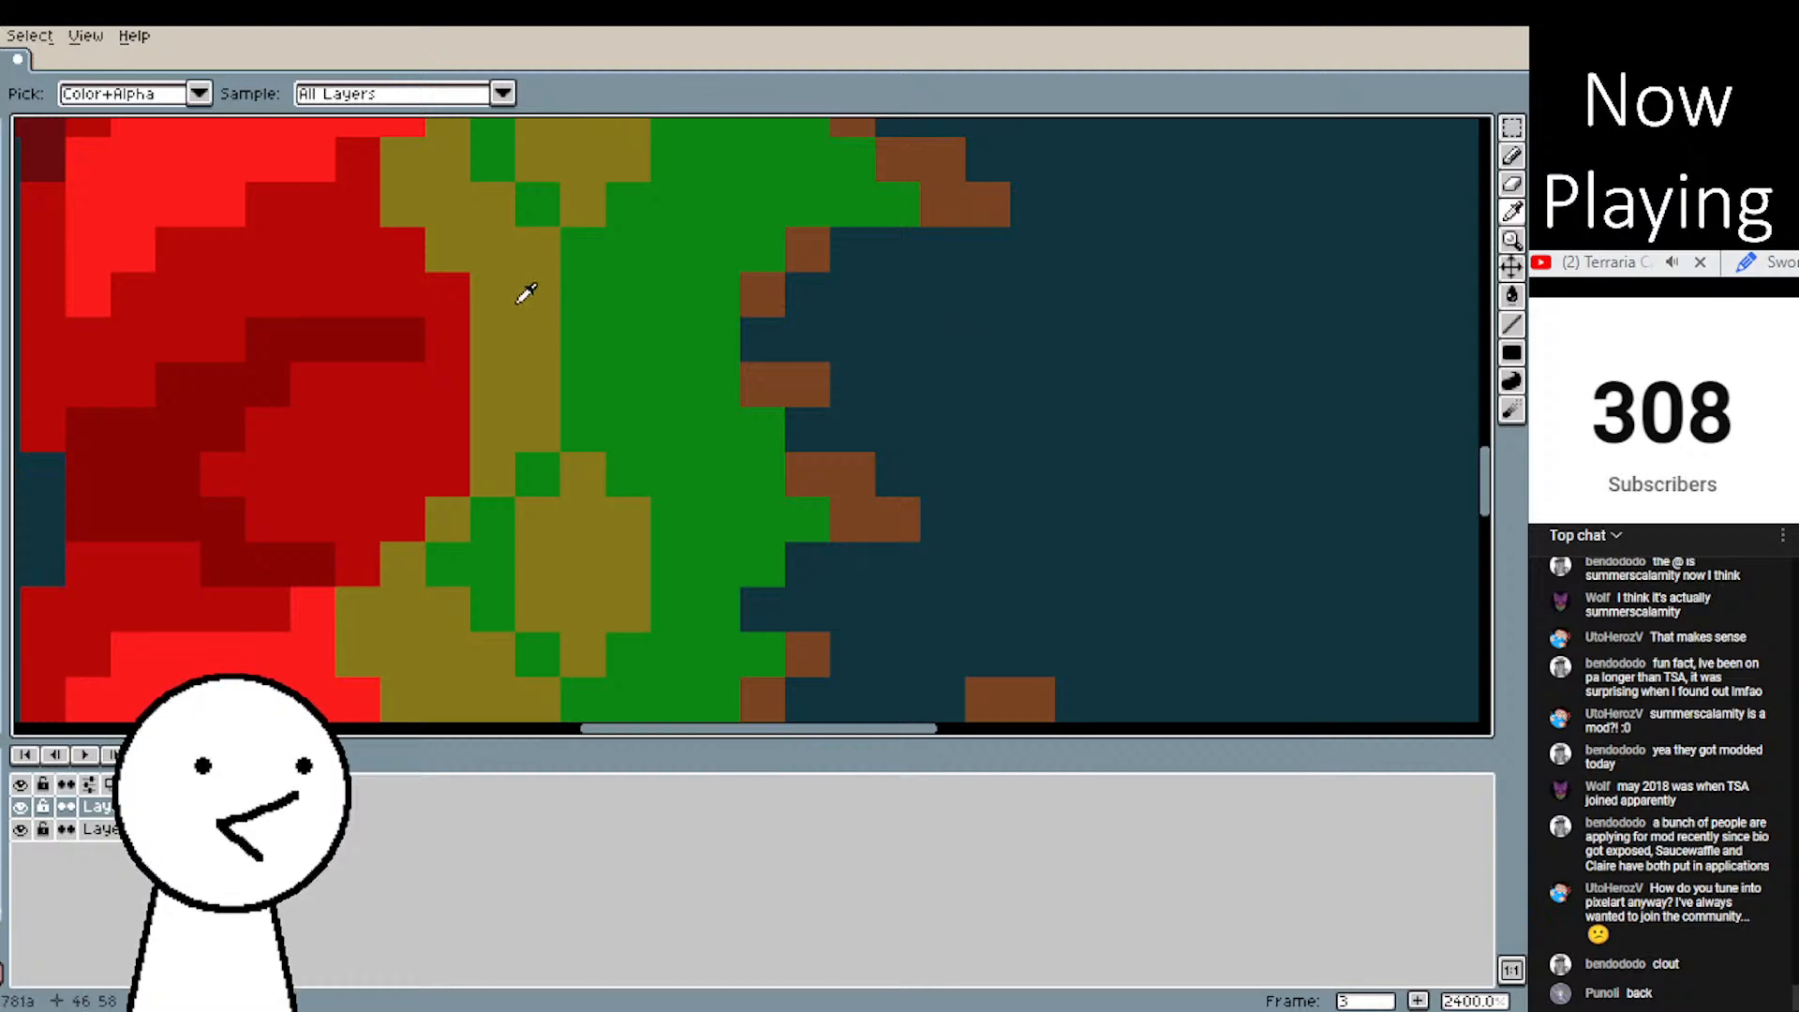
click(1512, 324)
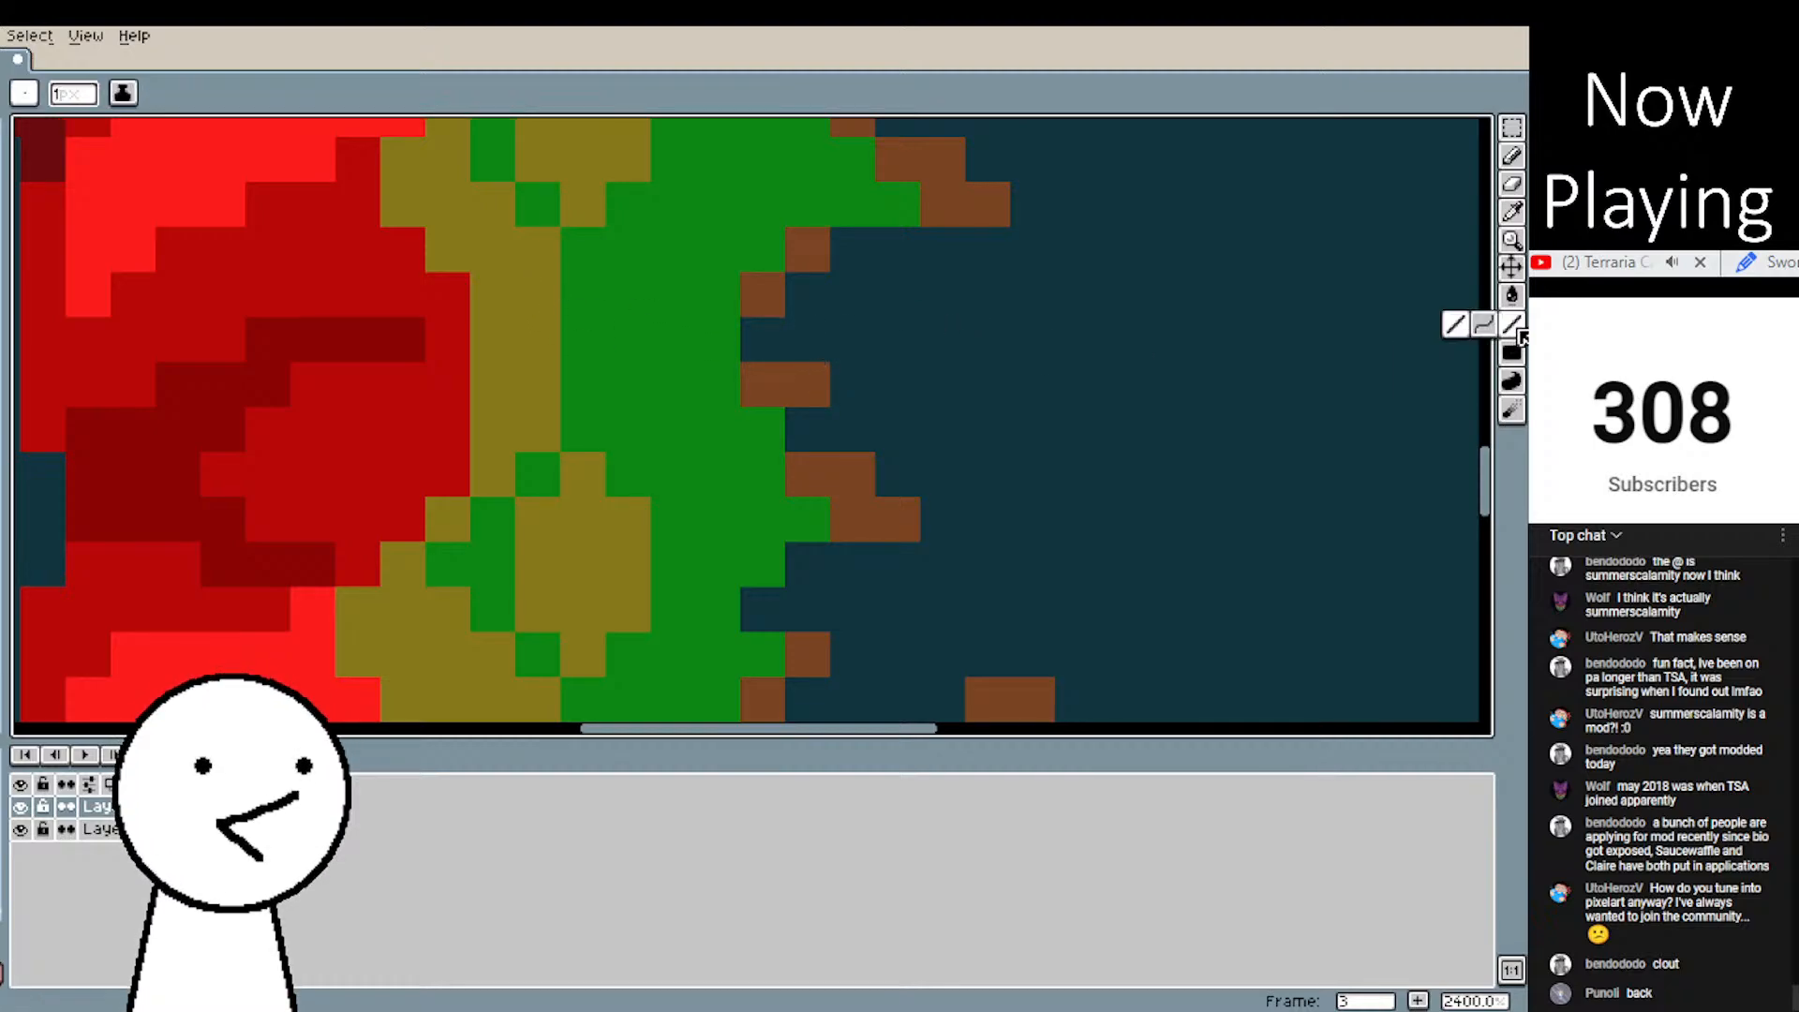
click(1511, 211)
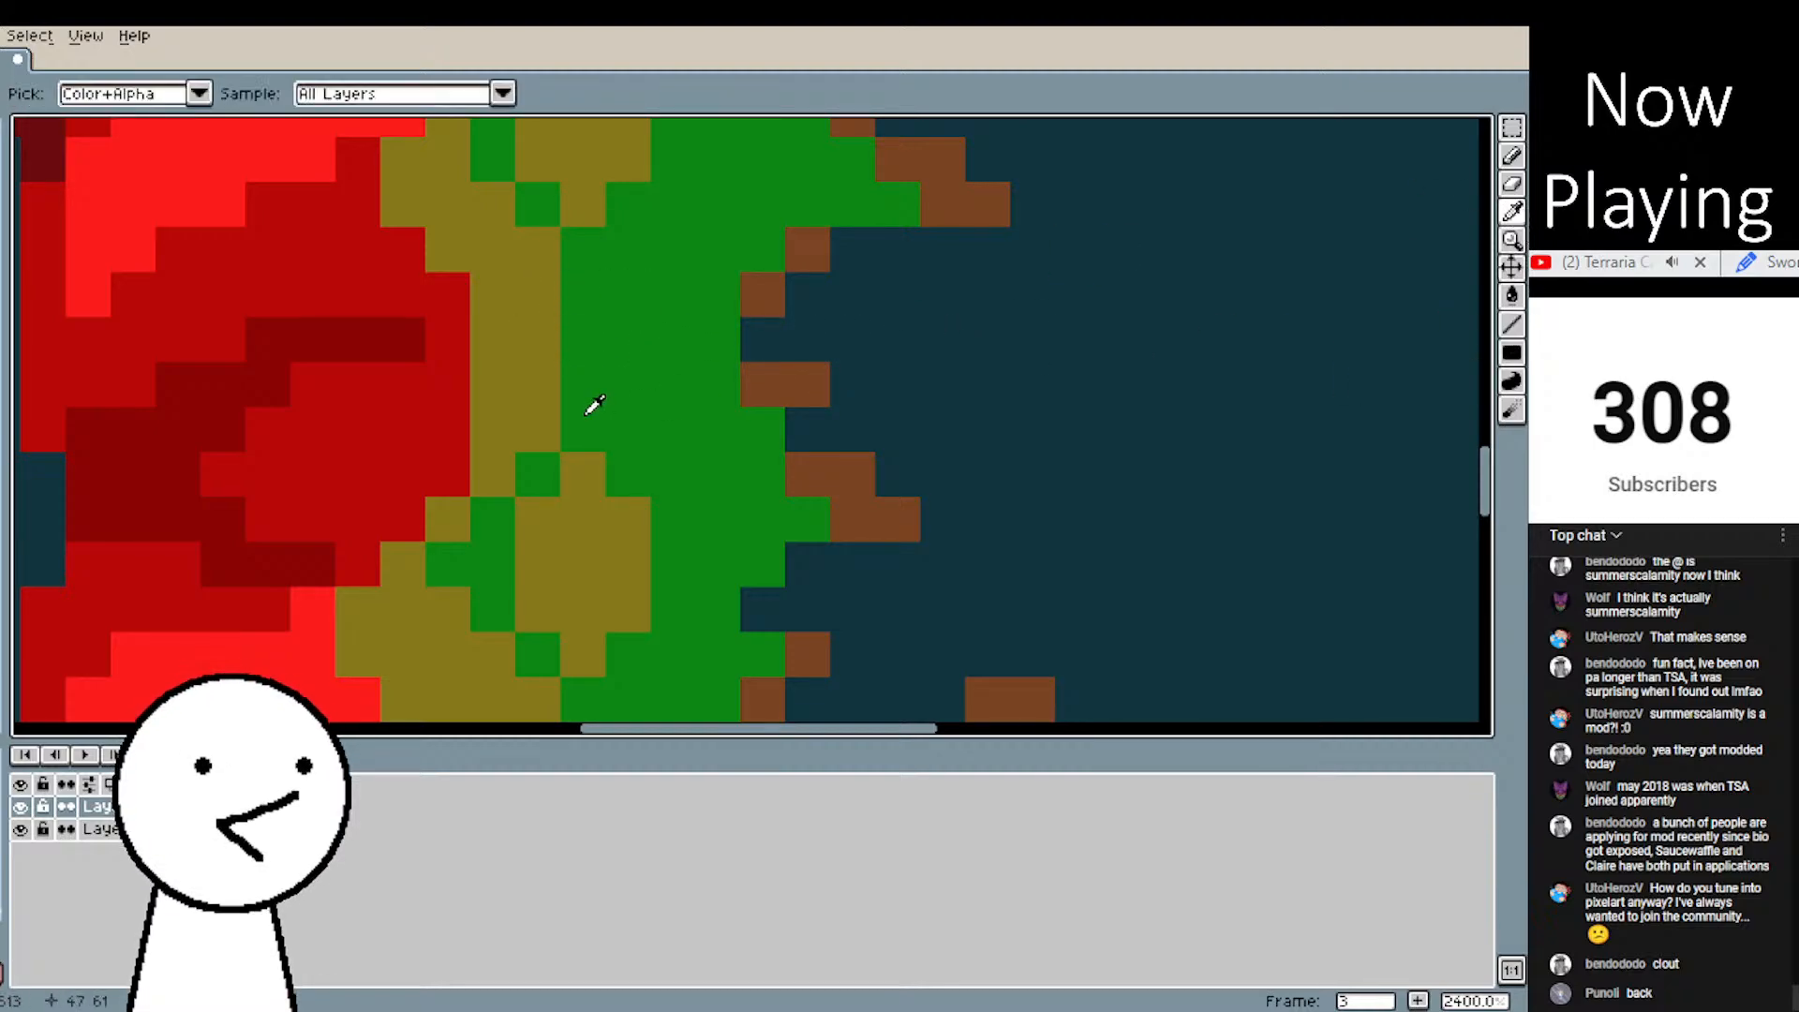
drag(628, 475, 626, 461)
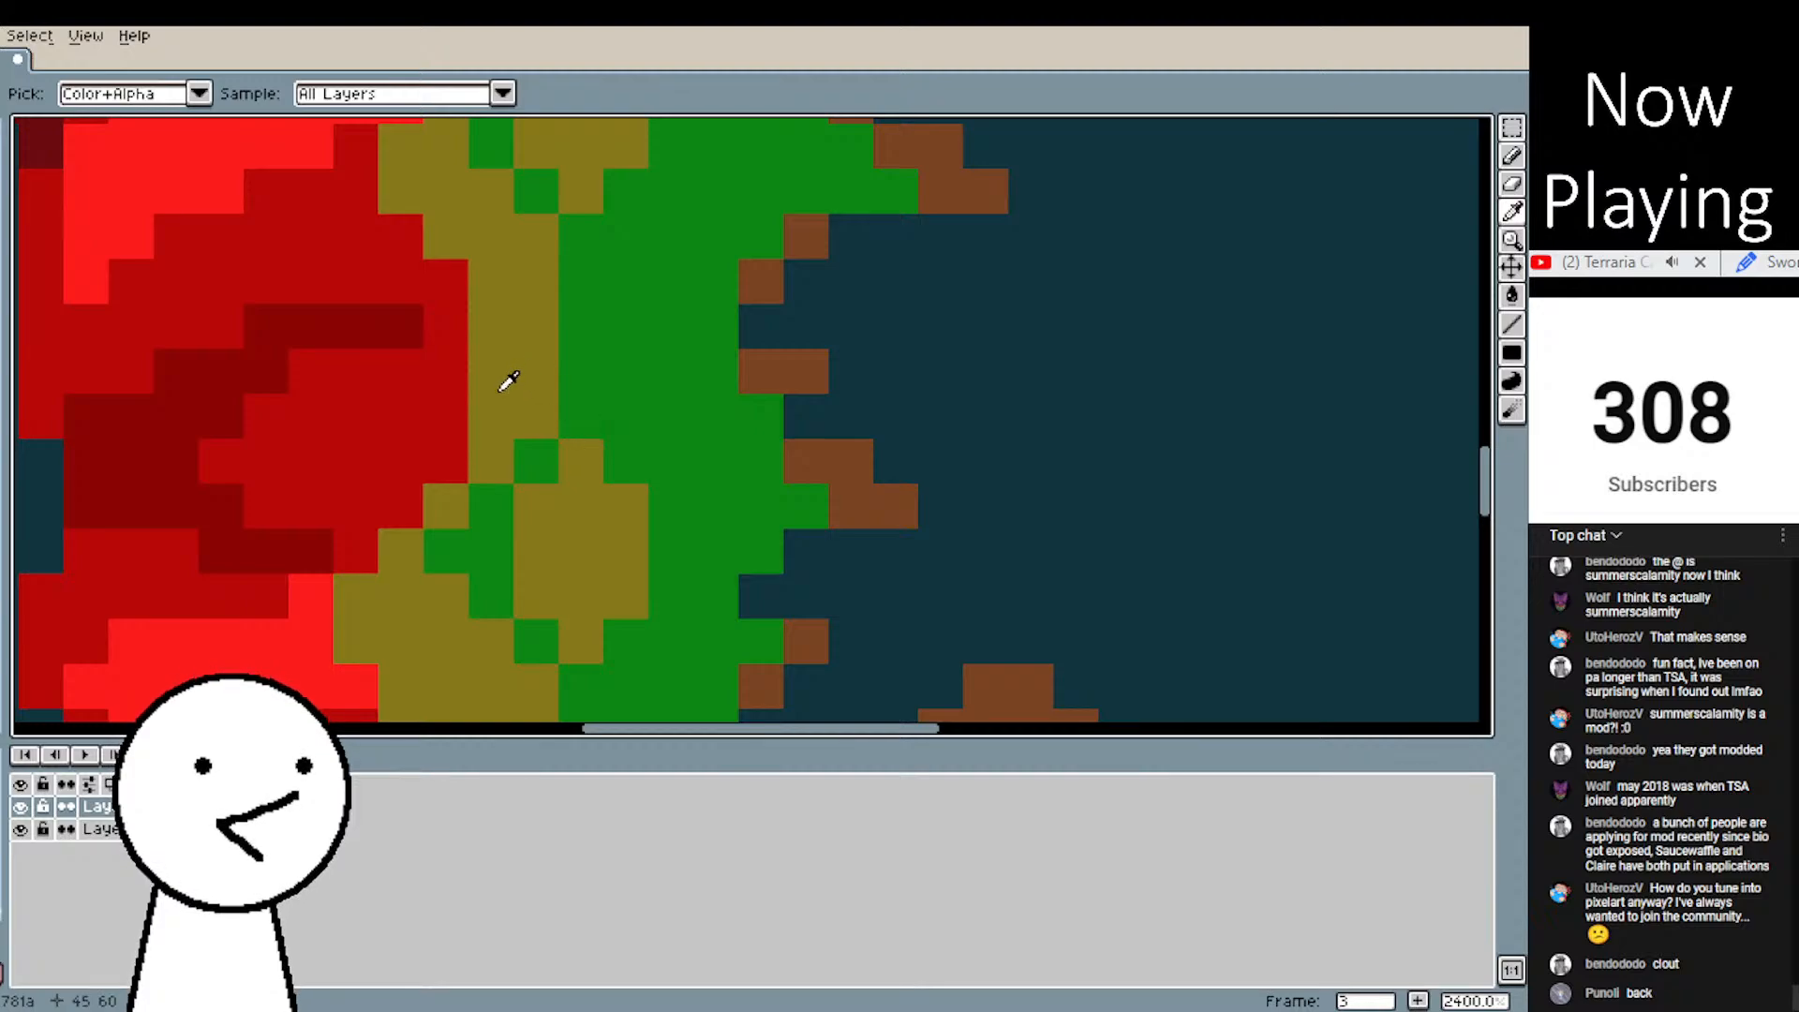
drag(589, 340, 618, 273)
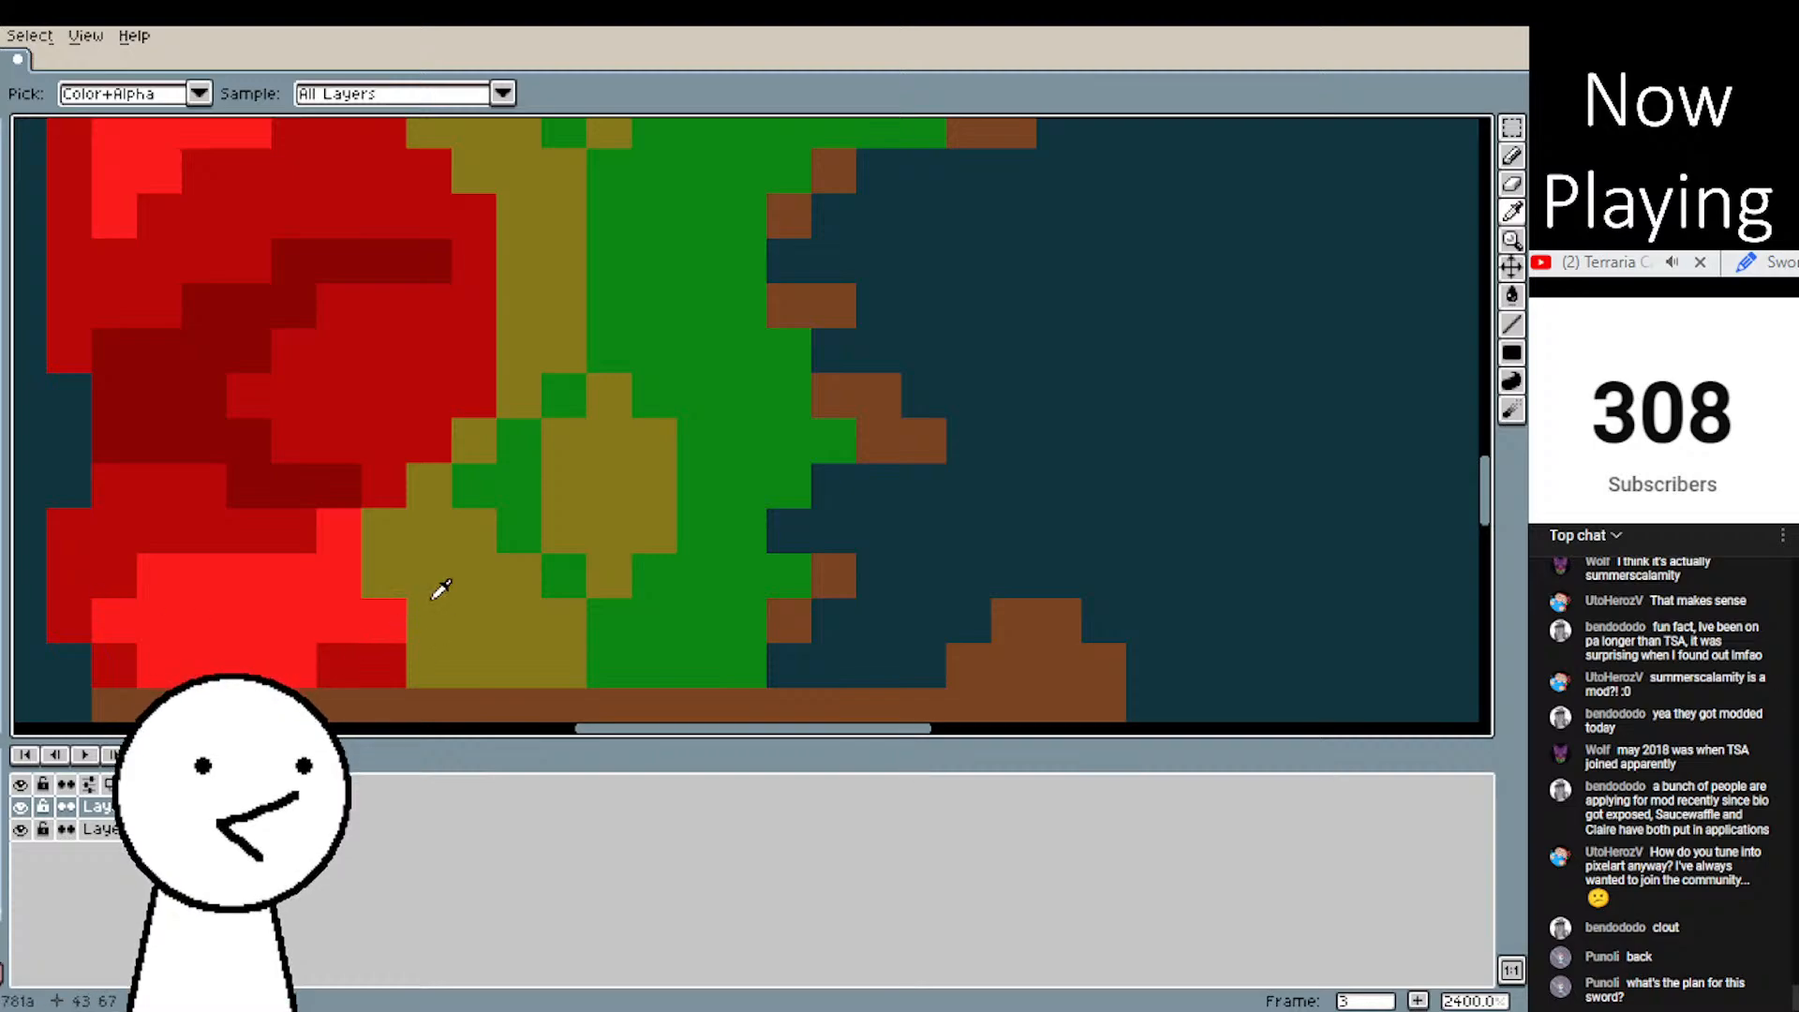
scroll(474, 496, down, 9)
drag(591, 479, 723, 556)
scroll(724, 556, up, 2)
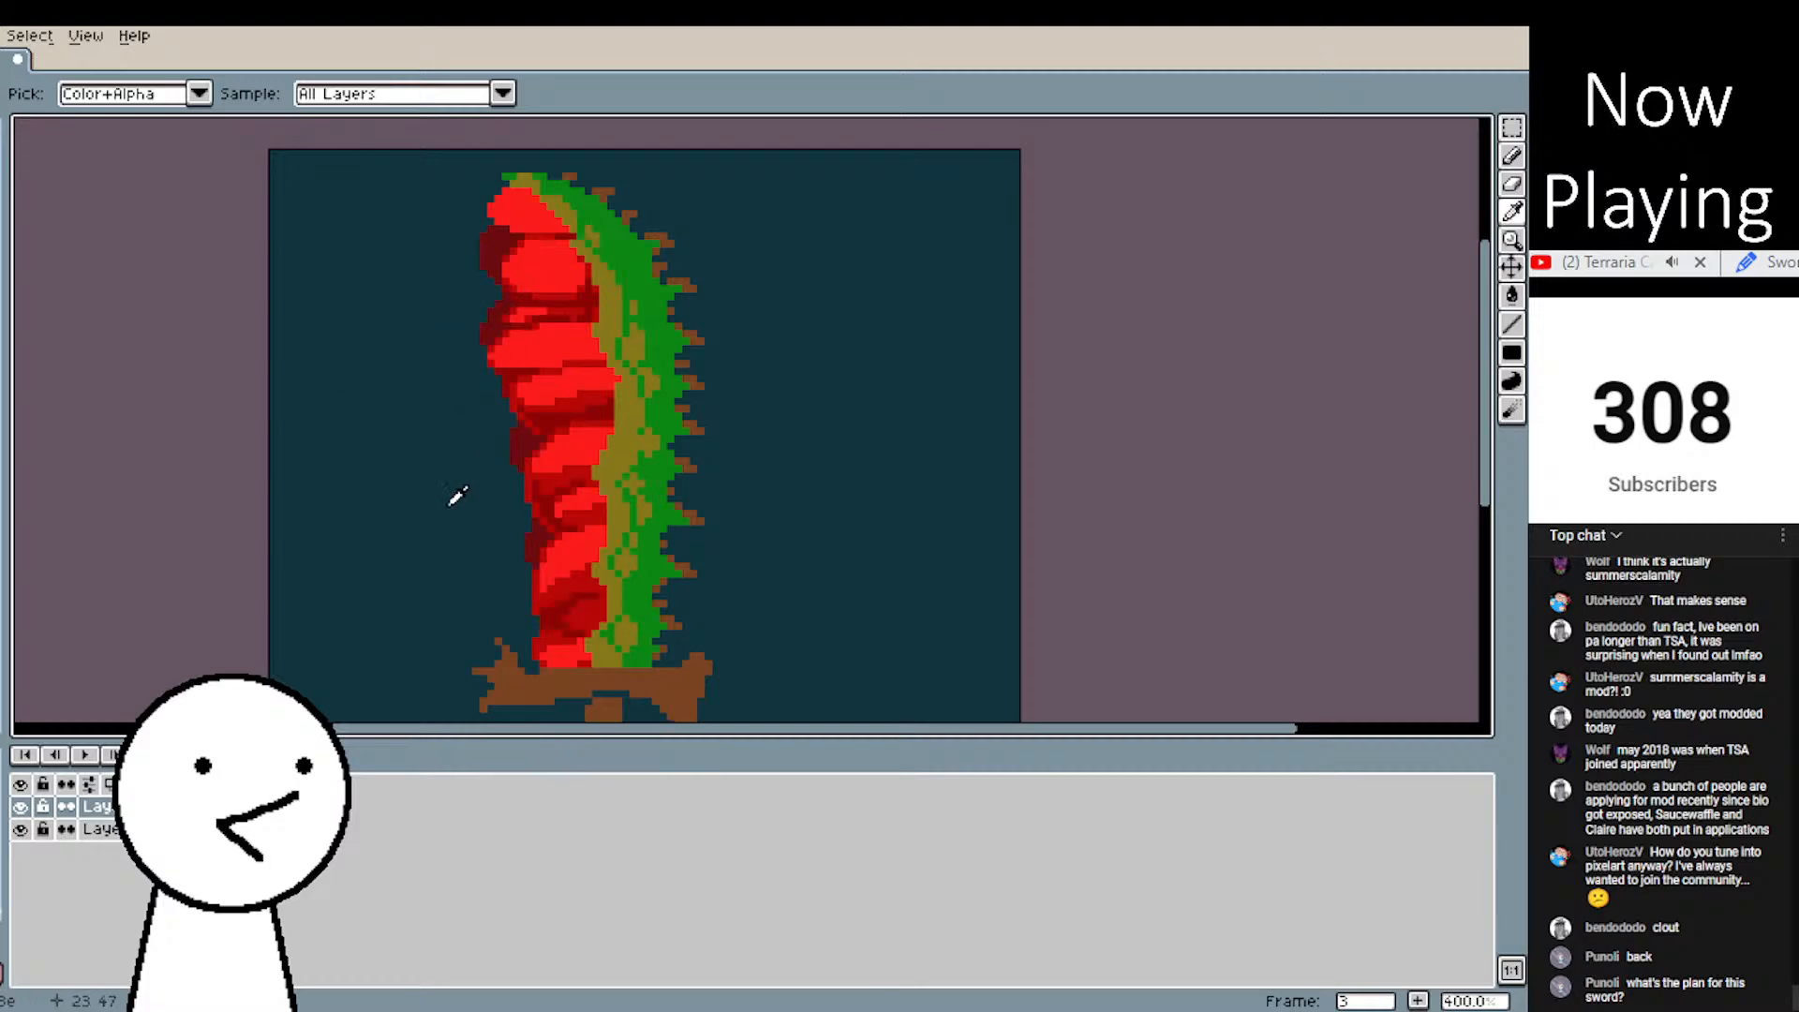
scroll(821, 559, up, 4)
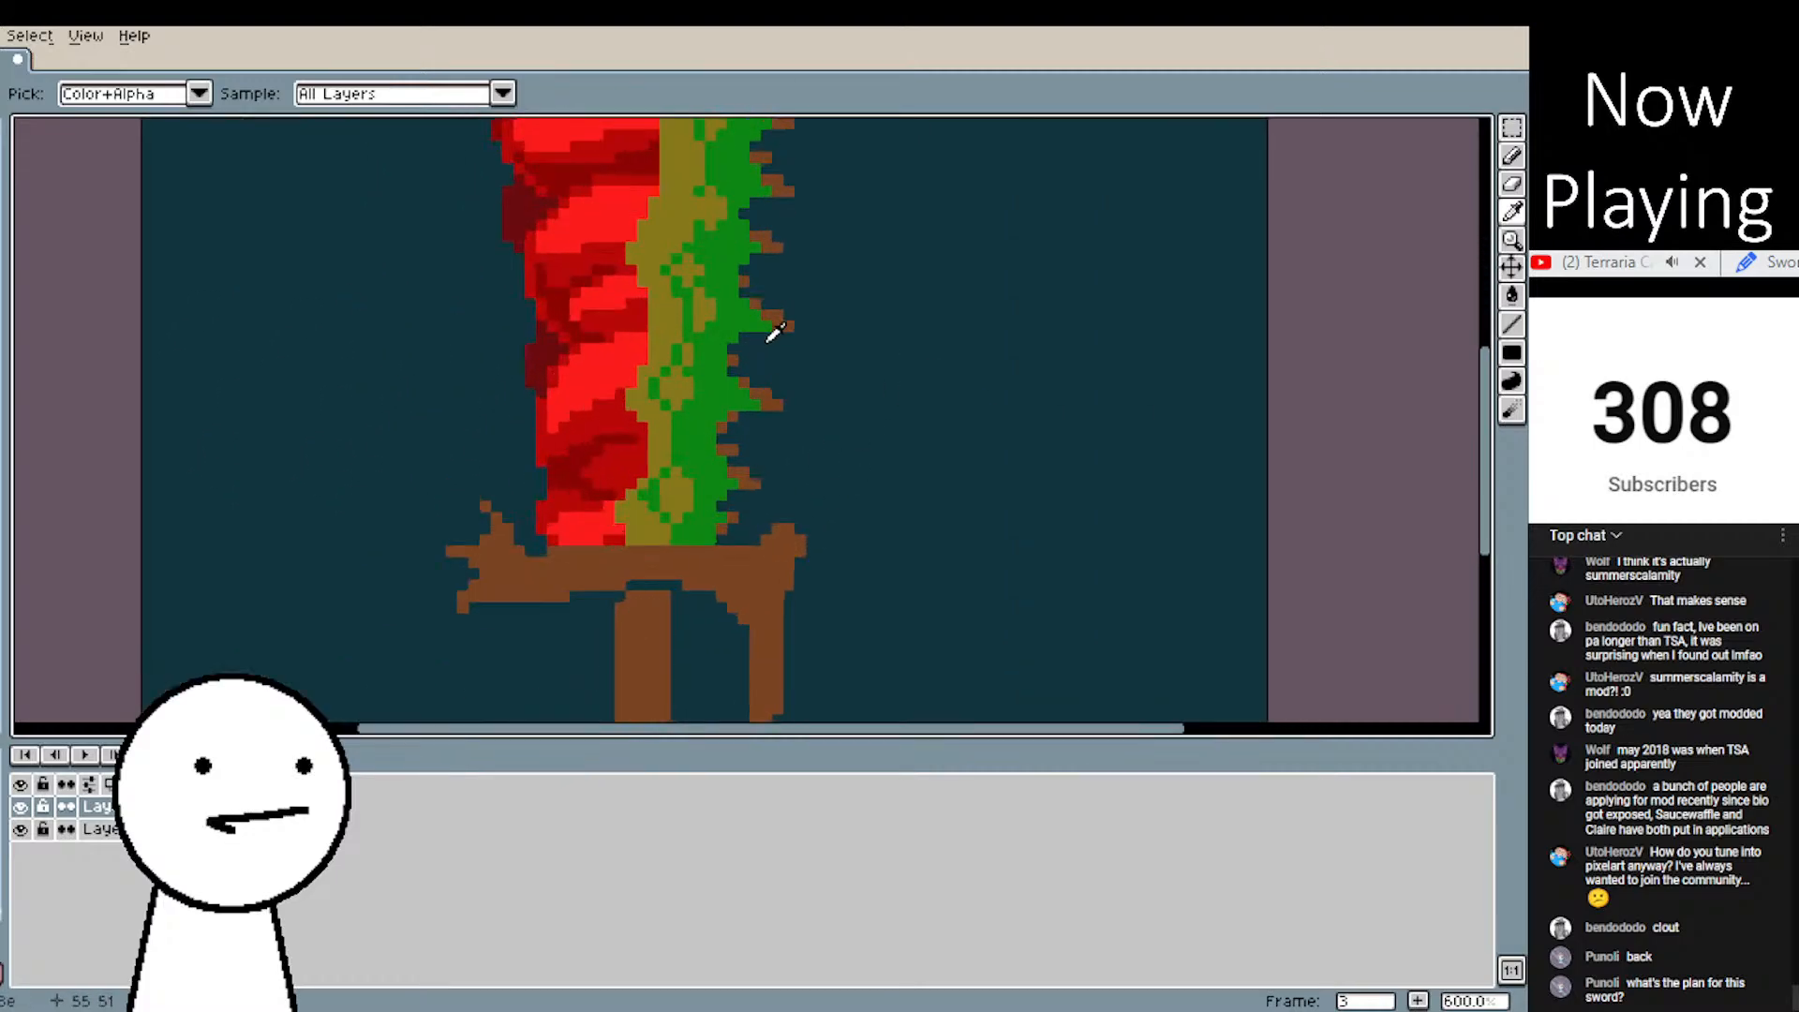
drag(673, 506, 759, 156)
drag(852, 434, 740, 365)
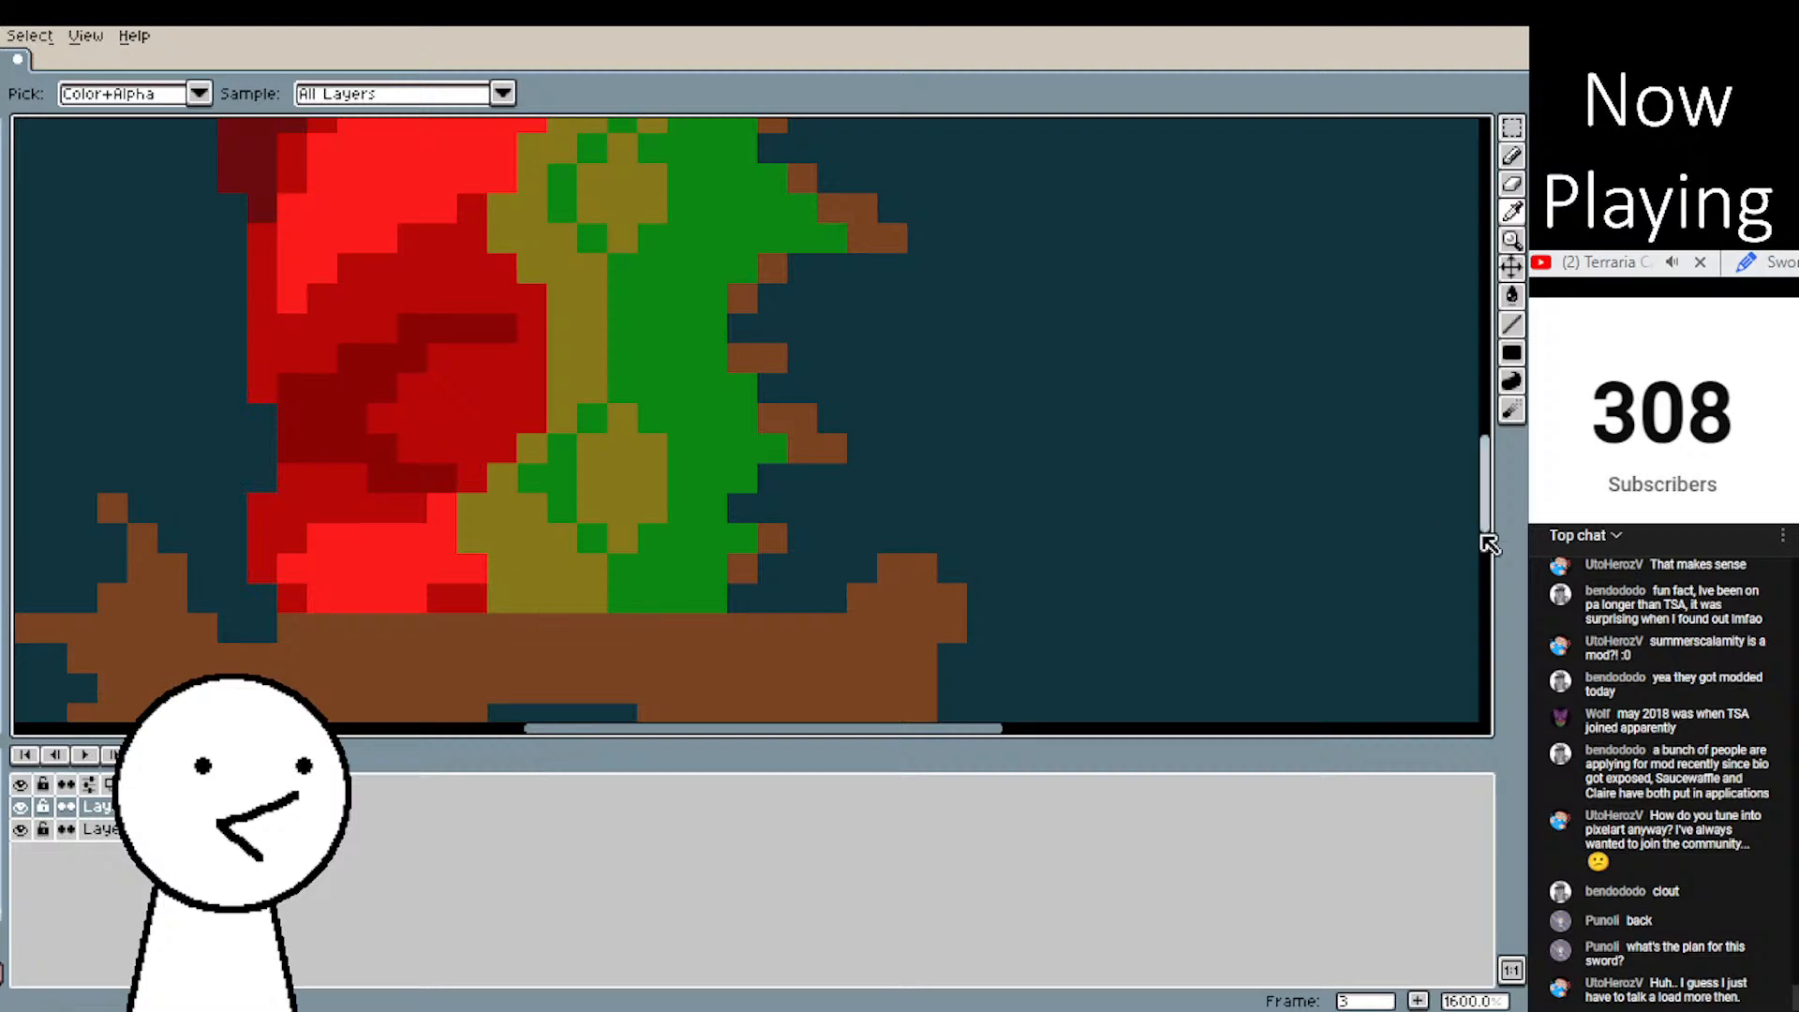
scroll(563, 355, left, 4)
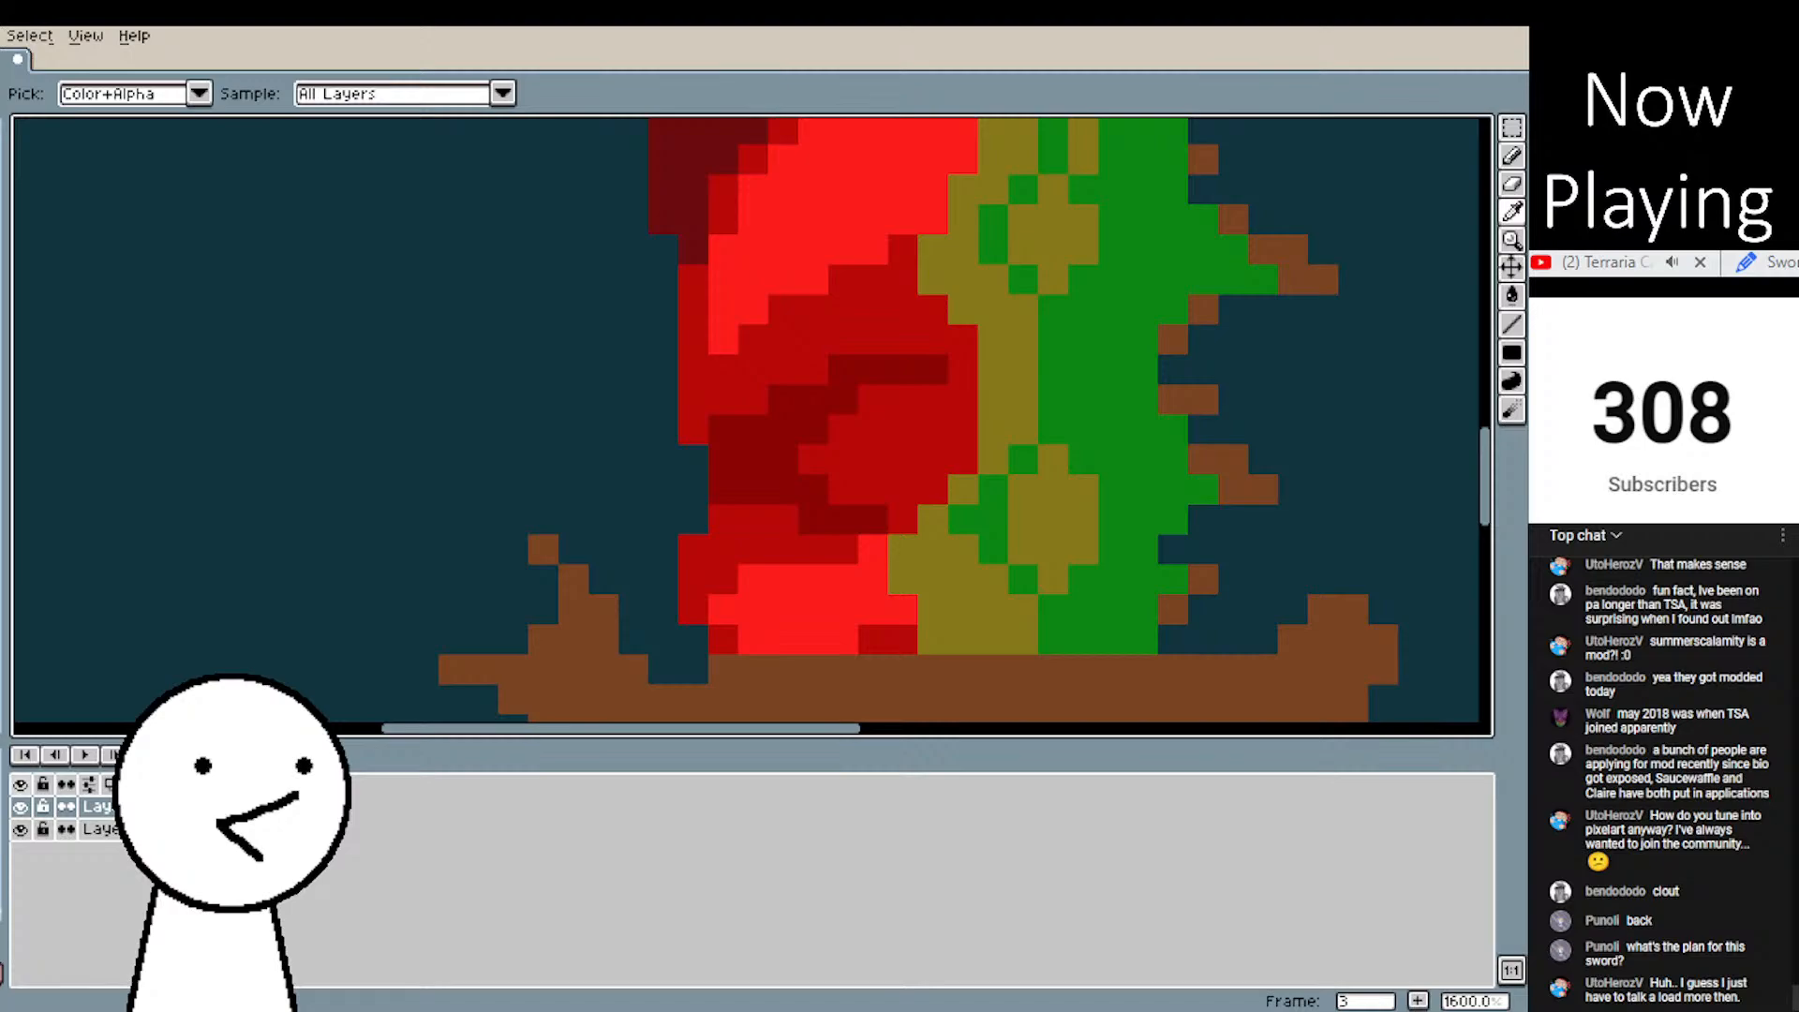
drag(1184, 342, 1167, 405)
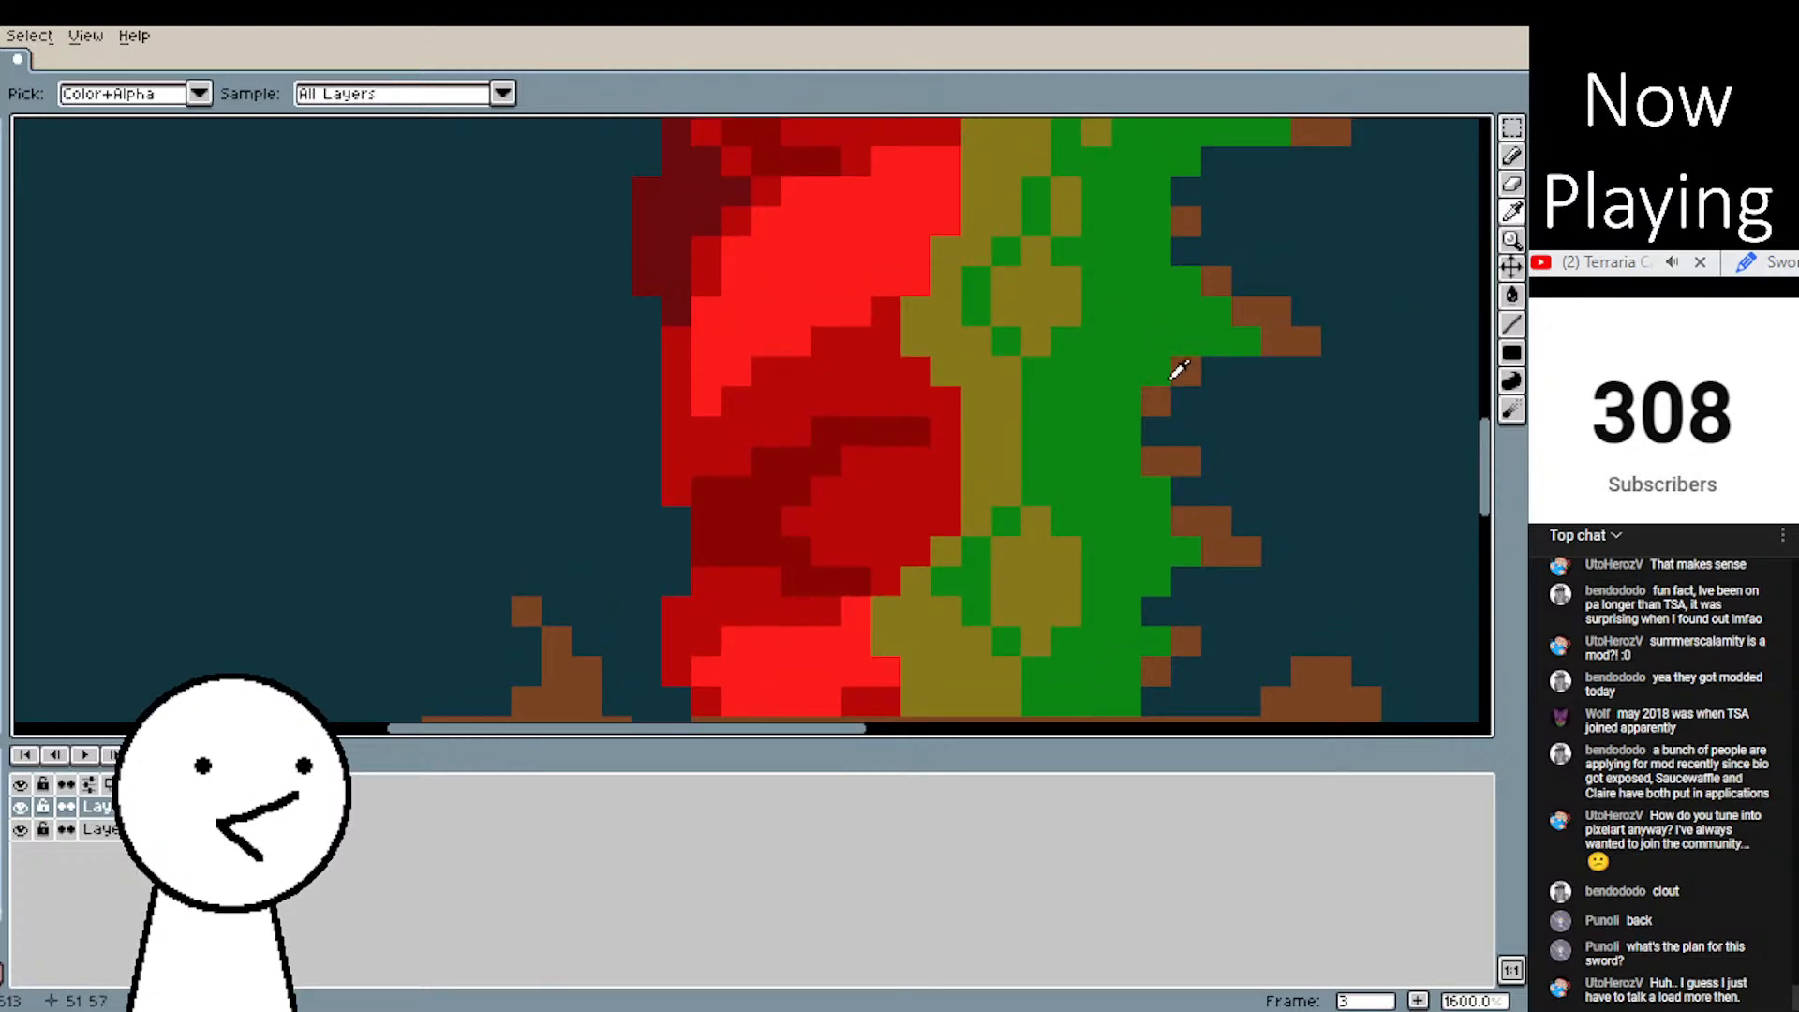
drag(1065, 200, 878, 173)
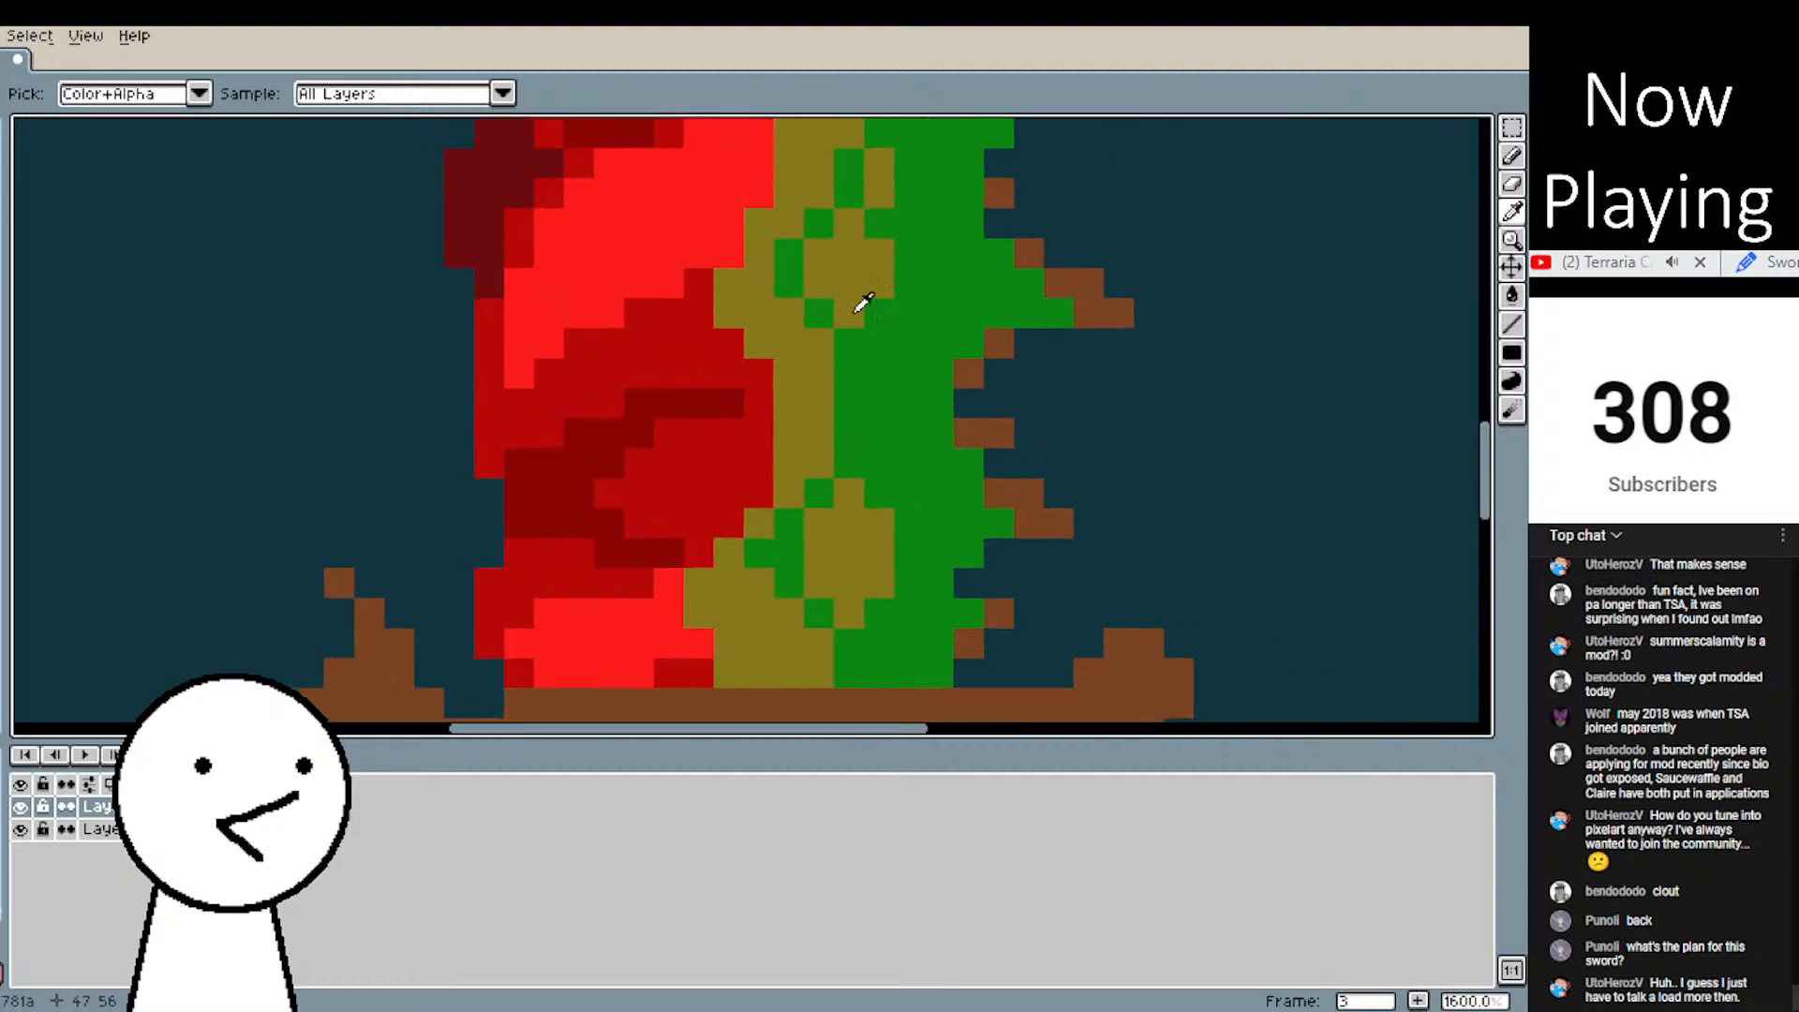
key(shift+b)
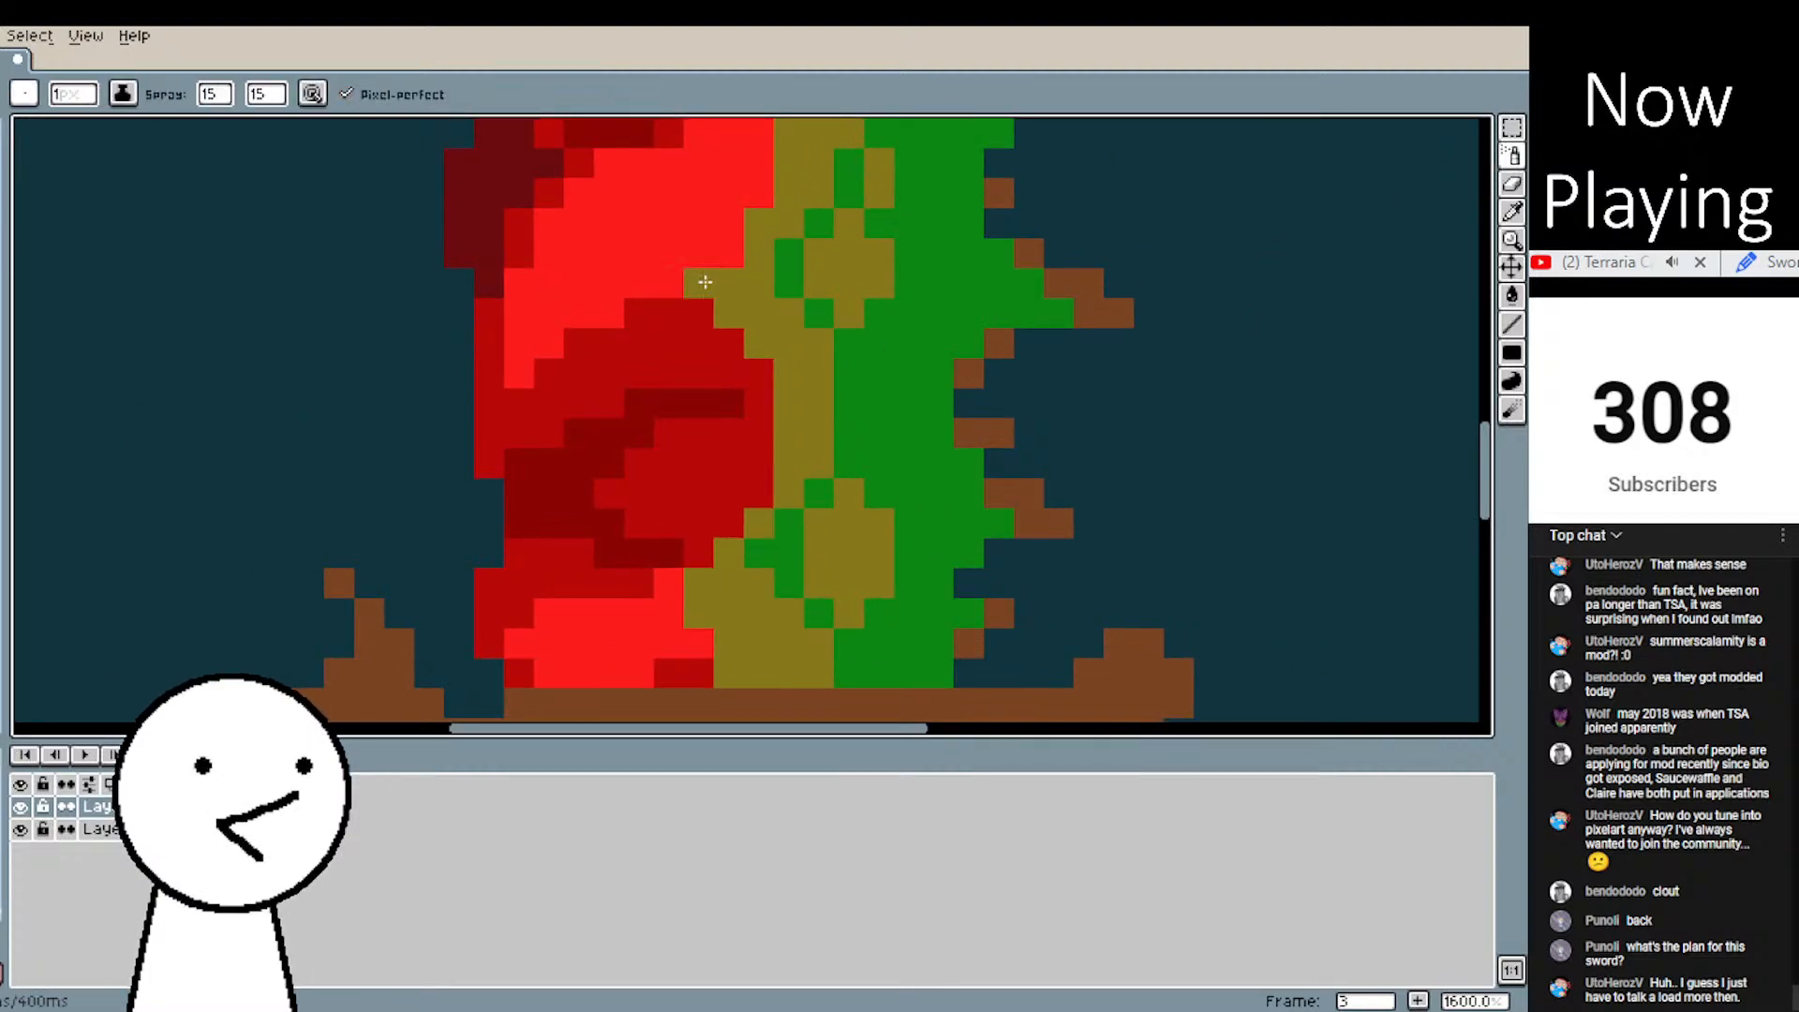
click(1511, 215)
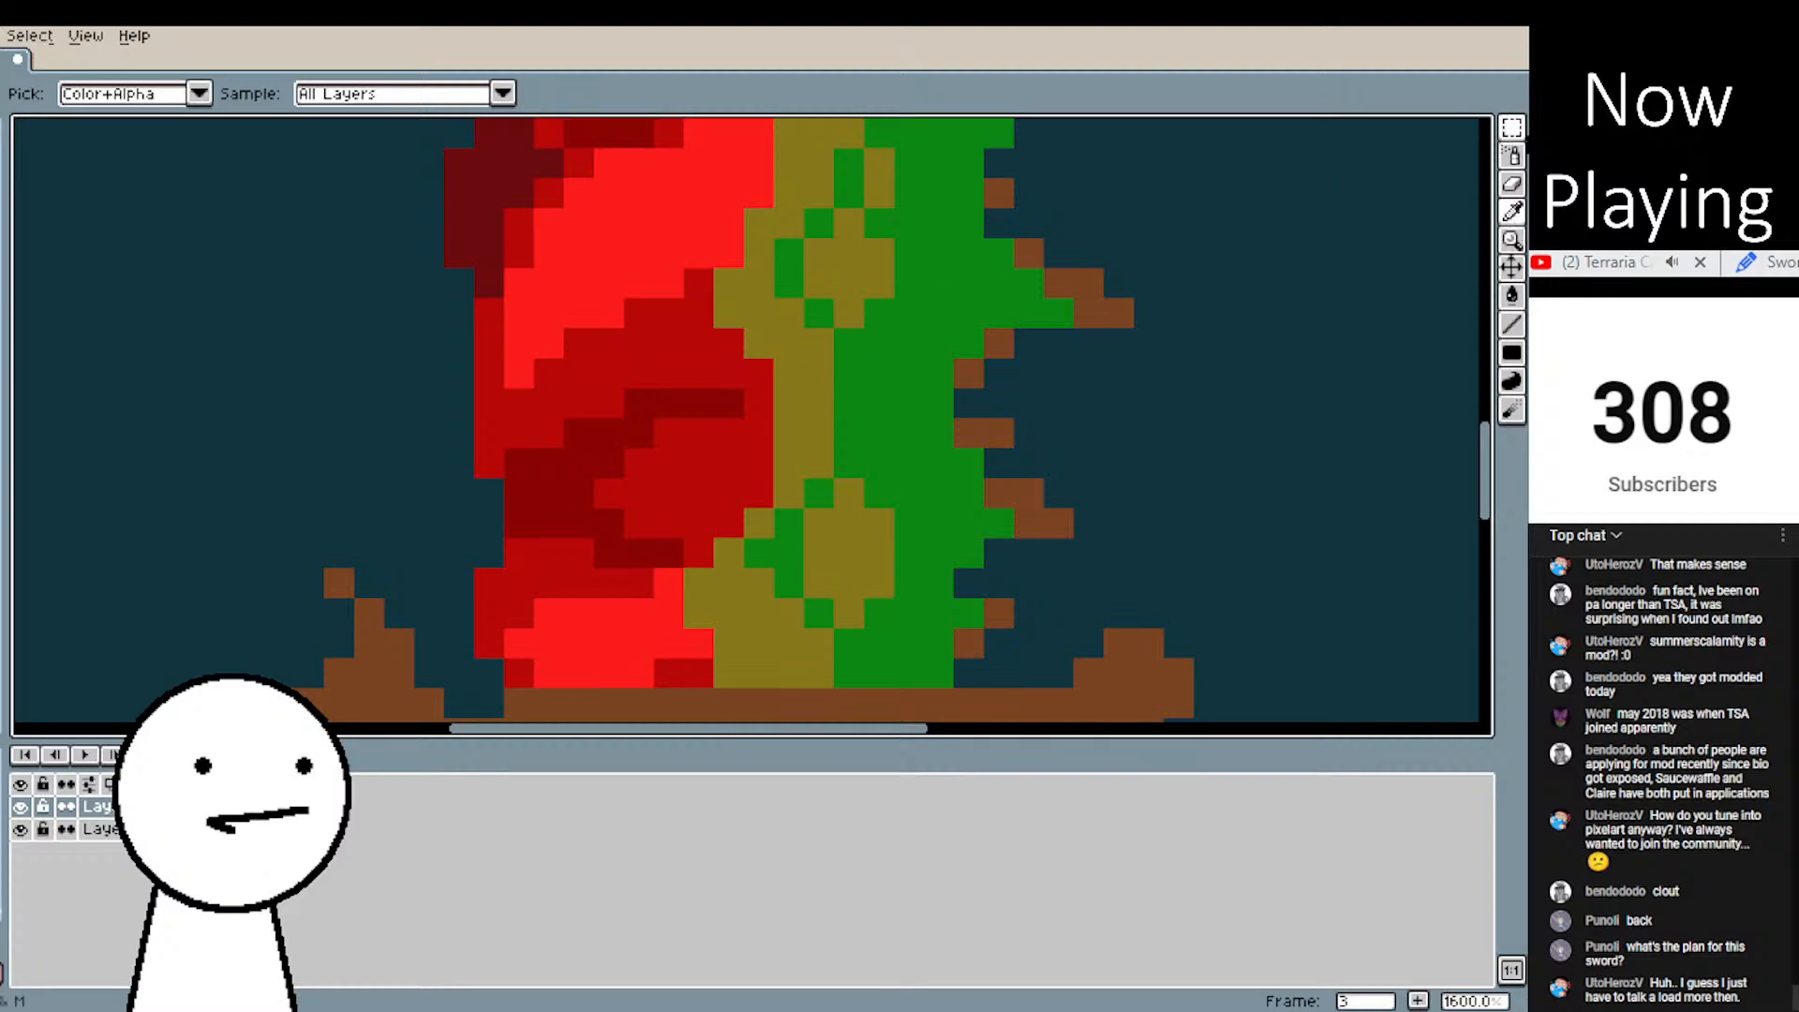
click(1511, 156)
click(1455, 157)
click(1208, 253)
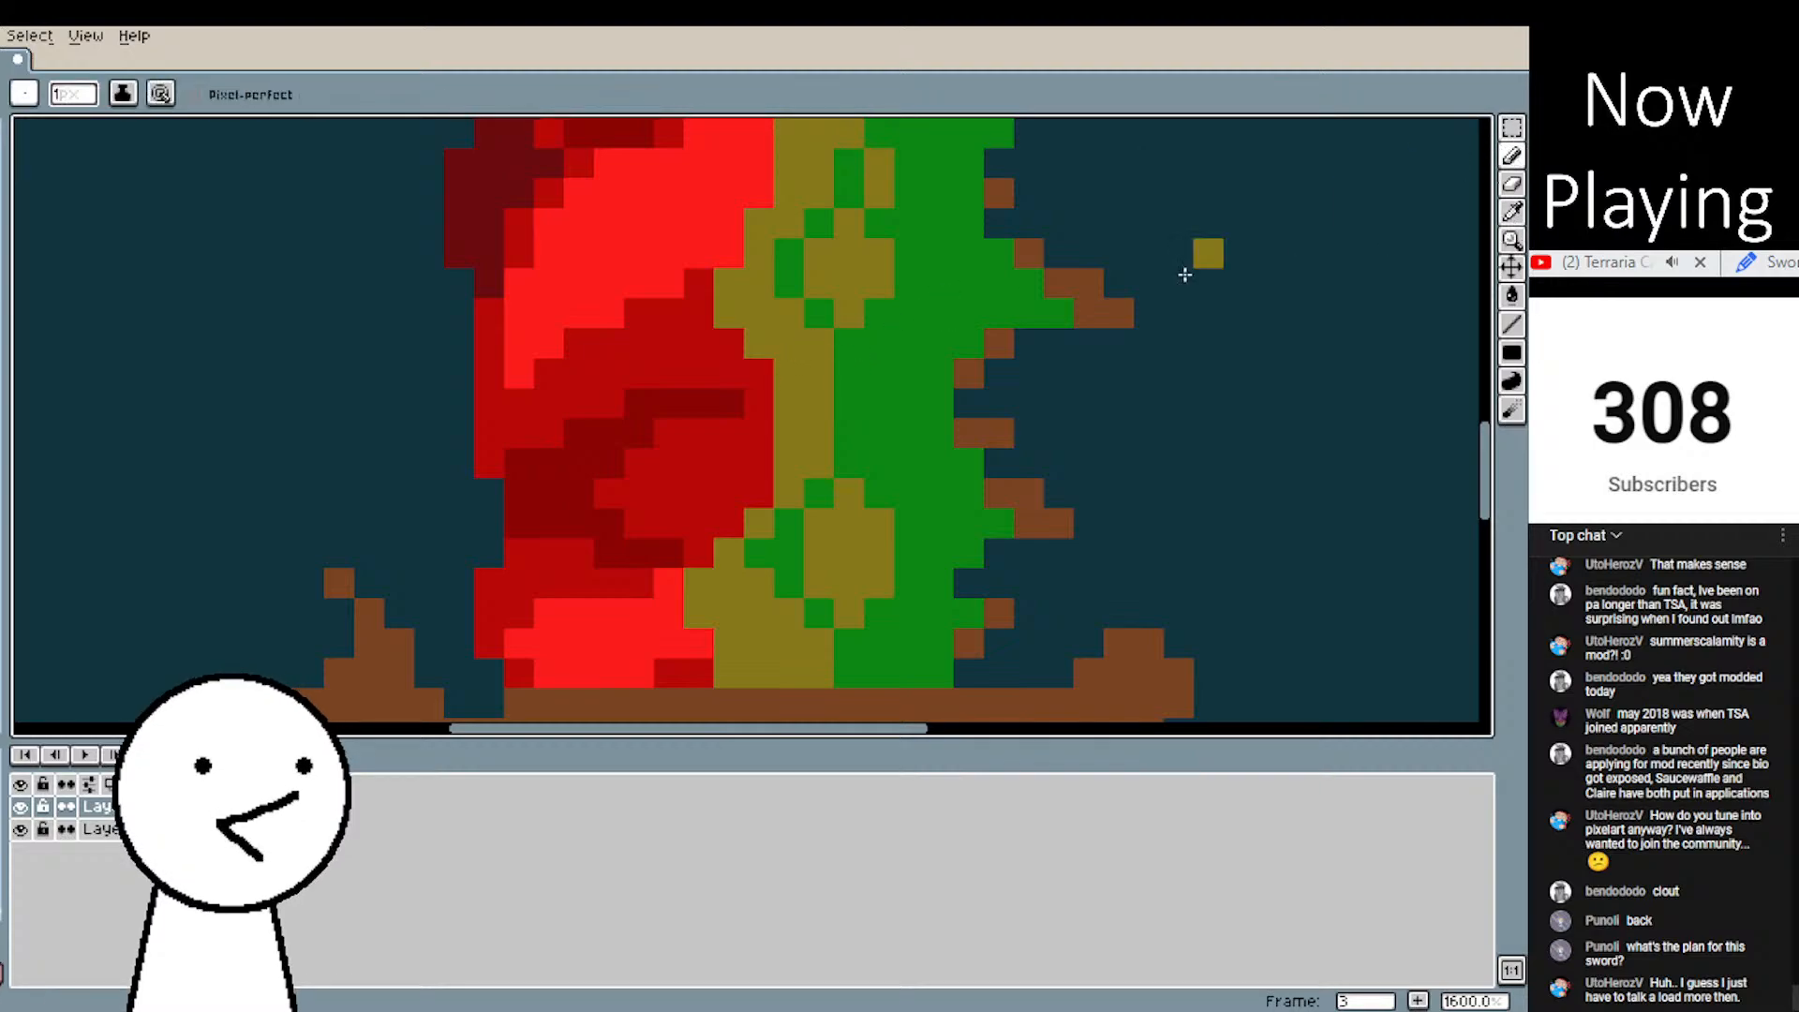
key(ctrl+z)
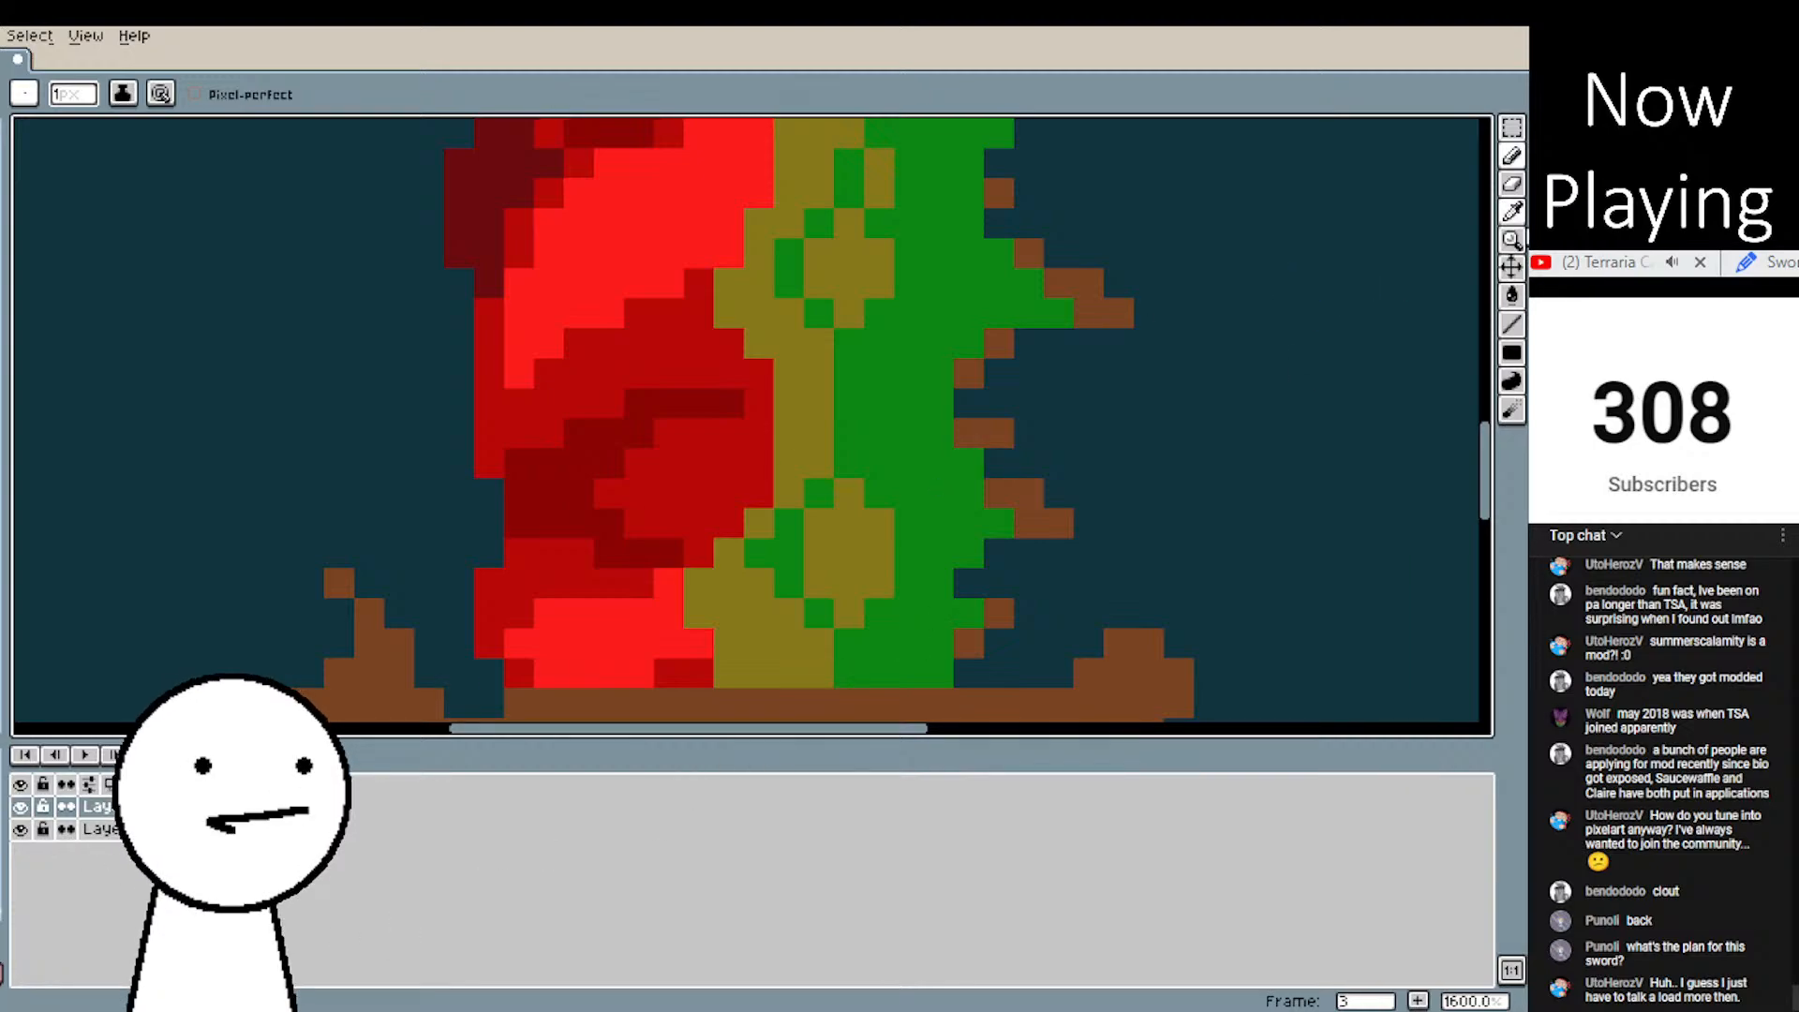
- Mark the upper edge of a shadow in darker olive on the inner rind, beside the lowest dark red fold
click(1513, 220)
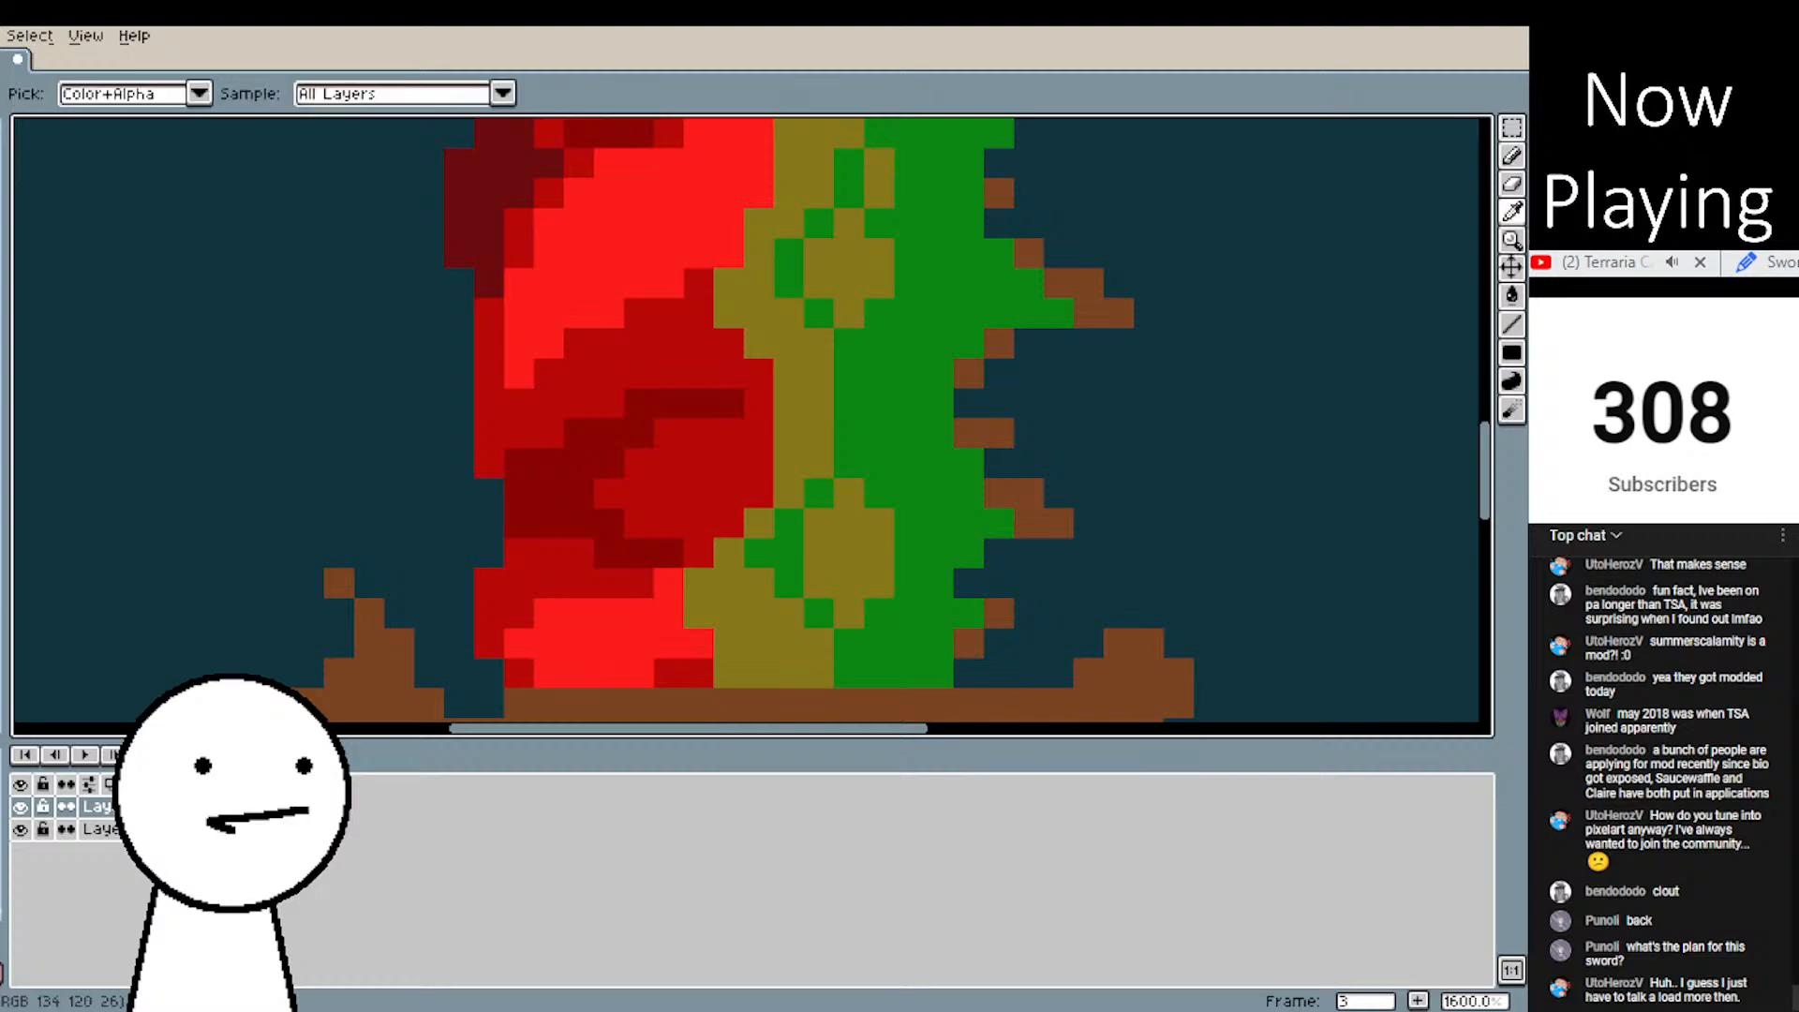
click(1513, 154)
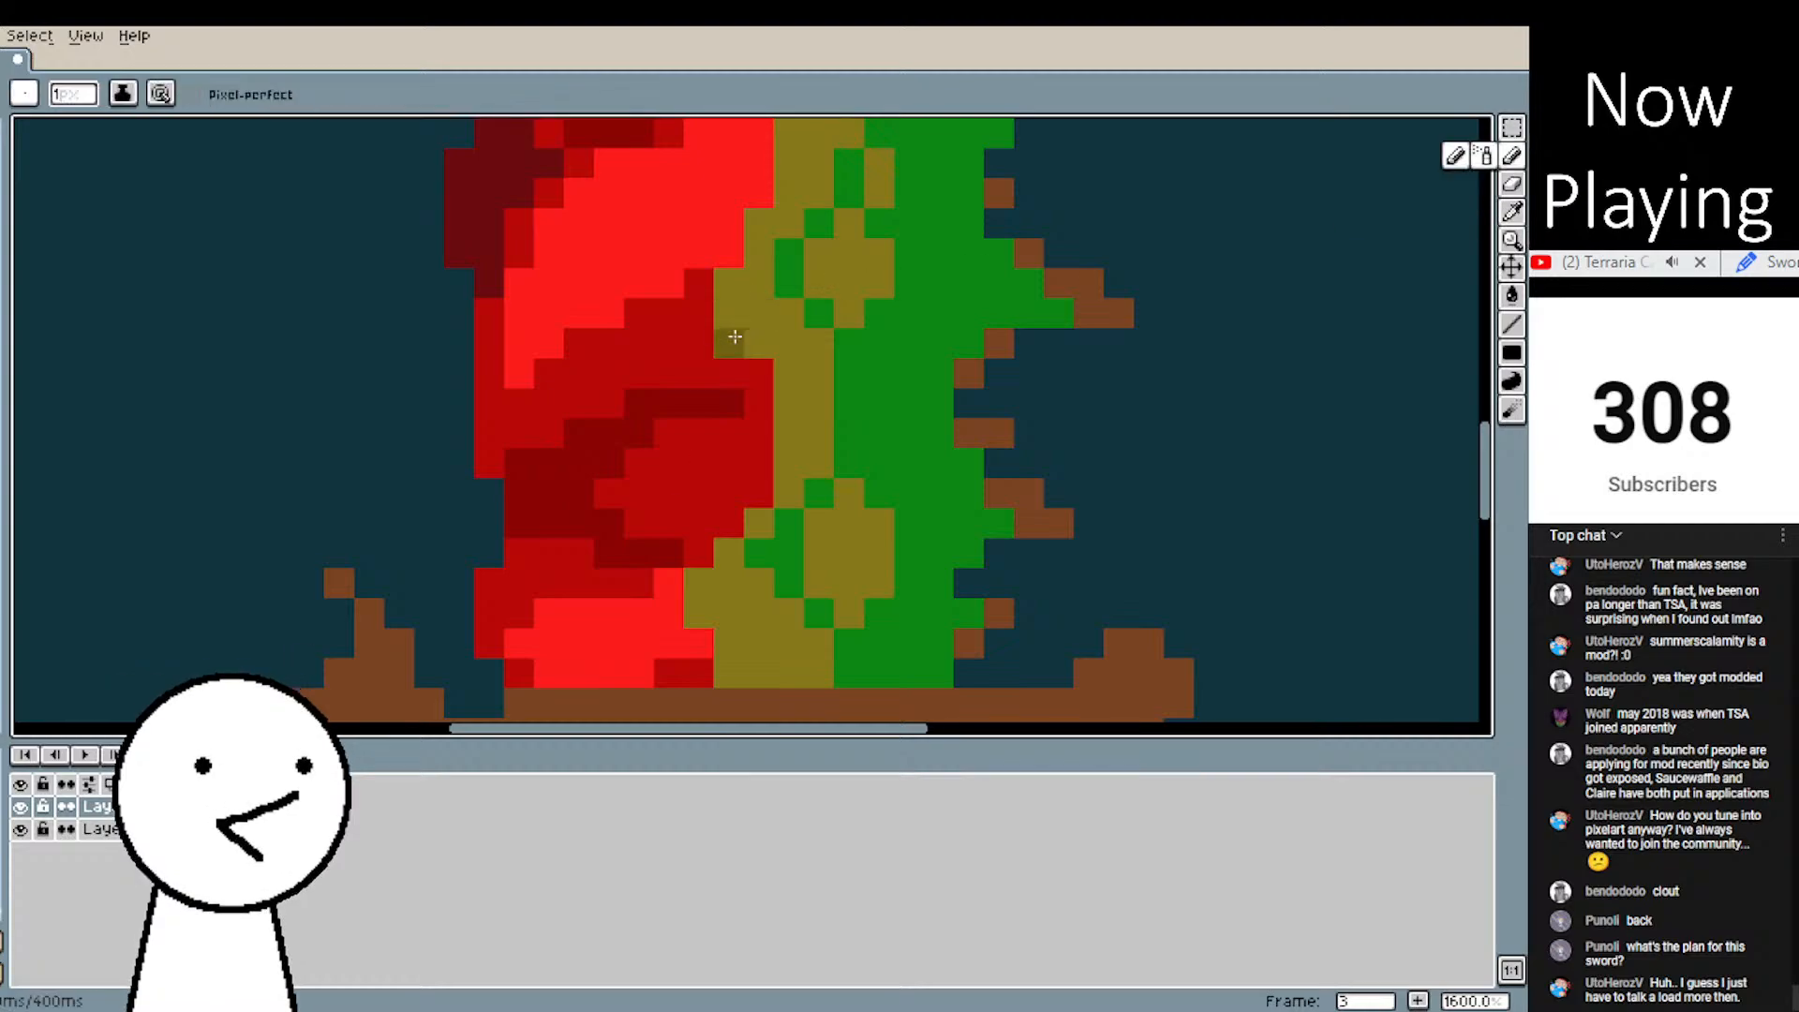
drag(806, 343, 742, 343)
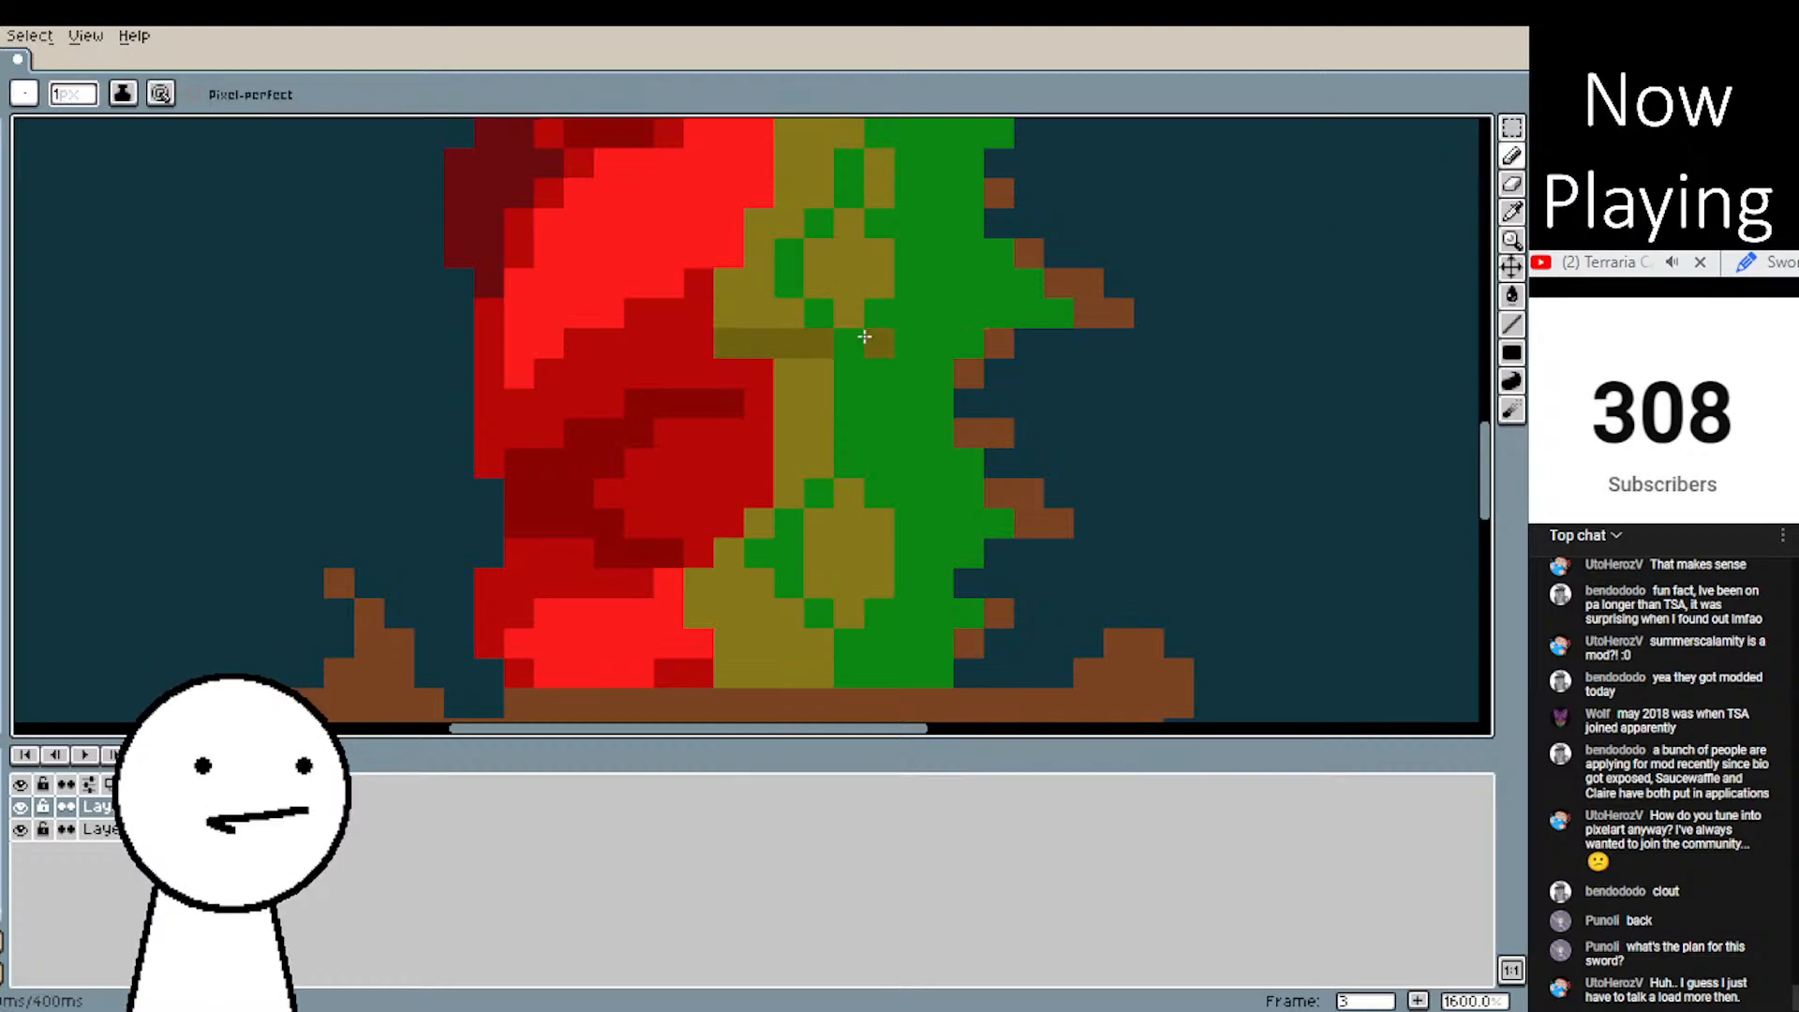
key(ctrl+z)
click(729, 313)
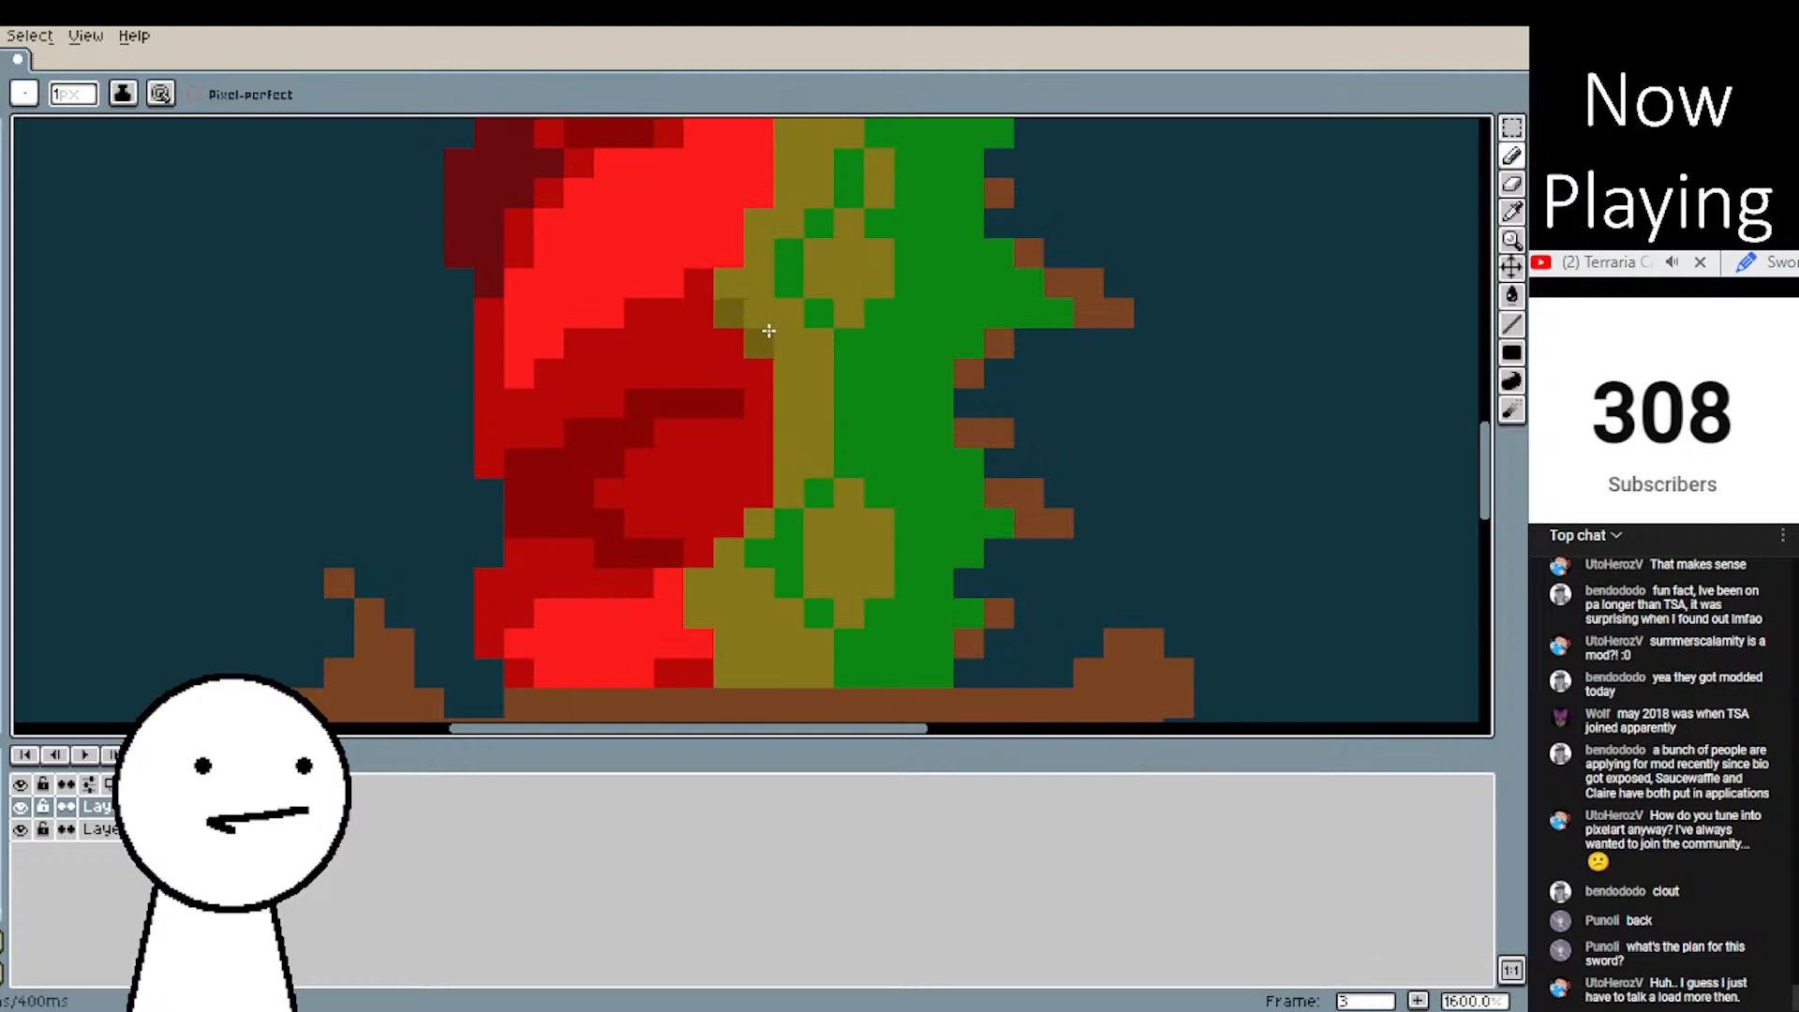
click(769, 327)
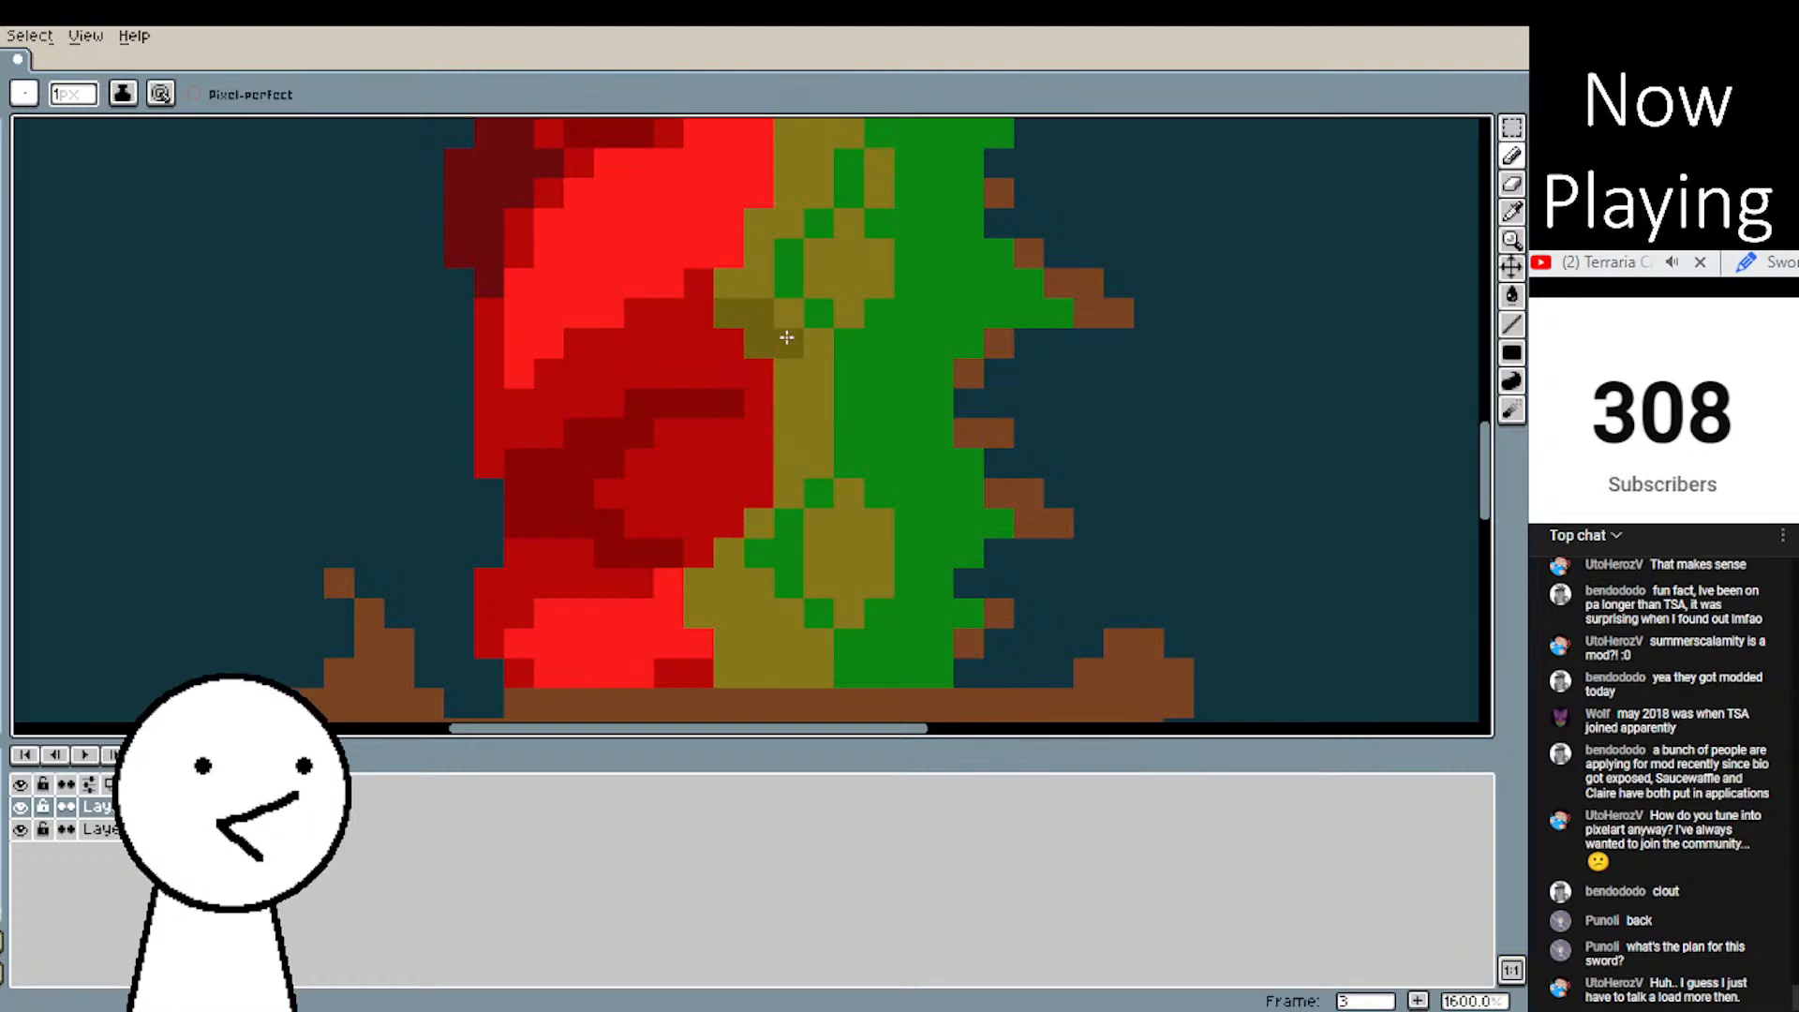
- Fill the inner rind strip and the olive patches below that shadow edge with darker olive, down to the guard
key(g)
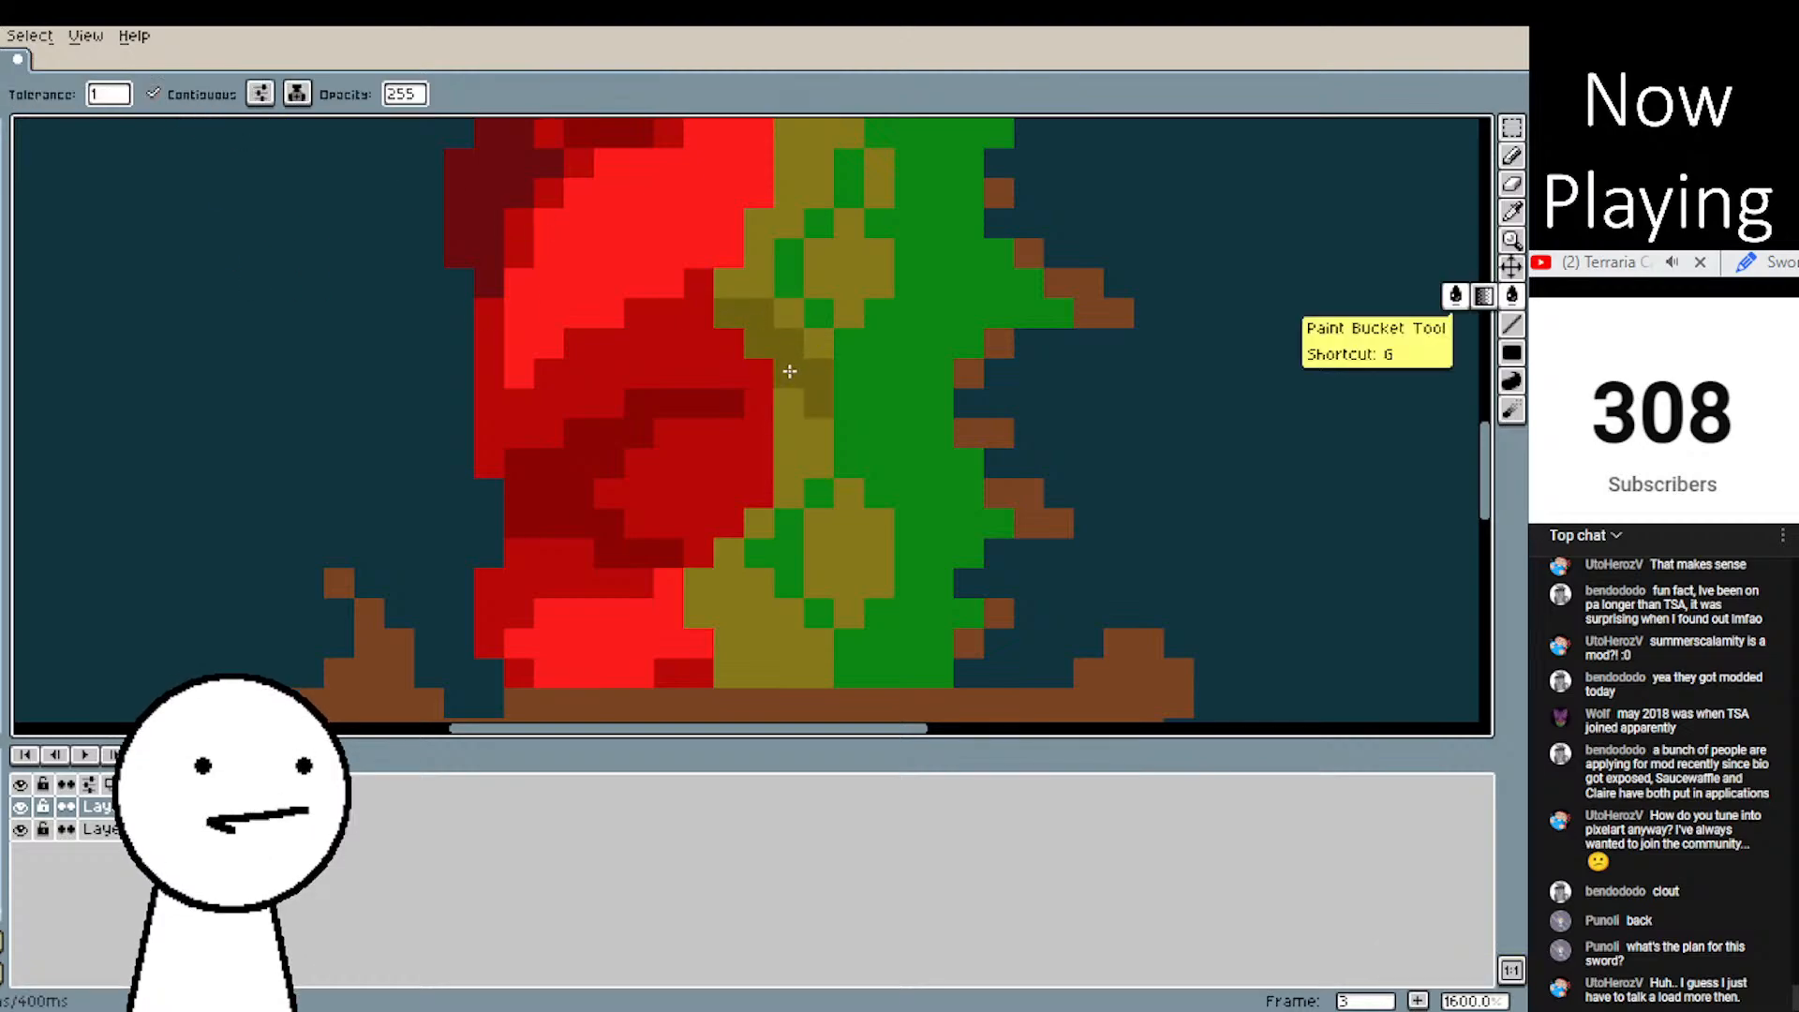
click(772, 434)
click(746, 533)
click(757, 580)
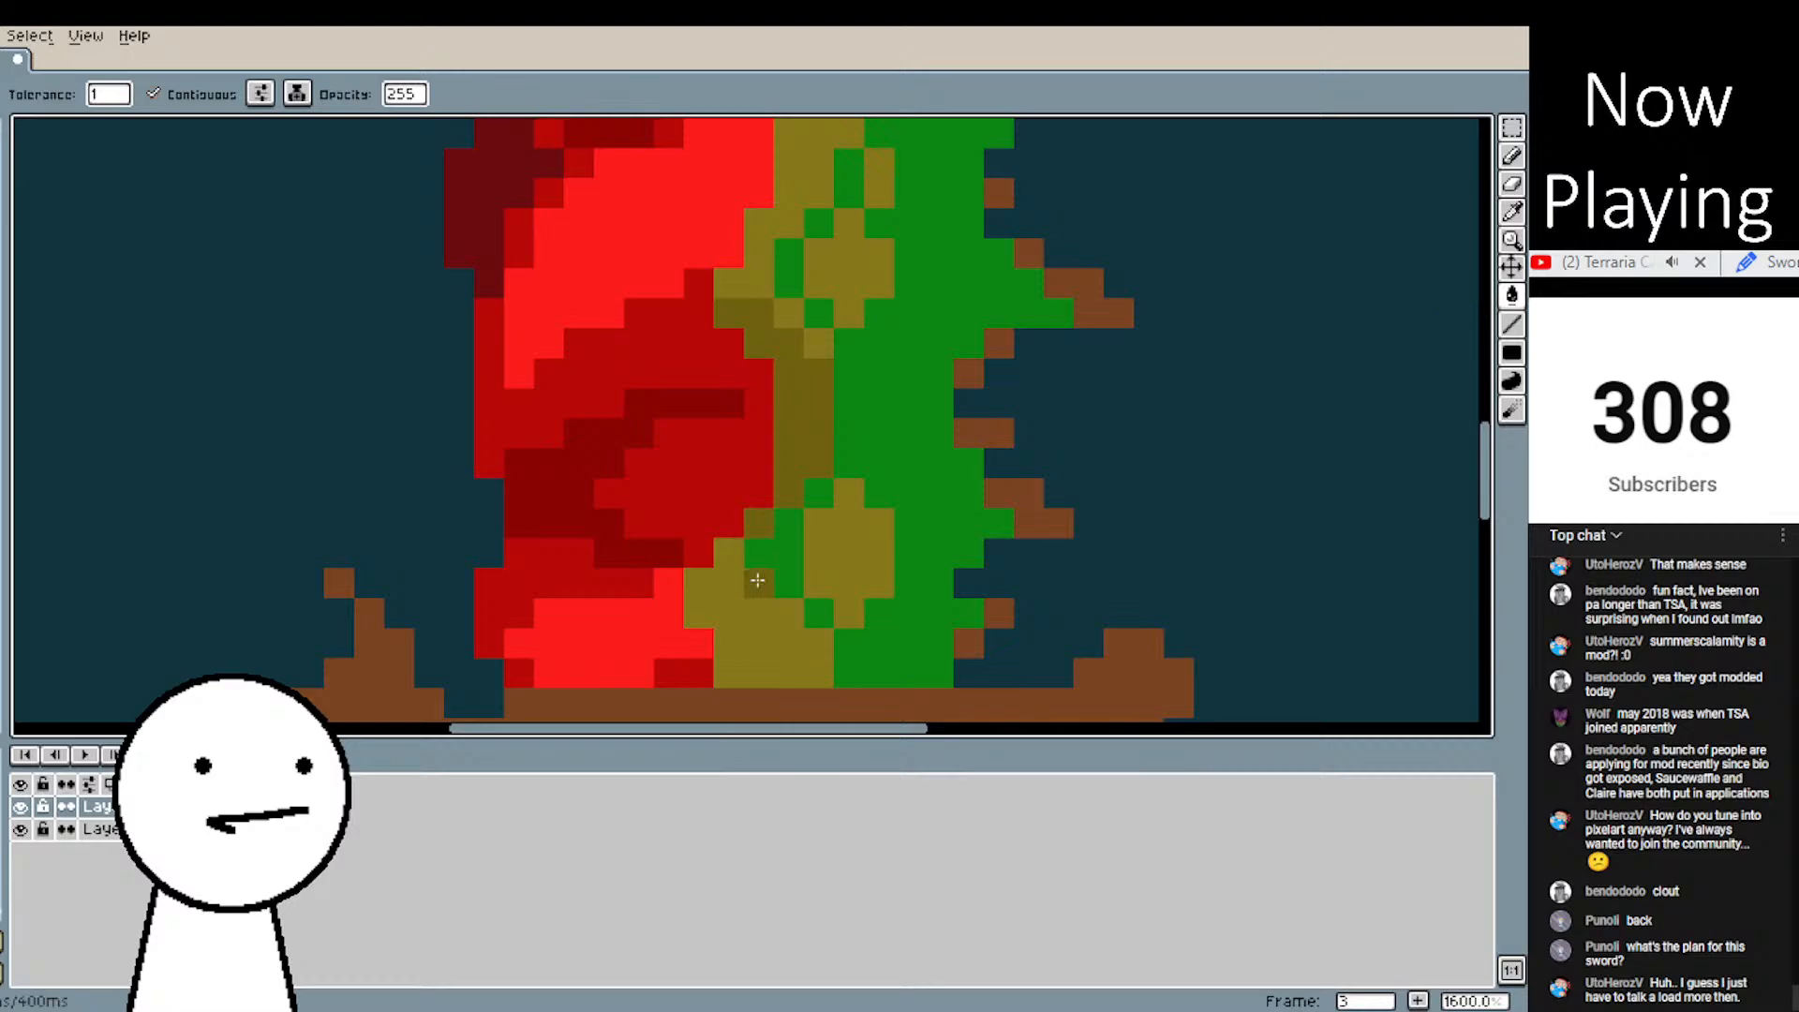
scroll(1116, 381, down, 4)
scroll(1097, 390, up, 5)
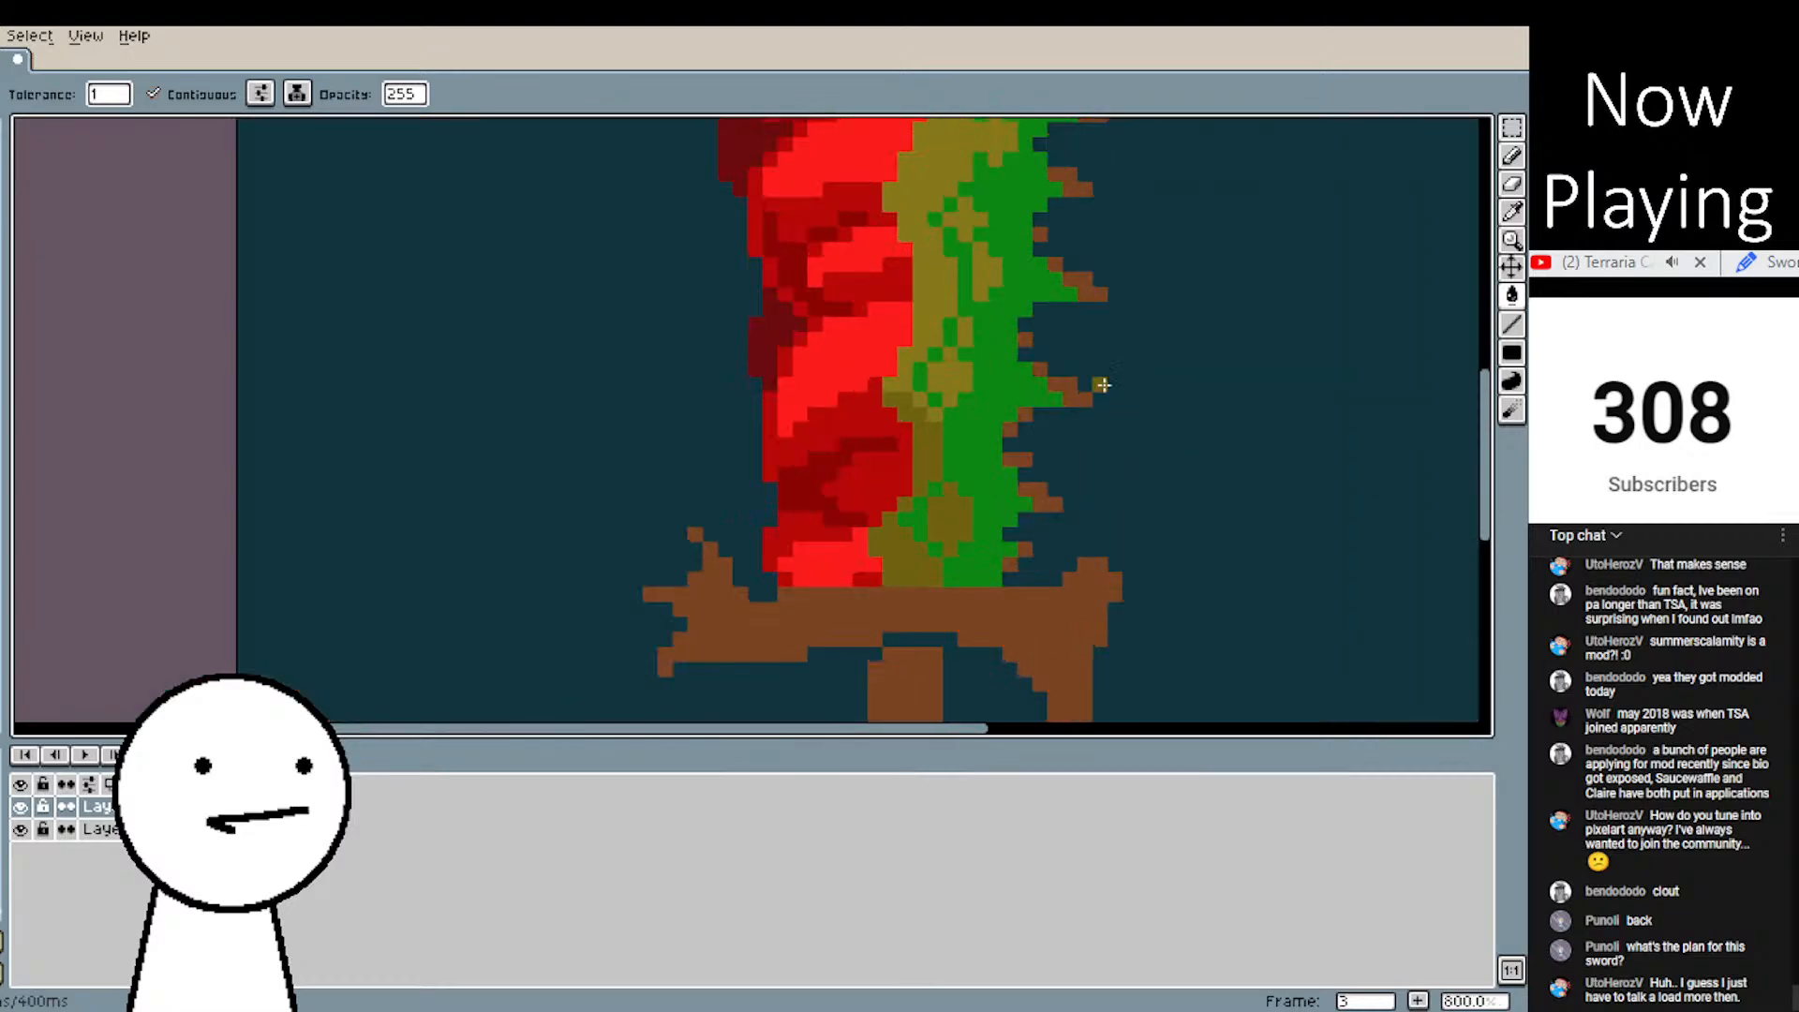
- Recolour the shadowed inner rind strip and the round rind spot just above the guard with a warm dark brown
right_click(1347, 258)
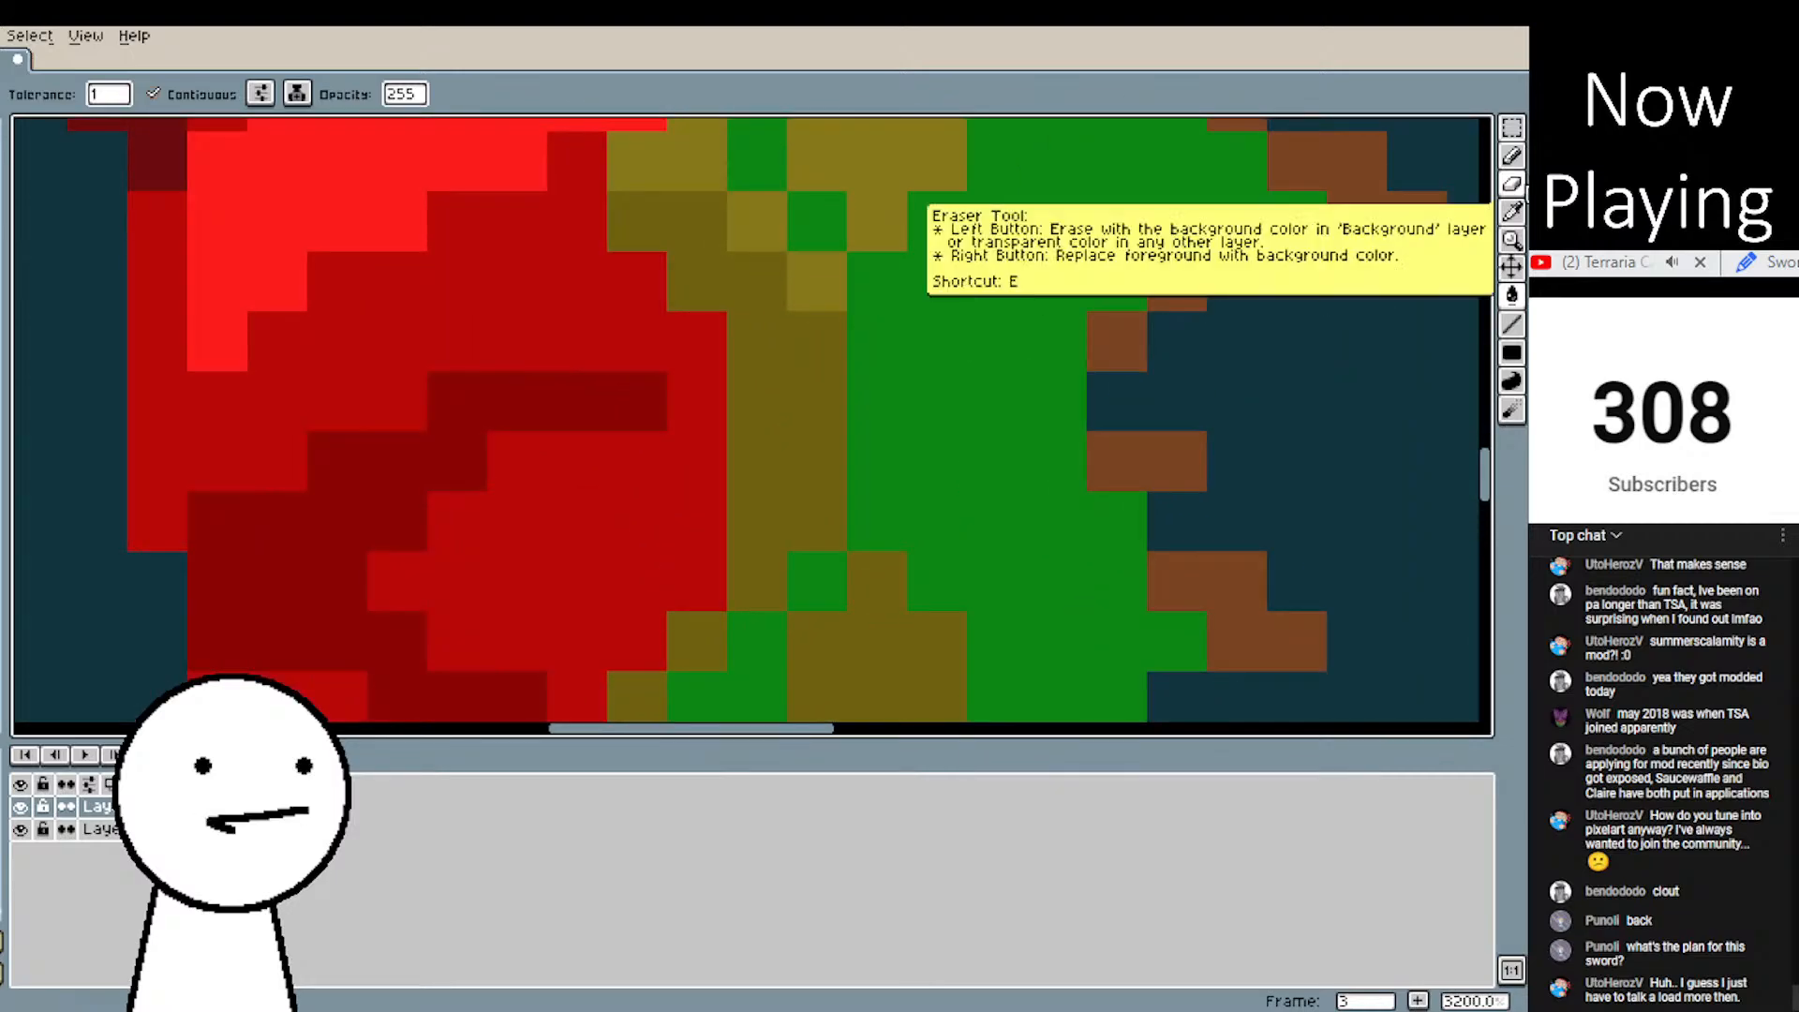
click(1512, 212)
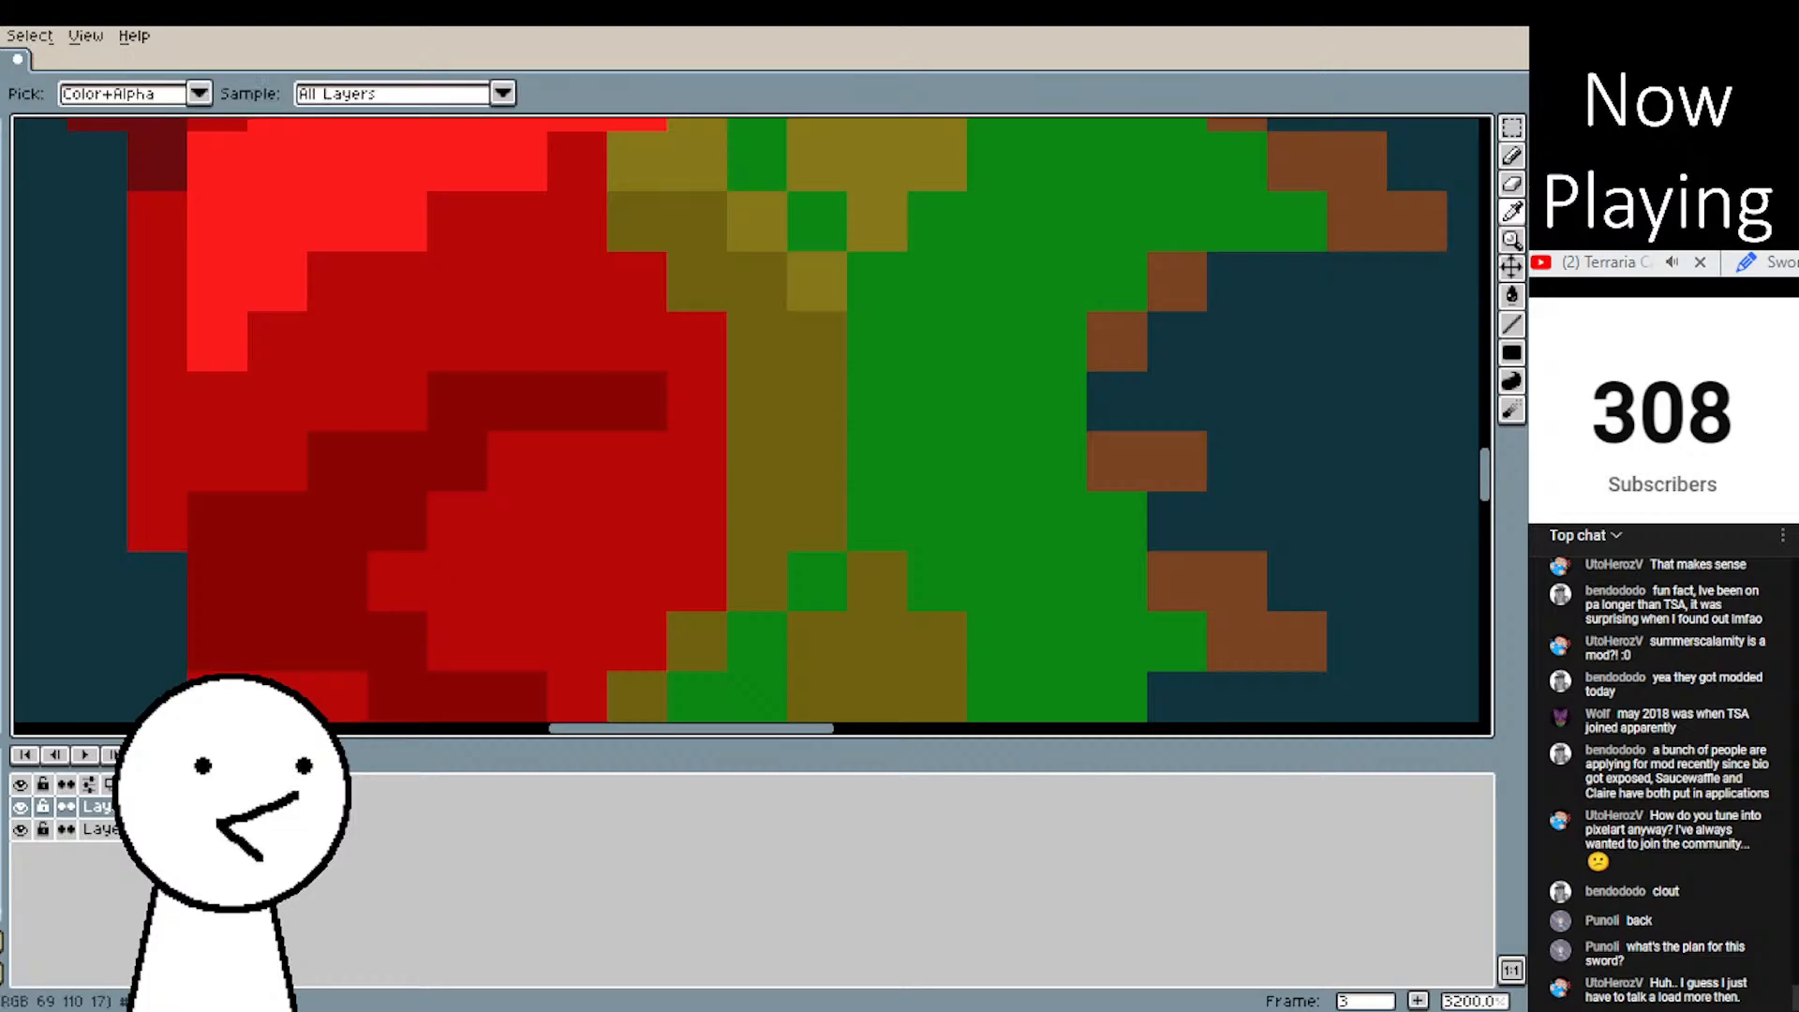
click(1515, 294)
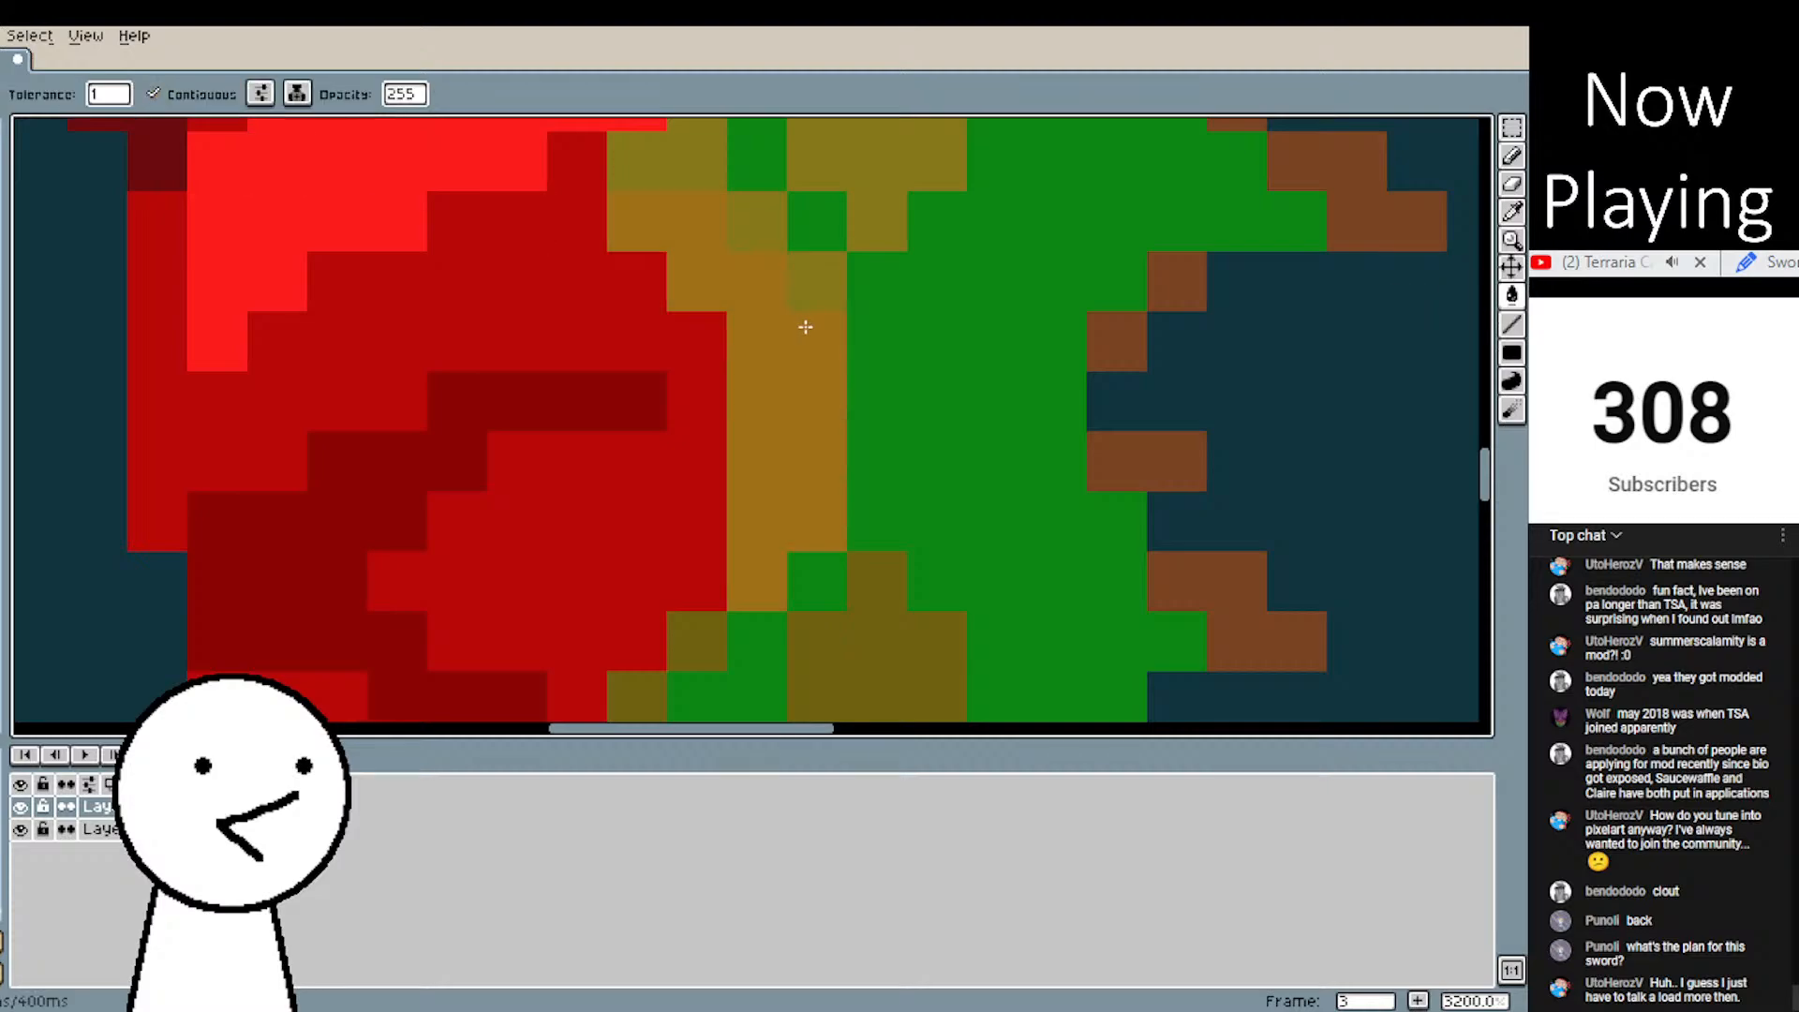
scroll(804, 322, down, 3)
click(969, 536)
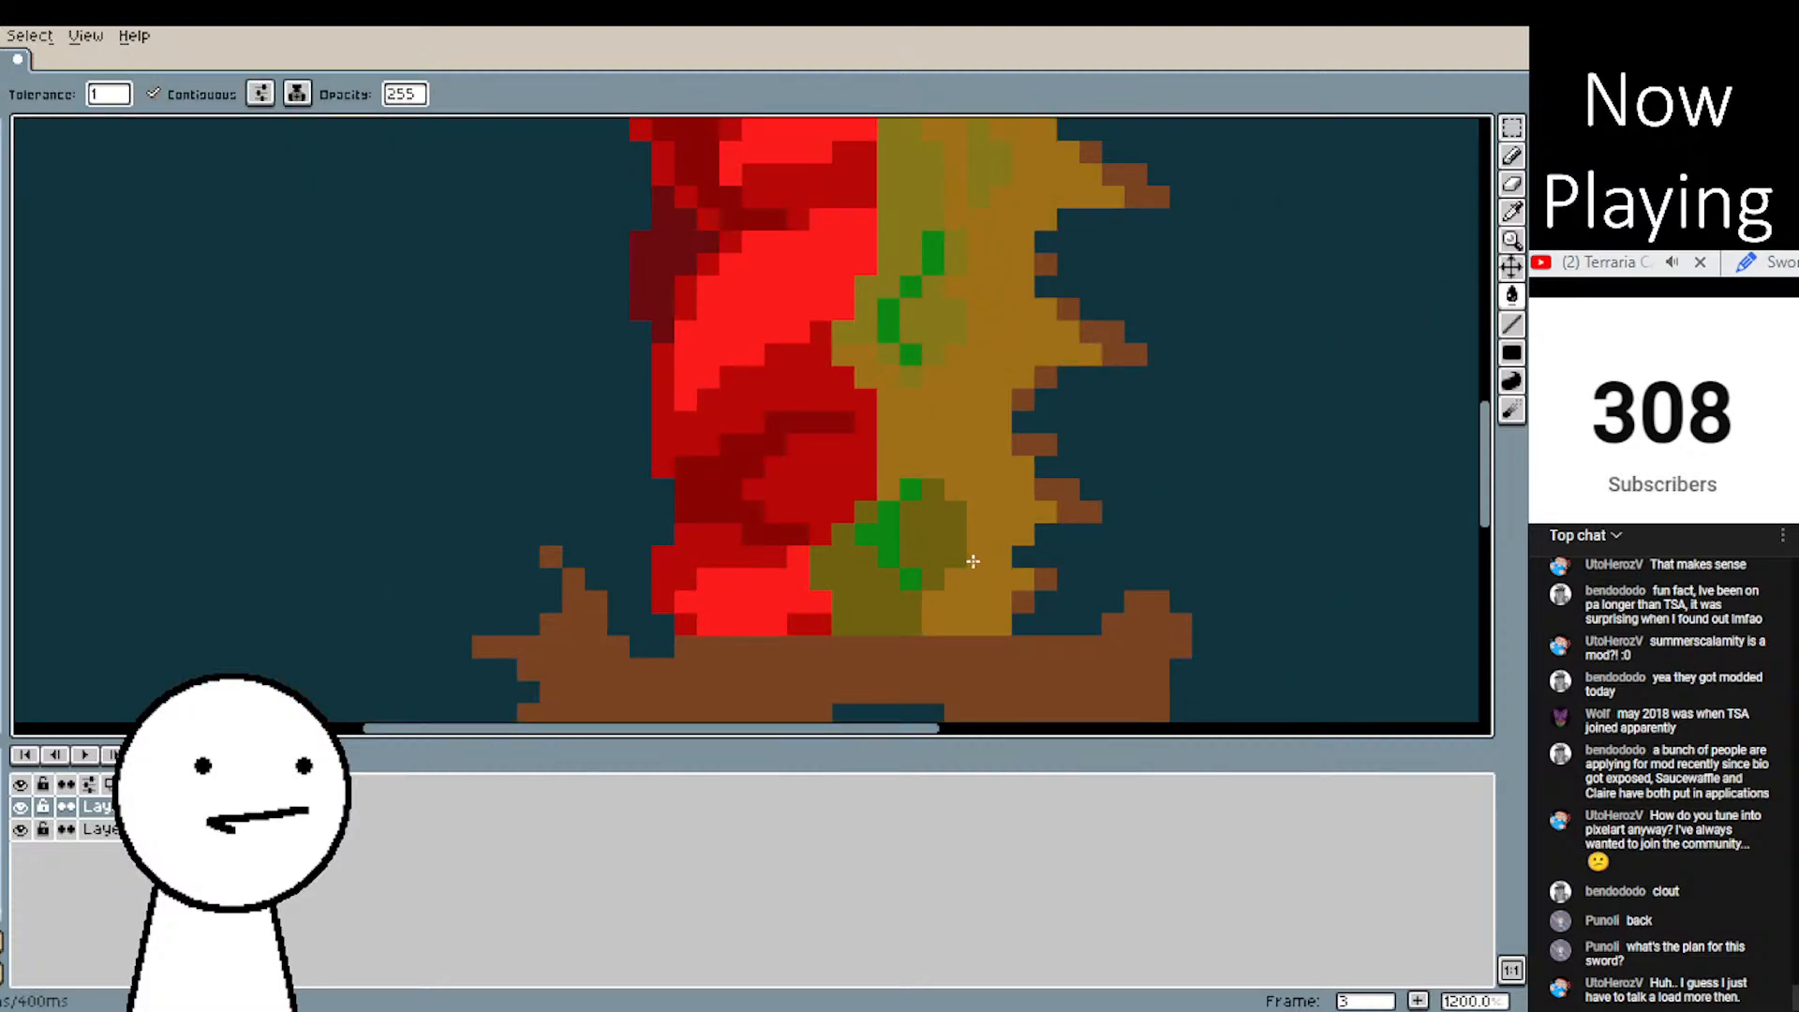
key(ctrl+z)
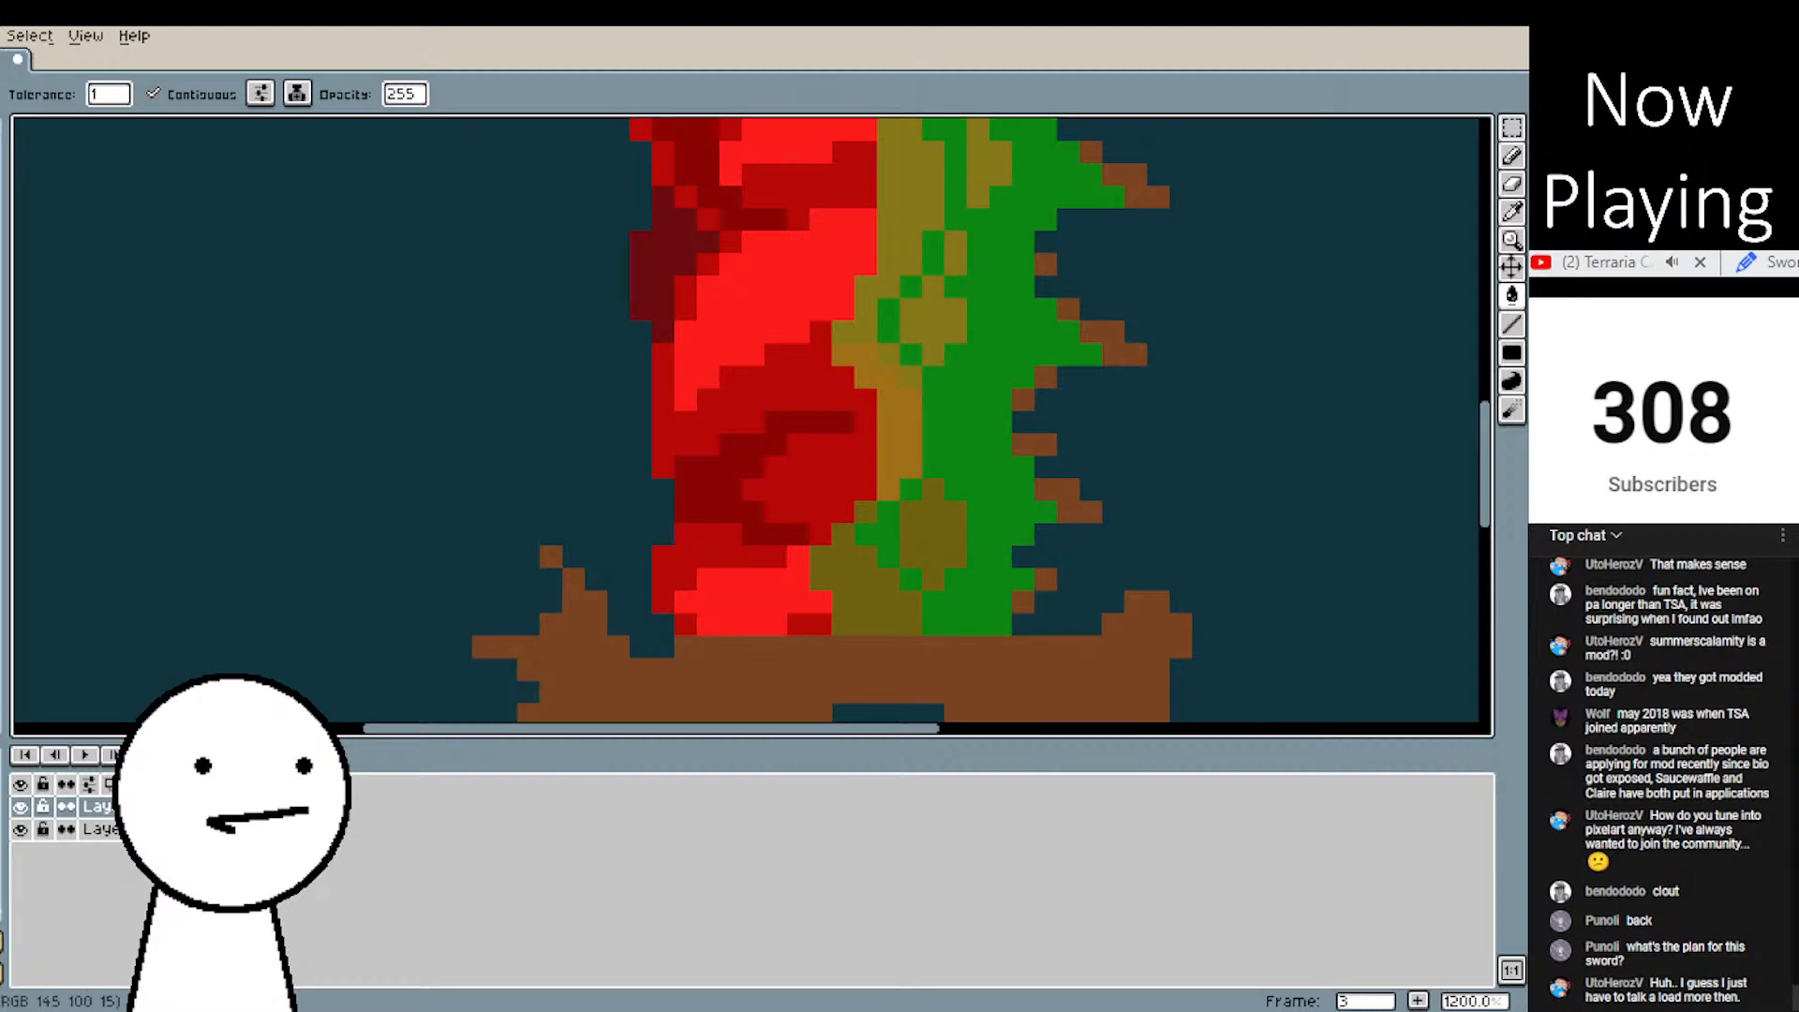
click(912, 440)
click(943, 541)
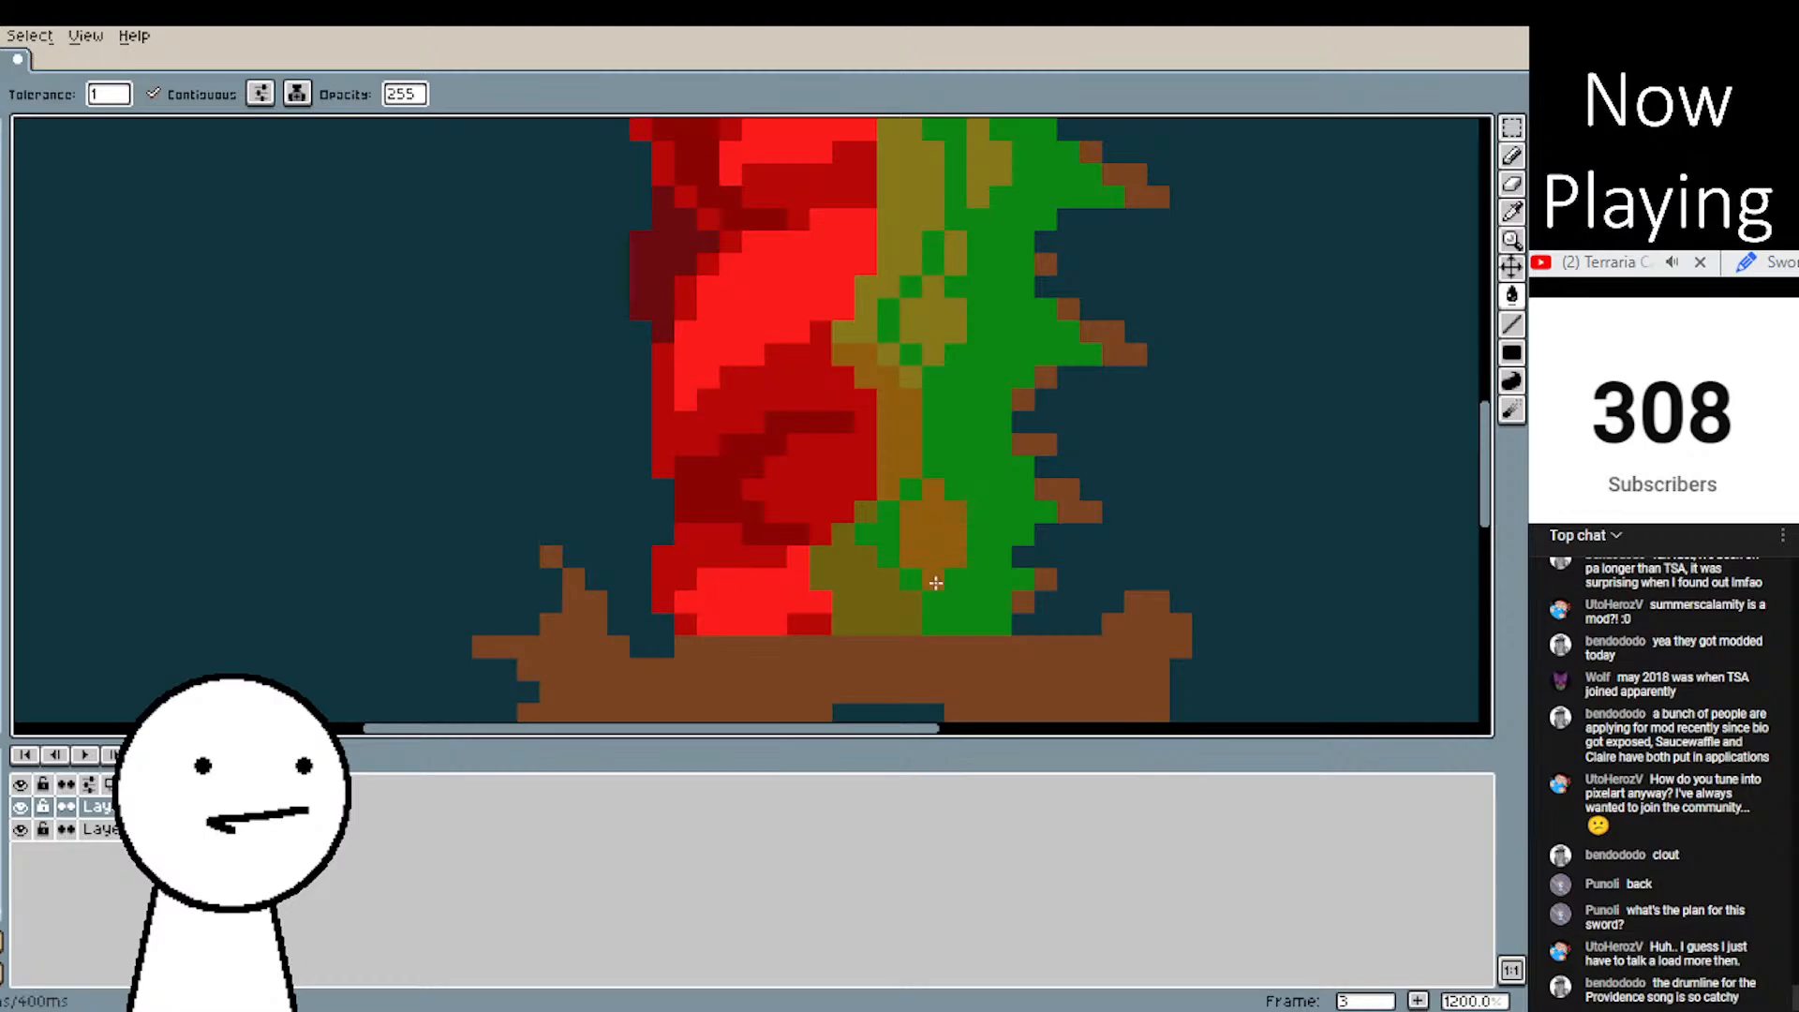
- Check how the brown rind shadow reads on the whole blade and against the olive rind up close
scroll(936, 583, down, 3)
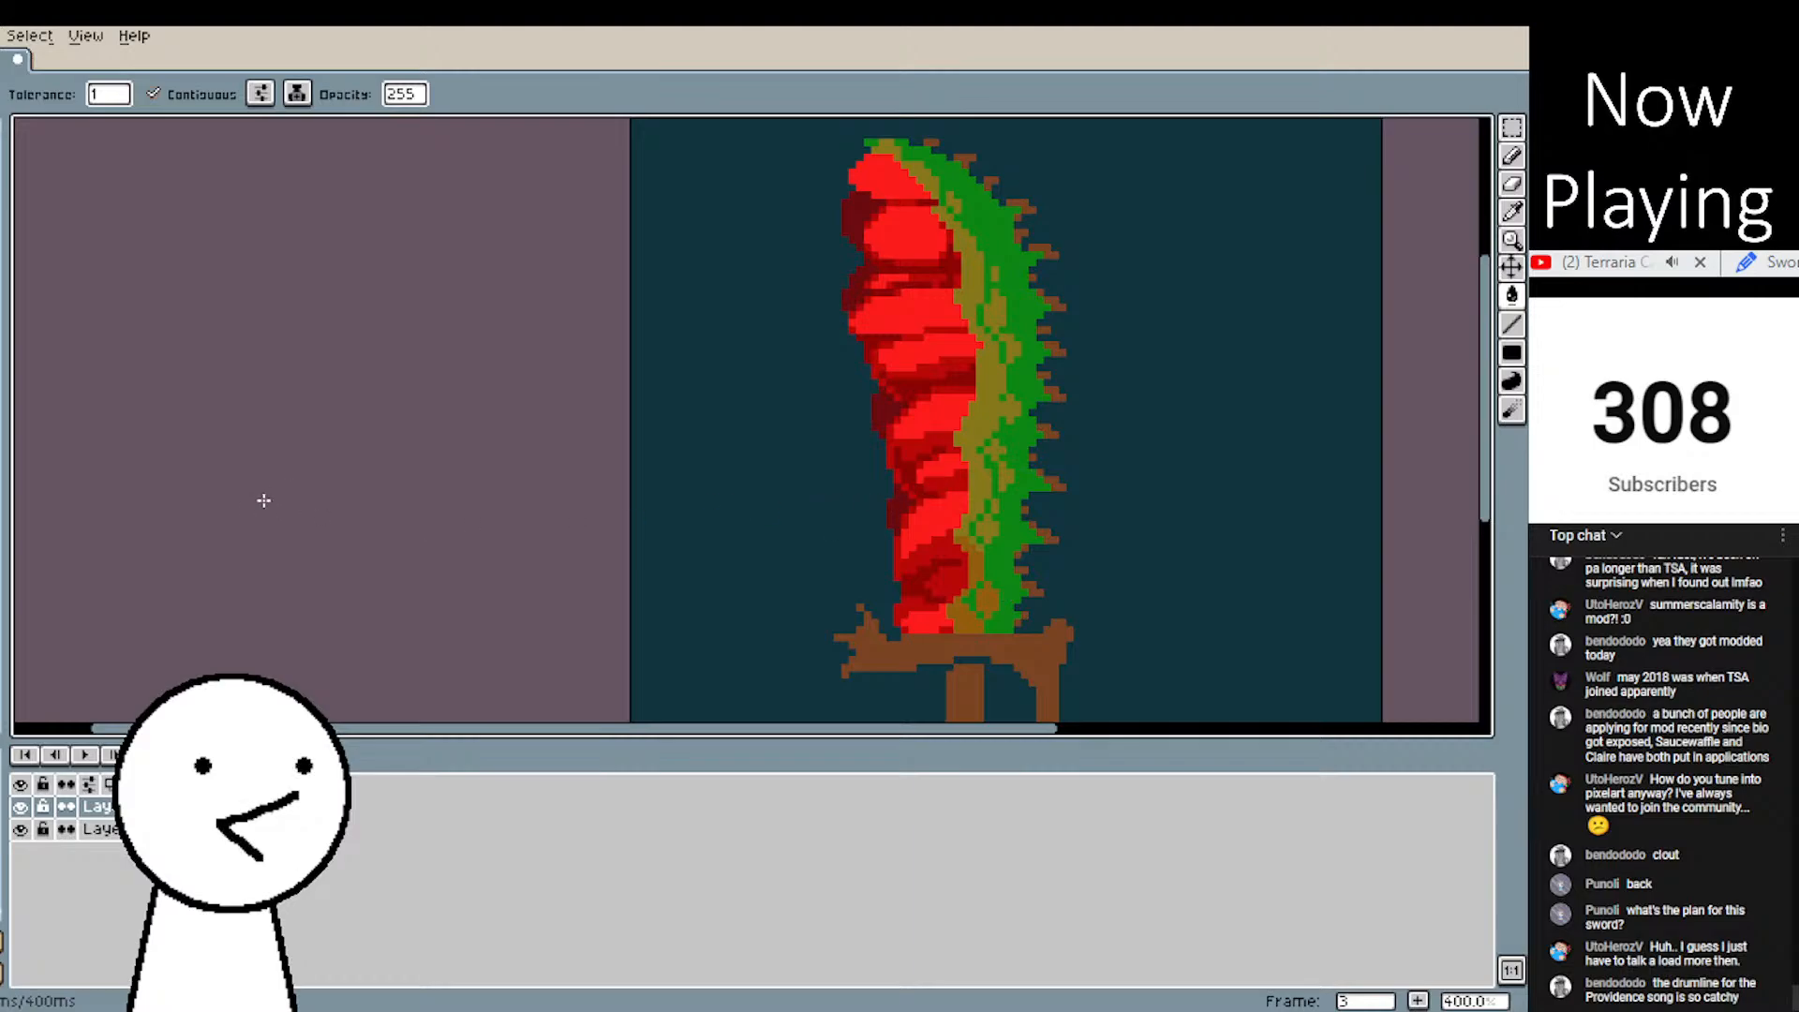
scroll(1051, 462, up, 3)
click(1512, 212)
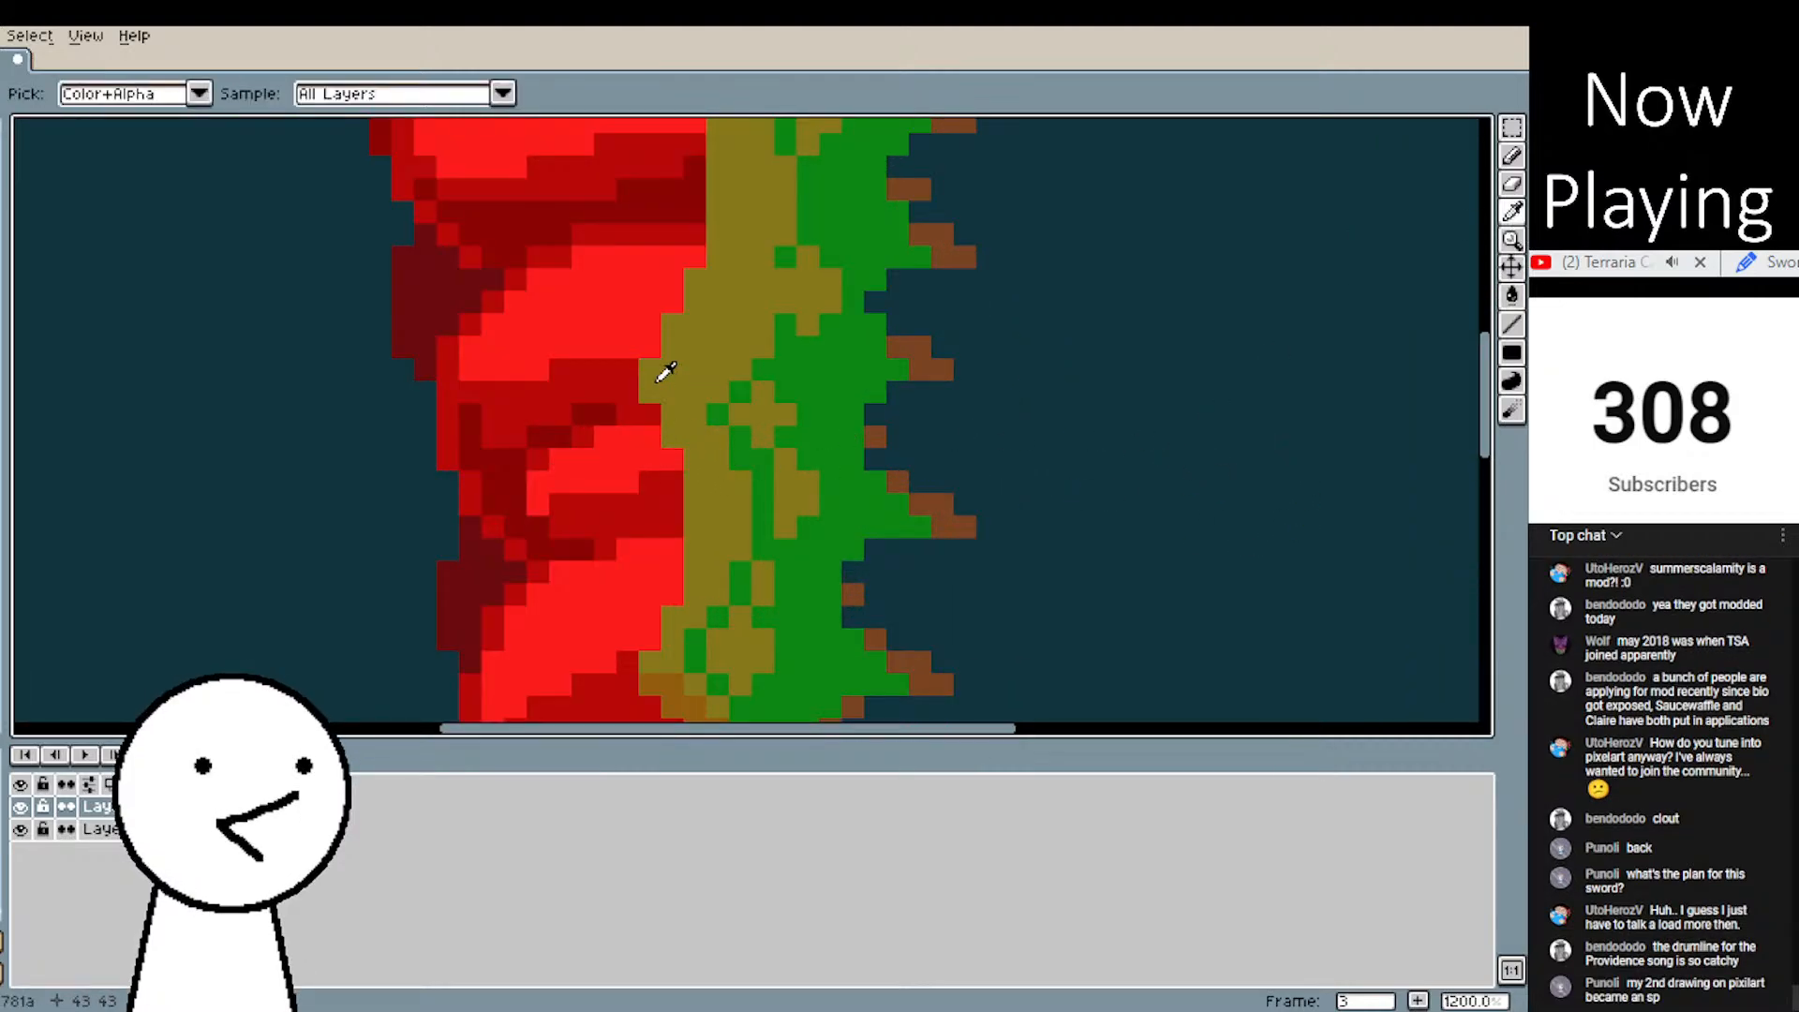
scroll(850, 491, down, 3)
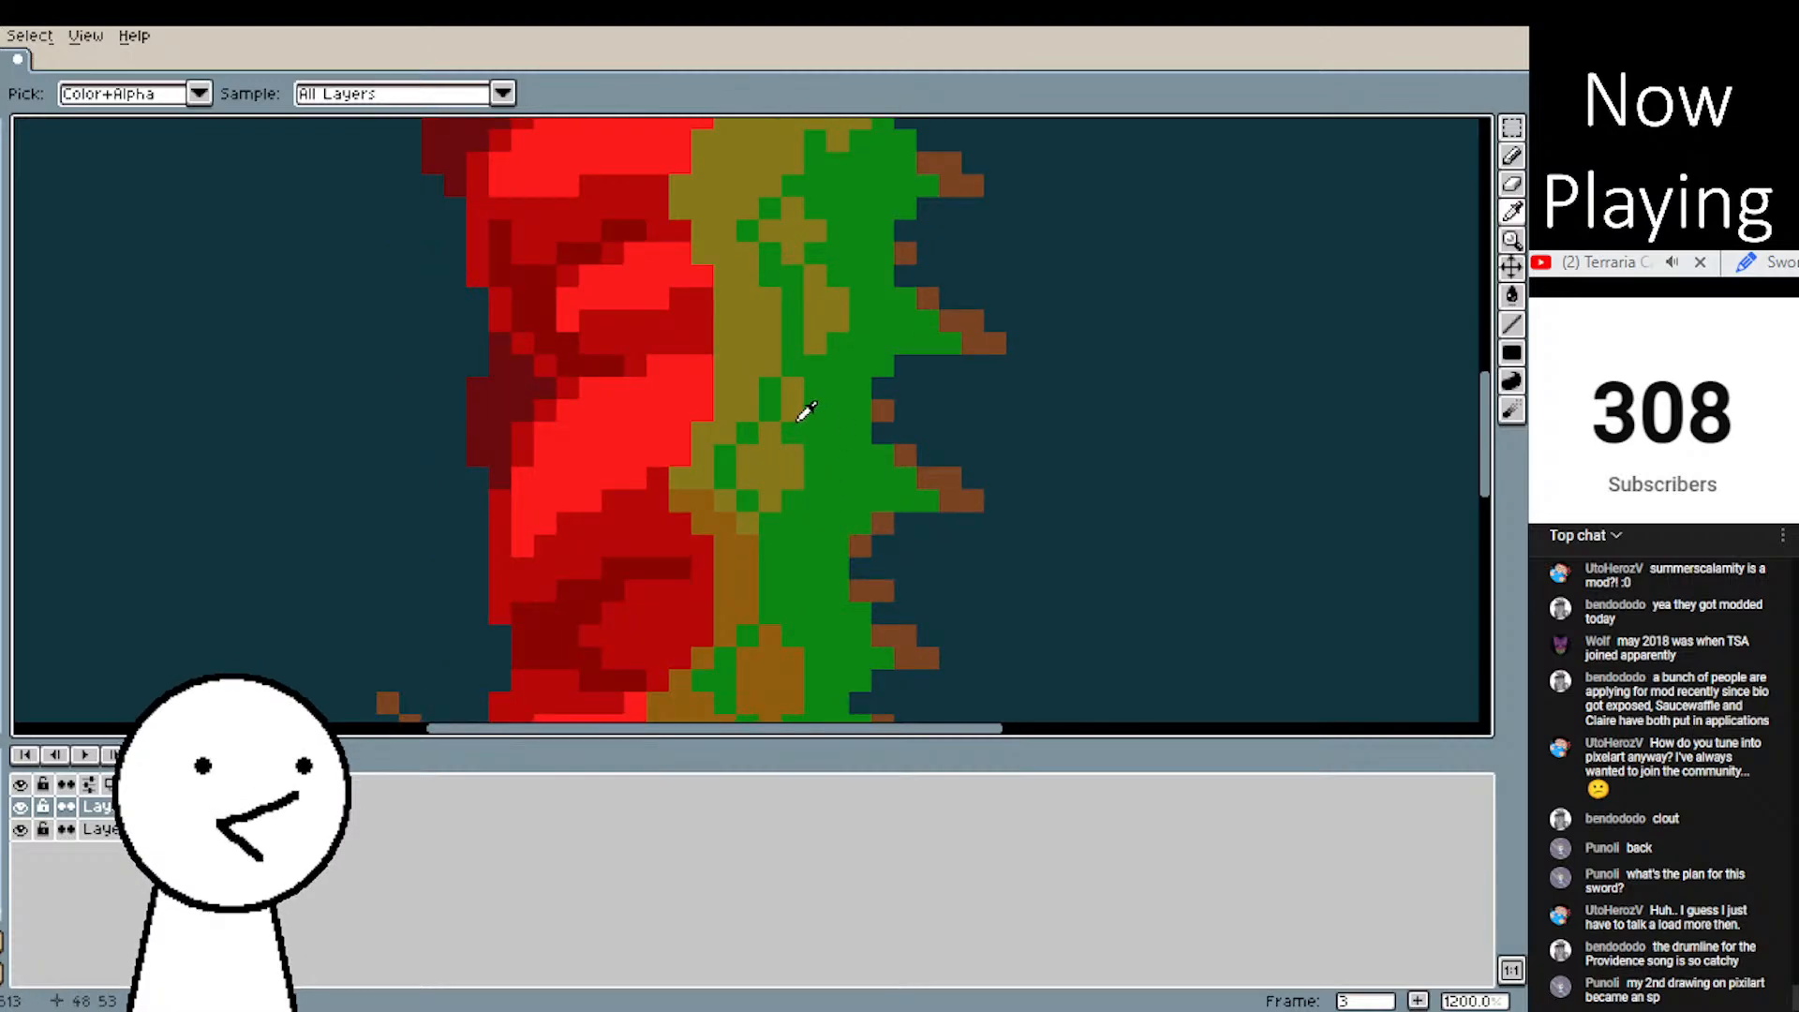
drag(1031, 509, 852, 482)
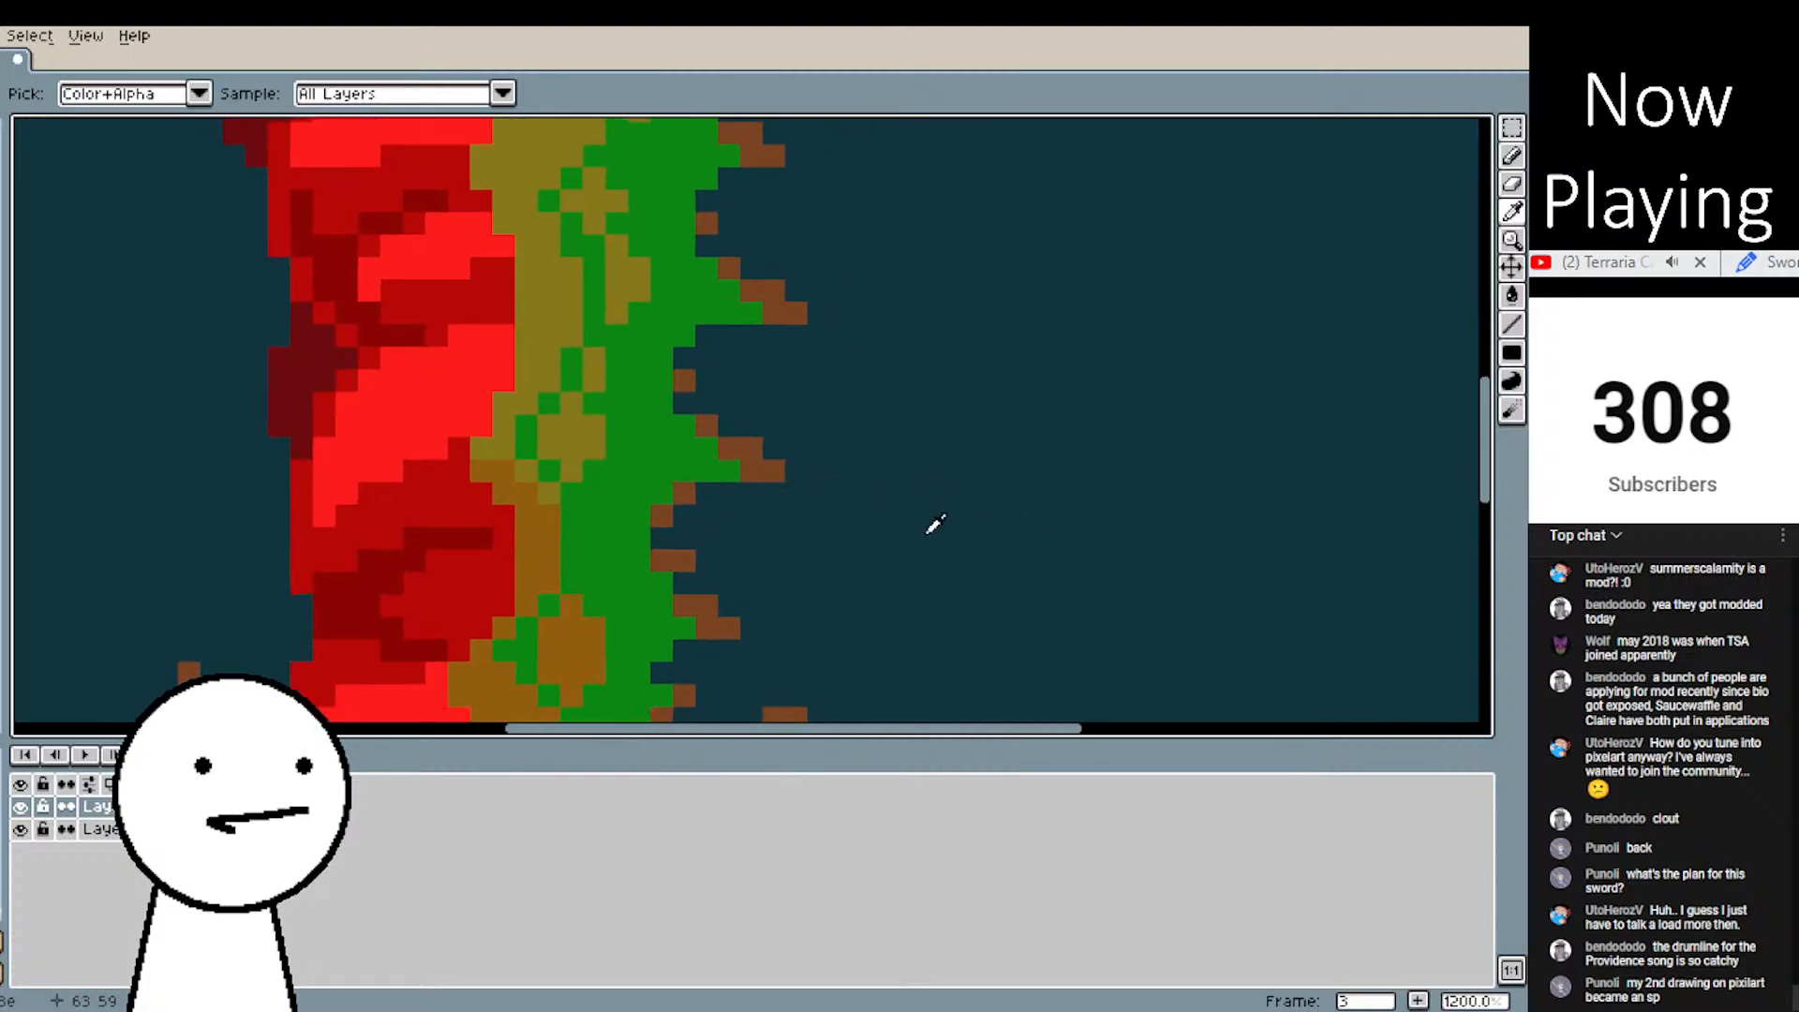
- Paint brown shadow pixels along the inner rind's edge beside the small fold and bulge on the lower half of the blade
scroll(936, 526, up, 4)
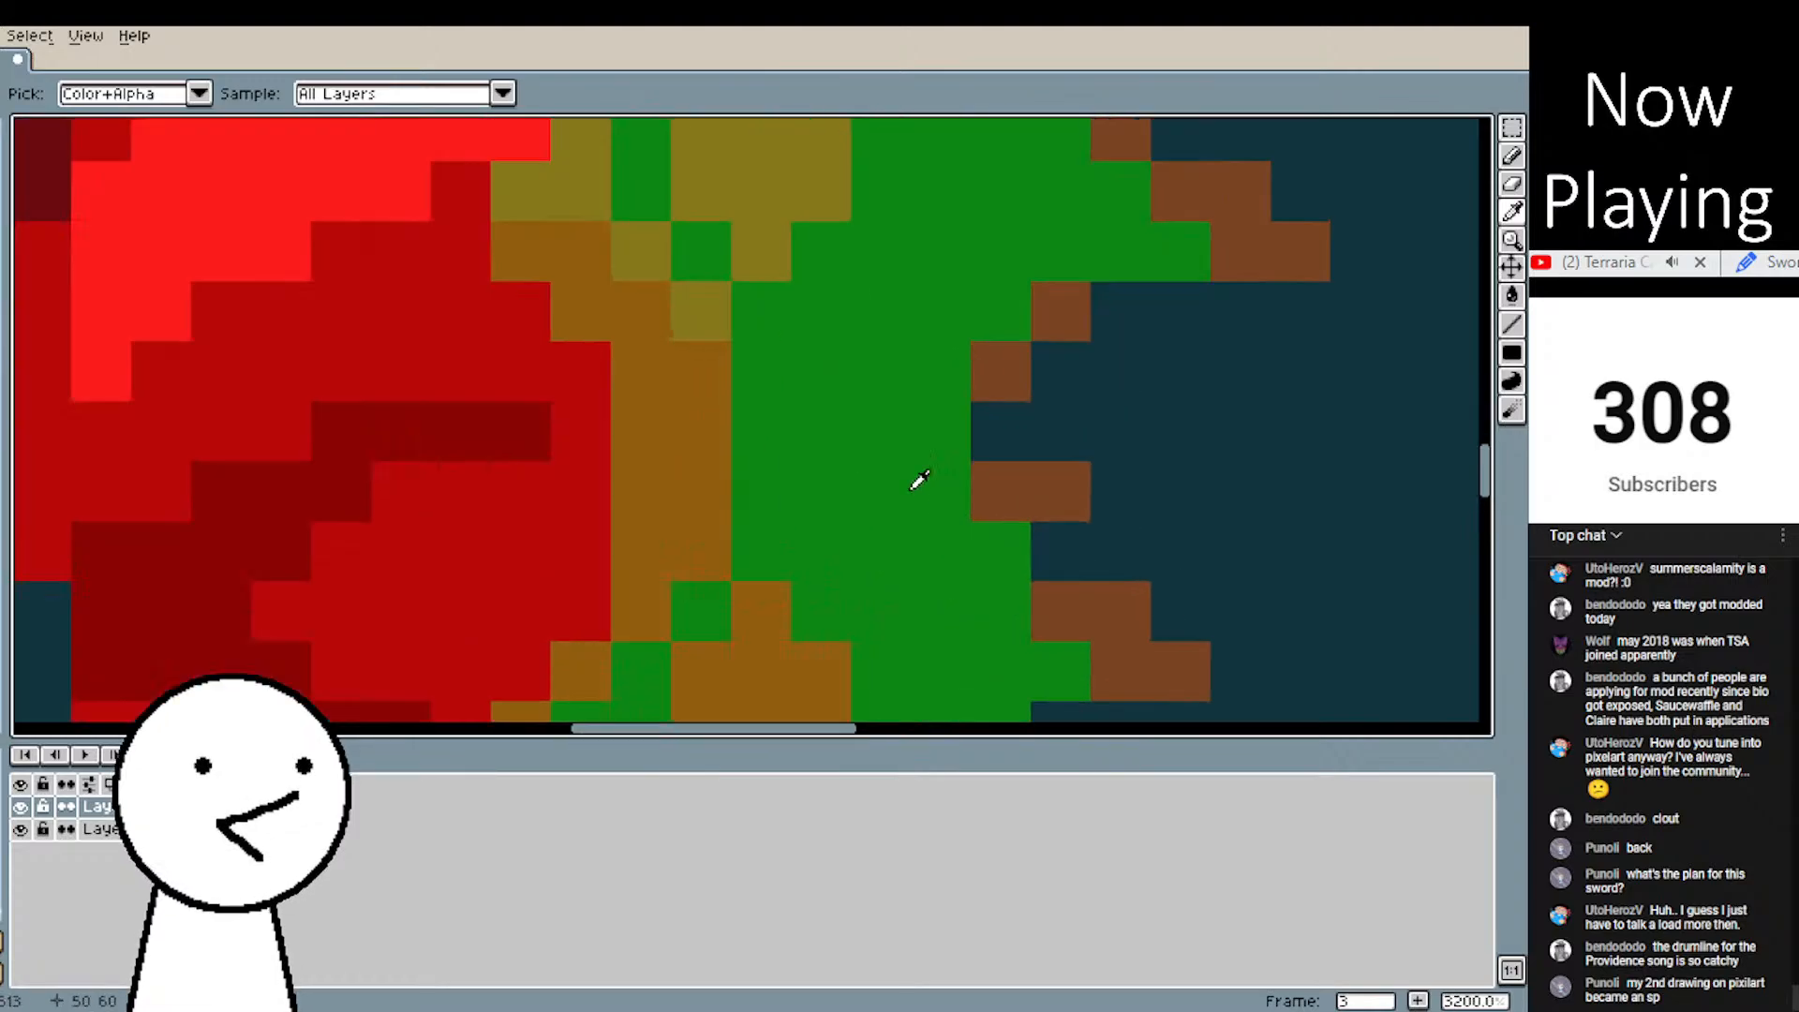
scroll(797, 527, down, 4)
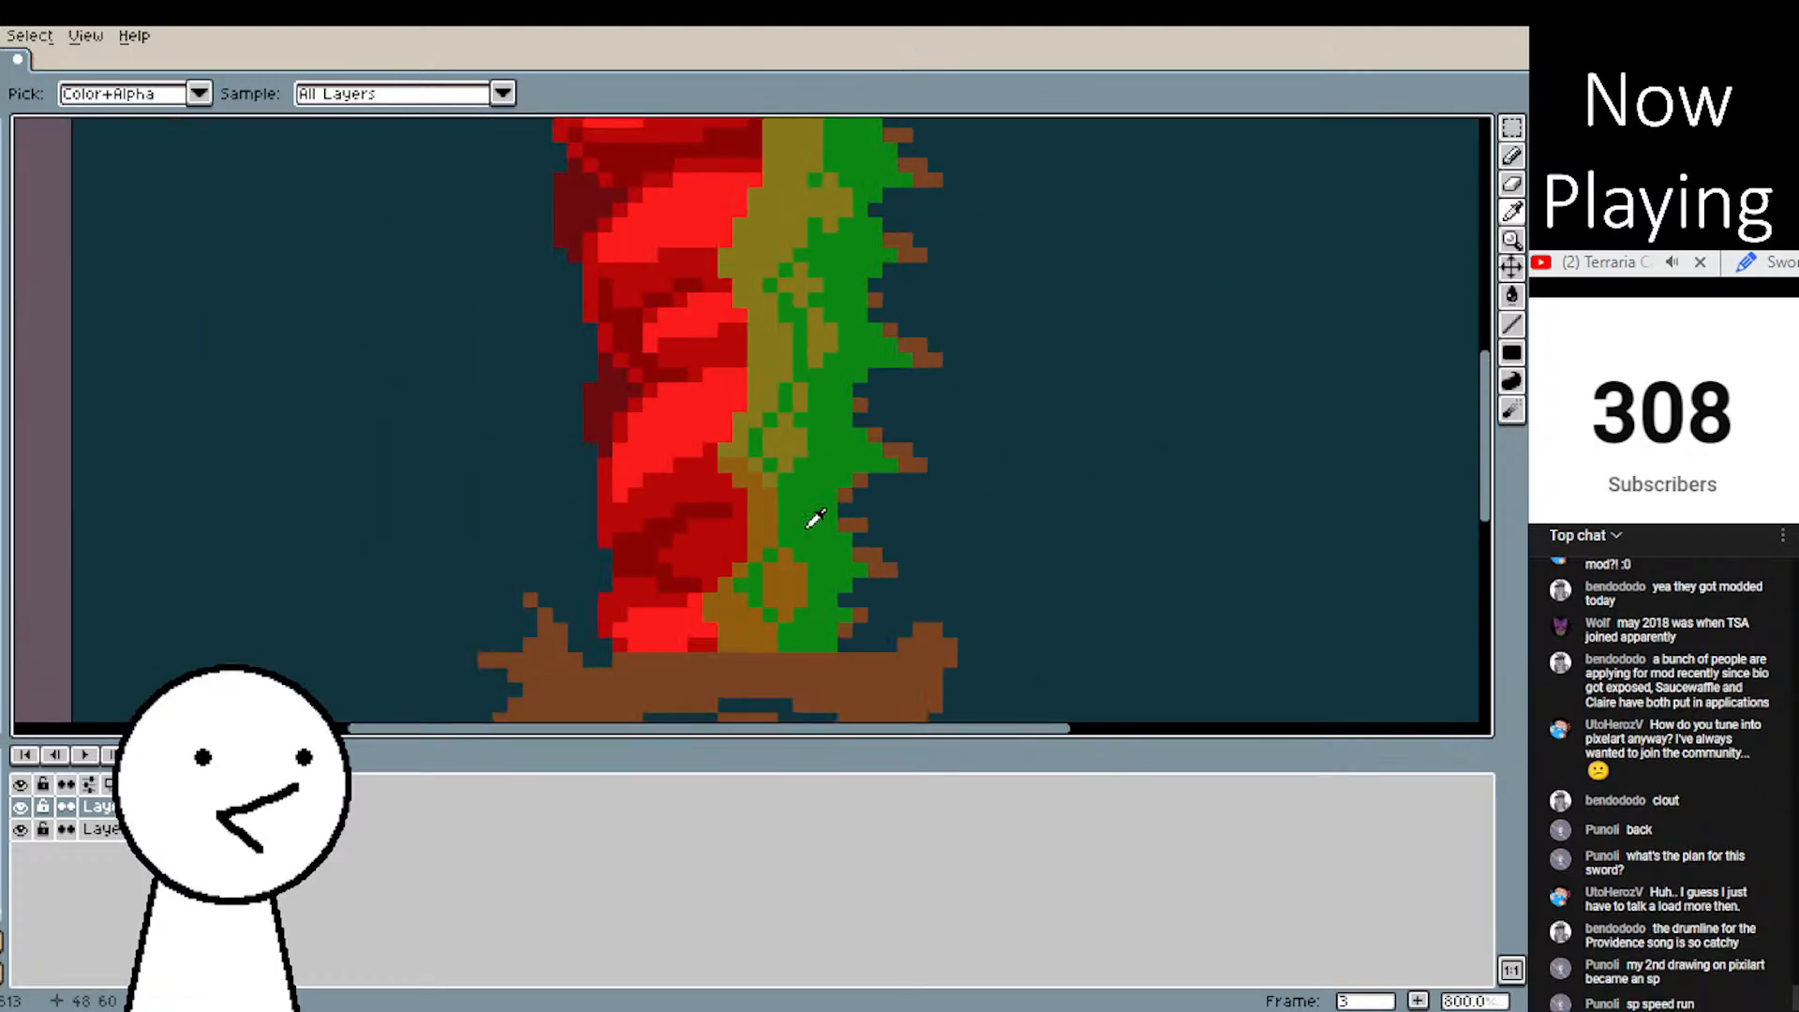
scroll(815, 518, up, 4)
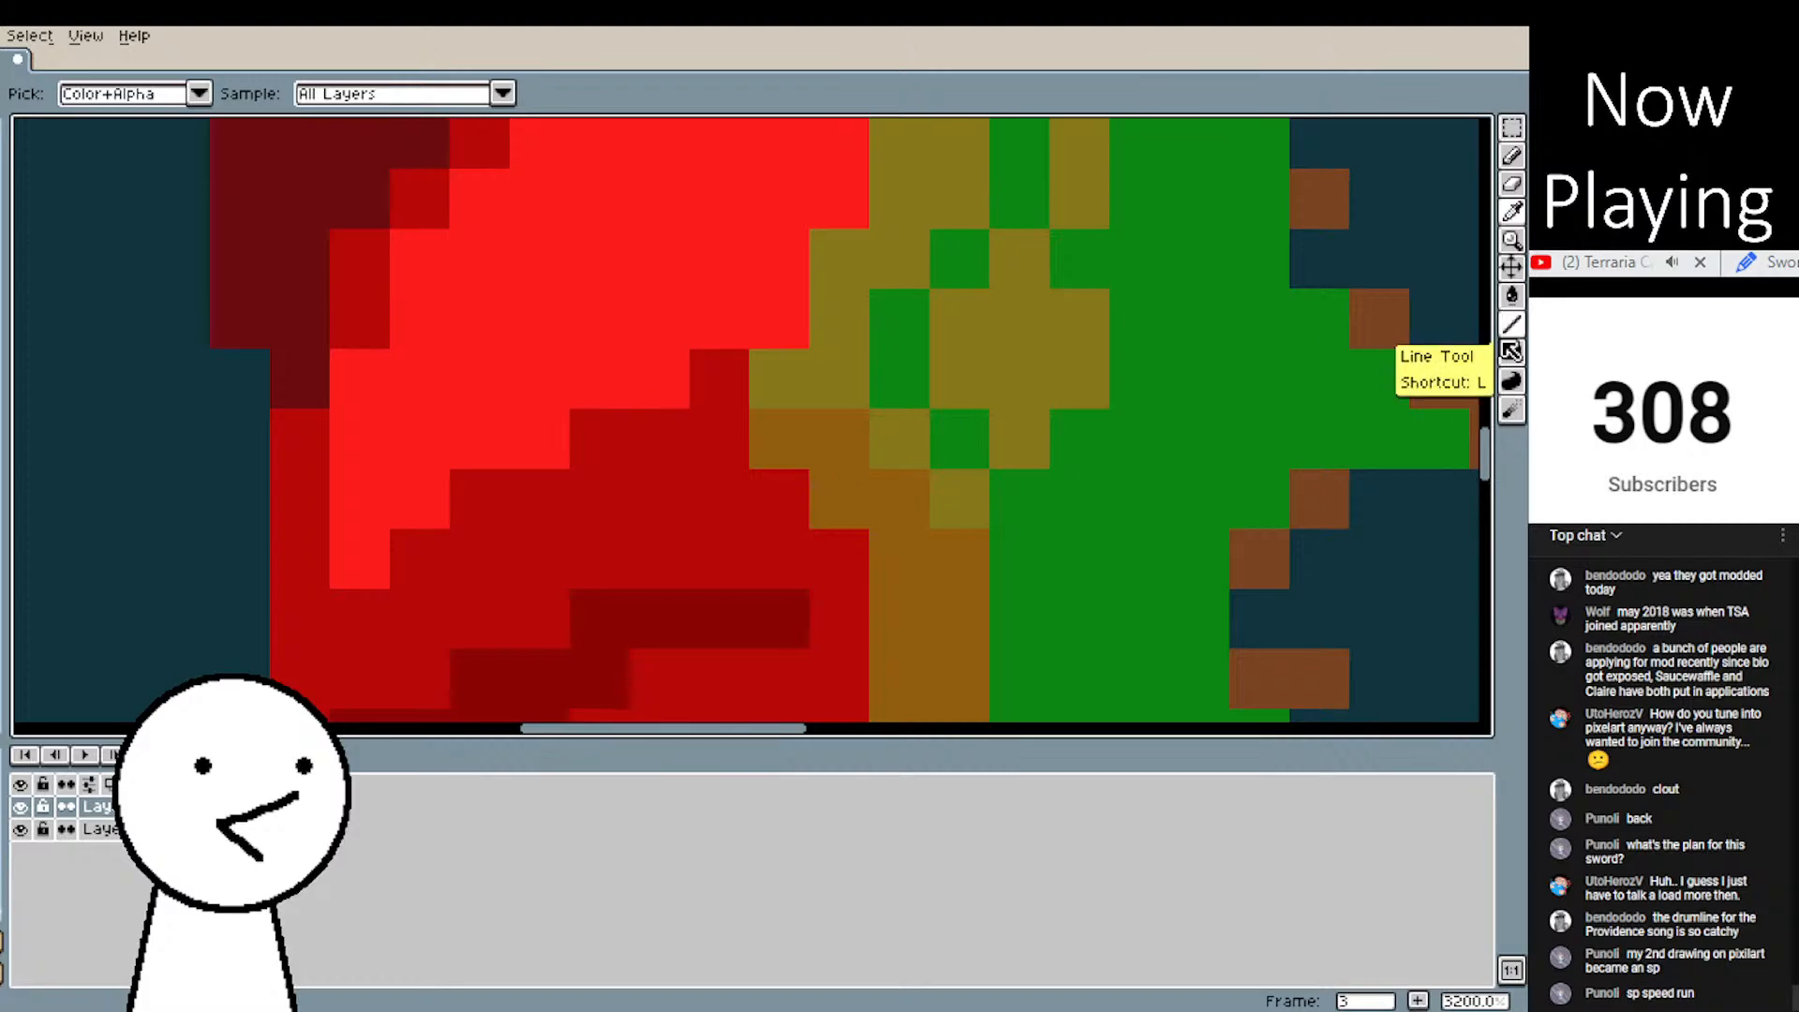
click(1511, 324)
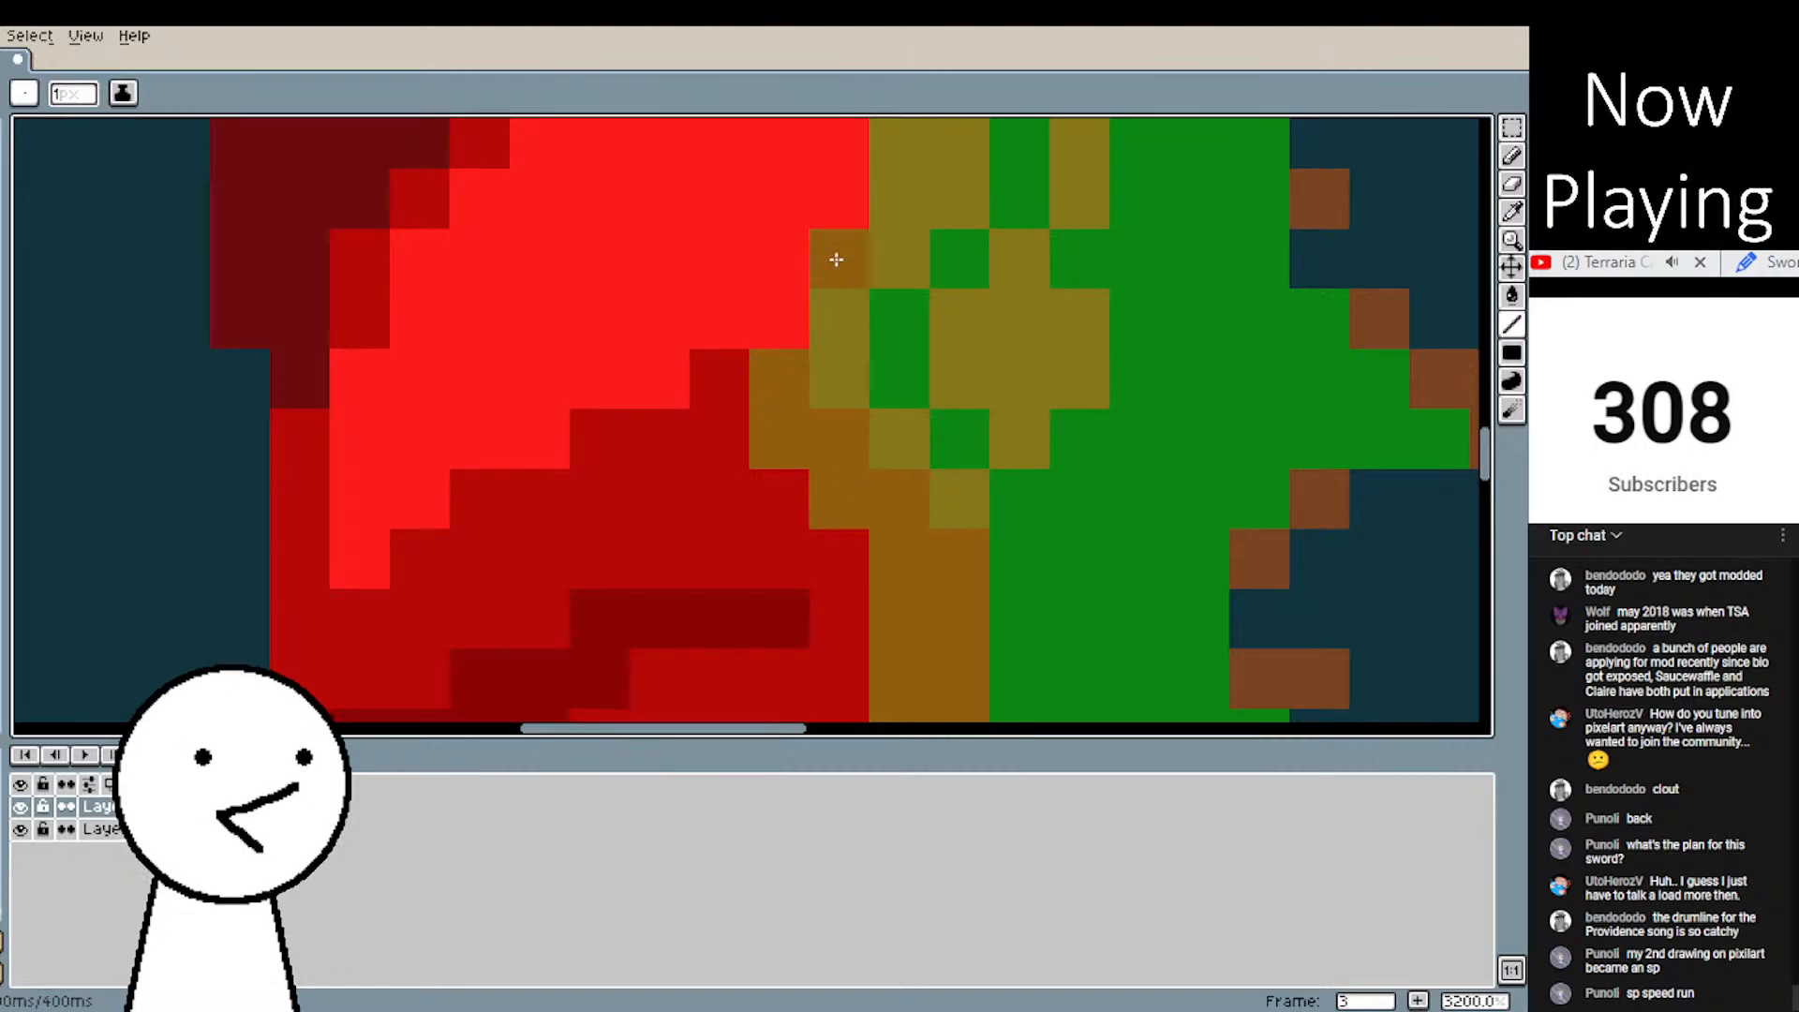
scroll(900, 337, down, 4)
scroll(976, 413, up, 3)
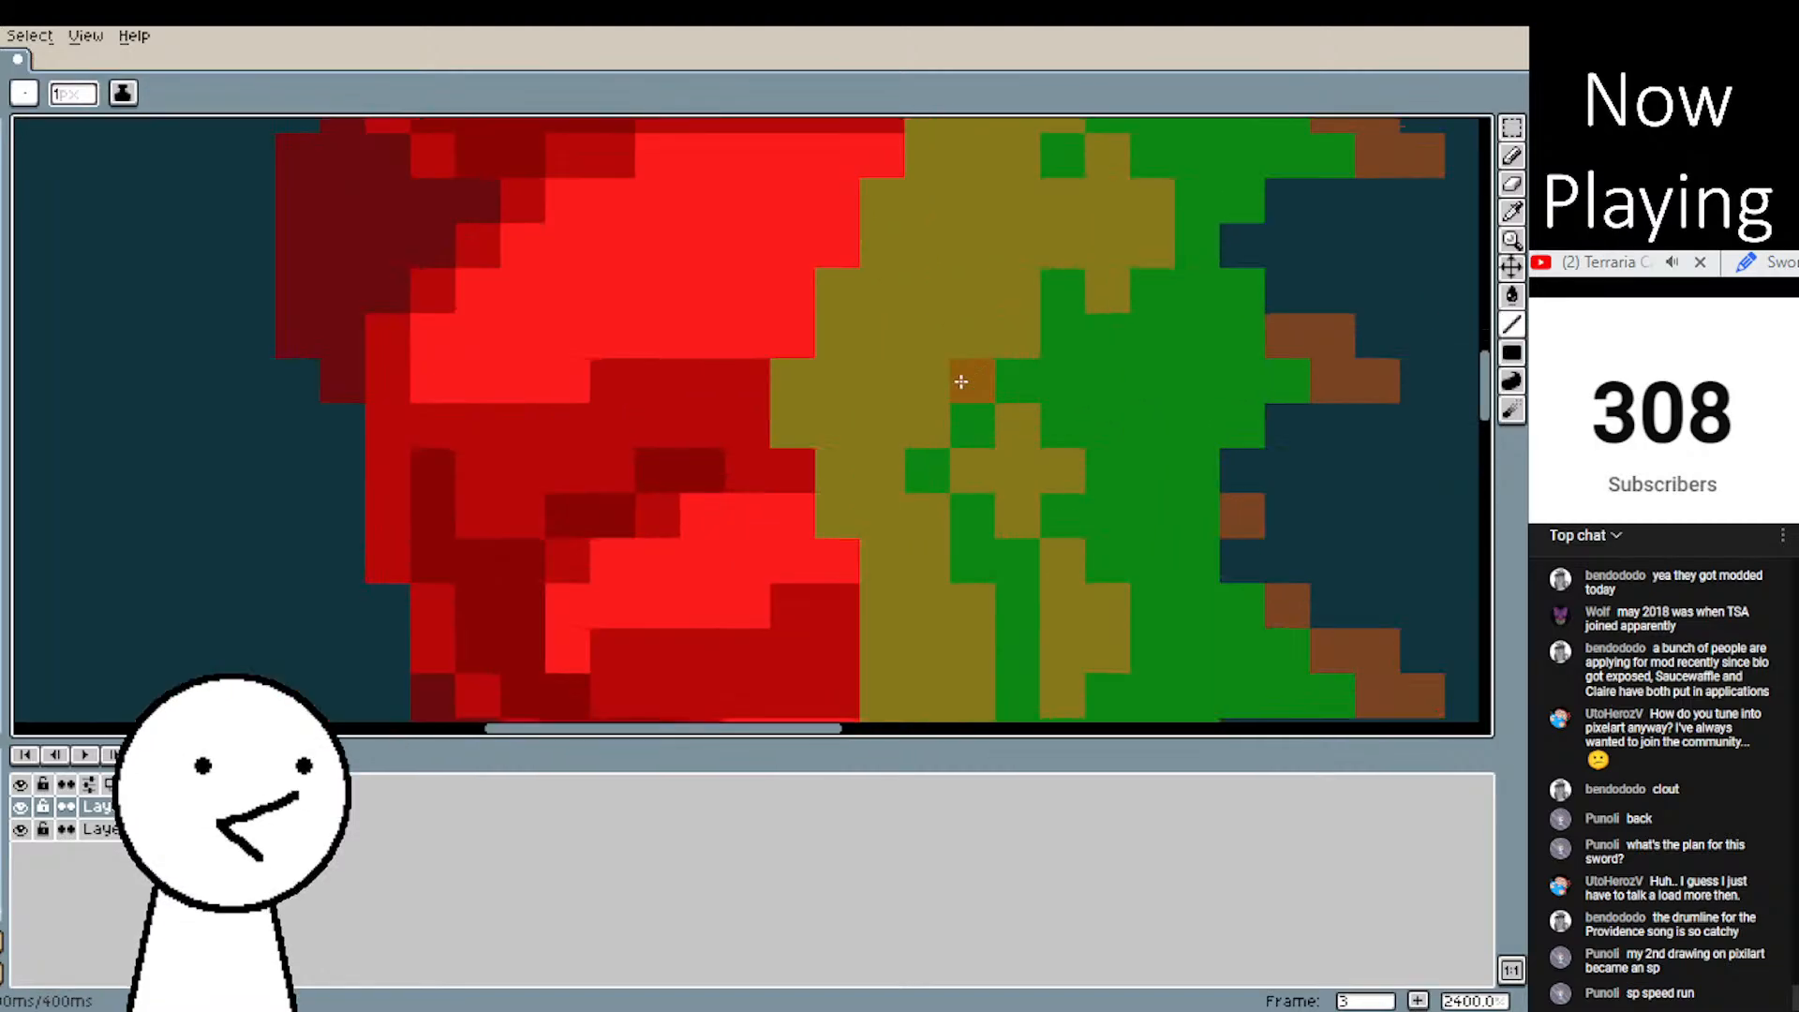
mouse_move(813, 392)
mouse_down()
mouse_move(797, 433)
mouse_move(891, 486)
mouse_up()
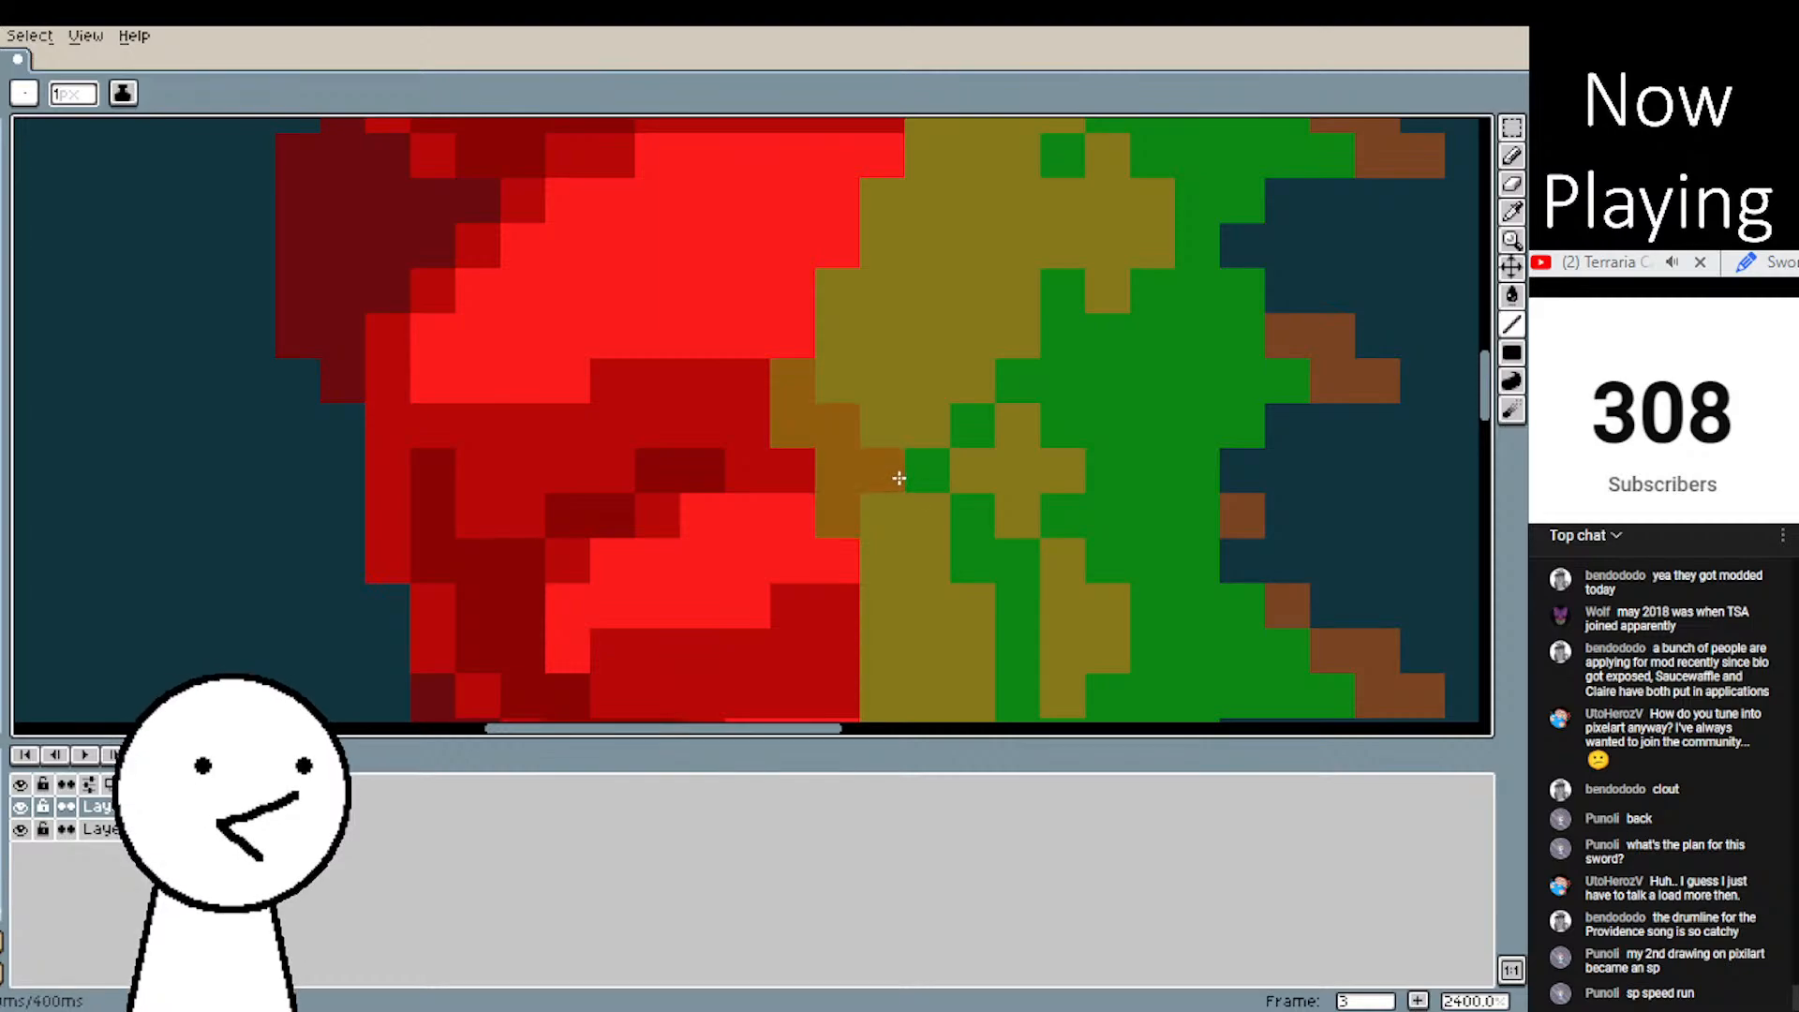
drag(1056, 441, 1013, 275)
click(838, 346)
drag(839, 346, 832, 490)
scroll(1012, 431, down, 5)
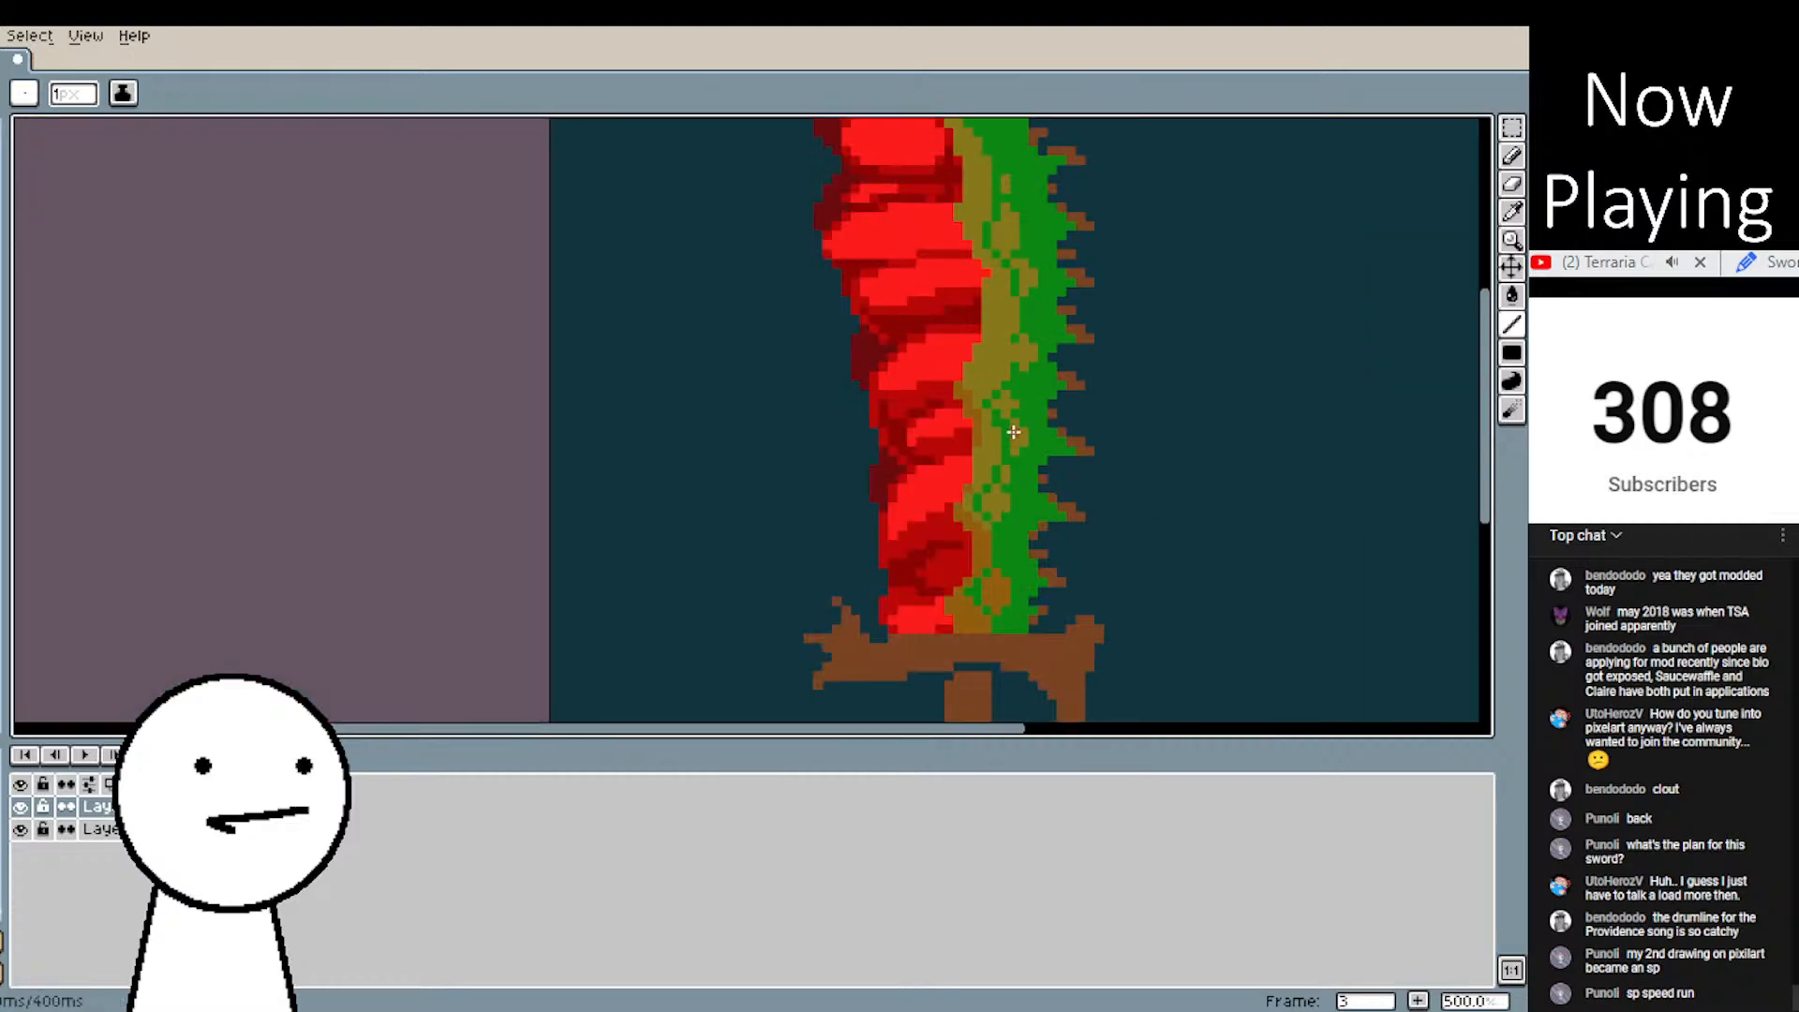
- Paint a brown shadow patch on the inner rind's edge beside the wide dark red fold halfway up the blade
scroll(1013, 433, up, 5)
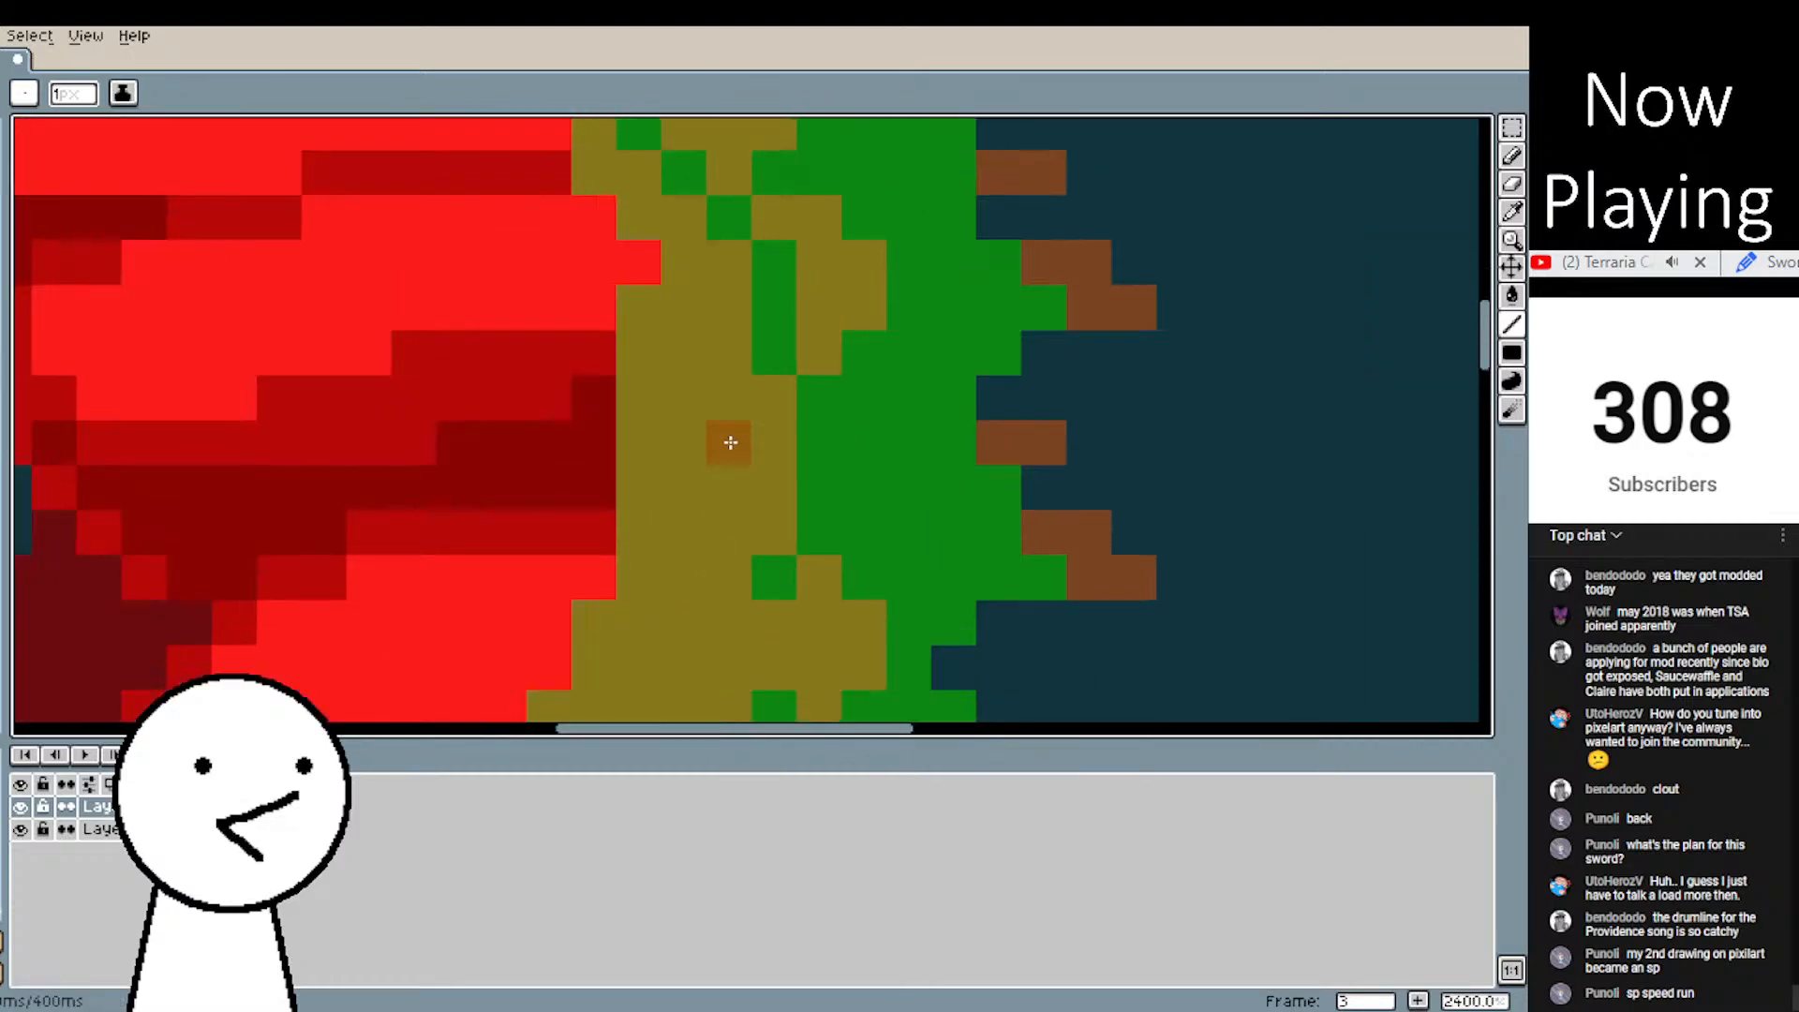
click(638, 293)
drag(667, 313, 765, 291)
drag(705, 346, 705, 407)
drag(645, 347, 645, 466)
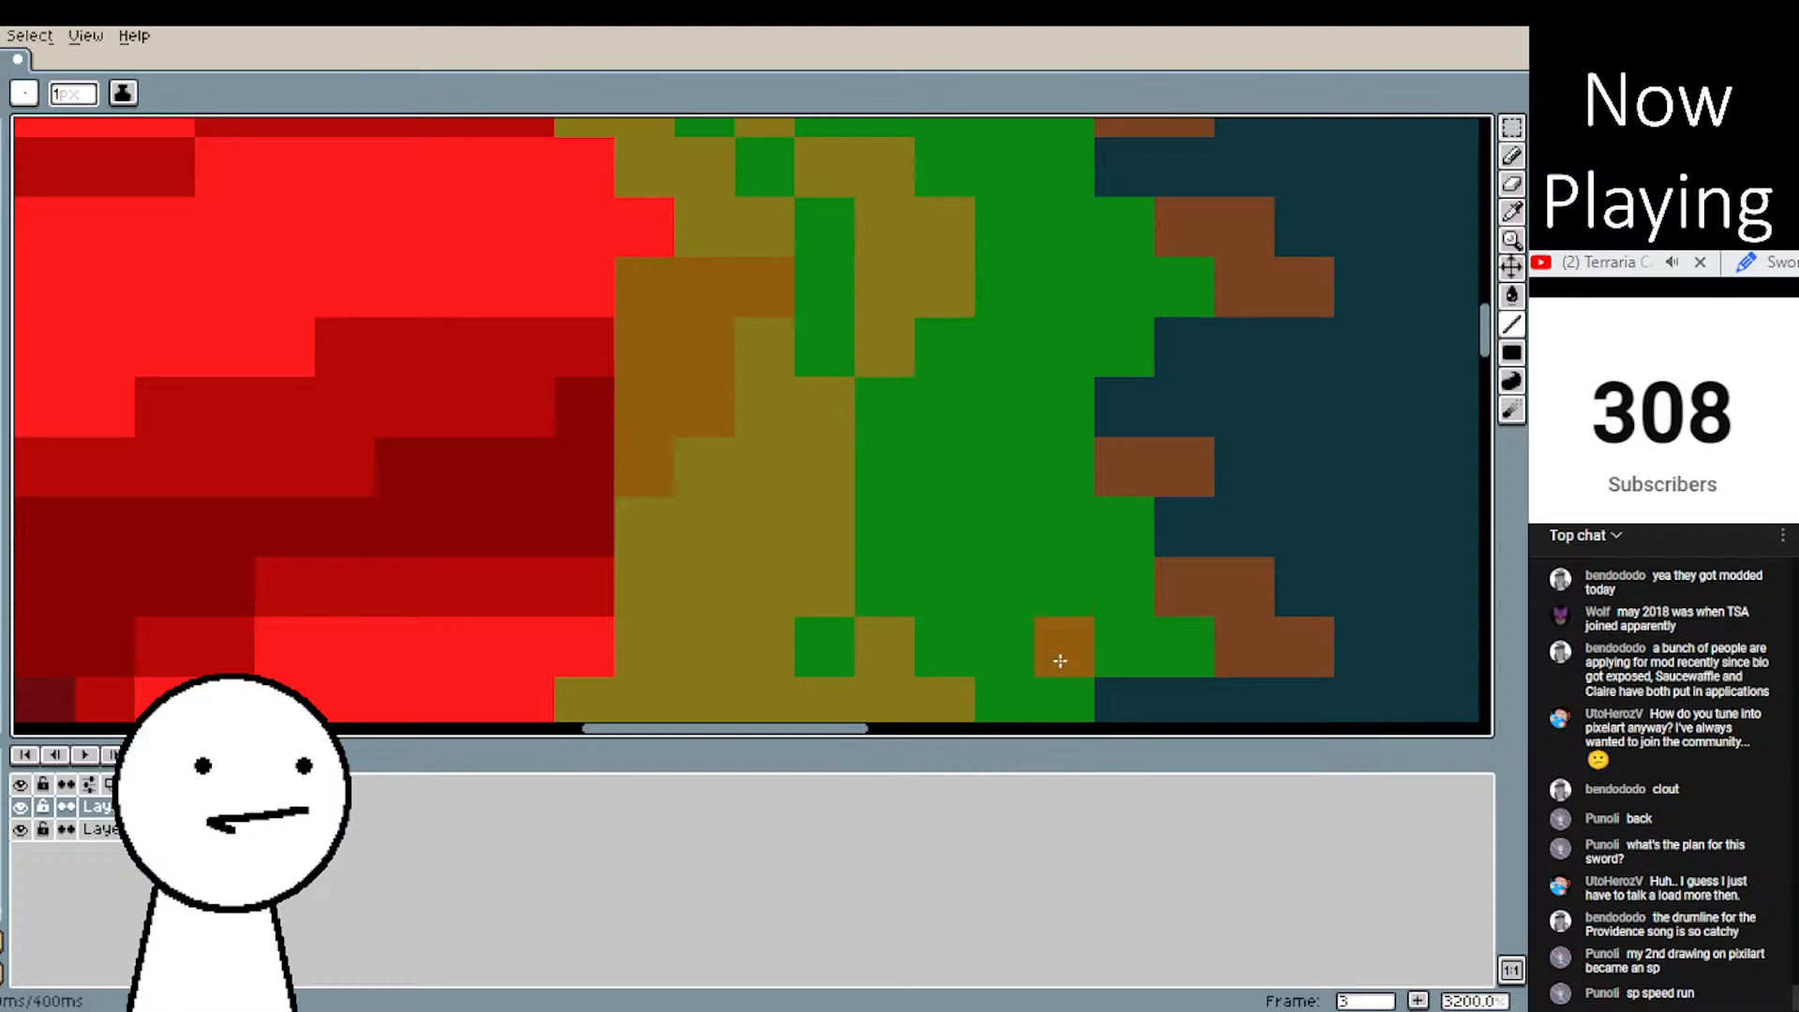
- Undo the last brown strokes beside the wide dark red fold and redraw the shadow patch two pixels wide
drag(747, 510, 996, 506)
key(ctrl+z)
key(ctrl+z)
key(ctrl+z)
drag(898, 343, 881, 469)
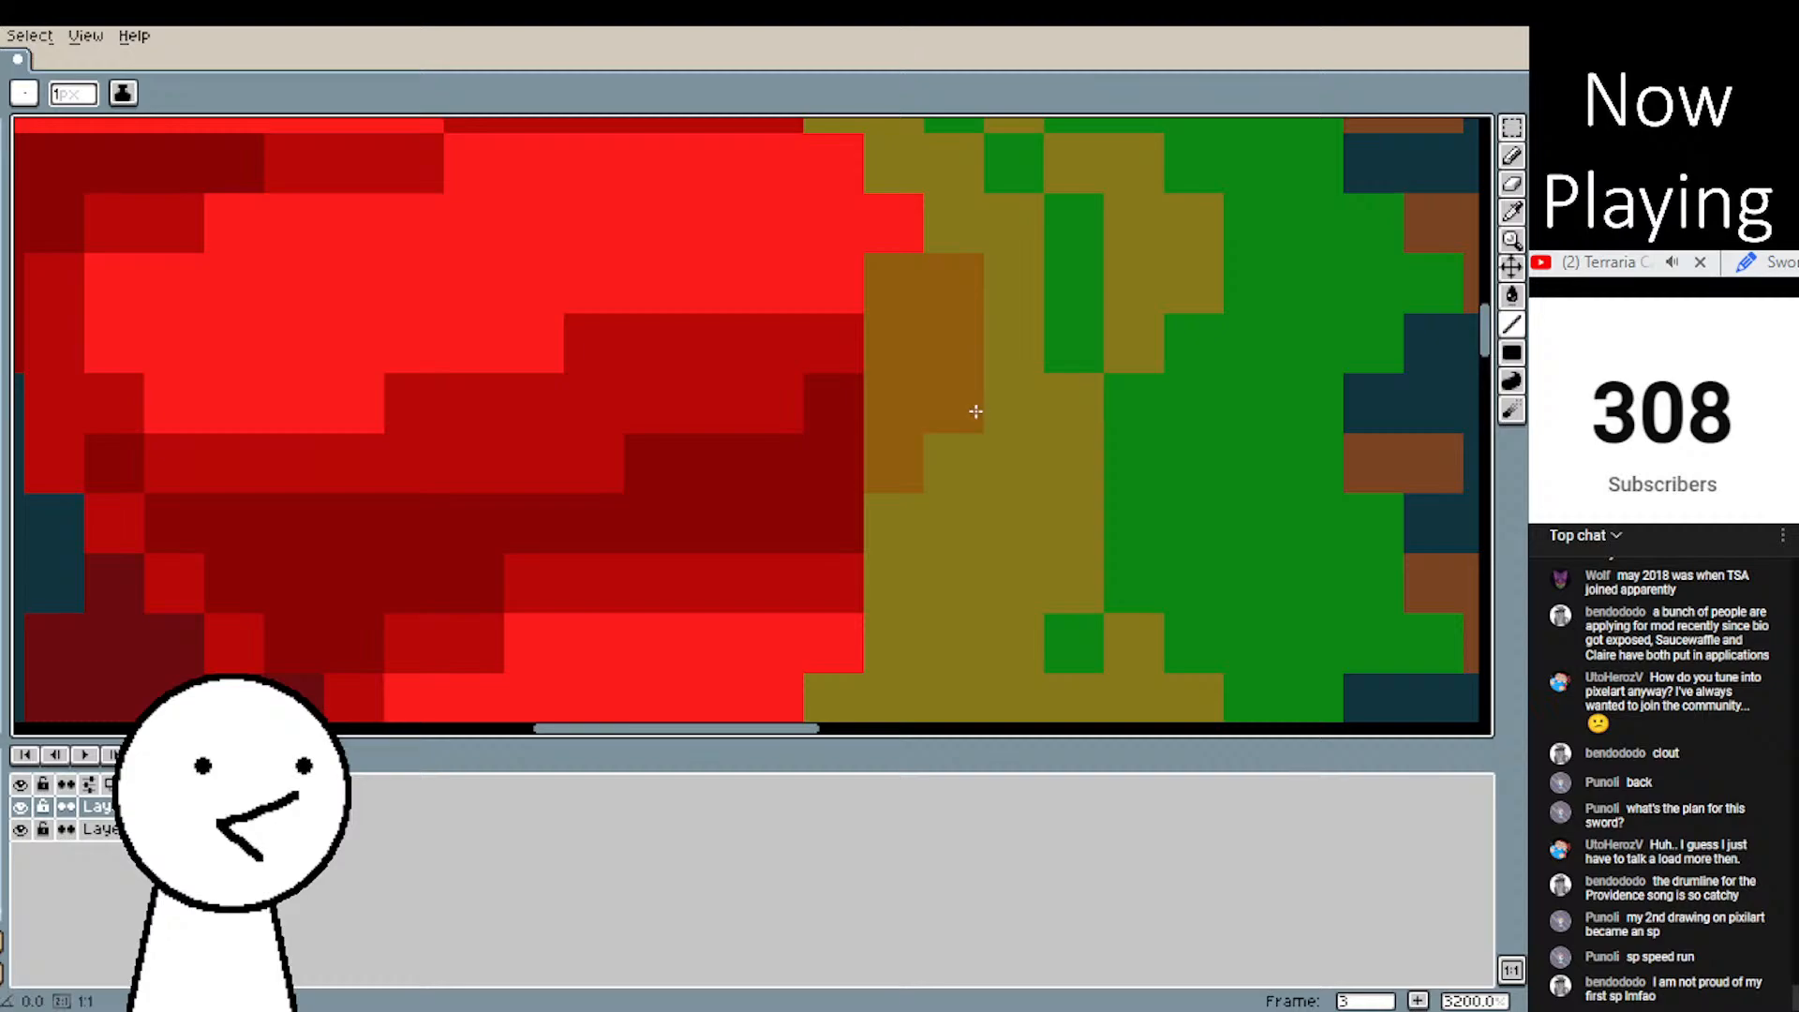
- Extend the mid-blade brown patch one pixel upward next to the red bulge's tip, undoing the extra pixel above it
drag(976, 411, 637, 331)
scroll(769, 450, down, 1)
drag(801, 463, 1113, 723)
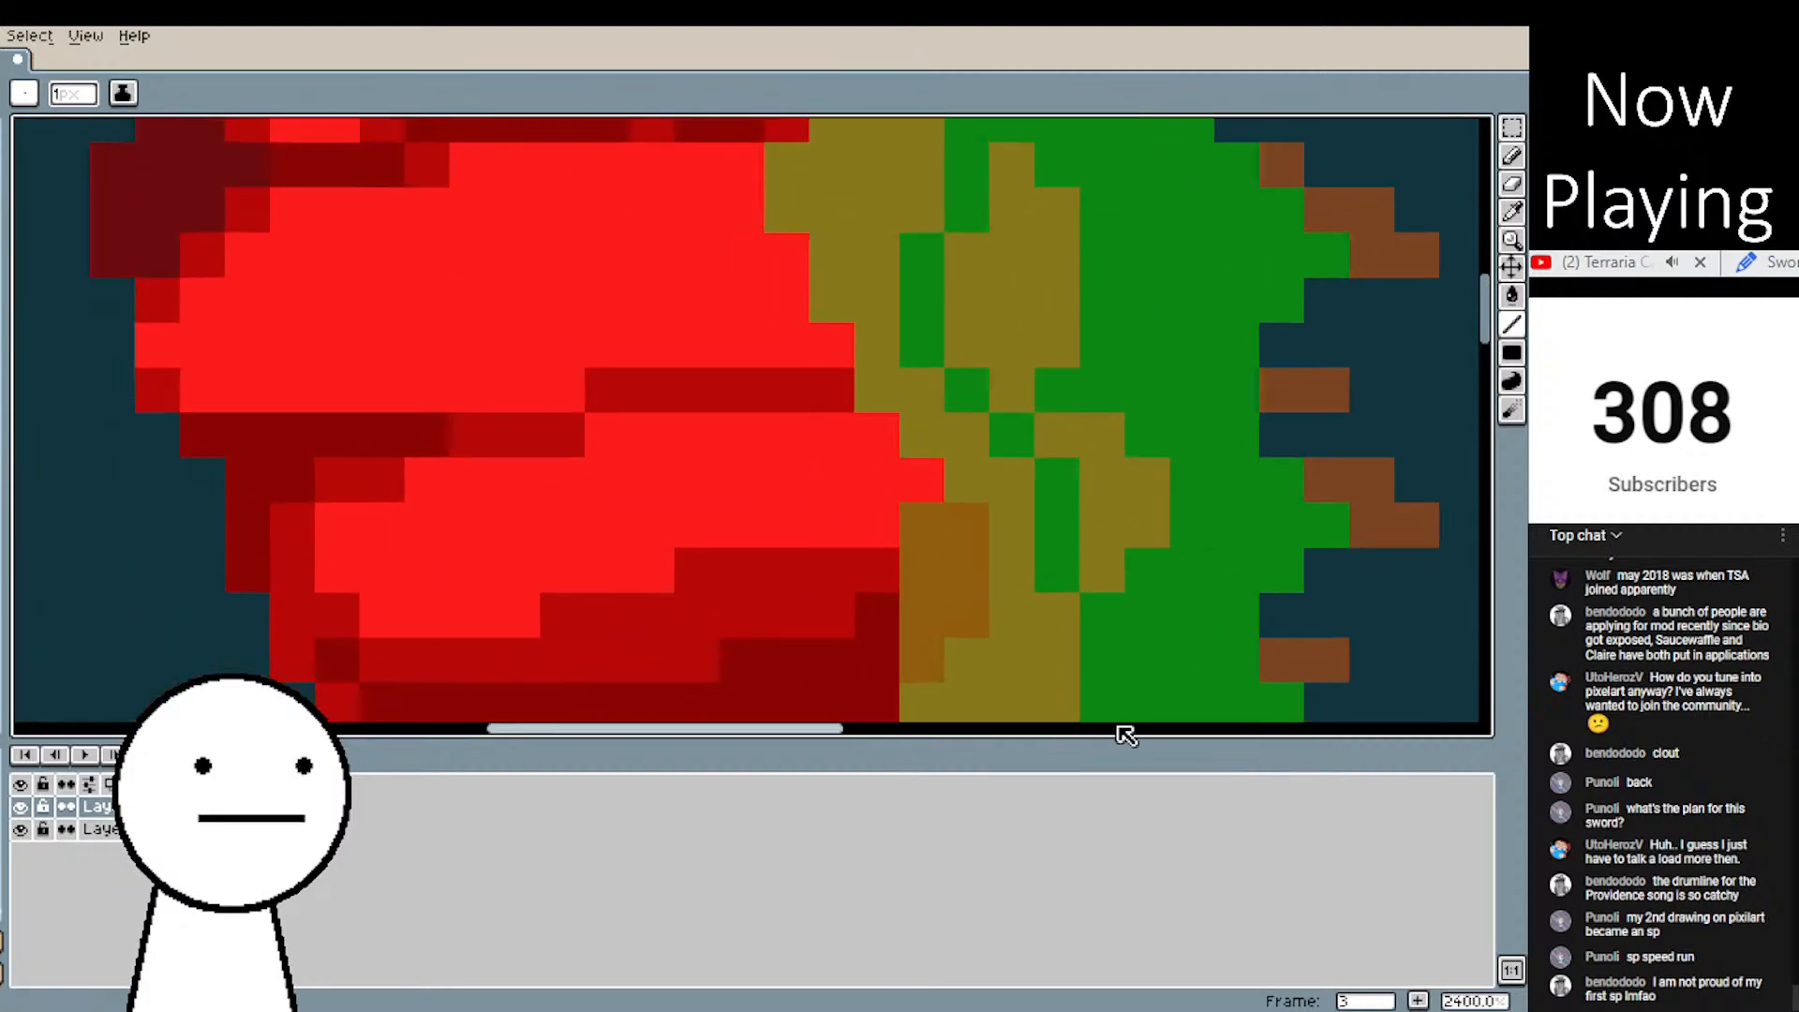
click(948, 470)
click(917, 429)
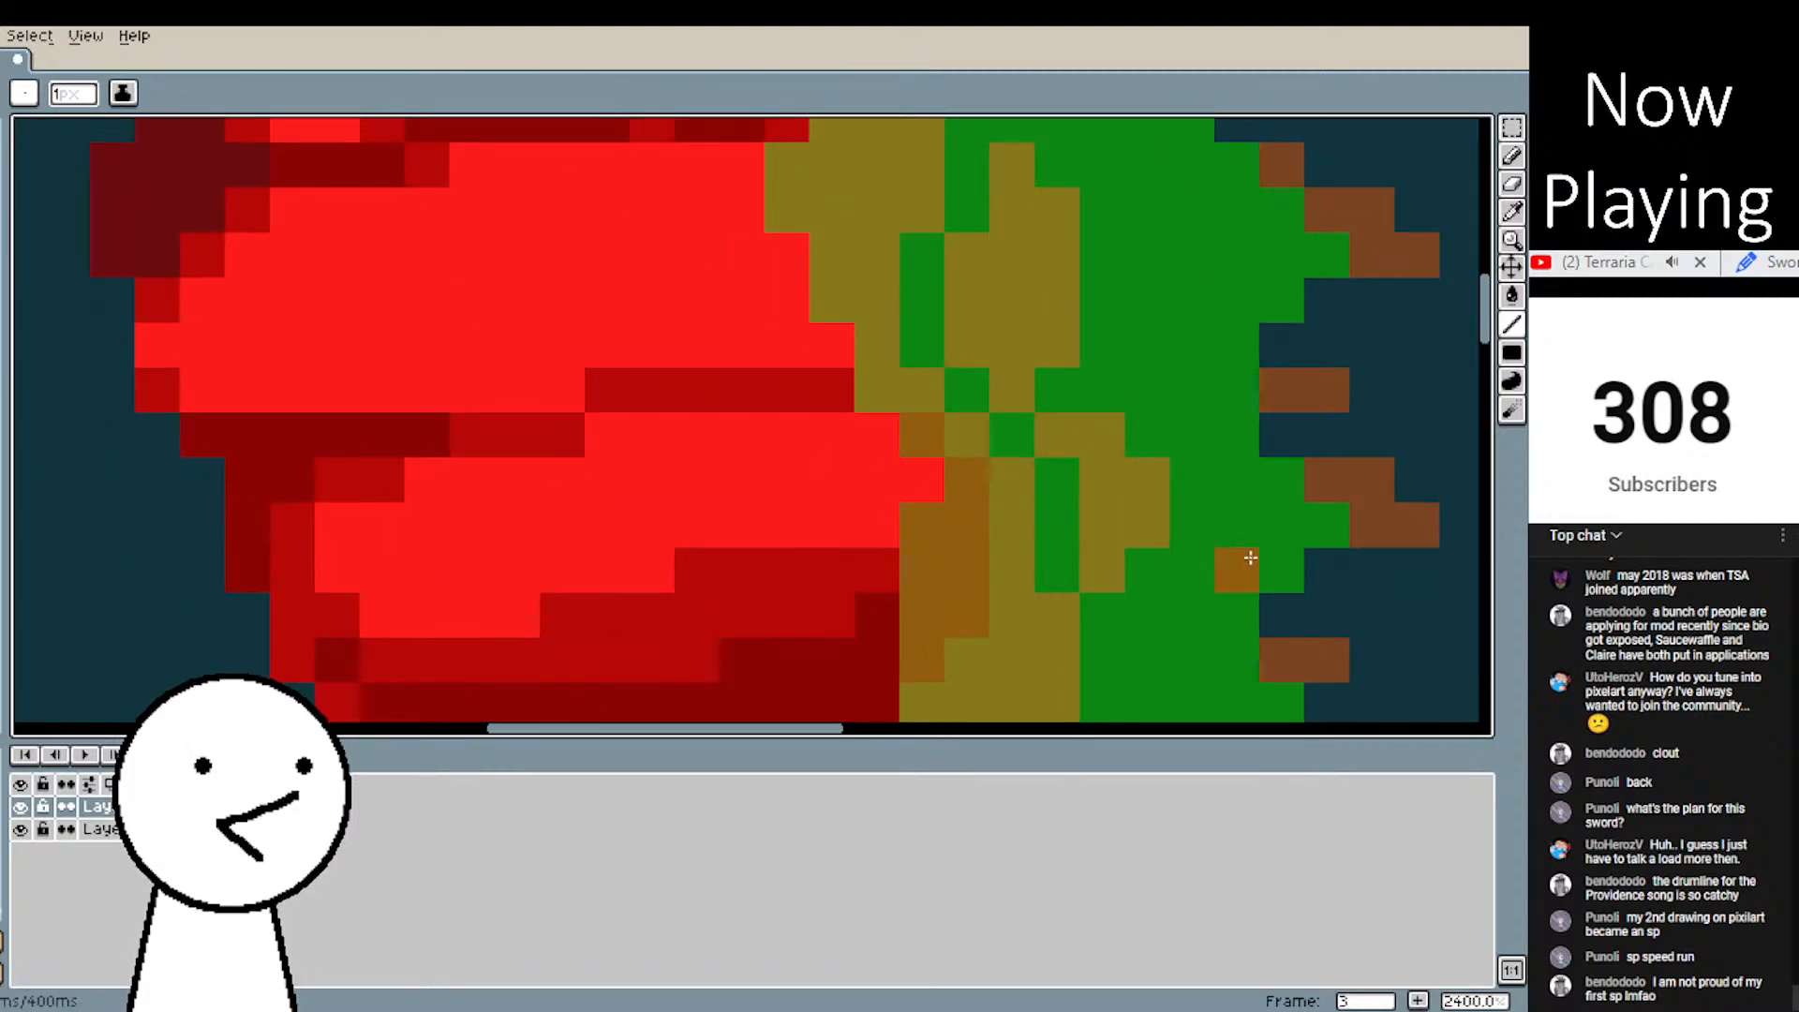
key(m)
key(ctrl+z)
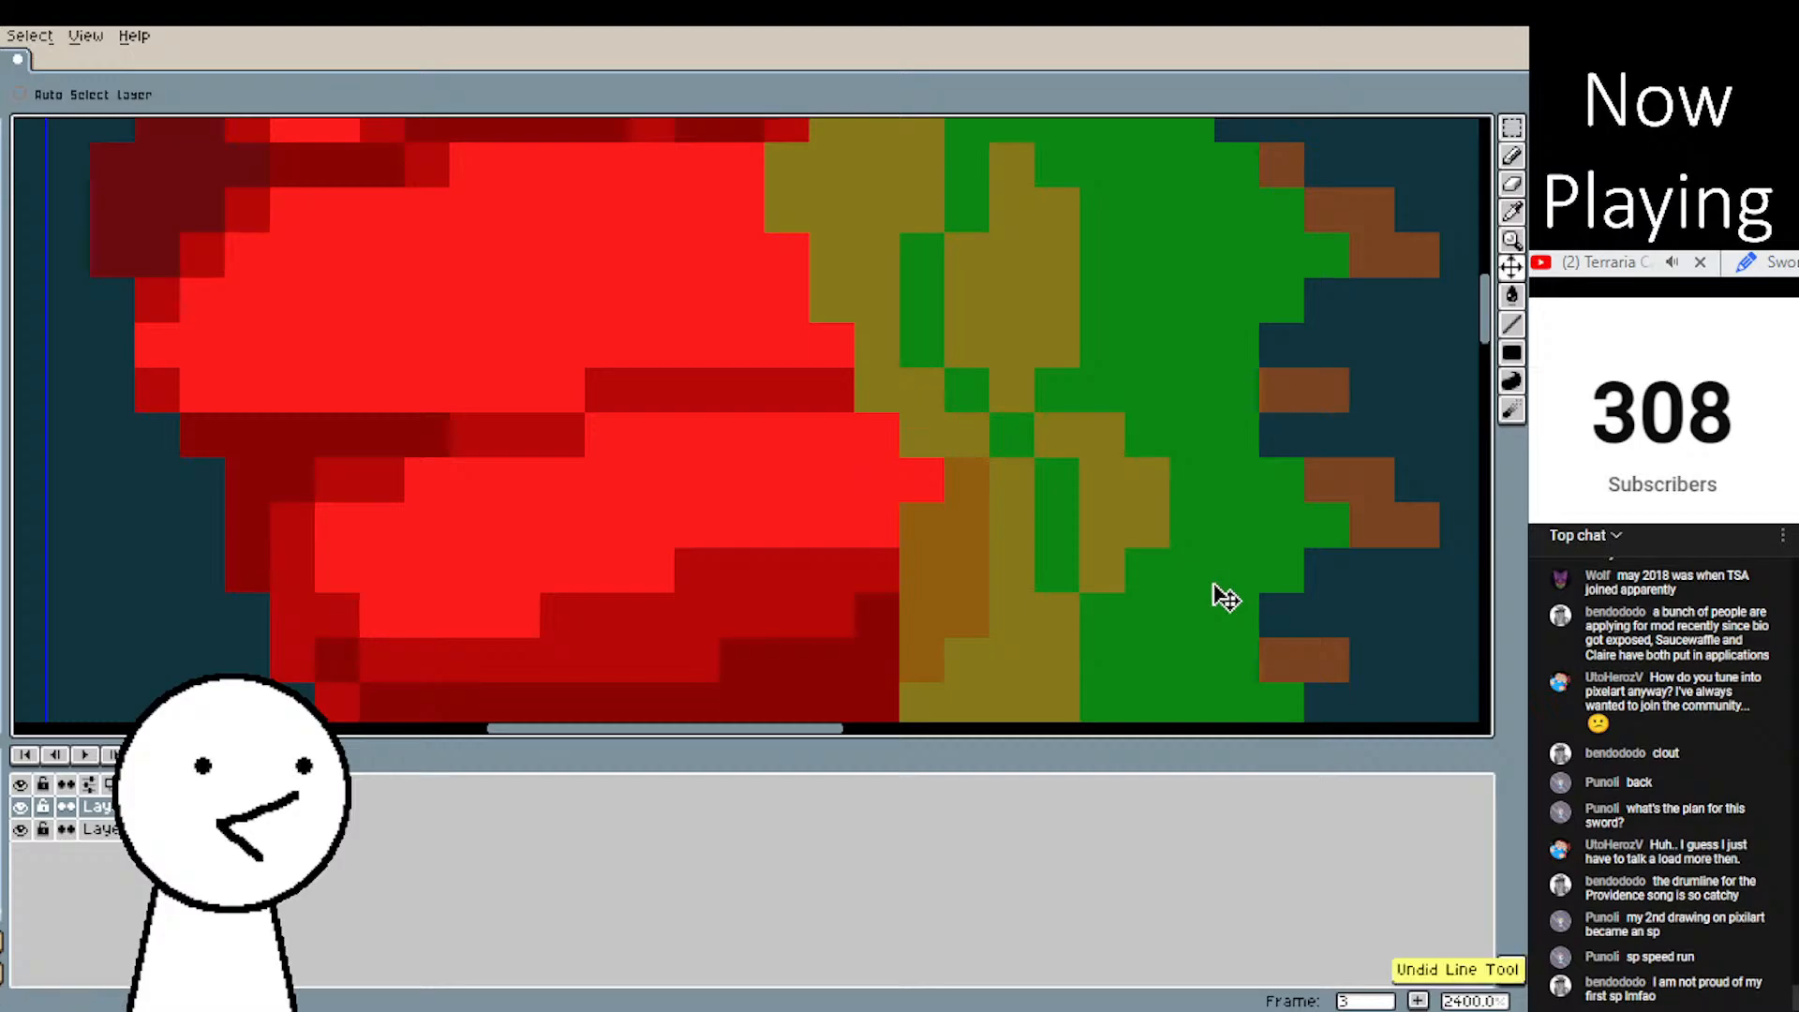
key(b)
- Fill a brown shadow band across the inner rind below the wide fold, and darken the edge of the olive bump beside it
scroll(1189, 534, down, 3)
scroll(919, 402, up, 4)
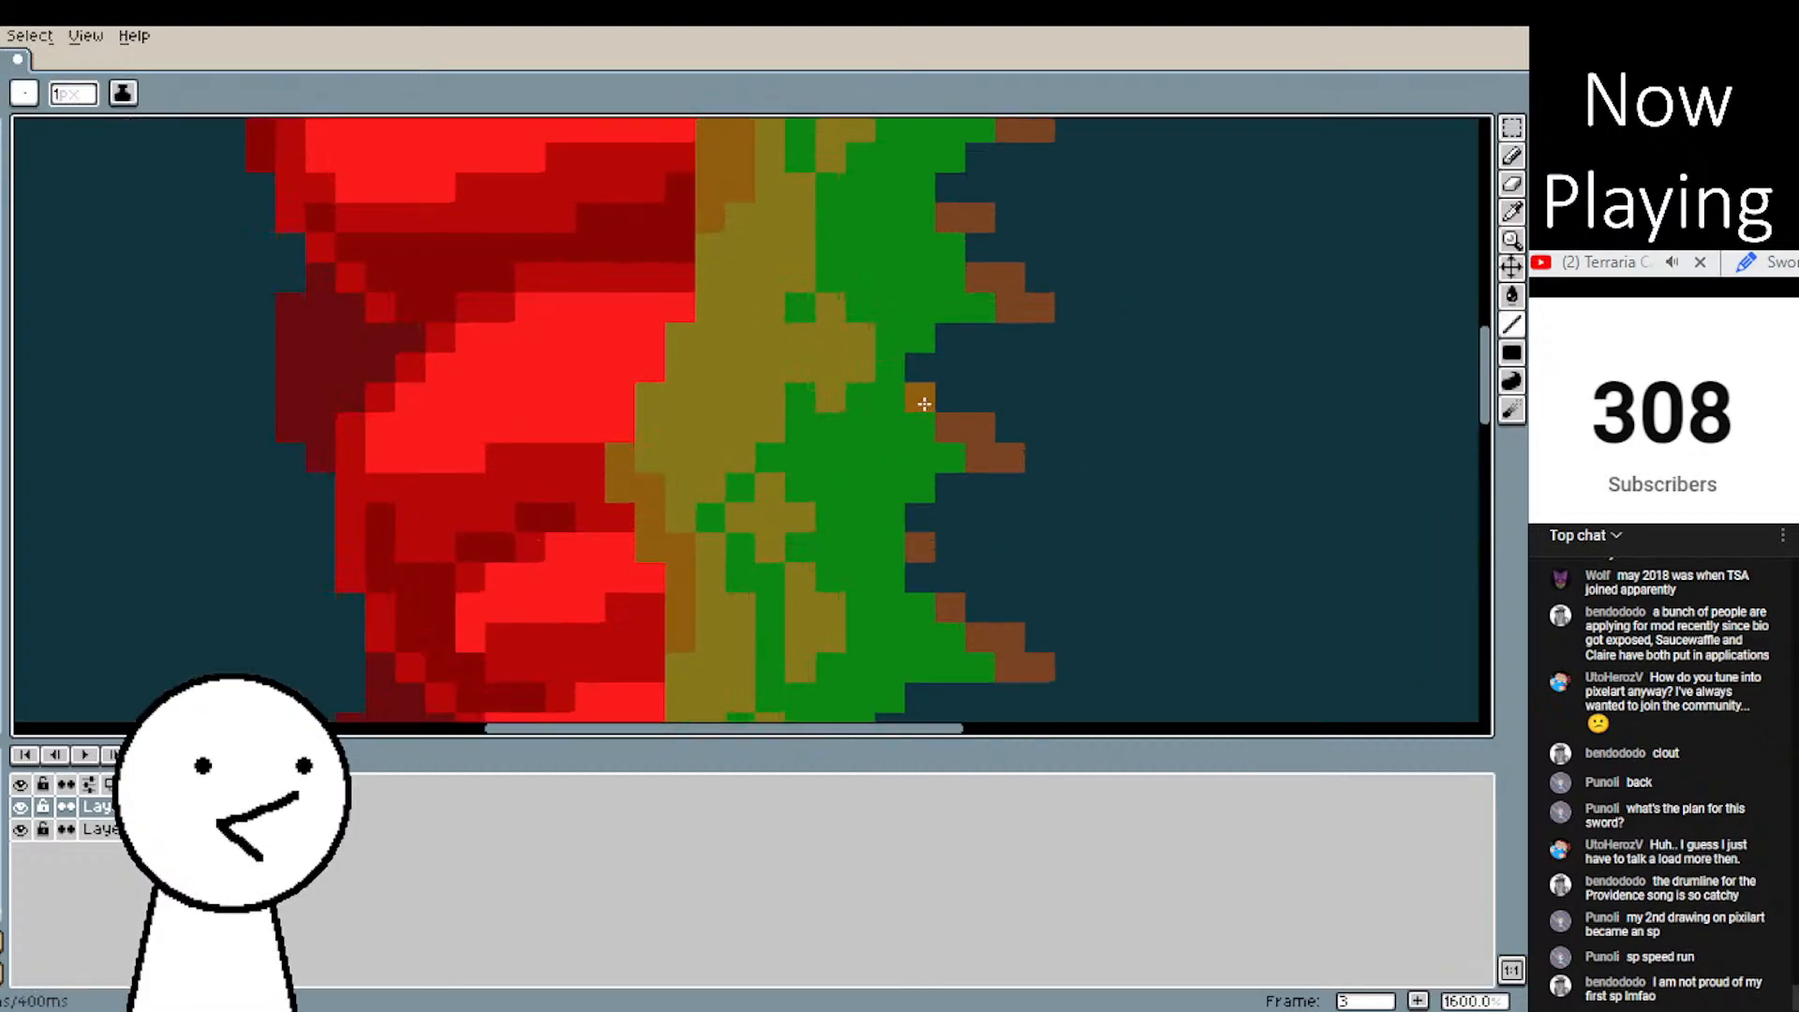
drag(434, 430, 672, 355)
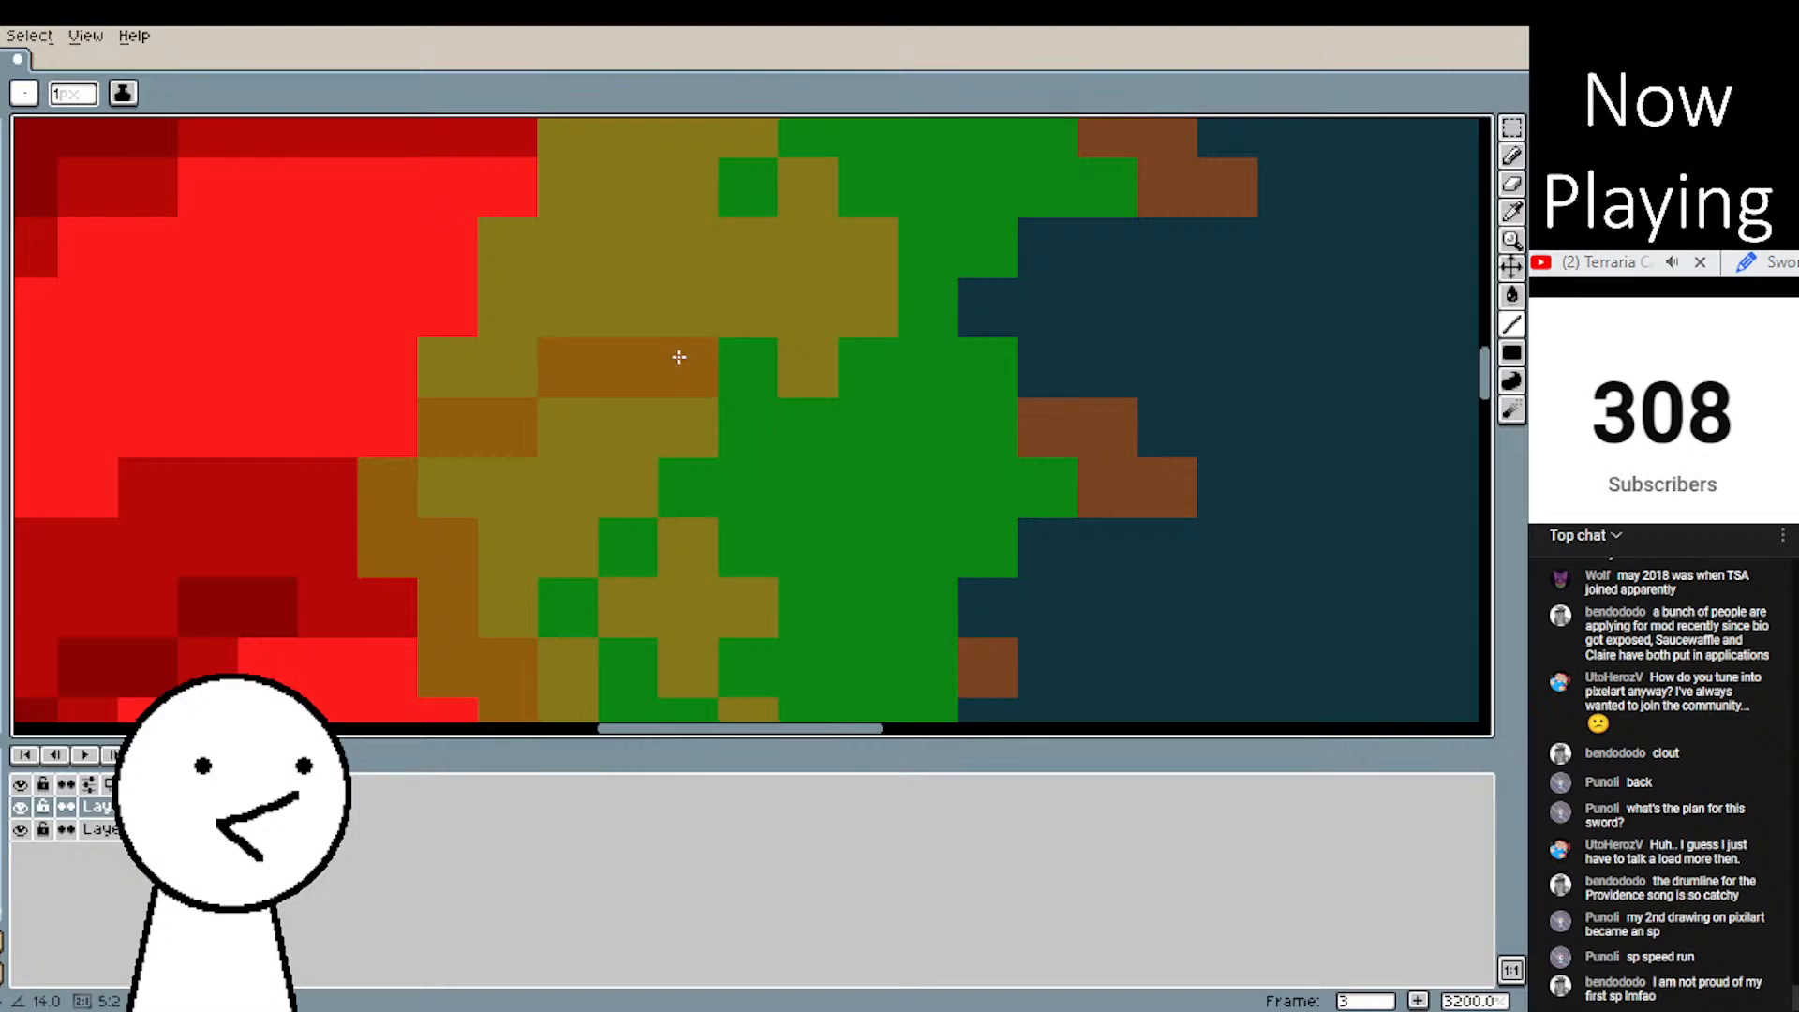
mouse_move(628, 488)
mouse_down()
mouse_move(571, 530)
mouse_move(502, 487)
mouse_move(481, 530)
mouse_up()
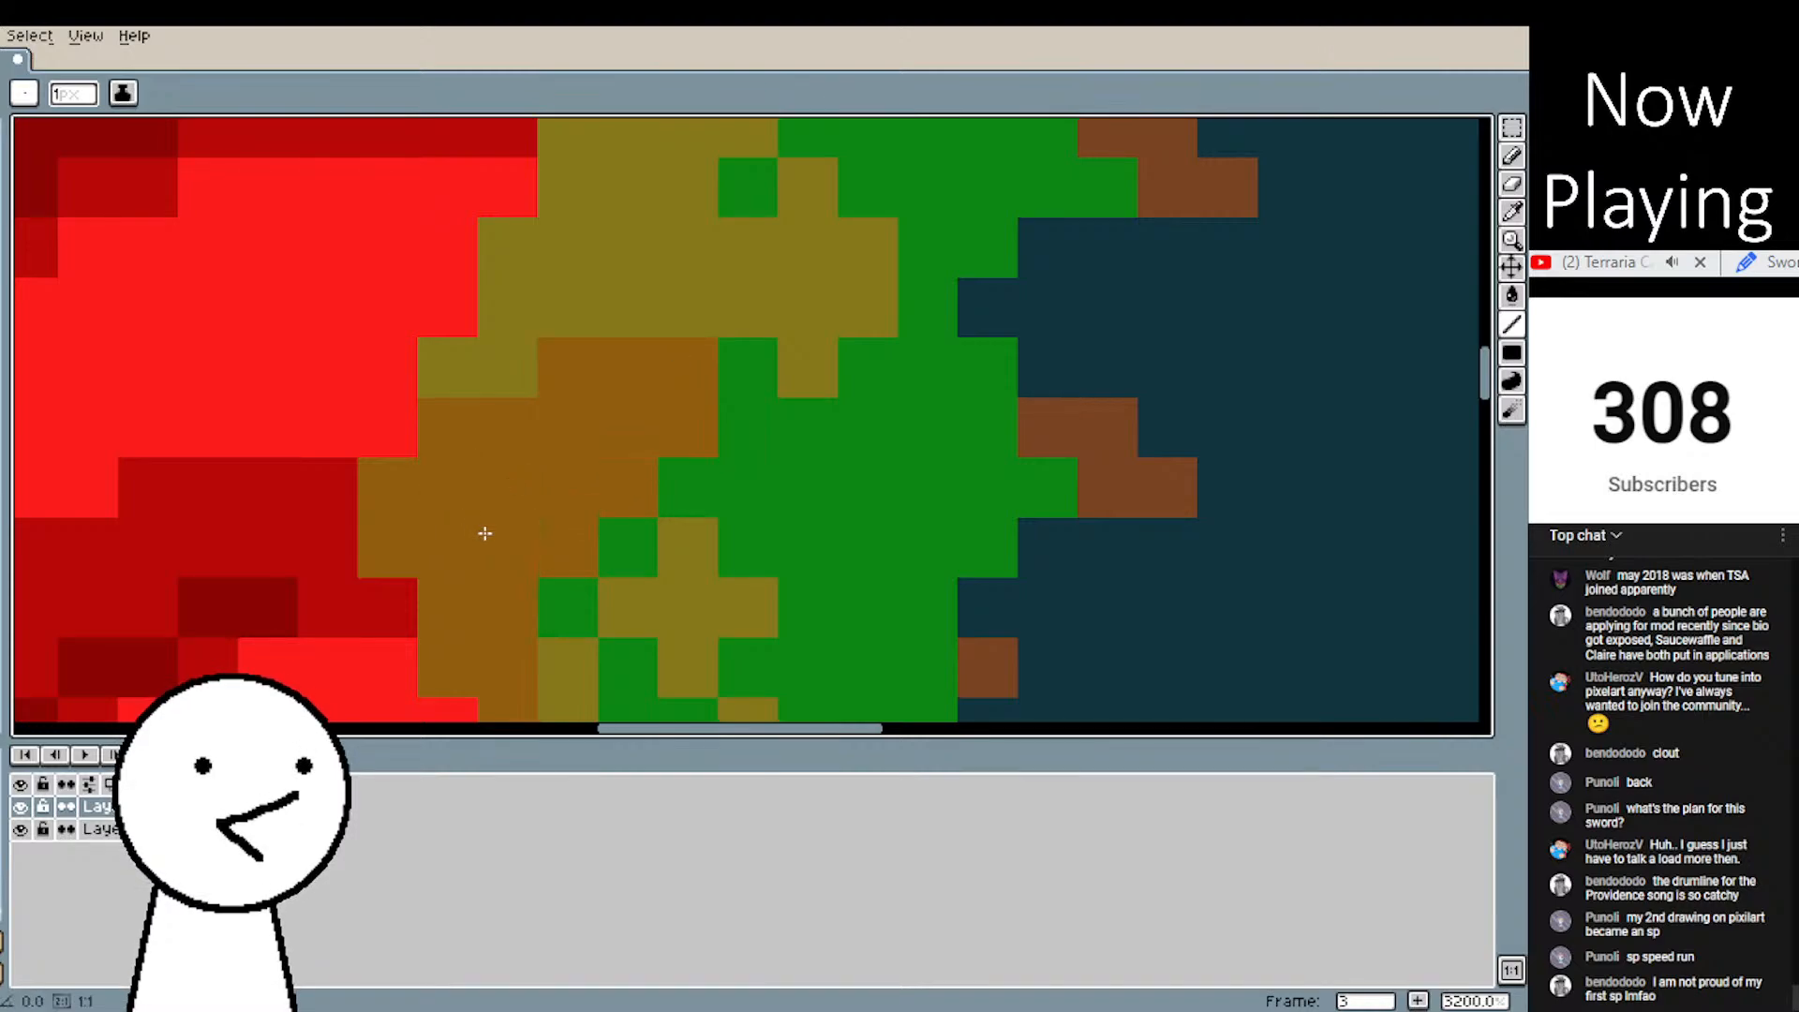
drag(782, 375, 869, 251)
scroll(1012, 434, down, 8)
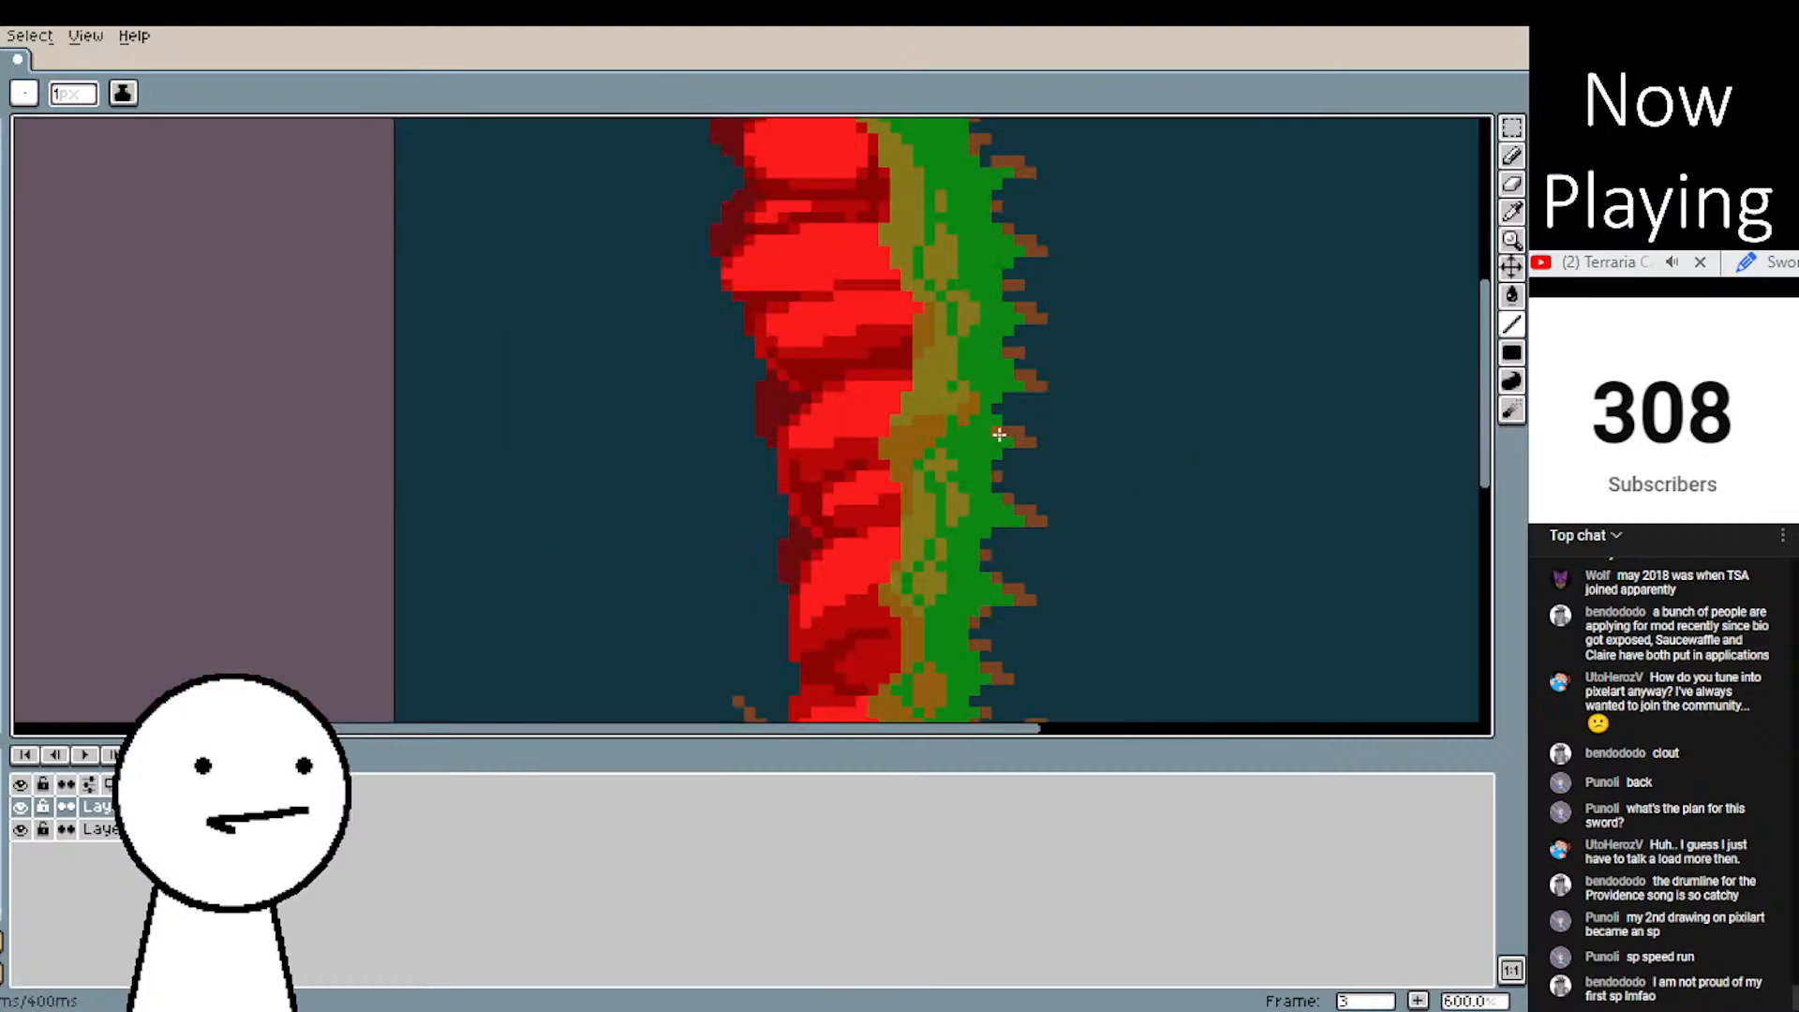
- Undo the trial brown strokes around the round olive spot beside the lower fold and touch up a single pixel there
scroll(1053, 432, up, 1)
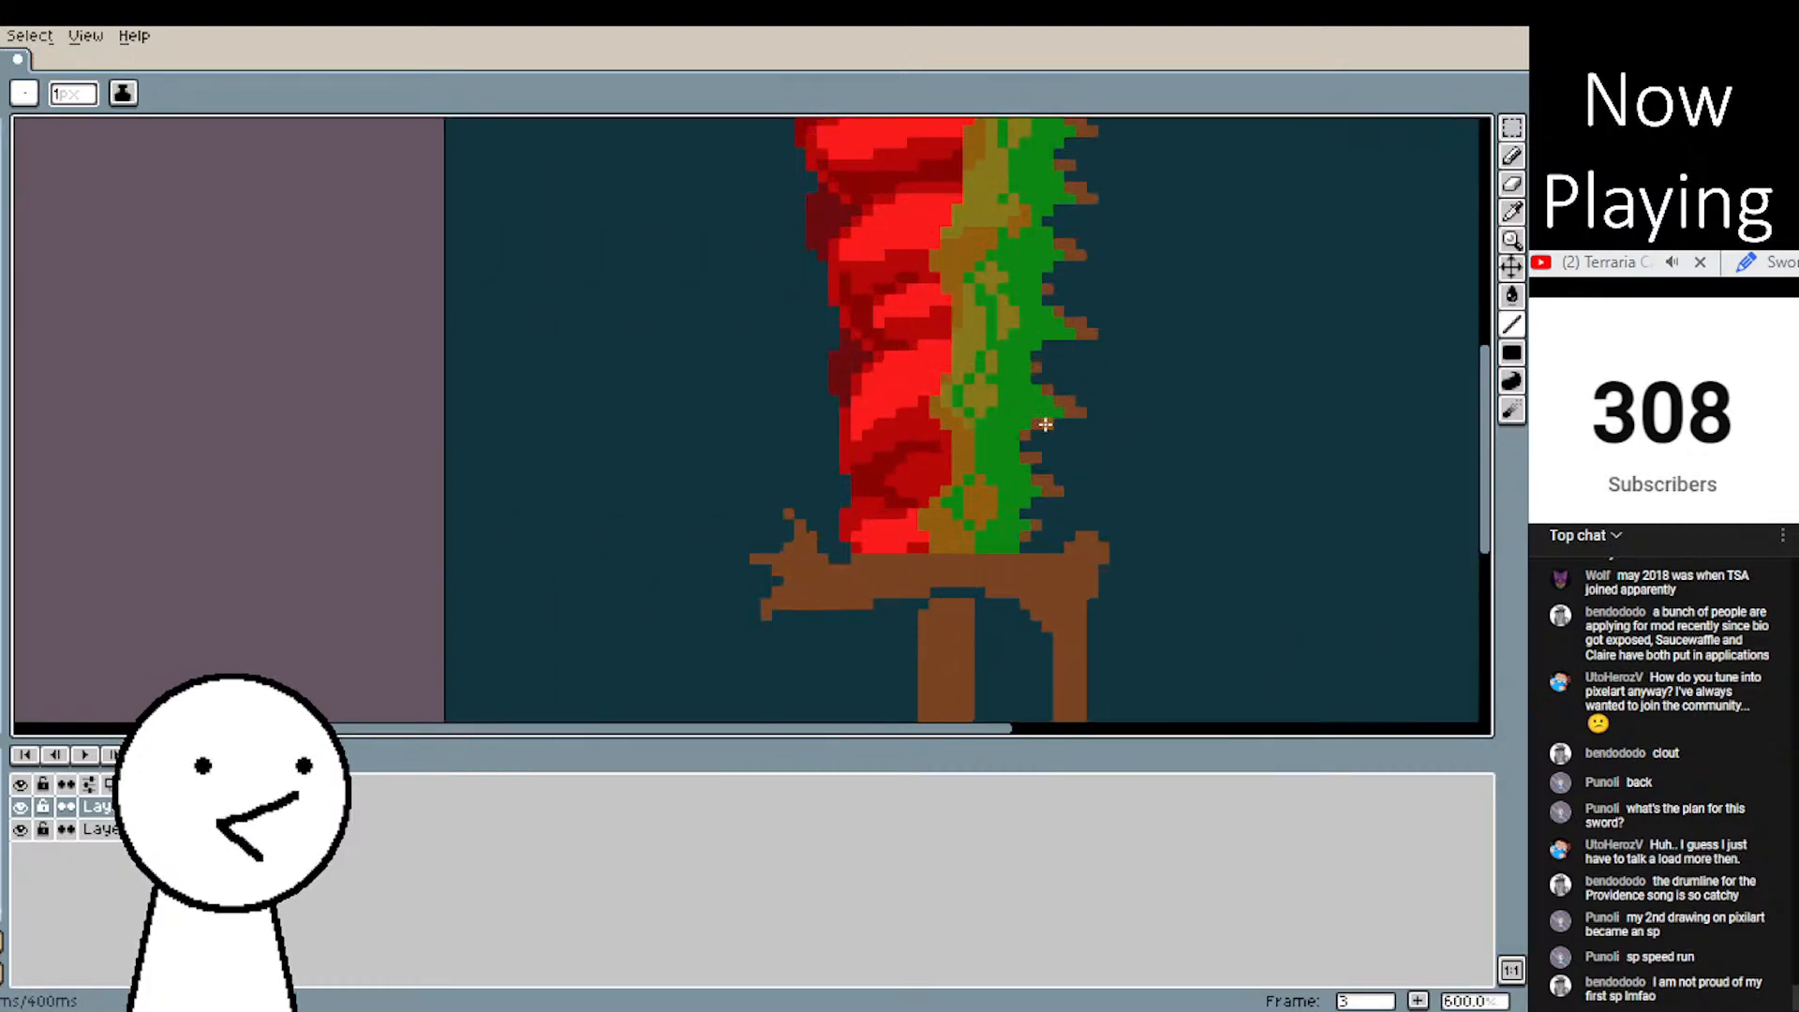
scroll(1045, 425, up, 3)
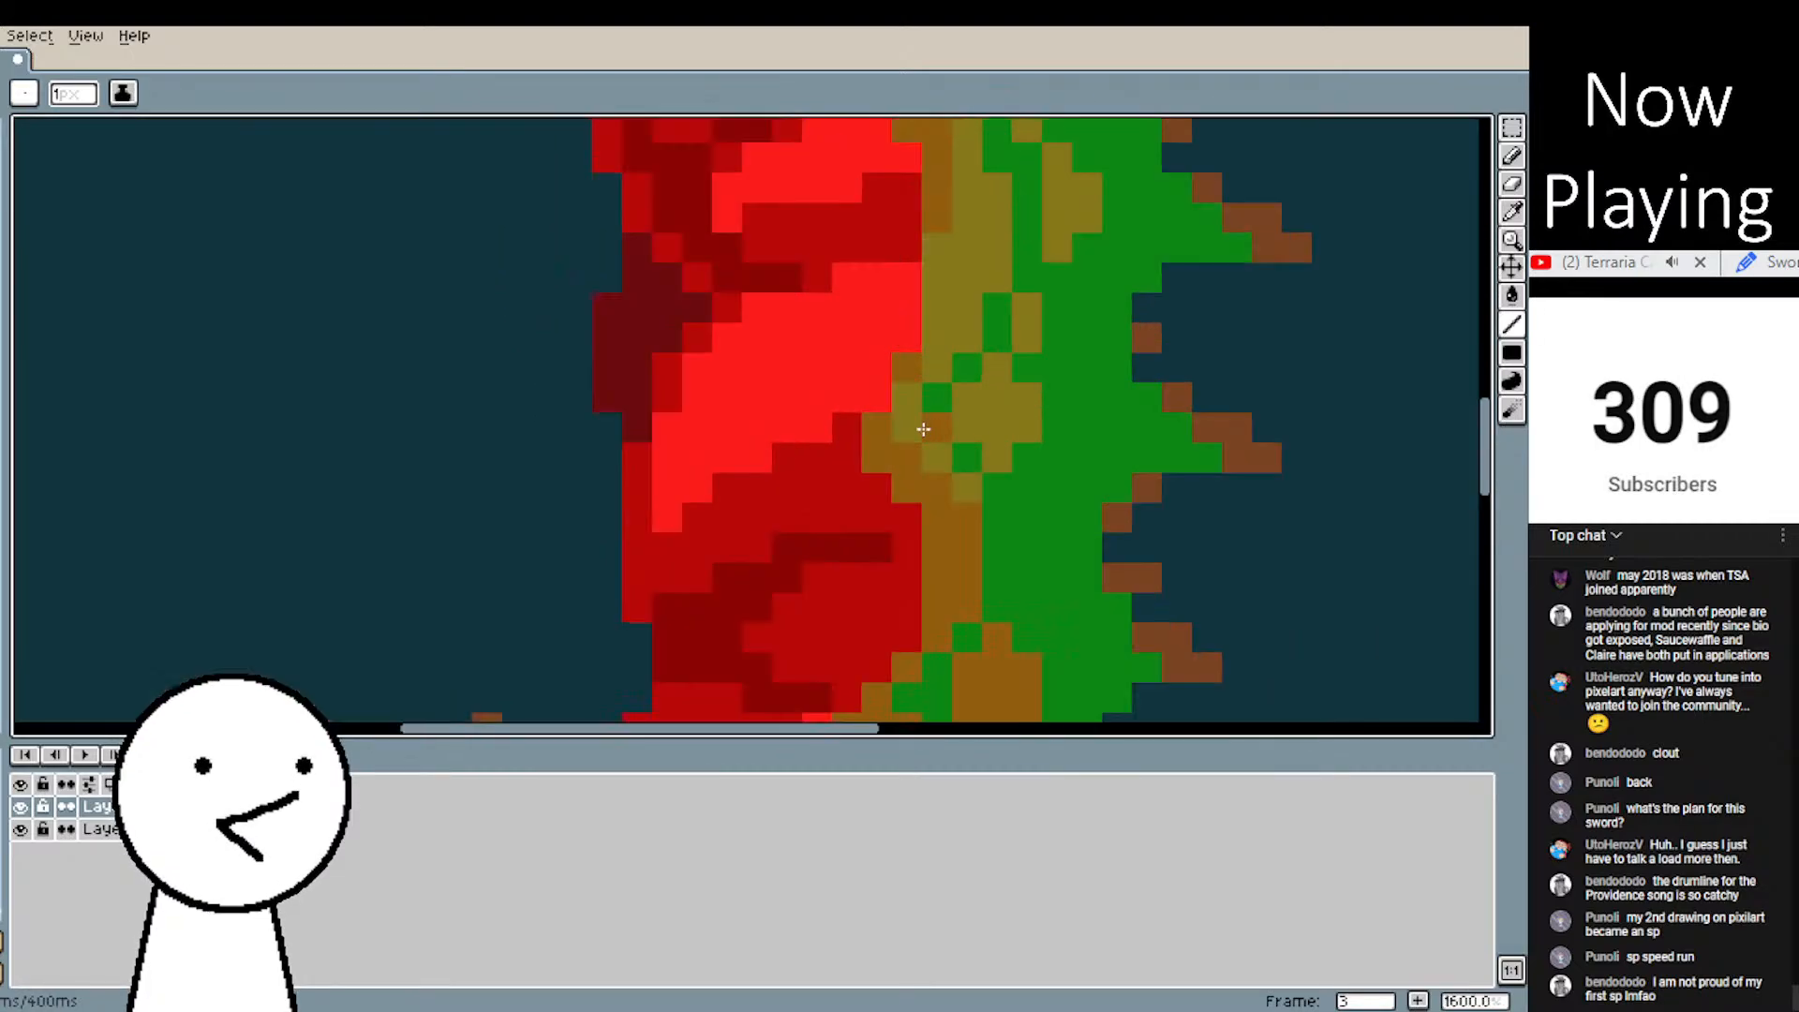
mouse_move(940, 466)
mouse_down()
mouse_move(972, 406)
mouse_move(1004, 407)
mouse_move(995, 457)
mouse_move(1017, 398)
mouse_move(1024, 568)
mouse_up()
key(ctrl+z)
key(ctrl+z)
key(ctrl+z)
click(969, 430)
scroll(1077, 392, down, 5)
scroll(918, 373, up, 2)
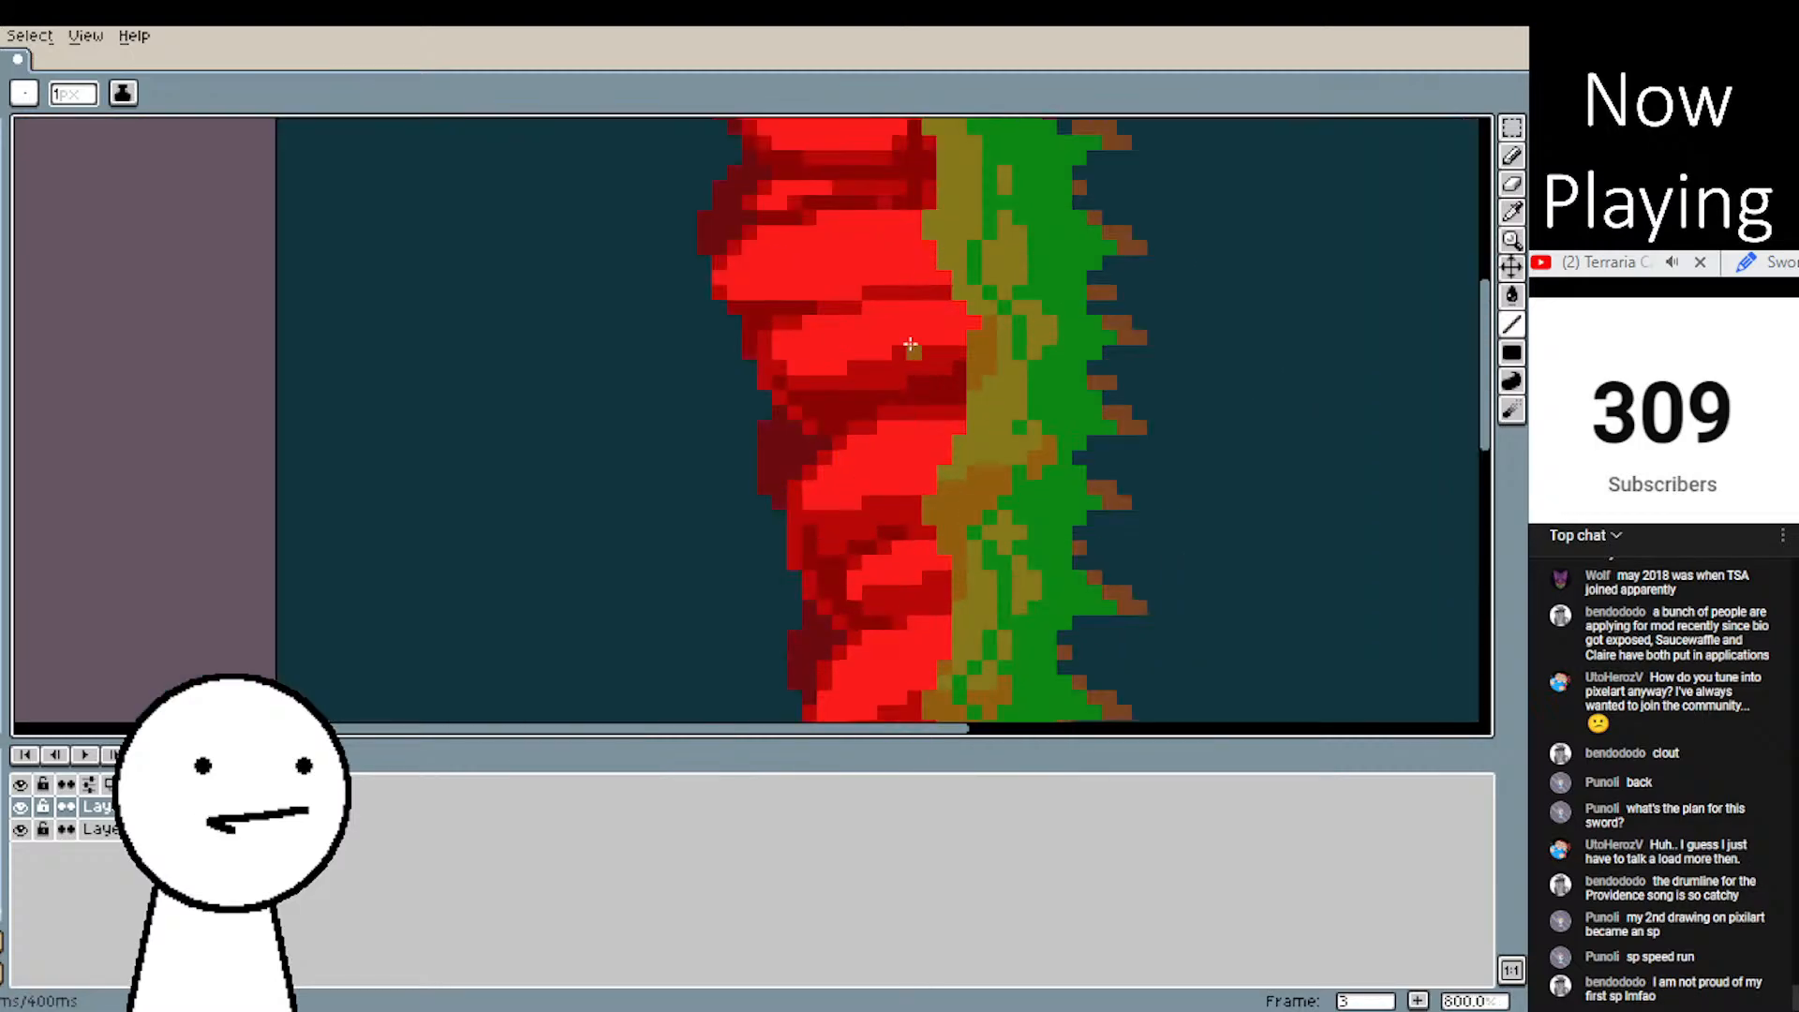
- Shade the inner rind brown beside the upper dark red fold, and add brown pixels to the two small olive spots next to it
scroll(910, 345, up, 2)
drag(1044, 314, 984, 296)
click(1035, 342)
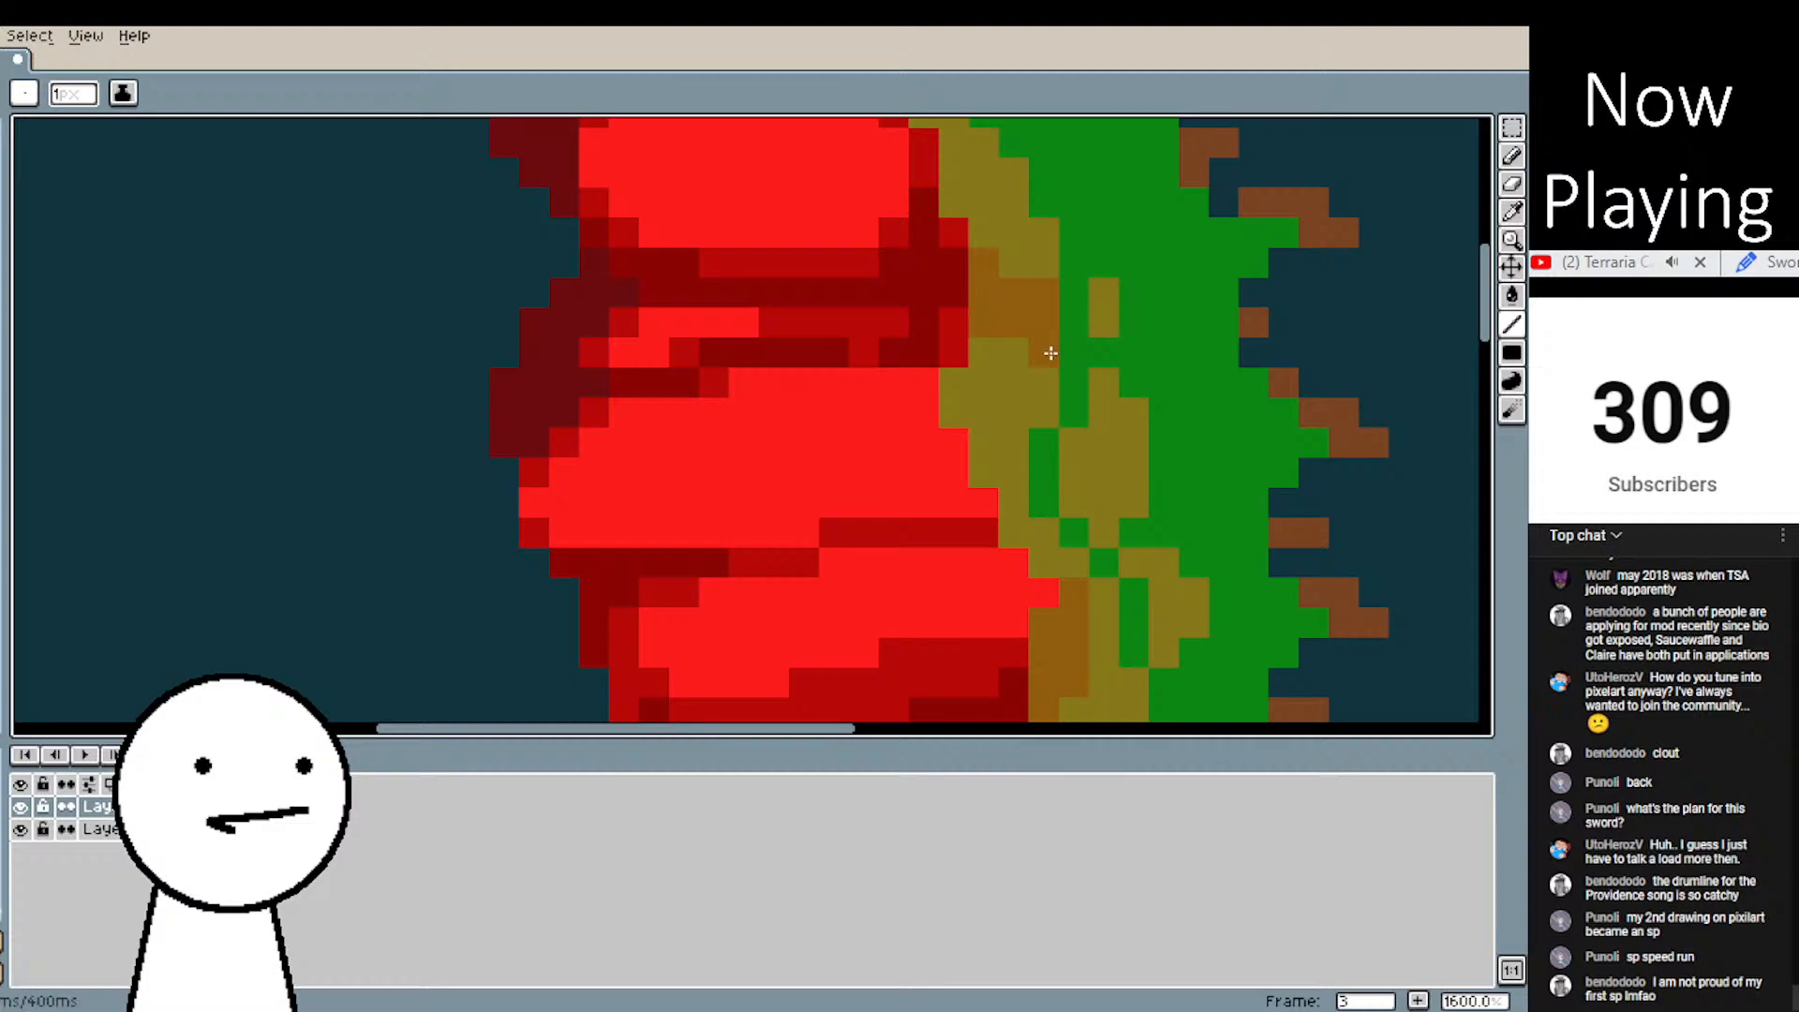
click(1104, 323)
drag(1097, 381, 1122, 377)
- Choose a darker bluish green and draw the first shadow pixels on the green rind around the brown-edged olive bump
key(i)
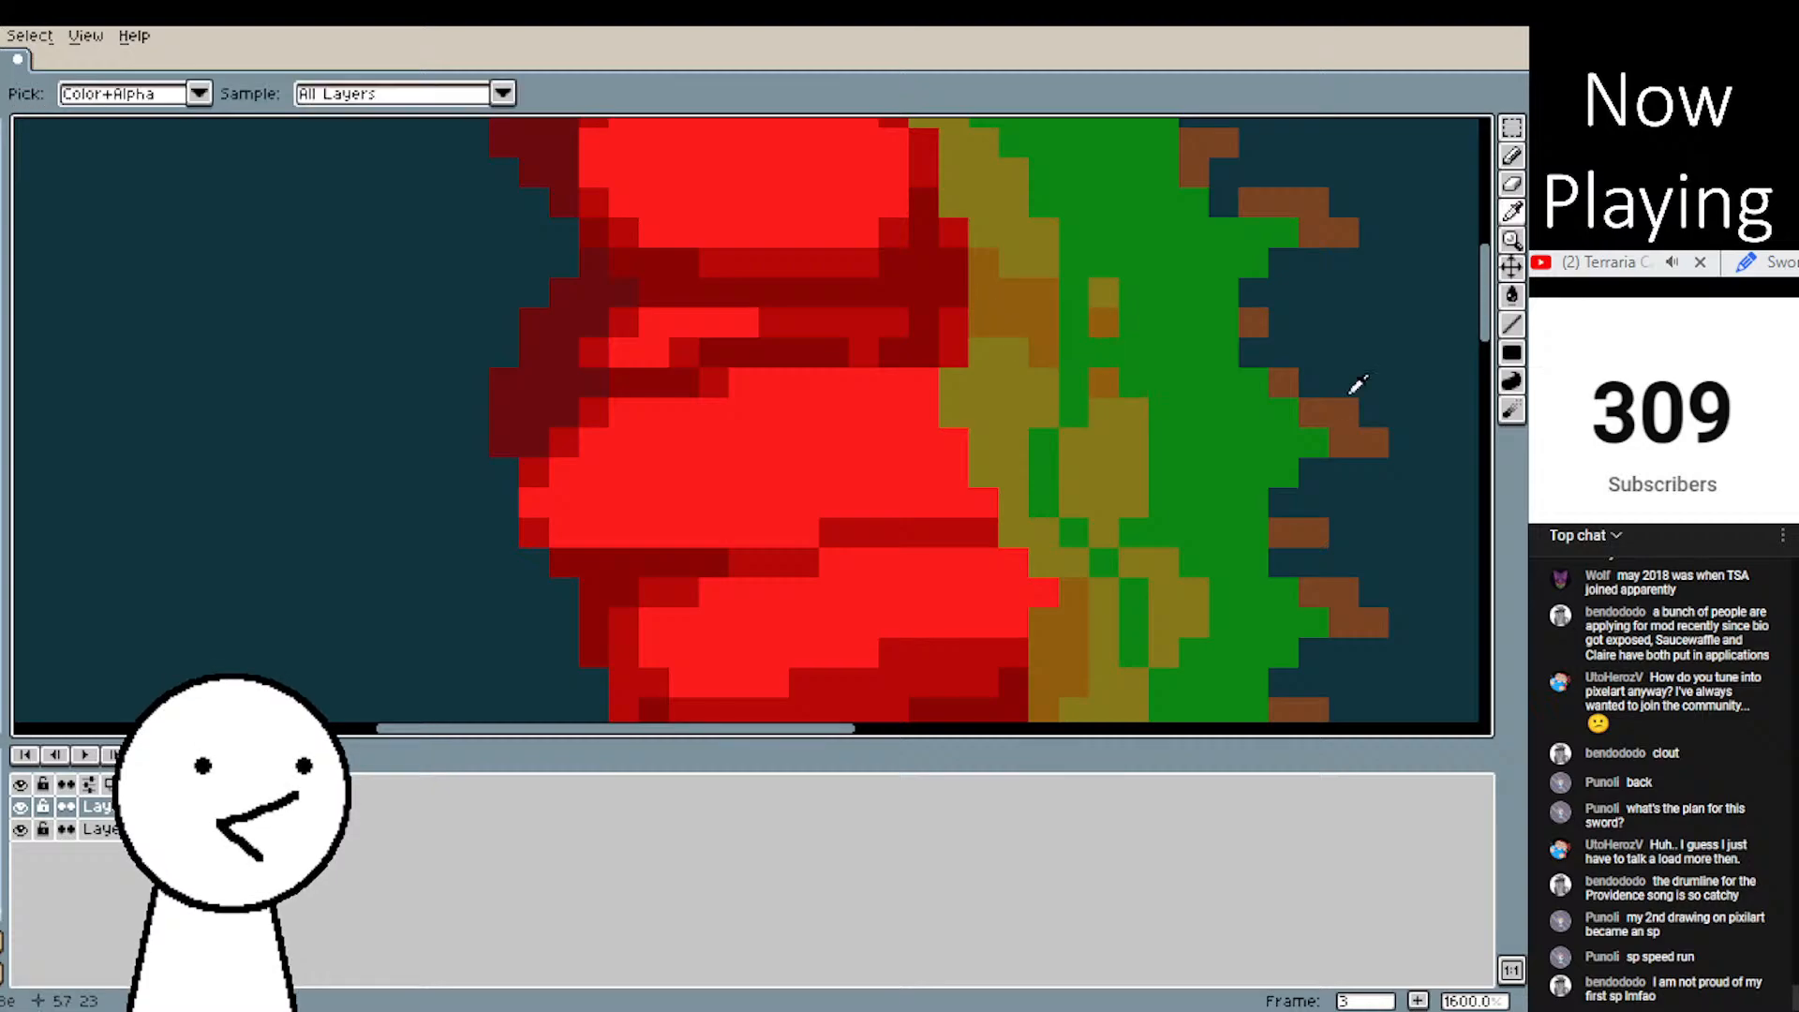
scroll(980, 394, down, 4)
scroll(1057, 521, up, 4)
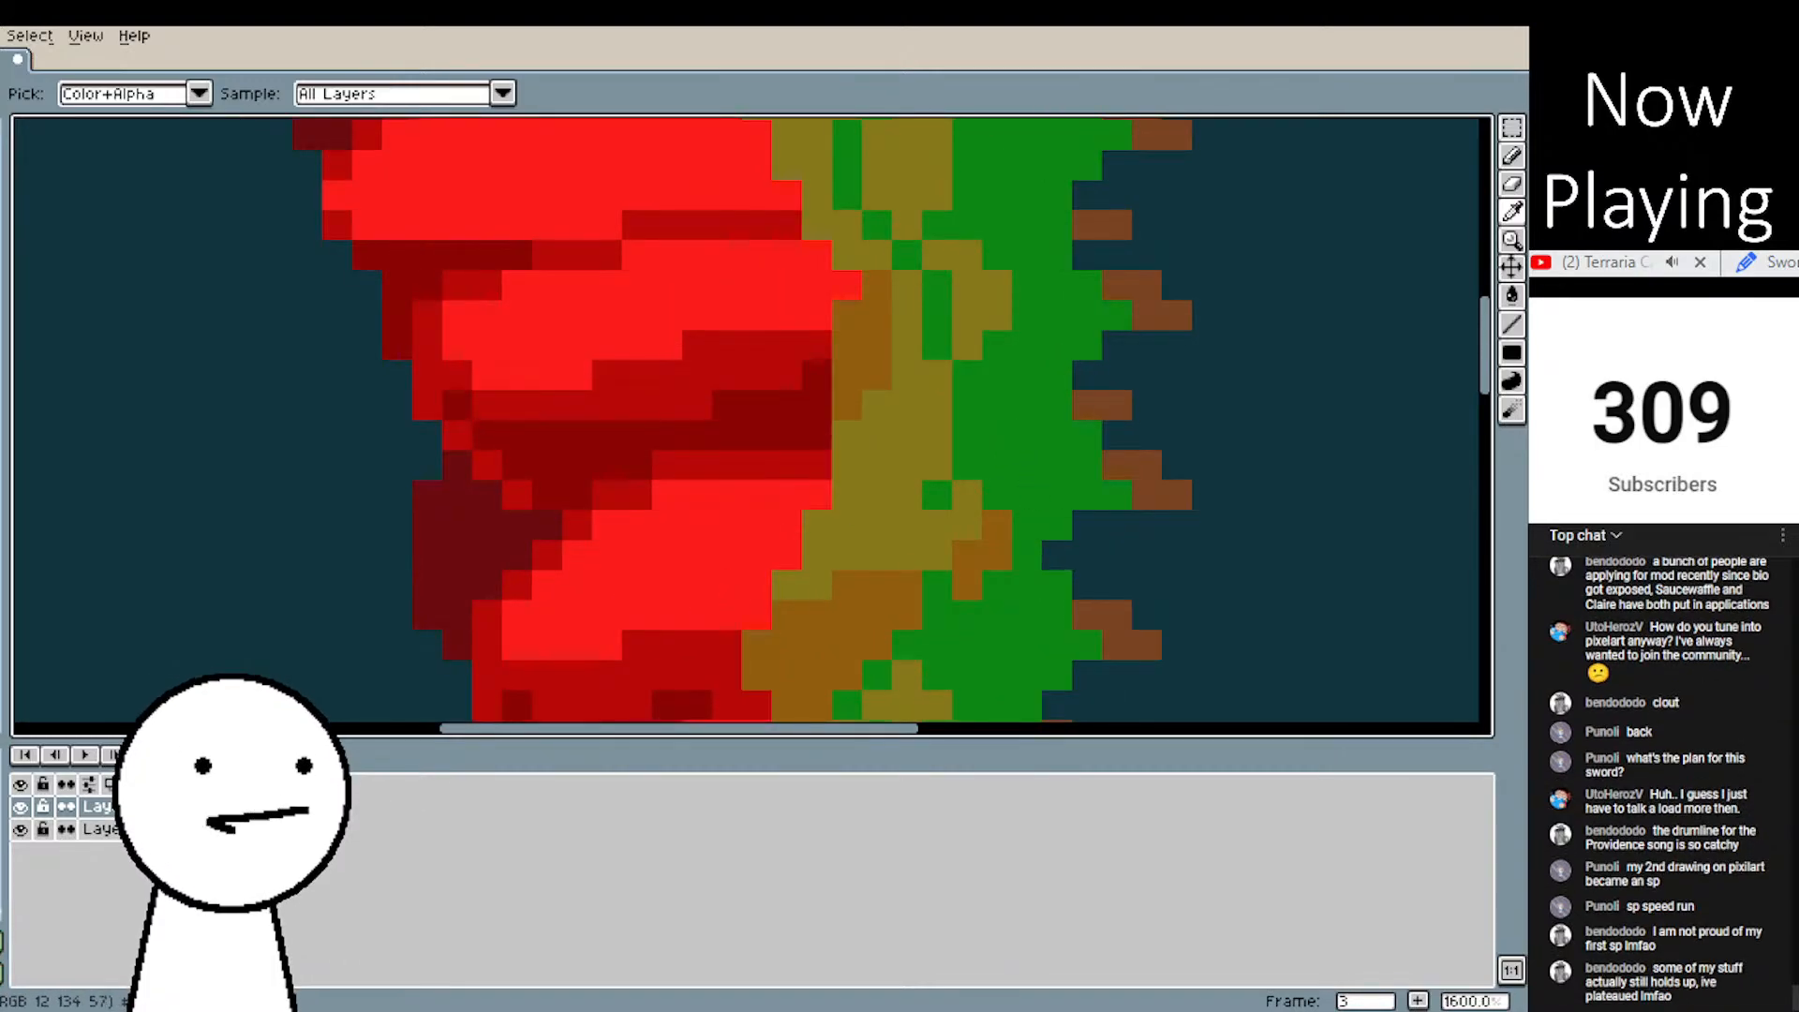
click(1512, 323)
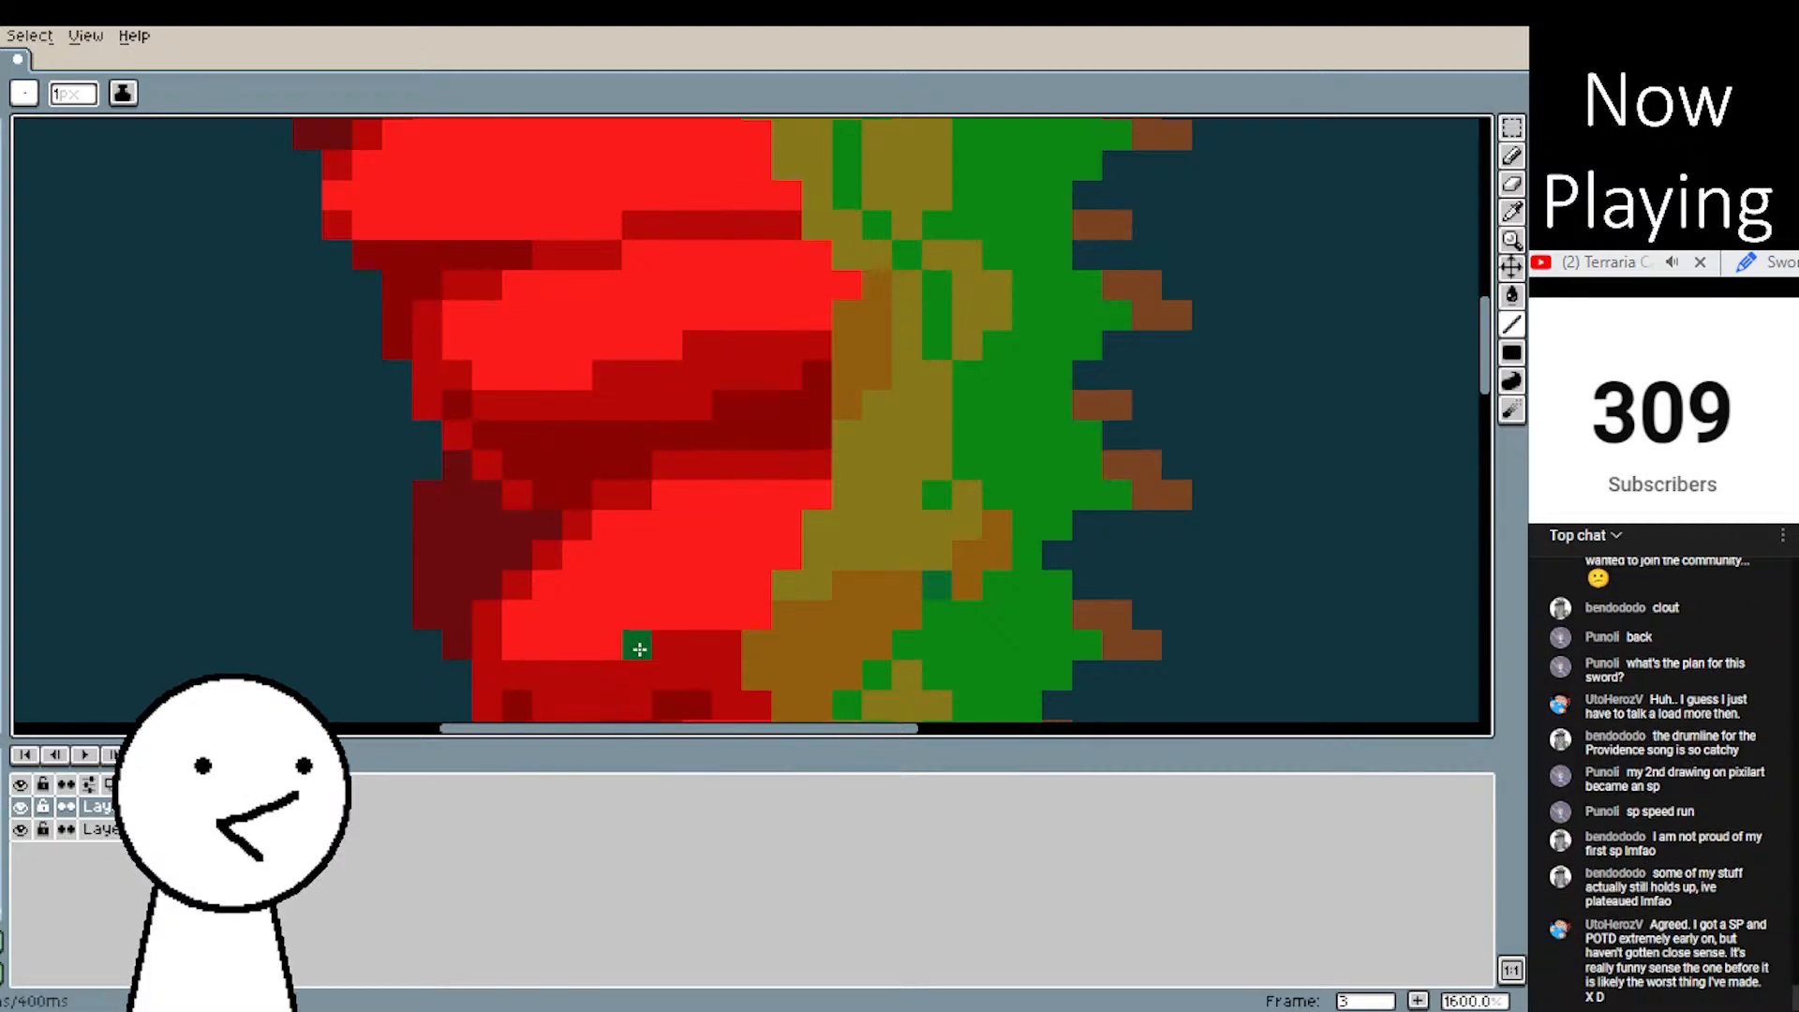
scroll(1096, 558, up, 1)
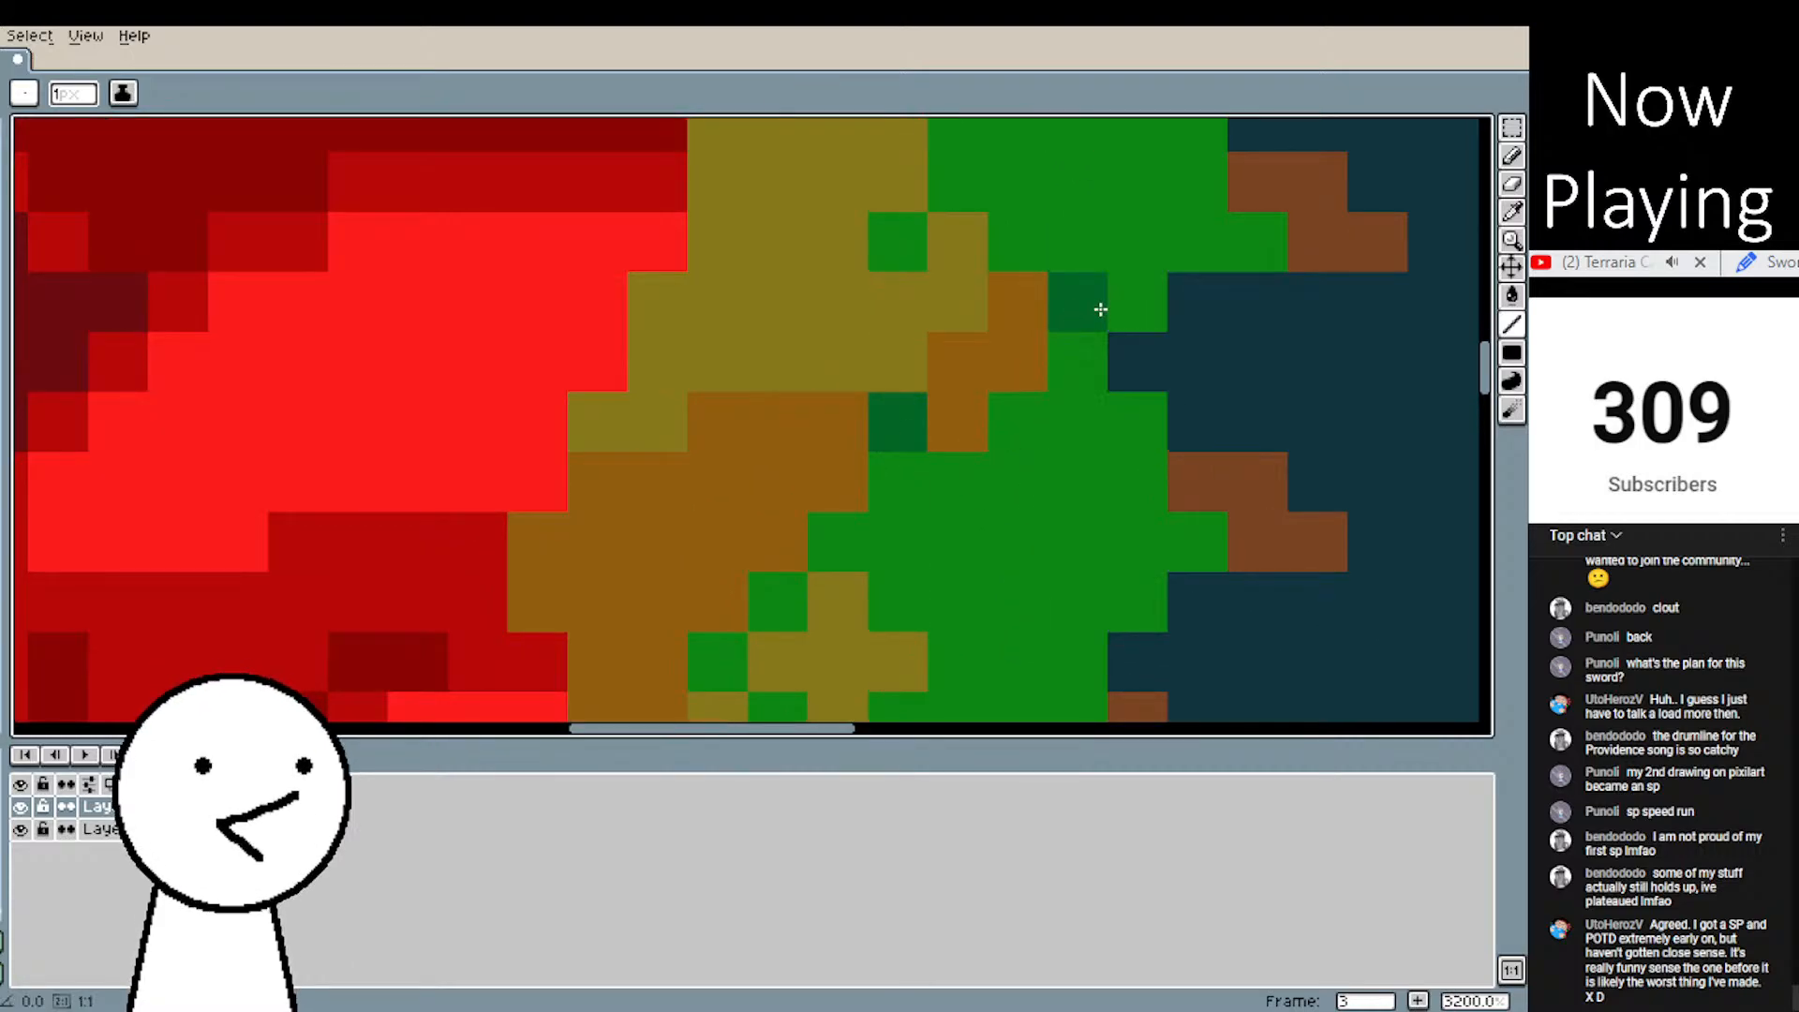
drag(1100, 305, 1121, 310)
scroll(1247, 623, down, 2)
scroll(1200, 562, up, 2)
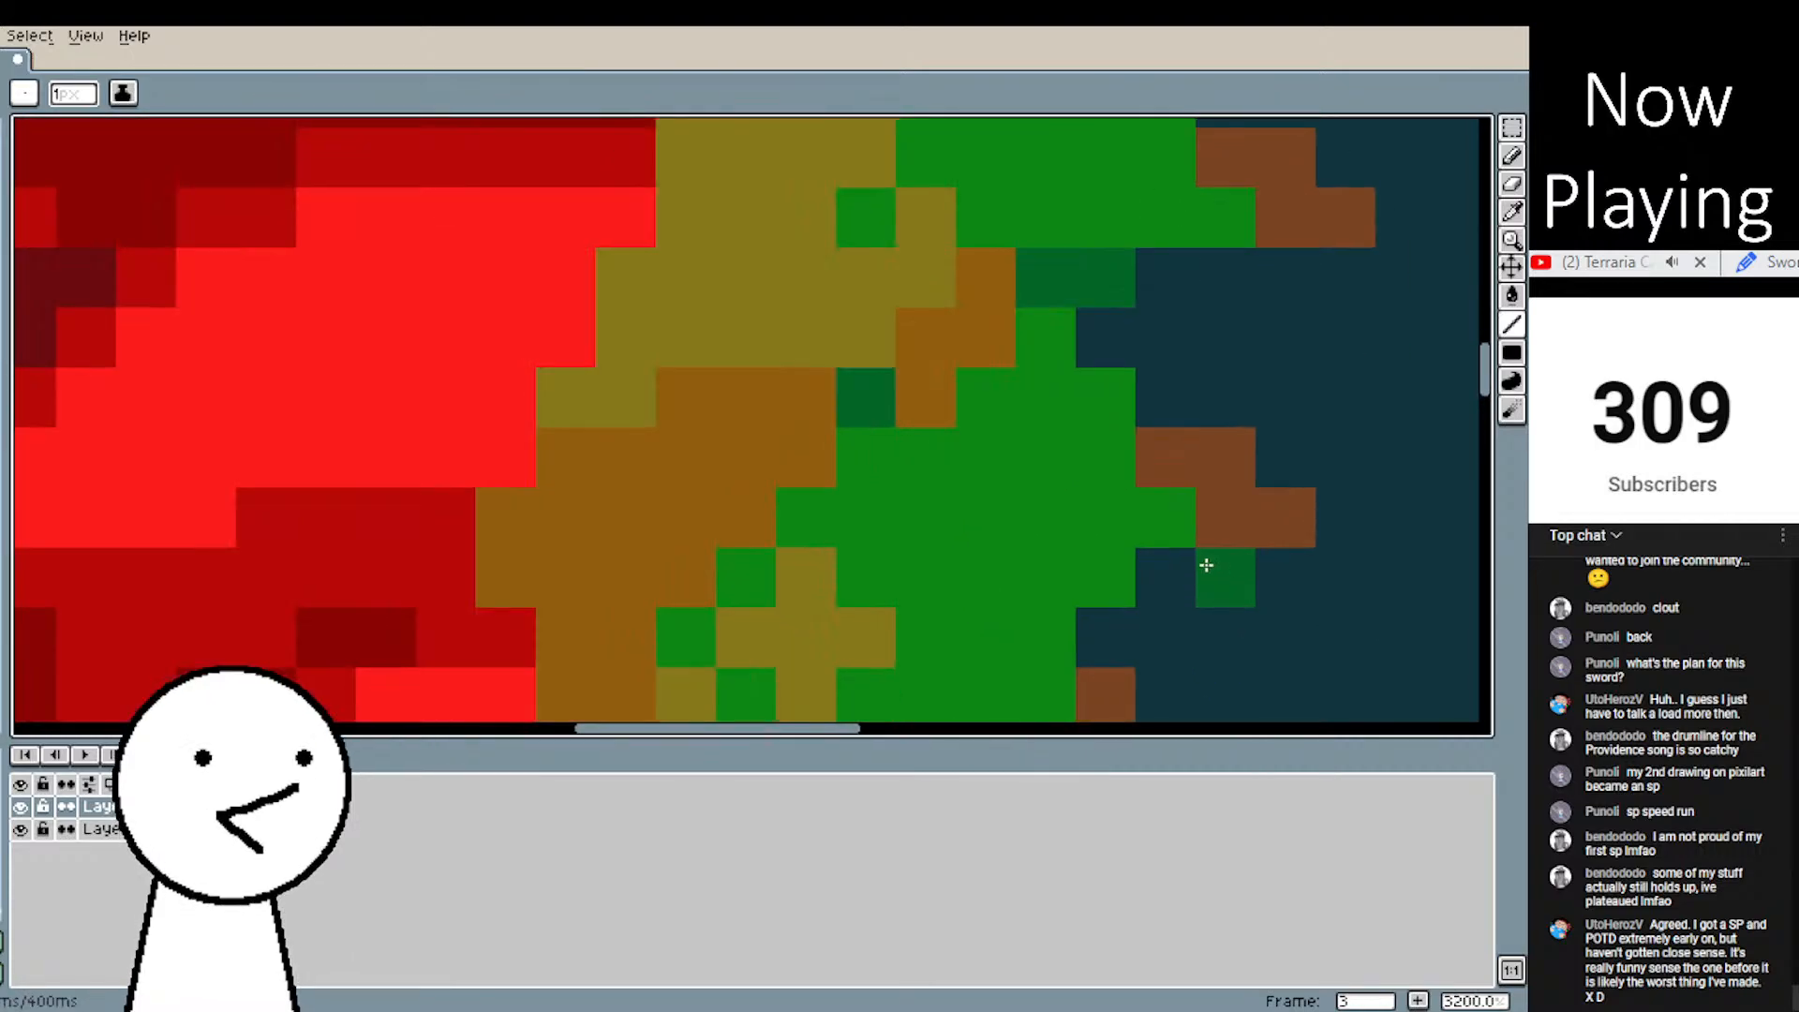
- Draw a dark green shadow band diagonally across the green rind, from the small olive cross up to the thorny edge
scroll(522, 615, right, 2)
click(506, 626)
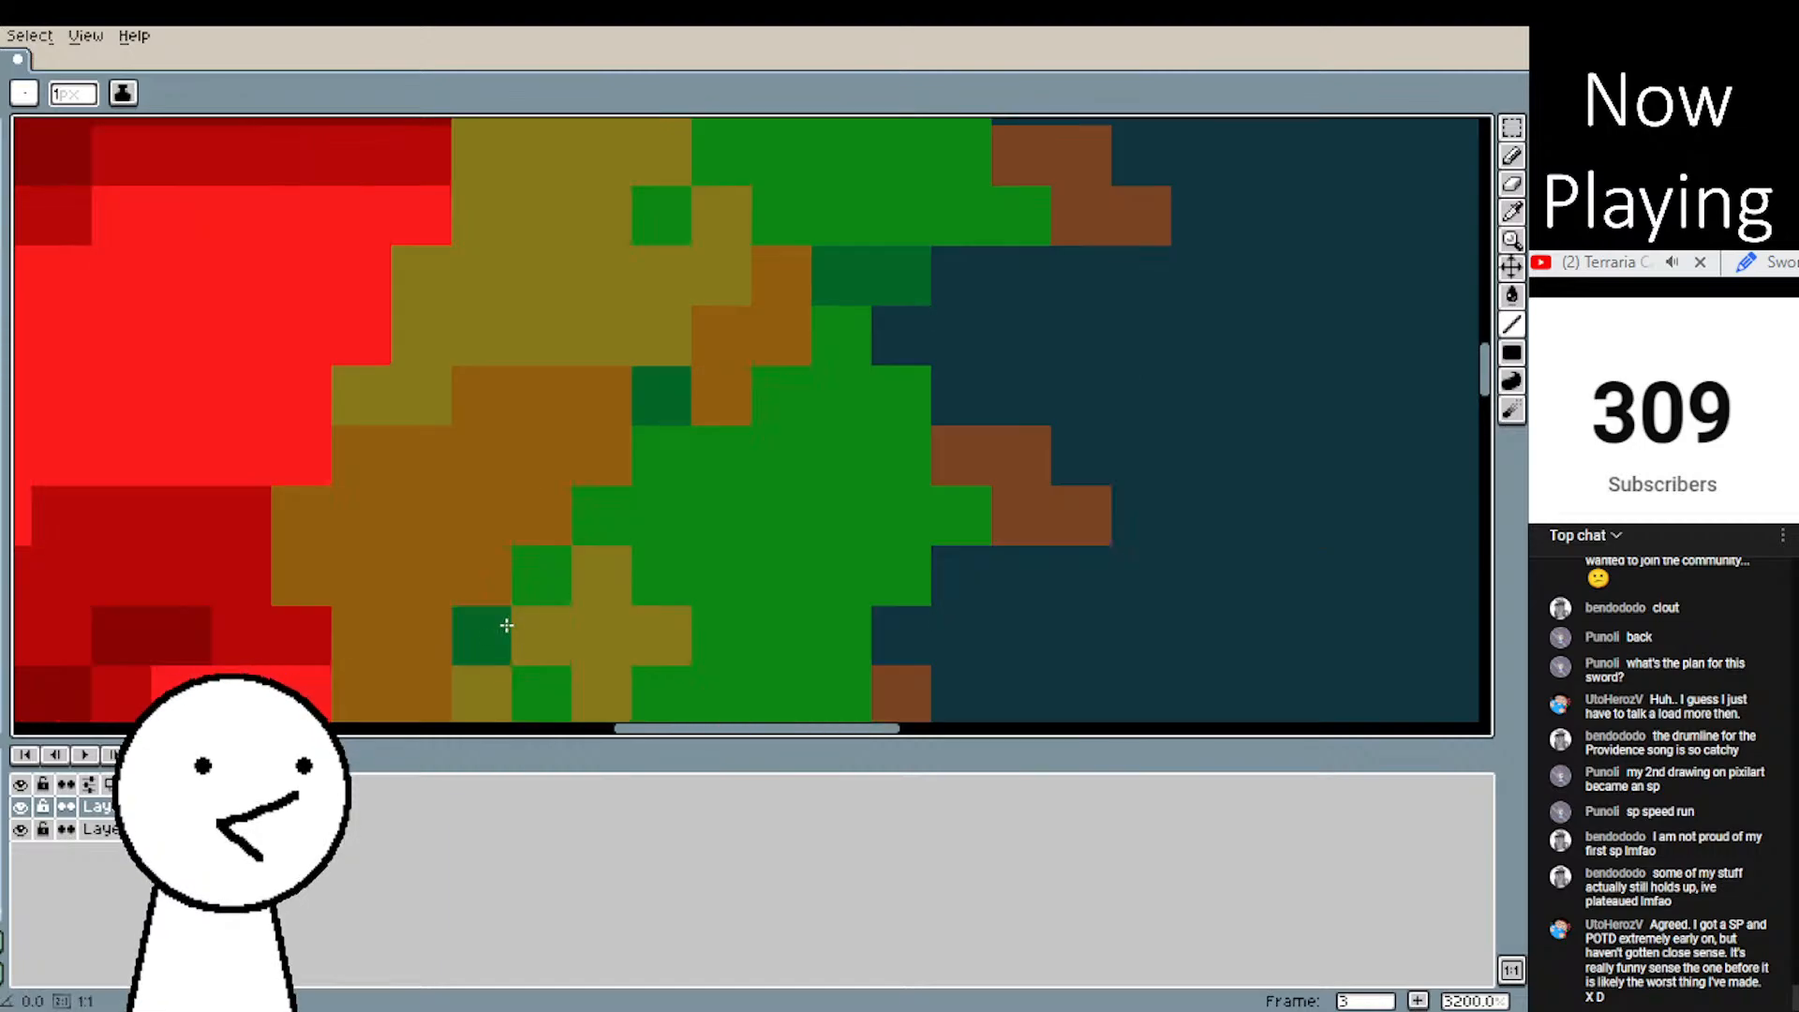
mouse_move(506, 625)
mouse_down()
mouse_move(719, 494)
mouse_move(812, 407)
mouse_up()
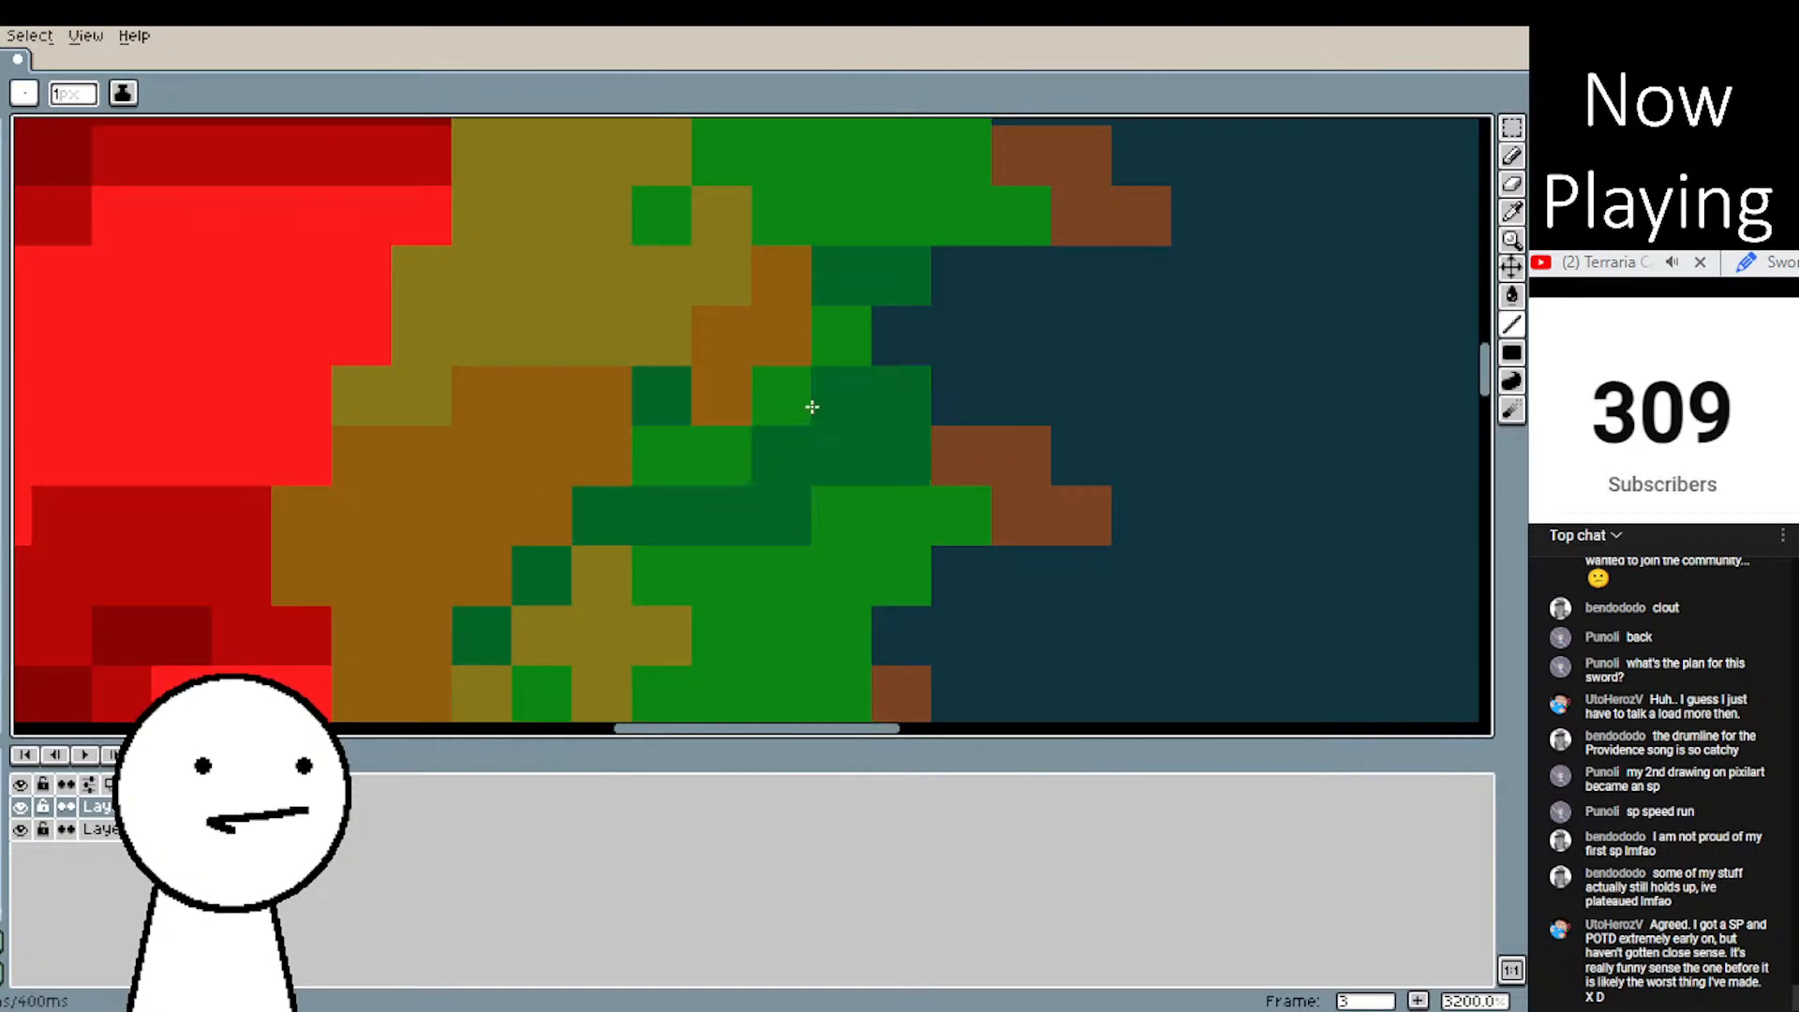
click(792, 399)
click(793, 344)
key(ctrl+z)
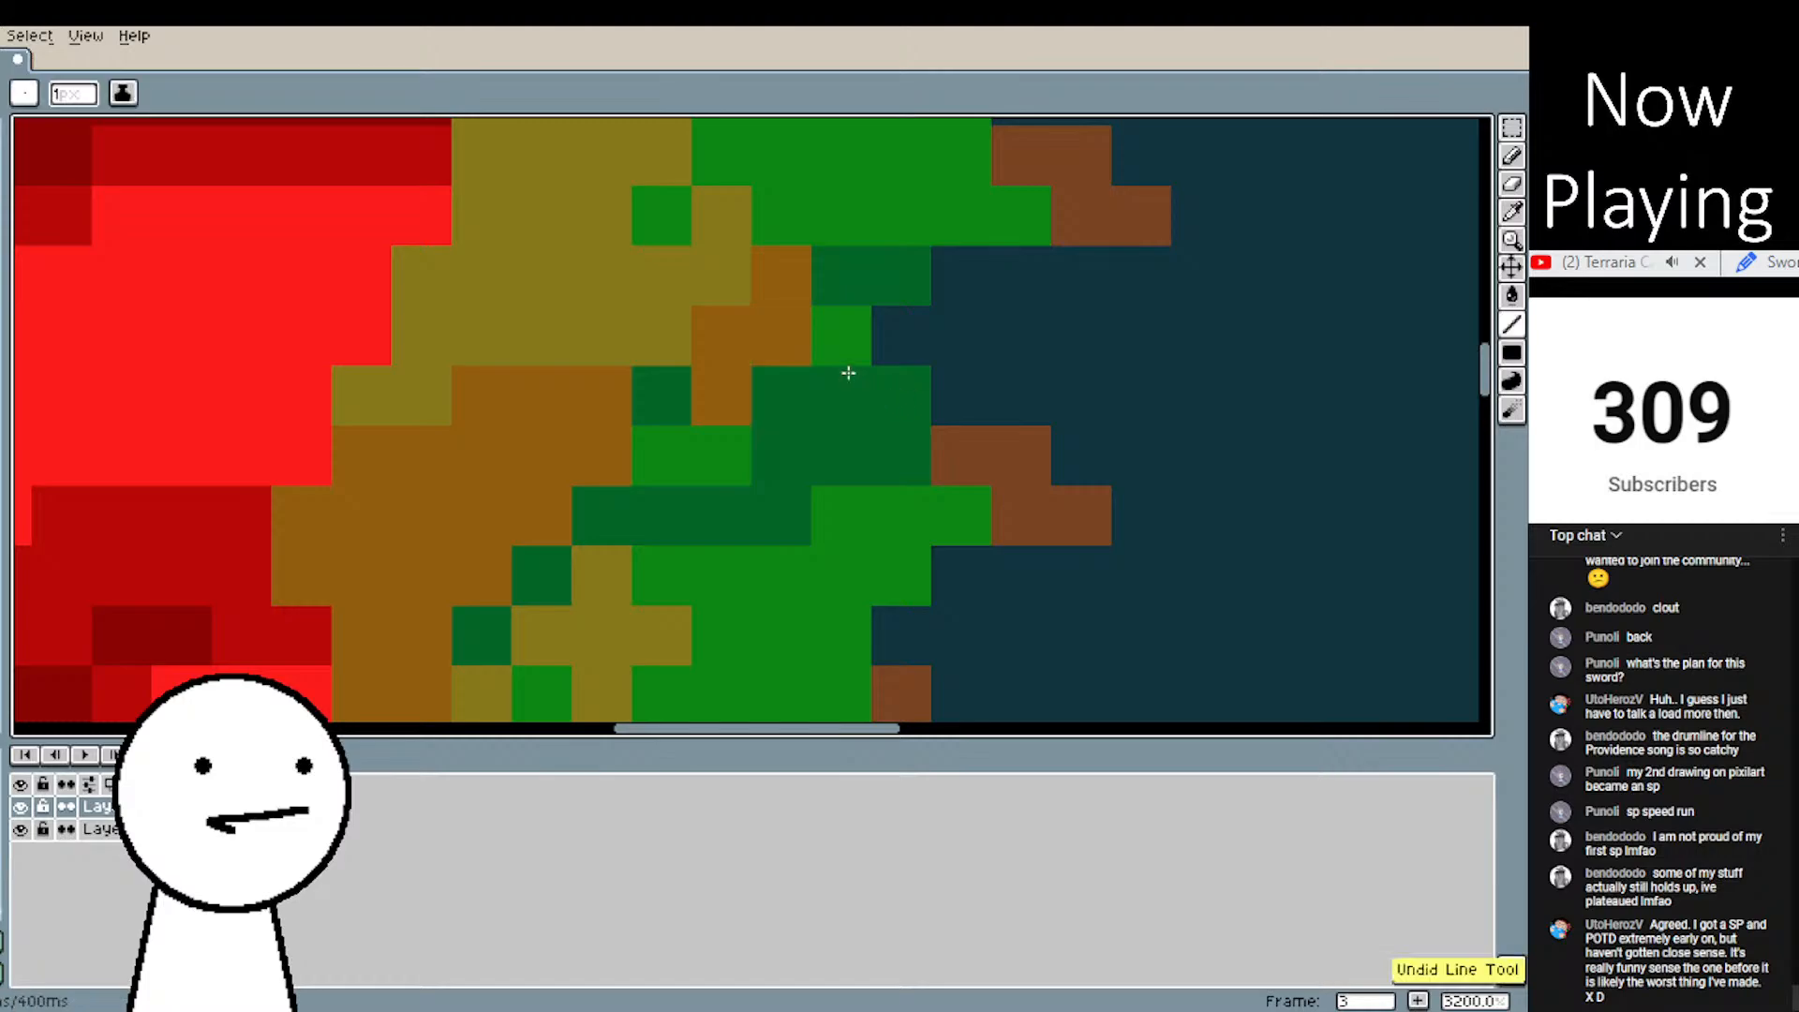
- Try recoloring every dark green shadow pixel on the outer rind with a slightly lighter bluish green, using a non-contiguous fill
scroll(833, 569, down, 3)
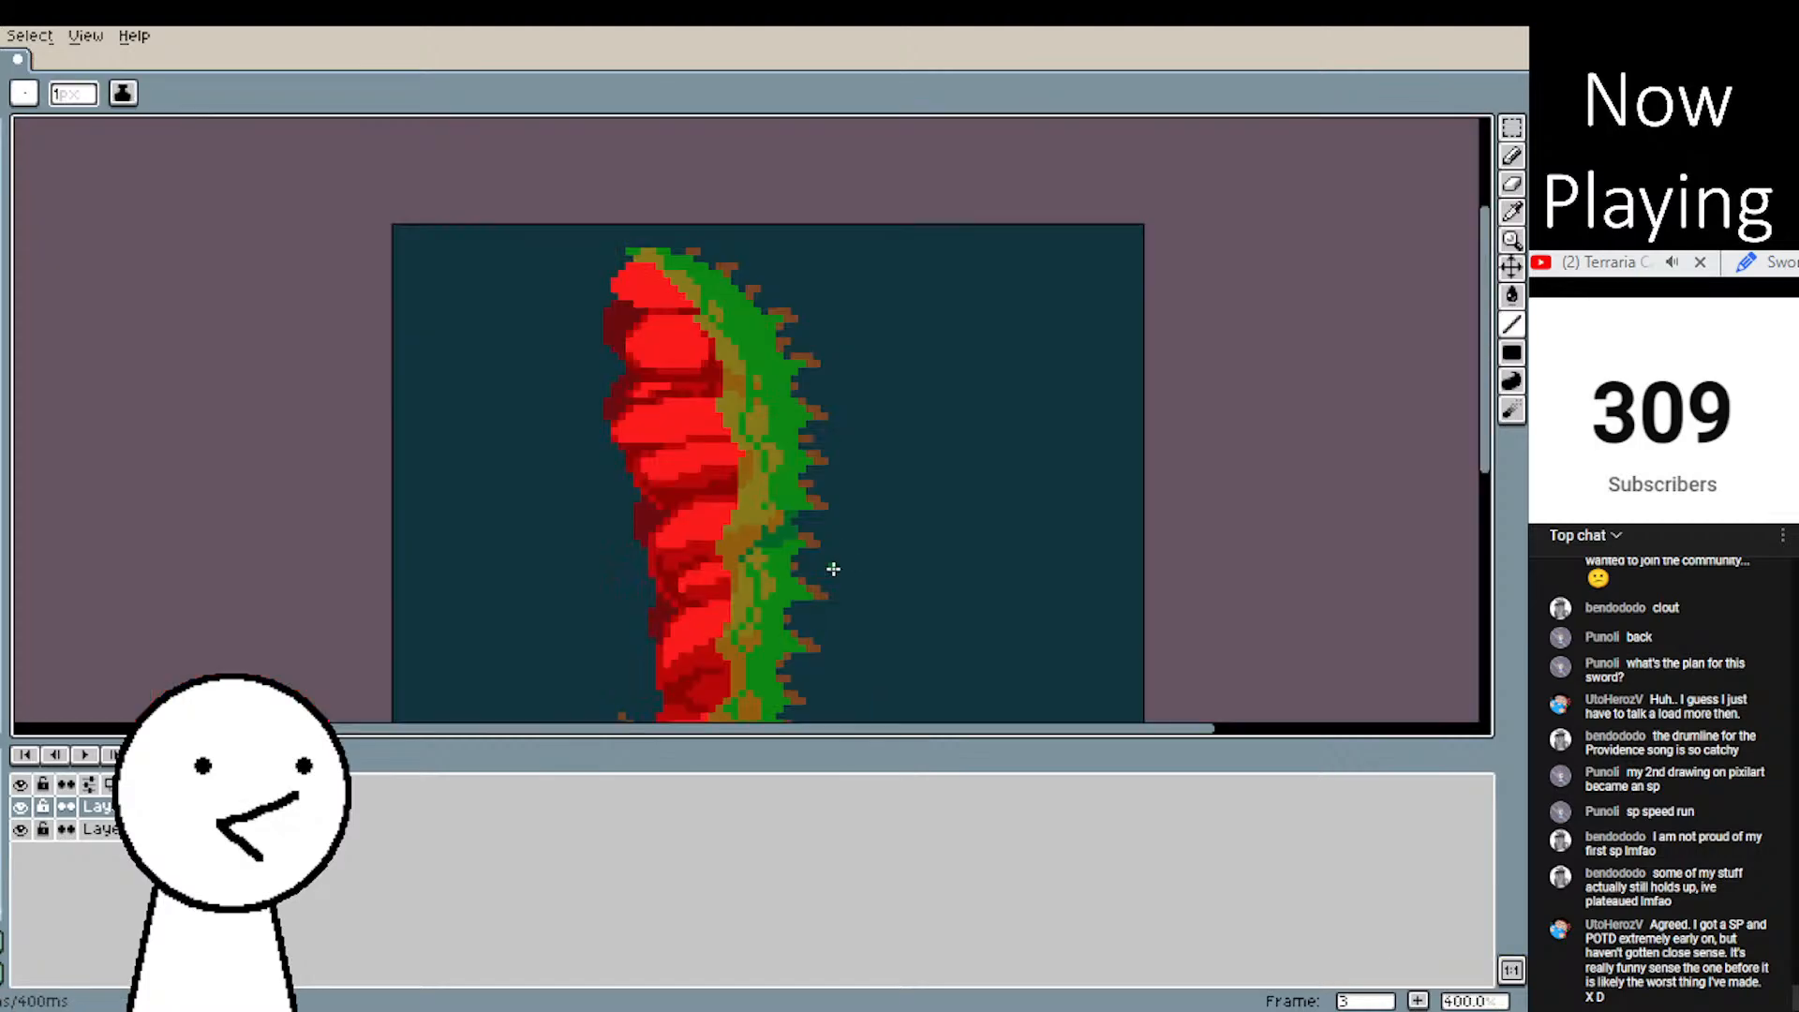
scroll(834, 569, up, 1)
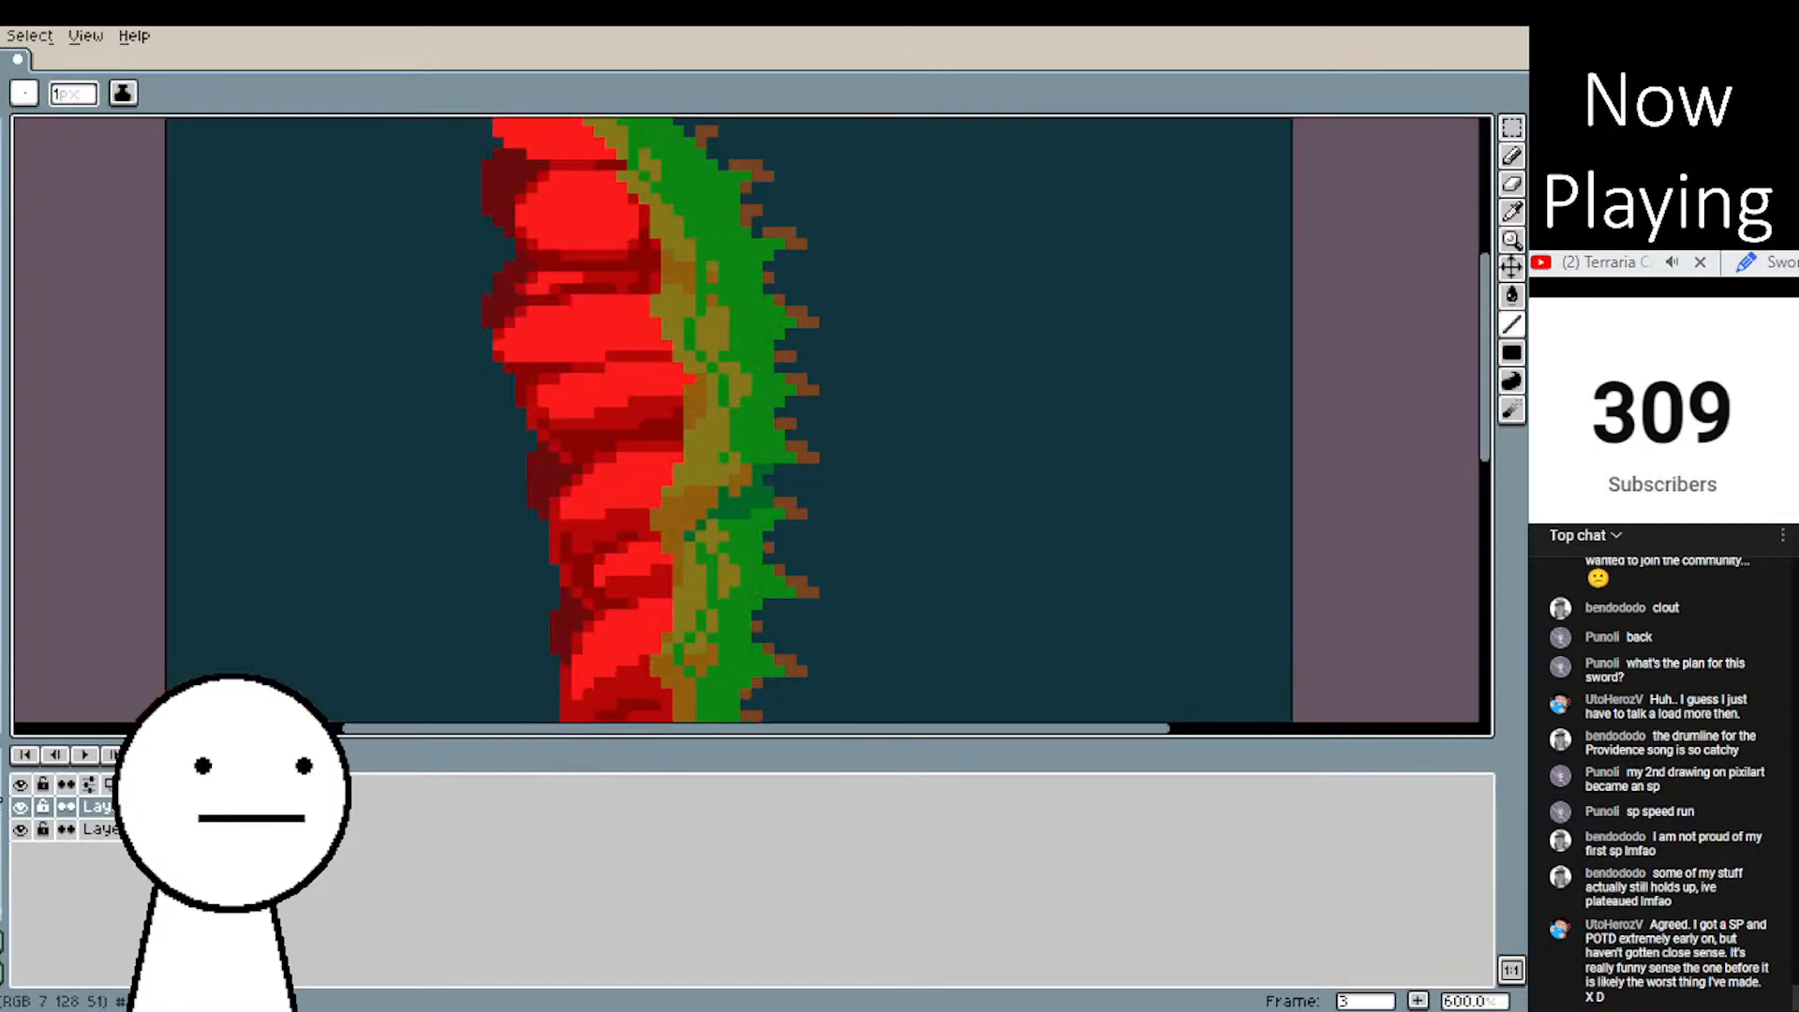
scroll(552, 439, up, 1)
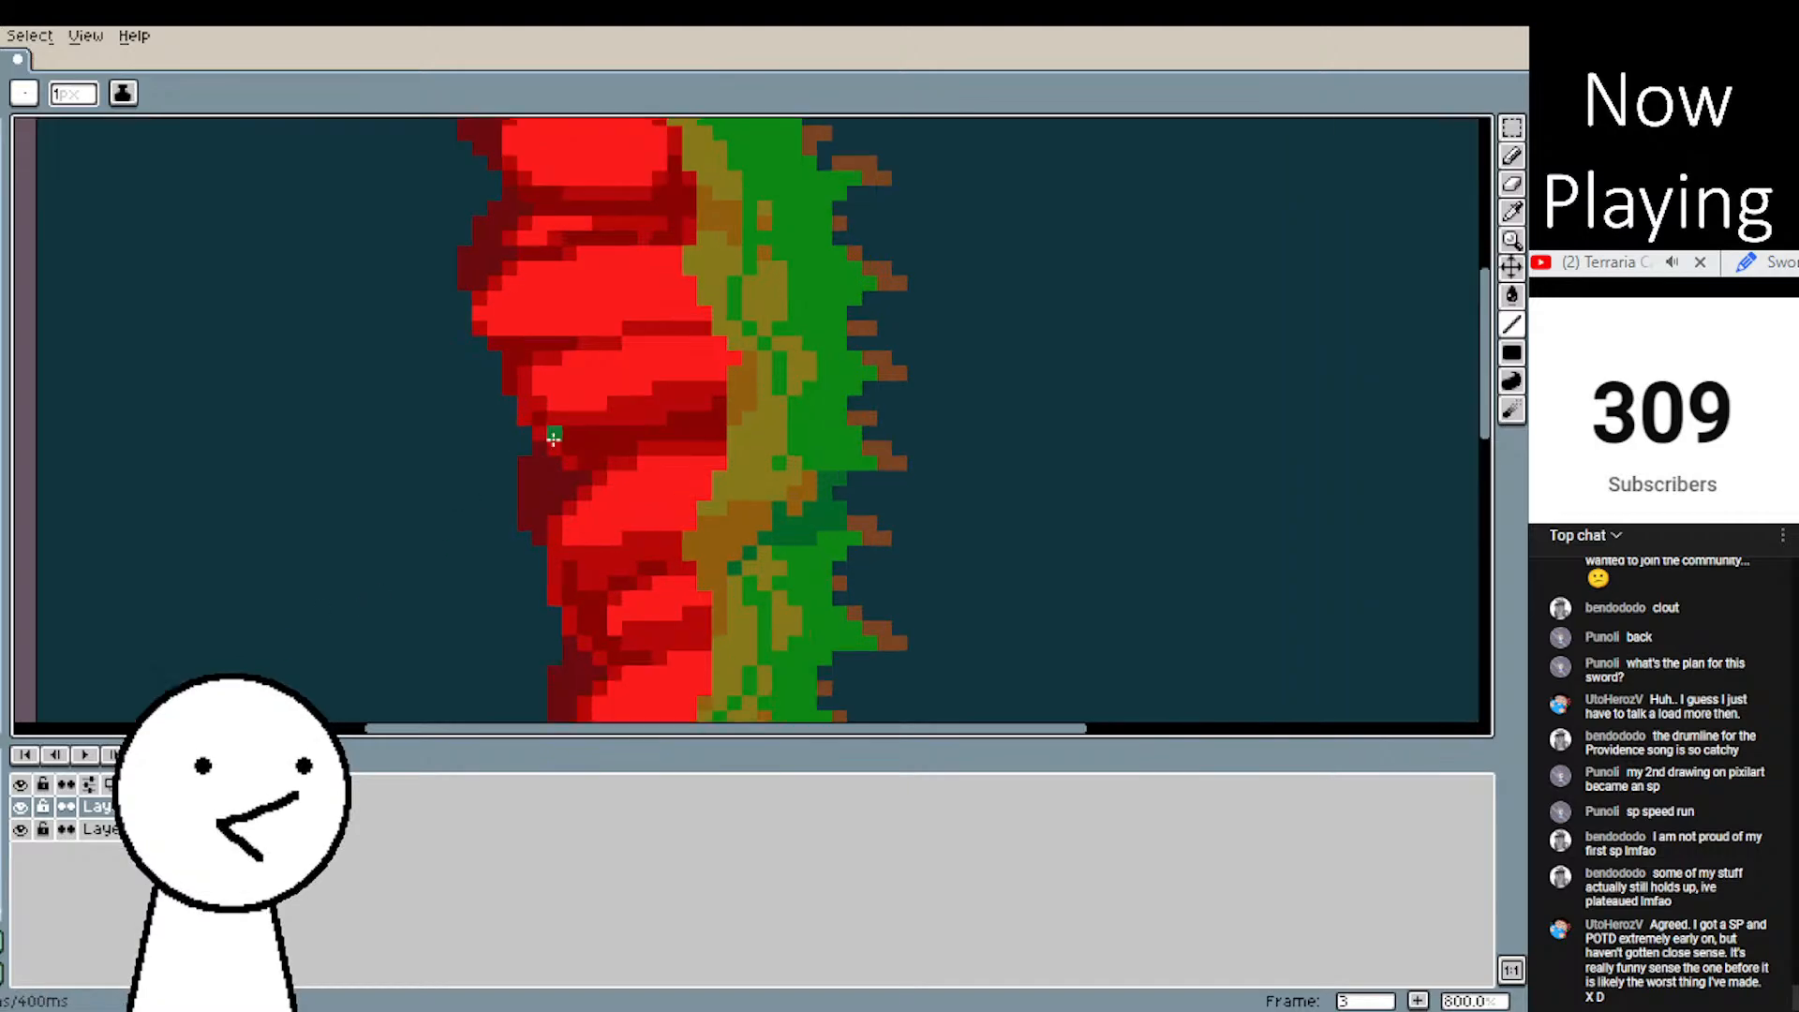
scroll(554, 438, up, 2)
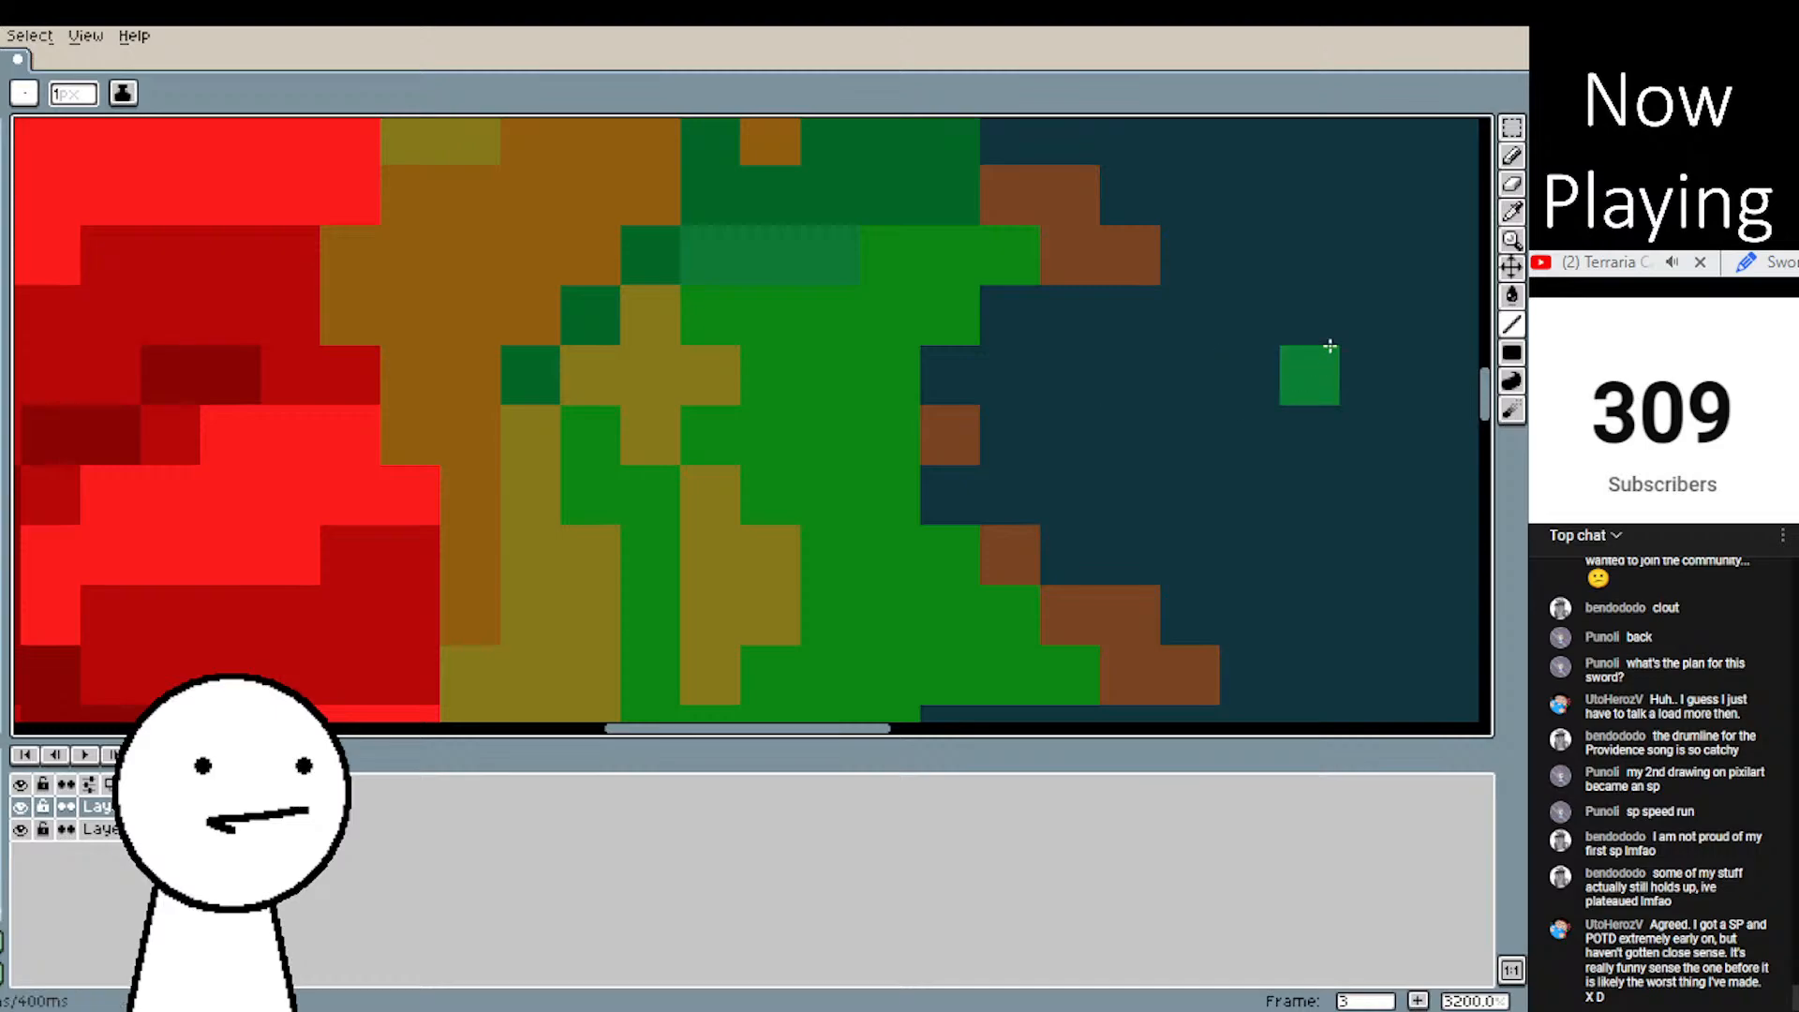
click(1512, 295)
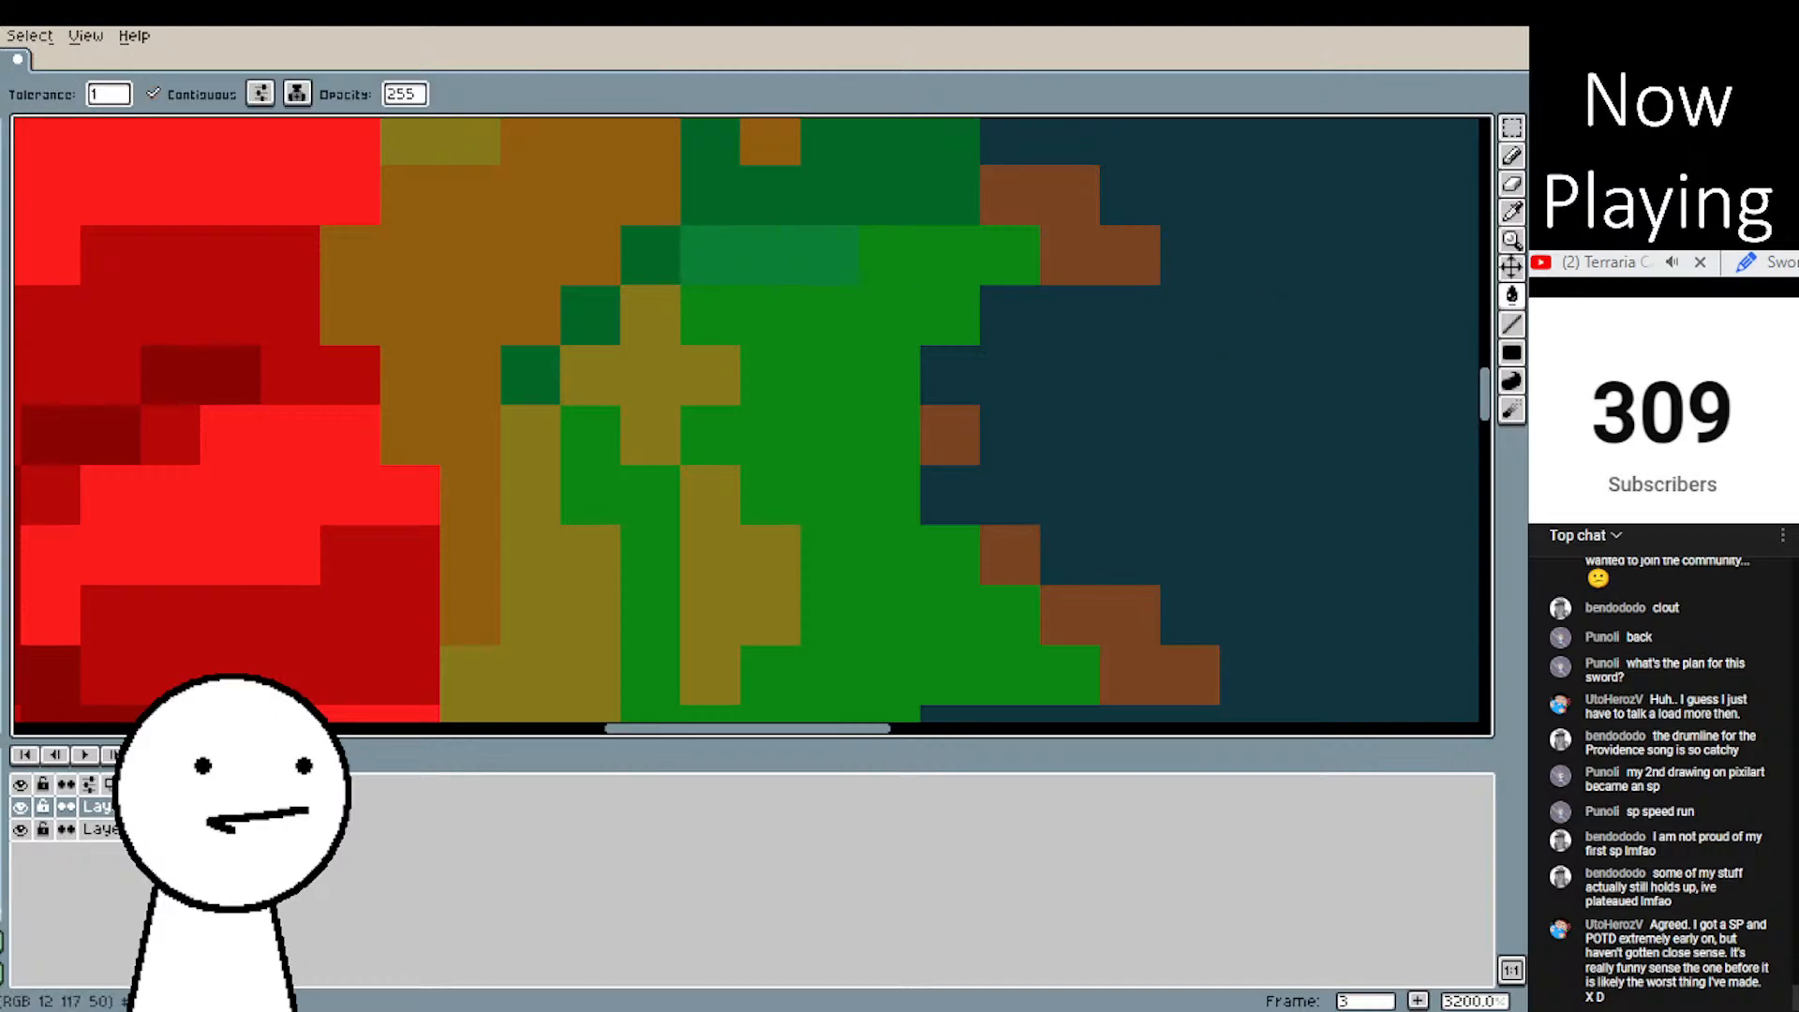
click(788, 253)
click(836, 207)
click(153, 93)
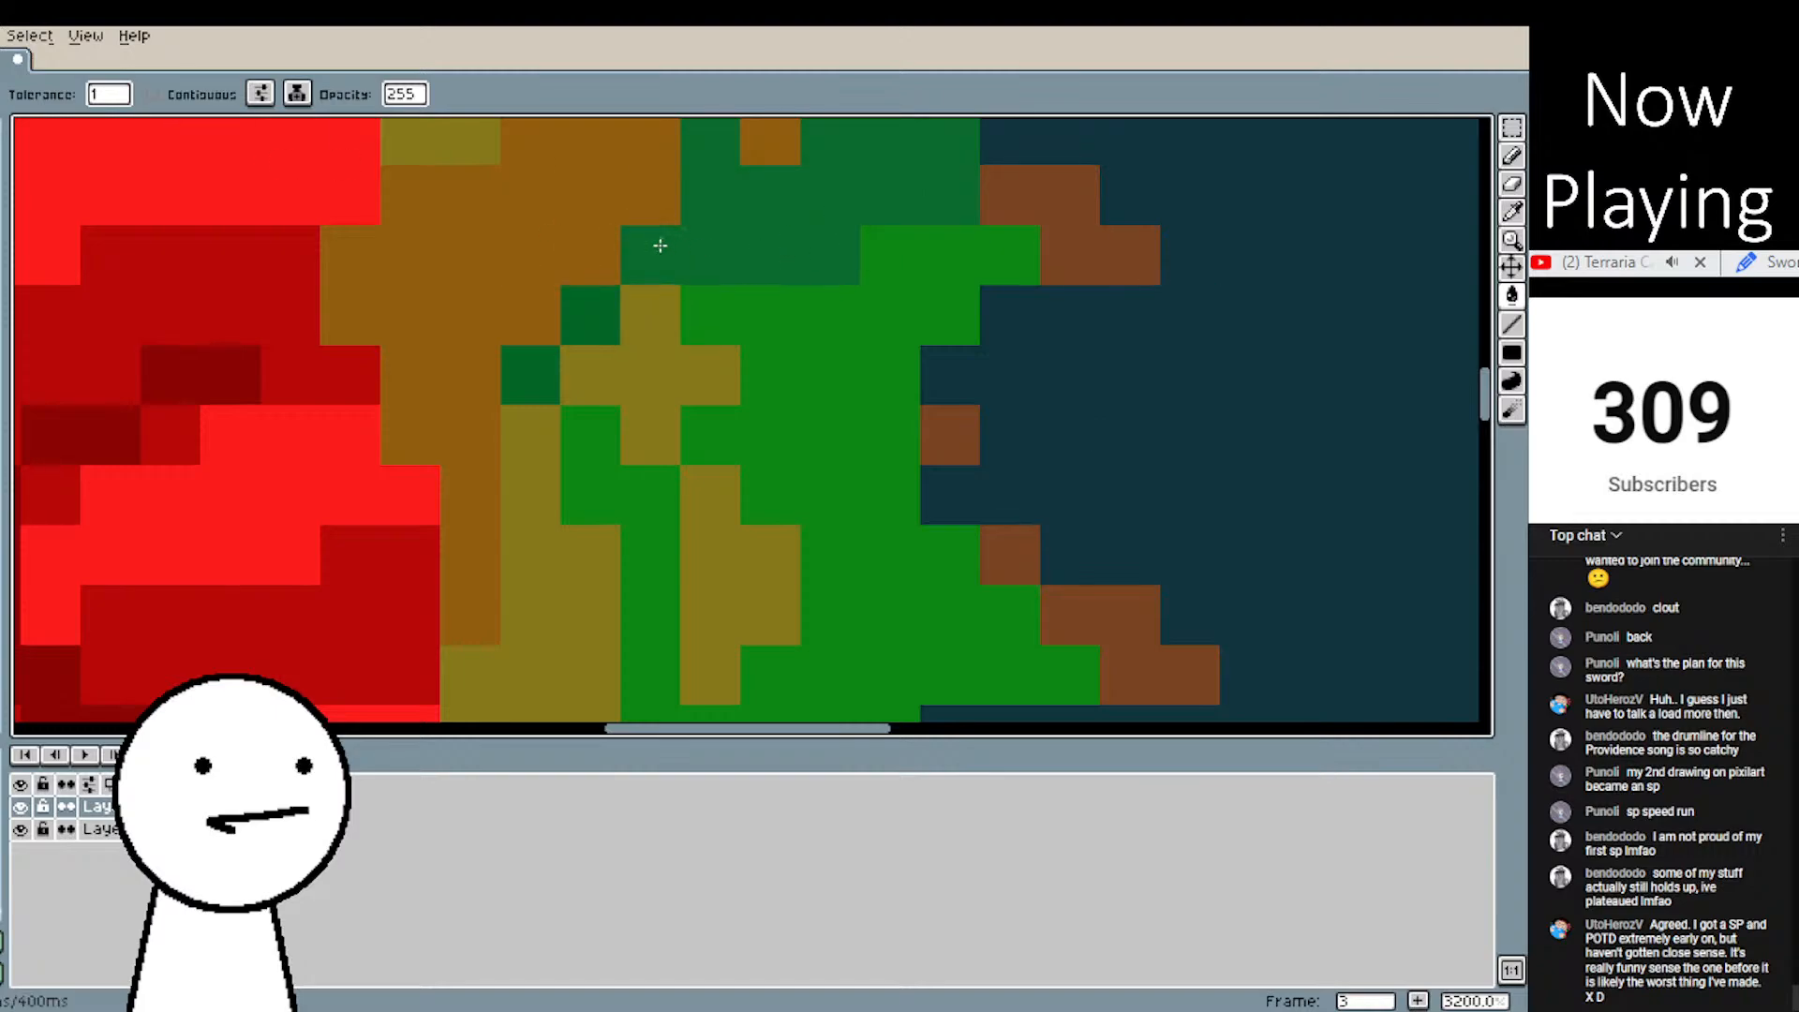
scroll(1185, 404, down, 1)
drag(1186, 404, 1021, 506)
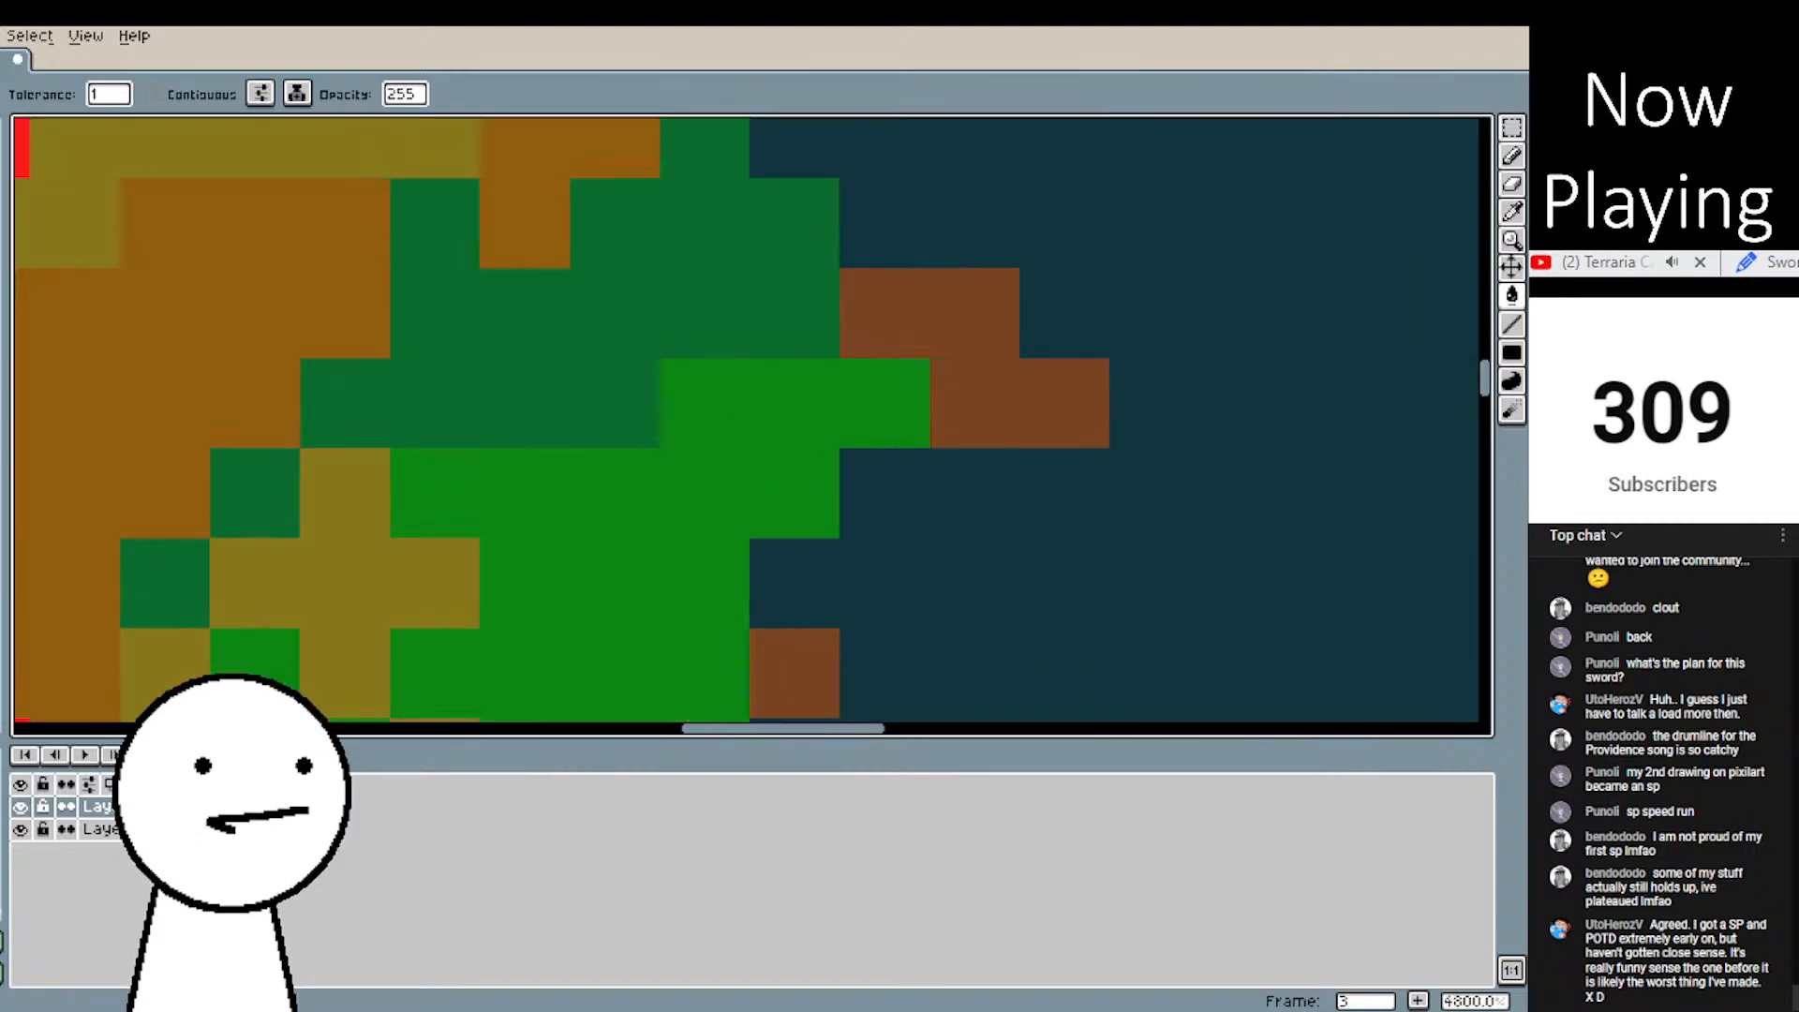
scroll(468, 452, up, 1)
scroll(468, 452, down, 8)
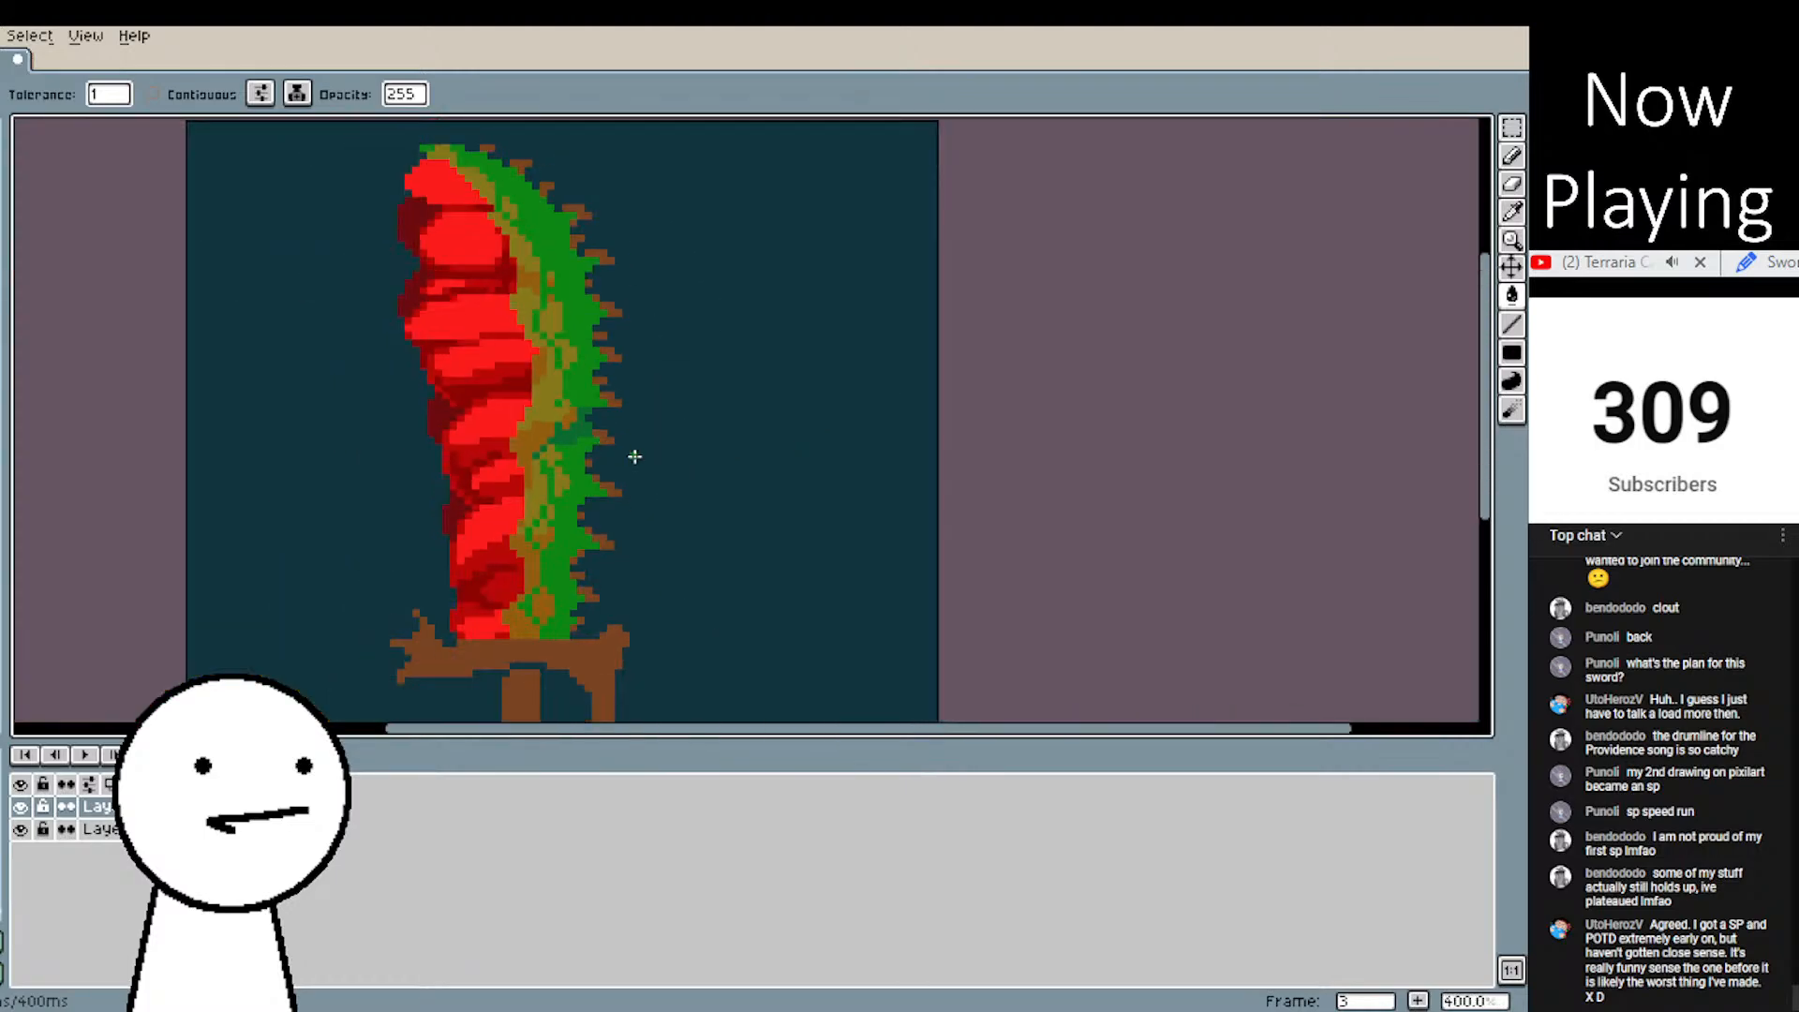
scroll(676, 491, up, 5)
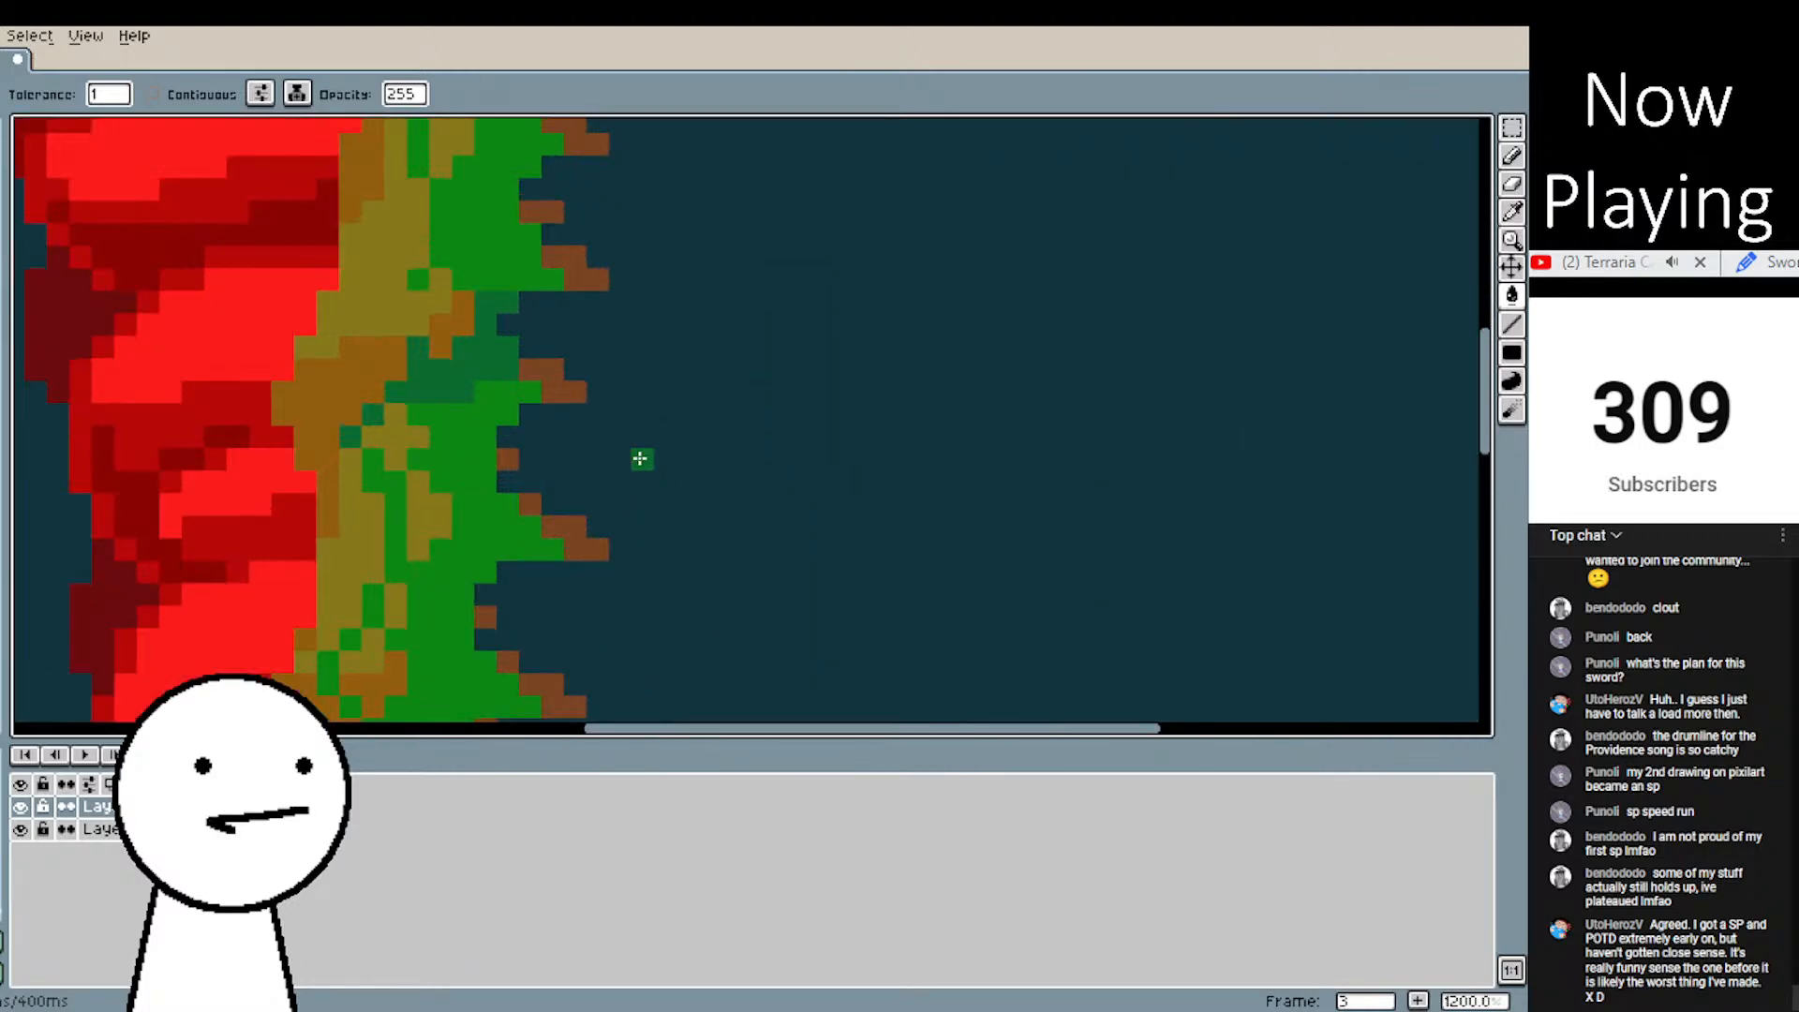
- Undo the shadow recoloring and all dark green shadow strokes on the outer rind, leaving plain green, and return to the Pencil tool
key(ctrl+z)
key(ctrl+z)
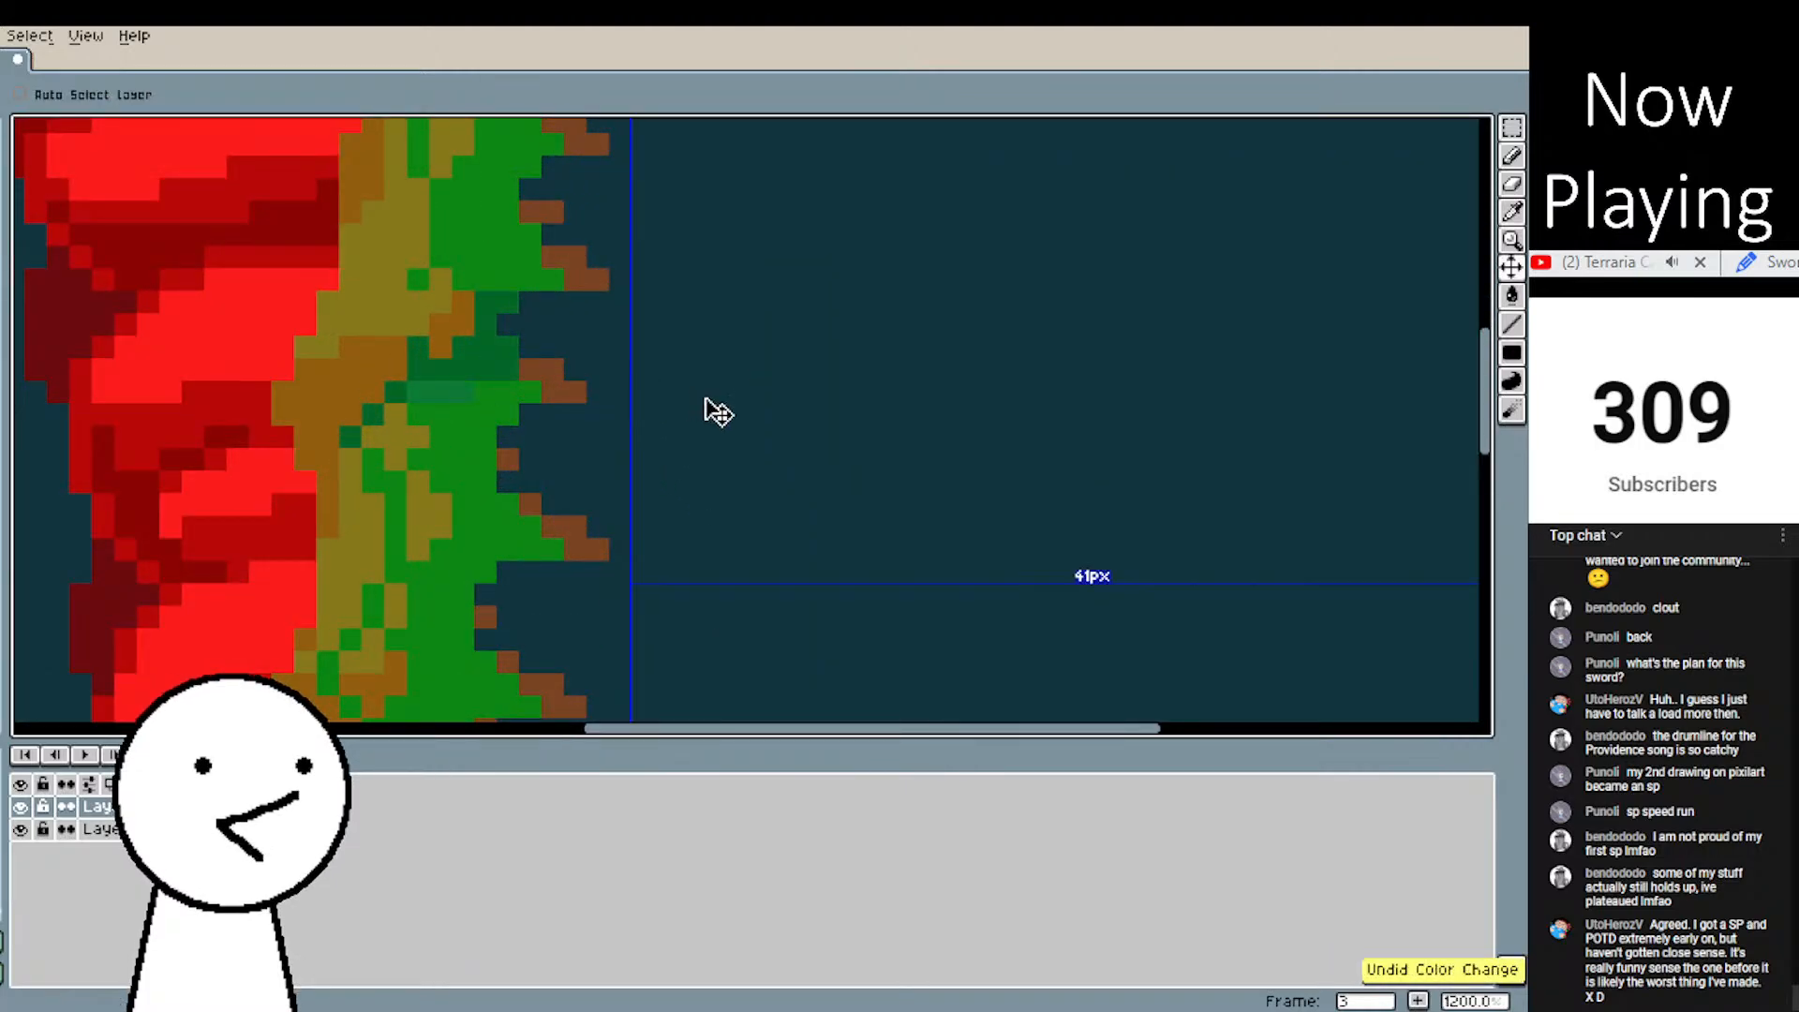
key(ctrl+z)
key(ctrl+z)
key(ctrl+z)
key(ctrl+z)
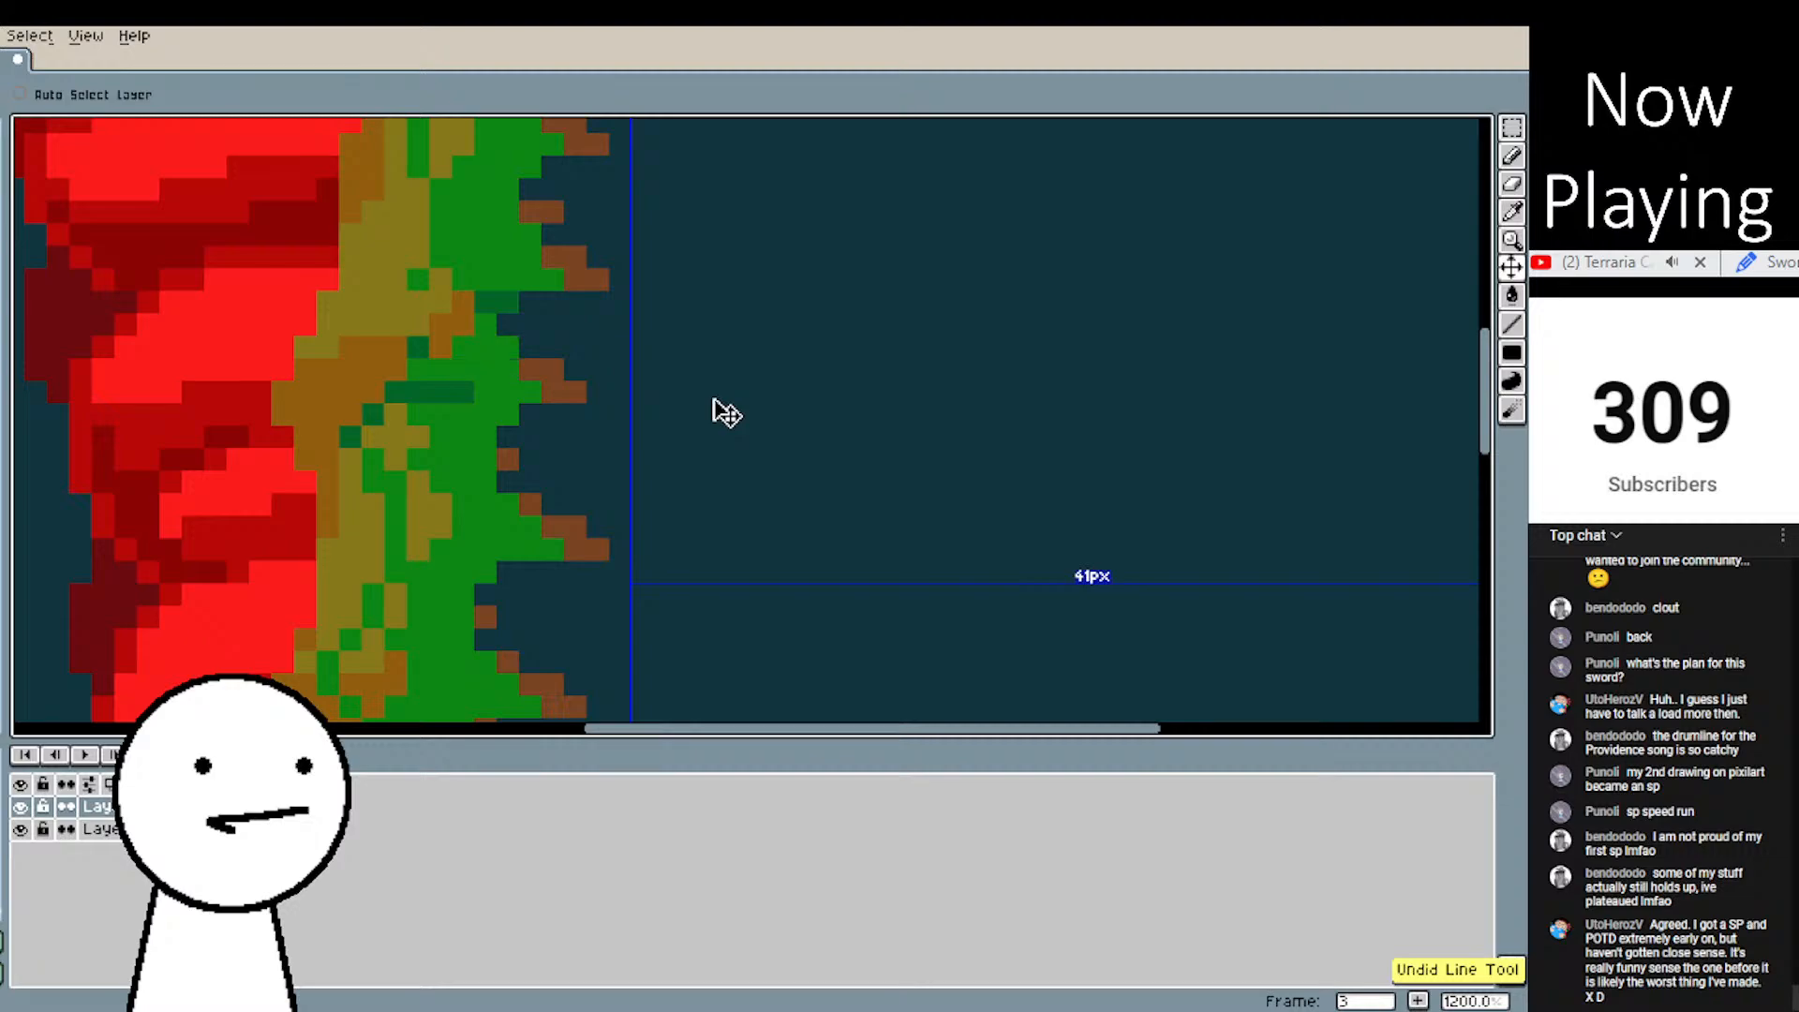
key(ctrl+z)
click(1515, 157)
key(ctrl+z)
key(ctrl+z)
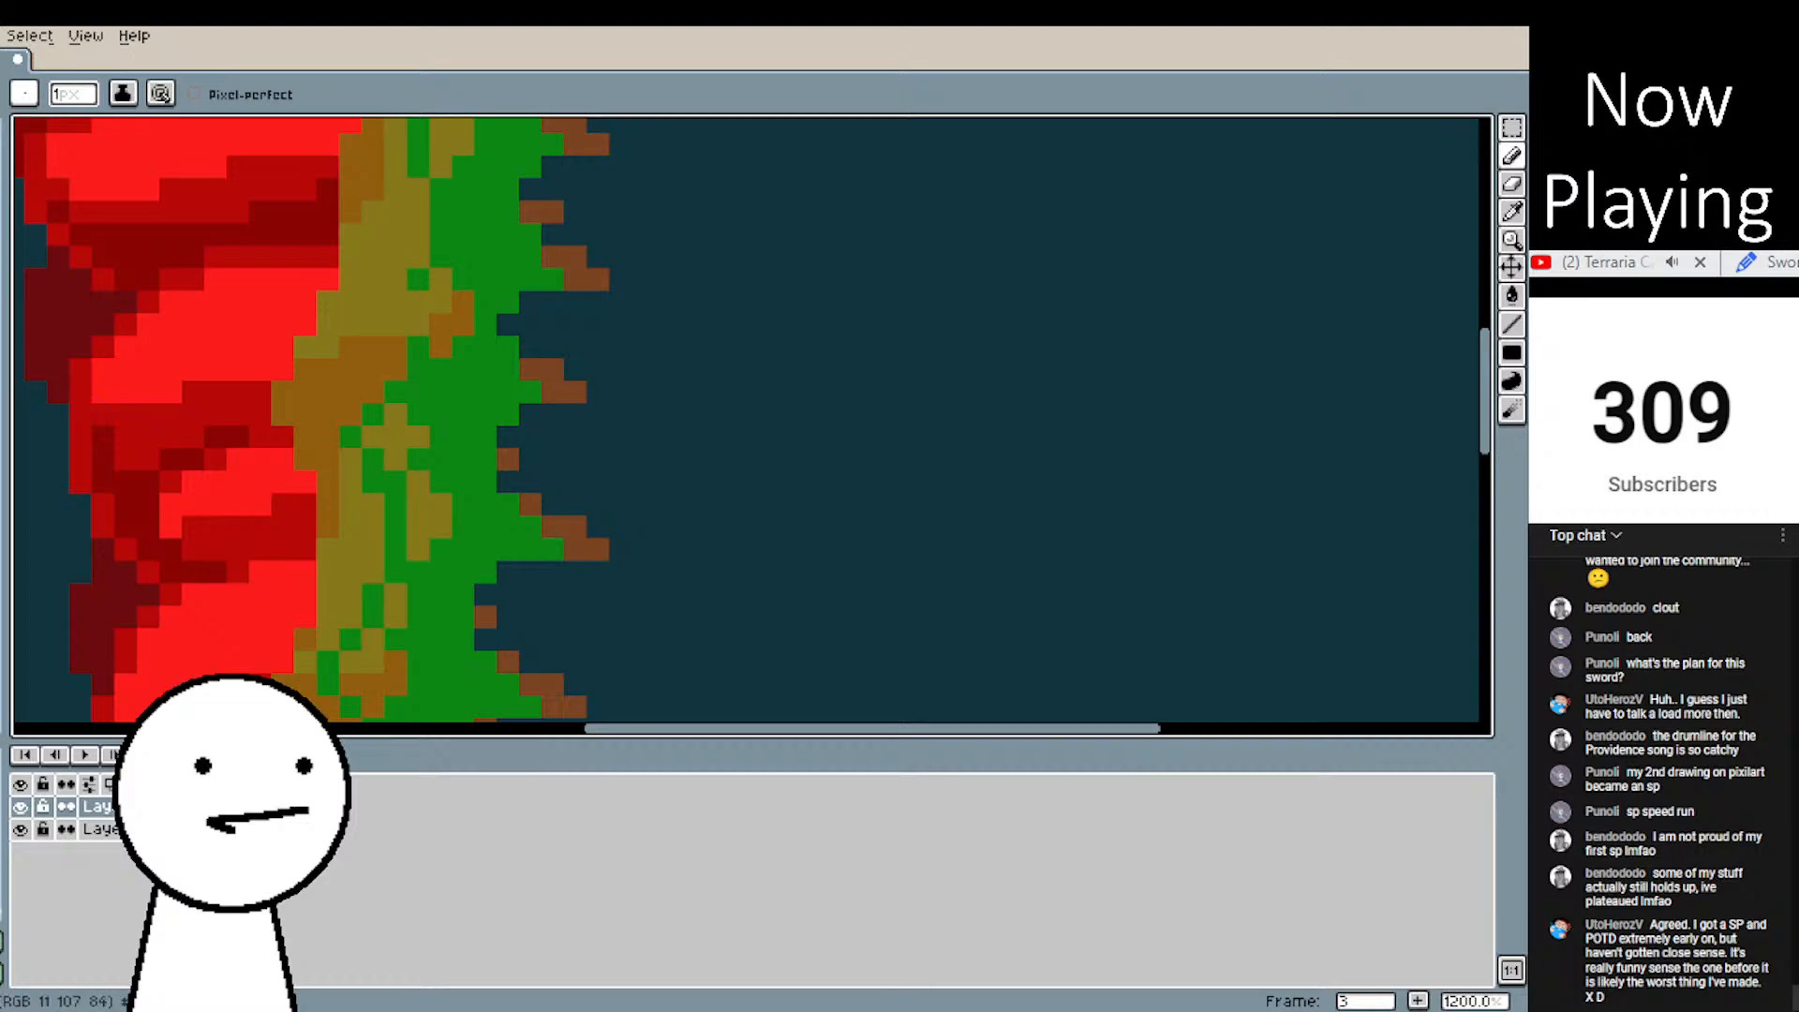
- Draw a few teal trial shadow pixels in the green notch between the brown inner rind shadow and the brown-edged olive bump
scroll(412, 394, up, 4)
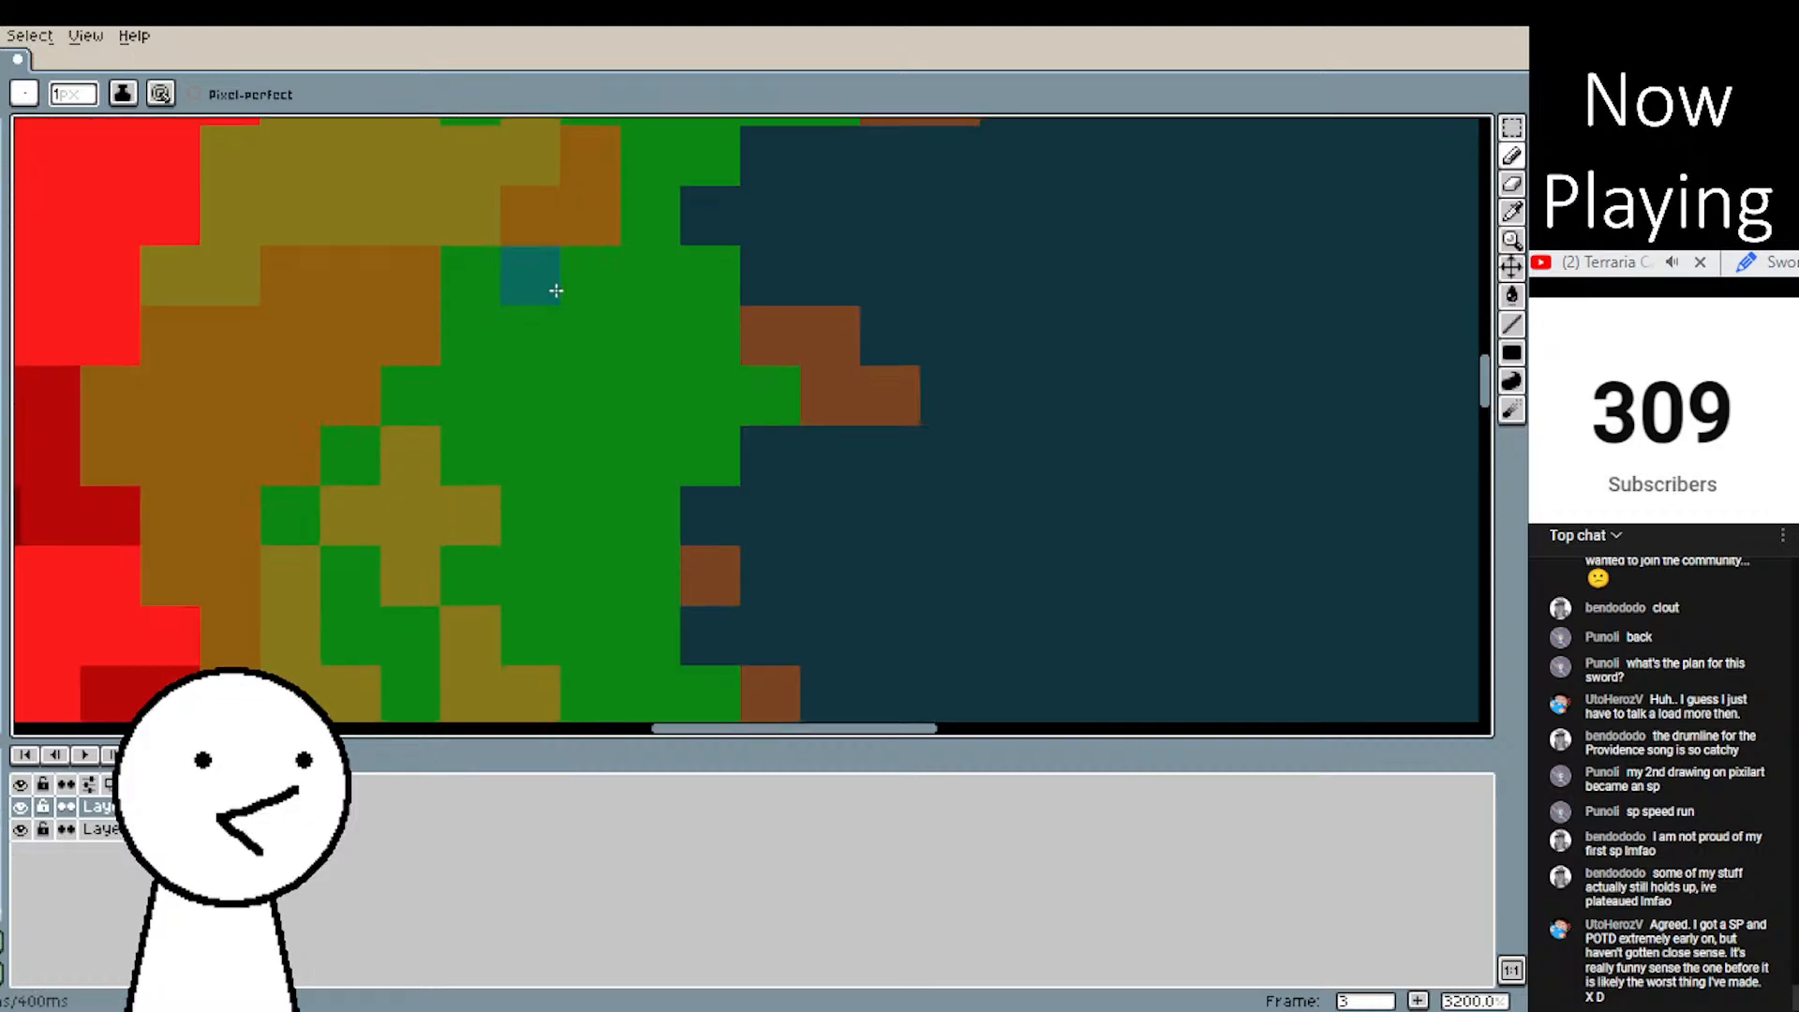
drag(491, 281, 489, 385)
click(435, 402)
scroll(466, 369, down, 5)
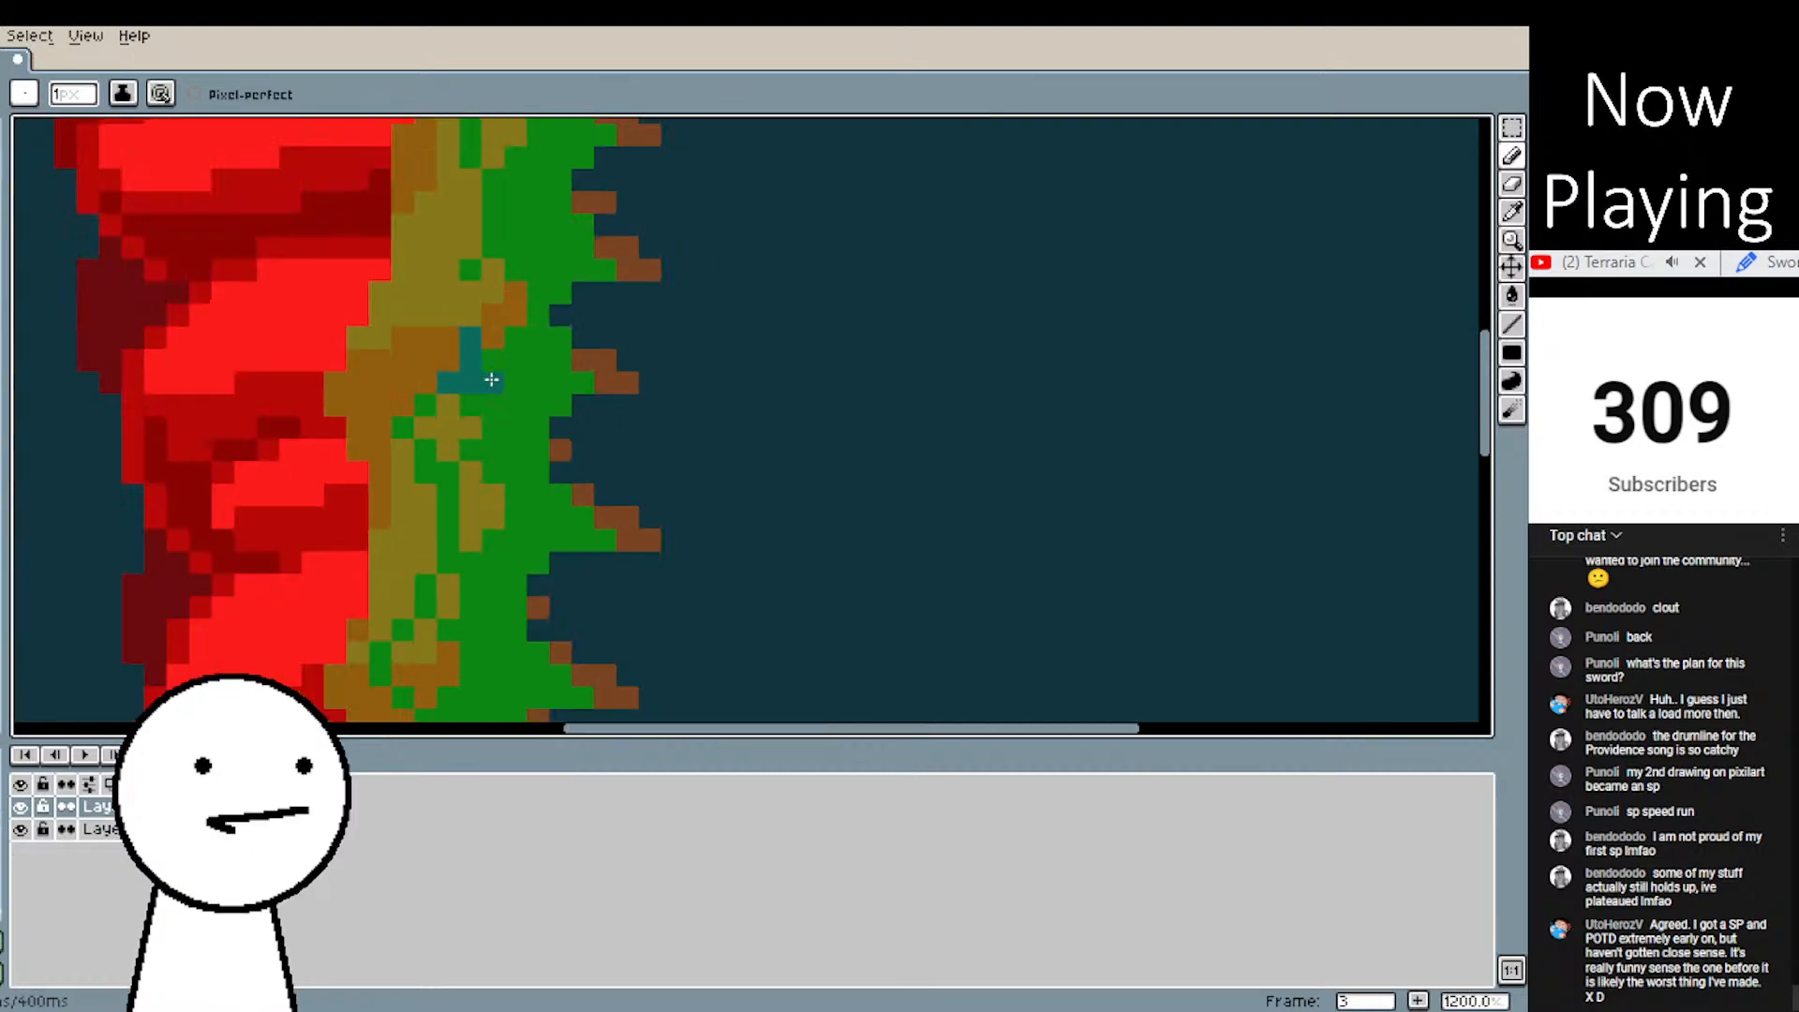
scroll(509, 400, up, 3)
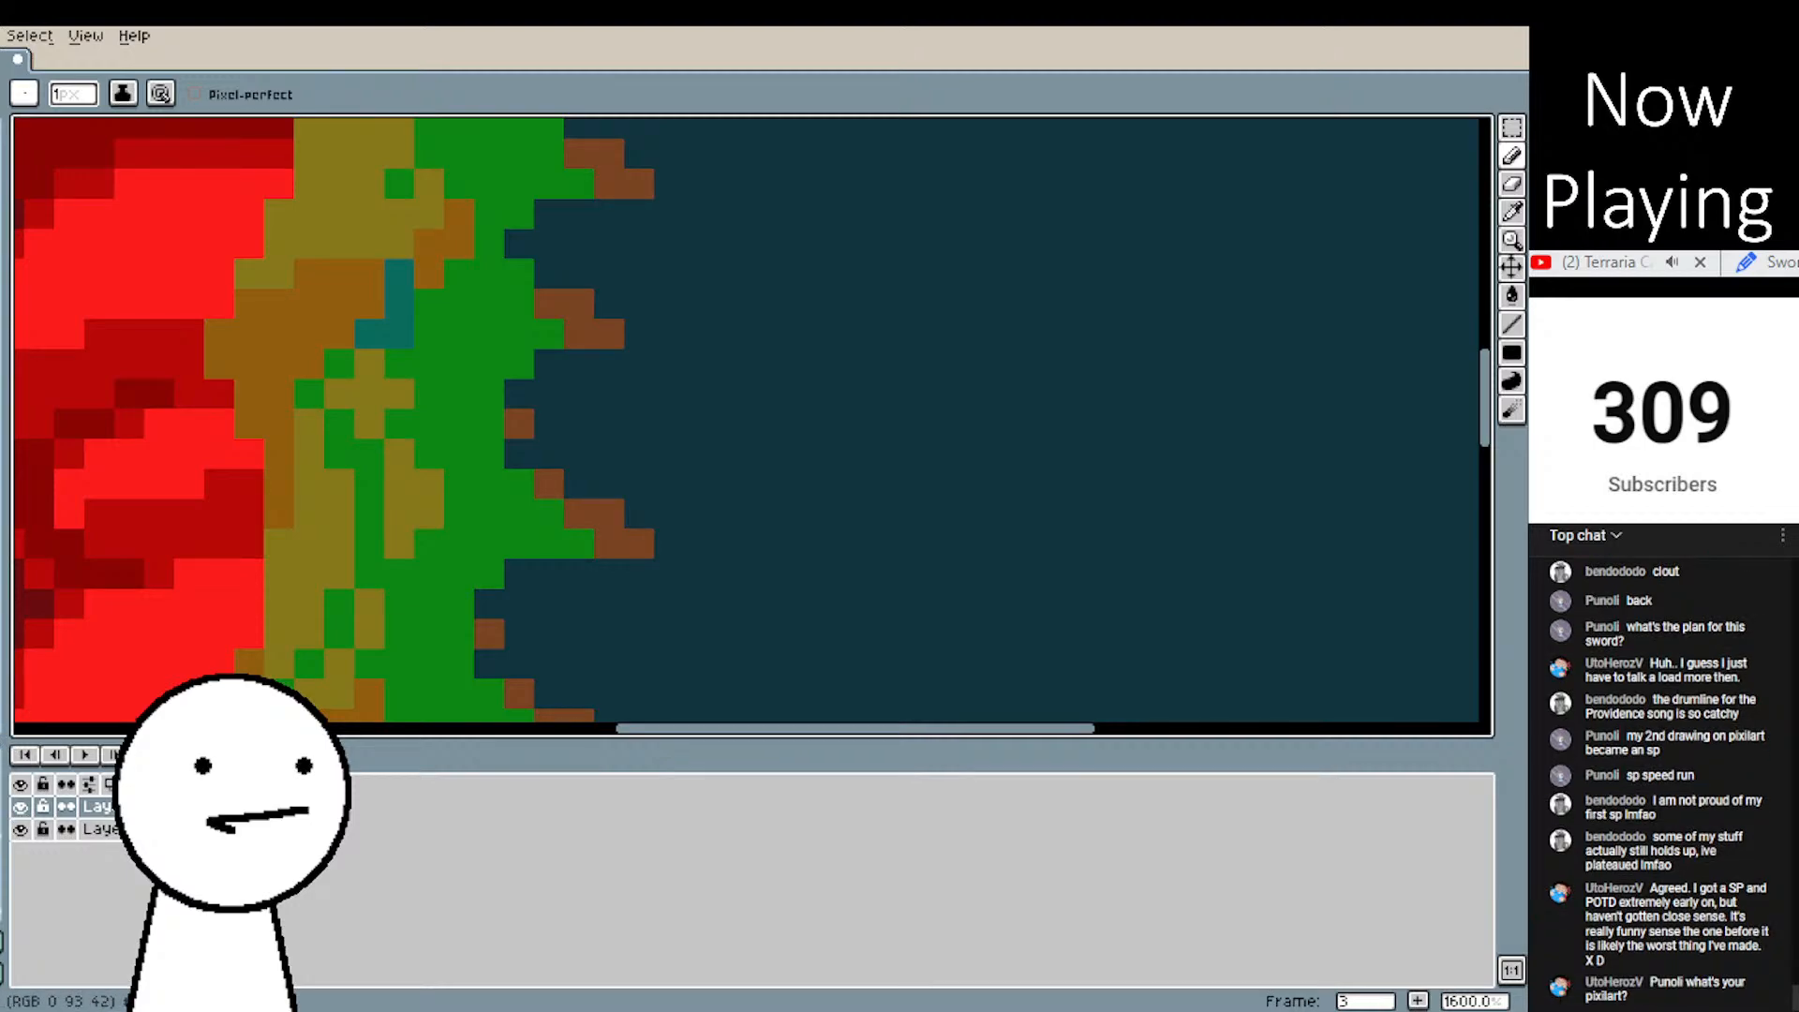
- Paint the notch shadow in a darker green and add shadow pixels along the underside of the brown-edged olive bump
scroll(570, 361, up, 2)
mouse_move(674, 418)
mouse_down()
mouse_move(748, 417)
mouse_move(772, 285)
mouse_up()
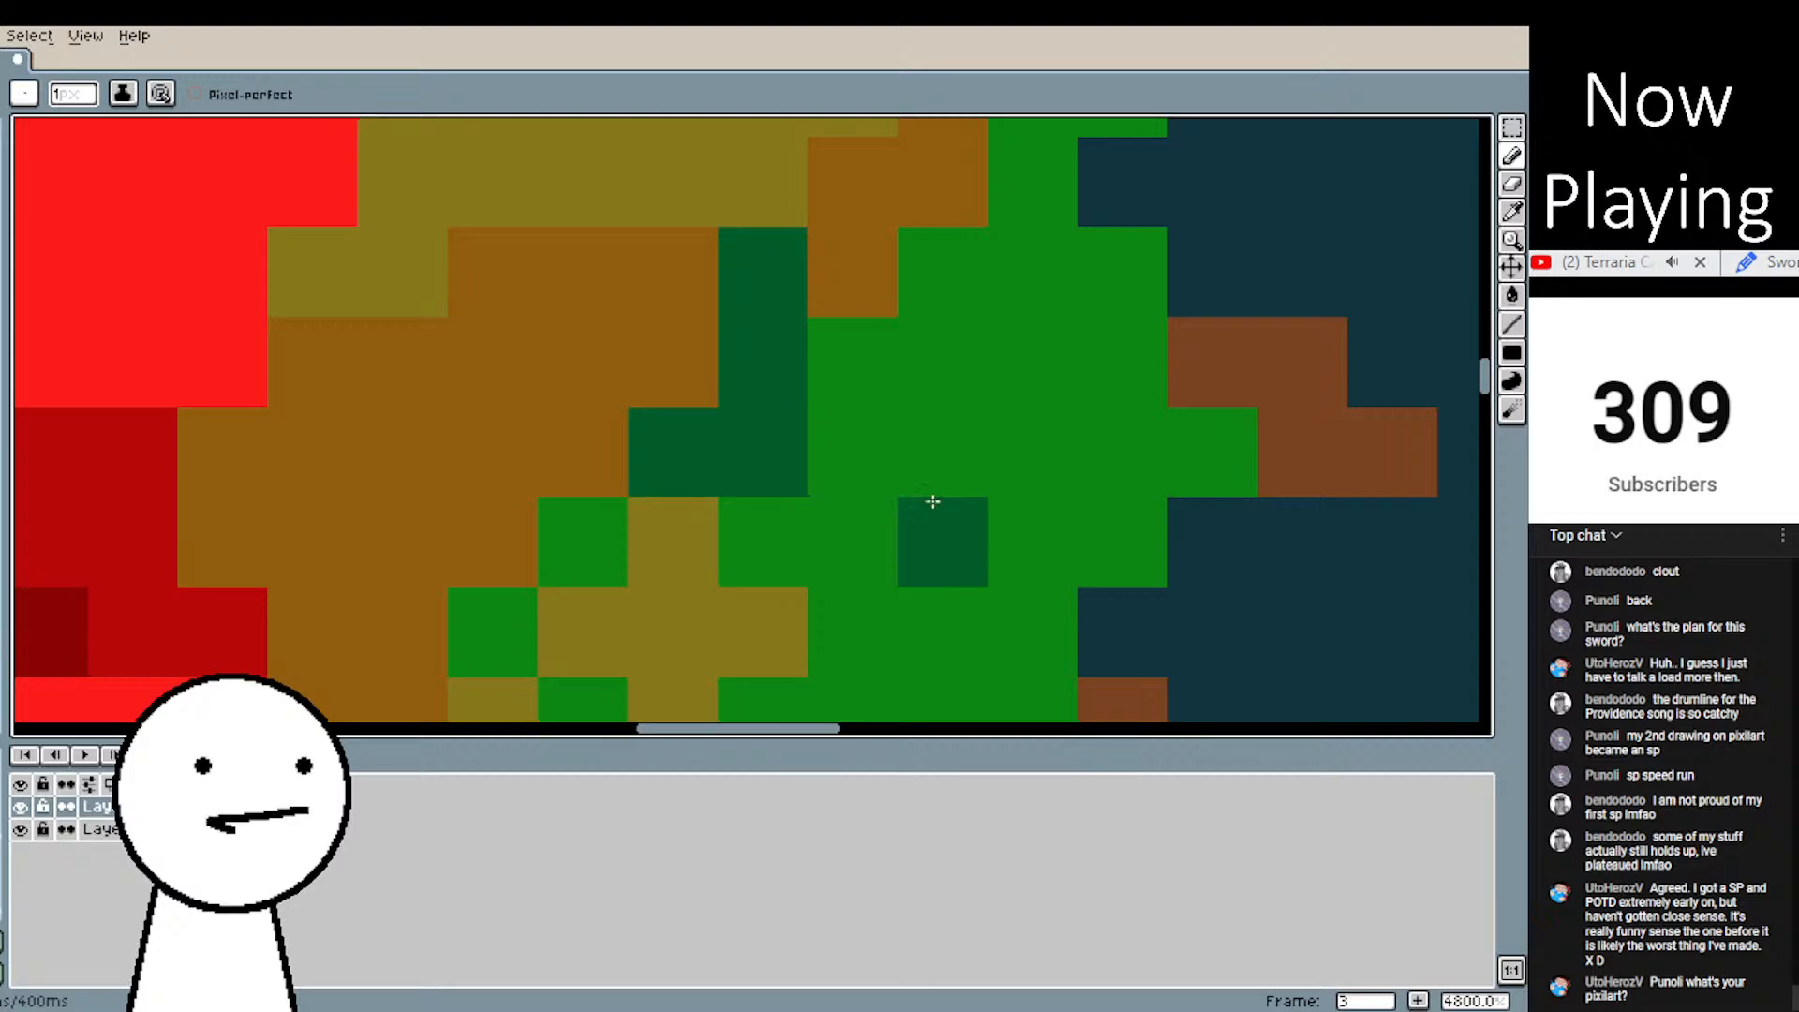
drag(961, 508, 745, 518)
click(739, 250)
click(780, 238)
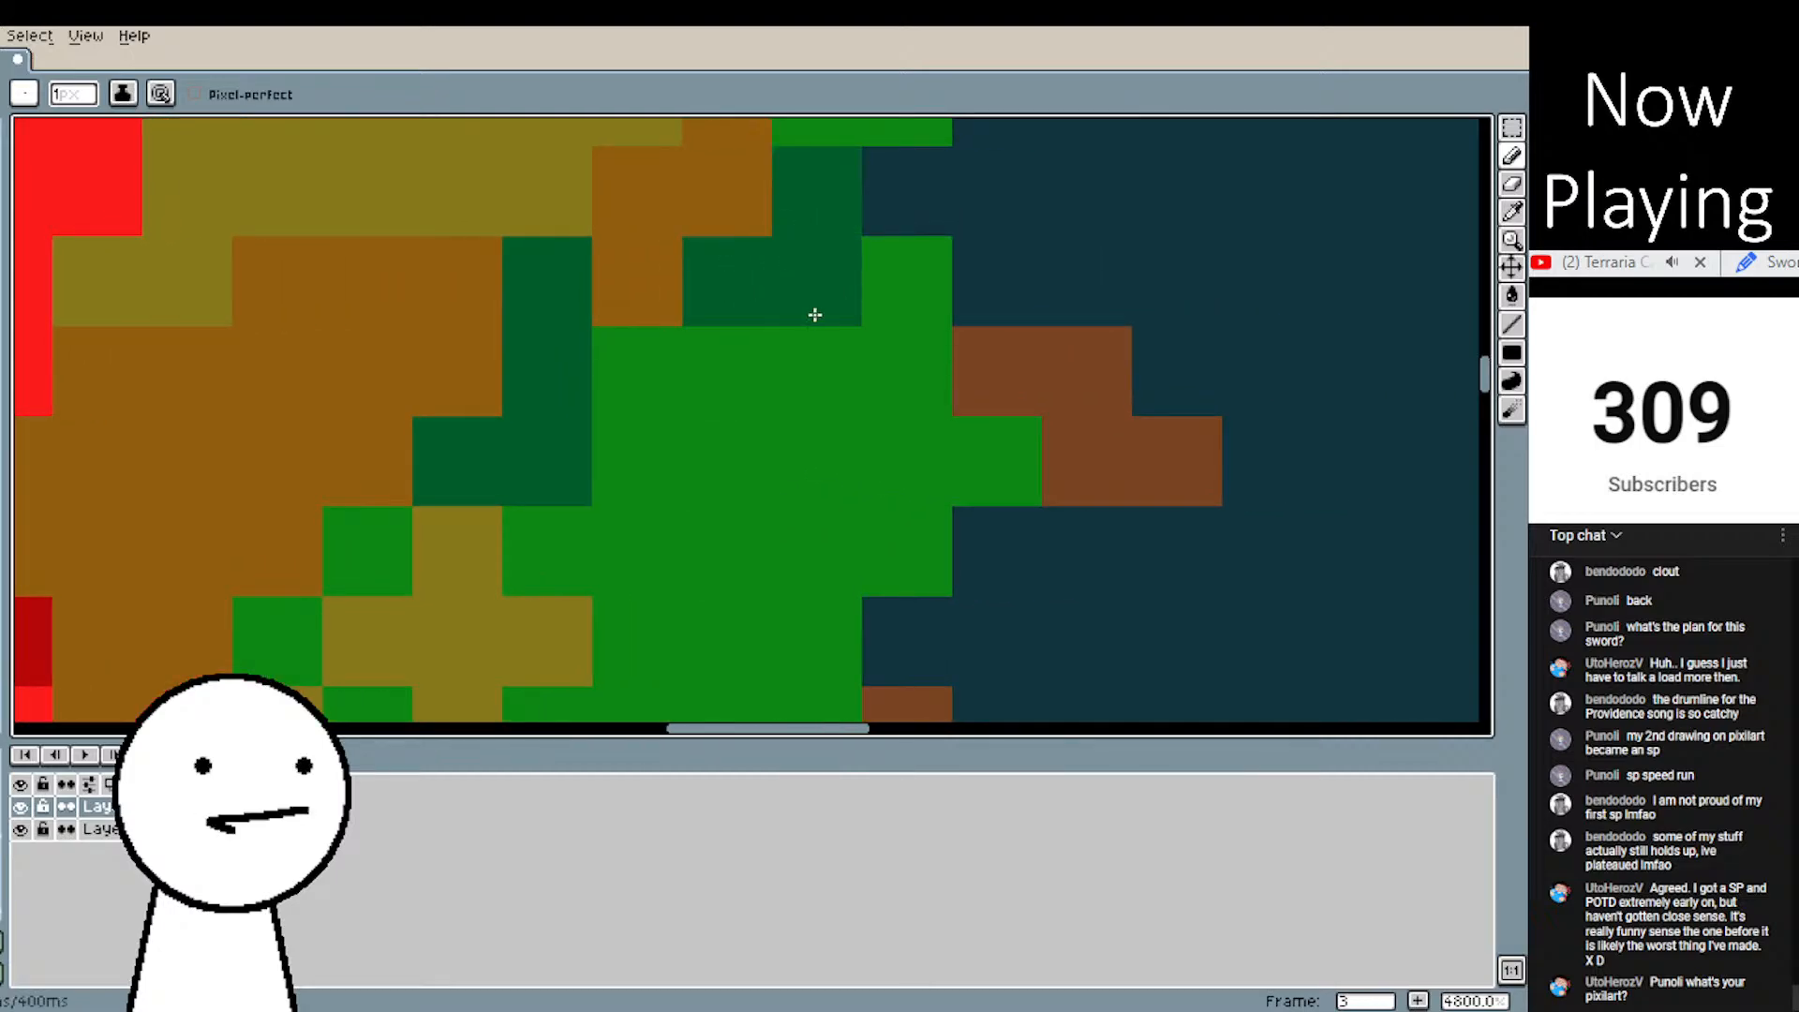
- Extend the dark green shadow down the outer rind around the small olive cross, including the green pixels on its inner side
scroll(812, 309, down, 4)
scroll(944, 414, up, 3)
click(847, 299)
mouse_move(657, 318)
mouse_down()
mouse_move(720, 315)
mouse_move(691, 562)
mouse_up()
click(623, 418)
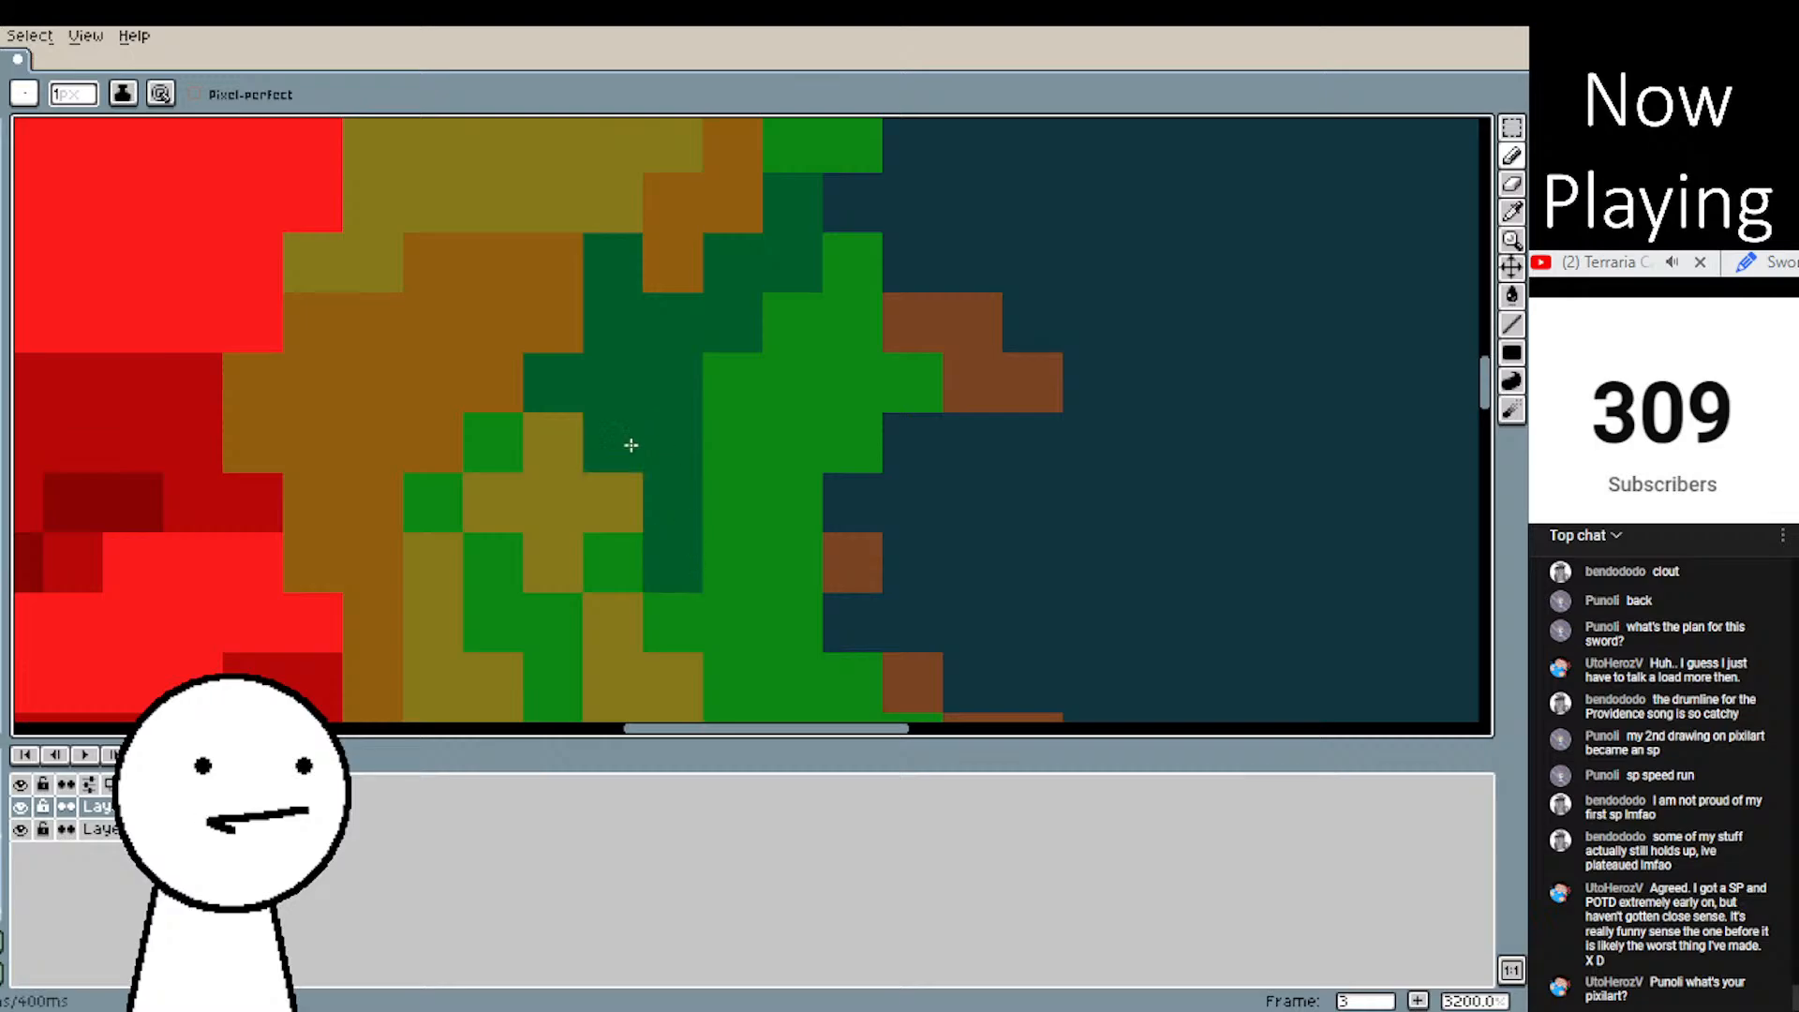
click(631, 558)
scroll(900, 553, down, 5)
scroll(942, 553, down, 1)
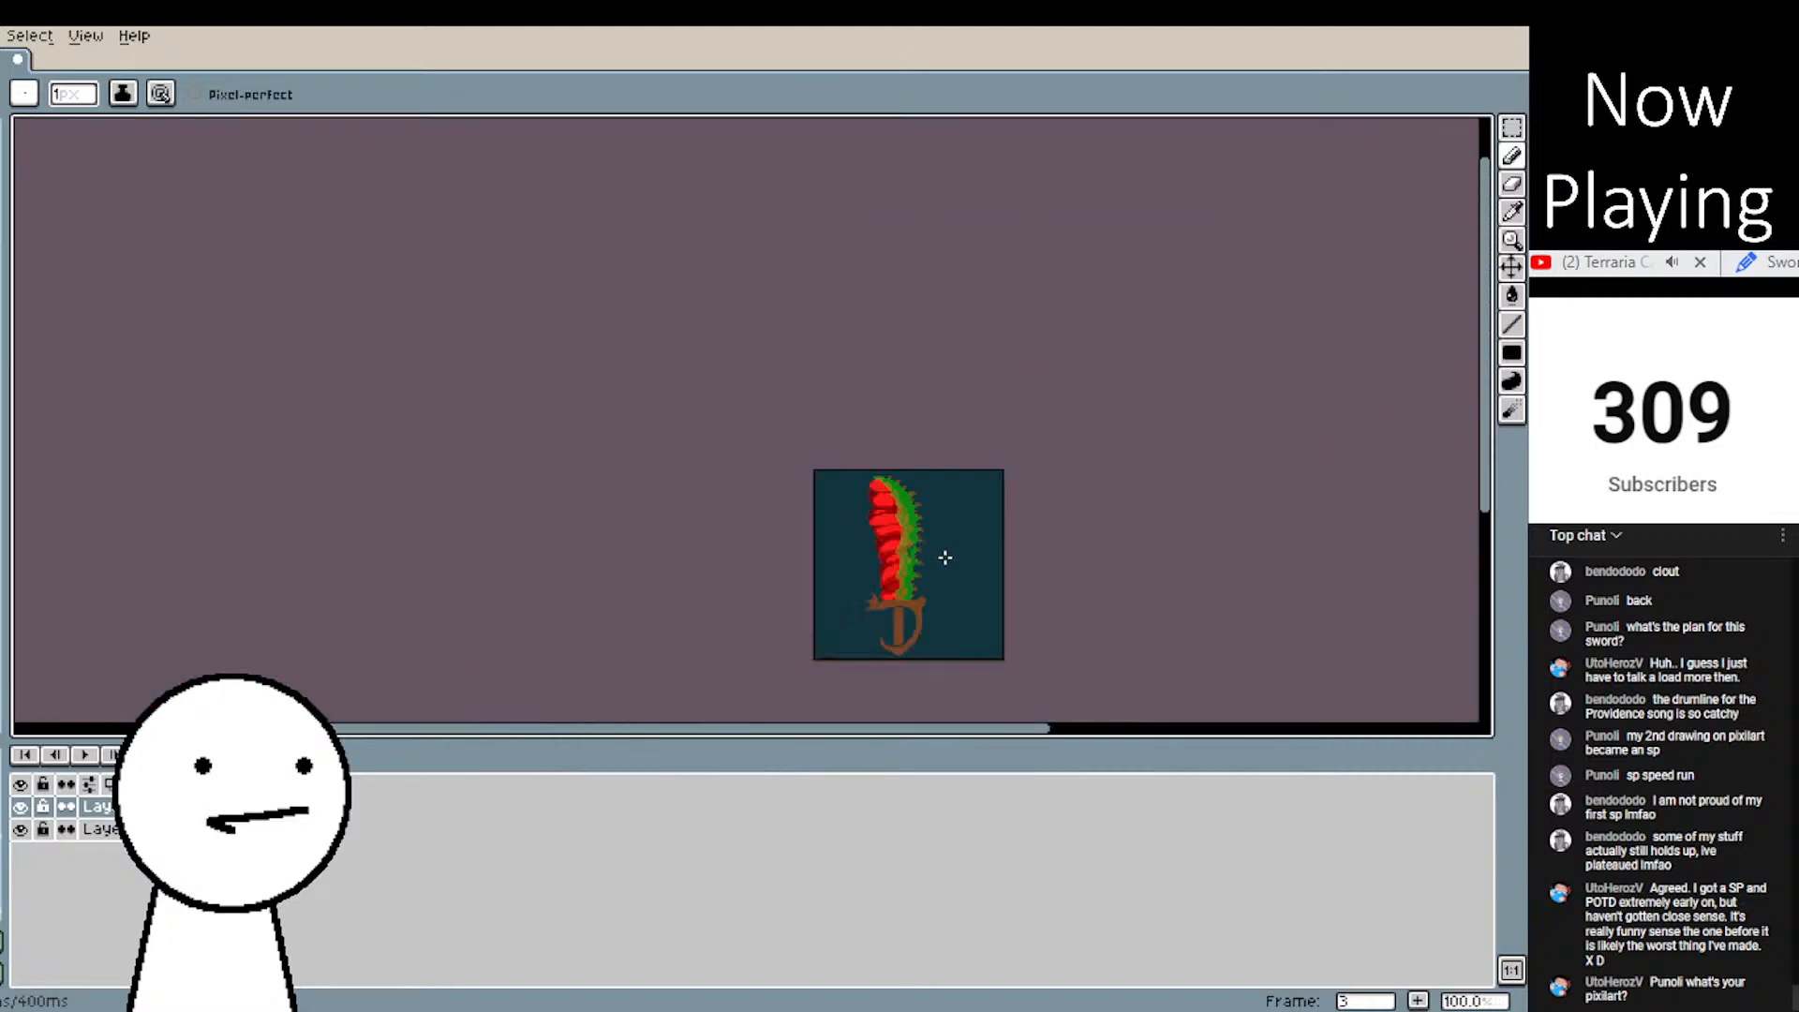
scroll(932, 559, up, 1)
scroll(543, 531, up, 3)
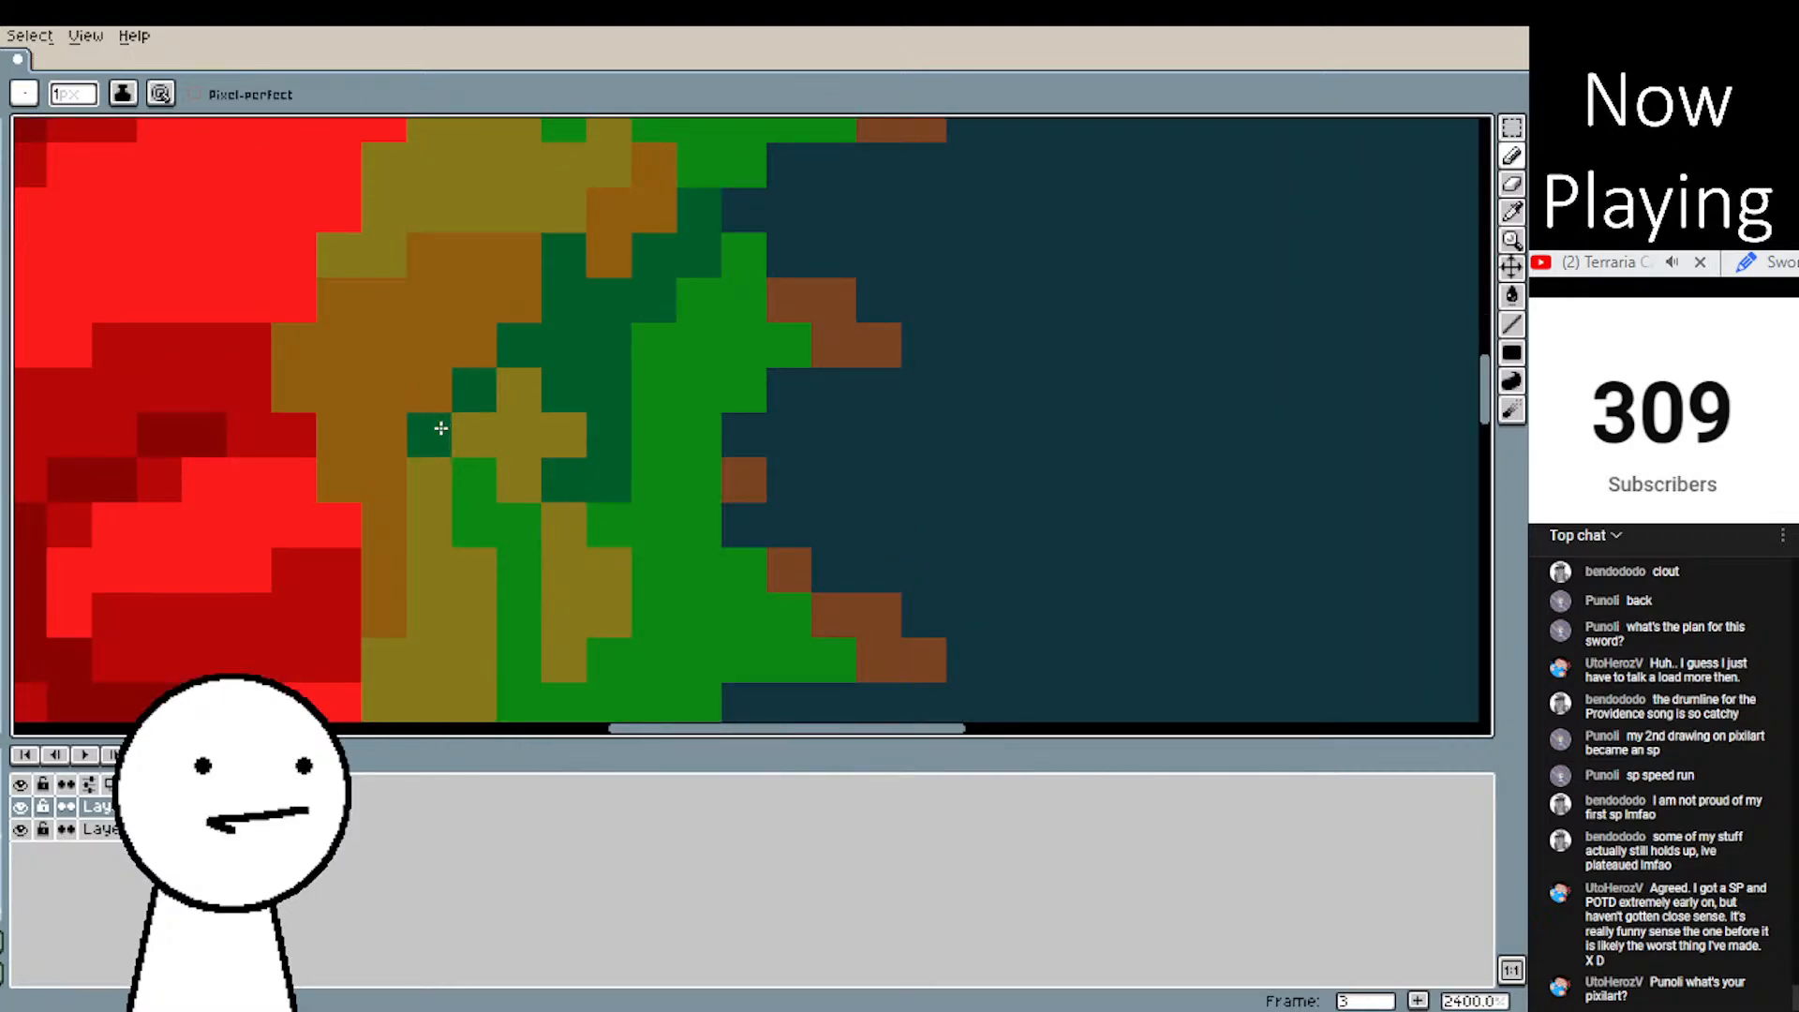
- Choose a lighter bluish green, test it on the pixels below the olive cross, and fill the rest of the rind shadow with it
scroll(916, 538, down, 4)
drag(938, 508, 935, 434)
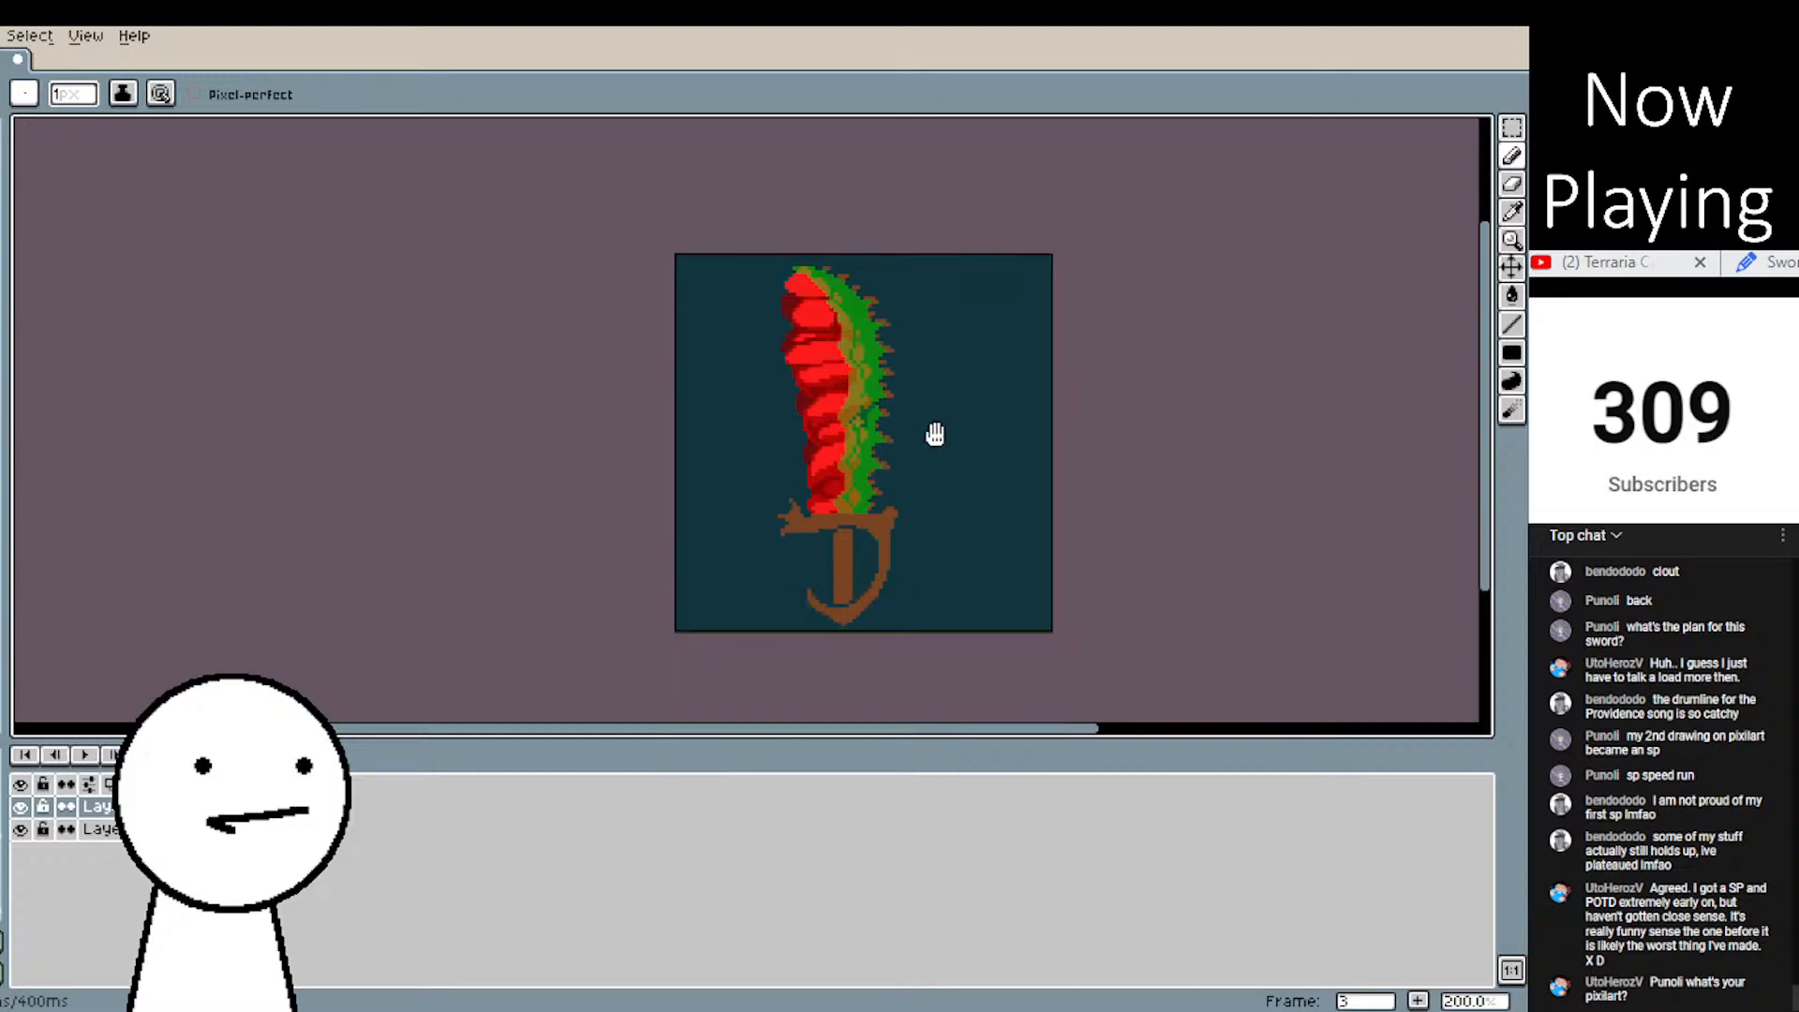
scroll(935, 434, up, 4)
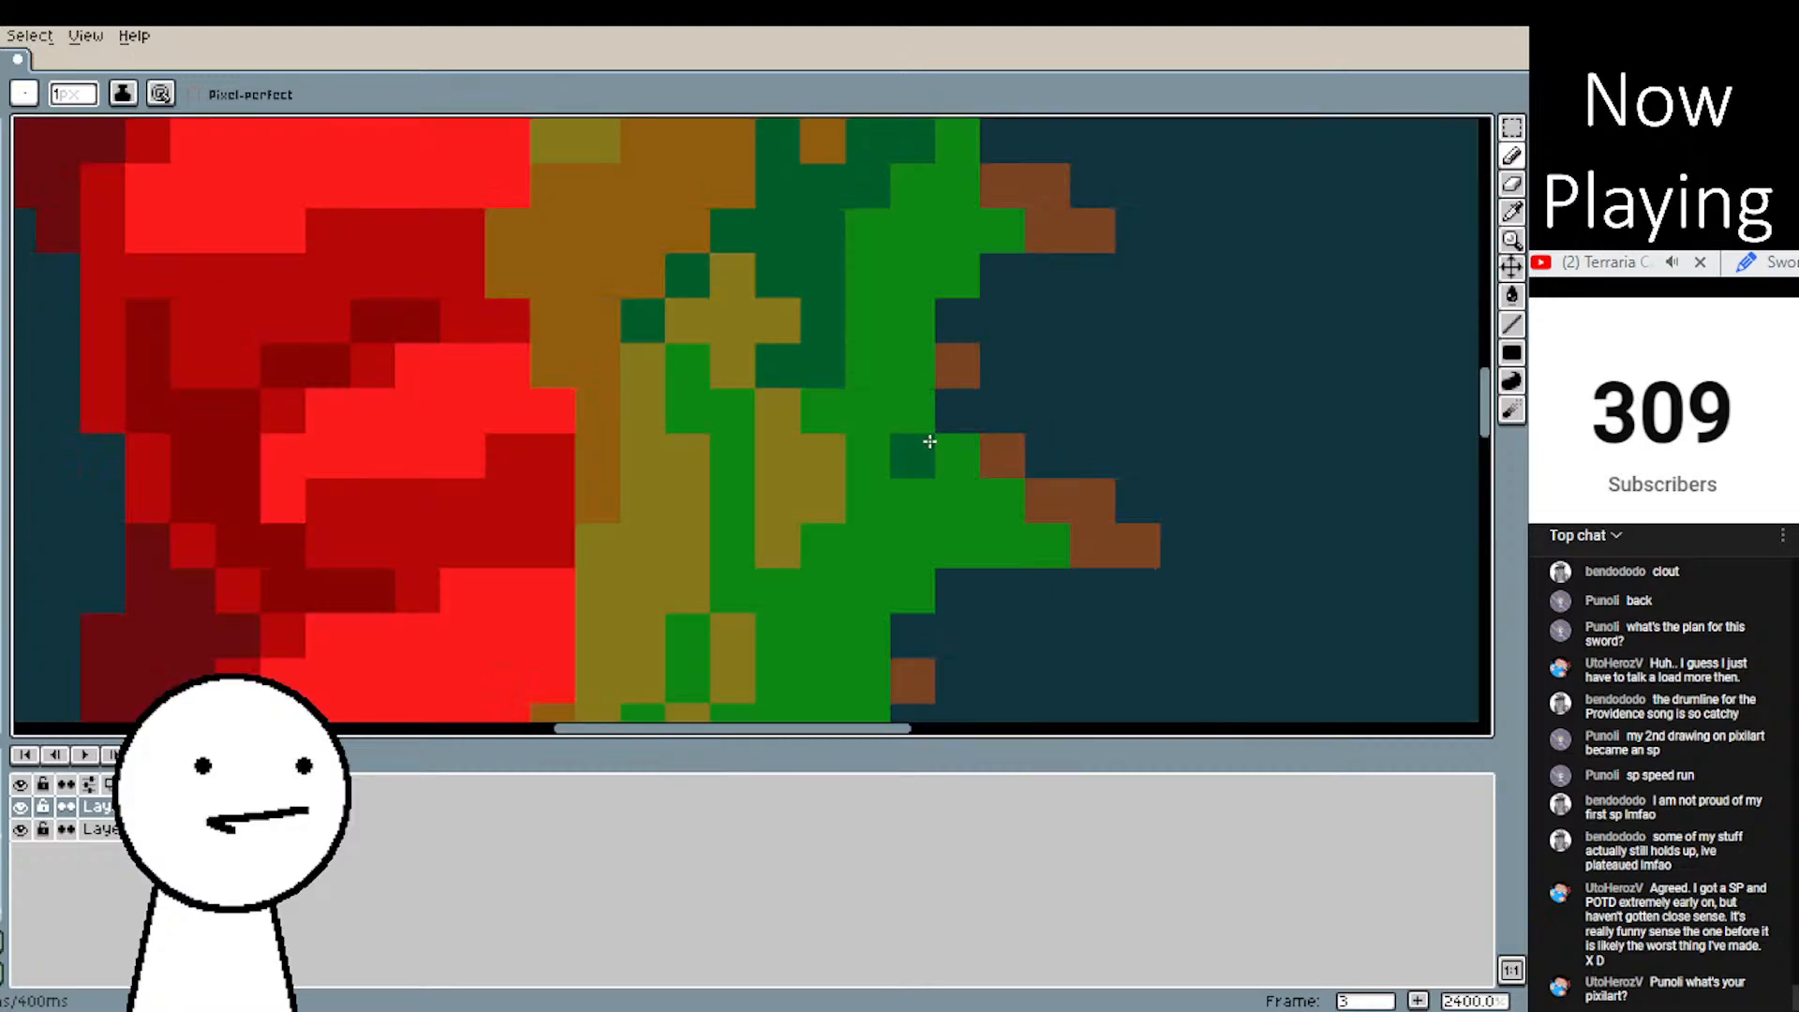
click(2, 819)
mouse_move(816, 370)
mouse_down()
mouse_move(787, 372)
mouse_move(829, 493)
mouse_up()
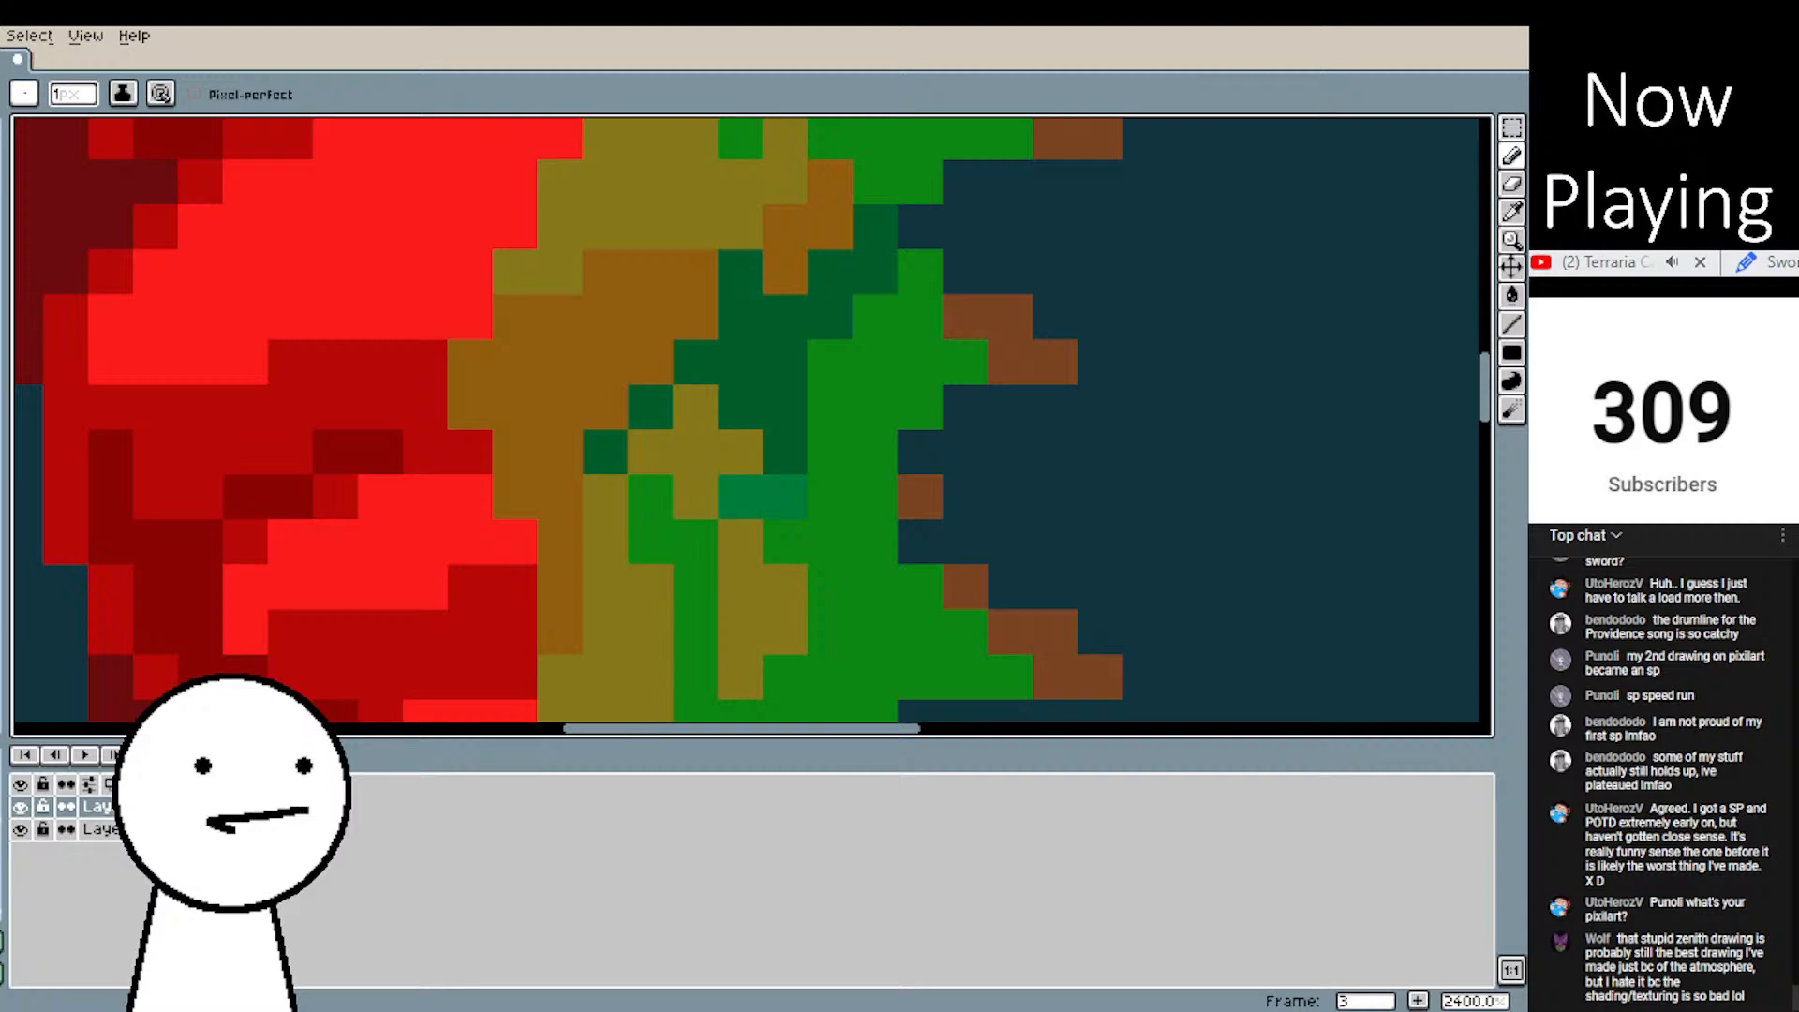
click(829, 319)
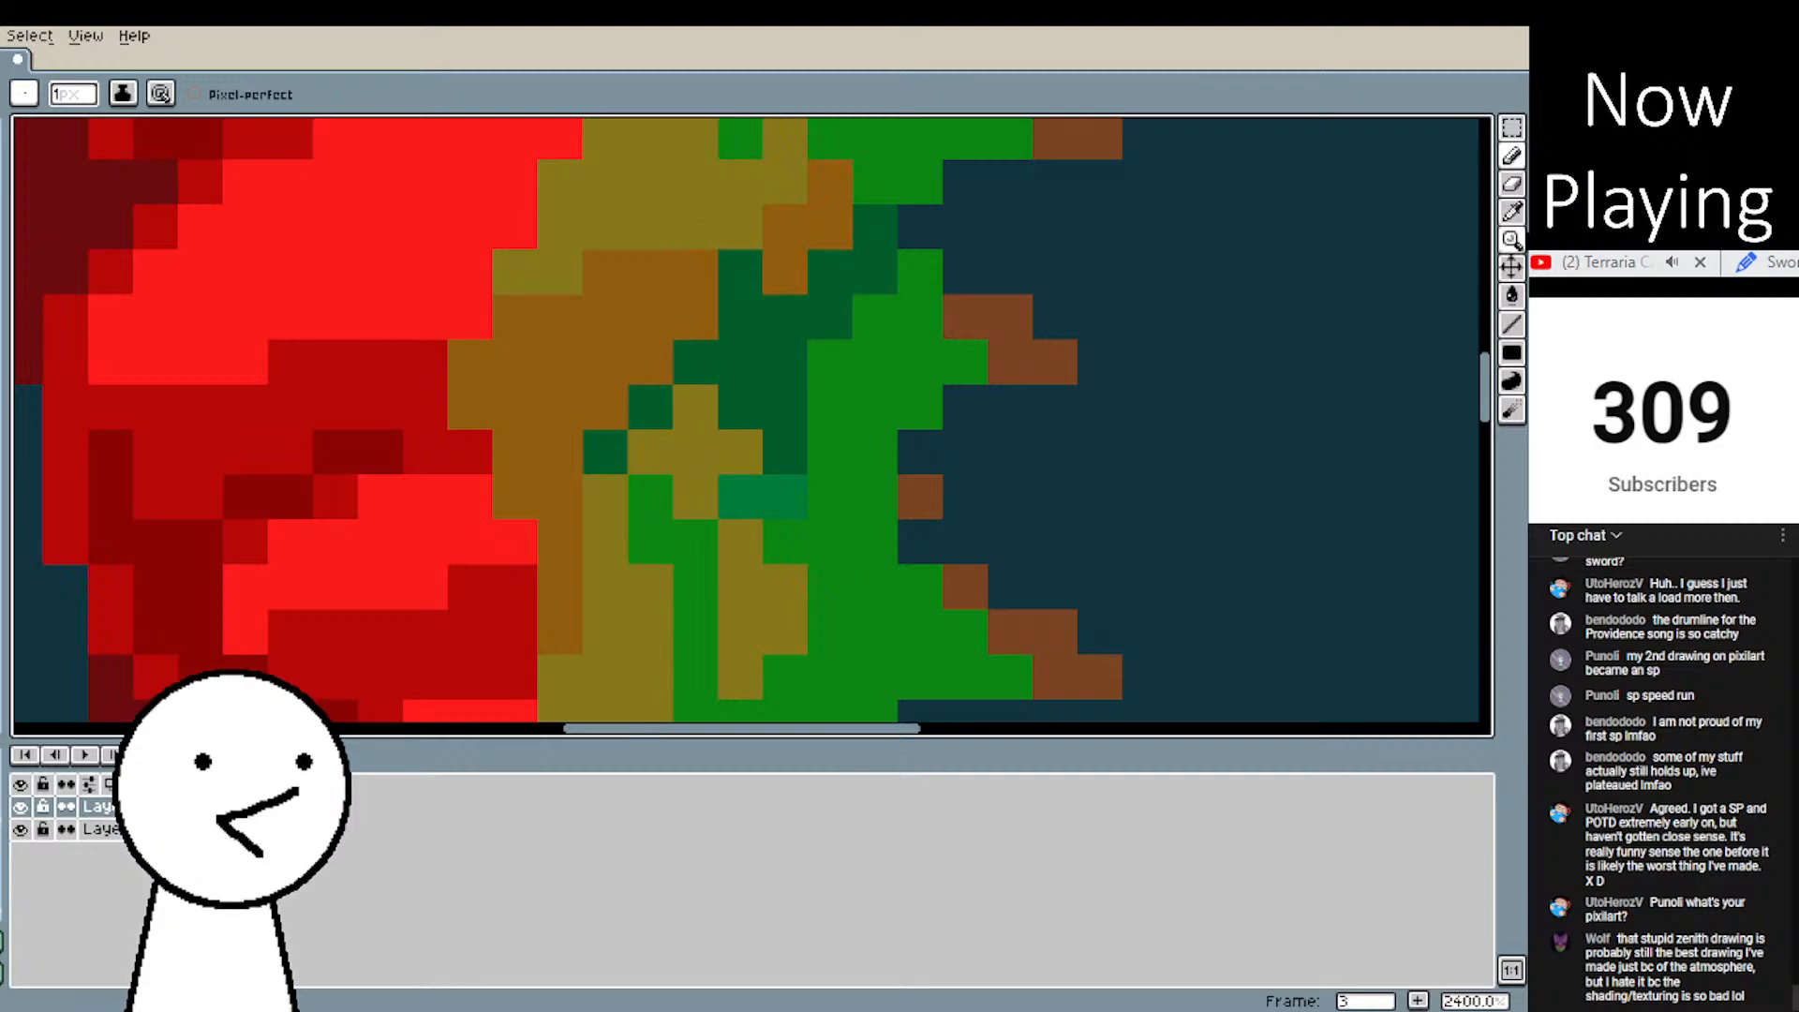
key(i)
scroll(977, 443, down, 1)
scroll(937, 433, up, 1)
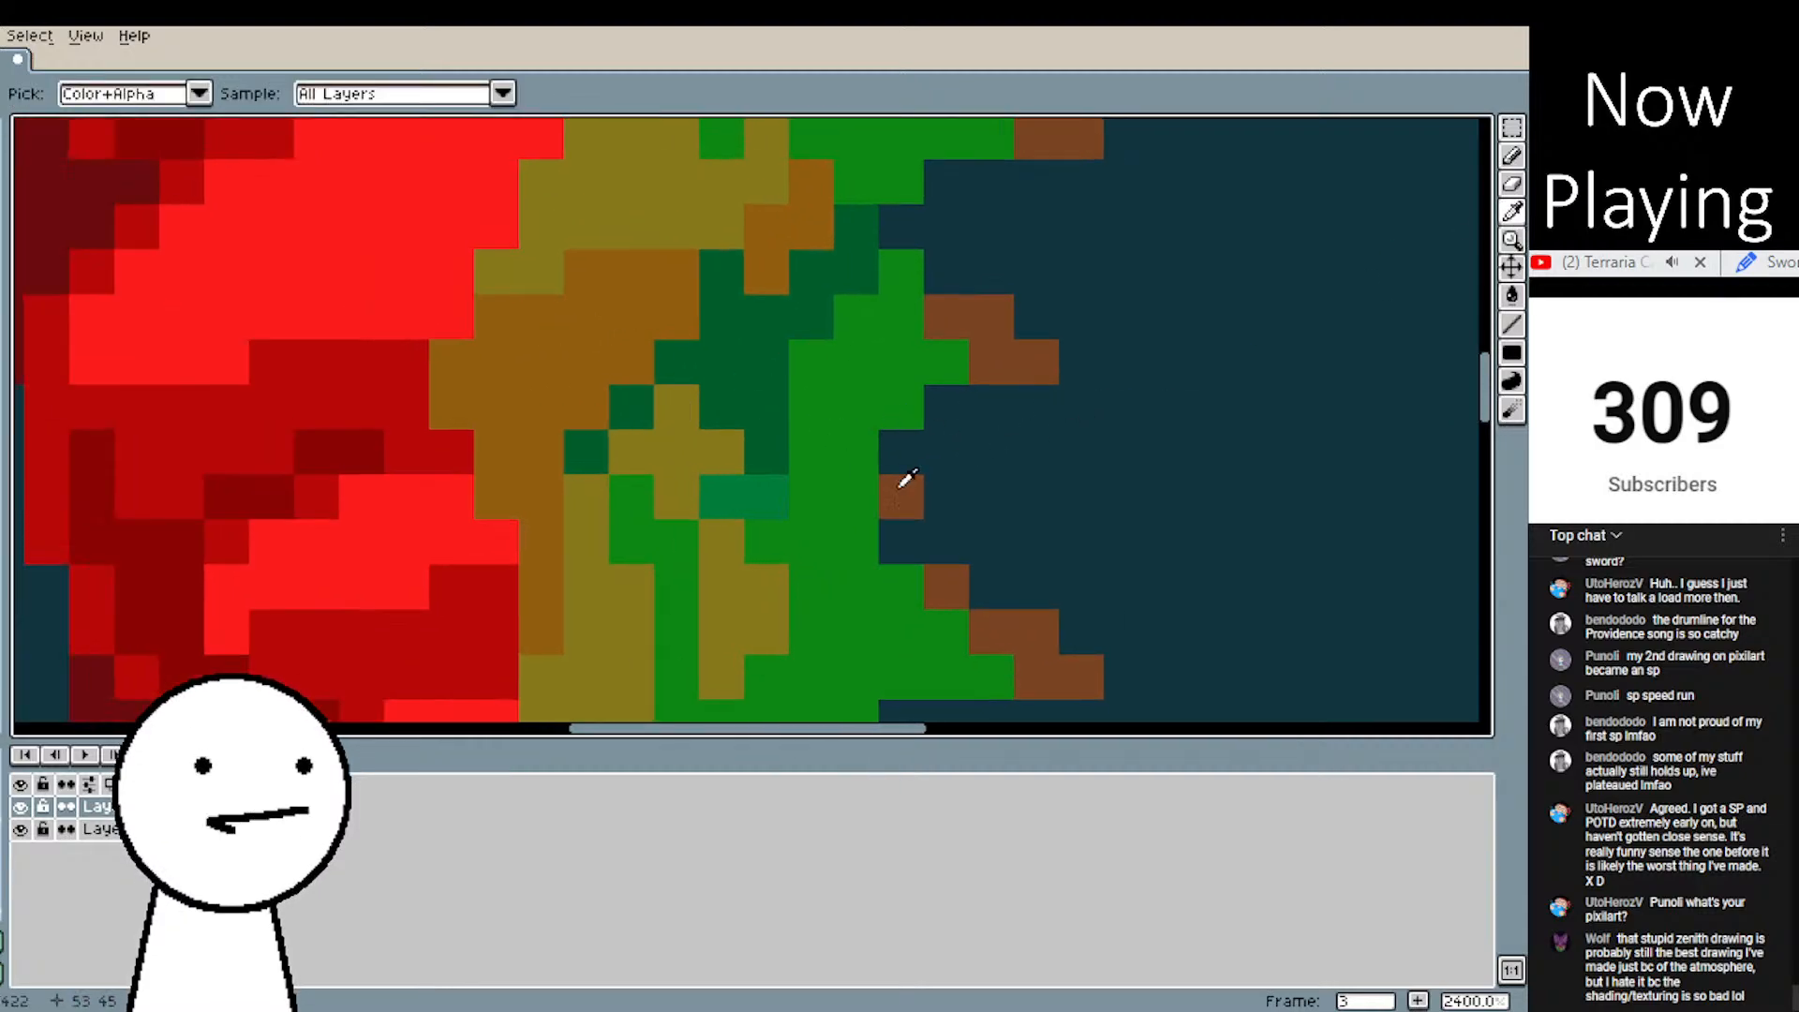
click(764, 490)
click(1512, 296)
click(757, 347)
scroll(756, 347, down, 5)
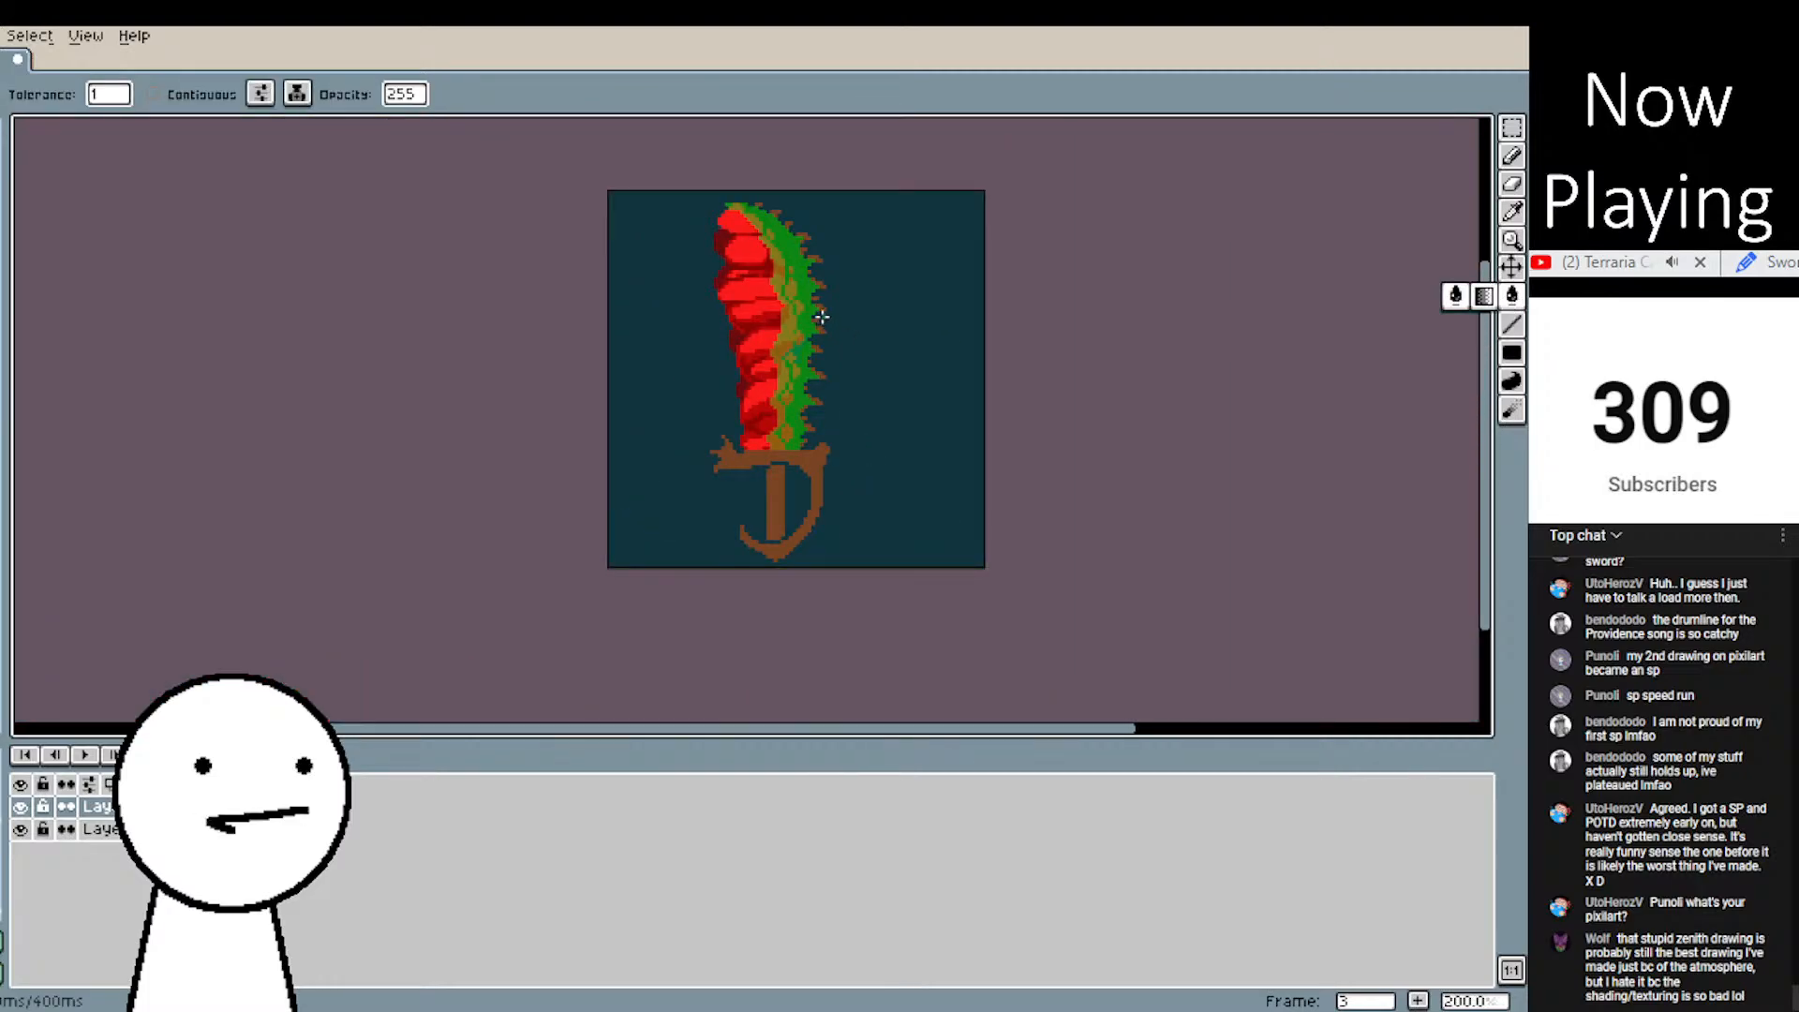
- Recolor all brown shadow pixels on the inner rind with a yellowish olive-brown close to the base olive
scroll(820, 316, up, 3)
scroll(662, 241, up, 1)
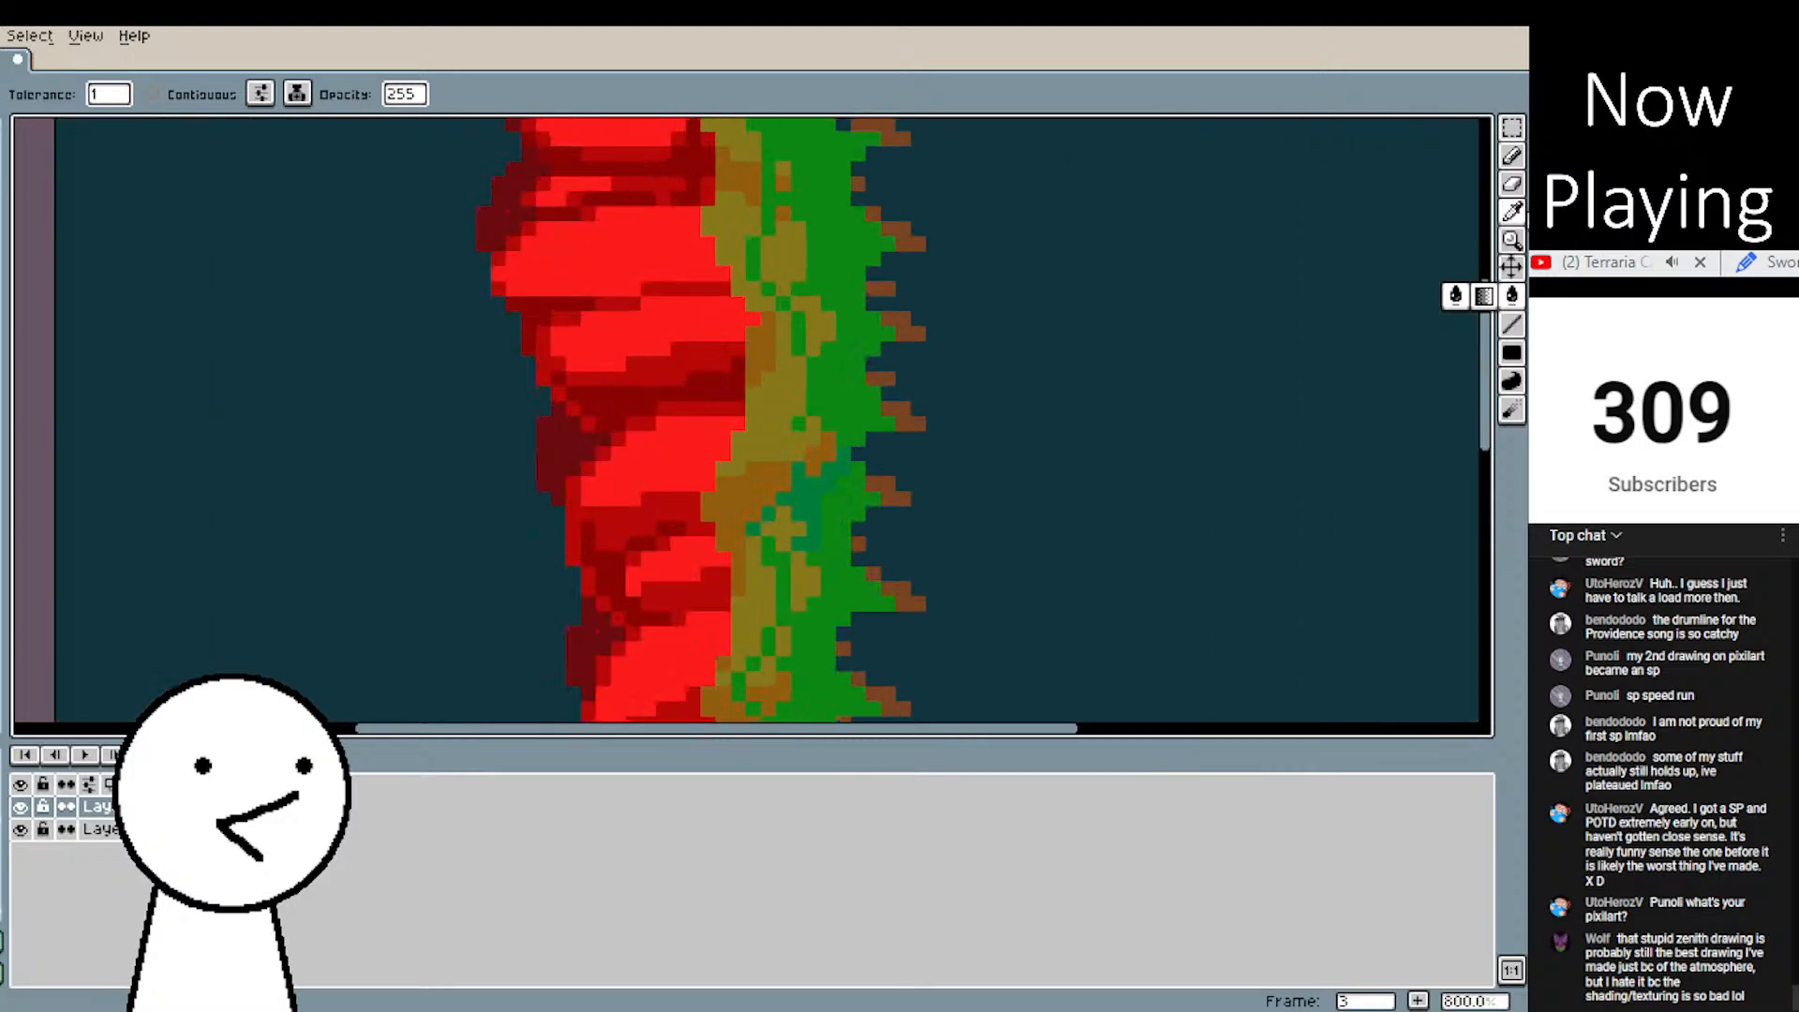
key(i)
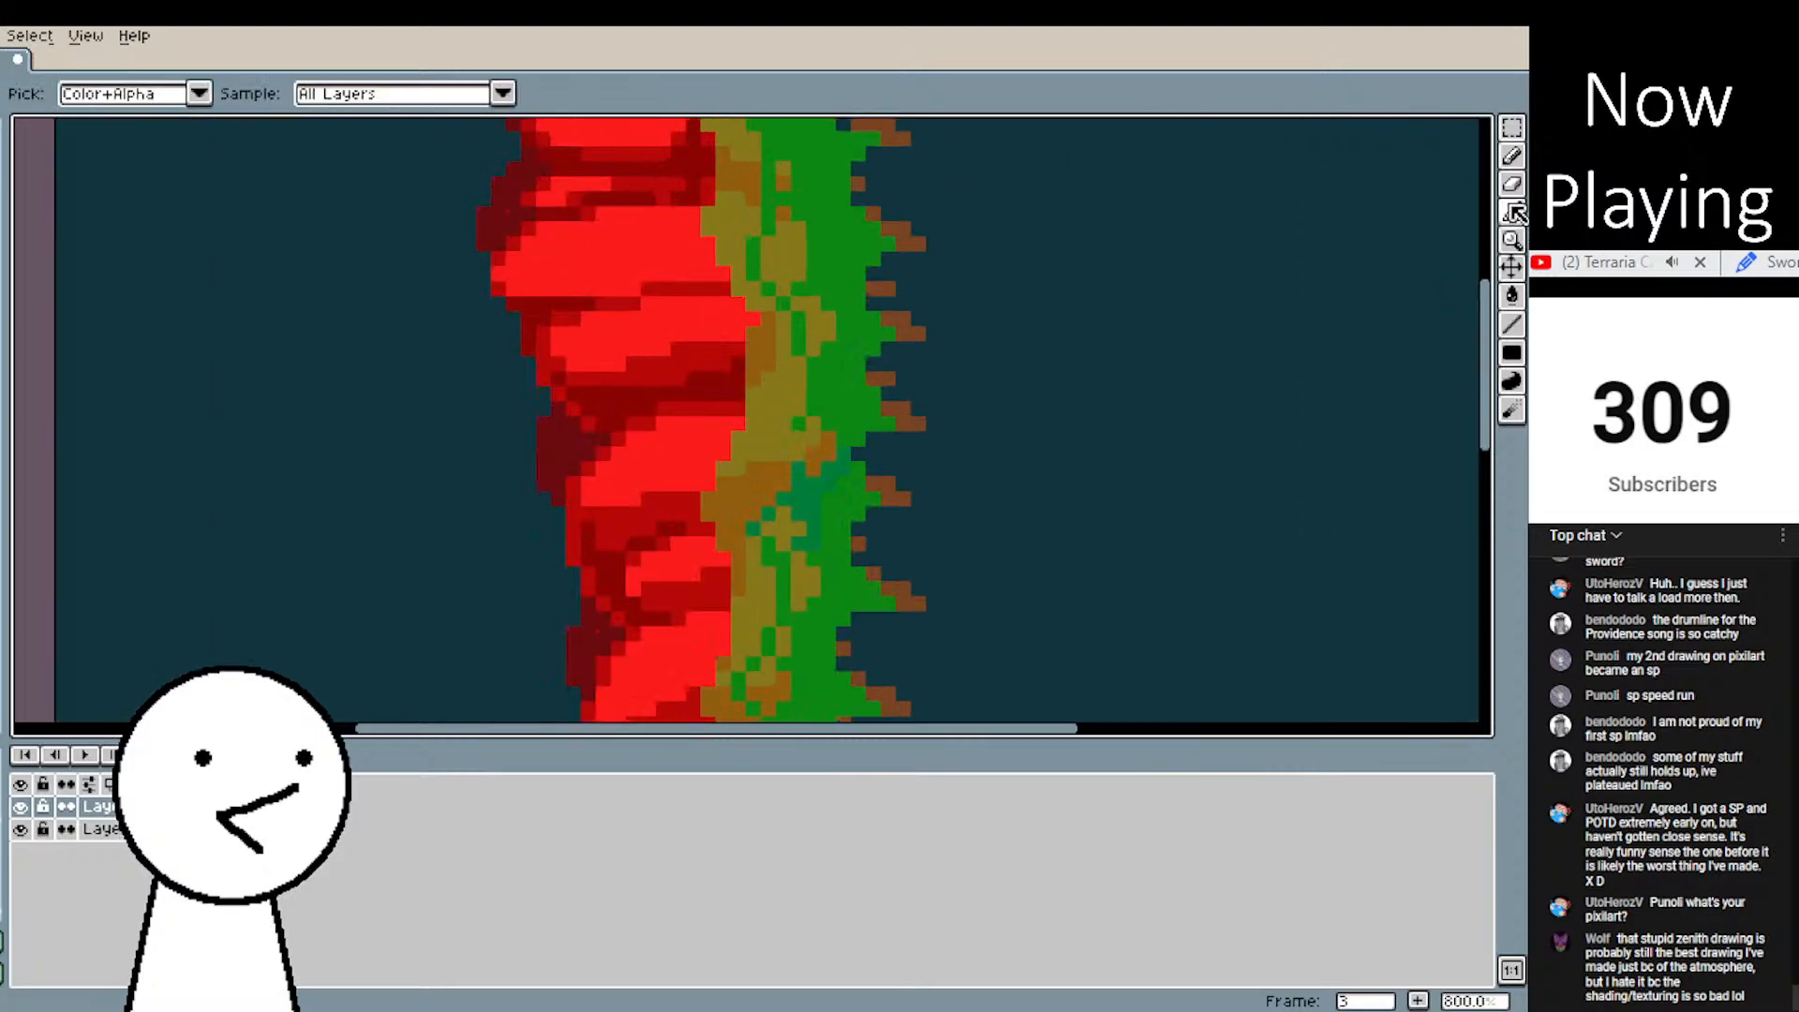
click(1516, 294)
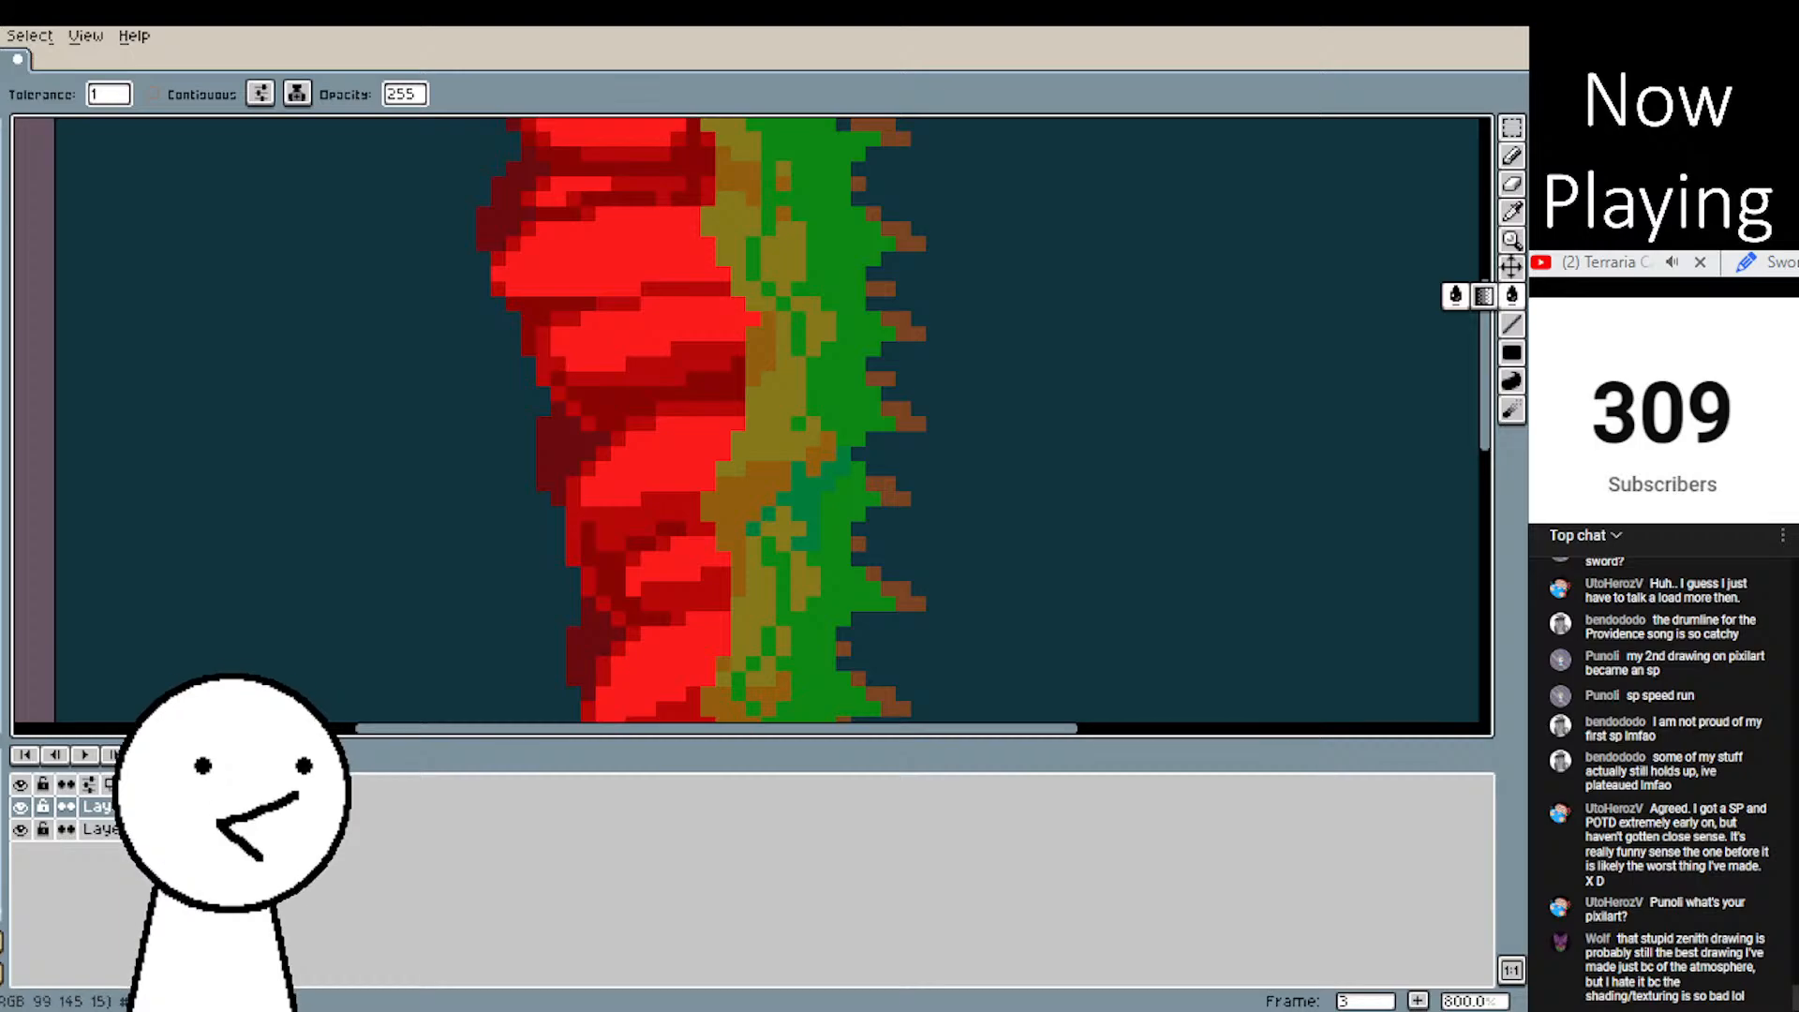
click(742, 187)
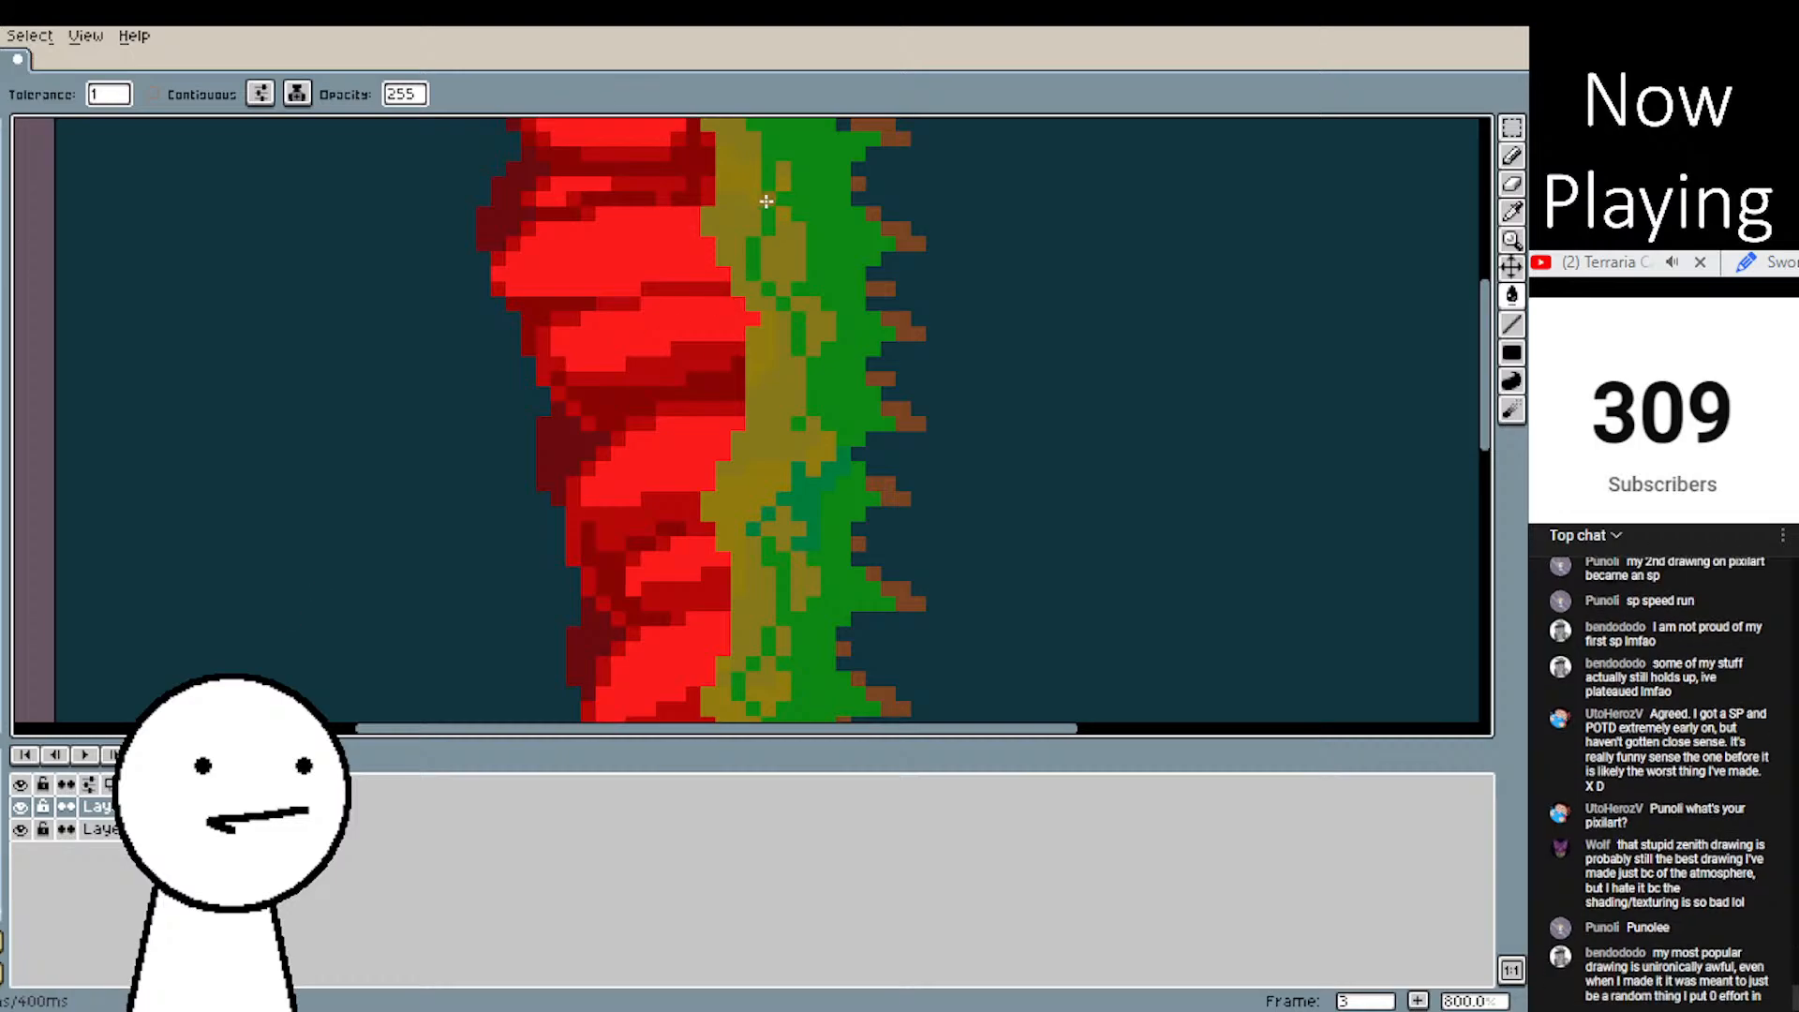
scroll(1006, 419, down, 3)
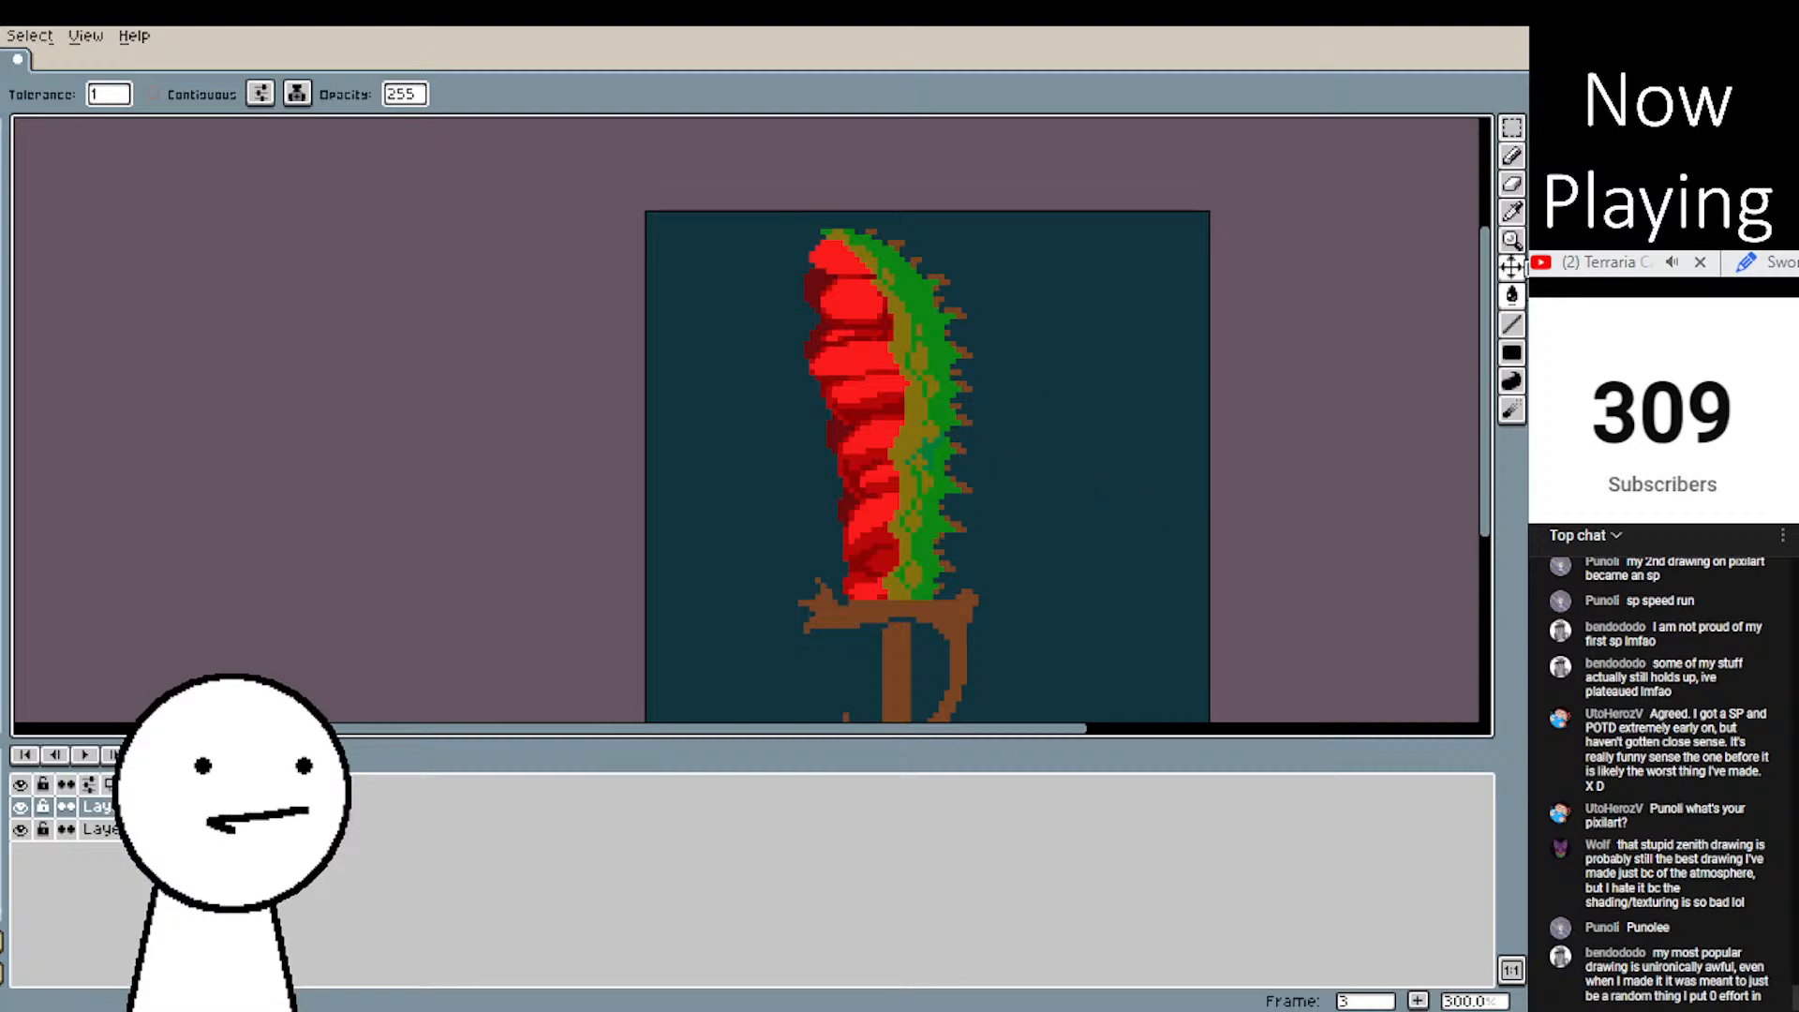
- Recolor the bluish green shadow around the olive cross with a green close to the outer rind's base color
click(1512, 211)
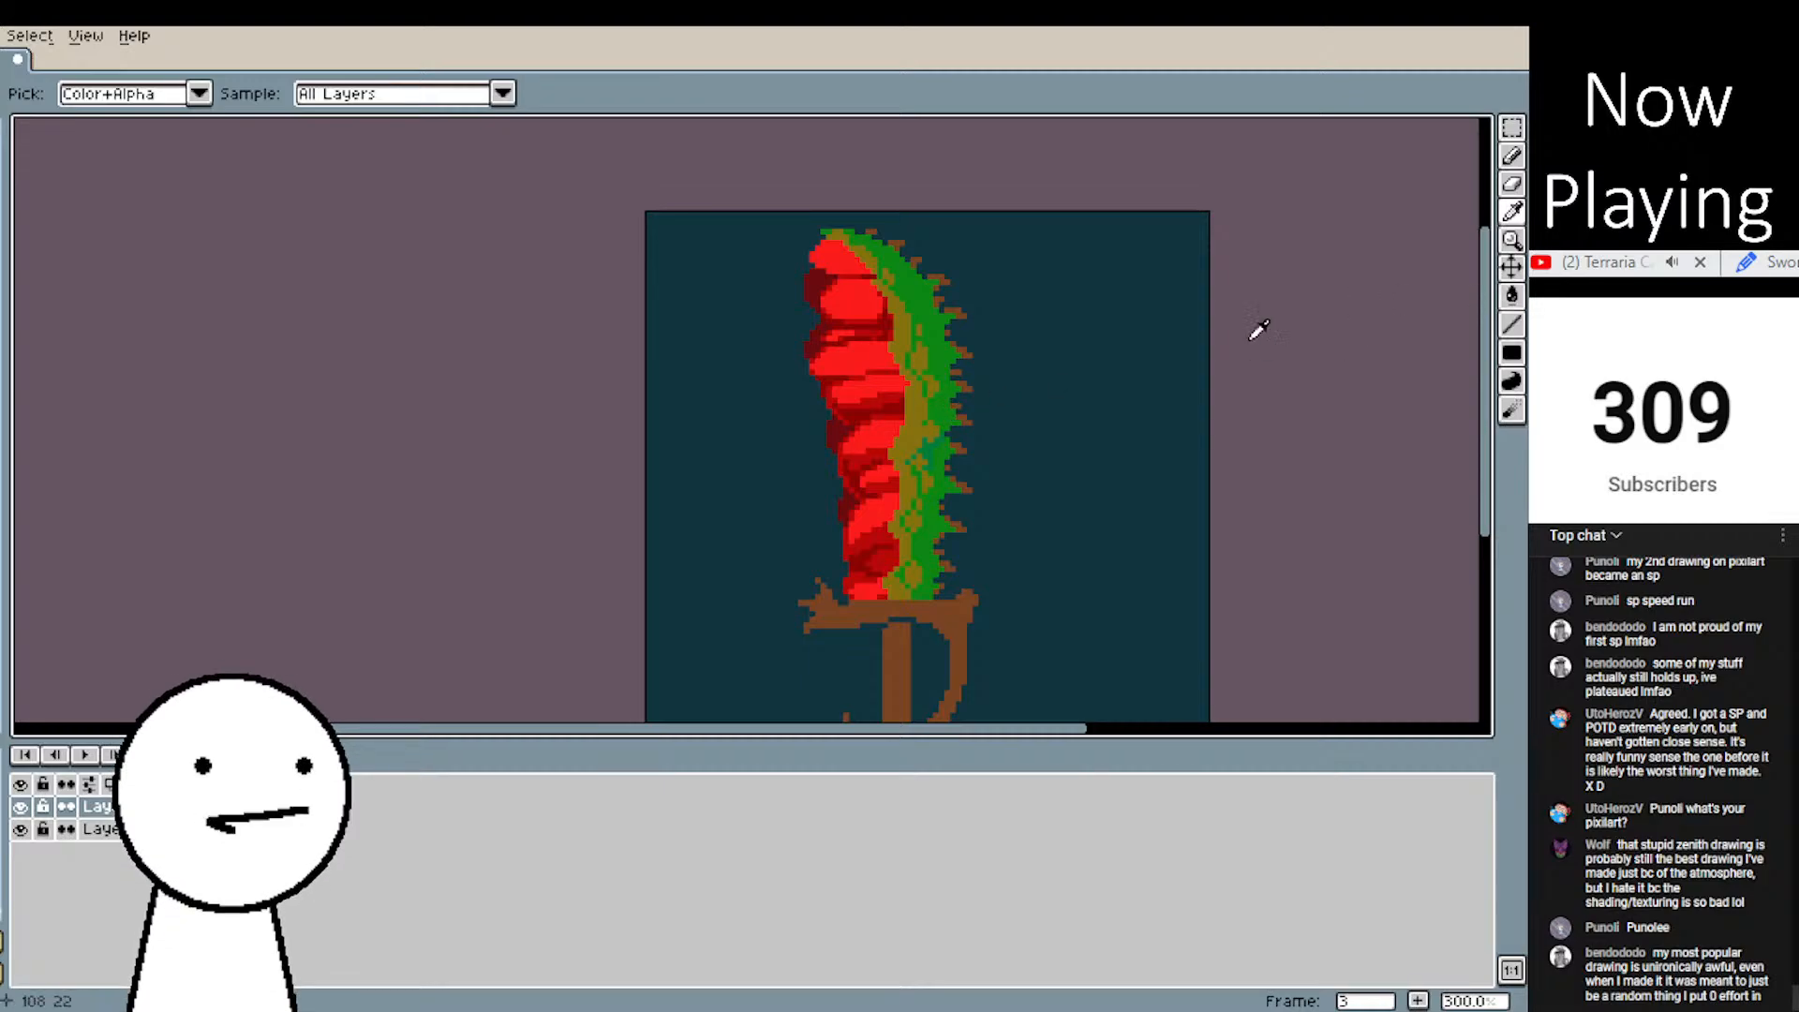
scroll(1019, 412, up, 3)
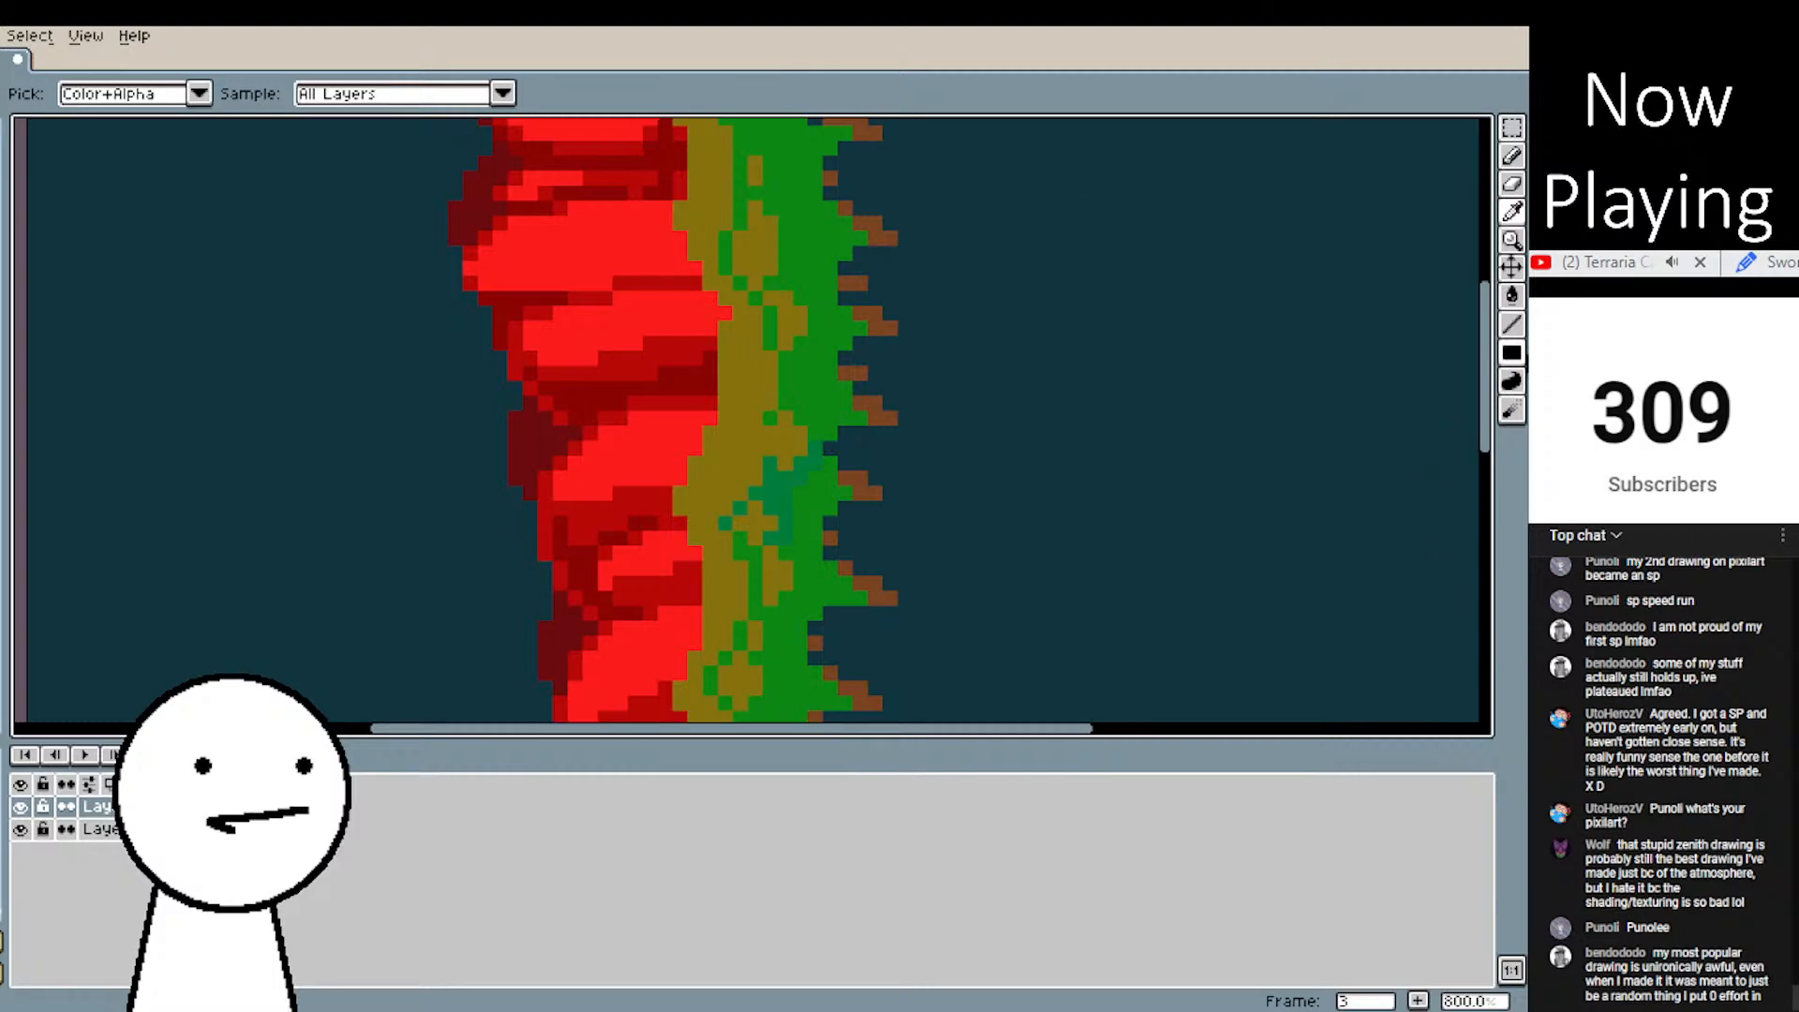
click(1512, 296)
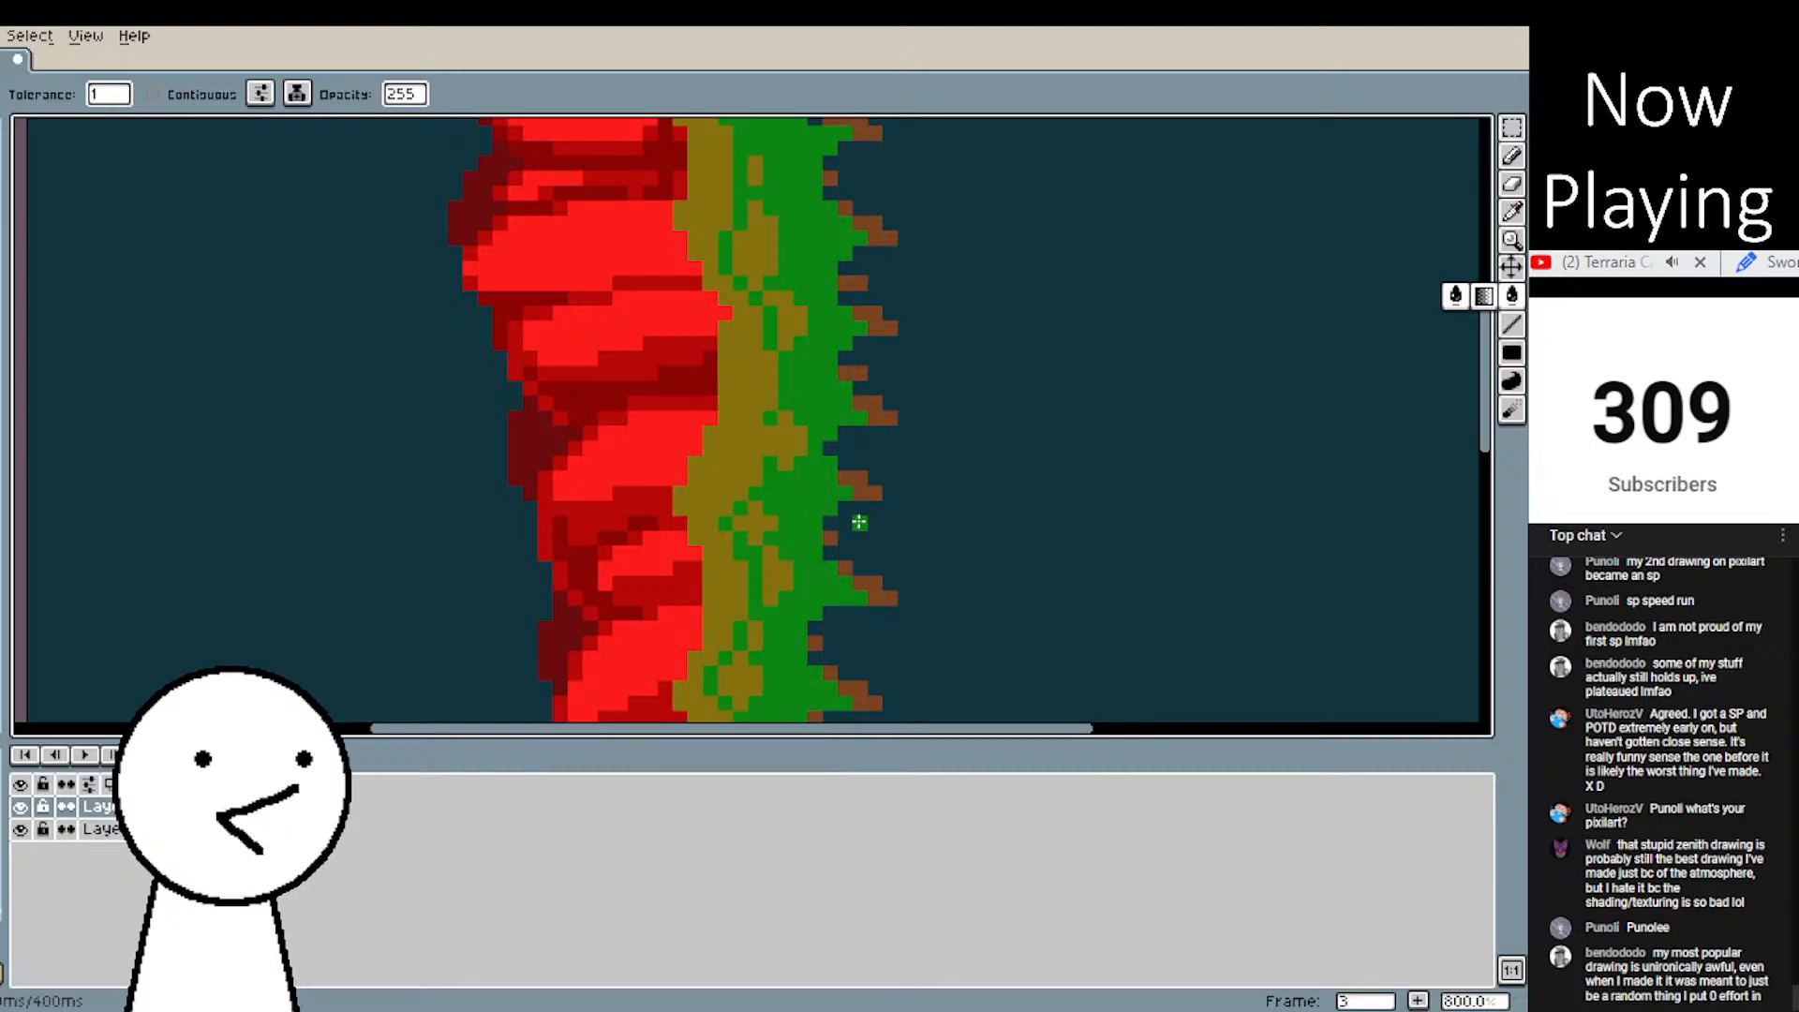
scroll(848, 521, down, 3)
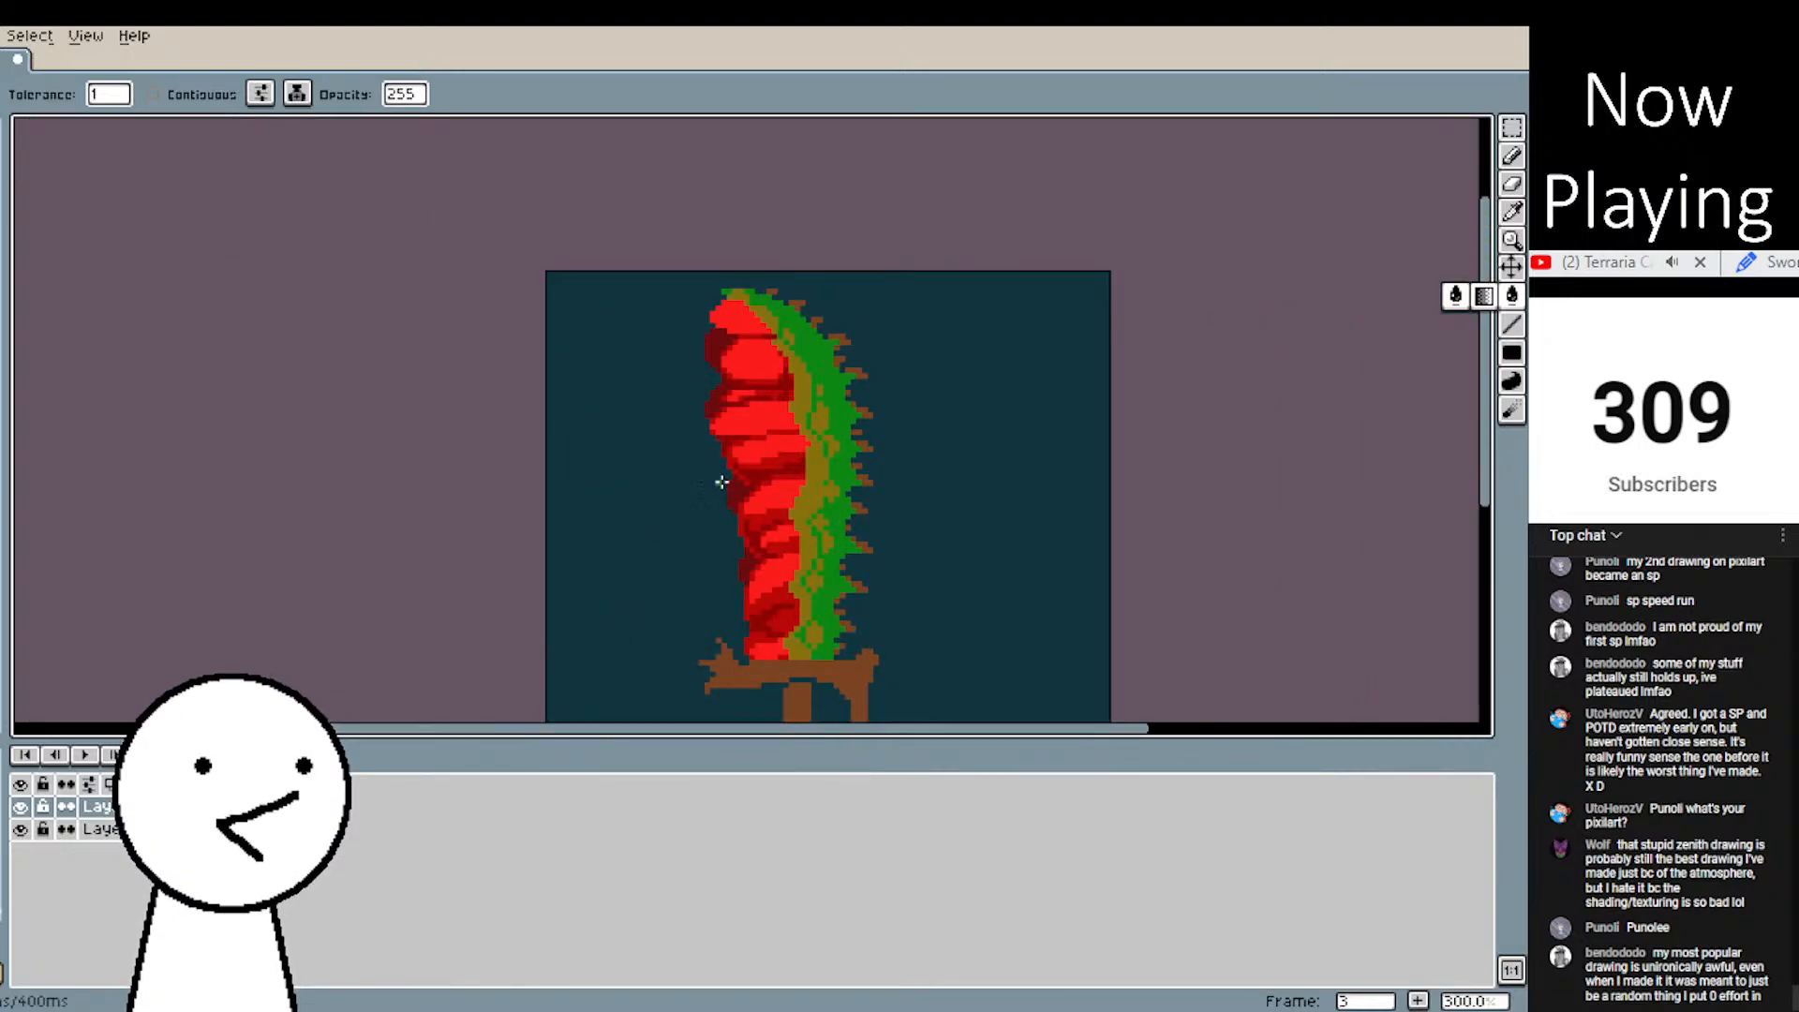
- Sample the inner rind's olive and recolor the inner rind a darker olive and the outer rind a darker green
click(1512, 212)
click(800, 407)
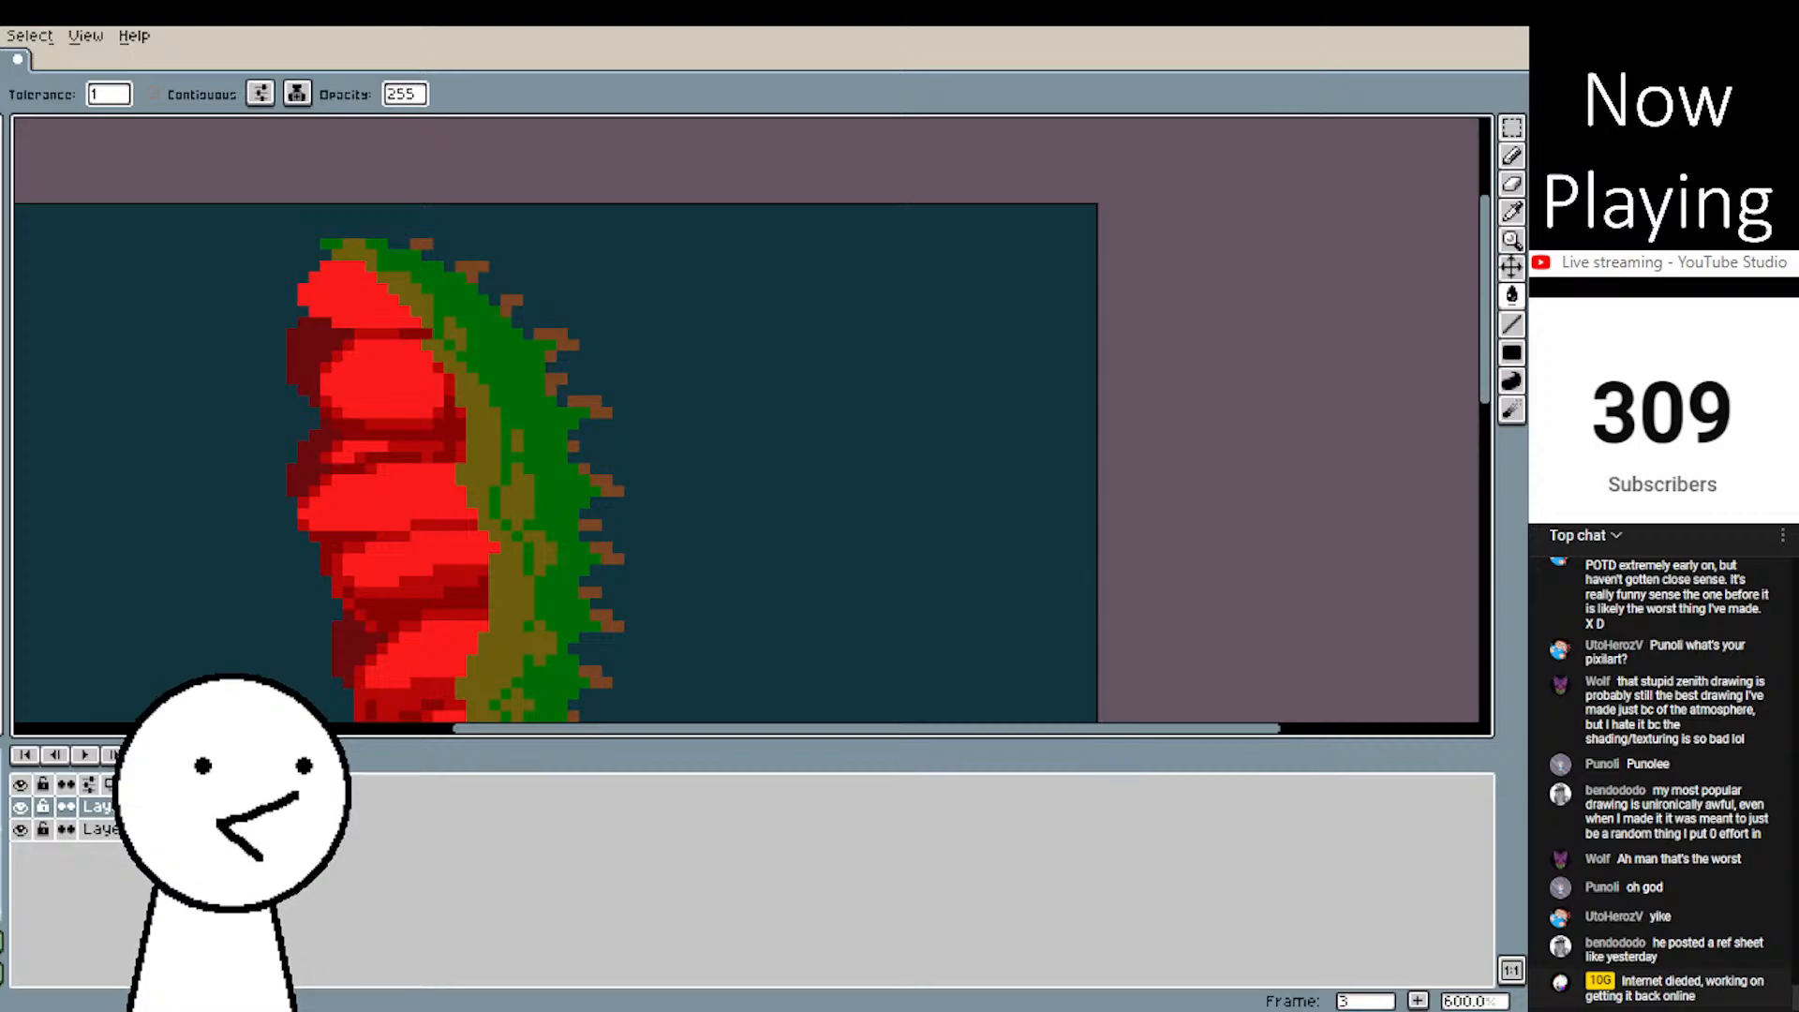
- Examine the darkened olive and green rind against the red flesh, both across the whole sword and up close
scroll(421, 525, down, 4)
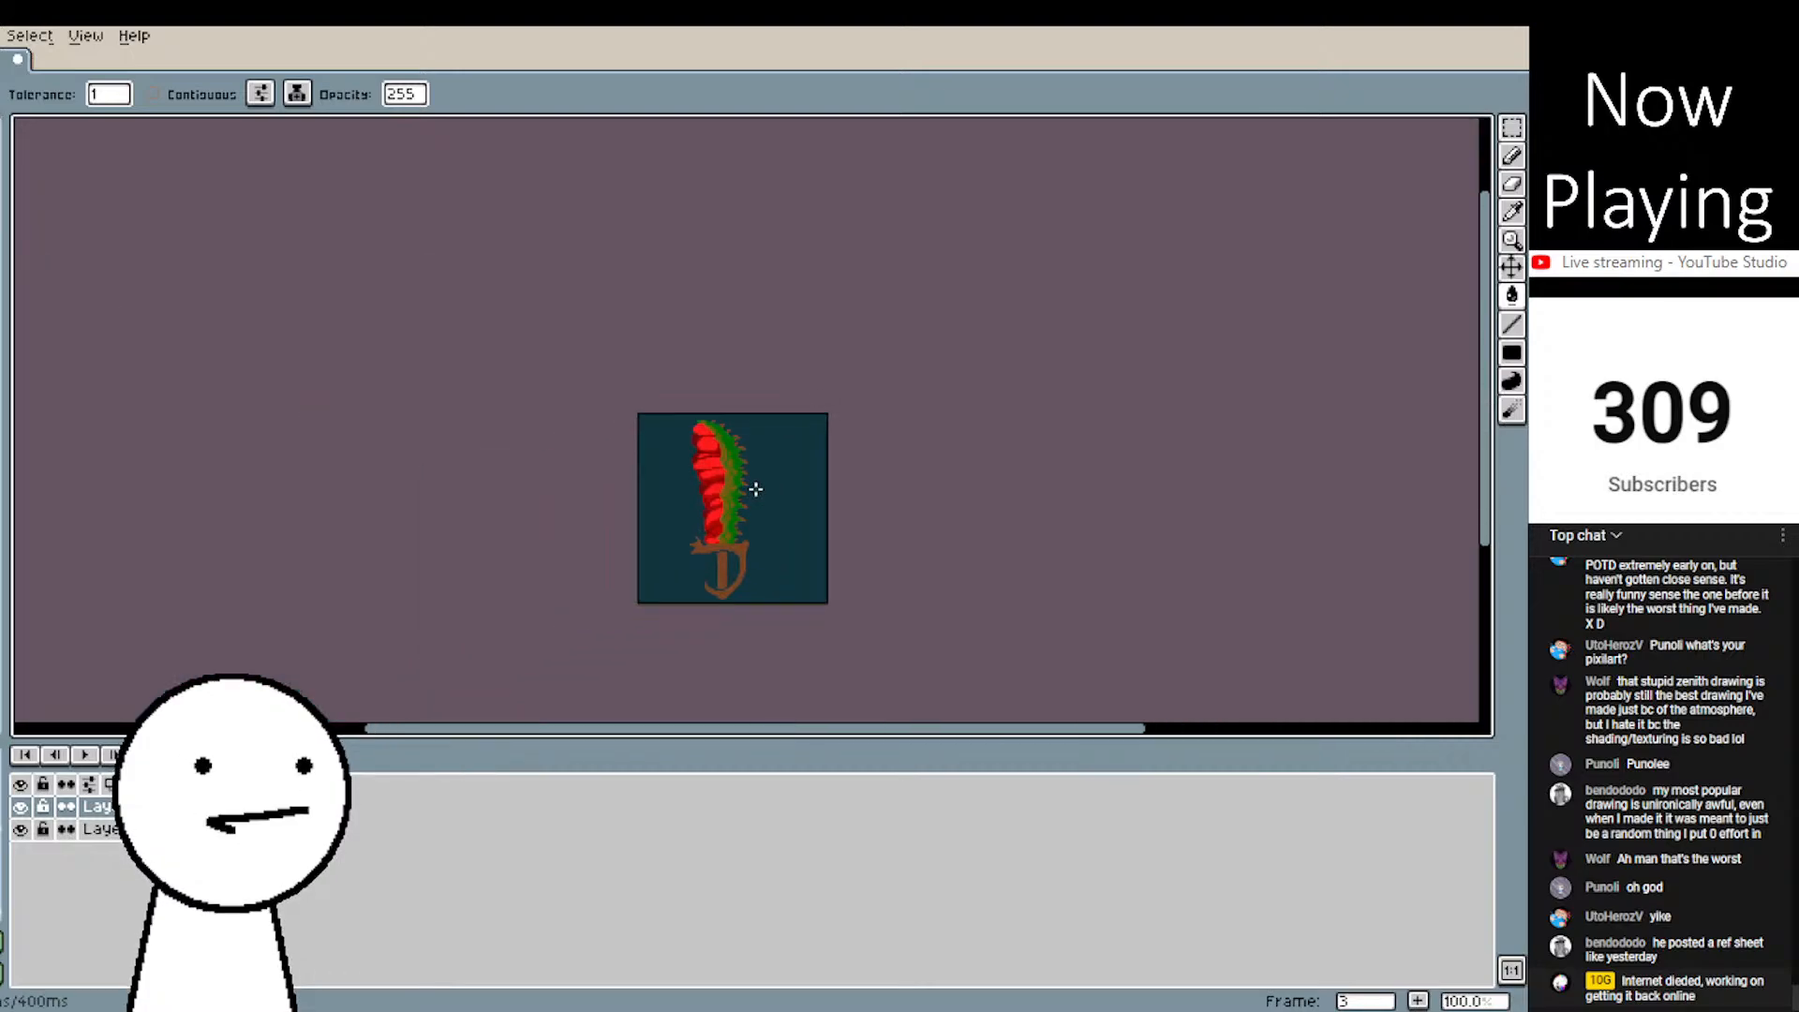
scroll(766, 546, up, 6)
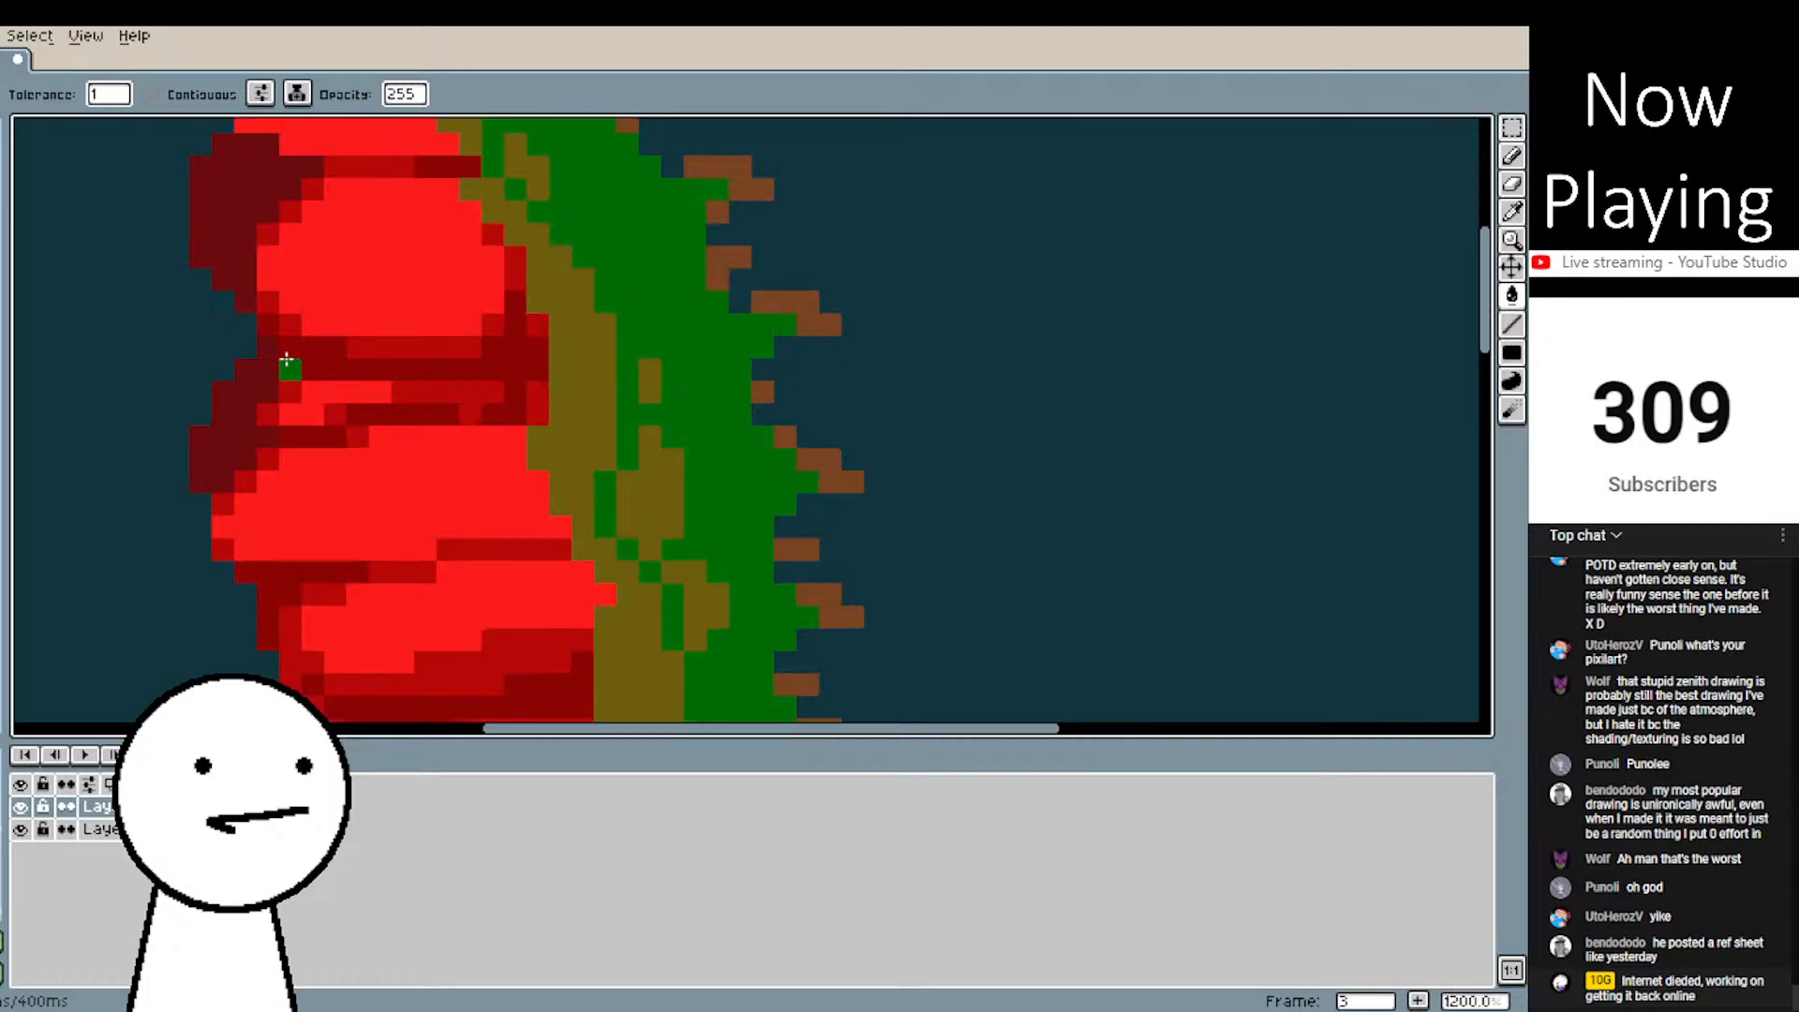
drag(697, 534, 663, 470)
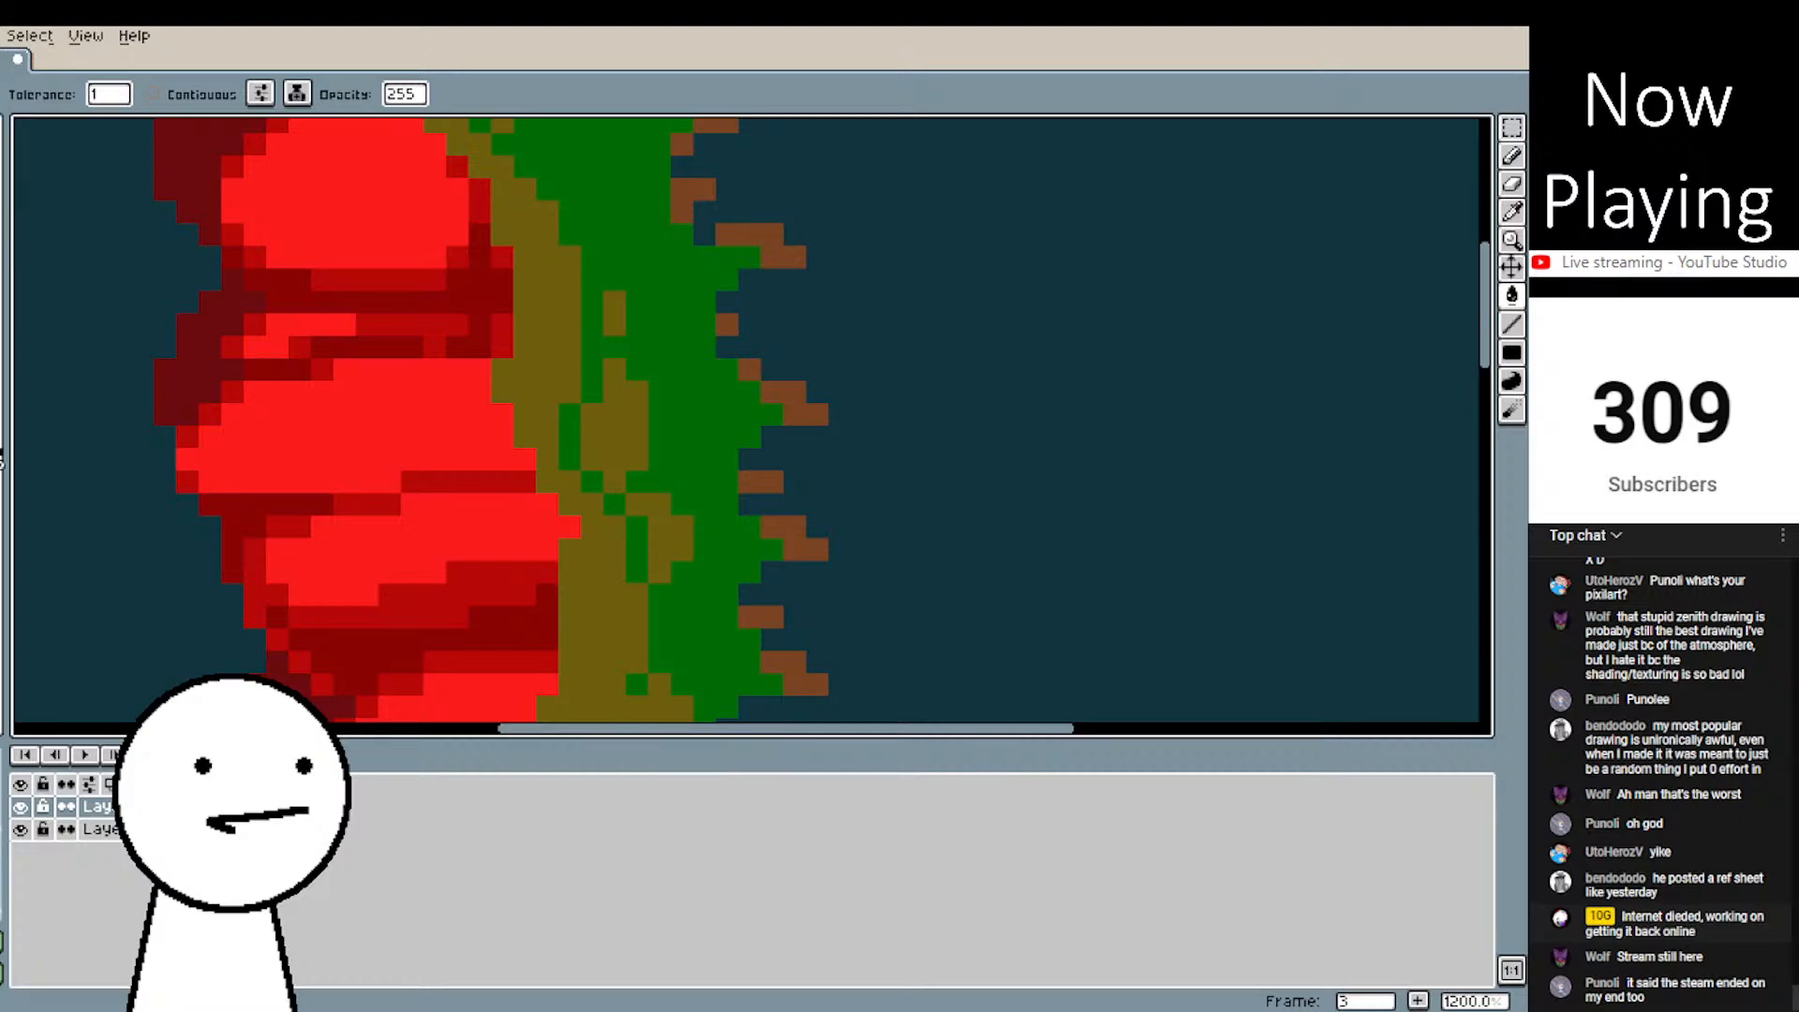
scroll(595, 488, down, 3)
scroll(595, 488, down, 1)
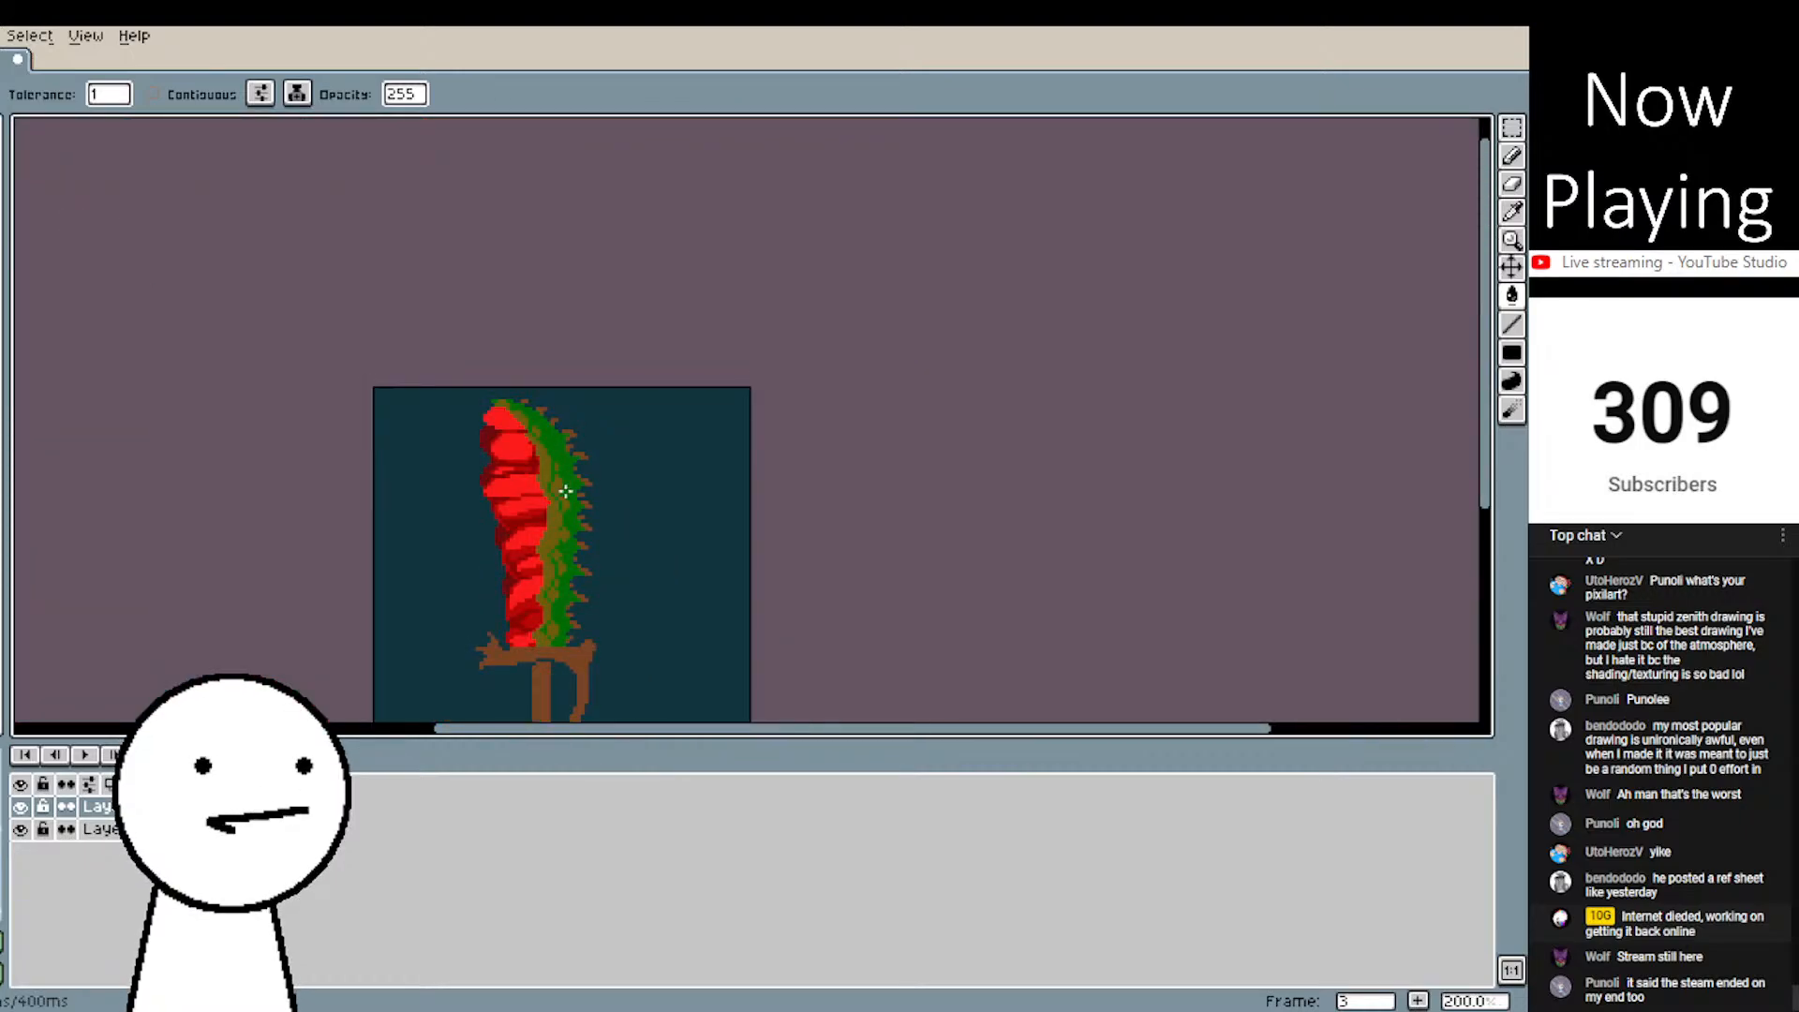
scroll(565, 488, up, 3)
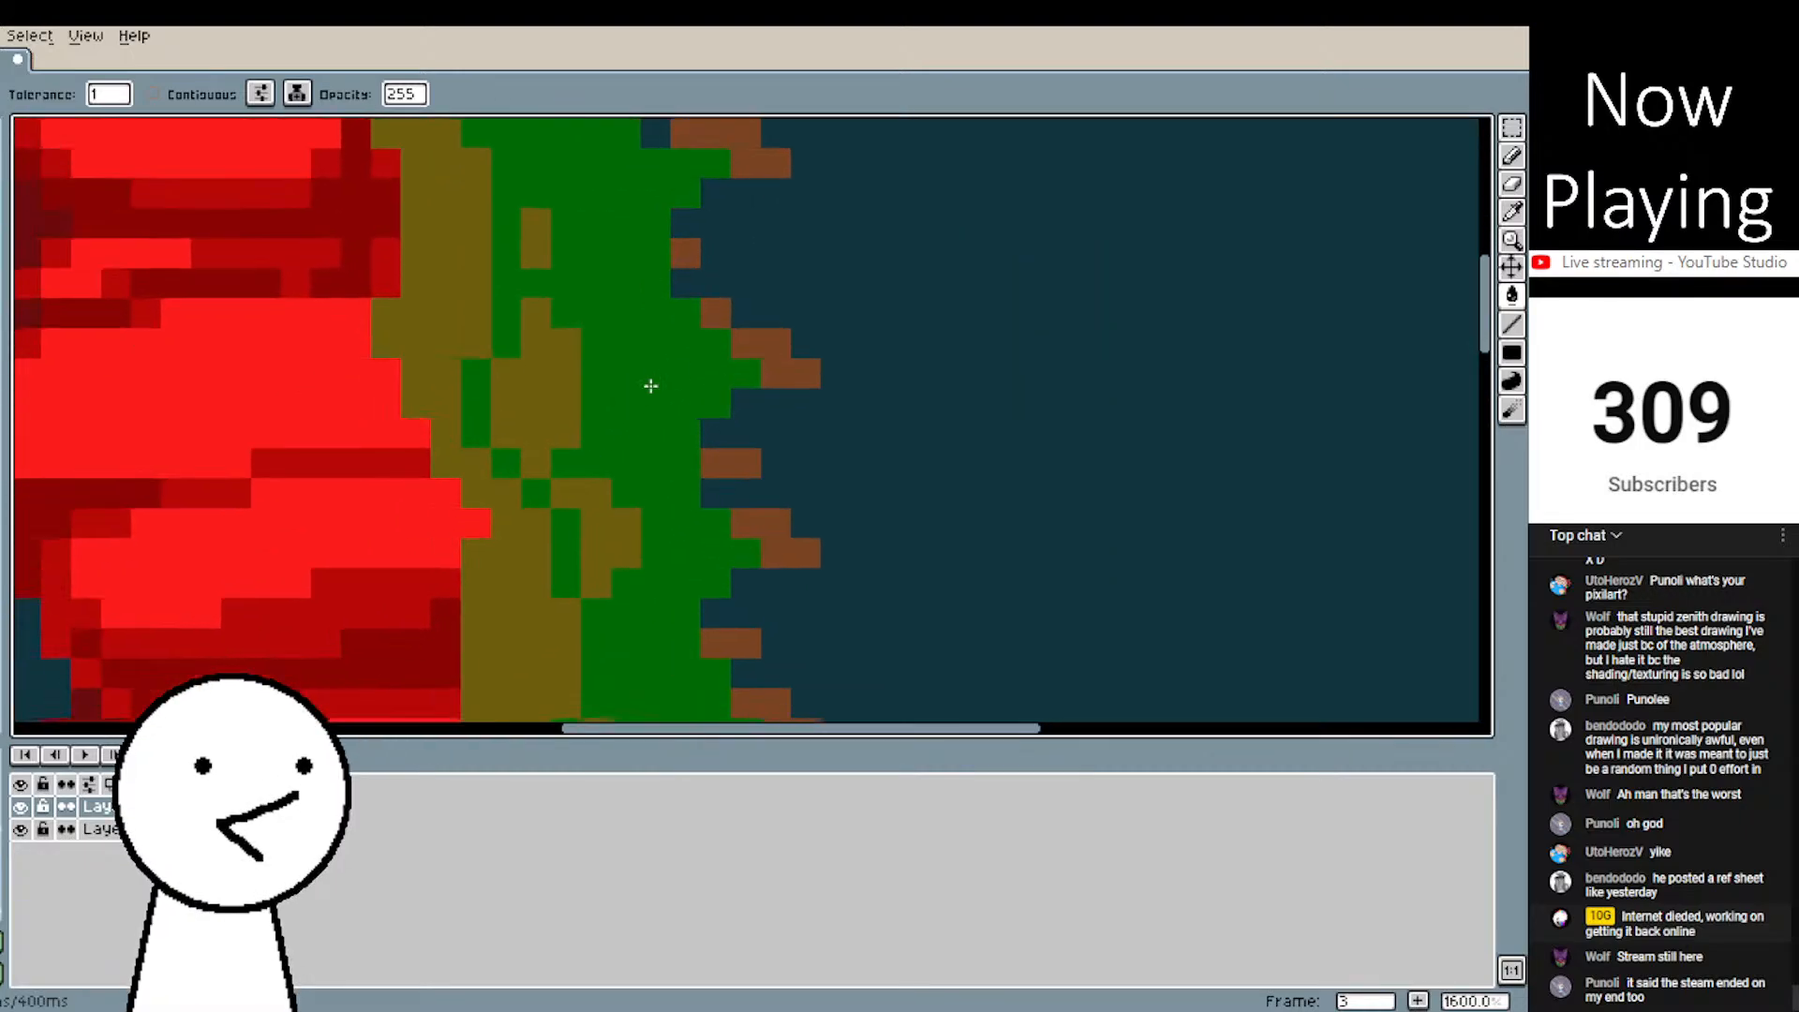
scroll(647, 387, down, 3)
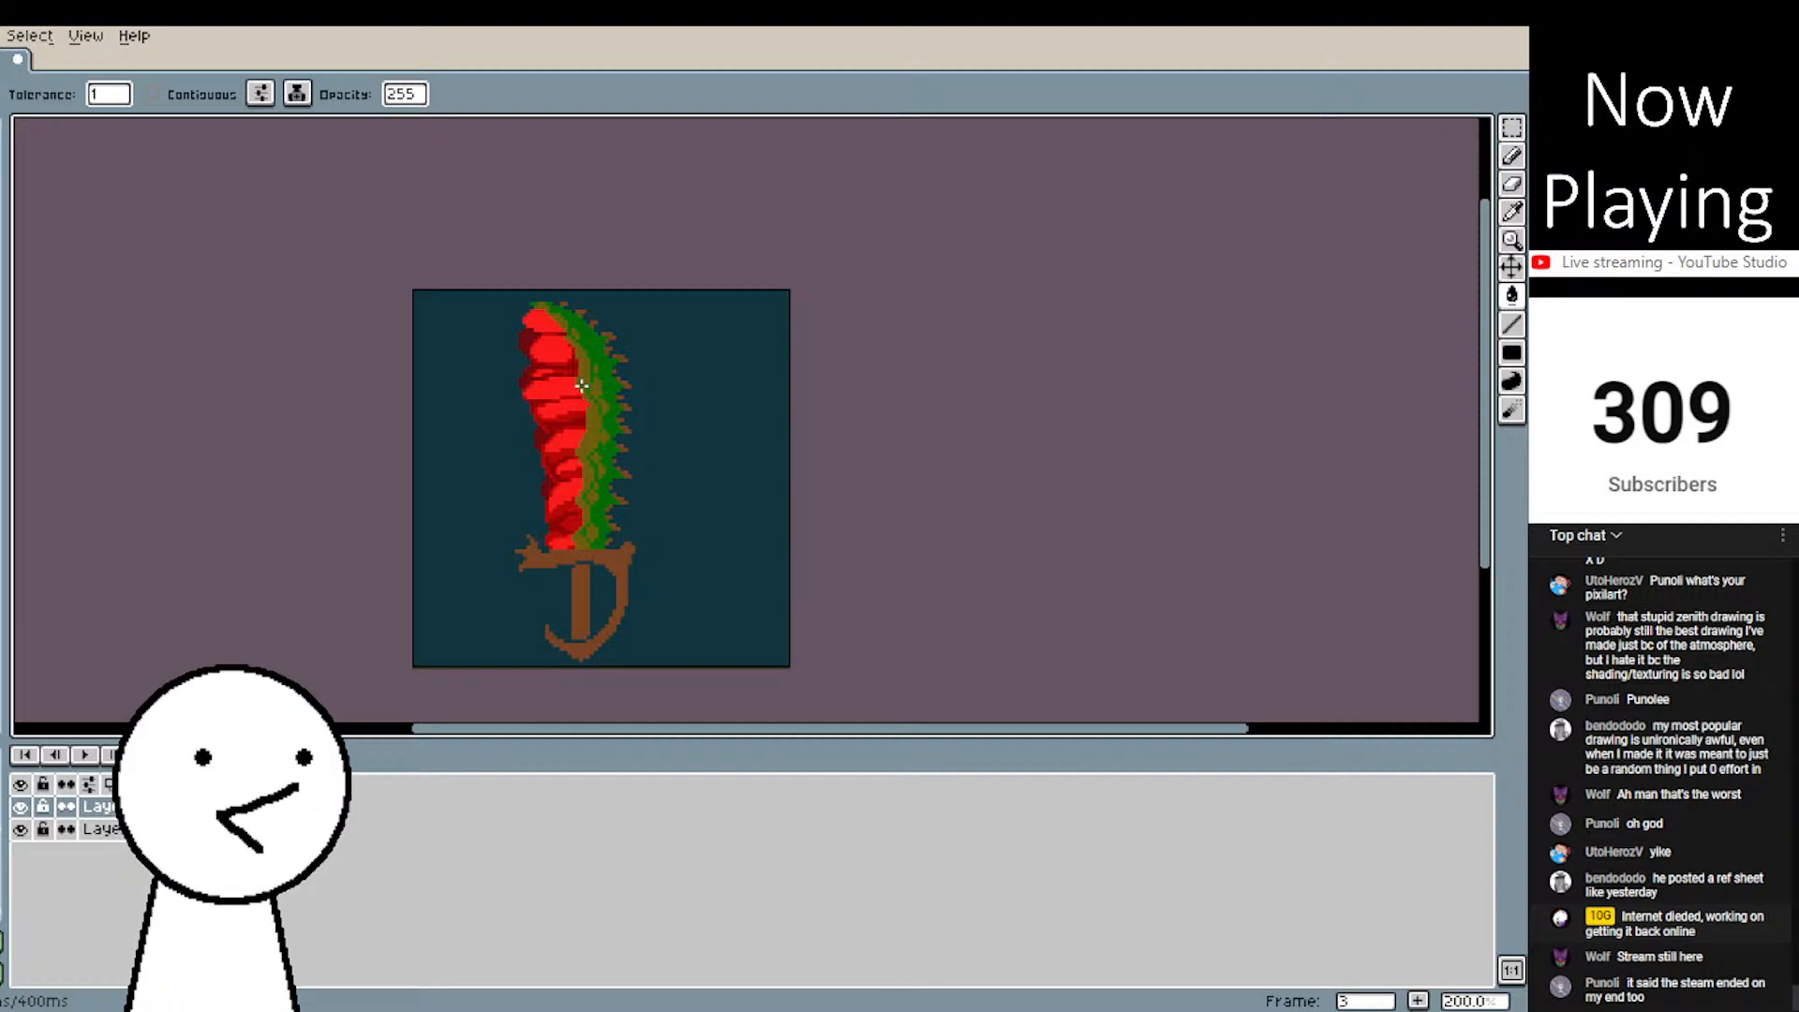
scroll(619, 390, up, 3)
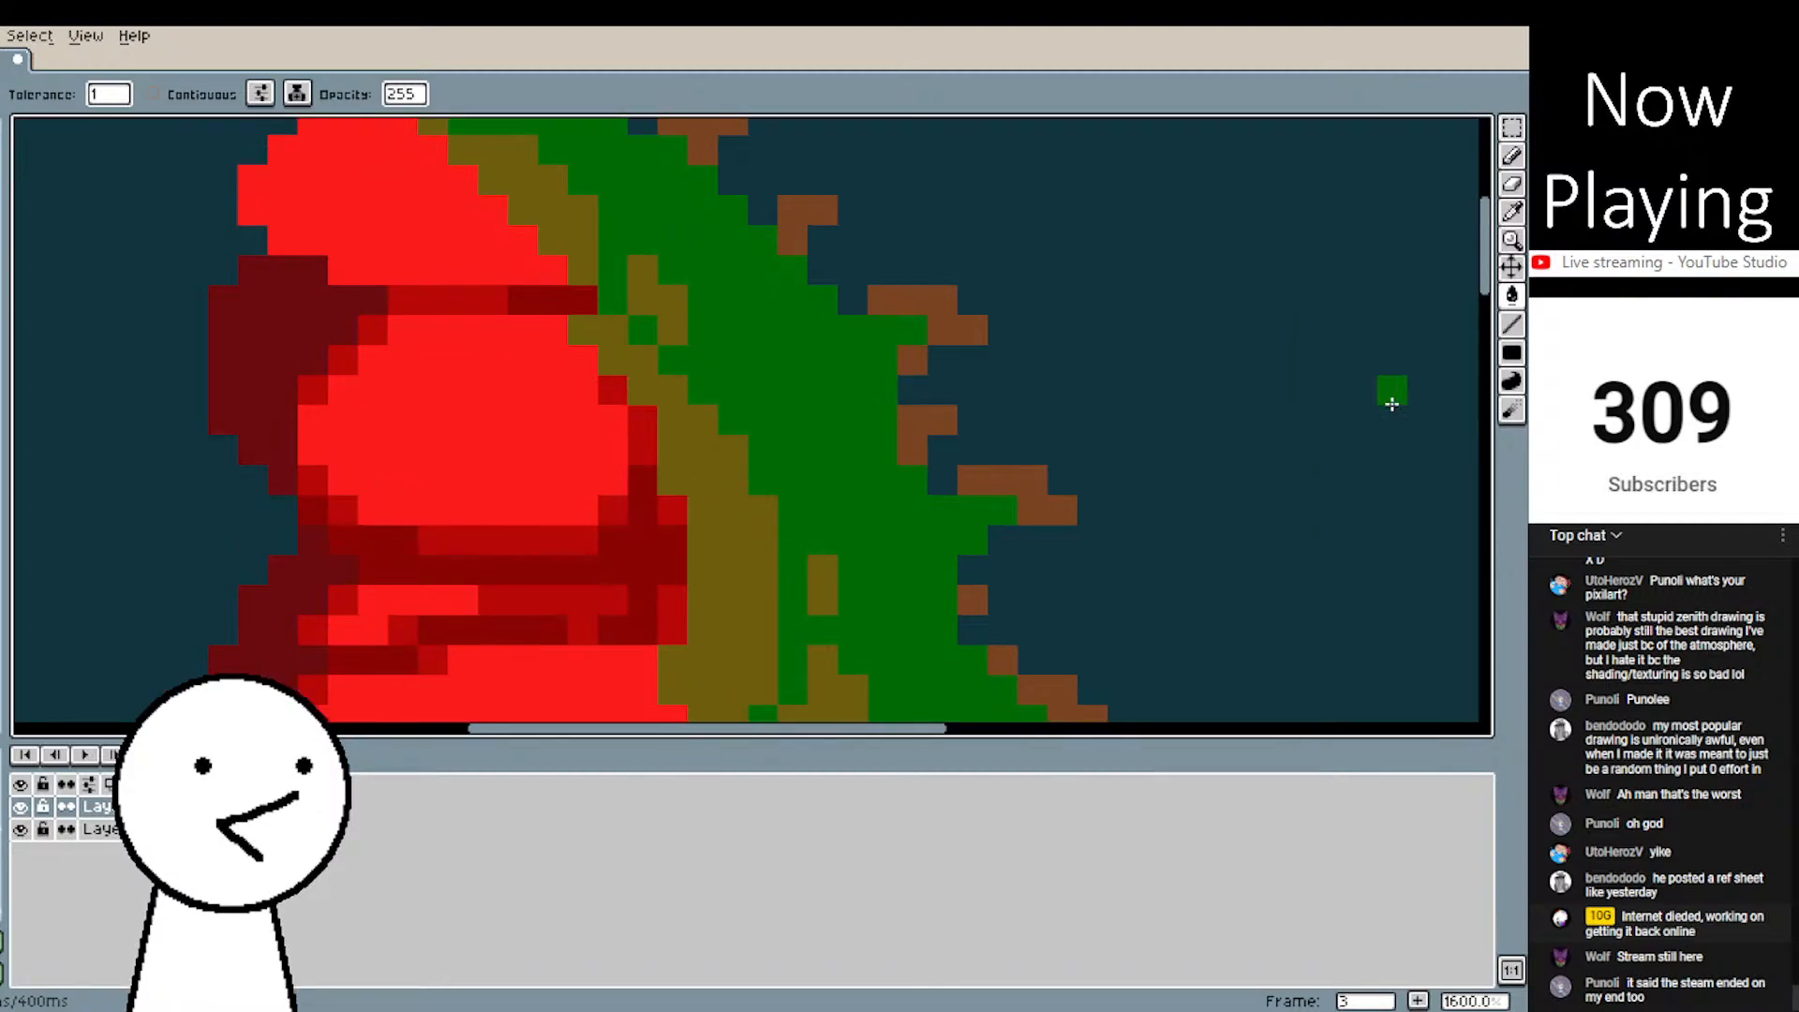
- Sample the olive of the upper inner rind with the Eyedropper
click(1511, 212)
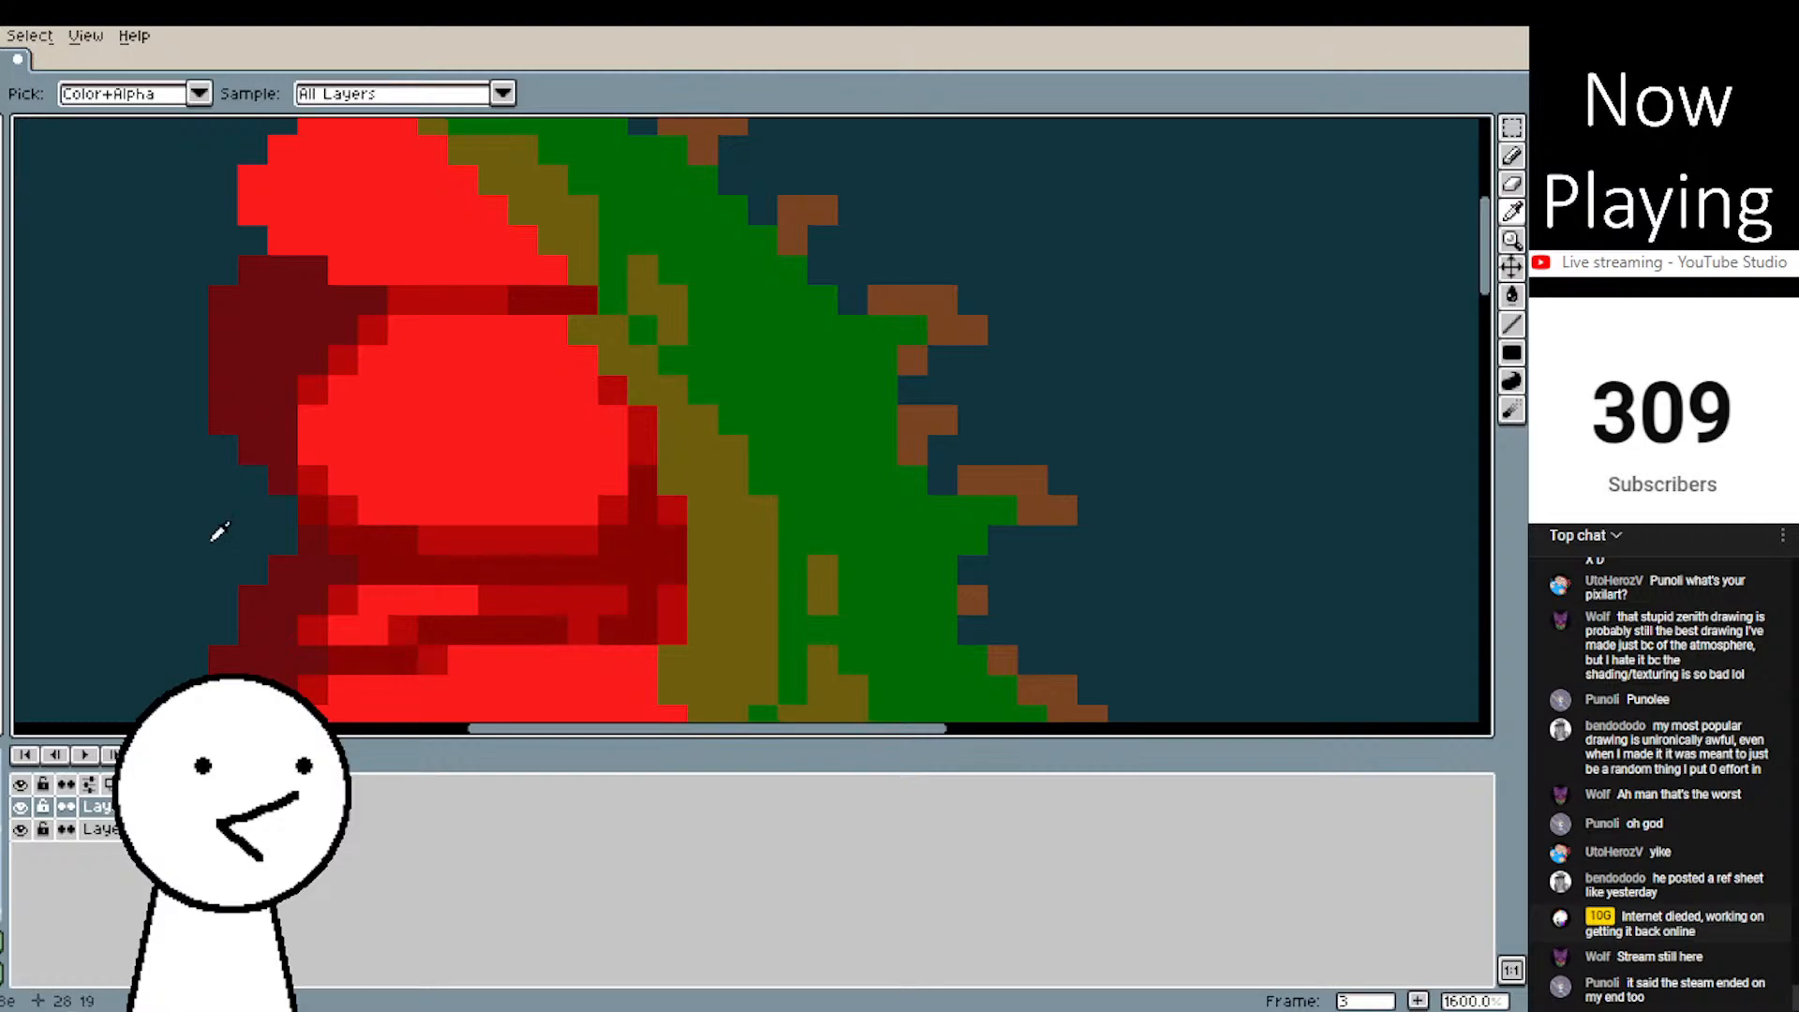
drag(834, 431, 695, 377)
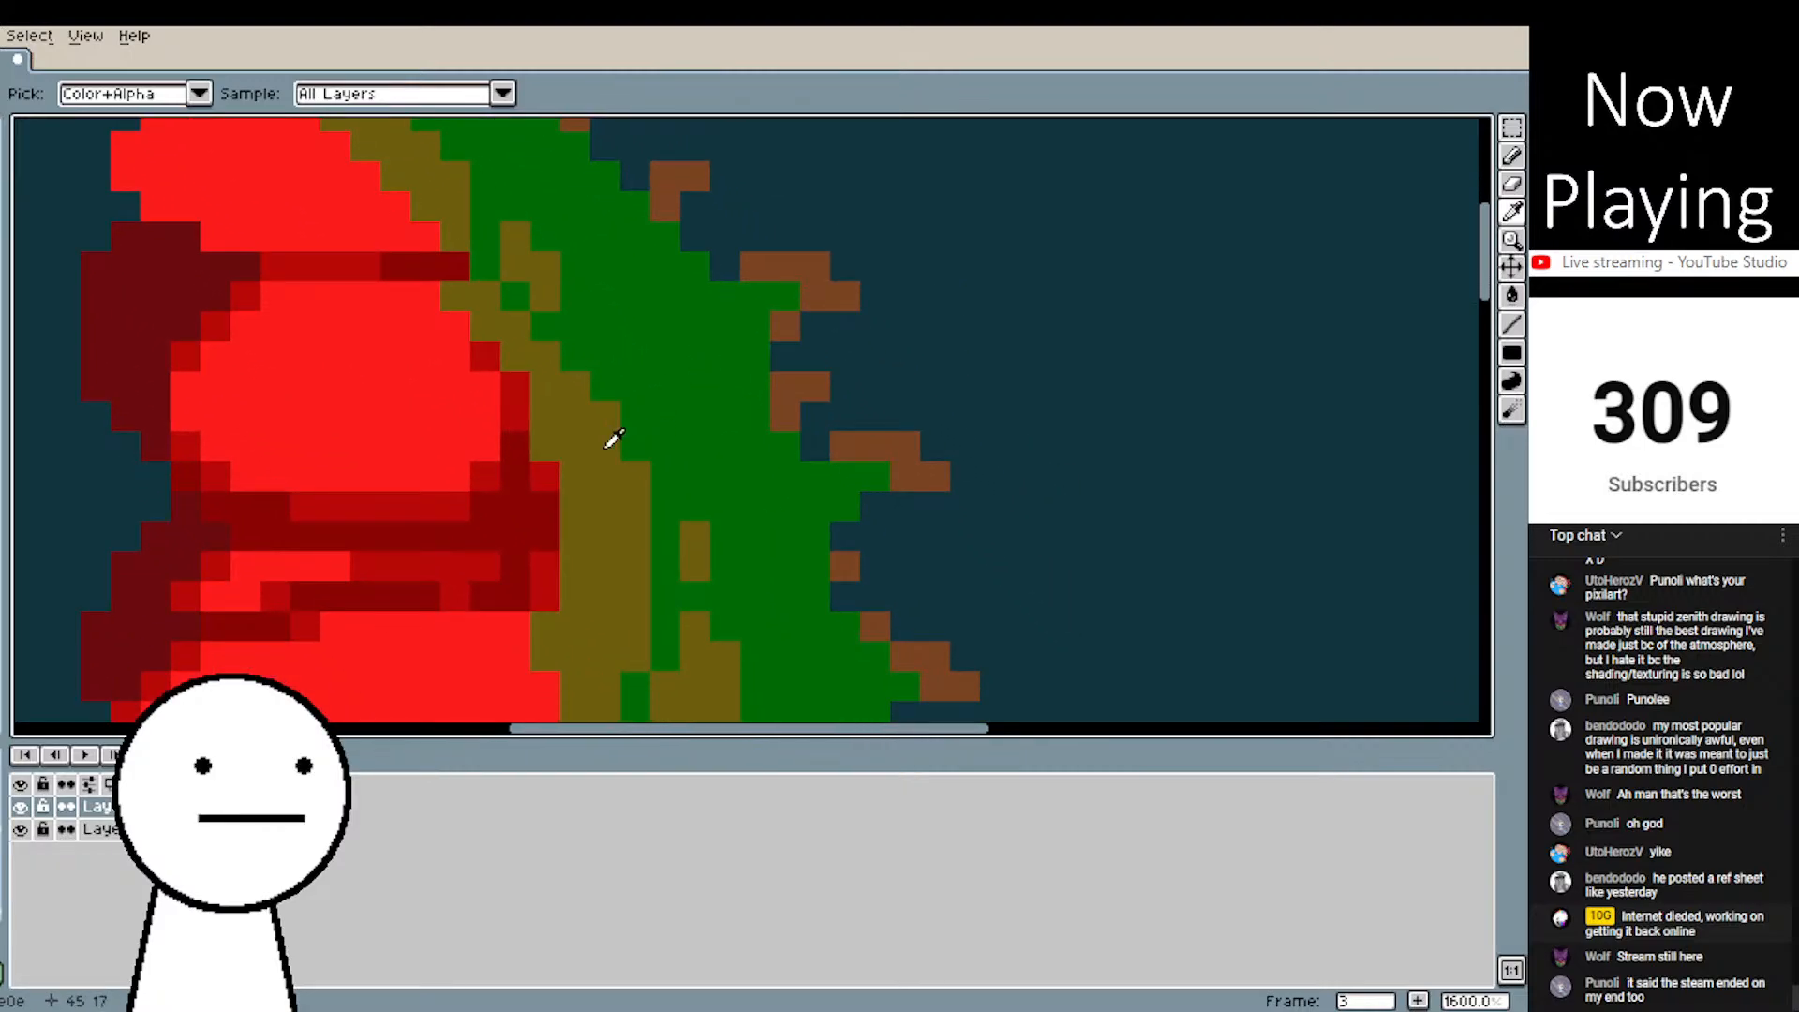